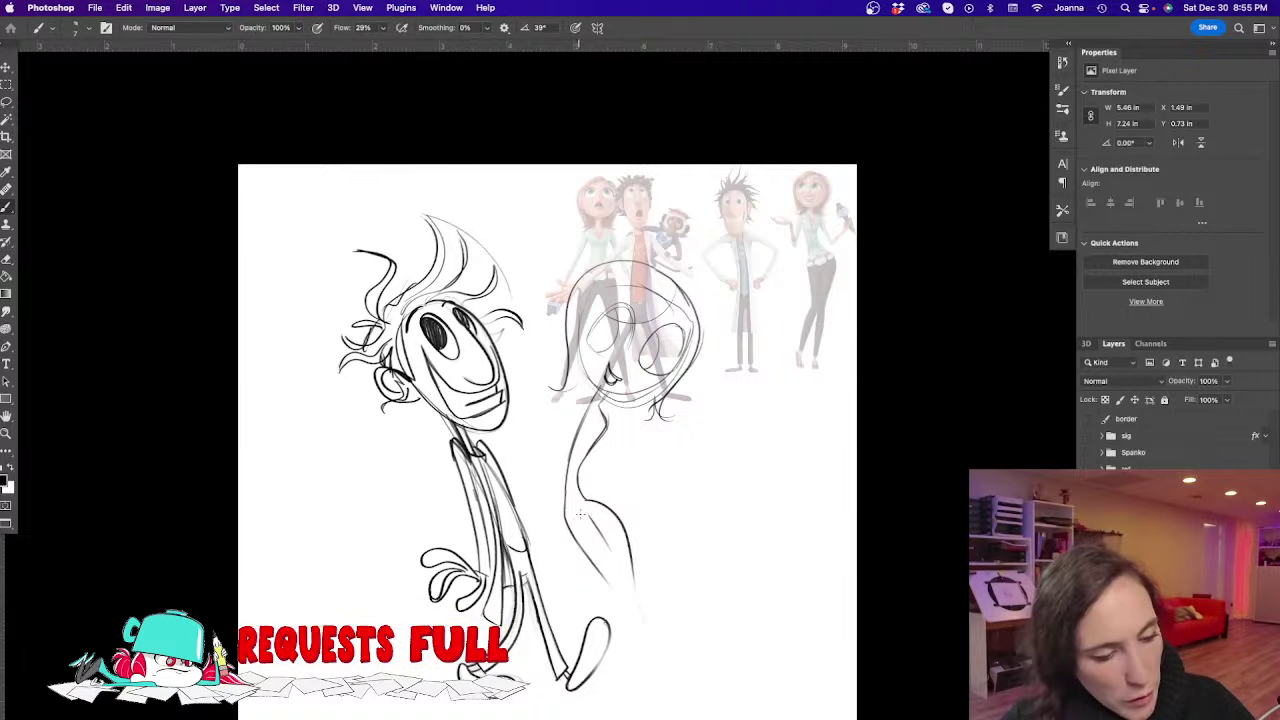
# Sketch the woman's legs in a striding pose below her hips, with one leg bent back and a pointed foot on the other
pyautogui.moveTo(609, 510)
pyautogui.mouseDown()
pyautogui.moveTo(640, 620)
pyautogui.moveTo(668, 654)
pyautogui.mouseUp()
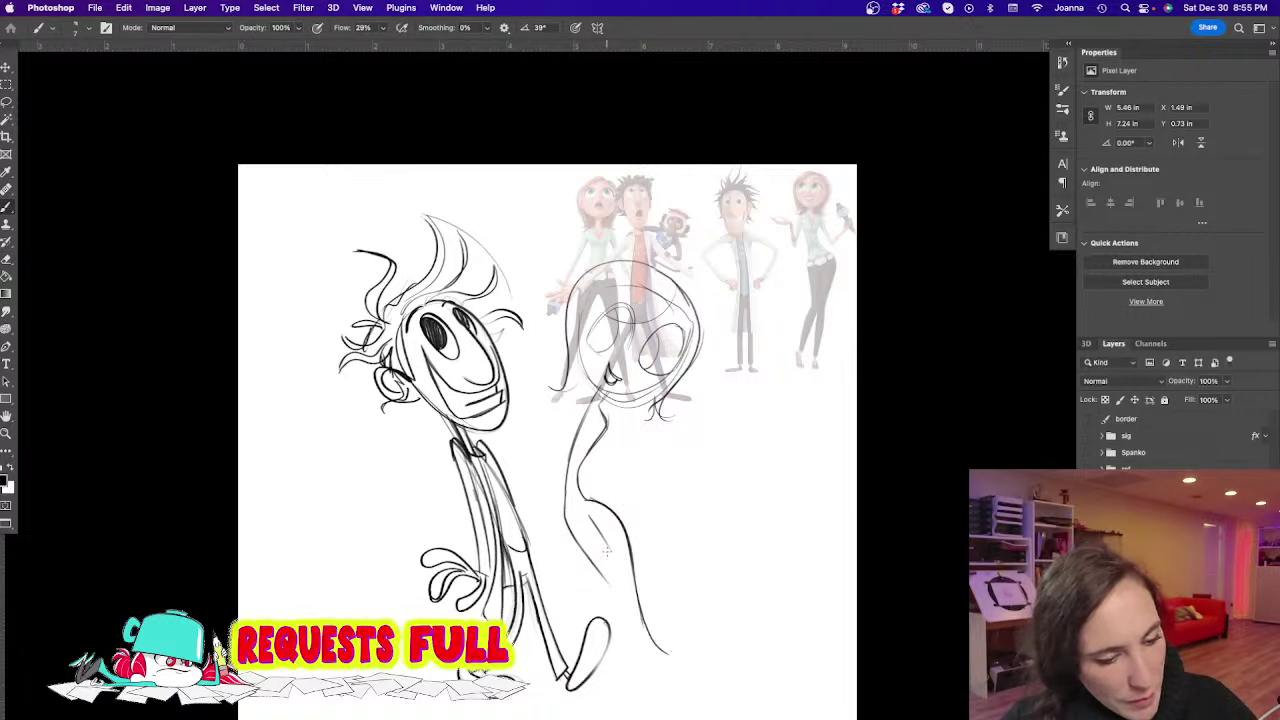
pyautogui.moveTo(622, 570)
pyautogui.mouseDown()
pyautogui.moveTo(634, 620)
pyautogui.moveTo(620, 557)
pyautogui.moveTo(661, 673)
pyautogui.moveTo(629, 568)
pyautogui.moveTo(676, 670)
pyautogui.mouseUp()
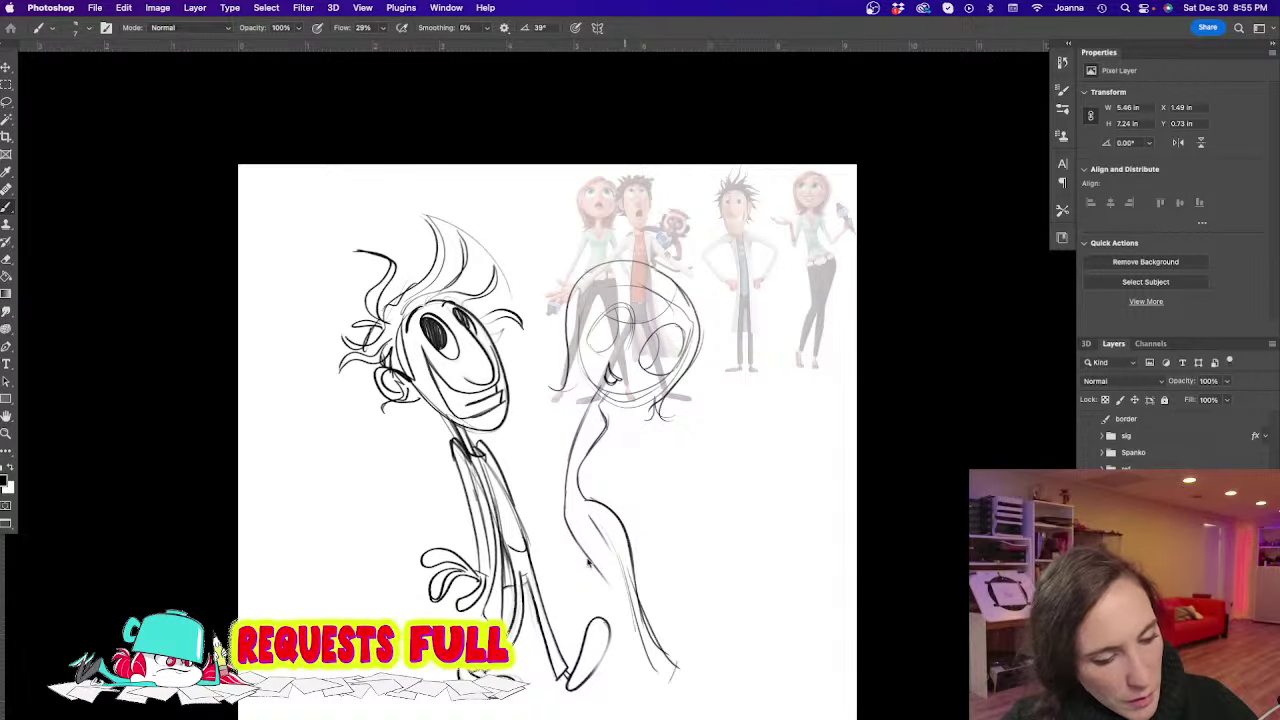
pyautogui.moveTo(588, 512)
pyautogui.mouseDown()
pyautogui.moveTo(606, 578)
pyautogui.moveTo(576, 622)
pyautogui.mouseUp()
pyautogui.moveTo(604, 578)
pyautogui.mouseDown()
pyautogui.moveTo(554, 628)
pyautogui.moveTo(556, 644)
pyautogui.mouseUp()
pyautogui.moveTo(674, 678); pyautogui.dragTo(706, 634)
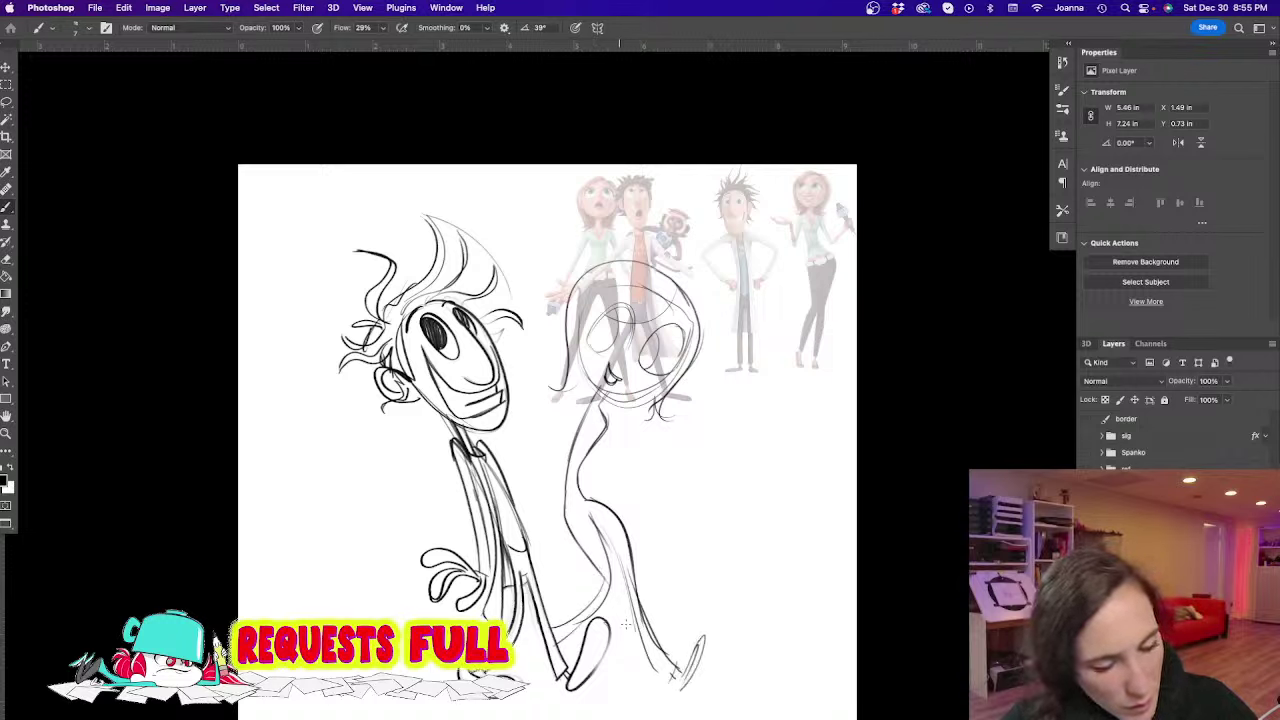
# Add the woman's waistband, collar and hatched pupils, and sketch the first line of her arm from the shoulder
pyautogui.moveTo(666, 678)
pyautogui.mouseDown()
pyautogui.moveTo(584, 512)
pyautogui.moveTo(606, 566)
pyautogui.moveTo(592, 614)
pyautogui.mouseUp()
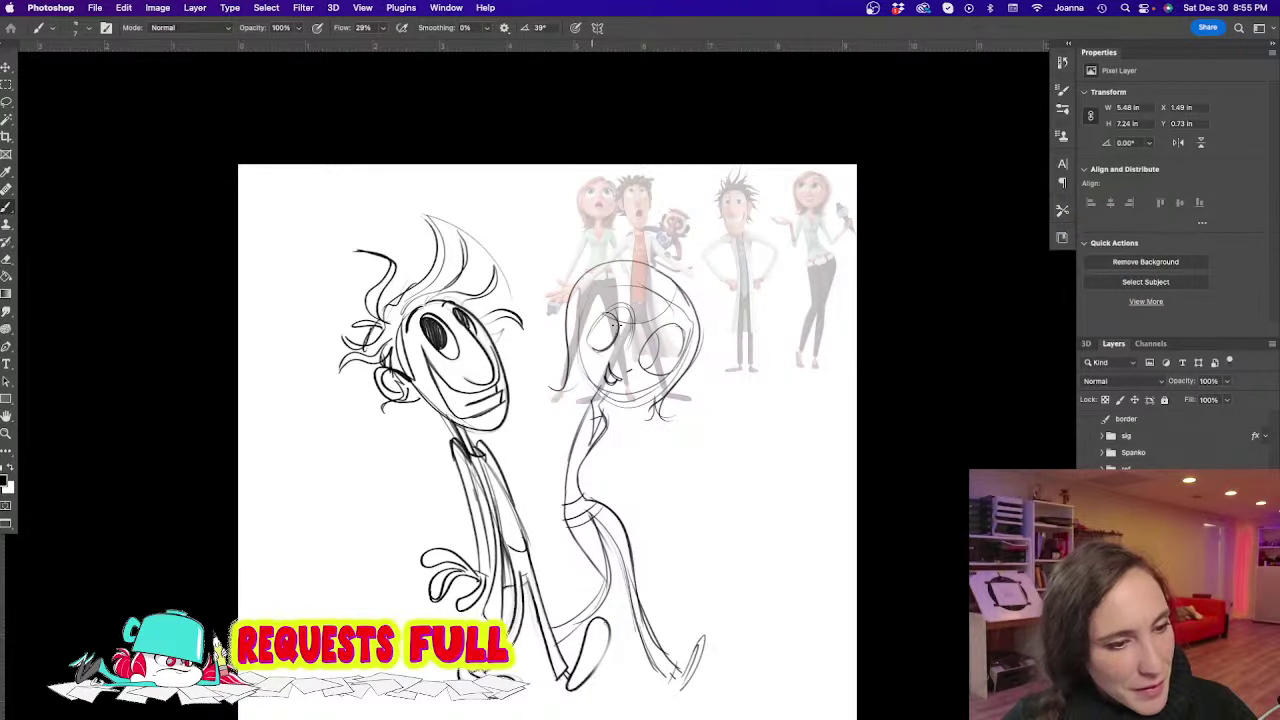
pyautogui.moveTo(607, 316)
pyautogui.mouseDown()
pyautogui.moveTo(604, 362)
pyautogui.moveTo(646, 356)
pyautogui.moveTo(656, 370)
pyautogui.mouseUp()
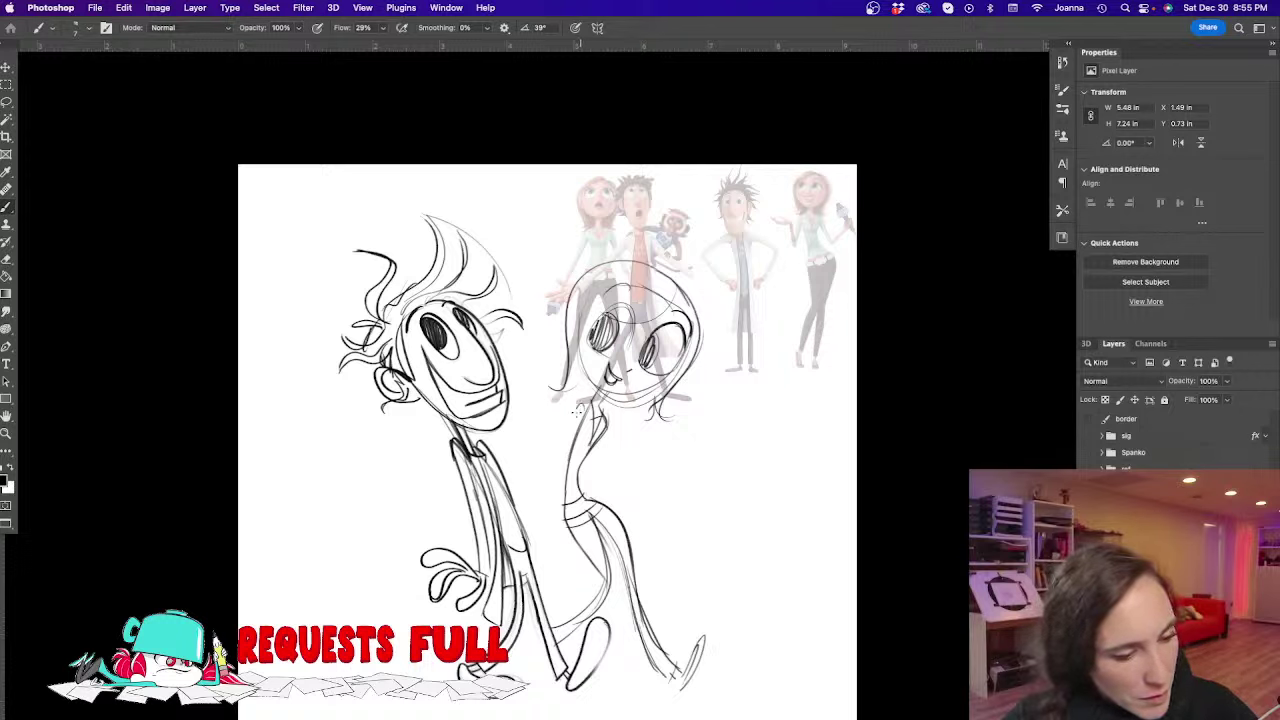
pyautogui.moveTo(582, 405); pyautogui.dragTo(556, 452)
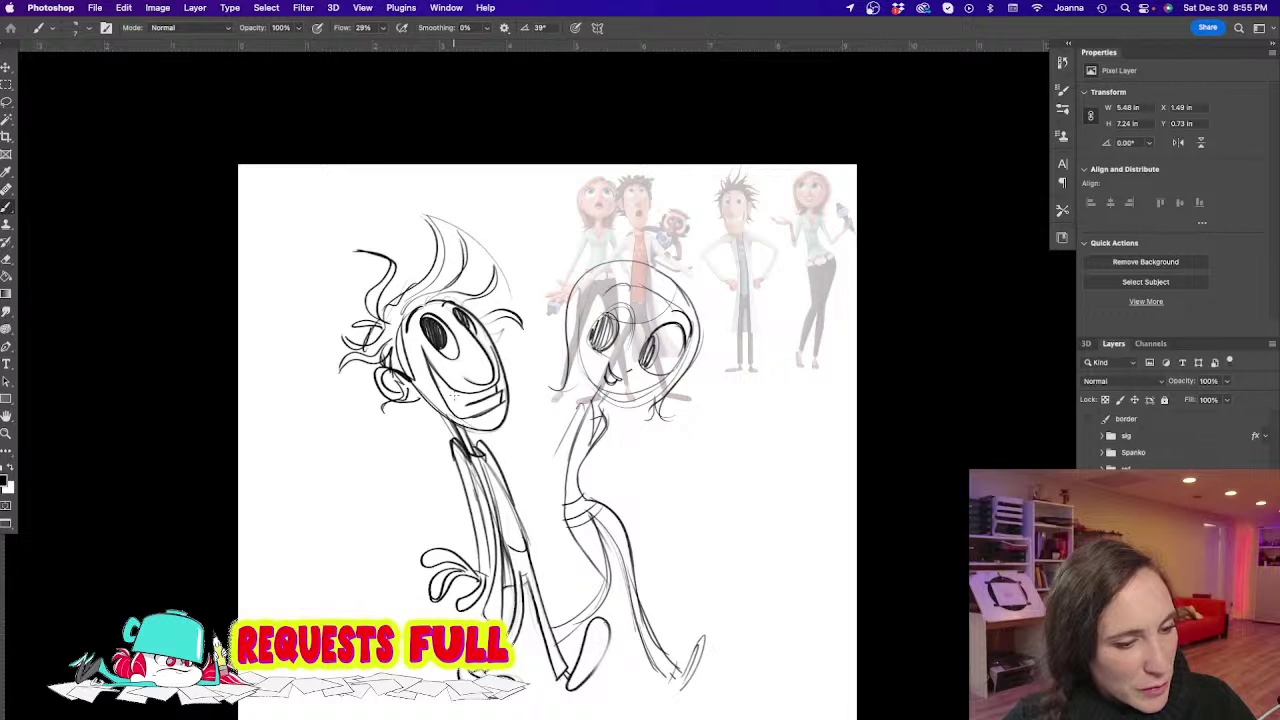
# Select the woman's body below the head with the Lasso, scale it down slightly, and deselect it
pyautogui.press('l')
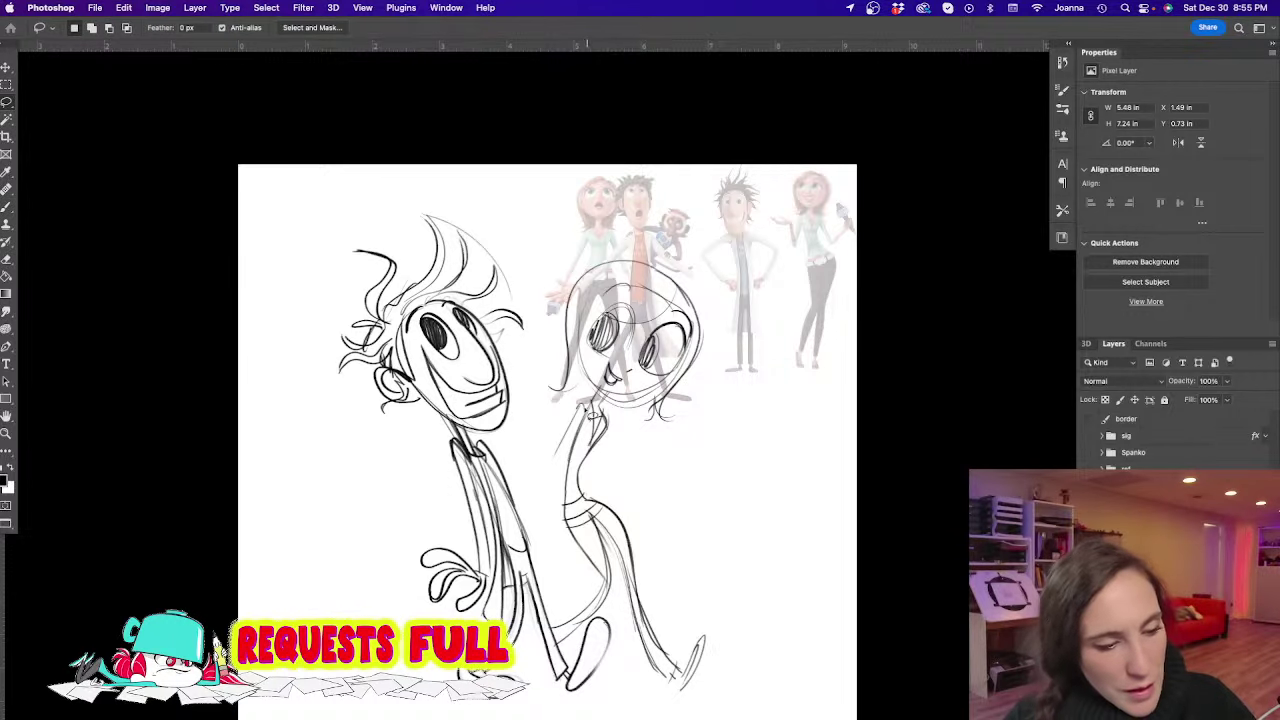
pyautogui.moveTo(627, 424)
pyautogui.mouseDown()
pyautogui.moveTo(705, 712)
pyautogui.moveTo(605, 622)
pyautogui.moveTo(565, 640)
pyautogui.moveTo(522, 404)
pyautogui.moveTo(550, 390)
pyautogui.moveTo(568, 435)
pyautogui.mouseUp()
pyautogui.hotkey('ctrl', 't')
pyautogui.moveTo(574, 483); pyautogui.dragTo(542, 459)
pyautogui.press('Return')
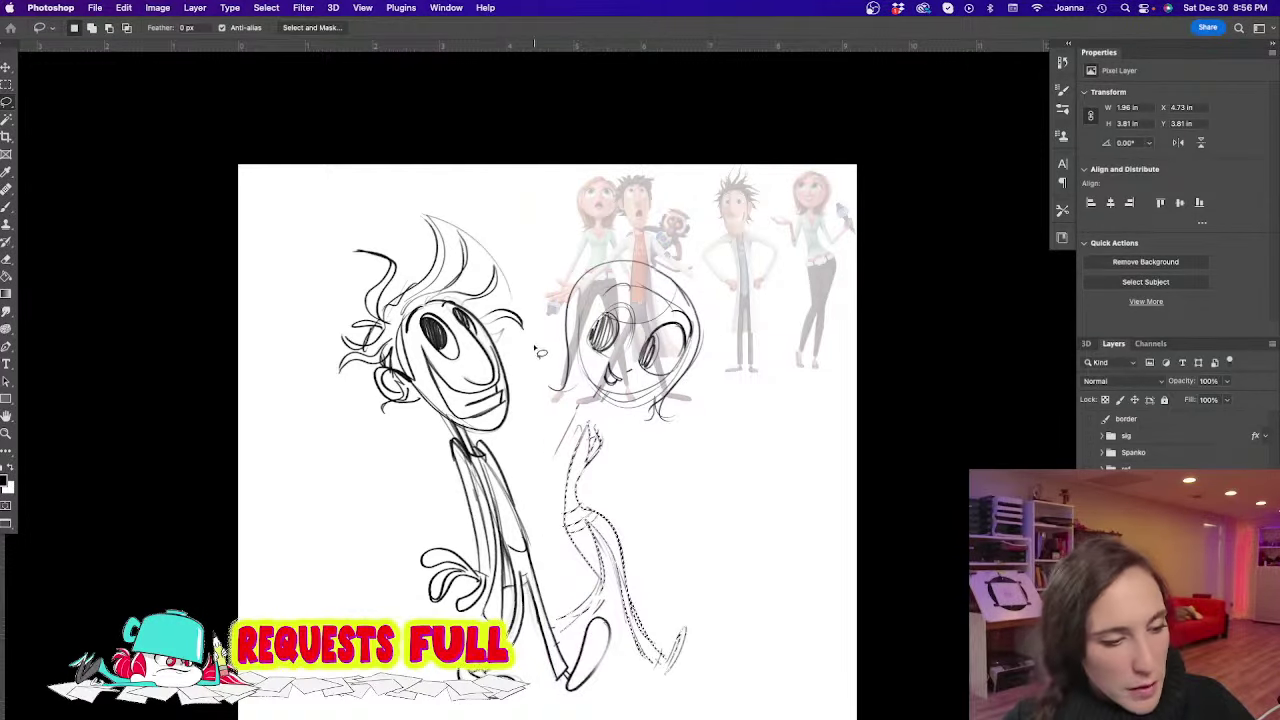
pyautogui.hotkey('ctrl', 'd')
# Select the woman's head and hair with the Lasso, enlarge them slightly, move them over the neck, and deselect
pyautogui.moveTo(537, 349)
pyautogui.mouseDown()
pyautogui.moveTo(568, 417)
pyautogui.moveTo(622, 234)
pyautogui.moveTo(560, 258)
pyautogui.mouseUp()
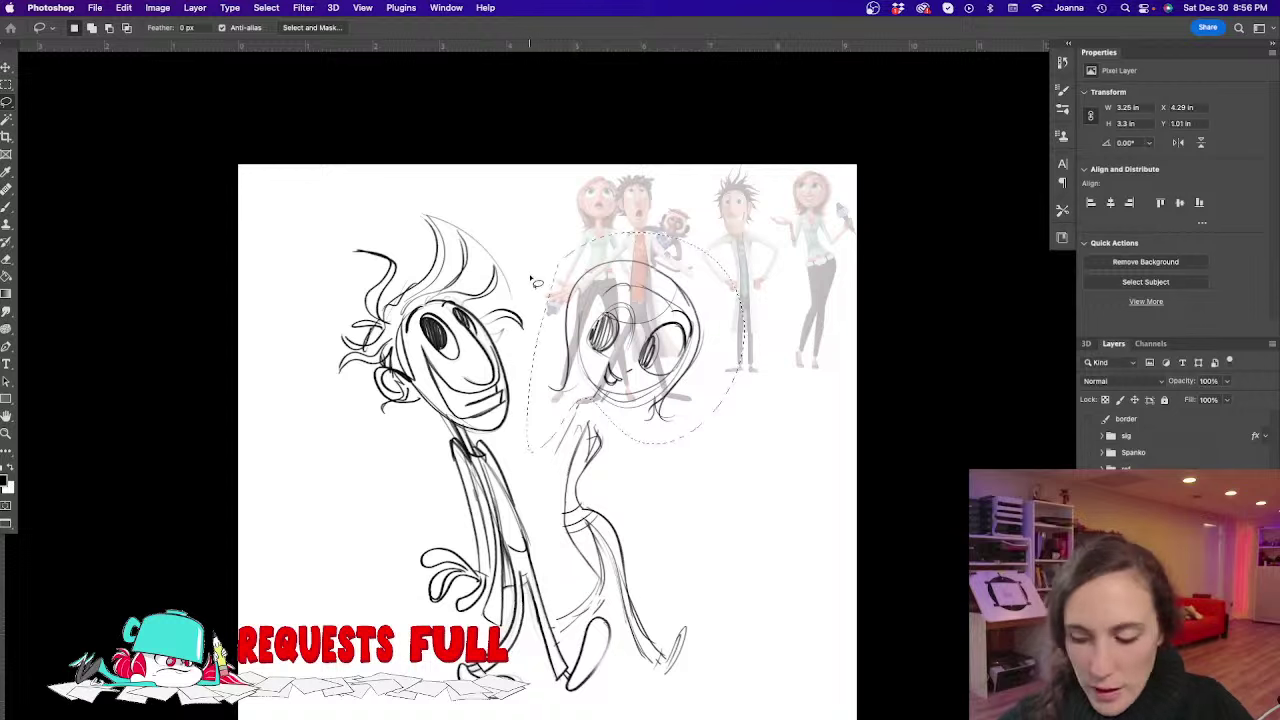
pyautogui.press('super+t')
pyautogui.moveTo(524, 456); pyautogui.dragTo(498, 481)
pyautogui.moveTo(545, 324); pyautogui.dragTo(558, 320)
pyautogui.press('Return')
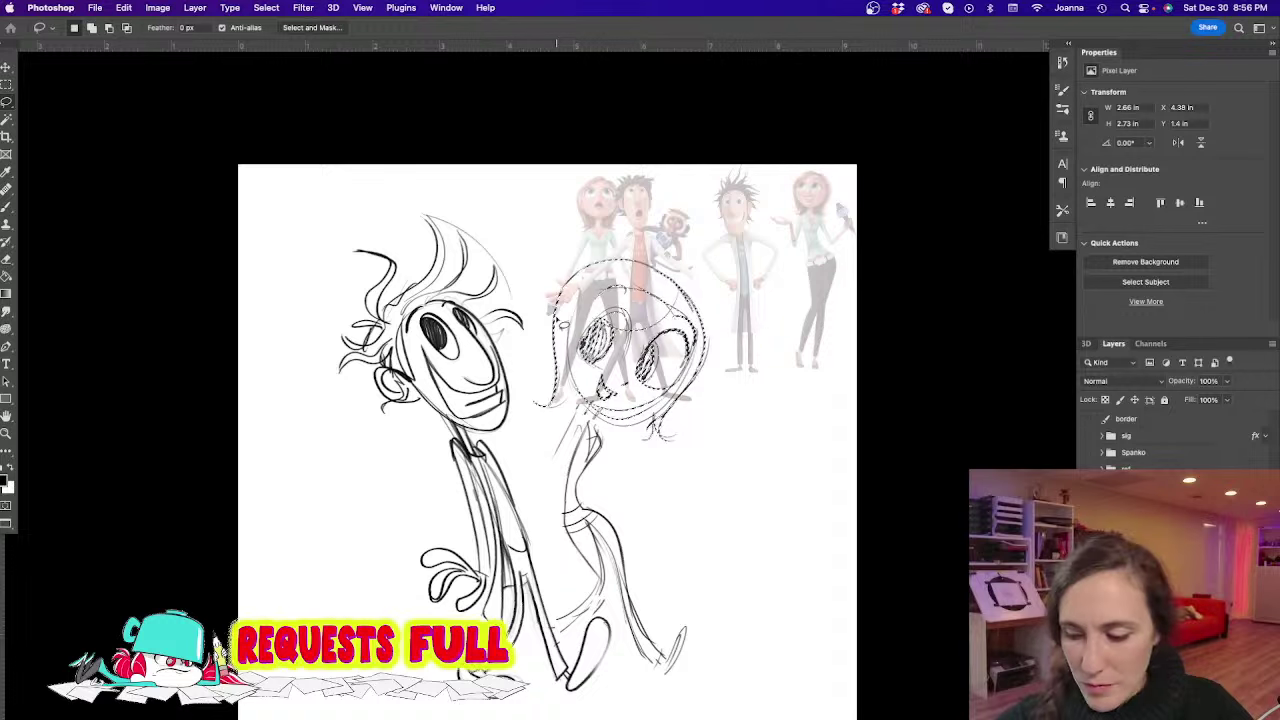
pyautogui.hotkey('ctrl', 'd')
# Sketch the man's bent arm reaching from his shoulder toward the woman's waist, along with her torso line
pyautogui.press('b')
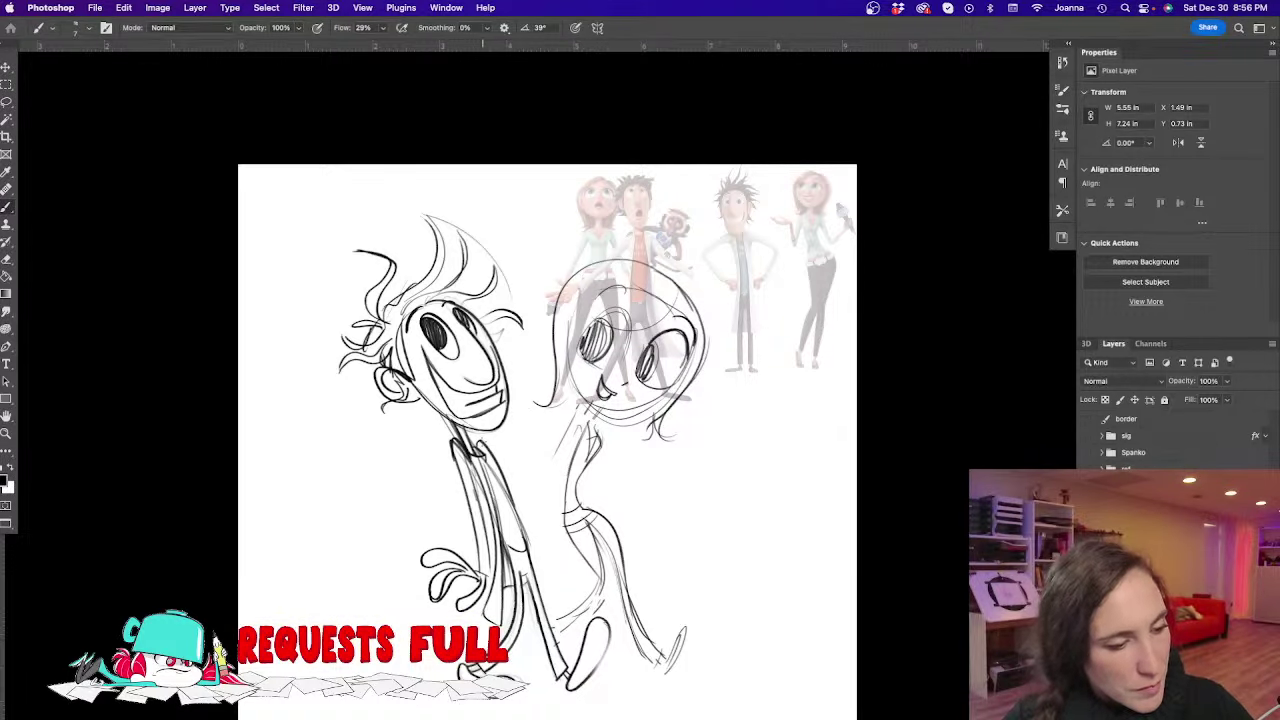
pyautogui.moveTo(481, 441)
pyautogui.mouseDown()
pyautogui.moveTo(502, 444)
pyautogui.moveTo(528, 492)
pyautogui.mouseUp()
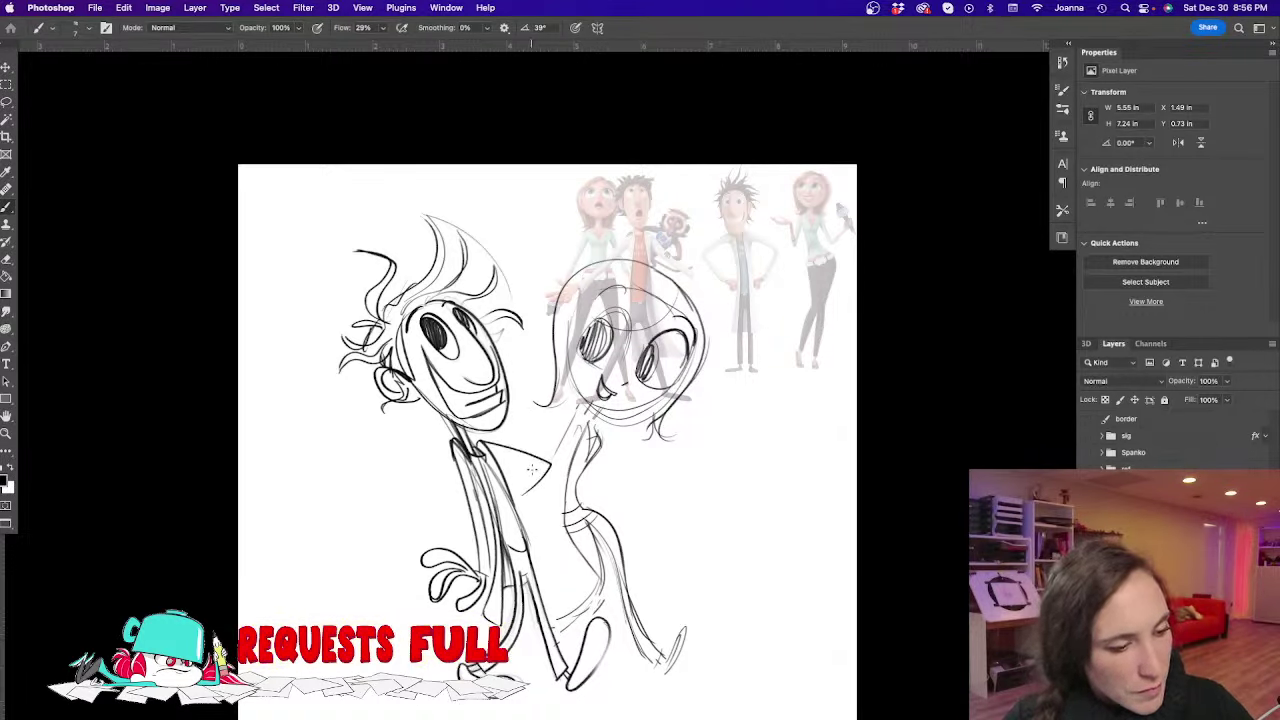
pyautogui.moveTo(600, 418)
pyautogui.mouseDown()
pyautogui.moveTo(596, 496)
pyautogui.moveTo(545, 484)
pyautogui.mouseUp()
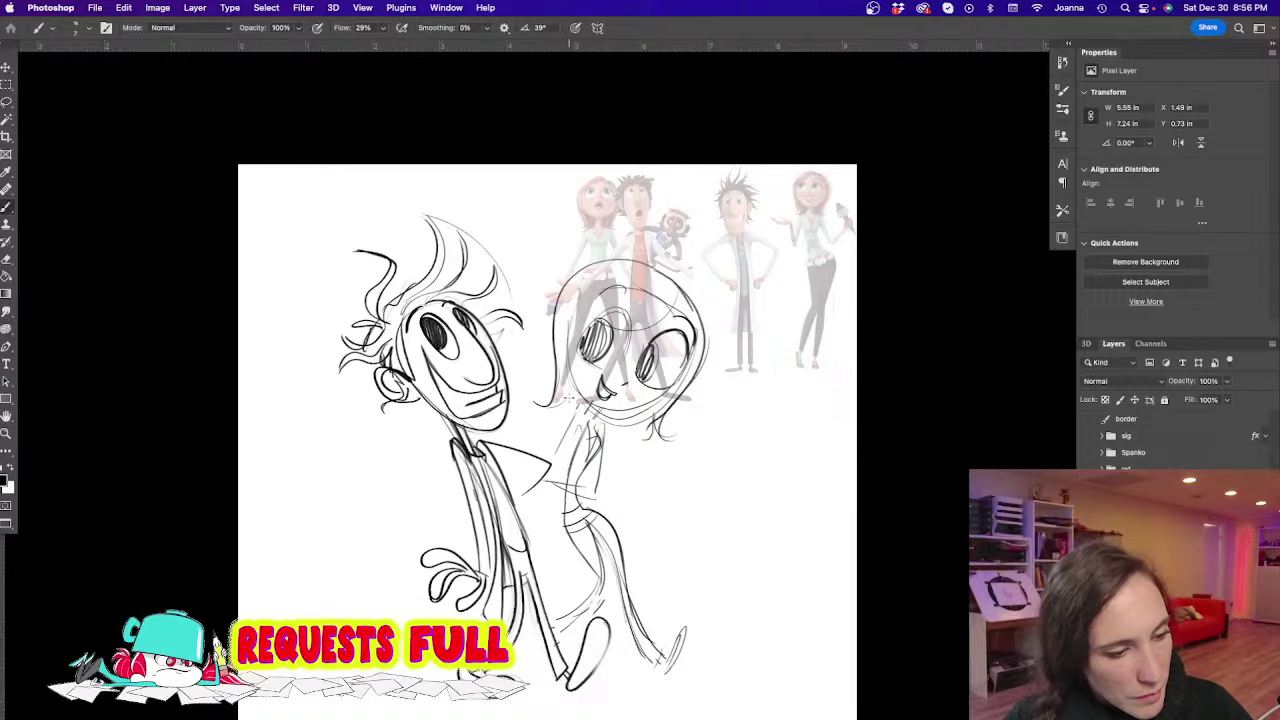
# Refine the woman's hair curl, face outline and leg, and draw her arm with its hand resting against the man's chest
pyautogui.moveTo(592, 433)
pyautogui.mouseDown()
pyautogui.moveTo(655, 414)
pyautogui.moveTo(639, 441)
pyautogui.mouseUp()
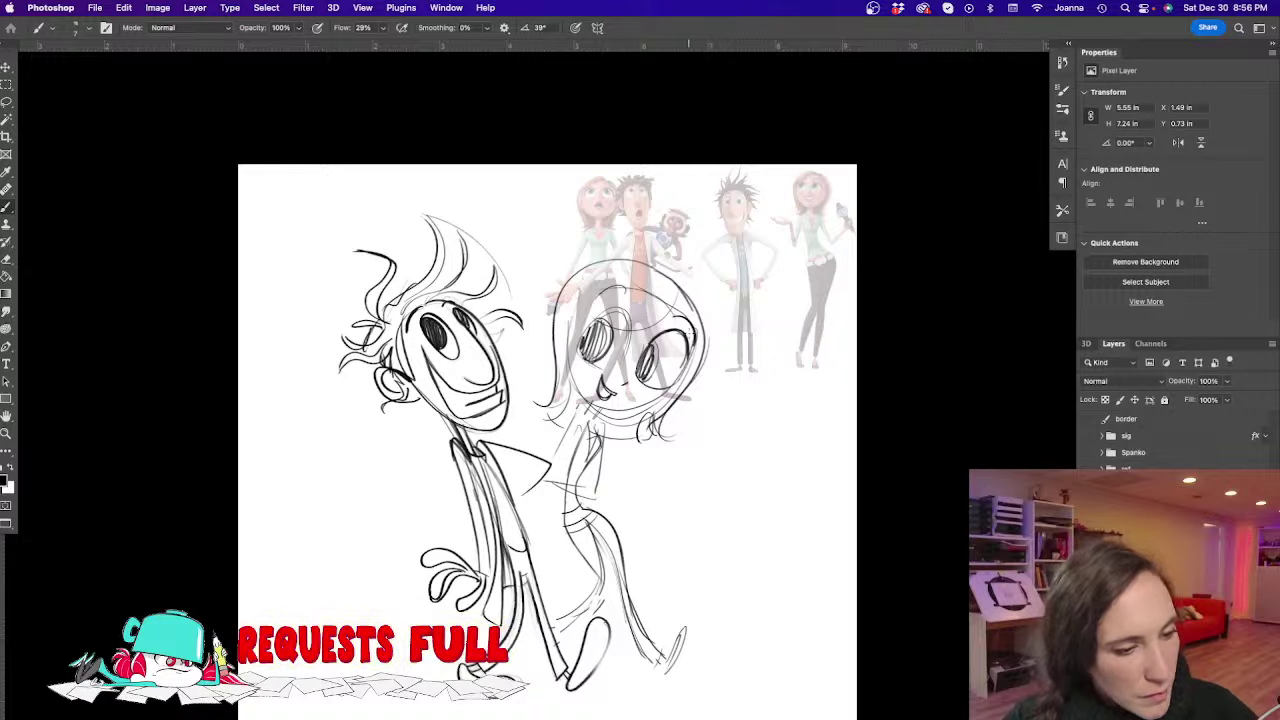
pyautogui.moveTo(693, 338)
pyautogui.mouseDown()
pyautogui.moveTo(677, 382)
pyautogui.moveTo(650, 405)
pyautogui.moveTo(605, 410)
pyautogui.moveTo(548, 468)
pyautogui.mouseUp()
pyautogui.moveTo(575, 420); pyautogui.dragTo(514, 500)
pyautogui.moveTo(528, 455)
pyautogui.mouseDown()
pyautogui.moveTo(508, 496)
pyautogui.moveTo(518, 484)
pyautogui.moveTo(498, 486)
pyautogui.moveTo(518, 498)
pyautogui.mouseUp()
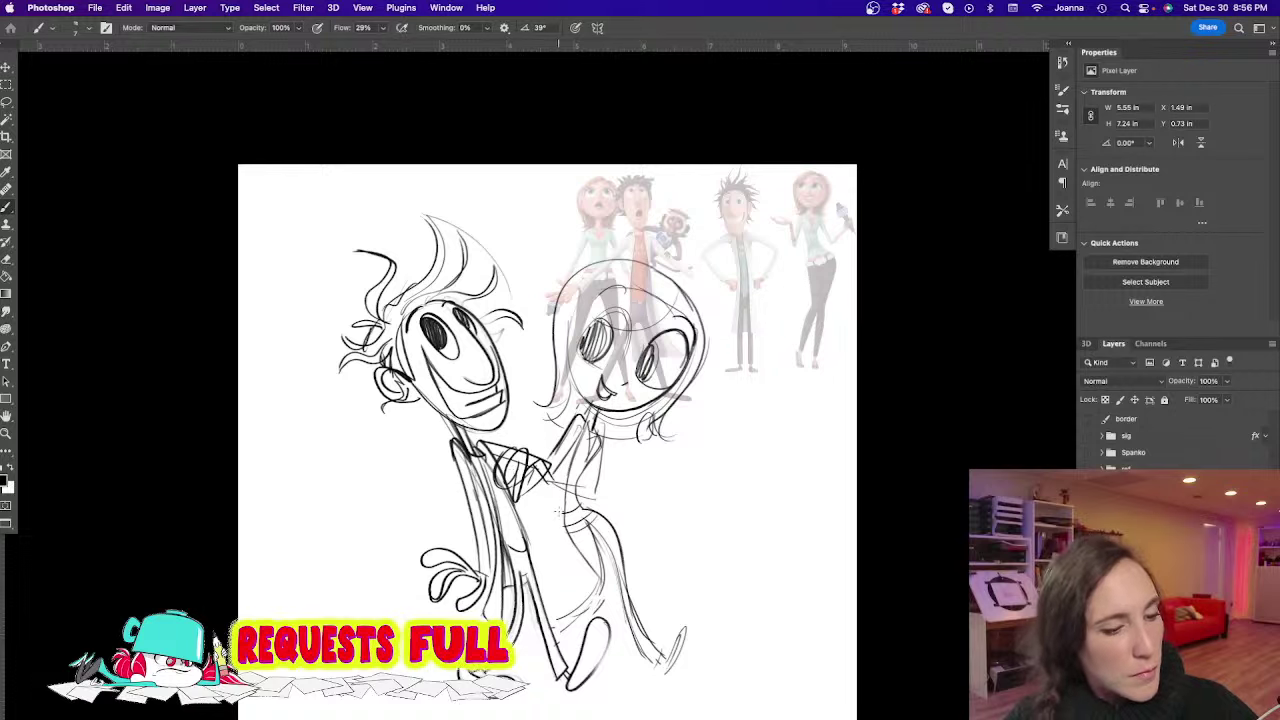
pyautogui.moveTo(598, 530); pyautogui.dragTo(657, 664)
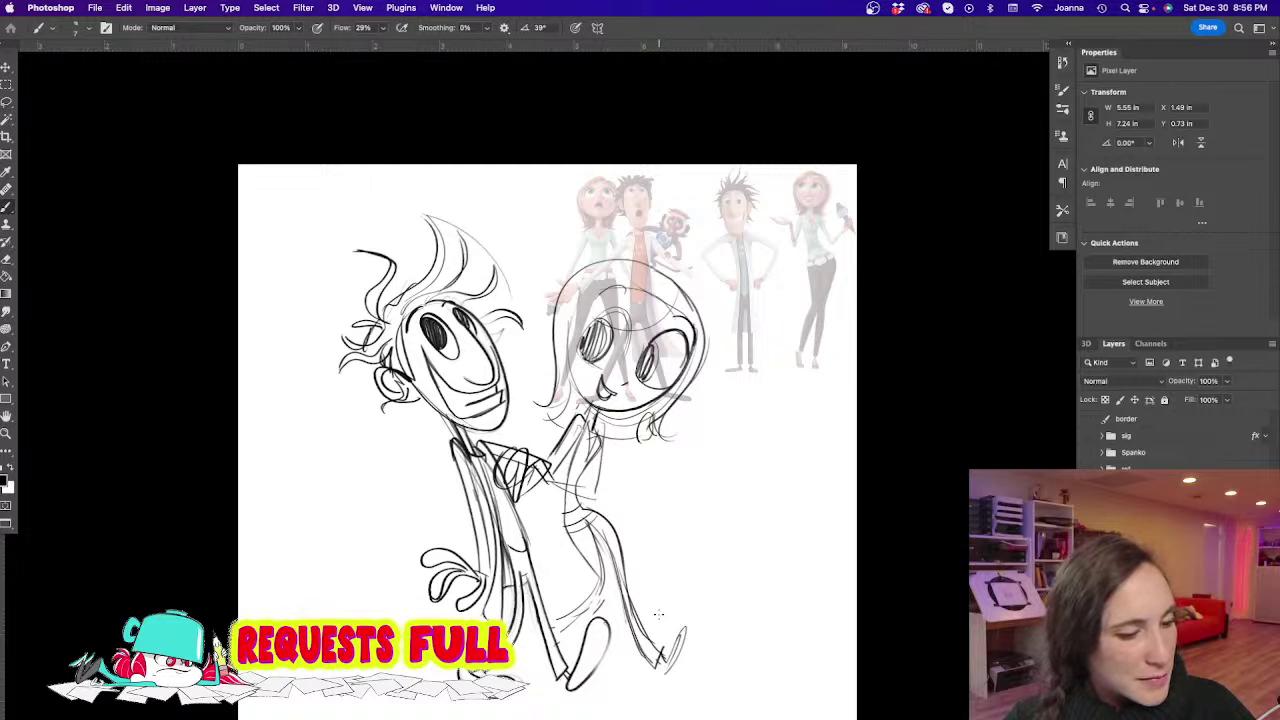
# Fade the man's sketch and the woman's arms, torso and legs to faint guidelines with an enlarged Eraser
pyautogui.press('e')
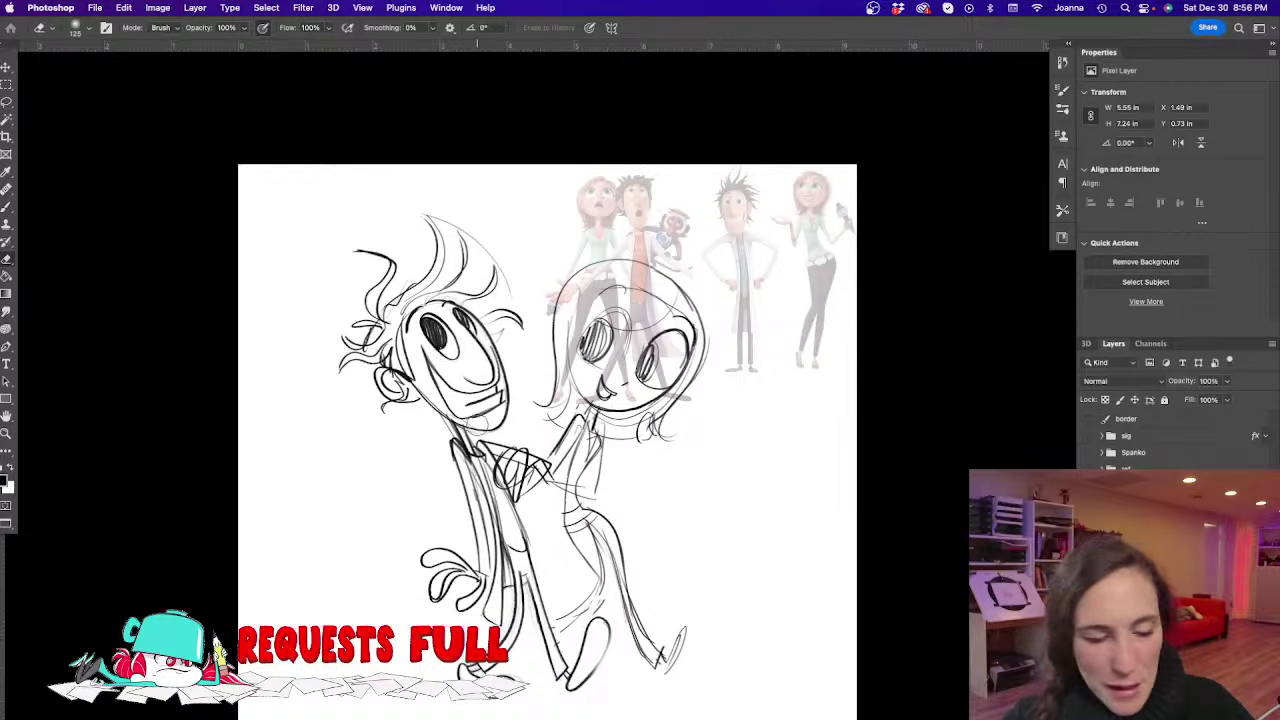
pyautogui.press(']')
pyautogui.moveTo(481, 450)
pyautogui.mouseDown()
pyautogui.moveTo(508, 470)
pyautogui.moveTo(530, 455)
pyautogui.moveTo(578, 608)
pyautogui.moveTo(590, 585)
pyautogui.moveTo(650, 630)
pyautogui.moveTo(628, 600)
pyautogui.moveTo(600, 447)
pyautogui.moveTo(645, 425)
pyautogui.moveTo(544, 474)
pyautogui.moveTo(558, 477)
pyautogui.moveTo(466, 487)
pyautogui.moveTo(480, 525)
pyautogui.moveTo(404, 425)
pyautogui.moveTo(360, 398)
pyautogui.moveTo(463, 209)
pyautogui.mouseUp()
pyautogui.moveTo(487, 398)
pyautogui.mouseDown()
pyautogui.moveTo(435, 560)
pyautogui.moveTo(496, 620)
pyautogui.moveTo(560, 640)
pyautogui.moveTo(600, 430)
pyautogui.moveTo(583, 438)
pyautogui.moveTo(598, 508)
pyautogui.mouseUp()
# Redraw the woman with the Brush in a more upright pose, with a slim torso, rounded hips and one leg bent back
pyautogui.press('b')
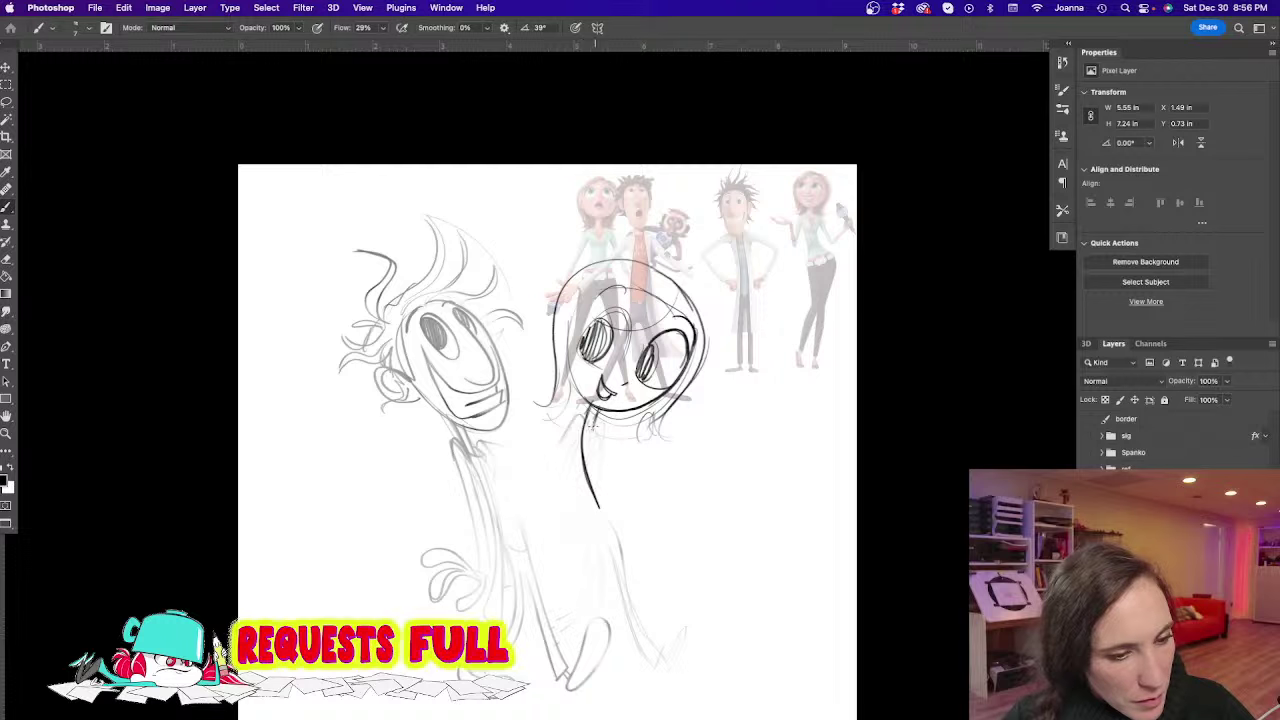
pyautogui.moveTo(596, 428); pyautogui.dragTo(606, 496)
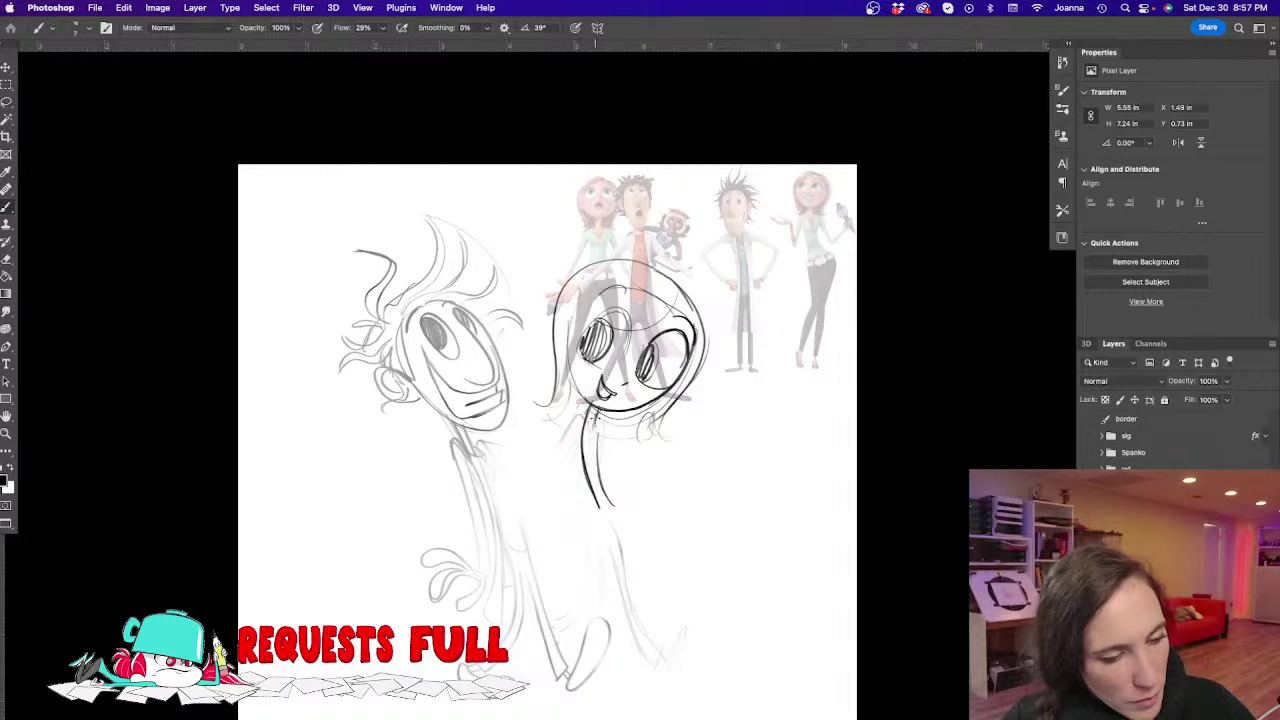
pyautogui.moveTo(592, 414); pyautogui.dragTo(606, 454)
pyautogui.moveTo(588, 522)
pyautogui.mouseDown()
pyautogui.moveTo(626, 512)
pyautogui.moveTo(640, 548)
pyautogui.moveTo(617, 617)
pyautogui.mouseUp()
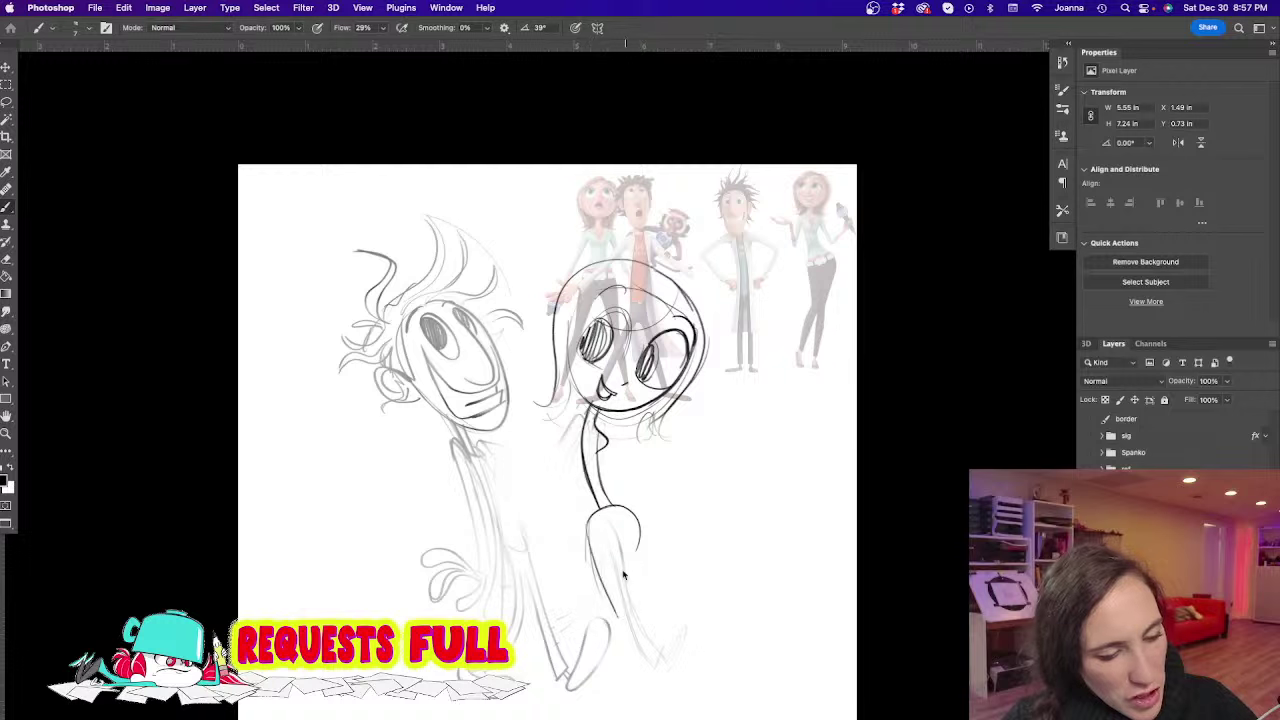
pyautogui.moveTo(610, 504)
pyautogui.mouseDown()
pyautogui.moveTo(642, 566)
pyautogui.moveTo(630, 692)
pyautogui.mouseUp()
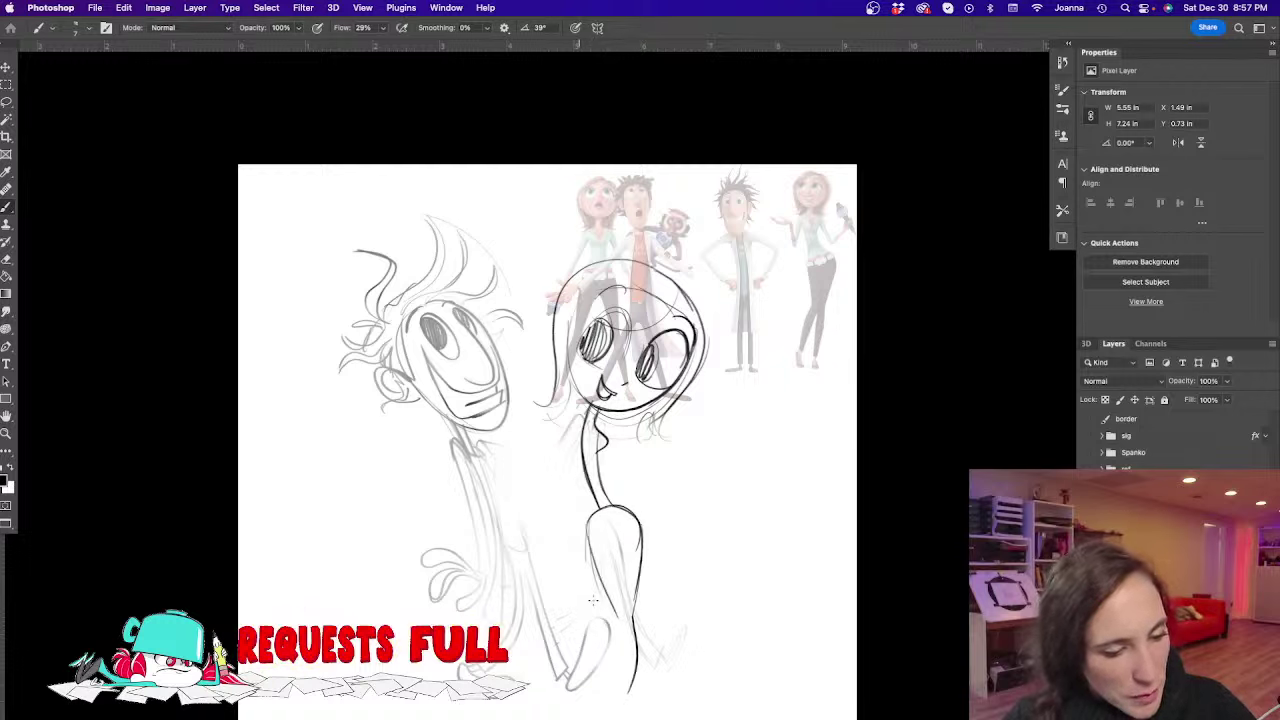
pyautogui.moveTo(613, 616)
pyautogui.mouseDown()
pyautogui.moveTo(611, 644)
pyautogui.moveTo(558, 664)
pyautogui.moveTo(620, 624)
pyautogui.mouseUp()
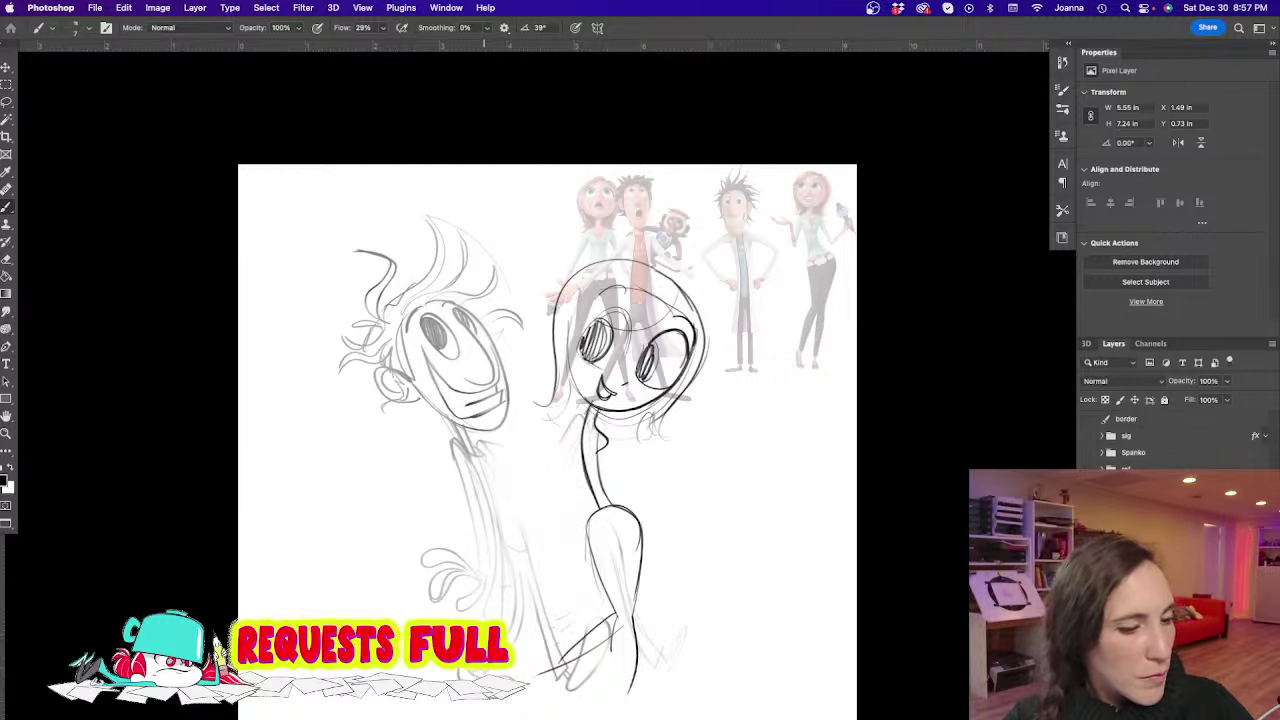
# Draw a microphone beside the woman, and add a belt with an oval buckle at her waist
pyautogui.moveTo(703, 448)
pyautogui.mouseDown()
pyautogui.moveTo(712, 478)
pyautogui.moveTo(718, 451)
pyautogui.moveTo(711, 477)
pyautogui.moveTo(677, 443)
pyautogui.moveTo(671, 471)
pyautogui.moveTo(703, 481)
pyautogui.moveTo(677, 459)
pyautogui.moveTo(672, 518)
pyautogui.mouseUp()
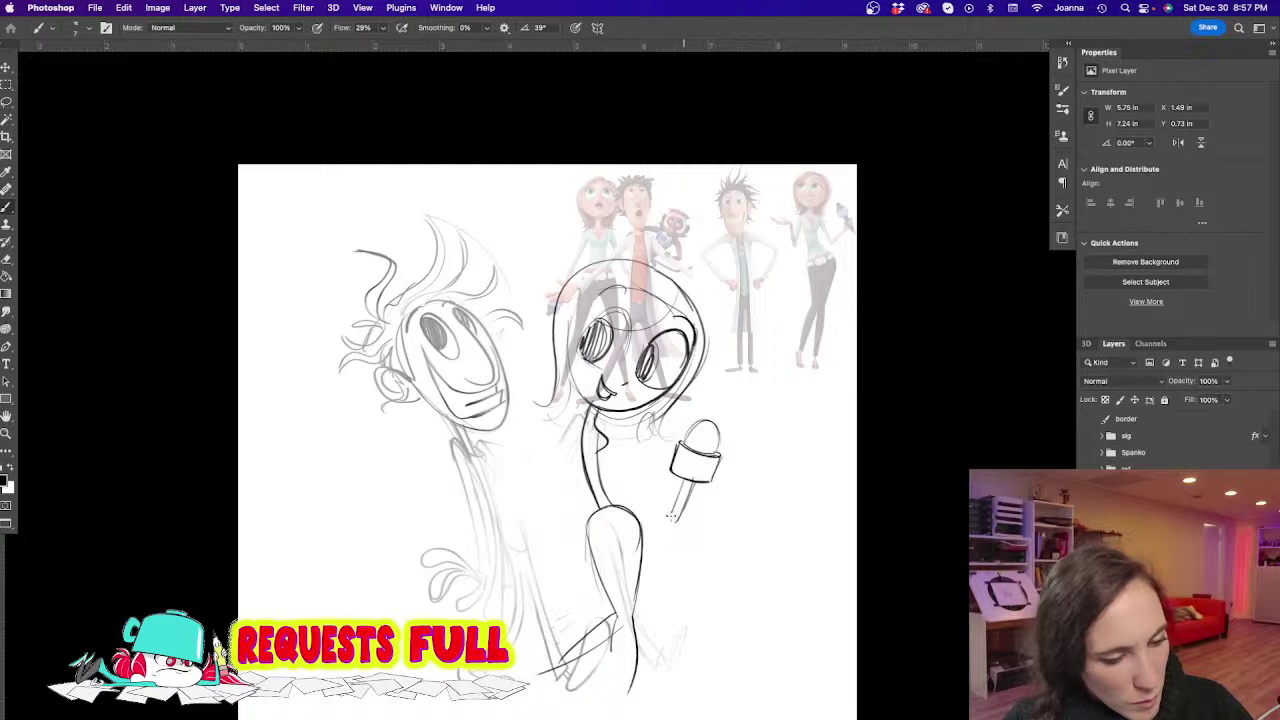
pyautogui.moveTo(606, 437)
pyautogui.mouseDown()
pyautogui.moveTo(594, 452)
pyautogui.moveTo(608, 506)
pyautogui.moveTo(590, 536)
pyautogui.moveTo(638, 530)
pyautogui.moveTo(622, 532)
pyautogui.moveTo(630, 508)
pyautogui.mouseUp()
pyautogui.moveTo(590, 518); pyautogui.dragTo(628, 512)
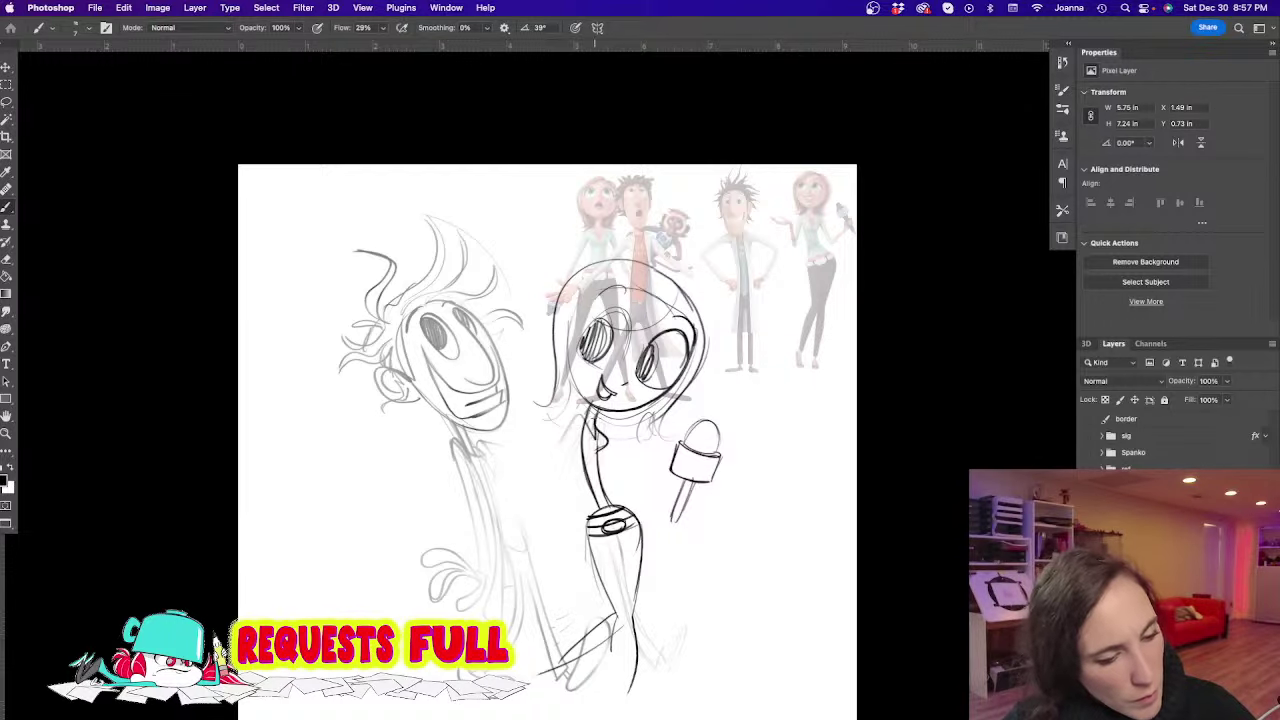
# Define the woman's flipped hair ends and fringe, and darken her eye outlines, nose and ear
pyautogui.moveTo(535, 397); pyautogui.dragTo(648, 446)
pyautogui.moveTo(700, 376)
pyautogui.mouseDown()
pyautogui.moveTo(656, 436)
pyautogui.moveTo(586, 454)
pyautogui.mouseUp()
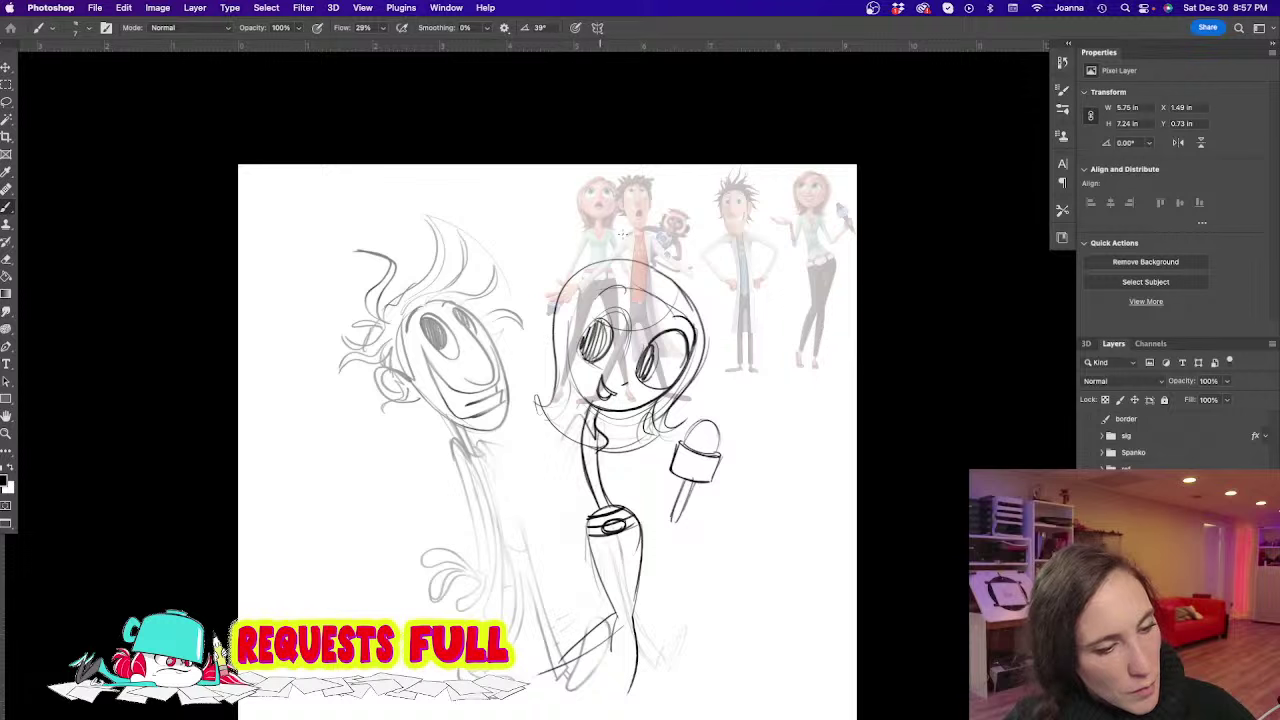
pyautogui.moveTo(627, 310)
pyautogui.mouseDown()
pyautogui.moveTo(578, 315)
pyautogui.moveTo(615, 310)
pyautogui.moveTo(626, 340)
pyautogui.moveTo(600, 313)
pyautogui.moveTo(578, 323)
pyautogui.moveTo(578, 356)
pyautogui.mouseUp()
pyautogui.moveTo(614, 310)
pyautogui.mouseDown()
pyautogui.moveTo(640, 366)
pyautogui.moveTo(668, 386)
pyautogui.mouseUp()
pyautogui.moveTo(676, 300)
pyautogui.mouseDown()
pyautogui.moveTo(576, 322)
pyautogui.moveTo(614, 318)
pyautogui.mouseUp()
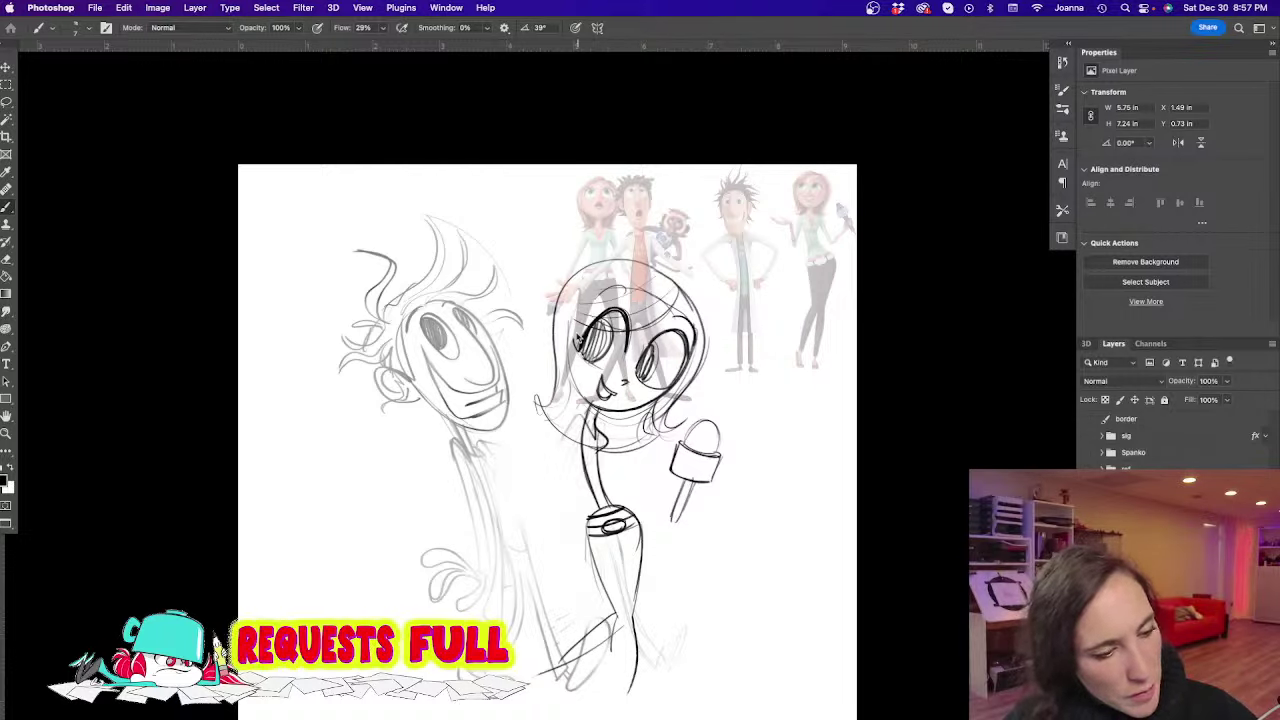
pyautogui.moveTo(561, 349); pyautogui.dragTo(566, 344)
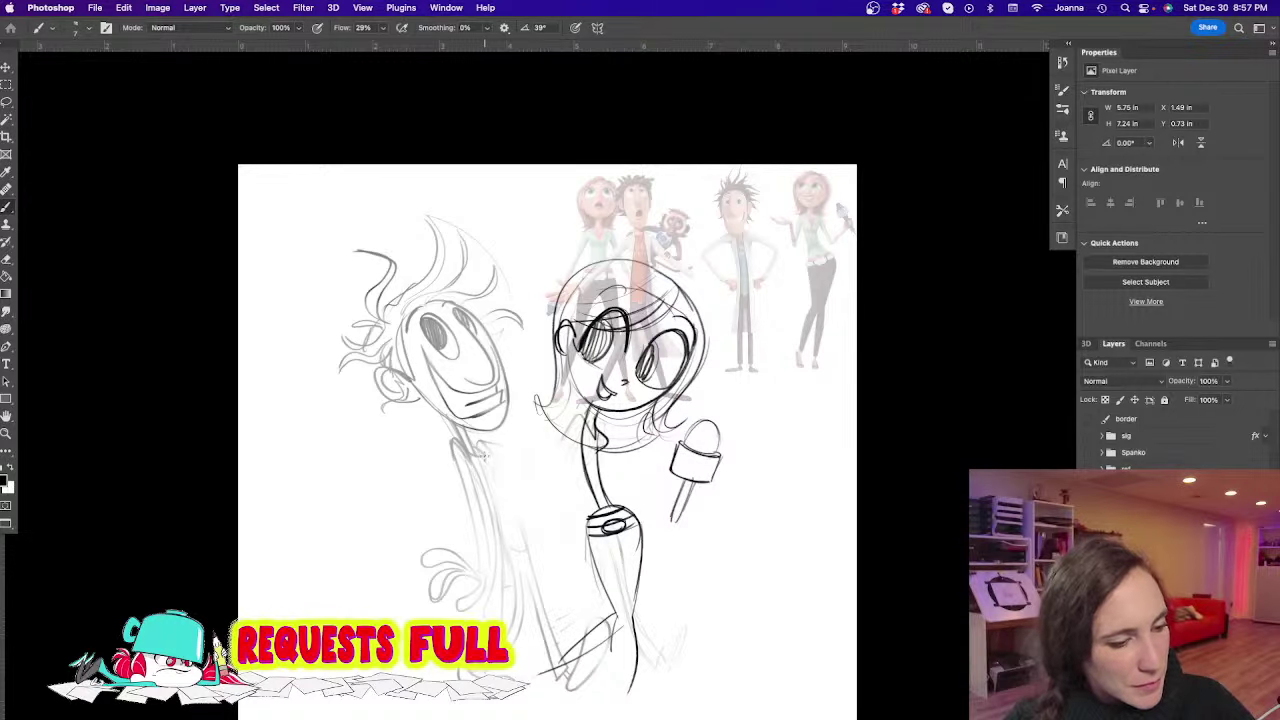
# Redraw the man's front body line from neck to foot, his jaw outline, and a short curve at his hip
pyautogui.moveTo(487, 460); pyautogui.dragTo(572, 688)
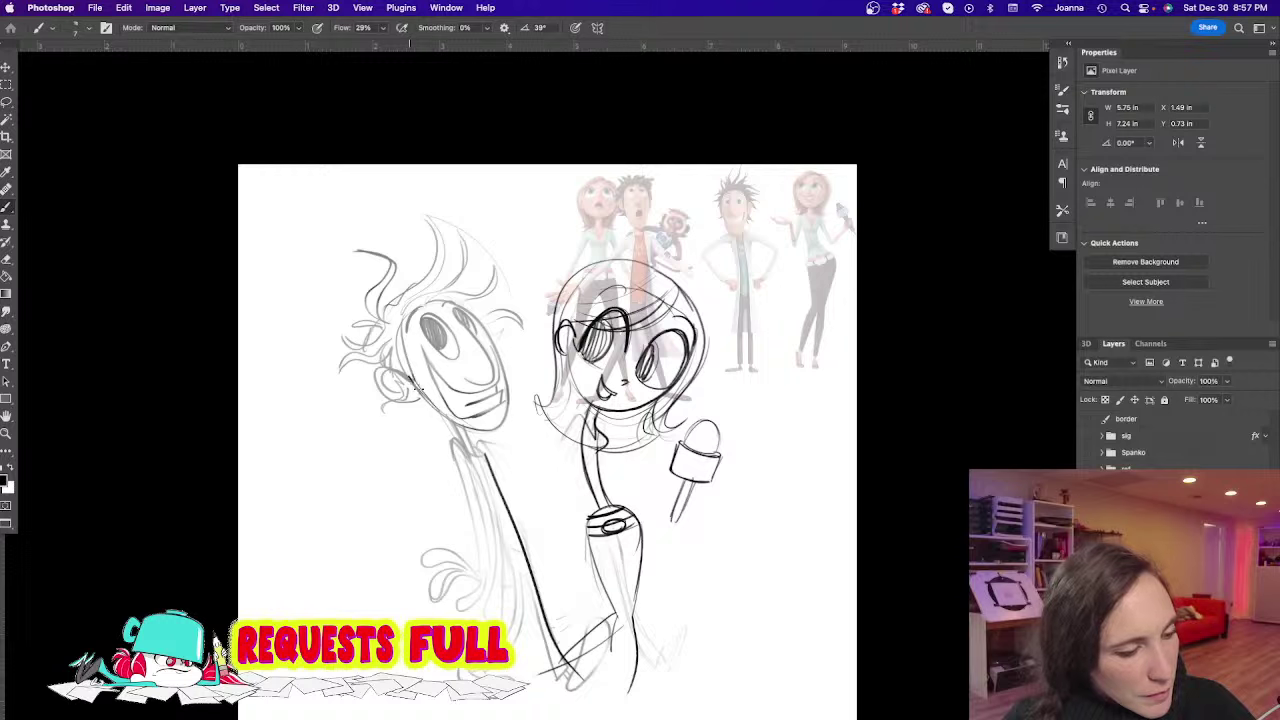
pyautogui.moveTo(414, 386)
pyautogui.mouseDown()
pyautogui.moveTo(488, 432)
pyautogui.moveTo(504, 370)
pyautogui.moveTo(486, 325)
pyautogui.mouseUp()
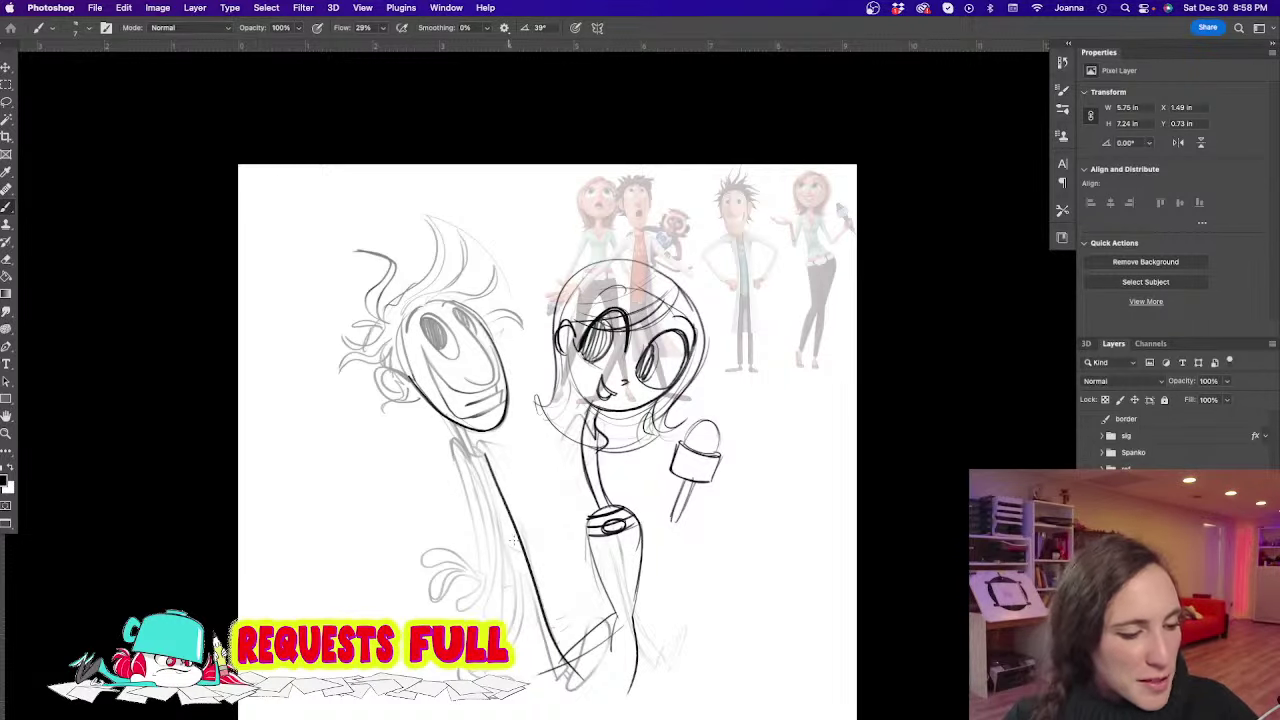
pyautogui.moveTo(527, 561); pyautogui.dragTo(507, 556)
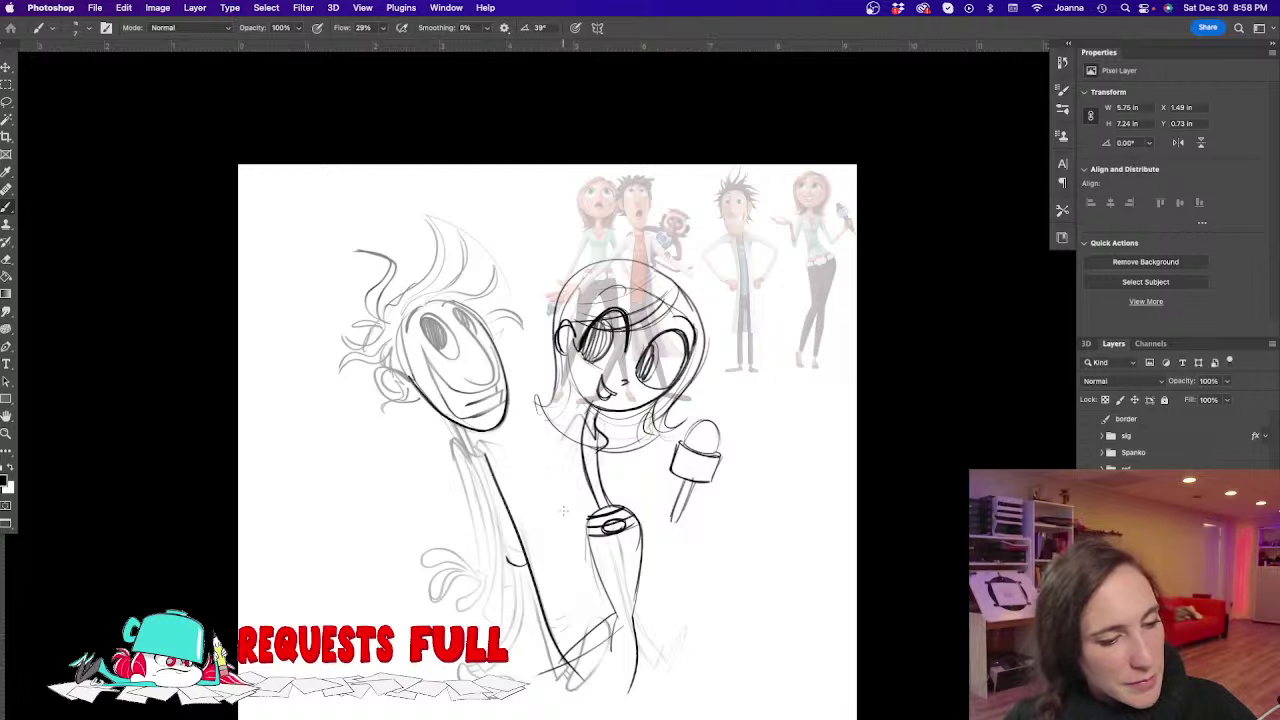
# Draw the woman's fingers gripping the microphone handle, and sketch both her bent arms around the torso
pyautogui.moveTo(676, 488)
pyautogui.mouseDown()
pyautogui.moveTo(692, 510)
pyautogui.moveTo(678, 500)
pyautogui.mouseUp()
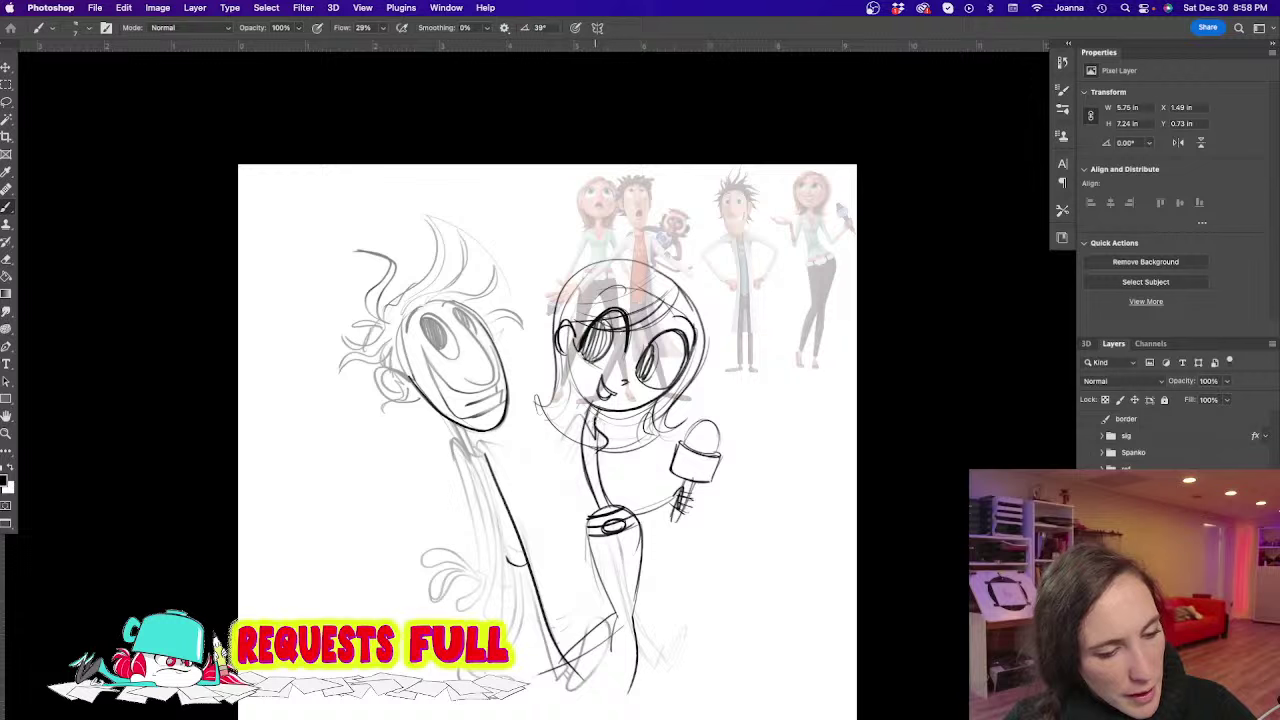
pyautogui.moveTo(598, 423); pyautogui.dragTo(621, 504)
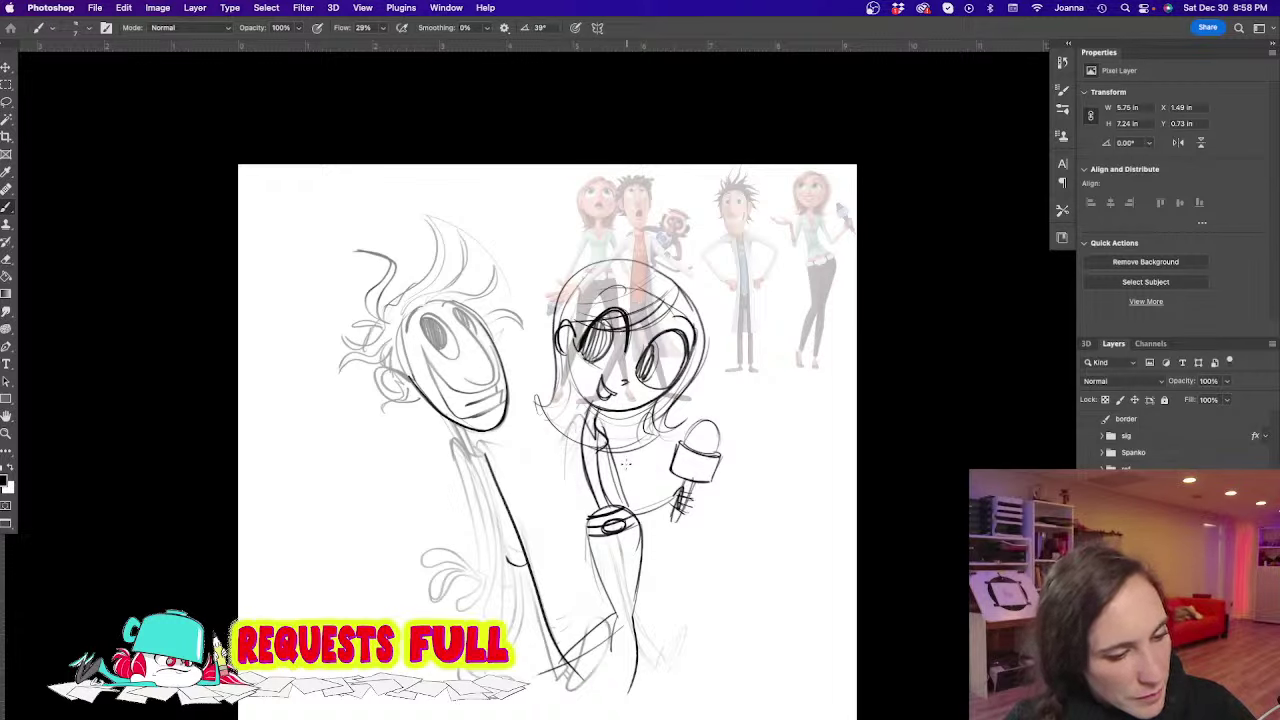
pyautogui.moveTo(628, 454)
pyautogui.mouseDown()
pyautogui.moveTo(639, 435)
pyautogui.moveTo(668, 494)
pyautogui.moveTo(658, 486)
pyautogui.mouseUp()
pyautogui.moveTo(580, 414)
pyautogui.mouseDown()
pyautogui.moveTo(562, 505)
pyautogui.moveTo(622, 456)
pyautogui.moveTo(570, 500)
pyautogui.mouseUp()
pyautogui.moveTo(560, 502); pyautogui.dragTo(604, 482)
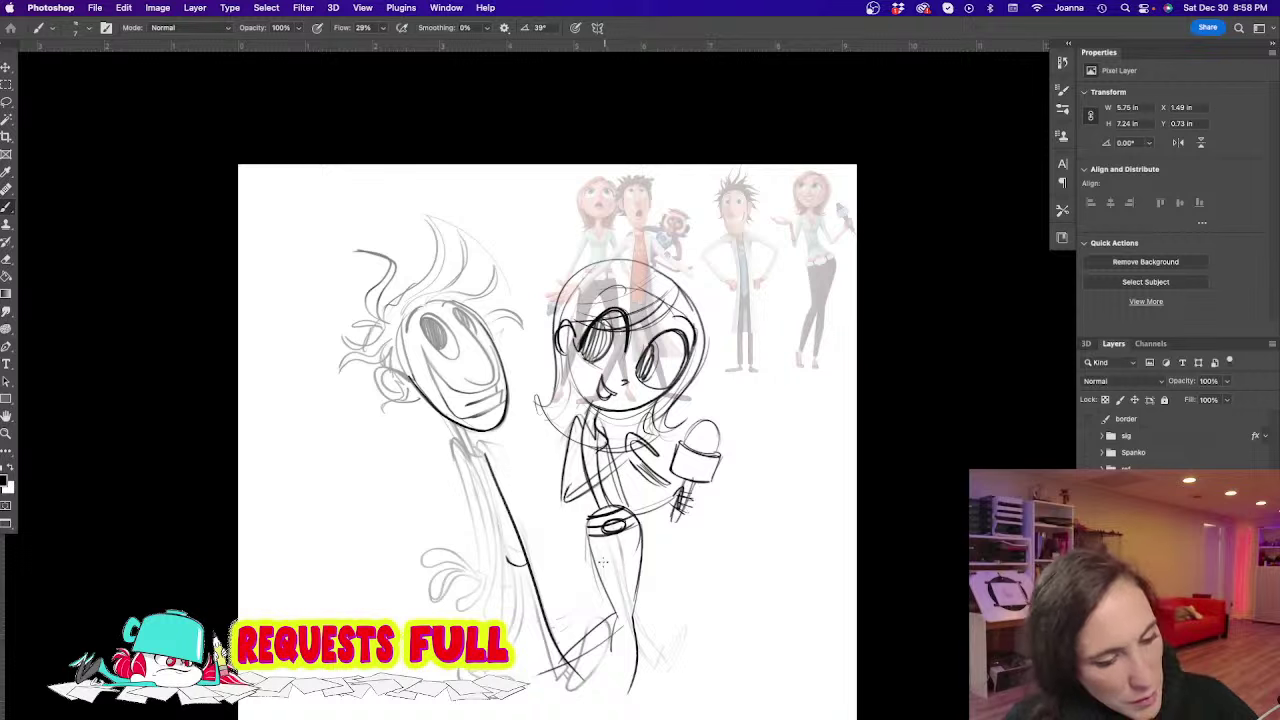
# Draw the woman's inner thigh line, the straight lower leg, and the extended outline of the leg bent behind her
pyautogui.moveTo(624, 526)
pyautogui.mouseDown()
pyautogui.moveTo(600, 618)
pyautogui.moveTo(622, 616)
pyautogui.moveTo(620, 698)
pyautogui.mouseUp()
pyautogui.moveTo(640, 640); pyautogui.dragTo(632, 706)
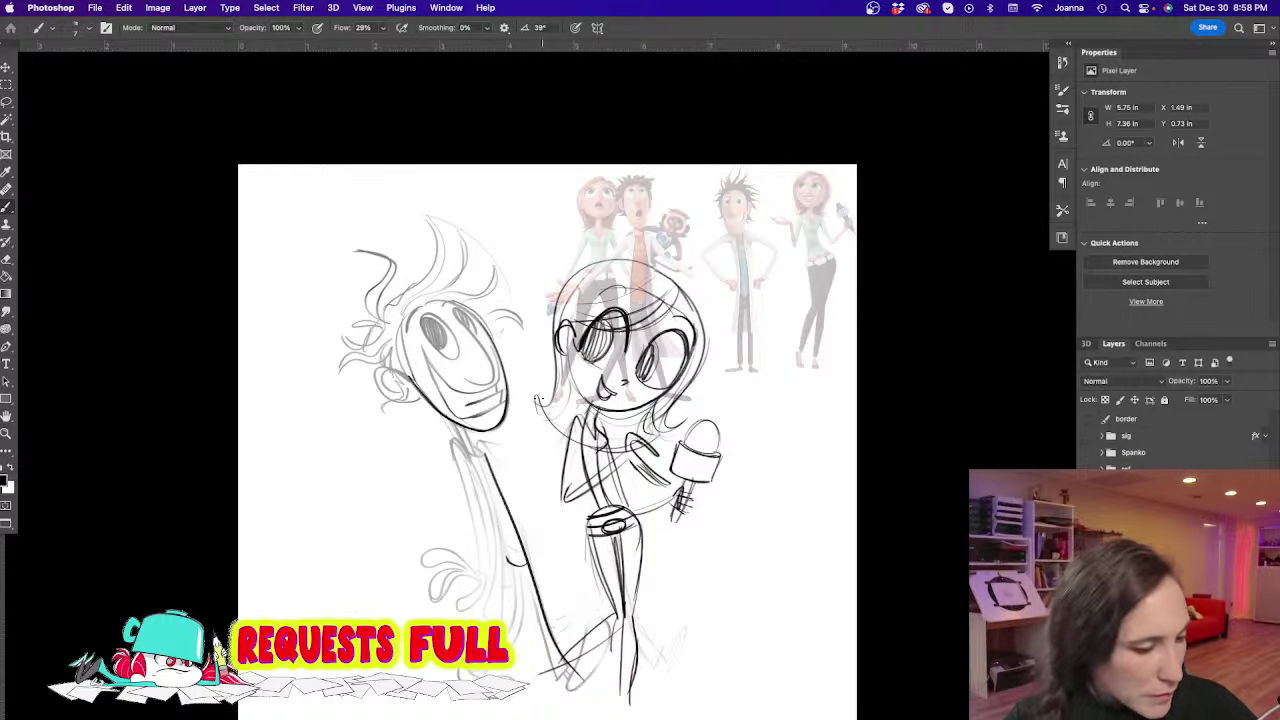
pyautogui.moveTo(610, 619); pyautogui.dragTo(528, 696)
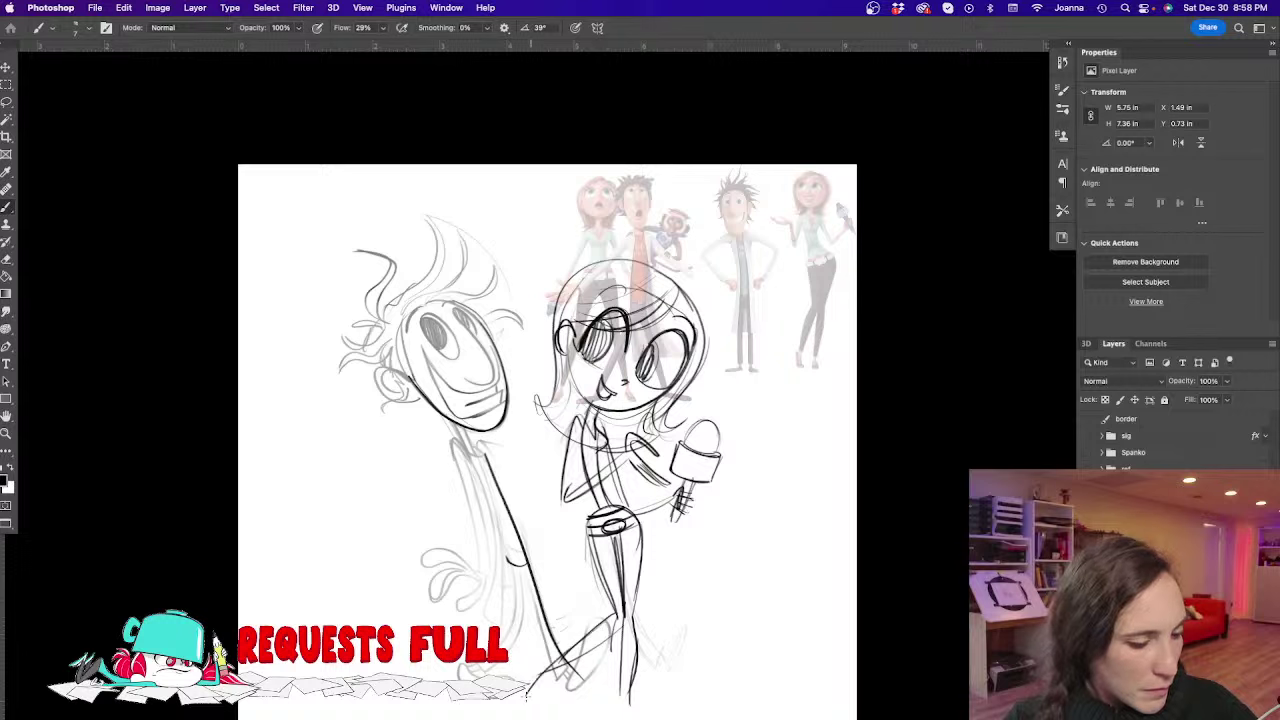
# Replace the woman's mouth with an open smile, and darken her rear lower leg and the flipped hair end beside her ear
pyautogui.moveTo(616, 628); pyautogui.dragTo(531, 690)
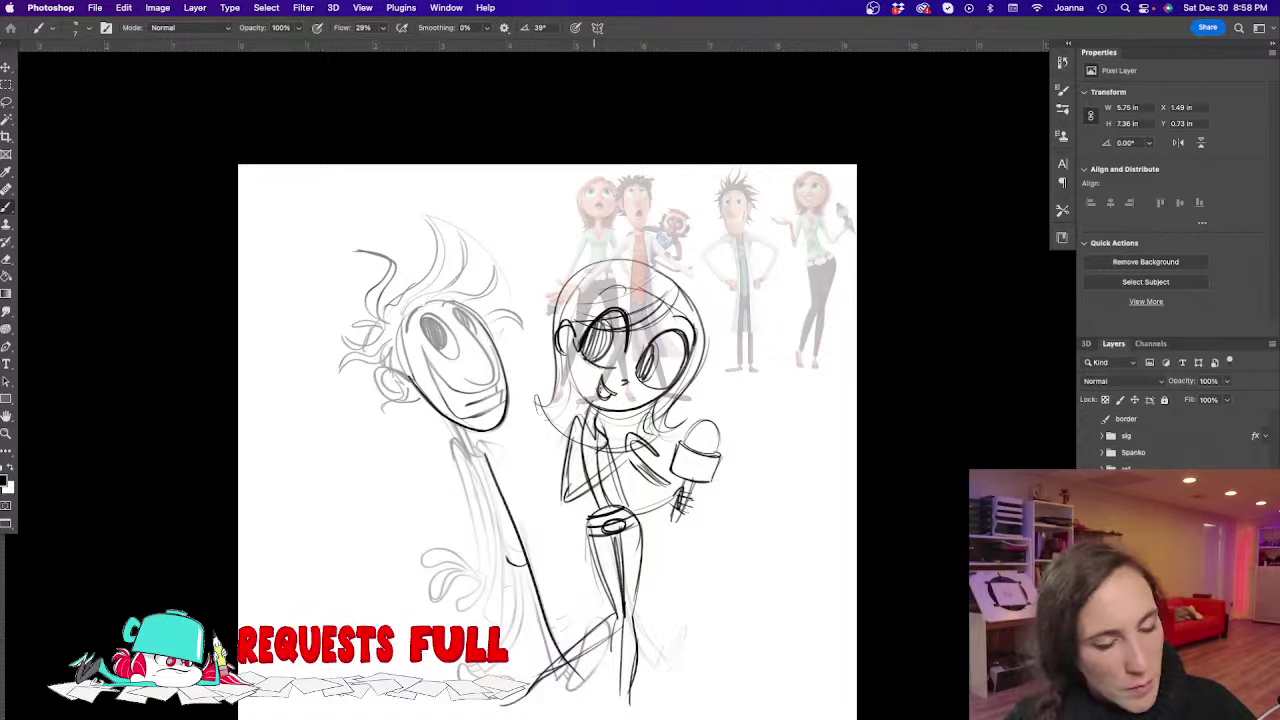
pyautogui.press('e')
pyautogui.moveTo(614, 376)
pyautogui.mouseDown()
pyautogui.moveTo(608, 394)
pyautogui.moveTo(630, 390)
pyautogui.moveTo(597, 401)
pyautogui.mouseUp()
pyautogui.press('b')
pyautogui.click(600, 373)
pyautogui.click(595, 372)
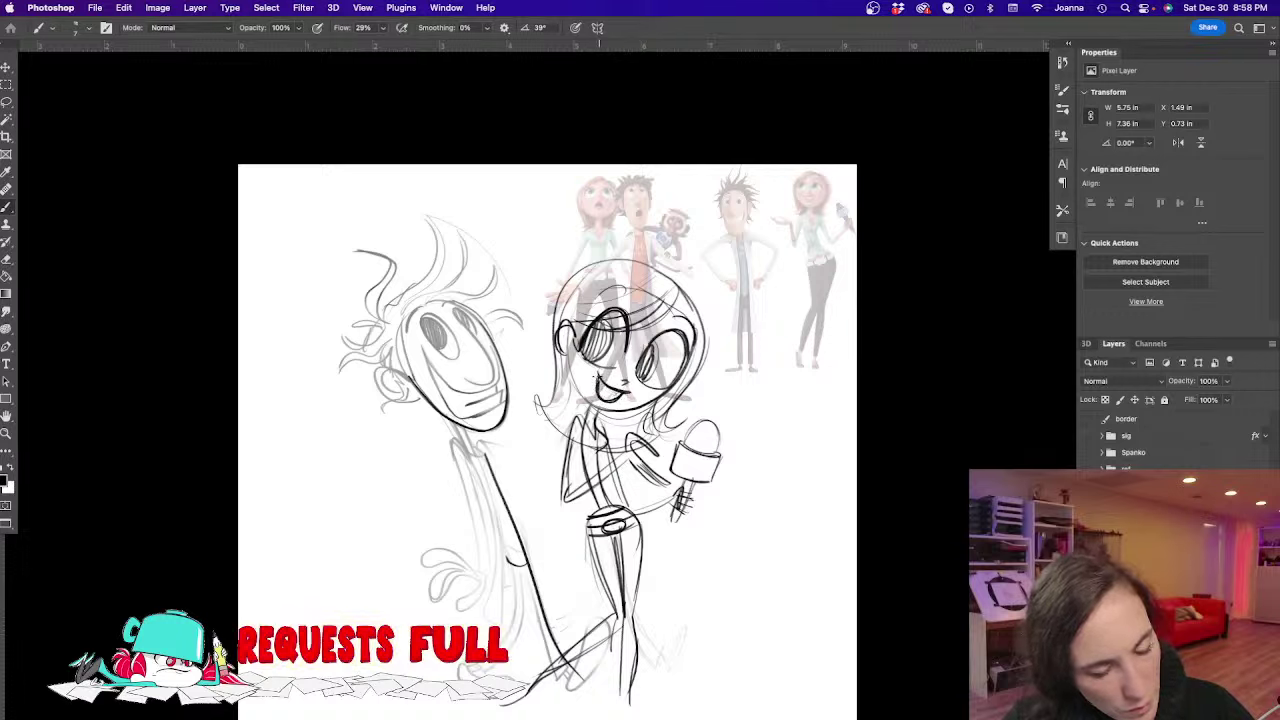
pyautogui.moveTo(556, 350)
pyautogui.mouseDown()
pyautogui.moveTo(552, 394)
pyautogui.moveTo(528, 402)
pyautogui.moveTo(568, 390)
pyautogui.mouseUp()
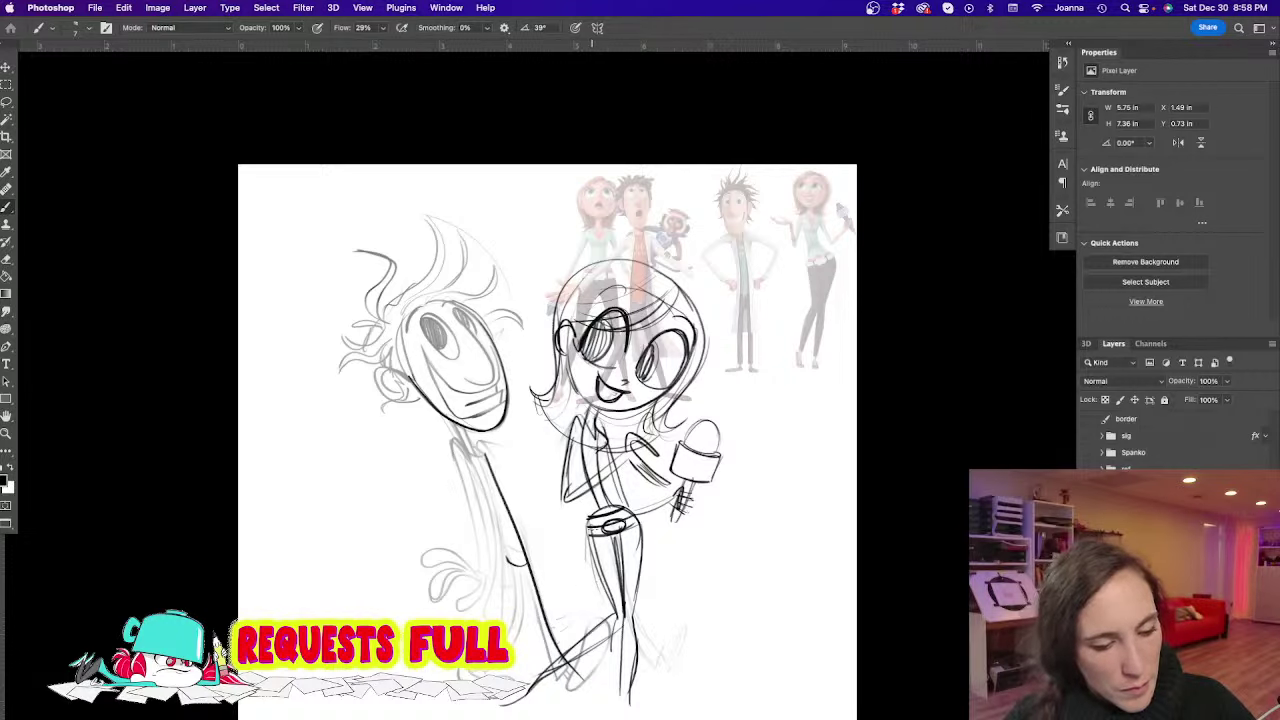
# Fade out the woman's torso, waist and legs with the Eraser
pyautogui.moveTo(597, 546); pyautogui.dragTo(677, 672)
pyautogui.press('e')
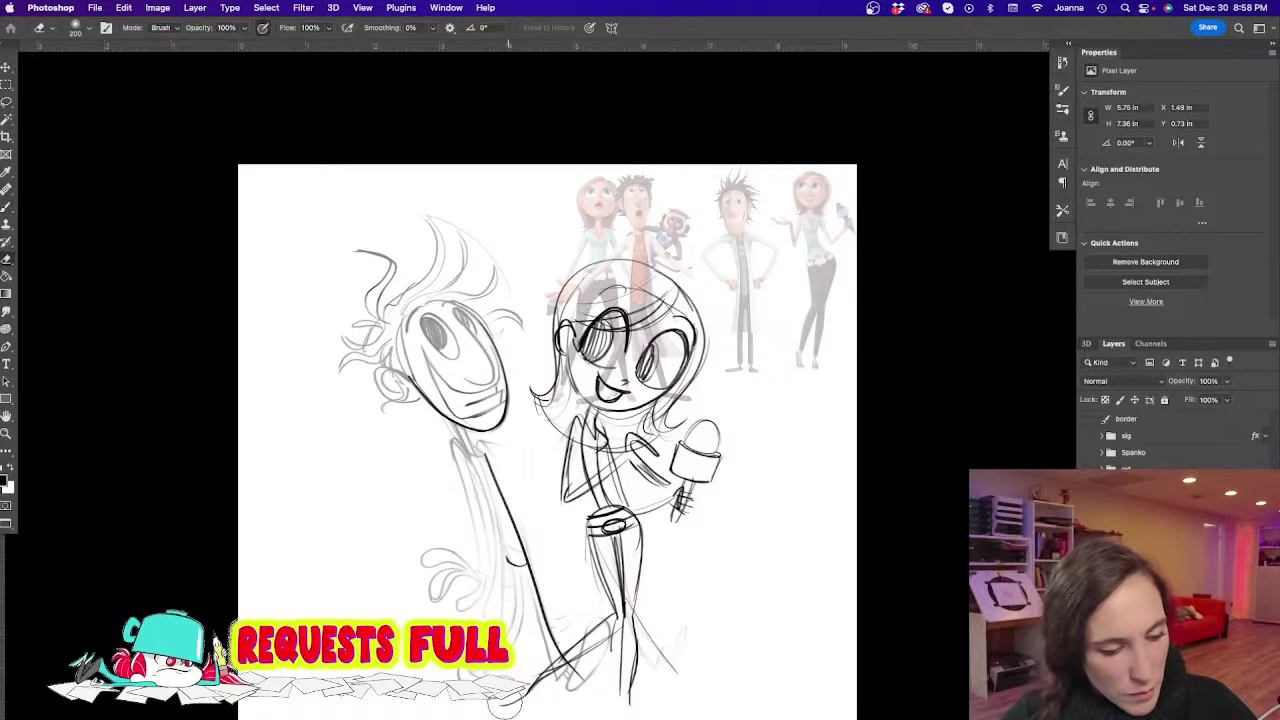
pyautogui.moveTo(586, 560)
pyautogui.mouseDown()
pyautogui.moveTo(634, 553)
pyautogui.moveTo(641, 633)
pyautogui.moveTo(613, 638)
pyautogui.moveTo(586, 547)
pyautogui.moveTo(633, 547)
pyautogui.moveTo(671, 642)
pyautogui.moveTo(622, 623)
pyautogui.moveTo(578, 562)
pyautogui.moveTo(599, 547)
pyautogui.moveTo(599, 516)
pyautogui.moveTo(563, 554)
pyautogui.moveTo(571, 547)
pyautogui.moveTo(583, 629)
pyautogui.mouseUp()
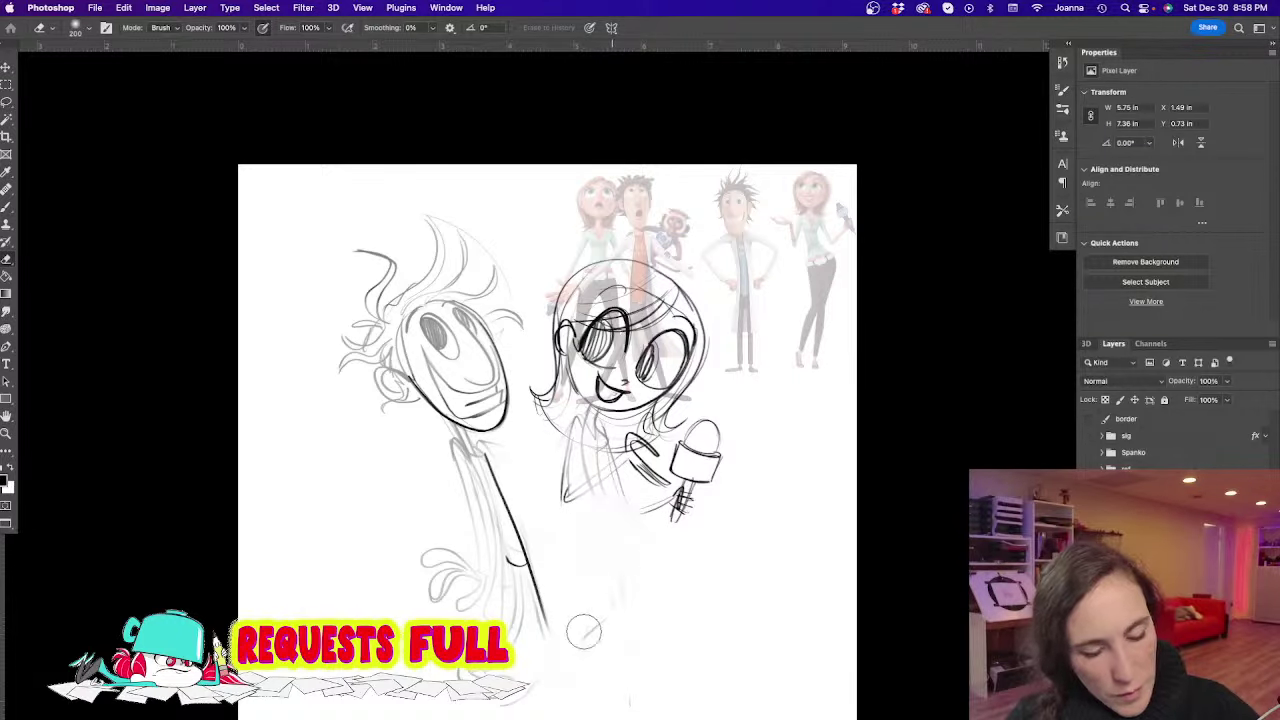
# Draw the woman's new back line and rounded hip against the man's body, and extend the line of his front leg
pyautogui.press('b')
pyautogui.moveTo(548, 507)
pyautogui.mouseDown()
pyautogui.moveTo(592, 430)
pyautogui.moveTo(592, 455)
pyautogui.moveTo(558, 506)
pyautogui.mouseUp()
pyautogui.moveTo(586, 460)
pyautogui.mouseDown()
pyautogui.moveTo(556, 510)
pyautogui.moveTo(577, 540)
pyautogui.moveTo(552, 678)
pyautogui.mouseUp()
pyautogui.moveTo(520, 562); pyautogui.dragTo(553, 692)
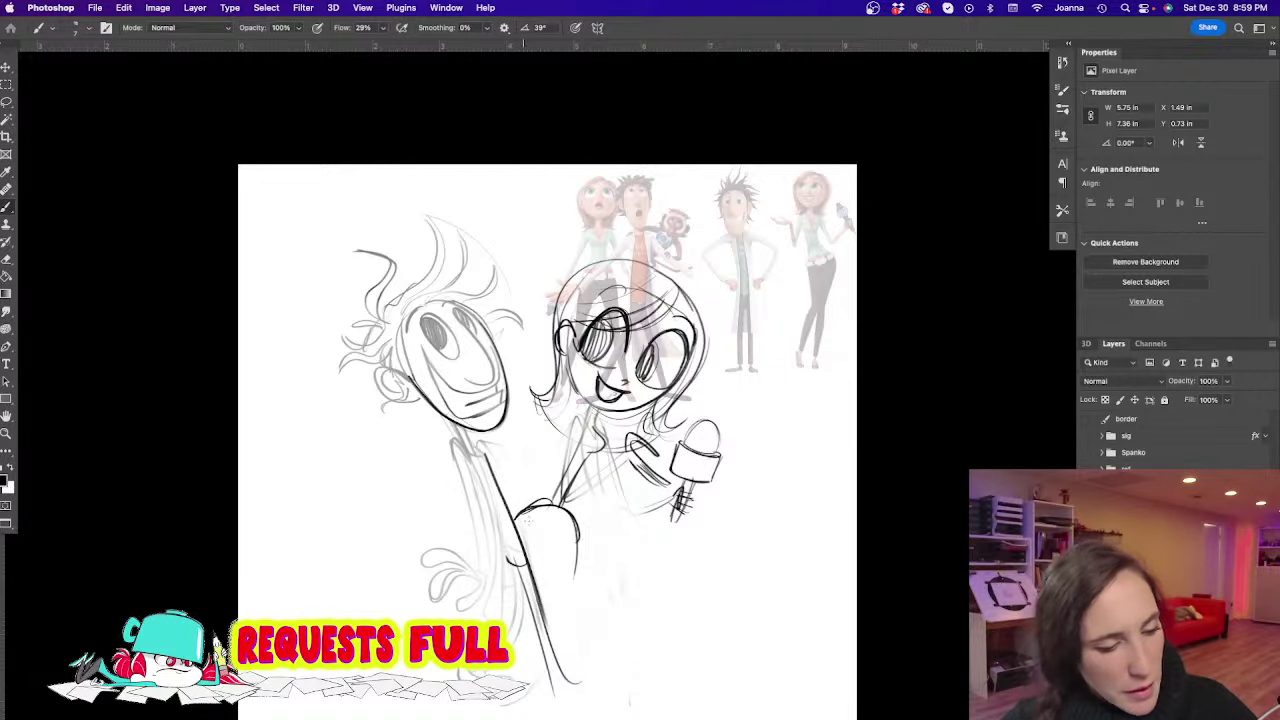
# Draw the man's upturned front shoe and his bent back leg and foot, with short coat lines at the hip
pyautogui.moveTo(521, 577)
pyautogui.mouseDown()
pyautogui.moveTo(549, 674)
pyautogui.moveTo(576, 690)
pyautogui.moveTo(608, 670)
pyautogui.moveTo(565, 701)
pyautogui.mouseUp()
pyautogui.moveTo(516, 559)
pyautogui.mouseDown()
pyautogui.moveTo(513, 616)
pyautogui.moveTo(510, 591)
pyautogui.moveTo(528, 624)
pyautogui.moveTo(455, 666)
pyautogui.moveTo(468, 663)
pyautogui.moveTo(458, 673)
pyautogui.moveTo(481, 704)
pyautogui.mouseUp()
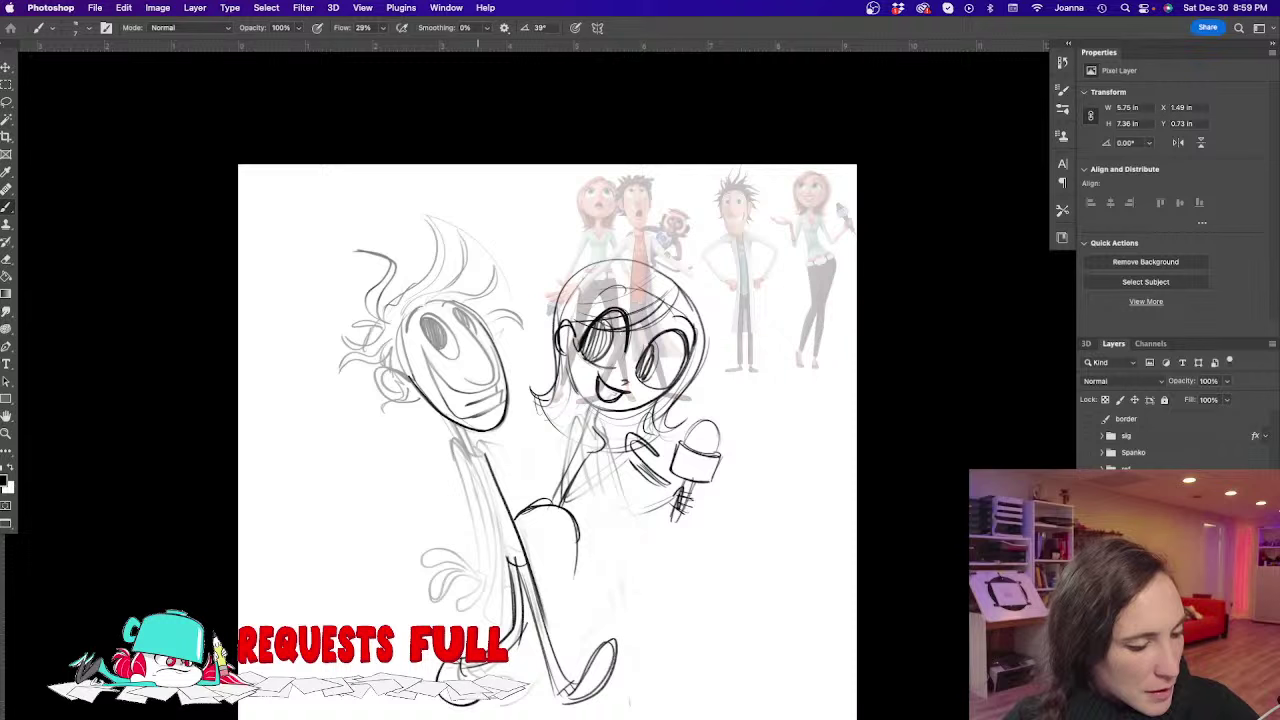
pyautogui.moveTo(465, 632); pyautogui.dragTo(448, 681)
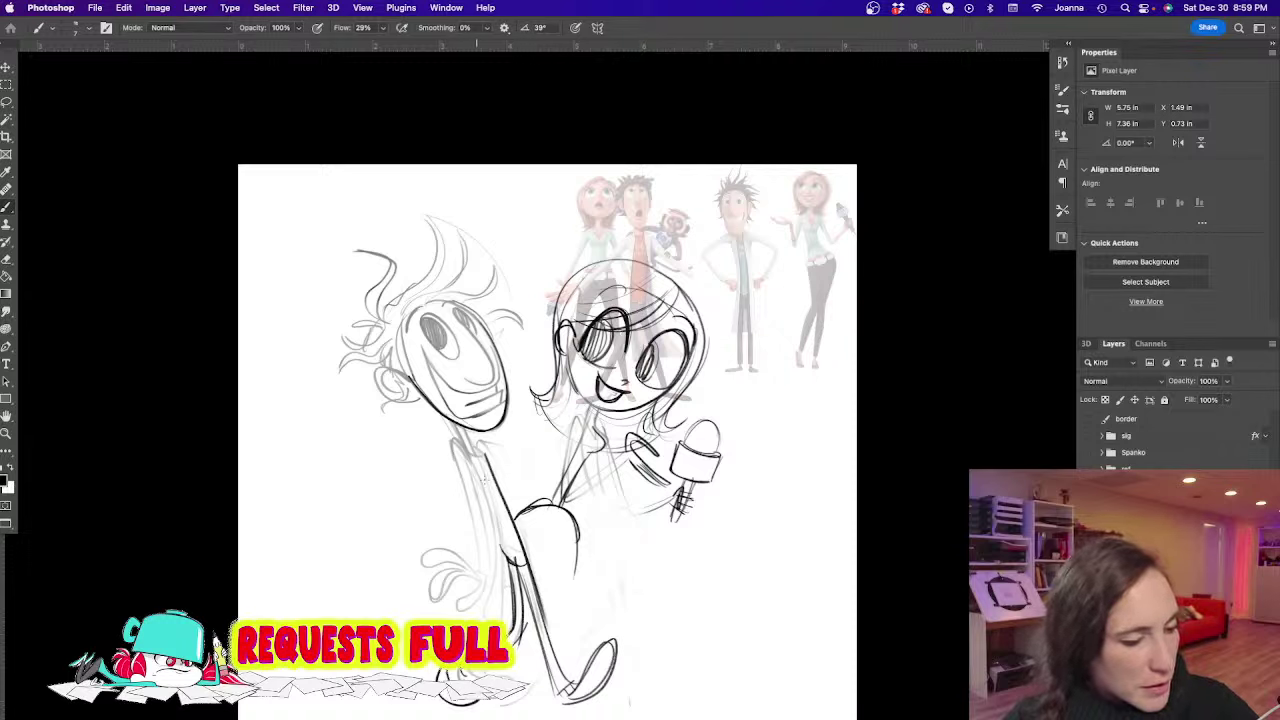
pyautogui.moveTo(506, 600); pyautogui.dragTo(482, 622)
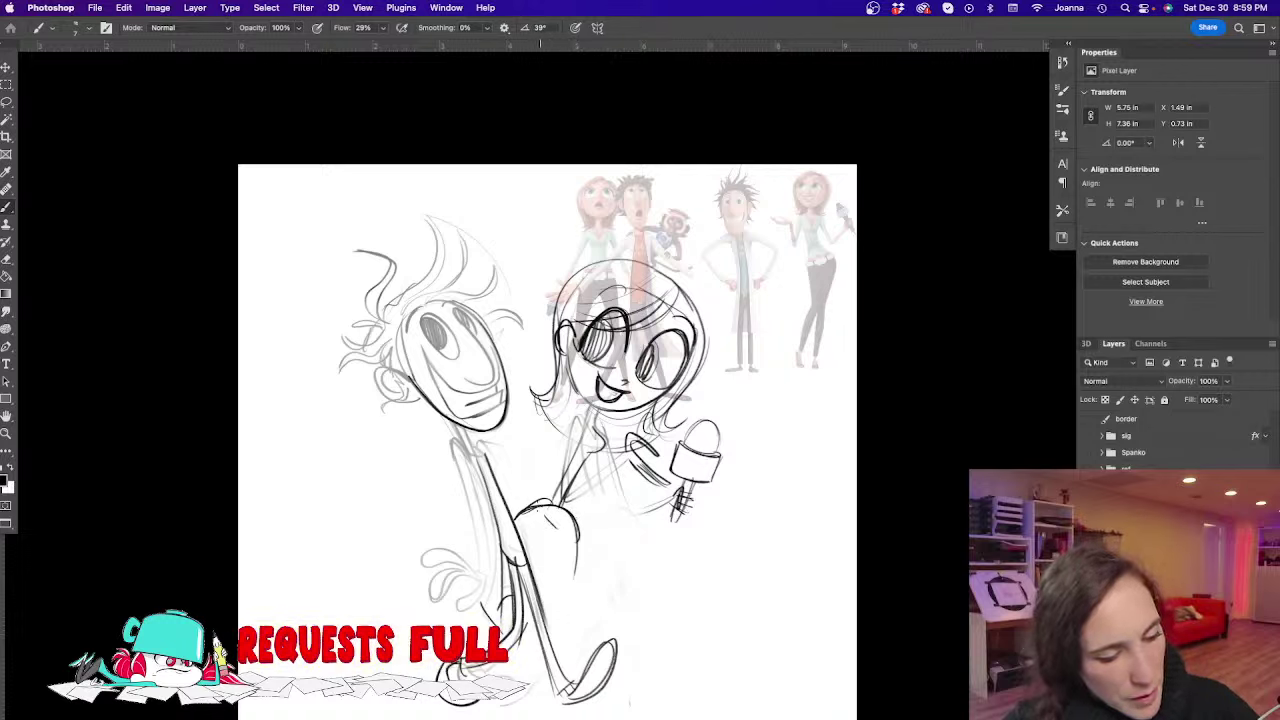
# Sketch the woman's bent leg with a pointed knee and lower leg crossing behind the man's, and add a waistband curve
pyautogui.moveTo(522, 502)
pyautogui.mouseDown()
pyautogui.moveTo(549, 516)
pyautogui.moveTo(592, 600)
pyautogui.mouseUp()
pyautogui.moveTo(520, 524)
pyautogui.mouseDown()
pyautogui.moveTo(586, 596)
pyautogui.moveTo(550, 600)
pyautogui.mouseUp()
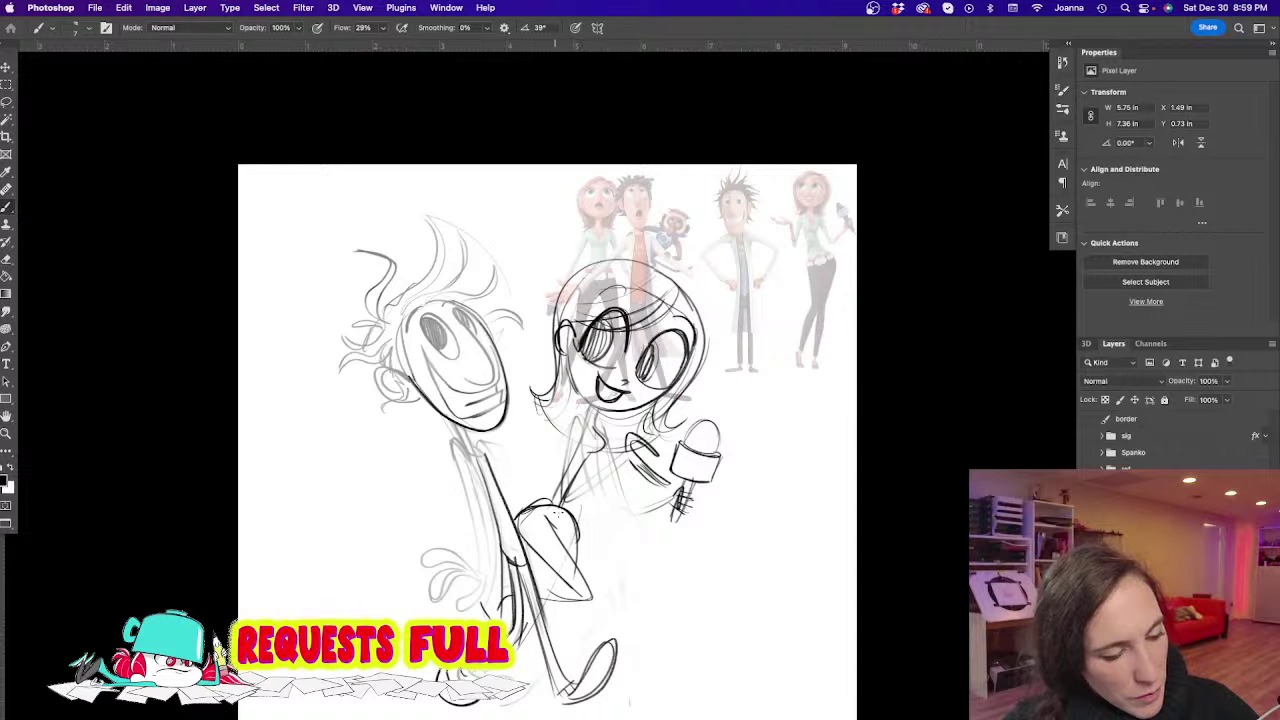
pyautogui.moveTo(510, 526); pyautogui.dragTo(554, 640)
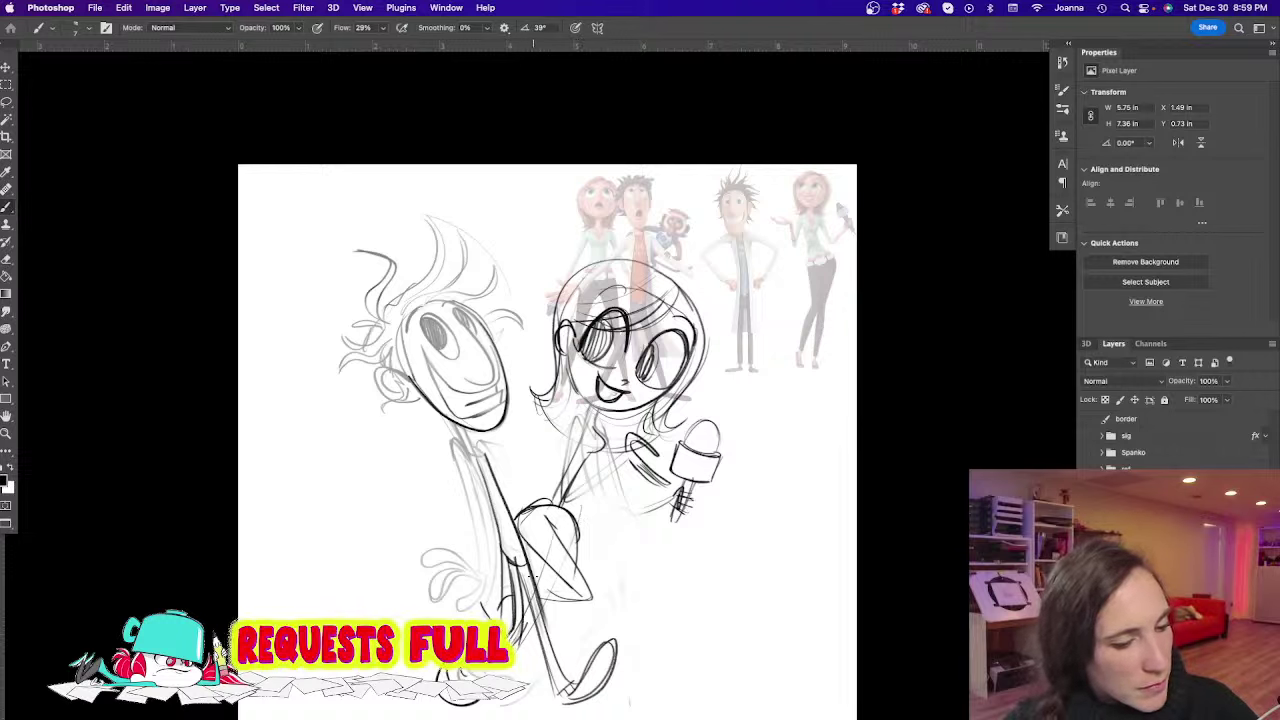
pyautogui.moveTo(543, 521)
pyautogui.mouseDown()
pyautogui.moveTo(592, 601)
pyautogui.moveTo(560, 658)
pyautogui.mouseUp()
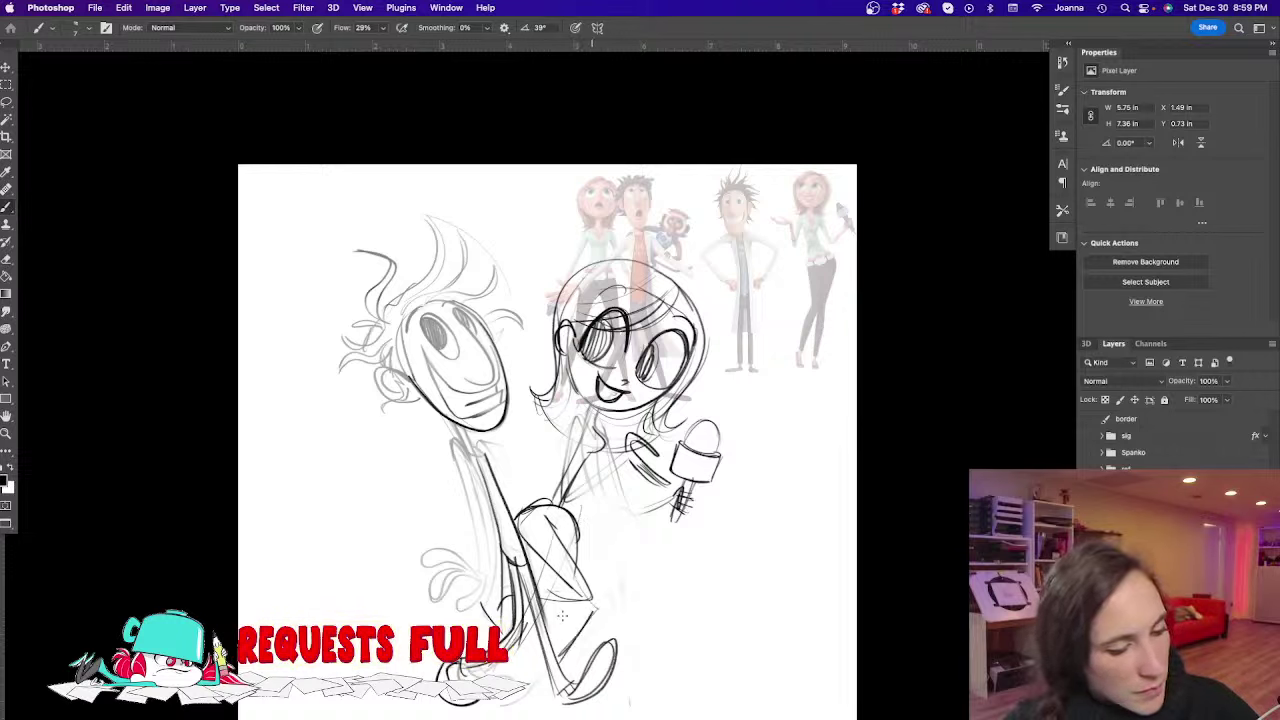
pyautogui.moveTo(532, 546); pyautogui.dragTo(592, 604)
pyautogui.moveTo(594, 602); pyautogui.dragTo(532, 694)
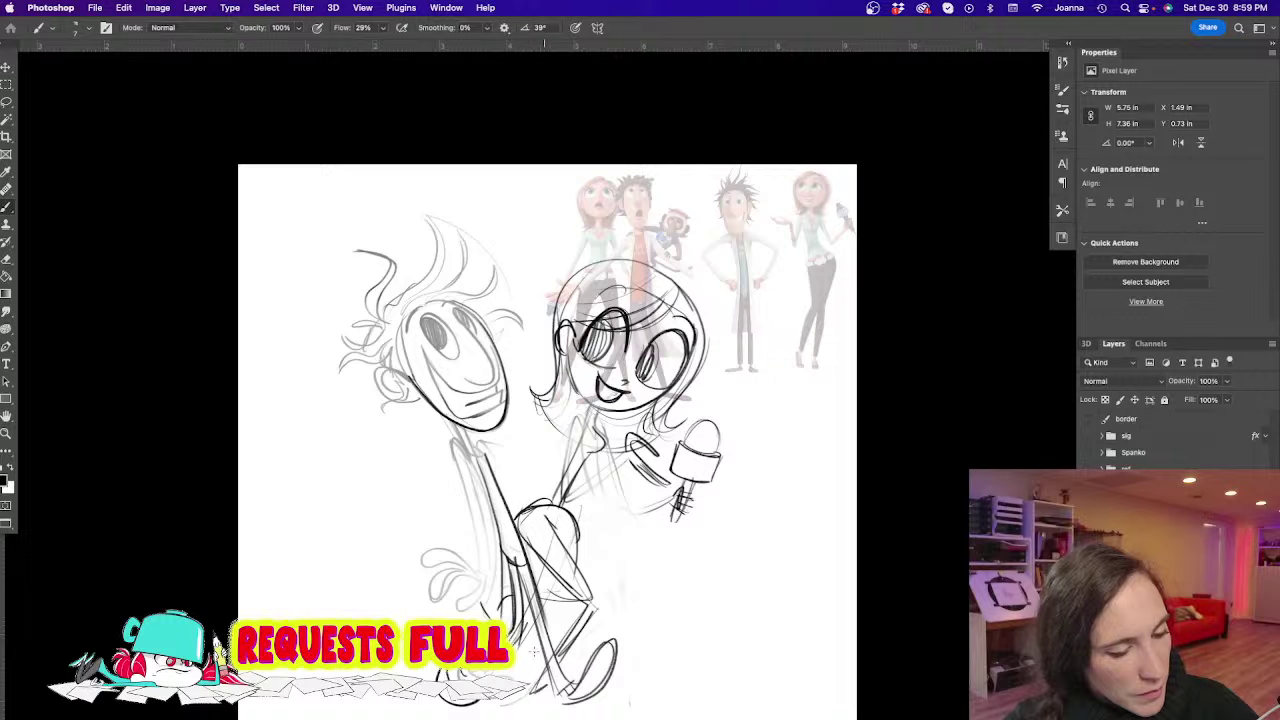
pyautogui.moveTo(546, 519); pyautogui.dragTo(572, 530)
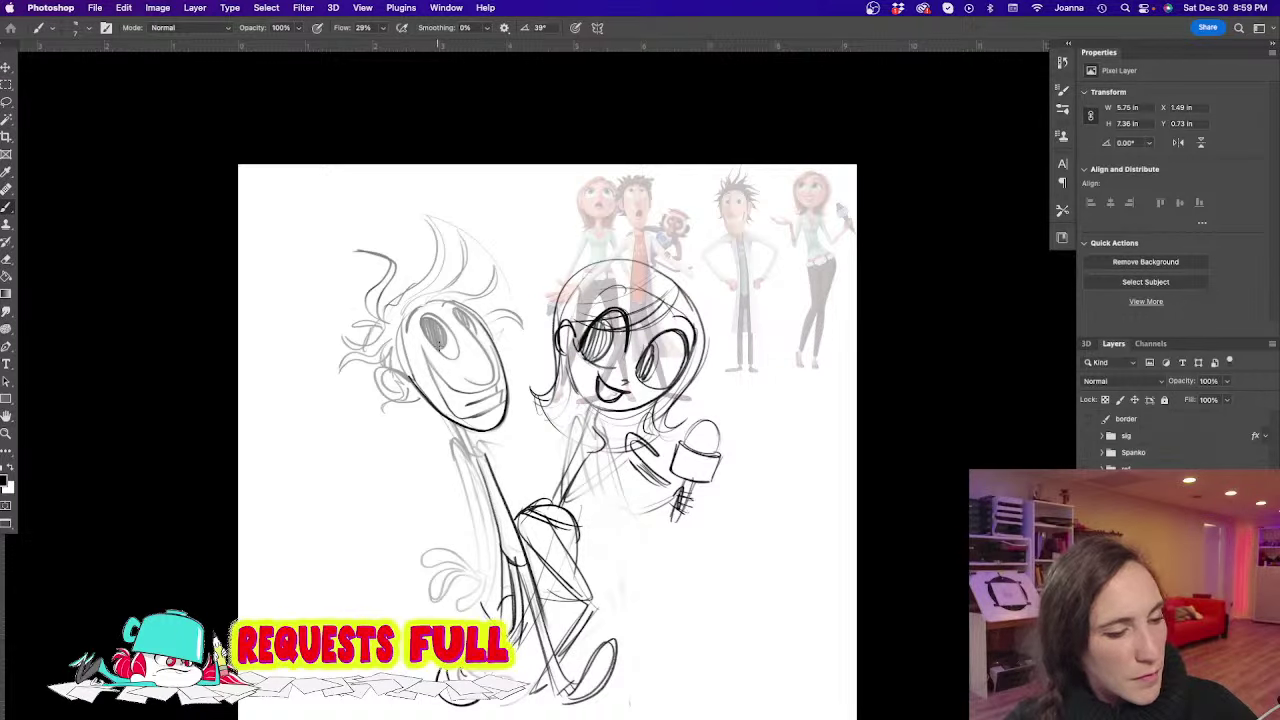
# Fade out the man's face with the Eraser and redraw his head outline as a larger tilted oval
pyautogui.press('e')
pyautogui.moveTo(428, 340)
pyautogui.mouseDown()
pyautogui.moveTo(449, 313)
pyautogui.moveTo(498, 368)
pyautogui.moveTo(410, 420)
pyautogui.moveTo(400, 340)
pyautogui.mouseUp()
pyautogui.press('b')
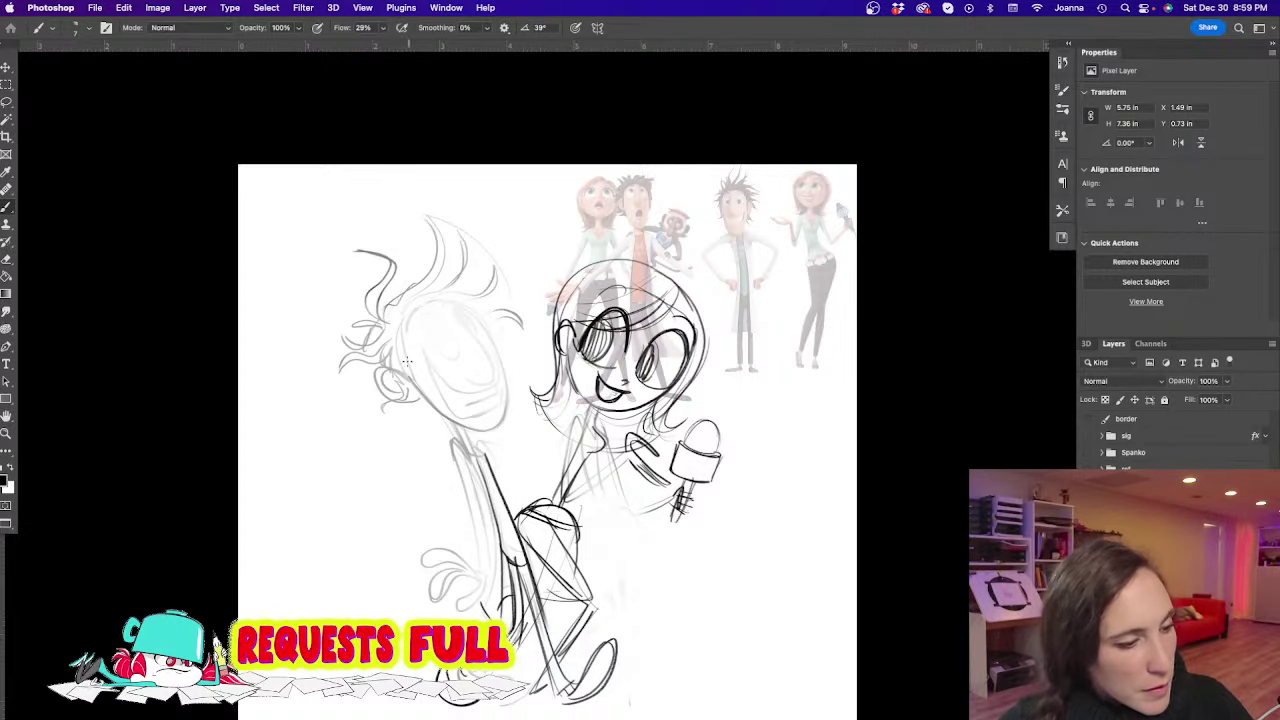
pyautogui.moveTo(402, 385)
pyautogui.mouseDown()
pyautogui.moveTo(387, 333)
pyautogui.moveTo(420, 277)
pyautogui.moveTo(495, 310)
pyautogui.moveTo(508, 420)
pyautogui.moveTo(483, 430)
pyautogui.moveTo(401, 365)
pyautogui.moveTo(445, 433)
pyautogui.moveTo(477, 566)
pyautogui.mouseUp()
# Darken the man's shoulder, coat and arm with zigzag elbow folds, and draw his hand with spread fingers
pyautogui.moveTo(463, 445)
pyautogui.mouseDown()
pyautogui.moveTo(487, 539)
pyautogui.moveTo(458, 523)
pyautogui.moveTo(454, 501)
pyautogui.moveTo(472, 529)
pyautogui.mouseUp()
pyautogui.moveTo(468, 446); pyautogui.dragTo(502, 614)
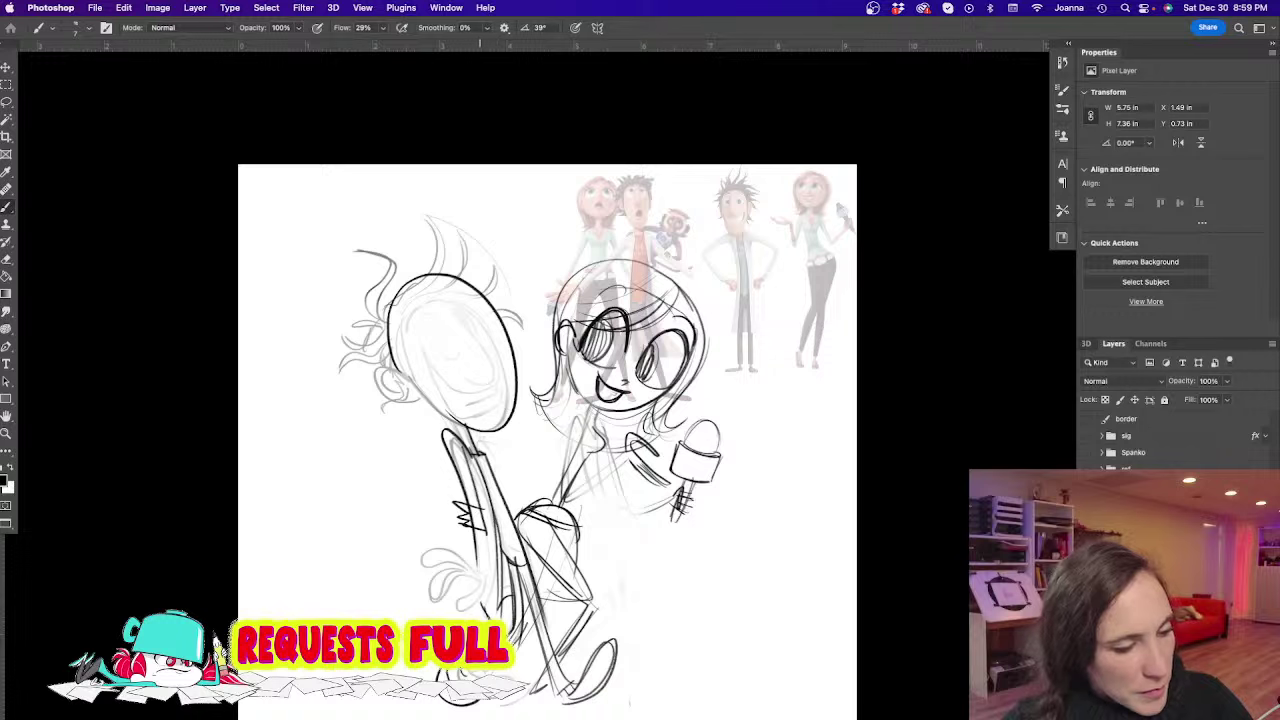
pyautogui.moveTo(475, 448)
pyautogui.mouseDown()
pyautogui.moveTo(470, 568)
pyautogui.moveTo(481, 538)
pyautogui.moveTo(486, 575)
pyautogui.moveTo(473, 608)
pyautogui.moveTo(459, 607)
pyautogui.moveTo(473, 578)
pyautogui.moveTo(463, 557)
pyautogui.moveTo(431, 543)
pyautogui.moveTo(418, 551)
pyautogui.moveTo(444, 564)
pyautogui.moveTo(440, 598)
pyautogui.mouseUp()
pyautogui.moveTo(474, 578); pyautogui.dragTo(452, 604)
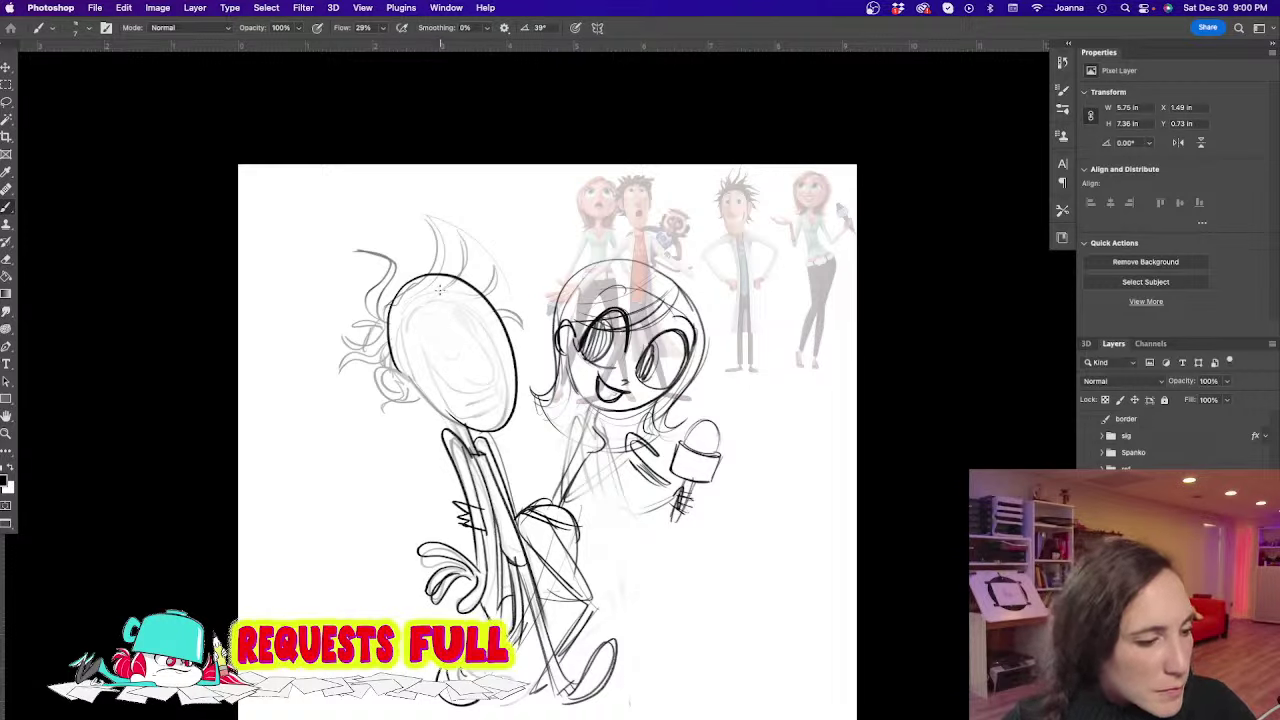
# Draw the man's long nose, wide mouth and two tall eyes inside the head oval
pyautogui.moveTo(440, 290)
pyautogui.mouseDown()
pyautogui.moveTo(480, 332)
pyautogui.moveTo(462, 374)
pyautogui.mouseUp()
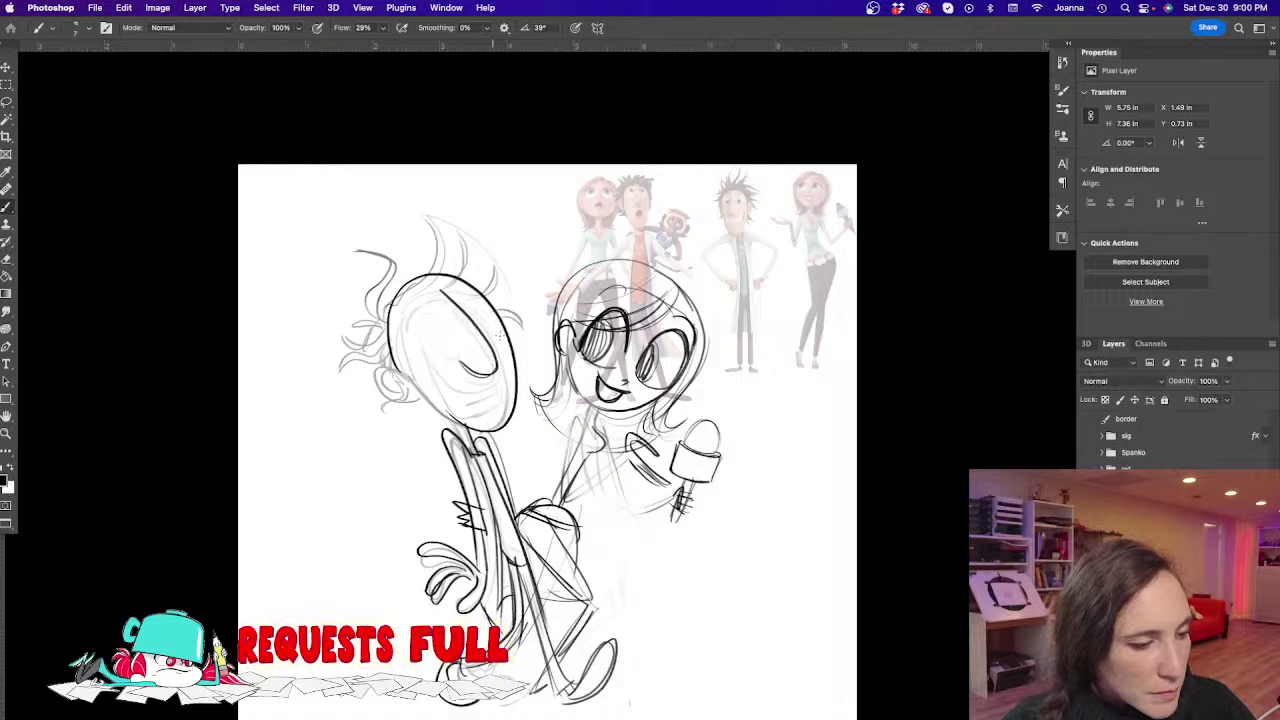
pyautogui.moveTo(498, 334)
pyautogui.mouseDown()
pyautogui.moveTo(494, 380)
pyautogui.moveTo(462, 385)
pyautogui.moveTo(418, 318)
pyautogui.moveTo(432, 380)
pyautogui.moveTo(508, 390)
pyautogui.mouseUp()
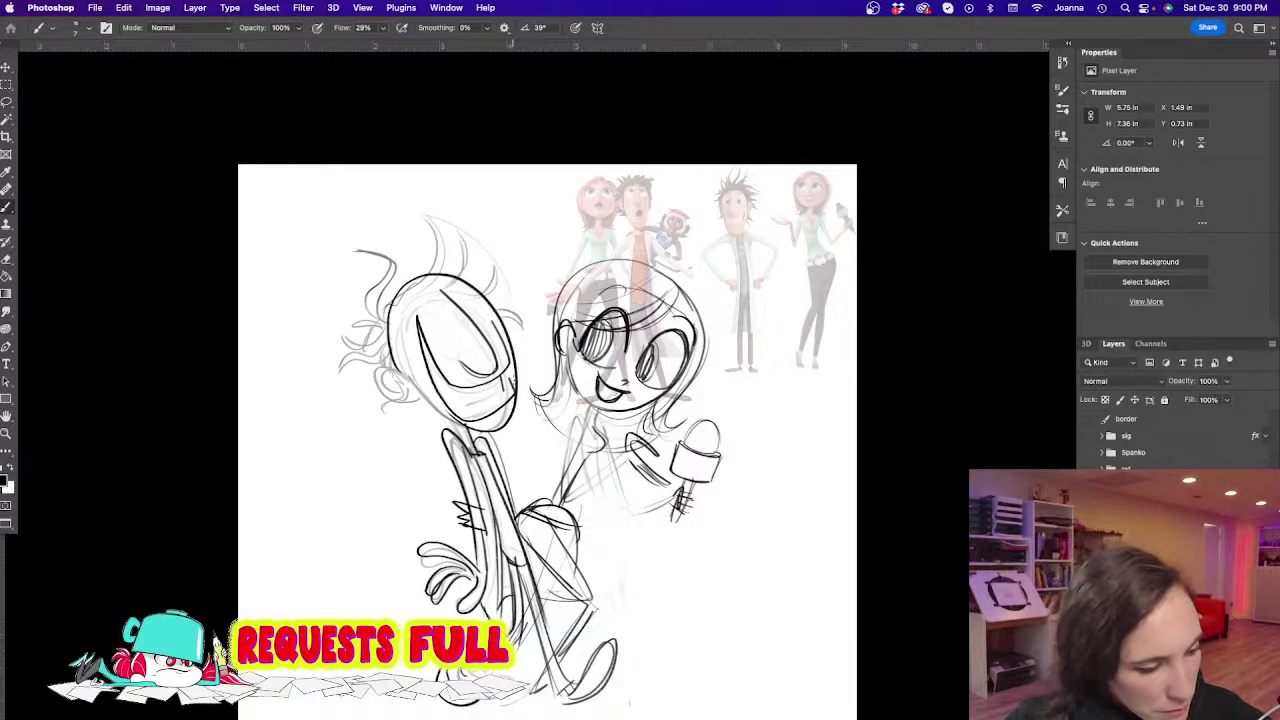
pyautogui.moveTo(457, 331); pyautogui.dragTo(440, 296)
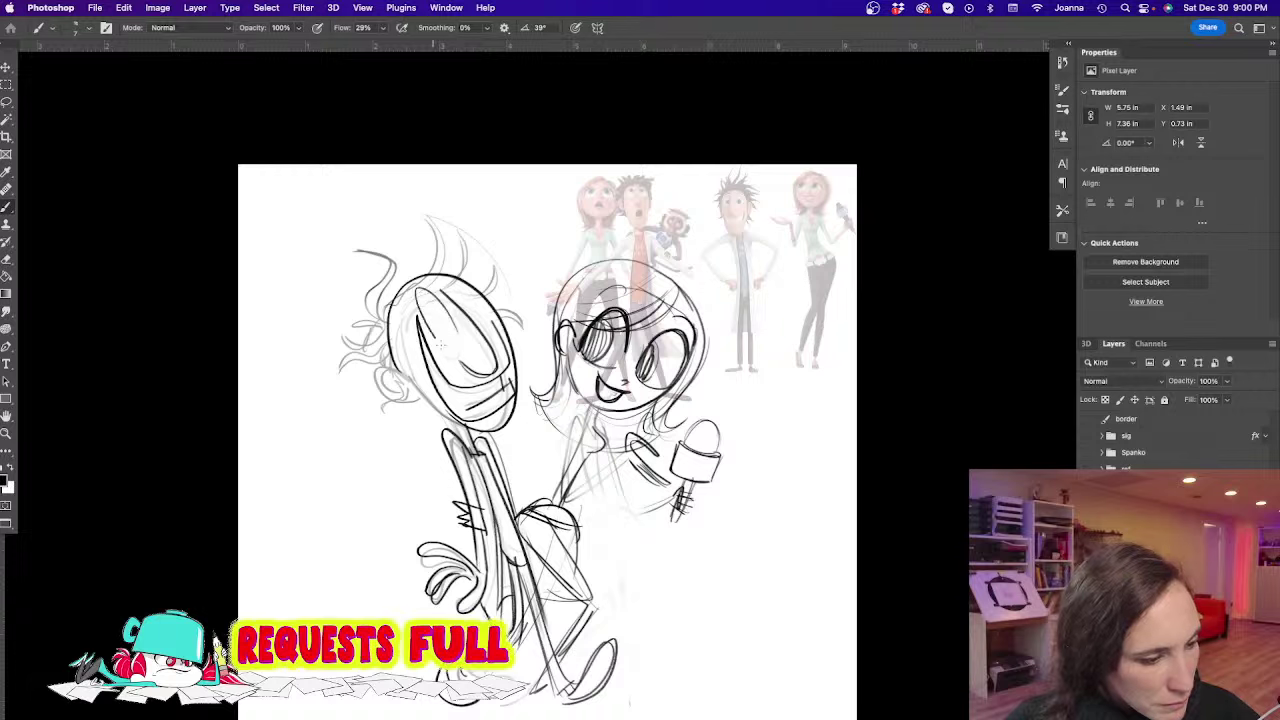
pyautogui.moveTo(444, 350); pyautogui.dragTo(450, 290)
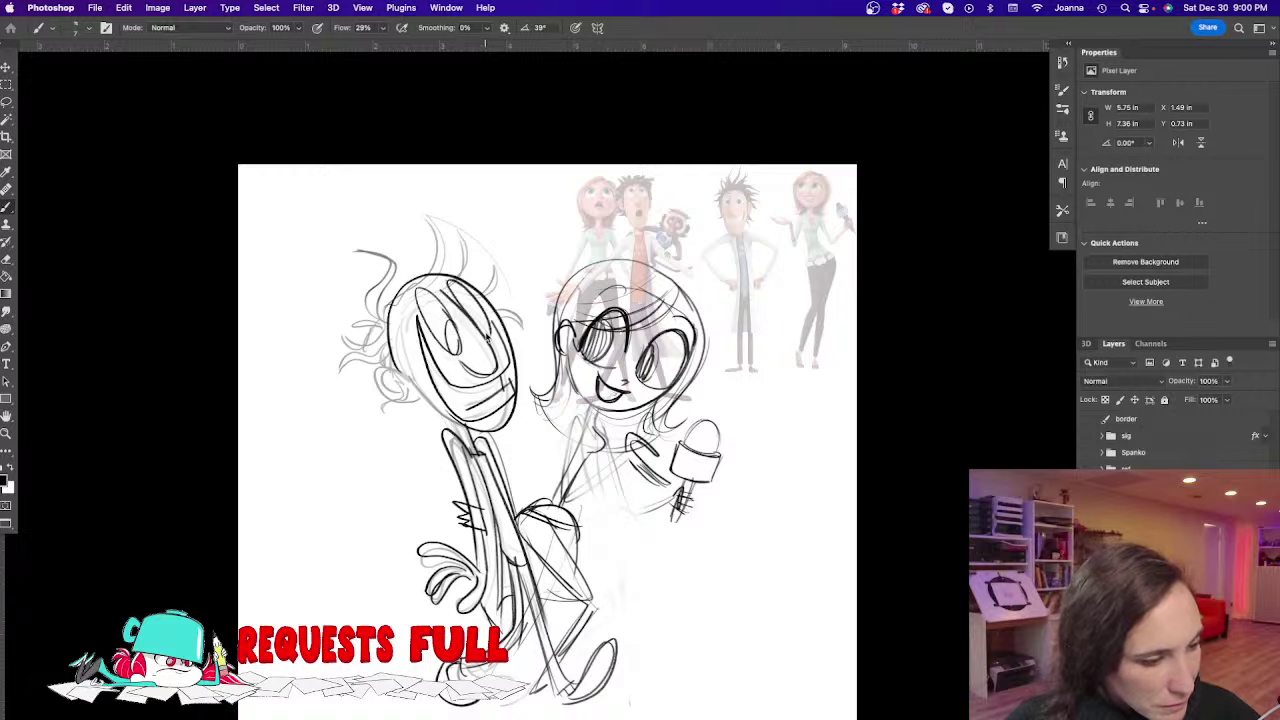
pyautogui.moveTo(486, 345); pyautogui.dragTo(452, 282)
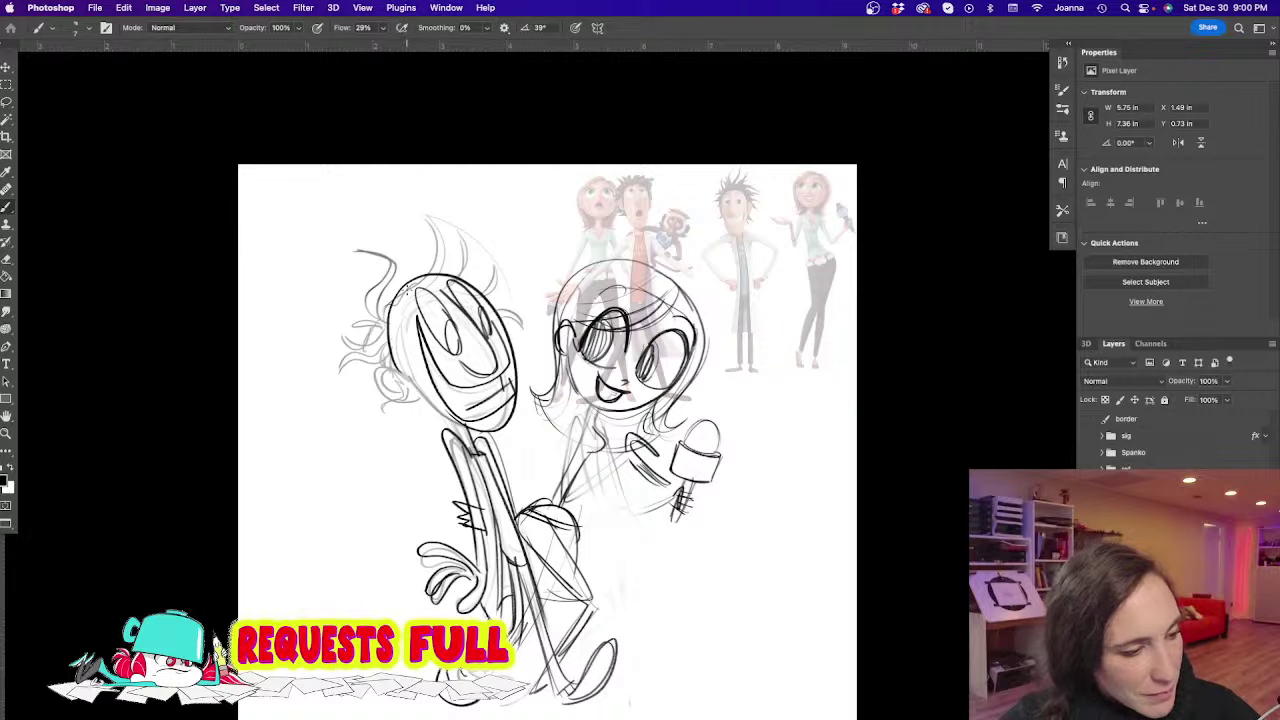
# Draw the man's ear and wavy strands of wild hair around his head, and fill in his pupils
pyautogui.moveTo(398, 356); pyautogui.dragTo(418, 396)
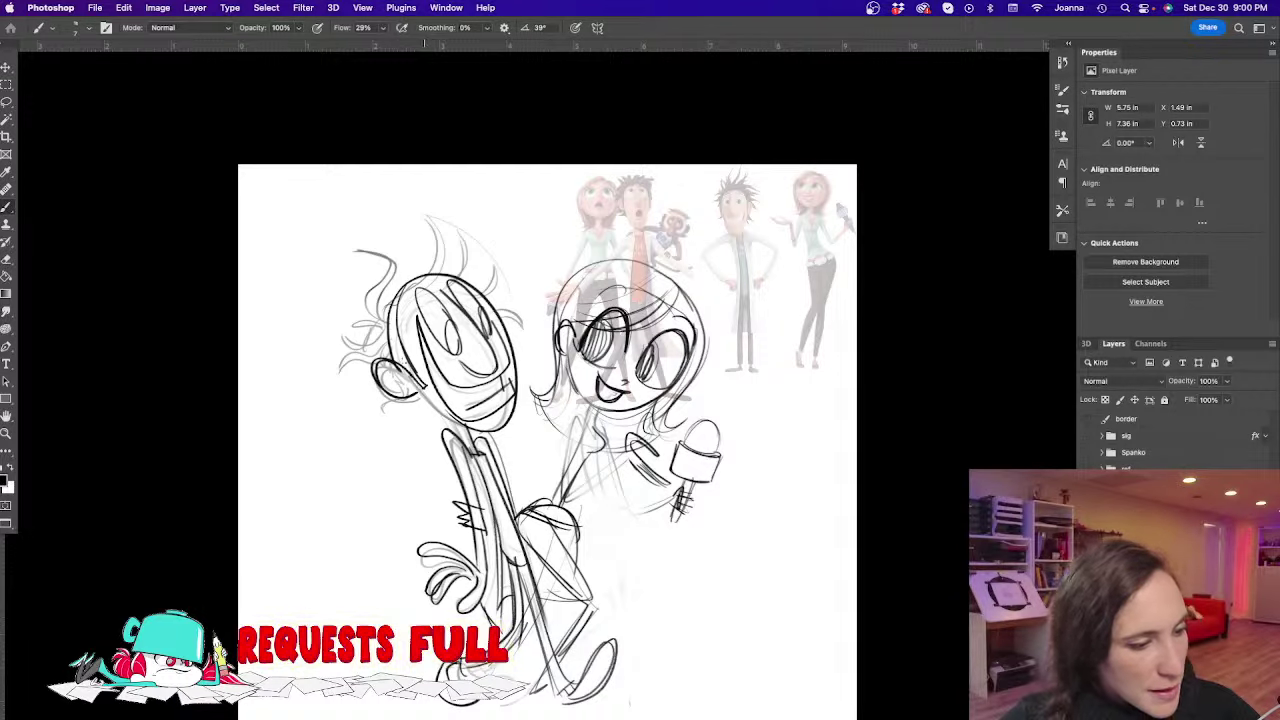
pyautogui.moveTo(408, 286)
pyautogui.mouseDown()
pyautogui.moveTo(428, 391)
pyautogui.moveTo(404, 292)
pyautogui.moveTo(418, 281)
pyautogui.moveTo(420, 206)
pyautogui.moveTo(440, 254)
pyautogui.moveTo(428, 285)
pyautogui.moveTo(514, 238)
pyautogui.moveTo(452, 283)
pyautogui.moveTo(516, 276)
pyautogui.moveTo(466, 284)
pyautogui.mouseUp()
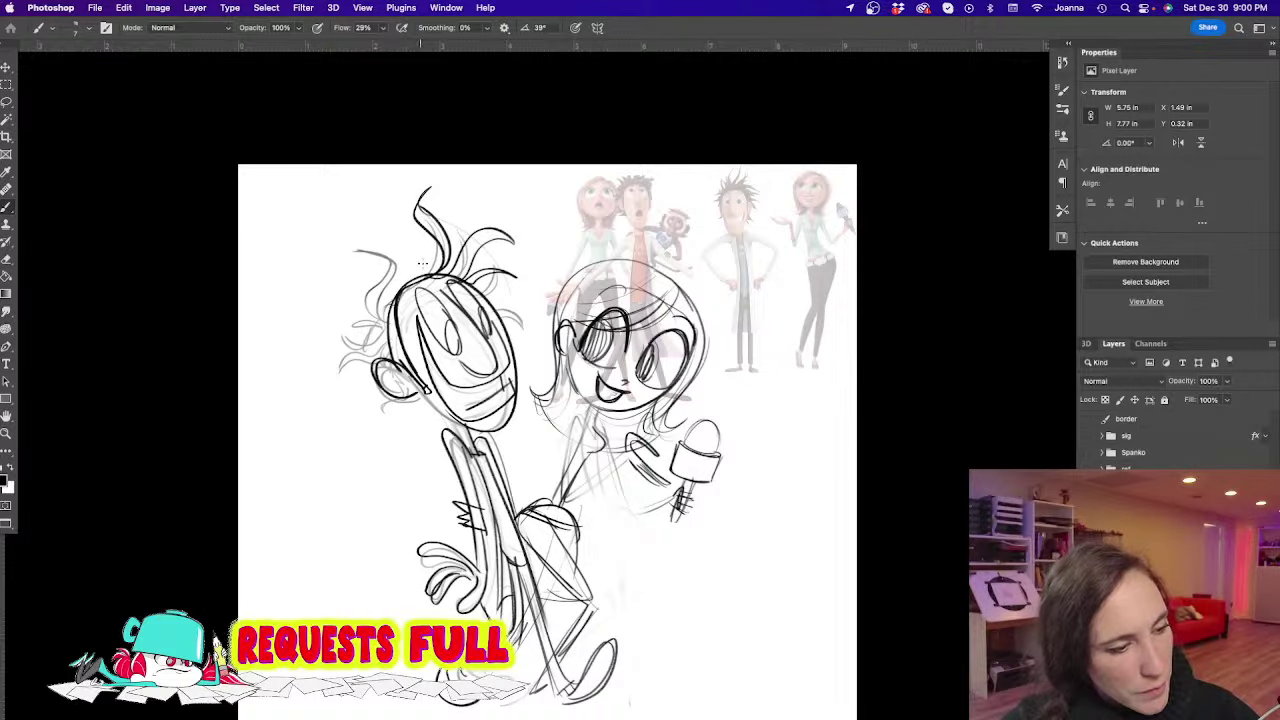
pyautogui.moveTo(414, 238)
pyautogui.mouseDown()
pyautogui.moveTo(384, 224)
pyautogui.moveTo(394, 290)
pyautogui.moveTo(382, 282)
pyautogui.moveTo(368, 316)
pyautogui.mouseUp()
pyautogui.moveTo(400, 282); pyautogui.dragTo(372, 320)
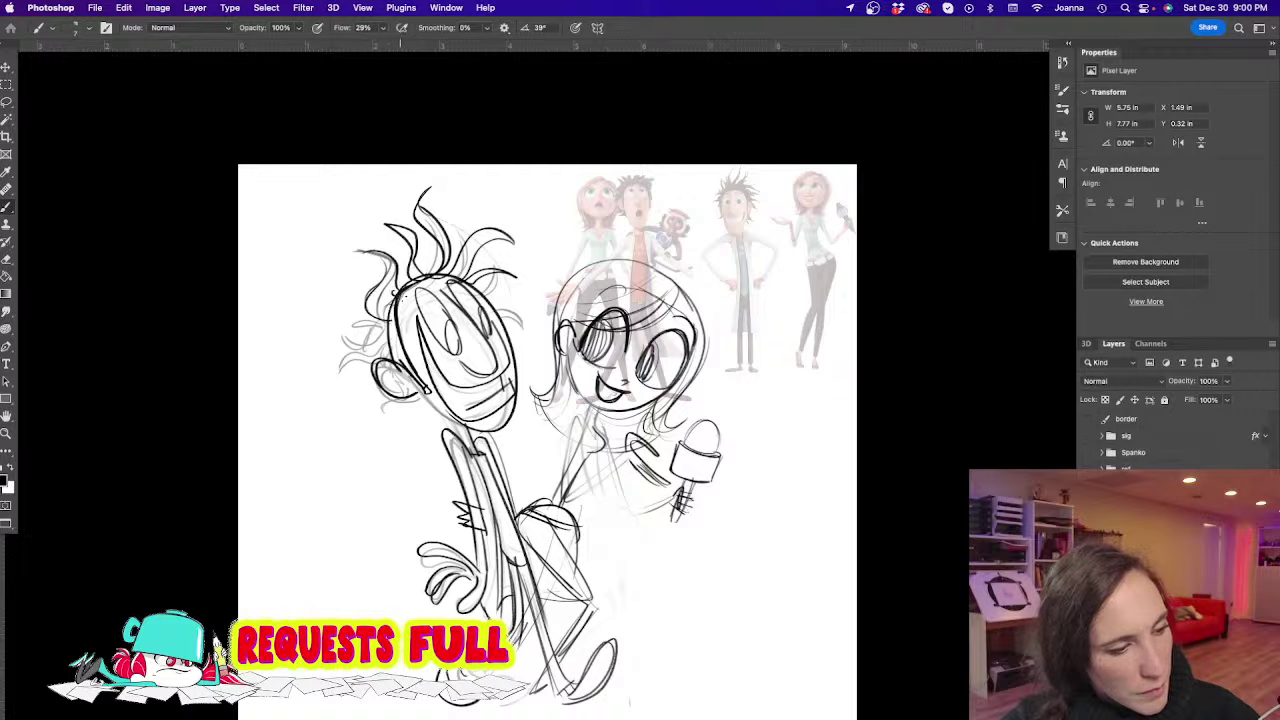
pyautogui.moveTo(411, 254)
pyautogui.mouseDown()
pyautogui.moveTo(398, 294)
pyautogui.moveTo(348, 337)
pyautogui.moveTo(354, 356)
pyautogui.moveTo(382, 361)
pyautogui.mouseUp()
pyautogui.moveTo(449, 325); pyautogui.dragTo(456, 356)
pyautogui.moveTo(494, 316); pyautogui.dragTo(484, 328)
# Darken the woman's upper arm and raised forearm, and reinforce her hip and thigh lines
pyautogui.moveTo(584, 416); pyautogui.dragTo(558, 496)
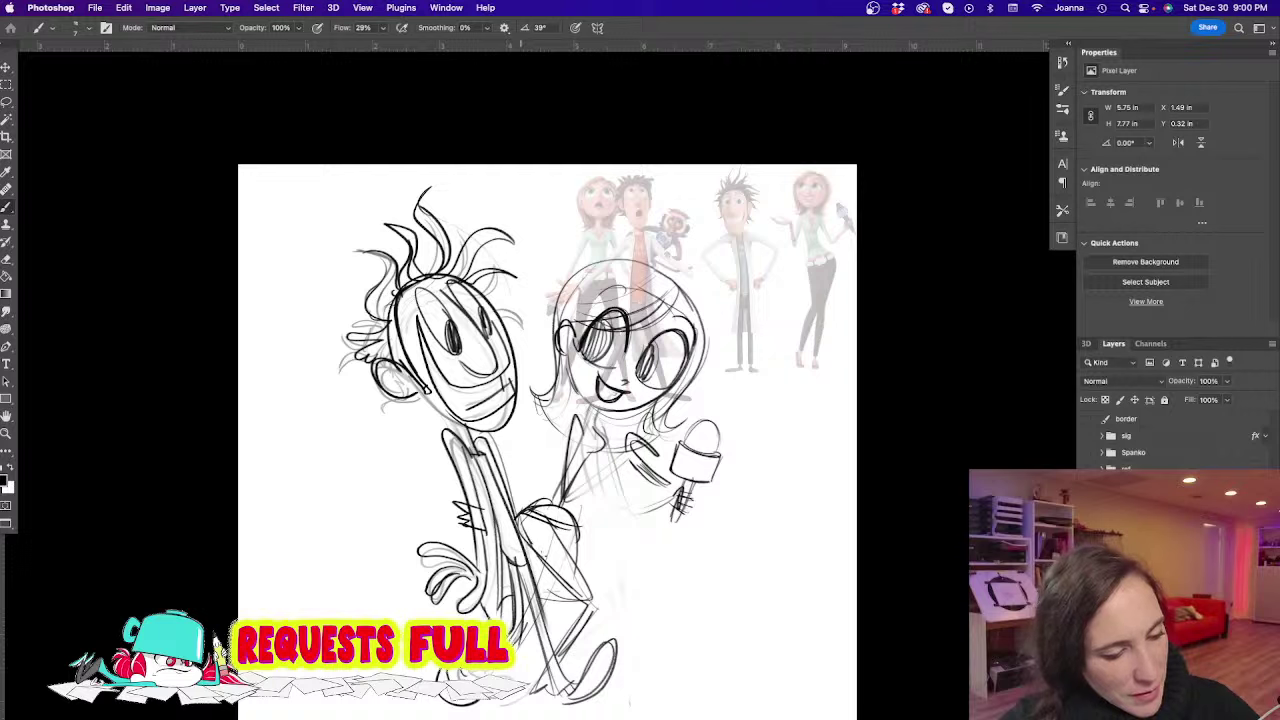
pyautogui.moveTo(545, 556)
pyautogui.mouseDown()
pyautogui.moveTo(578, 594)
pyautogui.moveTo(540, 591)
pyautogui.mouseUp()
pyautogui.moveTo(577, 522); pyautogui.dragTo(583, 581)
pyautogui.moveTo(566, 498); pyautogui.dragTo(621, 459)
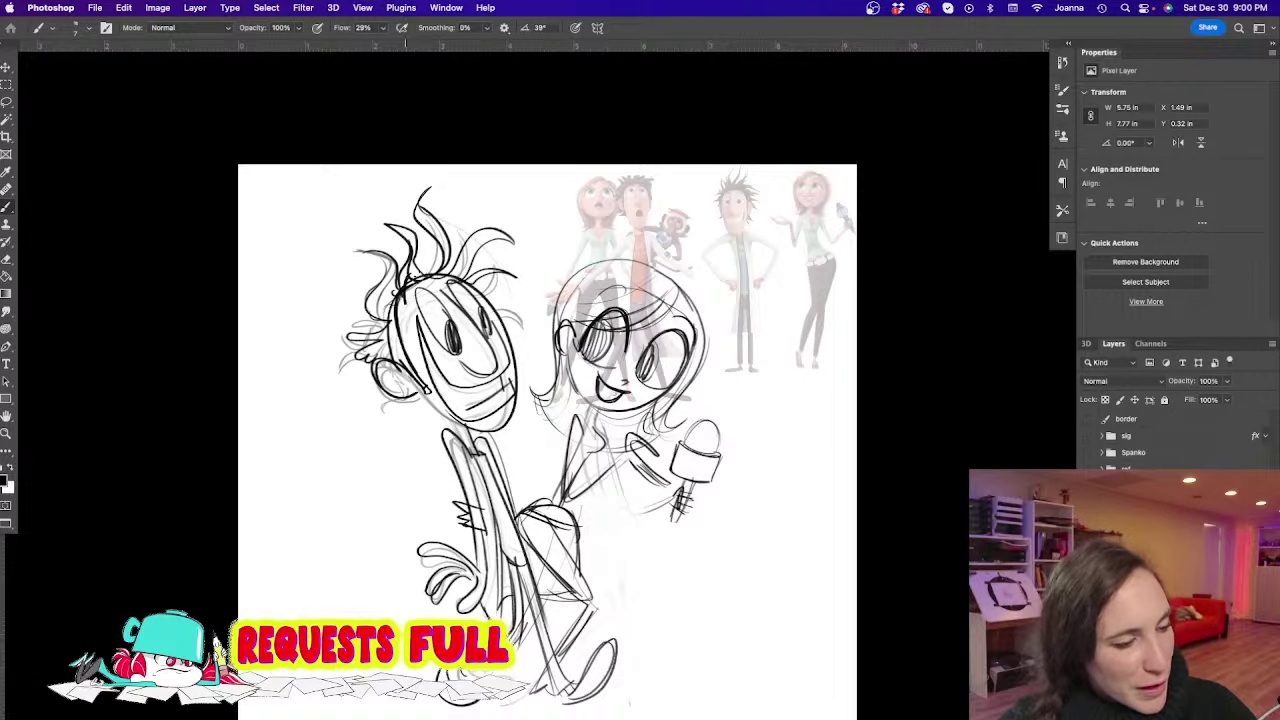
# Darken the man's hairline at the base of the strands and reinforce his neck and coat lines
pyautogui.moveTo(405, 283)
pyautogui.mouseDown()
pyautogui.moveTo(439, 265)
pyautogui.moveTo(458, 273)
pyautogui.mouseUp()
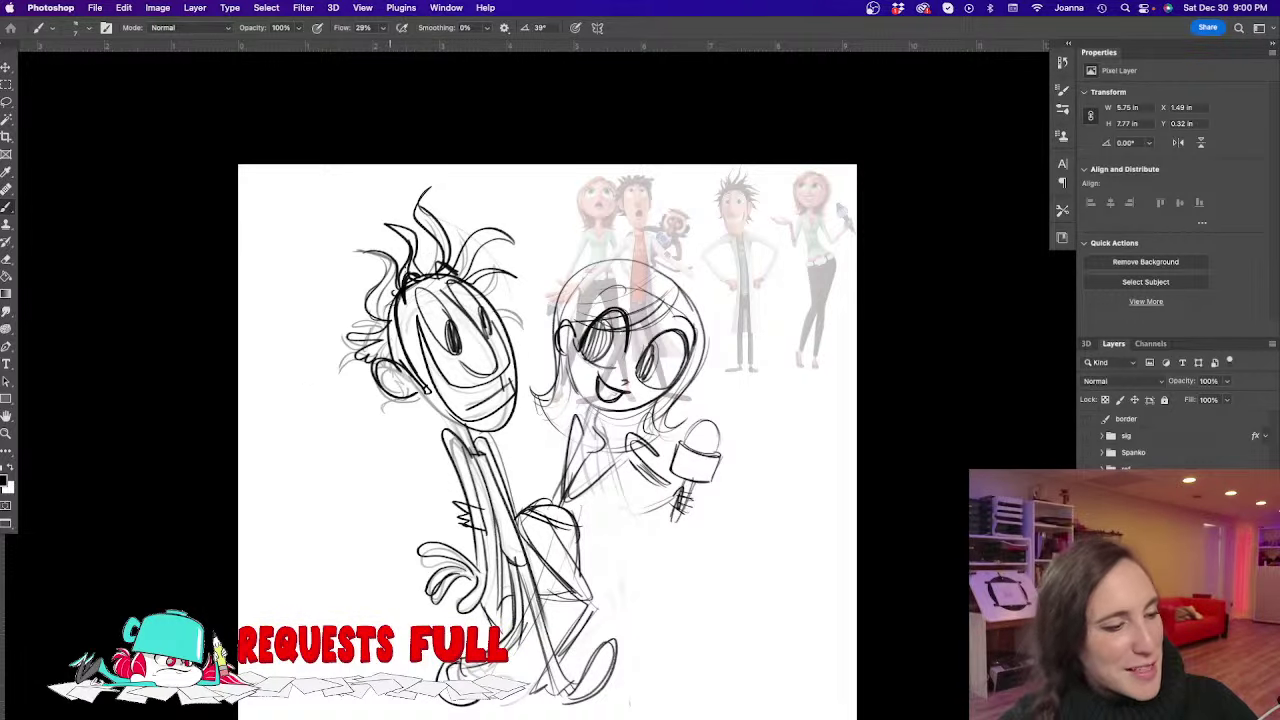
pyautogui.moveTo(456, 424)
pyautogui.mouseDown()
pyautogui.moveTo(482, 452)
pyautogui.moveTo(497, 602)
pyautogui.mouseUp()
pyautogui.moveTo(497, 540); pyautogui.dragTo(485, 608)
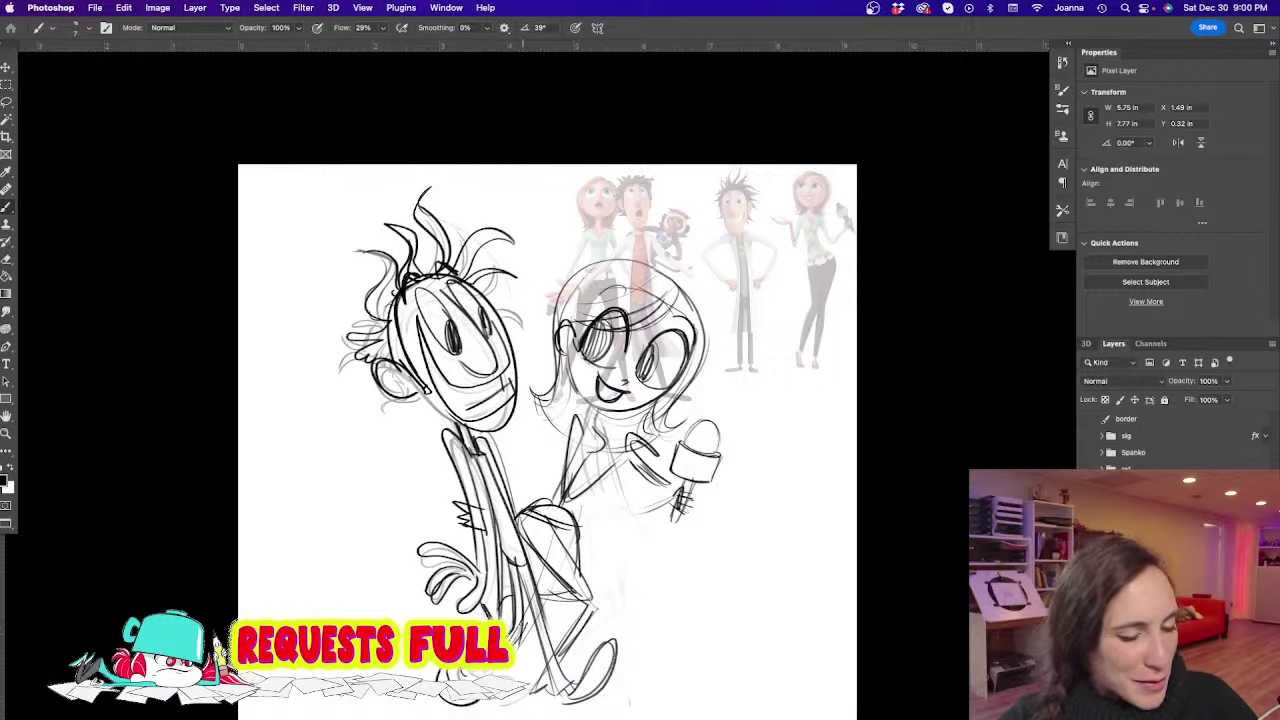
# Fade the overlapping lower legs with the Eraser and redraw the man's front leg down to the shoe
pyautogui.press('e')
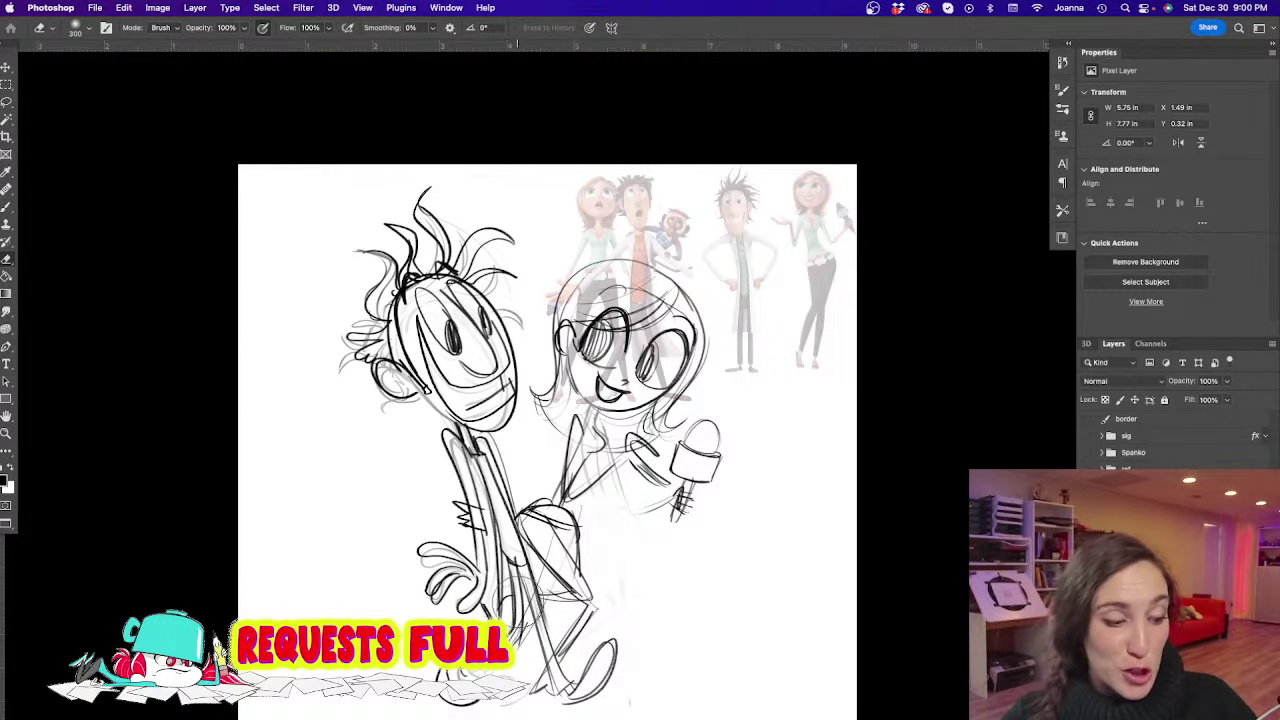
pyautogui.moveTo(510, 610)
pyautogui.mouseDown()
pyautogui.moveTo(558, 665)
pyautogui.moveTo(535, 690)
pyautogui.mouseUp()
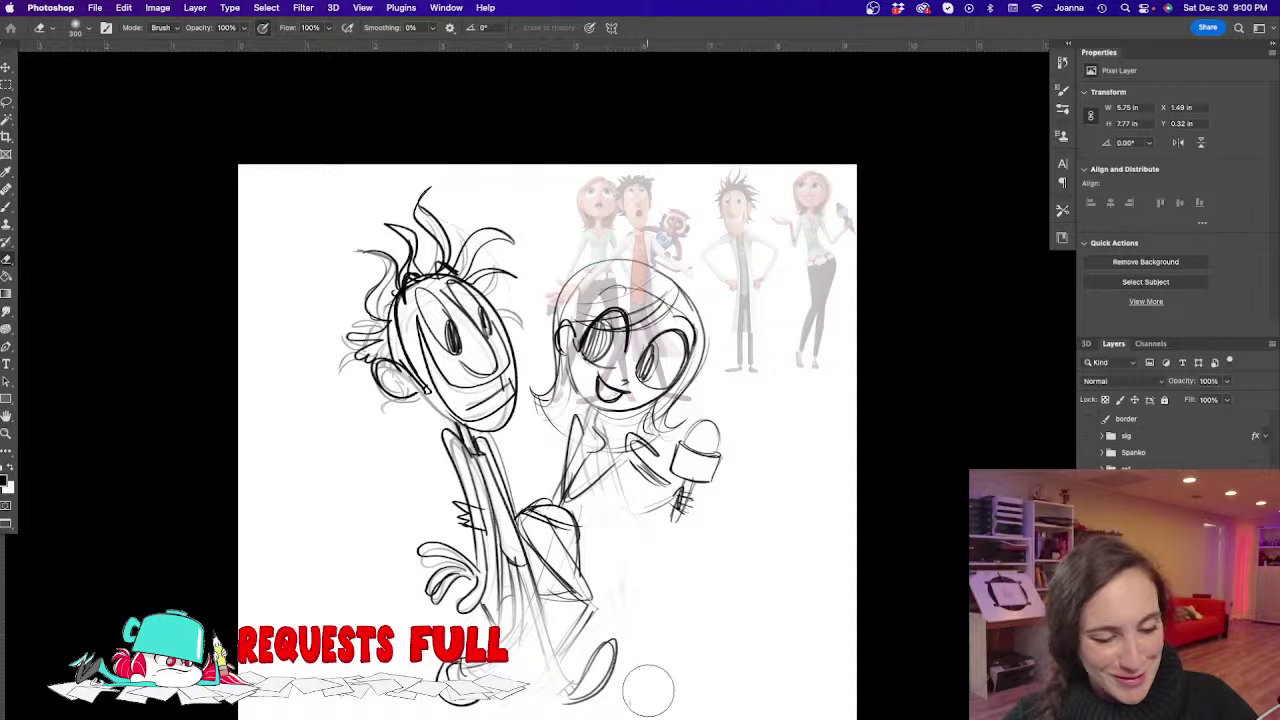
pyautogui.press('b')
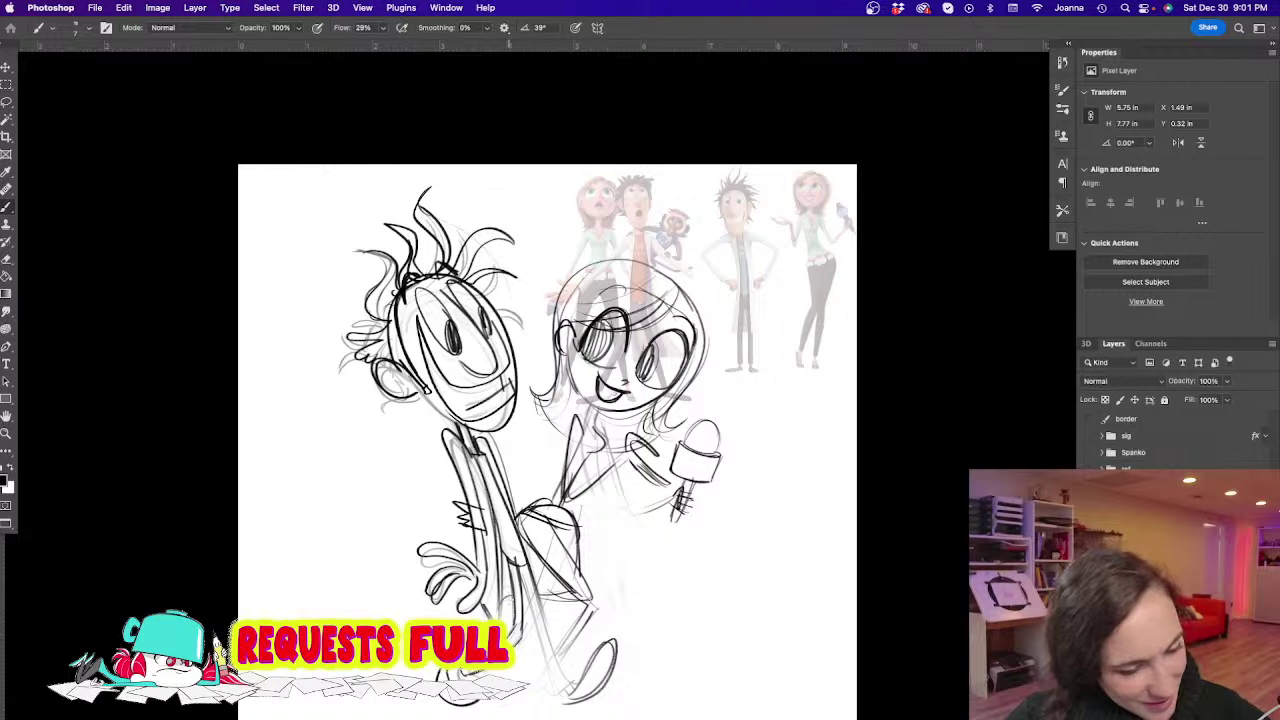
pyautogui.moveTo(527, 591); pyautogui.dragTo(553, 657)
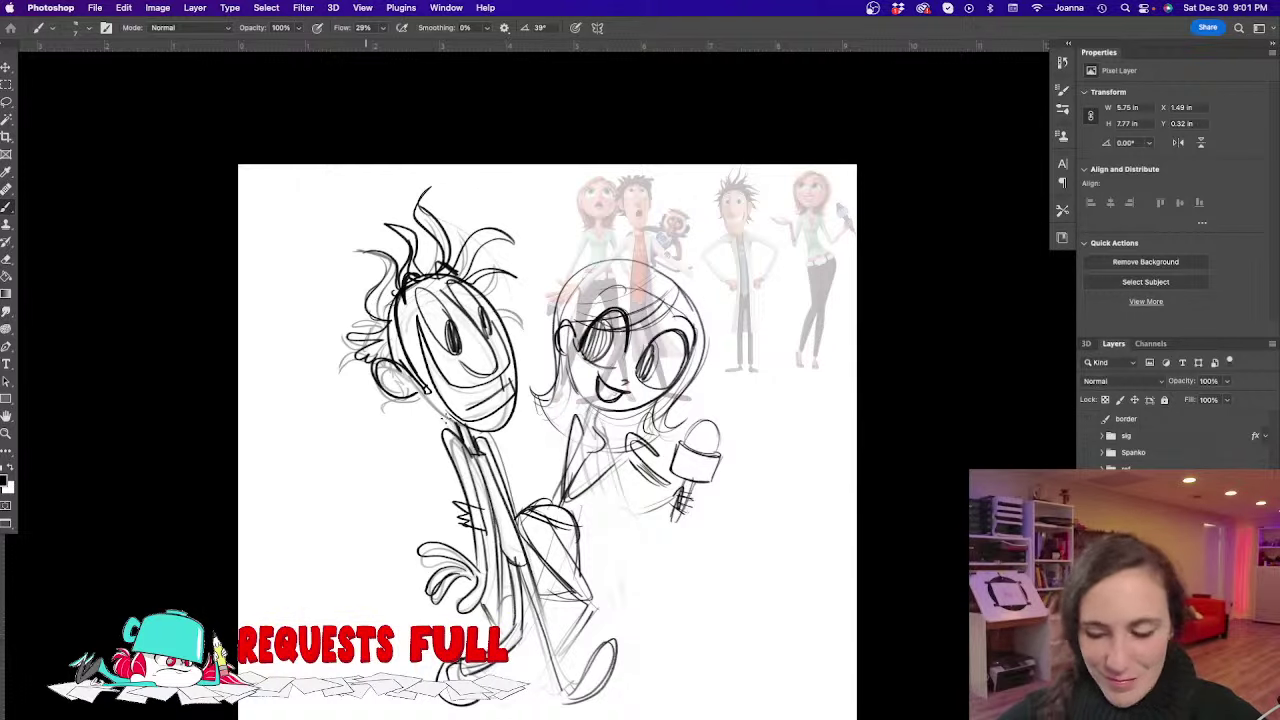
pyautogui.press('super+z')
pyautogui.moveTo(525, 587); pyautogui.dragTo(562, 695)
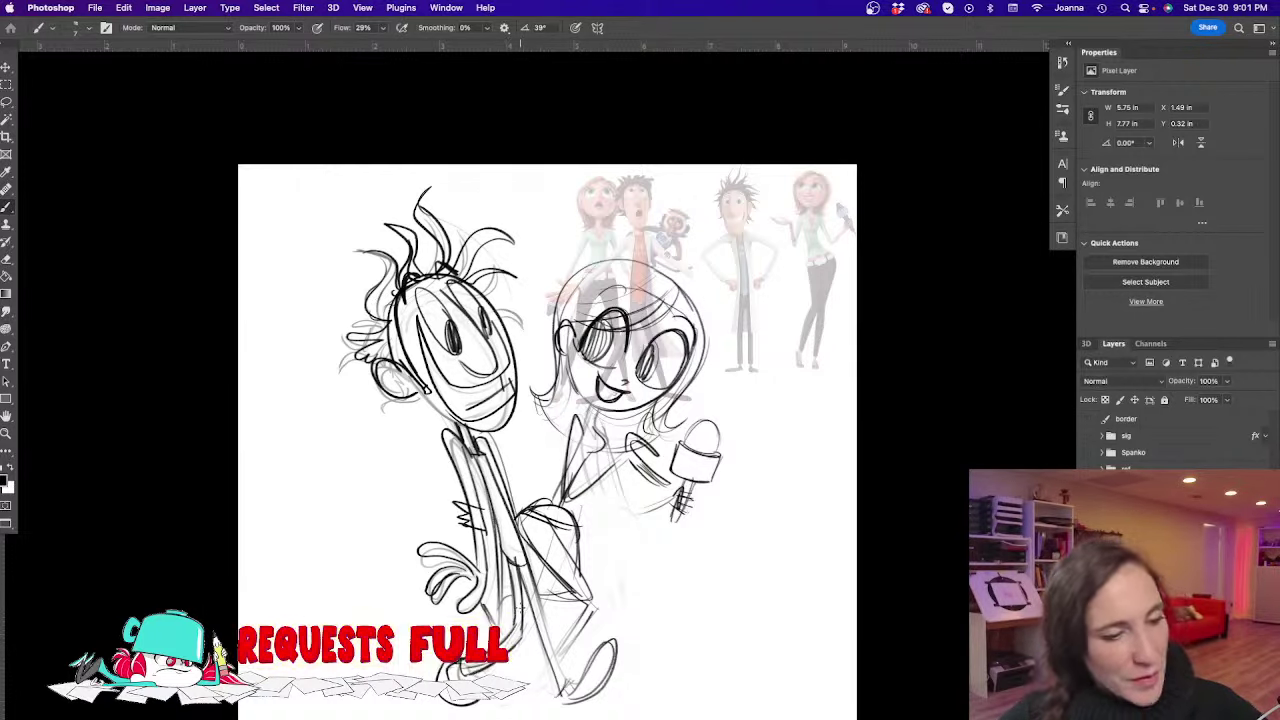
# Hide the sketch layer containing the two characters
pyautogui.click(1087, 486)
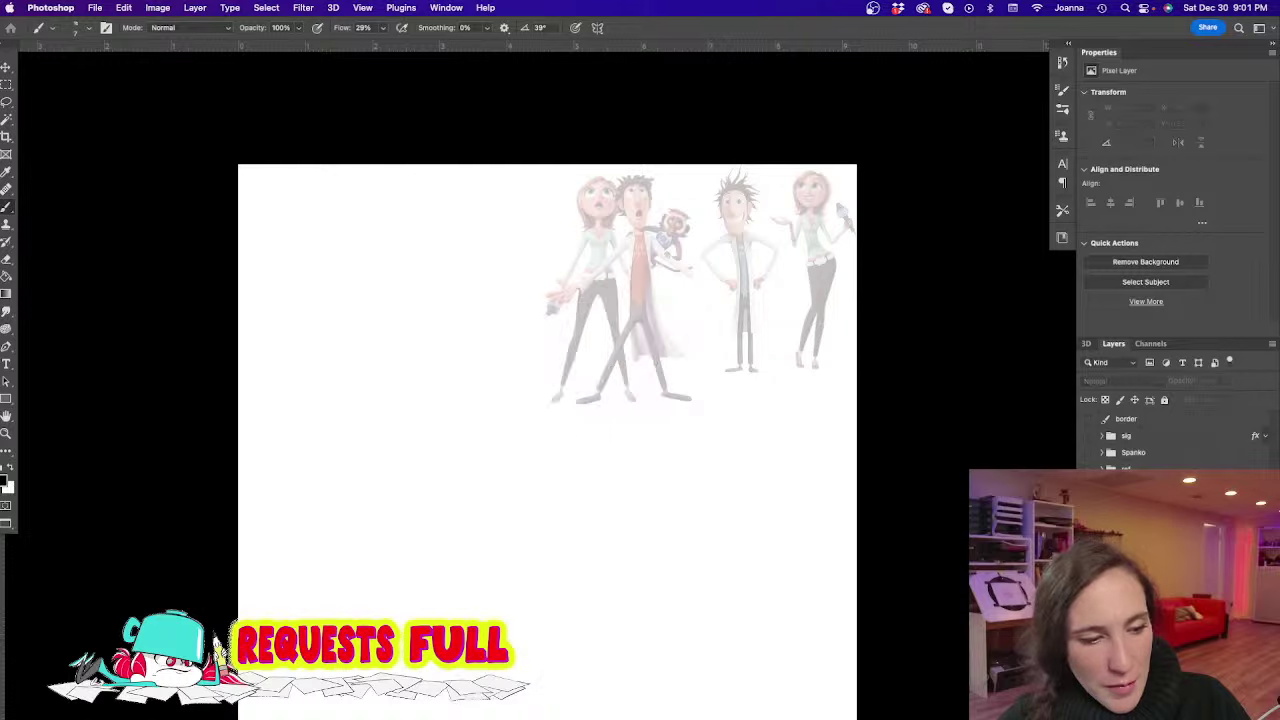
# Show the sketch layer with the two characters, hide the faded character reference images and save the document
pyautogui.click(1087, 486)
pyautogui.click(1087, 469)
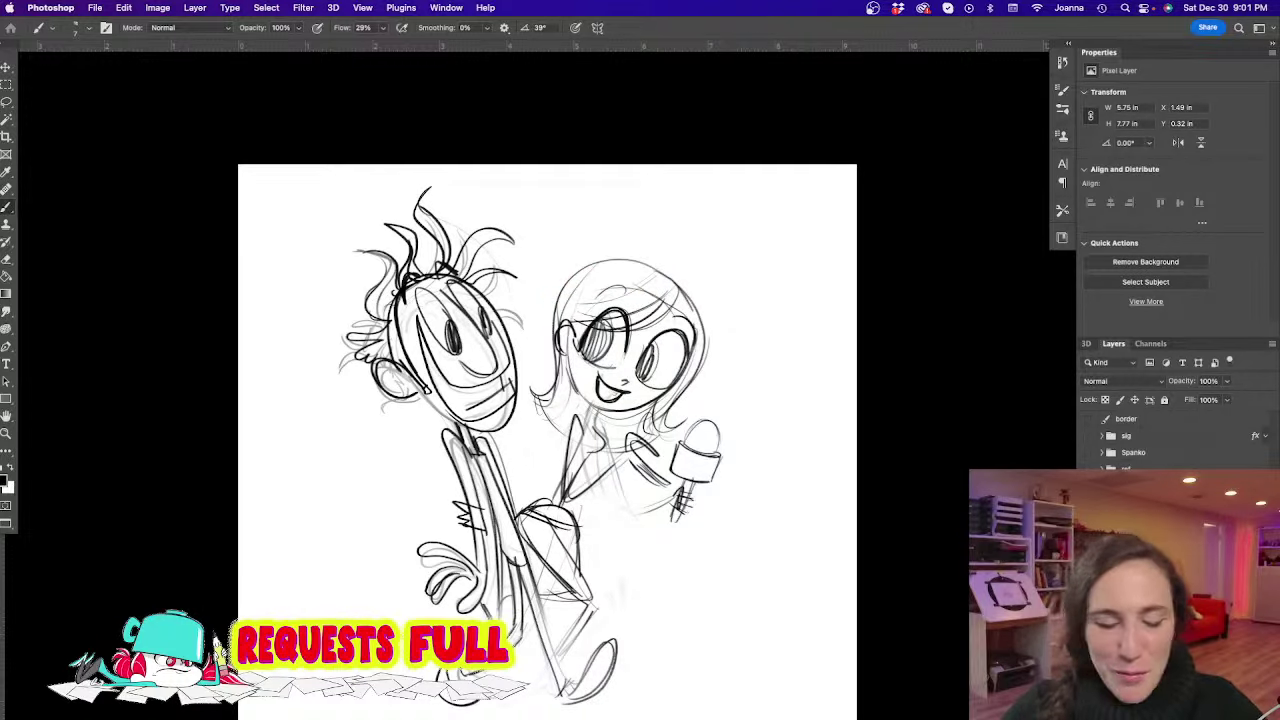
pyautogui.press('super+s')
pyautogui.moveTo(407, 520); pyautogui.dragTo(443, 471)
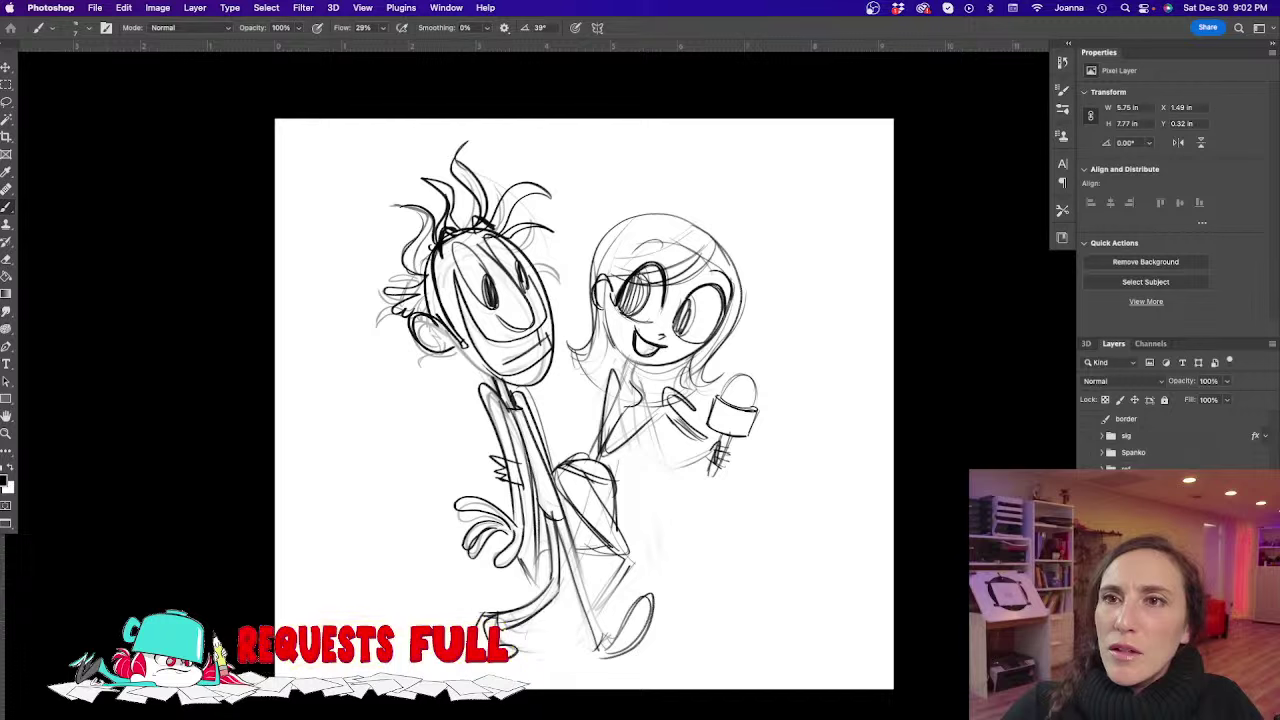
# Put the layer with the two-character sketch into a group
pyautogui.press('Tab')
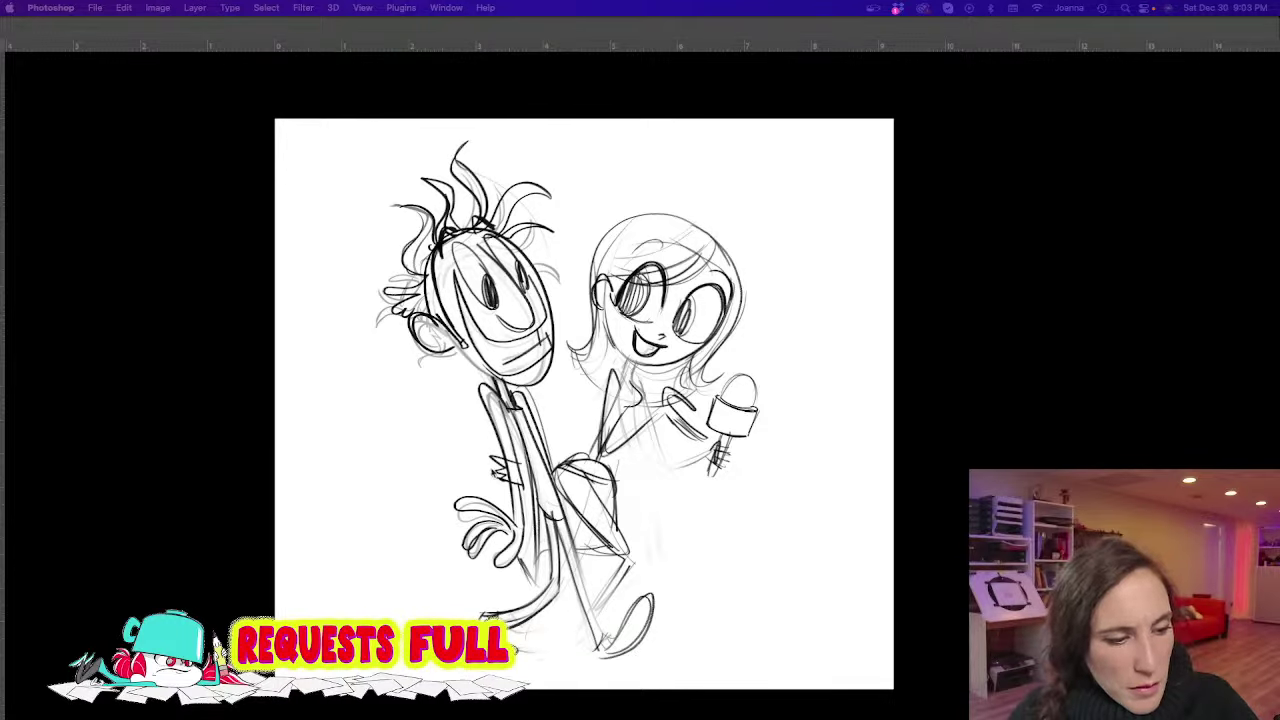
pyautogui.press('Tab')
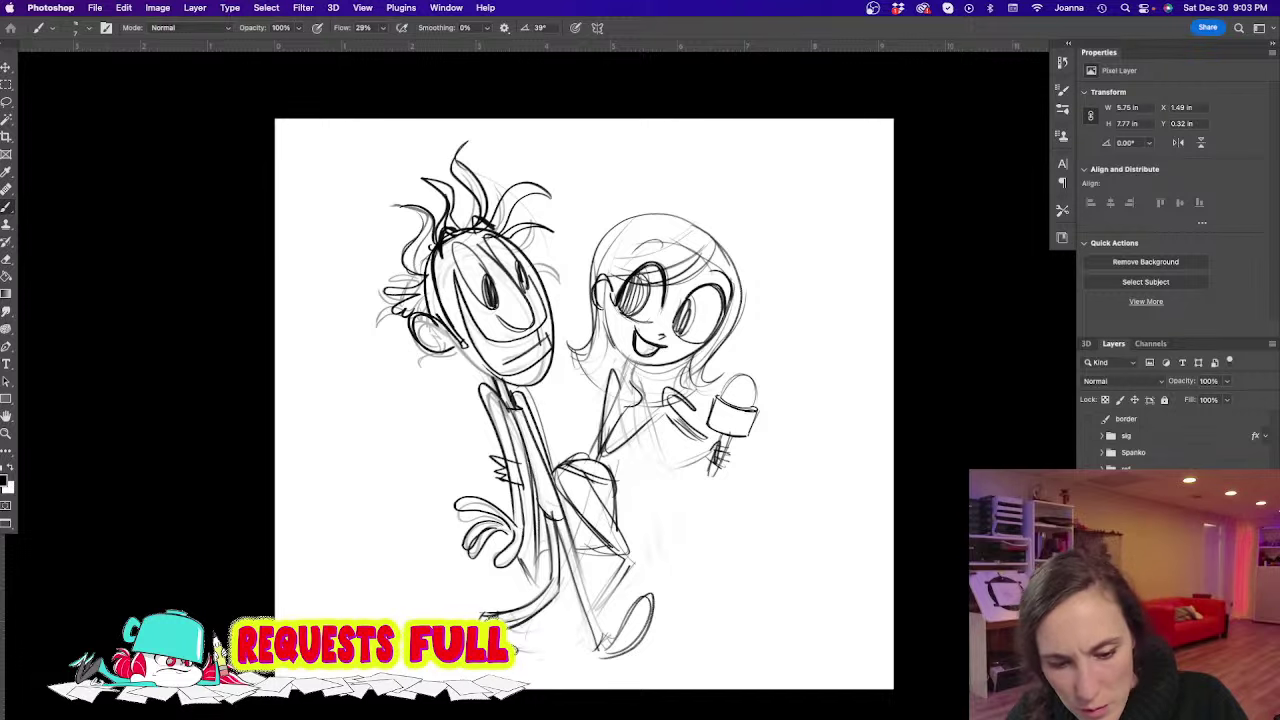
pyautogui.press('super+g')
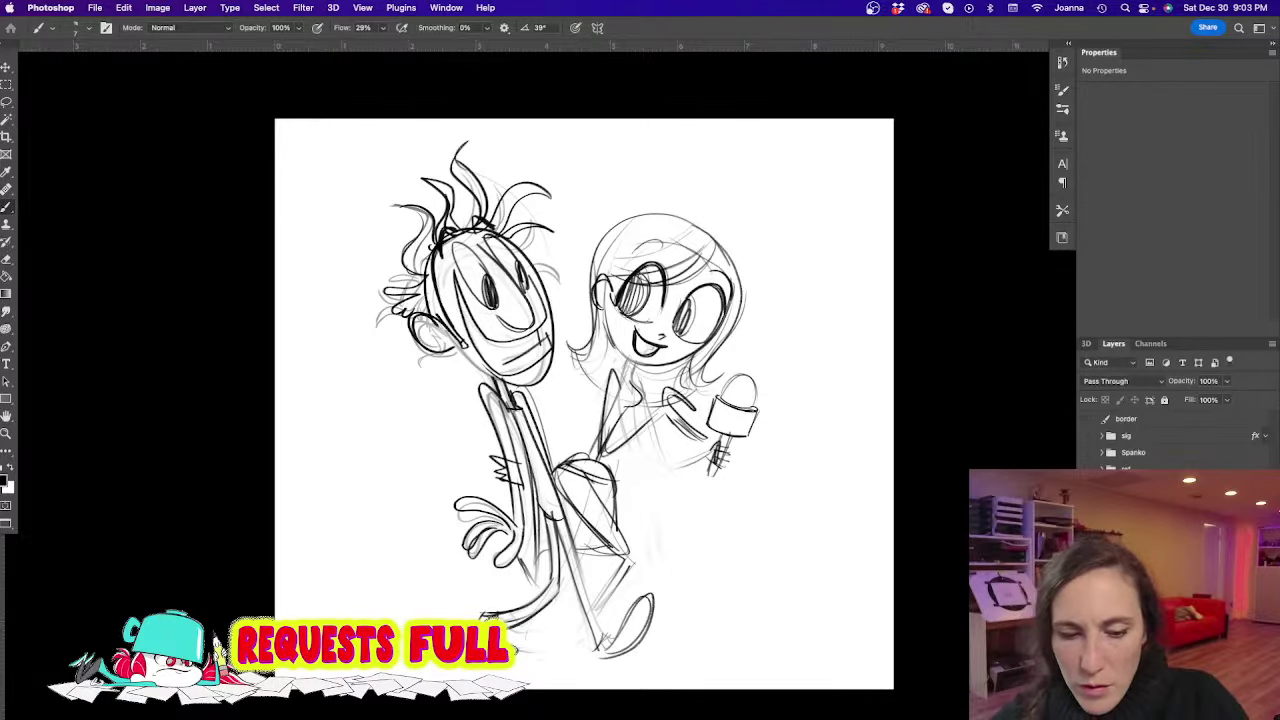
# Paste the film still of the man in the leaf-print shirt and the still of the figure on the beach as new layers
pyautogui.press('Tab')
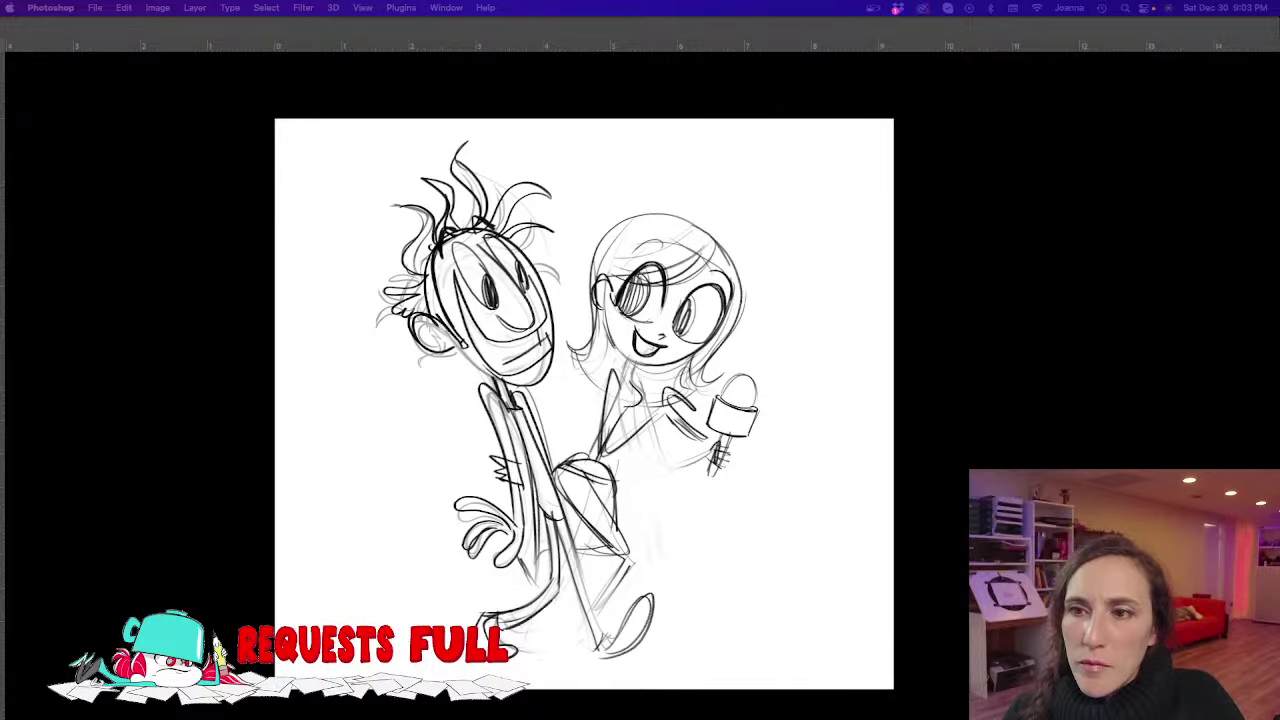
pyautogui.press('Tab')
pyautogui.press('super+v')
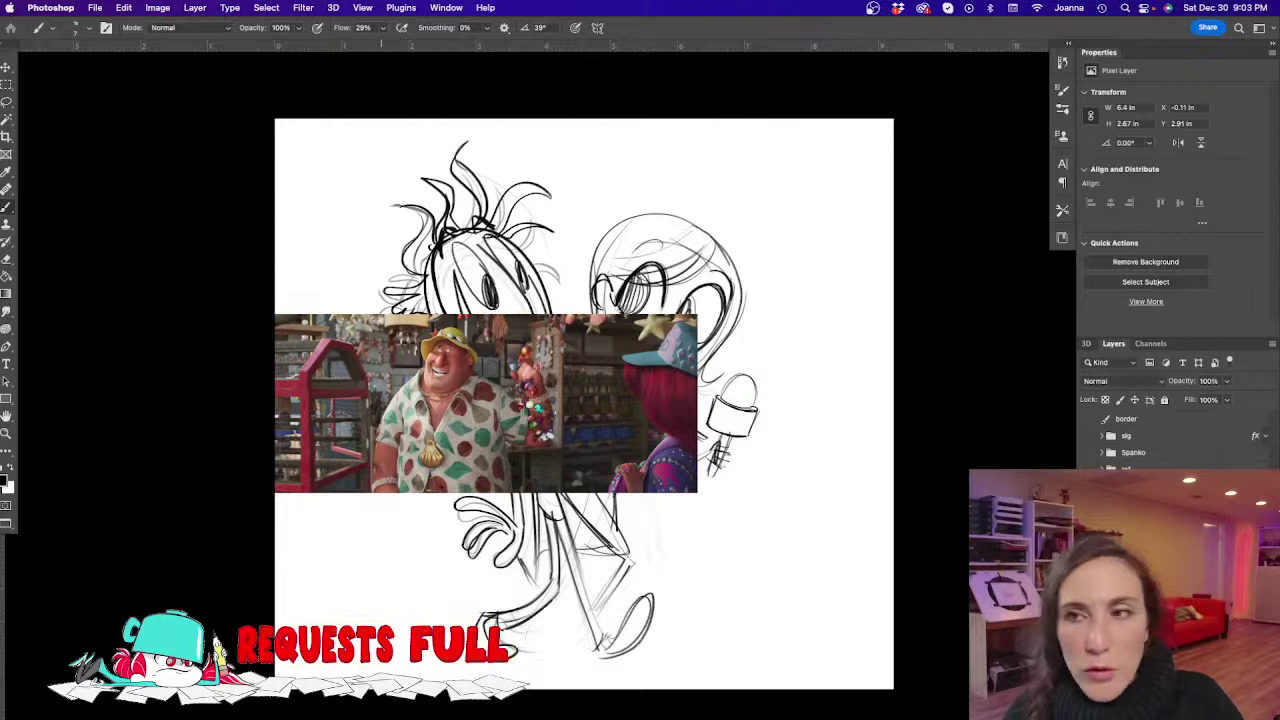
pyautogui.press('Tab')
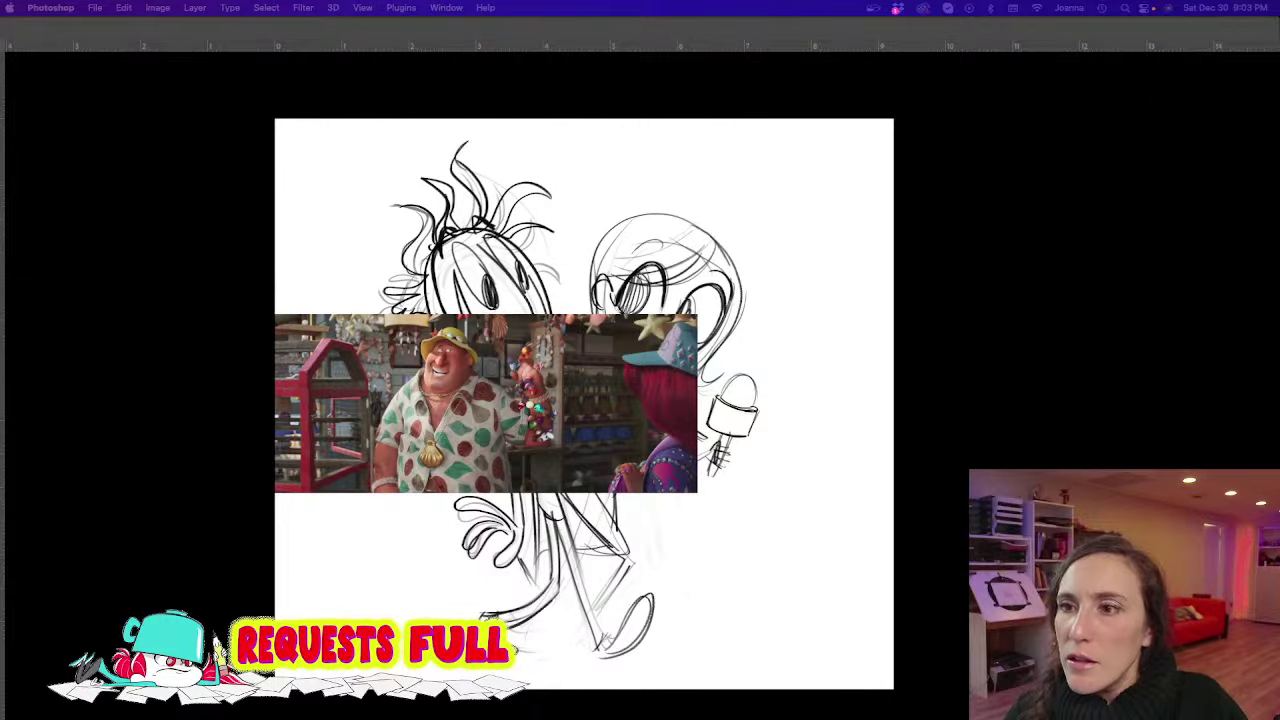
pyautogui.press('Tab')
pyautogui.press('super+v')
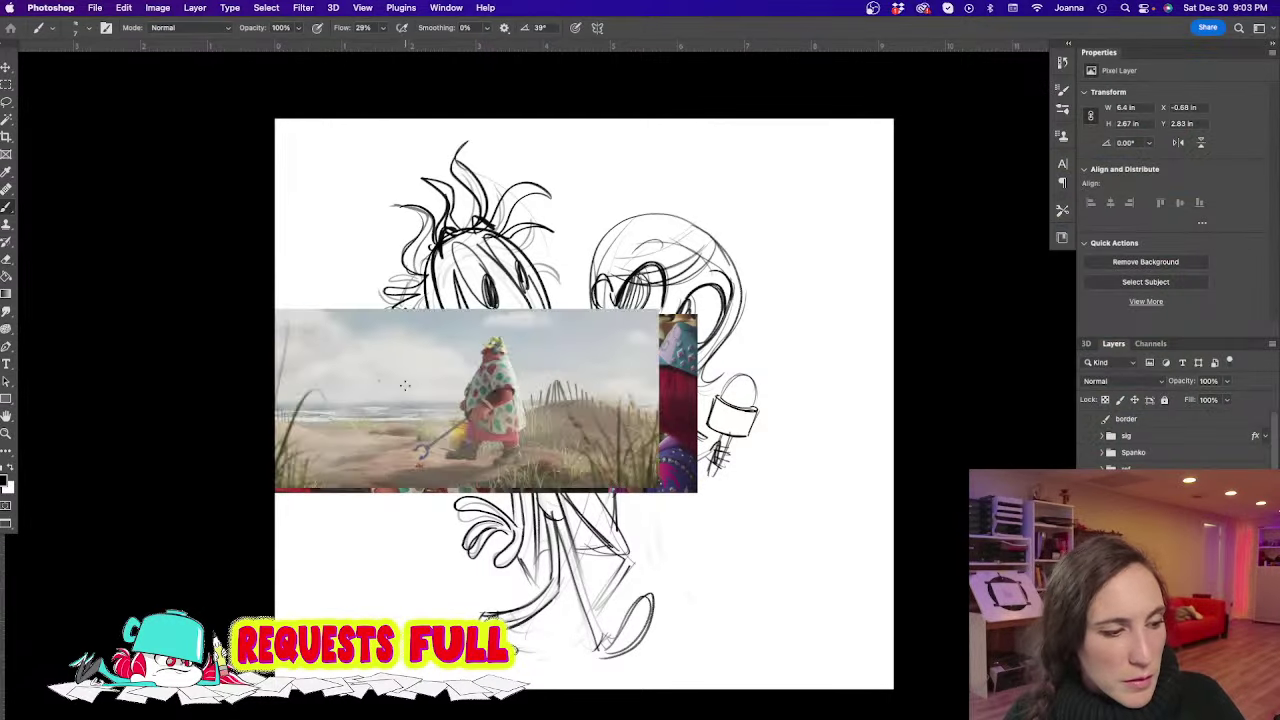
# Paste the small cartoon family picture, then group and hide the two film stills
pyautogui.press('Tab')
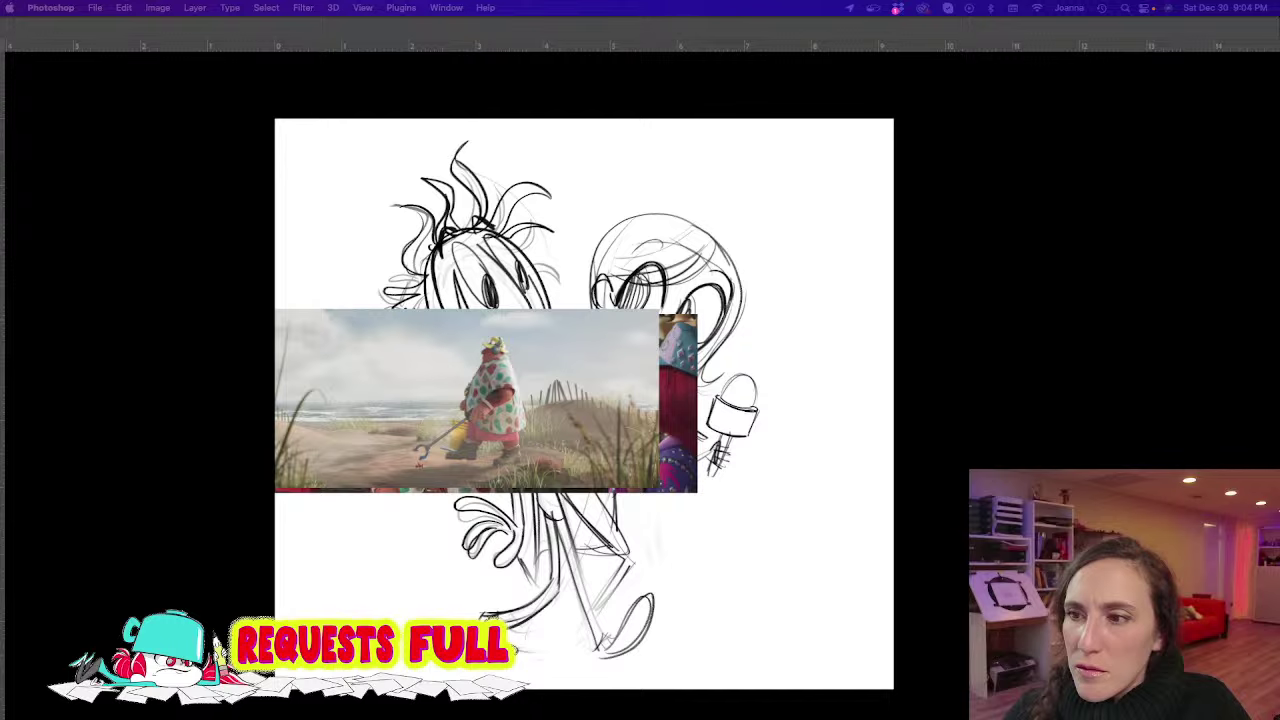
pyautogui.press('Tab')
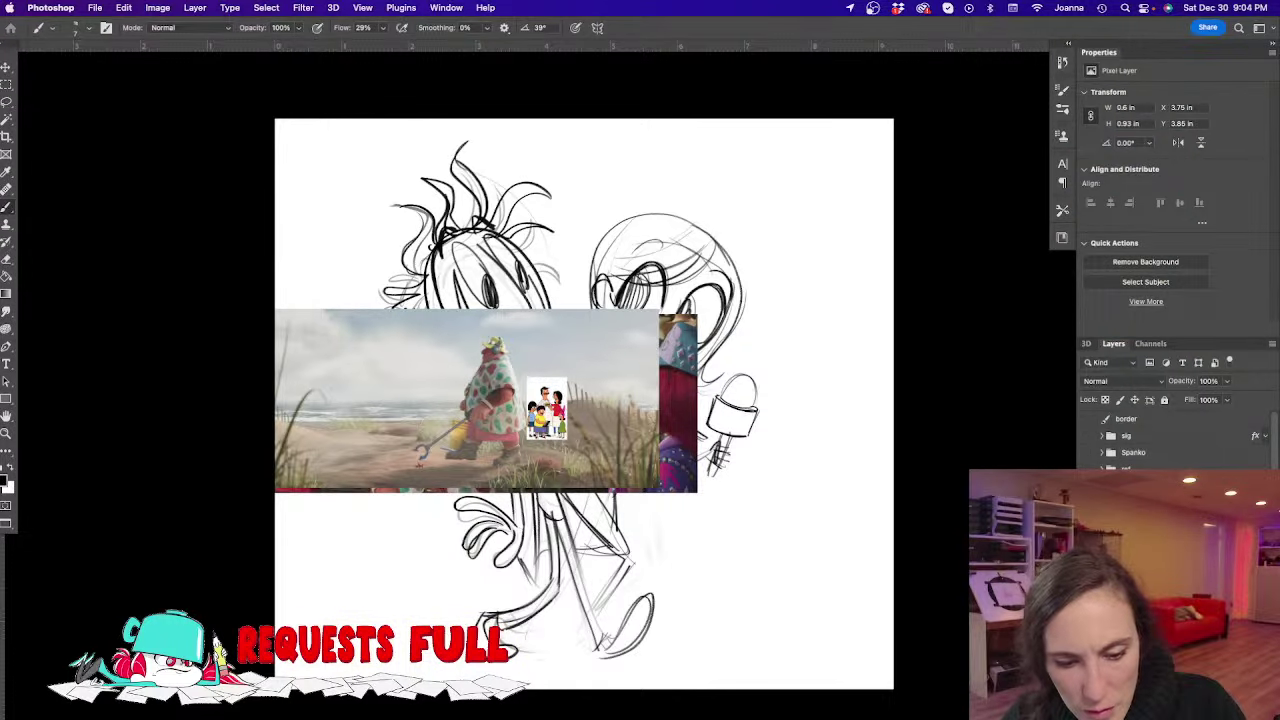
pyautogui.press('super+g')
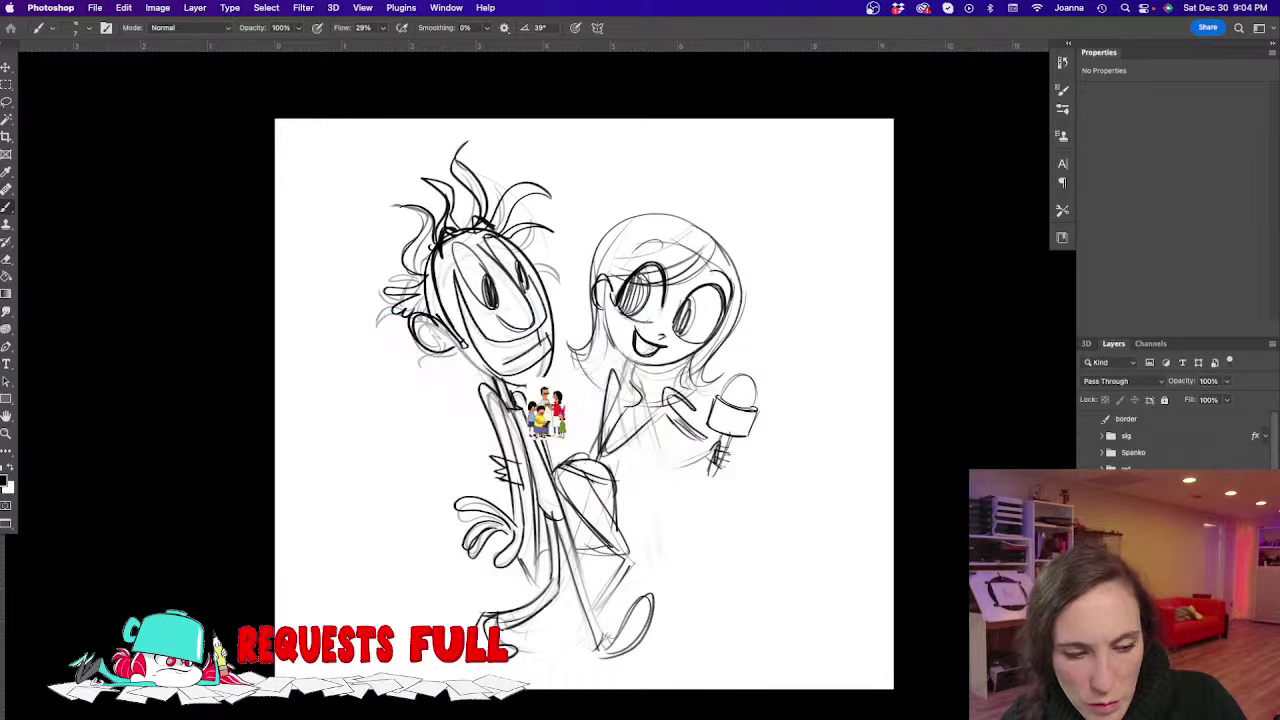
# Enlarge the cartoon family picture to about 588% and place it along the upper right side of the canvas
pyautogui.hotkey('ctrl', 't')
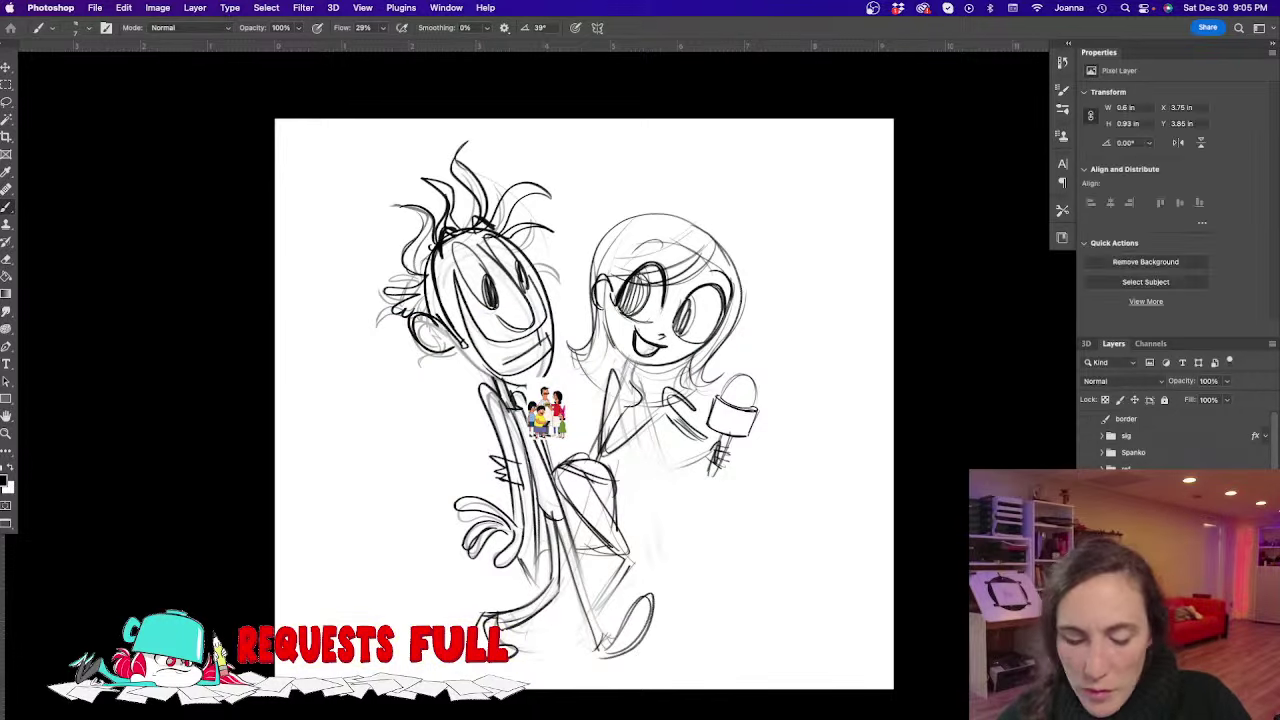
pyautogui.moveTo(565, 386)
pyautogui.mouseDown()
pyautogui.moveTo(578, 348)
pyautogui.moveTo(845, 67)
pyautogui.mouseUp()
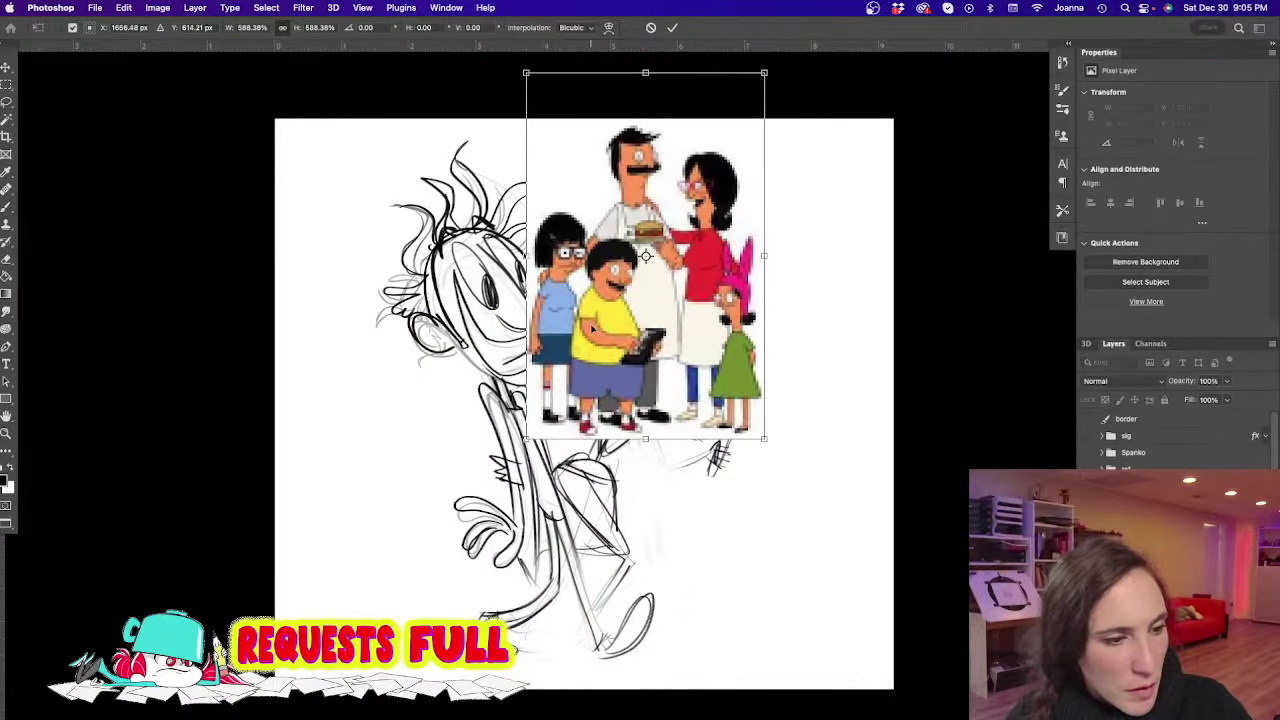
pyautogui.moveTo(599, 355); pyautogui.dragTo(713, 403)
pyautogui.press('Return')
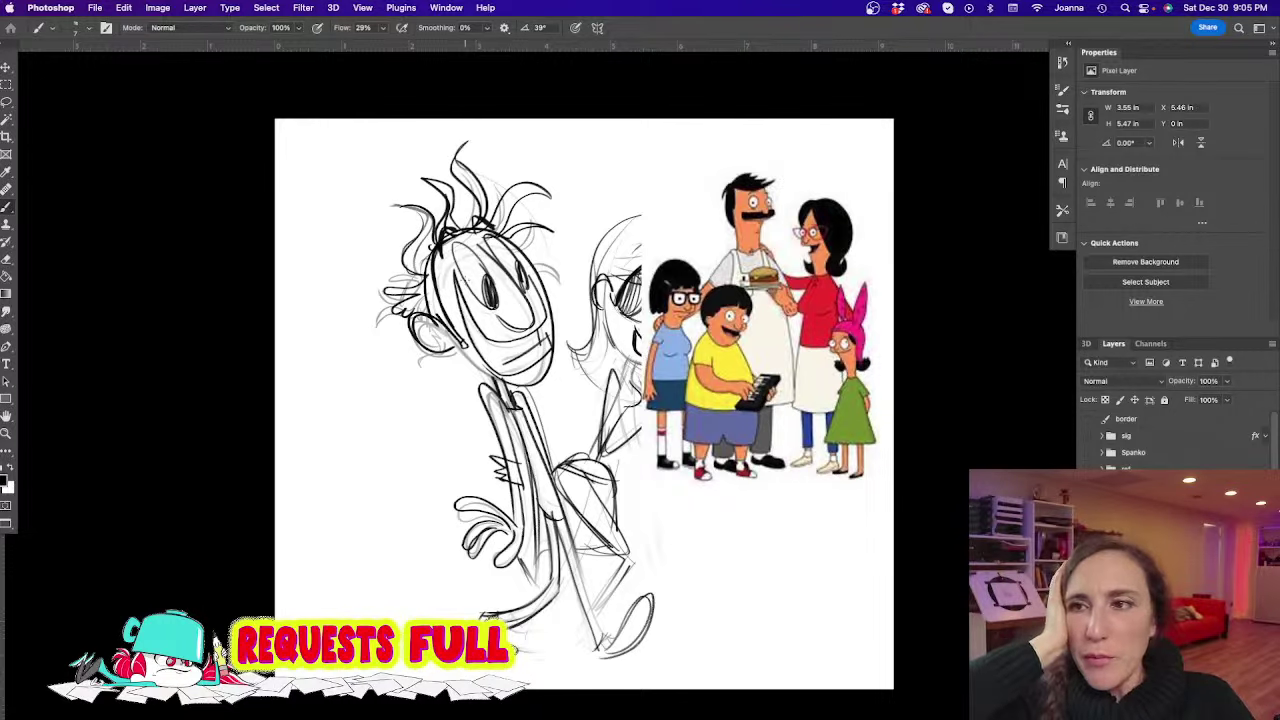
# Paste the "Elsa Christmas Pin Up" reference sheet and enlarge it to about 6.18 in wide
pyautogui.press('Tab')
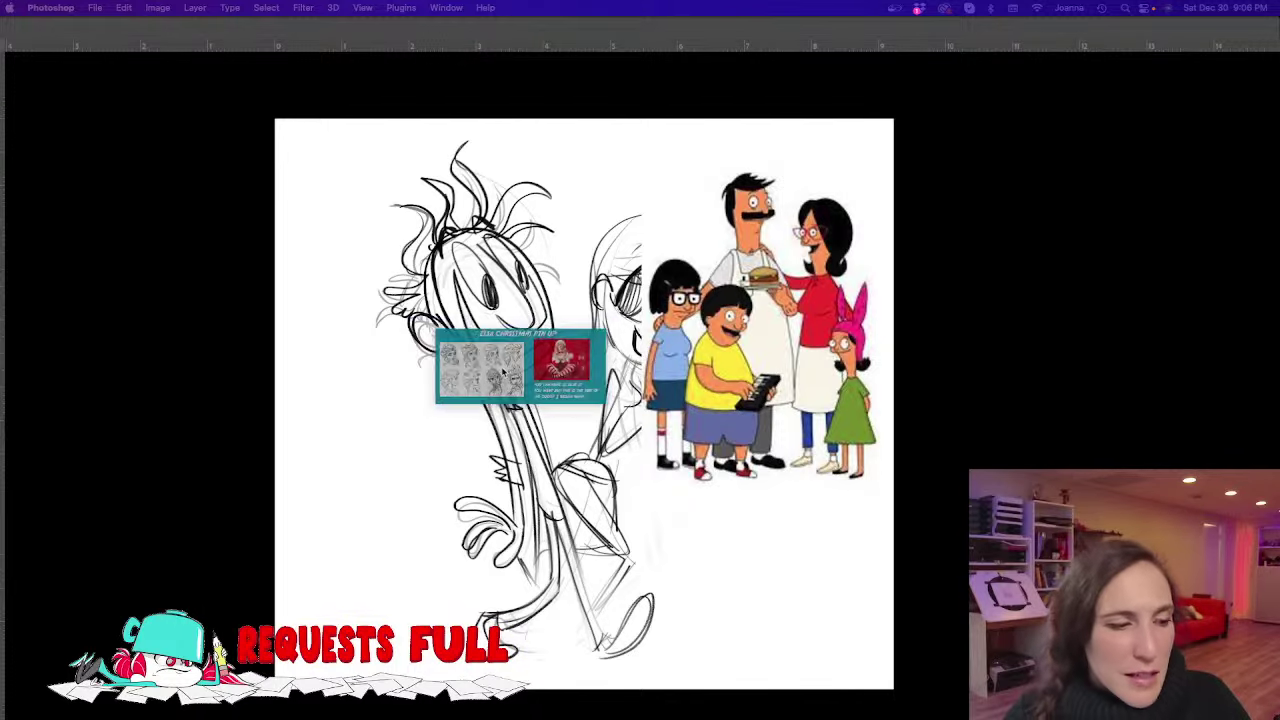
pyautogui.press('Tab')
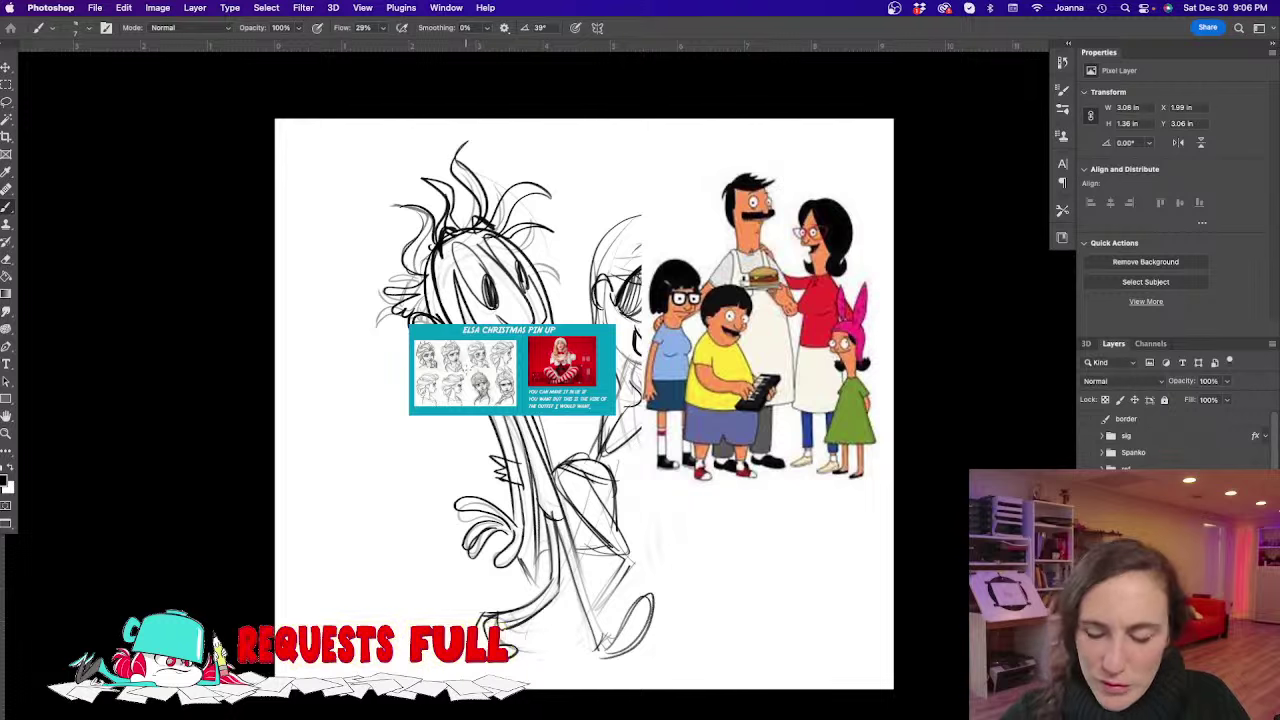
pyautogui.press('super+t')
pyautogui.moveTo(615, 415); pyautogui.dragTo(796, 558)
pyautogui.press('Return')
# Enlarge the Elsa sheet to about 7.1 in wide, move it to the top of the canvas and group the reference pictures
pyautogui.press('Tab')
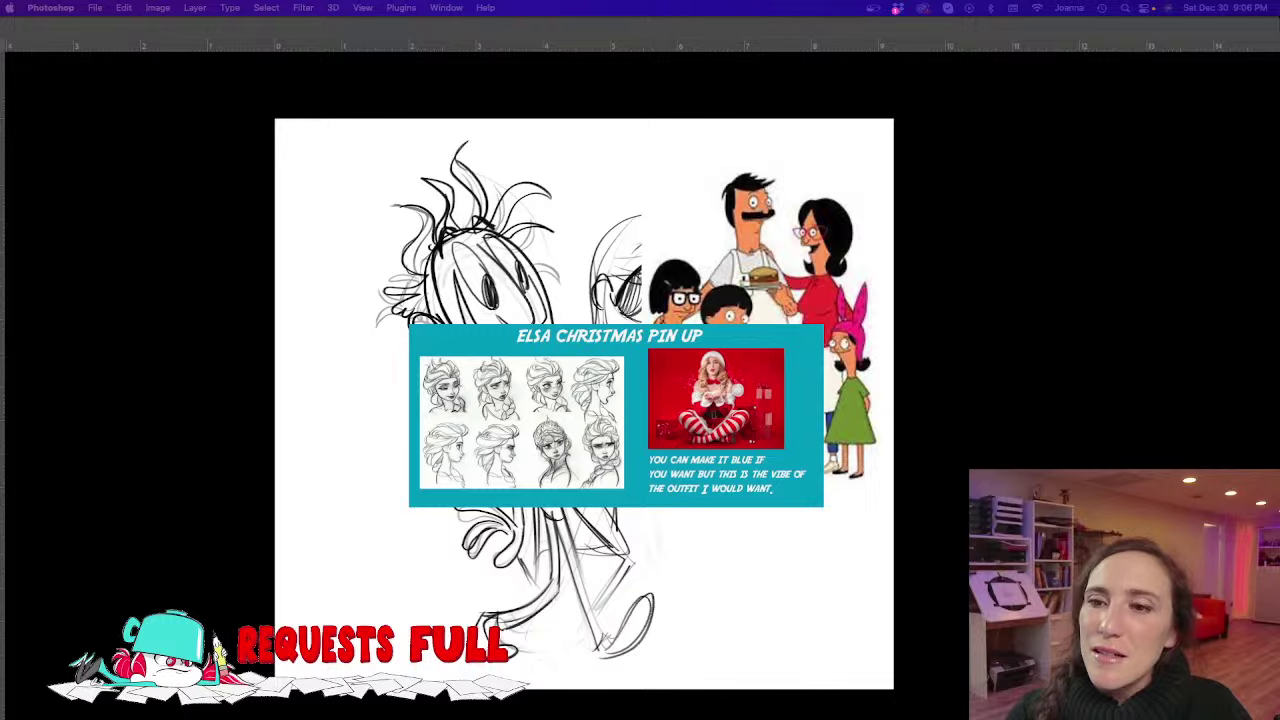
pyautogui.press('Tab')
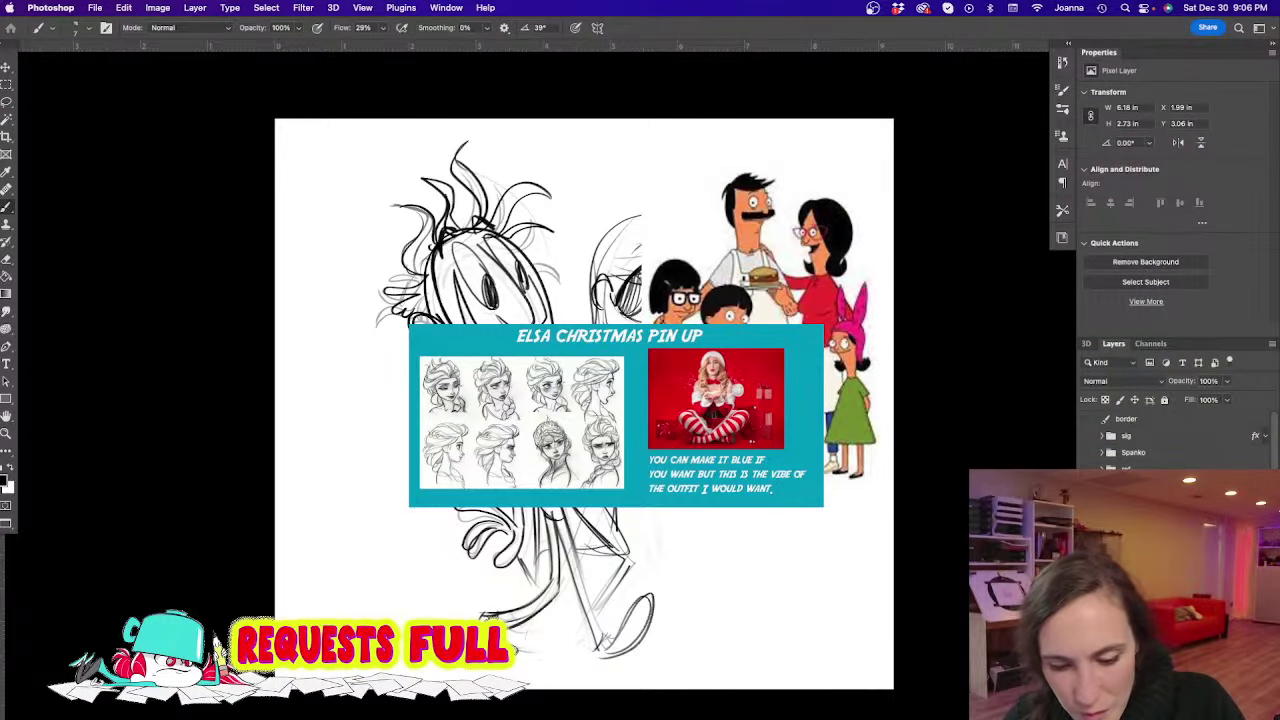
pyautogui.press('super+g')
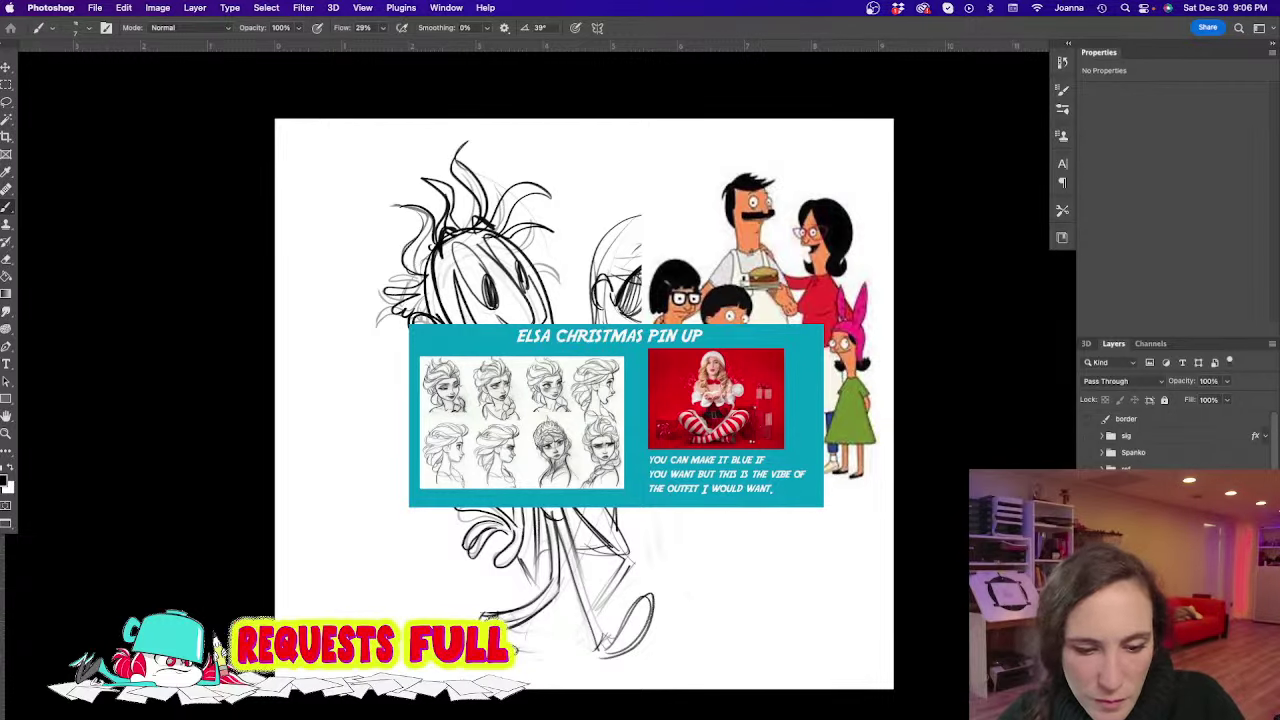
pyautogui.keyDown('super'); pyautogui.click(659, 334); pyautogui.keyUp('super')
pyautogui.press('super+t')
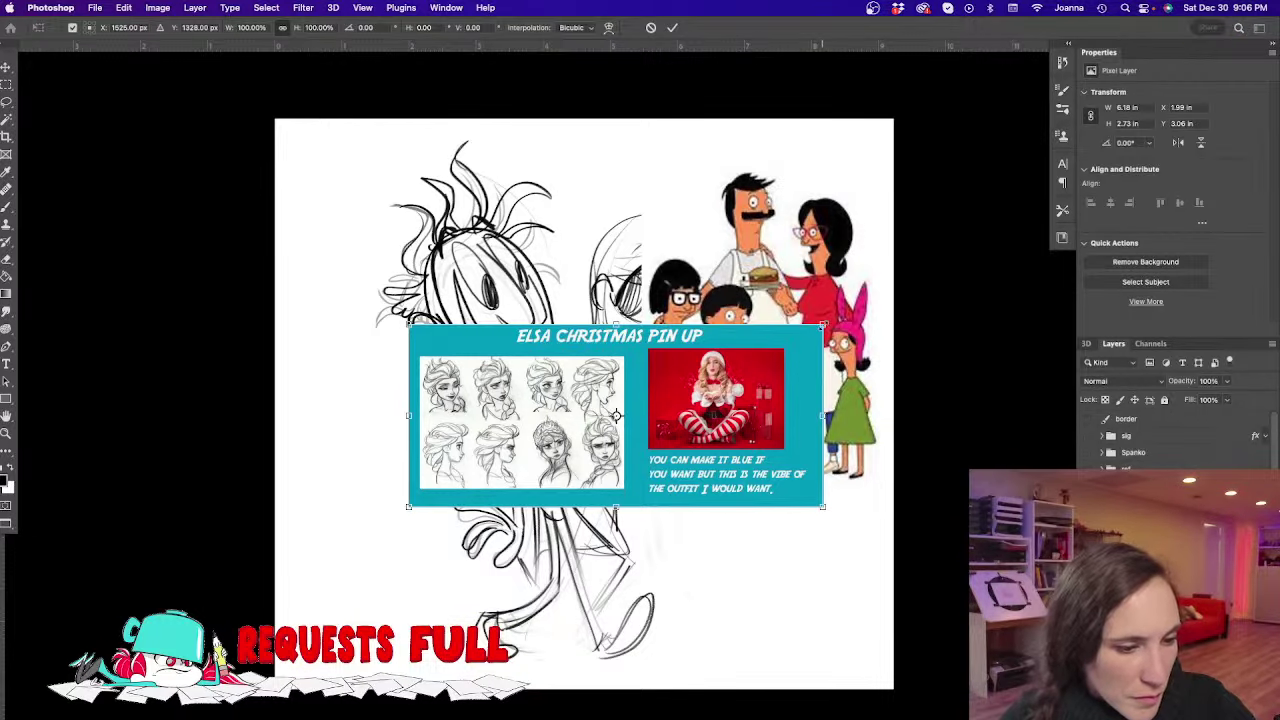
pyautogui.moveTo(823, 325); pyautogui.dragTo(799, 163)
pyautogui.moveTo(481, 436)
pyautogui.mouseDown()
pyautogui.moveTo(464, 343)
pyautogui.moveTo(479, 270)
pyautogui.mouseUp()
pyautogui.press('Return')
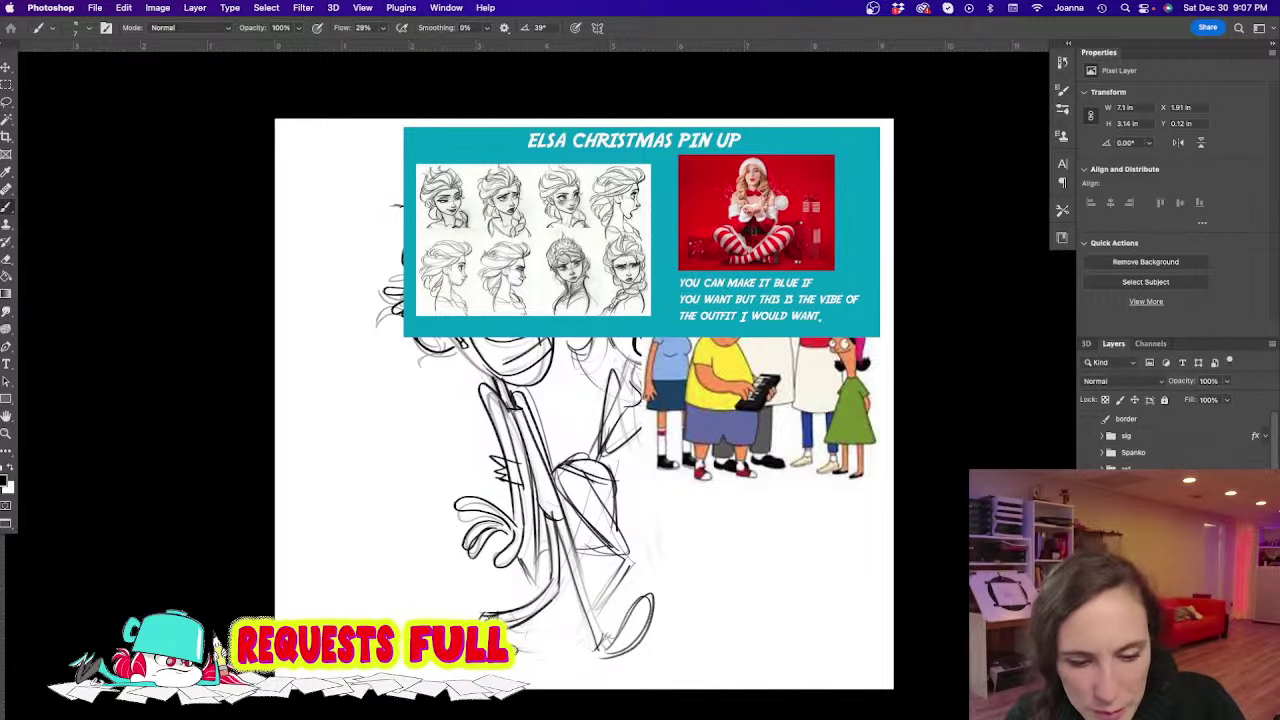
pyautogui.press('super+g')
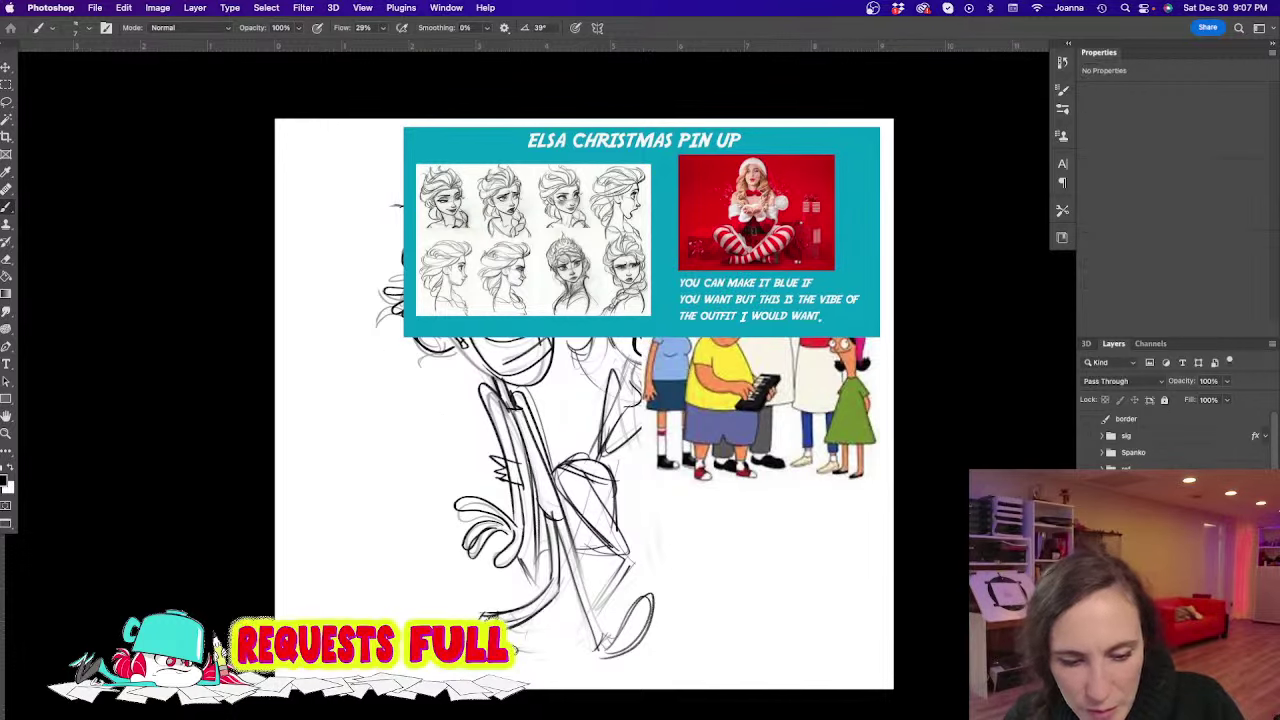
# Hide the Elsa sheet and cartoon family groups, leaving only the two-character sketch shown
pyautogui.hotkey('ctrl', ',')
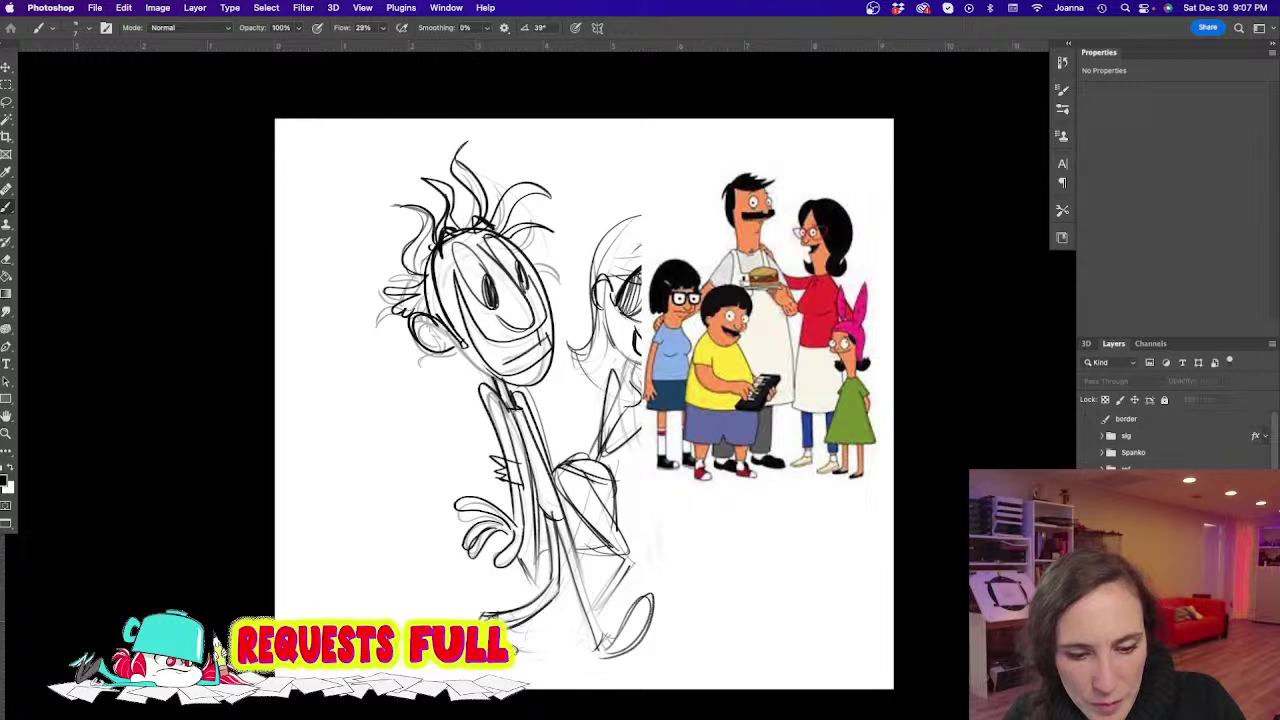
pyautogui.press('super+comma')
pyautogui.press('super+comma')
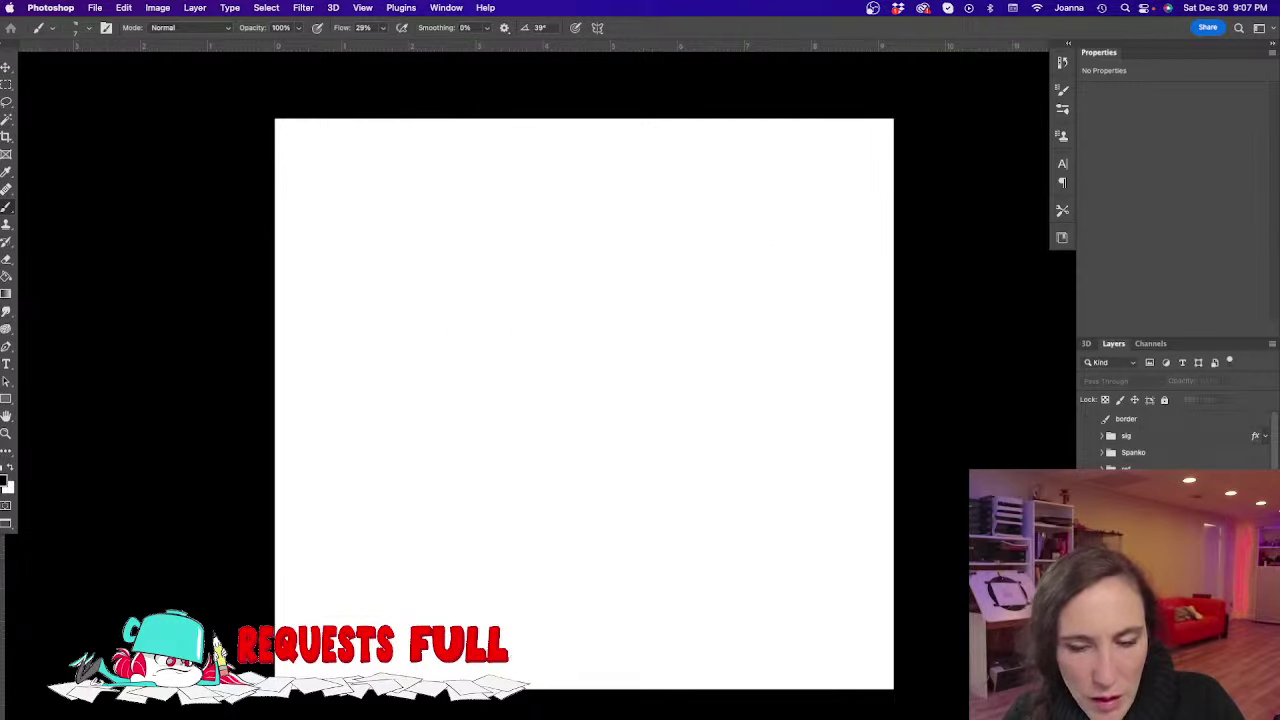
pyautogui.press('Tab')
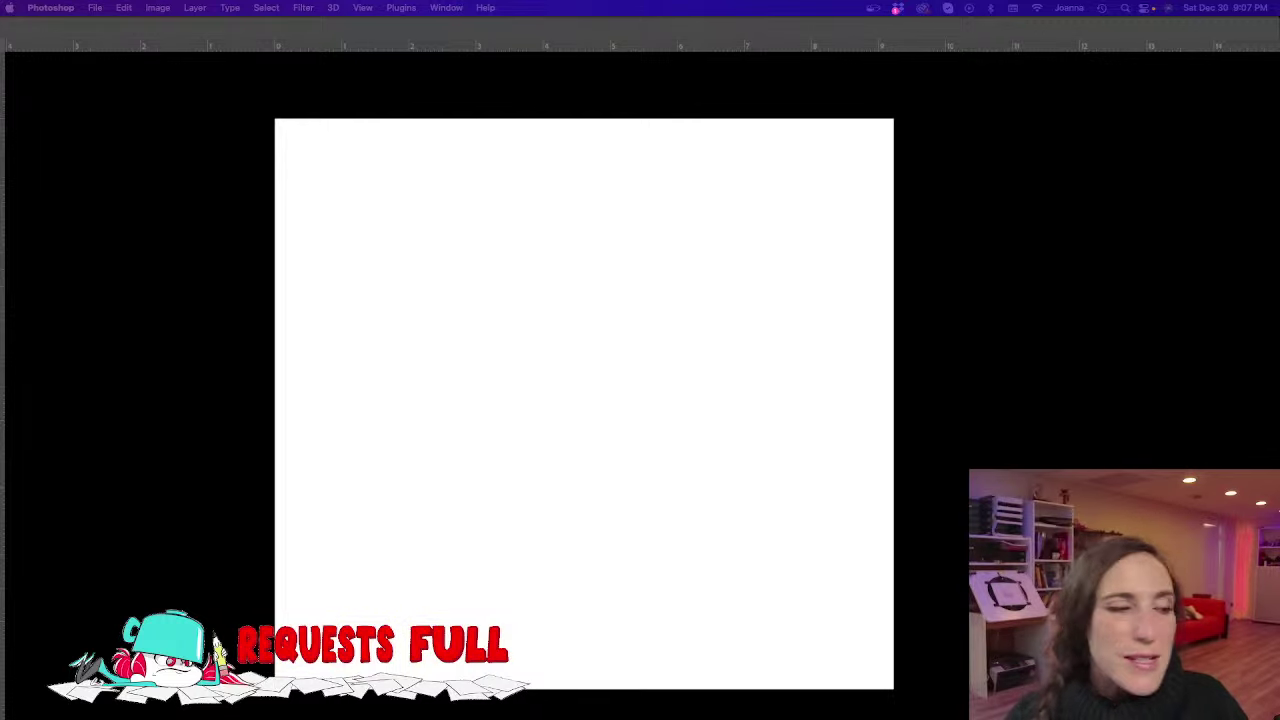
pyautogui.press('Tab')
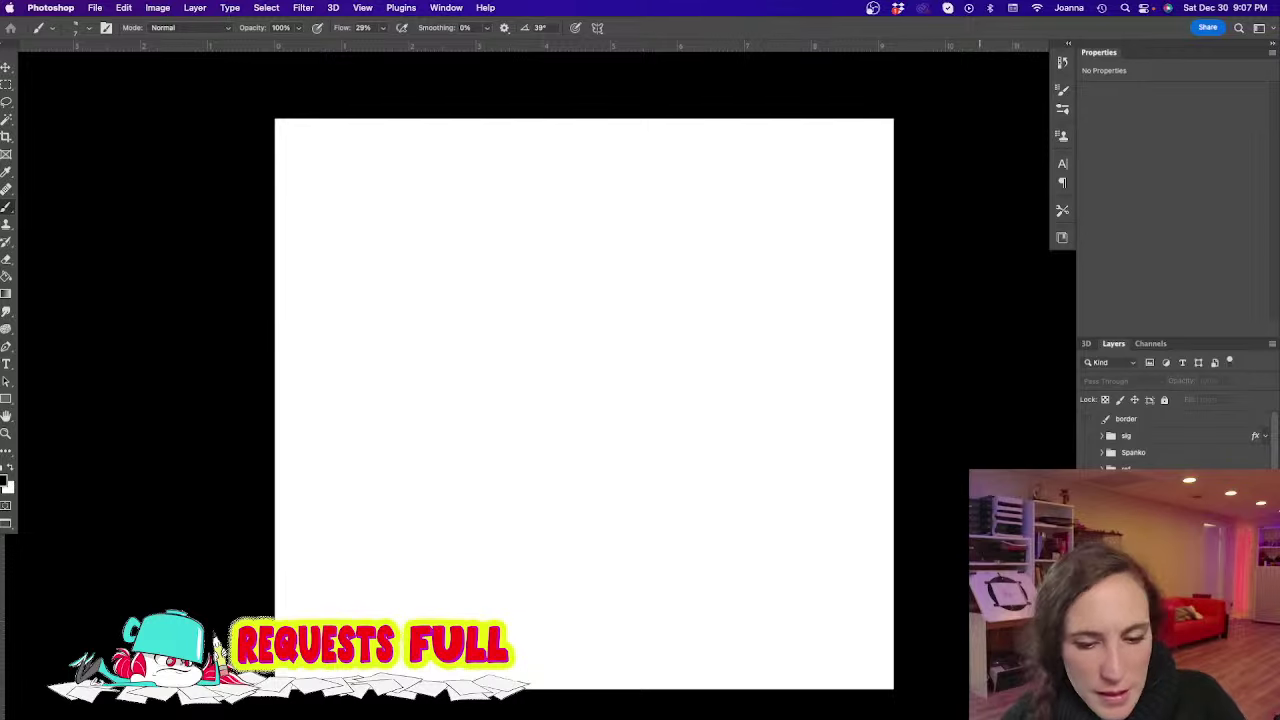
pyautogui.press('super+z')
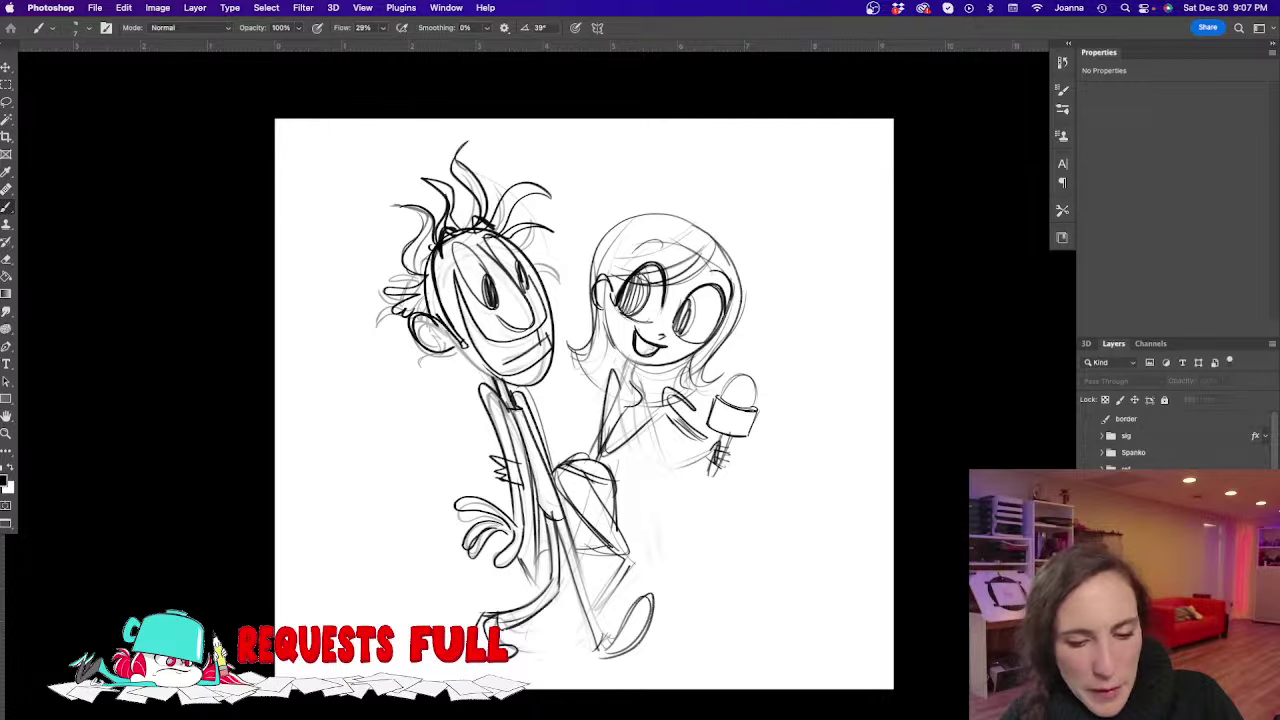
# Fade the overlapping hip and leg lines with the Eraser and redraw the man's front leg with the Brush
pyautogui.press('e')
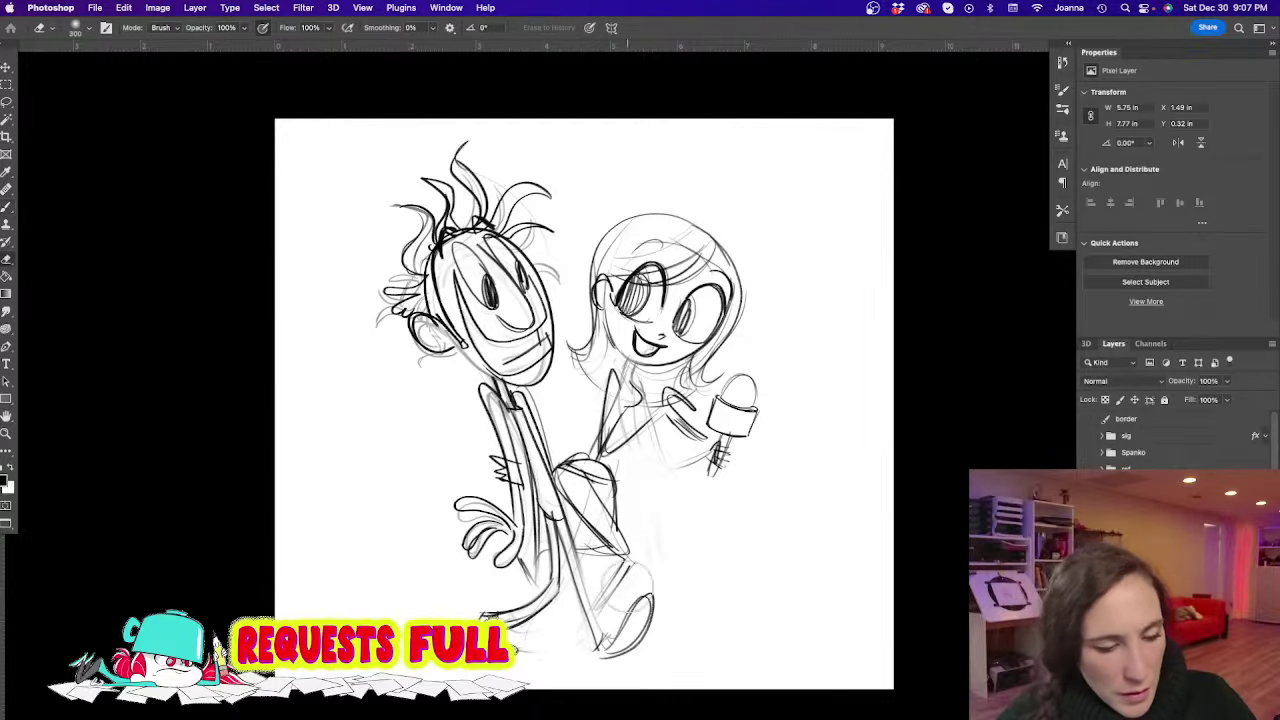
pyautogui.moveTo(630, 575)
pyautogui.mouseDown()
pyautogui.moveTo(587, 617)
pyautogui.moveTo(575, 585)
pyautogui.moveTo(600, 505)
pyautogui.moveTo(594, 648)
pyautogui.mouseUp()
pyautogui.press('b')
pyautogui.moveTo(556, 516); pyautogui.dragTo(604, 648)
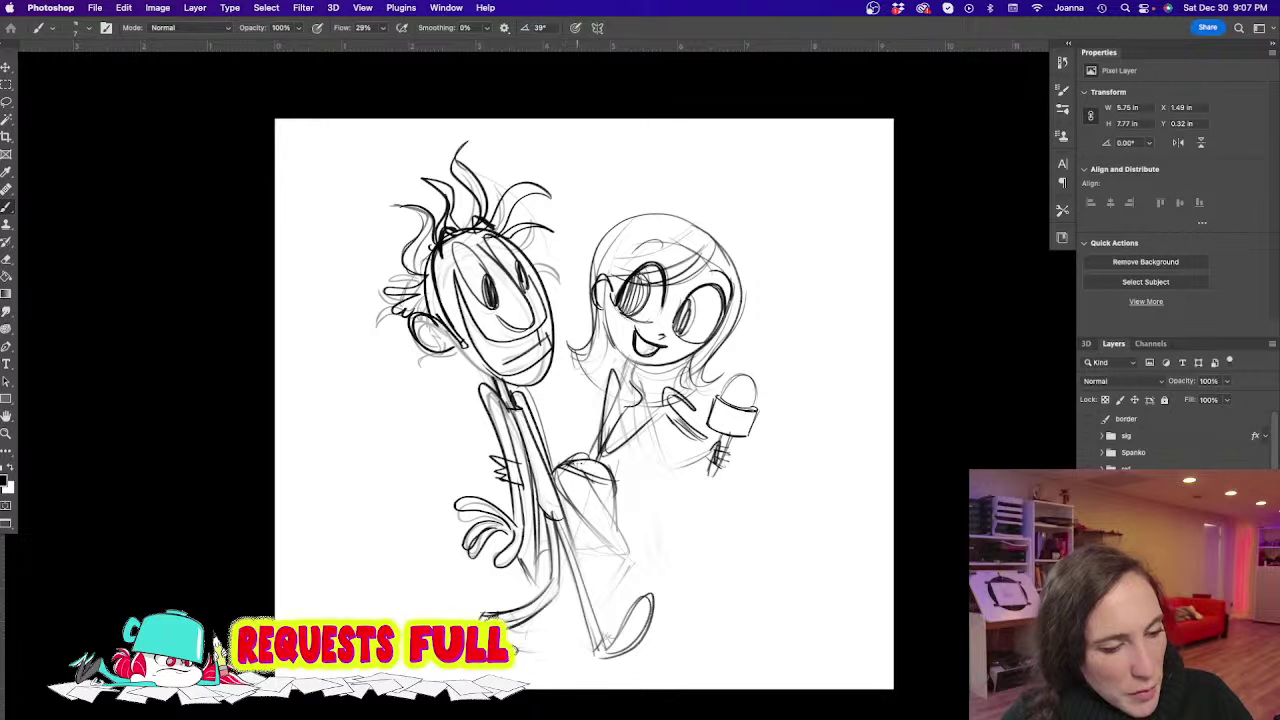
# Sketch the woman's thighs and bent lower legs, crossing the man's leg down to the foot
pyautogui.moveTo(576, 470)
pyautogui.mouseDown()
pyautogui.moveTo(622, 553)
pyautogui.moveTo(571, 554)
pyautogui.moveTo(612, 548)
pyautogui.mouseUp()
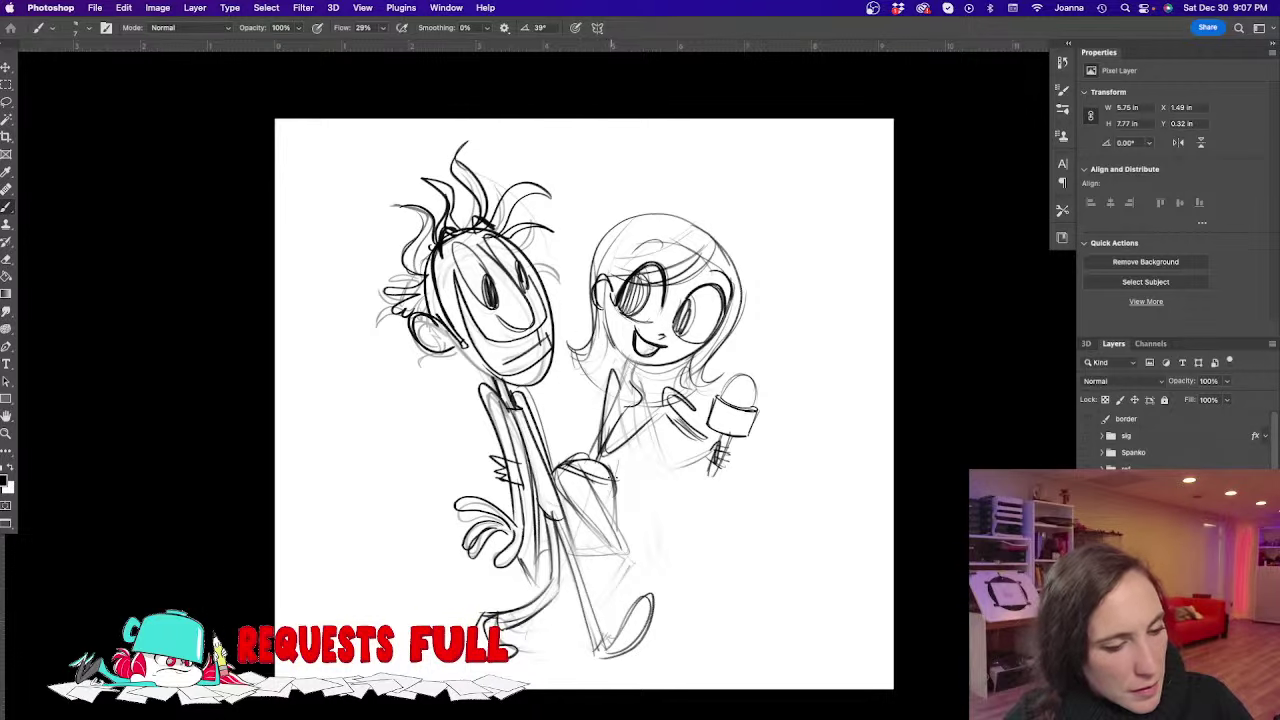
pyautogui.moveTo(612, 474)
pyautogui.mouseDown()
pyautogui.moveTo(621, 572)
pyautogui.moveTo(570, 630)
pyautogui.mouseUp()
pyautogui.moveTo(604, 548)
pyautogui.mouseDown()
pyautogui.moveTo(556, 646)
pyautogui.moveTo(598, 651)
pyautogui.moveTo(542, 656)
pyautogui.moveTo(604, 656)
pyautogui.mouseUp()
pyautogui.moveTo(590, 482)
pyautogui.mouseDown()
pyautogui.moveTo(620, 548)
pyautogui.moveTo(558, 578)
pyautogui.mouseUp()
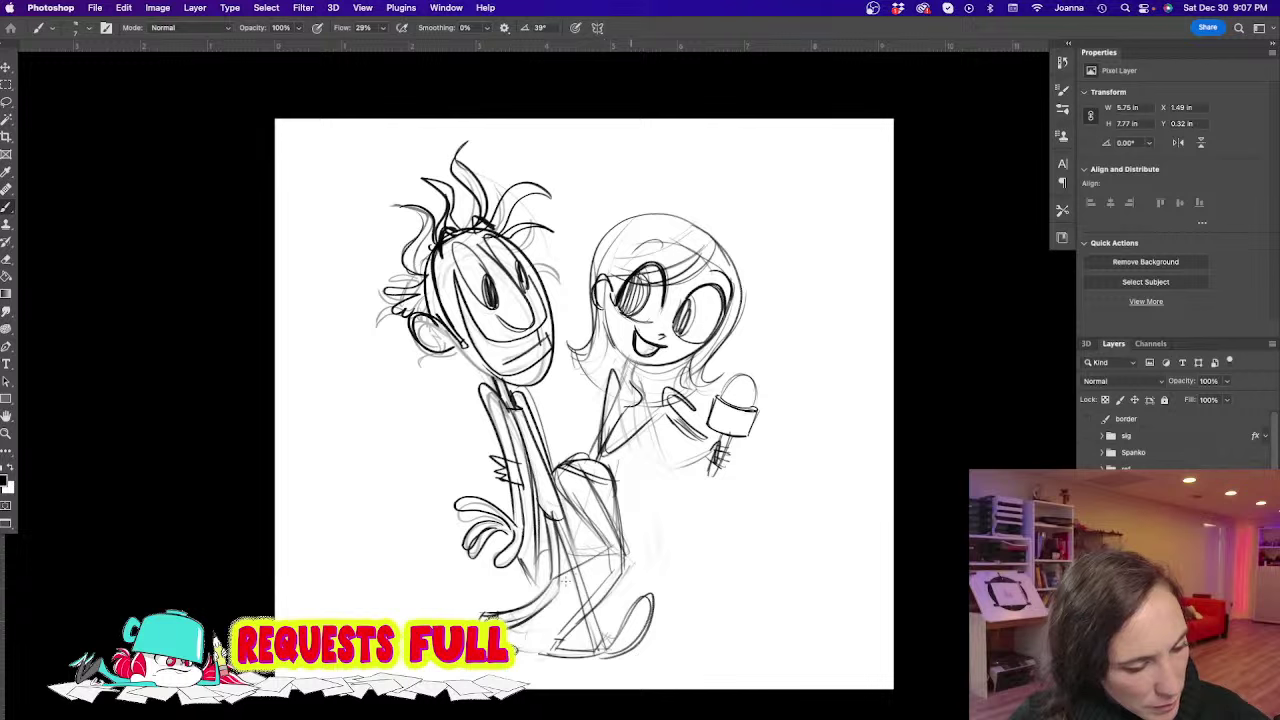
pyautogui.moveTo(626, 554)
pyautogui.mouseDown()
pyautogui.moveTo(530, 590)
pyautogui.moveTo(566, 627)
pyautogui.mouseUp()
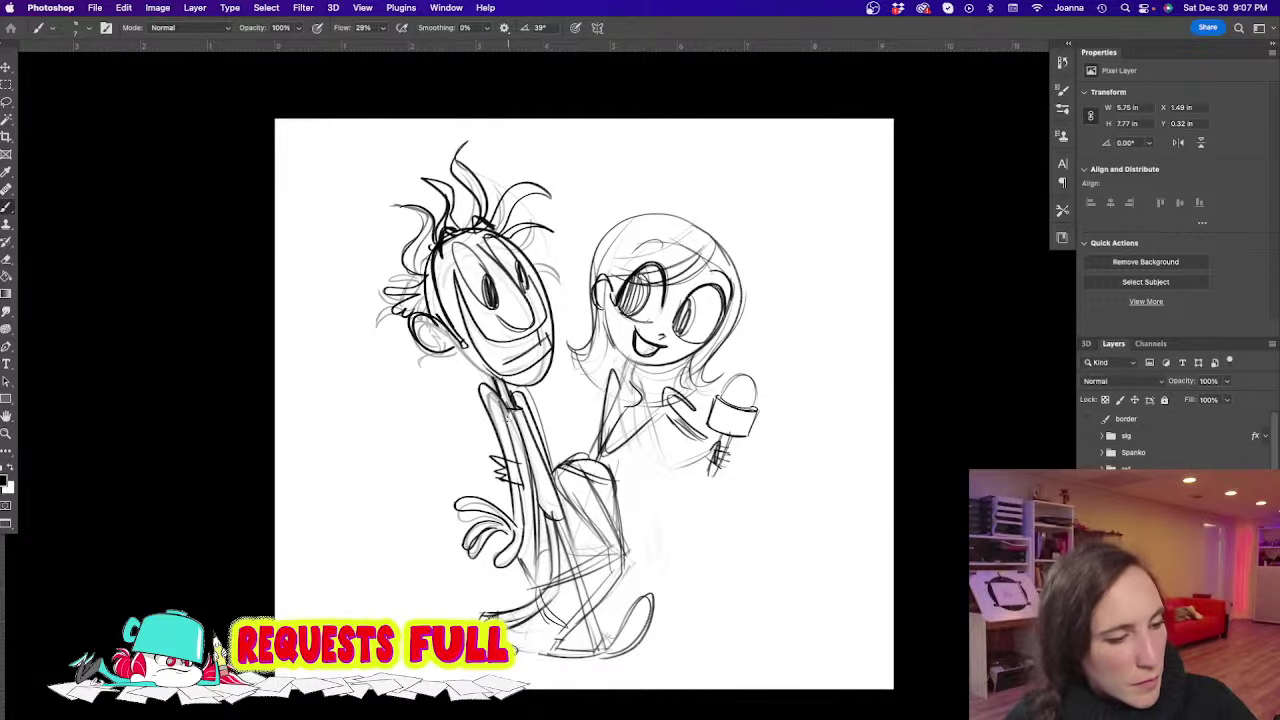
# Redraw the man's neck and extend his back and front coat lines down to the hip
pyautogui.moveTo(490, 374); pyautogui.dragTo(508, 420)
pyautogui.moveTo(468, 350); pyautogui.dragTo(520, 498)
pyautogui.moveTo(518, 364); pyautogui.dragTo(556, 498)
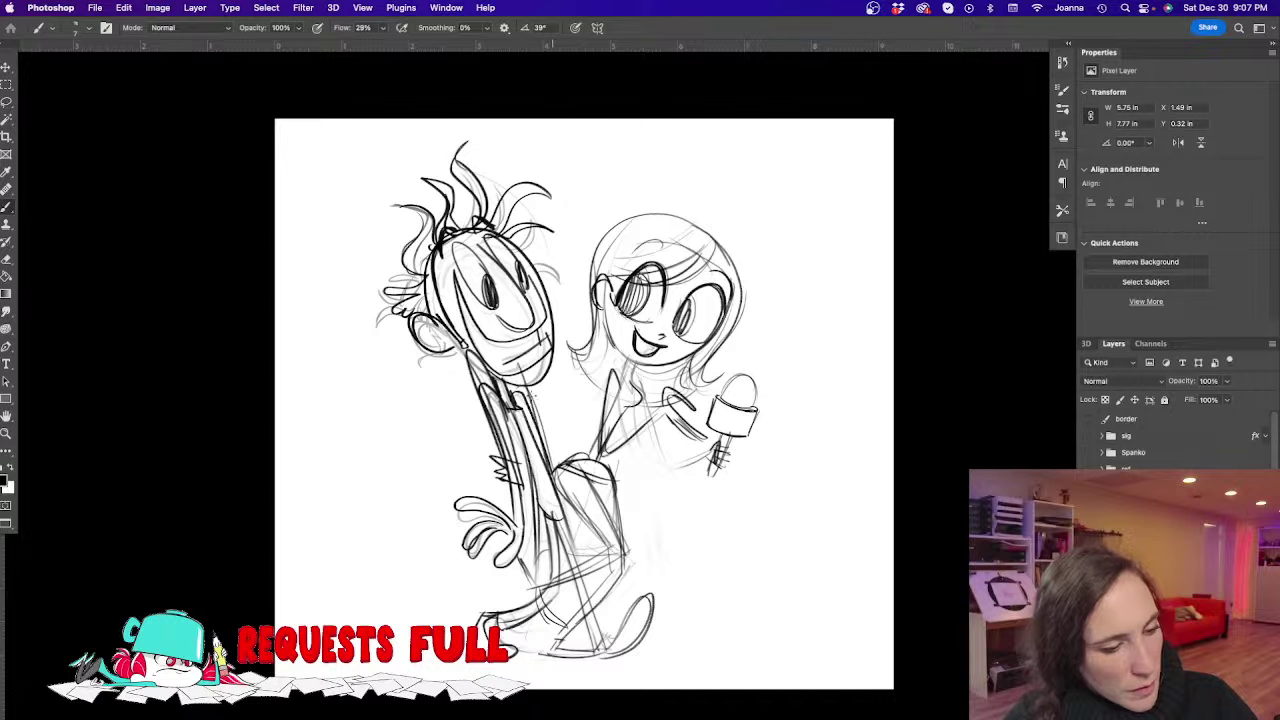
pyautogui.moveTo(526, 388); pyautogui.dragTo(574, 538)
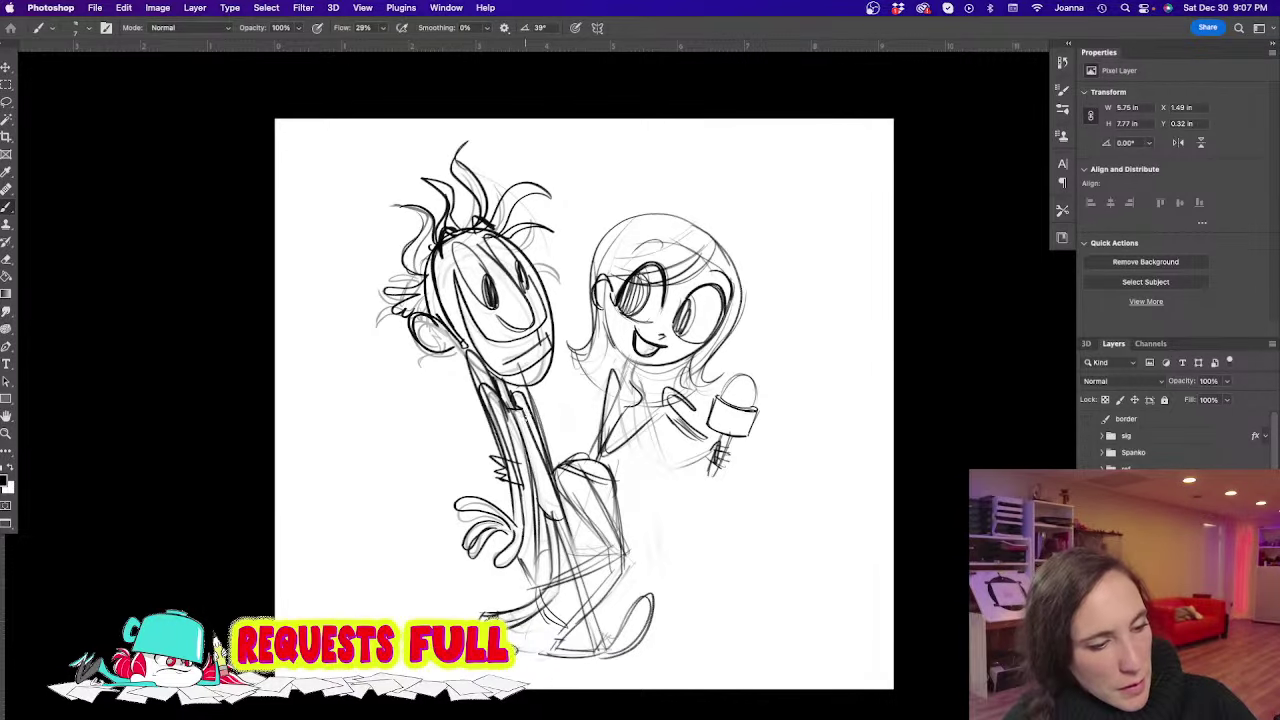
# Sketch the man's raised front arm, running from his shoulder up beside his face and bending back toward his hair
pyautogui.moveTo(525, 418)
pyautogui.mouseDown()
pyautogui.moveTo(572, 310)
pyautogui.moveTo(580, 228)
pyautogui.mouseUp()
pyautogui.moveTo(570, 290); pyautogui.dragTo(587, 218)
pyautogui.moveTo(582, 267)
pyautogui.mouseDown()
pyautogui.moveTo(542, 254)
pyautogui.moveTo(581, 283)
pyautogui.mouseUp()
pyautogui.moveTo(559, 334)
pyautogui.mouseDown()
pyautogui.moveTo(598, 202)
pyautogui.moveTo(536, 224)
pyautogui.mouseUp()
# Sketch the hand of the raised arm gripping the hair at the top of the man's head
pyautogui.moveTo(524, 226)
pyautogui.mouseDown()
pyautogui.moveTo(496, 234)
pyautogui.moveTo(580, 246)
pyautogui.moveTo(514, 212)
pyautogui.mouseUp()
pyautogui.moveTo(470, 250)
pyautogui.mouseDown()
pyautogui.moveTo(517, 220)
pyautogui.moveTo(476, 254)
pyautogui.mouseUp()
pyautogui.moveTo(522, 214); pyautogui.dragTo(470, 260)
pyautogui.moveTo(510, 212)
pyautogui.mouseDown()
pyautogui.moveTo(490, 220)
pyautogui.moveTo(472, 262)
pyautogui.mouseUp()
pyautogui.moveTo(510, 206)
pyautogui.mouseDown()
pyautogui.moveTo(483, 222)
pyautogui.moveTo(464, 256)
pyautogui.mouseUp()
pyautogui.moveTo(468, 204)
pyautogui.mouseDown()
pyautogui.moveTo(452, 258)
pyautogui.moveTo(458, 228)
pyautogui.mouseUp()
pyautogui.moveTo(506, 198); pyautogui.dragTo(480, 240)
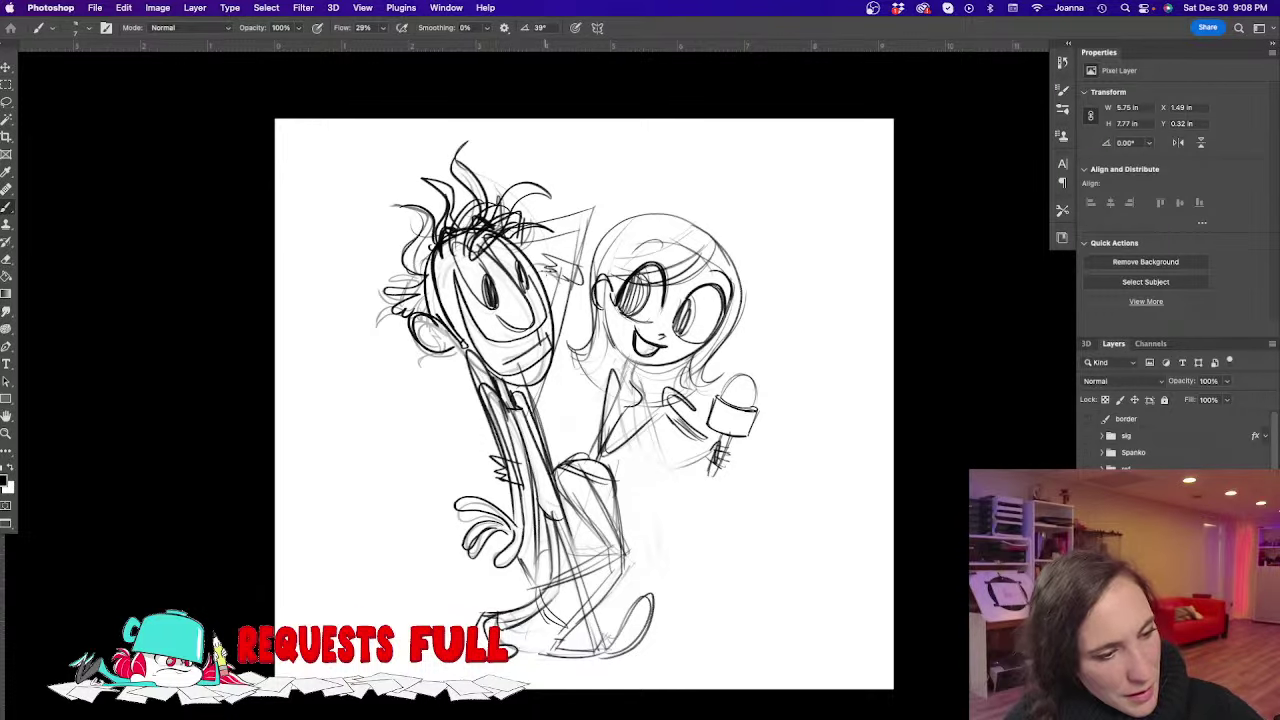
# Add short fold strokes across the raised sleeve beside the man's face and darken the arm's inner line
pyautogui.moveTo(543, 268); pyautogui.dragTo(576, 284)
pyautogui.moveTo(550, 271); pyautogui.dragTo(580, 271)
pyautogui.moveTo(545, 265)
pyautogui.mouseDown()
pyautogui.moveTo(582, 270)
pyautogui.moveTo(556, 354)
pyautogui.mouseUp()
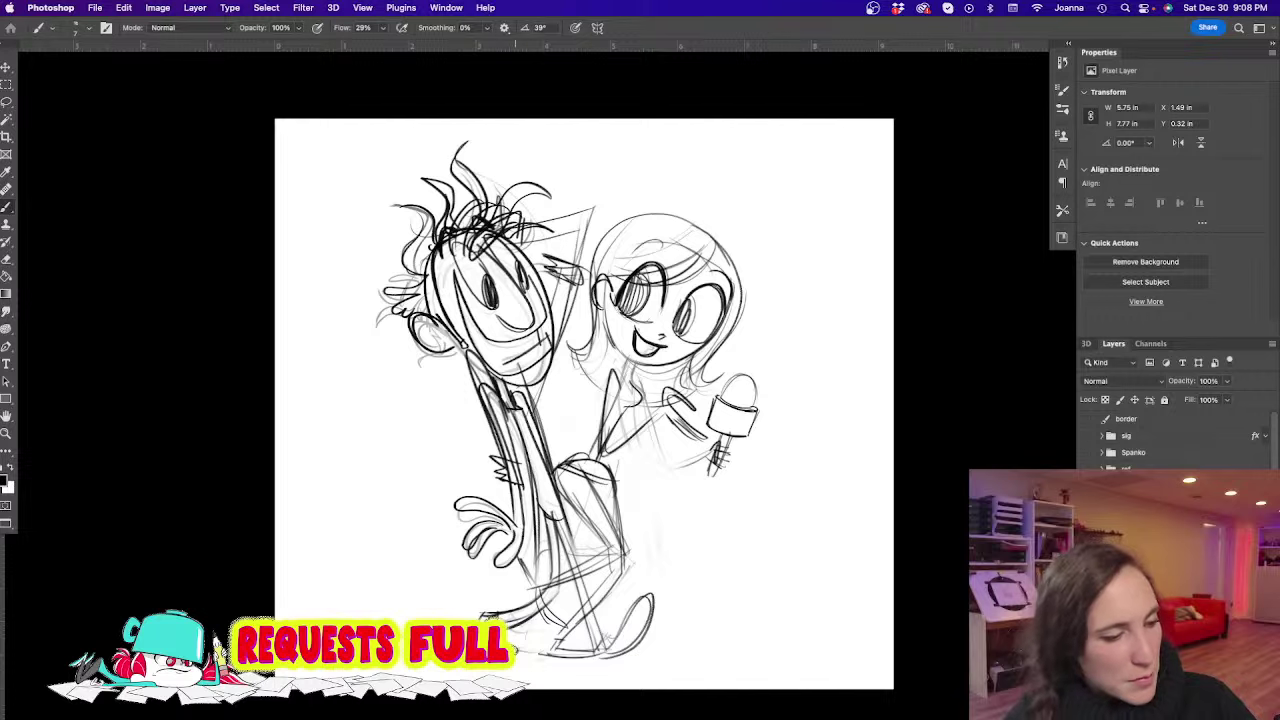
# Sketch the man's coat flaring out from his back around the lowered hand, with its lower edge
pyautogui.moveTo(500, 388)
pyautogui.mouseDown()
pyautogui.moveTo(517, 482)
pyautogui.moveTo(450, 529)
pyautogui.mouseUp()
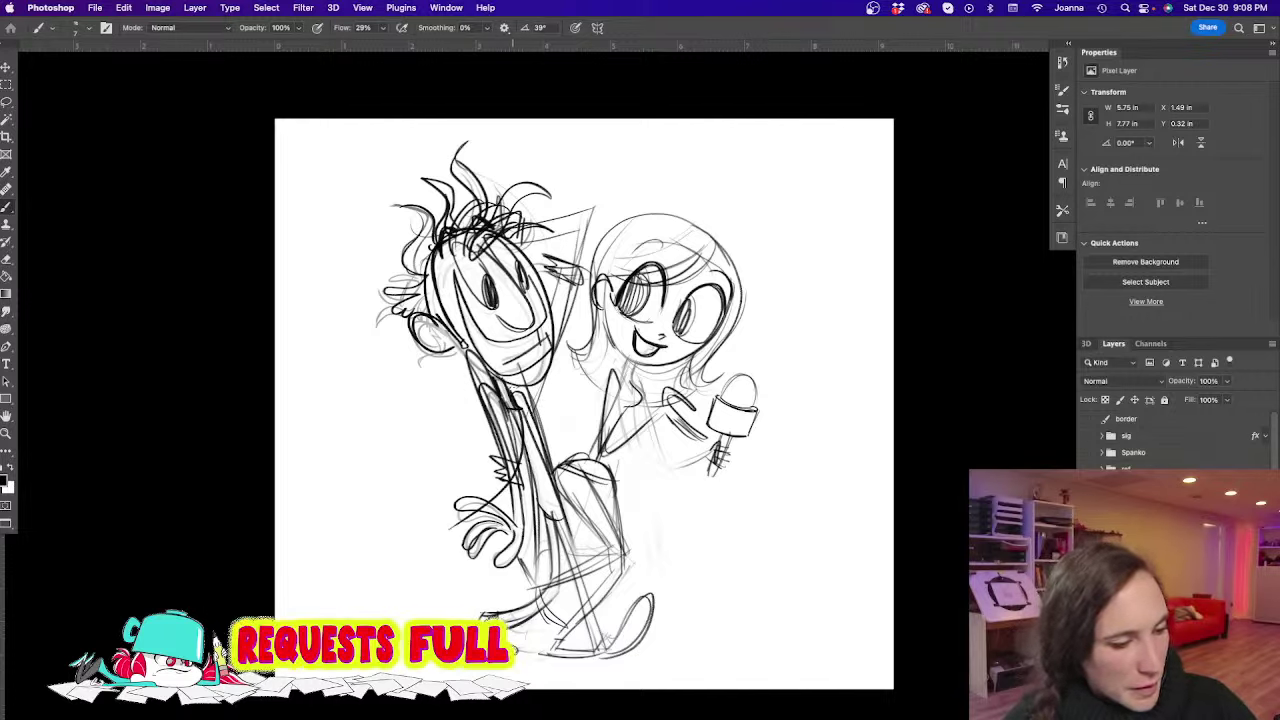
pyautogui.moveTo(513, 392)
pyautogui.mouseDown()
pyautogui.moveTo(538, 510)
pyautogui.moveTo(484, 582)
pyautogui.mouseUp()
pyautogui.moveTo(452, 518); pyautogui.dragTo(486, 586)
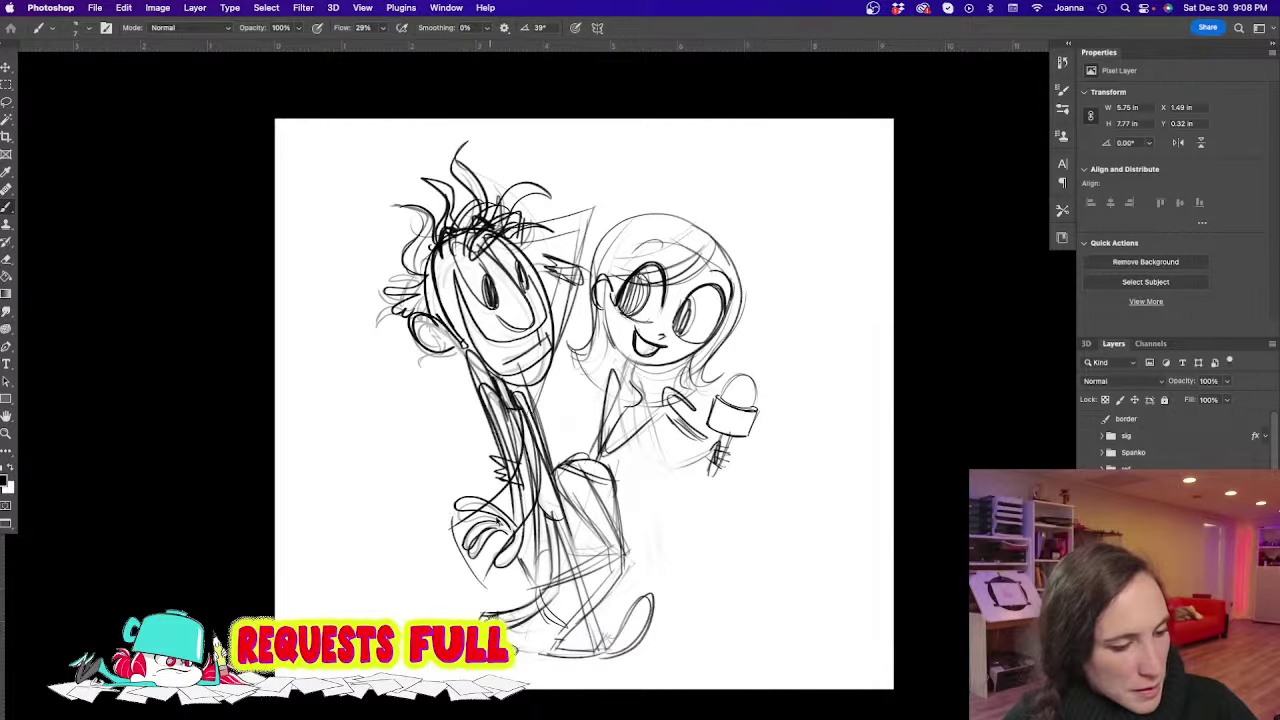
pyautogui.moveTo(512, 532); pyautogui.dragTo(542, 516)
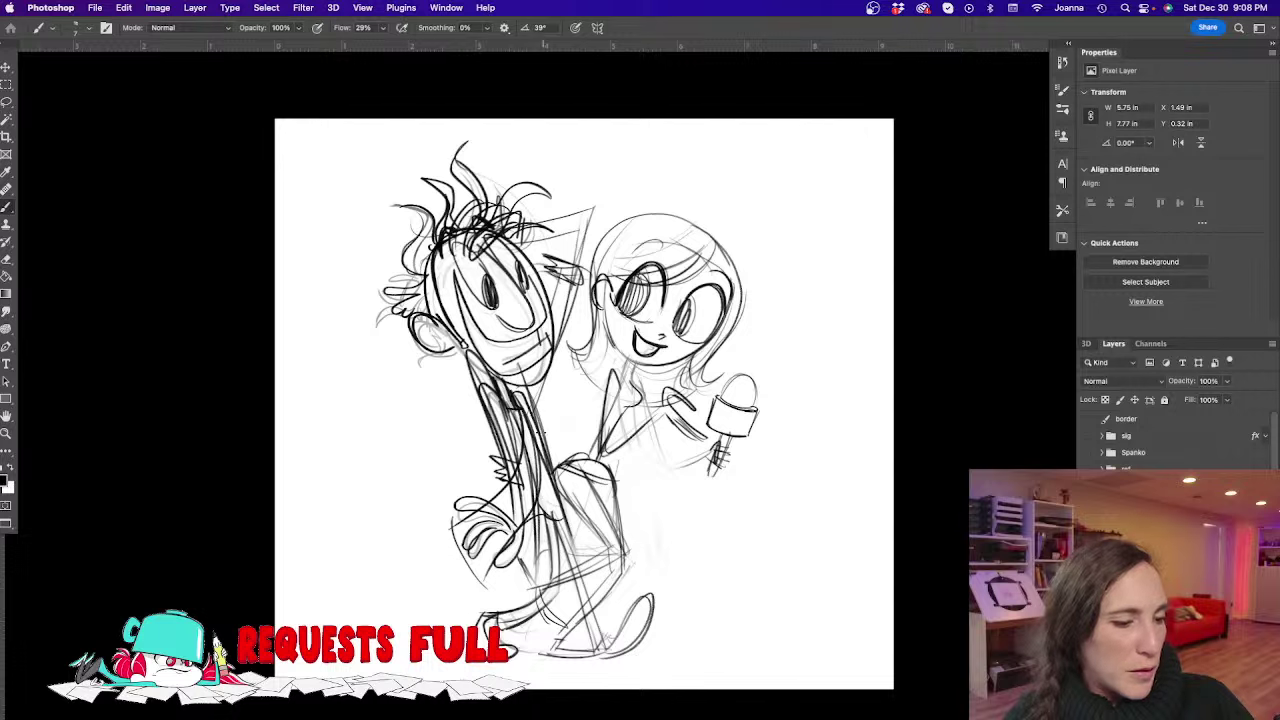
# Sketch the man's front leg extended diagonally forward from the torso, ending in an upturned foot beyond the woman's
pyautogui.moveTo(536, 432)
pyautogui.mouseDown()
pyautogui.moveTo(598, 572)
pyautogui.moveTo(682, 622)
pyautogui.mouseUp()
pyautogui.moveTo(546, 482)
pyautogui.mouseDown()
pyautogui.moveTo(597, 570)
pyautogui.moveTo(690, 648)
pyautogui.moveTo(726, 656)
pyautogui.mouseUp()
pyautogui.moveTo(703, 545); pyautogui.dragTo(712, 656)
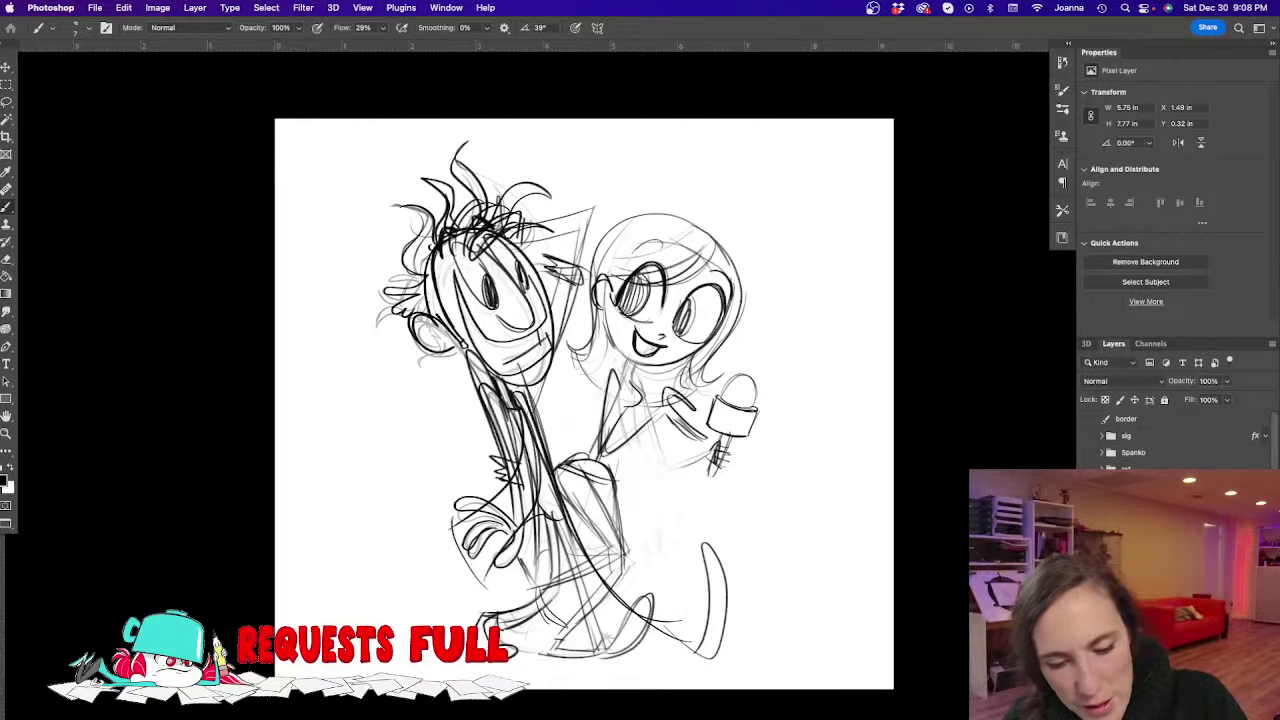
# Group and hide the two-character sketch, leaving the beach and shop reference pictures on the canvas
pyautogui.press('super+g')
pyautogui.press('super+comma')
pyautogui.press('super+v')
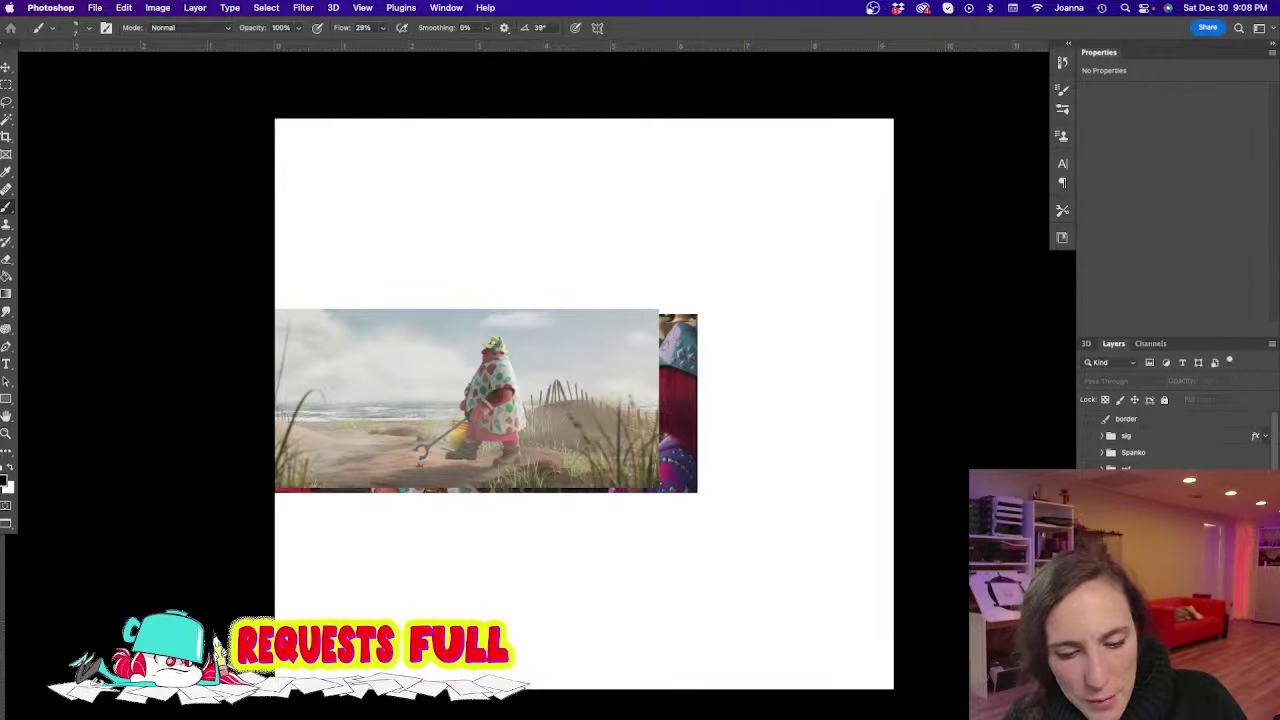
# Stack the beach picture directly above the shop picture, merge the two layers, and shift them toward the canvas's right side
pyautogui.press('v')
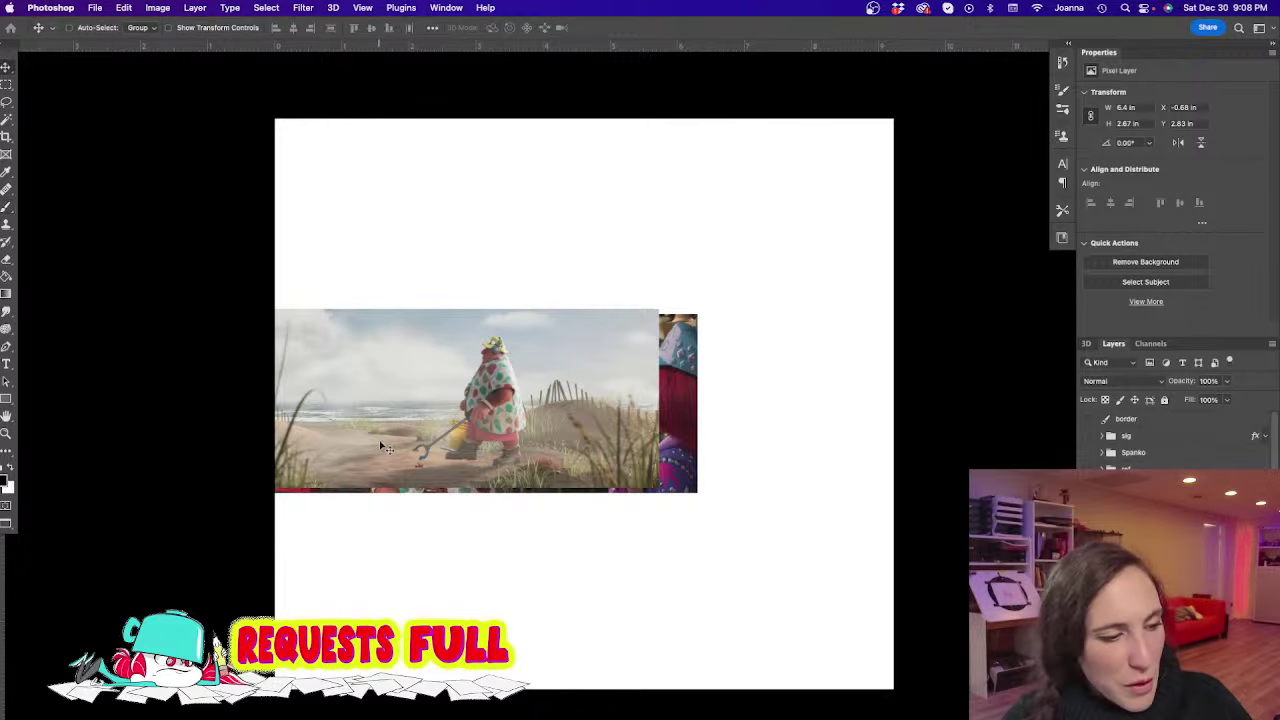
pyautogui.moveTo(380, 443); pyautogui.dragTo(416, 268)
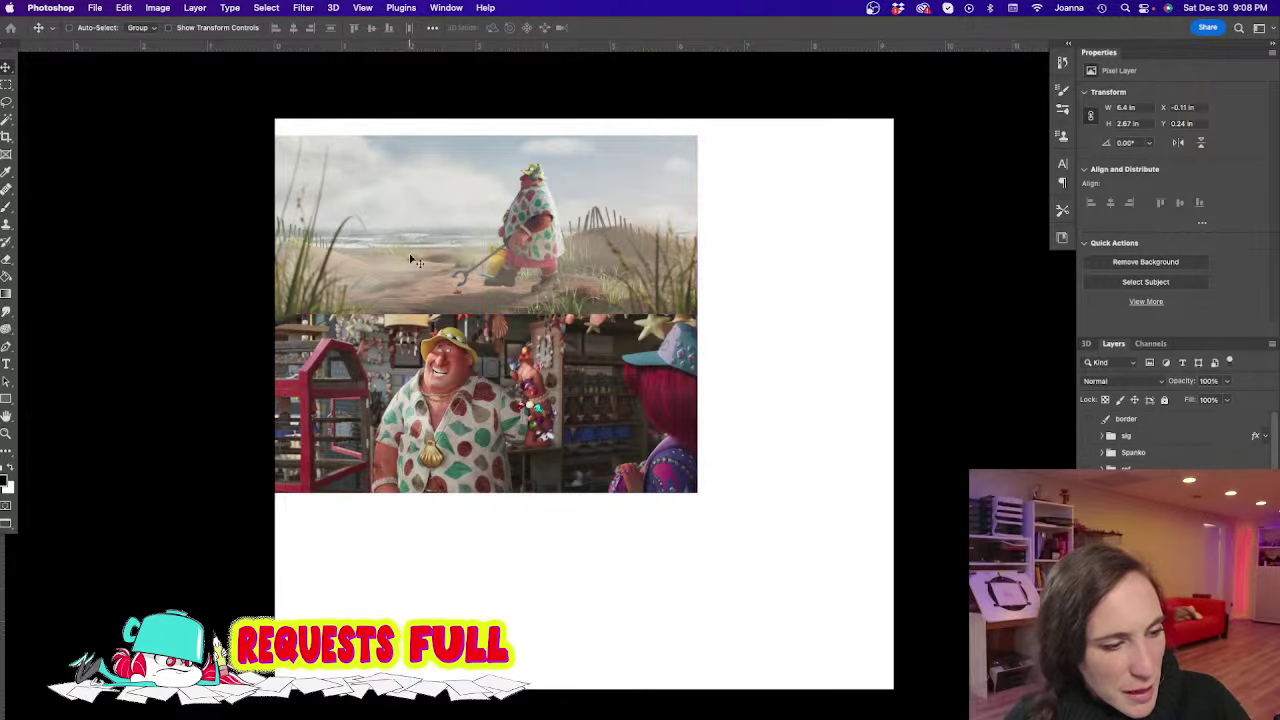
pyautogui.press('super+e')
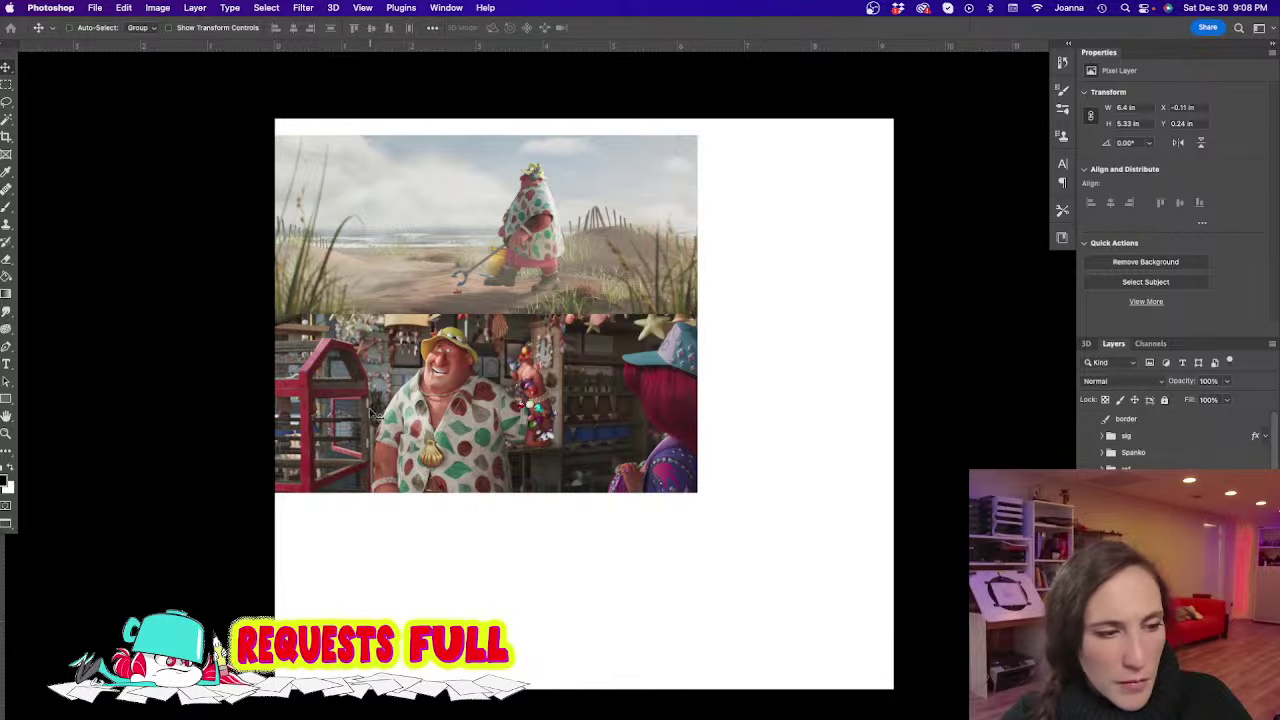
pyautogui.moveTo(376, 412); pyautogui.dragTo(521, 422)
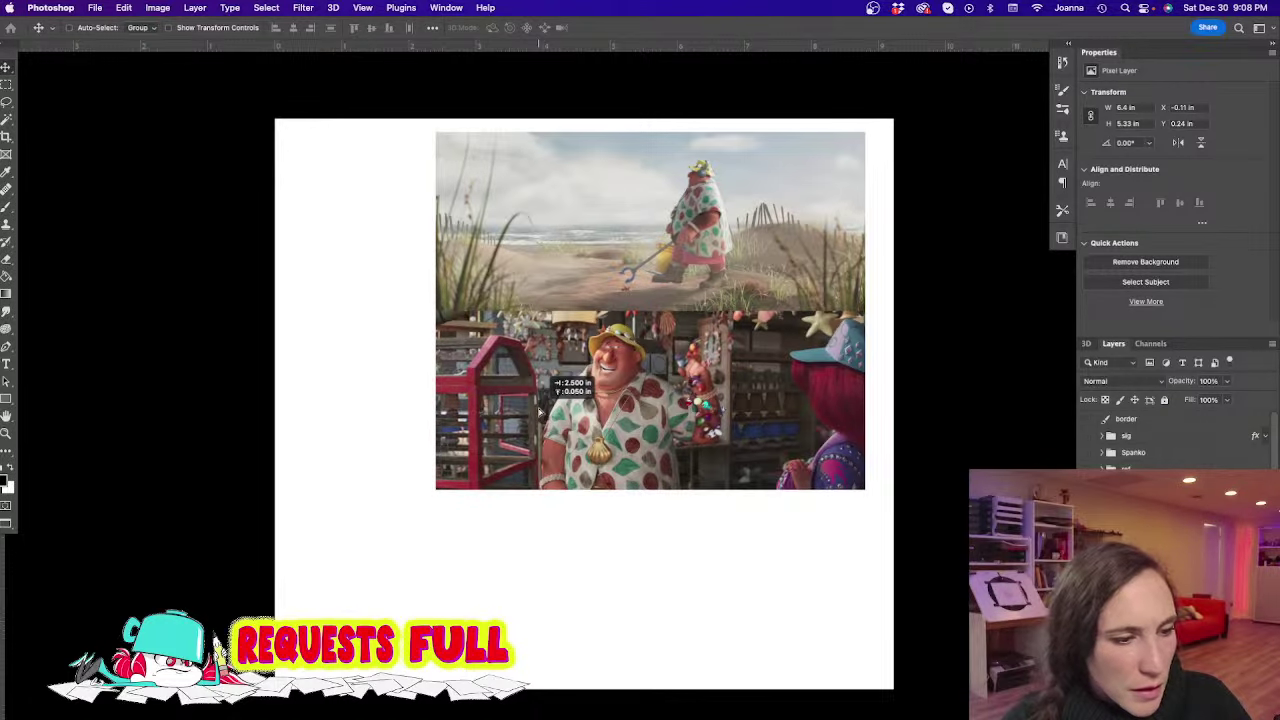
pyautogui.moveTo(540, 410)
pyautogui.mouseDown()
pyautogui.moveTo(423, 363)
pyautogui.moveTo(540, 425)
pyautogui.mouseUp()
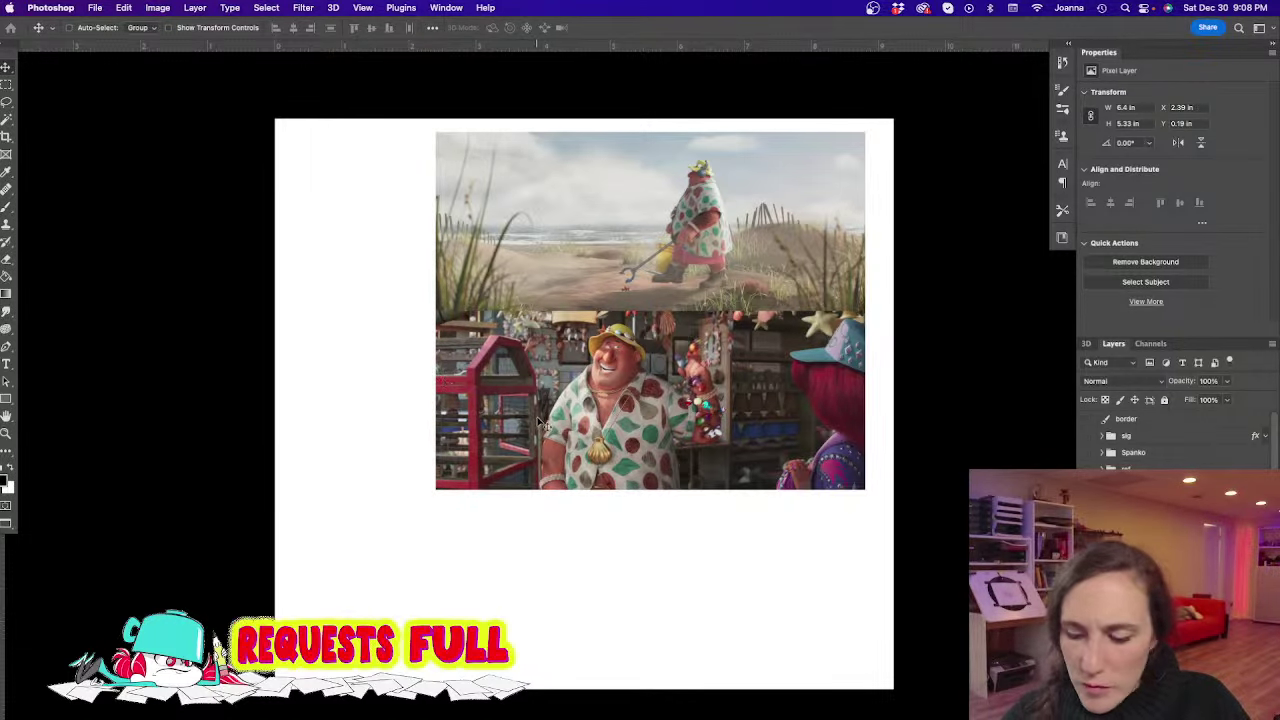
# Trim the merged references by deleting the areas on both sides of the man in the beach and shop pictures
pyautogui.press('m')
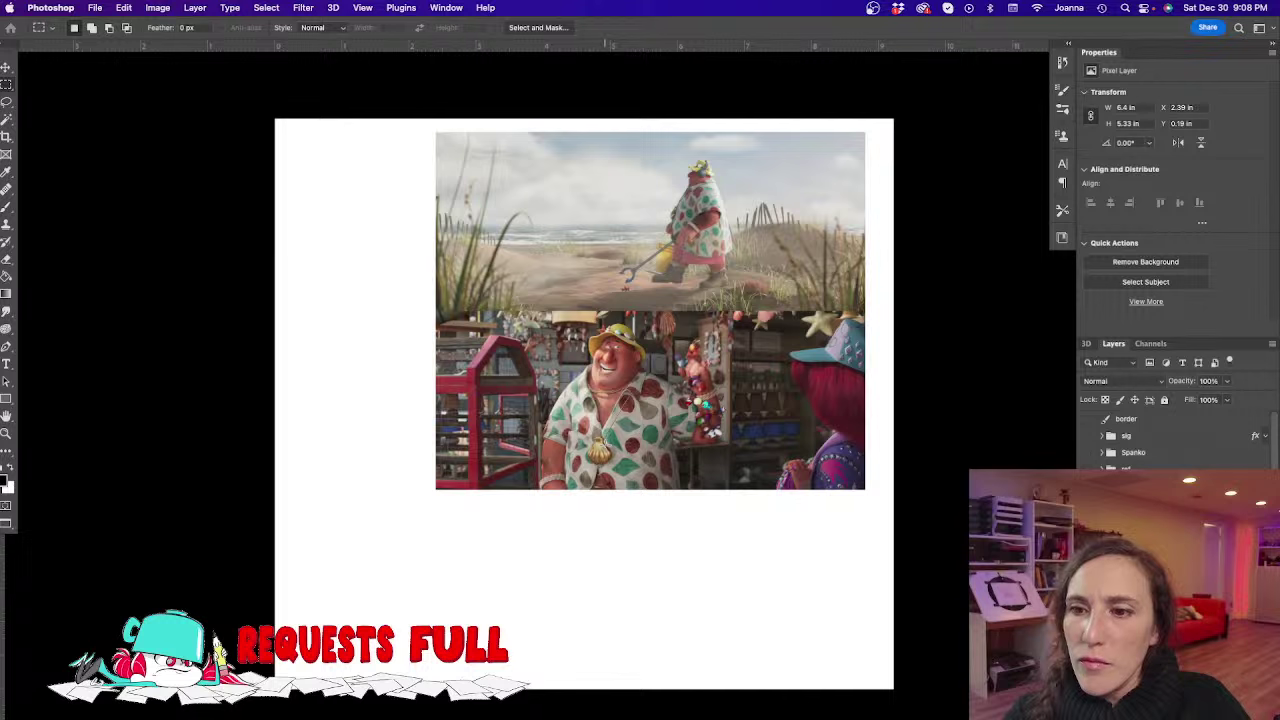
pyautogui.moveTo(891, 568); pyautogui.dragTo(736, 314)
pyautogui.press('Delete')
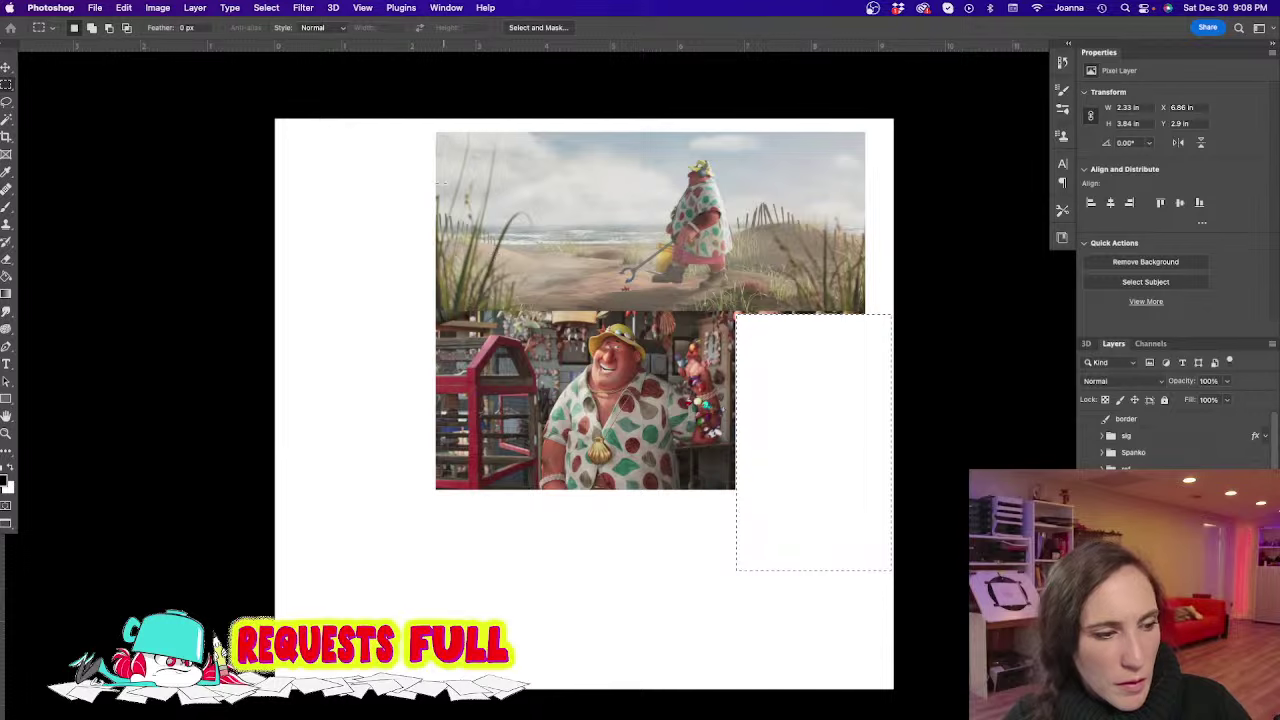
pyautogui.moveTo(396, 118); pyautogui.dragTo(607, 309)
pyautogui.press('Delete')
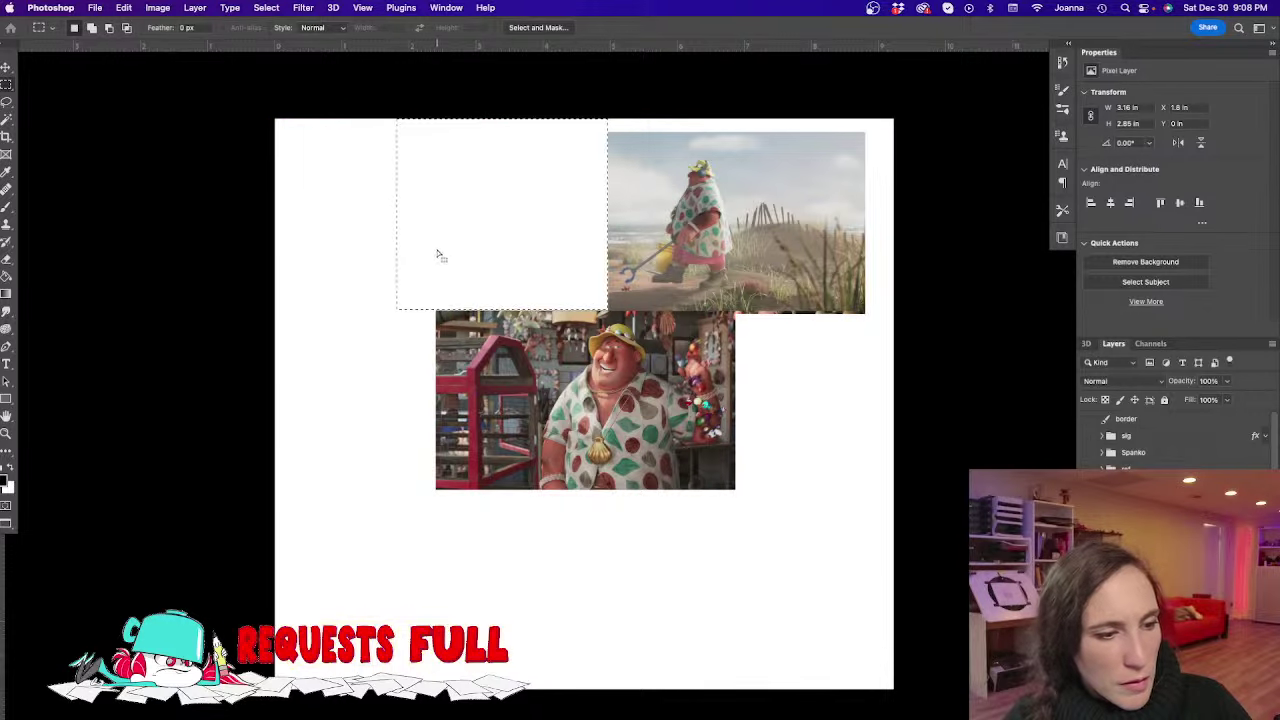
pyautogui.click(371, 271)
pyautogui.moveTo(930, 397); pyautogui.dragTo(751, 111)
pyautogui.press('Delete')
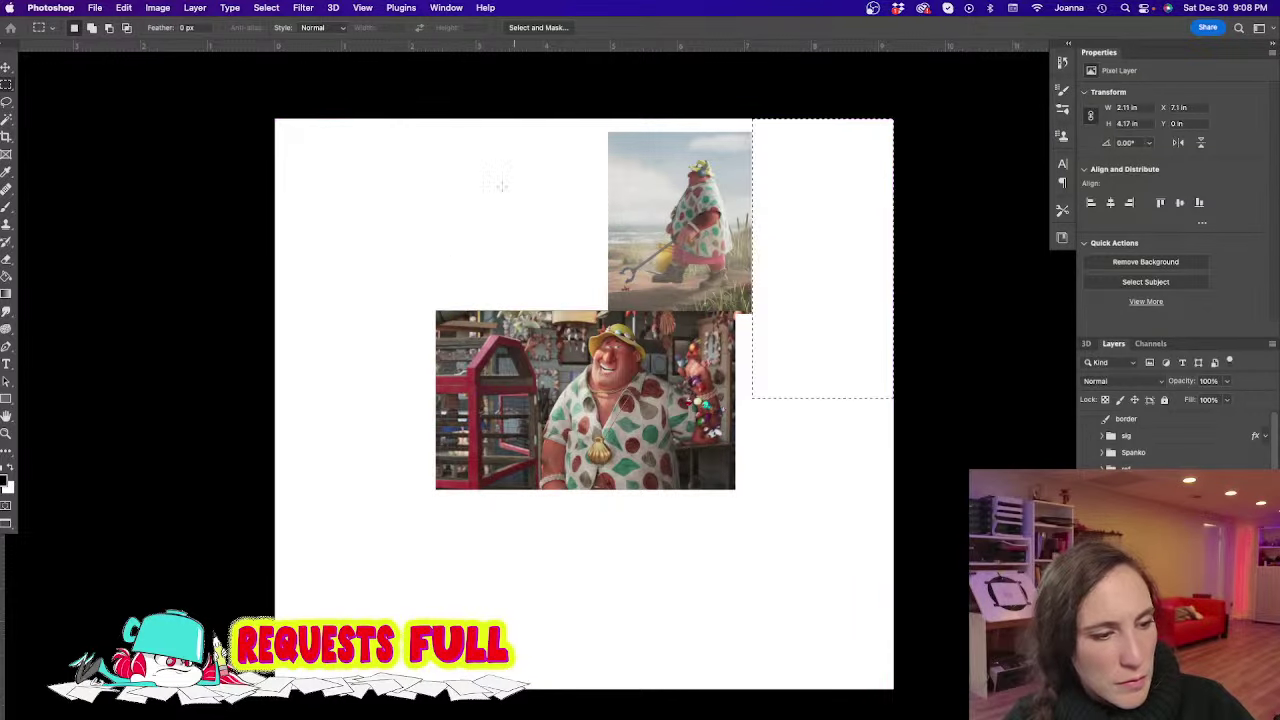
pyautogui.moveTo(400, 245); pyautogui.dragTo(520, 540)
pyautogui.press('Delete')
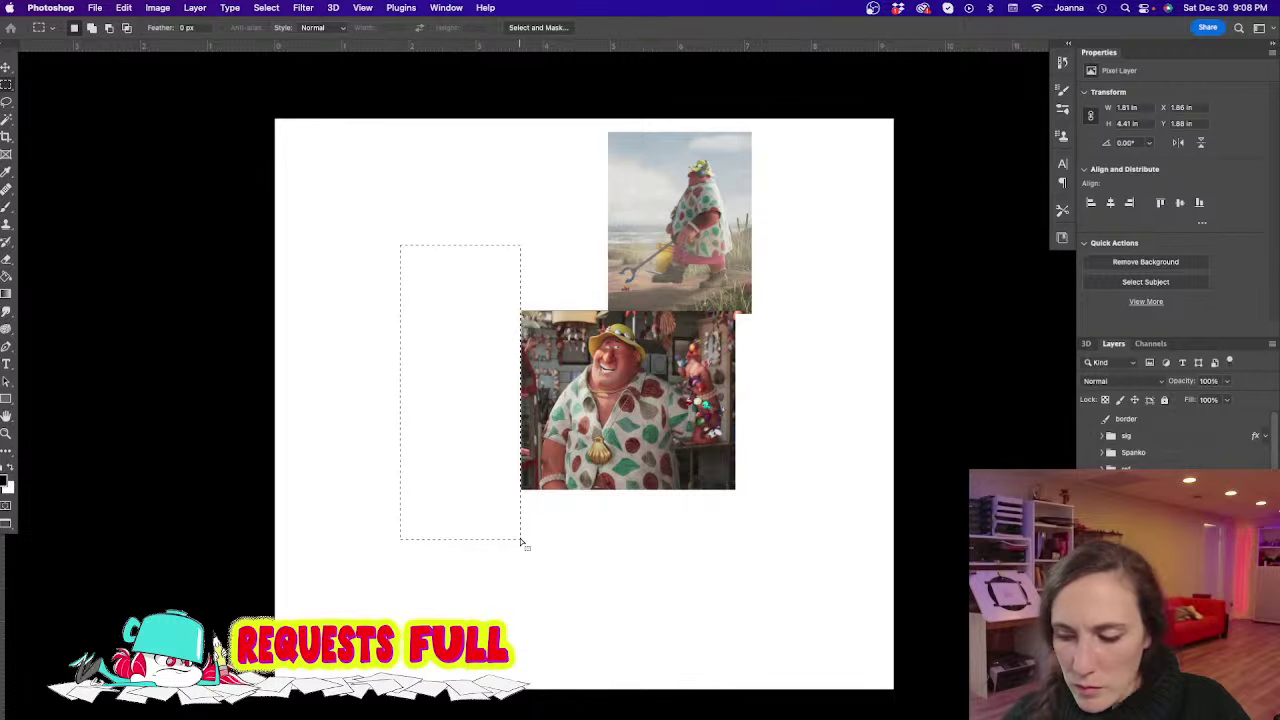
# Deselect, move the trimmed references to the canvas's upper right corner, and lower their layer opacity to 24%
pyautogui.press('super+d')
pyautogui.press('v')
pyautogui.moveTo(597, 413); pyautogui.dragTo(739, 410)
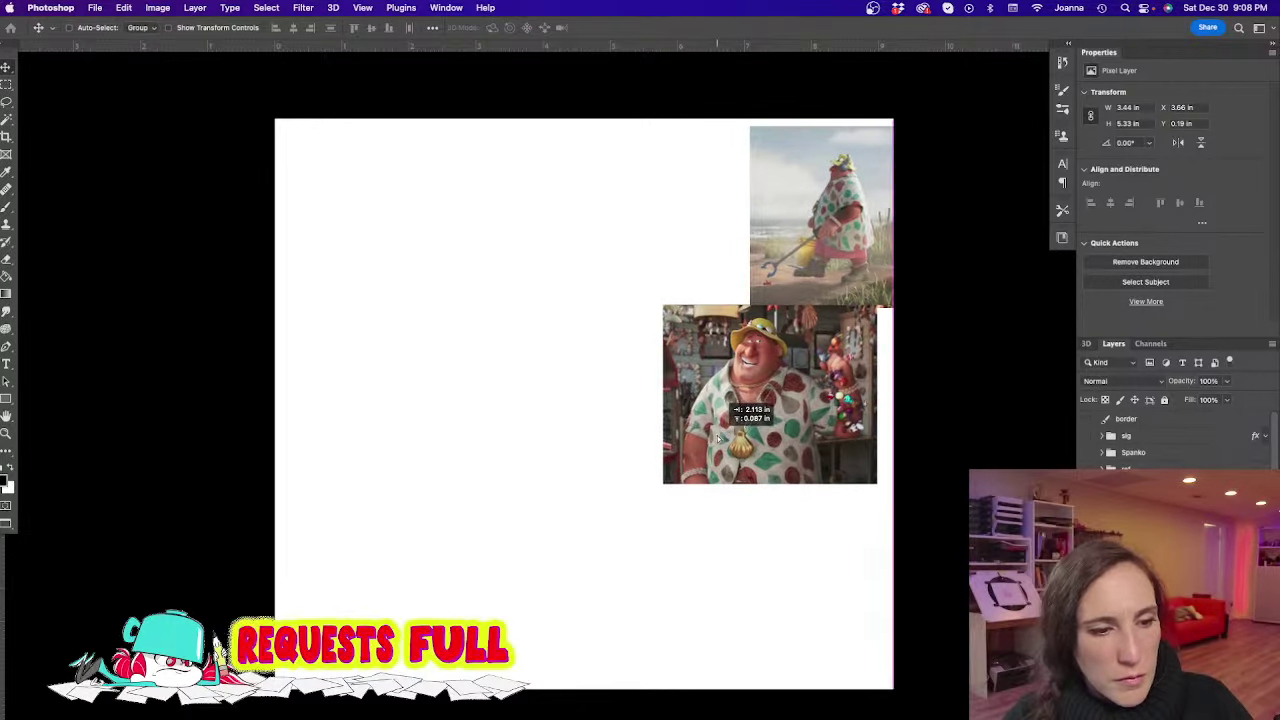
pyautogui.click(1227, 381)
pyautogui.click(1182, 399)
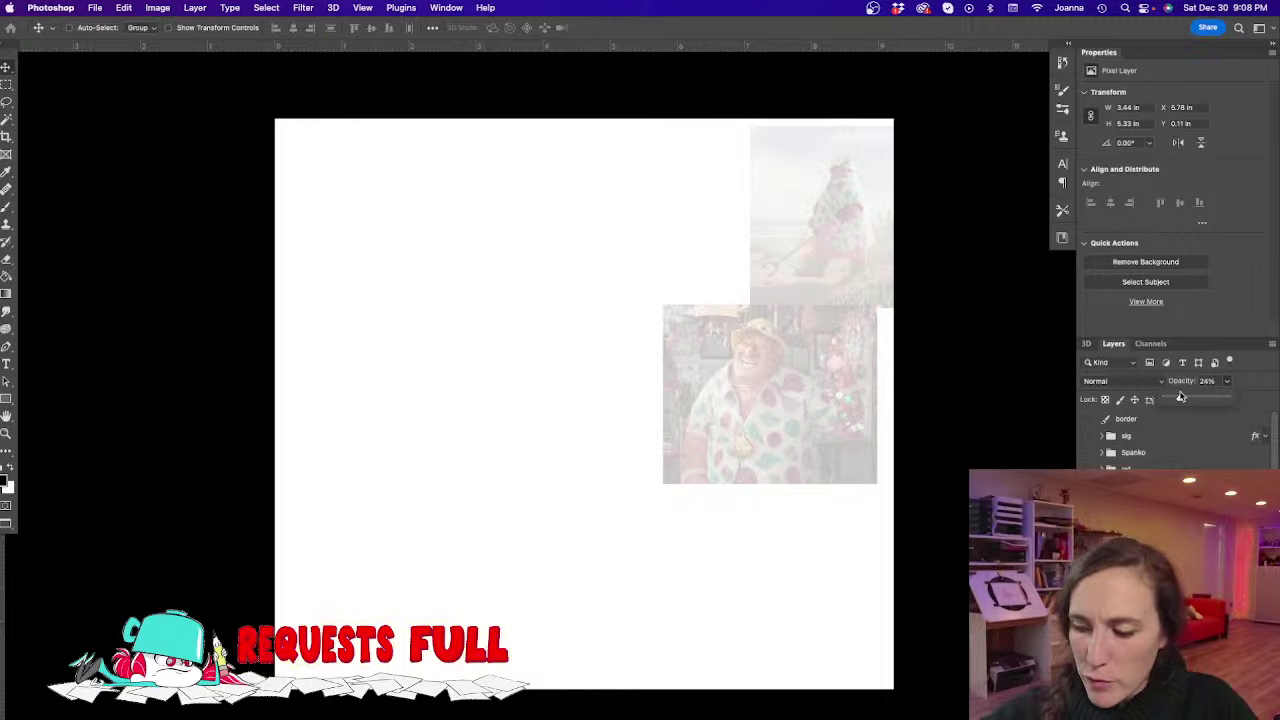
pyautogui.click(472, 381)
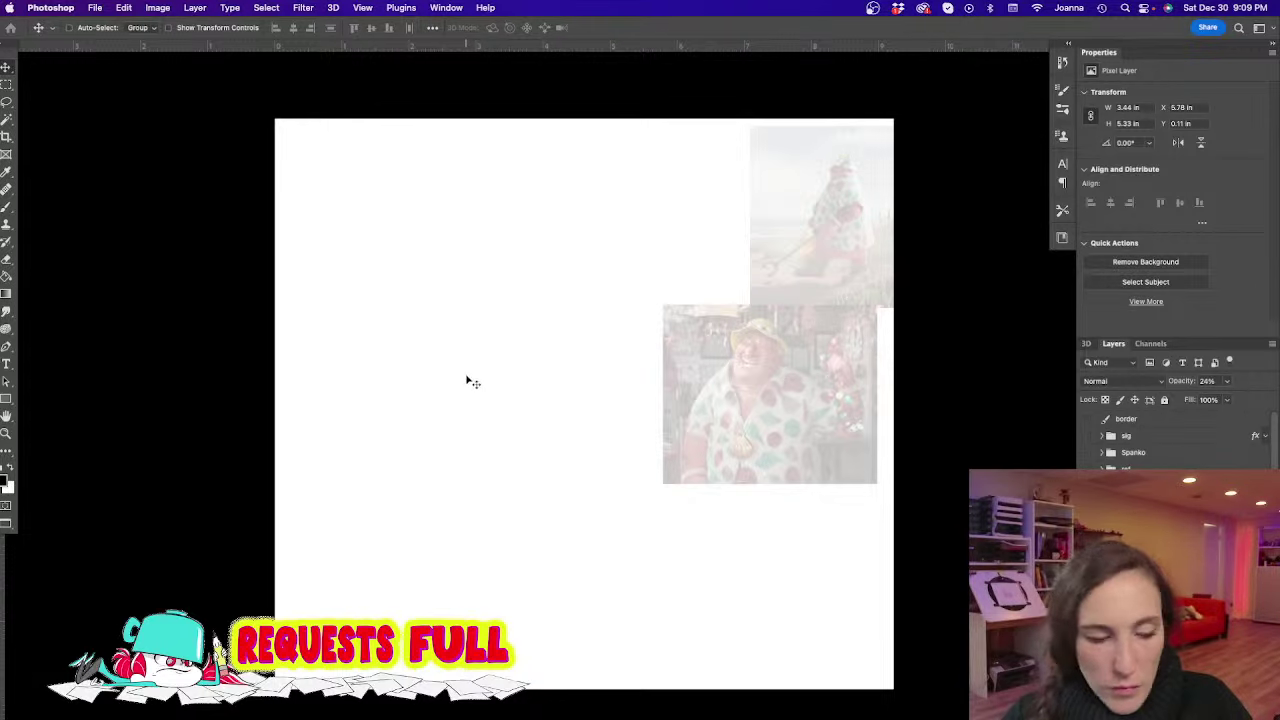
pyautogui.press('b')
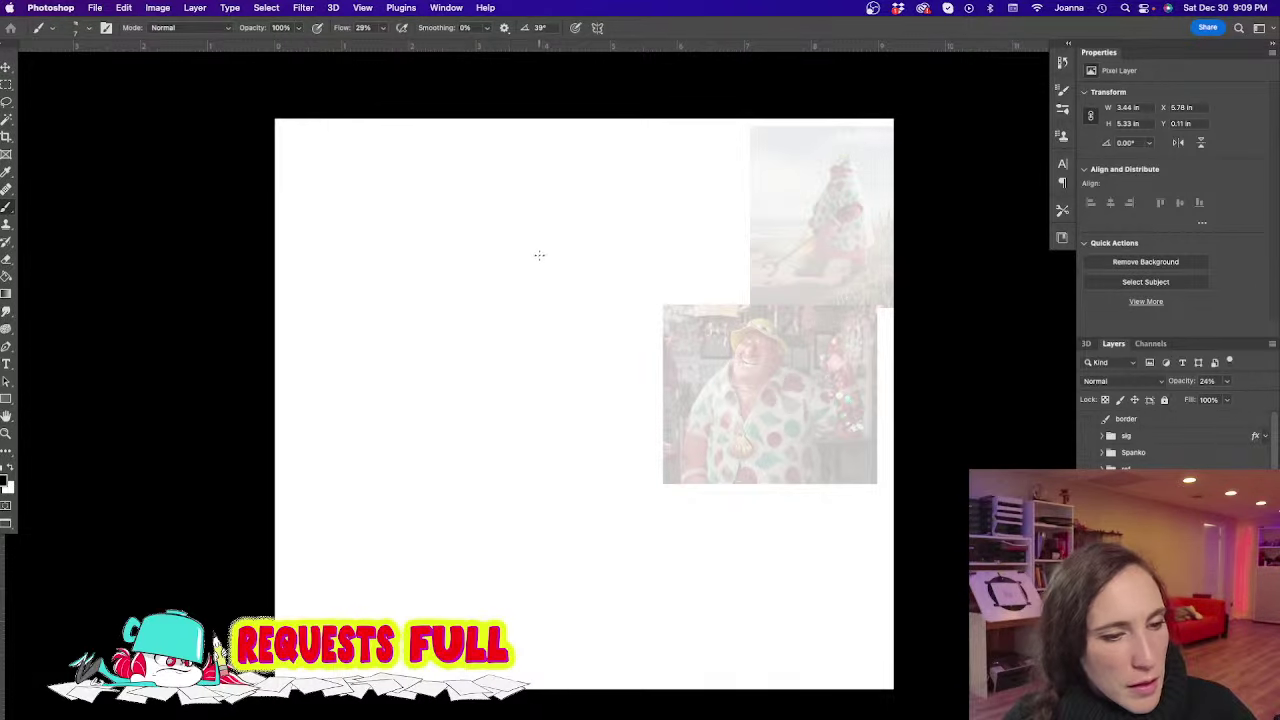
pyautogui.moveTo(573, 408); pyautogui.dragTo(495, 220)
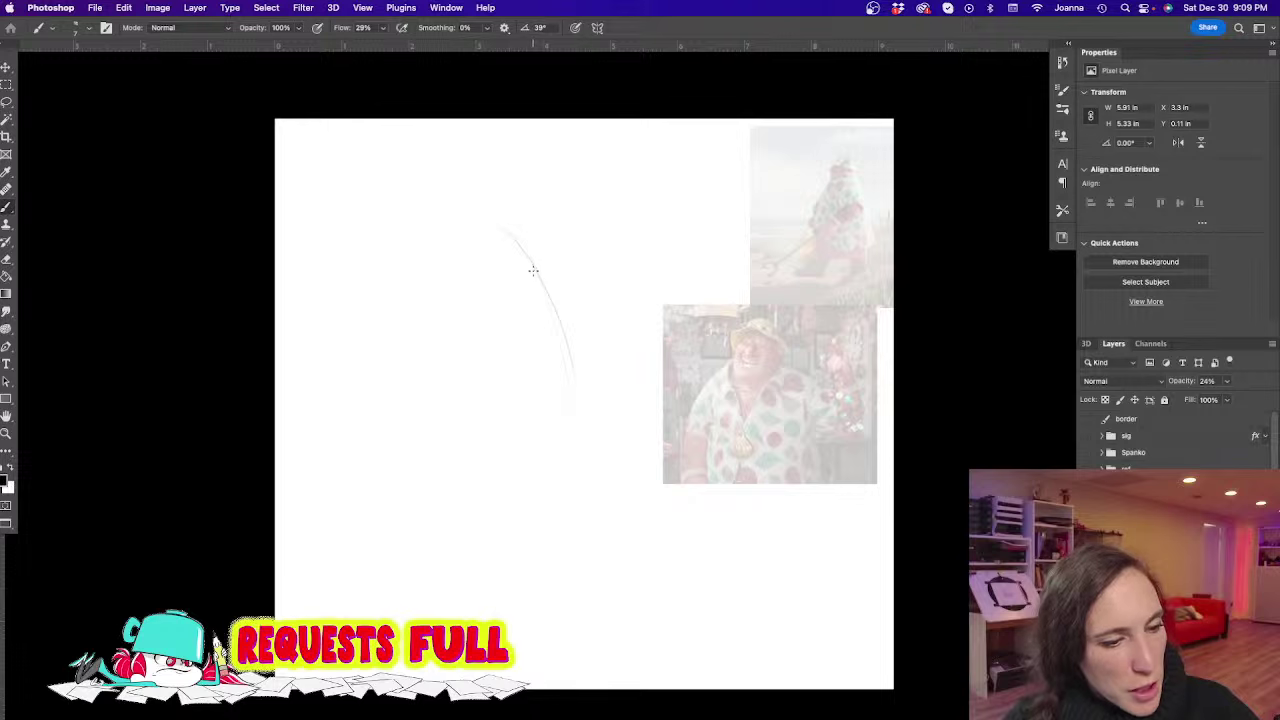
pyautogui.moveTo(430, 380)
pyautogui.mouseDown()
pyautogui.moveTo(439, 296)
pyautogui.moveTo(507, 227)
pyautogui.moveTo(630, 443)
pyautogui.moveTo(514, 224)
pyautogui.mouseUp()
pyautogui.press('super+z')
pyautogui.press('super+z')
pyautogui.press('super+z')
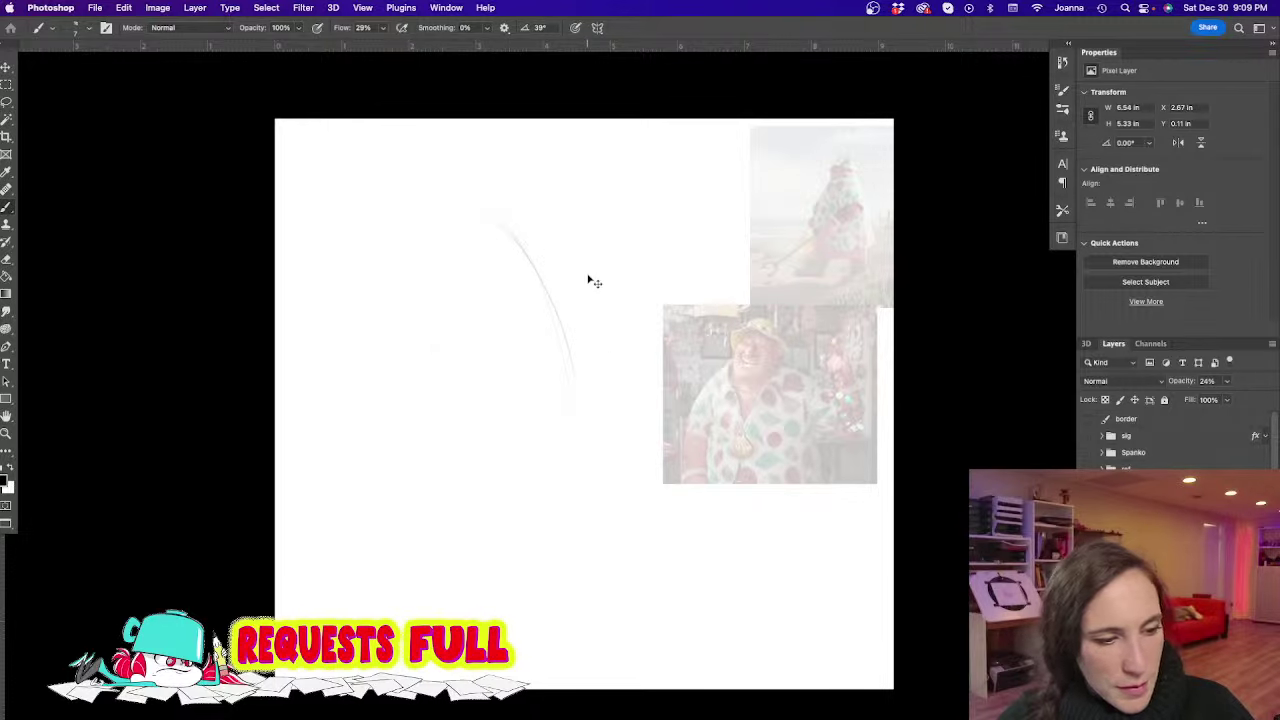
pyautogui.press('super+z')
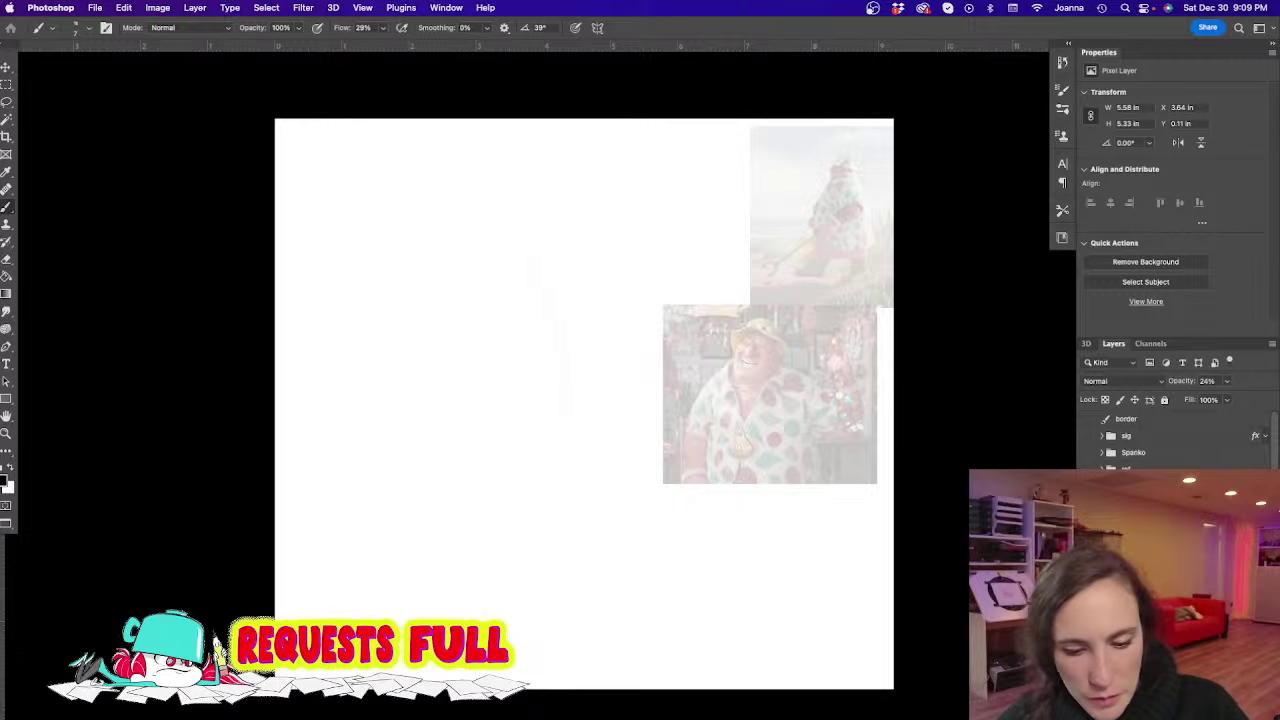
# Sketch a tall dome-shaped body outline on a new layer and set the reference layer's opacity to 39%
pyautogui.press('super+shift+alt+n')
pyautogui.moveTo(620, 478)
pyautogui.mouseDown()
pyautogui.moveTo(575, 335)
pyautogui.moveTo(509, 236)
pyautogui.moveTo(445, 330)
pyautogui.moveTo(429, 400)
pyautogui.moveTo(432, 490)
pyautogui.mouseUp()
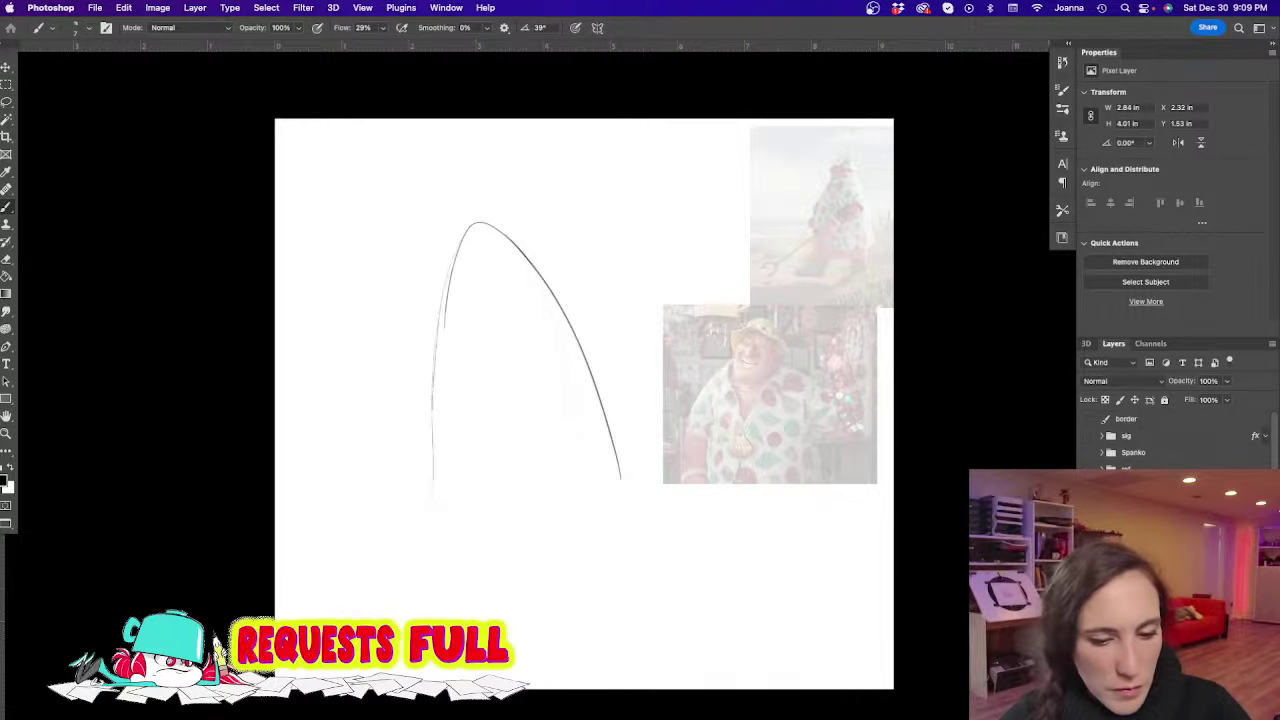
pyautogui.click(1226, 381)
pyautogui.moveTo(1221, 398); pyautogui.dragTo(1232, 398)
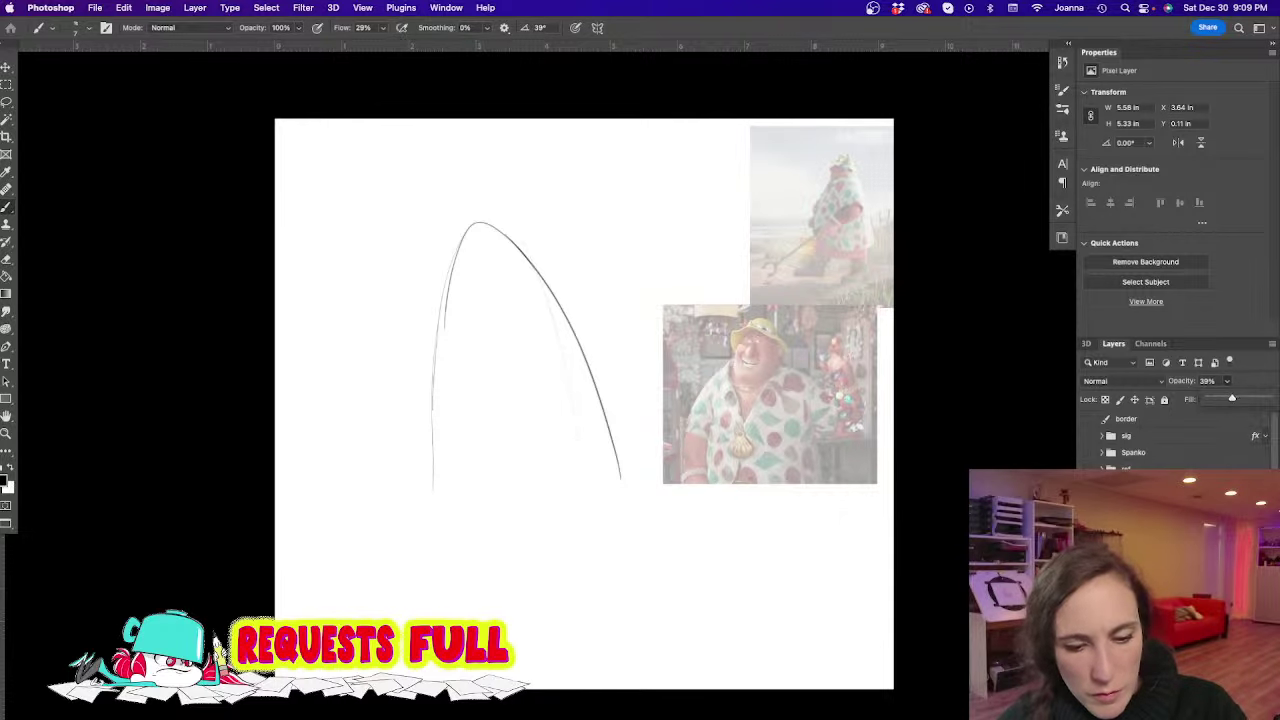
# Return to the sketch layer and reinforce the dome outline with extra strokes down both sides
pyautogui.click(1150, 486)
pyautogui.moveTo(484, 223)
pyautogui.mouseDown()
pyautogui.moveTo(548, 290)
pyautogui.moveTo(617, 460)
pyautogui.moveTo(521, 243)
pyautogui.moveTo(476, 222)
pyautogui.moveTo(441, 405)
pyautogui.mouseUp()
pyautogui.moveTo(449, 277); pyautogui.dragTo(431, 491)
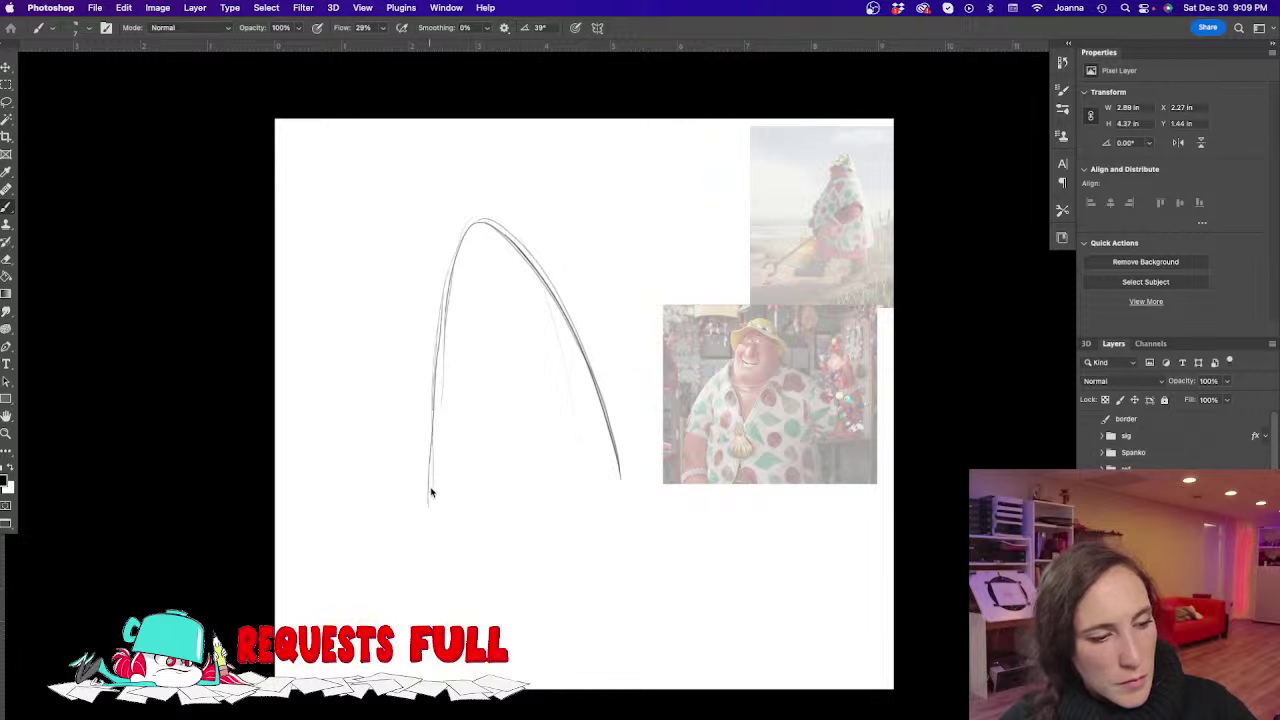
pyautogui.moveTo(429, 396); pyautogui.dragTo(429, 504)
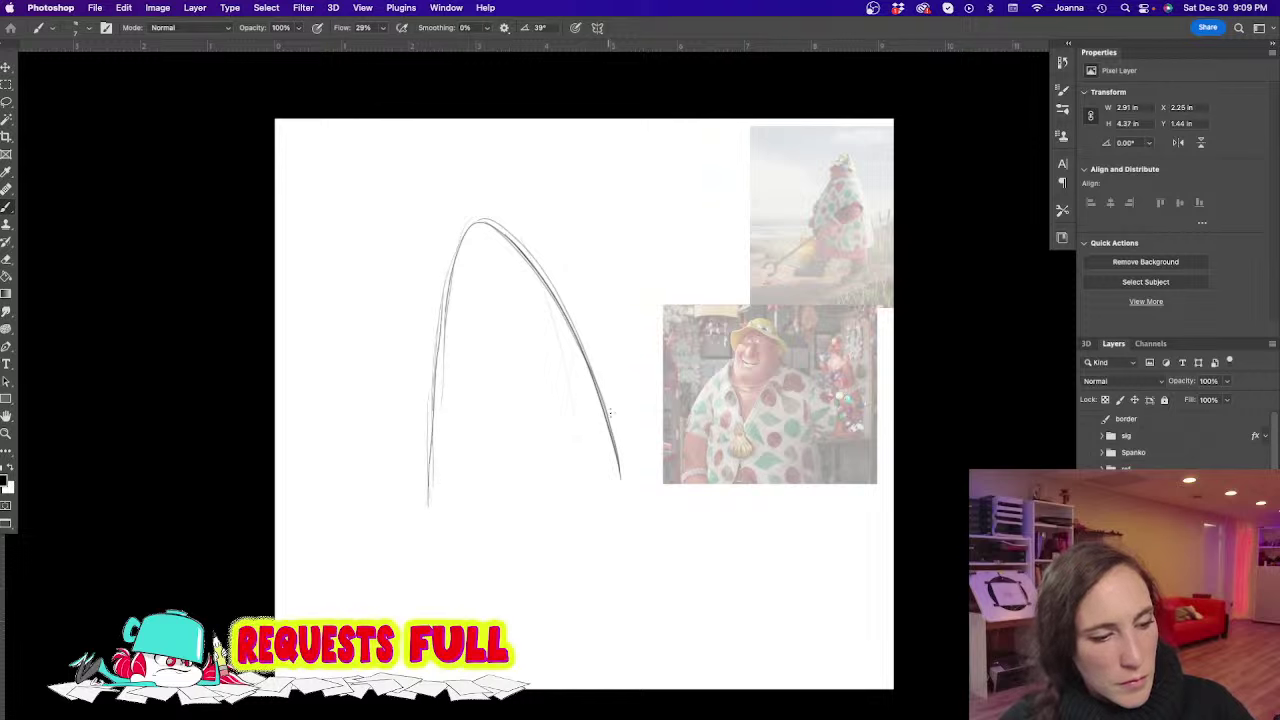
pyautogui.moveTo(613, 436); pyautogui.dragTo(622, 478)
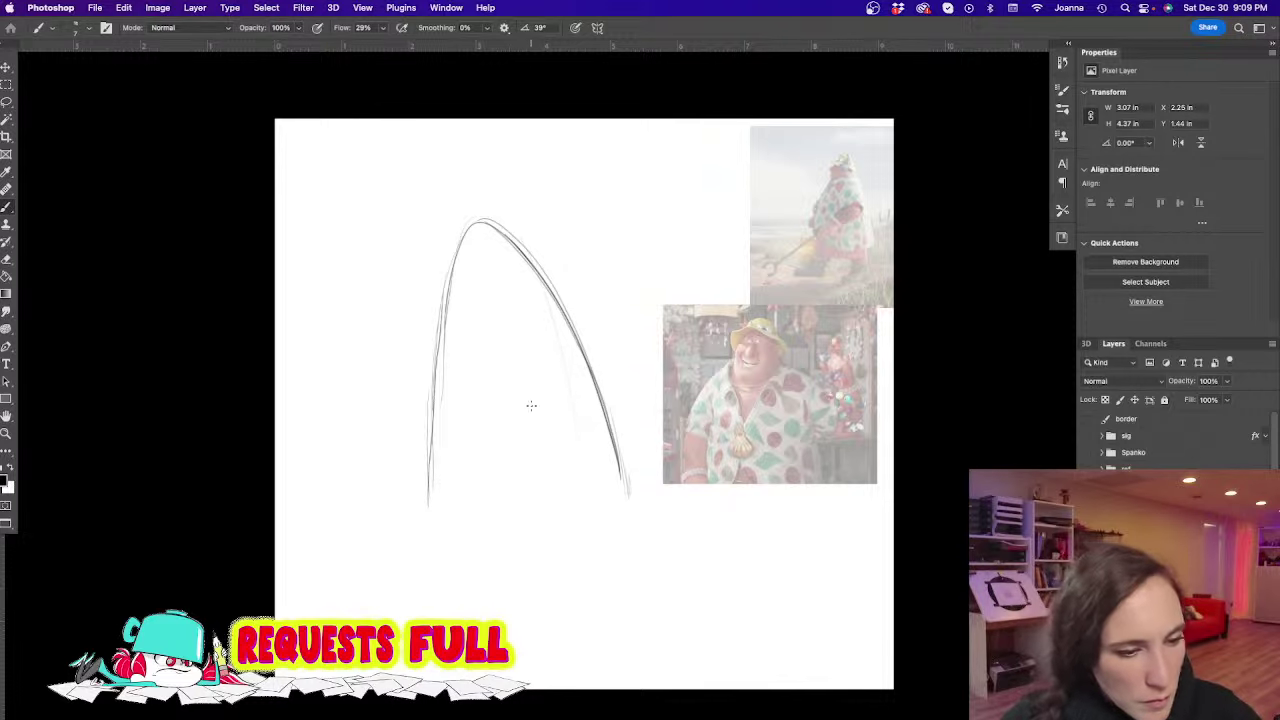
# Sketch the shirt's lower hem as two curves meeting in a peak between the body's sides
pyautogui.moveTo(528, 505); pyautogui.dragTo(465, 537)
pyautogui.moveTo(565, 466)
pyautogui.mouseDown()
pyautogui.moveTo(527, 501)
pyautogui.moveTo(449, 536)
pyautogui.mouseUp()
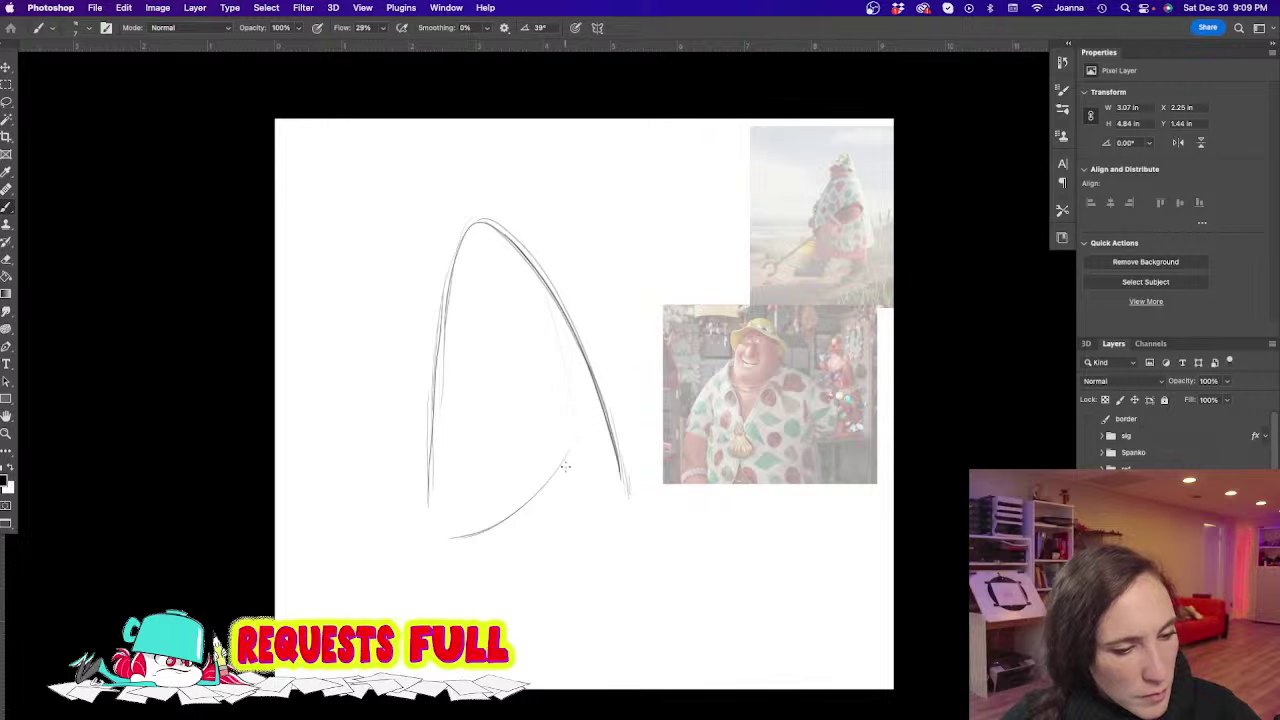
pyautogui.moveTo(568, 460)
pyautogui.mouseDown()
pyautogui.moveTo(627, 516)
pyautogui.moveTo(599, 514)
pyautogui.moveTo(611, 529)
pyautogui.moveTo(599, 505)
pyautogui.moveTo(622, 513)
pyautogui.moveTo(558, 445)
pyautogui.moveTo(617, 497)
pyautogui.mouseUp()
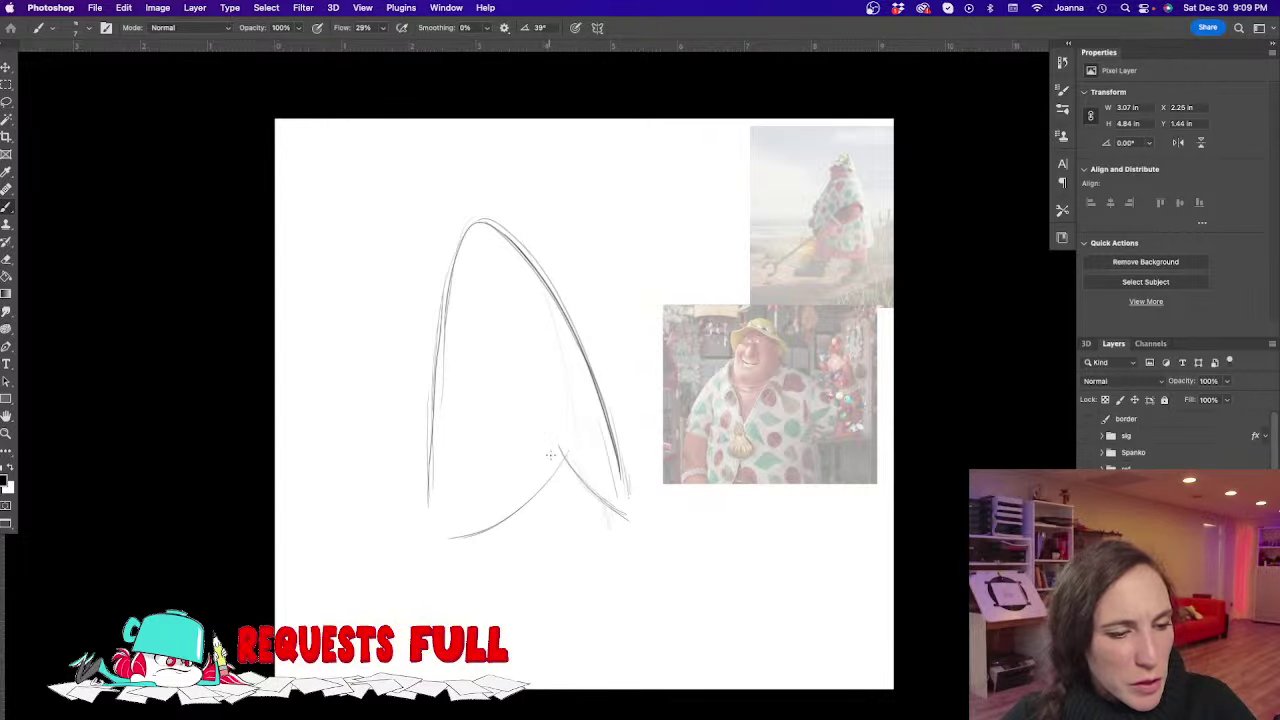
# Sketch the collar line and pointed collar flaps across the body below the head, and extend the body's side past the hem
pyautogui.moveTo(440, 322); pyautogui.dragTo(578, 396)
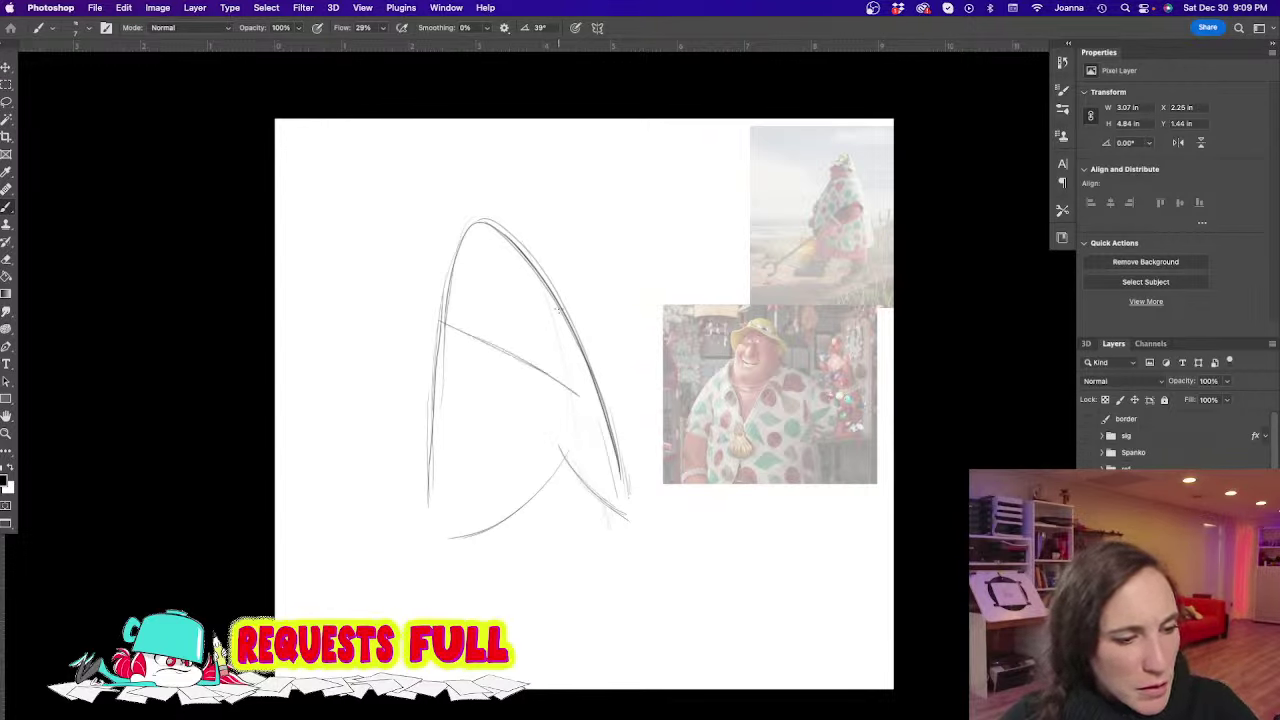
pyautogui.moveTo(560, 312)
pyautogui.mouseDown()
pyautogui.moveTo(561, 390)
pyautogui.moveTo(565, 347)
pyautogui.moveTo(579, 325)
pyautogui.moveTo(592, 334)
pyautogui.moveTo(584, 319)
pyautogui.moveTo(593, 331)
pyautogui.moveTo(551, 289)
pyautogui.mouseUp()
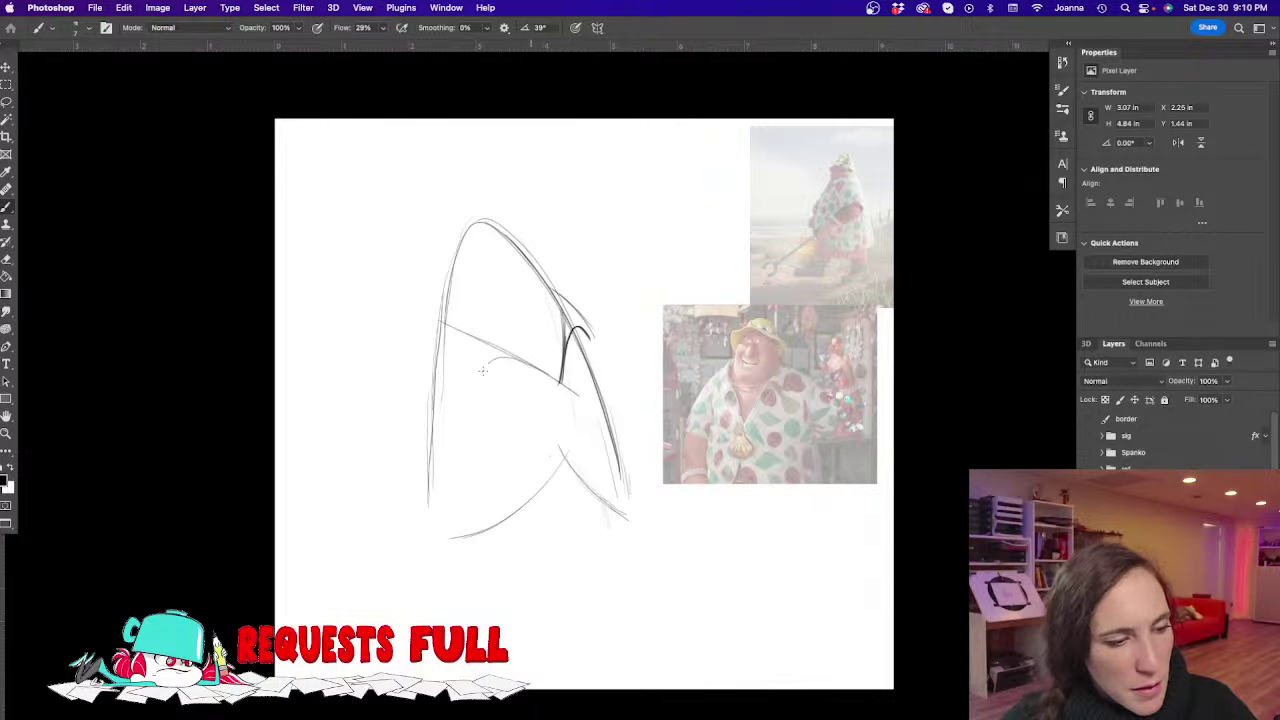
pyautogui.moveTo(482, 370)
pyautogui.mouseDown()
pyautogui.moveTo(422, 308)
pyautogui.moveTo(444, 302)
pyautogui.moveTo(432, 336)
pyautogui.mouseUp()
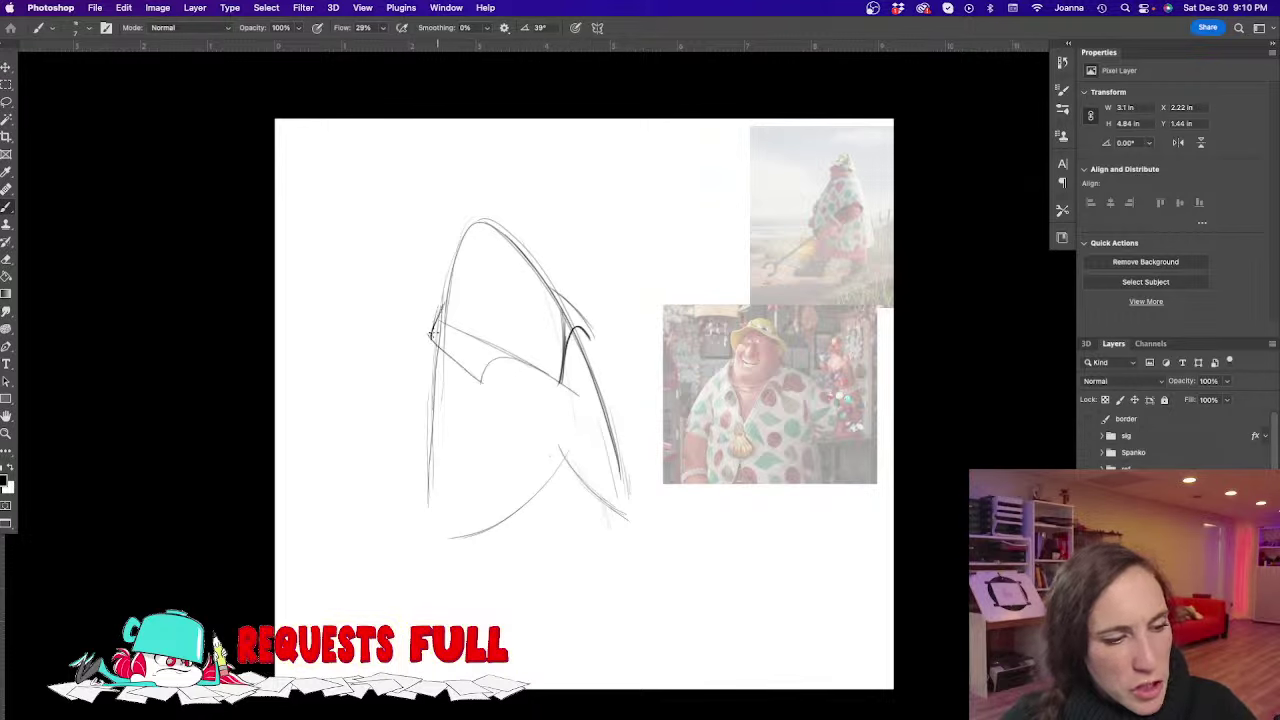
pyautogui.moveTo(561, 305)
pyautogui.mouseDown()
pyautogui.moveTo(480, 335)
pyautogui.moveTo(541, 330)
pyautogui.moveTo(476, 339)
pyautogui.mouseUp()
pyautogui.moveTo(610, 484); pyautogui.dragTo(619, 543)
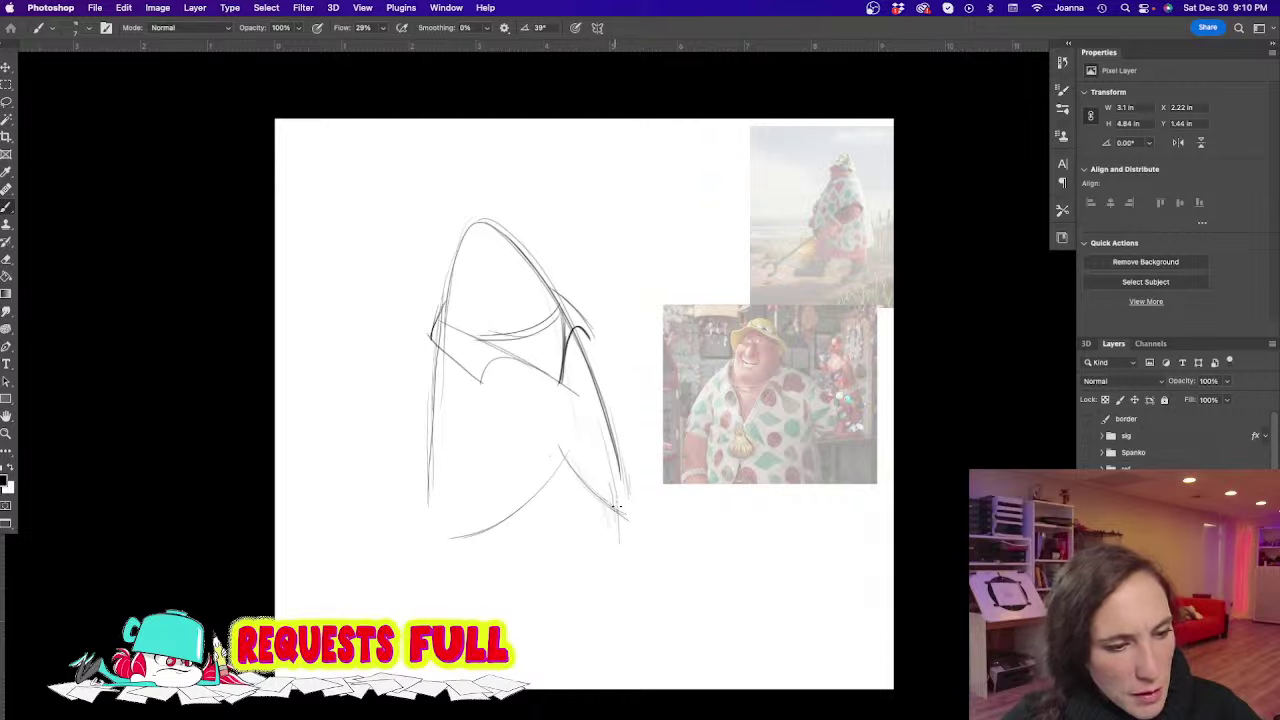
# Sketch wide shorts below the shirt hem with flared cuffs, curved lower edges and a narrow notch between the legs
pyautogui.moveTo(616, 474)
pyautogui.mouseDown()
pyautogui.moveTo(630, 531)
pyautogui.moveTo(580, 567)
pyautogui.mouseUp()
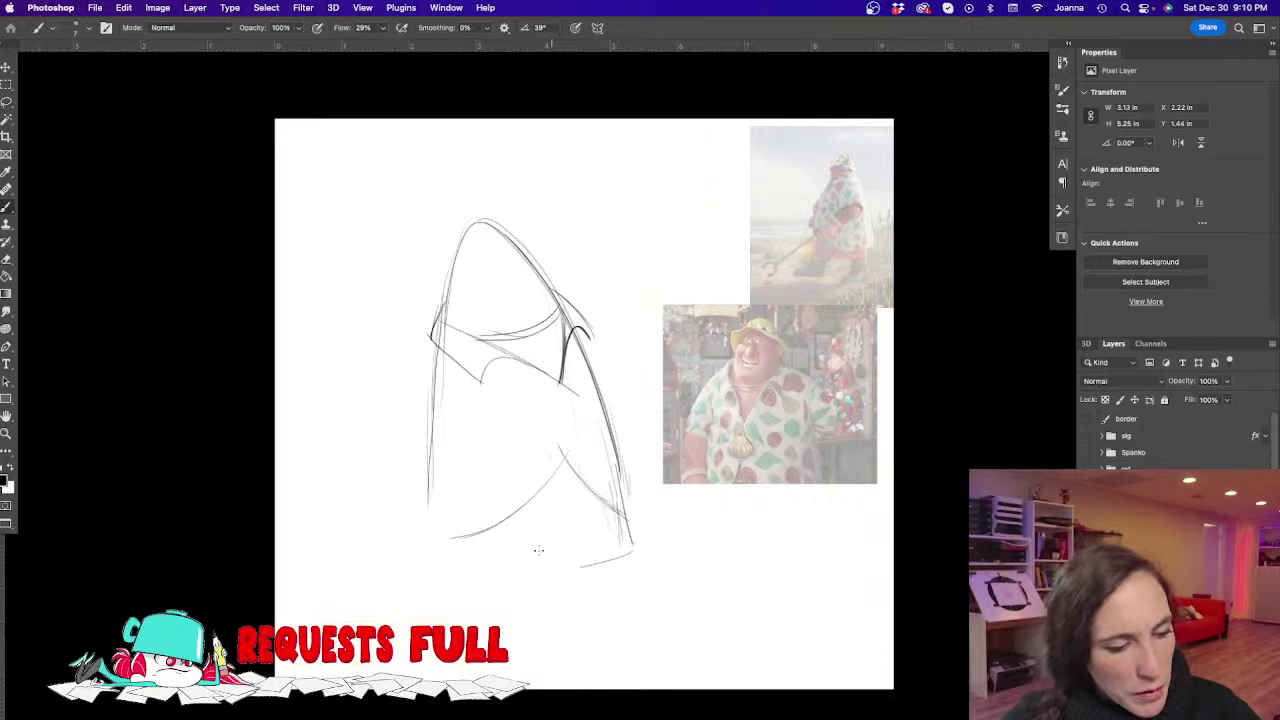
pyautogui.moveTo(554, 513)
pyautogui.mouseDown()
pyautogui.moveTo(549, 567)
pyautogui.moveTo(458, 584)
pyautogui.mouseUp()
pyautogui.moveTo(433, 536)
pyautogui.mouseDown()
pyautogui.moveTo(437, 576)
pyautogui.moveTo(564, 571)
pyautogui.moveTo(459, 579)
pyautogui.moveTo(426, 572)
pyautogui.mouseUp()
pyautogui.moveTo(556, 514)
pyautogui.mouseDown()
pyautogui.moveTo(569, 565)
pyautogui.moveTo(634, 552)
pyautogui.mouseUp()
pyautogui.moveTo(628, 508); pyautogui.dragTo(640, 540)
pyautogui.moveTo(562, 534); pyautogui.dragTo(561, 566)
pyautogui.moveTo(555, 570)
pyautogui.mouseDown()
pyautogui.moveTo(558, 518)
pyautogui.moveTo(560, 566)
pyautogui.mouseUp()
pyautogui.moveTo(572, 548); pyautogui.dragTo(577, 598)
pyautogui.moveTo(616, 560); pyautogui.dragTo(621, 602)
pyautogui.moveTo(558, 506)
pyautogui.mouseDown()
pyautogui.moveTo(555, 572)
pyautogui.moveTo(640, 558)
pyautogui.moveTo(462, 584)
pyautogui.mouseUp()
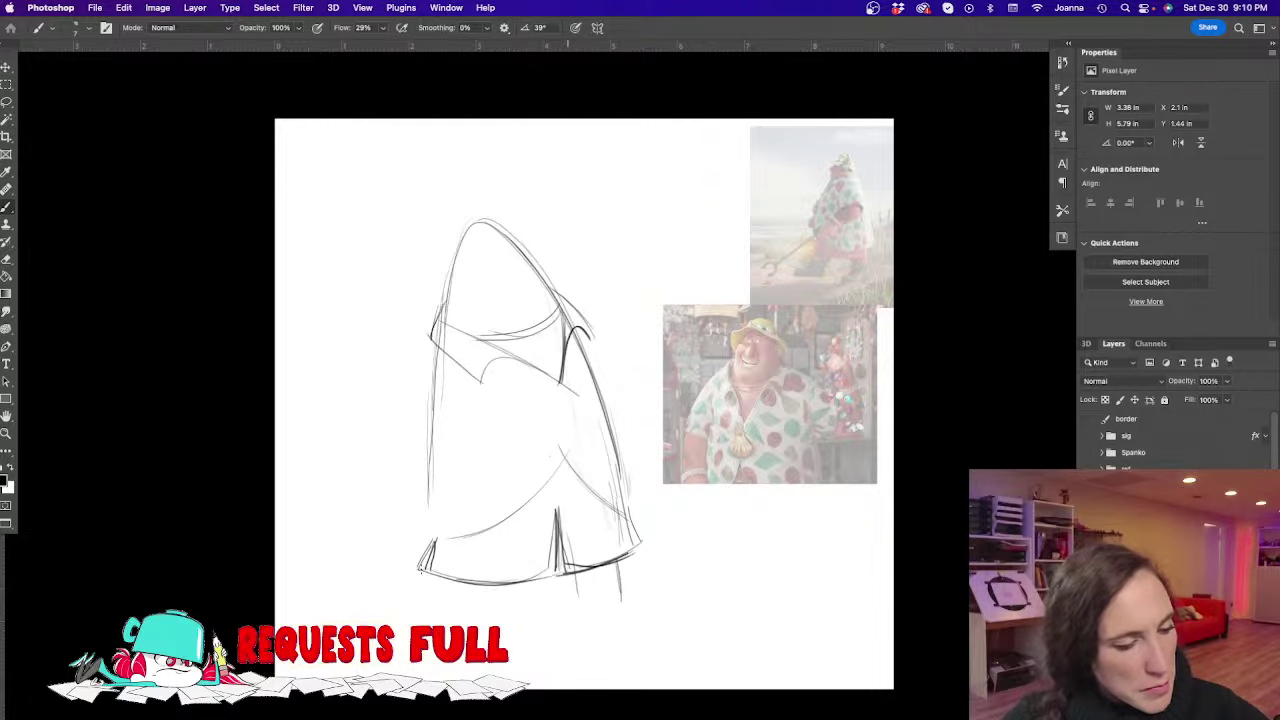
# Sketch short legs with sock bands under the shorts and a big round-toed shoe pointing outward on each side
pyautogui.moveTo(434, 496)
pyautogui.mouseDown()
pyautogui.moveTo(428, 572)
pyautogui.moveTo(444, 606)
pyautogui.mouseUp()
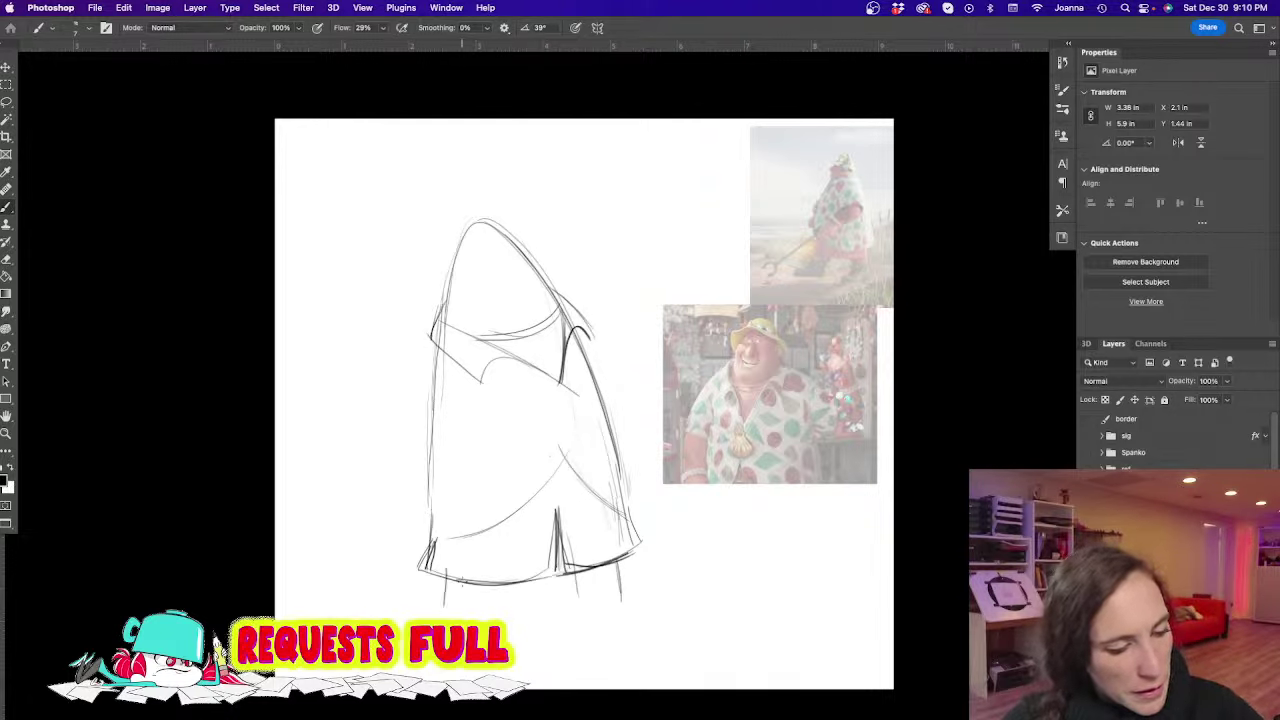
pyautogui.moveTo(462, 559); pyautogui.dragTo(462, 612)
pyautogui.moveTo(512, 578); pyautogui.dragTo(511, 614)
pyautogui.moveTo(619, 576)
pyautogui.mouseDown()
pyautogui.moveTo(578, 581)
pyautogui.moveTo(625, 588)
pyautogui.moveTo(579, 598)
pyautogui.moveTo(596, 564)
pyautogui.moveTo(581, 630)
pyautogui.moveTo(611, 635)
pyautogui.moveTo(656, 602)
pyautogui.moveTo(685, 645)
pyautogui.moveTo(633, 642)
pyautogui.moveTo(670, 644)
pyautogui.mouseUp()
pyautogui.moveTo(610, 635); pyautogui.dragTo(688, 641)
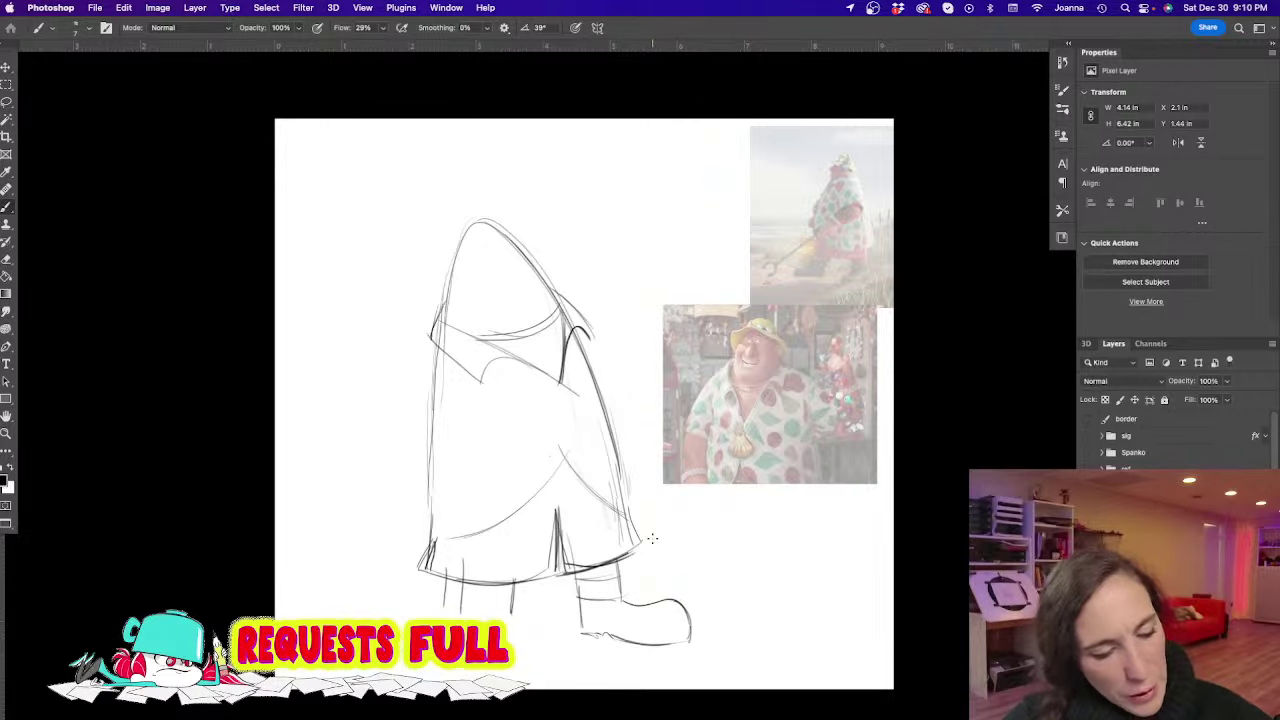
pyautogui.moveTo(460, 586)
pyautogui.mouseDown()
pyautogui.moveTo(516, 590)
pyautogui.moveTo(512, 601)
pyautogui.mouseUp()
pyautogui.moveTo(456, 610); pyautogui.dragTo(496, 613)
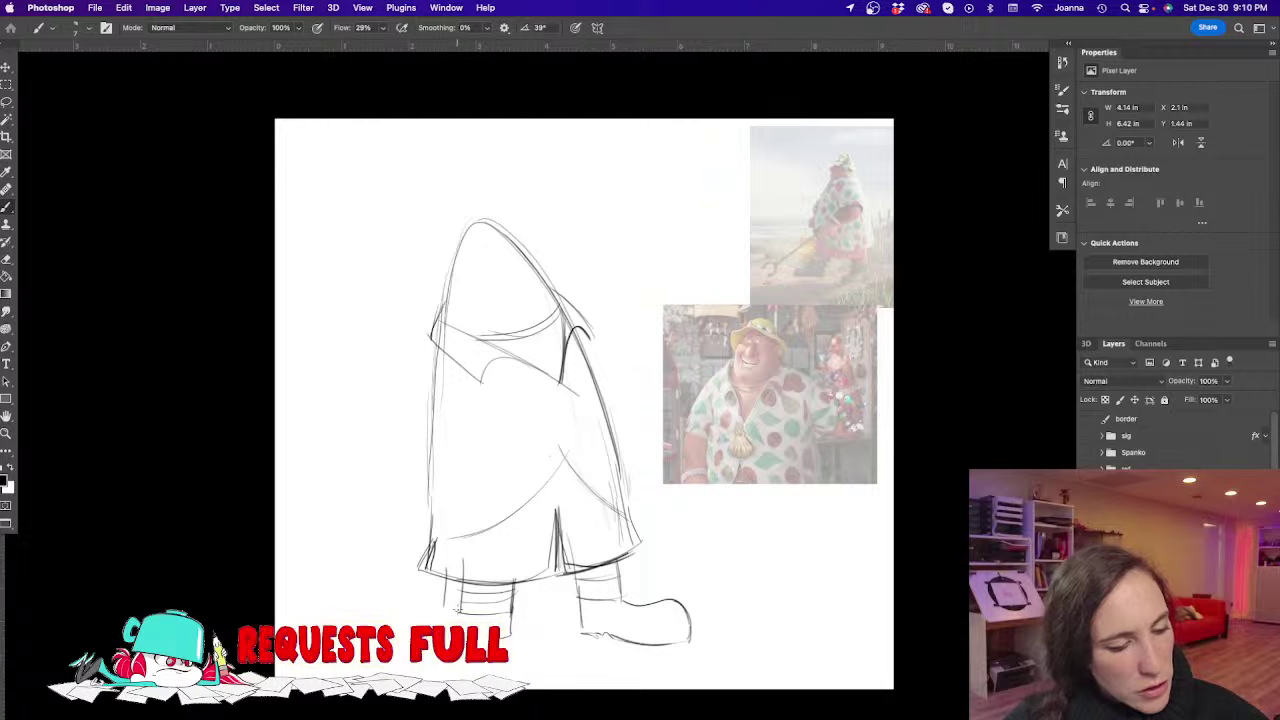
pyautogui.moveTo(452, 606)
pyautogui.mouseDown()
pyautogui.moveTo(394, 596)
pyautogui.moveTo(410, 602)
pyautogui.moveTo(386, 604)
pyautogui.moveTo(462, 612)
pyautogui.moveTo(378, 642)
pyautogui.mouseUp()
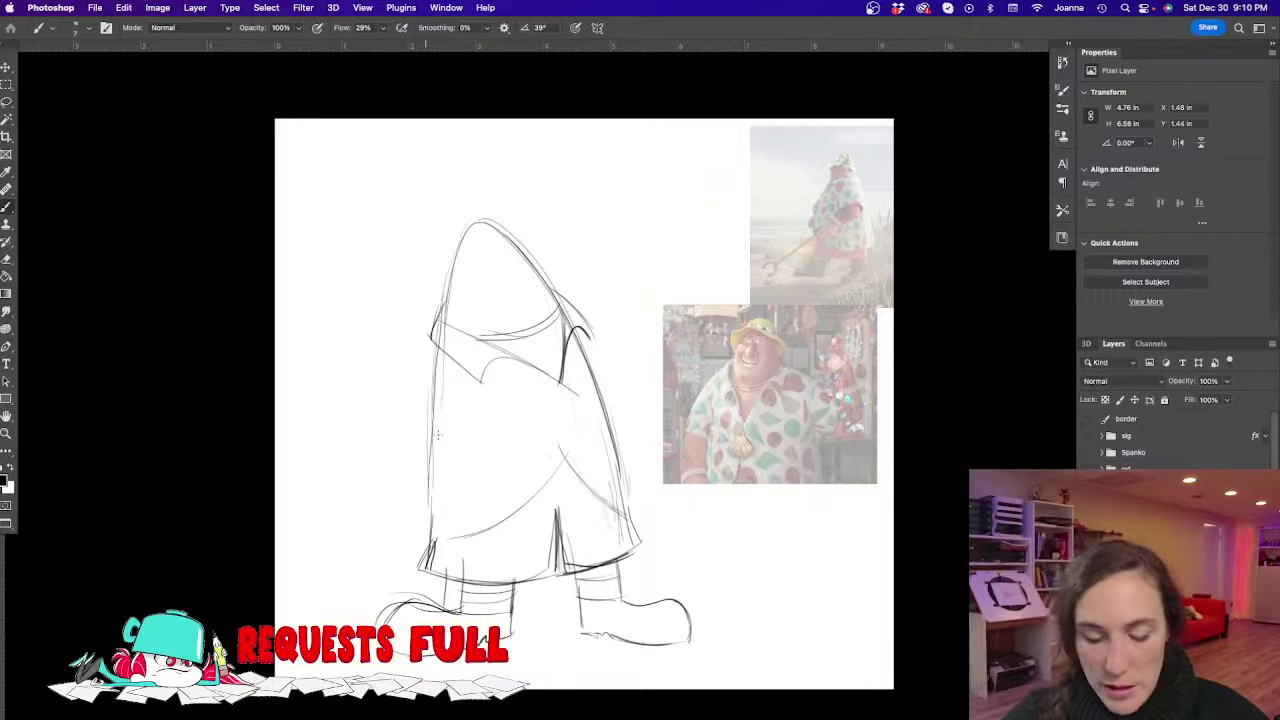
# Erase the toe of the left-pointing shoe and redraw it slightly shorter and rounder
pyautogui.press('e')
pyautogui.moveTo(400, 600); pyautogui.dragTo(432, 604)
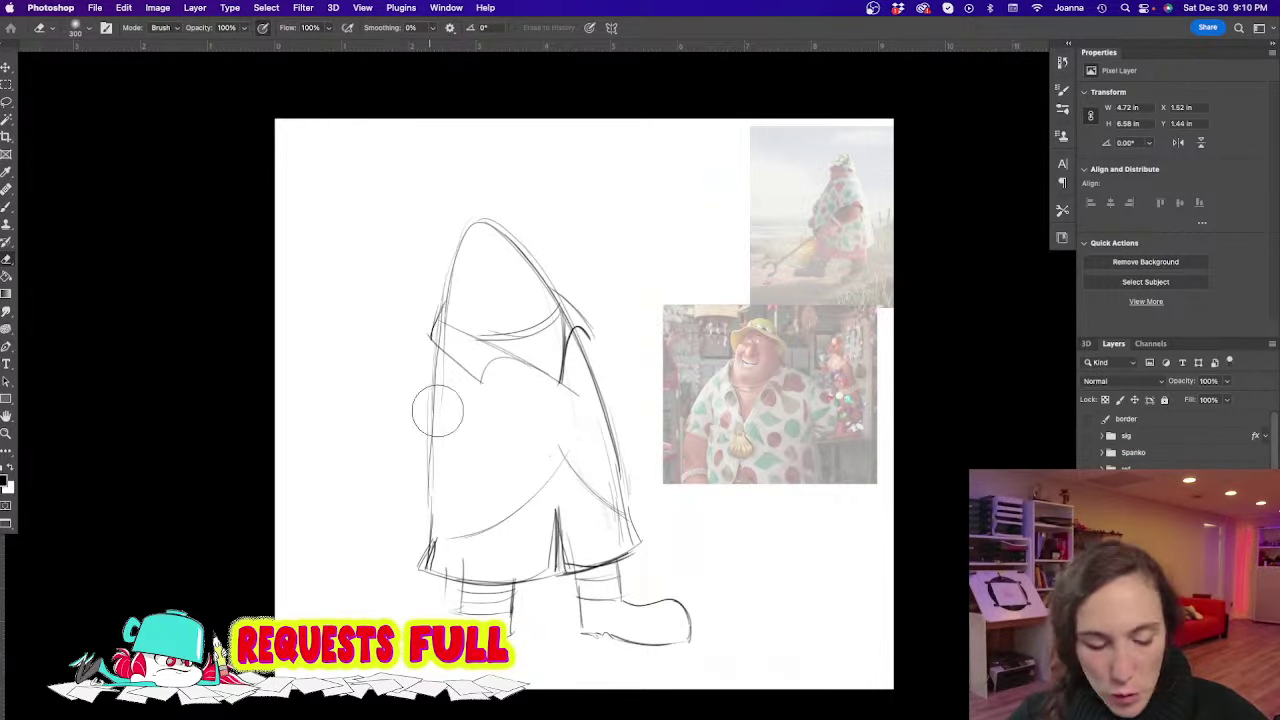
pyautogui.press('b')
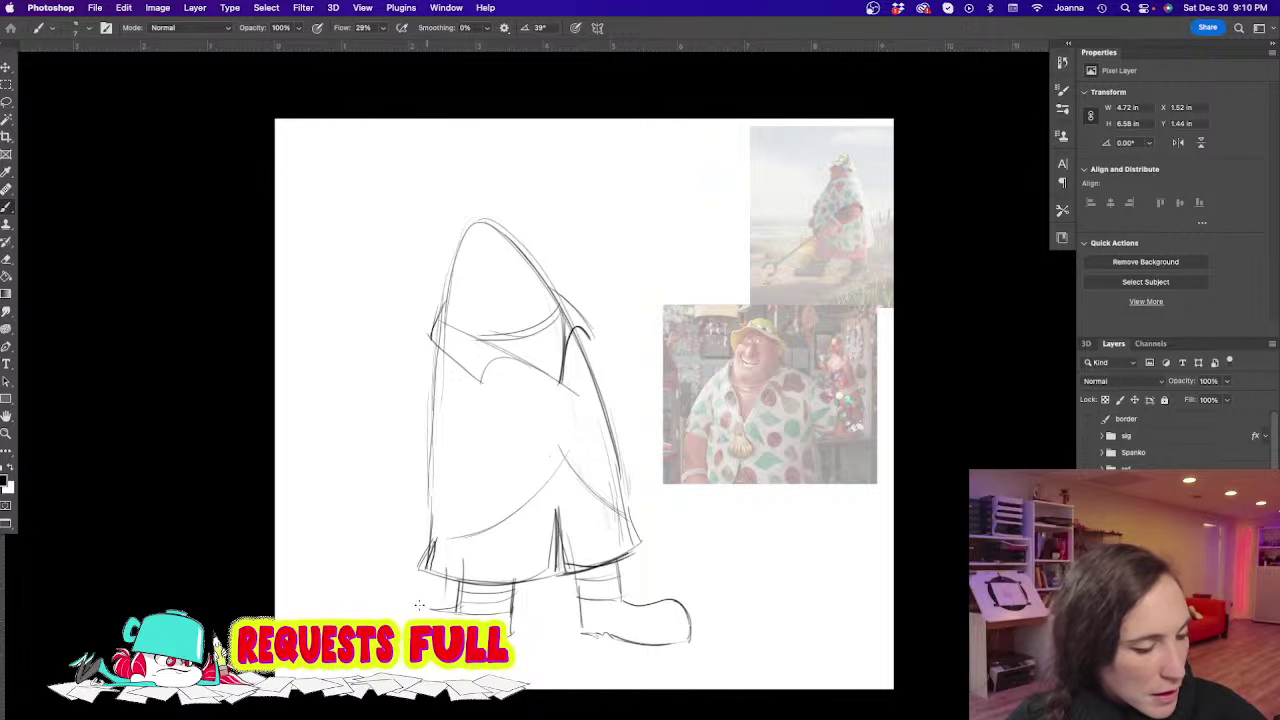
pyautogui.moveTo(428, 607); pyautogui.dragTo(392, 614)
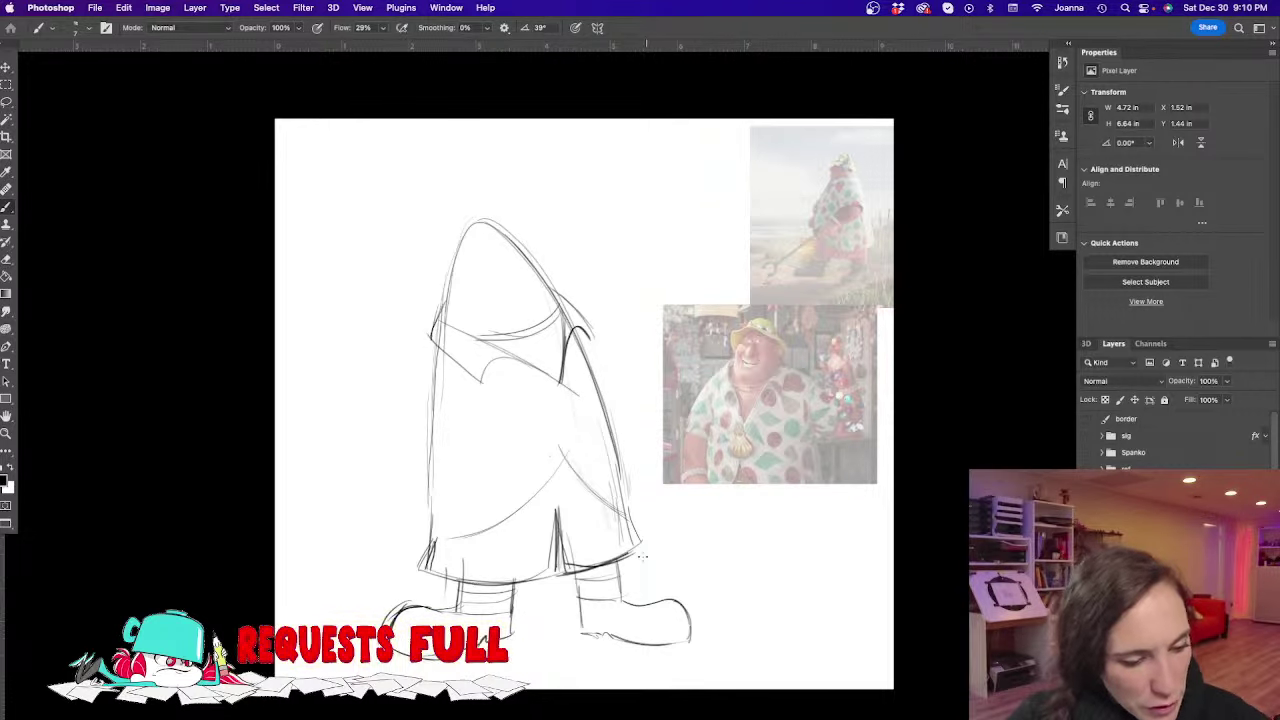
# Add folded cuffs around both ankles, darken the shoe outlines and soles, and trim the left-pointing shoe's toe
pyautogui.moveTo(570, 590); pyautogui.dragTo(602, 598)
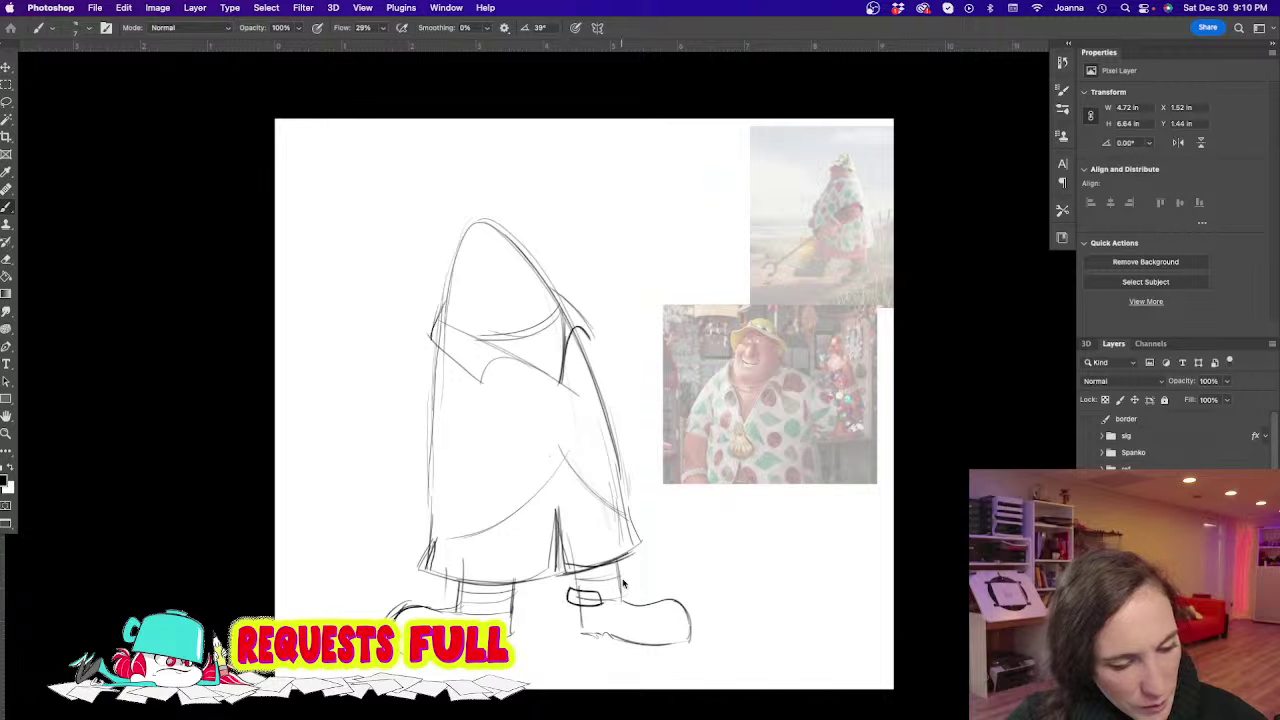
pyautogui.moveTo(512, 604)
pyautogui.mouseDown()
pyautogui.moveTo(480, 606)
pyautogui.moveTo(510, 617)
pyautogui.moveTo(450, 605)
pyautogui.moveTo(464, 613)
pyautogui.mouseUp()
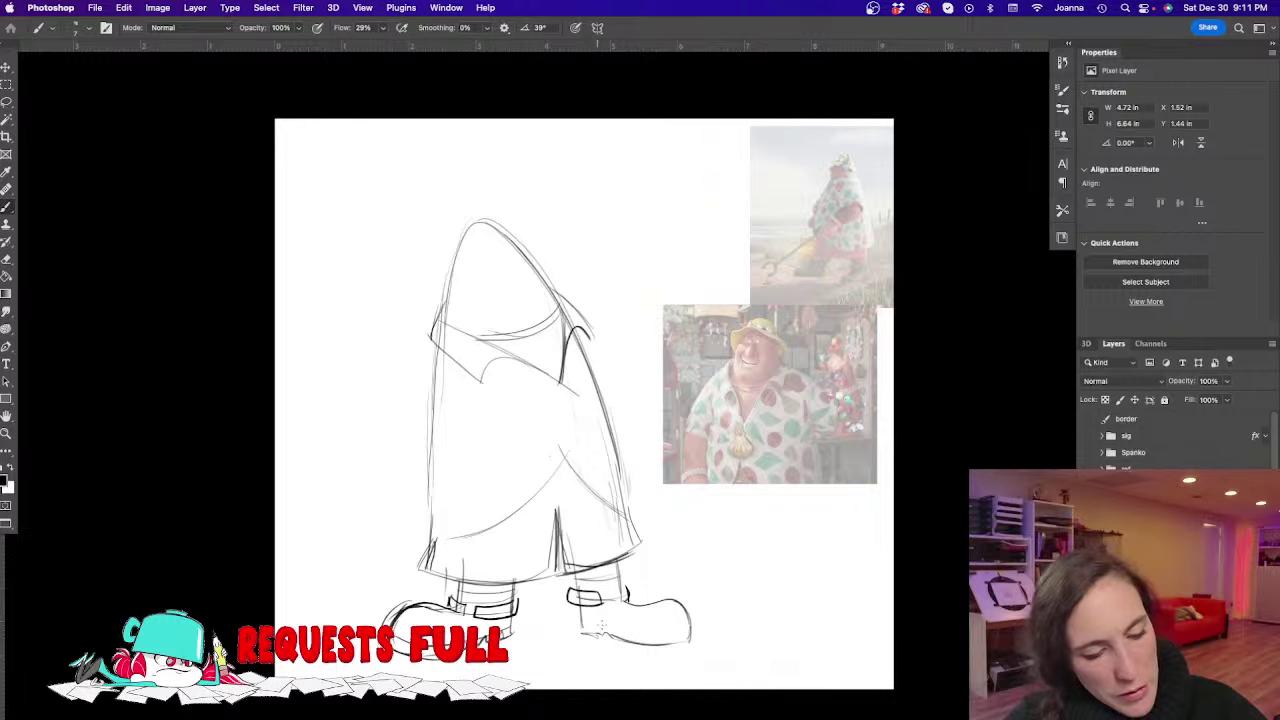
pyautogui.moveTo(626, 598)
pyautogui.mouseDown()
pyautogui.moveTo(684, 610)
pyautogui.moveTo(664, 602)
pyautogui.moveTo(686, 646)
pyautogui.mouseUp()
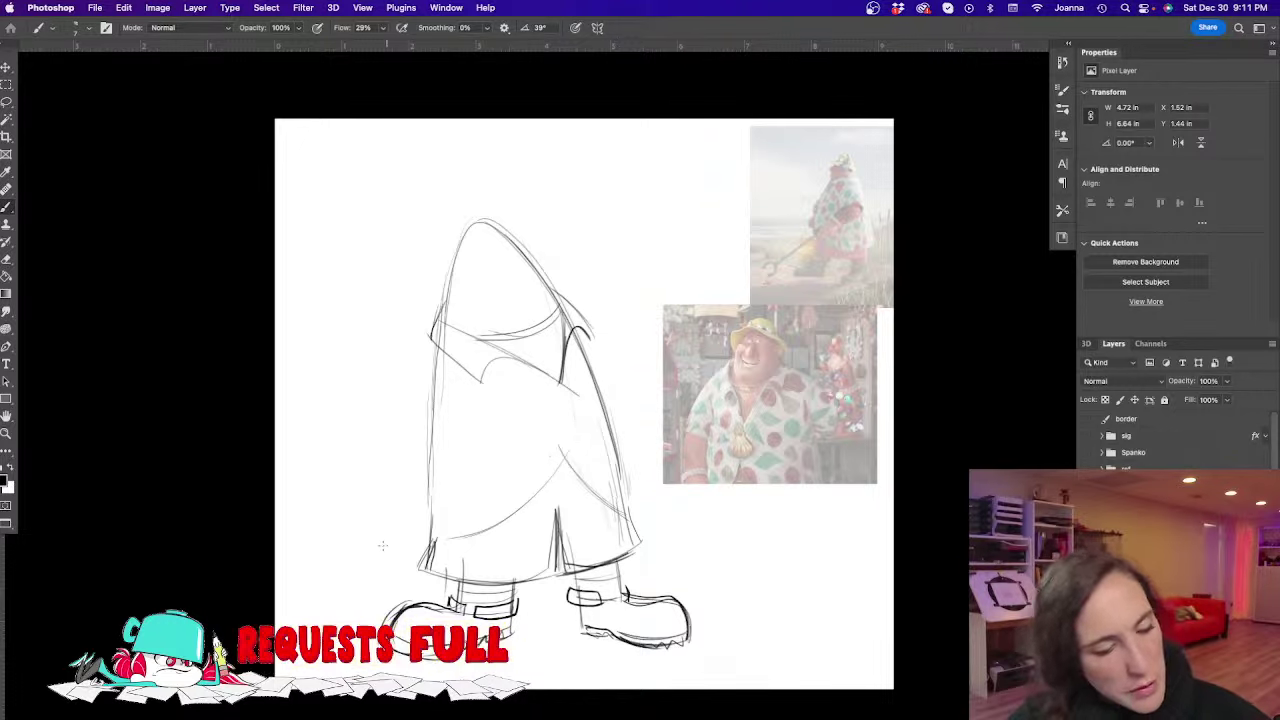
pyautogui.moveTo(384, 622)
pyautogui.mouseDown()
pyautogui.moveTo(378, 640)
pyautogui.moveTo(428, 600)
pyautogui.moveTo(404, 608)
pyautogui.mouseUp()
pyautogui.press('e')
pyautogui.press('b')
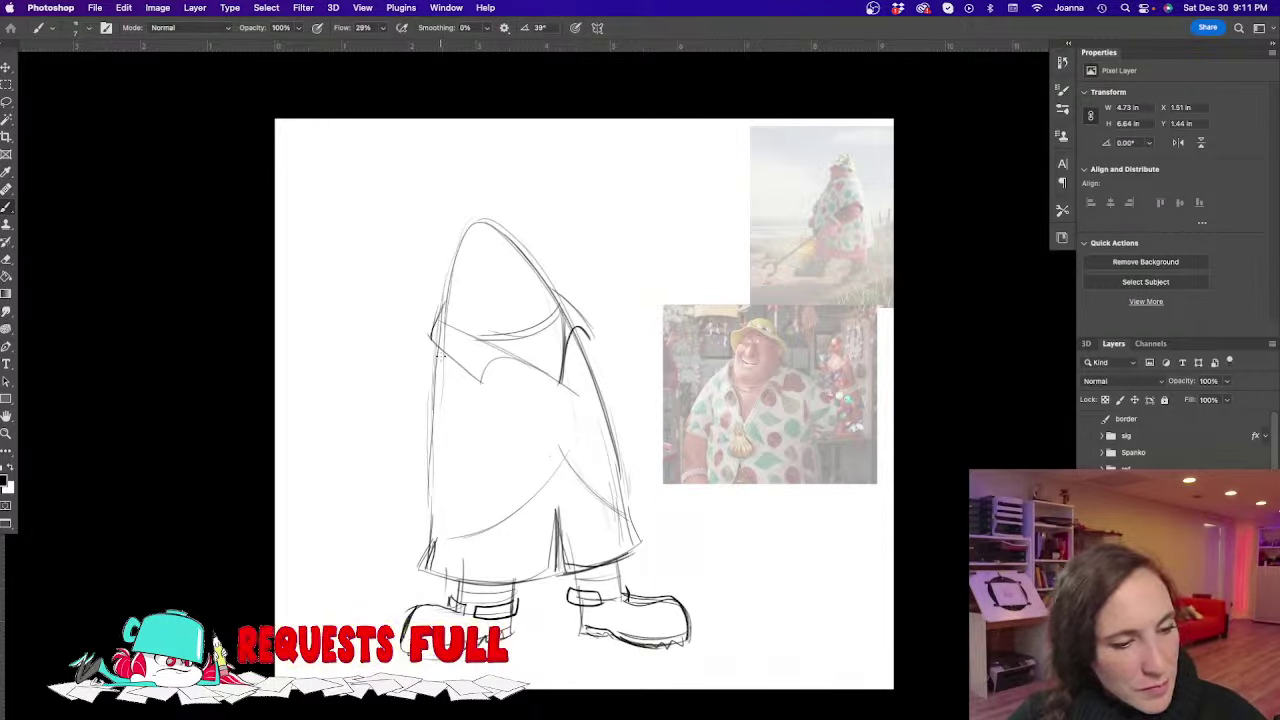
# Sketch a curved arm out from the collar and a long diagonal shaft passing behind the head
pyautogui.moveTo(431, 331); pyautogui.dragTo(353, 412)
pyautogui.moveTo(408, 358); pyautogui.dragTo(361, 434)
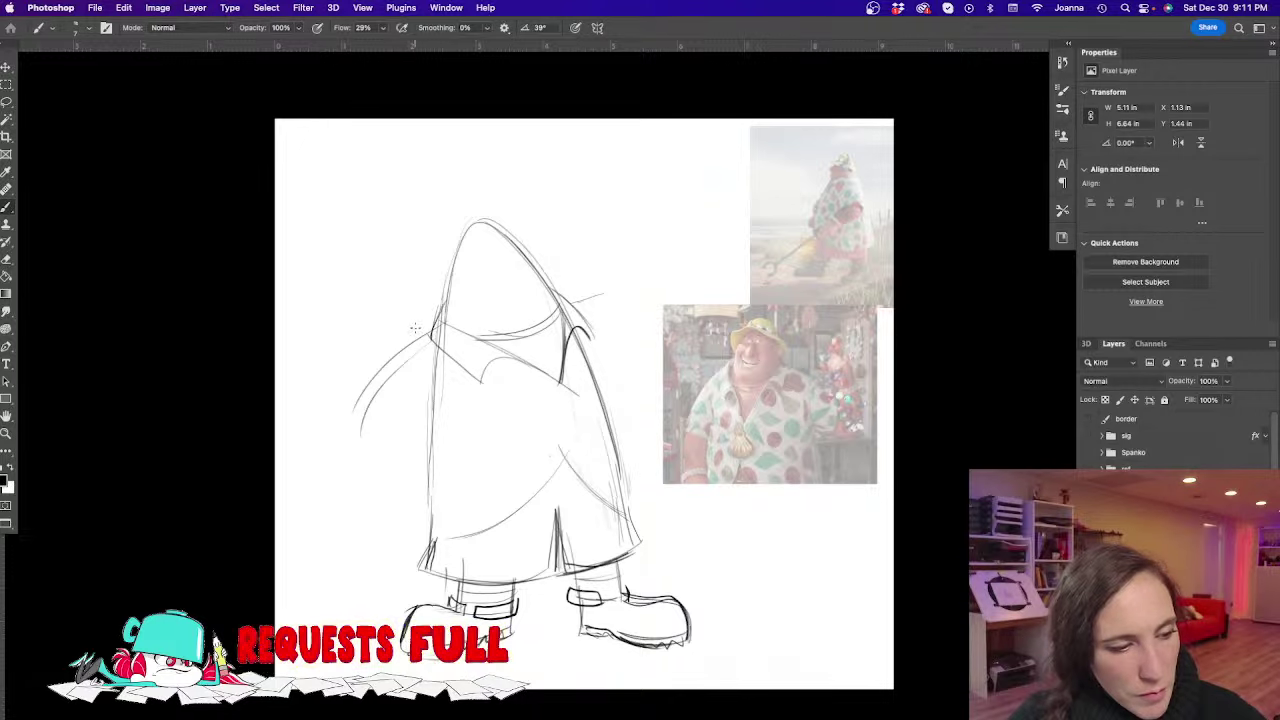
pyautogui.moveTo(440, 251); pyautogui.dragTo(486, 174)
pyautogui.moveTo(410, 315)
pyautogui.mouseDown()
pyautogui.moveTo(491, 162)
pyautogui.moveTo(398, 362)
pyautogui.mouseUp()
pyautogui.moveTo(490, 166); pyautogui.dragTo(394, 376)
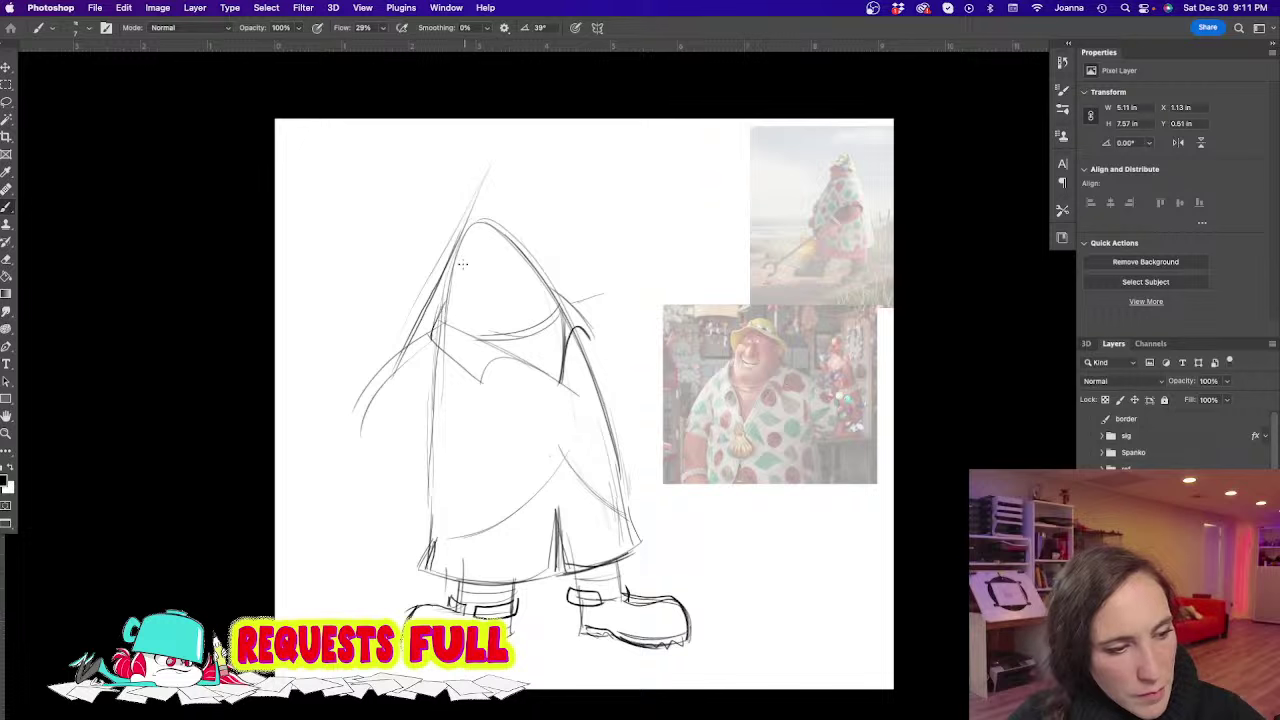
# Reshape the head with a rounder, taller dome leaning right and a curved jaw line inside it
pyautogui.moveTo(446, 338)
pyautogui.mouseDown()
pyautogui.moveTo(470, 238)
pyautogui.moveTo(515, 215)
pyautogui.mouseUp()
pyautogui.moveTo(545, 302)
pyautogui.mouseDown()
pyautogui.moveTo(455, 258)
pyautogui.moveTo(562, 268)
pyautogui.moveTo(546, 314)
pyautogui.moveTo(468, 296)
pyautogui.mouseUp()
pyautogui.moveTo(555, 300)
pyautogui.mouseDown()
pyautogui.moveTo(471, 251)
pyautogui.moveTo(456, 284)
pyautogui.mouseUp()
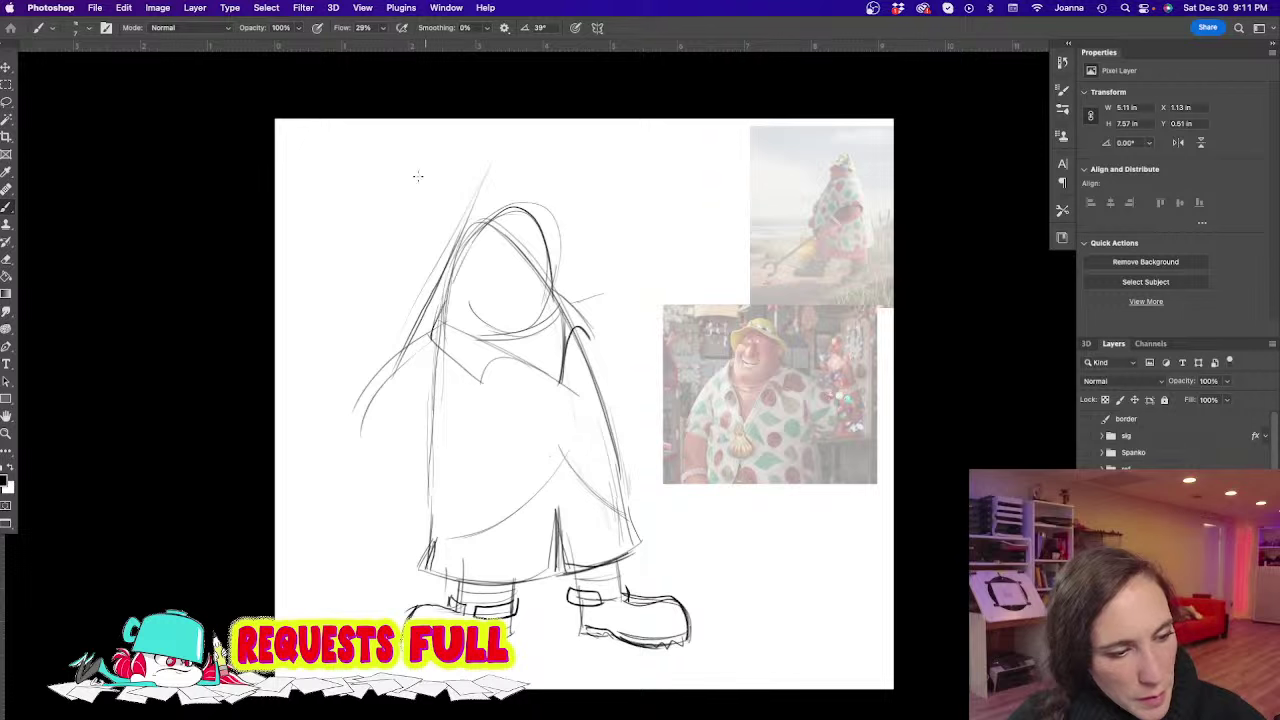
# Sketch the raised hand gripping the shaft beside the head and a rounded tool head at the shaft's upper end
pyautogui.moveTo(370, 337)
pyautogui.mouseDown()
pyautogui.moveTo(389, 289)
pyautogui.moveTo(425, 328)
pyautogui.mouseUp()
pyautogui.moveTo(397, 276)
pyautogui.mouseDown()
pyautogui.moveTo(414, 317)
pyautogui.moveTo(399, 267)
pyautogui.moveTo(403, 371)
pyautogui.moveTo(434, 294)
pyautogui.mouseUp()
pyautogui.moveTo(462, 226); pyautogui.dragTo(491, 174)
pyautogui.moveTo(473, 210); pyautogui.dragTo(492, 178)
pyautogui.moveTo(542, 158)
pyautogui.mouseDown()
pyautogui.moveTo(500, 162)
pyautogui.moveTo(489, 127)
pyautogui.moveTo(504, 163)
pyautogui.mouseUp()
# Scale the whole sketch down to about 4.65 × 7.35 in and complete the raised arm's bent elbow and sleeve opening
pyautogui.hotkey('ctrl', 't')
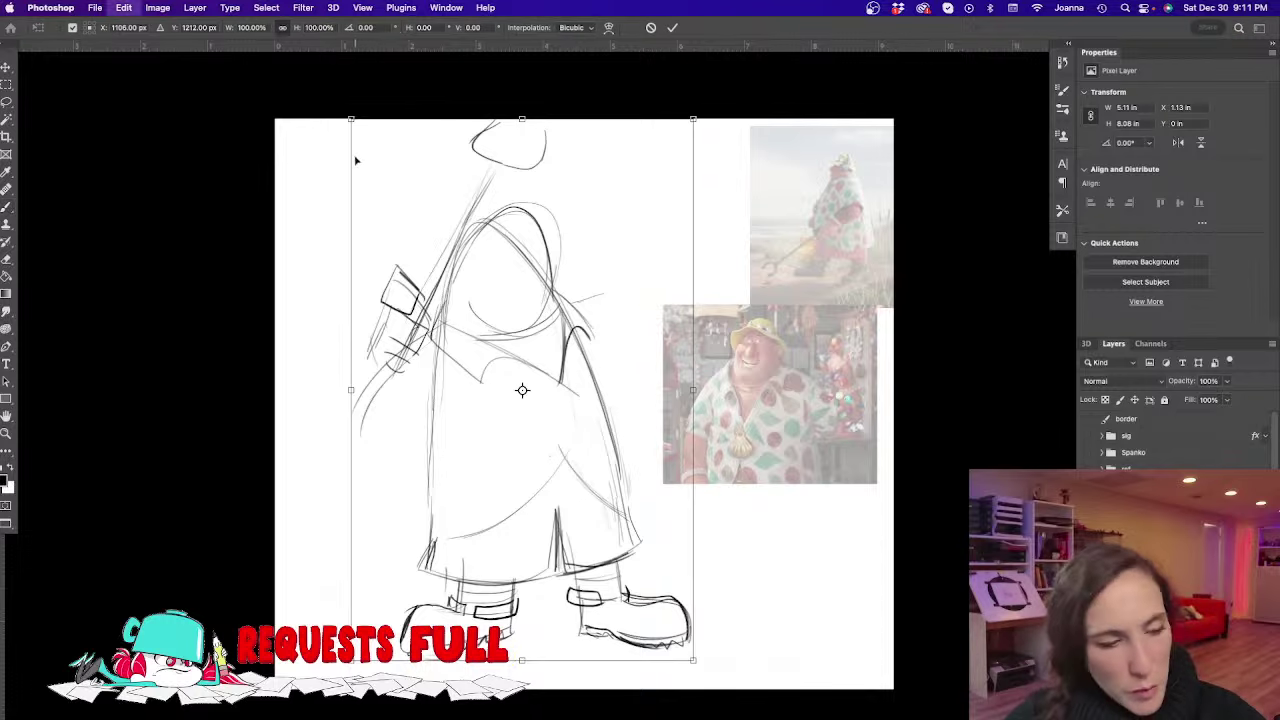
pyautogui.moveTo(349, 119); pyautogui.dragTo(382, 167)
pyautogui.press('Return')
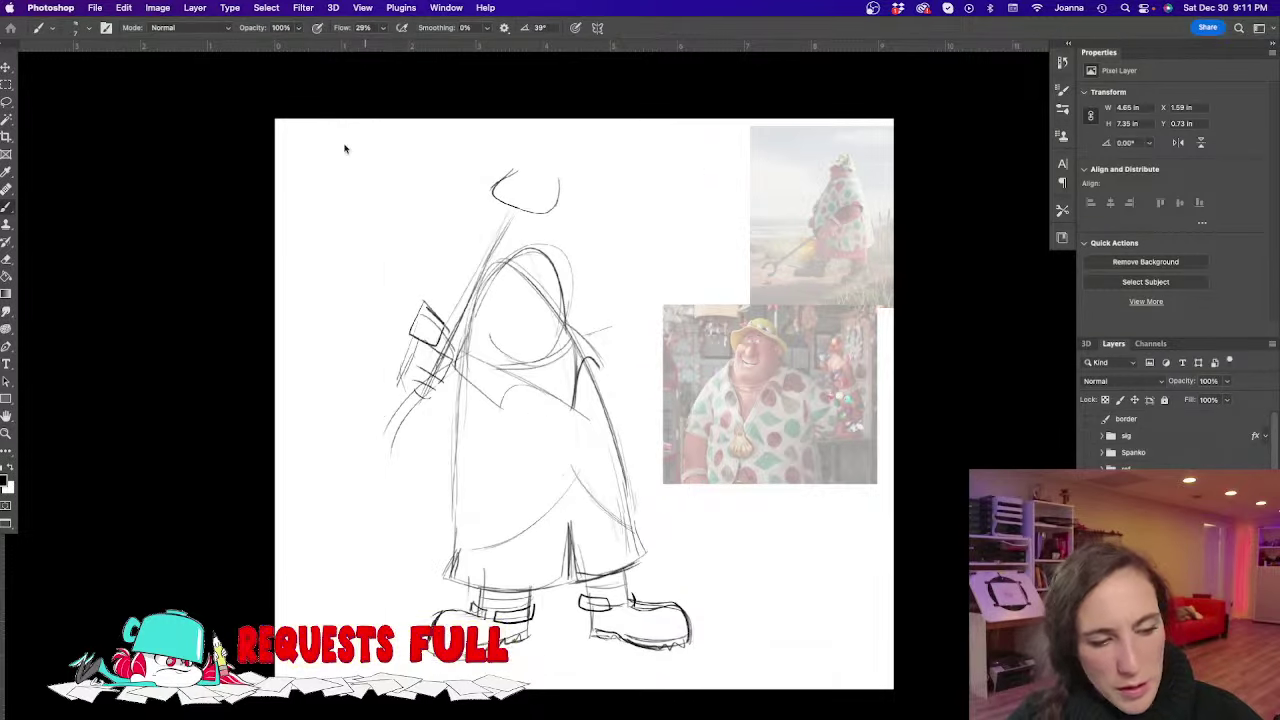
pyautogui.moveTo(398, 380)
pyautogui.mouseDown()
pyautogui.moveTo(361, 432)
pyautogui.moveTo(428, 455)
pyautogui.moveTo(455, 395)
pyautogui.moveTo(390, 468)
pyautogui.moveTo(432, 462)
pyautogui.mouseUp()
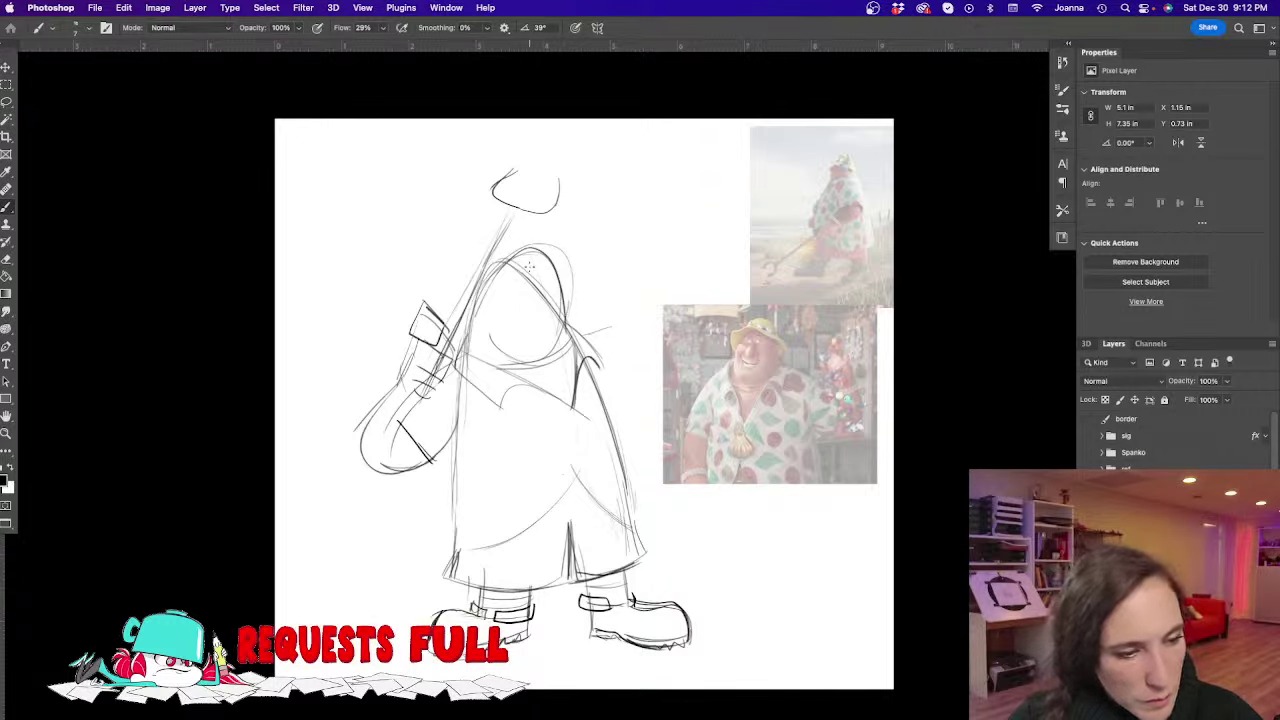
# Sketch a floppy hat on the head with a rounded crown and a wavy brim flaring out on both sides
pyautogui.moveTo(556, 260); pyautogui.dragTo(518, 256)
pyautogui.moveTo(511, 253)
pyautogui.mouseDown()
pyautogui.moveTo(549, 242)
pyautogui.moveTo(566, 272)
pyautogui.moveTo(621, 297)
pyautogui.mouseUp()
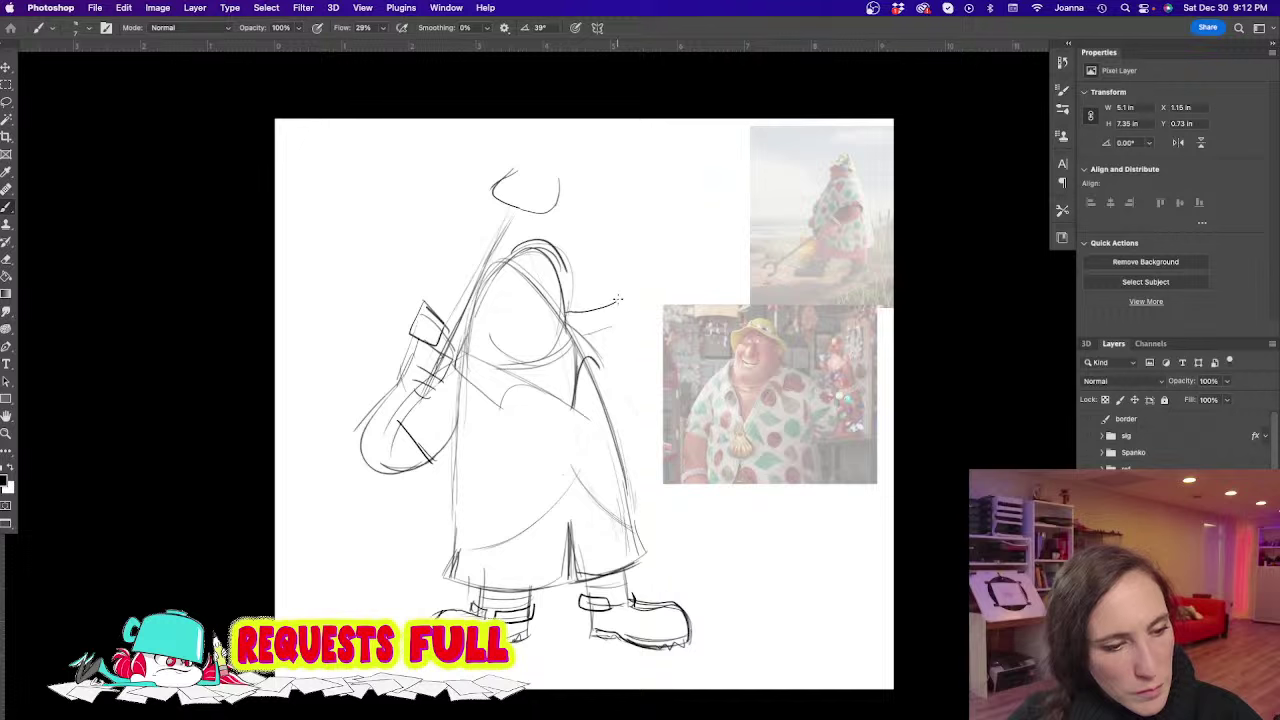
pyautogui.moveTo(524, 273)
pyautogui.mouseDown()
pyautogui.moveTo(585, 295)
pyautogui.moveTo(579, 324)
pyautogui.moveTo(508, 282)
pyautogui.moveTo(456, 290)
pyautogui.mouseUp()
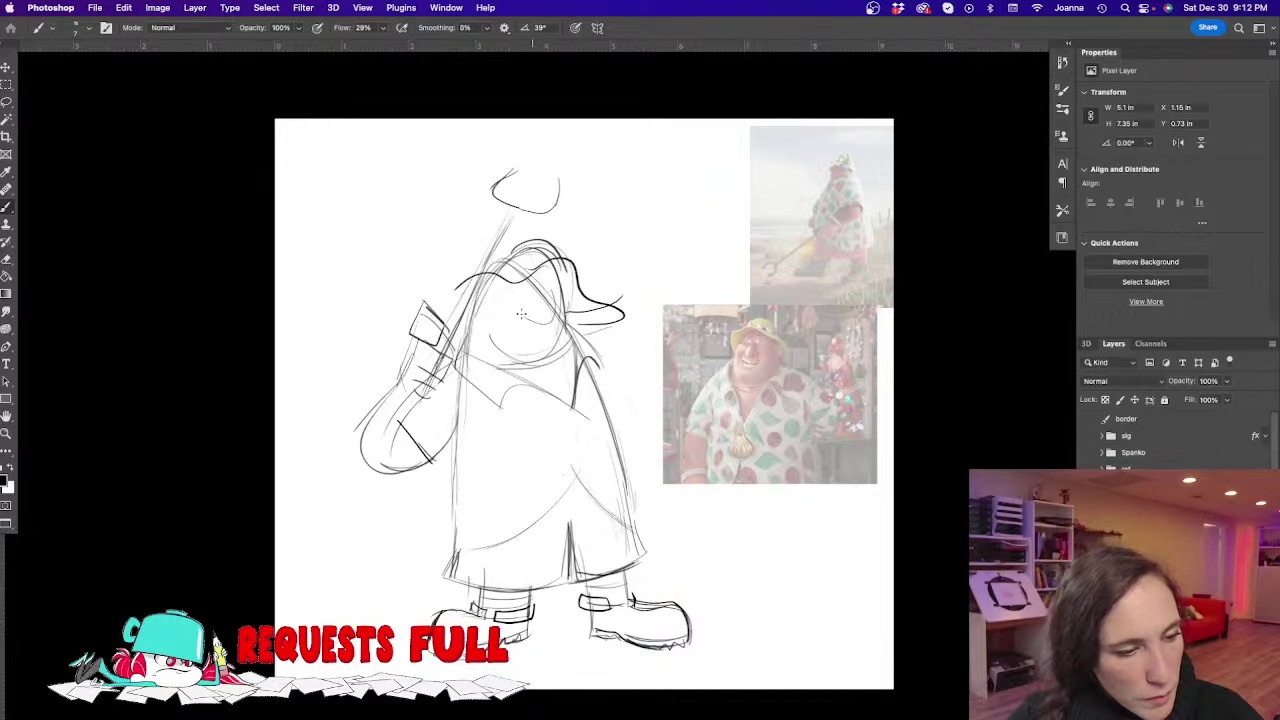
# Draw small eyes, a large nose and a smile under the hat, and hang a shell pendant from cords on the chest
pyautogui.moveTo(532, 298)
pyautogui.mouseDown()
pyautogui.moveTo(525, 321)
pyautogui.moveTo(553, 304)
pyautogui.moveTo(528, 284)
pyautogui.moveTo(562, 266)
pyautogui.mouseUp()
pyautogui.press('super+z')
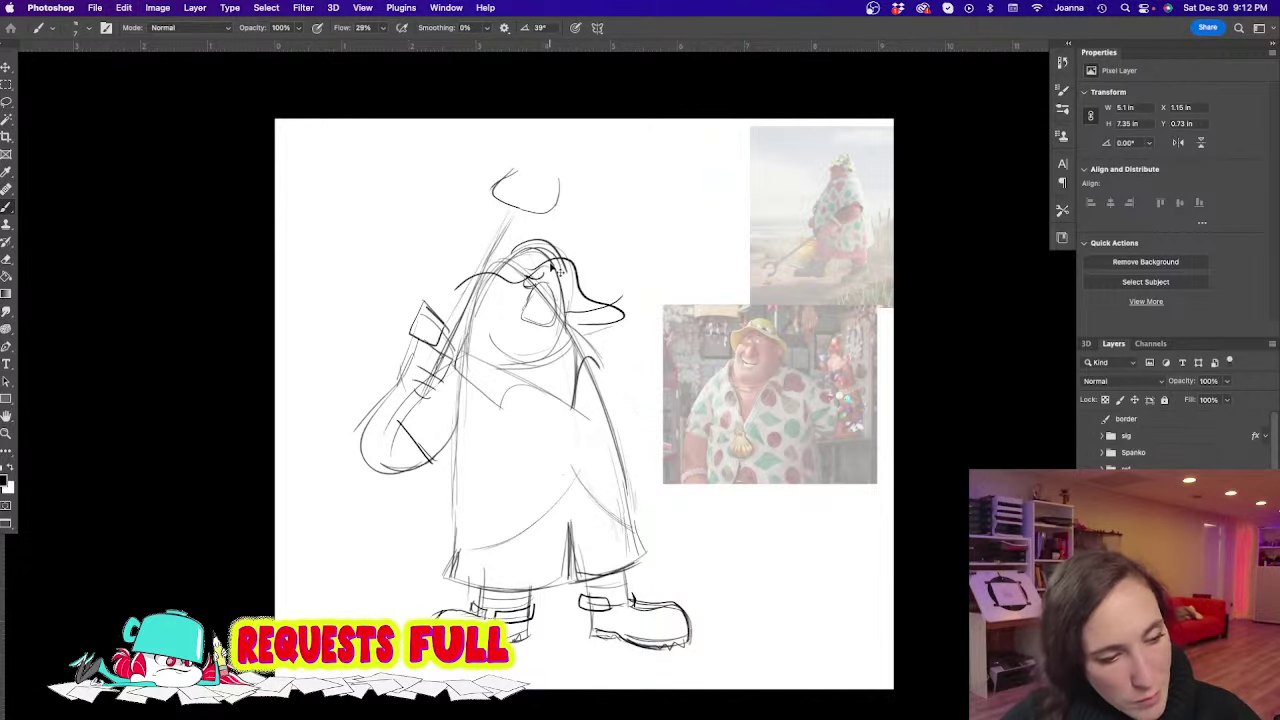
pyautogui.moveTo(553, 283)
pyautogui.mouseDown()
pyautogui.moveTo(558, 322)
pyautogui.moveTo(516, 304)
pyautogui.mouseUp()
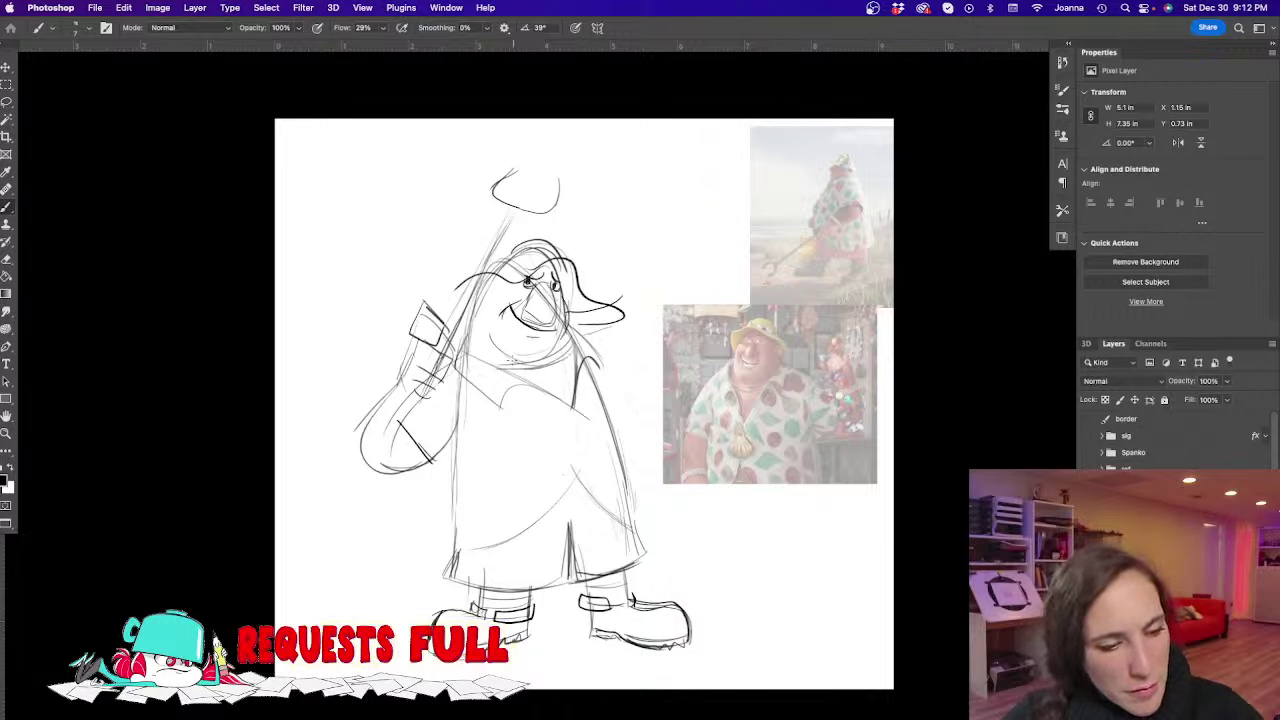
pyautogui.moveTo(526, 402)
pyautogui.mouseDown()
pyautogui.moveTo(576, 389)
pyautogui.moveTo(574, 436)
pyautogui.mouseUp()
pyautogui.moveTo(580, 380)
pyautogui.mouseDown()
pyautogui.moveTo(588, 449)
pyautogui.moveTo(560, 478)
pyautogui.mouseUp()
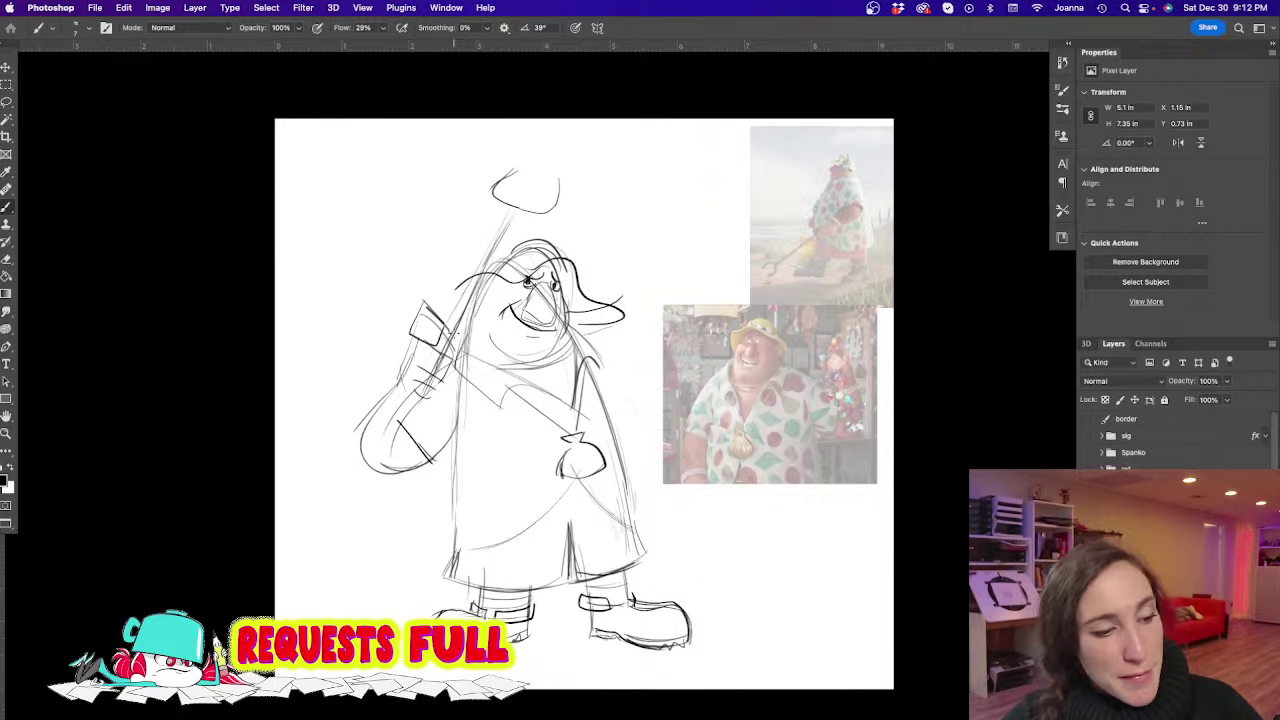
# Fade the head and body lines with the Eraser and redraw the body's left side as one long flaring line
pyautogui.press('e')
pyautogui.moveTo(464, 268)
pyautogui.mouseDown()
pyautogui.moveTo(556, 250)
pyautogui.moveTo(604, 287)
pyautogui.moveTo(604, 312)
pyautogui.moveTo(550, 342)
pyautogui.moveTo(516, 334)
pyautogui.moveTo(534, 342)
pyautogui.moveTo(519, 374)
pyautogui.moveTo(476, 424)
pyautogui.moveTo(444, 434)
pyautogui.moveTo(459, 532)
pyautogui.moveTo(449, 575)
pyautogui.moveTo(493, 518)
pyautogui.moveTo(466, 366)
pyautogui.mouseUp()
pyautogui.press('b')
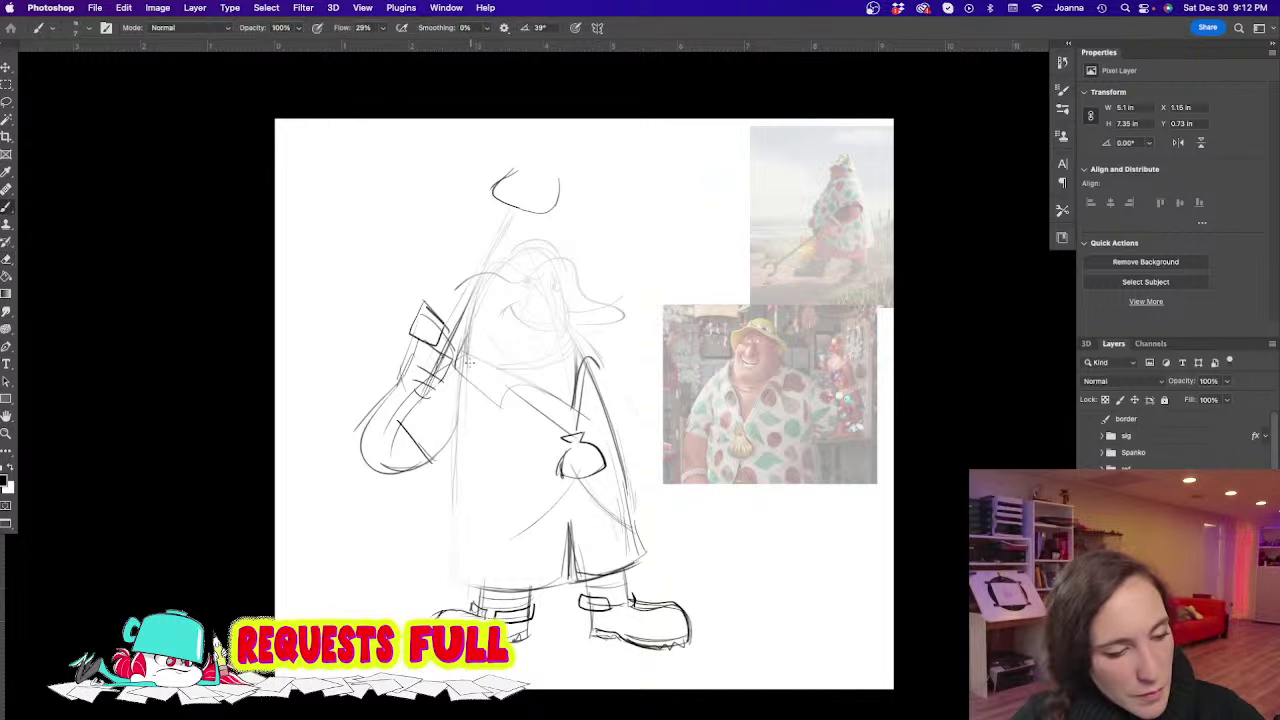
pyautogui.moveTo(450, 456); pyautogui.dragTo(446, 500)
pyautogui.moveTo(458, 414); pyautogui.dragTo(446, 506)
pyautogui.moveTo(448, 440); pyautogui.dragTo(444, 580)
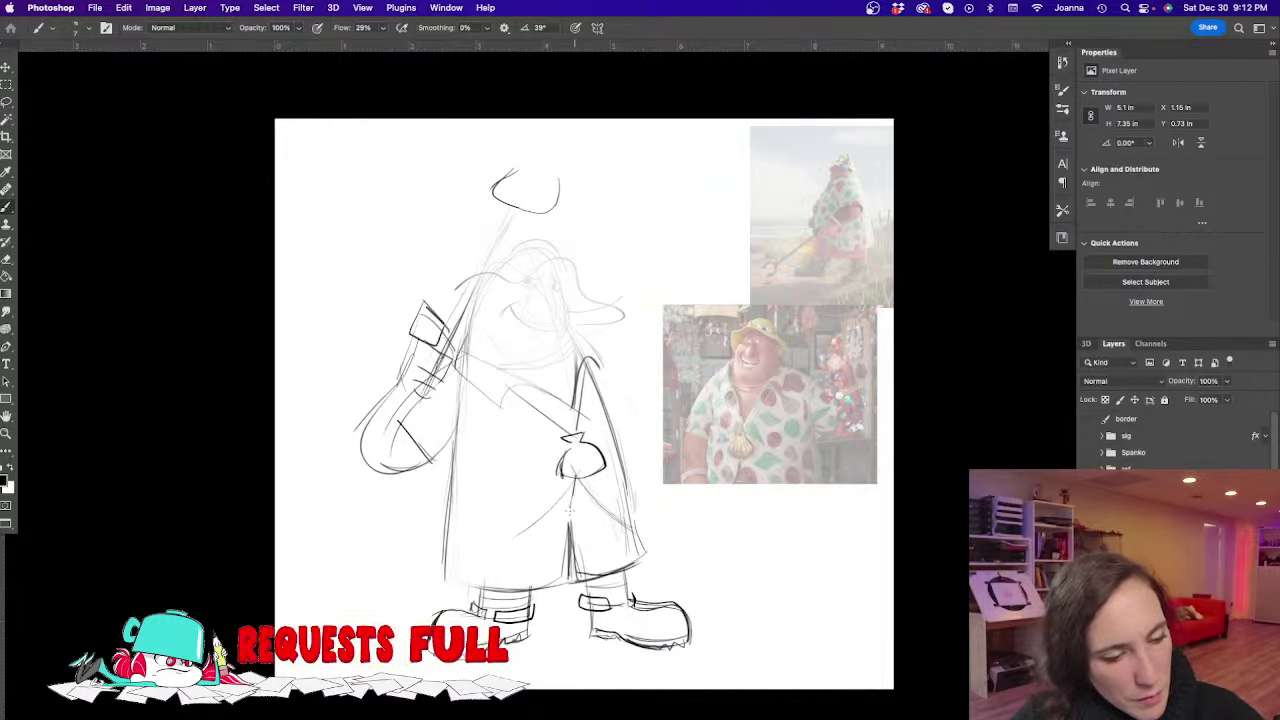
pyautogui.moveTo(575, 478)
pyautogui.mouseDown()
pyautogui.moveTo(566, 528)
pyautogui.moveTo(432, 536)
pyautogui.mouseUp()
pyautogui.moveTo(568, 514); pyautogui.dragTo(650, 516)
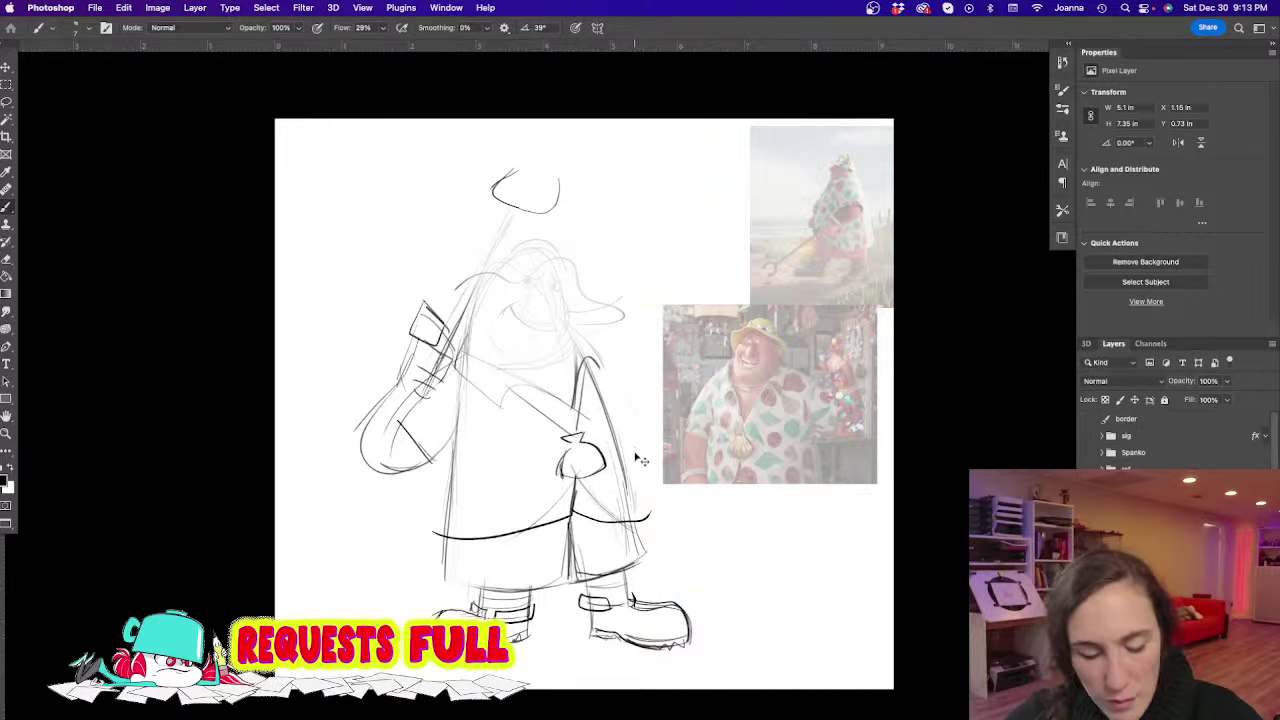
pyautogui.press('super+z')
pyautogui.press('super+z')
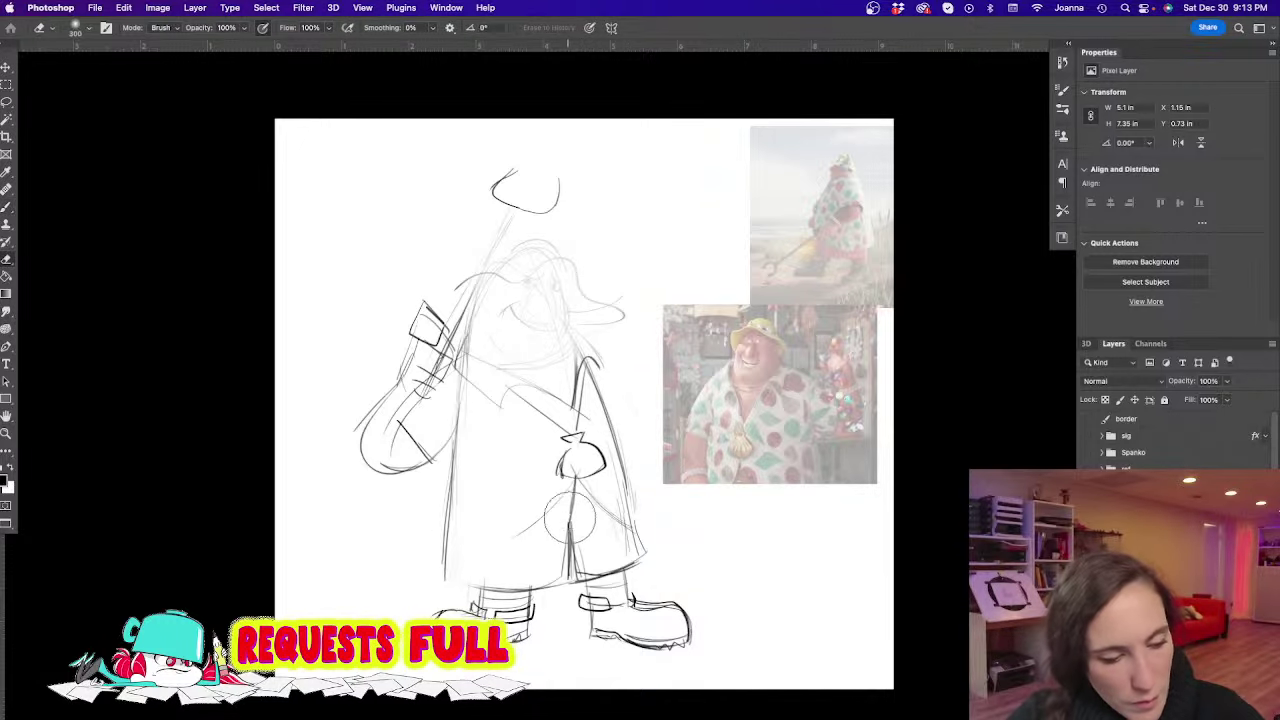
# Redraw the shirt's opening and curved lower hem, with the shorts' short legs and cuffs outlined beneath it
pyautogui.moveTo(576, 480)
pyautogui.mouseDown()
pyautogui.moveTo(580, 531)
pyautogui.moveTo(640, 516)
pyautogui.moveTo(432, 532)
pyautogui.mouseUp()
pyautogui.moveTo(557, 546)
pyautogui.mouseDown()
pyautogui.moveTo(560, 590)
pyautogui.moveTo(588, 545)
pyautogui.moveTo(574, 584)
pyautogui.mouseUp()
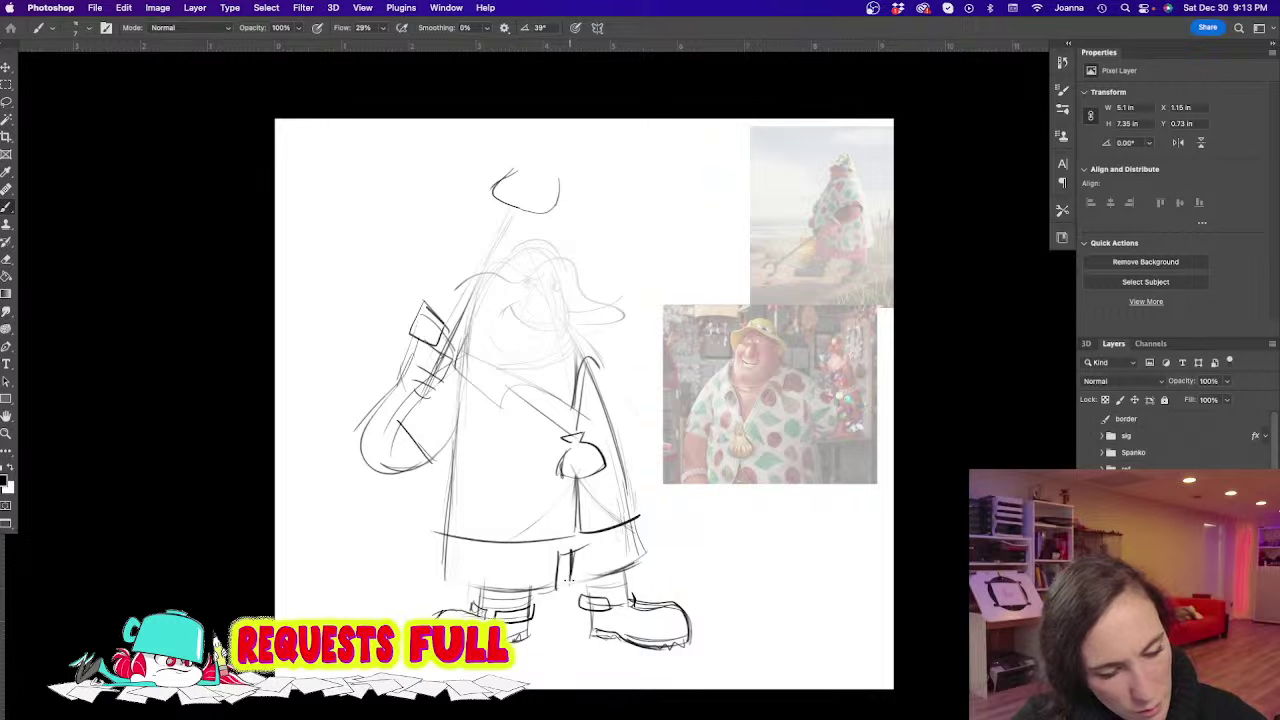
pyautogui.moveTo(634, 522); pyautogui.dragTo(636, 568)
pyautogui.moveTo(562, 582); pyautogui.dragTo(438, 576)
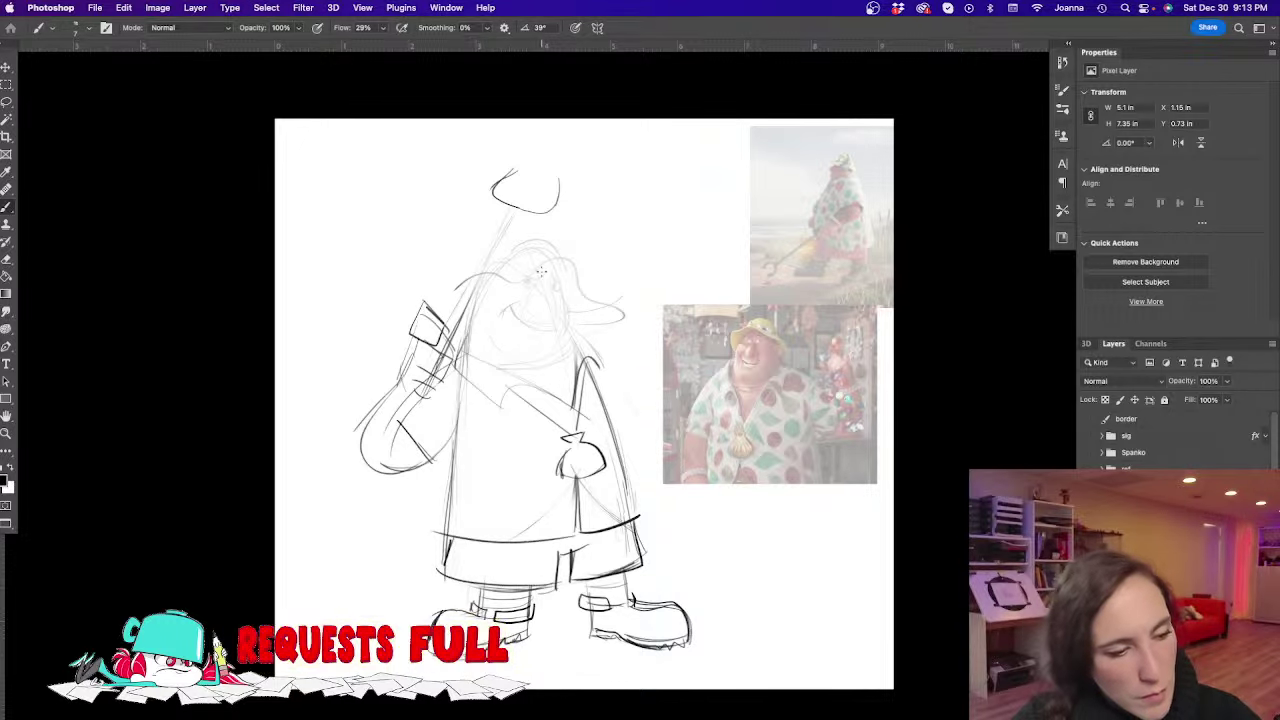
# Redraw the side of the head with a small ear and outline the hat's rounded crown in darker lines
pyautogui.moveTo(490, 280)
pyautogui.mouseDown()
pyautogui.moveTo(468, 336)
pyautogui.moveTo(496, 266)
pyautogui.mouseUp()
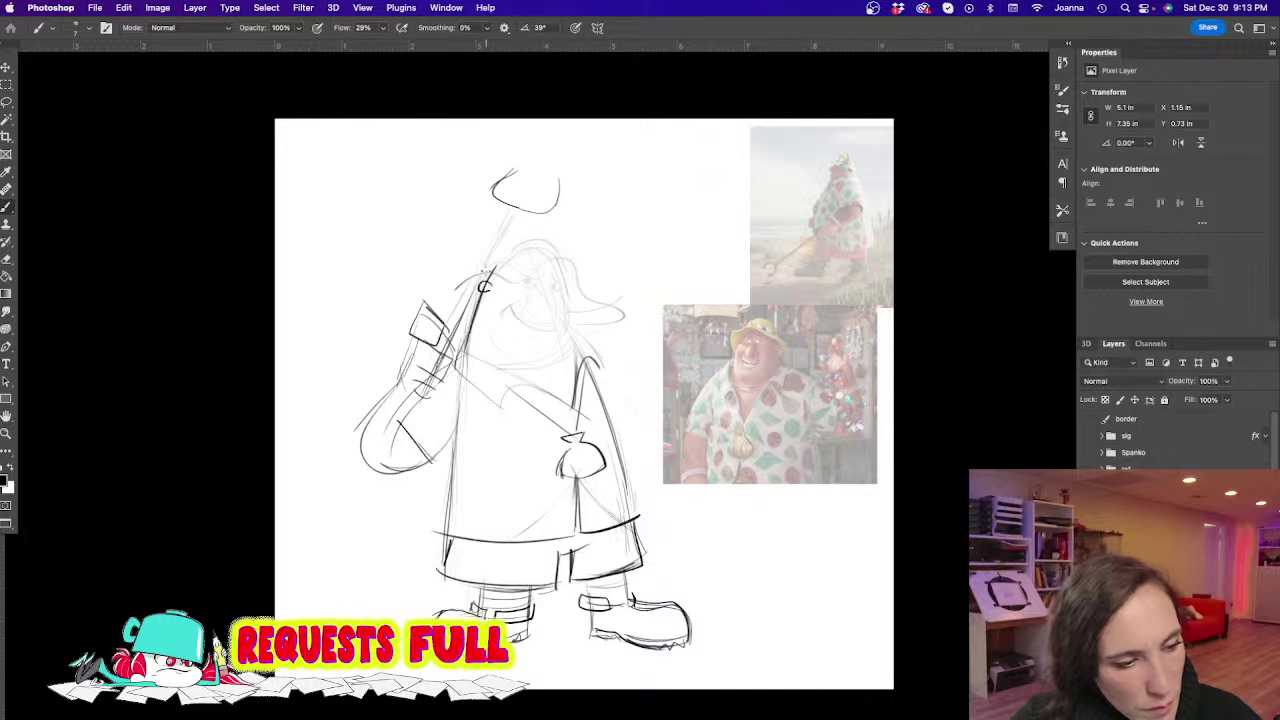
pyautogui.moveTo(520, 245)
pyautogui.mouseDown()
pyautogui.moveTo(567, 270)
pyautogui.moveTo(556, 243)
pyautogui.mouseUp()
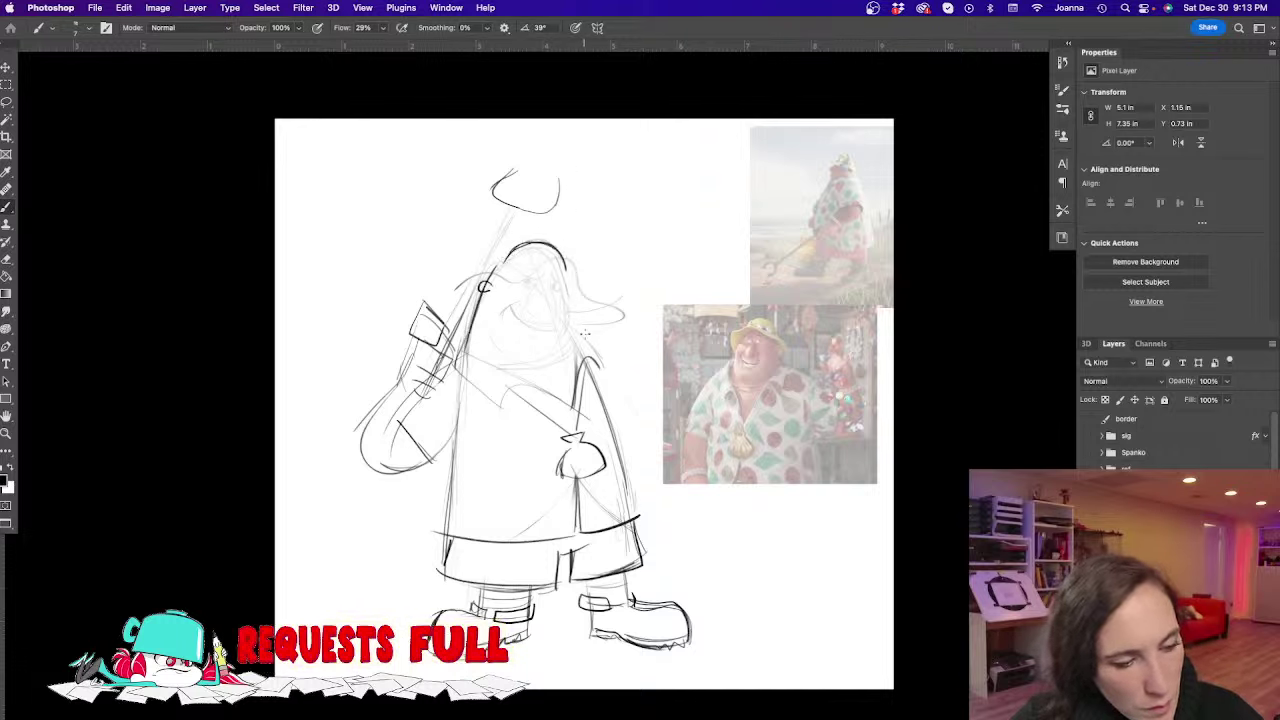
# Sketch the lowered arm on the right with a wide short sleeve, a forearm and a hand with spread fingers
pyautogui.moveTo(600, 362)
pyautogui.mouseDown()
pyautogui.moveTo(668, 452)
pyautogui.moveTo(617, 446)
pyautogui.moveTo(656, 510)
pyautogui.mouseUp()
pyautogui.moveTo(668, 425); pyautogui.dragTo(676, 497)
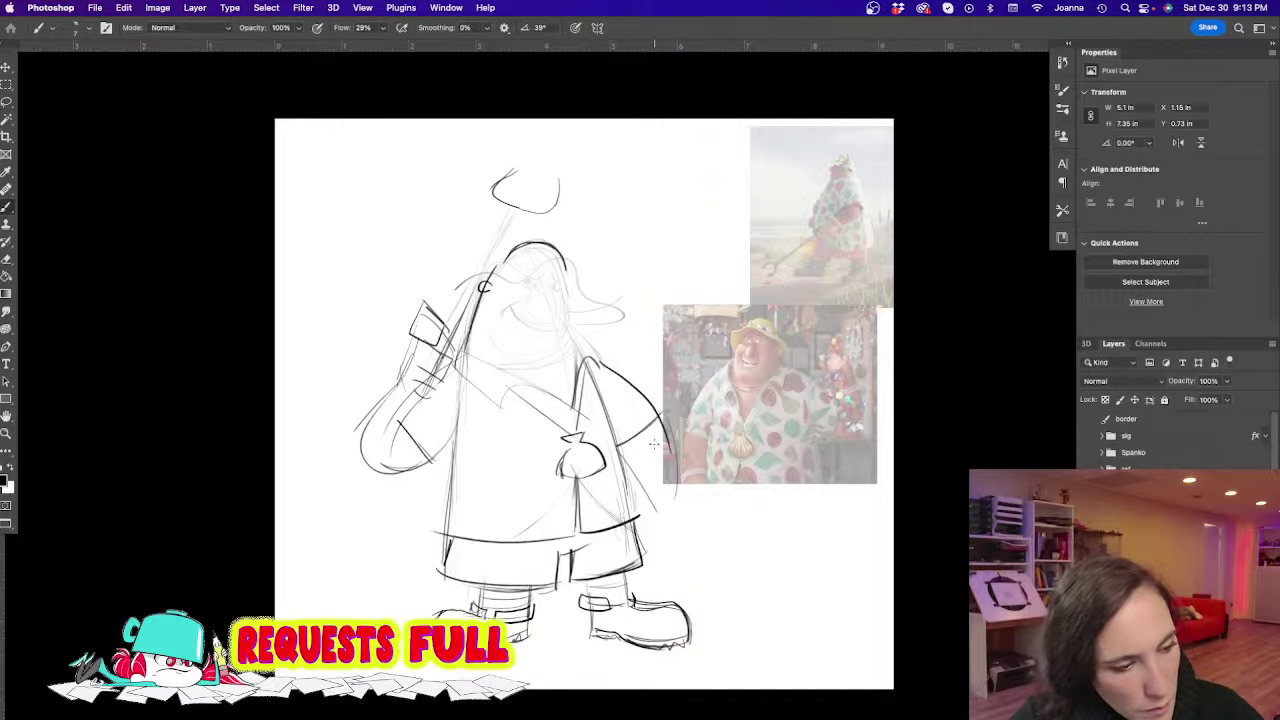
pyautogui.moveTo(648, 446)
pyautogui.mouseDown()
pyautogui.moveTo(616, 508)
pyautogui.moveTo(700, 524)
pyautogui.moveTo(674, 545)
pyautogui.moveTo(651, 502)
pyautogui.moveTo(671, 558)
pyautogui.mouseUp()
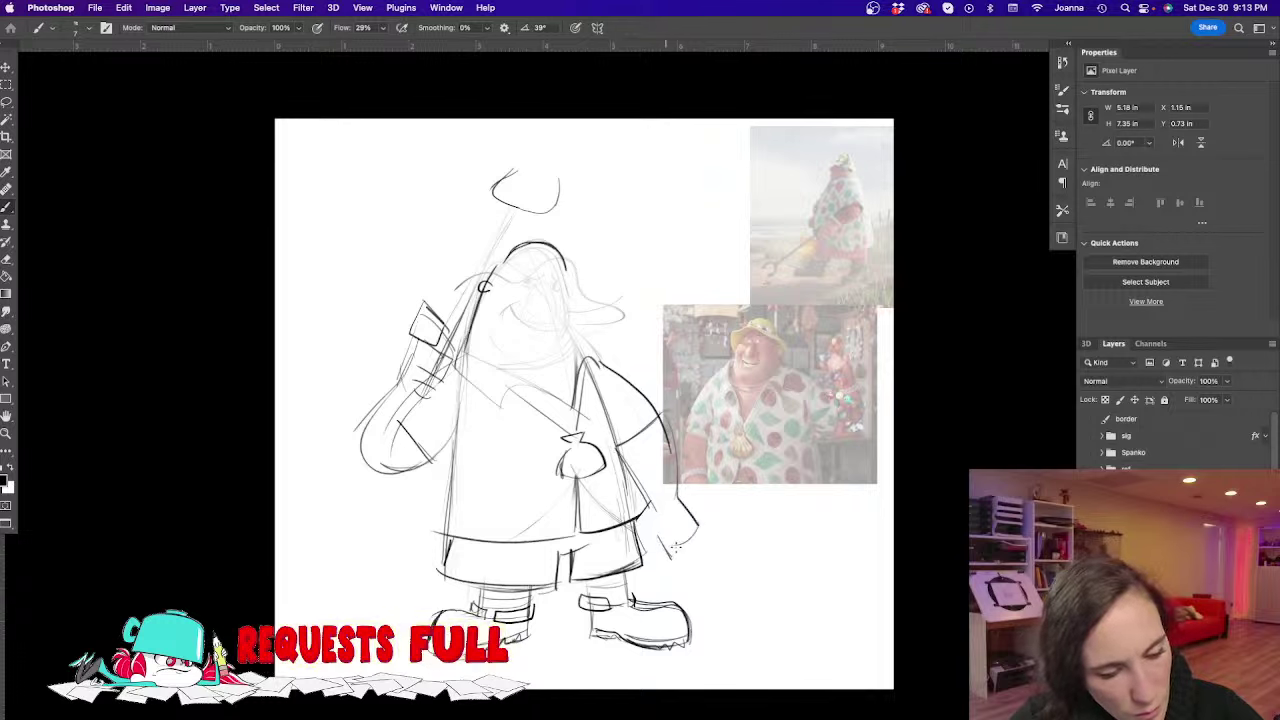
pyautogui.moveTo(688, 506)
pyautogui.mouseDown()
pyautogui.moveTo(696, 548)
pyautogui.moveTo(708, 530)
pyautogui.moveTo(700, 548)
pyautogui.moveTo(682, 494)
pyautogui.mouseUp()
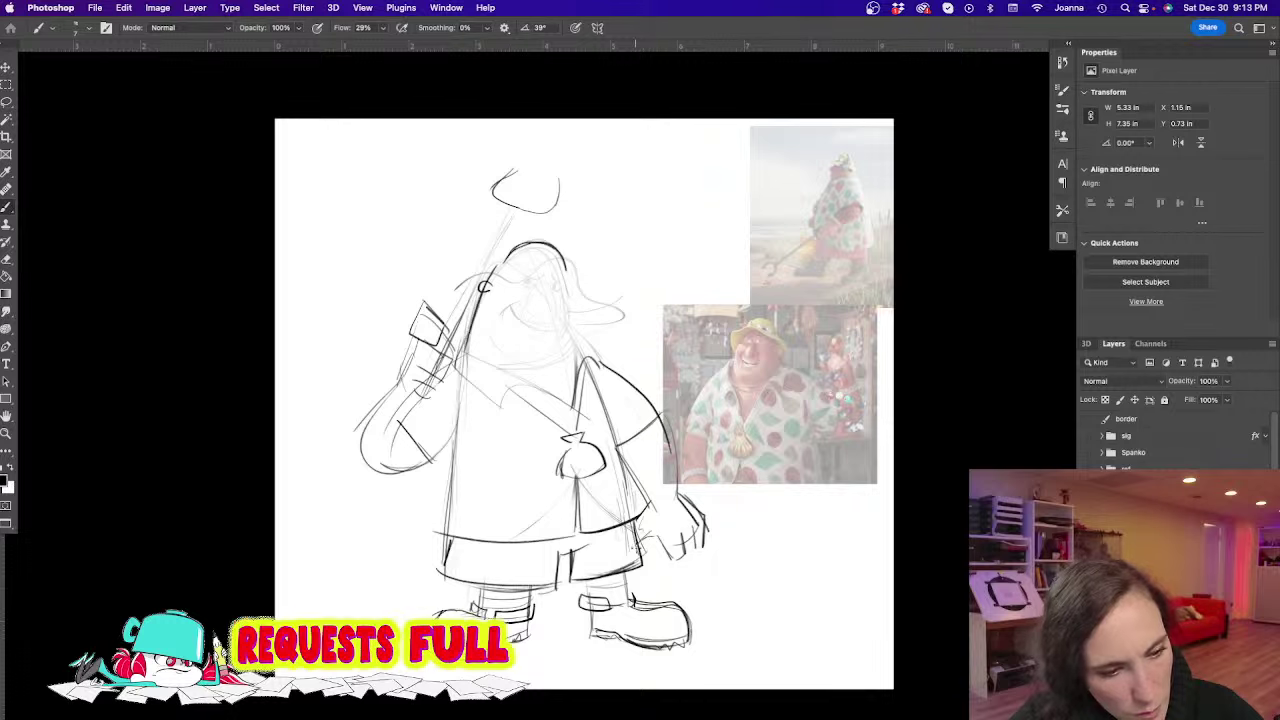
# Finish the lowered hand's thumb line, then lasso the whole lowered arm and scale it down to about 89% against the shoulder
pyautogui.moveTo(650, 537); pyautogui.dragTo(642, 556)
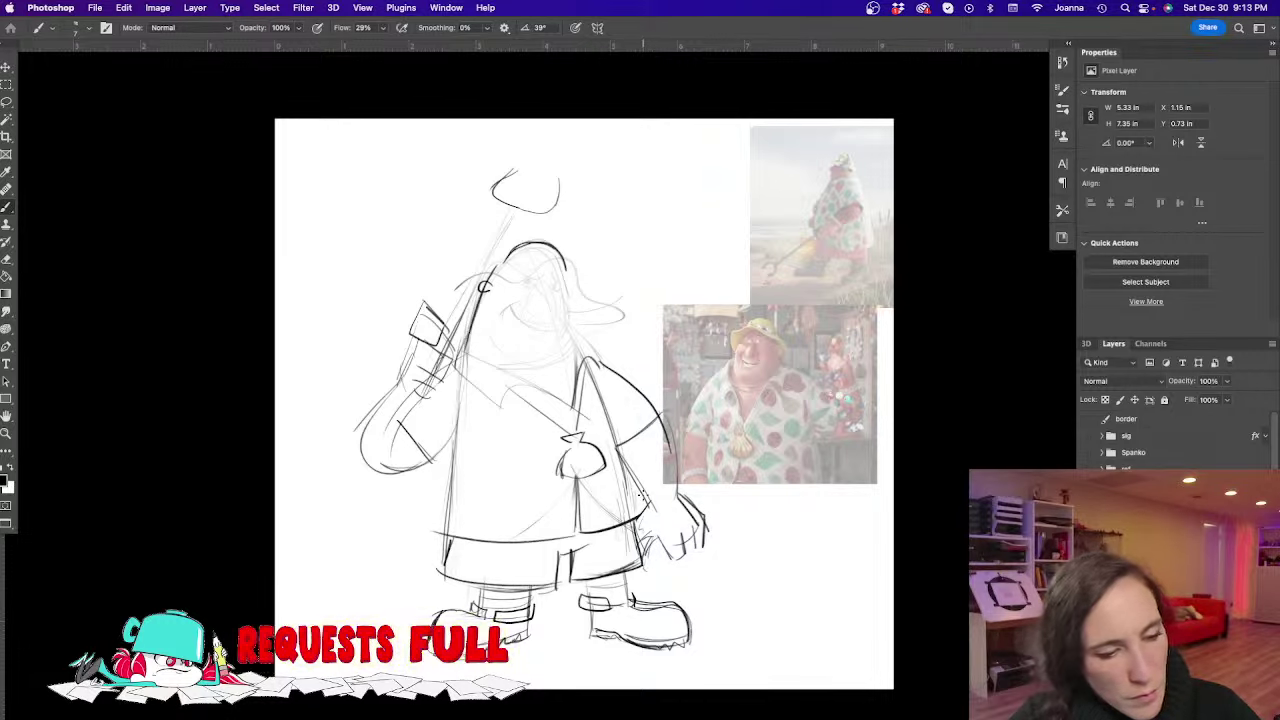
pyautogui.press('l')
pyautogui.moveTo(607, 364)
pyautogui.mouseDown()
pyautogui.moveTo(640, 502)
pyautogui.moveTo(695, 392)
pyautogui.moveTo(610, 366)
pyautogui.mouseUp()
pyautogui.press('super+t')
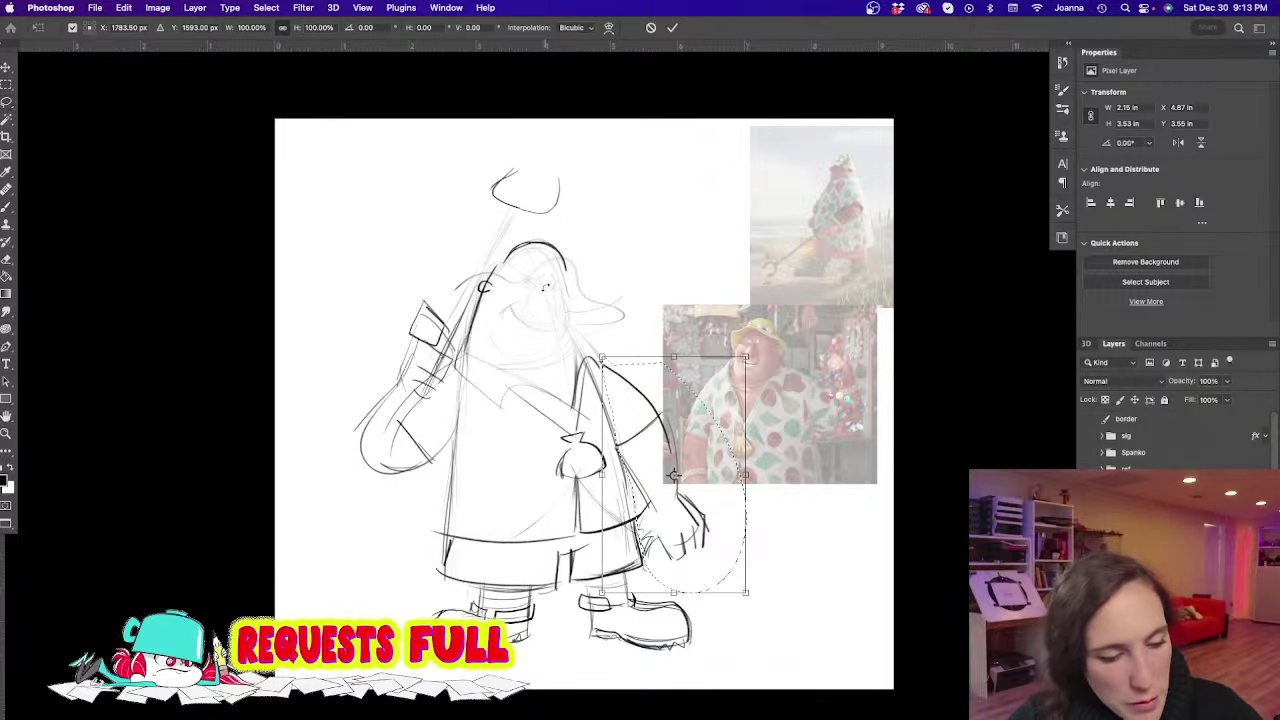
pyautogui.moveTo(749, 596); pyautogui.dragTo(729, 563)
pyautogui.moveTo(601, 390); pyautogui.dragTo(628, 376)
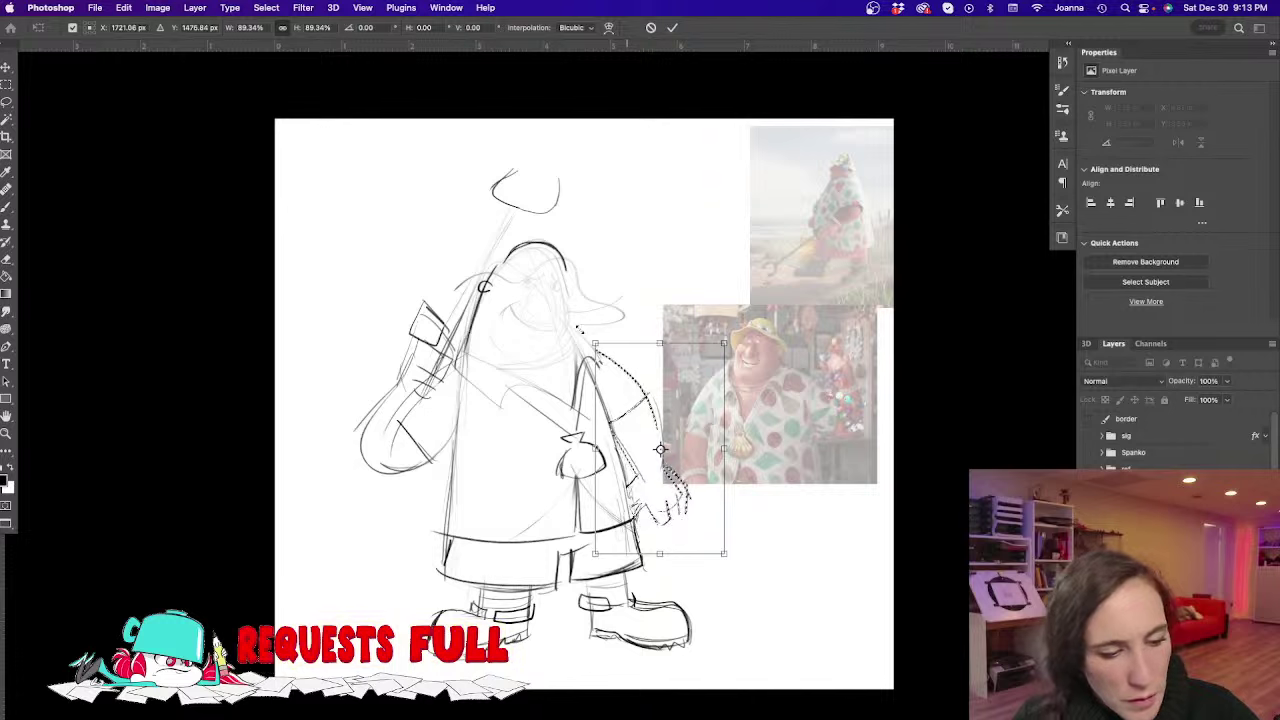
pyautogui.press('Return')
pyautogui.press('super+d')
pyautogui.press('b')
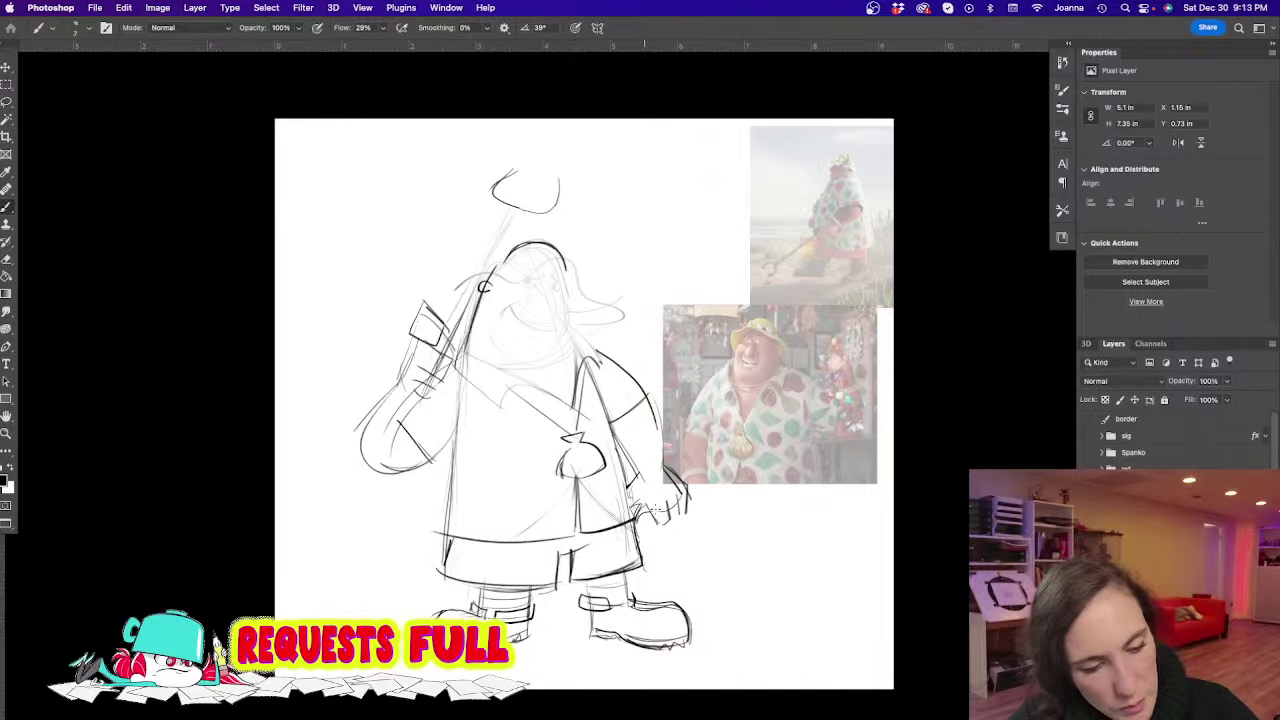
# Sketch a bucket with a curved handle and rim hanging from the lowered hand beside the shorts
pyautogui.moveTo(696, 494)
pyautogui.mouseDown()
pyautogui.moveTo(704, 530)
pyautogui.moveTo(699, 503)
pyautogui.moveTo(640, 543)
pyautogui.moveTo(716, 523)
pyautogui.mouseUp()
pyautogui.moveTo(642, 543)
pyautogui.mouseDown()
pyautogui.moveTo(716, 526)
pyautogui.moveTo(714, 600)
pyautogui.moveTo(633, 563)
pyautogui.mouseUp()
pyautogui.moveTo(713, 524); pyautogui.dragTo(641, 536)
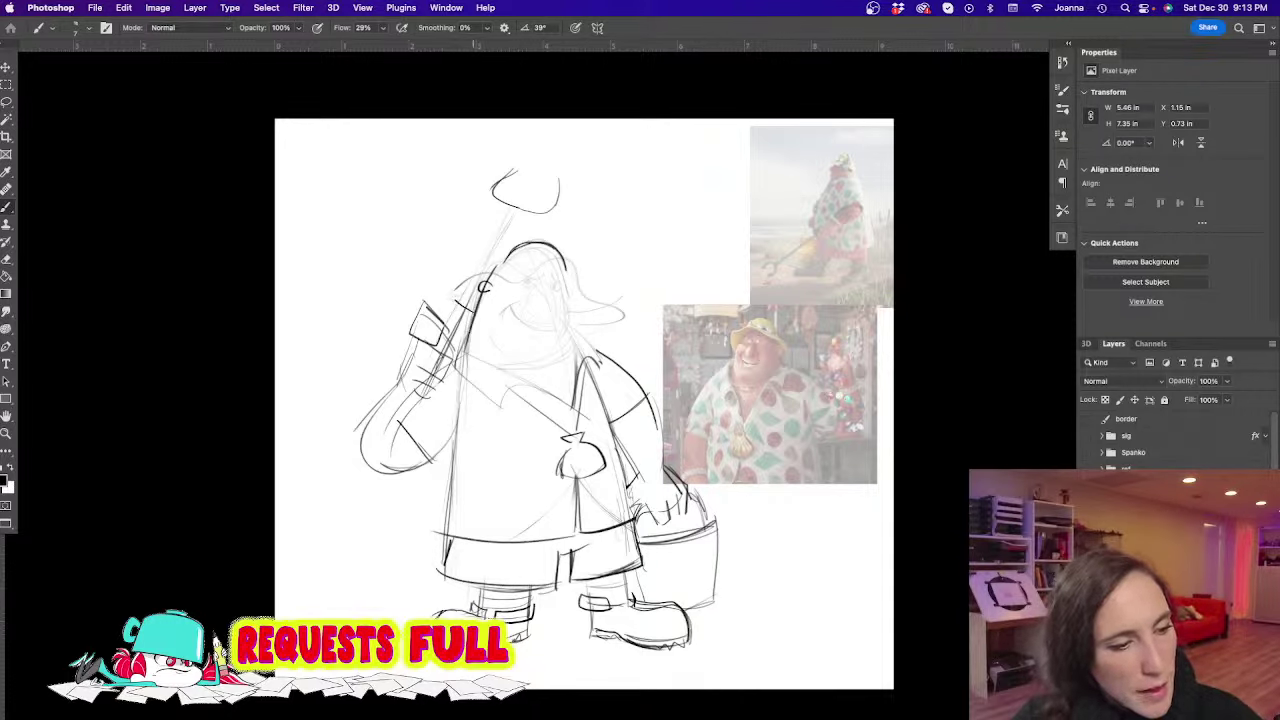
# Draw a wavy hat brim around the head and outline the far cheek and rounded chin
pyautogui.moveTo(476, 272)
pyautogui.mouseDown()
pyautogui.moveTo(490, 252)
pyautogui.moveTo(560, 246)
pyautogui.moveTo(602, 284)
pyautogui.moveTo(580, 312)
pyautogui.mouseUp()
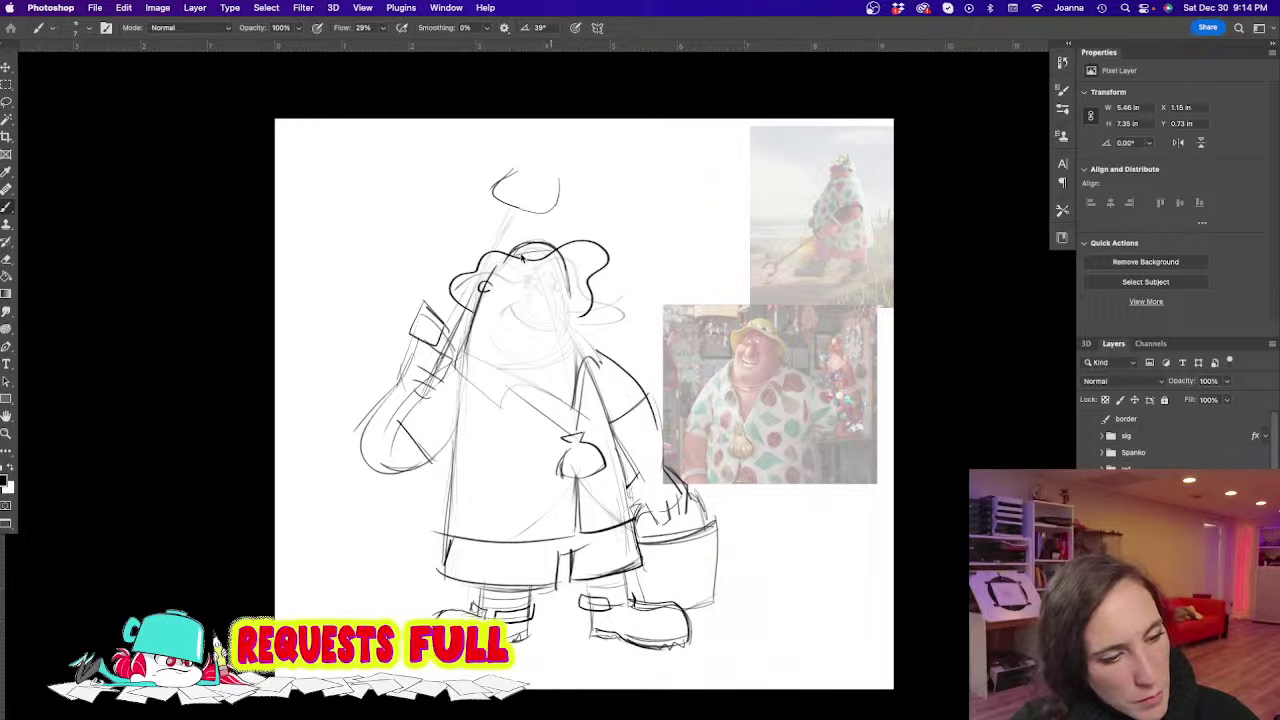
pyautogui.moveTo(569, 265); pyautogui.dragTo(575, 308)
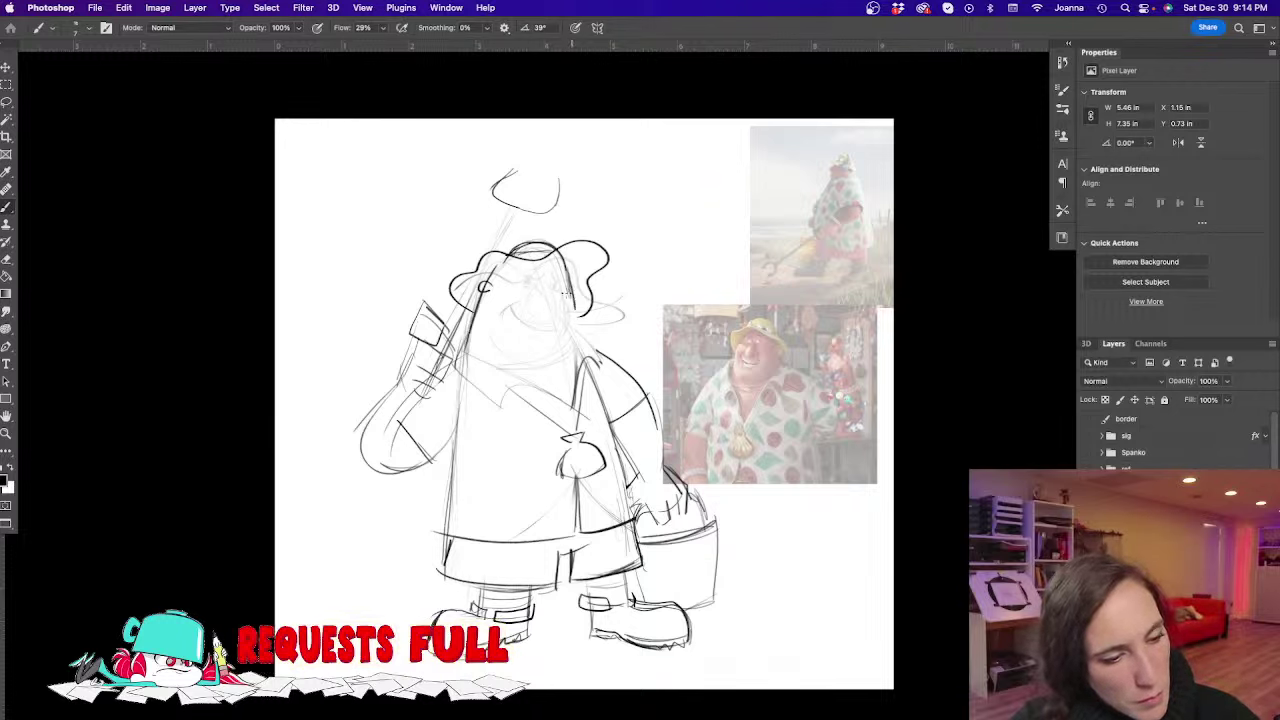
pyautogui.moveTo(562, 262)
pyautogui.mouseDown()
pyautogui.moveTo(573, 306)
pyautogui.moveTo(516, 357)
pyautogui.moveTo(492, 342)
pyautogui.mouseUp()
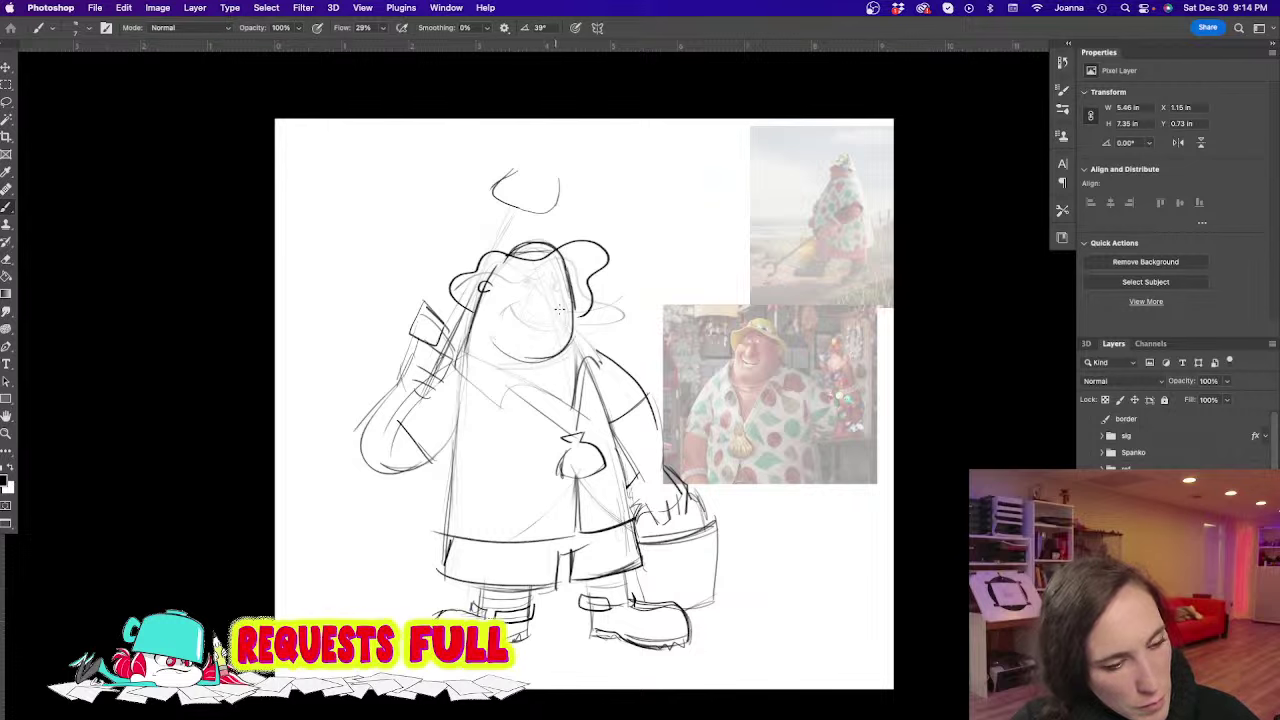
# Draw a large drooping nose, a crooked smile and the eyes with brows, redoing the first eye smaller
pyautogui.moveTo(553, 314)
pyautogui.mouseDown()
pyautogui.moveTo(520, 312)
pyautogui.moveTo(566, 294)
pyautogui.moveTo(542, 302)
pyautogui.moveTo(545, 265)
pyautogui.moveTo(533, 280)
pyautogui.mouseUp()
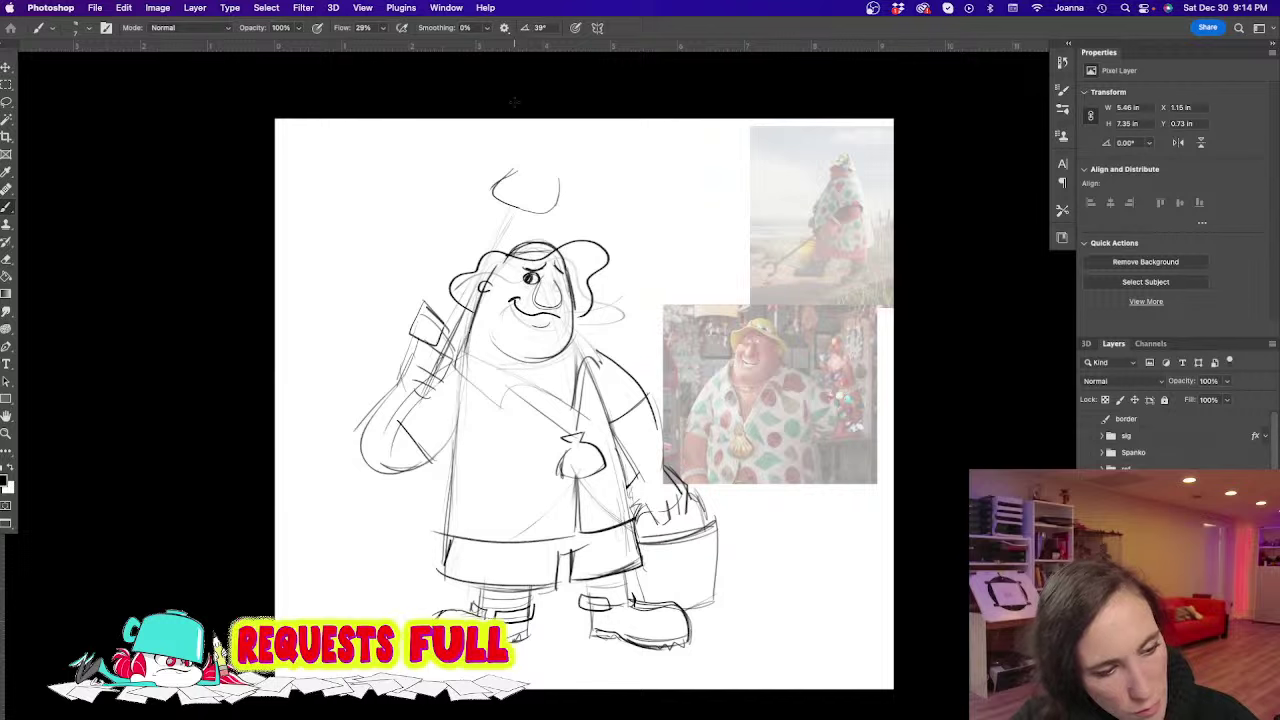
pyautogui.press('super+z')
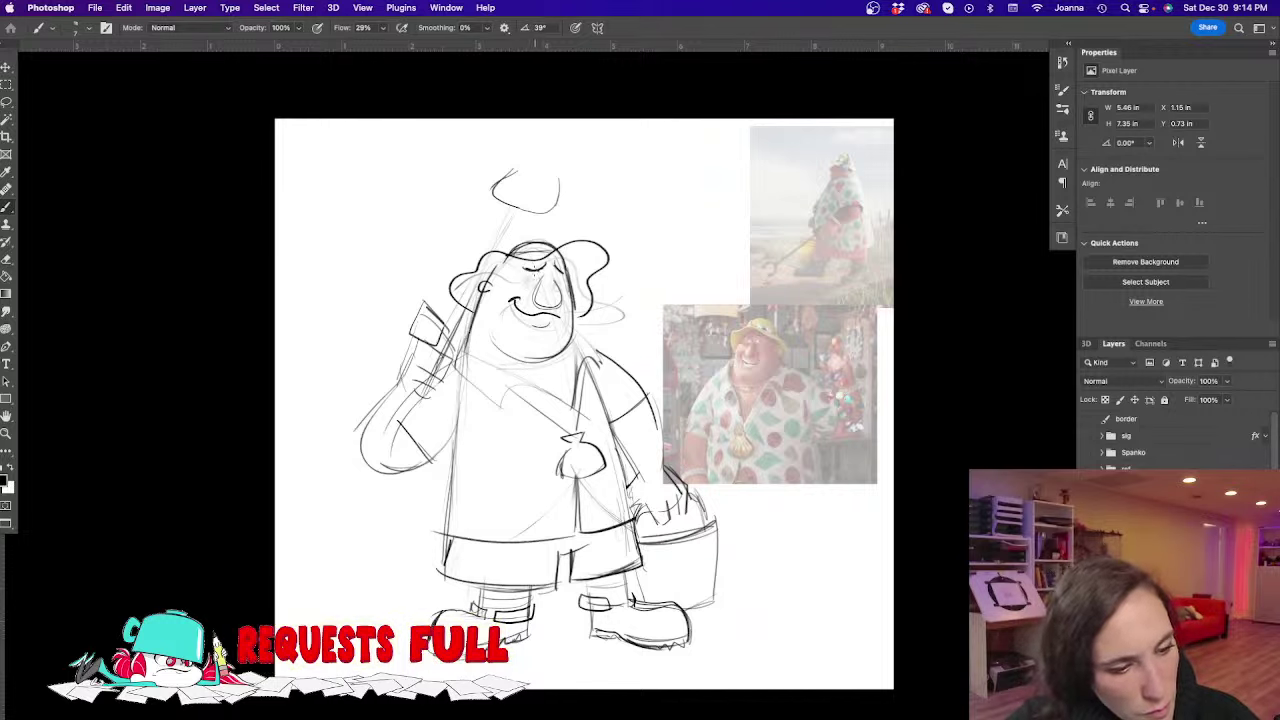
pyautogui.moveTo(526, 266)
pyautogui.mouseDown()
pyautogui.moveTo(540, 282)
pyautogui.moveTo(530, 279)
pyautogui.mouseUp()
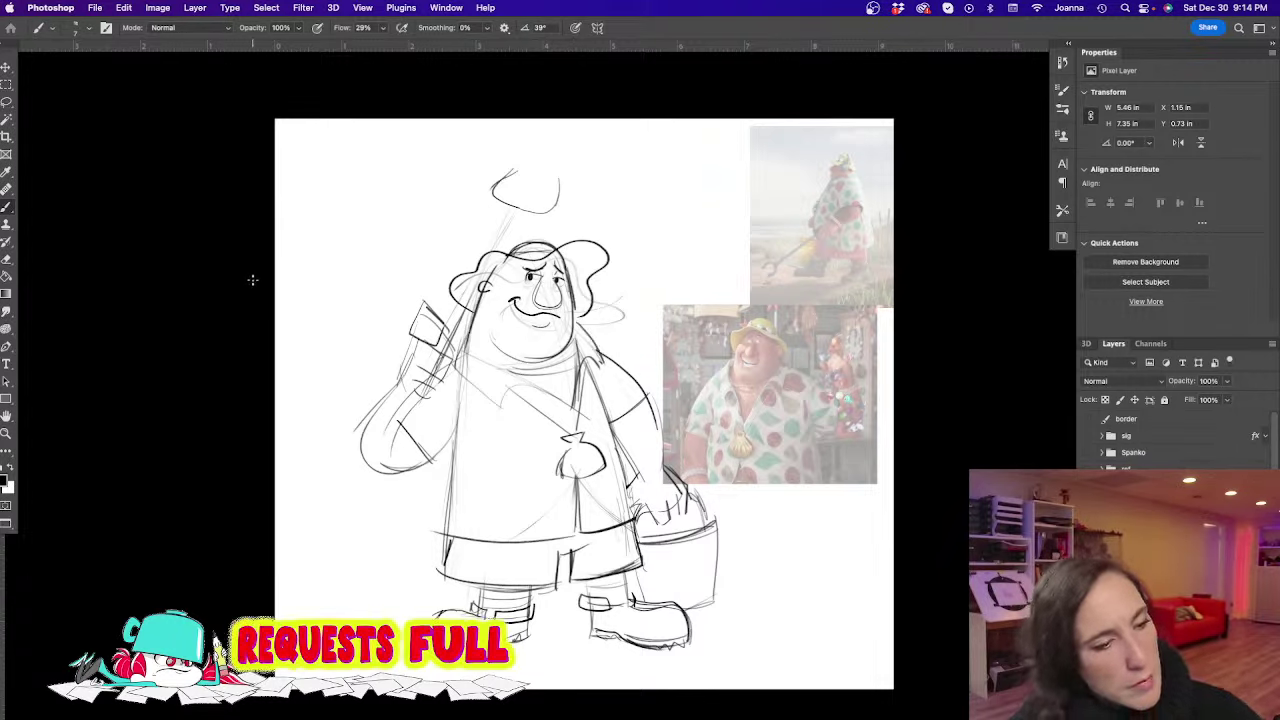
# Erase the wavy brim and fade the old tool head, then redraw the hat with a low crown and a floppy, pointed brim
pyautogui.press('e')
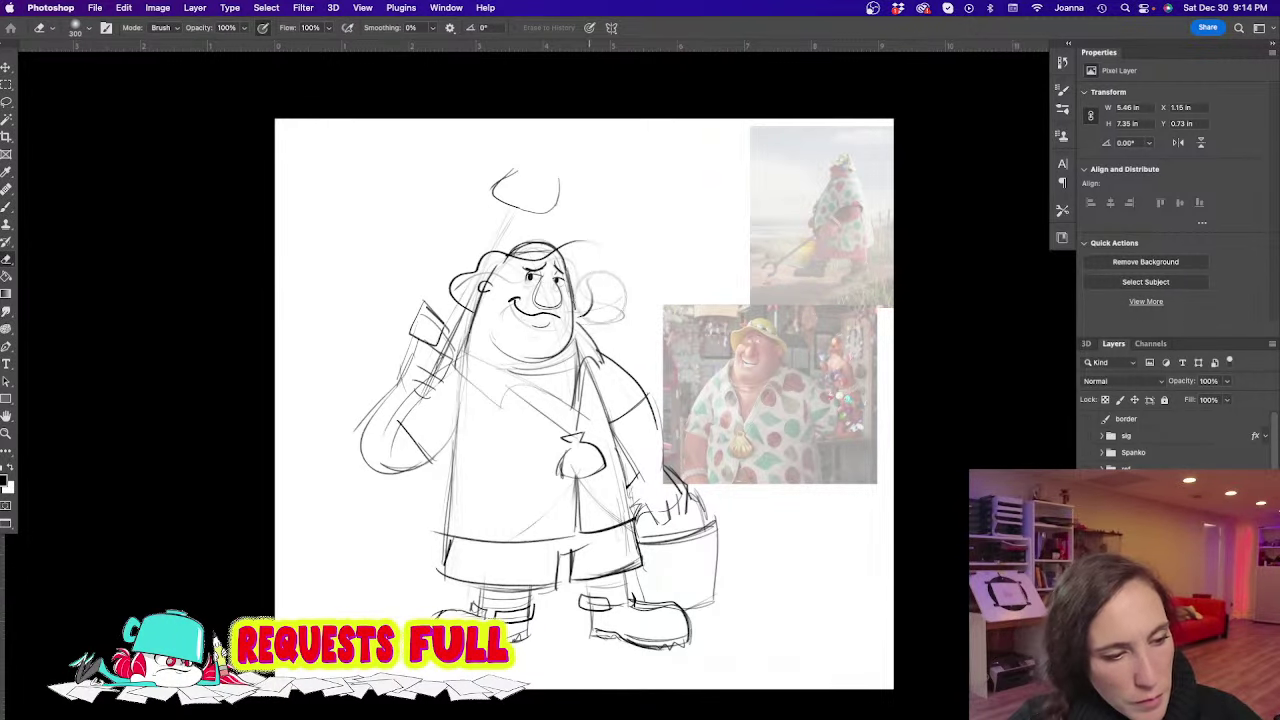
pyautogui.moveTo(605, 296)
pyautogui.mouseDown()
pyautogui.moveTo(482, 228)
pyautogui.moveTo(503, 238)
pyautogui.moveTo(472, 243)
pyautogui.moveTo(462, 226)
pyautogui.moveTo(577, 222)
pyautogui.moveTo(502, 217)
pyautogui.mouseUp()
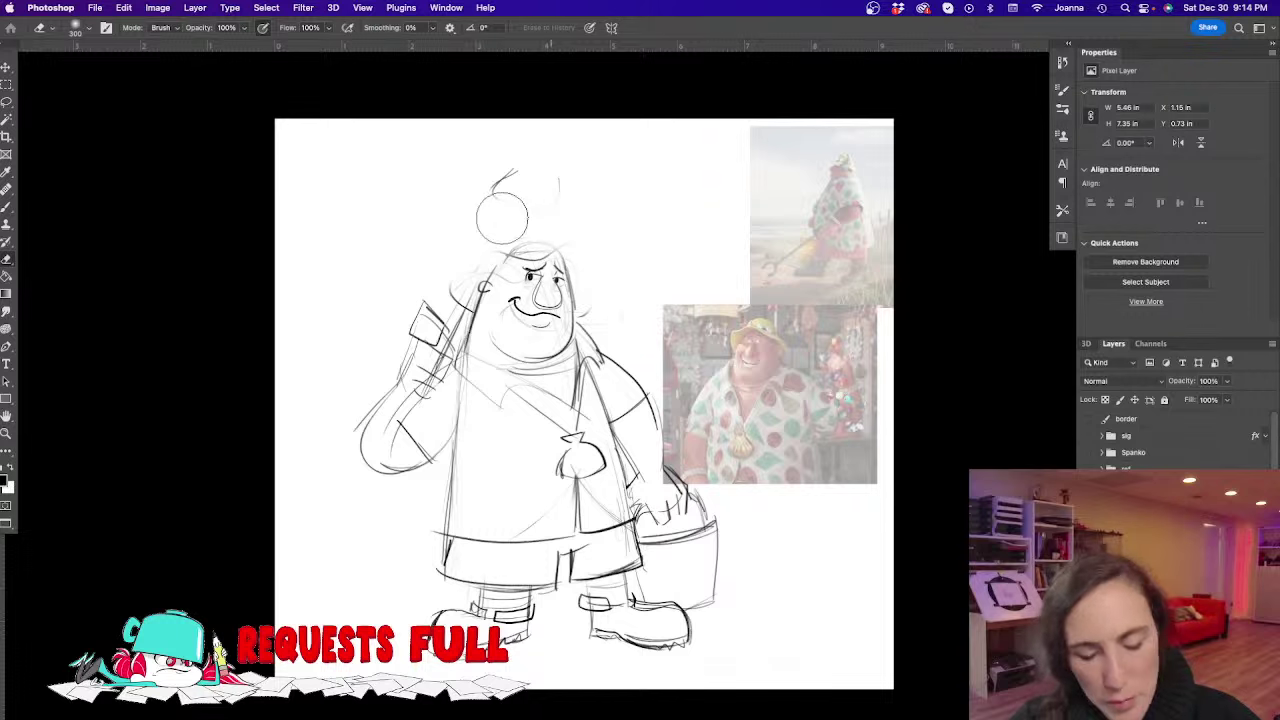
pyautogui.press('b')
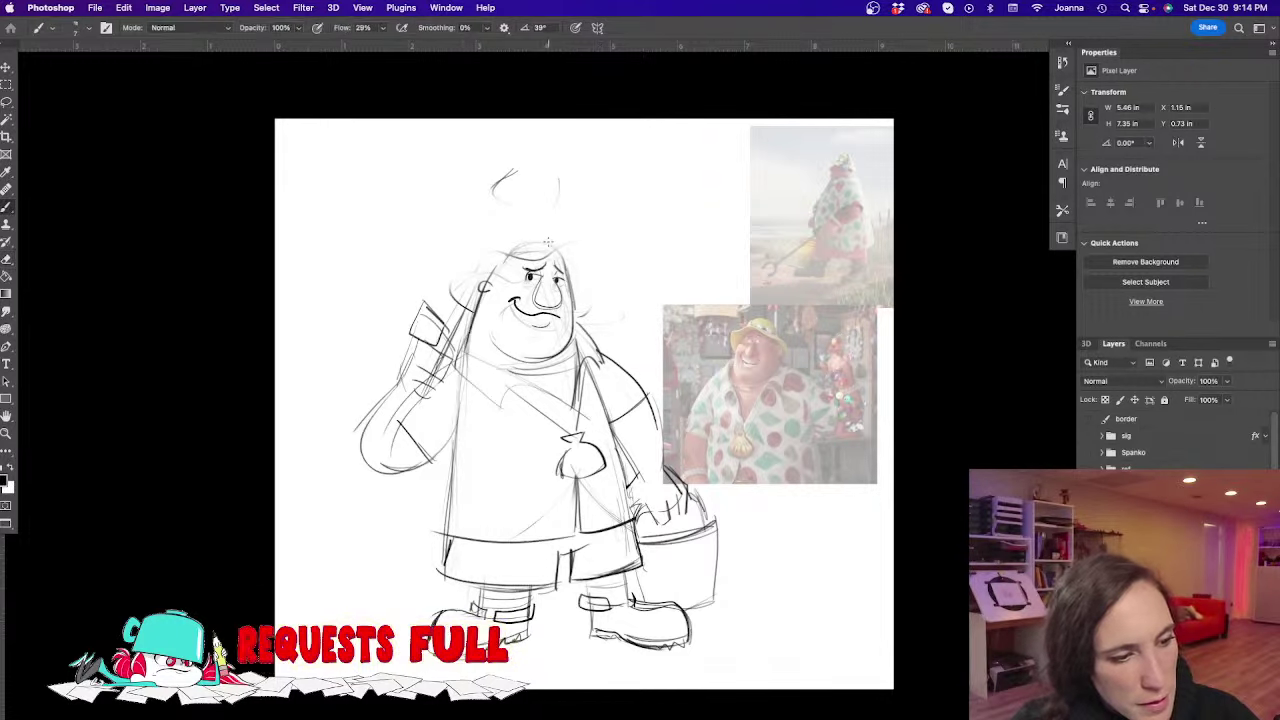
pyautogui.moveTo(559, 248)
pyautogui.mouseDown()
pyautogui.moveTo(513, 243)
pyautogui.moveTo(610, 268)
pyautogui.moveTo(600, 289)
pyautogui.mouseUp()
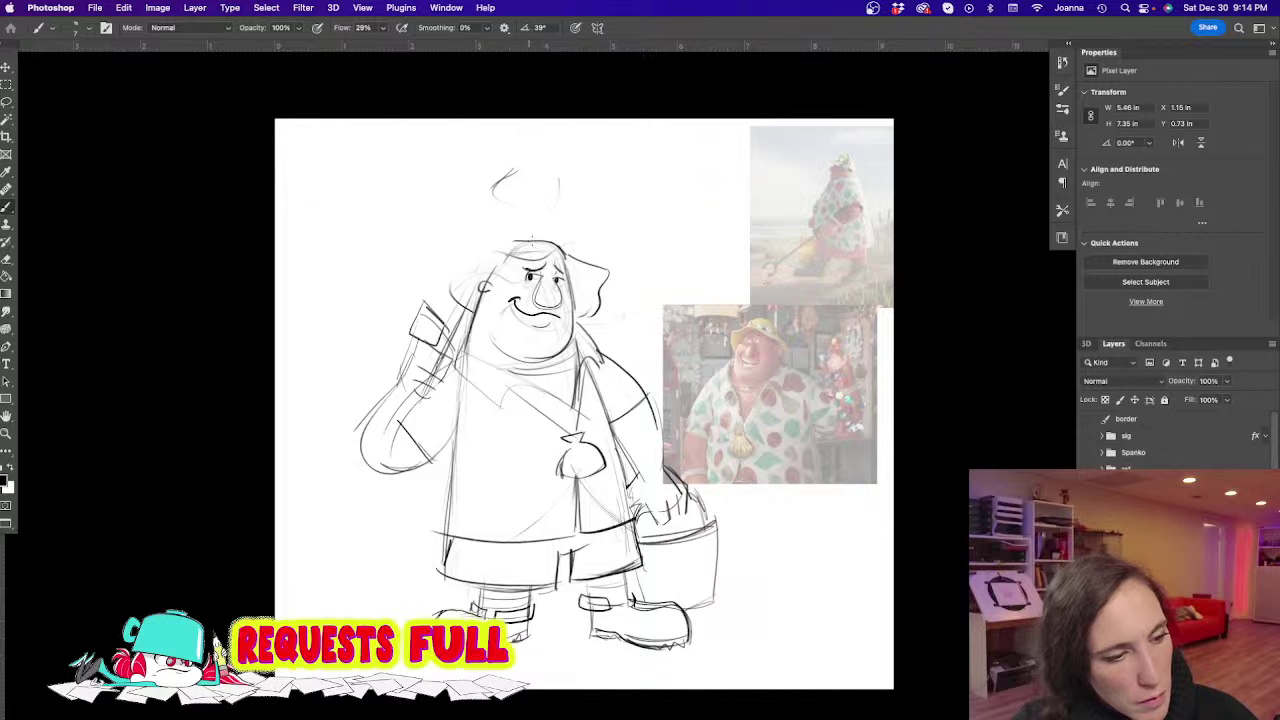
pyautogui.moveTo(505, 246)
pyautogui.mouseDown()
pyautogui.moveTo(556, 240)
pyautogui.moveTo(566, 252)
pyautogui.moveTo(460, 272)
pyautogui.moveTo(501, 258)
pyautogui.moveTo(463, 273)
pyautogui.moveTo(476, 304)
pyautogui.mouseUp()
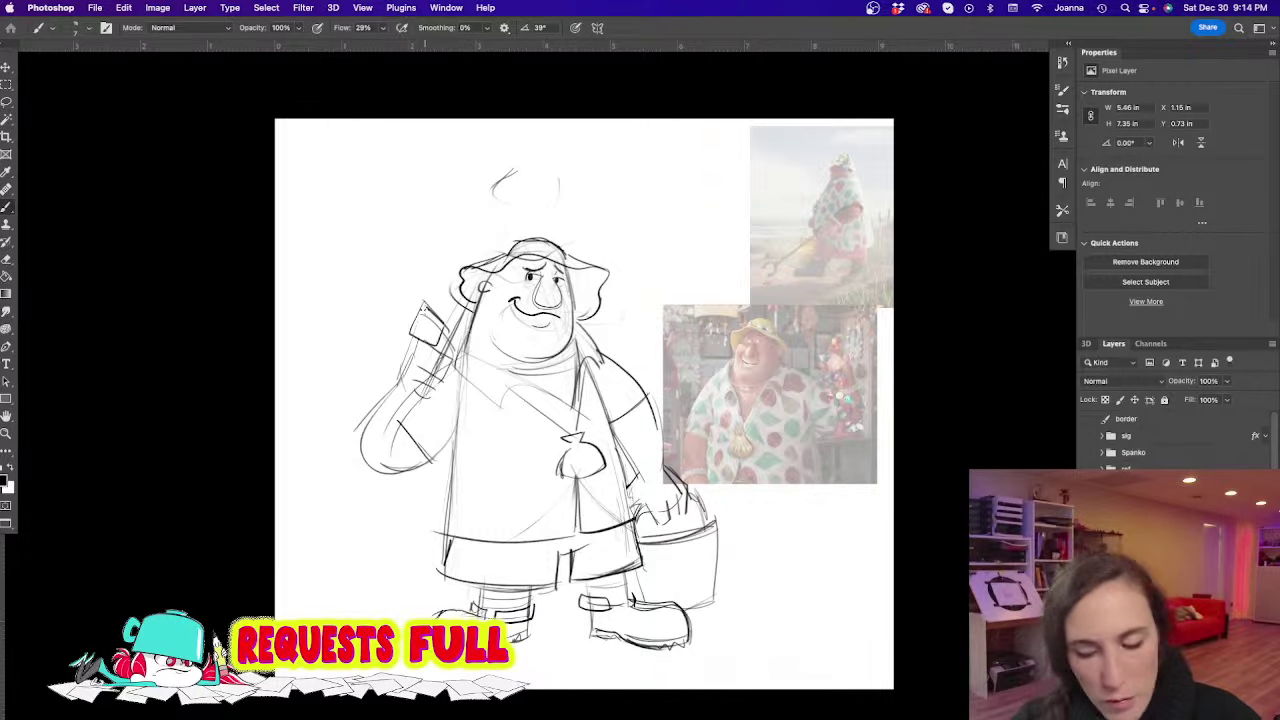
# Fade the raised arm and remaining tool lines with the Eraser and redraw the arm sharply bent with the hand beside the head
pyautogui.press('e')
pyautogui.moveTo(445, 300)
pyautogui.mouseDown()
pyautogui.moveTo(430, 400)
pyautogui.moveTo(382, 425)
pyautogui.moveTo(384, 448)
pyautogui.mouseUp()
pyautogui.moveTo(505, 190); pyautogui.dragTo(540, 171)
pyautogui.press('b')
pyautogui.moveTo(446, 342)
pyautogui.mouseDown()
pyautogui.moveTo(430, 438)
pyautogui.moveTo(372, 404)
pyautogui.moveTo(378, 436)
pyautogui.moveTo(434, 452)
pyautogui.mouseUp()
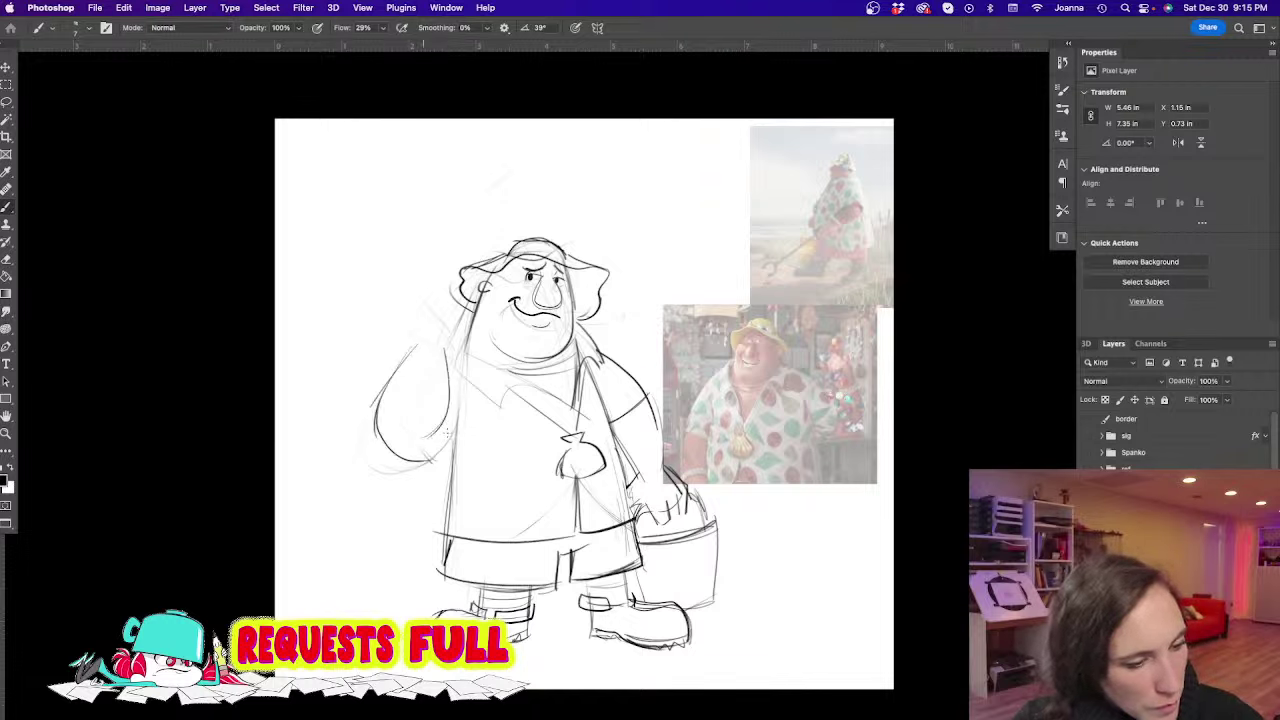
pyautogui.moveTo(406, 358)
pyautogui.mouseDown()
pyautogui.moveTo(449, 308)
pyautogui.moveTo(452, 322)
pyautogui.moveTo(476, 304)
pyautogui.moveTo(408, 434)
pyautogui.mouseUp()
pyautogui.moveTo(446, 358); pyautogui.dragTo(405, 437)
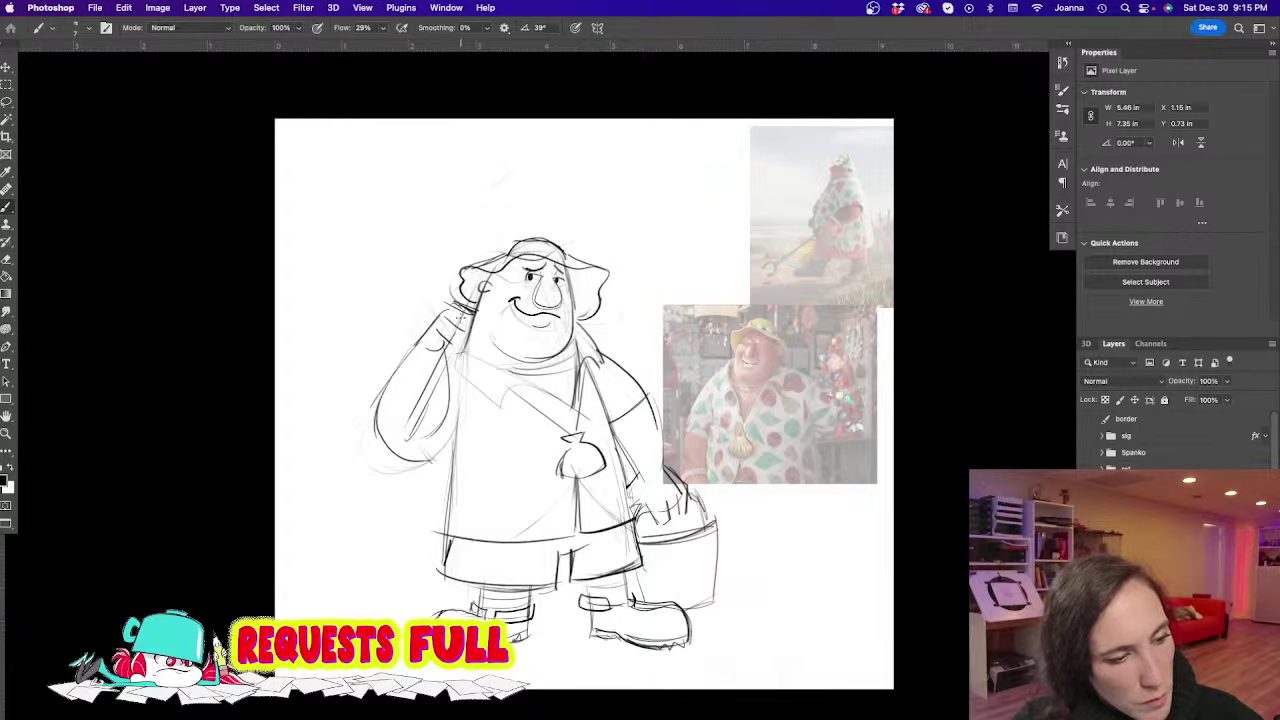
pyautogui.moveTo(492, 252); pyautogui.dragTo(533, 172)
pyautogui.moveTo(500, 250)
pyautogui.mouseDown()
pyautogui.moveTo(561, 180)
pyautogui.moveTo(563, 160)
pyautogui.moveTo(522, 170)
pyautogui.moveTo(540, 136)
pyautogui.moveTo(546, 143)
pyautogui.mouseUp()
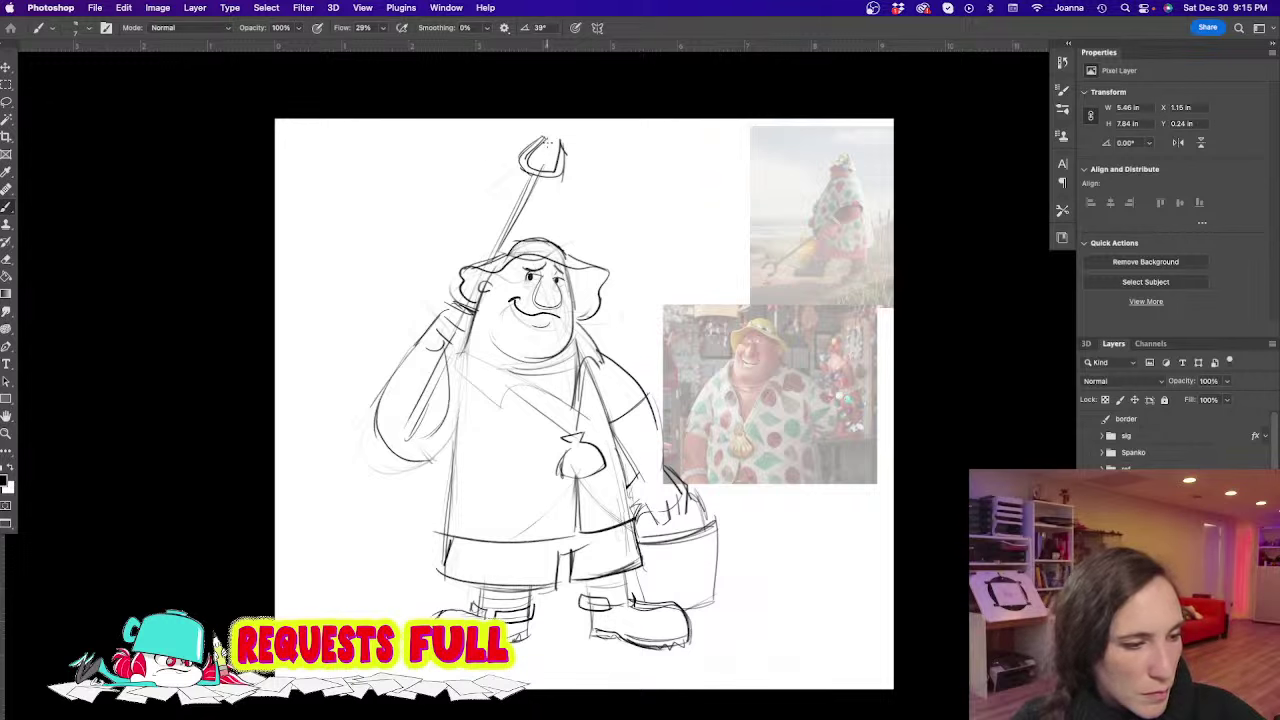
pyautogui.press('super+z')
pyautogui.press('super+z')
pyautogui.press('super+z')
pyautogui.press('super+z')
pyautogui.press('super+z')
pyautogui.press('super+z')
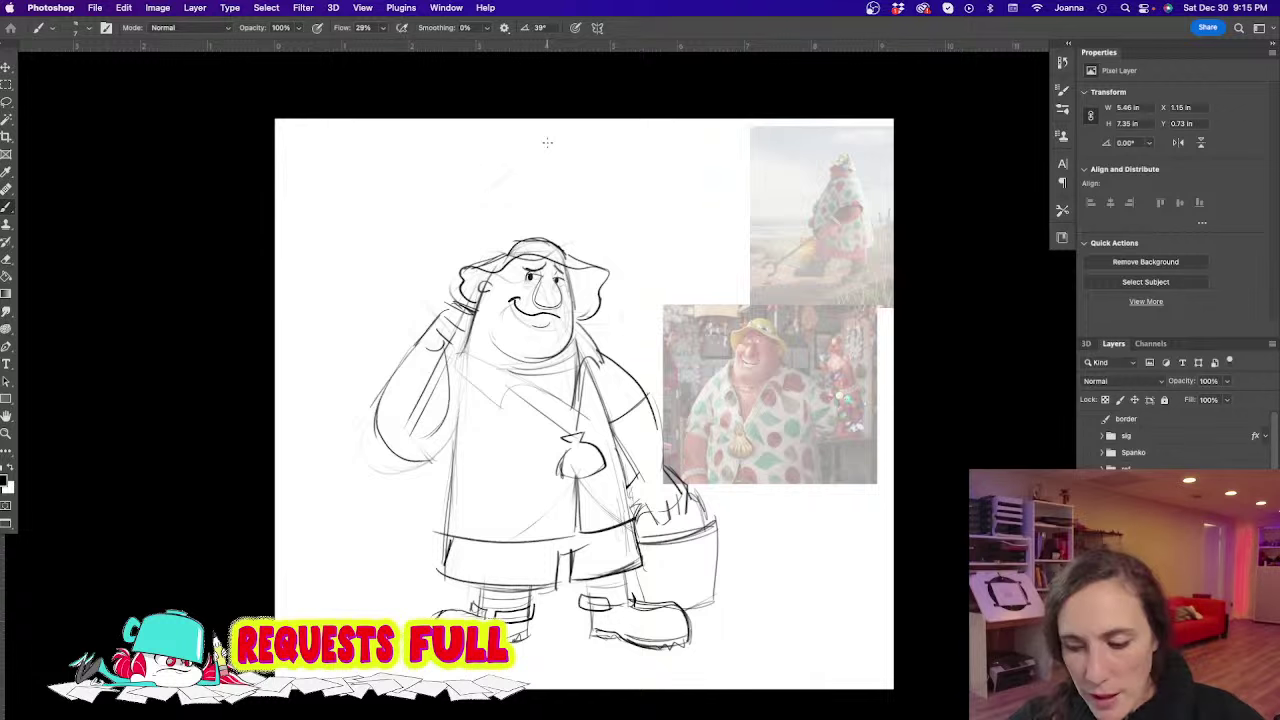
# Erase the raised hand and draw a long pole slanting from the chest up past the shoulder, ending in a two-pronged fork head
pyautogui.press('e')
pyautogui.moveTo(432, 336)
pyautogui.mouseDown()
pyautogui.moveTo(443, 316)
pyautogui.moveTo(412, 425)
pyautogui.moveTo(415, 400)
pyautogui.moveTo(455, 362)
pyautogui.moveTo(448, 332)
pyautogui.moveTo(492, 372)
pyautogui.moveTo(438, 370)
pyautogui.mouseUp()
pyautogui.press('b')
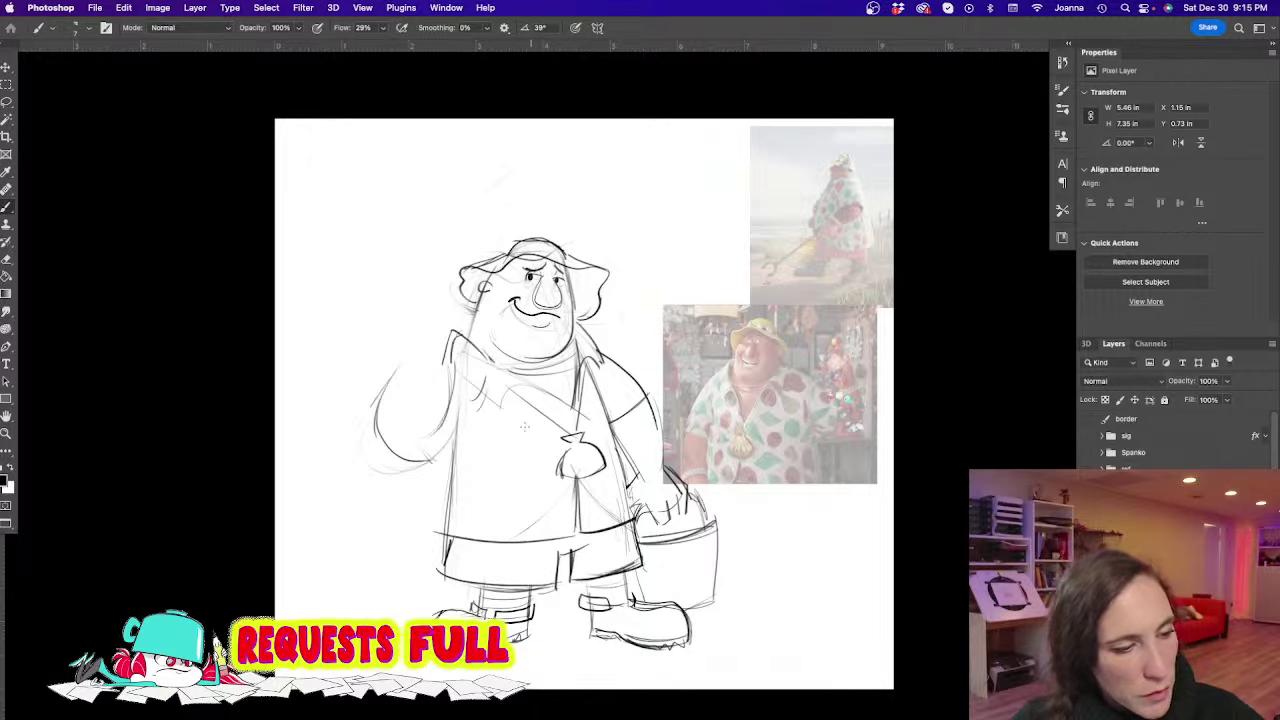
pyautogui.moveTo(415, 268)
pyautogui.mouseDown()
pyautogui.moveTo(394, 242)
pyautogui.moveTo(538, 435)
pyautogui.moveTo(385, 226)
pyautogui.mouseUp()
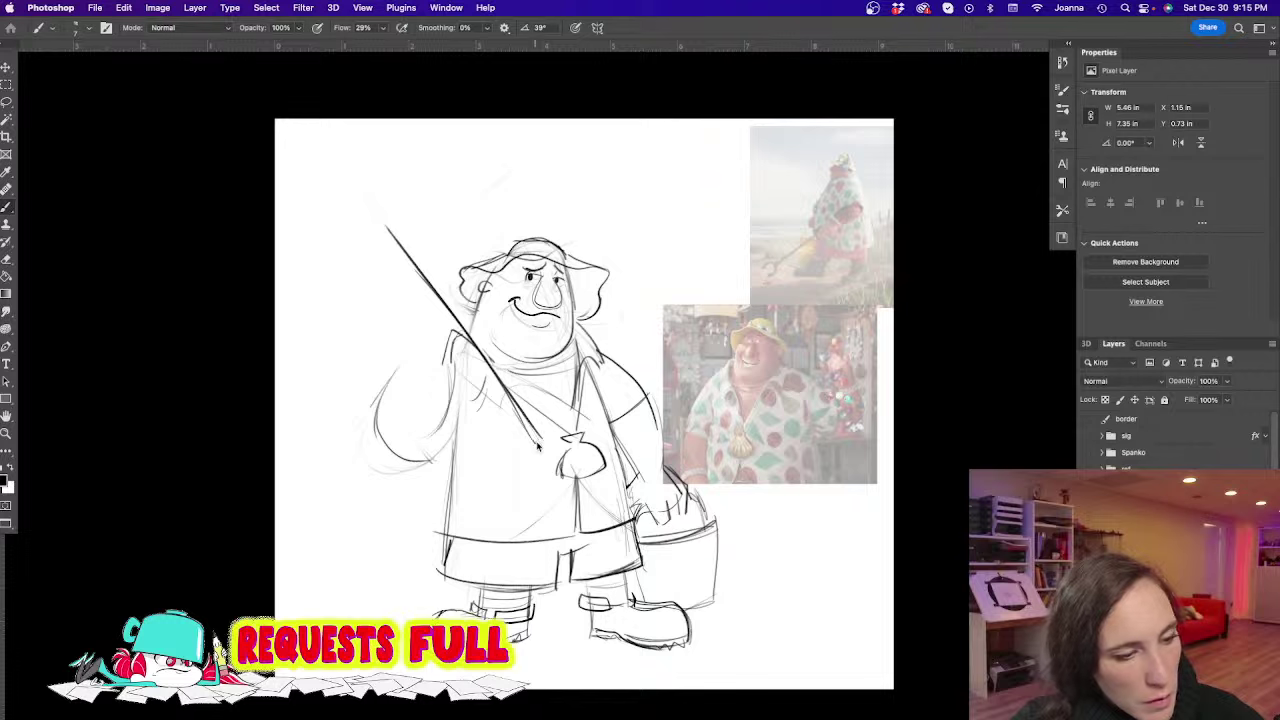
pyautogui.moveTo(538, 443); pyautogui.dragTo(385, 228)
pyautogui.moveTo(476, 340)
pyautogui.mouseDown()
pyautogui.moveTo(350, 219)
pyautogui.moveTo(351, 195)
pyautogui.moveTo(375, 228)
pyautogui.moveTo(393, 208)
pyautogui.moveTo(374, 183)
pyautogui.moveTo(391, 199)
pyautogui.moveTo(352, 190)
pyautogui.moveTo(359, 215)
pyautogui.moveTo(390, 198)
pyautogui.mouseUp()
pyautogui.moveTo(373, 184)
pyautogui.mouseDown()
pyautogui.moveTo(376, 212)
pyautogui.moveTo(369, 182)
pyautogui.mouseUp()
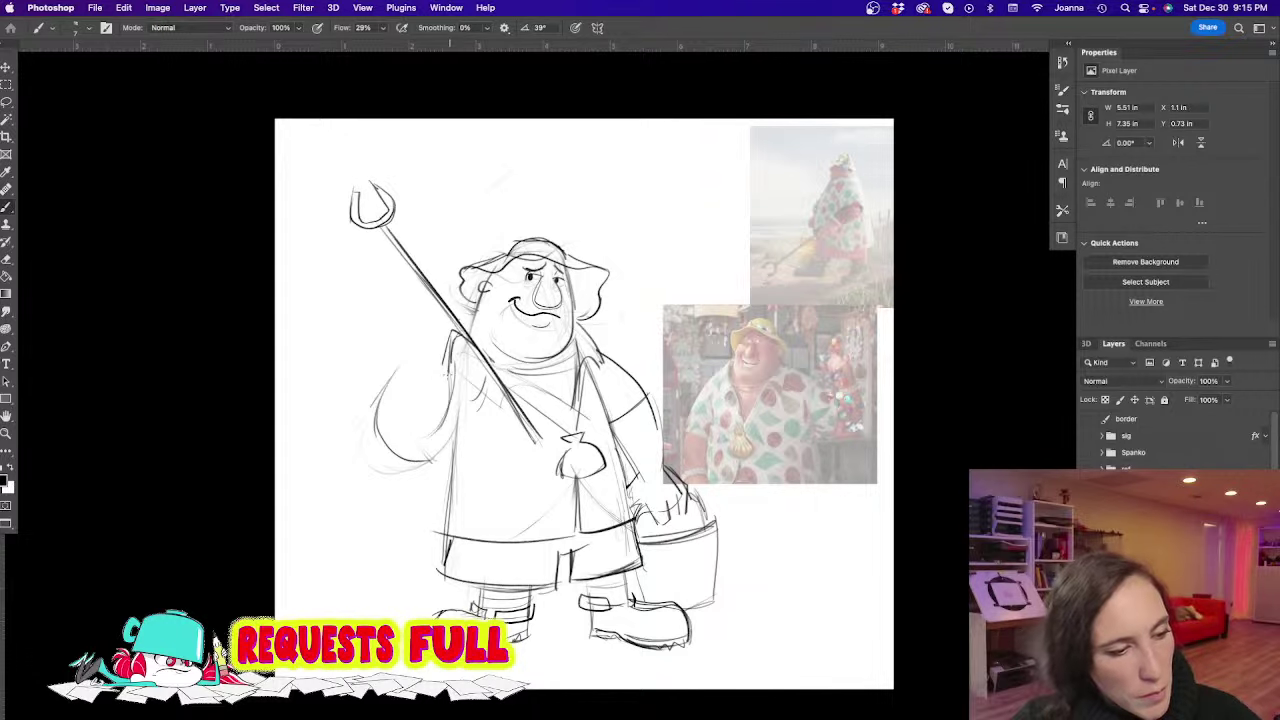
# Draw the hand gripping the pole at the chest and darken the bent arm's sleeve, elbow and forearm lines
pyautogui.moveTo(502, 362)
pyautogui.mouseDown()
pyautogui.moveTo(471, 359)
pyautogui.moveTo(494, 351)
pyautogui.moveTo(479, 348)
pyautogui.moveTo(462, 383)
pyautogui.moveTo(482, 381)
pyautogui.moveTo(522, 424)
pyautogui.mouseUp()
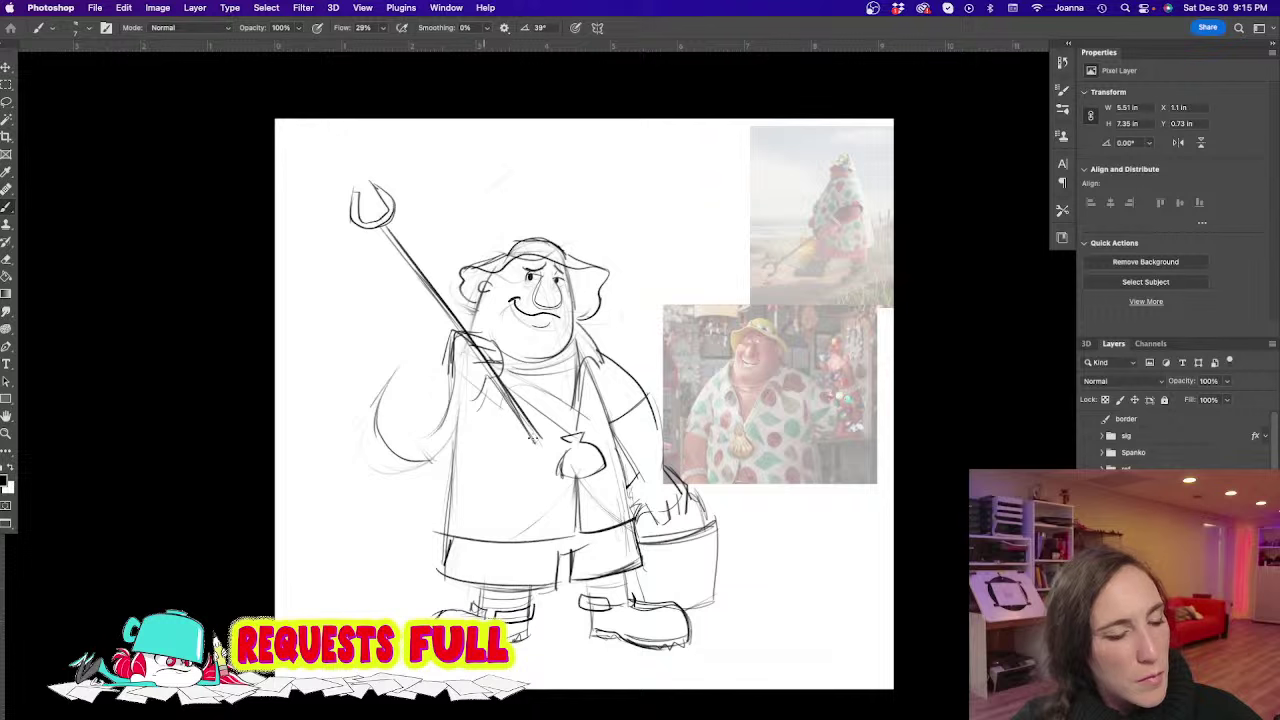
pyautogui.moveTo(450, 353)
pyautogui.mouseDown()
pyautogui.moveTo(384, 397)
pyautogui.moveTo(375, 436)
pyautogui.mouseUp()
pyautogui.moveTo(476, 402)
pyautogui.mouseDown()
pyautogui.moveTo(447, 456)
pyautogui.moveTo(420, 465)
pyautogui.moveTo(386, 440)
pyautogui.mouseUp()
pyautogui.moveTo(450, 348)
pyautogui.mouseDown()
pyautogui.moveTo(390, 390)
pyautogui.moveTo(378, 440)
pyautogui.mouseUp()
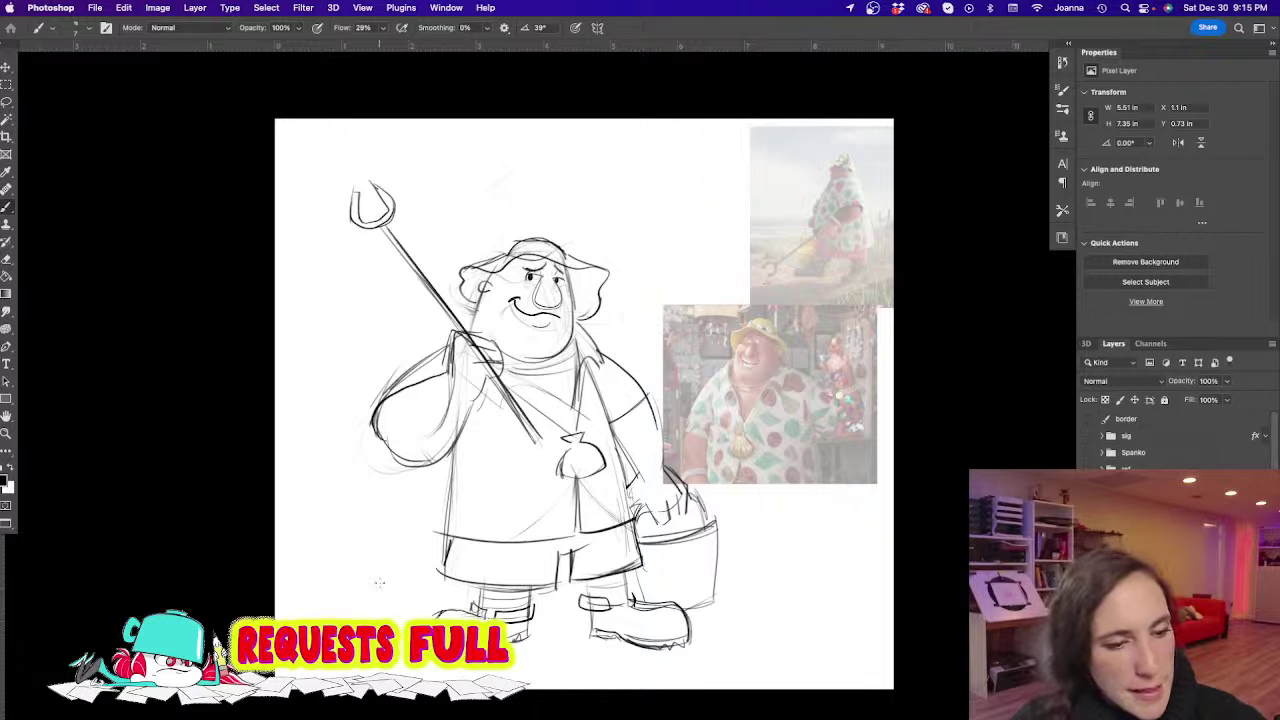
# Strengthen the lines of the ear, hat crown and brim, sides of the face and nose
pyautogui.moveTo(494, 283)
pyautogui.mouseDown()
pyautogui.moveTo(481, 285)
pyautogui.moveTo(491, 300)
pyautogui.moveTo(470, 298)
pyautogui.moveTo(509, 251)
pyautogui.mouseUp()
pyautogui.moveTo(470, 267)
pyautogui.mouseDown()
pyautogui.moveTo(562, 242)
pyautogui.moveTo(566, 256)
pyautogui.moveTo(612, 270)
pyautogui.mouseUp()
pyautogui.moveTo(610, 268); pyautogui.dragTo(588, 318)
pyautogui.moveTo(566, 278); pyautogui.dragTo(570, 352)
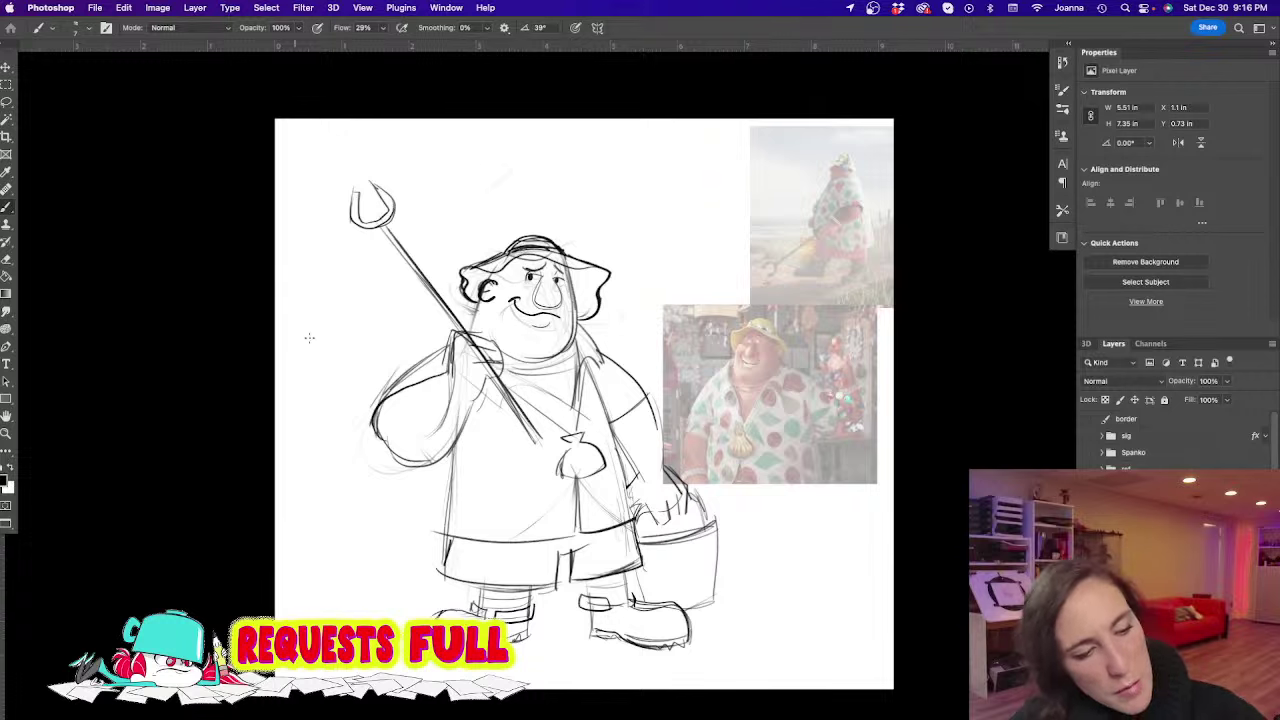
pyautogui.moveTo(496, 266); pyautogui.dragTo(470, 336)
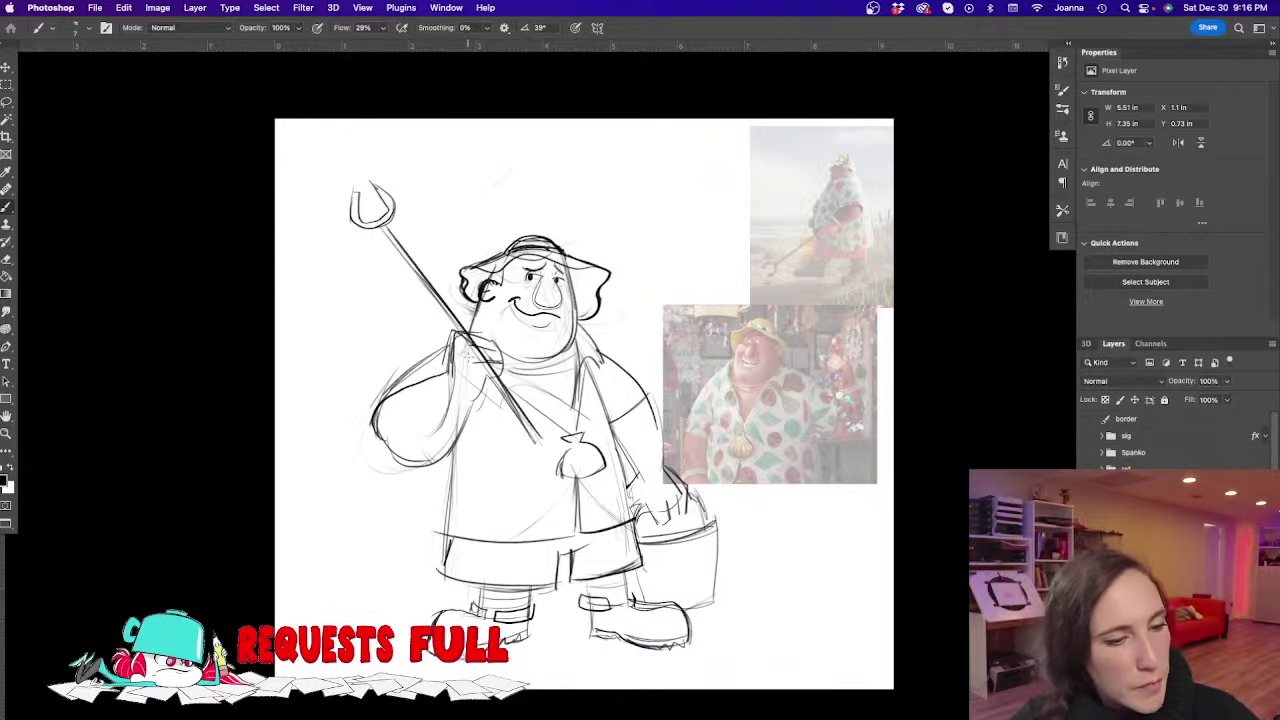
pyautogui.moveTo(547, 270)
pyautogui.mouseDown()
pyautogui.moveTo(555, 281)
pyautogui.moveTo(536, 302)
pyautogui.moveTo(542, 282)
pyautogui.mouseUp()
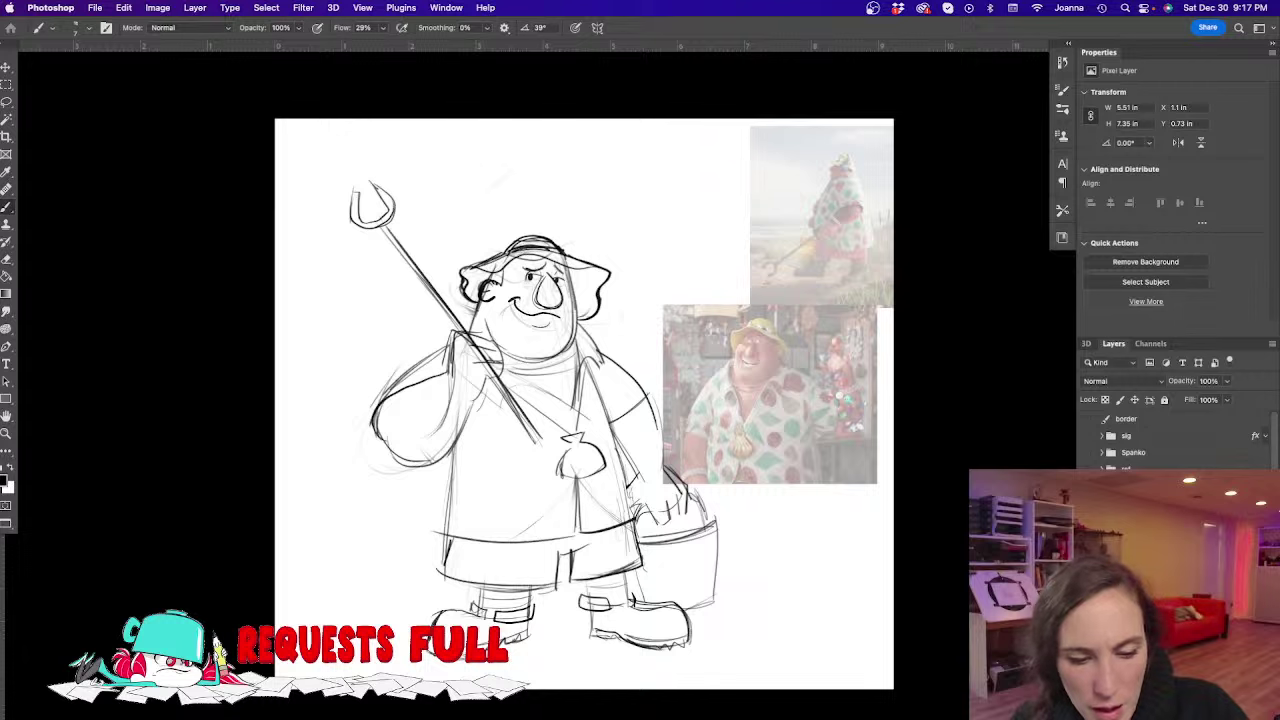
# Hide the beach-man reference photos, group that drawing's layers and hide the group
pyautogui.press('super+comma')
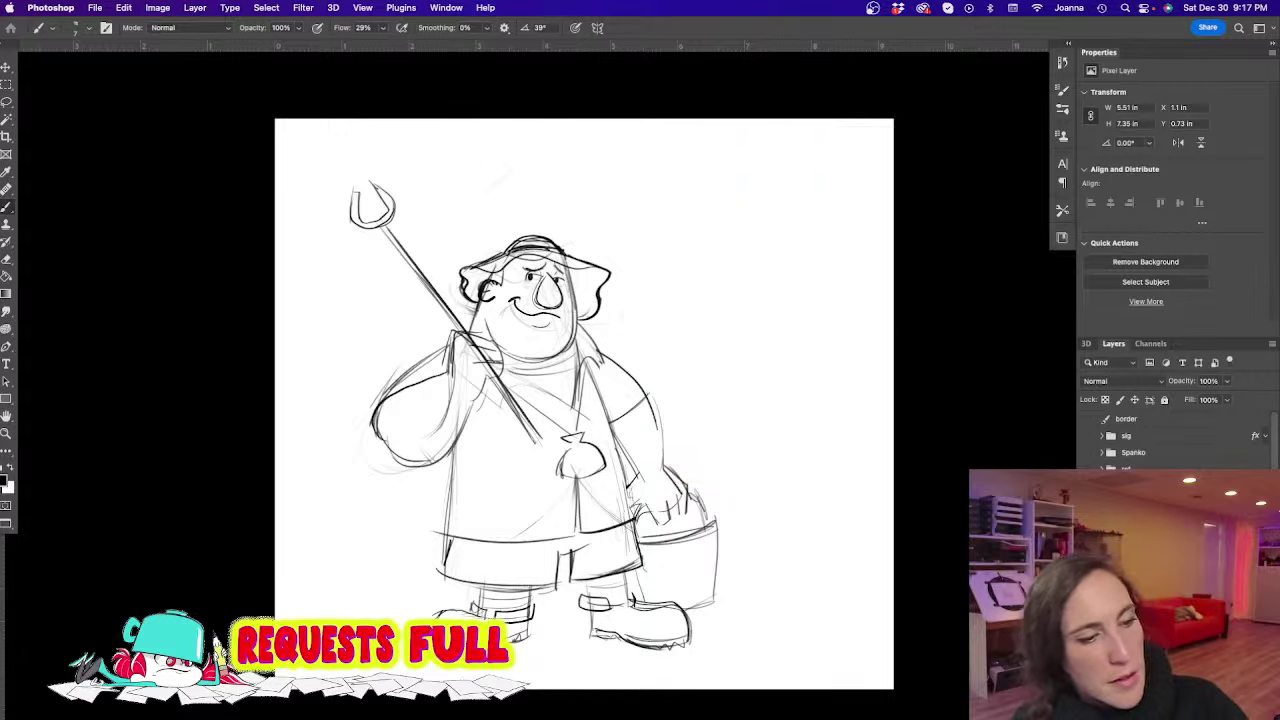
pyautogui.press('super+g')
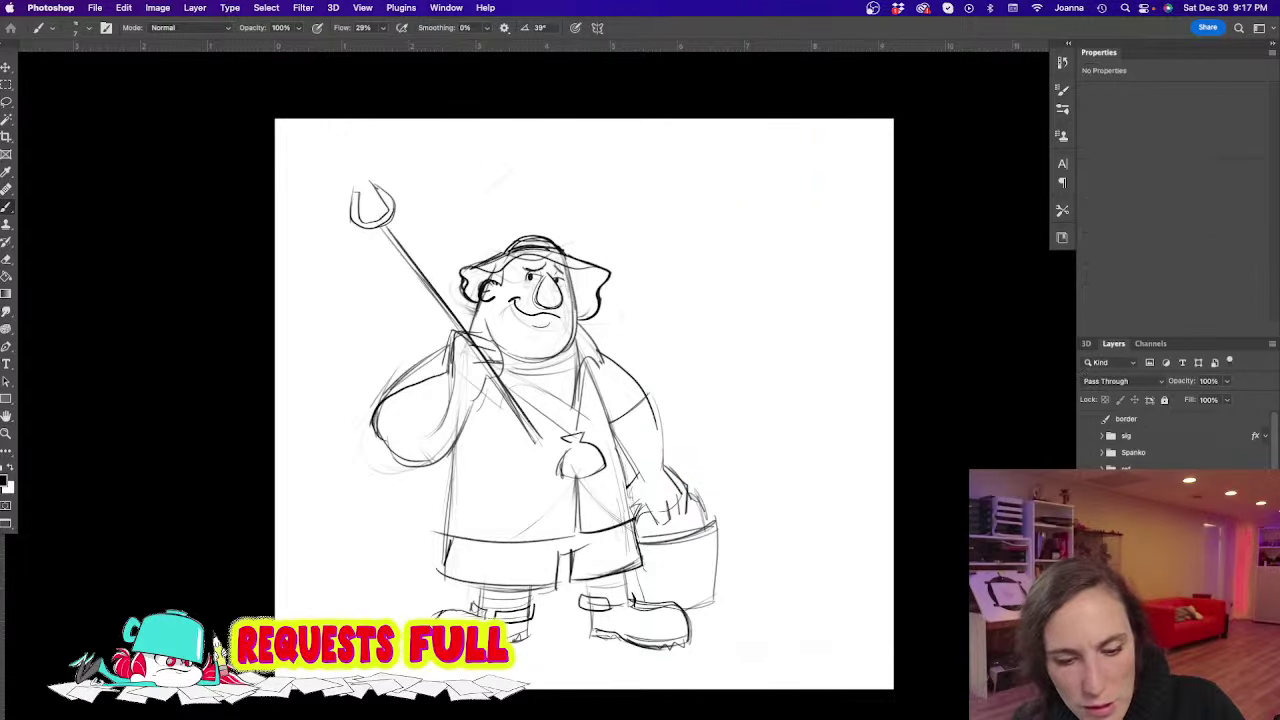
pyautogui.press('super+comma')
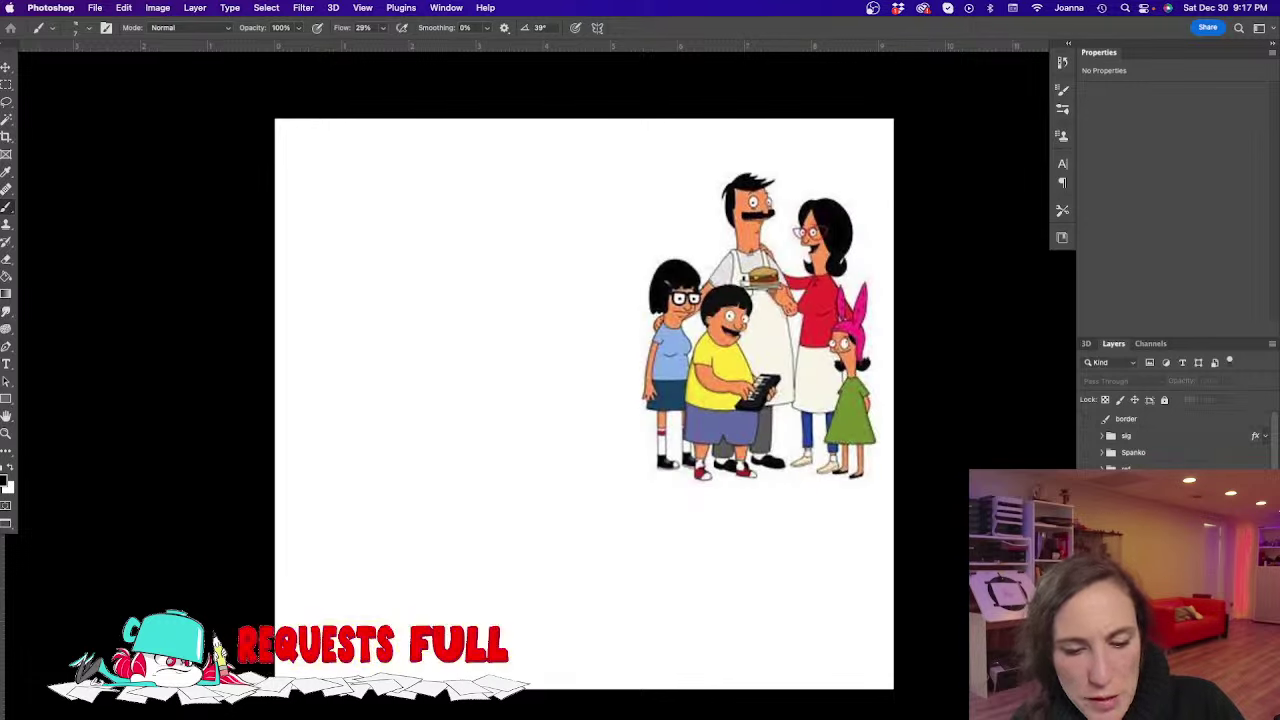
# Select the layer with the cartoon family reference picture and lower its opacity to 32%
pyautogui.click(1150, 486)
pyautogui.click(1226, 381)
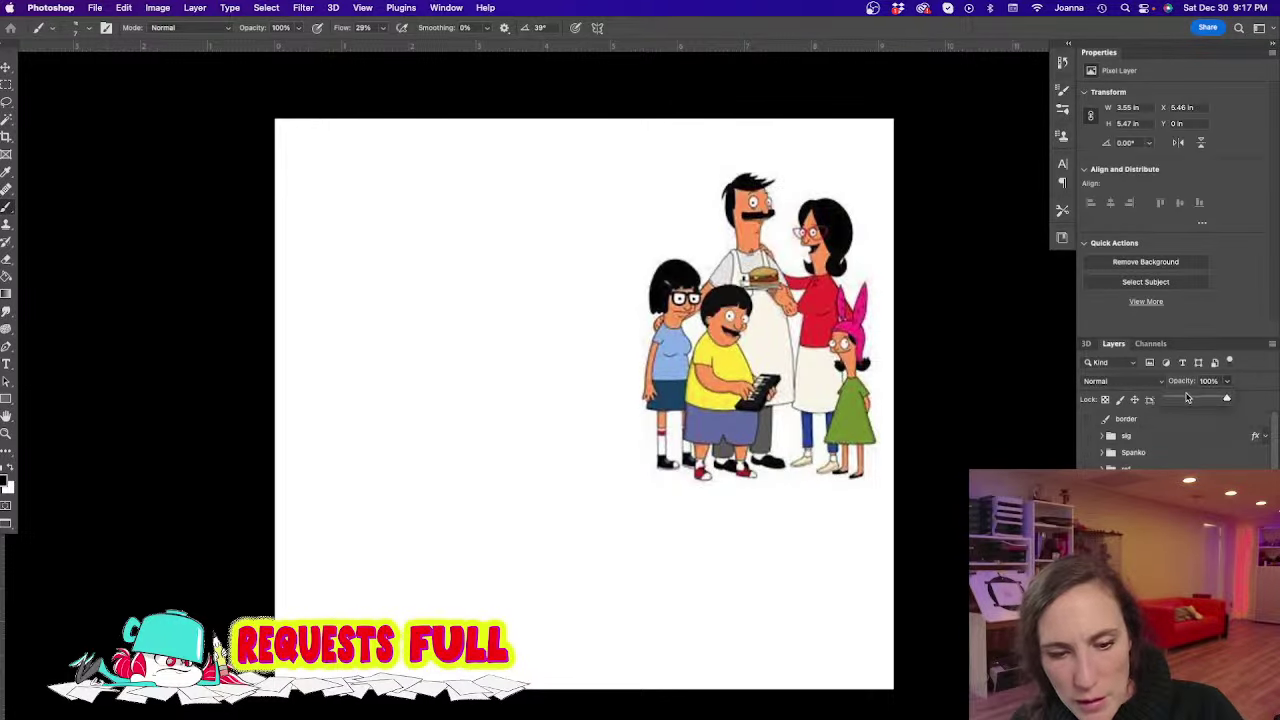
pyautogui.moveTo(1226, 398); pyautogui.dragTo(1184, 398)
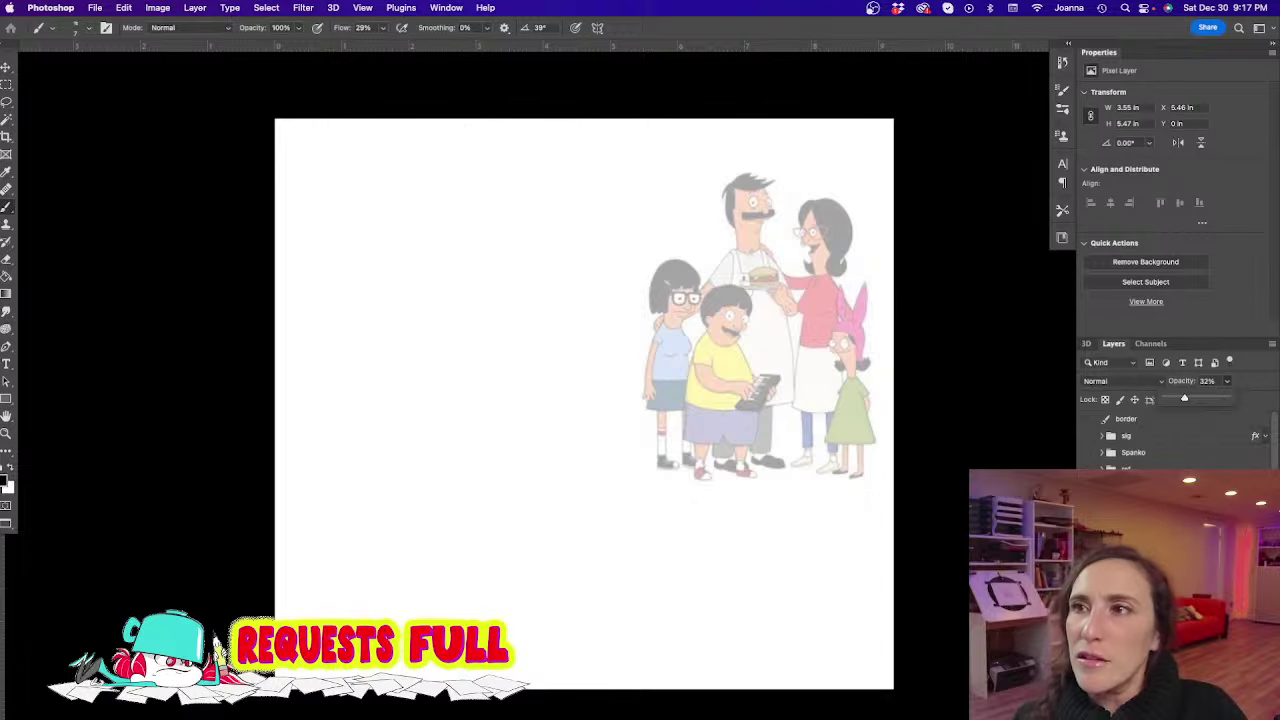
pyautogui.press('Tab')
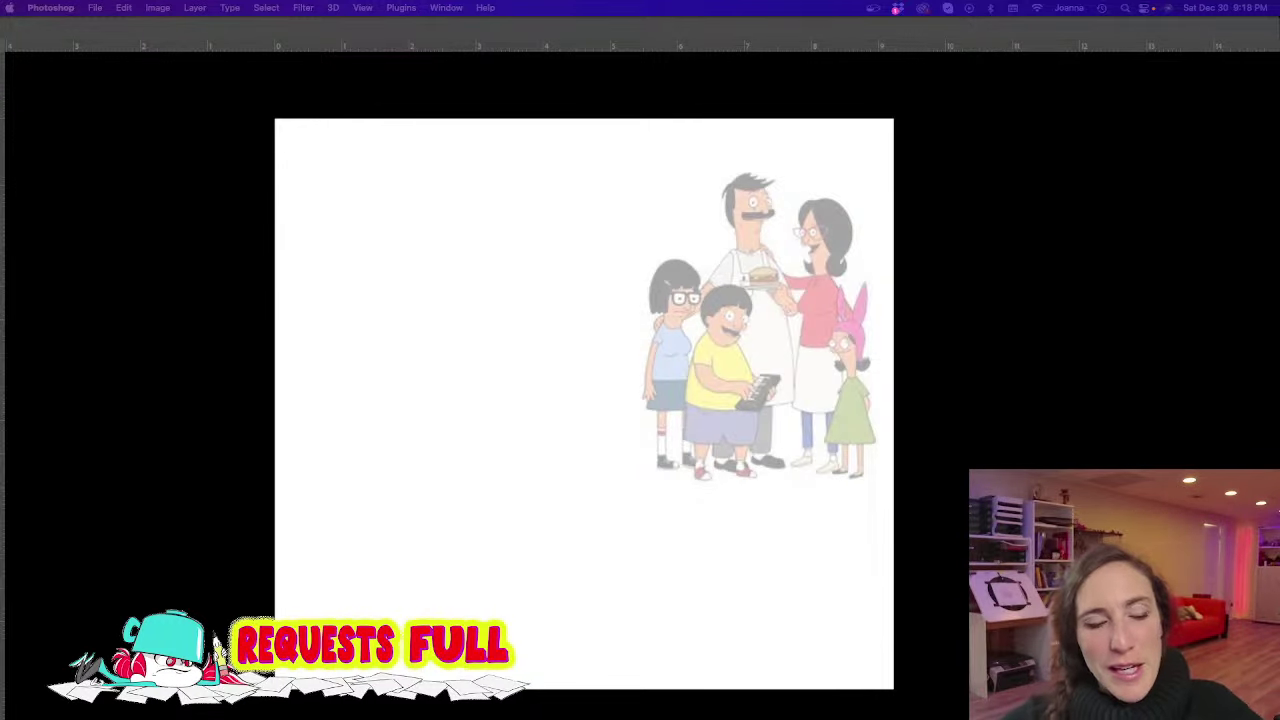
pyautogui.press('Tab')
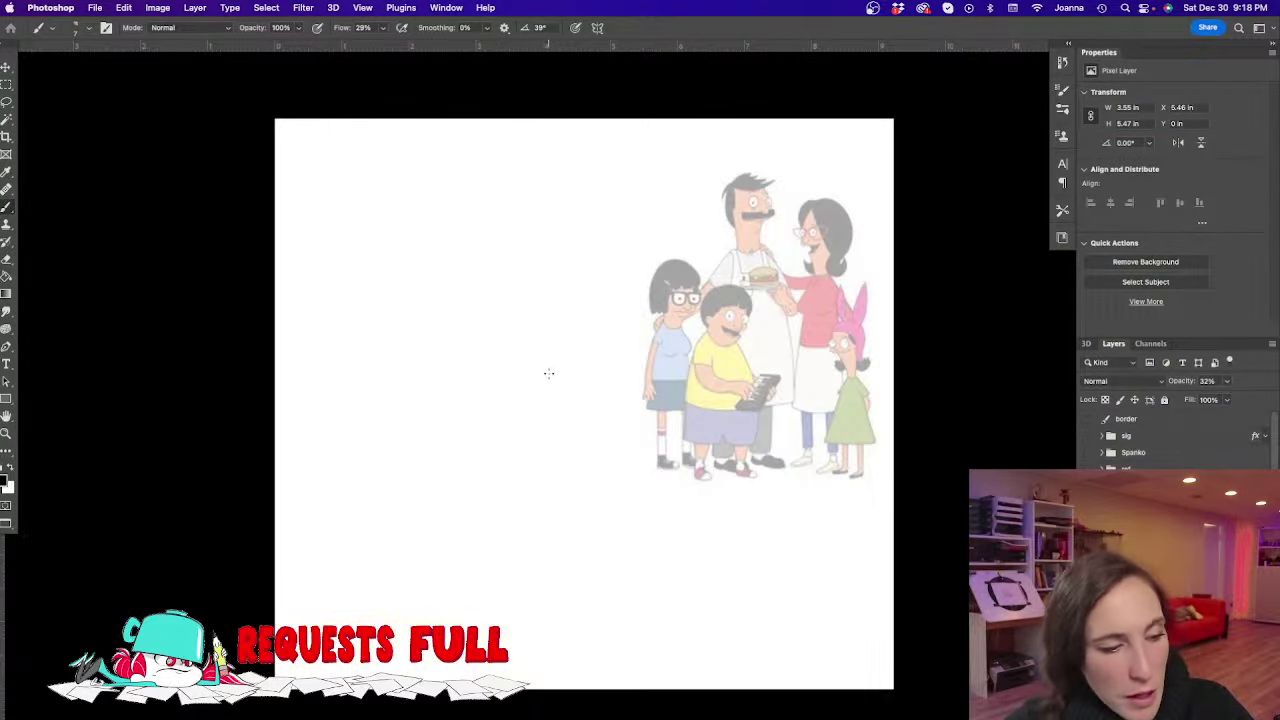
# Sketch an egg-shaped head with a nose for the cartoon father in the empty space beside the family reference
pyautogui.moveTo(551, 260)
pyautogui.mouseDown()
pyautogui.moveTo(480, 232)
pyautogui.moveTo(468, 268)
pyautogui.mouseUp()
pyautogui.moveTo(468, 266)
pyautogui.mouseDown()
pyautogui.moveTo(522, 227)
pyautogui.moveTo(555, 300)
pyautogui.mouseUp()
pyautogui.moveTo(549, 250); pyautogui.dragTo(528, 326)
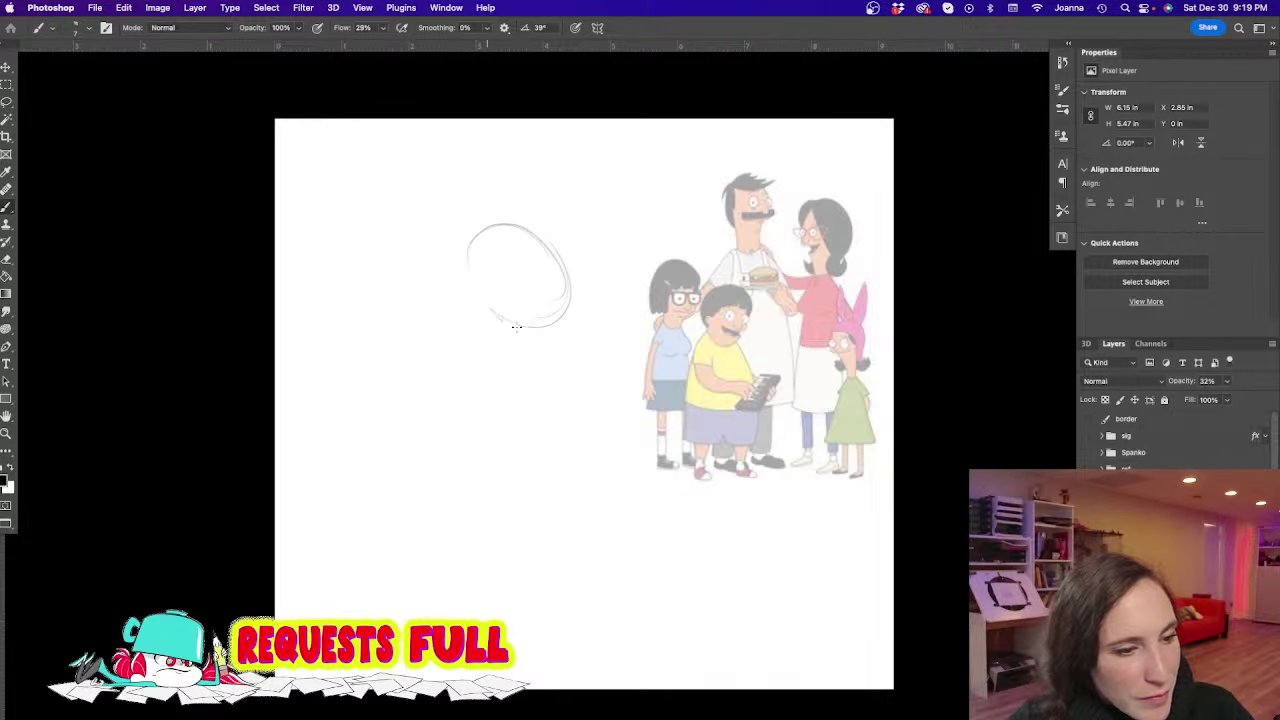
pyautogui.moveTo(532, 254)
pyautogui.mouseDown()
pyautogui.moveTo(550, 270)
pyautogui.moveTo(524, 274)
pyautogui.mouseUp()
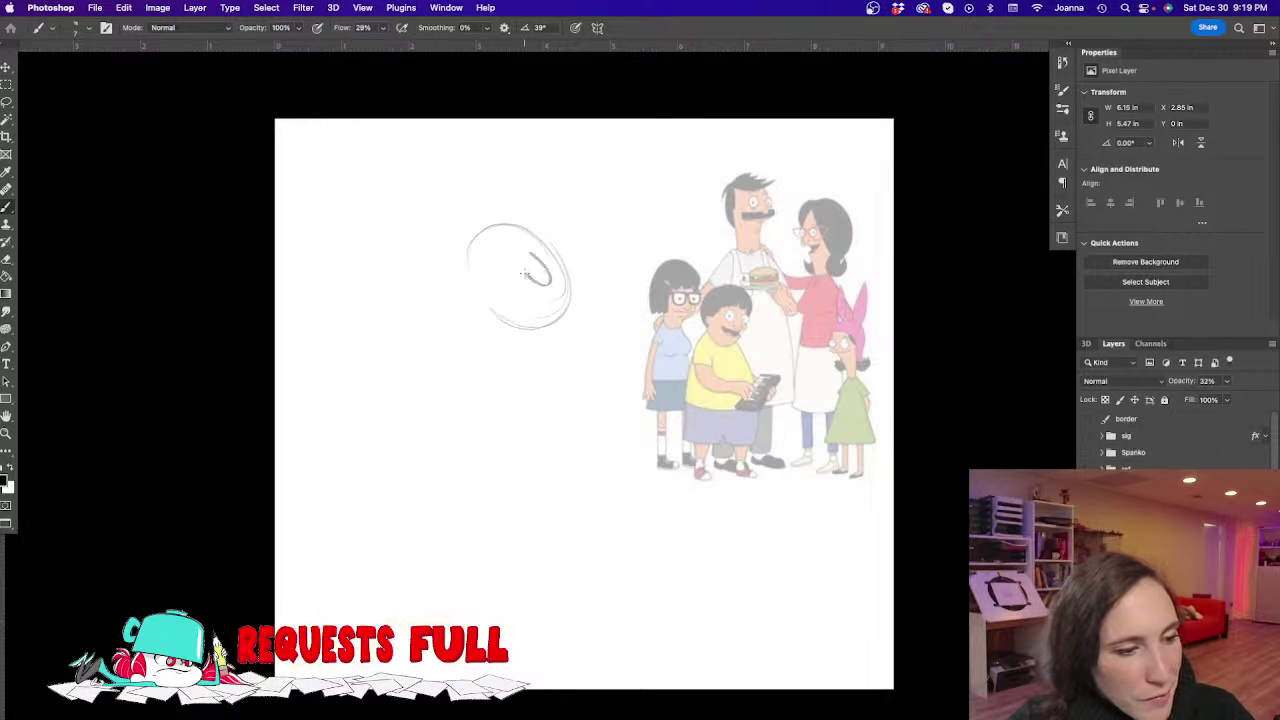
# Lasso the head sketch, cut it from the reference layer and paste it onto its own layer at 100% opacity
pyautogui.press('l')
pyautogui.moveTo(477, 200)
pyautogui.mouseDown()
pyautogui.moveTo(507, 375)
pyautogui.moveTo(482, 200)
pyautogui.mouseUp()
pyautogui.press('super+x')
pyautogui.press('super+x')
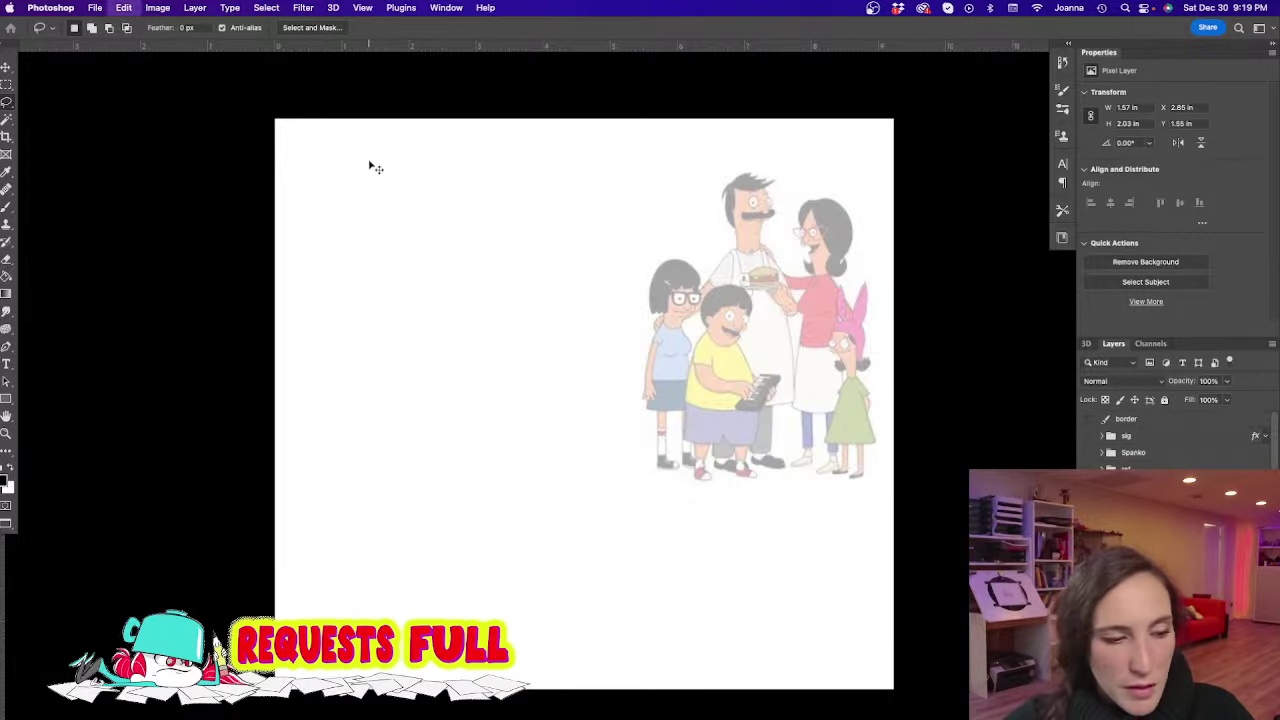
pyautogui.press('super+v')
pyautogui.press('super+z')
pyautogui.press('super+shift+z')
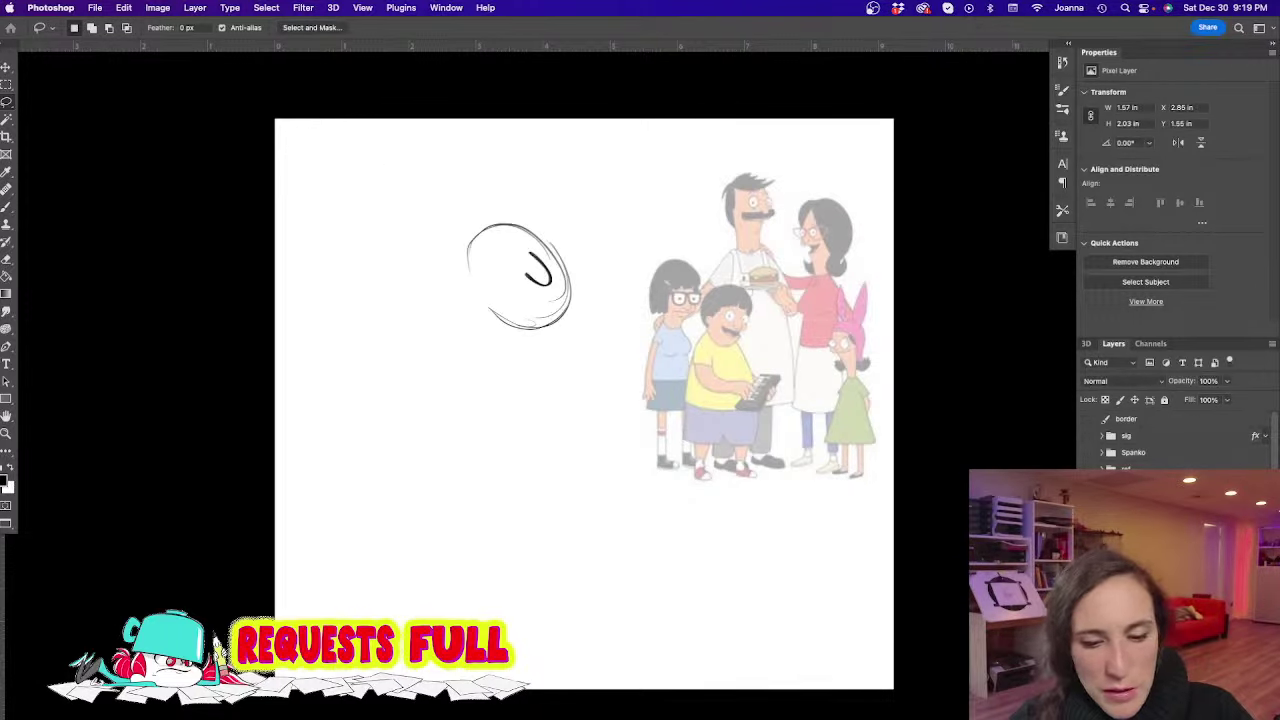
# Fade the rough head sketch with a large soft eraser and redraw the head outline over it
pyautogui.press('e')
pyautogui.press(']')
pyautogui.moveTo(526, 245)
pyautogui.mouseDown()
pyautogui.moveTo(461, 254)
pyautogui.moveTo(534, 316)
pyautogui.moveTo(537, 252)
pyautogui.mouseUp()
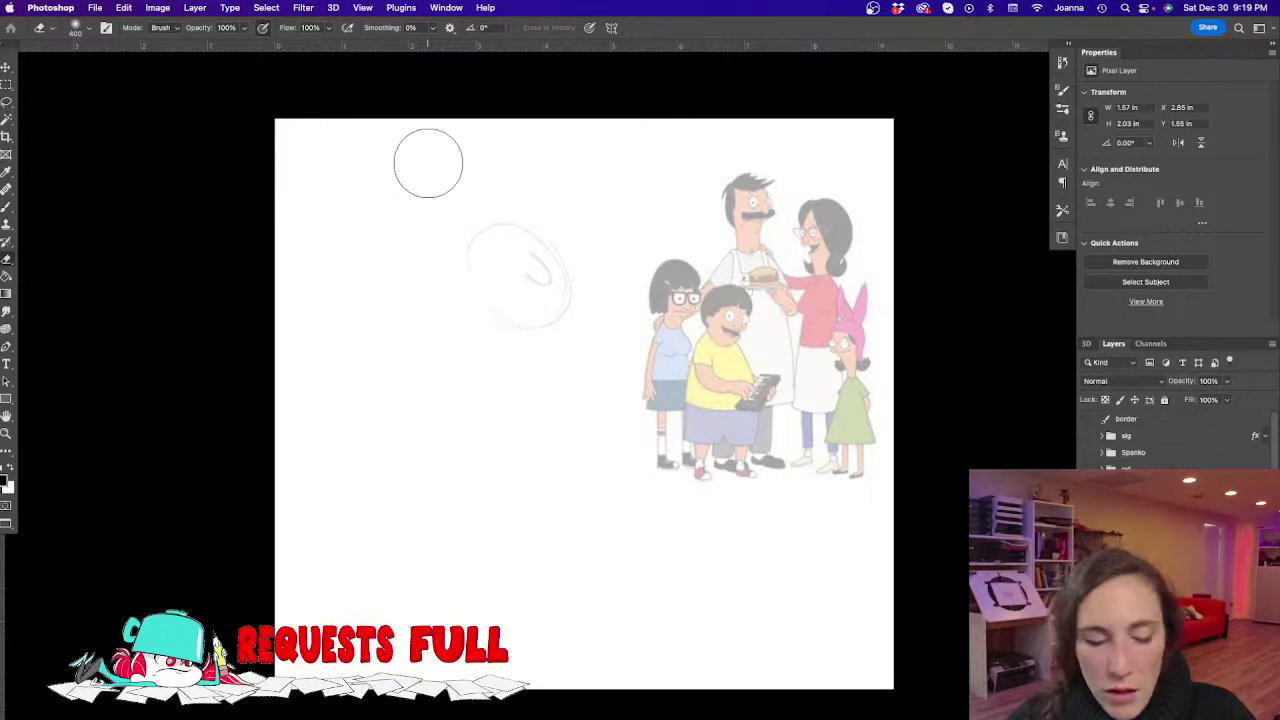
pyautogui.press('b')
pyautogui.moveTo(469, 281)
pyautogui.mouseDown()
pyautogui.moveTo(469, 245)
pyautogui.moveTo(498, 221)
pyautogui.moveTo(558, 264)
pyautogui.mouseUp()
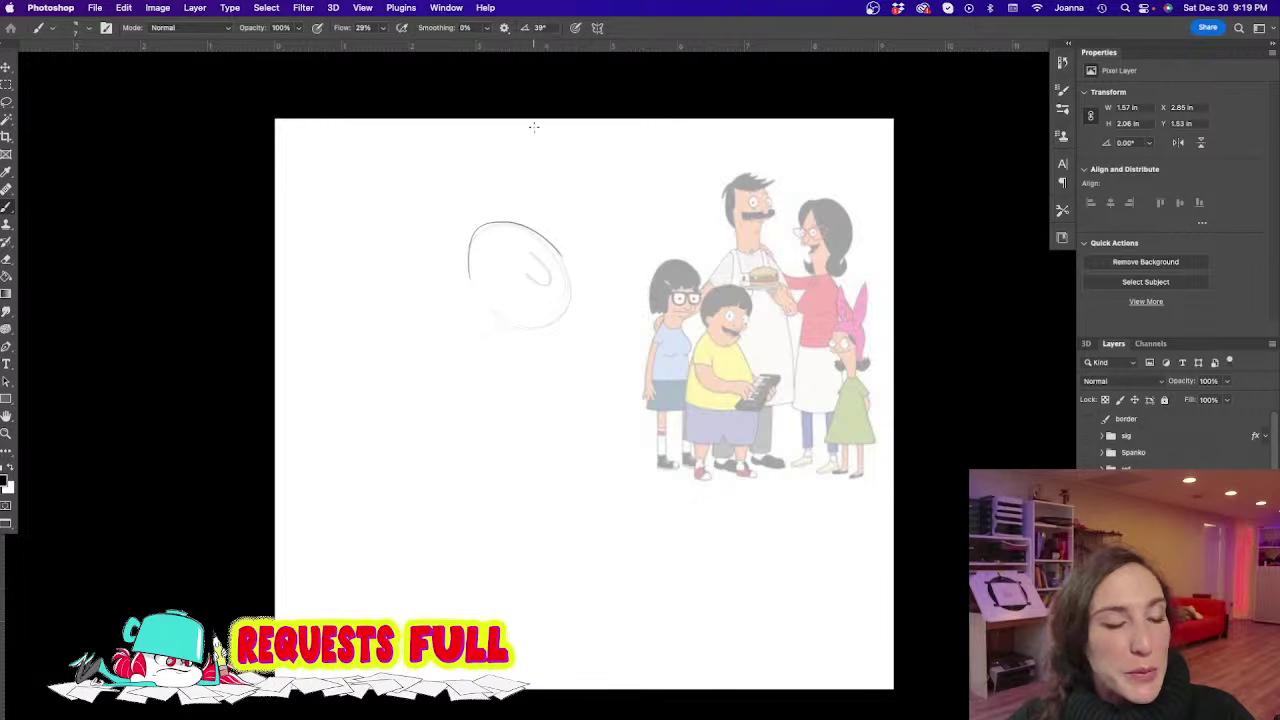
pyautogui.moveTo(557, 249); pyautogui.dragTo(540, 324)
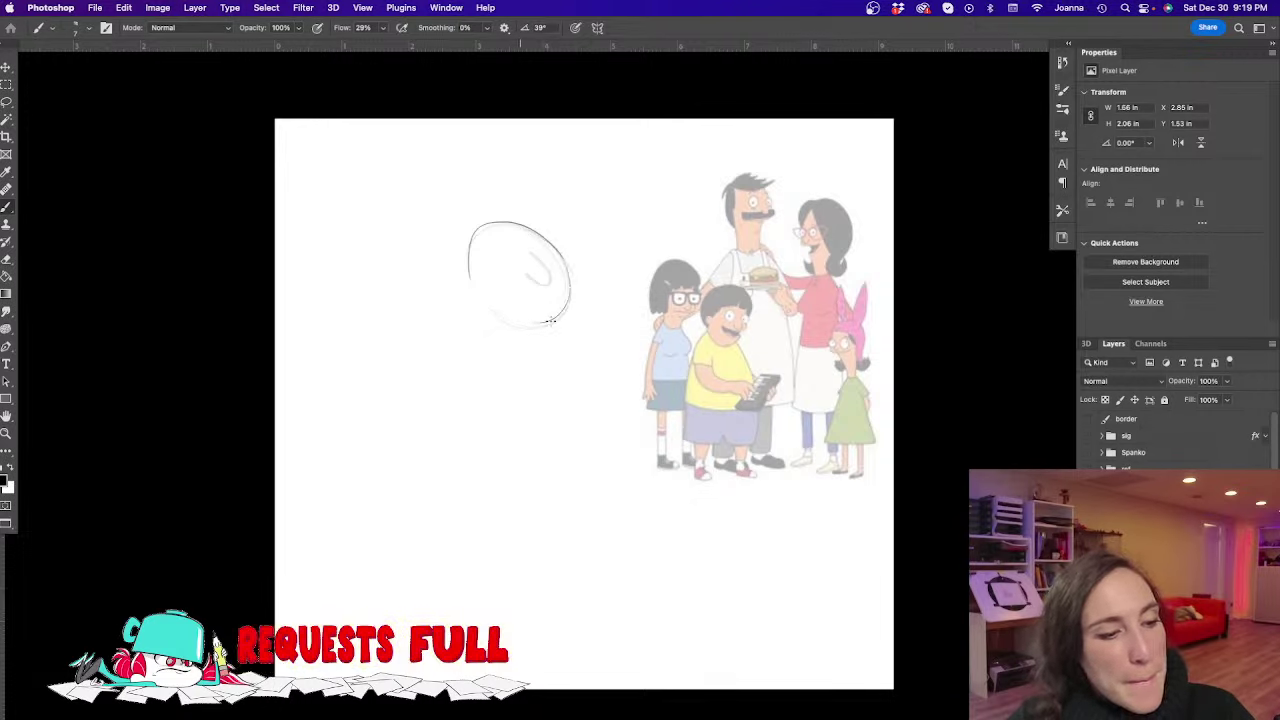
pyautogui.moveTo(570, 274); pyautogui.dragTo(525, 327)
pyautogui.moveTo(545, 238)
pyautogui.mouseDown()
pyautogui.moveTo(571, 290)
pyautogui.moveTo(534, 328)
pyautogui.mouseUp()
# Clear the old nose, reduce the eraser size to 100 and redraw the father's nose inside the head
pyautogui.moveTo(531, 253)
pyautogui.mouseDown()
pyautogui.moveTo(537, 284)
pyautogui.moveTo(533, 255)
pyautogui.moveTo(522, 272)
pyautogui.moveTo(503, 248)
pyautogui.moveTo(546, 281)
pyautogui.moveTo(514, 251)
pyautogui.mouseUp()
pyautogui.press('e')
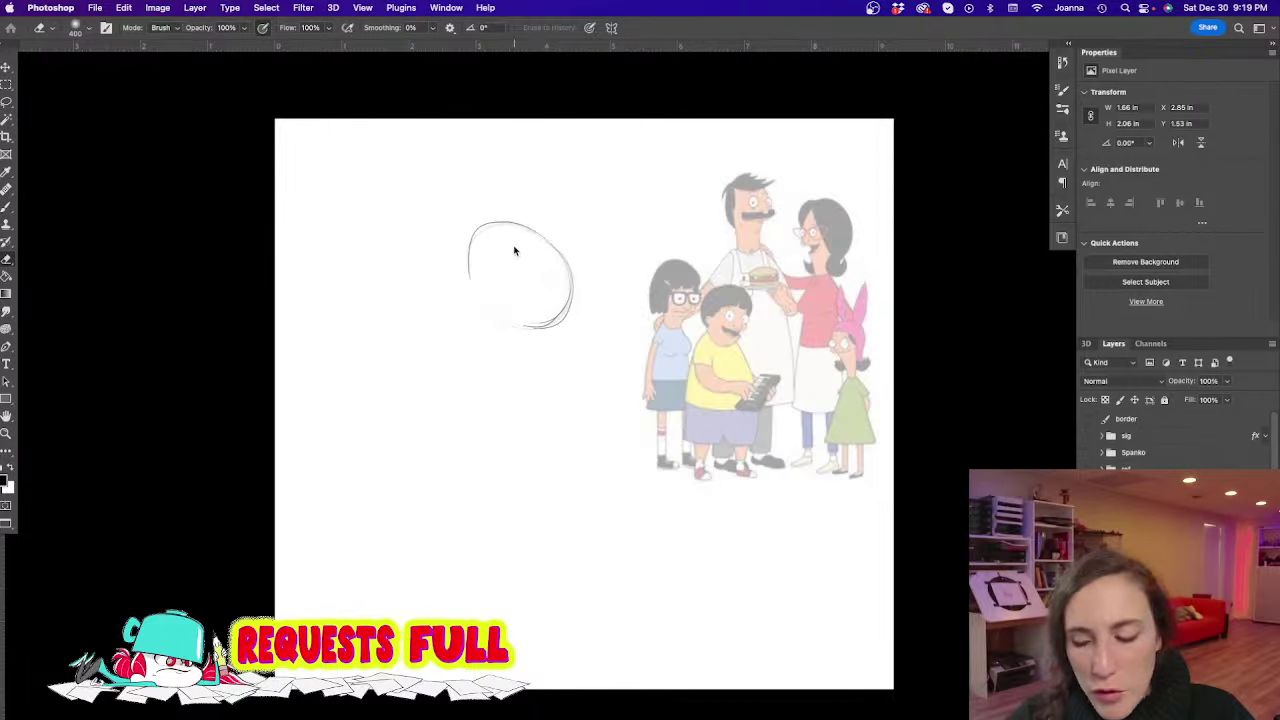
pyautogui.press('[')
pyautogui.press('[')
pyautogui.press('[')
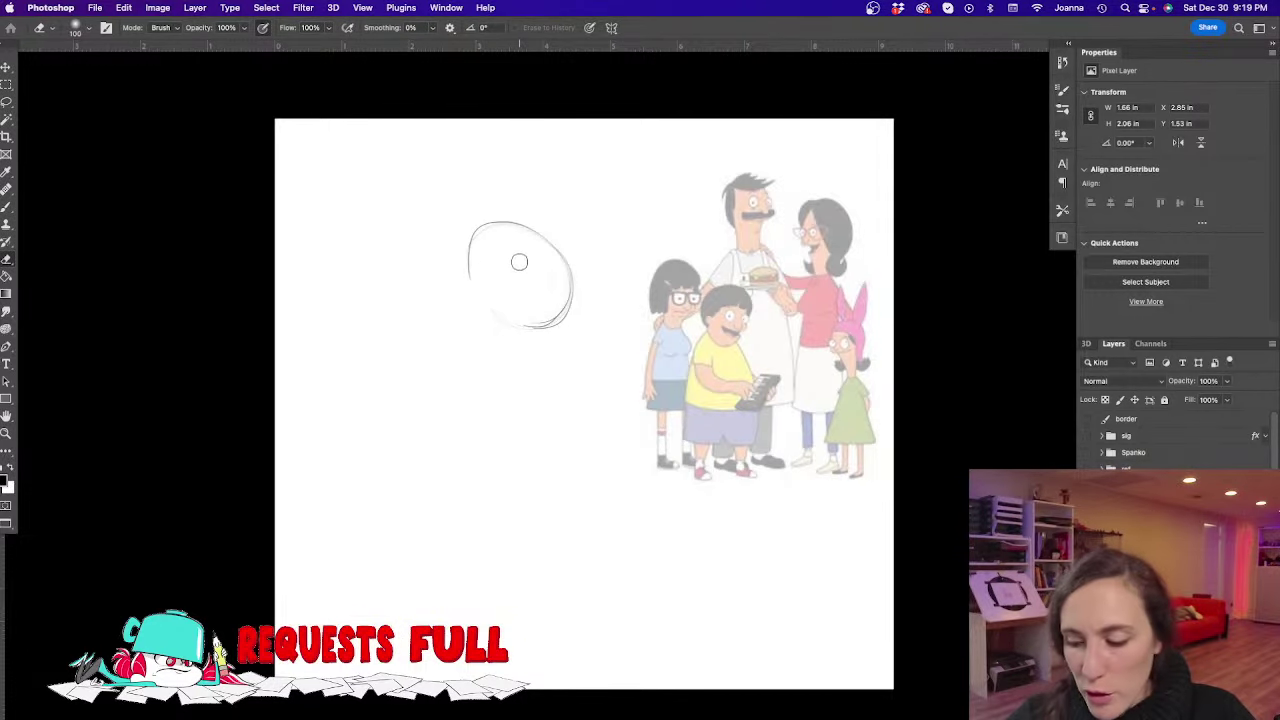
pyautogui.press('b')
pyautogui.moveTo(524, 245)
pyautogui.mouseDown()
pyautogui.moveTo(529, 284)
pyautogui.moveTo(517, 264)
pyautogui.moveTo(531, 285)
pyautogui.moveTo(546, 272)
pyautogui.moveTo(525, 245)
pyautogui.moveTo(548, 273)
pyautogui.moveTo(516, 263)
pyautogui.mouseUp()
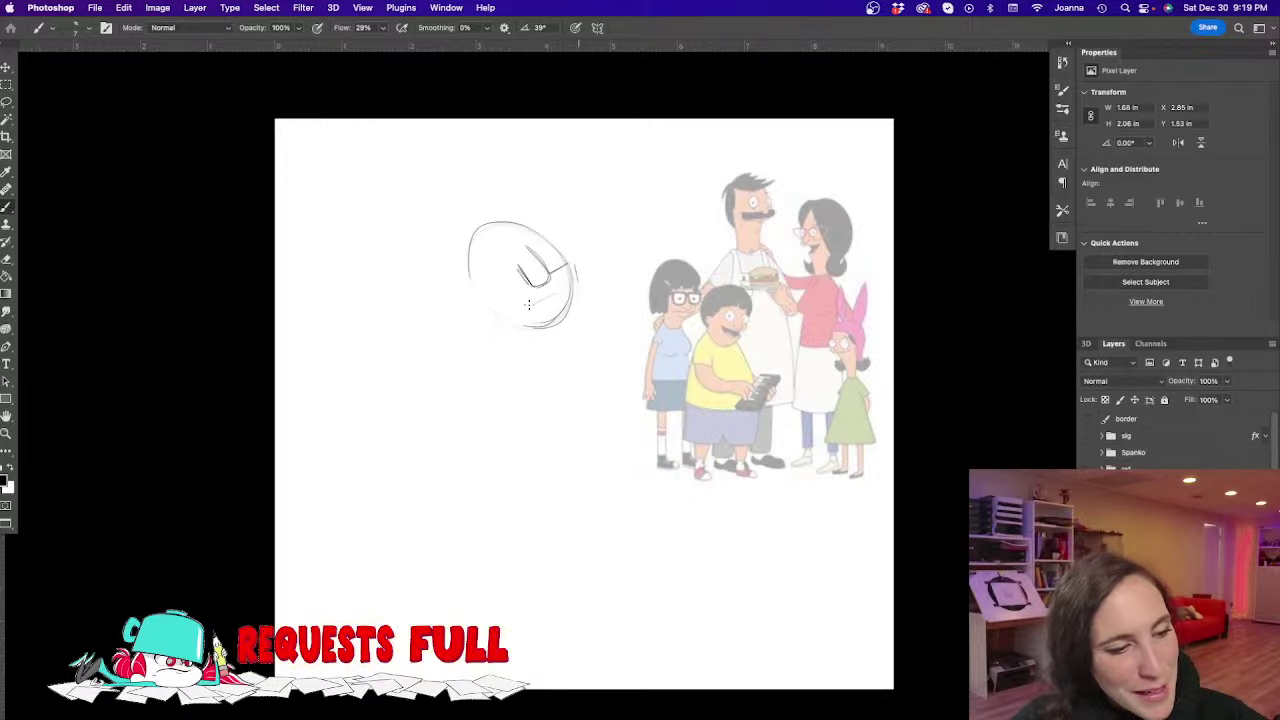
# Draw the father's wide moustache below the nose, both oval eyes and the first hair strokes
pyautogui.moveTo(578, 276)
pyautogui.mouseDown()
pyautogui.moveTo(492, 310)
pyautogui.moveTo(520, 287)
pyautogui.moveTo(493, 295)
pyautogui.moveTo(525, 287)
pyautogui.moveTo(483, 293)
pyautogui.moveTo(531, 284)
pyautogui.moveTo(484, 289)
pyautogui.moveTo(529, 284)
pyautogui.moveTo(485, 292)
pyautogui.moveTo(488, 308)
pyautogui.moveTo(519, 308)
pyautogui.moveTo(582, 264)
pyautogui.mouseUp()
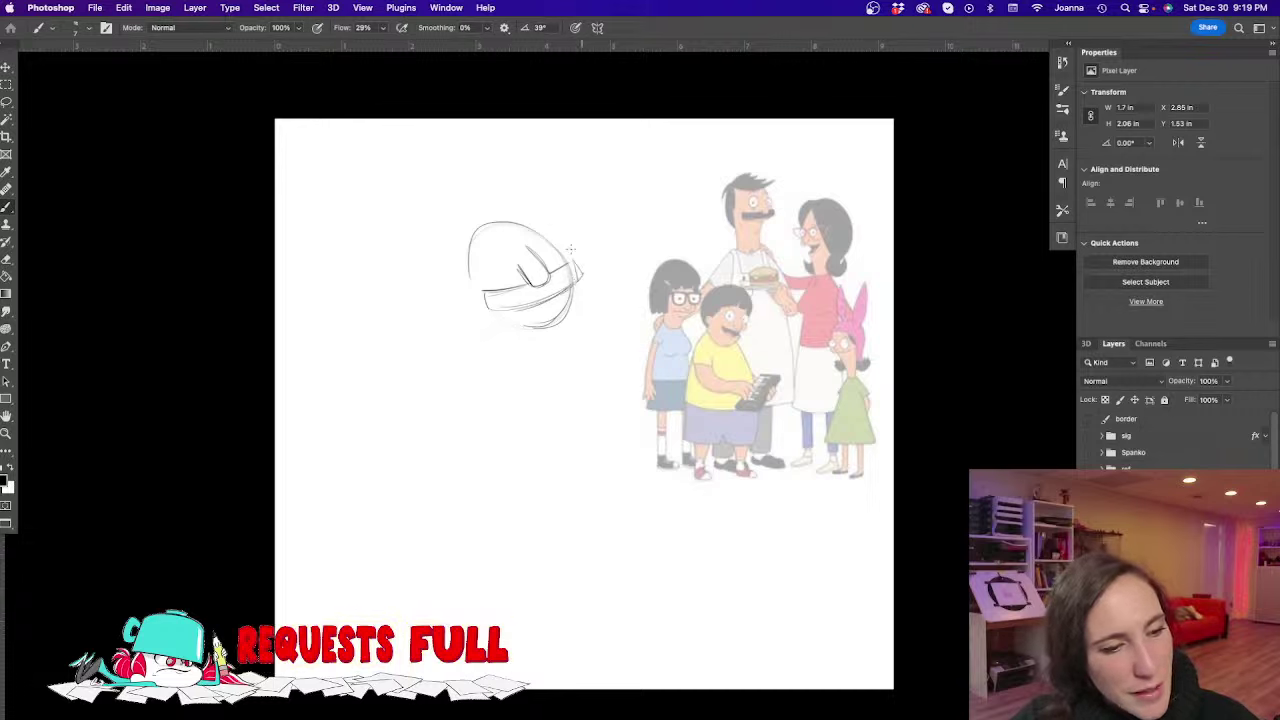
pyautogui.moveTo(484, 272)
pyautogui.mouseDown()
pyautogui.moveTo(506, 284)
pyautogui.moveTo(488, 247)
pyautogui.moveTo(510, 275)
pyautogui.moveTo(556, 252)
pyautogui.moveTo(528, 235)
pyautogui.moveTo(481, 239)
pyautogui.moveTo(535, 228)
pyautogui.moveTo(492, 194)
pyautogui.mouseUp()
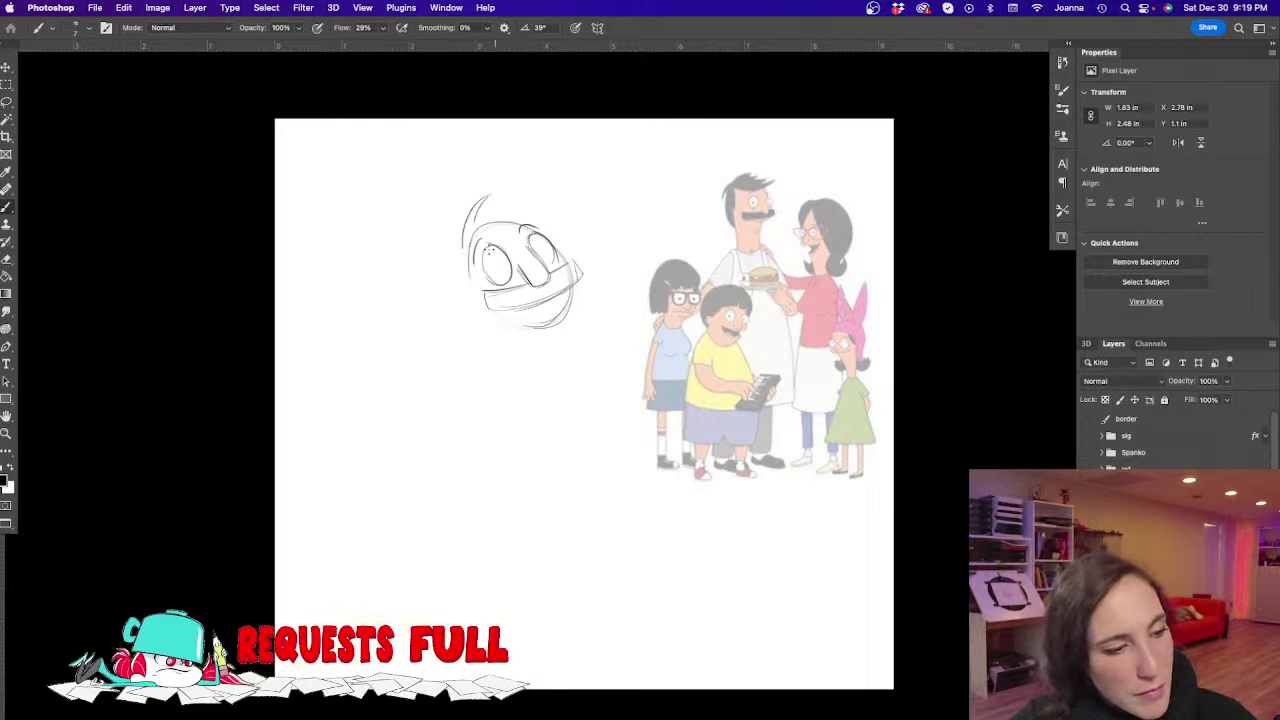
pyautogui.moveTo(488, 248); pyautogui.dragTo(496, 285)
# Shape the jaw, ear and back of the head, and draw the long neck with a small Adam's apple
pyautogui.moveTo(574, 284); pyautogui.dragTo(545, 326)
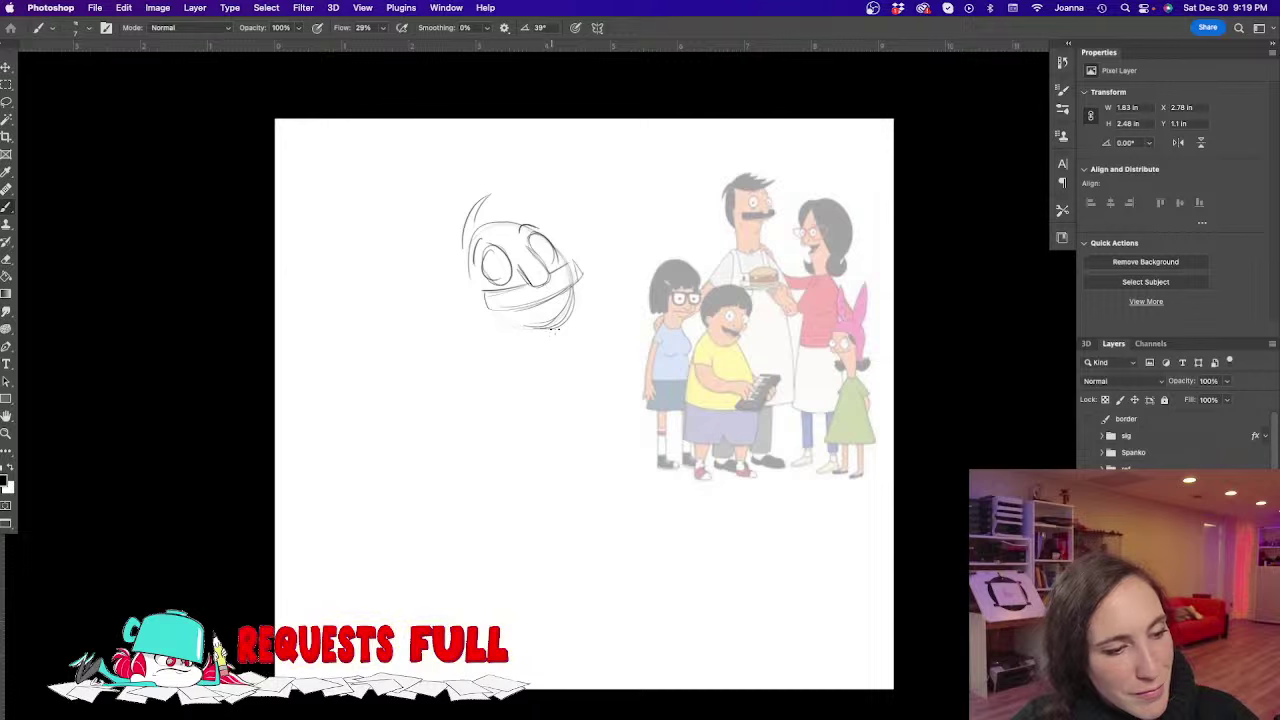
pyautogui.moveTo(572, 284)
pyautogui.mouseDown()
pyautogui.moveTo(538, 382)
pyautogui.moveTo(499, 333)
pyautogui.mouseUp()
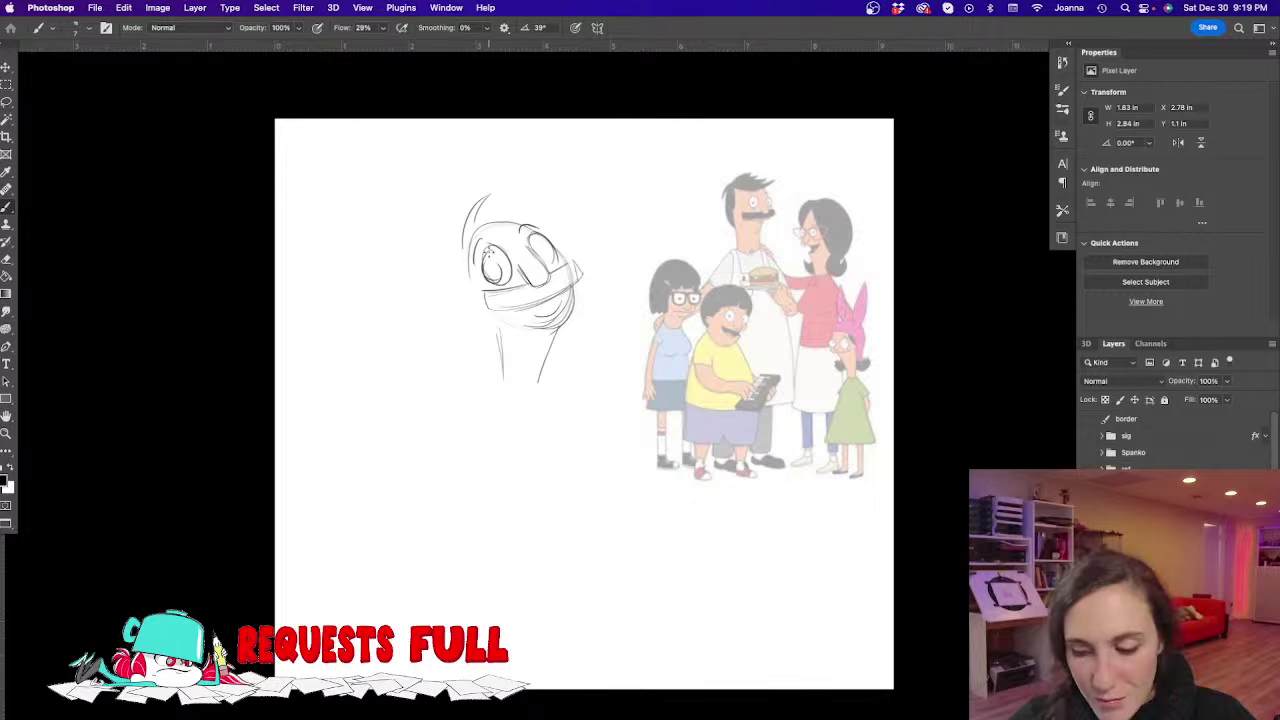
pyautogui.press('e')
pyautogui.moveTo(489, 266)
pyautogui.mouseDown()
pyautogui.moveTo(492, 255)
pyautogui.moveTo(466, 300)
pyautogui.mouseUp()
pyautogui.press('b')
pyautogui.moveTo(462, 240); pyautogui.dragTo(476, 304)
pyautogui.moveTo(459, 248)
pyautogui.mouseDown()
pyautogui.moveTo(460, 322)
pyautogui.moveTo(497, 340)
pyautogui.moveTo(496, 322)
pyautogui.moveTo(503, 382)
pyautogui.mouseUp()
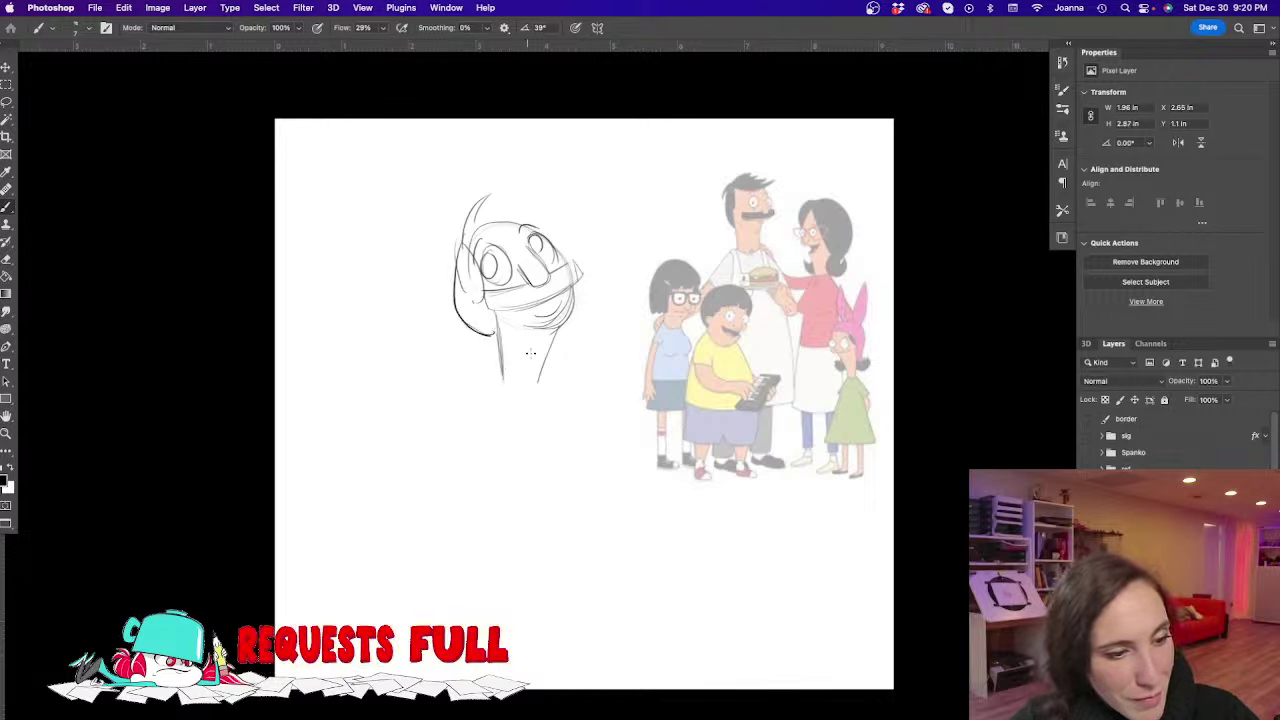
pyautogui.moveTo(548, 330)
pyautogui.mouseDown()
pyautogui.moveTo(540, 398)
pyautogui.moveTo(520, 412)
pyautogui.mouseUp()
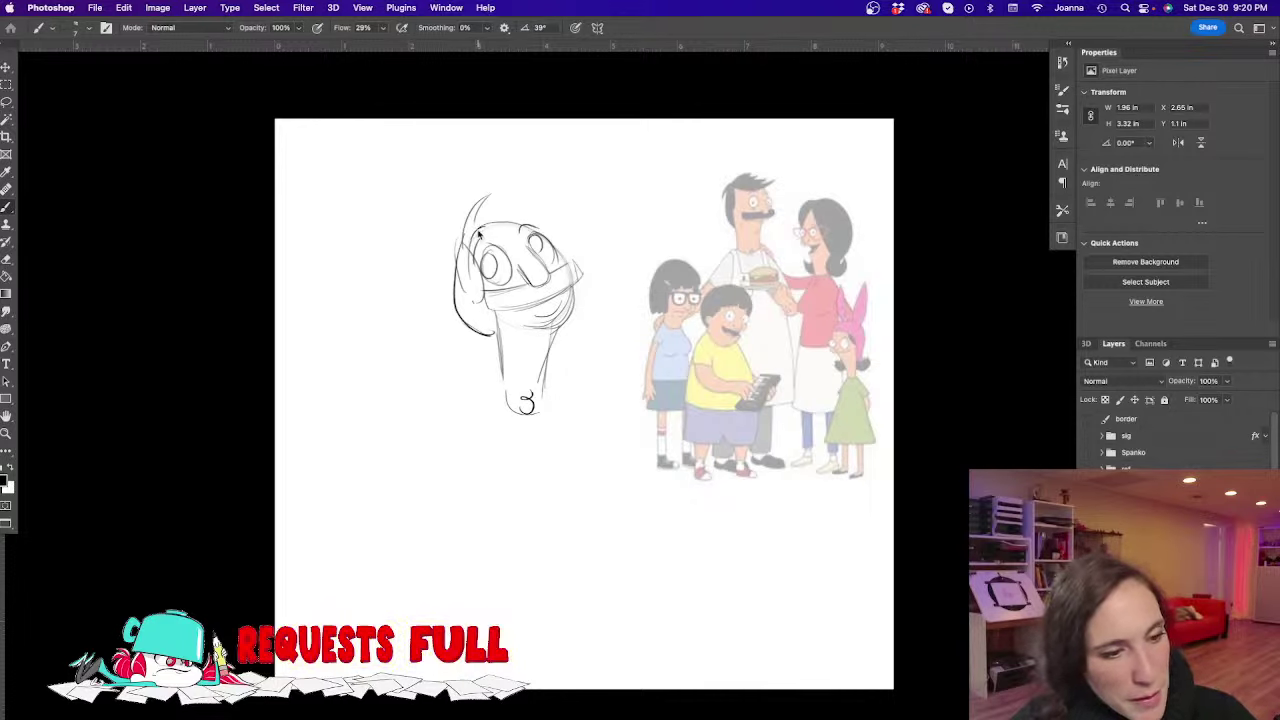
# Draw the father's swept-up hair tuft with a hairline curving across the forehead
pyautogui.moveTo(476, 228); pyautogui.dragTo(522, 194)
pyautogui.moveTo(468, 248); pyautogui.dragTo(564, 183)
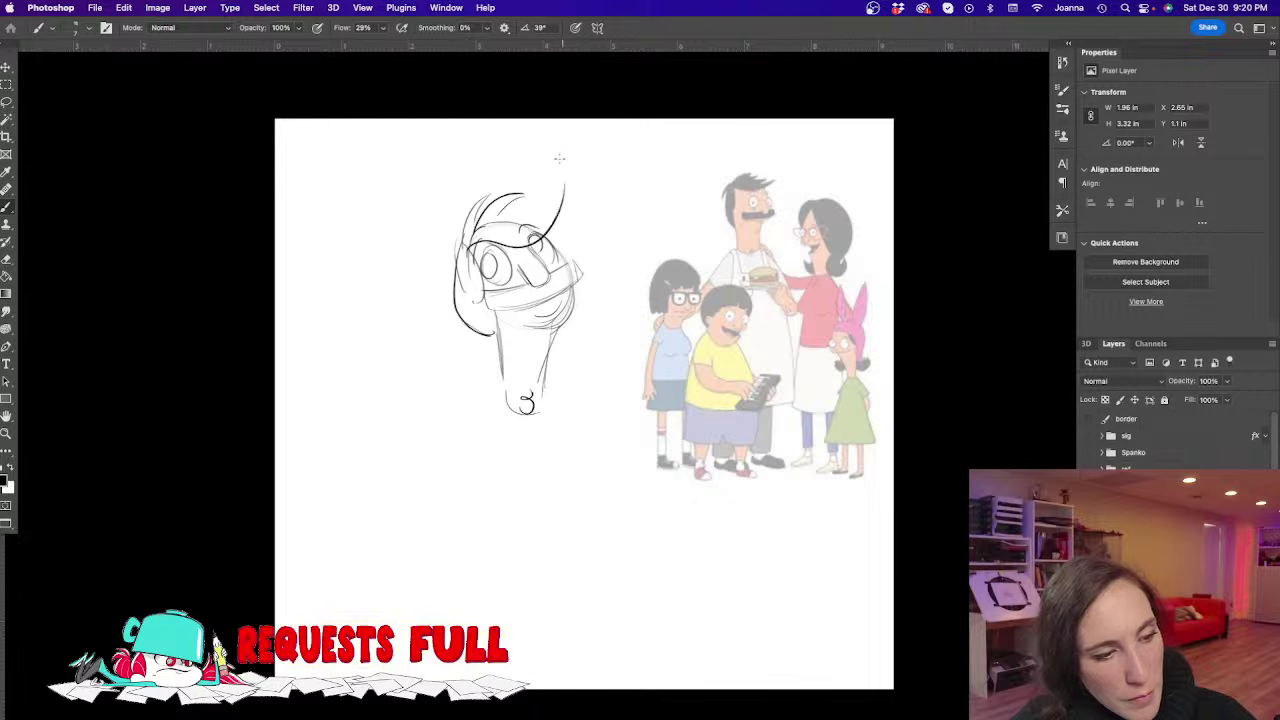
pyautogui.press('super+z')
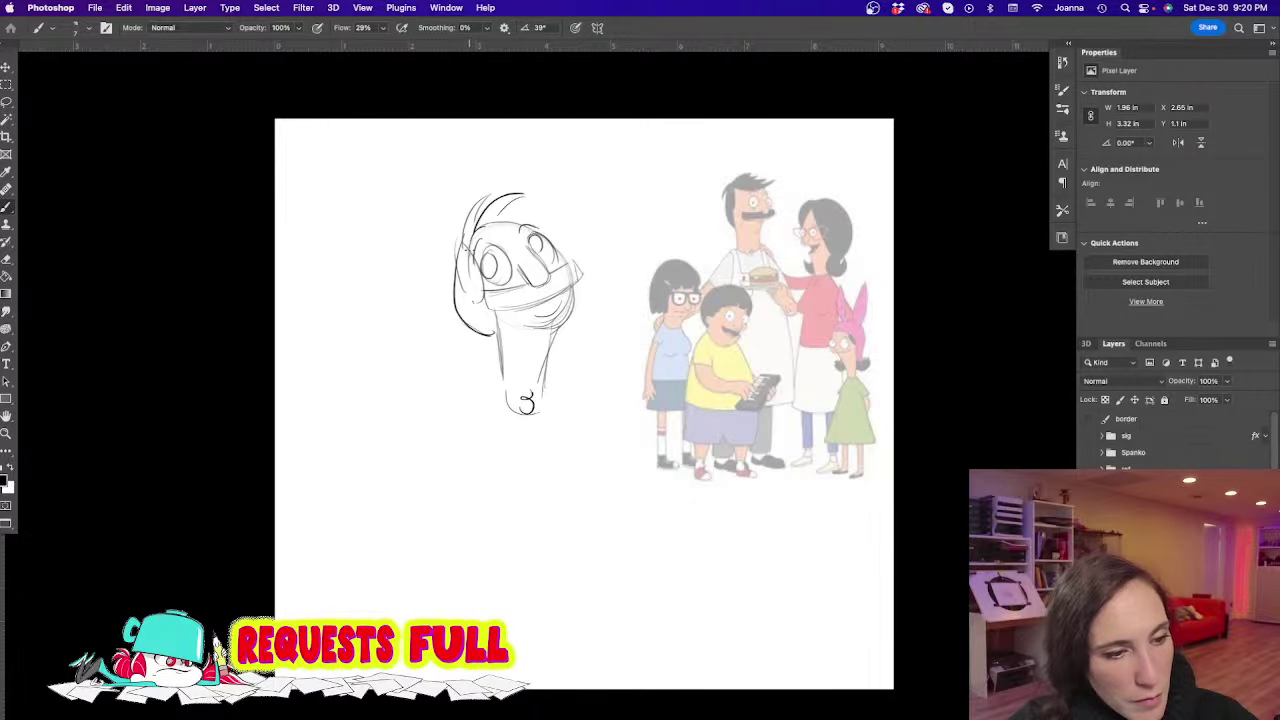
pyautogui.moveTo(470, 250)
pyautogui.mouseDown()
pyautogui.moveTo(546, 181)
pyautogui.moveTo(510, 220)
pyautogui.moveTo(518, 205)
pyautogui.mouseUp()
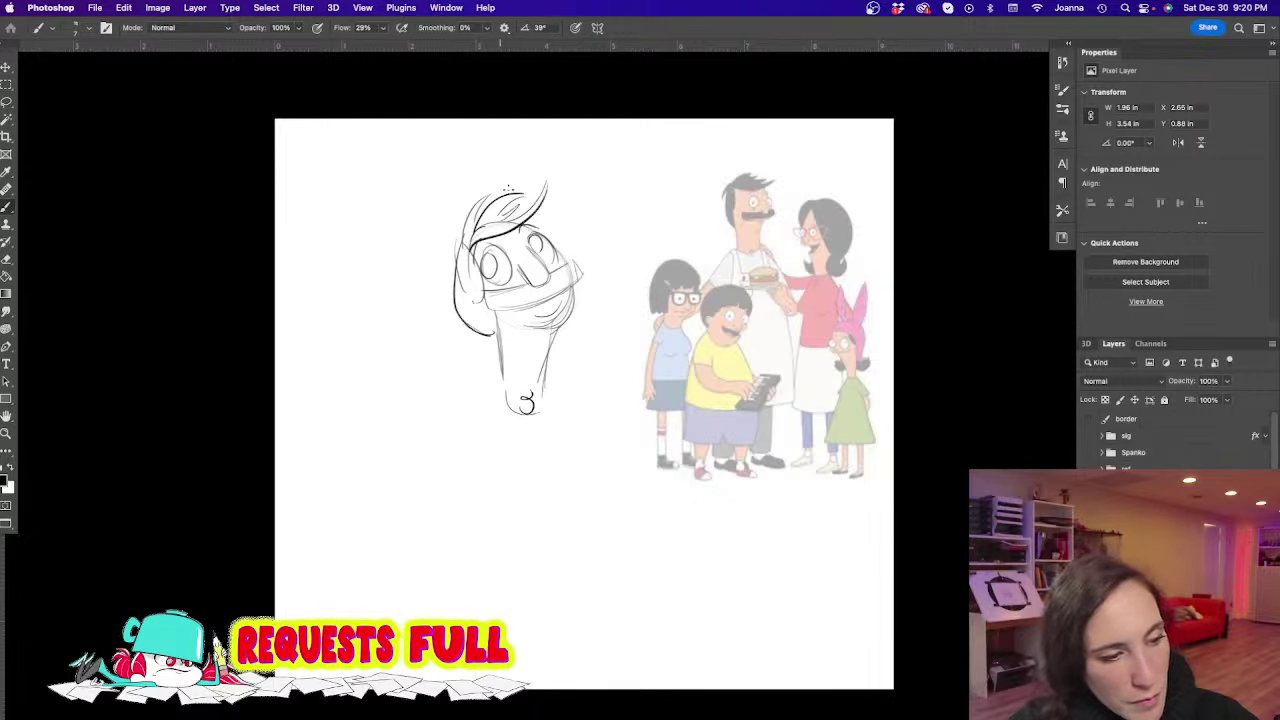
# Draw the open smiling mouth under the moustache and redraw both round eyes with pupils
pyautogui.moveTo(542, 394)
pyautogui.mouseDown()
pyautogui.moveTo(548, 316)
pyautogui.moveTo(575, 306)
pyautogui.mouseUp()
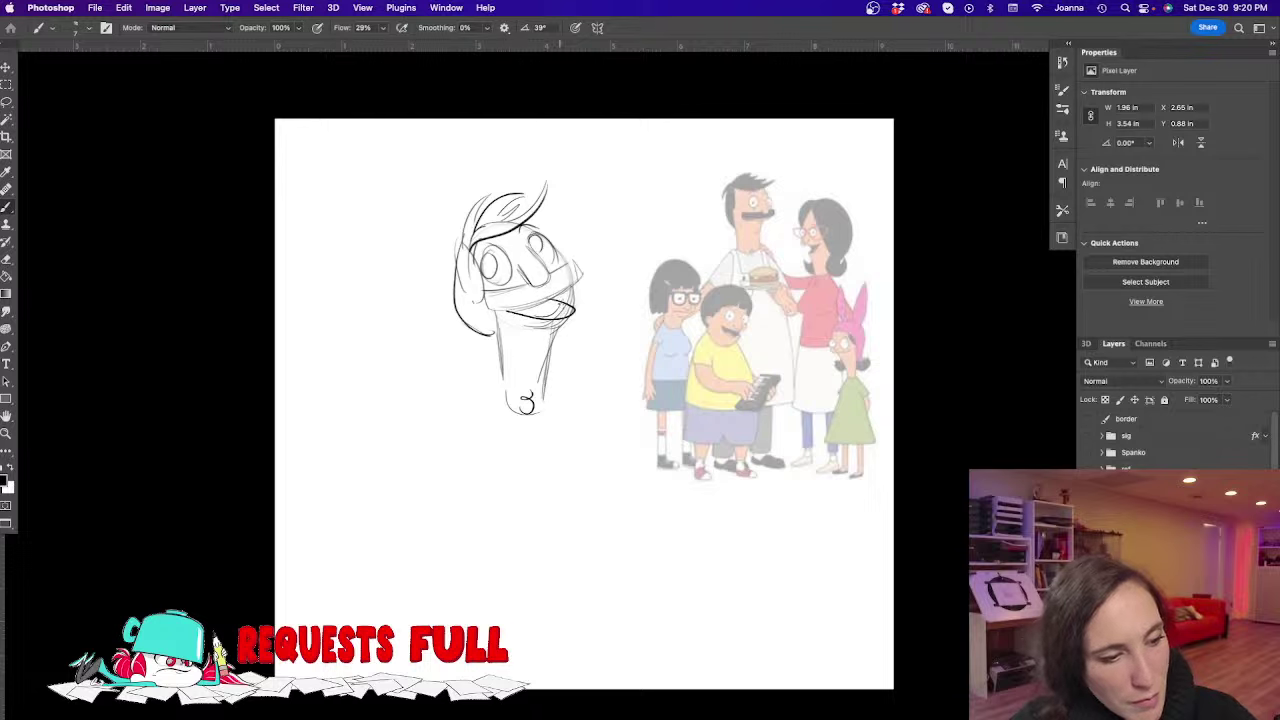
pyautogui.press('super+z')
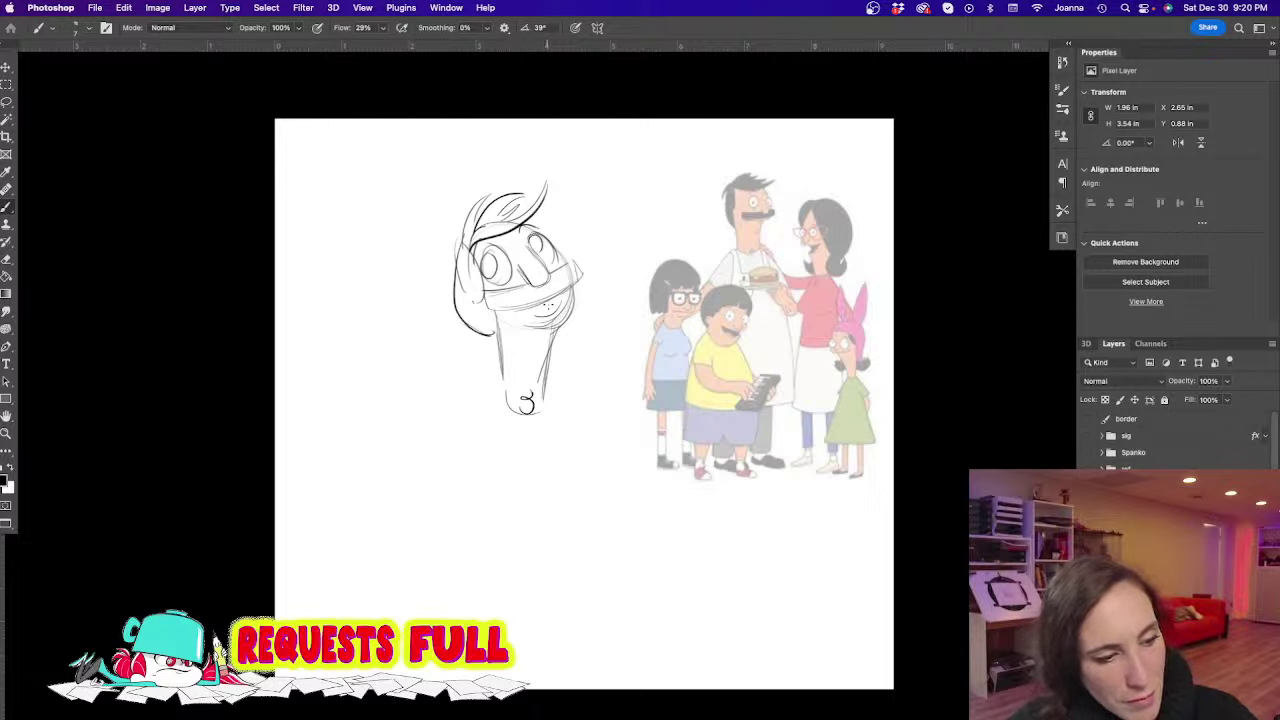
pyautogui.moveTo(566, 312)
pyautogui.mouseDown()
pyautogui.moveTo(496, 320)
pyautogui.moveTo(570, 298)
pyautogui.moveTo(540, 398)
pyautogui.mouseUp()
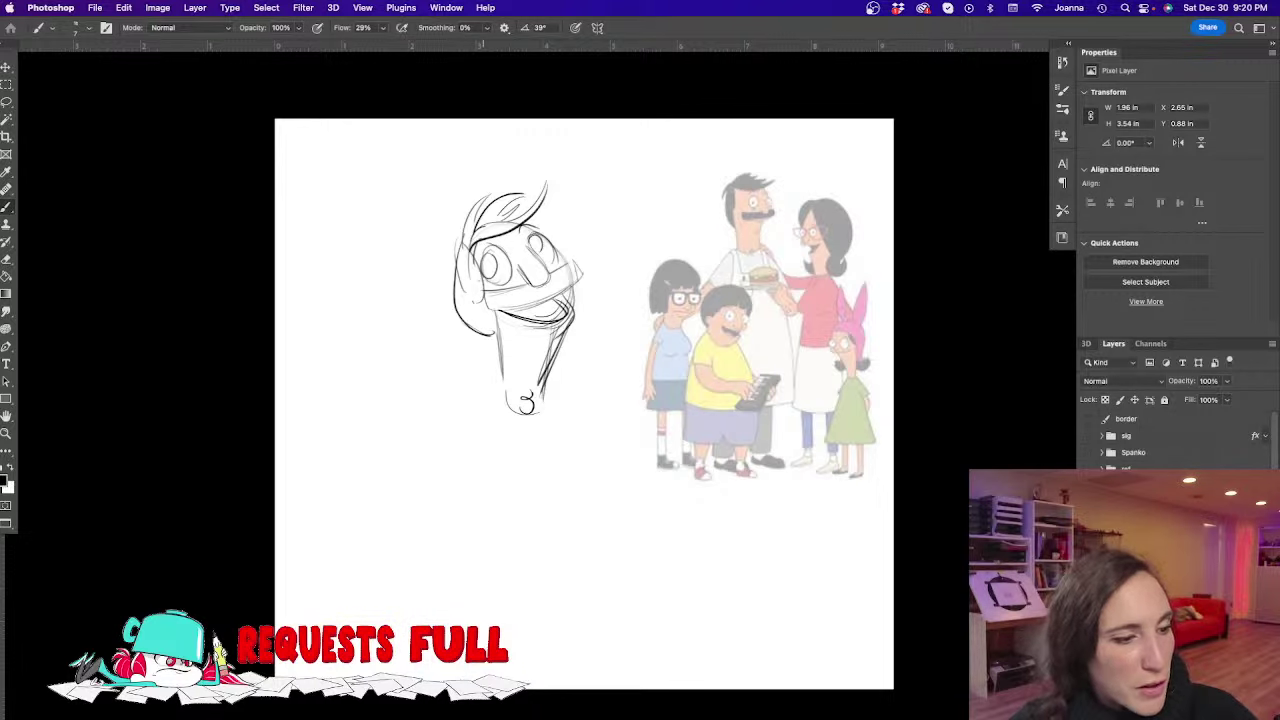
pyautogui.press('e')
pyautogui.moveTo(488, 252)
pyautogui.mouseDown()
pyautogui.moveTo(498, 272)
pyautogui.moveTo(534, 237)
pyautogui.moveTo(566, 262)
pyautogui.moveTo(540, 233)
pyautogui.moveTo(545, 254)
pyautogui.moveTo(550, 244)
pyautogui.moveTo(484, 262)
pyautogui.moveTo(500, 280)
pyautogui.mouseUp()
pyautogui.press('b')
# Draw the father's sloping shoulders and the apron with its straps, neckline and long side edges
pyautogui.moveTo(500, 380); pyautogui.dragTo(450, 438)
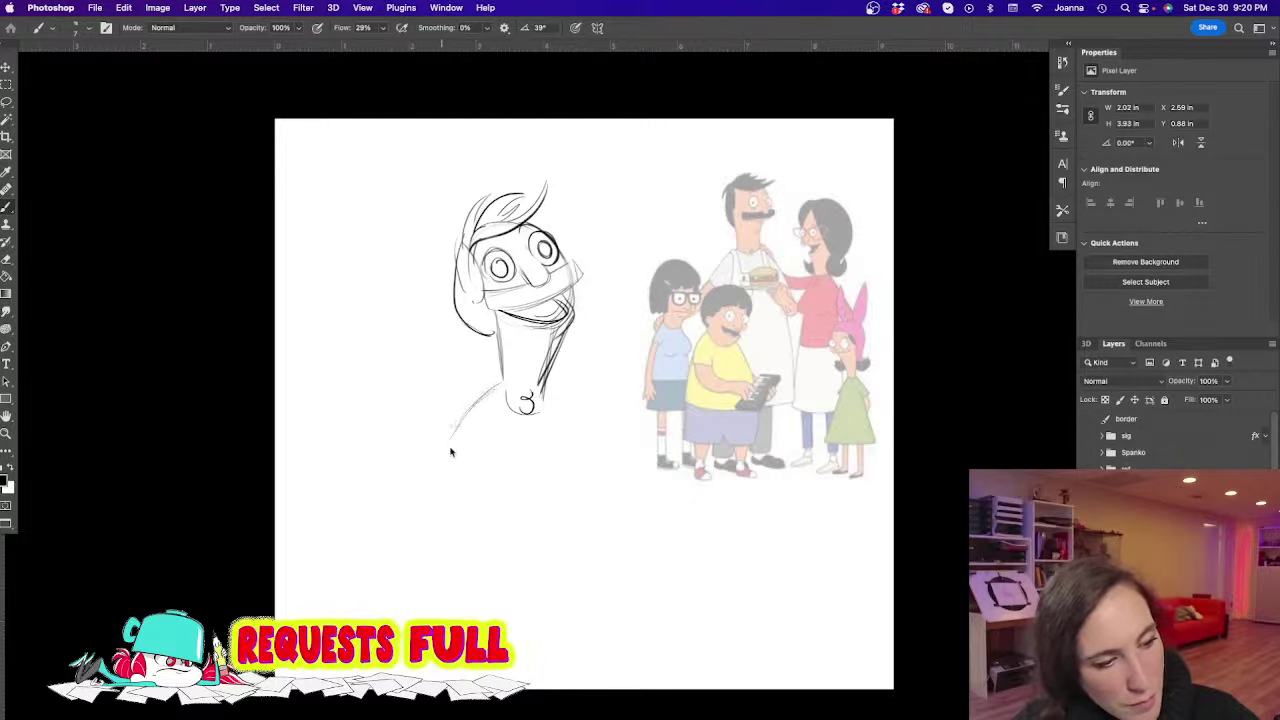
pyautogui.moveTo(540, 392); pyautogui.dragTo(620, 452)
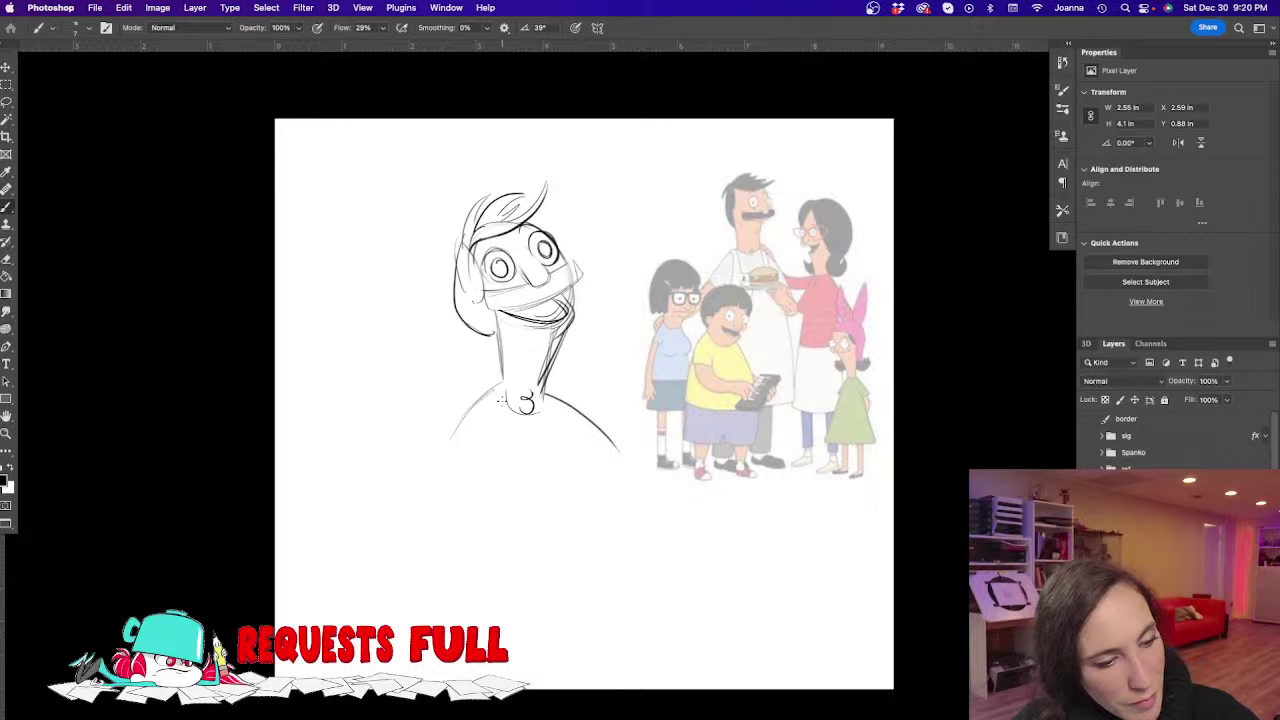
pyautogui.moveTo(504, 378); pyautogui.dragTo(490, 443)
pyautogui.moveTo(501, 384); pyautogui.dragTo(504, 450)
pyautogui.moveTo(504, 450); pyautogui.dragTo(546, 452)
pyautogui.moveTo(550, 398)
pyautogui.mouseDown()
pyautogui.moveTo(548, 454)
pyautogui.moveTo(568, 452)
pyautogui.moveTo(564, 542)
pyautogui.mouseUp()
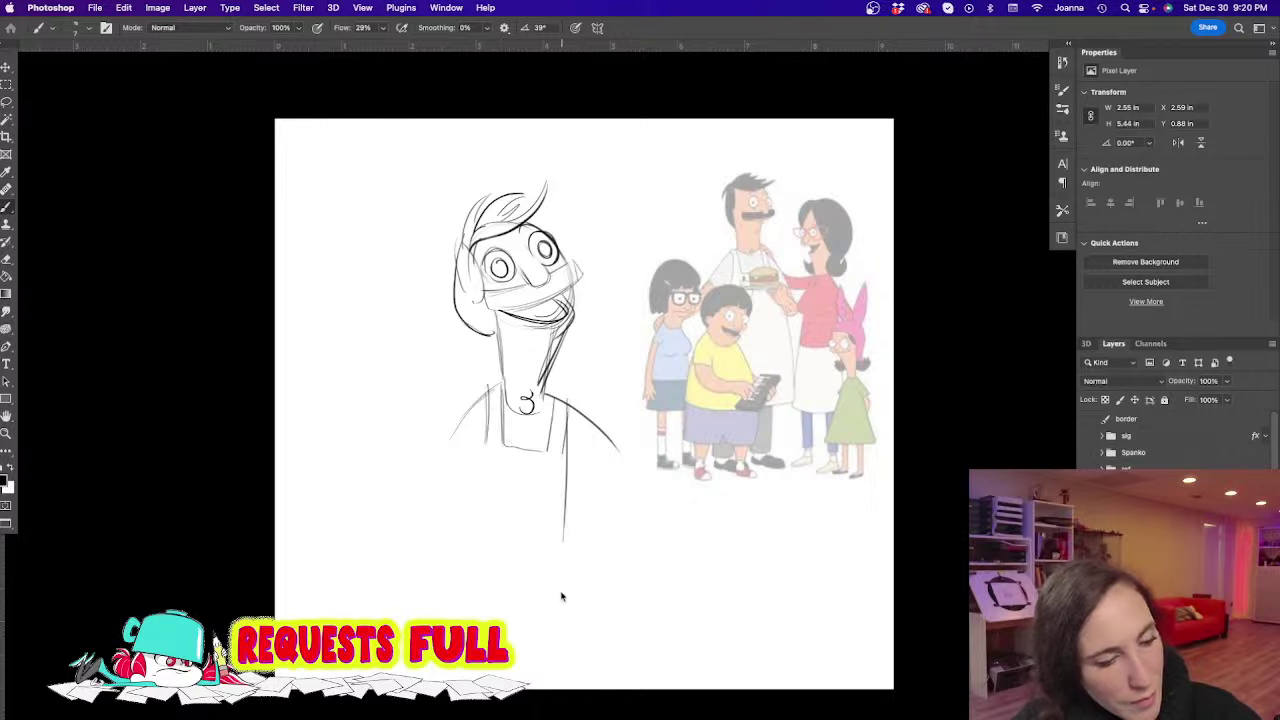
pyautogui.moveTo(489, 418); pyautogui.dragTo(451, 542)
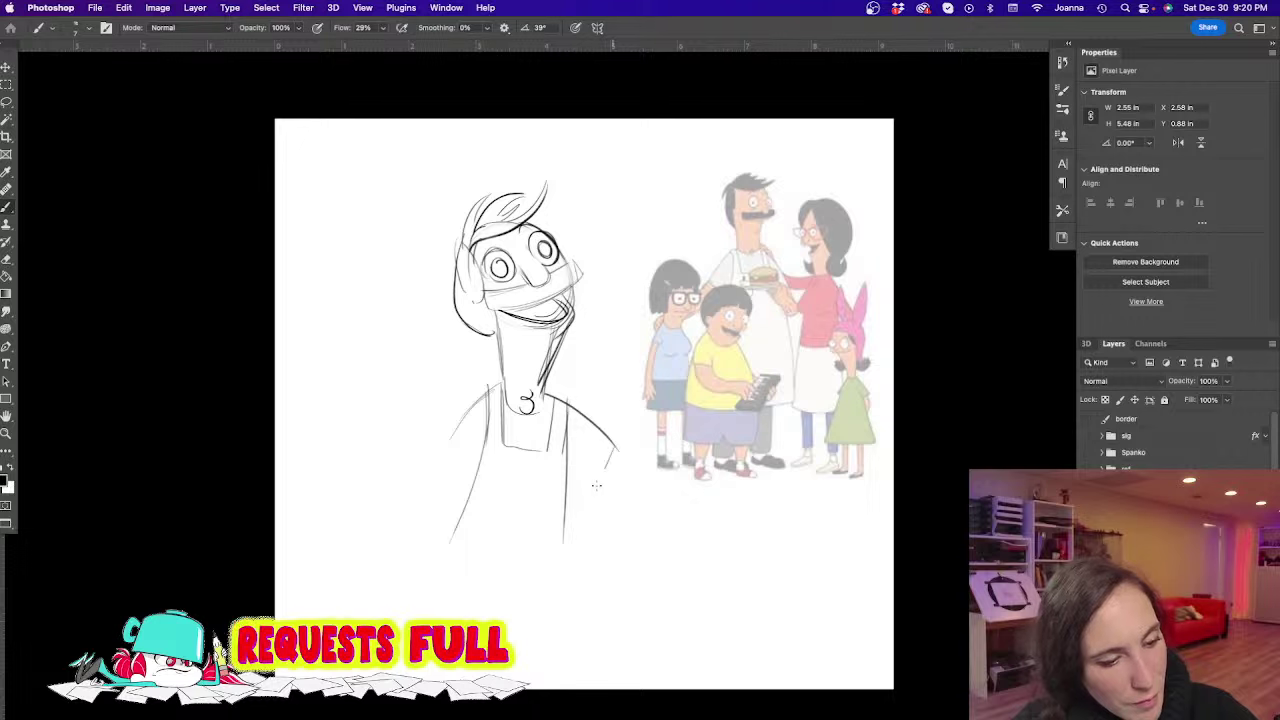
# Draw the short sleeve, forearm and open four-fingered hand on the side facing the reference picture
pyautogui.moveTo(566, 472); pyautogui.dragTo(586, 502)
pyautogui.moveTo(604, 430); pyautogui.dragTo(655, 512)
pyautogui.moveTo(600, 476)
pyautogui.mouseDown()
pyautogui.moveTo(628, 518)
pyautogui.moveTo(680, 534)
pyautogui.moveTo(662, 576)
pyautogui.moveTo(652, 548)
pyautogui.moveTo(642, 580)
pyautogui.moveTo(624, 578)
pyautogui.moveTo(638, 540)
pyautogui.moveTo(608, 566)
pyautogui.mouseUp()
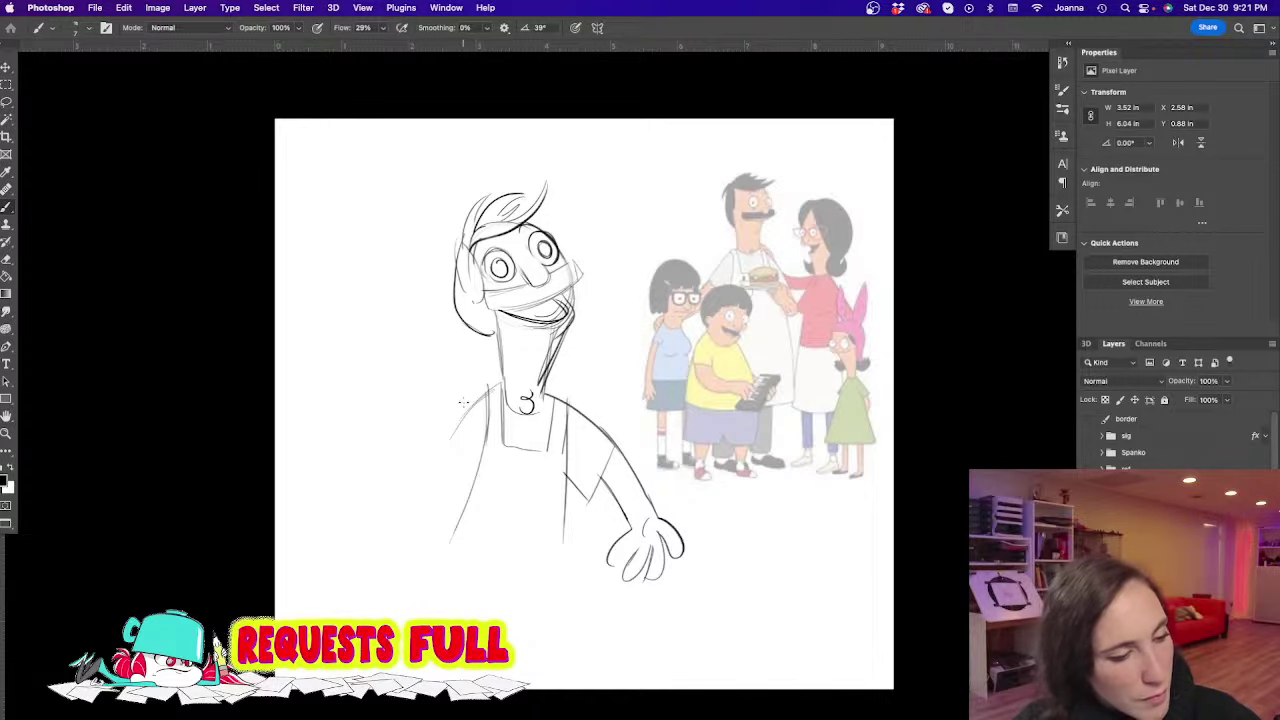
# Draw the other outstretched arm with its sleeve and open hand, and lengthen both apron sides
pyautogui.moveTo(475, 398); pyautogui.dragTo(400, 462)
pyautogui.moveTo(484, 444)
pyautogui.mouseDown()
pyautogui.moveTo(448, 480)
pyautogui.moveTo(430, 442)
pyautogui.moveTo(404, 494)
pyautogui.moveTo(380, 492)
pyautogui.mouseUp()
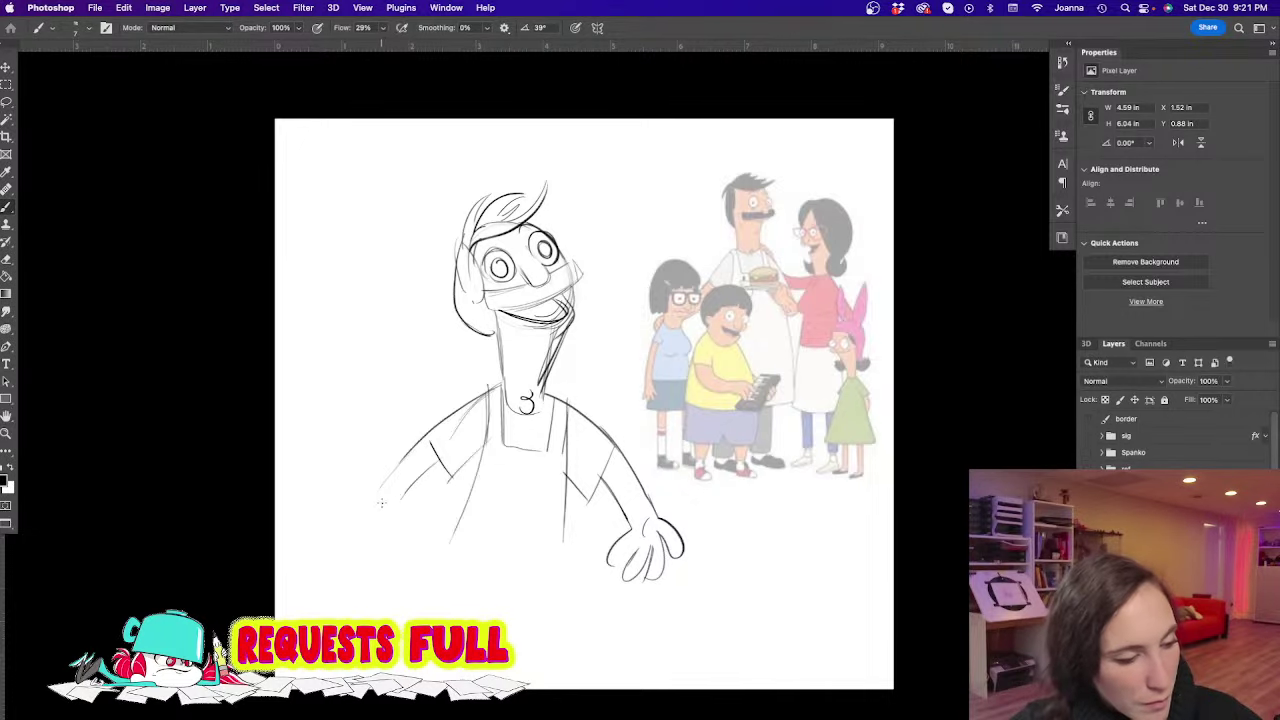
pyautogui.moveTo(386, 512)
pyautogui.mouseDown()
pyautogui.moveTo(380, 490)
pyautogui.moveTo(348, 519)
pyautogui.moveTo(374, 505)
pyautogui.moveTo(362, 543)
pyautogui.moveTo(394, 557)
pyautogui.mouseUp()
pyautogui.press('super+z')
pyautogui.moveTo(401, 505)
pyautogui.mouseDown()
pyautogui.moveTo(428, 552)
pyautogui.moveTo(398, 540)
pyautogui.mouseUp()
pyautogui.moveTo(563, 453); pyautogui.dragTo(561, 575)
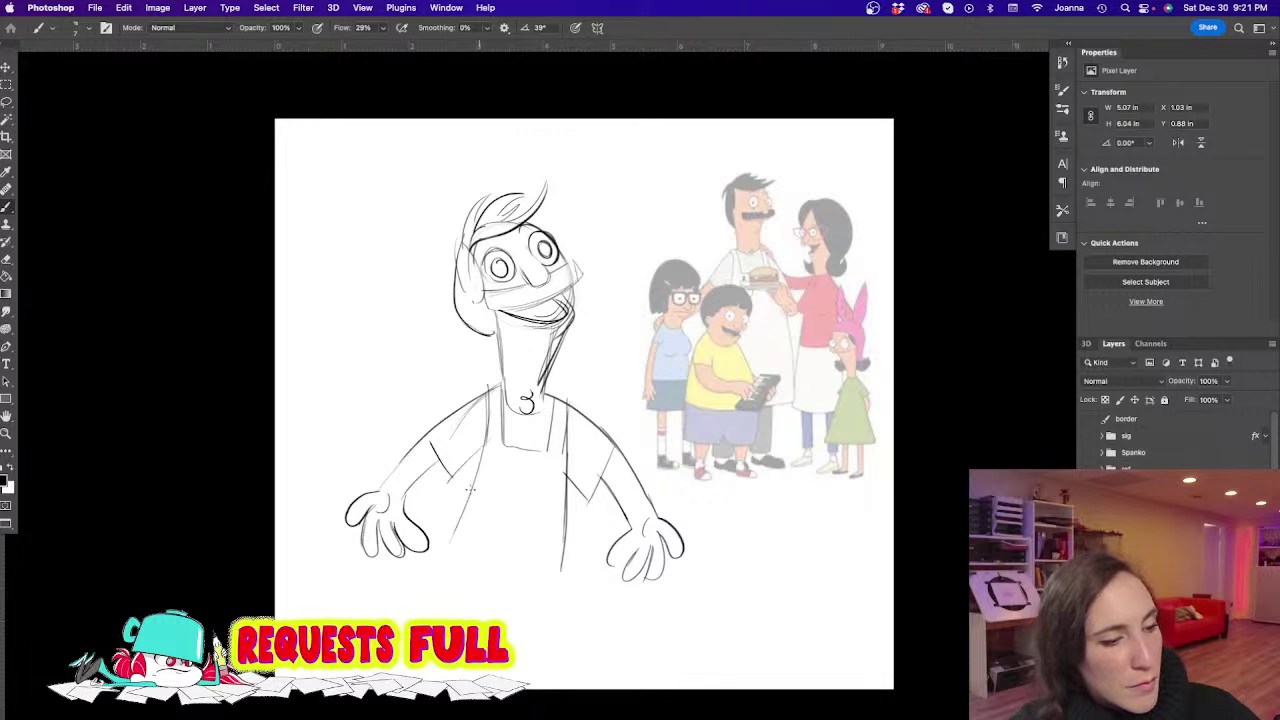
pyautogui.moveTo(470, 488); pyautogui.dragTo(430, 576)
# Move the father sketch toward the canvas's lower-left area and scale it down to about 4.05 by 4.82 in
pyautogui.press('v')
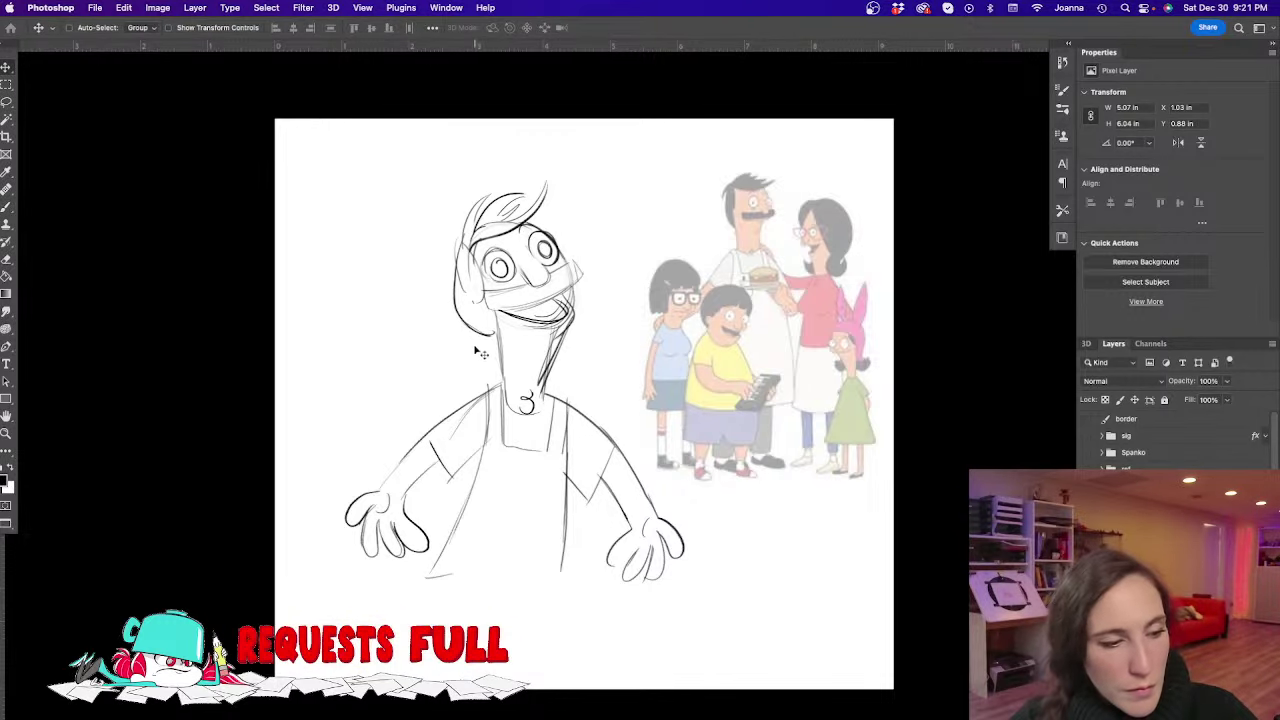
pyautogui.moveTo(480, 328)
pyautogui.mouseDown()
pyautogui.moveTo(614, 343)
pyautogui.moveTo(368, 366)
pyautogui.moveTo(430, 343)
pyautogui.mouseUp()
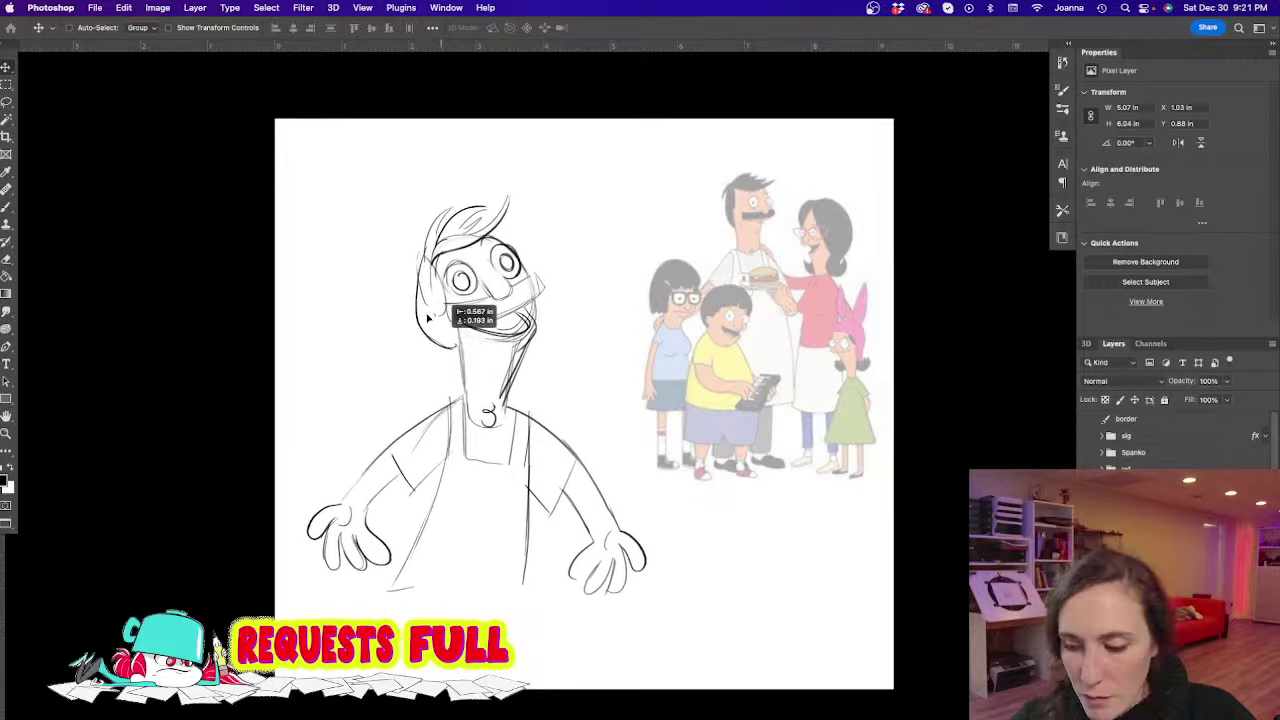
pyautogui.hotkey('ctrl', 't')
pyautogui.moveTo(646, 189)
pyautogui.mouseDown()
pyautogui.moveTo(534, 237)
pyautogui.moveTo(529, 216)
pyautogui.mouseUp()
pyautogui.press('Return')
# Sketch a second large oval head with two neck lines between the father and the family reference
pyautogui.press('b')
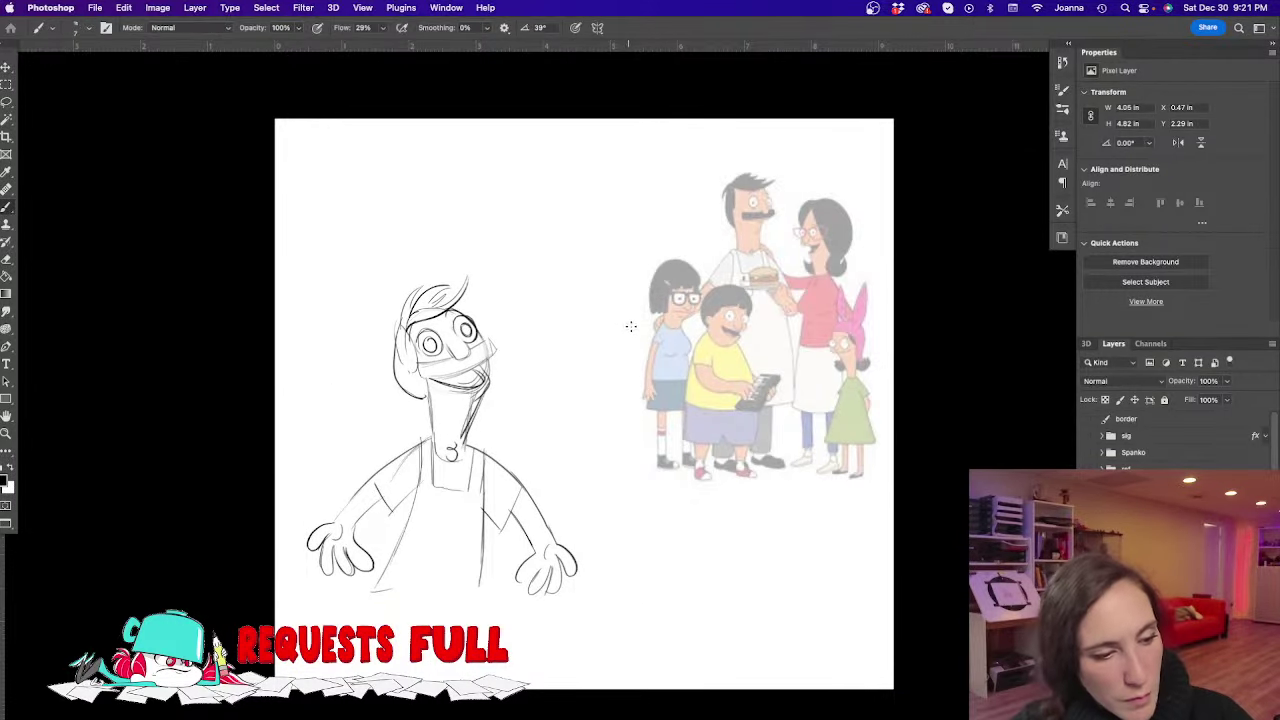
pyautogui.moveTo(652, 318)
pyautogui.mouseDown()
pyautogui.moveTo(614, 294)
pyautogui.moveTo(658, 318)
pyautogui.mouseUp()
pyautogui.moveTo(574, 317); pyautogui.dragTo(610, 292)
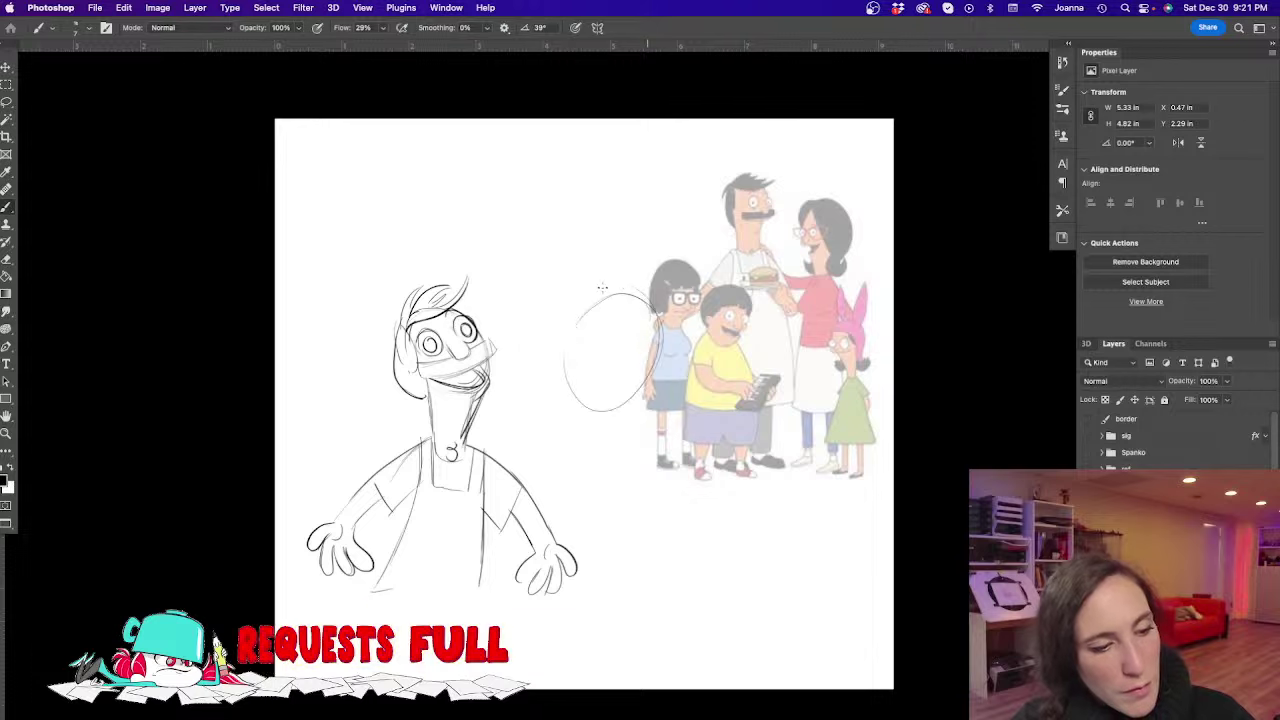
pyautogui.moveTo(562, 383)
pyautogui.mouseDown()
pyautogui.moveTo(594, 294)
pyautogui.moveTo(660, 356)
pyautogui.moveTo(590, 412)
pyautogui.mouseUp()
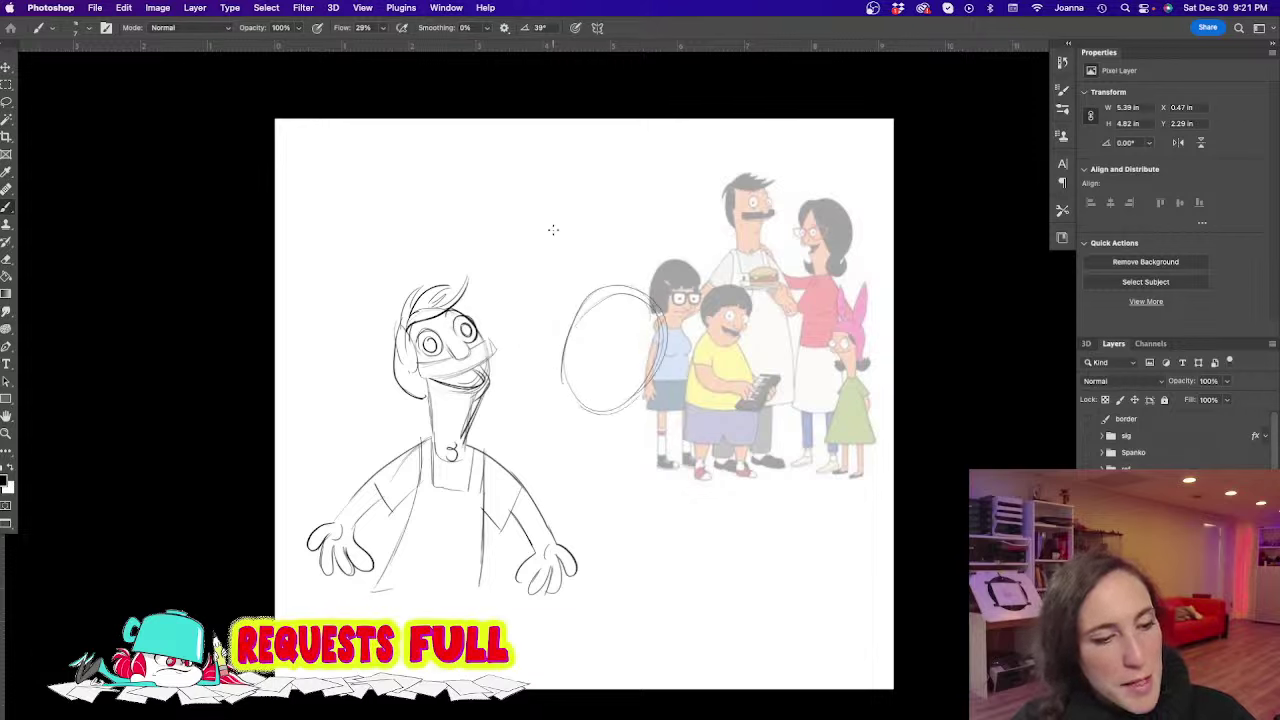
pyautogui.moveTo(567, 352)
pyautogui.mouseDown()
pyautogui.moveTo(580, 306)
pyautogui.moveTo(569, 352)
pyautogui.moveTo(603, 458)
pyautogui.mouseUp()
pyautogui.moveTo(645, 392); pyautogui.dragTo(633, 460)
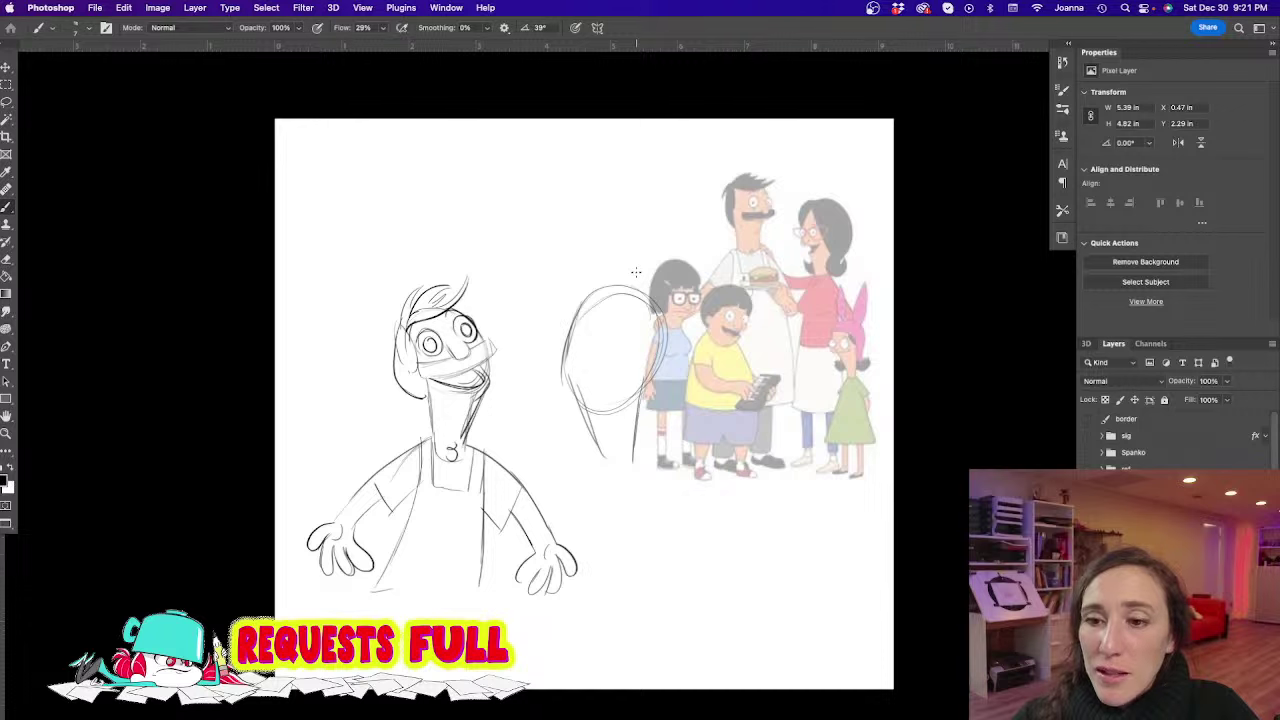
# Sketch the second figure's open smiling mouth, round eyes with lashes and nose, and outline her neck and hair
pyautogui.moveTo(560, 356); pyautogui.dragTo(622, 368)
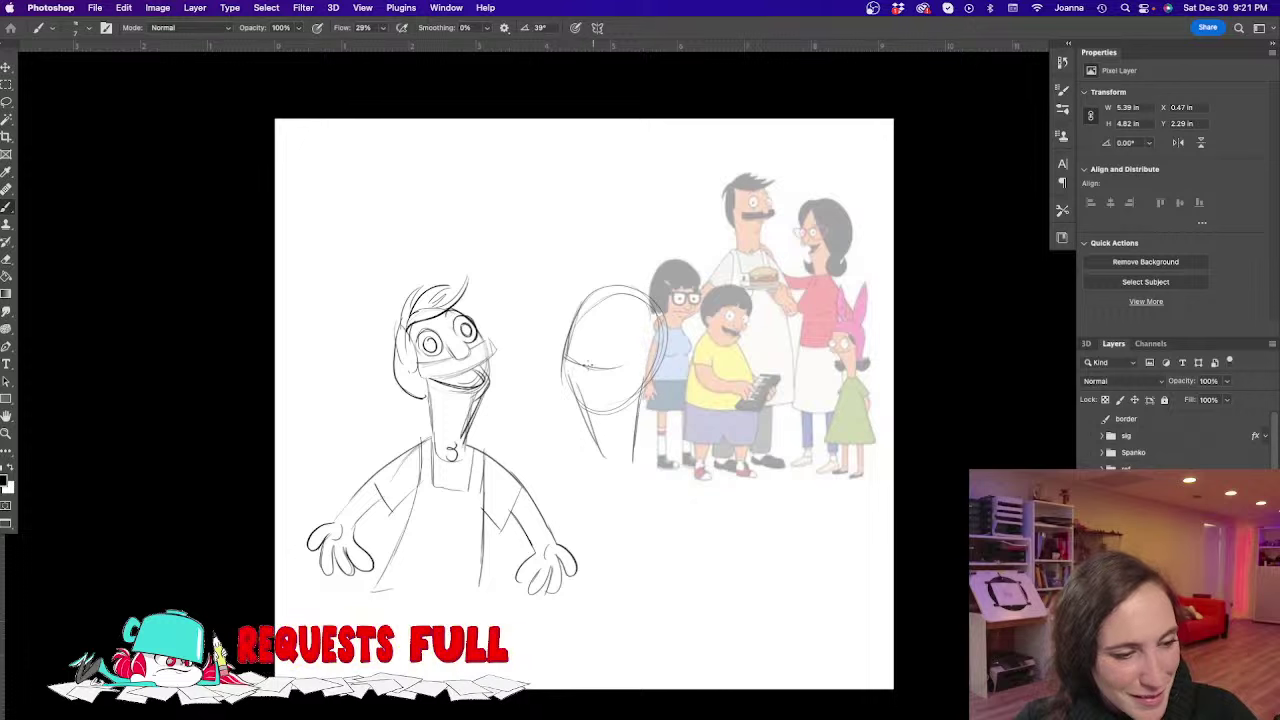
pyautogui.moveTo(559, 354)
pyautogui.mouseDown()
pyautogui.moveTo(638, 369)
pyautogui.moveTo(604, 390)
pyautogui.moveTo(564, 384)
pyautogui.moveTo(578, 368)
pyautogui.moveTo(563, 387)
pyautogui.moveTo(606, 374)
pyautogui.moveTo(608, 470)
pyautogui.mouseUp()
pyautogui.moveTo(640, 385); pyautogui.dragTo(645, 464)
pyautogui.moveTo(624, 293)
pyautogui.mouseDown()
pyautogui.moveTo(655, 358)
pyautogui.moveTo(682, 345)
pyautogui.moveTo(664, 395)
pyautogui.mouseUp()
pyautogui.moveTo(620, 270)
pyautogui.mouseDown()
pyautogui.moveTo(556, 316)
pyautogui.moveTo(556, 355)
pyautogui.mouseUp()
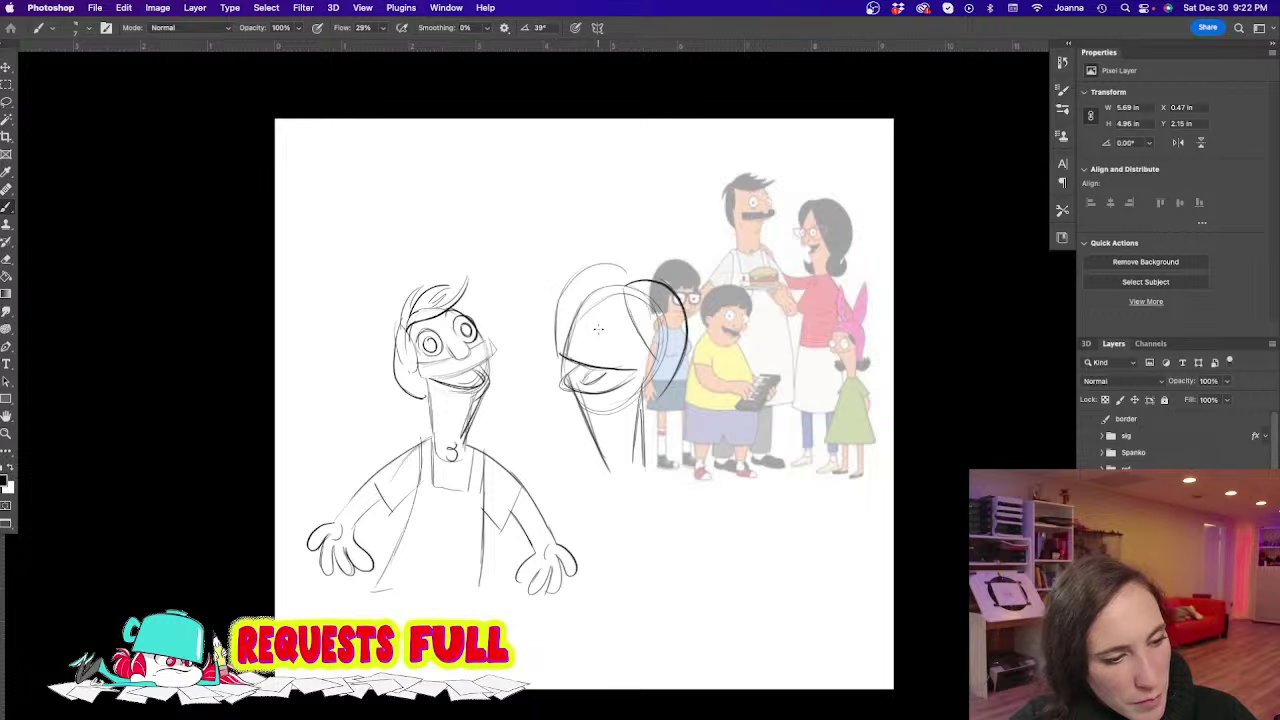
pyautogui.moveTo(598, 329)
pyautogui.mouseDown()
pyautogui.moveTo(587, 352)
pyautogui.moveTo(605, 347)
pyautogui.moveTo(596, 330)
pyautogui.moveTo(614, 350)
pyautogui.moveTo(640, 346)
pyautogui.moveTo(632, 326)
pyautogui.mouseUp()
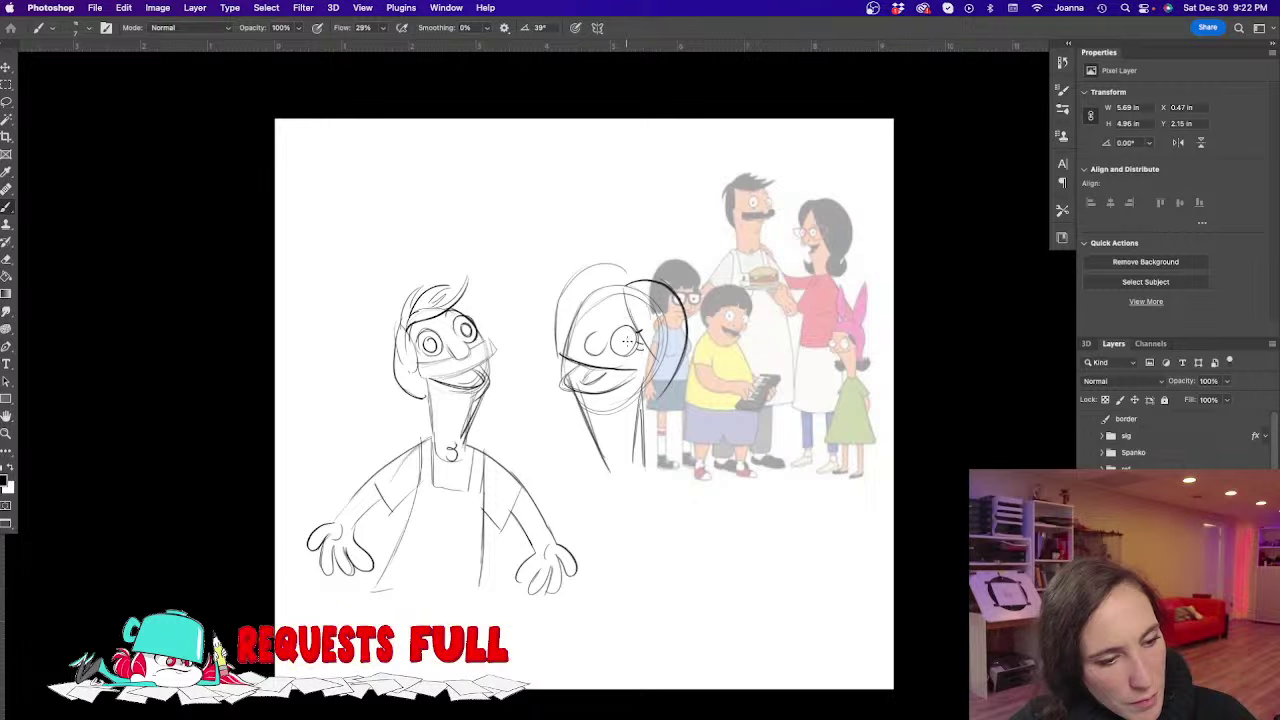
pyautogui.moveTo(590, 310)
pyautogui.mouseDown()
pyautogui.moveTo(572, 330)
pyautogui.moveTo(596, 312)
pyautogui.moveTo(580, 340)
pyautogui.moveTo(613, 290)
pyautogui.moveTo(690, 318)
pyautogui.moveTo(660, 400)
pyautogui.mouseUp()
# Build up her hair with a rounded top and long sides ending in outward-flipped curls at neck level
pyautogui.moveTo(621, 254)
pyautogui.mouseDown()
pyautogui.moveTo(572, 270)
pyautogui.moveTo(558, 355)
pyautogui.moveTo(572, 275)
pyautogui.mouseUp()
pyautogui.moveTo(676, 366)
pyautogui.mouseDown()
pyautogui.moveTo(676, 419)
pyautogui.moveTo(694, 395)
pyautogui.moveTo(664, 452)
pyautogui.mouseUp()
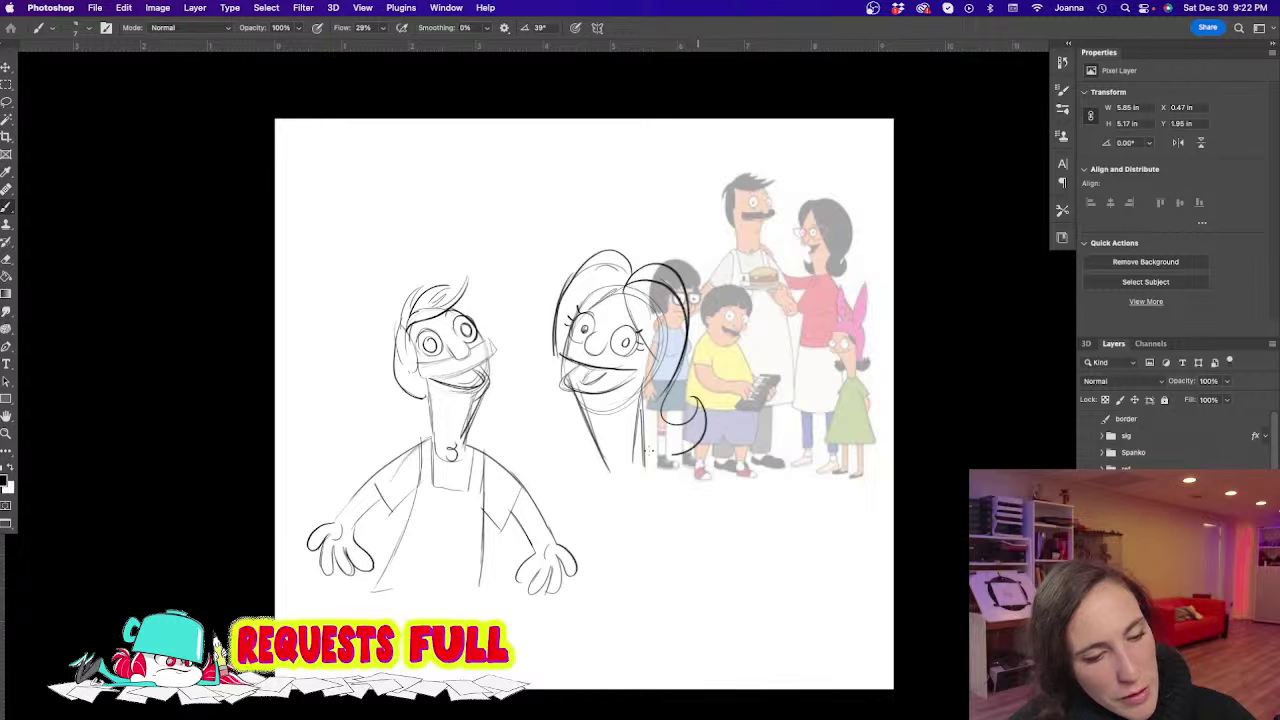
pyautogui.moveTo(560, 300); pyautogui.dragTo(557, 398)
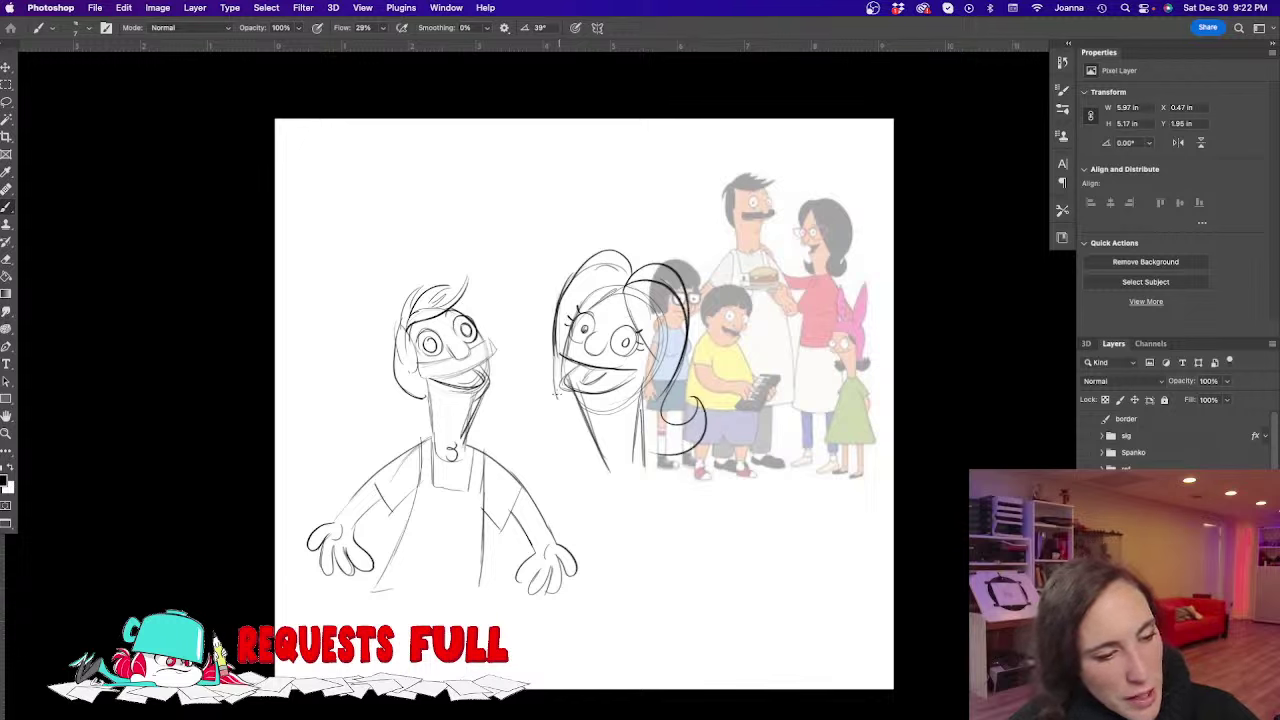
pyautogui.moveTo(557, 325)
pyautogui.mouseDown()
pyautogui.moveTo(560, 408)
pyautogui.moveTo(530, 398)
pyautogui.moveTo(524, 420)
pyautogui.moveTo(575, 436)
pyautogui.mouseUp()
pyautogui.moveTo(566, 386)
pyautogui.mouseDown()
pyautogui.moveTo(526, 420)
pyautogui.moveTo(572, 444)
pyautogui.mouseUp()
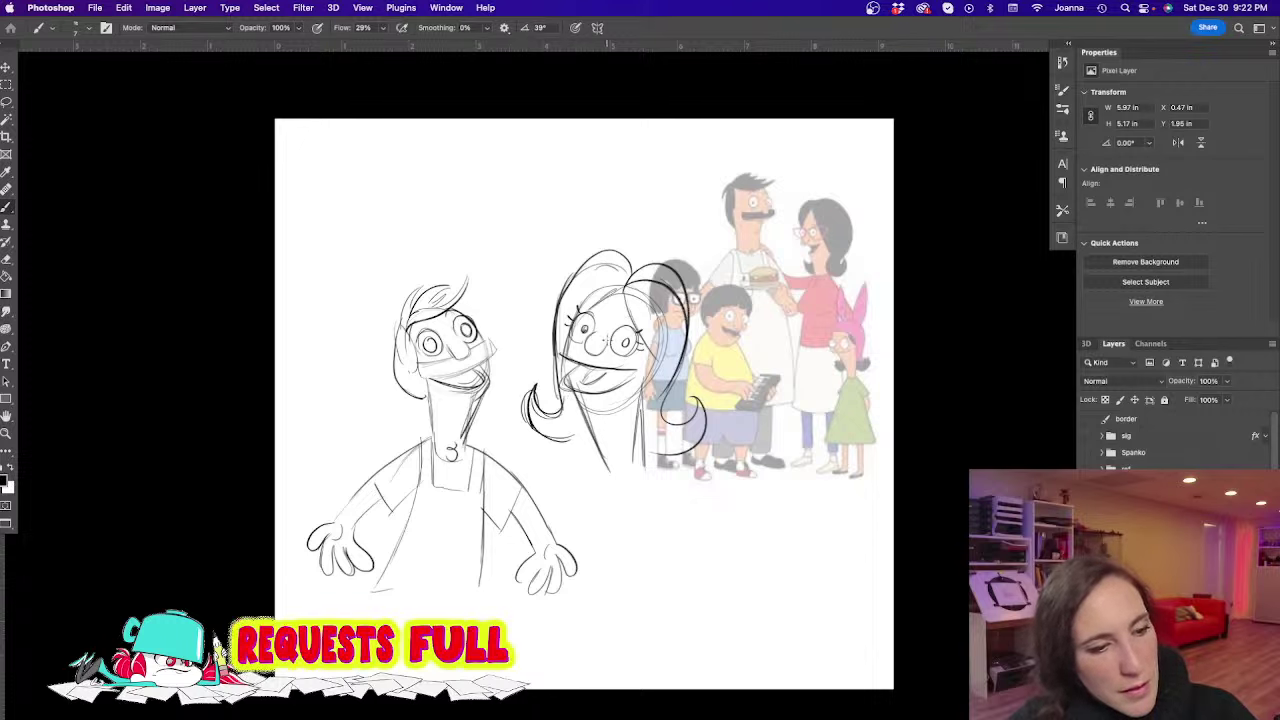
# Draw large cat-eye glasses over her eyes and add dark lip accents above and below the mouth
pyautogui.moveTo(606, 352)
pyautogui.mouseDown()
pyautogui.moveTo(645, 362)
pyautogui.moveTo(666, 328)
pyautogui.moveTo(606, 318)
pyautogui.moveTo(610, 332)
pyautogui.mouseUp()
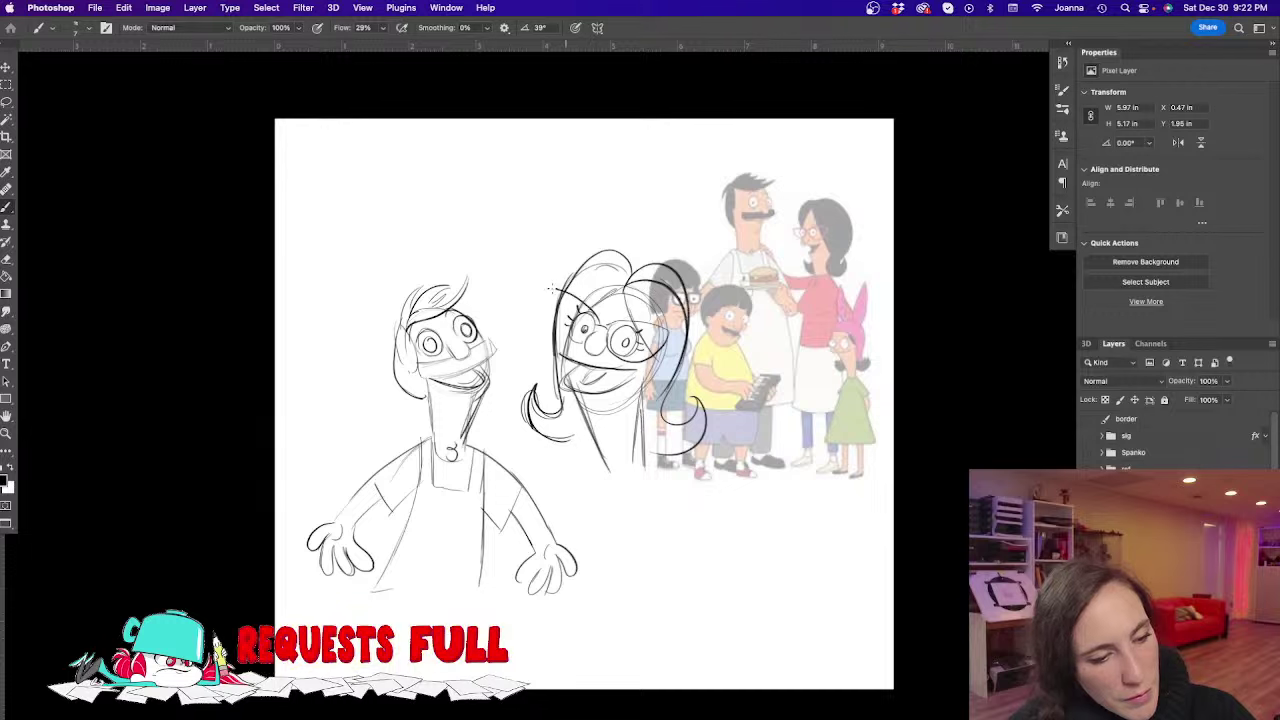
pyautogui.press('super+z')
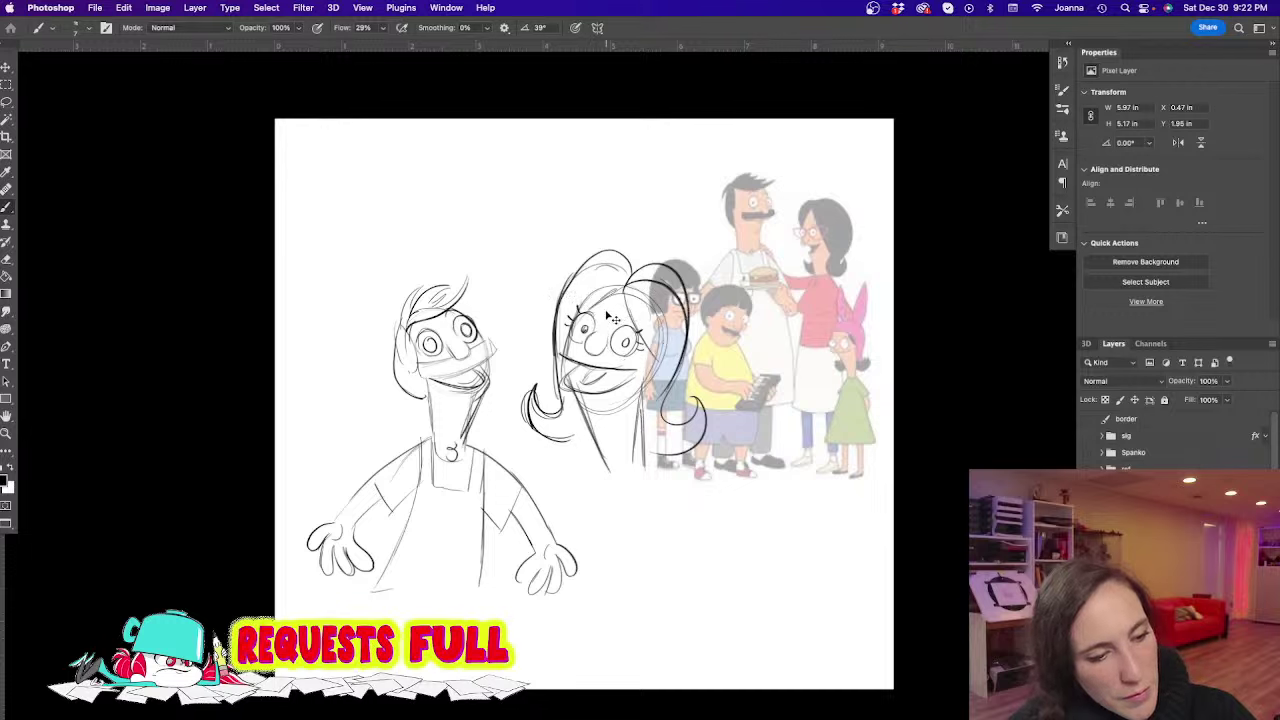
pyautogui.moveTo(611, 322)
pyautogui.mouseDown()
pyautogui.moveTo(667, 331)
pyautogui.moveTo(630, 361)
pyautogui.moveTo(598, 322)
pyautogui.moveTo(612, 314)
pyautogui.moveTo(611, 329)
pyautogui.moveTo(546, 298)
pyautogui.moveTo(584, 344)
pyautogui.mouseUp()
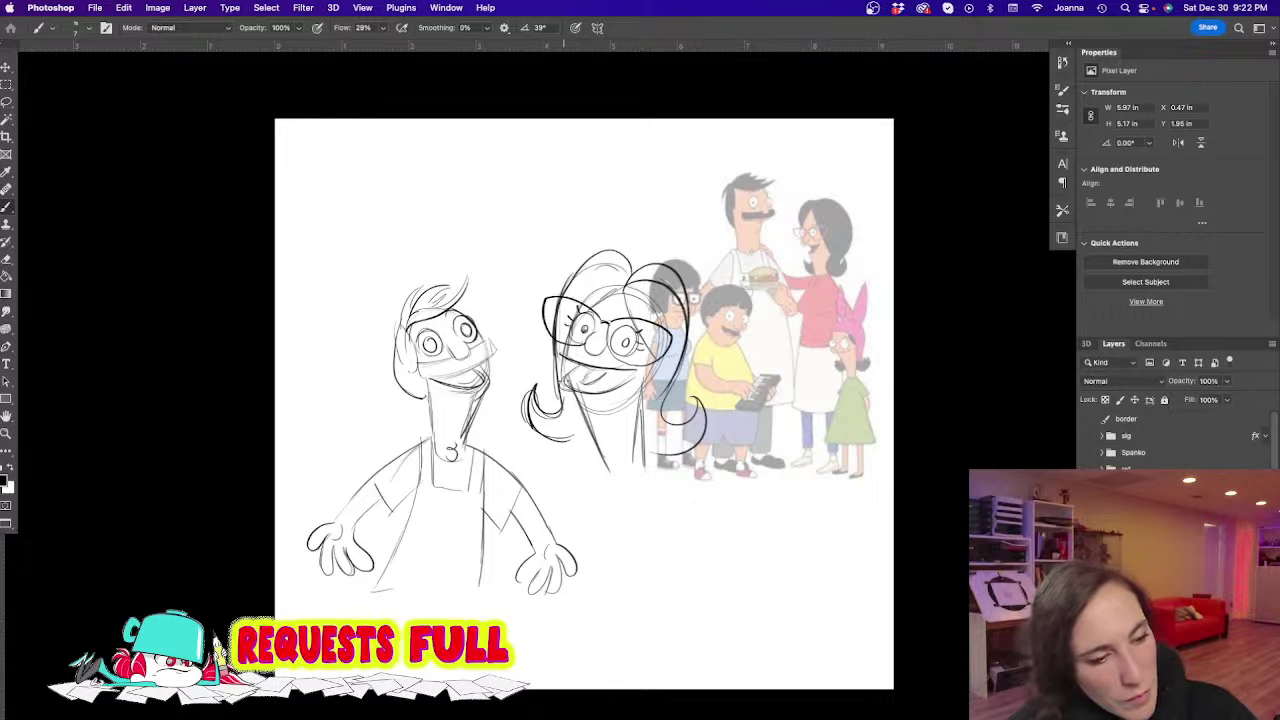
pyautogui.click(578, 392)
pyautogui.click(593, 400)
# Draw her sloping shoulders, the sides of the torso and the upper arm lines below the neck
pyautogui.moveTo(589, 393)
pyautogui.mouseDown()
pyautogui.moveTo(580, 364)
pyautogui.moveTo(606, 465)
pyautogui.moveTo(644, 452)
pyautogui.moveTo(744, 524)
pyautogui.mouseUp()
pyautogui.moveTo(610, 460)
pyautogui.mouseDown()
pyautogui.moveTo(532, 499)
pyautogui.moveTo(601, 576)
pyautogui.mouseUp()
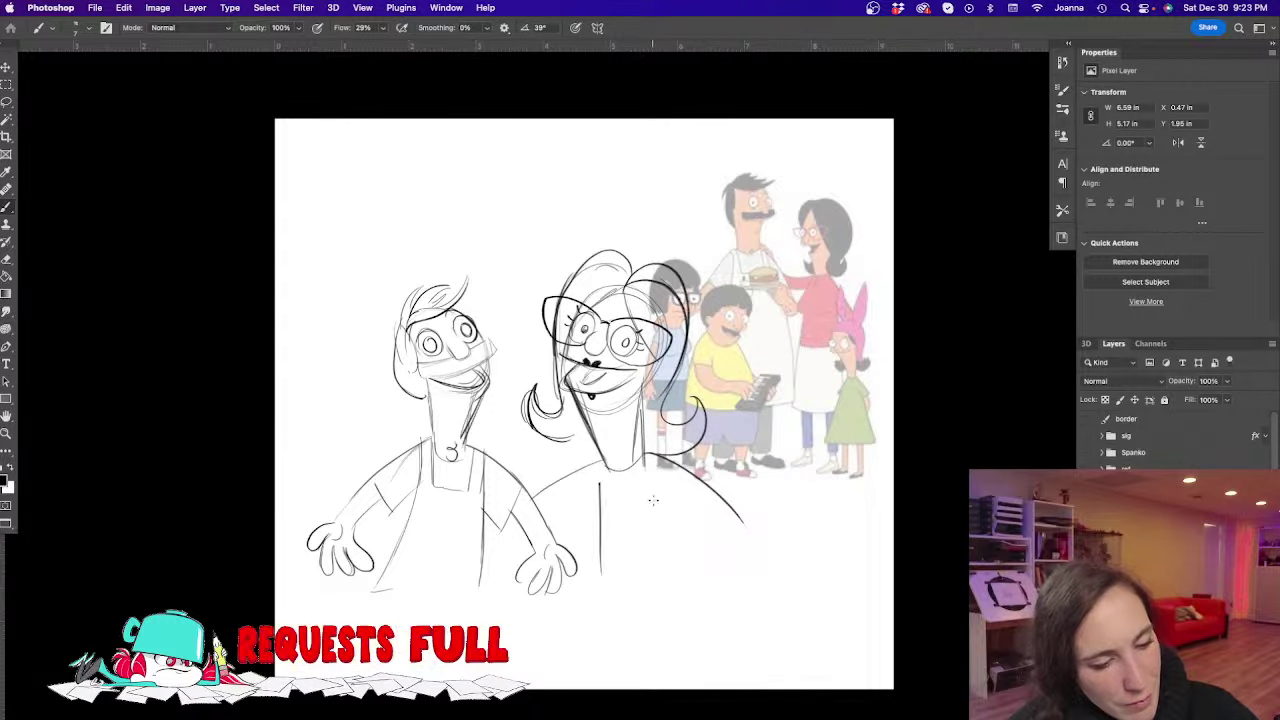
pyautogui.moveTo(658, 482); pyautogui.dragTo(708, 576)
pyautogui.moveTo(659, 479); pyautogui.dragTo(764, 556)
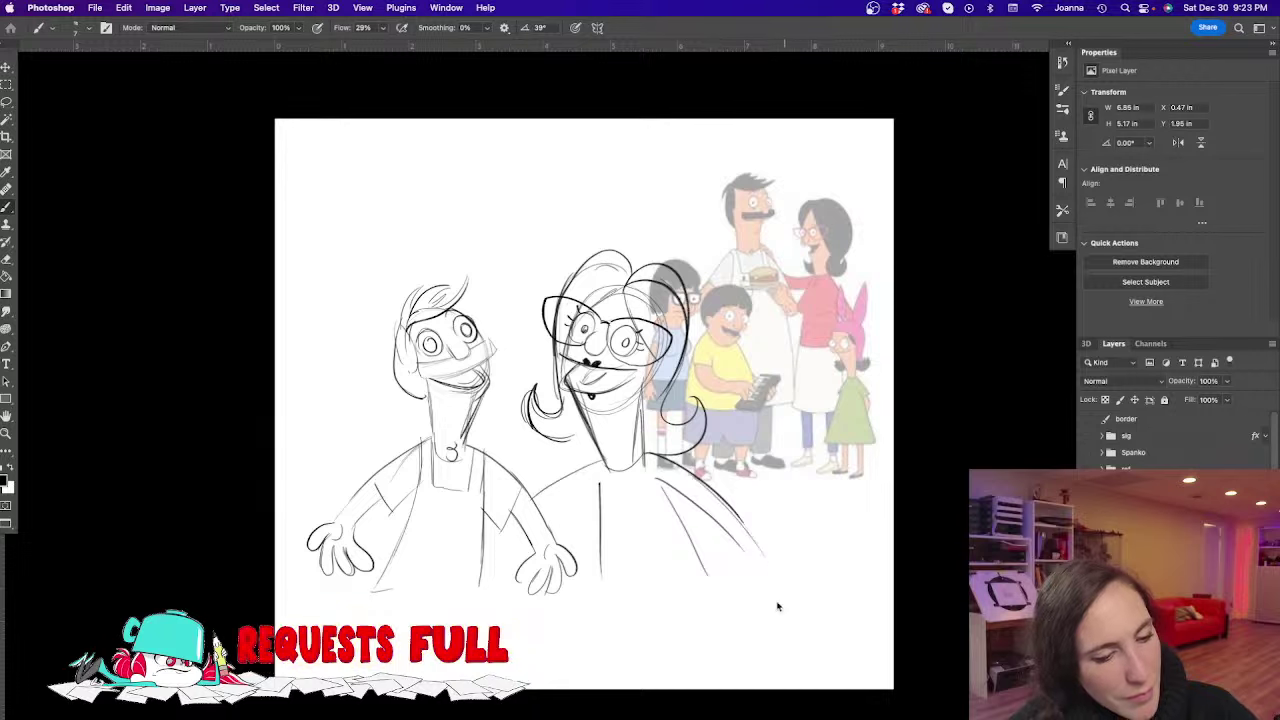
pyautogui.moveTo(598, 488); pyautogui.dragTo(542, 517)
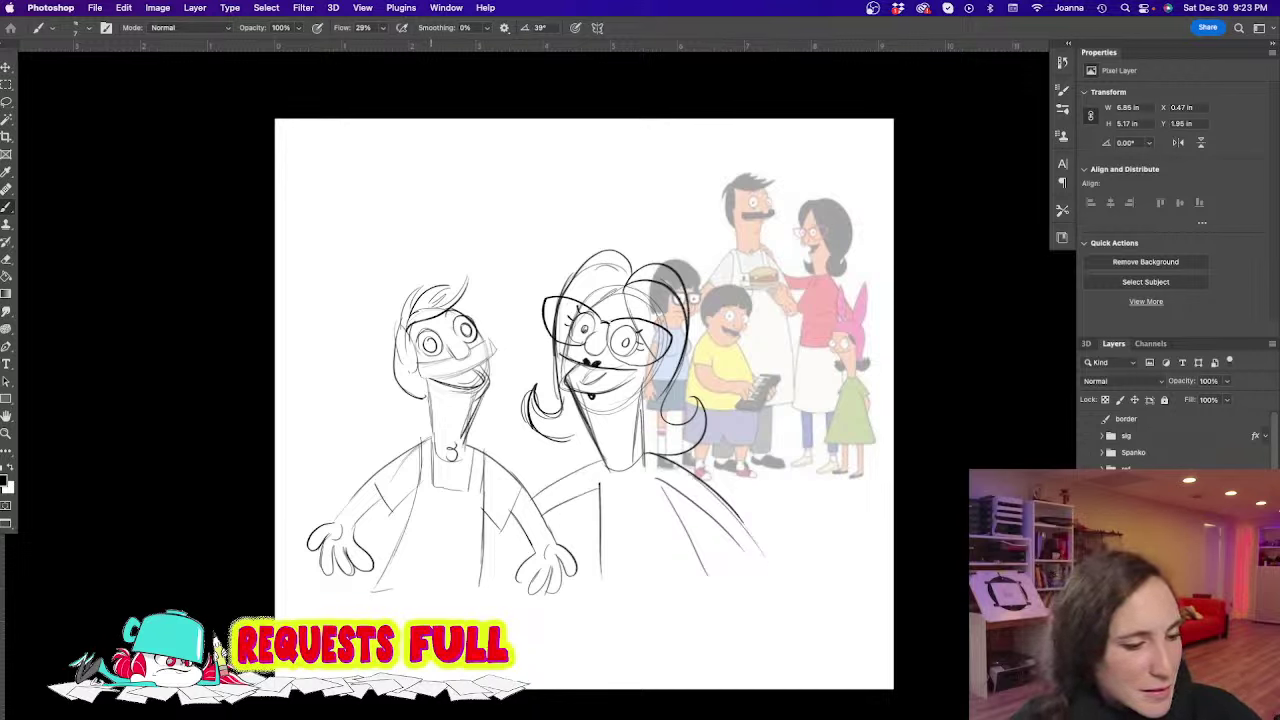
# Select the woman's sketch, scale it down to about 3.34 by 4.58 in, and move it closer to the father
pyautogui.press('l')
pyautogui.moveTo(524, 466)
pyautogui.mouseDown()
pyautogui.moveTo(588, 592)
pyautogui.moveTo(751, 594)
pyautogui.moveTo(664, 196)
pyautogui.moveTo(523, 352)
pyautogui.moveTo(522, 462)
pyautogui.mouseUp()
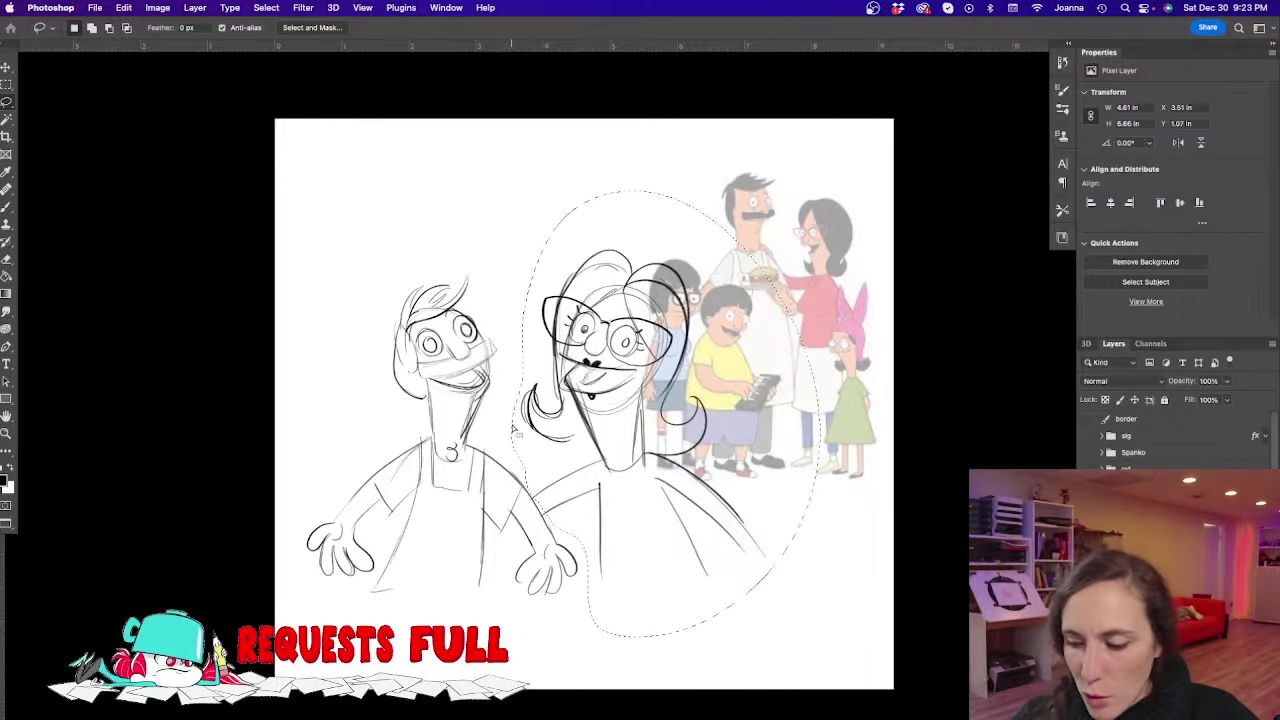
pyautogui.hotkey('ctrl', 't')
pyautogui.moveTo(819, 190); pyautogui.dragTo(788, 229)
pyautogui.moveTo(570, 334); pyautogui.dragTo(543, 305)
pyautogui.press('Return')
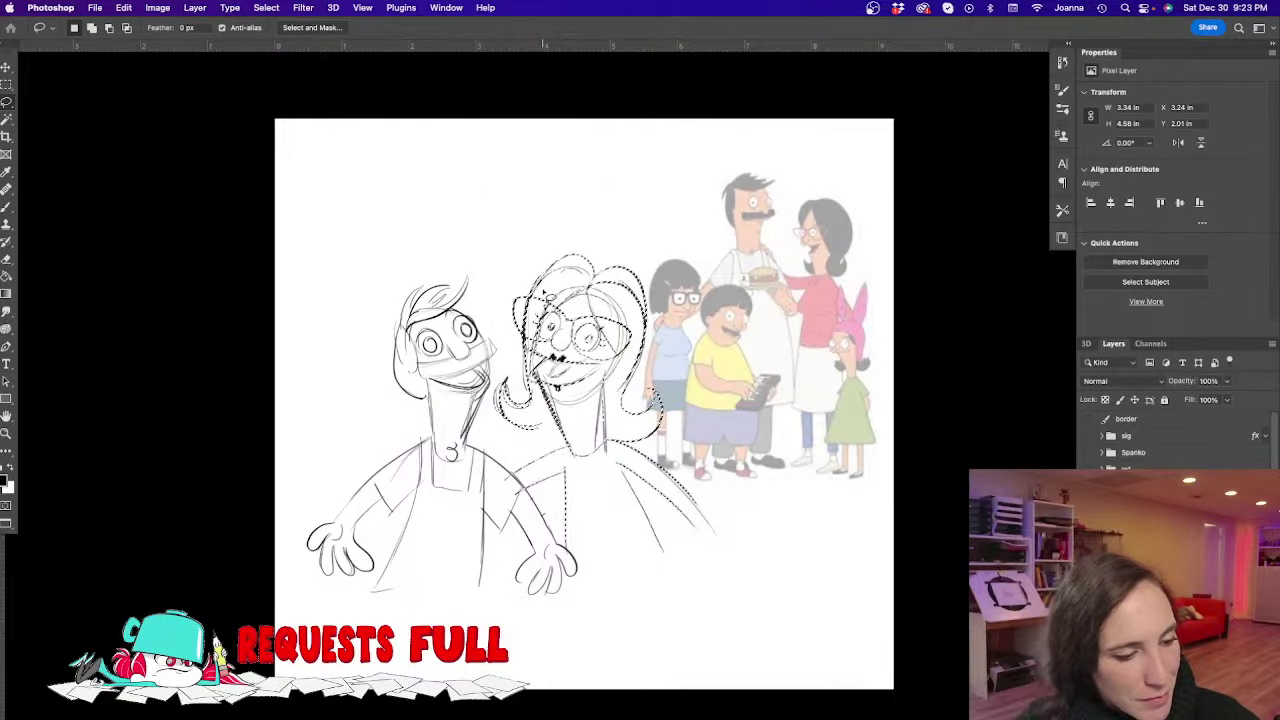
pyautogui.hotkey('ctrl', 'd')
pyautogui.press('b')
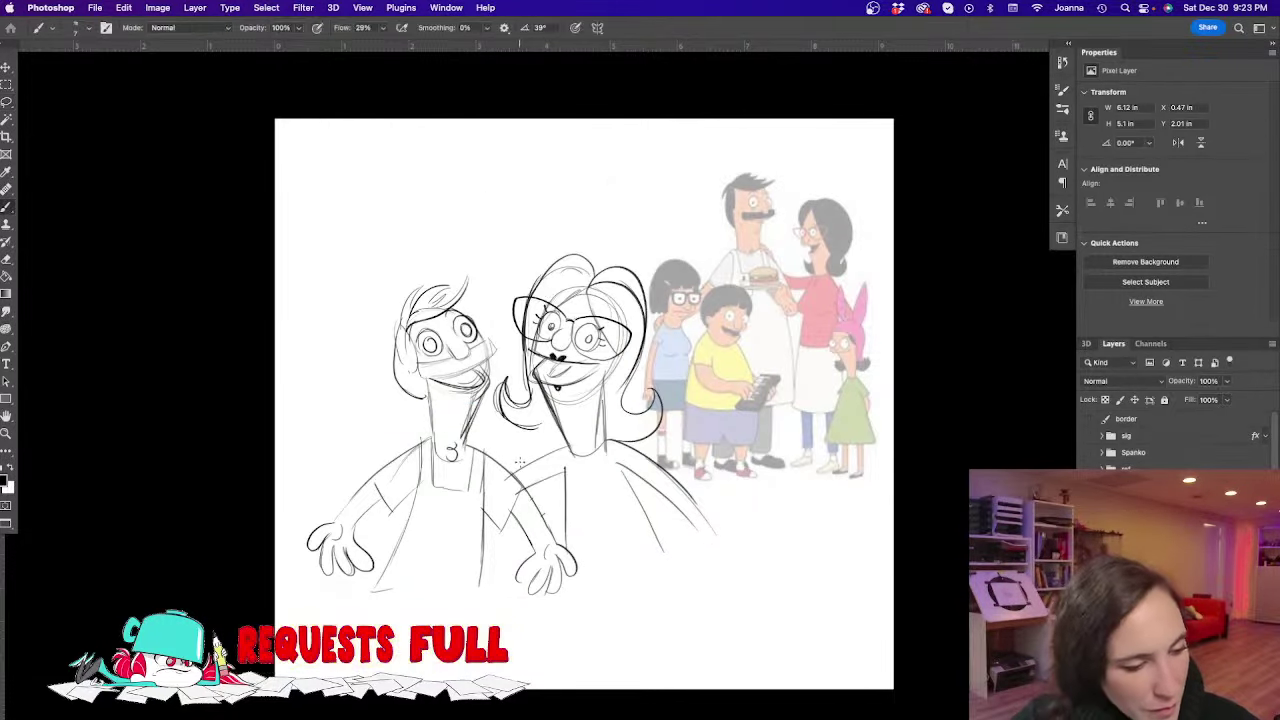
# Draw her hand resting on the father's chest, the curved apron hem, and her other forearm with an open hand
pyautogui.moveTo(494, 488)
pyautogui.mouseDown()
pyautogui.moveTo(527, 490)
pyautogui.moveTo(489, 512)
pyautogui.moveTo(442, 507)
pyautogui.moveTo(462, 514)
pyautogui.moveTo(442, 538)
pyautogui.moveTo(474, 532)
pyautogui.mouseUp()
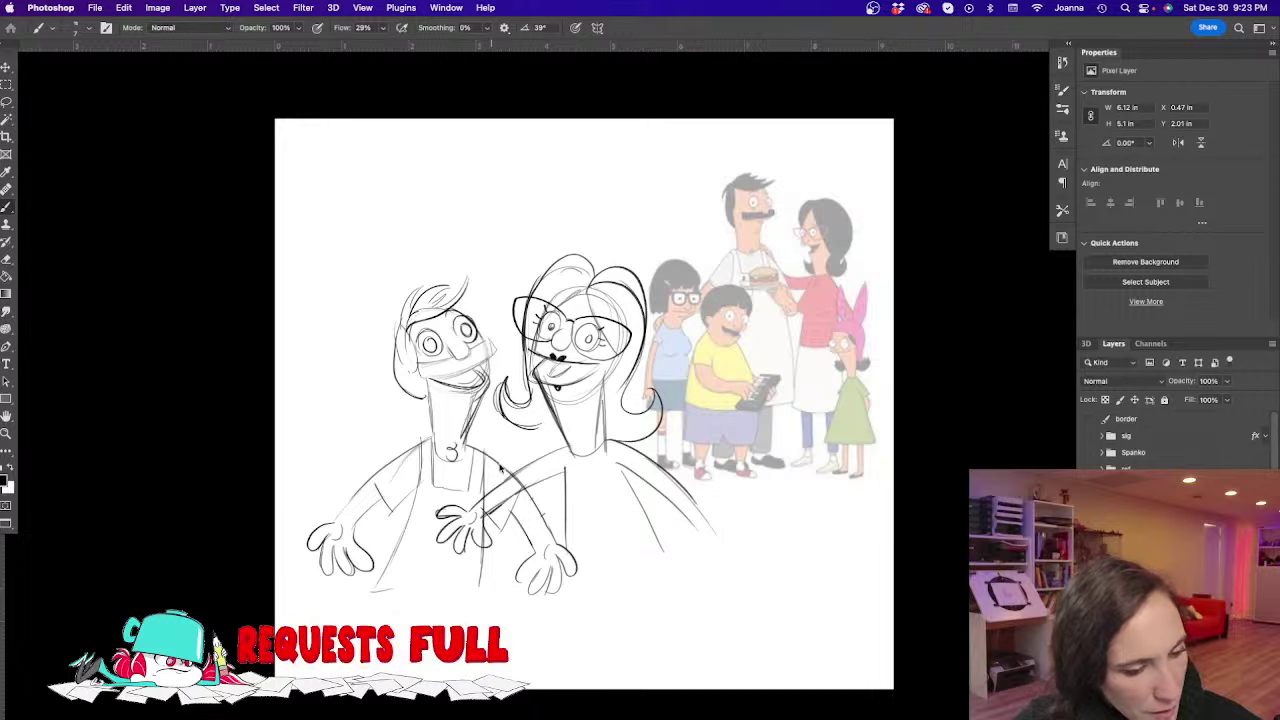
pyautogui.moveTo(648, 524)
pyautogui.mouseDown()
pyautogui.moveTo(678, 576)
pyautogui.moveTo(550, 602)
pyautogui.mouseUp()
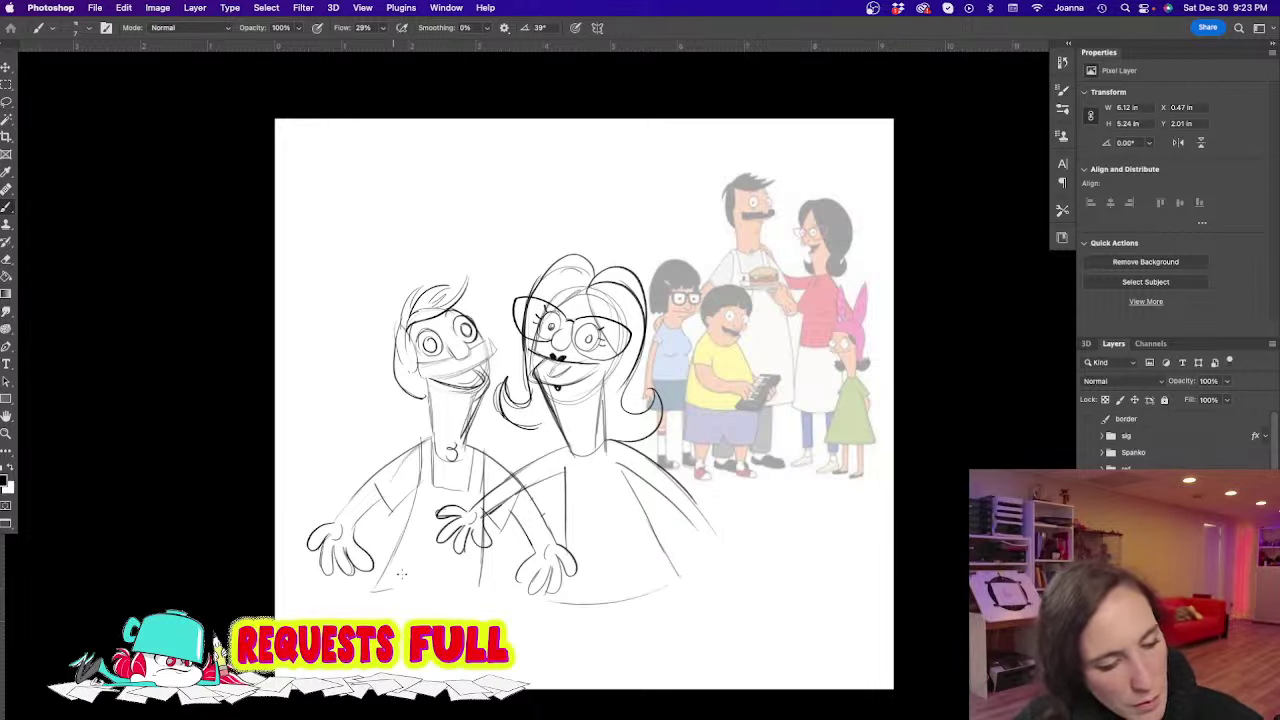
pyautogui.moveTo(678, 482)
pyautogui.mouseDown()
pyautogui.moveTo(718, 536)
pyautogui.moveTo(704, 541)
pyautogui.moveTo(712, 568)
pyautogui.moveTo(744, 572)
pyautogui.mouseUp()
pyautogui.moveTo(714, 530)
pyautogui.mouseDown()
pyautogui.moveTo(730, 552)
pyautogui.moveTo(750, 545)
pyautogui.mouseUp()
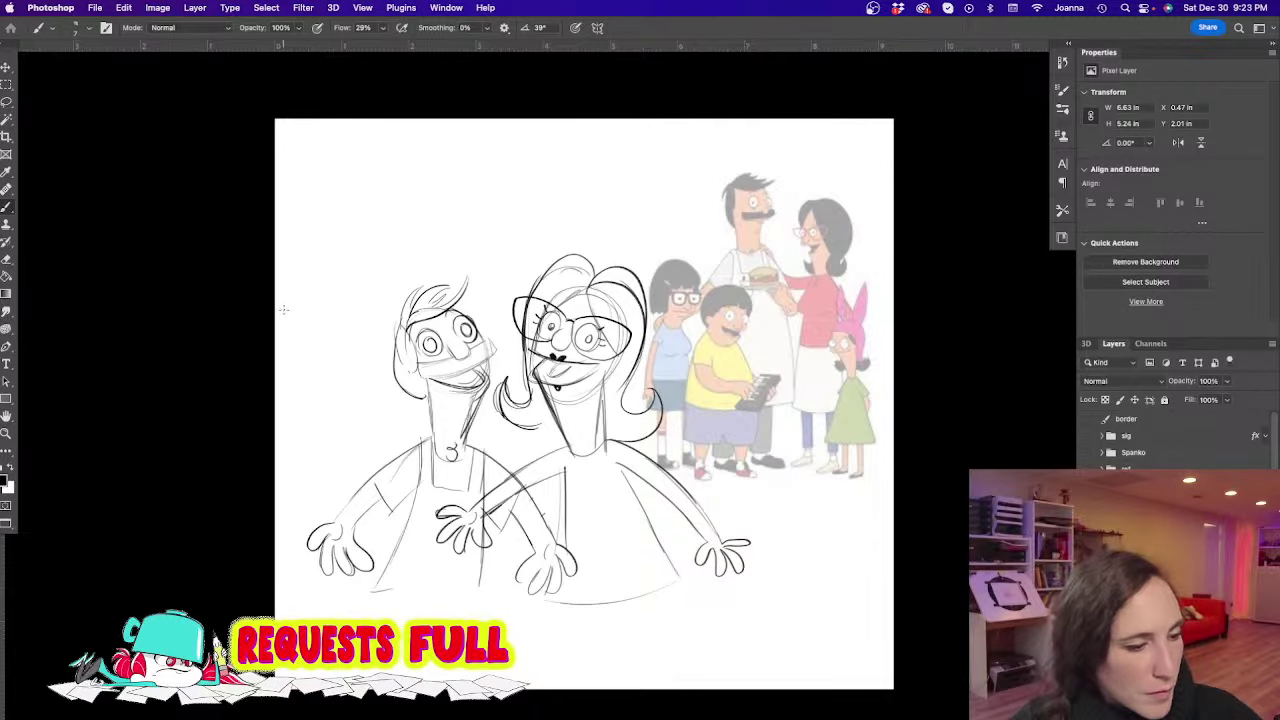
# Select the father's head and neck, enlarge them, and reposition them over his shoulders
pyautogui.press('l')
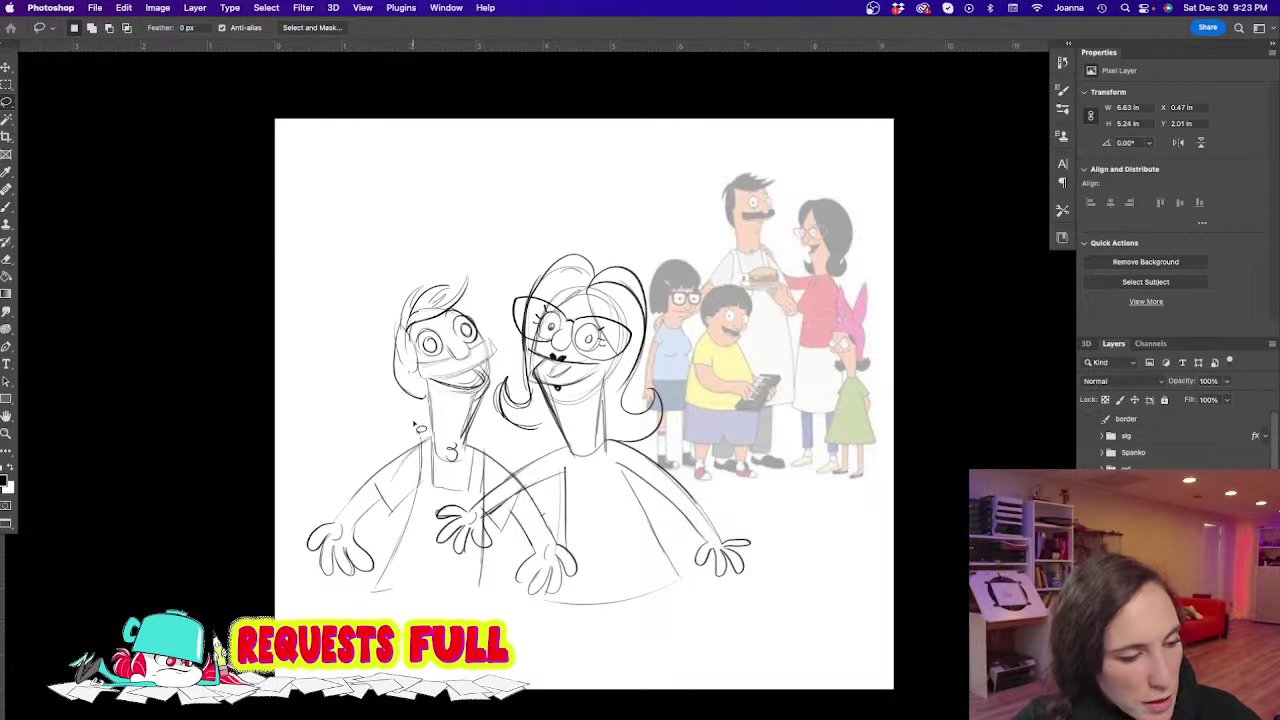
pyautogui.moveTo(424, 432)
pyautogui.mouseDown()
pyautogui.moveTo(489, 414)
pyautogui.moveTo(499, 356)
pyautogui.moveTo(377, 224)
pyautogui.moveTo(376, 440)
pyautogui.mouseUp()
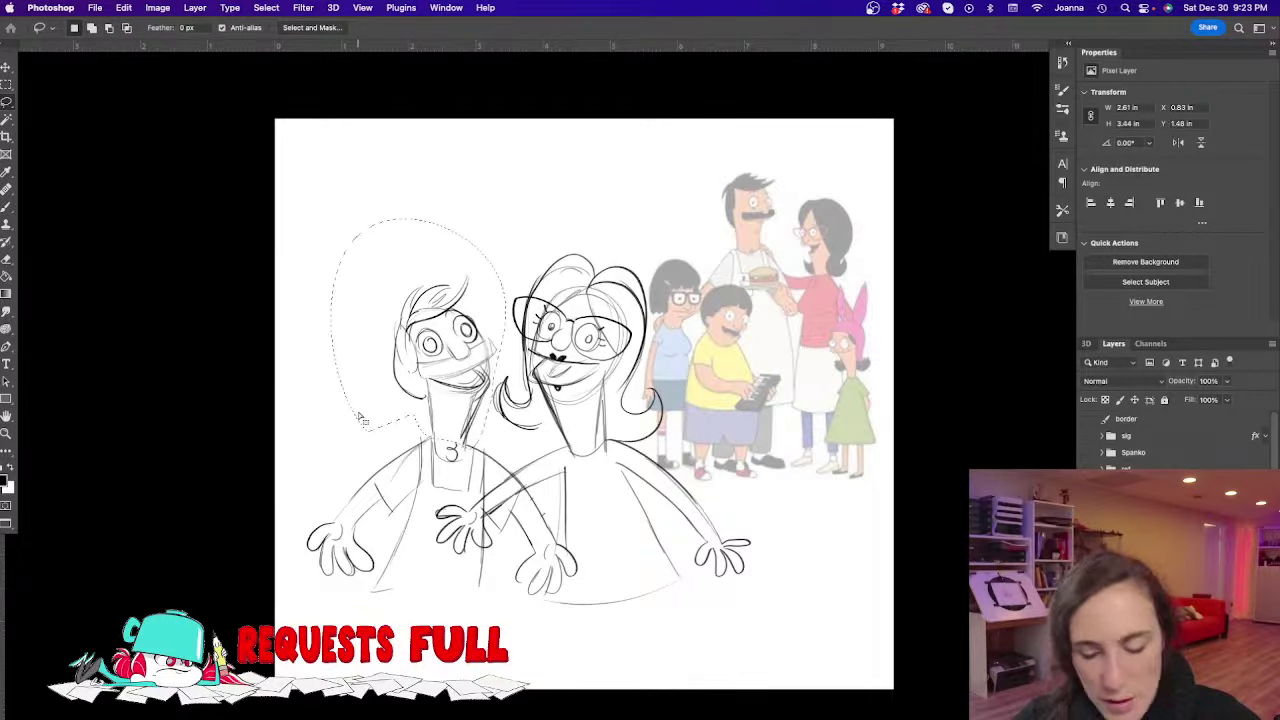
pyautogui.press('super+t')
pyautogui.moveTo(330, 216); pyautogui.dragTo(279, 171)
pyautogui.moveTo(381, 274); pyautogui.dragTo(397, 280)
pyautogui.press('Return')
pyautogui.press('super+d')
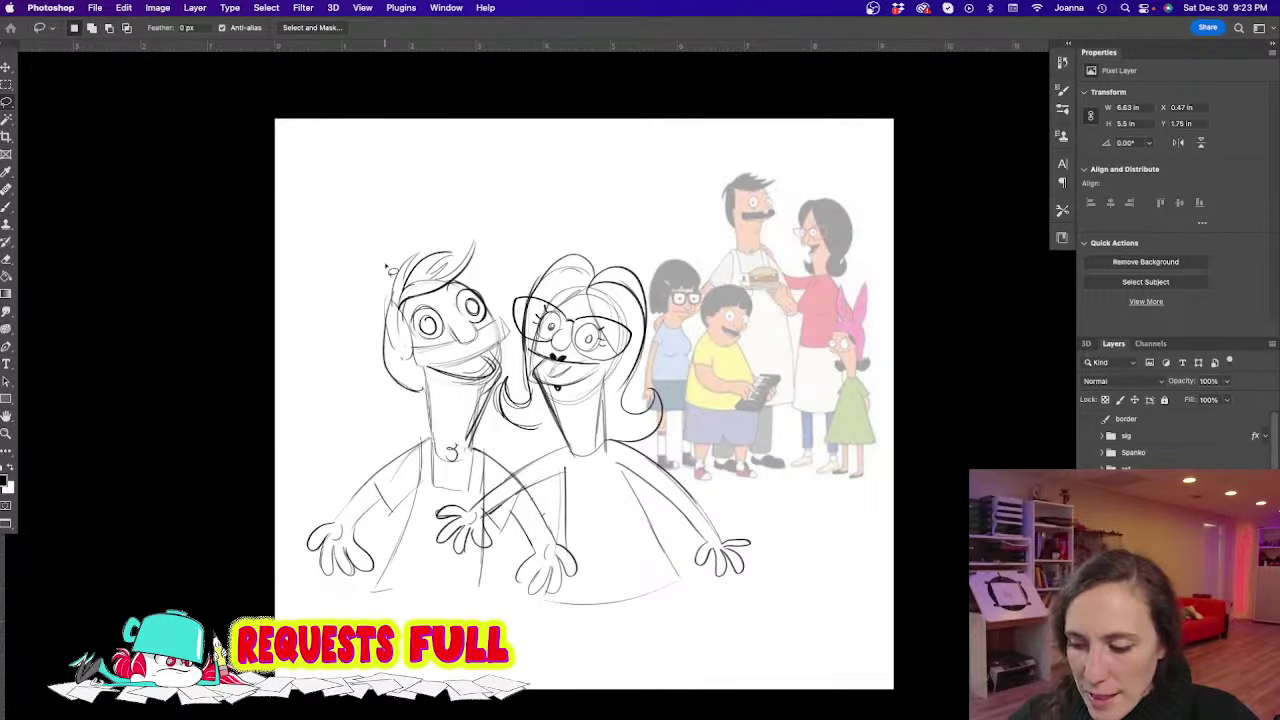
# Fill the father's two pupils with solid black
pyautogui.press('b')
pyautogui.keyDown('super'); pyautogui.click(409, 310); pyautogui.keyUp('super')
pyautogui.moveTo(434, 323); pyautogui.dragTo(438, 333)
pyautogui.moveTo(507, 296)
pyautogui.mouseDown()
pyautogui.moveTo(498, 304)
pyautogui.moveTo(510, 308)
pyautogui.mouseUp()
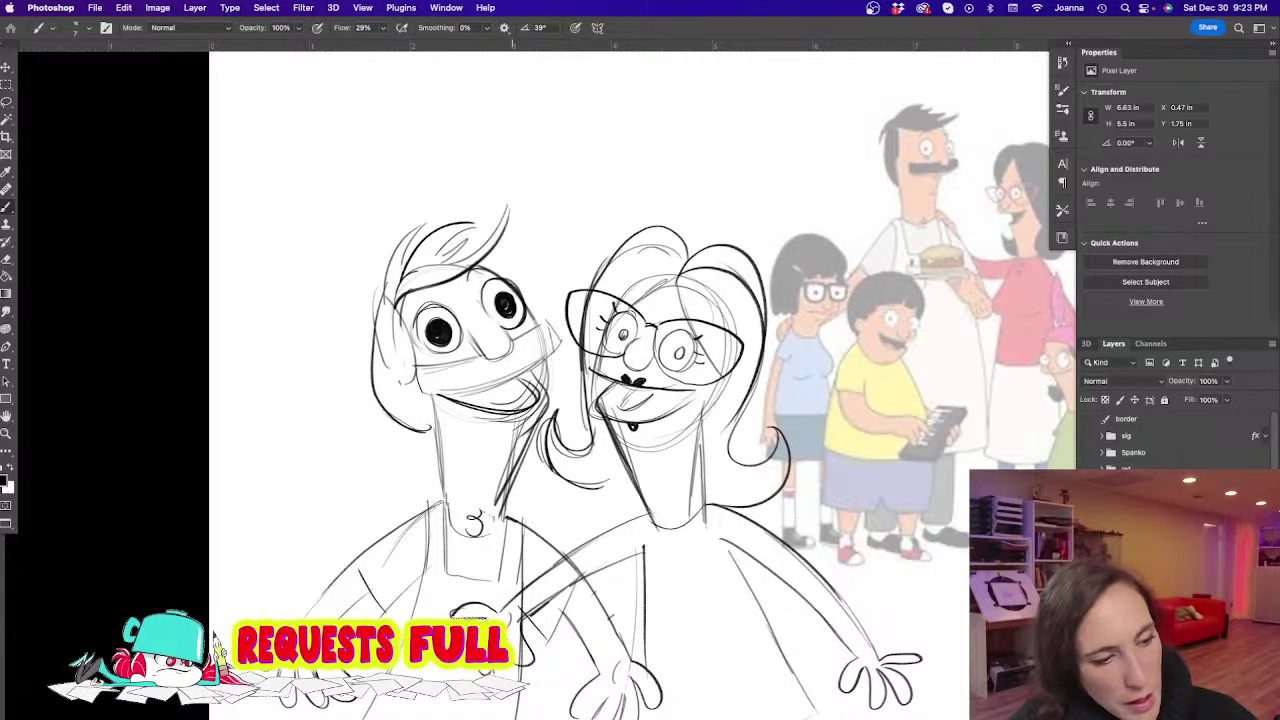
pyautogui.keyDown('alt'); pyautogui.click(357, 441); pyautogui.keyUp('alt')
pyautogui.keyDown('alt'); pyautogui.click(357, 441); pyautogui.keyUp('alt')
pyautogui.moveTo(306, 437); pyautogui.dragTo(346, 400)
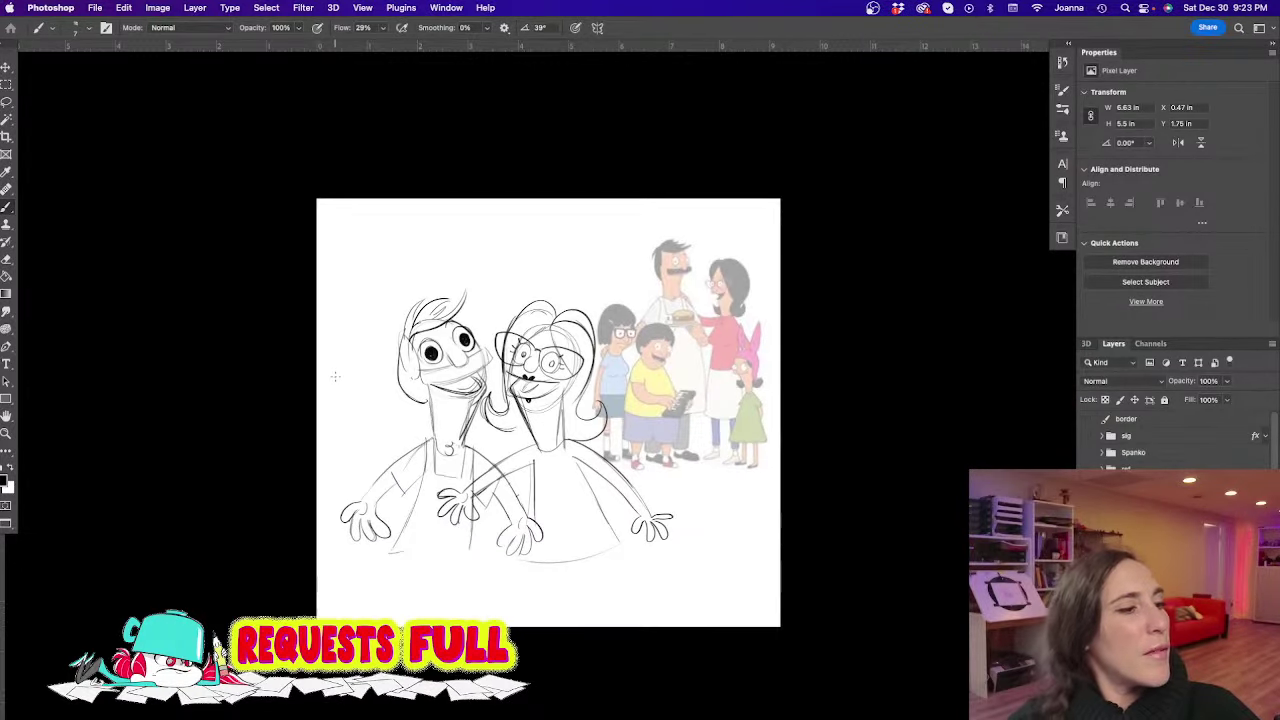
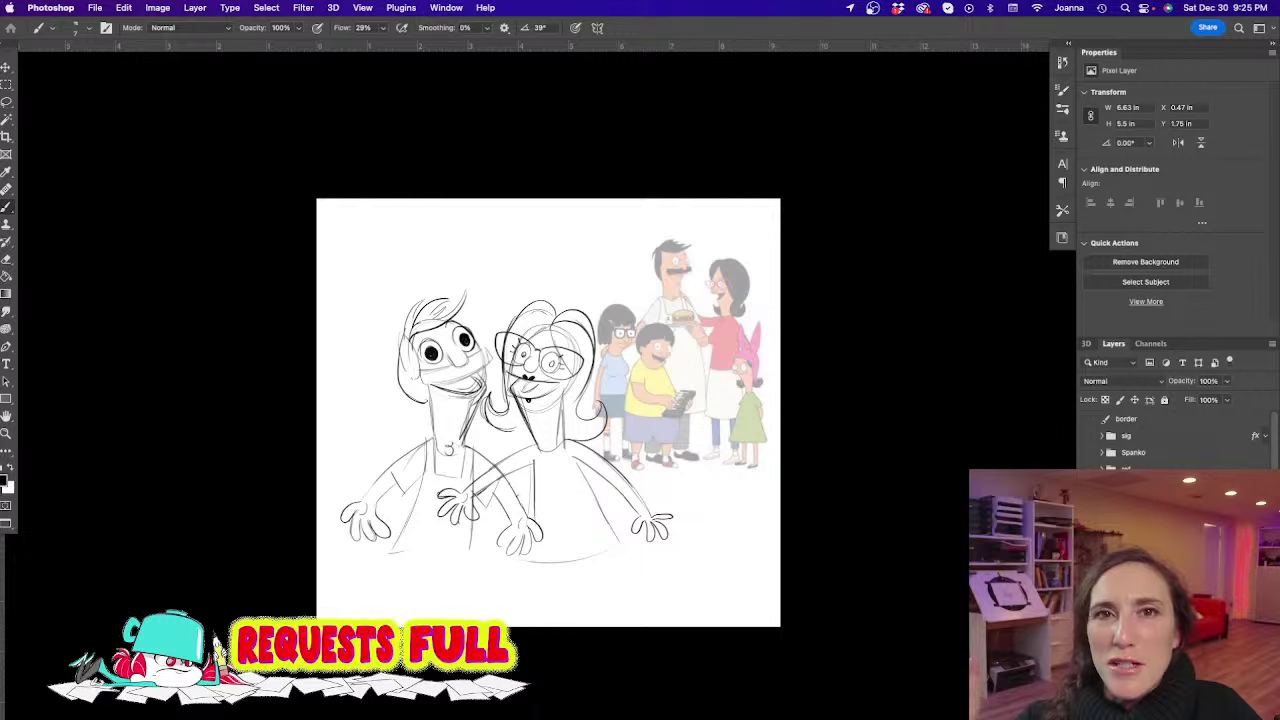
pyautogui.press('Tab')
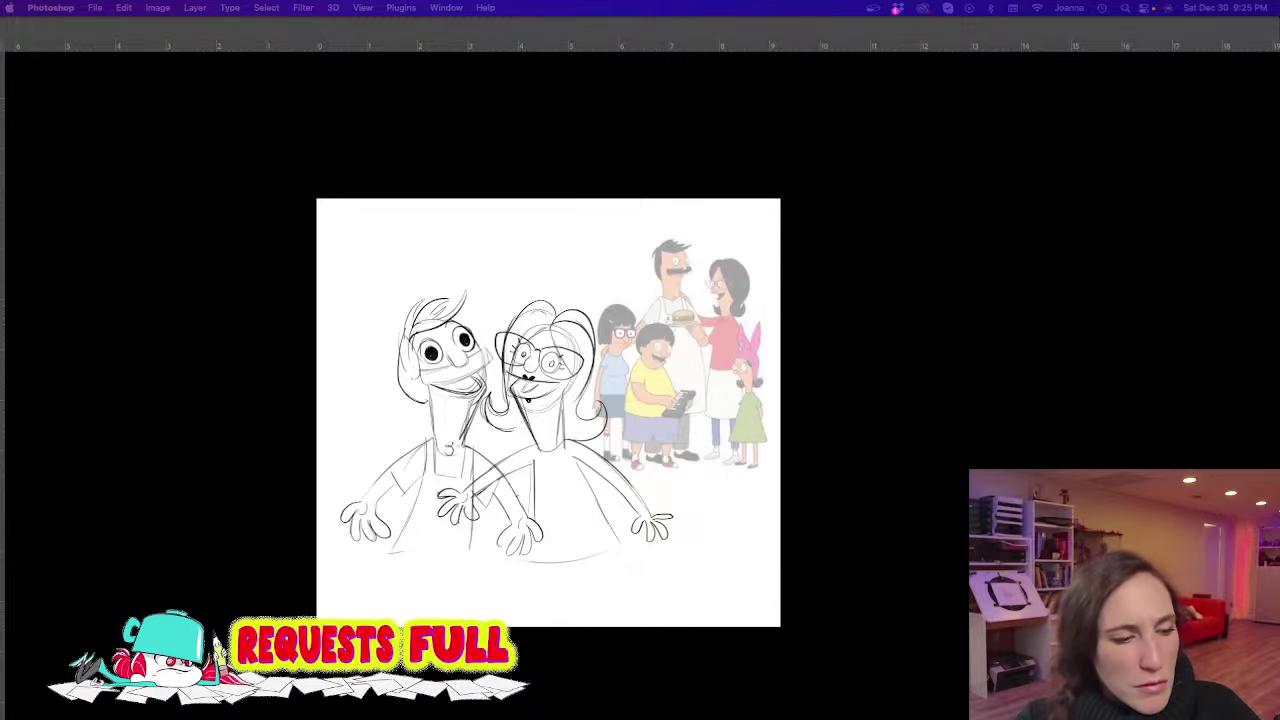
pyautogui.press('Tab')
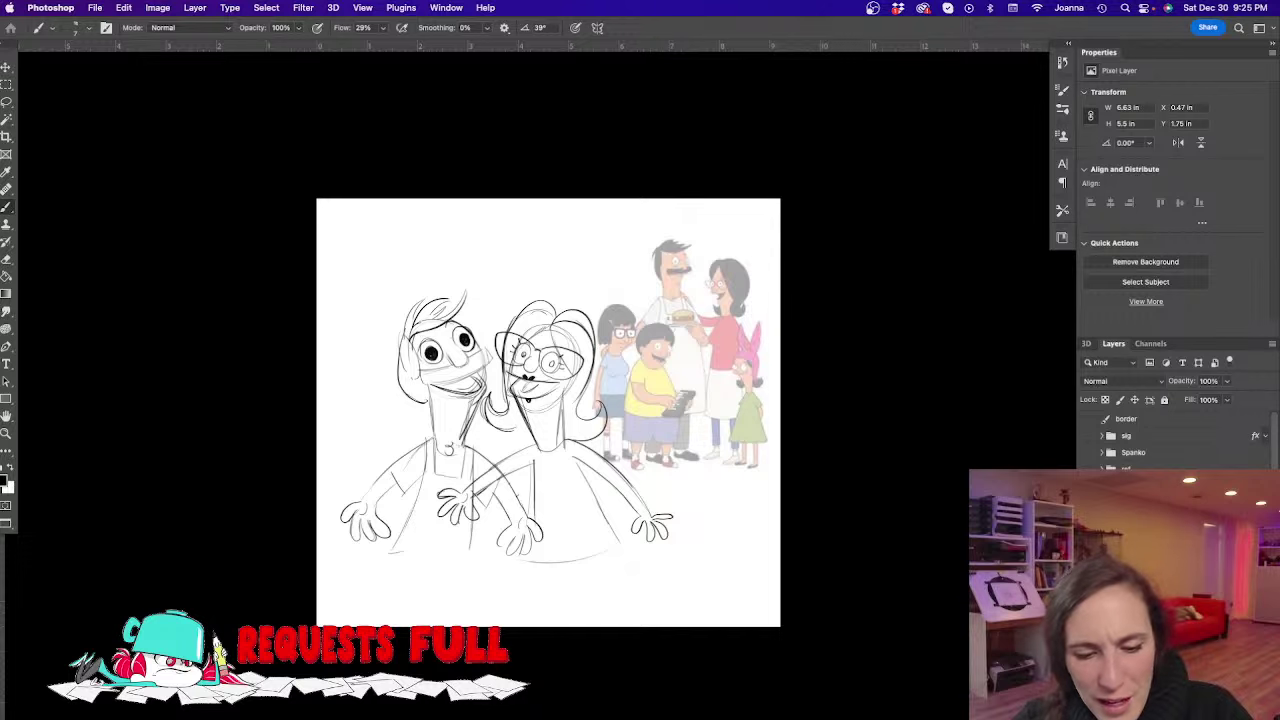
# Hide the family sketch and its reference, and show the "Elsa Christmas pin up" request reference
pyautogui.click(1140, 485)
pyautogui.click(1090, 485)
pyautogui.click(1090, 502)
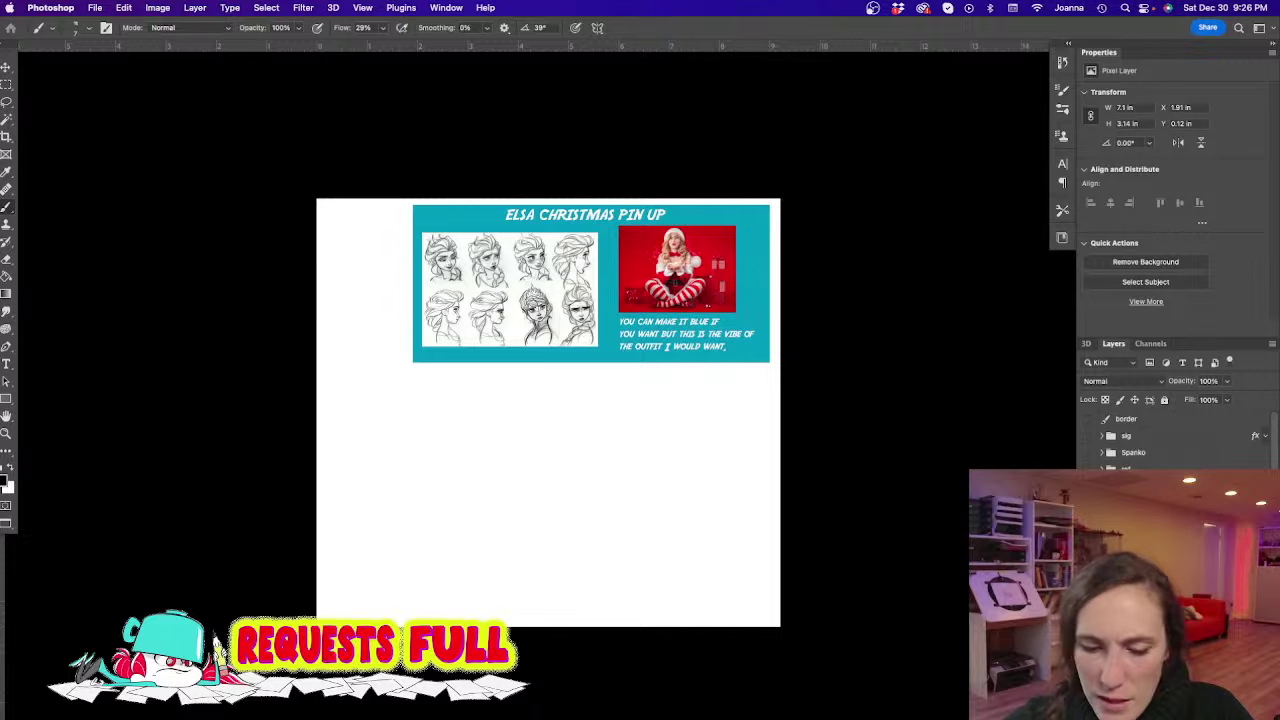
# Move the Elsa reference into the canvas's upper-right corner and lower its opacity to 43%
pyautogui.press('v')
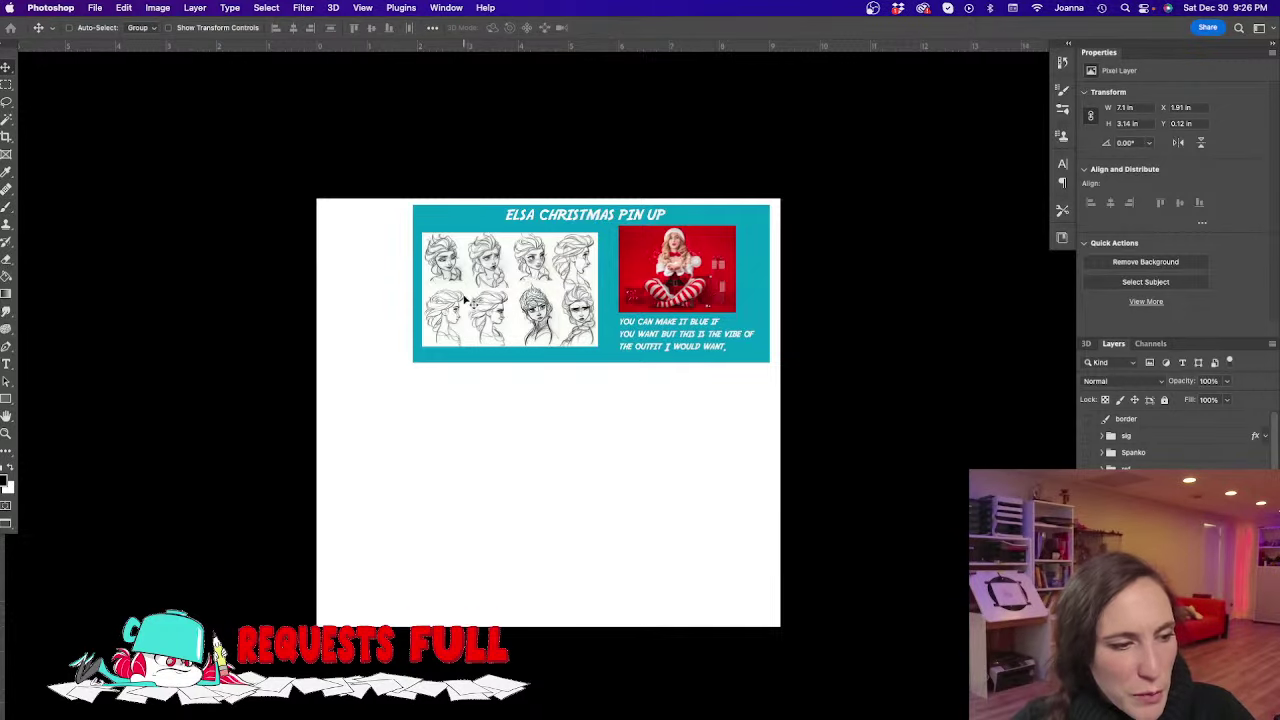
pyautogui.moveTo(466, 301)
pyautogui.mouseDown()
pyautogui.moveTo(529, 295)
pyautogui.moveTo(503, 289)
pyautogui.mouseUp()
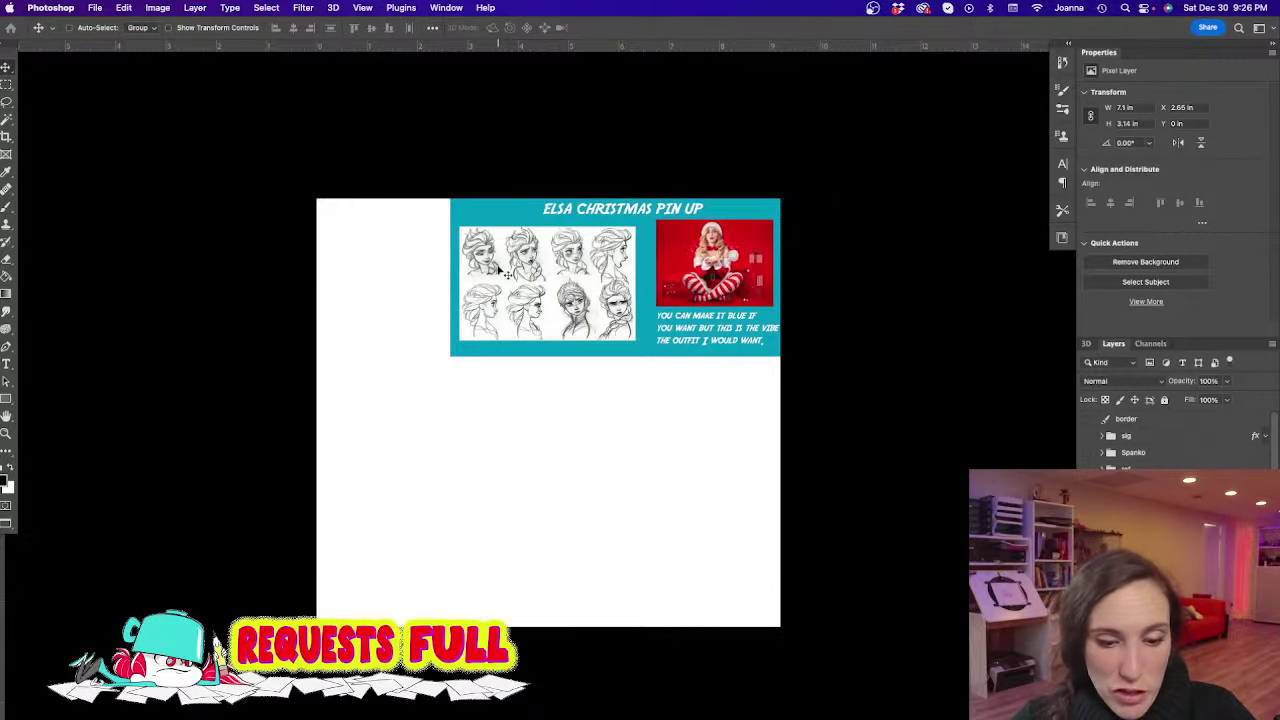
pyautogui.click(1227, 381)
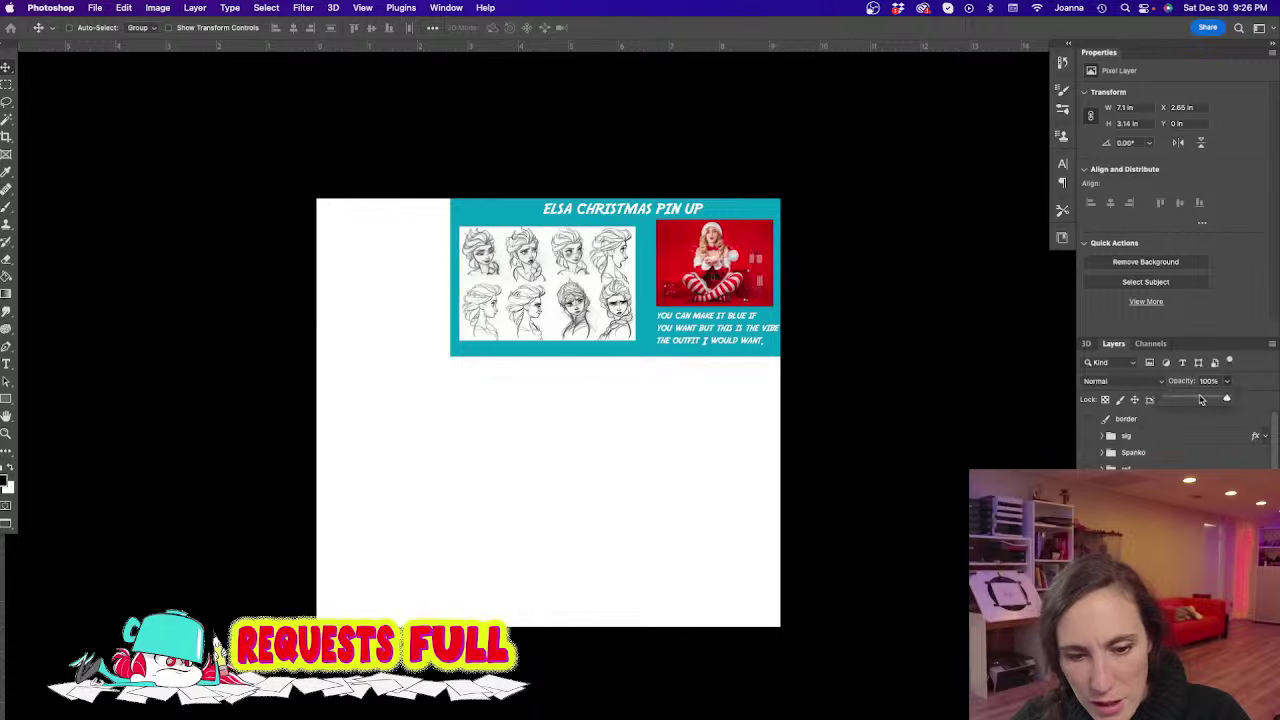
pyautogui.moveTo(1229, 400); pyautogui.dragTo(1192, 401)
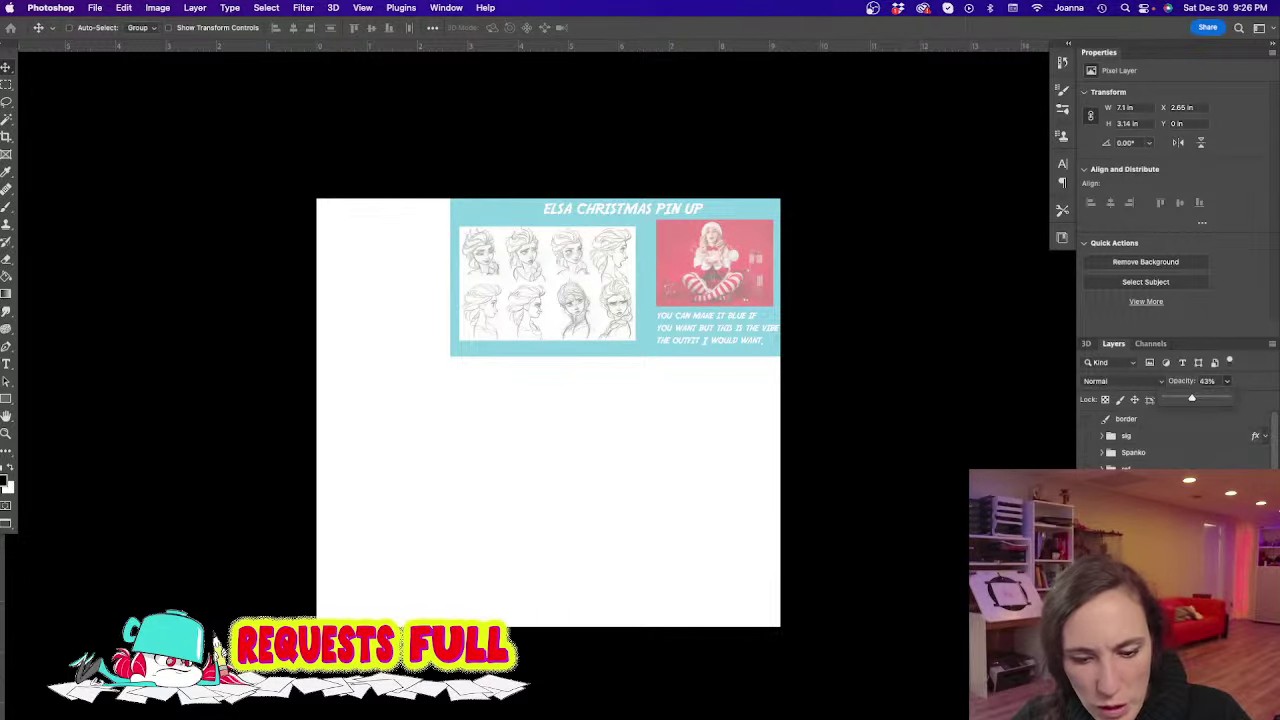
# On a new layer, rough in Elsa's head left of the reference with a cranium, face guidelines, jaw and ear
pyautogui.press('super+shift+alt+n')
pyautogui.press('b')
pyautogui.keyDown('super'); pyautogui.click(406, 380); pyautogui.keyUp('super')
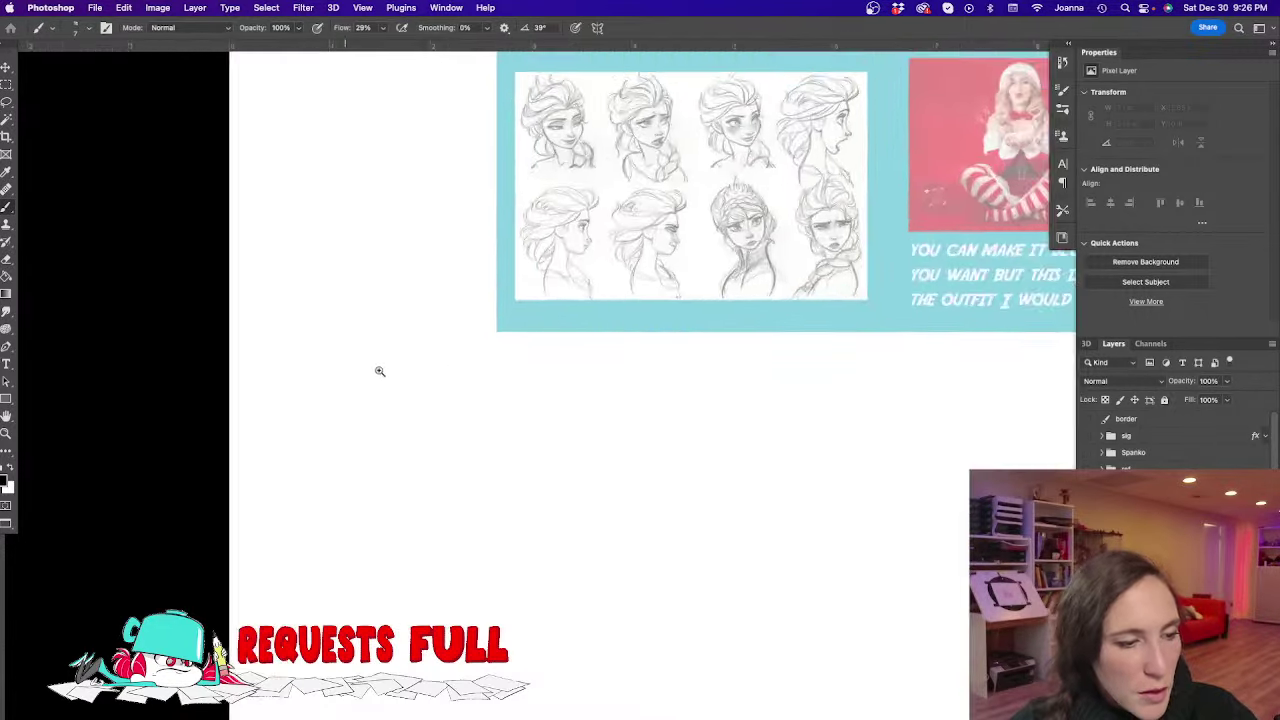
pyautogui.keyDown('super'); pyautogui.click(384, 372); pyautogui.keyUp('super')
pyautogui.moveTo(451, 322)
pyautogui.mouseDown()
pyautogui.moveTo(451, 514)
pyautogui.moveTo(470, 517)
pyautogui.mouseUp()
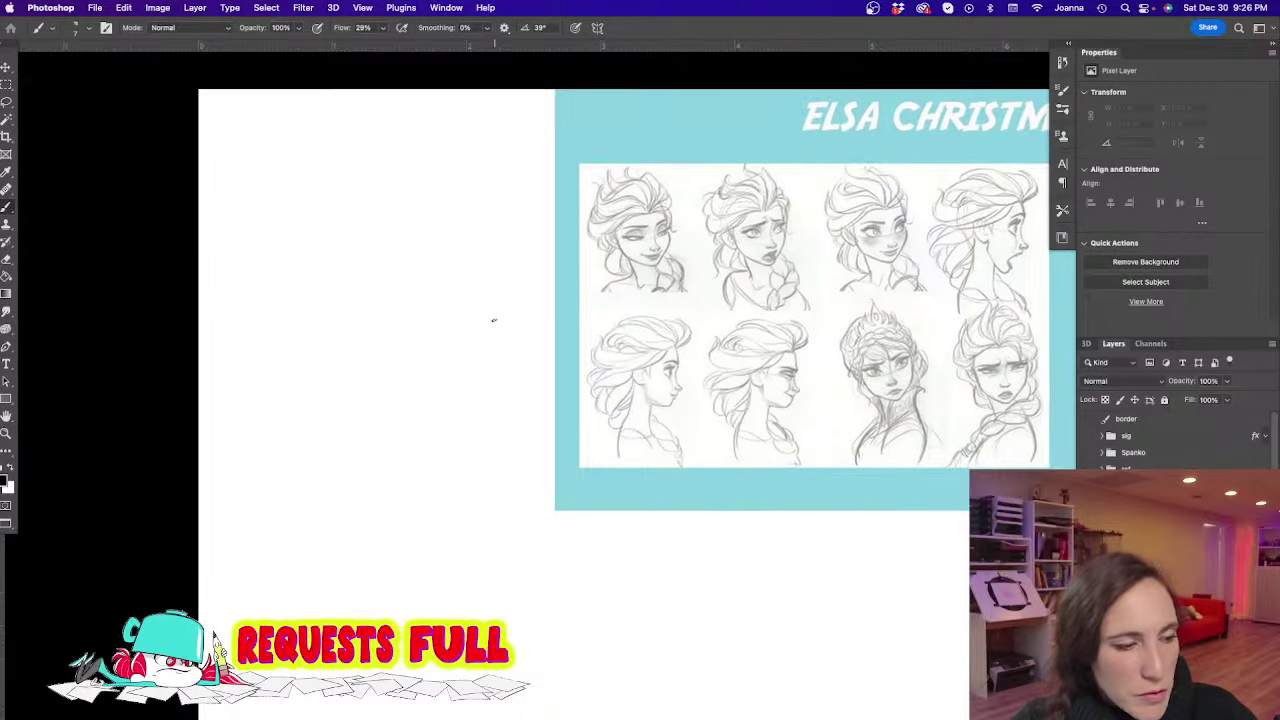
pyautogui.moveTo(504, 307)
pyautogui.mouseDown()
pyautogui.moveTo(469, 296)
pyautogui.moveTo(521, 336)
pyautogui.moveTo(525, 360)
pyautogui.moveTo(517, 325)
pyautogui.moveTo(527, 368)
pyautogui.moveTo(503, 426)
pyautogui.moveTo(524, 395)
pyautogui.moveTo(487, 448)
pyautogui.mouseUp()
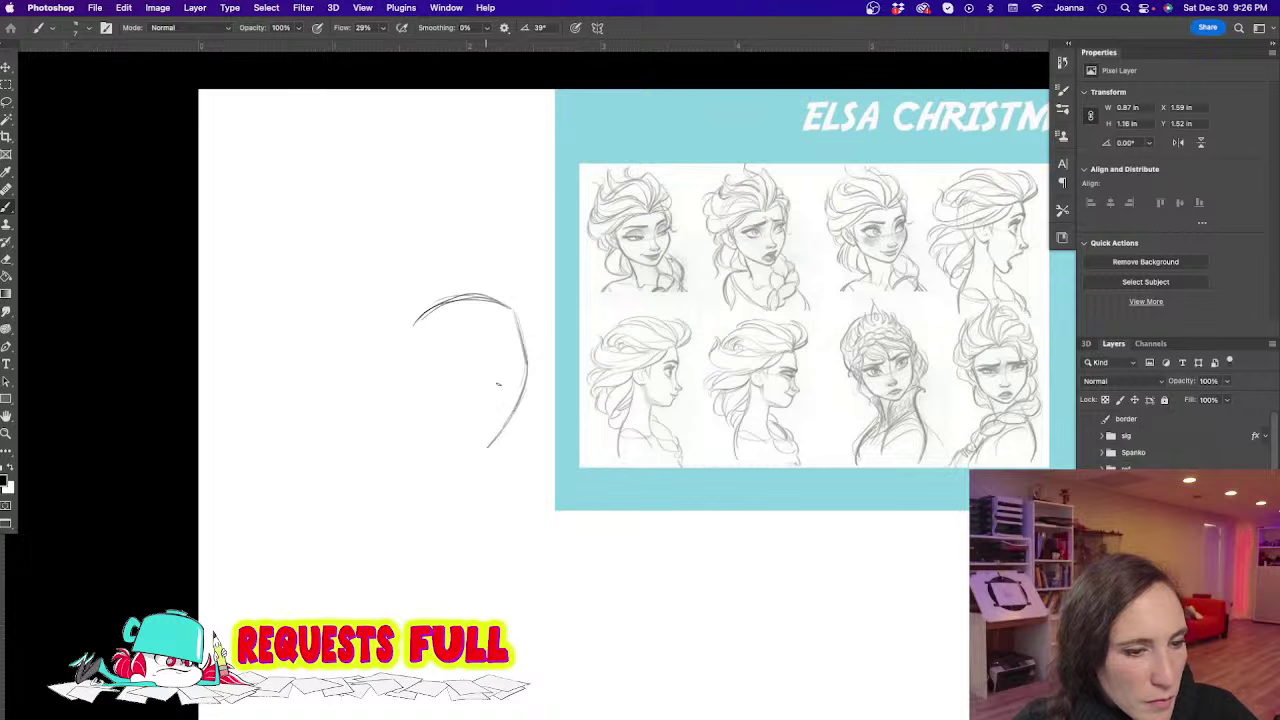
pyautogui.moveTo(512, 306); pyautogui.dragTo(534, 390)
pyautogui.moveTo(524, 367); pyautogui.dragTo(448, 394)
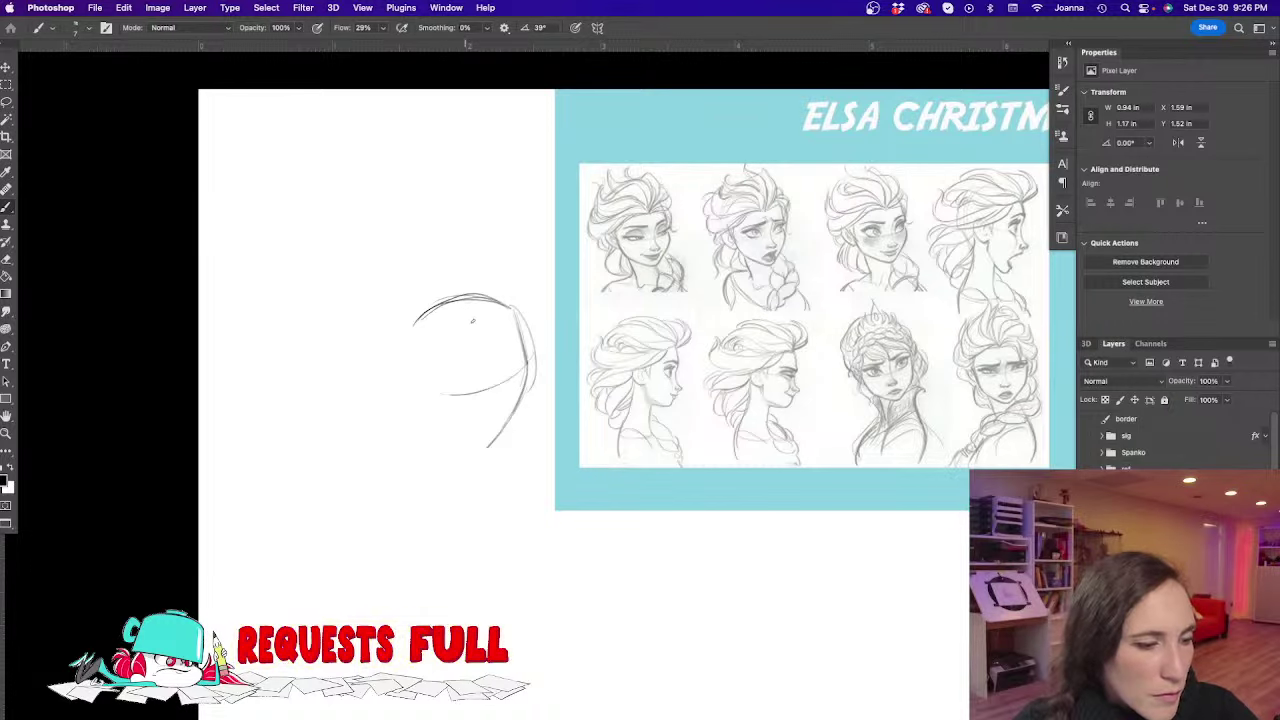
pyautogui.moveTo(467, 303); pyautogui.dragTo(482, 385)
pyautogui.moveTo(535, 364)
pyautogui.mouseDown()
pyautogui.moveTo(497, 448)
pyautogui.moveTo(452, 446)
pyautogui.moveTo(482, 452)
pyautogui.mouseUp()
pyautogui.moveTo(422, 410)
pyautogui.mouseDown()
pyautogui.moveTo(483, 441)
pyautogui.moveTo(413, 400)
pyautogui.mouseUp()
pyautogui.moveTo(414, 334)
pyautogui.mouseDown()
pyautogui.moveTo(425, 397)
pyautogui.moveTo(392, 396)
pyautogui.moveTo(415, 400)
pyautogui.mouseUp()
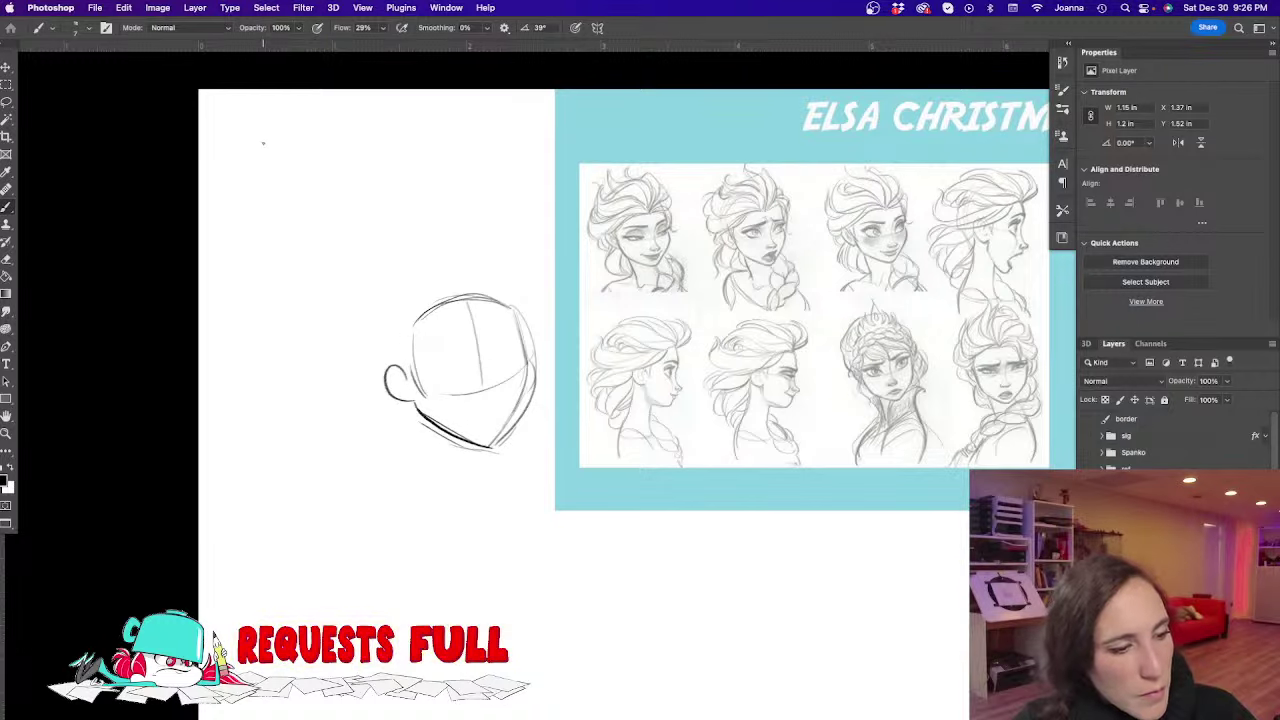
# Lighten the rough head lines and redraw the cranium, curved eye line and far cheek more firmly
pyautogui.moveTo(532, 356)
pyautogui.mouseDown()
pyautogui.moveTo(454, 353)
pyautogui.moveTo(459, 375)
pyautogui.moveTo(481, 314)
pyautogui.moveTo(498, 336)
pyautogui.moveTo(505, 439)
pyautogui.moveTo(449, 455)
pyautogui.mouseUp()
pyautogui.press('e')
pyautogui.press('b')
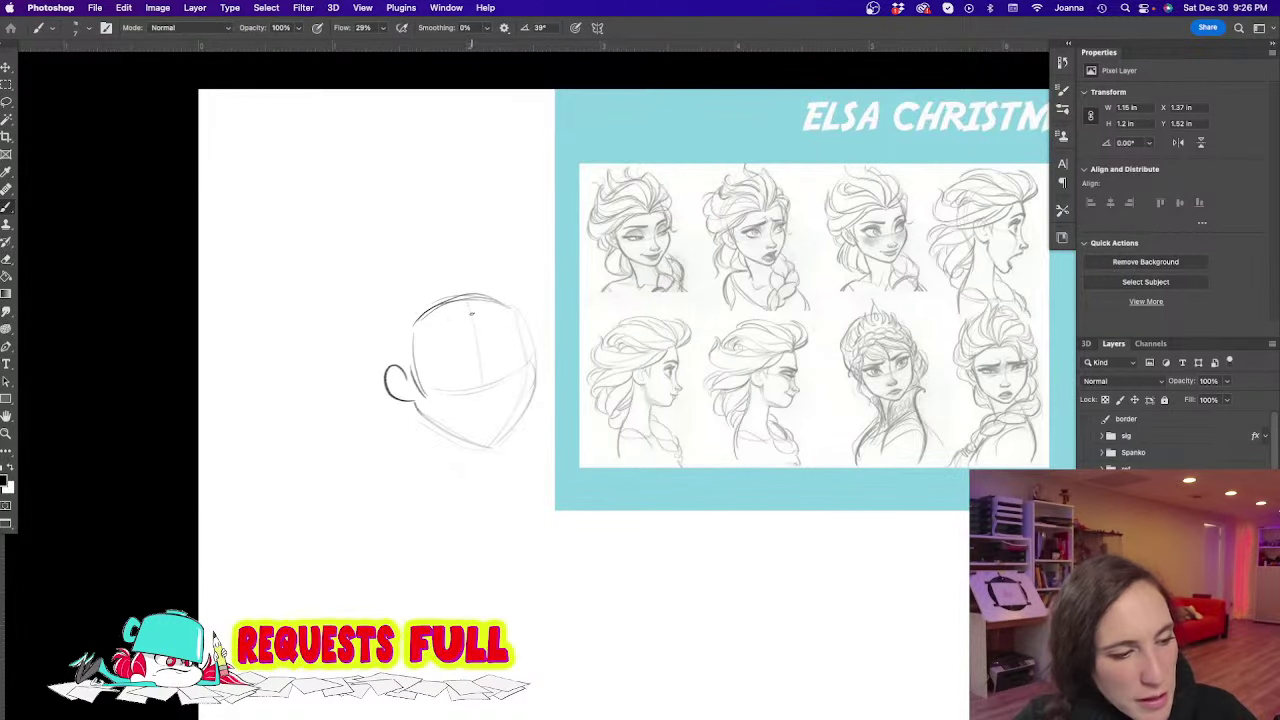
pyautogui.moveTo(473, 296)
pyautogui.mouseDown()
pyautogui.moveTo(515, 321)
pyautogui.moveTo(521, 375)
pyautogui.moveTo(509, 311)
pyautogui.moveTo(525, 371)
pyautogui.moveTo(416, 392)
pyautogui.mouseUp()
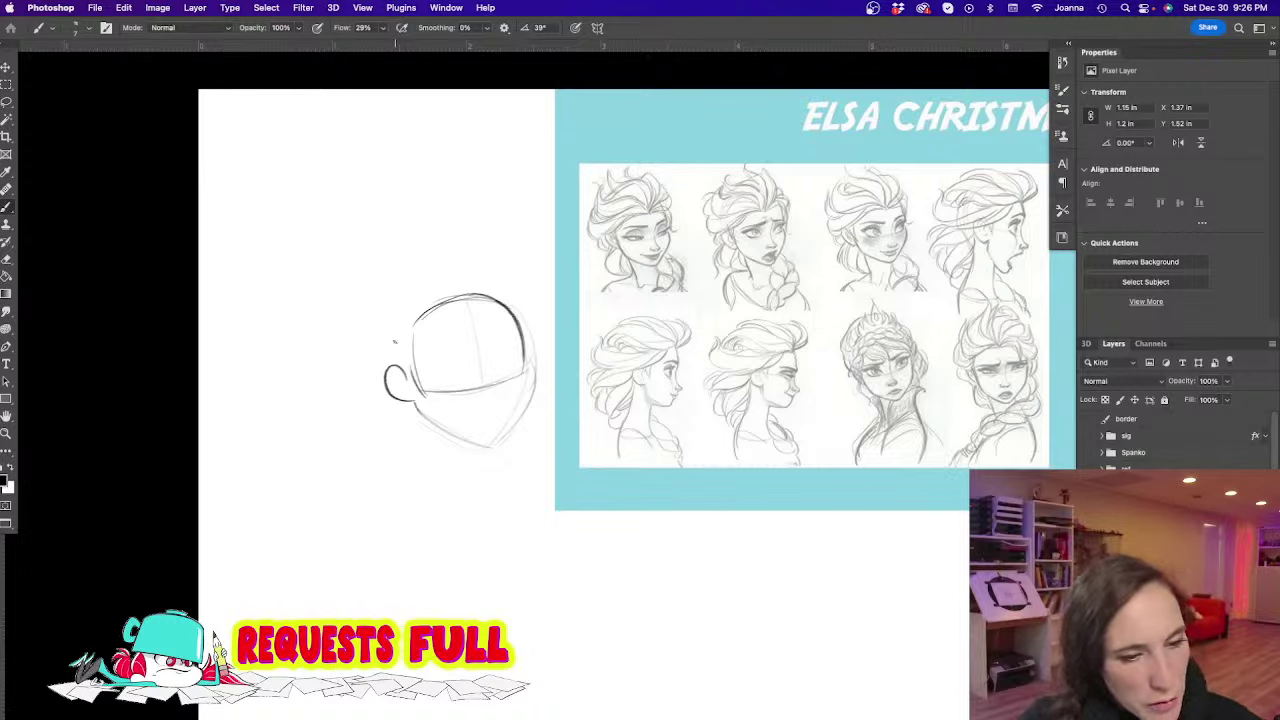
pyautogui.moveTo(525, 370); pyautogui.dragTo(510, 436)
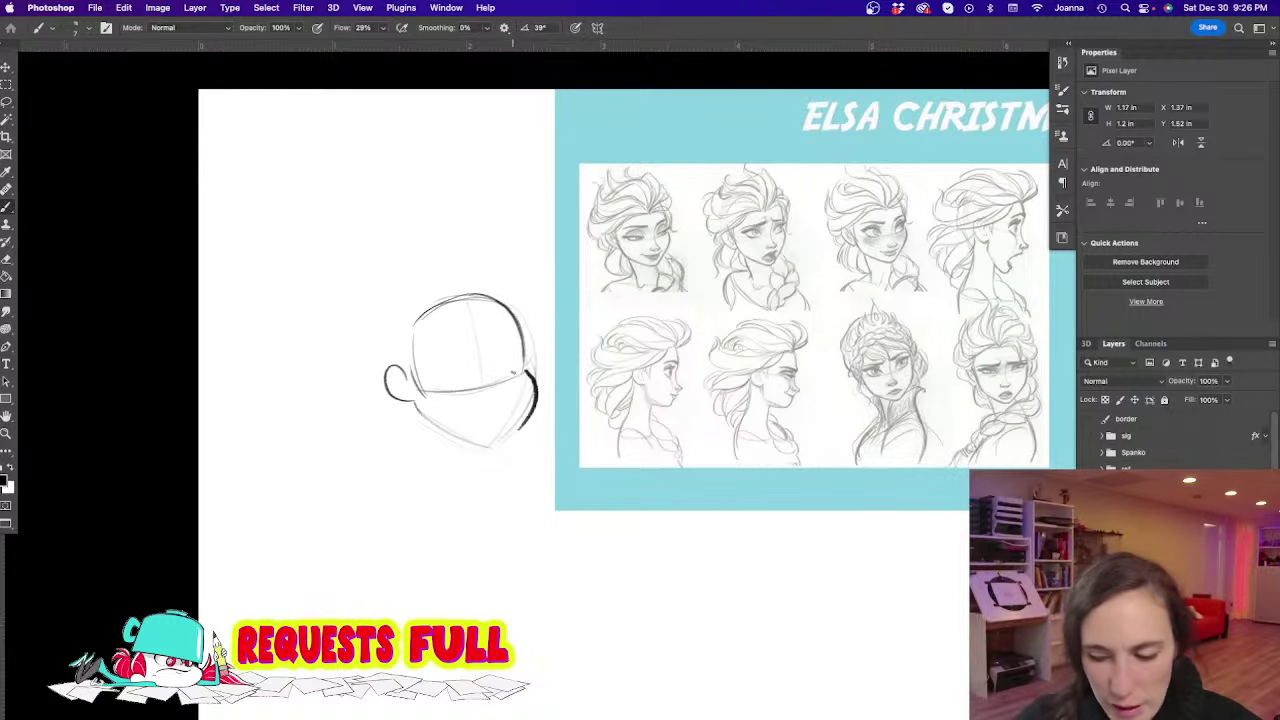
pyautogui.press('super+z')
pyautogui.moveTo(525, 372)
pyautogui.mouseDown()
pyautogui.moveTo(524, 407)
pyautogui.moveTo(529, 379)
pyautogui.moveTo(503, 447)
pyautogui.mouseUp()
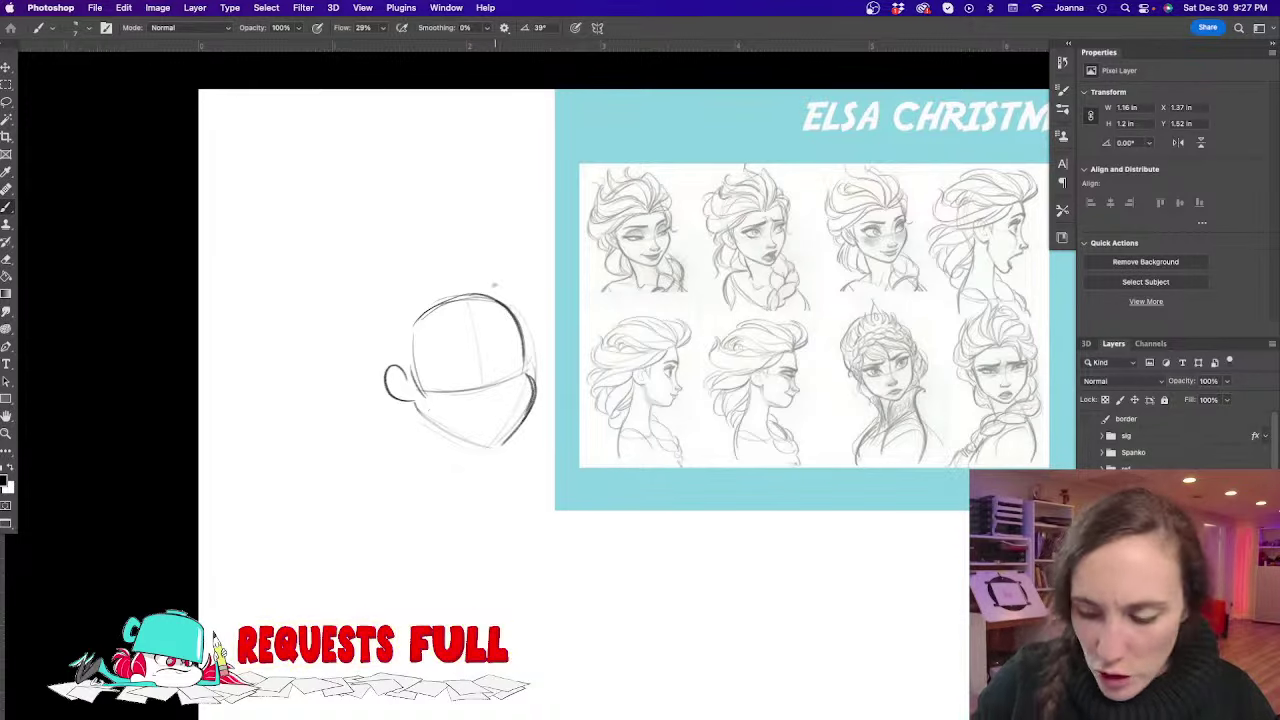
# Erase the inner guidelines and cheek, redraw the eye line, cheek and jaw, and shorten the pointed chin
pyautogui.press('e')
pyautogui.moveTo(448, 375)
pyautogui.mouseDown()
pyautogui.moveTo(497, 353)
pyautogui.moveTo(525, 358)
pyautogui.moveTo(533, 337)
pyautogui.moveTo(519, 376)
pyautogui.moveTo(484, 356)
pyautogui.moveTo(460, 388)
pyautogui.moveTo(488, 325)
pyautogui.moveTo(478, 279)
pyautogui.moveTo(530, 339)
pyautogui.moveTo(513, 314)
pyautogui.moveTo(522, 347)
pyautogui.mouseUp()
pyautogui.press('b')
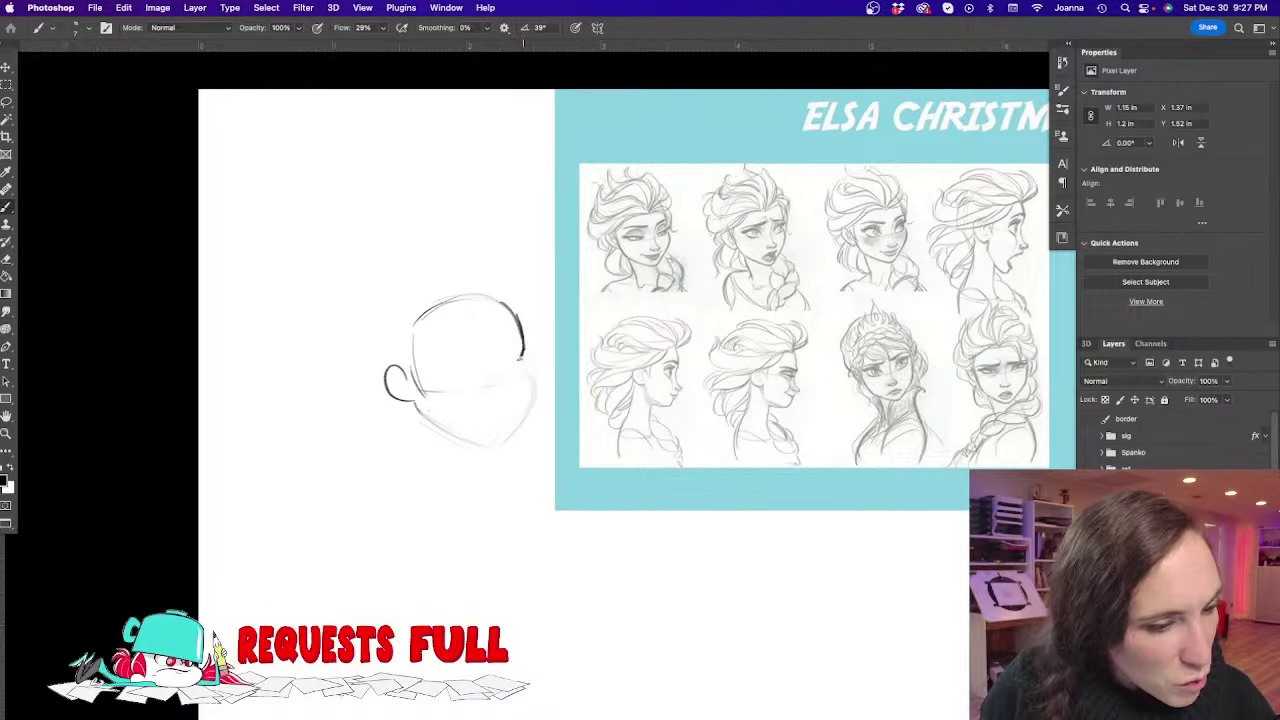
pyautogui.moveTo(414, 390)
pyautogui.mouseDown()
pyautogui.moveTo(521, 360)
pyautogui.moveTo(422, 385)
pyautogui.mouseUp()
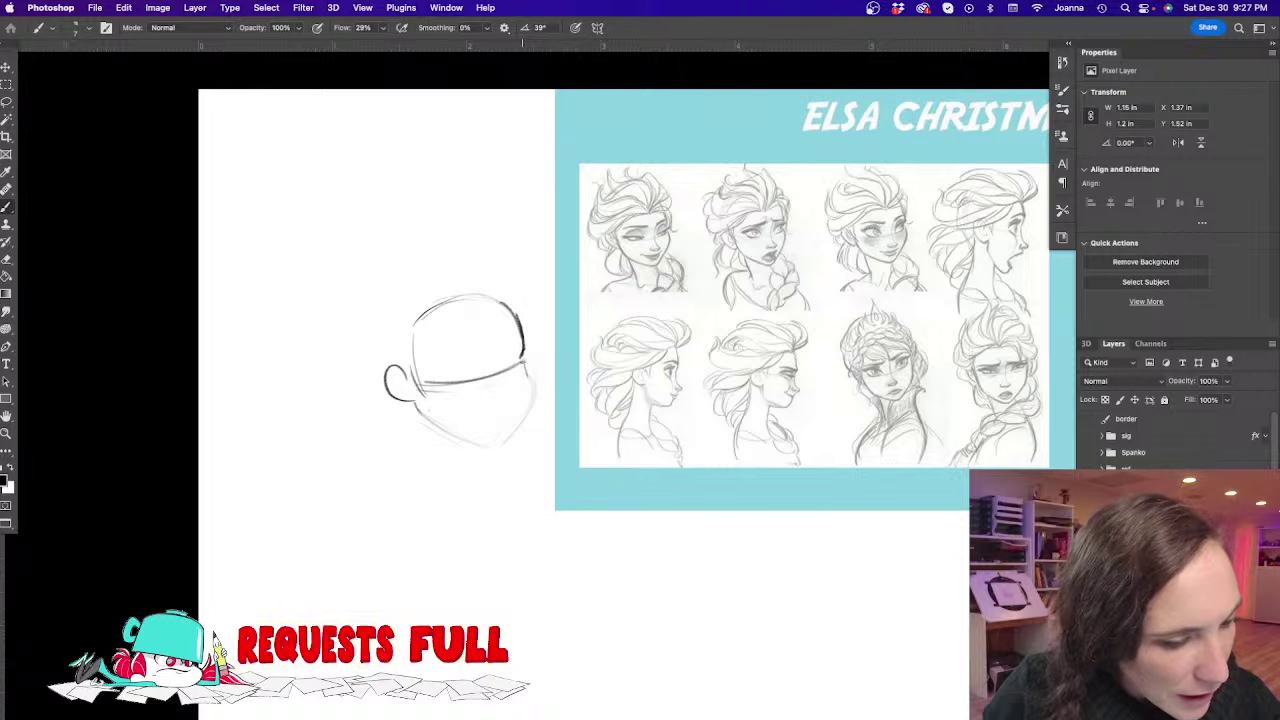
pyautogui.moveTo(523, 366)
pyautogui.mouseDown()
pyautogui.moveTo(516, 430)
pyautogui.moveTo(527, 390)
pyautogui.moveTo(495, 456)
pyautogui.moveTo(516, 433)
pyautogui.moveTo(432, 423)
pyautogui.mouseUp()
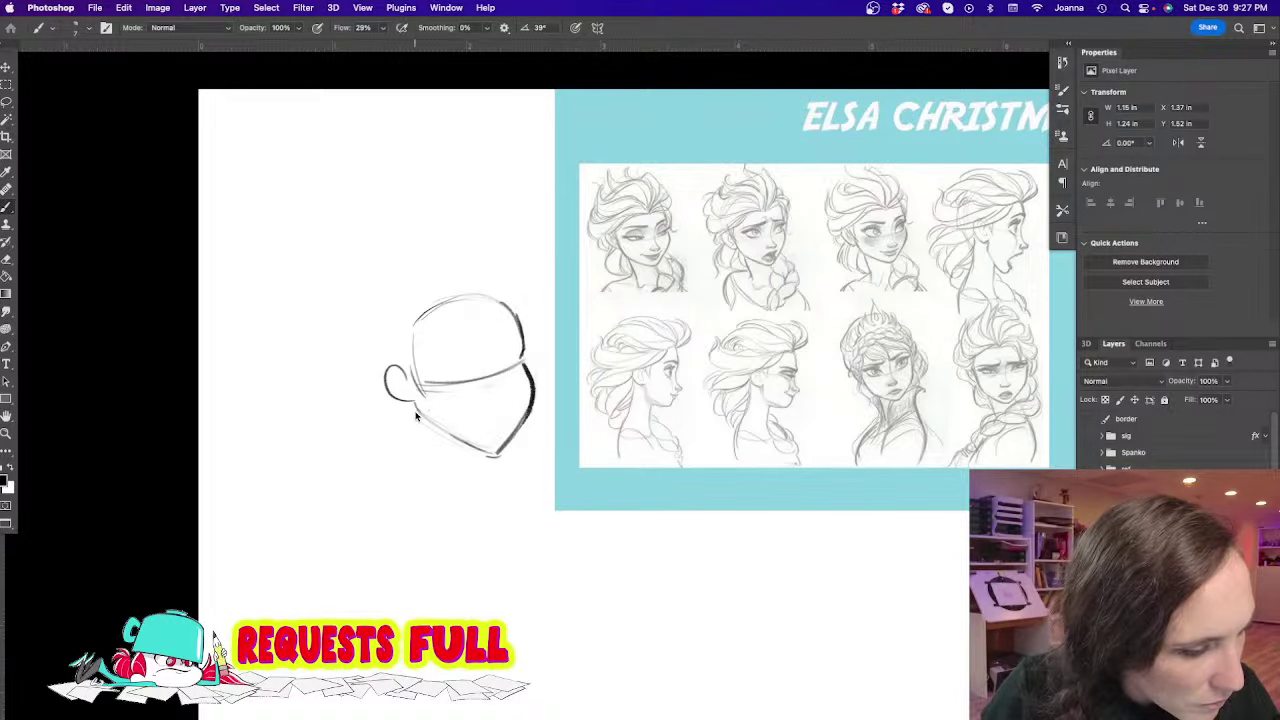
pyautogui.moveTo(410, 355)
pyautogui.mouseDown()
pyautogui.moveTo(431, 424)
pyautogui.moveTo(494, 453)
pyautogui.moveTo(460, 438)
pyautogui.mouseUp()
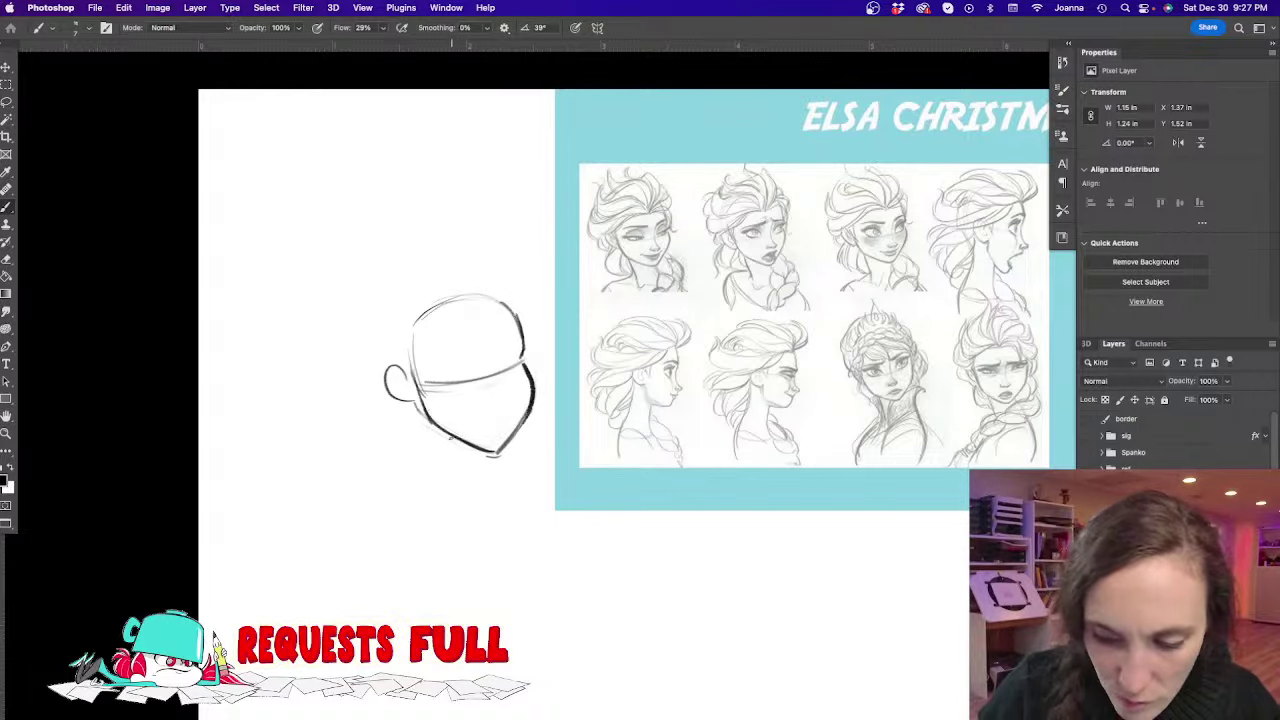
pyautogui.press('e')
pyautogui.moveTo(530, 410)
pyautogui.mouseDown()
pyautogui.moveTo(474, 448)
pyautogui.moveTo(522, 412)
pyautogui.moveTo(499, 445)
pyautogui.mouseUp()
pyautogui.press('b')
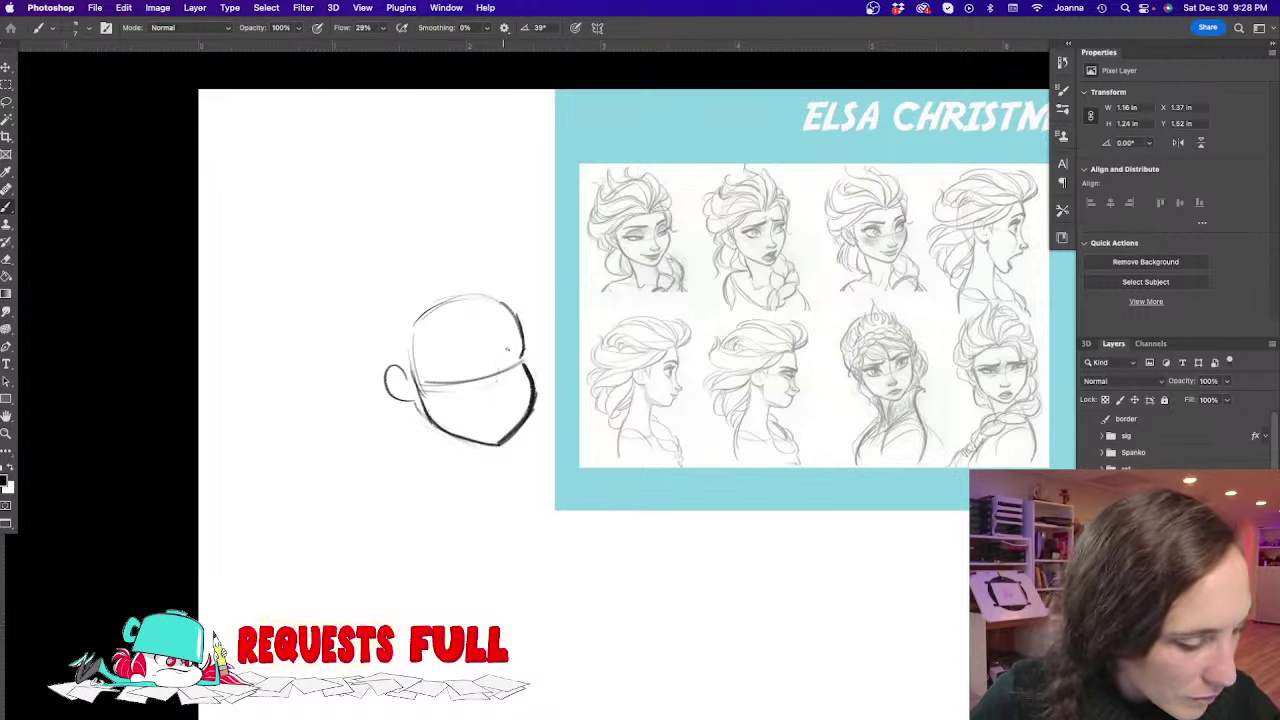
# Draw Elsa's arched eyebrows, nose, closed lips and lashed almond eyes, and darken her jawline
pyautogui.moveTo(510, 352); pyautogui.dragTo(496, 378)
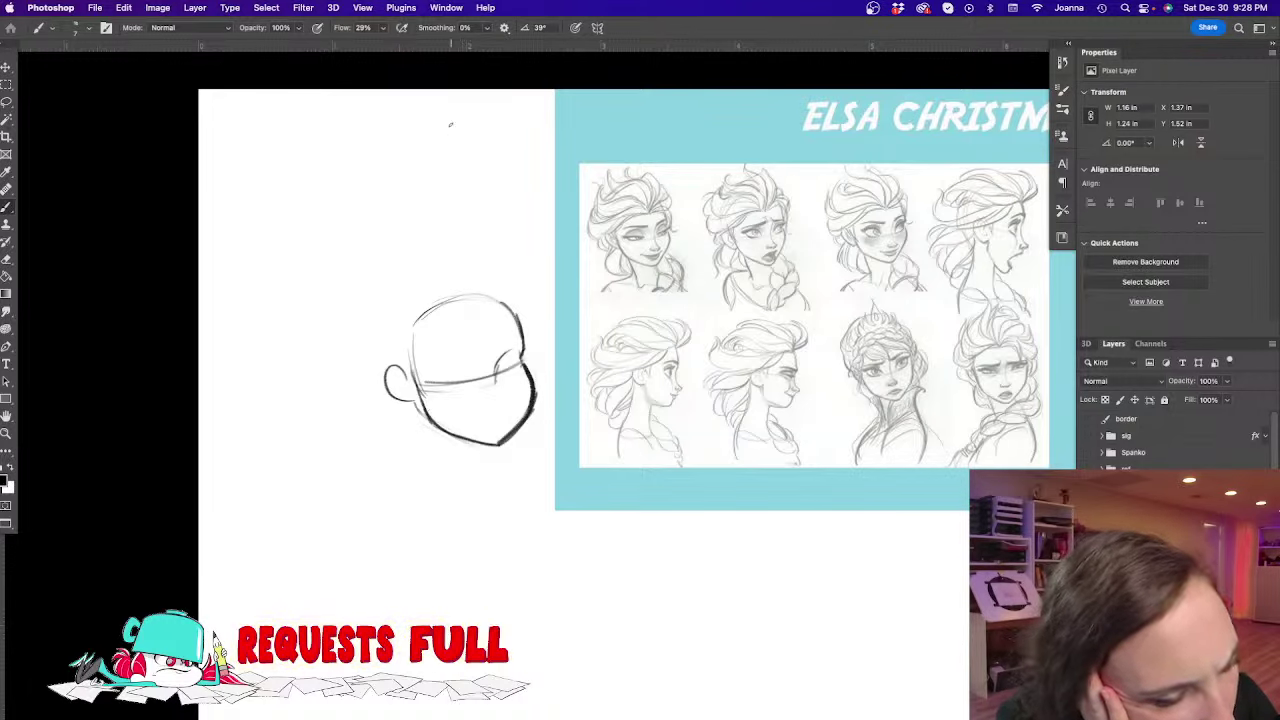
pyautogui.moveTo(508, 354)
pyautogui.mouseDown()
pyautogui.moveTo(498, 382)
pyautogui.moveTo(519, 336)
pyautogui.moveTo(420, 358)
pyautogui.moveTo(500, 400)
pyautogui.mouseUp()
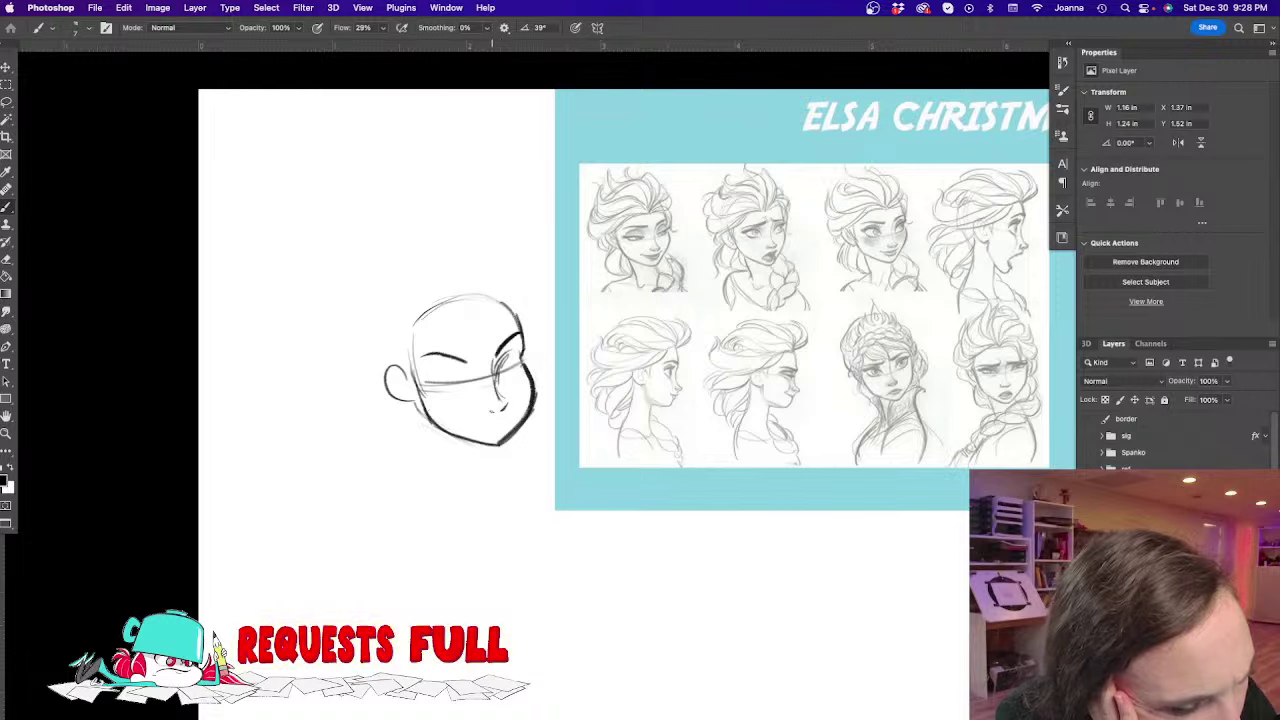
pyautogui.moveTo(487, 410)
pyautogui.mouseDown()
pyautogui.moveTo(498, 426)
pyautogui.moveTo(515, 412)
pyautogui.moveTo(505, 425)
pyautogui.mouseUp()
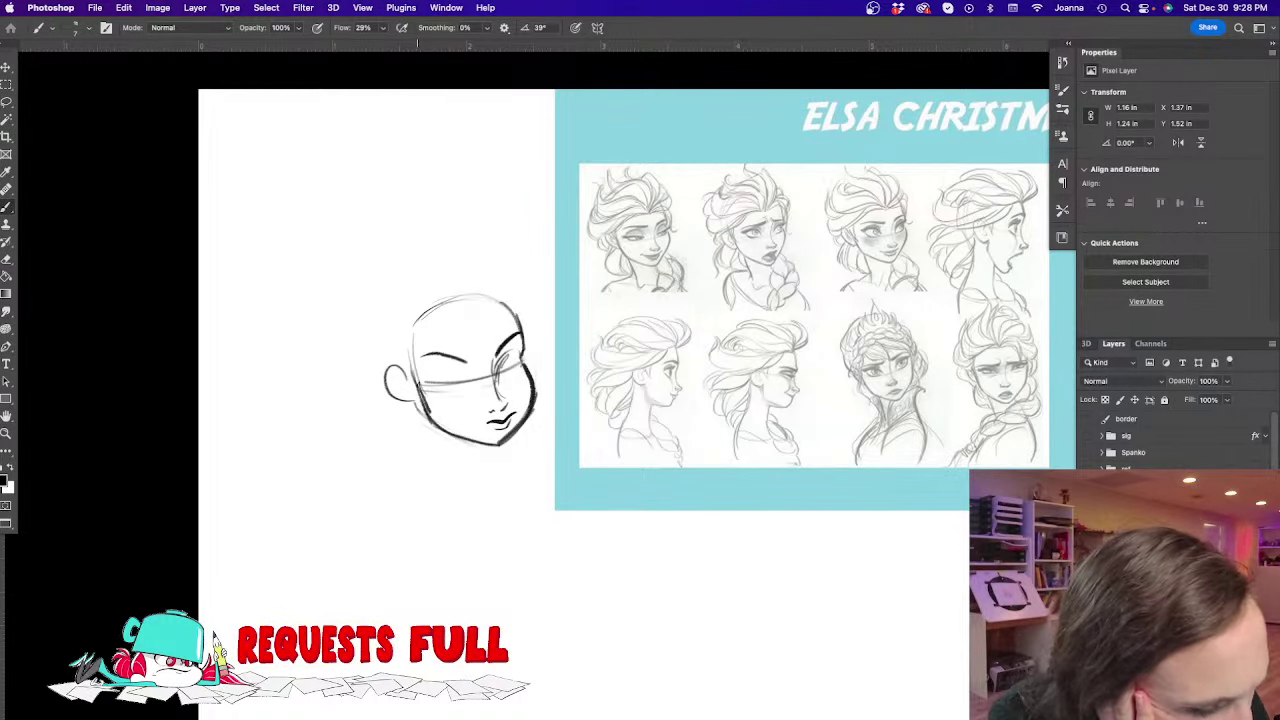
pyautogui.moveTo(422, 398)
pyautogui.mouseDown()
pyautogui.moveTo(440, 422)
pyautogui.moveTo(503, 442)
pyautogui.mouseUp()
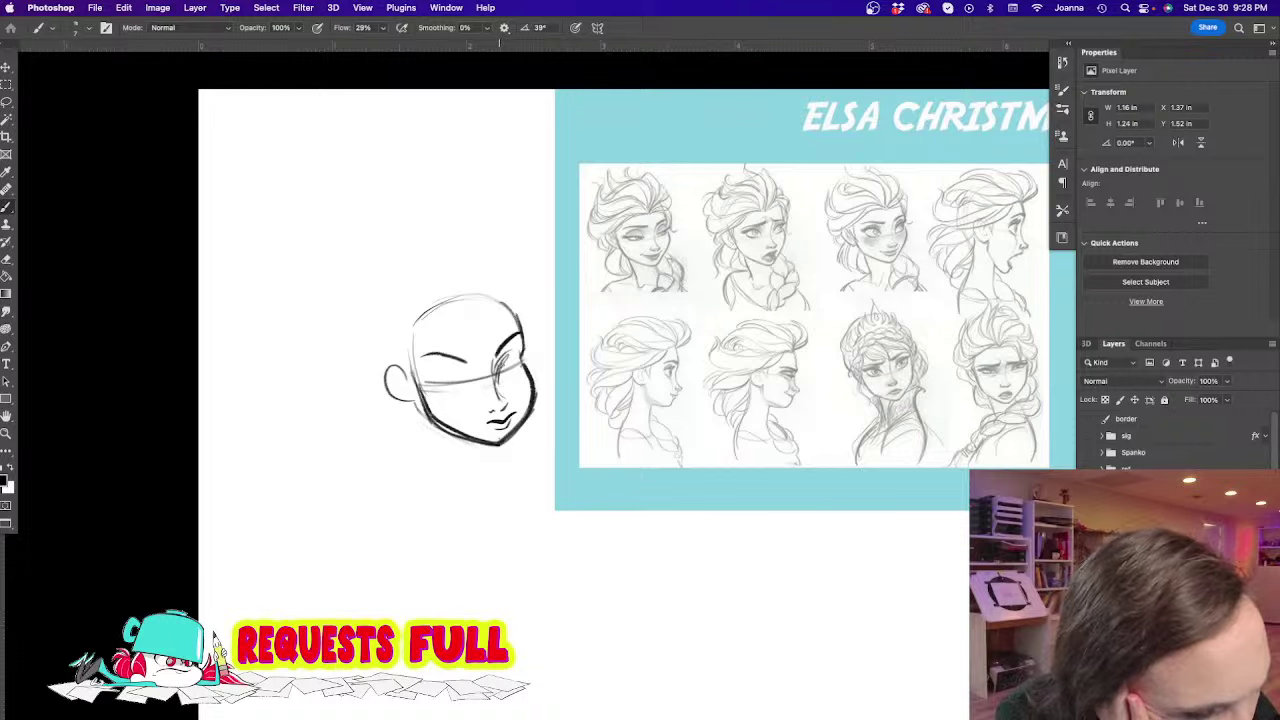
pyautogui.moveTo(508, 354)
pyautogui.mouseDown()
pyautogui.moveTo(517, 364)
pyautogui.moveTo(503, 381)
pyautogui.moveTo(527, 350)
pyautogui.mouseUp()
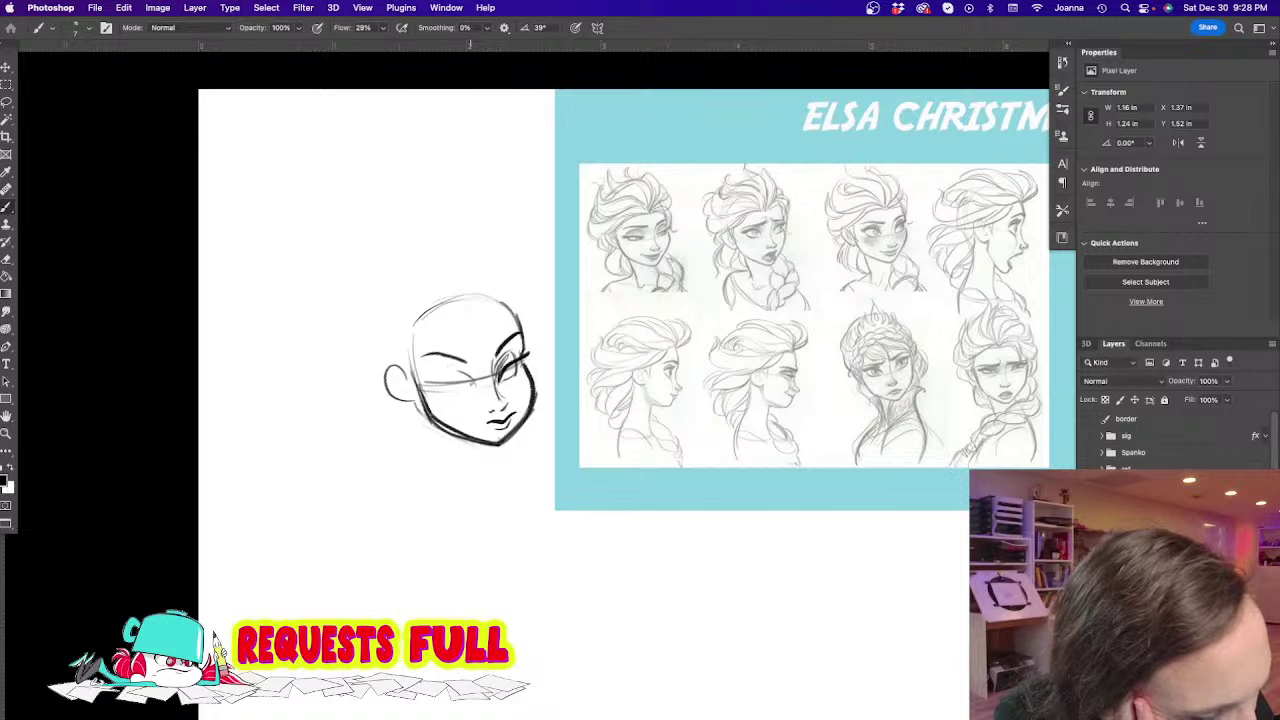
pyautogui.moveTo(471, 382); pyautogui.dragTo(427, 377)
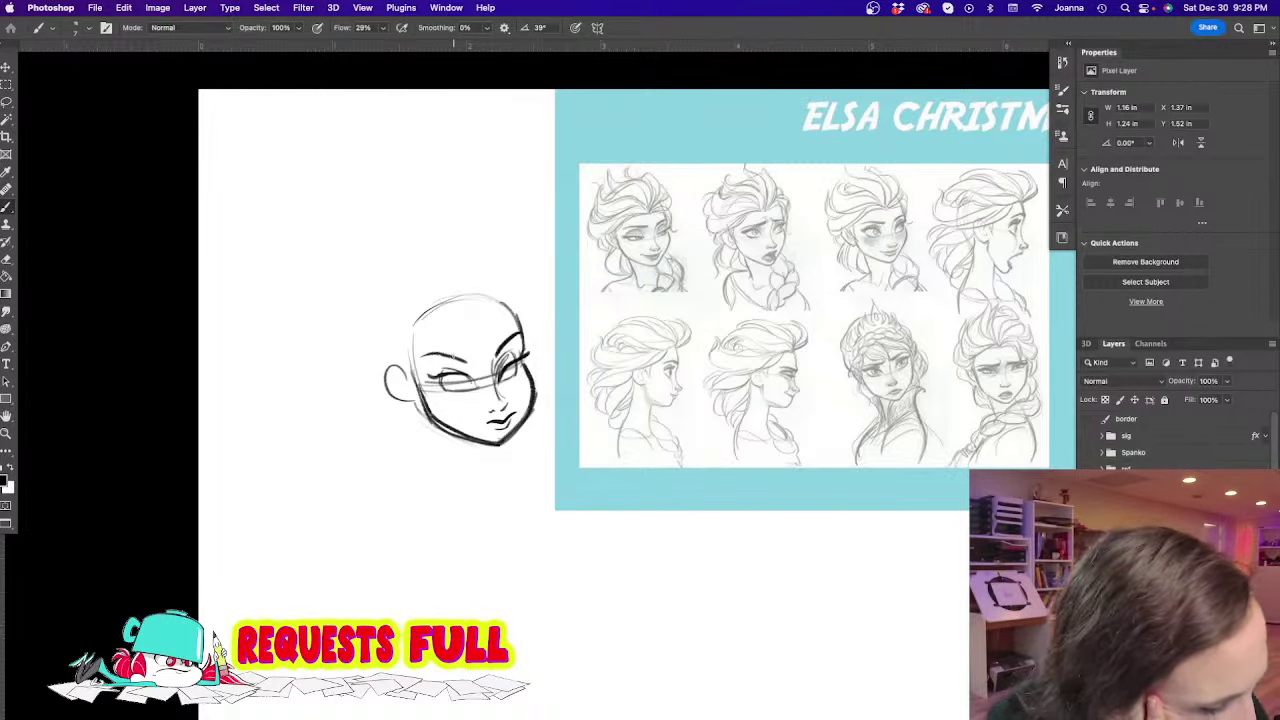
# Erase the far cheek and chin edge, redraw them slimmer, and redraw the lips fuller
pyautogui.press('e')
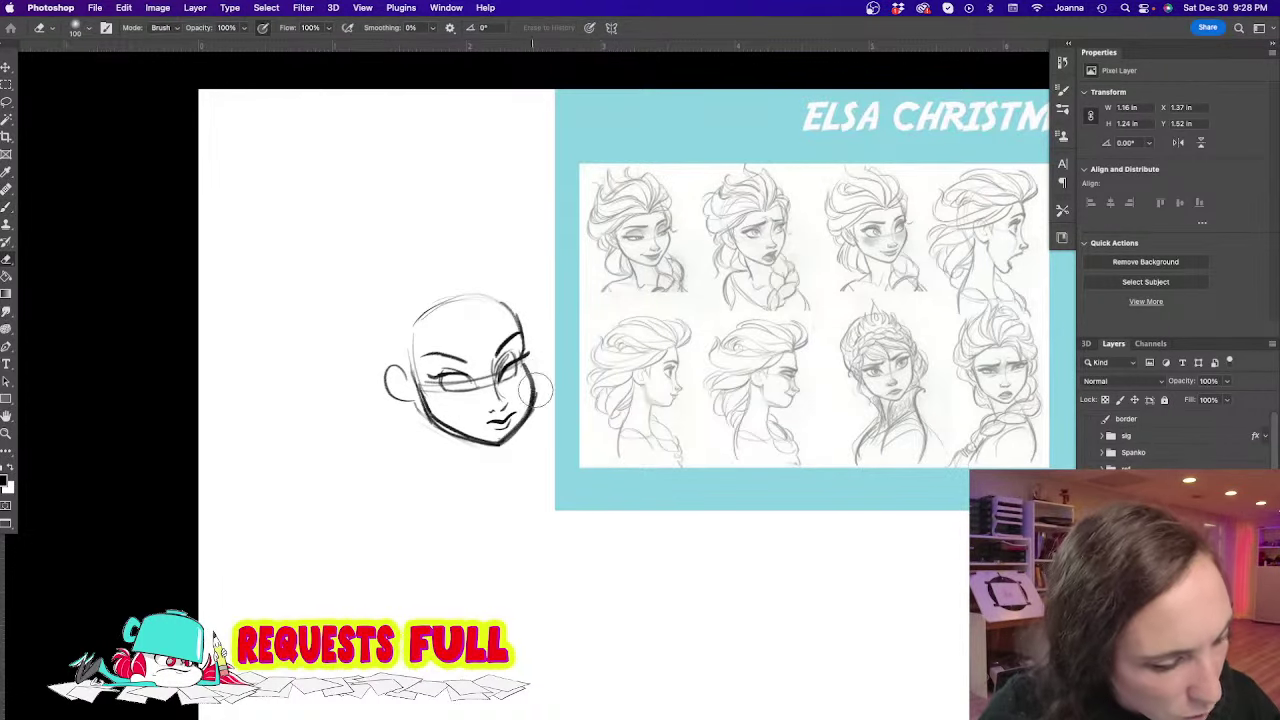
pyautogui.moveTo(536, 387)
pyautogui.mouseDown()
pyautogui.moveTo(491, 432)
pyautogui.moveTo(506, 436)
pyautogui.moveTo(529, 374)
pyautogui.moveTo(506, 449)
pyautogui.mouseUp()
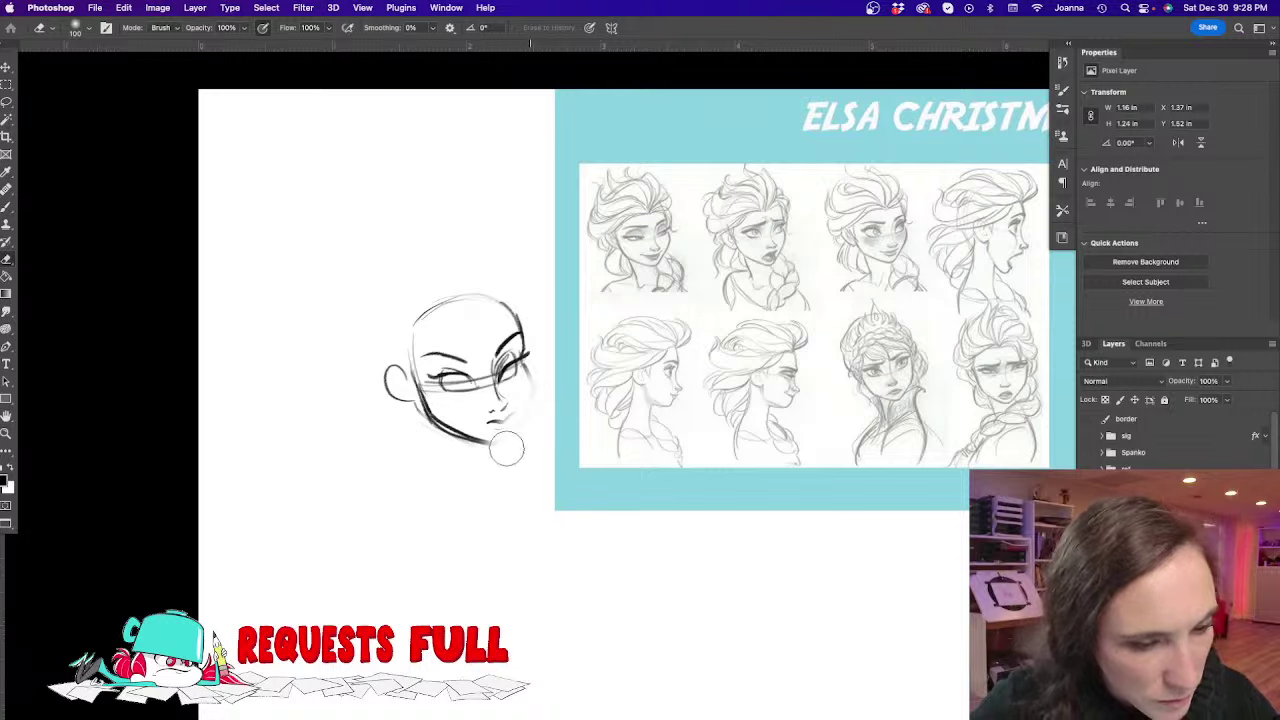
pyautogui.press('b')
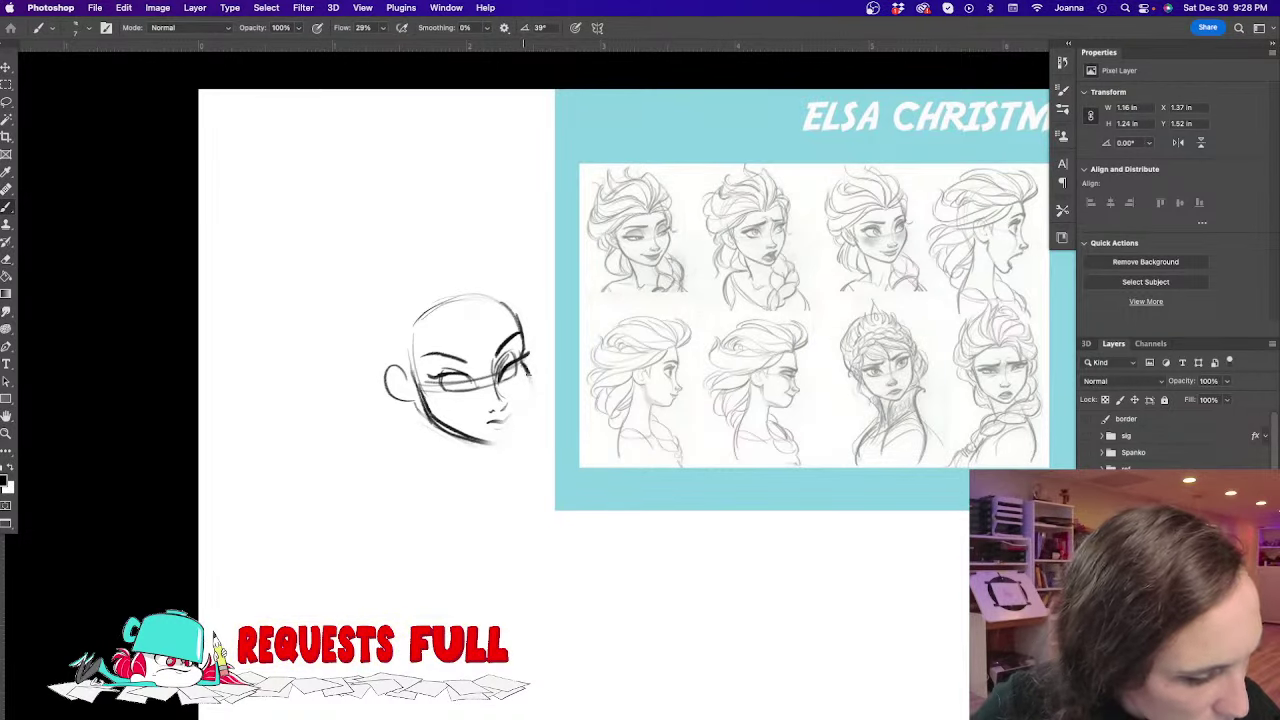
pyautogui.moveTo(531, 376); pyautogui.dragTo(501, 442)
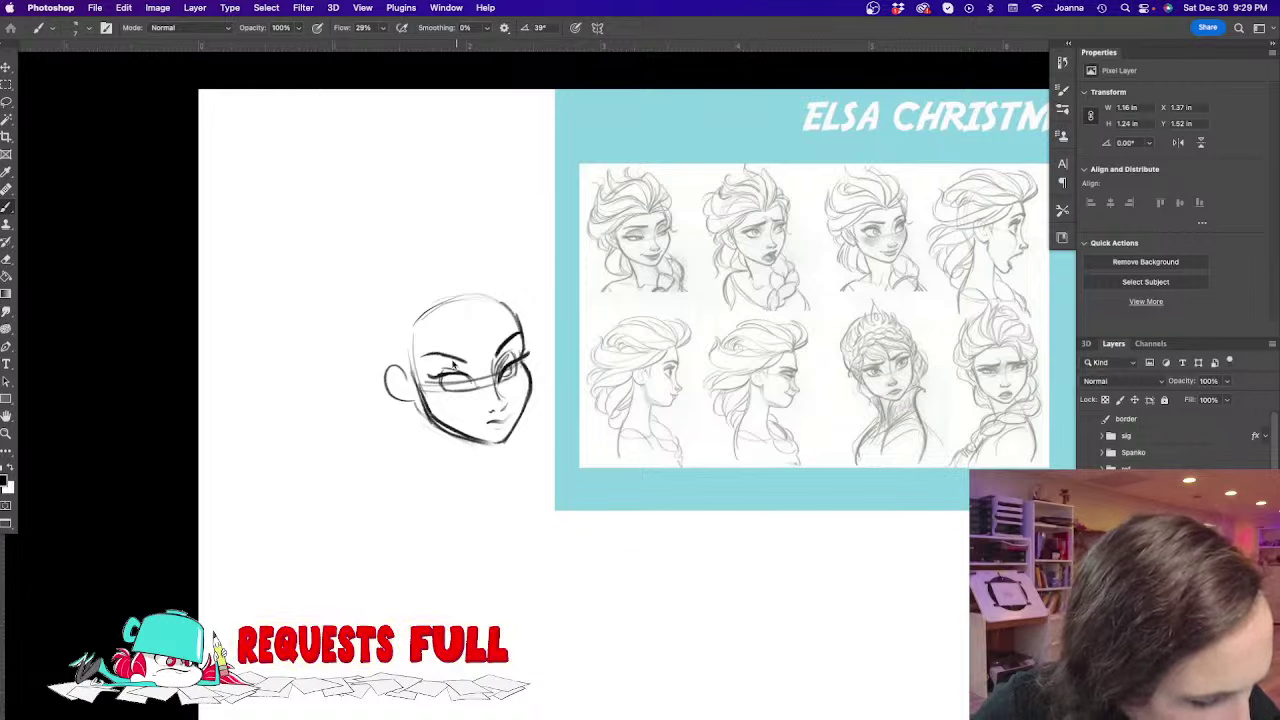
pyautogui.moveTo(485, 422)
pyautogui.mouseDown()
pyautogui.moveTo(517, 409)
pyautogui.moveTo(508, 425)
pyautogui.mouseUp()
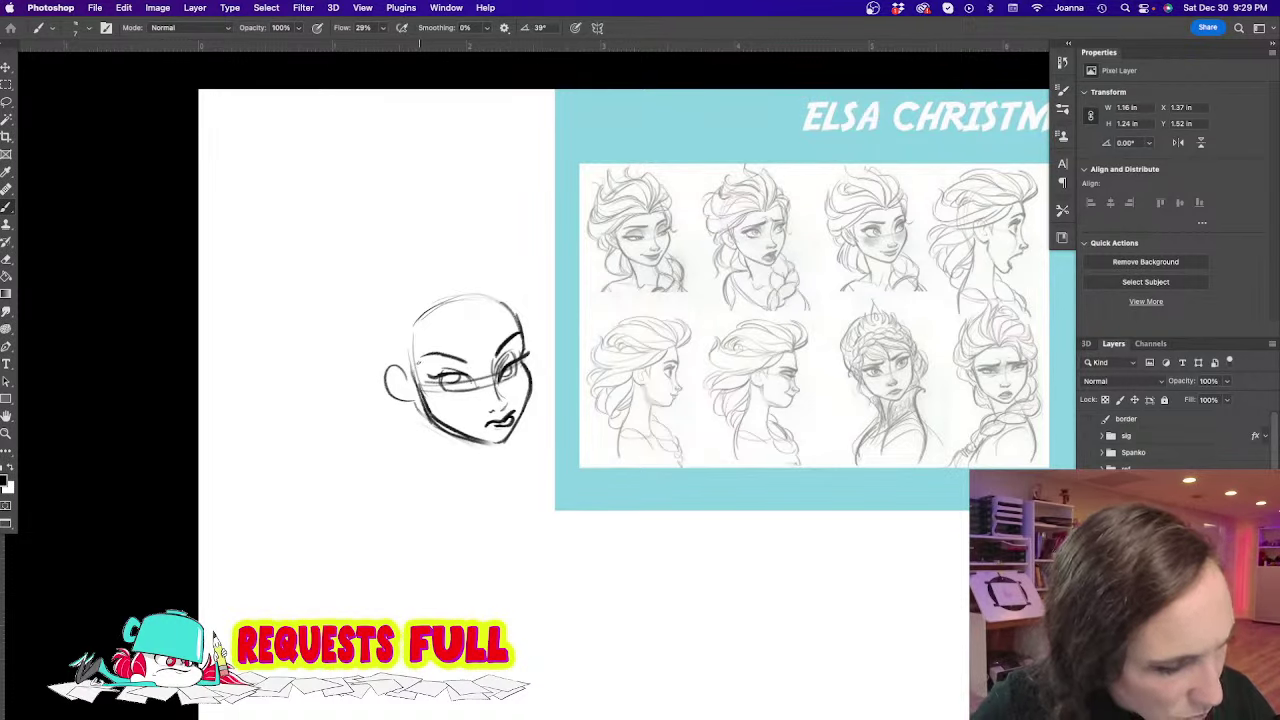
# Erase the near eyebrow and redraw it lower, slanting down toward the nose
pyautogui.press('e')
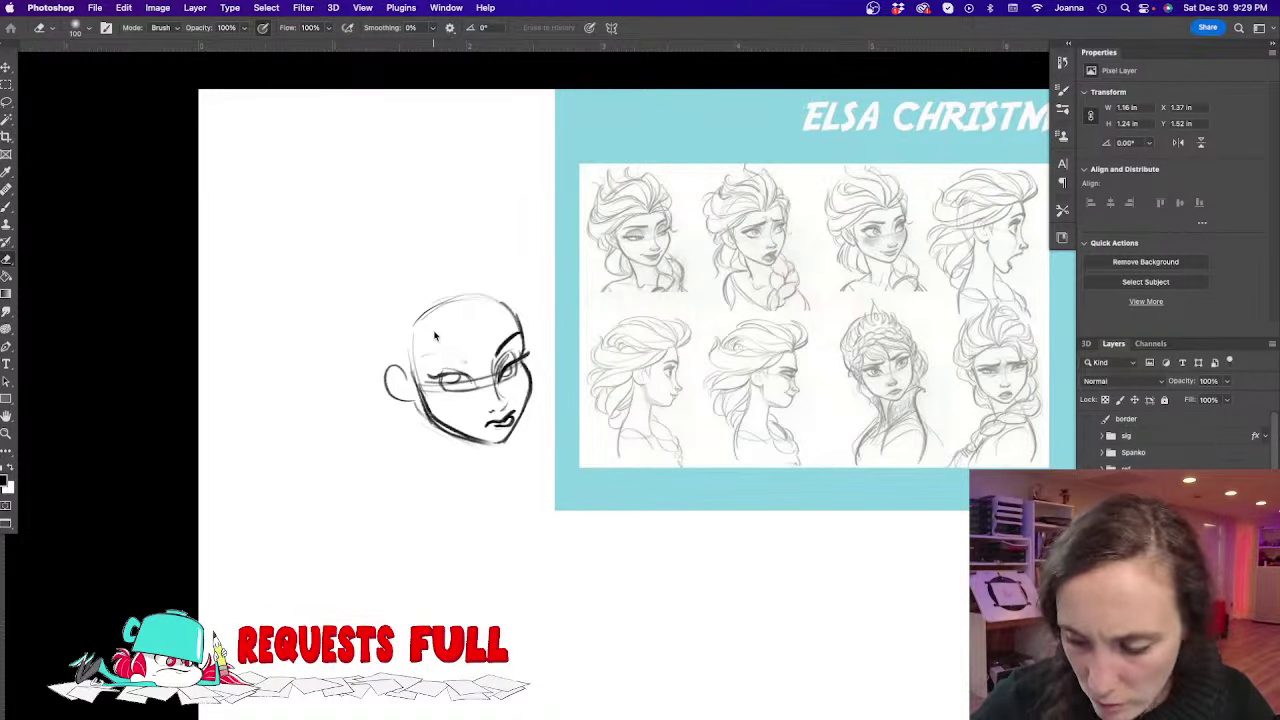
pyautogui.press('b')
pyautogui.moveTo(428, 368); pyautogui.dragTo(474, 364)
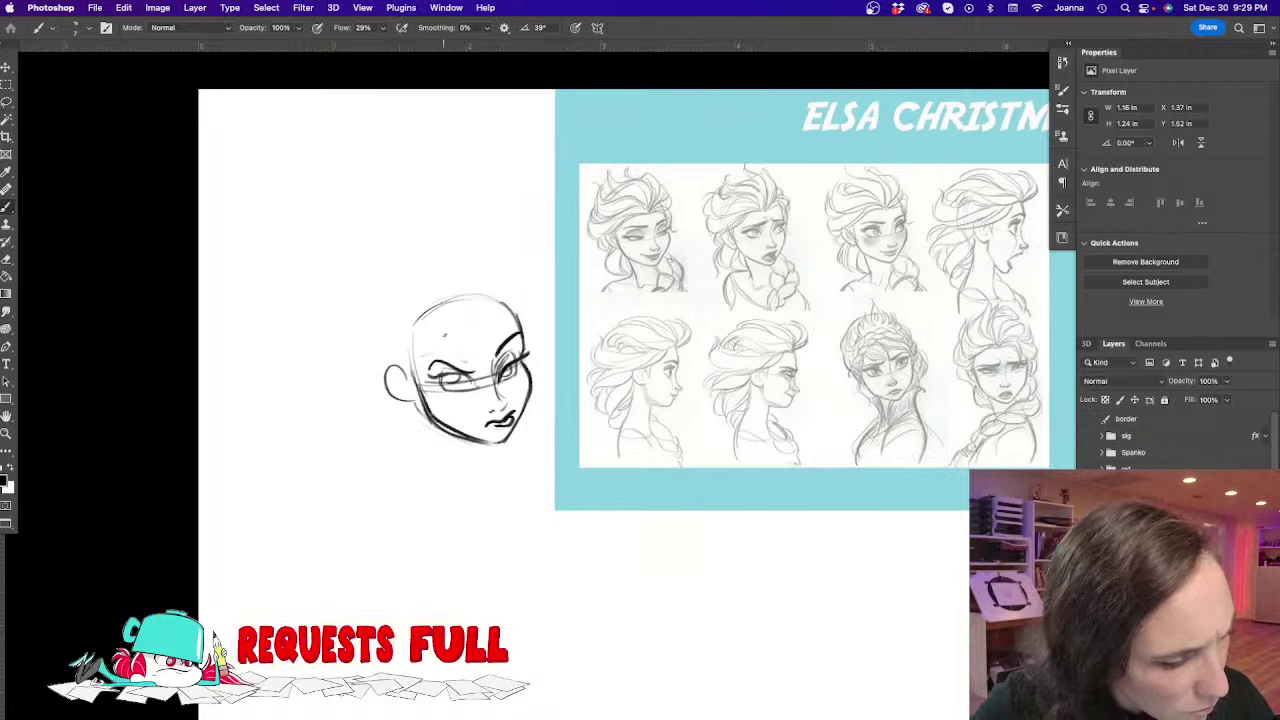
# Sketch Elsa's swept-back hair with strands rising from the hairline to a peak and flowing behind the head
pyautogui.moveTo(463, 266); pyautogui.dragTo(476, 334)
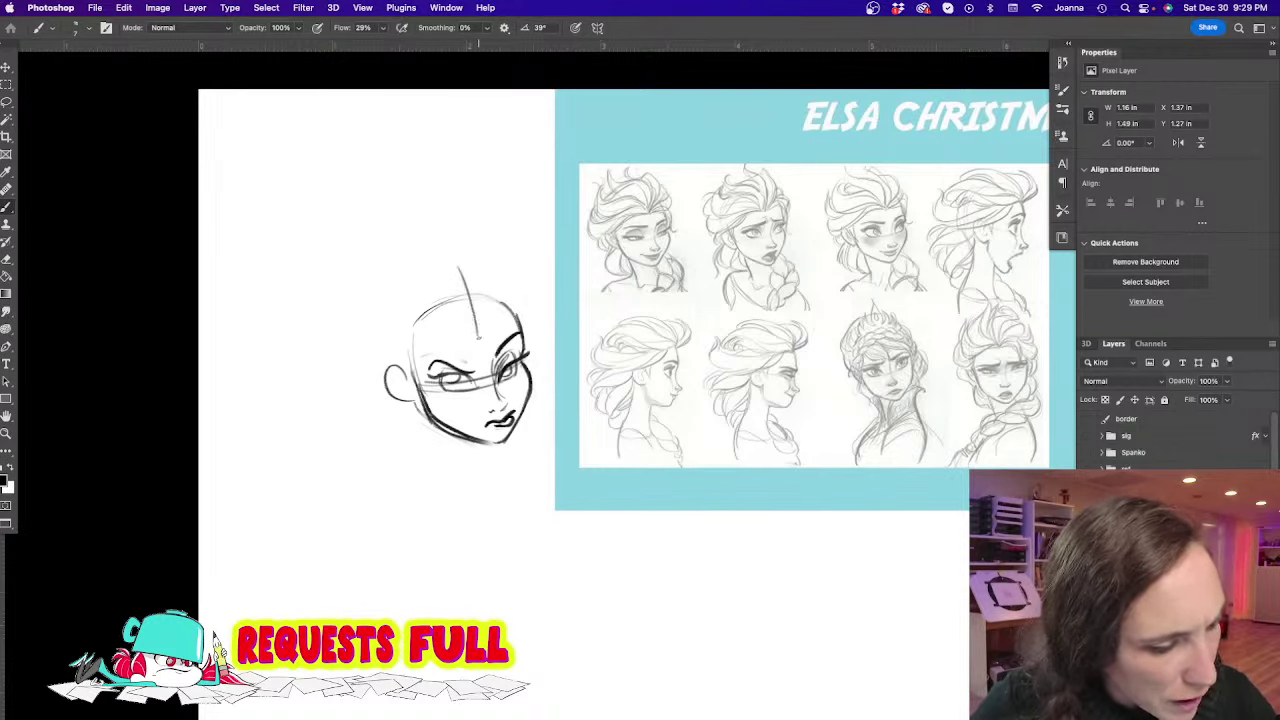
pyautogui.moveTo(489, 238); pyautogui.dragTo(482, 332)
pyautogui.moveTo(521, 283); pyautogui.dragTo(484, 330)
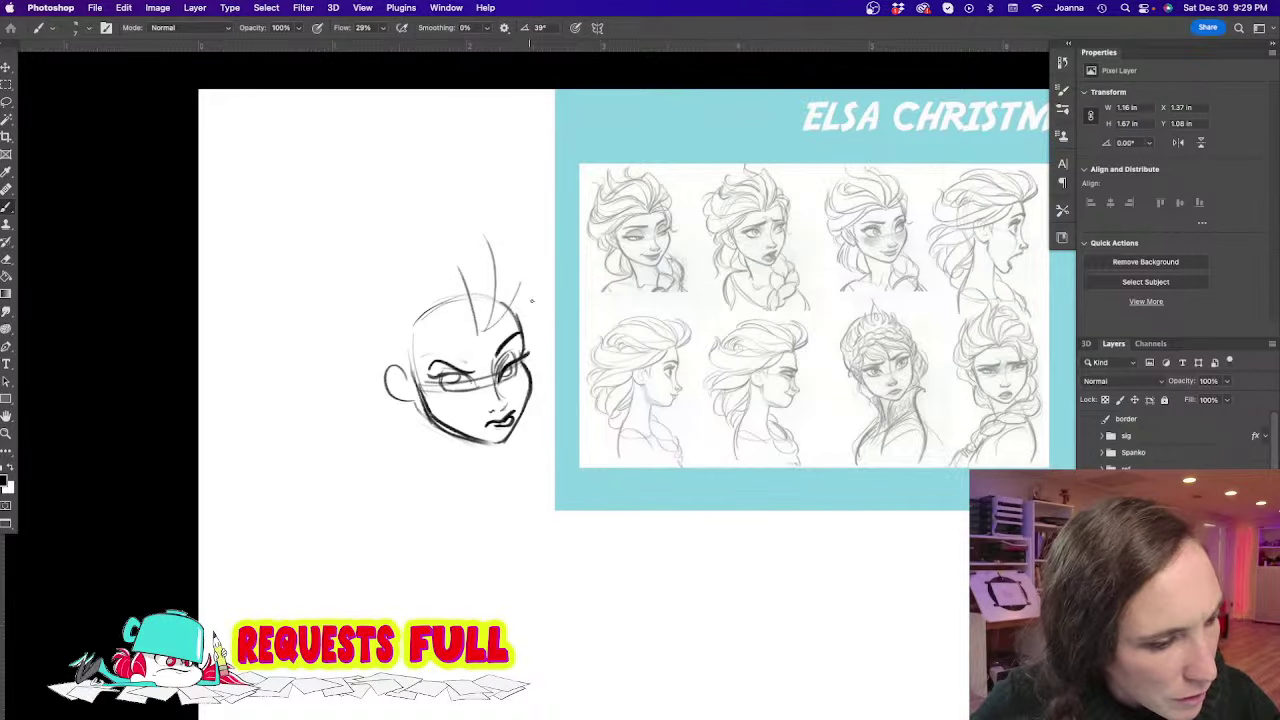
pyautogui.moveTo(487, 237)
pyautogui.mouseDown()
pyautogui.moveTo(531, 317)
pyautogui.moveTo(436, 276)
pyautogui.moveTo(472, 312)
pyautogui.mouseUp()
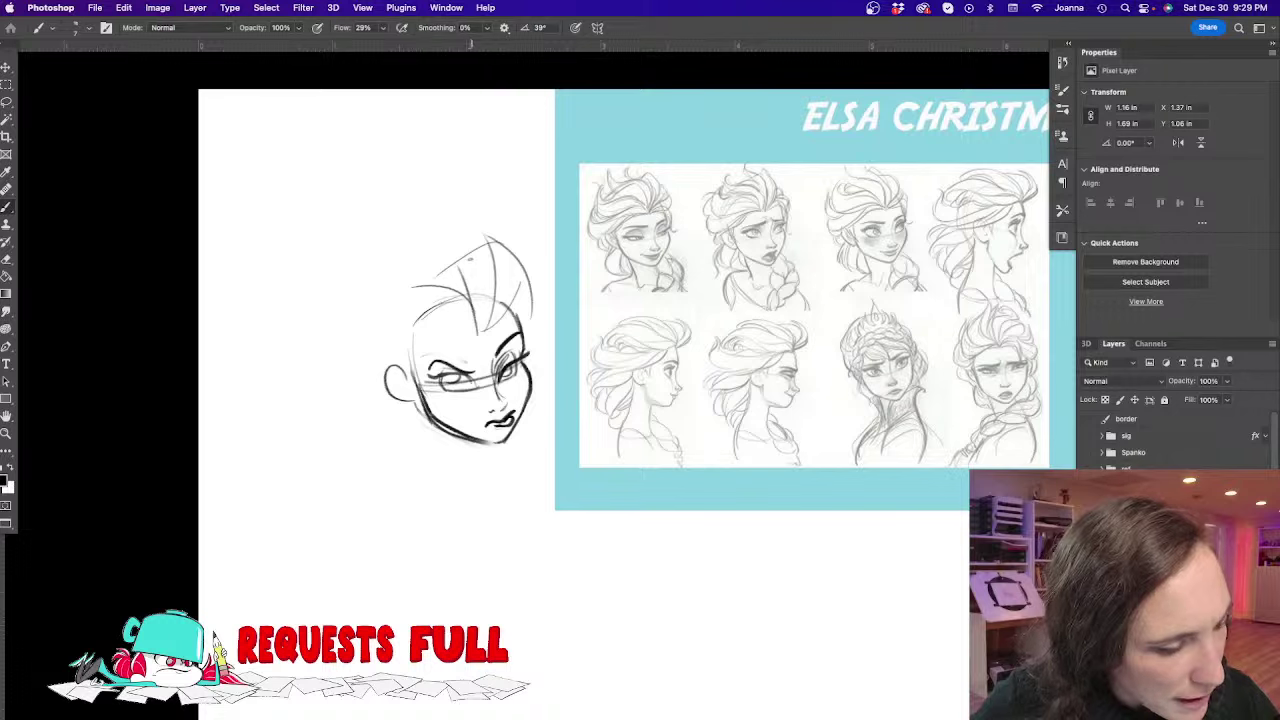
pyautogui.moveTo(464, 264)
pyautogui.mouseDown()
pyautogui.moveTo(408, 297)
pyautogui.moveTo(371, 356)
pyautogui.mouseUp()
pyautogui.moveTo(378, 290); pyautogui.dragTo(366, 350)
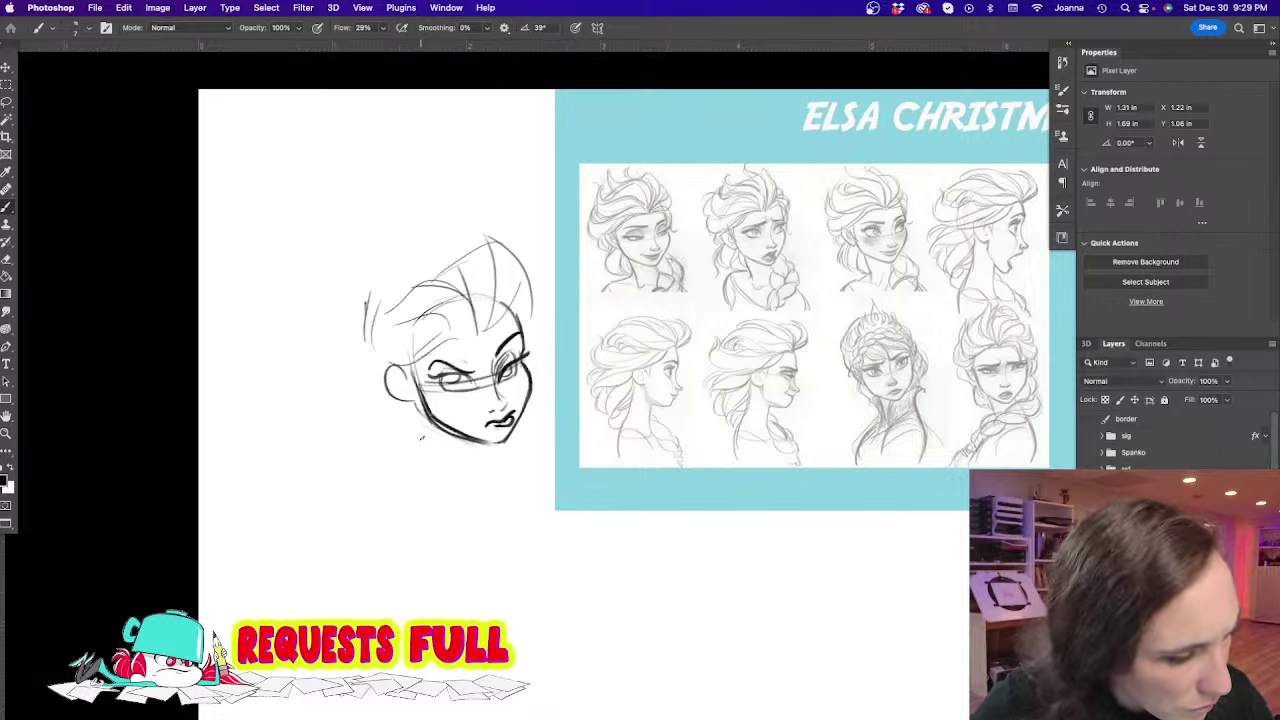
# Sketch the neck and the hair around and below the ear, and draw the near eye's round iris
pyautogui.moveTo(441, 431); pyautogui.dragTo(462, 475)
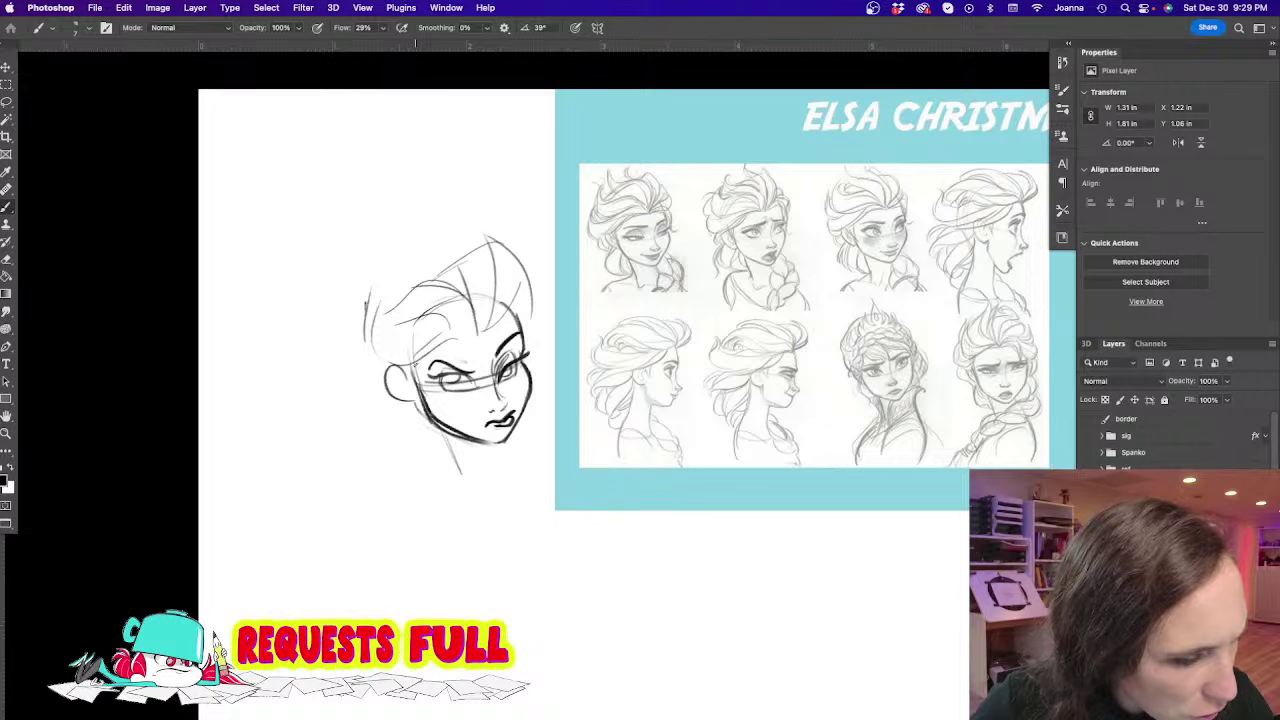
pyautogui.moveTo(415, 366); pyautogui.dragTo(420, 394)
pyautogui.moveTo(406, 376)
pyautogui.mouseDown()
pyautogui.moveTo(414, 388)
pyautogui.moveTo(386, 396)
pyautogui.moveTo(418, 414)
pyautogui.moveTo(418, 452)
pyautogui.moveTo(442, 462)
pyautogui.mouseUp()
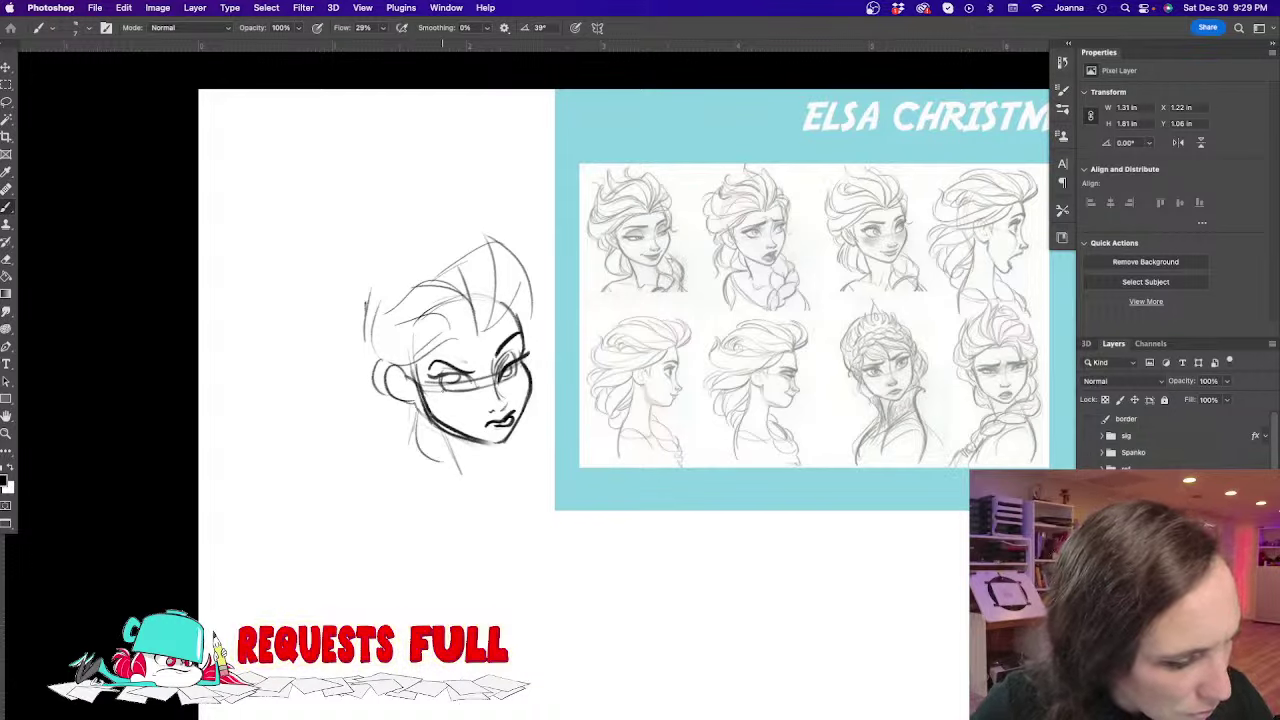
pyautogui.moveTo(450, 376); pyautogui.dragTo(460, 388)
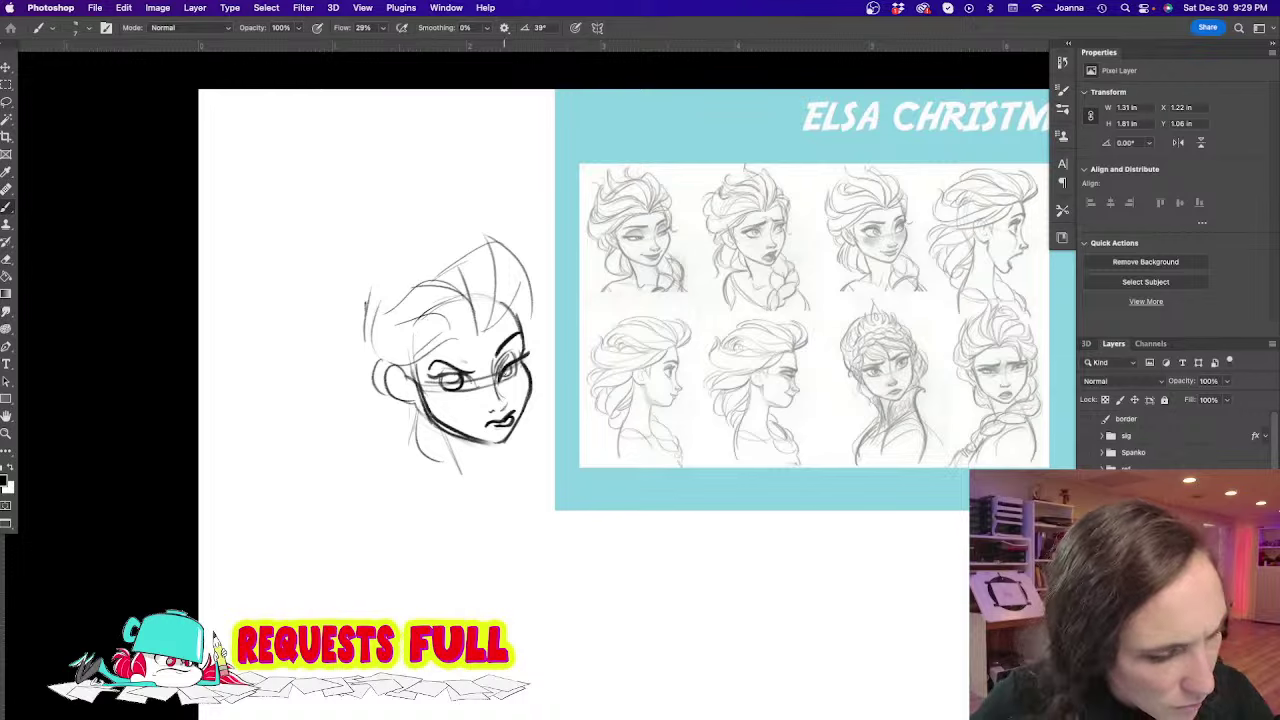
pyautogui.moveTo(365, 519); pyautogui.dragTo(380, 402)
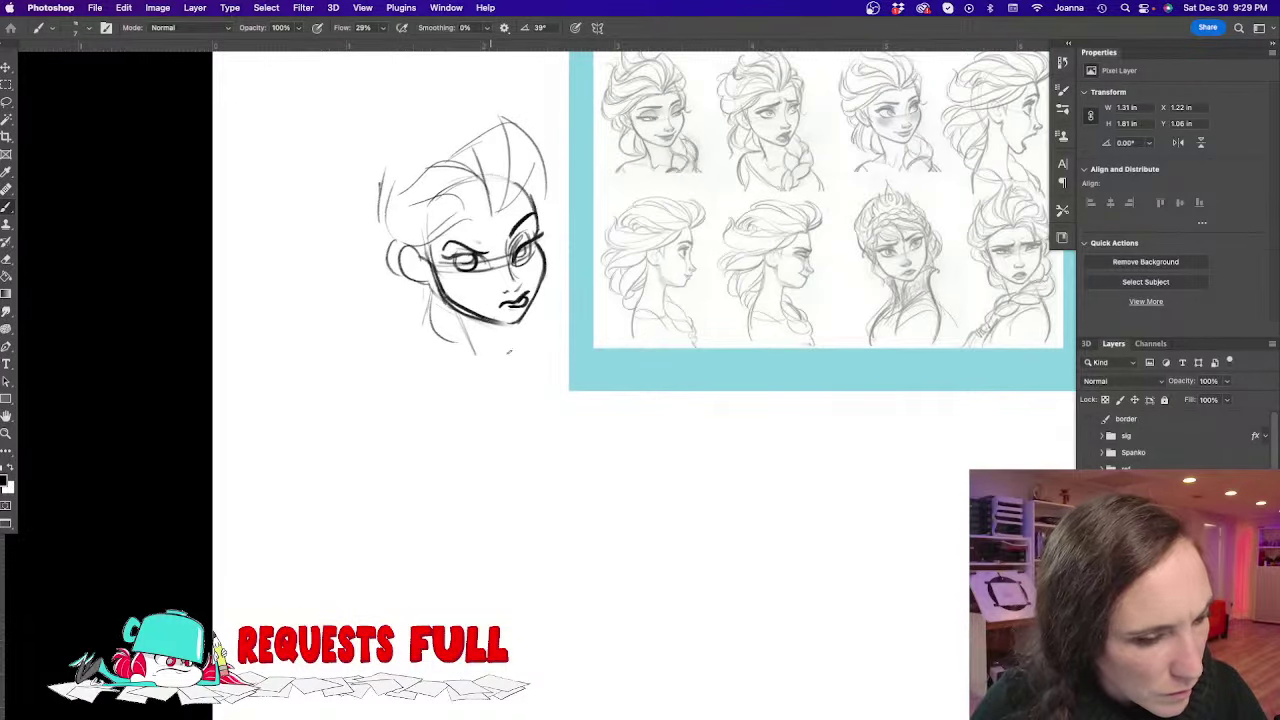
# Draw the sides of the neck, fade the head sketch, and redraw the ear, jaw, far cheek and front neck line darker
pyautogui.moveTo(509, 352)
pyautogui.mouseDown()
pyautogui.moveTo(494, 322)
pyautogui.moveTo(484, 359)
pyautogui.mouseUp()
pyautogui.moveTo(474, 320); pyautogui.dragTo(484, 358)
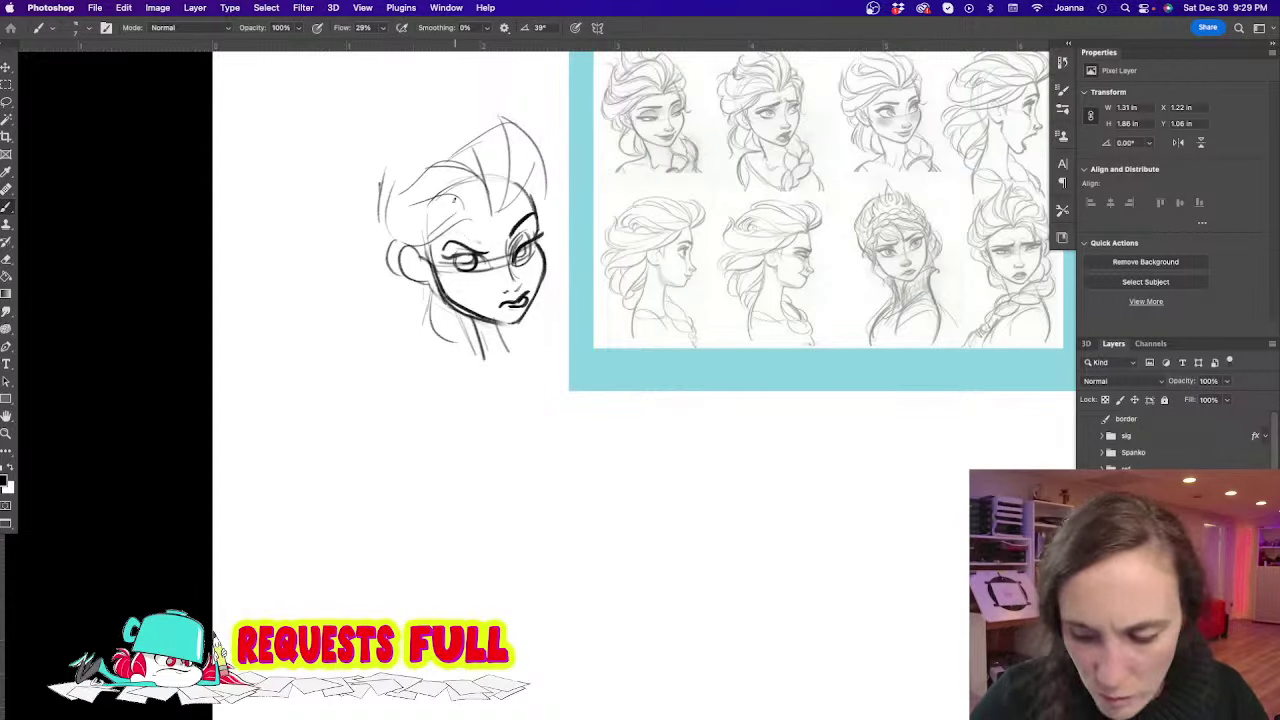
pyautogui.press('e')
pyautogui.moveTo(436, 262)
pyautogui.mouseDown()
pyautogui.moveTo(532, 246)
pyautogui.moveTo(534, 300)
pyautogui.moveTo(505, 330)
pyautogui.moveTo(425, 300)
pyautogui.moveTo(405, 265)
pyautogui.moveTo(442, 292)
pyautogui.mouseUp()
pyautogui.press('b')
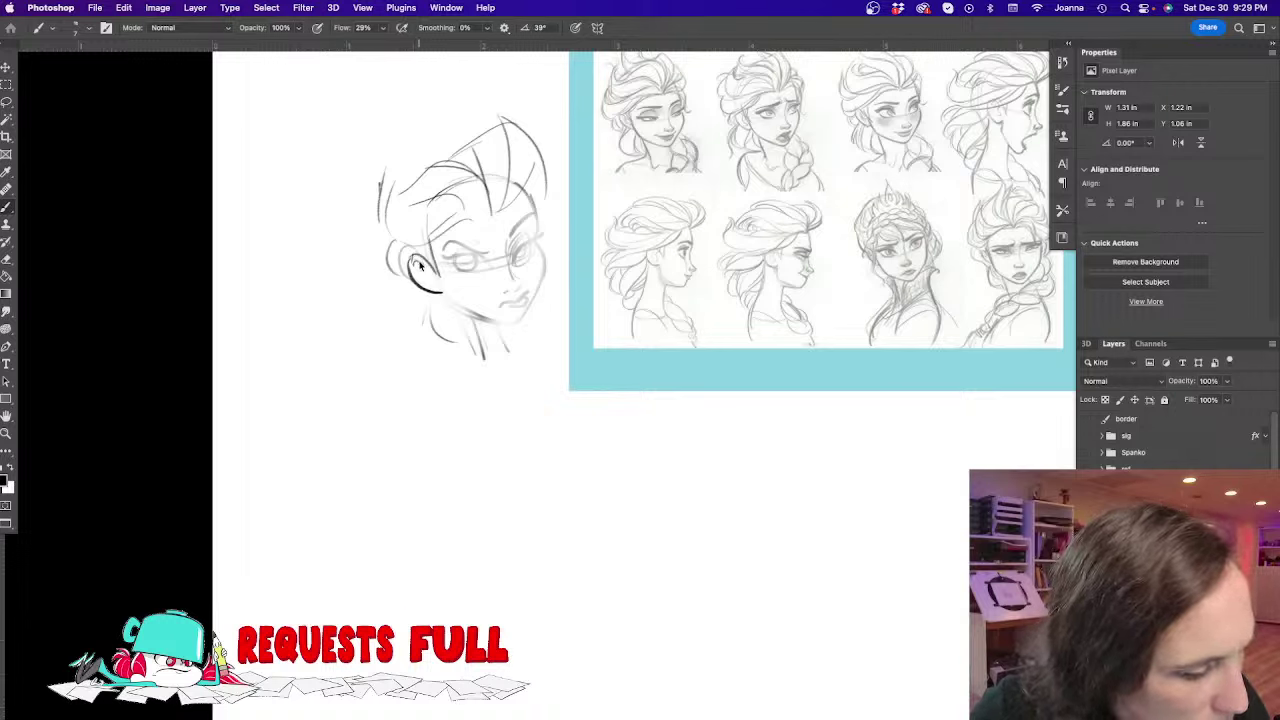
pyautogui.moveTo(421, 266)
pyautogui.mouseDown()
pyautogui.moveTo(456, 305)
pyautogui.moveTo(501, 321)
pyautogui.mouseUp()
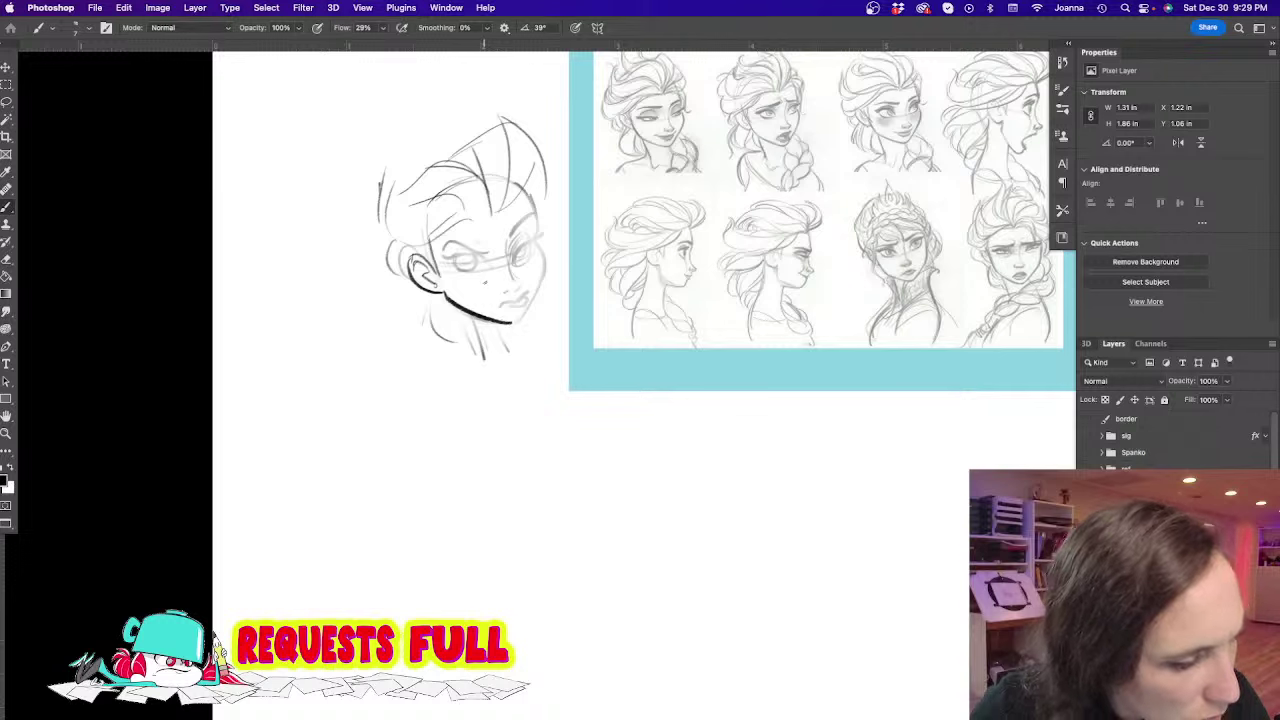
pyautogui.moveTo(528, 192)
pyautogui.mouseDown()
pyautogui.moveTo(538, 242)
pyautogui.moveTo(510, 352)
pyautogui.mouseUp()
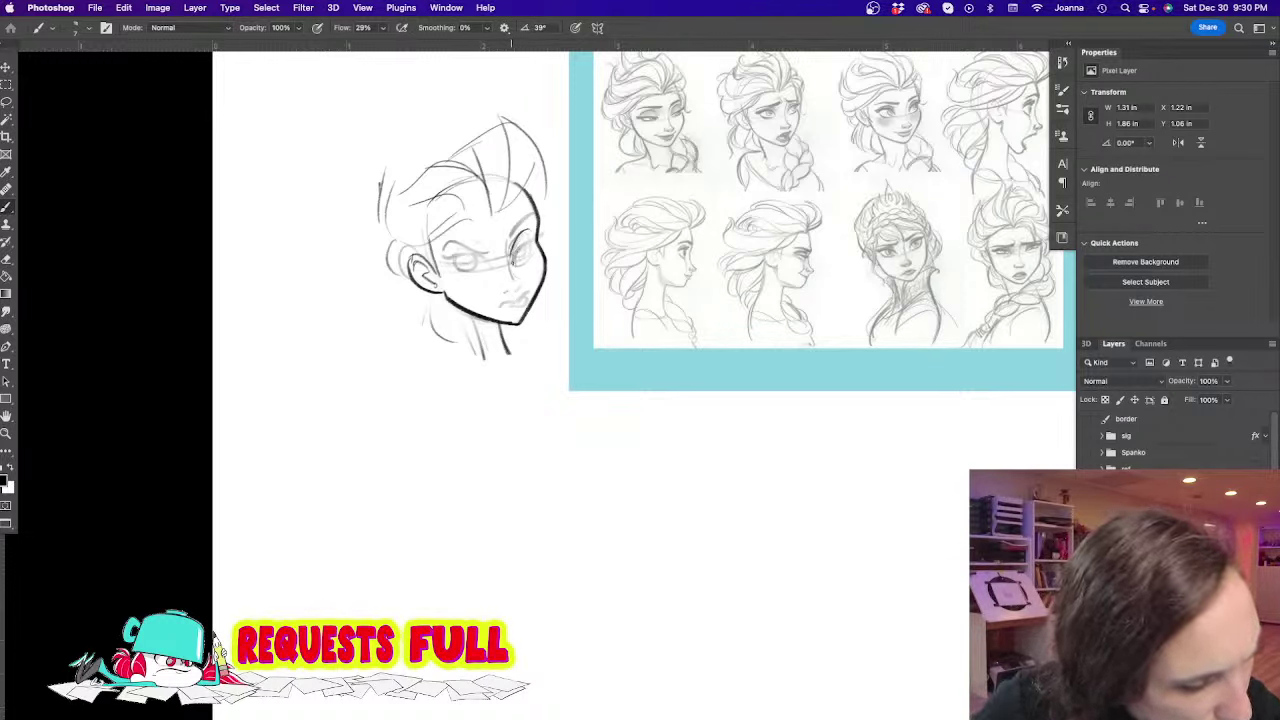
# Redraw Elsa's eyes, nose, pursed lips and slanted eyebrows in darker lines over the faded face
pyautogui.moveTo(511, 262); pyautogui.dragTo(550, 222)
pyautogui.moveTo(514, 263)
pyautogui.mouseDown()
pyautogui.moveTo(534, 249)
pyautogui.moveTo(442, 258)
pyautogui.mouseUp()
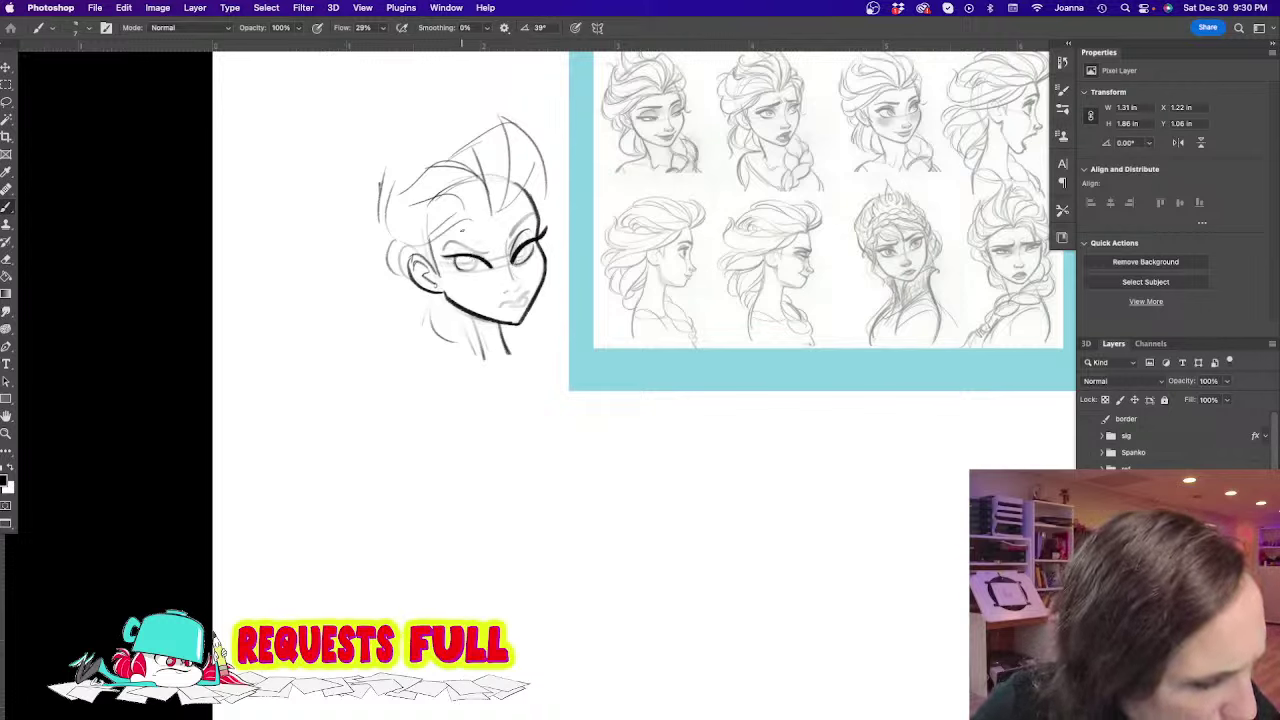
pyautogui.moveTo(513, 238); pyautogui.dragTo(515, 290)
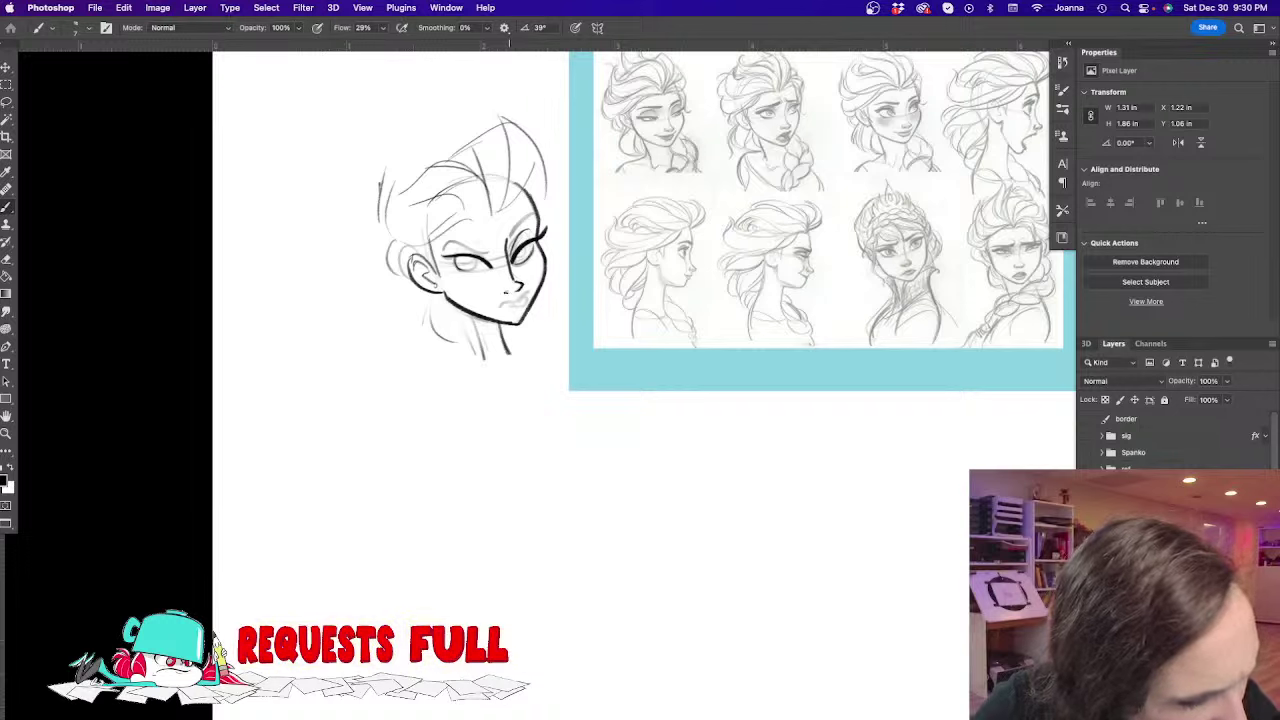
pyautogui.moveTo(516, 299); pyautogui.dragTo(508, 308)
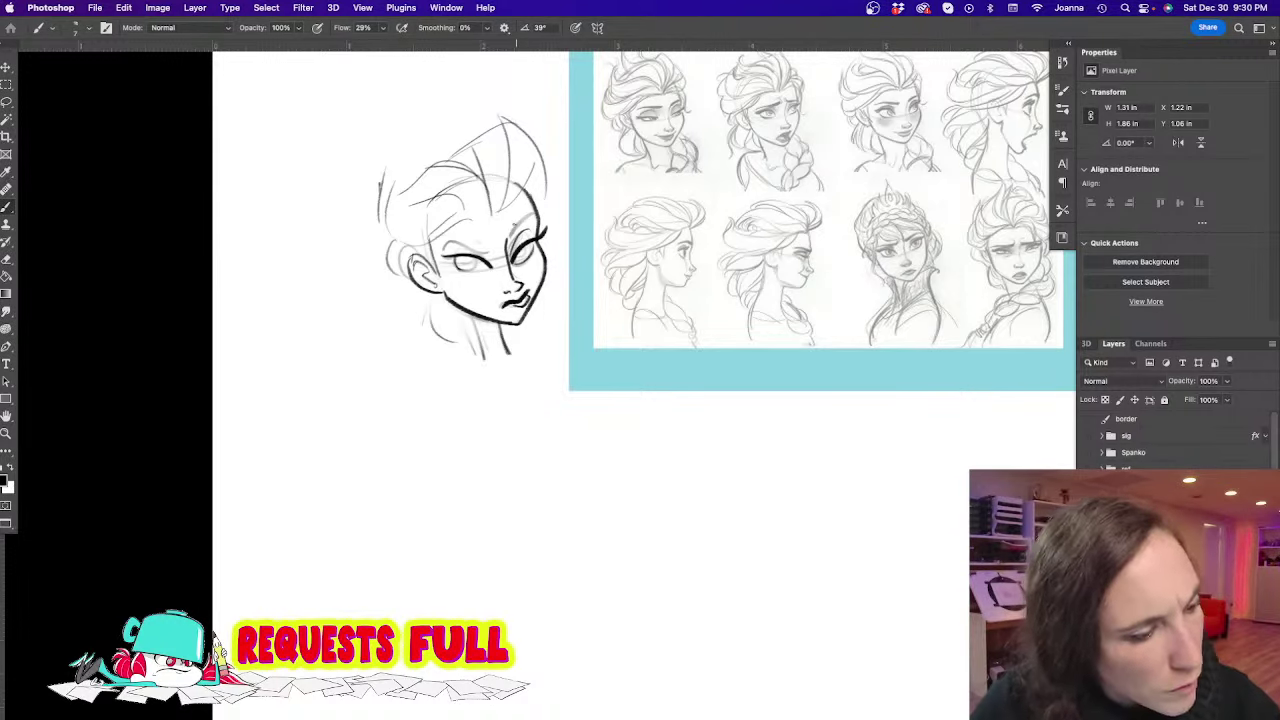
pyautogui.moveTo(510, 236); pyautogui.dragTo(534, 213)
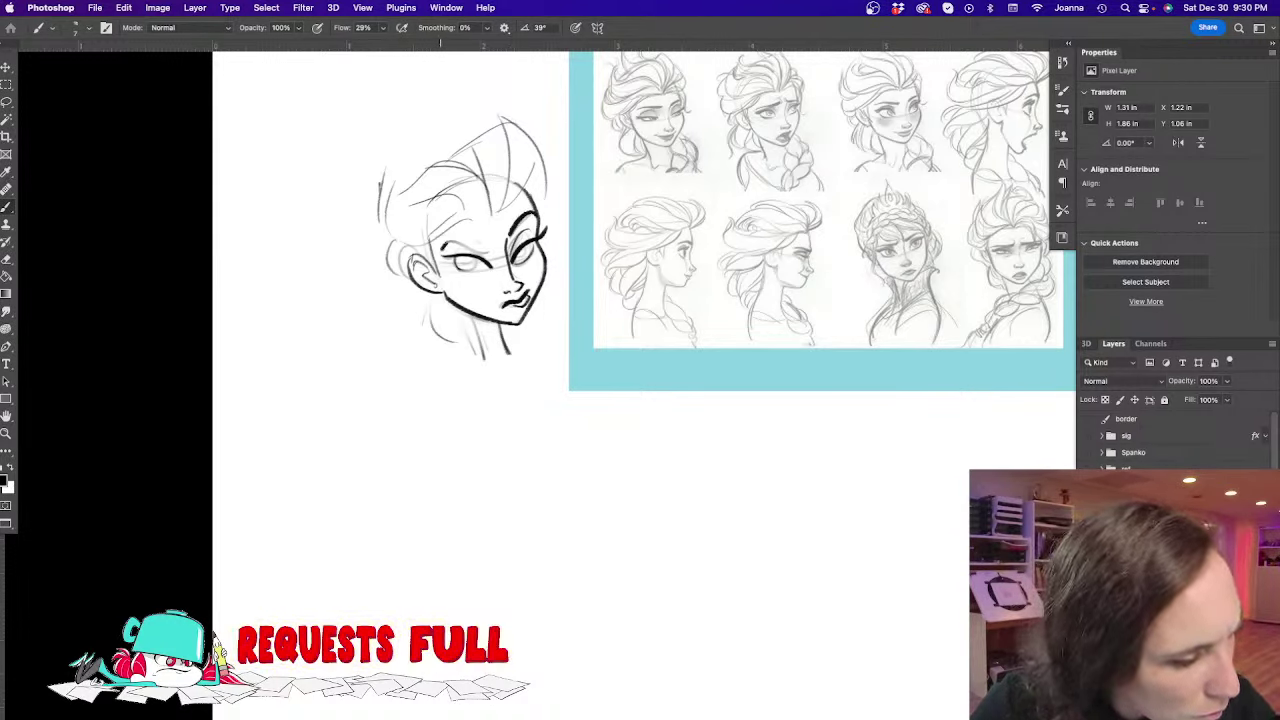
pyautogui.moveTo(443, 245)
pyautogui.mouseDown()
pyautogui.moveTo(489, 267)
pyautogui.moveTo(446, 255)
pyautogui.mouseUp()
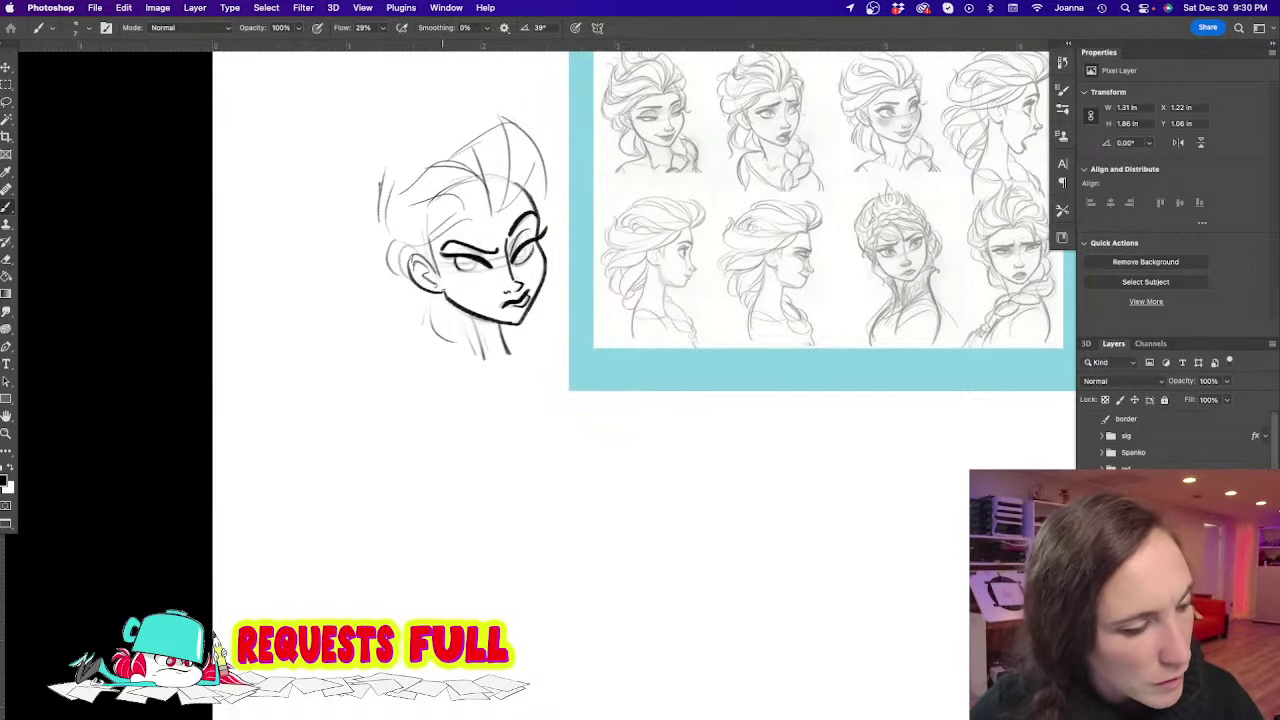
pyautogui.moveTo(517, 256); pyautogui.dragTo(524, 248)
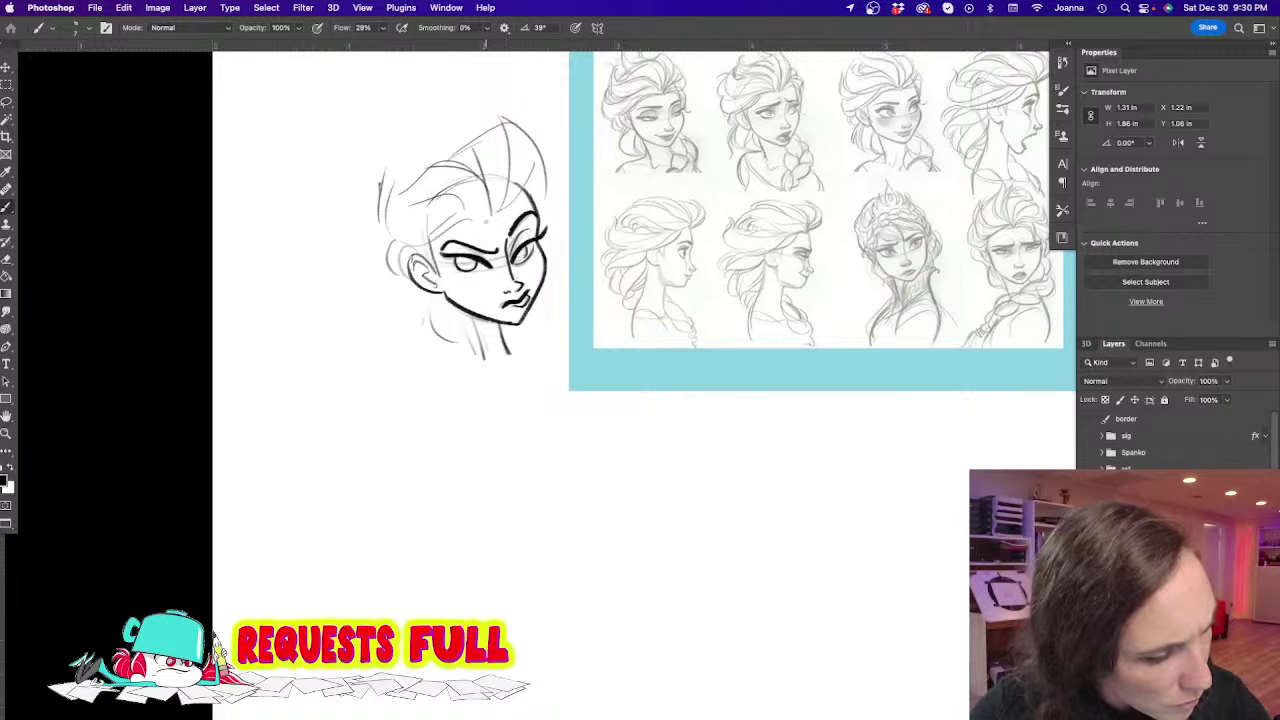
# Sketch the sloping shoulders and upper arm lines, plus the hair gathered behind and below the ear
pyautogui.moveTo(429, 290)
pyautogui.mouseDown()
pyautogui.moveTo(424, 325)
pyautogui.moveTo(460, 343)
pyautogui.mouseUp()
pyautogui.moveTo(552, 374)
pyautogui.mouseDown()
pyautogui.moveTo(425, 350)
pyautogui.moveTo(498, 341)
pyautogui.moveTo(440, 400)
pyautogui.moveTo(453, 426)
pyautogui.mouseUp()
pyautogui.moveTo(440, 360); pyautogui.dragTo(456, 478)
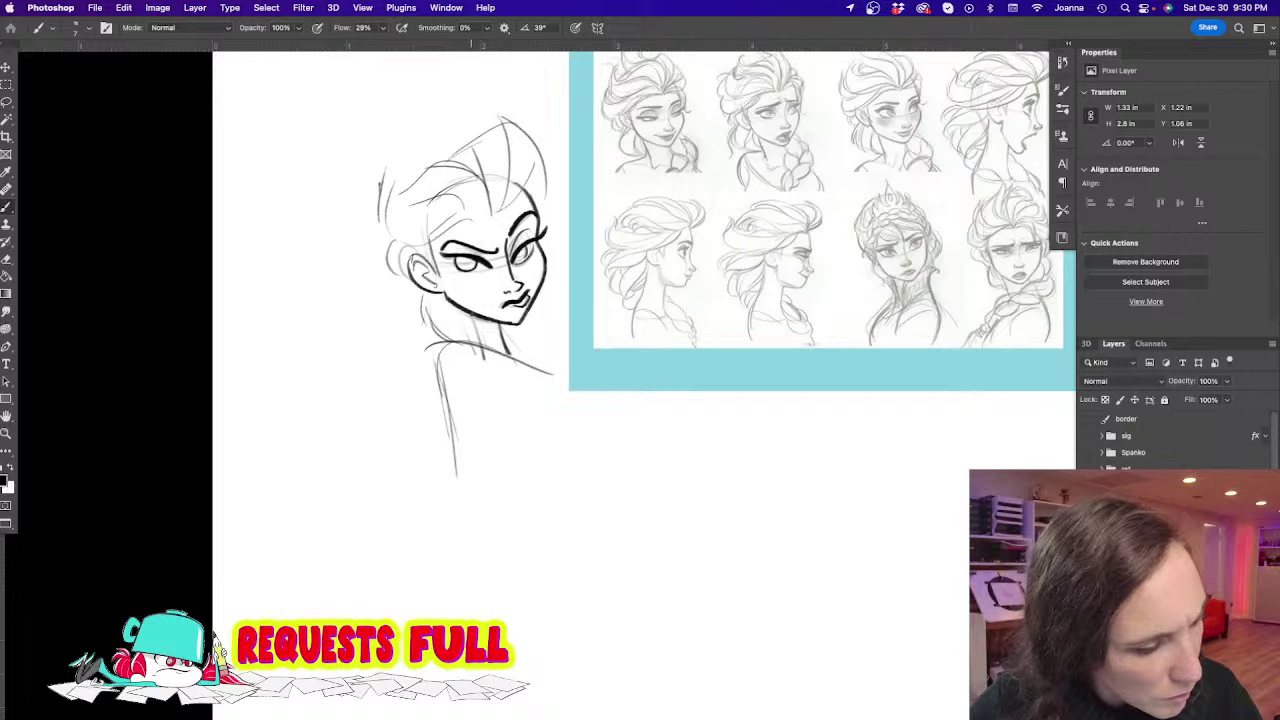
pyautogui.moveTo(473, 316)
pyautogui.mouseDown()
pyautogui.moveTo(484, 356)
pyautogui.moveTo(521, 376)
pyautogui.moveTo(571, 443)
pyautogui.mouseUp()
pyautogui.moveTo(426, 296)
pyautogui.mouseDown()
pyautogui.moveTo(443, 336)
pyautogui.moveTo(435, 328)
pyautogui.mouseUp()
pyautogui.moveTo(434, 345)
pyautogui.mouseDown()
pyautogui.moveTo(457, 328)
pyautogui.moveTo(428, 343)
pyautogui.moveTo(420, 330)
pyautogui.mouseUp()
# Sketch the braid falling forward over the far shoulder and down the chest
pyautogui.moveTo(514, 330)
pyautogui.mouseDown()
pyautogui.moveTo(548, 342)
pyautogui.moveTo(552, 360)
pyautogui.moveTo(534, 378)
pyautogui.moveTo(562, 402)
pyautogui.mouseUp()
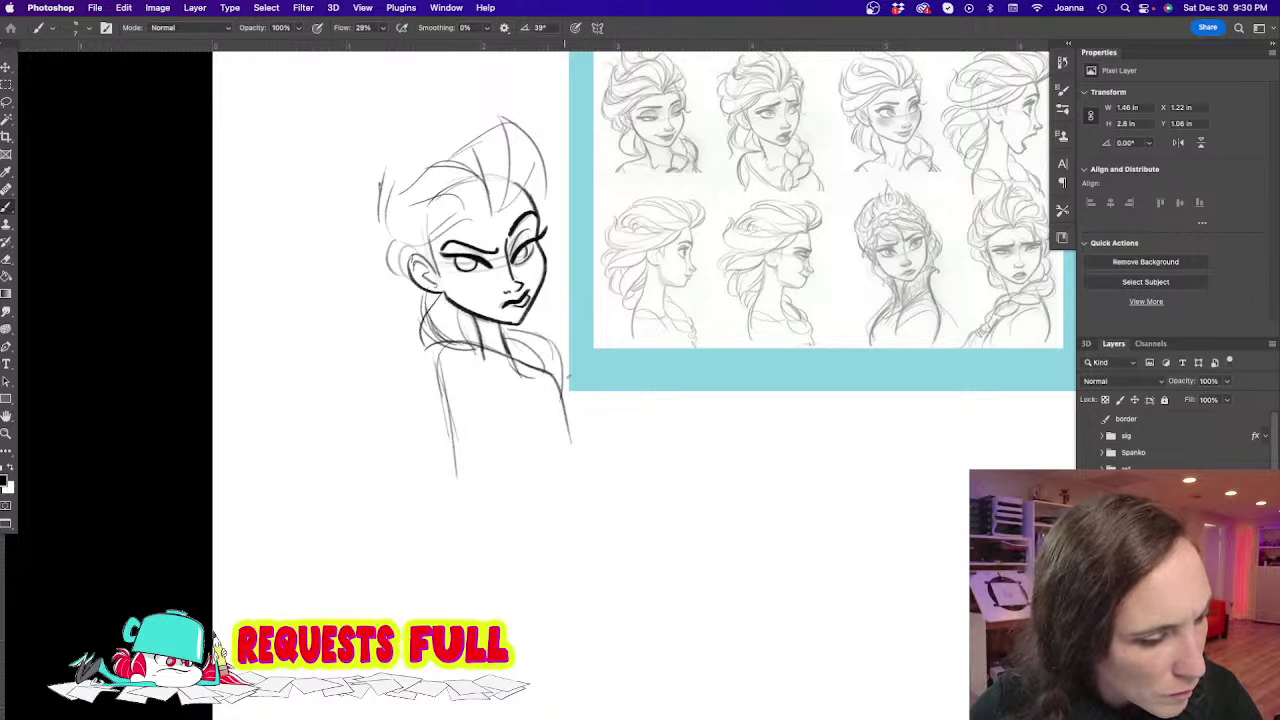
pyautogui.moveTo(562, 350)
pyautogui.mouseDown()
pyautogui.moveTo(570, 412)
pyautogui.moveTo(530, 418)
pyautogui.mouseUp()
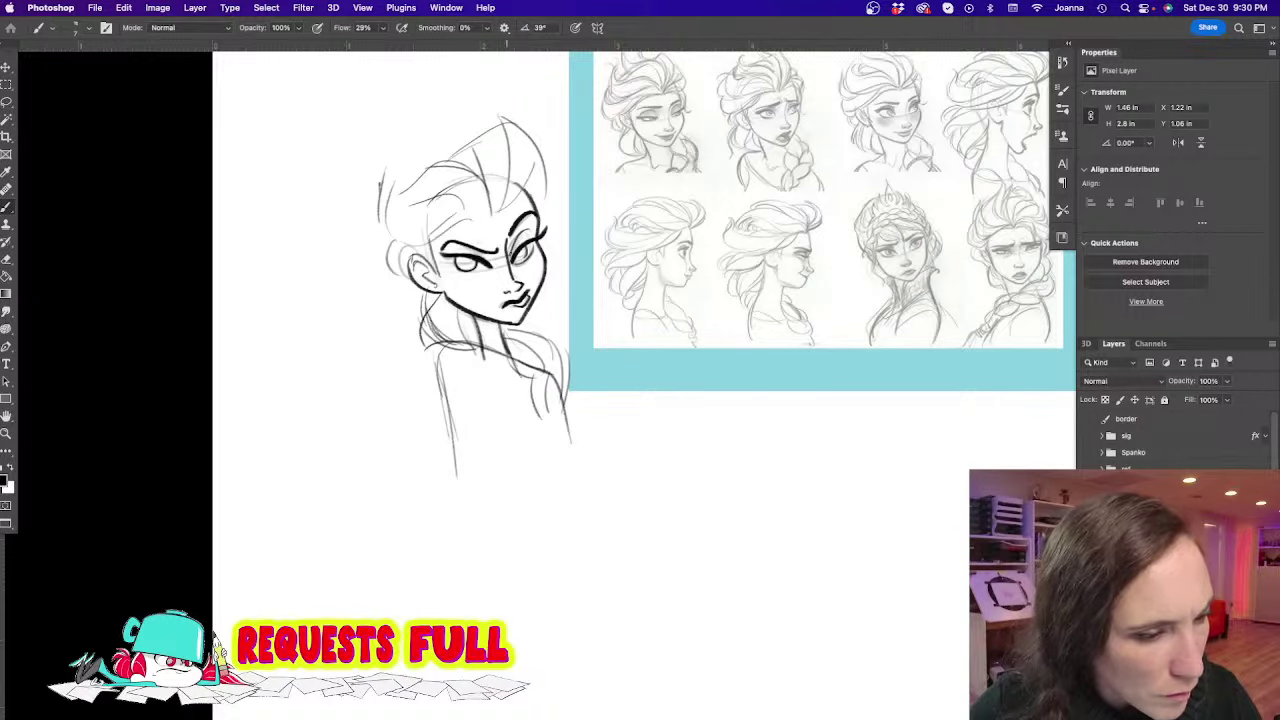
pyautogui.moveTo(546, 368)
pyautogui.mouseDown()
pyautogui.moveTo(547, 410)
pyautogui.moveTo(560, 353)
pyautogui.moveTo(537, 433)
pyautogui.moveTo(560, 418)
pyautogui.moveTo(545, 461)
pyautogui.moveTo(533, 423)
pyautogui.moveTo(559, 492)
pyautogui.mouseUp()
pyautogui.moveTo(409, 487); pyautogui.dragTo(428, 426)
pyautogui.keyDown('alt'); pyautogui.click(428, 426); pyautogui.keyUp('alt')
pyautogui.moveTo(420, 475); pyautogui.dragTo(464, 390)
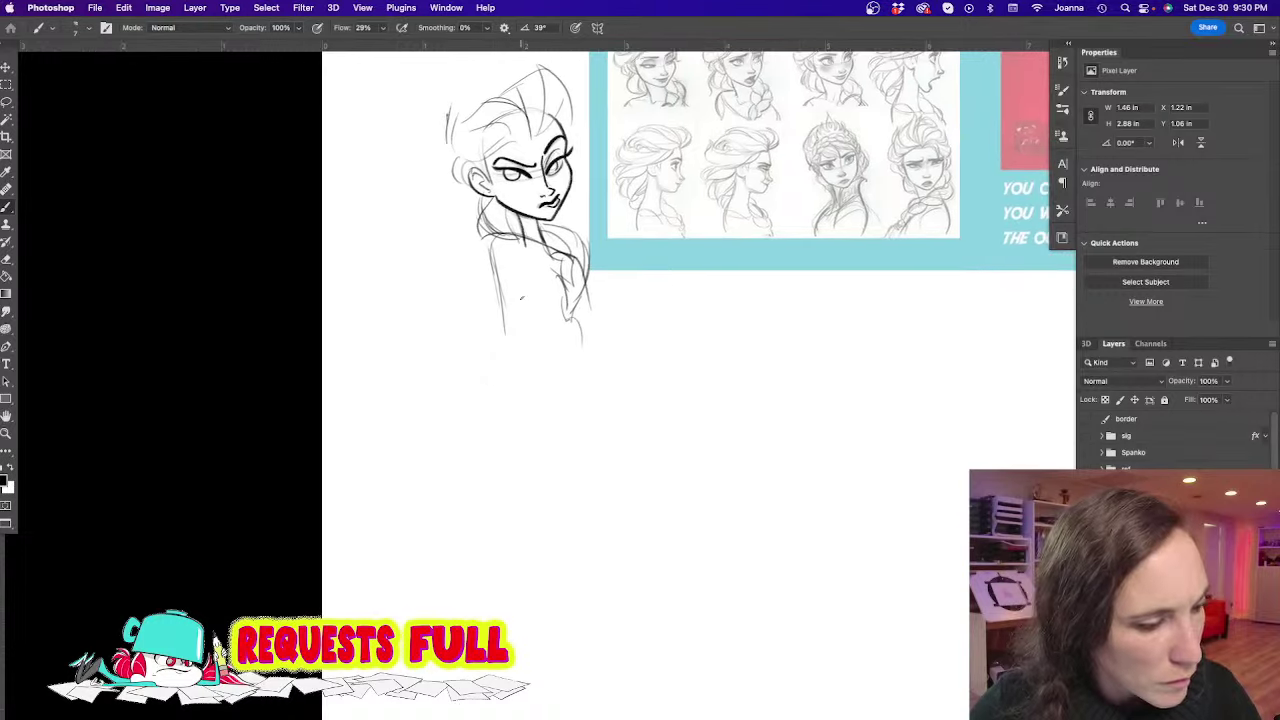
pyautogui.moveTo(522, 294); pyautogui.dragTo(476, 374)
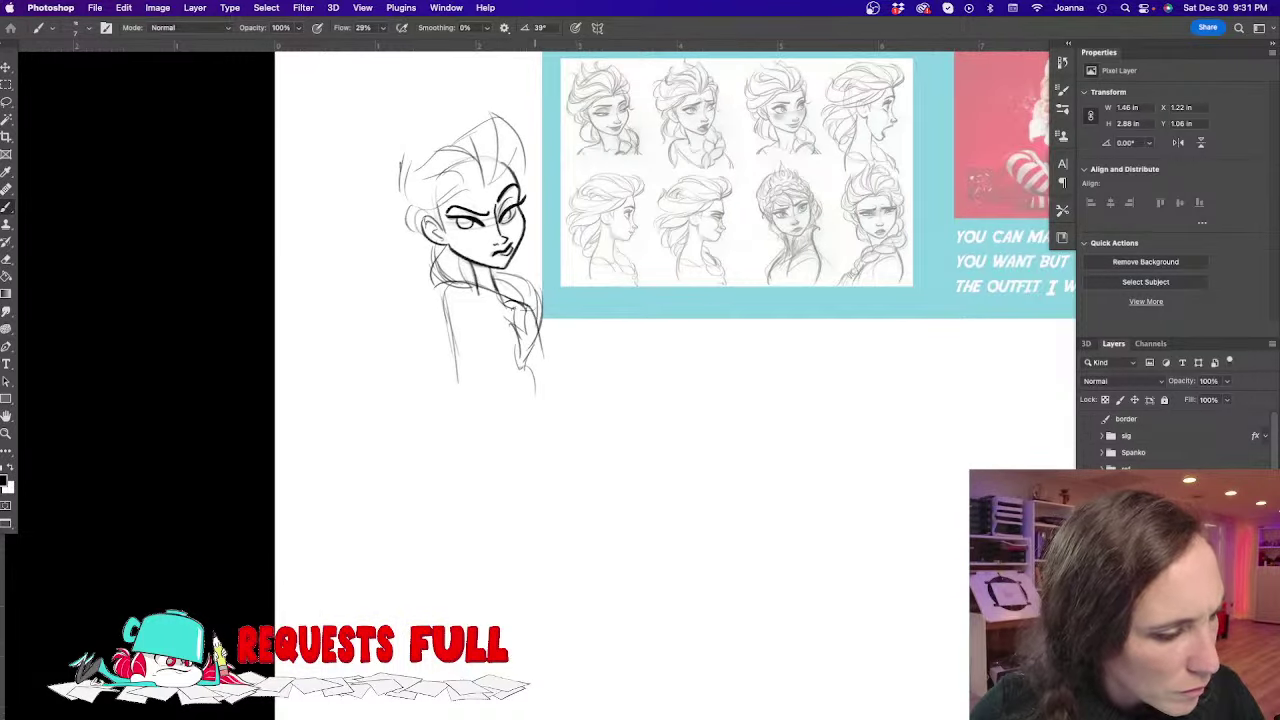
pyautogui.moveTo(520, 308)
pyautogui.mouseDown()
pyautogui.moveTo(436, 296)
pyautogui.moveTo(500, 312)
pyautogui.mouseUp()
# Sketch the torso with a narrow waist and wide hips, extending long lines down the outsides of both legs
pyautogui.moveTo(494, 272)
pyautogui.mouseDown()
pyautogui.moveTo(528, 338)
pyautogui.moveTo(533, 414)
pyautogui.mouseUp()
pyautogui.moveTo(488, 296); pyautogui.dragTo(547, 437)
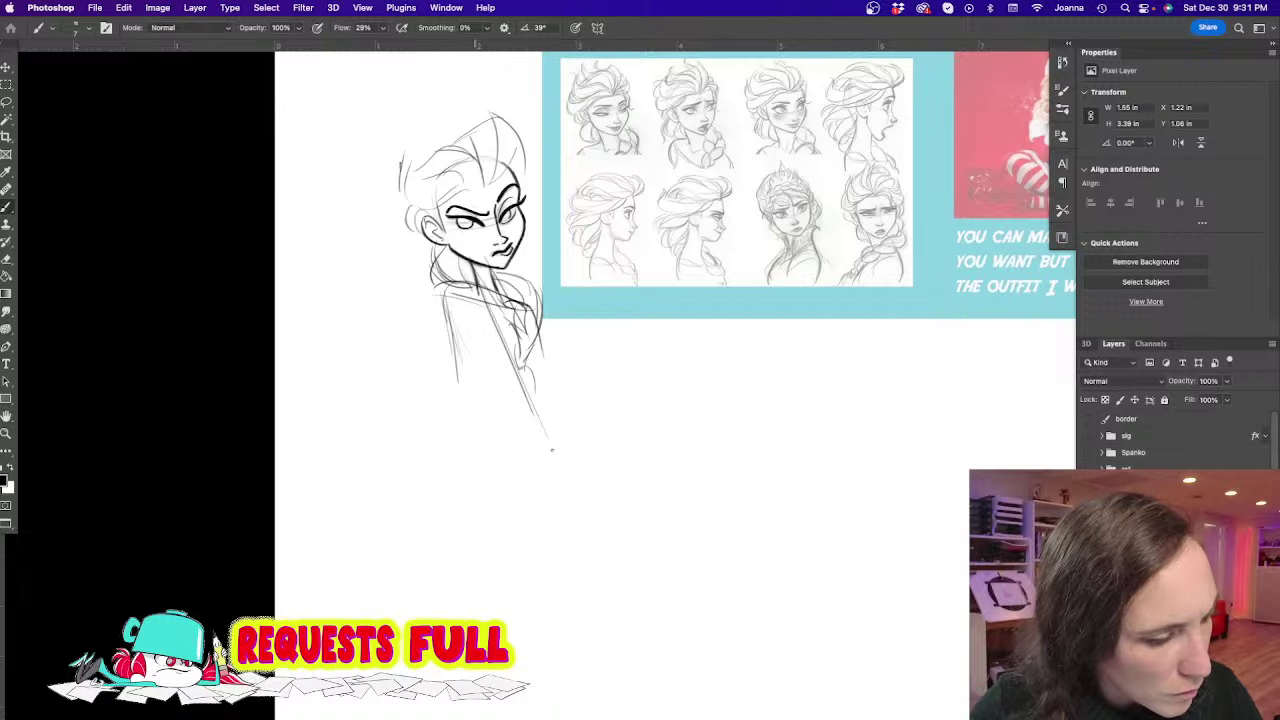
pyautogui.moveTo(466, 316)
pyautogui.mouseDown()
pyautogui.moveTo(500, 370)
pyautogui.moveTo(502, 434)
pyautogui.mouseUp()
pyautogui.moveTo(508, 306)
pyautogui.mouseDown()
pyautogui.moveTo(530, 378)
pyautogui.moveTo(582, 432)
pyautogui.mouseUp()
pyautogui.moveTo(518, 366)
pyautogui.mouseDown()
pyautogui.moveTo(552, 392)
pyautogui.moveTo(594, 478)
pyautogui.mouseUp()
pyautogui.moveTo(584, 414); pyautogui.dragTo(590, 582)
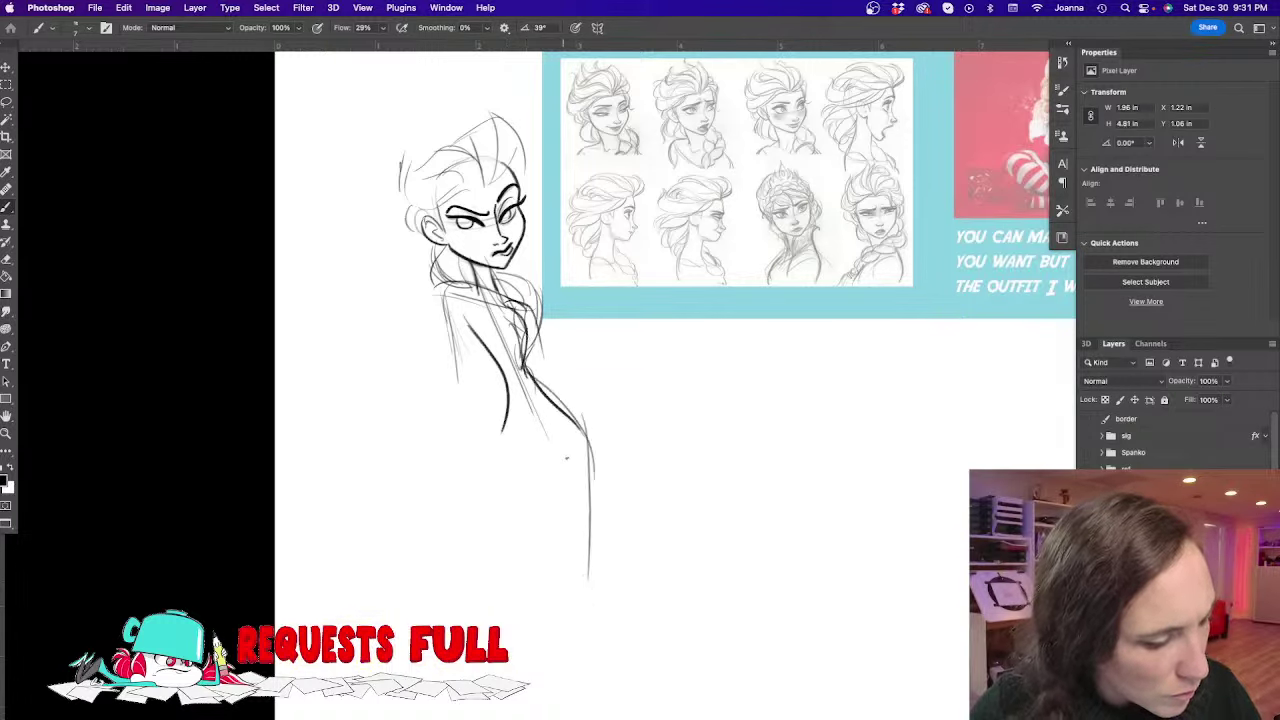
pyautogui.moveTo(510, 400); pyautogui.dragTo(422, 618)
pyautogui.moveTo(478, 492); pyautogui.dragTo(406, 662)
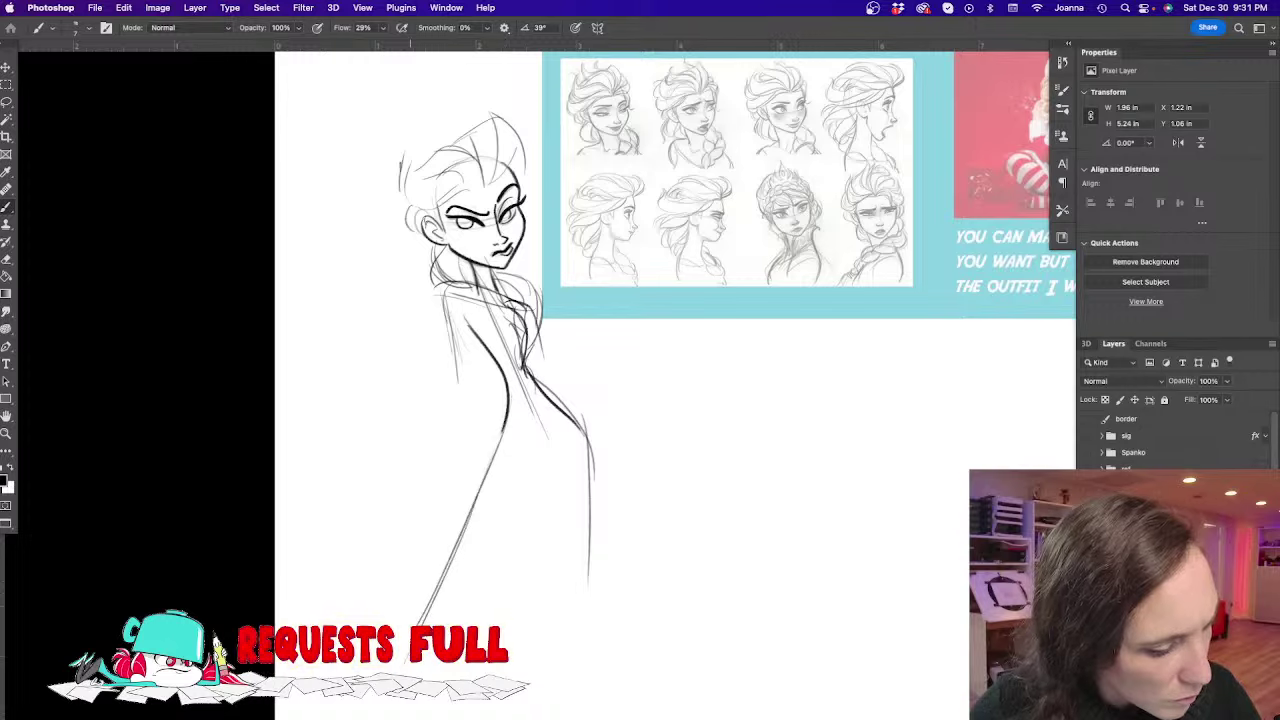
pyautogui.moveTo(558, 507); pyautogui.dragTo(493, 510)
# Sketch a higher outline over the top of the head and a rounded curve down the back of the hair
pyautogui.moveTo(359, 239); pyautogui.dragTo(394, 277)
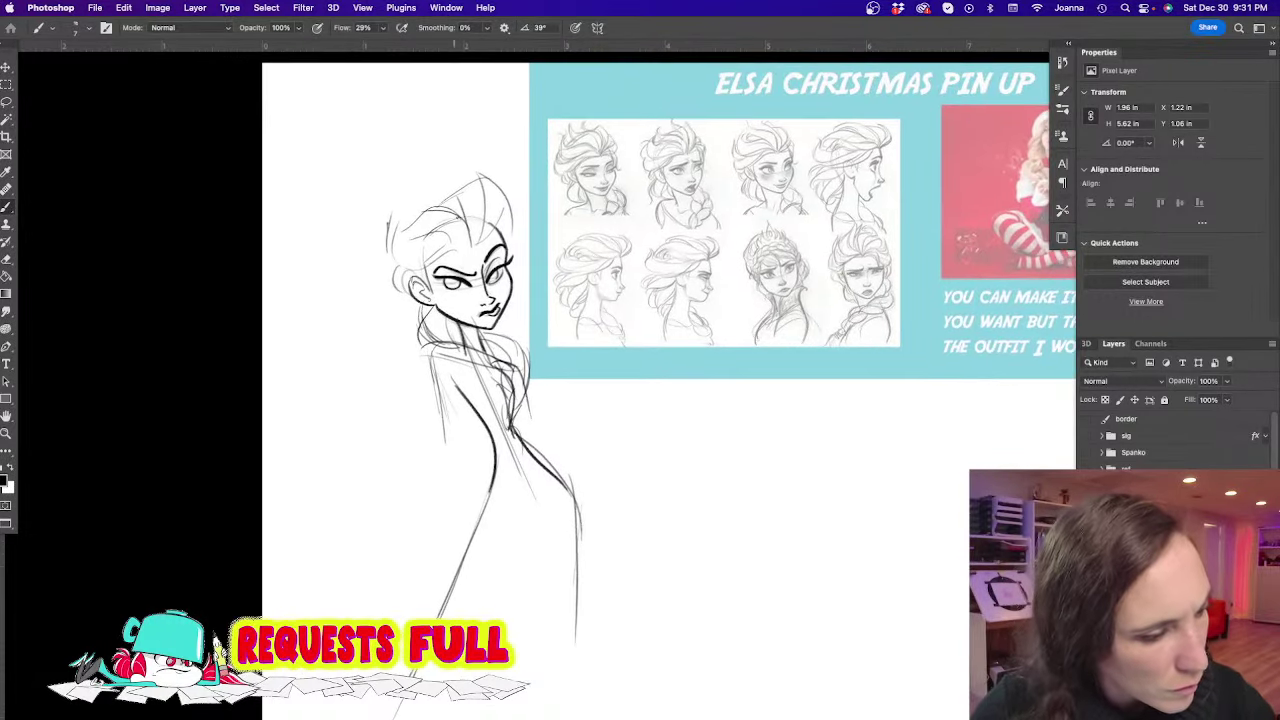
pyautogui.moveTo(446, 172)
pyautogui.mouseDown()
pyautogui.moveTo(468, 160)
pyautogui.moveTo(480, 182)
pyautogui.mouseUp()
pyautogui.moveTo(418, 202)
pyautogui.mouseDown()
pyautogui.moveTo(428, 182)
pyautogui.moveTo(378, 212)
pyautogui.moveTo(366, 272)
pyautogui.mouseUp()
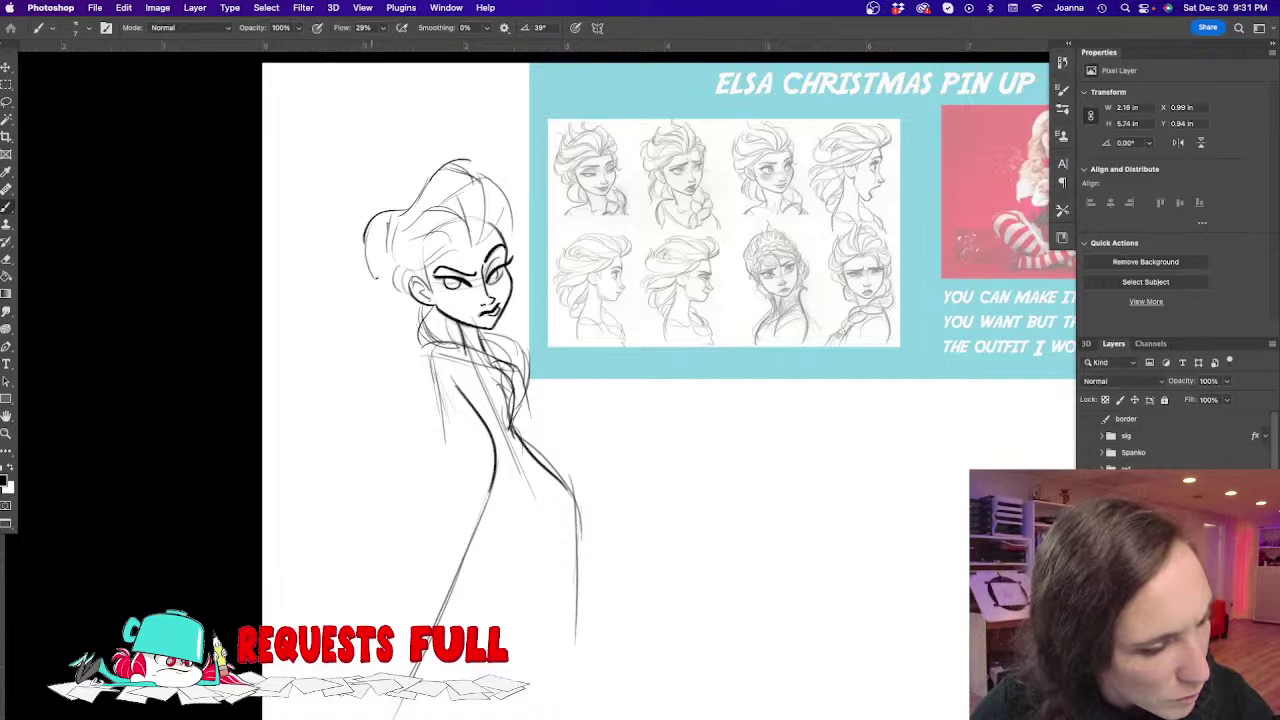
pyautogui.moveTo(380, 216); pyautogui.dragTo(370, 266)
pyautogui.press('super+z')
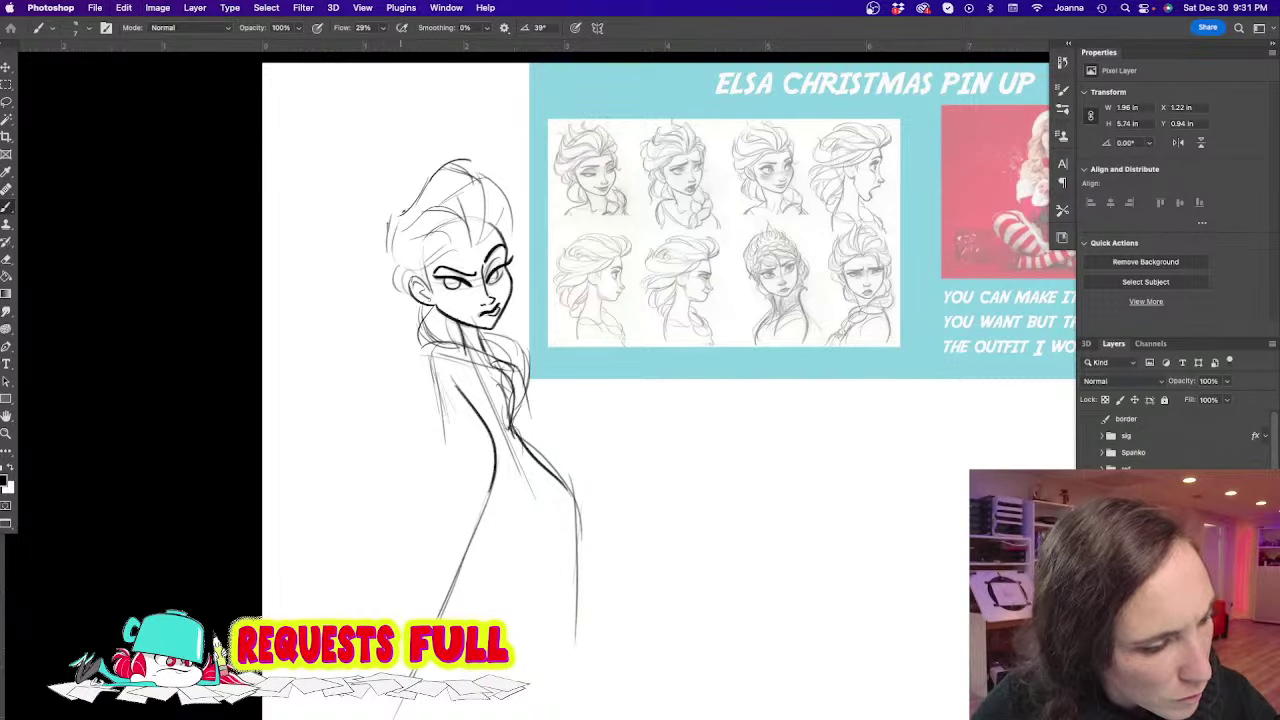
pyautogui.moveTo(406, 209)
pyautogui.mouseDown()
pyautogui.moveTo(378, 214)
pyautogui.moveTo(373, 250)
pyautogui.mouseUp()
pyautogui.moveTo(383, 238); pyautogui.dragTo(394, 280)
# Sketch the Santa hat's tail folding back and hanging behind the head, ending in a round pompom
pyautogui.moveTo(438, 176); pyautogui.dragTo(357, 171)
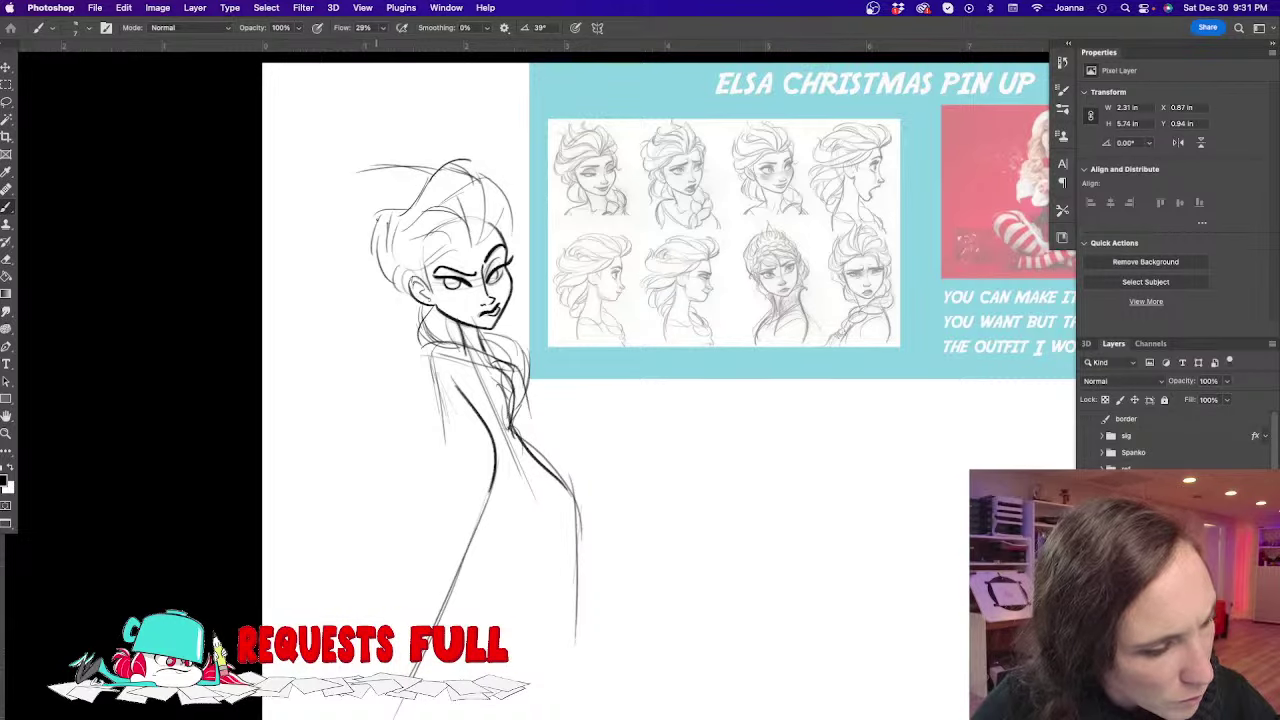
pyautogui.moveTo(398, 257); pyautogui.dragTo(446, 308)
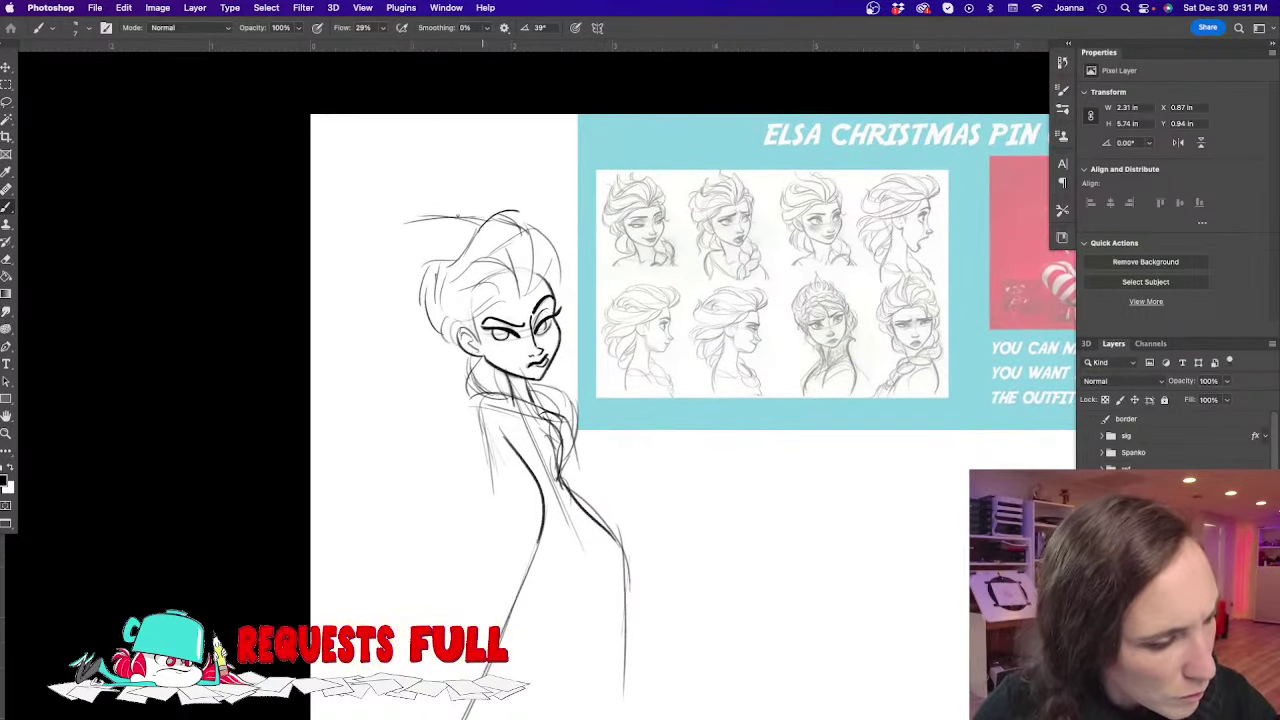
pyautogui.moveTo(439, 257)
pyautogui.mouseDown()
pyautogui.moveTo(462, 235)
pyautogui.moveTo(398, 322)
pyautogui.moveTo(416, 356)
pyautogui.mouseUp()
pyautogui.moveTo(414, 224)
pyautogui.mouseDown()
pyautogui.moveTo(396, 302)
pyautogui.moveTo(410, 364)
pyautogui.mouseUp()
pyautogui.moveTo(429, 298); pyautogui.dragTo(430, 390)
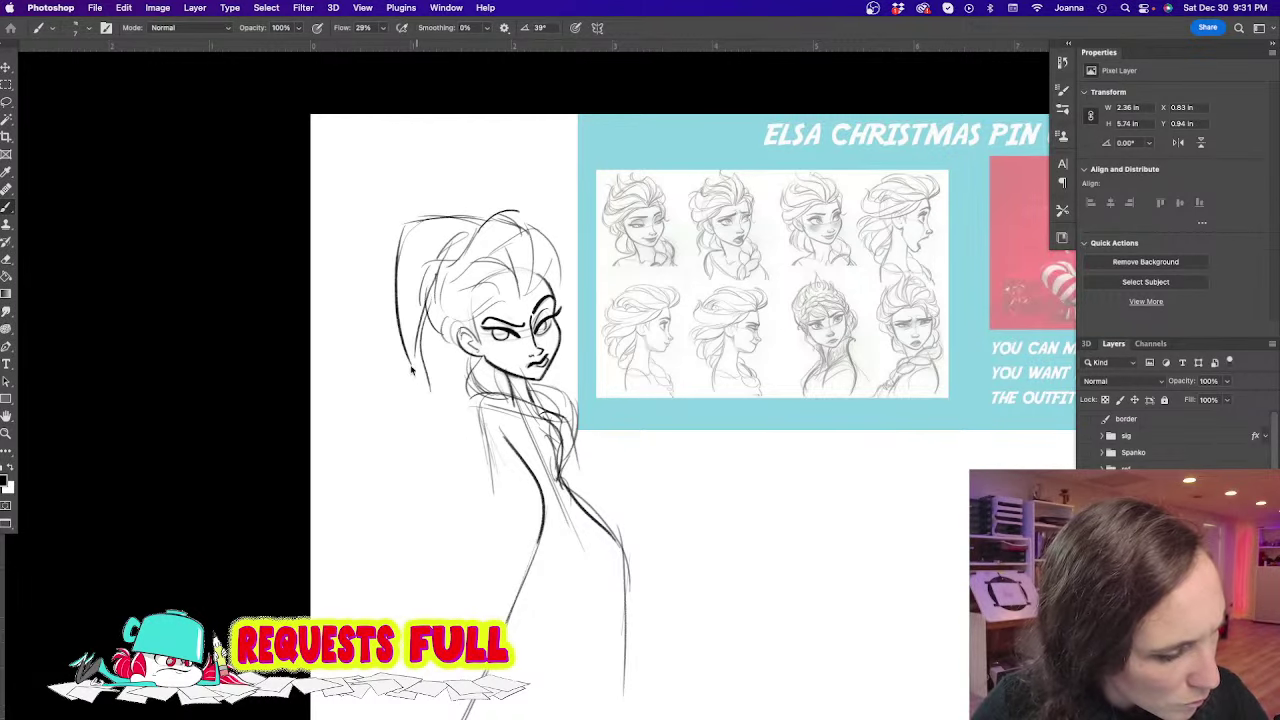
pyautogui.moveTo(399, 339)
pyautogui.mouseDown()
pyautogui.moveTo(420, 402)
pyautogui.moveTo(399, 396)
pyautogui.moveTo(390, 424)
pyautogui.moveTo(432, 440)
pyautogui.moveTo(426, 400)
pyautogui.mouseUp()
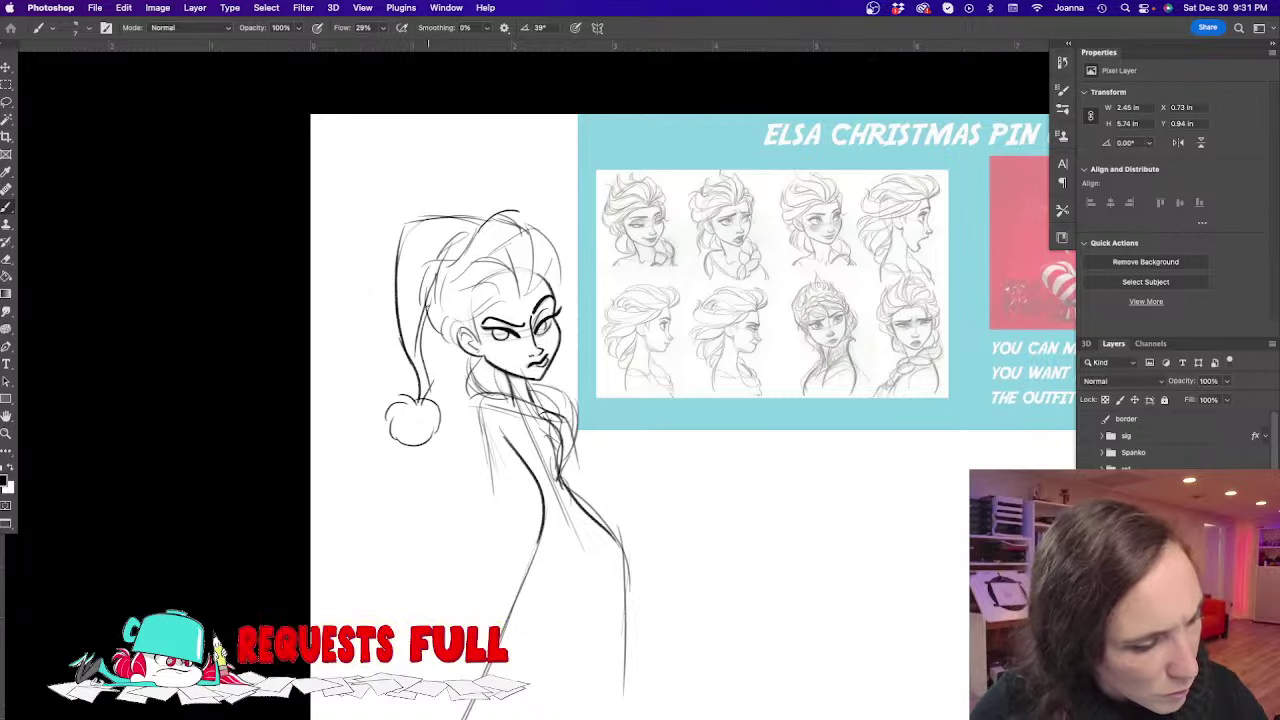
# Fade the figure sketch and draw a fluffy off-shoulder collar with a darker far waist and hip contour
pyautogui.moveTo(434, 549)
pyautogui.mouseDown()
pyautogui.moveTo(426, 374)
pyautogui.moveTo(431, 394)
pyautogui.mouseUp()
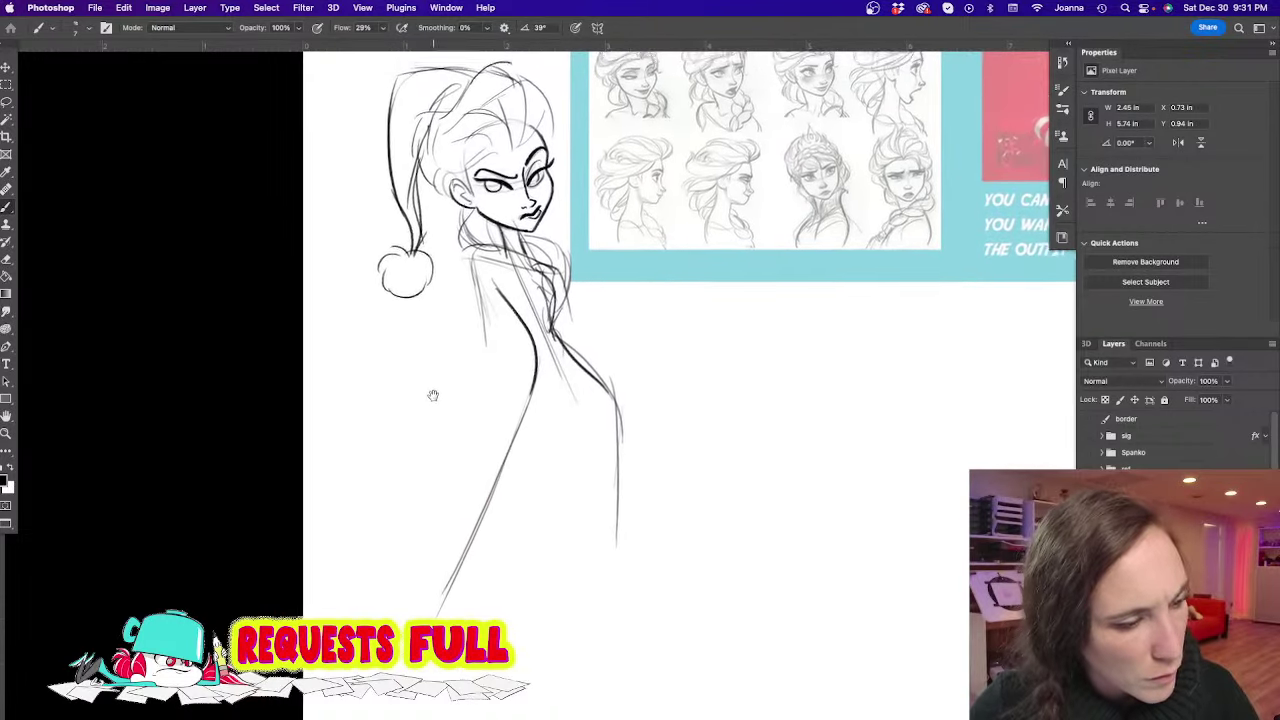
pyautogui.press('e')
pyautogui.moveTo(488, 182)
pyautogui.mouseDown()
pyautogui.moveTo(511, 234)
pyautogui.moveTo(541, 160)
pyautogui.moveTo(498, 204)
pyautogui.moveTo(551, 340)
pyautogui.moveTo(534, 397)
pyautogui.moveTo(575, 333)
pyautogui.moveTo(614, 371)
pyautogui.moveTo(553, 308)
pyautogui.moveTo(562, 270)
pyautogui.moveTo(596, 272)
pyautogui.moveTo(448, 252)
pyautogui.moveTo(473, 250)
pyautogui.moveTo(455, 291)
pyautogui.moveTo(584, 289)
pyautogui.mouseUp()
pyautogui.press('b')
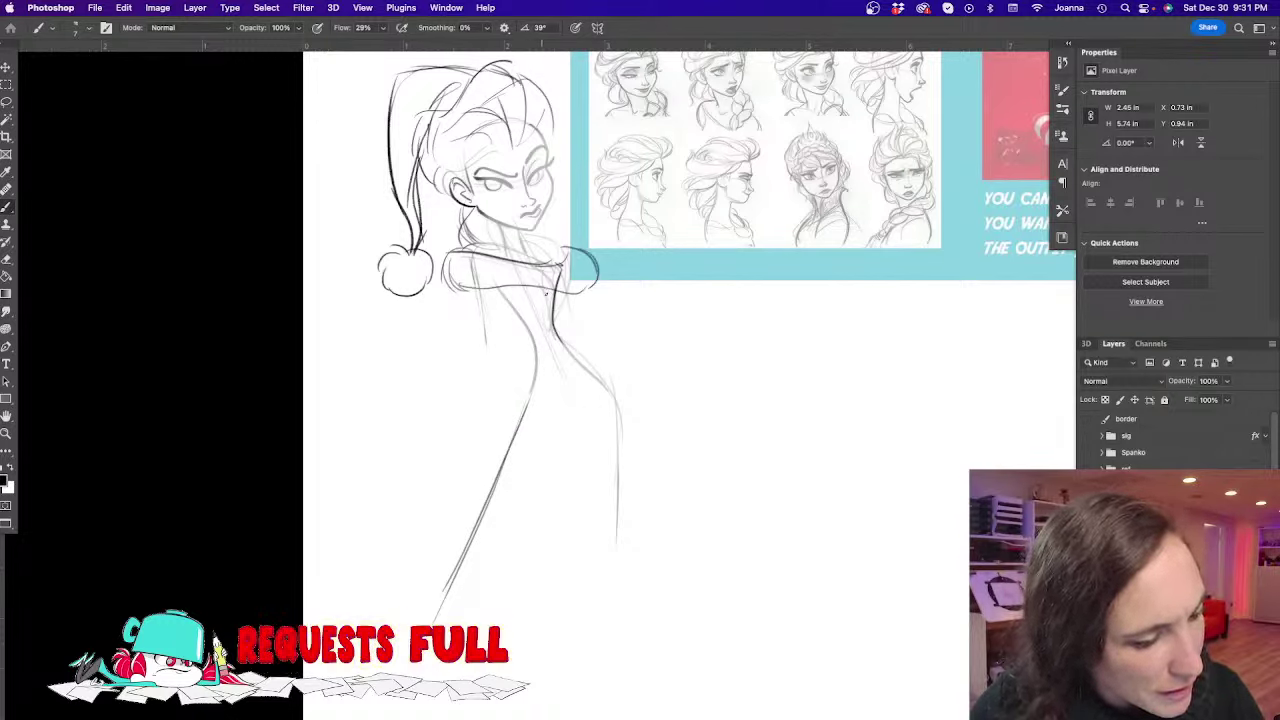
pyautogui.moveTo(550, 302)
pyautogui.mouseDown()
pyautogui.moveTo(608, 388)
pyautogui.moveTo(618, 448)
pyautogui.mouseUp()
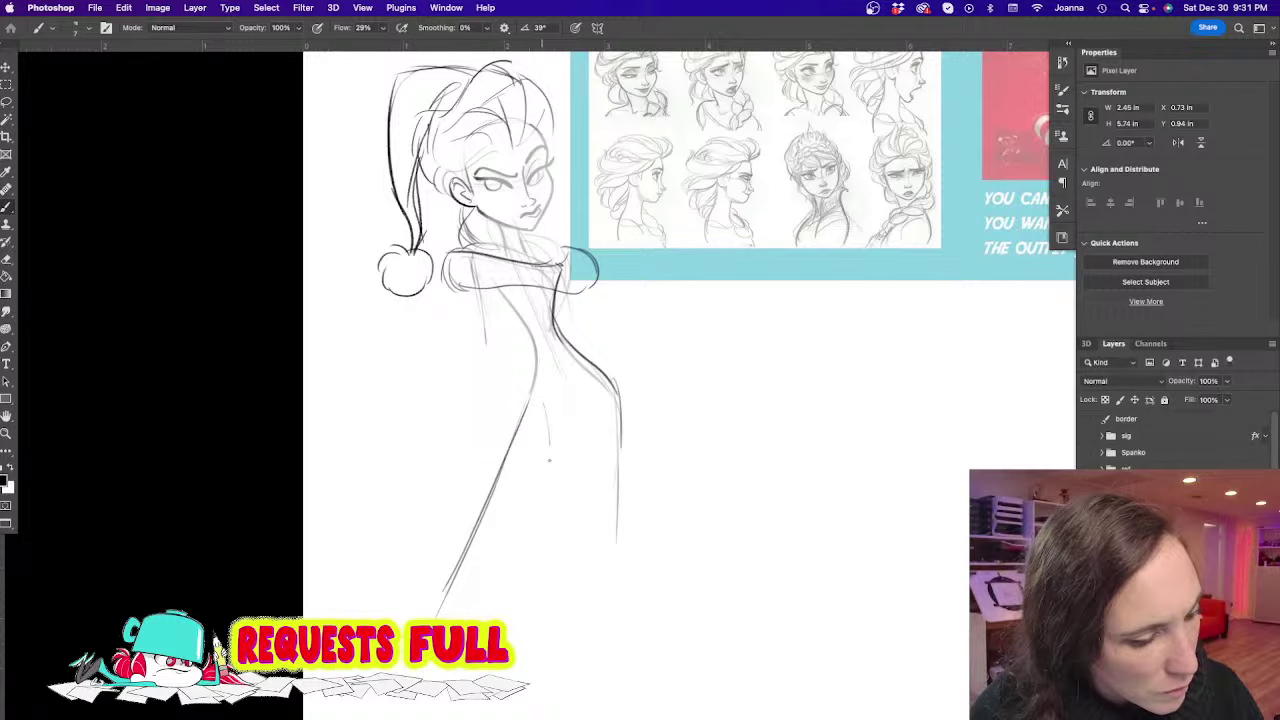
# Sketch a curved line down from the hips between the legs and a belt around the waist
pyautogui.moveTo(546, 406)
pyautogui.mouseDown()
pyautogui.moveTo(551, 463)
pyautogui.moveTo(576, 486)
pyautogui.mouseUp()
pyautogui.moveTo(487, 459)
pyautogui.mouseDown()
pyautogui.moveTo(392, 582)
pyautogui.moveTo(462, 557)
pyautogui.moveTo(467, 502)
pyautogui.mouseUp()
pyautogui.moveTo(507, 371)
pyautogui.mouseDown()
pyautogui.moveTo(535, 364)
pyautogui.moveTo(541, 387)
pyautogui.moveTo(525, 394)
pyautogui.mouseUp()
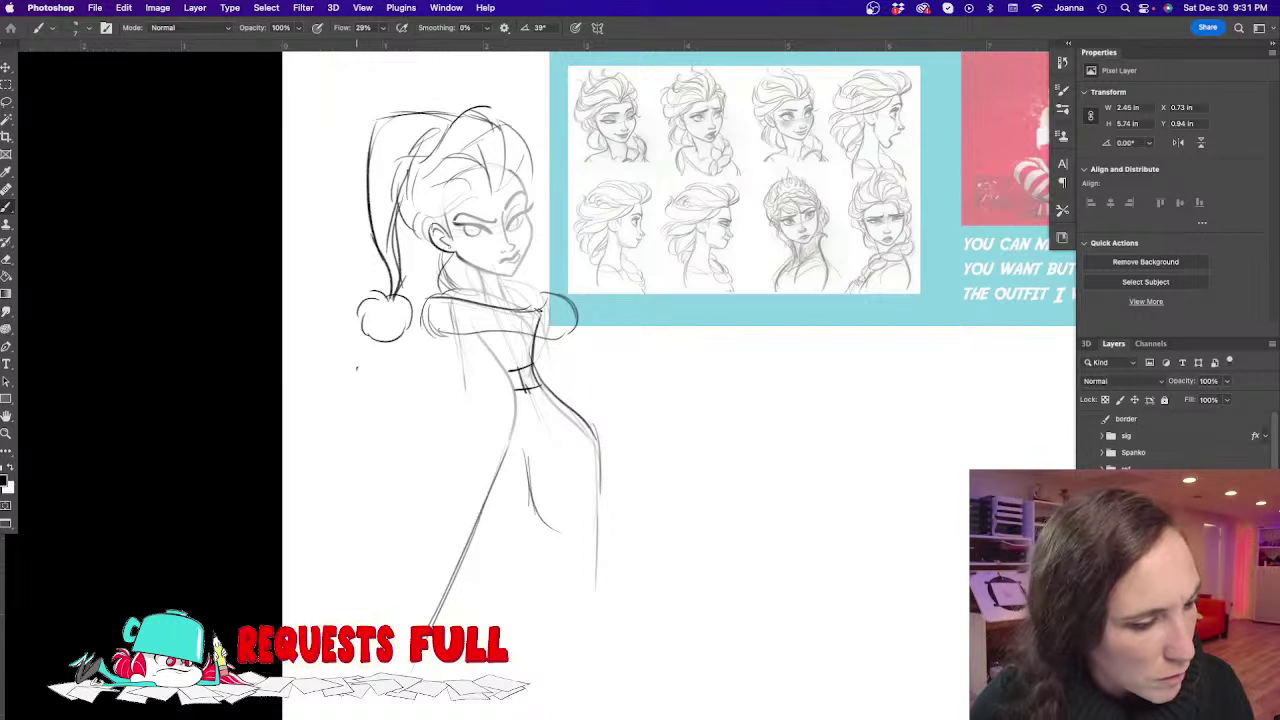
# Fade out the facial features and redraw the far side of the face from the forehead to the chin
pyautogui.press('e')
pyautogui.moveTo(420, 238)
pyautogui.mouseDown()
pyautogui.moveTo(510, 228)
pyautogui.moveTo(528, 249)
pyautogui.mouseUp()
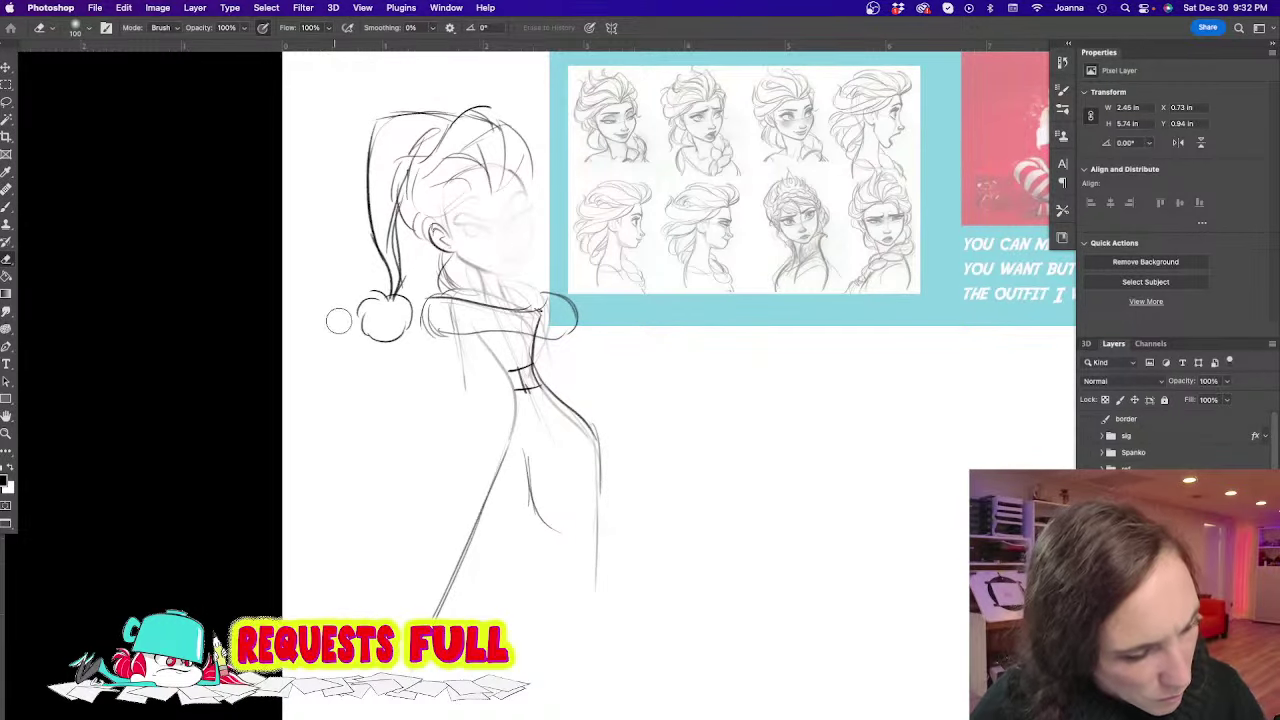
pyautogui.press('b')
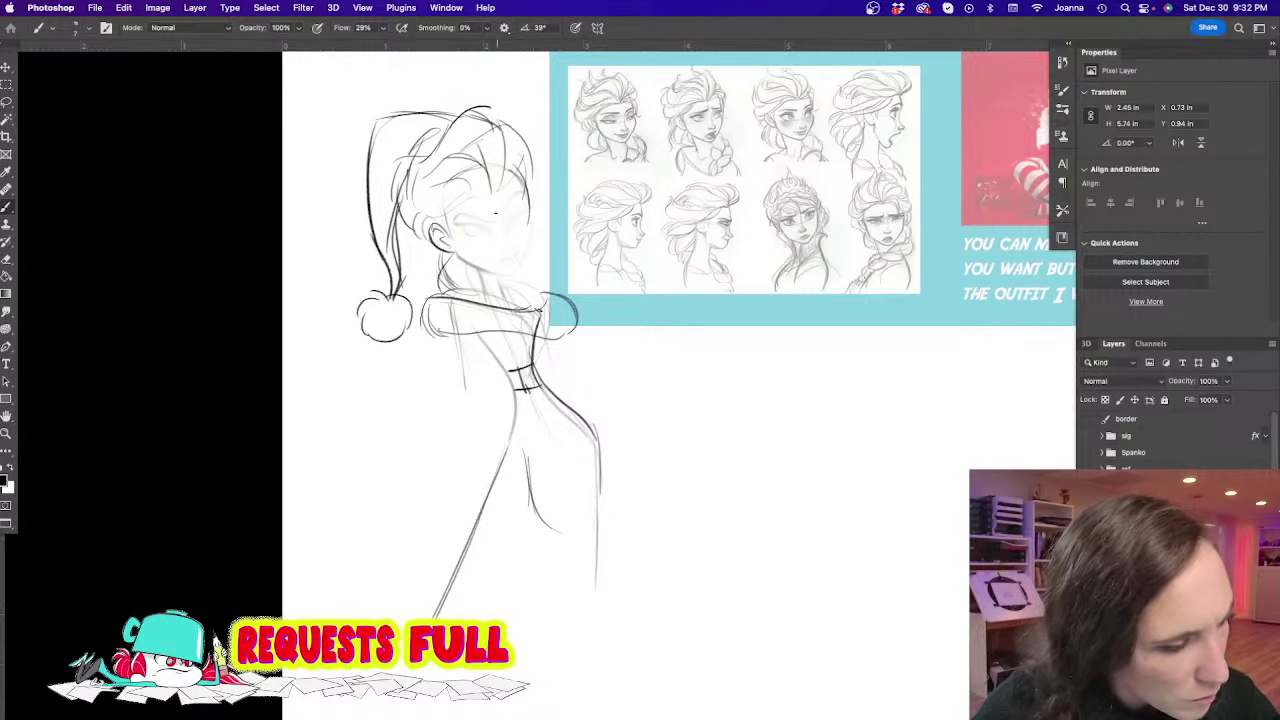
pyautogui.moveTo(521, 178)
pyautogui.mouseDown()
pyautogui.moveTo(532, 230)
pyautogui.moveTo(515, 276)
pyautogui.mouseUp()
pyautogui.moveTo(534, 230)
pyautogui.mouseDown()
pyautogui.moveTo(510, 274)
pyautogui.moveTo(486, 277)
pyautogui.mouseUp()
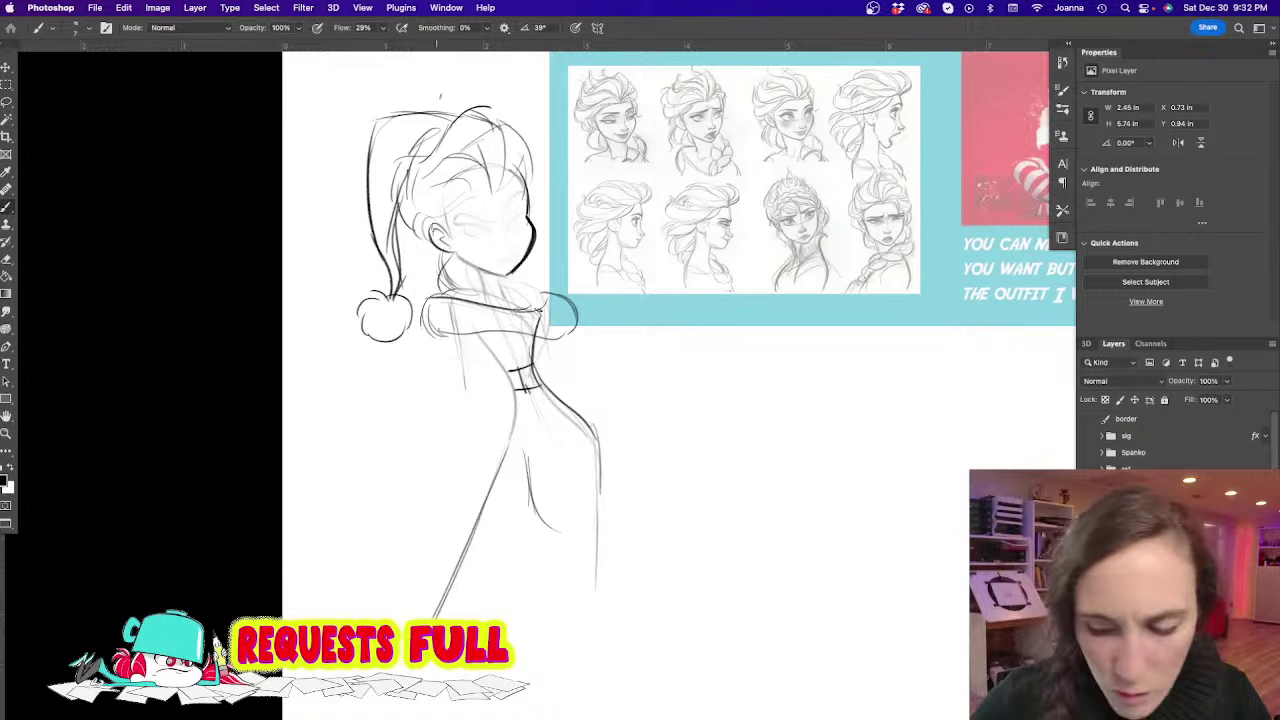
# Erase the far cheek edge, redraw it with a rounder cheek, and add a curved eye guideline across the face
pyautogui.press('e')
pyautogui.moveTo(532, 205)
pyautogui.mouseDown()
pyautogui.moveTo(505, 275)
pyautogui.moveTo(522, 252)
pyautogui.mouseUp()
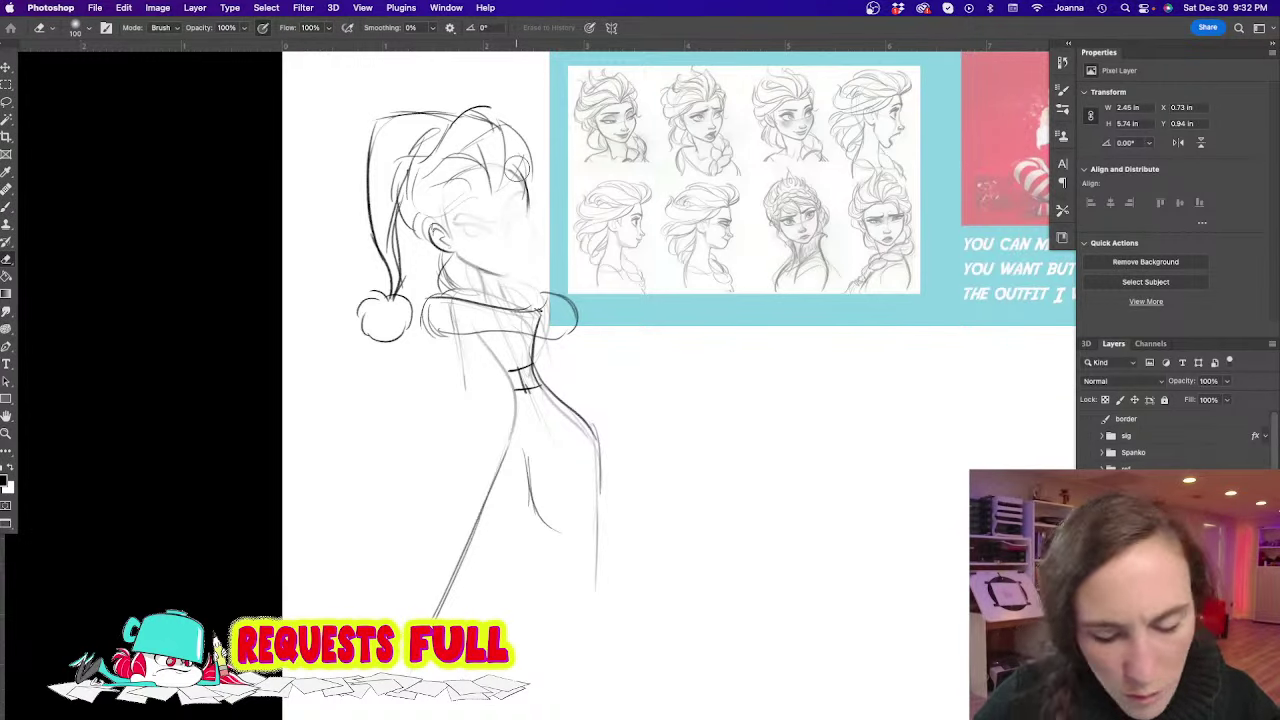
pyautogui.press('b')
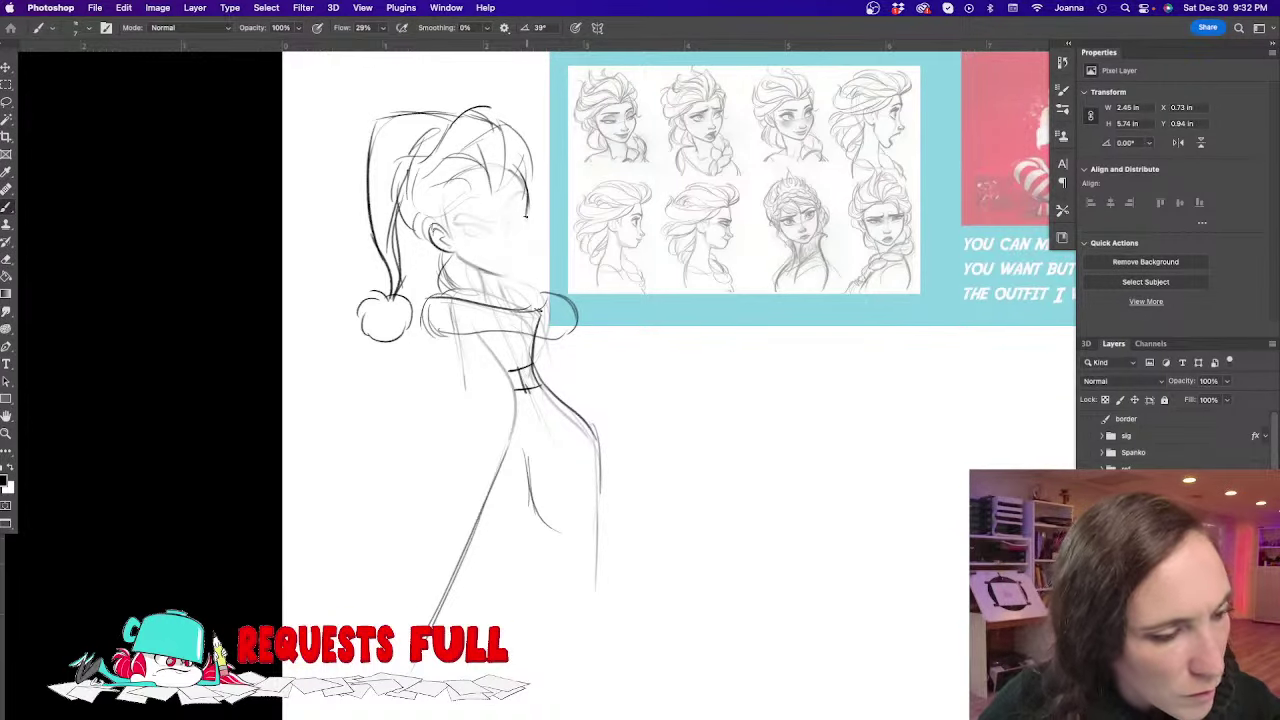
pyautogui.moveTo(527, 205)
pyautogui.mouseDown()
pyautogui.moveTo(525, 218)
pyautogui.moveTo(451, 221)
pyautogui.moveTo(533, 256)
pyautogui.mouseUp()
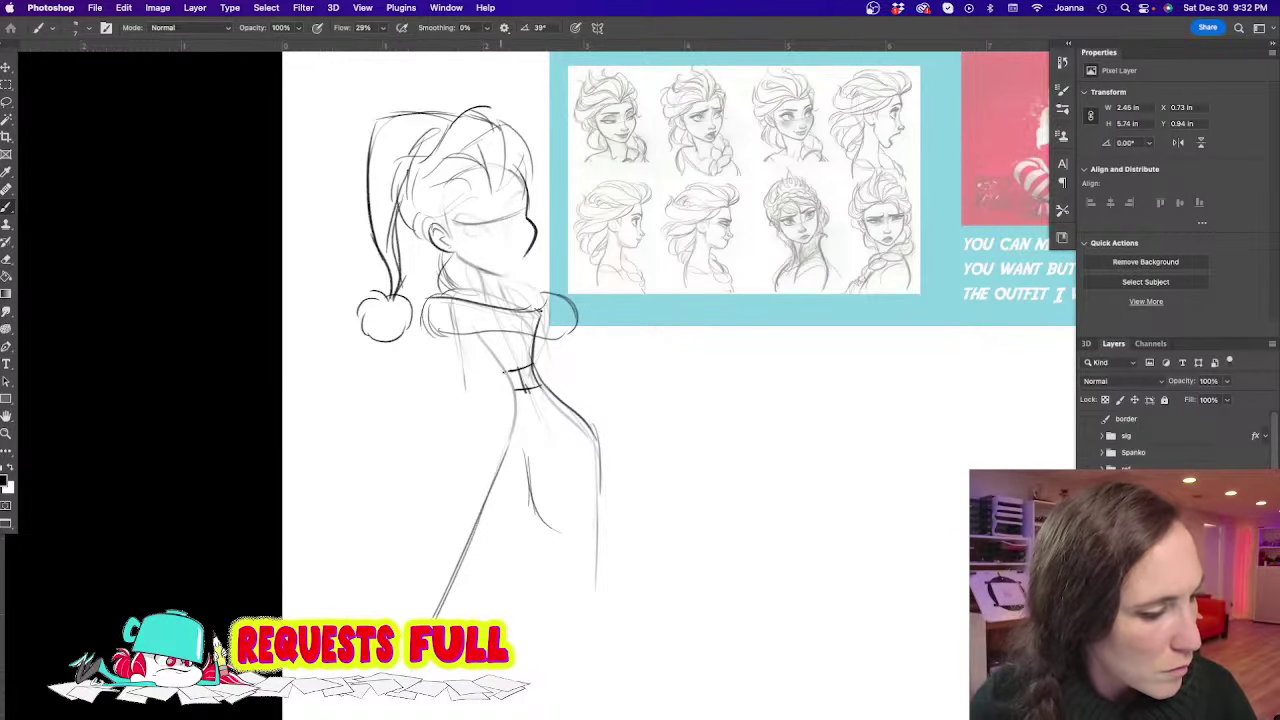
# Sketch a short skirt flaring from the belt, with a wavy hem and fluffy trim along its far edge
pyautogui.moveTo(621, 458)
pyautogui.mouseDown()
pyautogui.moveTo(437, 466)
pyautogui.moveTo(606, 352)
pyautogui.mouseUp()
pyautogui.moveTo(580, 305)
pyautogui.mouseDown()
pyautogui.moveTo(678, 381)
pyautogui.moveTo(630, 381)
pyautogui.mouseUp()
pyautogui.moveTo(548, 334)
pyautogui.mouseDown()
pyautogui.moveTo(498, 408)
pyautogui.moveTo(497, 440)
pyautogui.mouseUp()
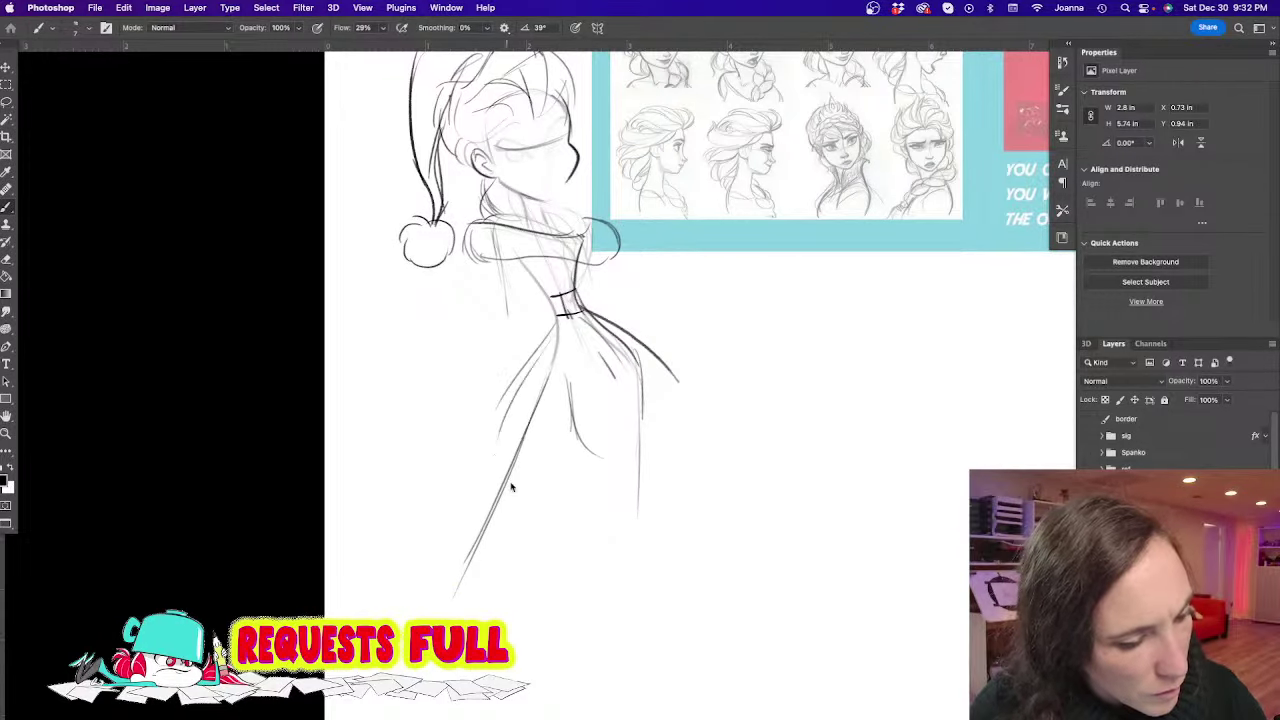
pyautogui.moveTo(529, 374)
pyautogui.mouseDown()
pyautogui.moveTo(582, 436)
pyautogui.moveTo(636, 464)
pyautogui.moveTo(614, 418)
pyautogui.moveTo(648, 434)
pyautogui.mouseUp()
pyautogui.moveTo(655, 343)
pyautogui.mouseDown()
pyautogui.moveTo(696, 380)
pyautogui.moveTo(640, 472)
pyautogui.mouseUp()
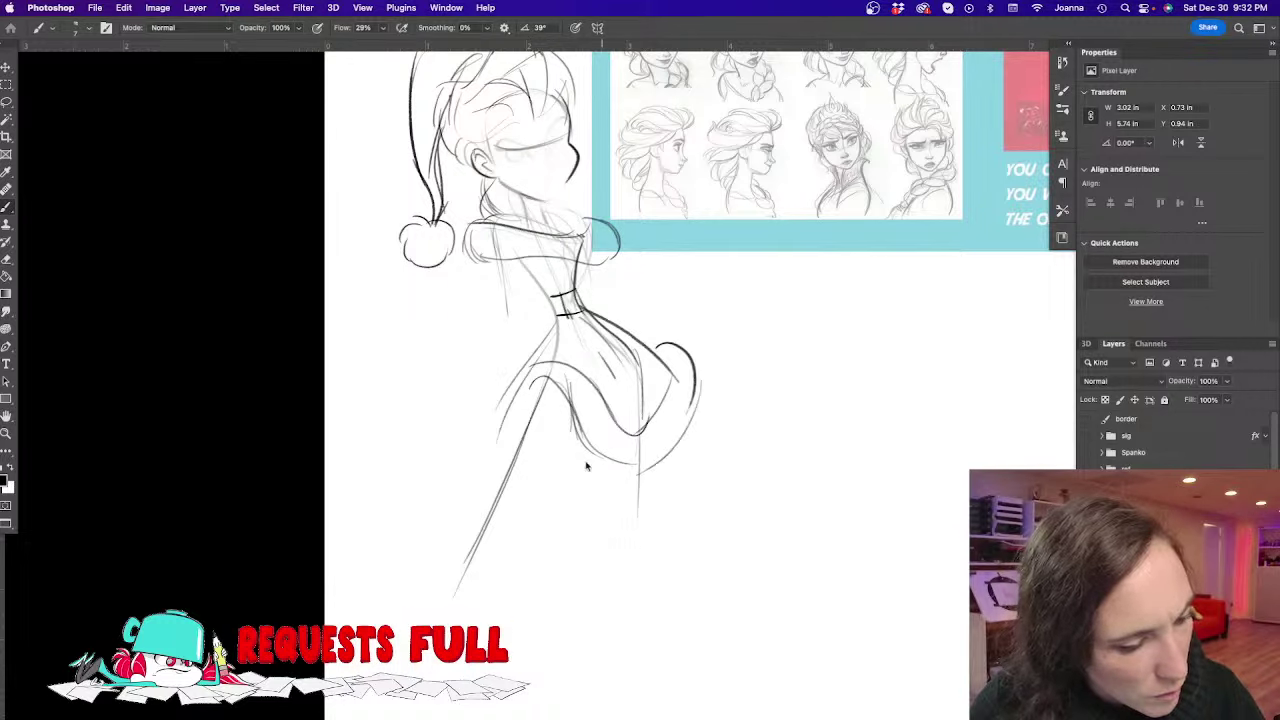
# Sketch the skirt's rounded fur trim at the near hip, the near shoulder, and arms crossed over the chest
pyautogui.moveTo(544, 389)
pyautogui.mouseDown()
pyautogui.moveTo(506, 460)
pyautogui.moveTo(473, 442)
pyautogui.moveTo(483, 435)
pyautogui.mouseUp()
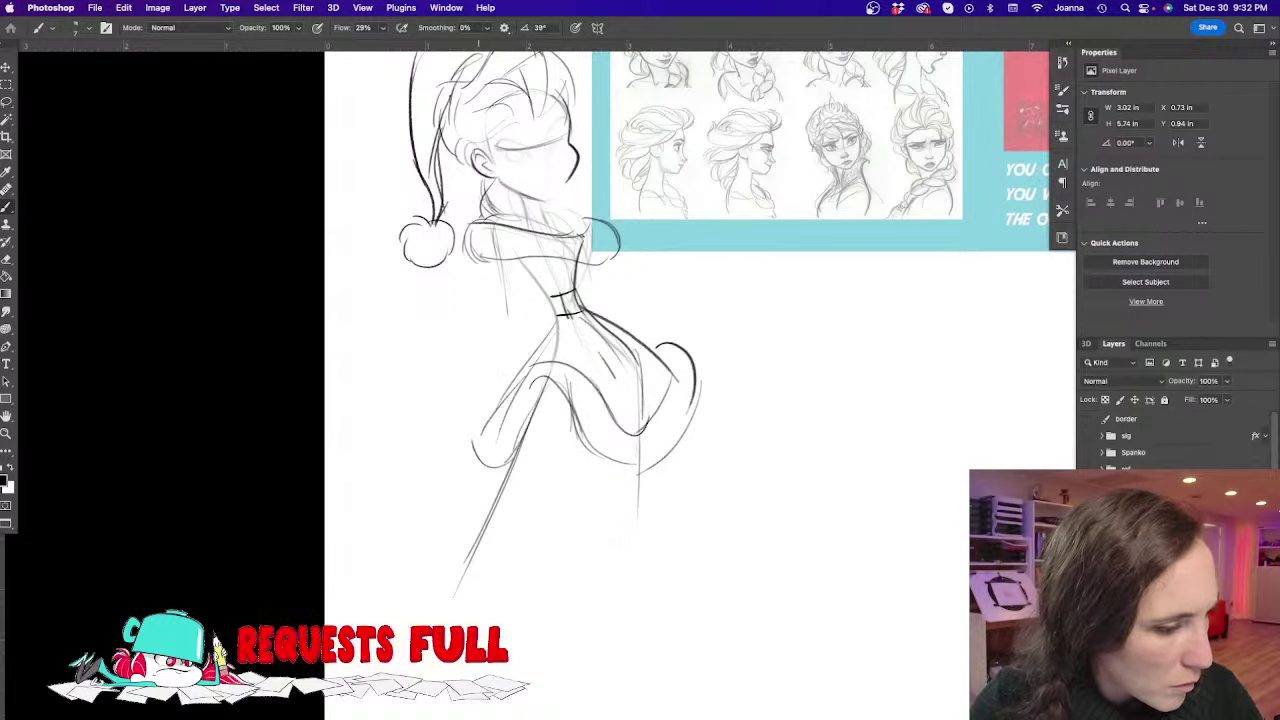
pyautogui.moveTo(546, 228)
pyautogui.mouseDown()
pyautogui.moveTo(506, 207)
pyautogui.moveTo(498, 262)
pyautogui.mouseUp()
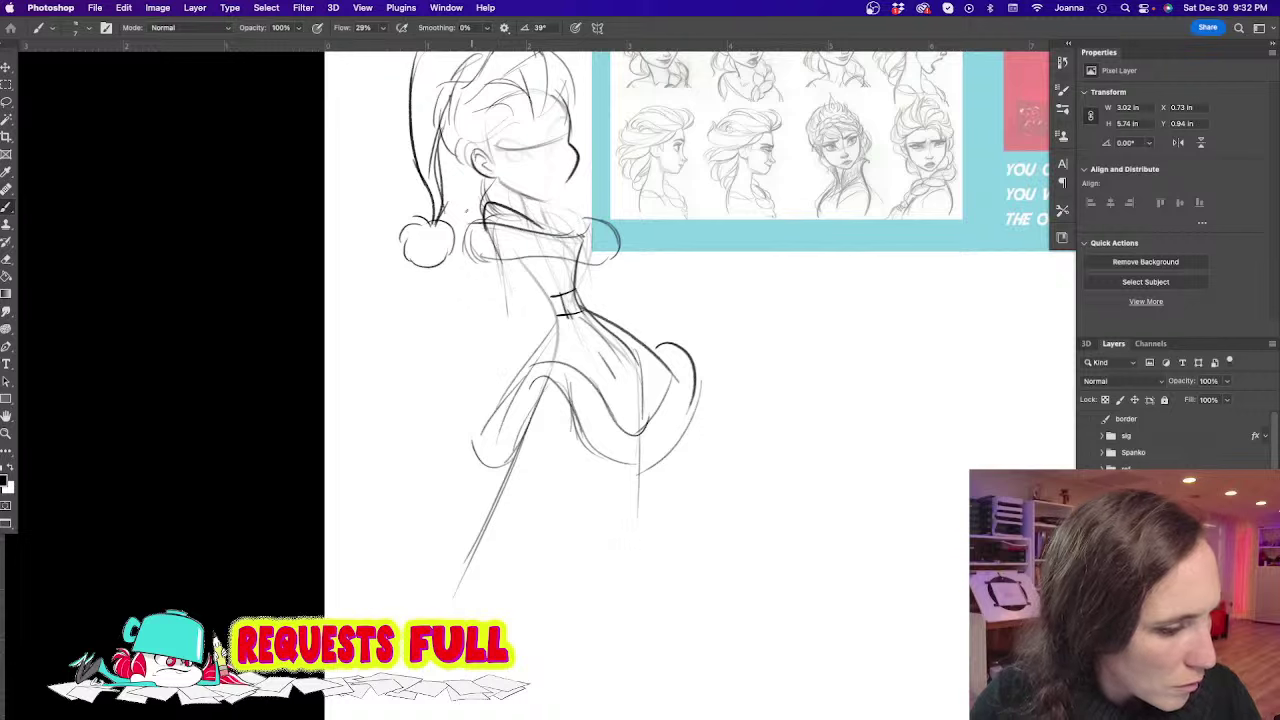
pyautogui.moveTo(600, 258)
pyautogui.mouseDown()
pyautogui.moveTo(614, 304)
pyautogui.moveTo(536, 300)
pyautogui.moveTo(600, 282)
pyautogui.mouseUp()
pyautogui.moveTo(497, 244)
pyautogui.mouseDown()
pyautogui.moveTo(512, 306)
pyautogui.moveTo(560, 300)
pyautogui.mouseUp()
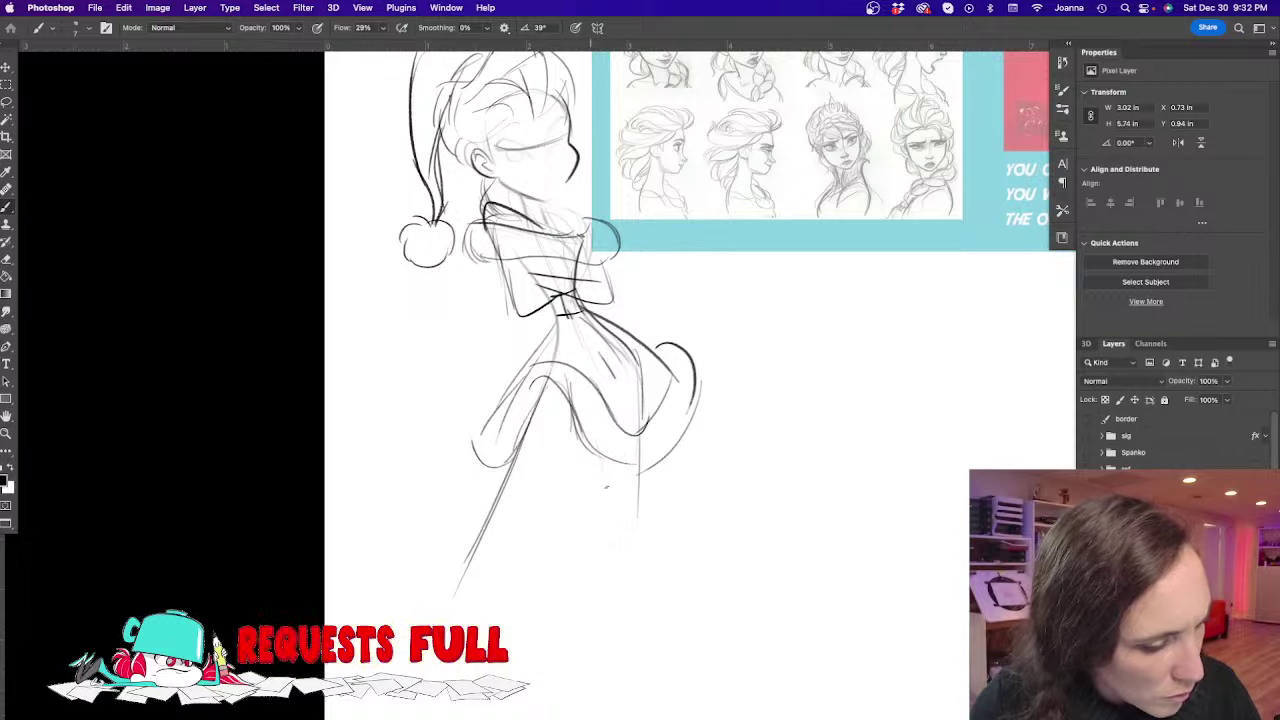
# Sketch the straight far leg below the skirt, tapering to the ankle, with cuff bands just below the knee
pyautogui.moveTo(598, 442)
pyautogui.mouseDown()
pyautogui.moveTo(606, 477)
pyautogui.moveTo(599, 441)
pyautogui.moveTo(610, 508)
pyautogui.mouseUp()
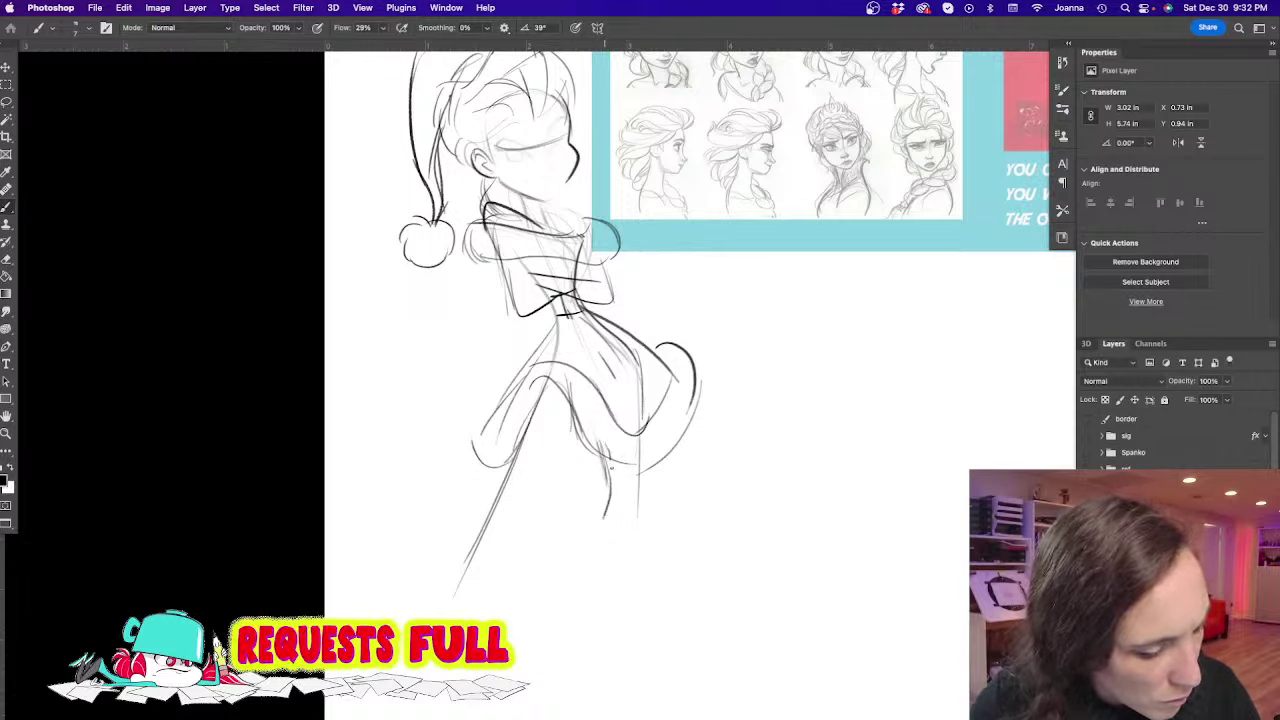
pyautogui.moveTo(606, 460)
pyautogui.mouseDown()
pyautogui.moveTo(605, 511)
pyautogui.moveTo(634, 612)
pyautogui.mouseUp()
pyautogui.moveTo(636, 490)
pyautogui.mouseDown()
pyautogui.moveTo(632, 395)
pyautogui.moveTo(642, 620)
pyautogui.mouseUp()
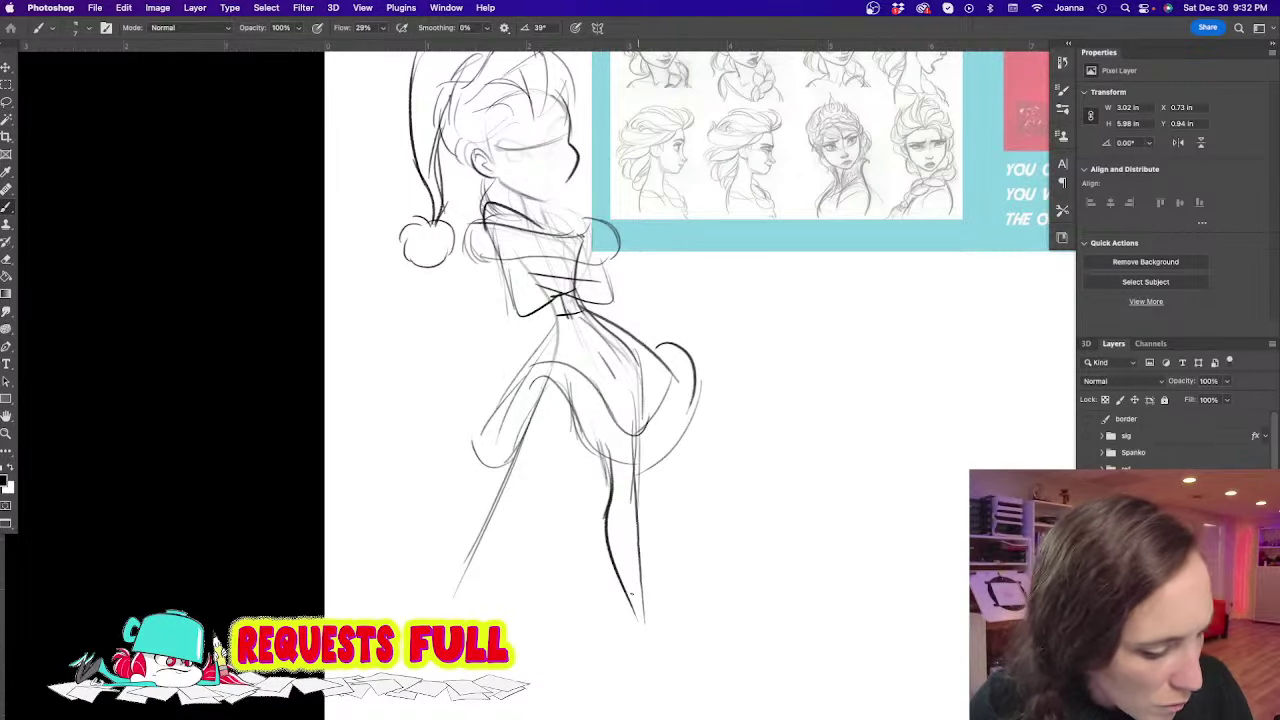
pyautogui.moveTo(620, 578); pyautogui.dragTo(636, 642)
pyautogui.moveTo(604, 536)
pyautogui.mouseDown()
pyautogui.moveTo(638, 522)
pyautogui.moveTo(457, 584)
pyautogui.moveTo(389, 587)
pyautogui.moveTo(441, 558)
pyautogui.moveTo(582, 416)
pyautogui.moveTo(618, 406)
pyautogui.mouseUp()
pyautogui.moveTo(620, 382); pyautogui.dragTo(587, 378)
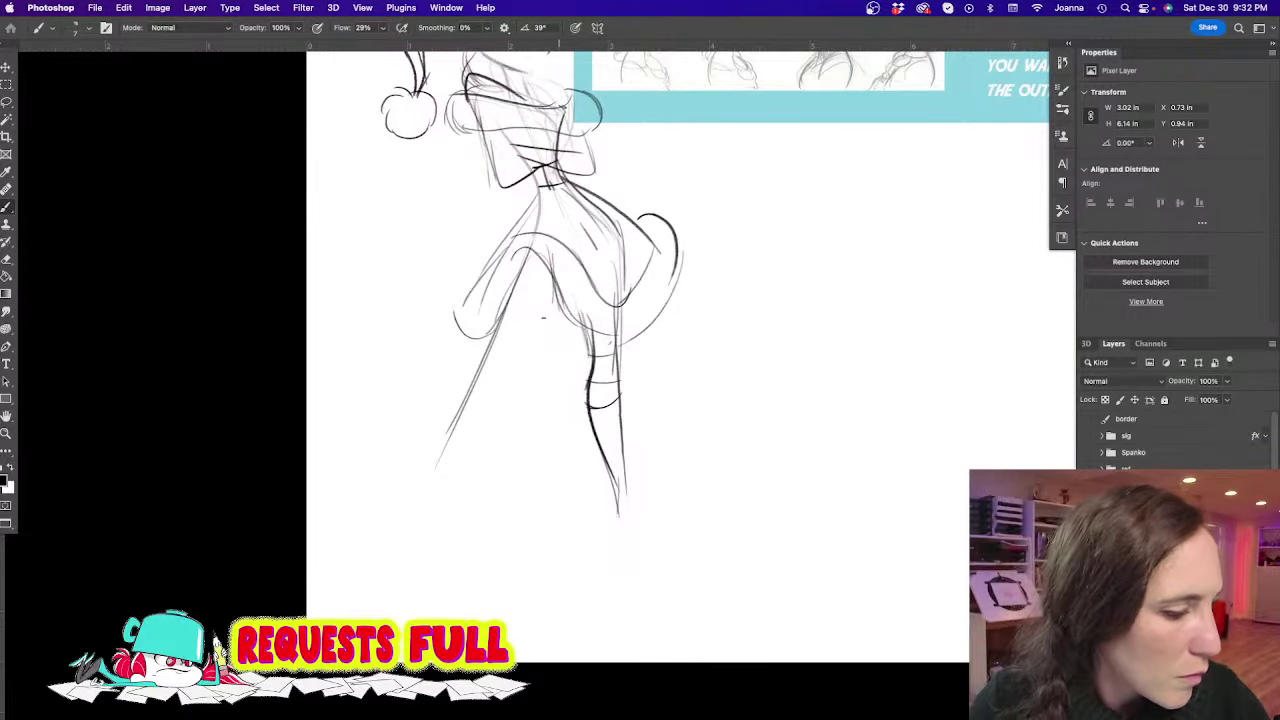
# Sketch the other leg striding outward from under the skirt, with a bent knee contour and tapered ankle
pyautogui.moveTo(556, 292)
pyautogui.mouseDown()
pyautogui.moveTo(508, 369)
pyautogui.moveTo(526, 272)
pyautogui.moveTo(500, 409)
pyautogui.moveTo(440, 490)
pyautogui.mouseUp()
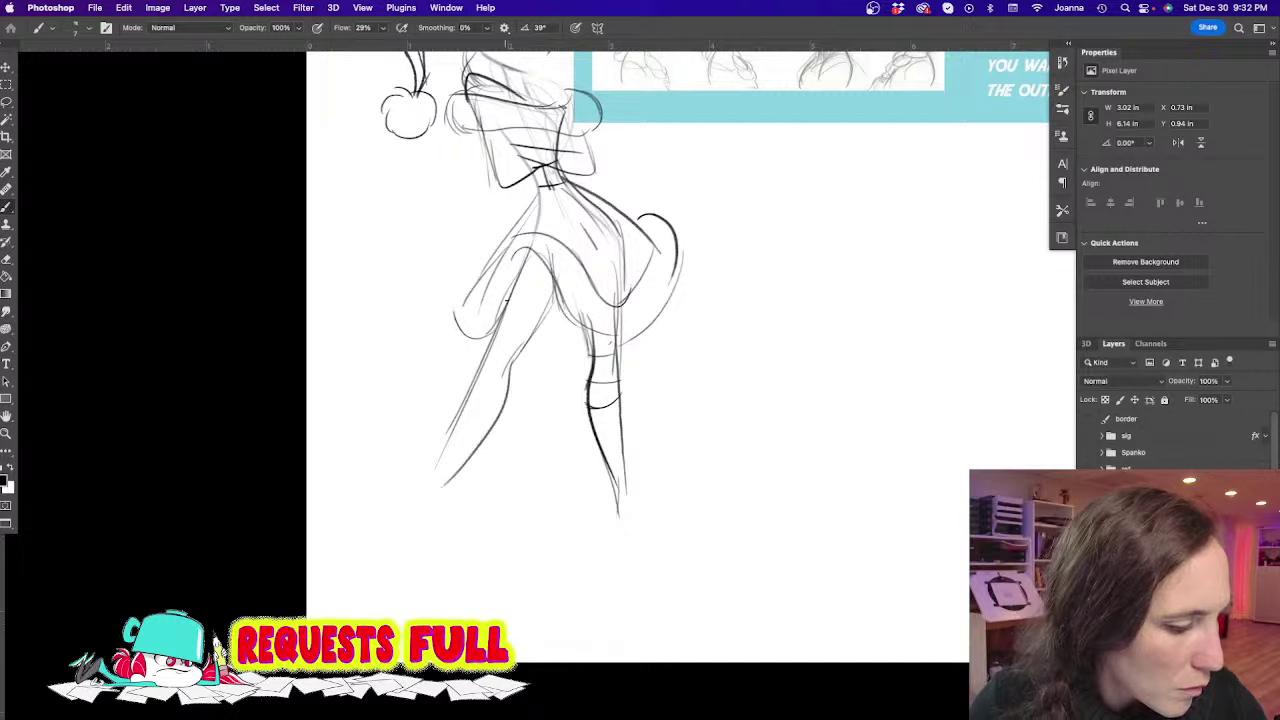
pyautogui.moveTo(528, 250)
pyautogui.mouseDown()
pyautogui.moveTo(493, 371)
pyautogui.moveTo(418, 530)
pyautogui.mouseUp()
pyautogui.moveTo(495, 426); pyautogui.dragTo(420, 530)
pyautogui.moveTo(437, 516); pyautogui.dragTo(418, 558)
# Sketch pointed high-heeled boots on both feet
pyautogui.moveTo(622, 458); pyautogui.dragTo(644, 534)
pyautogui.moveTo(636, 480); pyautogui.dragTo(650, 555)
pyautogui.moveTo(614, 502)
pyautogui.mouseDown()
pyautogui.moveTo(600, 528)
pyautogui.moveTo(612, 560)
pyautogui.moveTo(678, 556)
pyautogui.moveTo(658, 562)
pyautogui.mouseUp()
pyautogui.moveTo(430, 502)
pyautogui.mouseDown()
pyautogui.moveTo(373, 575)
pyautogui.moveTo(428, 562)
pyautogui.moveTo(360, 579)
pyautogui.mouseUp()
# Sketch the far shoulder and upper arm of the crossed-arms pose and define the jaw above it
pyautogui.moveTo(448, 373); pyautogui.dragTo(525, 543)
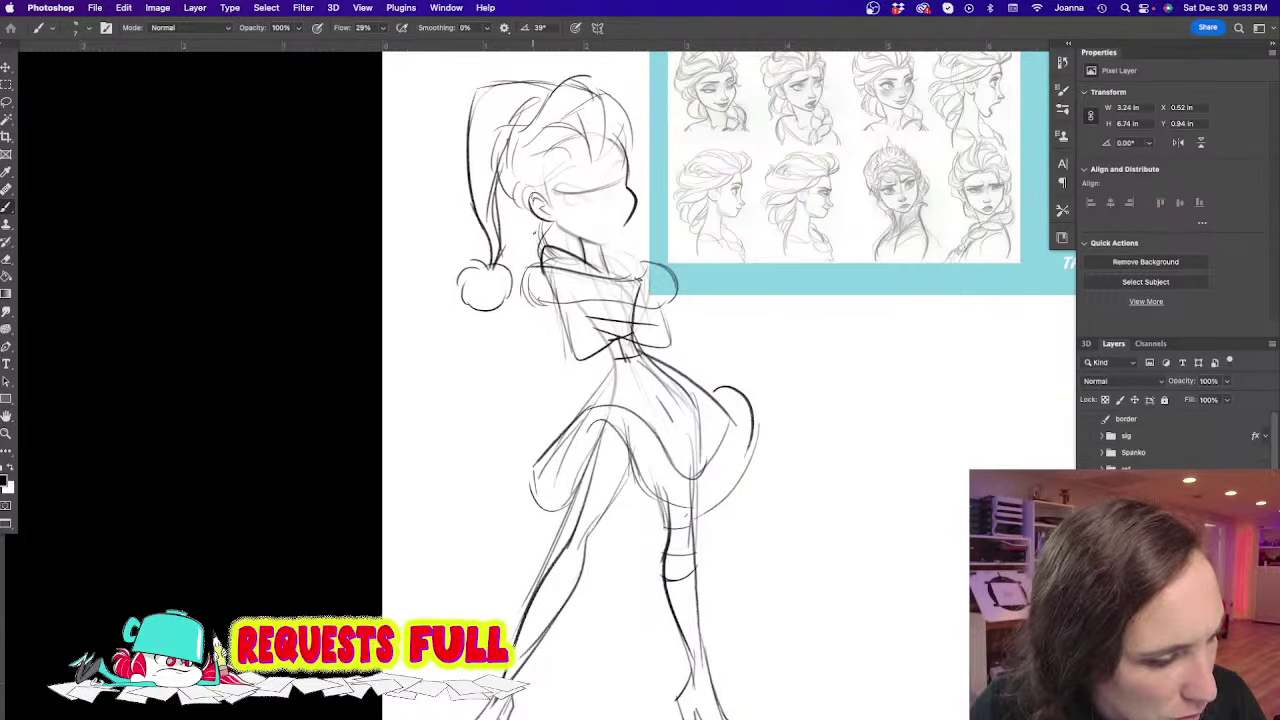
pyautogui.moveTo(600, 252)
pyautogui.mouseDown()
pyautogui.moveTo(639, 280)
pyautogui.moveTo(642, 248)
pyautogui.moveTo(652, 289)
pyautogui.moveTo(640, 312)
pyautogui.mouseUp()
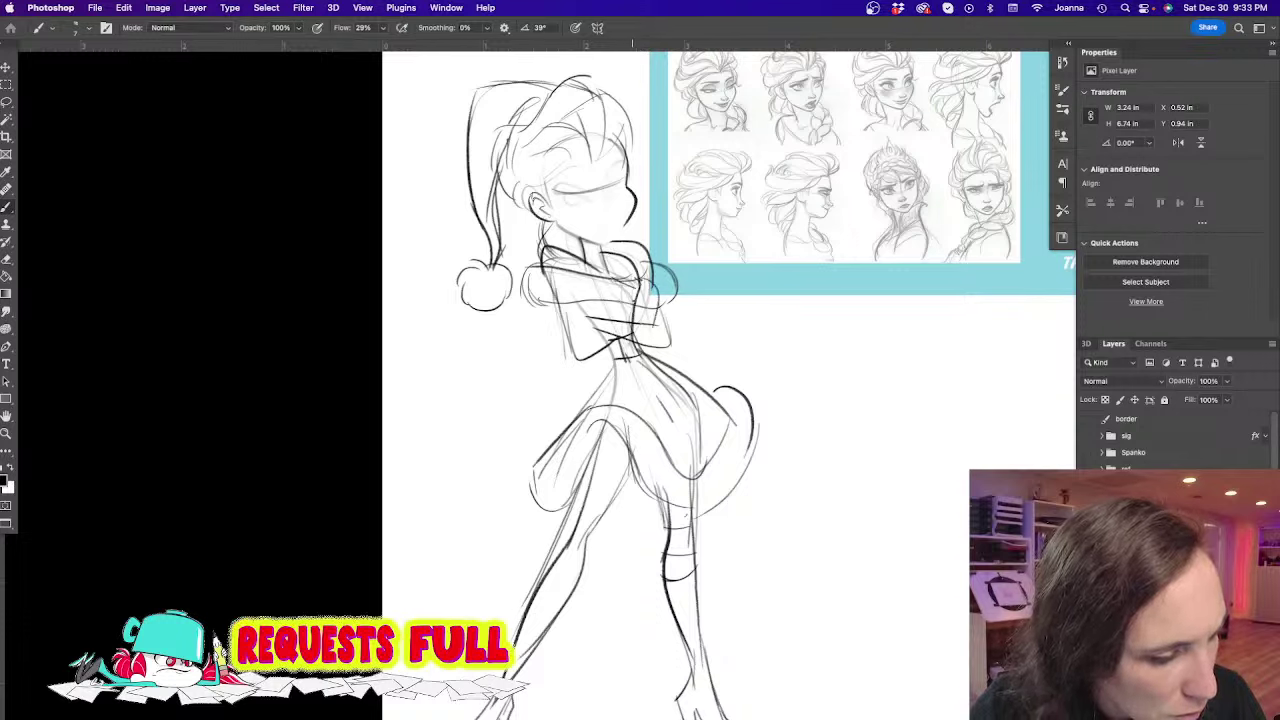
pyautogui.moveTo(603, 271); pyautogui.dragTo(639, 285)
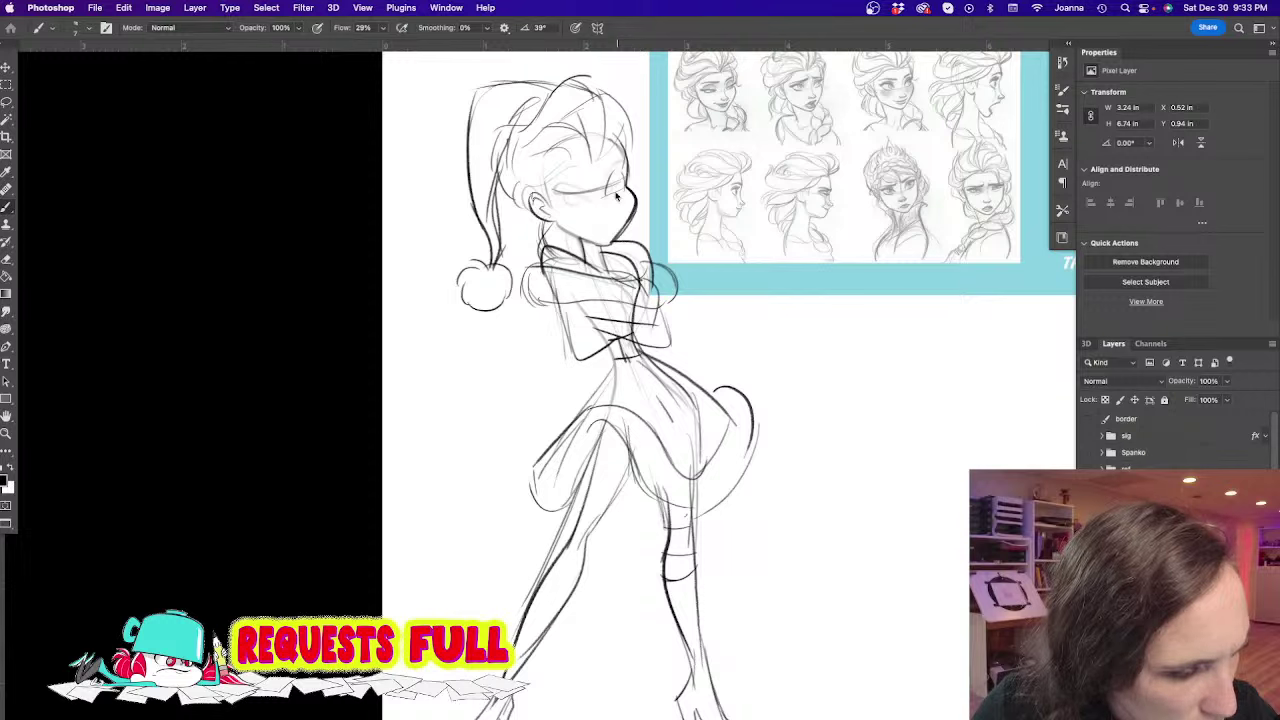
# Draw the angled brows and the hair strands around the ear, and darken the near arm's outline
pyautogui.moveTo(621, 157)
pyautogui.mouseDown()
pyautogui.moveTo(604, 188)
pyautogui.moveTo(585, 167)
pyautogui.moveTo(520, 188)
pyautogui.mouseUp()
pyautogui.moveTo(582, 160); pyautogui.dragTo(506, 168)
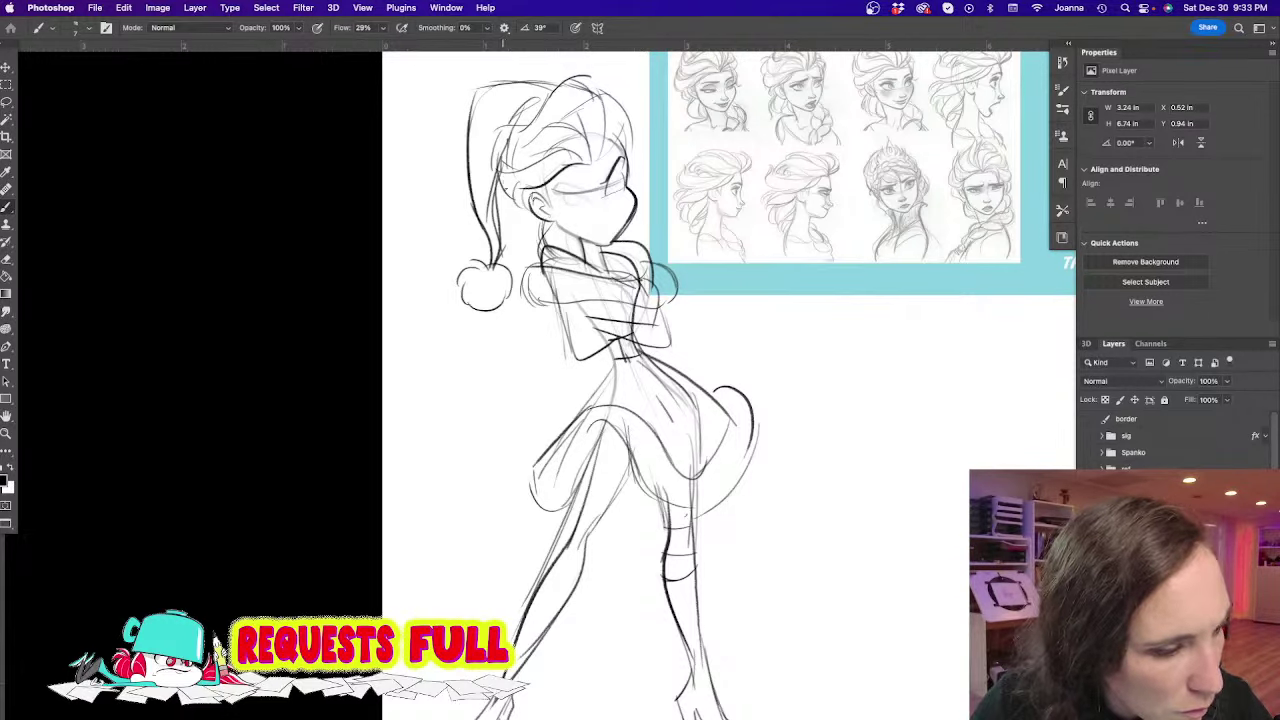
pyautogui.moveTo(489, 158)
pyautogui.mouseDown()
pyautogui.moveTo(494, 188)
pyautogui.moveTo(545, 247)
pyautogui.moveTo(569, 351)
pyautogui.mouseUp()
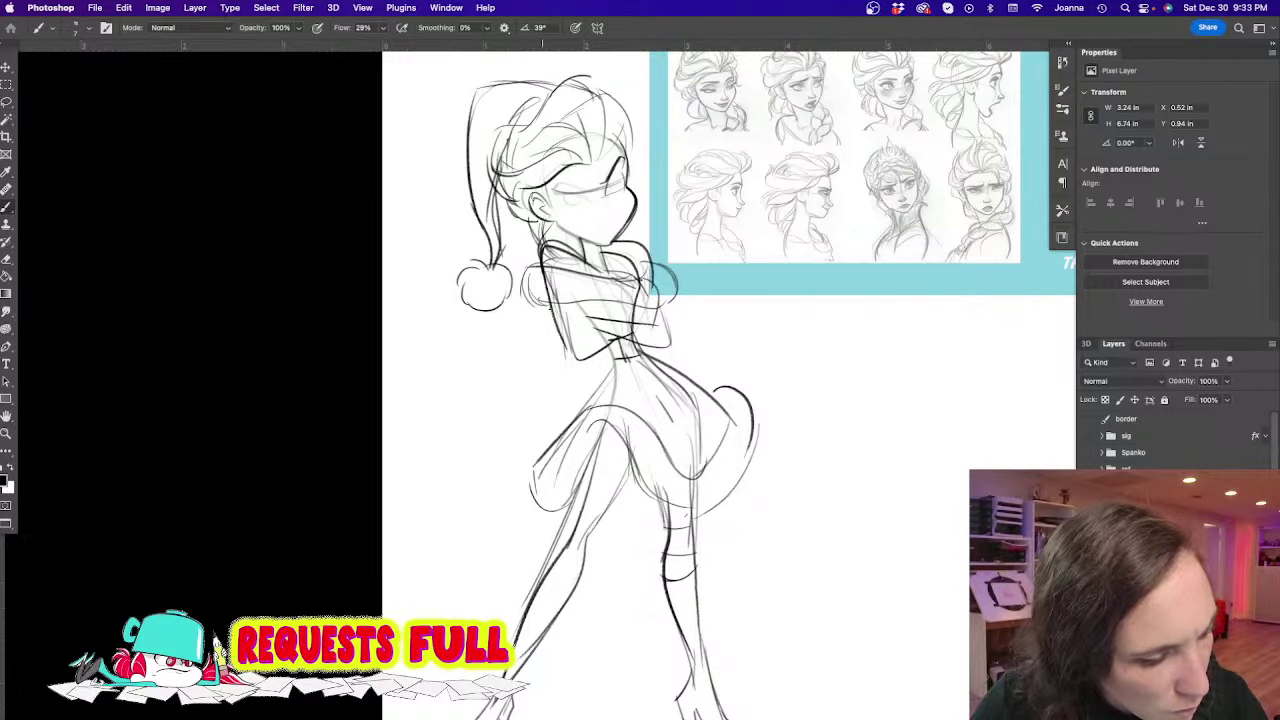
pyautogui.moveTo(542, 273); pyautogui.dragTo(606, 342)
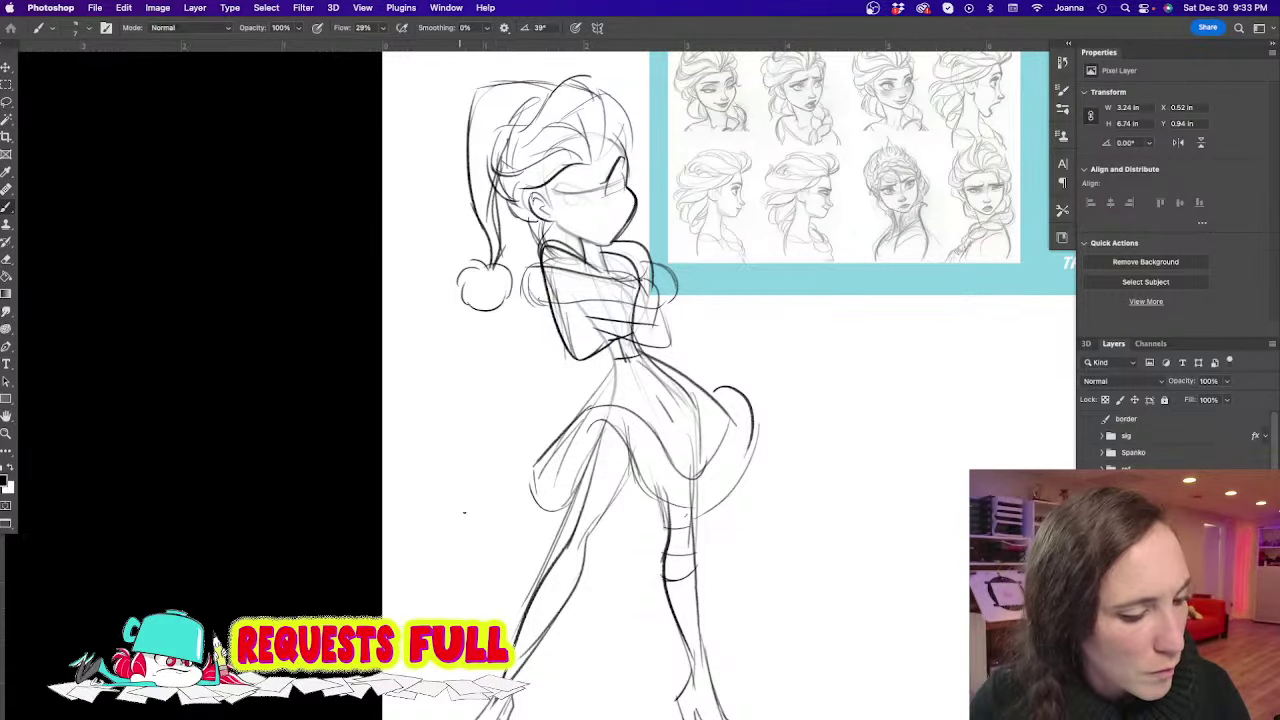
# Add a boot cuff on the striding leg and draw scowling eyes, a nose and pouting lips on the face
pyautogui.moveTo(500, 564)
pyautogui.mouseDown()
pyautogui.moveTo(543, 437)
pyautogui.moveTo(544, 449)
pyautogui.moveTo(626, 453)
pyautogui.mouseUp()
pyautogui.moveTo(534, 316); pyautogui.dragTo(510, 488)
pyautogui.moveTo(608, 247)
pyautogui.mouseDown()
pyautogui.moveTo(562, 243)
pyautogui.moveTo(637, 235)
pyautogui.moveTo(636, 251)
pyautogui.moveTo(646, 228)
pyautogui.moveTo(624, 256)
pyautogui.moveTo(576, 262)
pyautogui.mouseUp()
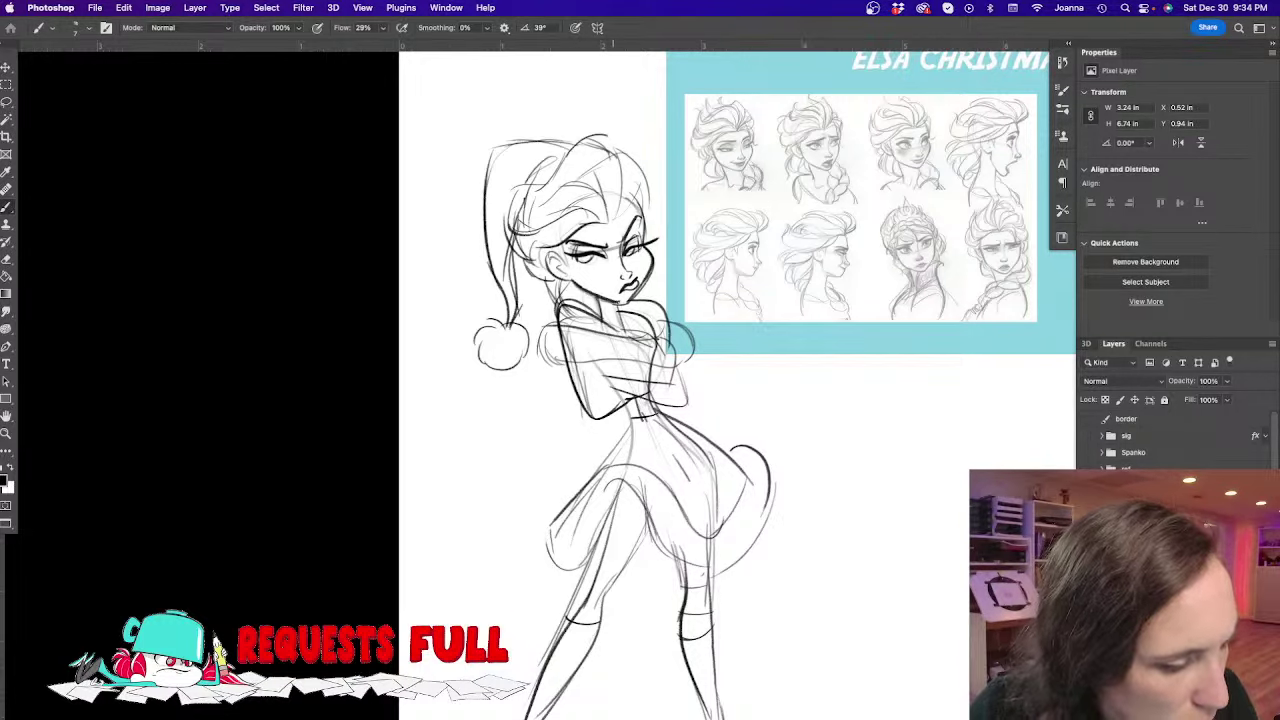
pyautogui.press('super+z')
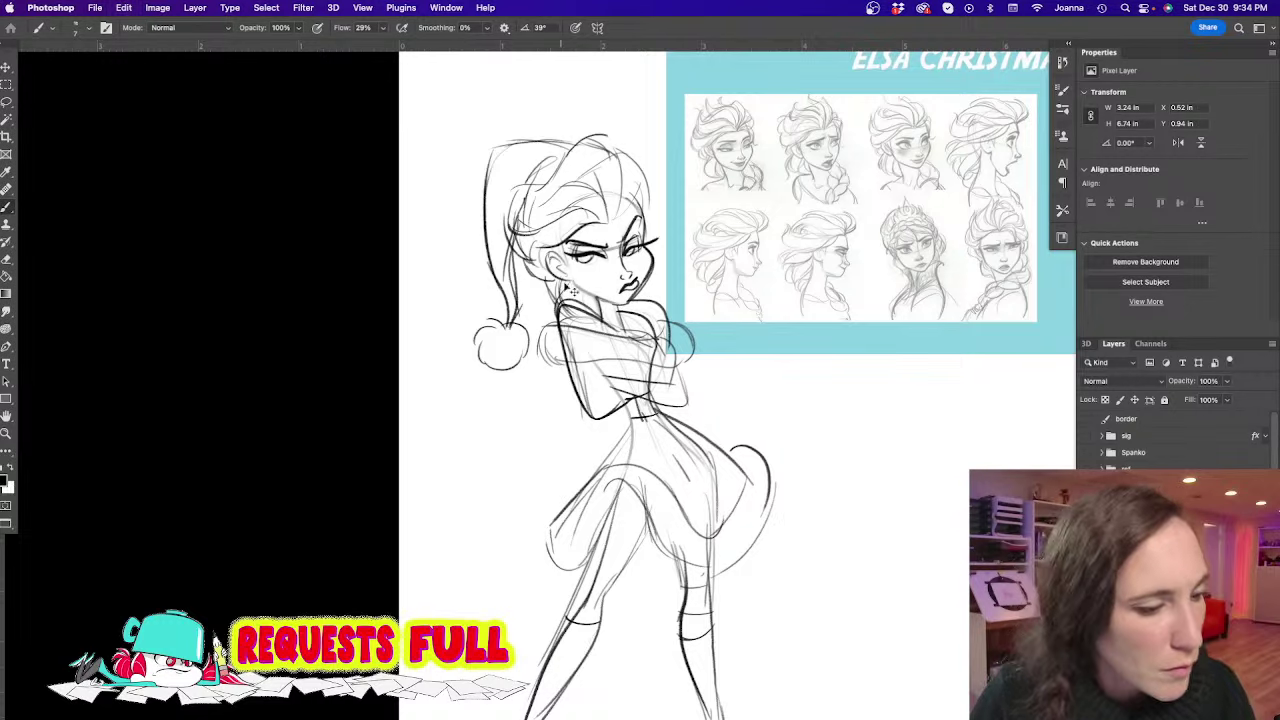
pyautogui.moveTo(572, 281); pyautogui.dragTo(620, 301)
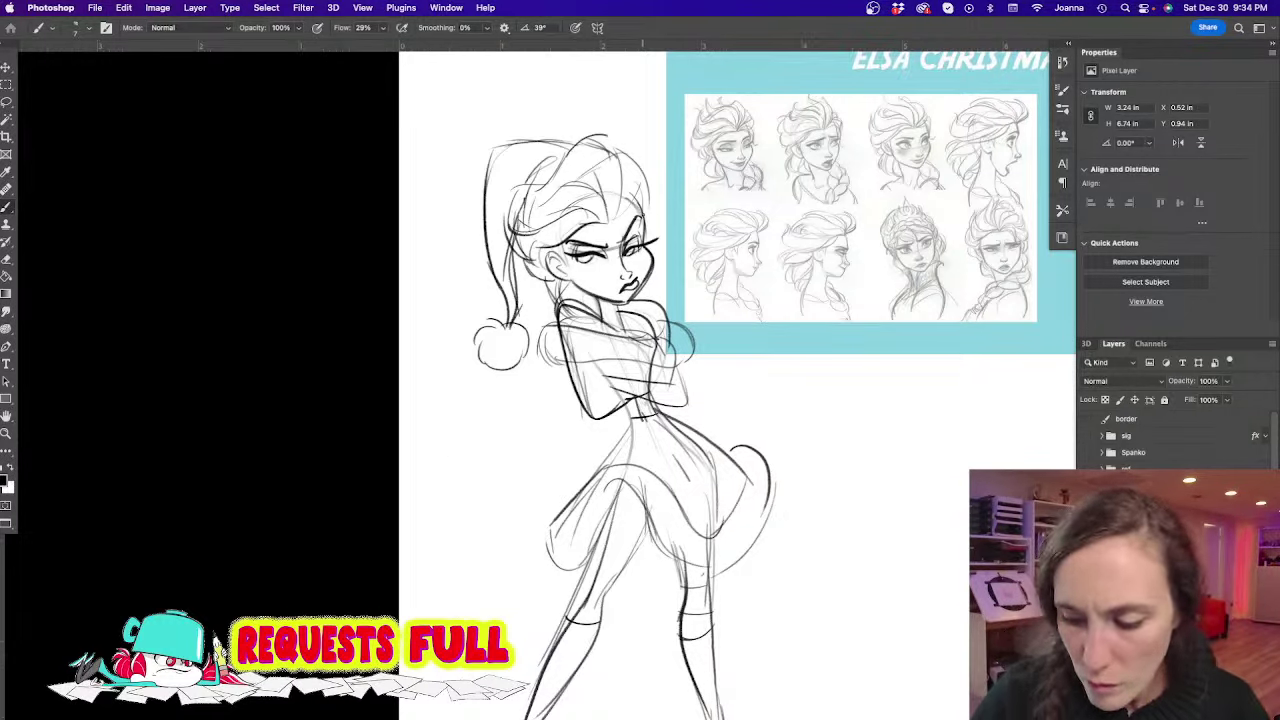
# Erase the far cheek and chin contour and redraw it with a cleaner line
pyautogui.press('e')
pyautogui.moveTo(652, 262); pyautogui.dragTo(638, 298)
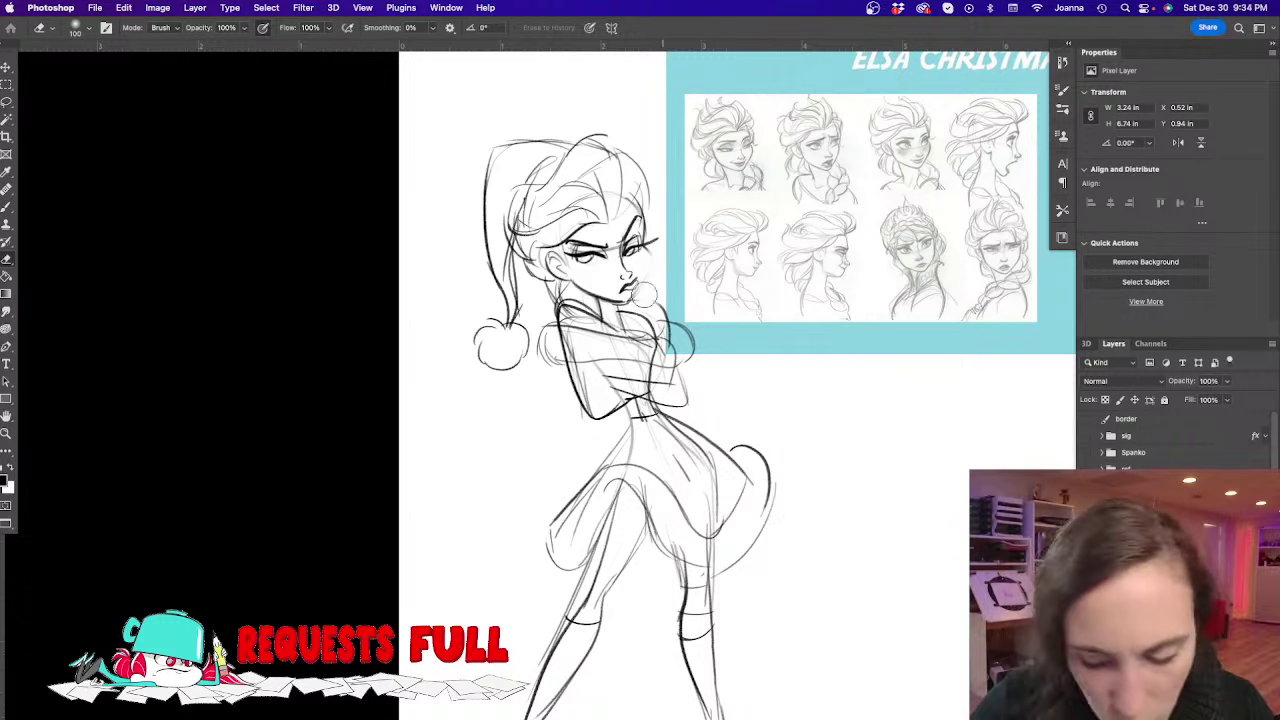
pyautogui.press('b')
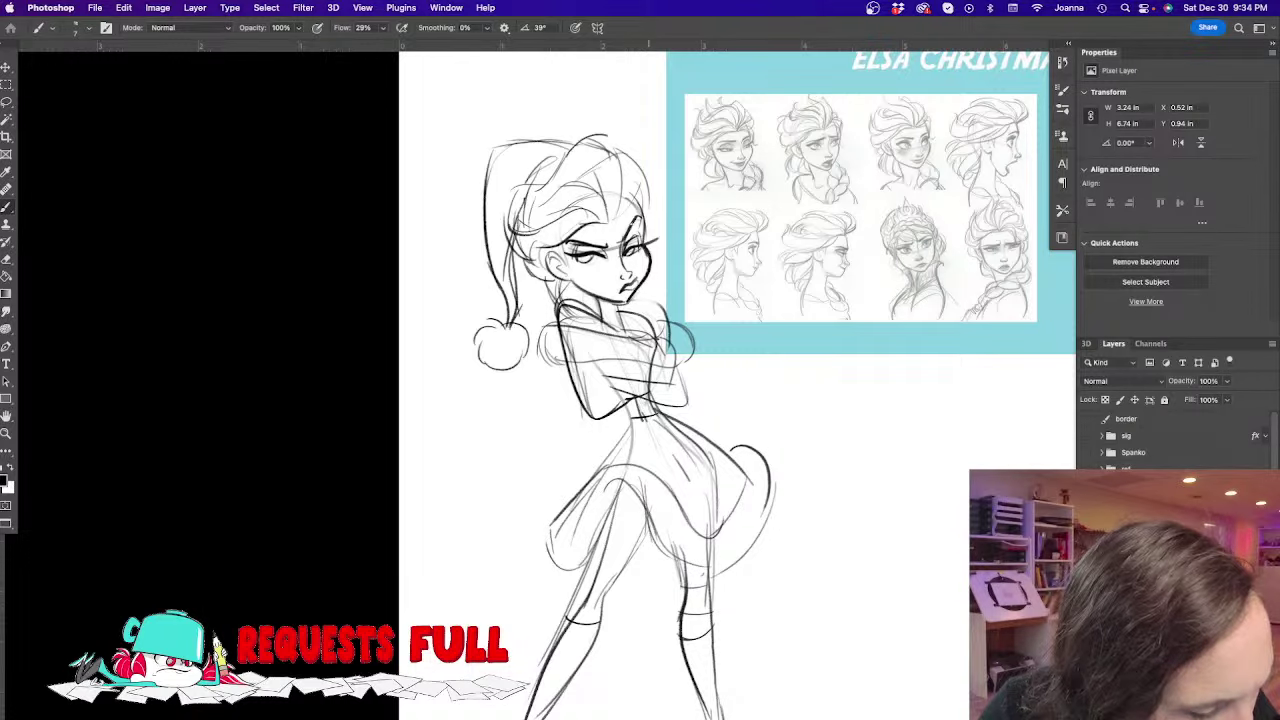
pyautogui.moveTo(528, 532); pyautogui.dragTo(540, 488)
pyautogui.press('super+minus')
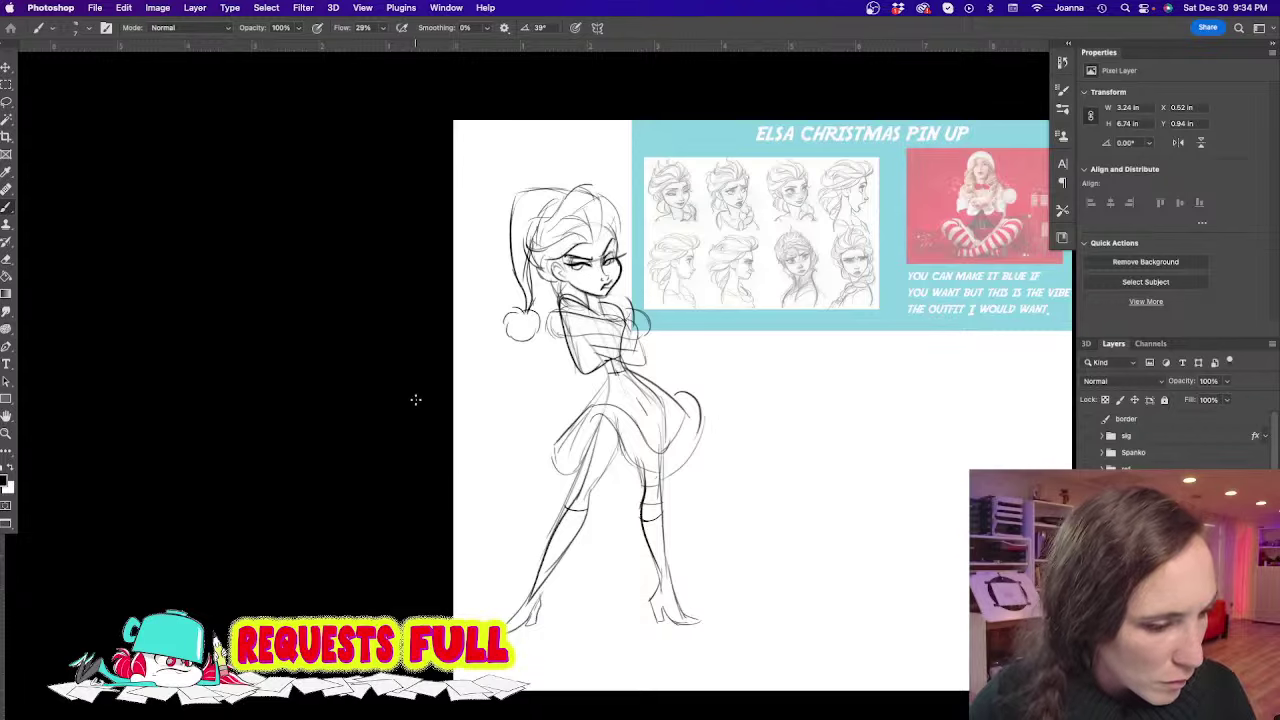
# Fade the scowling facial features with the Eraser until only a faint guide remains
pyautogui.scroll(2, 528, 250)
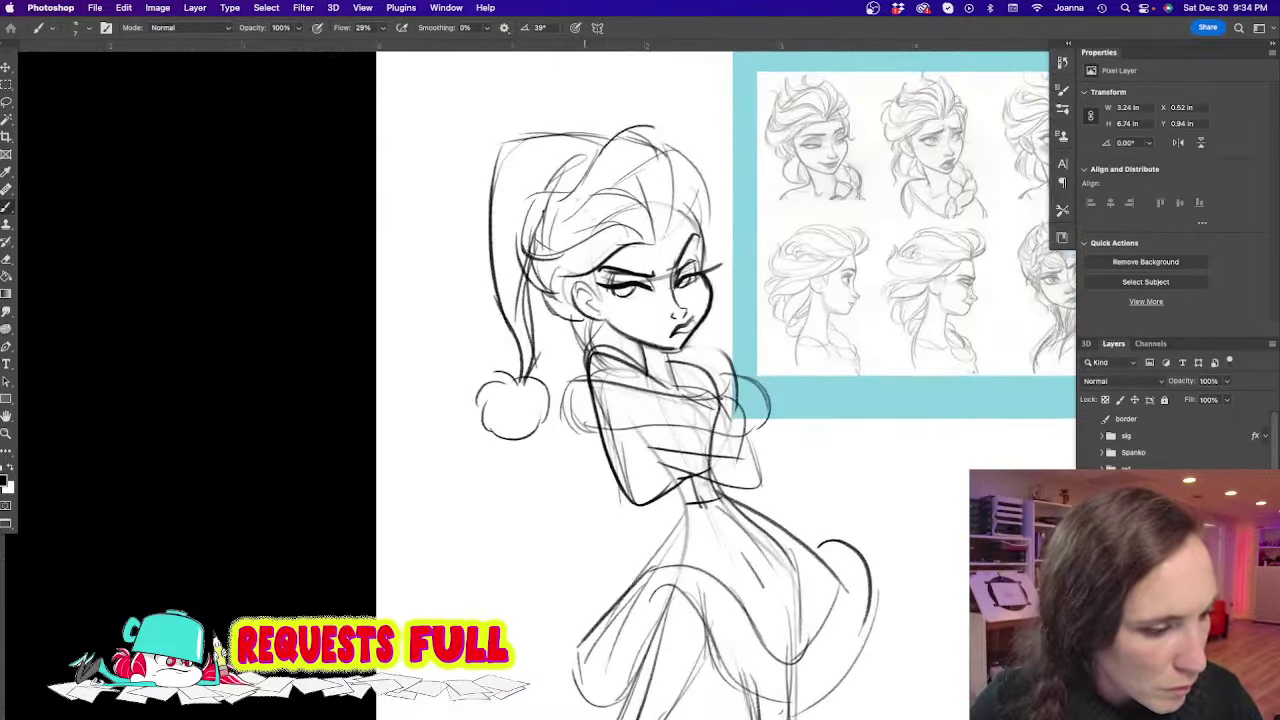
pyautogui.press('e')
pyautogui.moveTo(605, 260)
pyautogui.mouseDown()
pyautogui.moveTo(680, 330)
pyautogui.moveTo(698, 263)
pyautogui.moveTo(652, 348)
pyautogui.moveTo(600, 330)
pyautogui.mouseUp()
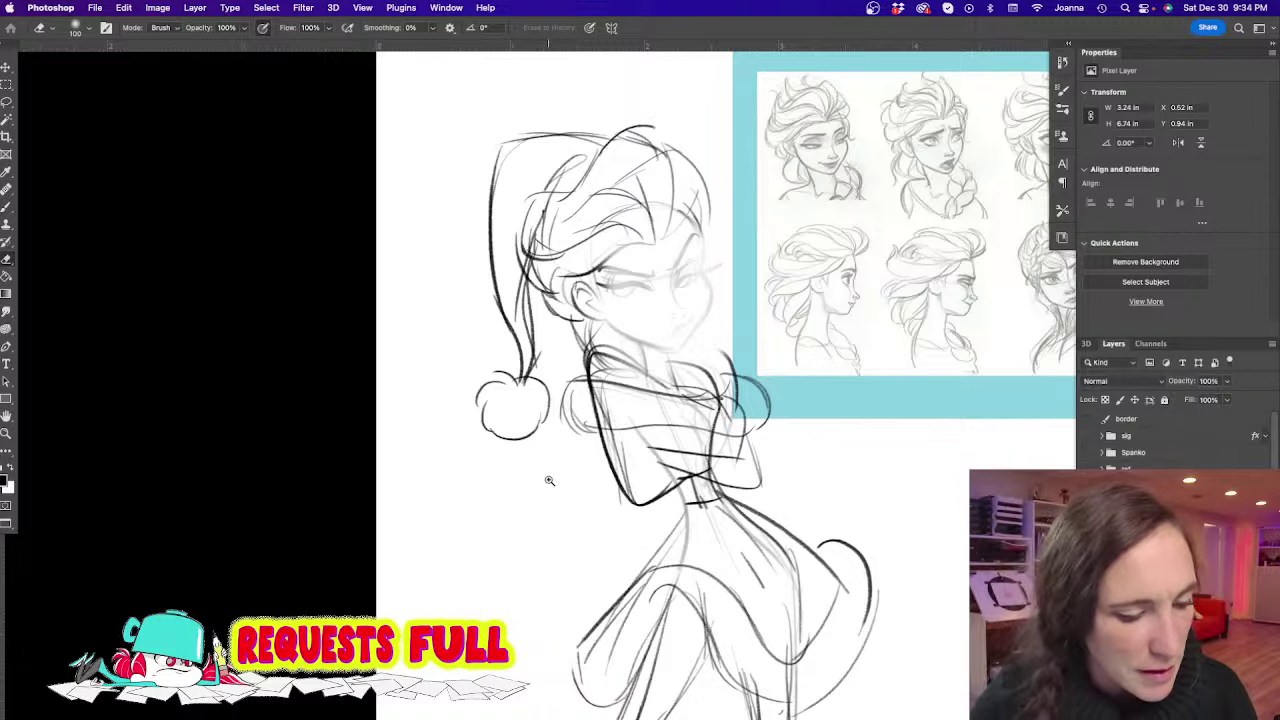
pyautogui.moveTo(549, 481)
pyautogui.mouseDown()
pyautogui.moveTo(519, 499)
pyautogui.moveTo(514, 340)
pyautogui.moveTo(497, 360)
pyautogui.mouseUp()
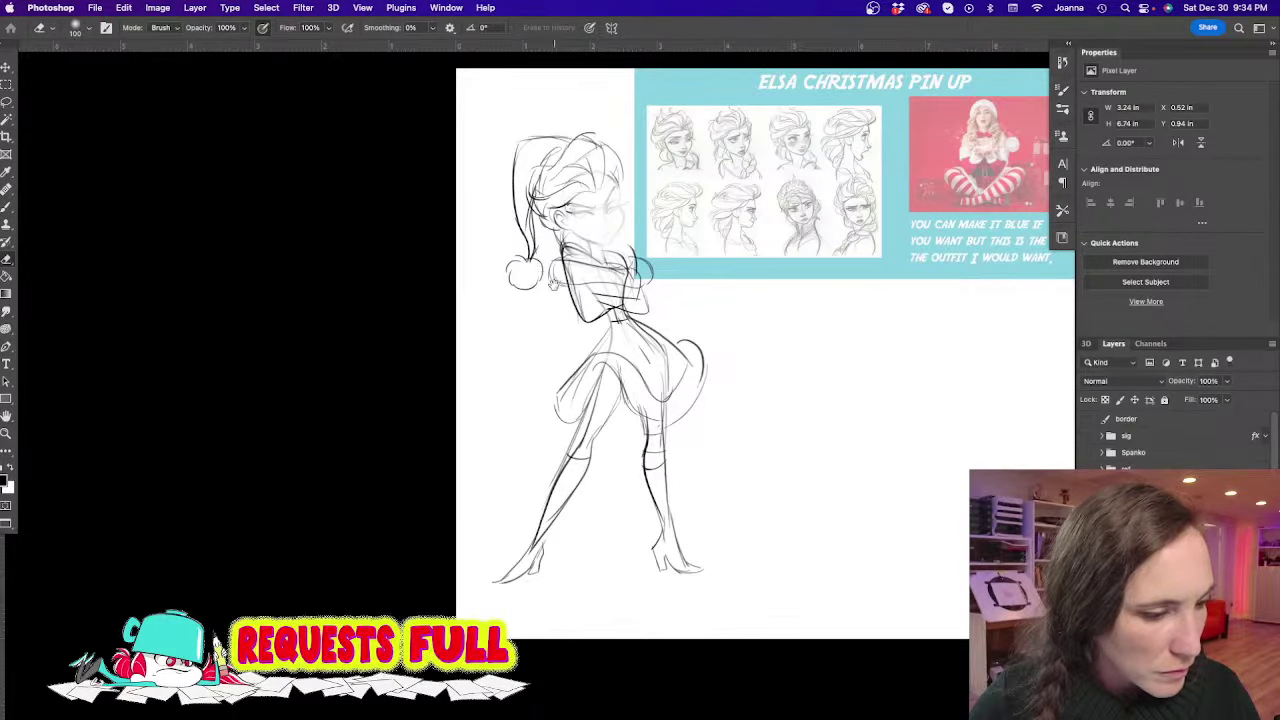
# Enlarge the Eraser and fade the crossed arms, shoulders and torso to a faint guide
pyautogui.scroll(2, 560, 287)
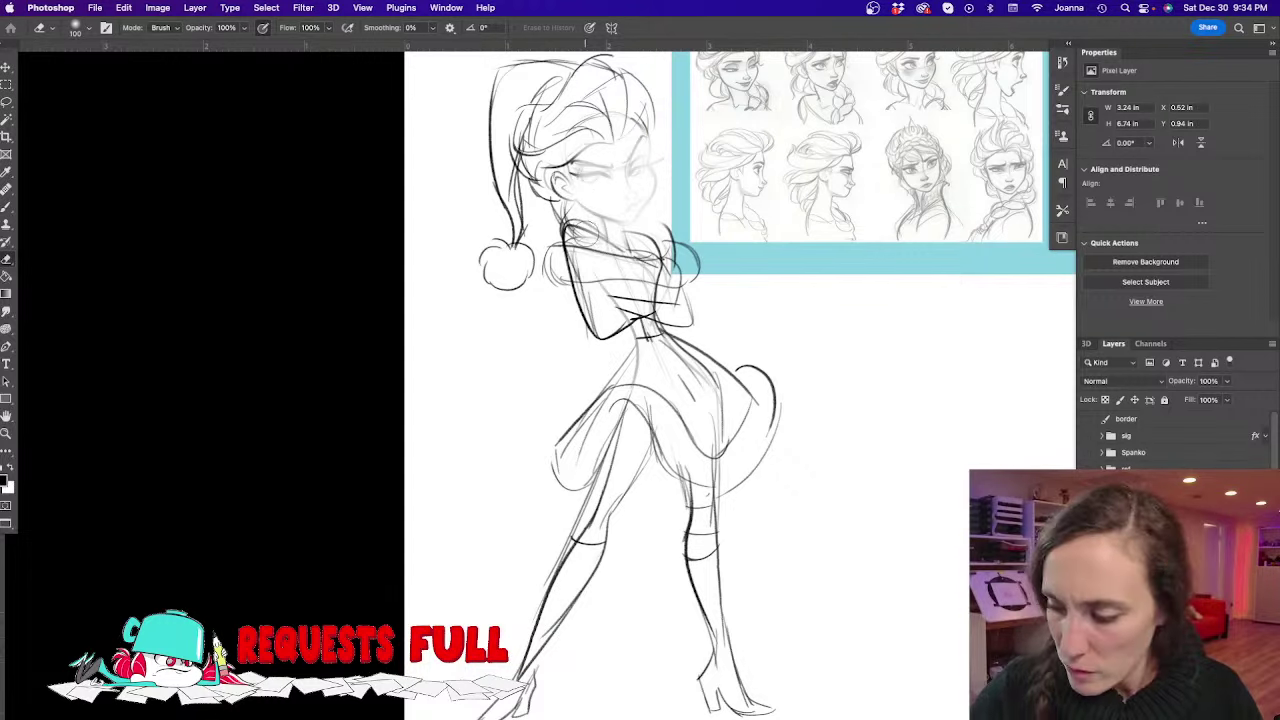
pyautogui.press(']')
pyautogui.moveTo(589, 288)
pyautogui.mouseDown()
pyautogui.moveTo(606, 270)
pyautogui.moveTo(676, 290)
pyautogui.moveTo(646, 273)
pyautogui.moveTo(585, 336)
pyautogui.moveTo(574, 237)
pyautogui.moveTo(575, 292)
pyautogui.moveTo(609, 258)
pyautogui.moveTo(568, 228)
pyautogui.moveTo(551, 408)
pyautogui.mouseUp()
# Redraw the near arm hanging down beside the skirt, along with the torso's side contours and the neck
pyautogui.press('b')
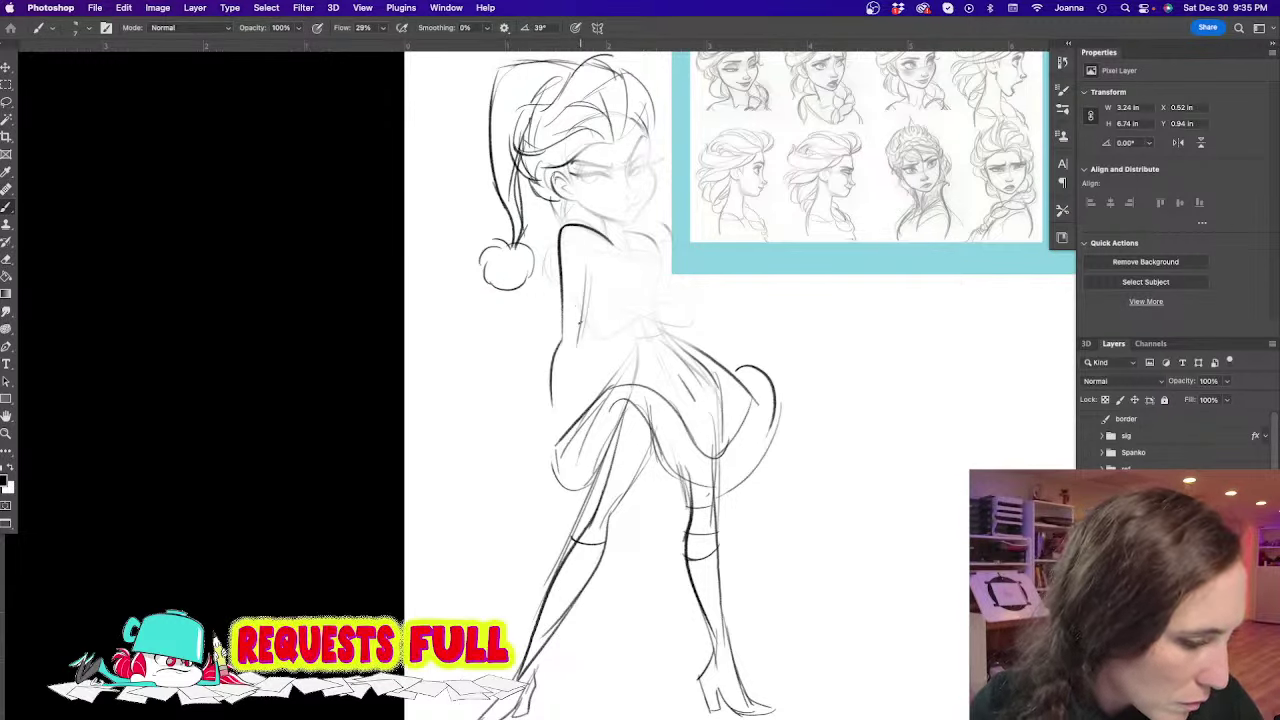
pyautogui.moveTo(580, 322); pyautogui.dragTo(550, 432)
pyautogui.moveTo(553, 370)
pyautogui.mouseDown()
pyautogui.moveTo(545, 434)
pyautogui.moveTo(580, 302)
pyautogui.mouseUp()
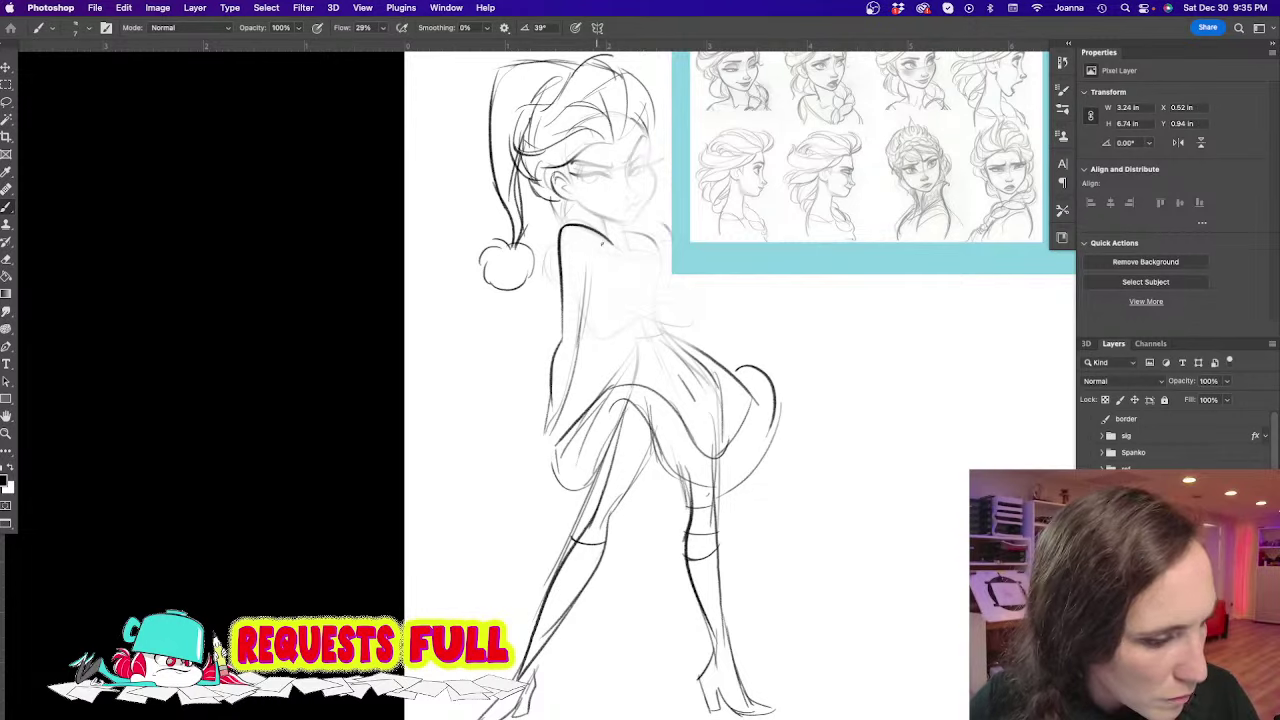
pyautogui.moveTo(594, 258)
pyautogui.mouseDown()
pyautogui.moveTo(636, 340)
pyautogui.moveTo(655, 280)
pyautogui.mouseUp()
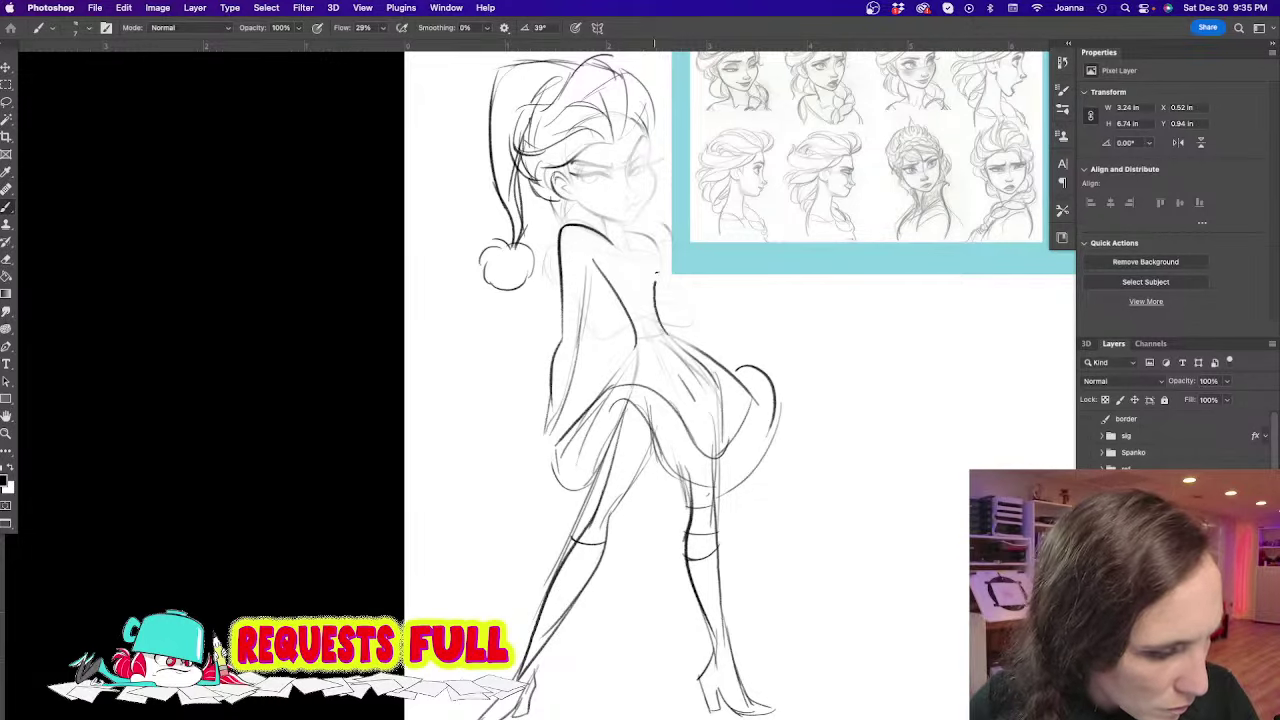
pyautogui.moveTo(622, 228); pyautogui.dragTo(628, 238)
# Draw the far arm bent at the elbow and raised, ending in an open upturned hand
pyautogui.moveTo(590, 347); pyautogui.dragTo(521, 382)
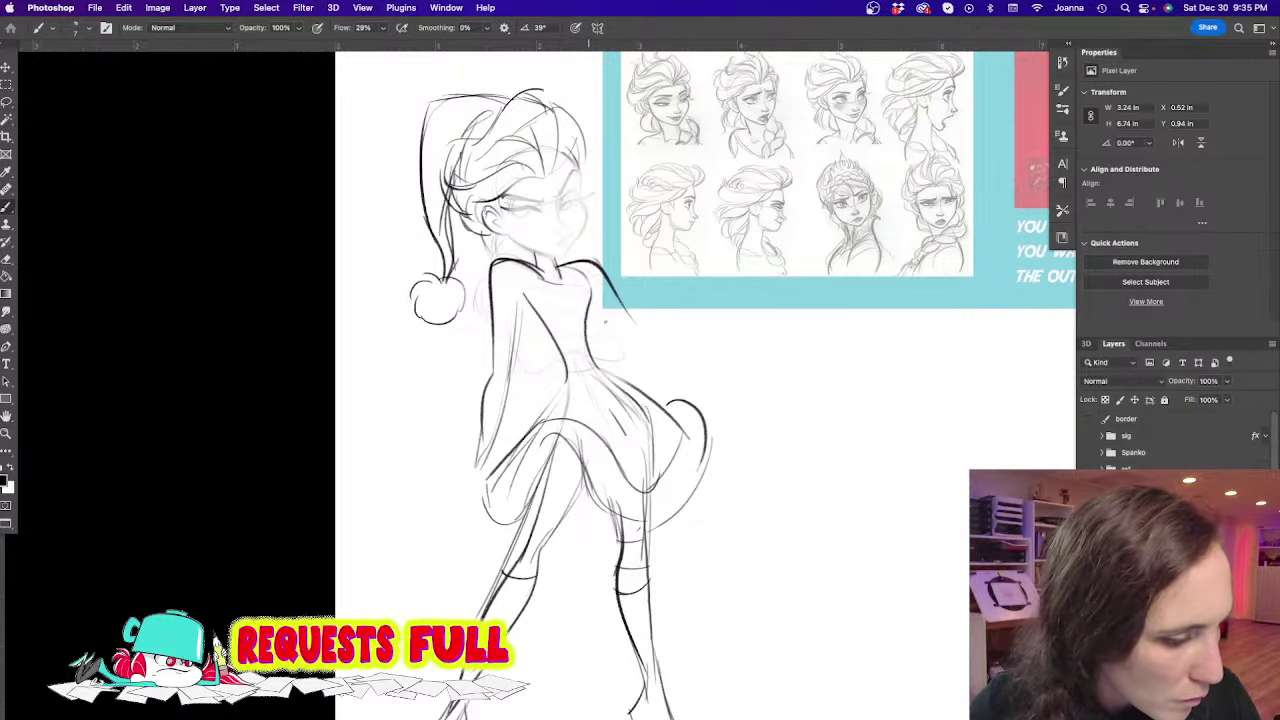
pyautogui.moveTo(594, 307)
pyautogui.mouseDown()
pyautogui.moveTo(646, 363)
pyautogui.moveTo(662, 276)
pyautogui.moveTo(668, 338)
pyautogui.mouseUp()
pyautogui.moveTo(676, 282); pyautogui.dragTo(656, 366)
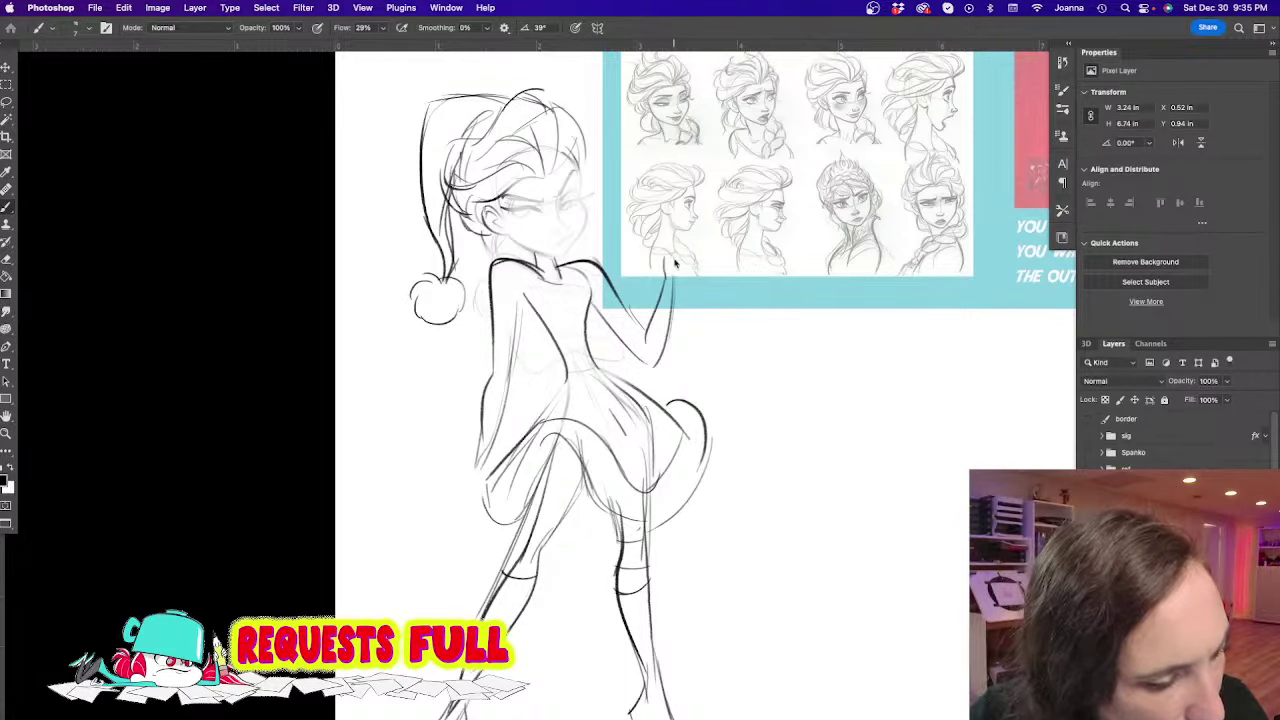
pyautogui.moveTo(675, 262)
pyautogui.mouseDown()
pyautogui.moveTo(690, 281)
pyautogui.moveTo(702, 248)
pyautogui.moveTo(702, 260)
pyautogui.moveTo(738, 236)
pyautogui.moveTo(670, 220)
pyautogui.moveTo(671, 267)
pyautogui.mouseUp()
pyautogui.press('super+z')
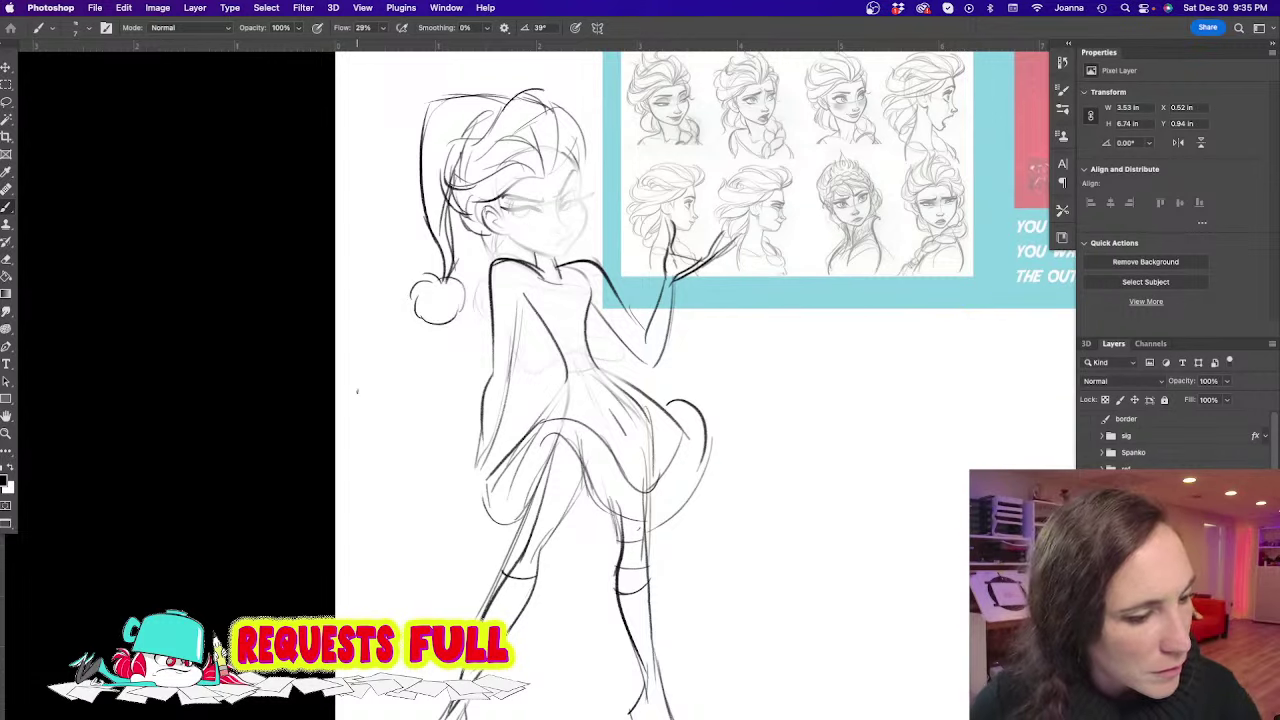
# Draw the hand of the lowered near arm with its fingers pointing down beside the skirt
pyautogui.moveTo(483, 434)
pyautogui.mouseDown()
pyautogui.moveTo(474, 510)
pyautogui.moveTo(499, 514)
pyautogui.moveTo(476, 532)
pyautogui.moveTo(503, 520)
pyautogui.moveTo(471, 532)
pyautogui.moveTo(472, 546)
pyautogui.mouseUp()
pyautogui.moveTo(480, 484); pyautogui.dragTo(474, 526)
pyautogui.moveTo(484, 422); pyautogui.dragTo(476, 510)
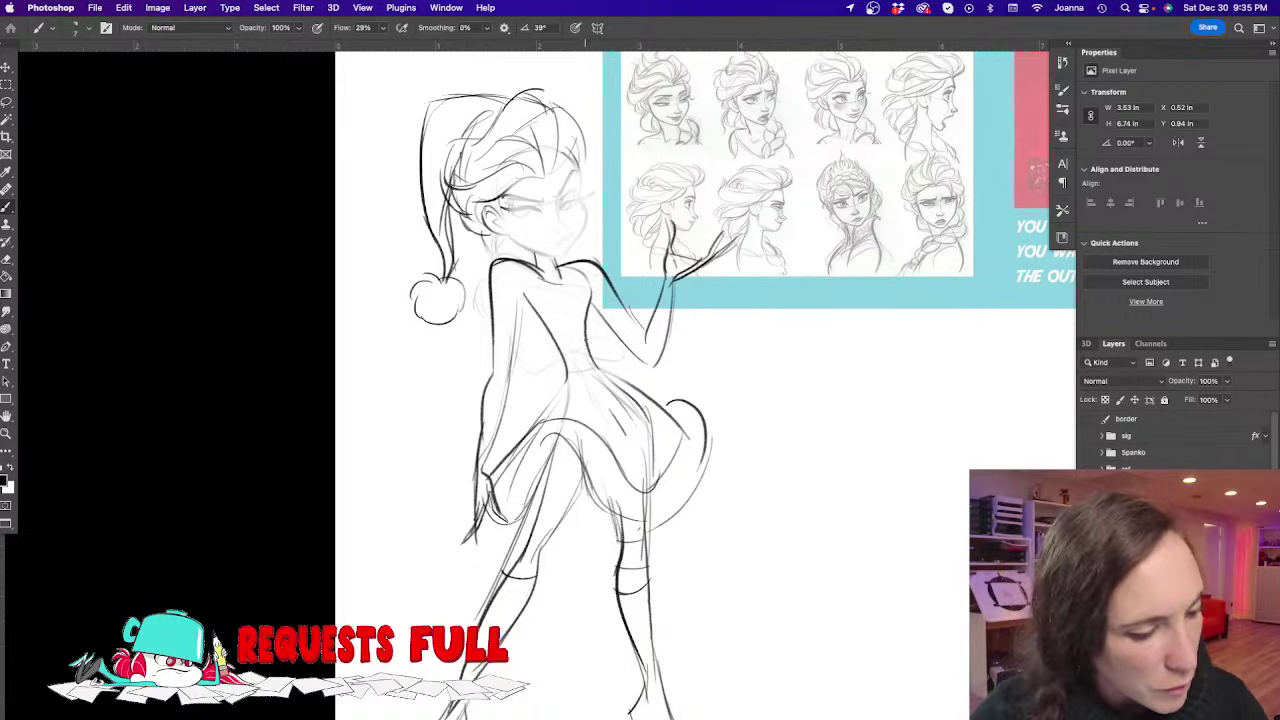
# Draw the upper and lower edges of a waist belt and a curved neckline between the shoulders
pyautogui.click(558, 334)
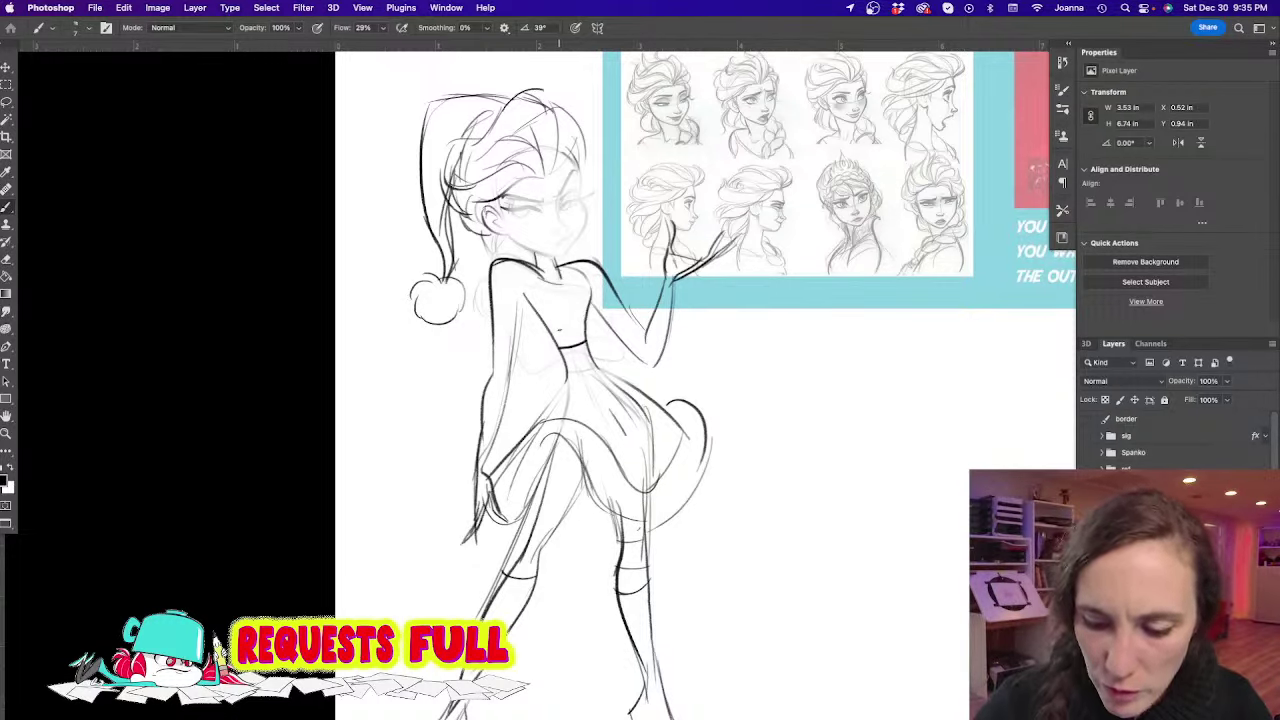
pyautogui.moveTo(569, 376); pyautogui.dragTo(597, 370)
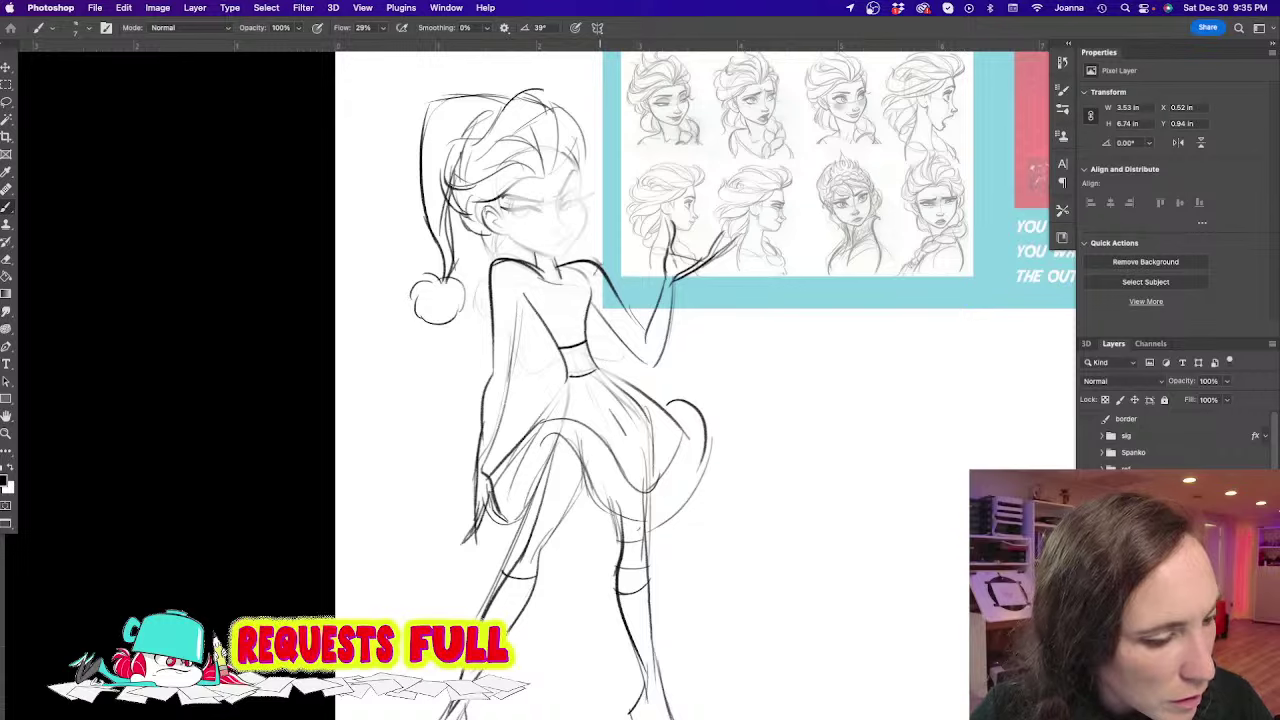
pyautogui.moveTo(553, 278); pyautogui.dragTo(600, 266)
# Fade the shoulder, neckline and upper torso lines with the Eraser, and draw a rectangular buckle on the belt
pyautogui.press('e')
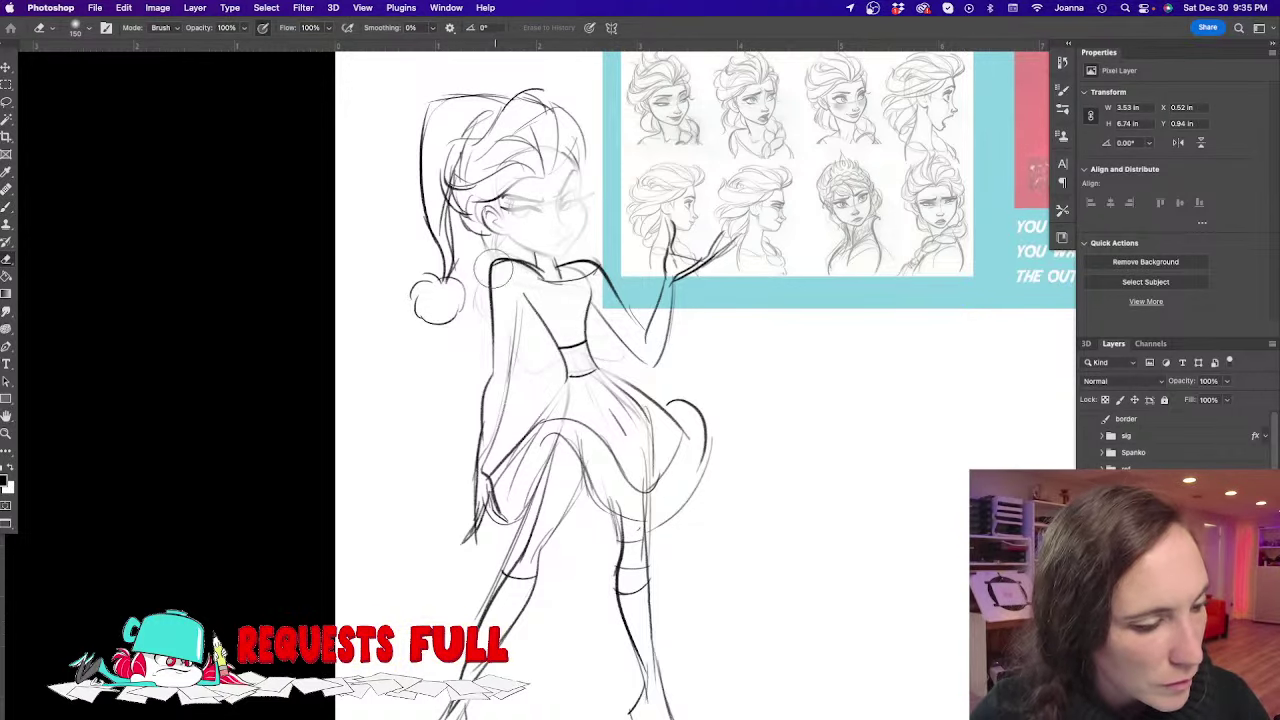
pyautogui.moveTo(498, 270)
pyautogui.mouseDown()
pyautogui.moveTo(563, 295)
pyautogui.moveTo(605, 278)
pyautogui.mouseUp()
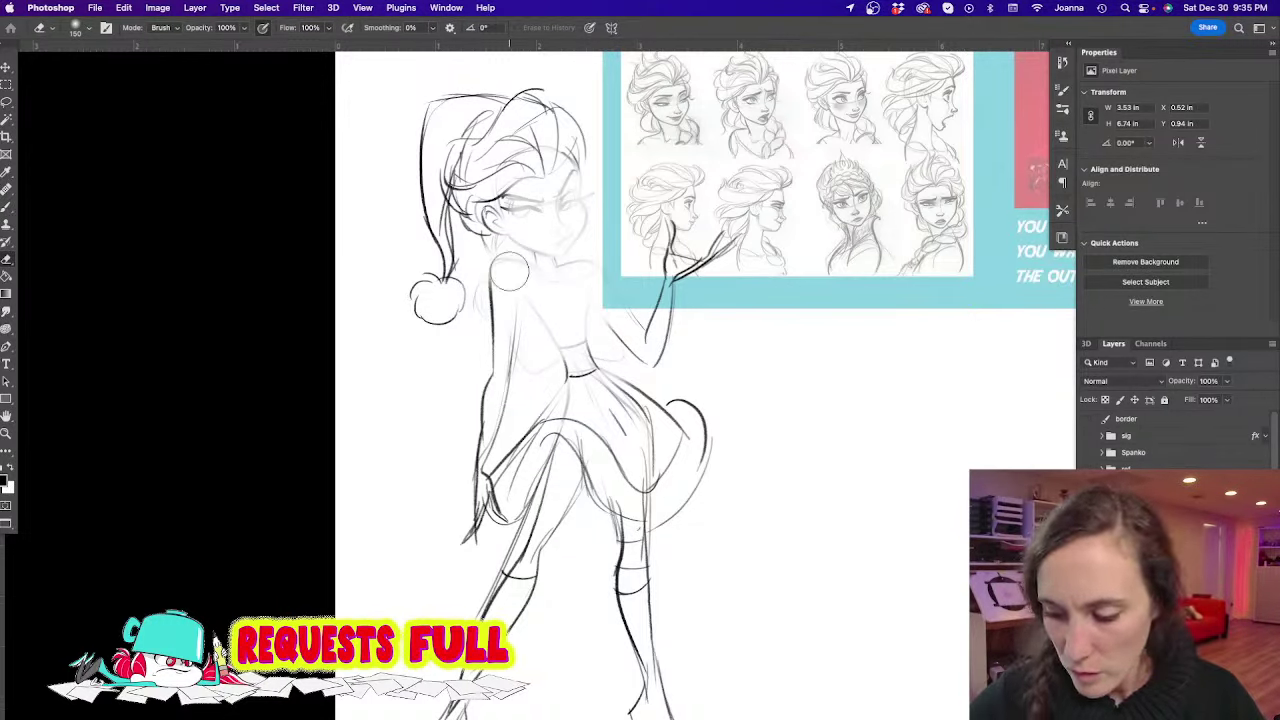
pyautogui.press('b')
pyautogui.moveTo(566, 340)
pyautogui.mouseDown()
pyautogui.moveTo(586, 342)
pyautogui.moveTo(574, 384)
pyautogui.moveTo(588, 370)
pyautogui.mouseUp()
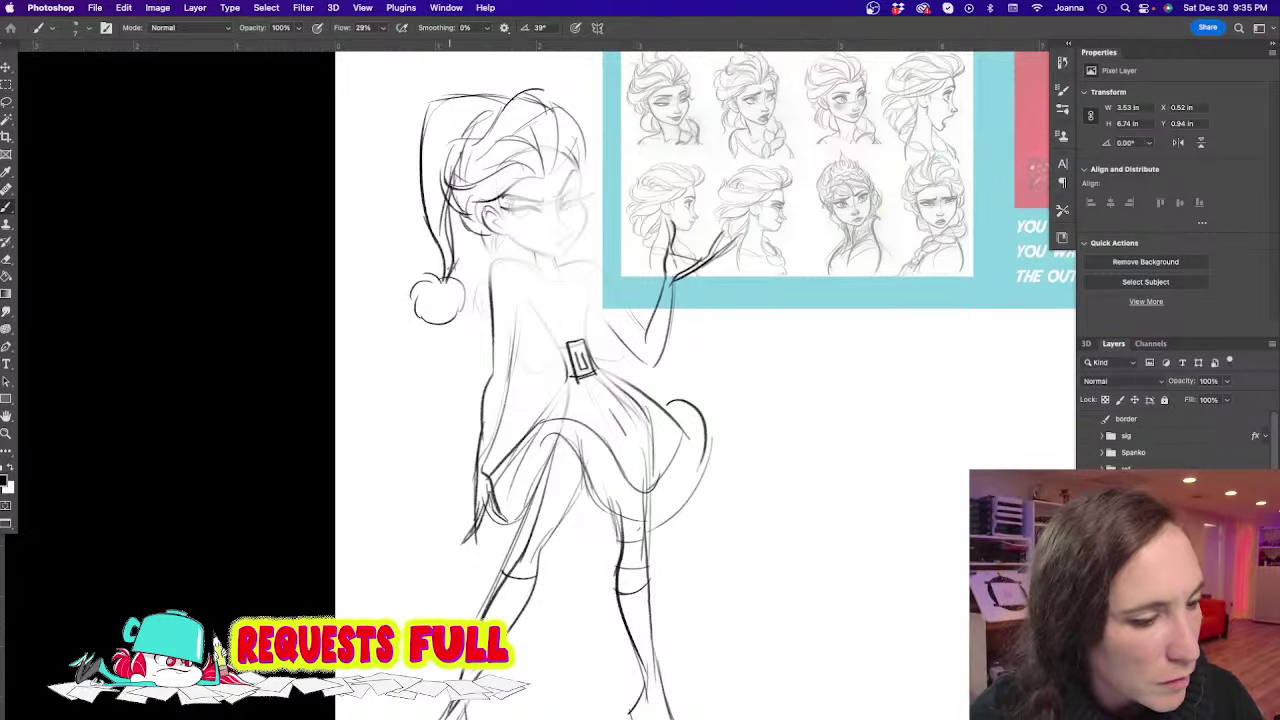
# Draw the neck lines, a curved neckline between the shoulders and a darker near shoulder contour
pyautogui.moveTo(598, 266)
pyautogui.mouseDown()
pyautogui.moveTo(594, 282)
pyautogui.moveTo(498, 284)
pyautogui.moveTo(566, 274)
pyautogui.mouseUp()
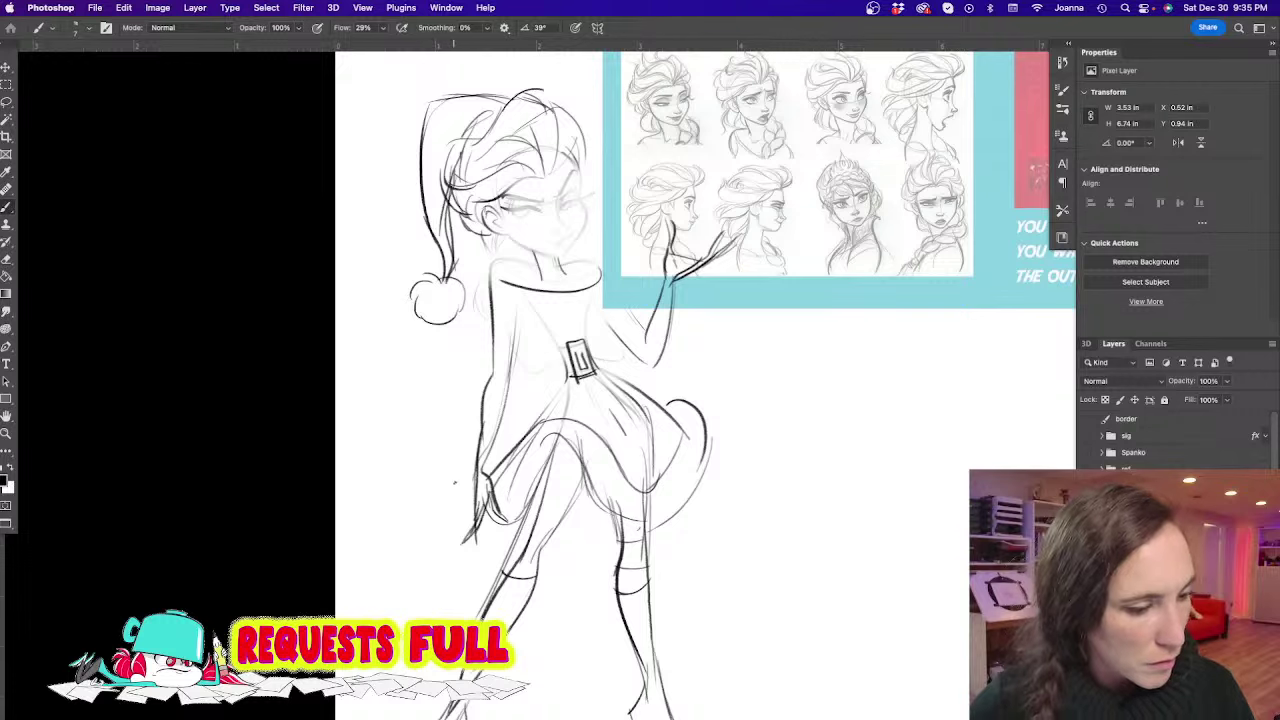
pyautogui.press('super+z')
pyautogui.moveTo(562, 260)
pyautogui.mouseDown()
pyautogui.moveTo(566, 280)
pyautogui.moveTo(534, 258)
pyautogui.moveTo(482, 278)
pyautogui.moveTo(490, 365)
pyautogui.mouseUp()
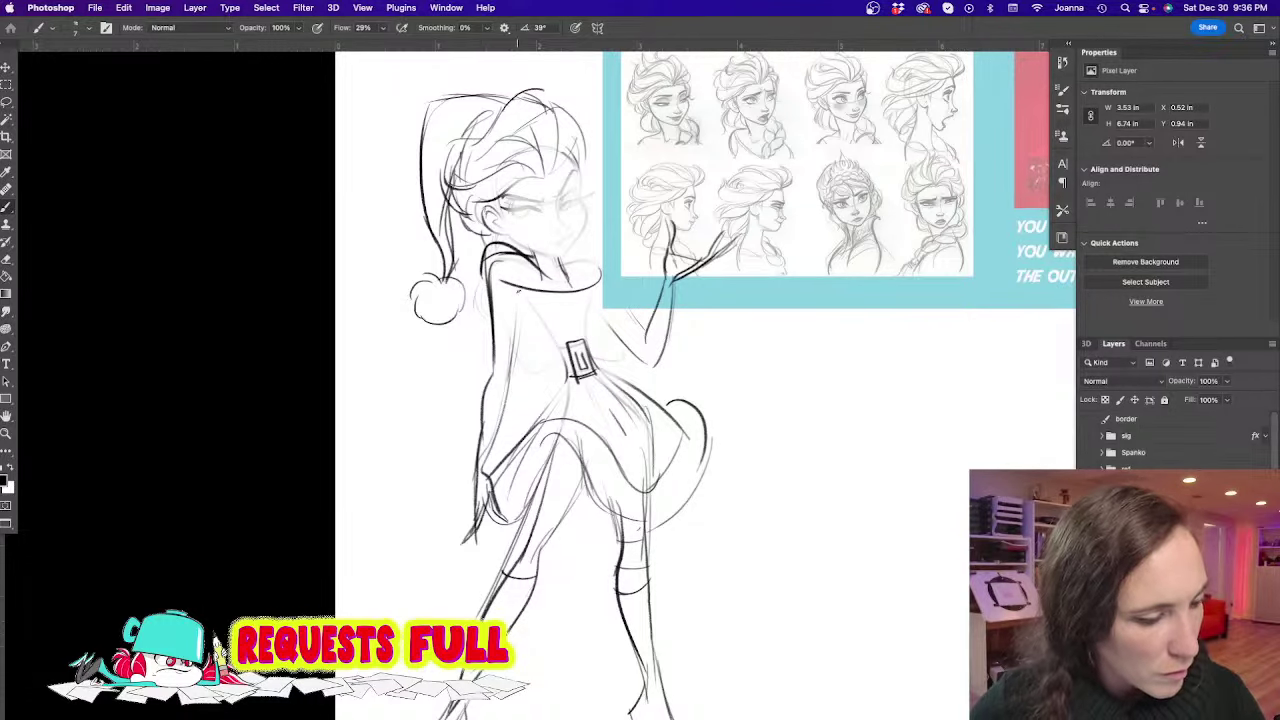
pyautogui.moveTo(430, 495); pyautogui.dragTo(480, 417)
# Erase the near shoulder and lowered arm, and redraw the arm angled down beside the skirt with the torso's side line
pyautogui.press('e')
pyautogui.moveTo(536, 250)
pyautogui.mouseDown()
pyautogui.moveTo(568, 184)
pyautogui.moveTo(544, 252)
pyautogui.moveTo(532, 370)
pyautogui.moveTo(542, 430)
pyautogui.moveTo(529, 475)
pyautogui.moveTo(500, 490)
pyautogui.mouseUp()
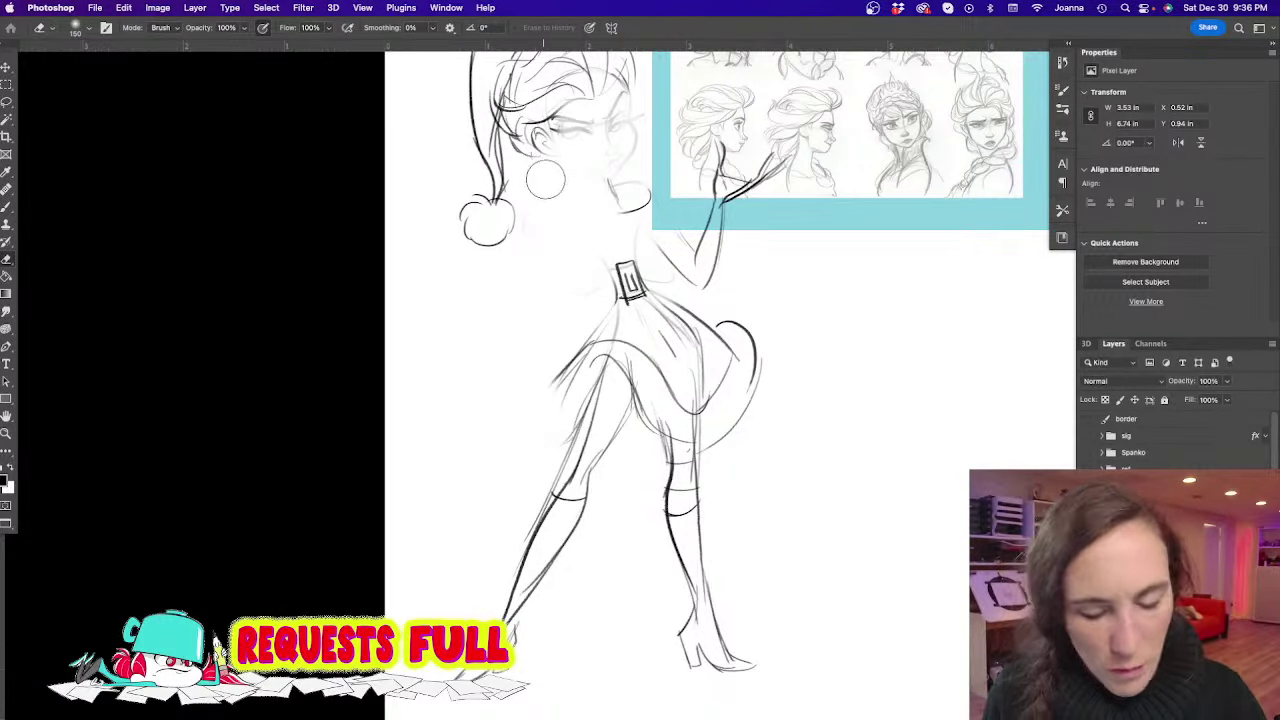
pyautogui.press('b')
pyautogui.moveTo(588, 180)
pyautogui.mouseDown()
pyautogui.moveTo(660, 210)
pyautogui.moveTo(620, 200)
pyautogui.moveTo(565, 260)
pyautogui.moveTo(555, 298)
pyautogui.mouseUp()
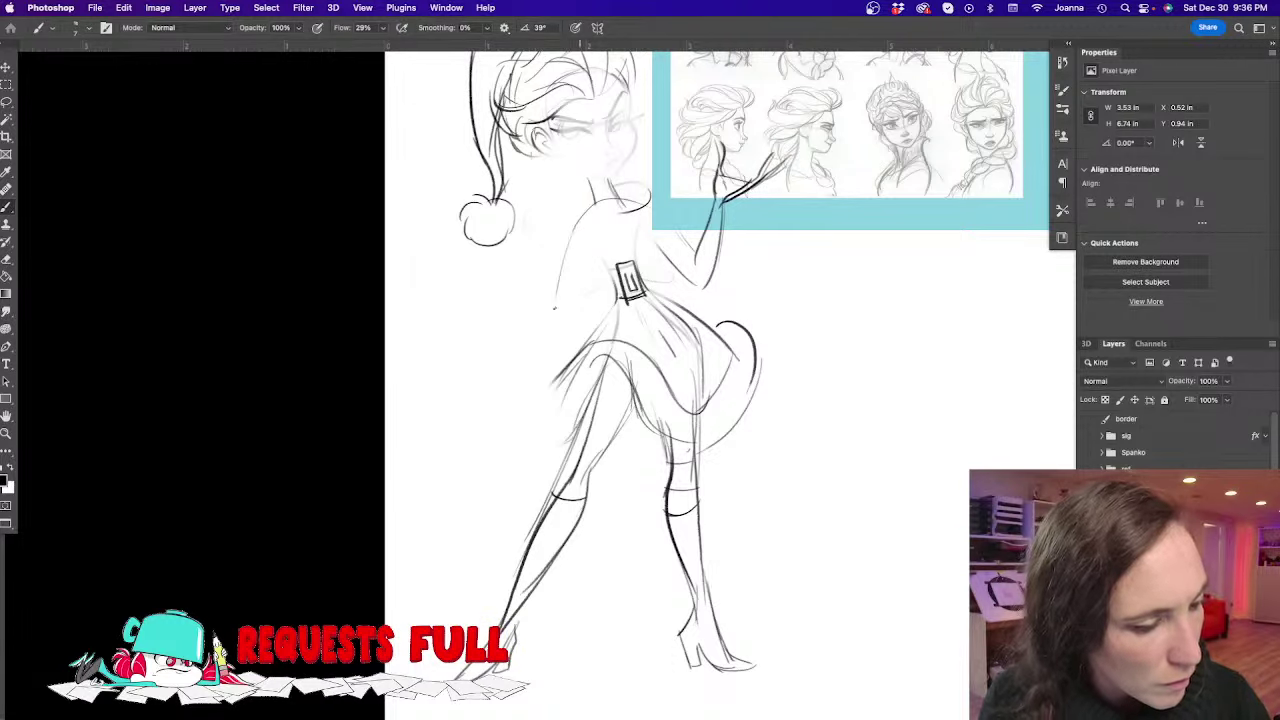
pyautogui.moveTo(578, 224); pyautogui.dragTo(545, 342)
pyautogui.moveTo(570, 260); pyautogui.dragTo(529, 370)
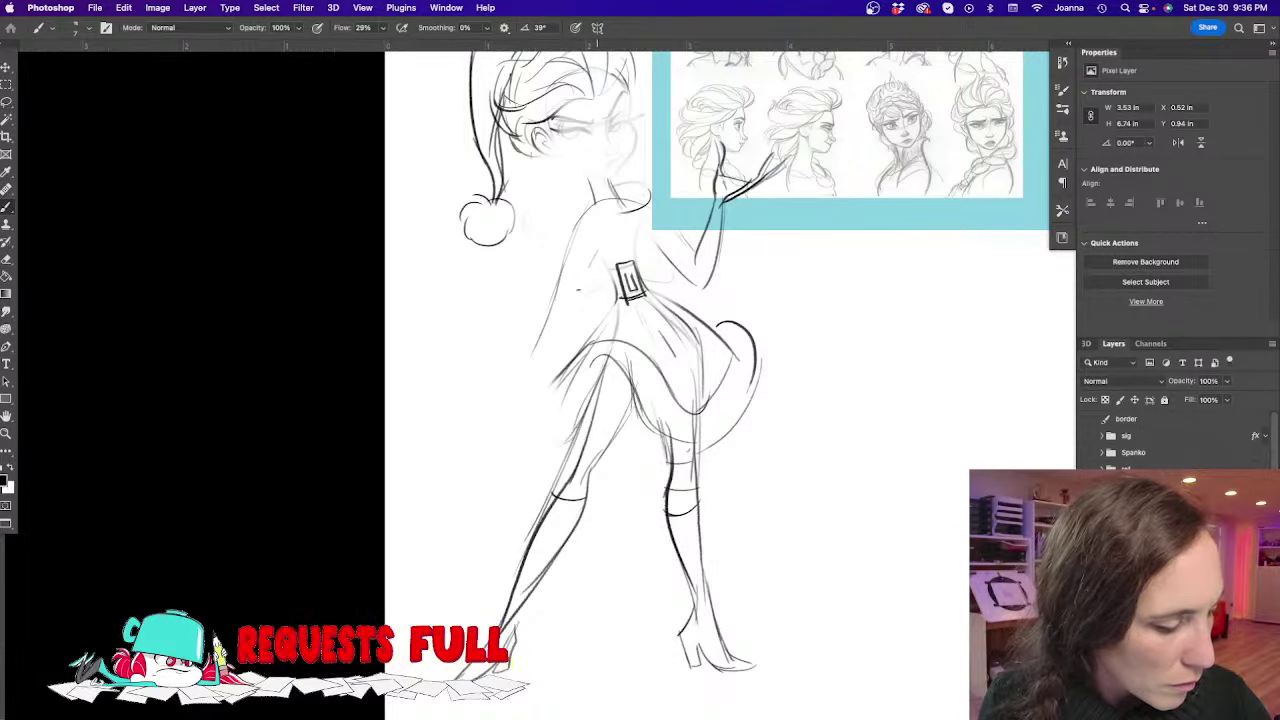
pyautogui.moveTo(590, 258)
pyautogui.mouseDown()
pyautogui.moveTo(547, 352)
pyautogui.moveTo(563, 316)
pyautogui.moveTo(541, 410)
pyautogui.mouseUp()
pyautogui.moveTo(539, 334); pyautogui.dragTo(533, 430)
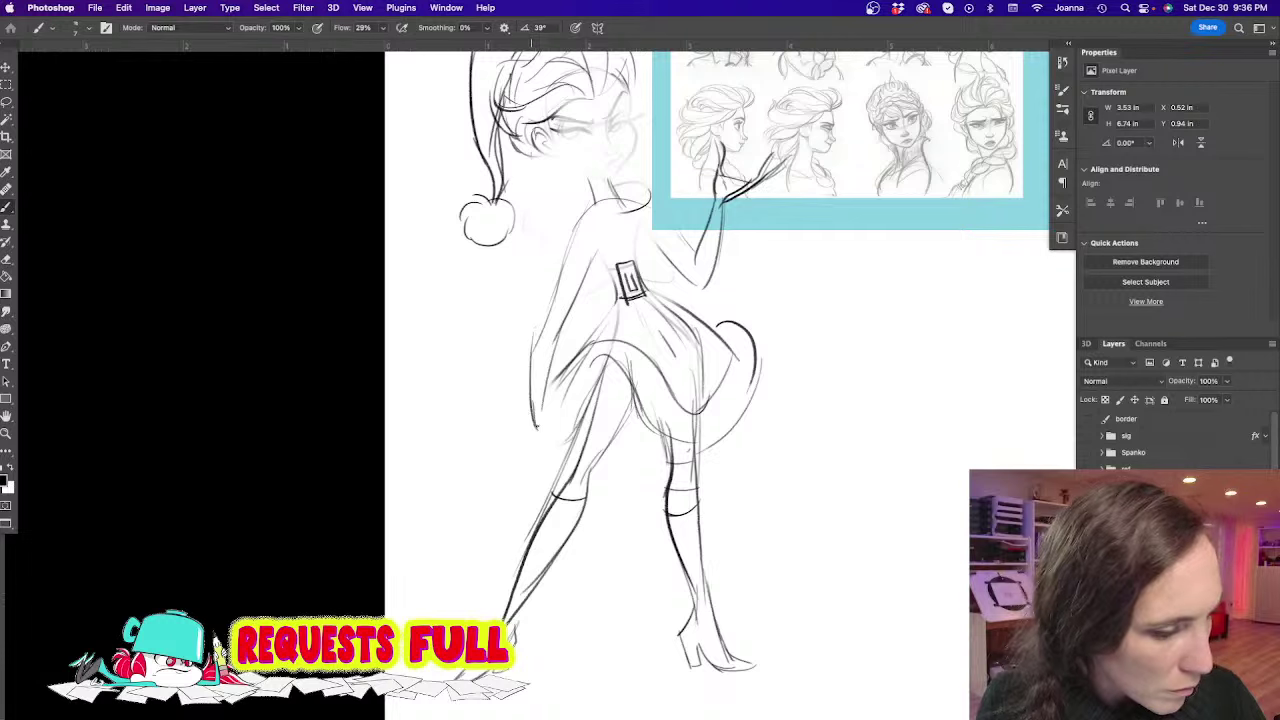
pyautogui.moveTo(576, 276); pyautogui.dragTo(534, 400)
pyautogui.moveTo(590, 254); pyautogui.dragTo(617, 310)
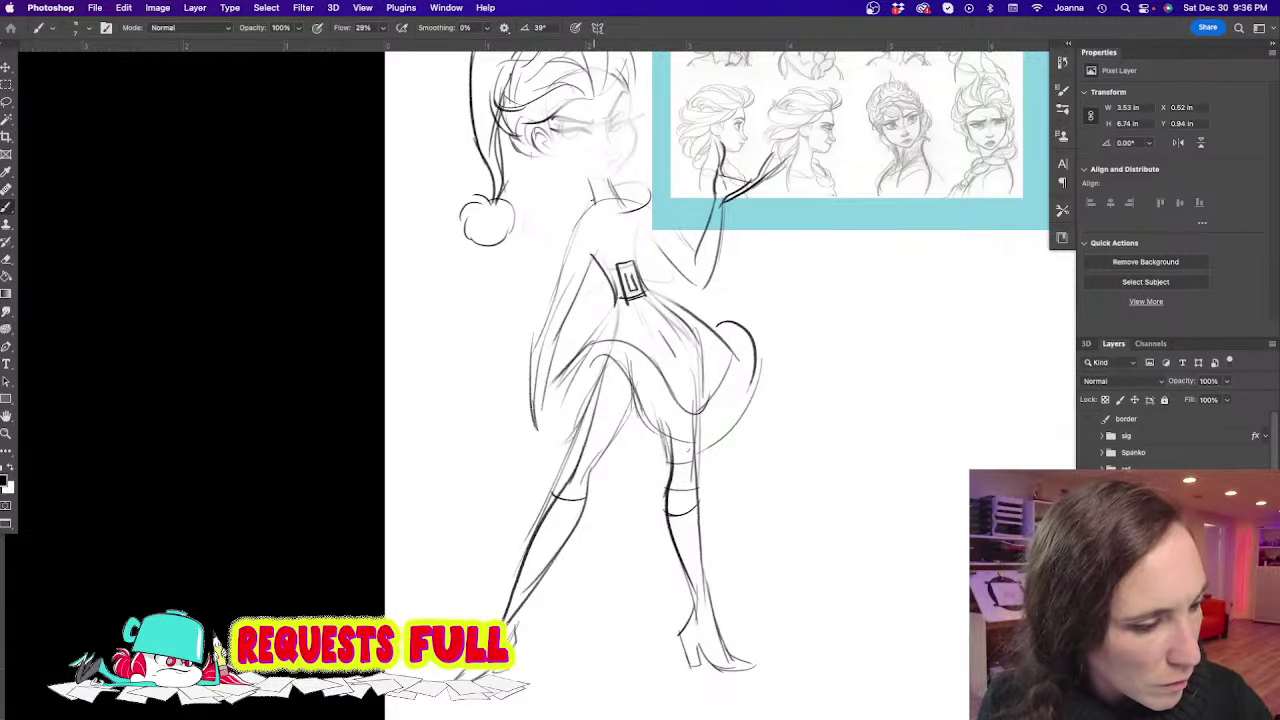
# Draw the near shoulder slope and the head's jaw, far cheek, ear and rolled hair behind the neck
pyautogui.moveTo(595, 198); pyautogui.dragTo(562, 242)
pyautogui.moveTo(555, 156); pyautogui.dragTo(610, 179)
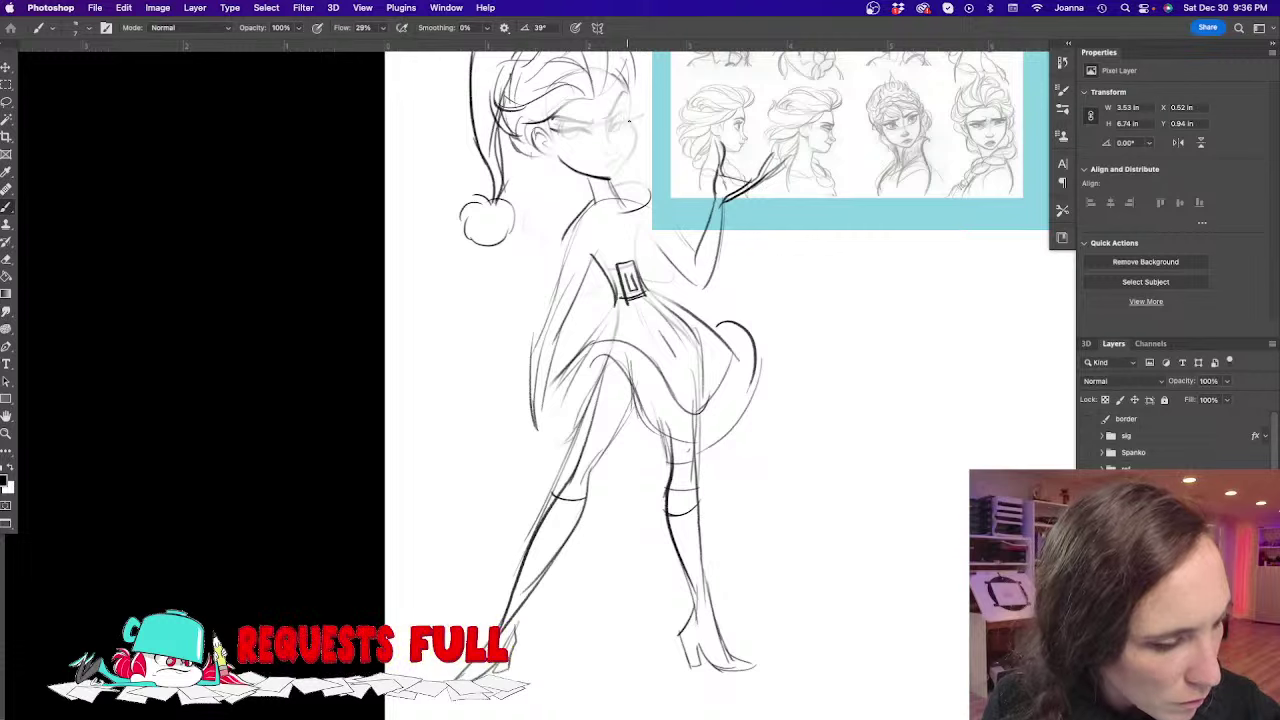
pyautogui.moveTo(629, 121)
pyautogui.mouseDown()
pyautogui.moveTo(632, 162)
pyautogui.moveTo(615, 178)
pyautogui.mouseUp()
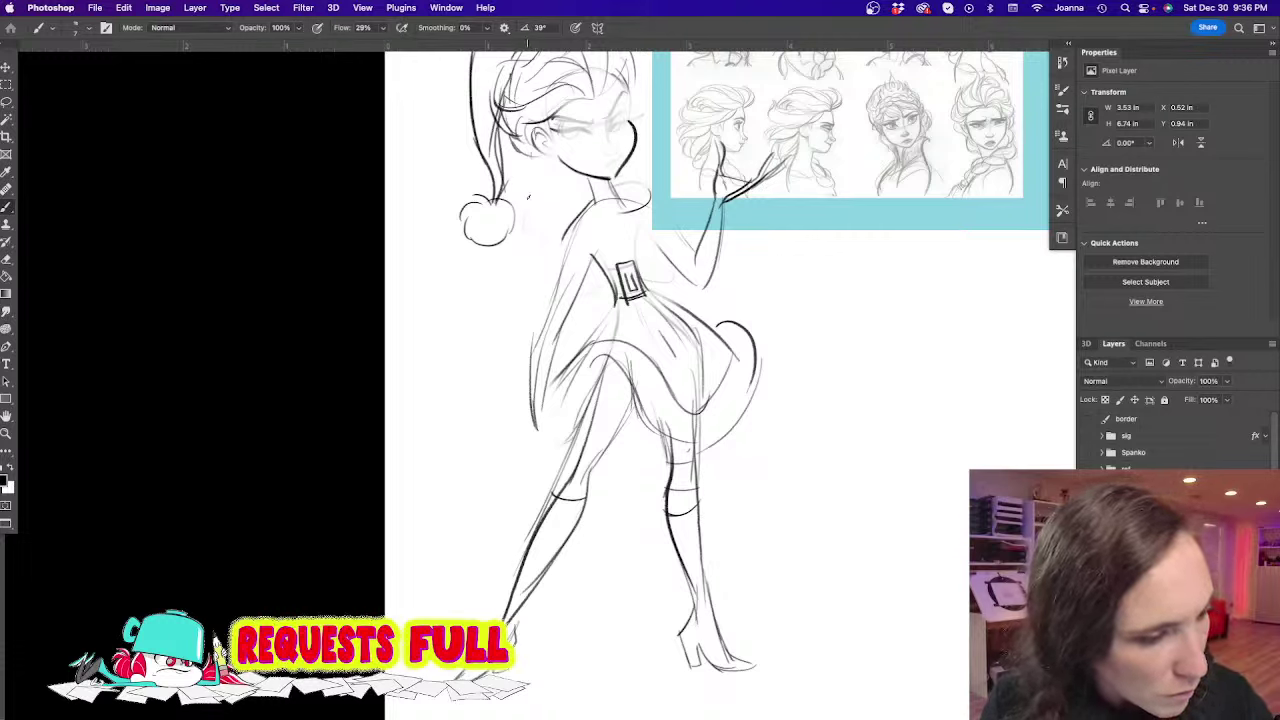
pyautogui.moveTo(554, 133)
pyautogui.mouseDown()
pyautogui.moveTo(537, 136)
pyautogui.moveTo(550, 156)
pyautogui.mouseUp()
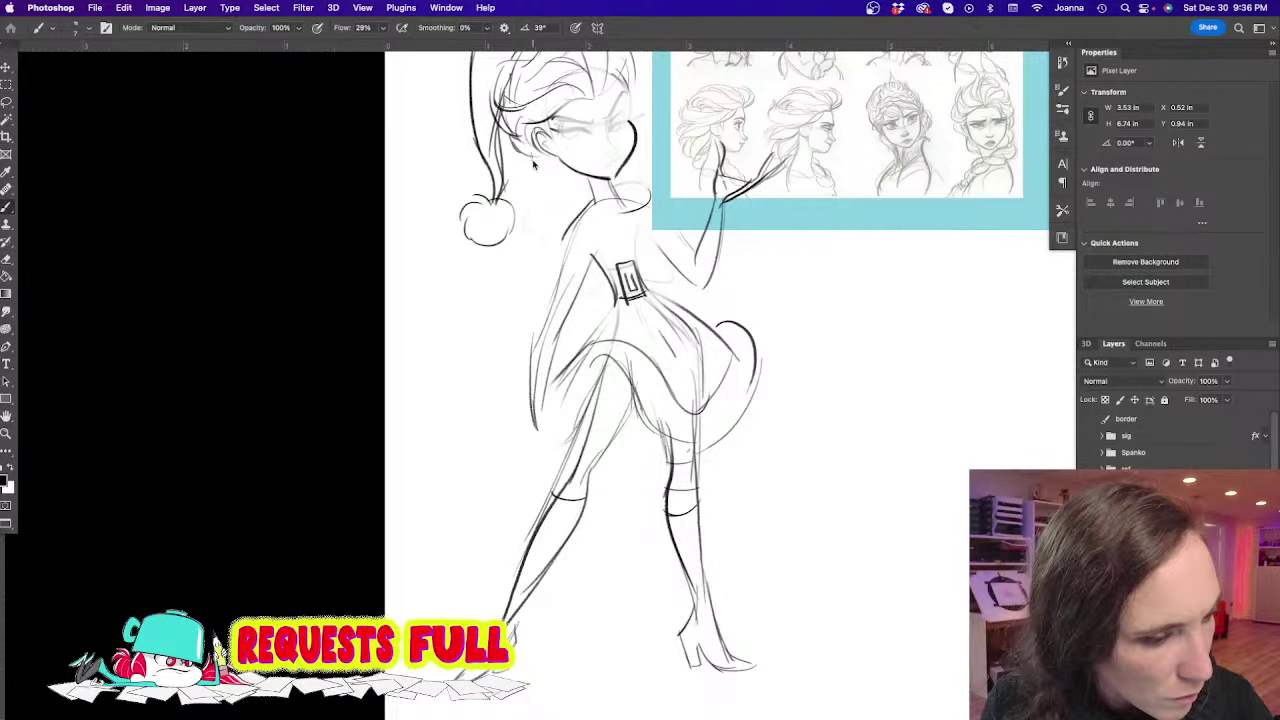
pyautogui.moveTo(534, 206); pyautogui.dragTo(529, 283)
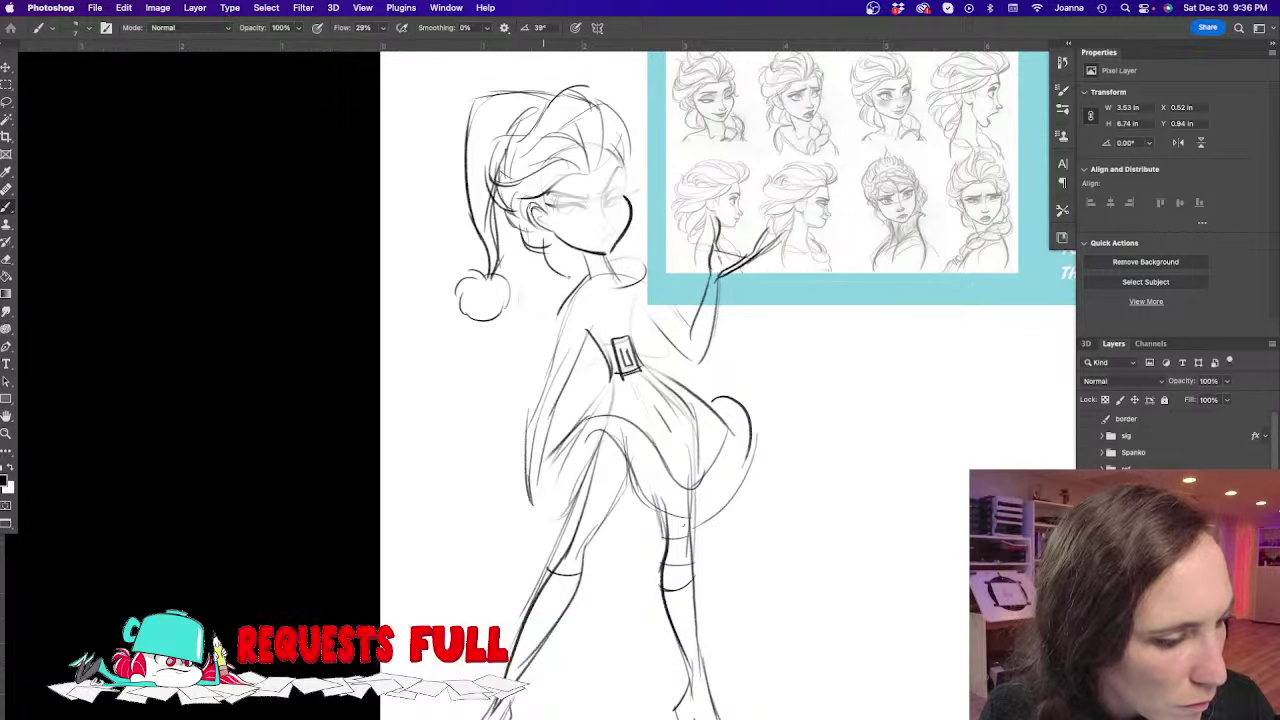
# Draw the braid curving from behind the chin over the far shoulder, ending in a tied pointed tuft beside the belt
pyautogui.moveTo(618, 240); pyautogui.dragTo(668, 306)
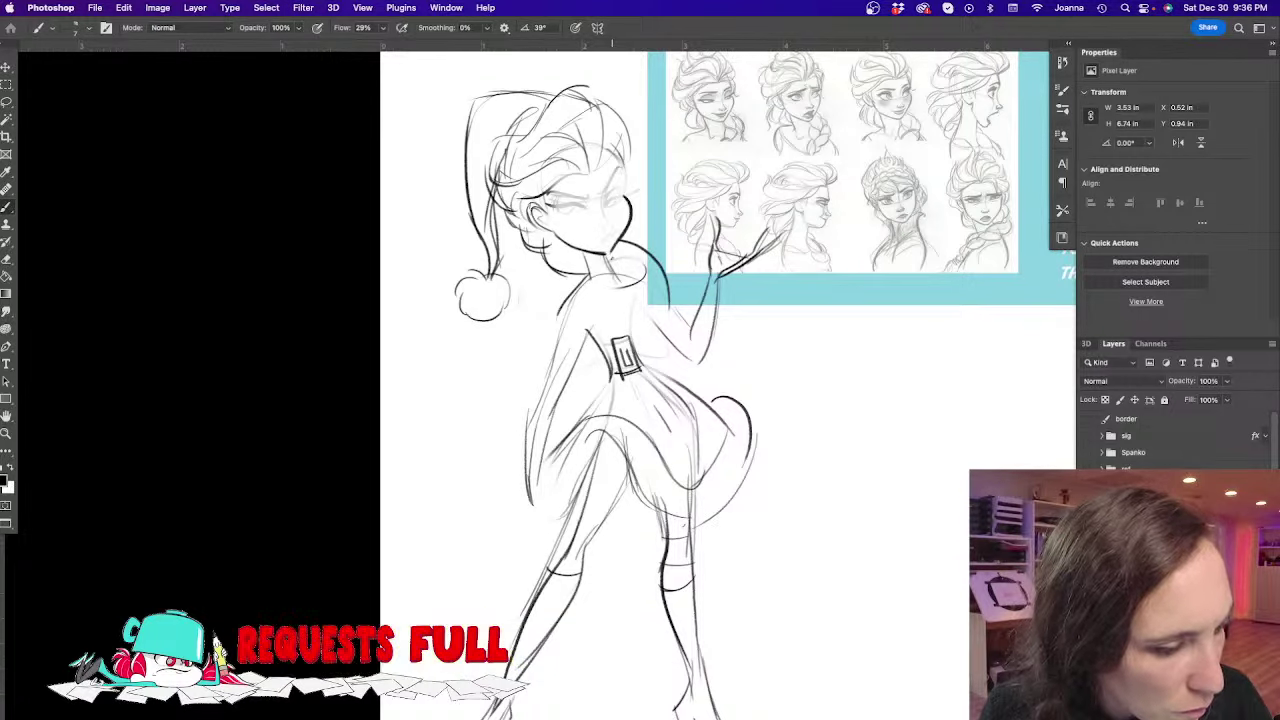
pyautogui.moveTo(606, 270)
pyautogui.mouseDown()
pyautogui.moveTo(638, 290)
pyautogui.moveTo(658, 340)
pyautogui.mouseUp()
pyautogui.moveTo(638, 246); pyautogui.dragTo(660, 339)
pyautogui.moveTo(614, 272)
pyautogui.mouseDown()
pyautogui.moveTo(650, 318)
pyautogui.moveTo(660, 364)
pyautogui.moveTo(686, 370)
pyautogui.mouseUp()
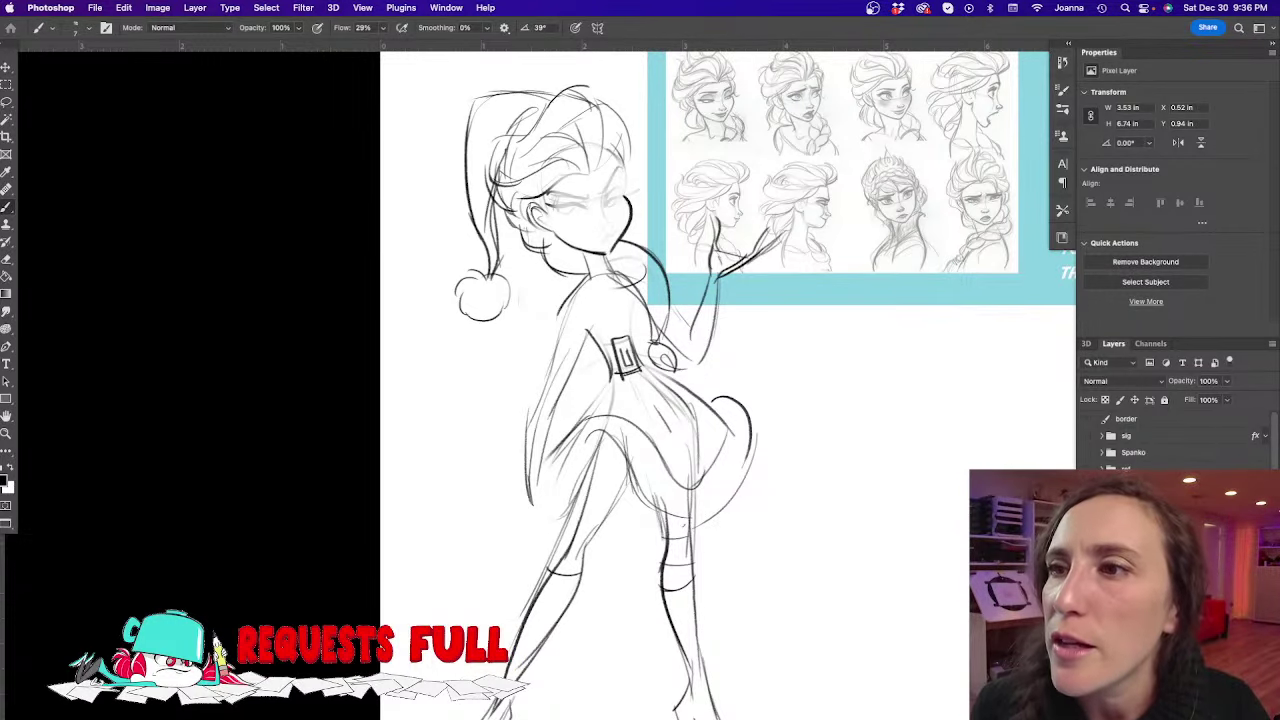
pyautogui.press('Tab')
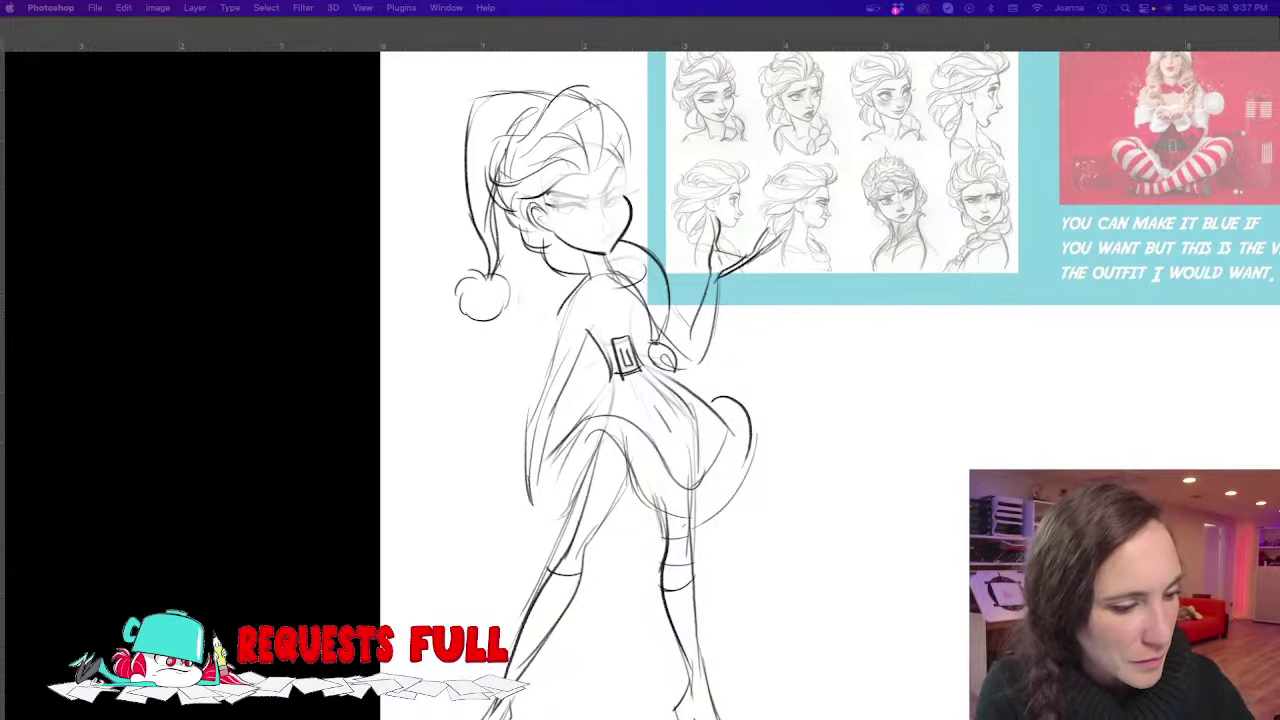
pyautogui.press('Tab')
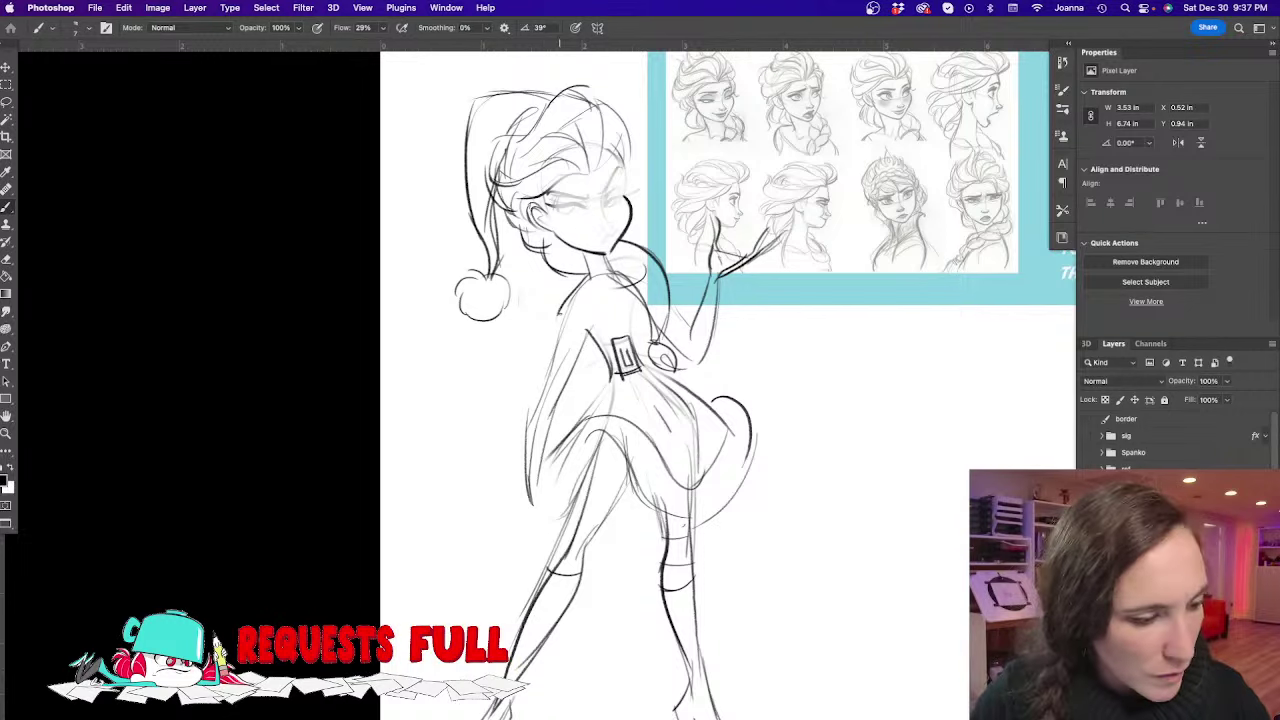
# Darken the lowered near arm's outline, and draw the puffy off-the-shoulder fur collar across the chest and both shoulders
pyautogui.moveTo(559, 310); pyautogui.dragTo(530, 492)
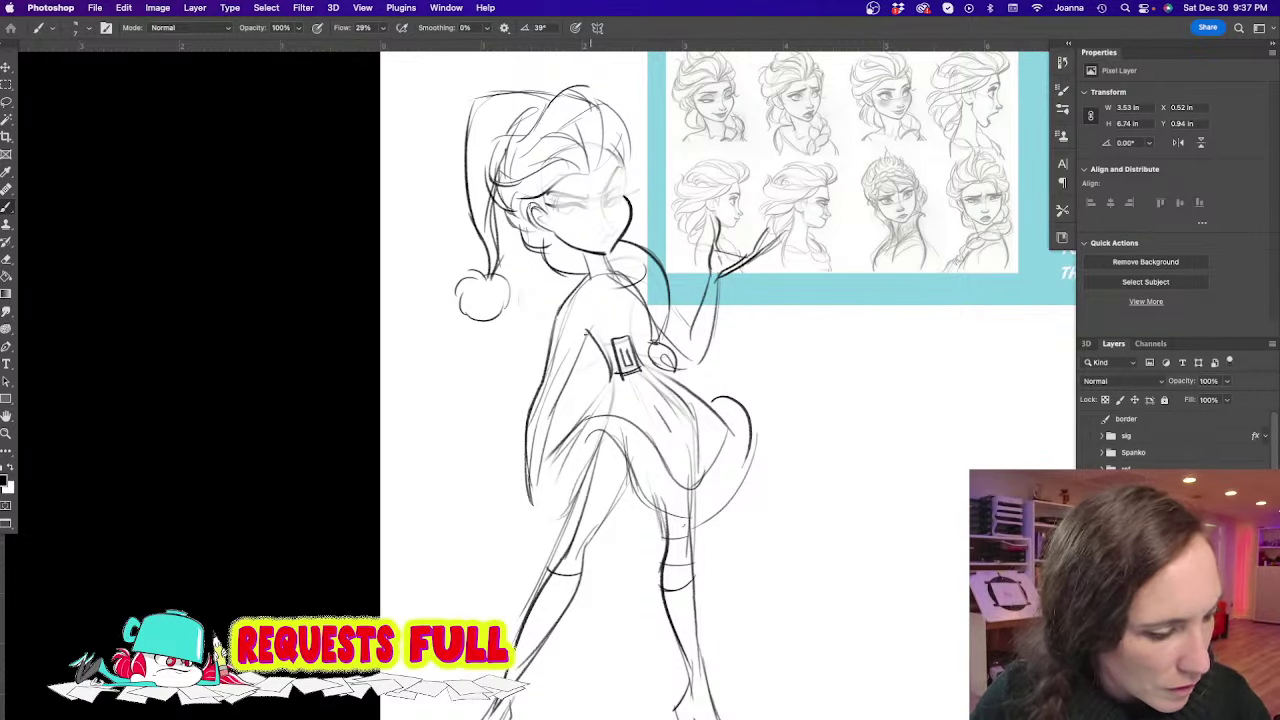
pyautogui.moveTo(586, 332); pyautogui.dragTo(539, 494)
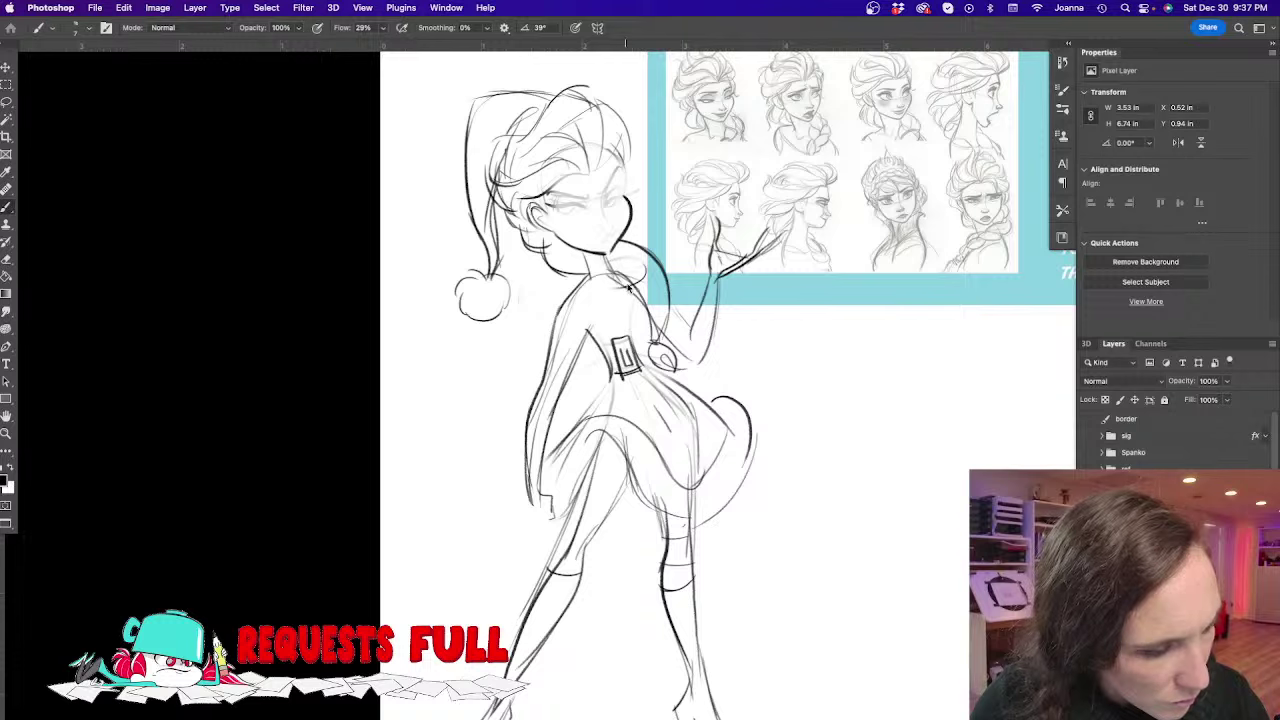
pyautogui.moveTo(628, 286)
pyautogui.mouseDown()
pyautogui.moveTo(643, 287)
pyautogui.moveTo(639, 366)
pyautogui.moveTo(589, 309)
pyautogui.moveTo(522, 312)
pyautogui.moveTo(528, 338)
pyautogui.moveTo(645, 314)
pyautogui.mouseUp()
pyautogui.press('super+z')
pyautogui.moveTo(648, 262); pyautogui.dragTo(682, 282)
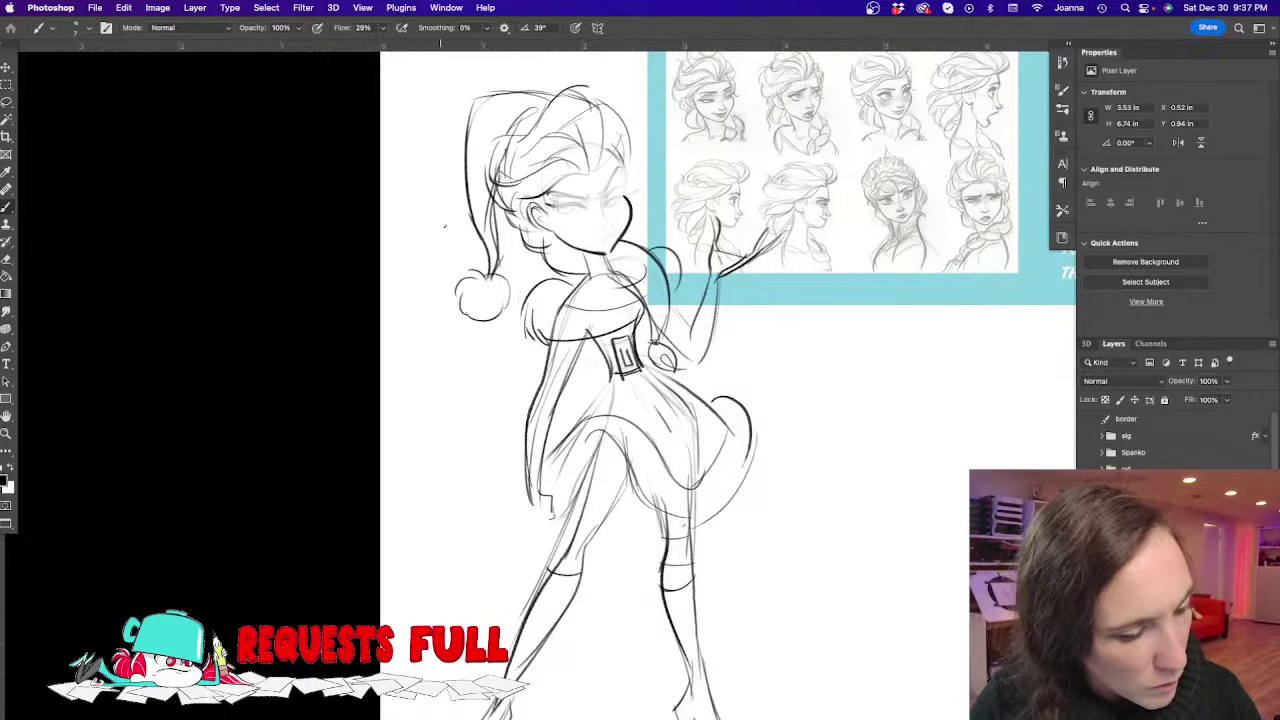
# Draw the rounded fur hem below the skirt and its near side line, erasing the near forearm and hand
pyautogui.moveTo(552, 497)
pyautogui.mouseDown()
pyautogui.moveTo(554, 530)
pyautogui.moveTo(518, 536)
pyautogui.moveTo(503, 525)
pyautogui.moveTo(518, 532)
pyautogui.moveTo(516, 520)
pyautogui.moveTo(503, 536)
pyautogui.moveTo(557, 530)
pyautogui.moveTo(510, 547)
pyautogui.moveTo(520, 515)
pyautogui.moveTo(534, 529)
pyautogui.moveTo(557, 449)
pyautogui.moveTo(543, 466)
pyautogui.moveTo(570, 440)
pyautogui.moveTo(545, 475)
pyautogui.moveTo(576, 556)
pyautogui.moveTo(652, 544)
pyautogui.mouseUp()
pyautogui.press('e')
pyautogui.press('b')
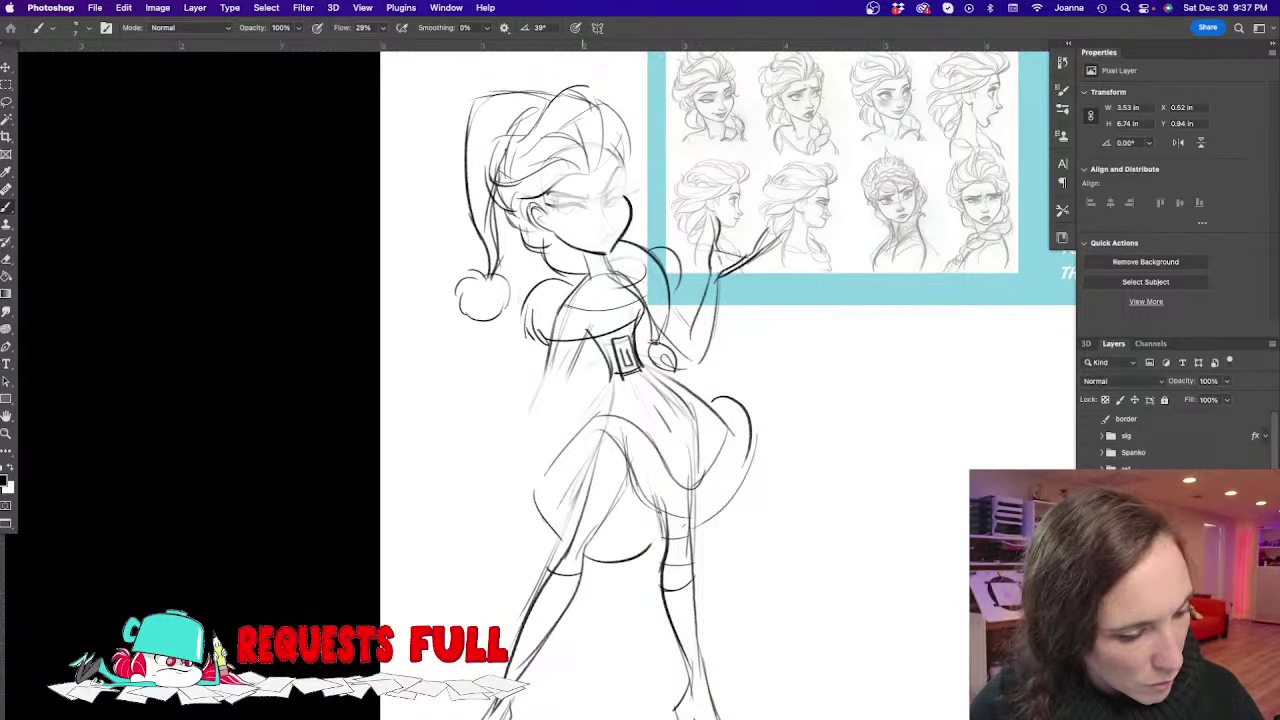
pyautogui.moveTo(612, 384); pyautogui.dragTo(566, 447)
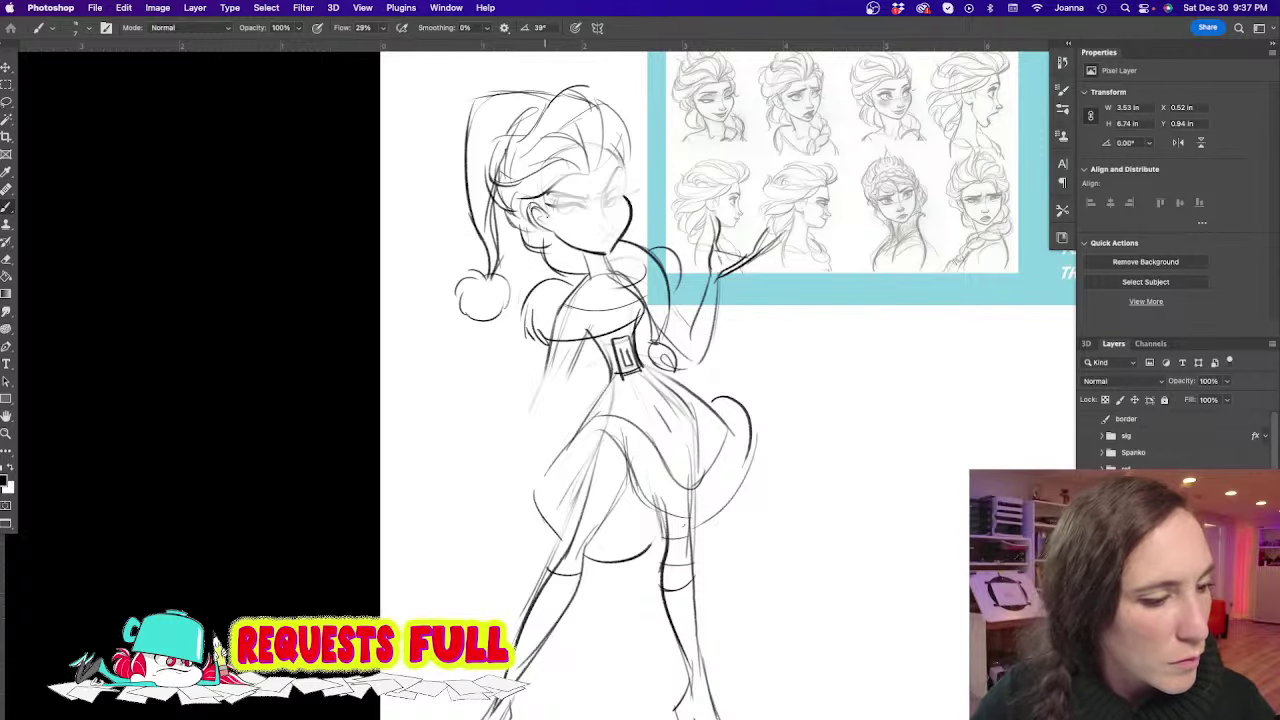
# Darken the fur trim on the far shoulder, and redraw the near arm reaching down to a hand with pointed fingers
pyautogui.scroll(3, 541, 227)
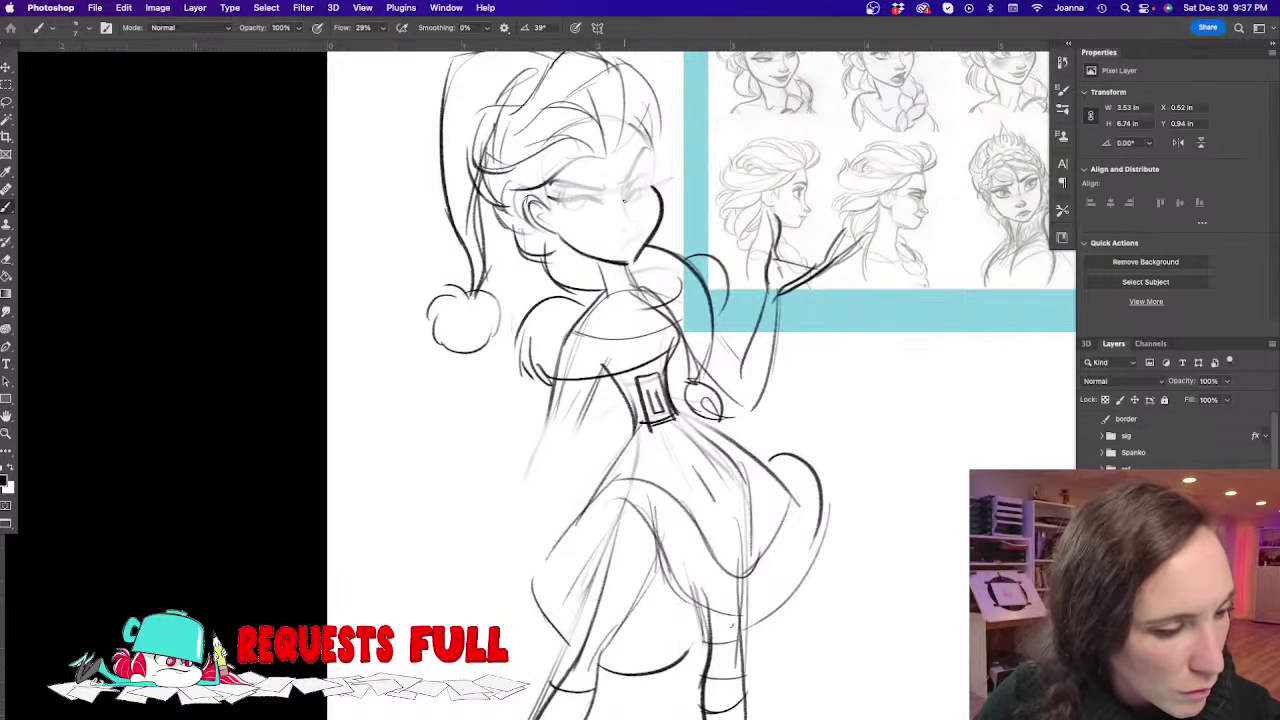
pyautogui.scroll(3, 630, 215)
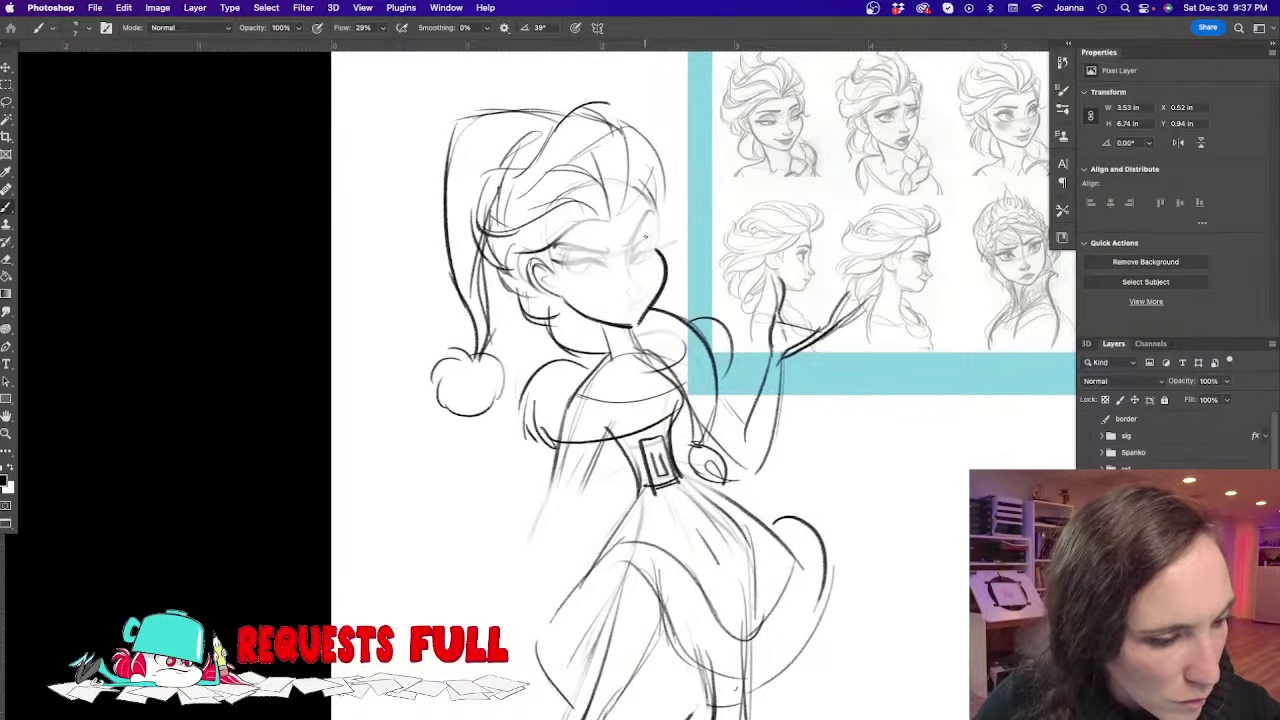
pyautogui.press('Tab')
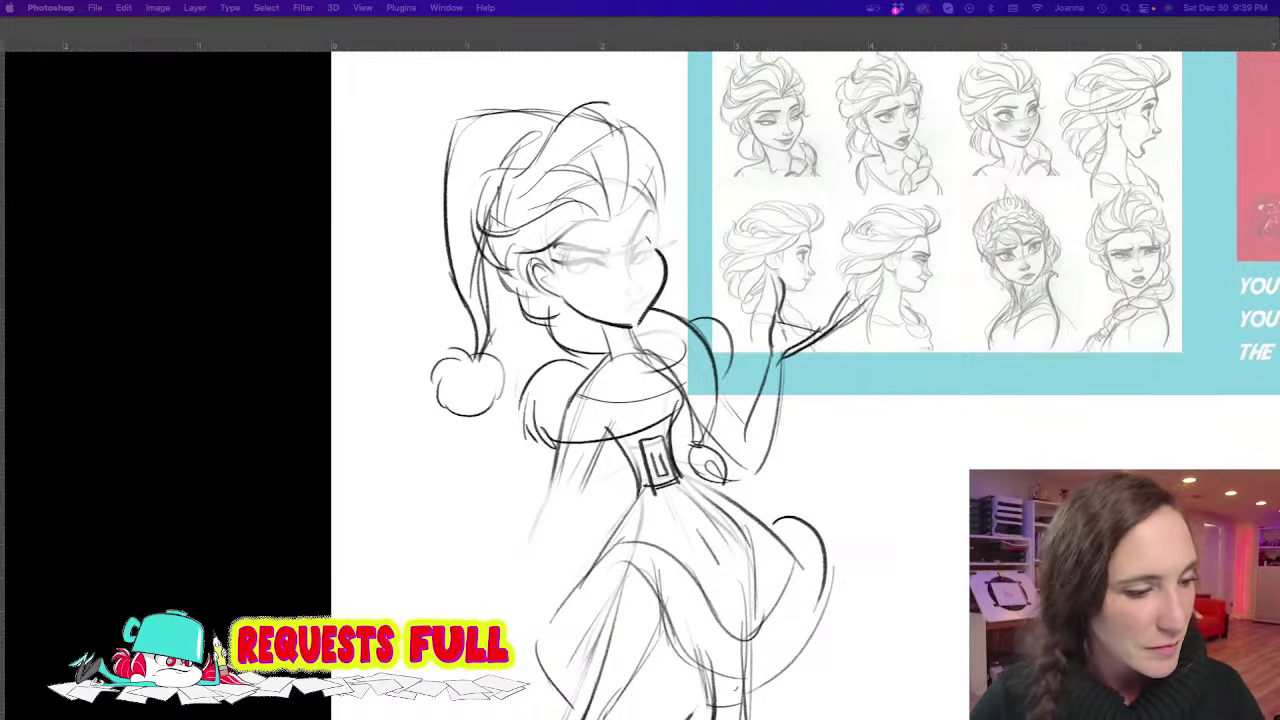
pyautogui.press('Tab')
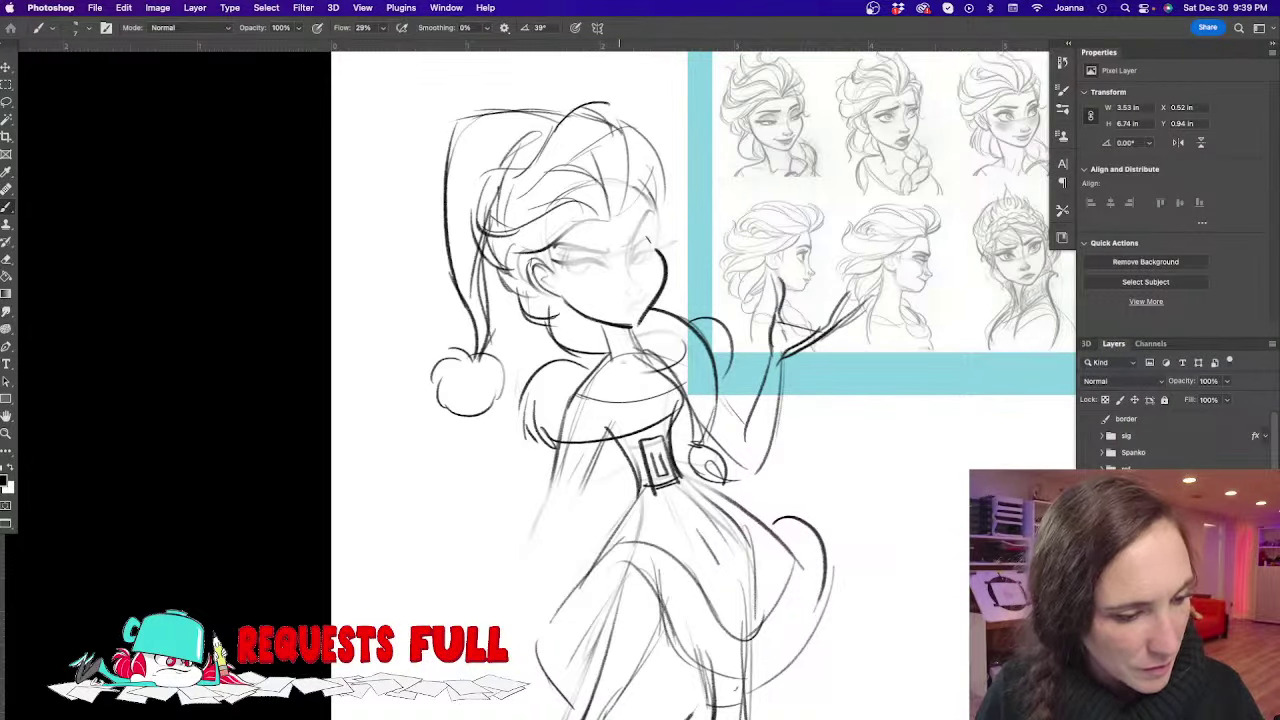
pyautogui.moveTo(690, 320)
pyautogui.mouseDown()
pyautogui.moveTo(724, 314)
pyautogui.moveTo(736, 388)
pyautogui.moveTo(722, 388)
pyautogui.mouseUp()
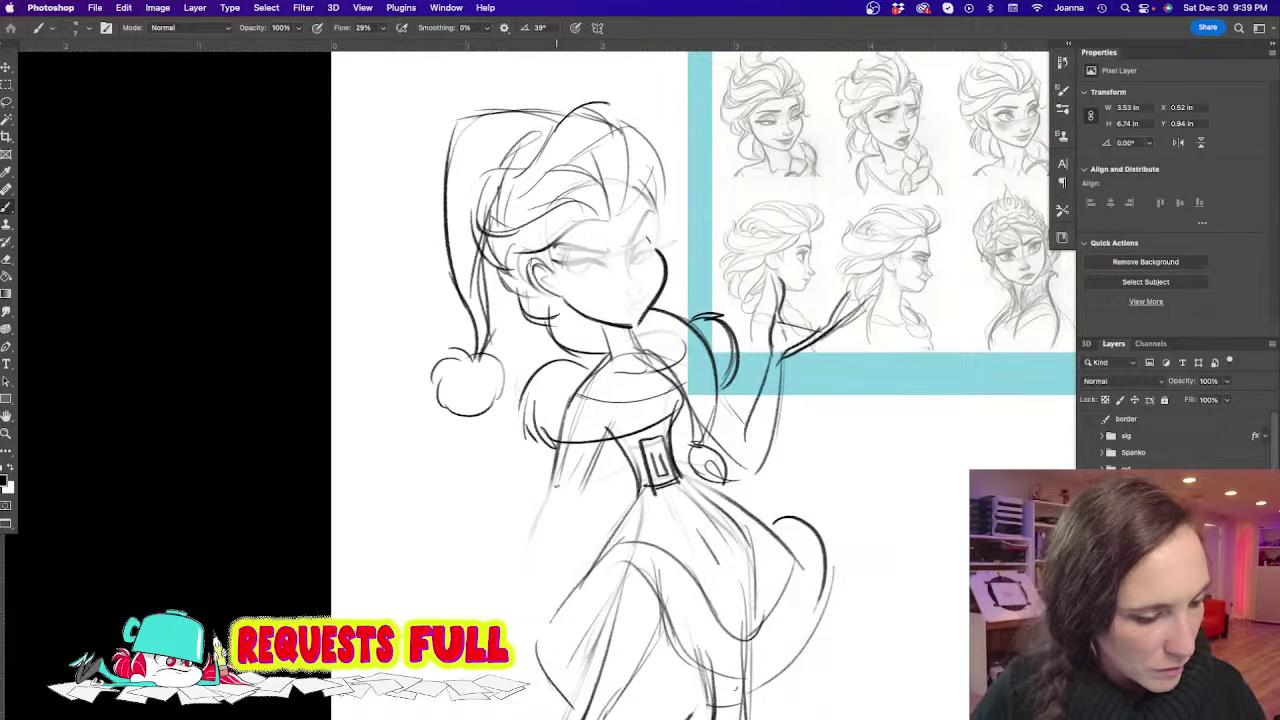
pyautogui.moveTo(566, 437)
pyautogui.mouseDown()
pyautogui.moveTo(550, 505)
pyautogui.moveTo(578, 504)
pyautogui.moveTo(558, 544)
pyautogui.mouseUp()
pyautogui.moveTo(558, 546); pyautogui.dragTo(520, 598)
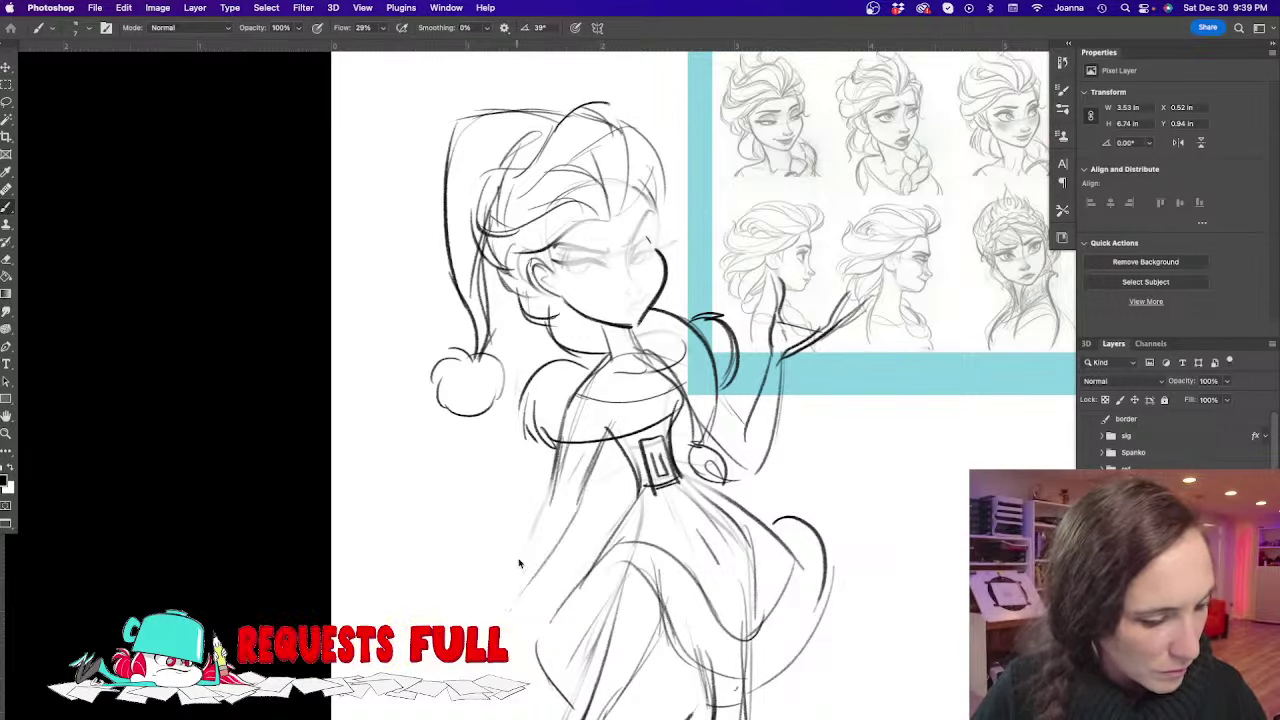
pyautogui.moveTo(556, 488)
pyautogui.mouseDown()
pyautogui.moveTo(498, 594)
pyautogui.moveTo(486, 486)
pyautogui.moveTo(551, 357)
pyautogui.moveTo(584, 440)
pyautogui.moveTo(620, 472)
pyautogui.moveTo(568, 478)
pyautogui.moveTo(566, 512)
pyautogui.mouseUp()
pyautogui.moveTo(586, 424); pyautogui.dragTo(584, 524)
pyautogui.moveTo(592, 458); pyautogui.dragTo(580, 506)
pyautogui.moveTo(592, 398); pyautogui.dragTo(584, 448)
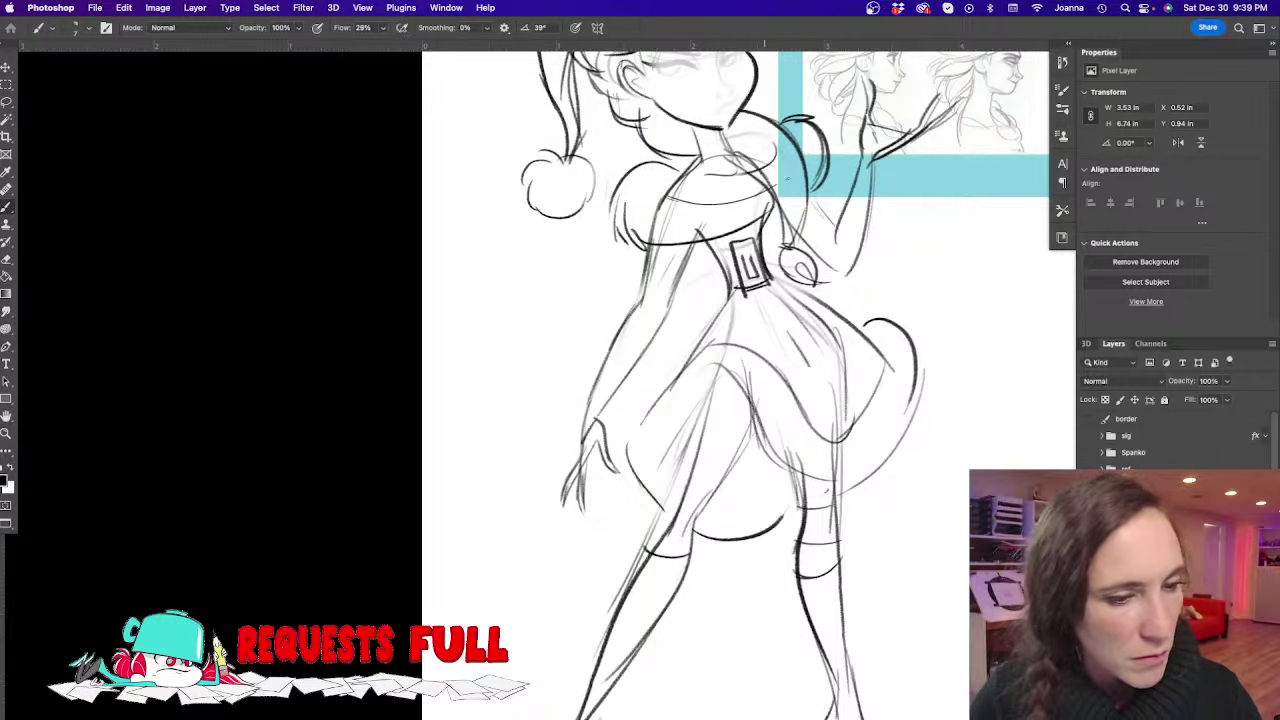
# Add a short stroke to the raised forearm, and draw a rectangular buckle on the ankle of each heeled boot
pyautogui.moveTo(869, 168); pyautogui.dragTo(853, 190)
pyautogui.scroll(-3, 514, 420)
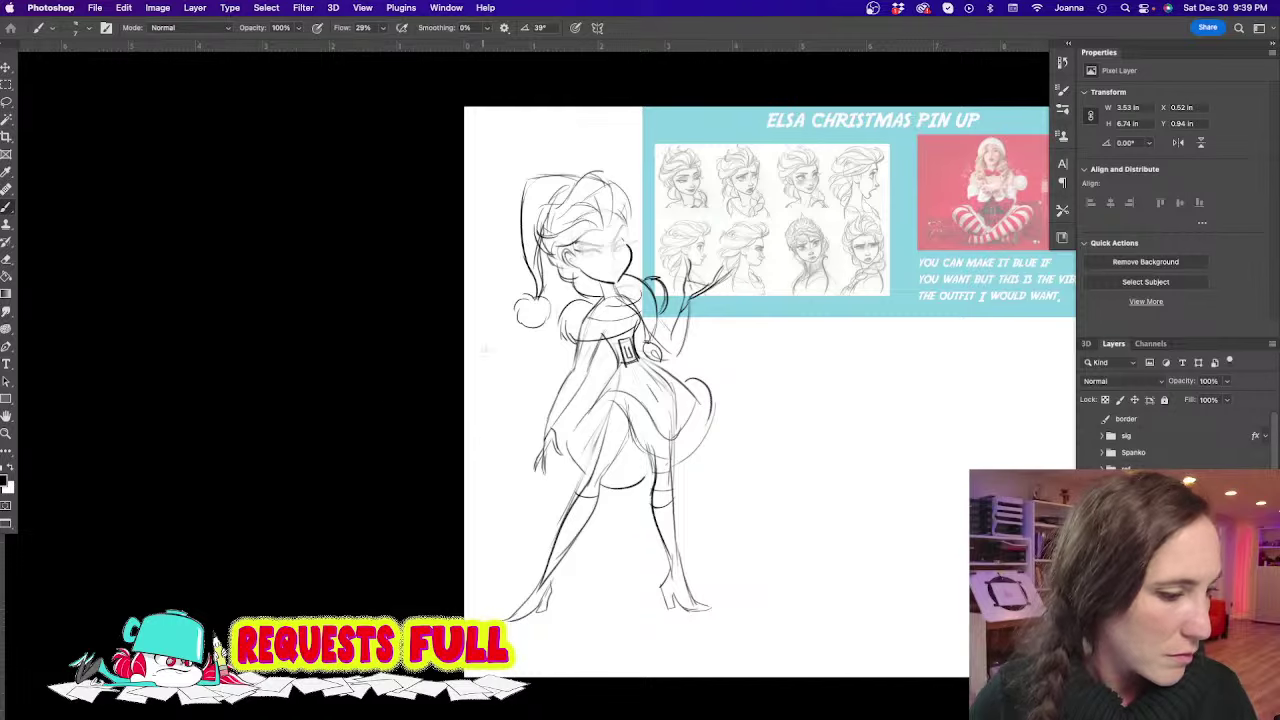
pyautogui.scroll(3, 523, 296)
pyautogui.moveTo(562, 545); pyautogui.dragTo(586, 397)
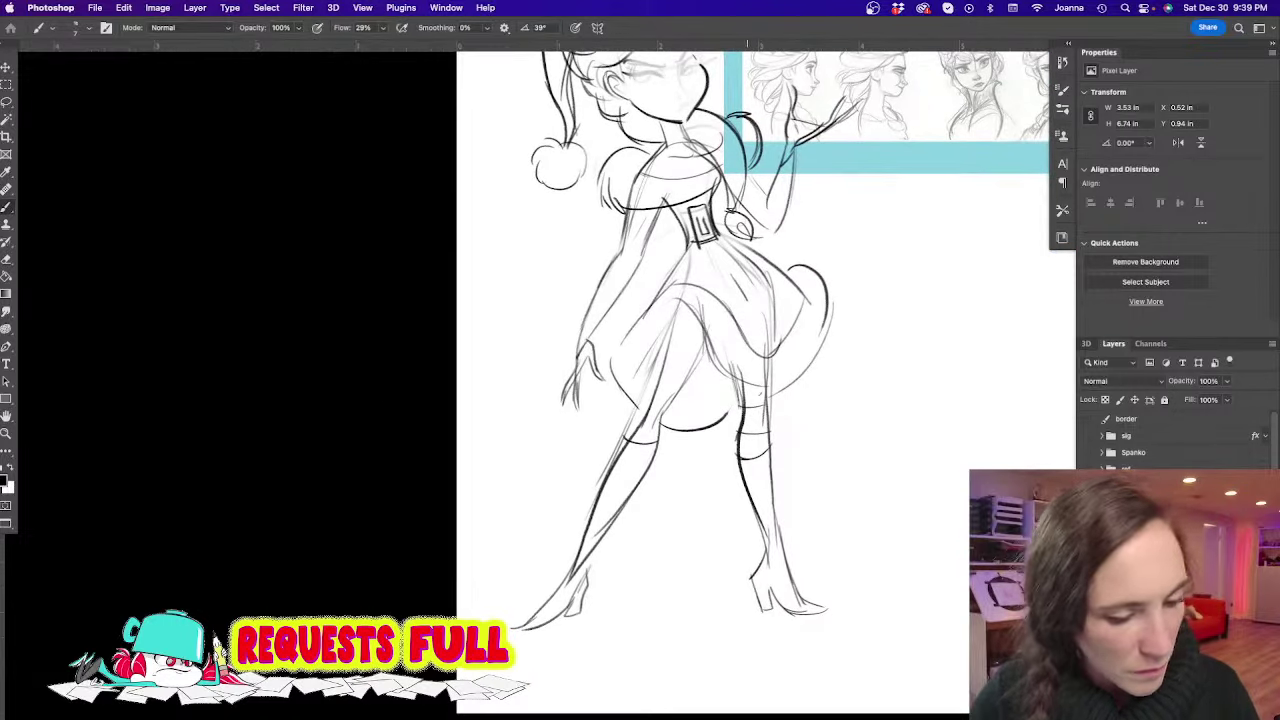
pyautogui.moveTo(781, 554)
pyautogui.mouseDown()
pyautogui.moveTo(788, 587)
pyautogui.moveTo(799, 584)
pyautogui.mouseUp()
pyautogui.moveTo(788, 588)
pyautogui.mouseDown()
pyautogui.moveTo(799, 585)
pyautogui.moveTo(769, 609)
pyautogui.mouseUp()
pyautogui.moveTo(552, 574); pyautogui.dragTo(574, 604)
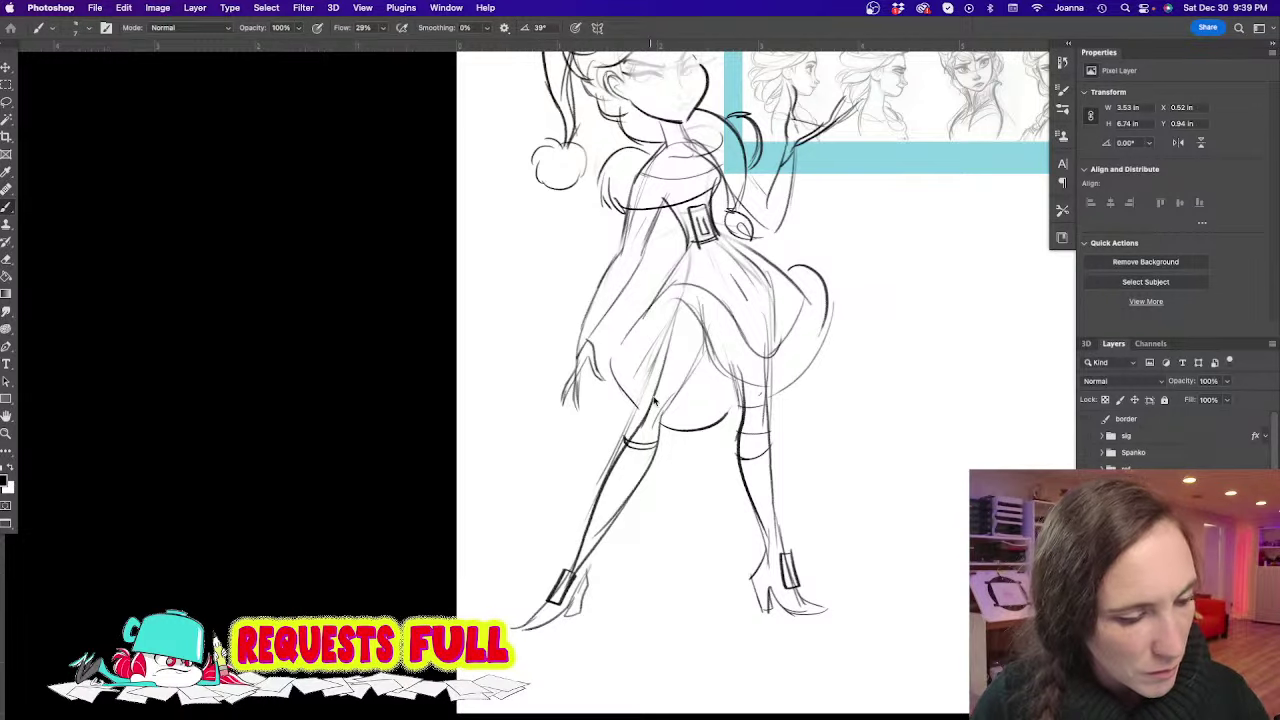
# Draw the outer eye lines, nose and lips on the face, and fade the jaw and chin with the Eraser
pyautogui.moveTo(583, 250); pyautogui.dragTo(581, 518)
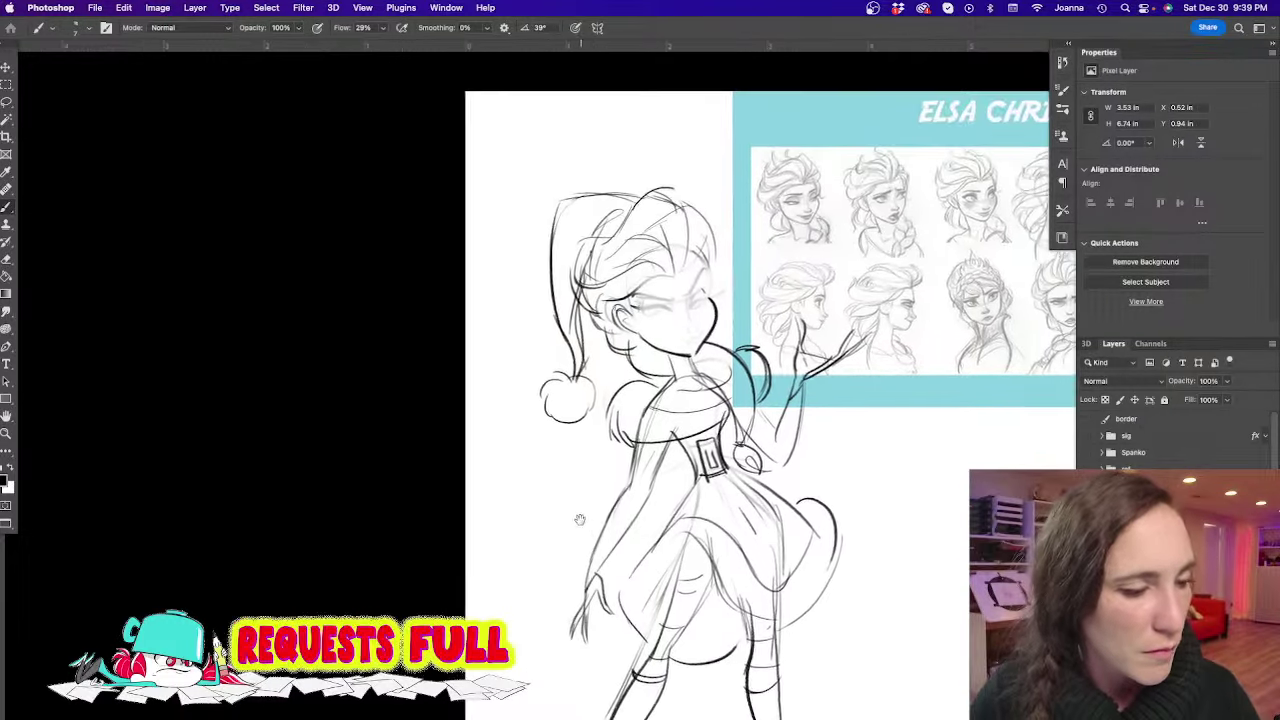
pyautogui.keyDown('super'); pyautogui.click(645, 290); pyautogui.keyUp('super')
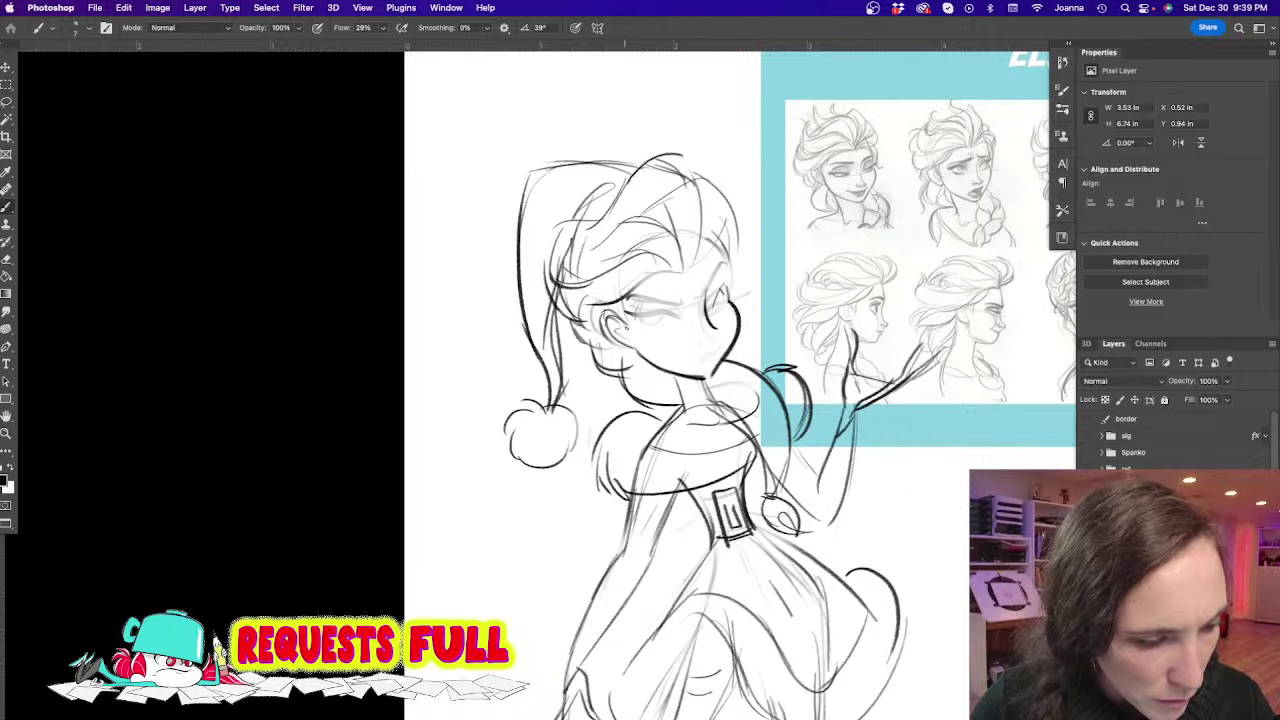
pyautogui.moveTo(631, 290)
pyautogui.mouseDown()
pyautogui.moveTo(638, 325)
pyautogui.moveTo(608, 325)
pyautogui.moveTo(634, 346)
pyautogui.mouseUp()
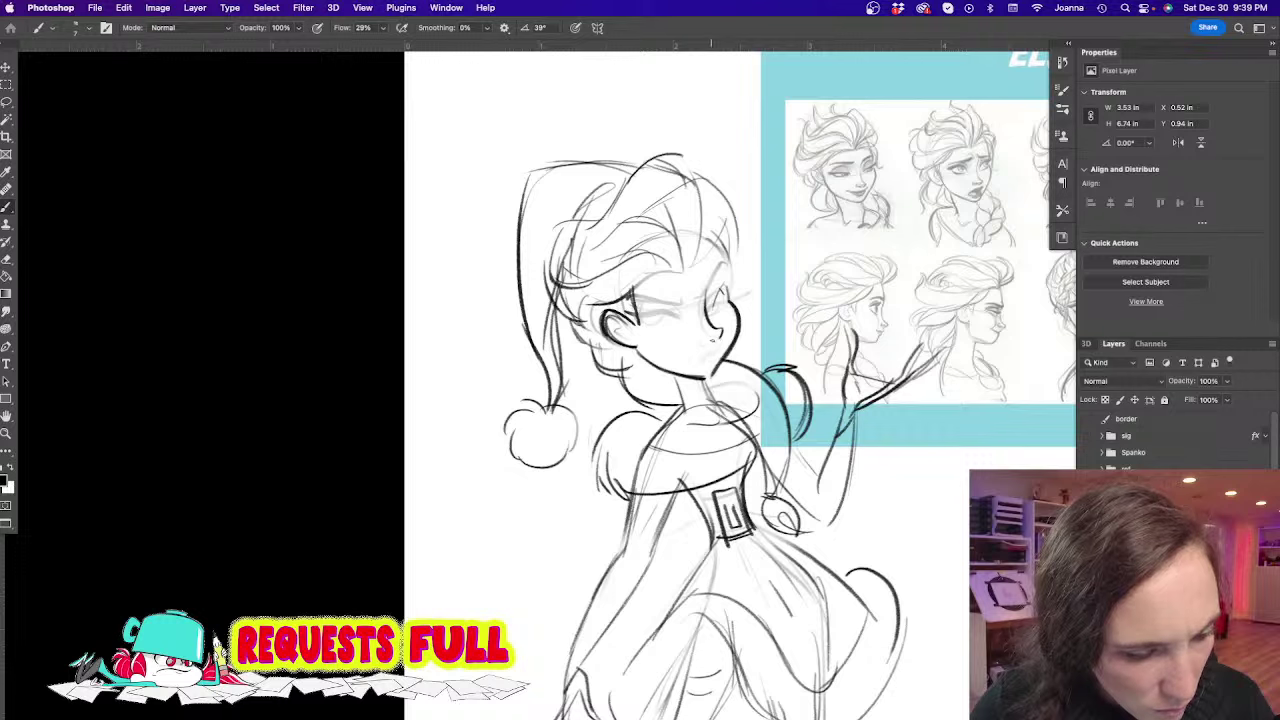
pyautogui.moveTo(709, 355); pyautogui.dragTo(723, 350)
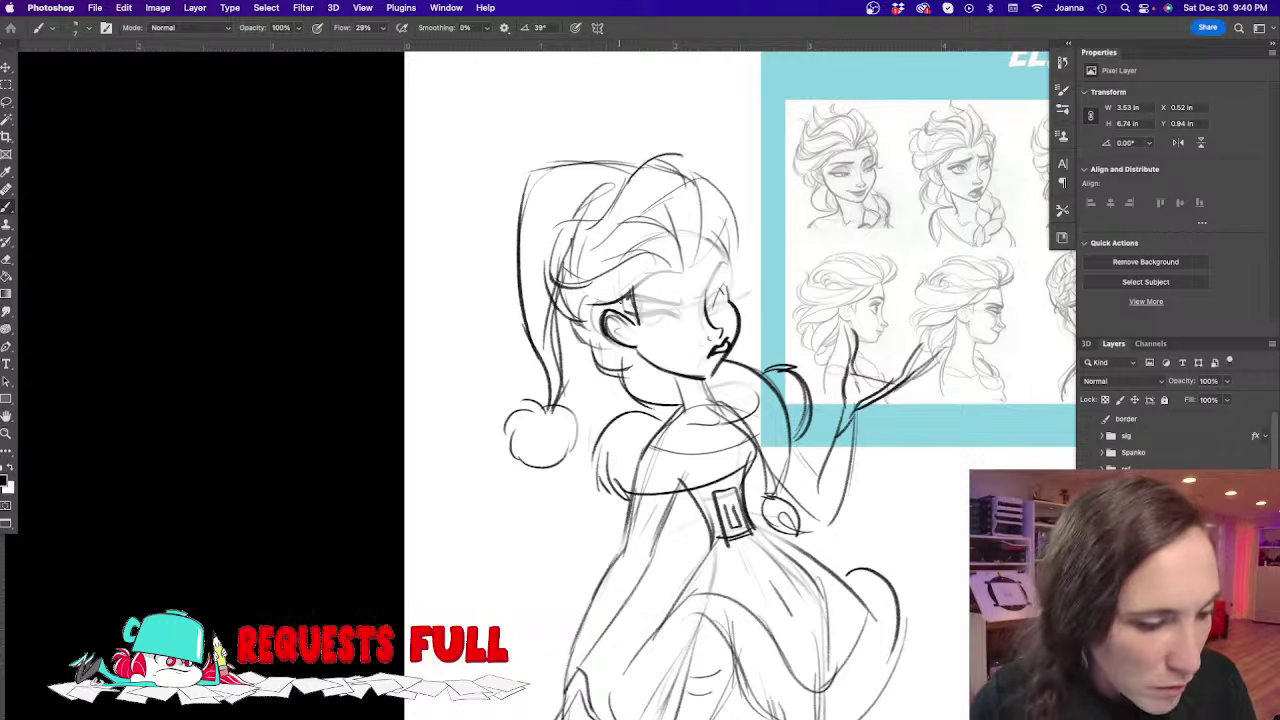
pyautogui.press('e')
pyautogui.moveTo(660, 366); pyautogui.dragTo(727, 385)
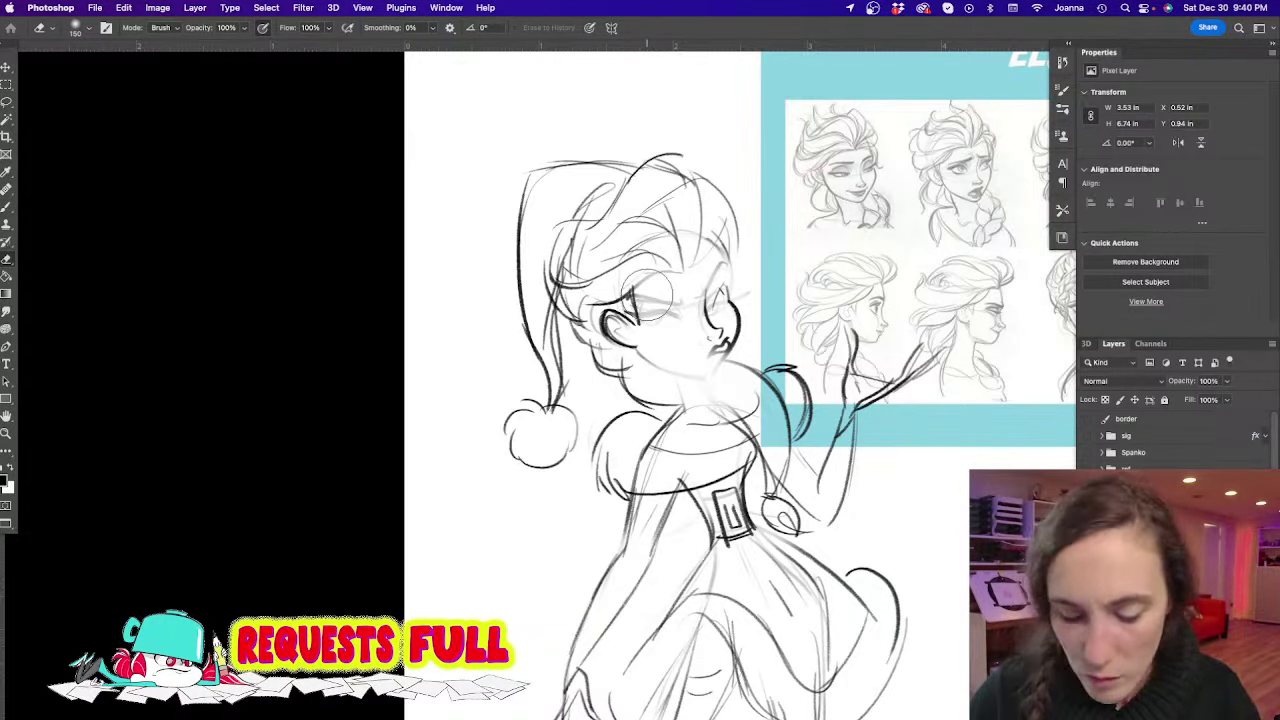
# Draw the far eye's lashes, both angled eyebrows, and the half-closed near eye with its dark pupil
pyautogui.press('b')
pyautogui.moveTo(712, 308)
pyautogui.mouseDown()
pyautogui.moveTo(740, 290)
pyautogui.moveTo(718, 308)
pyautogui.mouseUp()
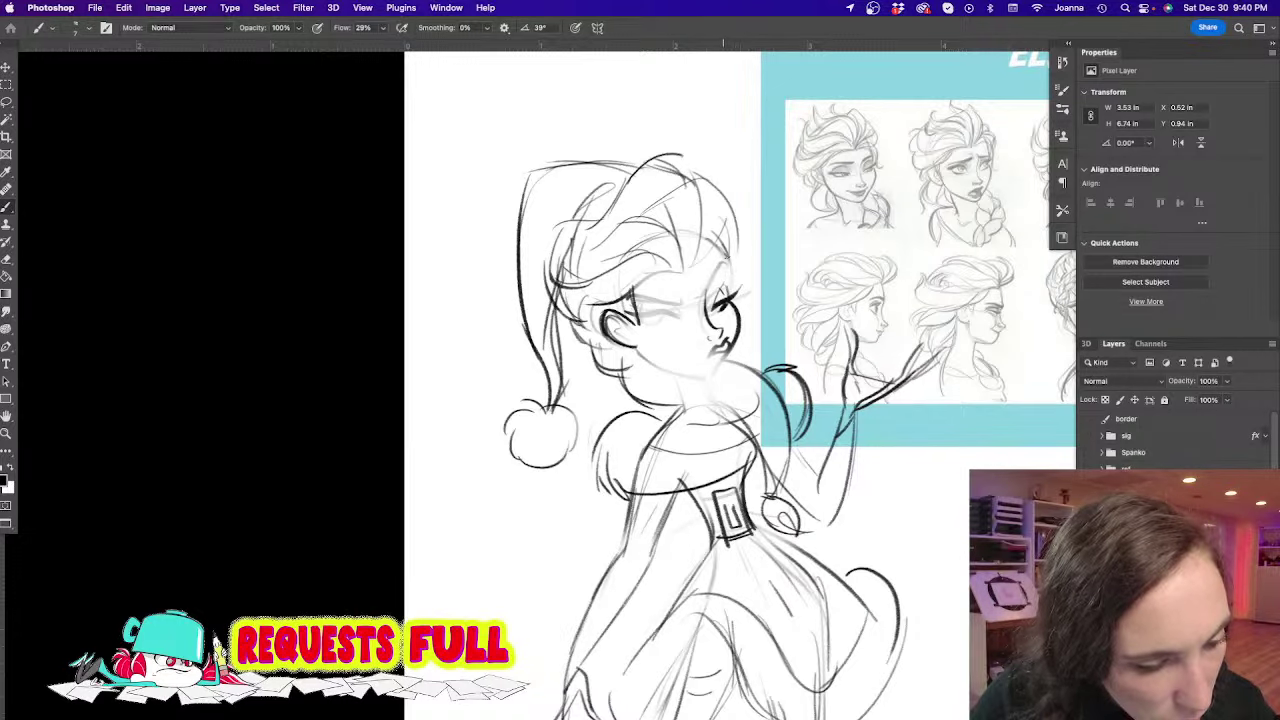
pyautogui.moveTo(726, 268); pyautogui.dragTo(696, 287)
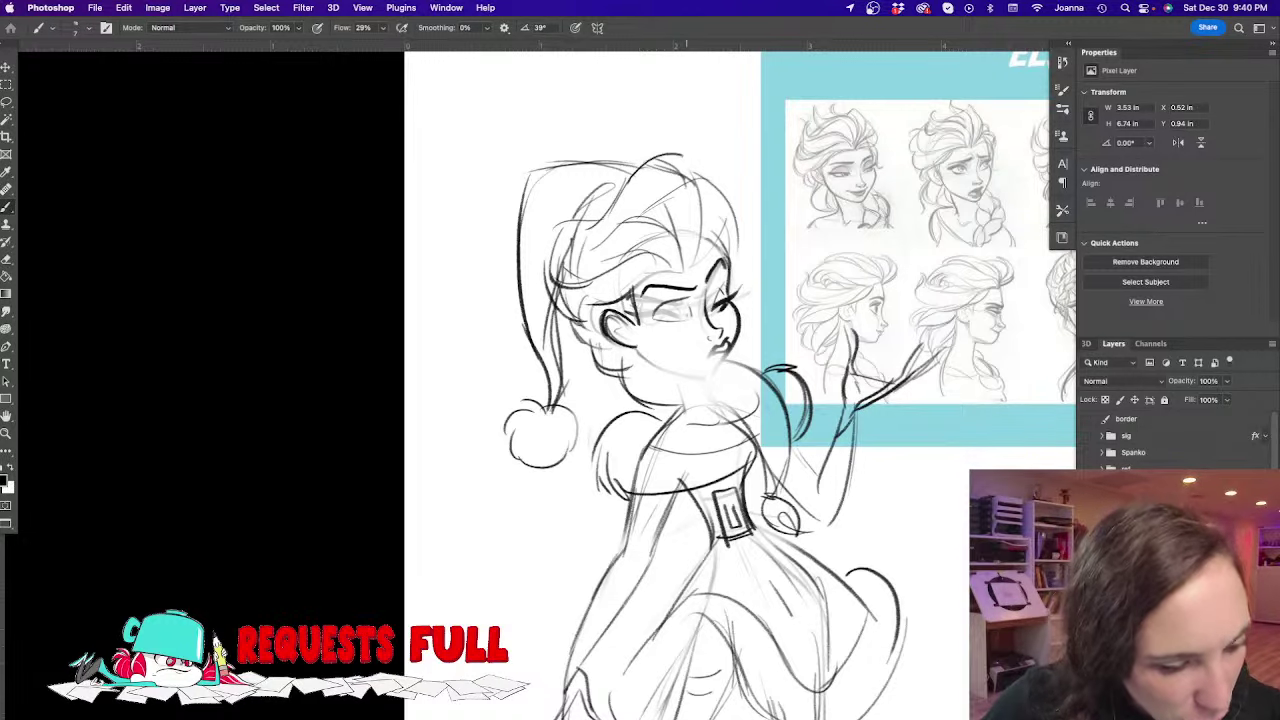
pyautogui.moveTo(689, 313); pyautogui.dragTo(646, 311)
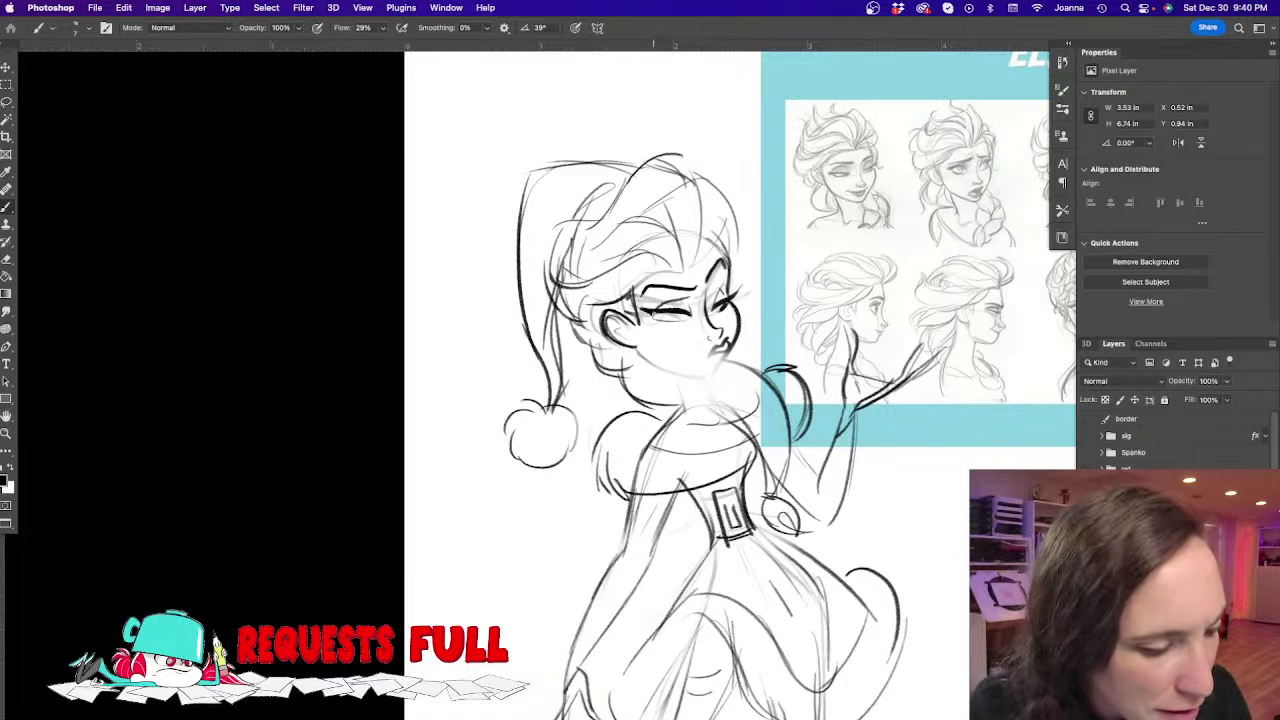
pyautogui.moveTo(689, 316); pyautogui.dragTo(674, 318)
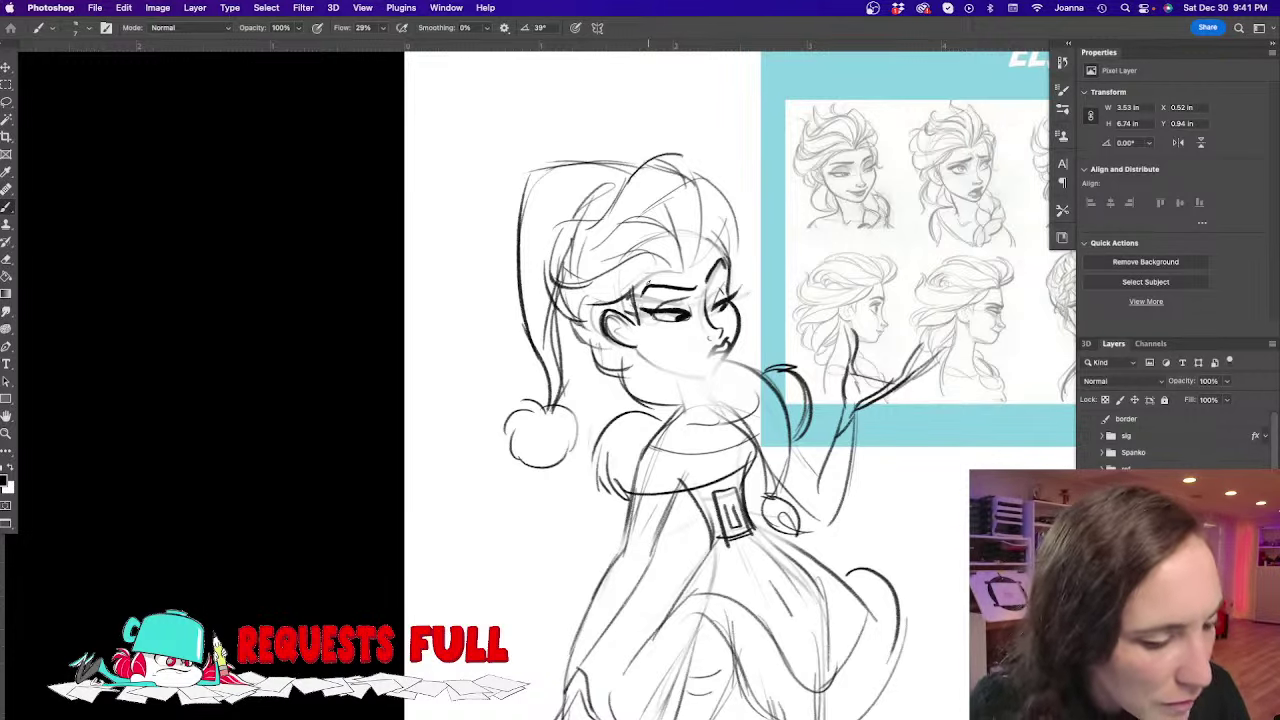
# Draw the jawline from the ear to a pointed chin, and darken the pursed lips
pyautogui.click(640, 348)
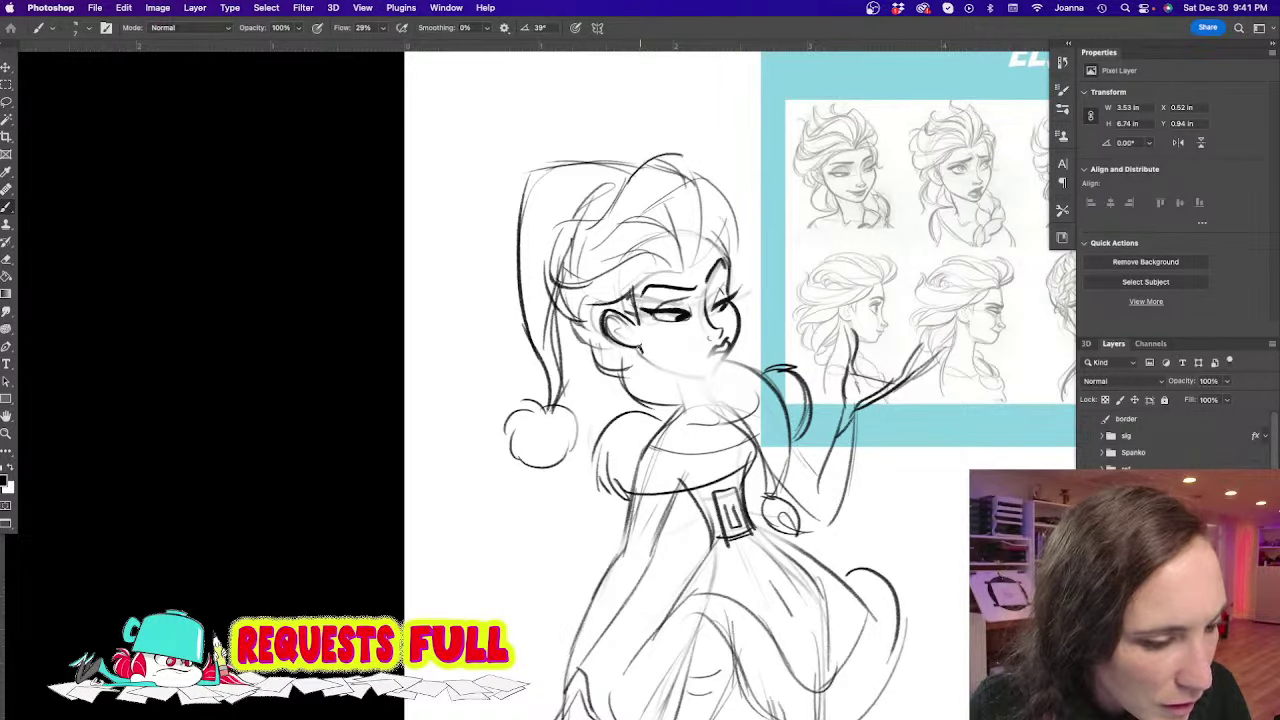
pyautogui.moveTo(638, 342)
pyautogui.mouseDown()
pyautogui.moveTo(664, 366)
pyautogui.moveTo(712, 374)
pyautogui.moveTo(728, 352)
pyautogui.moveTo(706, 358)
pyautogui.moveTo(724, 349)
pyautogui.mouseUp()
pyautogui.moveTo(722, 350); pyautogui.dragTo(729, 343)
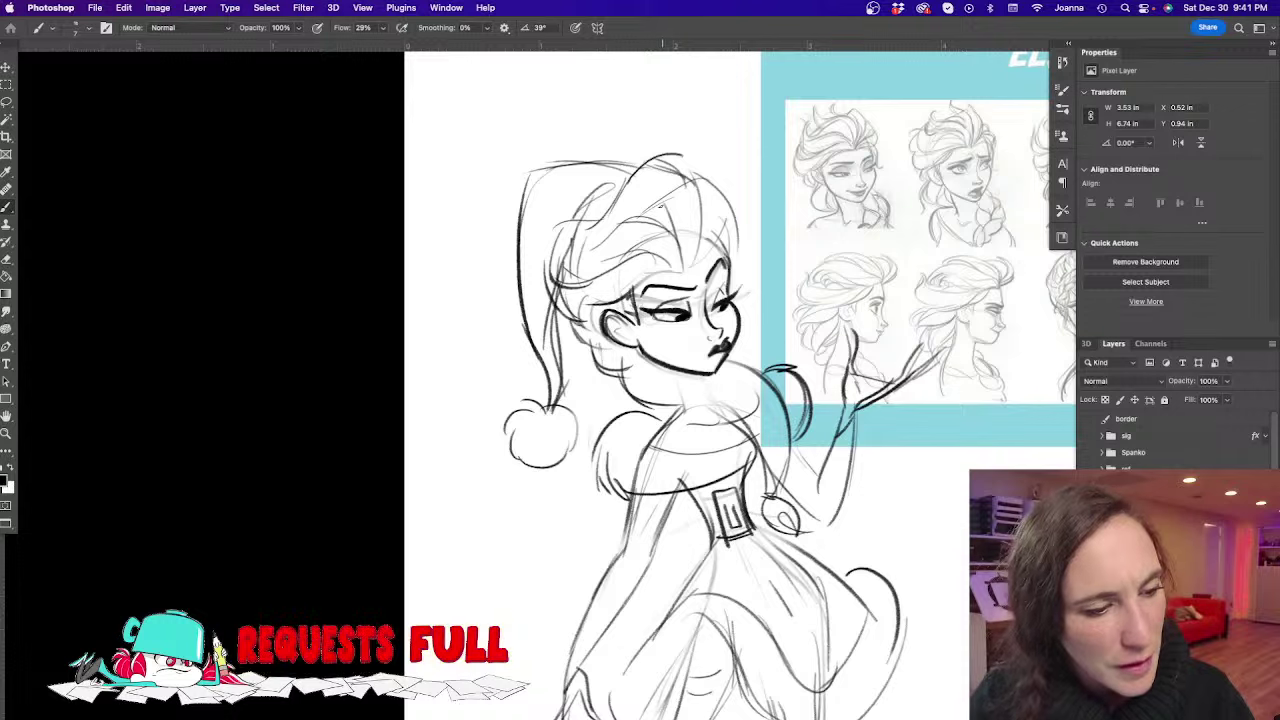
# Redraw the swept-back hair with a pointed hairline and bold strands around the forehead and temple, and add the neck lines
pyautogui.moveTo(700, 264)
pyautogui.mouseDown()
pyautogui.moveTo(643, 210)
pyautogui.moveTo(634, 218)
pyautogui.mouseUp()
pyautogui.moveTo(723, 220); pyautogui.dragTo(690, 270)
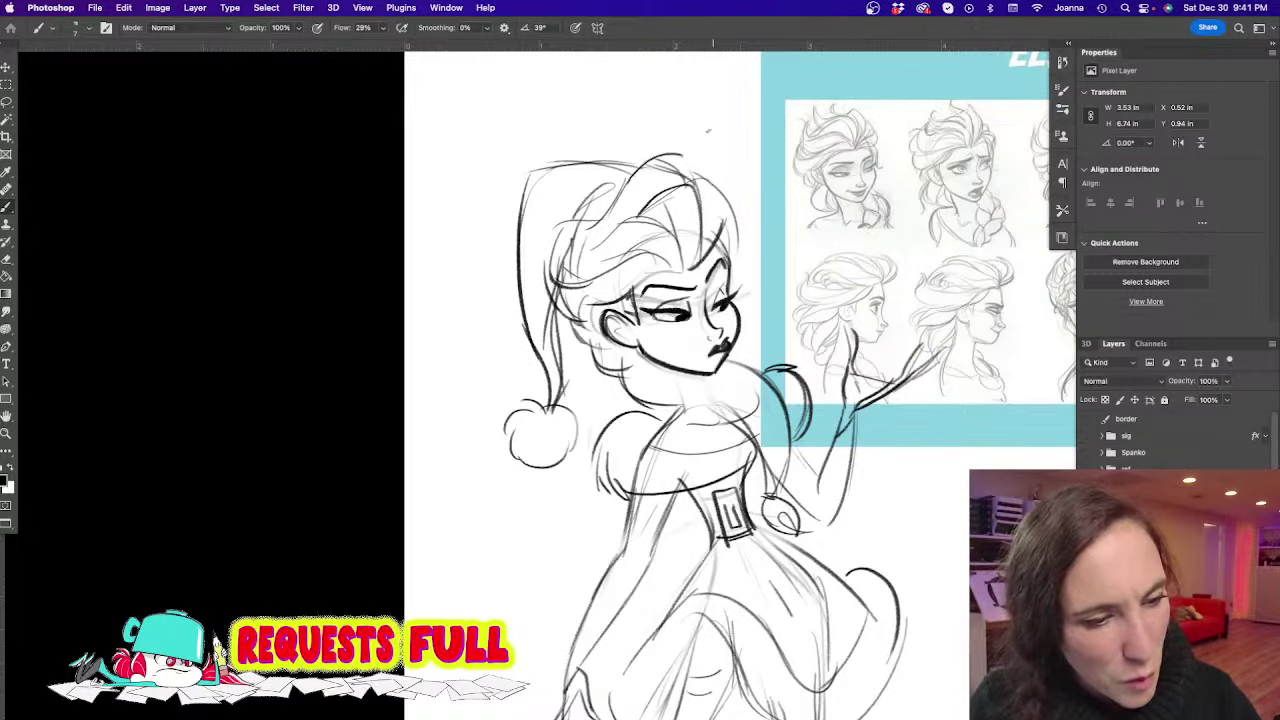
pyautogui.moveTo(698, 196)
pyautogui.mouseDown()
pyautogui.moveTo(730, 240)
pyautogui.moveTo(734, 230)
pyautogui.mouseUp()
pyautogui.moveTo(690, 274); pyautogui.dragTo(678, 244)
pyautogui.moveTo(676, 242)
pyautogui.mouseDown()
pyautogui.moveTo(620, 227)
pyautogui.moveTo(638, 215)
pyautogui.moveTo(604, 248)
pyautogui.mouseUp()
pyautogui.moveTo(612, 242)
pyautogui.mouseDown()
pyautogui.moveTo(576, 264)
pyautogui.moveTo(594, 260)
pyautogui.moveTo(602, 232)
pyautogui.moveTo(598, 262)
pyautogui.moveTo(662, 254)
pyautogui.moveTo(570, 288)
pyautogui.moveTo(566, 262)
pyautogui.moveTo(560, 306)
pyautogui.moveTo(578, 316)
pyautogui.mouseUp()
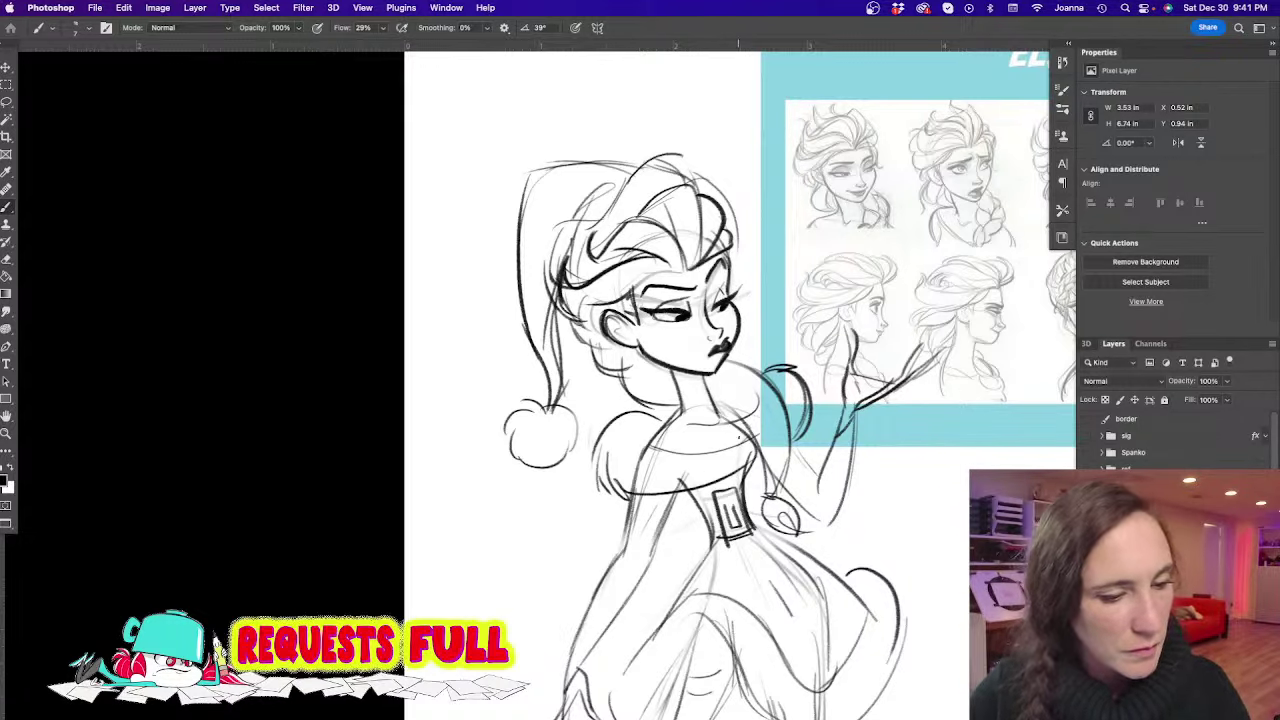
# Draw a long vertical line crossed by a horizontal line above the palm of the raised hand
pyautogui.moveTo(887, 280)
pyautogui.mouseDown()
pyautogui.moveTo(878, 228)
pyautogui.moveTo(890, 368)
pyautogui.mouseUp()
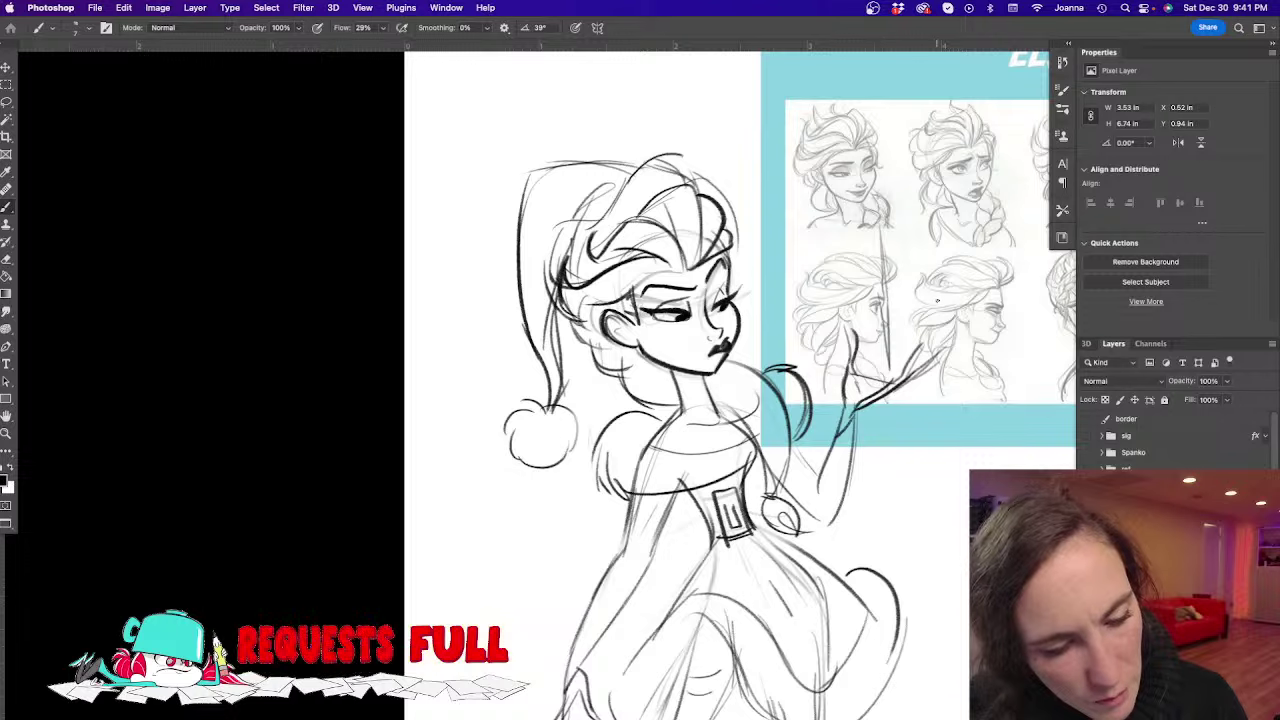
pyautogui.moveTo(936, 302); pyautogui.dragTo(868, 304)
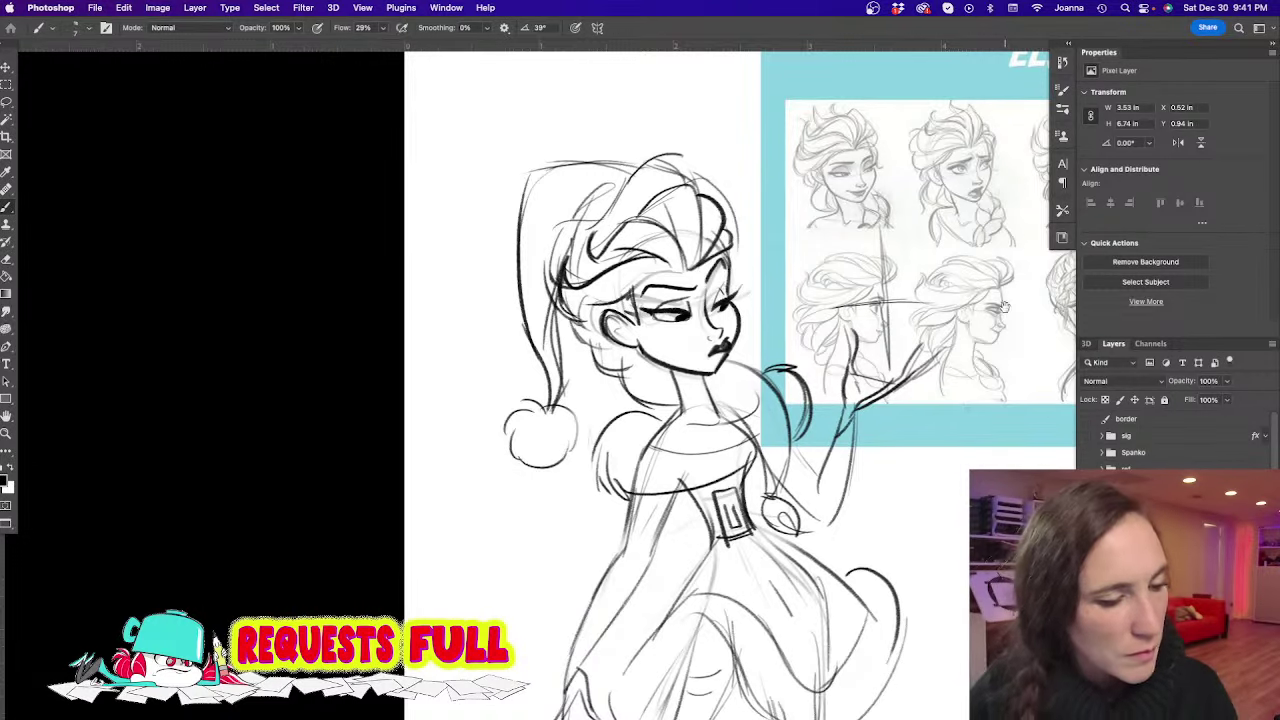
pyautogui.moveTo(489, 529); pyautogui.dragTo(502, 363)
pyautogui.scroll(-5, 510, 360)
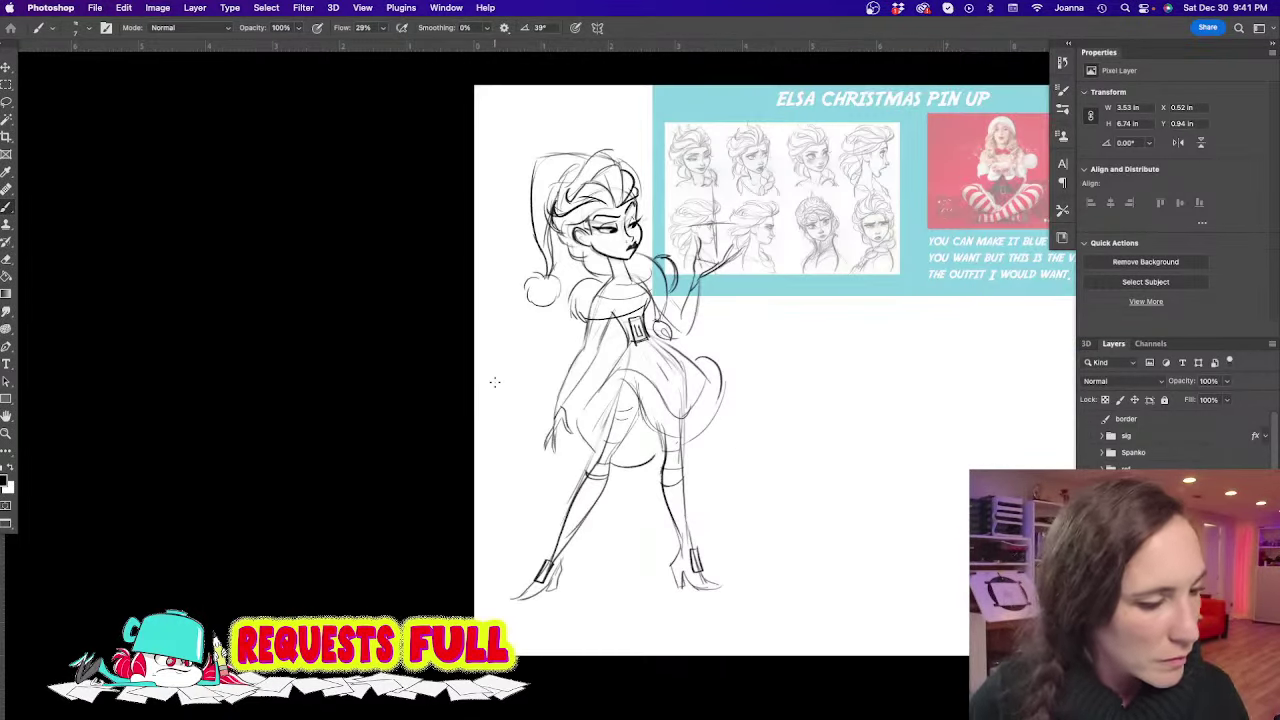
# Darken the hair below the ear and draw the braid falling over the far shoulder to a curled, pointed tip
pyautogui.scroll(4, 477, 263)
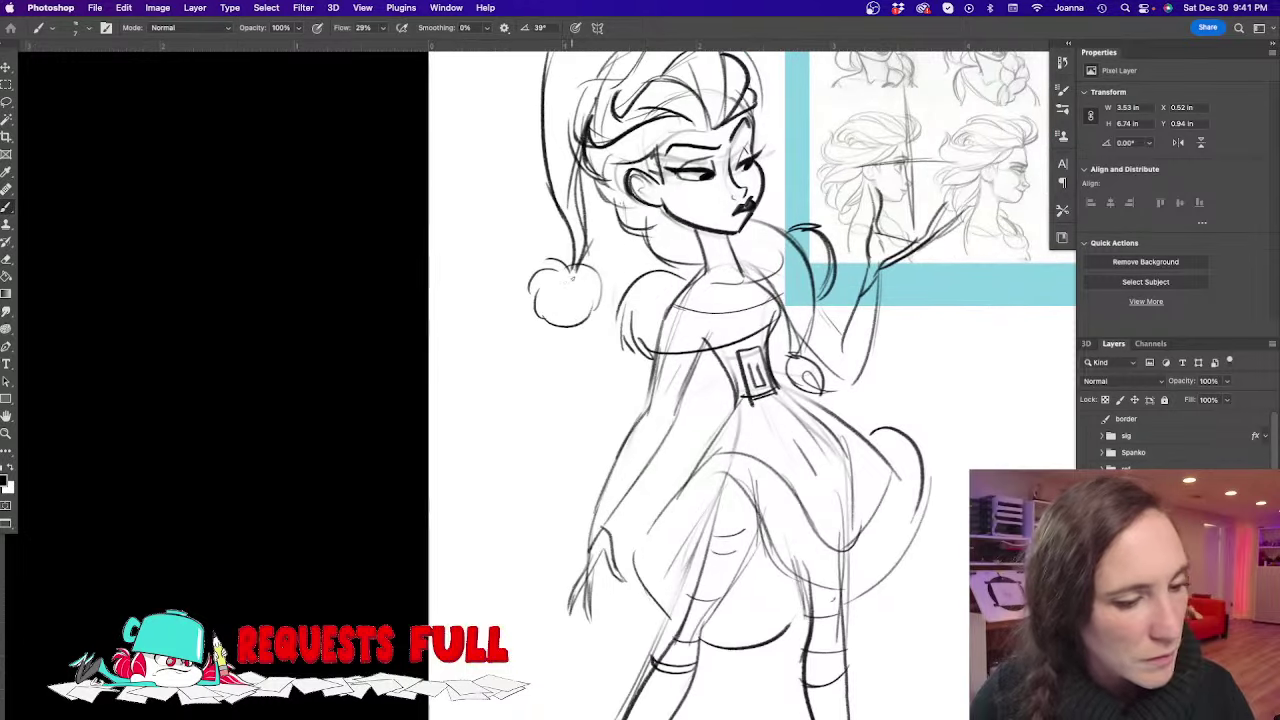
pyautogui.moveTo(654, 228)
pyautogui.mouseDown()
pyautogui.moveTo(690, 262)
pyautogui.moveTo(586, 398)
pyautogui.mouseUp()
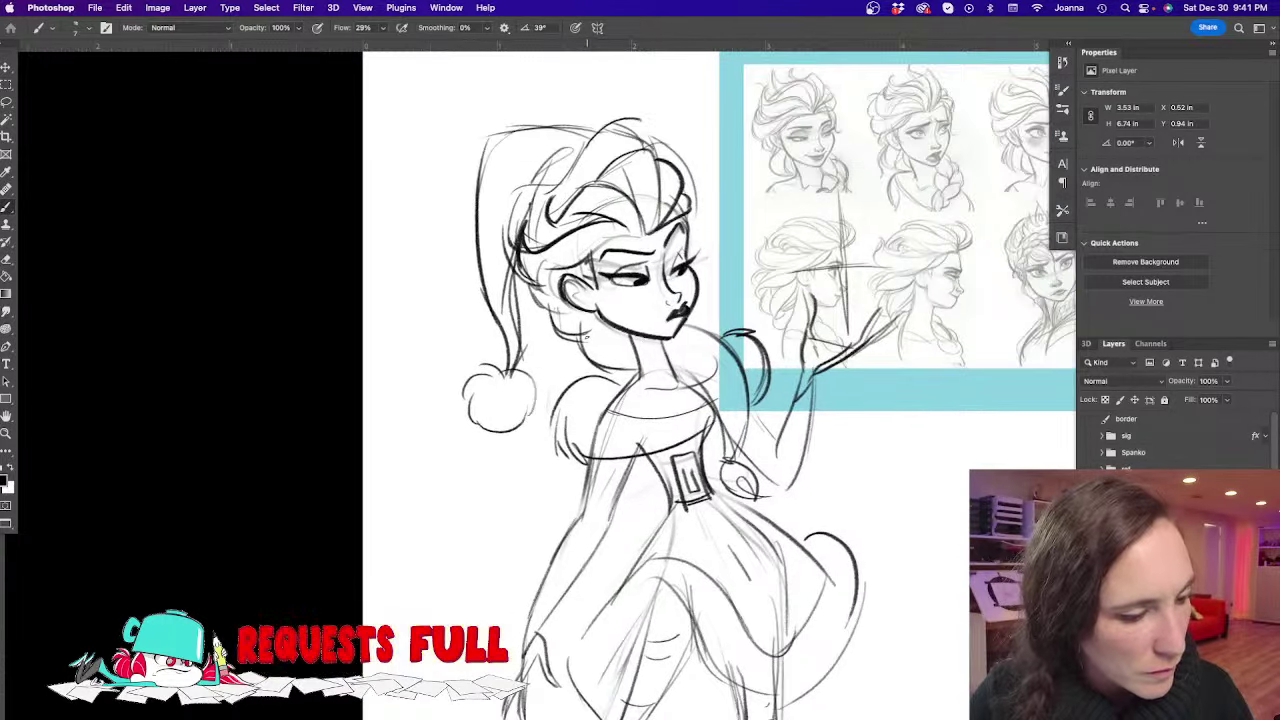
pyautogui.moveTo(593, 309); pyautogui.dragTo(577, 345)
pyautogui.moveTo(630, 368); pyautogui.dragTo(587, 354)
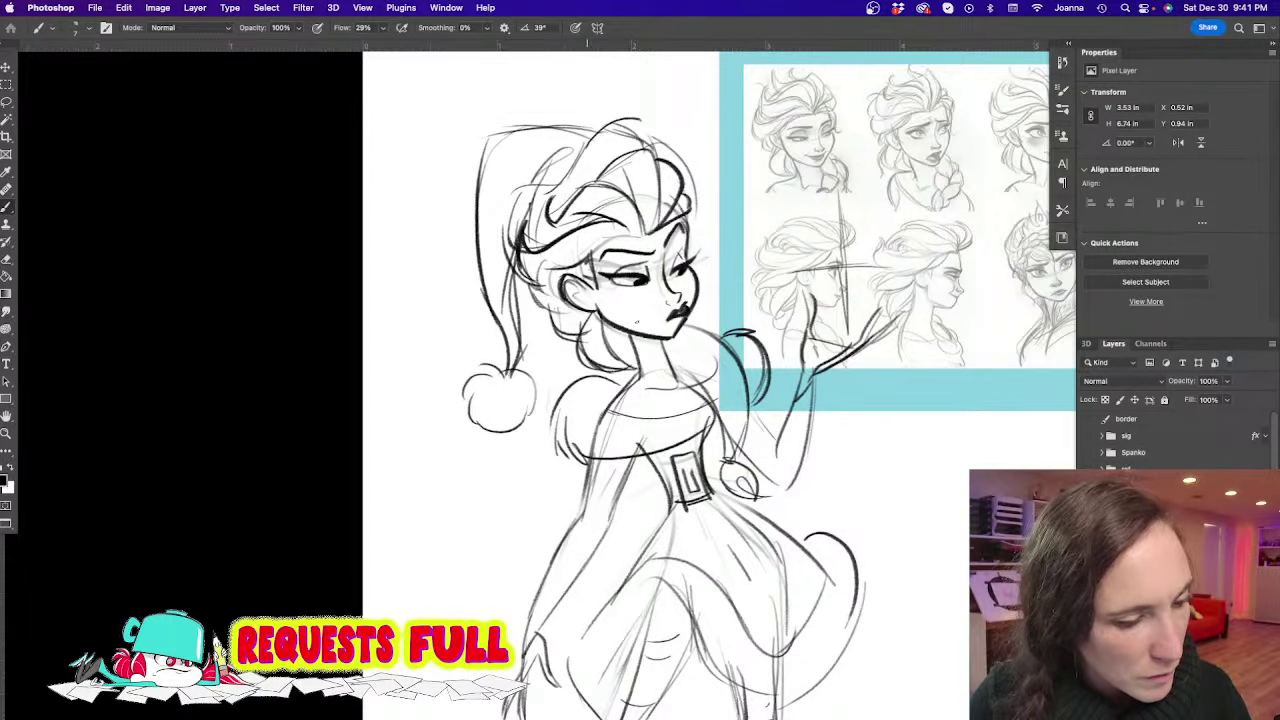
pyautogui.moveTo(666, 347); pyautogui.dragTo(712, 370)
pyautogui.moveTo(683, 326)
pyautogui.mouseDown()
pyautogui.moveTo(740, 380)
pyautogui.moveTo(740, 422)
pyautogui.moveTo(712, 436)
pyautogui.moveTo(724, 466)
pyautogui.moveTo(784, 510)
pyautogui.mouseUp()
pyautogui.moveTo(730, 464); pyautogui.dragTo(786, 512)
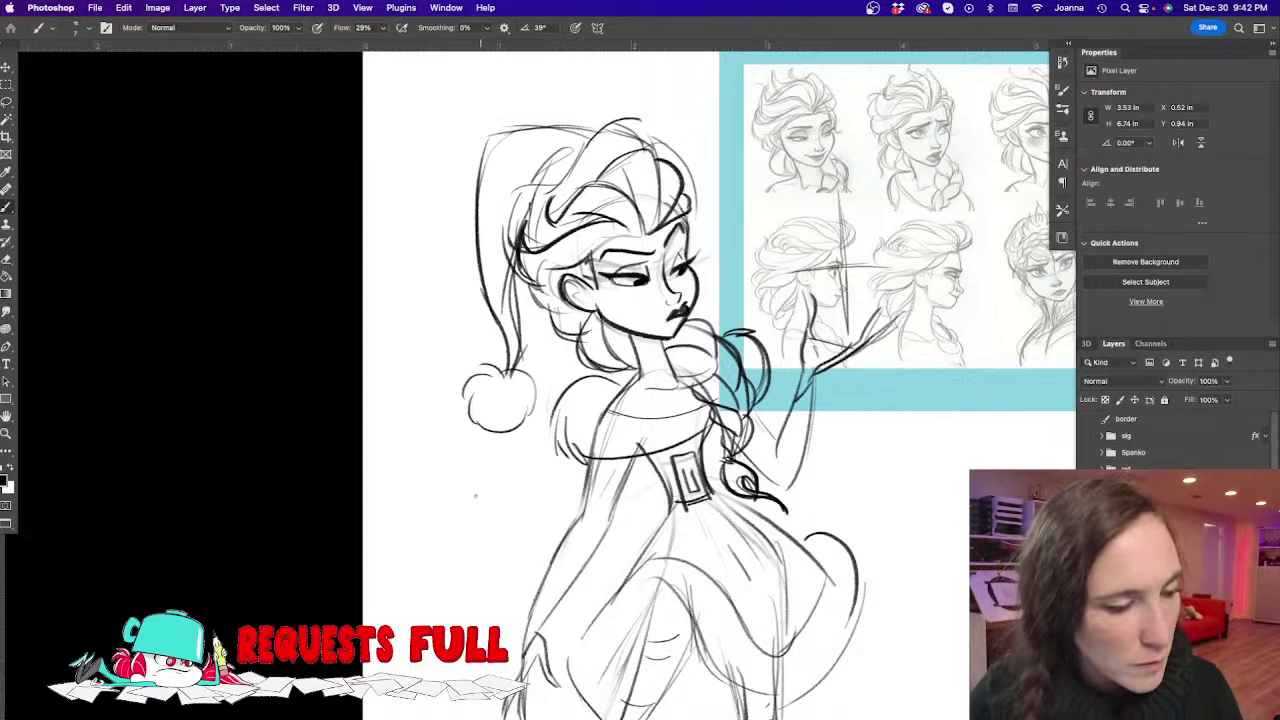
# Fade the rough lines of the lower skirt, near leg and both boots with the Eraser
pyautogui.moveTo(527, 551)
pyautogui.mouseDown()
pyautogui.moveTo(478, 580)
pyautogui.moveTo(585, 368)
pyautogui.mouseUp()
pyautogui.press('super+=')
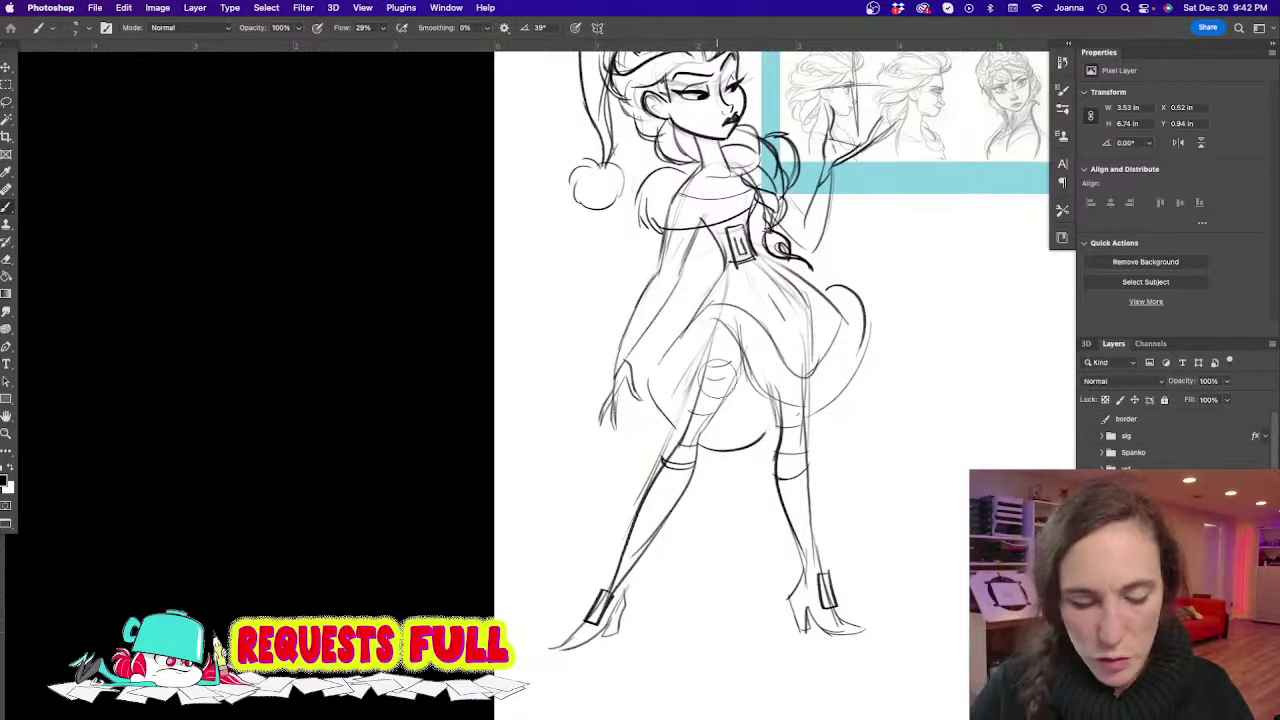
pyautogui.press('e')
pyautogui.moveTo(718, 380)
pyautogui.mouseDown()
pyautogui.moveTo(667, 455)
pyautogui.moveTo(726, 365)
pyautogui.moveTo(716, 362)
pyautogui.moveTo(649, 486)
pyautogui.moveTo(704, 375)
pyautogui.moveTo(781, 418)
pyautogui.moveTo(812, 337)
pyautogui.moveTo(804, 313)
pyautogui.moveTo(759, 338)
pyautogui.moveTo(713, 488)
pyautogui.moveTo(698, 422)
pyautogui.moveTo(623, 586)
pyautogui.moveTo(559, 645)
pyautogui.mouseUp()
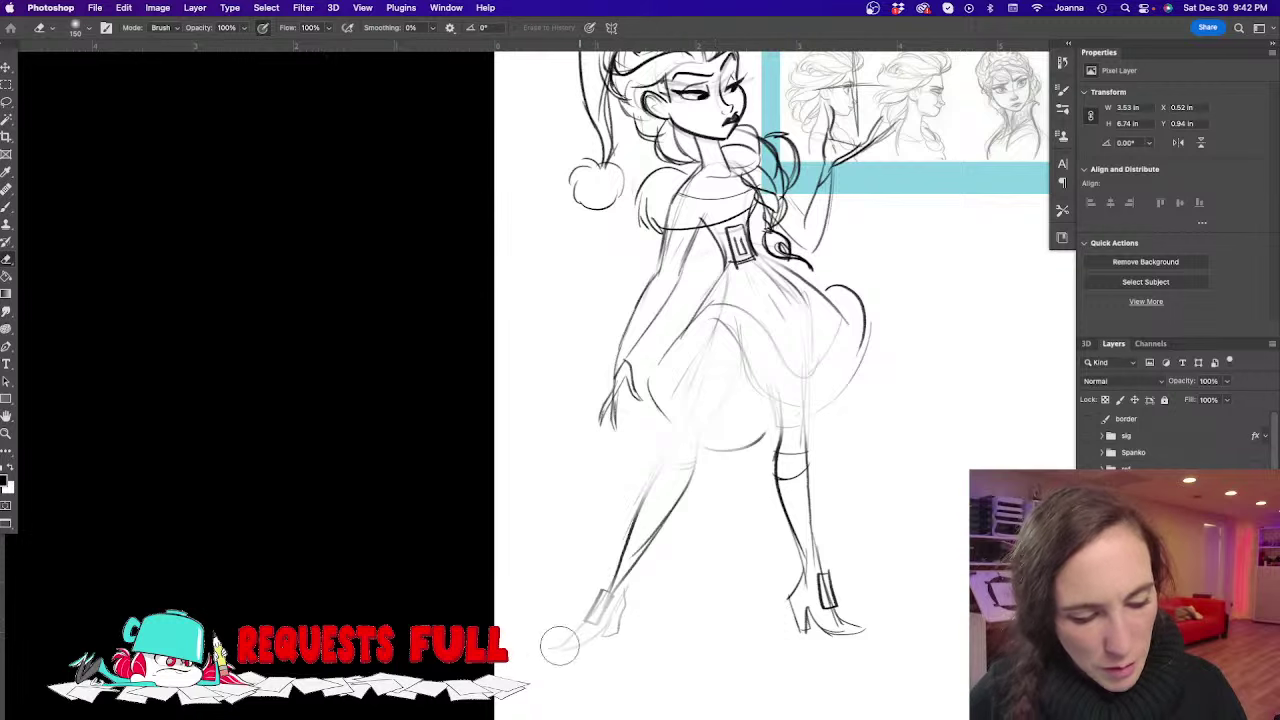
pyautogui.moveTo(812, 592)
pyautogui.mouseDown()
pyautogui.moveTo(801, 651)
pyautogui.moveTo(804, 556)
pyautogui.moveTo(842, 576)
pyautogui.mouseUp()
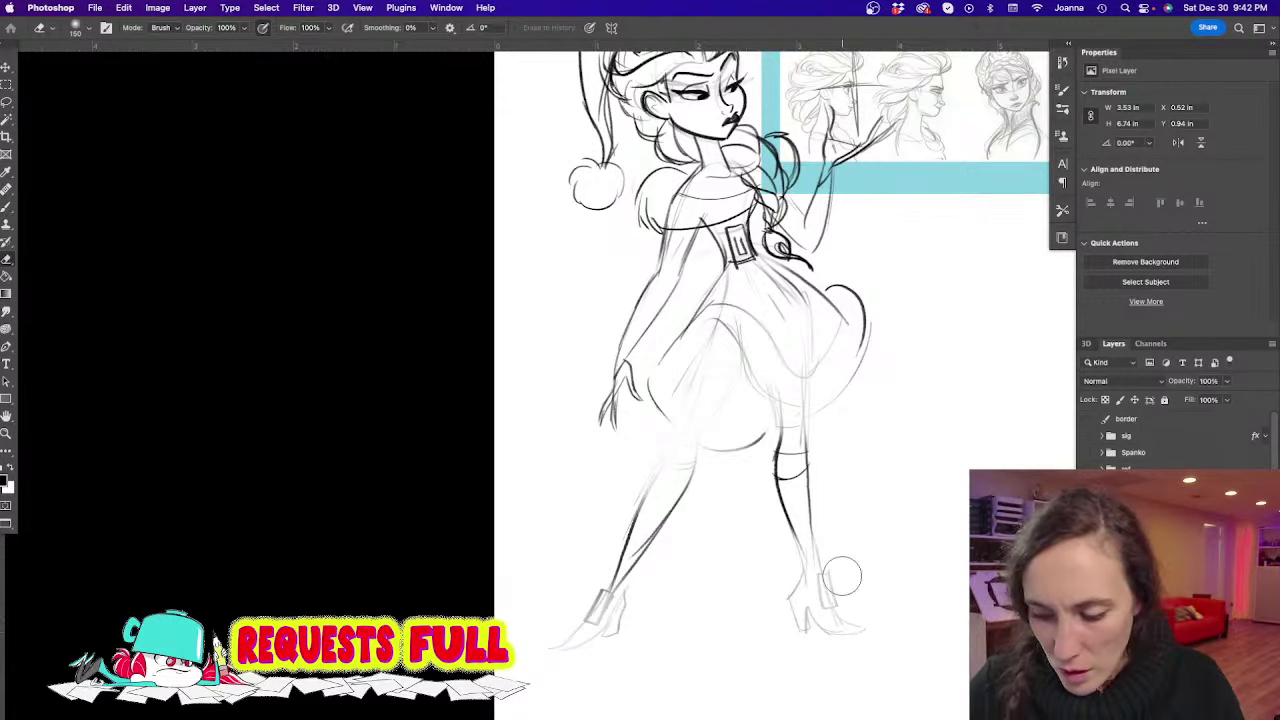
# Redraw the far boot with a rectangular ankle buckle, high heel, pointed toe and darker top edge
pyautogui.press('b')
pyautogui.moveTo(808, 508); pyautogui.dragTo(821, 610)
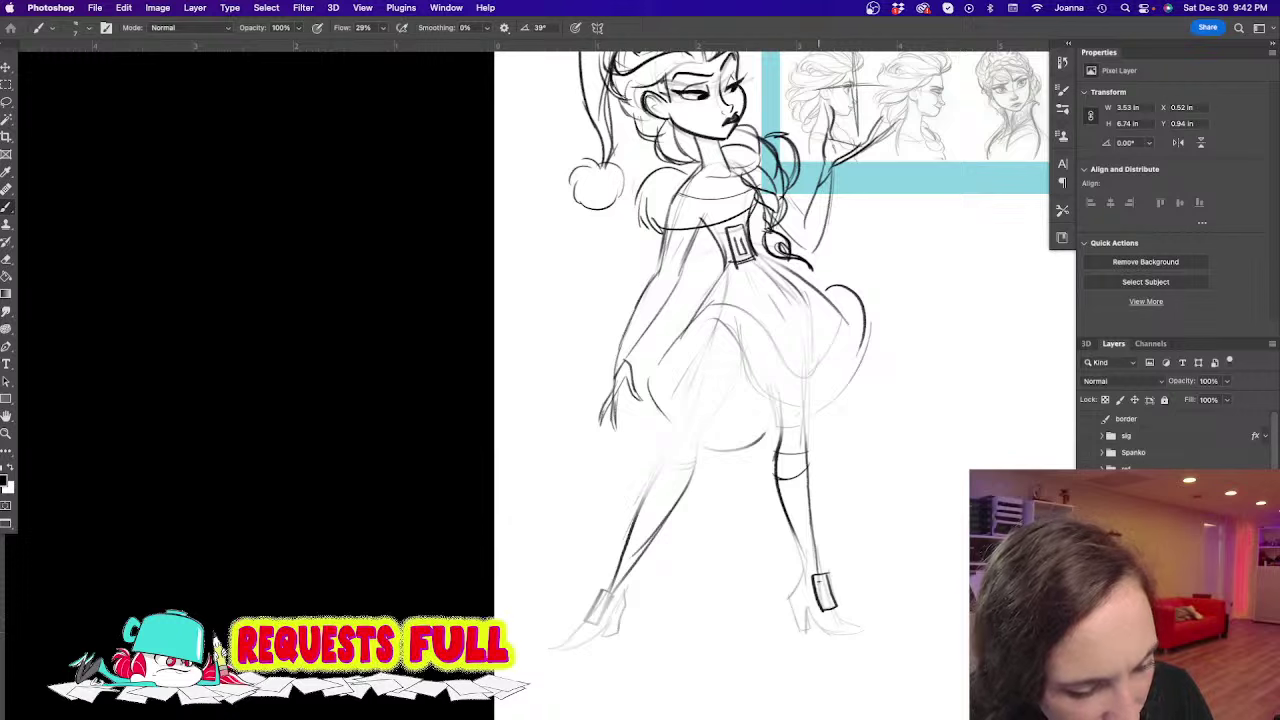
pyautogui.moveTo(790, 522); pyautogui.dragTo(803, 573)
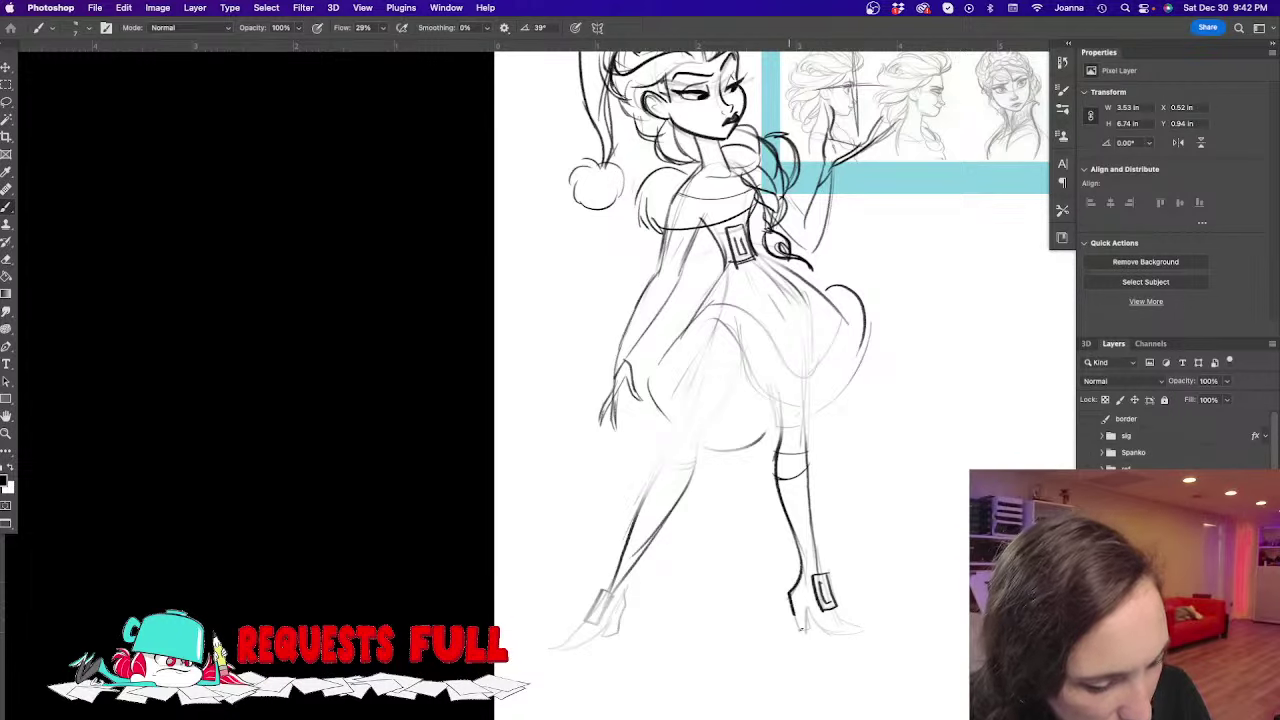
pyautogui.moveTo(800, 628)
pyautogui.mouseDown()
pyautogui.moveTo(793, 613)
pyautogui.moveTo(861, 628)
pyautogui.mouseUp()
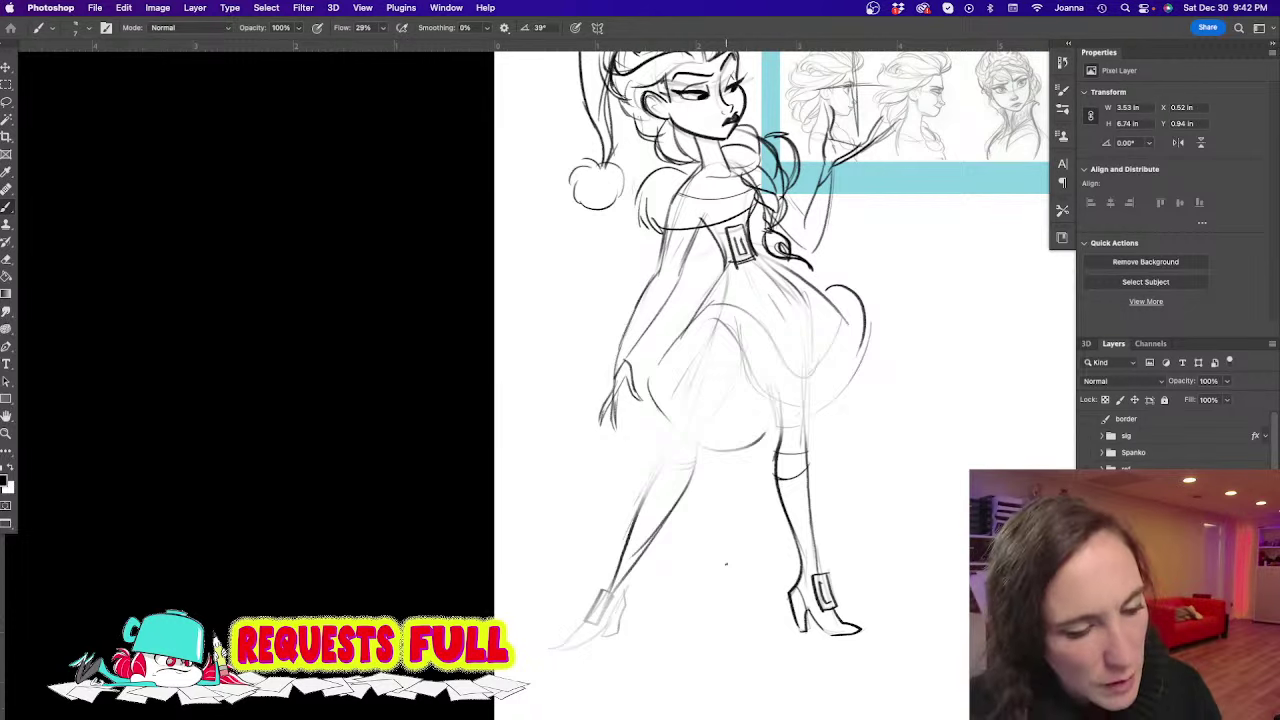
pyautogui.moveTo(774, 479); pyautogui.dragTo(804, 474)
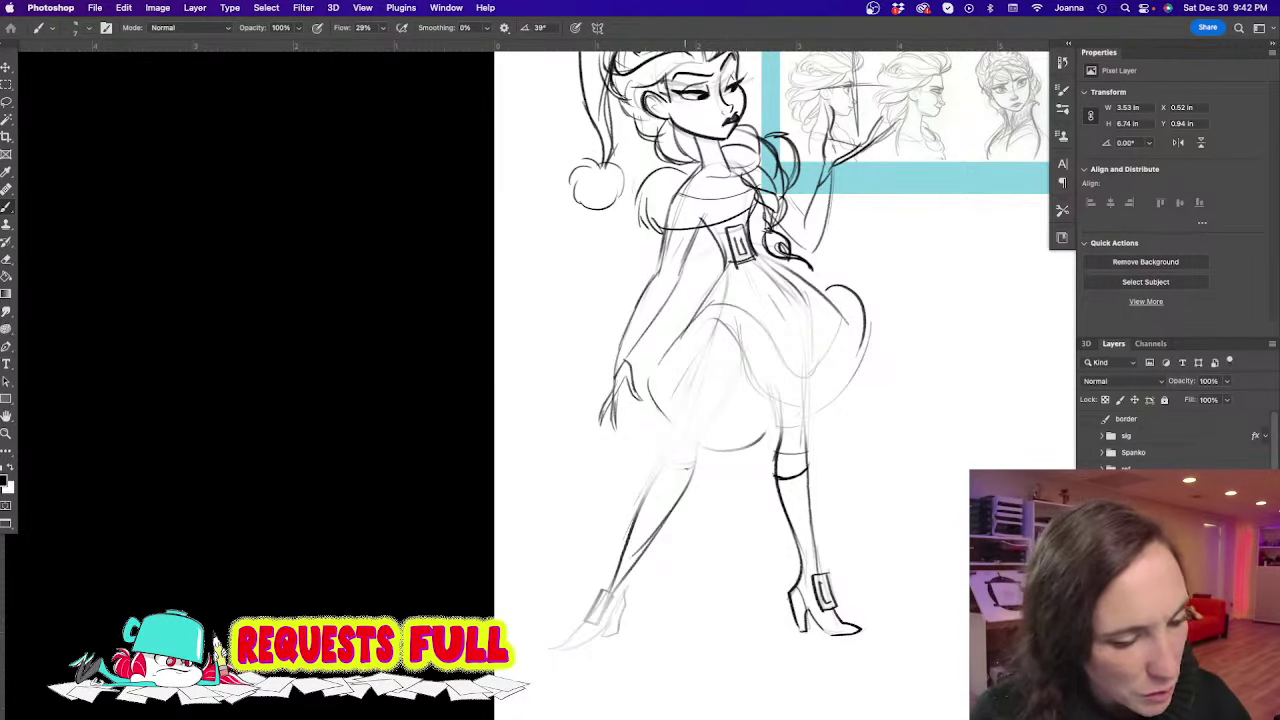
# Redraw the near boot with its top edge, shaft, ankle buckle, heel and pointed toe
pyautogui.moveTo(666, 470)
pyautogui.mouseDown()
pyautogui.moveTo(697, 466)
pyautogui.moveTo(618, 568)
pyautogui.mouseUp()
pyautogui.moveTo(642, 496); pyautogui.dragTo(608, 584)
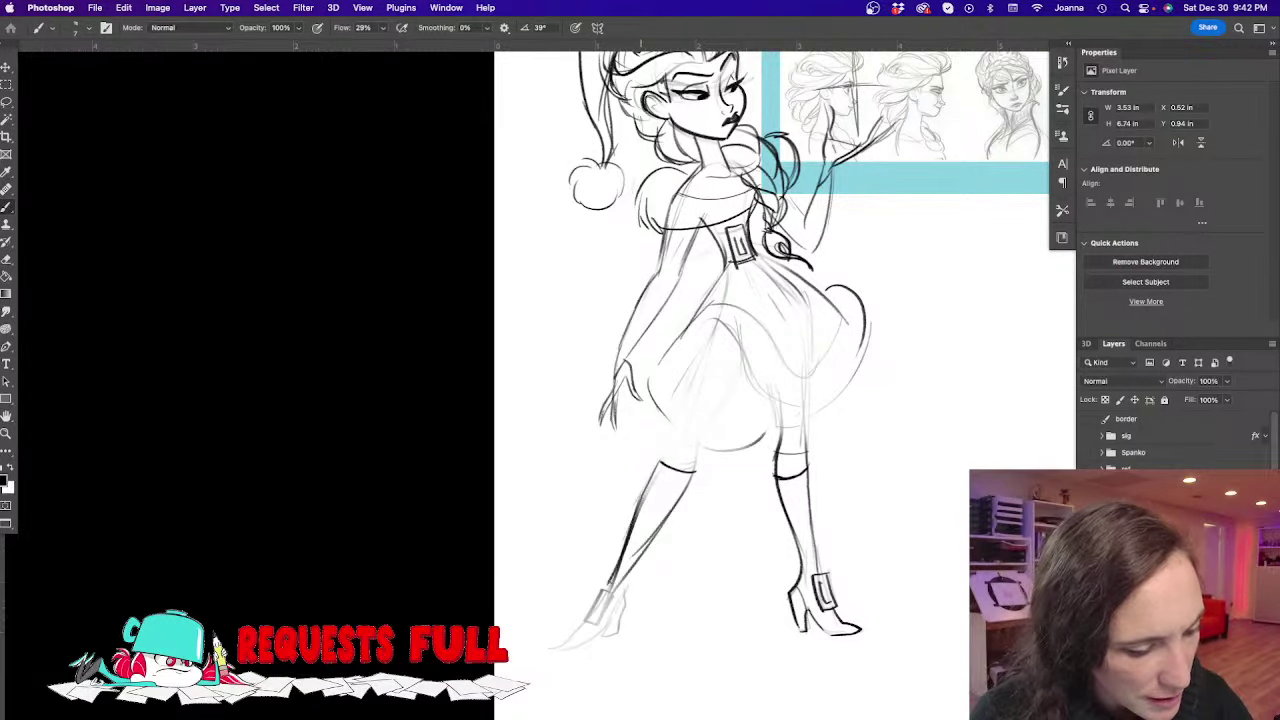
pyautogui.moveTo(684, 484)
pyautogui.mouseDown()
pyautogui.moveTo(620, 592)
pyautogui.moveTo(612, 632)
pyautogui.mouseUp()
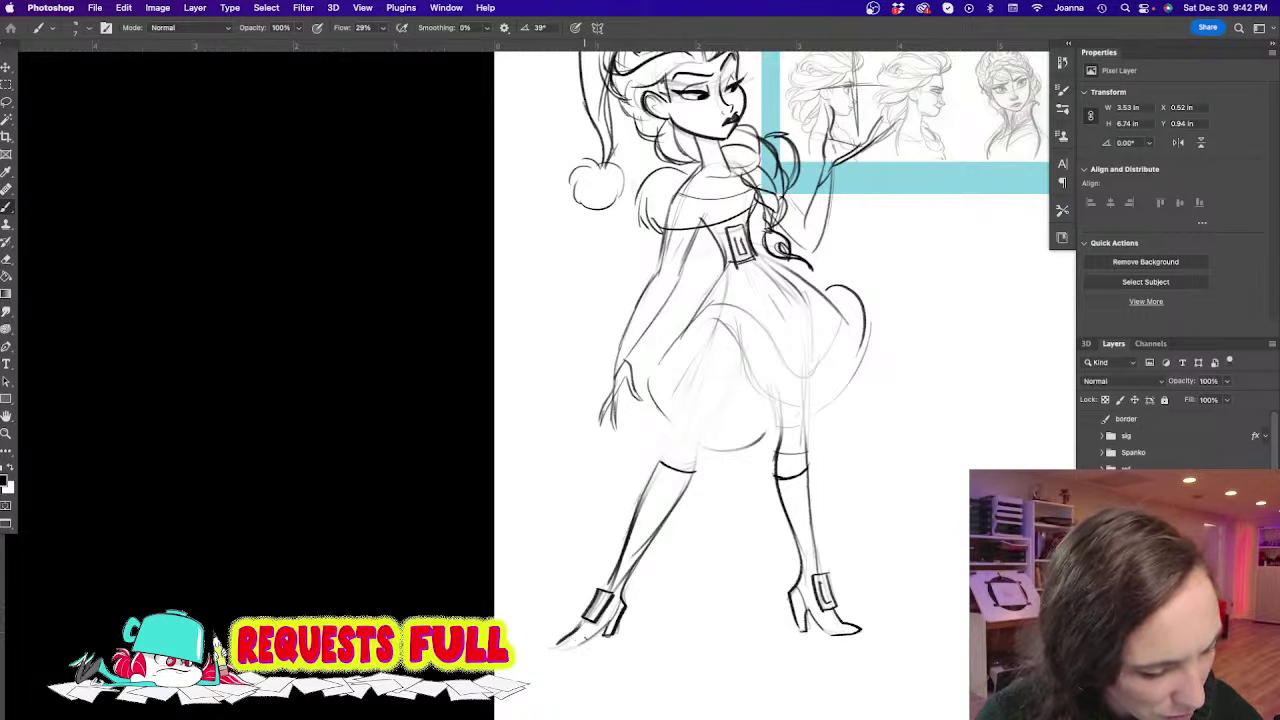
pyautogui.moveTo(585, 637); pyautogui.dragTo(559, 645)
# Draw both sides of the near leg from under the skirt down through the knee to the boot
pyautogui.moveTo(715, 320); pyautogui.dragTo(688, 418)
pyautogui.moveTo(745, 371); pyautogui.dragTo(697, 443)
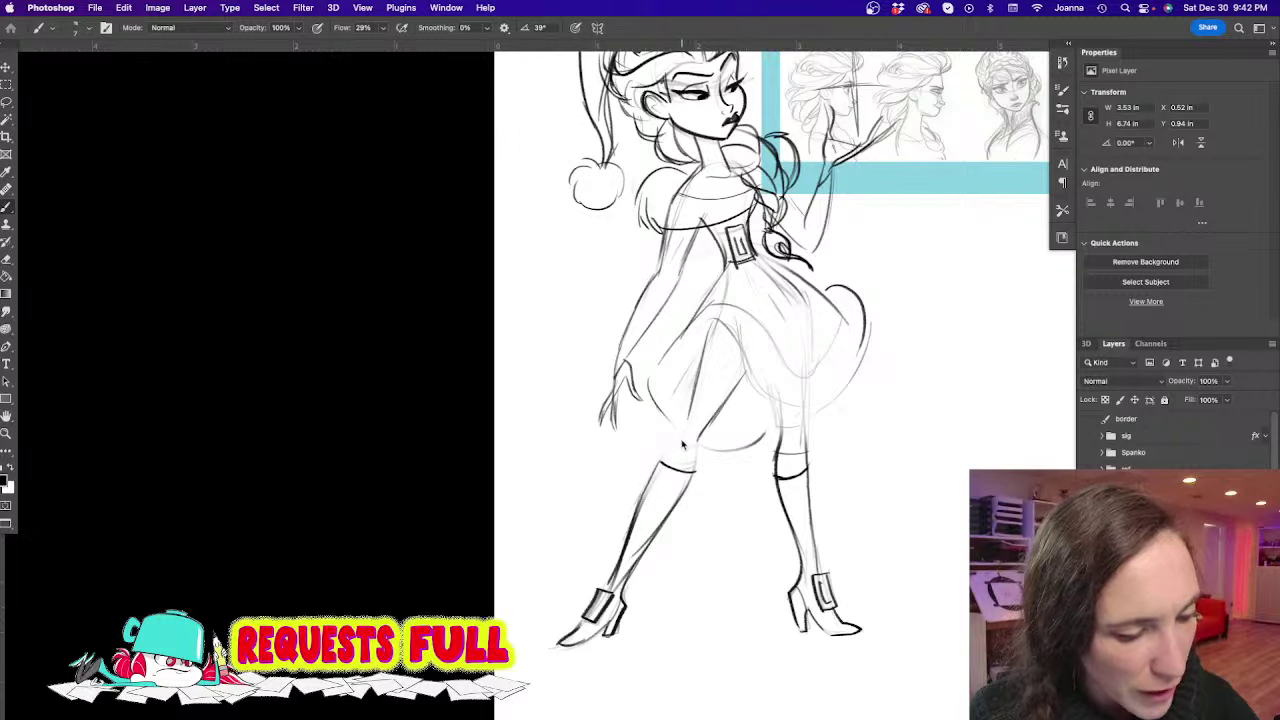
pyautogui.moveTo(726, 392); pyautogui.dragTo(690, 460)
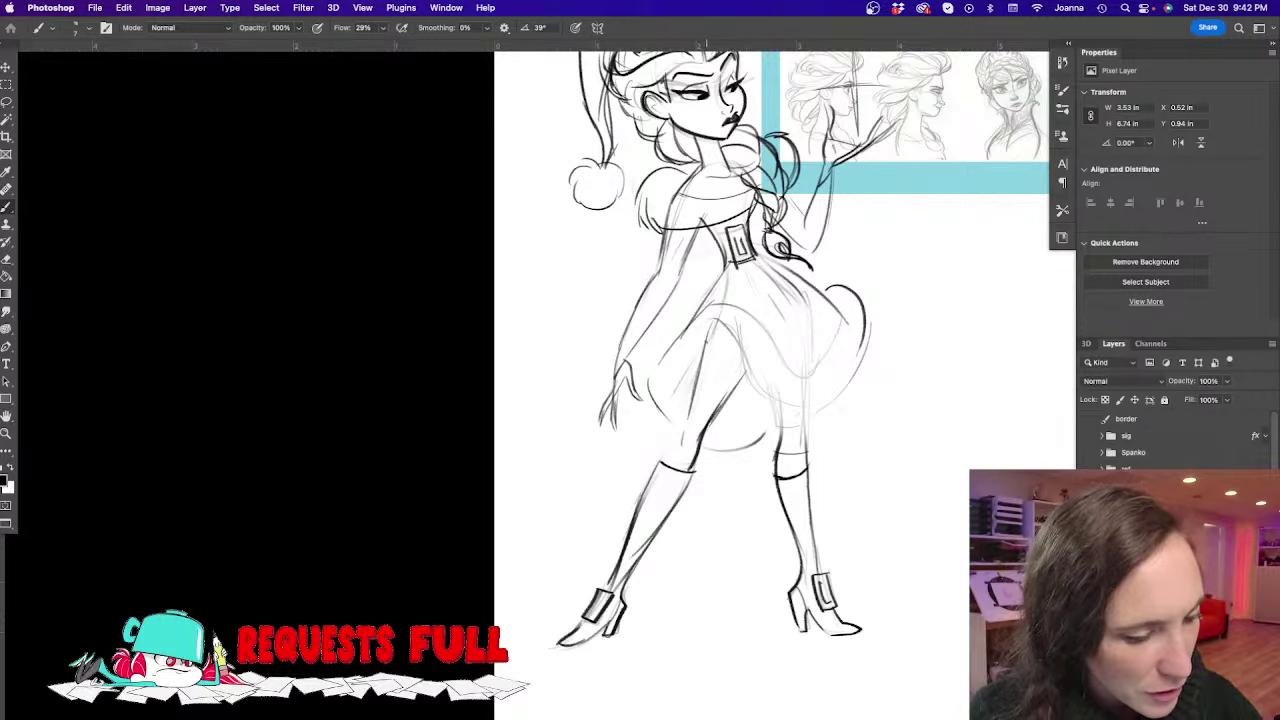
pyautogui.moveTo(706, 342)
pyautogui.mouseDown()
pyautogui.moveTo(666, 458)
pyautogui.moveTo(690, 492)
pyautogui.mouseUp()
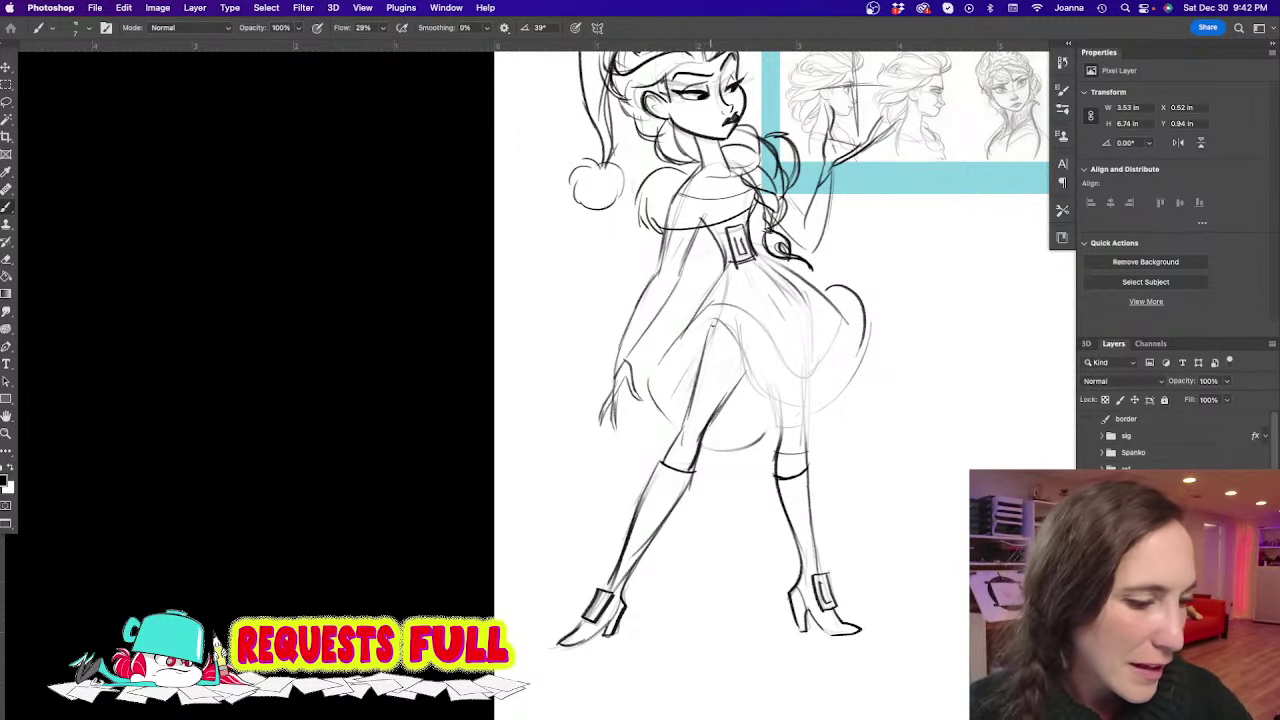
# Redraw the skirt's wavy fur hem with darker upper and lower edges, rounded ends and the curve behind the legs
pyautogui.moveTo(712, 302)
pyautogui.mouseDown()
pyautogui.moveTo(645, 388)
pyautogui.moveTo(646, 436)
pyautogui.mouseUp()
pyautogui.moveTo(770, 432); pyautogui.dragTo(702, 452)
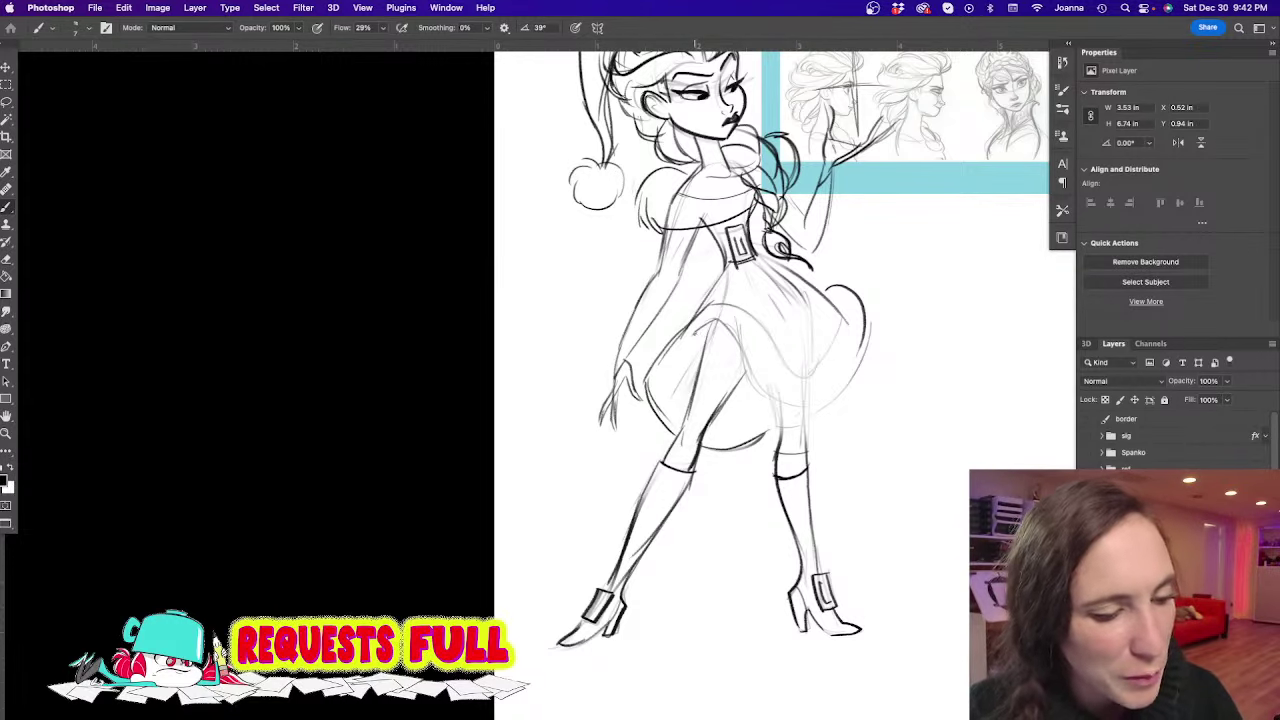
pyautogui.moveTo(694, 322)
pyautogui.mouseDown()
pyautogui.moveTo(742, 364)
pyautogui.moveTo(752, 394)
pyautogui.moveTo(798, 410)
pyautogui.mouseUp()
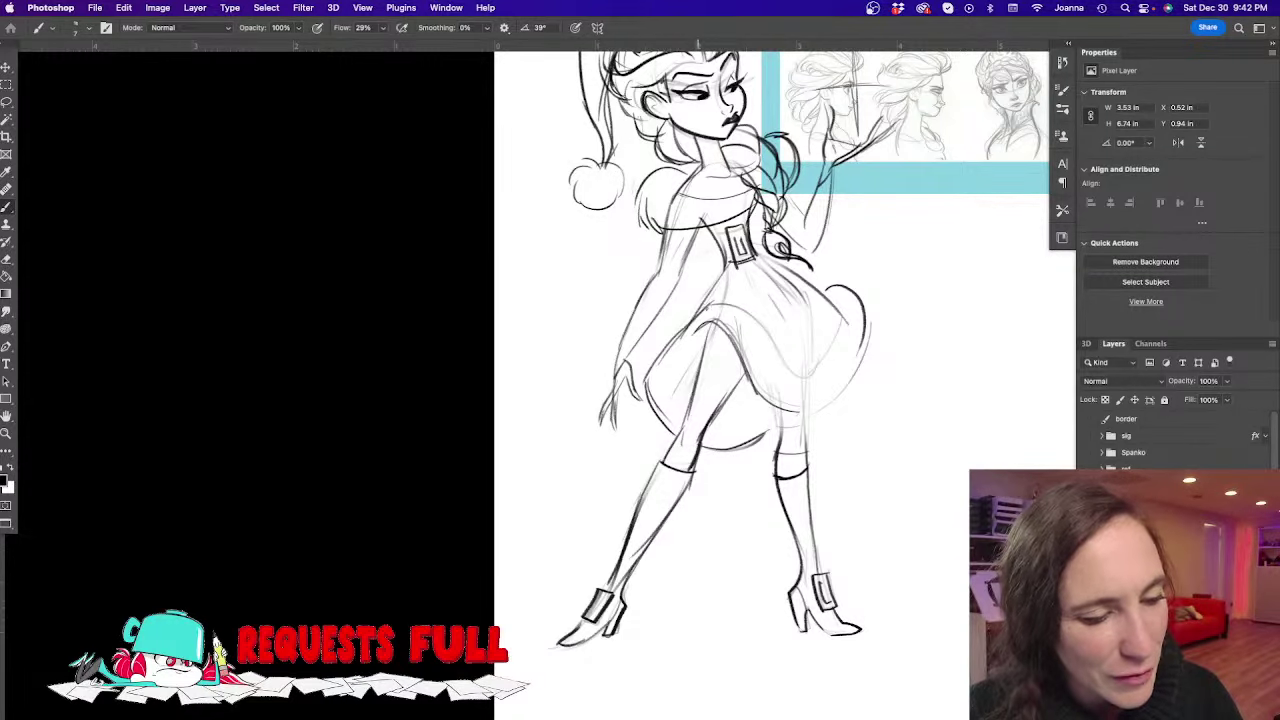
pyautogui.moveTo(698, 316); pyautogui.dragTo(742, 316)
pyautogui.moveTo(838, 334)
pyautogui.mouseDown()
pyautogui.moveTo(815, 312)
pyautogui.moveTo(862, 310)
pyautogui.moveTo(857, 366)
pyautogui.moveTo(818, 408)
pyautogui.mouseUp()
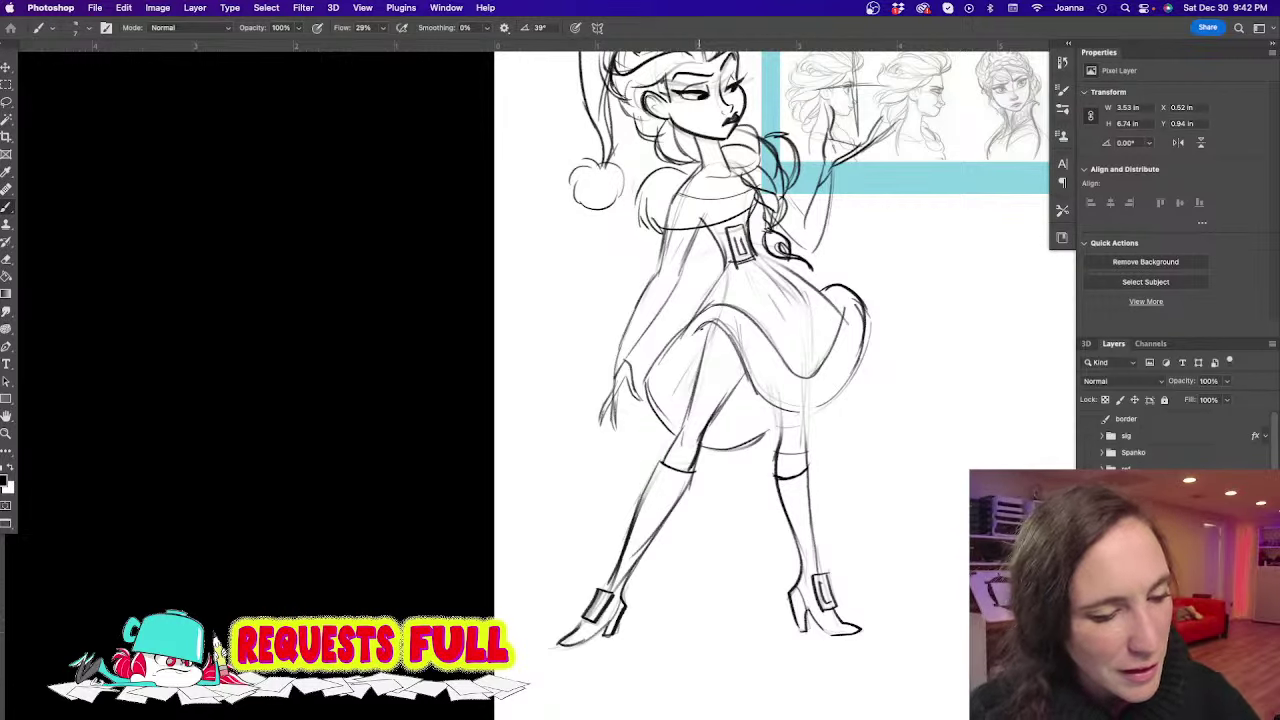
pyautogui.moveTo(716, 326); pyautogui.dragTo(670, 378)
pyautogui.moveTo(718, 306)
pyautogui.mouseDown()
pyautogui.moveTo(657, 361)
pyautogui.moveTo(672, 428)
pyautogui.mouseUp()
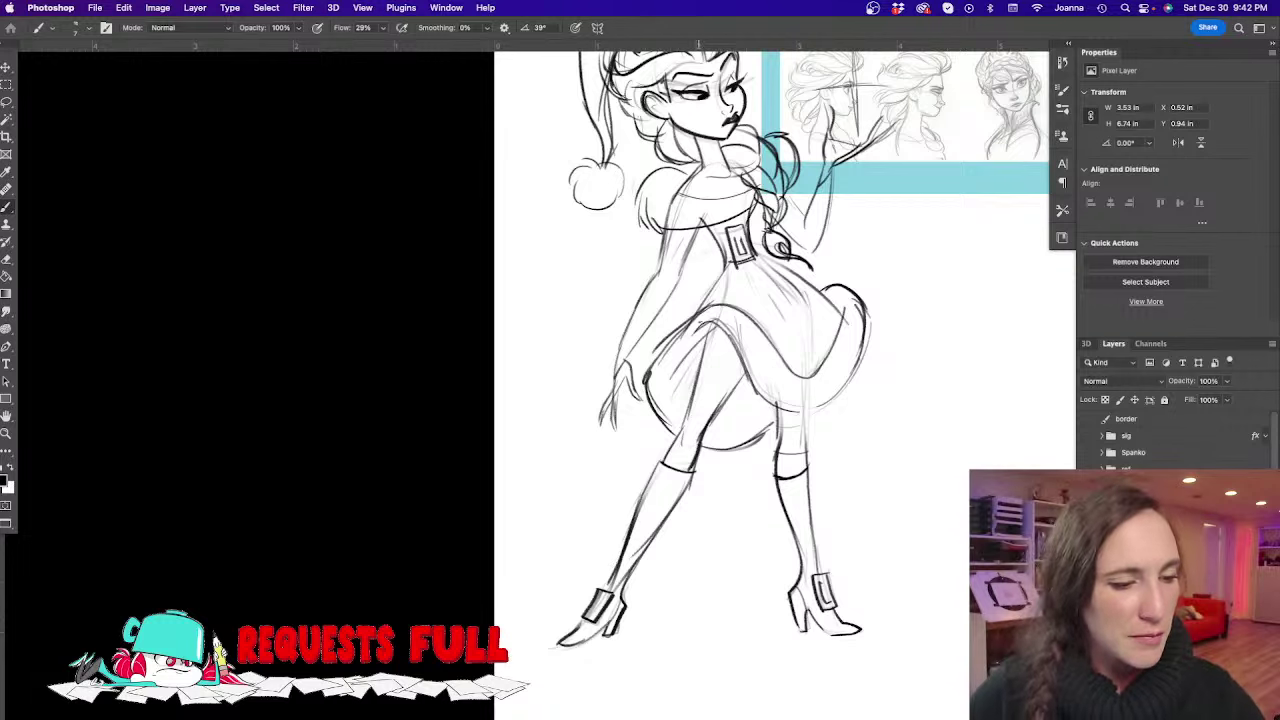
# Erase the rough upper edge of the skirt's fur hem beside the lowered hand and redraw it with a smoother curve
pyautogui.scroll(-3, 526, 434)
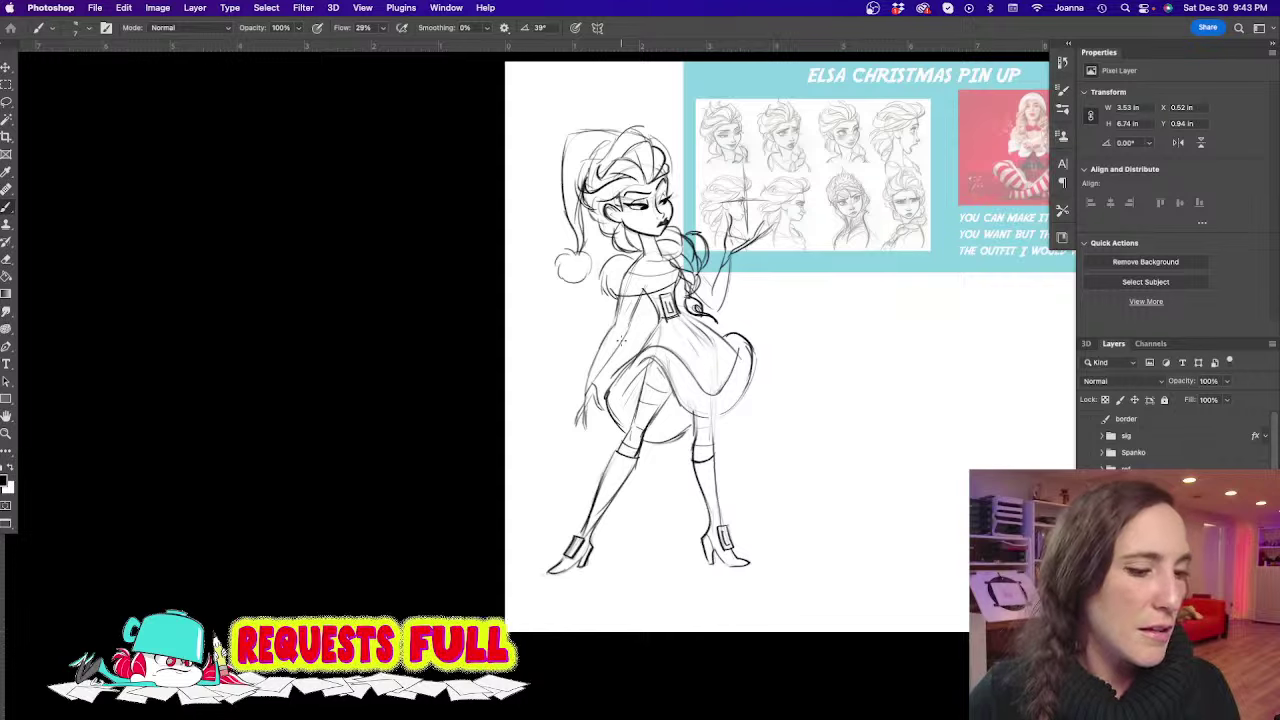
pyautogui.press('e')
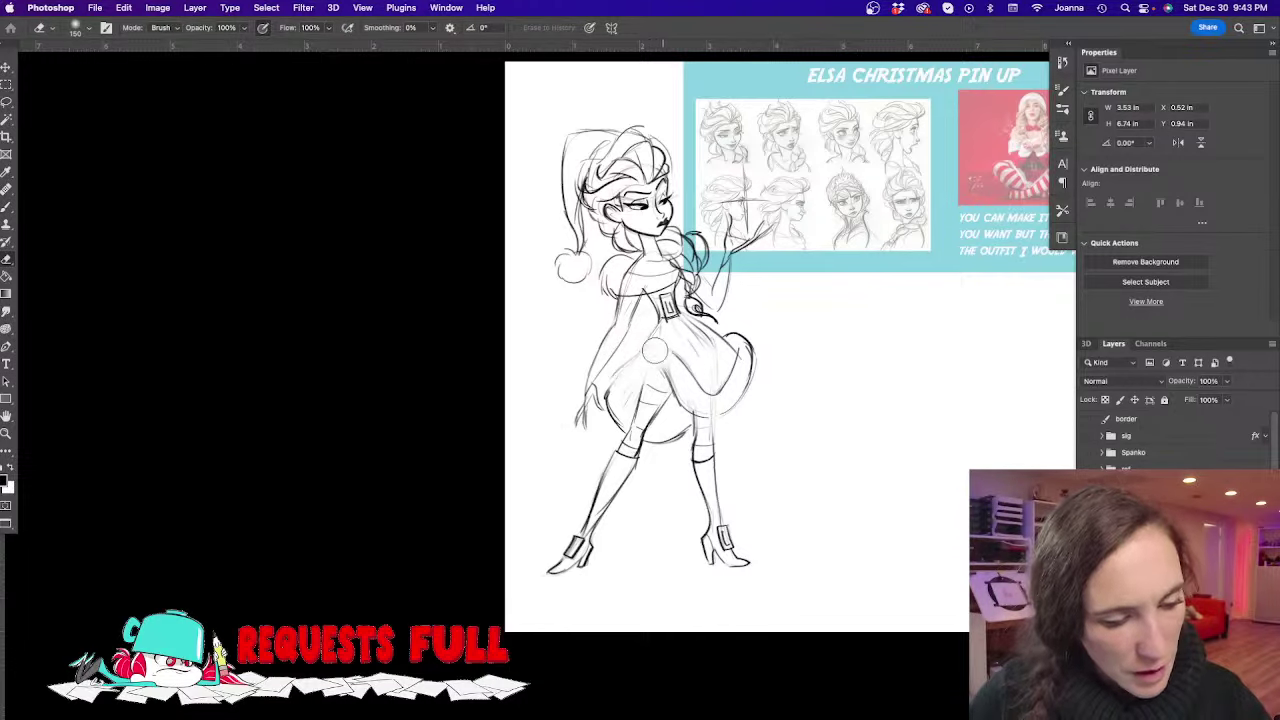
pyautogui.press('b')
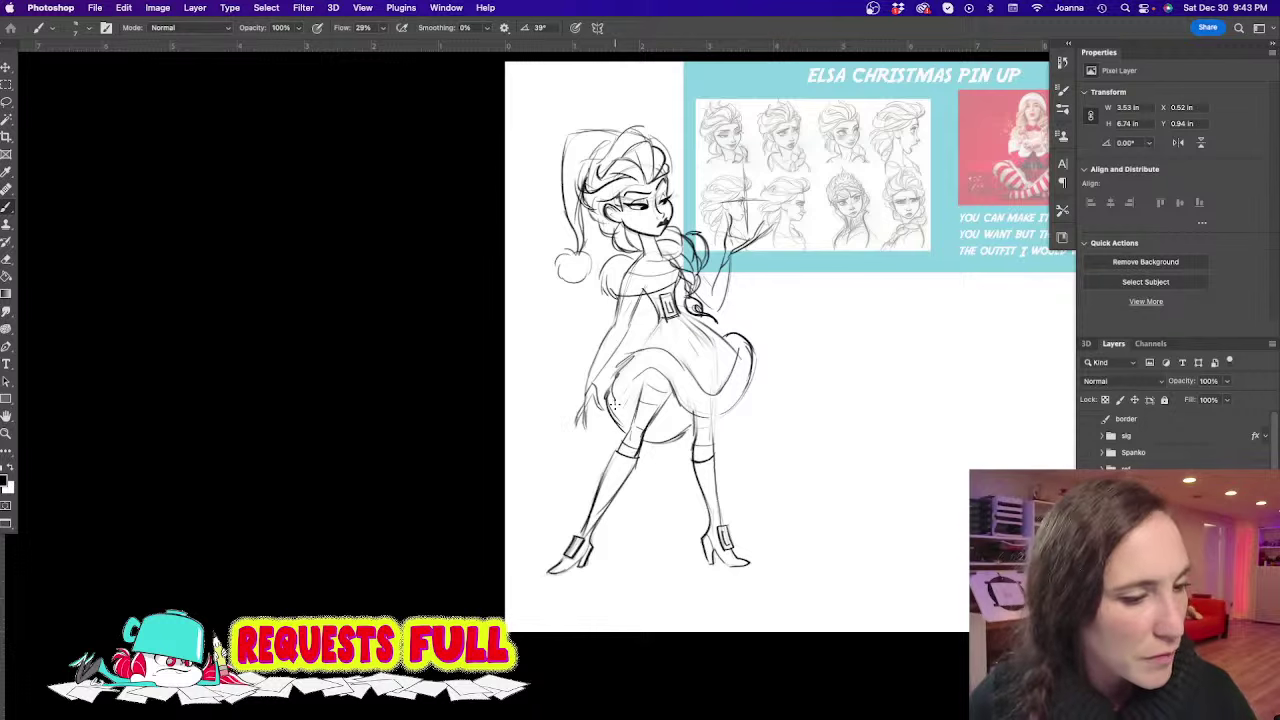
# Erase the old shoulder lines and redraw the fur collar with dark upper and lower edges and tufted fur at the shoulder
pyautogui.press('e')
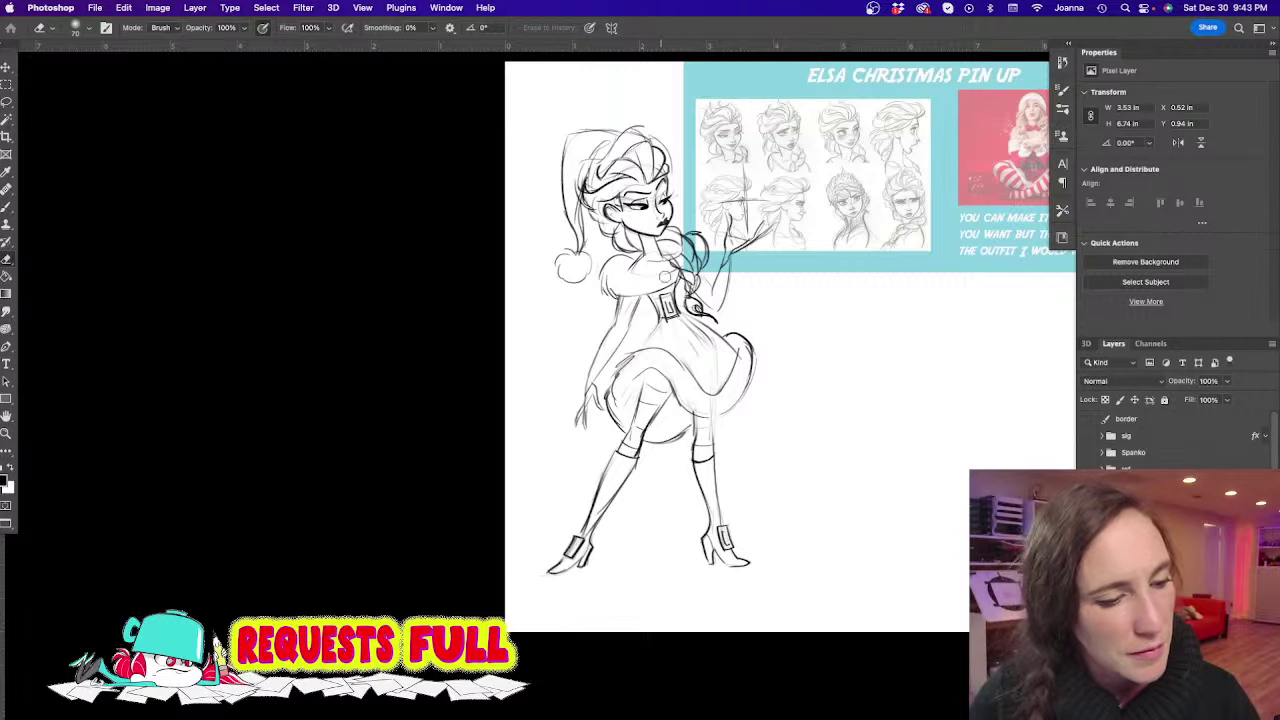
pyautogui.press('b')
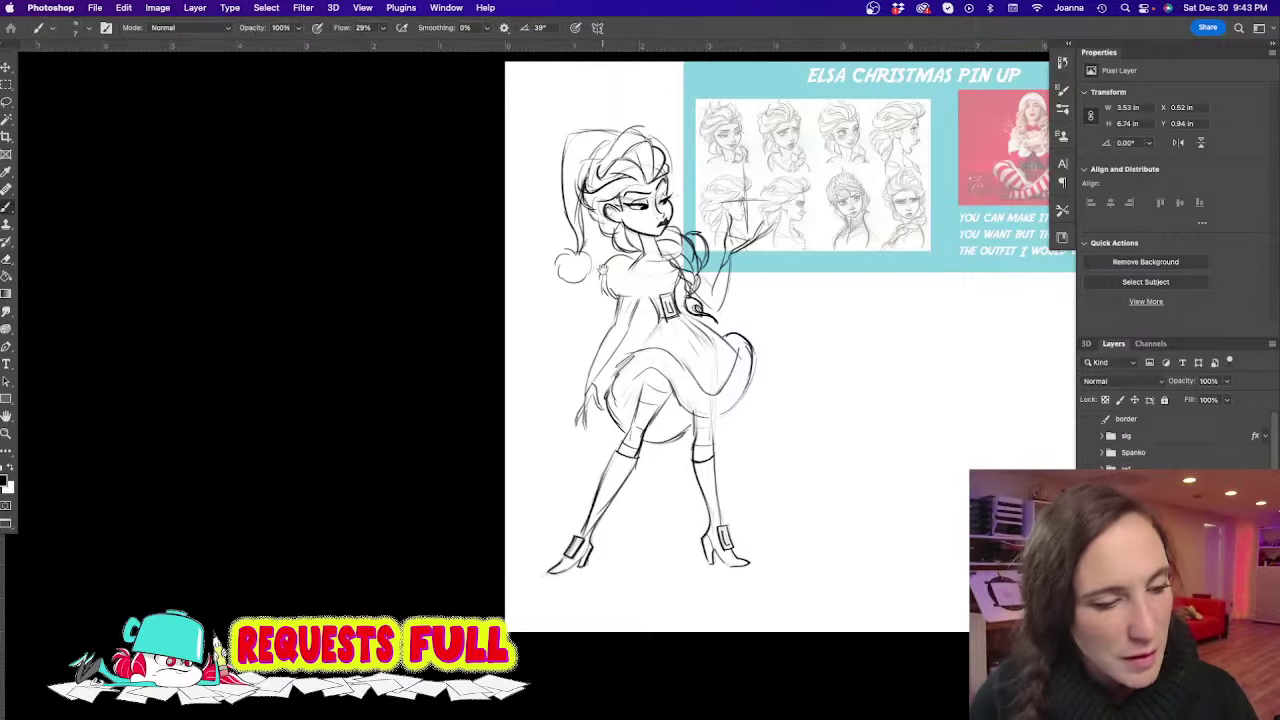
pyautogui.scroll(3, 603, 270)
pyautogui.moveTo(631, 250)
pyautogui.mouseDown()
pyautogui.moveTo(672, 272)
pyautogui.moveTo(744, 264)
pyautogui.mouseUp()
pyautogui.moveTo(614, 300); pyautogui.dragTo(676, 314)
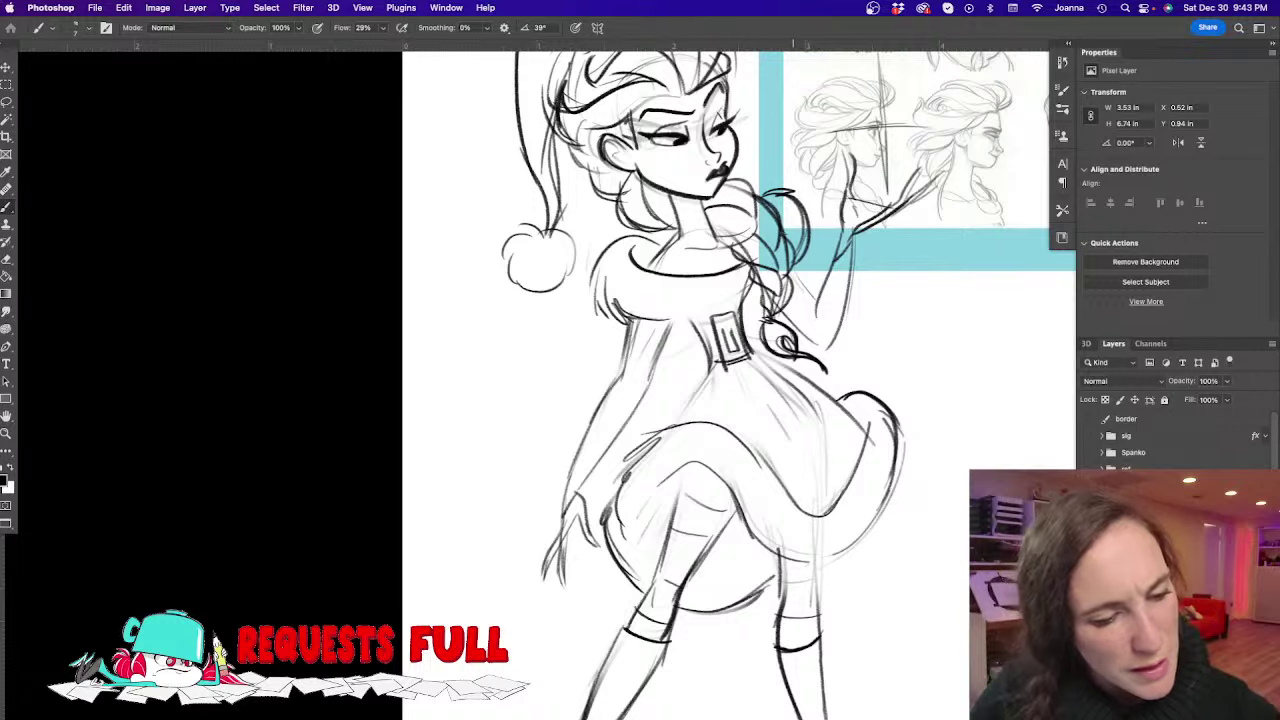
pyautogui.moveTo(763, 284)
pyautogui.mouseDown()
pyautogui.moveTo(642, 320)
pyautogui.moveTo(610, 306)
pyautogui.mouseUp()
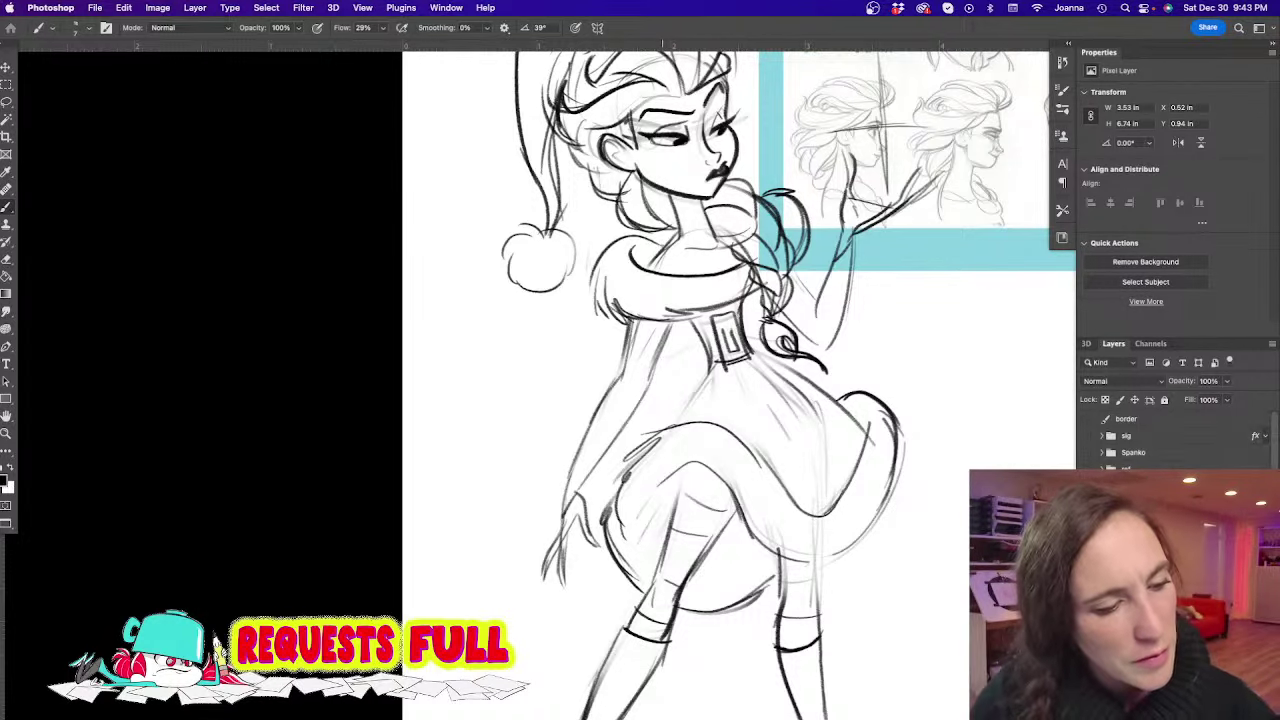
pyautogui.moveTo(662, 243)
pyautogui.mouseDown()
pyautogui.moveTo(592, 282)
pyautogui.moveTo(598, 296)
pyautogui.mouseUp()
pyautogui.moveTo(680, 234); pyautogui.dragTo(655, 260)
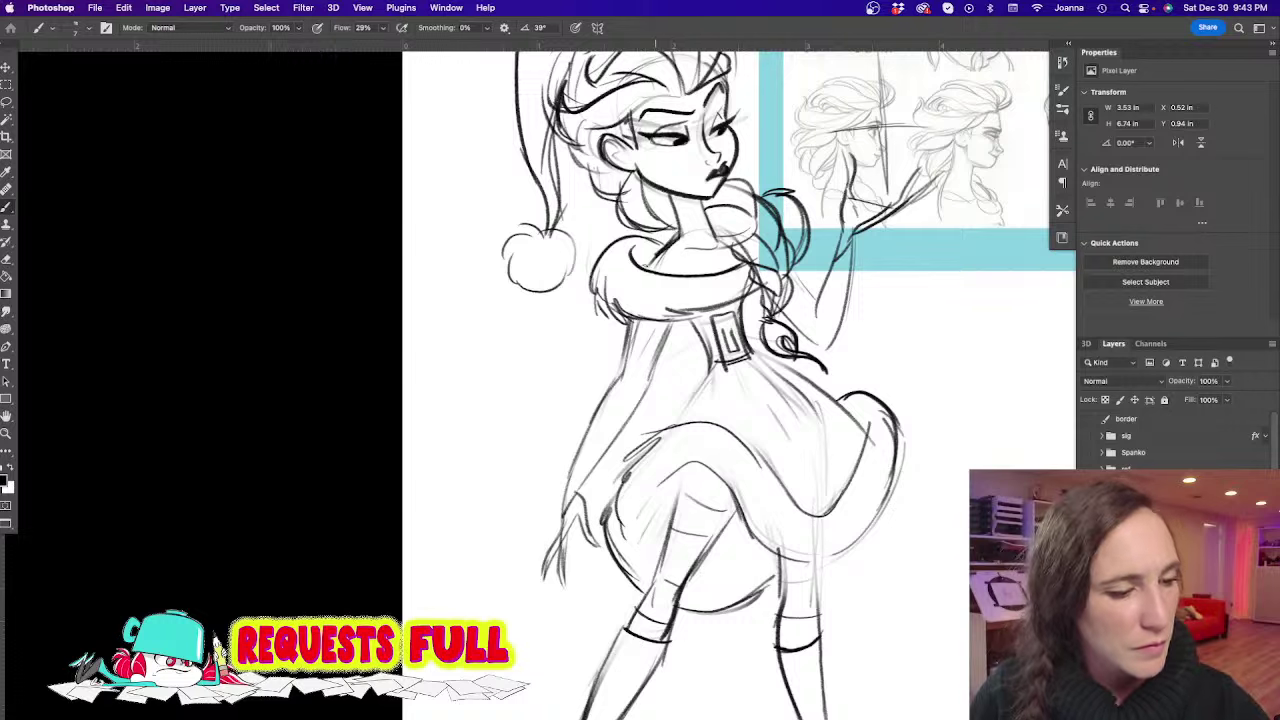
# Darken the outline of the lowered arm from below the fur collar down to the wrist
pyautogui.moveTo(630, 320); pyautogui.dragTo(576, 495)
pyautogui.moveTo(605, 396)
pyautogui.mouseDown()
pyautogui.moveTo(563, 530)
pyautogui.moveTo(517, 495)
pyautogui.moveTo(450, 483)
pyautogui.mouseUp()
pyautogui.moveTo(473, 556); pyautogui.dragTo(497, 429)
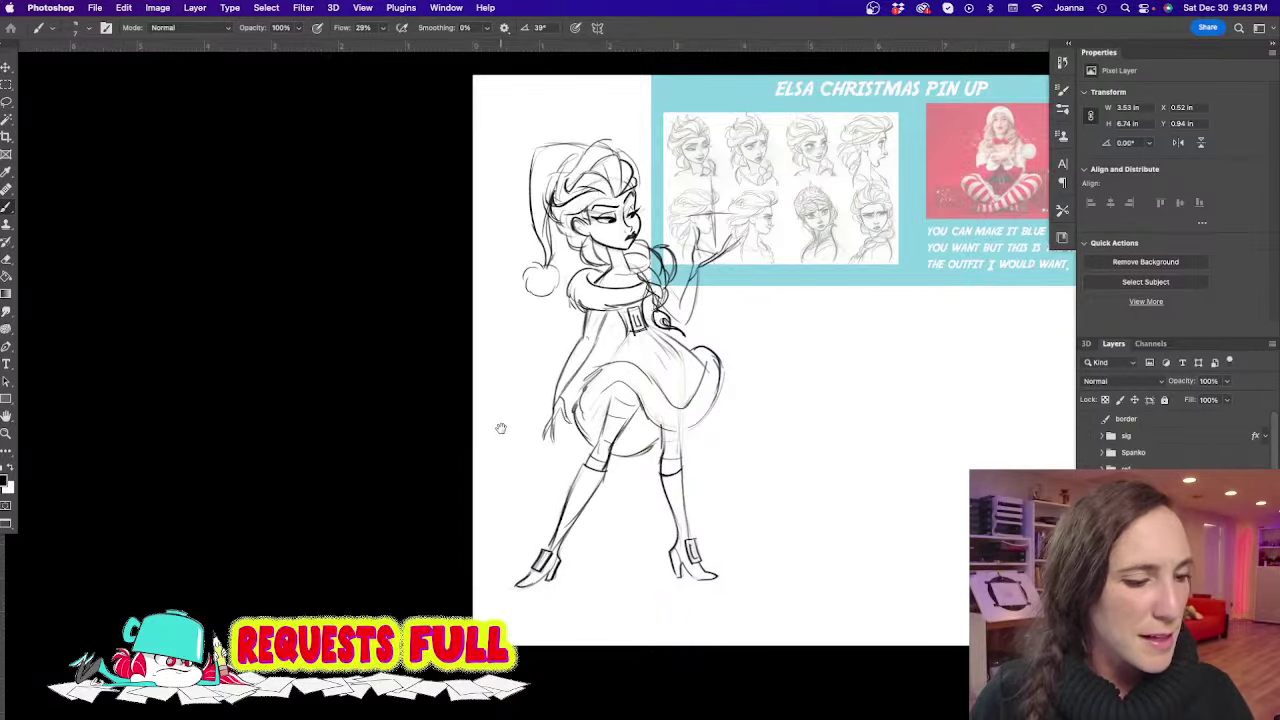
# Erase the upright leg's boot cuff, then redraw its top edge, the shaft's outer side and the leg line above it
pyautogui.scroll(3, 584, 500)
pyautogui.press('e')
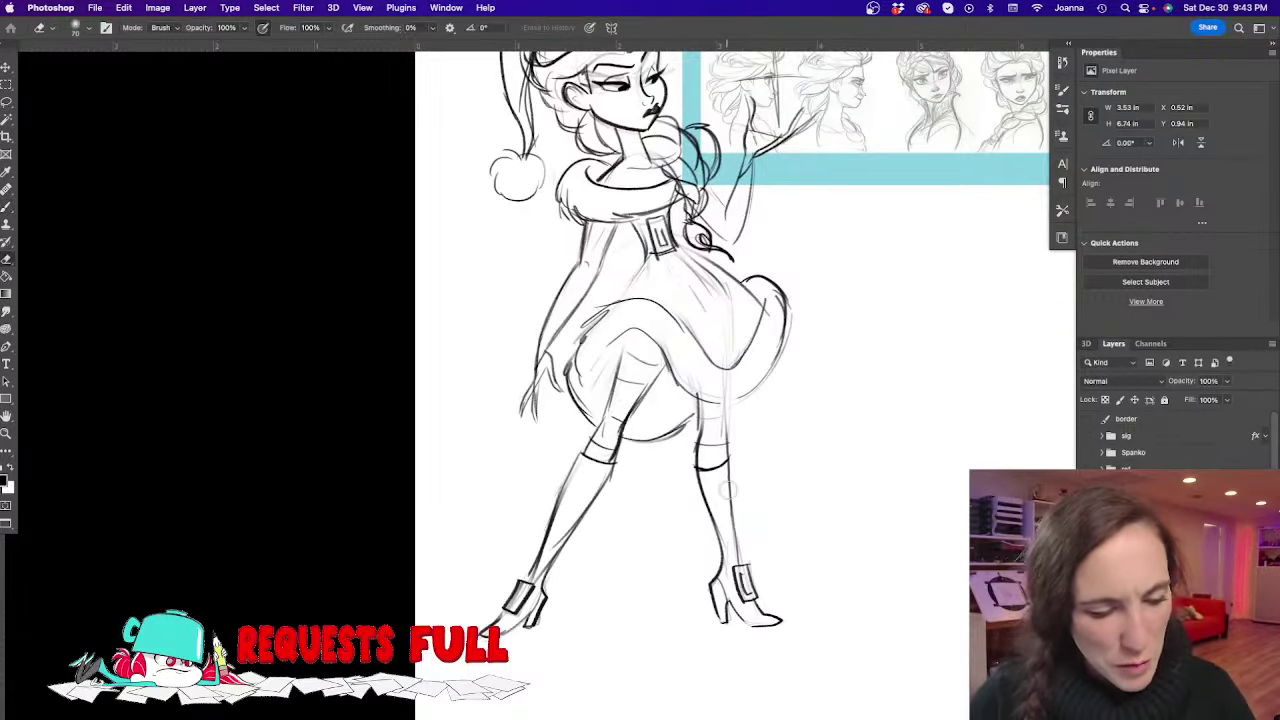
pyautogui.press('b')
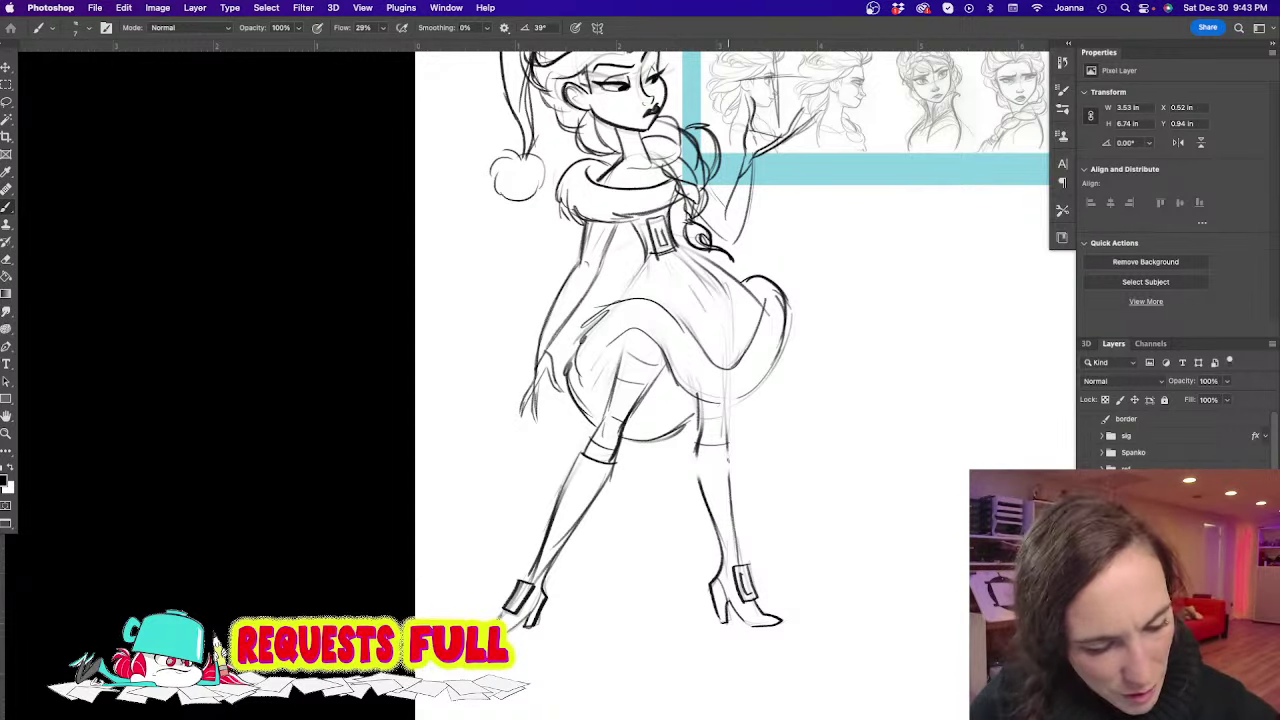
pyautogui.moveTo(698, 465); pyautogui.dragTo(731, 462)
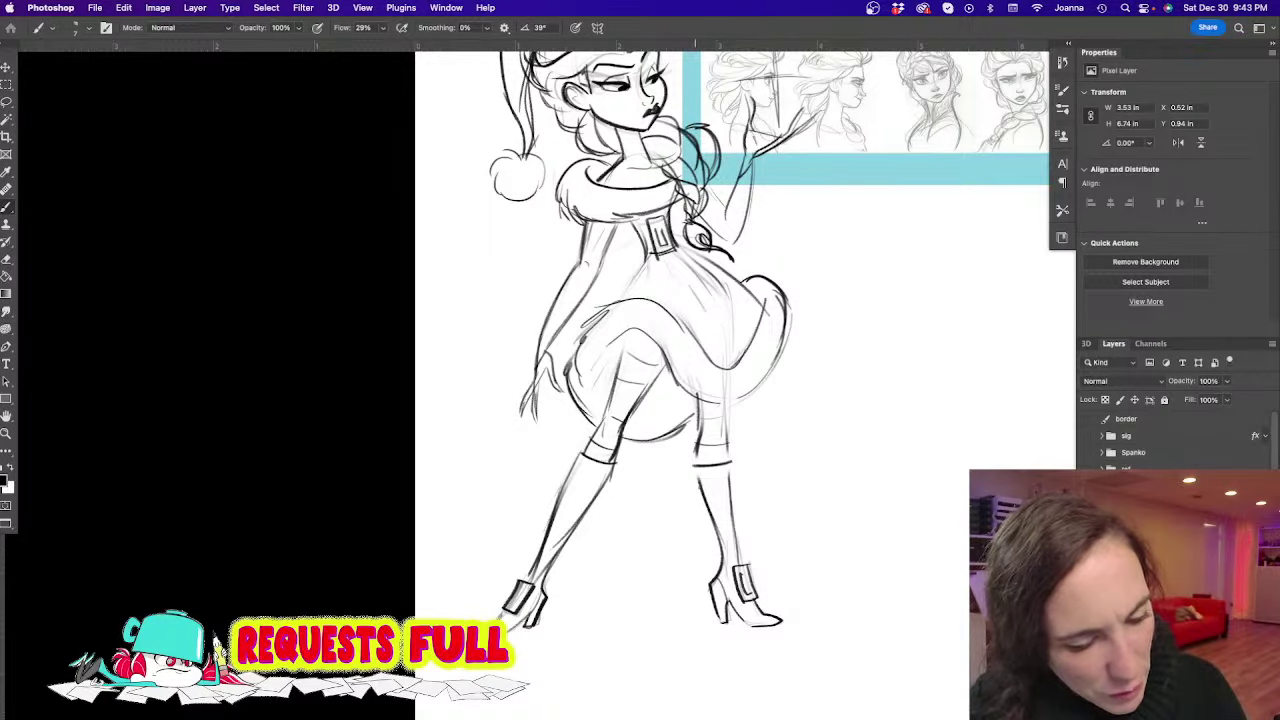
pyautogui.moveTo(731, 480); pyautogui.dragTo(741, 566)
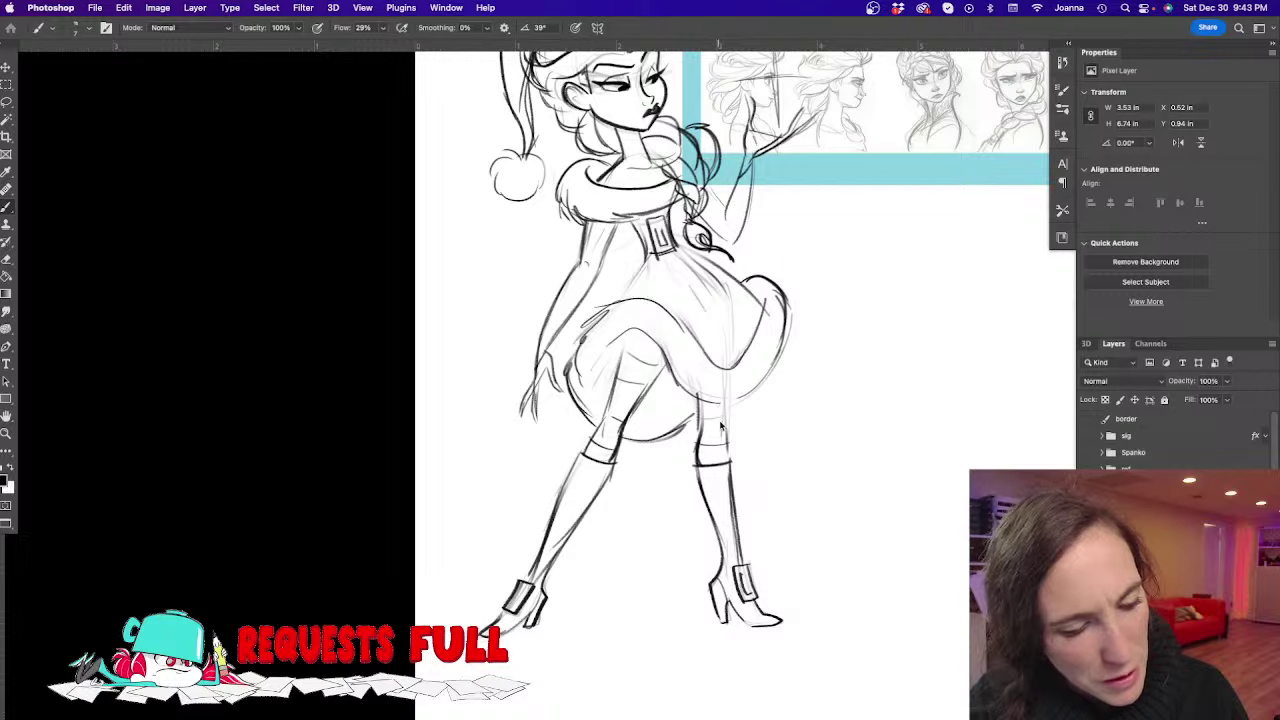
pyautogui.moveTo(727, 397)
pyautogui.mouseDown()
pyautogui.moveTo(727, 463)
pyautogui.moveTo(724, 451)
pyautogui.mouseUp()
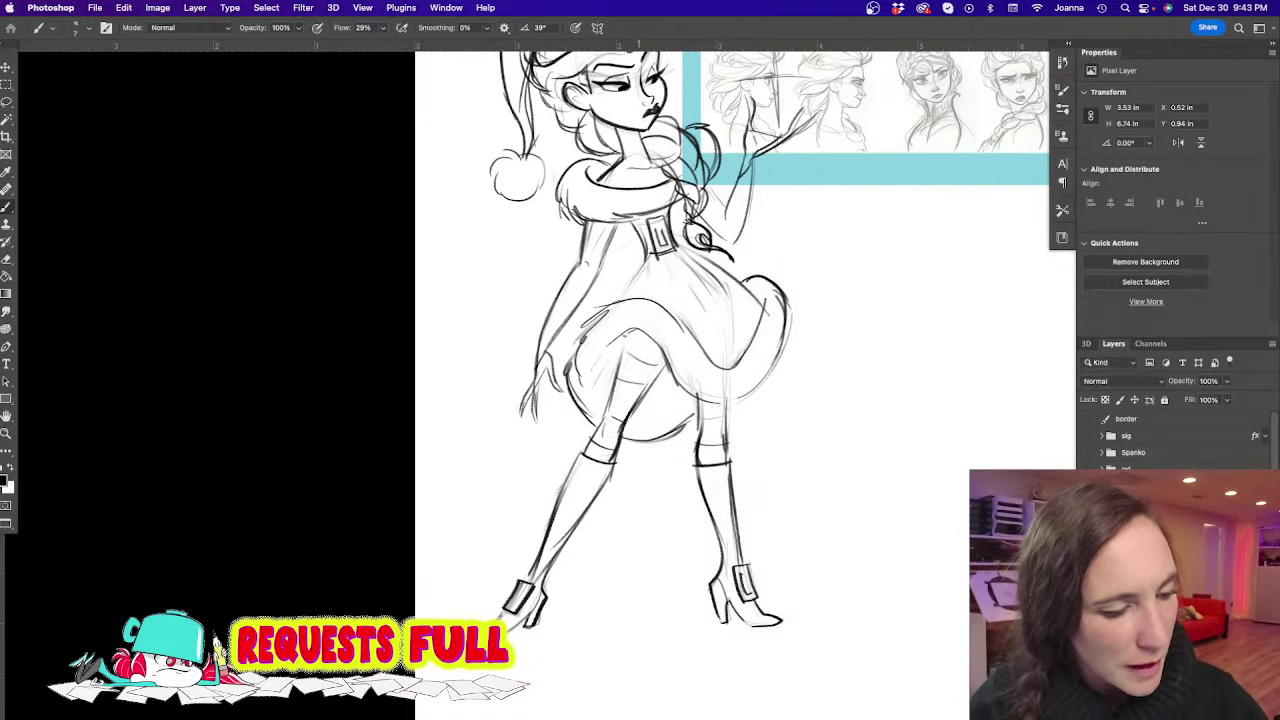
# Strengthen the skirt's fur hem with darker wavy edges, tufted ends and a clear curve over the legs
pyautogui.moveTo(629, 333)
pyautogui.mouseDown()
pyautogui.moveTo(596, 365)
pyautogui.moveTo(642, 332)
pyautogui.moveTo(674, 382)
pyautogui.moveTo(738, 398)
pyautogui.mouseUp()
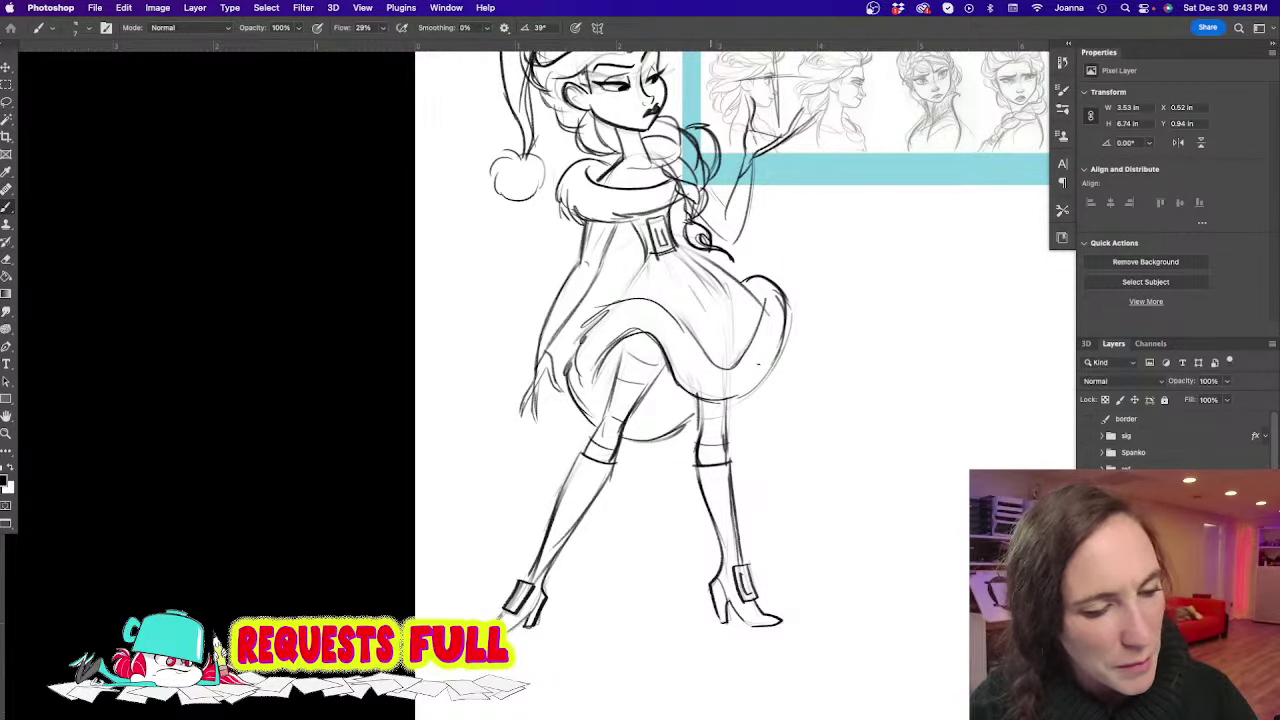
pyautogui.moveTo(790, 290)
pyautogui.mouseDown()
pyautogui.moveTo(770, 368)
pyautogui.moveTo(740, 396)
pyautogui.moveTo(702, 394)
pyautogui.mouseUp()
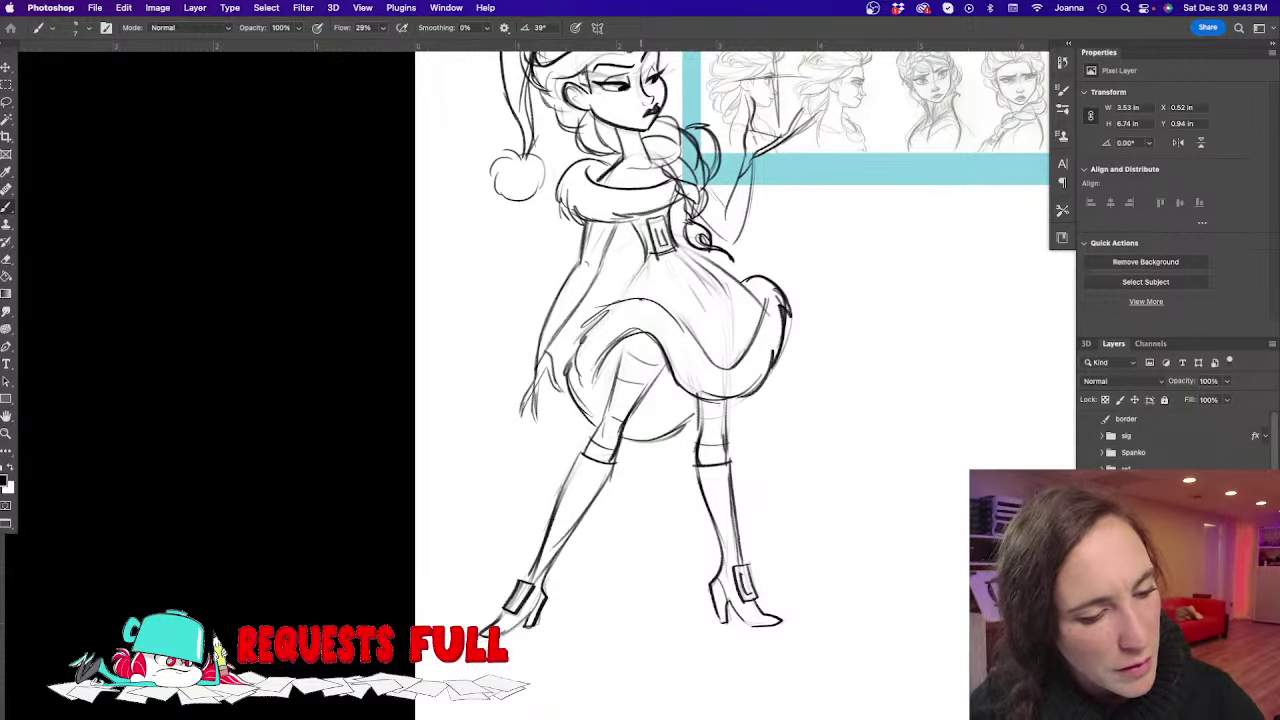
pyautogui.moveTo(644, 296)
pyautogui.mouseDown()
pyautogui.moveTo(587, 317)
pyautogui.moveTo(570, 398)
pyautogui.mouseUp()
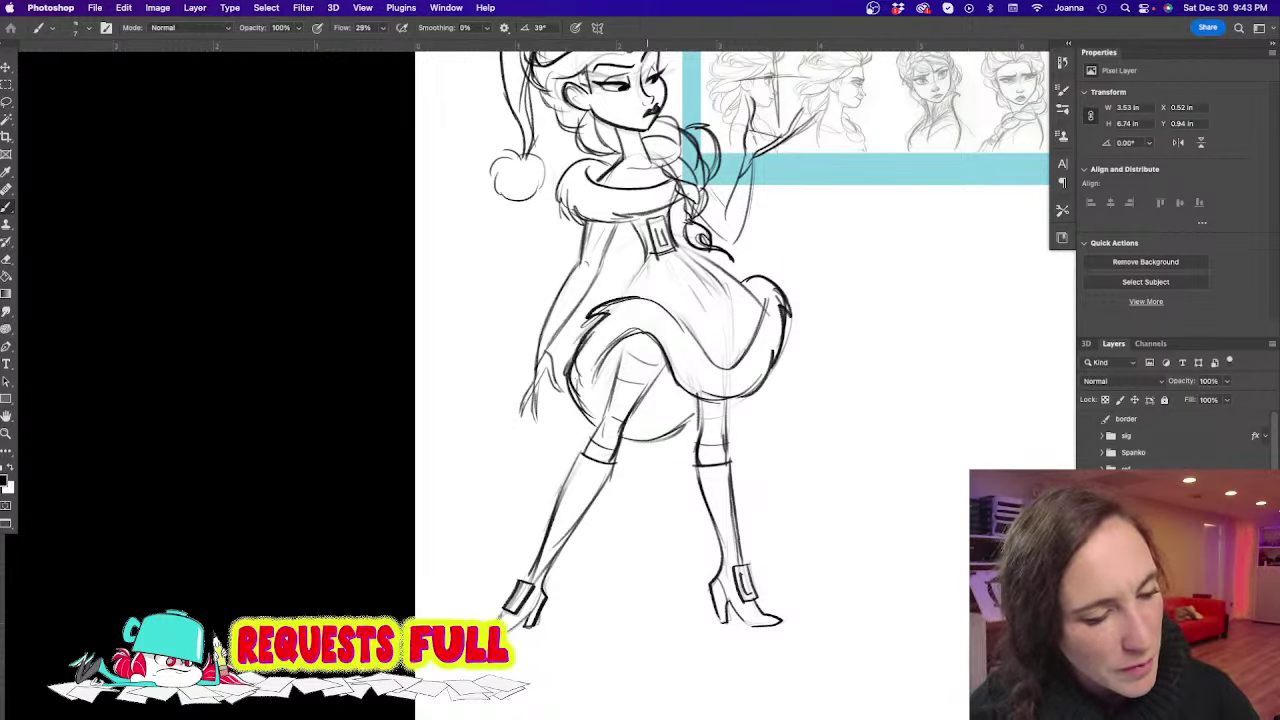
pyautogui.moveTo(647, 334)
pyautogui.mouseDown()
pyautogui.moveTo(596, 382)
pyautogui.moveTo(584, 468)
pyautogui.mouseUp()
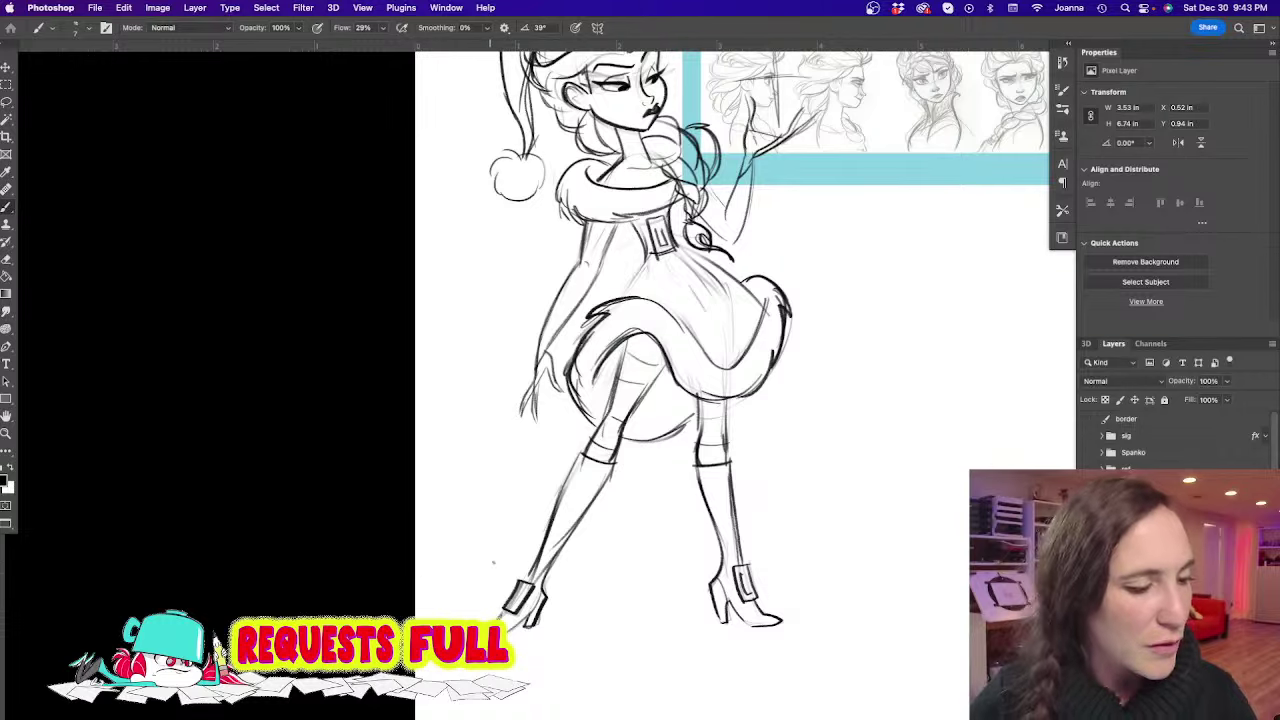
pyautogui.moveTo(501, 499); pyautogui.dragTo(428, 472)
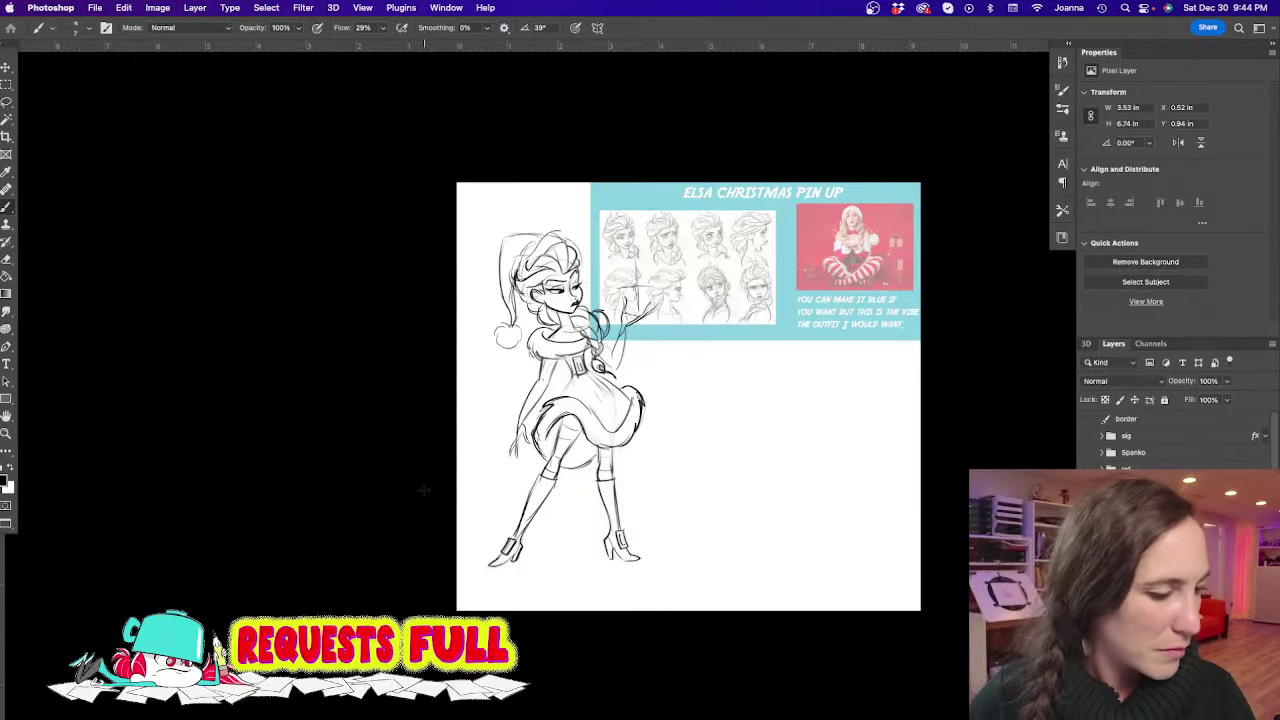
# Erase the tall belt buckle and redraw a narrower belt with a small square buckle and darker skirt lines below it
pyautogui.moveTo(505, 393); pyautogui.dragTo(607, 381)
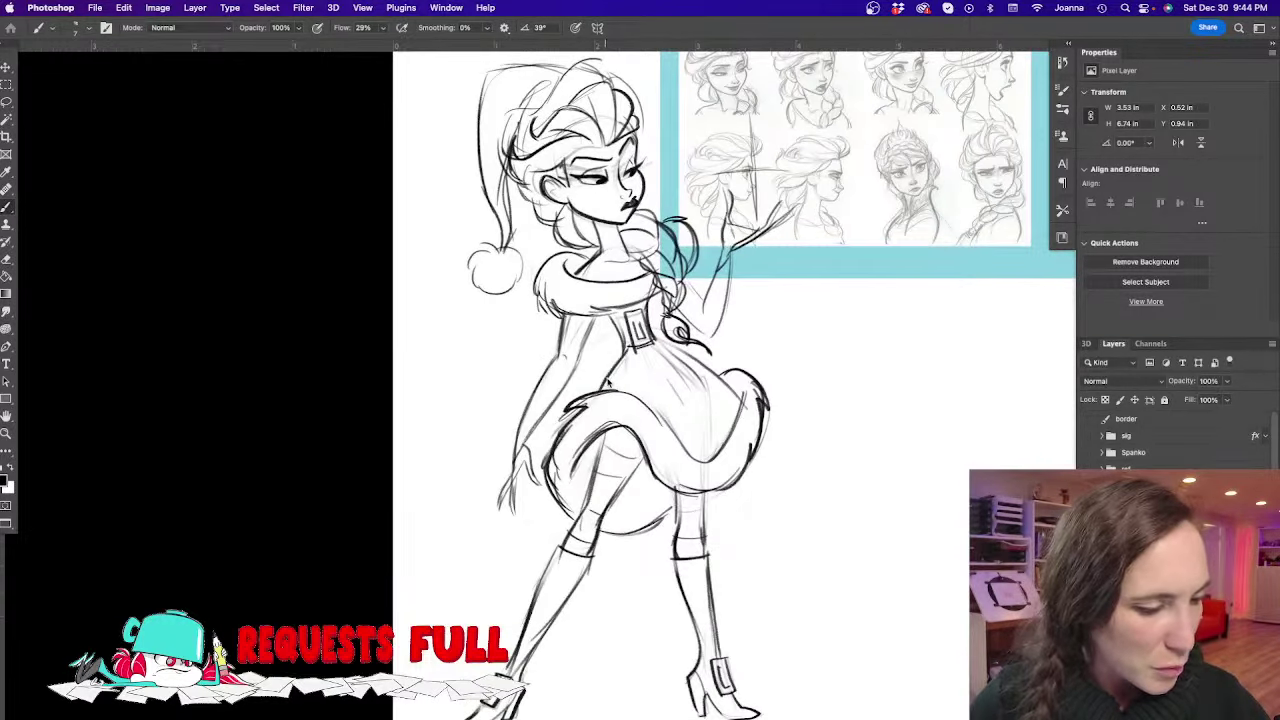
pyautogui.press('e')
pyautogui.moveTo(626, 336)
pyautogui.mouseDown()
pyautogui.moveTo(640, 327)
pyautogui.moveTo(650, 342)
pyautogui.moveTo(623, 363)
pyautogui.moveTo(696, 360)
pyautogui.moveTo(736, 392)
pyautogui.mouseUp()
pyautogui.press('b')
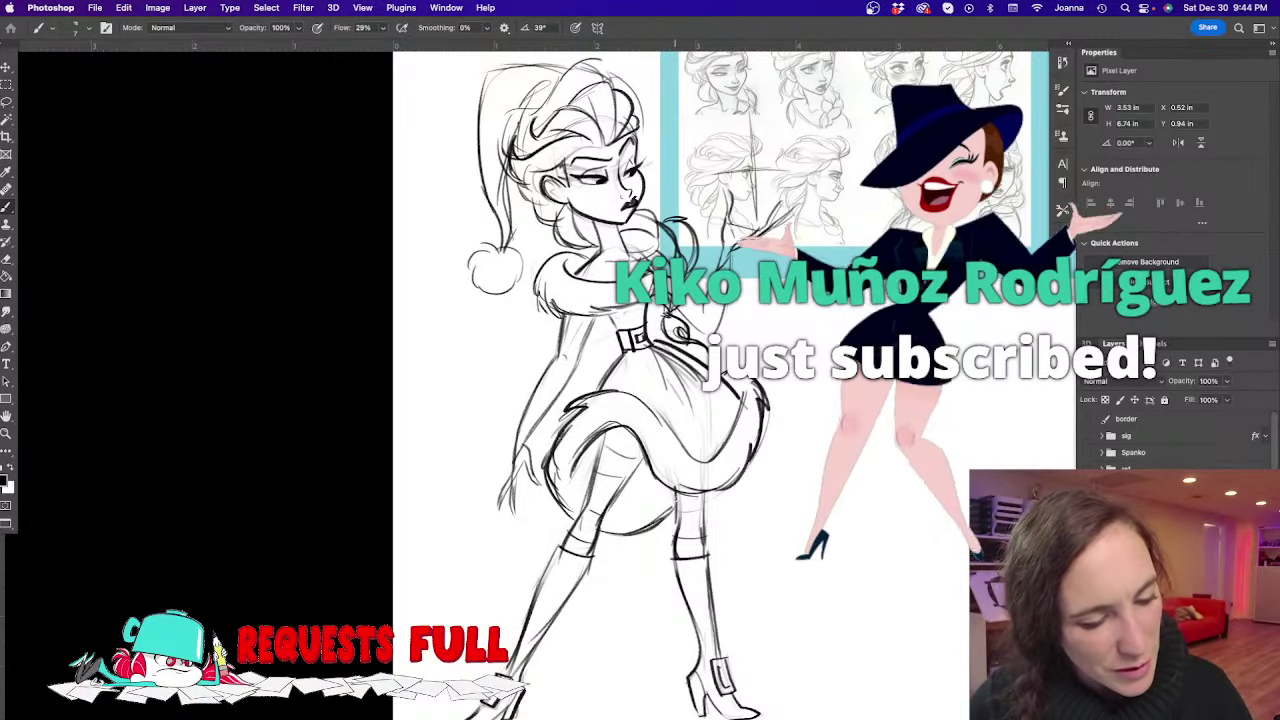
pyautogui.moveTo(490, 614); pyautogui.dragTo(557, 480)
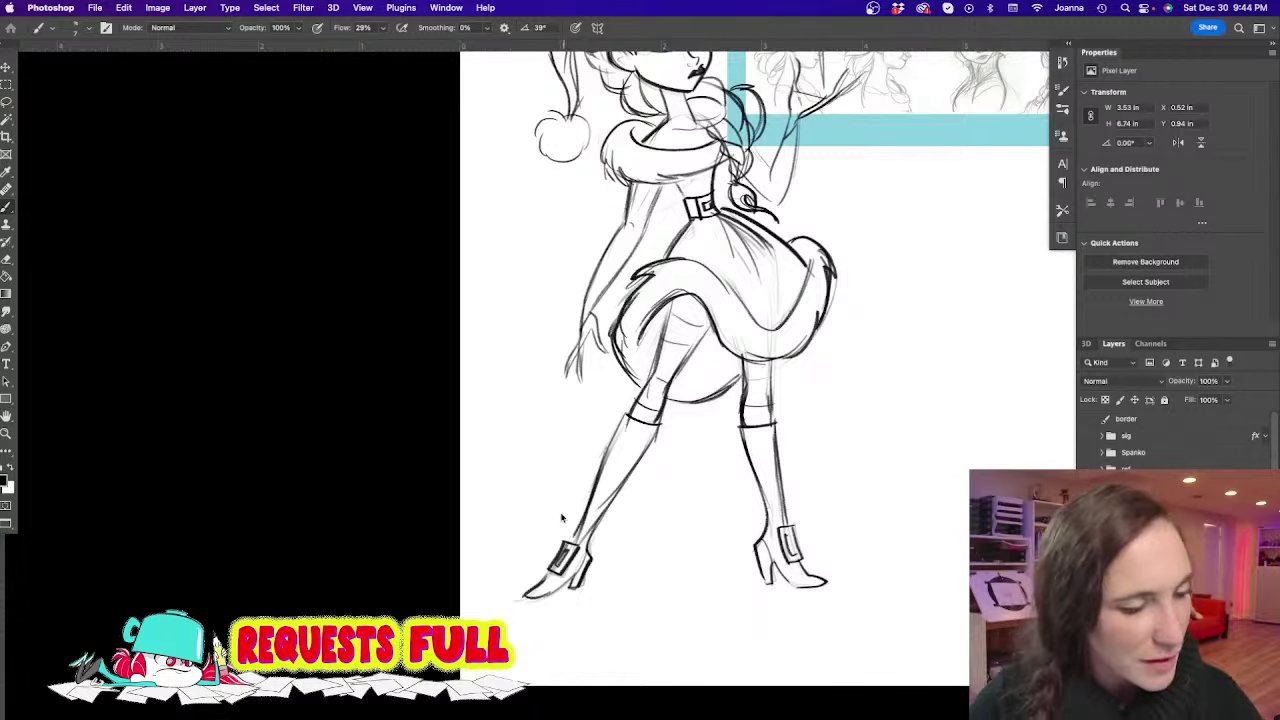
pyautogui.keyDown('alt'); pyautogui.click(516, 428); pyautogui.keyUp('alt')
pyautogui.keyDown('alt'); pyautogui.click(515, 429); pyautogui.keyUp('alt')
pyautogui.press('super+Tab')
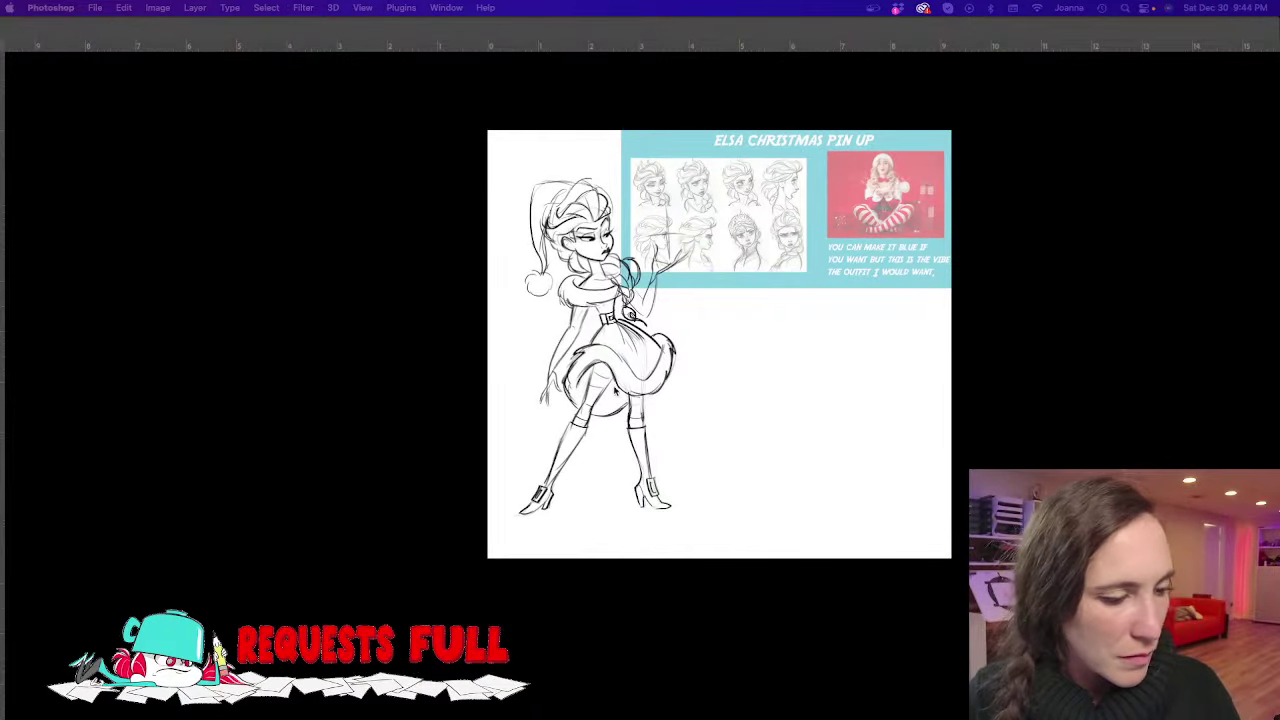
pyautogui.press('Tab')
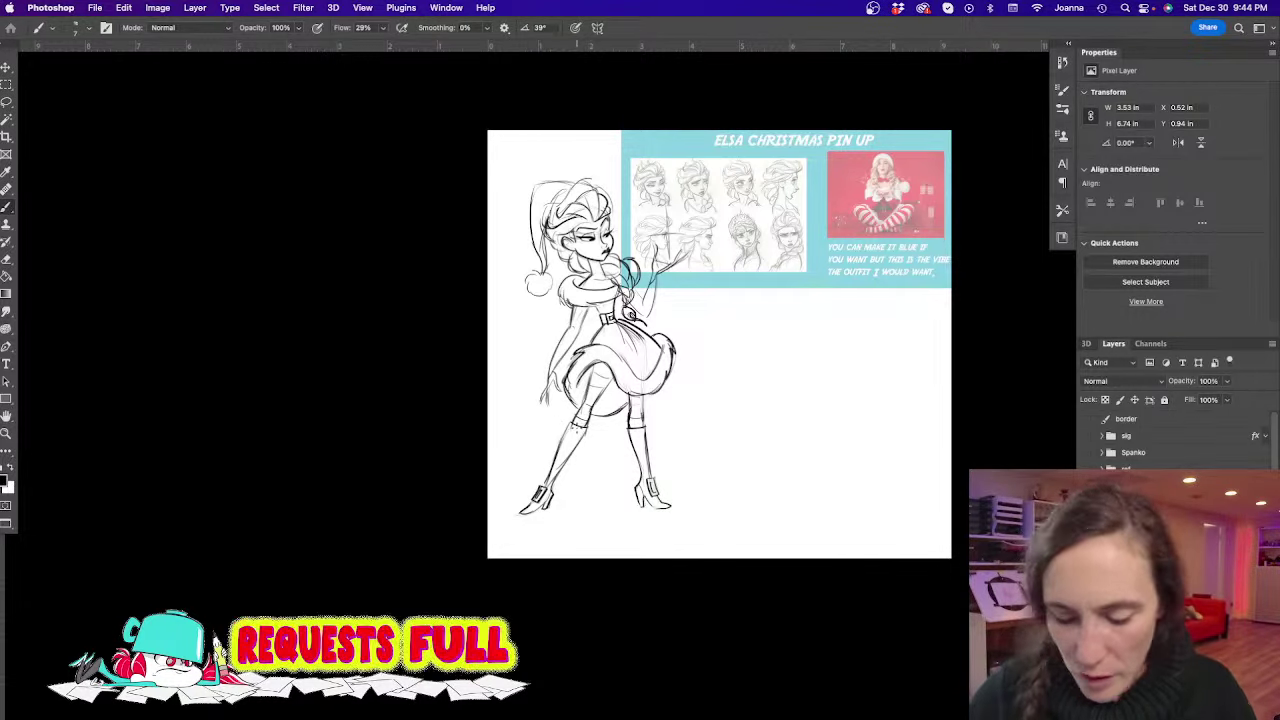
# Lasso both lower legs and enlarge them to about 115% width and 122% height, fitted under the skirt, then clear the selection
pyautogui.press('l')
pyautogui.moveTo(620, 392)
pyautogui.mouseDown()
pyautogui.moveTo(648, 405)
pyautogui.moveTo(632, 520)
pyautogui.moveTo(630, 415)
pyautogui.moveTo(612, 402)
pyautogui.moveTo(500, 528)
pyautogui.moveTo(594, 380)
pyautogui.mouseUp()
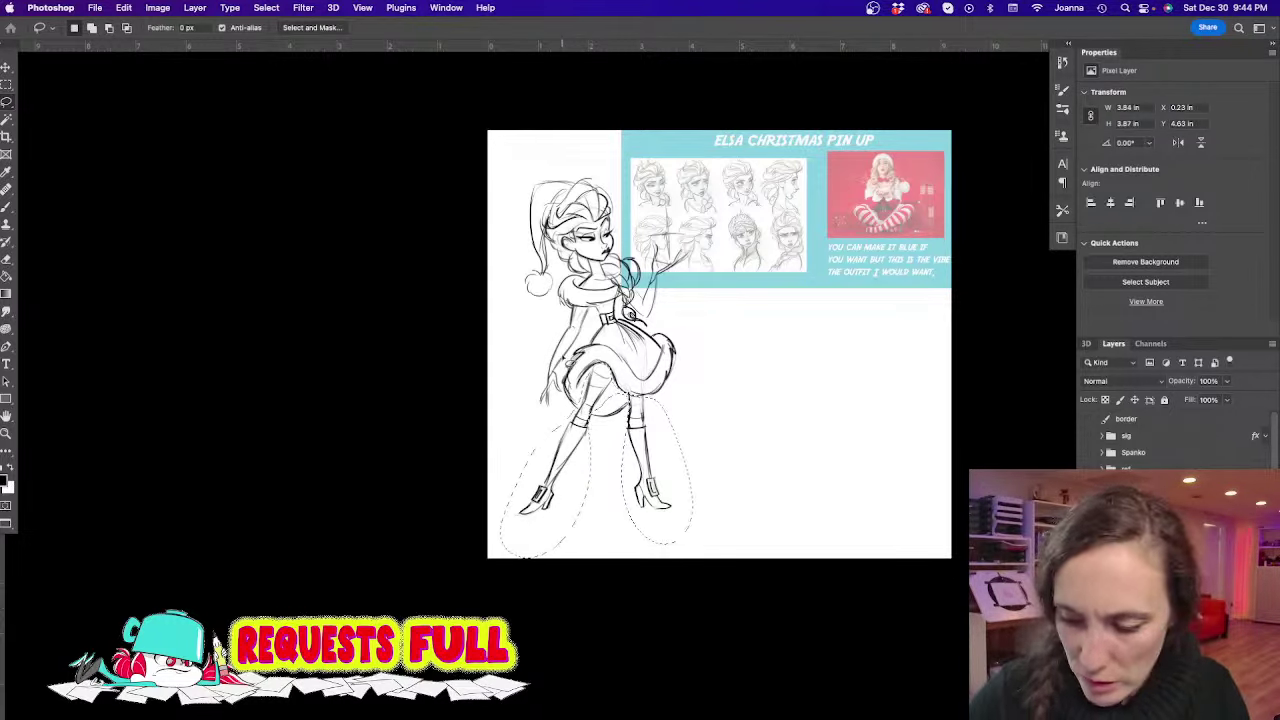
pyautogui.press('super+t')
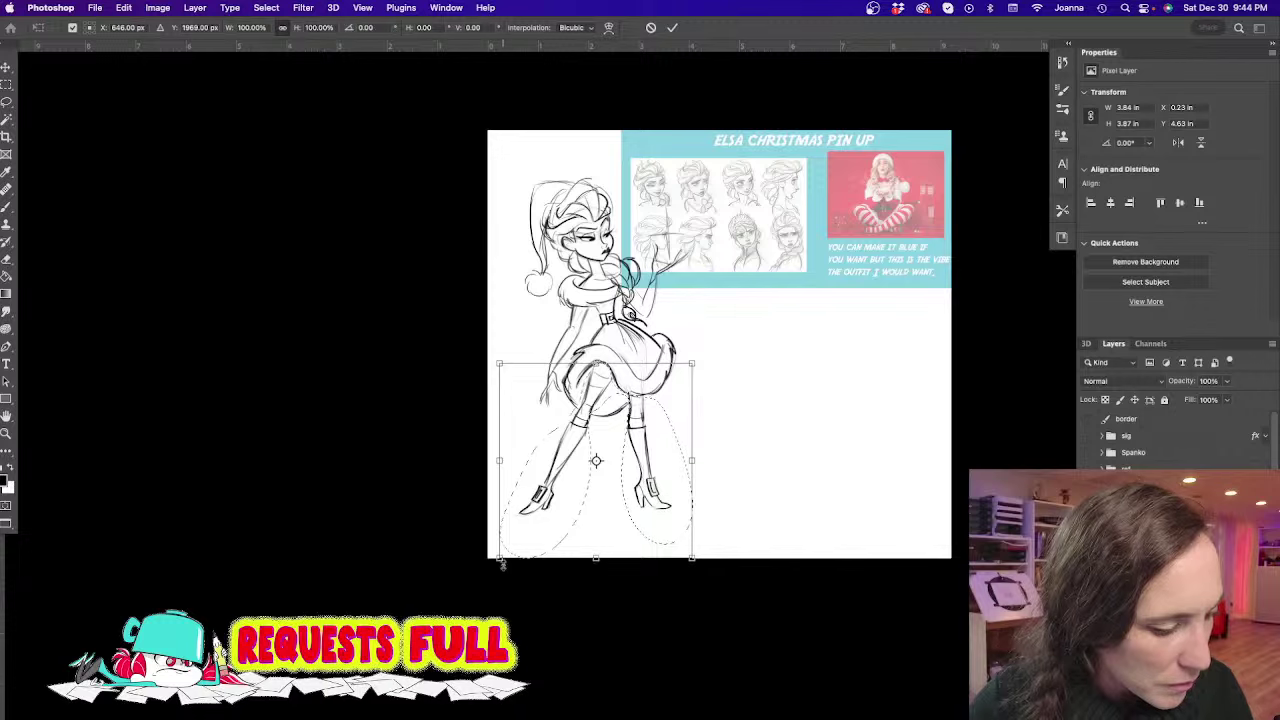
pyautogui.moveTo(498, 558); pyautogui.dragTo(458, 599)
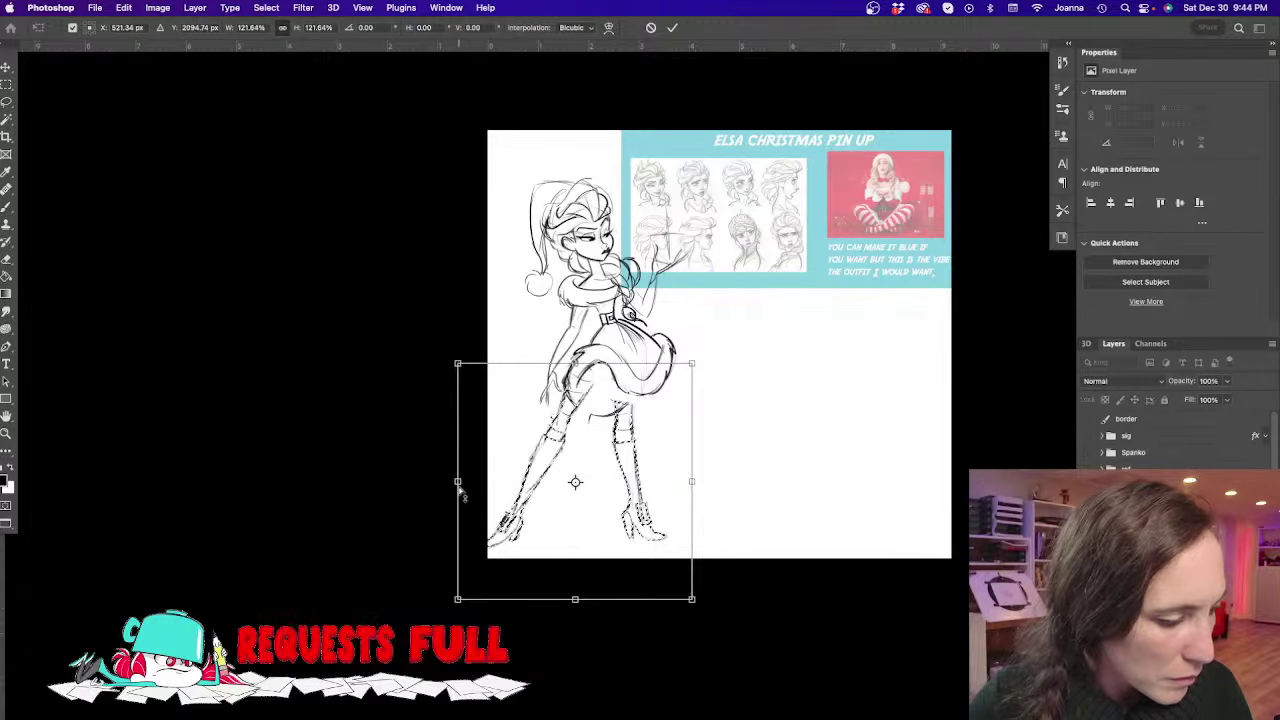
pyautogui.moveTo(460, 485); pyautogui.dragTo(539, 508)
pyautogui.moveTo(600, 481); pyautogui.dragTo(594, 478)
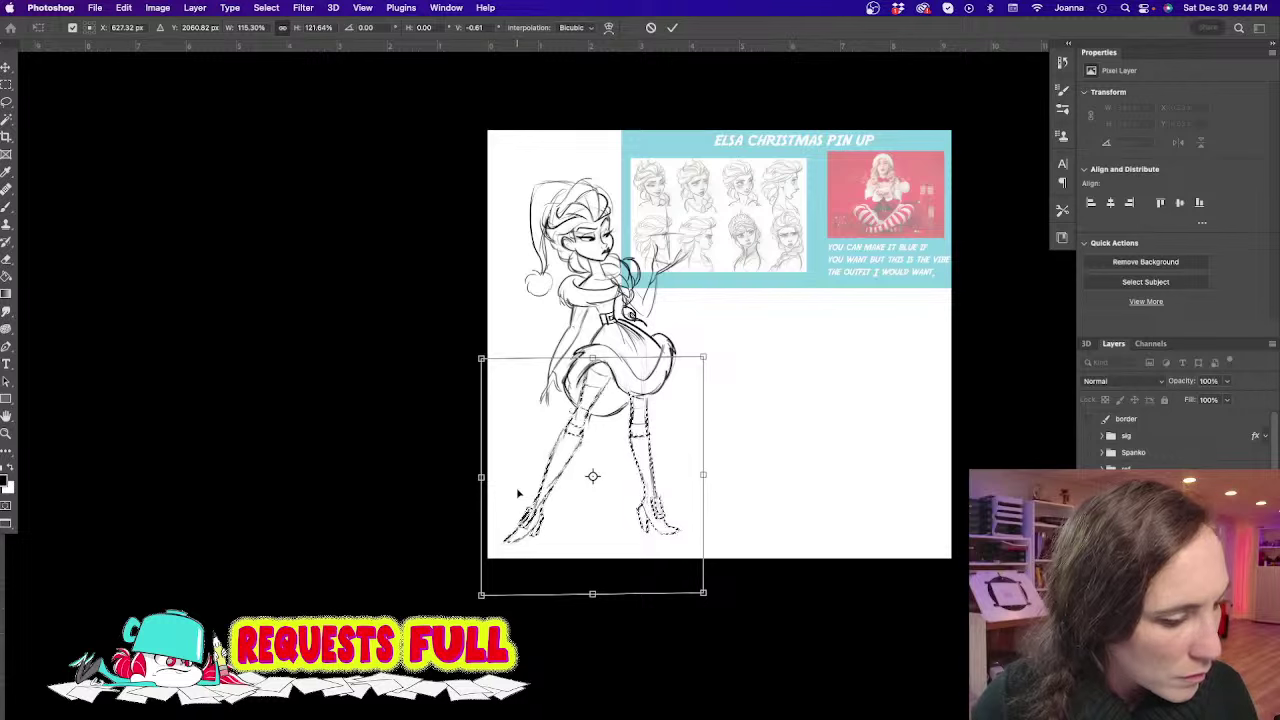
pyautogui.press('Return')
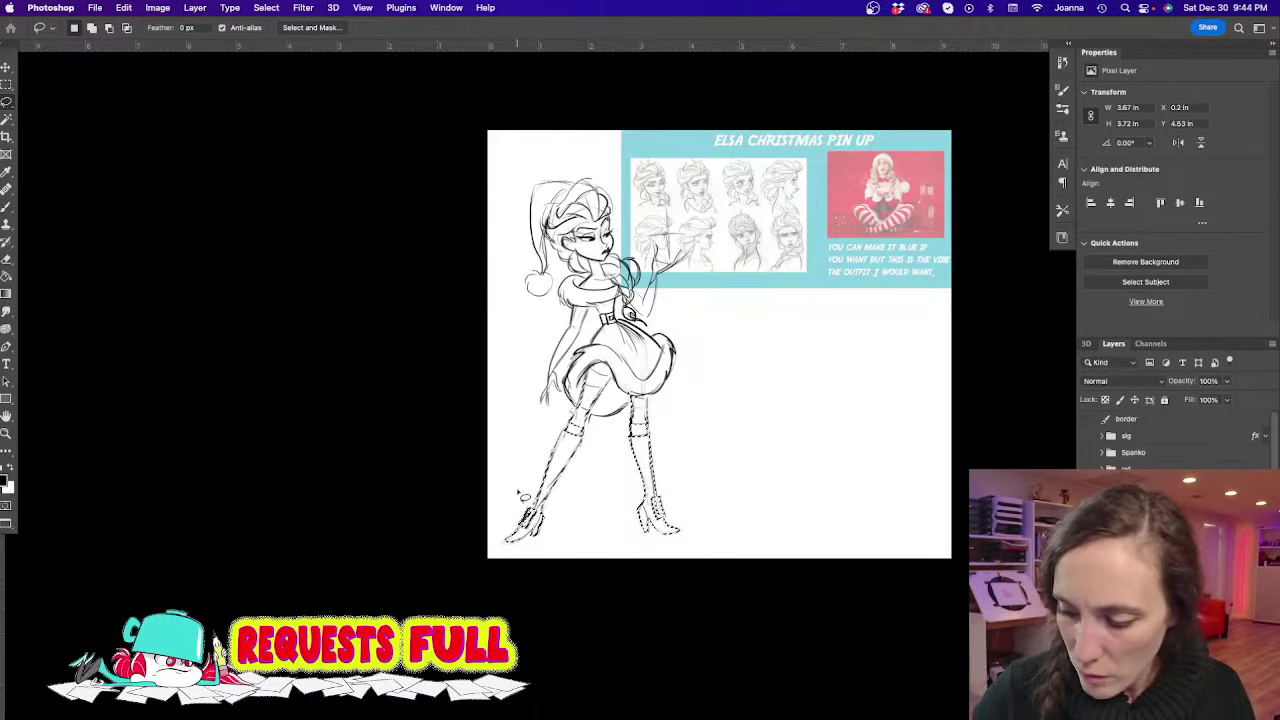
pyautogui.hotkey('ctrl', 'd')
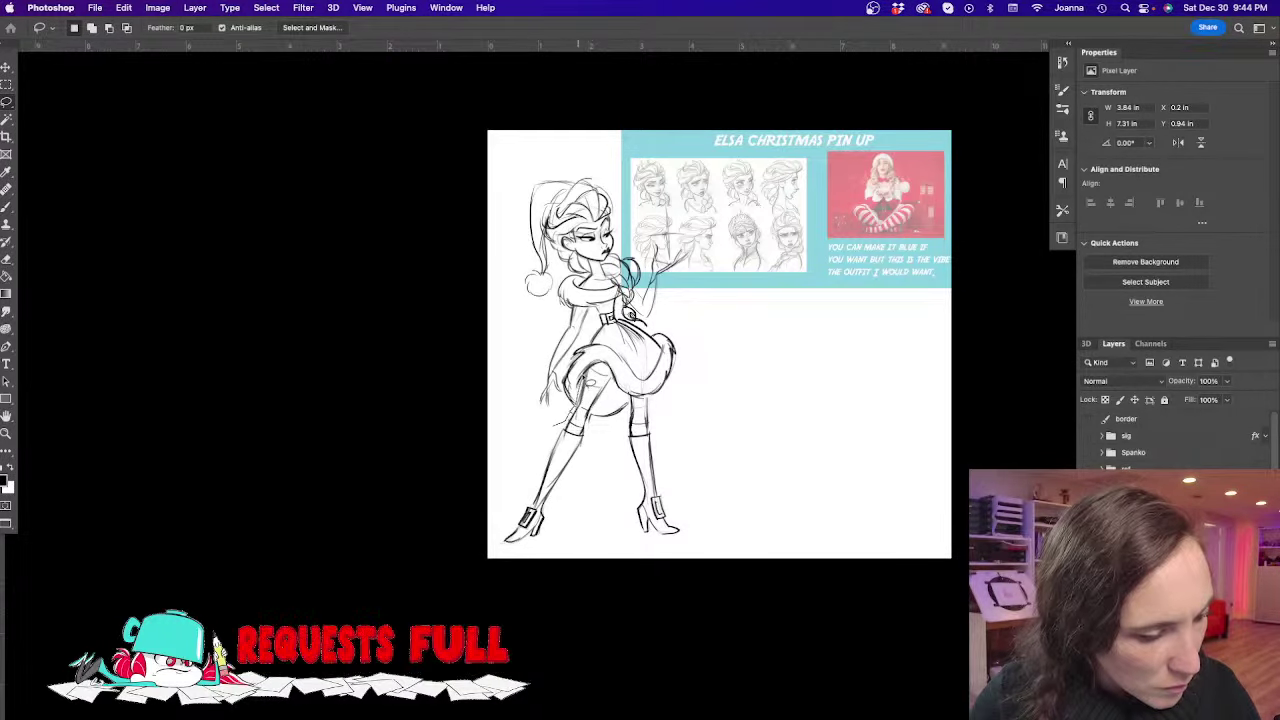
# Lasso the leg below the lowered hand and rotate it about -2° around the hip with 98.95% height, then deselect
pyautogui.moveTo(609, 391)
pyautogui.mouseDown()
pyautogui.moveTo(571, 511)
pyautogui.moveTo(544, 412)
pyautogui.mouseUp()
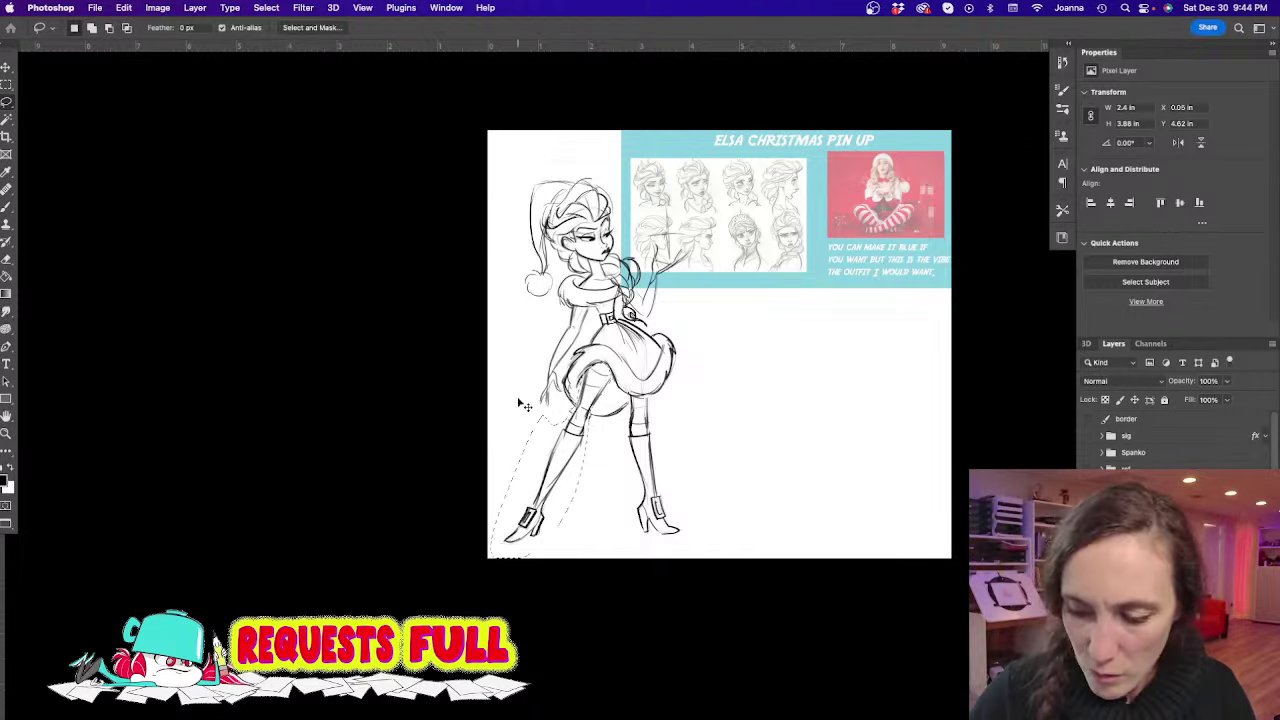
pyautogui.press('super+t')
pyautogui.moveTo(551, 462); pyautogui.dragTo(598, 367)
pyautogui.moveTo(470, 556); pyautogui.dragTo(616, 553)
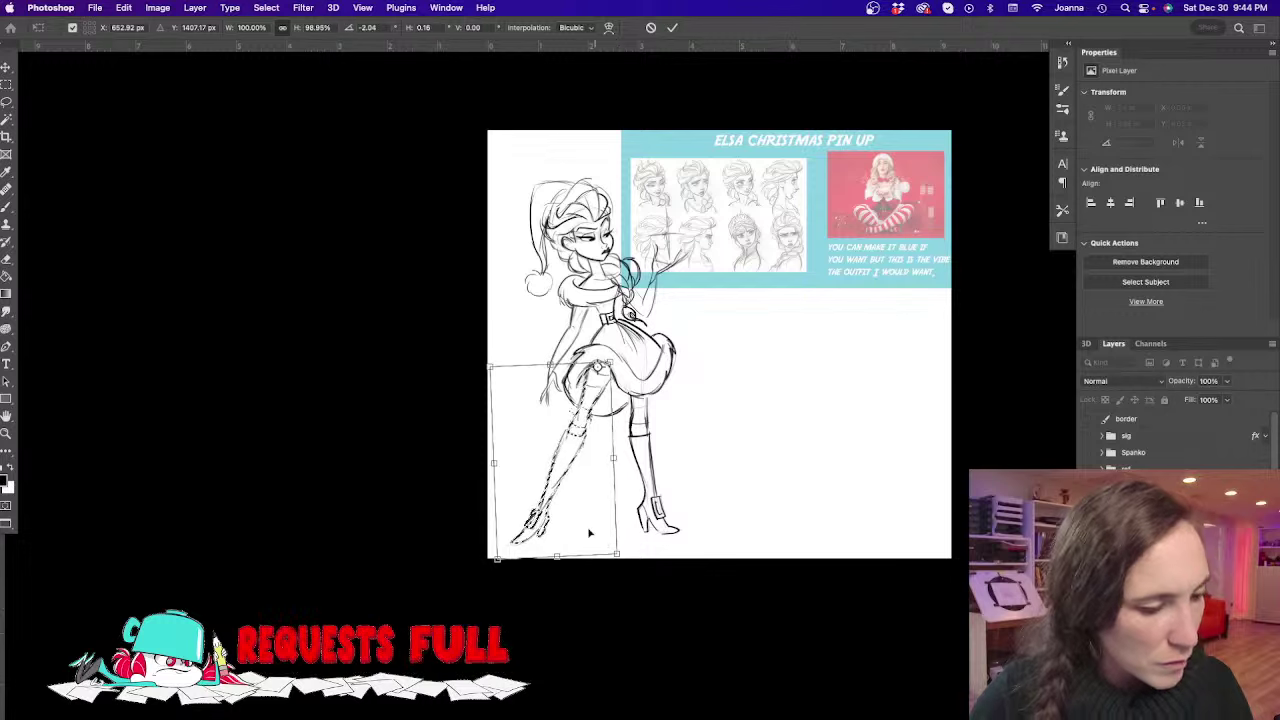
pyautogui.press('Return')
pyautogui.hotkey('ctrl', 'd')
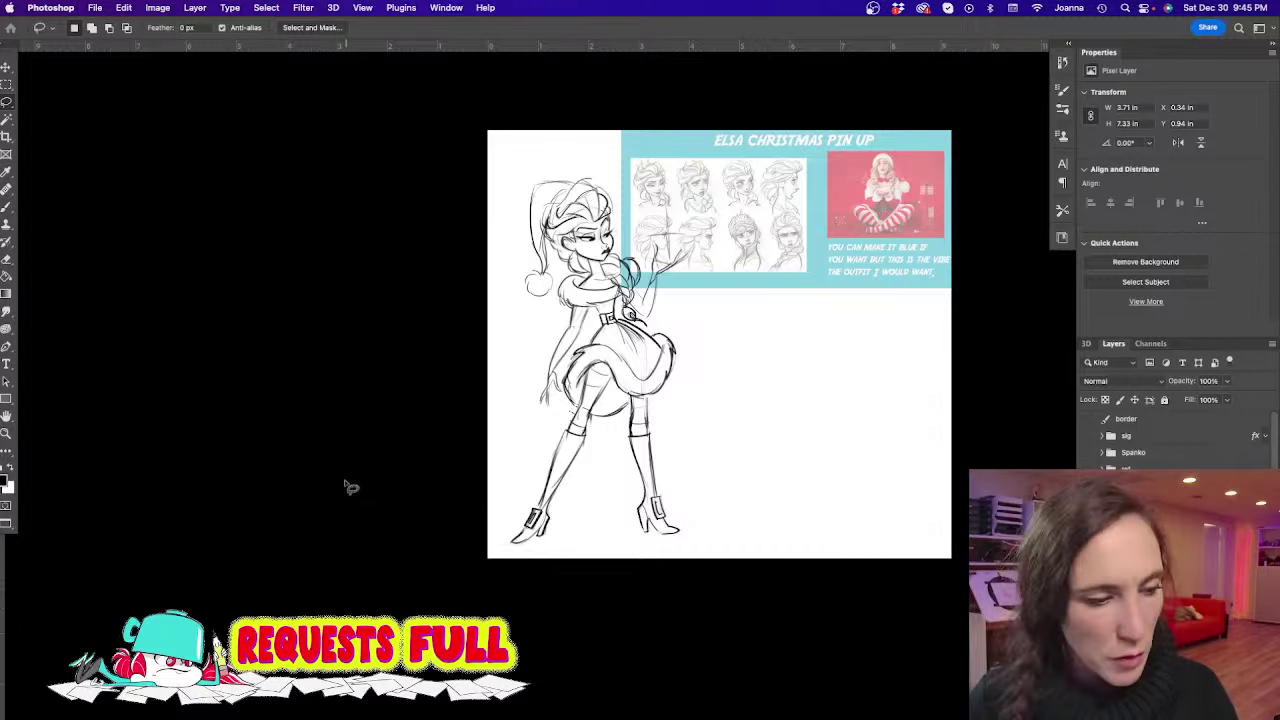
# Remove the reference sheet from the canvas so only the sketch is left
pyautogui.press('Delete')
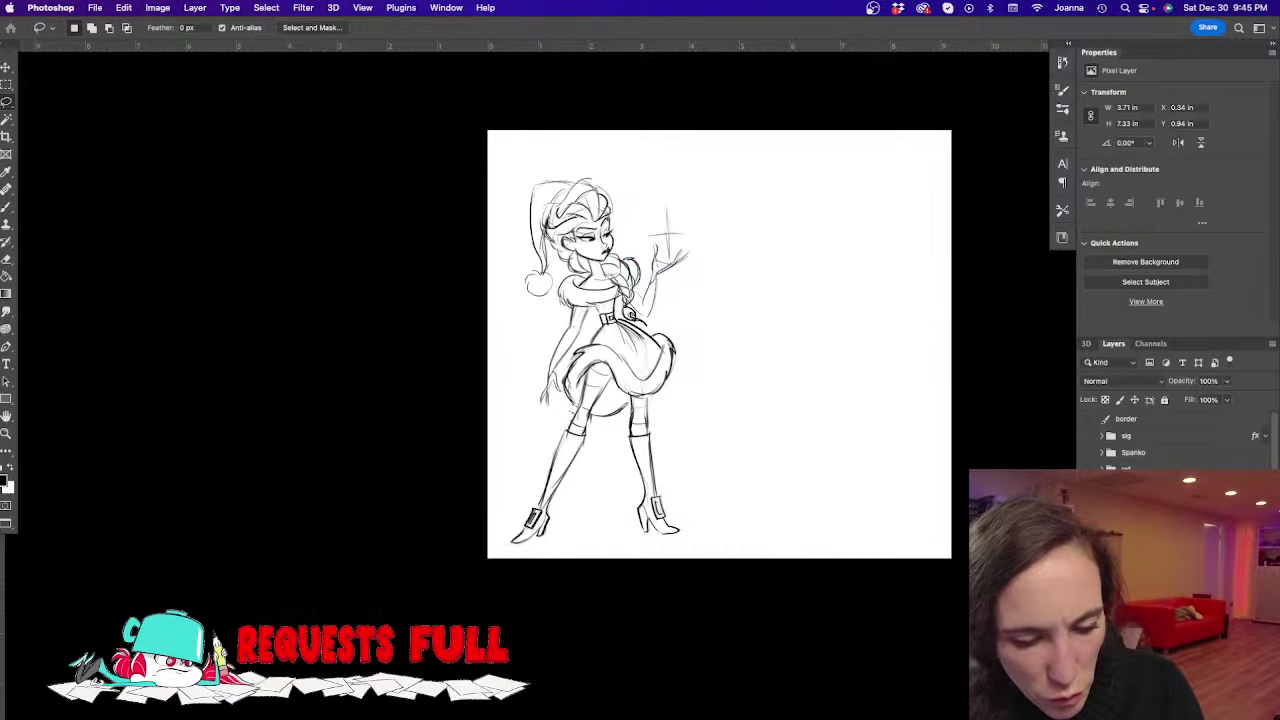
pyautogui.keyDown('super'); pyautogui.click(533, 483); pyautogui.keyUp('super')
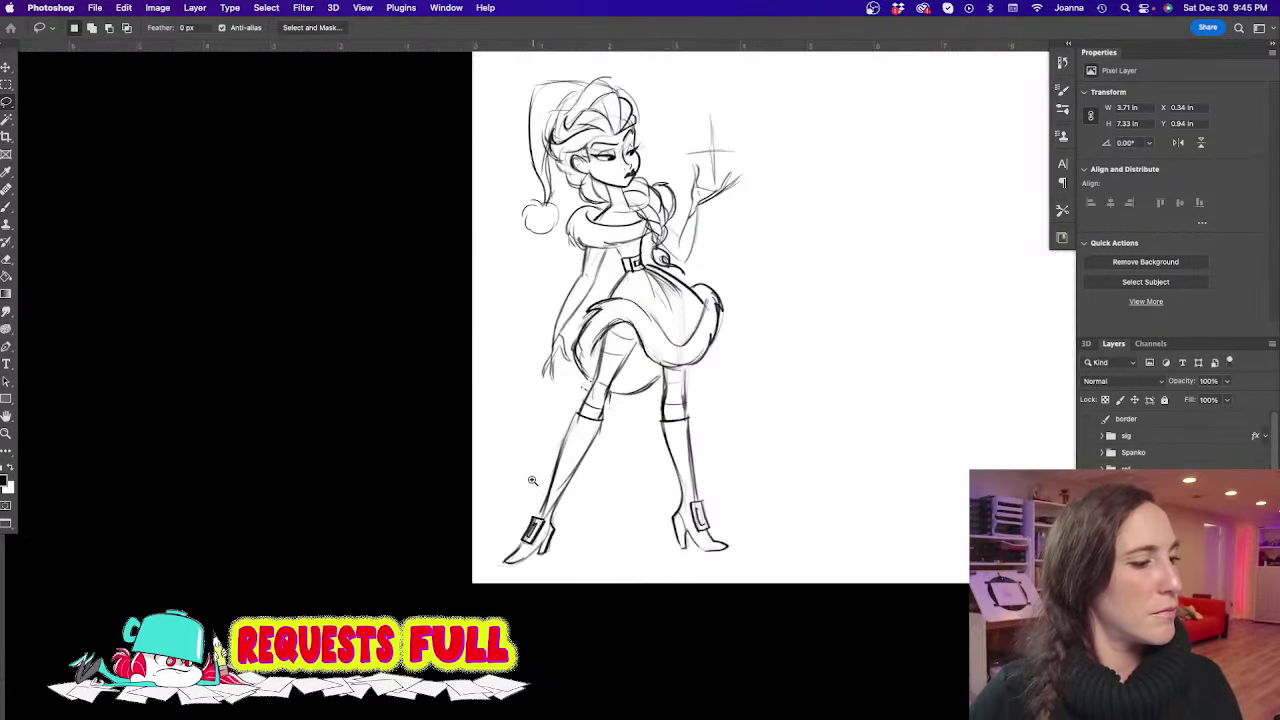
pyautogui.moveTo(500, 479); pyautogui.dragTo(474, 493)
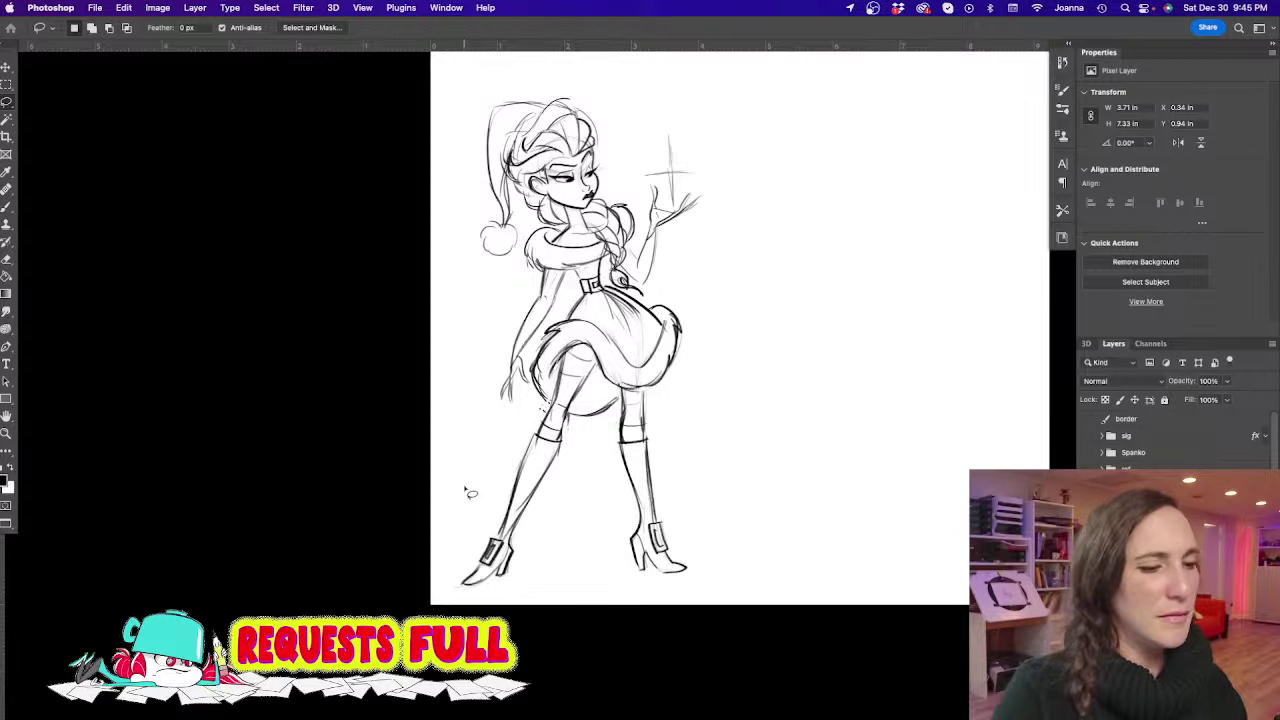
pyautogui.moveTo(492, 449); pyautogui.dragTo(435, 490)
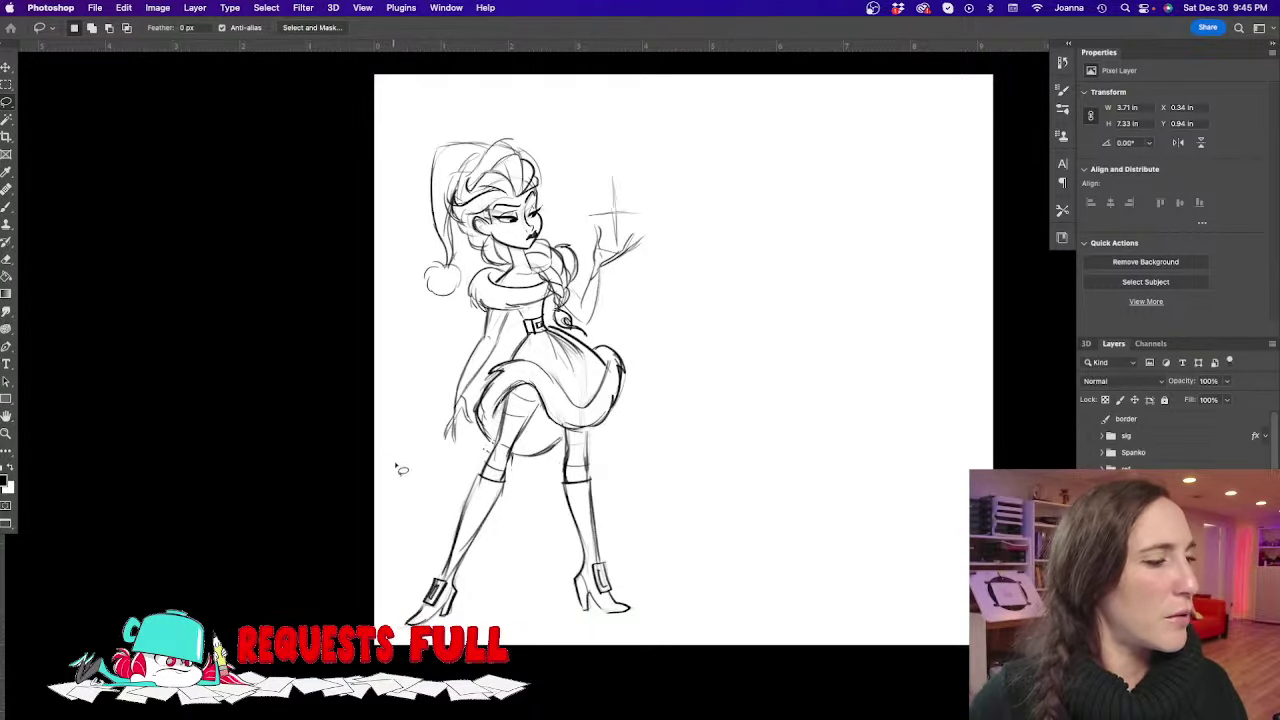
pyautogui.moveTo(455, 466); pyautogui.dragTo(515, 470)
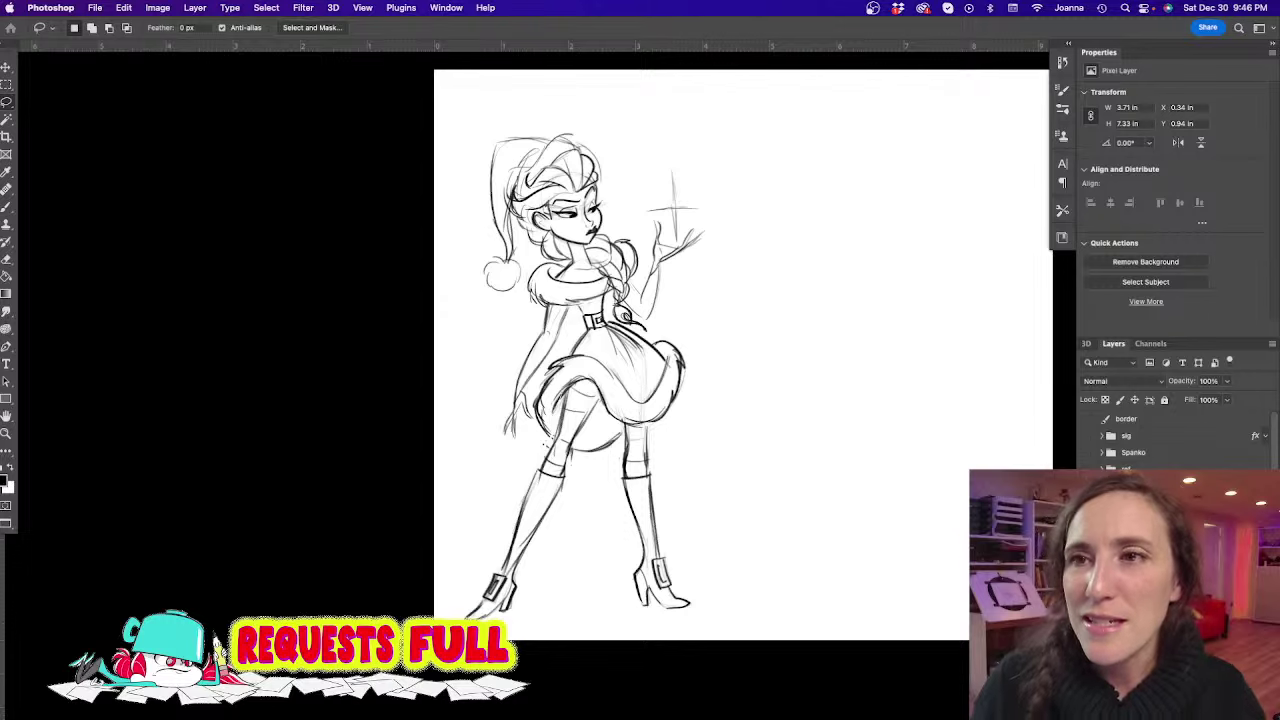
# Paste three reference images of the pink-haired cartoon girl onto the canvas: a face close-up and two full-body poses
pyautogui.press('Tab')
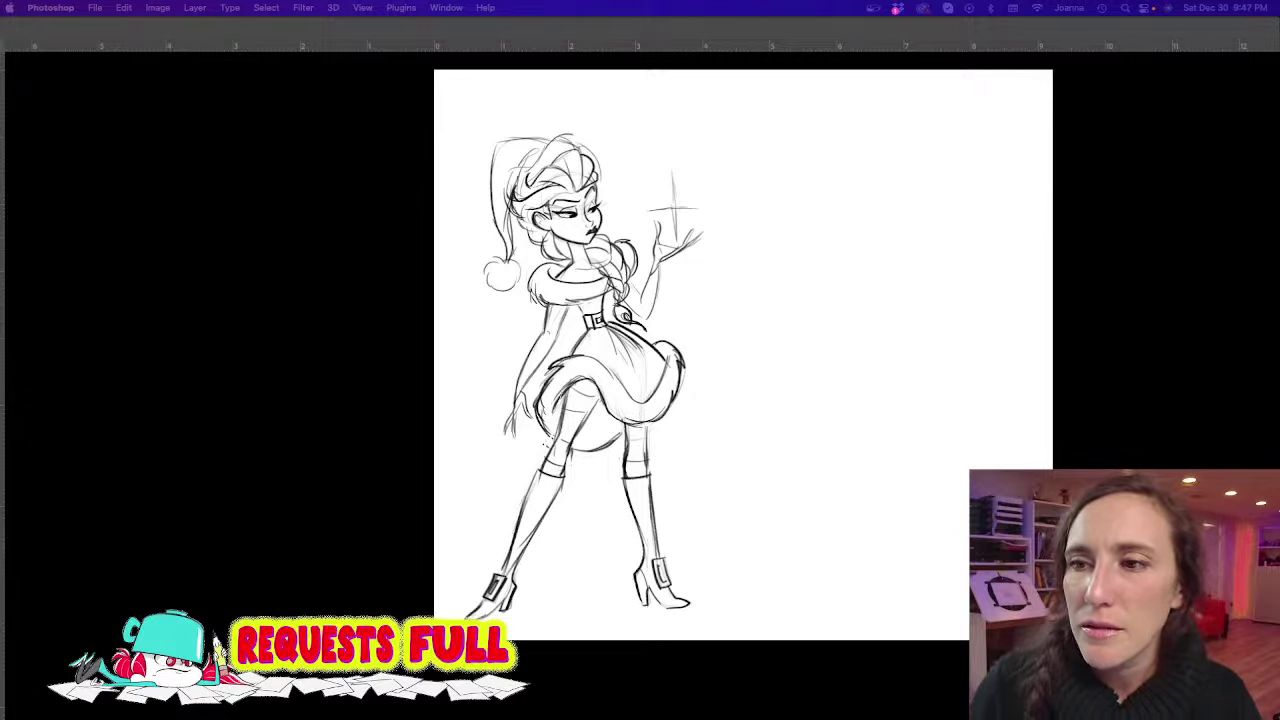
pyautogui.press('Tab')
pyautogui.press('super+v')
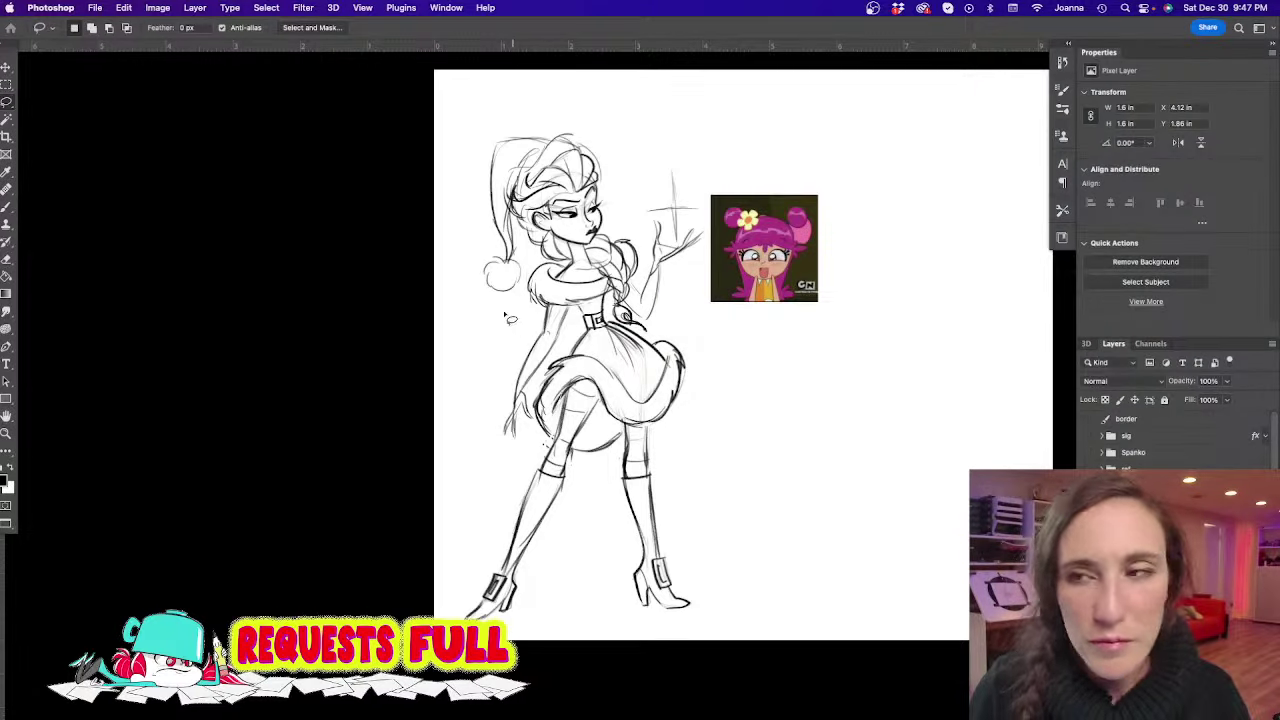
pyautogui.press('Tab')
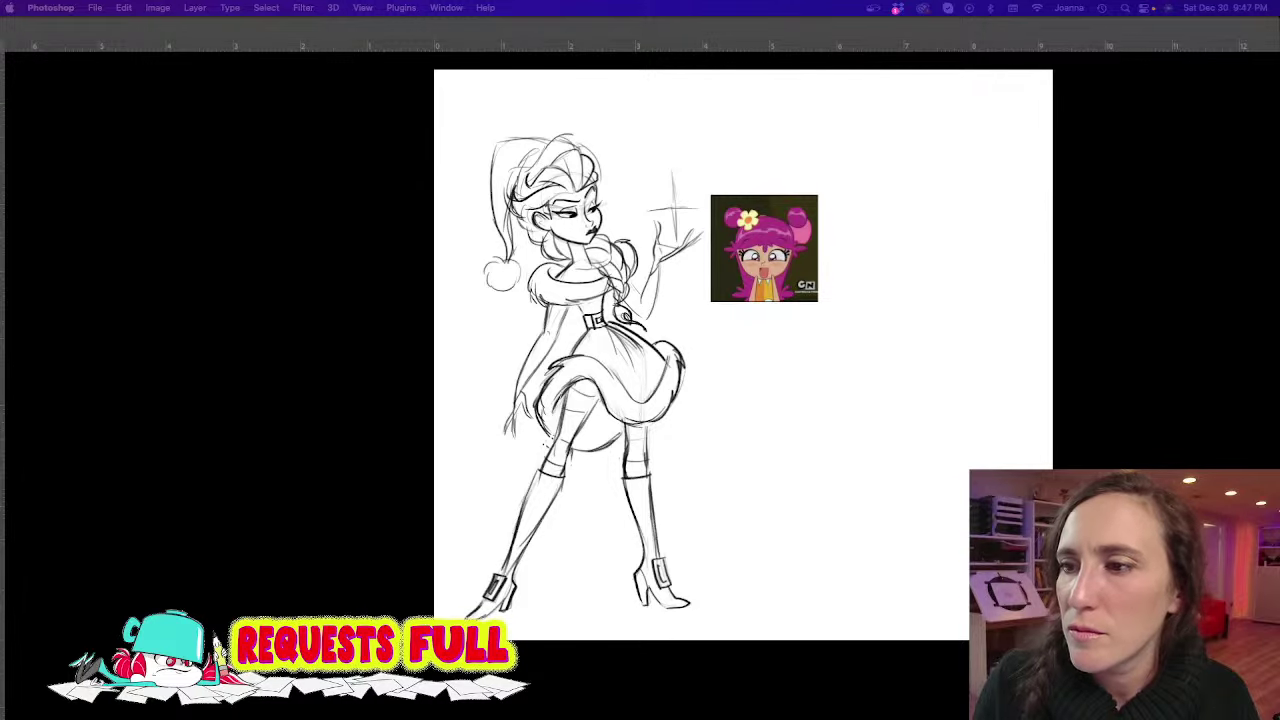
pyautogui.moveTo(581, 352); pyautogui.dragTo(678, 342)
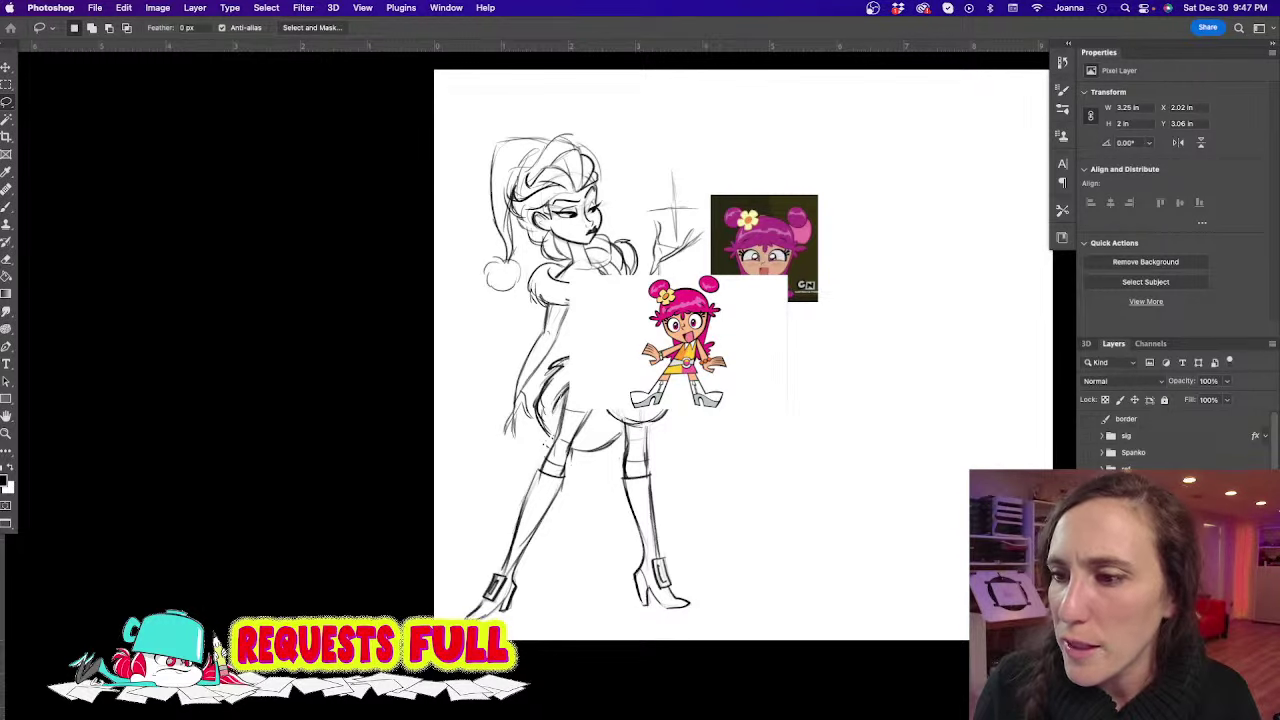
pyautogui.press('Tab')
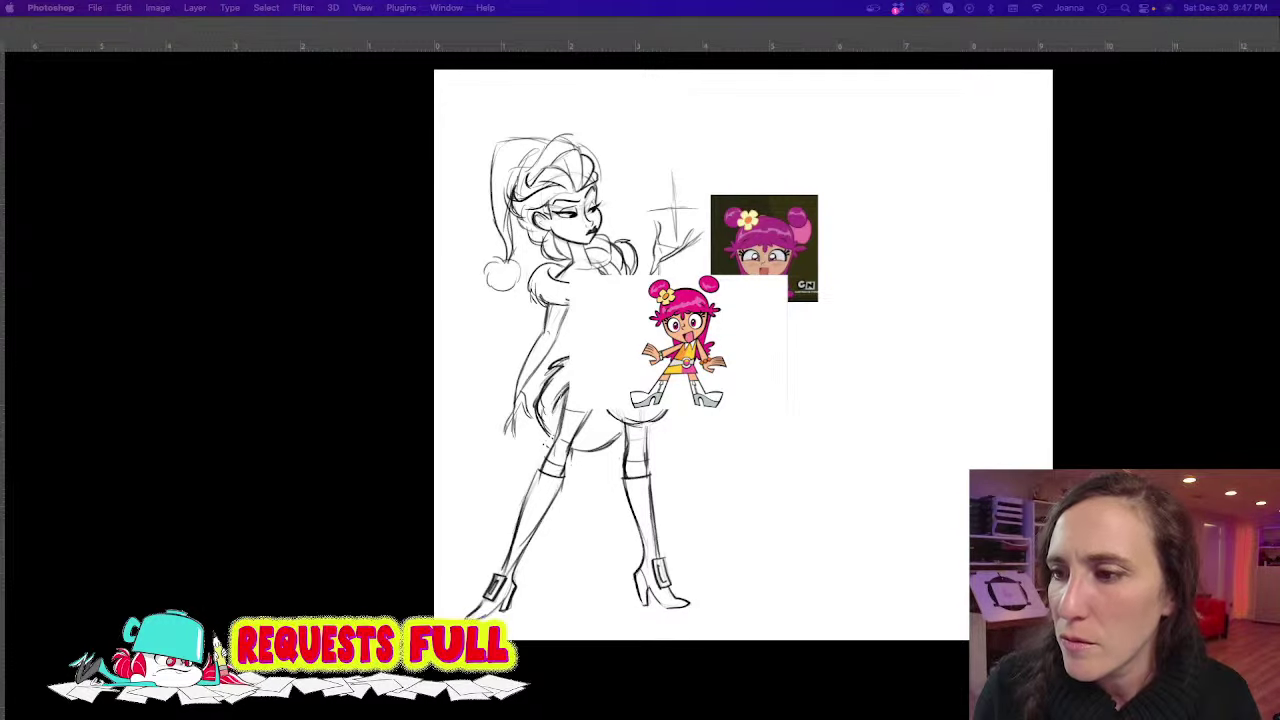
pyautogui.press('Tab')
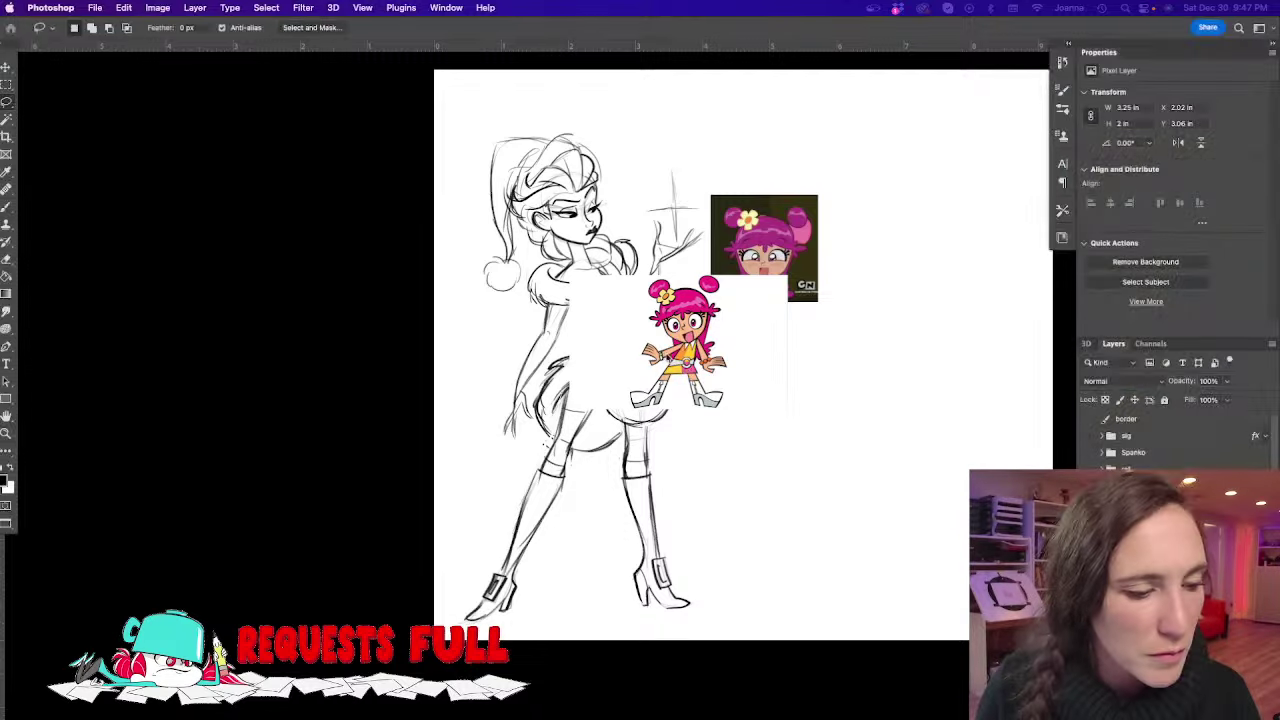
pyautogui.press('super+t')
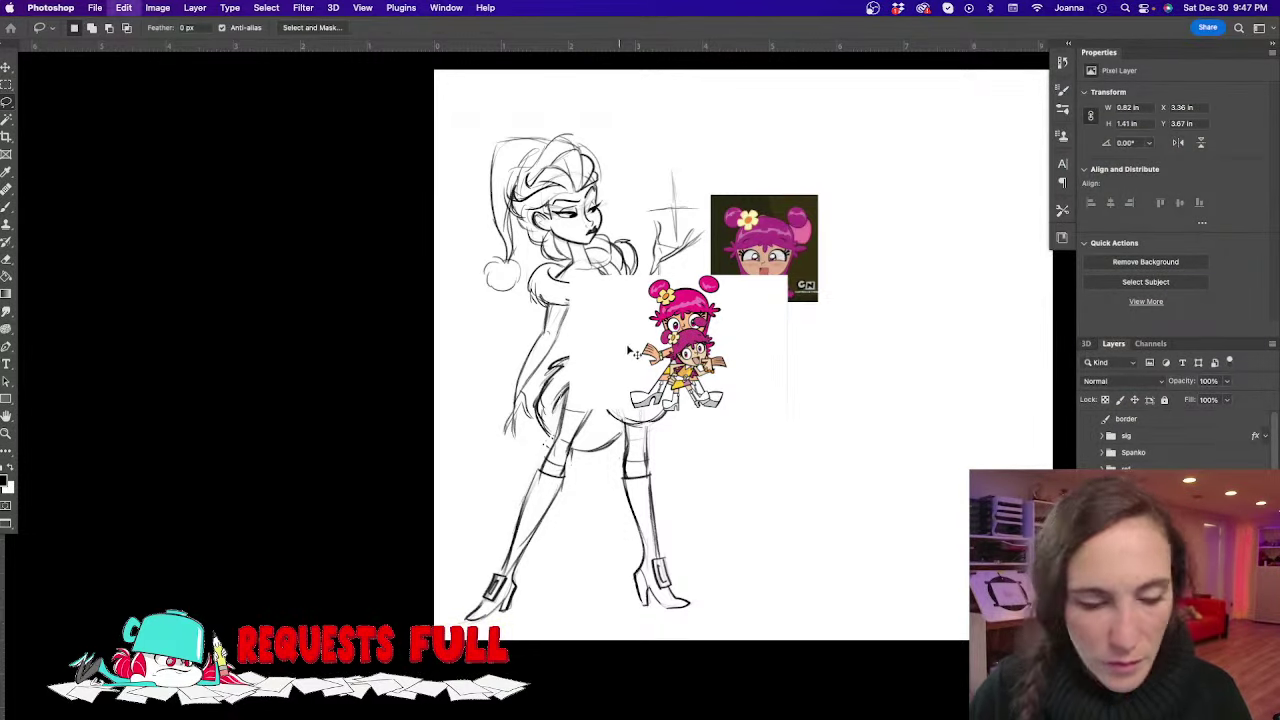
# Enlarge the last pasted pose to about 1.66 × 2.87 in beside the other references, then group the three images and hide the group
pyautogui.moveTo(656, 313); pyautogui.dragTo(564, 224)
pyautogui.moveTo(640, 346)
pyautogui.mouseDown()
pyautogui.moveTo(852, 378)
pyautogui.moveTo(836, 376)
pyautogui.mouseUp()
pyautogui.press('Return')
pyautogui.press('super+d')
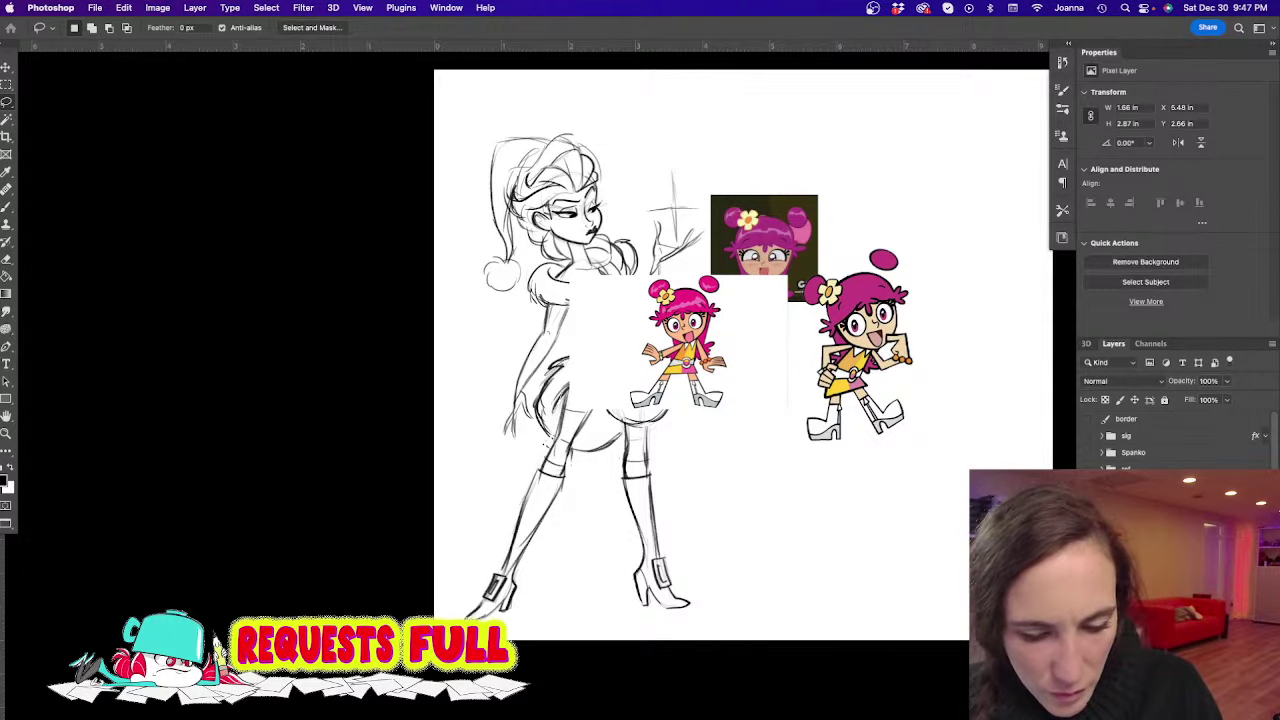
pyautogui.press('super+g')
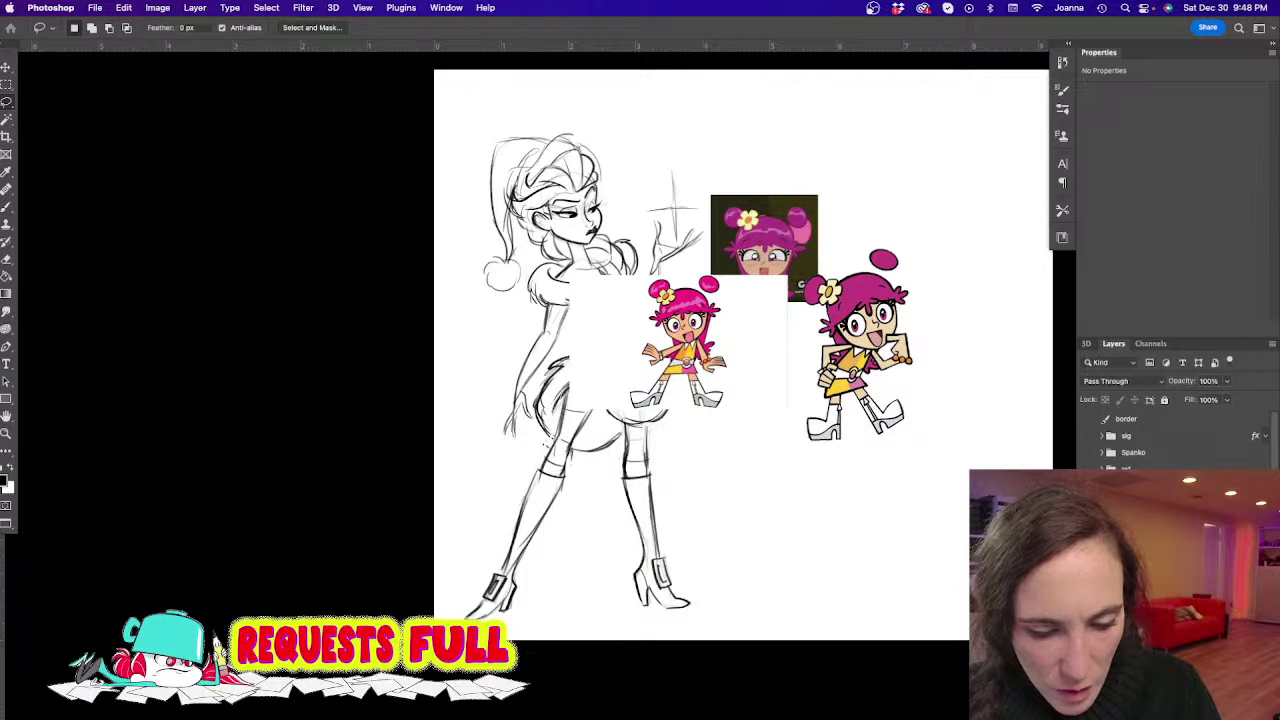
pyautogui.press('BackSpace')
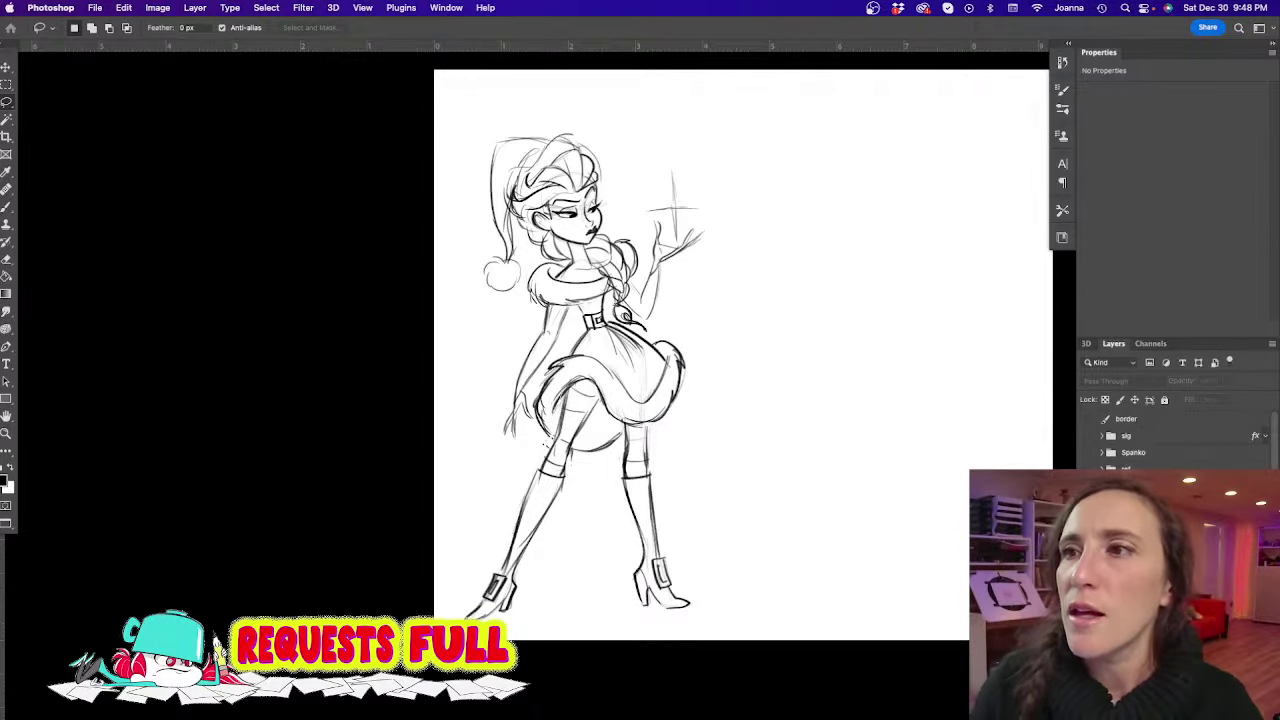
# Show the jester pose sketches in place of the Elsa sketch, with the whole canvas in view
pyautogui.press('Tab')
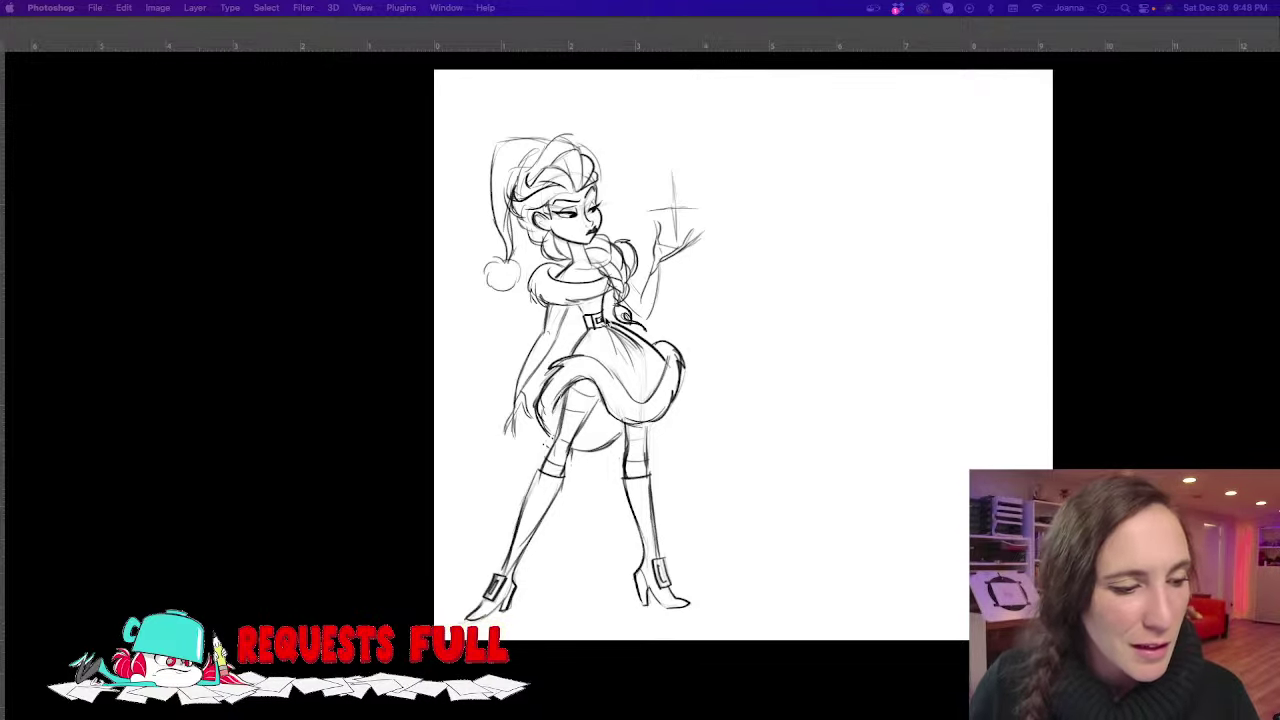
pyautogui.press('Tab')
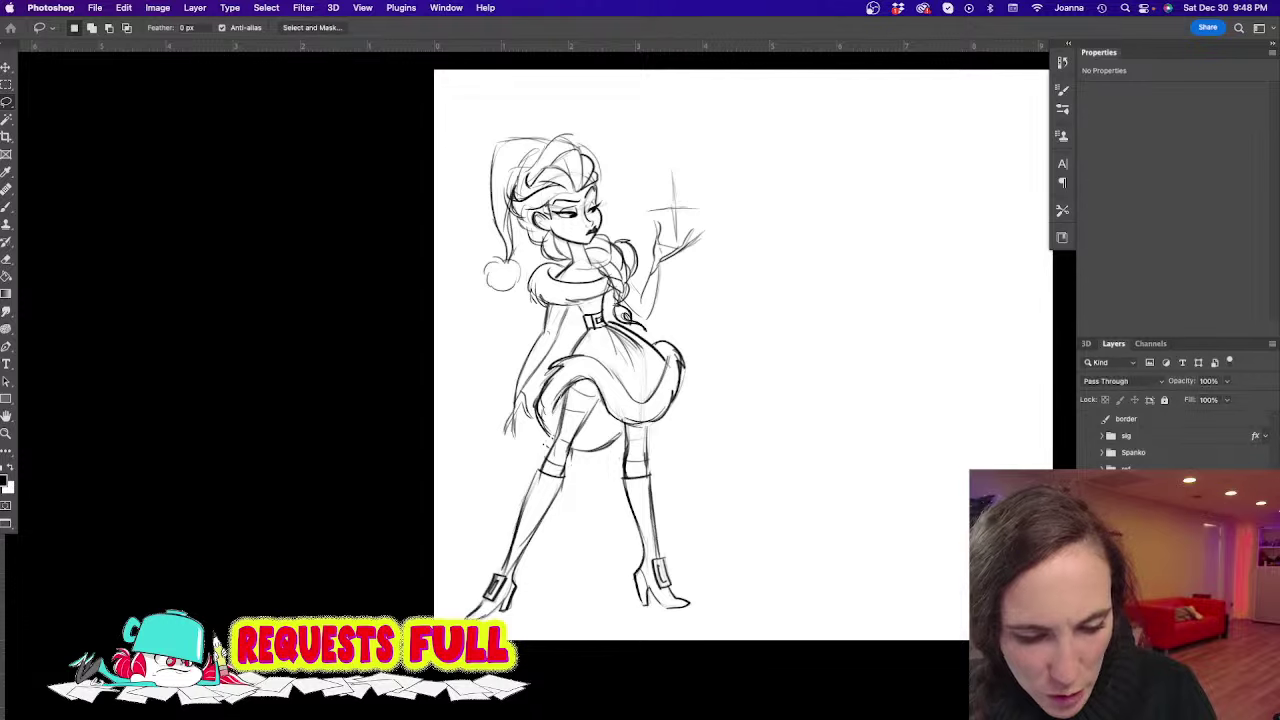
pyautogui.hotkey('ctrl', 'Tab')
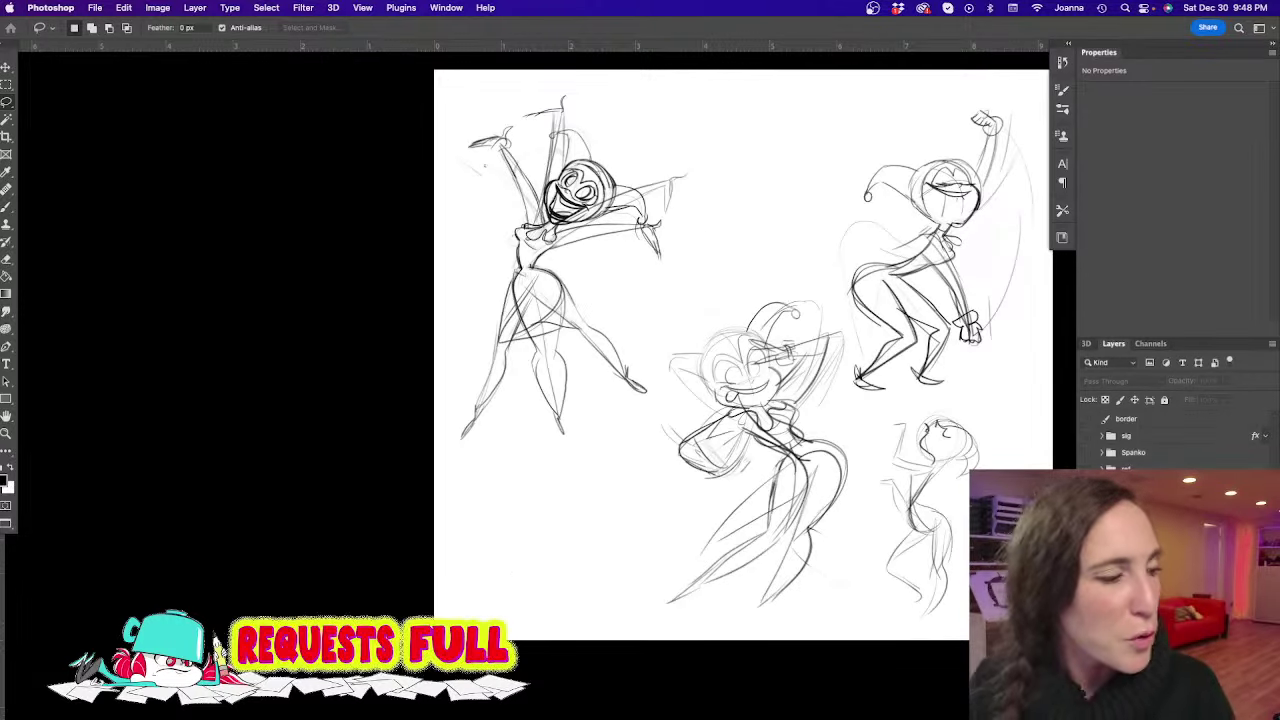
pyautogui.moveTo(708, 510); pyautogui.dragTo(463, 508)
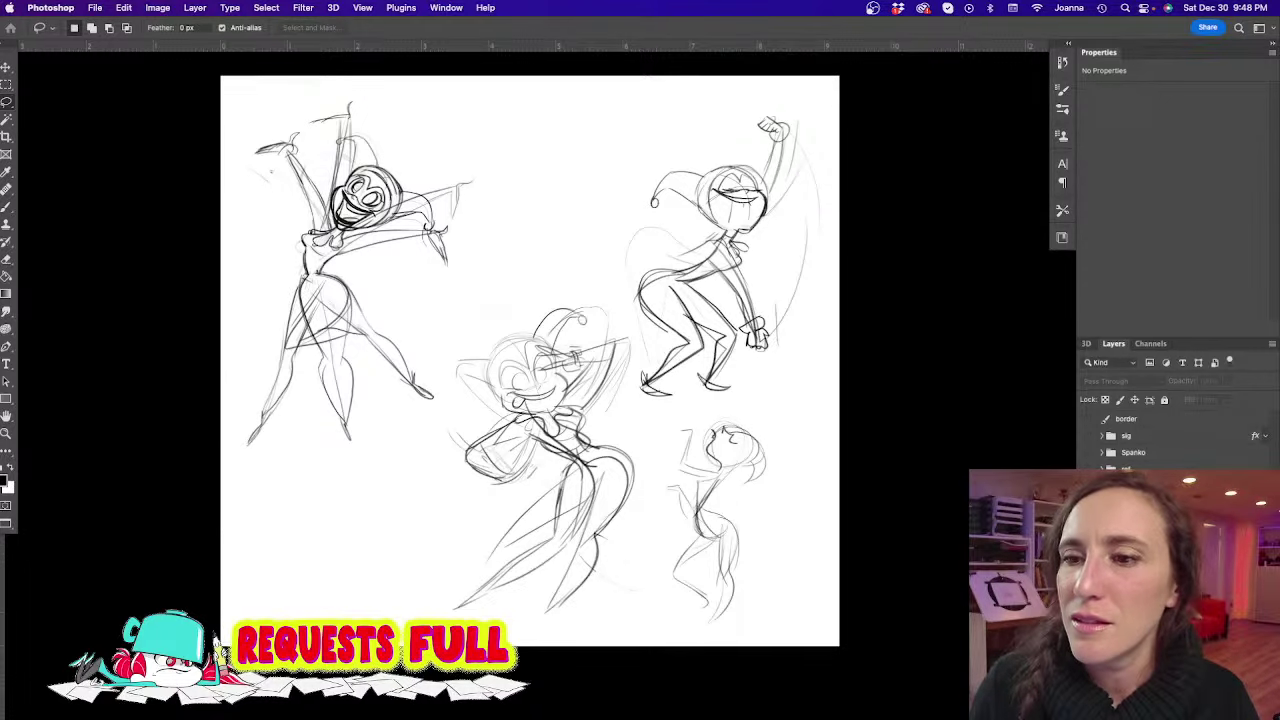
# Paste the black-coated woman's character sheet and the screenshot with two masked men below it, then group both and hide the group
pyautogui.press('Tab')
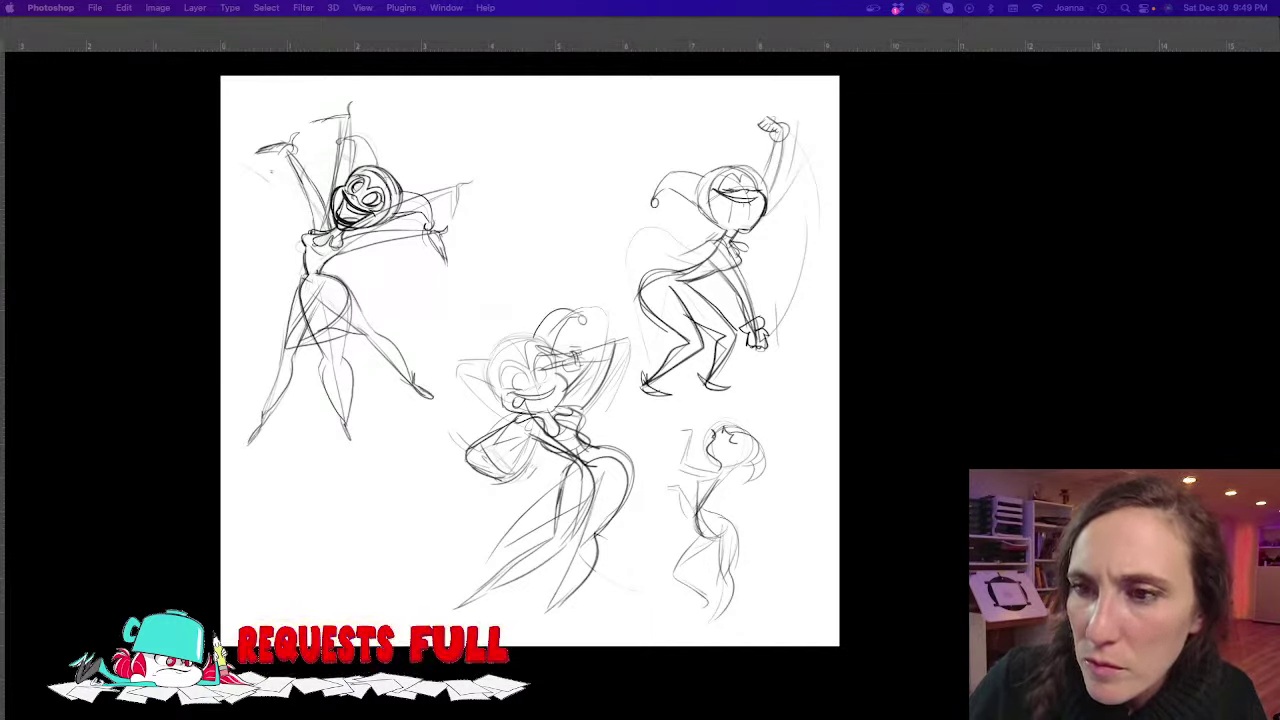
pyautogui.moveTo(582, 300); pyautogui.dragTo(559, 293)
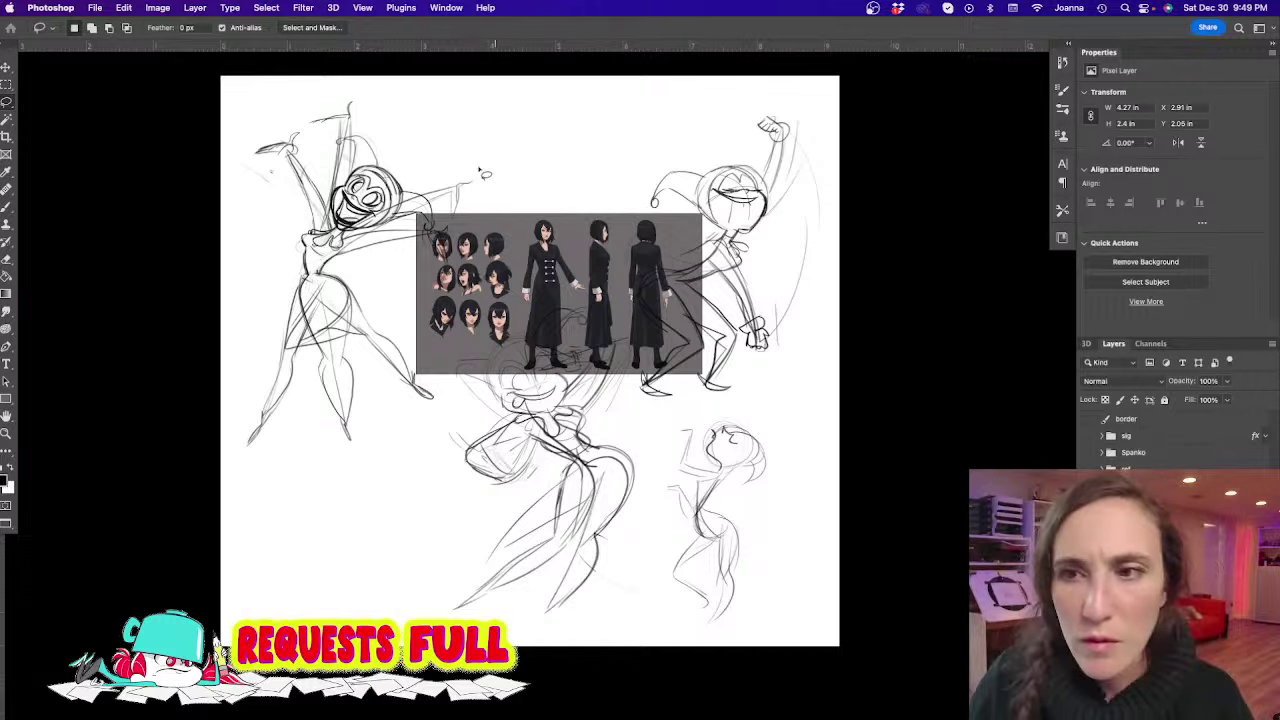
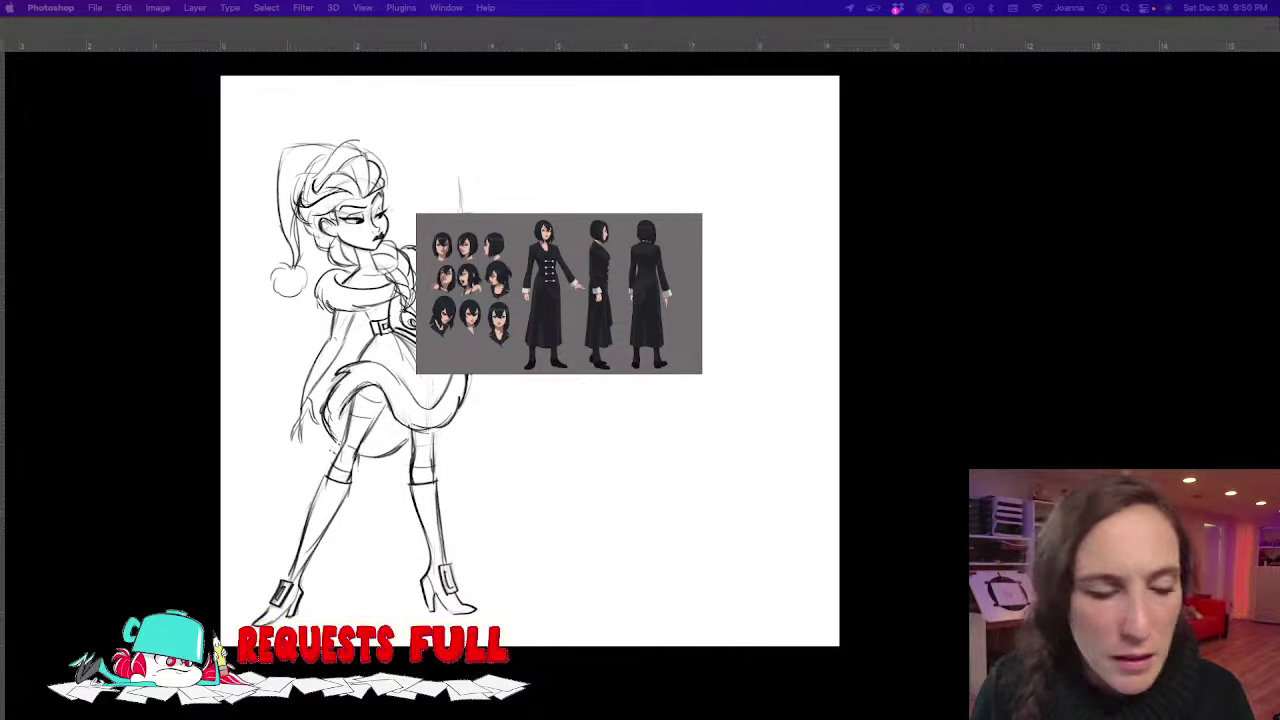
pyautogui.moveTo(621, 406)
pyautogui.mouseDown()
pyautogui.moveTo(368, 503)
pyautogui.moveTo(509, 485)
pyautogui.mouseUp()
pyautogui.hotkey('ctrl', 't')
pyautogui.press('Return')
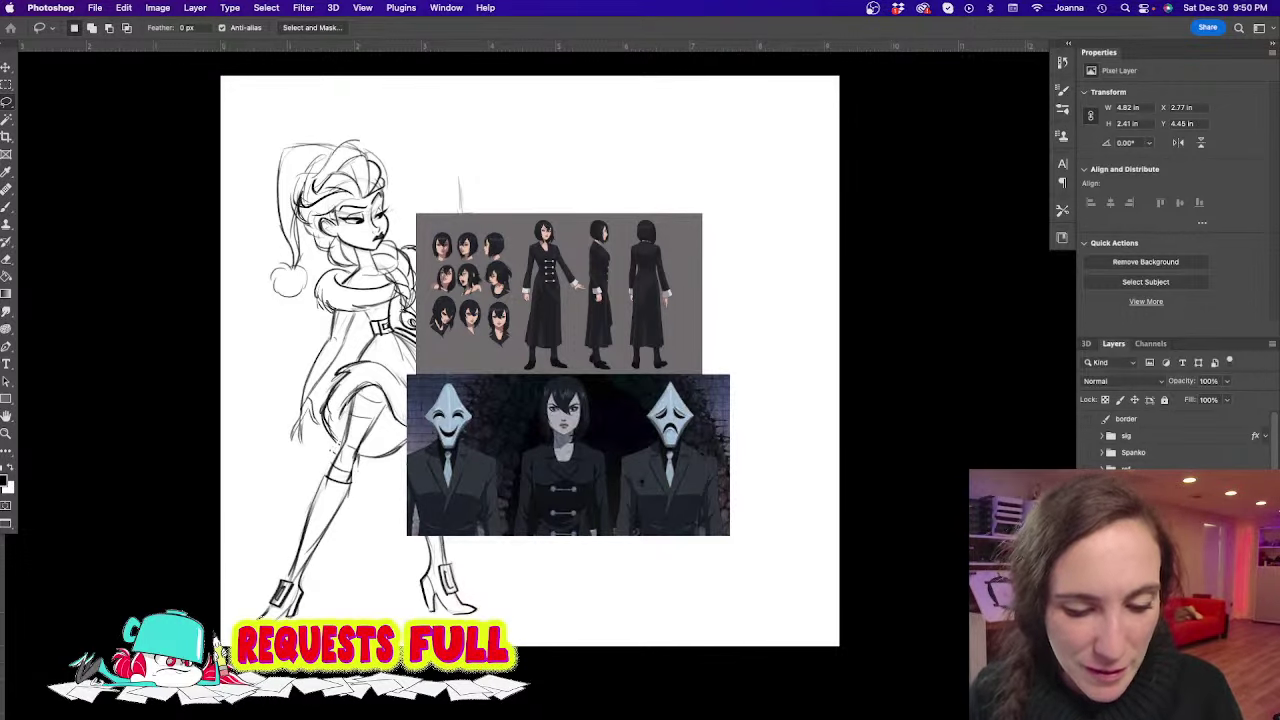
pyautogui.press('super+g')
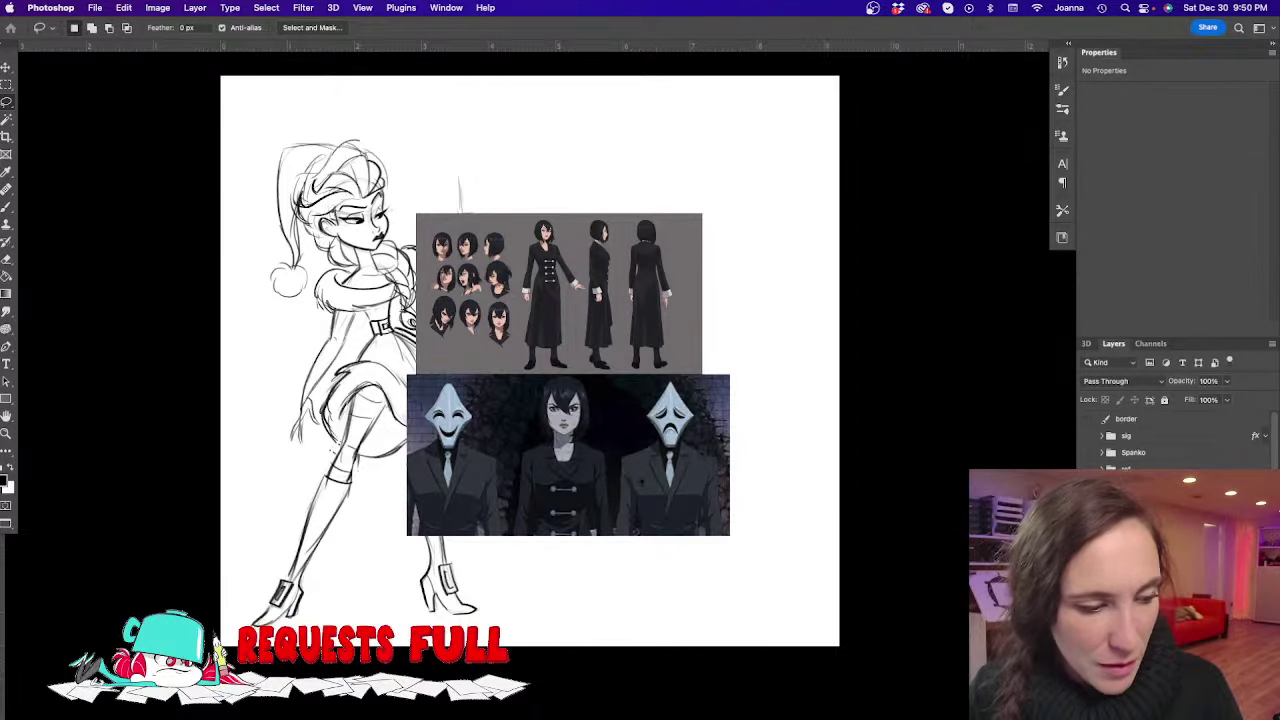
pyautogui.press('super+comma')
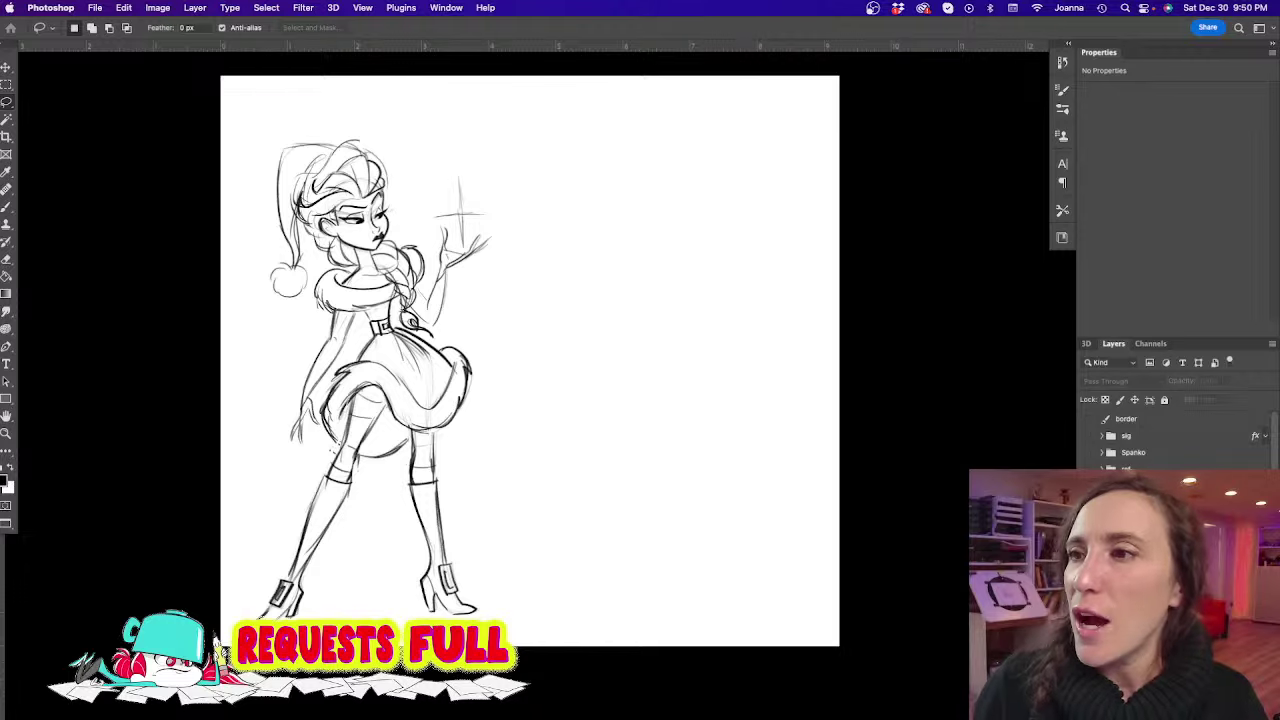
# Paste the small reference picture of the red-shirted figure with a green character, then put it in its own group and hide it
pyautogui.press('Tab')
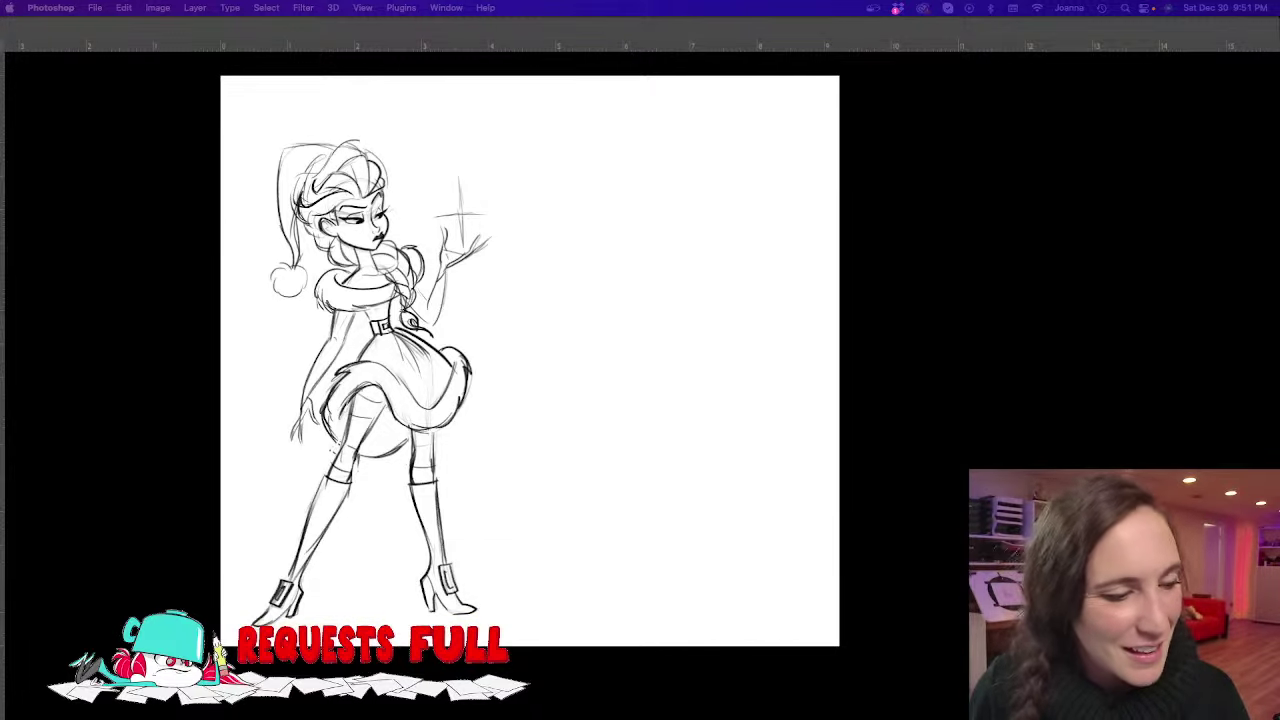
pyautogui.press('Tab')
pyautogui.hotkey('ctrl', 'v')
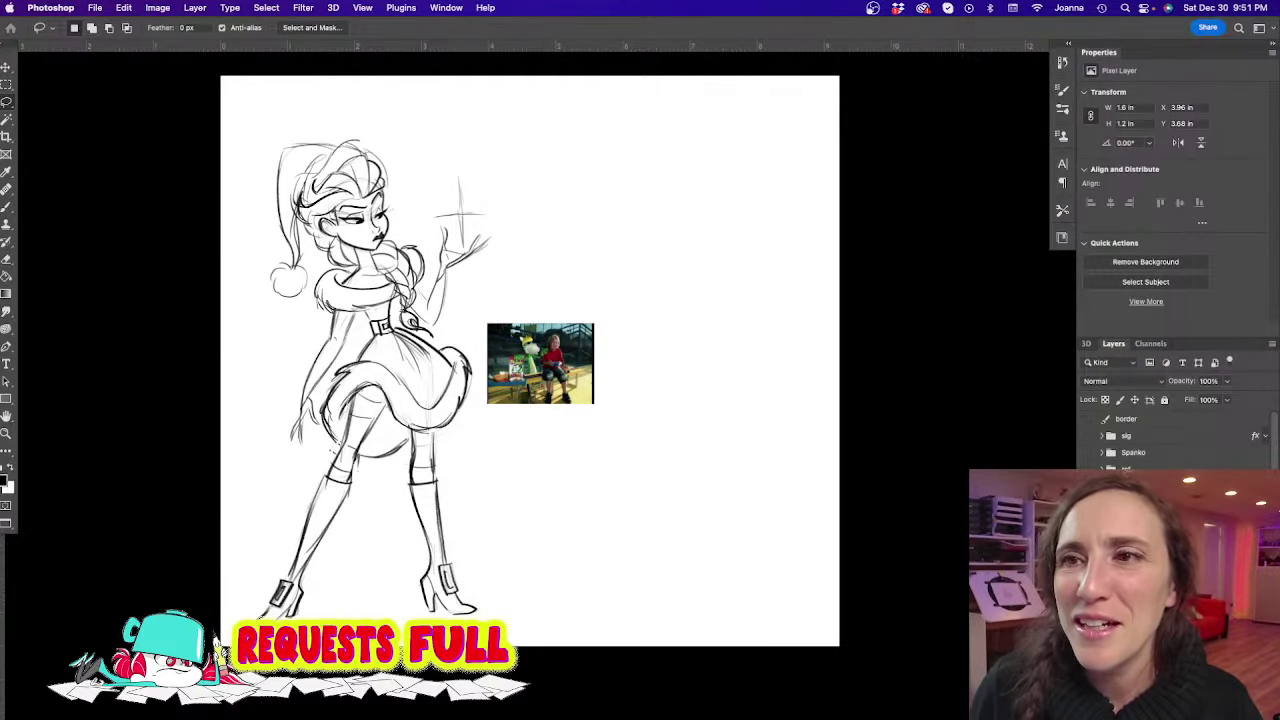
pyautogui.press('Tab')
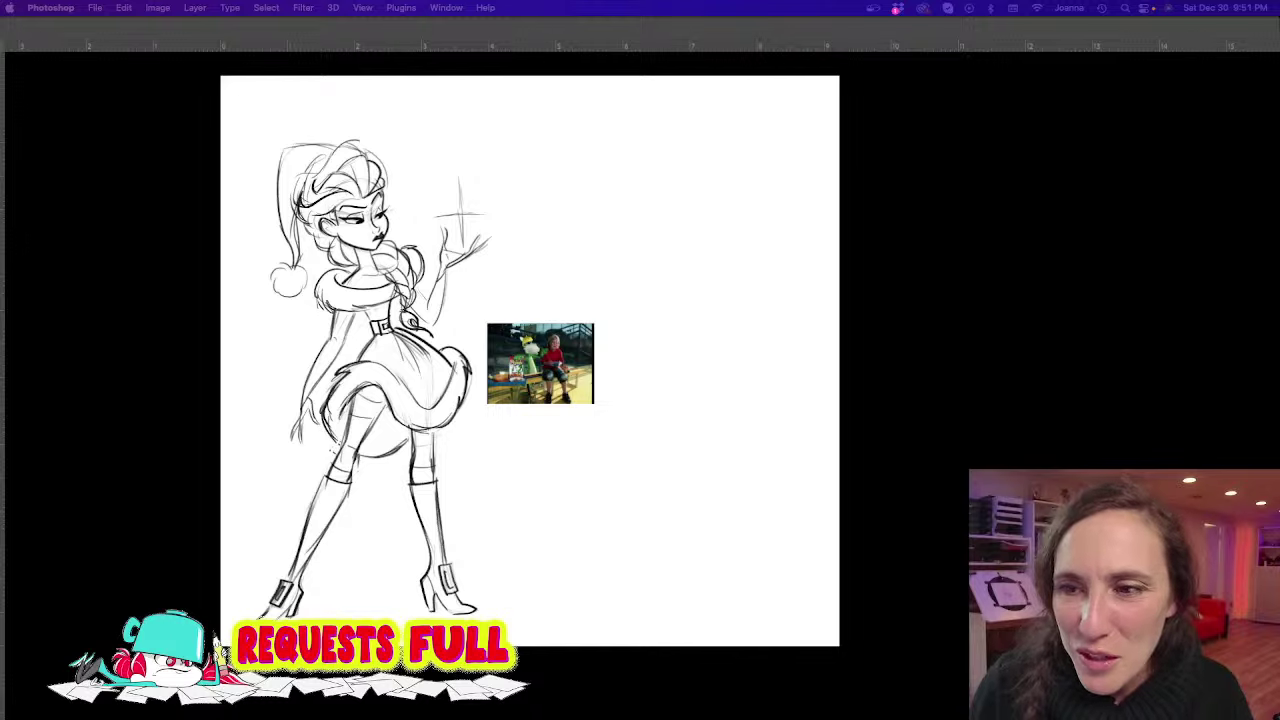
pyautogui.press('Tab')
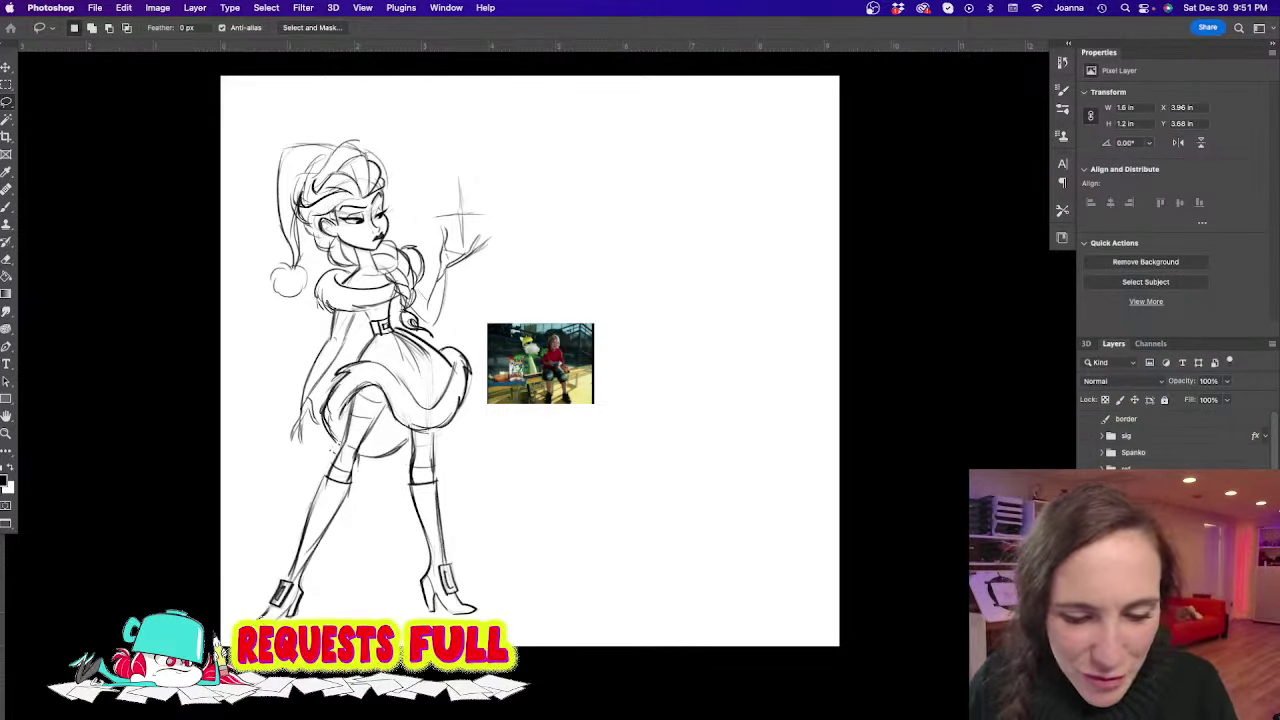
pyautogui.press('super+g')
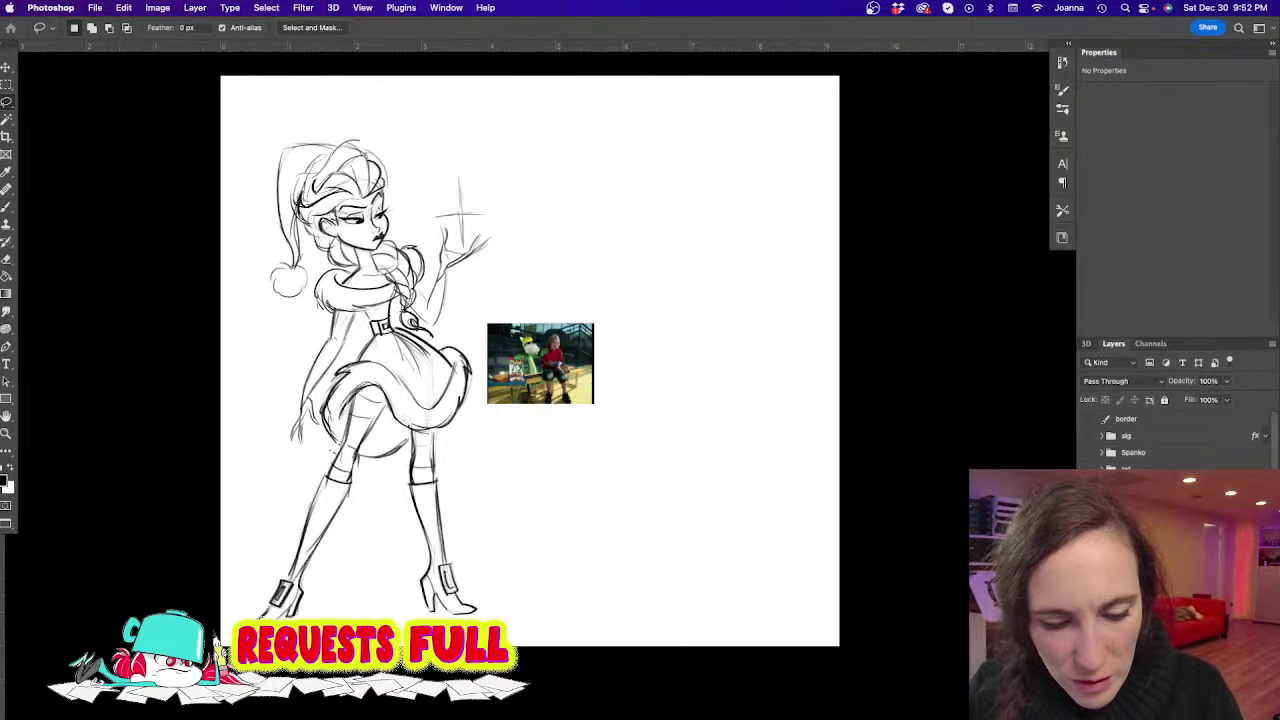
pyautogui.press('BackSpace')
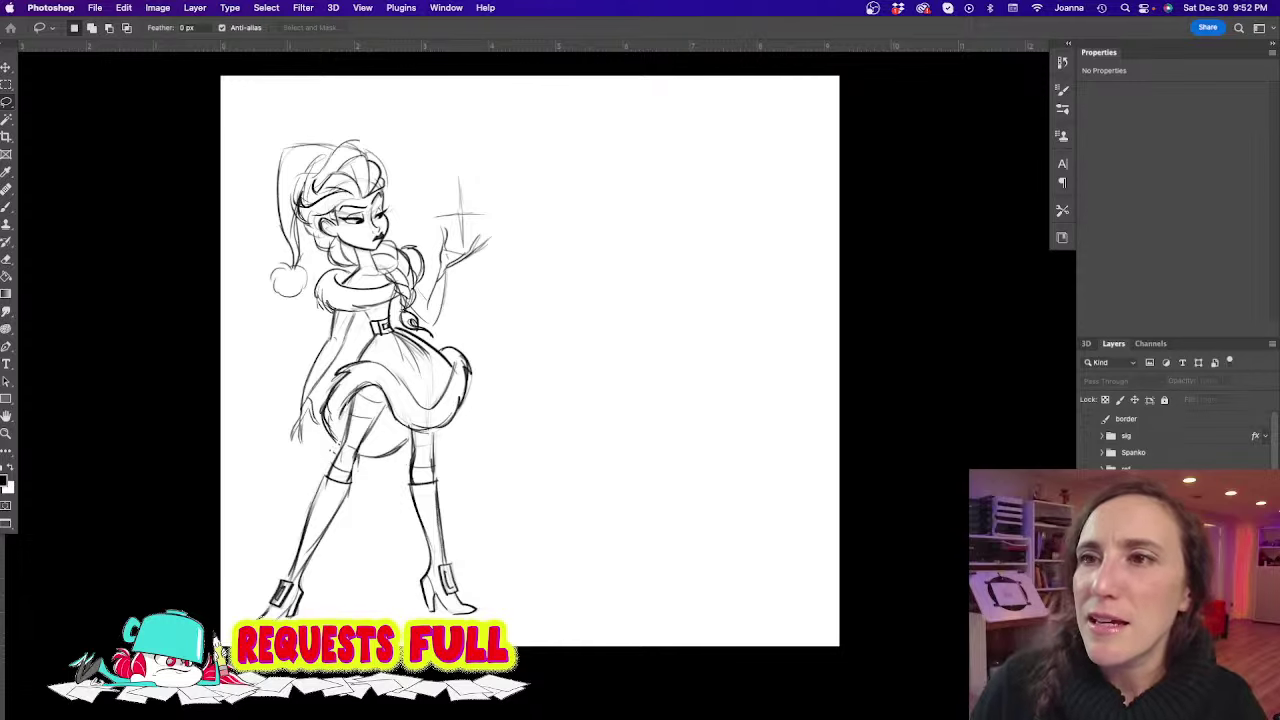
# Paste the reference picture of the purple character in a red top hat and coat, then group it and hide the group
pyautogui.press('Tab')
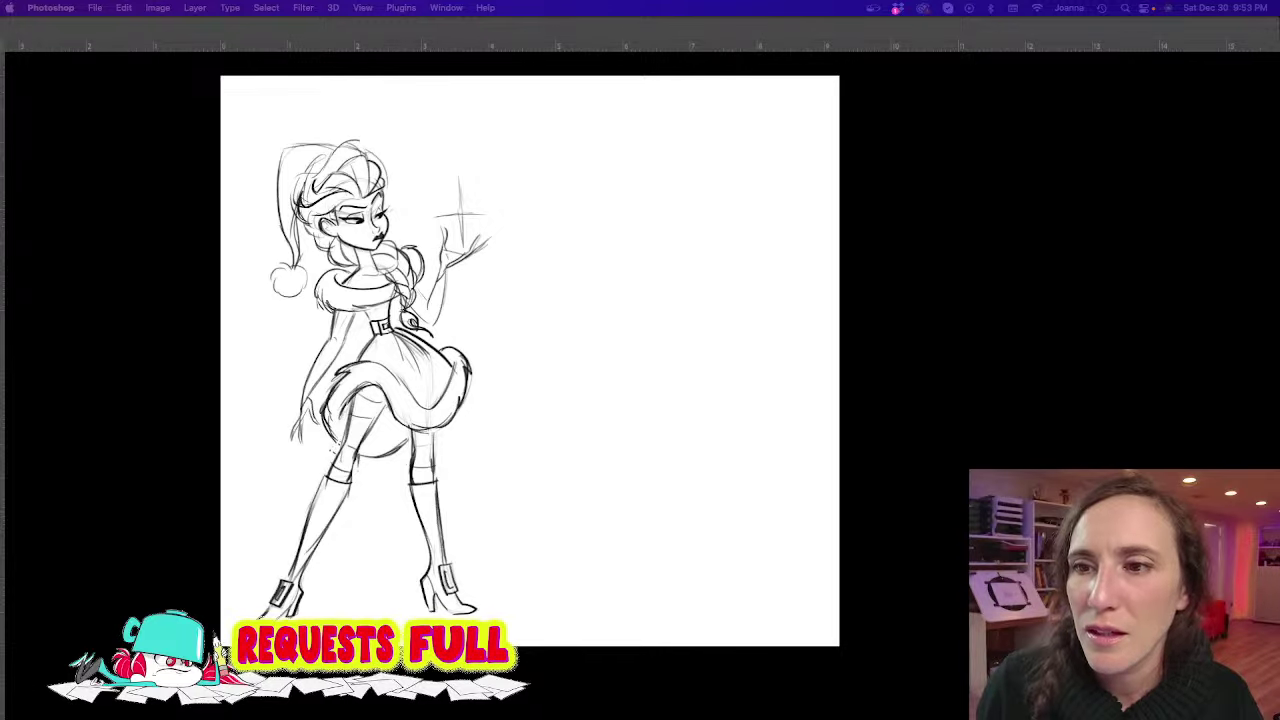
pyautogui.press('Tab')
pyautogui.hotkey('ctrl', 'v')
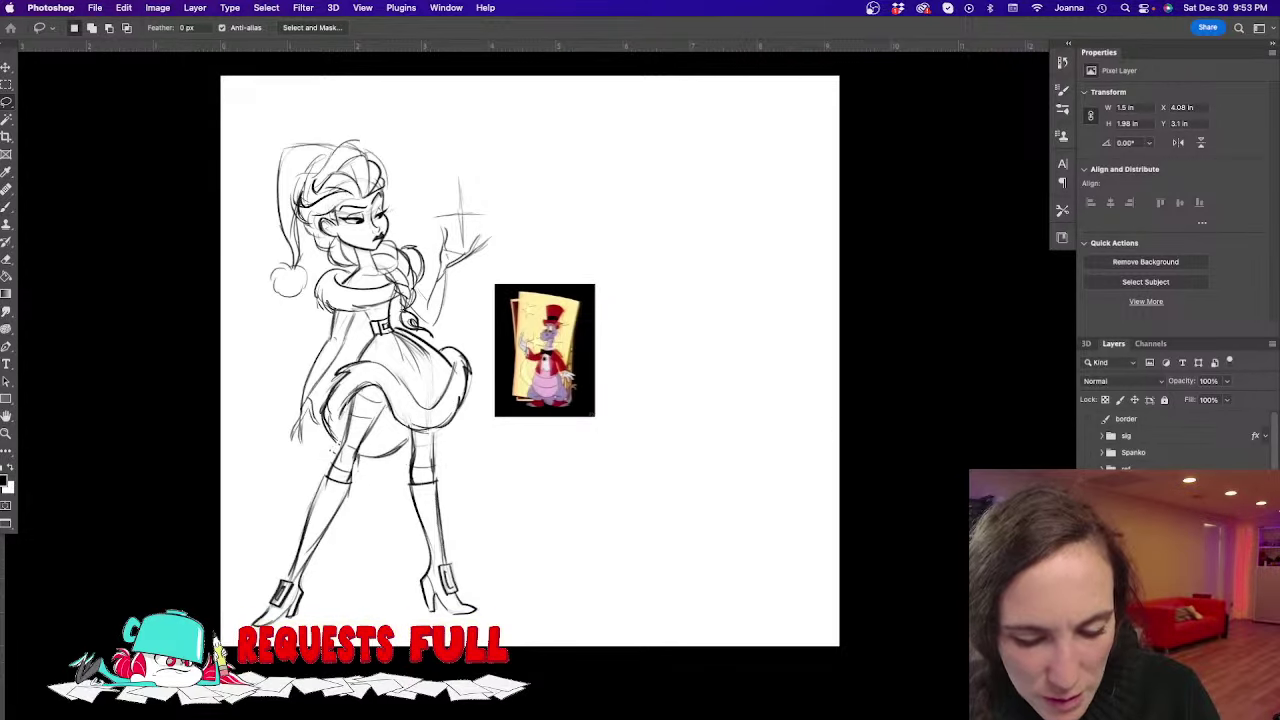
pyautogui.press('super+g')
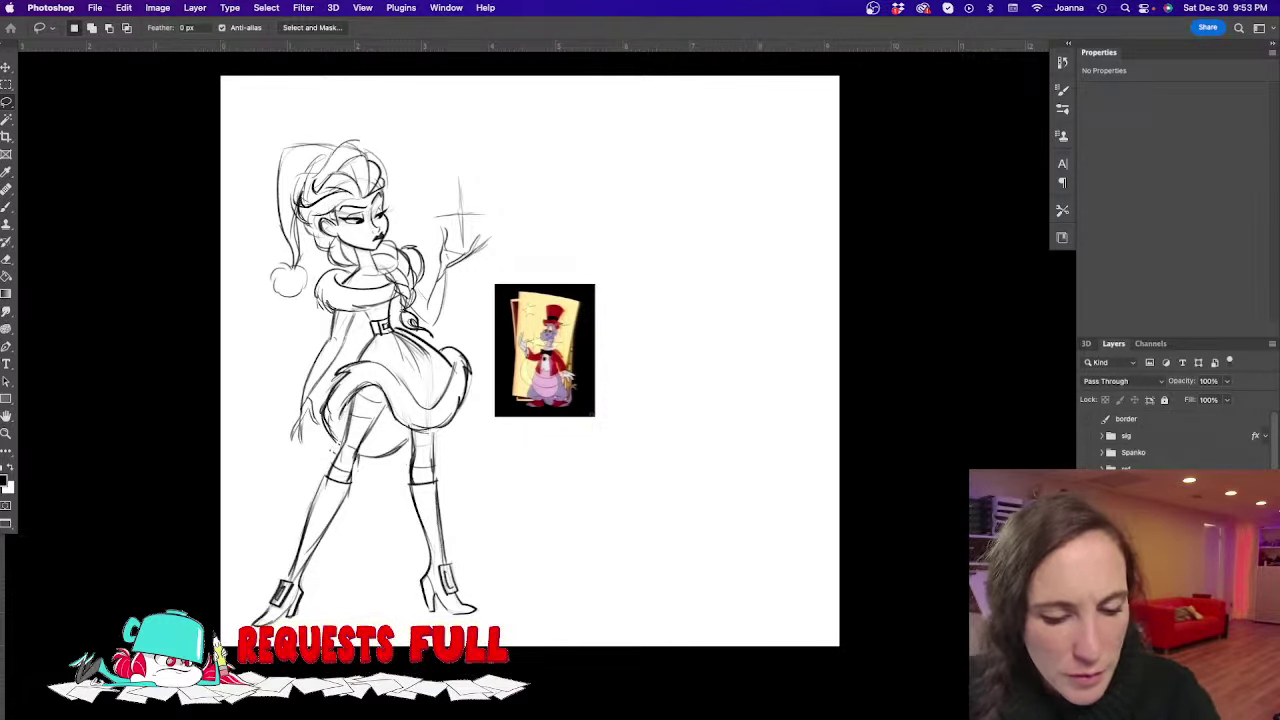
pyautogui.press('BackSpace')
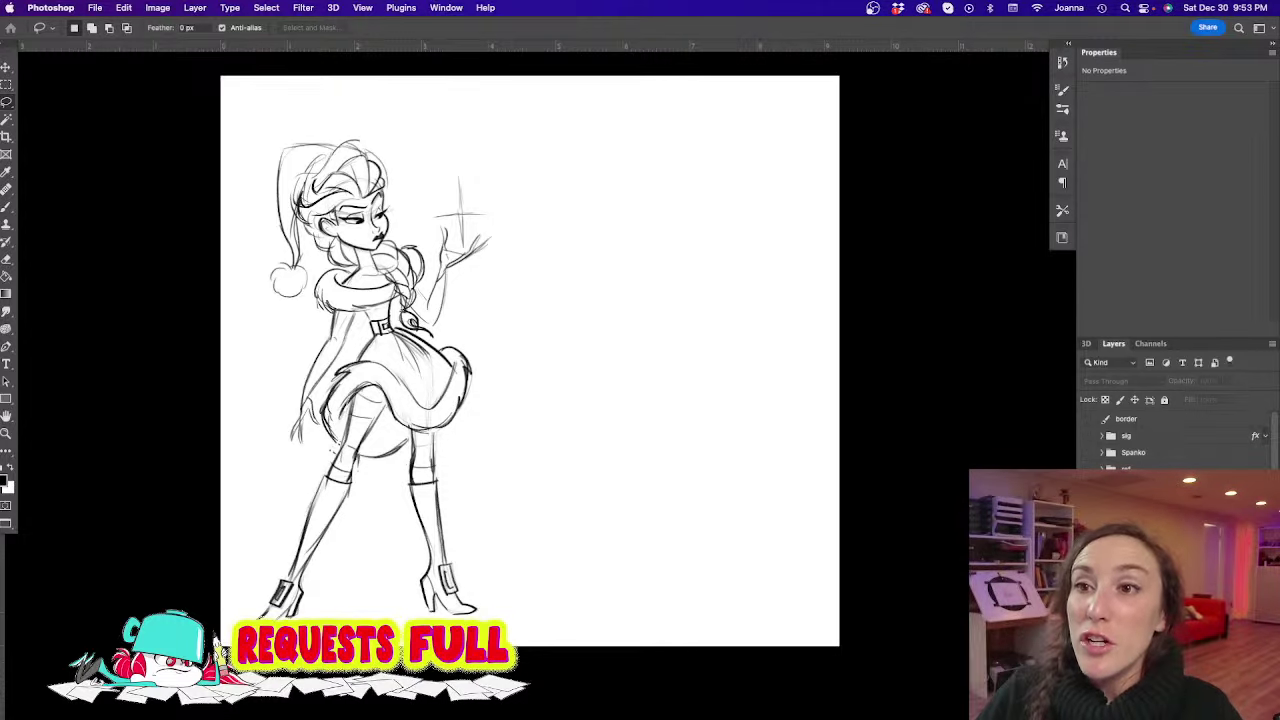
# Paste the reference picture of the girl with dark purple pigtails and a pink skirt, then group it and hide the group
pyautogui.press('Tab')
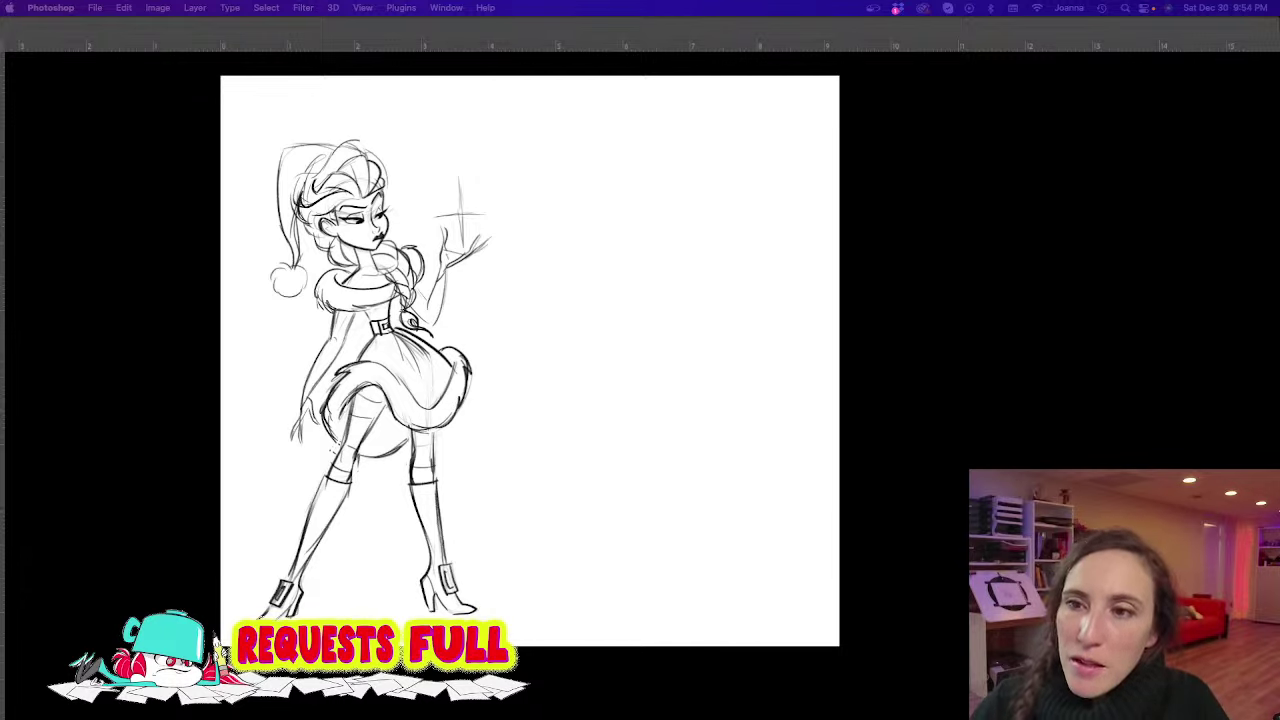
pyautogui.press('Tab')
pyautogui.press('super+v')
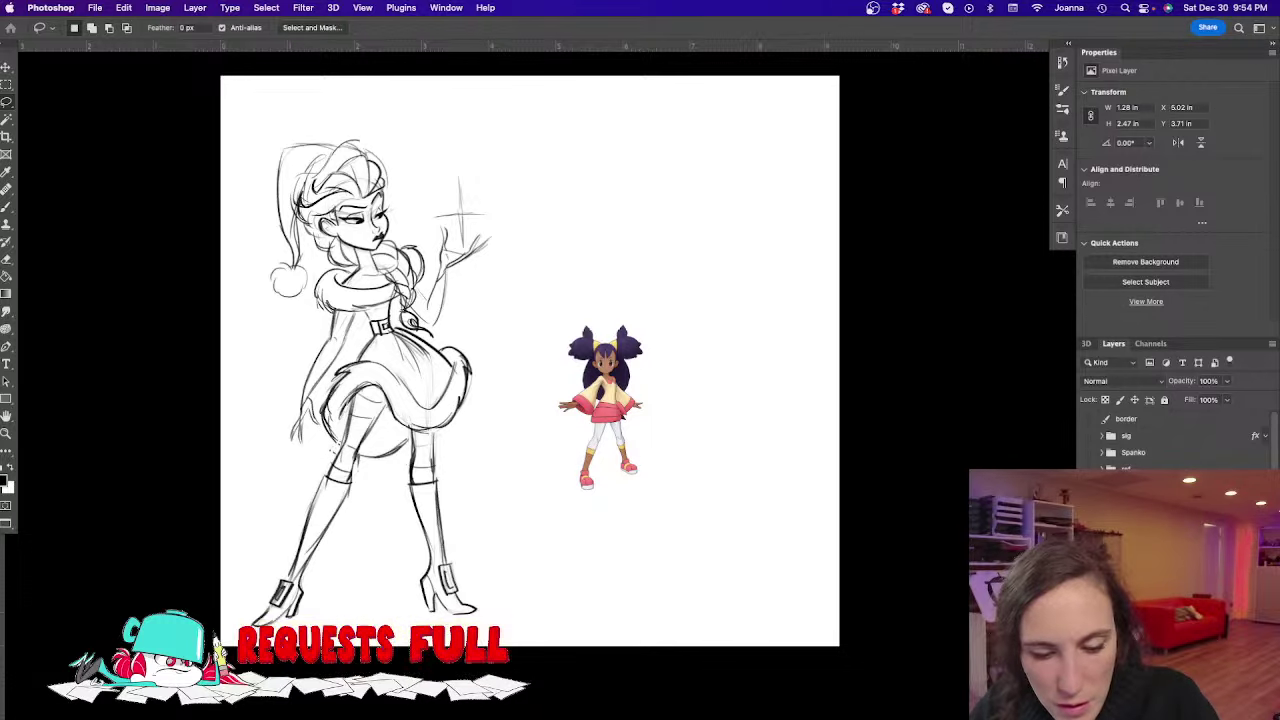
pyautogui.press('super+g')
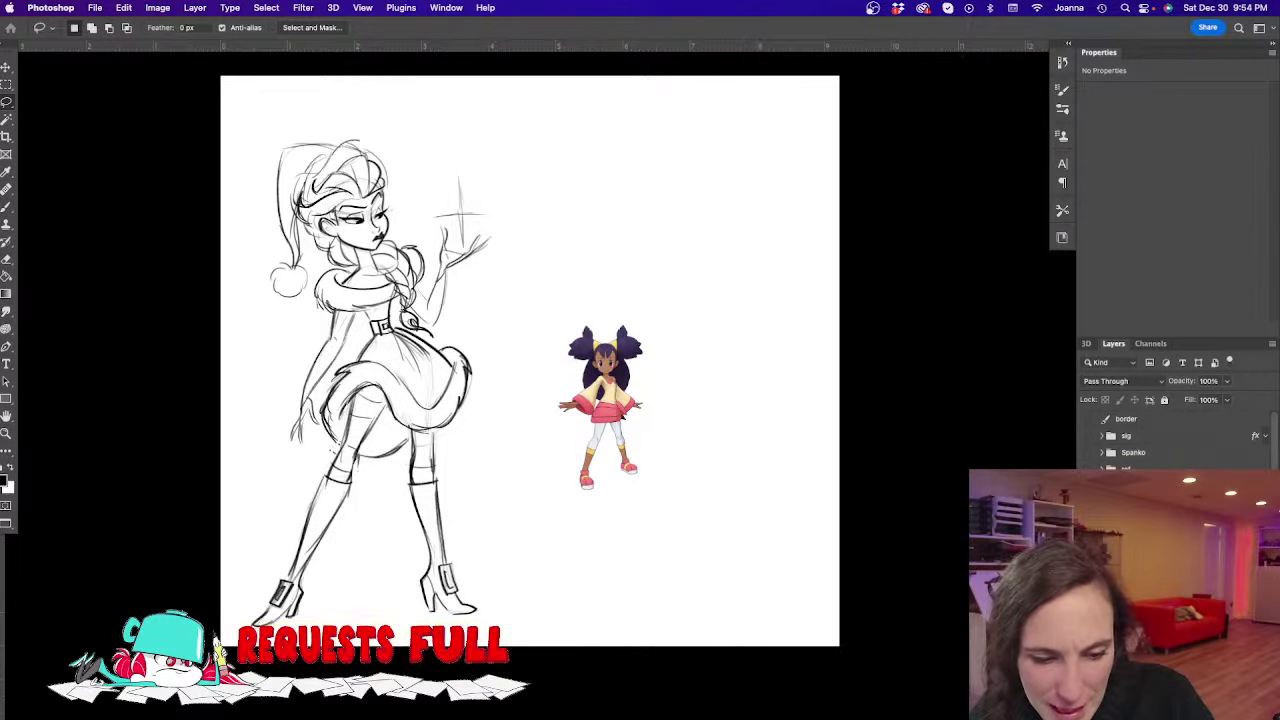
pyautogui.press('super+comma')
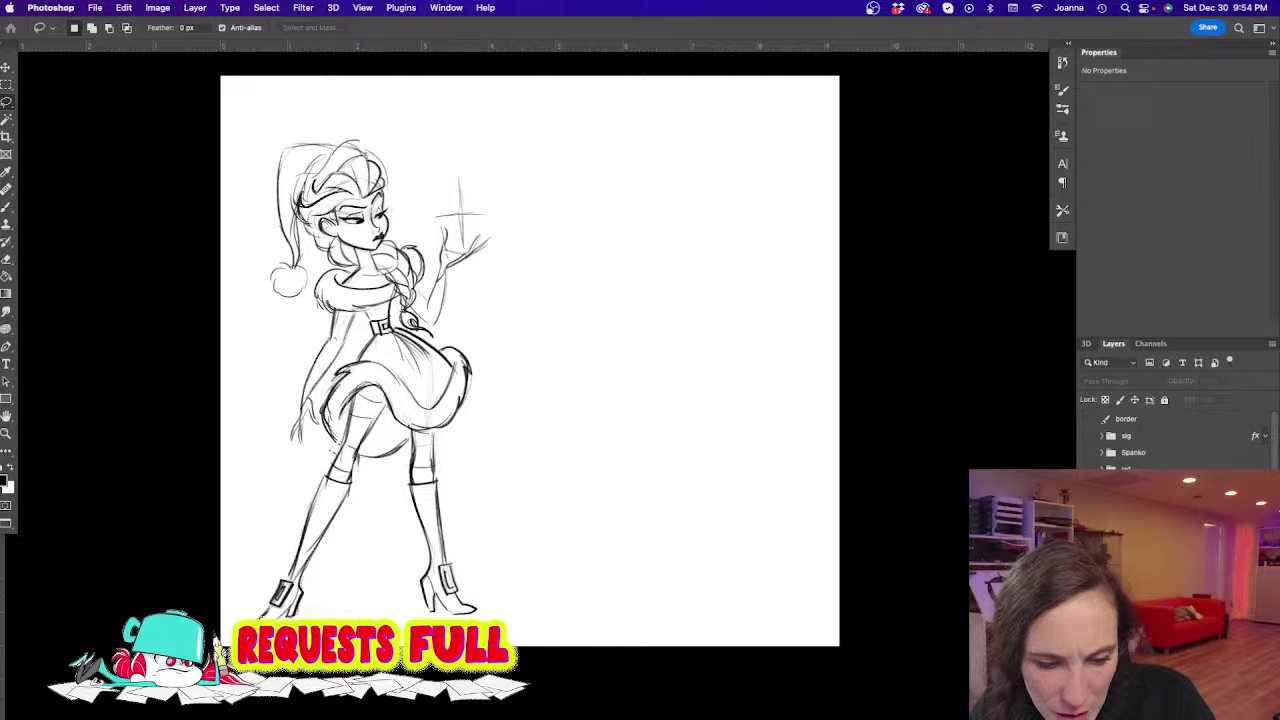
# Hide the Elsa sketch and go through the other request sketches to bring up the pink-haired girl's reference pictures on an empty canvas
pyautogui.press('super+comma')
pyautogui.scroll(-3, 1175, 440)
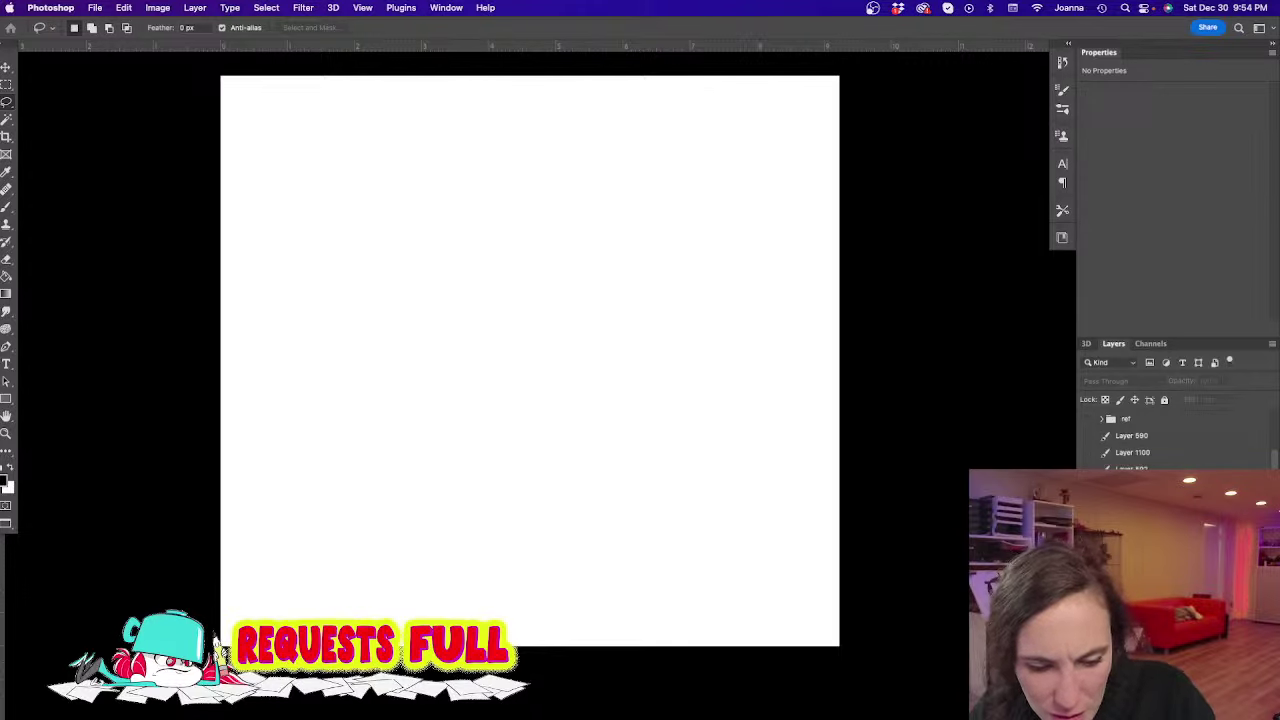
pyautogui.press('super+z')
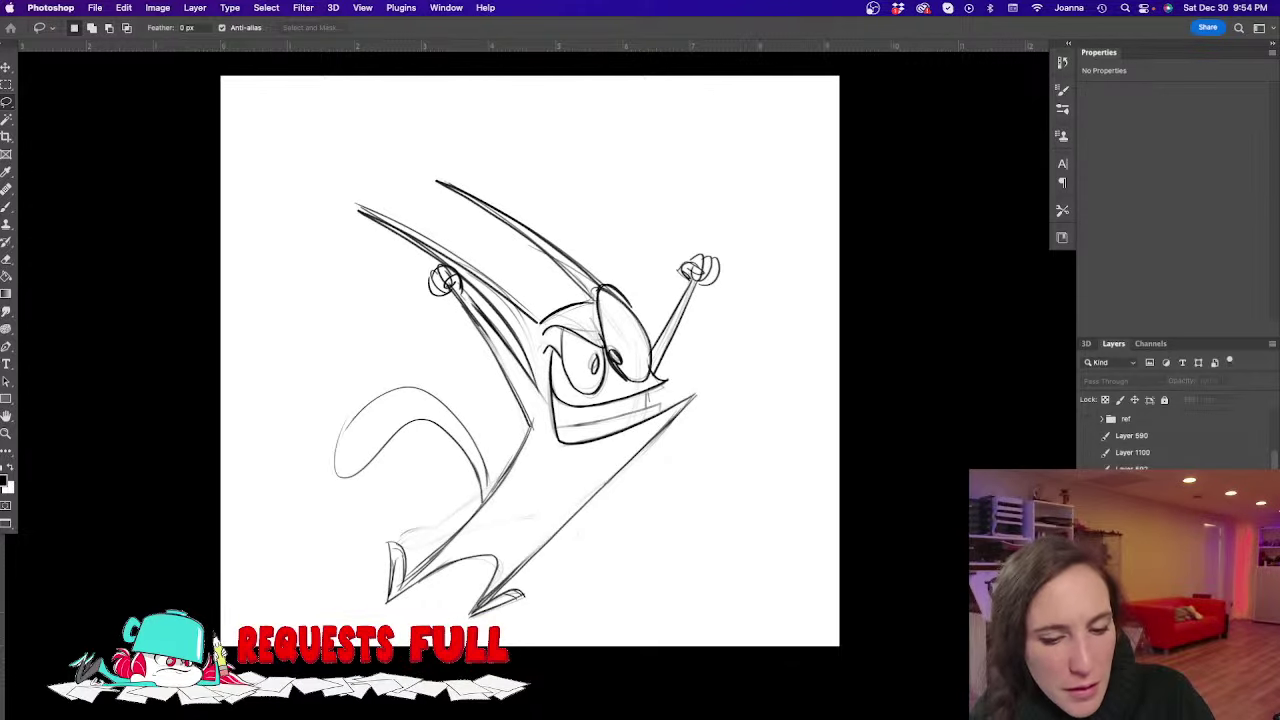
pyautogui.press('super+comma')
pyautogui.press('super+comma')
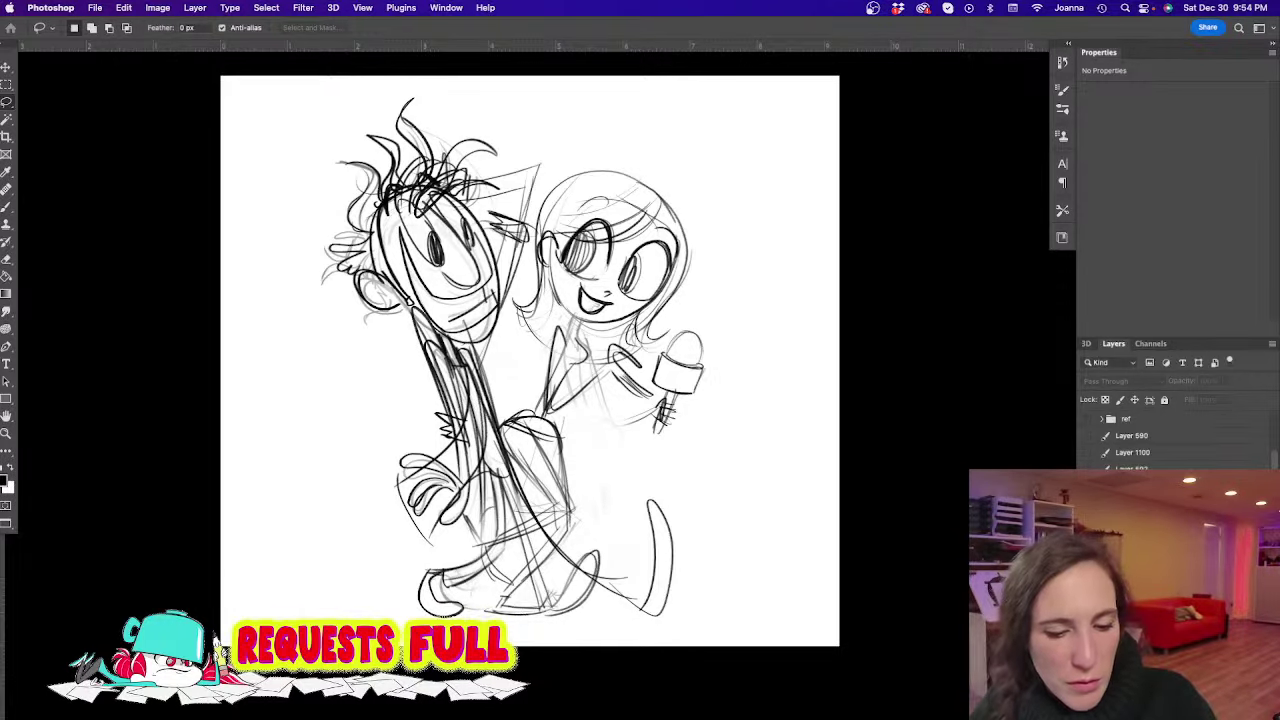
pyautogui.press('Delete')
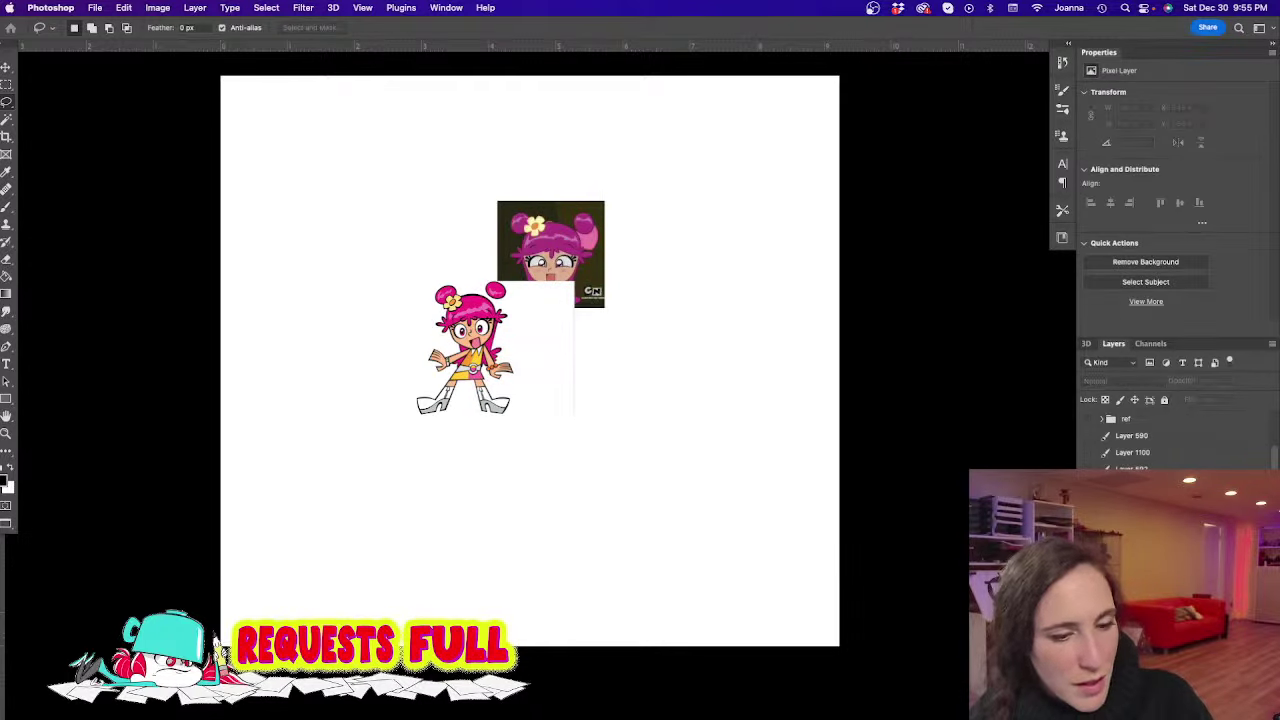
# Arrange the pink-haired girl's three reference pictures without overlap, the two full-body ones along the canvas's right edge and the face screenshot beside them
pyautogui.press('v')
pyautogui.moveTo(645, 370); pyautogui.dragTo(761, 210)
pyautogui.moveTo(480, 350); pyautogui.dragTo(755, 375)
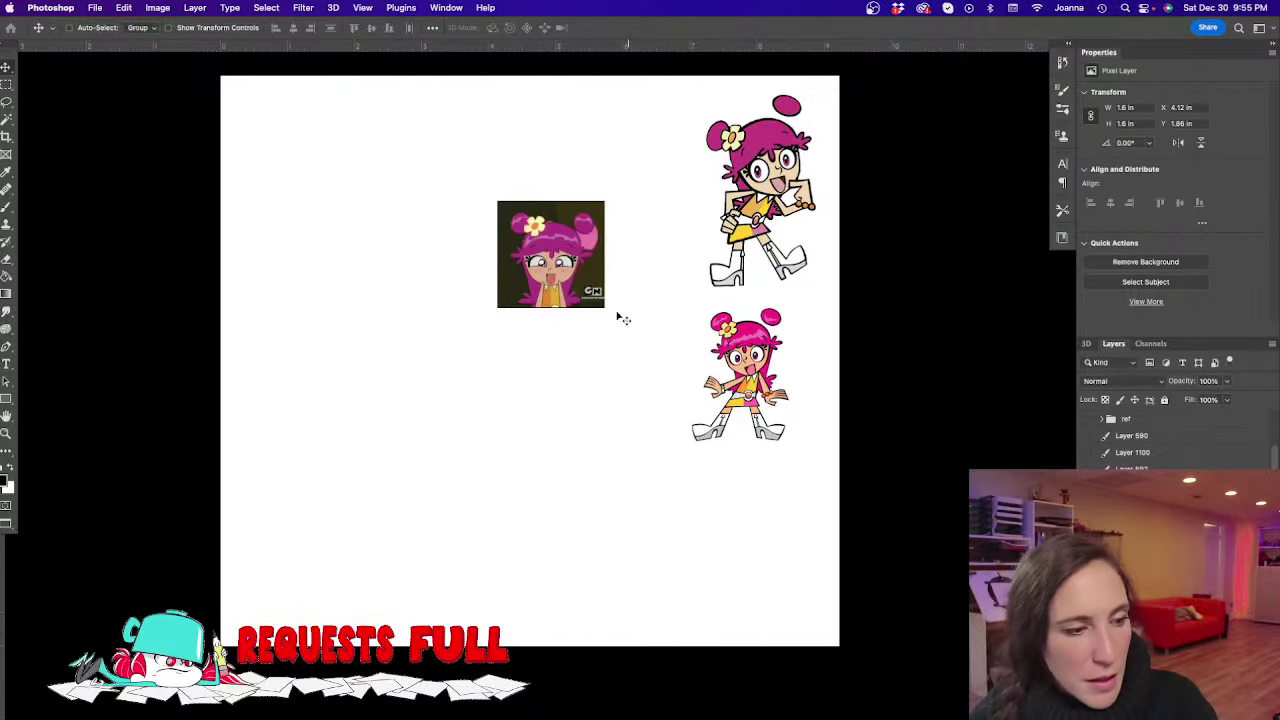
pyautogui.moveTo(522, 301); pyautogui.dragTo(603, 237)
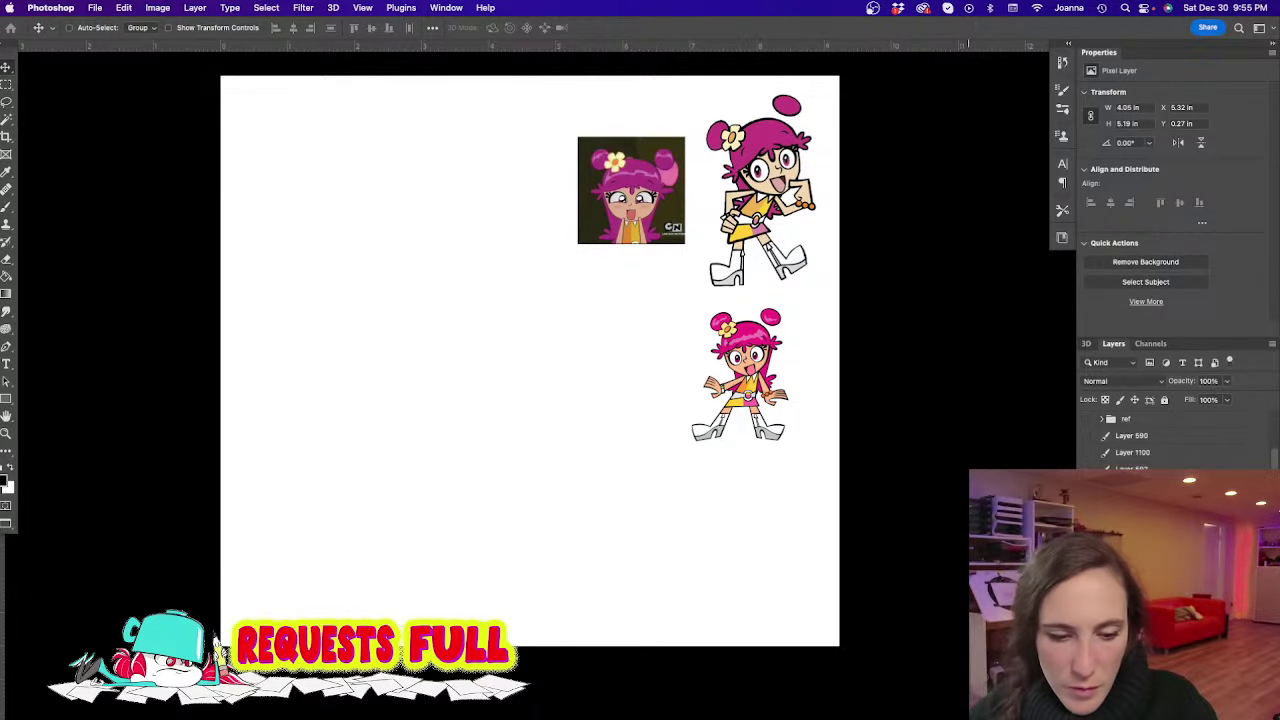
# Fade the pink-haired girl's reference pictures to 32% opacity
pyautogui.click(1227, 381)
pyautogui.moveTo(1228, 399); pyautogui.dragTo(1183, 399)
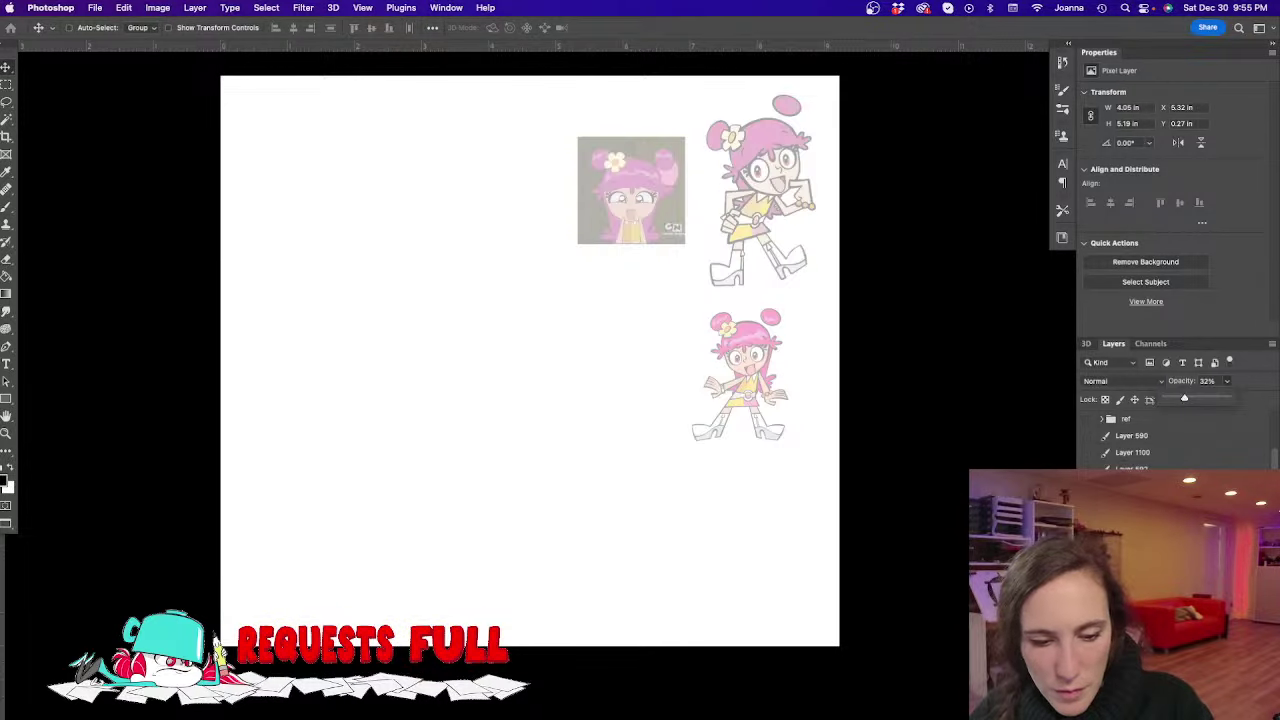
pyautogui.press('Return')
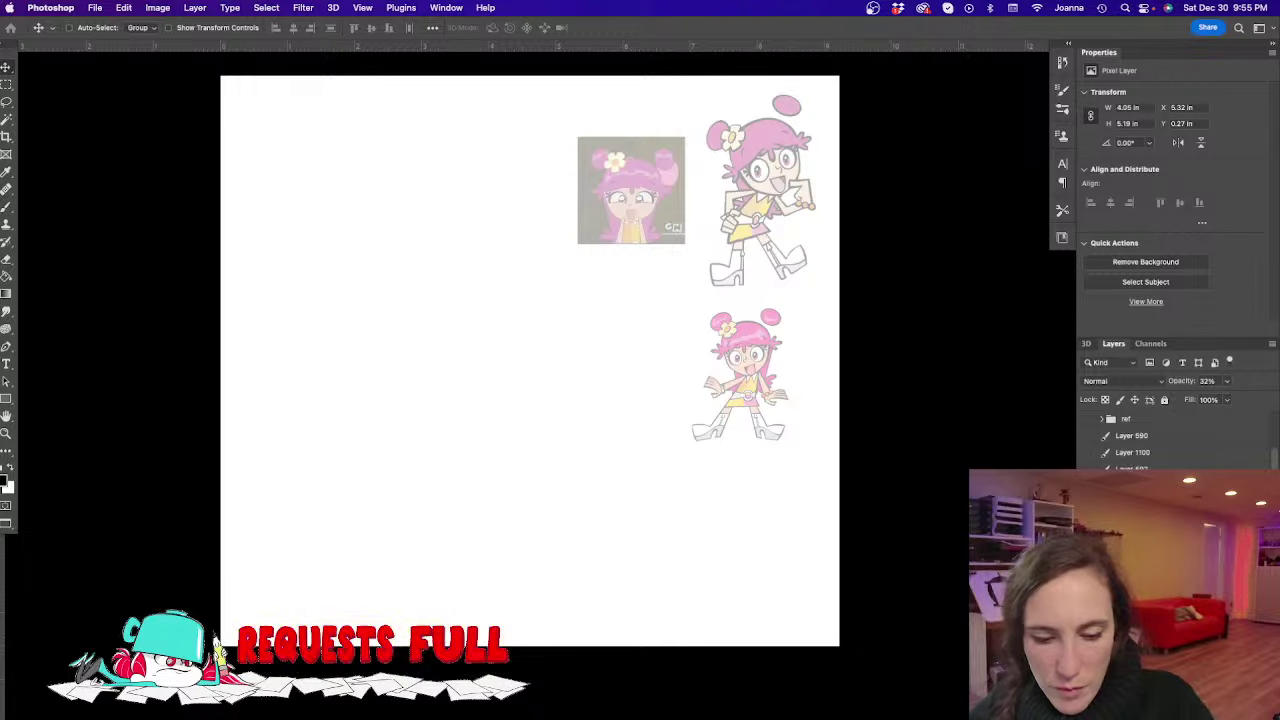
# On a new layer, sketch the pink-haired girl's tilted round head about 2 in wide and 2.2 in tall, with a center guide and small nose
pyautogui.press('alt+shift+super+n')
pyautogui.press('b')
pyautogui.moveTo(438, 408); pyautogui.dragTo(535, 428)
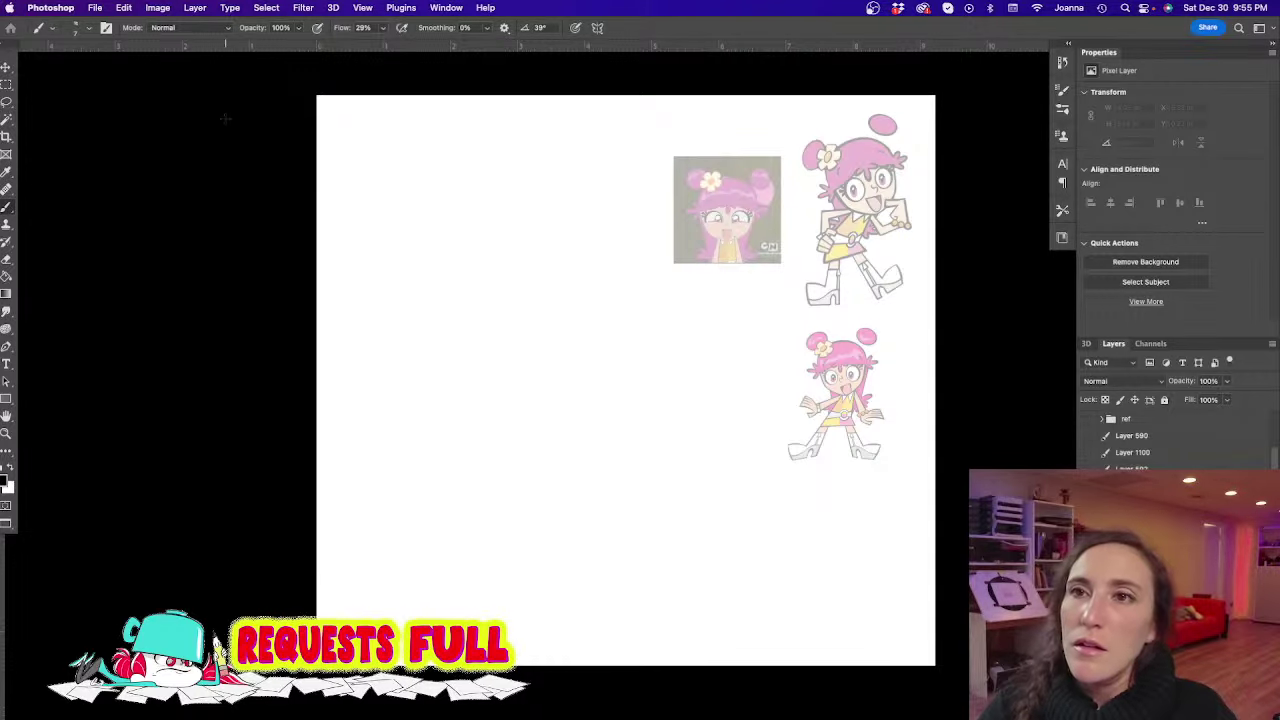
pyautogui.press('Tab')
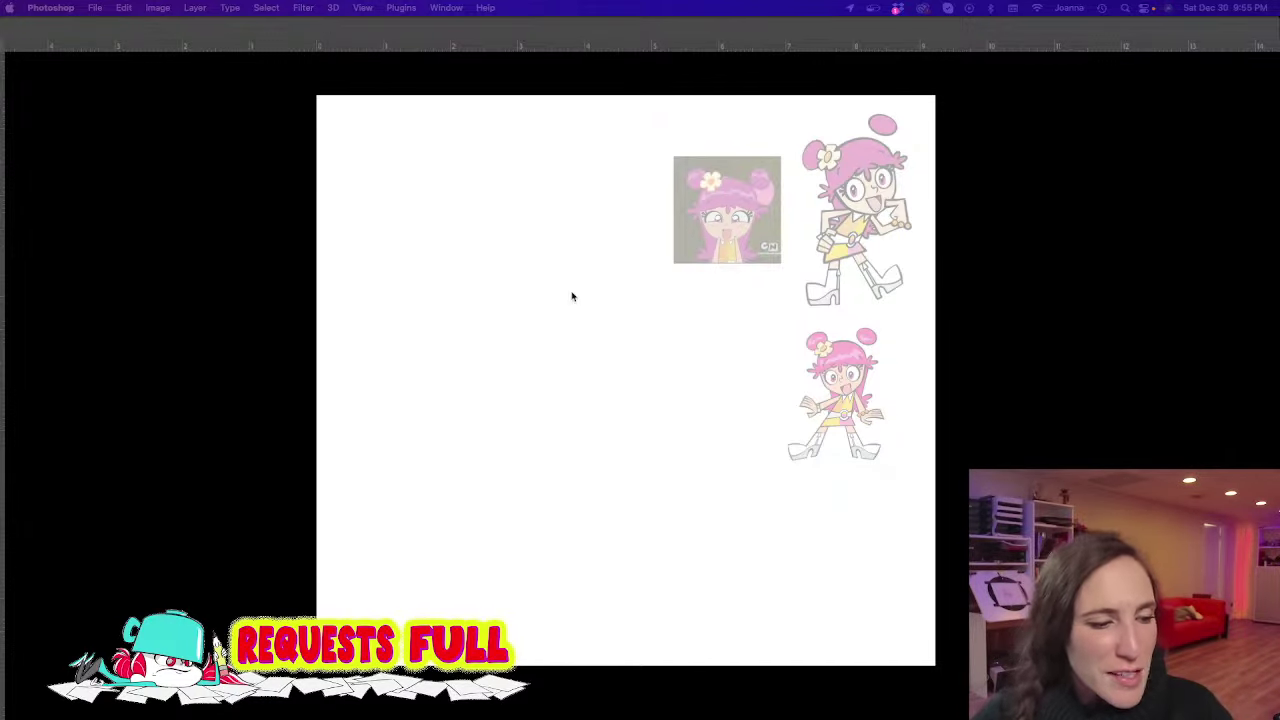
pyautogui.press('Tab')
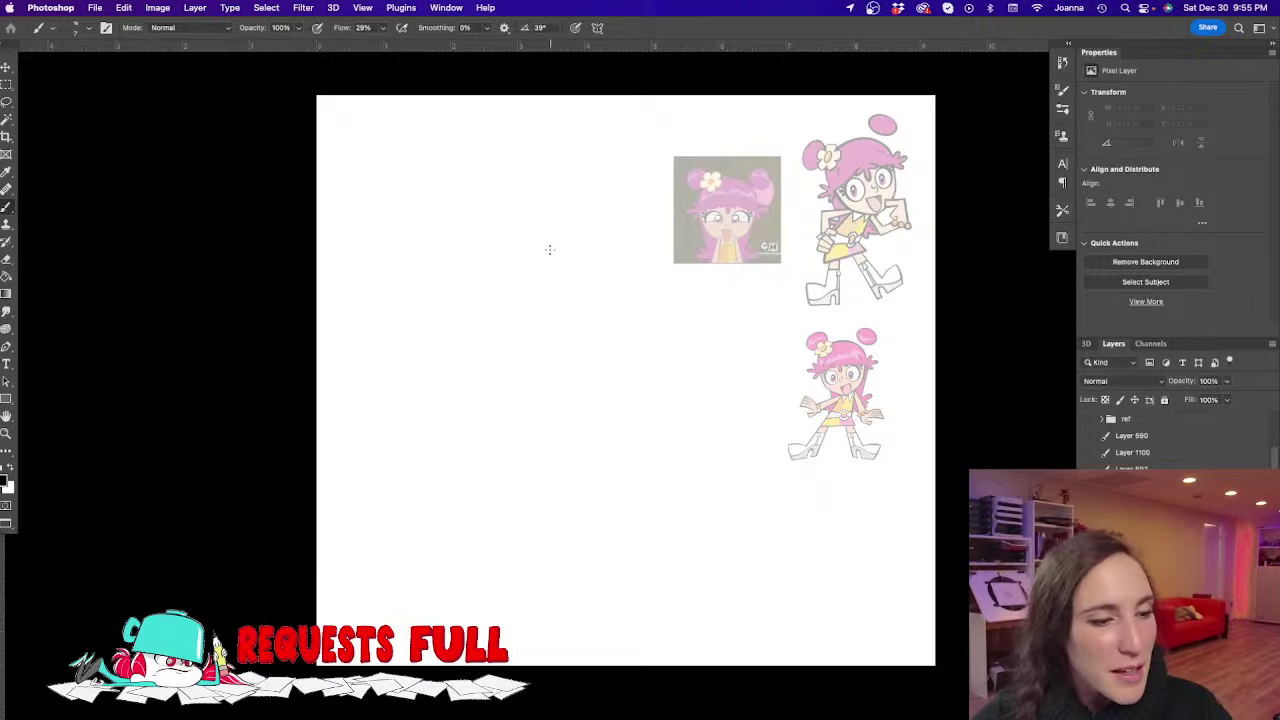
pyautogui.moveTo(576, 235)
pyautogui.mouseDown()
pyautogui.moveTo(521, 245)
pyautogui.moveTo(498, 279)
pyautogui.moveTo(516, 253)
pyautogui.moveTo(588, 242)
pyautogui.mouseUp()
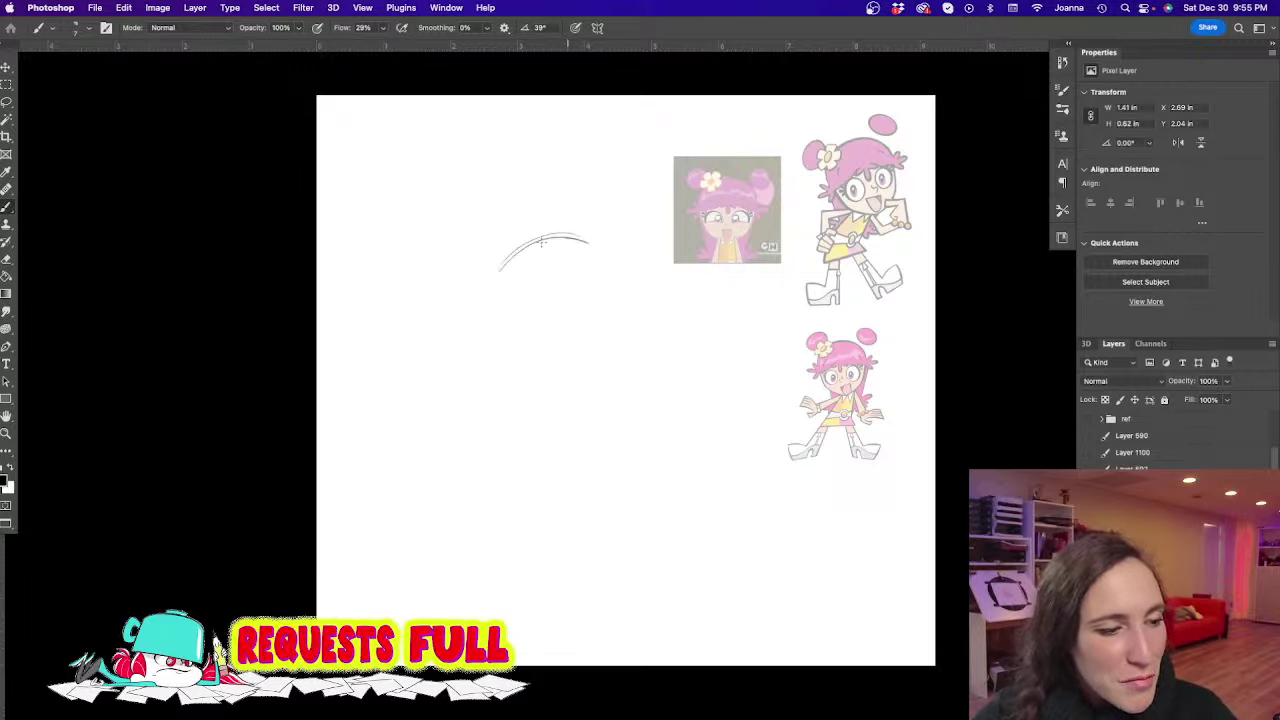
pyautogui.moveTo(499, 271)
pyautogui.mouseDown()
pyautogui.moveTo(545, 243)
pyautogui.moveTo(594, 259)
pyautogui.moveTo(590, 249)
pyautogui.moveTo(610, 291)
pyautogui.mouseUp()
pyautogui.moveTo(591, 240)
pyautogui.mouseDown()
pyautogui.moveTo(613, 312)
pyautogui.moveTo(609, 298)
pyautogui.moveTo(584, 358)
pyautogui.mouseUp()
pyautogui.moveTo(612, 298)
pyautogui.mouseDown()
pyautogui.moveTo(592, 358)
pyautogui.moveTo(525, 347)
pyautogui.moveTo(581, 360)
pyautogui.moveTo(500, 329)
pyautogui.moveTo(487, 288)
pyautogui.mouseUp()
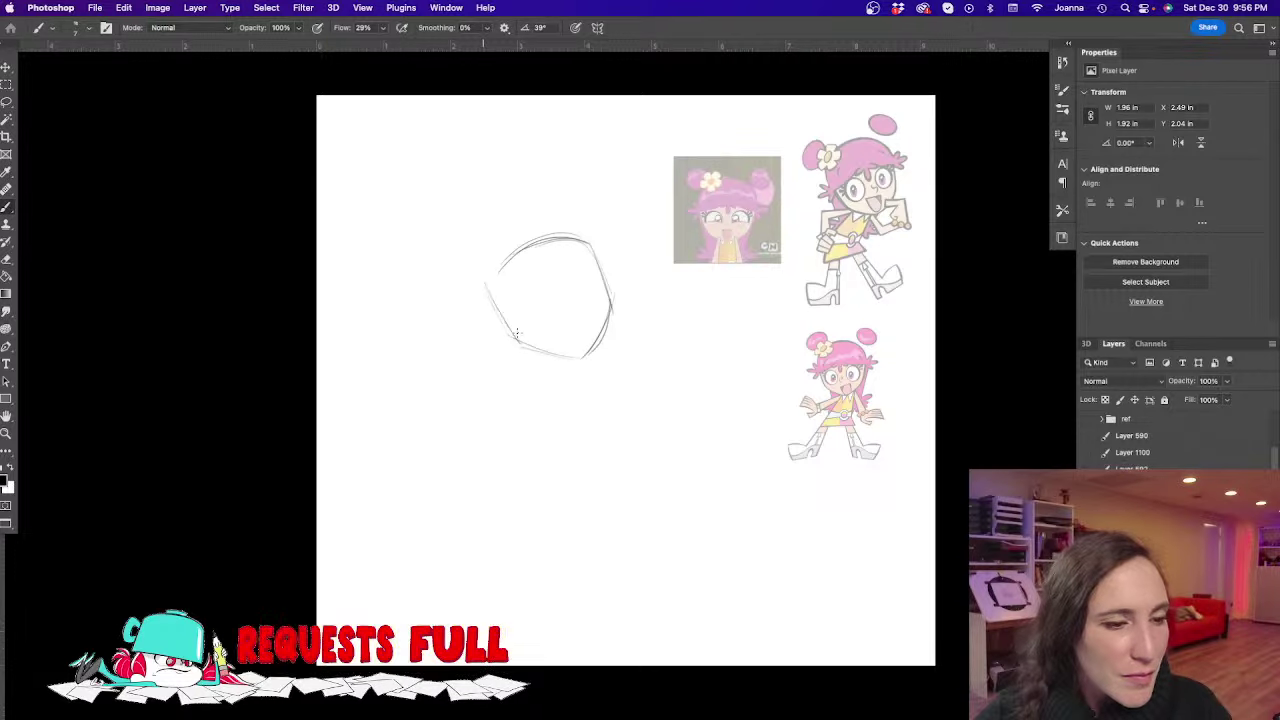
pyautogui.moveTo(518, 340); pyautogui.dragTo(492, 300)
pyautogui.moveTo(488, 280)
pyautogui.mouseDown()
pyautogui.moveTo(497, 309)
pyautogui.moveTo(564, 355)
pyautogui.moveTo(588, 354)
pyautogui.moveTo(612, 308)
pyautogui.moveTo(563, 222)
pyautogui.moveTo(488, 228)
pyautogui.moveTo(586, 238)
pyautogui.moveTo(500, 234)
pyautogui.mouseUp()
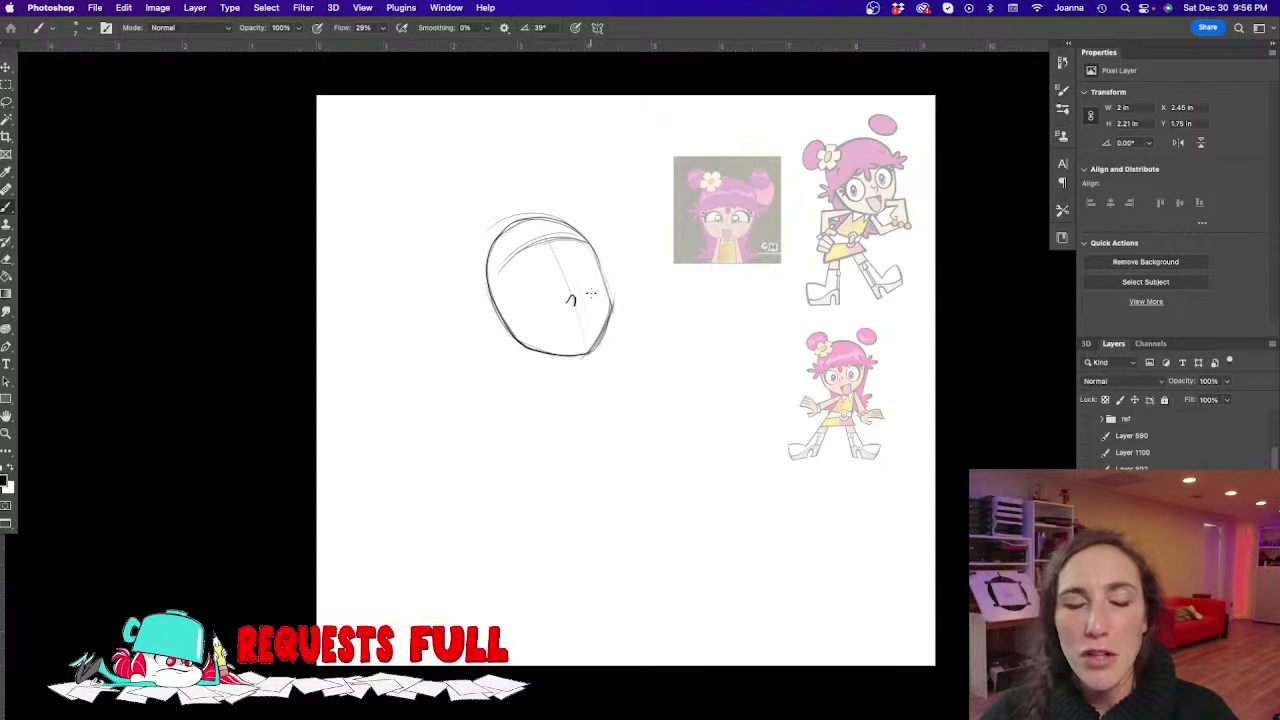
# Draw the two large oval eyes, the open smiling mouth and the eyelashes at the outer corners of both eyes
pyautogui.moveTo(584, 307)
pyautogui.mouseDown()
pyautogui.moveTo(543, 313)
pyautogui.moveTo(581, 312)
pyautogui.moveTo(566, 342)
pyautogui.moveTo(571, 264)
pyautogui.moveTo(582, 299)
pyautogui.moveTo(588, 254)
pyautogui.moveTo(580, 298)
pyautogui.moveTo(601, 286)
pyautogui.moveTo(582, 300)
pyautogui.moveTo(529, 267)
pyautogui.moveTo(510, 296)
pyautogui.moveTo(520, 314)
pyautogui.moveTo(528, 264)
pyautogui.moveTo(495, 297)
pyautogui.mouseUp()
pyautogui.press('super+z')
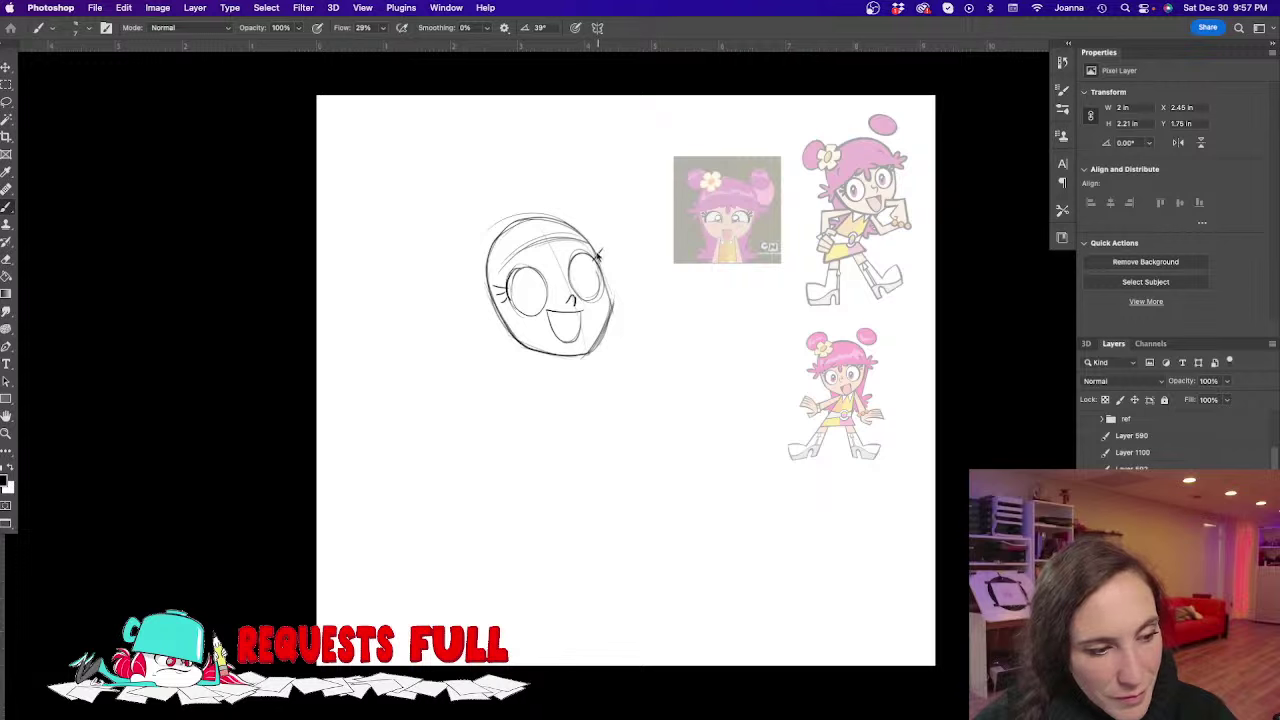
pyautogui.moveTo(598, 255); pyautogui.dragTo(602, 264)
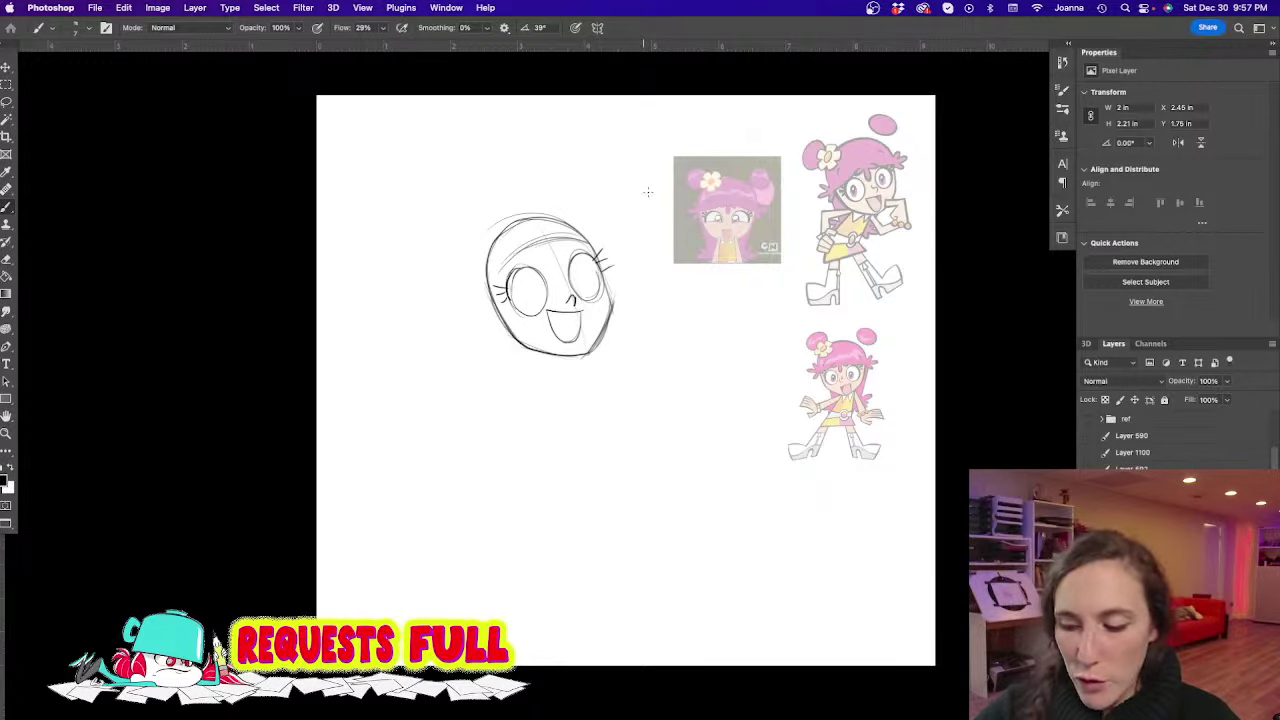
# Erase the rough cheek and chin line on the right side of the face and redraw it with a slightly larger brush
pyautogui.press('e')
pyautogui.moveTo(618, 297); pyautogui.dragTo(572, 360)
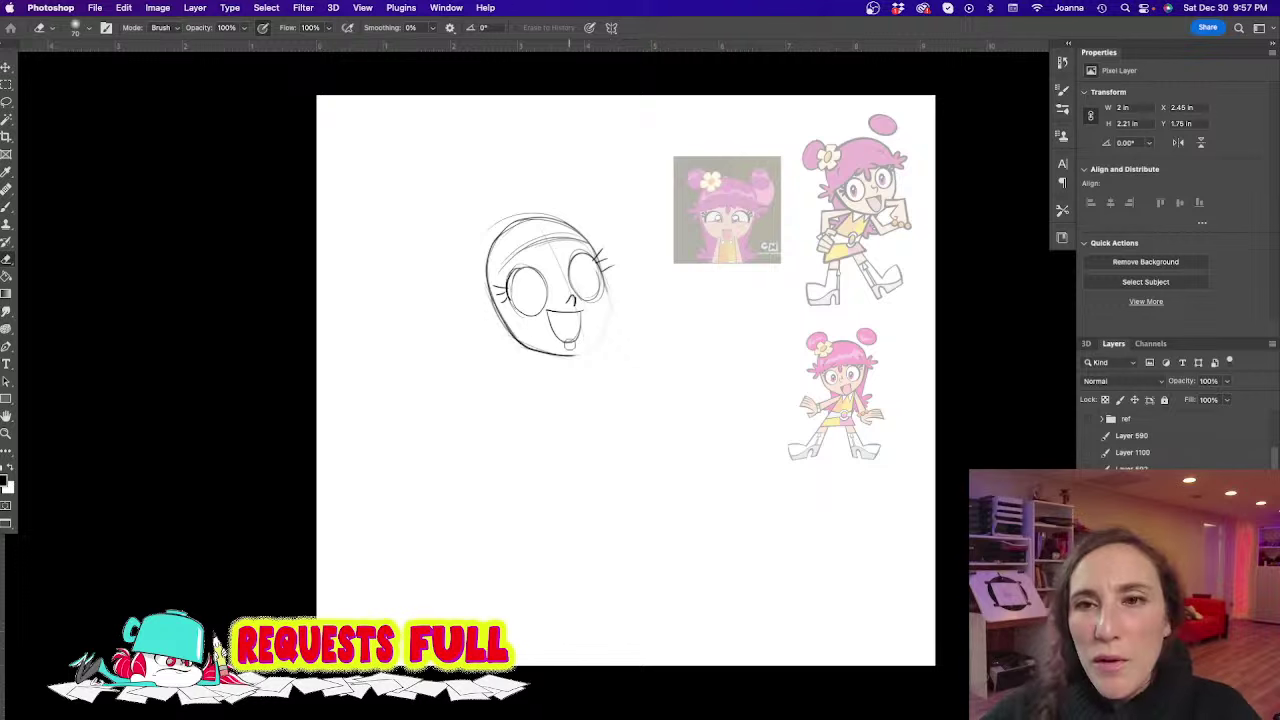
pyautogui.press('b')
pyautogui.press(']')
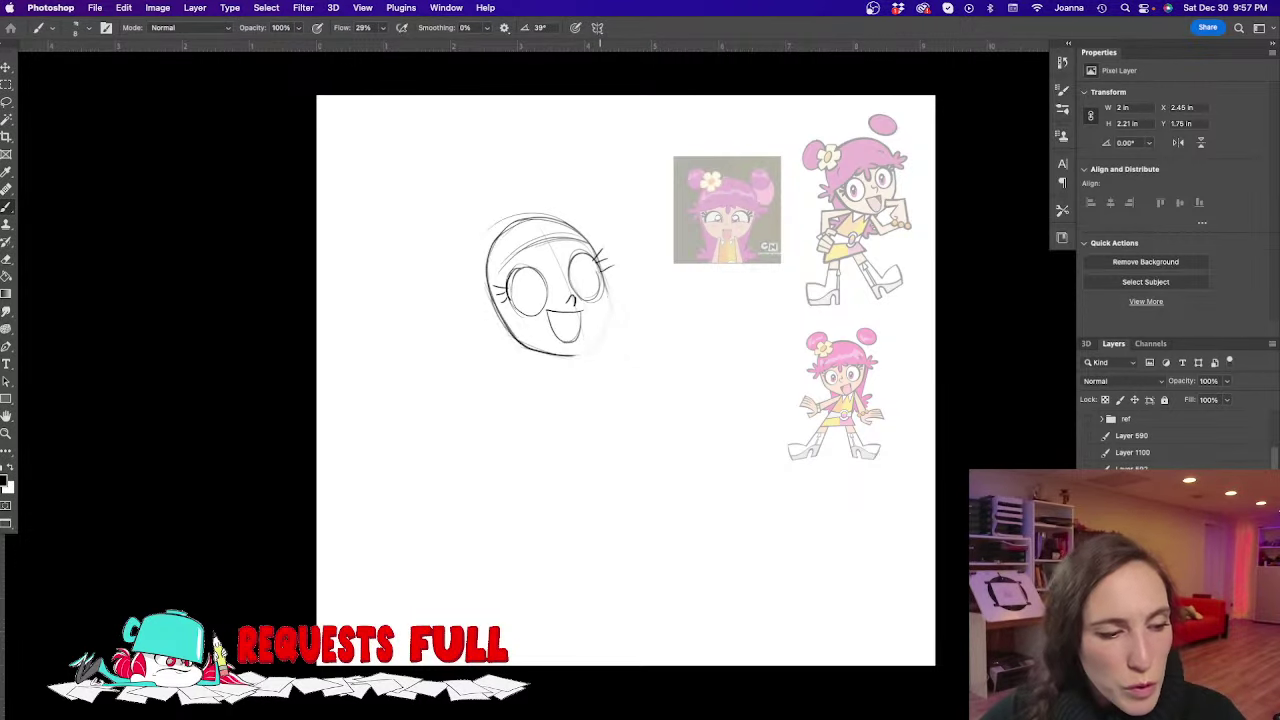
pyautogui.moveTo(602, 274)
pyautogui.mouseDown()
pyautogui.moveTo(607, 316)
pyautogui.moveTo(580, 355)
pyautogui.moveTo(604, 320)
pyautogui.mouseUp()
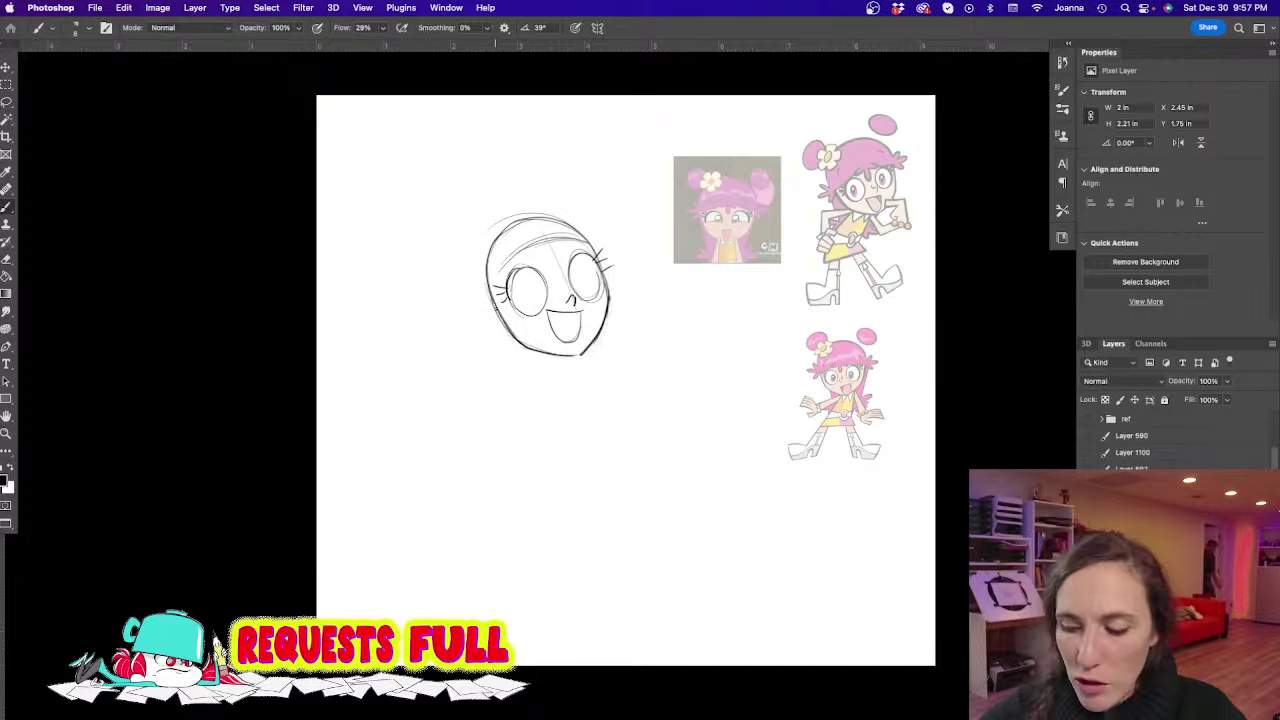
# Lighten the left cheek and jaw line with the eraser and redraw its contour down to the chin
pyautogui.press('e')
pyautogui.moveTo(484, 282)
pyautogui.mouseDown()
pyautogui.moveTo(510, 335)
pyautogui.moveTo(557, 355)
pyautogui.mouseUp()
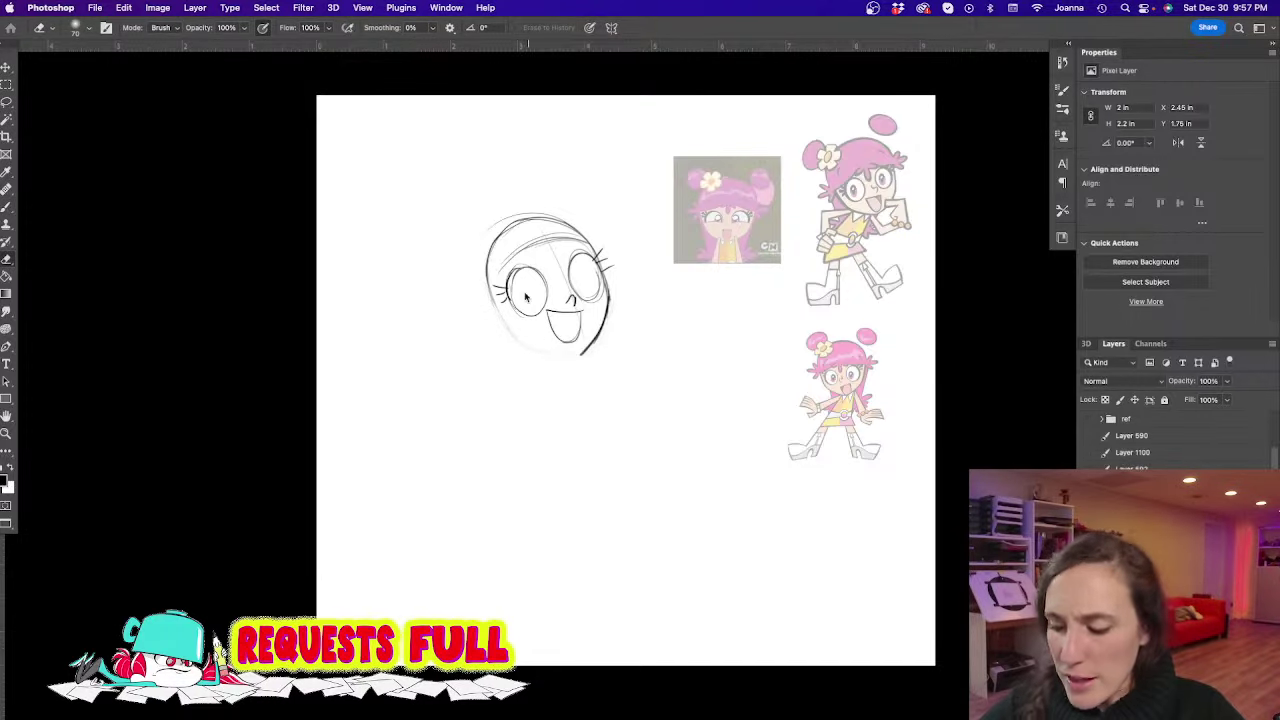
pyautogui.press('b')
pyautogui.moveTo(490, 260); pyautogui.dragTo(514, 334)
pyautogui.moveTo(494, 290)
pyautogui.mouseDown()
pyautogui.moveTo(516, 336)
pyautogui.moveTo(582, 358)
pyautogui.mouseUp()
# Lighten the lower face outline with the eraser and redraw the jaw as one clean curve from the right cheek through the chin
pyautogui.press('e')
pyautogui.moveTo(617, 306)
pyautogui.mouseDown()
pyautogui.moveTo(566, 366)
pyautogui.moveTo(595, 340)
pyautogui.moveTo(510, 342)
pyautogui.mouseUp()
pyautogui.press('b')
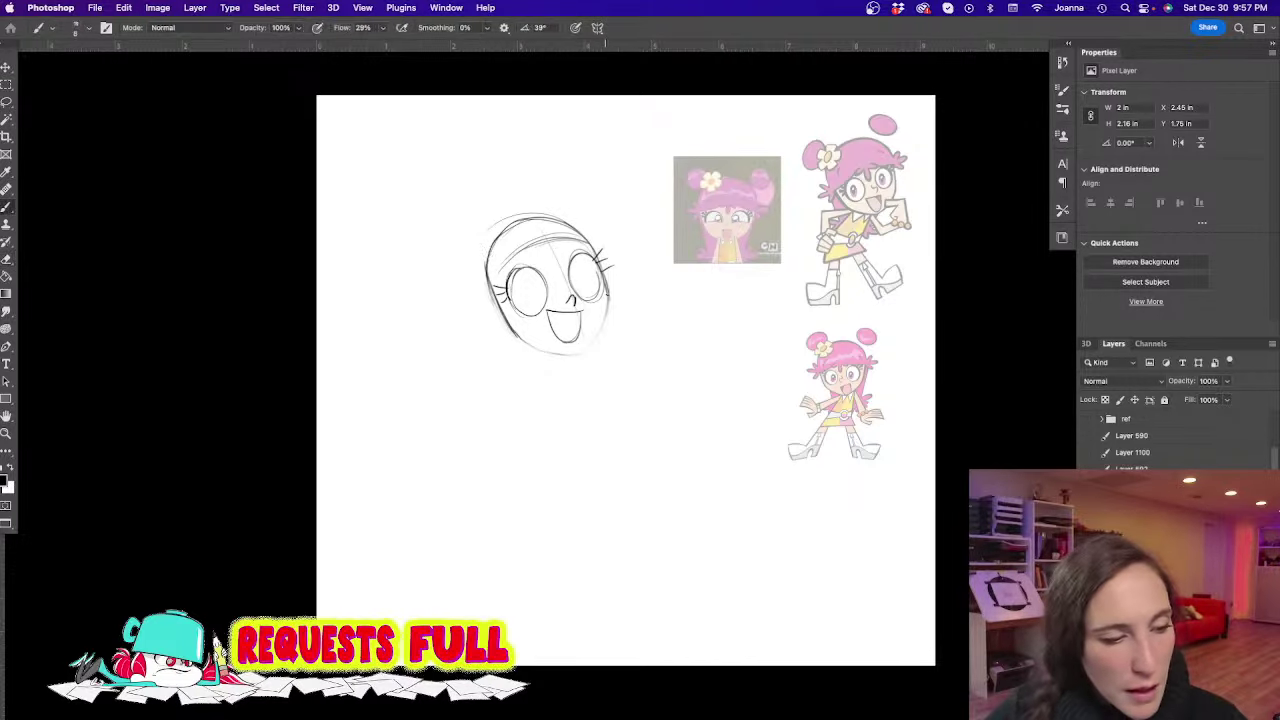
pyautogui.moveTo(610, 300)
pyautogui.mouseDown()
pyautogui.moveTo(578, 354)
pyautogui.moveTo(517, 336)
pyautogui.mouseUp()
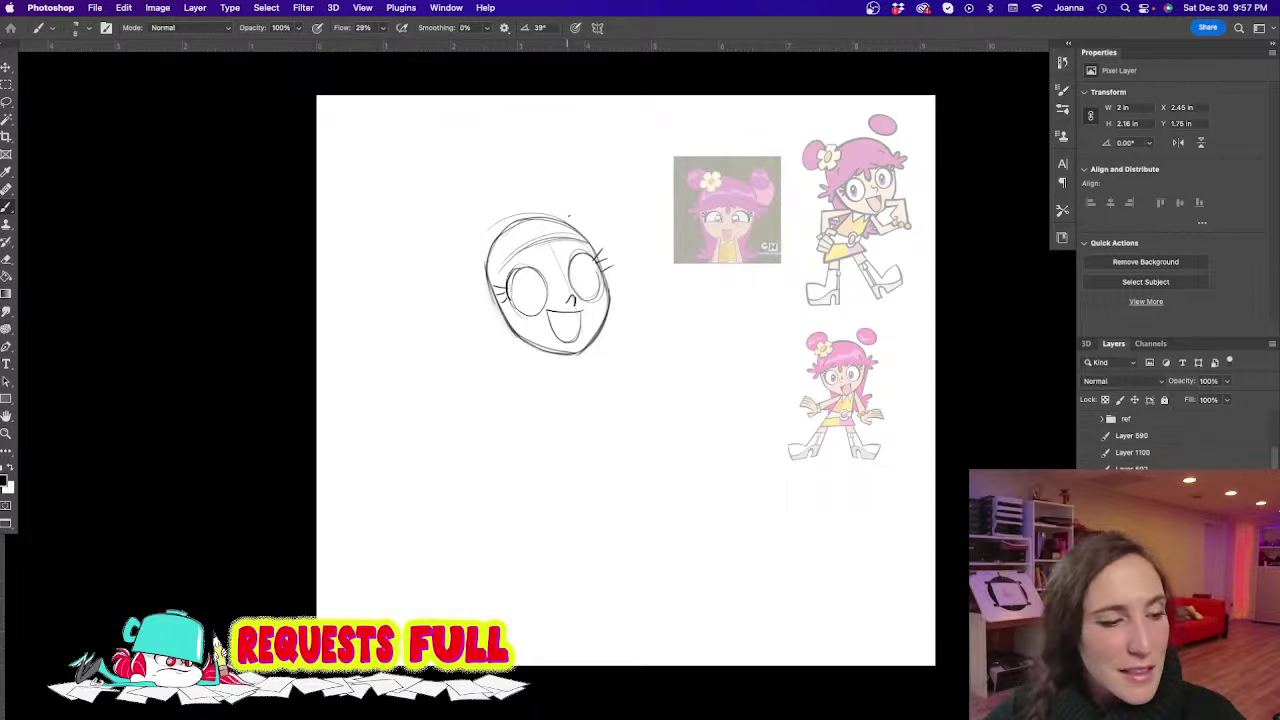
# Add irises to both eyes, rough in the hairline across the forehead and draw an oval hair bun above the head
pyautogui.moveTo(583, 264)
pyautogui.mouseDown()
pyautogui.moveTo(513, 296)
pyautogui.moveTo(527, 285)
pyautogui.moveTo(506, 242)
pyautogui.moveTo(537, 236)
pyautogui.moveTo(488, 288)
pyautogui.mouseUp()
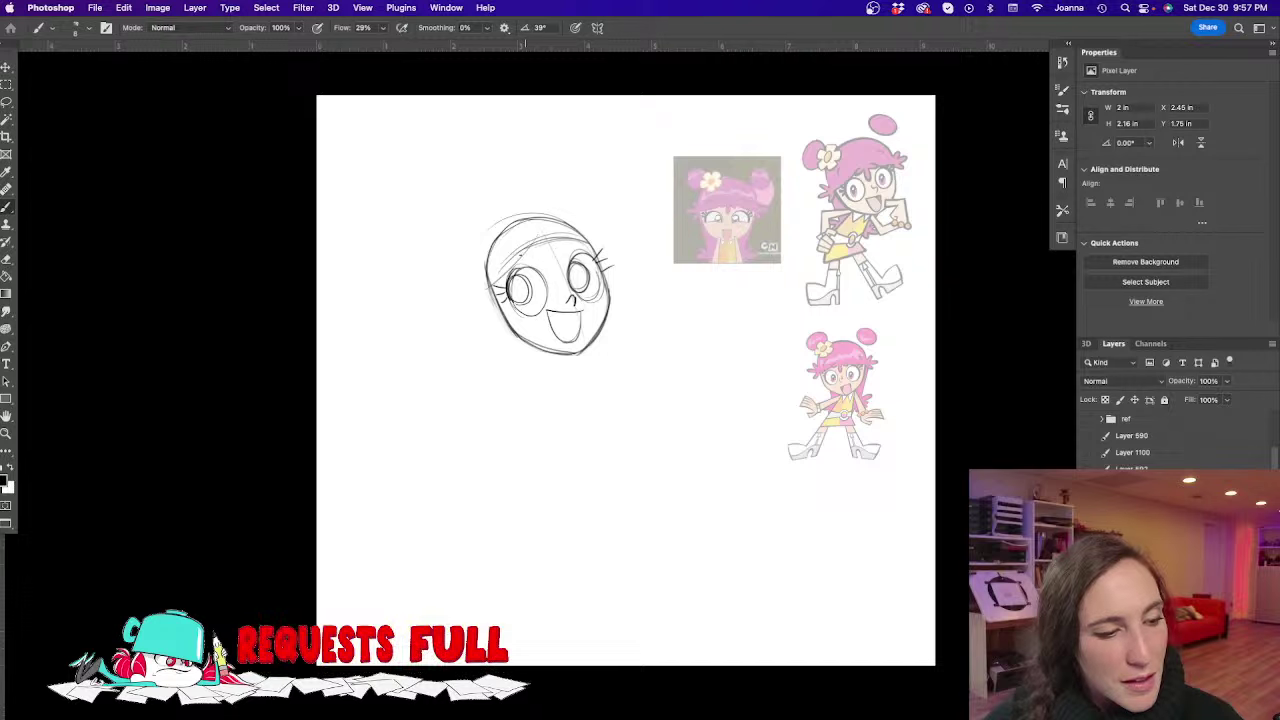
pyautogui.moveTo(530, 242); pyautogui.dragTo(505, 274)
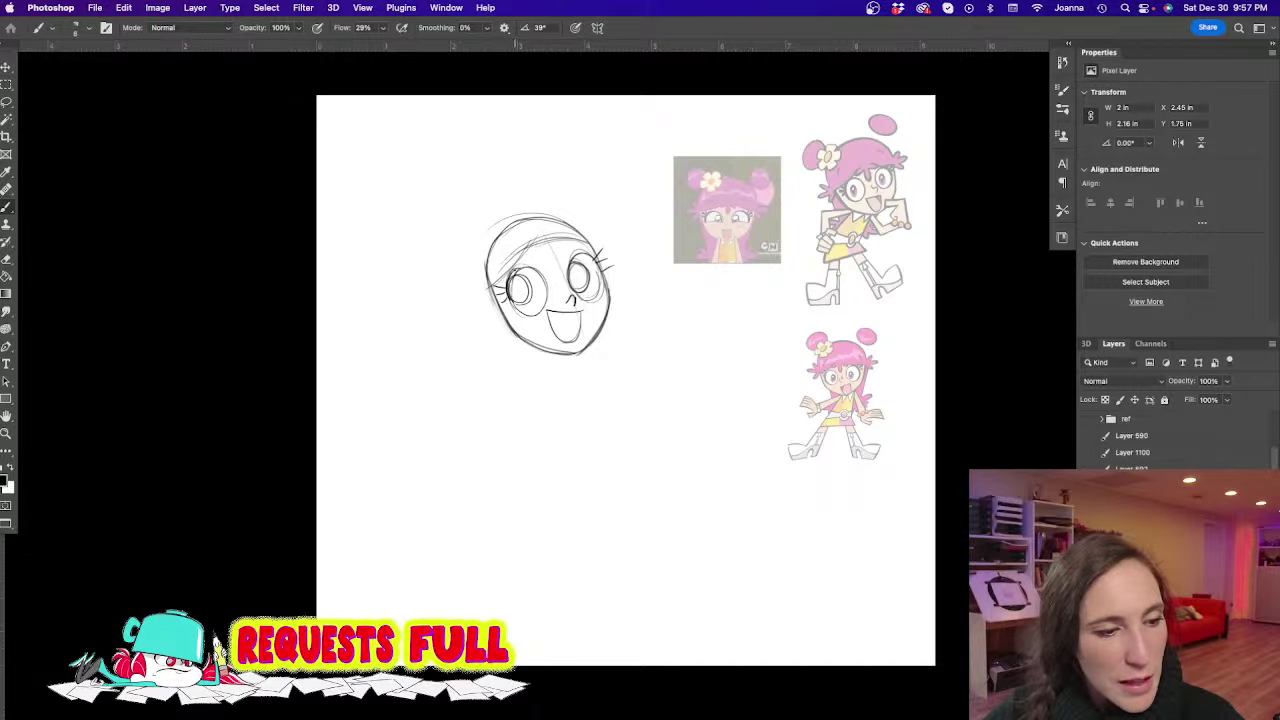
pyautogui.moveTo(586, 235); pyautogui.dragTo(494, 260)
pyautogui.moveTo(571, 184)
pyautogui.mouseDown()
pyautogui.moveTo(546, 196)
pyautogui.moveTo(598, 208)
pyautogui.mouseUp()
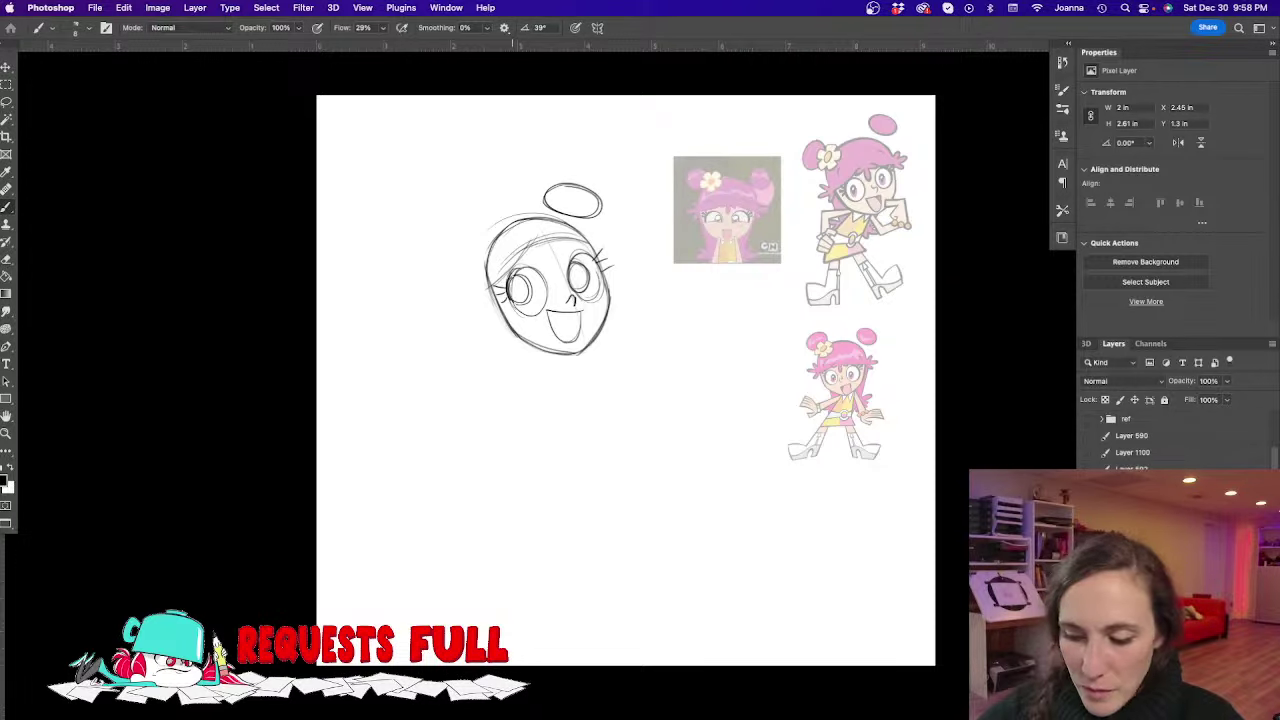
# Erase the open eye and its lashes on the left side of the face
pyautogui.press('e')
pyautogui.moveTo(508, 272)
pyautogui.mouseDown()
pyautogui.moveTo(505, 300)
pyautogui.moveTo(531, 303)
pyautogui.moveTo(543, 287)
pyautogui.moveTo(505, 284)
pyautogui.mouseUp()
pyautogui.press('b')
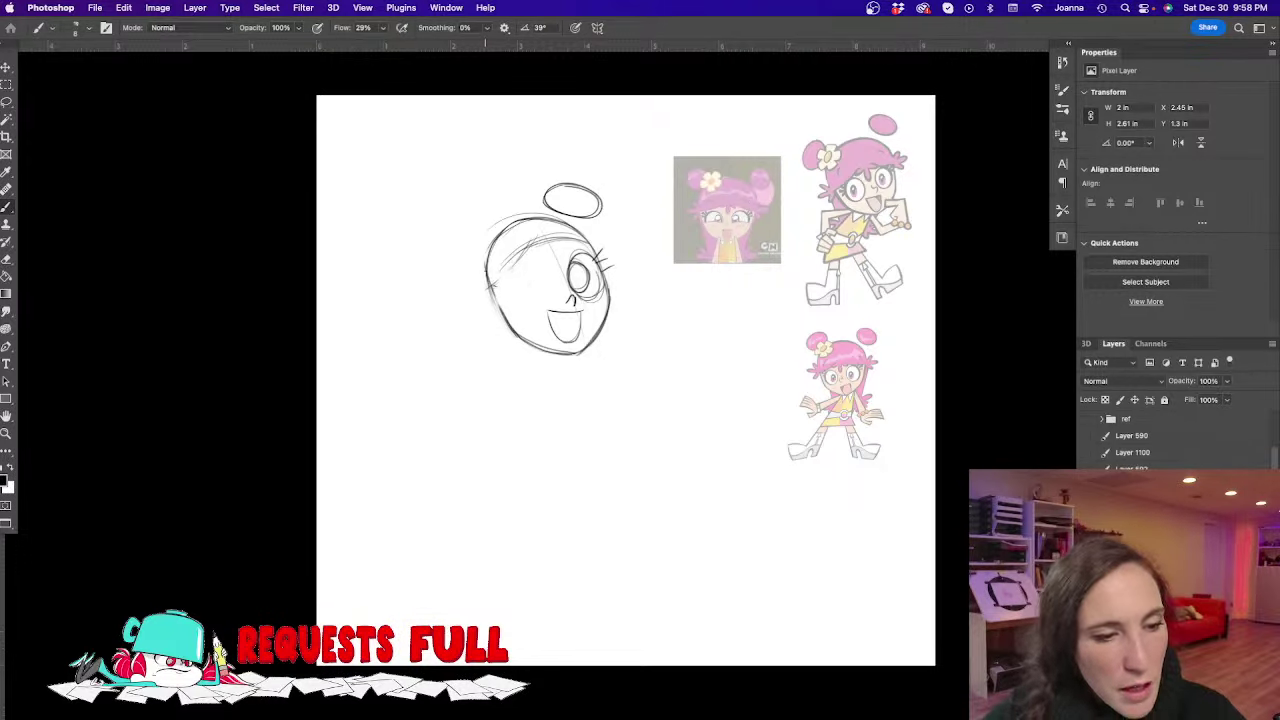
# Lasso the head and bun, transform them to be about 106% wide with a slight skew to the right, and deselect
pyautogui.press('l')
pyautogui.moveTo(429, 223)
pyautogui.mouseDown()
pyautogui.moveTo(466, 183)
pyautogui.moveTo(431, 212)
pyautogui.mouseUp()
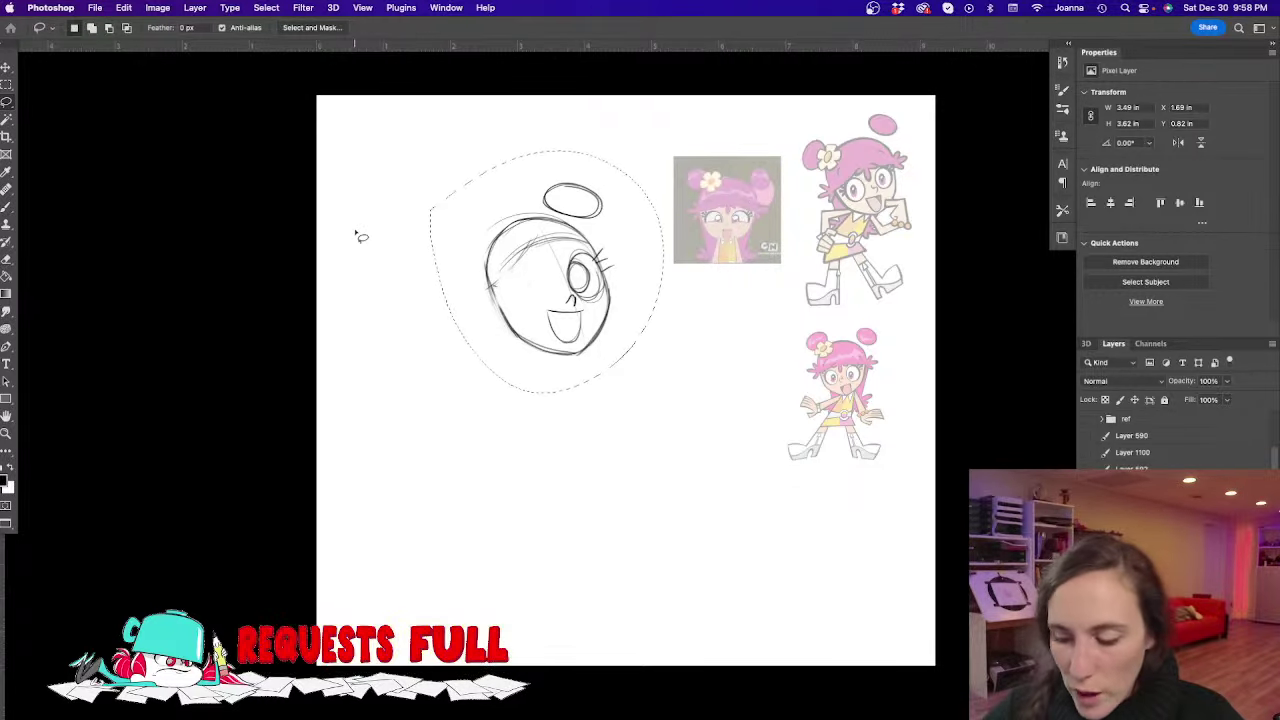
pyautogui.press('super+t')
pyautogui.moveTo(665, 275); pyautogui.dragTo(679, 275)
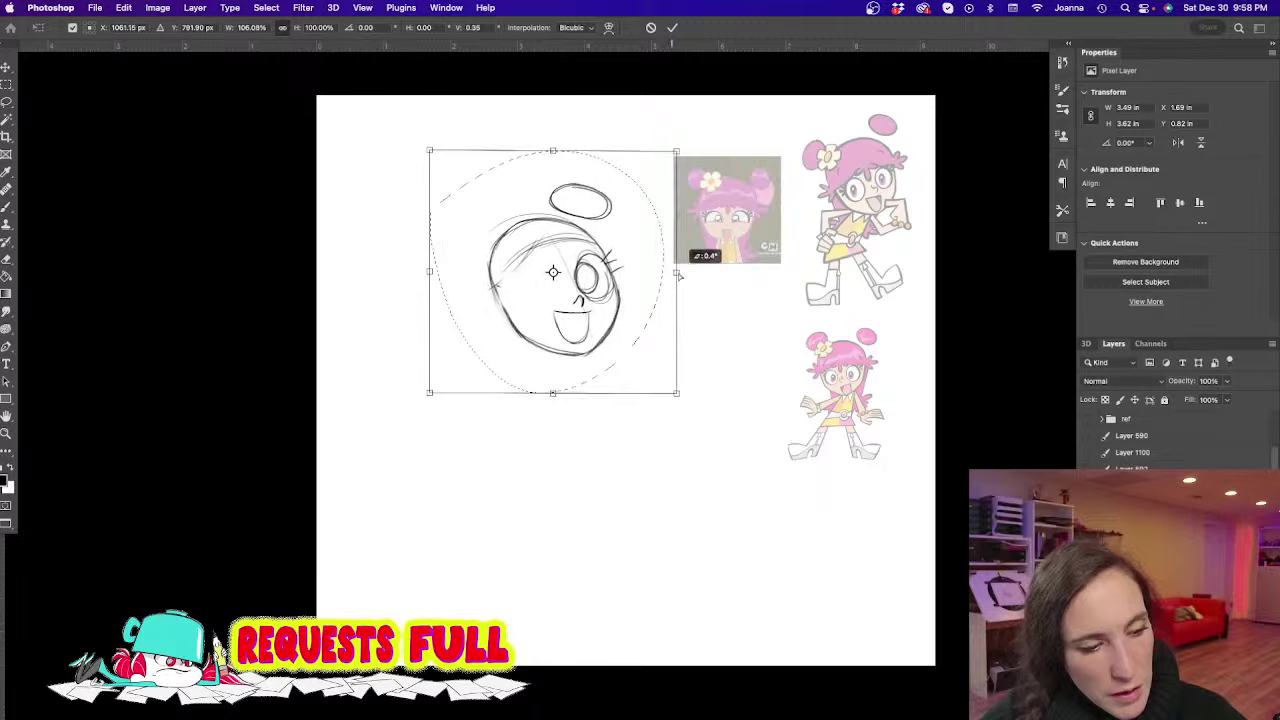
pyautogui.moveTo(553, 151); pyautogui.dragTo(563, 151)
pyautogui.press('Return')
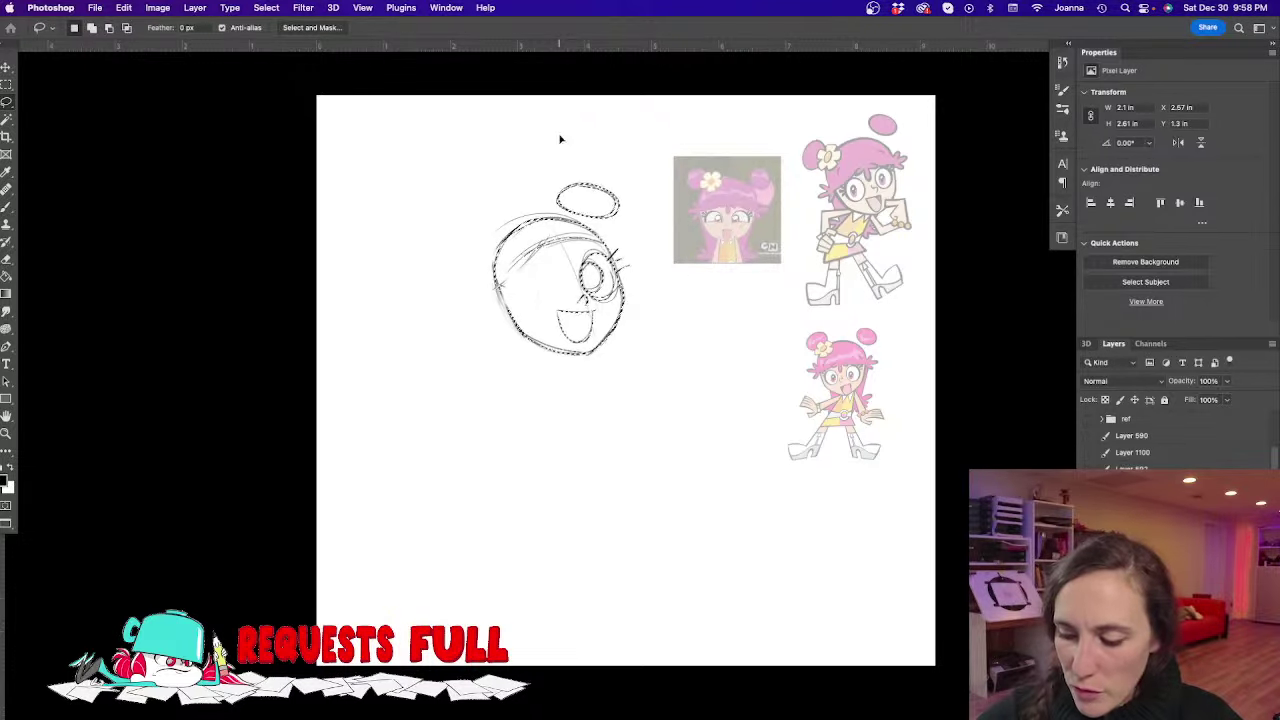
pyautogui.press('super+d')
# Draw a winking closed eye on the left side of the face, replacing the first flat arc with a thick, tall arch and lashes
pyautogui.press('b')
pyautogui.moveTo(565, 296)
pyautogui.mouseDown()
pyautogui.moveTo(528, 298)
pyautogui.moveTo(566, 295)
pyautogui.mouseUp()
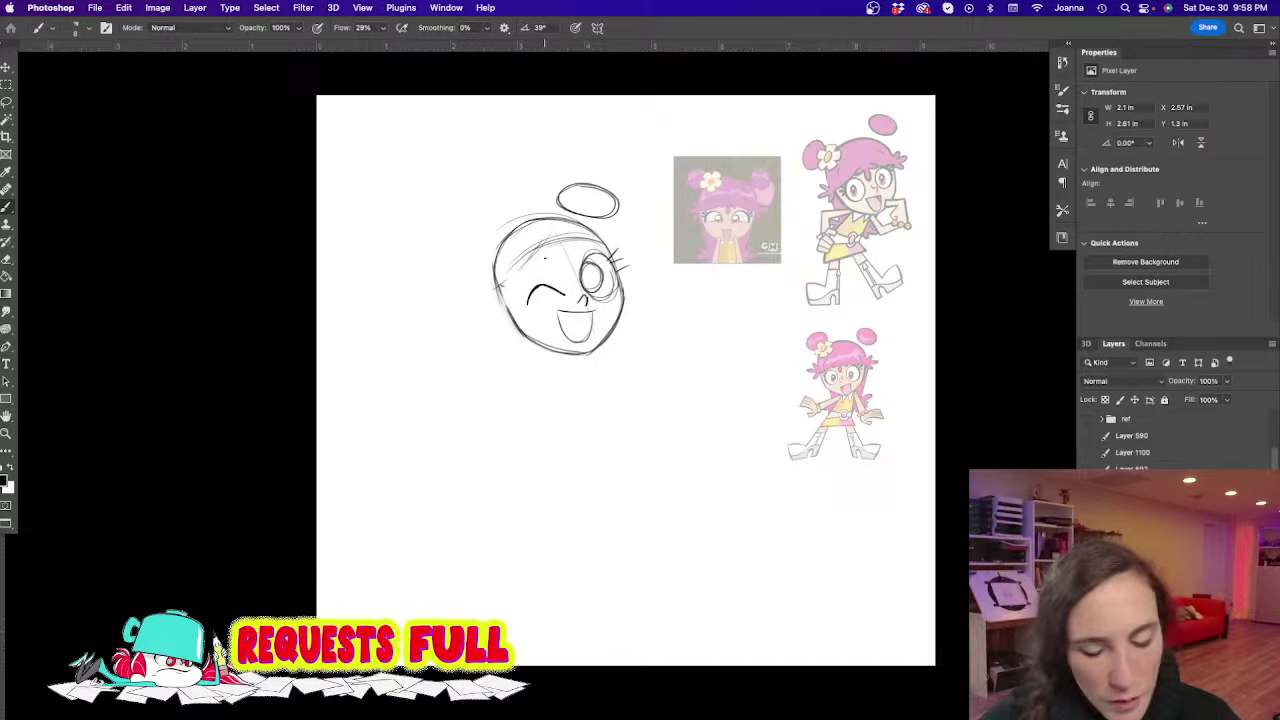
pyautogui.press('super+z')
pyautogui.press('super+z')
pyautogui.moveTo(565, 298)
pyautogui.mouseDown()
pyautogui.moveTo(549, 275)
pyautogui.moveTo(564, 298)
pyautogui.mouseUp()
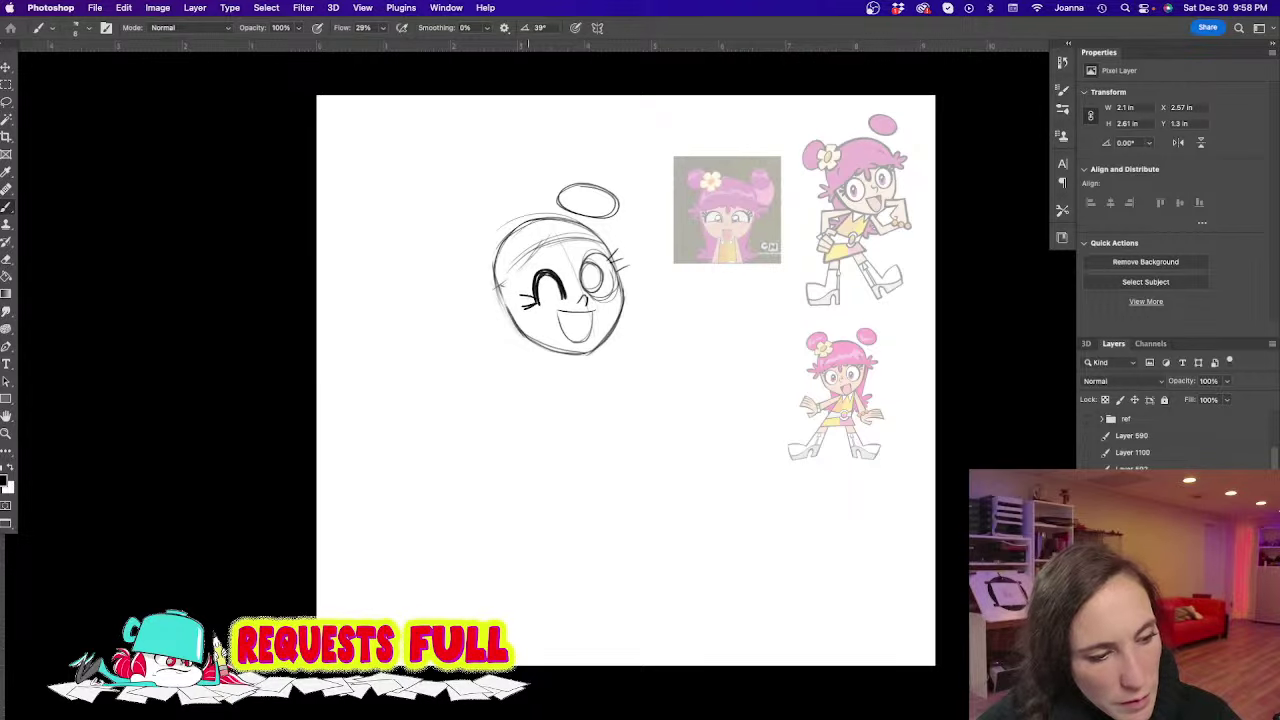
# Add another lash to the winking eye, darken the open eye, and replace the rough nose with a small bolder one
pyautogui.moveTo(532, 299); pyautogui.dragTo(519, 305)
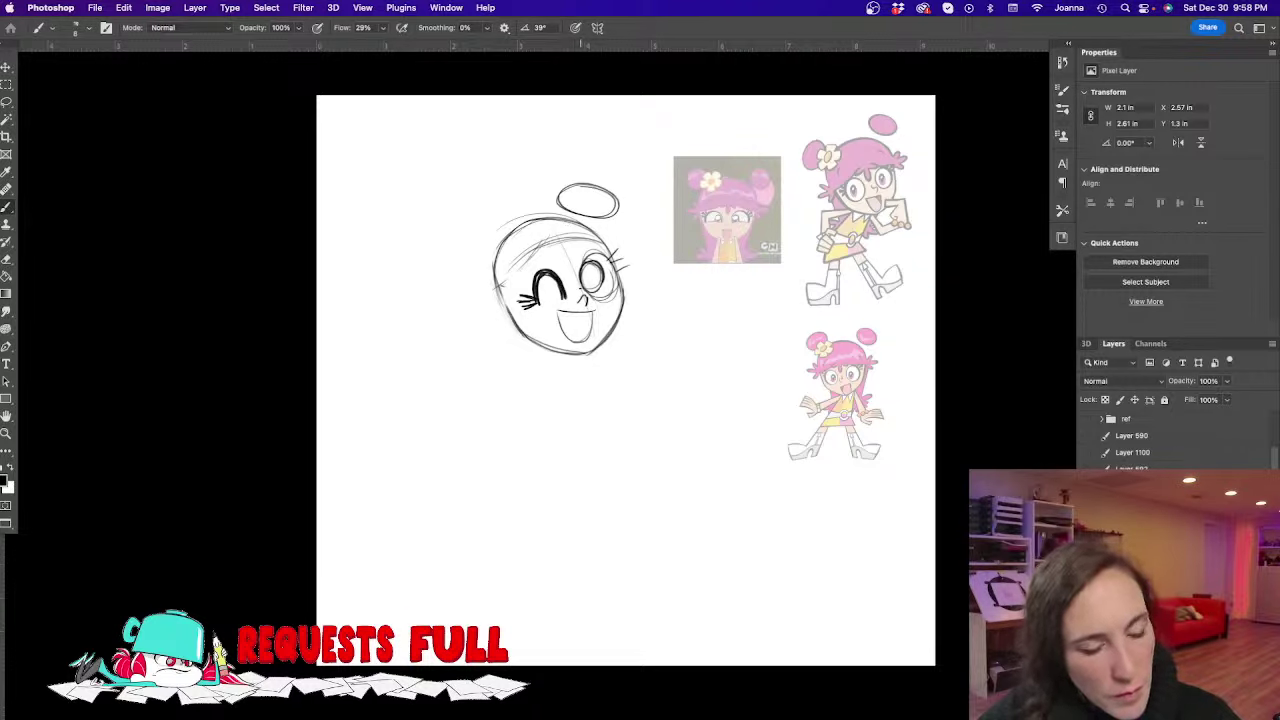
pyautogui.press('e')
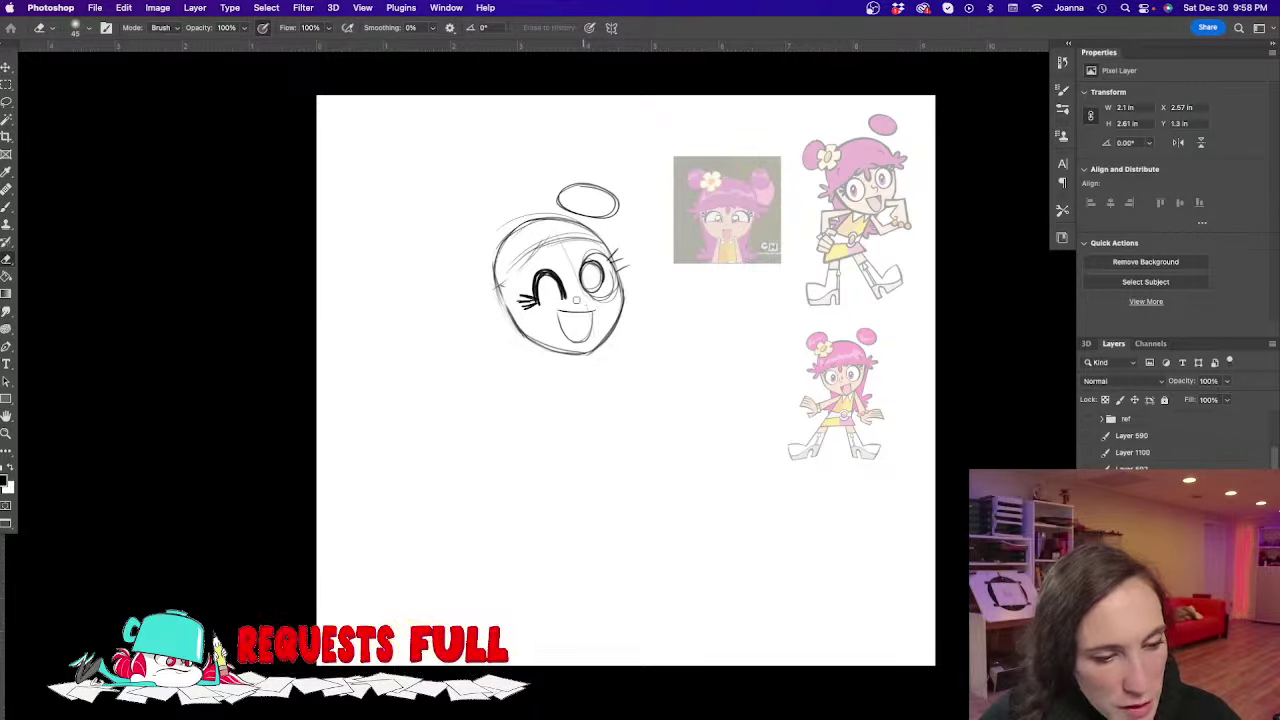
pyautogui.press('b')
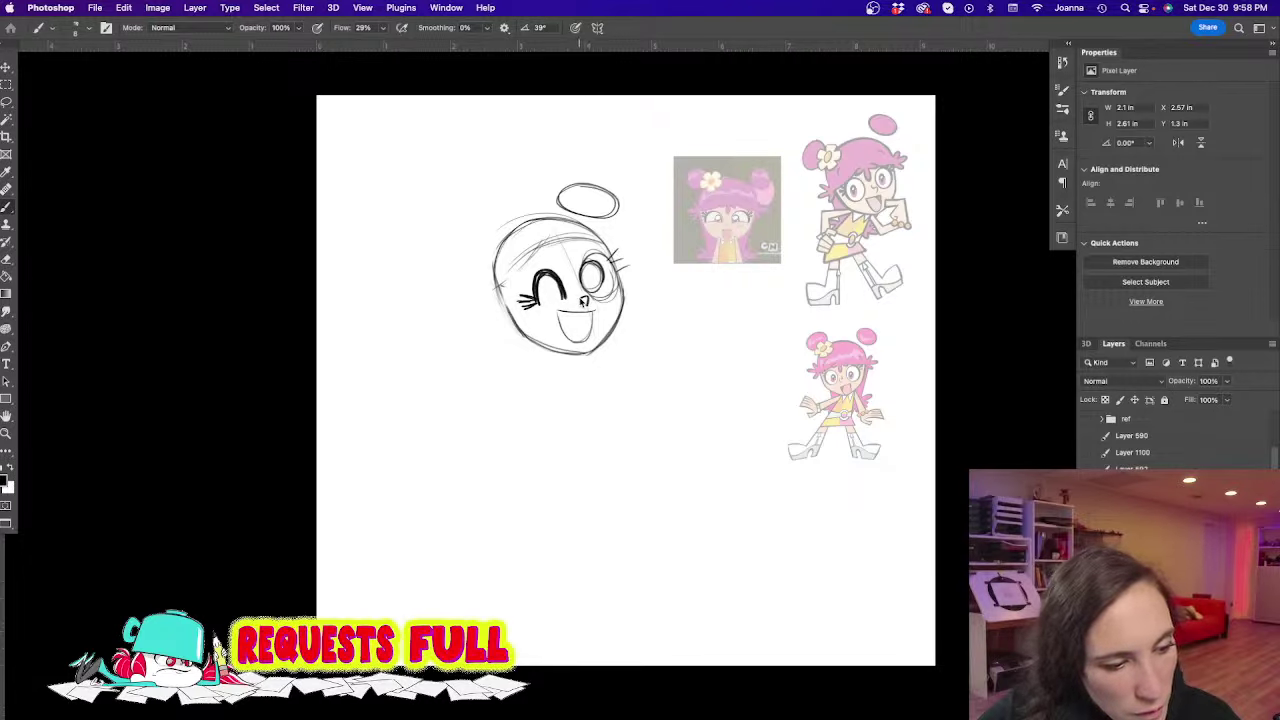
# Draw the hair cap with a second round bun, flicked tufts beside the face, swept bangs and light trailing strands
pyautogui.moveTo(497, 232)
pyautogui.mouseDown()
pyautogui.moveTo(466, 213)
pyautogui.moveTo(451, 250)
pyautogui.moveTo(484, 264)
pyautogui.moveTo(560, 204)
pyautogui.moveTo(605, 240)
pyautogui.moveTo(551, 255)
pyautogui.moveTo(614, 226)
pyautogui.moveTo(626, 240)
pyautogui.mouseUp()
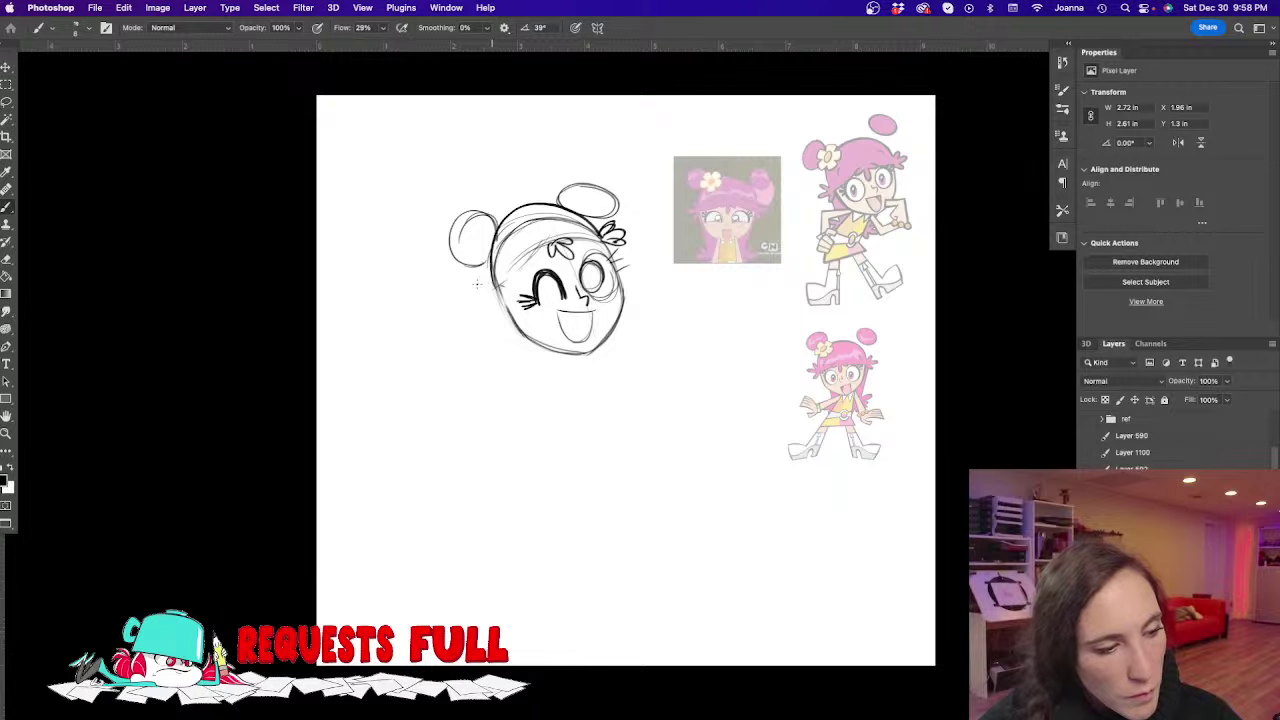
pyautogui.moveTo(477, 284); pyautogui.dragTo(498, 294)
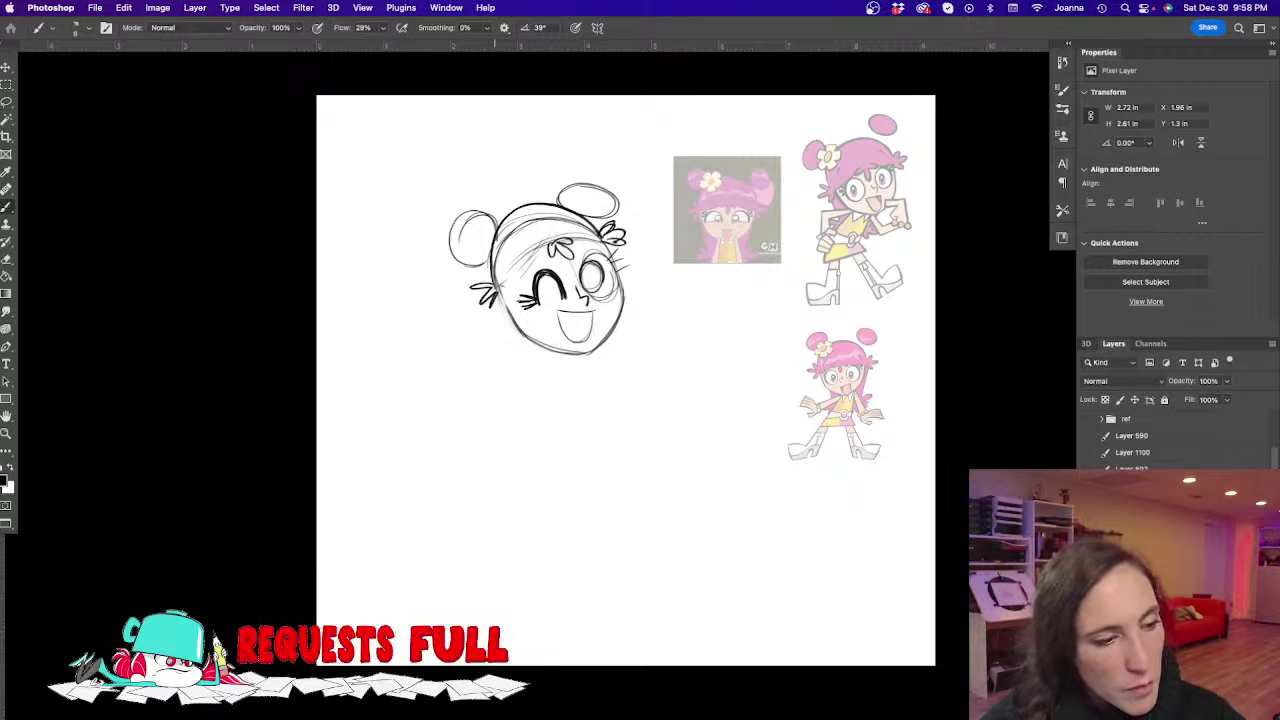
pyautogui.moveTo(520, 380); pyautogui.dragTo(493, 305)
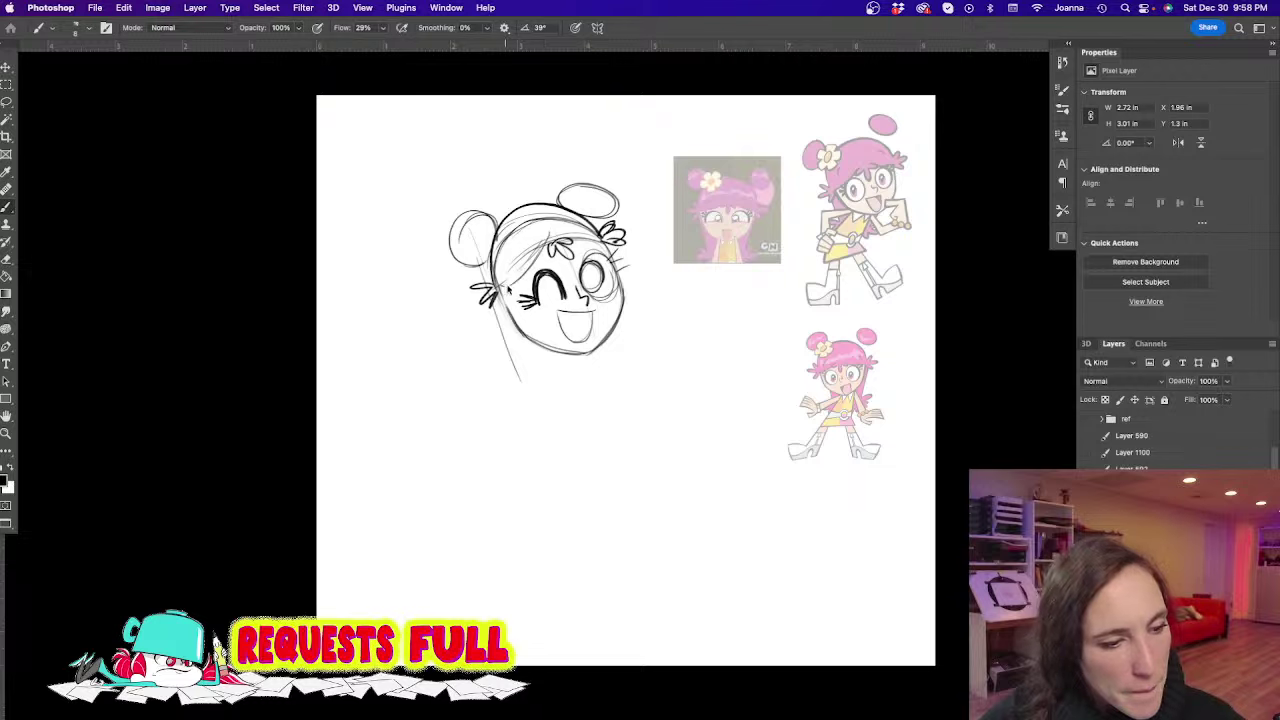
pyautogui.moveTo(551, 246)
pyautogui.mouseDown()
pyautogui.moveTo(506, 292)
pyautogui.moveTo(614, 250)
pyautogui.mouseUp()
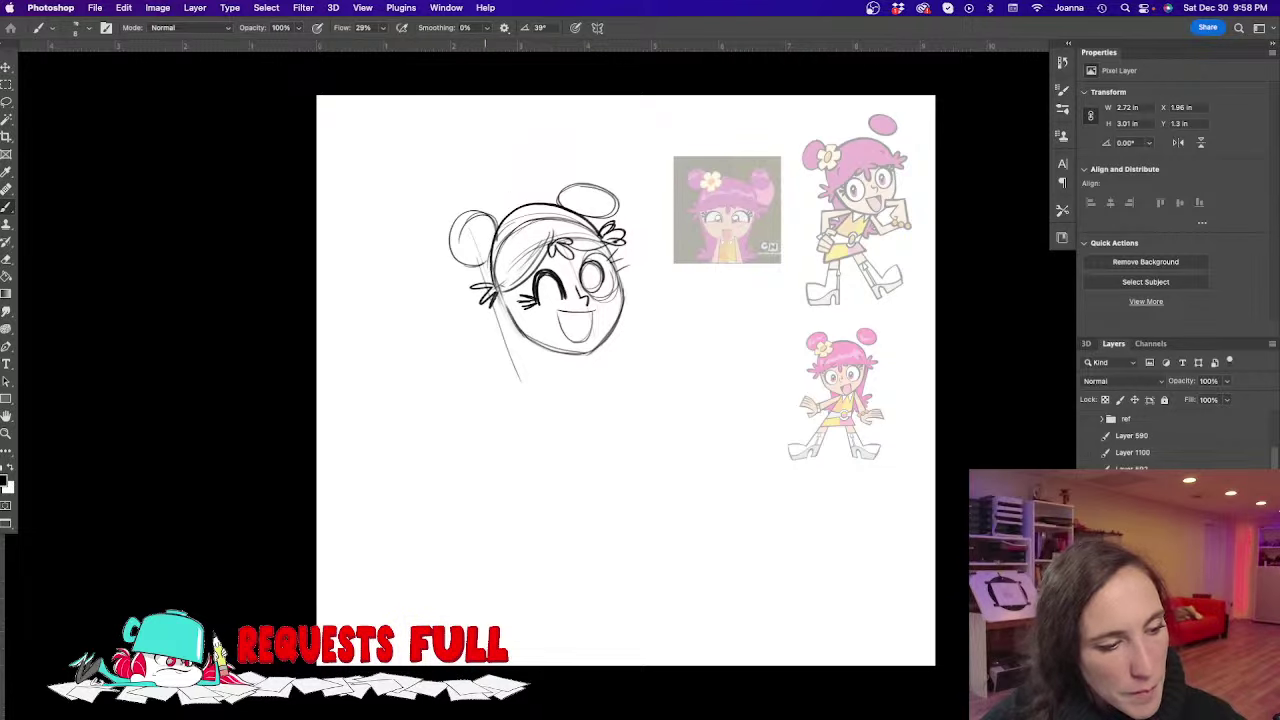
pyautogui.moveTo(492, 298); pyautogui.dragTo(466, 368)
# Rough in a slanted torso and flared skirt below the head, with light guide lines for both arms
pyautogui.moveTo(560, 372)
pyautogui.mouseDown()
pyautogui.moveTo(493, 404)
pyautogui.moveTo(574, 363)
pyautogui.moveTo(636, 398)
pyautogui.mouseUp()
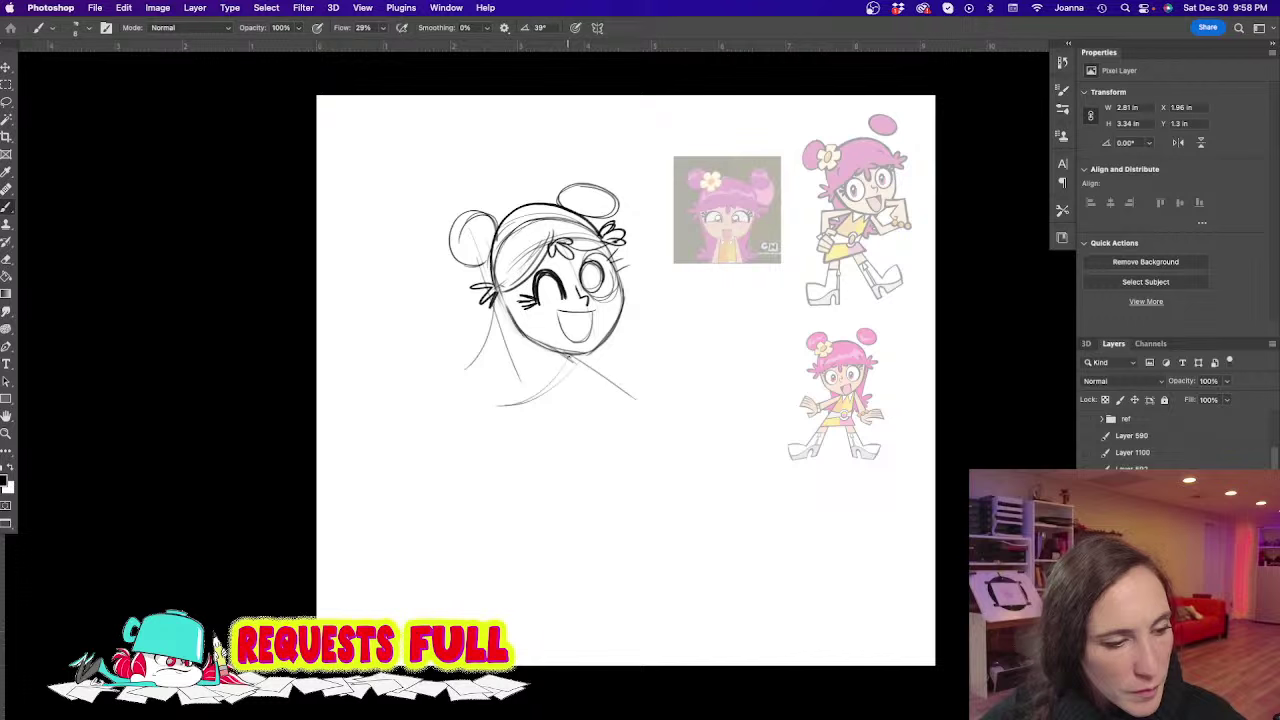
pyautogui.moveTo(532, 326)
pyautogui.mouseDown()
pyautogui.moveTo(576, 416)
pyautogui.moveTo(534, 328)
pyautogui.moveTo(616, 414)
pyautogui.mouseUp()
pyautogui.moveTo(592, 344)
pyautogui.mouseDown()
pyautogui.moveTo(676, 405)
pyautogui.moveTo(626, 425)
pyautogui.moveTo(676, 408)
pyautogui.moveTo(652, 456)
pyautogui.mouseUp()
pyautogui.moveTo(614, 408)
pyautogui.mouseDown()
pyautogui.moveTo(582, 450)
pyautogui.moveTo(678, 440)
pyautogui.mouseUp()
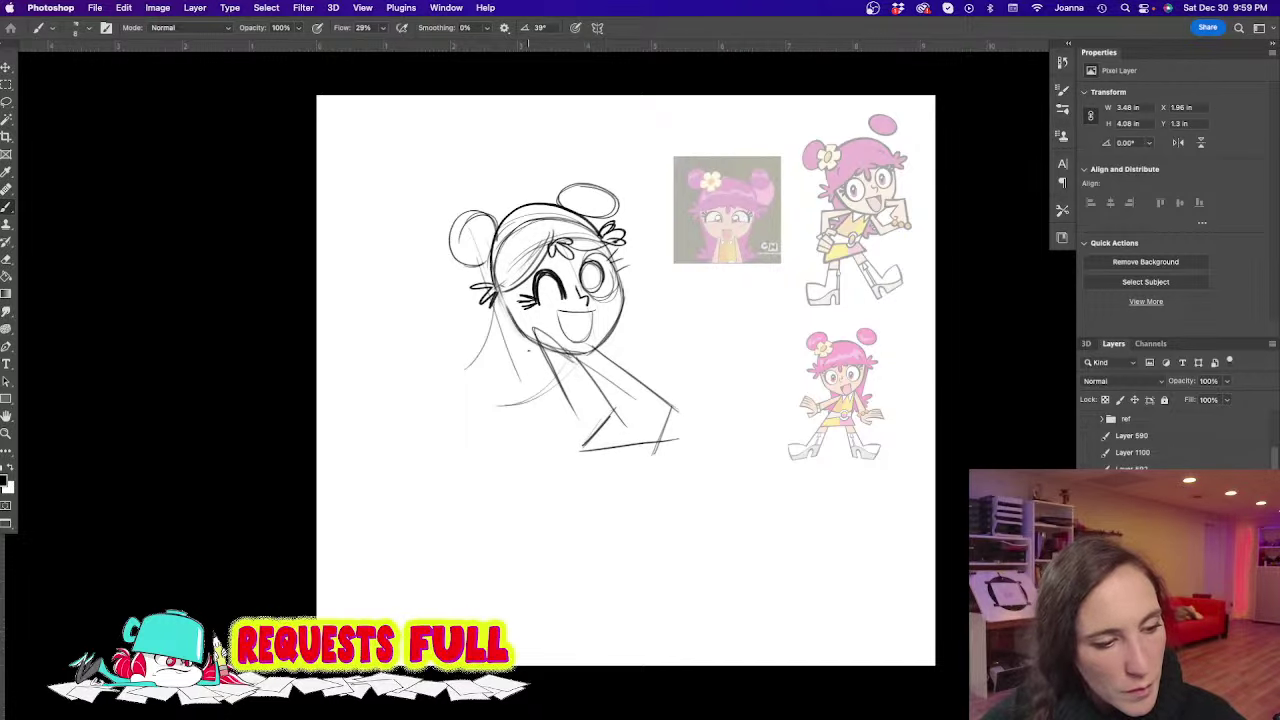
pyautogui.moveTo(566, 394); pyautogui.dragTo(507, 377)
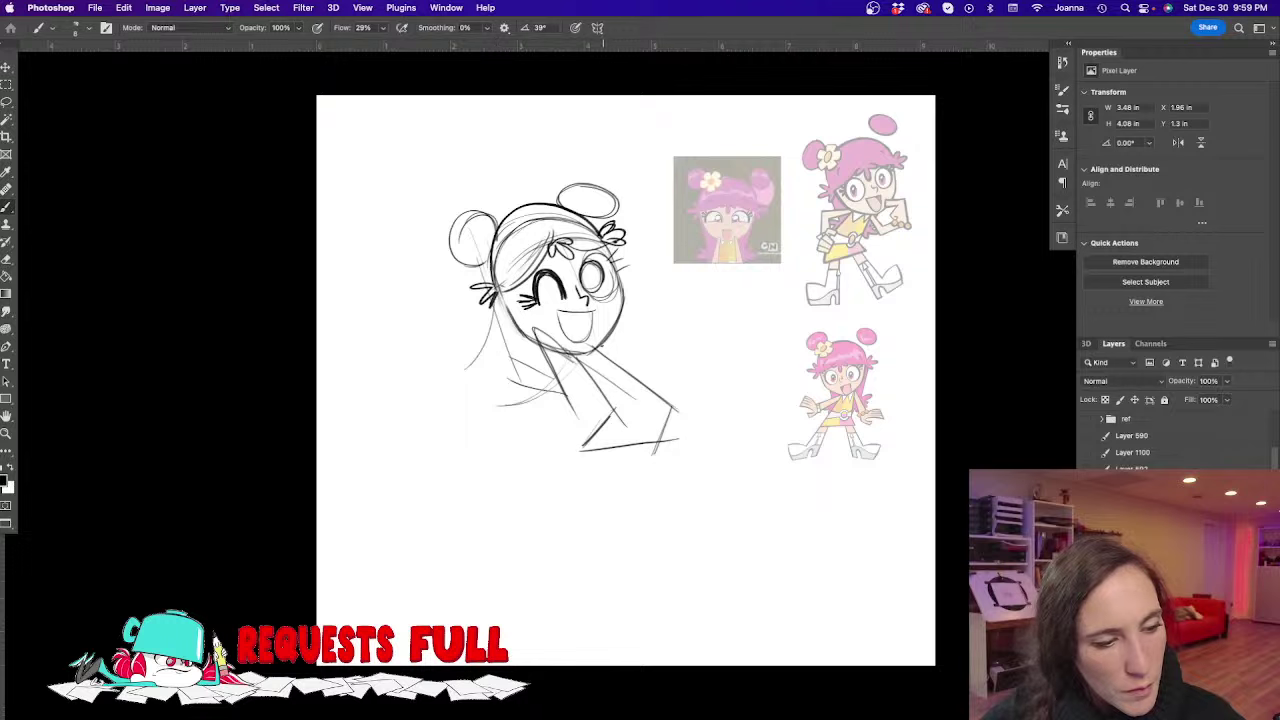
pyautogui.moveTo(616, 318); pyautogui.dragTo(683, 323)
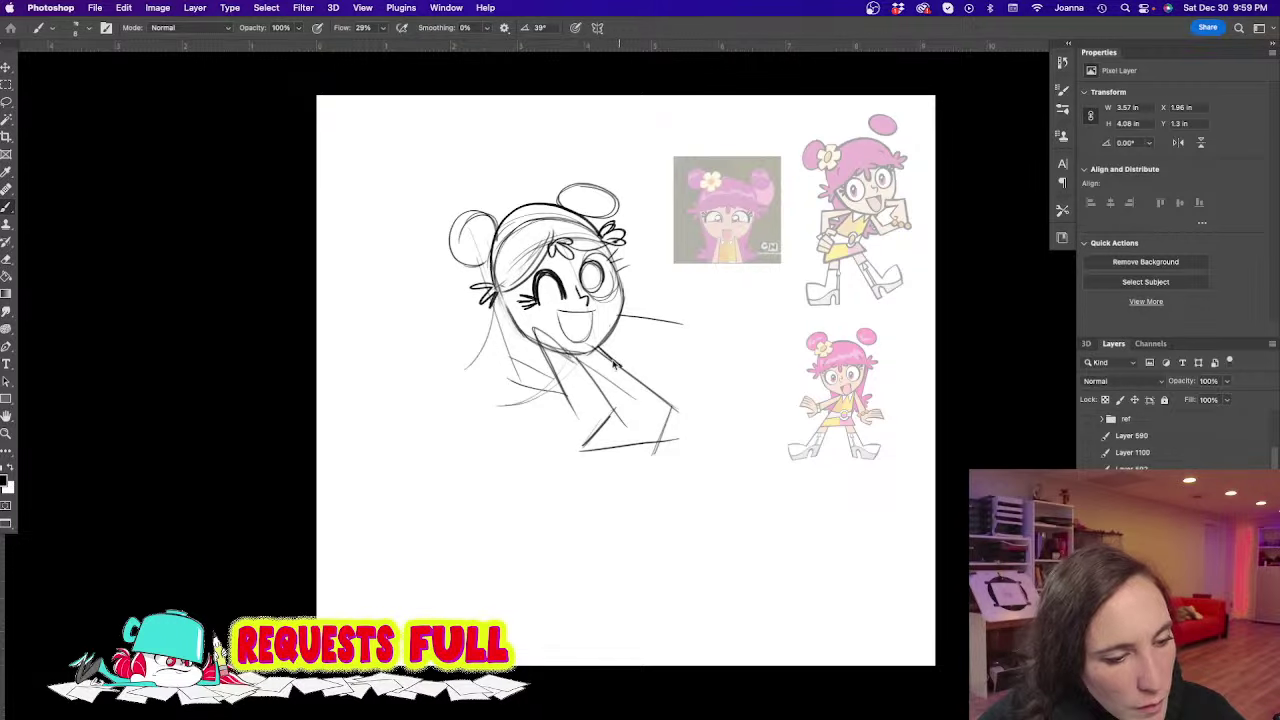
# Draw the pointed collar, a belt with a round buckle, and two striding legs ending in chunky heeled boots
pyautogui.moveTo(592, 352)
pyautogui.mouseDown()
pyautogui.moveTo(616, 418)
pyautogui.moveTo(640, 422)
pyautogui.moveTo(628, 400)
pyautogui.moveTo(645, 418)
pyautogui.moveTo(638, 457)
pyautogui.moveTo(675, 500)
pyautogui.mouseUp()
pyautogui.moveTo(654, 456); pyautogui.dragTo(708, 495)
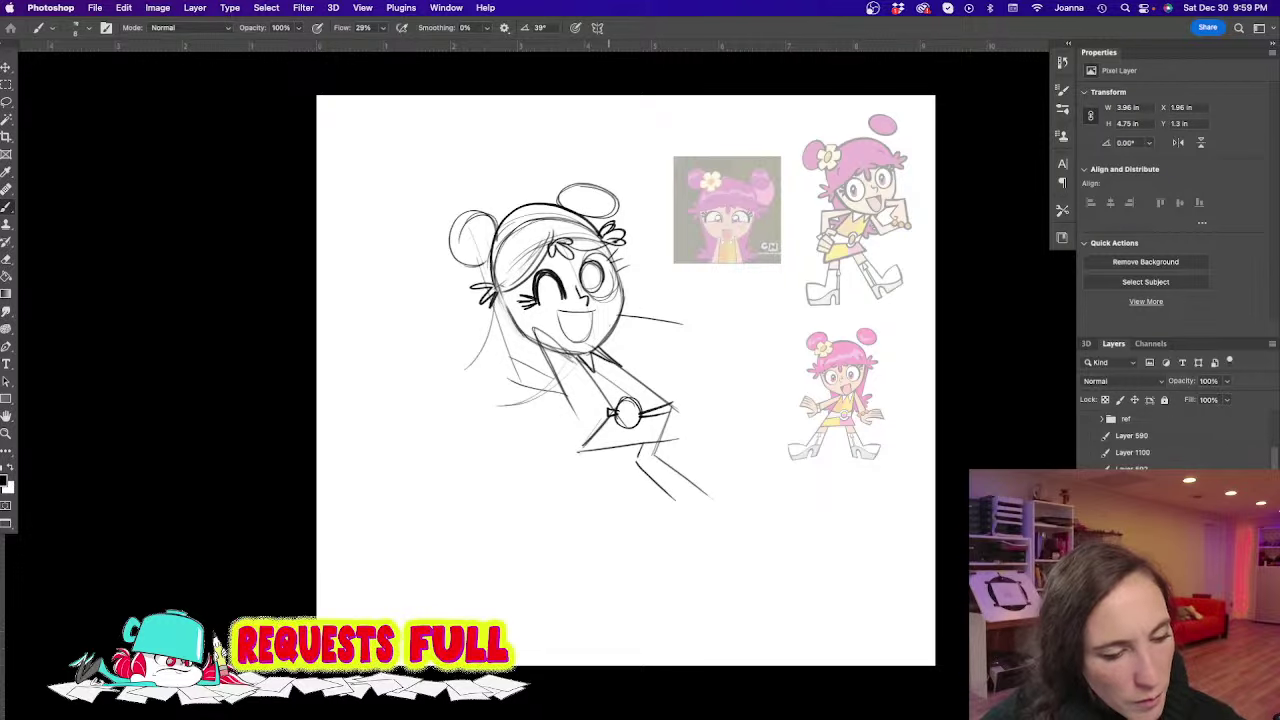
pyautogui.moveTo(584, 450)
pyautogui.mouseDown()
pyautogui.moveTo(540, 495)
pyautogui.moveTo(549, 523)
pyautogui.moveTo(486, 553)
pyautogui.mouseUp()
pyautogui.moveTo(587, 472)
pyautogui.mouseDown()
pyautogui.moveTo(554, 526)
pyautogui.moveTo(568, 567)
pyautogui.moveTo(588, 552)
pyautogui.moveTo(594, 566)
pyautogui.moveTo(560, 600)
pyautogui.mouseUp()
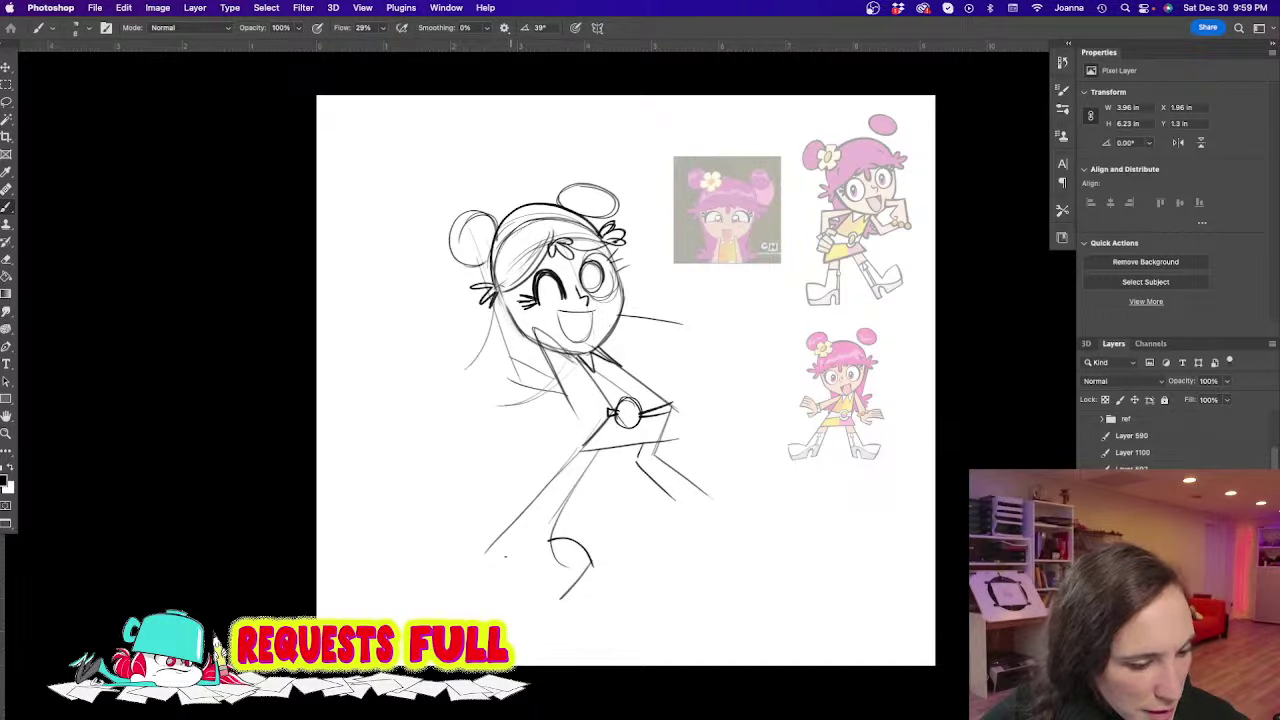
pyautogui.moveTo(503, 548)
pyautogui.mouseDown()
pyautogui.moveTo(508, 580)
pyautogui.moveTo(560, 596)
pyautogui.mouseUp()
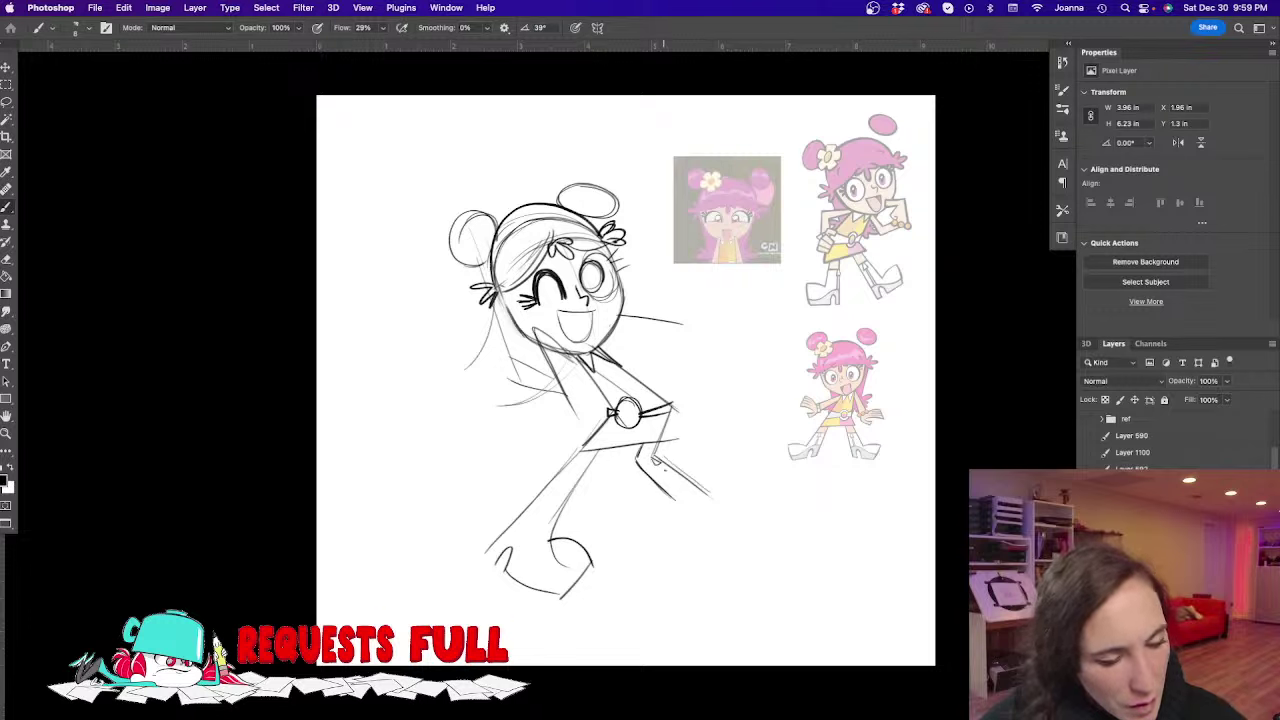
pyautogui.moveTo(672, 500)
pyautogui.mouseDown()
pyautogui.moveTo(619, 509)
pyautogui.moveTo(629, 549)
pyautogui.moveTo(697, 520)
pyautogui.mouseUp()
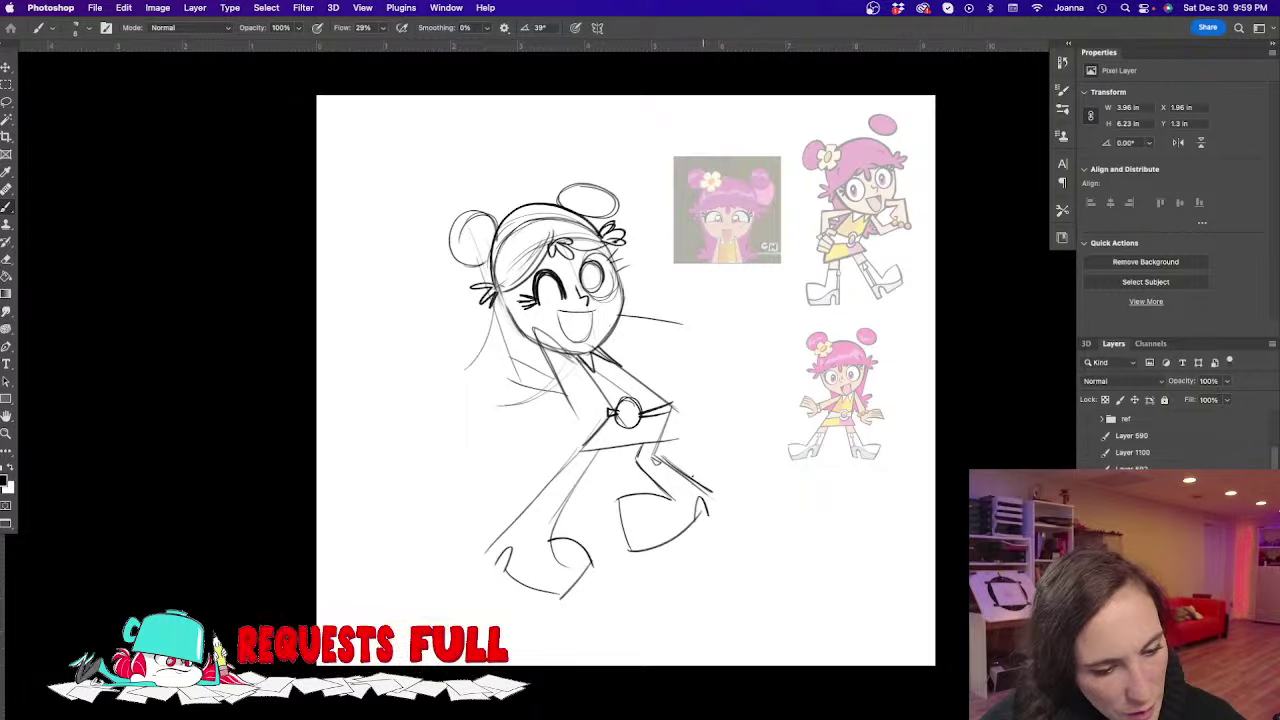
pyautogui.moveTo(692, 480); pyautogui.dragTo(712, 512)
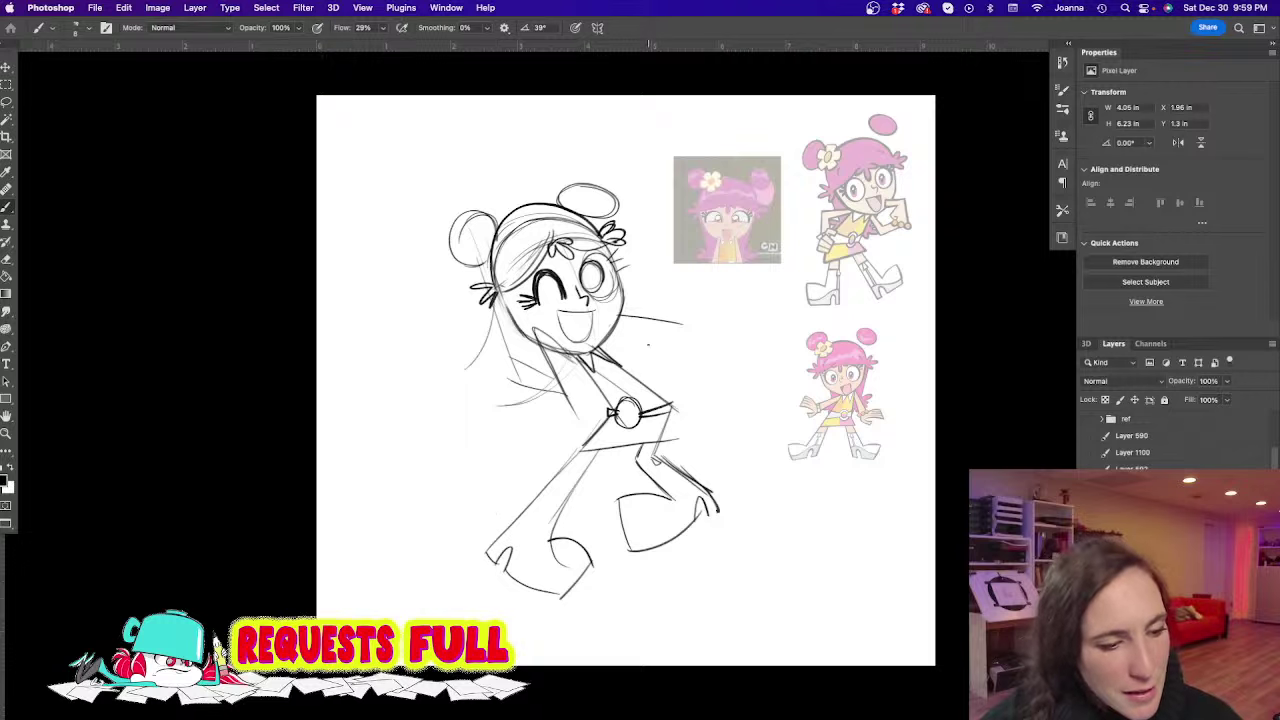
# Sketch a raised hand with blocky fingers and a bent forearm extending from the right side of the face
pyautogui.moveTo(652, 288); pyautogui.dragTo(649, 341)
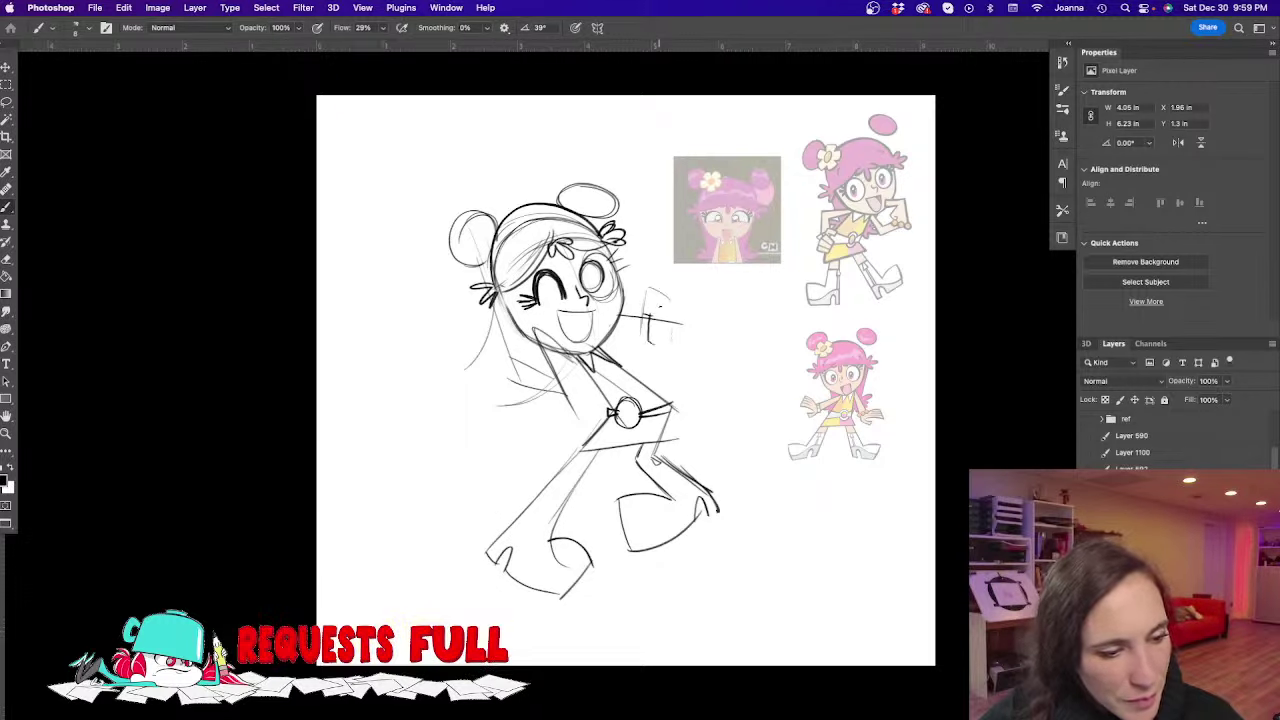
pyautogui.moveTo(639, 297)
pyautogui.mouseDown()
pyautogui.moveTo(659, 306)
pyautogui.moveTo(639, 318)
pyautogui.moveTo(666, 302)
pyautogui.mouseUp()
pyautogui.moveTo(648, 283)
pyautogui.mouseDown()
pyautogui.moveTo(668, 299)
pyautogui.moveTo(665, 334)
pyautogui.moveTo(697, 327)
pyautogui.mouseUp()
pyautogui.moveTo(617, 330); pyautogui.dragTo(655, 334)
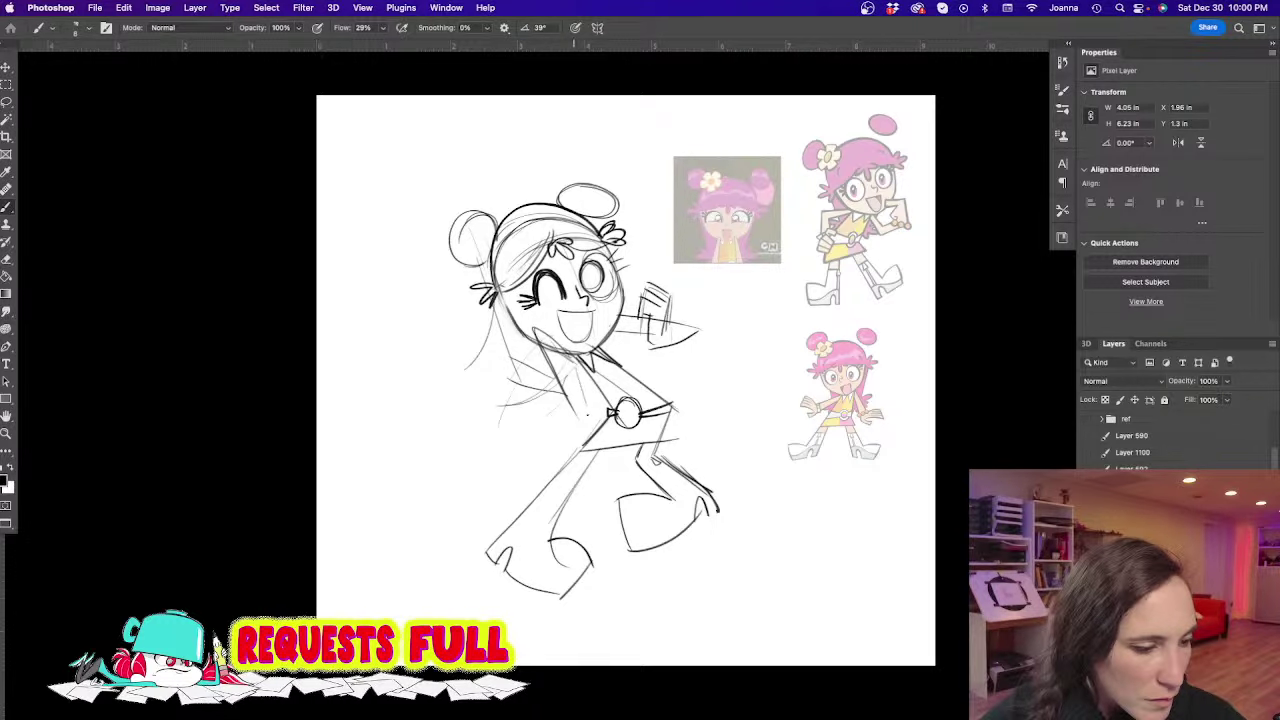
# Draw the bent arm on the left side of the torso with a blocky hand and separated fingers
pyautogui.moveTo(570, 407); pyautogui.dragTo(524, 405)
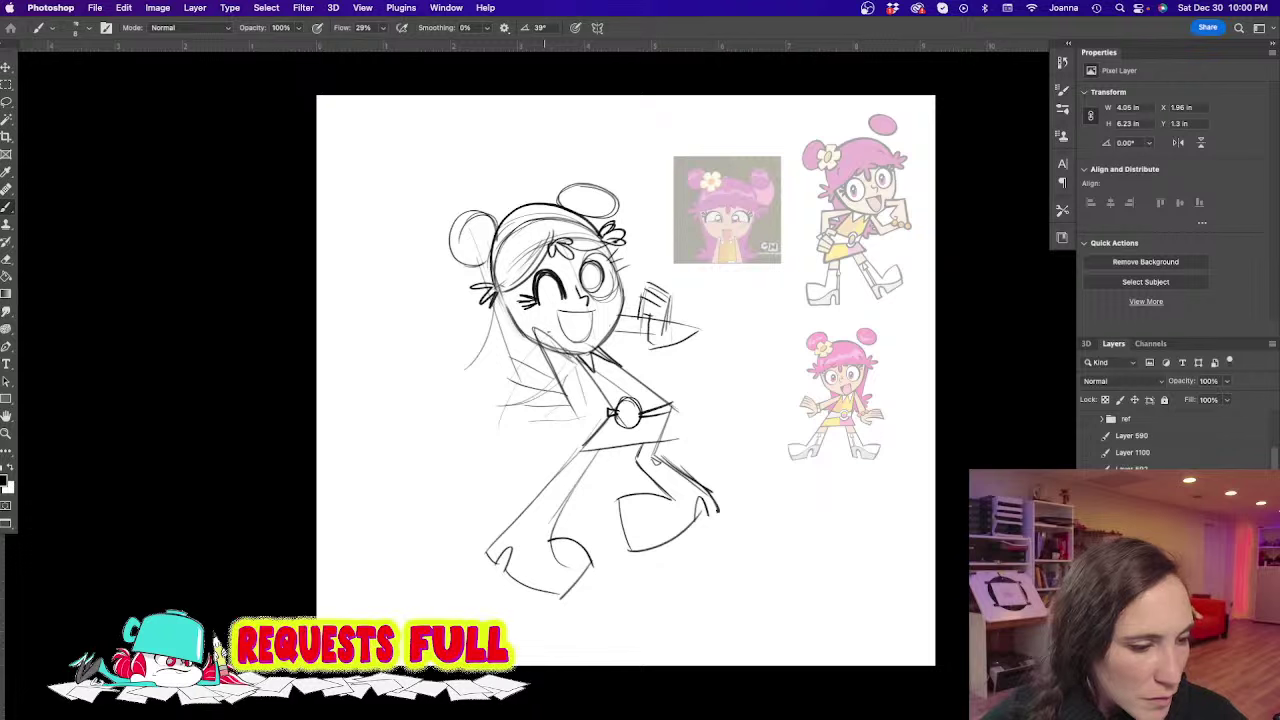
pyautogui.moveTo(538, 327)
pyautogui.mouseDown()
pyautogui.moveTo(586, 412)
pyautogui.moveTo(519, 386)
pyautogui.moveTo(521, 421)
pyautogui.moveTo(505, 380)
pyautogui.moveTo(508, 412)
pyautogui.moveTo(527, 370)
pyautogui.mouseUp()
pyautogui.moveTo(527, 370)
pyautogui.mouseDown()
pyautogui.moveTo(522, 424)
pyautogui.moveTo(530, 376)
pyautogui.mouseUp()
pyautogui.moveTo(530, 375)
pyautogui.mouseDown()
pyautogui.moveTo(536, 391)
pyautogui.moveTo(508, 416)
pyautogui.mouseUp()
# Extend the long hair behind the bent arm into a fan of rounded lock ends, and mark the boot top
pyautogui.moveTo(498, 276); pyautogui.dragTo(459, 391)
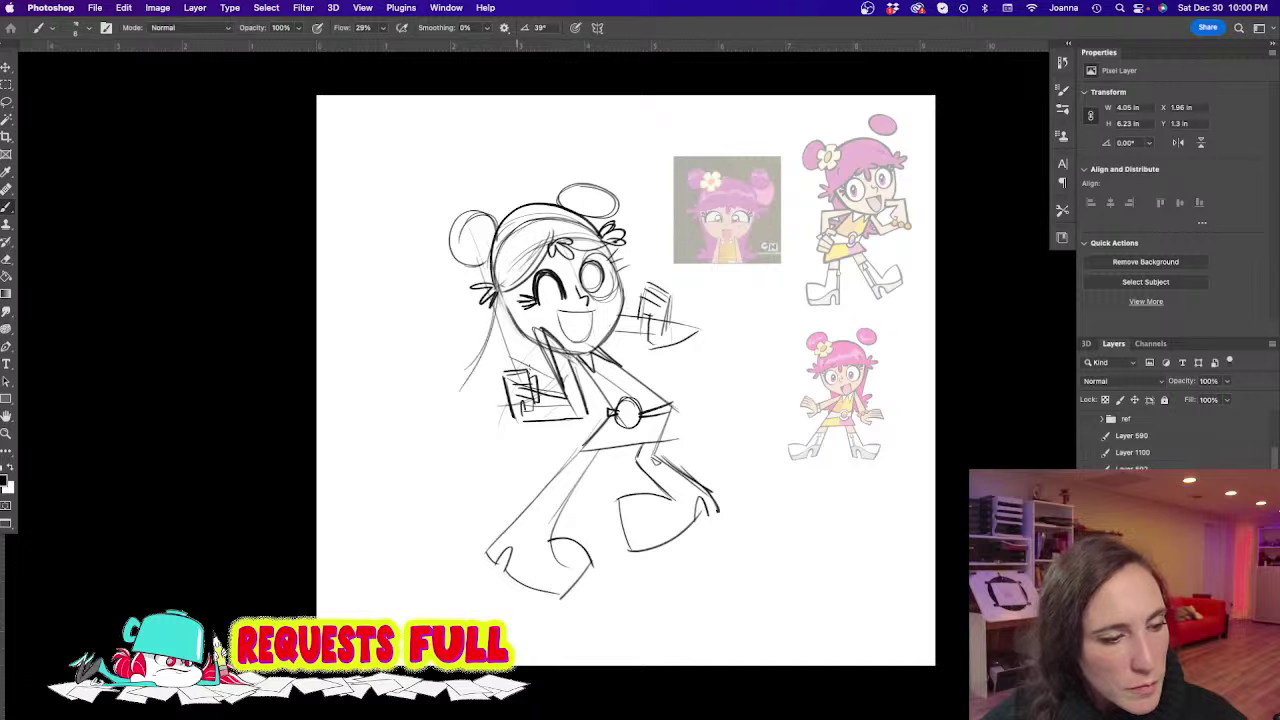
pyautogui.moveTo(590, 348); pyautogui.dragTo(497, 441)
pyautogui.moveTo(491, 309)
pyautogui.mouseDown()
pyautogui.moveTo(450, 394)
pyautogui.moveTo(460, 416)
pyautogui.moveTo(438, 434)
pyautogui.mouseUp()
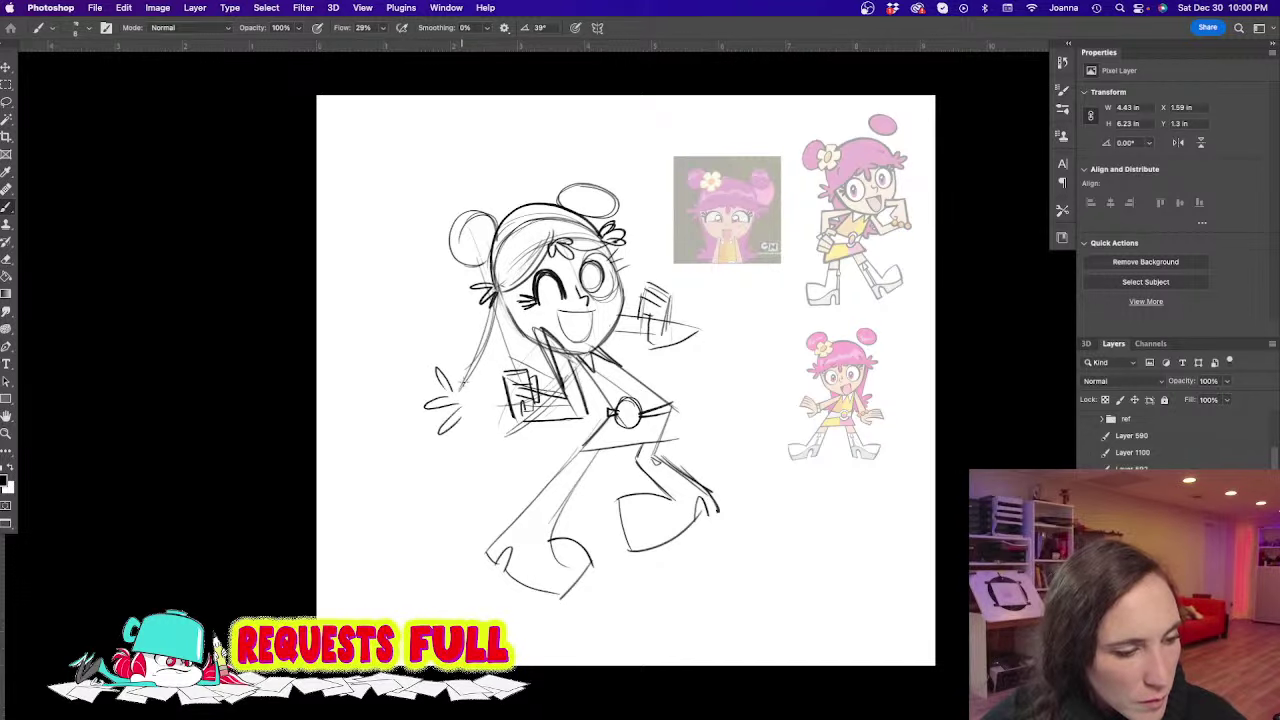
pyautogui.moveTo(536, 430)
pyautogui.mouseDown()
pyautogui.moveTo(497, 435)
pyautogui.moveTo(505, 452)
pyautogui.moveTo(460, 446)
pyautogui.mouseUp()
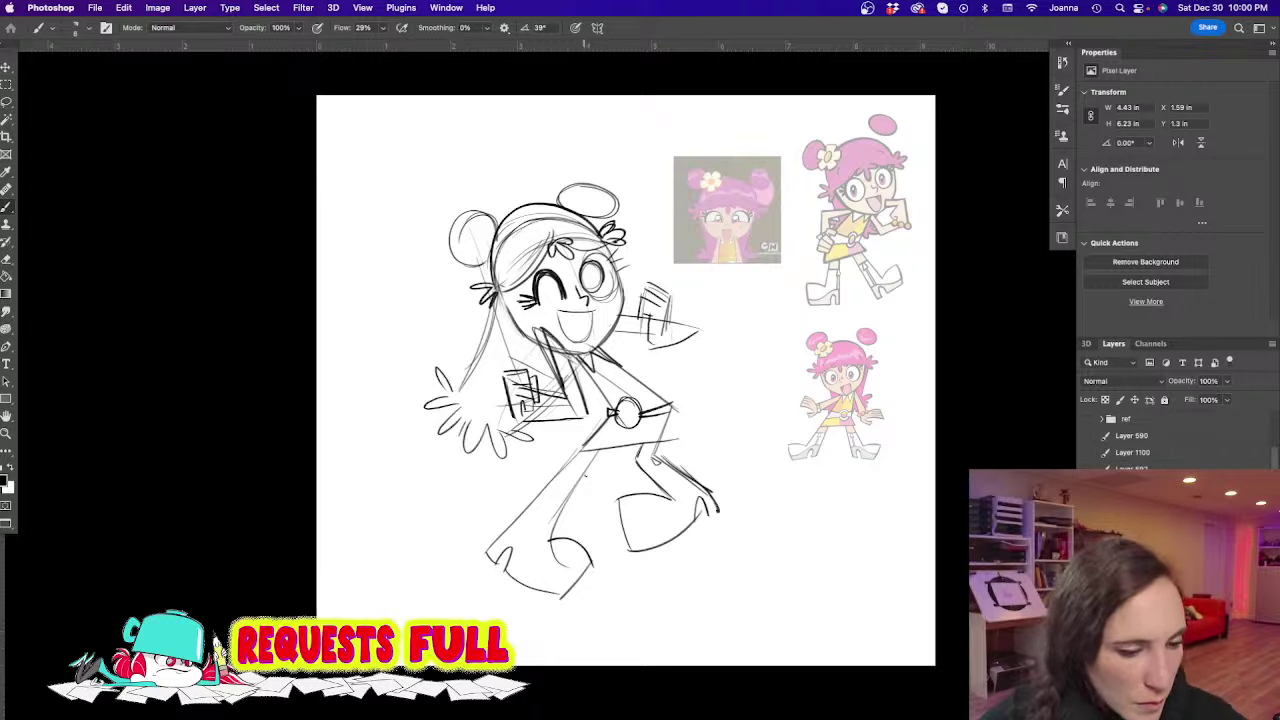
pyautogui.moveTo(552, 477); pyautogui.dragTo(667, 472)
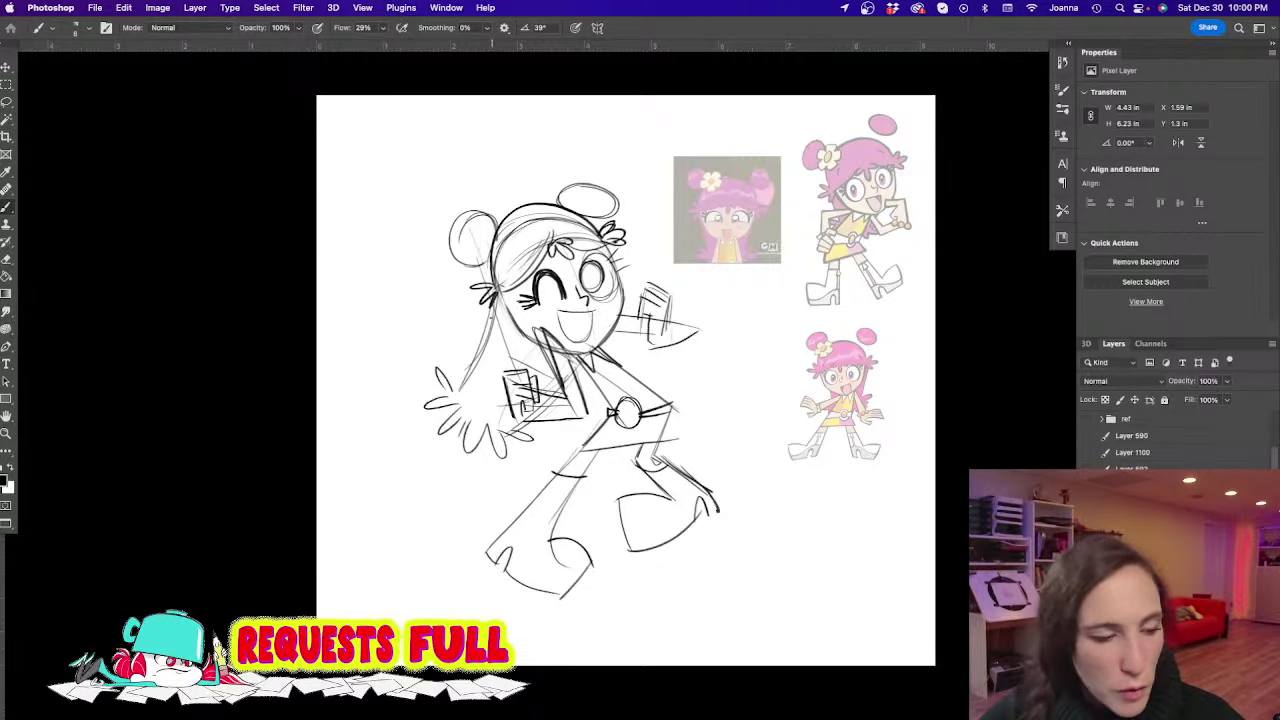
# Enlarge the eraser to 150 and fade the long hair, the bent arm's hand and the rear boot's heel lines
pyautogui.press('e')
pyautogui.press(']')
pyautogui.press(']')
pyautogui.press(']')
pyautogui.press(']')
pyautogui.press(']')
pyautogui.press(']')
pyautogui.press(']')
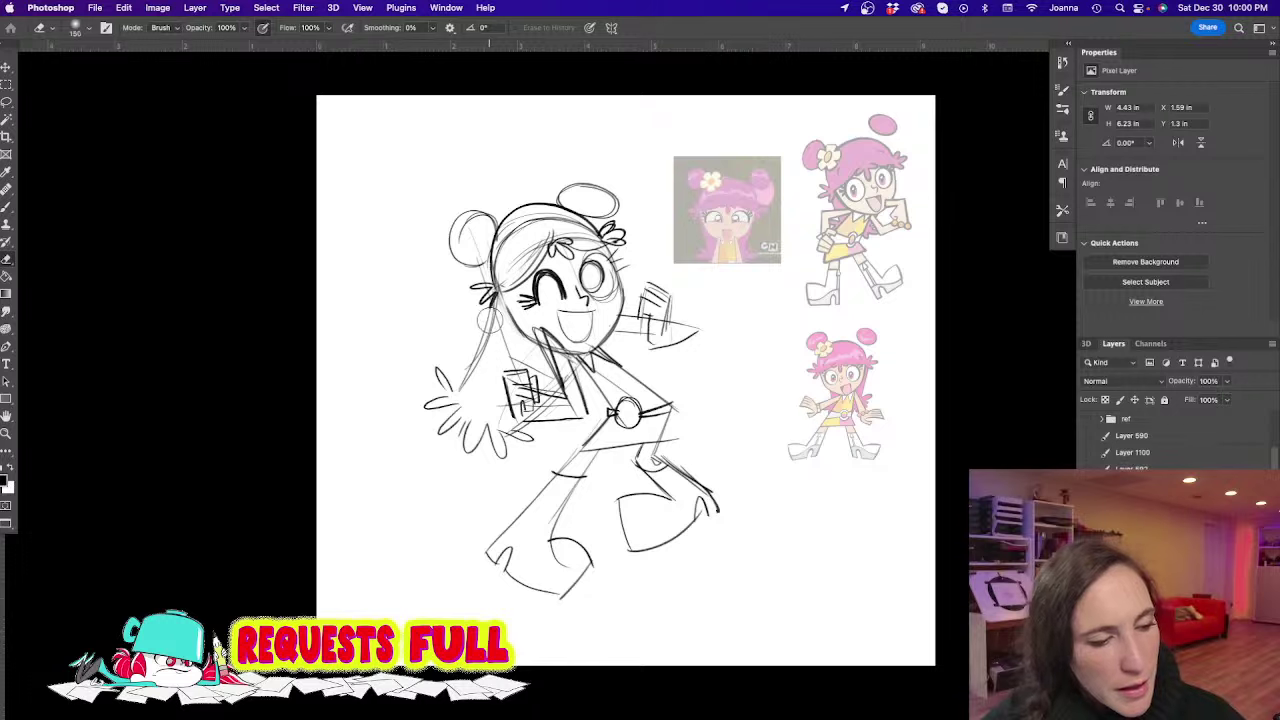
pyautogui.moveTo(489, 321)
pyautogui.mouseDown()
pyautogui.moveTo(438, 432)
pyautogui.moveTo(480, 464)
pyautogui.mouseUp()
pyautogui.moveTo(546, 408)
pyautogui.mouseDown()
pyautogui.moveTo(530, 372)
pyautogui.moveTo(518, 398)
pyautogui.mouseUp()
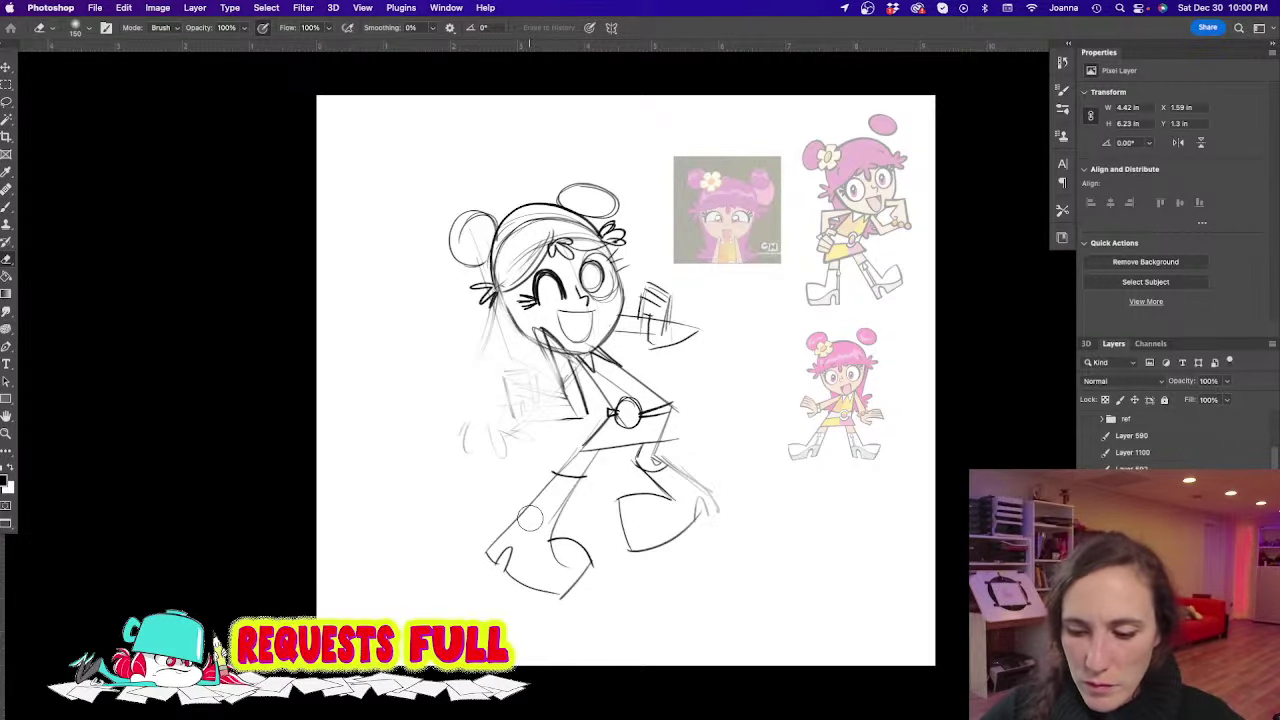
# Redraw the faded right leg and heel in darker lines and add sole curves and small zip details to both boots
pyautogui.press('b')
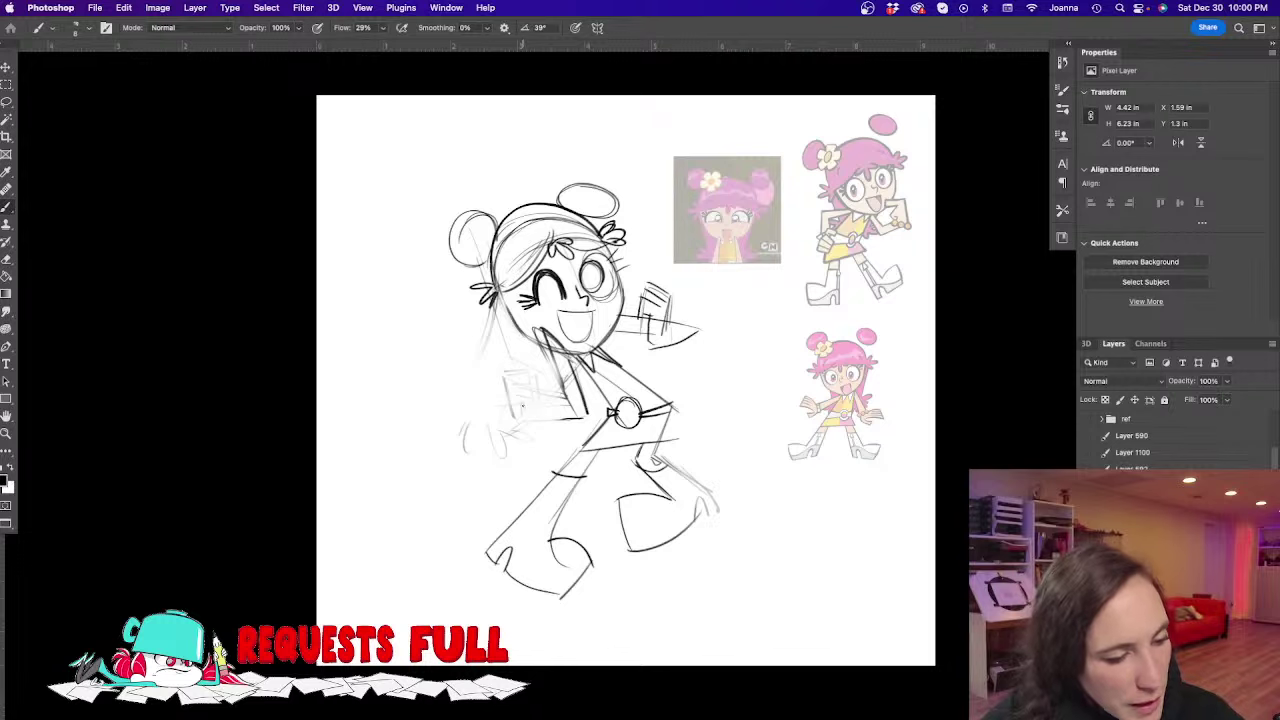
pyautogui.moveTo(670, 404)
pyautogui.mouseDown()
pyautogui.moveTo(657, 458)
pyautogui.moveTo(718, 502)
pyautogui.moveTo(698, 516)
pyautogui.mouseUp()
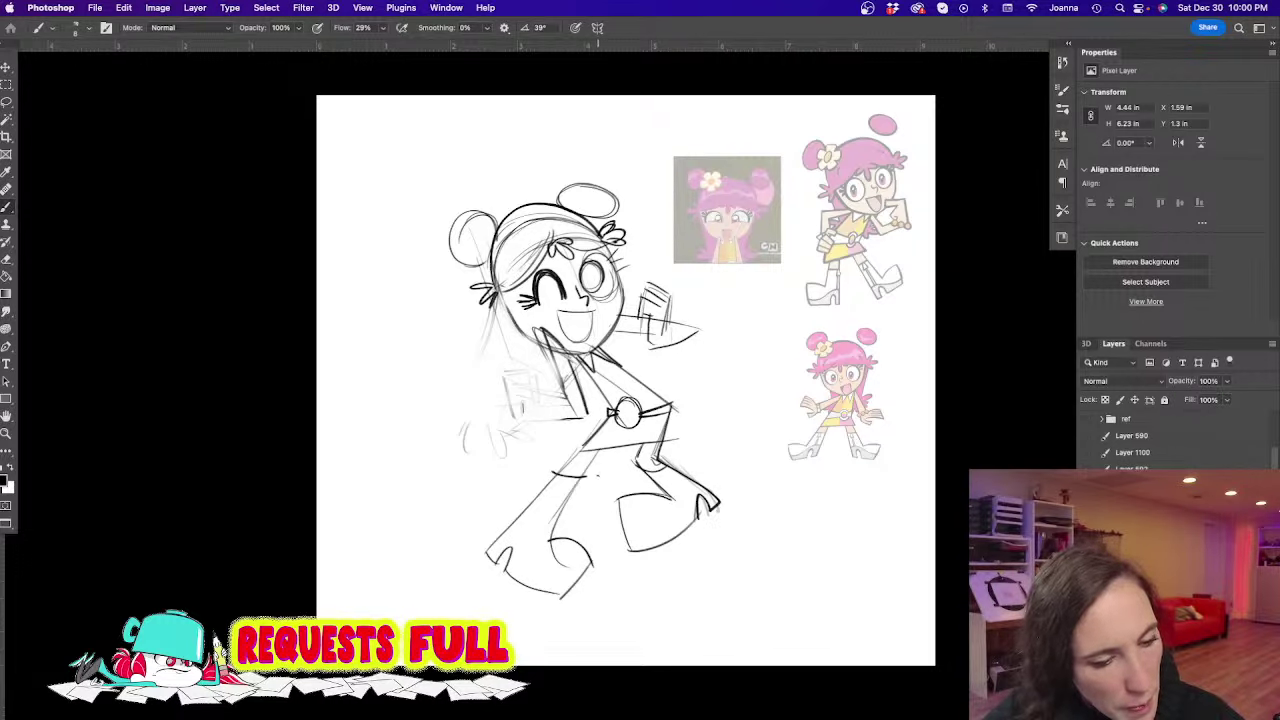
pyautogui.moveTo(666, 472)
pyautogui.mouseDown()
pyautogui.moveTo(694, 494)
pyautogui.moveTo(630, 542)
pyautogui.mouseUp()
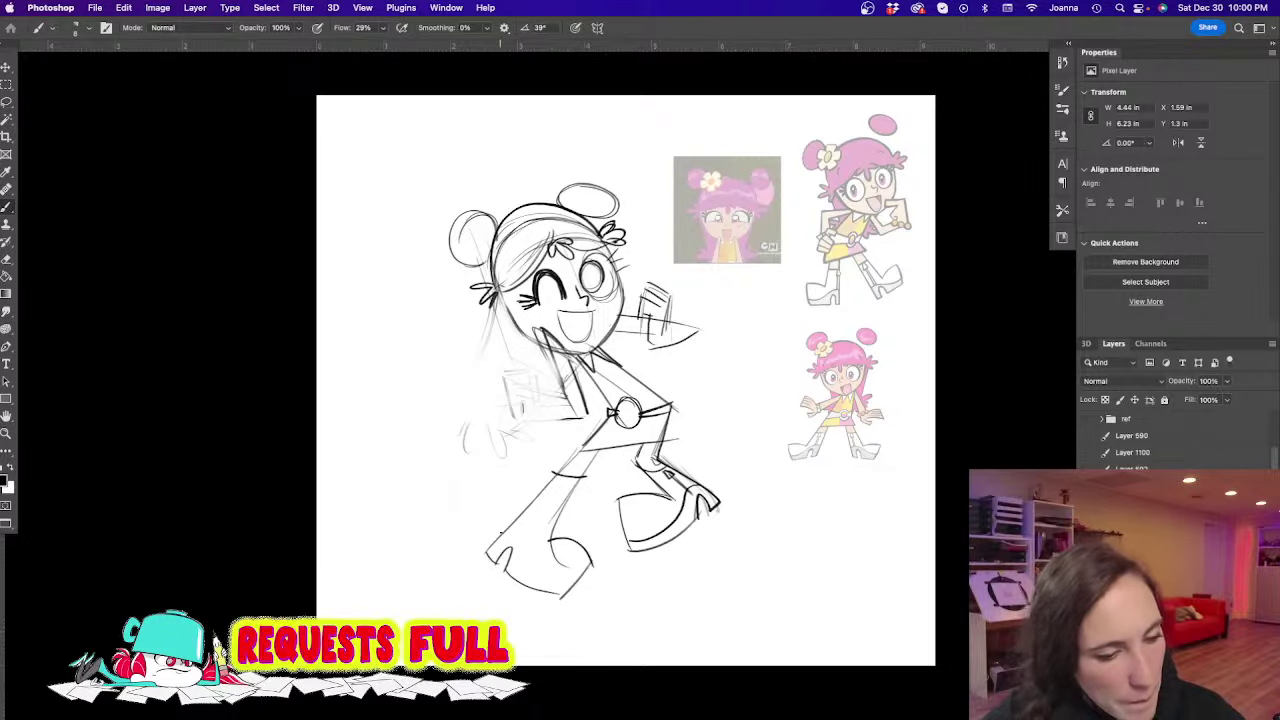
pyautogui.moveTo(512, 530)
pyautogui.mouseDown()
pyautogui.moveTo(524, 553)
pyautogui.moveTo(572, 578)
pyautogui.mouseUp()
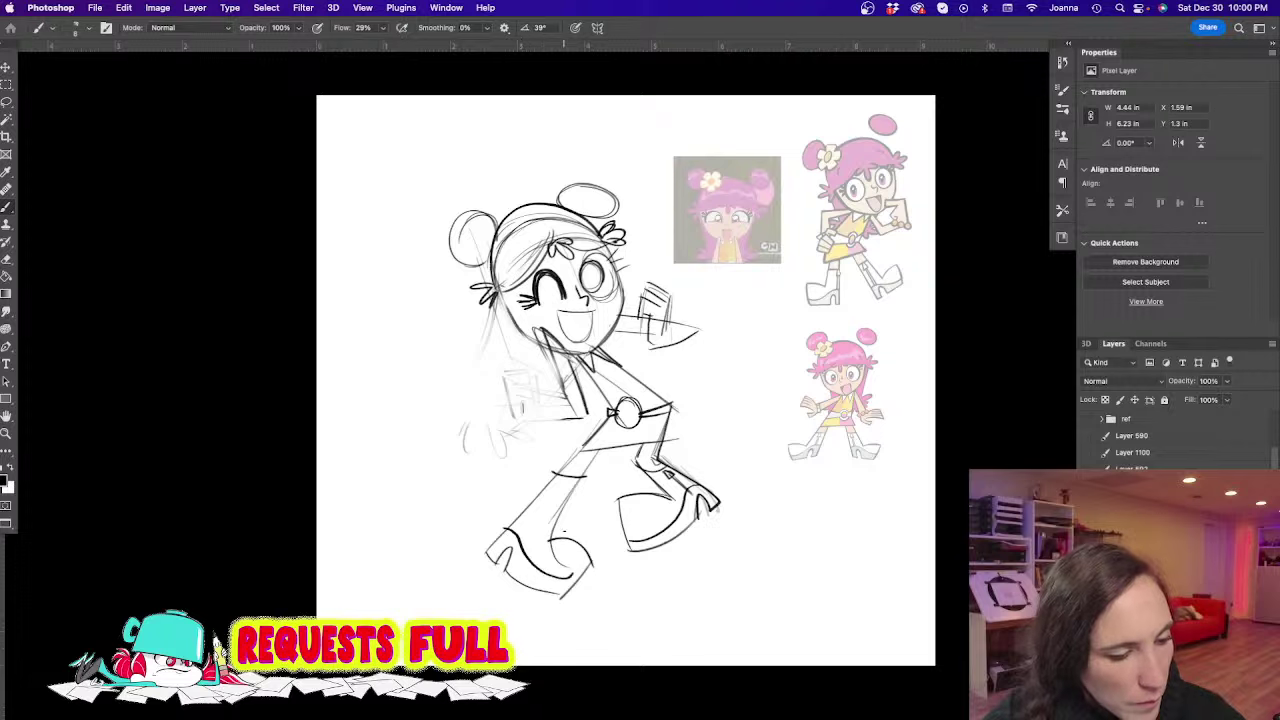
pyautogui.moveTo(556, 481); pyautogui.dragTo(519, 524)
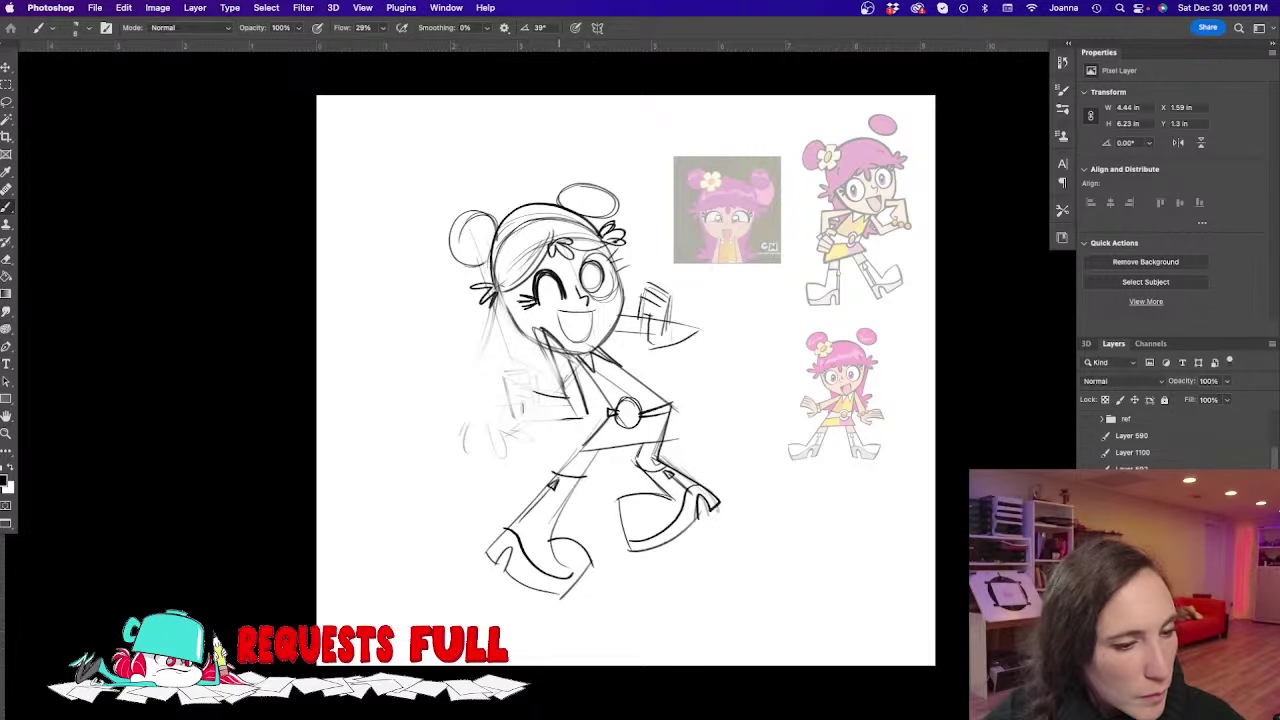
# Redraw the bent arm and blocky hand left of the torso, and erase the raised hand and forearm beside the face
pyautogui.moveTo(537, 381); pyautogui.dragTo(539, 427)
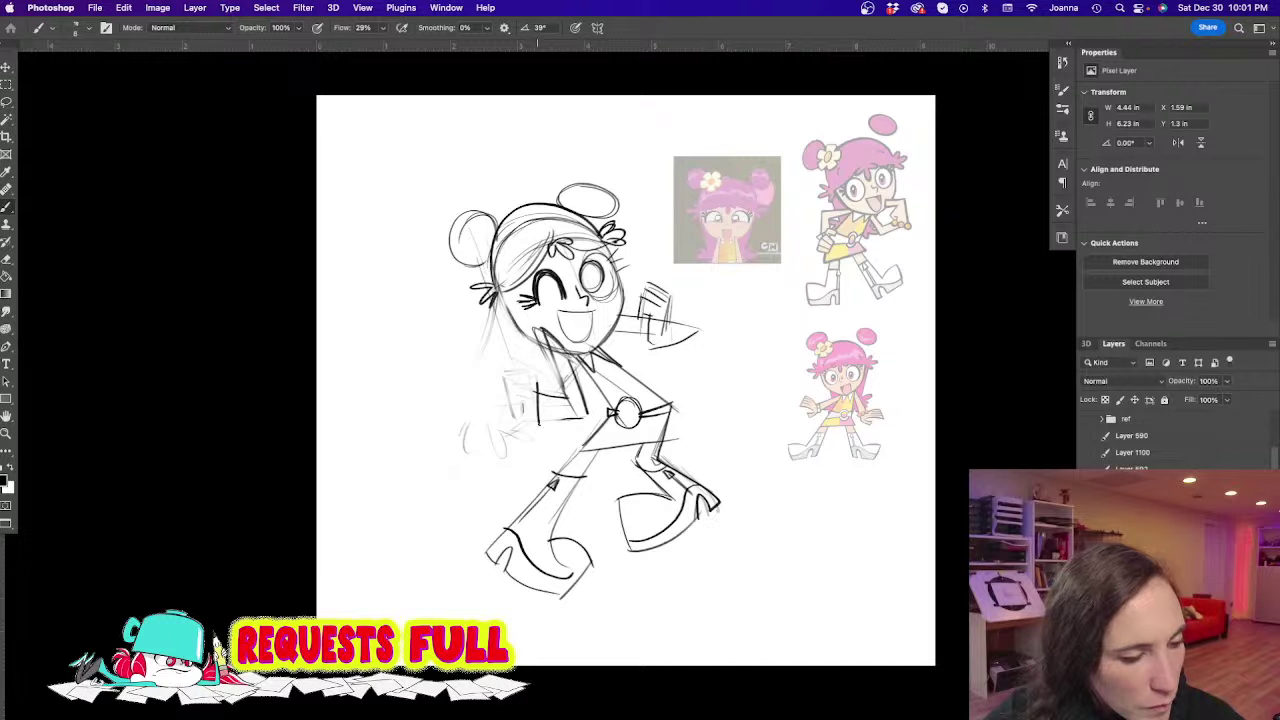
pyautogui.moveTo(531, 380)
pyautogui.mouseDown()
pyautogui.moveTo(533, 430)
pyautogui.moveTo(532, 381)
pyautogui.moveTo(510, 416)
pyautogui.moveTo(536, 398)
pyautogui.moveTo(590, 417)
pyautogui.mouseUp()
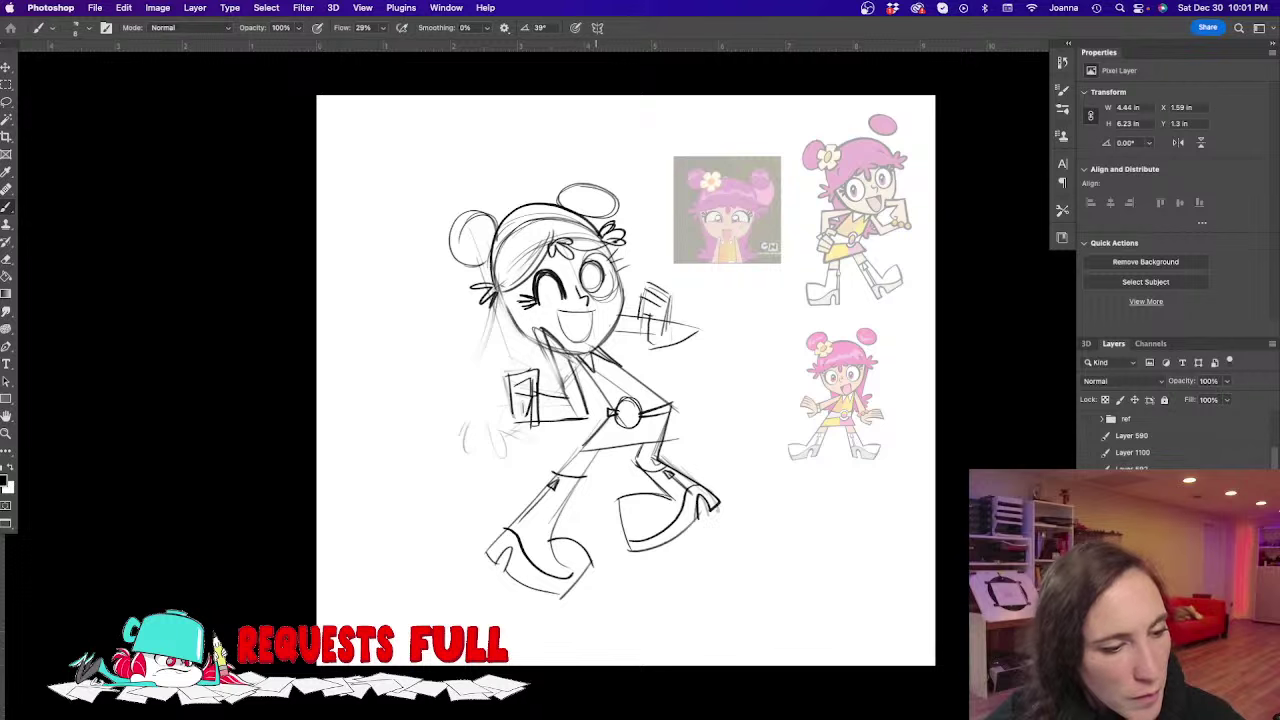
pyautogui.press('e')
pyautogui.moveTo(658, 292)
pyautogui.mouseDown()
pyautogui.moveTo(643, 354)
pyautogui.moveTo(700, 330)
pyautogui.moveTo(684, 292)
pyautogui.mouseUp()
pyautogui.press('b')
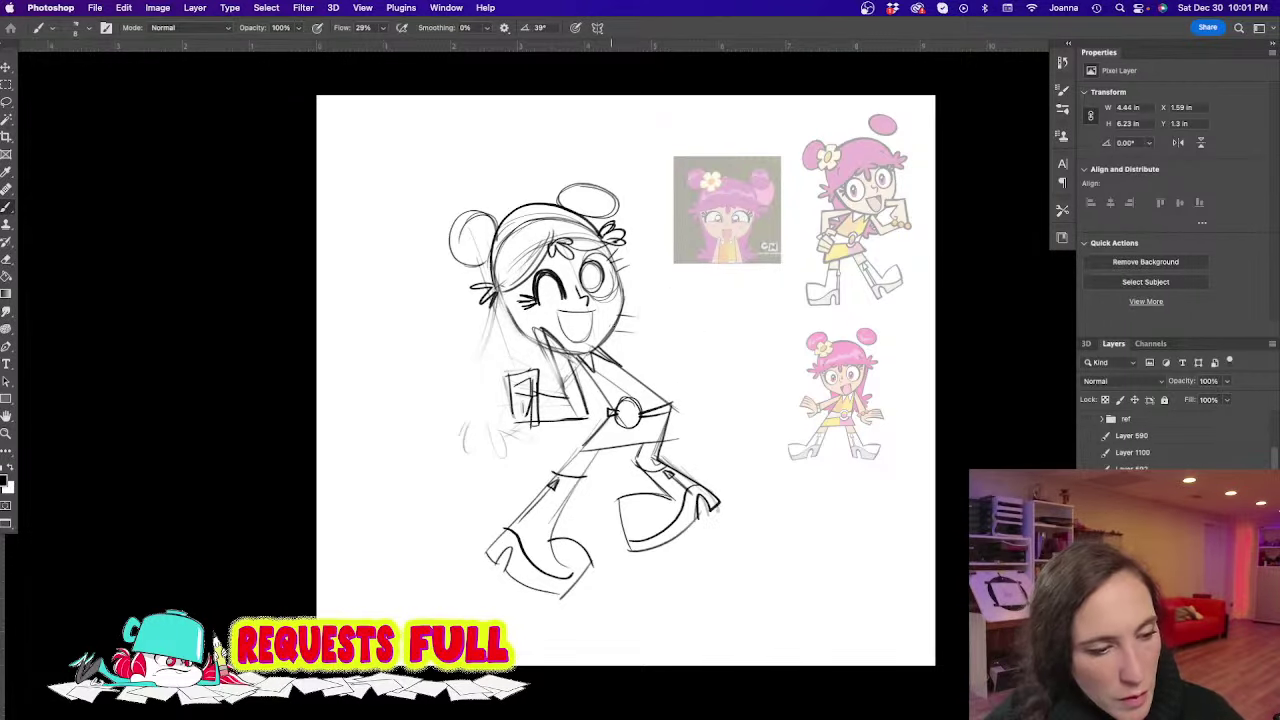
# Try a new bent arm angling down and out from the right side of the chin, and undo it
pyautogui.moveTo(614, 335); pyautogui.dragTo(639, 360)
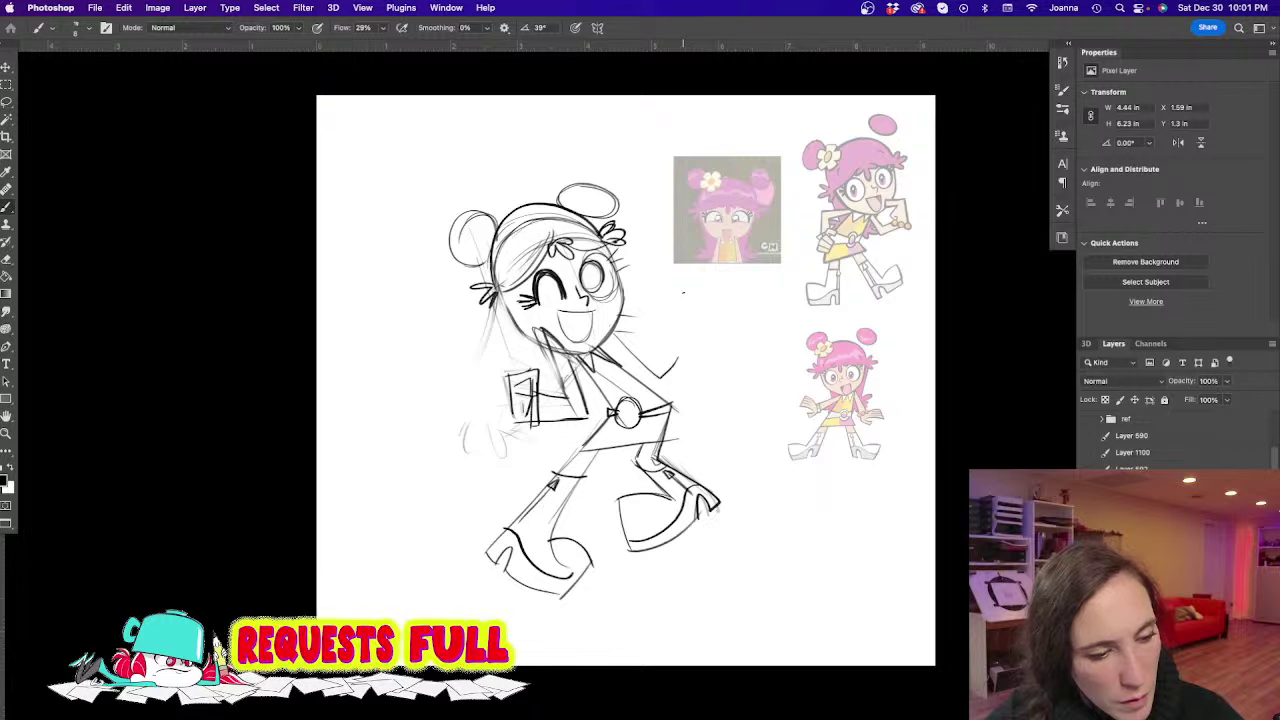
pyautogui.press('super+z')
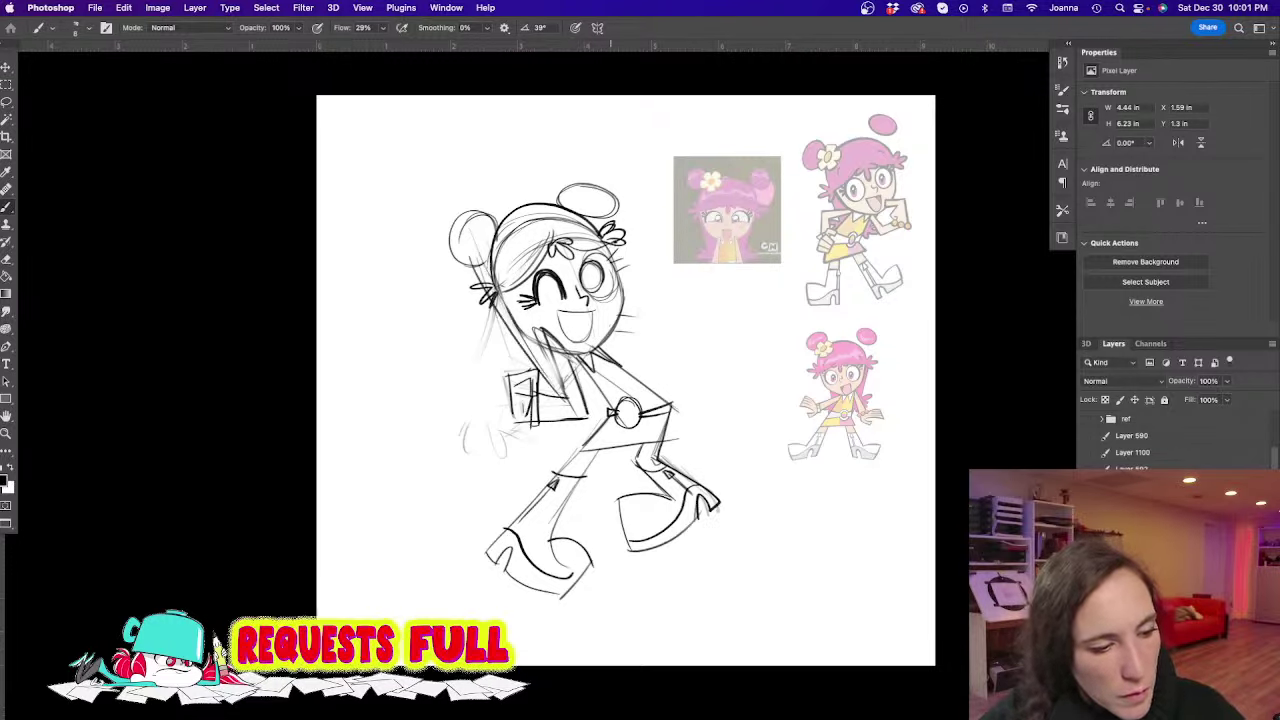
# Sketch the long hair strand from the right side of the face to flicked tips at the waist, and lasso the head and buns
pyautogui.moveTo(650, 382); pyautogui.dragTo(628, 320)
pyautogui.moveTo(654, 382); pyautogui.dragTo(678, 405)
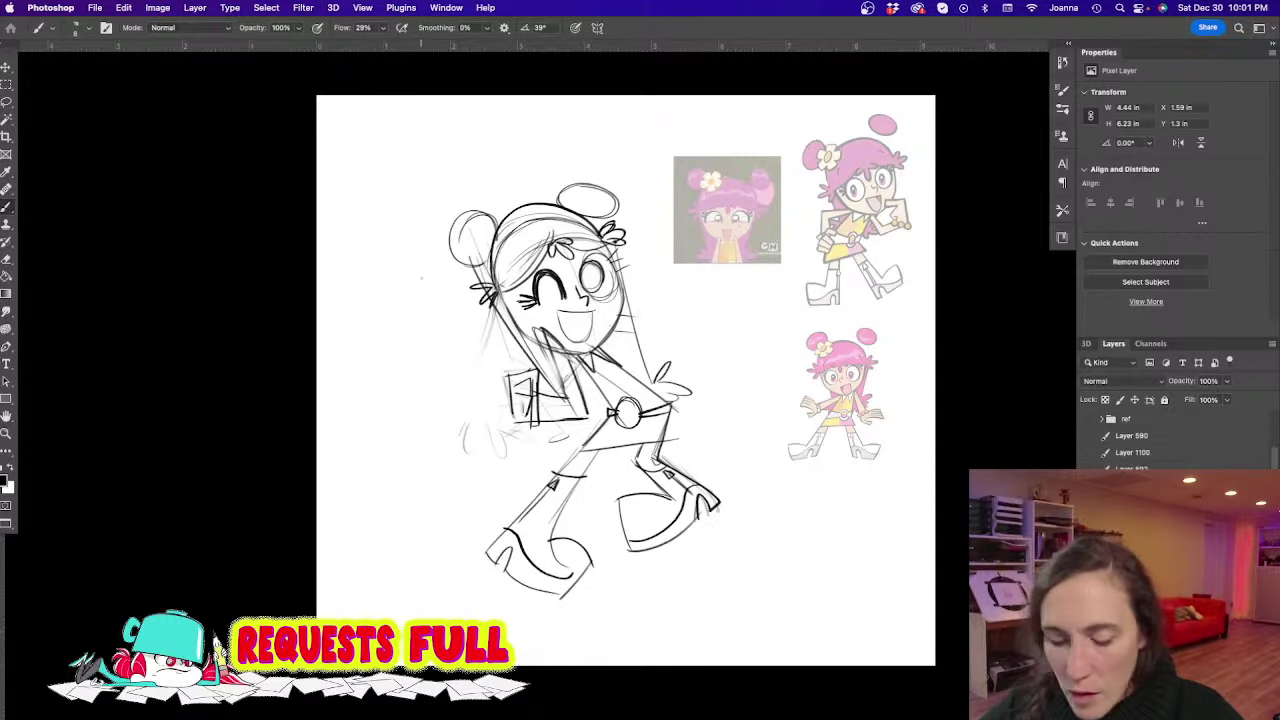
pyautogui.press('l')
pyautogui.moveTo(434, 346)
pyautogui.mouseDown()
pyautogui.moveTo(505, 374)
pyautogui.moveTo(545, 328)
pyautogui.moveTo(636, 376)
pyautogui.moveTo(642, 335)
pyautogui.moveTo(526, 134)
pyautogui.moveTo(405, 335)
pyautogui.mouseUp()
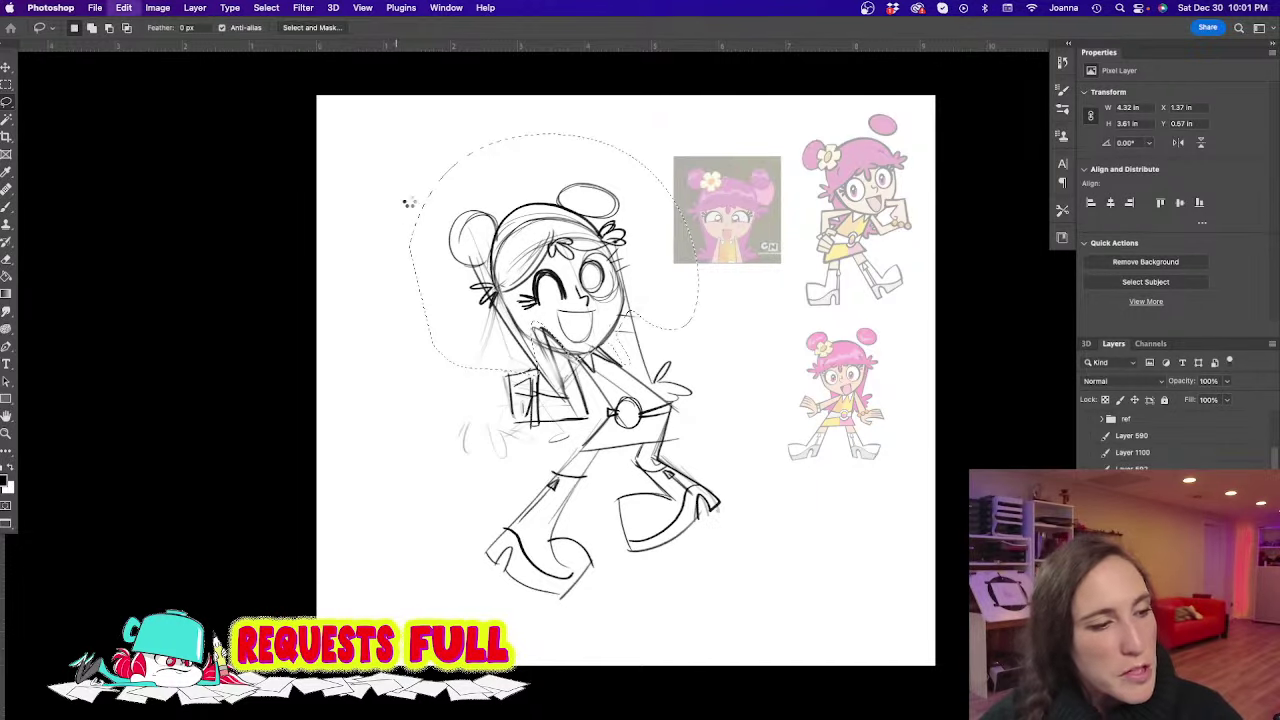
# Try enlarging and tilting the selected head and buns up and away from the torso, and undo it
pyautogui.hotkey('ctrl', 't')
pyautogui.moveTo(410, 140)
pyautogui.mouseDown()
pyautogui.moveTo(326, 92)
pyautogui.moveTo(305, 98)
pyautogui.mouseUp()
pyautogui.moveTo(430, 208)
pyautogui.mouseDown()
pyautogui.moveTo(467, 212)
pyautogui.moveTo(455, 204)
pyautogui.mouseUp()
pyautogui.press('Return')
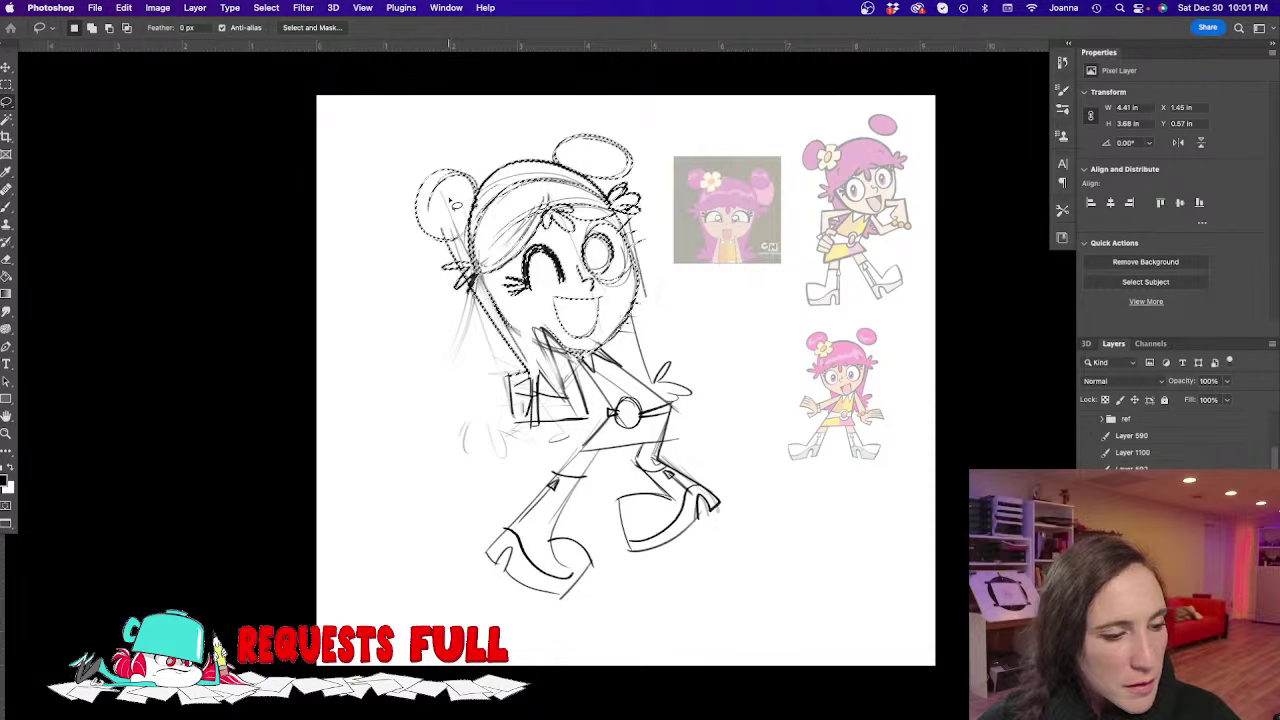
pyautogui.hotkey('ctrl', 'd')
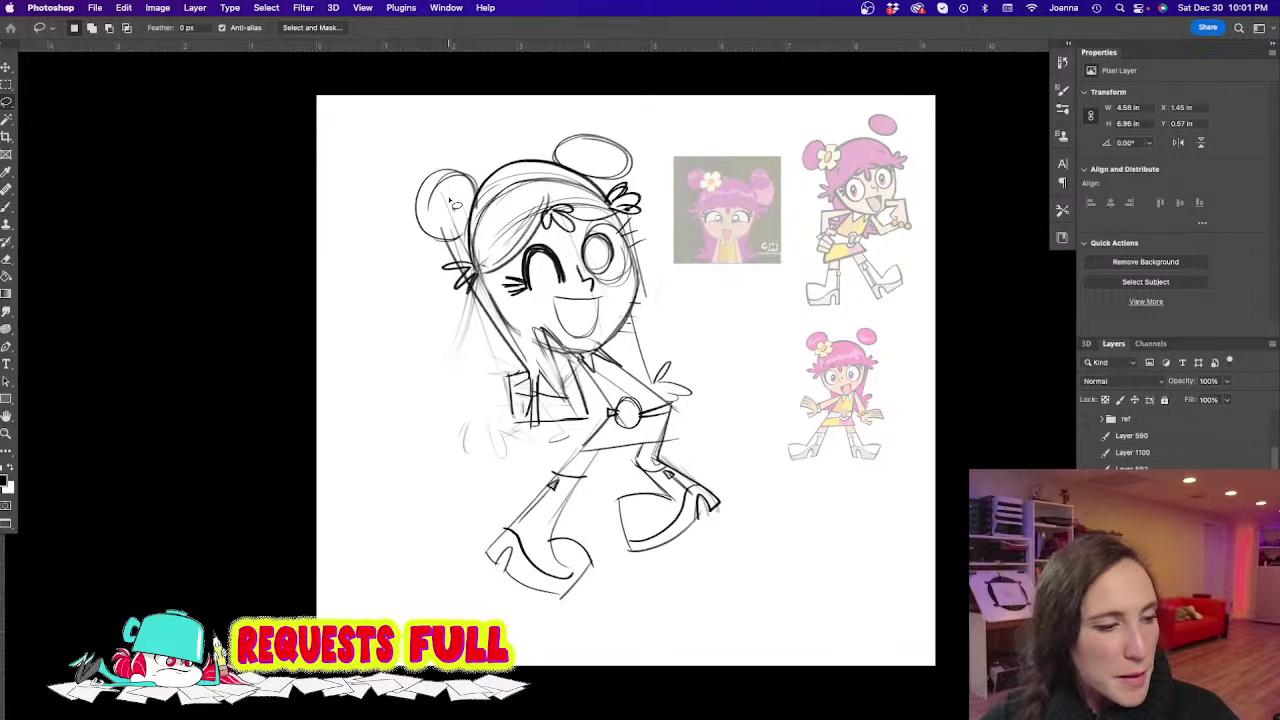
pyautogui.hotkey('ctrl', 'z')
pyautogui.hotkey('ctrl', 'z')
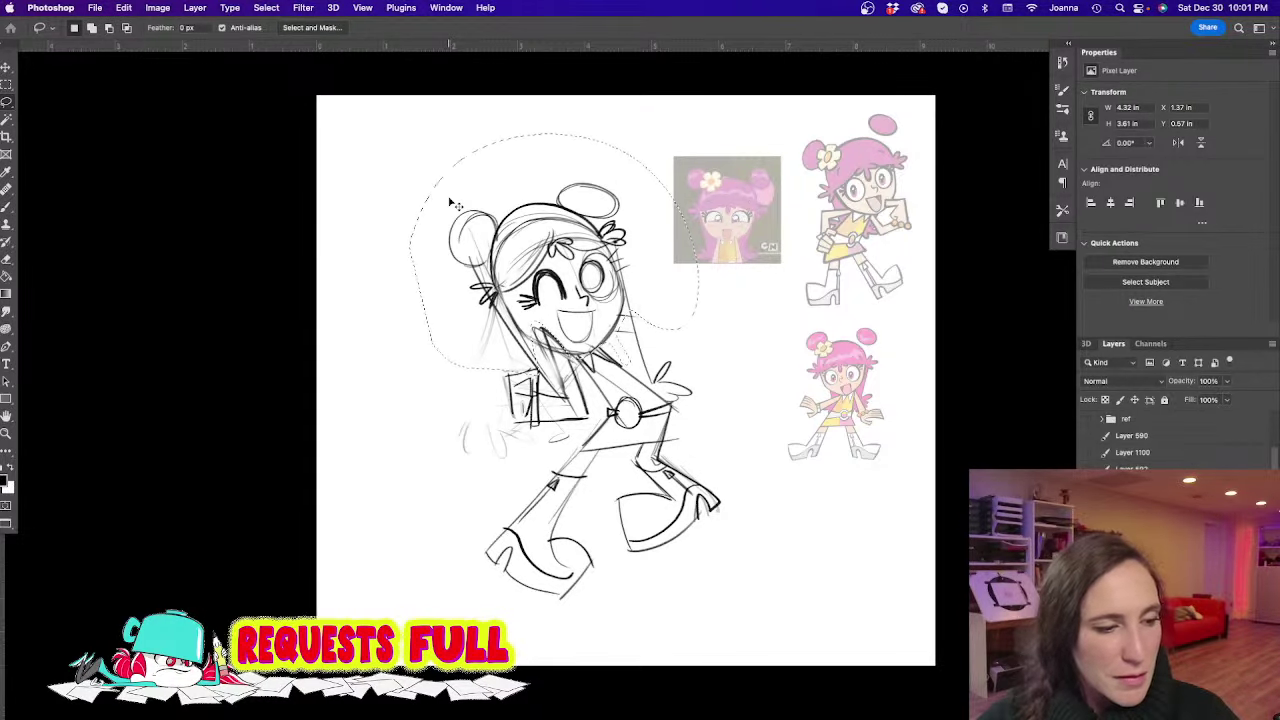
# Scale the selected head and buns up to about 117%, realign them over the neck, and clear the selection
pyautogui.hotkey('ctrl', 't')
pyautogui.moveTo(697, 133); pyautogui.dragTo(729, 68)
pyautogui.moveTo(456, 206); pyautogui.dragTo(434, 206)
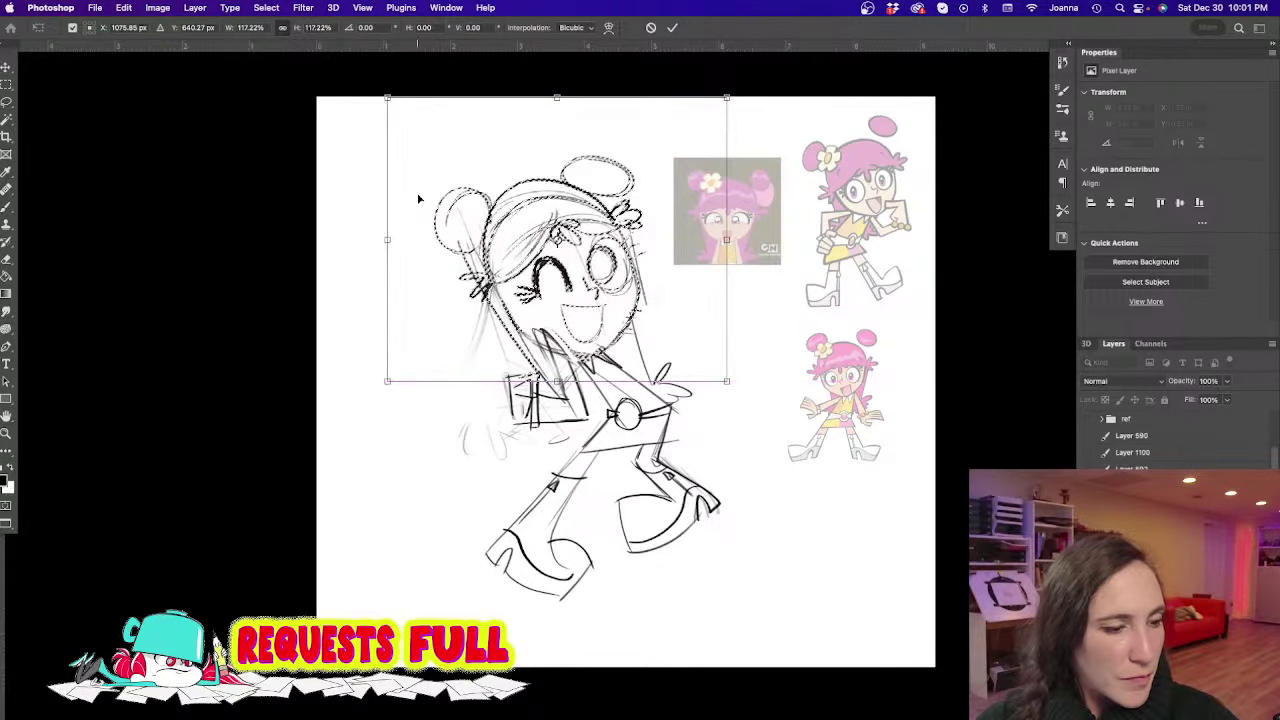
pyautogui.press('Return')
pyautogui.press('super+d')
# Sketch a bent arm with a beaded bracelet and a drooping hand out to the right of the torso
pyautogui.press('b')
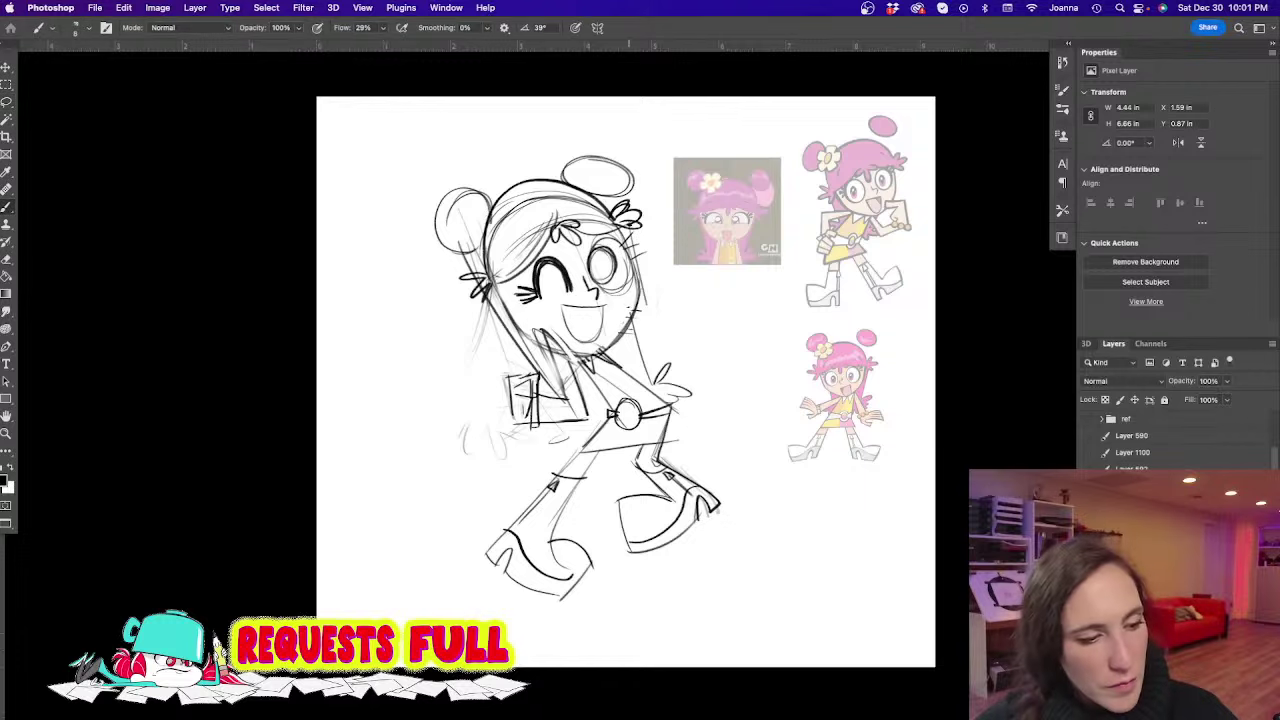
pyautogui.moveTo(620, 344); pyautogui.dragTo(676, 333)
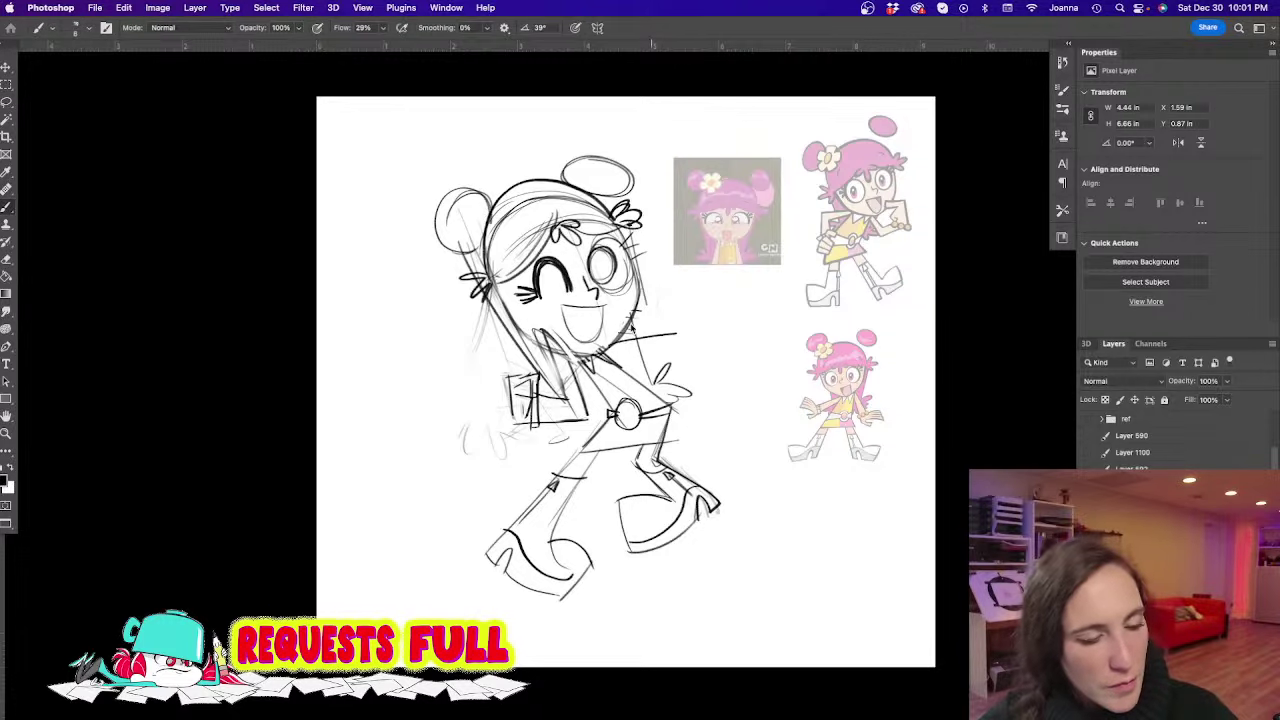
pyautogui.moveTo(668, 332)
pyautogui.mouseDown()
pyautogui.moveTo(726, 375)
pyautogui.moveTo(690, 401)
pyautogui.moveTo(729, 419)
pyautogui.mouseUp()
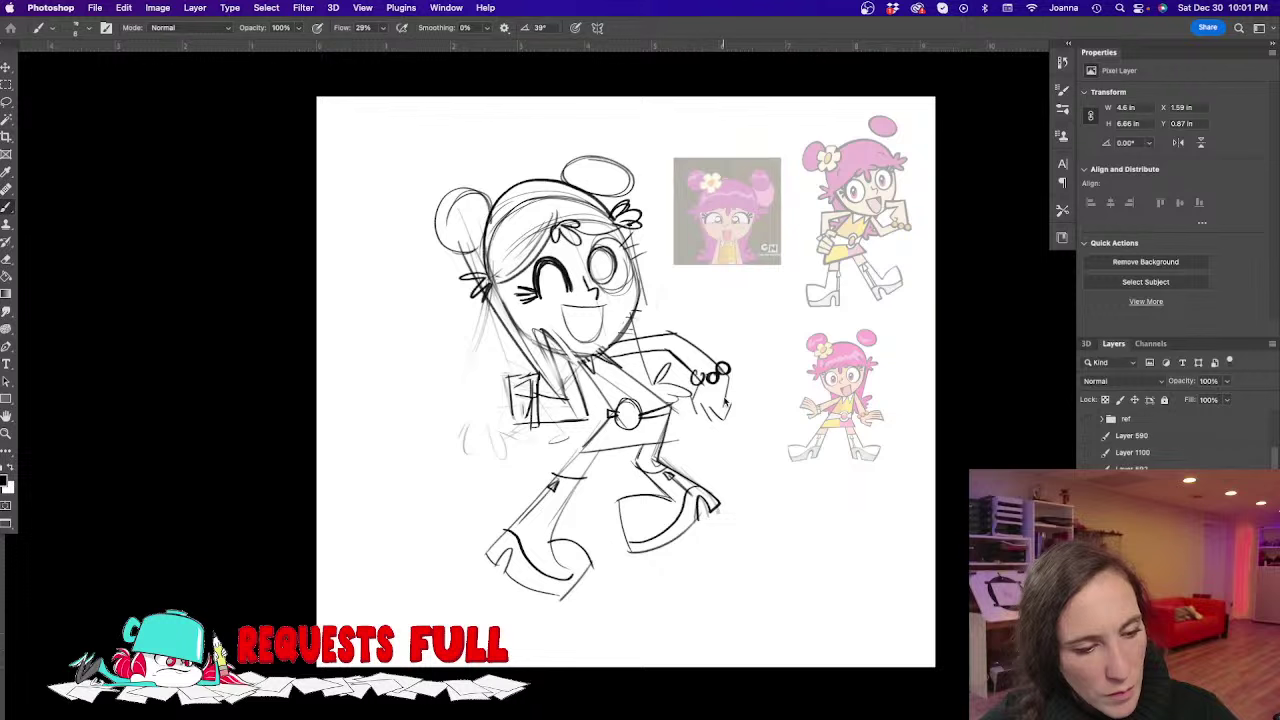
pyautogui.moveTo(725, 405); pyautogui.dragTo(727, 414)
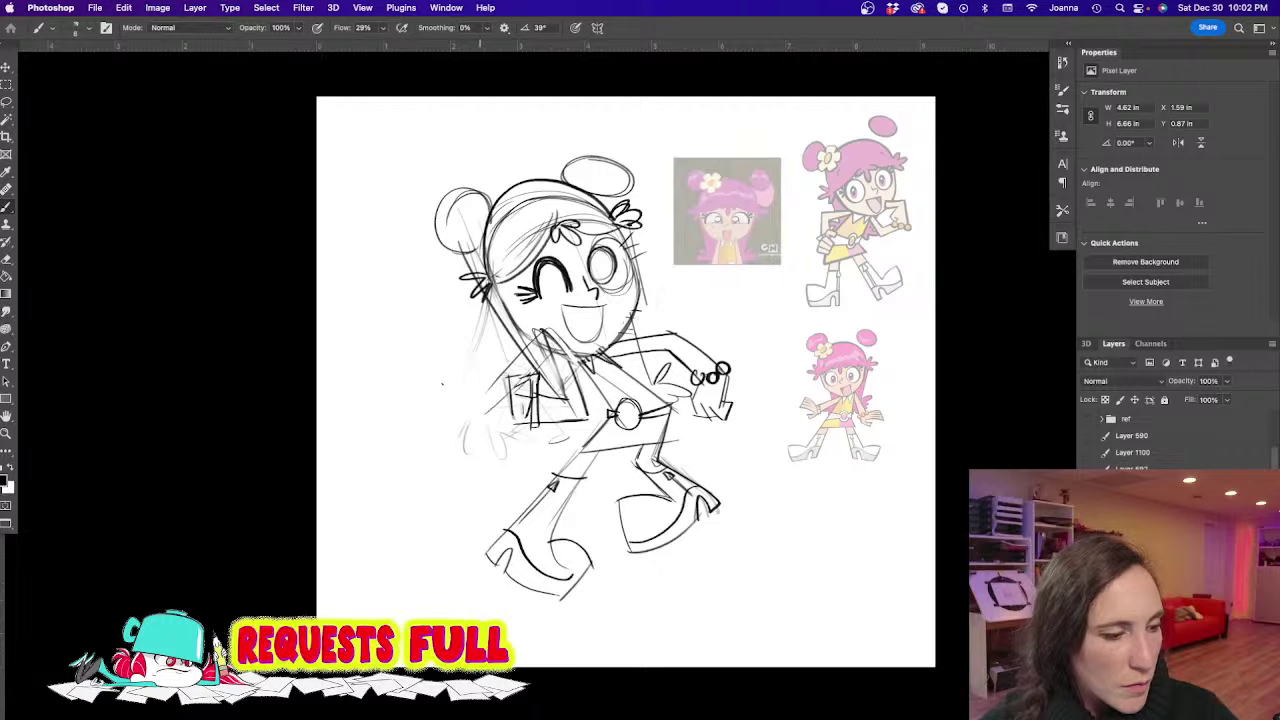
# Erase the blocky arm and hand left of the torso, and fade the open eye
pyautogui.press('e')
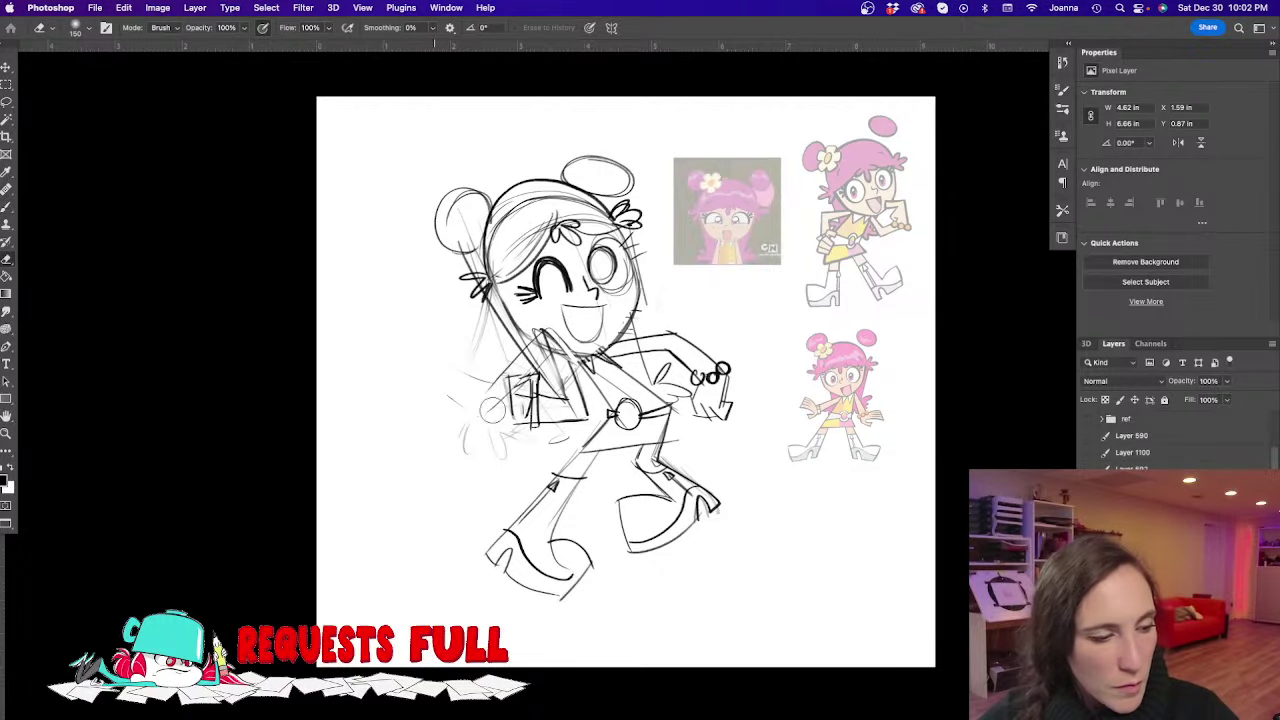
pyautogui.moveTo(492, 410)
pyautogui.mouseDown()
pyautogui.moveTo(571, 413)
pyautogui.moveTo(568, 427)
pyautogui.moveTo(459, 377)
pyautogui.moveTo(481, 380)
pyautogui.moveTo(462, 410)
pyautogui.mouseUp()
pyautogui.moveTo(598, 258); pyautogui.dragTo(602, 266)
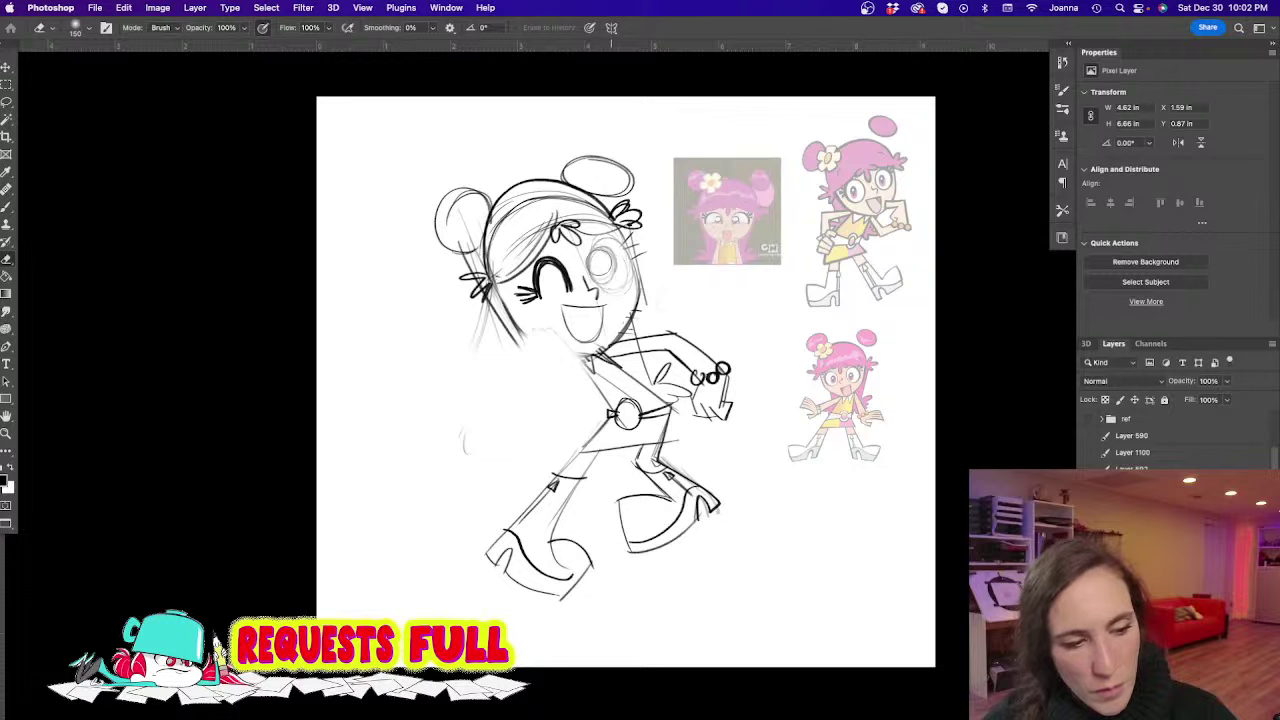
# Redraw the faded open eye in darker lines with an oval pupil
pyautogui.press('b')
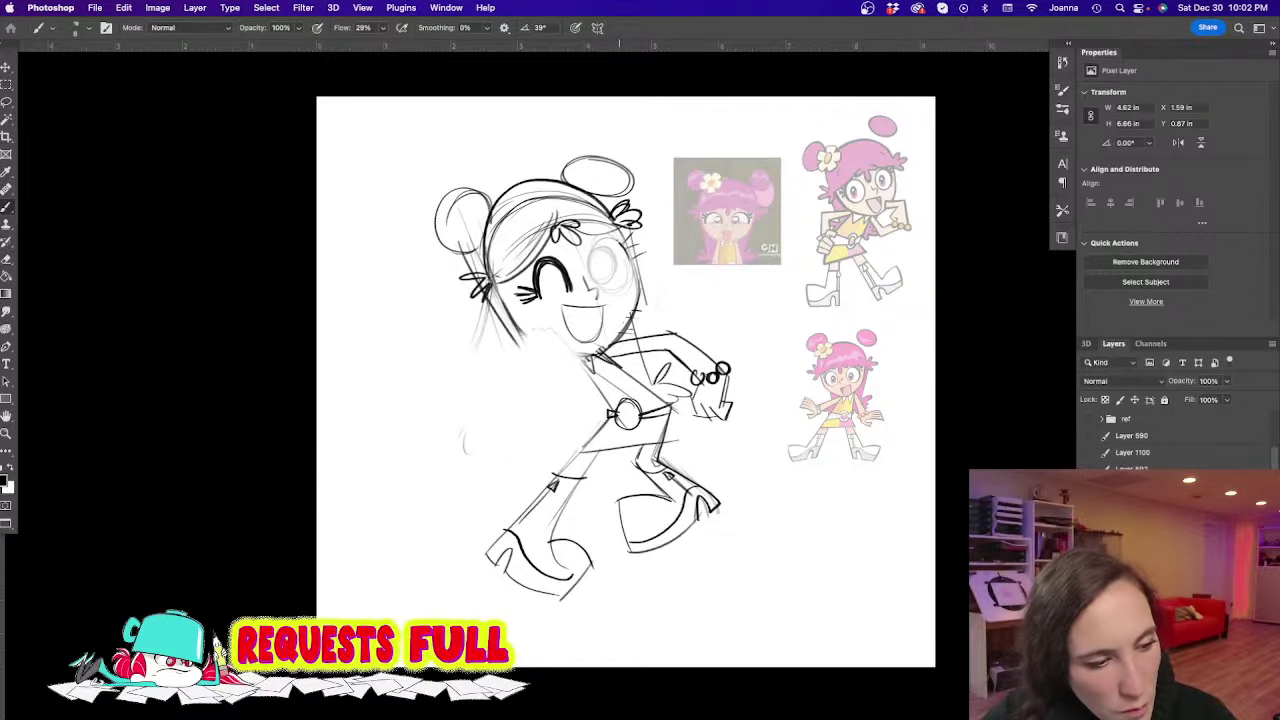
pyautogui.press('z')
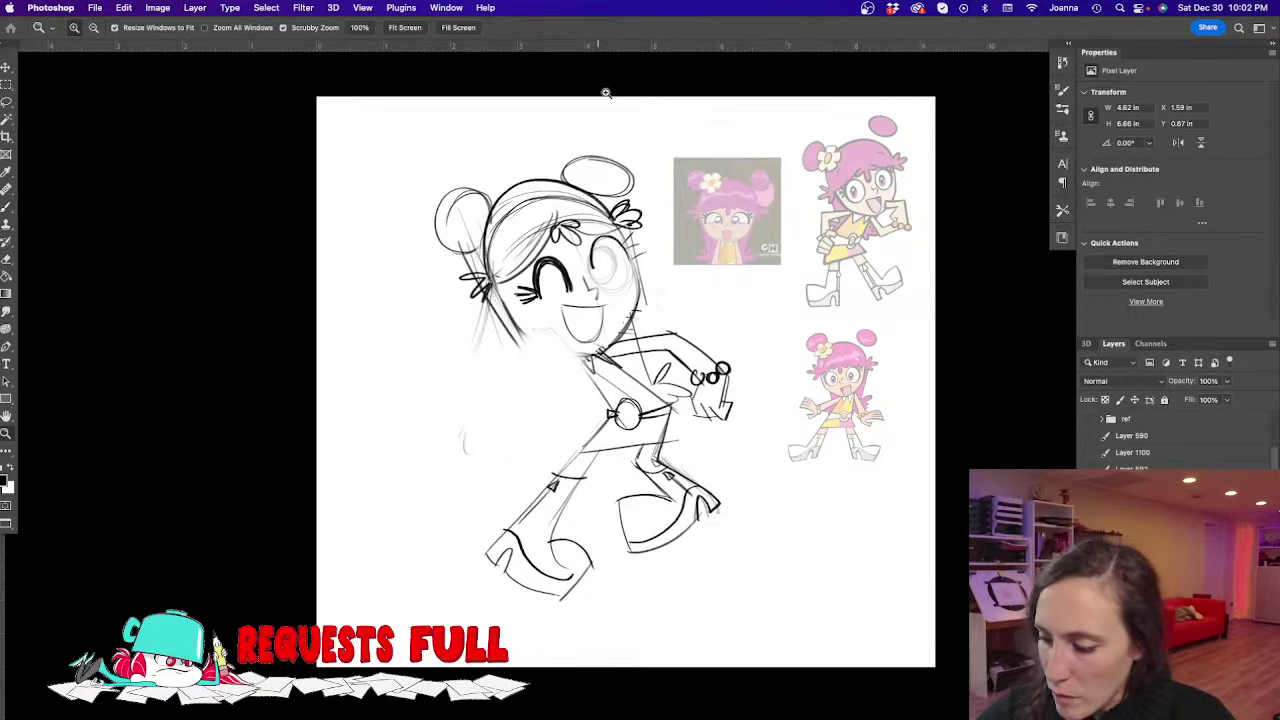
pyautogui.press('b')
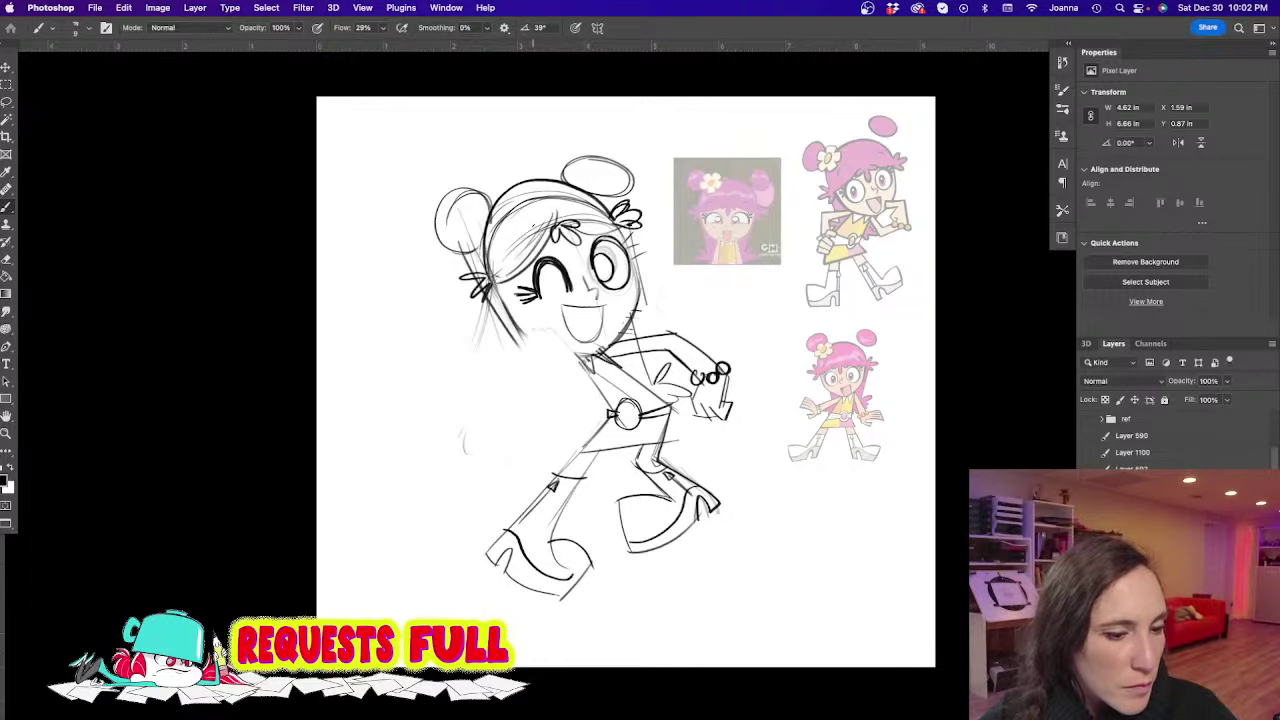
# Redraw the left arm bent with a raised fist, and add the long hair strand behind it with flicked tips near the belt
pyautogui.moveTo(540, 328); pyautogui.dragTo(574, 420)
pyautogui.moveTo(574, 420)
pyautogui.mouseDown()
pyautogui.moveTo(489, 364)
pyautogui.moveTo(534, 349)
pyautogui.moveTo(560, 396)
pyautogui.mouseUp()
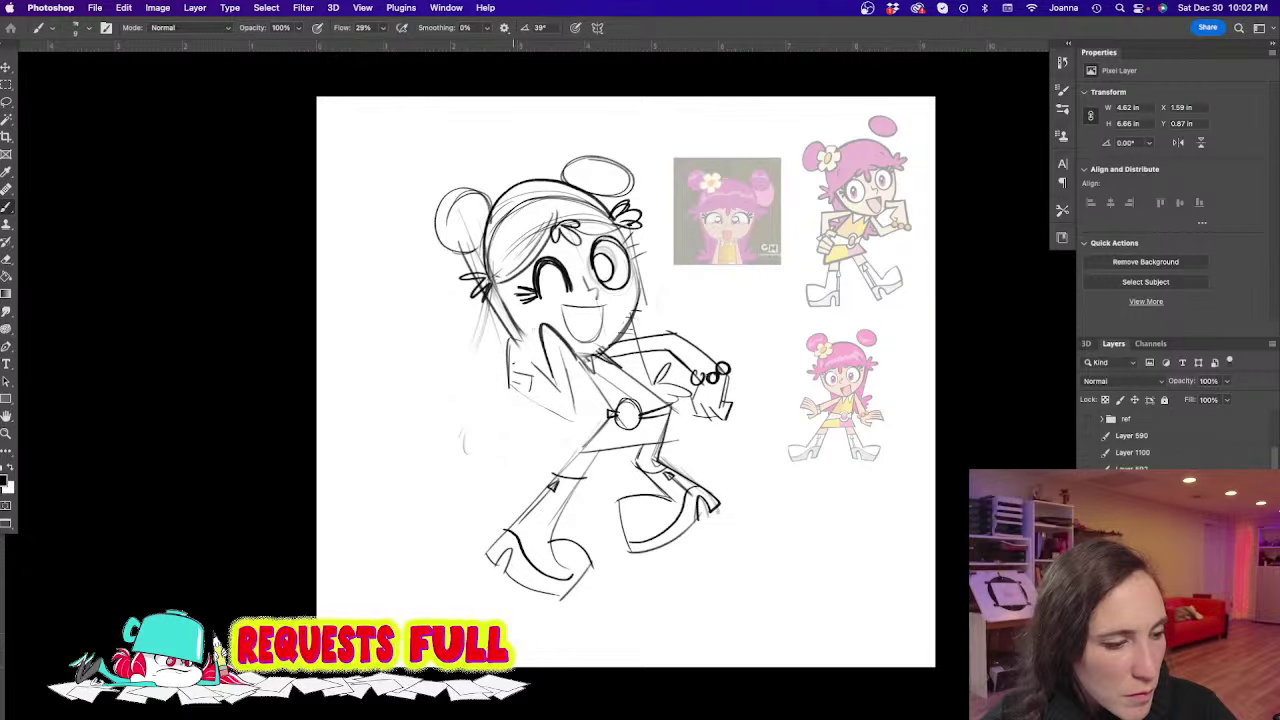
pyautogui.moveTo(533, 354)
pyautogui.mouseDown()
pyautogui.moveTo(532, 382)
pyautogui.moveTo(573, 417)
pyautogui.moveTo(562, 360)
pyautogui.mouseUp()
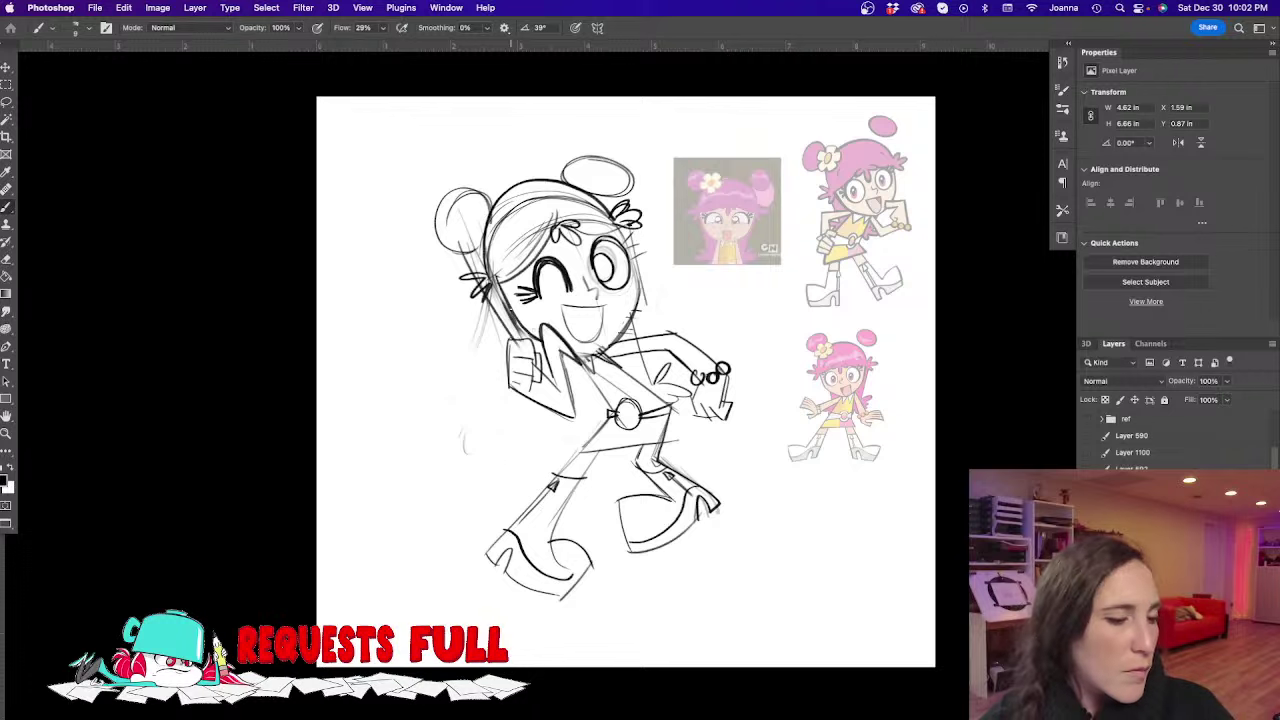
pyautogui.moveTo(440, 250); pyautogui.dragTo(593, 420)
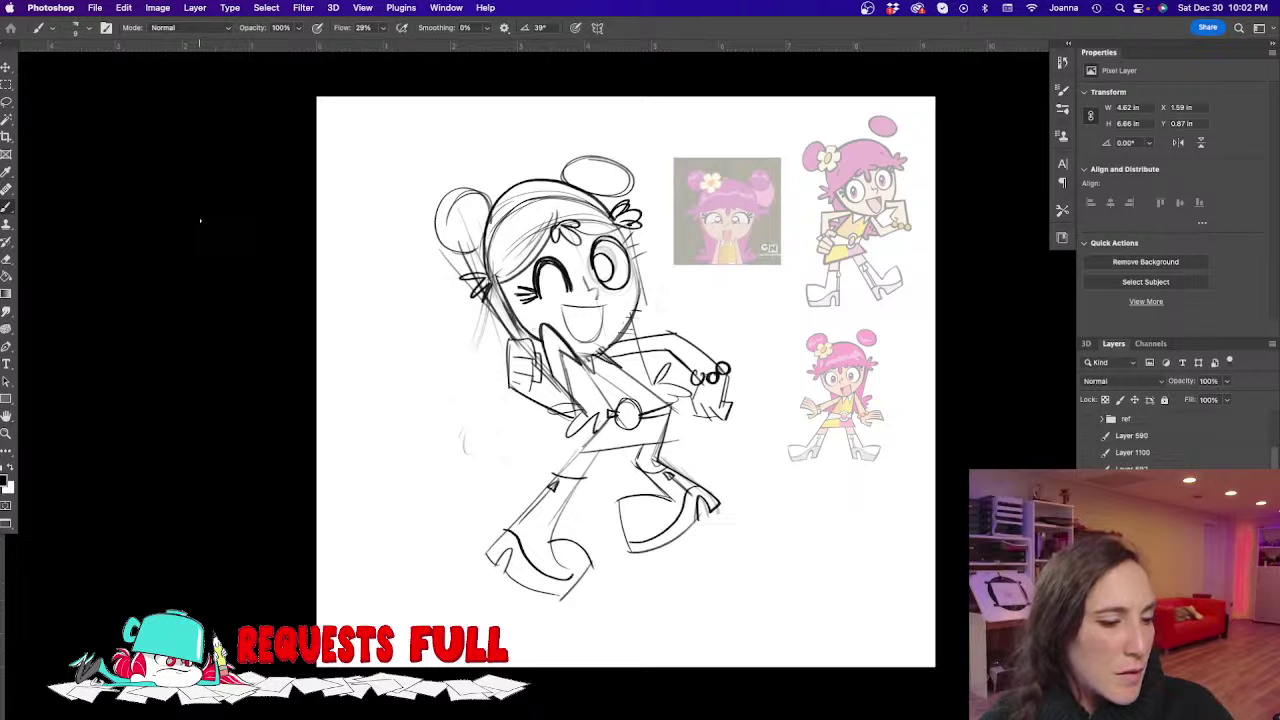
# Erase the bent arm right of the torso and replace it with a straight arm raised past the face, starting the hand's thumb
pyautogui.press('e')
pyautogui.moveTo(605, 322)
pyautogui.mouseDown()
pyautogui.moveTo(625, 345)
pyautogui.moveTo(672, 346)
pyautogui.moveTo(729, 420)
pyautogui.mouseUp()
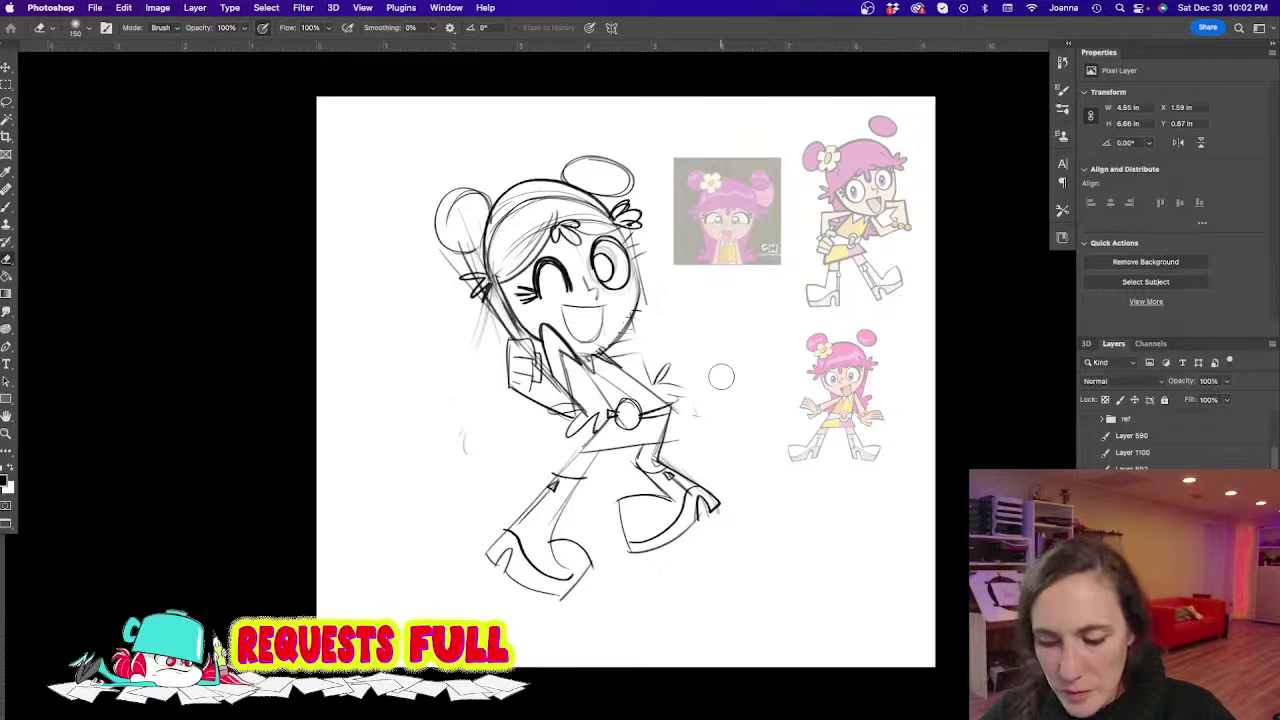
pyautogui.press('b')
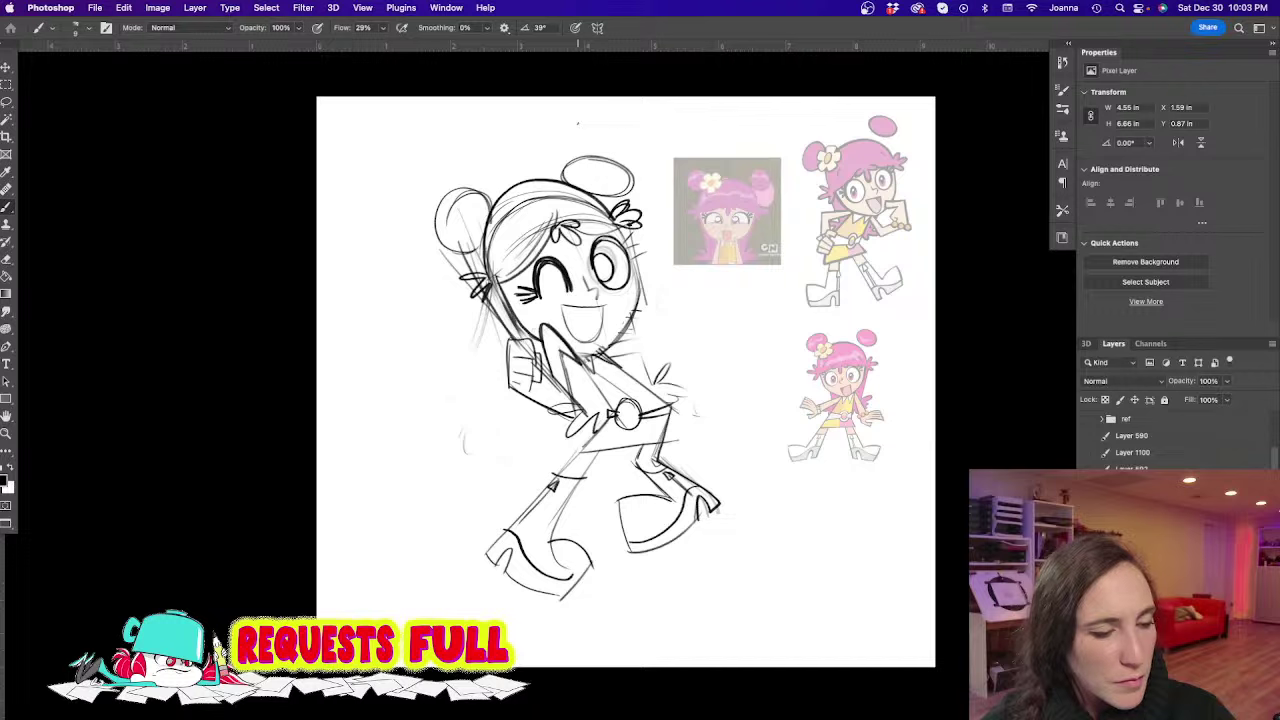
pyautogui.moveTo(606, 358); pyautogui.dragTo(703, 235)
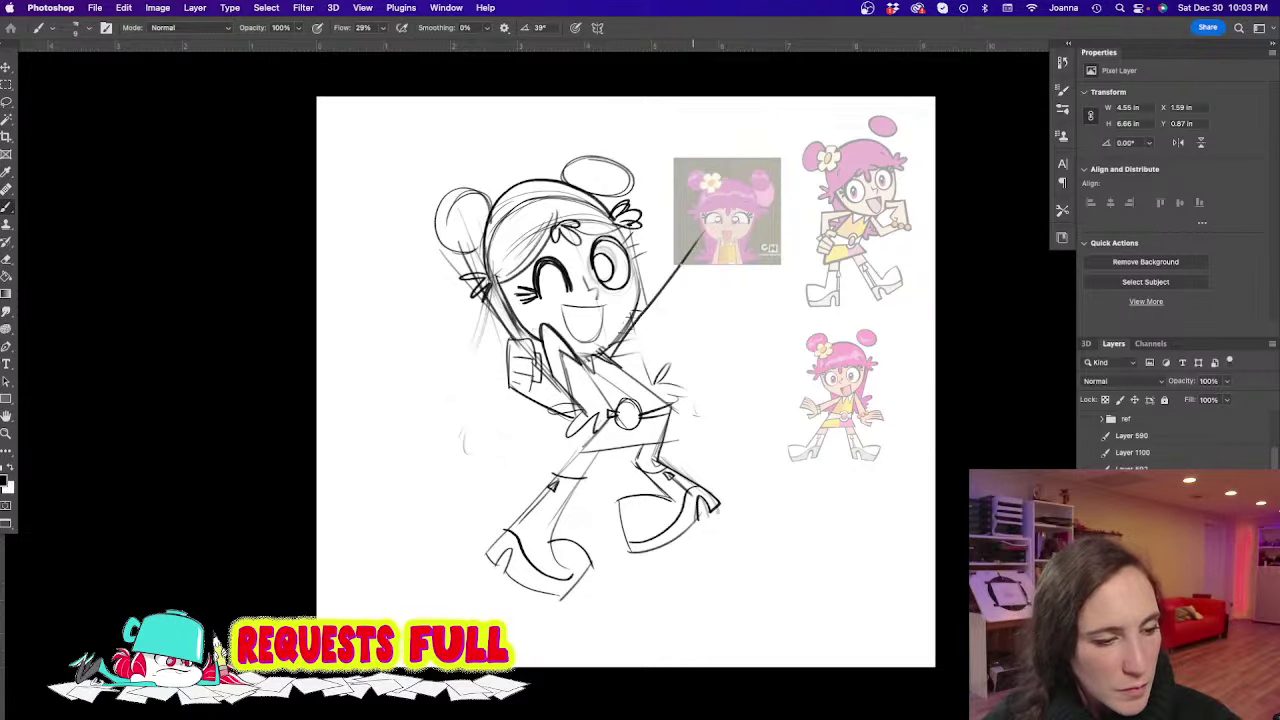
pyautogui.moveTo(606, 354)
pyautogui.mouseDown()
pyautogui.moveTo(684, 260)
pyautogui.moveTo(681, 223)
pyautogui.mouseUp()
pyautogui.moveTo(648, 270)
pyautogui.mouseDown()
pyautogui.moveTo(688, 209)
pyautogui.moveTo(655, 189)
pyautogui.mouseUp()
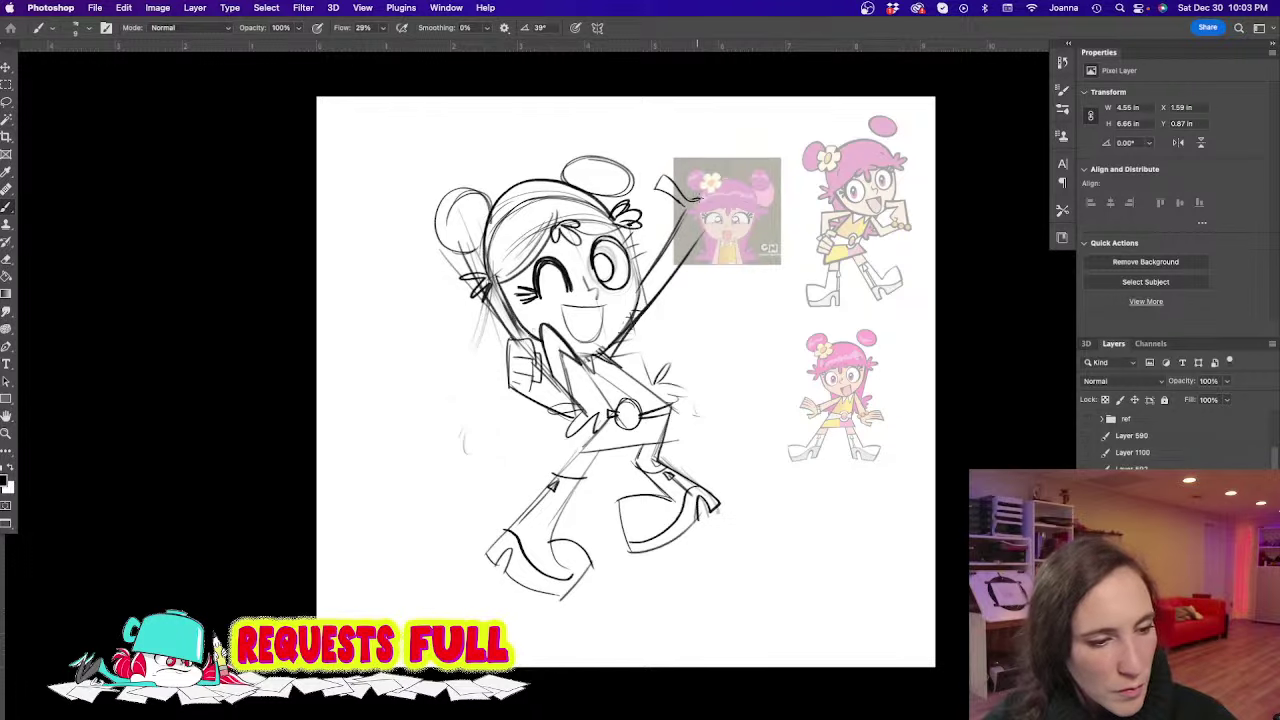
# Try a long curved finger line extending up from the raised arm's wrist, and undo it
pyautogui.moveTo(690, 200); pyautogui.dragTo(707, 187)
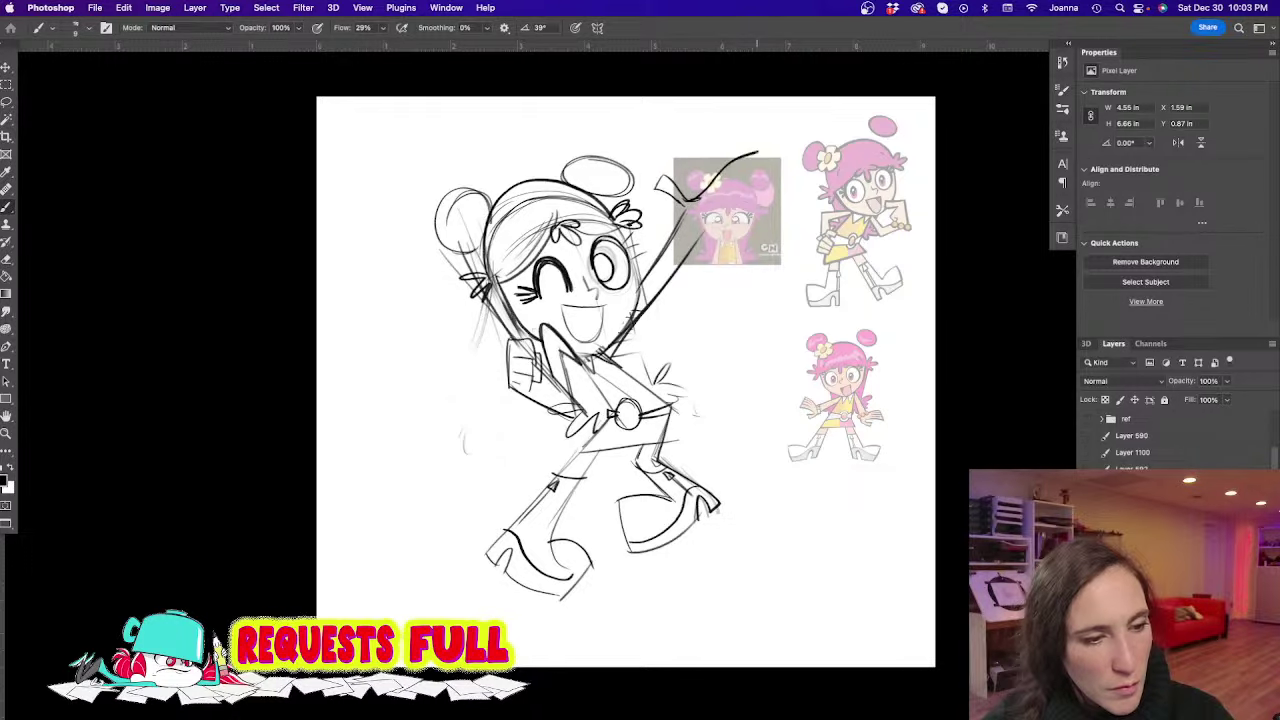
pyautogui.moveTo(758, 152); pyautogui.dragTo(790, 195)
pyautogui.press('super+z')
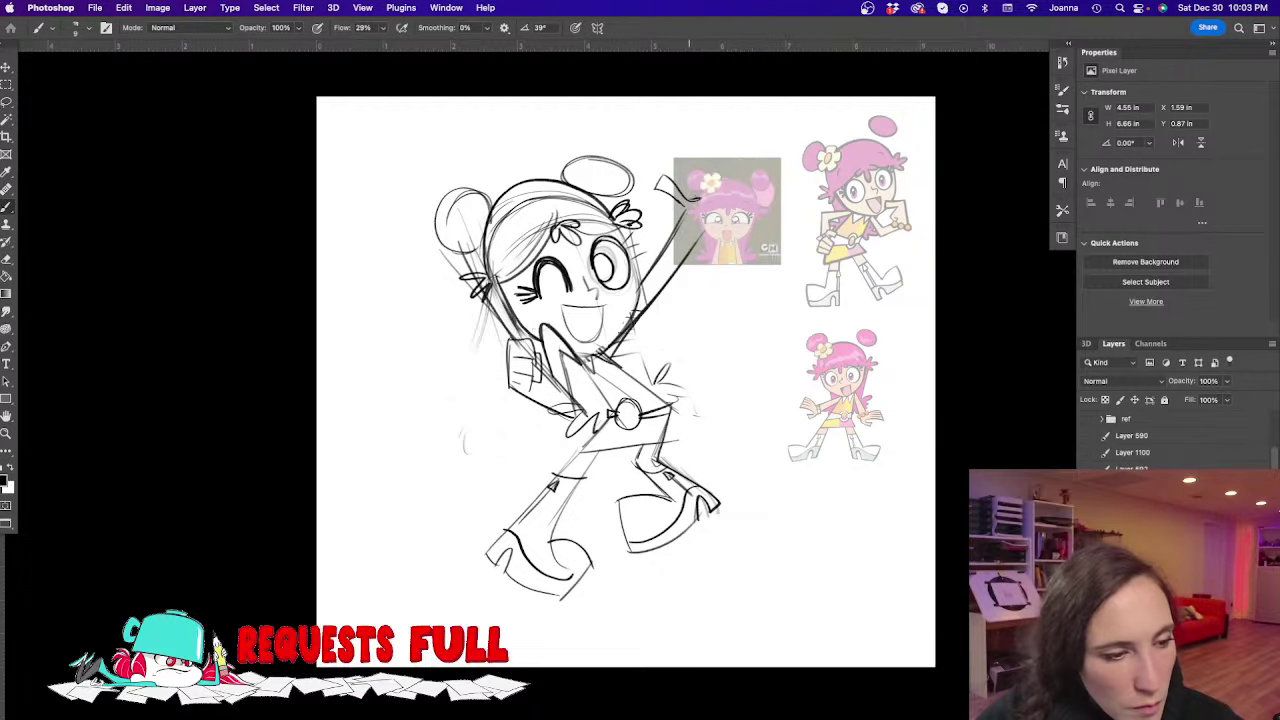
# Draw the raised arm's open hand with an extended finger, a wide blocky finger shape and a palm crease
pyautogui.moveTo(687, 202); pyautogui.dragTo(754, 147)
pyautogui.moveTo(718, 200)
pyautogui.mouseDown()
pyautogui.moveTo(745, 175)
pyautogui.moveTo(770, 174)
pyautogui.moveTo(781, 222)
pyautogui.mouseUp()
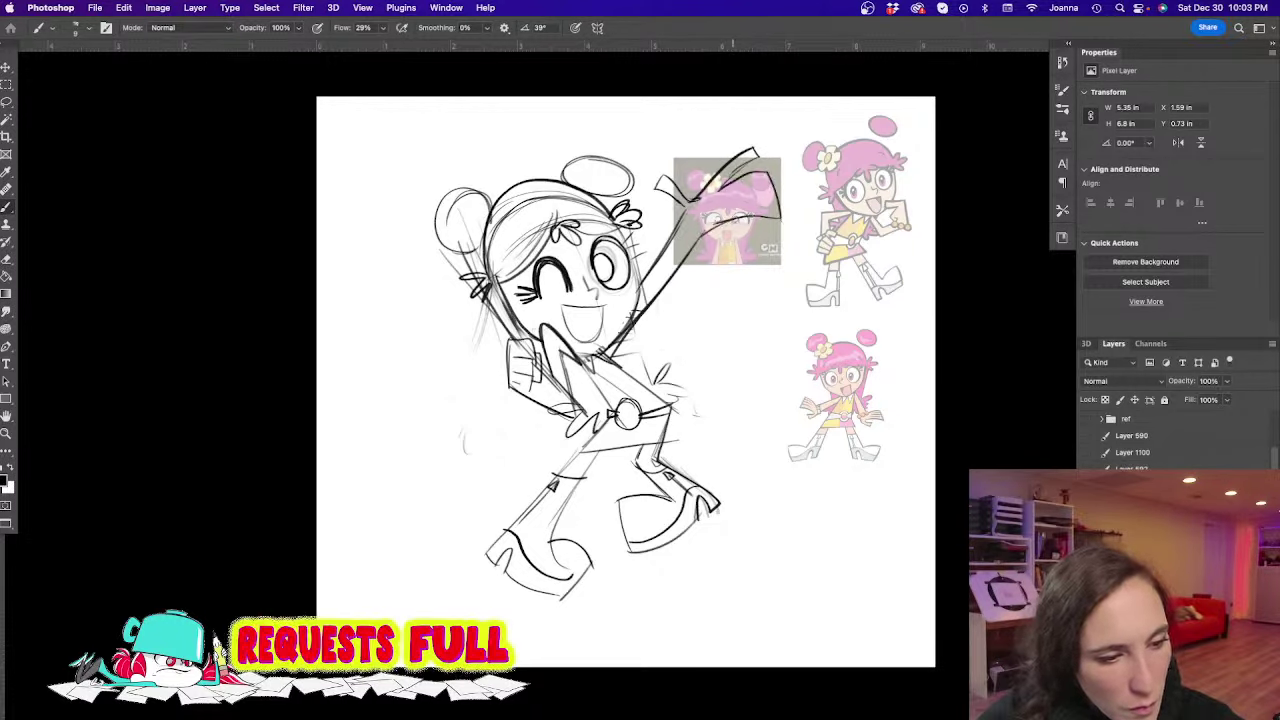
pyautogui.moveTo(696, 214); pyautogui.dragTo(708, 200)
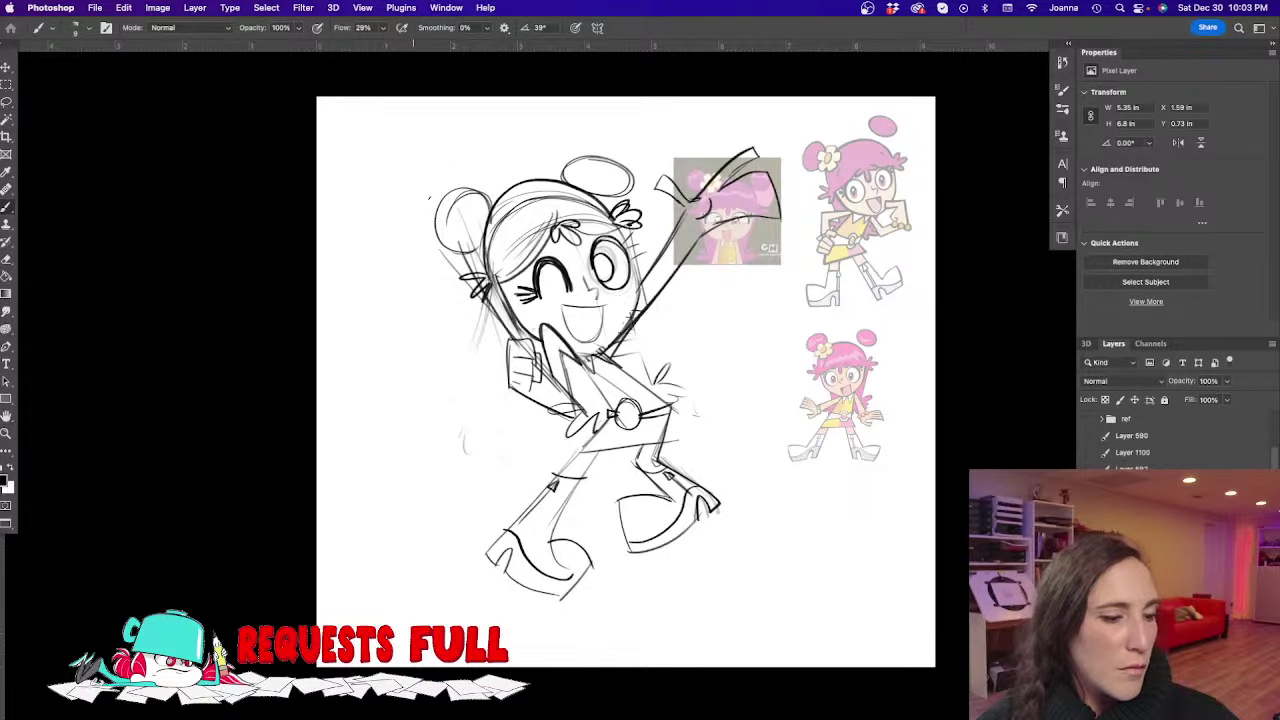
# Darken the hair tips on both sides of the waist, the mouth and the left leg lines, and shade the open eye's pupil
pyautogui.moveTo(636, 322)
pyautogui.mouseDown()
pyautogui.moveTo(645, 362)
pyautogui.moveTo(686, 396)
pyautogui.mouseUp()
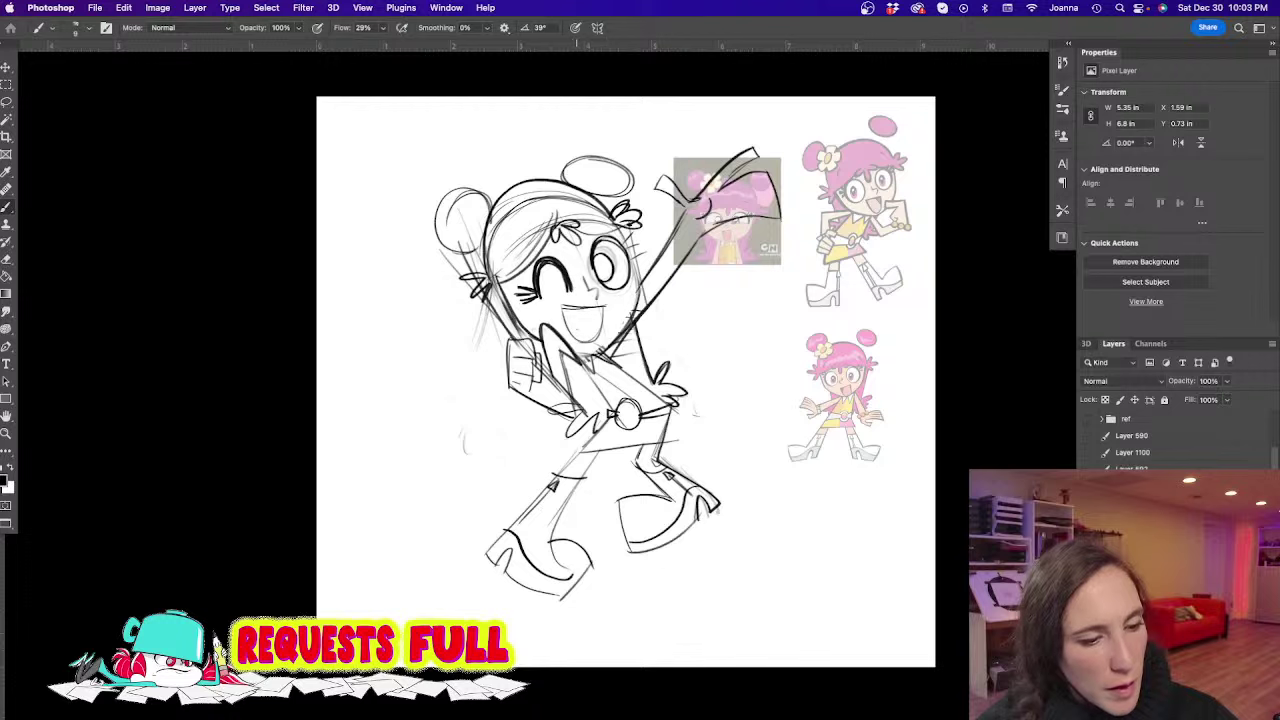
pyautogui.moveTo(598, 308); pyautogui.dragTo(589, 333)
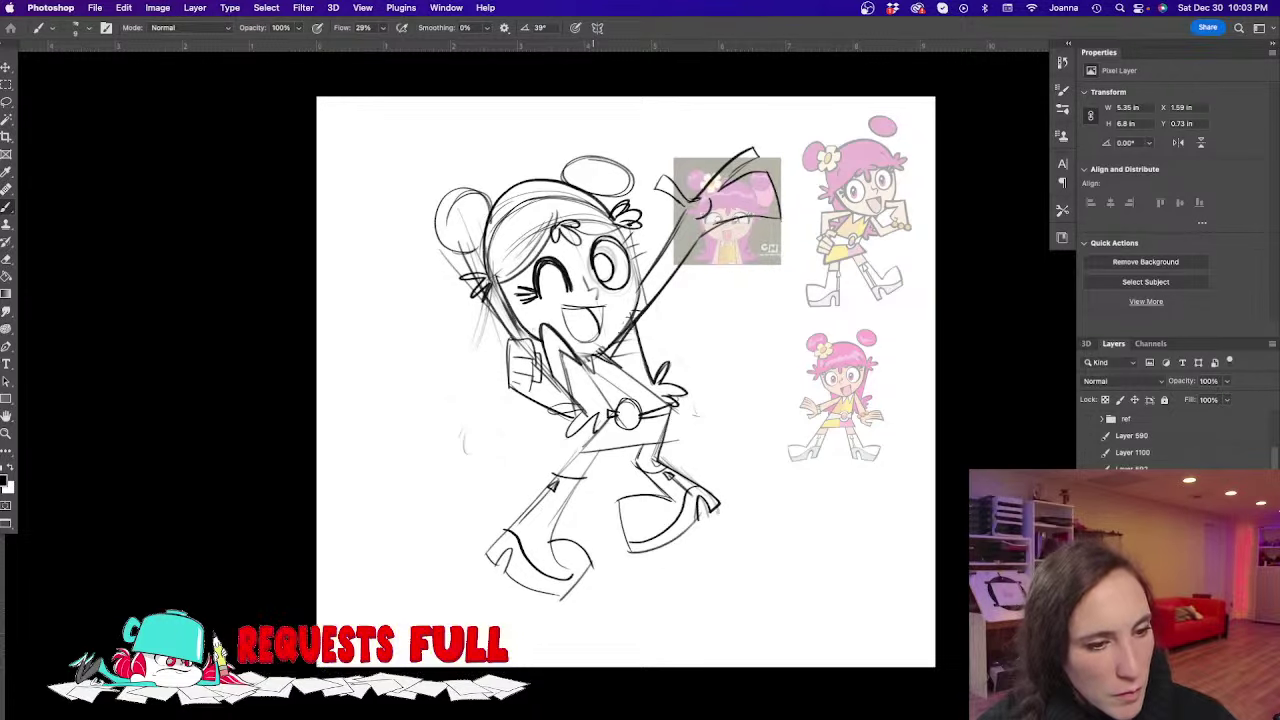
pyautogui.moveTo(609, 265); pyautogui.dragTo(603, 281)
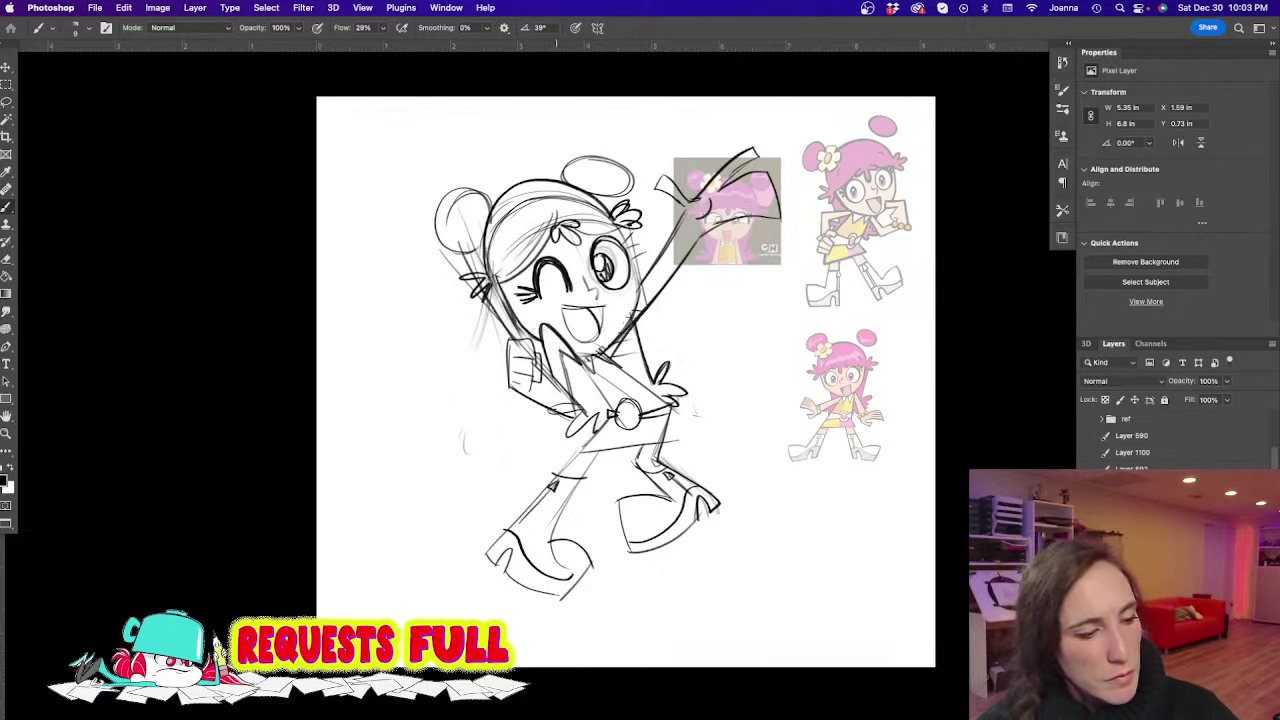
pyautogui.moveTo(547, 409)
pyautogui.mouseDown()
pyautogui.moveTo(590, 414)
pyautogui.moveTo(574, 458)
pyautogui.moveTo(503, 533)
pyautogui.mouseUp()
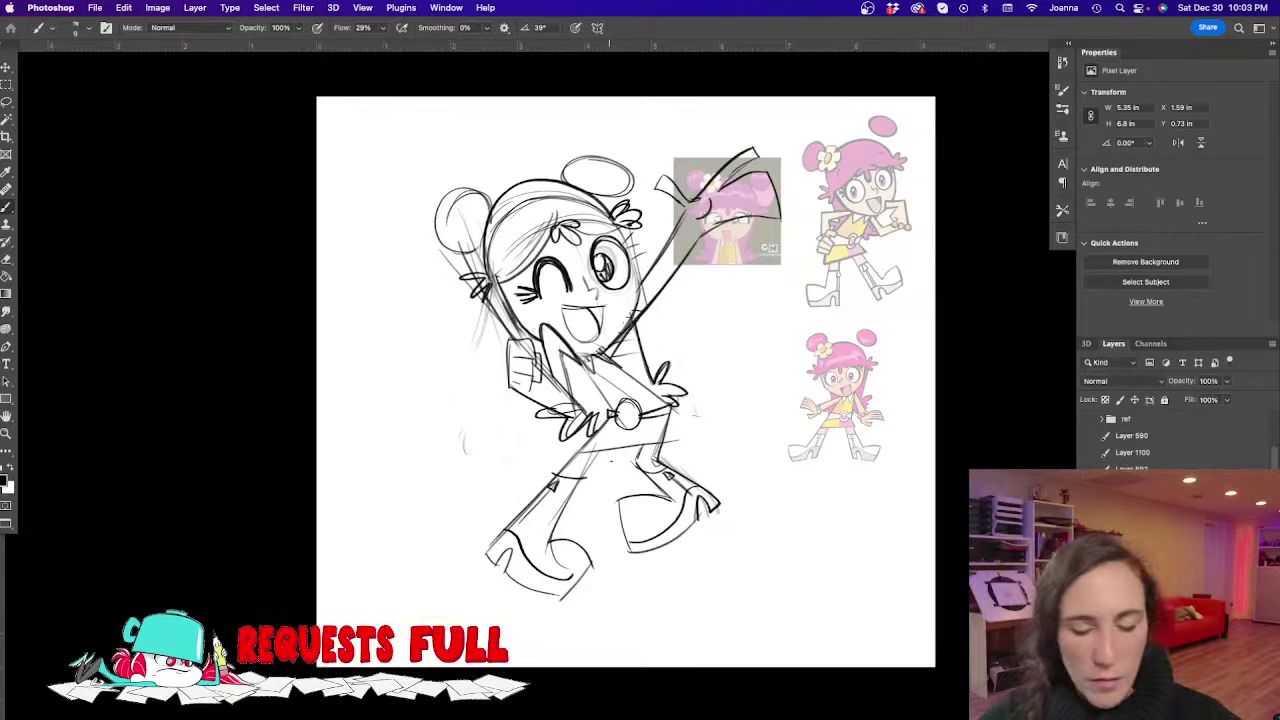
# Lasso the right boot, rotate it clockwise so its sole sits flatter, shift it slightly left, and clear the selection
pyautogui.press('l')
pyautogui.moveTo(628, 463)
pyautogui.mouseDown()
pyautogui.moveTo(690, 578)
pyautogui.moveTo(625, 568)
pyautogui.moveTo(604, 466)
pyautogui.mouseUp()
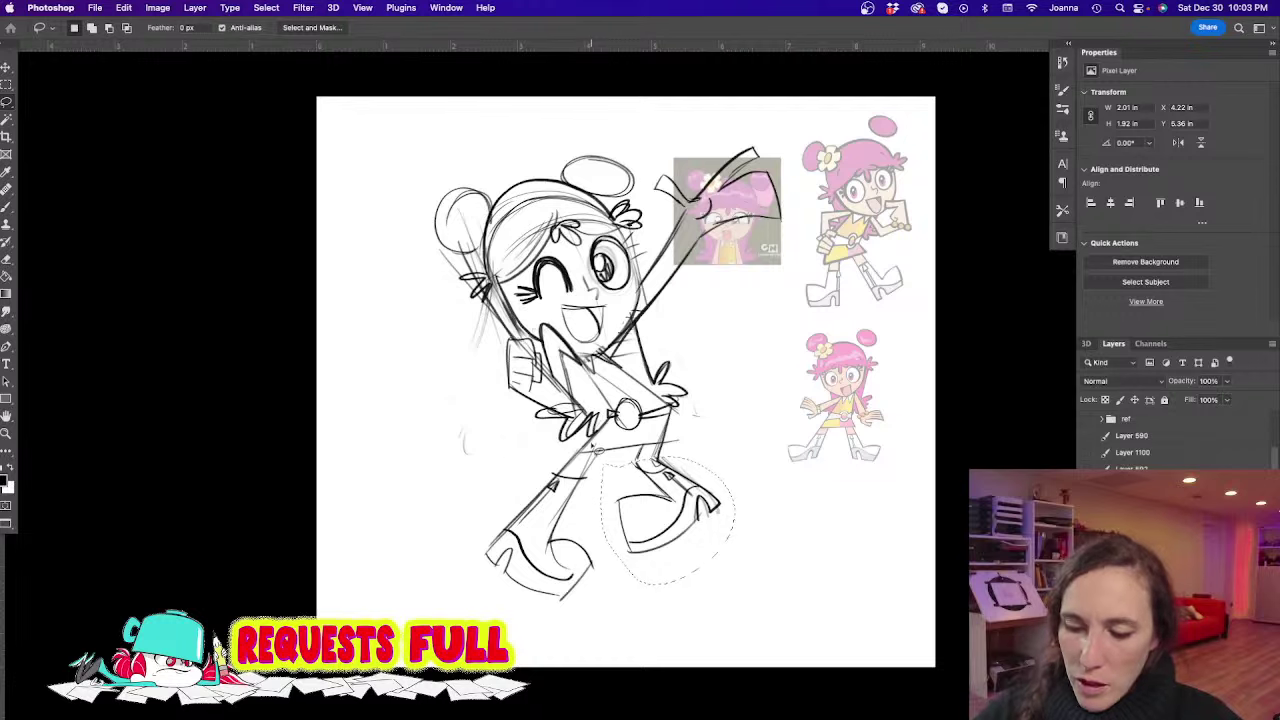
pyautogui.press('super+t')
pyautogui.moveTo(586, 455); pyautogui.dragTo(607, 423)
pyautogui.moveTo(619, 512); pyautogui.dragTo(605, 517)
pyautogui.press('Return')
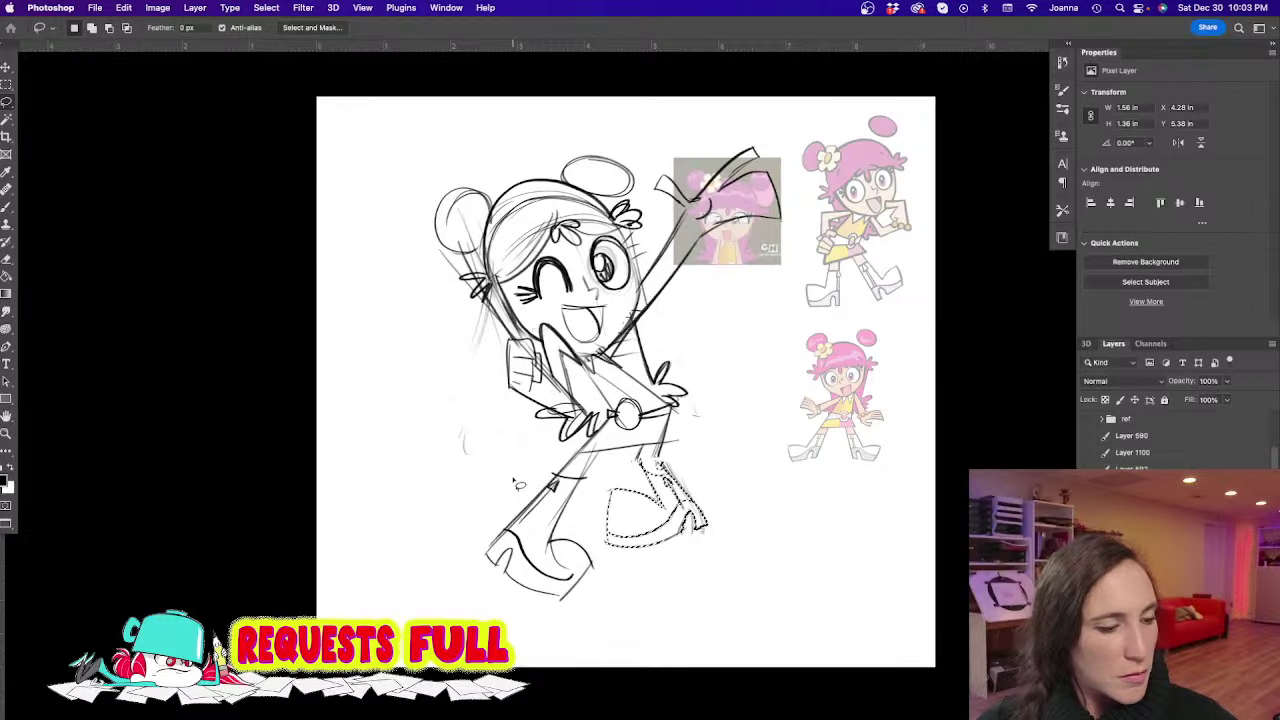
pyautogui.press('super+d')
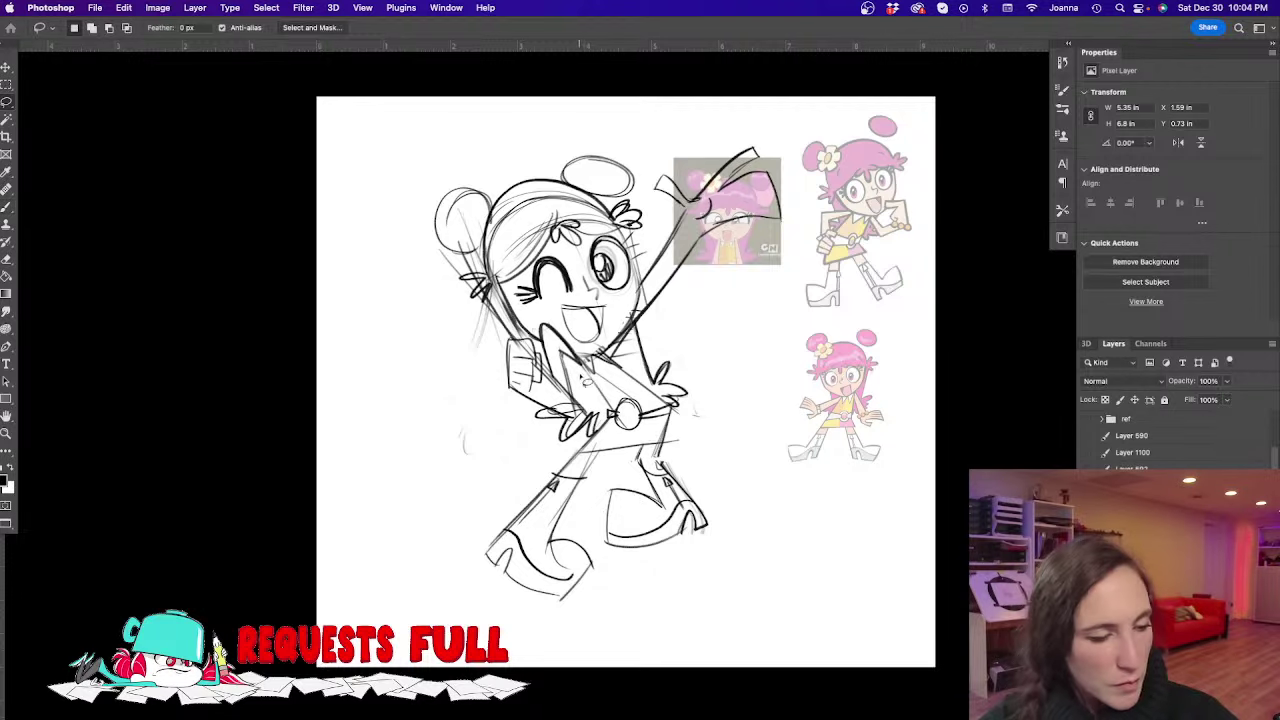
# Try new connecting lines for the right leg above its boot, and undo back to the boot selection
pyautogui.press('b')
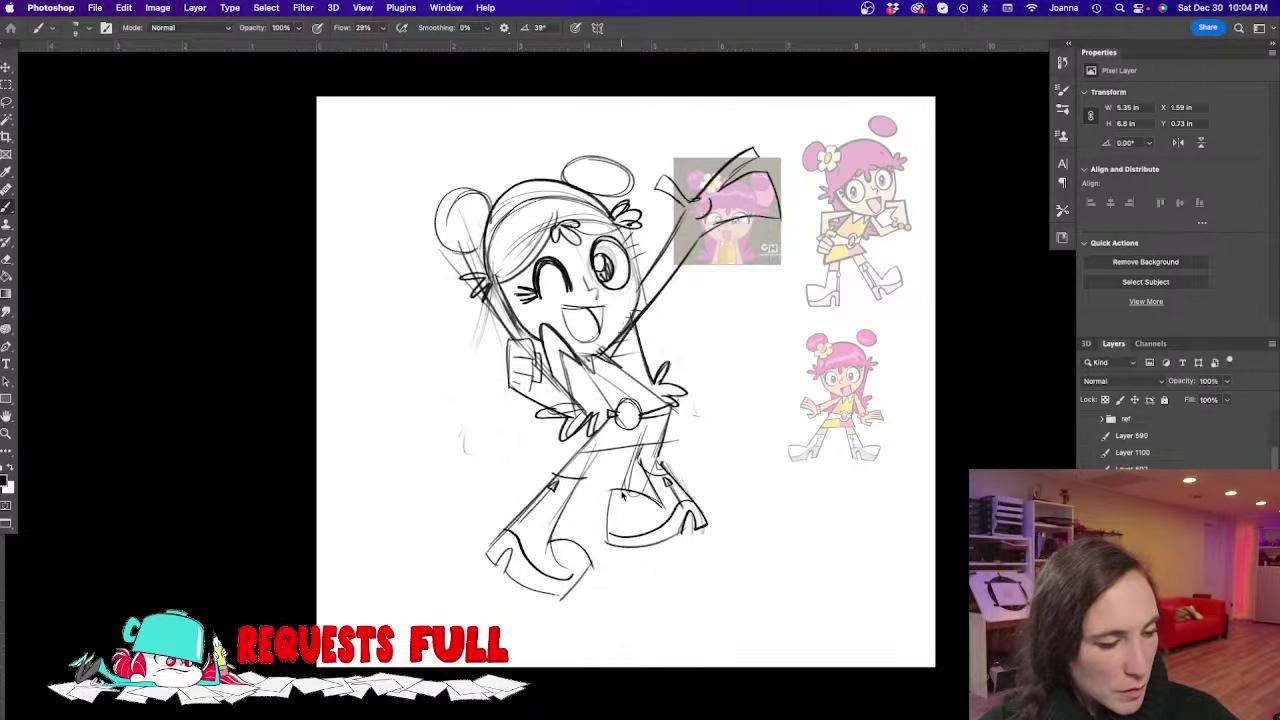
pyautogui.moveTo(689, 431); pyautogui.dragTo(695, 495)
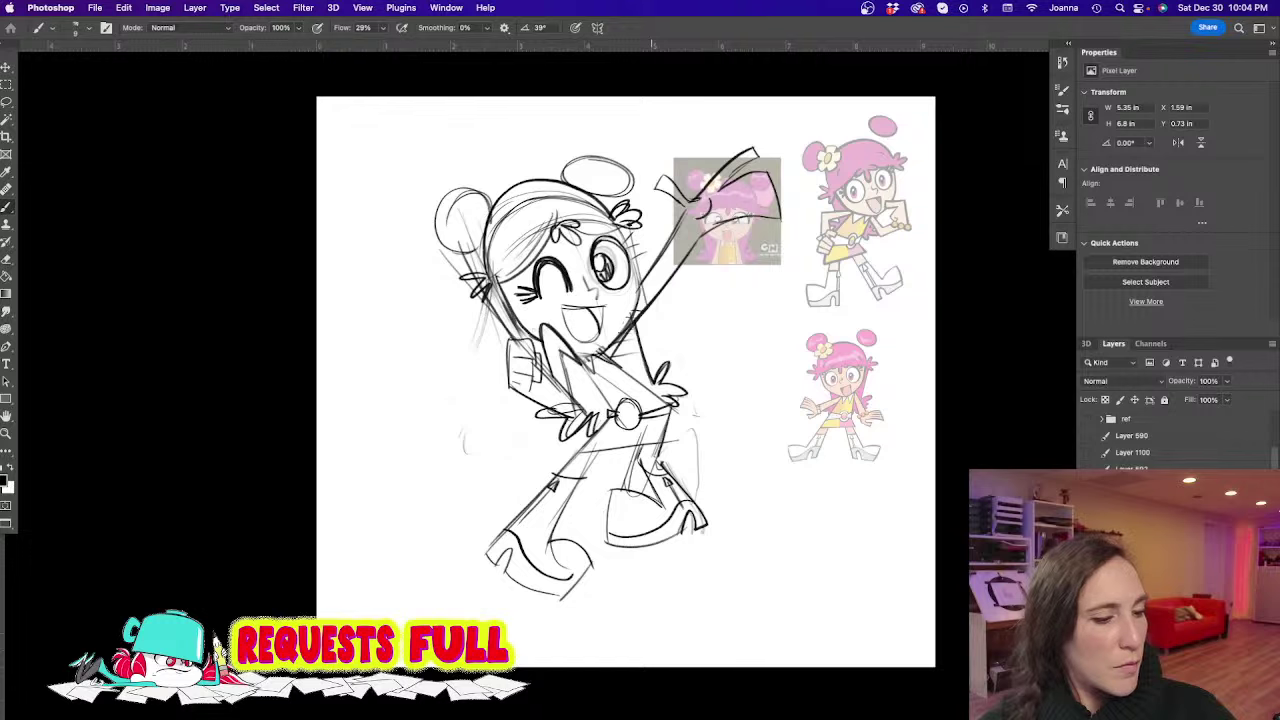
pyautogui.press('super+z')
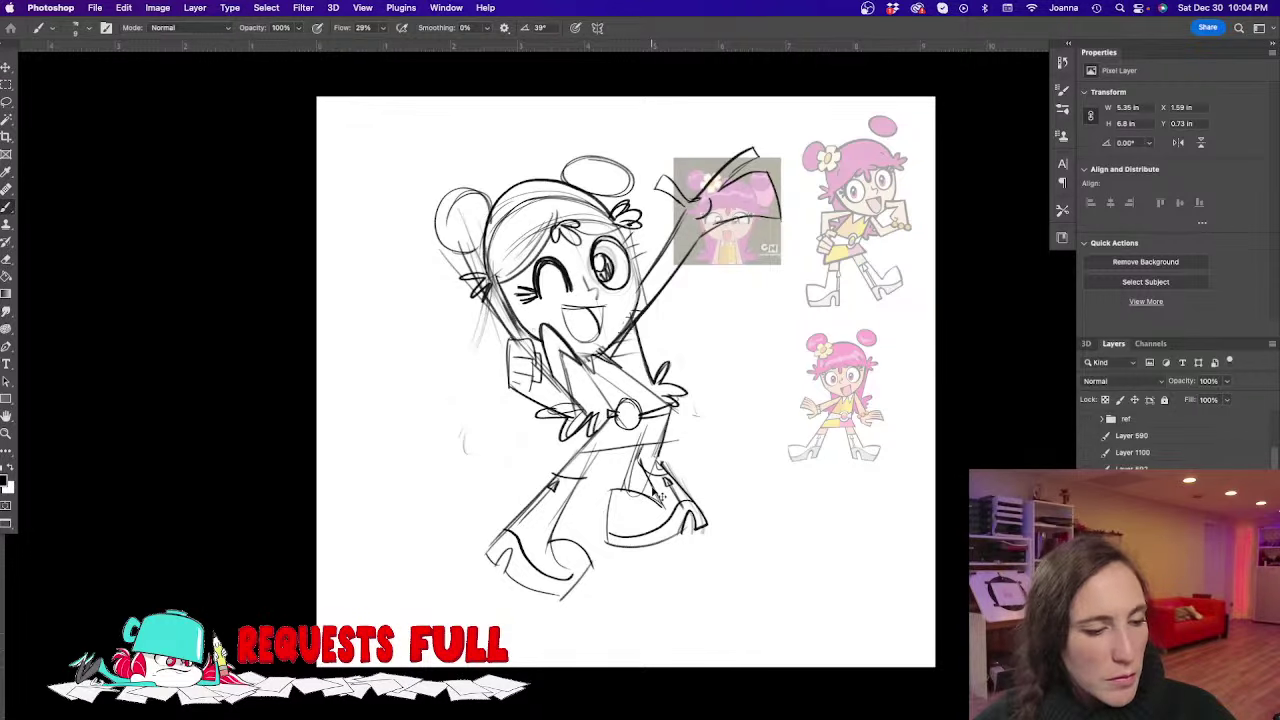
pyautogui.press('super+z')
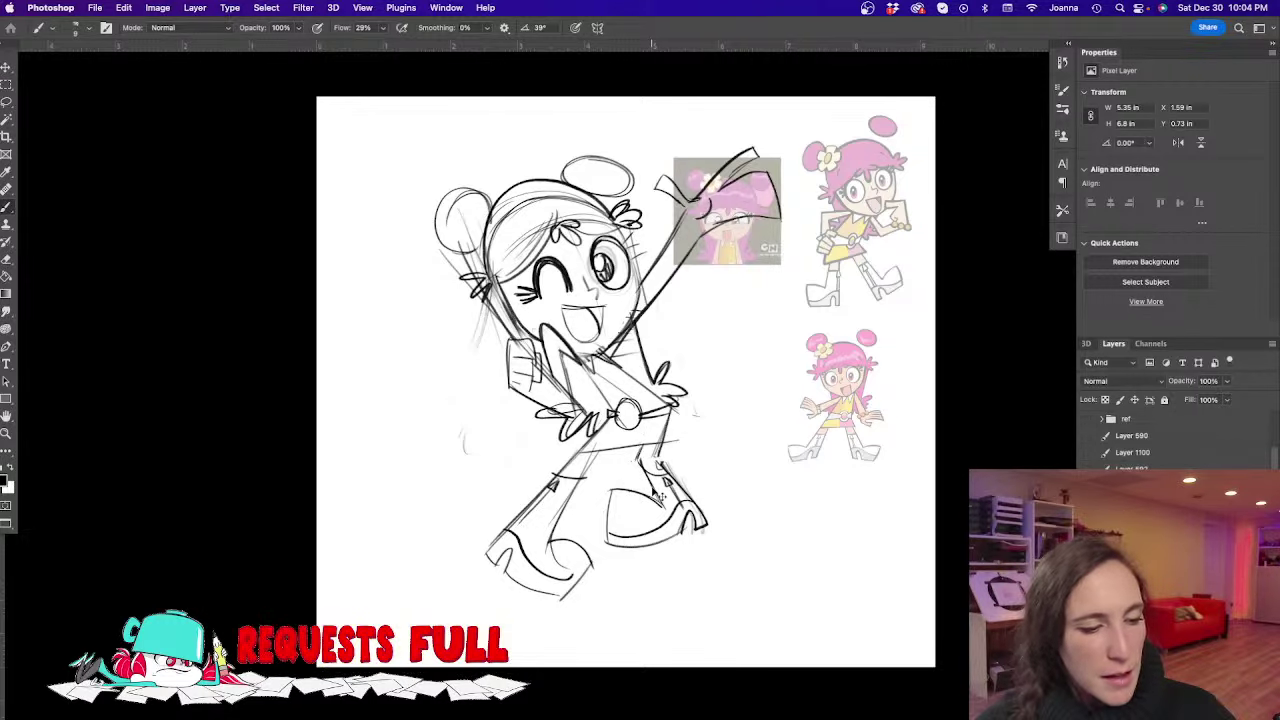
pyautogui.press('super+z')
# Rotate the selected right boot about 81° counterclockwise, move it up against the skirt as a kicked-up leg, and clear the selection
pyautogui.press('super+t')
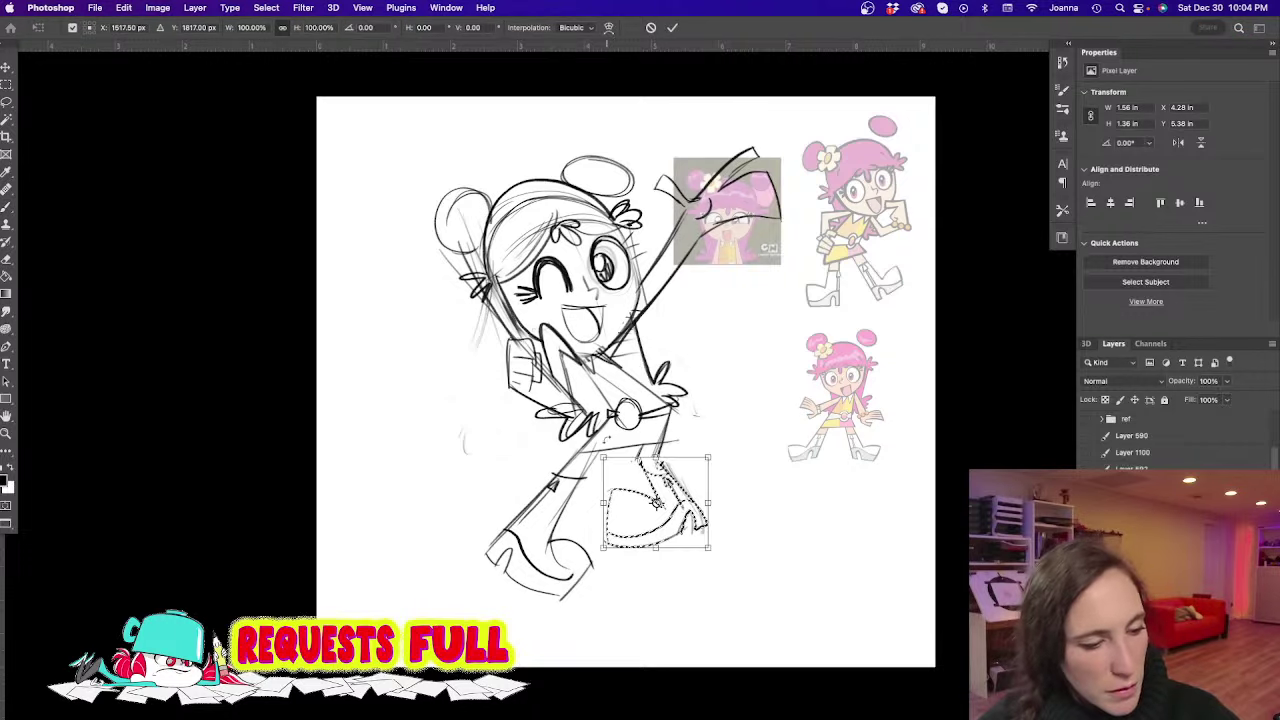
pyautogui.moveTo(605, 440); pyautogui.dragTo(595, 539)
pyautogui.moveTo(638, 488); pyautogui.dragTo(688, 415)
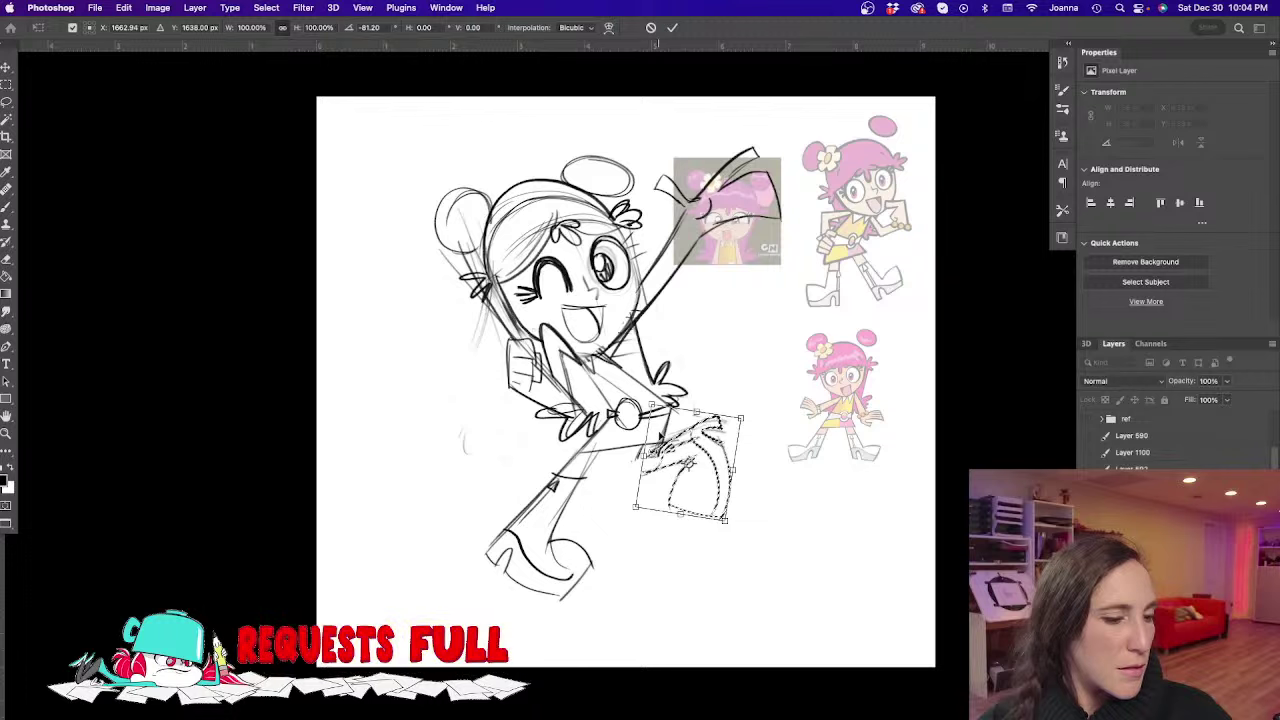
pyautogui.press('Return')
pyautogui.press('b')
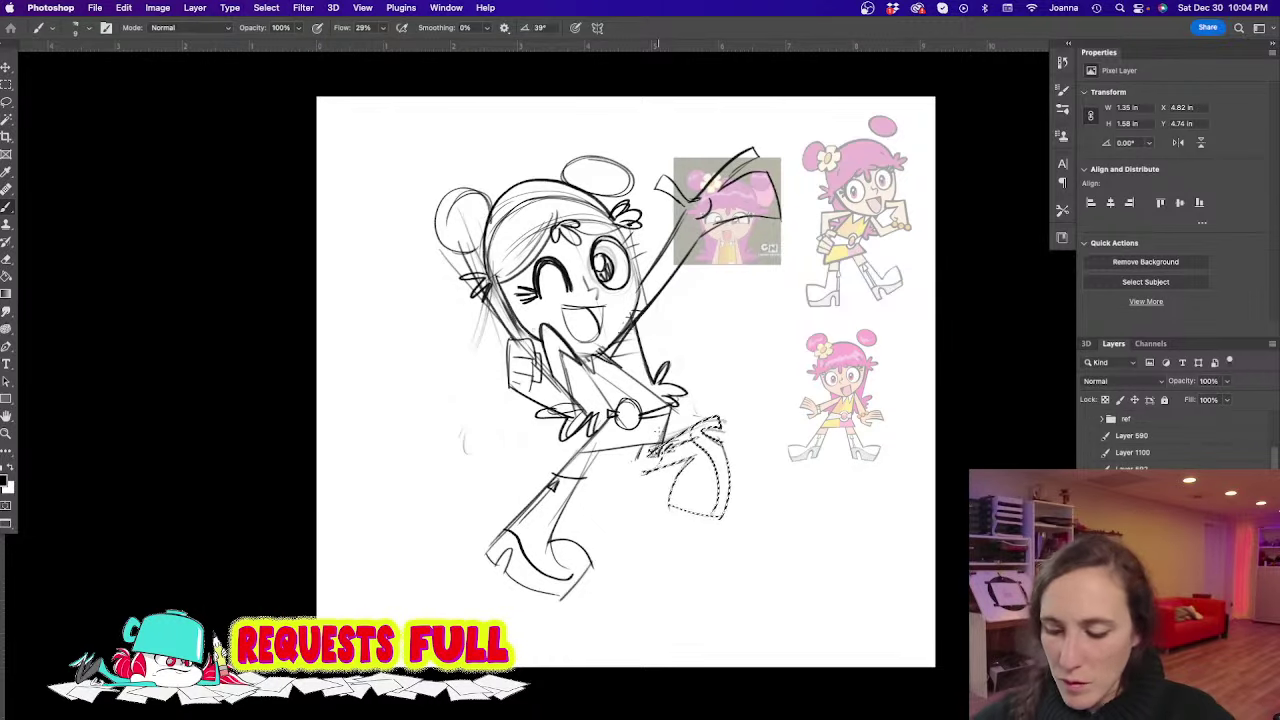
pyautogui.hotkey('ctrl', 'd')
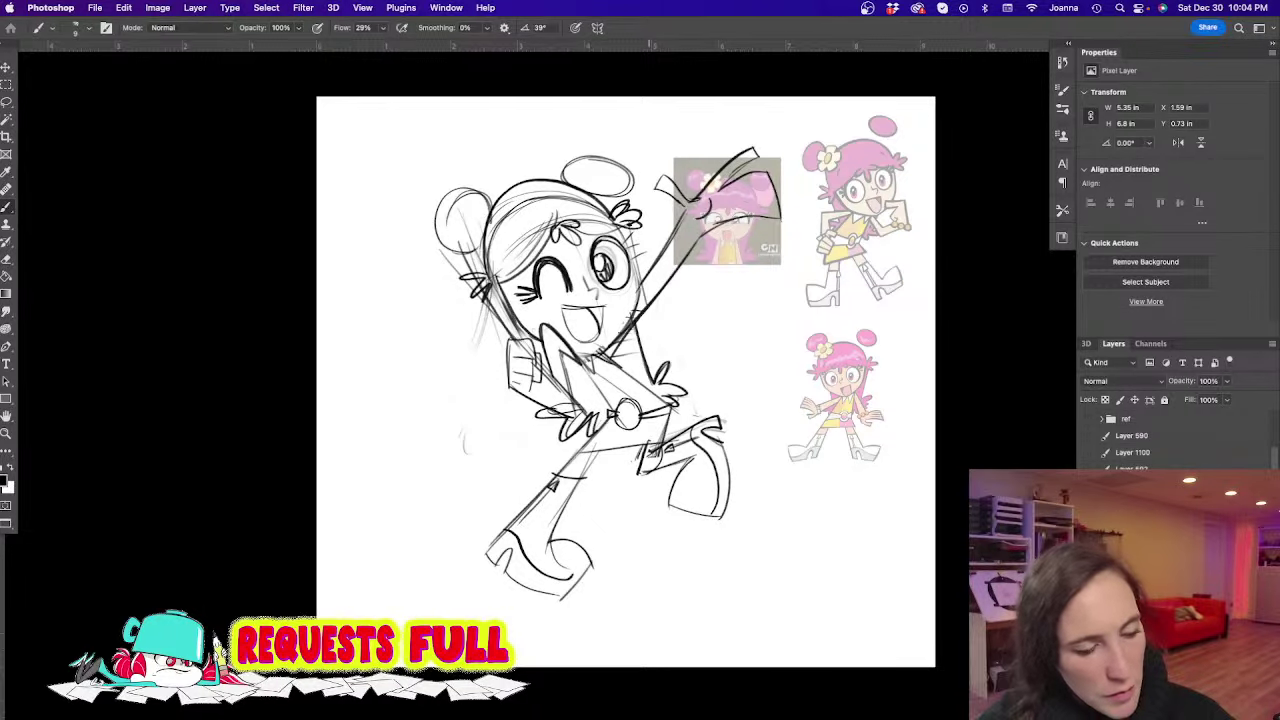
# Lasso the left leg, rotate it about 2° counterclockwise, enlarge it to about 111%, realign it under the skirt, and clear the selection
pyautogui.press('l')
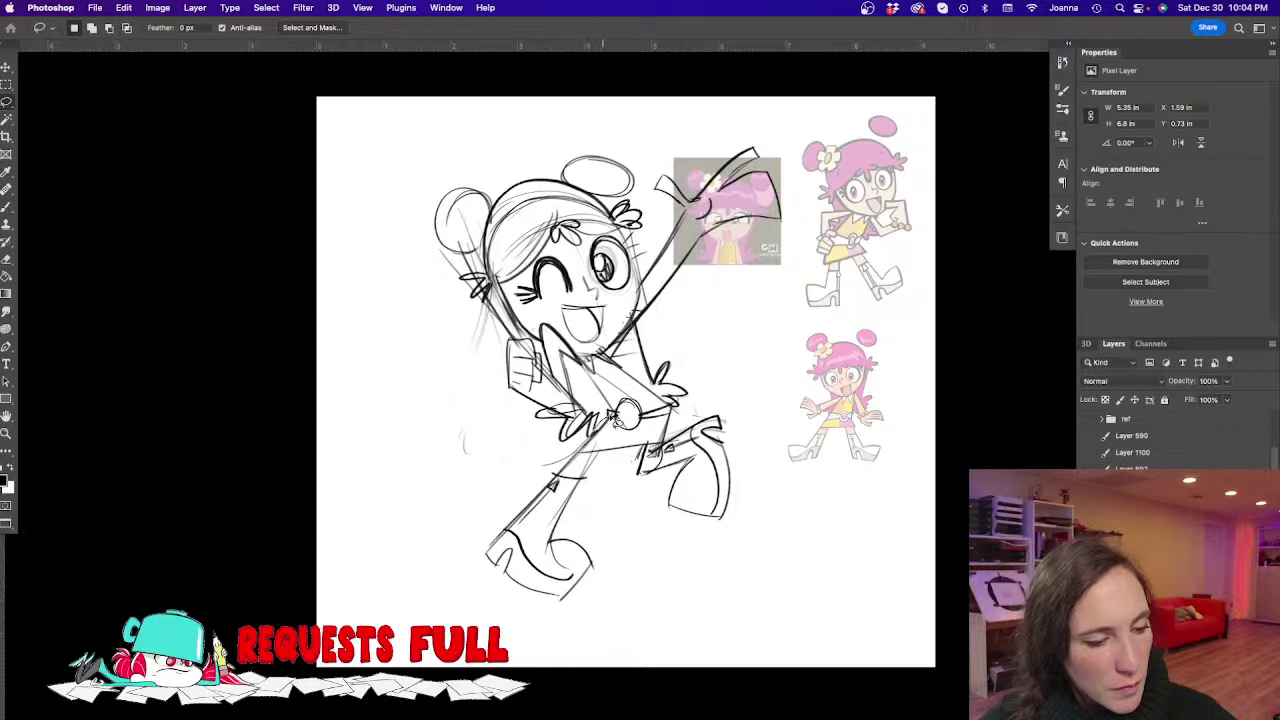
pyautogui.moveTo(618, 420)
pyautogui.mouseDown()
pyautogui.moveTo(520, 620)
pyautogui.moveTo(462, 445)
pyautogui.moveTo(600, 425)
pyautogui.mouseUp()
pyautogui.hotkey('ctrl', 't')
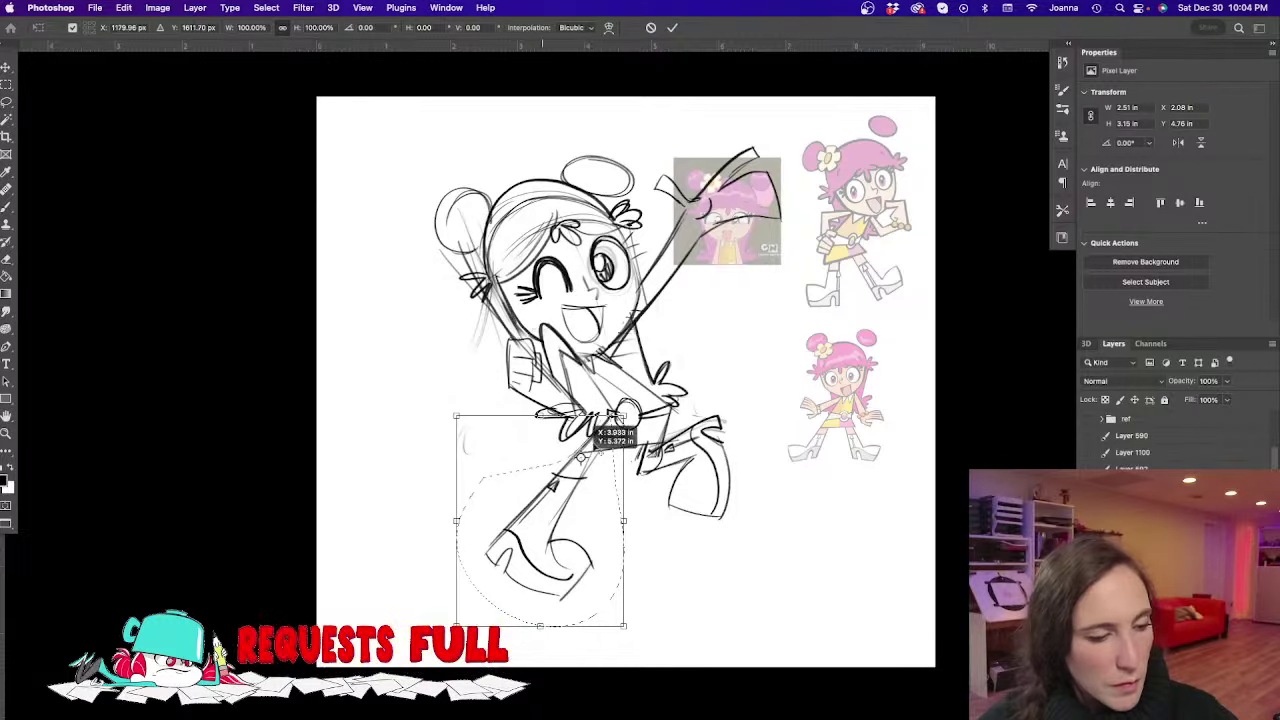
pyautogui.moveTo(432, 408)
pyautogui.mouseDown()
pyautogui.moveTo(429, 457)
pyautogui.moveTo(428, 407)
pyautogui.mouseUp()
pyautogui.moveTo(524, 532); pyautogui.dragTo(501, 566)
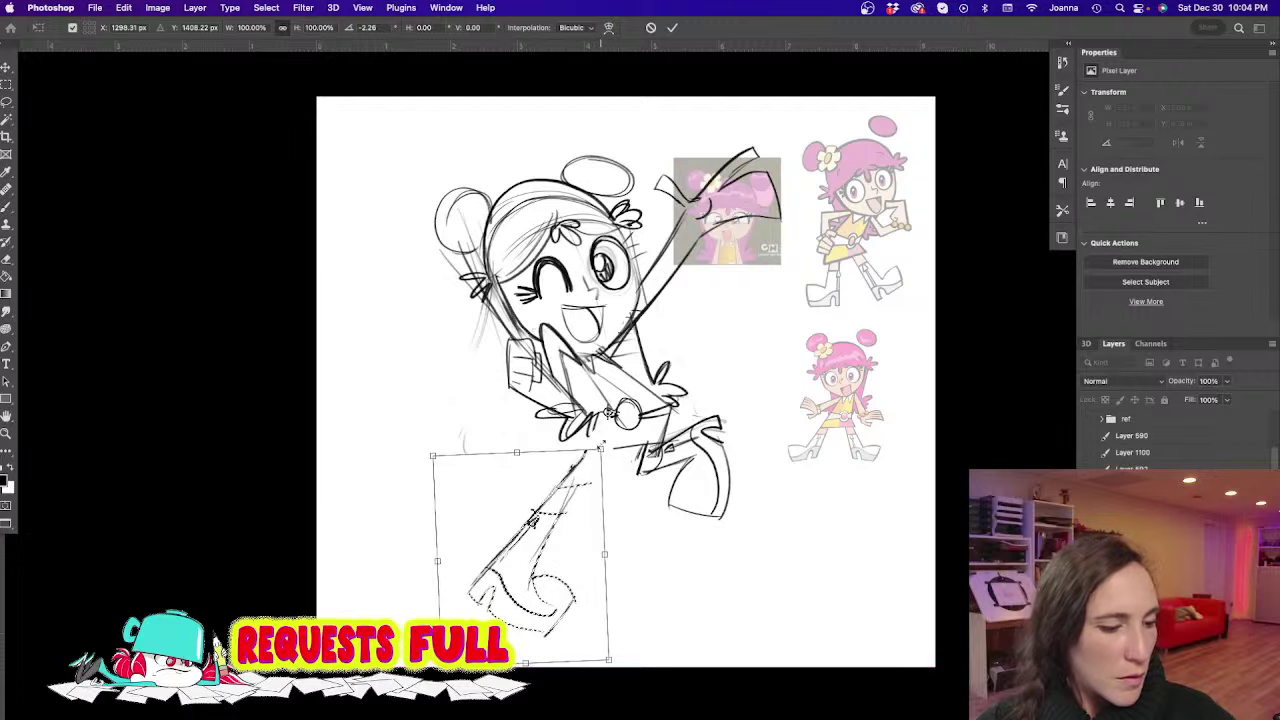
pyautogui.moveTo(601, 446); pyautogui.dragTo(614, 422)
pyautogui.moveTo(533, 489); pyautogui.dragTo(543, 484)
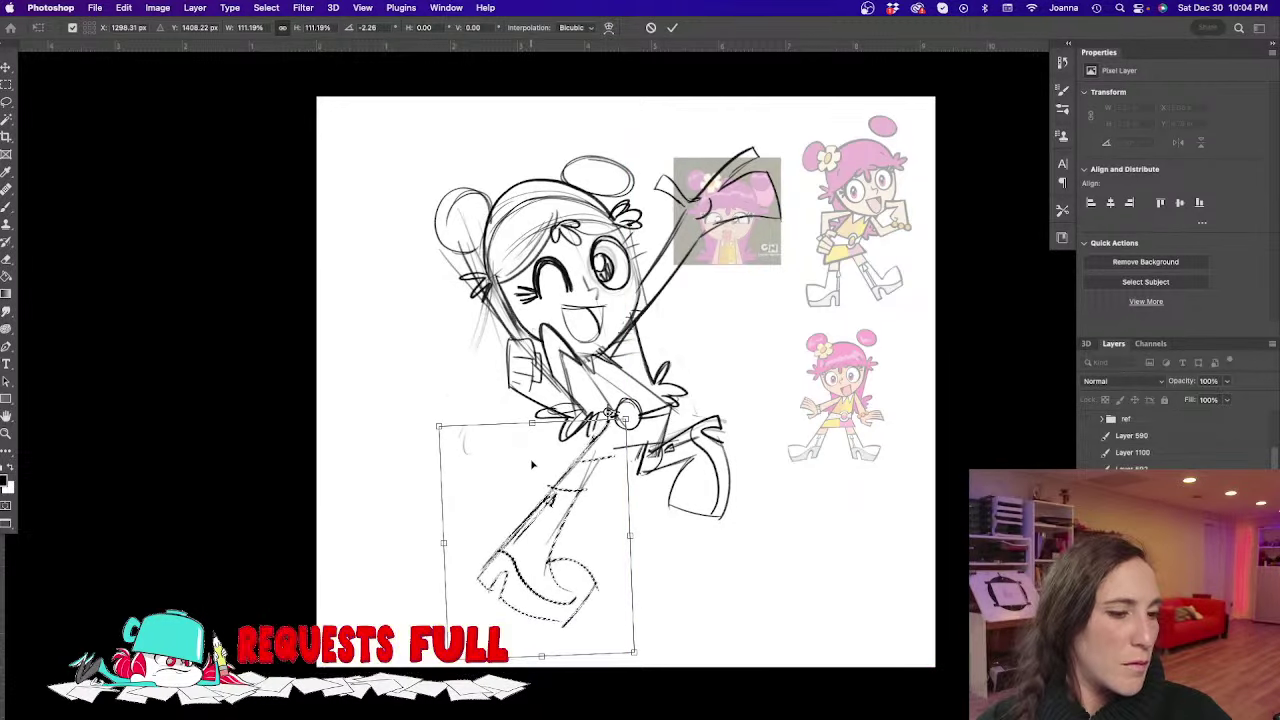
pyautogui.moveTo(512, 529); pyautogui.dragTo(519, 521)
pyautogui.press('Return')
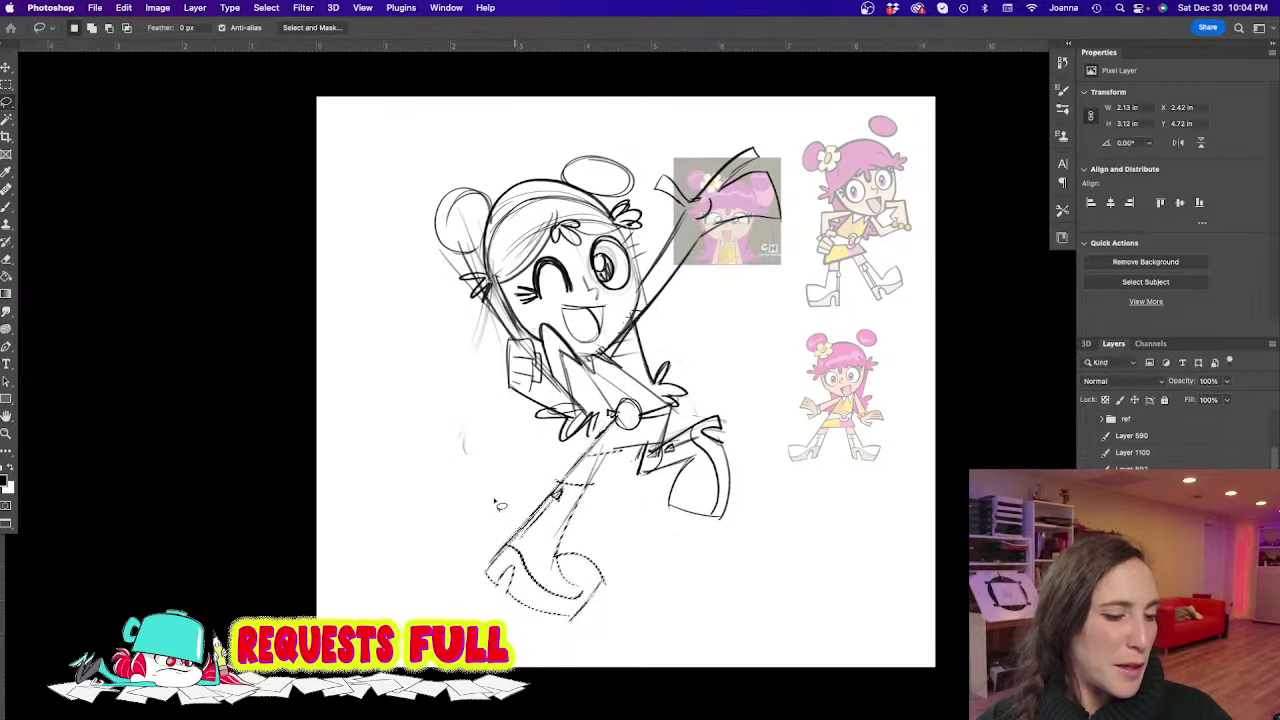
pyautogui.hotkey('ctrl', 'd')
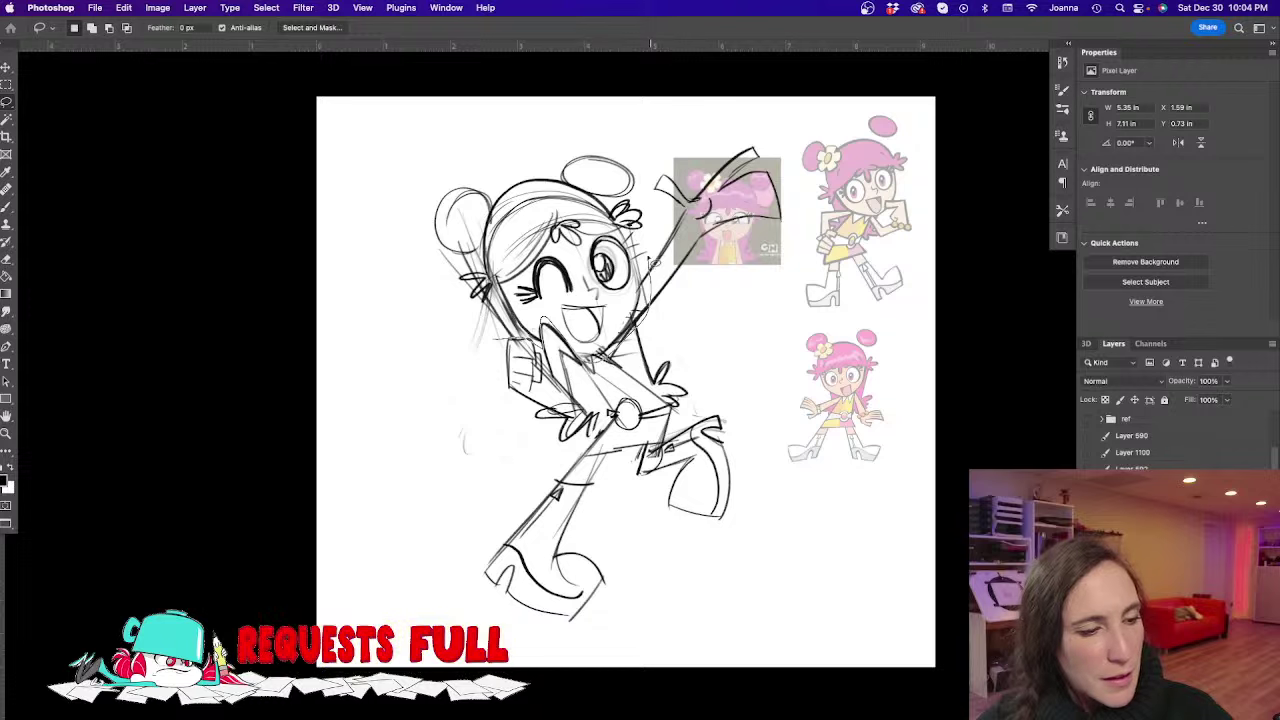
# Lasso the head, scale it to about 113% wide and 105% high, tilt it about 12° counterclockwise, shift it left, and clear the selection
pyautogui.moveTo(650, 258)
pyautogui.mouseDown()
pyautogui.moveTo(429, 145)
pyautogui.moveTo(423, 343)
pyautogui.mouseUp()
pyautogui.hotkey('ctrl', 't')
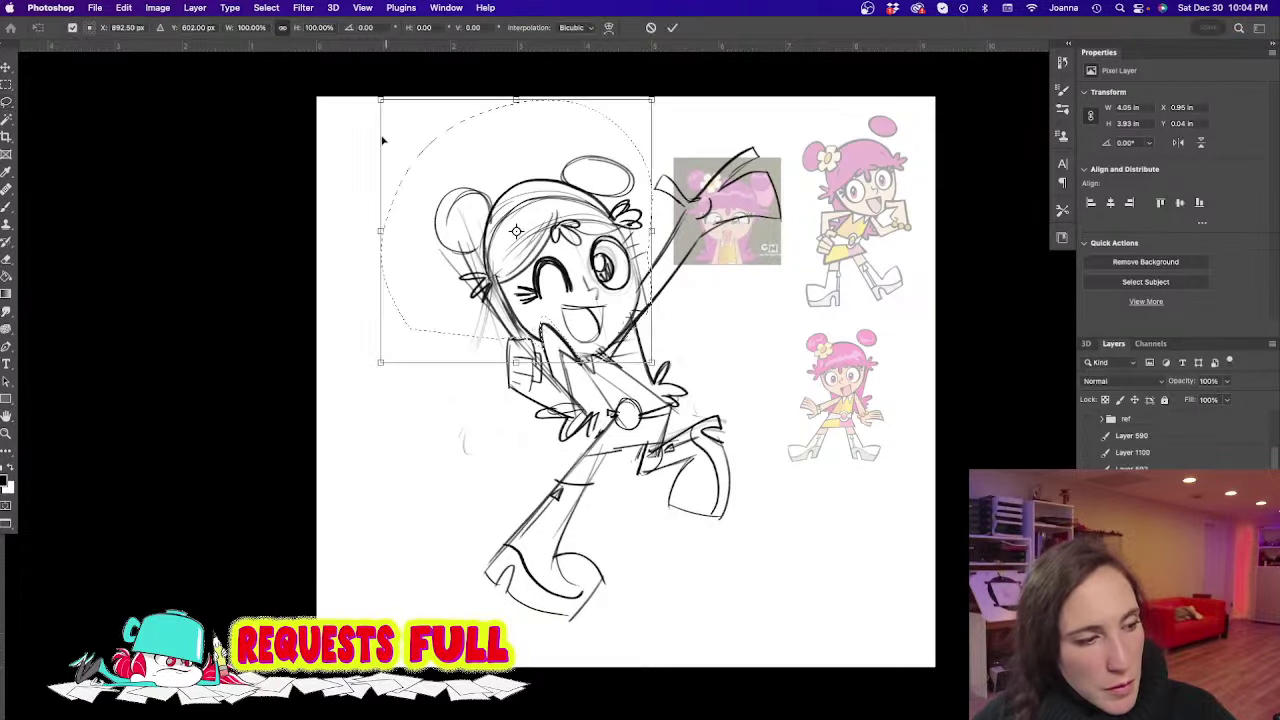
pyautogui.moveTo(380, 99); pyautogui.dragTo(344, 65)
pyautogui.moveTo(500, 64); pyautogui.dragTo(510, 89)
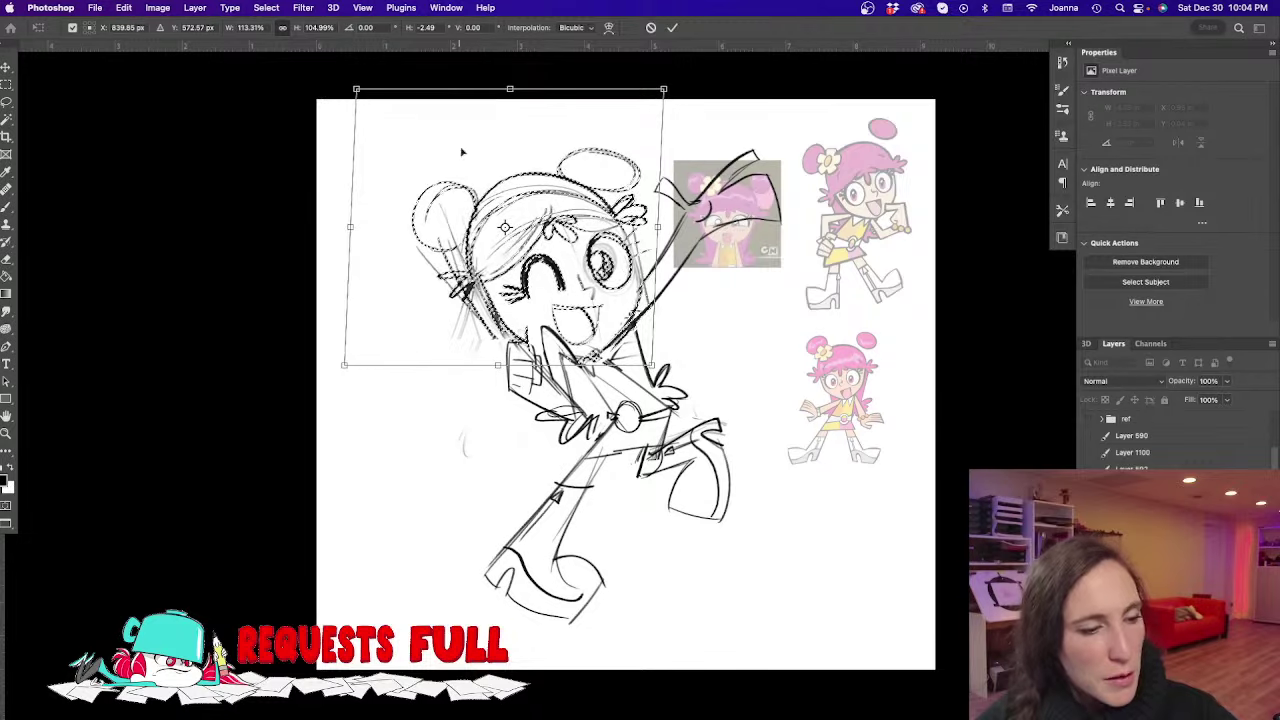
pyautogui.moveTo(675, 82); pyautogui.dragTo(652, 38)
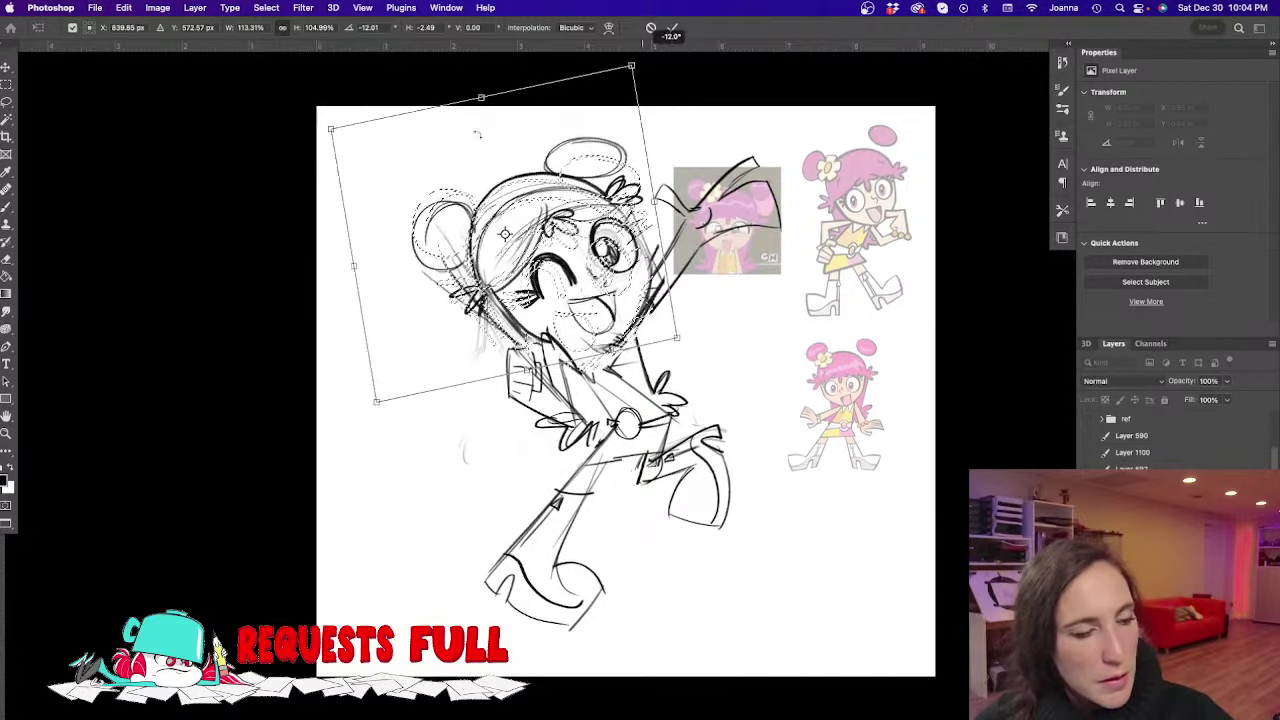
pyautogui.moveTo(446, 210)
pyautogui.mouseDown()
pyautogui.moveTo(431, 226)
pyautogui.moveTo(423, 215)
pyautogui.mouseUp()
pyautogui.press('Return')
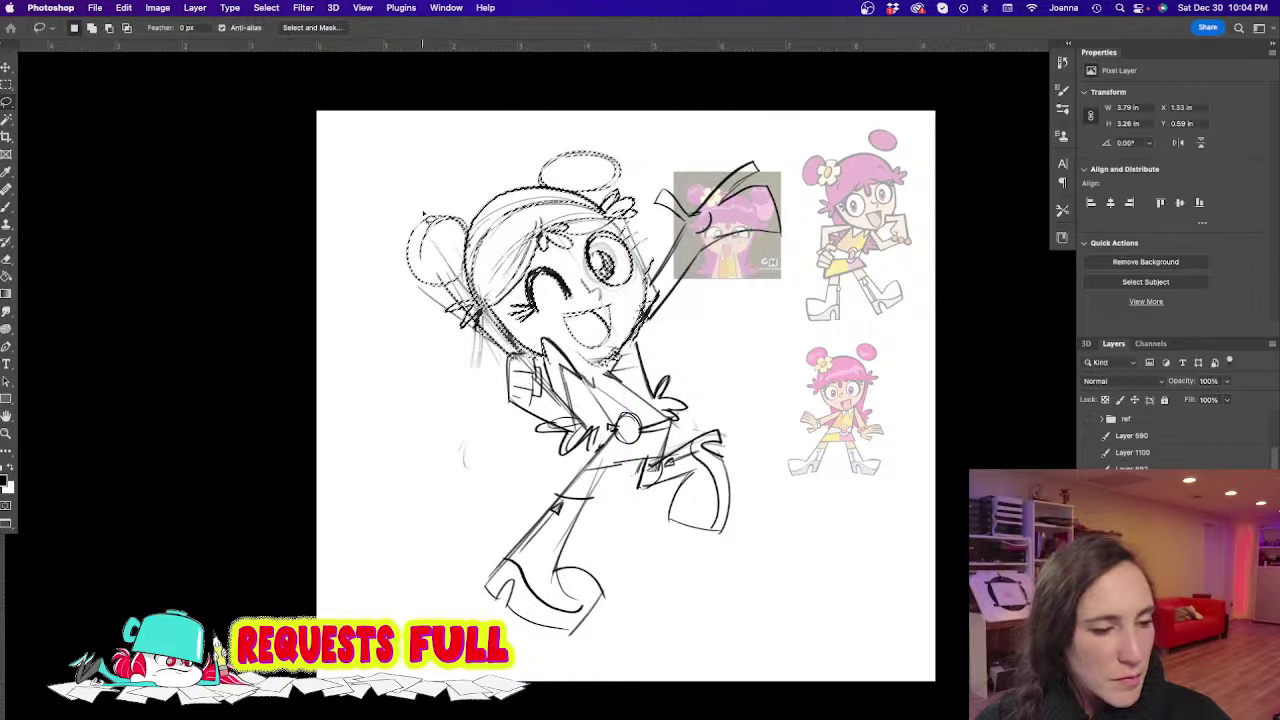
pyautogui.hotkey('ctrl', 'd')
# Erase the neck, upper torso and hair tip lines, and fade the bent arm and its hand to a faint guide
pyautogui.press('b')
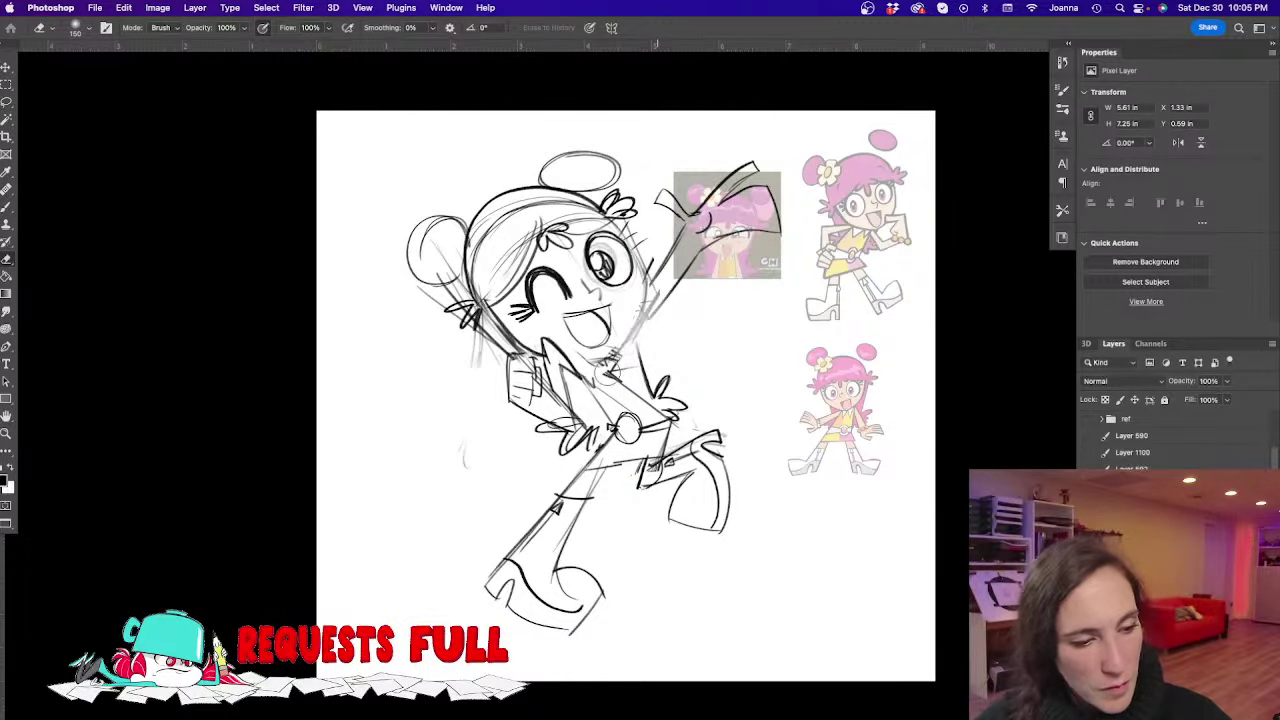
pyautogui.moveTo(597, 369)
pyautogui.mouseDown()
pyautogui.moveTo(672, 400)
pyautogui.moveTo(673, 388)
pyautogui.mouseUp()
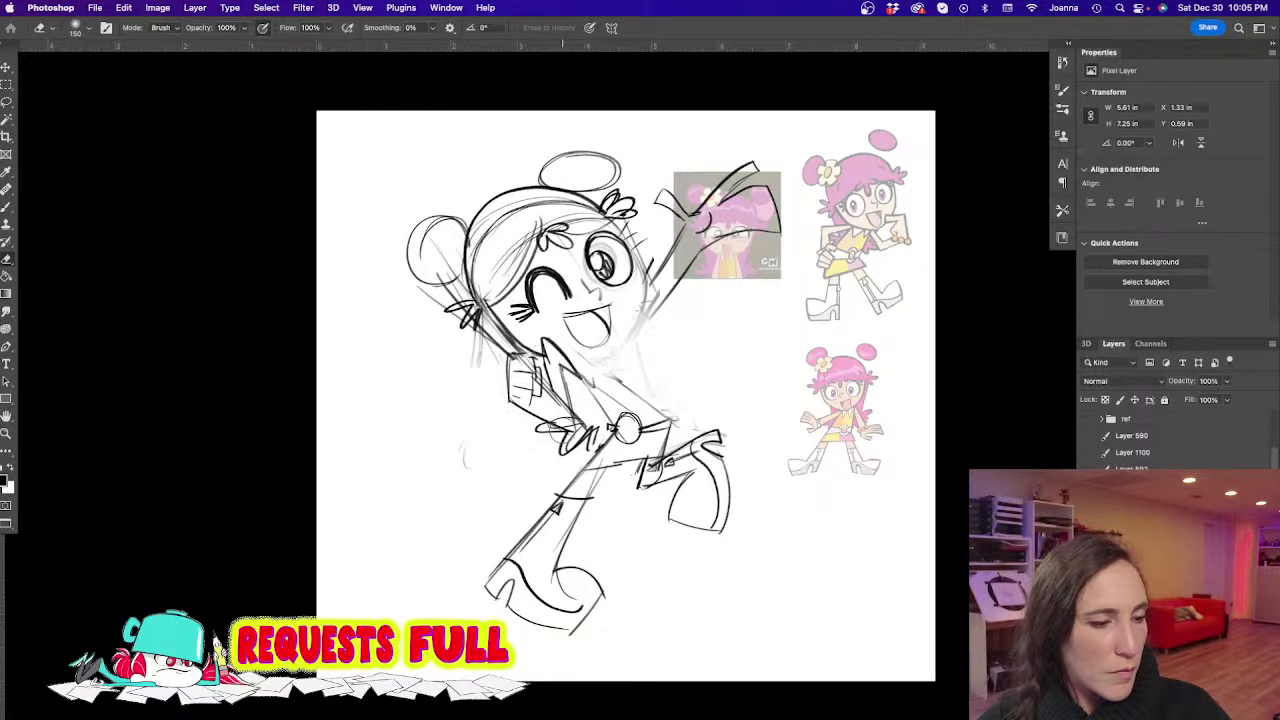
pyautogui.moveTo(509, 373)
pyautogui.mouseDown()
pyautogui.moveTo(579, 409)
pyautogui.moveTo(579, 361)
pyautogui.moveTo(578, 445)
pyautogui.mouseUp()
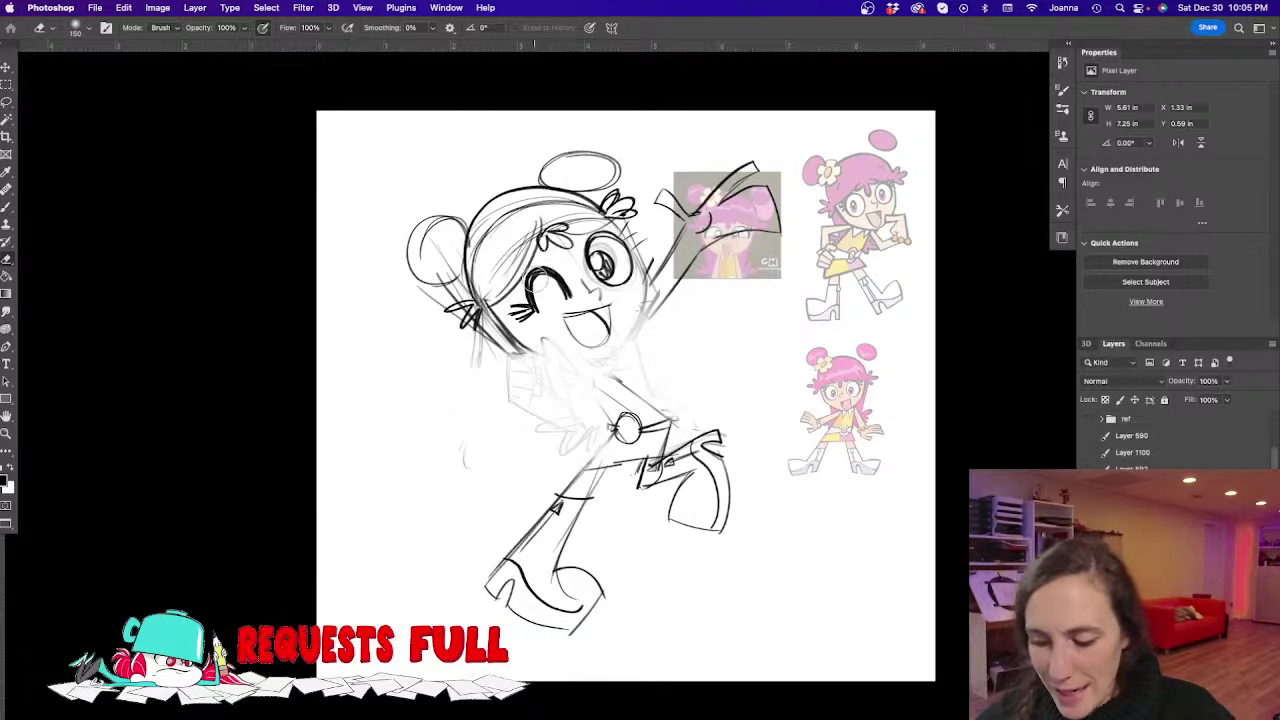
# Redraw the torso's slanted side edges, a small zigzag collar at the neck, and the jawline under the mouth
pyautogui.press('b')
pyautogui.moveTo(580, 366); pyautogui.dragTo(610, 418)
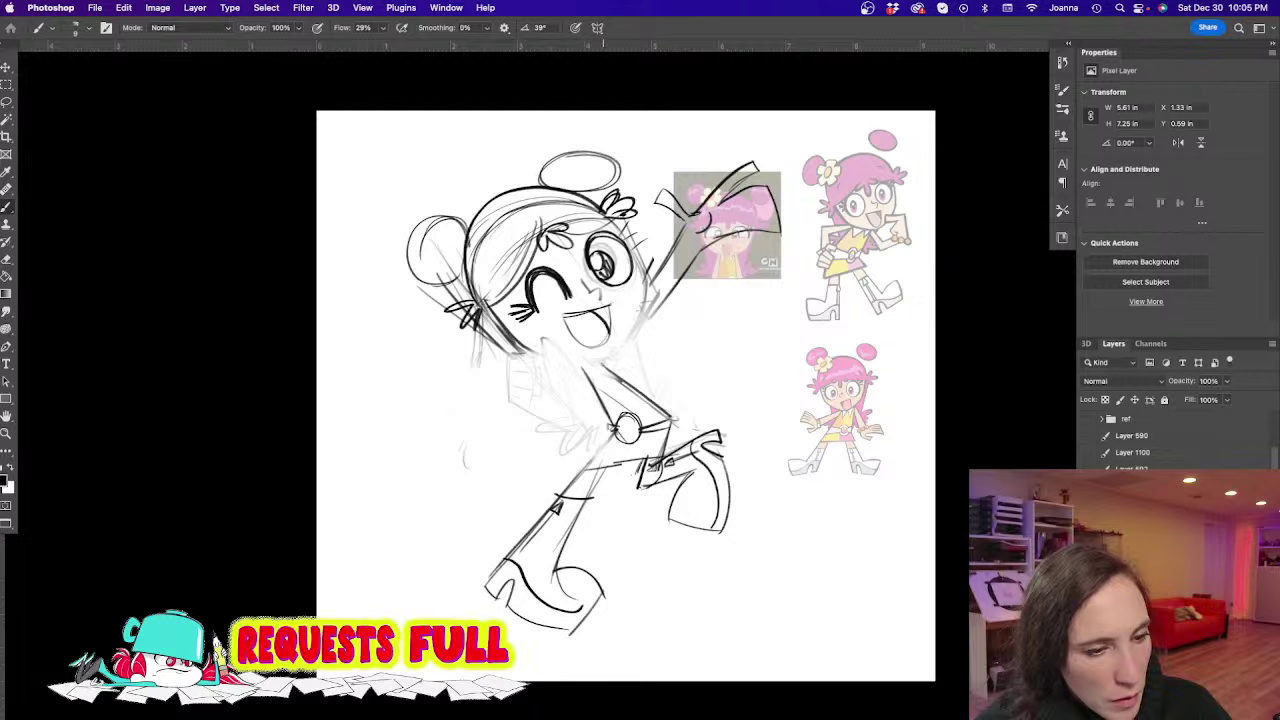
pyautogui.moveTo(596, 386); pyautogui.dragTo(608, 376)
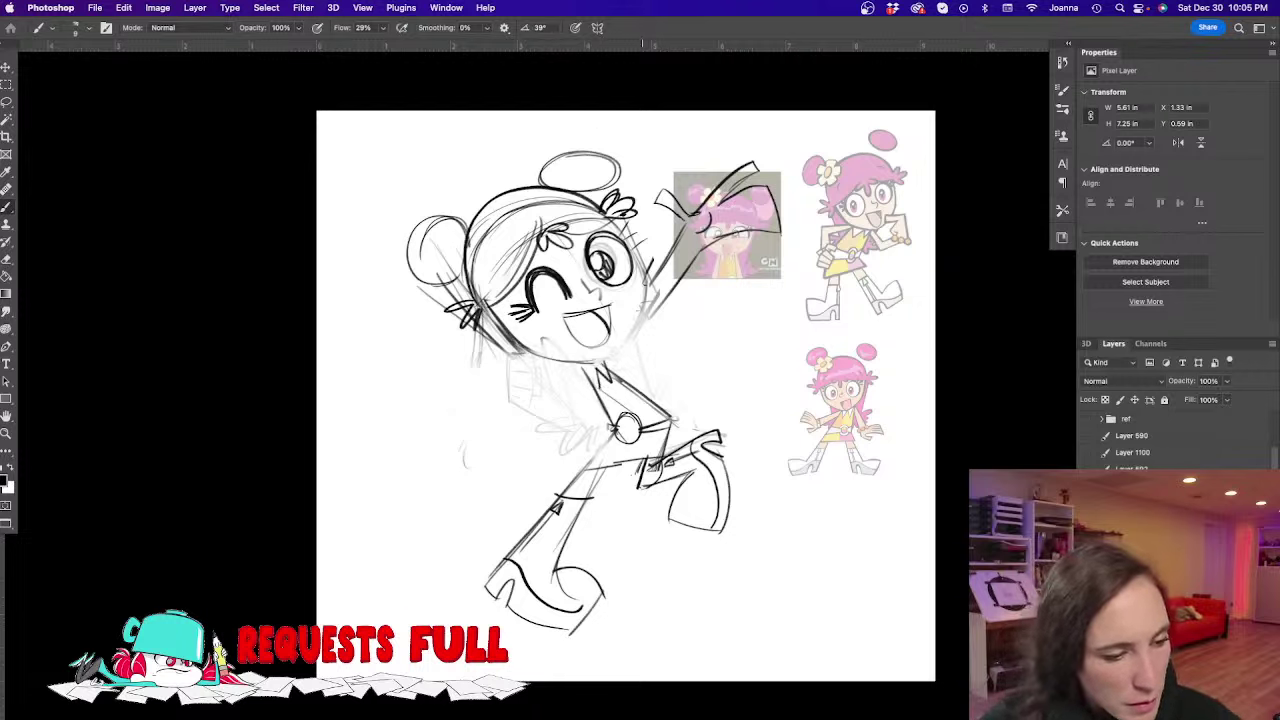
# Draw the left arm bent sharply at the elbow with a blocky fist resting at the hip
pyautogui.moveTo(580, 366)
pyautogui.mouseDown()
pyautogui.moveTo(524, 404)
pyautogui.moveTo(549, 411)
pyautogui.mouseUp()
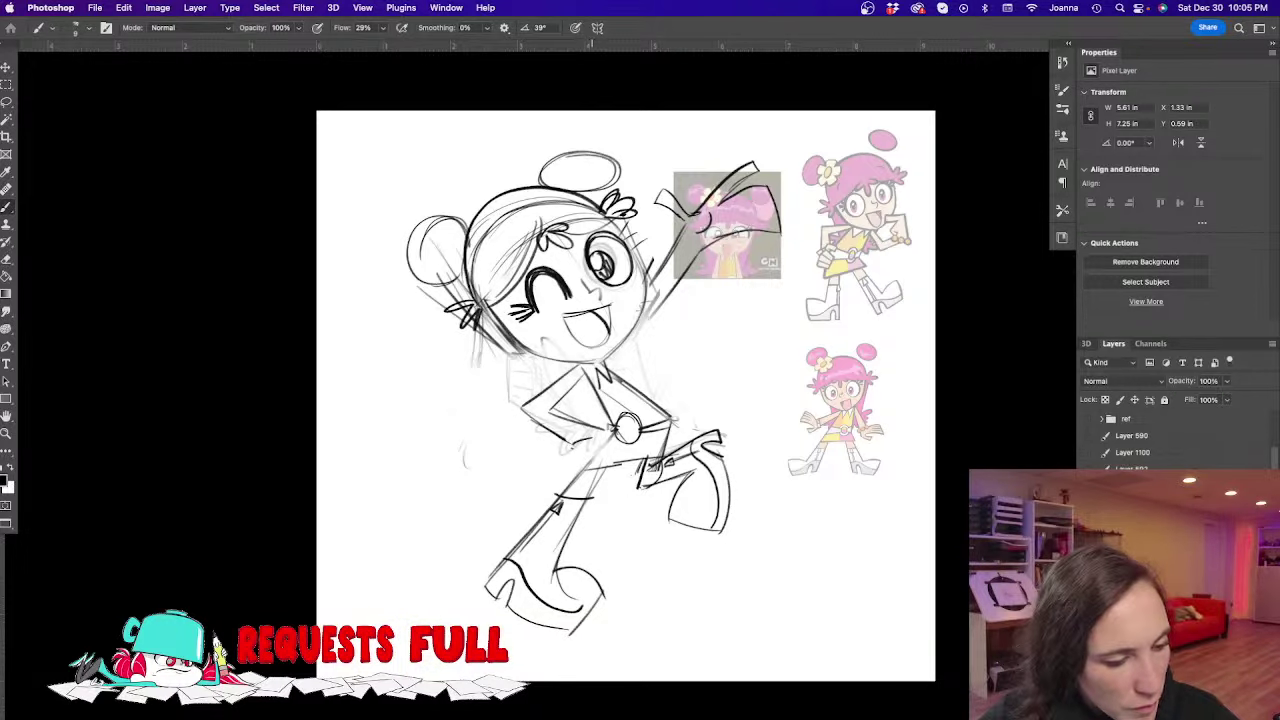
pyautogui.moveTo(582, 452)
pyautogui.mouseDown()
pyautogui.moveTo(548, 466)
pyautogui.moveTo(558, 478)
pyautogui.mouseUp()
pyautogui.moveTo(562, 434); pyautogui.dragTo(572, 447)
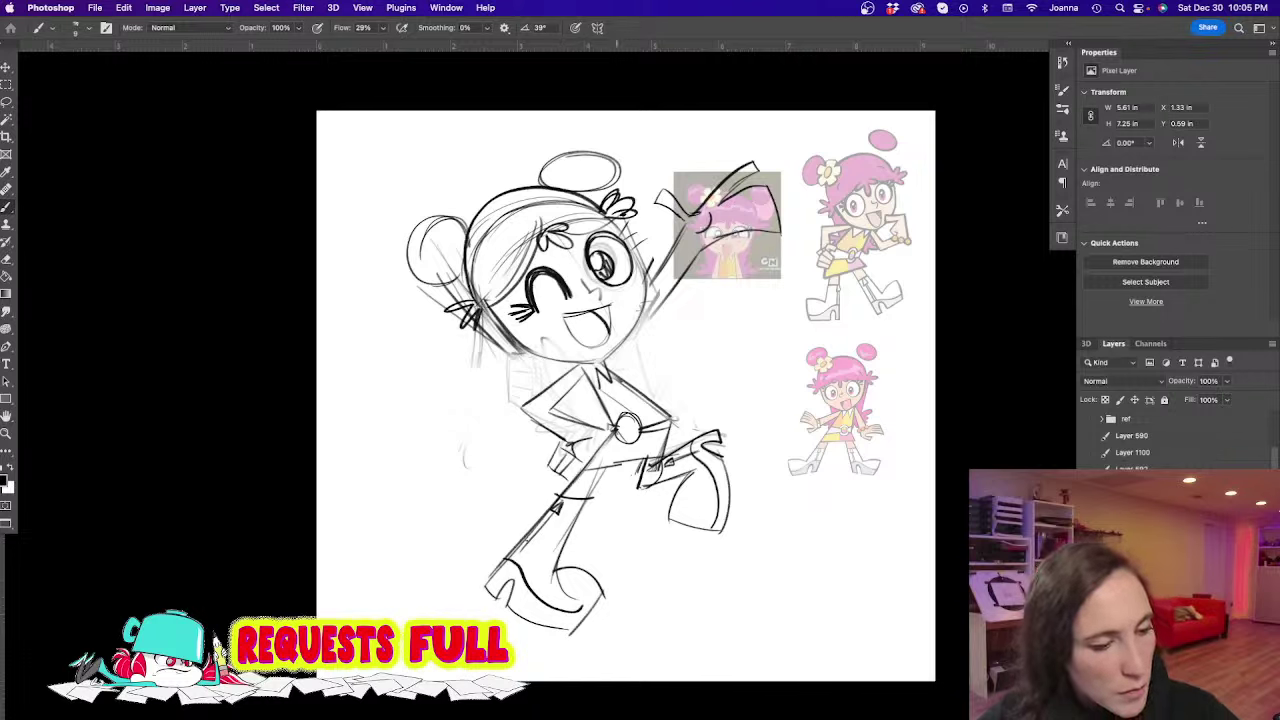
# Try long hair strands with curled tips down both sides of the torso, and undo them
pyautogui.moveTo(432, 290); pyautogui.dragTo(560, 390)
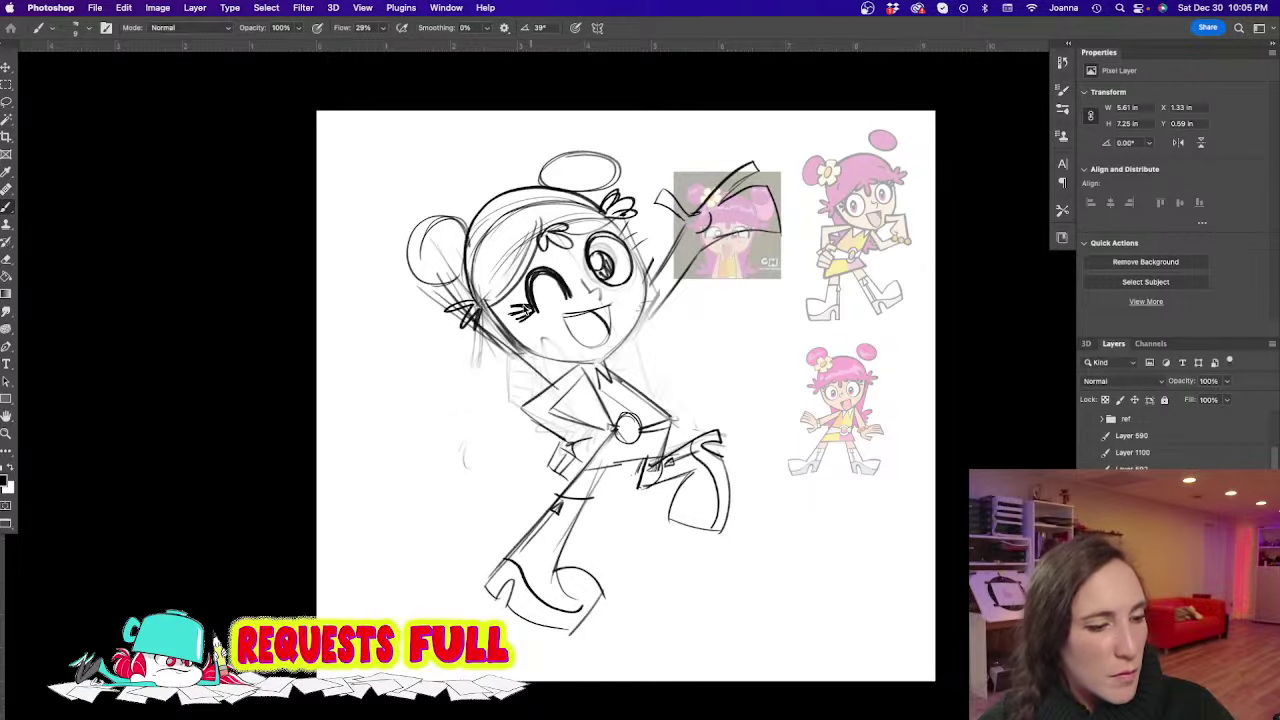
pyautogui.moveTo(510, 346); pyautogui.dragTo(588, 413)
pyautogui.moveTo(630, 284)
pyautogui.mouseDown()
pyautogui.moveTo(657, 381)
pyautogui.moveTo(682, 403)
pyautogui.moveTo(670, 414)
pyautogui.mouseUp()
pyautogui.moveTo(551, 414); pyautogui.dragTo(587, 410)
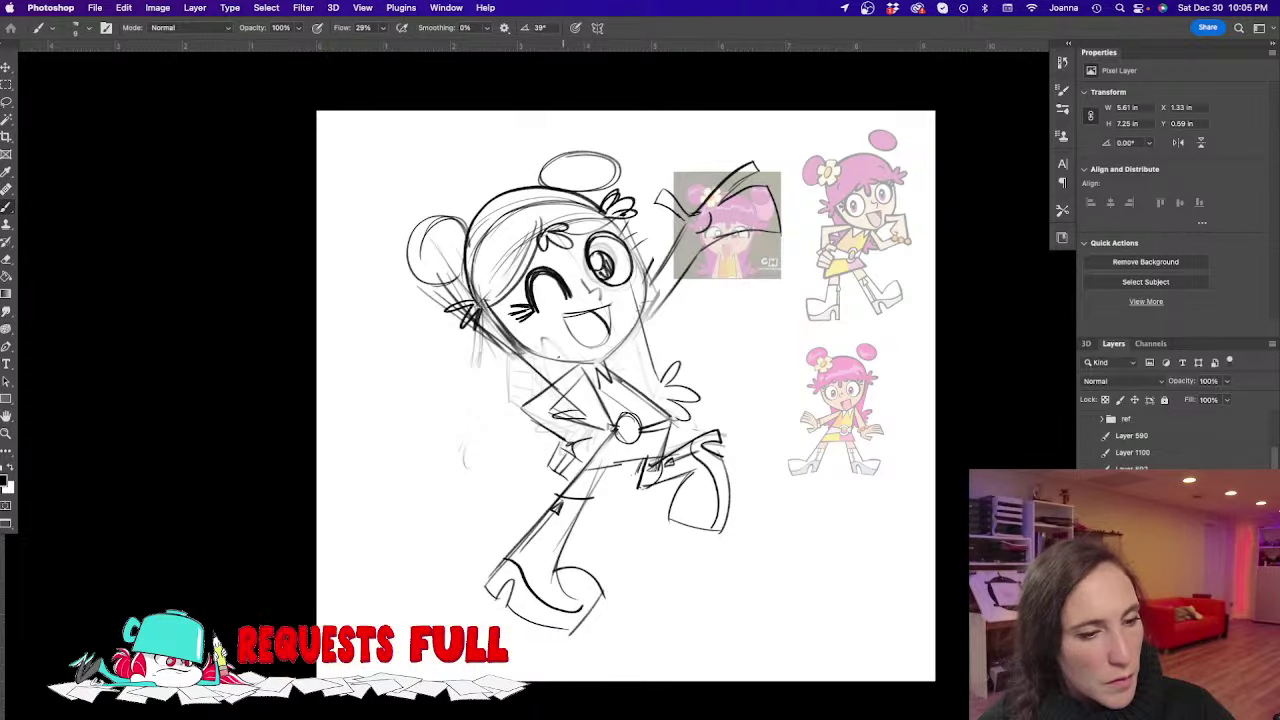
pyautogui.press('super+z')
pyautogui.press('super+z')
pyautogui.press('super+z')
pyautogui.press('super+z')
pyautogui.press('super+z')
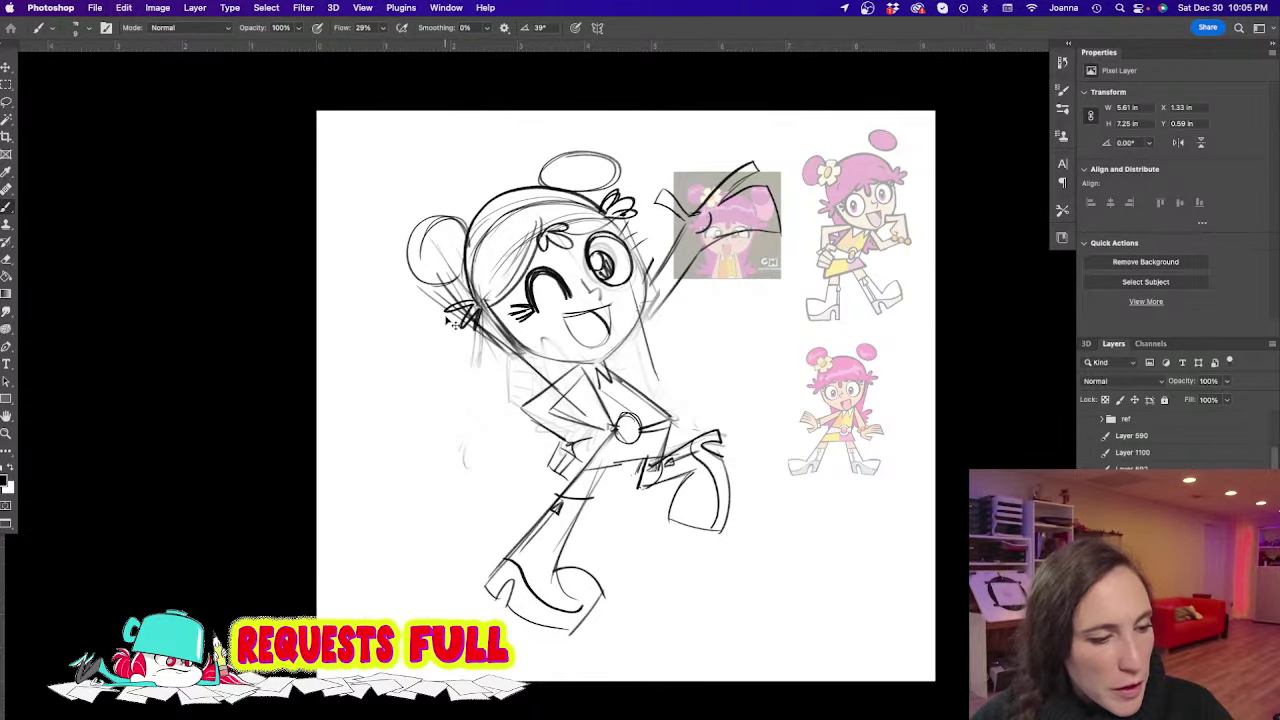
pyautogui.press('super+z')
pyautogui.press('super+z')
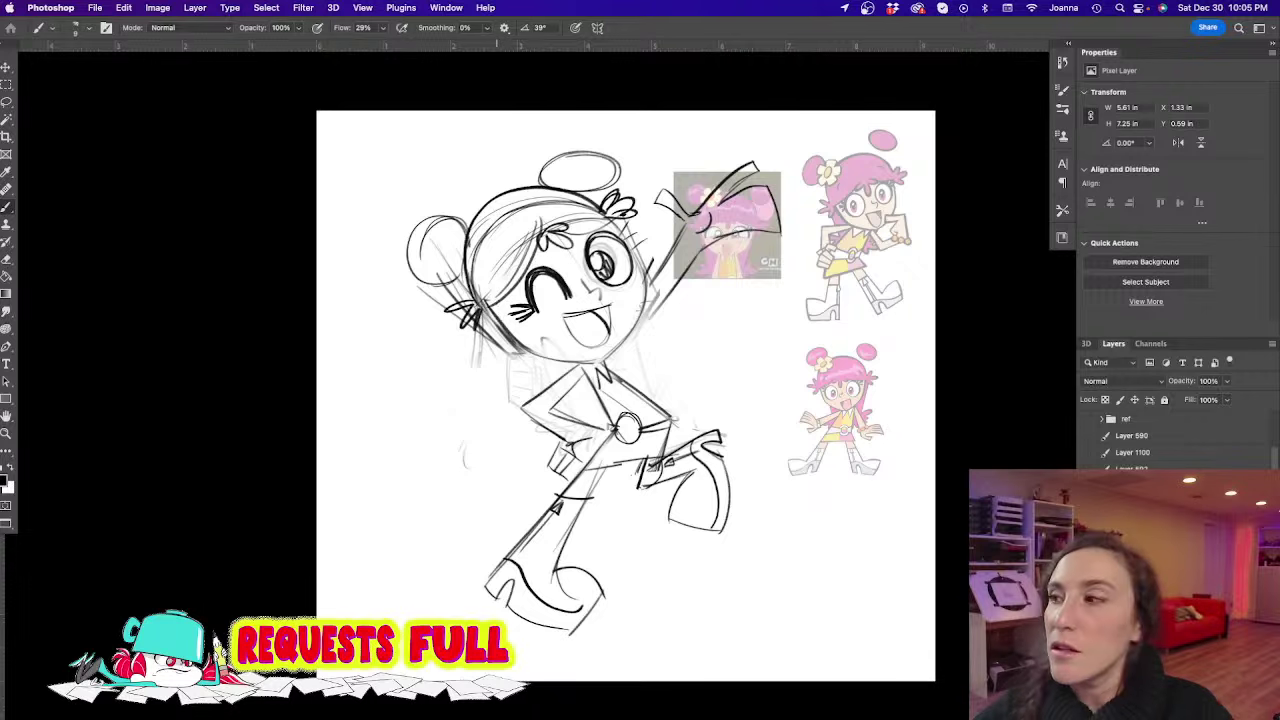
# Draw shorter hair ends with rounded, petal-like tips beside the torso on both sides, just below the head
pyautogui.moveTo(634, 324); pyautogui.dragTo(640, 358)
pyautogui.moveTo(655, 347)
pyautogui.mouseDown()
pyautogui.moveTo(643, 379)
pyautogui.moveTo(664, 402)
pyautogui.mouseUp()
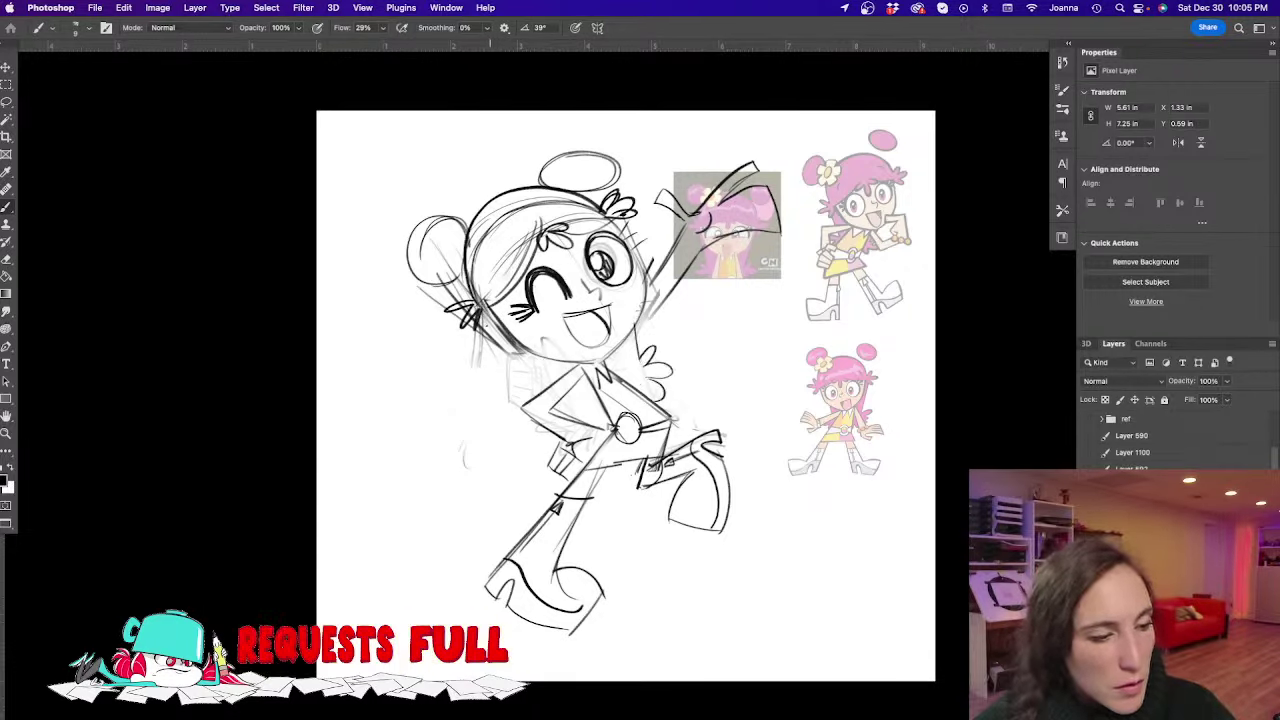
pyautogui.moveTo(540, 350)
pyautogui.mouseDown()
pyautogui.moveTo(512, 372)
pyautogui.moveTo(578, 416)
pyautogui.moveTo(589, 408)
pyautogui.mouseUp()
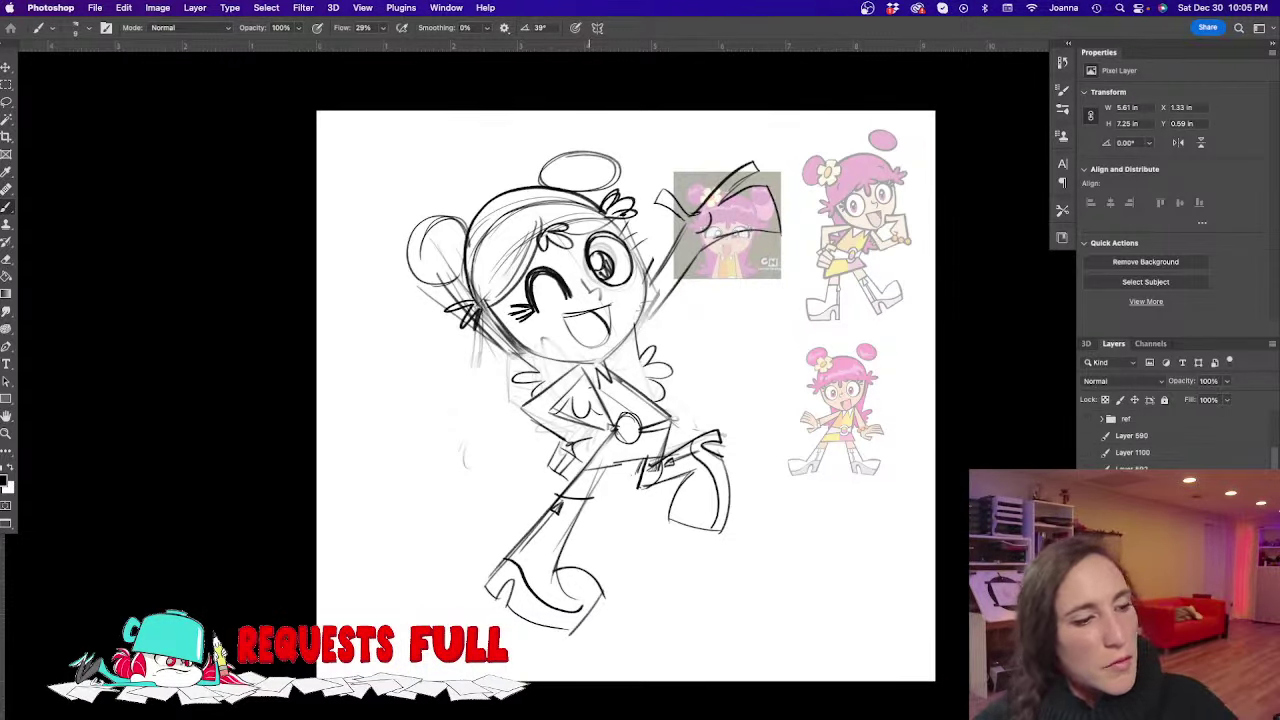
# Erase the dark sketch lines and hair tuft below the left bun, and the stray mark left of the body
pyautogui.press('e')
pyautogui.moveTo(495, 225)
pyautogui.mouseDown()
pyautogui.moveTo(470, 300)
pyautogui.moveTo(485, 335)
pyautogui.moveTo(473, 340)
pyautogui.mouseUp()
pyautogui.moveTo(462, 448); pyautogui.dragTo(462, 470)
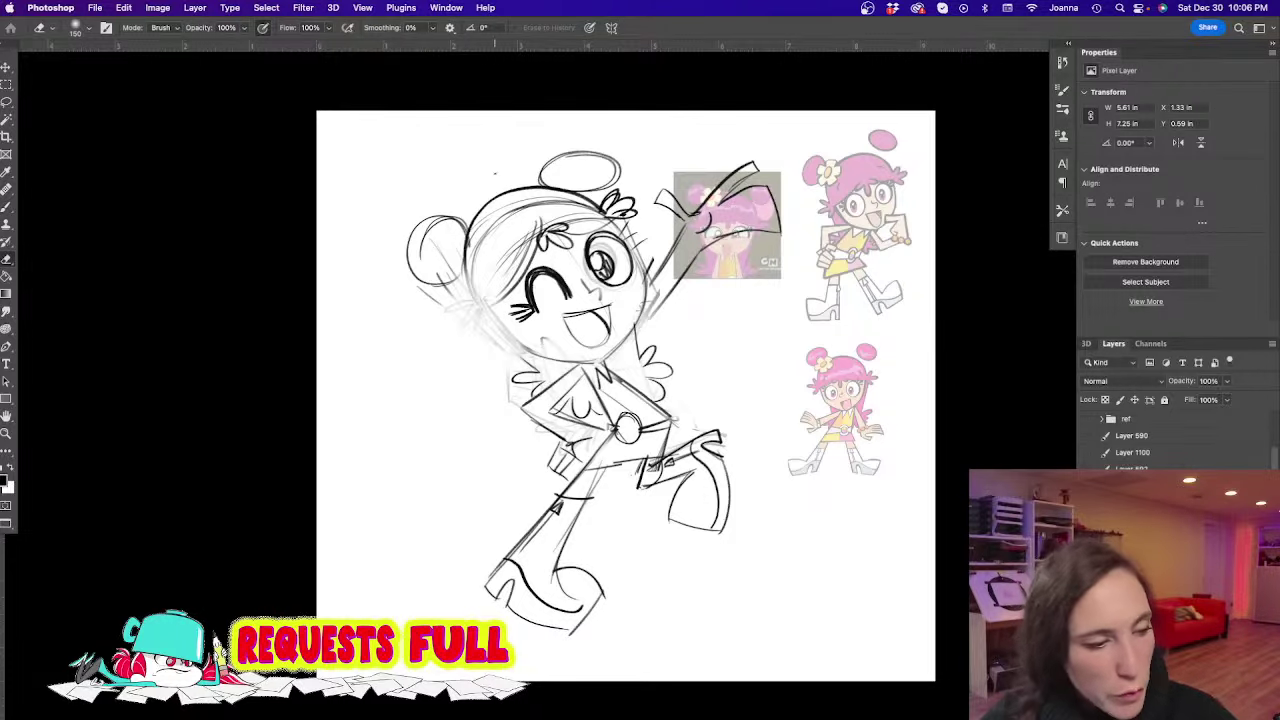
# Draw a petalled flower at the base of the left bun, and darken the bent arm's outline and fist
pyautogui.press('b')
pyautogui.moveTo(473, 250)
pyautogui.mouseDown()
pyautogui.moveTo(464, 231)
pyautogui.moveTo(450, 236)
pyautogui.moveTo(470, 282)
pyautogui.moveTo(494, 256)
pyautogui.moveTo(490, 238)
pyautogui.mouseUp()
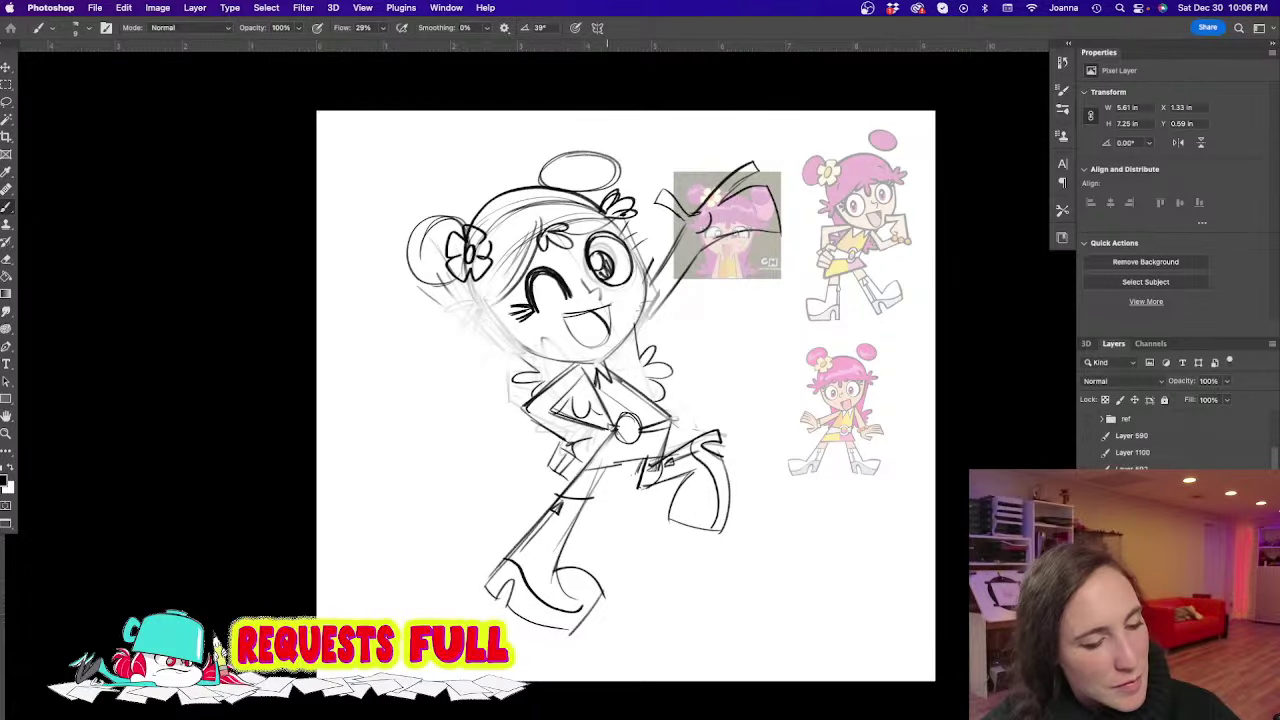
pyautogui.moveTo(565, 443)
pyautogui.mouseDown()
pyautogui.moveTo(546, 464)
pyautogui.moveTo(585, 467)
pyautogui.moveTo(550, 479)
pyautogui.mouseUp()
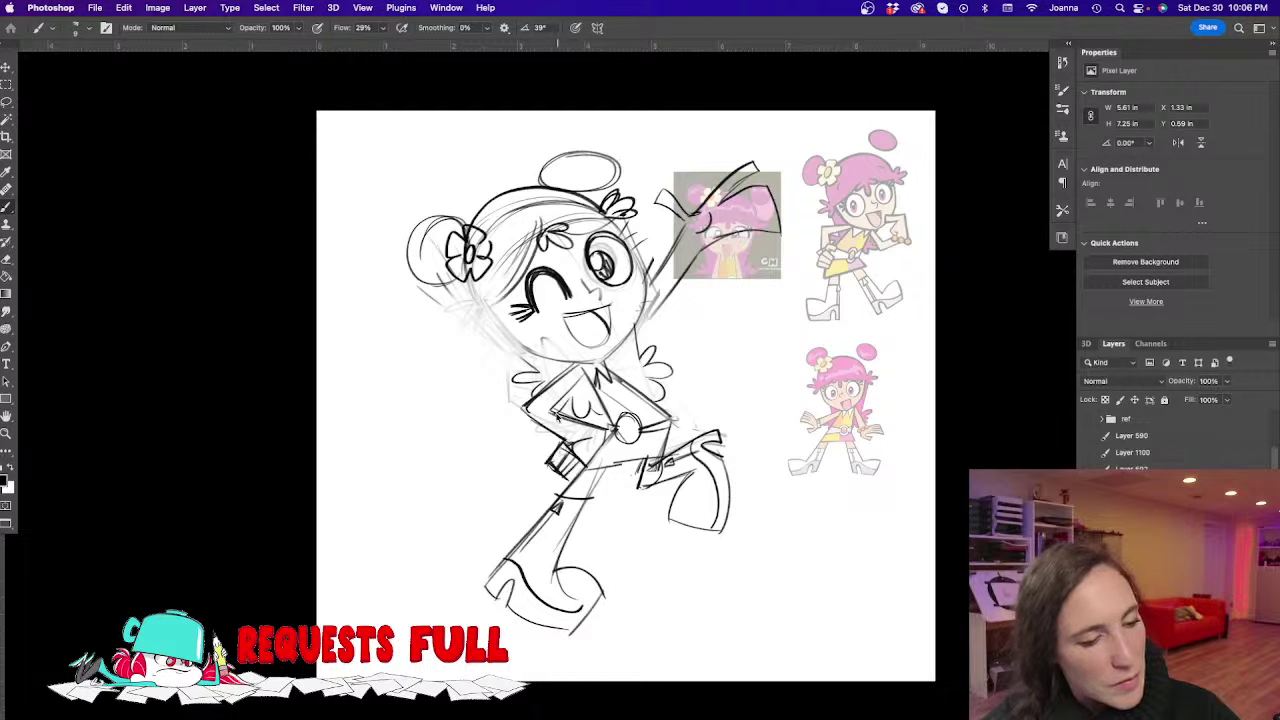
pyautogui.moveTo(562, 416)
pyautogui.mouseDown()
pyautogui.moveTo(602, 435)
pyautogui.moveTo(601, 452)
pyautogui.mouseUp()
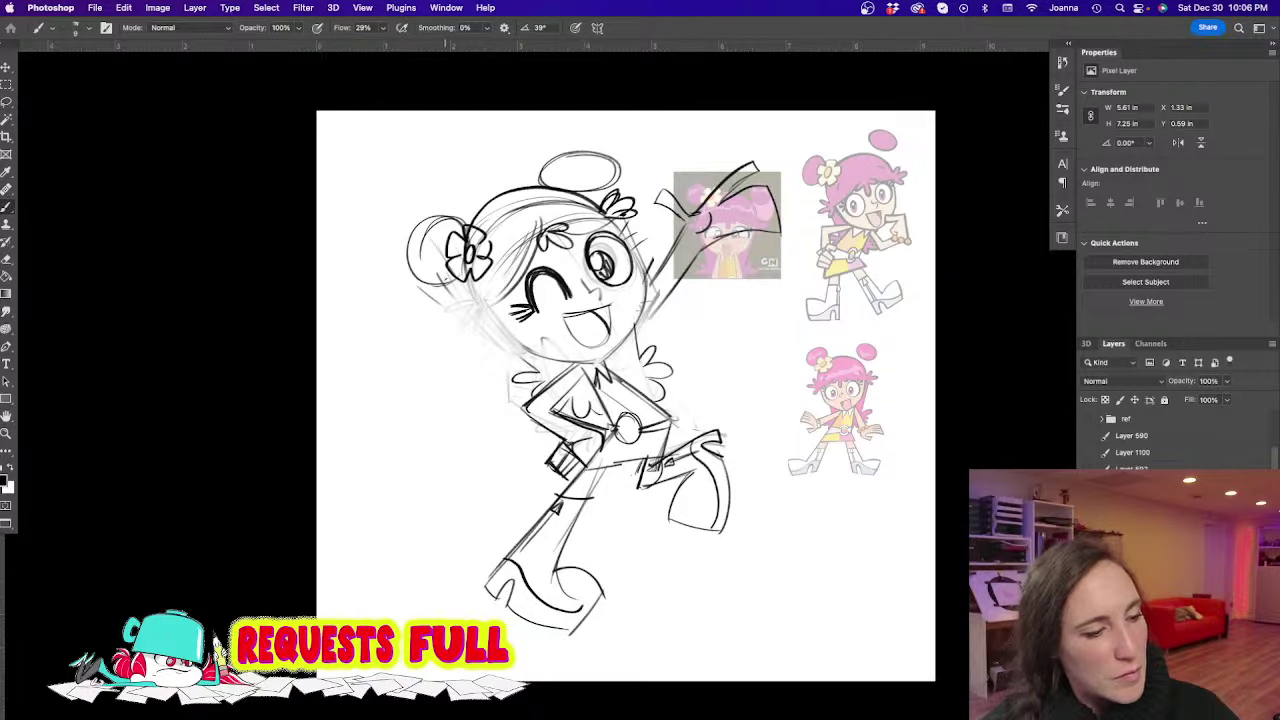
# Darken the winking girl's jawline on both sides, and draw a small petalled hair ornament below the left bun
pyautogui.moveTo(446, 278); pyautogui.dragTo(535, 368)
pyautogui.moveTo(487, 303)
pyautogui.mouseDown()
pyautogui.moveTo(467, 282)
pyautogui.moveTo(486, 304)
pyautogui.mouseUp()
pyautogui.moveTo(454, 304); pyautogui.dragTo(486, 332)
pyautogui.moveTo(482, 312); pyautogui.dragTo(490, 330)
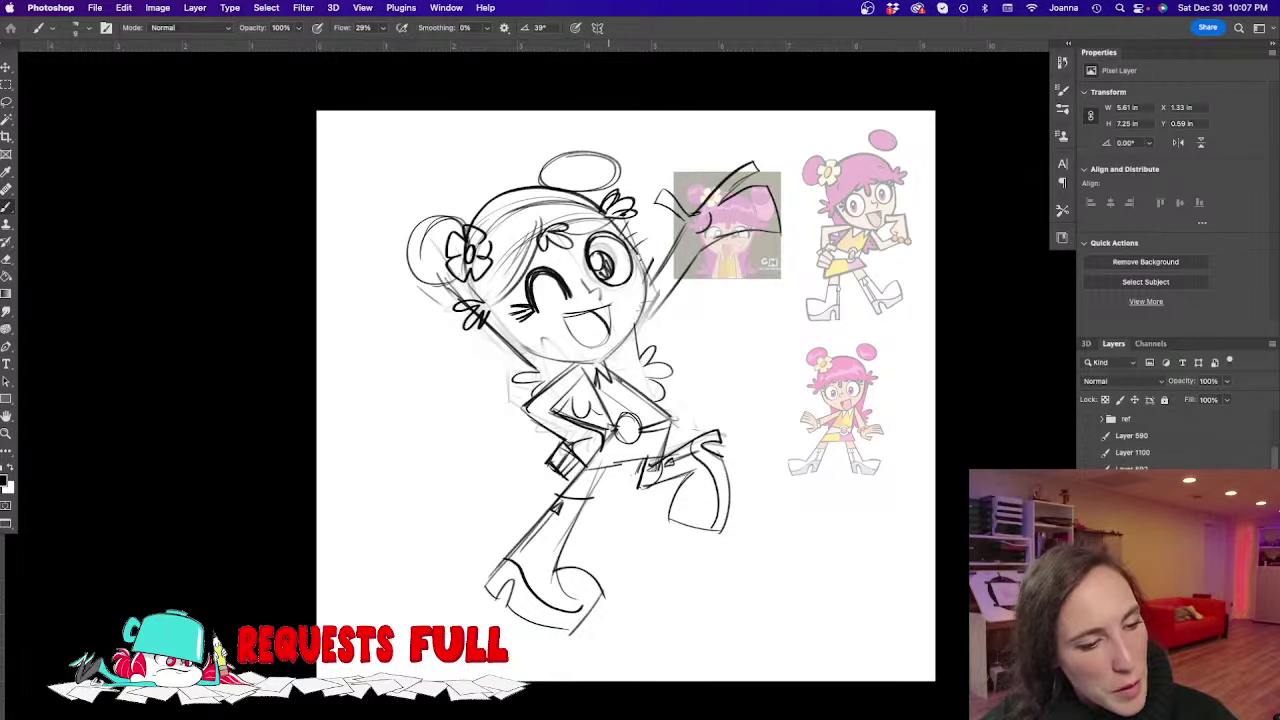
pyautogui.moveTo(648, 258); pyautogui.dragTo(599, 362)
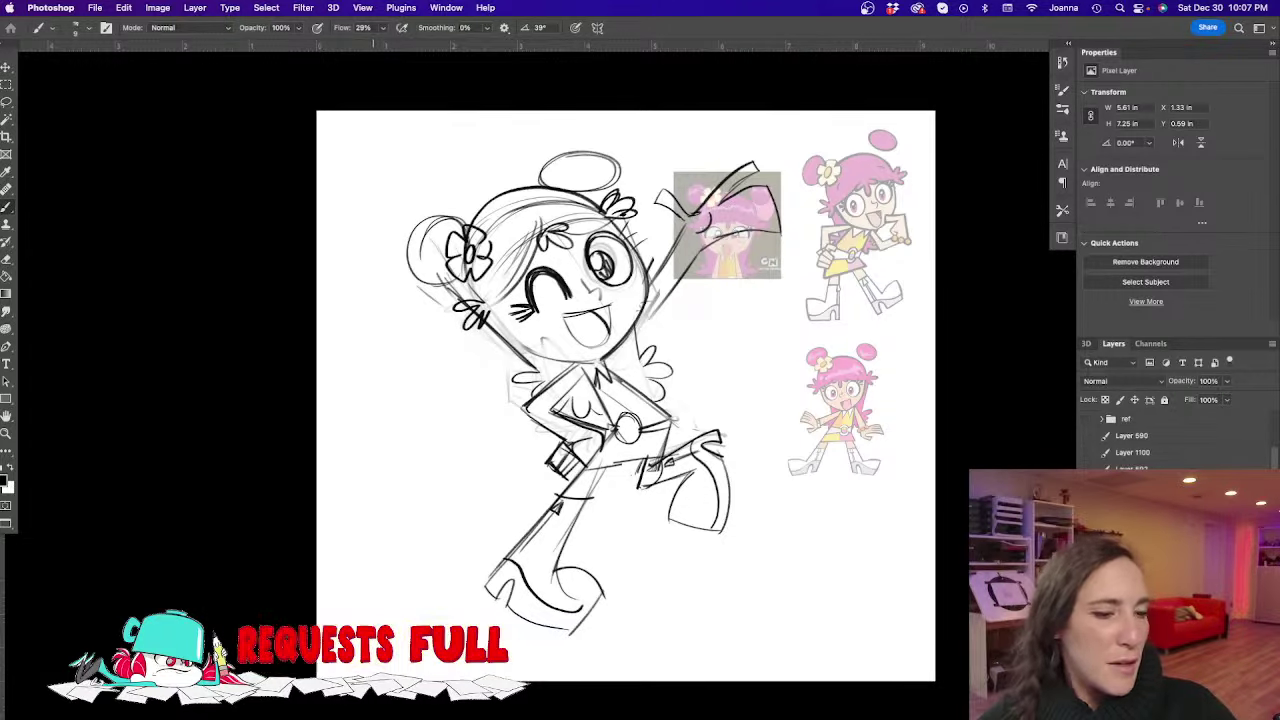
# Group the winking girl's layers and hide them, showing the black-haired woman's references for the next request
pyautogui.press('super+')
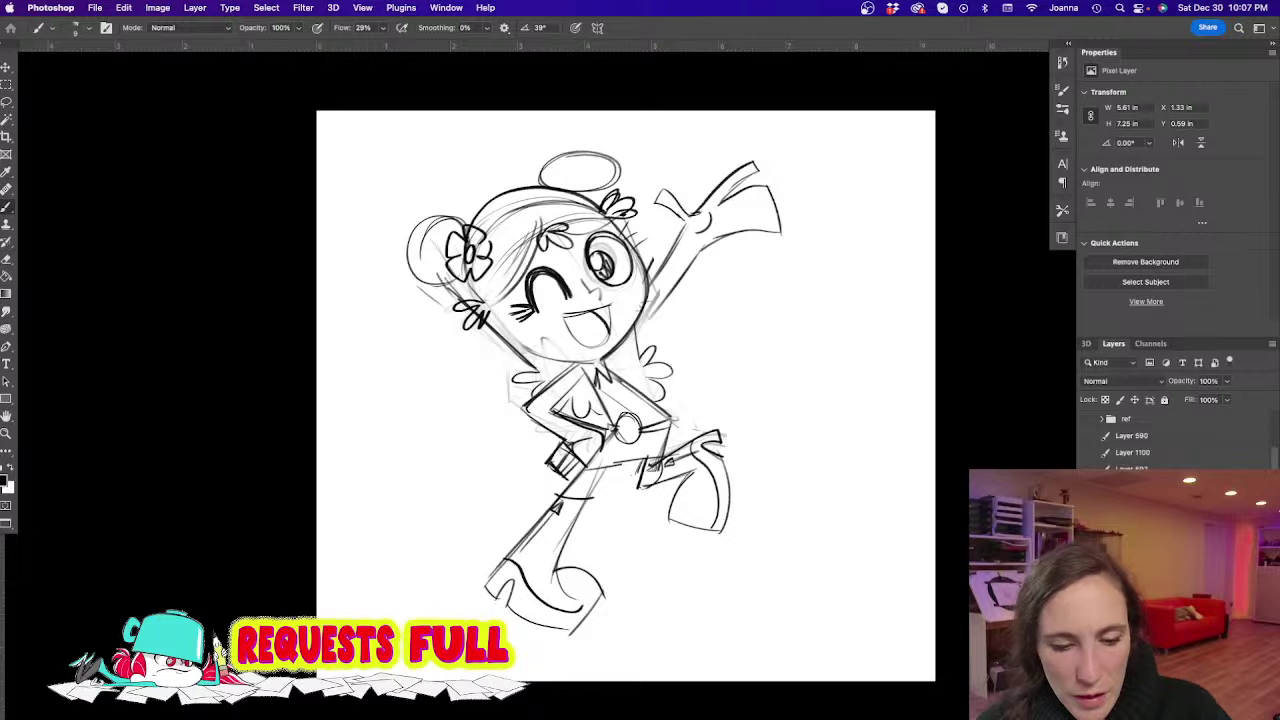
pyautogui.press('super+g')
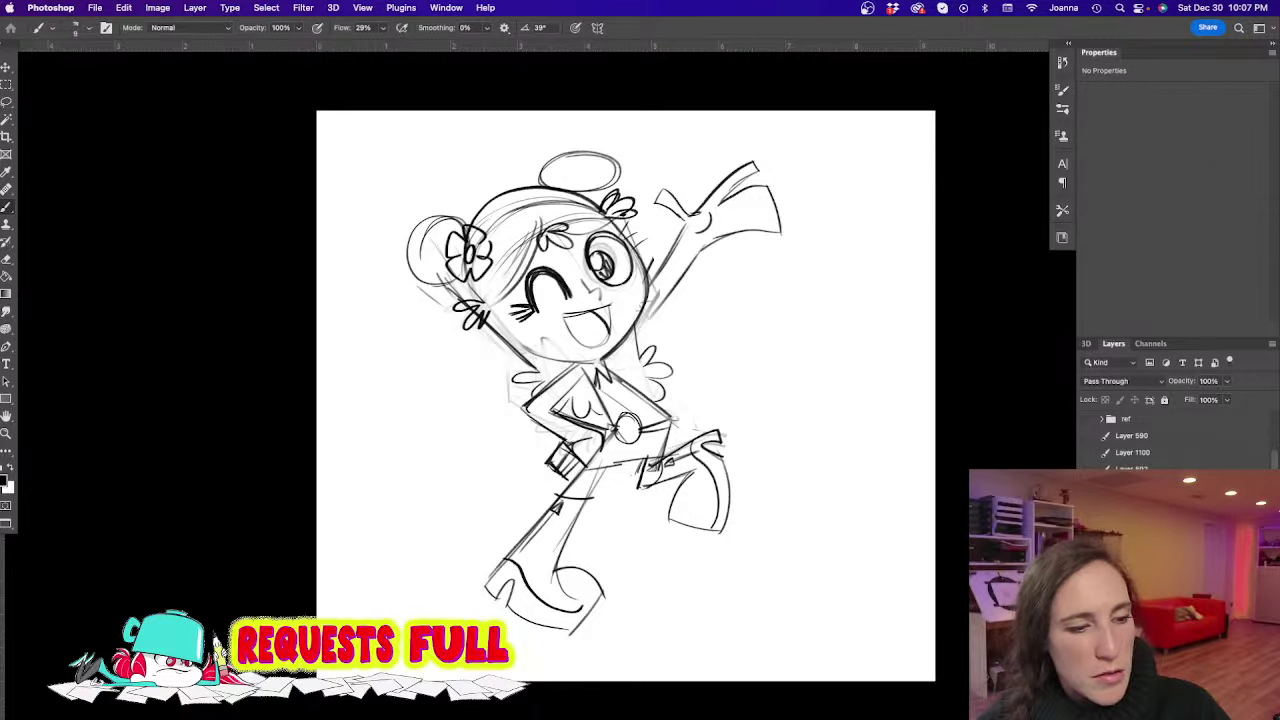
pyautogui.press('super+')
pyautogui.press('super+')
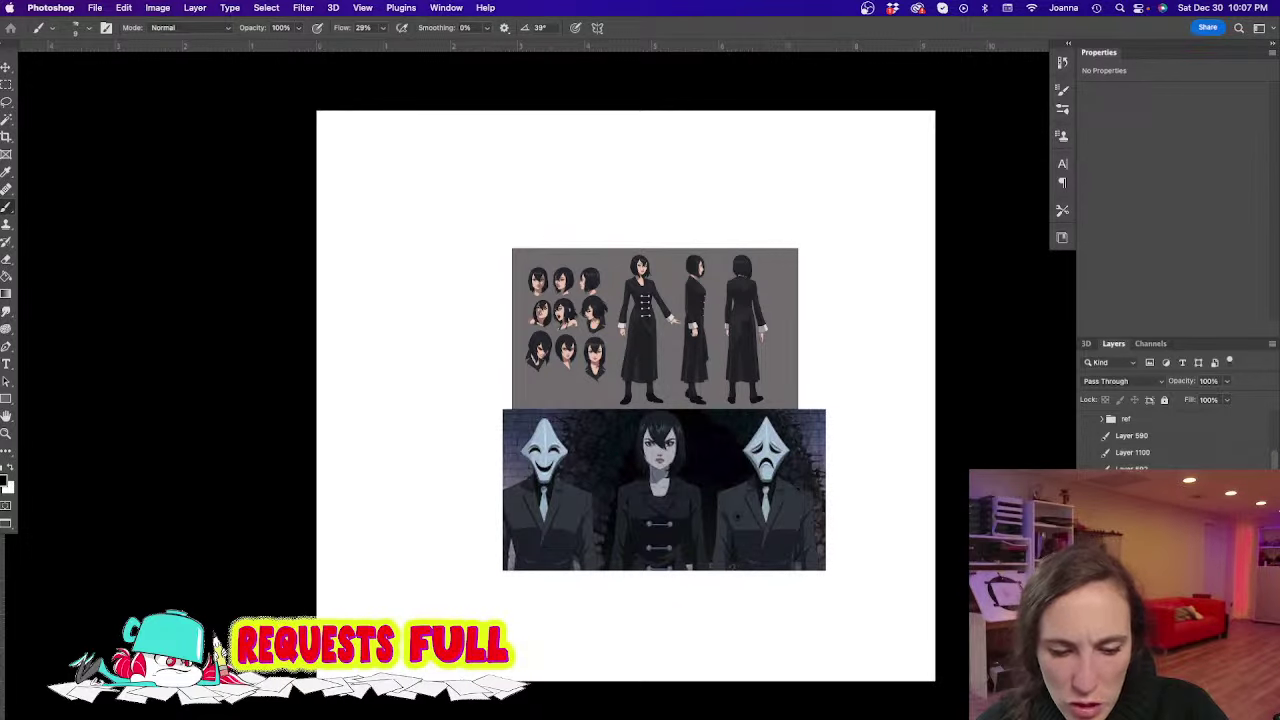
# Enlarge the character sheet of the woman in the black coat to about 317%, with its head studies over the canvas
pyautogui.click(1131, 503)
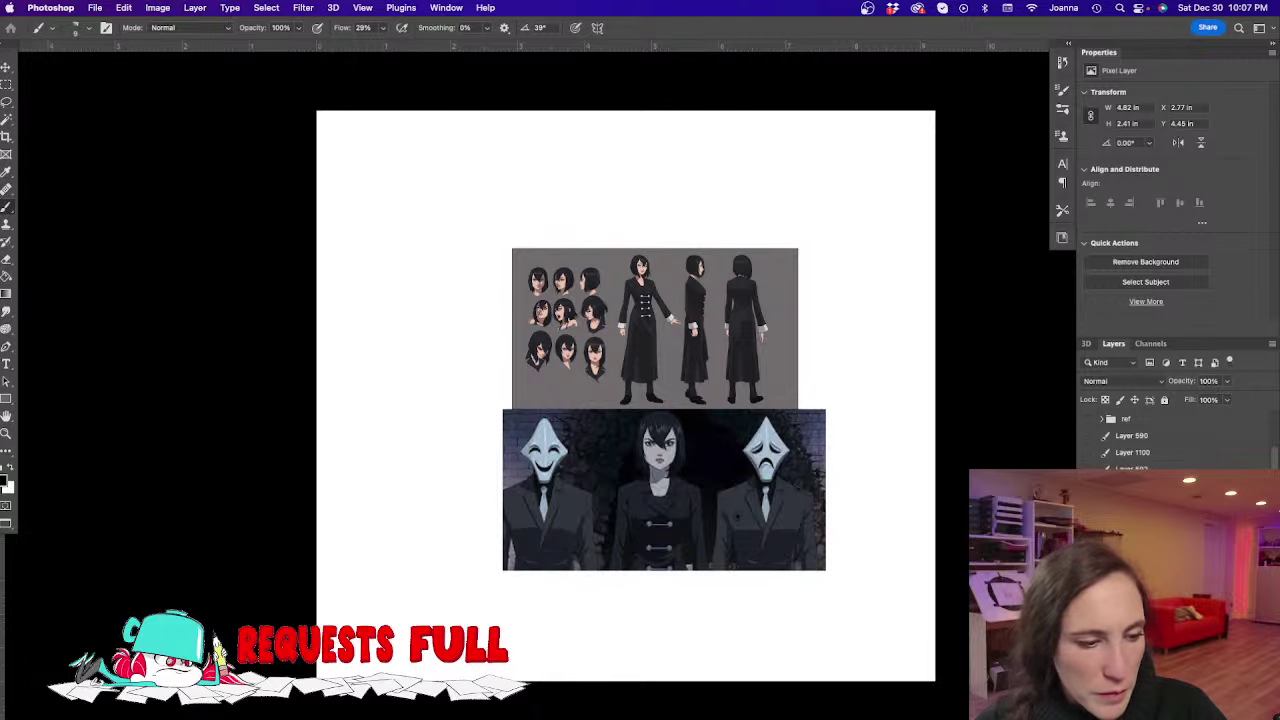
pyautogui.press('super+comma')
pyautogui.press('super+comma')
pyautogui.hotkey('alt', '[')
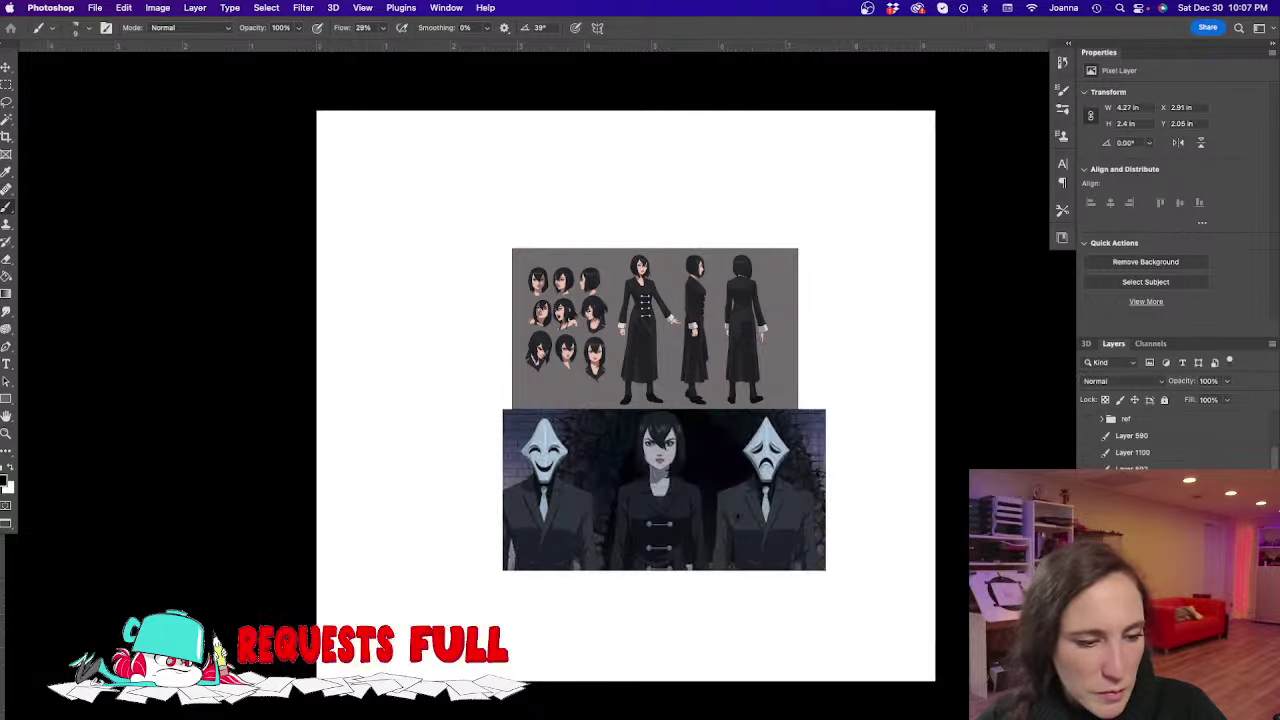
pyautogui.hotkey('ctrl', ',')
pyautogui.hotkey('ctrl', ',')
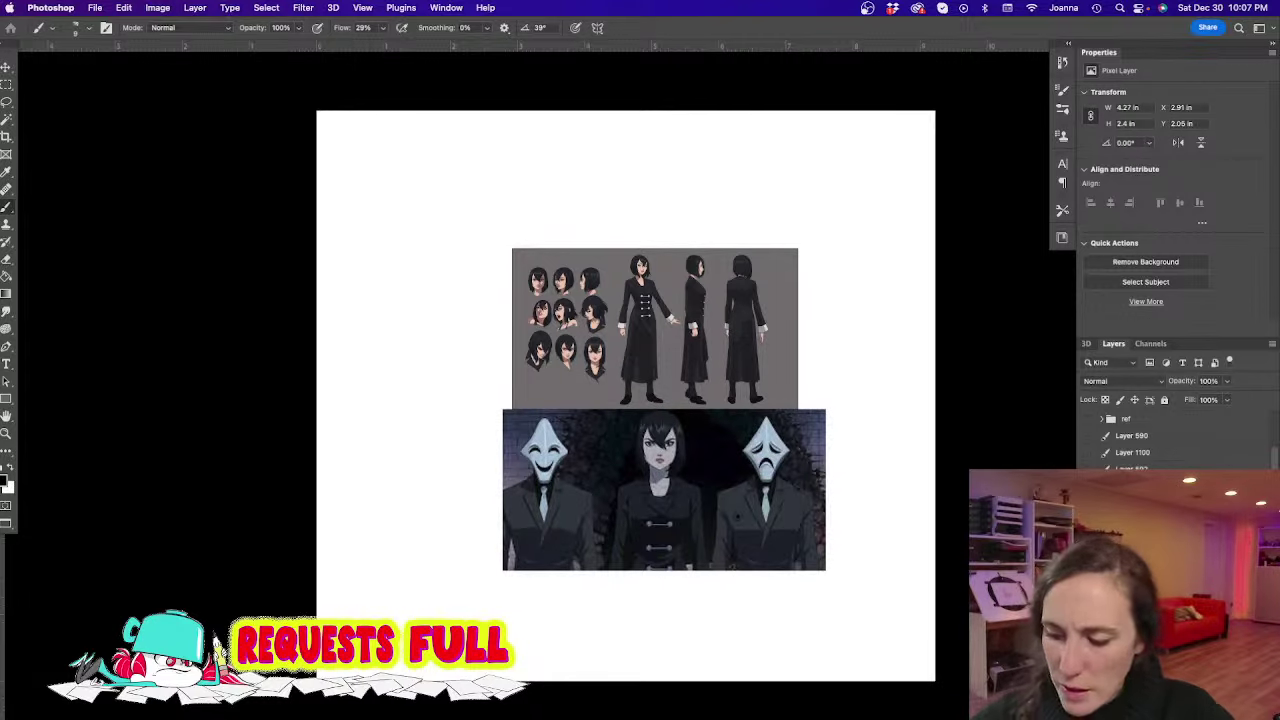
pyautogui.hotkey('ctrl', 't')
pyautogui.moveTo(511, 247); pyautogui.dragTo(120, 40)
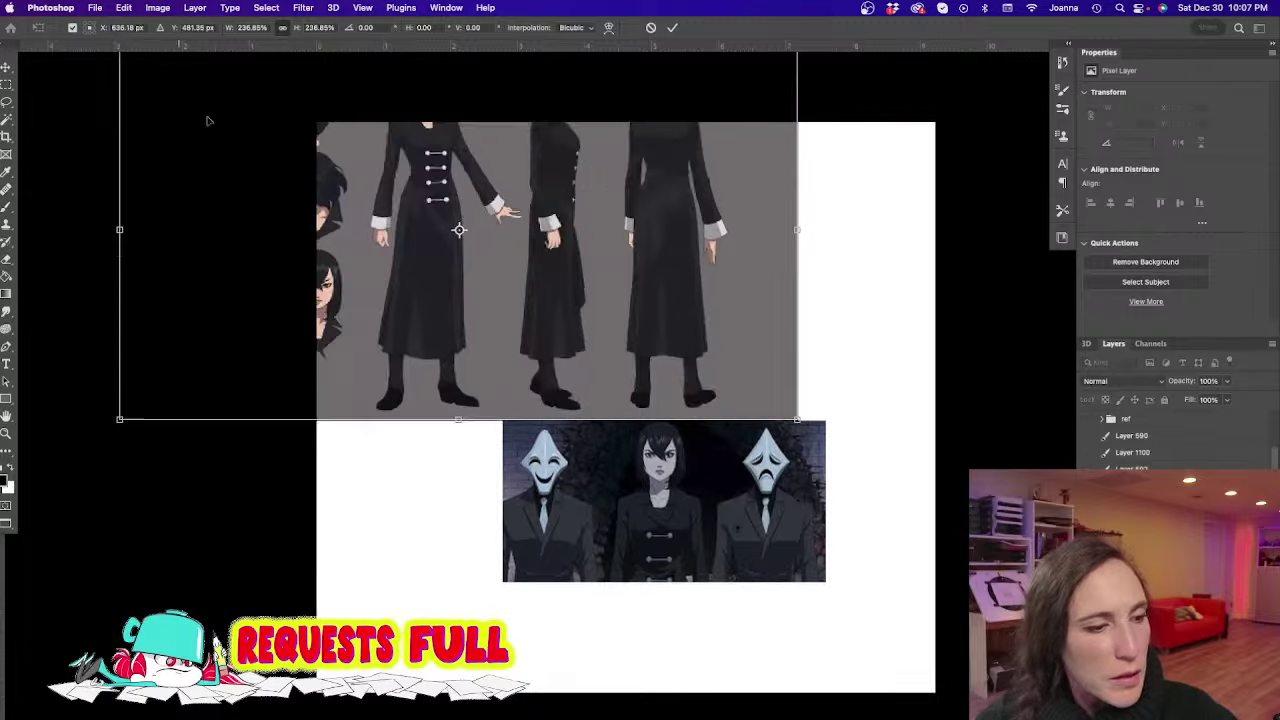
pyautogui.moveTo(401, 309); pyautogui.dragTo(759, 502)
pyautogui.moveTo(421, 567); pyautogui.dragTo(189, 697)
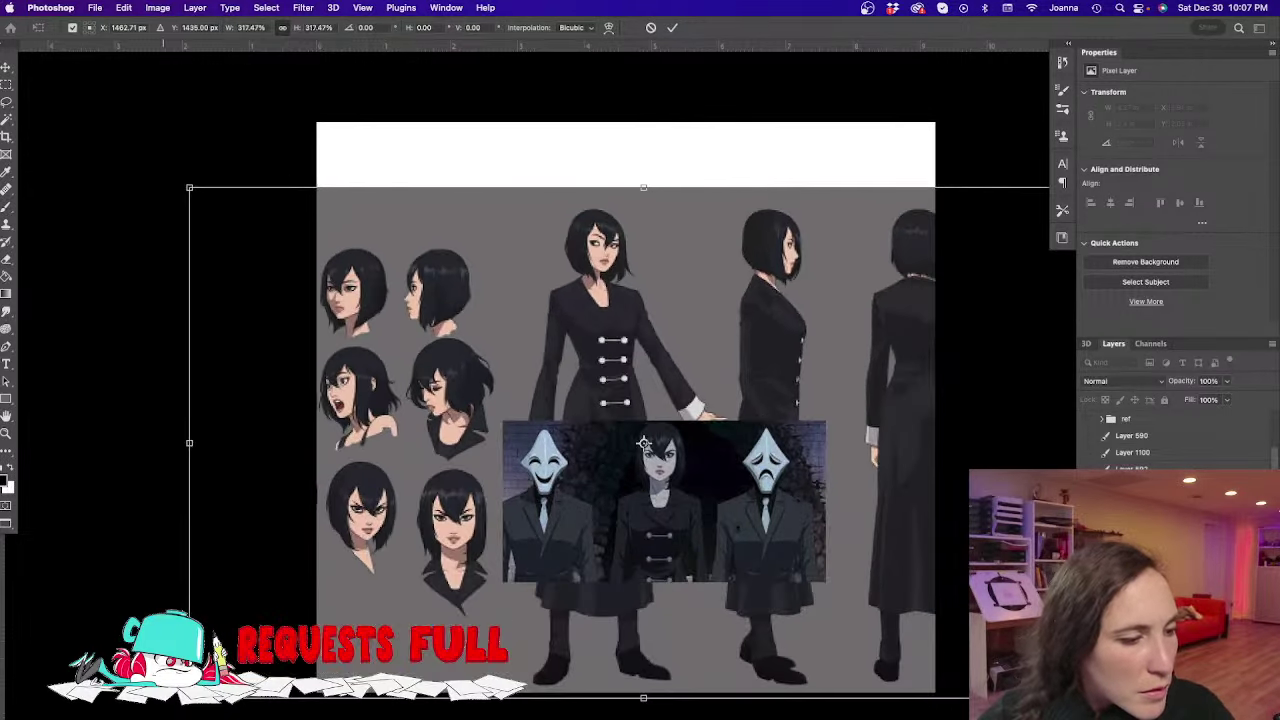
pyautogui.moveTo(370, 537); pyautogui.dragTo(663, 476)
pyautogui.press('Return')
pyautogui.press('b')
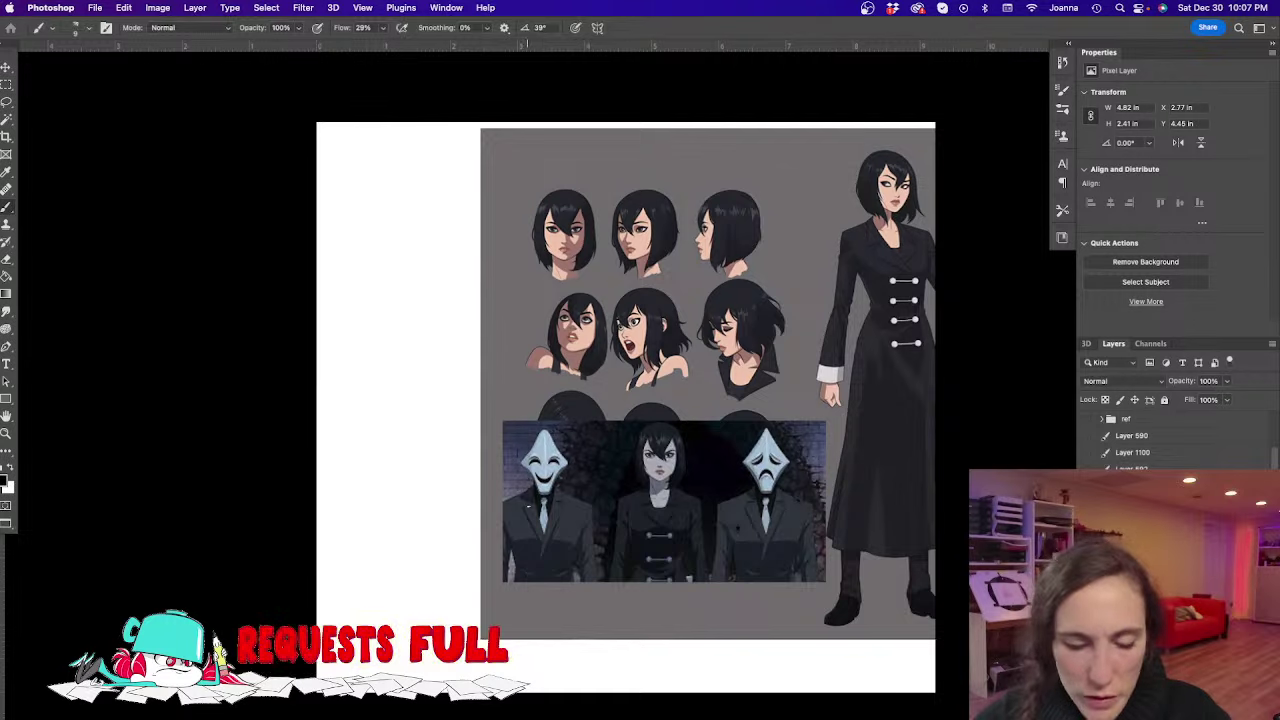
# Move the masked-men still to the canvas's lower right corner and shift the character sheet right, clearing drawing space beside it
pyautogui.press('v')
pyautogui.moveTo(543, 515)
pyautogui.mouseDown()
pyautogui.moveTo(675, 572)
pyautogui.moveTo(870, 586)
pyautogui.moveTo(897, 607)
pyautogui.mouseUp()
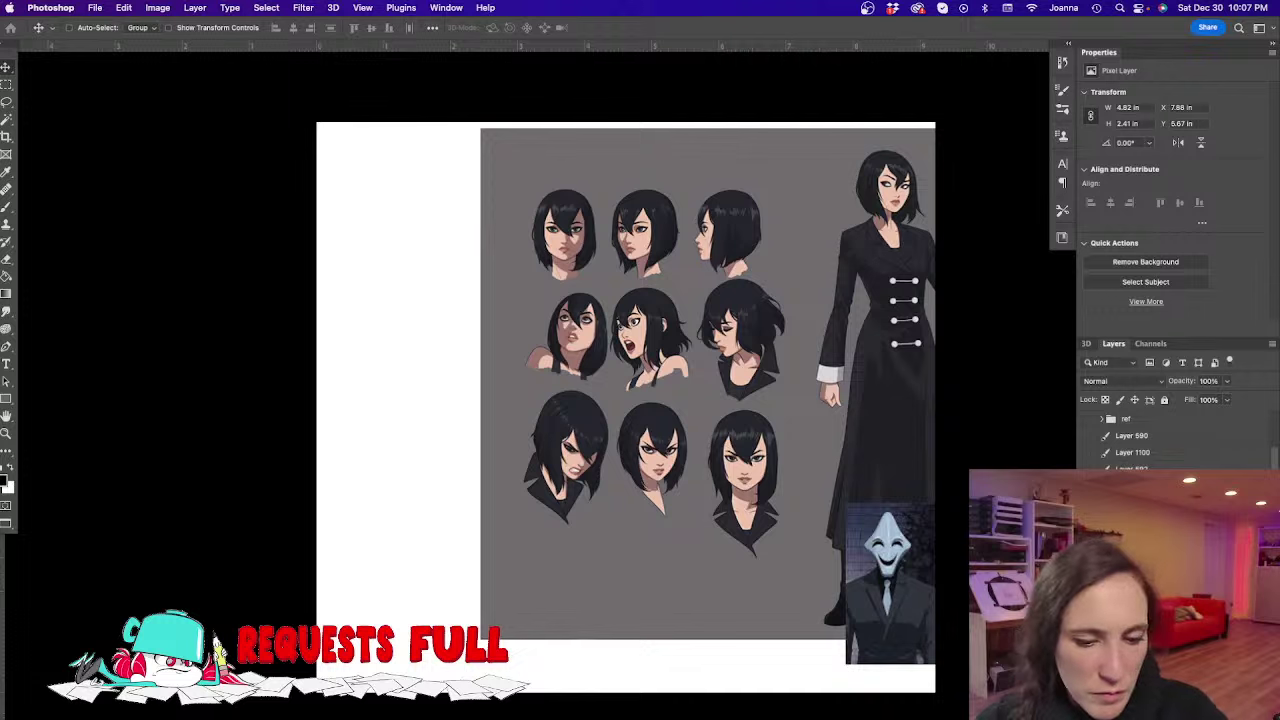
pyautogui.hotkey('alt', 'shift', '[')
pyautogui.moveTo(583, 419); pyautogui.dragTo(680, 413)
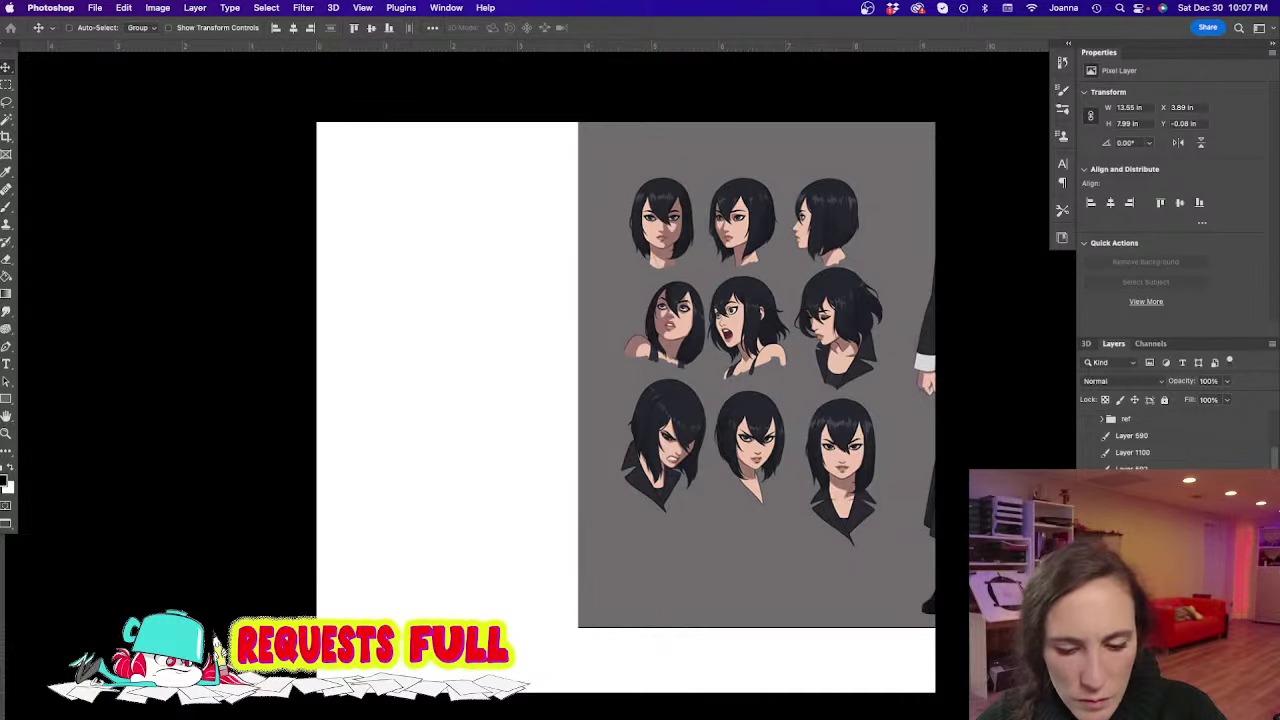
# Sketch the woman's turned head in the blank area with a curved face side, angled jaw and neck, shading under the chin
pyautogui.press('b')
pyautogui.scroll(3, 400, 286)
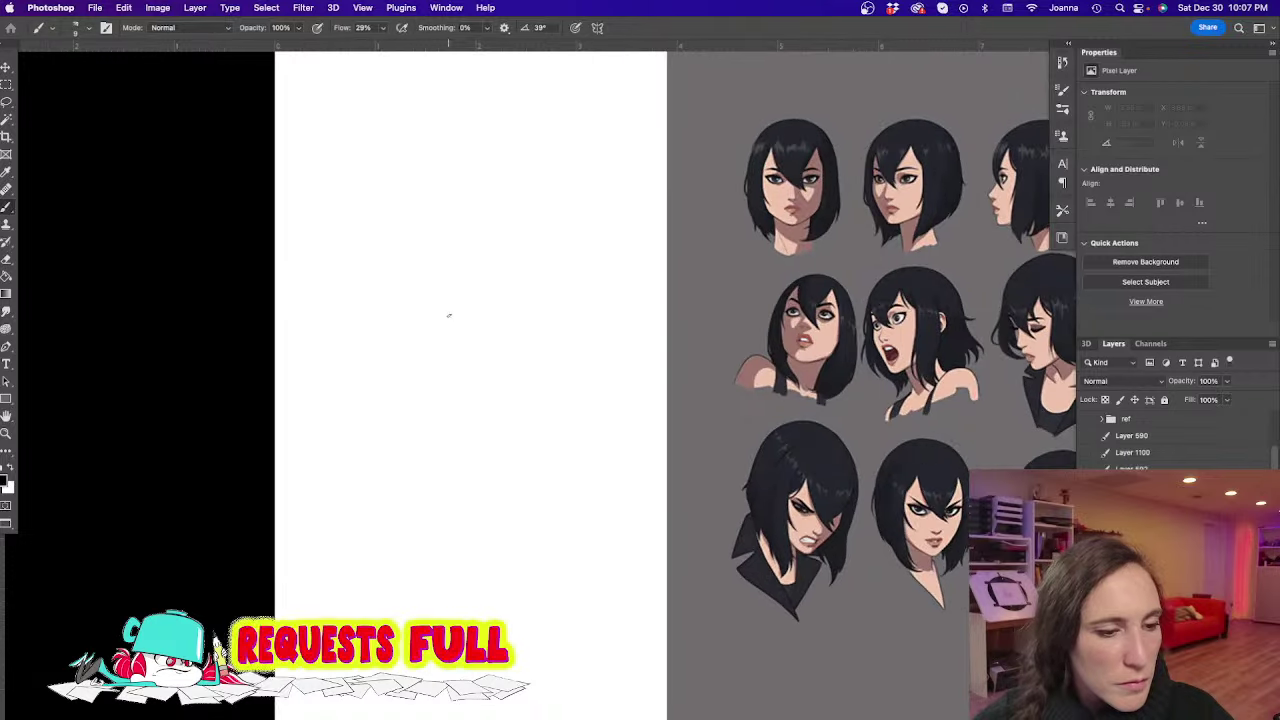
pyautogui.moveTo(477, 327)
pyautogui.mouseDown()
pyautogui.moveTo(520, 340)
pyautogui.moveTo(458, 346)
pyautogui.mouseUp()
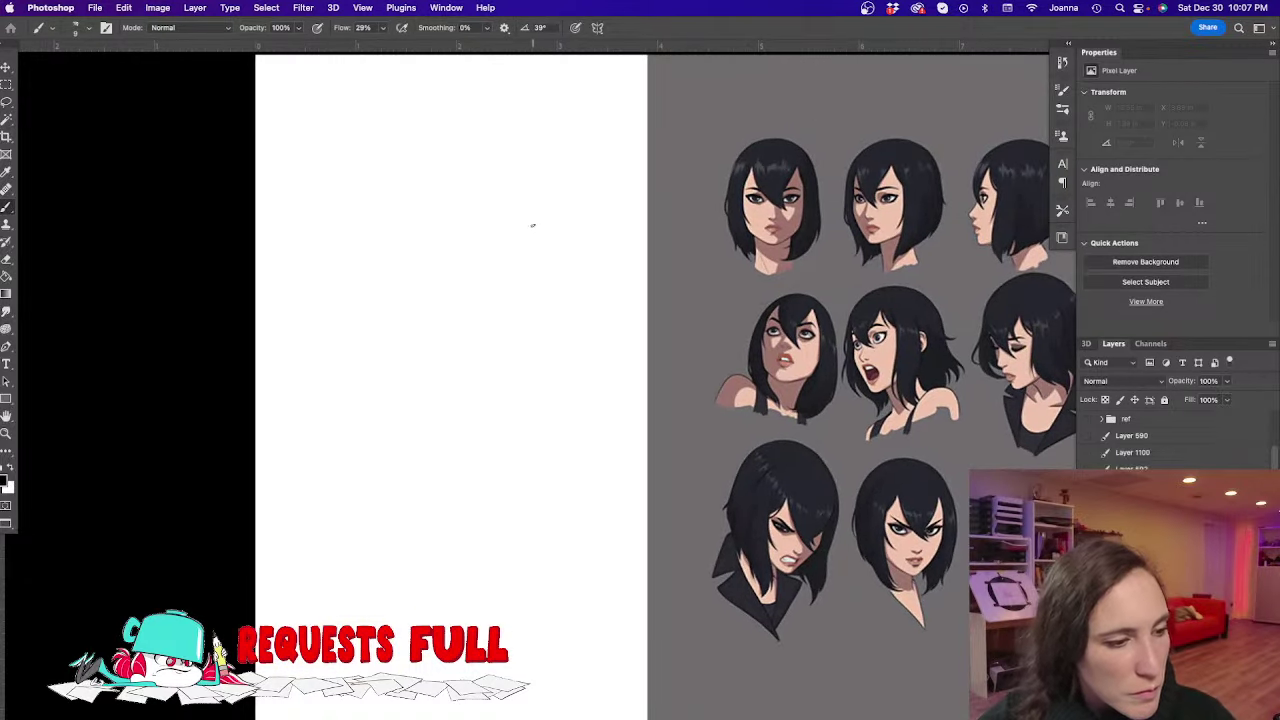
pyautogui.moveTo(495, 198)
pyautogui.mouseDown()
pyautogui.moveTo(538, 216)
pyautogui.moveTo(517, 316)
pyautogui.mouseUp()
pyautogui.moveTo(540, 211)
pyautogui.mouseDown()
pyautogui.moveTo(547, 234)
pyautogui.moveTo(517, 320)
pyautogui.mouseUp()
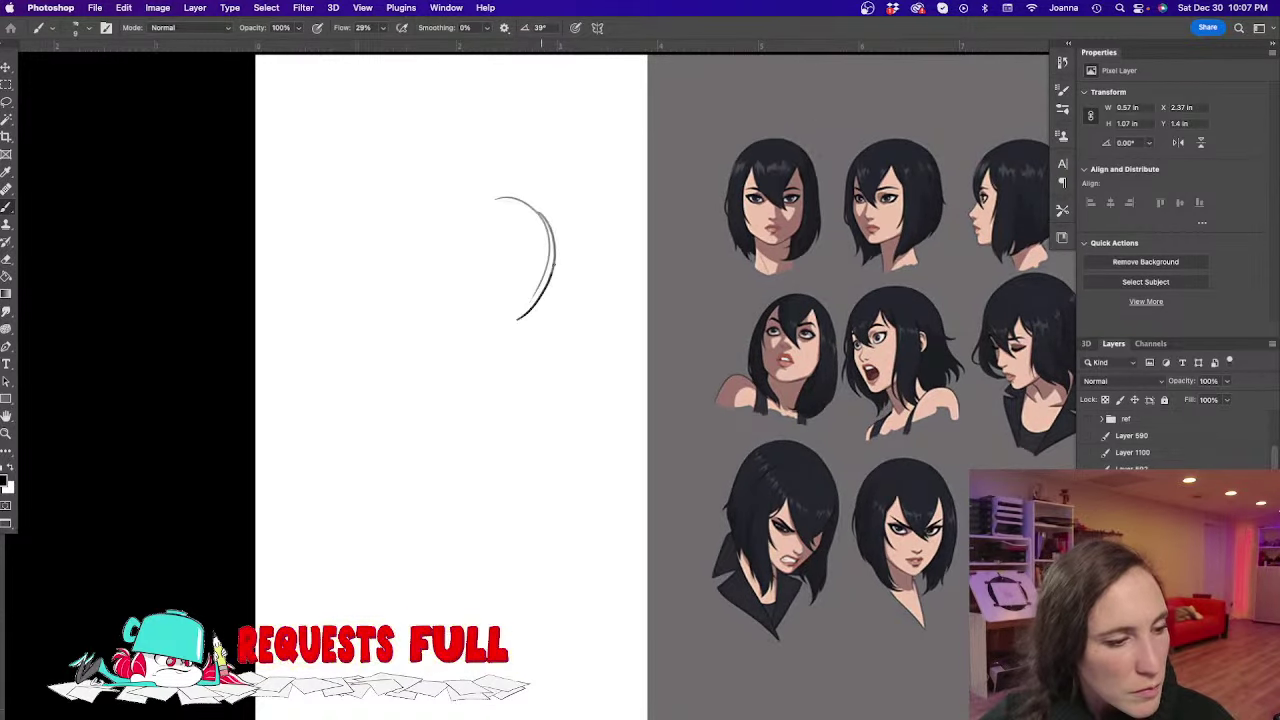
pyautogui.moveTo(500, 197); pyautogui.dragTo(555, 270)
pyautogui.moveTo(500, 197)
pyautogui.mouseDown()
pyautogui.moveTo(531, 206)
pyautogui.moveTo(552, 282)
pyautogui.moveTo(510, 324)
pyautogui.moveTo(464, 291)
pyautogui.moveTo(495, 354)
pyautogui.mouseUp()
pyautogui.moveTo(476, 305)
pyautogui.mouseDown()
pyautogui.moveTo(462, 350)
pyautogui.moveTo(487, 362)
pyautogui.mouseUp()
pyautogui.moveTo(508, 198)
pyautogui.mouseDown()
pyautogui.moveTo(533, 274)
pyautogui.moveTo(518, 314)
pyautogui.mouseUp()
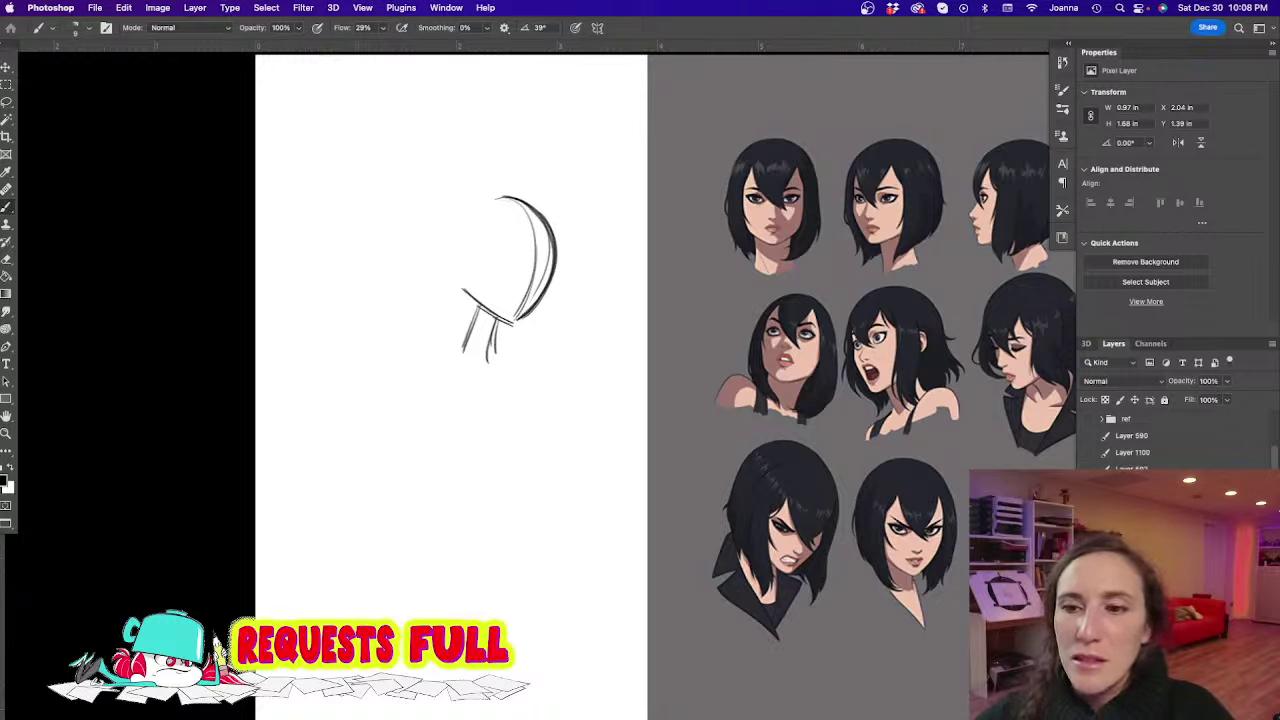
pyautogui.click(454, 325)
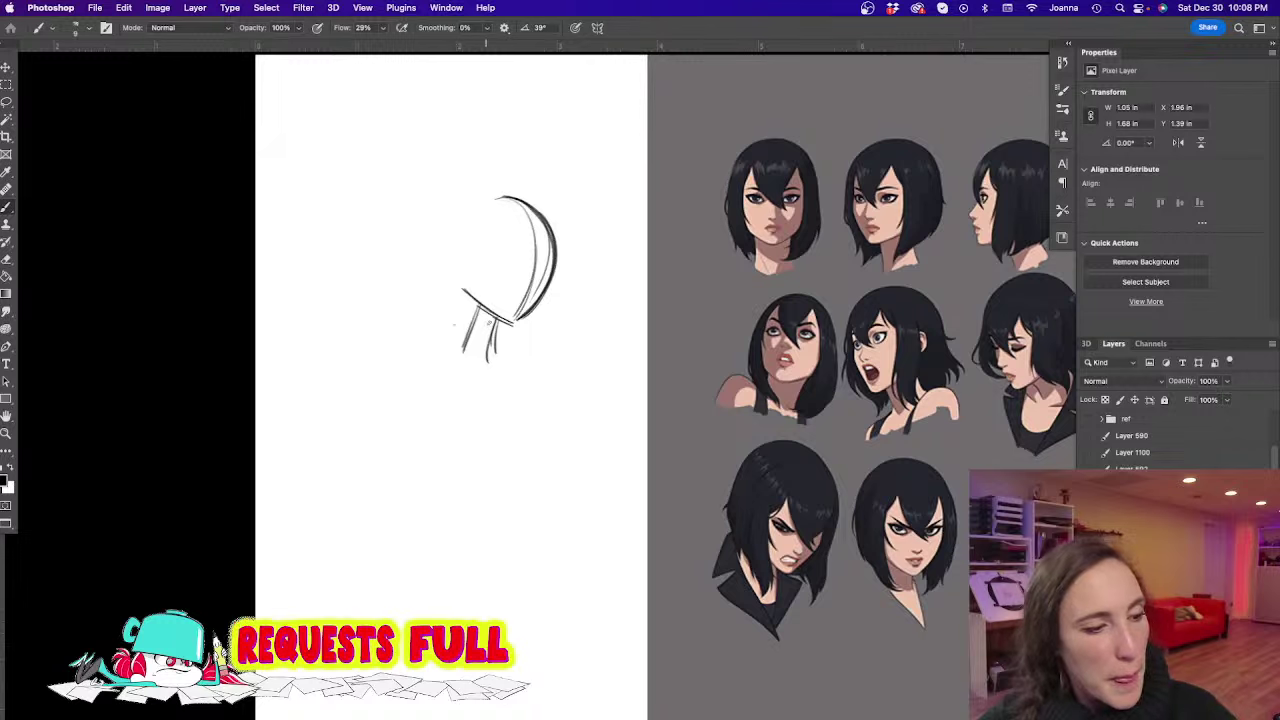
pyautogui.moveTo(498, 320); pyautogui.dragTo(488, 356)
pyautogui.moveTo(485, 315)
pyautogui.mouseDown()
pyautogui.moveTo(493, 327)
pyautogui.moveTo(466, 288)
pyautogui.mouseUp()
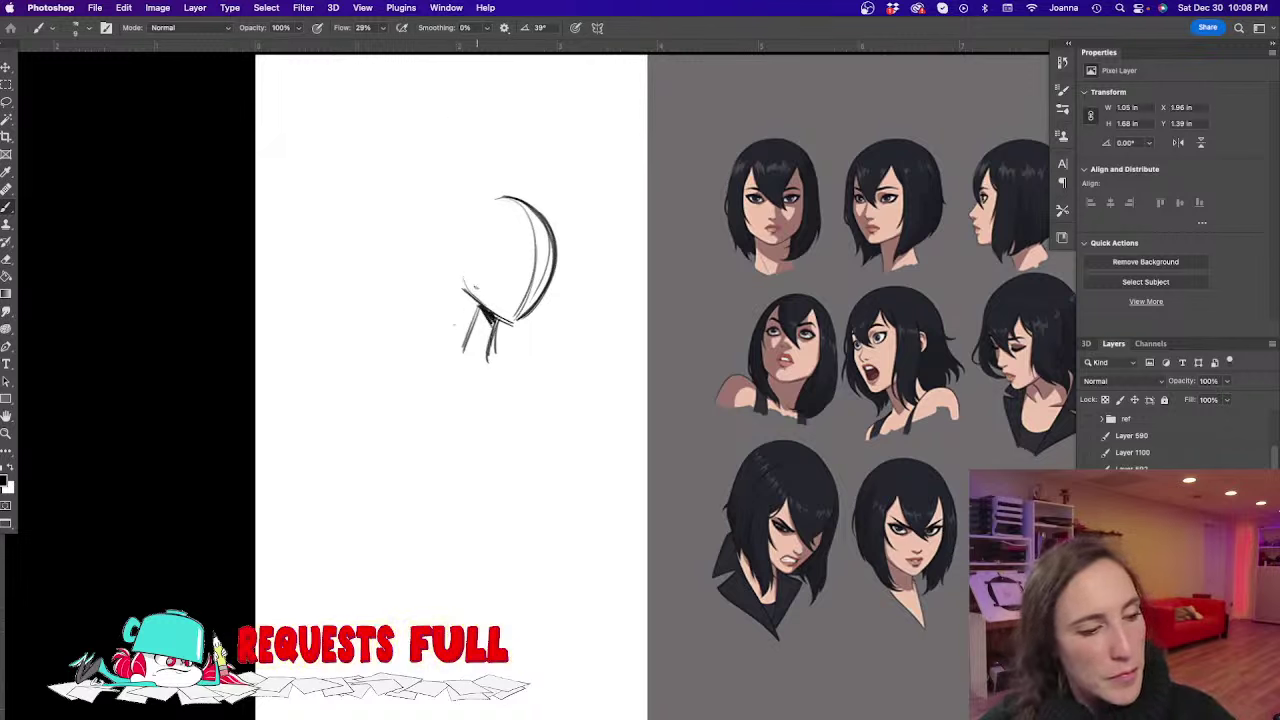
# Draw the bob hairstyle around the face, with a flat crown, swept bangs and long sides curving in at the ends
pyautogui.moveTo(492, 226)
pyautogui.mouseDown()
pyautogui.moveTo(468, 318)
pyautogui.moveTo(492, 242)
pyautogui.moveTo(530, 212)
pyautogui.moveTo(530, 282)
pyautogui.mouseUp()
pyautogui.moveTo(512, 196)
pyautogui.mouseDown()
pyautogui.moveTo(547, 212)
pyautogui.moveTo(556, 260)
pyautogui.mouseUp()
pyautogui.moveTo(548, 212)
pyautogui.mouseDown()
pyautogui.moveTo(475, 192)
pyautogui.moveTo(453, 201)
pyautogui.moveTo(428, 320)
pyautogui.mouseUp()
pyautogui.moveTo(452, 216); pyautogui.dragTo(425, 320)
pyautogui.moveTo(432, 274); pyautogui.dragTo(426, 346)
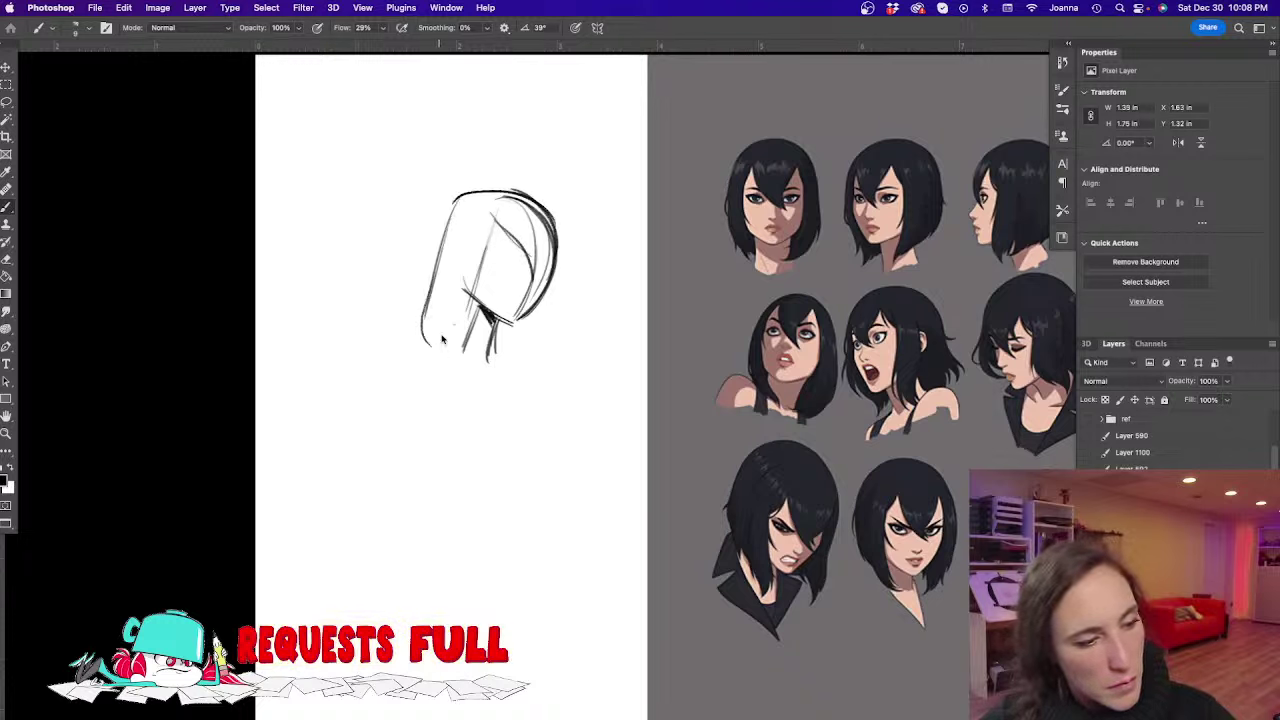
pyautogui.moveTo(470, 278); pyautogui.dragTo(462, 350)
pyautogui.moveTo(556, 212); pyautogui.dragTo(562, 302)
pyautogui.moveTo(557, 236); pyautogui.dragTo(560, 350)
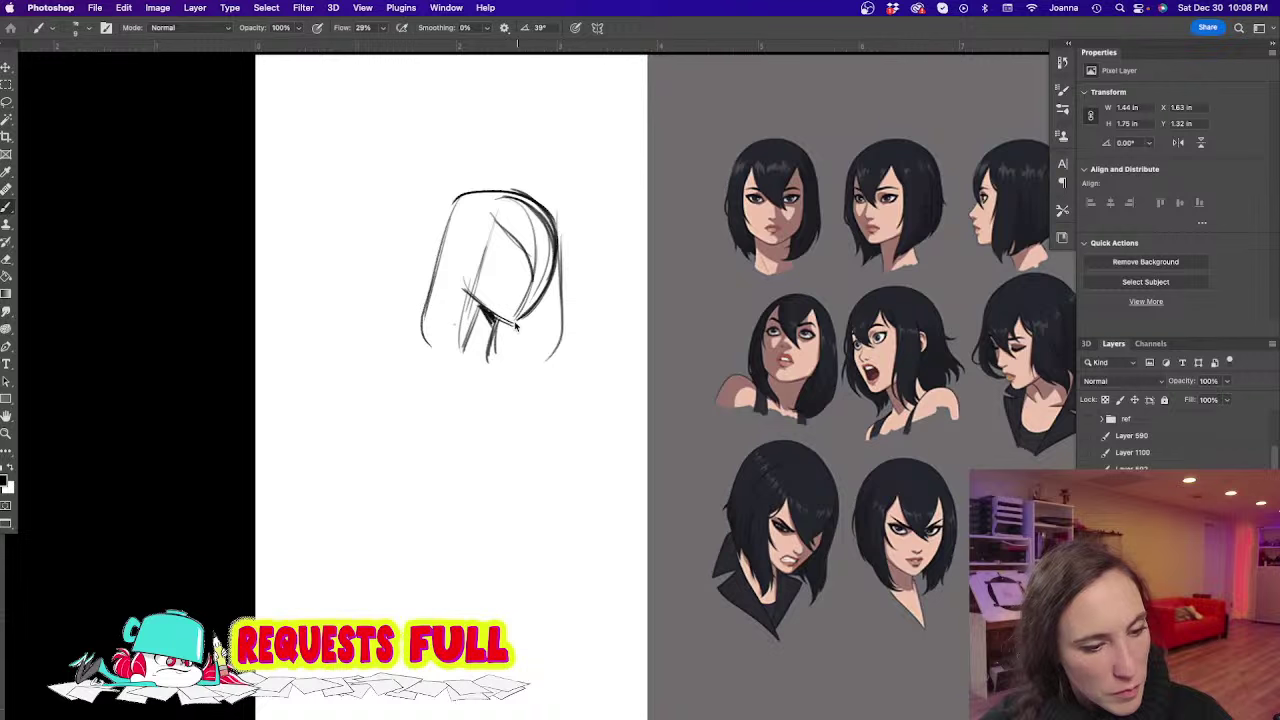
pyautogui.moveTo(560, 276); pyautogui.dragTo(514, 370)
pyautogui.moveTo(556, 320)
pyautogui.mouseDown()
pyautogui.moveTo(532, 366)
pyautogui.moveTo(494, 364)
pyautogui.mouseUp()
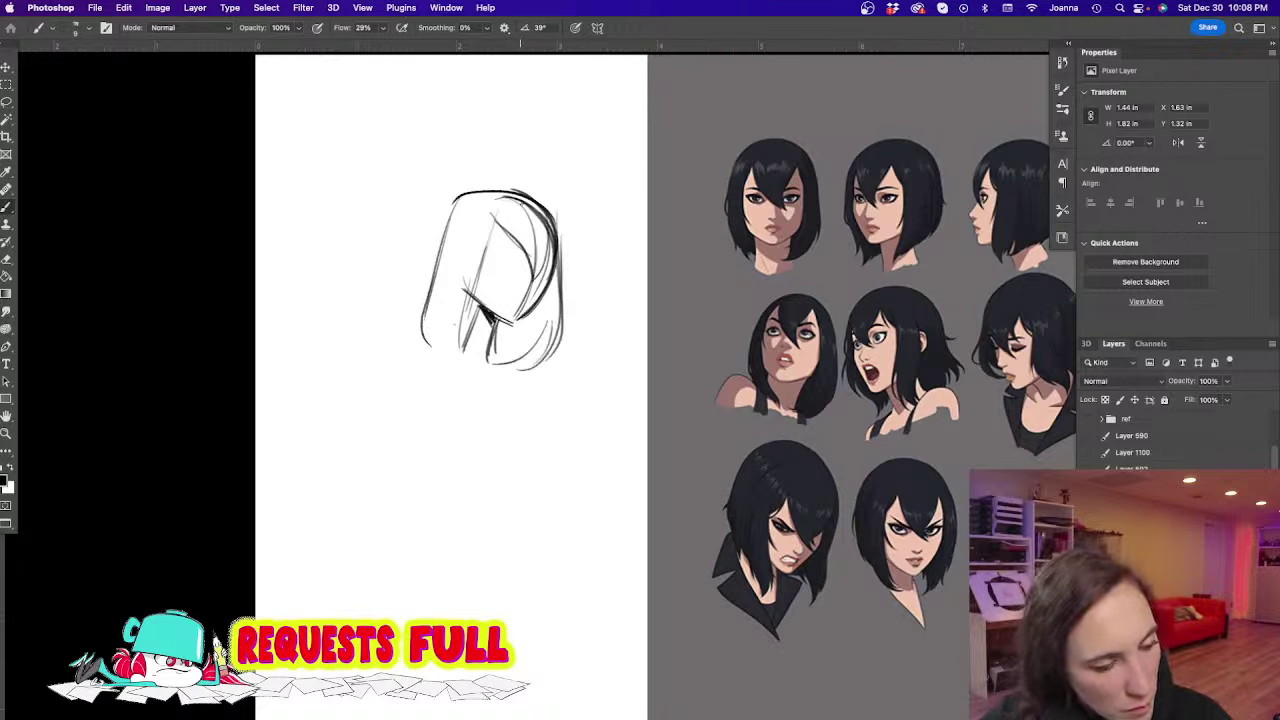
# Draw the near eye with its brow and small dark lips, and add wavy highlight lines across the top hair
pyautogui.moveTo(521, 280)
pyautogui.mouseDown()
pyautogui.moveTo(548, 275)
pyautogui.moveTo(537, 281)
pyautogui.mouseUp()
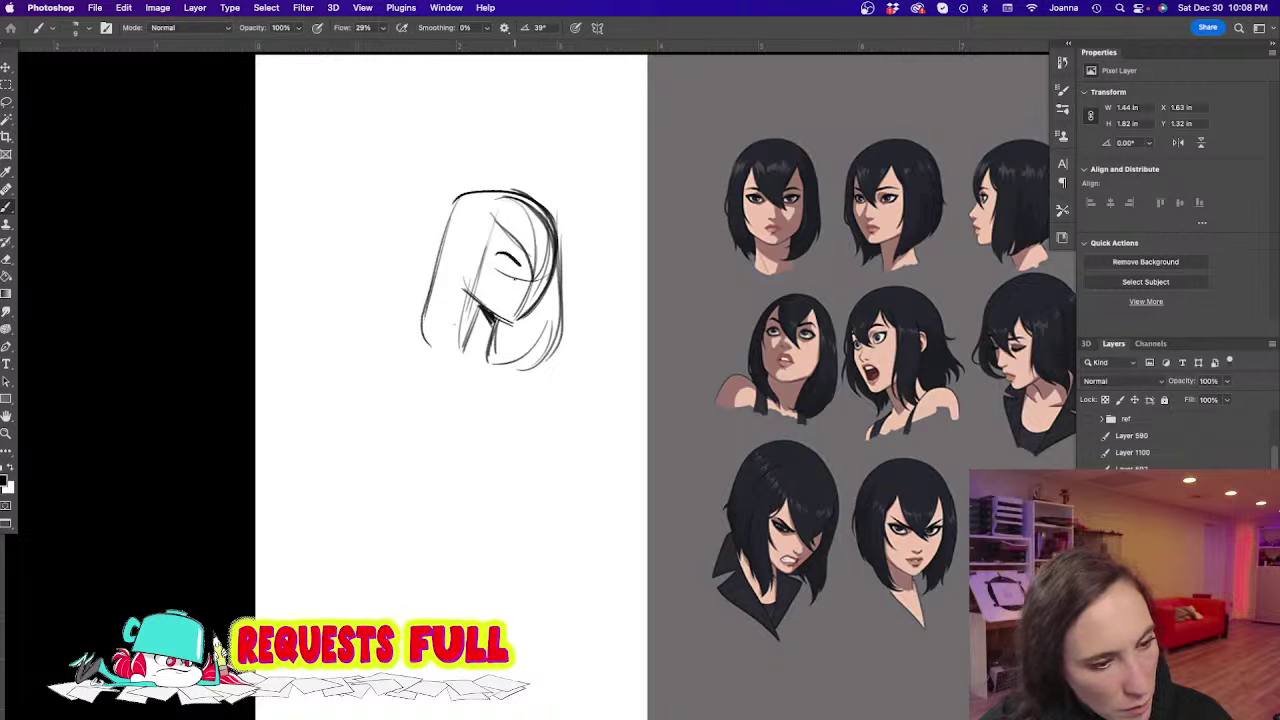
pyautogui.moveTo(492, 266)
pyautogui.mouseDown()
pyautogui.moveTo(511, 276)
pyautogui.moveTo(497, 266)
pyautogui.mouseUp()
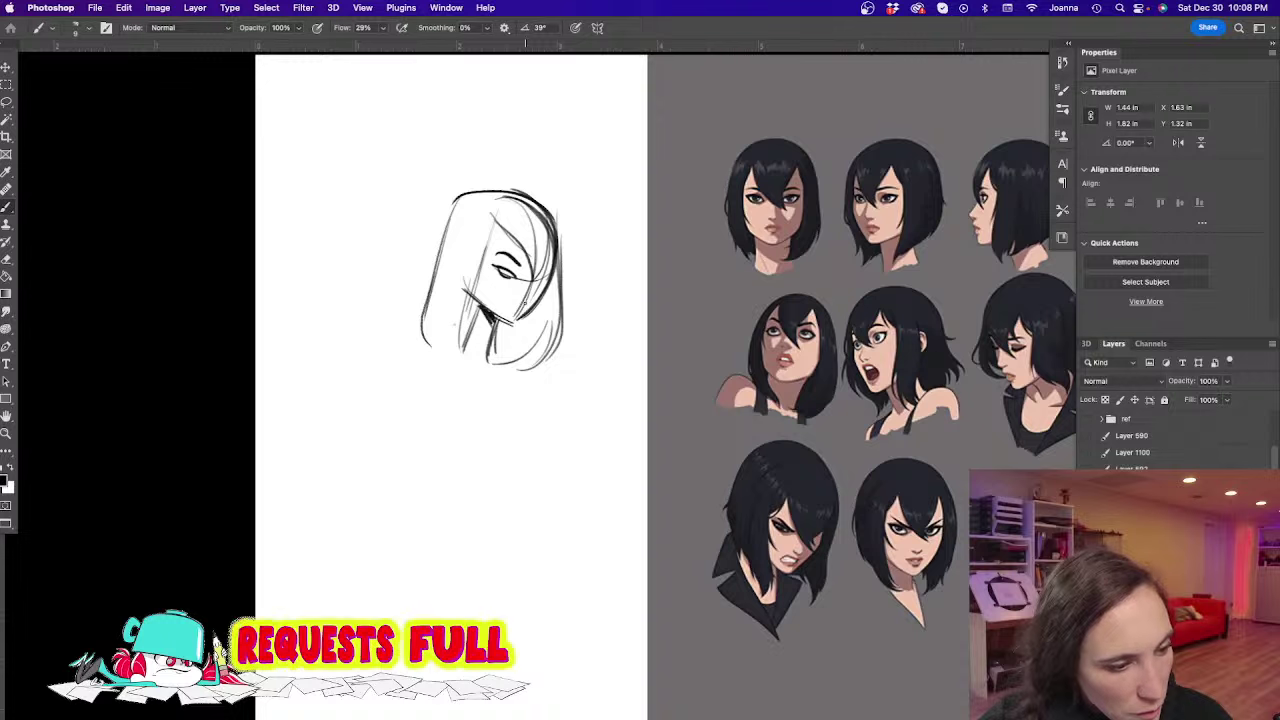
pyautogui.moveTo(523, 307); pyautogui.dragTo(526, 314)
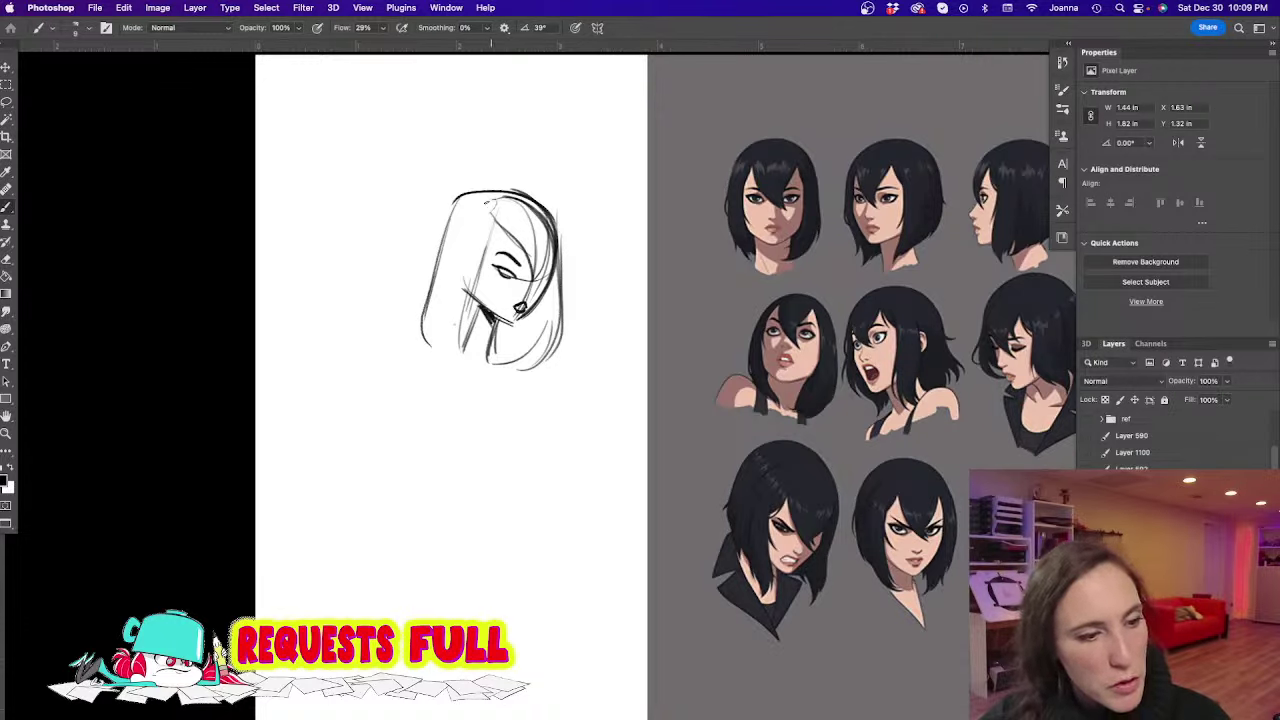
pyautogui.moveTo(489, 203)
pyautogui.mouseDown()
pyautogui.moveTo(471, 241)
pyautogui.moveTo(479, 203)
pyautogui.moveTo(543, 214)
pyautogui.mouseUp()
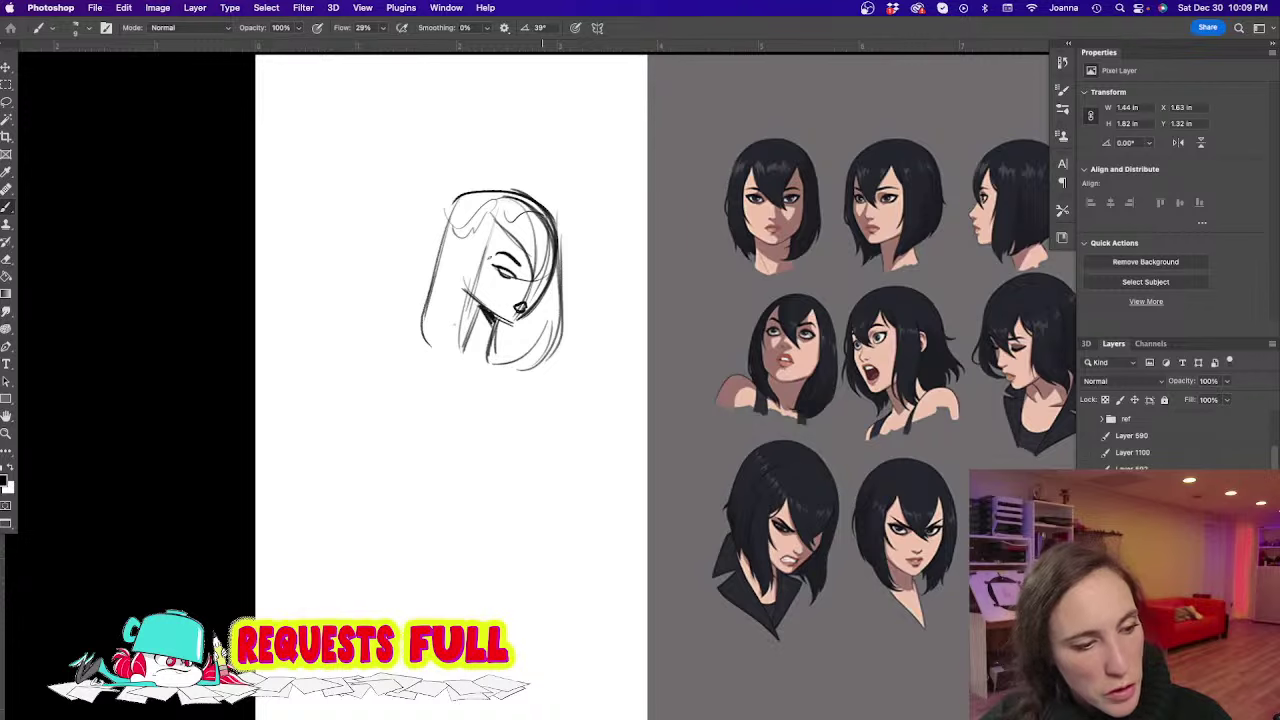
# Draw the neck sloping into both shoulders with short upper-arm lines below the hair
pyautogui.moveTo(462, 274)
pyautogui.mouseDown()
pyautogui.moveTo(478, 356)
pyautogui.moveTo(402, 380)
pyautogui.moveTo(400, 412)
pyautogui.mouseUp()
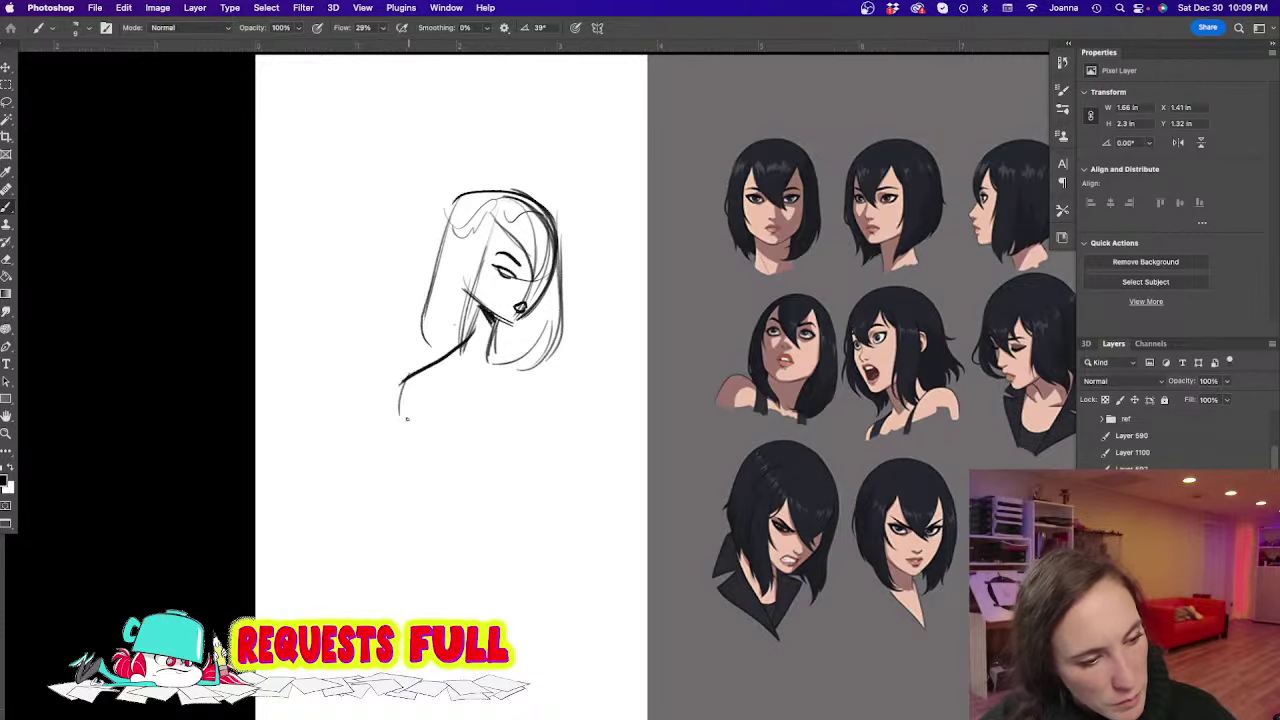
pyautogui.moveTo(490, 342); pyautogui.dragTo(551, 412)
pyautogui.moveTo(516, 360); pyautogui.dragTo(530, 374)
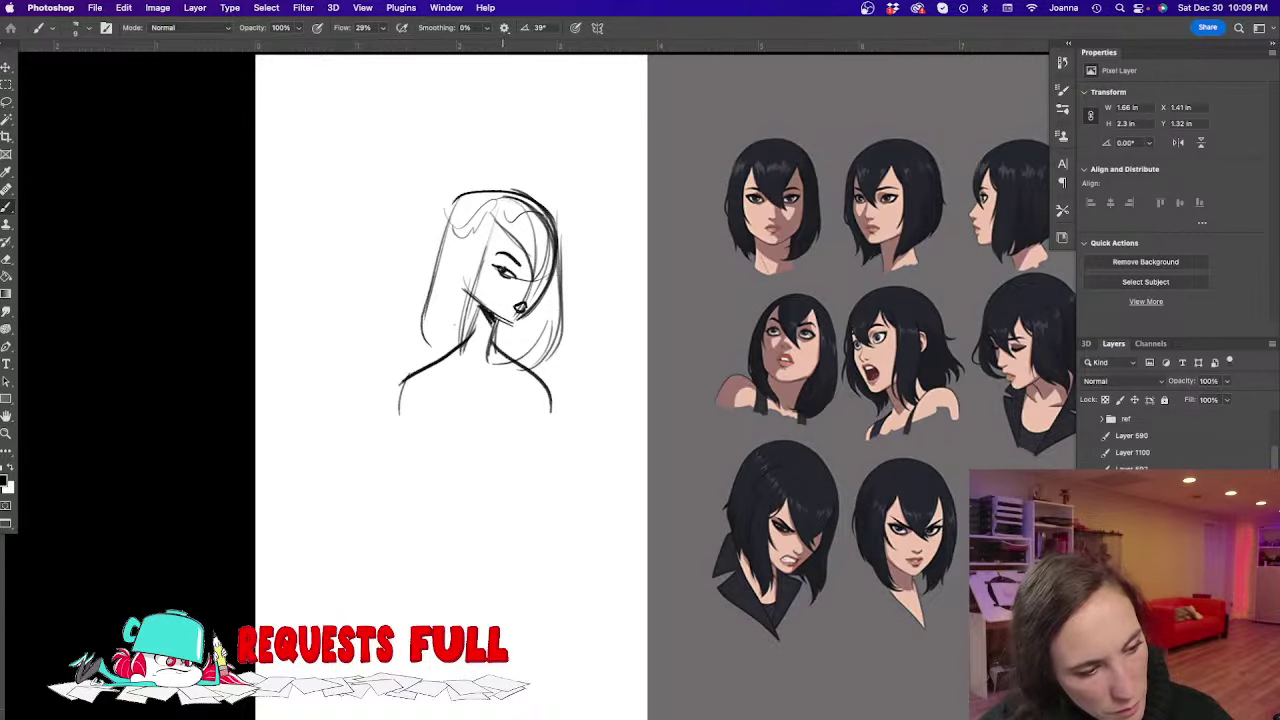
# Move the masked-men still back onto the canvas, under the head studies of the character sheet
pyautogui.moveTo(673, 471); pyautogui.dragTo(303, 276)
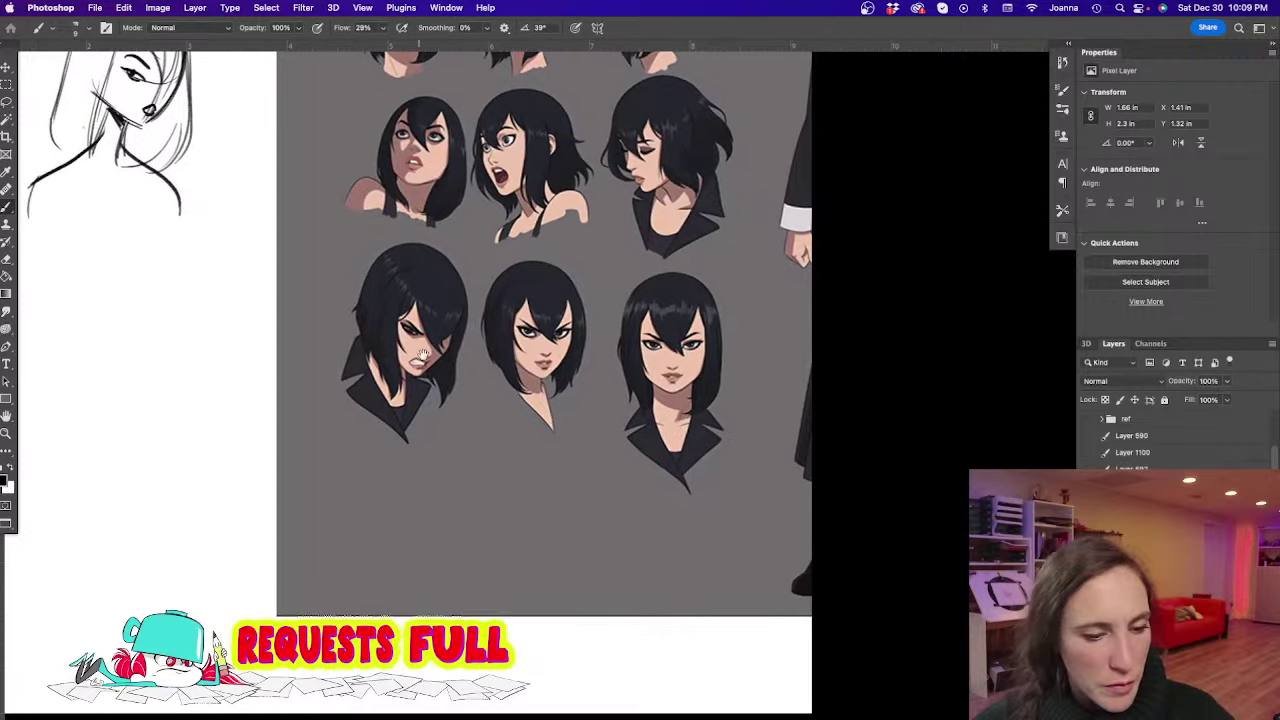
pyautogui.keyDown('super'); pyautogui.click(836, 499); pyautogui.keyUp('super')
pyautogui.moveTo(591, 469)
pyautogui.mouseDown()
pyautogui.moveTo(471, 523)
pyautogui.moveTo(251, 511)
pyautogui.mouseUp()
pyautogui.press('v')
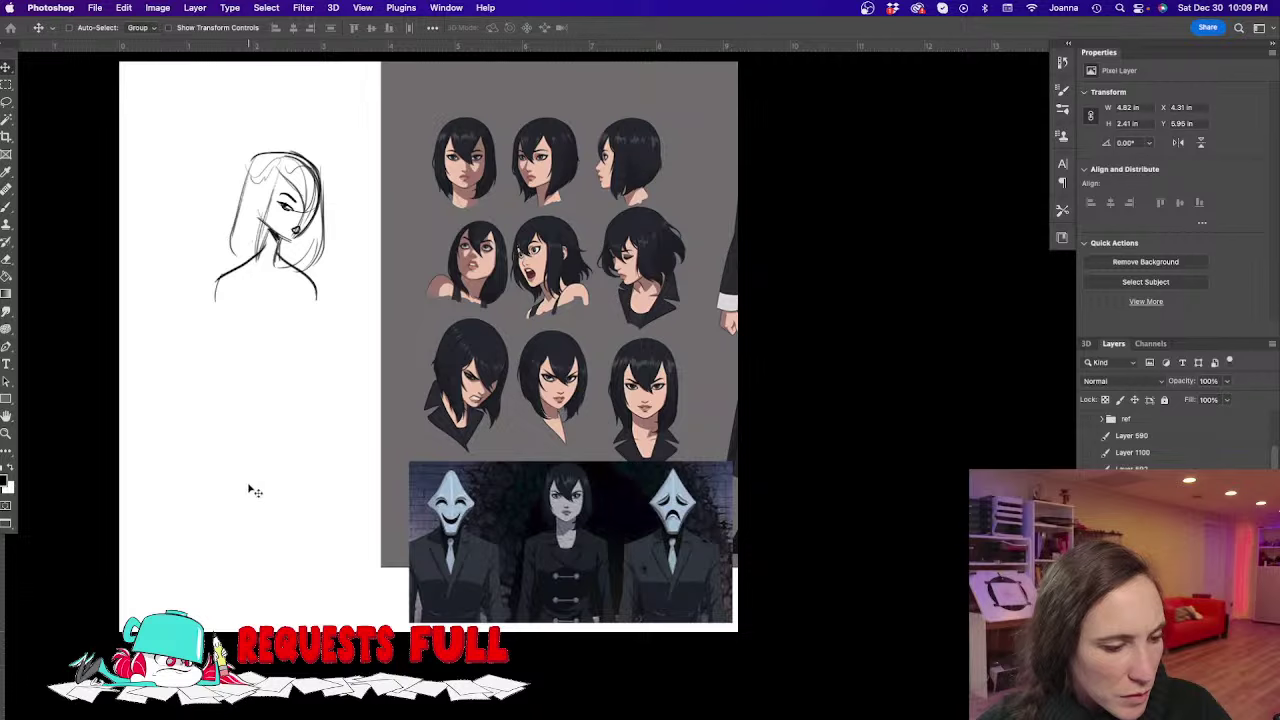
# Add the nose and far eye to the woman's face, and redraw the hair's crown and sides with a higher, darker outline
pyautogui.click(1150, 486)
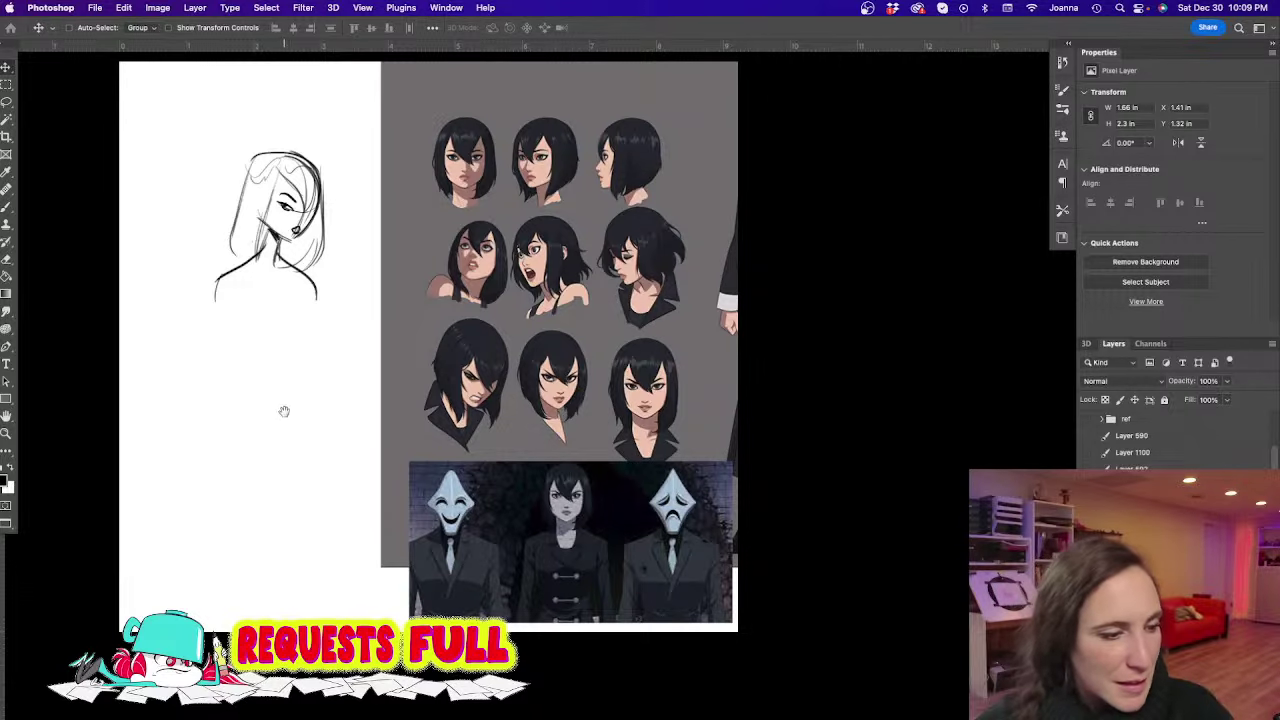
pyautogui.moveTo(284, 411); pyautogui.dragTo(554, 466)
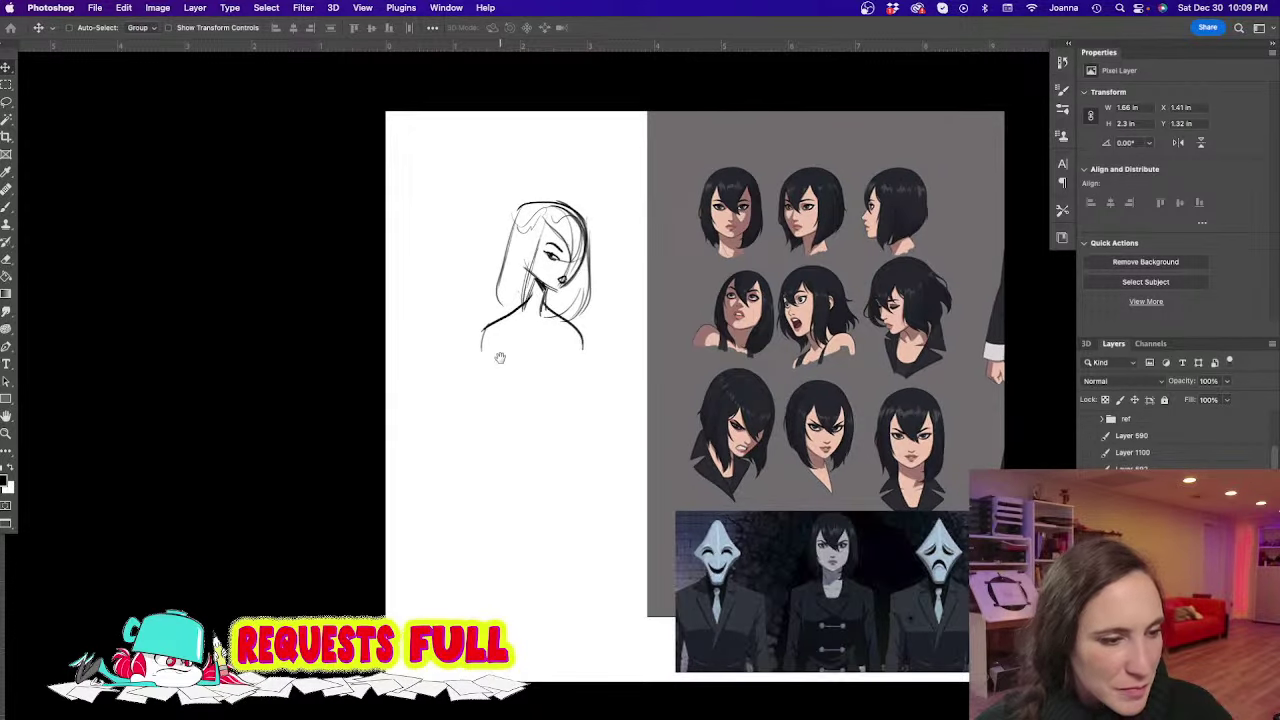
pyautogui.moveTo(536, 248); pyautogui.dragTo(606, 298)
pyautogui.press('b')
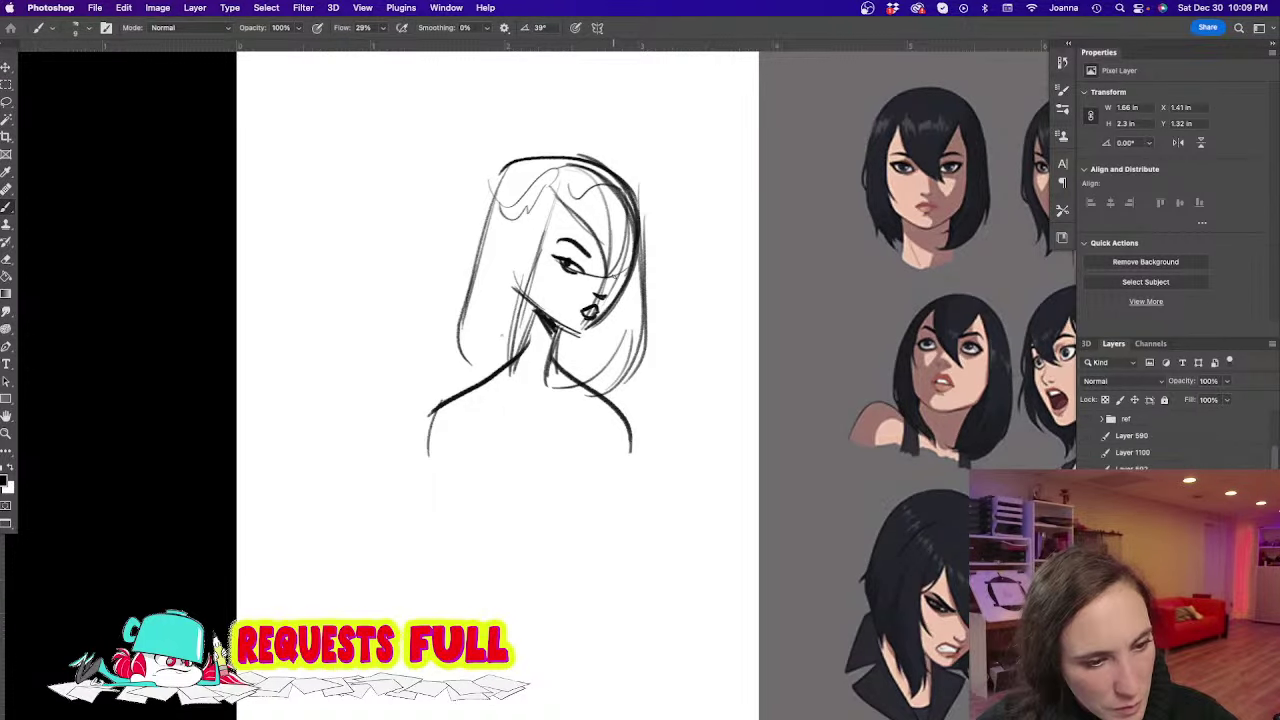
pyautogui.moveTo(561, 251); pyautogui.dragTo(419, 280)
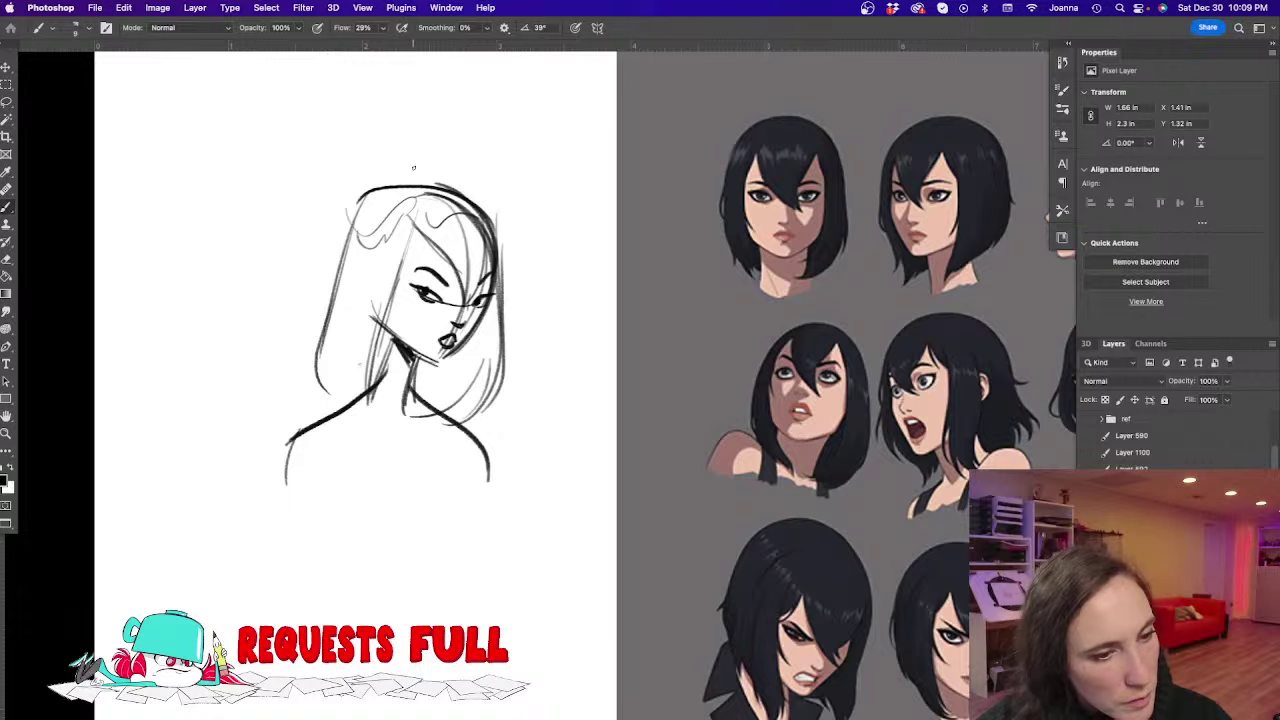
pyautogui.moveTo(350, 240)
pyautogui.mouseDown()
pyautogui.moveTo(390, 182)
pyautogui.moveTo(485, 205)
pyautogui.moveTo(500, 345)
pyautogui.mouseUp()
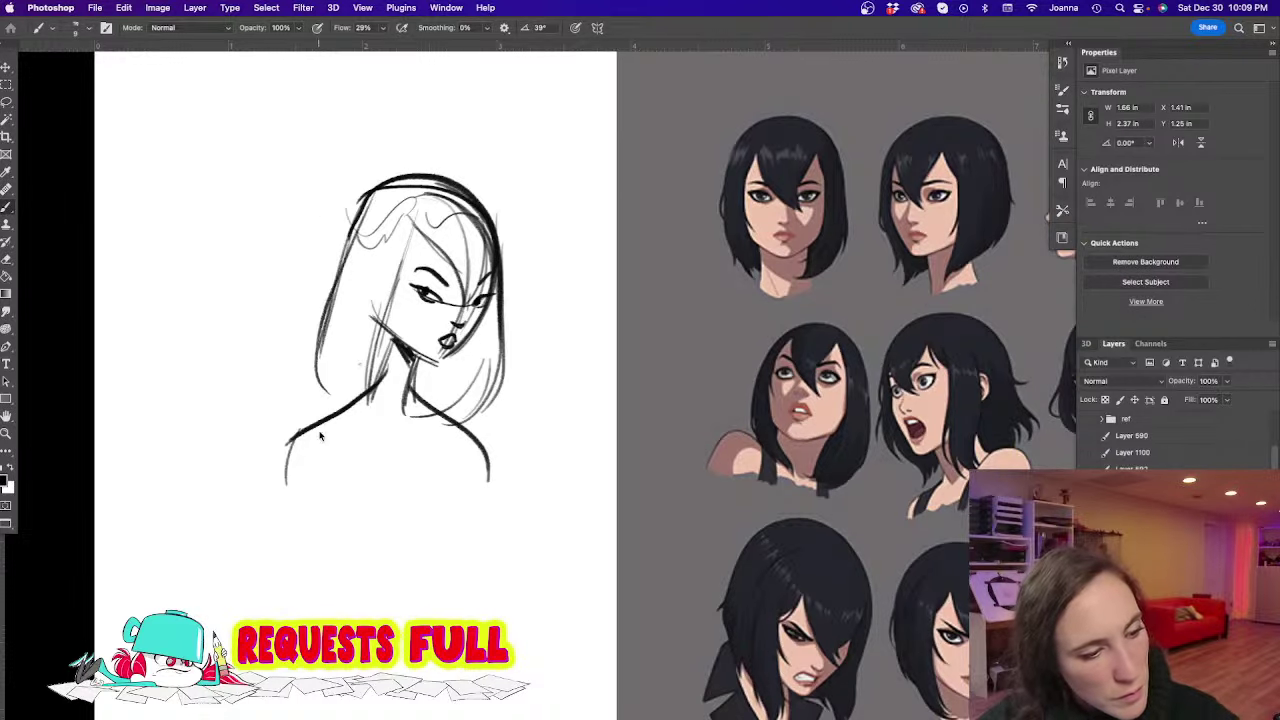
# Sketch the woman's torso below the shoulders with light inner guide lines and a right-side contour running through the waist into a wide hip
pyautogui.moveTo(308, 505)
pyautogui.mouseDown()
pyautogui.moveTo(360, 380)
pyautogui.moveTo(413, 320)
pyautogui.mouseUp()
pyautogui.moveTo(478, 208); pyautogui.dragTo(436, 338)
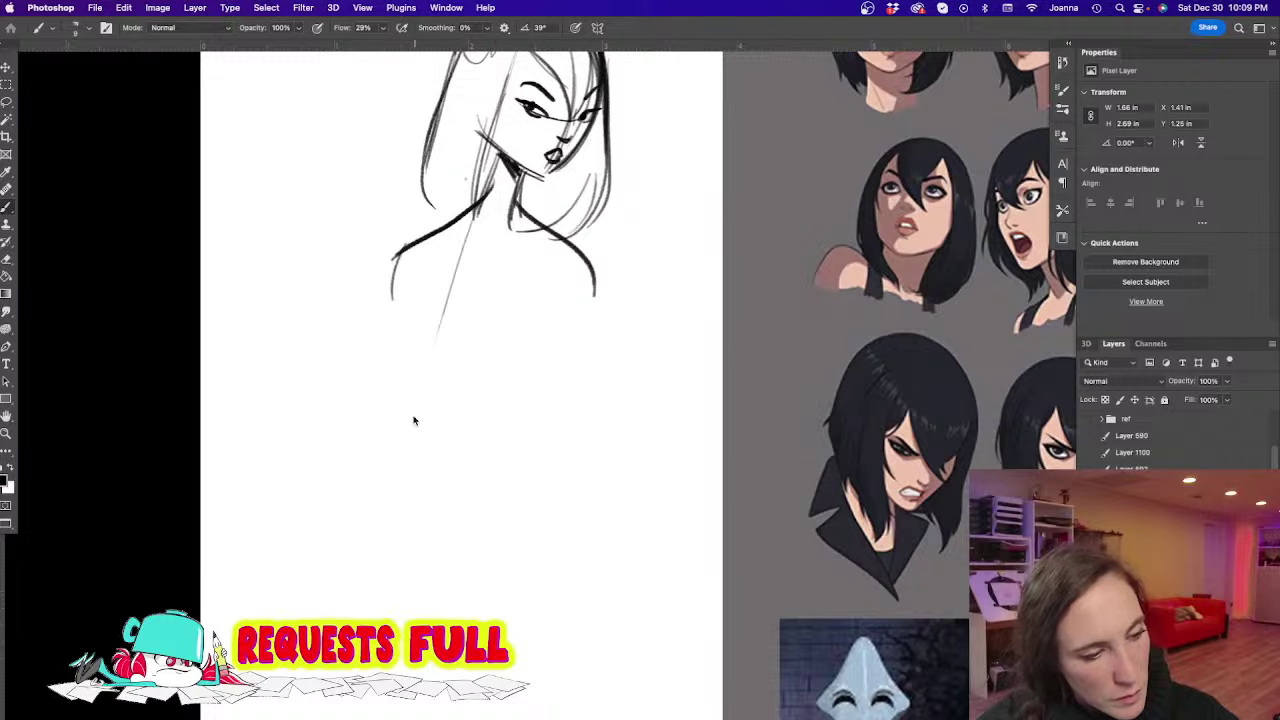
pyautogui.moveTo(490, 155); pyautogui.dragTo(518, 495)
pyautogui.moveTo(486, 262); pyautogui.dragTo(472, 356)
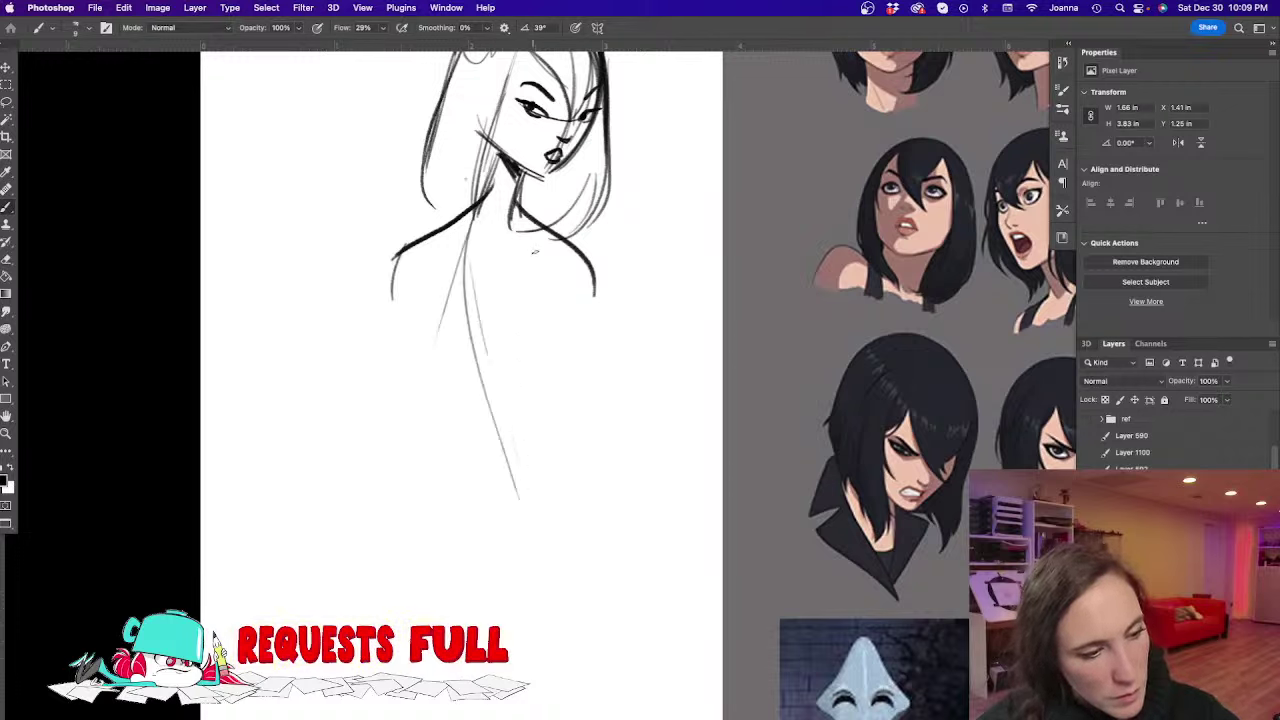
pyautogui.moveTo(532, 250)
pyautogui.mouseDown()
pyautogui.moveTo(566, 296)
pyautogui.moveTo(566, 408)
pyautogui.mouseUp()
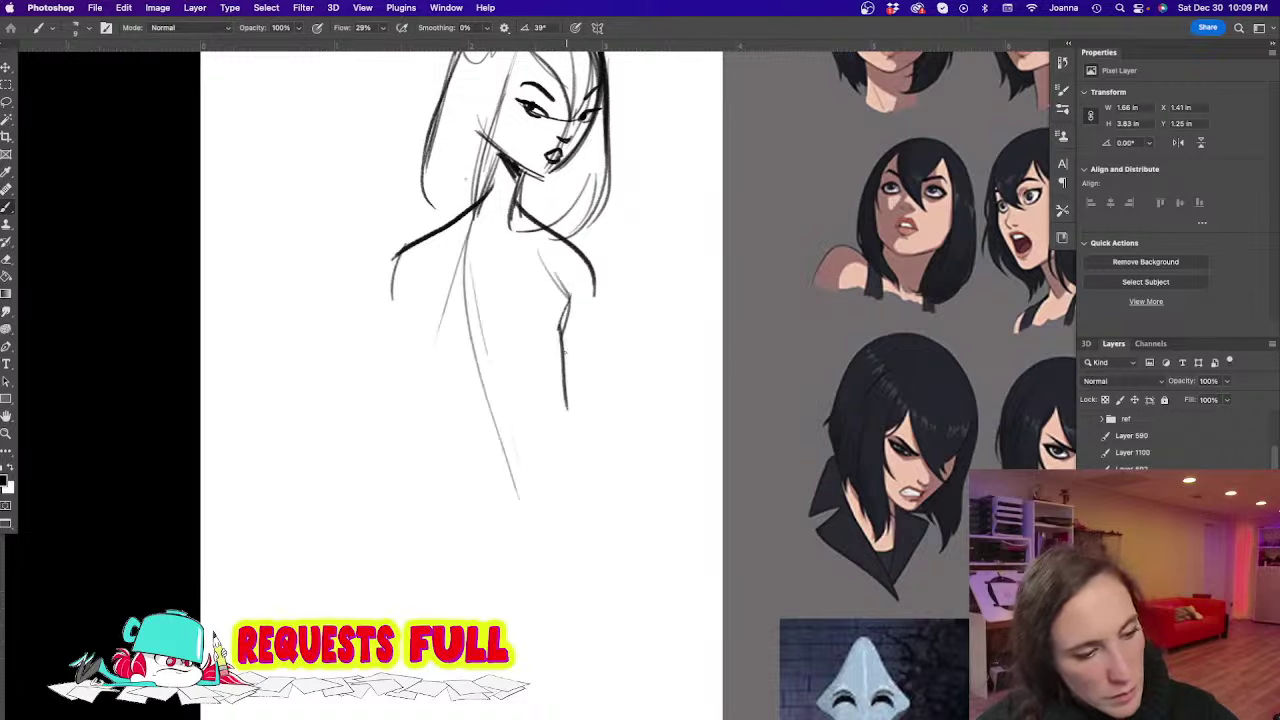
pyautogui.moveTo(562, 345)
pyautogui.mouseDown()
pyautogui.moveTo(581, 428)
pyautogui.moveTo(665, 607)
pyautogui.mouseUp()
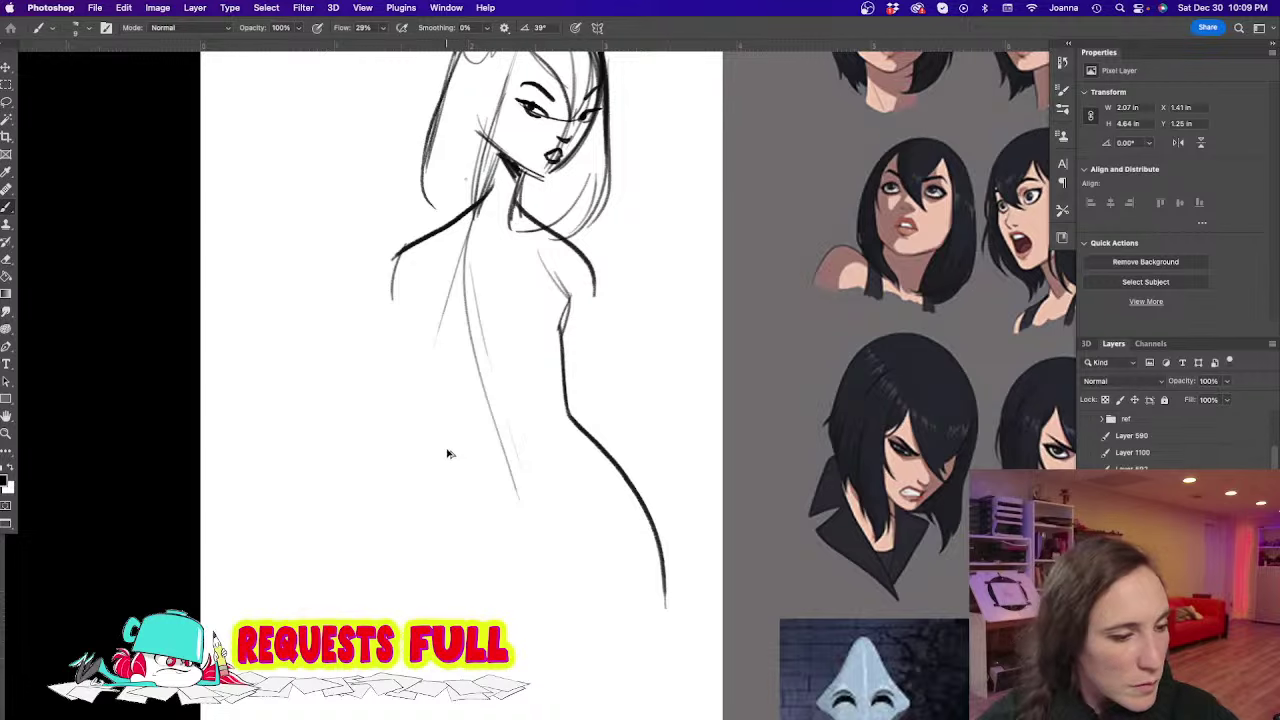
# Draw the figure's left waist and long tapering lower-body lines down both sides, closing them with a curved hem
pyautogui.moveTo(446, 450); pyautogui.dragTo(522, 396)
pyautogui.moveTo(526, 220)
pyautogui.mouseDown()
pyautogui.moveTo(576, 332)
pyautogui.moveTo(561, 420)
pyautogui.mouseUp()
pyautogui.moveTo(650, 355)
pyautogui.mouseDown()
pyautogui.moveTo(654, 596)
pyautogui.moveTo(684, 487)
pyautogui.mouseUp()
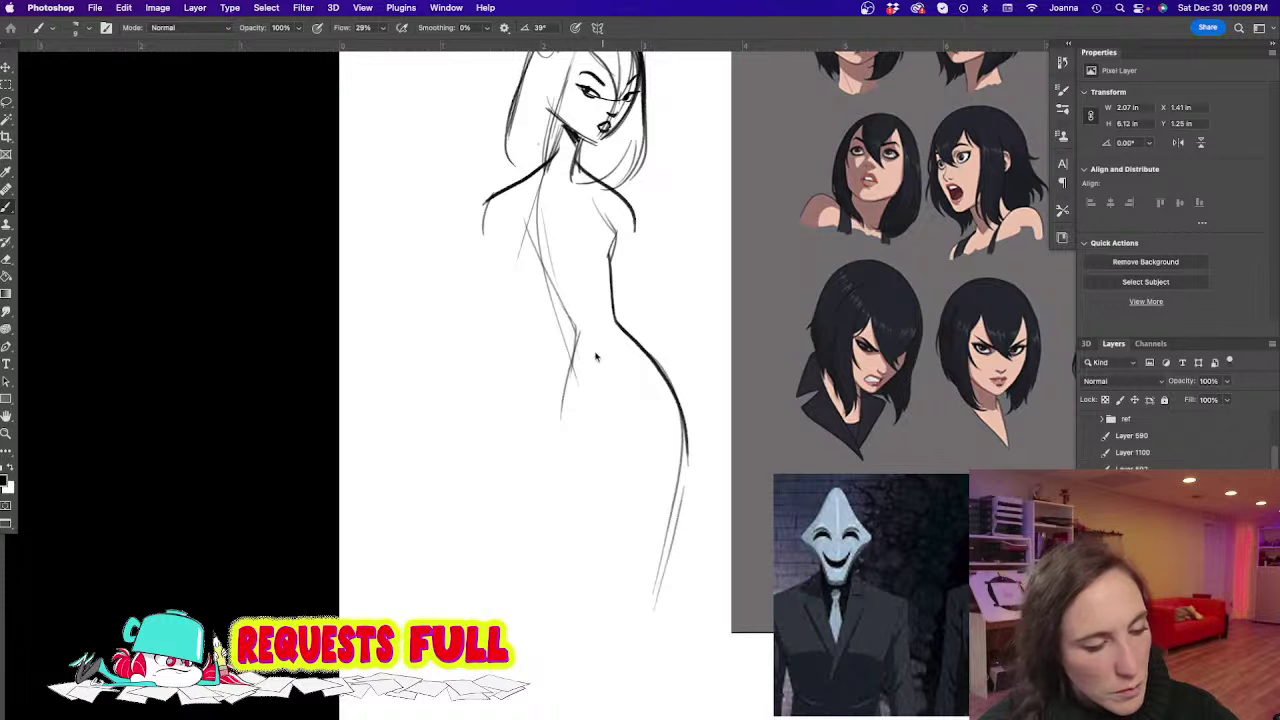
pyautogui.moveTo(578, 356); pyautogui.dragTo(506, 628)
pyautogui.moveTo(685, 390); pyautogui.dragTo(656, 670)
pyautogui.moveTo(519, 577)
pyautogui.mouseDown()
pyautogui.moveTo(510, 587)
pyautogui.moveTo(540, 447)
pyautogui.mouseUp()
pyautogui.moveTo(655, 516); pyautogui.dragTo(549, 529)
# Start a free transform of the whole woman's figure sketch
pyautogui.moveTo(480, 420)
pyautogui.mouseDown()
pyautogui.moveTo(474, 411)
pyautogui.moveTo(462, 426)
pyautogui.mouseUp()
pyautogui.press('super+t')
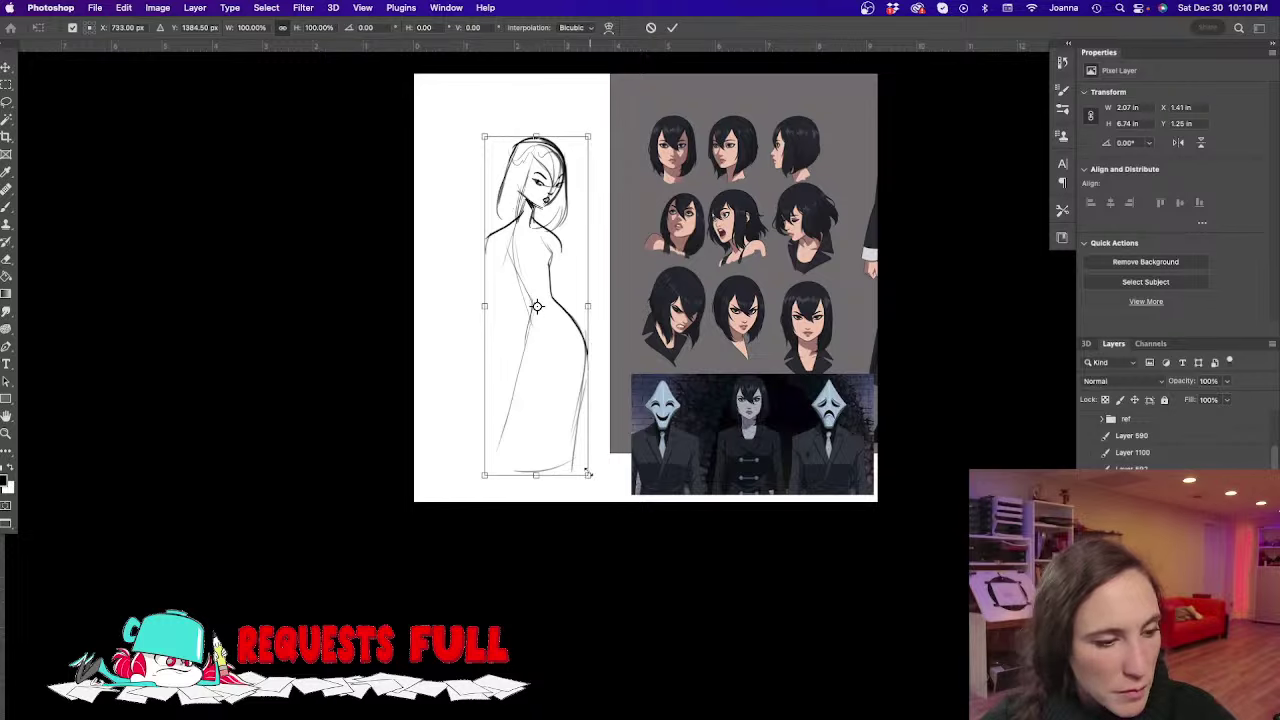
# Scale the figure sketch down proportionally to about 1.57 by 4.96 in, keeping its upper end in place
pyautogui.moveTo(592, 480); pyautogui.dragTo(536, 395)
pyautogui.press('Return')
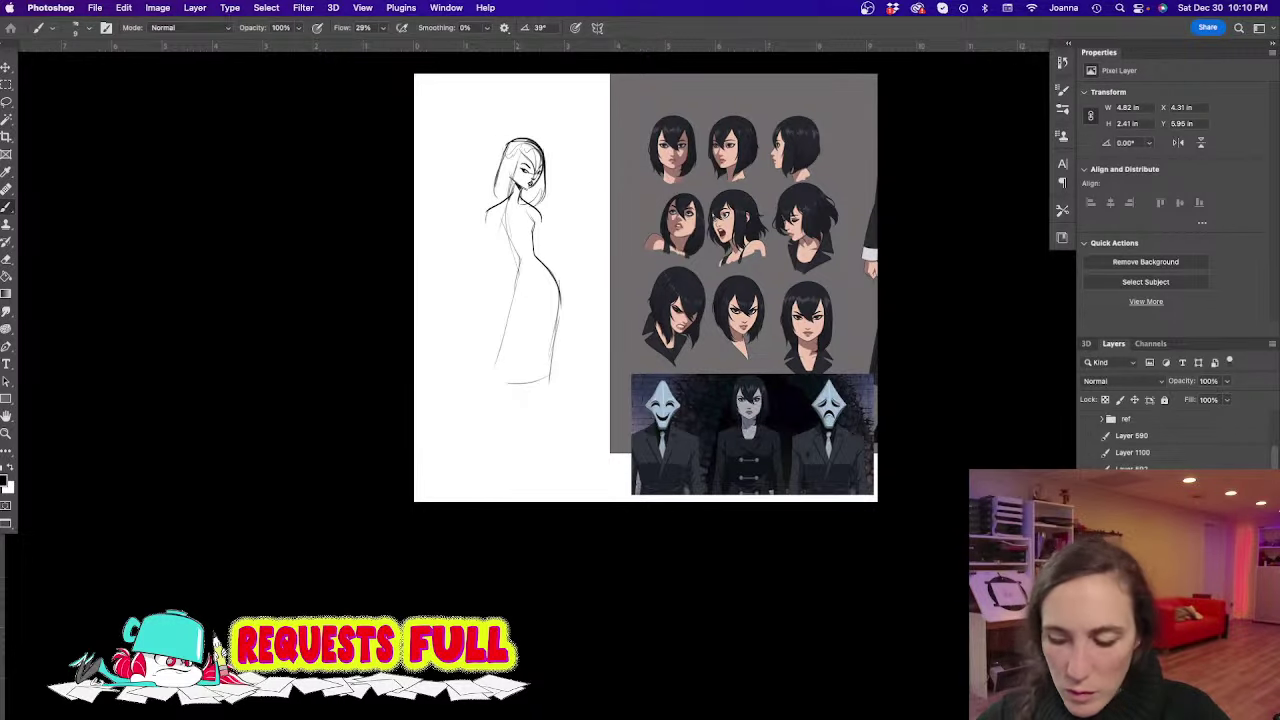
# Move the masked-figures reference down, slide the character sheet under the sketch to show its full-body poses, and set the sheet's opacity to 21%
pyautogui.press('v')
pyautogui.moveTo(706, 375); pyautogui.dragTo(721, 464)
pyautogui.moveTo(707, 318)
pyautogui.mouseDown()
pyautogui.moveTo(569, 287)
pyautogui.moveTo(615, 322)
pyautogui.moveTo(490, 420)
pyautogui.moveTo(240, 425)
pyautogui.moveTo(230, 397)
pyautogui.moveTo(365, 393)
pyautogui.moveTo(472, 340)
pyautogui.mouseUp()
pyautogui.click(1227, 381)
pyautogui.moveTo(1229, 398); pyautogui.dragTo(1177, 398)
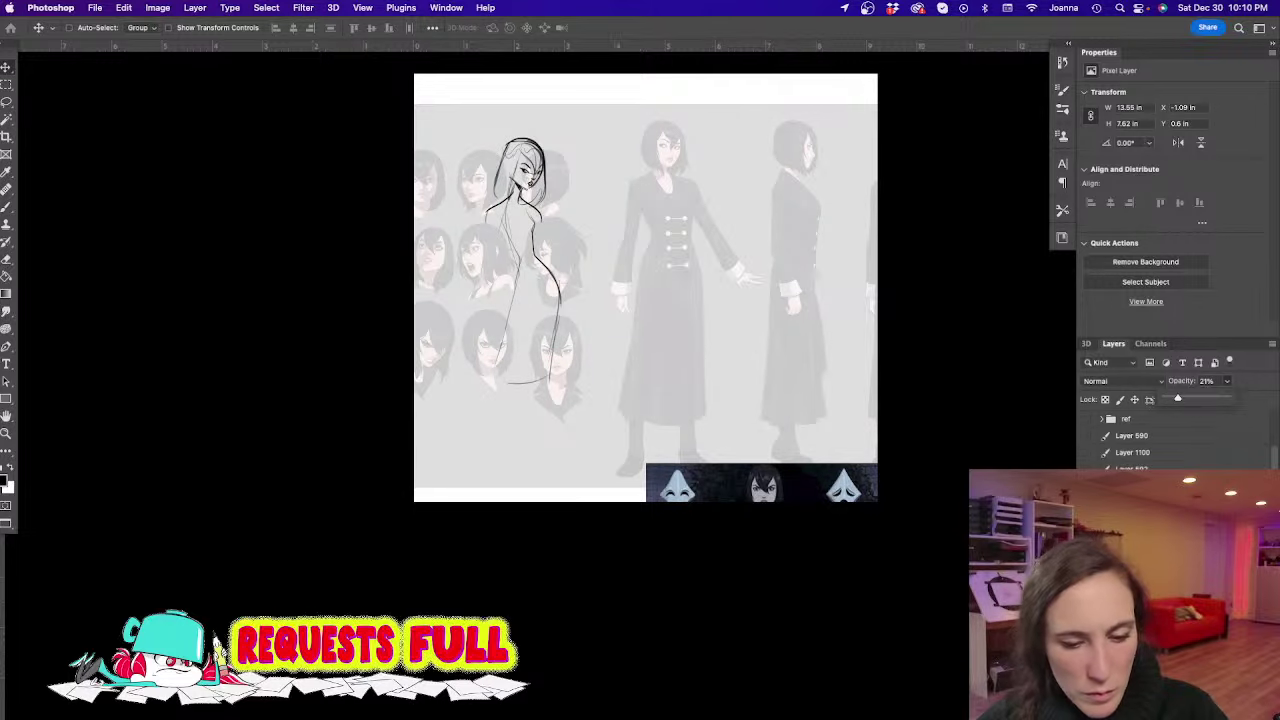
# On the sketch layer, brush in the coat's neckline, torso, long skirt sides and curved hem
pyautogui.hotkey('alt', ']')
pyautogui.press('b')
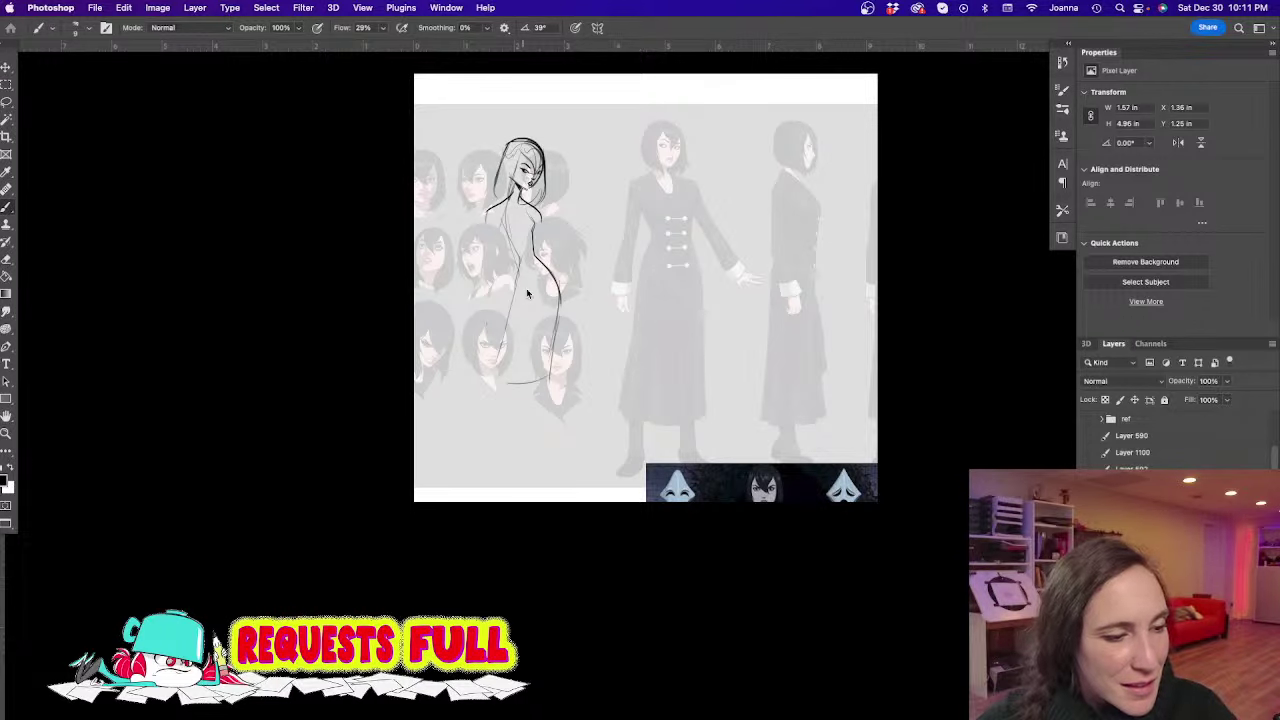
pyautogui.scroll(3, 497, 237)
pyautogui.moveTo(499, 212); pyautogui.dragTo(528, 266)
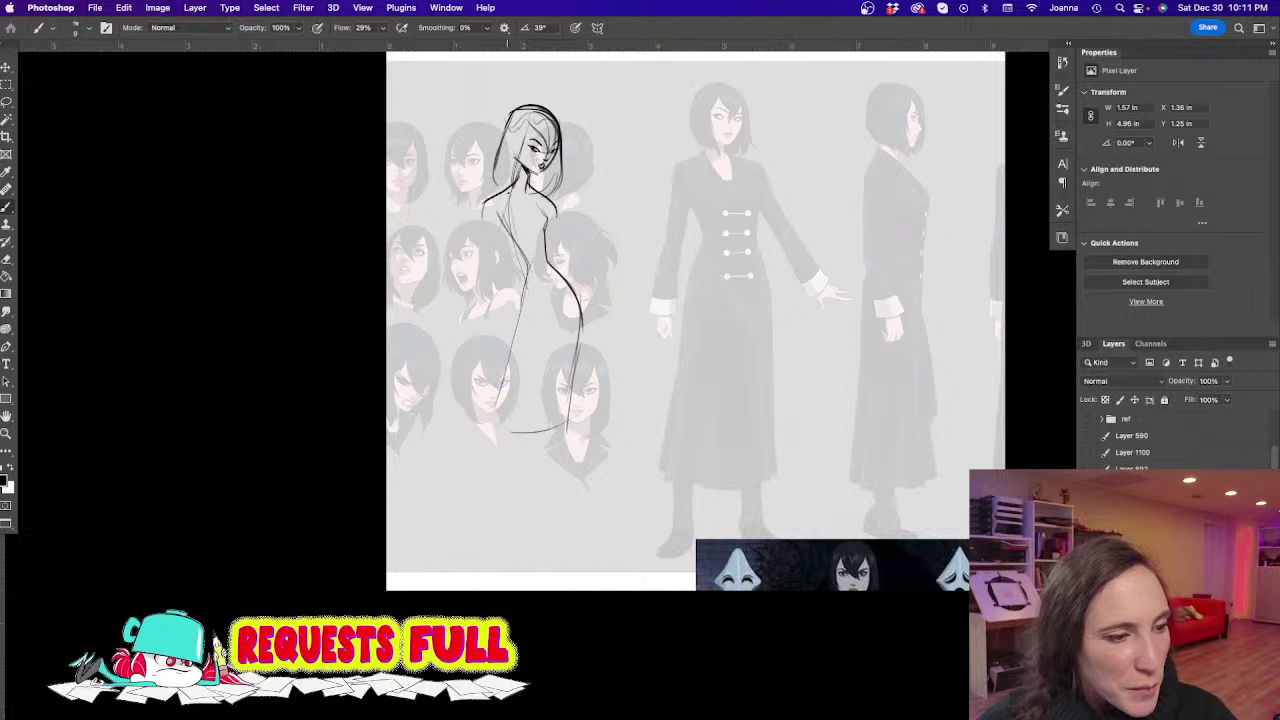
pyautogui.moveTo(510, 190)
pyautogui.mouseDown()
pyautogui.moveTo(584, 316)
pyautogui.moveTo(579, 398)
pyautogui.mouseUp()
pyautogui.moveTo(584, 316)
pyautogui.mouseDown()
pyautogui.moveTo(578, 476)
pyautogui.moveTo(536, 482)
pyautogui.mouseUp()
# Sketch both lower legs and pointed feet below the coat's hem
pyautogui.moveTo(527, 272)
pyautogui.mouseDown()
pyautogui.moveTo(478, 470)
pyautogui.moveTo(582, 438)
pyautogui.moveTo(551, 483)
pyautogui.mouseUp()
pyautogui.moveTo(546, 454)
pyautogui.mouseDown()
pyautogui.moveTo(541, 482)
pyautogui.moveTo(492, 418)
pyautogui.moveTo(546, 462)
pyautogui.moveTo(506, 456)
pyautogui.moveTo(547, 466)
pyautogui.mouseUp()
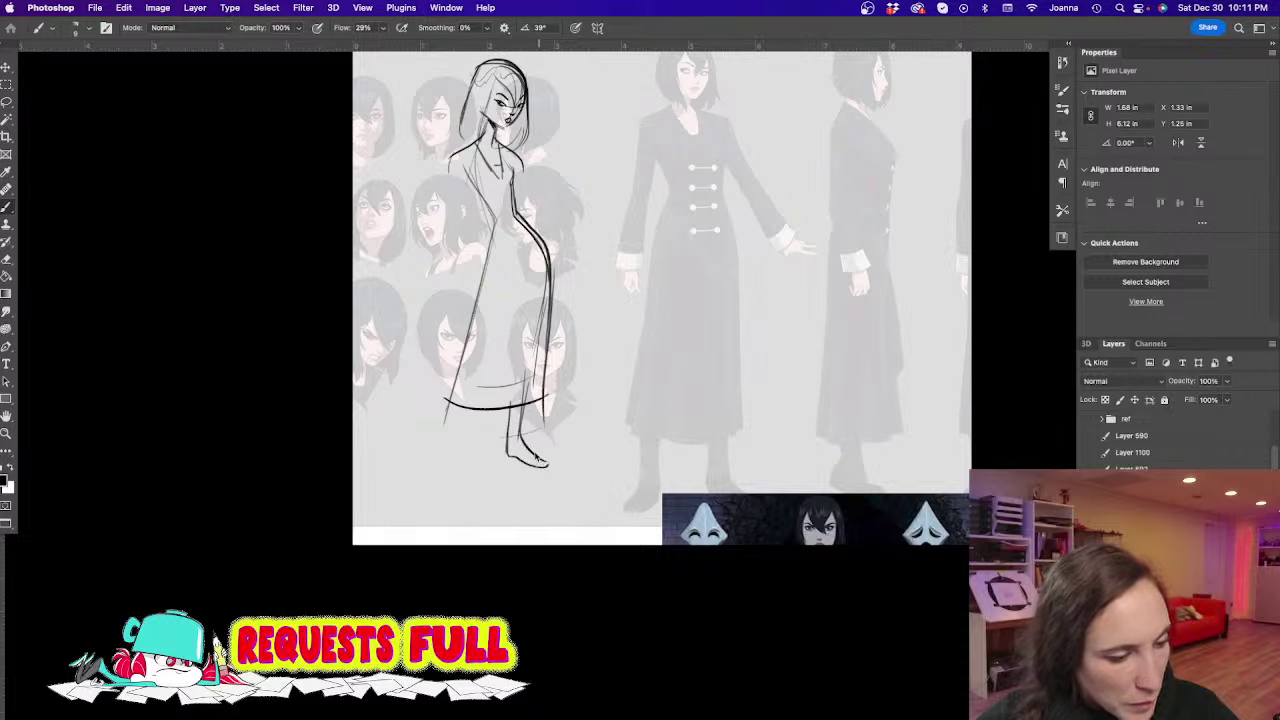
pyautogui.moveTo(466, 405); pyautogui.dragTo(439, 480)
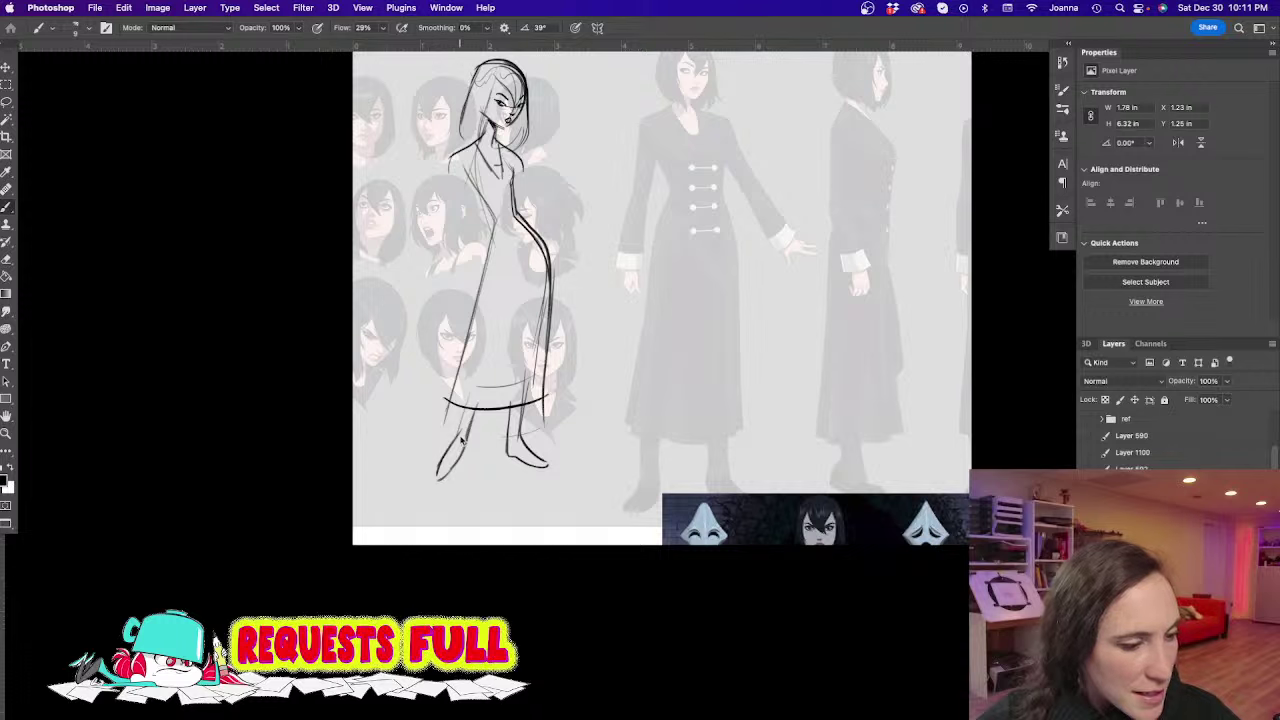
pyautogui.moveTo(471, 404)
pyautogui.mouseDown()
pyautogui.moveTo(461, 446)
pyautogui.moveTo(461, 338)
pyautogui.mouseUp()
# Erase the coat's hip curve, skirt sides and hem while keeping the head and upper torso
pyautogui.press('e')
pyautogui.moveTo(535, 434)
pyautogui.mouseDown()
pyautogui.moveTo(553, 357)
pyautogui.moveTo(530, 220)
pyautogui.mouseUp()
pyautogui.moveTo(527, 265); pyautogui.dragTo(470, 365)
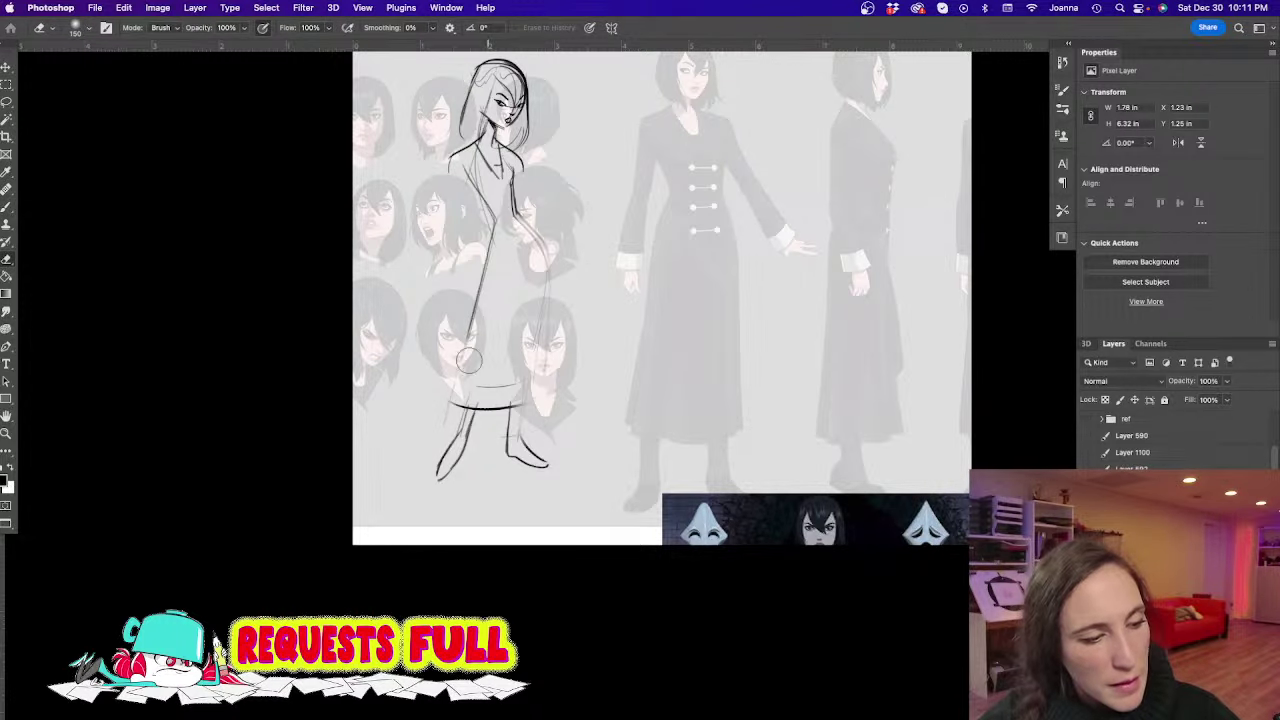
pyautogui.moveTo(508, 408); pyautogui.dragTo(440, 390)
pyautogui.moveTo(470, 245)
pyautogui.mouseDown()
pyautogui.moveTo(508, 185)
pyautogui.moveTo(520, 215)
pyautogui.mouseUp()
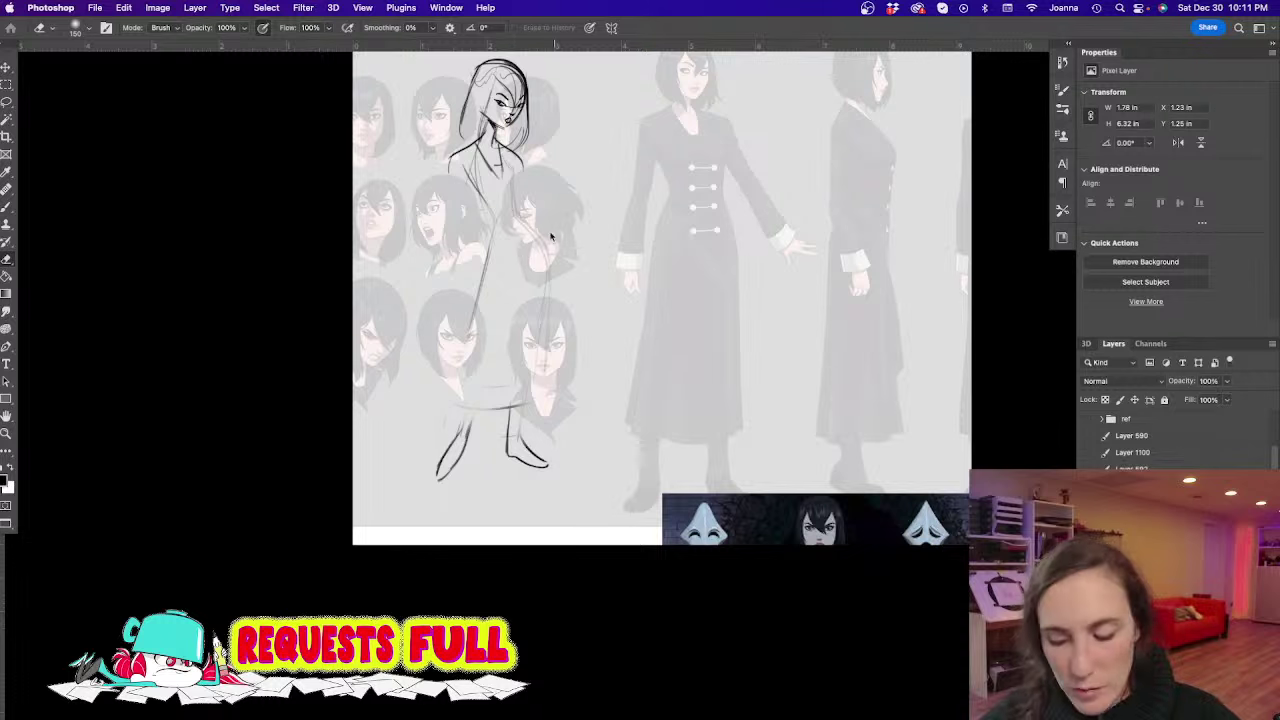
# Brush in the outer sleeve lines and a straighter coat skirt with a curved hem above the legs
pyautogui.press('b')
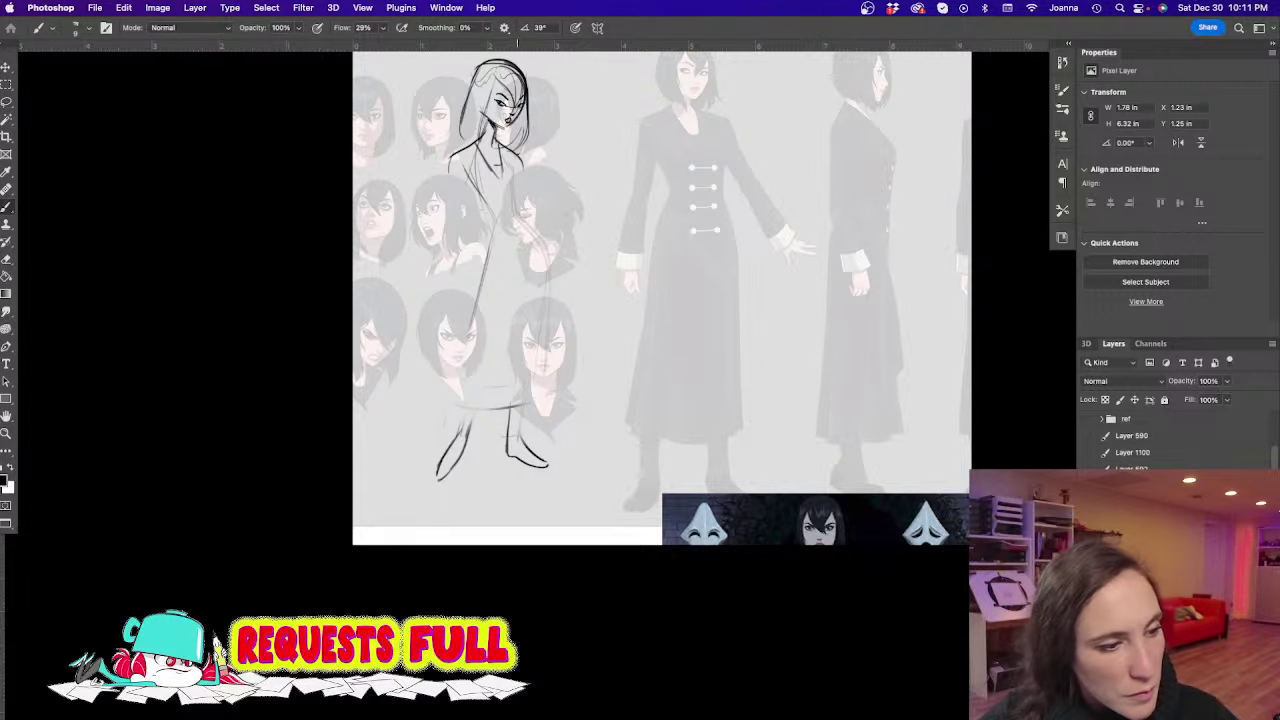
pyautogui.moveTo(518, 180); pyautogui.dragTo(519, 218)
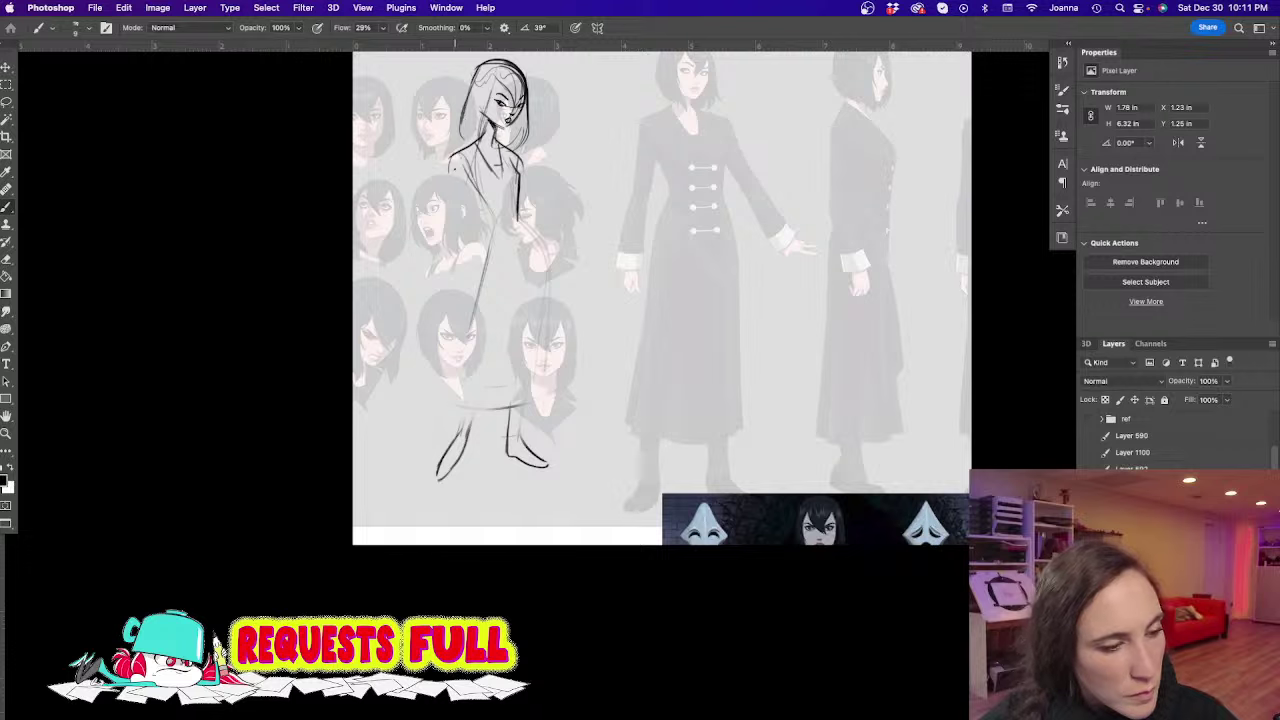
pyautogui.moveTo(448, 156); pyautogui.dragTo(450, 228)
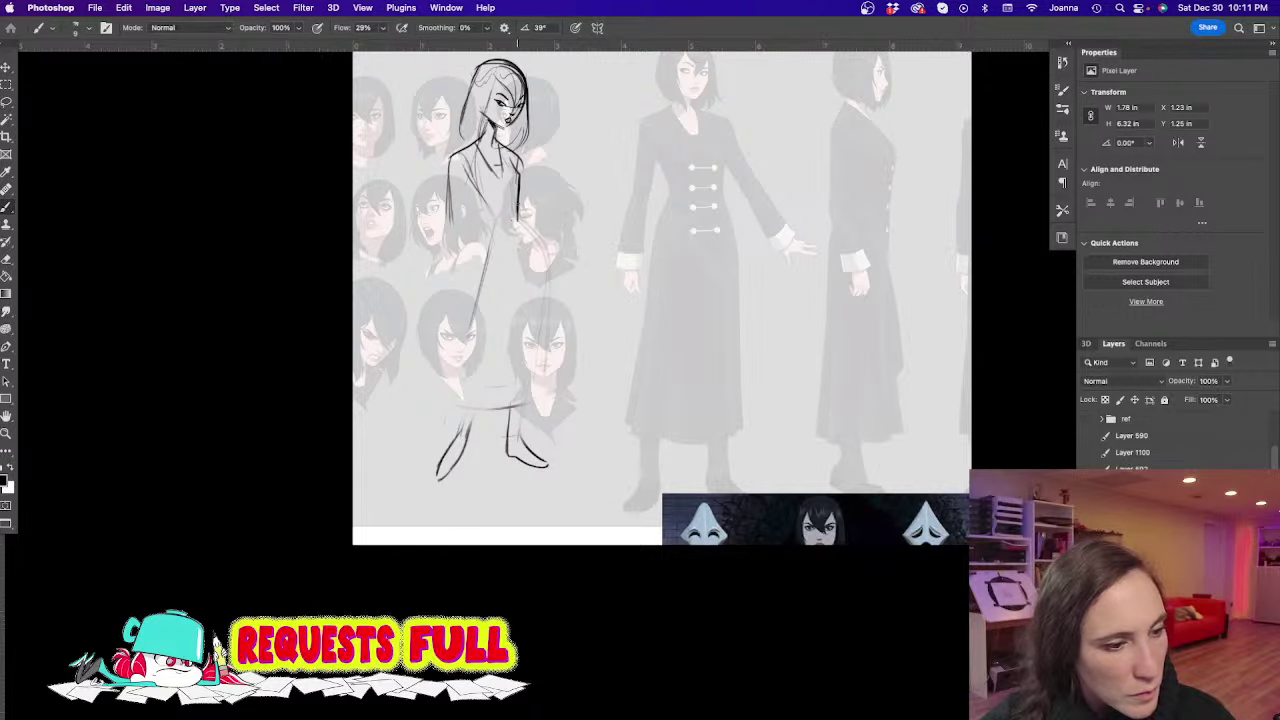
pyautogui.moveTo(518, 194); pyautogui.dragTo(544, 390)
pyautogui.moveTo(496, 180); pyautogui.dragTo(478, 340)
pyautogui.moveTo(480, 288)
pyautogui.mouseDown()
pyautogui.moveTo(456, 404)
pyautogui.moveTo(536, 398)
pyautogui.moveTo(577, 465)
pyautogui.moveTo(518, 484)
pyautogui.moveTo(488, 476)
pyautogui.mouseUp()
pyautogui.moveTo(492, 480); pyautogui.dragTo(511, 403)
# Erase the new coat skirt, hem and both legs down to faint traces
pyautogui.press('e')
pyautogui.moveTo(550, 243)
pyautogui.mouseDown()
pyautogui.moveTo(568, 305)
pyautogui.moveTo(515, 321)
pyautogui.mouseUp()
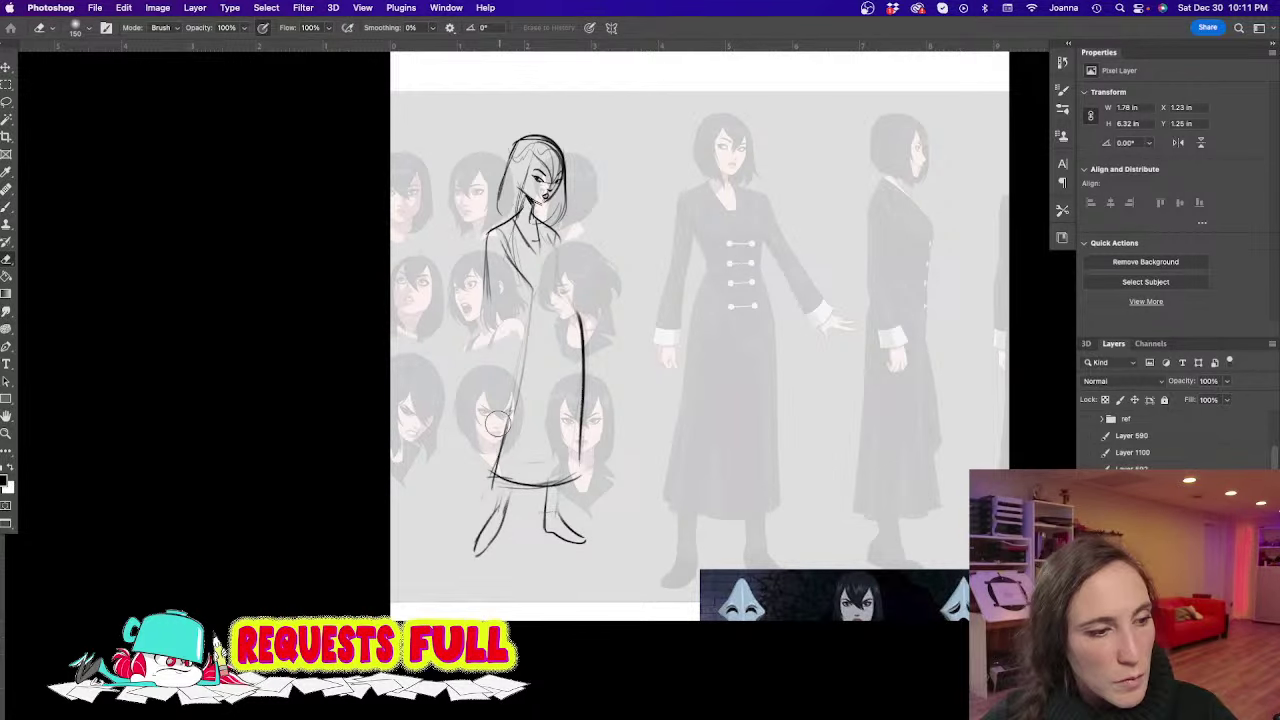
pyautogui.moveTo(497, 424)
pyautogui.mouseDown()
pyautogui.moveTo(517, 443)
pyautogui.moveTo(482, 536)
pyautogui.mouseUp()
pyautogui.moveTo(576, 528)
pyautogui.mouseDown()
pyautogui.moveTo(585, 425)
pyautogui.moveTo(543, 449)
pyautogui.moveTo(541, 523)
pyautogui.moveTo(570, 538)
pyautogui.mouseUp()
# Redraw the narrow waist, rounded hip and long coat skirt, and add the near arm with its cuff and hand
pyautogui.press('b')
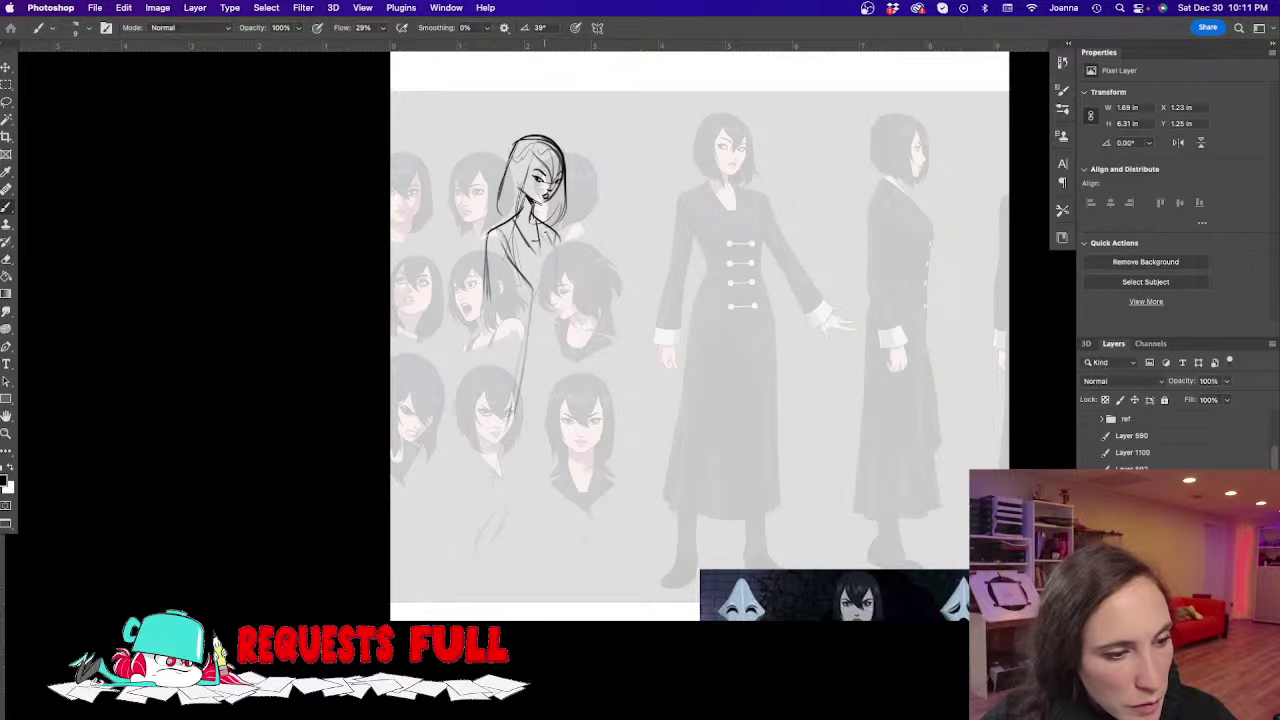
pyautogui.moveTo(547, 229)
pyautogui.mouseDown()
pyautogui.moveTo(549, 290)
pyautogui.moveTo(587, 363)
pyautogui.mouseUp()
pyautogui.moveTo(535, 292); pyautogui.dragTo(507, 448)
pyautogui.moveTo(587, 332)
pyautogui.mouseDown()
pyautogui.moveTo(592, 470)
pyautogui.moveTo(521, 484)
pyautogui.mouseUp()
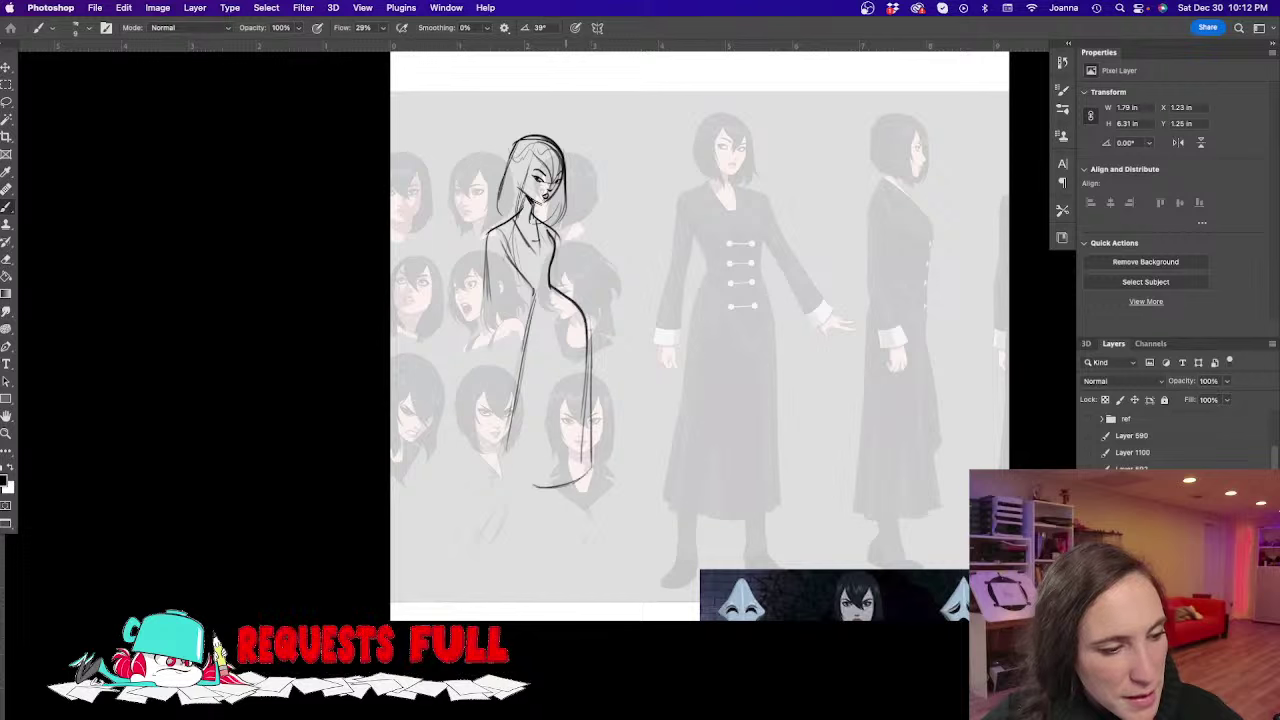
pyautogui.moveTo(489, 258); pyautogui.dragTo(489, 362)
pyautogui.moveTo(508, 298); pyautogui.dragTo(509, 379)
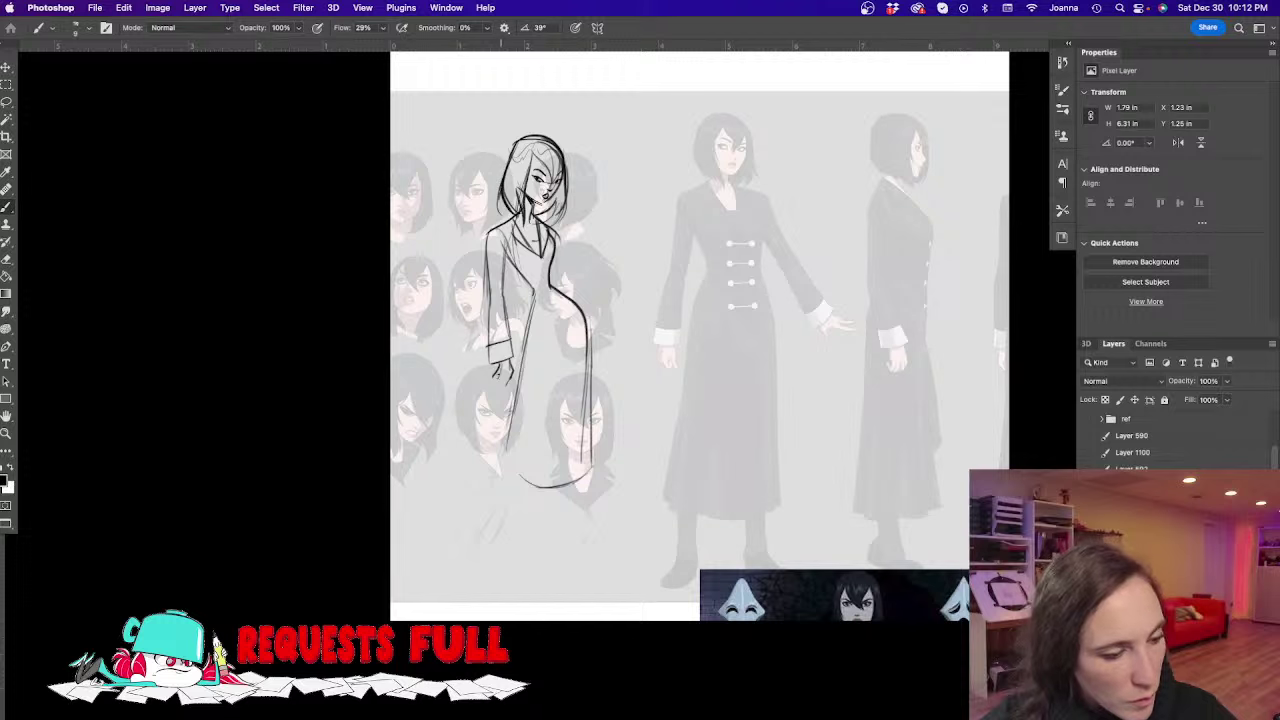
# Close the coat's hem and sketch both legs and feet in a wide stance beneath it
pyautogui.moveTo(530, 312)
pyautogui.mouseDown()
pyautogui.moveTo(512, 432)
pyautogui.moveTo(536, 478)
pyautogui.moveTo(598, 458)
pyautogui.moveTo(557, 520)
pyautogui.mouseUp()
pyautogui.moveTo(576, 470)
pyautogui.mouseDown()
pyautogui.moveTo(592, 540)
pyautogui.moveTo(556, 534)
pyautogui.moveTo(596, 548)
pyautogui.mouseUp()
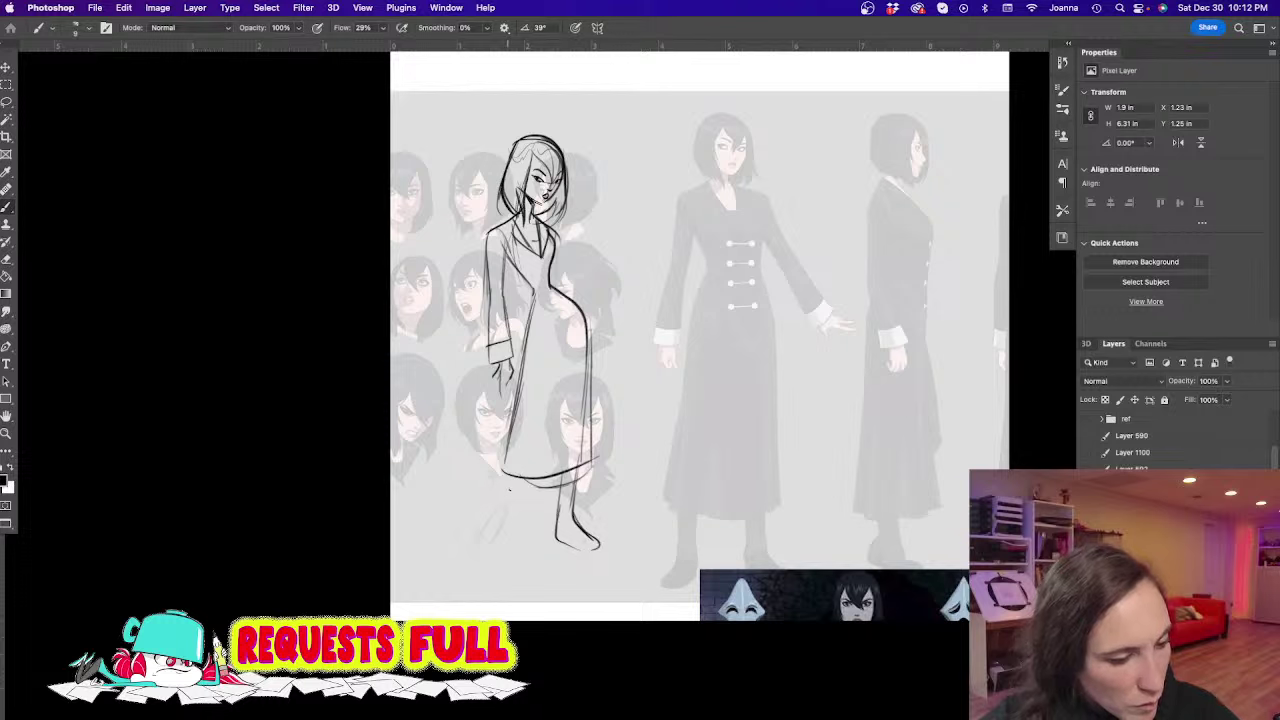
pyautogui.moveTo(519, 468)
pyautogui.mouseDown()
pyautogui.moveTo(500, 557)
pyautogui.moveTo(514, 495)
pyautogui.moveTo(490, 558)
pyautogui.mouseUp()
pyautogui.moveTo(512, 515); pyautogui.dragTo(486, 568)
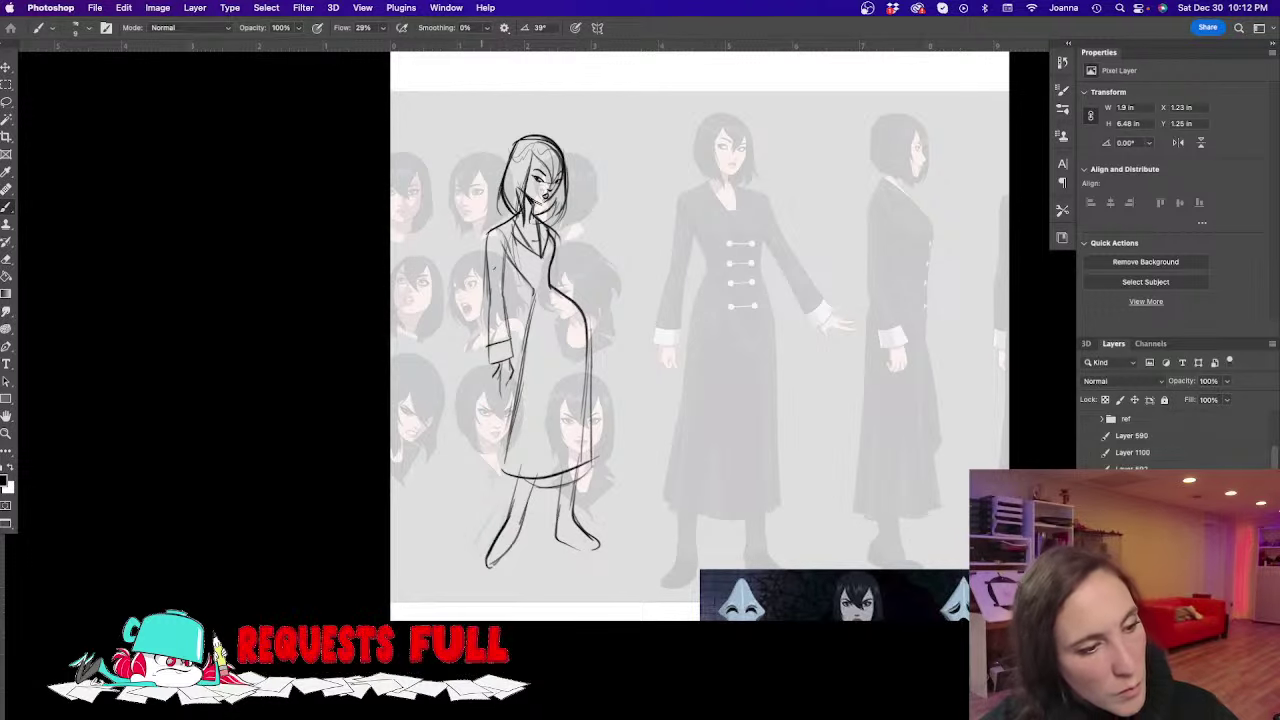
# Try darker, wider flared coat edges over the figure, and erase the overlapping waist, skirt and hem lines
pyautogui.moveTo(505, 256)
pyautogui.mouseDown()
pyautogui.moveTo(532, 306)
pyautogui.moveTo(527, 370)
pyautogui.mouseUp()
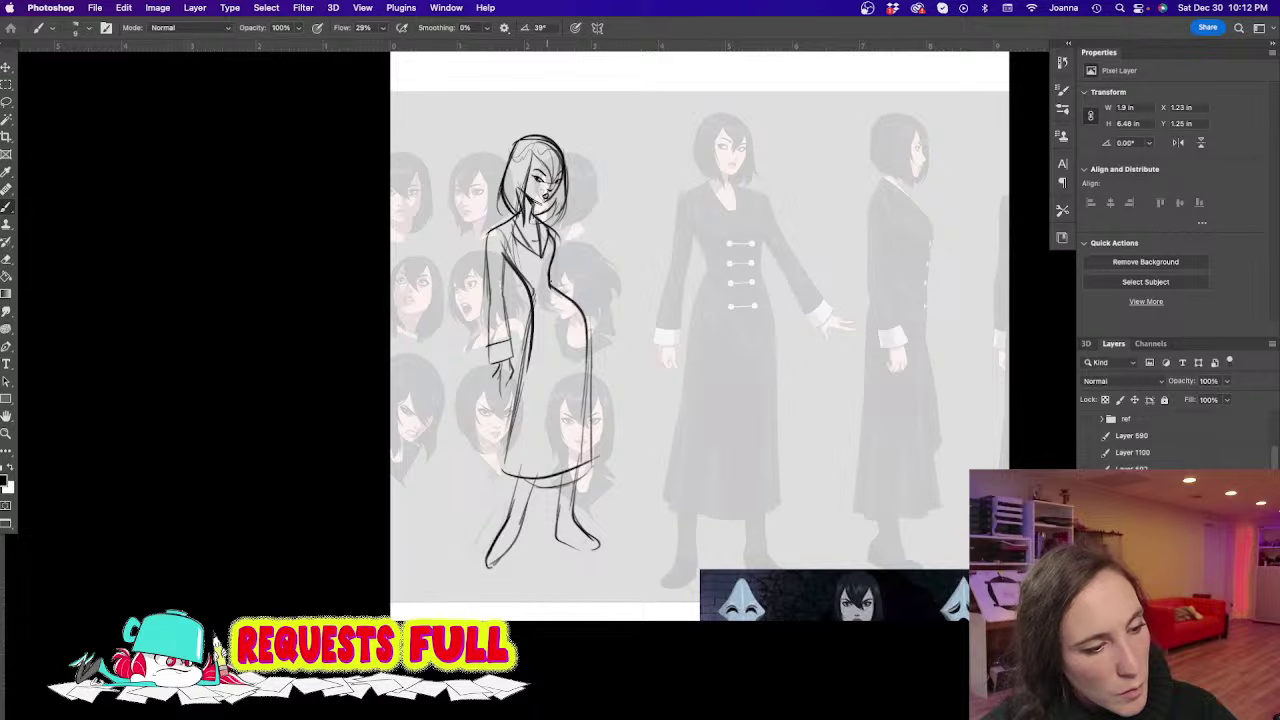
pyautogui.moveTo(550, 278)
pyautogui.mouseDown()
pyautogui.moveTo(606, 394)
pyautogui.moveTo(616, 452)
pyautogui.moveTo(522, 340)
pyautogui.moveTo(496, 472)
pyautogui.mouseUp()
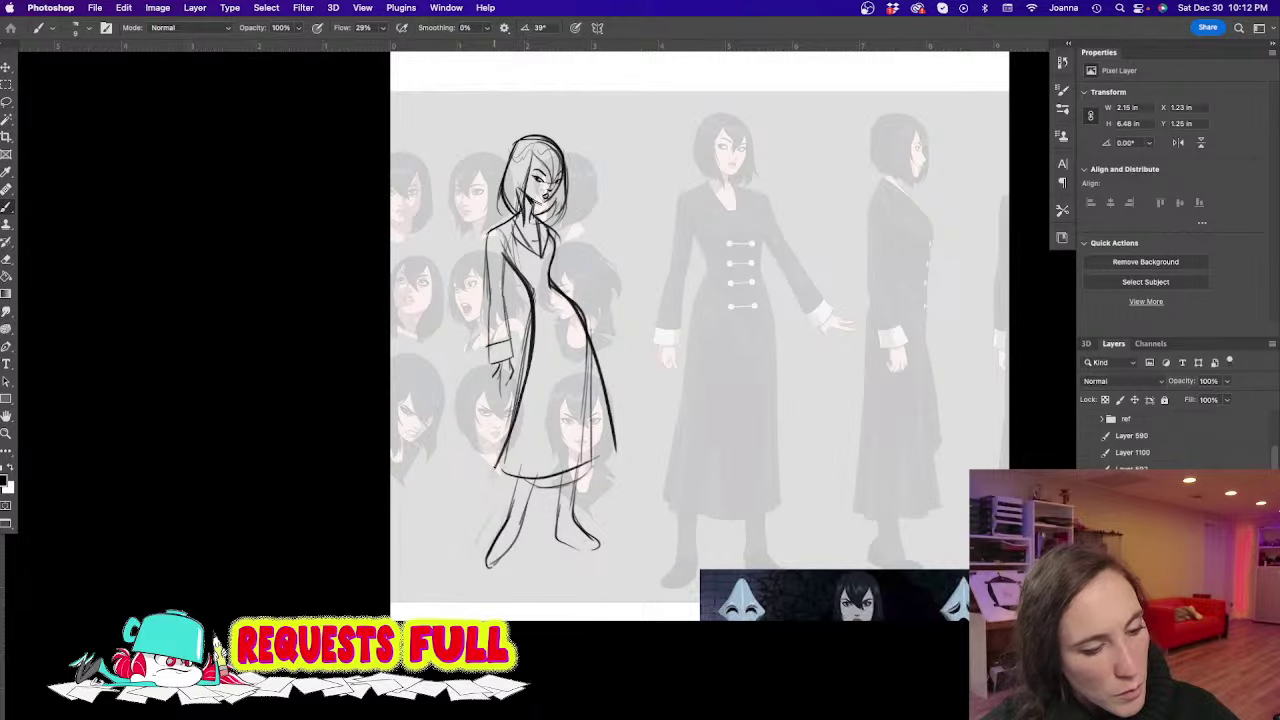
pyautogui.press('e')
pyautogui.moveTo(534, 280)
pyautogui.mouseDown()
pyautogui.moveTo(505, 470)
pyautogui.moveTo(584, 476)
pyautogui.moveTo(583, 461)
pyautogui.moveTo(510, 474)
pyautogui.mouseUp()
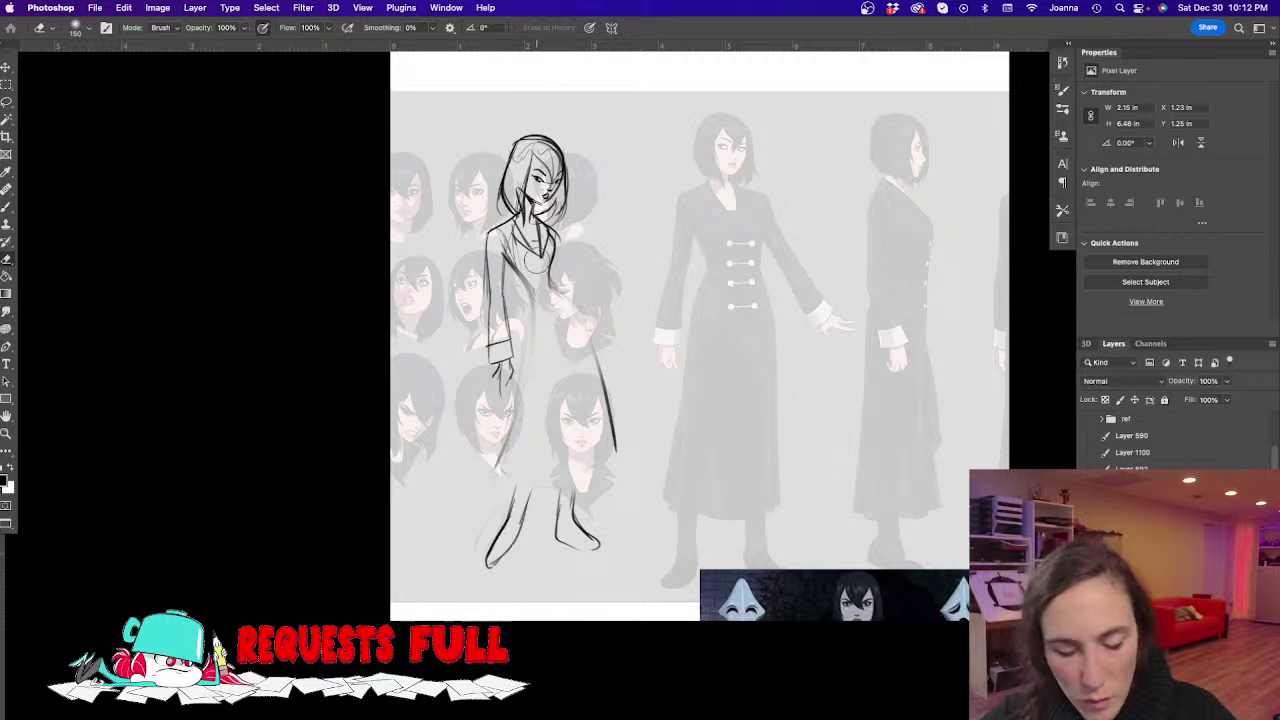
# Redraw the coat as a flared A-line shape with a wavy hem and inner fold lines
pyautogui.press('b')
pyautogui.moveTo(550, 268)
pyautogui.mouseDown()
pyautogui.moveTo(590, 342)
pyautogui.moveTo(618, 466)
pyautogui.mouseUp()
pyautogui.moveTo(532, 262)
pyautogui.mouseDown()
pyautogui.moveTo(532, 312)
pyautogui.moveTo(496, 470)
pyautogui.mouseUp()
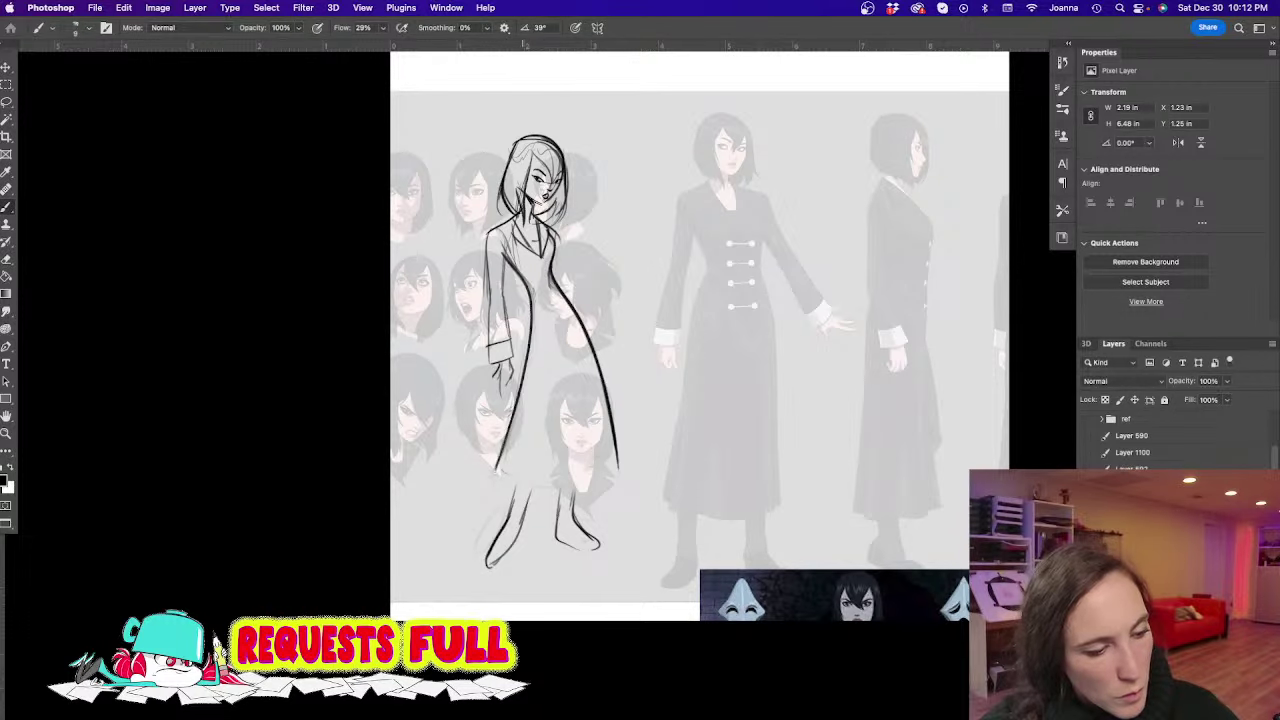
pyautogui.moveTo(618, 466)
pyautogui.mouseDown()
pyautogui.moveTo(596, 486)
pyautogui.moveTo(508, 490)
pyautogui.moveTo(535, 395)
pyautogui.mouseUp()
pyautogui.moveTo(606, 478); pyautogui.dragTo(595, 393)
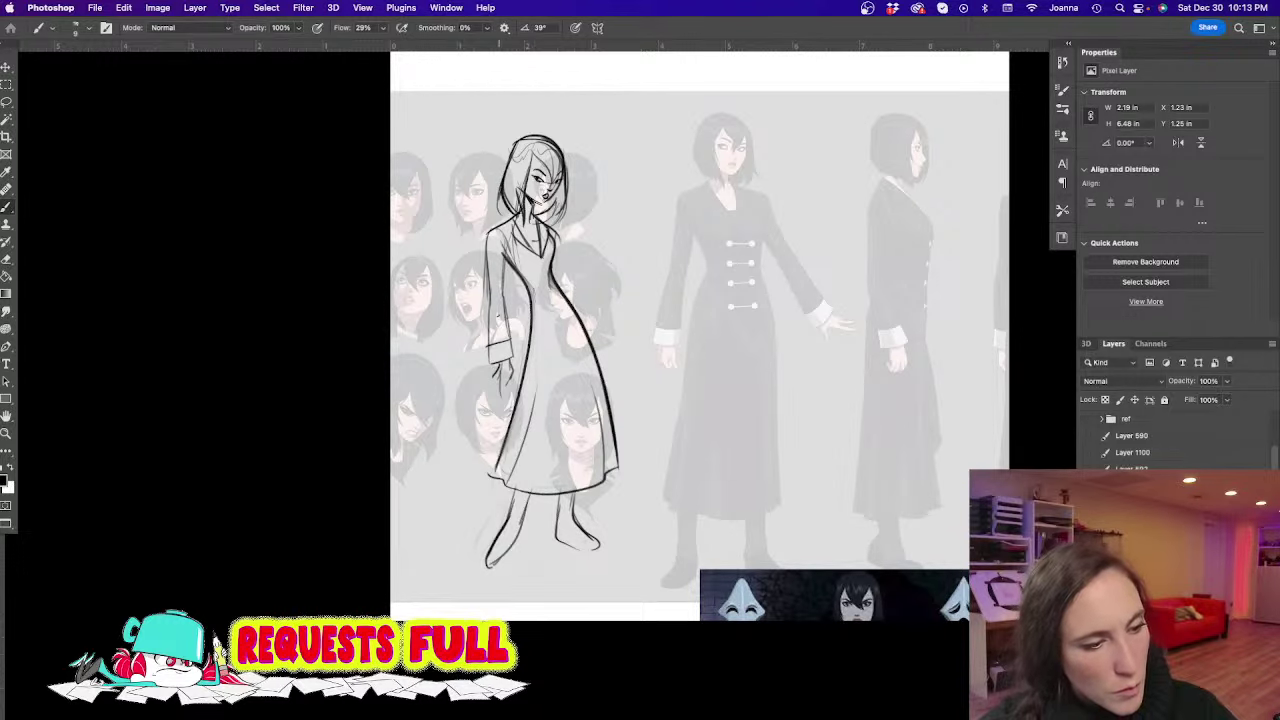
# Dot two columns of four buttons down the front of the coat's bodice
pyautogui.scroll(2, 534, 254)
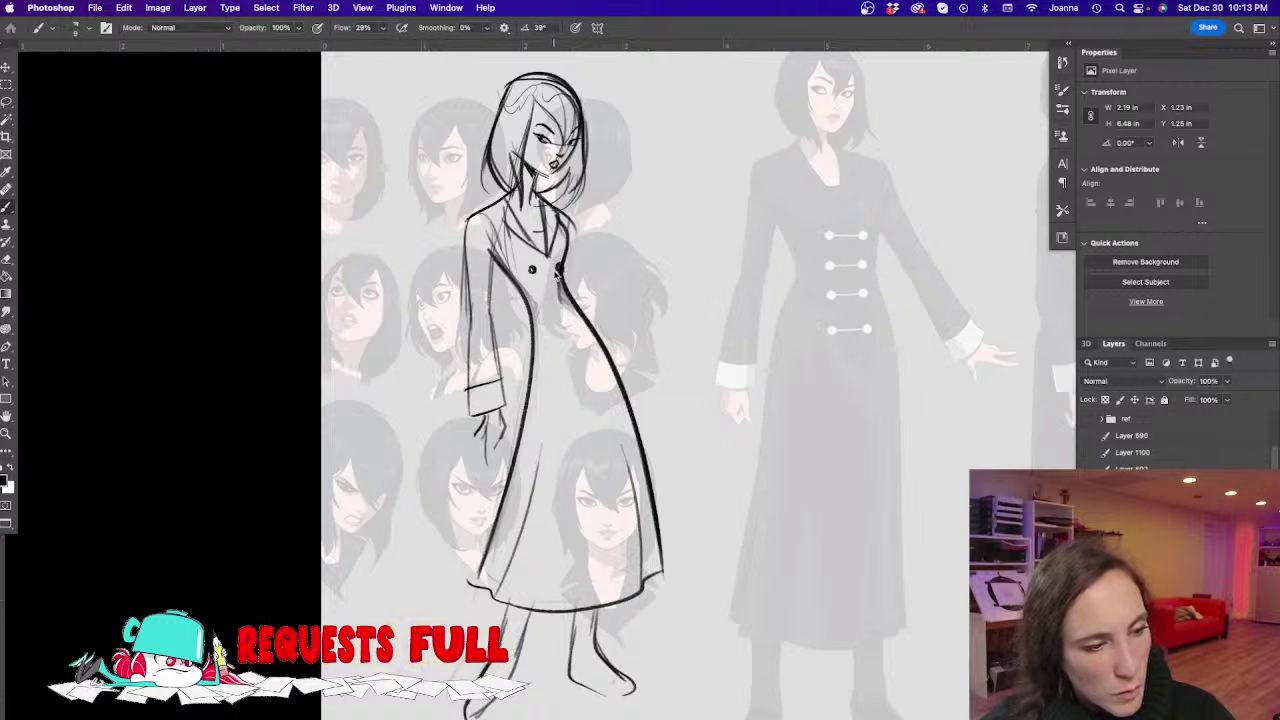
pyautogui.click(542, 297)
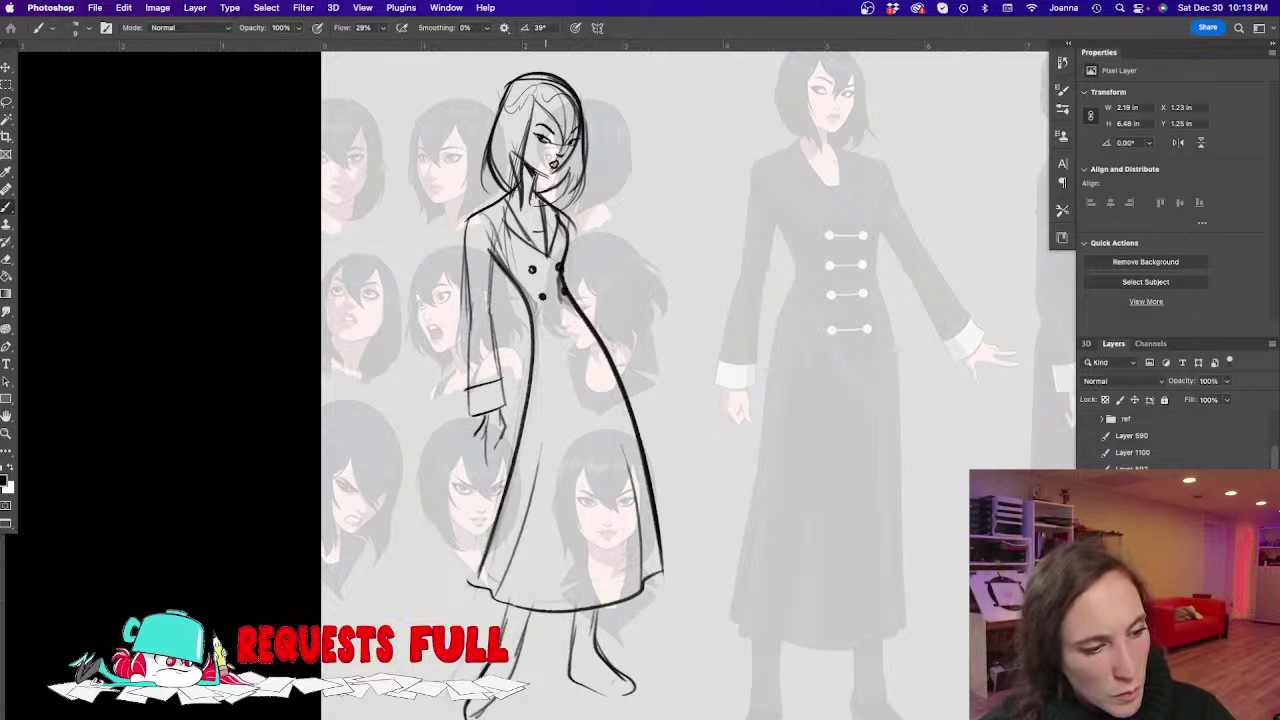
pyautogui.click(575, 313)
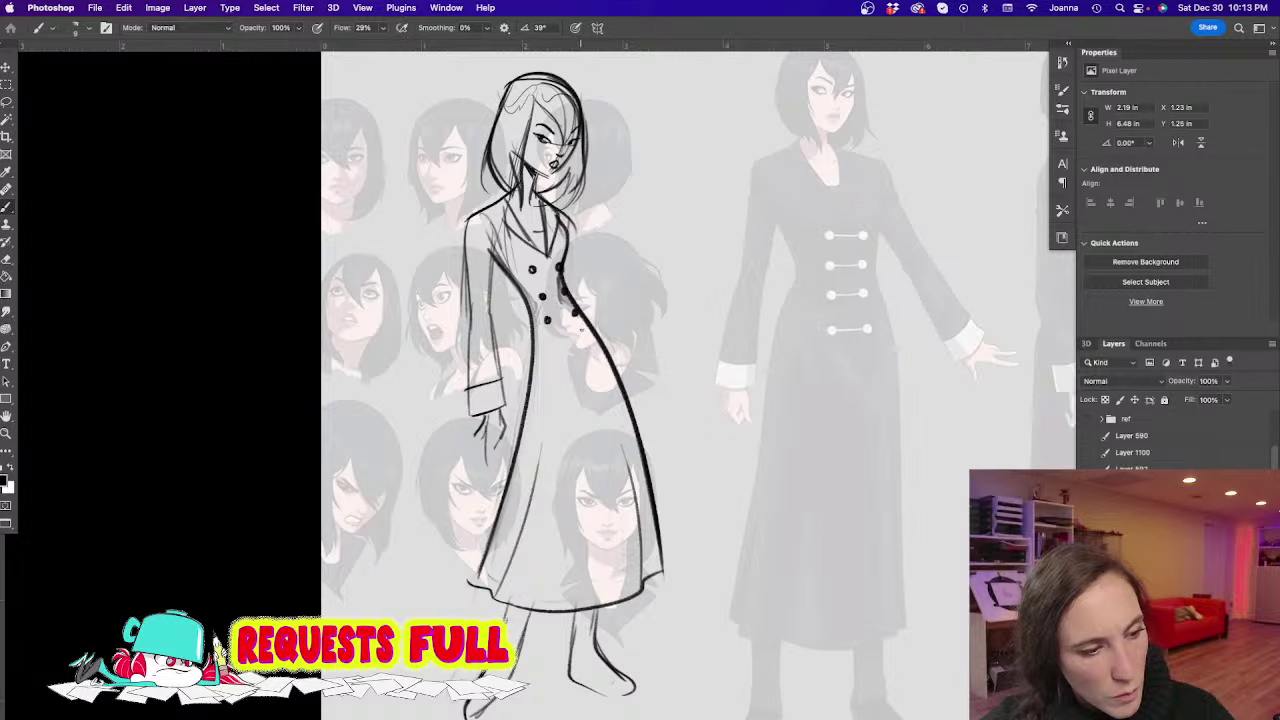
pyautogui.click(553, 342)
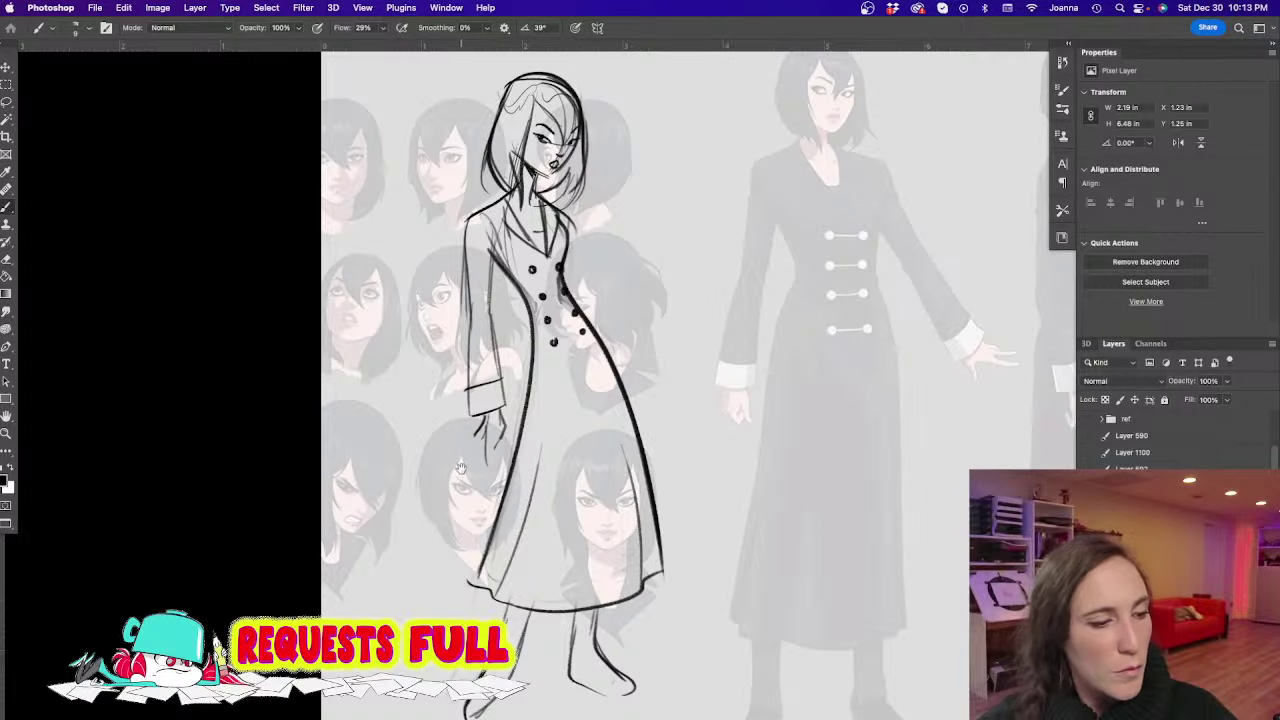
pyautogui.scroll(-3, 459, 466)
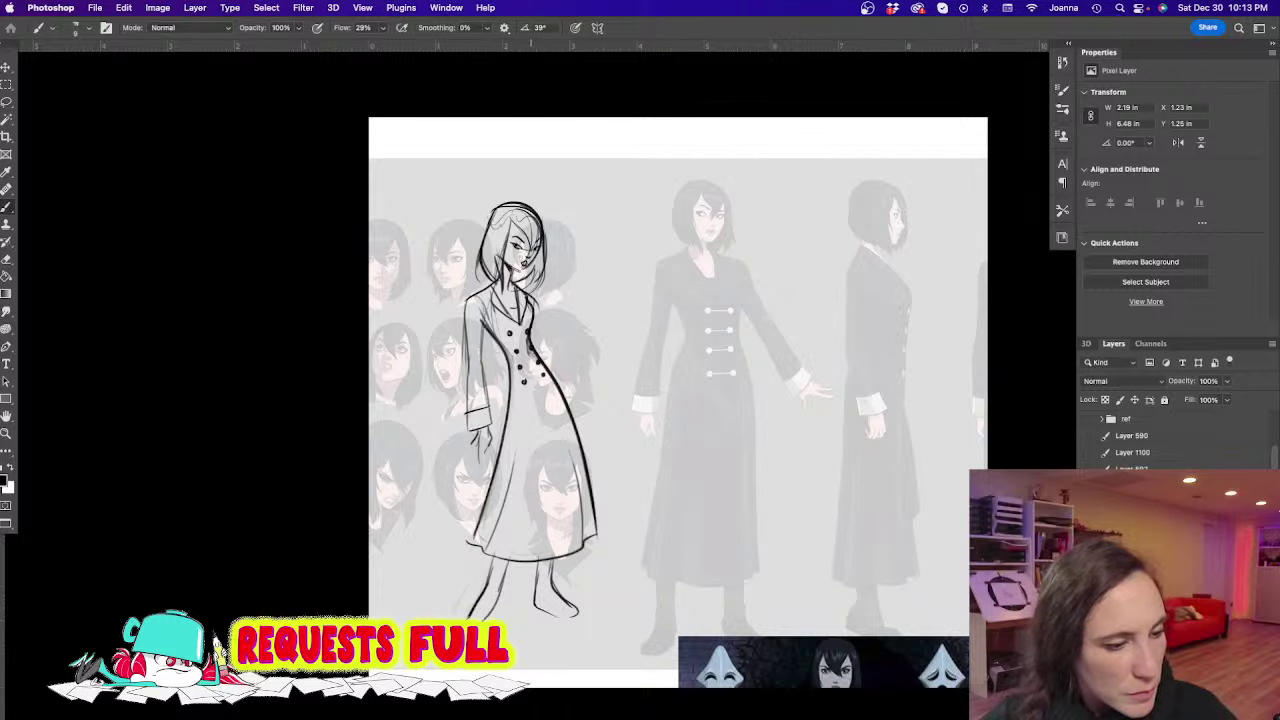
# Erase the buttons, shoulders, coat body and legs, leaving the head and the near arm's sleeve
pyautogui.press('e')
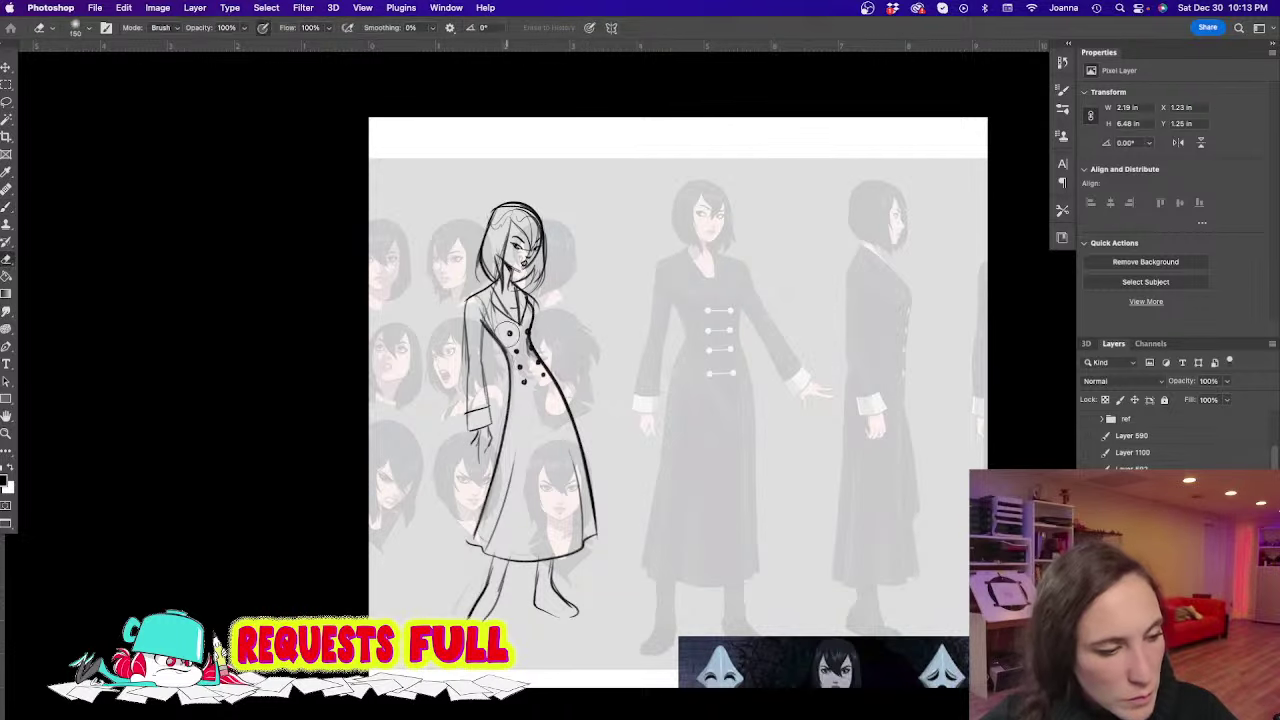
pyautogui.moveTo(505, 332); pyautogui.dragTo(528, 376)
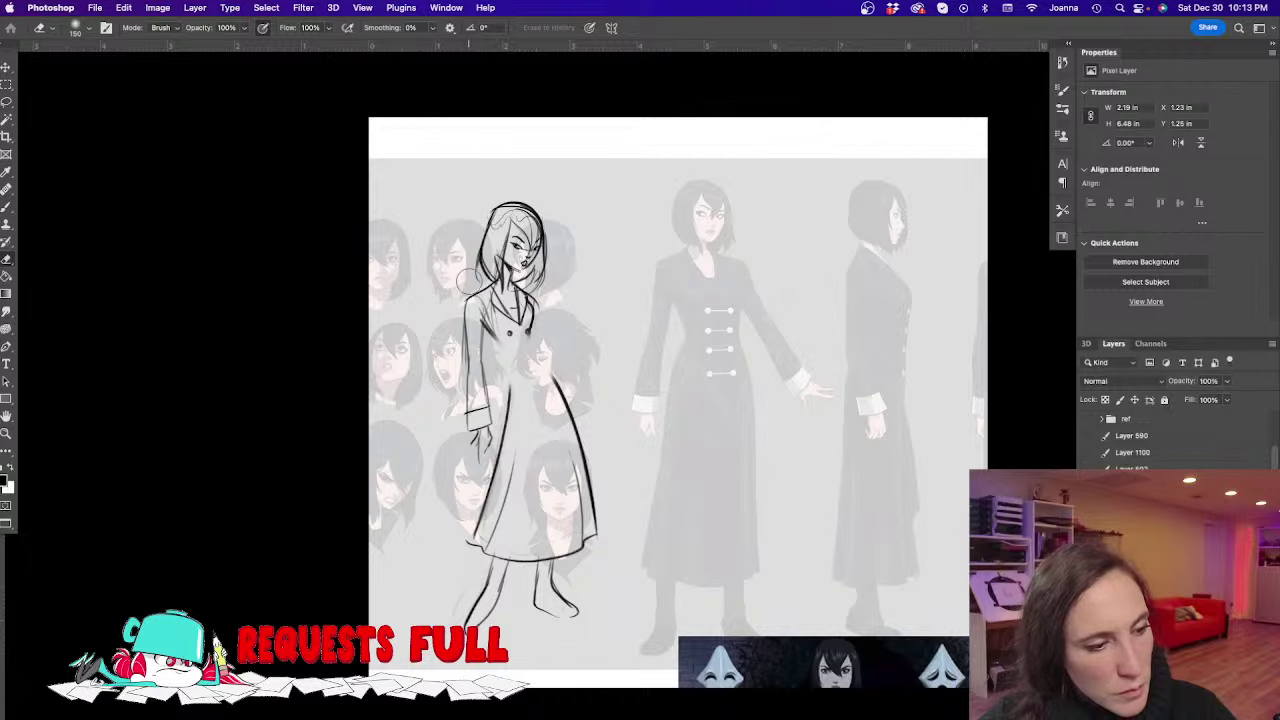
pyautogui.moveTo(464, 298)
pyautogui.mouseDown()
pyautogui.moveTo(500, 302)
pyautogui.moveTo(560, 420)
pyautogui.moveTo(570, 540)
pyautogui.moveTo(480, 450)
pyautogui.moveTo(470, 630)
pyautogui.mouseUp()
pyautogui.moveTo(558, 566); pyautogui.dragTo(546, 628)
pyautogui.moveTo(505, 410); pyautogui.dragTo(514, 391)
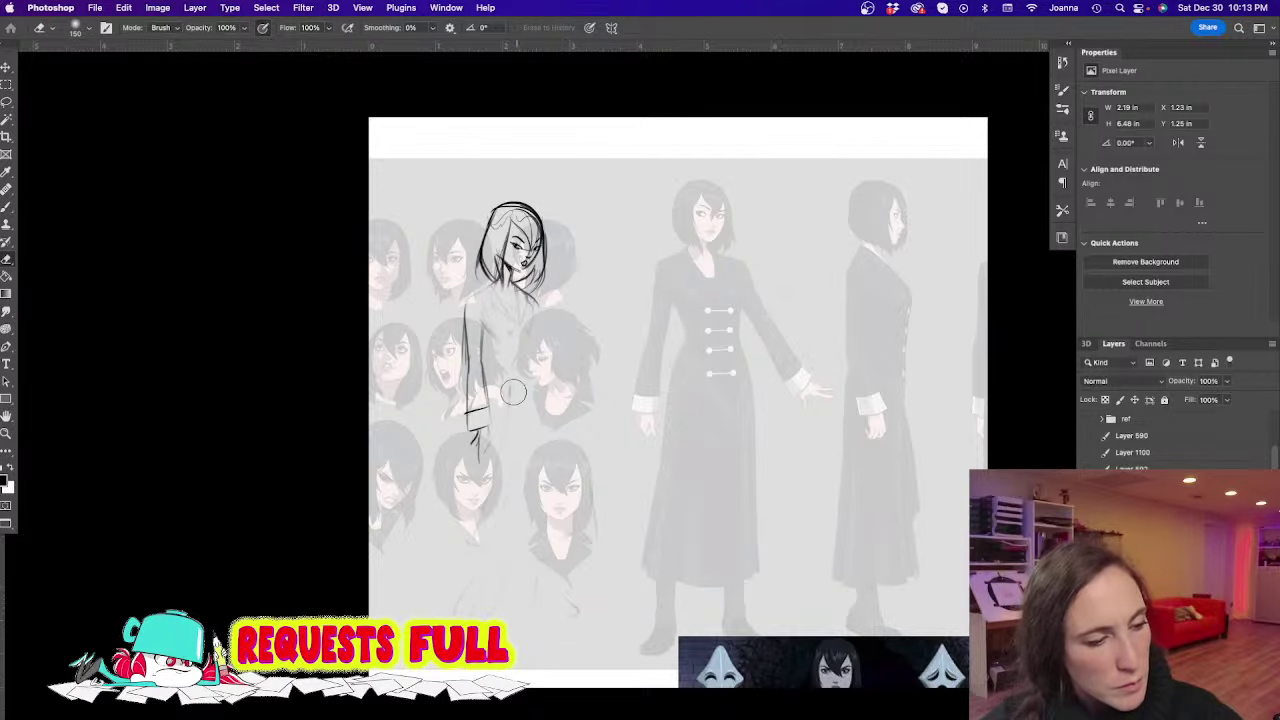
# Redraw the torso with a pinched waist and jutting hip, and extend the coat's back edge into a curved hem
pyautogui.moveTo(427, 347); pyautogui.dragTo(454, 323)
pyautogui.scroll(-3, 453, 323)
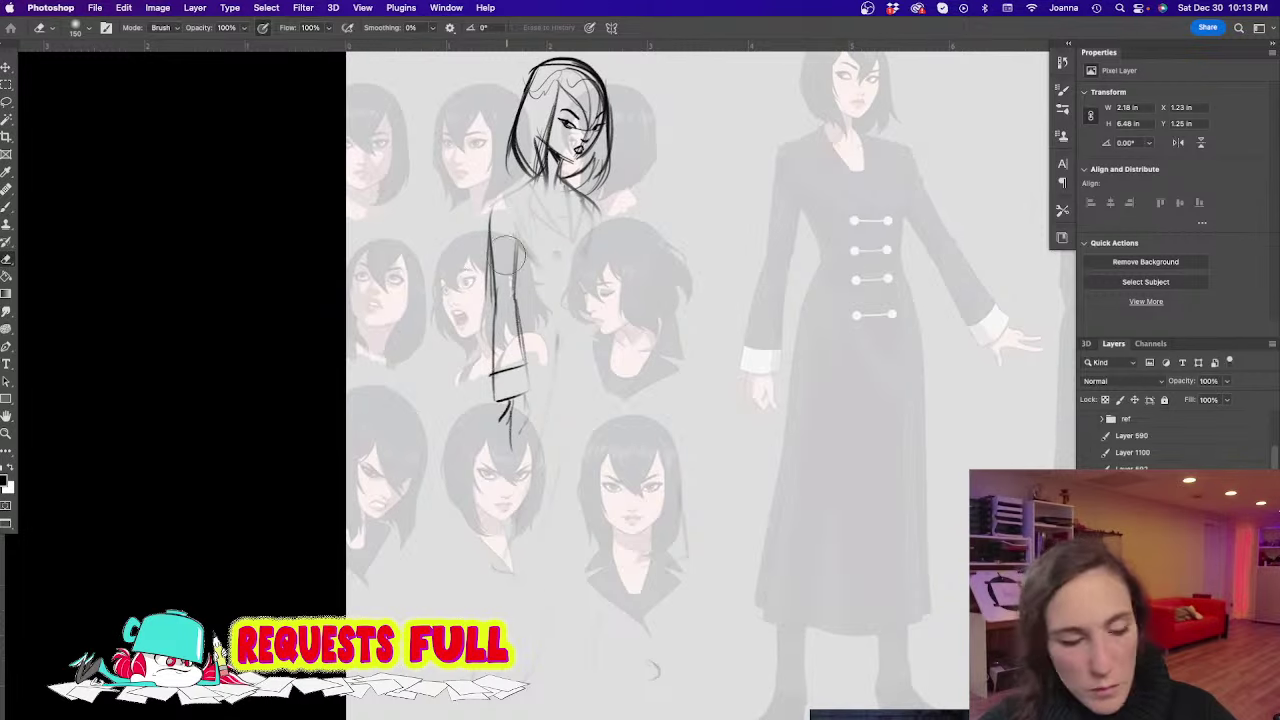
pyautogui.press('b')
pyautogui.moveTo(515, 236); pyautogui.dragTo(558, 284)
pyautogui.moveTo(595, 214)
pyautogui.mouseDown()
pyautogui.moveTo(580, 282)
pyautogui.moveTo(633, 337)
pyautogui.mouseUp()
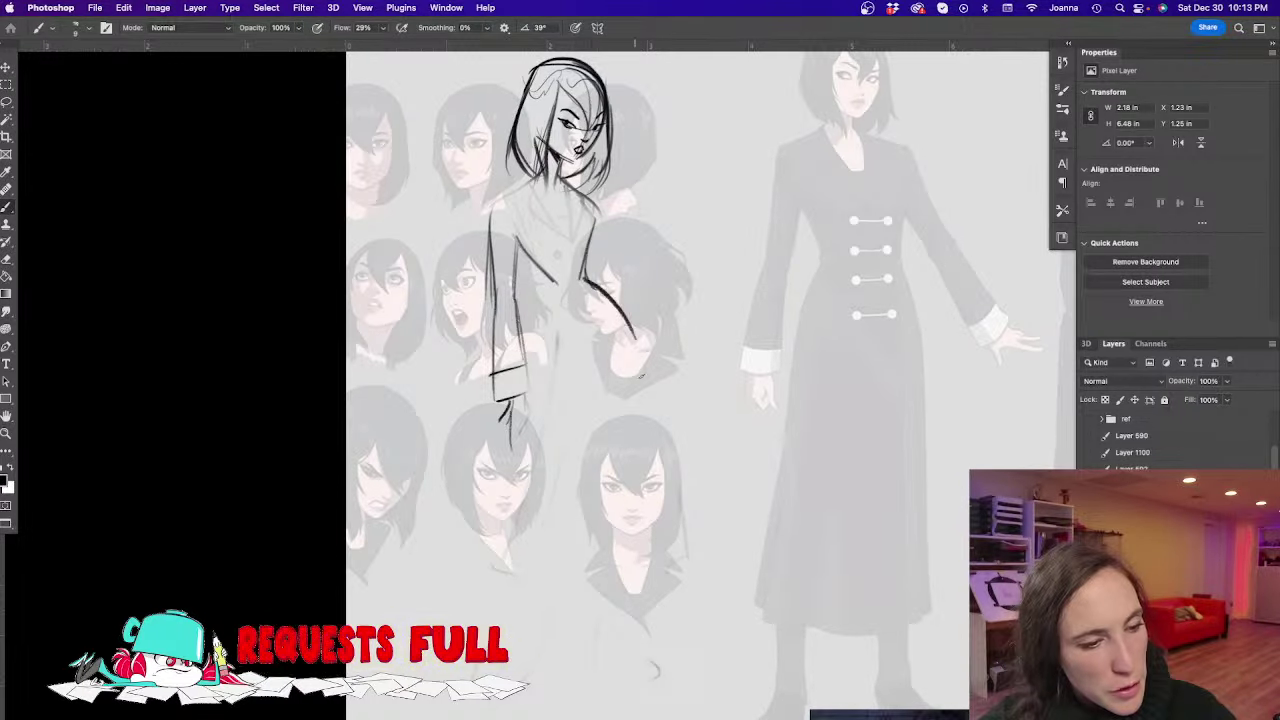
pyautogui.moveTo(557, 282); pyautogui.dragTo(530, 382)
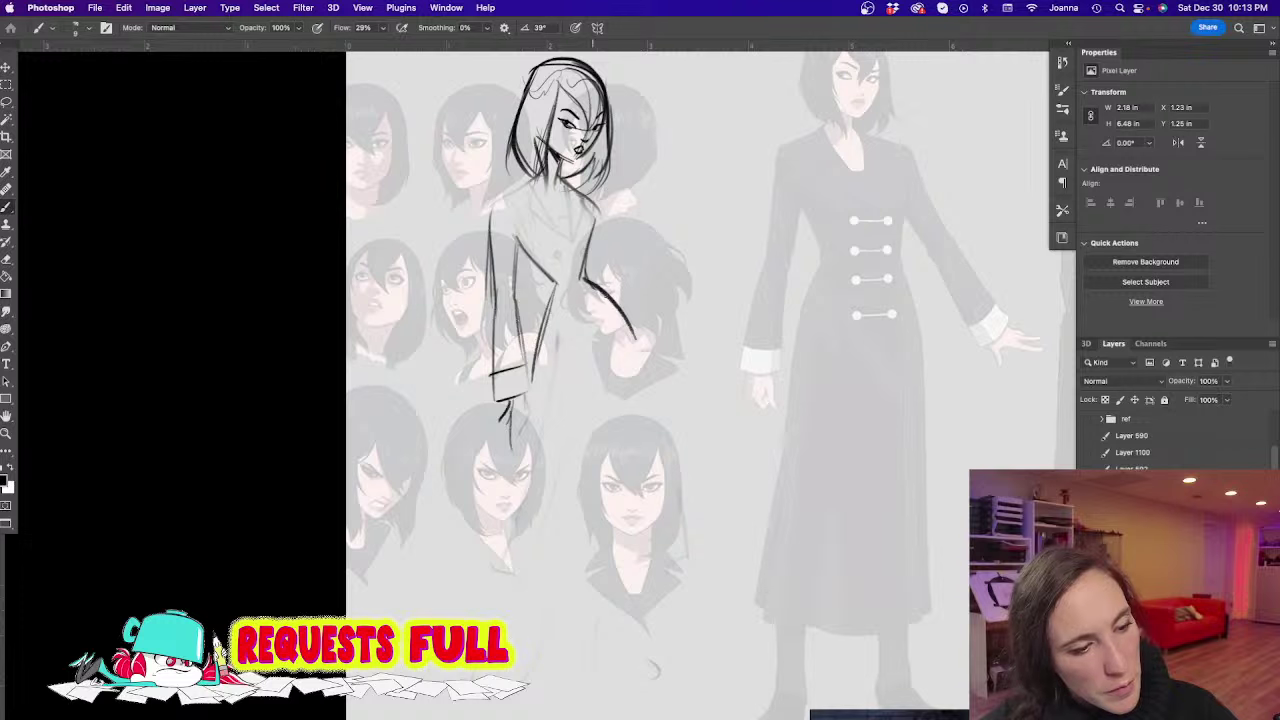
pyautogui.moveTo(612, 302)
pyautogui.mouseDown()
pyautogui.moveTo(666, 510)
pyautogui.moveTo(548, 565)
pyautogui.mouseUp()
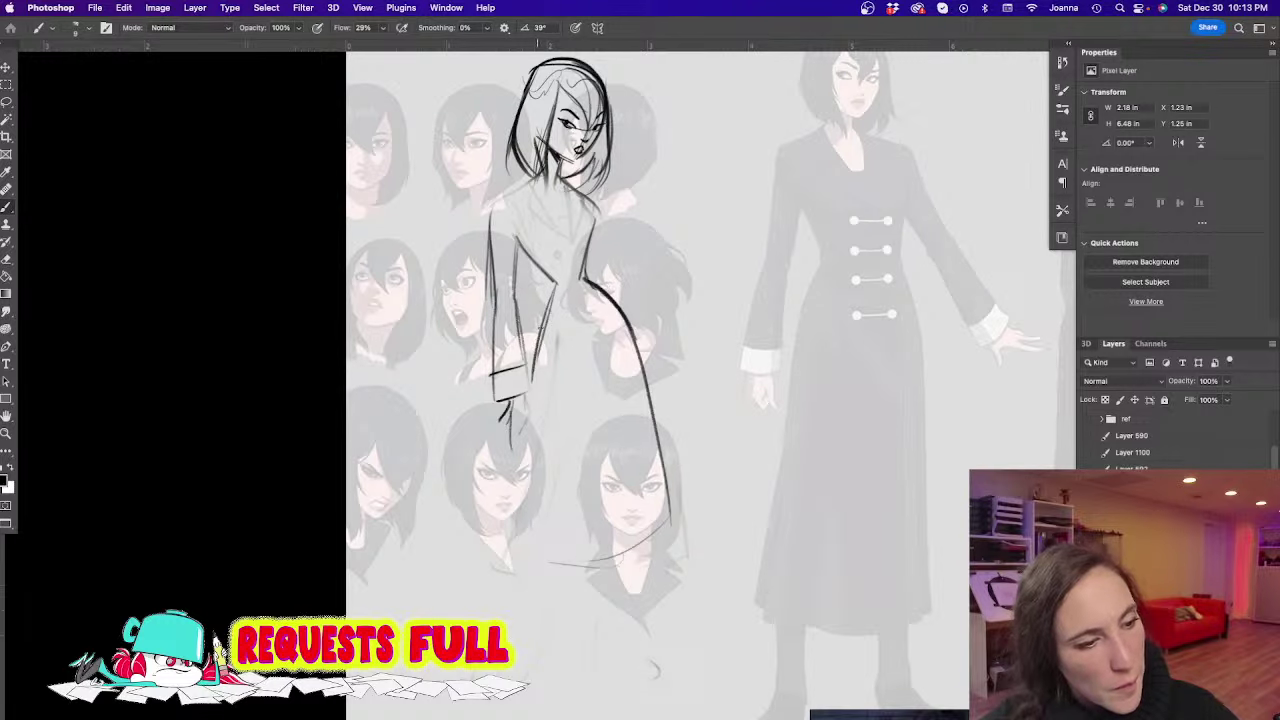
# Round off the near shoulder and add elbow creases, and draw the coat's V-shaped neckline with notched lapels
pyautogui.moveTo(546, 310); pyautogui.dragTo(521, 427)
pyautogui.moveTo(520, 194)
pyautogui.mouseDown()
pyautogui.moveTo(506, 230)
pyautogui.moveTo(490, 228)
pyautogui.mouseUp()
pyautogui.moveTo(512, 297); pyautogui.dragTo(499, 287)
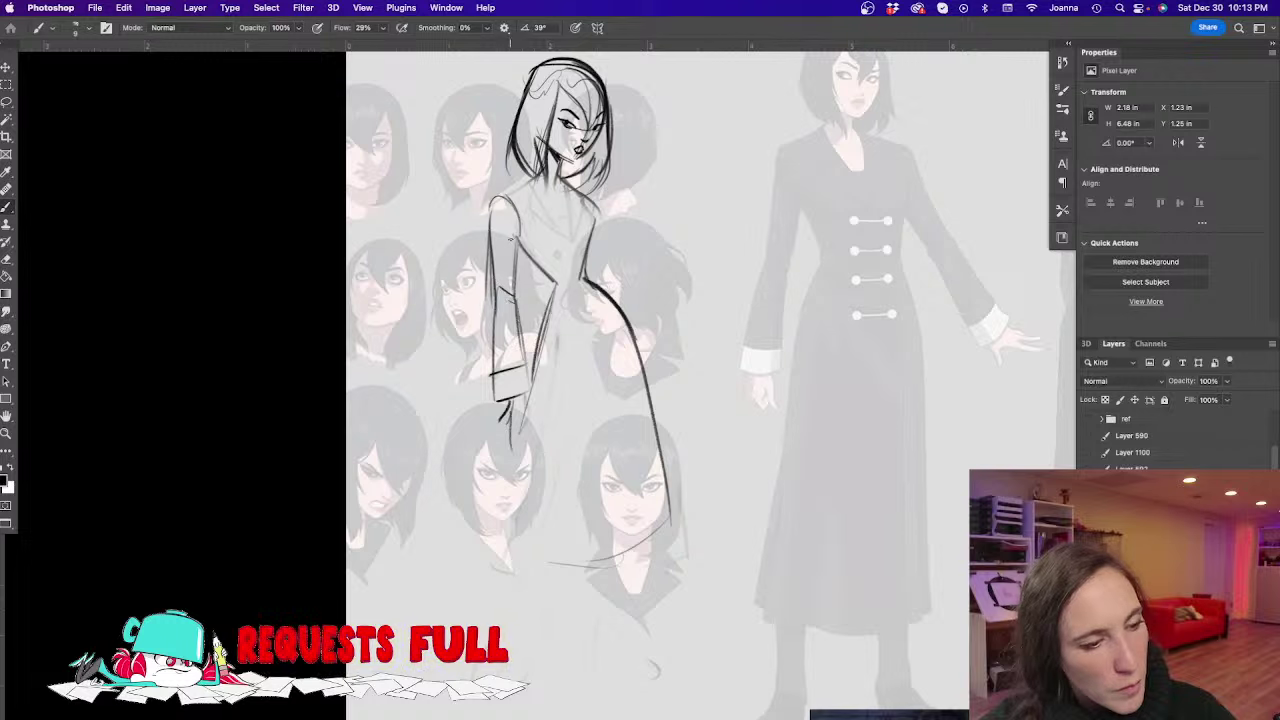
pyautogui.moveTo(561, 178); pyautogui.dragTo(567, 243)
pyautogui.moveTo(560, 175)
pyautogui.mouseDown()
pyautogui.moveTo(578, 210)
pyautogui.moveTo(570, 246)
pyautogui.mouseUp()
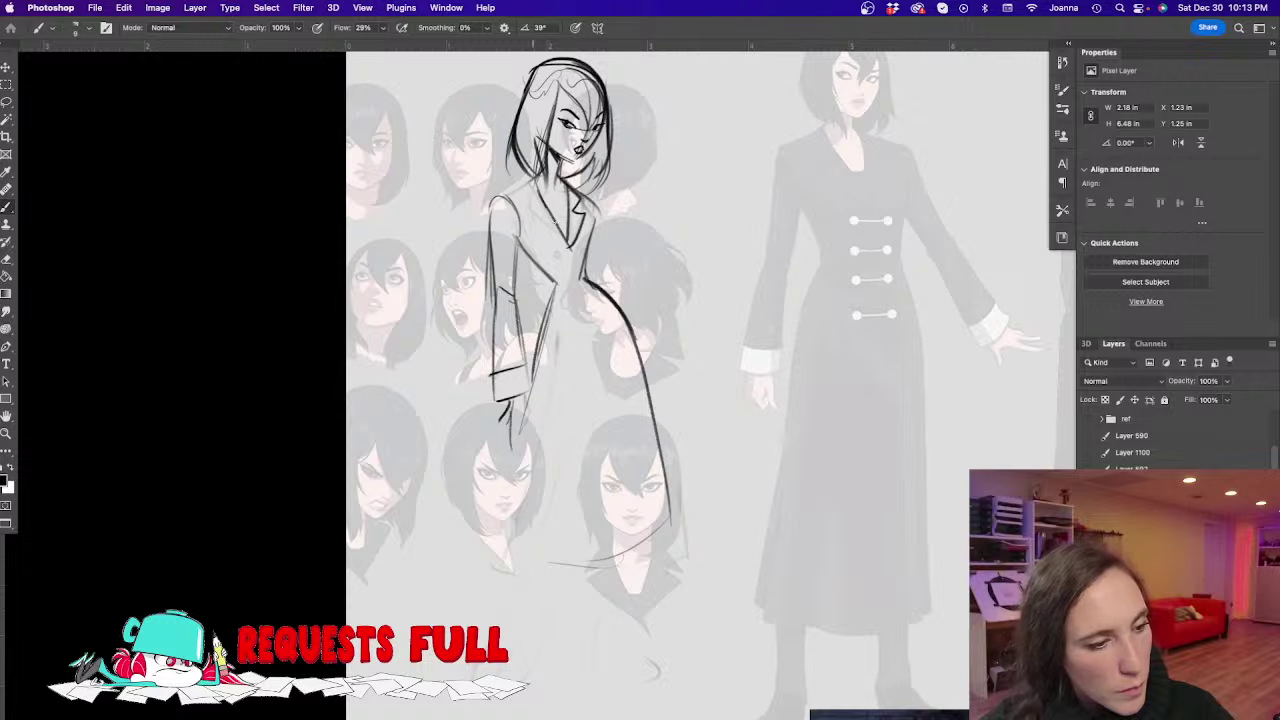
pyautogui.moveTo(527, 184); pyautogui.dragTo(568, 247)
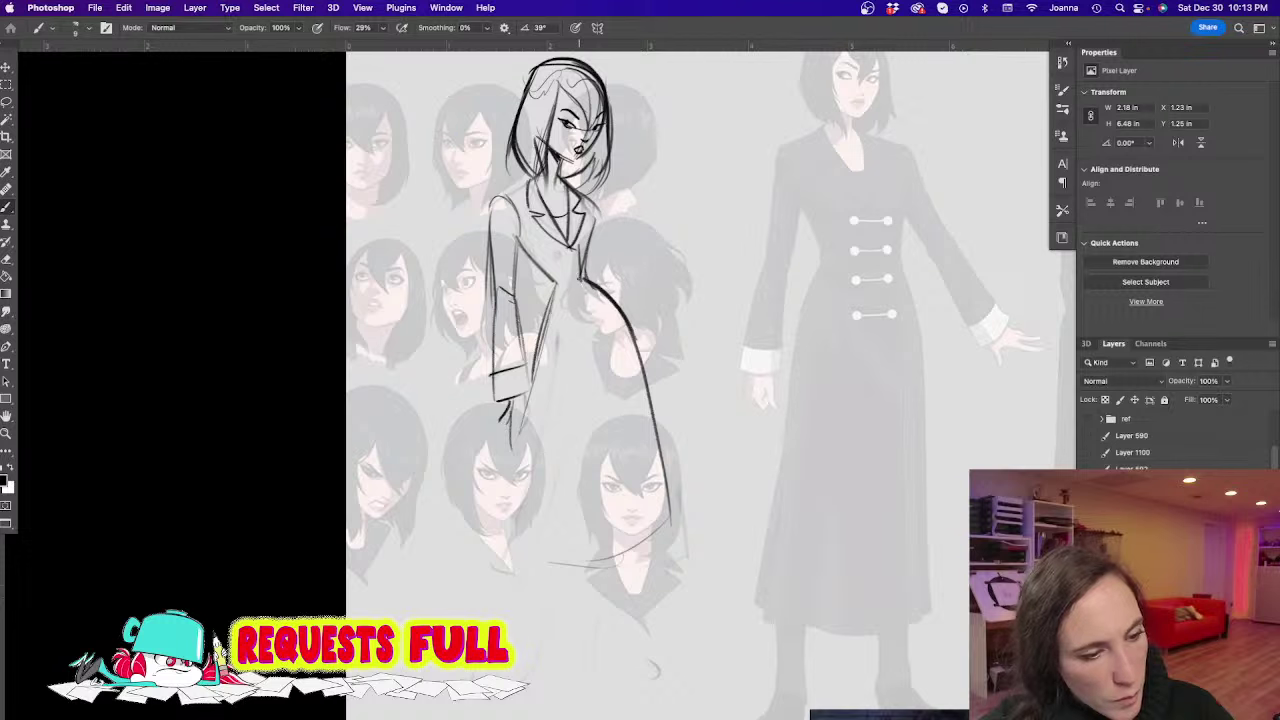
# Draw the coat's long curved front opening from the waist and sketch the far leg with a pointed shoe
pyautogui.moveTo(584, 284)
pyautogui.mouseDown()
pyautogui.moveTo(628, 432)
pyautogui.moveTo(652, 611)
pyautogui.moveTo(587, 498)
pyautogui.mouseUp()
pyautogui.moveTo(573, 424); pyautogui.dragTo(579, 471)
pyautogui.moveTo(602, 401); pyautogui.dragTo(592, 500)
pyautogui.moveTo(574, 409); pyautogui.dragTo(584, 532)
pyautogui.moveTo(590, 478); pyautogui.dragTo(628, 542)
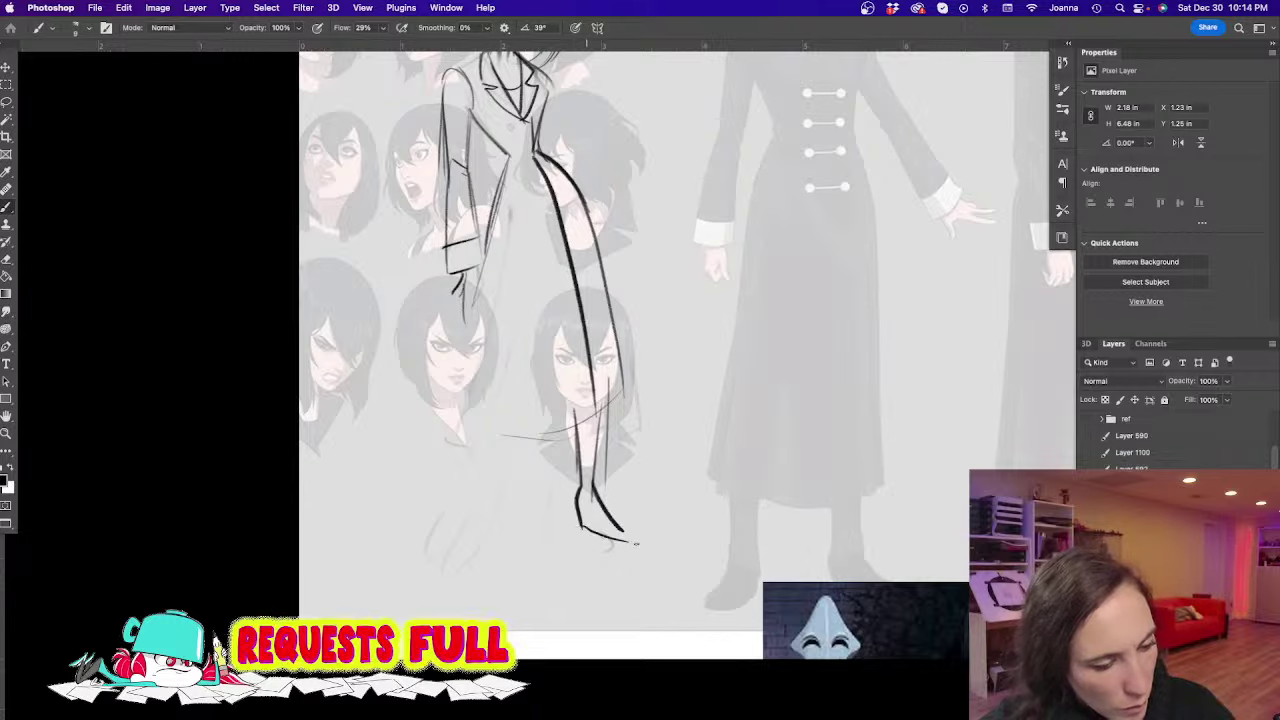
# Erase the far leg's ankle and shoe and redraw them as a slimmer calf tapering into an angled foot
pyautogui.press('e')
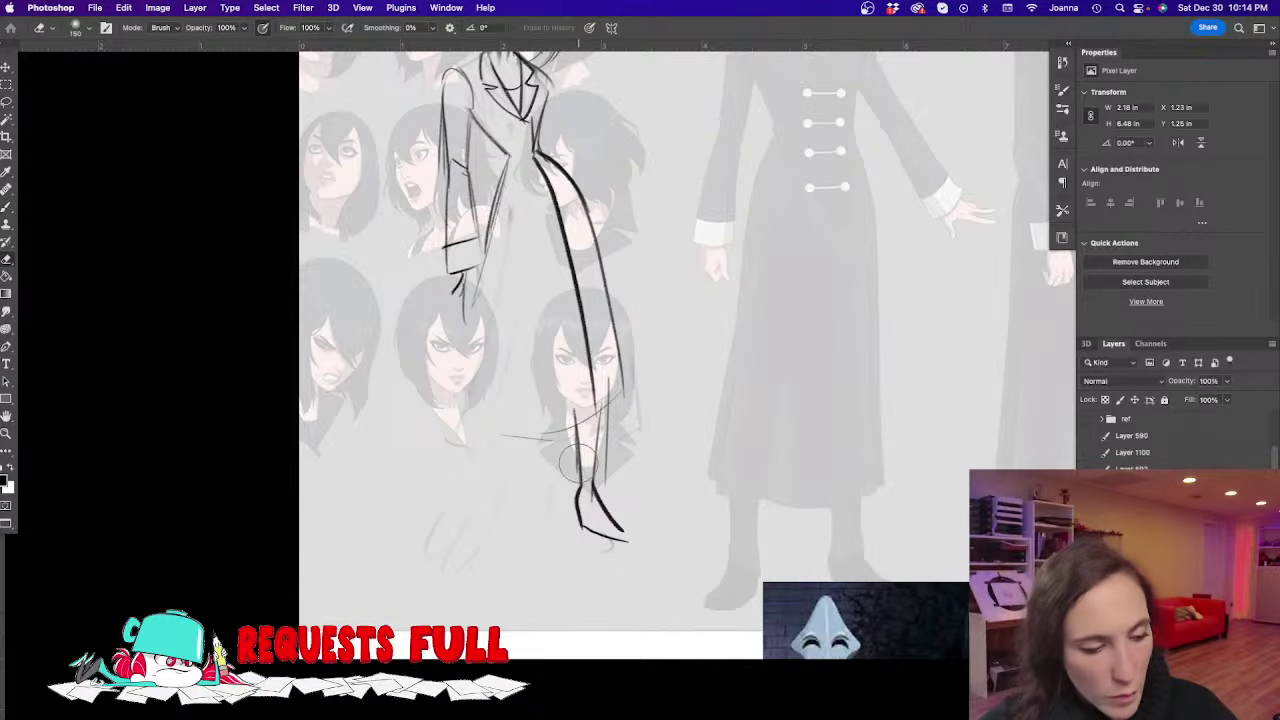
pyautogui.moveTo(580, 450); pyautogui.dragTo(623, 534)
pyautogui.press('b')
pyautogui.moveTo(604, 396)
pyautogui.mouseDown()
pyautogui.moveTo(621, 528)
pyautogui.moveTo(590, 484)
pyautogui.moveTo(602, 520)
pyautogui.moveTo(634, 540)
pyautogui.mouseUp()
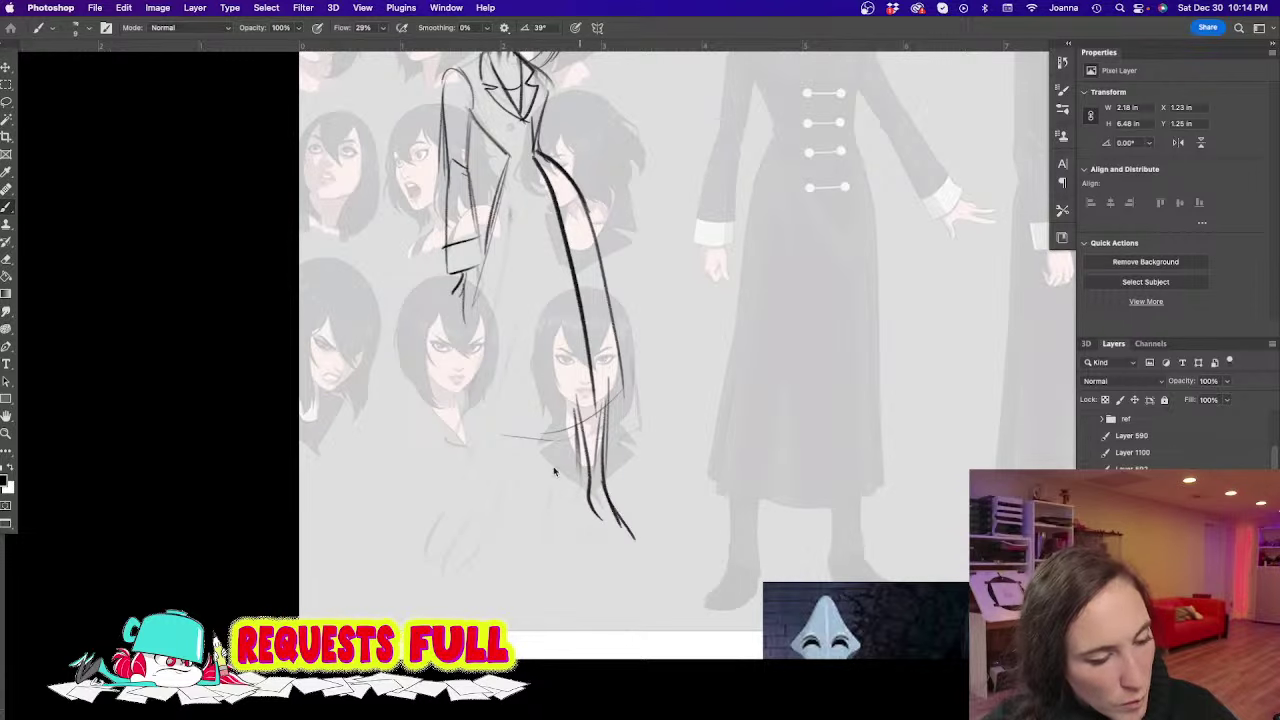
# Draw the near leg tapering to a pointed foot, and close the coat's front edge with a bold curved hem
pyautogui.moveTo(491, 402); pyautogui.dragTo(478, 482)
pyautogui.moveTo(512, 428); pyautogui.dragTo(472, 540)
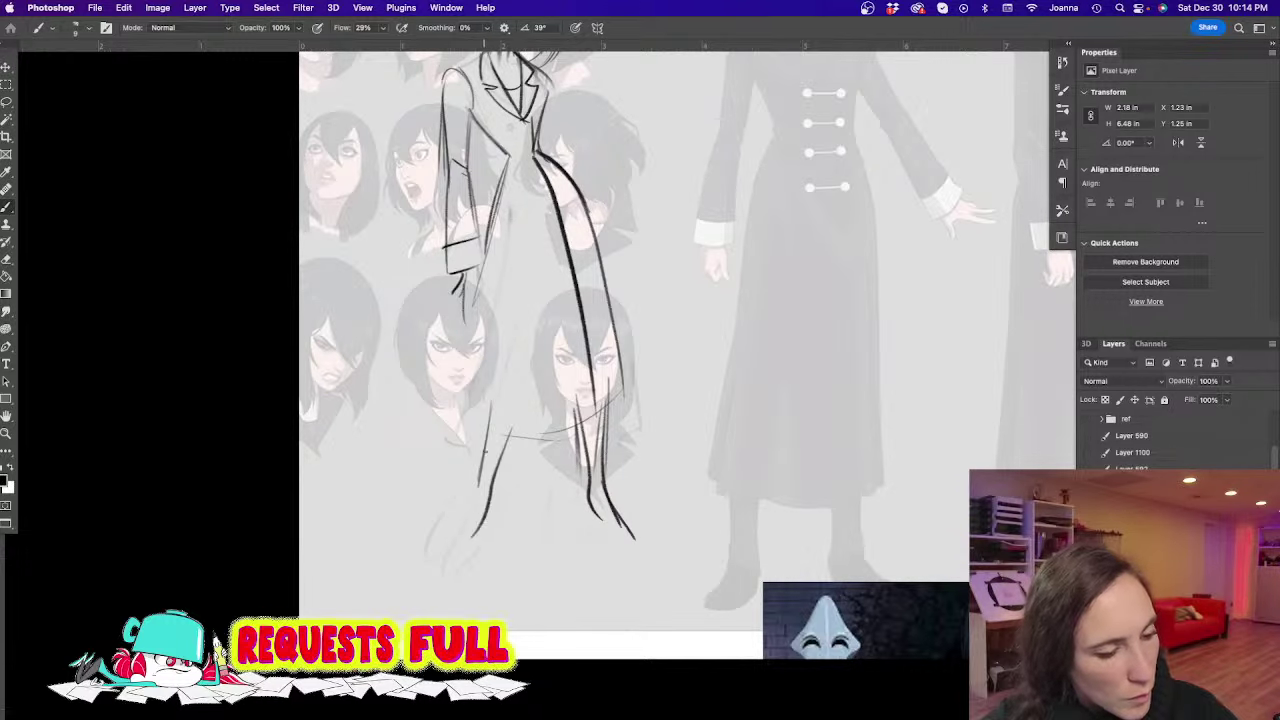
pyautogui.moveTo(486, 448); pyautogui.dragTo(462, 540)
pyautogui.moveTo(494, 494); pyautogui.dragTo(460, 550)
pyautogui.moveTo(570, 393)
pyautogui.mouseDown()
pyautogui.moveTo(622, 565)
pyautogui.moveTo(671, 515)
pyautogui.moveTo(632, 562)
pyautogui.moveTo(562, 540)
pyautogui.mouseUp()
pyautogui.moveTo(606, 332)
pyautogui.mouseDown()
pyautogui.moveTo(548, 516)
pyautogui.moveTo(600, 305)
pyautogui.mouseUp()
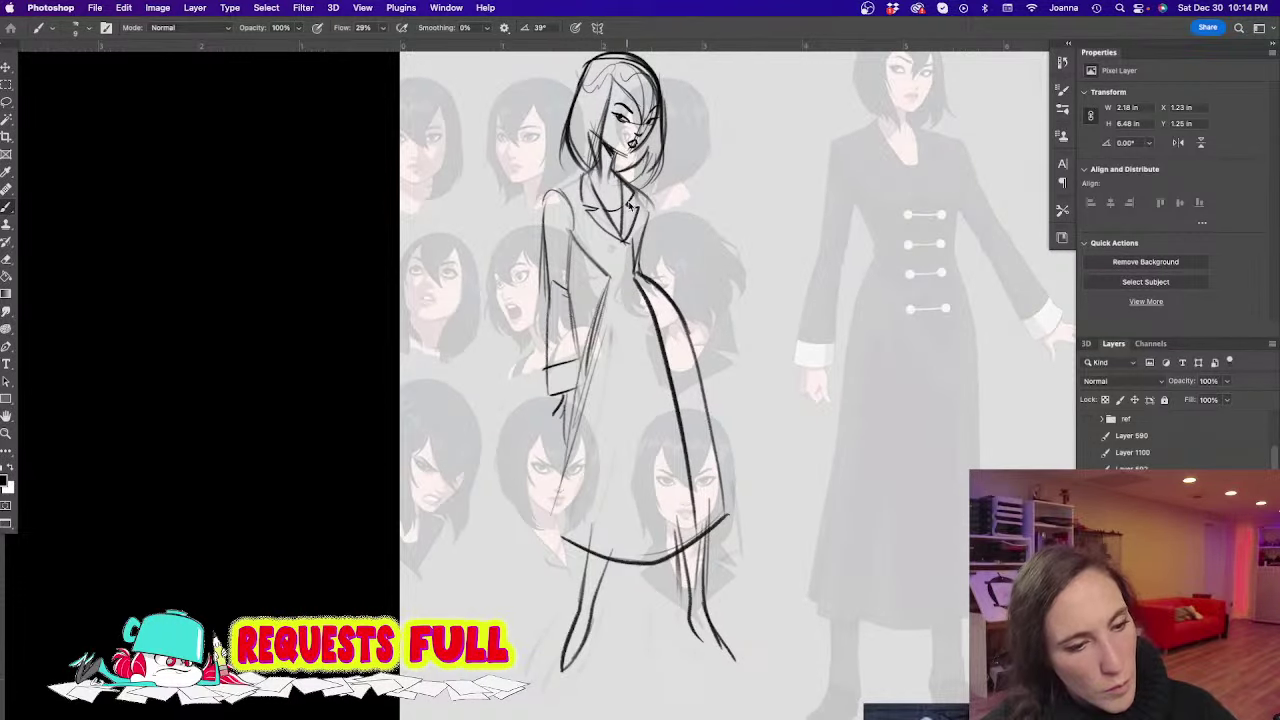
# Dot two columns of four buttons down the coat's front and link each pair with a short line
pyautogui.click(613, 269)
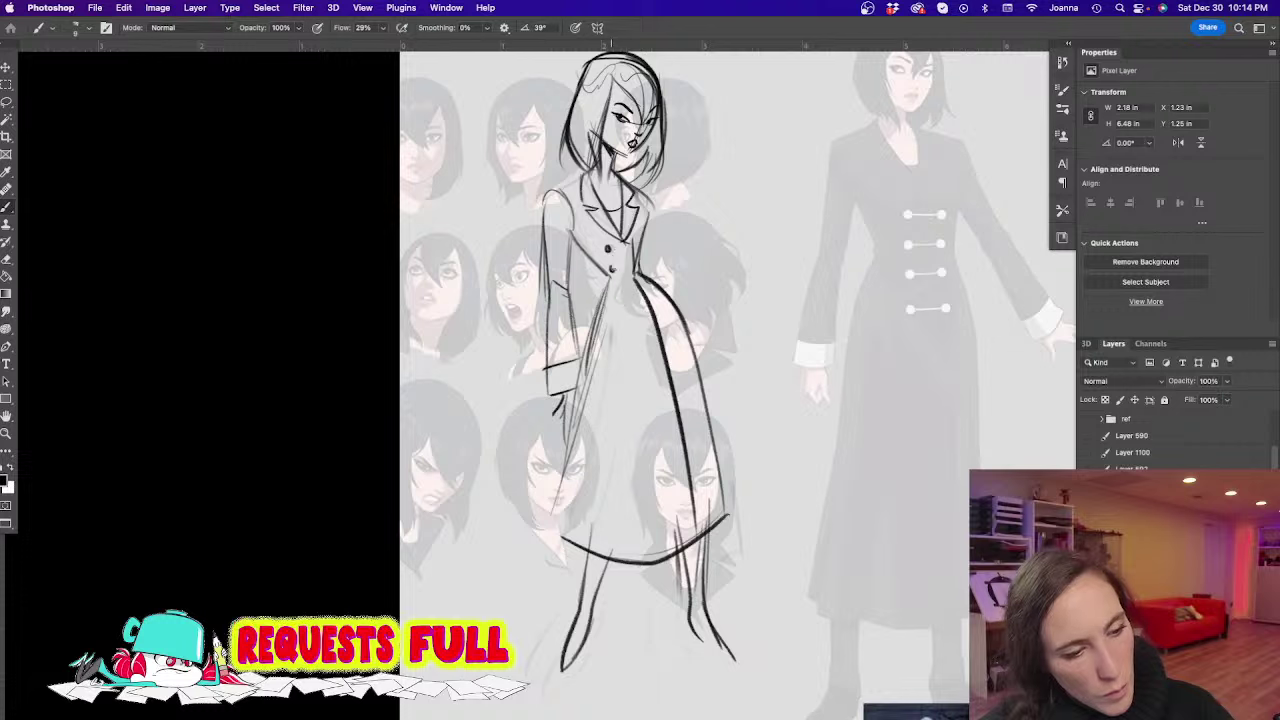
pyautogui.click(617, 311)
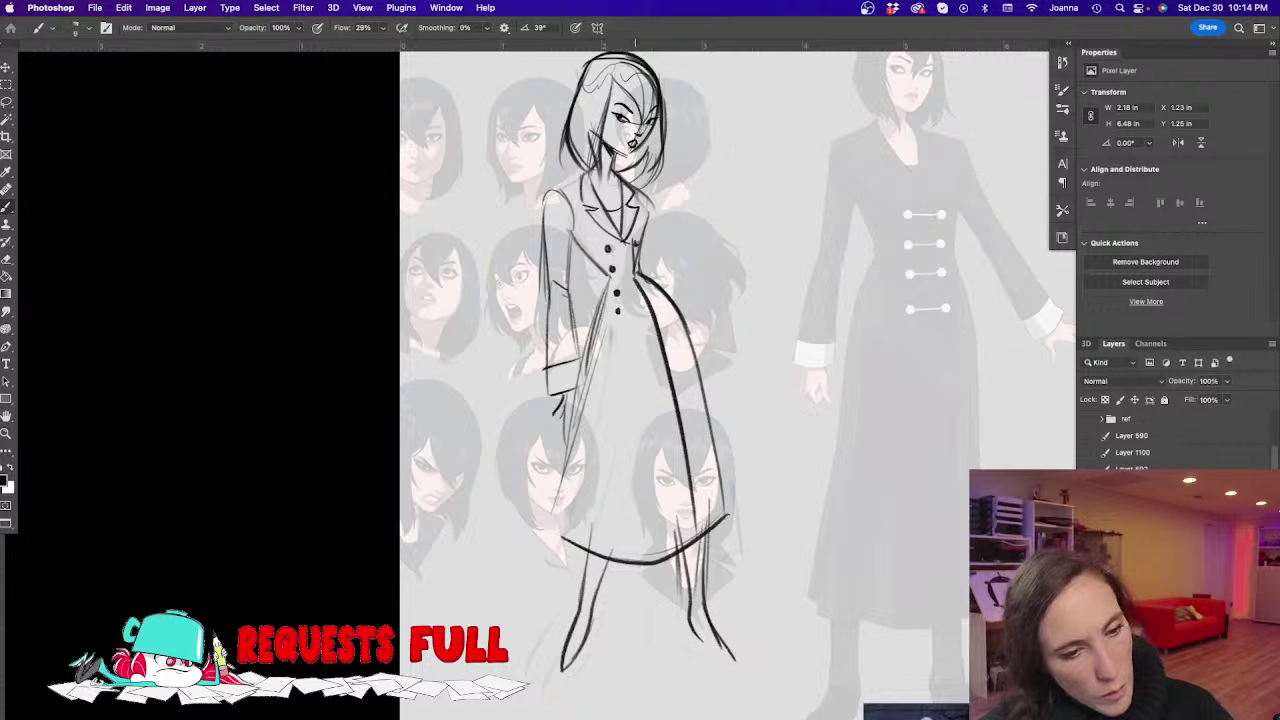
pyautogui.click(649, 287)
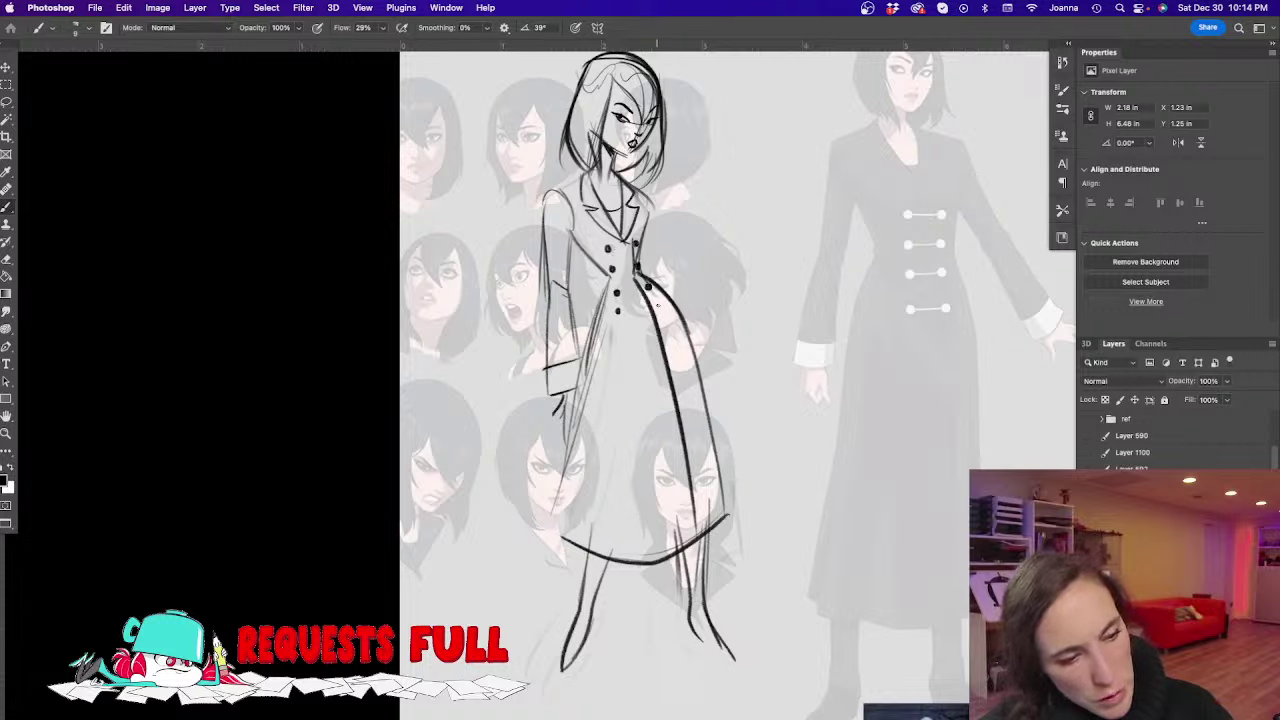
pyautogui.moveTo(621, 311); pyautogui.dragTo(653, 307)
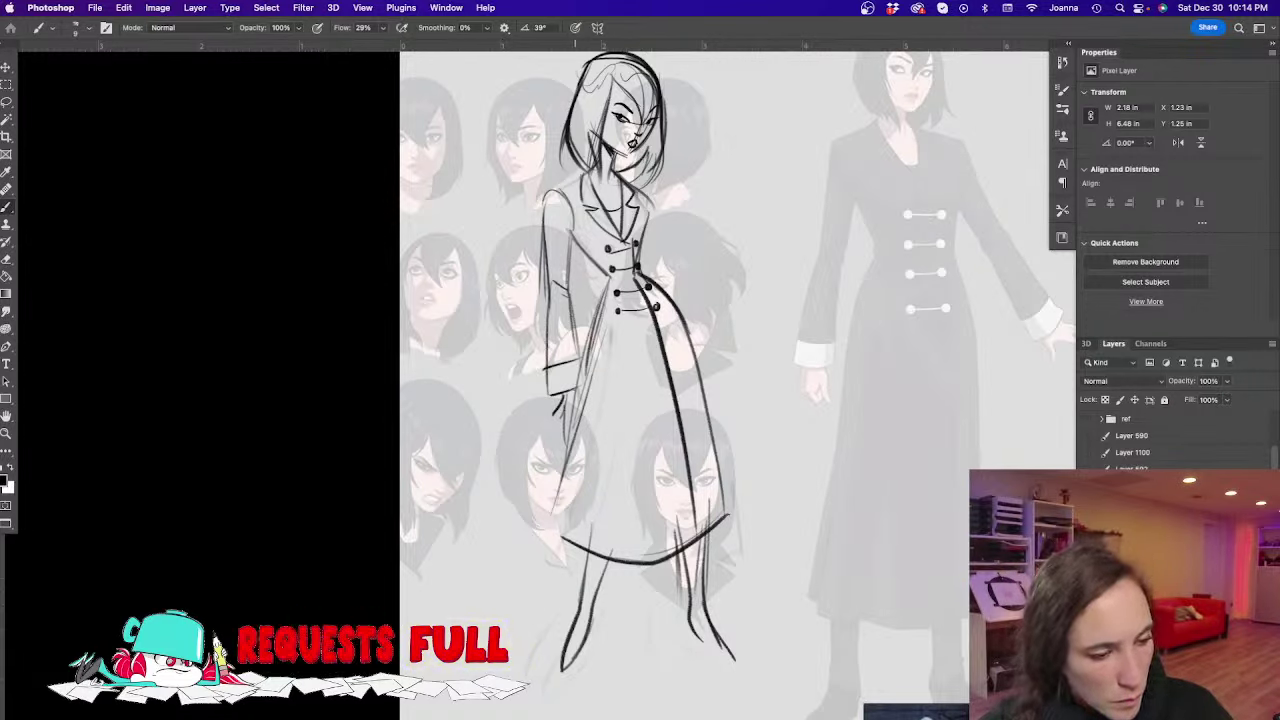
# Draw the near hand's curled fingers below the cuff, and add the far arm with its sleeve and cuff
pyautogui.moveTo(575, 390)
pyautogui.mouseDown()
pyautogui.moveTo(568, 422)
pyautogui.moveTo(555, 414)
pyautogui.moveTo(570, 428)
pyautogui.mouseUp()
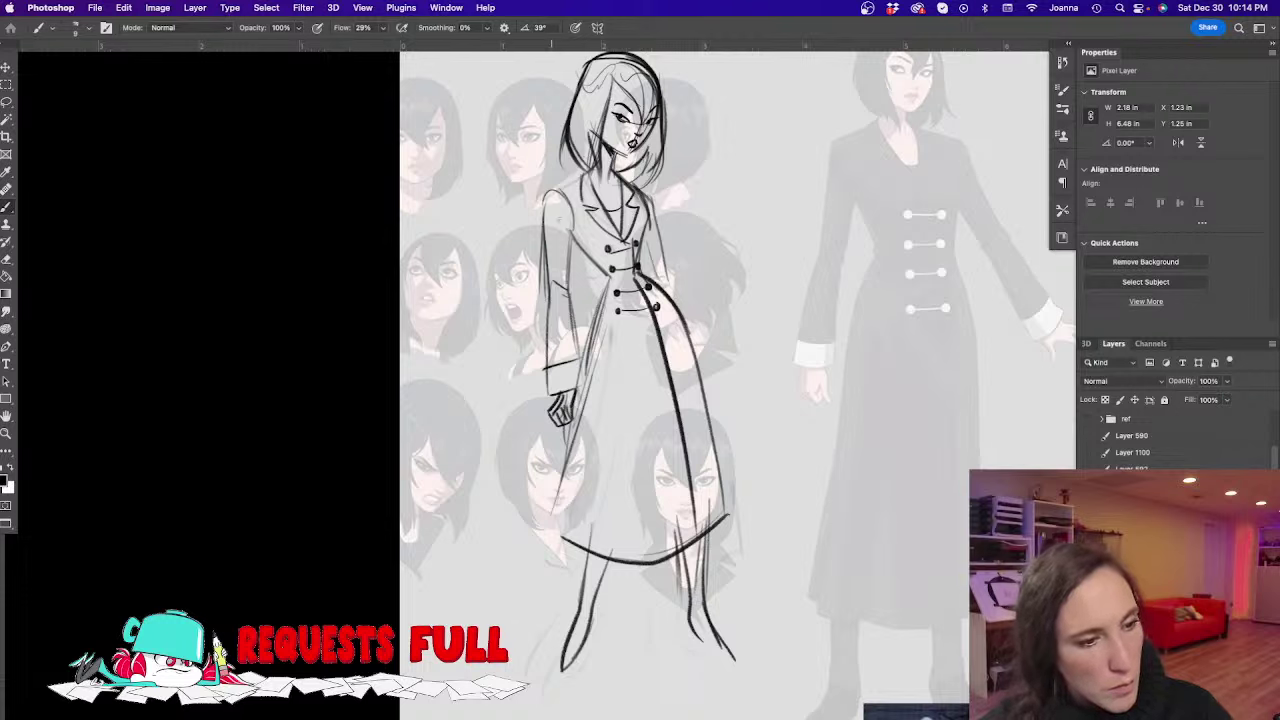
pyautogui.moveTo(657, 196); pyautogui.dragTo(687, 296)
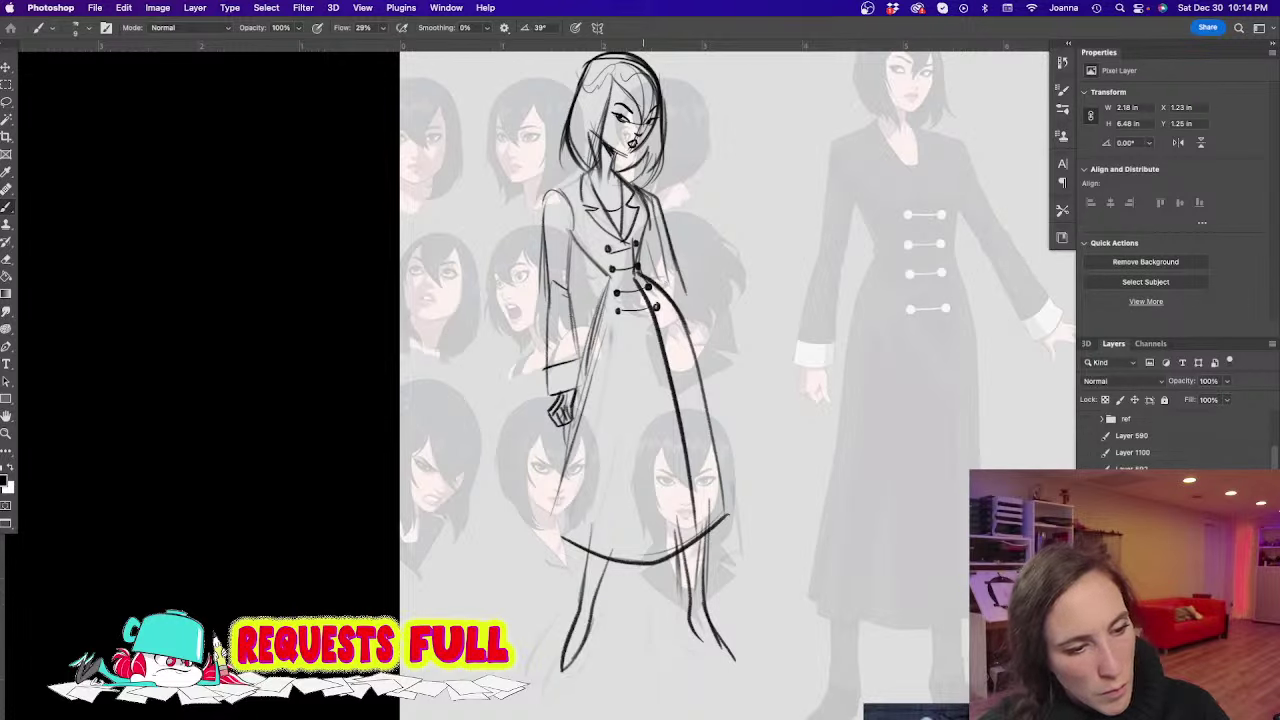
pyautogui.moveTo(646, 230); pyautogui.dragTo(709, 350)
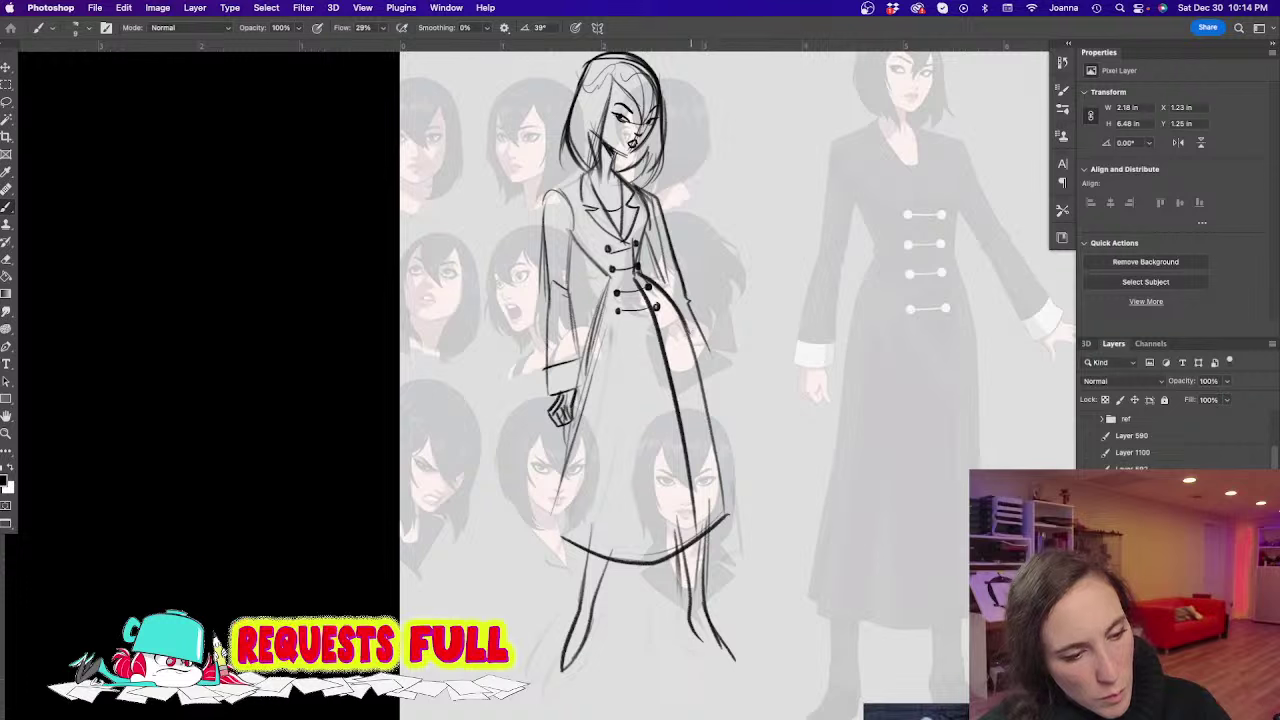
pyautogui.moveTo(700, 322); pyautogui.dragTo(716, 390)
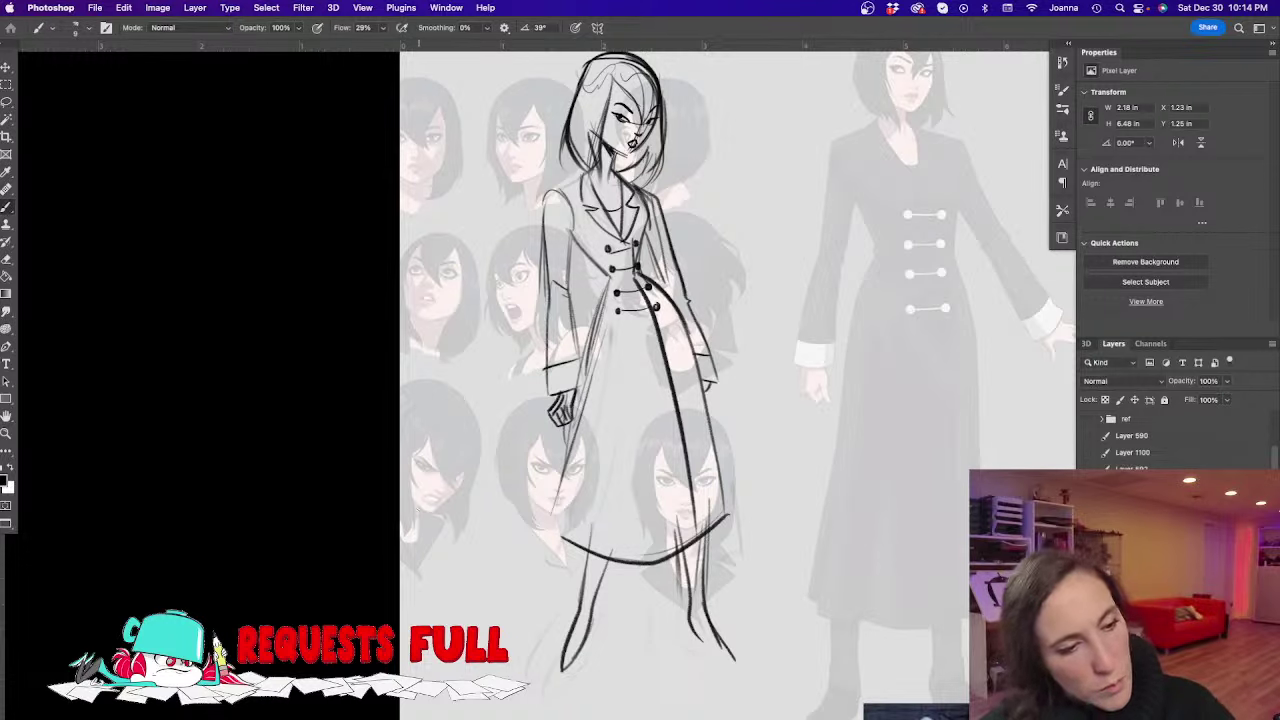
# Sharpen the shoe tips, and fade the far lower leg and redraw it with a cleaner calf and heeled shoe
pyautogui.moveTo(588, 634); pyautogui.dragTo(566, 666)
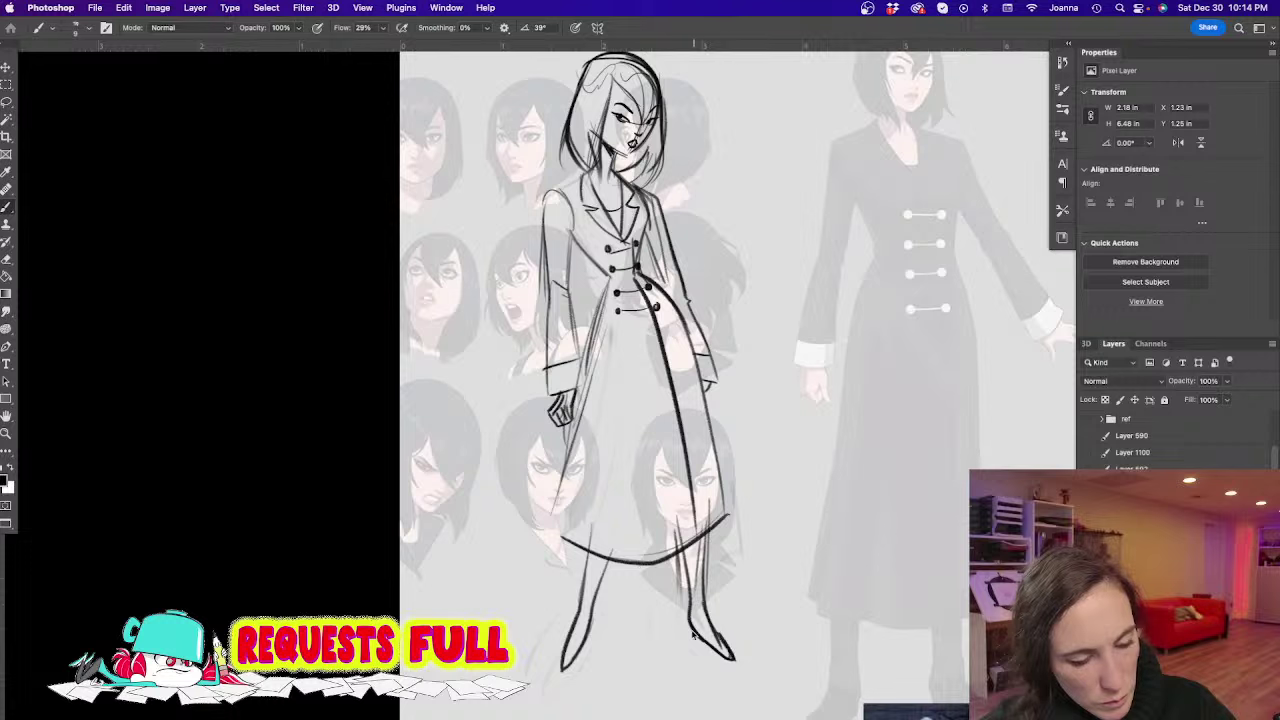
pyautogui.moveTo(693, 624); pyautogui.dragTo(734, 659)
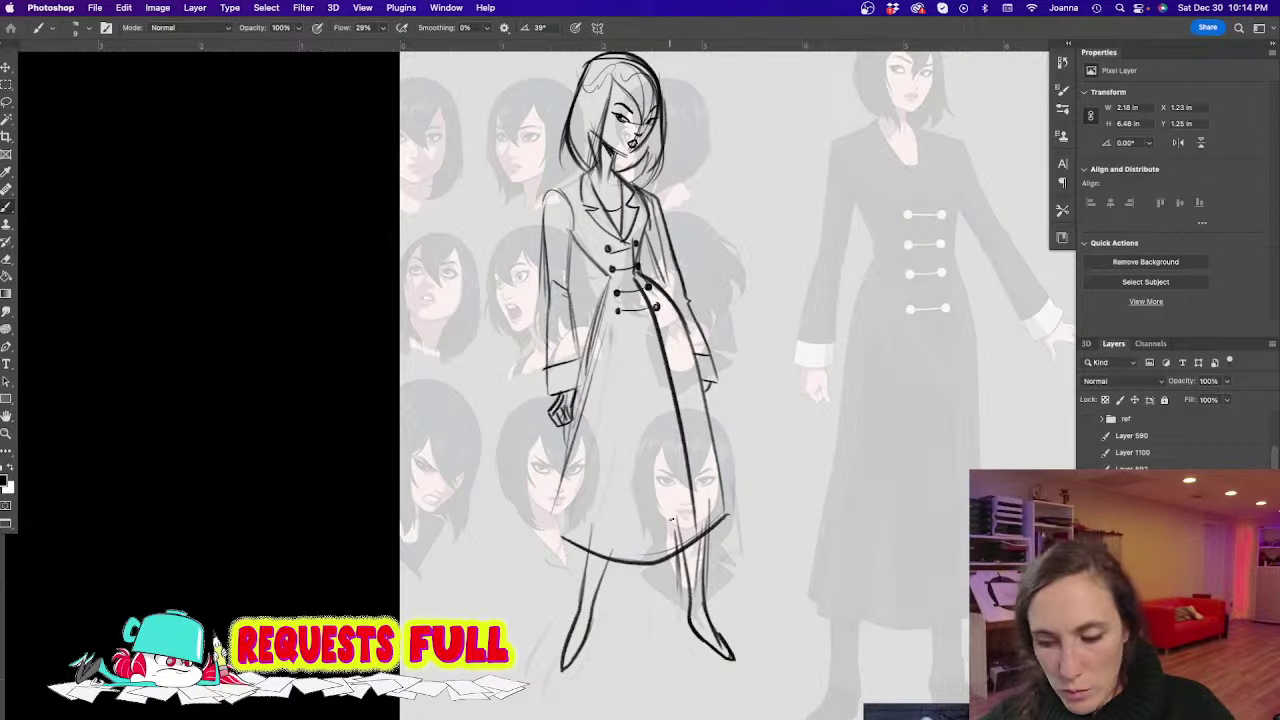
pyautogui.press('e')
pyautogui.moveTo(718, 512); pyautogui.dragTo(705, 565)
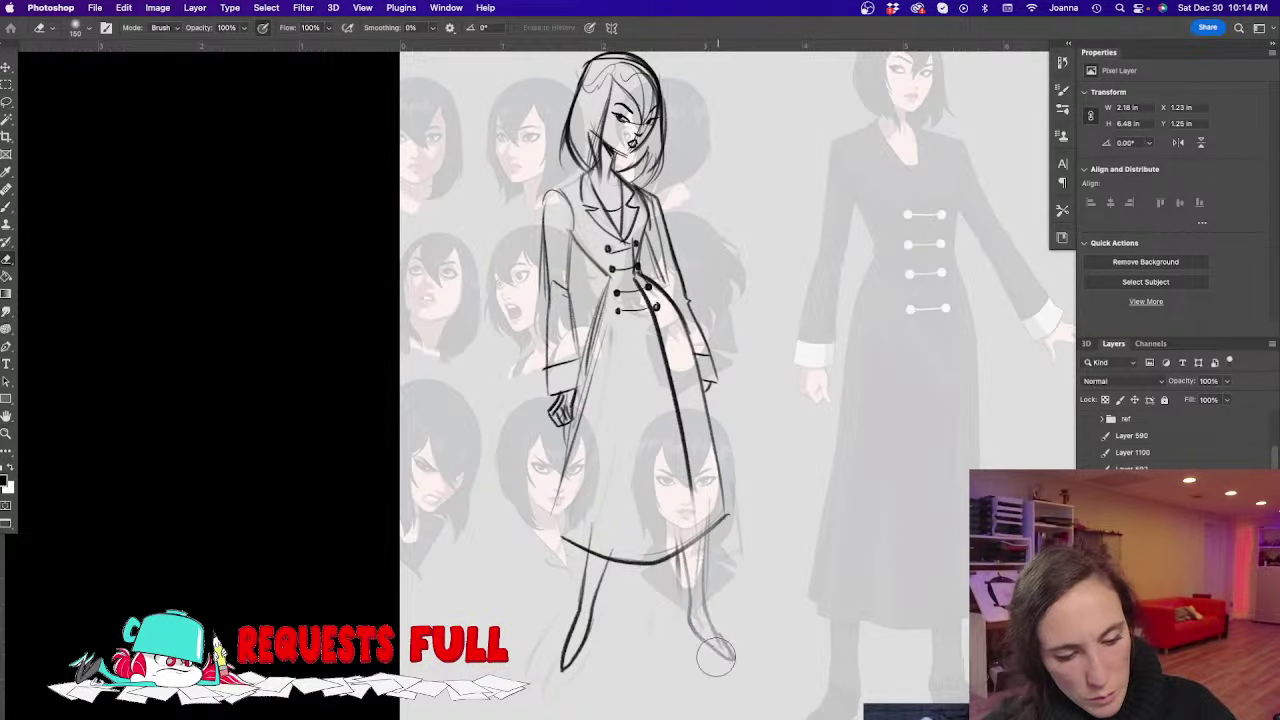
pyautogui.press('b')
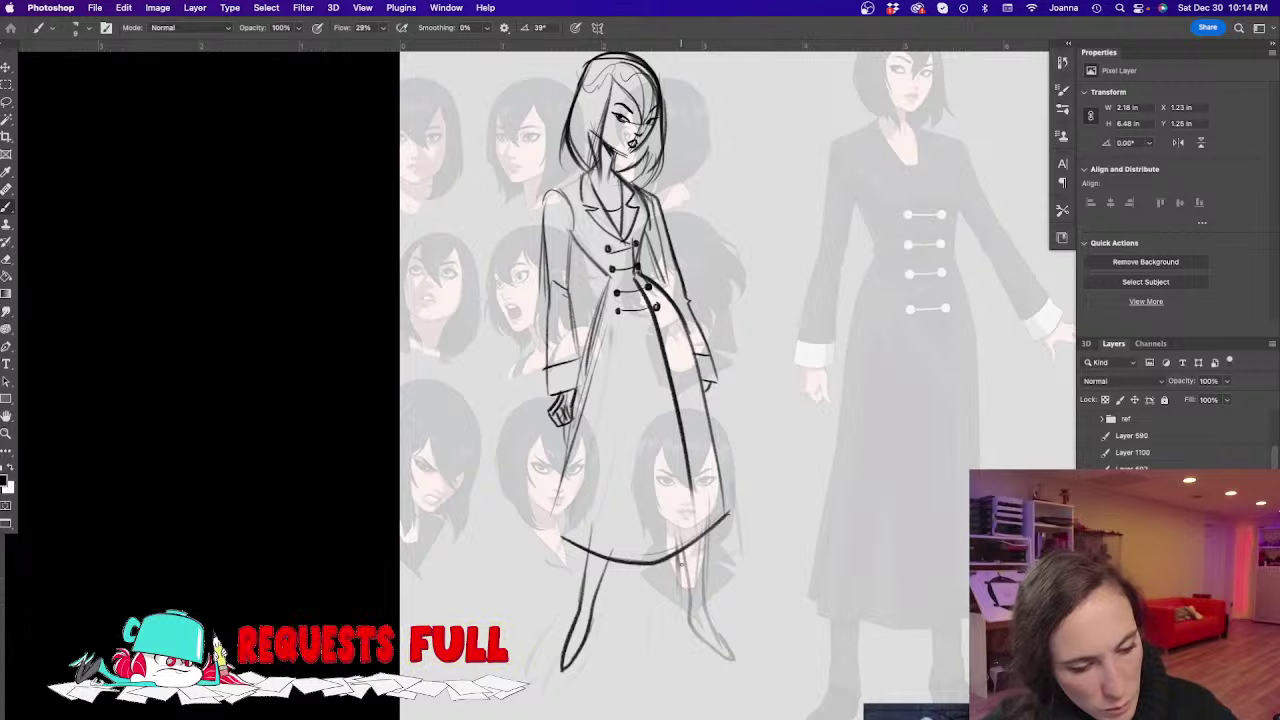
pyautogui.moveTo(686, 552); pyautogui.dragTo(692, 594)
pyautogui.moveTo(692, 594); pyautogui.dragTo(690, 626)
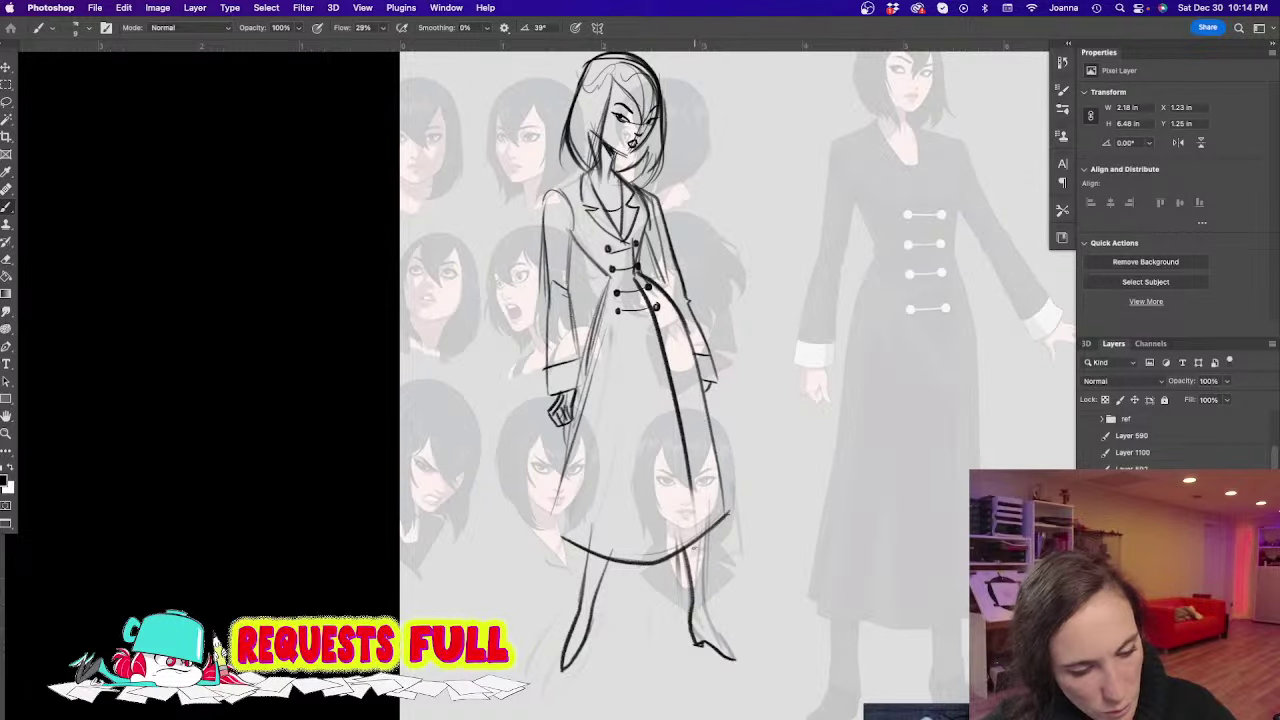
pyautogui.moveTo(706, 532)
pyautogui.mouseDown()
pyautogui.moveTo(718, 636)
pyautogui.moveTo(740, 660)
pyautogui.mouseUp()
pyautogui.moveTo(736, 656); pyautogui.dragTo(742, 660)
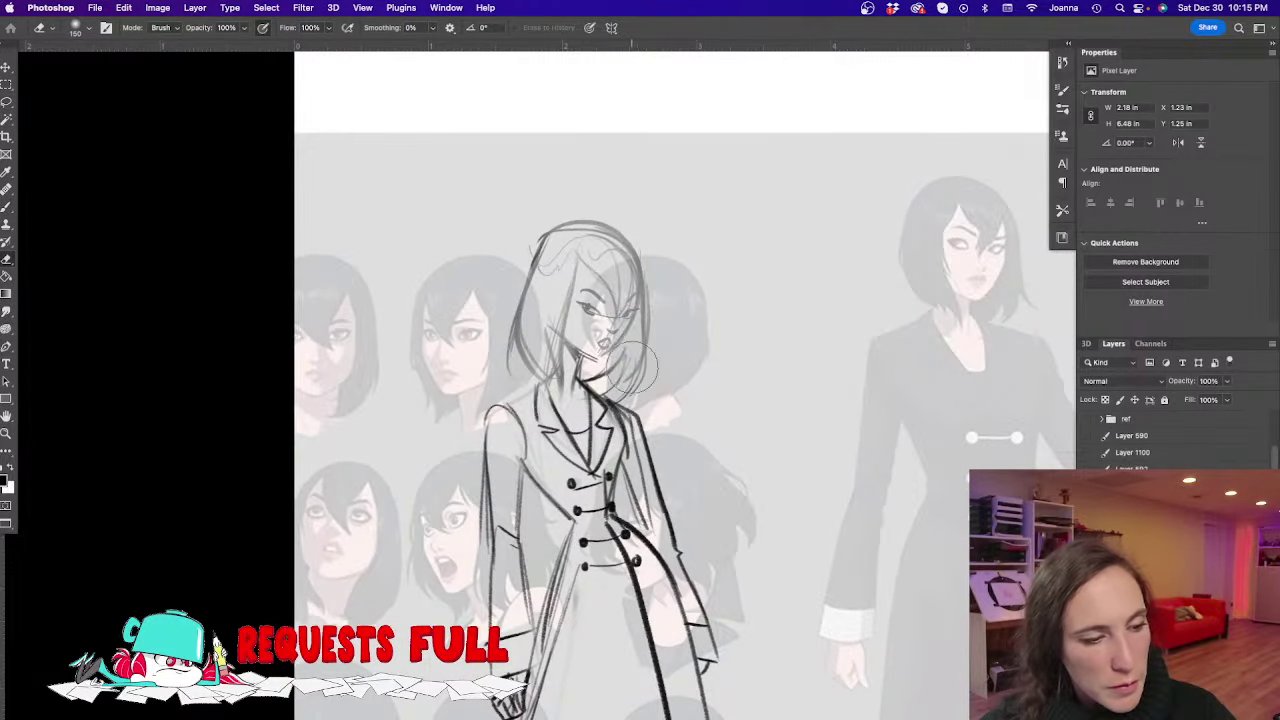
# Fade the head with the eraser and redraw the far cheek, angular jaw and neck
pyautogui.moveTo(600, 320); pyautogui.dragTo(662, 305)
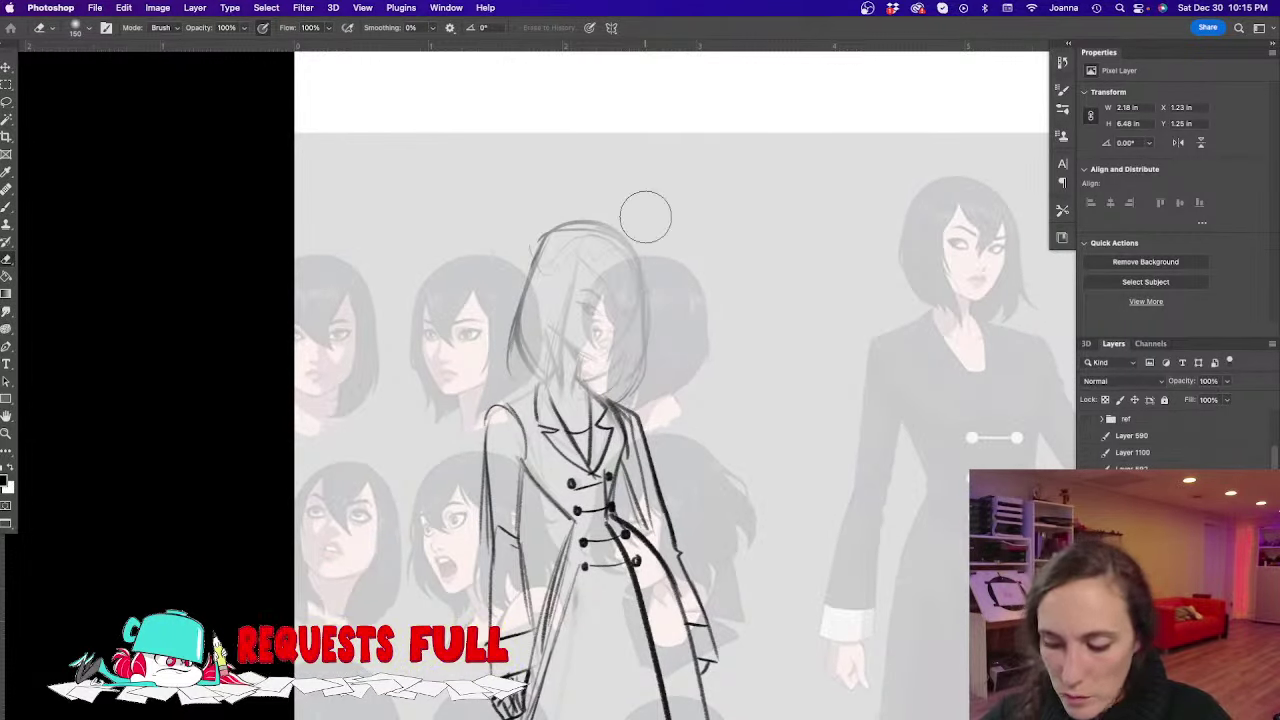
pyautogui.press('b')
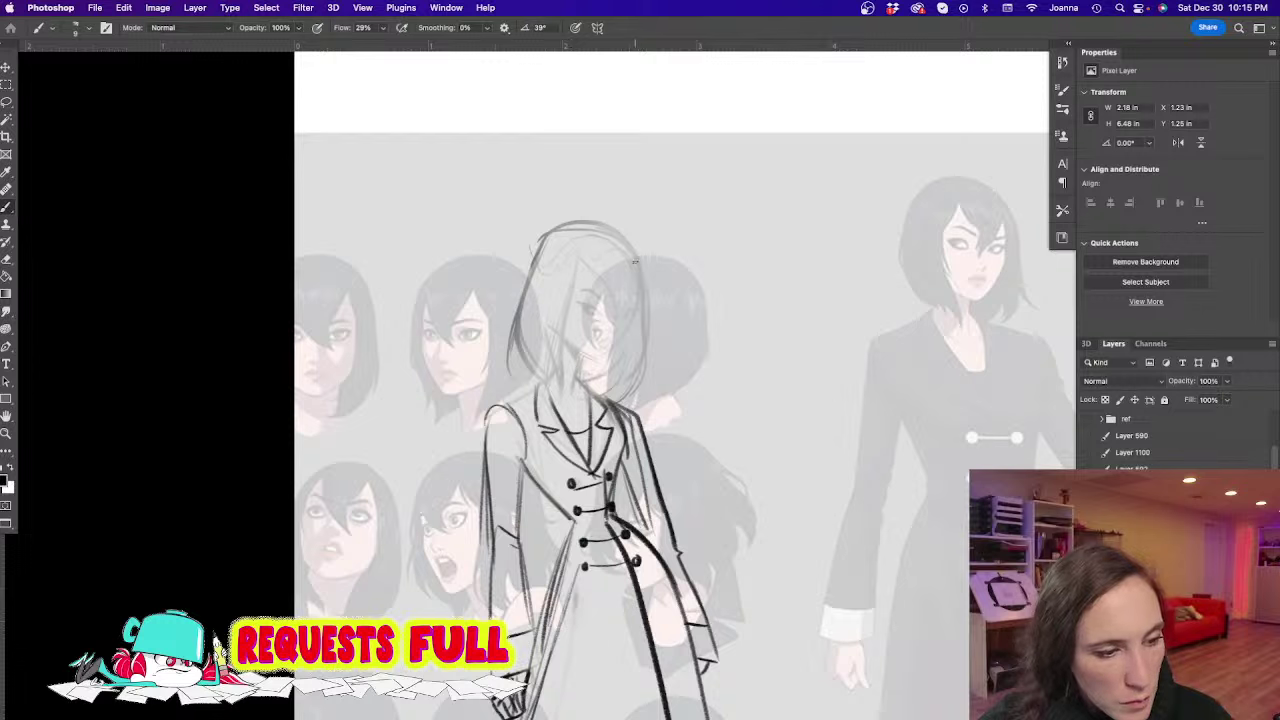
pyautogui.moveTo(636, 250)
pyautogui.mouseDown()
pyautogui.moveTo(640, 305)
pyautogui.moveTo(601, 354)
pyautogui.moveTo(572, 344)
pyautogui.moveTo(580, 390)
pyautogui.mouseUp()
pyautogui.moveTo(566, 342); pyautogui.dragTo(539, 389)
pyautogui.moveTo(549, 325); pyautogui.dragTo(575, 347)
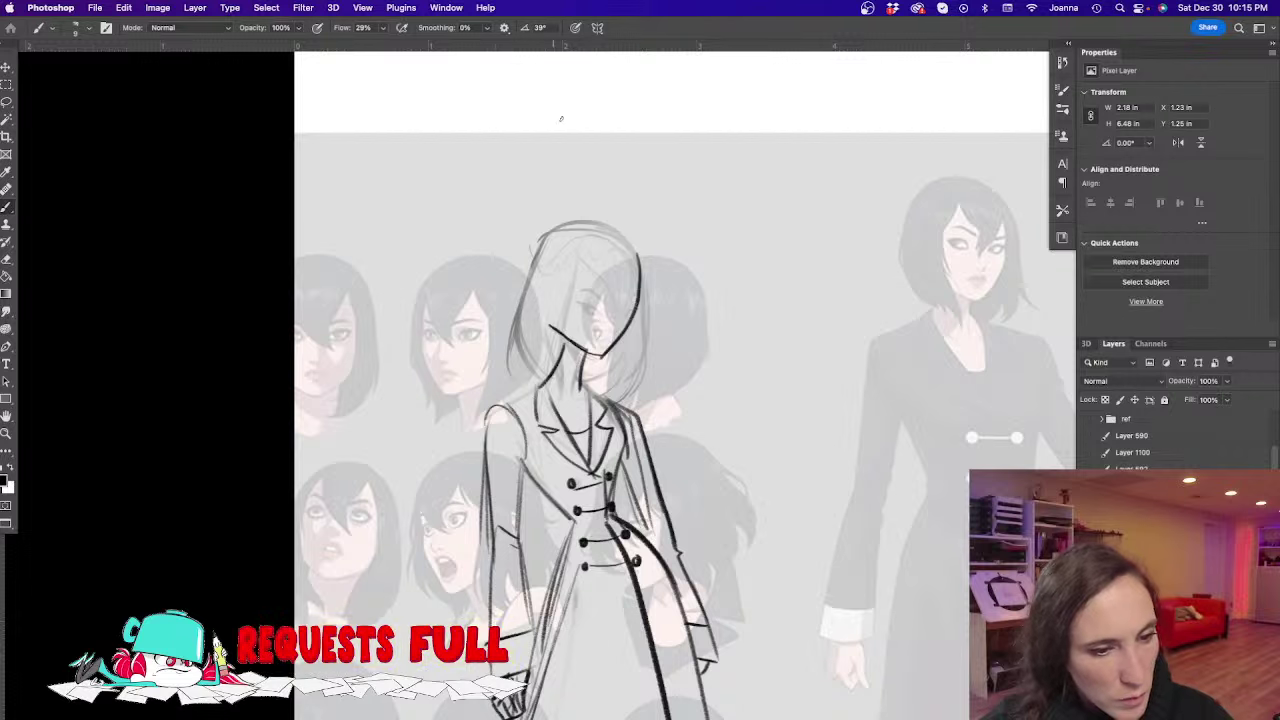
# Redraw the bob hairstyle with parted bangs, a bold crown outline and side locks falling on both sides of the neck
pyautogui.moveTo(587, 246)
pyautogui.mouseDown()
pyautogui.moveTo(558, 283)
pyautogui.moveTo(596, 268)
pyautogui.moveTo(603, 328)
pyautogui.mouseUp()
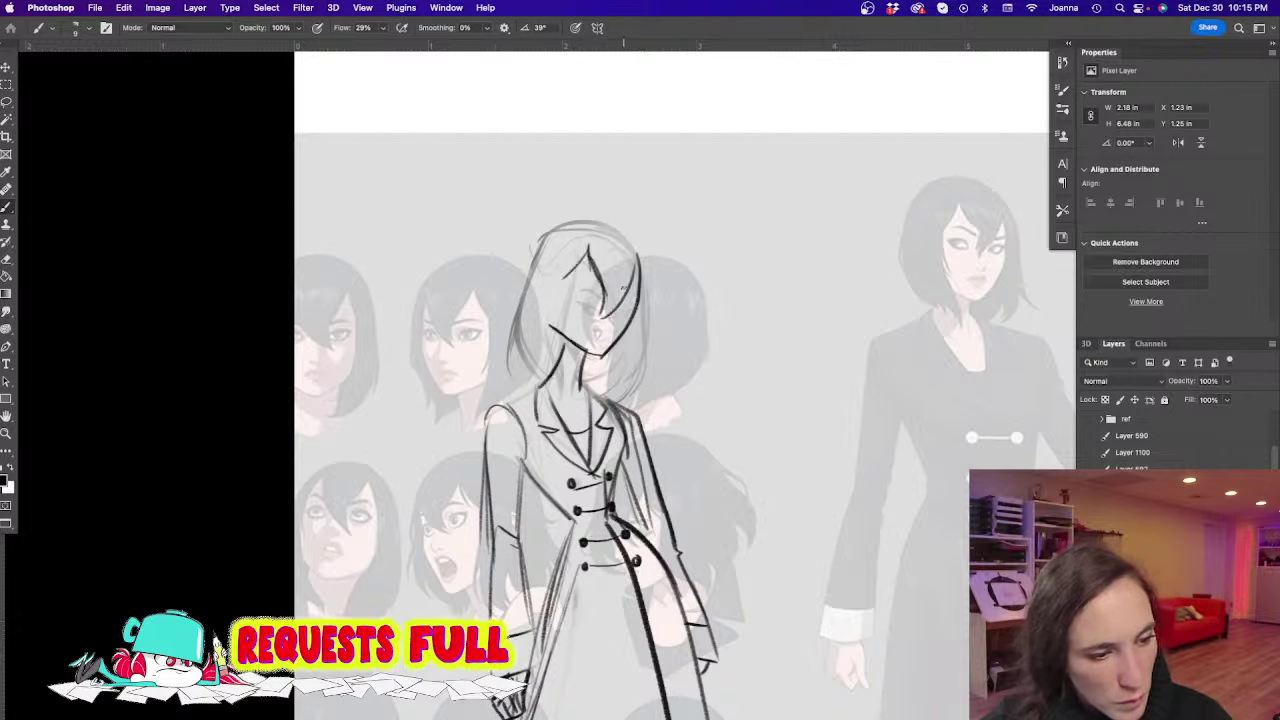
pyautogui.moveTo(636, 250)
pyautogui.mouseDown()
pyautogui.moveTo(632, 282)
pyautogui.moveTo(612, 225)
pyautogui.moveTo(545, 222)
pyautogui.moveTo(508, 316)
pyautogui.mouseUp()
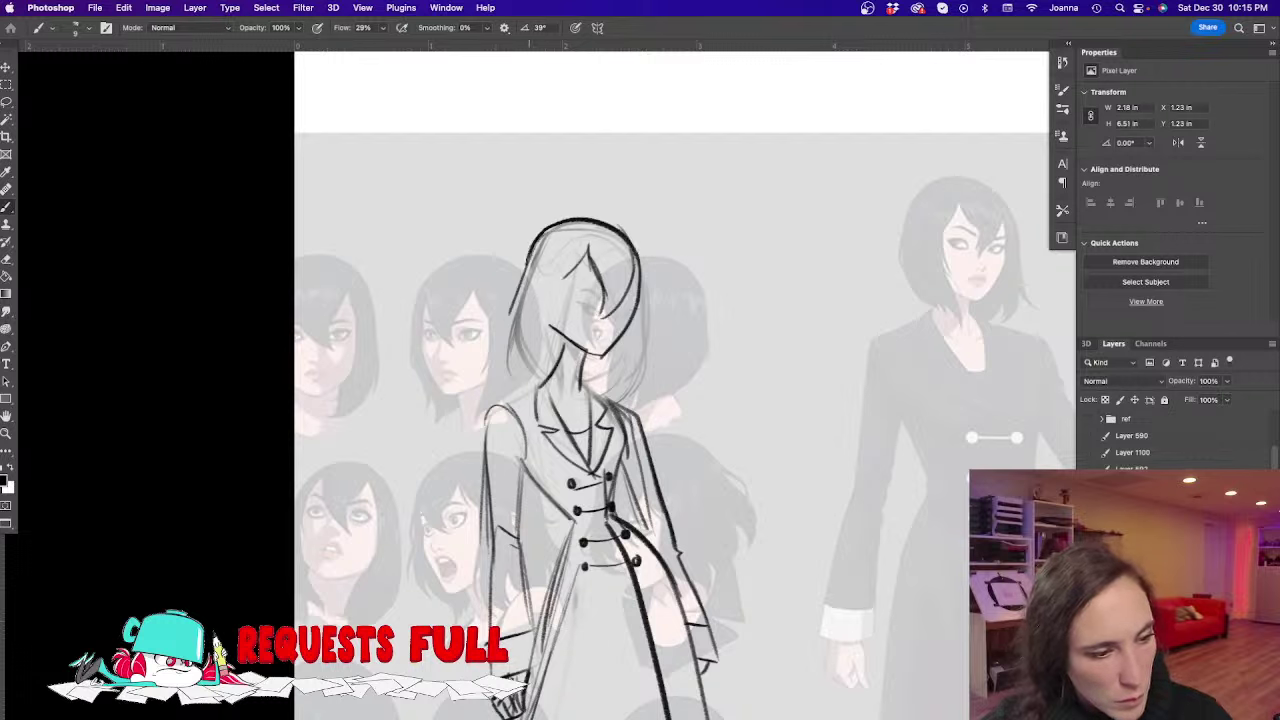
pyautogui.moveTo(530, 258); pyautogui.dragTo(510, 352)
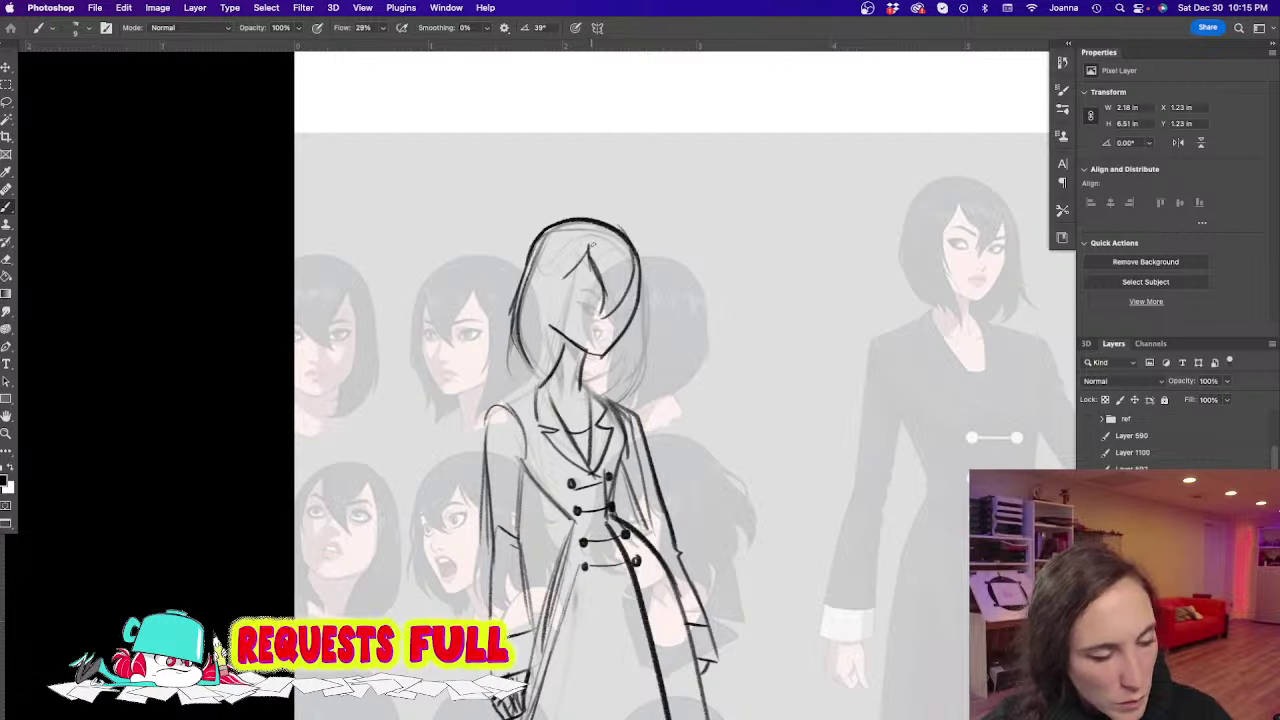
pyautogui.moveTo(590, 246)
pyautogui.mouseDown()
pyautogui.moveTo(557, 287)
pyautogui.moveTo(577, 256)
pyautogui.moveTo(562, 350)
pyautogui.mouseUp()
pyautogui.moveTo(572, 288); pyautogui.dragTo(552, 390)
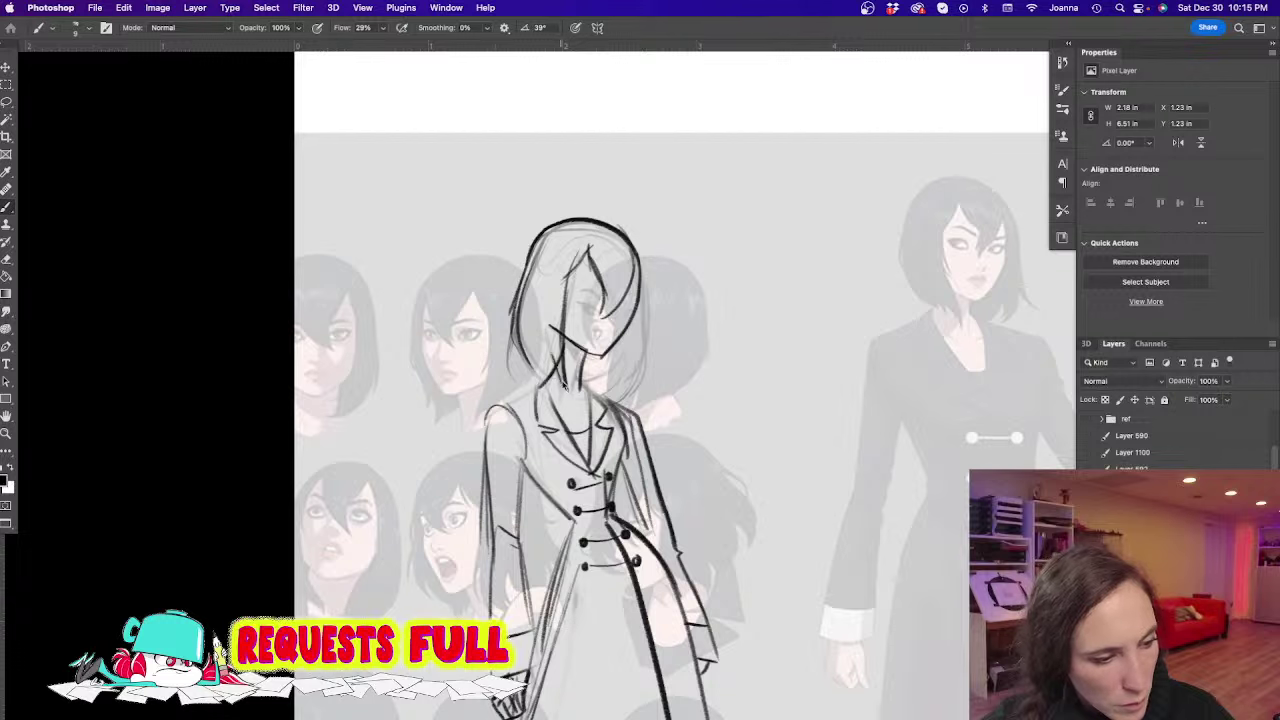
pyautogui.moveTo(556, 330)
pyautogui.mouseDown()
pyautogui.moveTo(563, 382)
pyautogui.moveTo(548, 386)
pyautogui.mouseUp()
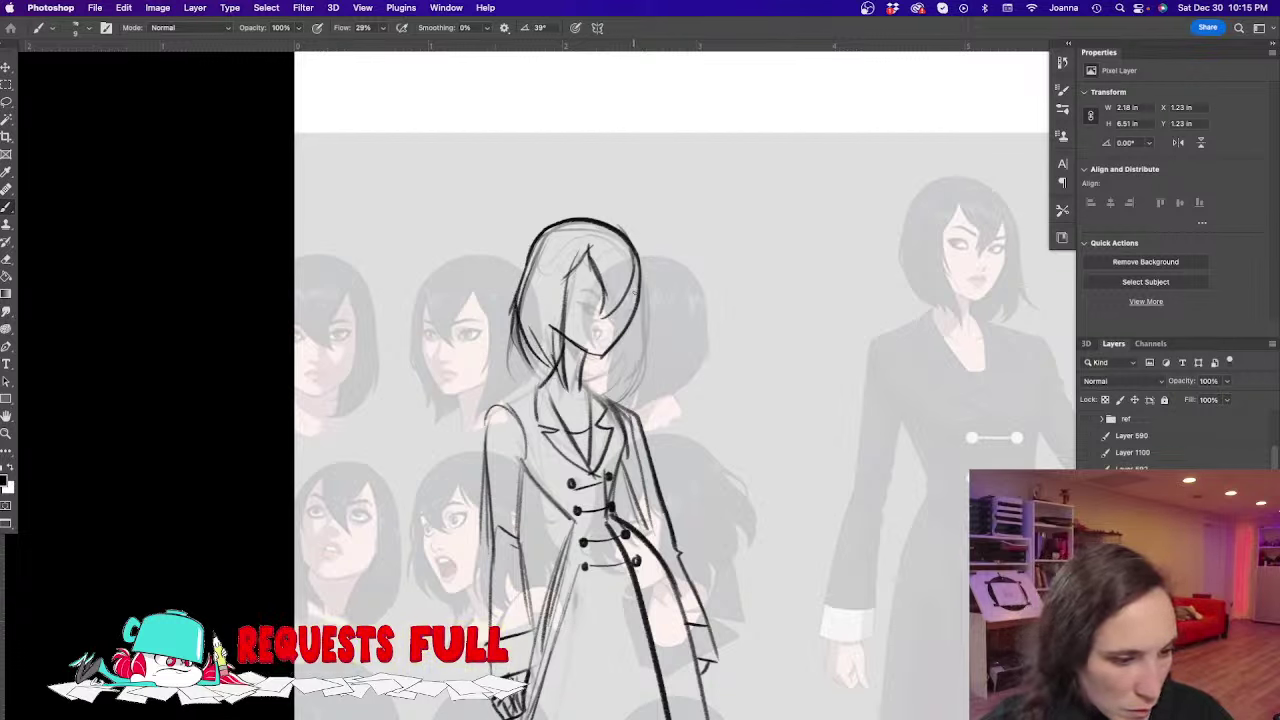
pyautogui.moveTo(640, 342); pyautogui.dragTo(636, 378)
pyautogui.moveTo(640, 342)
pyautogui.mouseDown()
pyautogui.moveTo(629, 378)
pyautogui.moveTo(618, 374)
pyautogui.mouseUp()
pyautogui.moveTo(622, 370); pyautogui.dragTo(584, 376)
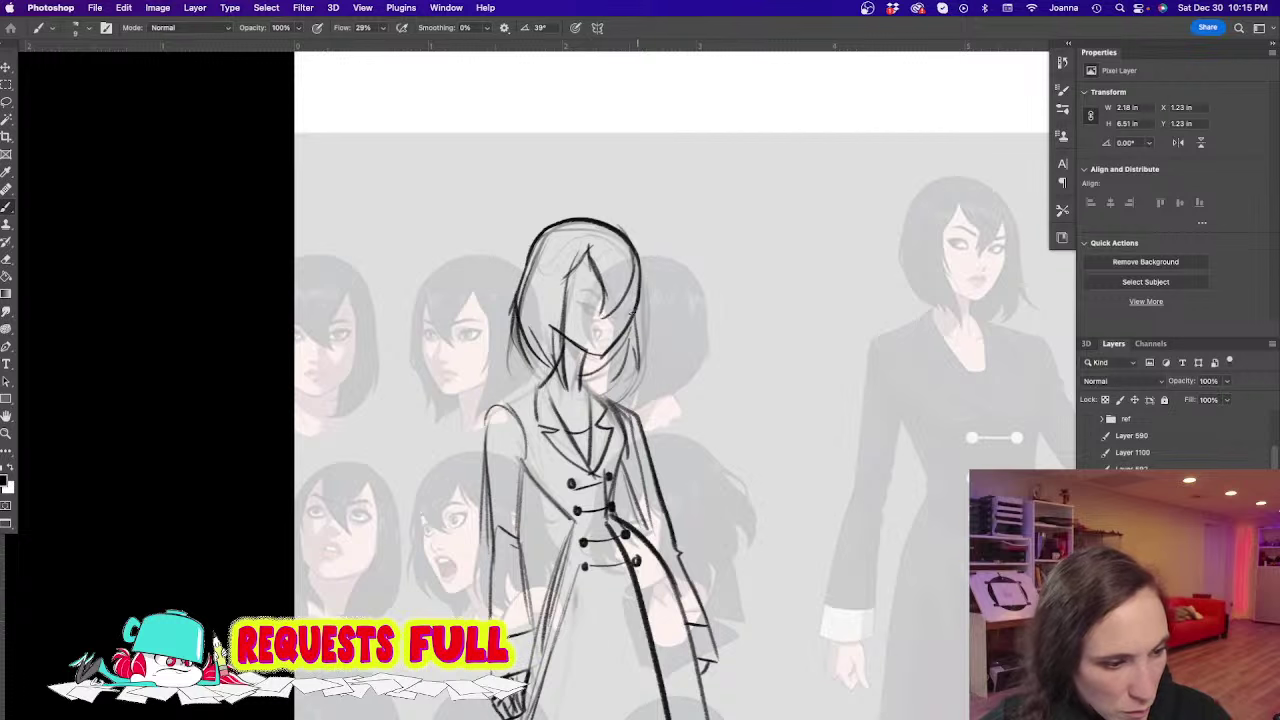
# Draw the face's full lips, small nose, slanted eyes and angled brows, cleaning up the bangs around them
pyautogui.moveTo(634, 313); pyautogui.dragTo(600, 355)
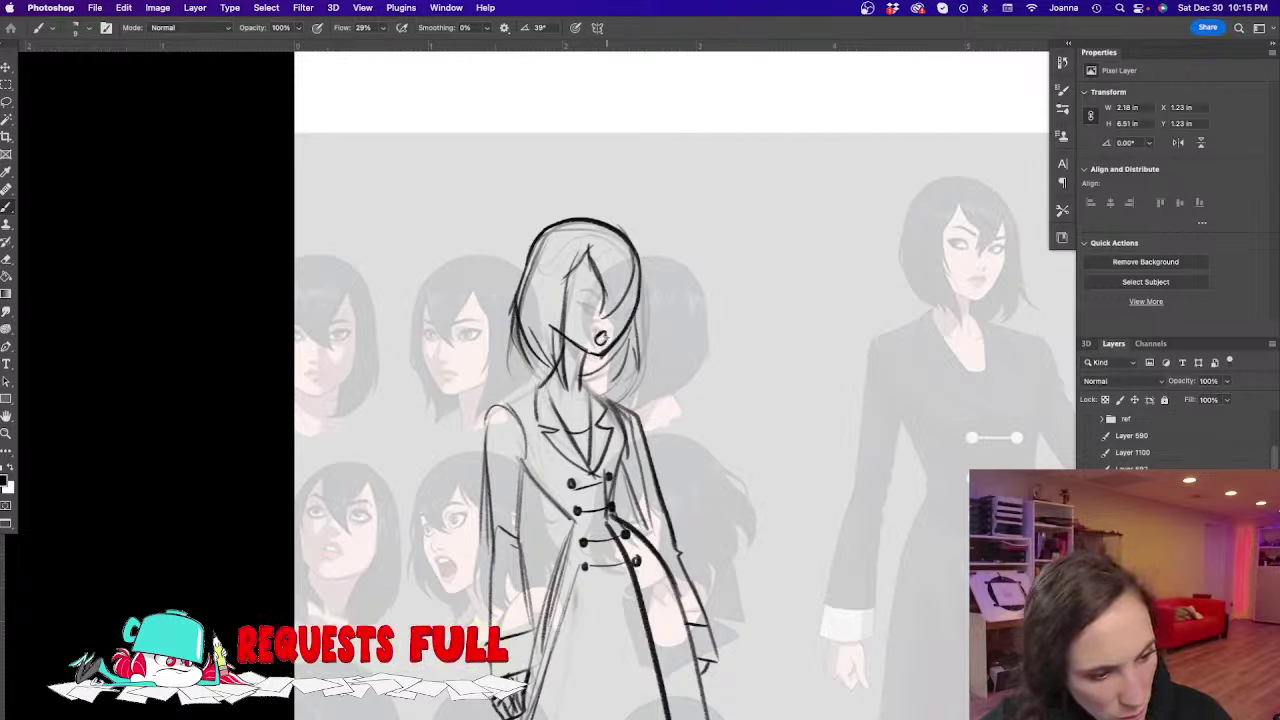
pyautogui.moveTo(606, 337); pyautogui.dragTo(596, 339)
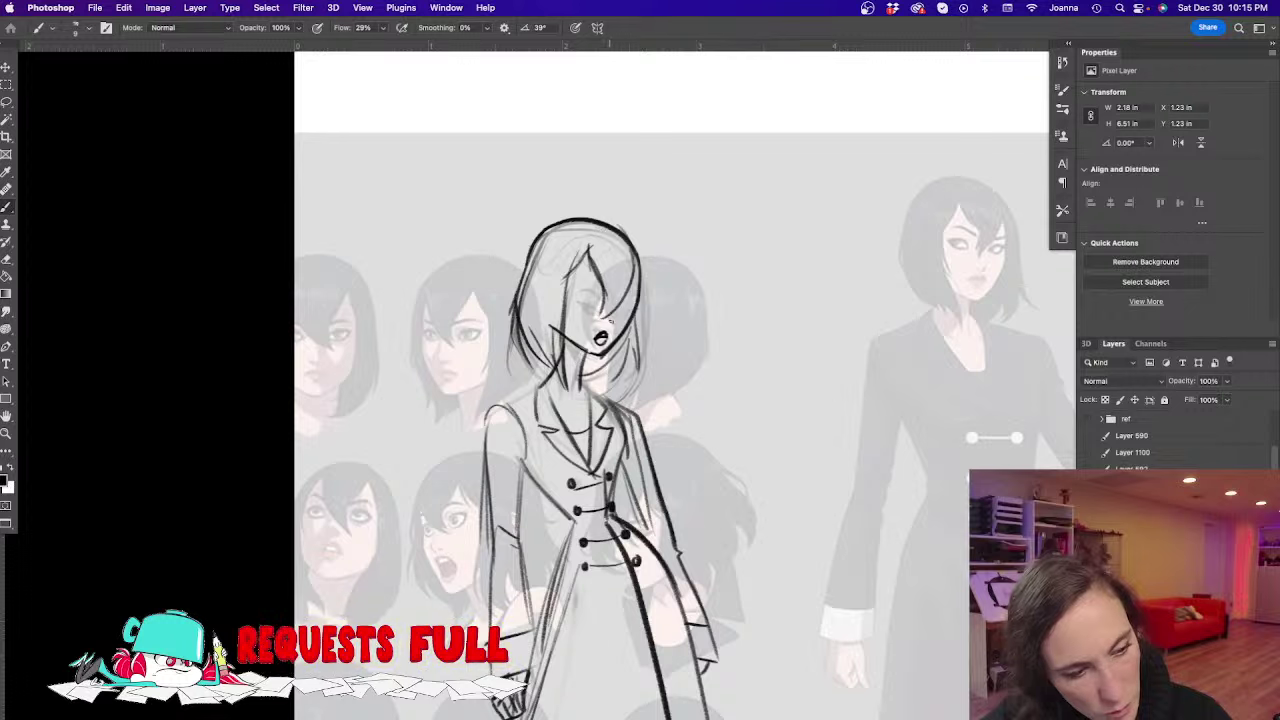
pyautogui.press('e')
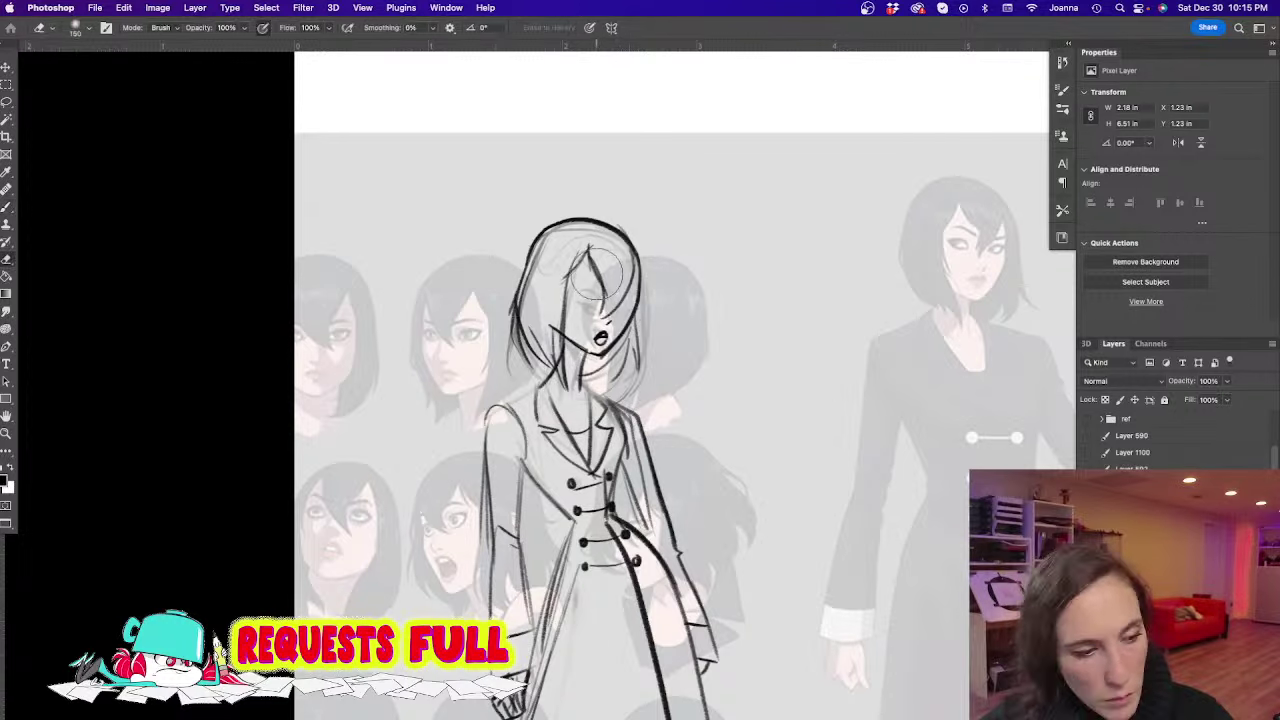
pyautogui.press('b')
pyautogui.moveTo(594, 272)
pyautogui.mouseDown()
pyautogui.moveTo(603, 304)
pyautogui.moveTo(603, 282)
pyautogui.mouseUp()
pyautogui.press('e')
pyautogui.press('b')
pyautogui.moveTo(604, 226)
pyautogui.mouseDown()
pyautogui.moveTo(614, 298)
pyautogui.moveTo(572, 249)
pyautogui.moveTo(592, 286)
pyautogui.moveTo(634, 298)
pyautogui.moveTo(630, 313)
pyautogui.mouseUp()
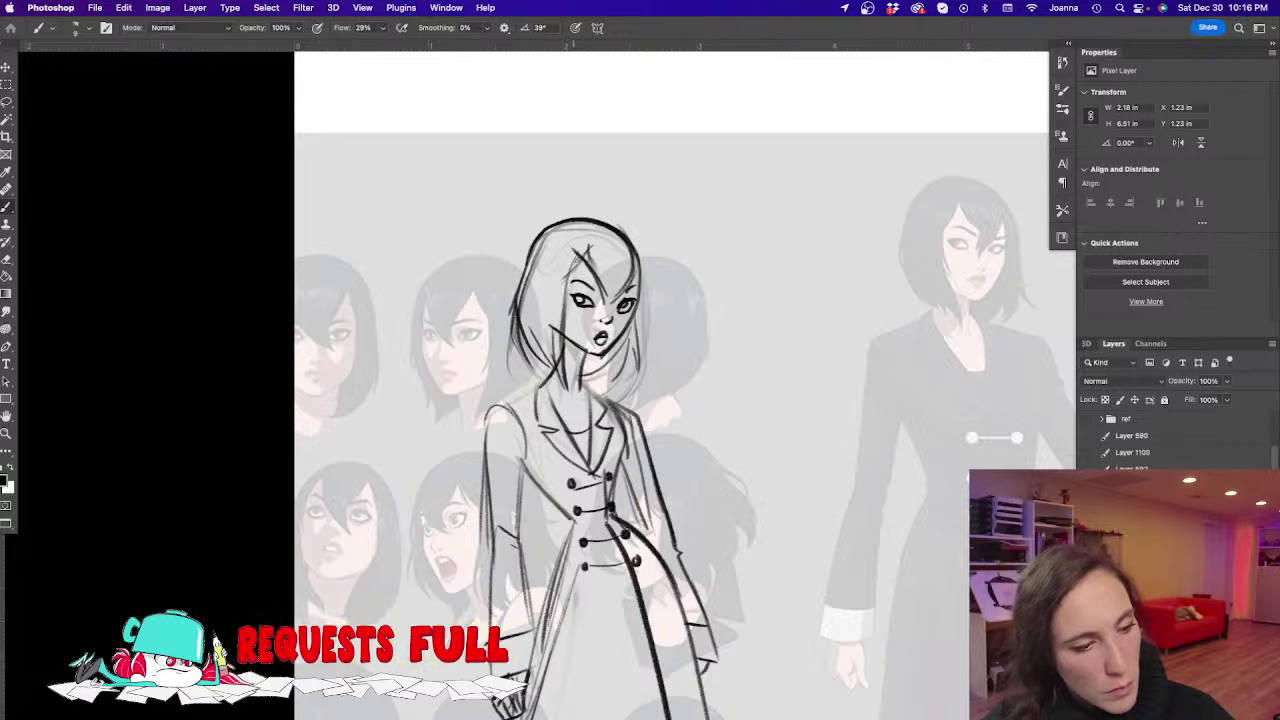
# Darken the bob's side locks with bold strokes, add a flick to the outer hair contour and fill in the near eye
pyautogui.moveTo(577, 259); pyautogui.dragTo(572, 404)
pyautogui.moveTo(517, 334); pyautogui.dragTo(563, 375)
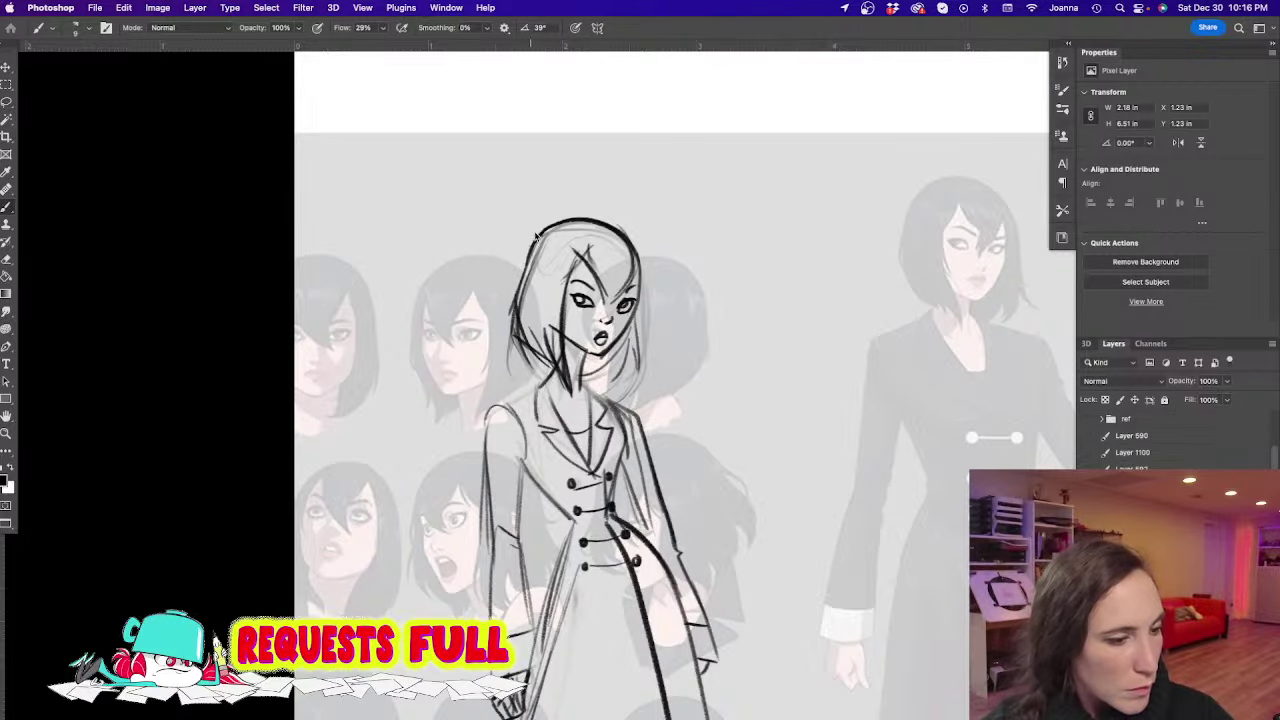
pyautogui.moveTo(535, 235); pyautogui.dragTo(506, 312)
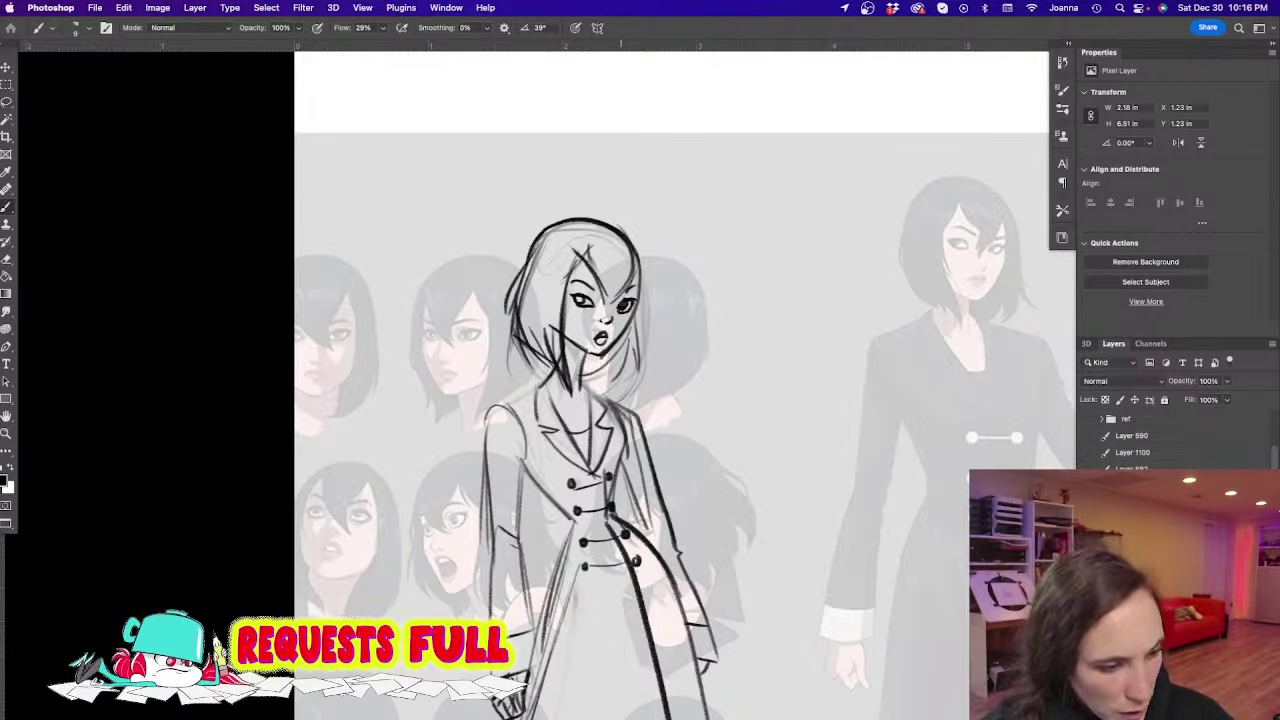
pyautogui.moveTo(578, 298); pyautogui.dragTo(584, 301)
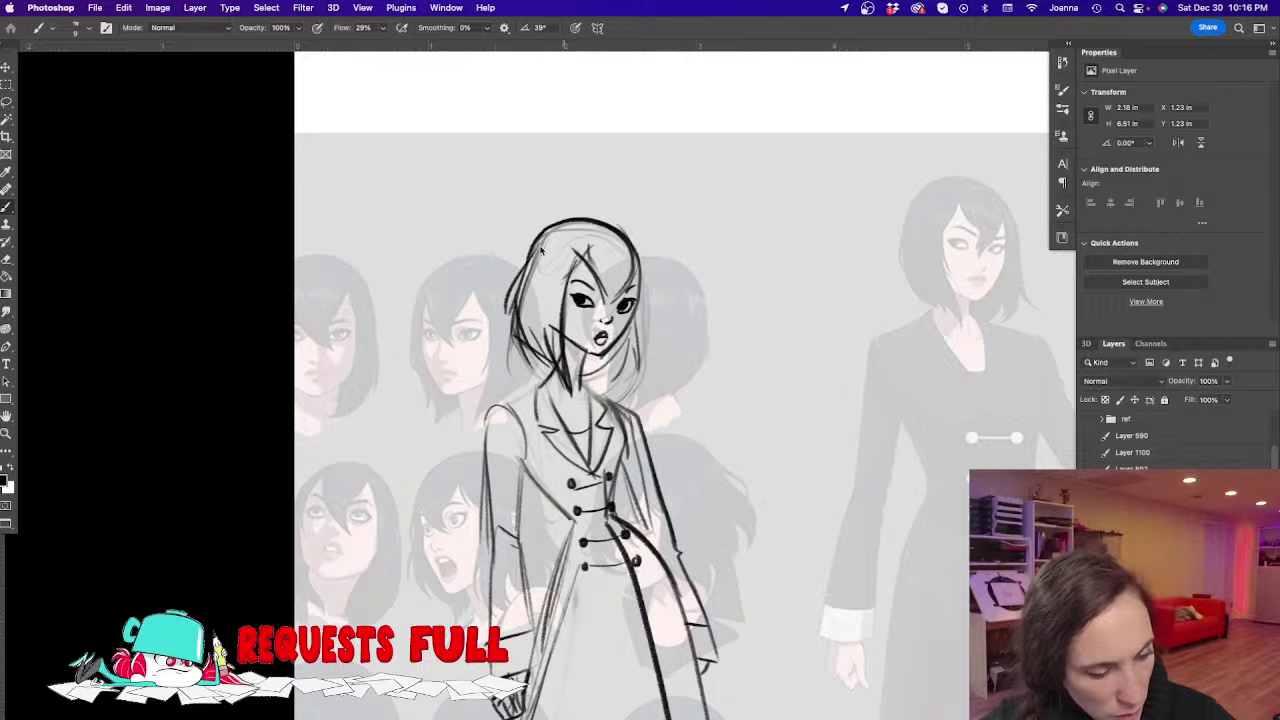
# Strengthen the coat's side contour from the chest through the waist to the skirt, and touch up the neck and shoulder line
pyautogui.moveTo(422, 462); pyautogui.dragTo(414, 457)
pyautogui.keyDown('alt'); pyautogui.click(414, 460); pyautogui.keyUp('alt')
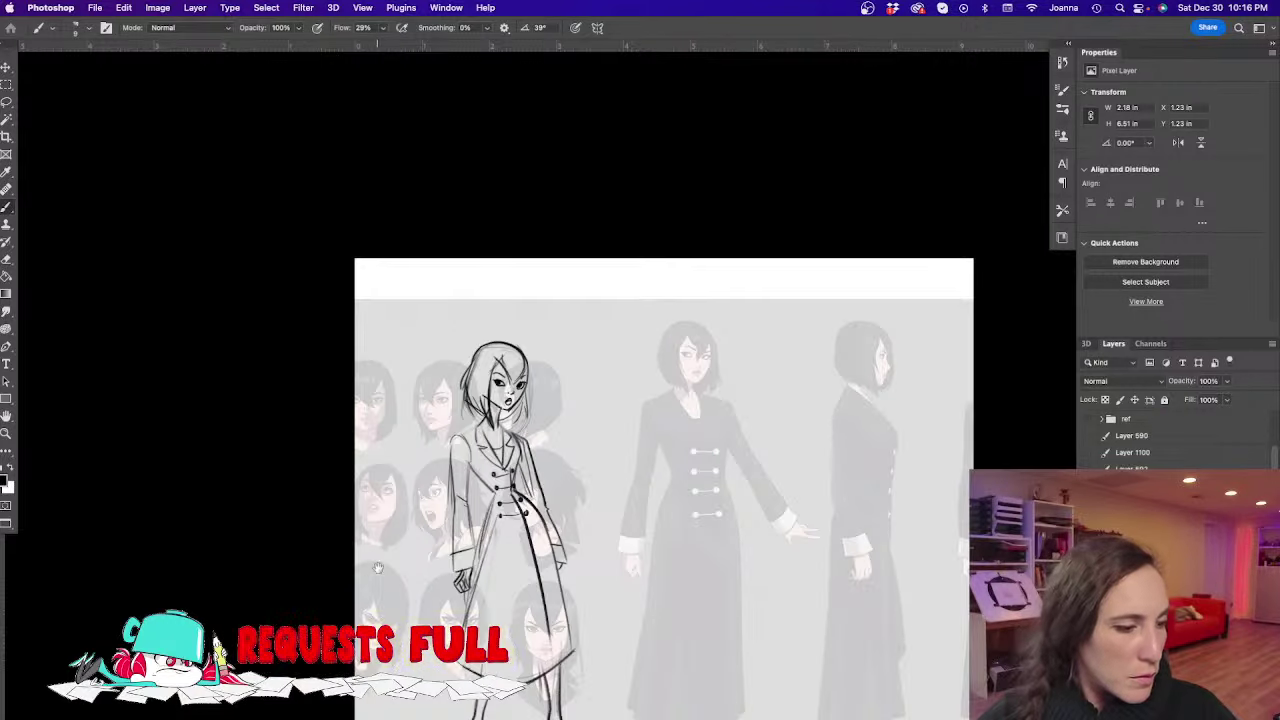
pyautogui.moveTo(377, 568); pyautogui.dragTo(426, 464)
pyautogui.moveTo(453, 403)
pyautogui.mouseDown()
pyautogui.moveTo(457, 382)
pyautogui.moveTo(482, 380)
pyautogui.mouseUp()
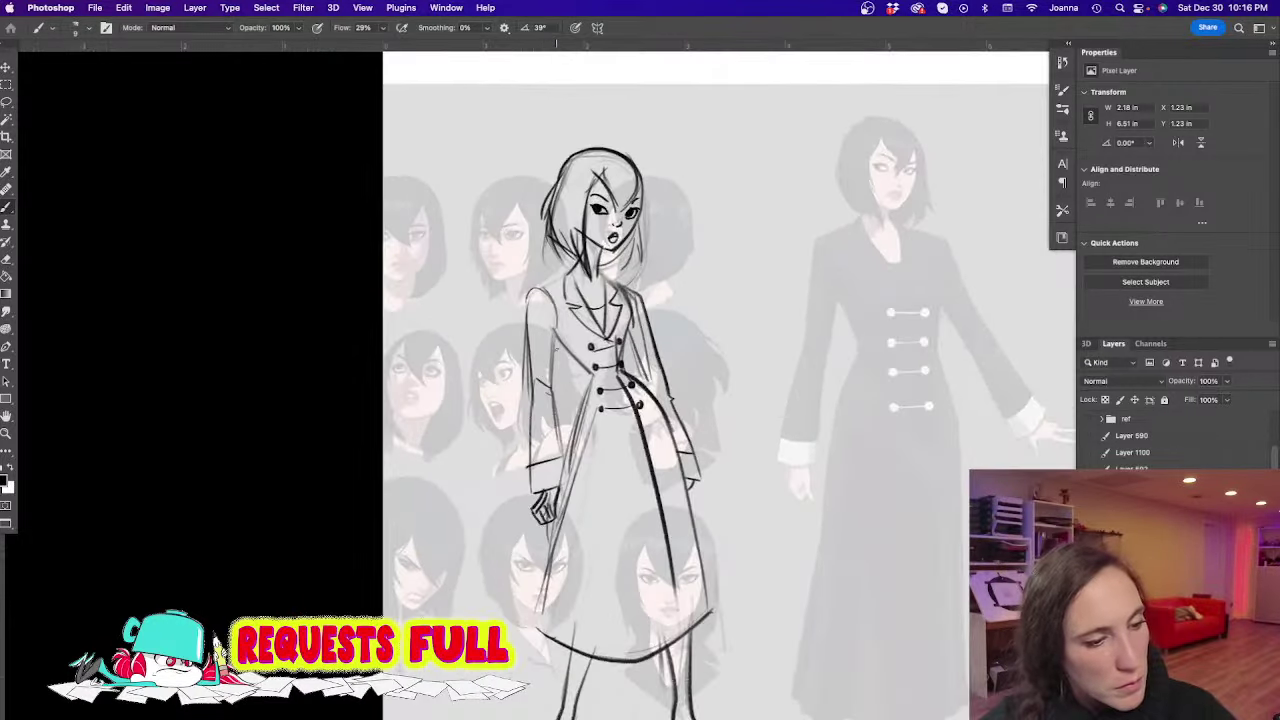
pyautogui.moveTo(551, 330)
pyautogui.mouseDown()
pyautogui.moveTo(586, 396)
pyautogui.moveTo(566, 472)
pyautogui.mouseUp()
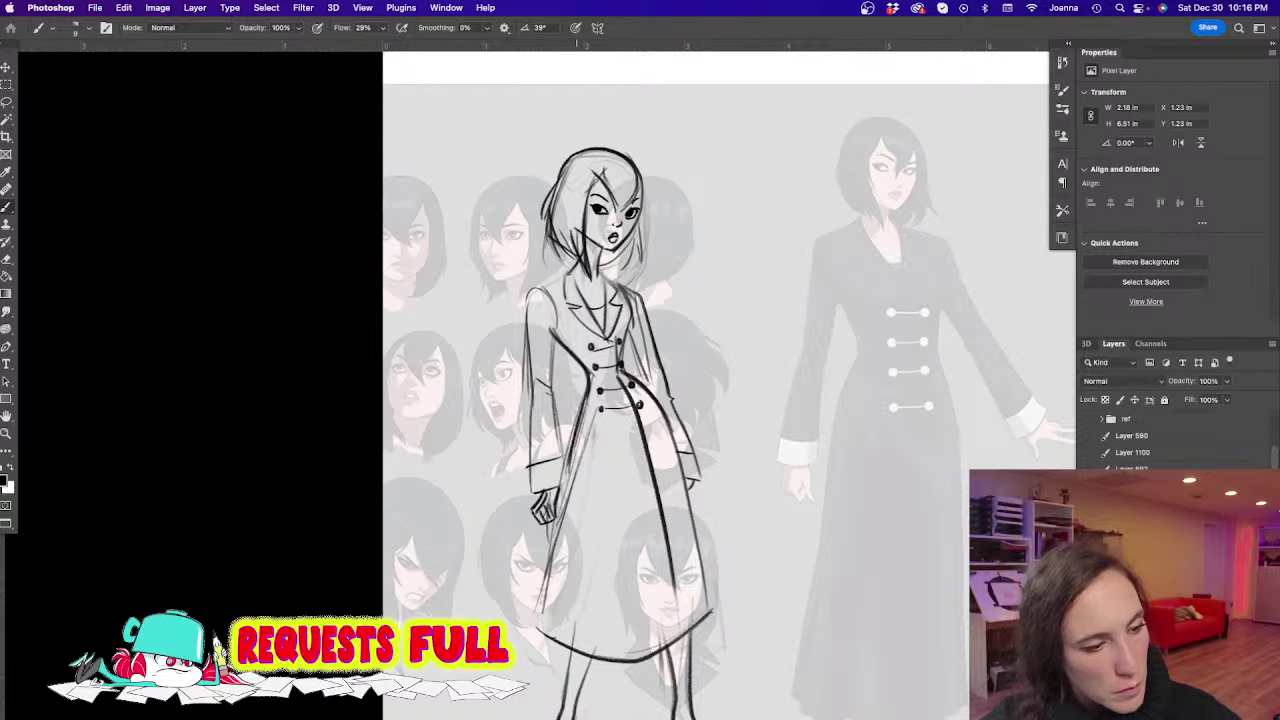
pyautogui.moveTo(576, 268); pyautogui.dragTo(541, 295)
# Hide the character reference sheet, group the woman's drawing with its references and hide the group to clear the canvas
pyautogui.moveTo(452, 417)
pyautogui.mouseDown()
pyautogui.moveTo(429, 414)
pyautogui.moveTo(421, 429)
pyautogui.moveTo(426, 392)
pyautogui.mouseUp()
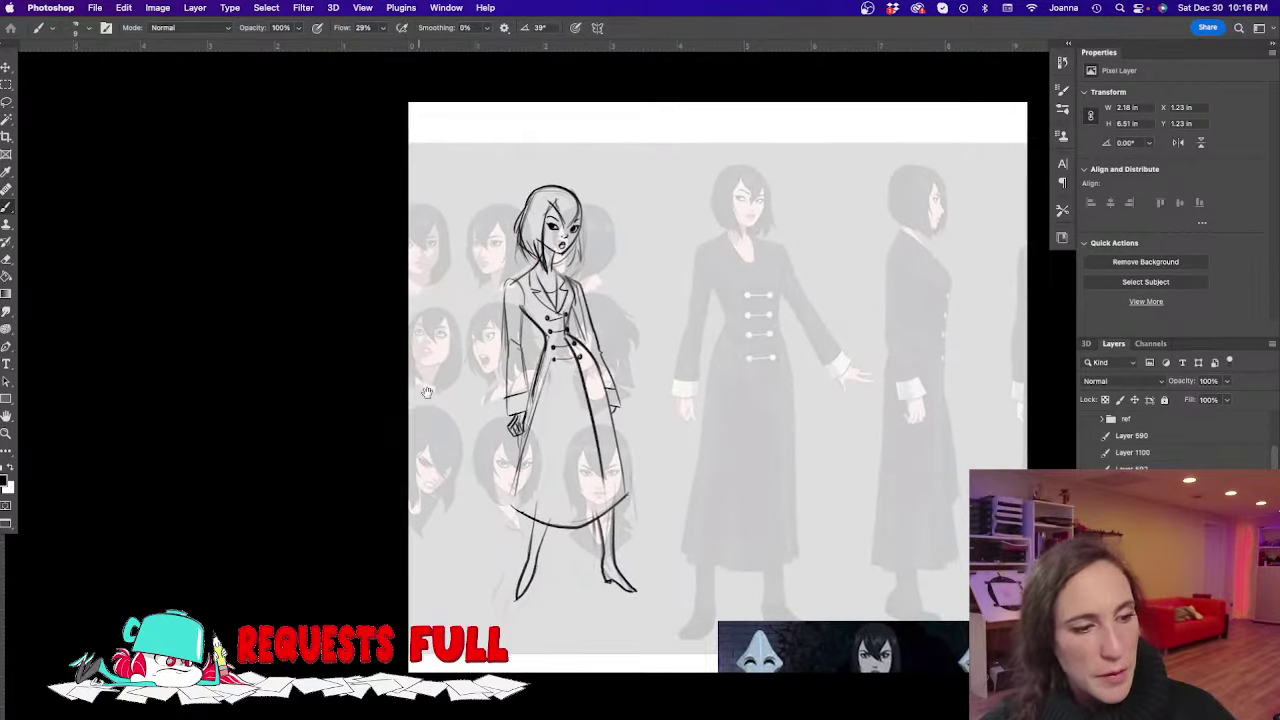
pyautogui.press('super+comma')
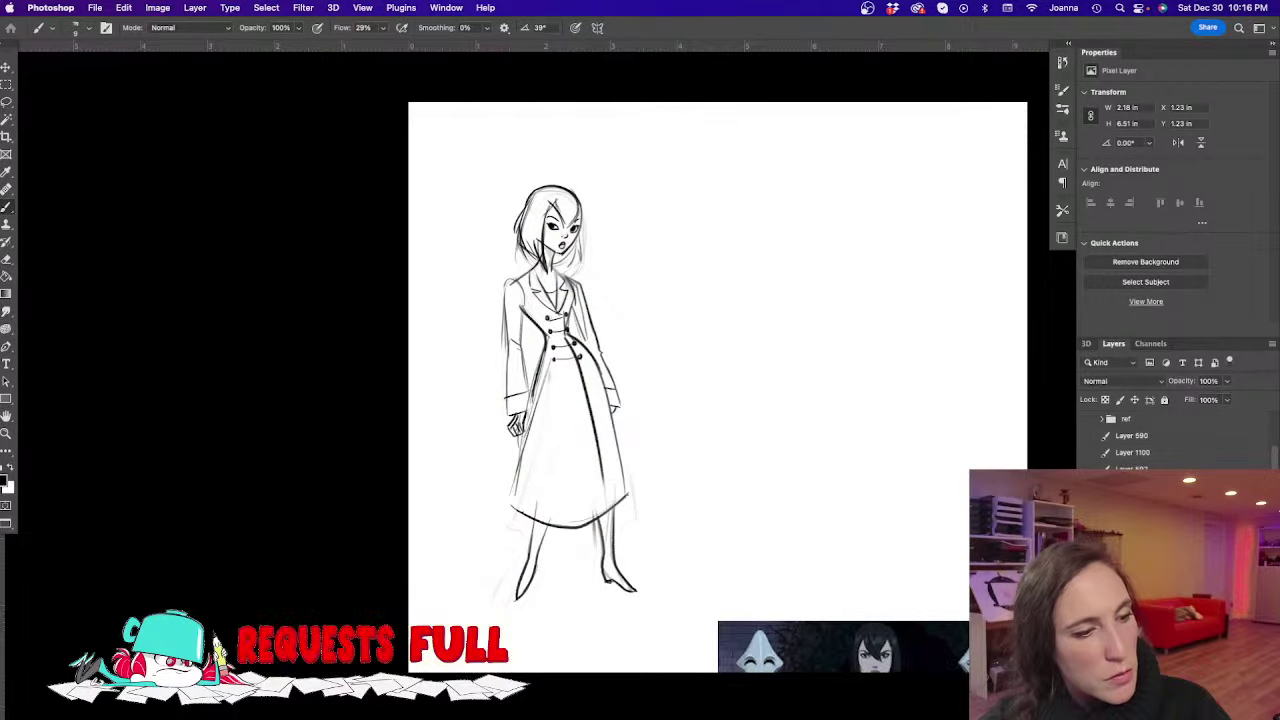
pyautogui.press('super+g')
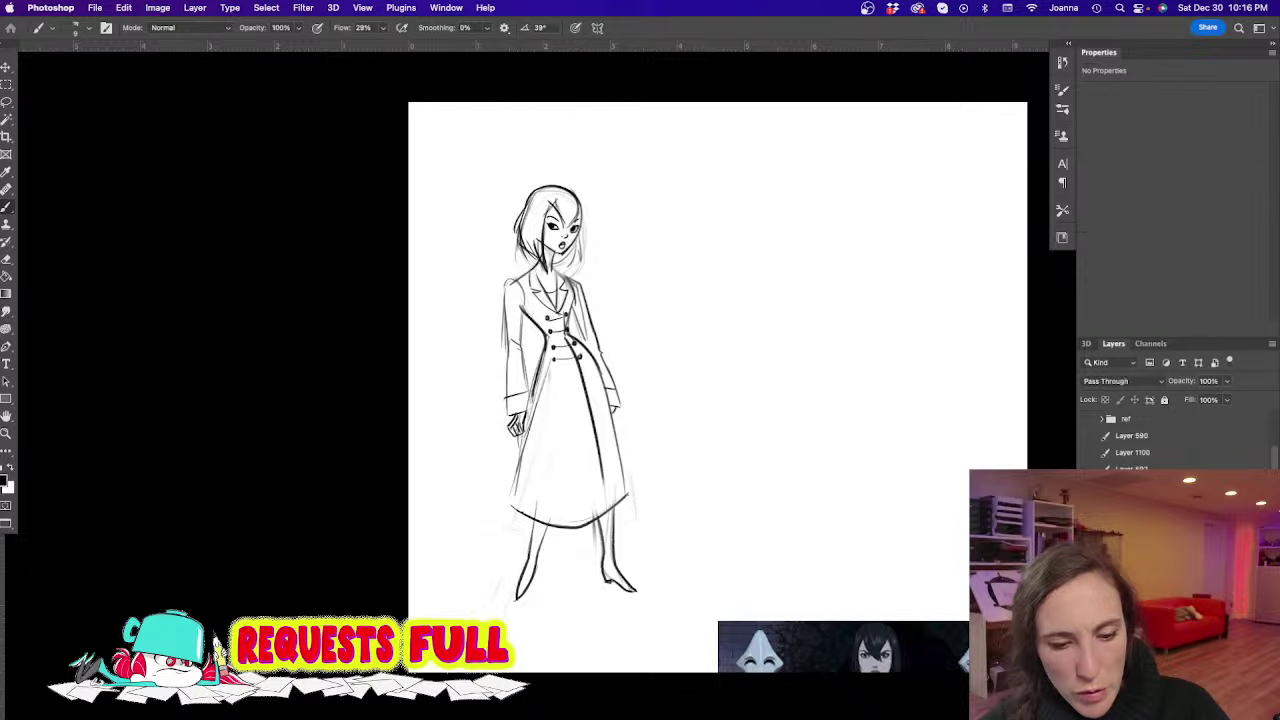
pyautogui.press('super+comma')
# Paste the photo of the cartoon cat and child, enlarge it to about 5.6 by 4.2 in and place it in the canvas's upper-right area
pyautogui.press('super+v')
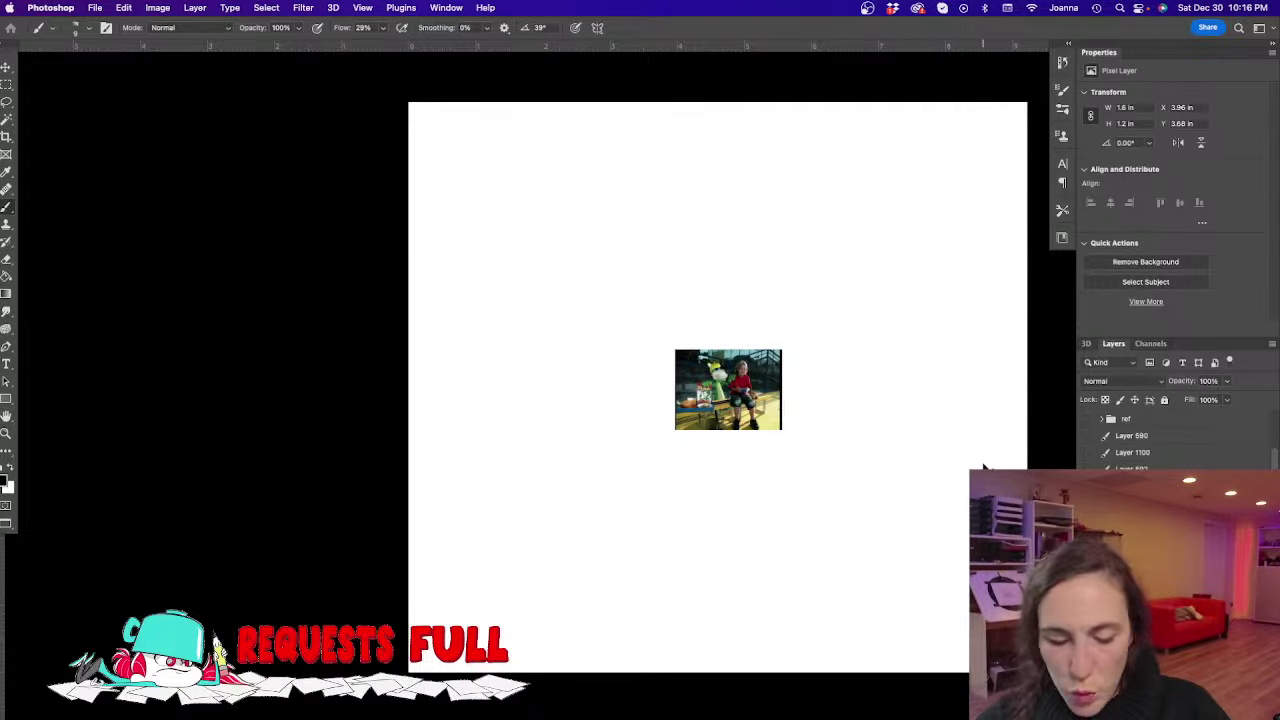
pyautogui.hotkey('ctrl', 't')
pyautogui.moveTo(781, 350); pyautogui.dragTo(1058, 124)
pyautogui.moveTo(731, 330); pyautogui.dragTo(744, 292)
pyautogui.press('Return')
pyautogui.press('b')
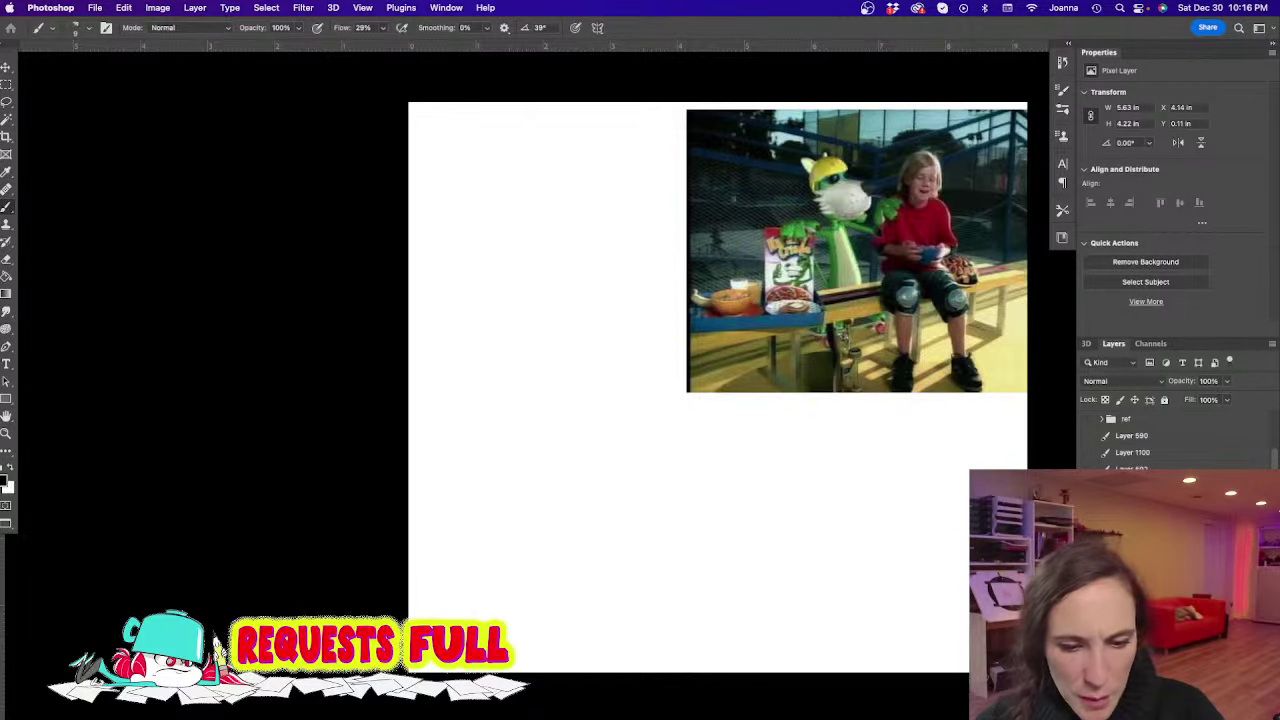
# On a new layer, sketch the cat's round head and long muzzle with a large triangular nose beside the photo
pyautogui.hotkey('ctrl', 'shift', 'alt', 'n')
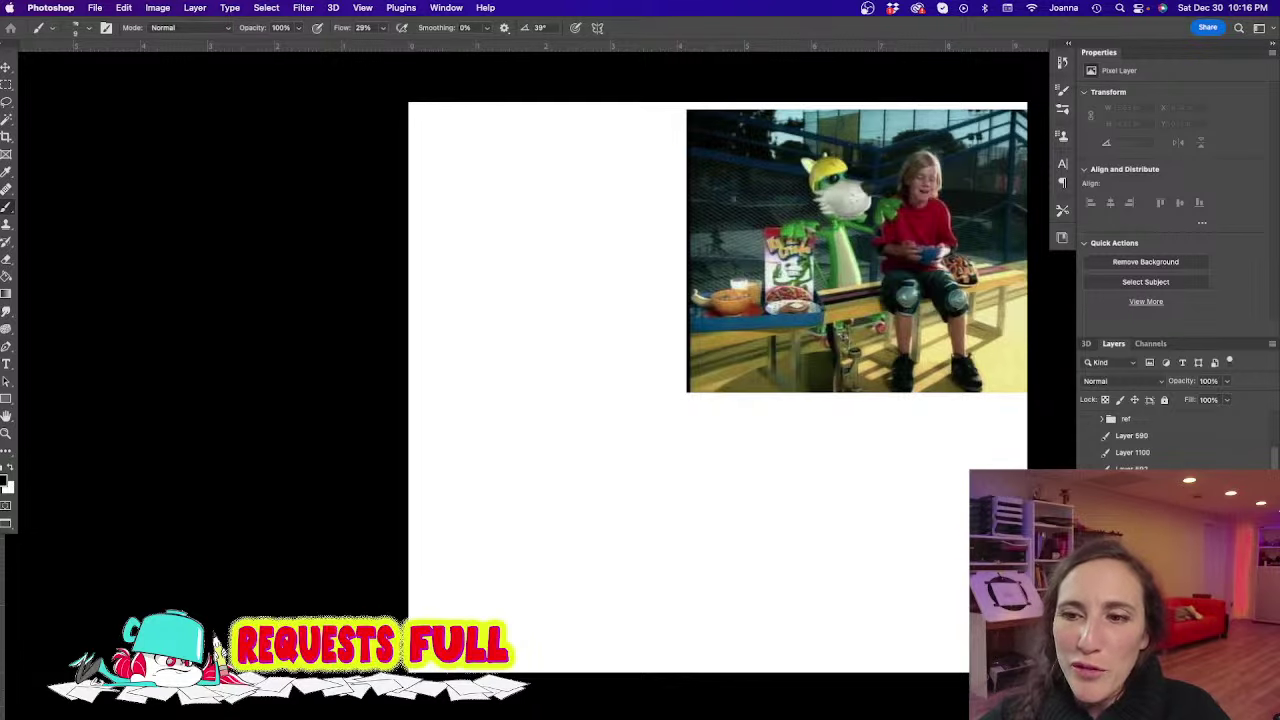
pyautogui.moveTo(590, 279)
pyautogui.mouseDown()
pyautogui.moveTo(523, 309)
pyautogui.moveTo(601, 305)
pyautogui.moveTo(515, 303)
pyautogui.moveTo(529, 323)
pyautogui.moveTo(538, 268)
pyautogui.mouseUp()
pyautogui.moveTo(556, 262)
pyautogui.mouseDown()
pyautogui.moveTo(597, 290)
pyautogui.moveTo(596, 310)
pyautogui.moveTo(646, 369)
pyautogui.moveTo(560, 362)
pyautogui.moveTo(628, 303)
pyautogui.moveTo(609, 309)
pyautogui.moveTo(616, 332)
pyautogui.moveTo(656, 302)
pyautogui.moveTo(632, 342)
pyautogui.mouseUp()
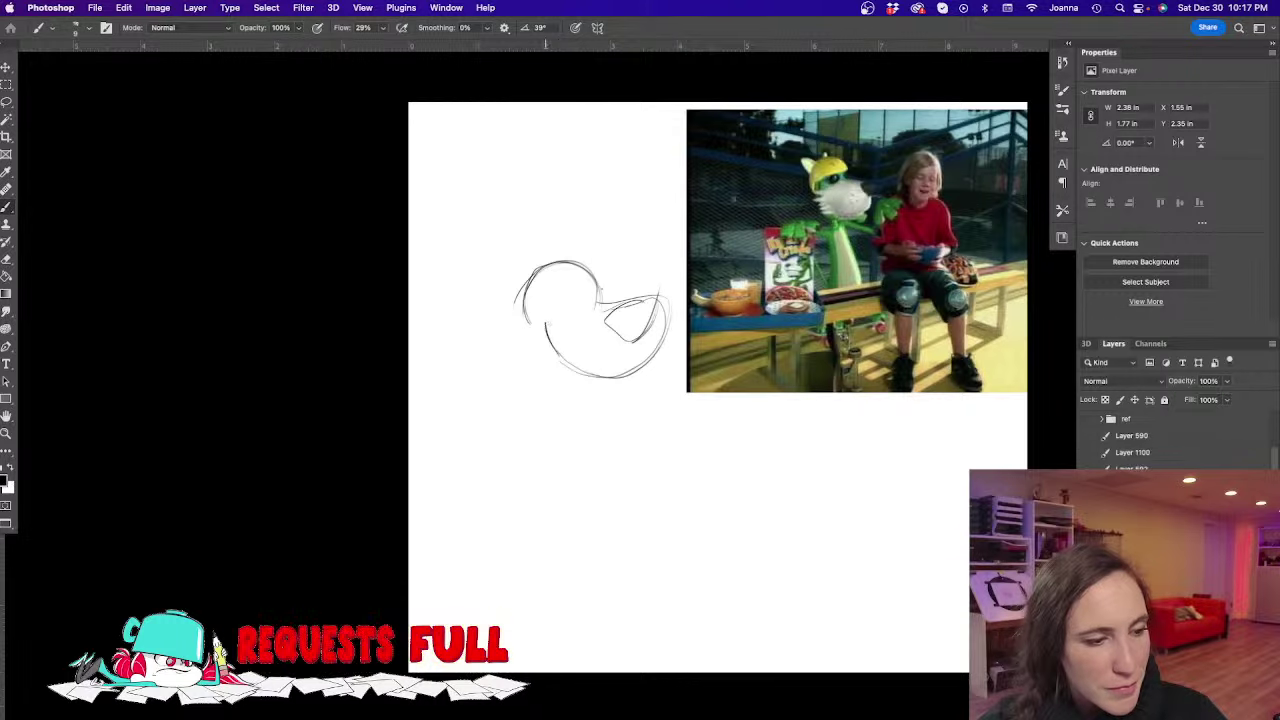
# Draw the cat's smile corner and muzzle line, darken the muzzle's lower edge, and add cheek creases and a flick past the nose
pyautogui.moveTo(531, 330)
pyautogui.mouseDown()
pyautogui.moveTo(555, 326)
pyautogui.moveTo(541, 322)
pyautogui.moveTo(547, 340)
pyautogui.mouseUp()
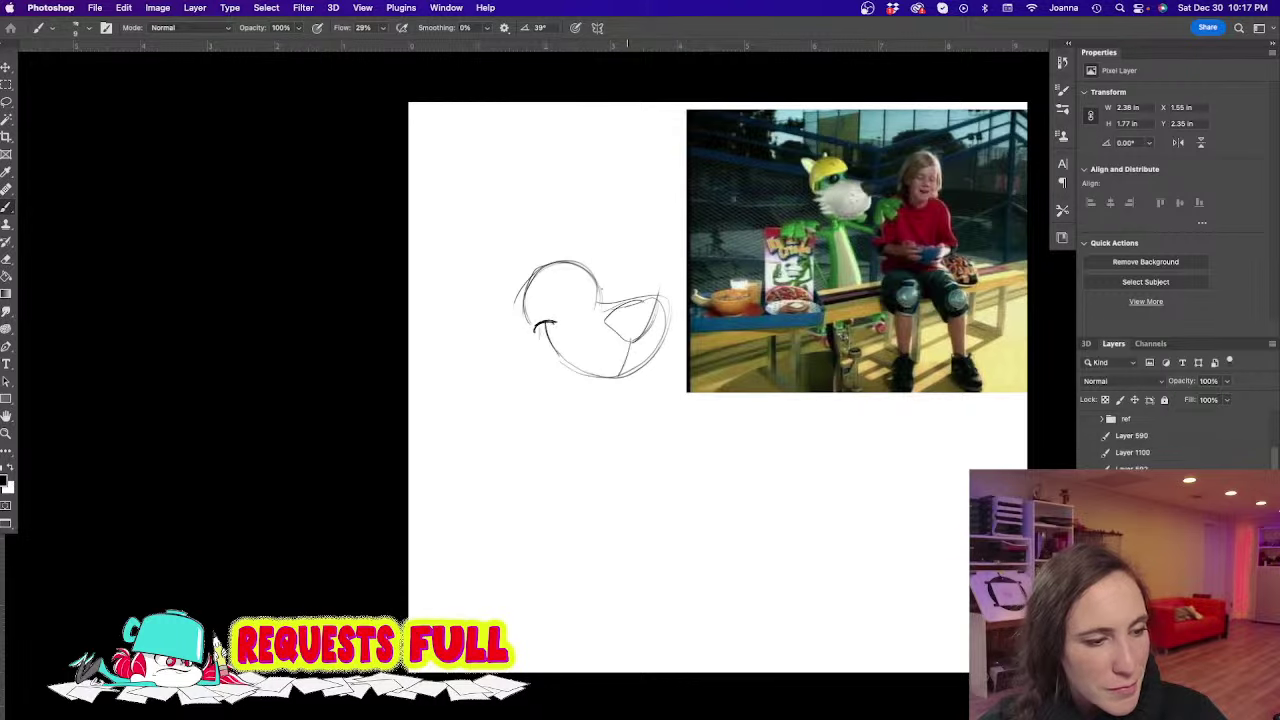
pyautogui.moveTo(636, 342)
pyautogui.mouseDown()
pyautogui.moveTo(618, 380)
pyautogui.moveTo(546, 348)
pyautogui.moveTo(546, 326)
pyautogui.mouseUp()
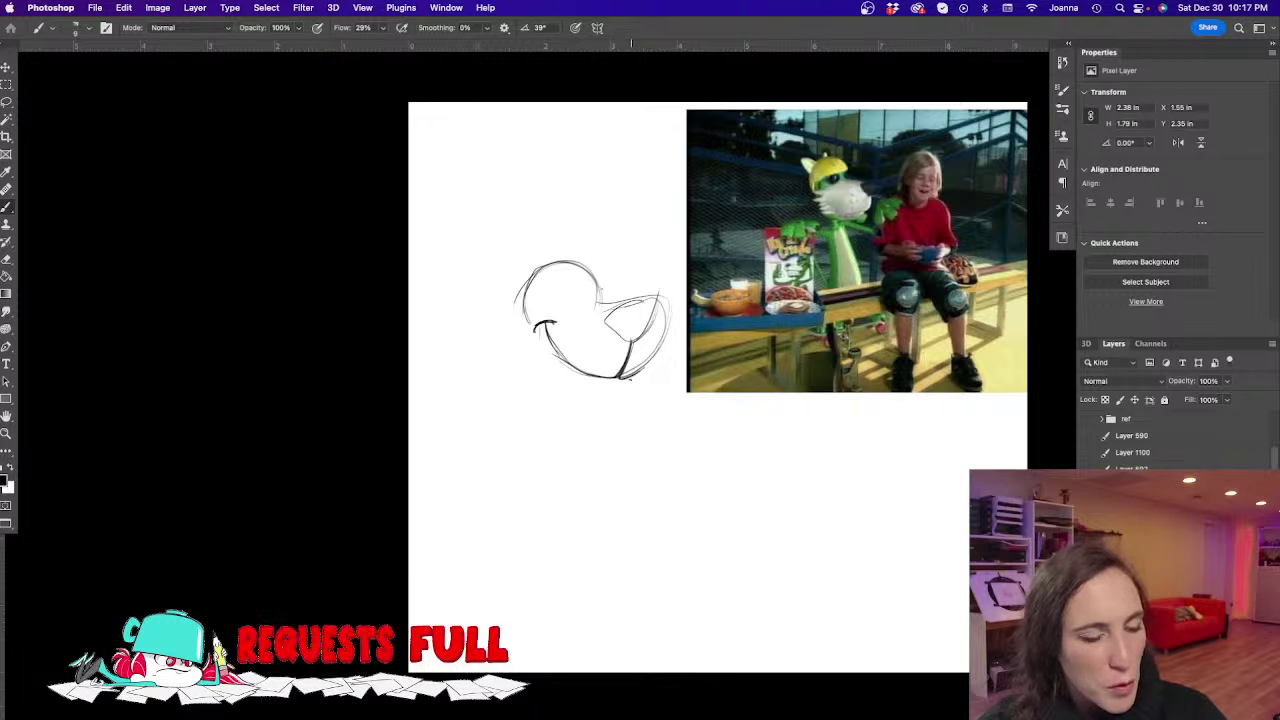
pyautogui.moveTo(628, 380); pyautogui.dragTo(592, 384)
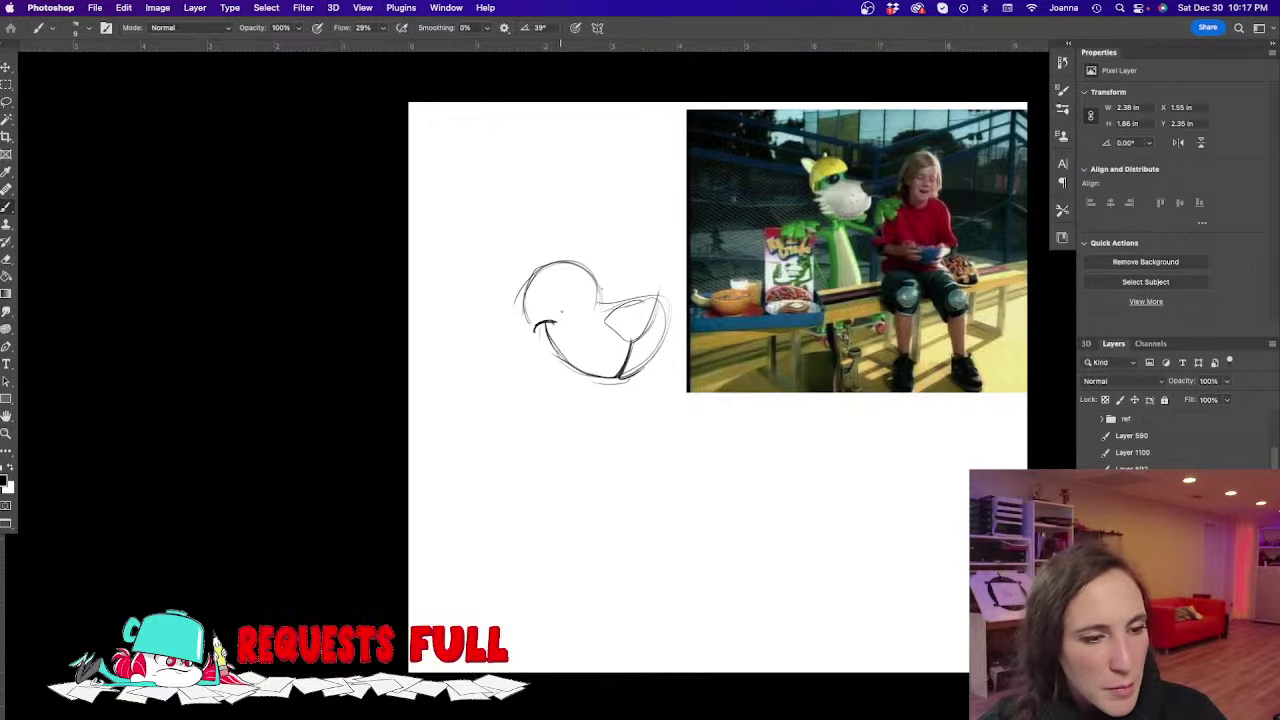
pyautogui.moveTo(552, 293)
pyautogui.mouseDown()
pyautogui.moveTo(589, 312)
pyautogui.moveTo(564, 337)
pyautogui.moveTo(583, 349)
pyautogui.mouseUp()
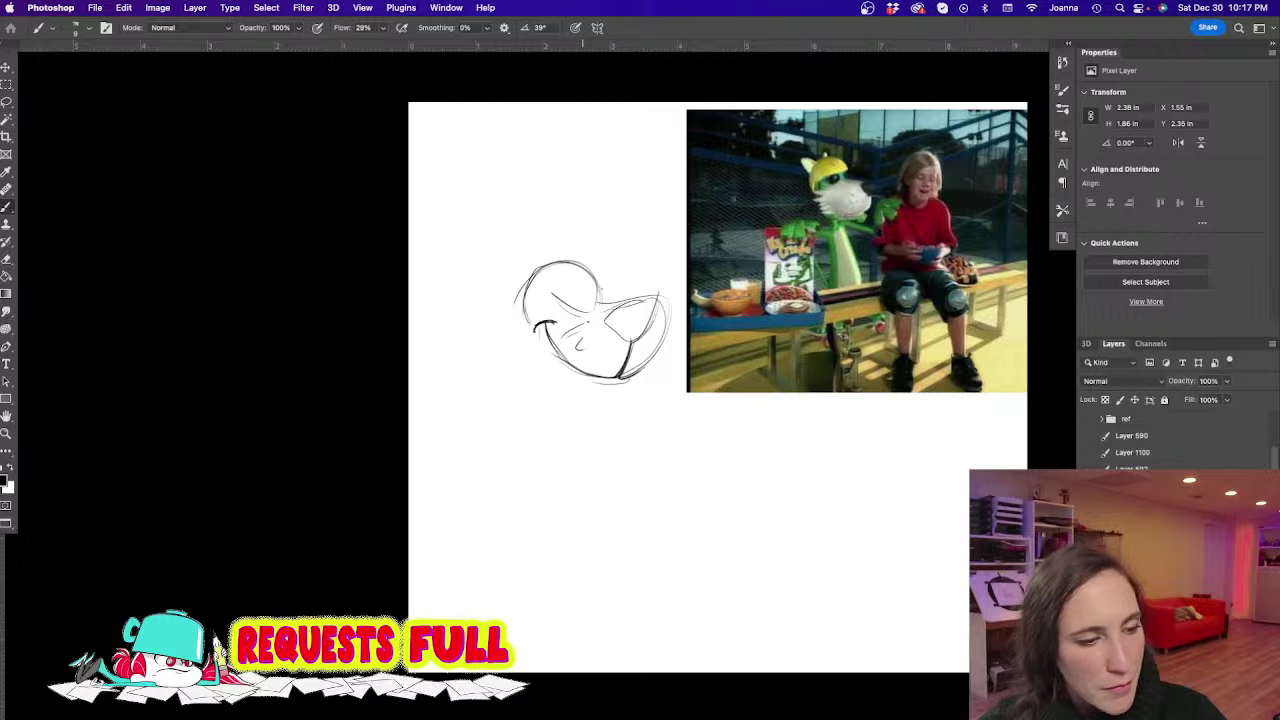
pyautogui.moveTo(658, 298); pyautogui.dragTo(676, 284)
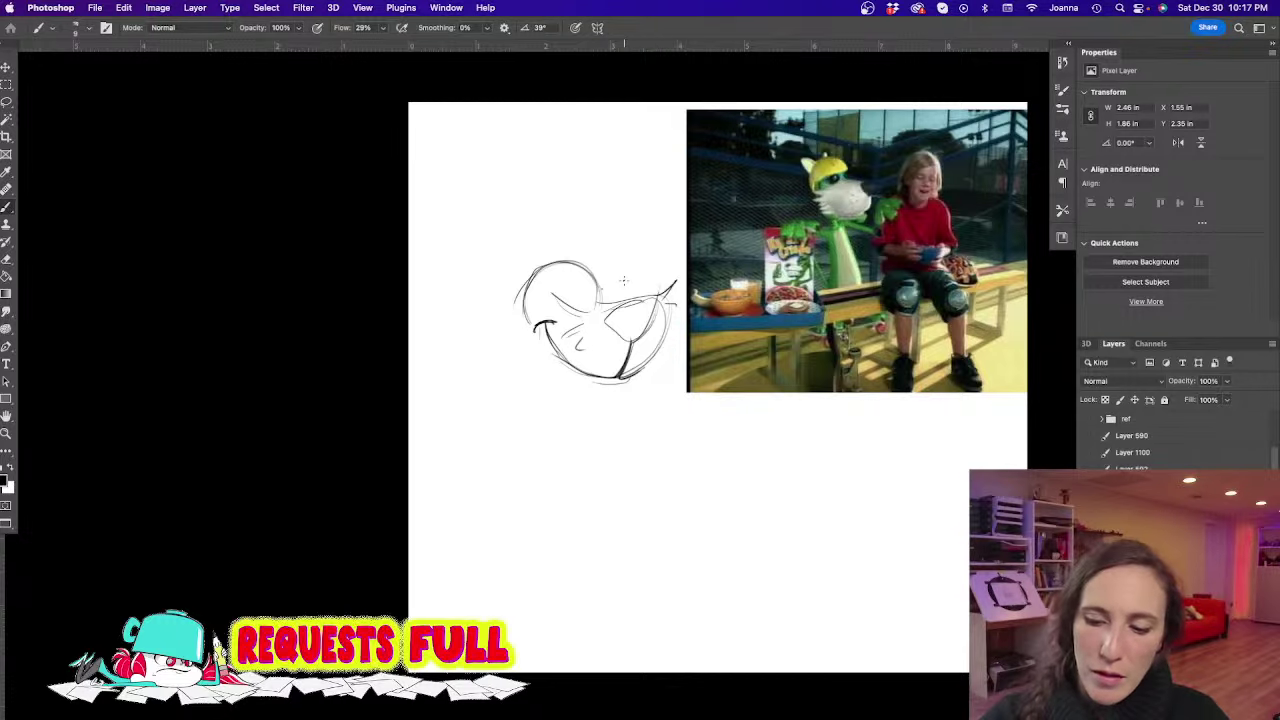
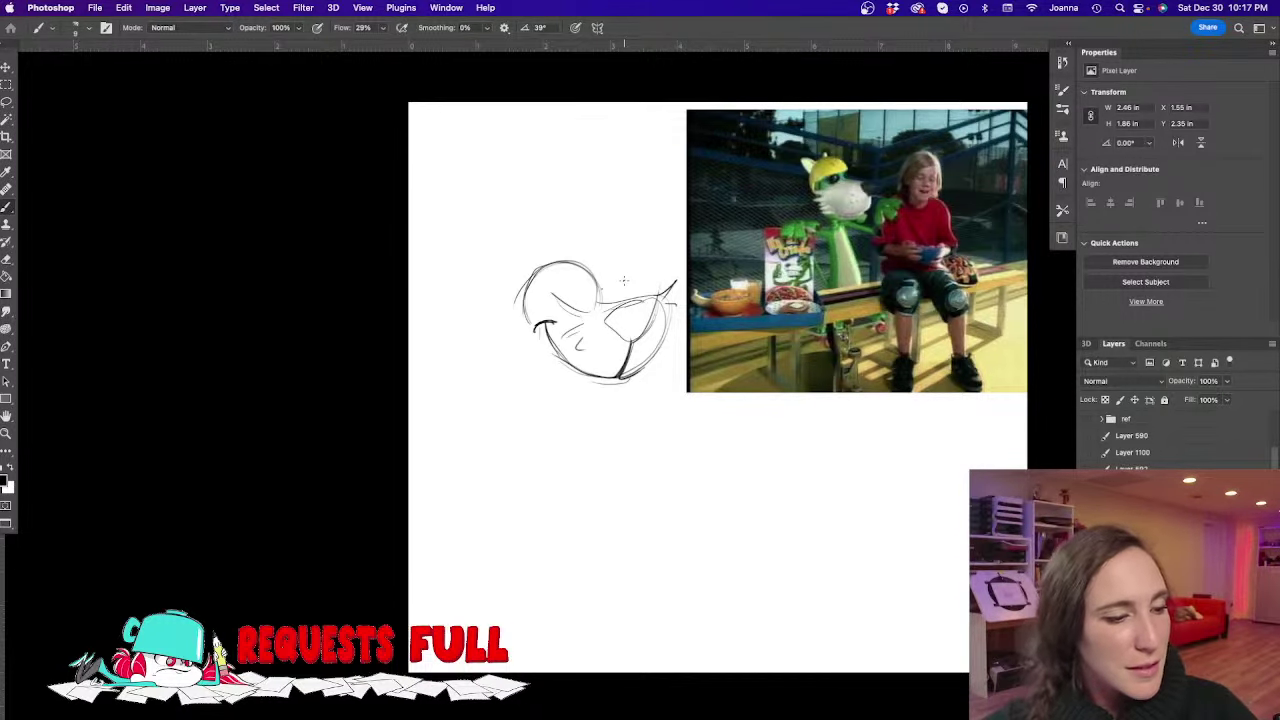
# Draw the cat's sunglasses with their side arm, and arc a helmet dome over the head
pyautogui.moveTo(571, 287)
pyautogui.mouseDown()
pyautogui.moveTo(609, 285)
pyautogui.moveTo(570, 304)
pyautogui.moveTo(584, 284)
pyautogui.moveTo(570, 287)
pyautogui.mouseUp()
pyautogui.moveTo(558, 316); pyautogui.dragTo(560, 324)
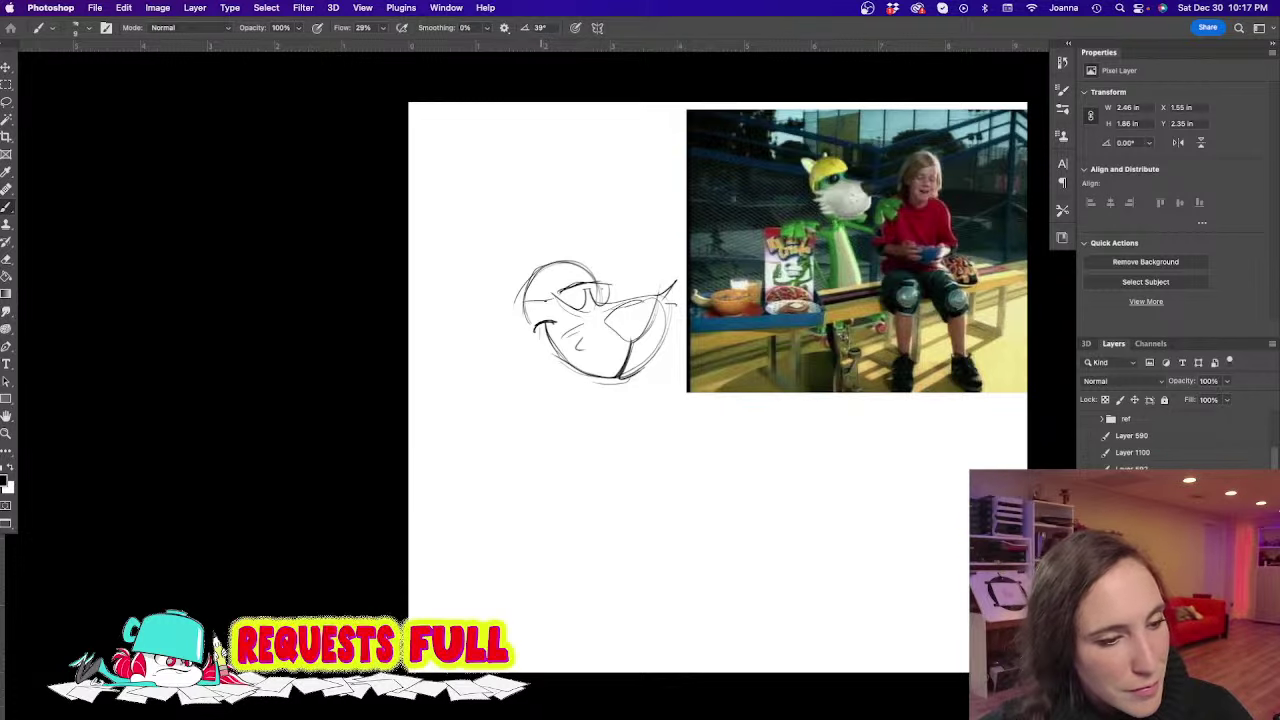
pyautogui.moveTo(600, 265); pyautogui.dragTo(505, 298)
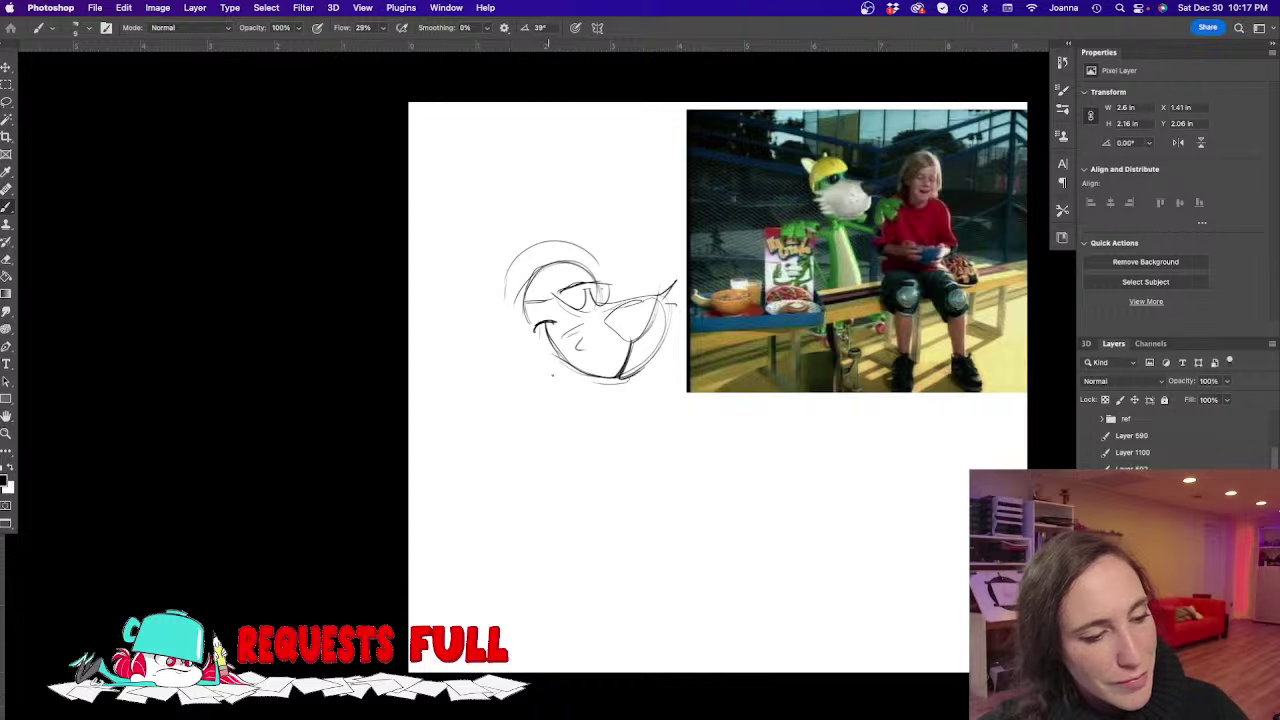
# Draw the lower jaw ending in a small tuft beneath the muzzle, and add two pointed ears to the helmet
pyautogui.moveTo(538, 338)
pyautogui.mouseDown()
pyautogui.moveTo(560, 386)
pyautogui.moveTo(620, 389)
pyautogui.moveTo(645, 336)
pyautogui.moveTo(643, 375)
pyautogui.moveTo(673, 376)
pyautogui.moveTo(663, 403)
pyautogui.moveTo(554, 397)
pyautogui.mouseUp()
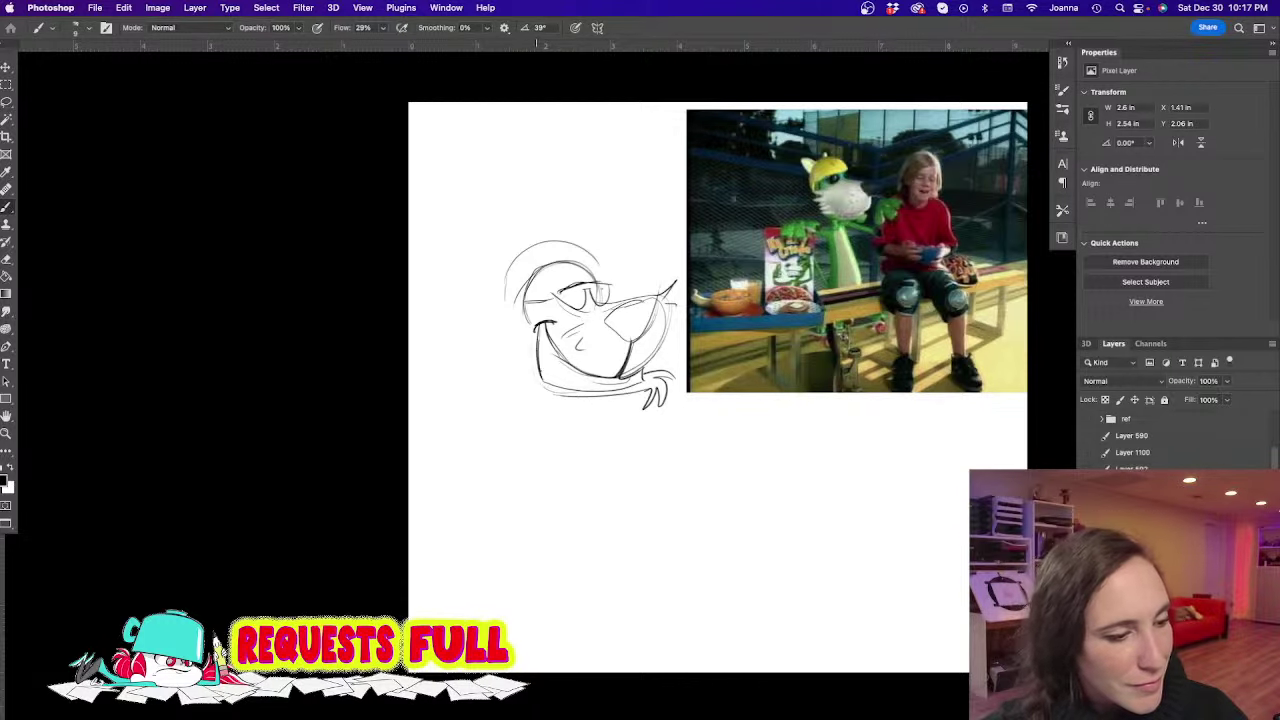
pyautogui.moveTo(536, 326); pyautogui.dragTo(536, 374)
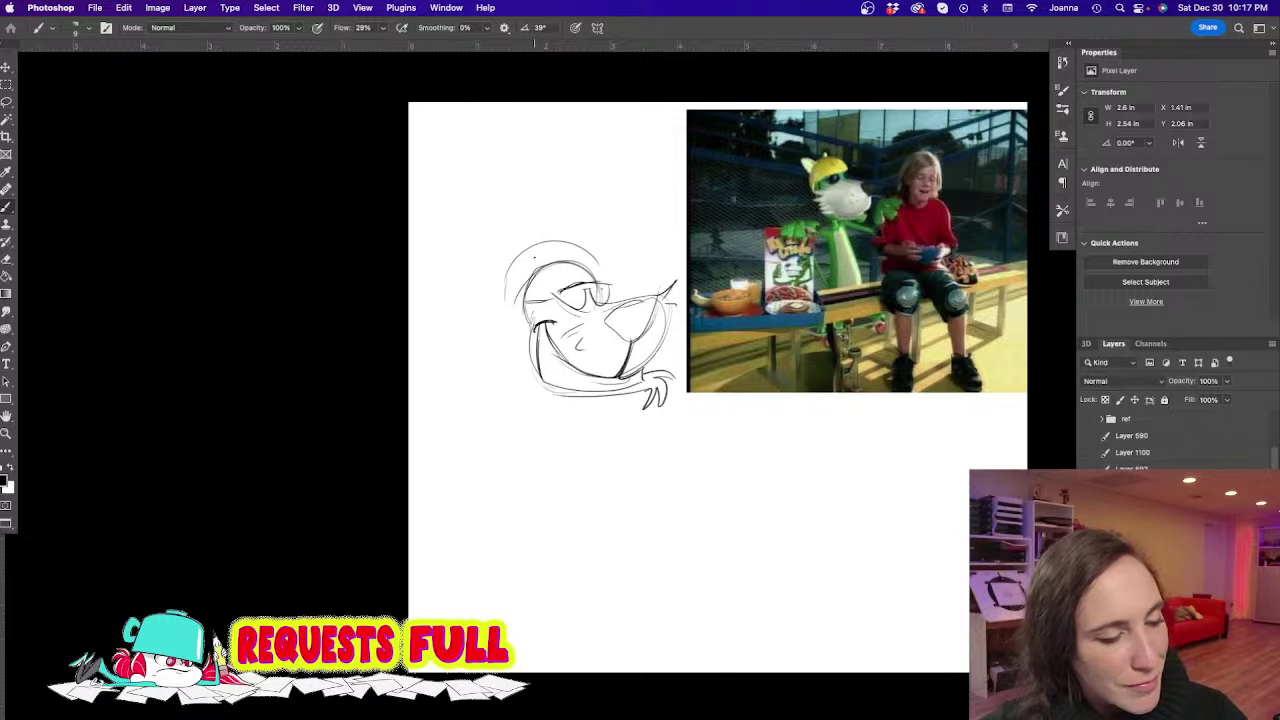
pyautogui.moveTo(532, 256)
pyautogui.mouseDown()
pyautogui.moveTo(470, 237)
pyautogui.moveTo(506, 280)
pyautogui.mouseUp()
pyautogui.moveTo(576, 244)
pyautogui.mouseDown()
pyautogui.moveTo(600, 215)
pyautogui.moveTo(601, 262)
pyautogui.mouseUp()
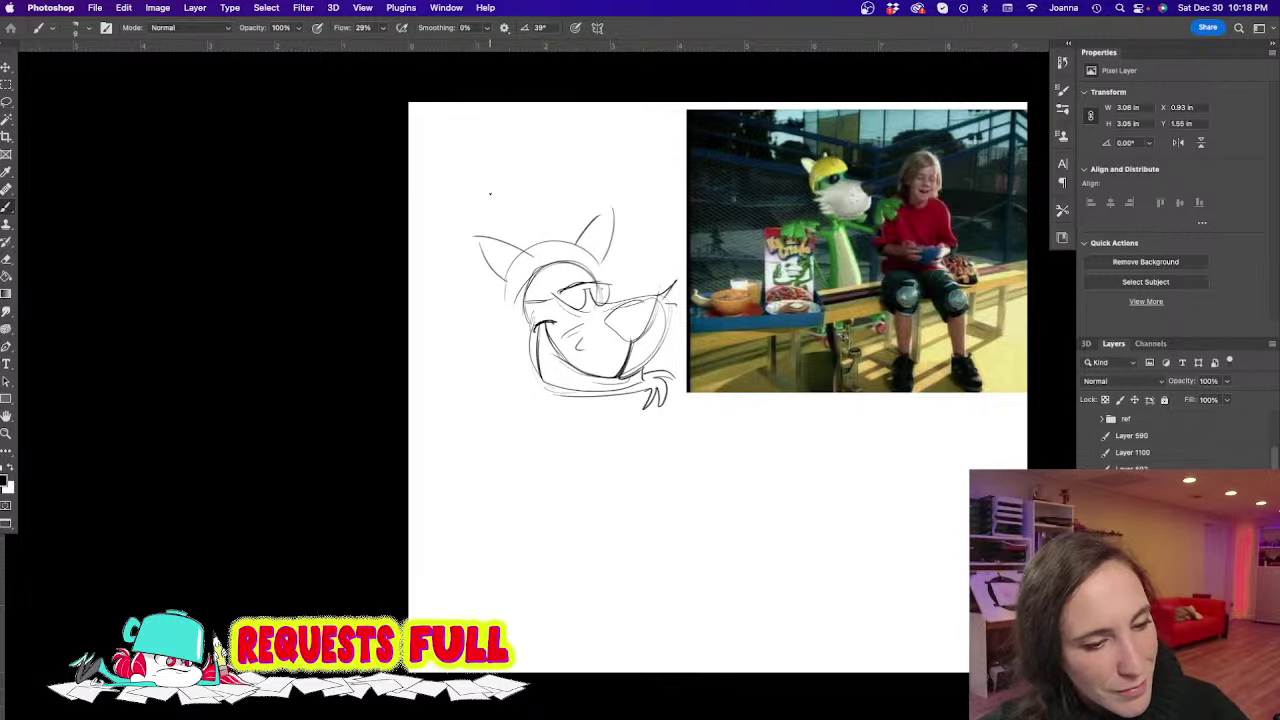
# Sketch a slim, leaning pear-shaped torso from the neck down to a rounded belly and hips
pyautogui.moveTo(566, 398)
pyautogui.mouseDown()
pyautogui.moveTo(590, 450)
pyautogui.moveTo(620, 458)
pyautogui.mouseUp()
pyautogui.moveTo(620, 458); pyautogui.dragTo(686, 534)
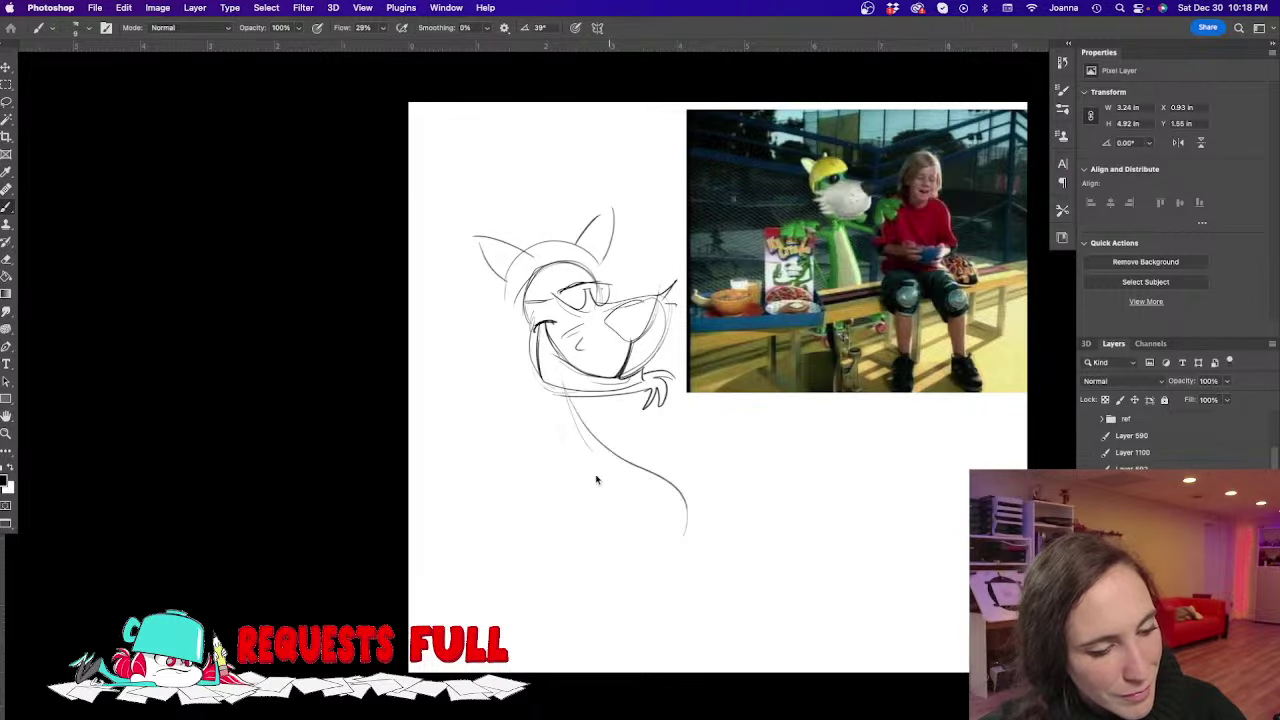
pyautogui.moveTo(568, 418)
pyautogui.mouseDown()
pyautogui.moveTo(580, 478)
pyautogui.moveTo(574, 460)
pyautogui.mouseUp()
pyautogui.moveTo(558, 390)
pyautogui.mouseDown()
pyautogui.moveTo(598, 516)
pyautogui.moveTo(684, 492)
pyautogui.moveTo(668, 540)
pyautogui.mouseUp()
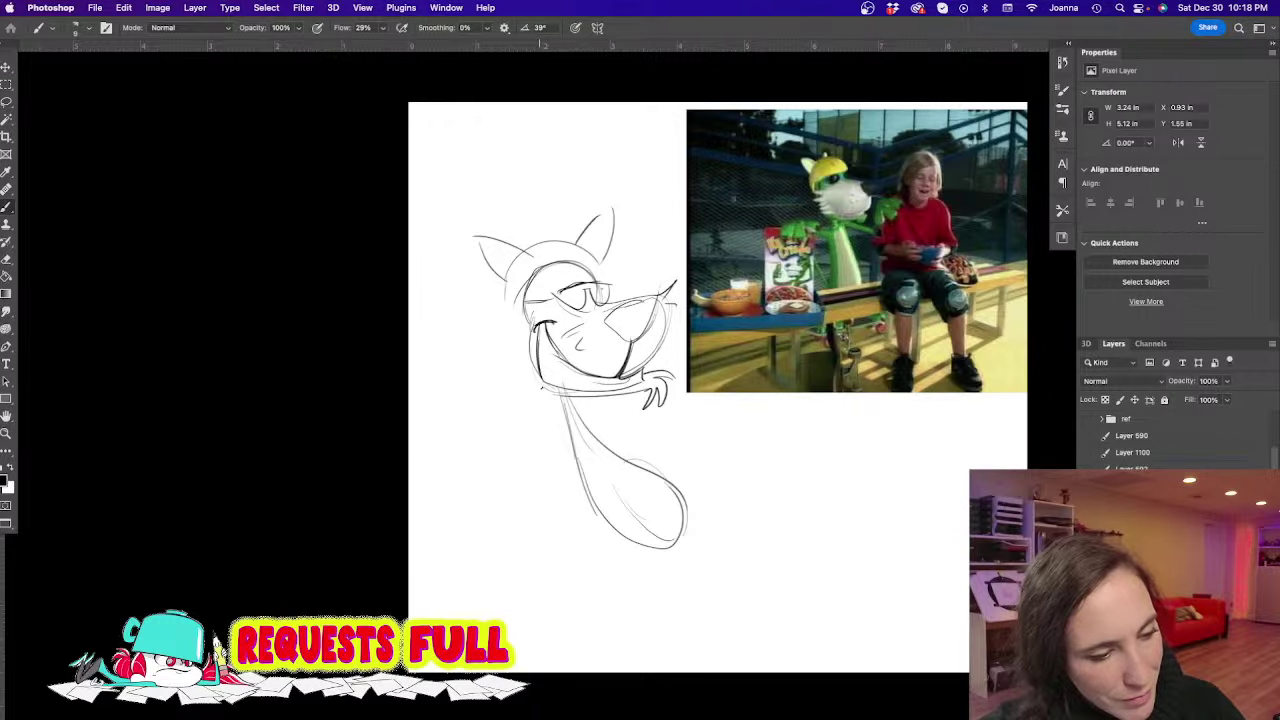
pyautogui.moveTo(568, 441); pyautogui.dragTo(579, 489)
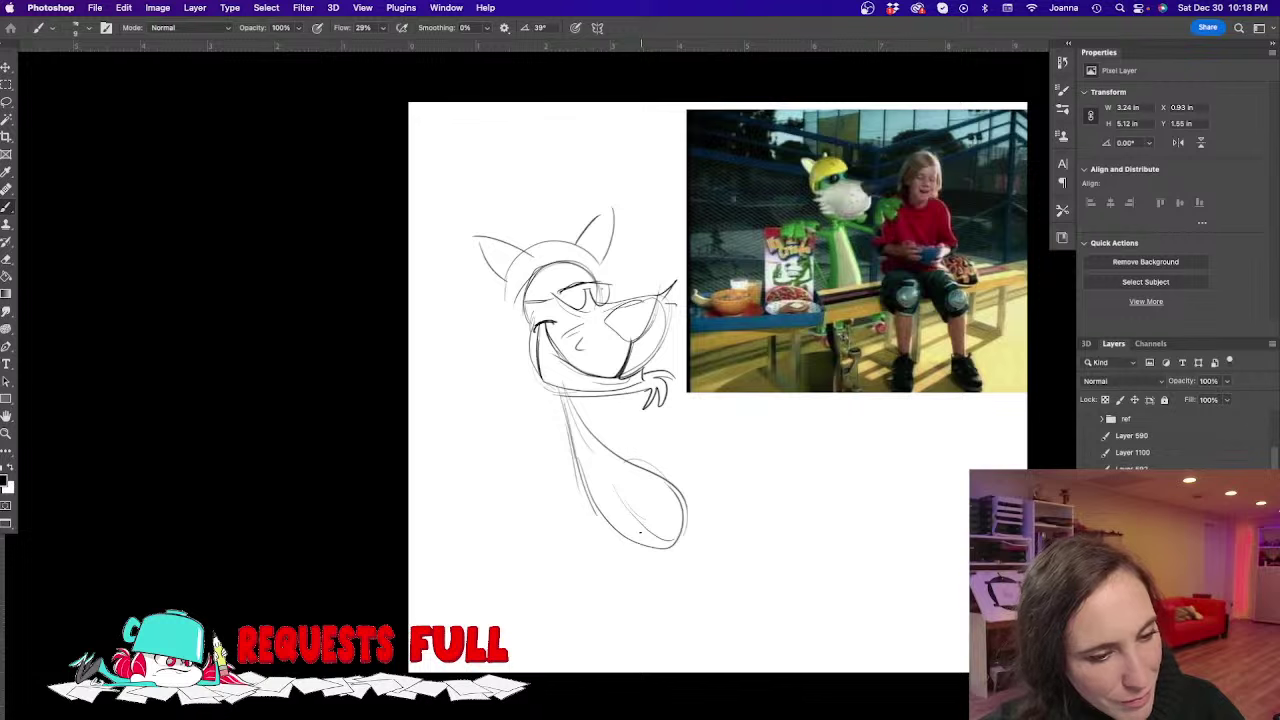
# Draw a long tail sweeping up behind the hips and curling down into a rounded hook
pyautogui.moveTo(620, 542); pyautogui.dragTo(498, 426)
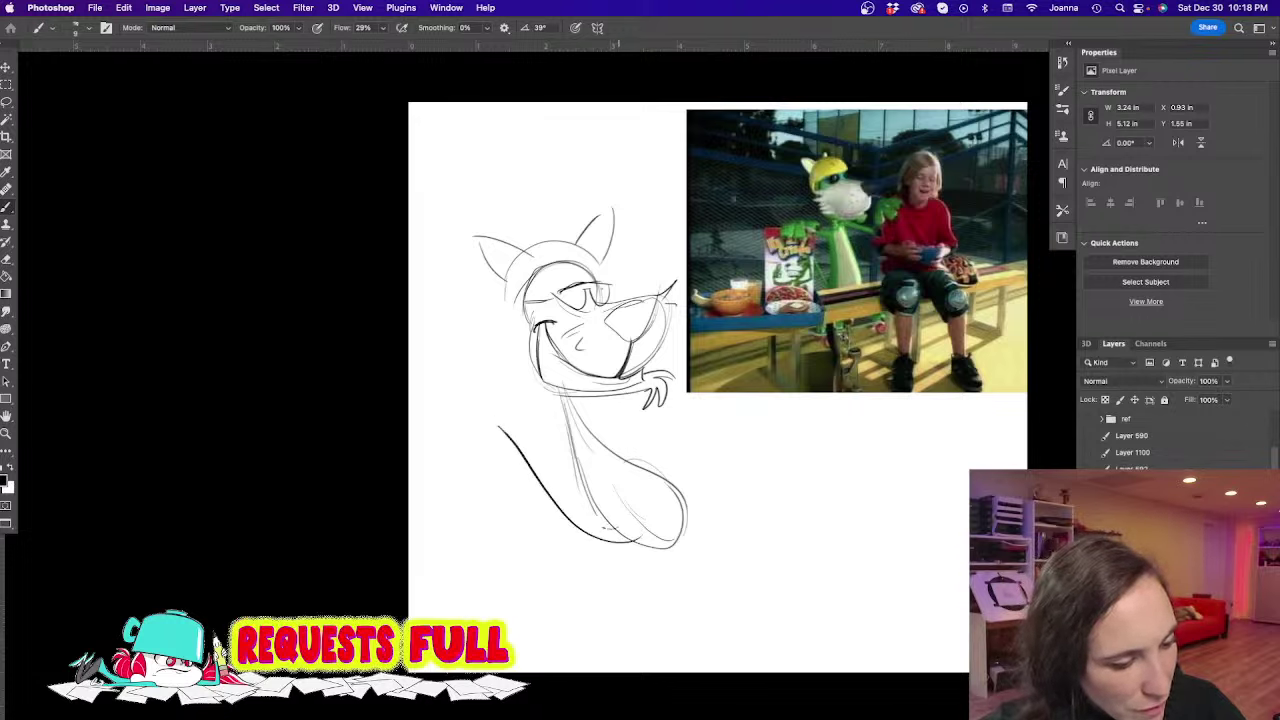
pyautogui.moveTo(614, 529)
pyautogui.mouseDown()
pyautogui.moveTo(471, 398)
pyautogui.moveTo(451, 440)
pyautogui.moveTo(474, 502)
pyautogui.mouseUp()
pyautogui.moveTo(499, 427); pyautogui.dragTo(484, 505)
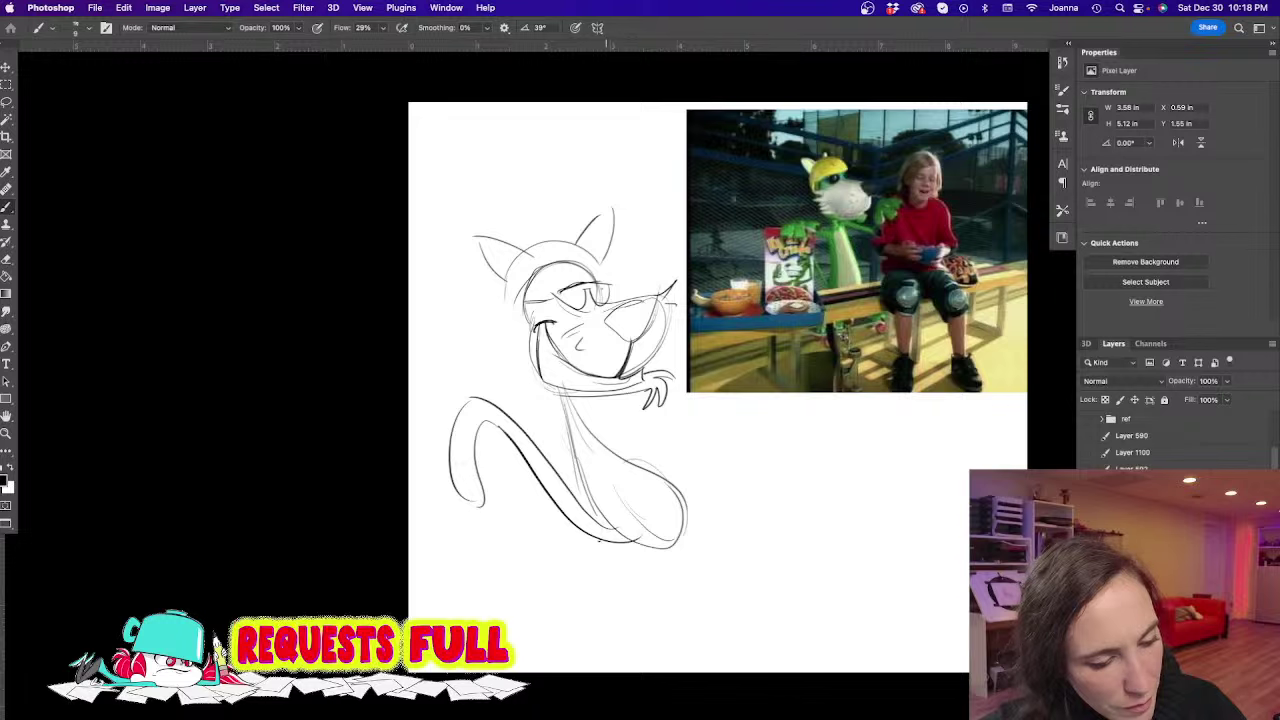
# Draw the cat's two bent legs stretching forward from the hips, each with a long rounded foot
pyautogui.moveTo(684, 513)
pyautogui.mouseDown()
pyautogui.moveTo(737, 562)
pyautogui.moveTo(718, 575)
pyautogui.moveTo(701, 542)
pyautogui.moveTo(710, 577)
pyautogui.mouseUp()
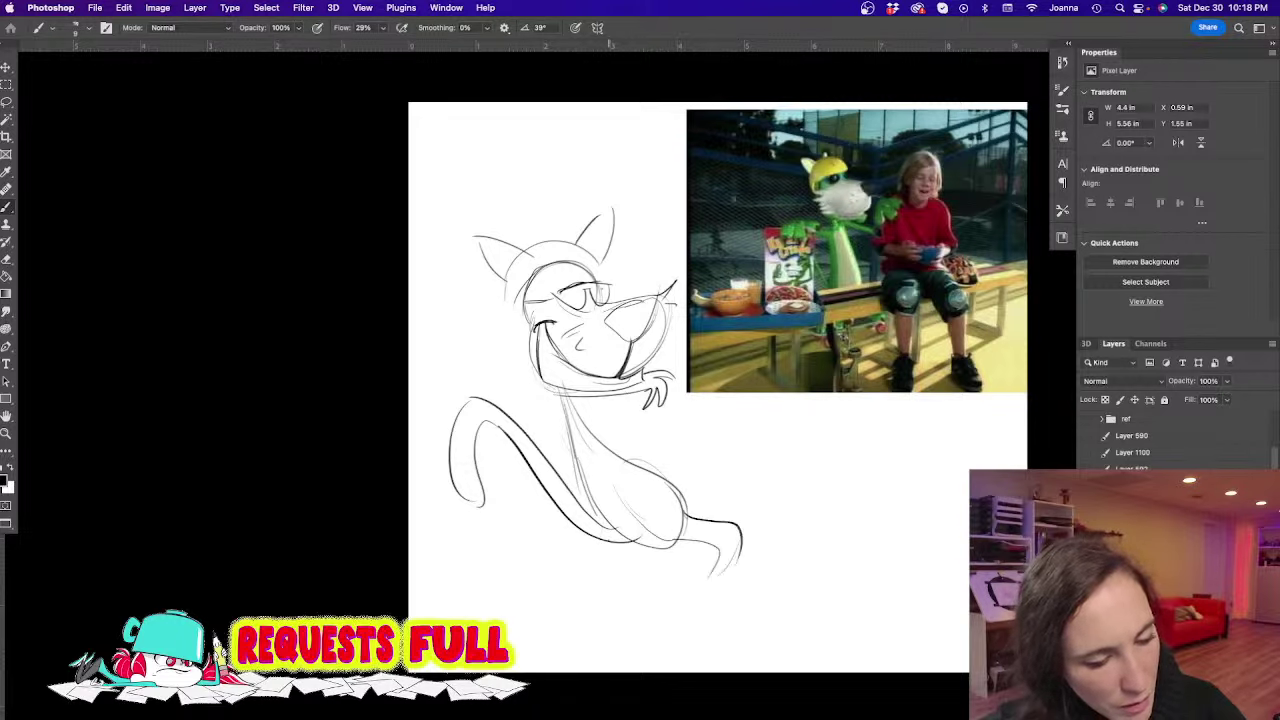
pyautogui.moveTo(586, 505); pyautogui.dragTo(640, 617)
pyautogui.moveTo(666, 545); pyautogui.dragTo(648, 612)
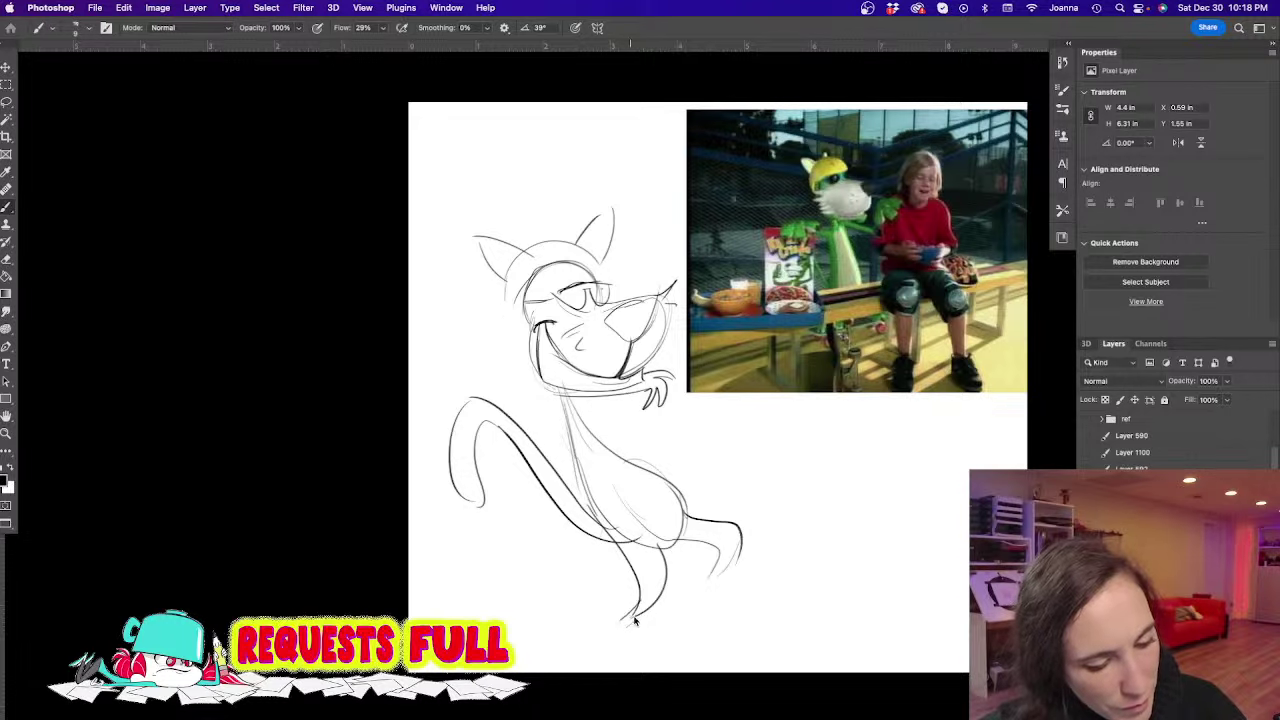
pyautogui.moveTo(636, 620)
pyautogui.mouseDown()
pyautogui.moveTo(690, 612)
pyautogui.moveTo(710, 630)
pyautogui.moveTo(668, 651)
pyautogui.moveTo(705, 636)
pyautogui.mouseUp()
pyautogui.moveTo(684, 638); pyautogui.dragTo(701, 649)
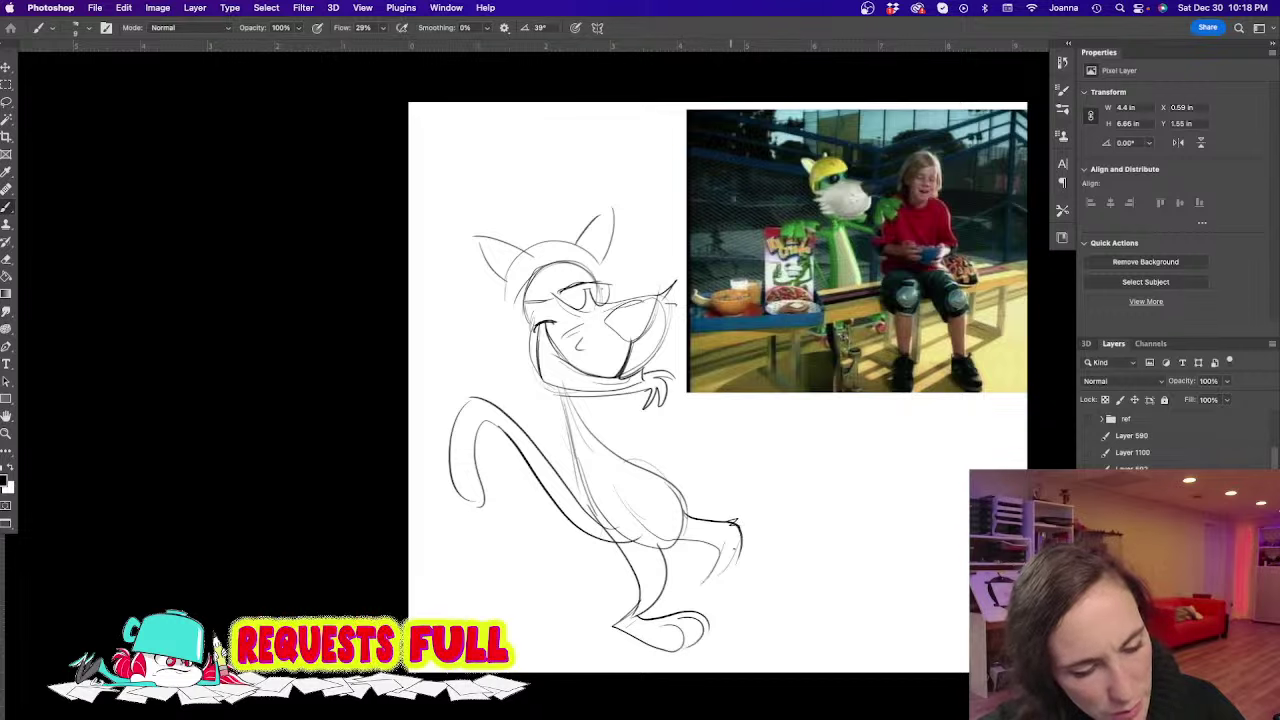
pyautogui.moveTo(711, 583)
pyautogui.mouseDown()
pyautogui.moveTo(773, 589)
pyautogui.moveTo(754, 610)
pyautogui.mouseUp()
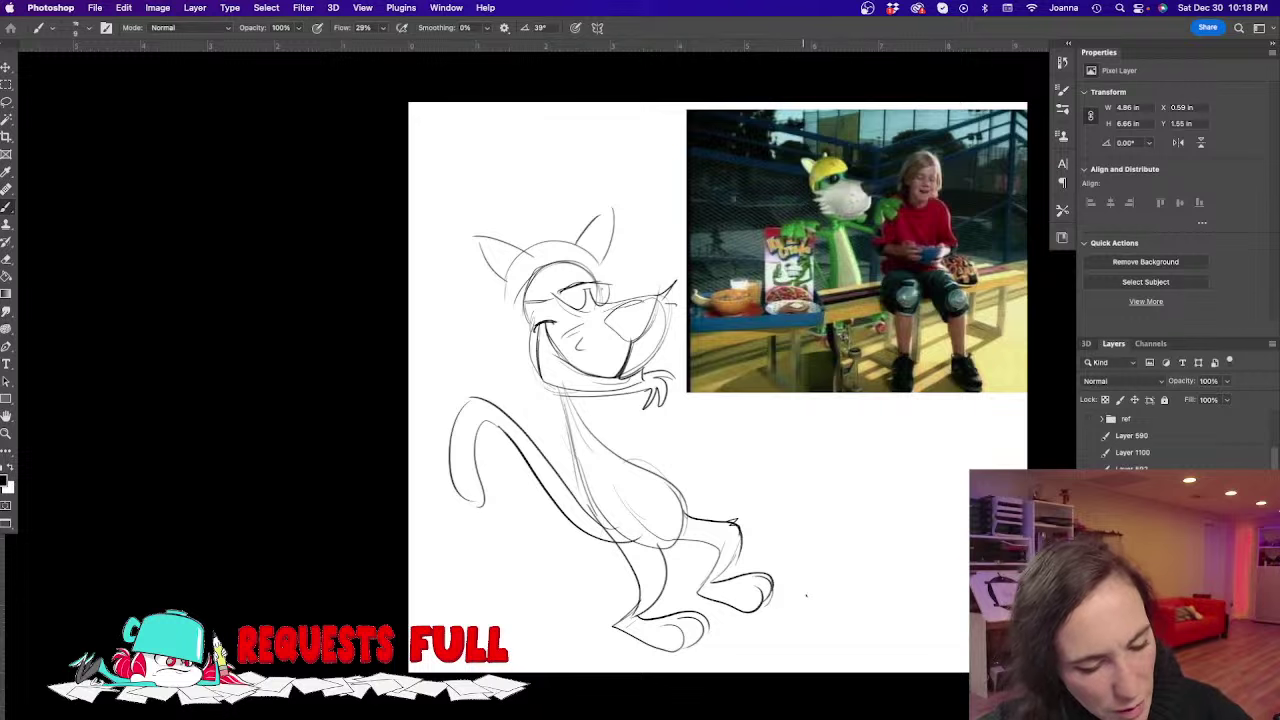
# Sketch a skateboard beneath the cat's feet, with a long deck, an upturned nose and front and rear wheels
pyautogui.moveTo(712, 615)
pyautogui.mouseDown()
pyautogui.moveTo(829, 613)
pyautogui.moveTo(788, 588)
pyautogui.mouseUp()
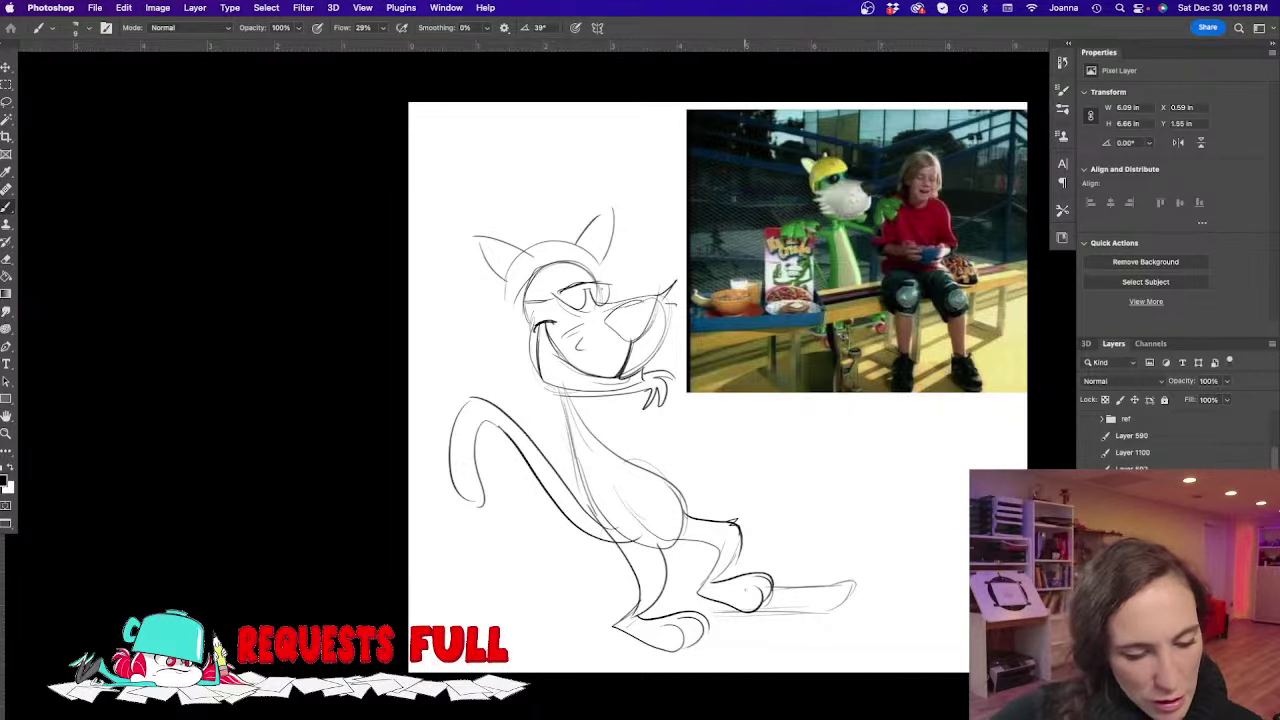
pyautogui.moveTo(704, 587); pyautogui.dragTo(659, 586)
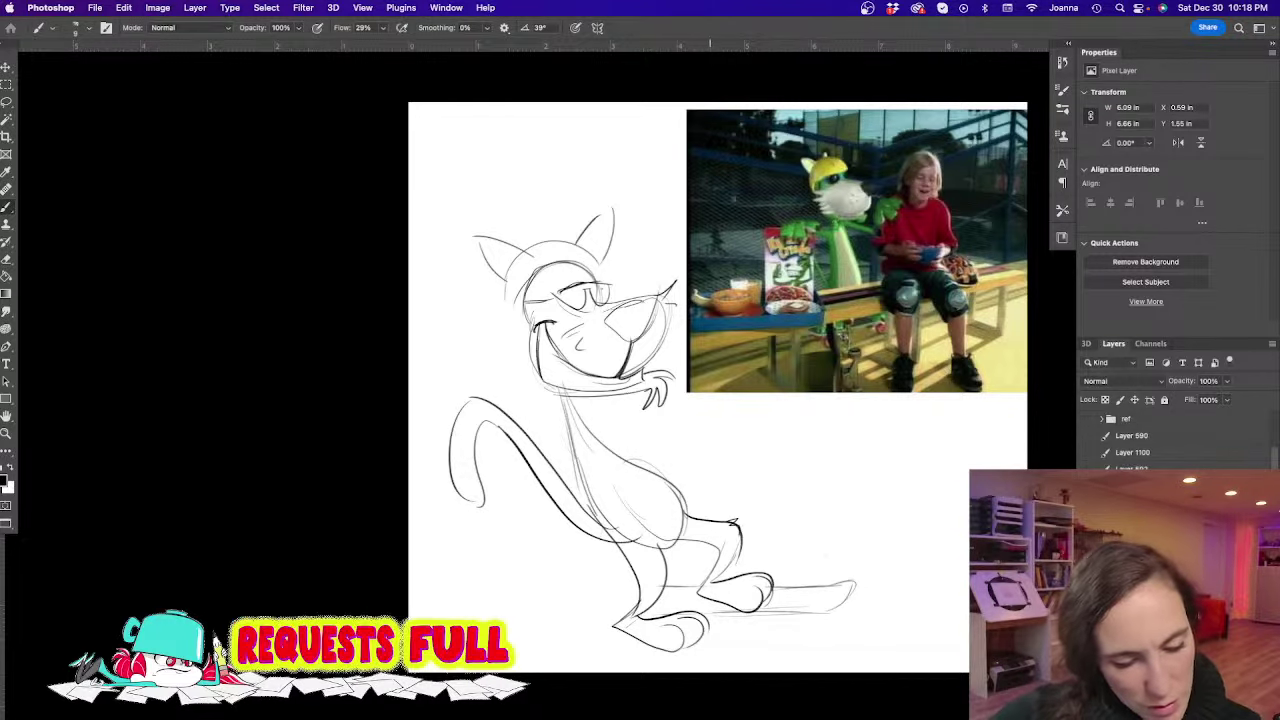
pyautogui.moveTo(810, 618)
pyautogui.mouseDown()
pyautogui.moveTo(784, 634)
pyautogui.moveTo(812, 620)
pyautogui.mouseUp()
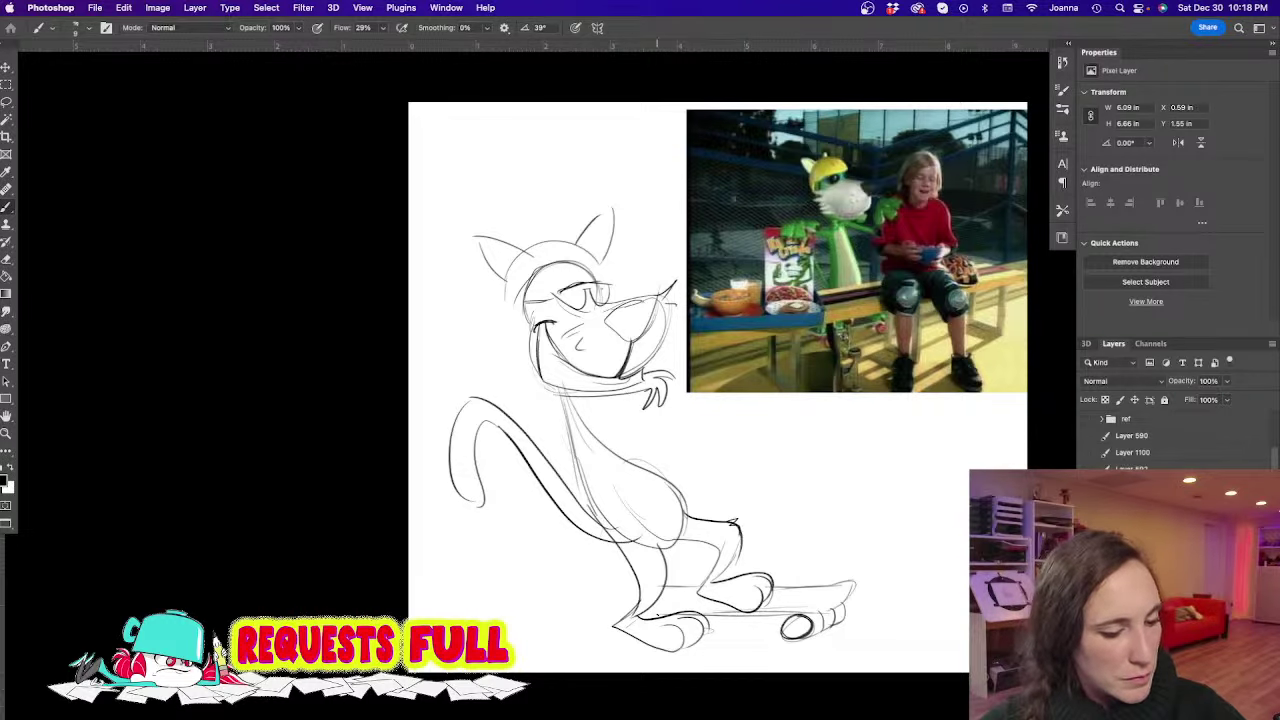
pyautogui.moveTo(662, 586)
pyautogui.mouseDown()
pyautogui.moveTo(606, 585)
pyautogui.moveTo(569, 609)
pyautogui.moveTo(580, 582)
pyautogui.moveTo(595, 615)
pyautogui.moveTo(580, 626)
pyautogui.moveTo(618, 624)
pyautogui.mouseUp()
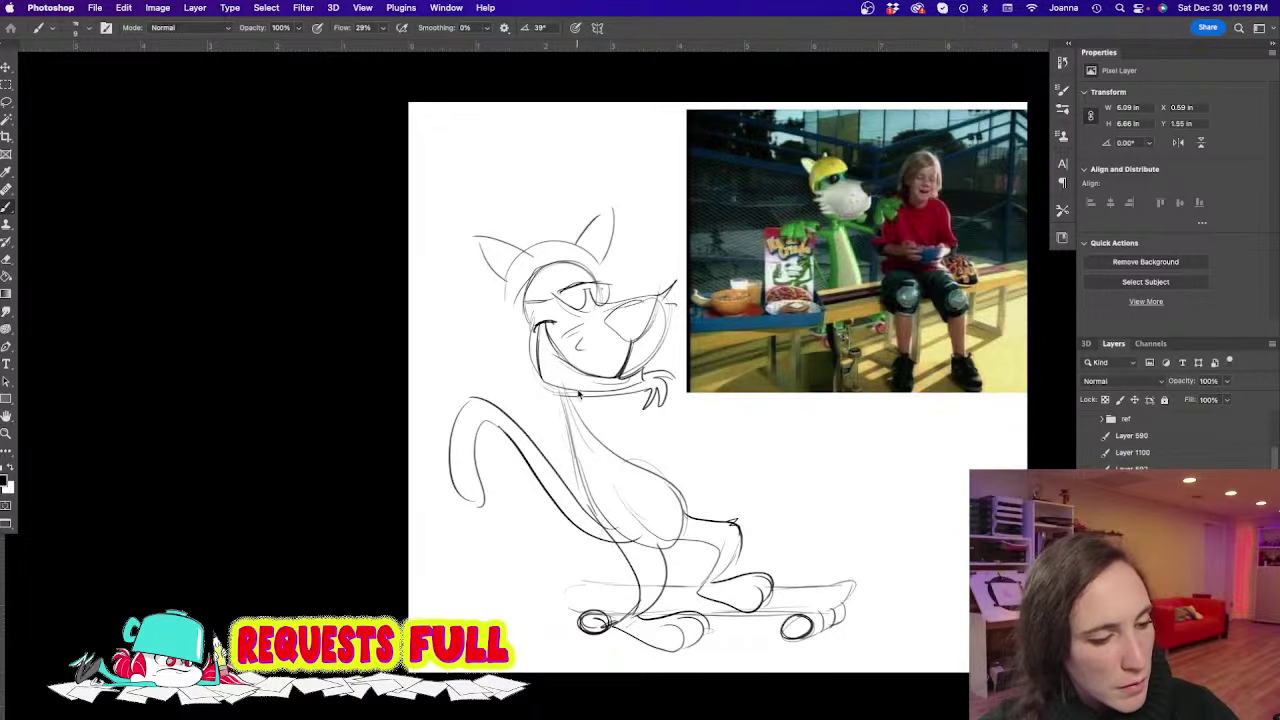
# Select the cat's head, move it forward over the body and rotate it so the muzzle tilts upward
pyautogui.moveTo(596, 384)
pyautogui.mouseDown()
pyautogui.moveTo(570, 442)
pyautogui.moveTo(598, 520)
pyautogui.moveTo(590, 428)
pyautogui.moveTo(608, 462)
pyautogui.mouseUp()
pyautogui.press('l')
pyautogui.moveTo(476, 340)
pyautogui.mouseDown()
pyautogui.moveTo(660, 442)
pyautogui.moveTo(662, 195)
pyautogui.moveTo(462, 320)
pyautogui.mouseUp()
pyautogui.press('v')
pyautogui.moveTo(488, 268); pyautogui.dragTo(548, 263)
pyautogui.press('super+t')
pyautogui.moveTo(500, 214)
pyautogui.mouseDown()
pyautogui.moveTo(563, 195)
pyautogui.moveTo(540, 280)
pyautogui.moveTo(582, 286)
pyautogui.moveTo(561, 287)
pyautogui.mouseUp()
pyautogui.press('Return')
pyautogui.press('super+d')
# Erase the old torso lines and redraw the torso with an arched back, rounded belly and inner belly line
pyautogui.press('b')
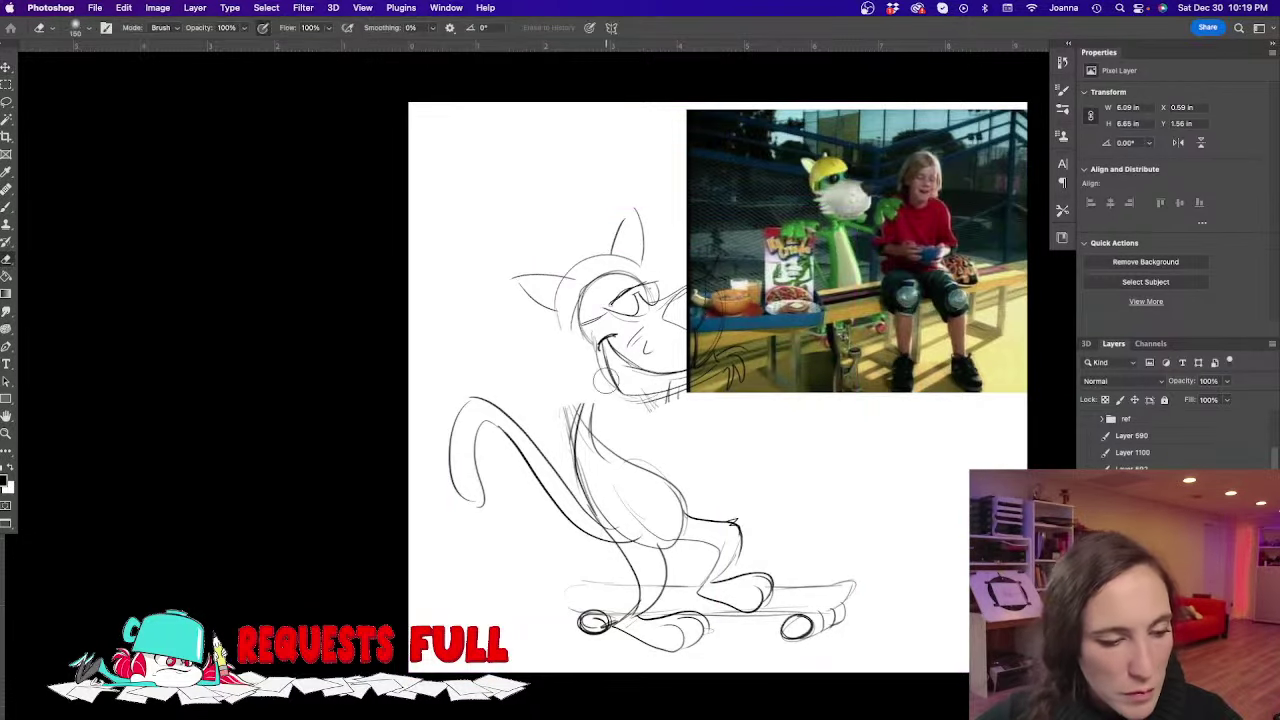
pyautogui.moveTo(565, 455)
pyautogui.mouseDown()
pyautogui.moveTo(586, 479)
pyautogui.moveTo(592, 461)
pyautogui.moveTo(615, 516)
pyautogui.moveTo(611, 505)
pyautogui.moveTo(685, 525)
pyautogui.mouseUp()
pyautogui.press('b')
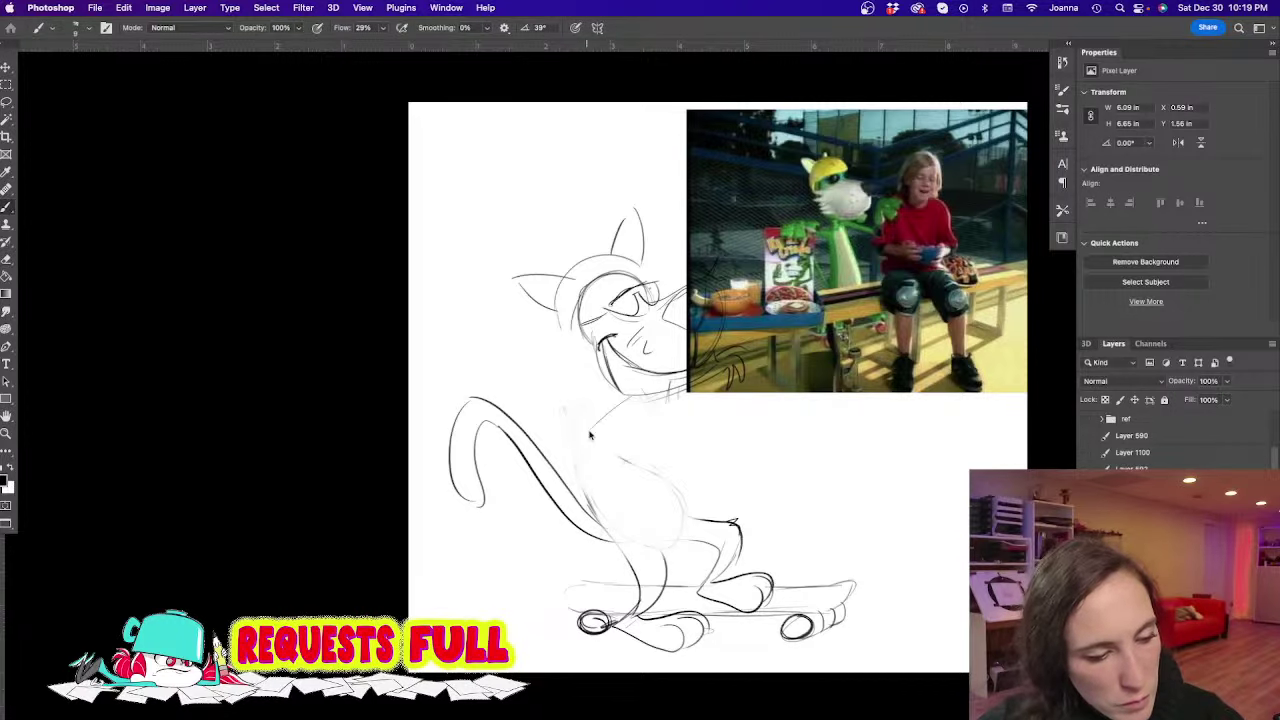
pyautogui.moveTo(617, 380)
pyautogui.mouseDown()
pyautogui.moveTo(588, 422)
pyautogui.moveTo(596, 522)
pyautogui.mouseUp()
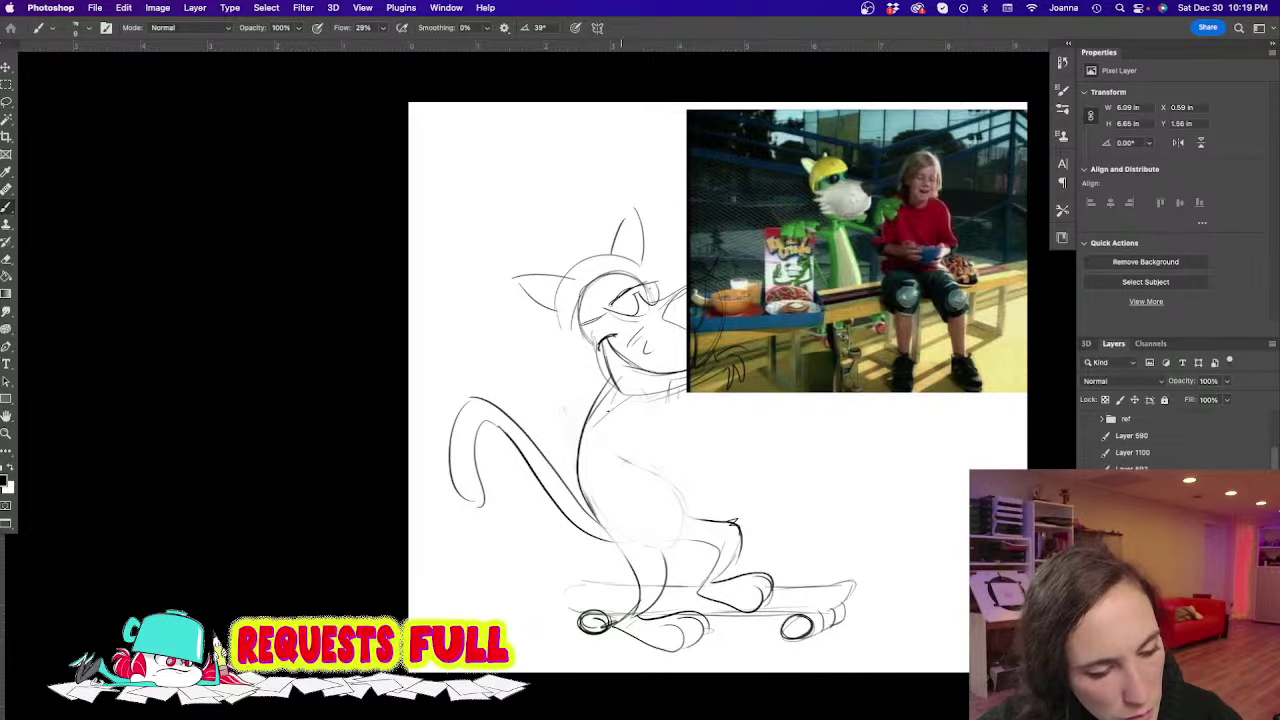
pyautogui.moveTo(606, 435)
pyautogui.mouseDown()
pyautogui.moveTo(676, 486)
pyautogui.moveTo(662, 546)
pyautogui.mouseUp()
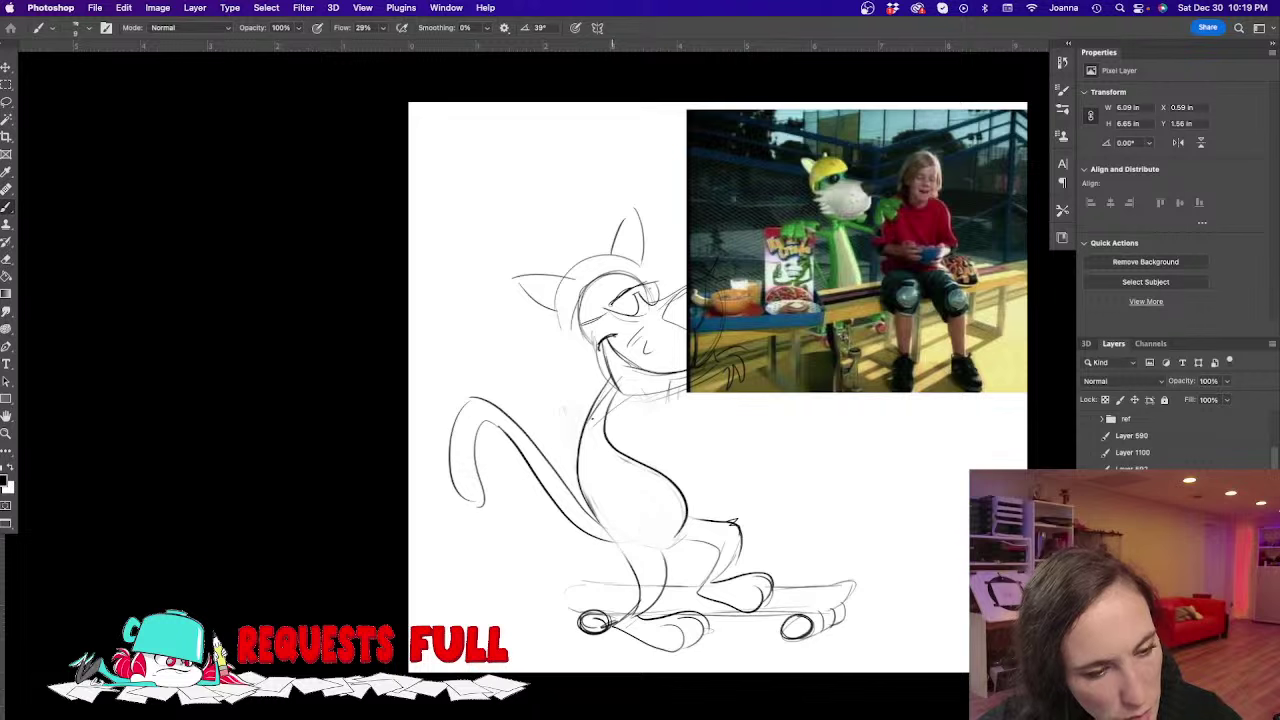
pyautogui.moveTo(595, 422); pyautogui.dragTo(652, 529)
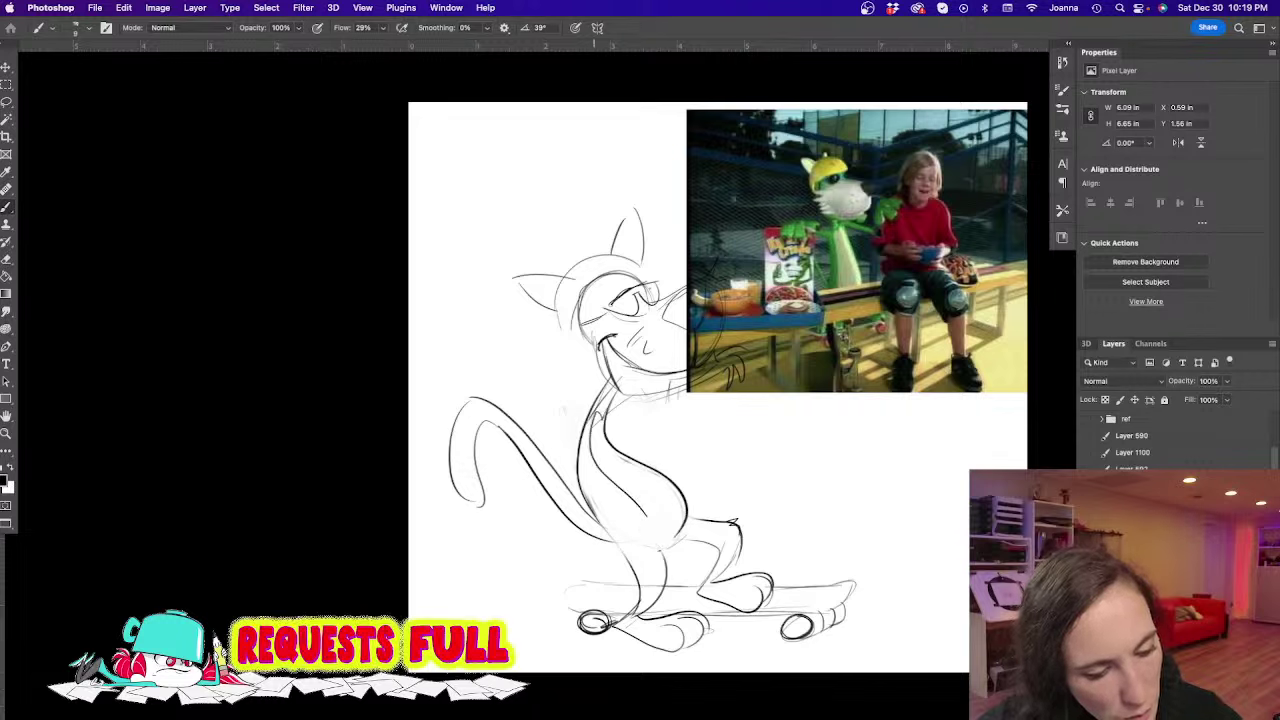
pyautogui.moveTo(578, 448); pyautogui.dragTo(636, 608)
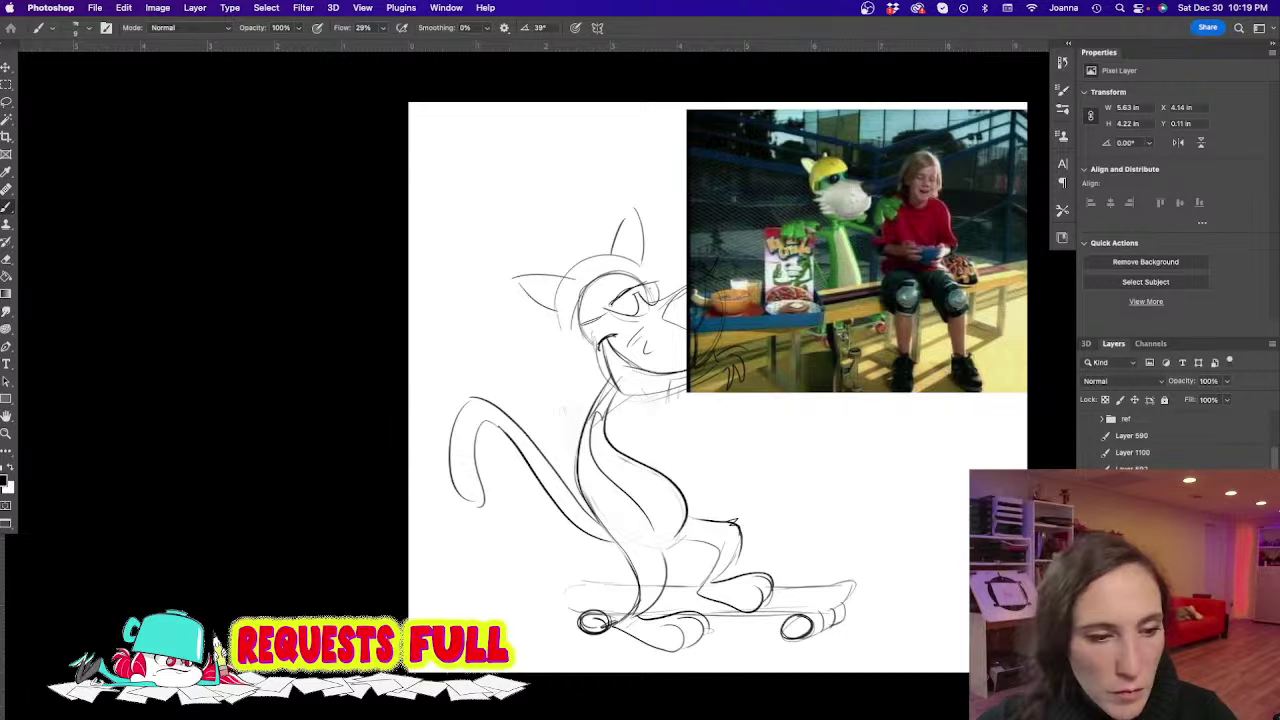
# Scale the reference photo down to about 79% so it clears the cat's muzzle
pyautogui.press('super+t')
pyautogui.moveTo(686, 391)
pyautogui.mouseDown()
pyautogui.moveTo(794, 306)
pyautogui.moveTo(764, 333)
pyautogui.mouseUp()
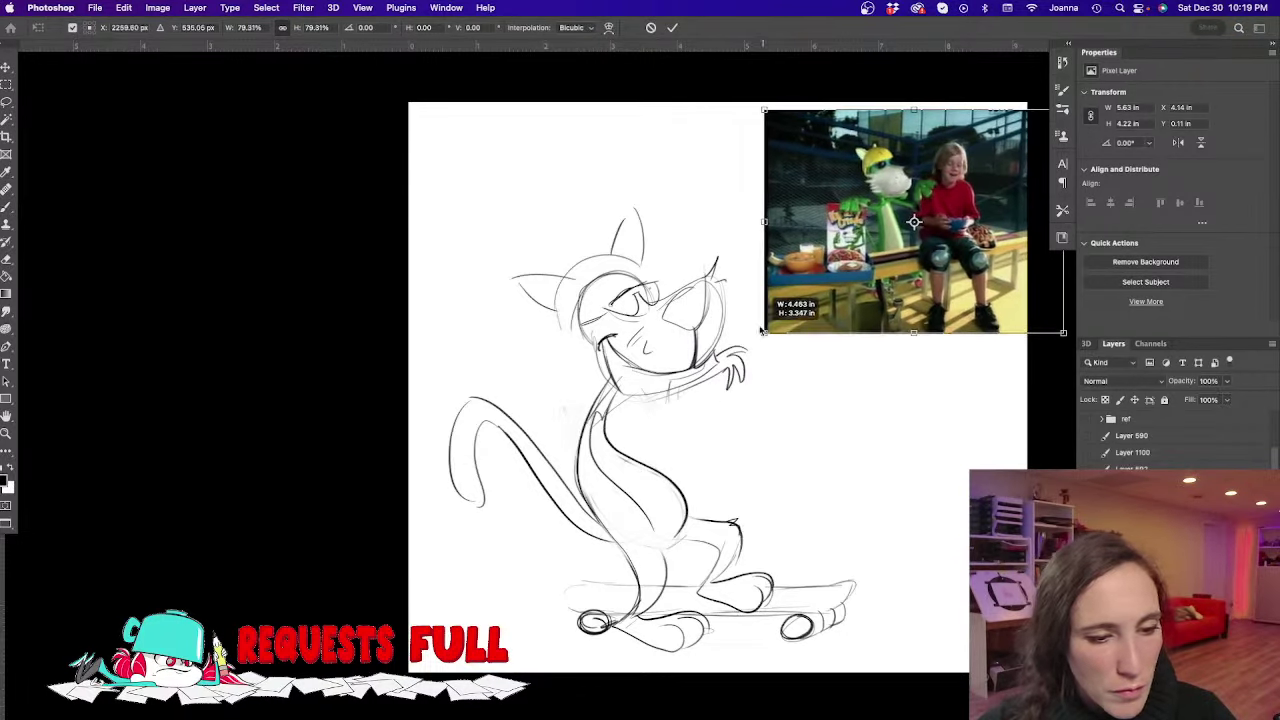
pyautogui.press('Return')
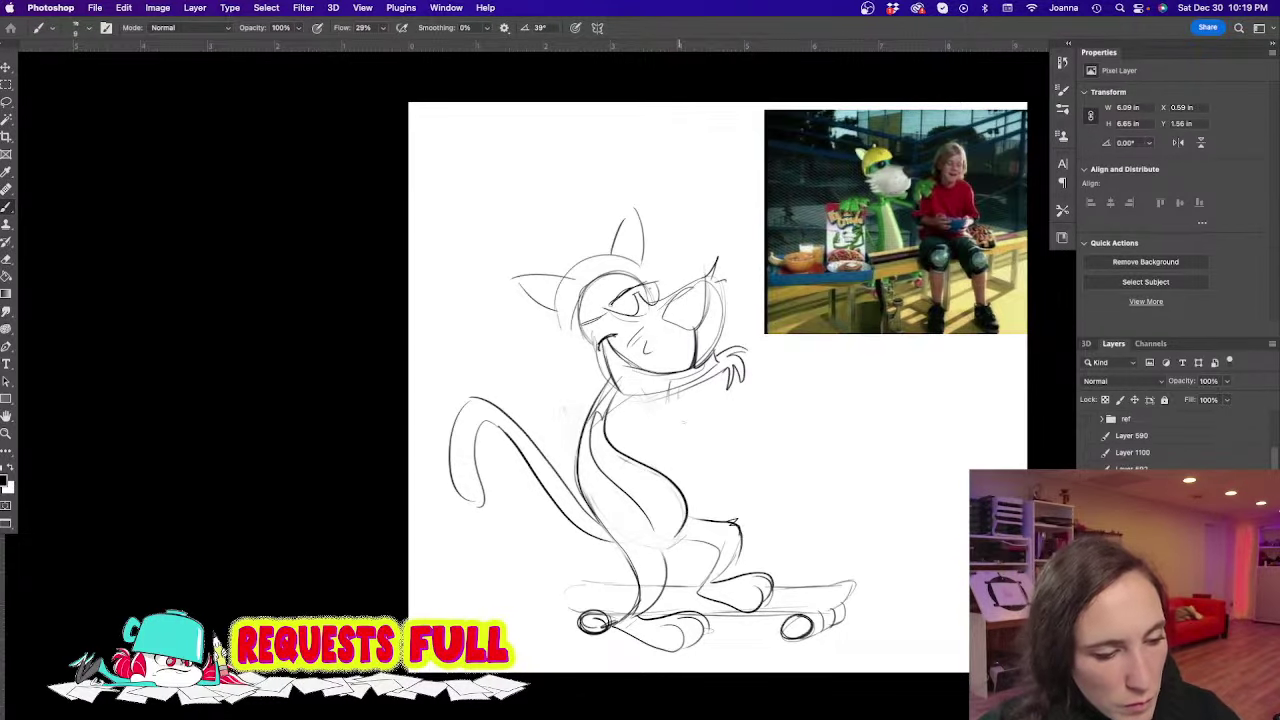
# Draw a forward arm with a thumbs-up fist, and a rear arm bent backward with splayed, clawed fingers
pyautogui.moveTo(713, 404)
pyautogui.mouseDown()
pyautogui.moveTo(733, 436)
pyautogui.moveTo(697, 455)
pyautogui.moveTo(738, 454)
pyautogui.moveTo(709, 479)
pyautogui.moveTo(738, 470)
pyautogui.mouseUp()
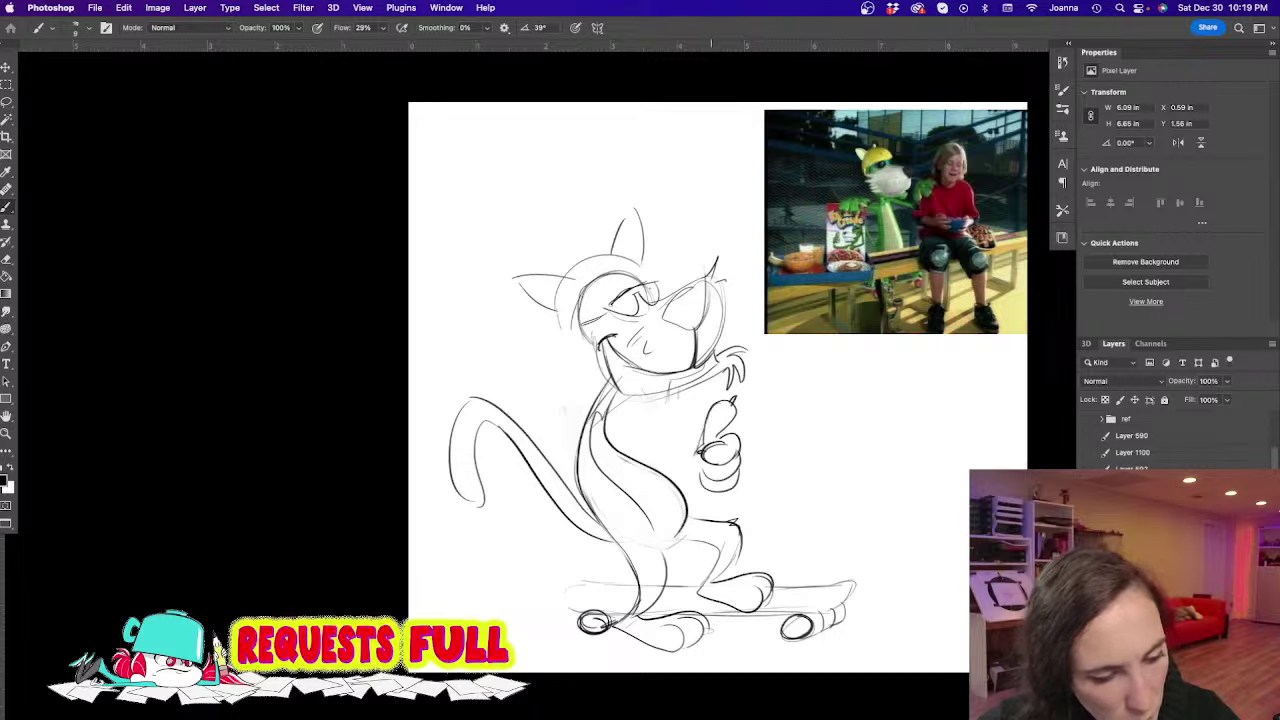
pyautogui.moveTo(612, 426); pyautogui.dragTo(694, 462)
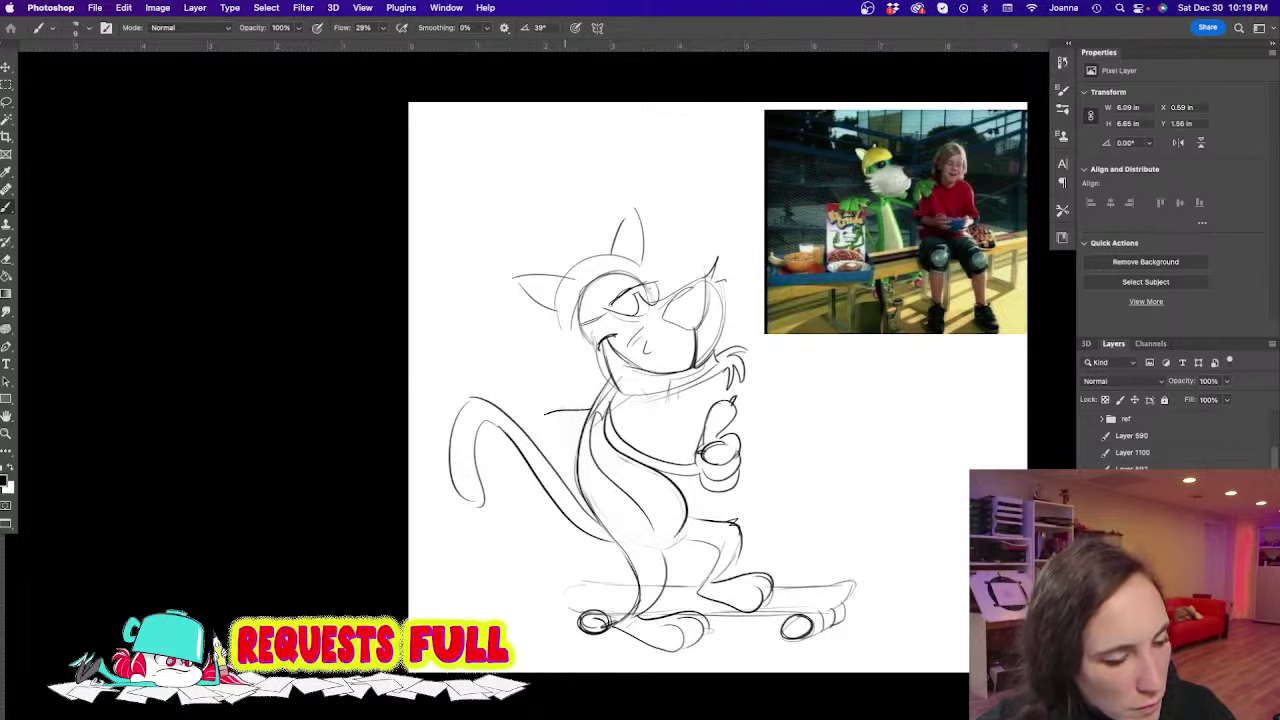
pyautogui.moveTo(548, 412); pyautogui.dragTo(507, 484)
pyautogui.moveTo(586, 421)
pyautogui.mouseDown()
pyautogui.moveTo(550, 428)
pyautogui.moveTo(519, 482)
pyautogui.moveTo(568, 510)
pyautogui.moveTo(528, 502)
pyautogui.moveTo(540, 544)
pyautogui.moveTo(490, 528)
pyautogui.moveTo(498, 556)
pyautogui.mouseUp()
pyautogui.moveTo(508, 522); pyautogui.dragTo(512, 556)
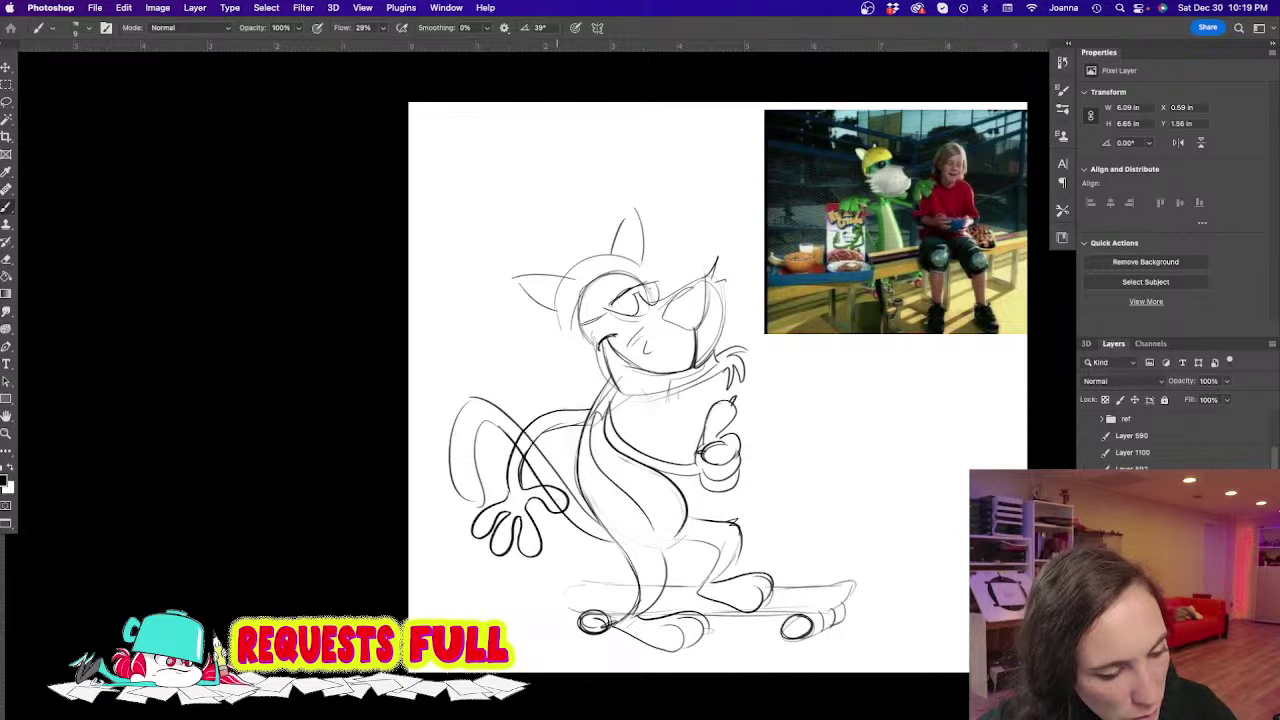
pyautogui.moveTo(568, 506); pyautogui.dragTo(578, 516)
pyautogui.moveTo(532, 553); pyautogui.dragTo(533, 562)
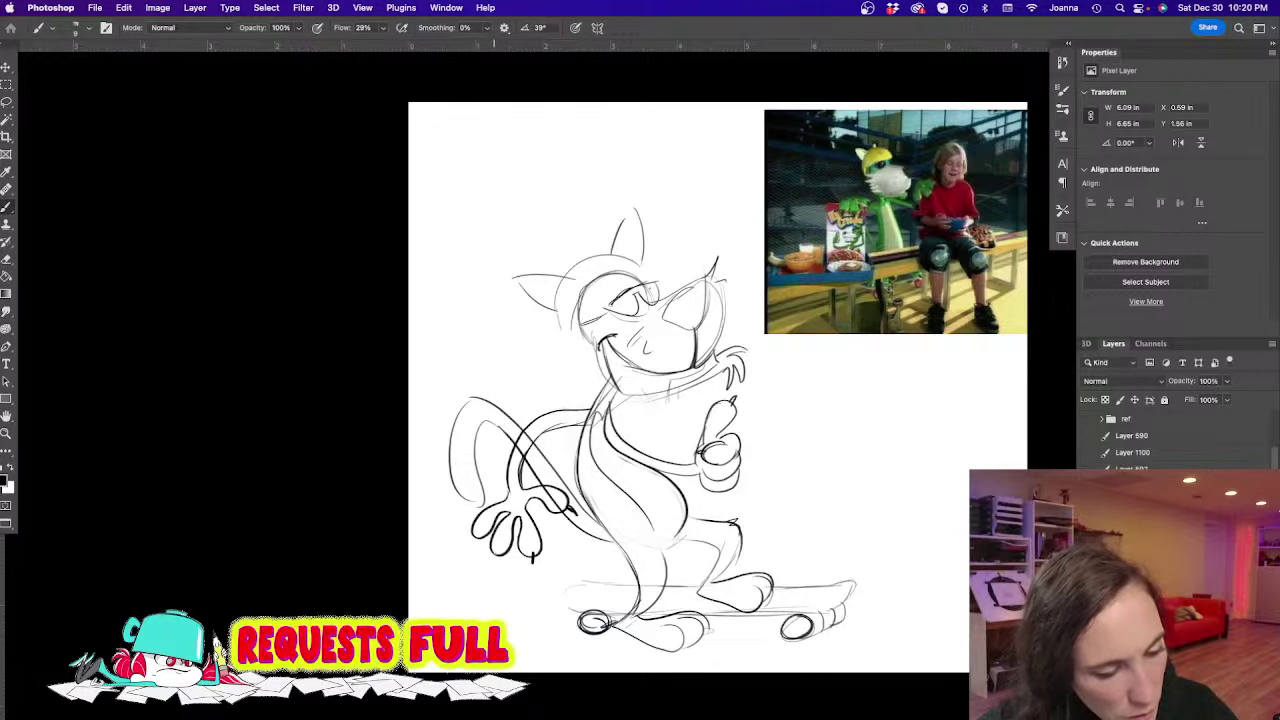
pyautogui.moveTo(477, 525); pyautogui.dragTo(471, 548)
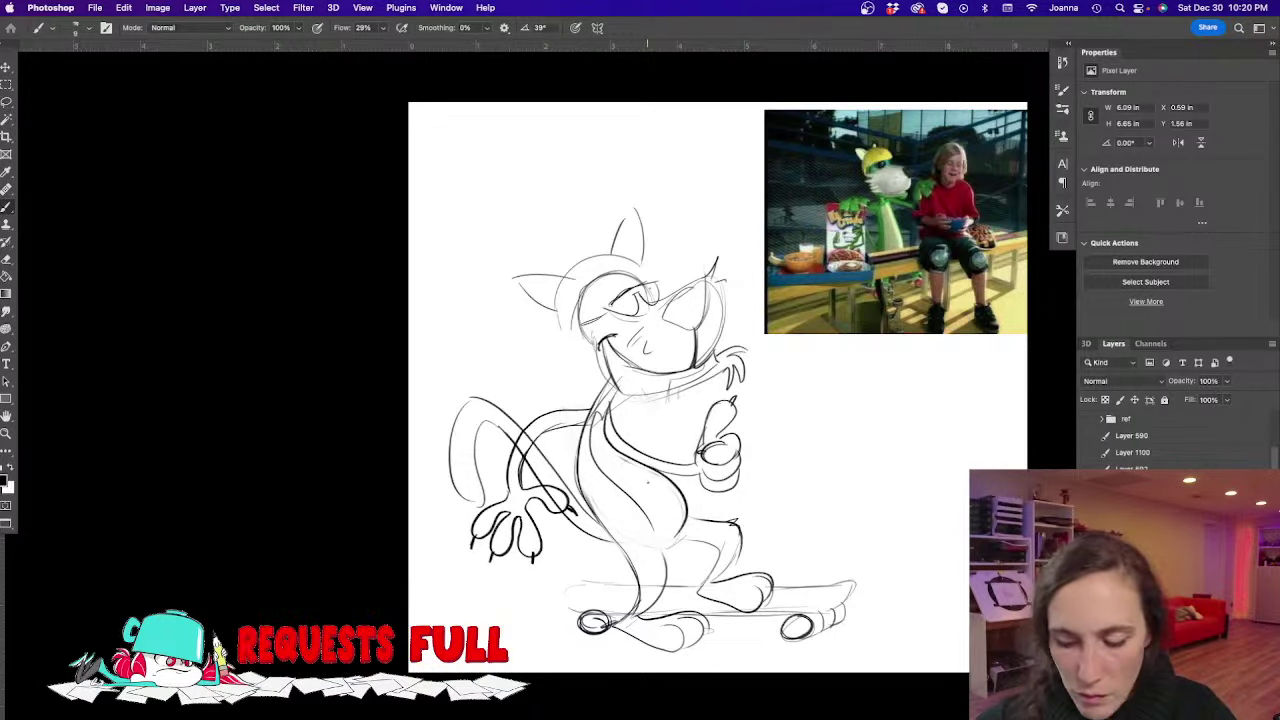
# Erase the rear leg and redraw it bent, with a new knee and foot line above the board
pyautogui.press('e')
pyautogui.moveTo(612, 540)
pyautogui.mouseDown()
pyautogui.moveTo(623, 637)
pyautogui.moveTo(687, 627)
pyautogui.moveTo(644, 627)
pyautogui.moveTo(623, 606)
pyautogui.moveTo(661, 588)
pyautogui.moveTo(655, 554)
pyautogui.mouseUp()
pyautogui.press('b')
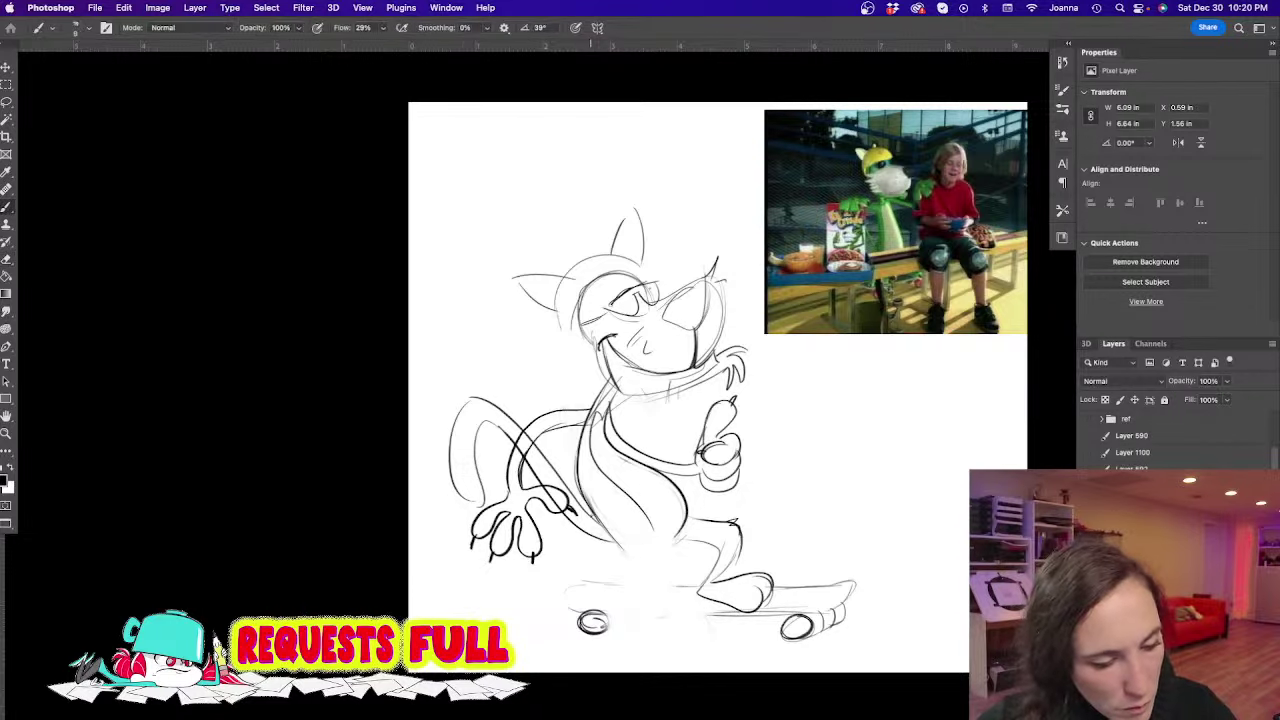
pyautogui.moveTo(598, 515)
pyautogui.mouseDown()
pyautogui.moveTo(633, 552)
pyautogui.moveTo(652, 604)
pyautogui.mouseUp()
pyautogui.moveTo(660, 543)
pyautogui.mouseDown()
pyautogui.moveTo(673, 587)
pyautogui.moveTo(632, 612)
pyautogui.mouseUp()
pyautogui.moveTo(576, 406)
pyautogui.mouseDown()
pyautogui.moveTo(577, 472)
pyautogui.moveTo(642, 560)
pyautogui.moveTo(562, 578)
pyautogui.mouseUp()
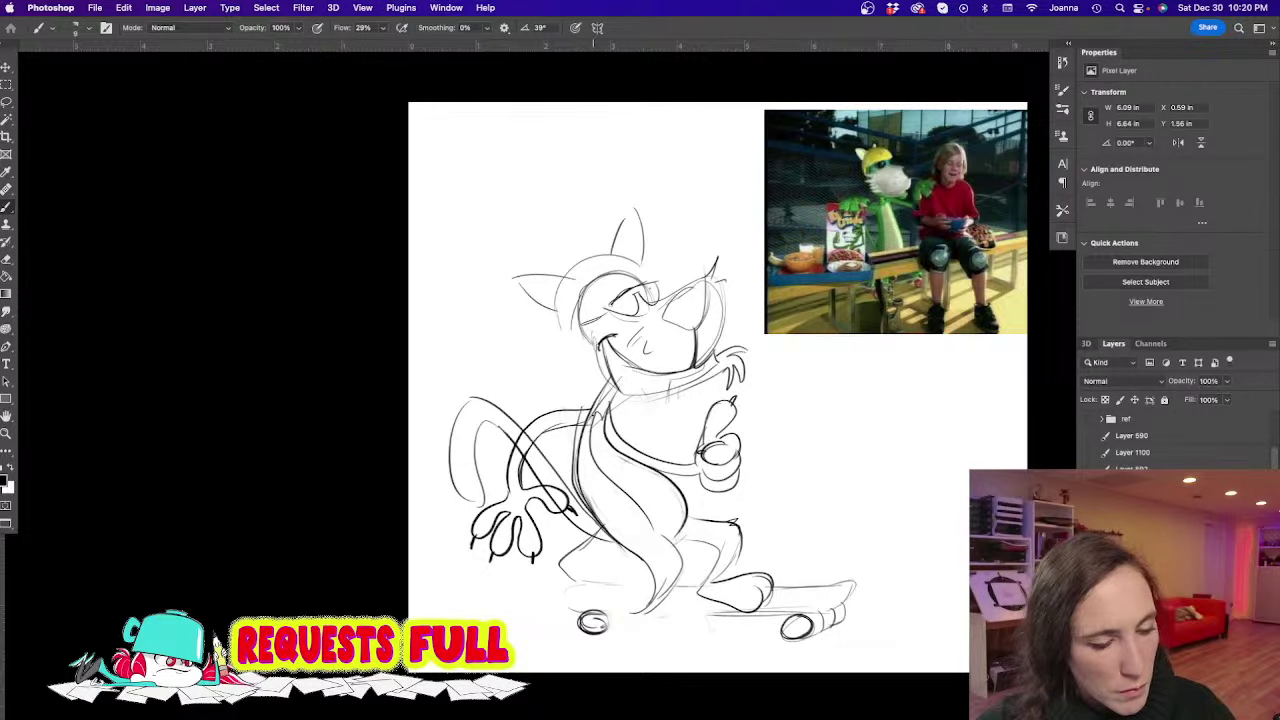
# Erase the torso and rear leg, and redraw the rear arm arching from the shoulder to the splayed hand
pyautogui.press('e')
pyautogui.moveTo(578, 424)
pyautogui.mouseDown()
pyautogui.moveTo(585, 476)
pyautogui.moveTo(591, 467)
pyautogui.moveTo(678, 572)
pyautogui.moveTo(652, 597)
pyautogui.moveTo(606, 559)
pyautogui.moveTo(593, 517)
pyautogui.moveTo(598, 450)
pyautogui.moveTo(653, 465)
pyautogui.moveTo(645, 487)
pyautogui.moveTo(611, 500)
pyautogui.mouseUp()
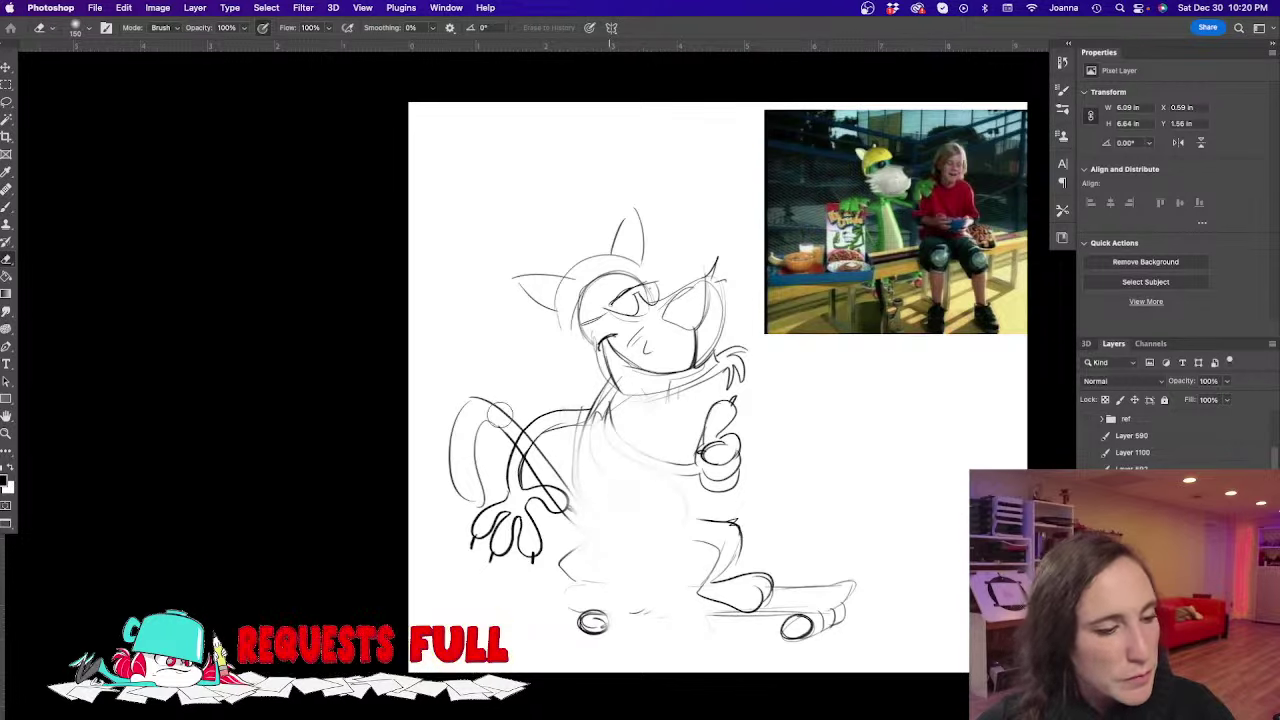
pyautogui.moveTo(530, 414)
pyautogui.mouseDown()
pyautogui.moveTo(578, 417)
pyautogui.moveTo(530, 444)
pyautogui.moveTo(517, 479)
pyautogui.moveTo(533, 423)
pyautogui.moveTo(602, 394)
pyautogui.mouseUp()
pyautogui.press('b')
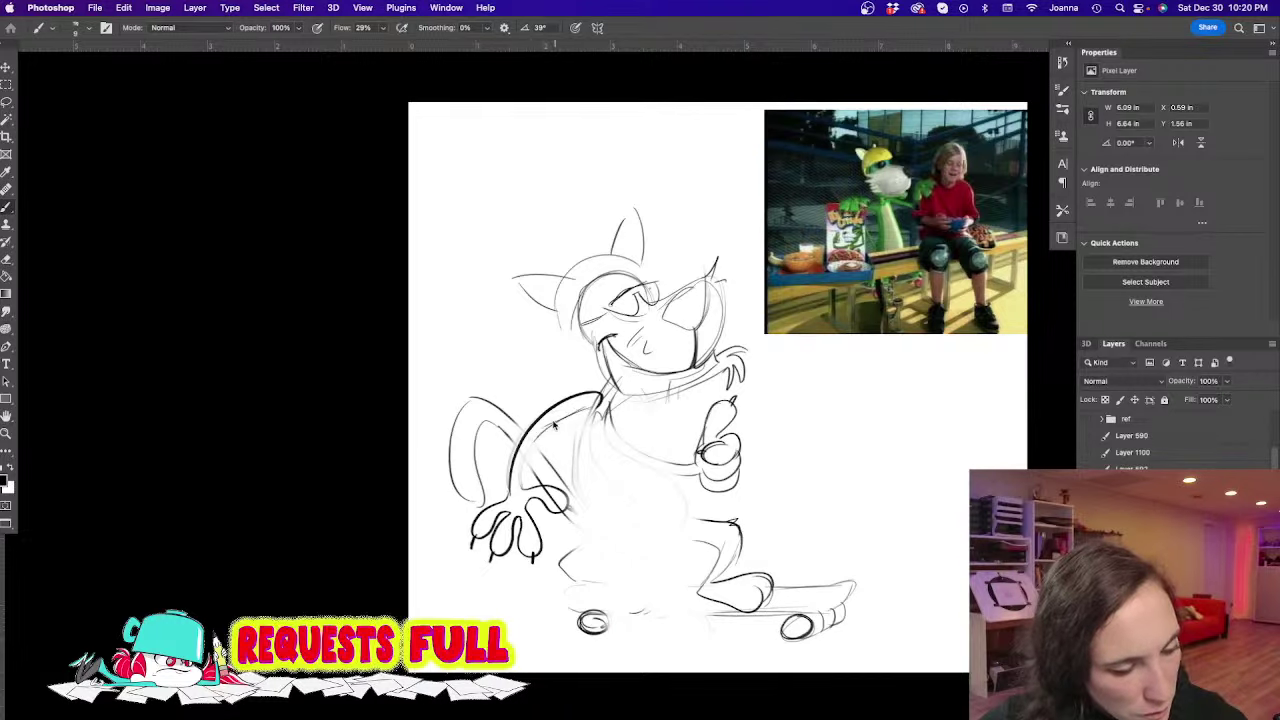
pyautogui.moveTo(548, 428); pyautogui.dragTo(521, 486)
# Redraw the torso leaning forward into a rounded belly, with the rear leg folded in a crouch
pyautogui.moveTo(610, 374)
pyautogui.mouseDown()
pyautogui.moveTo(580, 455)
pyautogui.moveTo(622, 530)
pyautogui.mouseUp()
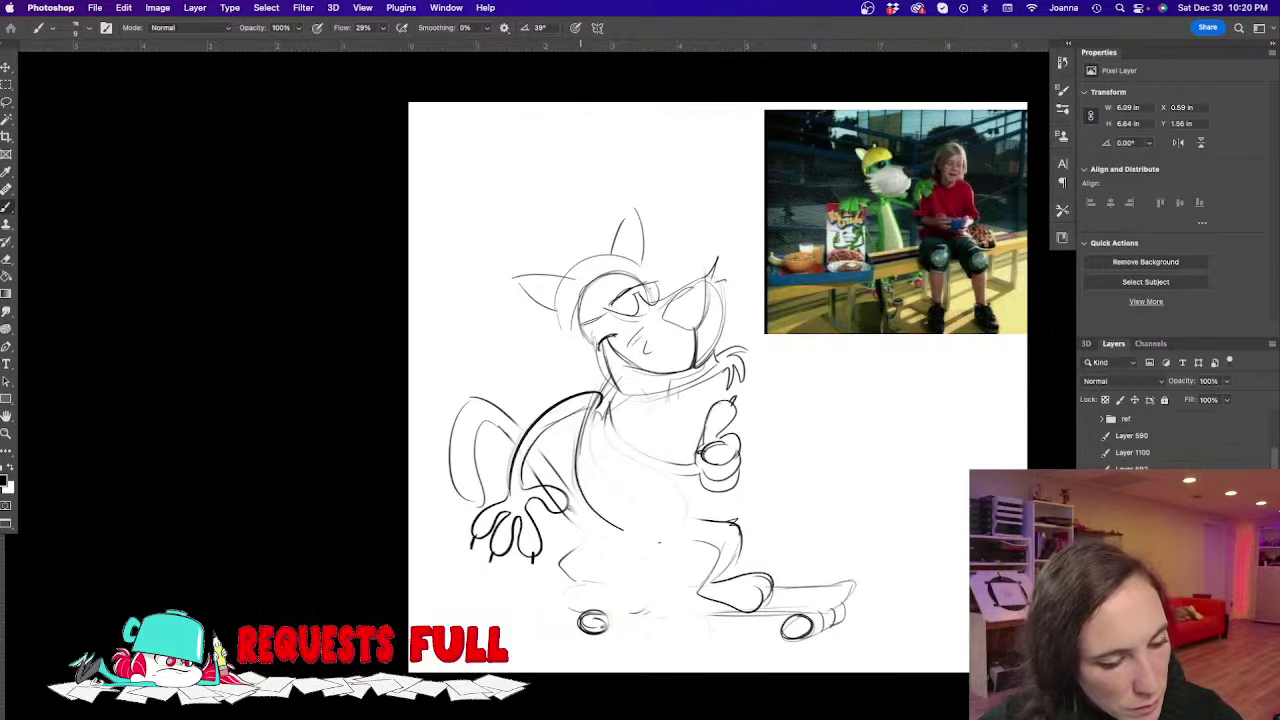
pyautogui.moveTo(606, 426)
pyautogui.mouseDown()
pyautogui.moveTo(615, 454)
pyautogui.moveTo(698, 538)
pyautogui.mouseUp()
pyautogui.moveTo(577, 460)
pyautogui.mouseDown()
pyautogui.moveTo(602, 508)
pyautogui.moveTo(690, 536)
pyautogui.moveTo(598, 576)
pyautogui.mouseUp()
pyautogui.moveTo(632, 530)
pyautogui.mouseDown()
pyautogui.moveTo(598, 582)
pyautogui.moveTo(682, 544)
pyautogui.mouseUp()
pyautogui.moveTo(620, 580)
pyautogui.mouseDown()
pyautogui.moveTo(668, 548)
pyautogui.moveTo(644, 590)
pyautogui.mouseUp()
pyautogui.moveTo(622, 575)
pyautogui.mouseDown()
pyautogui.moveTo(661, 589)
pyautogui.moveTo(617, 603)
pyautogui.mouseUp()
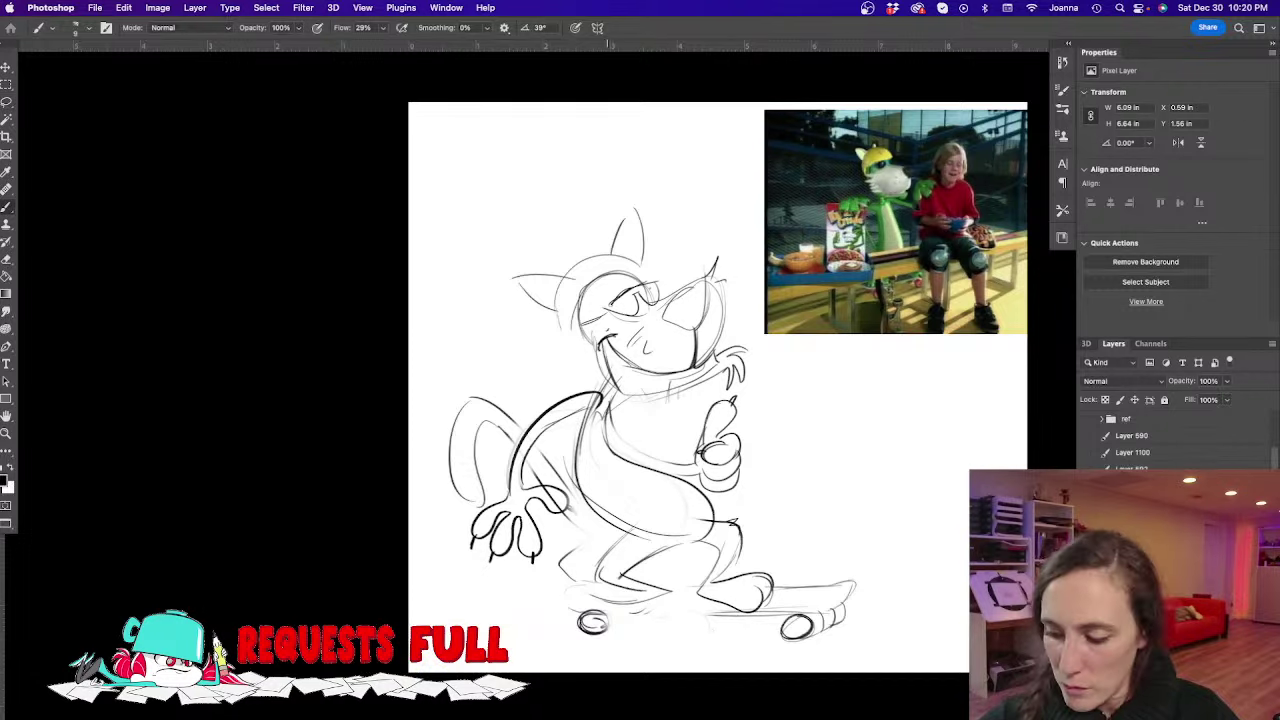
# Select the thumbs-up hand and move it up and forward, beyond the muzzle onto the photo's lower corner
pyautogui.press('l')
pyautogui.moveTo(723, 501)
pyautogui.mouseDown()
pyautogui.moveTo(700, 408)
pyautogui.moveTo(697, 420)
pyautogui.moveTo(768, 392)
pyautogui.moveTo(801, 312)
pyautogui.moveTo(792, 297)
pyautogui.mouseUp()
pyautogui.press('v')
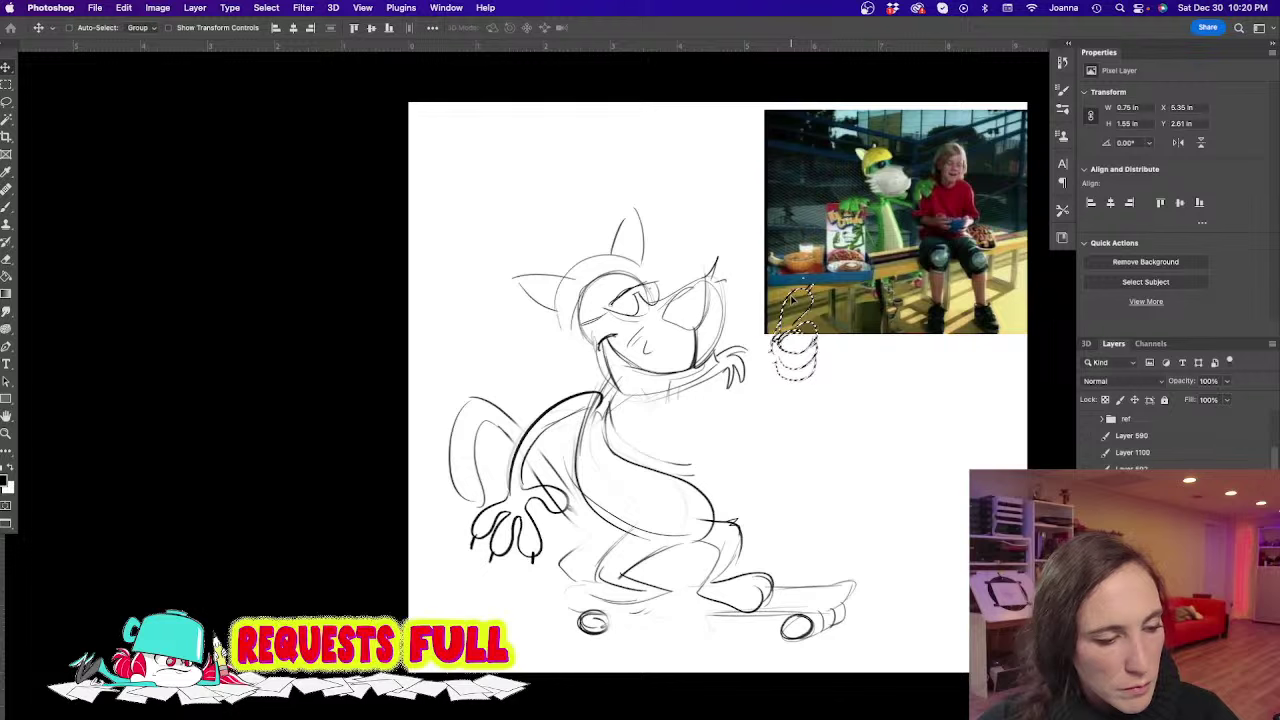
pyautogui.press('super+d')
# Erase both legs and redraw the torso as a longer shape slanting down toward the front of the board
pyautogui.press('e')
pyautogui.moveTo(600, 490)
pyautogui.mouseDown()
pyautogui.moveTo(570, 512)
pyautogui.moveTo(575, 590)
pyautogui.moveTo(665, 585)
pyautogui.moveTo(740, 520)
pyautogui.moveTo(760, 595)
pyautogui.moveTo(624, 546)
pyautogui.moveTo(704, 541)
pyautogui.mouseUp()
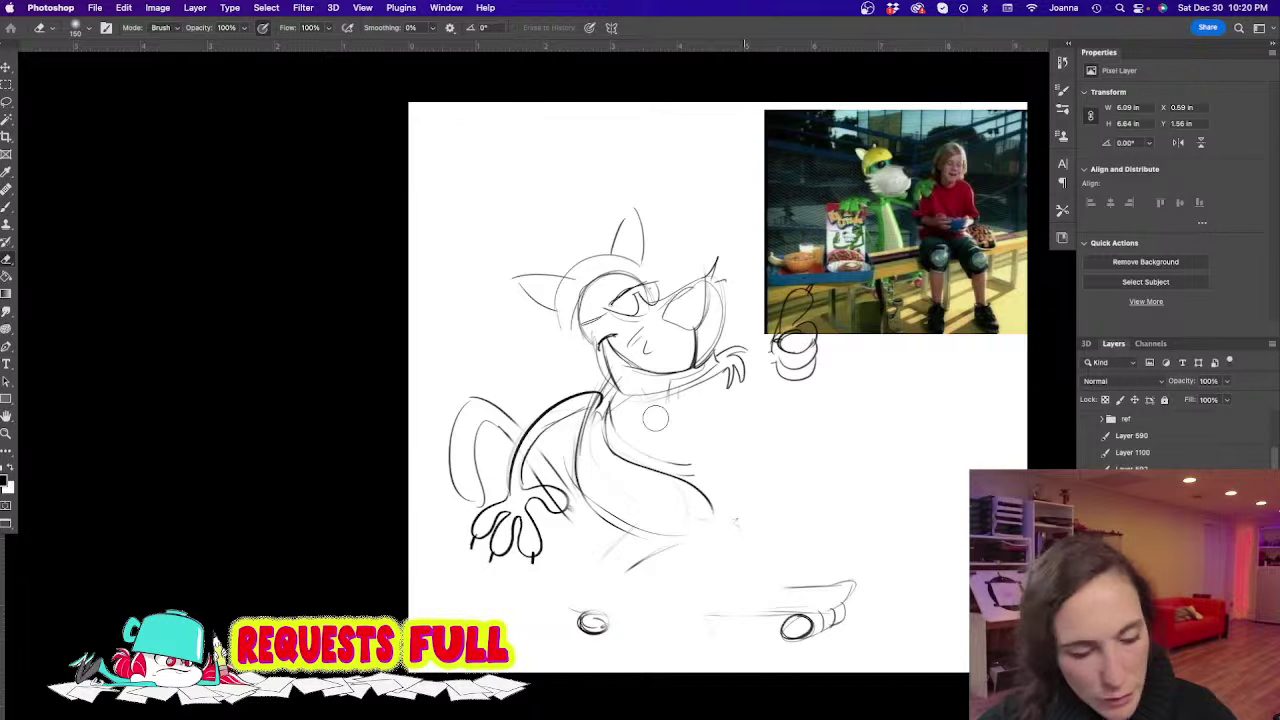
pyautogui.press('b')
pyautogui.moveTo(606, 400)
pyautogui.mouseDown()
pyautogui.moveTo(609, 430)
pyautogui.moveTo(735, 520)
pyautogui.mouseUp()
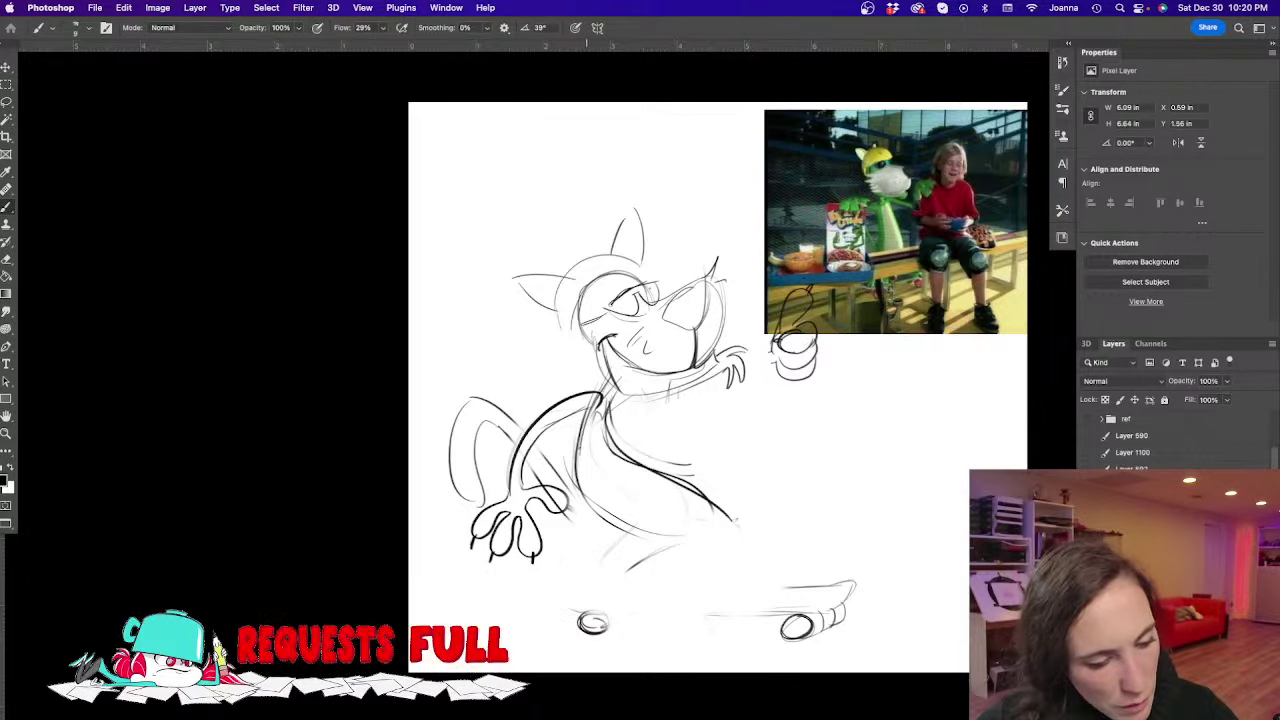
pyautogui.moveTo(586, 438); pyautogui.dragTo(666, 551)
pyautogui.moveTo(668, 553); pyautogui.dragTo(728, 551)
pyautogui.moveTo(638, 466); pyautogui.dragTo(738, 530)
# Draw the front leg stretched out to a foot on the board's nose, and rough in the bent rear leg
pyautogui.moveTo(616, 567); pyautogui.dragTo(784, 568)
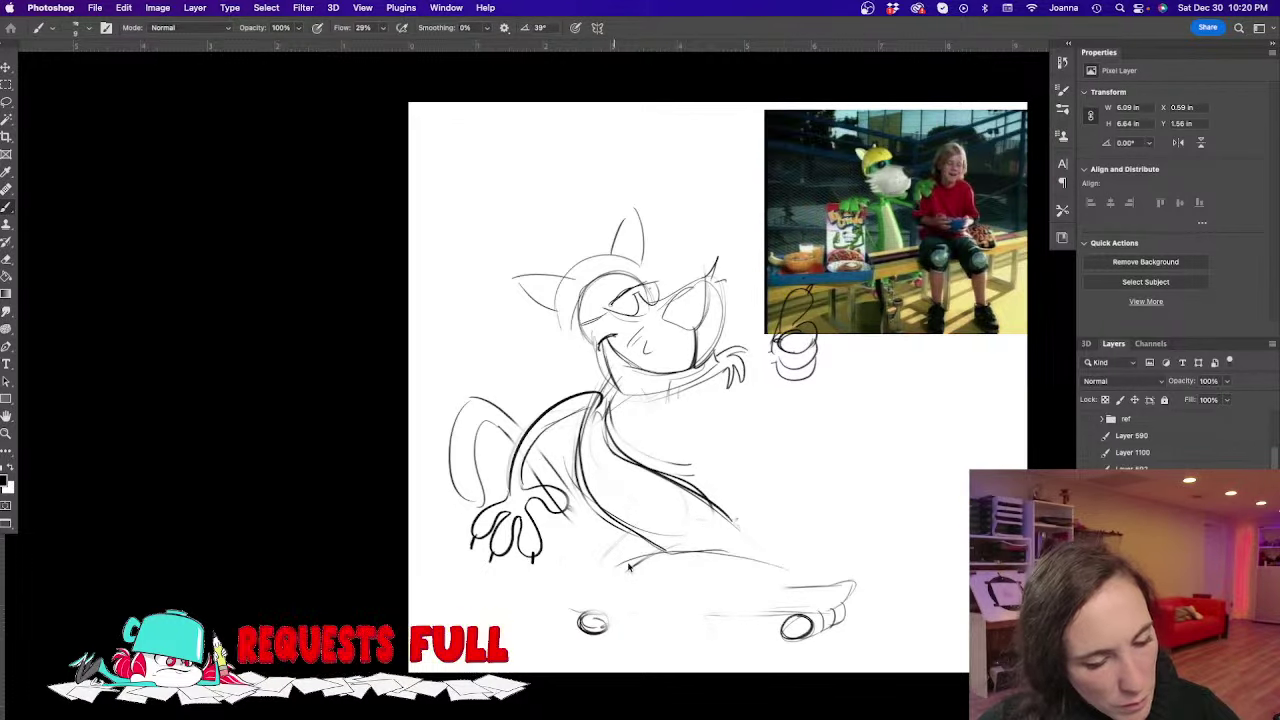
pyautogui.moveTo(660, 549)
pyautogui.mouseDown()
pyautogui.moveTo(600, 566)
pyautogui.moveTo(597, 585)
pyautogui.mouseUp()
pyautogui.moveTo(680, 474); pyautogui.dragTo(802, 578)
pyautogui.moveTo(720, 551); pyautogui.dragTo(800, 584)
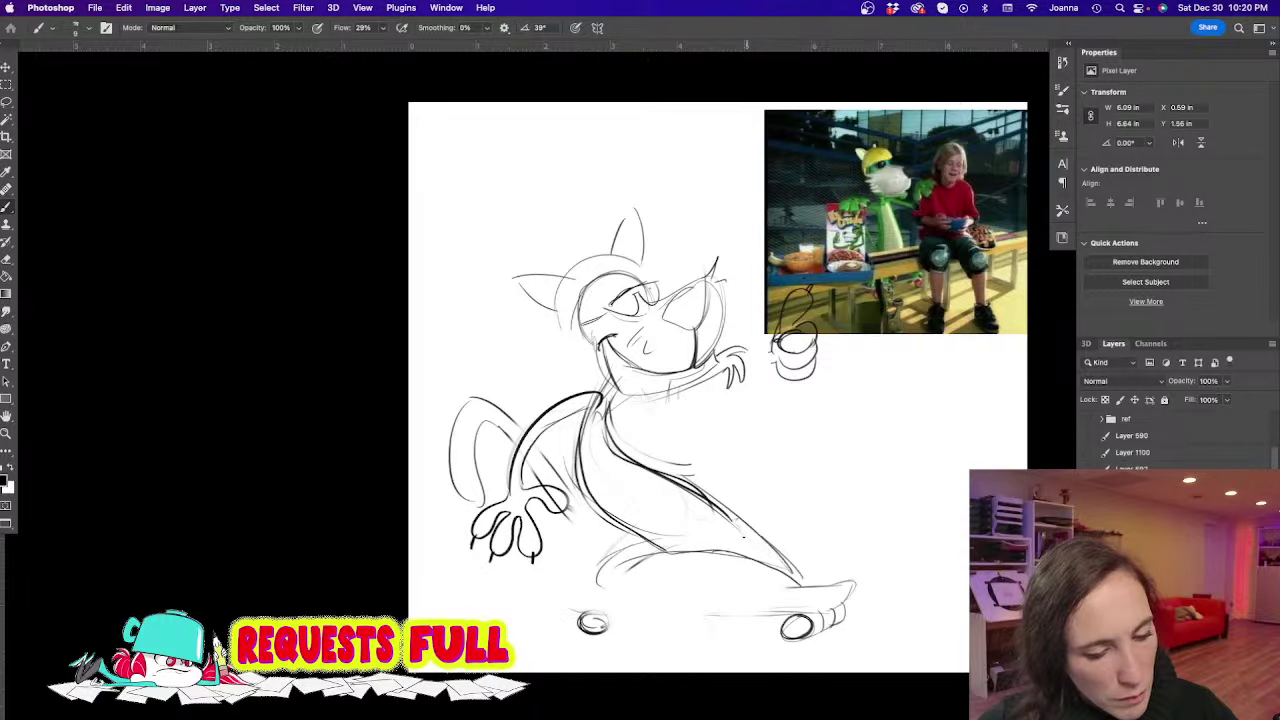
pyautogui.moveTo(755, 523)
pyautogui.mouseDown()
pyautogui.moveTo(800, 585)
pyautogui.moveTo(757, 590)
pyautogui.moveTo(813, 578)
pyautogui.mouseUp()
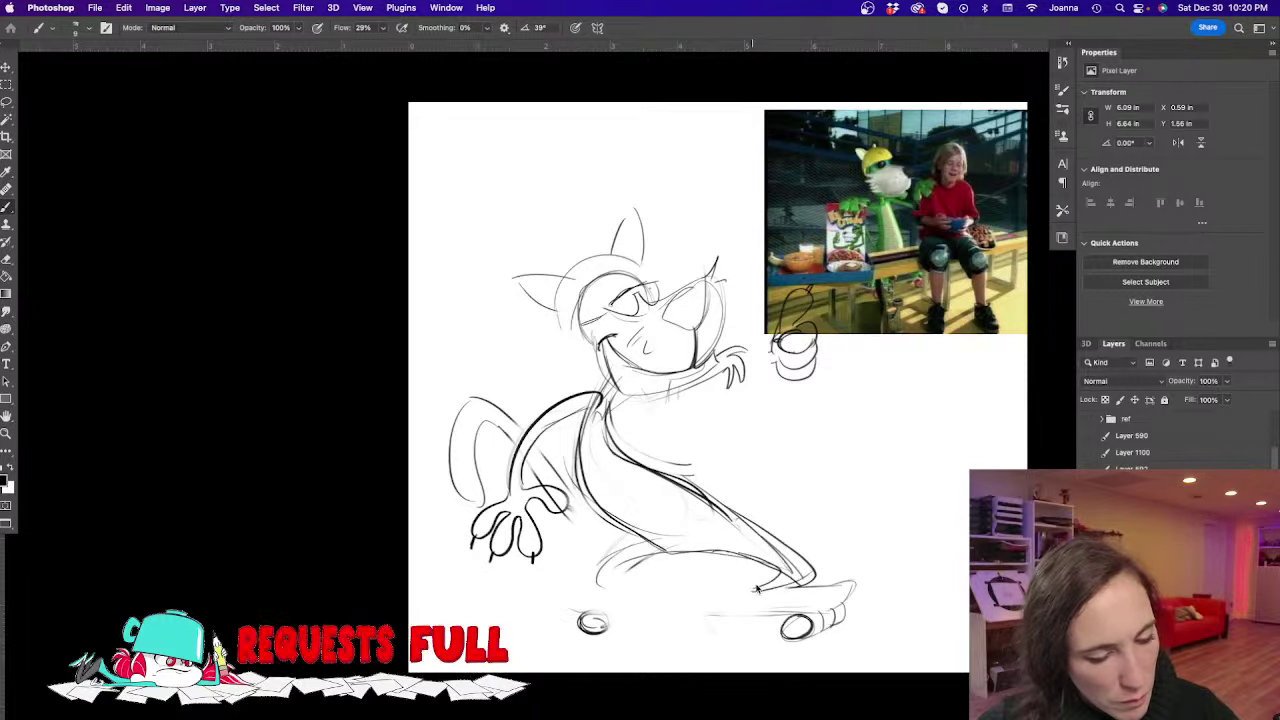
pyautogui.moveTo(739, 598); pyautogui.dragTo(789, 603)
pyautogui.moveTo(747, 556)
pyautogui.mouseDown()
pyautogui.moveTo(628, 561)
pyautogui.moveTo(598, 580)
pyautogui.mouseUp()
# Erase the slanted torso and the rear leg, keeping the outstretched front leg
pyautogui.press('e')
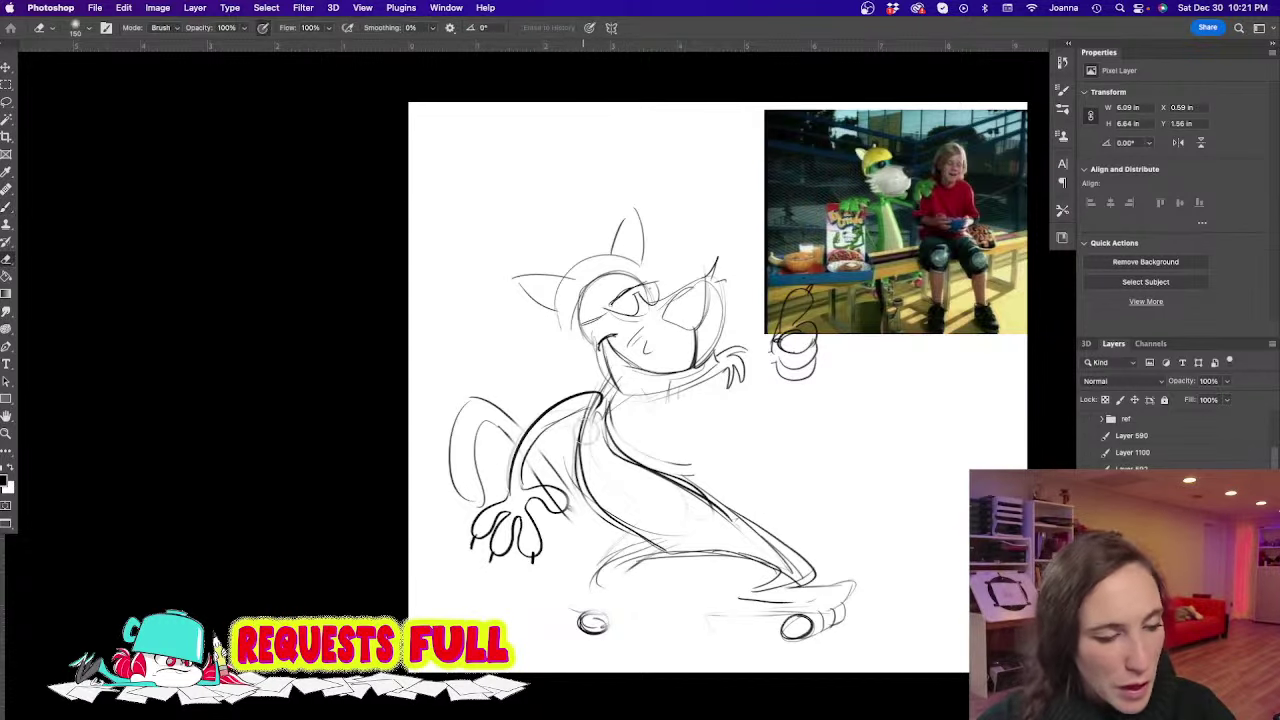
pyautogui.moveTo(585, 425); pyautogui.dragTo(615, 540)
pyautogui.moveTo(590, 475); pyautogui.dragTo(670, 550)
pyautogui.moveTo(700, 505); pyautogui.dragTo(658, 434)
pyautogui.moveTo(742, 500); pyautogui.dragTo(714, 518)
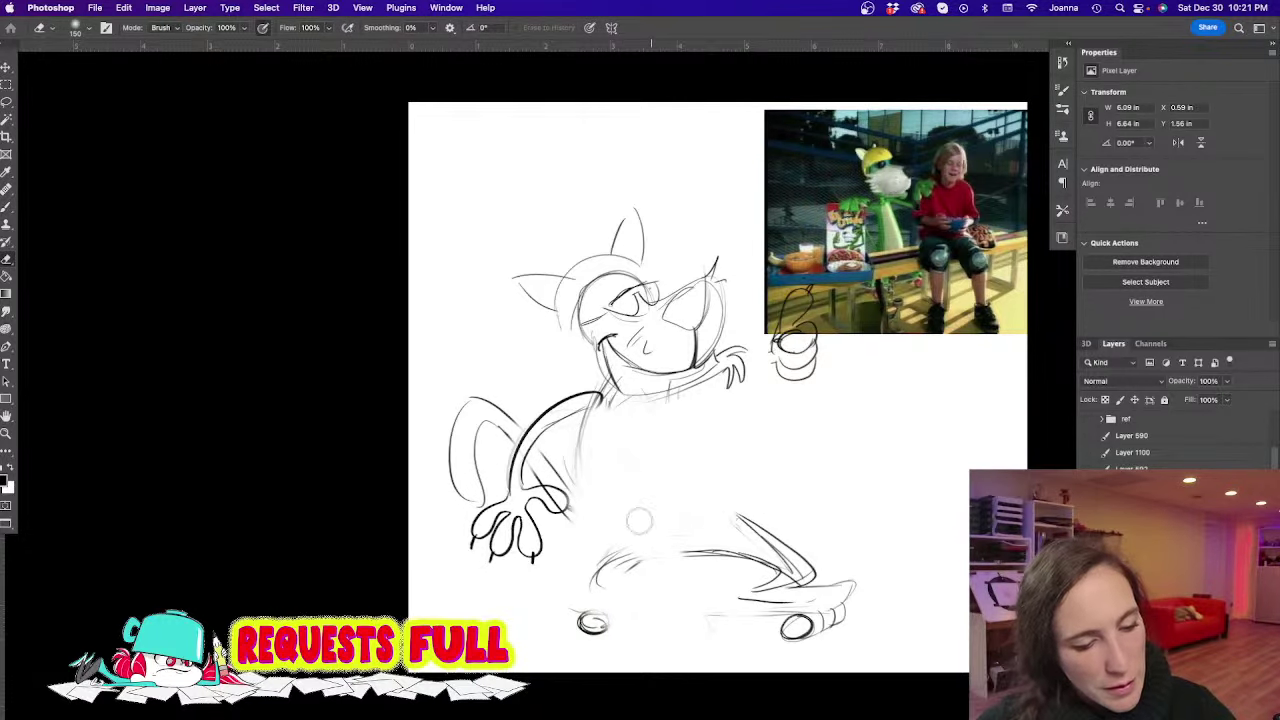
pyautogui.moveTo(640, 540)
pyautogui.mouseDown()
pyautogui.moveTo(598, 572)
pyautogui.moveTo(604, 560)
pyautogui.mouseUp()
# Redraw the torso as a slim curve running down from the neck and bending forward into the hips
pyautogui.press('b')
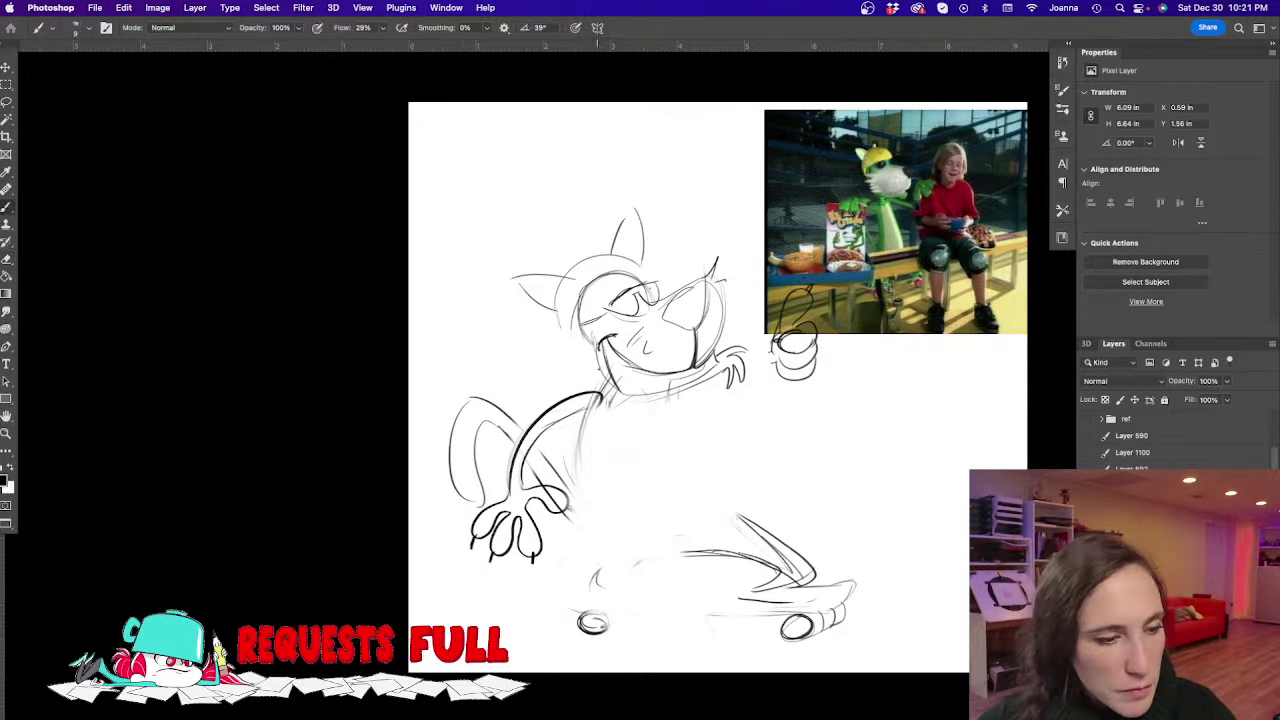
pyautogui.moveTo(620, 390); pyautogui.dragTo(599, 436)
pyautogui.moveTo(606, 377)
pyautogui.mouseDown()
pyautogui.moveTo(575, 470)
pyautogui.moveTo(614, 480)
pyautogui.mouseUp()
pyautogui.moveTo(582, 439)
pyautogui.mouseDown()
pyautogui.moveTo(577, 488)
pyautogui.moveTo(648, 492)
pyautogui.moveTo(736, 528)
pyautogui.mouseUp()
pyautogui.moveTo(576, 414)
pyautogui.mouseDown()
pyautogui.moveTo(600, 520)
pyautogui.moveTo(714, 552)
pyautogui.mouseUp()
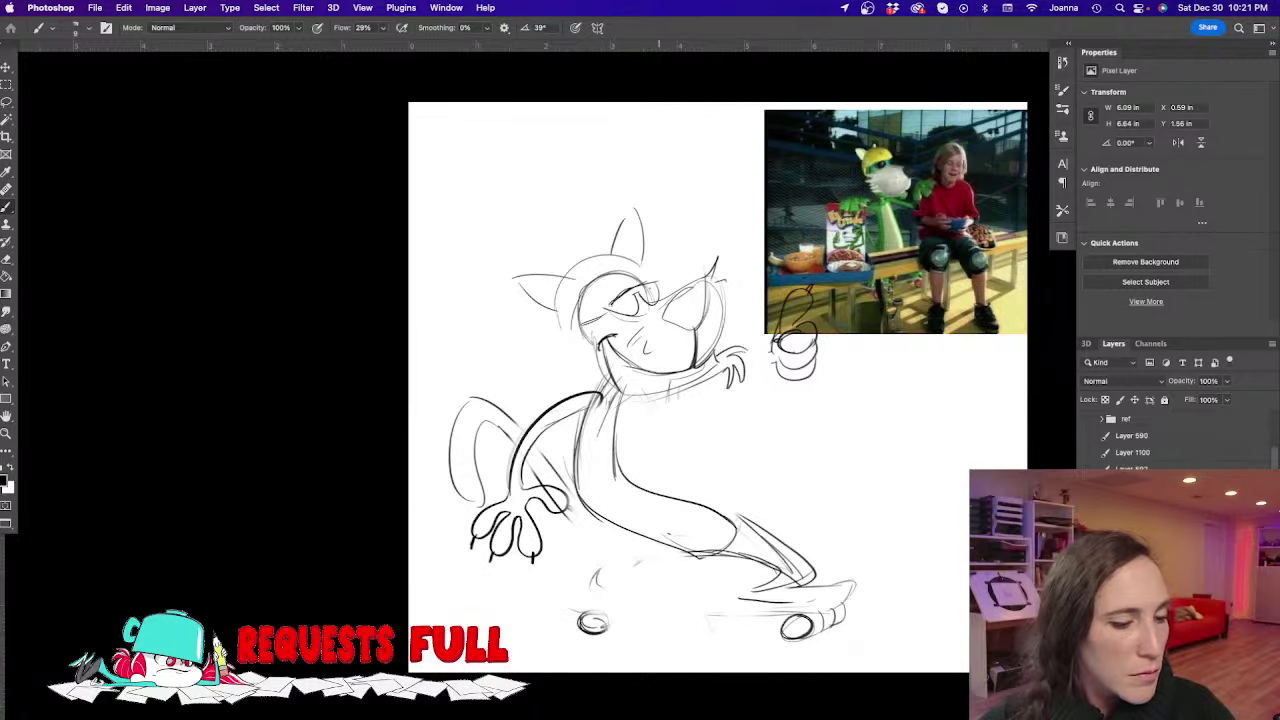
# Outline the upper edge of the outstretched front leg and rough in the rear lower leg reaching down to the board's tail
pyautogui.moveTo(690, 497); pyautogui.dragTo(790, 548)
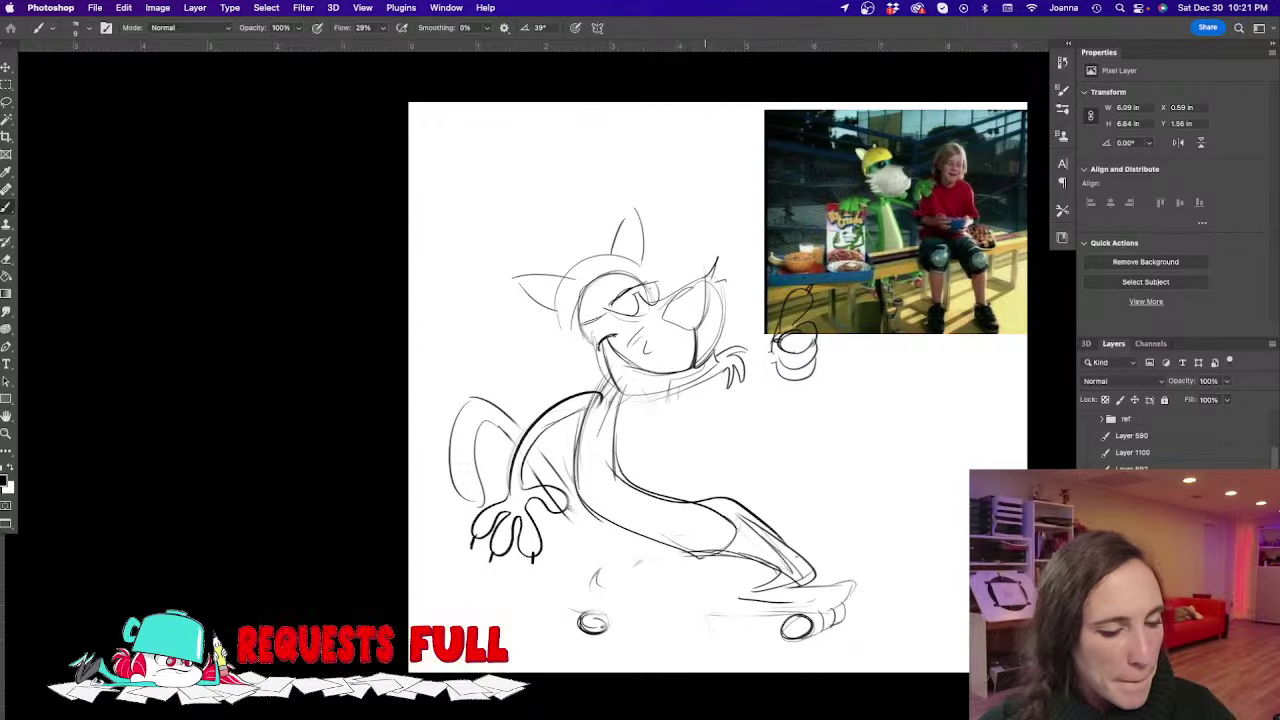
pyautogui.moveTo(662, 534); pyautogui.dragTo(610, 576)
pyautogui.moveTo(693, 557); pyautogui.dragTo(623, 583)
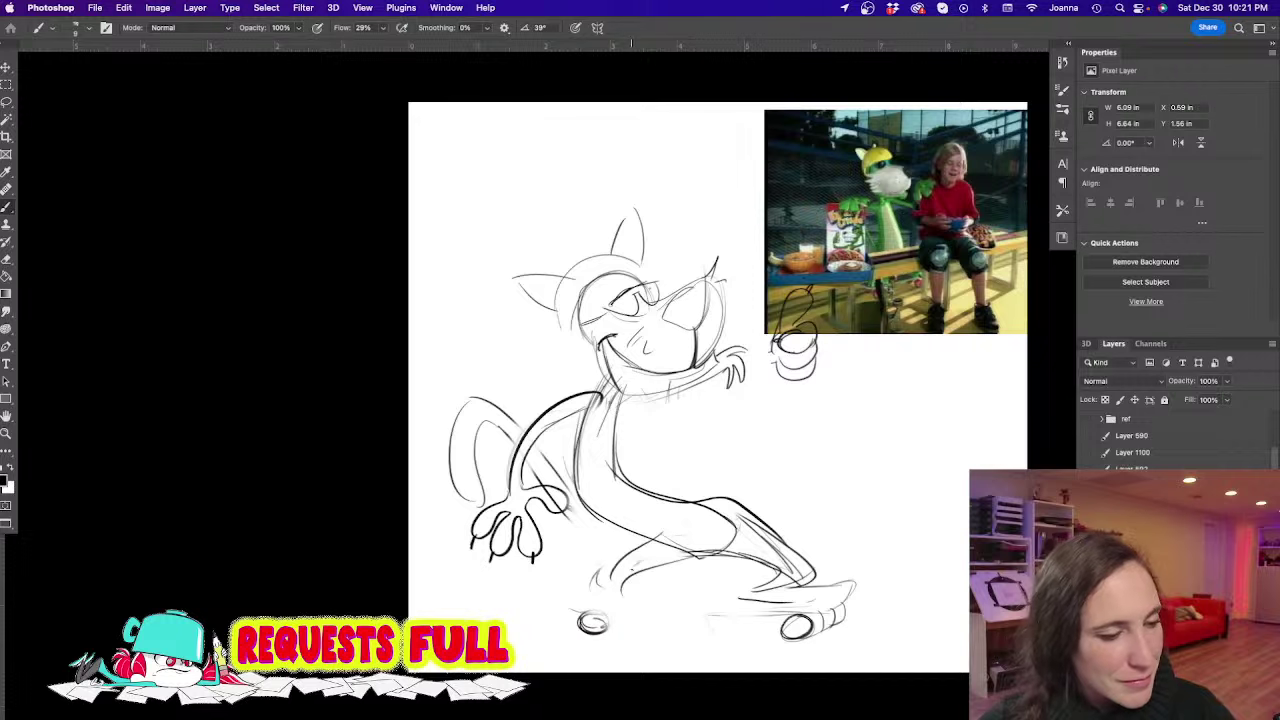
# Draw a rounded, bent shape rising from the belly and curving down behind the front leg
pyautogui.moveTo(780, 456); pyautogui.dragTo(770, 510)
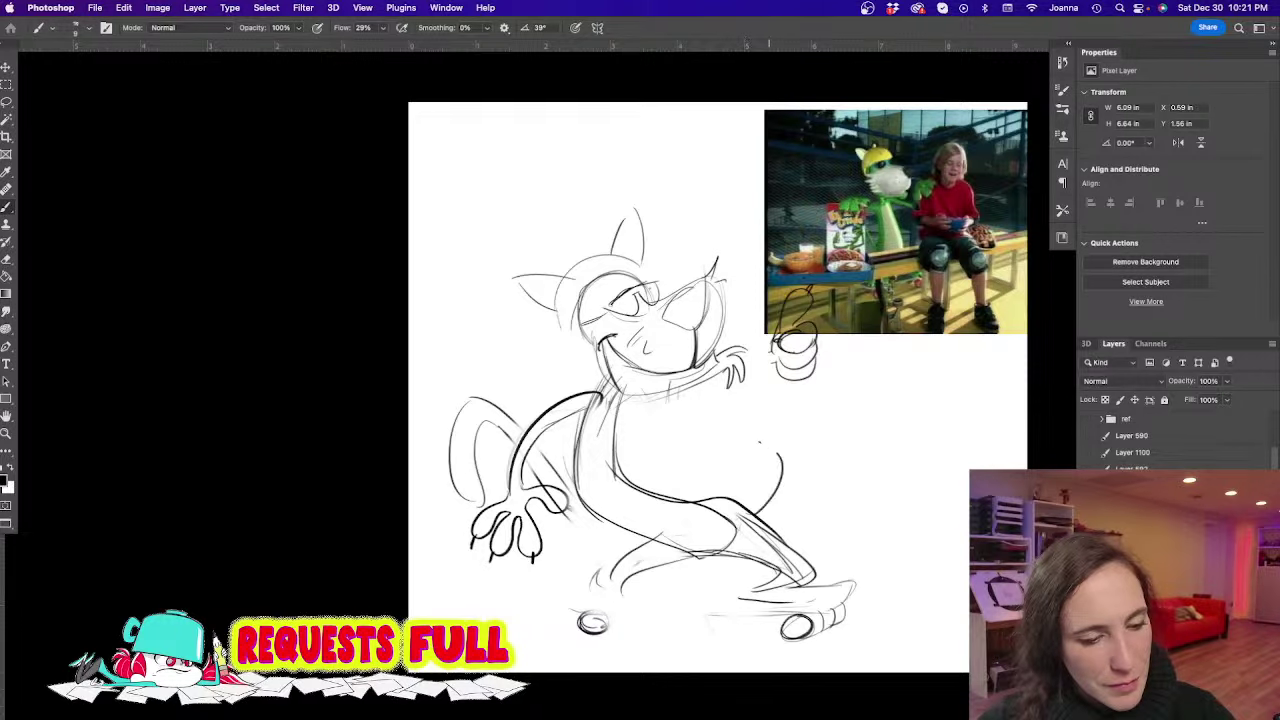
pyautogui.moveTo(670, 458)
pyautogui.mouseDown()
pyautogui.moveTo(778, 446)
pyautogui.moveTo(752, 510)
pyautogui.mouseUp()
pyautogui.moveTo(768, 458); pyautogui.dragTo(648, 481)
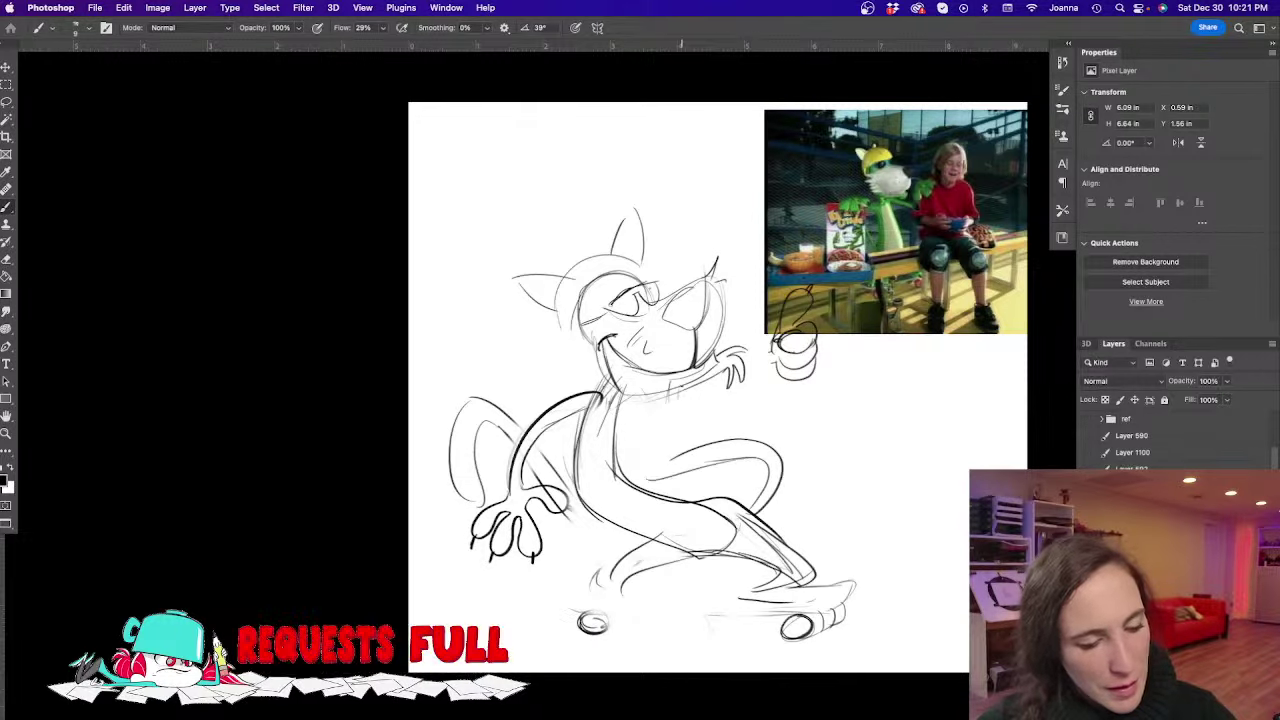
# Erase part of the rear lower leg, then draw the board's long deck line and both feet planted on it
pyautogui.press('e')
pyautogui.moveTo(636, 560)
pyautogui.mouseDown()
pyautogui.moveTo(622, 586)
pyautogui.moveTo(606, 571)
pyautogui.moveTo(630, 568)
pyautogui.mouseUp()
pyautogui.press('b')
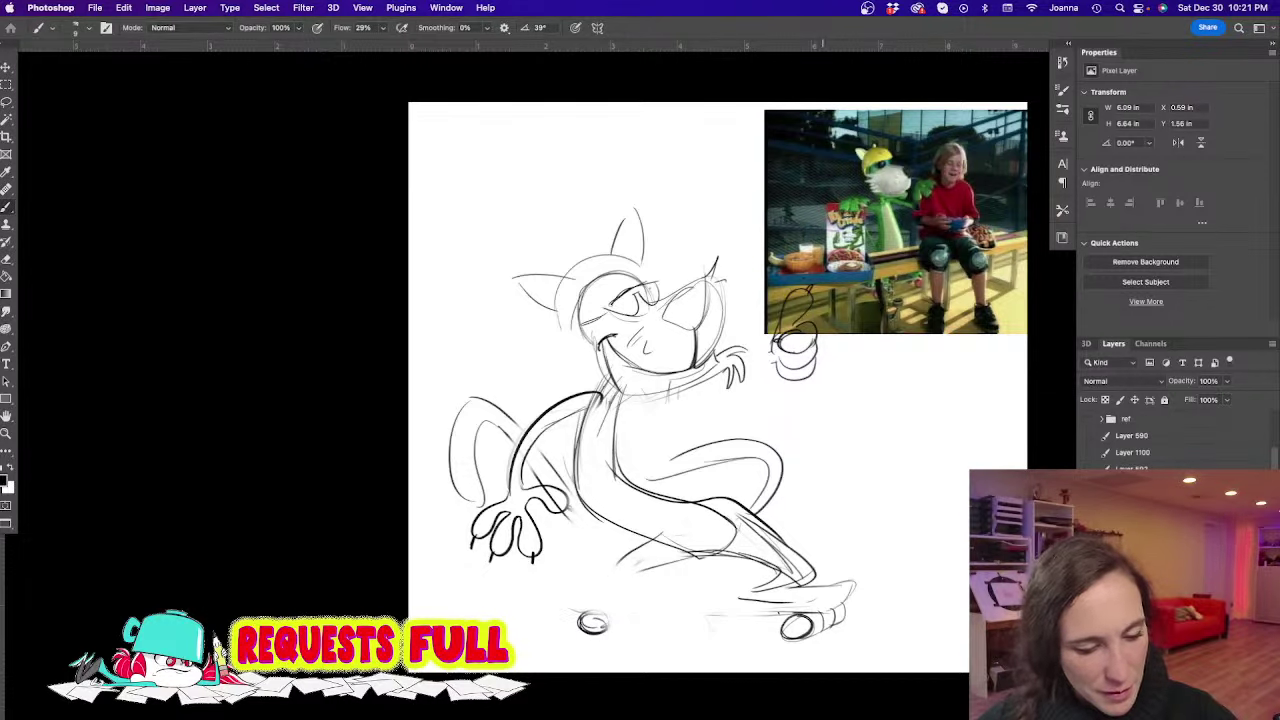
pyautogui.moveTo(794, 612); pyautogui.dragTo(570, 607)
pyautogui.moveTo(788, 584)
pyautogui.mouseDown()
pyautogui.moveTo(610, 583)
pyautogui.moveTo(644, 590)
pyautogui.moveTo(678, 570)
pyautogui.moveTo(612, 606)
pyautogui.moveTo(688, 600)
pyautogui.mouseUp()
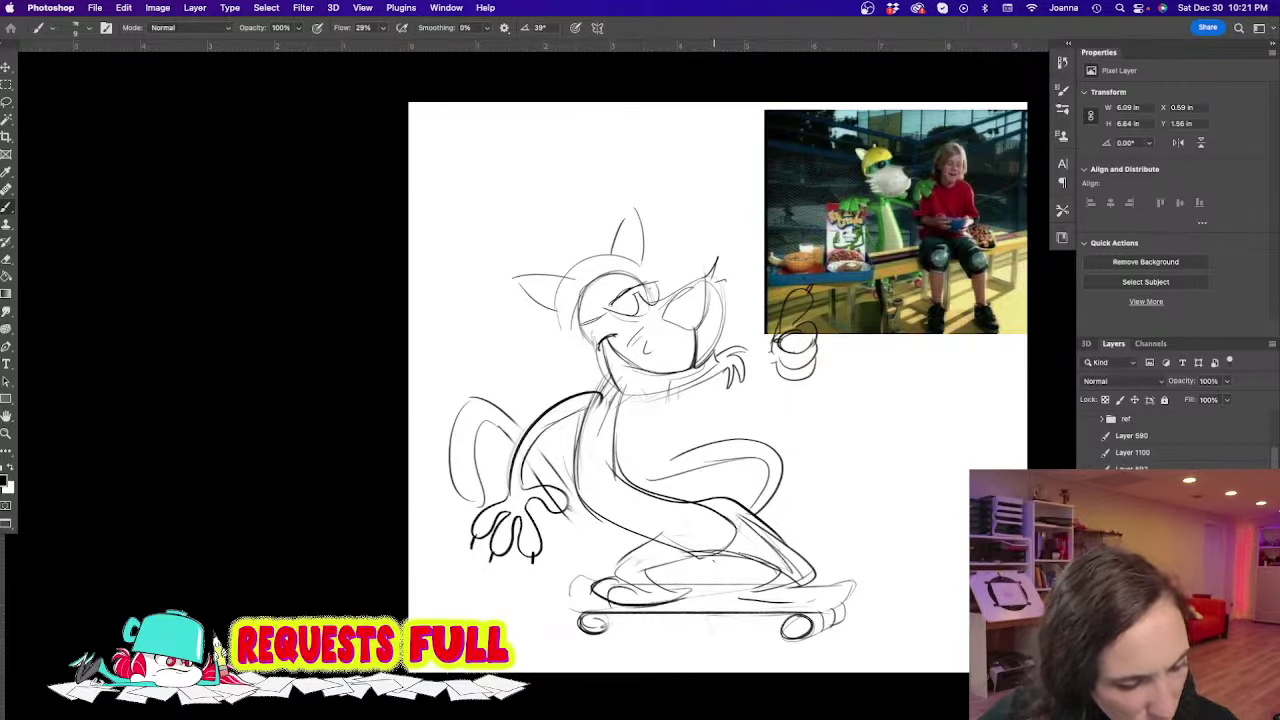
pyautogui.moveTo(781, 582)
pyautogui.mouseDown()
pyautogui.moveTo(810, 598)
pyautogui.moveTo(822, 574)
pyautogui.moveTo(754, 598)
pyautogui.moveTo(735, 573)
pyautogui.mouseUp()
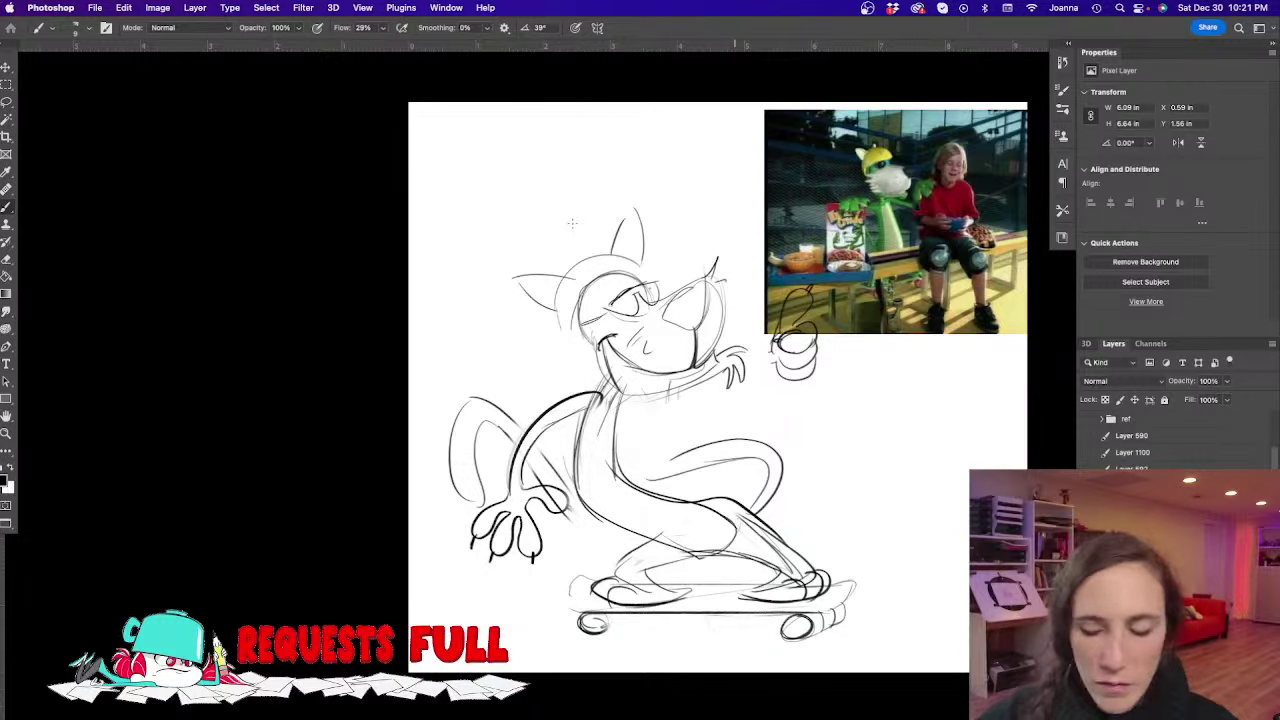
# Erase the rear arm and upper torso, then redraw the torso sides as a slim curve down from the neck
pyautogui.press('e')
pyautogui.moveTo(525, 465)
pyautogui.mouseDown()
pyautogui.moveTo(490, 545)
pyautogui.moveTo(553, 503)
pyautogui.moveTo(605, 400)
pyautogui.moveTo(612, 470)
pyautogui.moveTo(595, 505)
pyautogui.moveTo(554, 430)
pyautogui.moveTo(586, 534)
pyautogui.mouseUp()
pyautogui.press('b')
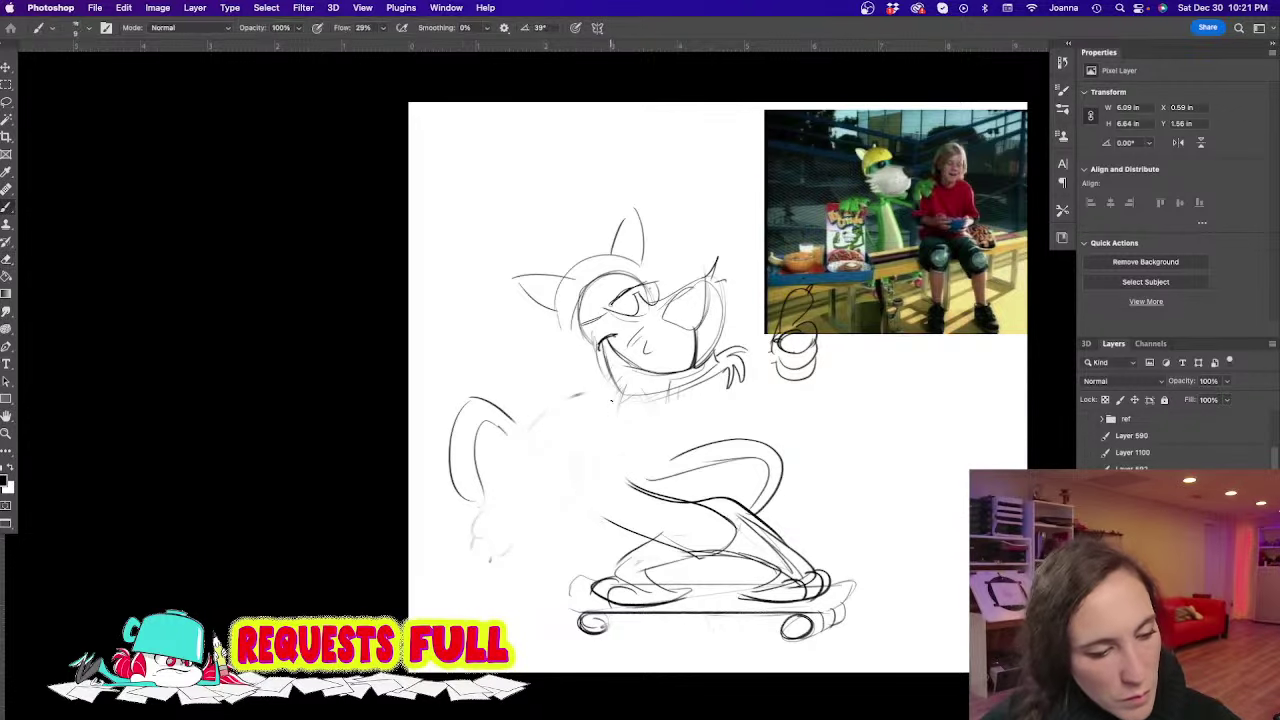
pyautogui.moveTo(611, 400)
pyautogui.mouseDown()
pyautogui.moveTo(604, 436)
pyautogui.moveTo(625, 410)
pyautogui.moveTo(585, 472)
pyautogui.moveTo(623, 445)
pyautogui.moveTo(616, 484)
pyautogui.mouseUp()
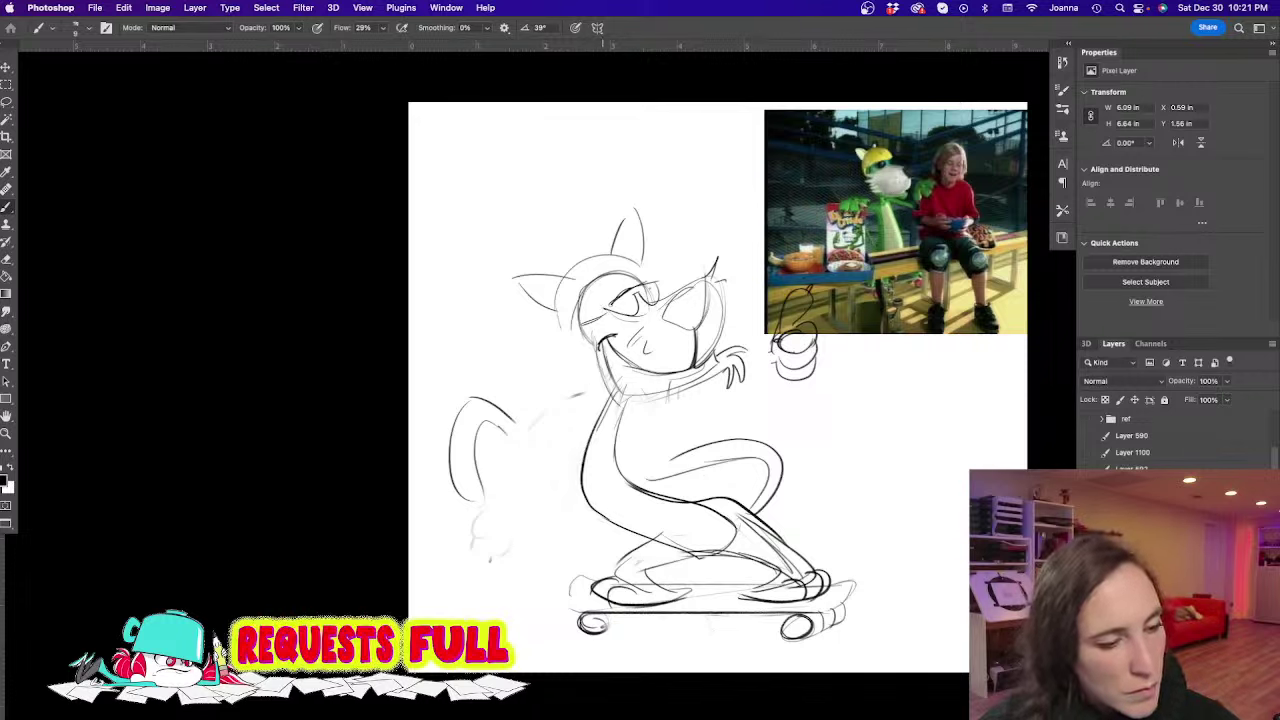
pyautogui.moveTo(578, 406); pyautogui.dragTo(558, 434)
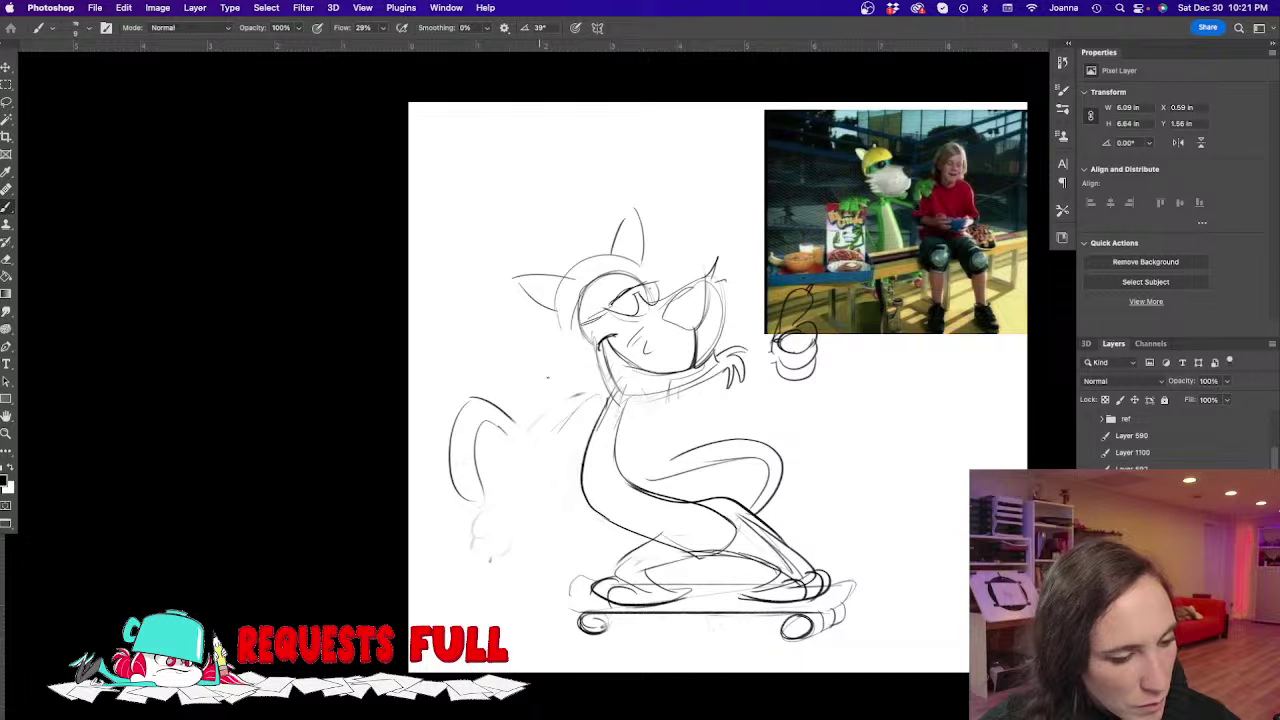
# Draw the front arm reaching forward from the shoulder and bending up at the elbow to the raised thumbs-up fist
pyautogui.moveTo(620, 402); pyautogui.dragTo(757, 424)
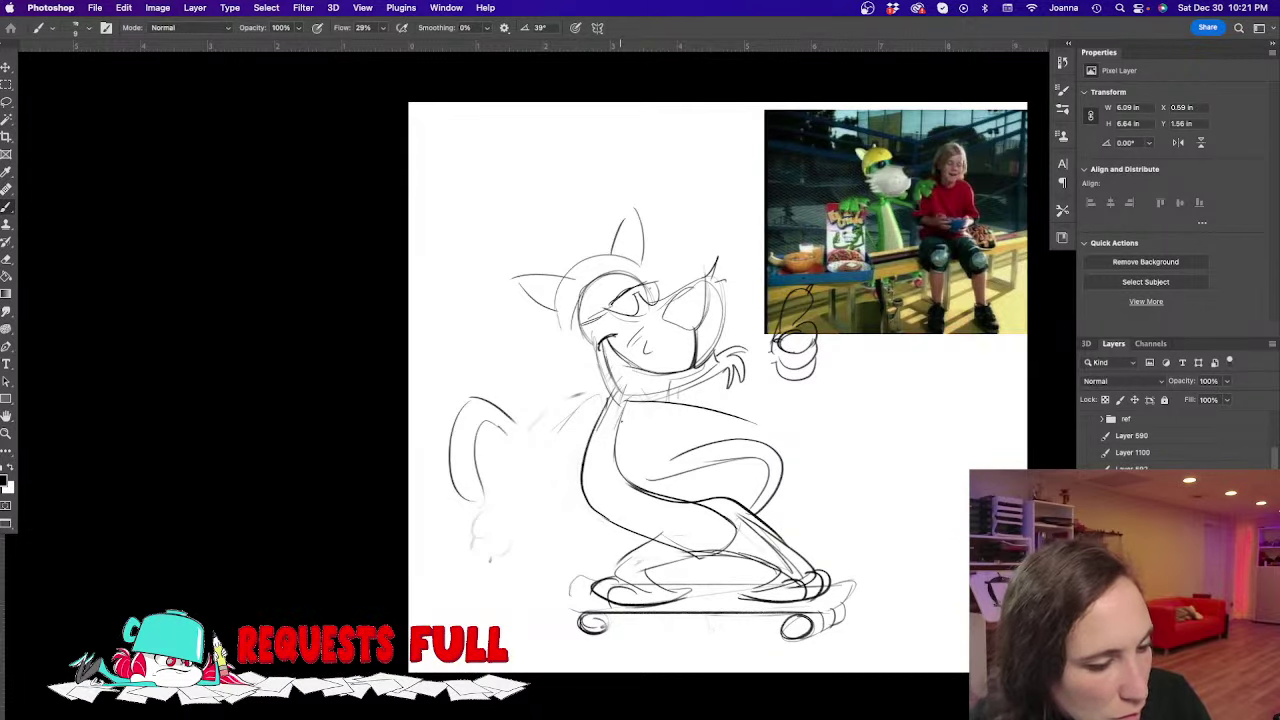
pyautogui.moveTo(622, 413); pyautogui.dragTo(765, 436)
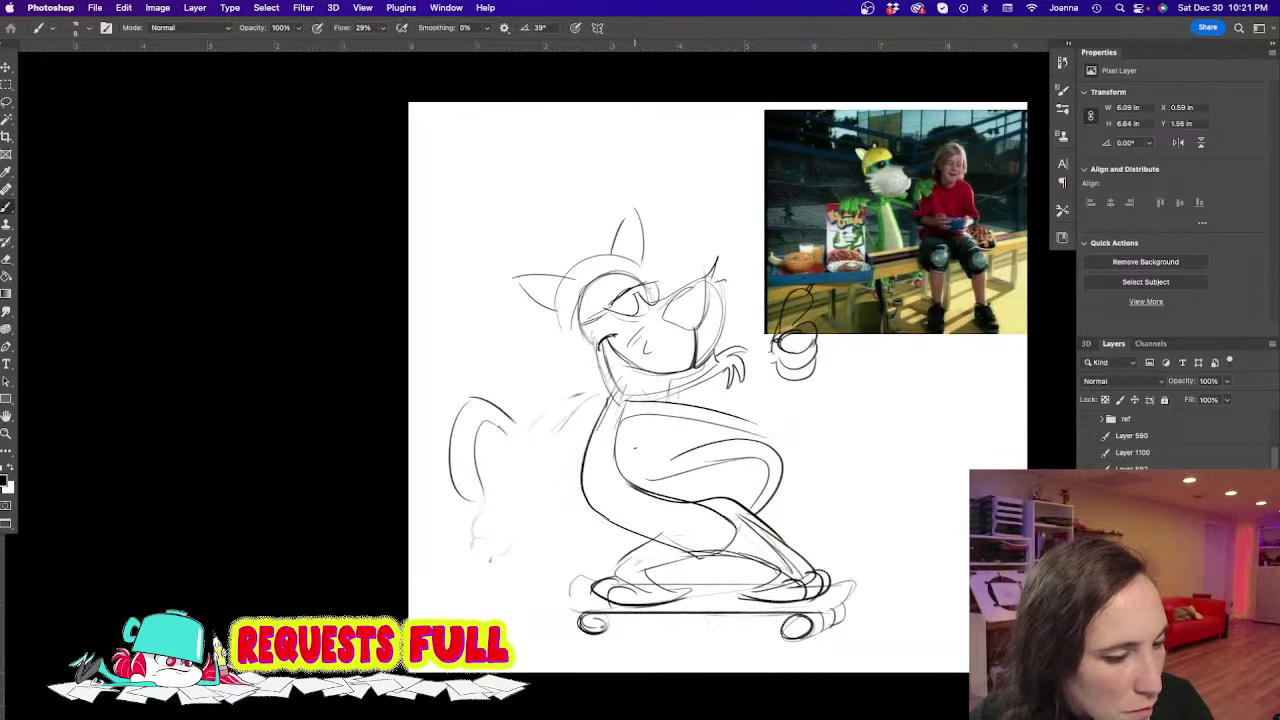
pyautogui.moveTo(620, 400)
pyautogui.mouseDown()
pyautogui.moveTo(762, 421)
pyautogui.moveTo(780, 392)
pyautogui.moveTo(779, 412)
pyautogui.mouseUp()
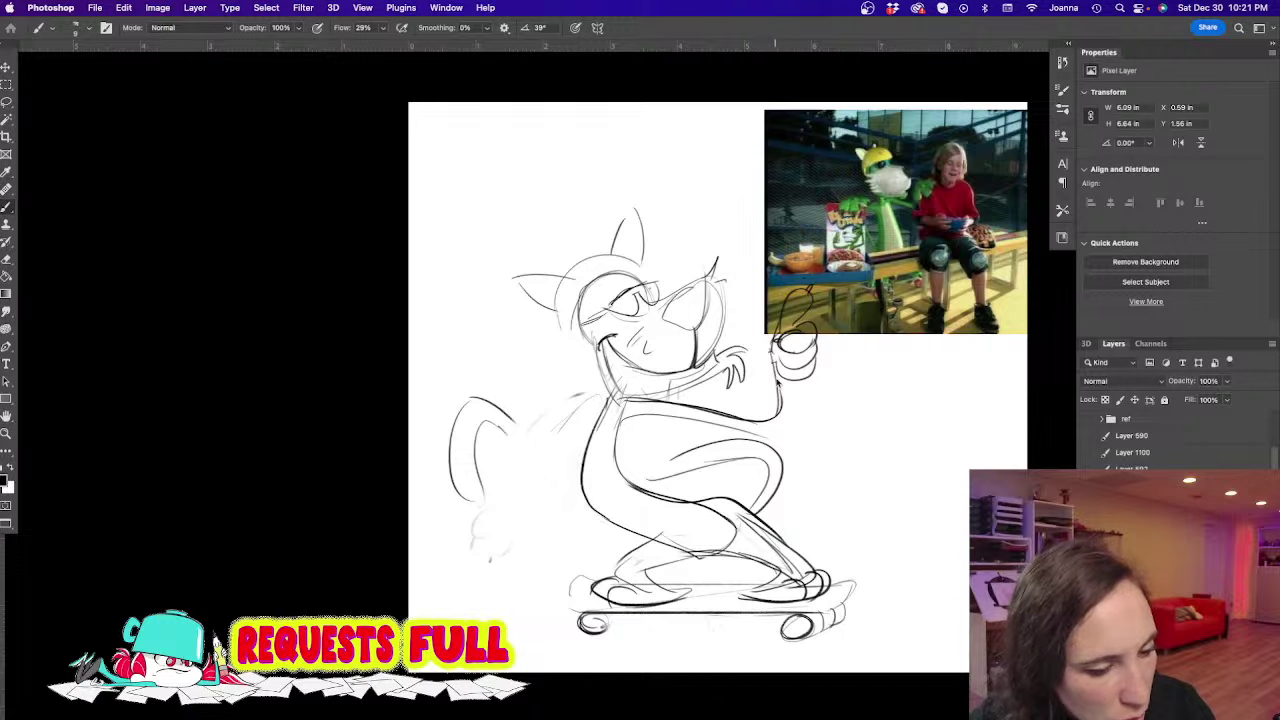
pyautogui.moveTo(785, 362); pyautogui.dragTo(776, 427)
pyautogui.moveTo(771, 349)
pyautogui.mouseDown()
pyautogui.moveTo(759, 416)
pyautogui.moveTo(770, 427)
pyautogui.moveTo(680, 410)
pyautogui.mouseUp()
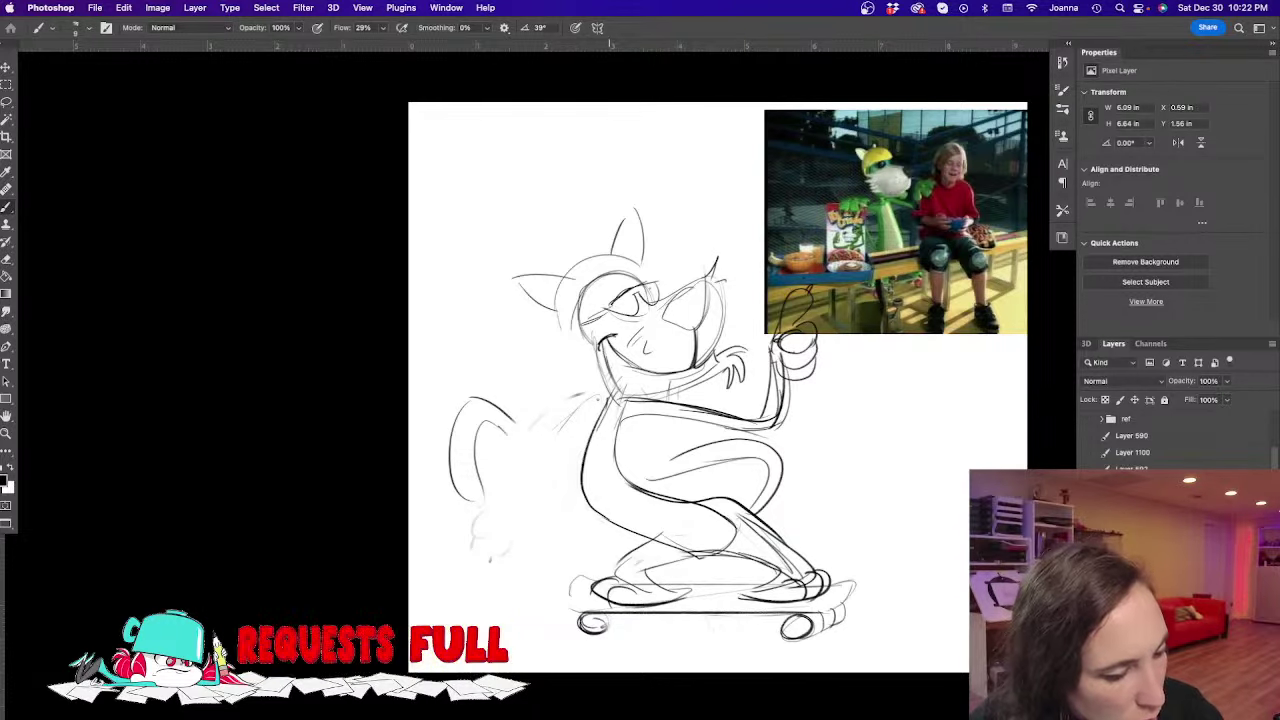
# Erase the old curved shape behind the cat and draw the rear arm stretched back with a sharply bent elbow and forearm
pyautogui.moveTo(606, 398); pyautogui.dragTo(490, 416)
pyautogui.moveTo(552, 444)
pyautogui.mouseDown()
pyautogui.moveTo(500, 424)
pyautogui.moveTo(491, 404)
pyautogui.moveTo(538, 431)
pyautogui.mouseUp()
pyautogui.press('e')
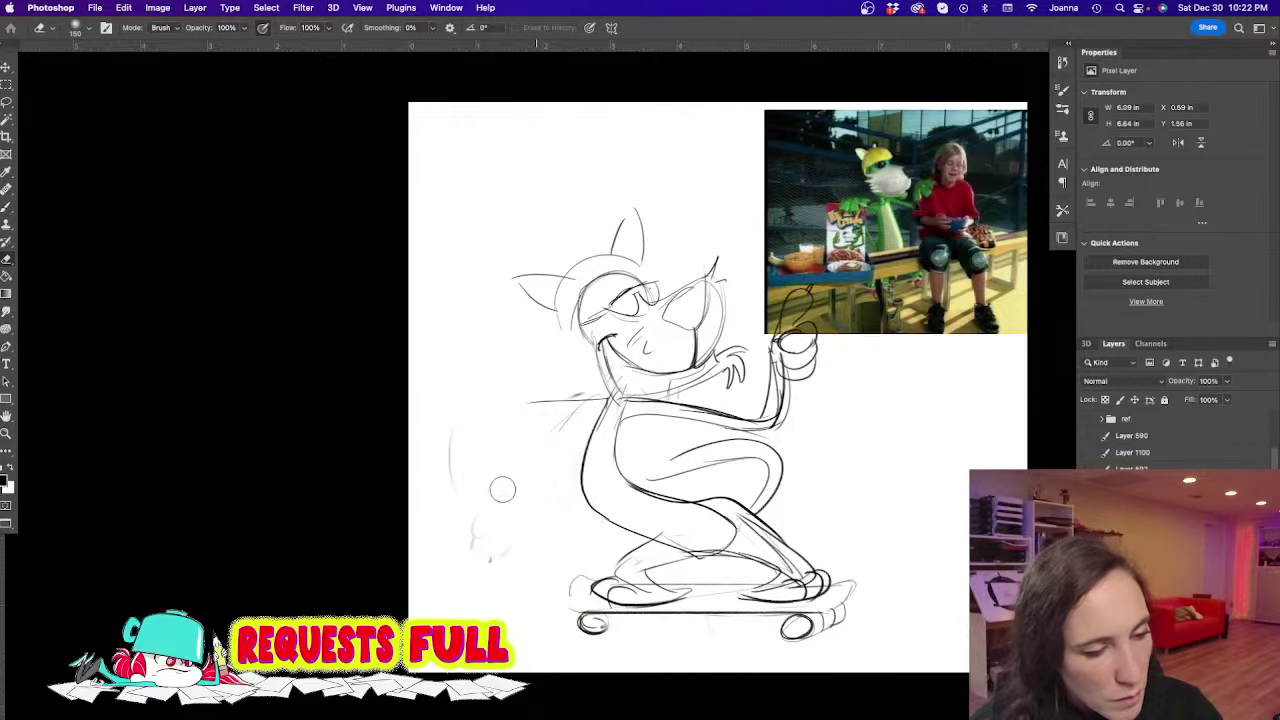
pyautogui.moveTo(502, 489)
pyautogui.mouseDown()
pyautogui.moveTo(454, 466)
pyautogui.moveTo(463, 480)
pyautogui.mouseUp()
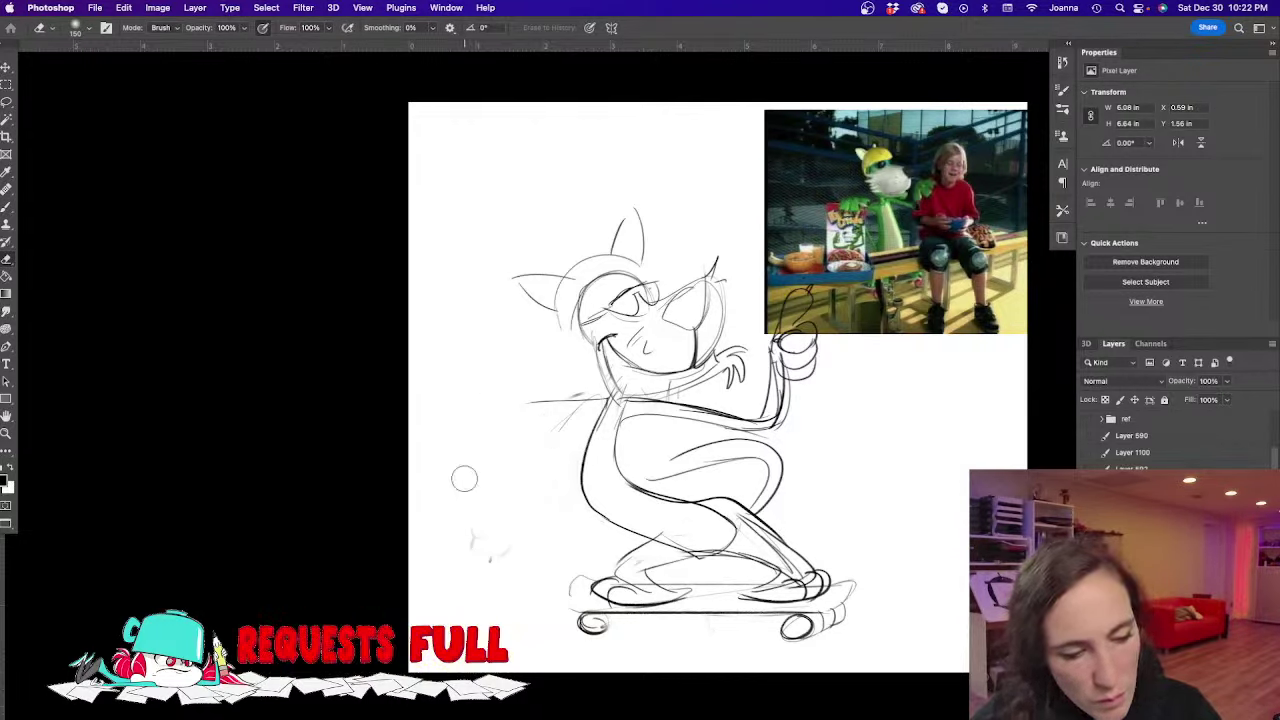
pyautogui.press('b')
pyautogui.moveTo(600, 398)
pyautogui.mouseDown()
pyautogui.moveTo(490, 416)
pyautogui.moveTo(524, 449)
pyautogui.mouseUp()
pyautogui.moveTo(597, 413)
pyautogui.mouseDown()
pyautogui.moveTo(513, 426)
pyautogui.moveTo(556, 456)
pyautogui.mouseUp()
pyautogui.moveTo(491, 432)
pyautogui.mouseDown()
pyautogui.moveTo(556, 461)
pyautogui.moveTo(531, 447)
pyautogui.moveTo(519, 462)
pyautogui.moveTo(561, 507)
pyautogui.mouseUp()
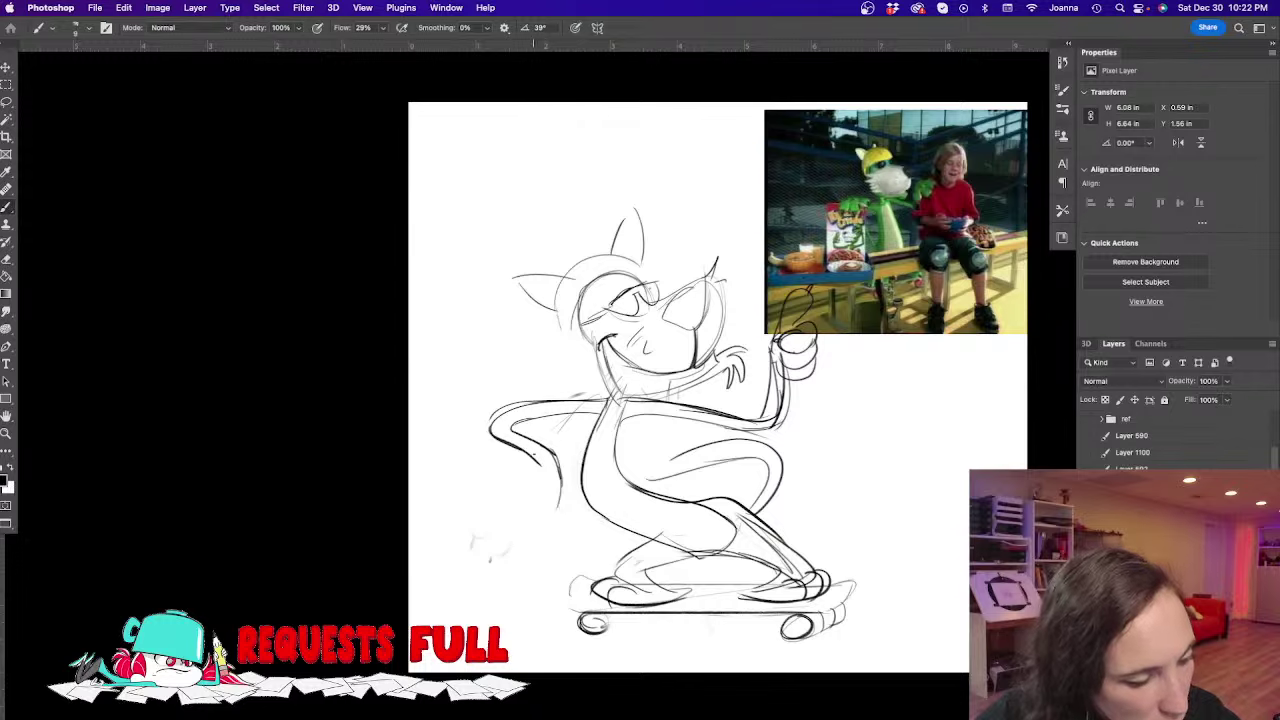
# Sketch the rear hand, erase its lower fingers, and redraw them spread downward at the end of the bent forearm
pyautogui.moveTo(538, 462)
pyautogui.mouseDown()
pyautogui.moveTo(499, 489)
pyautogui.moveTo(520, 505)
pyautogui.moveTo(535, 479)
pyautogui.moveTo(519, 475)
pyautogui.moveTo(546, 490)
pyautogui.moveTo(517, 533)
pyautogui.mouseUp()
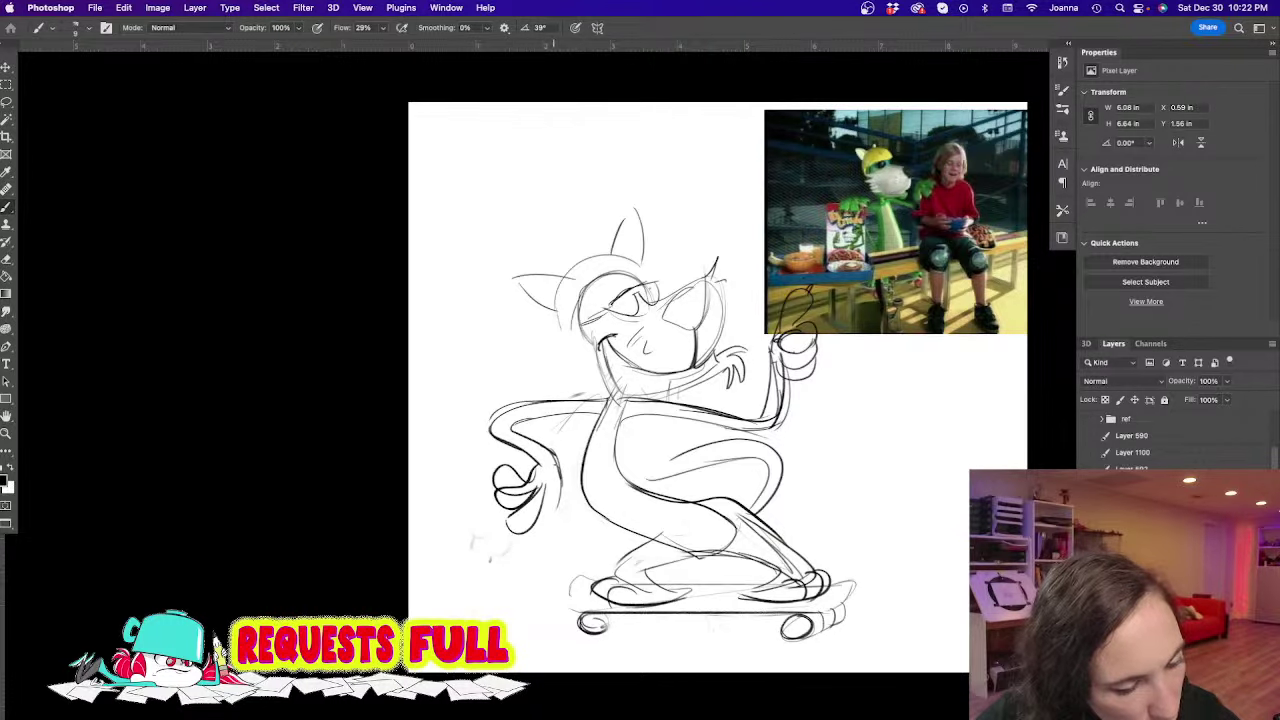
pyautogui.press('e')
pyautogui.moveTo(505, 475)
pyautogui.mouseDown()
pyautogui.moveTo(543, 515)
pyautogui.moveTo(492, 555)
pyautogui.moveTo(464, 528)
pyautogui.mouseUp()
pyautogui.press('b')
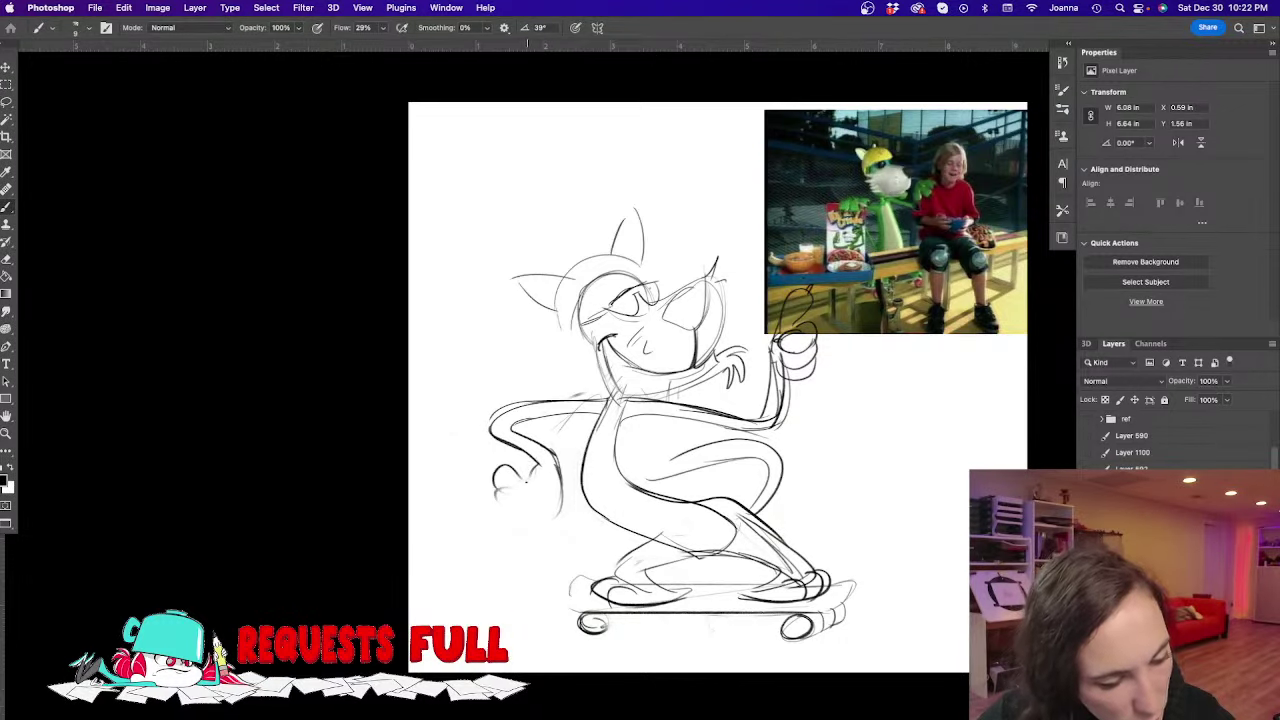
pyautogui.moveTo(525, 476)
pyautogui.mouseDown()
pyautogui.moveTo(504, 490)
pyautogui.moveTo(541, 492)
pyautogui.moveTo(518, 522)
pyautogui.moveTo(540, 530)
pyautogui.moveTo(549, 492)
pyautogui.moveTo(562, 534)
pyautogui.mouseUp()
pyautogui.moveTo(519, 446); pyautogui.dragTo(560, 402)
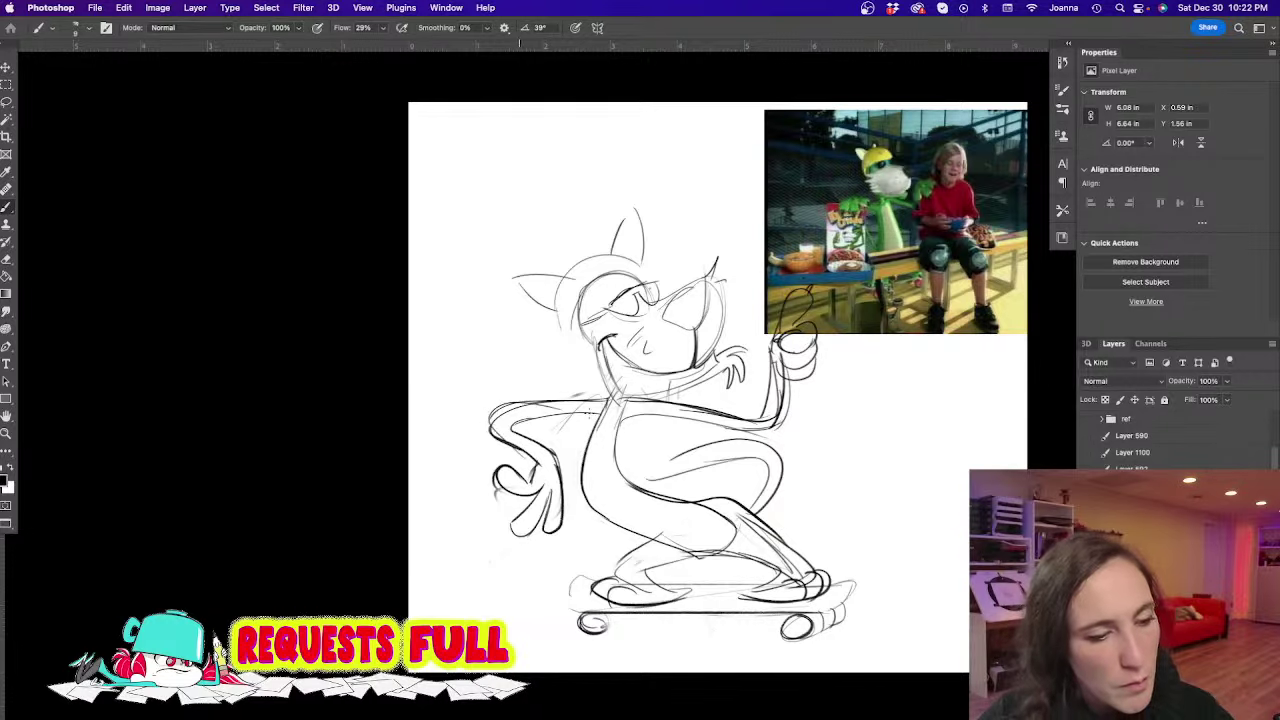
# Lightly erase the legs, front arm, face, neck and upper torso to fade their rough lines for redrawing
pyautogui.press('e')
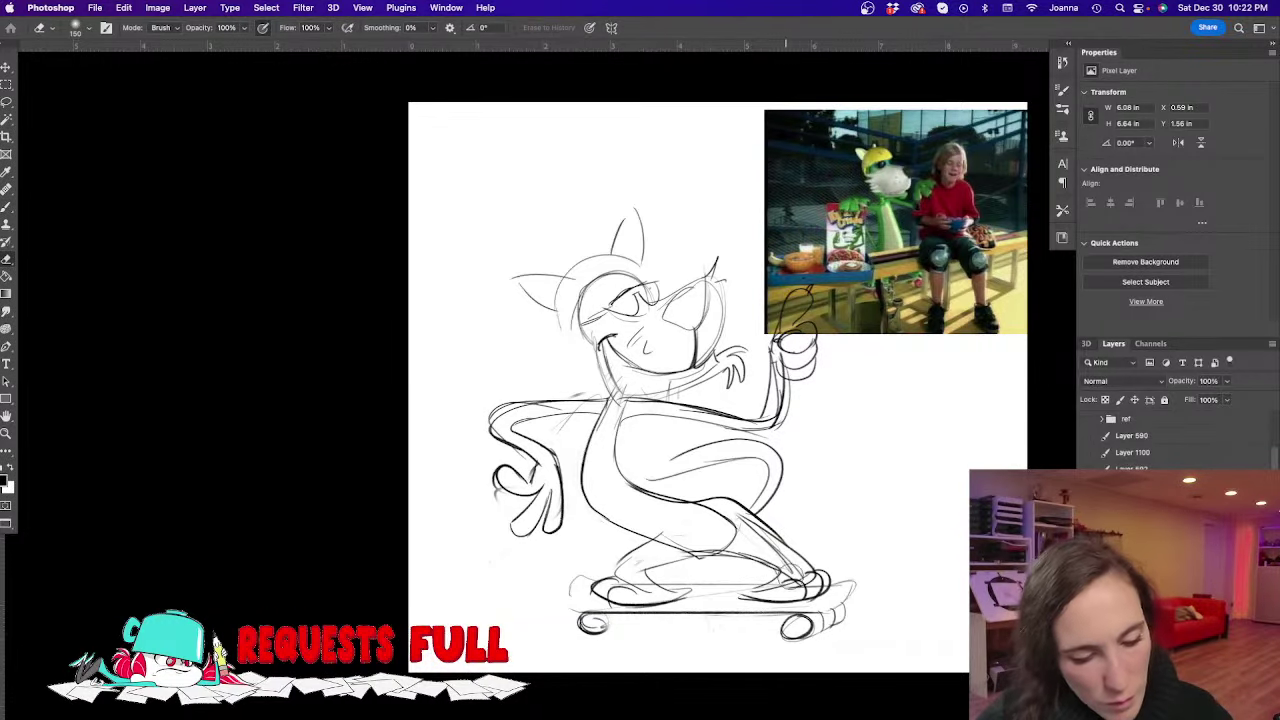
pyautogui.moveTo(792, 575)
pyautogui.mouseDown()
pyautogui.moveTo(768, 545)
pyautogui.moveTo(660, 566)
pyautogui.moveTo(688, 571)
pyautogui.mouseUp()
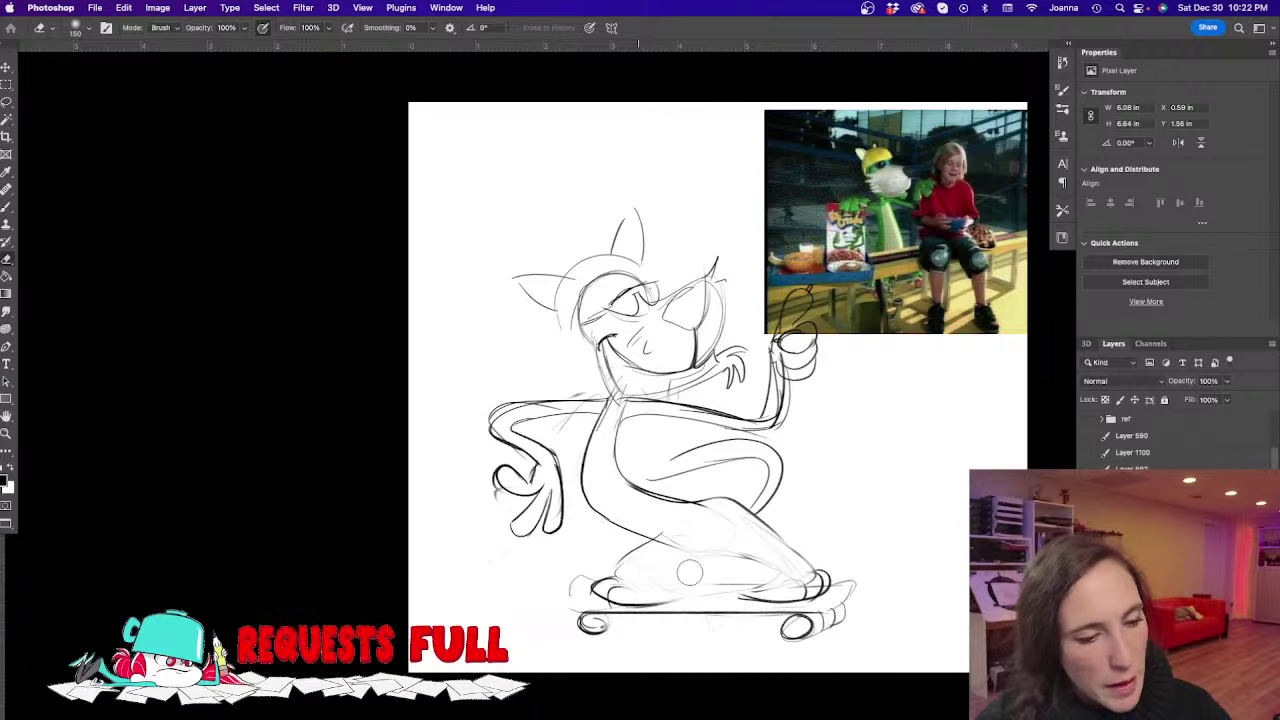
pyautogui.moveTo(771, 370)
pyautogui.mouseDown()
pyautogui.moveTo(778, 410)
pyautogui.moveTo(685, 418)
pyautogui.moveTo(645, 472)
pyautogui.moveTo(740, 440)
pyautogui.mouseUp()
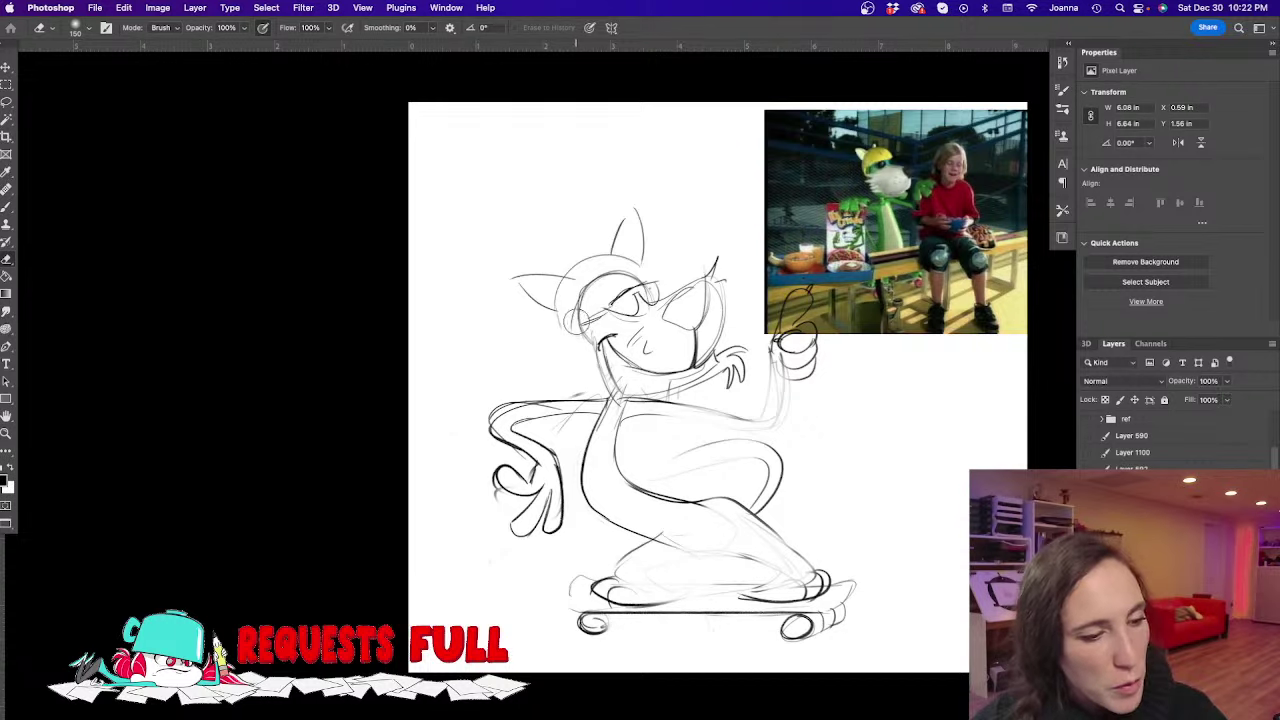
pyautogui.moveTo(572, 324)
pyautogui.mouseDown()
pyautogui.moveTo(650, 275)
pyautogui.moveTo(579, 331)
pyautogui.moveTo(640, 400)
pyautogui.mouseUp()
pyautogui.moveTo(611, 355)
pyautogui.mouseDown()
pyautogui.moveTo(618, 426)
pyautogui.moveTo(653, 415)
pyautogui.moveTo(616, 413)
pyautogui.moveTo(600, 437)
pyautogui.moveTo(690, 410)
pyautogui.moveTo(622, 419)
pyautogui.moveTo(588, 457)
pyautogui.mouseUp()
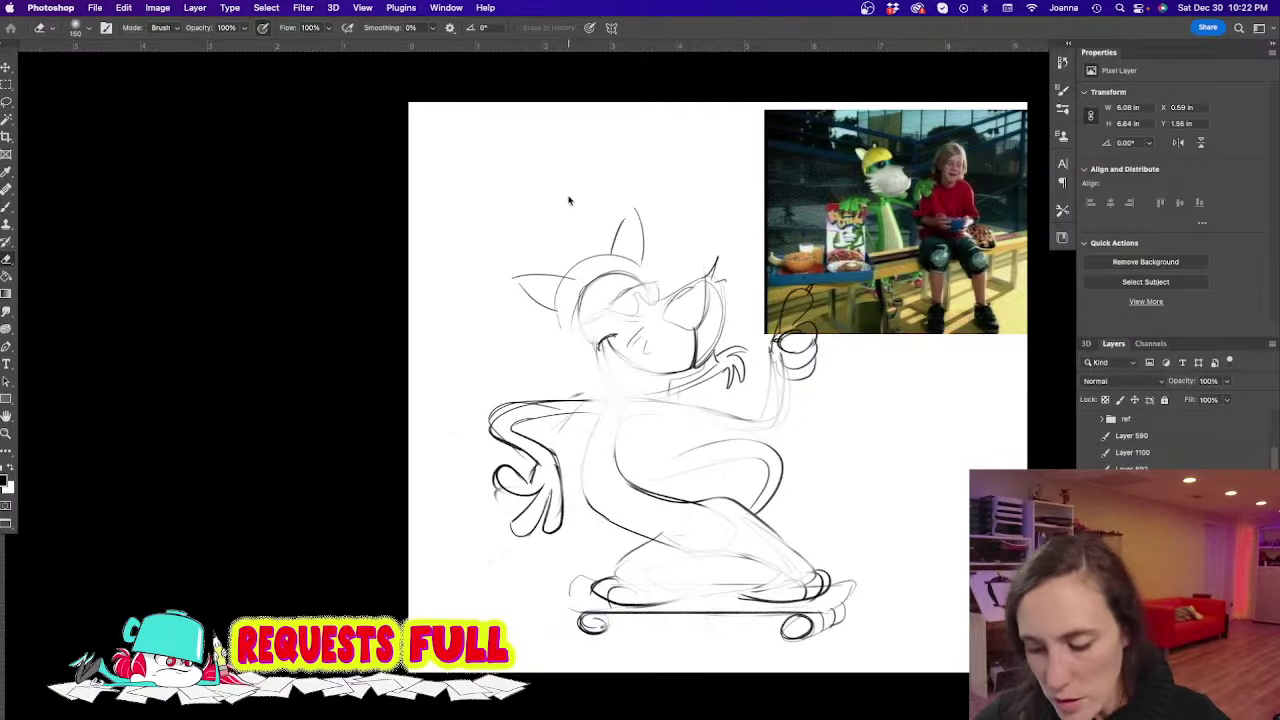
# Redraw the eyes with bolder lines, then clean up the mouth corner and draw a clearer, wider smile
pyautogui.press('b')
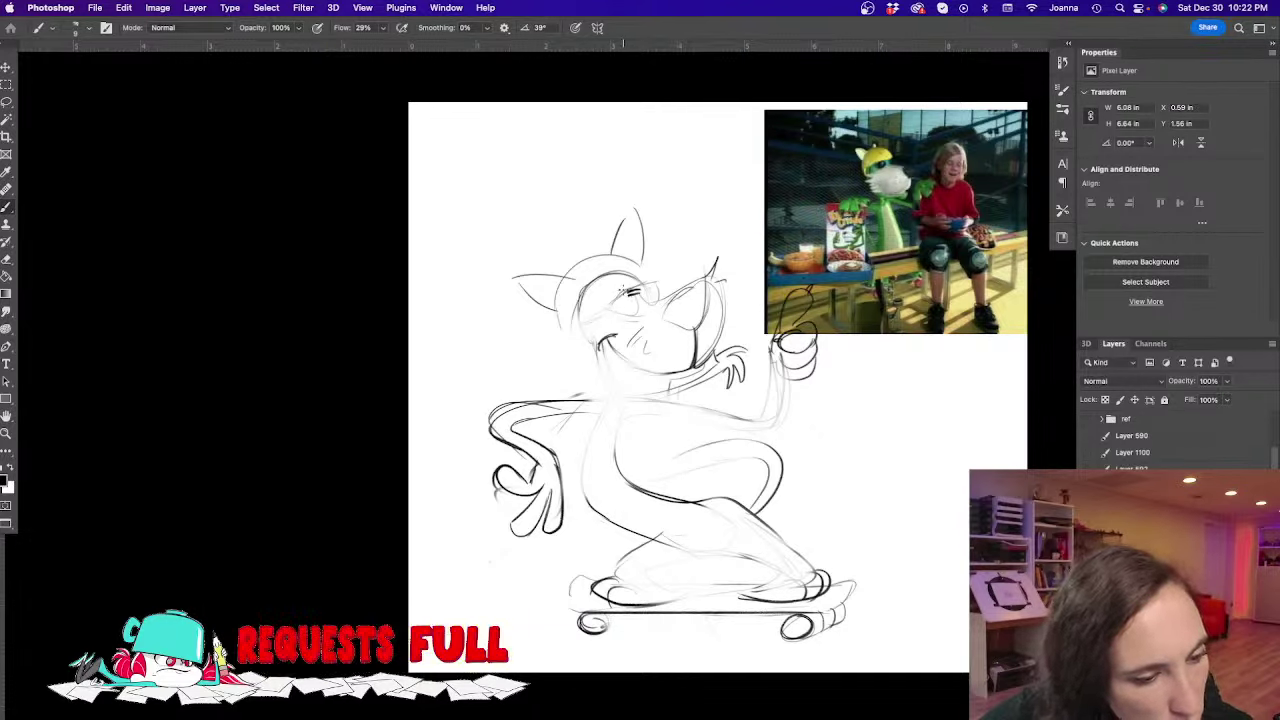
pyautogui.moveTo(626, 289)
pyautogui.mouseDown()
pyautogui.moveTo(594, 308)
pyautogui.moveTo(599, 323)
pyautogui.moveTo(646, 281)
pyautogui.moveTo(662, 292)
pyautogui.mouseUp()
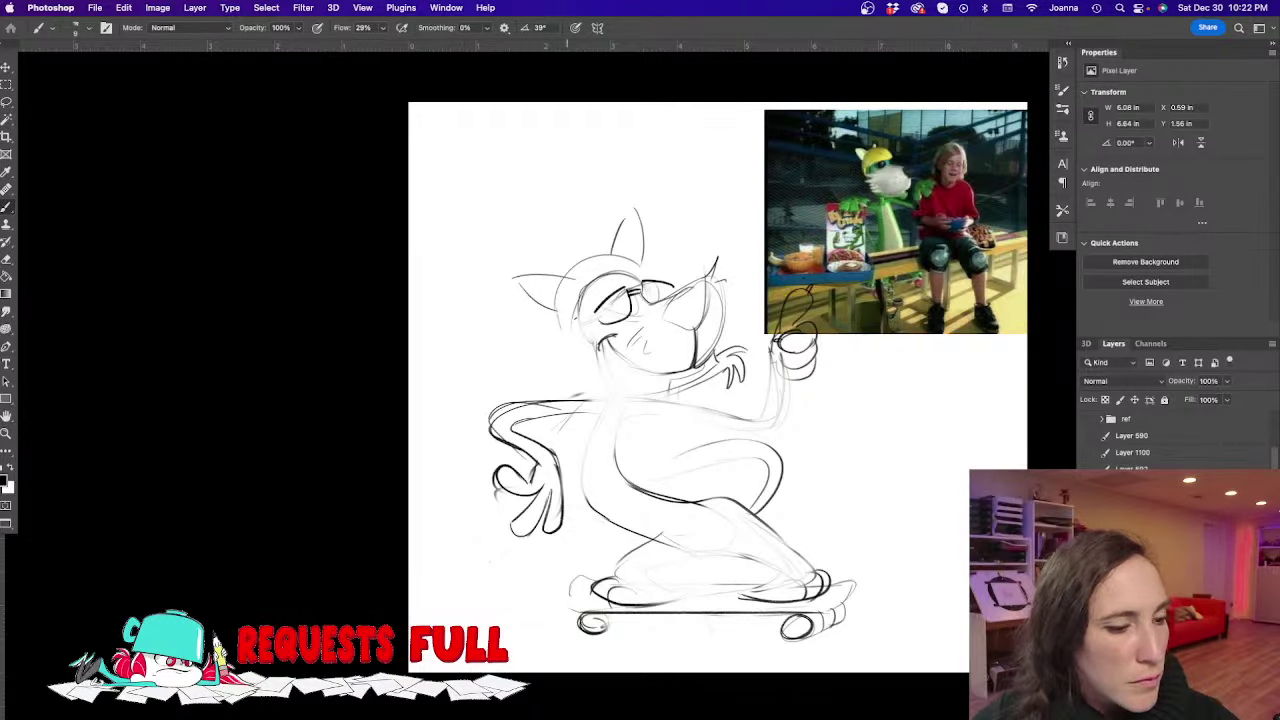
pyautogui.press('e')
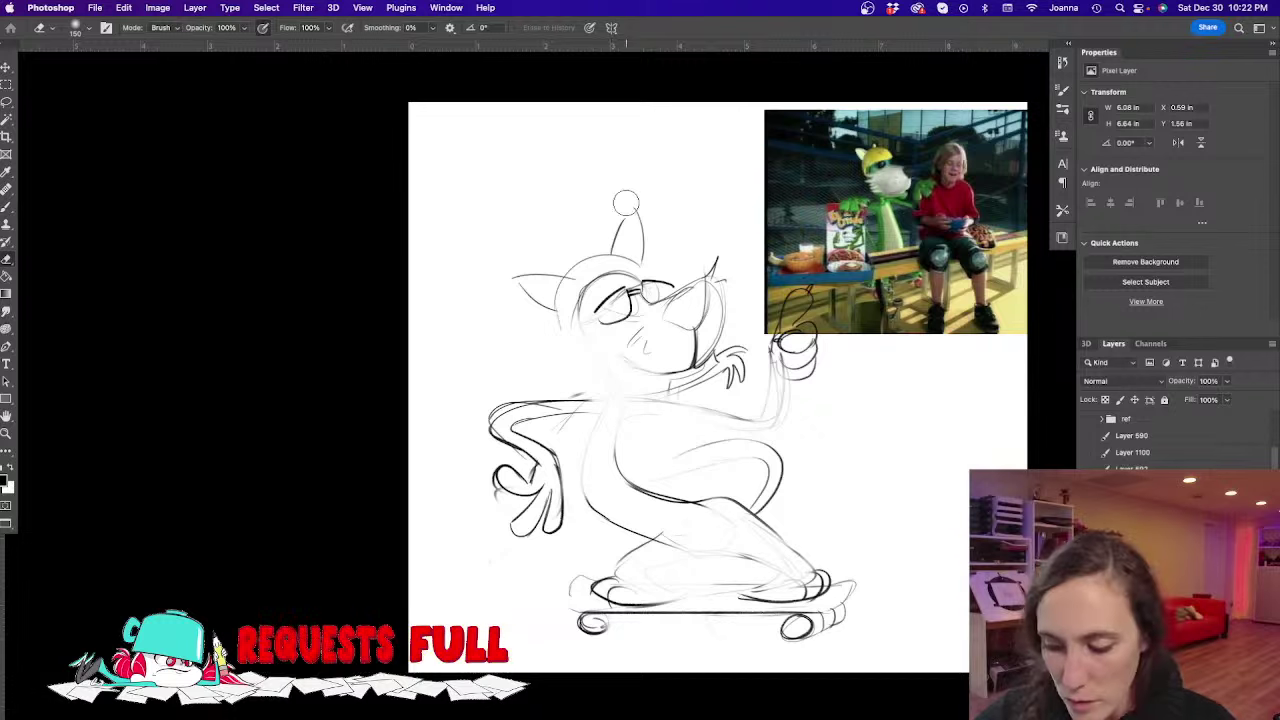
pyautogui.press('b')
pyautogui.moveTo(616, 350)
pyautogui.mouseDown()
pyautogui.moveTo(640, 366)
pyautogui.moveTo(624, 330)
pyautogui.moveTo(592, 362)
pyautogui.moveTo(596, 340)
pyautogui.mouseUp()
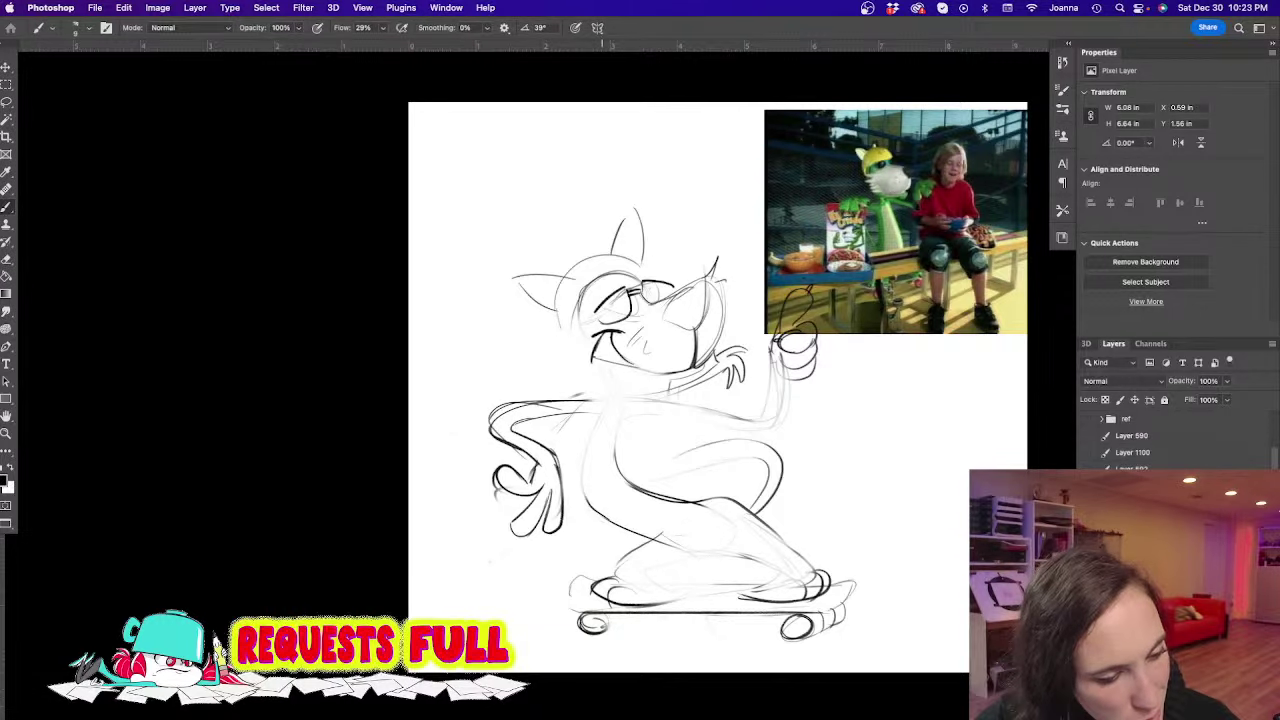
# Draw a bold lower jaw line under the smile, add fur tufts on the far cheek, and firm up the near cheek
pyautogui.moveTo(596, 384); pyautogui.dragTo(714, 368)
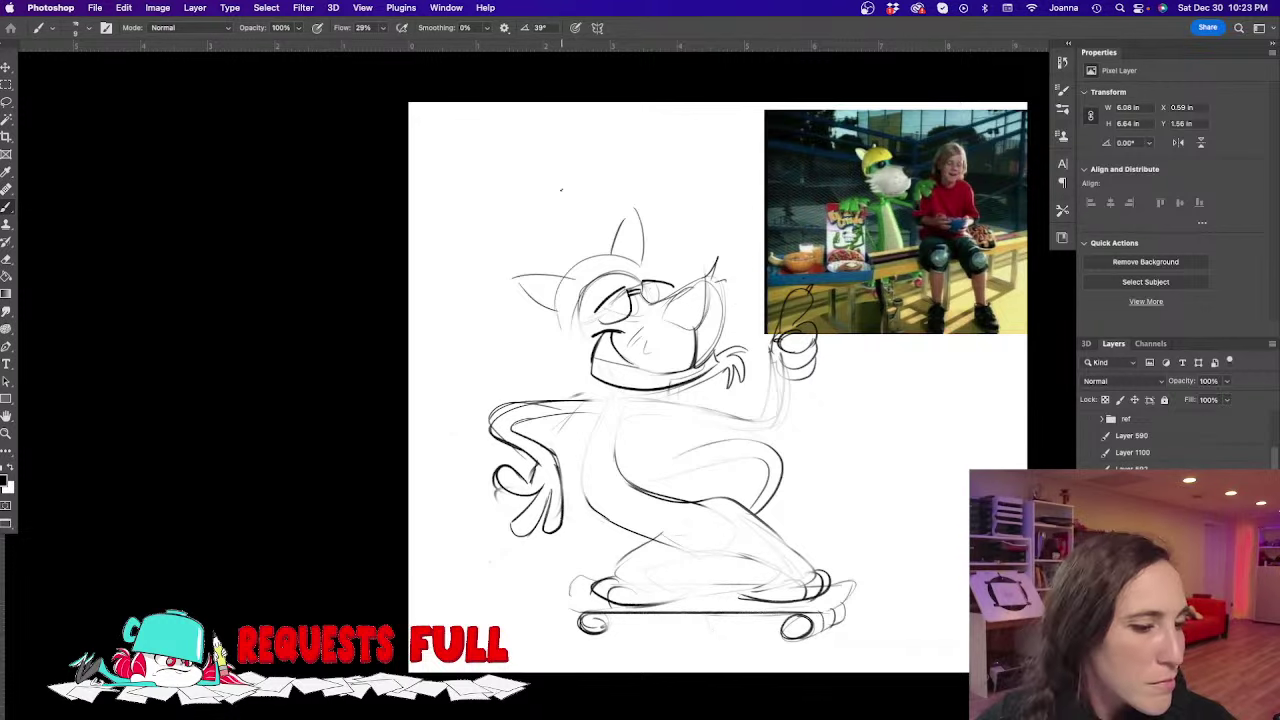
pyautogui.moveTo(722, 252)
pyautogui.mouseDown()
pyautogui.moveTo(707, 279)
pyautogui.moveTo(718, 292)
pyautogui.mouseUp()
pyautogui.moveTo(736, 308)
pyautogui.mouseDown()
pyautogui.moveTo(718, 300)
pyautogui.moveTo(726, 332)
pyautogui.moveTo(711, 355)
pyautogui.mouseUp()
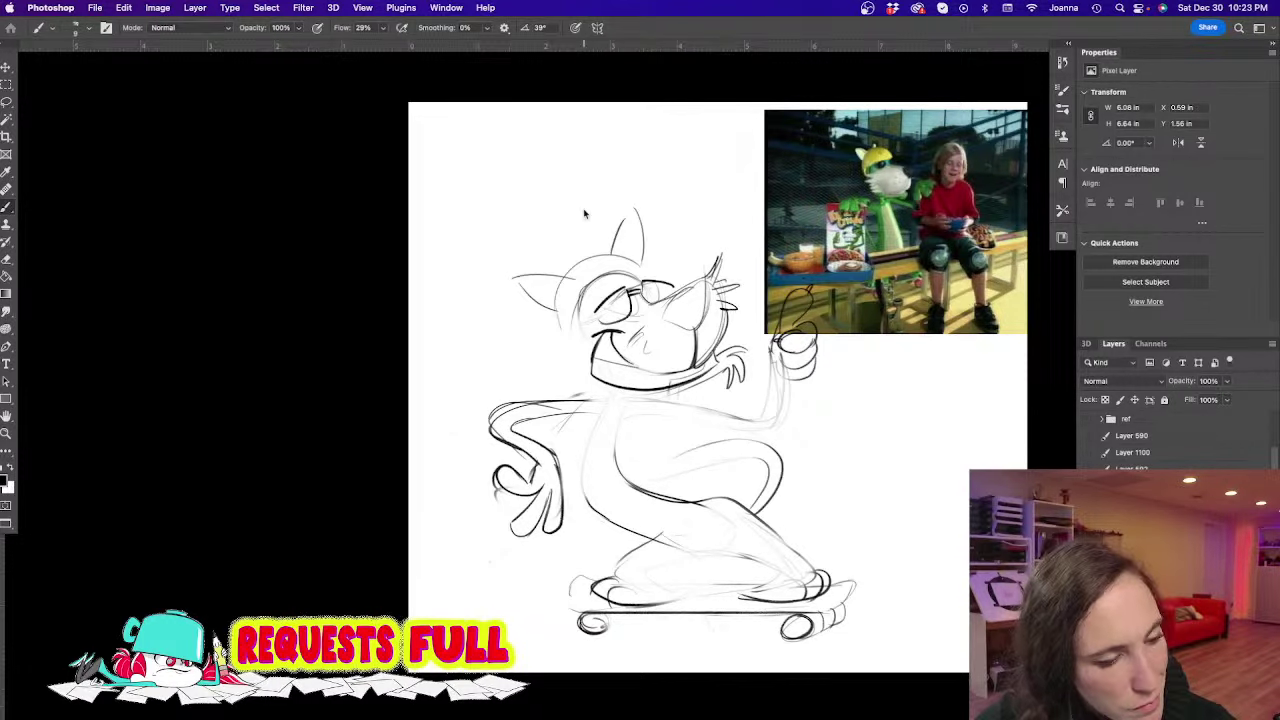
pyautogui.moveTo(582, 322)
pyautogui.mouseDown()
pyautogui.moveTo(592, 384)
pyautogui.moveTo(624, 389)
pyautogui.moveTo(752, 326)
pyautogui.moveTo(698, 384)
pyautogui.mouseUp()
pyautogui.press('super+z')
# Redraw the neck, torso and rear leg with darker contours, and add a belly line curving down the torso
pyautogui.moveTo(614, 394)
pyautogui.mouseDown()
pyautogui.moveTo(670, 394)
pyautogui.moveTo(610, 388)
pyautogui.moveTo(583, 456)
pyautogui.moveTo(605, 514)
pyautogui.mouseUp()
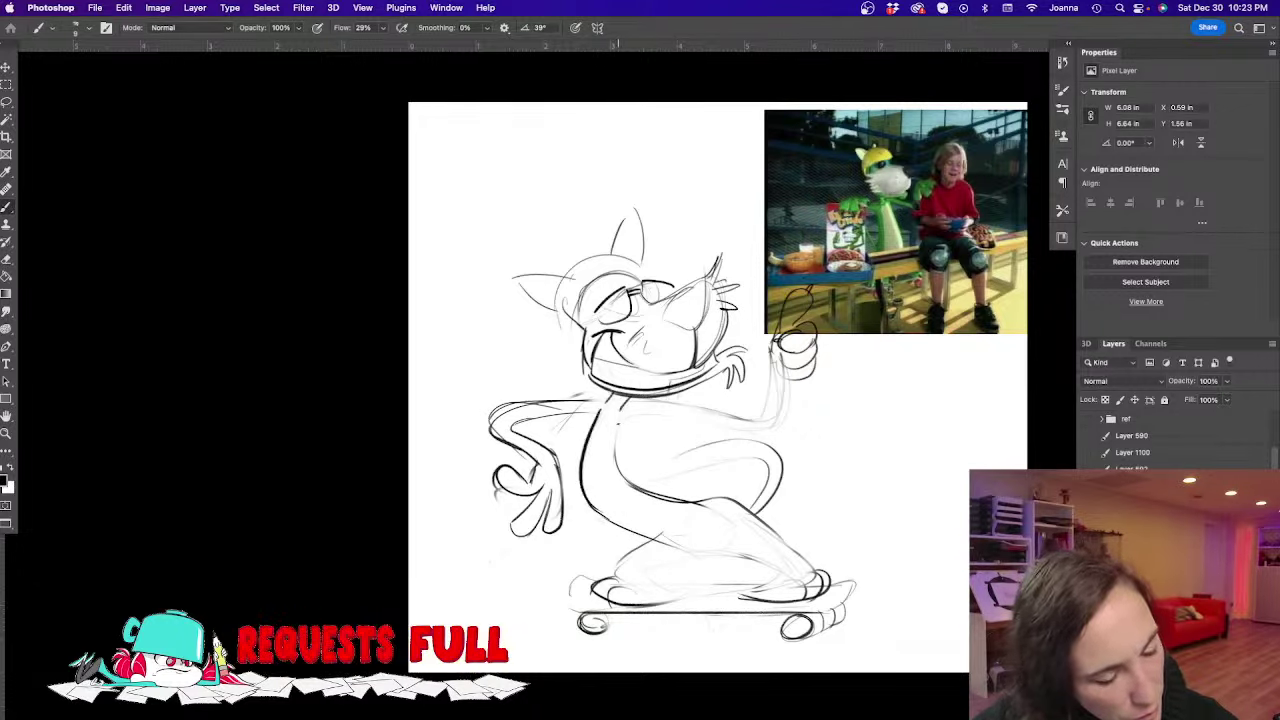
pyautogui.moveTo(617, 424)
pyautogui.mouseDown()
pyautogui.moveTo(618, 464)
pyautogui.moveTo(700, 493)
pyautogui.mouseUp()
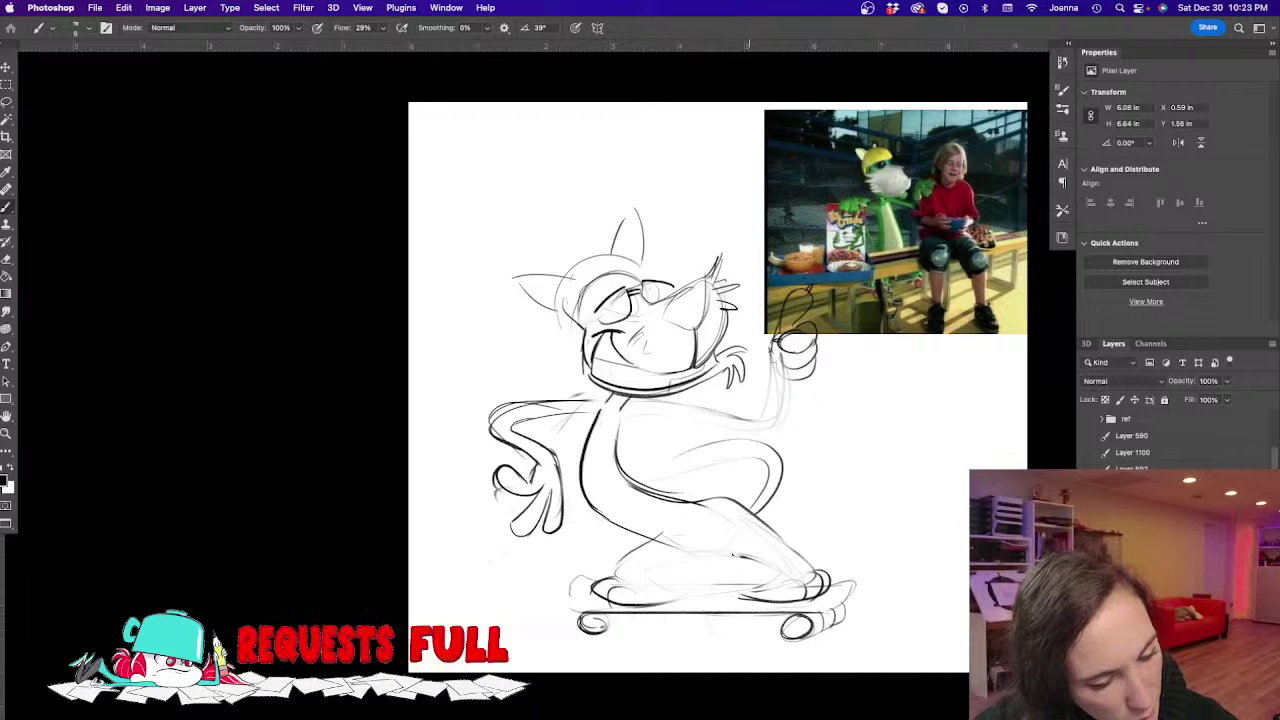
pyautogui.moveTo(740, 552)
pyautogui.mouseDown()
pyautogui.moveTo(641, 553)
pyautogui.moveTo(634, 572)
pyautogui.moveTo(685, 593)
pyautogui.mouseUp()
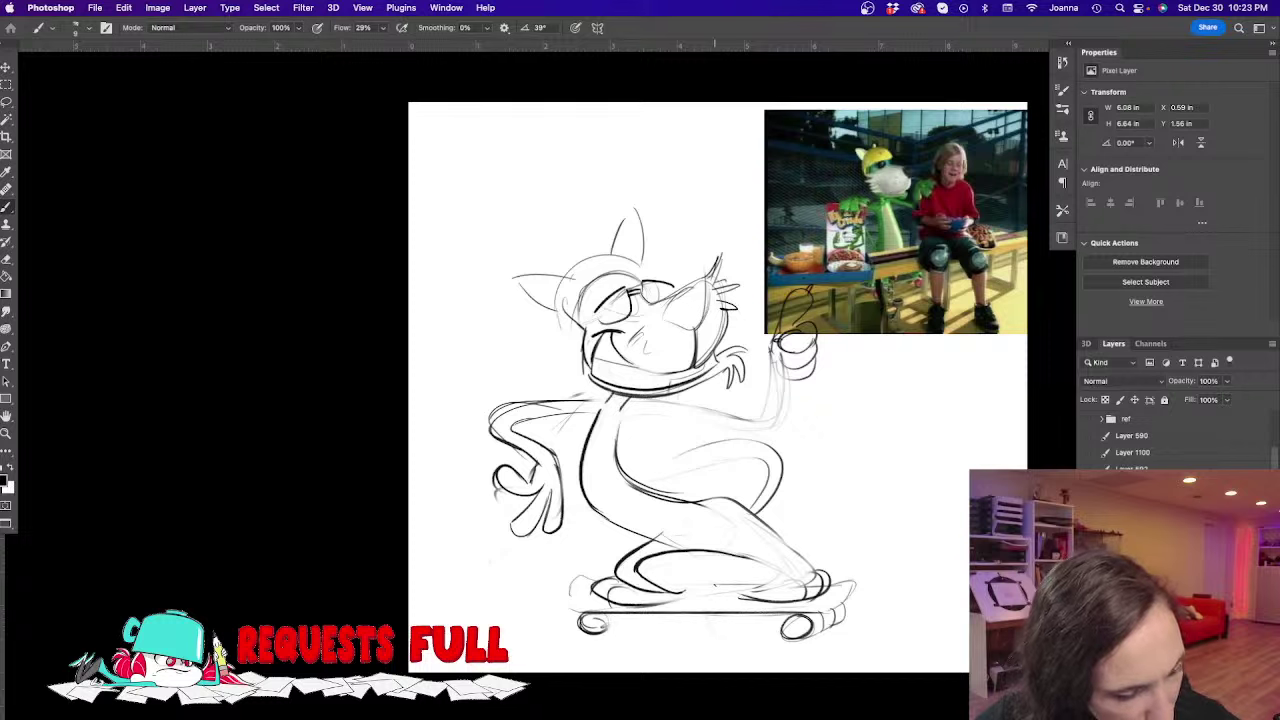
pyautogui.moveTo(655, 540)
pyautogui.mouseDown()
pyautogui.moveTo(619, 570)
pyautogui.moveTo(645, 592)
pyautogui.mouseUp()
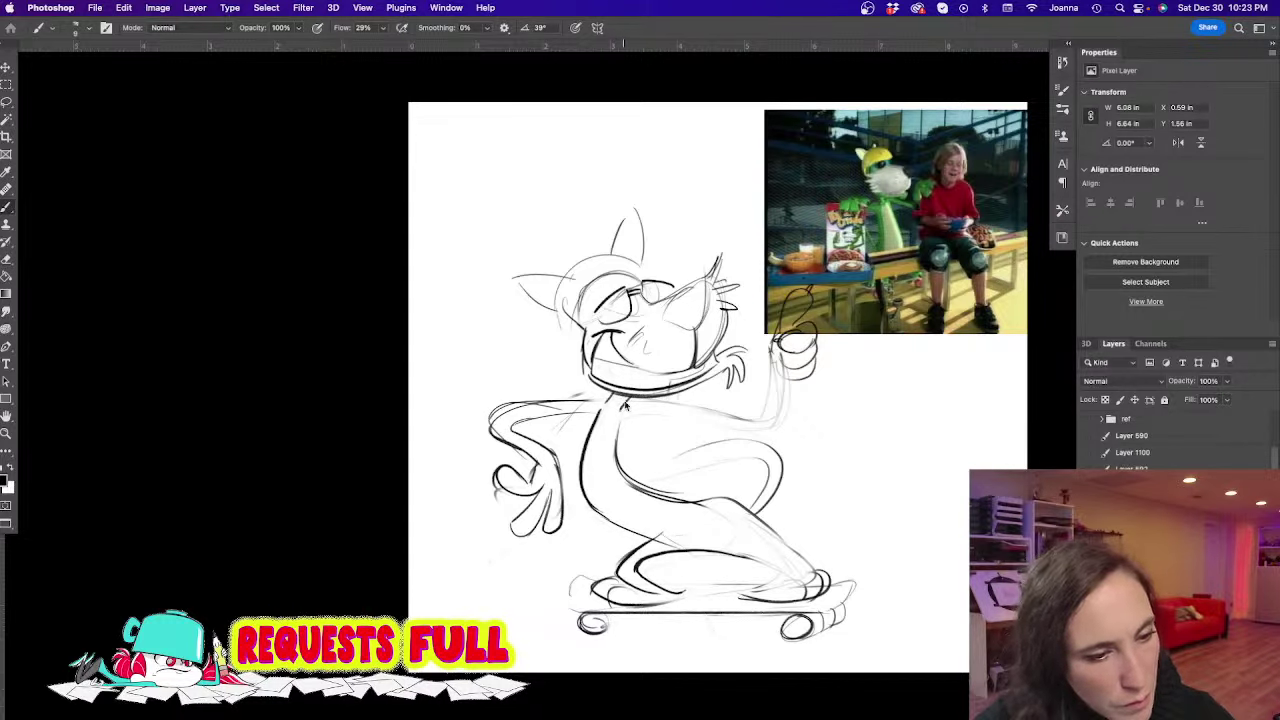
pyautogui.moveTo(614, 420)
pyautogui.mouseDown()
pyautogui.moveTo(601, 437)
pyautogui.moveTo(608, 472)
pyautogui.moveTo(730, 551)
pyautogui.mouseUp()
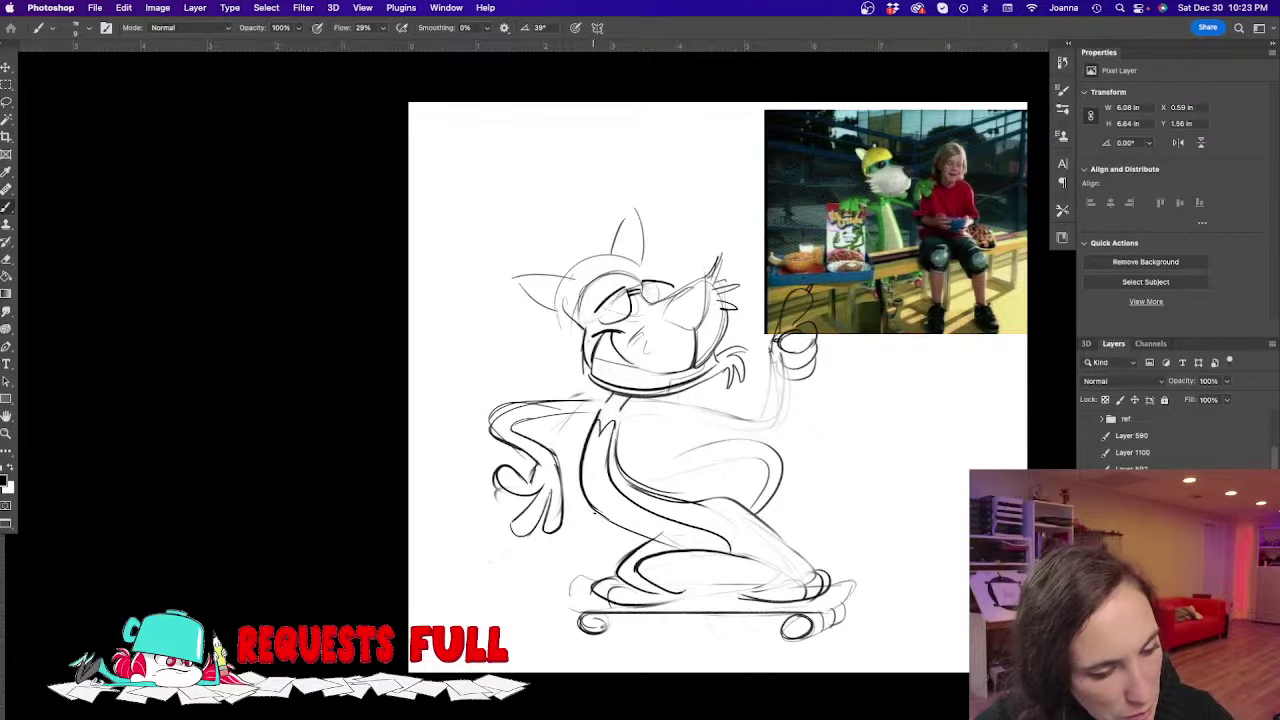
# Darken the lower leg contour down to the front foot, then redraw the helmet and both ears with bolder lines
pyautogui.moveTo(684, 500)
pyautogui.mouseDown()
pyautogui.moveTo(760, 518)
pyautogui.moveTo(810, 590)
pyautogui.mouseUp()
pyautogui.moveTo(712, 552)
pyautogui.mouseDown()
pyautogui.moveTo(780, 566)
pyautogui.moveTo(748, 590)
pyautogui.mouseUp()
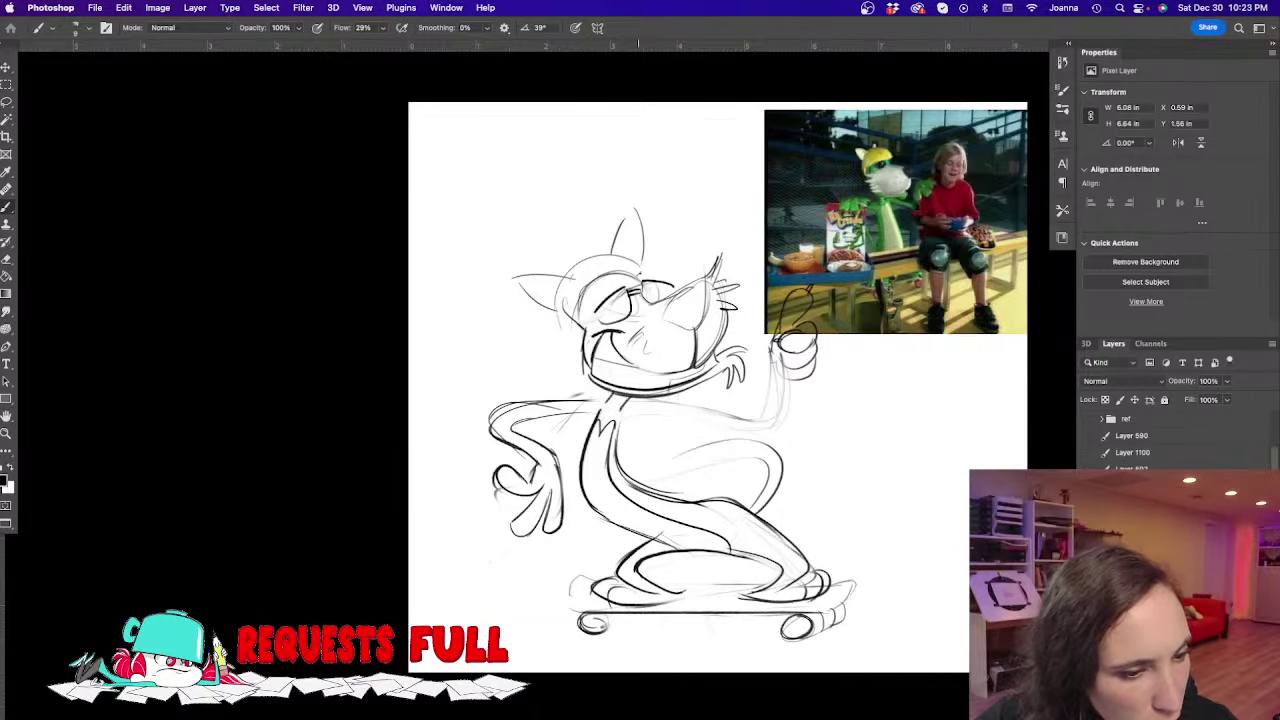
pyautogui.moveTo(630, 279); pyautogui.dragTo(566, 322)
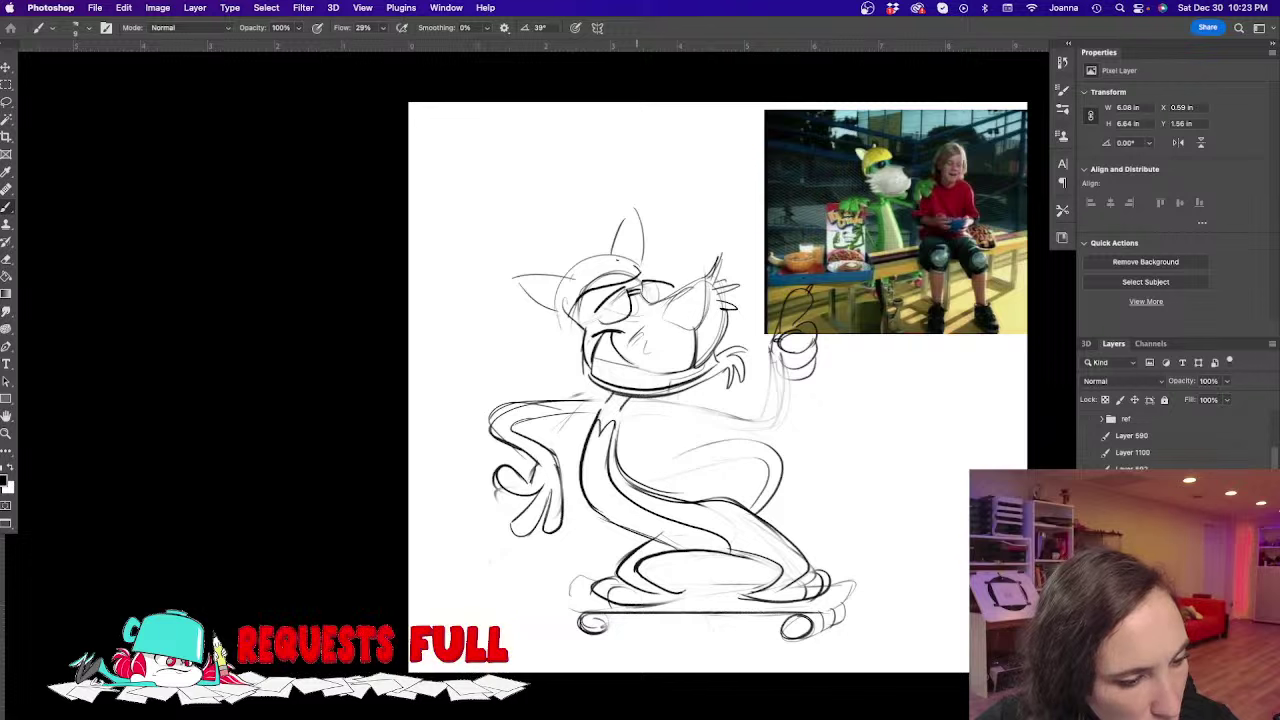
pyautogui.moveTo(636, 262)
pyautogui.mouseDown()
pyautogui.moveTo(566, 272)
pyautogui.moveTo(558, 310)
pyautogui.moveTo(520, 274)
pyautogui.moveTo(573, 326)
pyautogui.mouseUp()
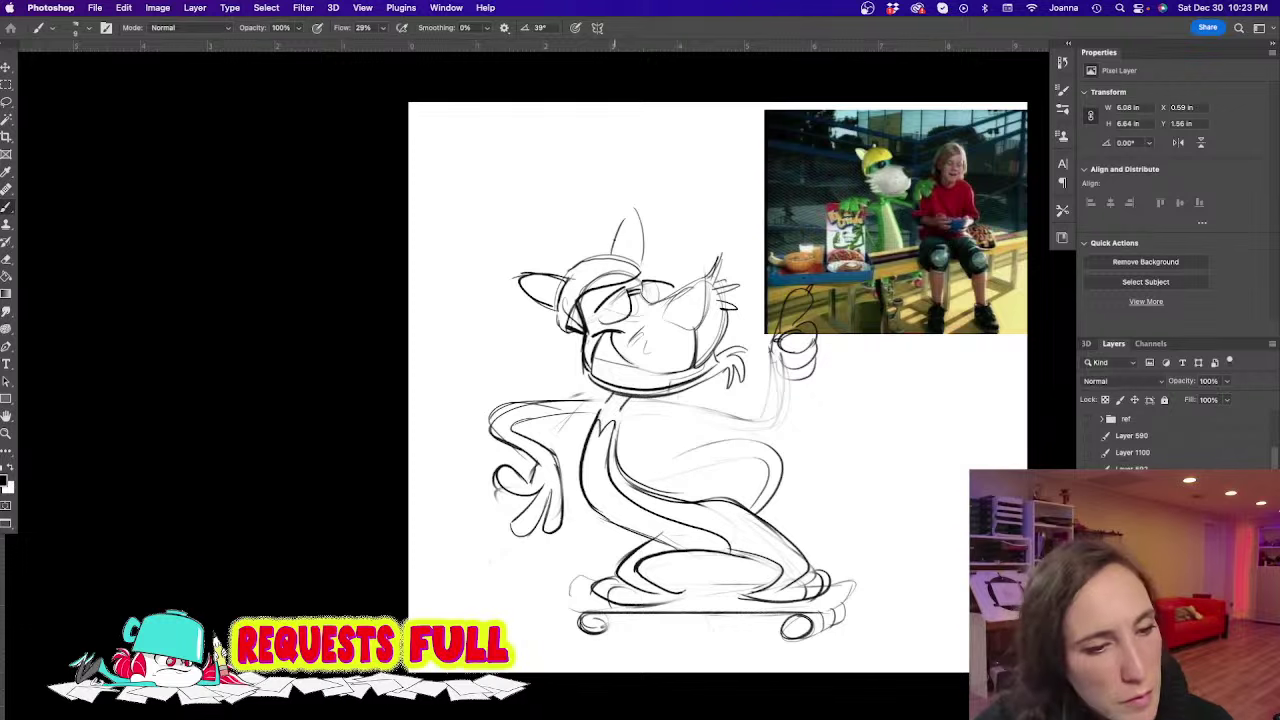
pyautogui.moveTo(612, 256)
pyautogui.mouseDown()
pyautogui.moveTo(634, 213)
pyautogui.moveTo(640, 266)
pyautogui.mouseUp()
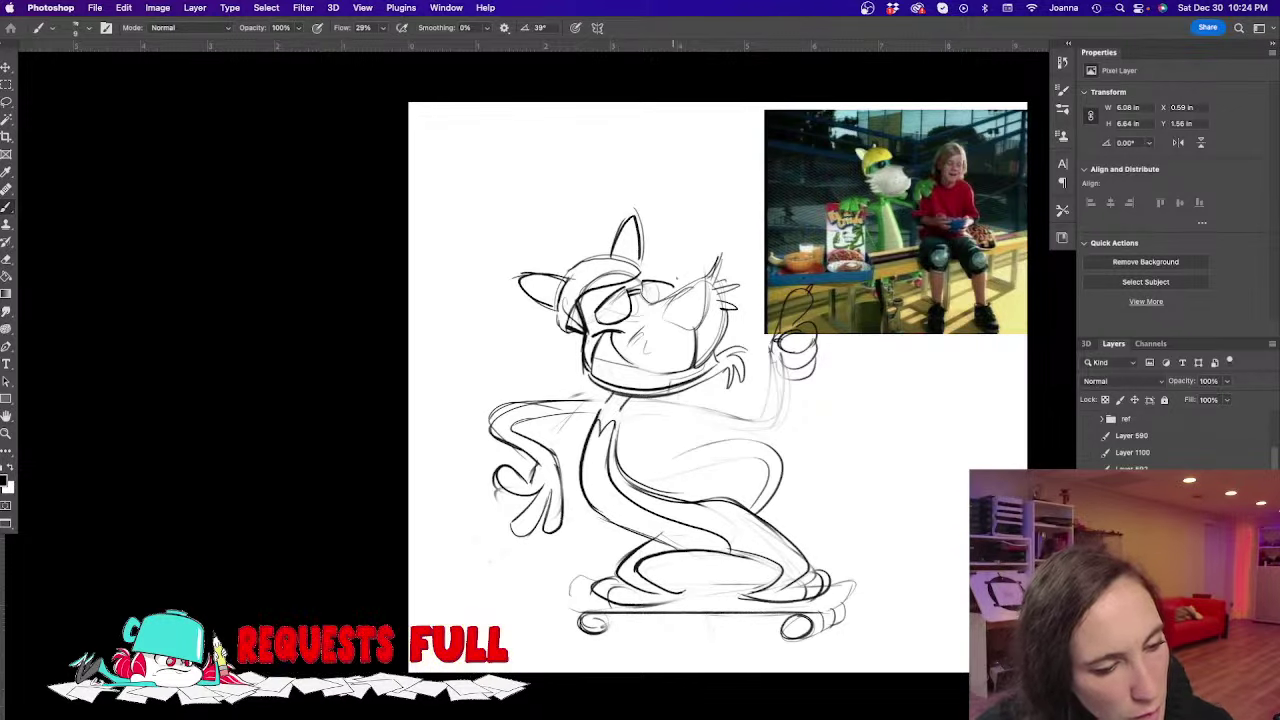
# Darken the top edge of the muzzle and dot whisker spots on both sides of it
pyautogui.moveTo(697, 281); pyautogui.dragTo(633, 315)
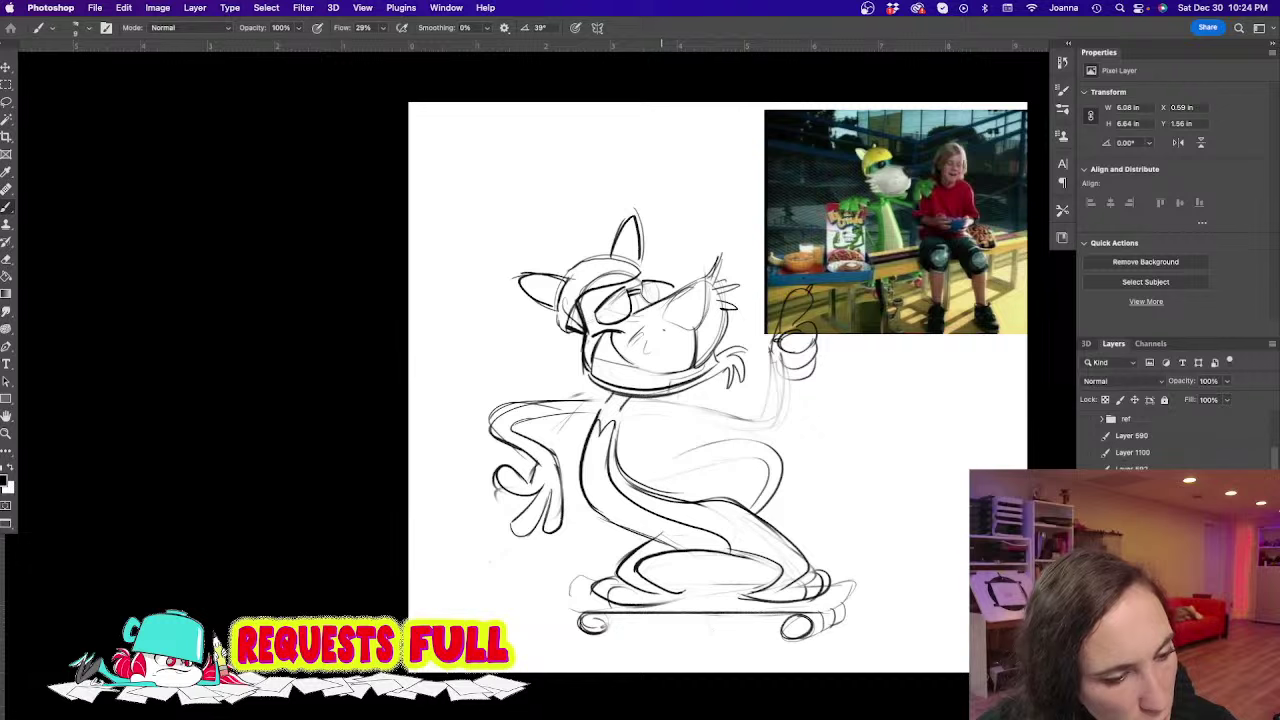
pyautogui.click(662, 330)
pyautogui.click(663, 351)
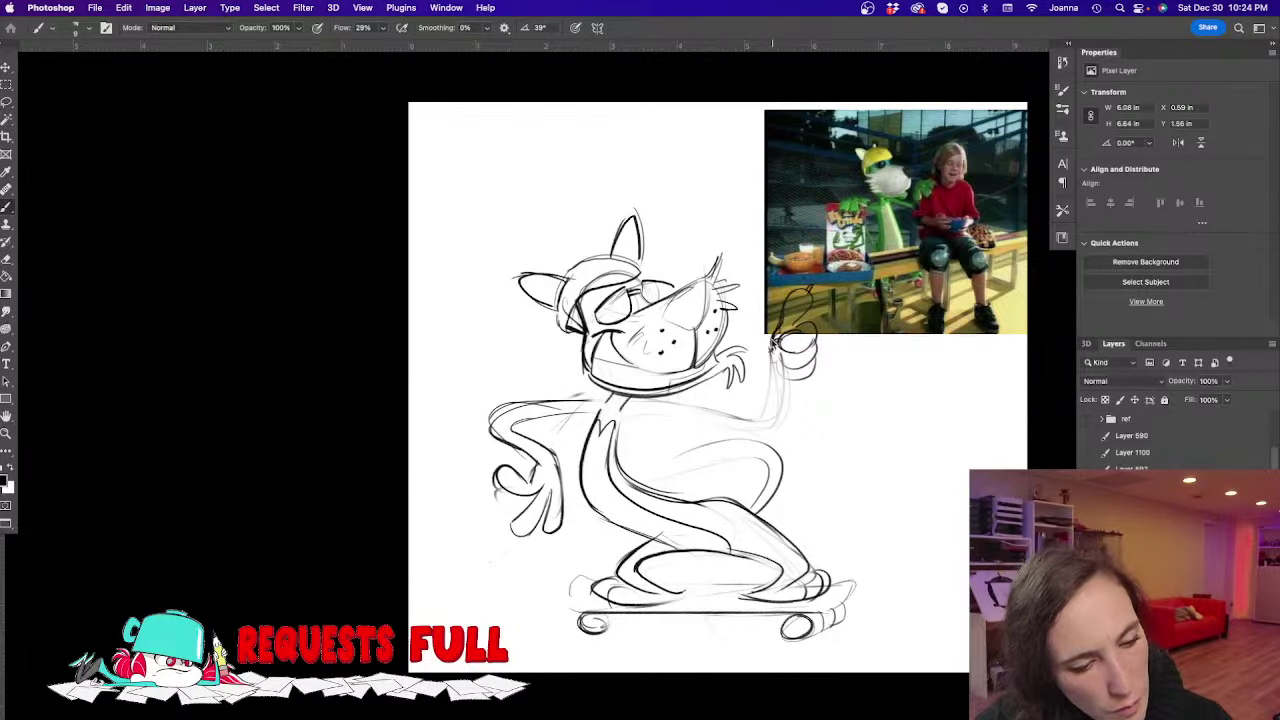
# Redraw the raised arm with bold contours, then darken the skateboard's tail end and the far bent knee
pyautogui.moveTo(616, 430)
pyautogui.mouseDown()
pyautogui.moveTo(756, 424)
pyautogui.moveTo(775, 372)
pyautogui.moveTo(754, 408)
pyautogui.mouseUp()
pyautogui.moveTo(771, 350)
pyautogui.mouseDown()
pyautogui.moveTo(750, 411)
pyautogui.moveTo(622, 404)
pyautogui.mouseUp()
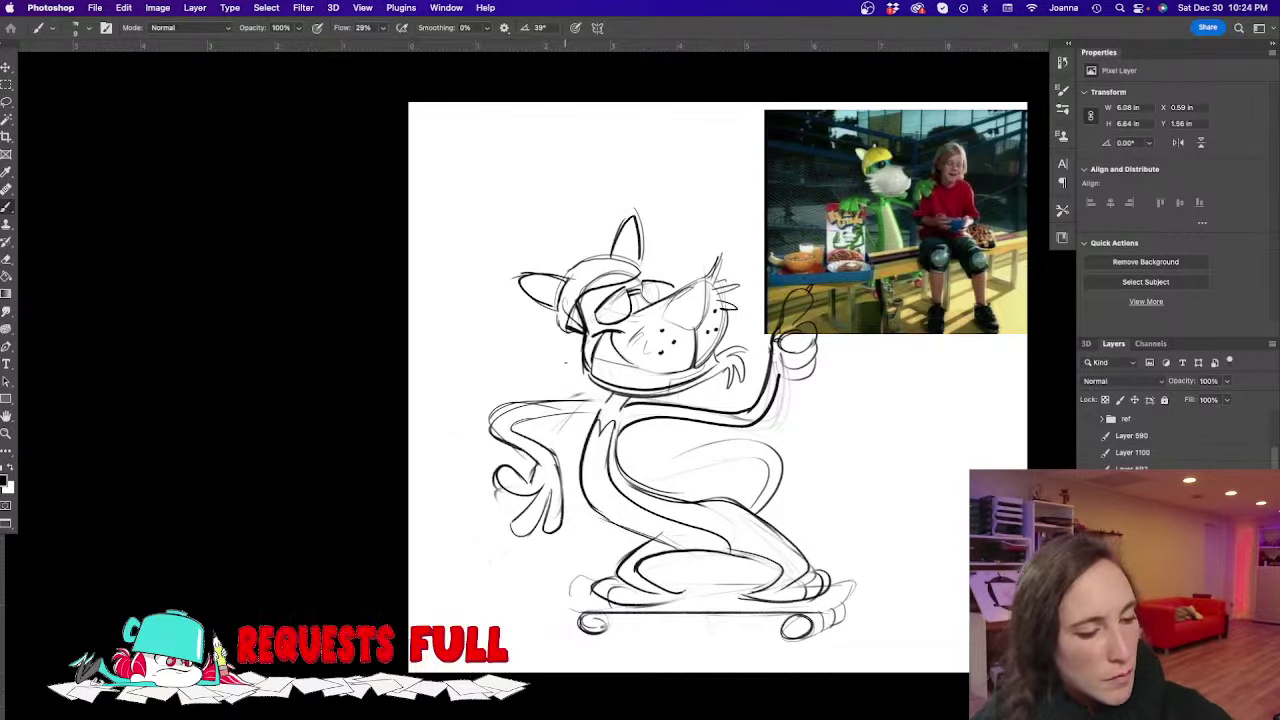
pyautogui.moveTo(590, 613)
pyautogui.mouseDown()
pyautogui.moveTo(561, 603)
pyautogui.moveTo(586, 579)
pyautogui.mouseUp()
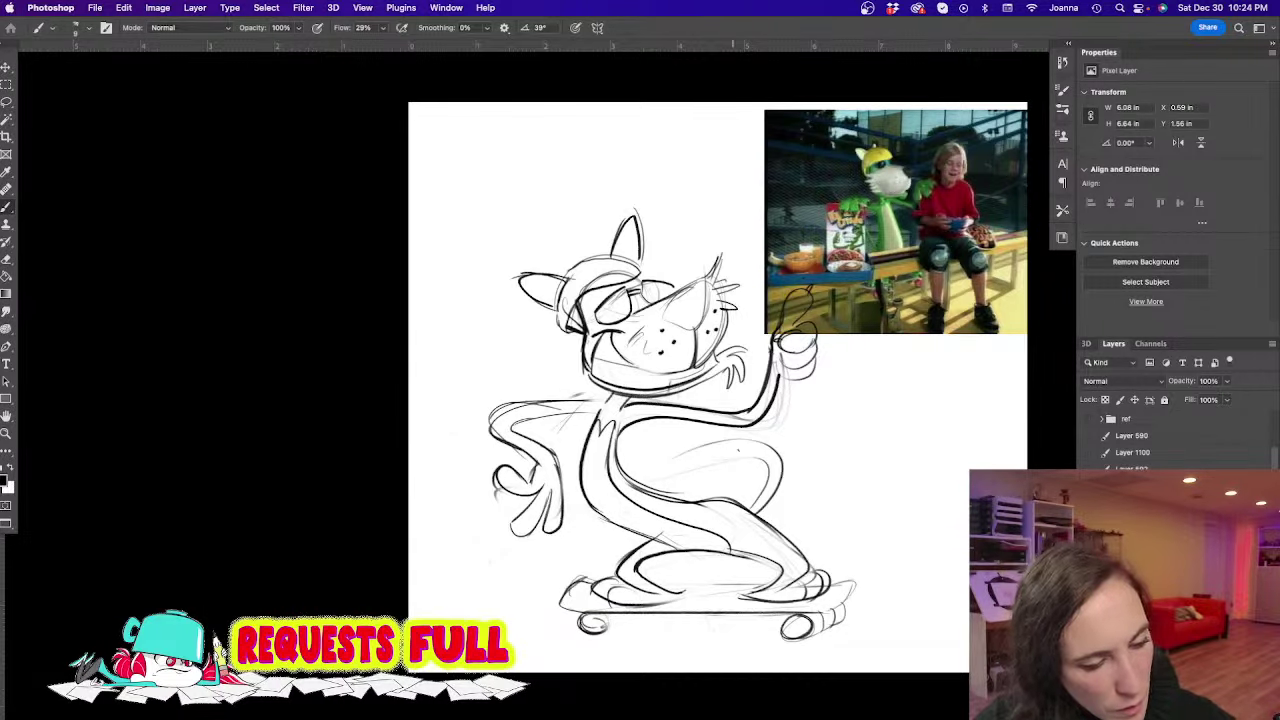
pyautogui.moveTo(768, 444)
pyautogui.mouseDown()
pyautogui.moveTo(672, 455)
pyautogui.moveTo(776, 470)
pyautogui.mouseUp()
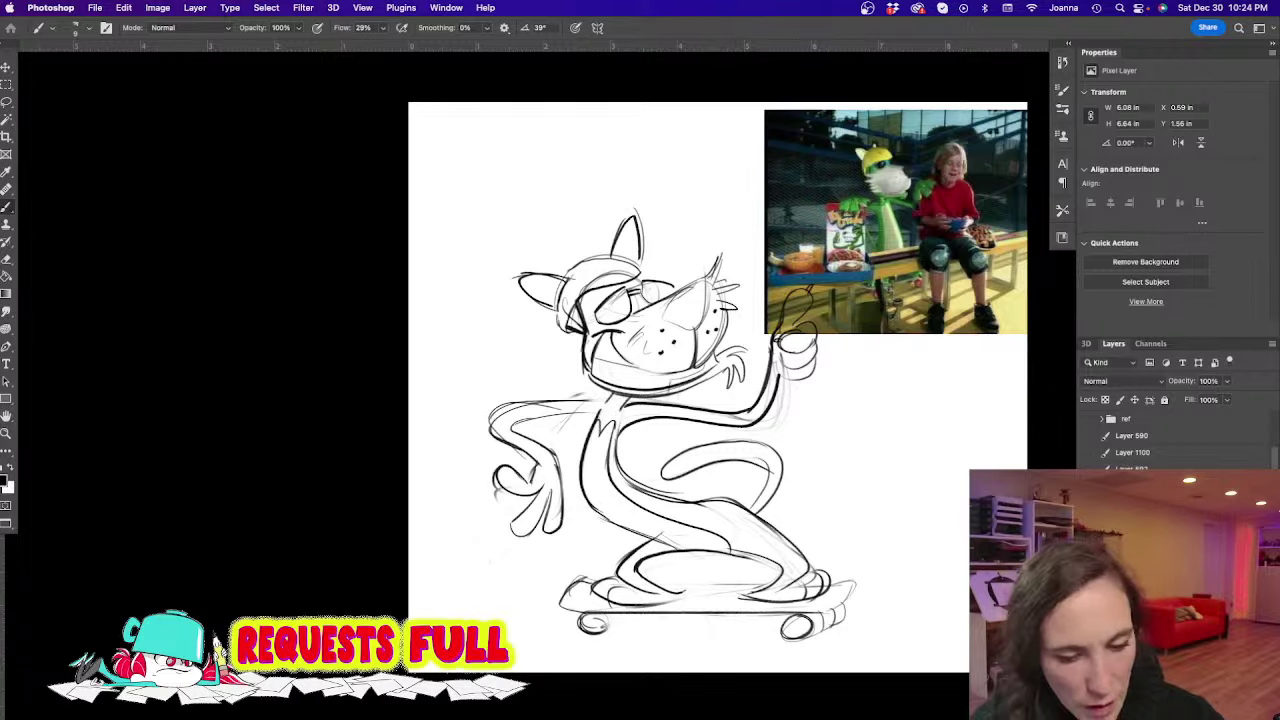
# Hide the reference photo and darken the upper line of the trailing arm near the shoulder
pyautogui.press('super+comma')
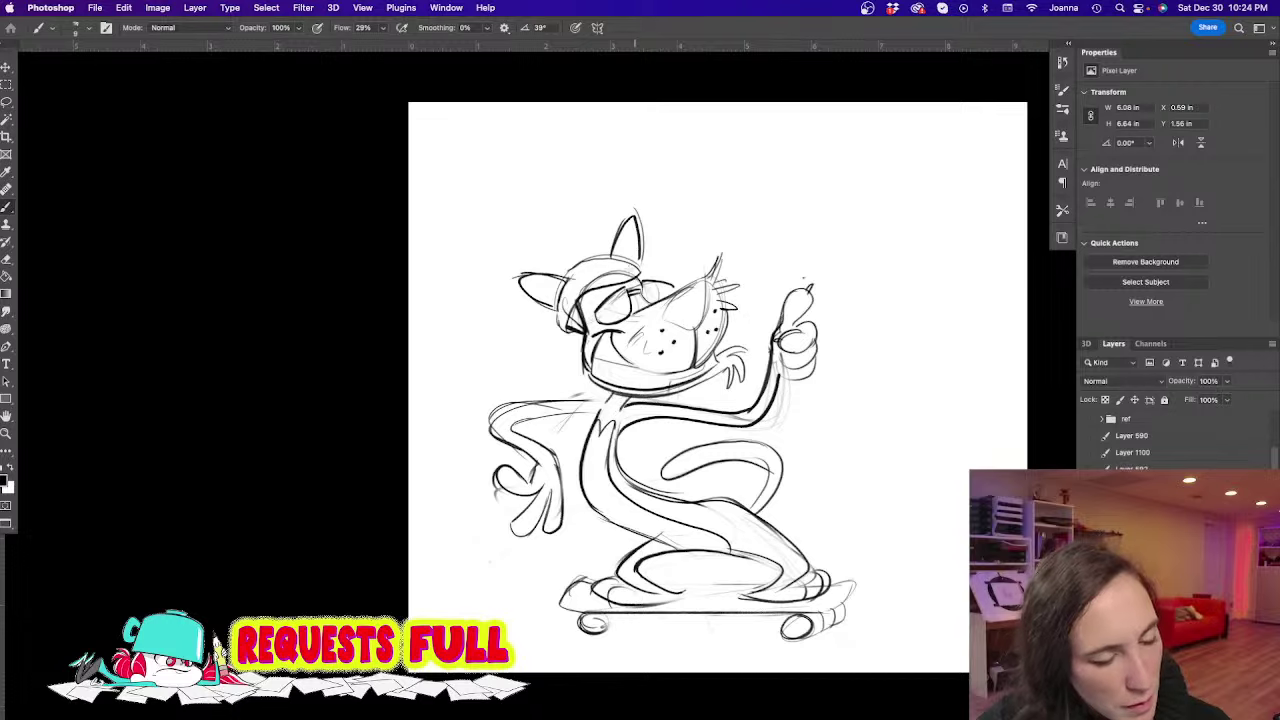
pyautogui.moveTo(608, 400)
pyautogui.mouseDown()
pyautogui.moveTo(546, 405)
pyautogui.moveTo(606, 398)
pyautogui.mouseUp()
pyautogui.press('super+z')
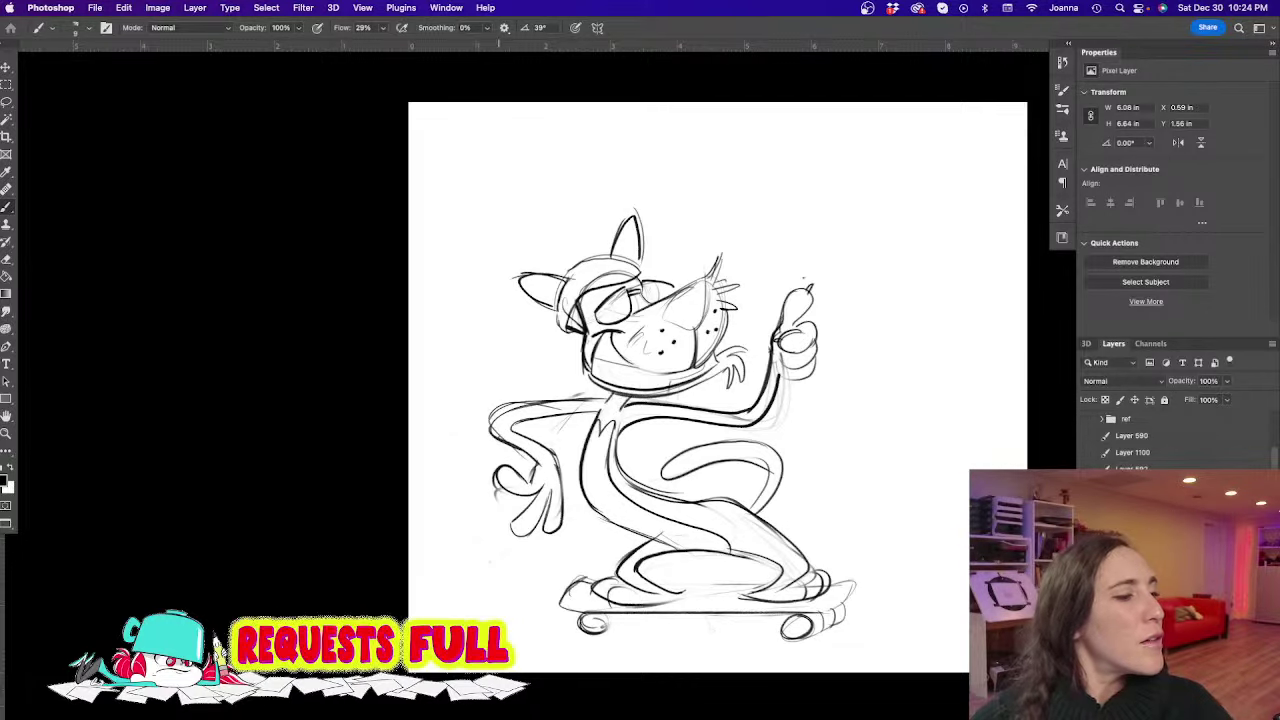
pyautogui.moveTo(508, 473); pyautogui.dragTo(476, 456)
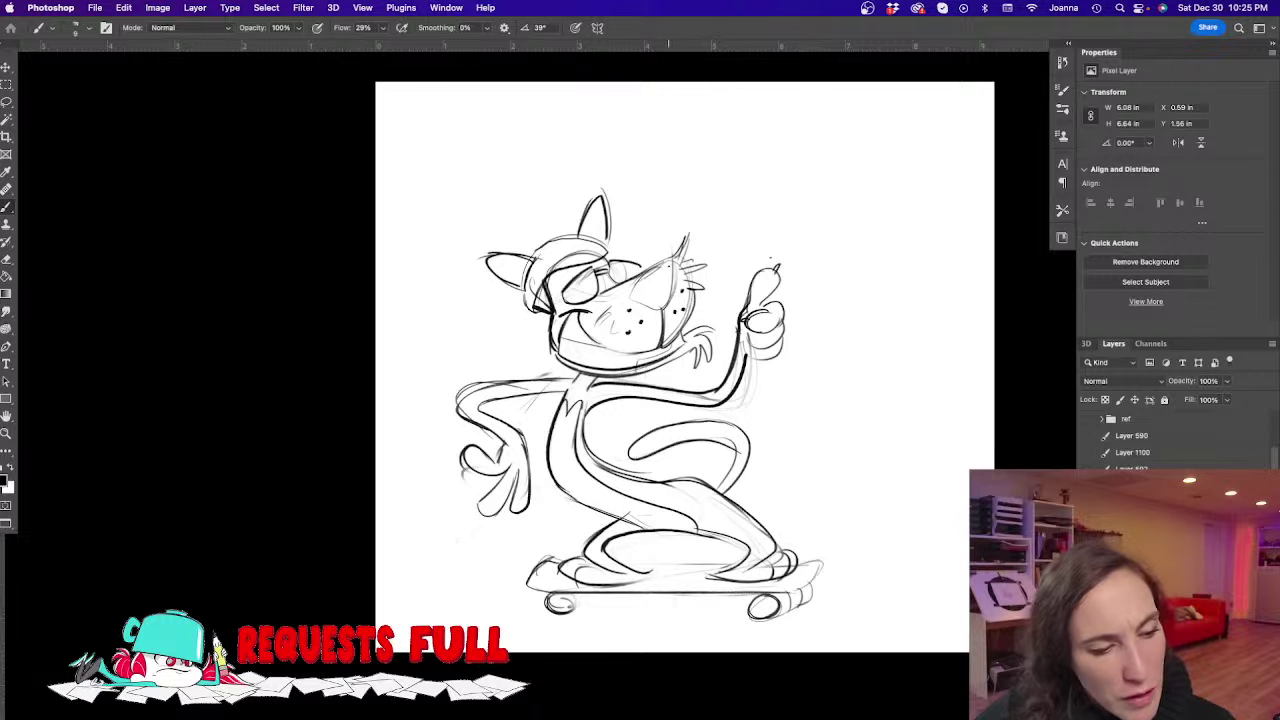
# Outline the large nose with a bold line and add short fur strokes on the near cheek
pyautogui.moveTo(674, 261)
pyautogui.mouseDown()
pyautogui.moveTo(638, 278)
pyautogui.moveTo(664, 309)
pyautogui.mouseUp()
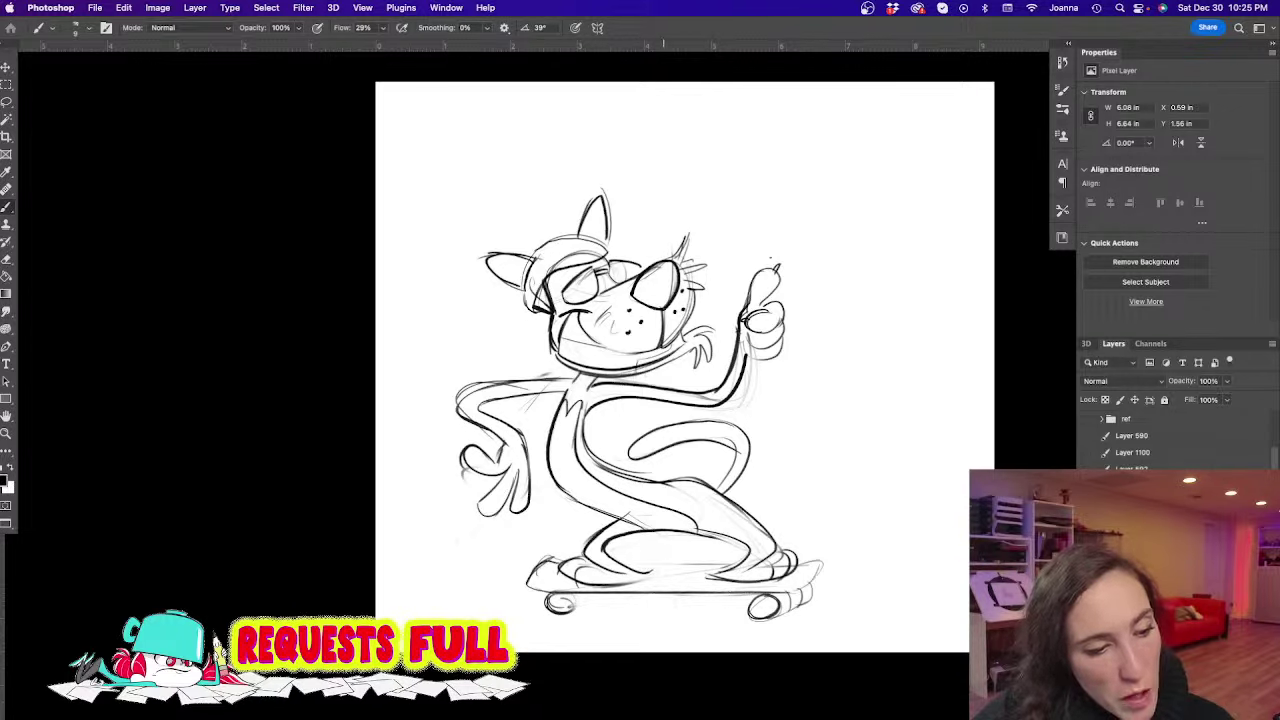
pyautogui.moveTo(595, 300)
pyautogui.mouseDown()
pyautogui.moveTo(615, 299)
pyautogui.moveTo(608, 314)
pyautogui.mouseUp()
pyautogui.moveTo(607, 330); pyautogui.dragTo(615, 320)
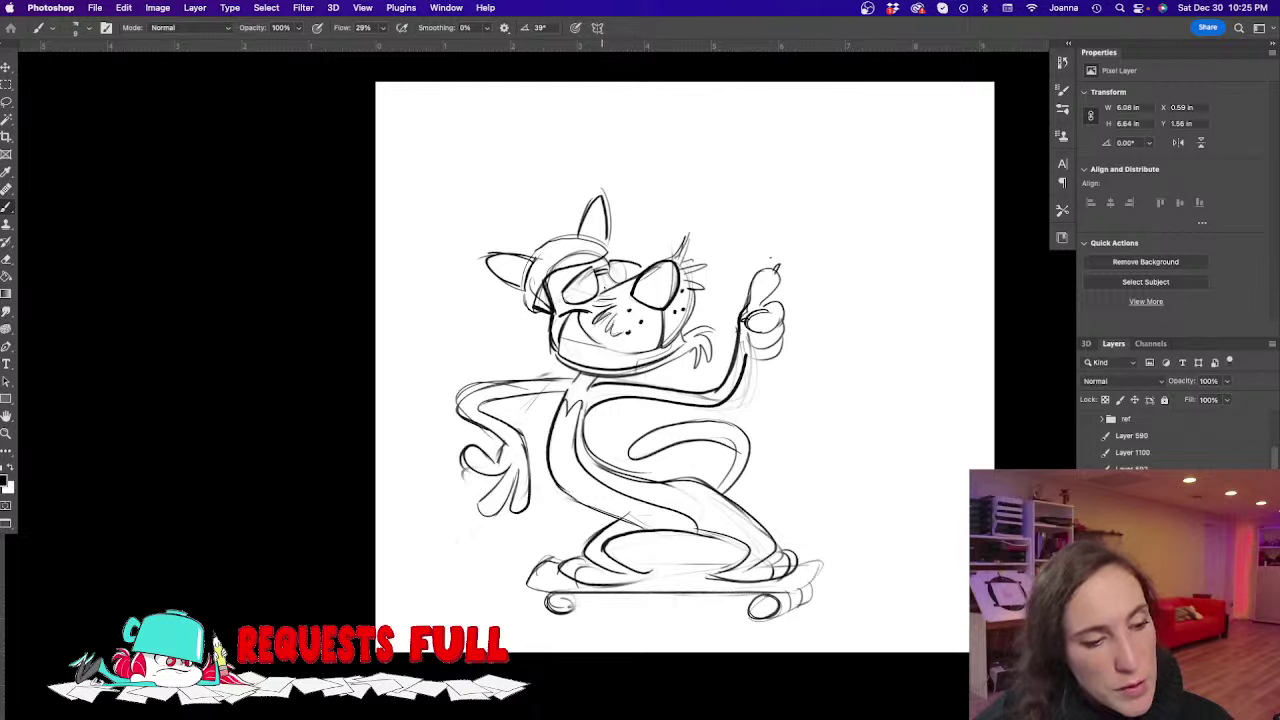
# Erase the long pointed tuft beside the nose and redraw it as several short fur tufts
pyautogui.press('e')
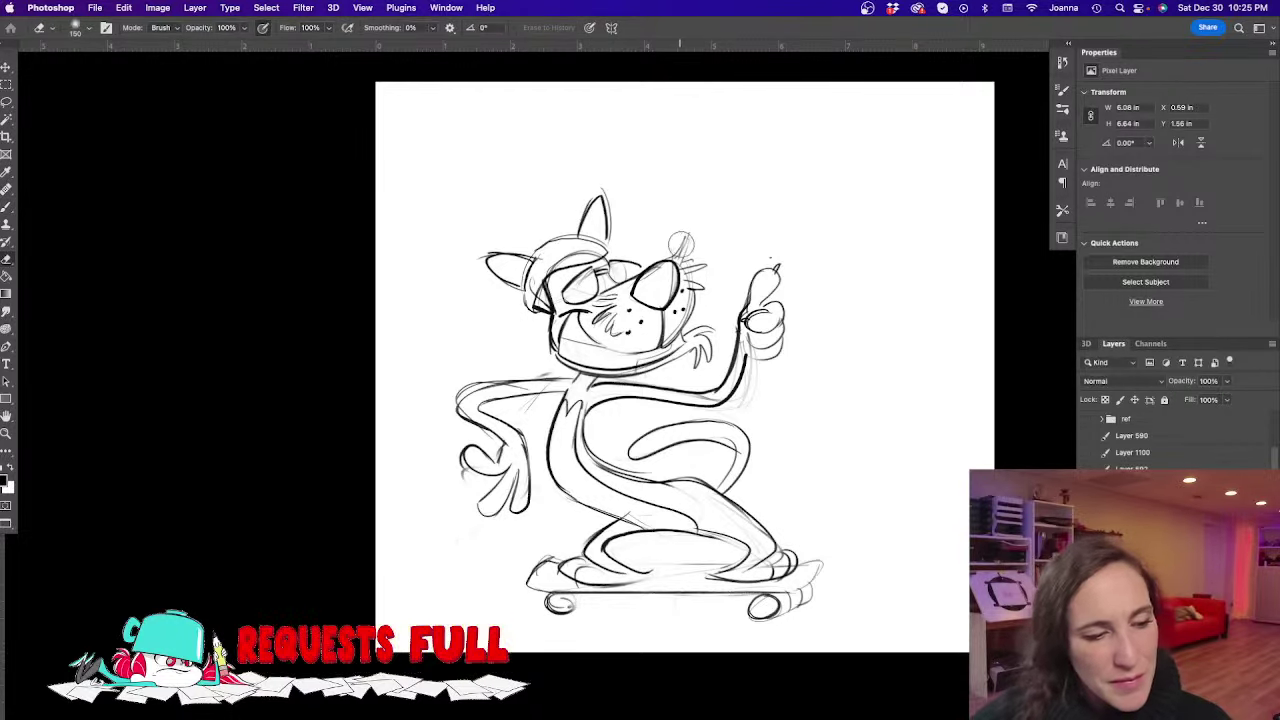
pyautogui.press('b')
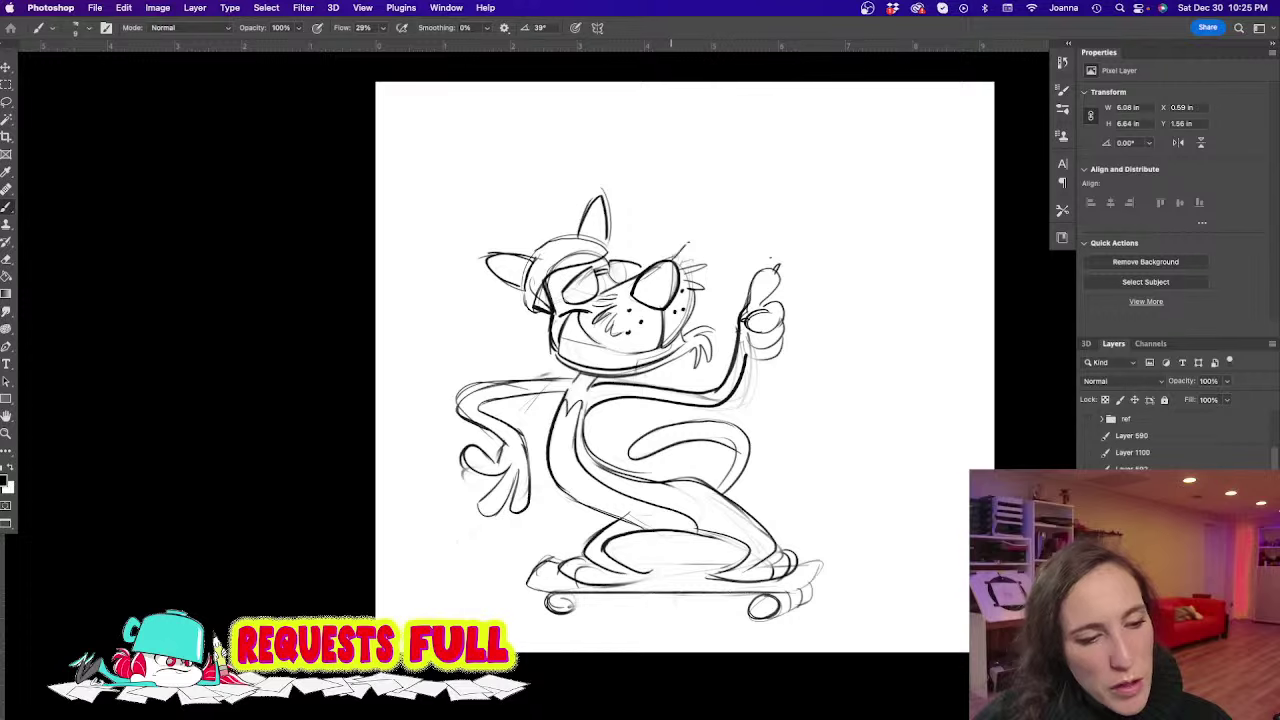
pyautogui.moveTo(680, 264)
pyautogui.mouseDown()
pyautogui.moveTo(689, 242)
pyautogui.moveTo(704, 256)
pyautogui.mouseUp()
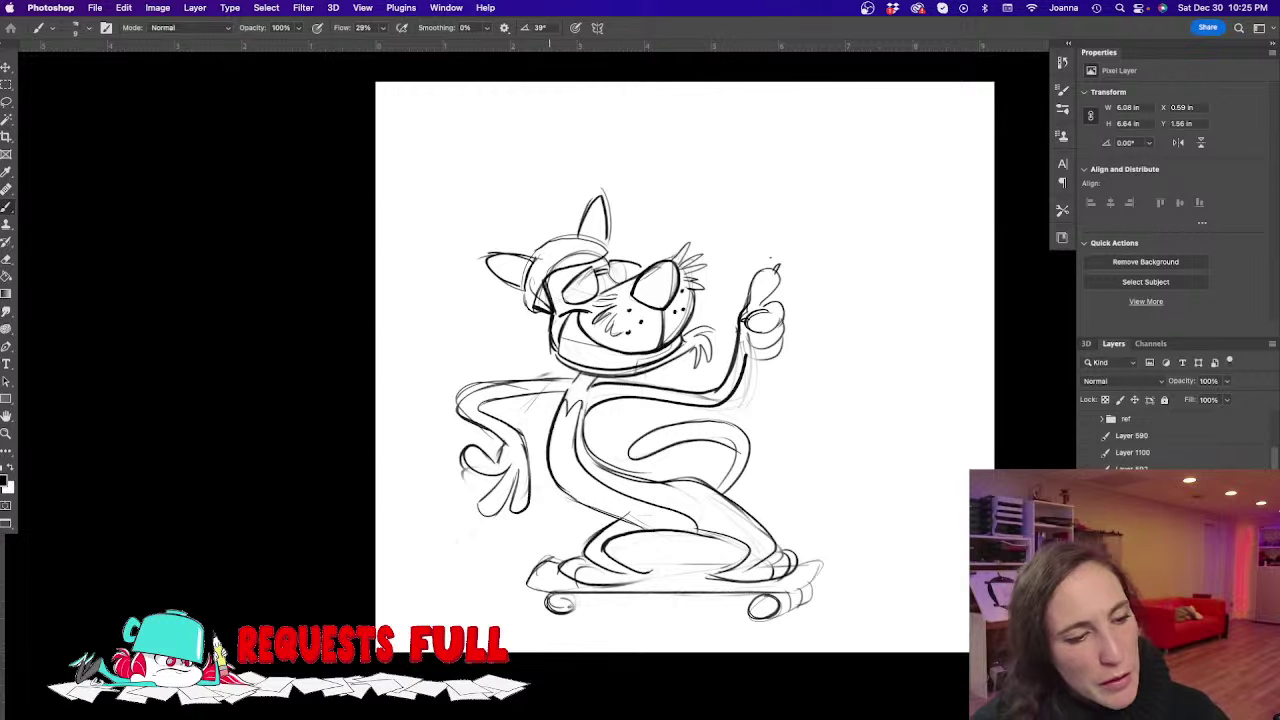
# Erase the near cheek and jaw line with a smaller eraser, then redraw it as a rounder, bolder curve beside the smile
pyautogui.press('e')
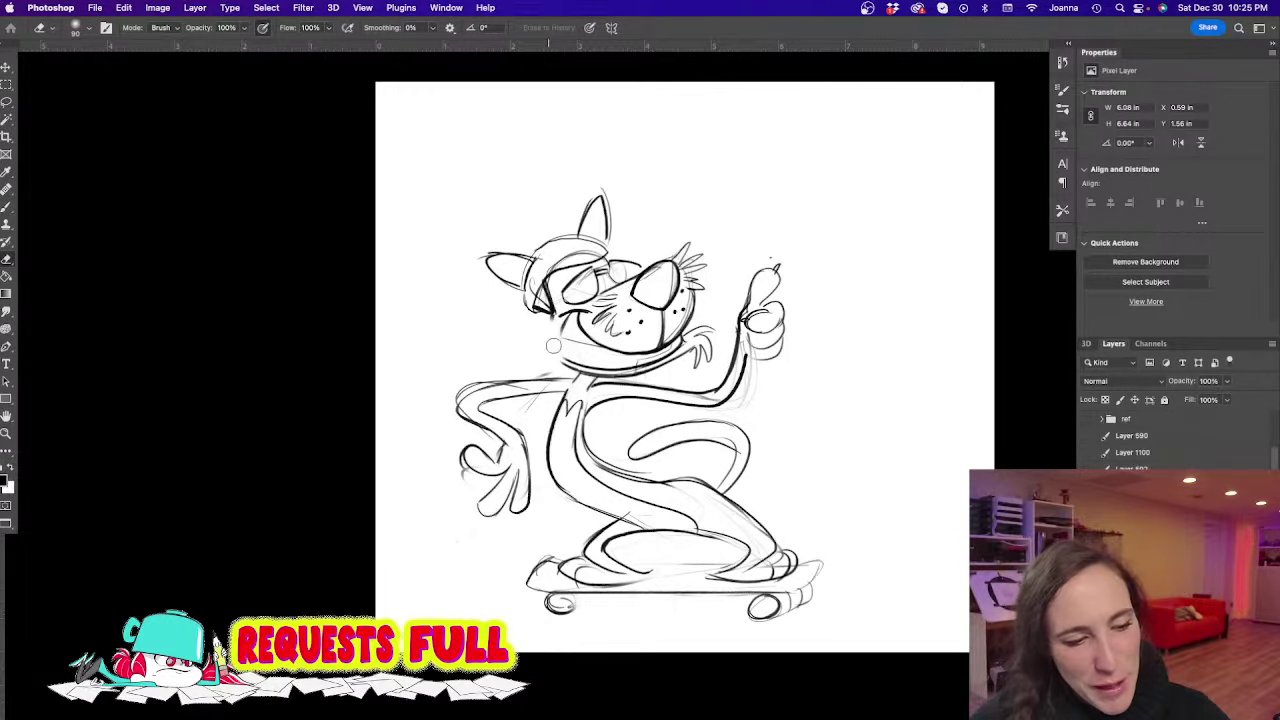
pyautogui.press('[')
pyautogui.press('[')
pyautogui.press('[')
pyautogui.press('[')
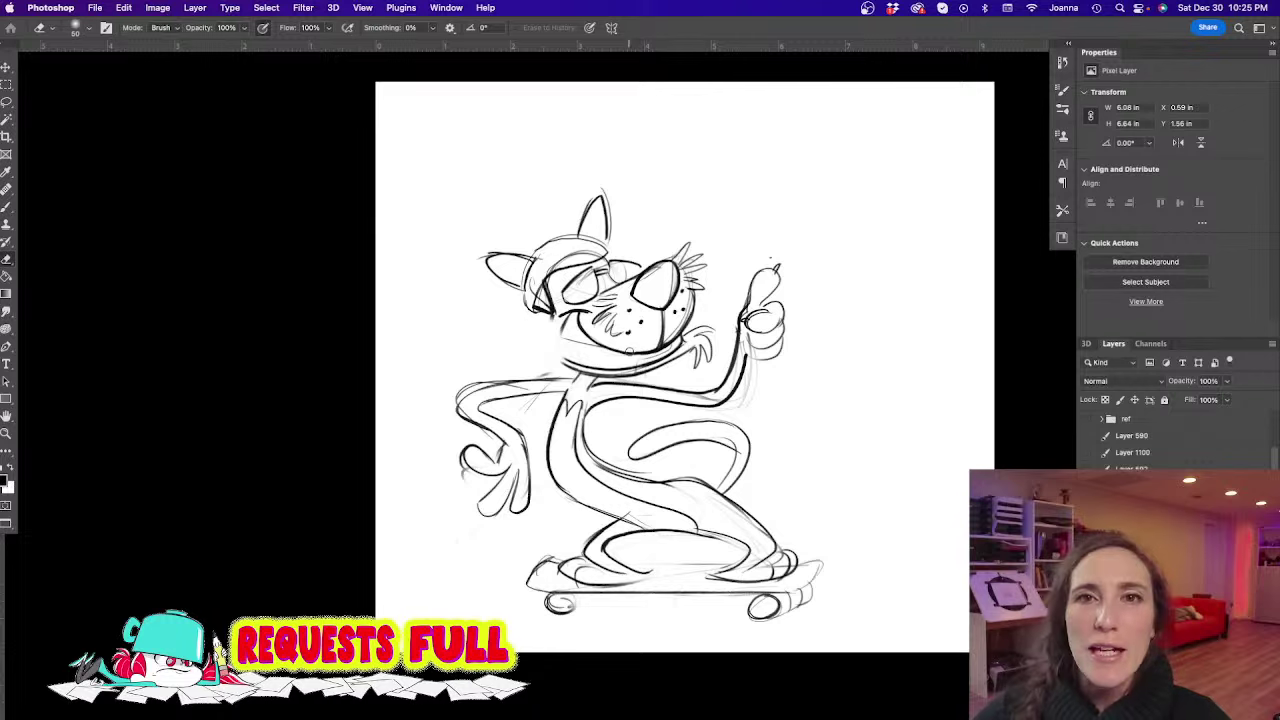
pyautogui.press('b')
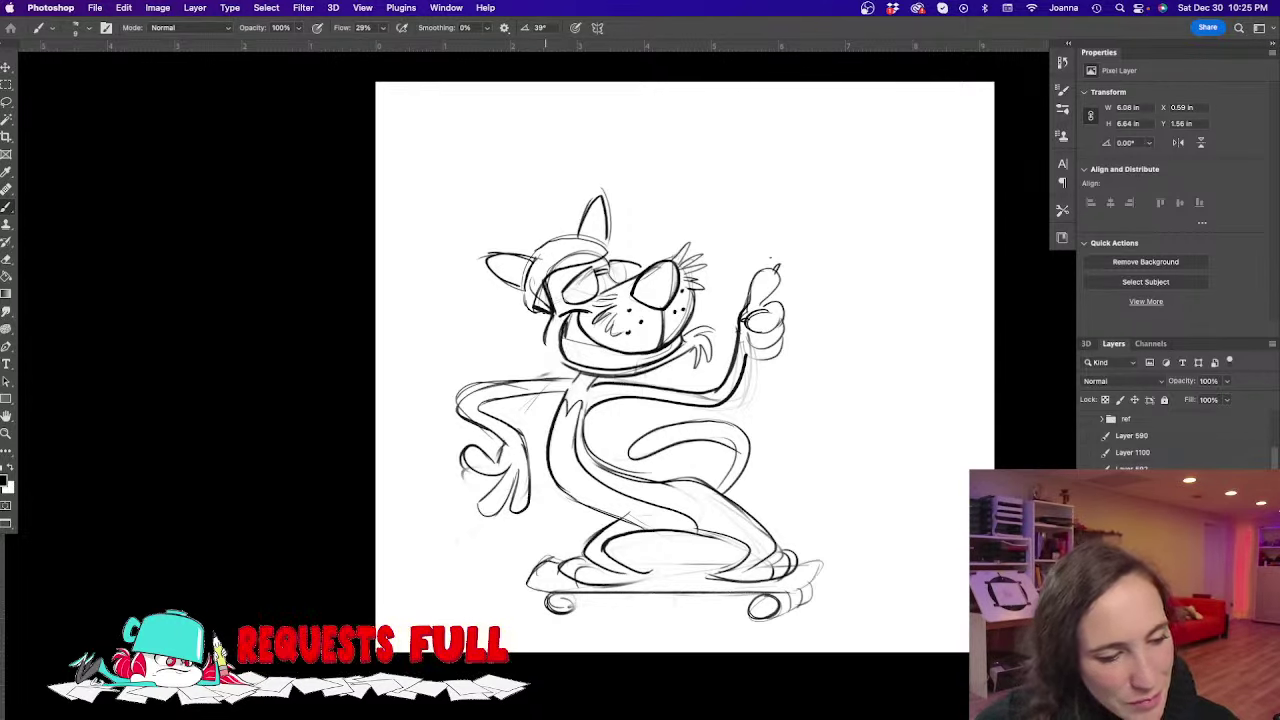
pyautogui.moveTo(552, 318); pyautogui.dragTo(560, 362)
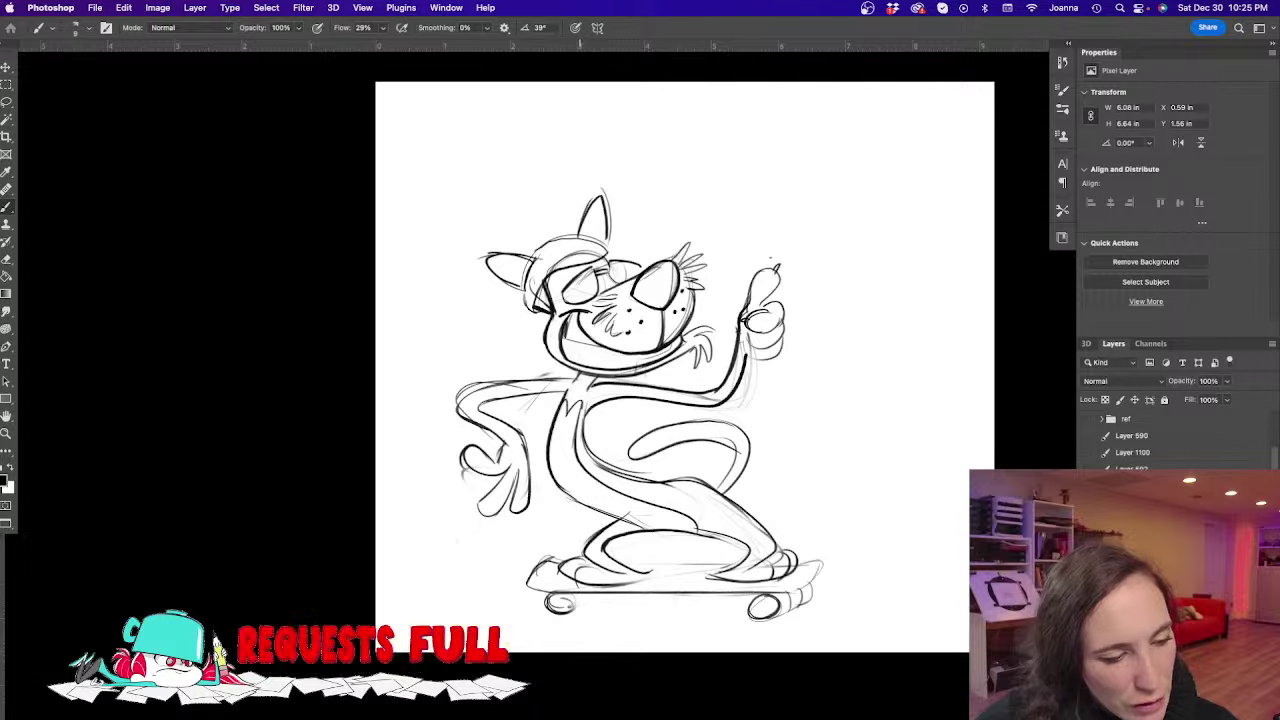
# Erase the rough trailing upper arm and redraw it with clean bold lines, then tidy the folded leg's heel and underside
pyautogui.press('e')
pyautogui.moveTo(533, 370)
pyautogui.mouseDown()
pyautogui.moveTo(548, 398)
pyautogui.moveTo(564, 378)
pyautogui.moveTo(501, 379)
pyautogui.moveTo(461, 397)
pyautogui.moveTo(471, 380)
pyautogui.moveTo(455, 401)
pyautogui.moveTo(492, 440)
pyautogui.mouseUp()
pyautogui.press('b')
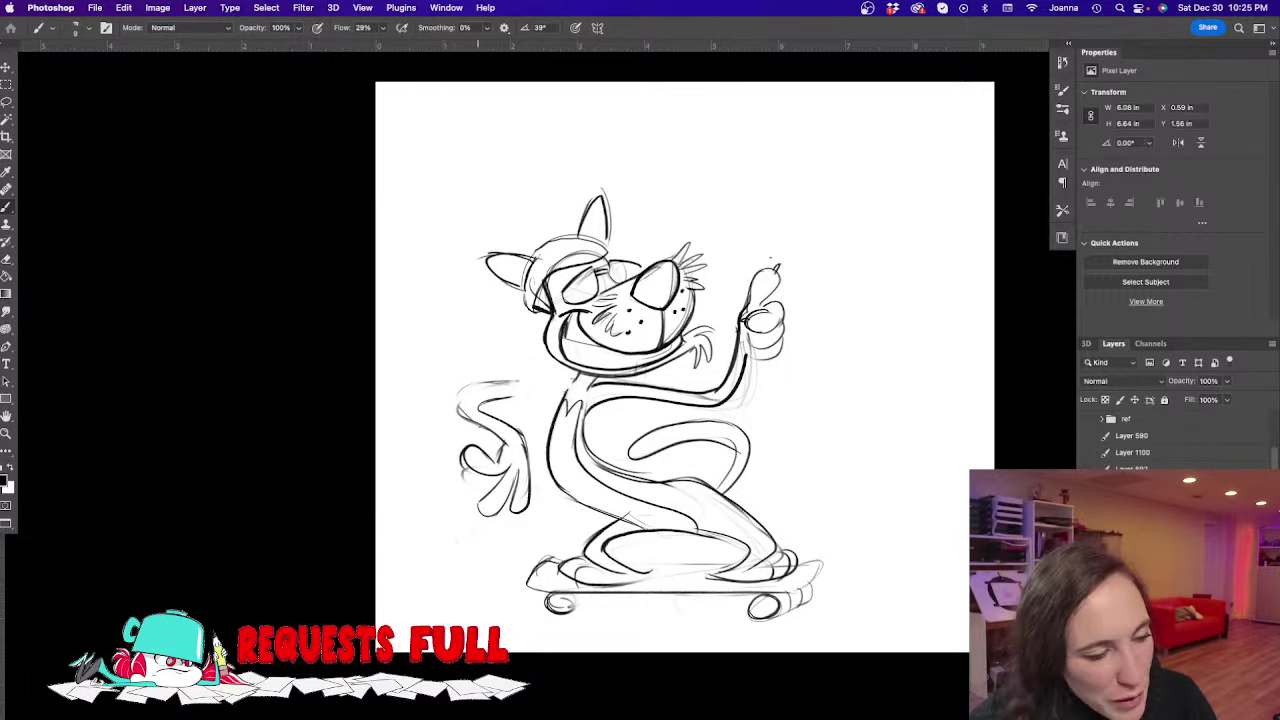
pyautogui.moveTo(460, 395); pyautogui.dragTo(574, 381)
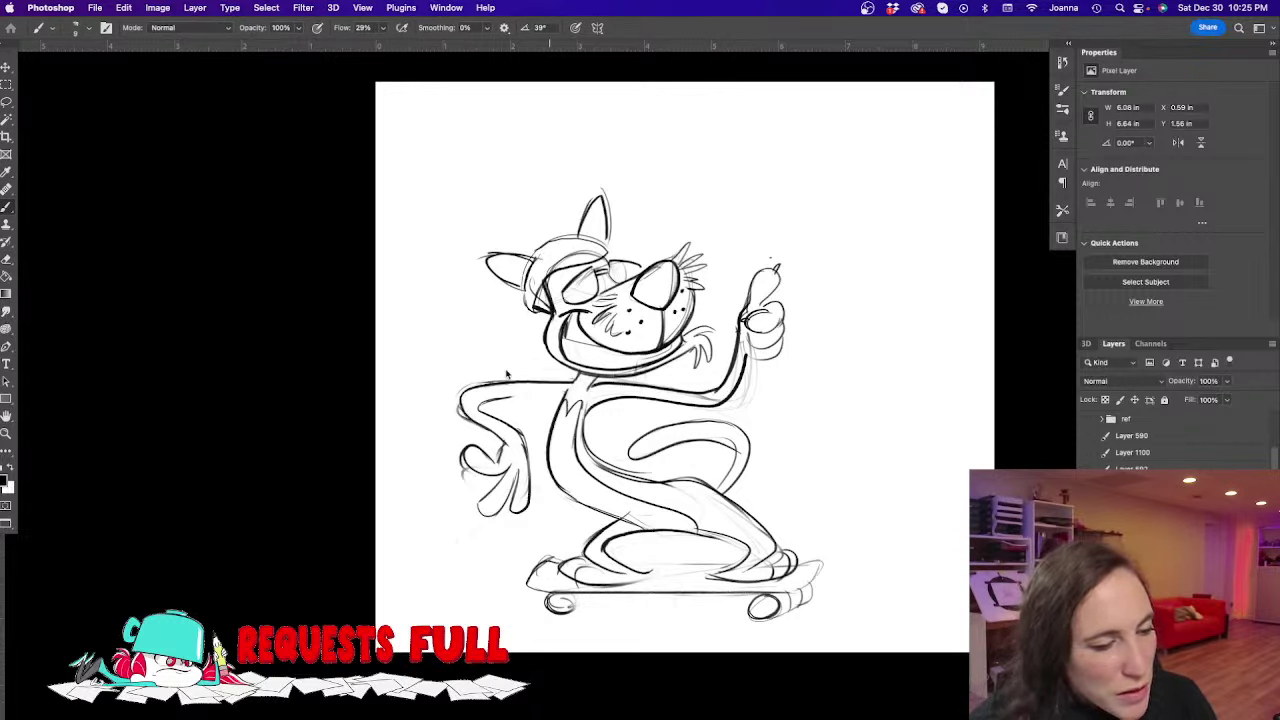
pyautogui.moveTo(500, 398); pyautogui.dragTo(564, 396)
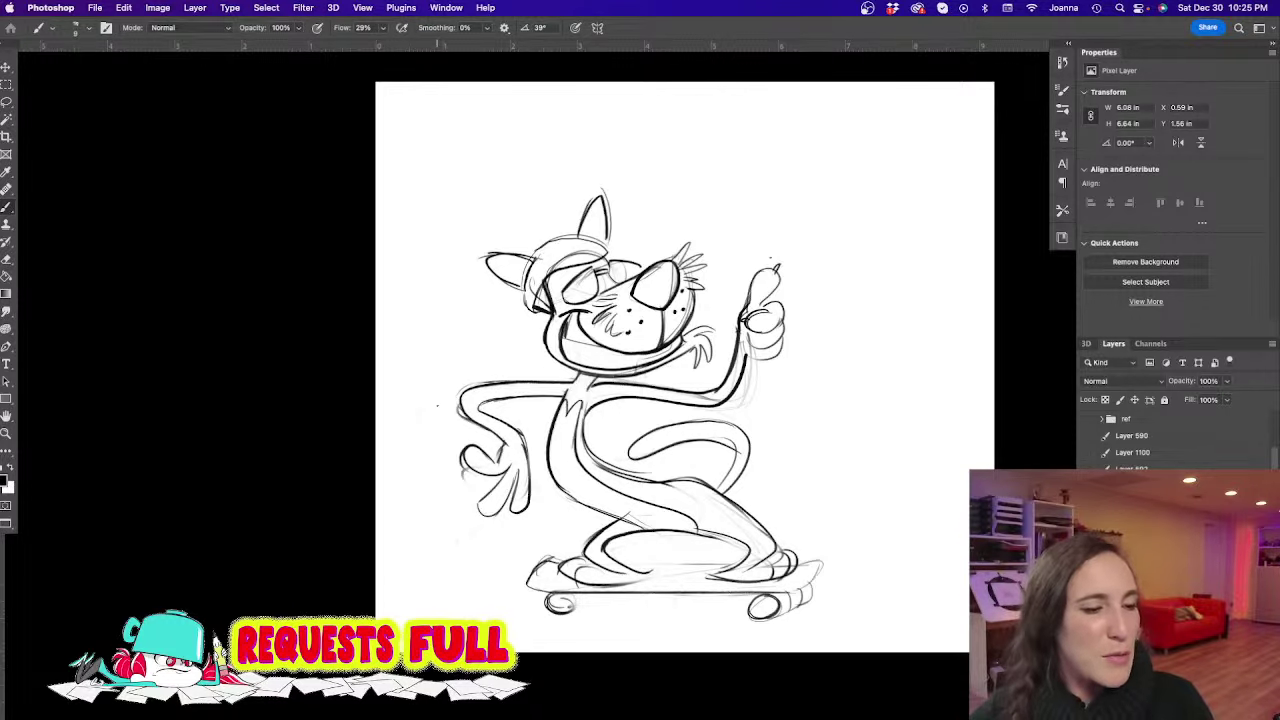
pyautogui.moveTo(626, 565)
pyautogui.mouseDown()
pyautogui.moveTo(640, 570)
pyautogui.moveTo(628, 581)
pyautogui.mouseUp()
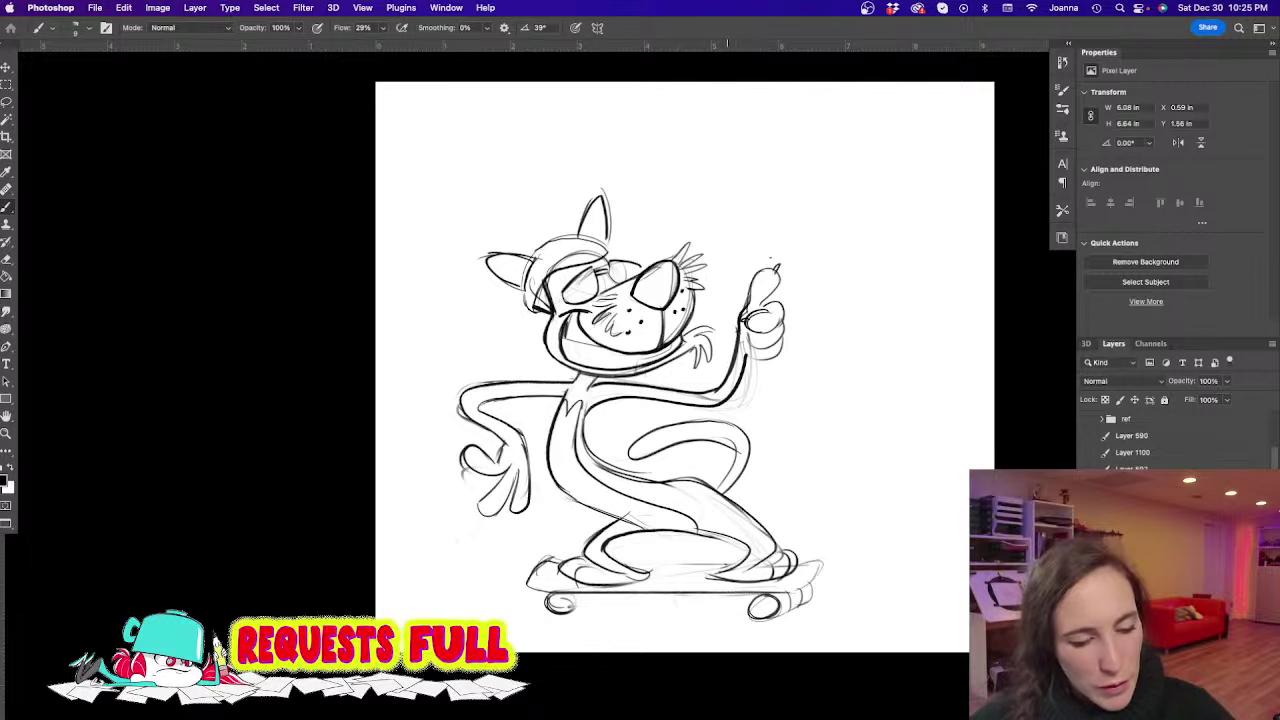
pyautogui.moveTo(735, 566); pyautogui.dragTo(650, 565)
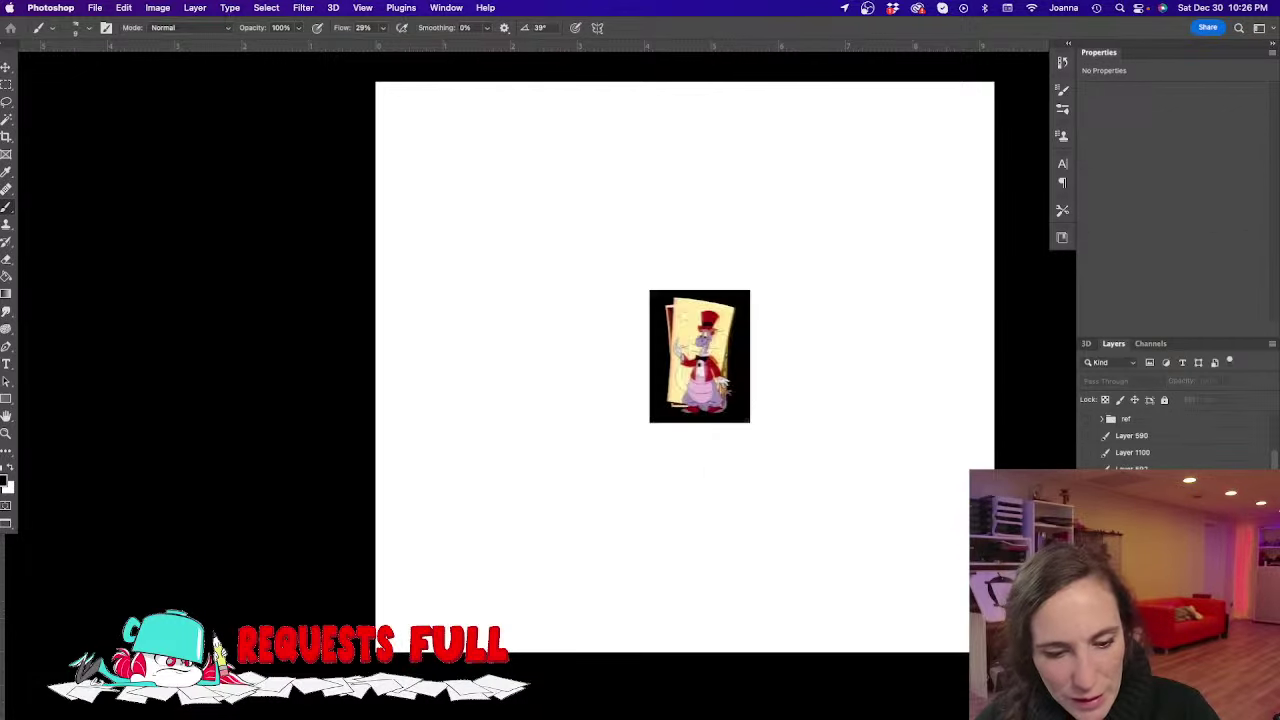
# Enlarge the top-hatted dragon reference to about 275%, place it at the canvas's upper right, and lower its opacity to 51%
pyautogui.hotkey('ctrl', 't')
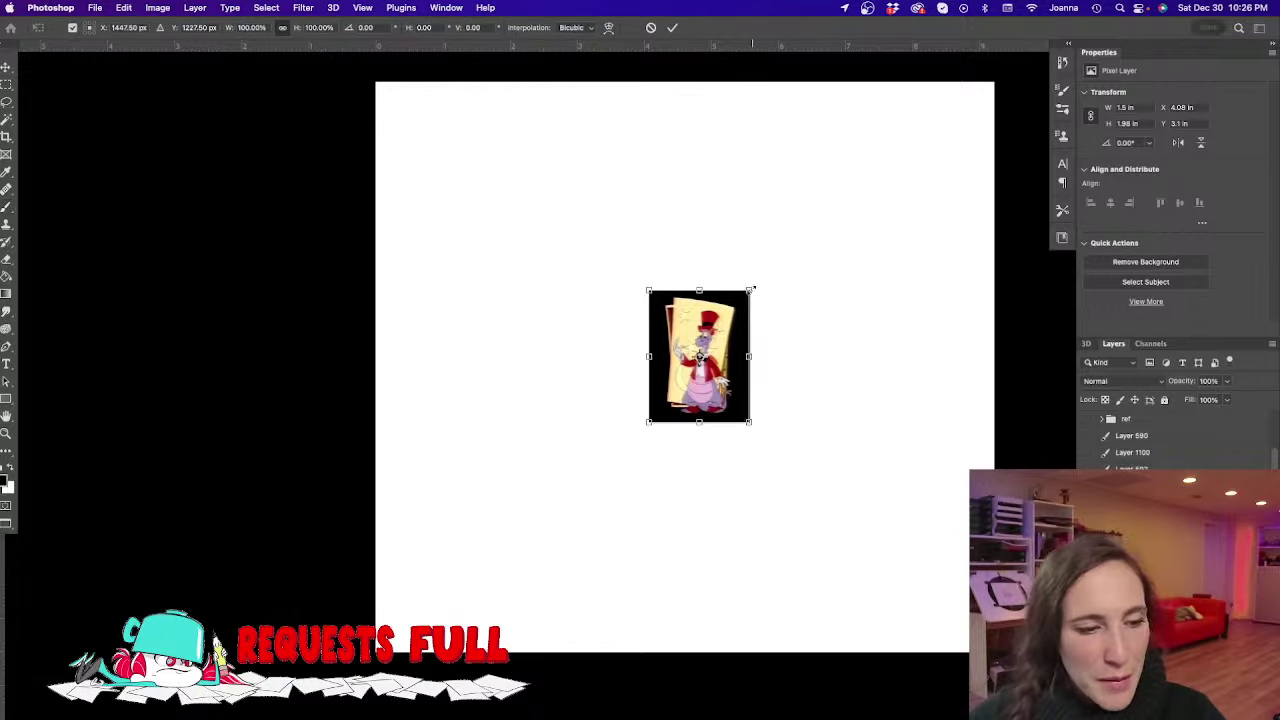
pyautogui.moveTo(749, 290)
pyautogui.mouseDown()
pyautogui.moveTo(923, 51)
pyautogui.moveTo(803, 367)
pyautogui.moveTo(829, 361)
pyautogui.mouseUp()
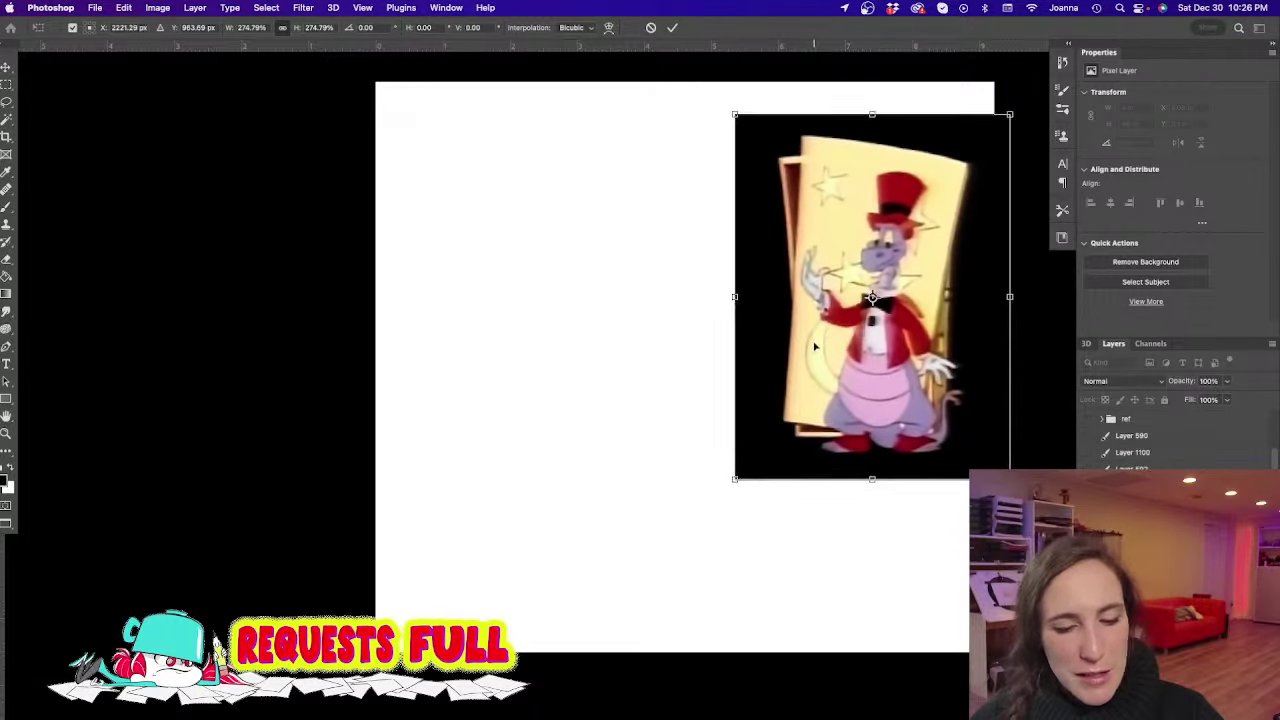
pyautogui.press('Return')
pyautogui.click(1224, 381)
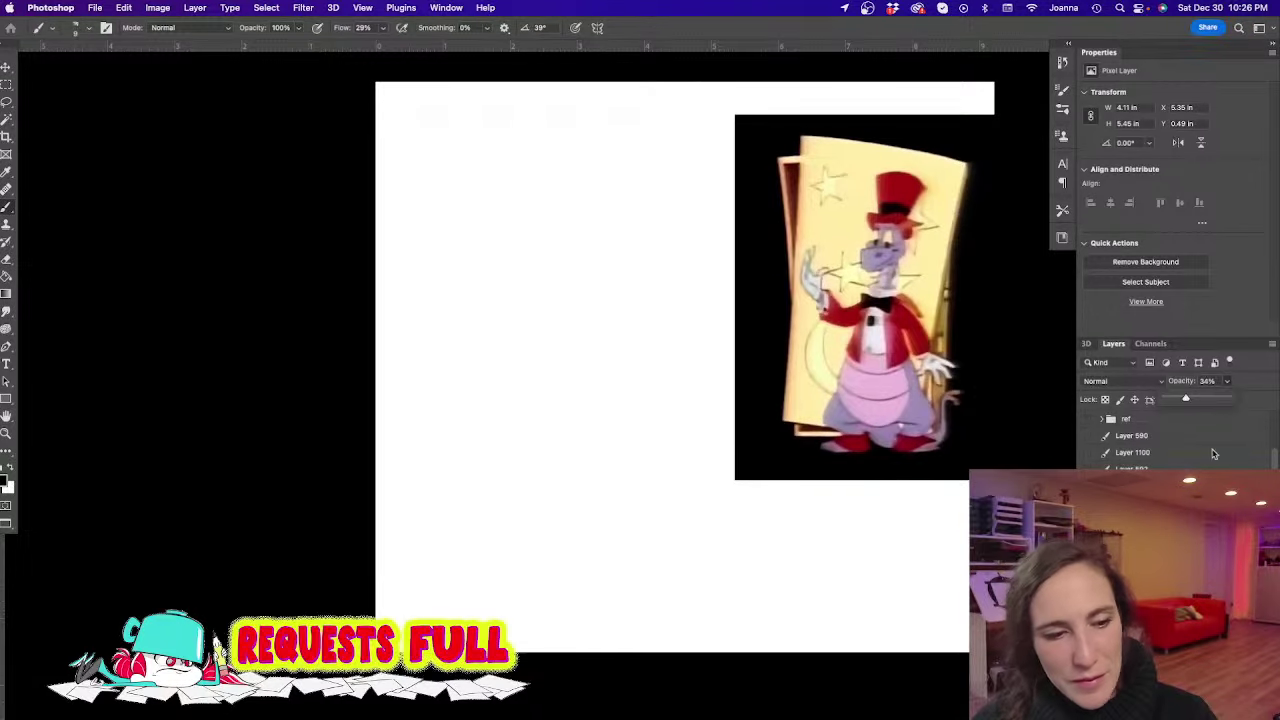
pyautogui.click(1197, 399)
pyautogui.moveTo(1199, 400); pyautogui.dragTo(1202, 400)
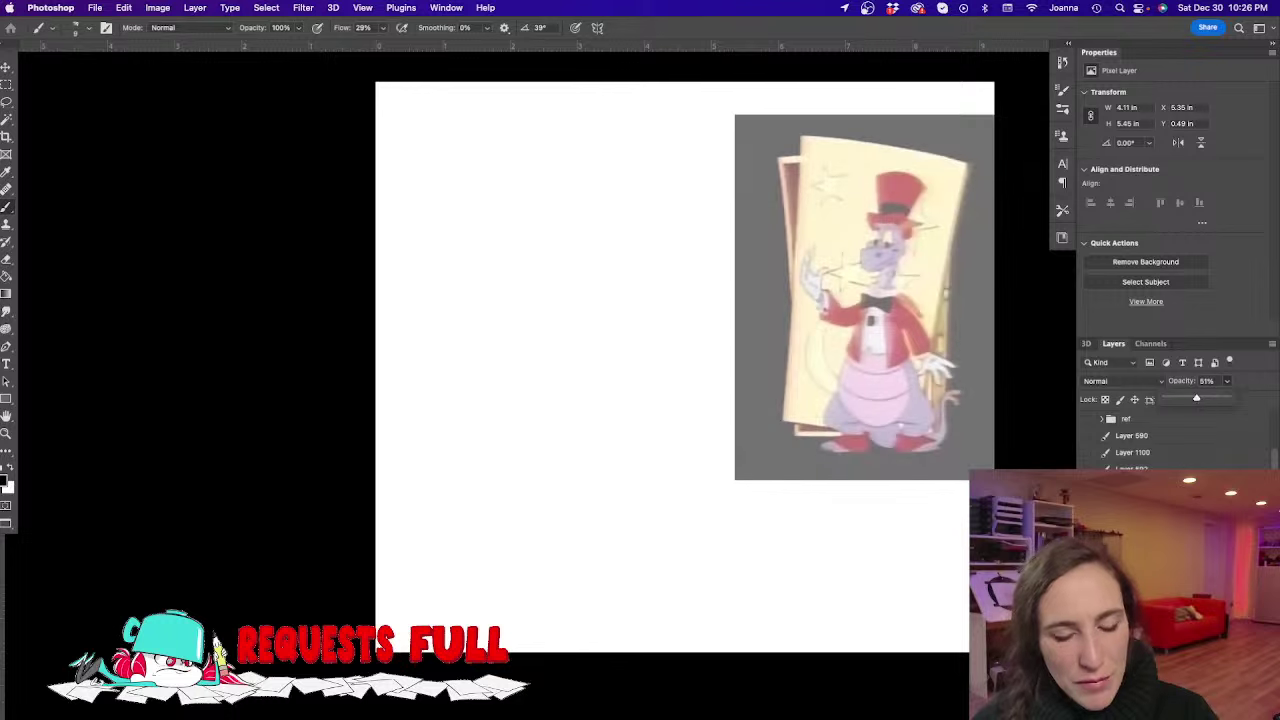
# On a new layer, sketch a head circle beside the dragon reference and rough in two tall eyes with brows
pyautogui.hotkey('ctrl', 'shift', 'alt', 'n')
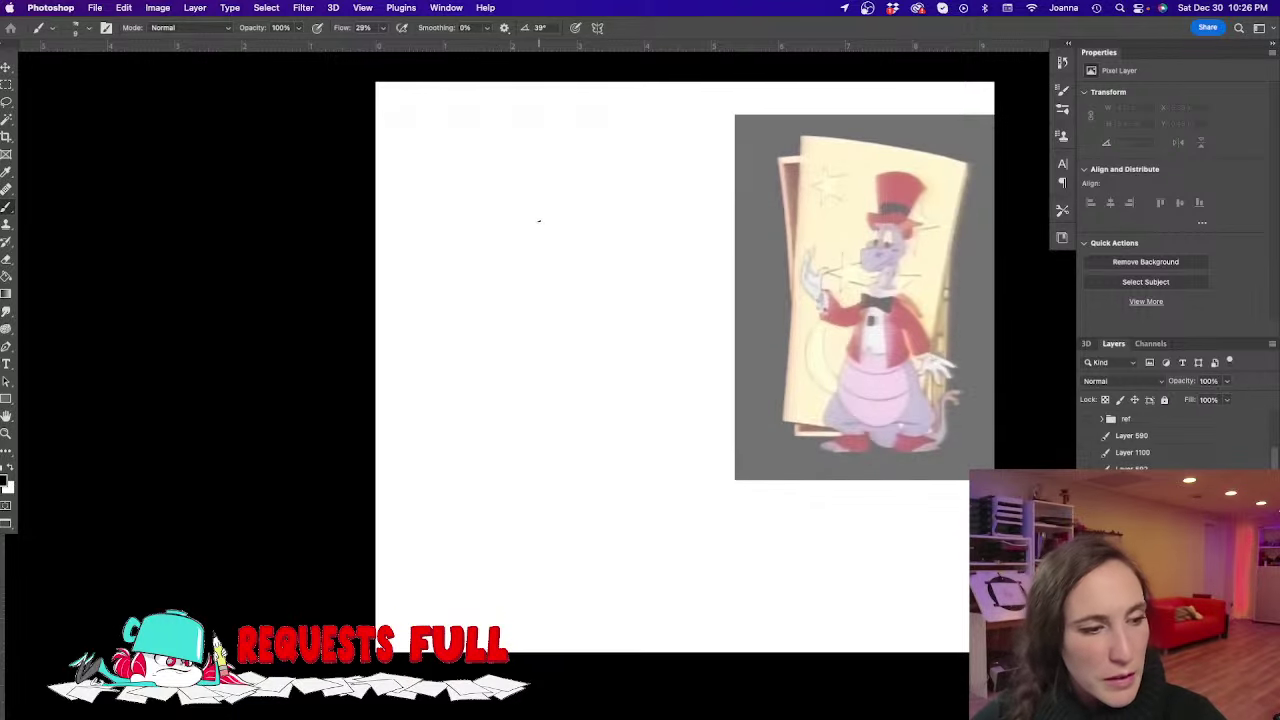
pyautogui.moveTo(620, 220)
pyautogui.mouseDown()
pyautogui.moveTo(559, 190)
pyautogui.moveTo(555, 213)
pyautogui.moveTo(620, 229)
pyautogui.moveTo(556, 200)
pyautogui.moveTo(580, 251)
pyautogui.mouseUp()
pyautogui.moveTo(562, 197)
pyautogui.mouseDown()
pyautogui.moveTo(570, 252)
pyautogui.moveTo(620, 240)
pyautogui.mouseUp()
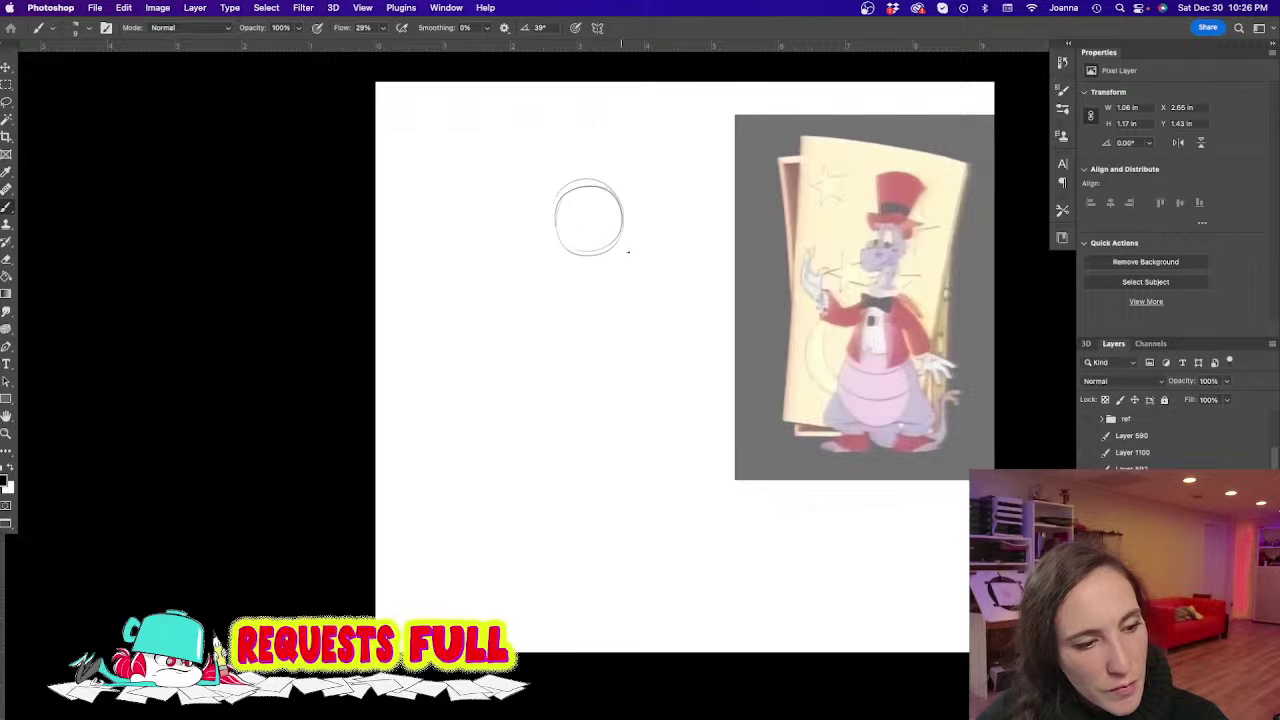
pyautogui.moveTo(612, 186); pyautogui.dragTo(596, 248)
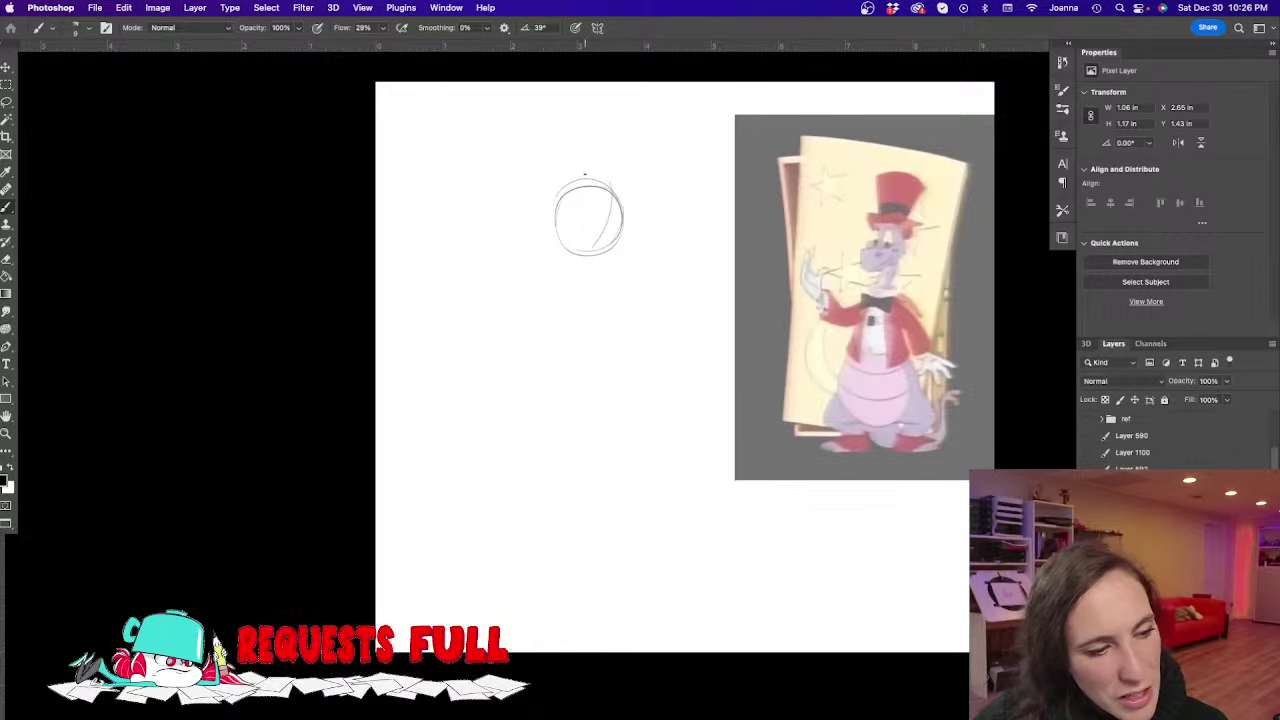
pyautogui.moveTo(602, 200)
pyautogui.mouseDown()
pyautogui.moveTo(569, 233)
pyautogui.moveTo(600, 191)
pyautogui.moveTo(578, 243)
pyautogui.moveTo(600, 212)
pyautogui.moveTo(596, 243)
pyautogui.moveTo(619, 201)
pyautogui.mouseUp()
pyautogui.moveTo(619, 201); pyautogui.dragTo(600, 248)
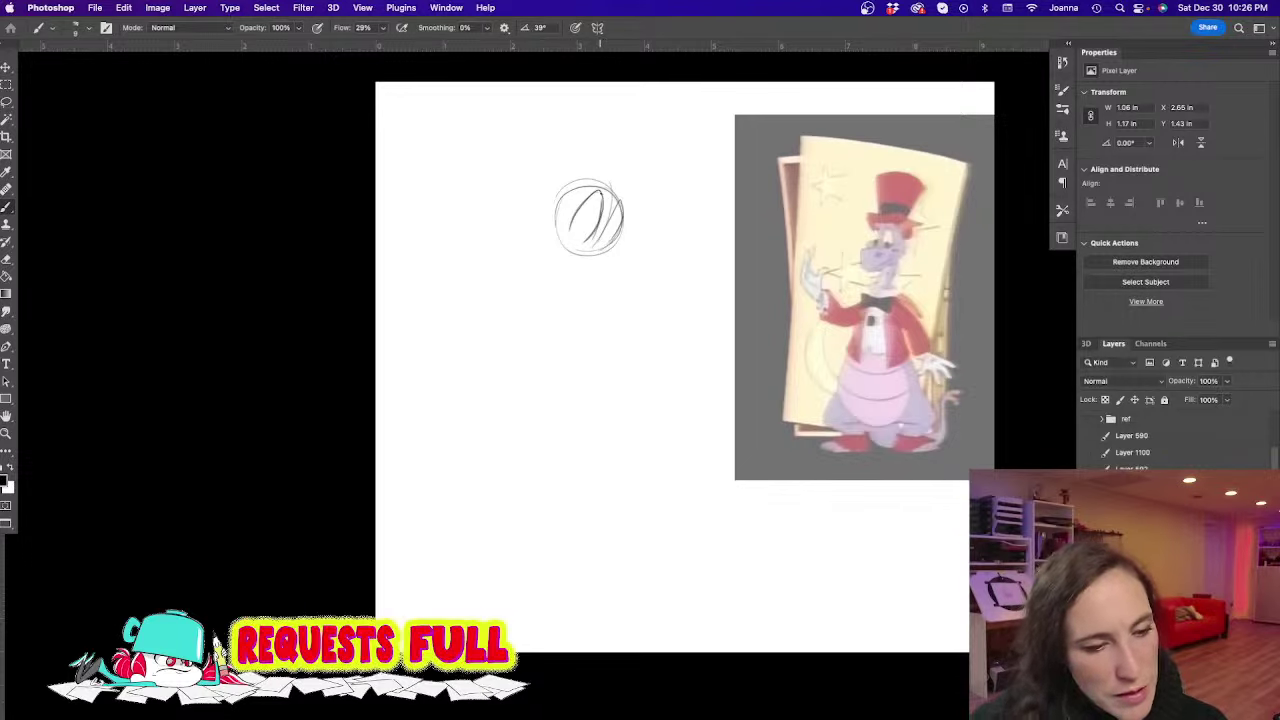
pyautogui.moveTo(612, 190)
pyautogui.mouseDown()
pyautogui.moveTo(626, 206)
pyautogui.moveTo(586, 196)
pyautogui.mouseUp()
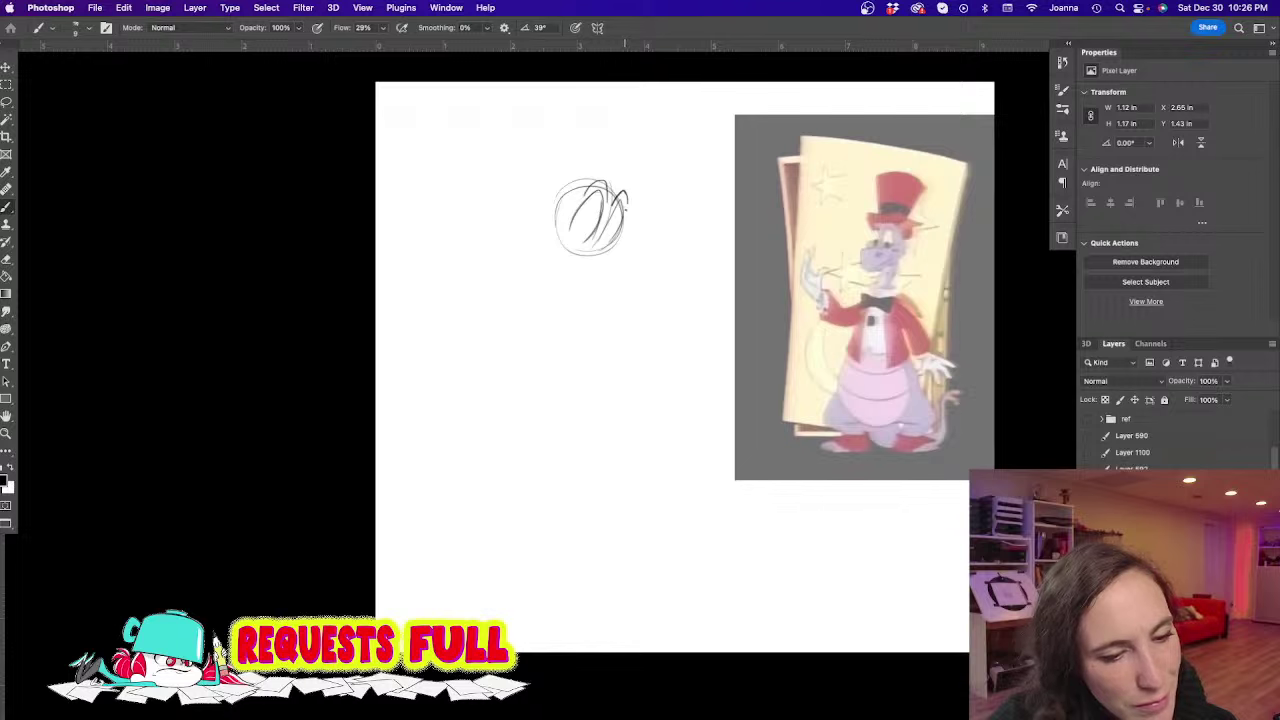
# Sketch the dragon's cheek and long pointed snout, add pupils and a nostril, and draw a bold curved smile line
pyautogui.moveTo(616, 238); pyautogui.dragTo(621, 260)
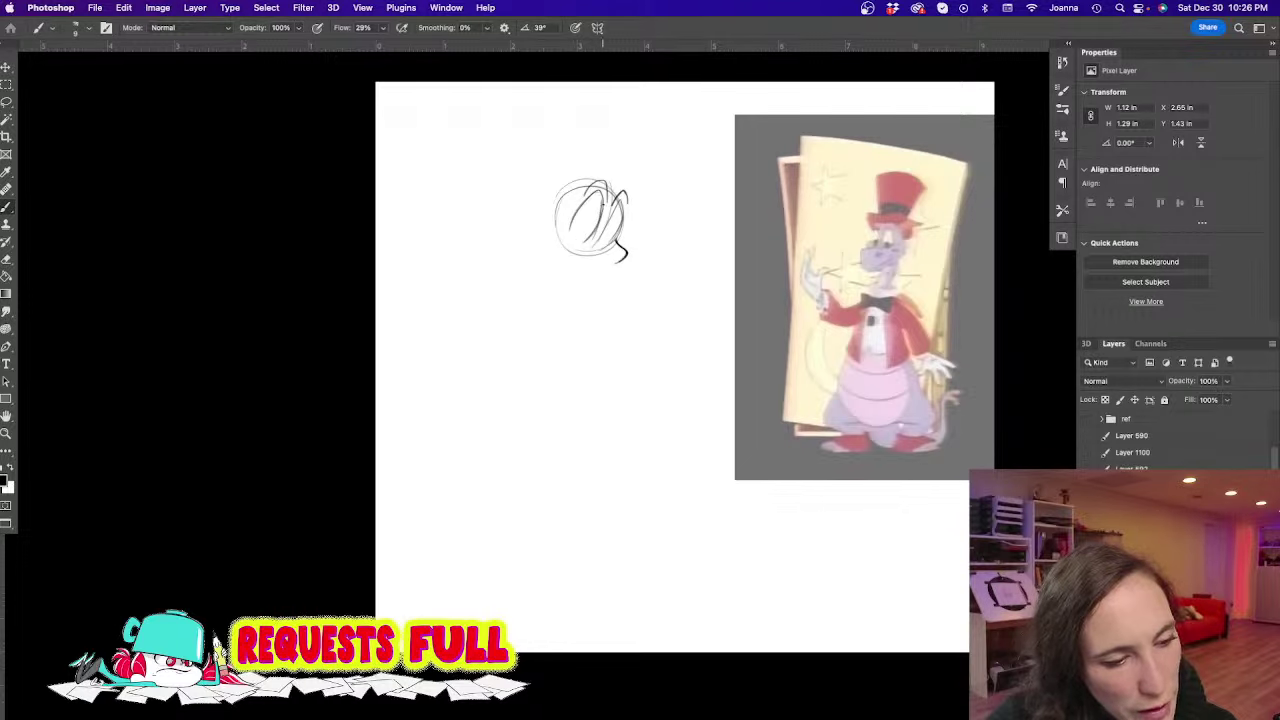
pyautogui.moveTo(603, 205)
pyautogui.mouseDown()
pyautogui.moveTo(586, 243)
pyautogui.moveTo(642, 268)
pyautogui.moveTo(617, 308)
pyautogui.moveTo(590, 292)
pyautogui.moveTo(562, 266)
pyautogui.moveTo(548, 205)
pyautogui.moveTo(538, 247)
pyautogui.moveTo(565, 270)
pyautogui.mouseUp()
pyautogui.moveTo(549, 261)
pyautogui.mouseDown()
pyautogui.moveTo(535, 234)
pyautogui.moveTo(566, 186)
pyautogui.mouseUp()
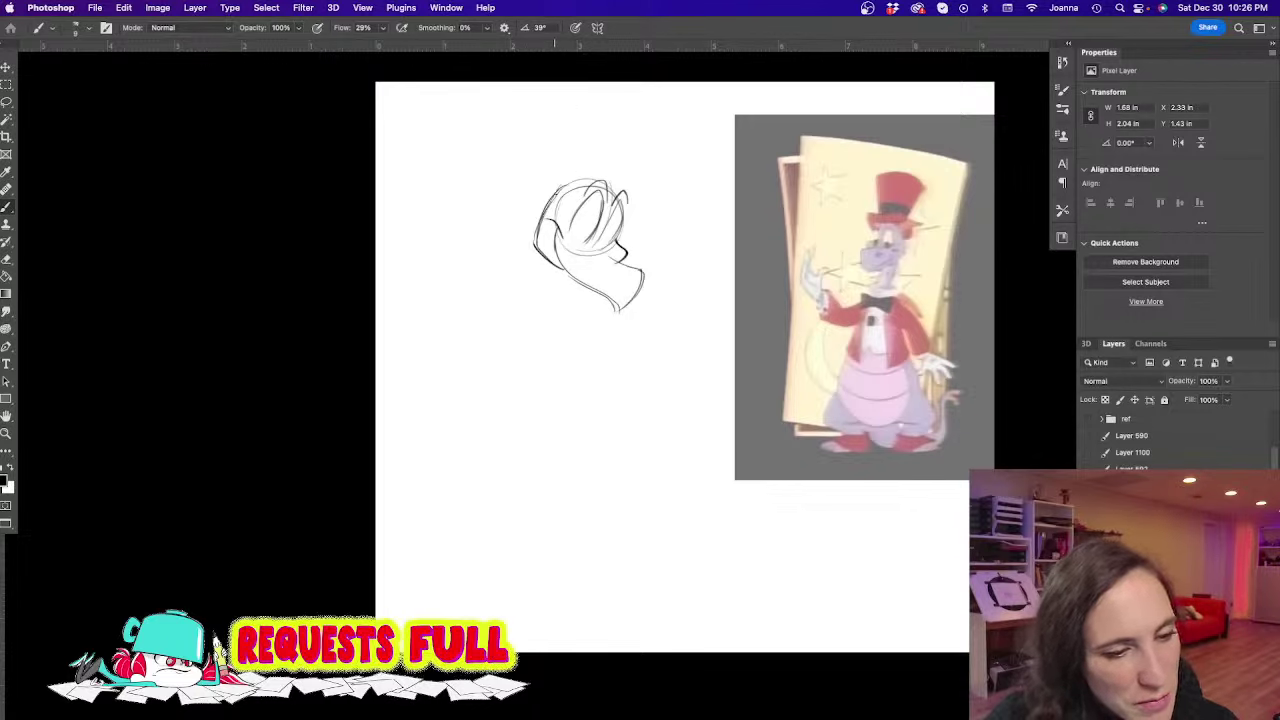
pyautogui.moveTo(590, 198)
pyautogui.mouseDown()
pyautogui.moveTo(573, 238)
pyautogui.moveTo(599, 250)
pyautogui.moveTo(576, 246)
pyautogui.moveTo(614, 282)
pyautogui.moveTo(618, 272)
pyautogui.mouseUp()
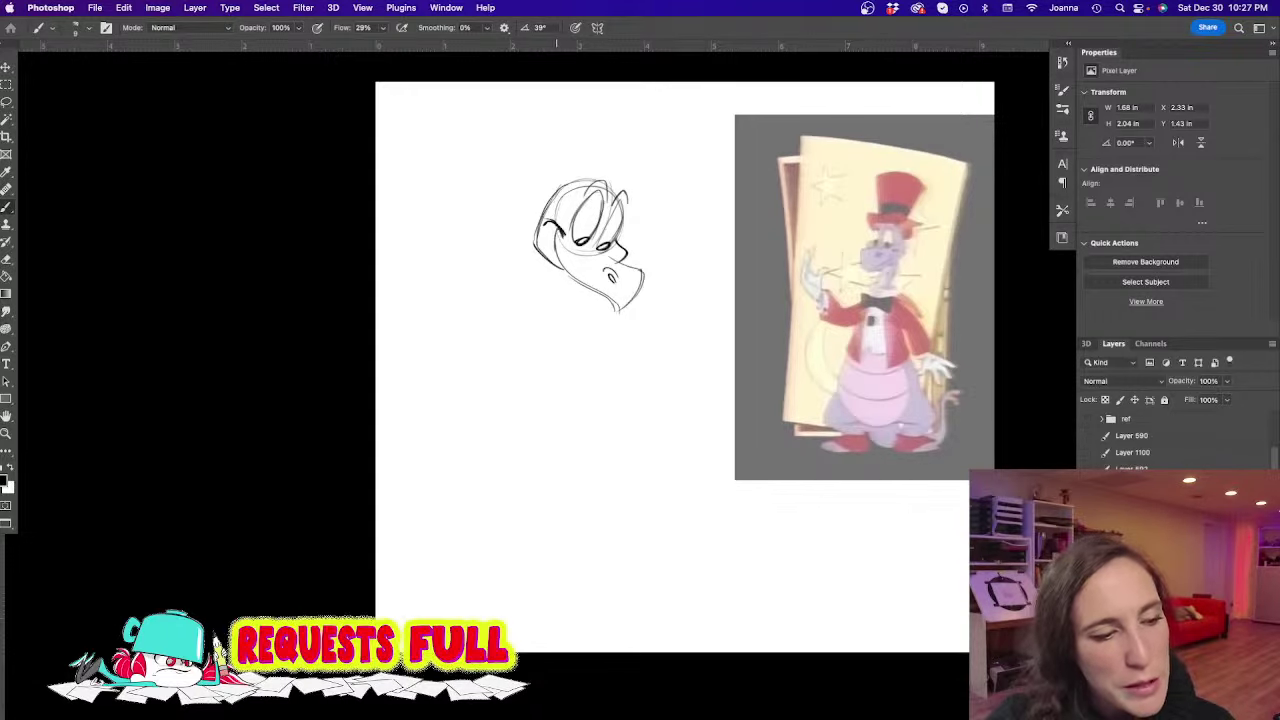
pyautogui.moveTo(553, 229)
pyautogui.mouseDown()
pyautogui.moveTo(556, 255)
pyautogui.moveTo(615, 306)
pyautogui.mouseUp()
# Sketch the slim neck descending from the back of the head, with a pointed collar and bow tie at its base
pyautogui.moveTo(535, 232)
pyautogui.mouseDown()
pyautogui.moveTo(546, 258)
pyautogui.moveTo(535, 215)
pyautogui.moveTo(578, 320)
pyautogui.mouseUp()
pyautogui.moveTo(545, 258); pyautogui.dragTo(584, 336)
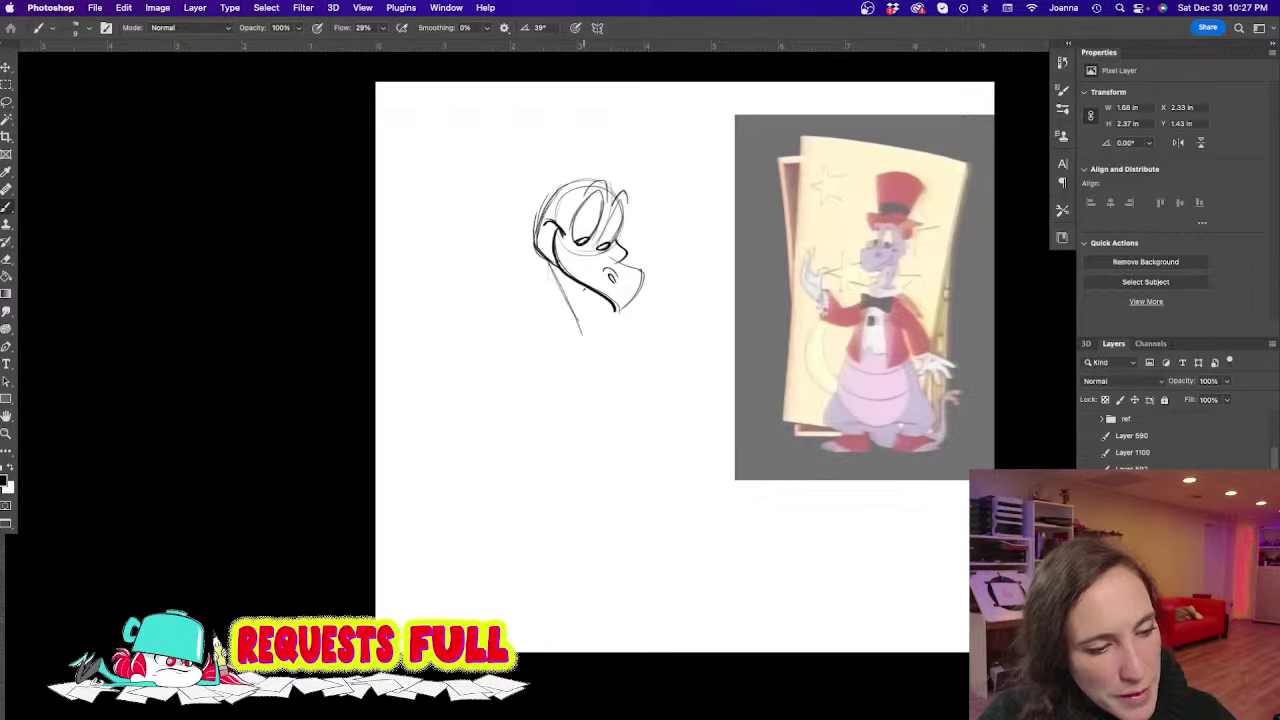
pyautogui.moveTo(598, 286); pyautogui.dragTo(610, 341)
pyautogui.moveTo(550, 268); pyautogui.dragTo(586, 360)
pyautogui.moveTo(585, 294); pyautogui.dragTo(628, 372)
pyautogui.moveTo(566, 306)
pyautogui.mouseDown()
pyautogui.moveTo(589, 372)
pyautogui.moveTo(611, 370)
pyautogui.moveTo(608, 358)
pyautogui.moveTo(608, 372)
pyautogui.mouseUp()
pyautogui.moveTo(594, 346)
pyautogui.mouseDown()
pyautogui.moveTo(600, 370)
pyautogui.moveTo(582, 348)
pyautogui.mouseUp()
pyautogui.moveTo(568, 340)
pyautogui.mouseDown()
pyautogui.moveTo(596, 368)
pyautogui.moveTo(623, 375)
pyautogui.moveTo(639, 361)
pyautogui.mouseUp()
# Rough in the pear-shaped torso and rounded belly below the bow tie
pyautogui.moveTo(614, 338)
pyautogui.mouseDown()
pyautogui.moveTo(638, 360)
pyautogui.moveTo(605, 348)
pyautogui.moveTo(575, 374)
pyautogui.moveTo(660, 392)
pyautogui.moveTo(618, 378)
pyautogui.moveTo(588, 414)
pyautogui.moveTo(618, 378)
pyautogui.moveTo(728, 502)
pyautogui.mouseUp()
pyautogui.moveTo(640, 388)
pyautogui.mouseDown()
pyautogui.moveTo(686, 456)
pyautogui.moveTo(710, 552)
pyautogui.moveTo(630, 582)
pyautogui.moveTo(564, 540)
pyautogui.mouseUp()
pyautogui.moveTo(577, 466); pyautogui.dragTo(582, 442)
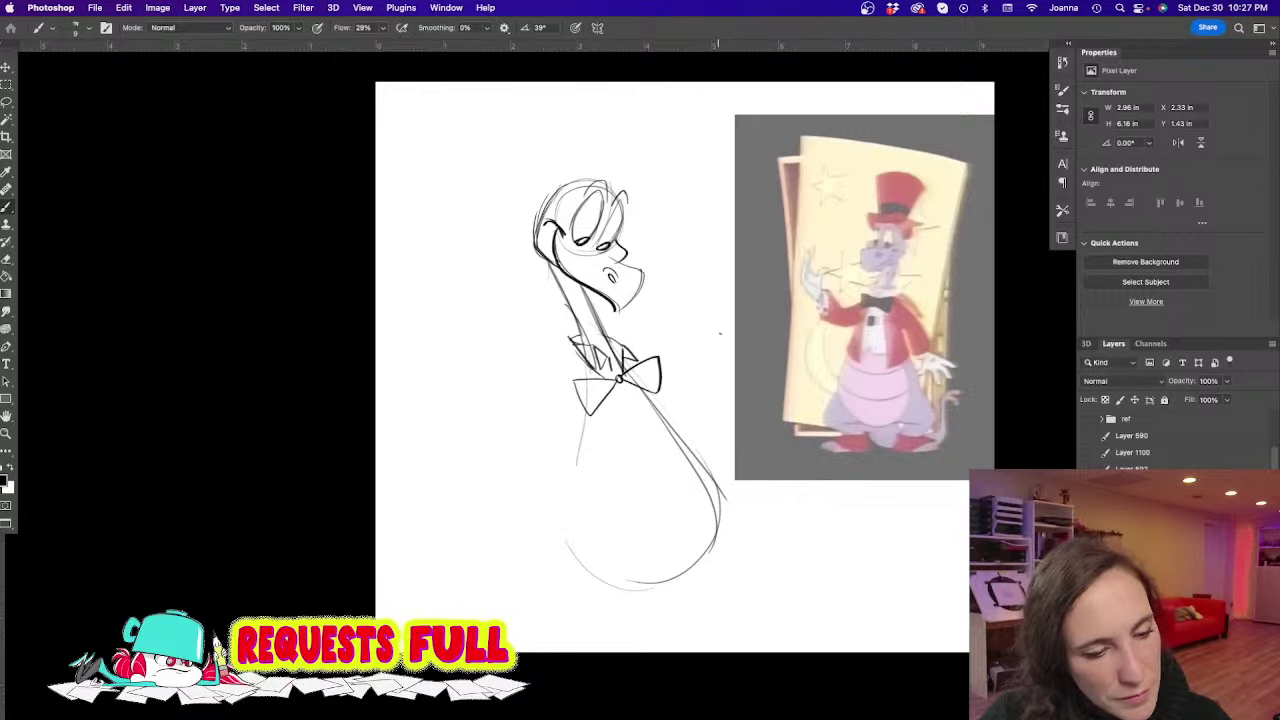
# Sketch an upturned top hat beside the dragon's chest, with a flared crown, hatband and open oval brim
pyautogui.moveTo(699, 375); pyautogui.dragTo(712, 446)
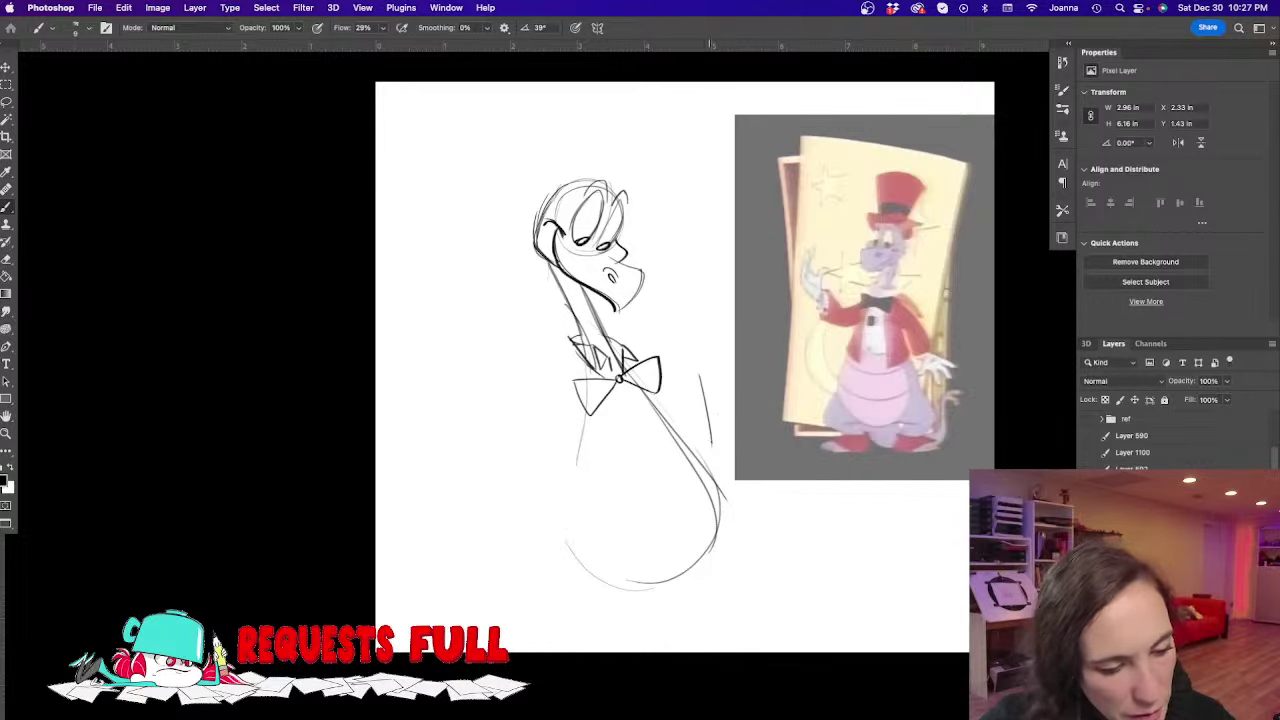
pyautogui.moveTo(714, 450); pyautogui.dragTo(784, 402)
pyautogui.moveTo(735, 350); pyautogui.dragTo(790, 405)
pyautogui.moveTo(716, 449); pyautogui.dragTo(790, 402)
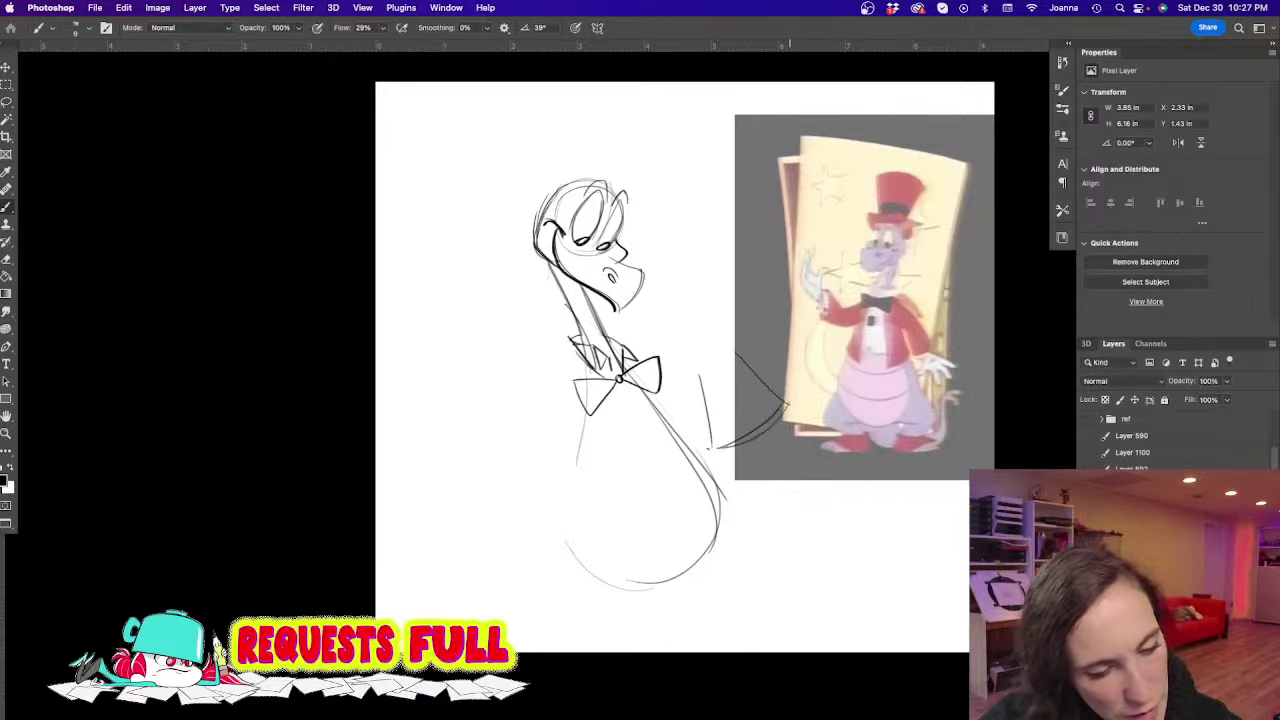
pyautogui.moveTo(730, 322)
pyautogui.mouseDown()
pyautogui.moveTo(684, 351)
pyautogui.moveTo(673, 377)
pyautogui.moveTo(755, 318)
pyautogui.mouseUp()
pyautogui.moveTo(674, 382); pyautogui.dragTo(756, 318)
pyautogui.moveTo(694, 358)
pyautogui.mouseDown()
pyautogui.moveTo(724, 342)
pyautogui.moveTo(742, 362)
pyautogui.mouseUp()
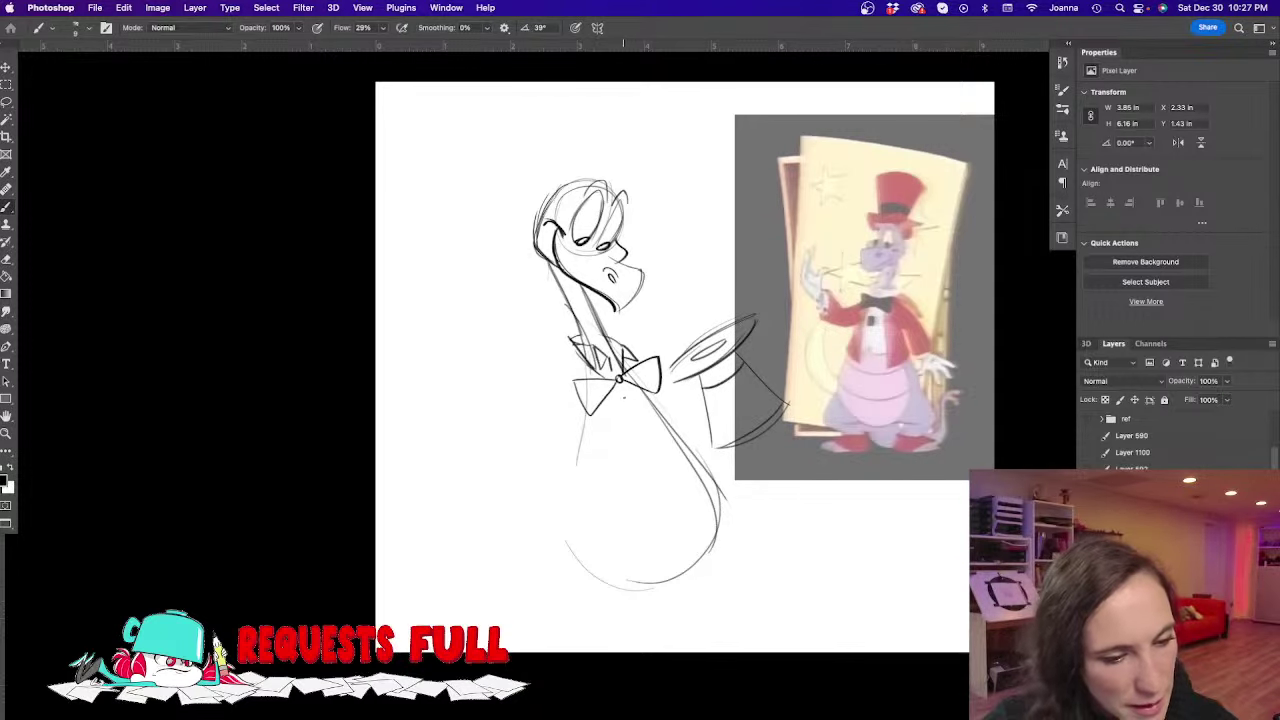
# Draw the two sides of the open jacket front as pointed lapels hanging below the bow tie
pyautogui.moveTo(616, 386); pyautogui.dragTo(626, 478)
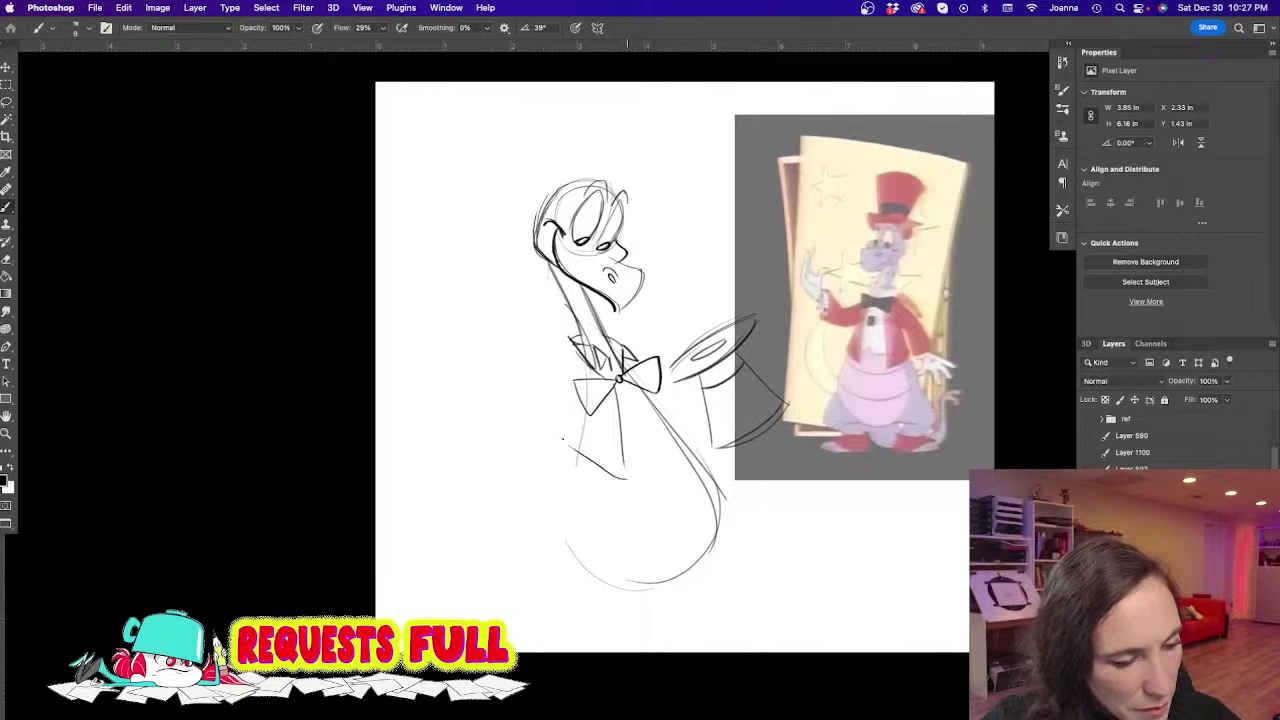
pyautogui.moveTo(583, 402); pyautogui.dragTo(573, 446)
pyautogui.moveTo(632, 386); pyautogui.dragTo(666, 480)
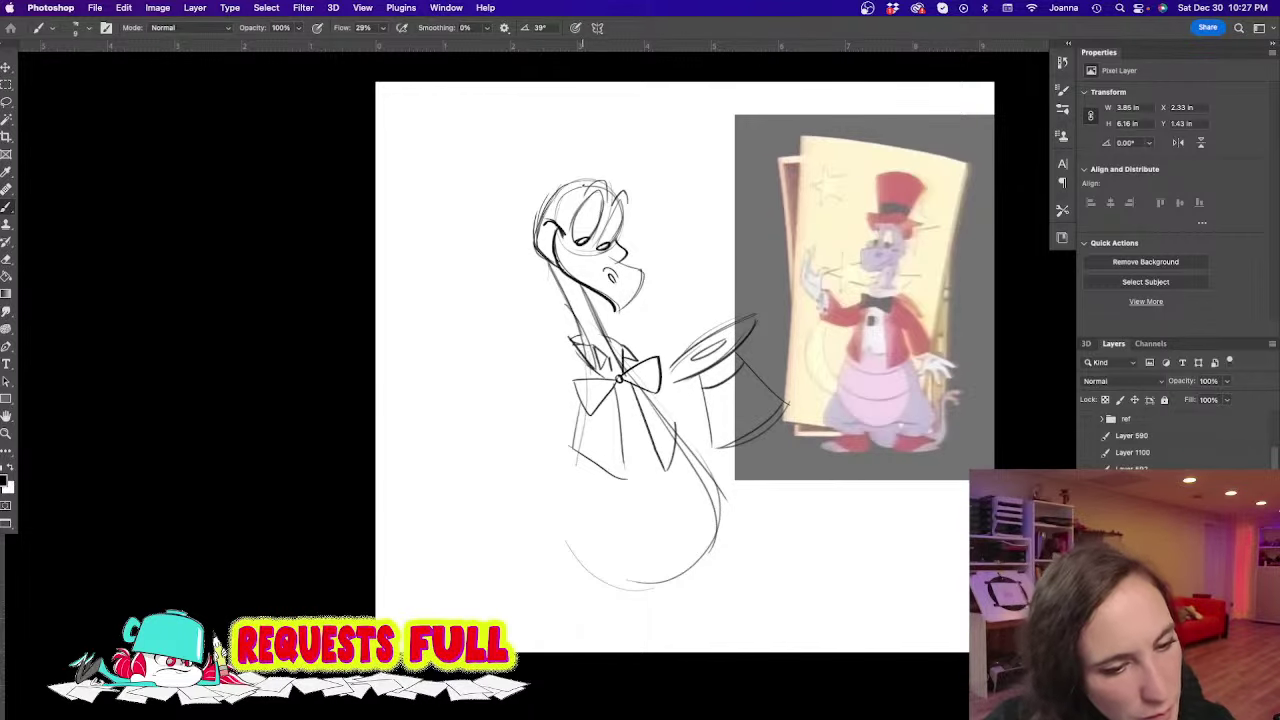
# Draw two curved horns on top of the head, redoing the far one shorter, and darken the front of the snout
pyautogui.moveTo(582, 184)
pyautogui.mouseDown()
pyautogui.moveTo(516, 143)
pyautogui.moveTo(559, 195)
pyautogui.moveTo(575, 125)
pyautogui.mouseUp()
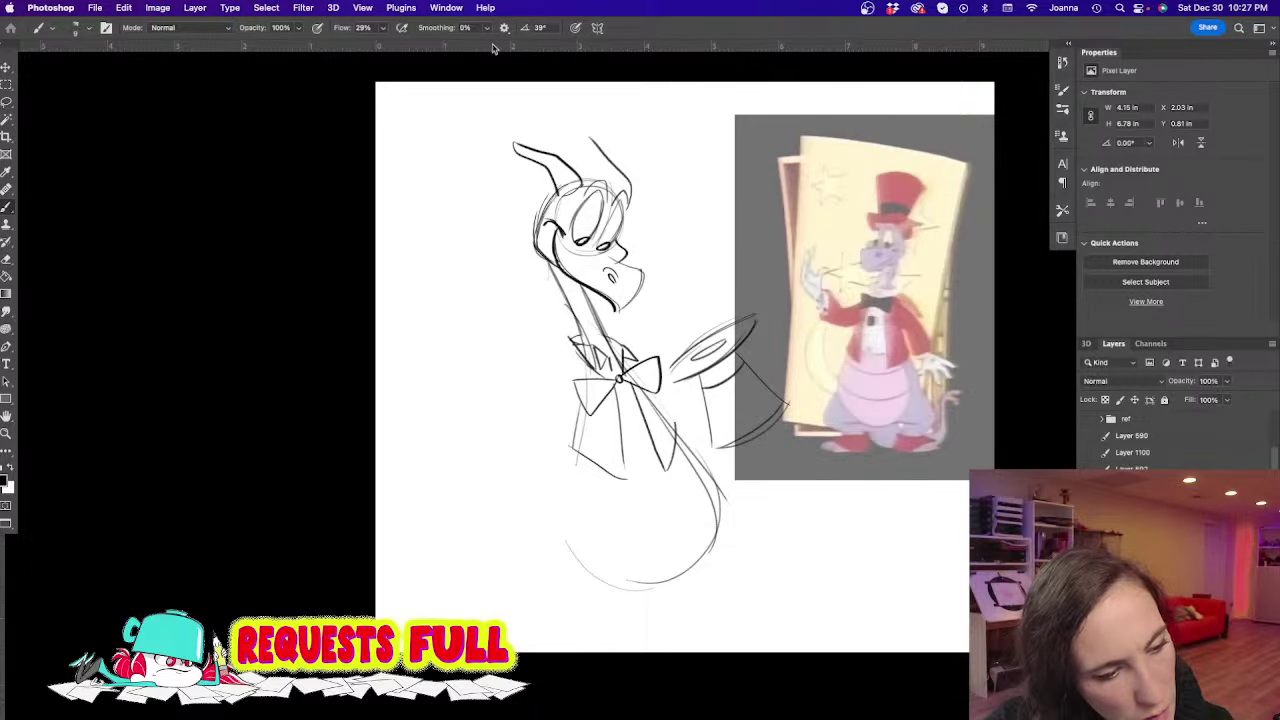
pyautogui.press('super+z')
pyautogui.moveTo(626, 200); pyautogui.dragTo(584, 152)
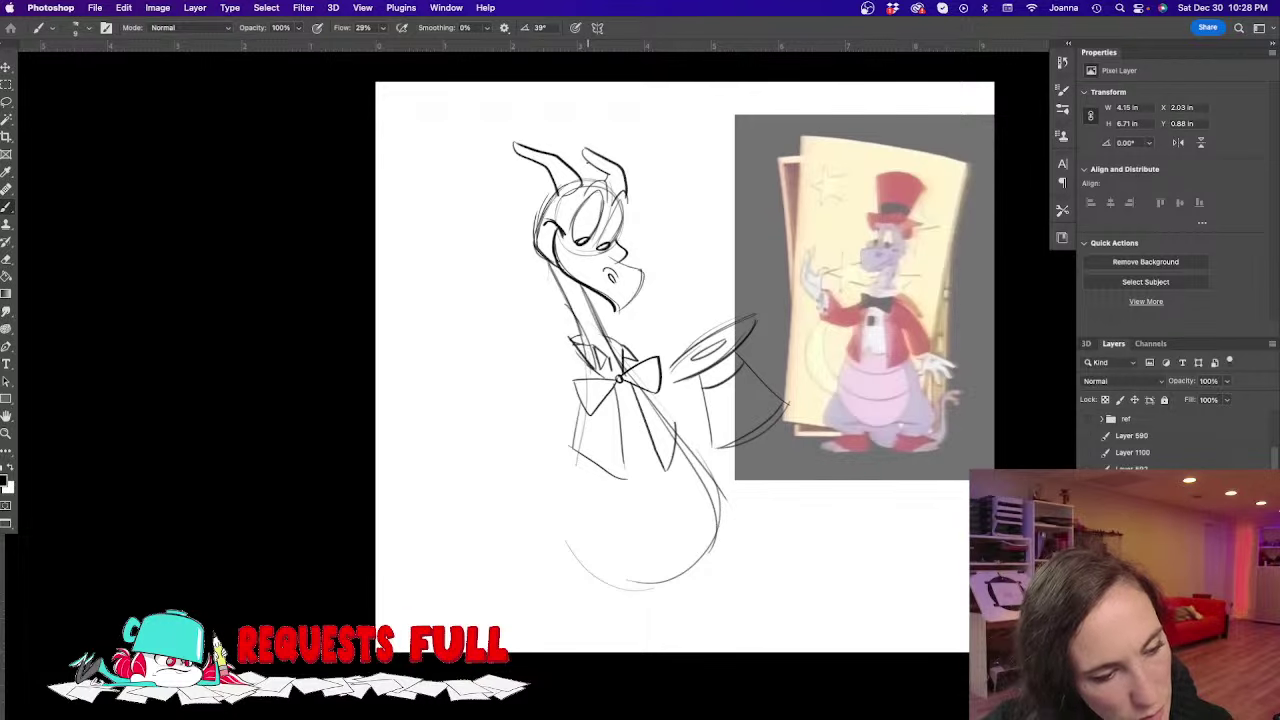
pyautogui.moveTo(612, 260)
pyautogui.mouseDown()
pyautogui.moveTo(645, 276)
pyautogui.moveTo(618, 308)
pyautogui.mouseUp()
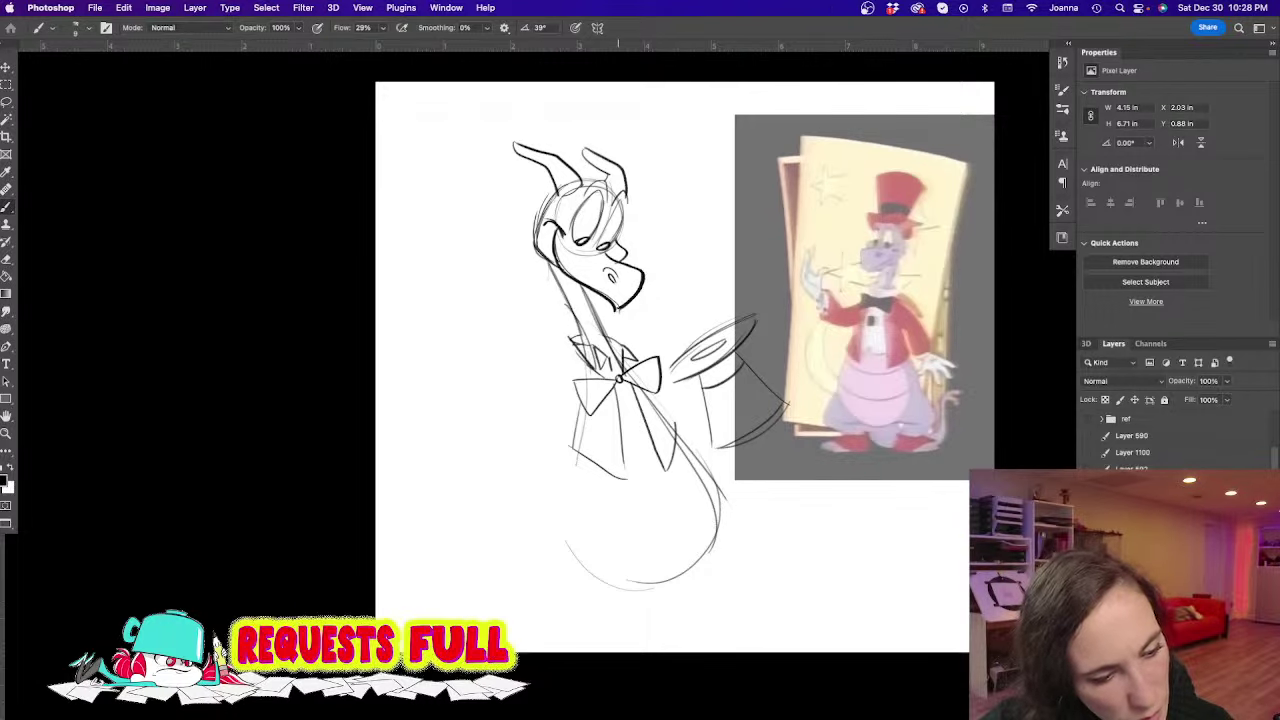
# Sketch a small rabbit rising out of the upturned hat, with a round head, nose, whiskers and long curved ears
pyautogui.moveTo(724, 342)
pyautogui.mouseDown()
pyautogui.moveTo(694, 360)
pyautogui.moveTo(713, 303)
pyautogui.moveTo(680, 323)
pyautogui.mouseUp()
pyautogui.moveTo(672, 302)
pyautogui.mouseDown()
pyautogui.moveTo(650, 334)
pyautogui.moveTo(700, 340)
pyautogui.moveTo(738, 260)
pyautogui.moveTo(711, 243)
pyautogui.moveTo(682, 256)
pyautogui.mouseUp()
pyautogui.press('super+z')
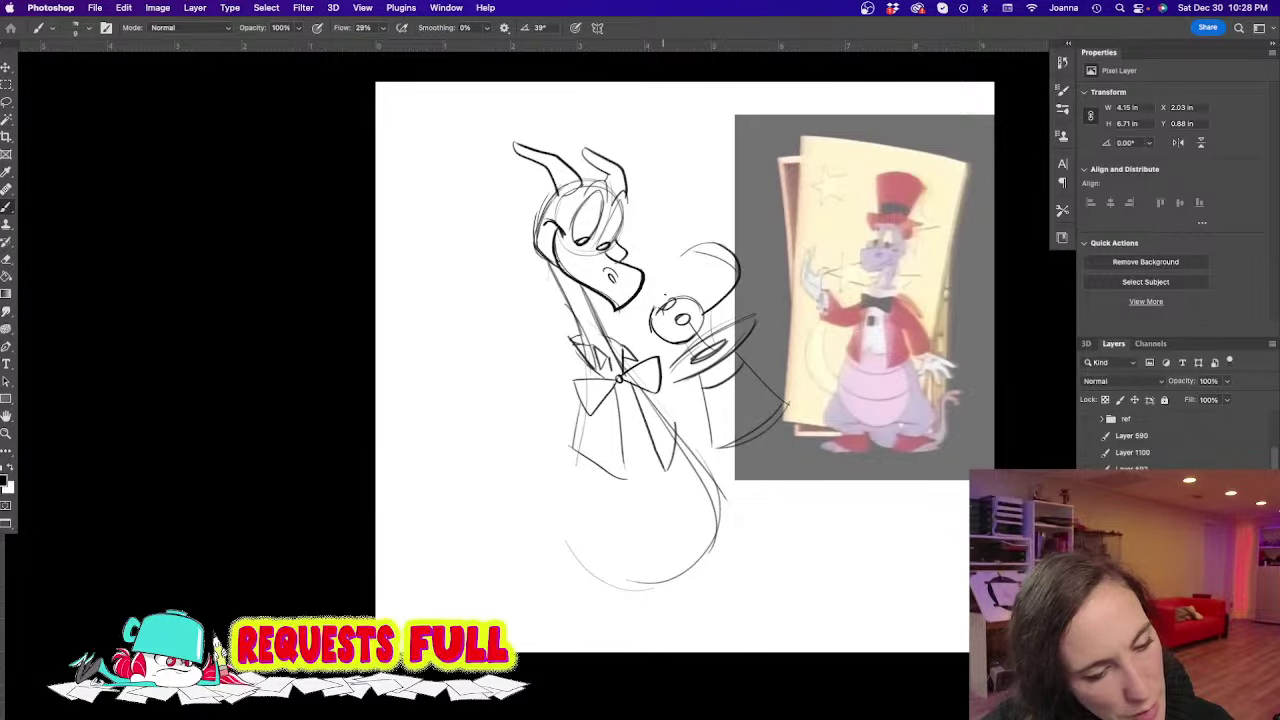
pyautogui.moveTo(704, 306)
pyautogui.mouseDown()
pyautogui.moveTo(726, 266)
pyautogui.moveTo(668, 280)
pyautogui.moveTo(662, 316)
pyautogui.moveTo(645, 290)
pyautogui.mouseUp()
pyautogui.moveTo(651, 310); pyautogui.dragTo(640, 302)
pyautogui.moveTo(682, 367)
pyautogui.mouseDown()
pyautogui.moveTo(699, 349)
pyautogui.moveTo(676, 364)
pyautogui.mouseUp()
# Draw a long drooping ear behind the dragon's cheek, erase the lines overlapping it, and reinforce its outline
pyautogui.moveTo(548, 226)
pyautogui.mouseDown()
pyautogui.moveTo(538, 300)
pyautogui.moveTo(556, 300)
pyautogui.moveTo(541, 280)
pyautogui.moveTo(542, 300)
pyautogui.mouseUp()
pyautogui.press('e')
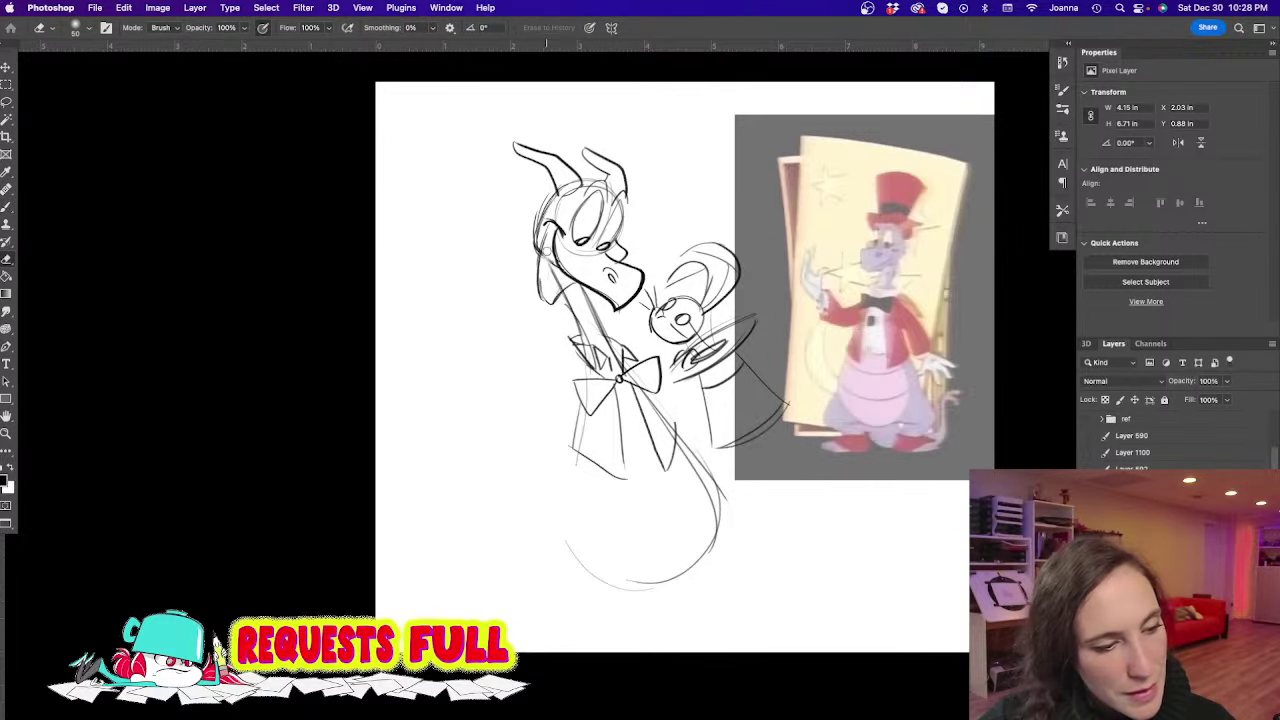
pyautogui.moveTo(552, 250); pyautogui.dragTo(556, 306)
pyautogui.press('b')
pyautogui.moveTo(545, 302); pyautogui.dragTo(535, 267)
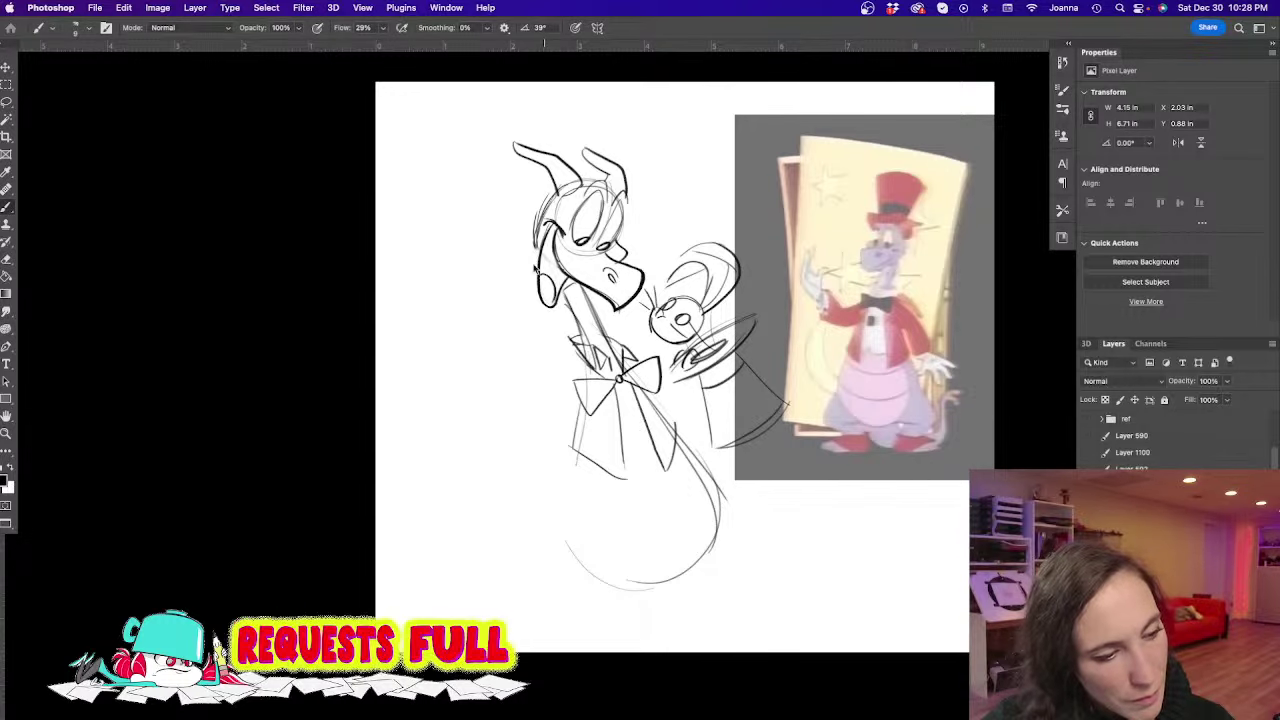
pyautogui.moveTo(546, 214); pyautogui.dragTo(535, 305)
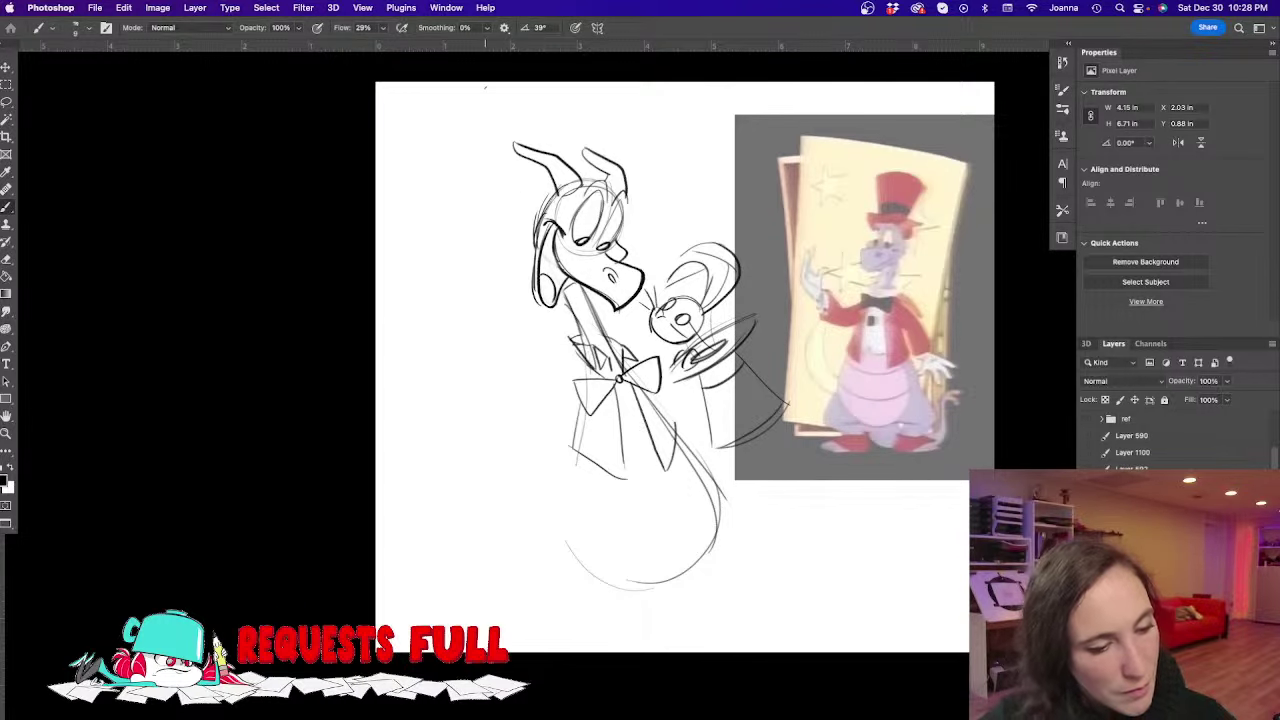
# Sketch the outer contours of both legs spreading from the belly, with a pointed foot on the upright leg
pyautogui.moveTo(666, 416); pyautogui.dragTo(742, 534)
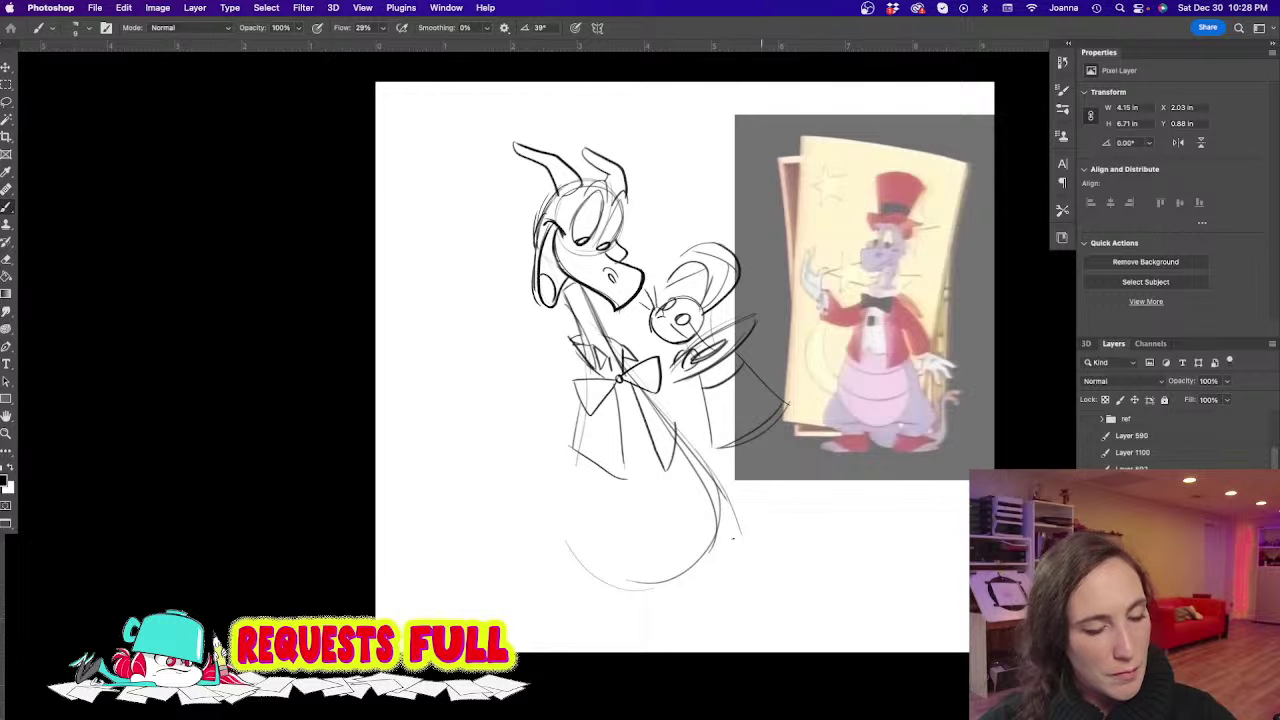
pyautogui.moveTo(806, 574); pyautogui.dragTo(717, 492)
pyautogui.moveTo(754, 580); pyautogui.dragTo(710, 581)
pyautogui.moveTo(582, 430)
pyautogui.mouseDown()
pyautogui.moveTo(556, 536)
pyautogui.moveTo(568, 594)
pyautogui.moveTo(606, 603)
pyautogui.moveTo(566, 622)
pyautogui.moveTo(534, 614)
pyautogui.mouseUp()
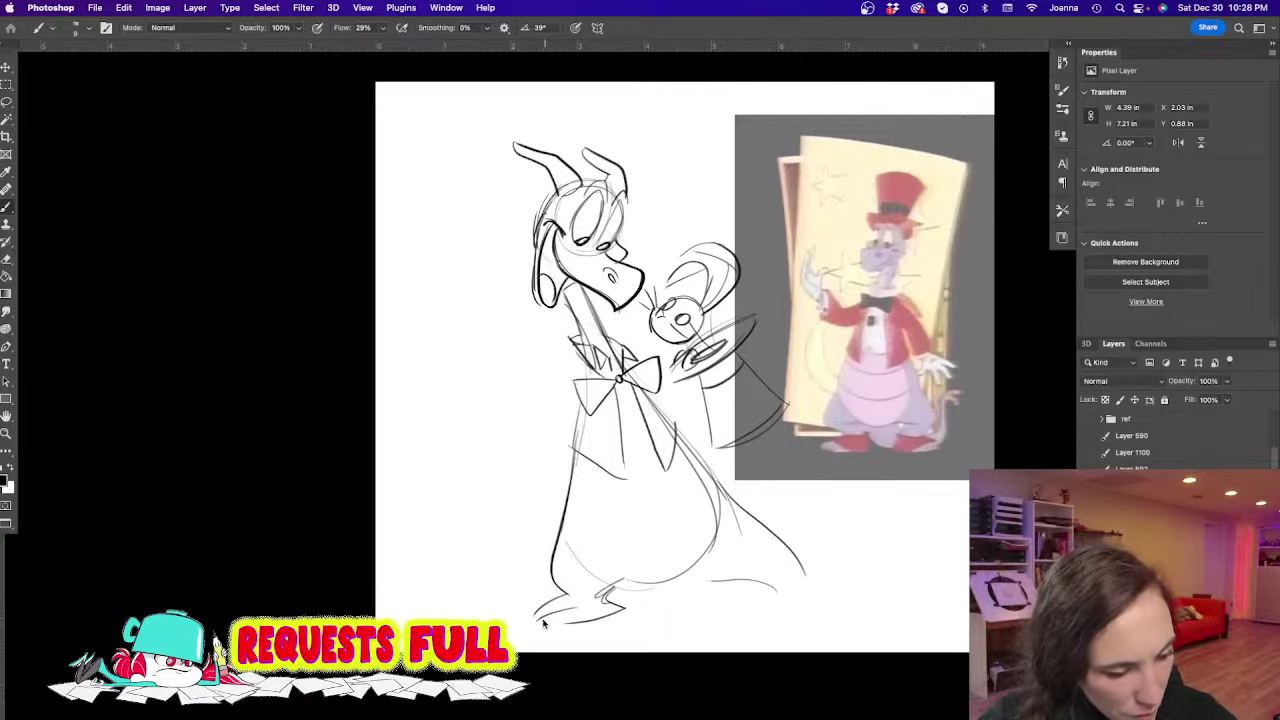
pyautogui.moveTo(604, 590); pyautogui.dragTo(794, 597)
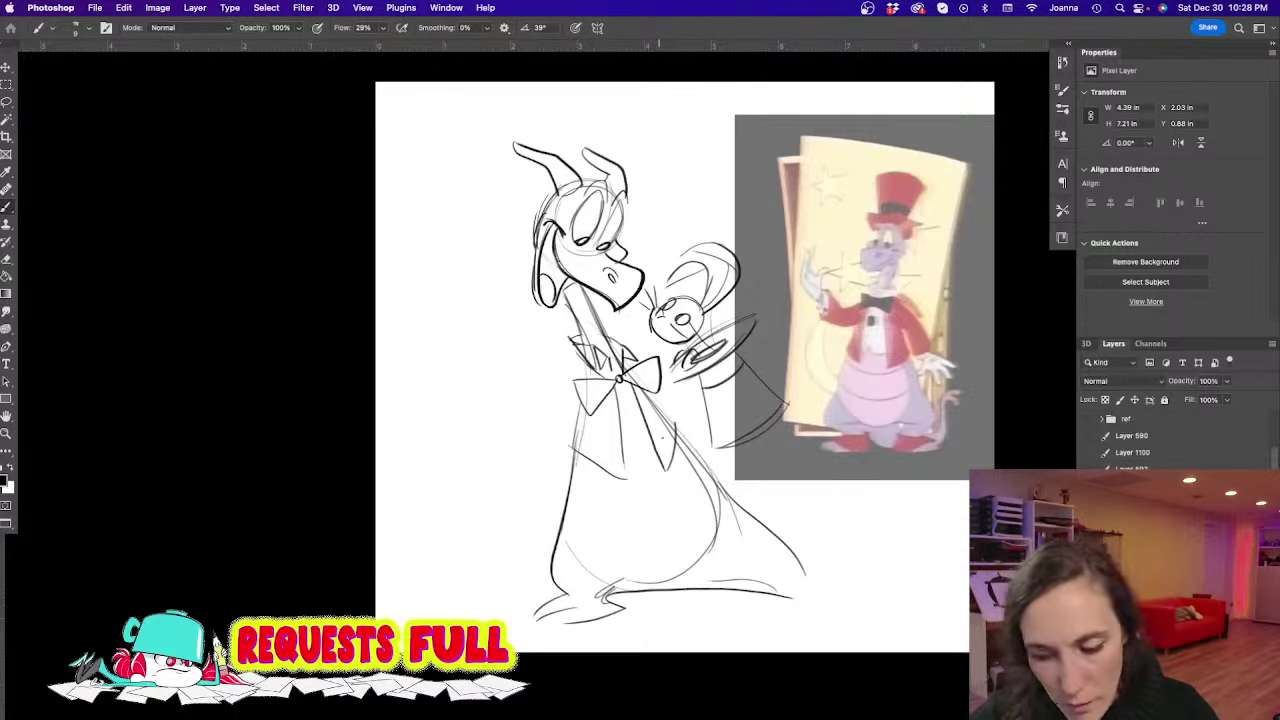
pyautogui.press('super+z')
pyautogui.moveTo(618, 585)
pyautogui.mouseDown()
pyautogui.moveTo(688, 578)
pyautogui.moveTo(814, 614)
pyautogui.mouseUp()
pyautogui.moveTo(785, 538); pyautogui.dragTo(830, 592)
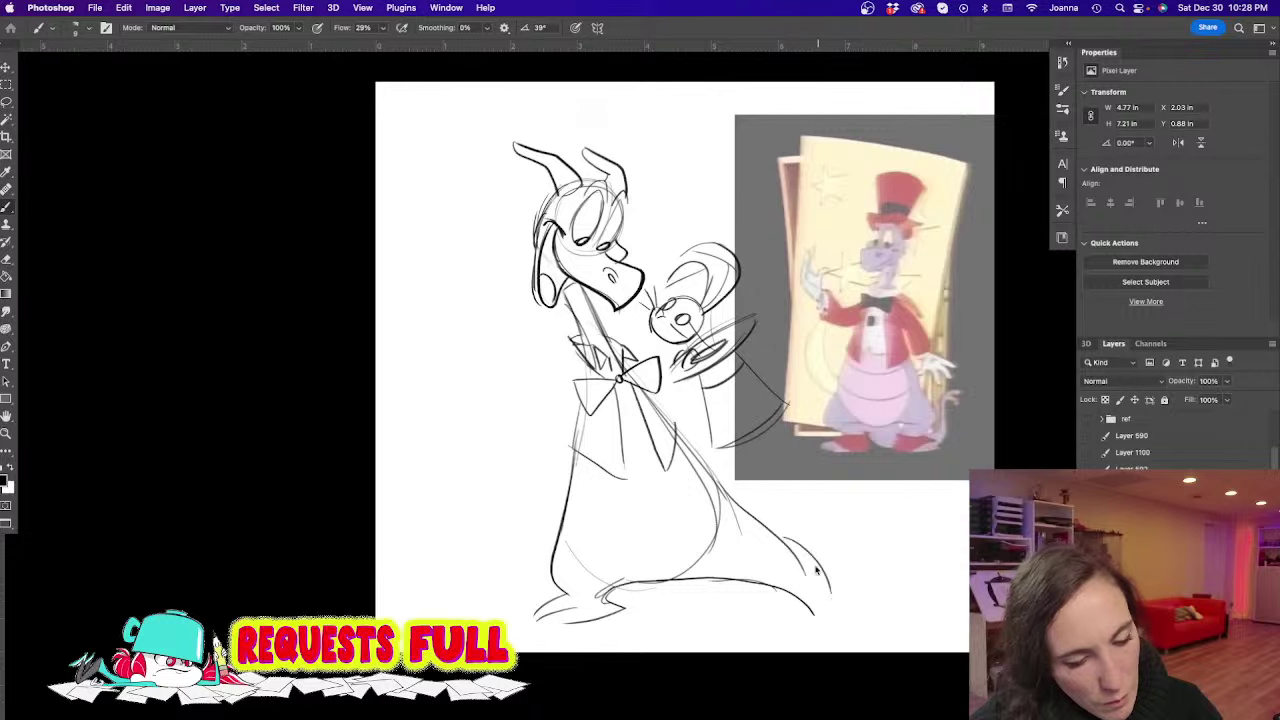
pyautogui.press('super+z')
pyautogui.press('super+z')
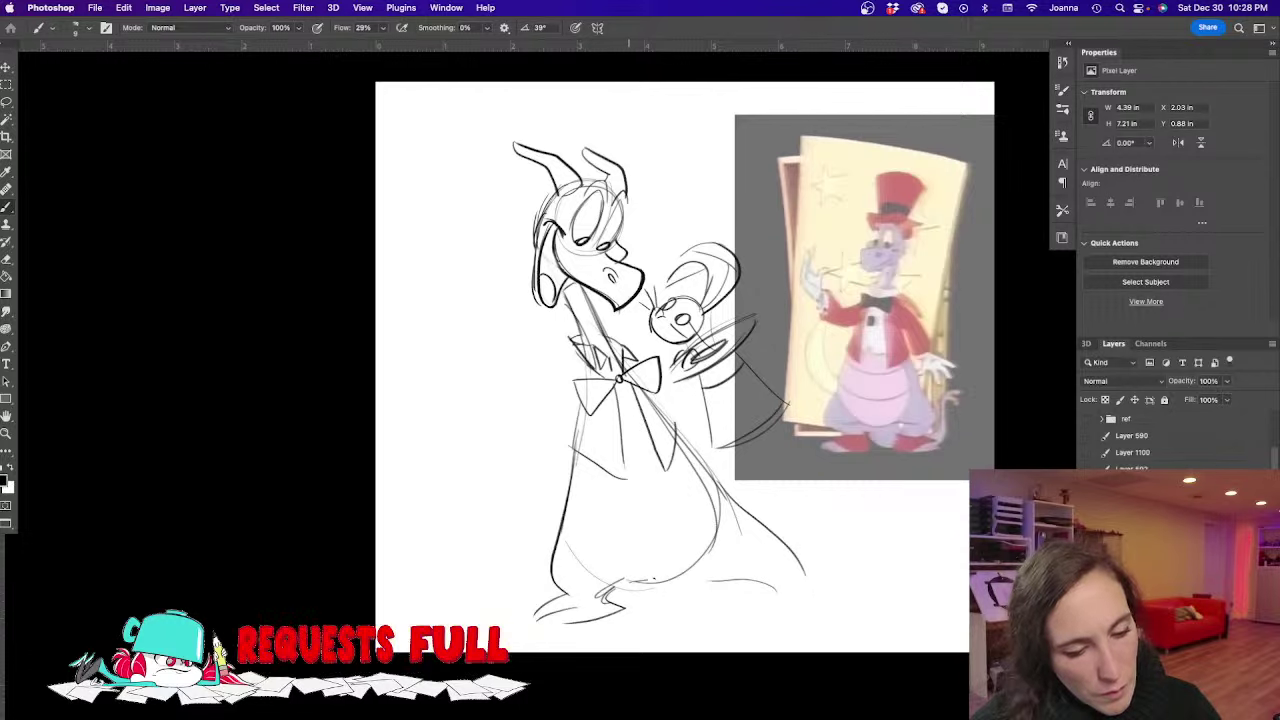
# Draw the outstretched leg's underside and foot, then lasso the lower leg and move it closer to the body
pyautogui.moveTo(646, 578); pyautogui.dragTo(806, 597)
pyautogui.moveTo(764, 524)
pyautogui.mouseDown()
pyautogui.moveTo(832, 588)
pyautogui.moveTo(879, 598)
pyautogui.moveTo(832, 576)
pyautogui.moveTo(867, 616)
pyautogui.moveTo(848, 599)
pyautogui.moveTo(884, 617)
pyautogui.mouseUp()
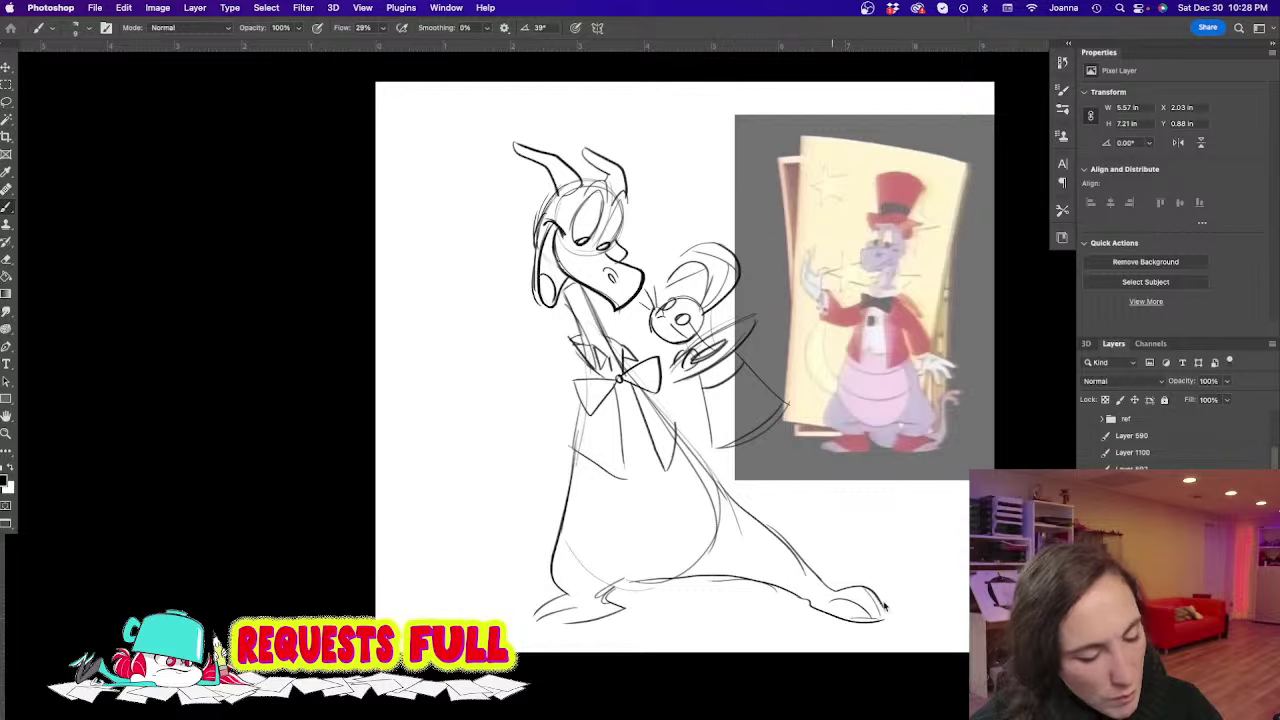
pyautogui.press('l')
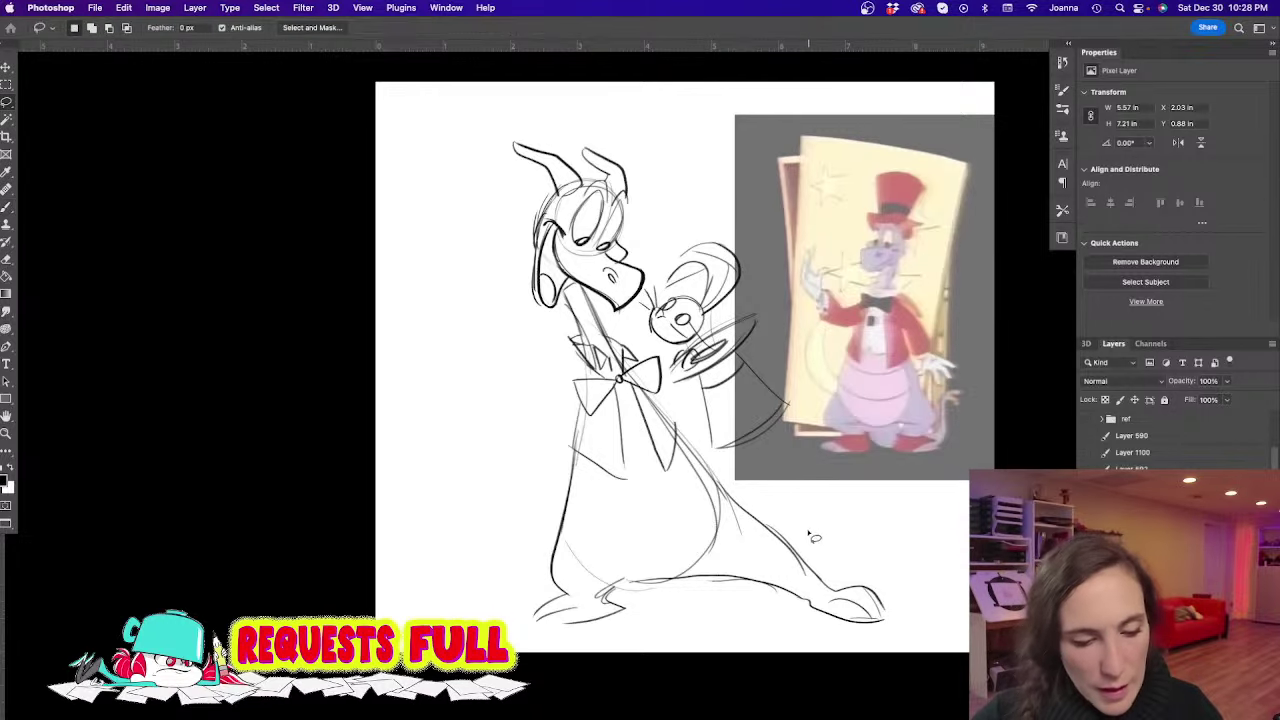
pyautogui.moveTo(806, 526)
pyautogui.mouseDown()
pyautogui.moveTo(831, 648)
pyautogui.moveTo(808, 512)
pyautogui.mouseUp()
pyautogui.press('v')
pyautogui.moveTo(766, 576); pyautogui.dragTo(737, 552)
pyautogui.hotkey('ctrl', 'd')
# Erase the mismatched lines between the outstretched leg's thigh and foot with an eraser enlarged to 200
pyautogui.press('e')
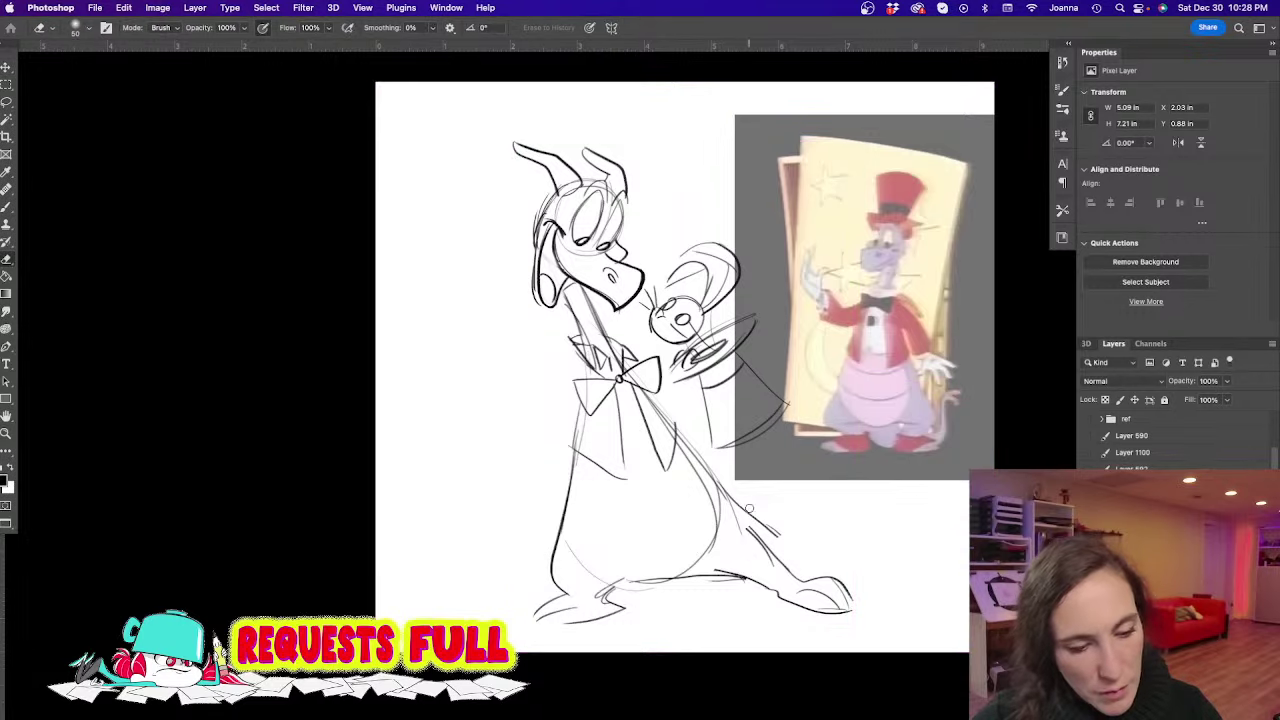
pyautogui.press(']')
pyautogui.press(']')
pyautogui.press(']')
pyautogui.press(']')
pyautogui.press(']')
pyautogui.press(']')
pyautogui.press(']')
pyautogui.press(']')
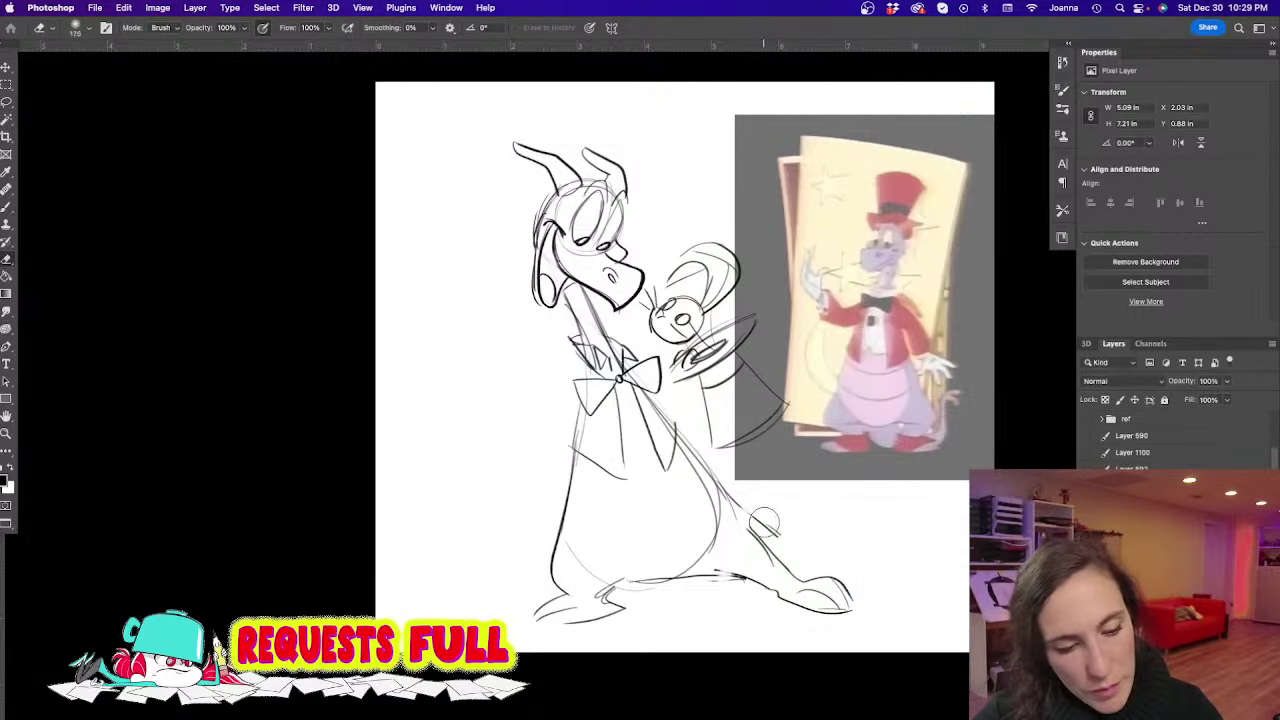
pyautogui.moveTo(764, 522)
pyautogui.mouseDown()
pyautogui.moveTo(755, 506)
pyautogui.moveTo(755, 536)
pyautogui.mouseUp()
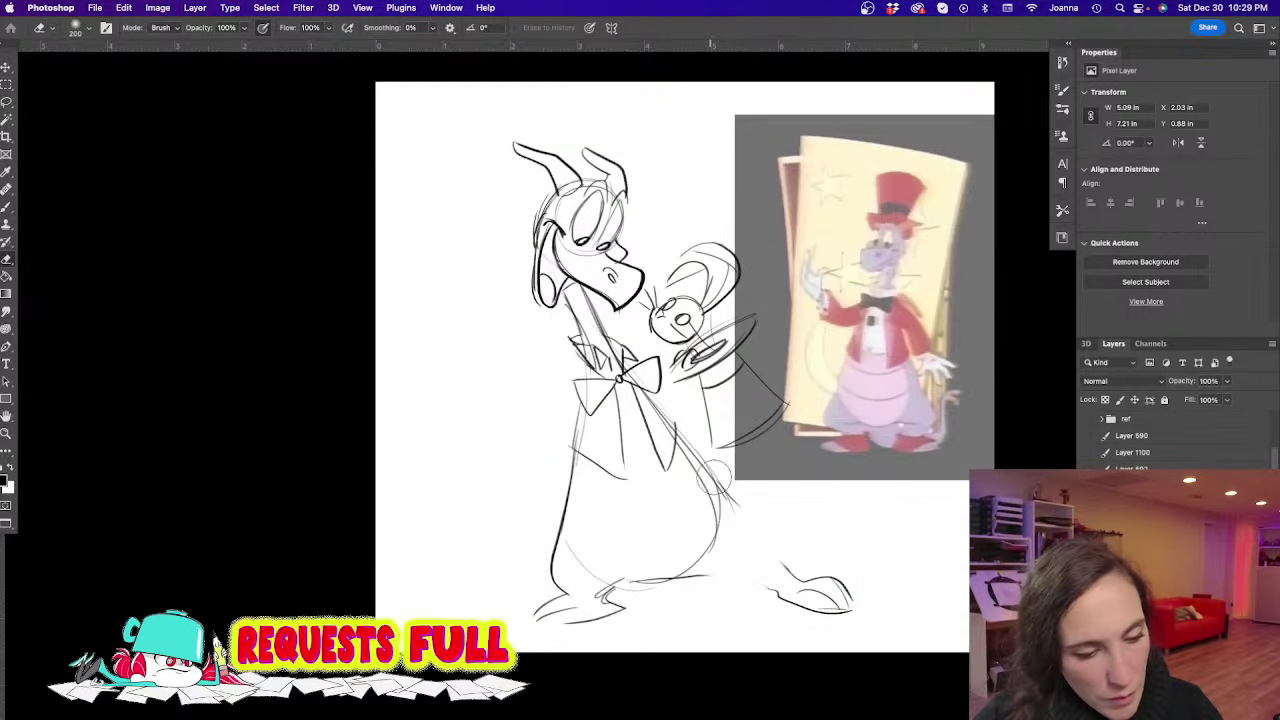
# Redraw the outstretched leg's upper and lower contours so they run smoothly from the belly to the foot
pyautogui.press('b')
pyautogui.moveTo(697, 465)
pyautogui.mouseDown()
pyautogui.moveTo(798, 580)
pyautogui.moveTo(747, 525)
pyautogui.mouseUp()
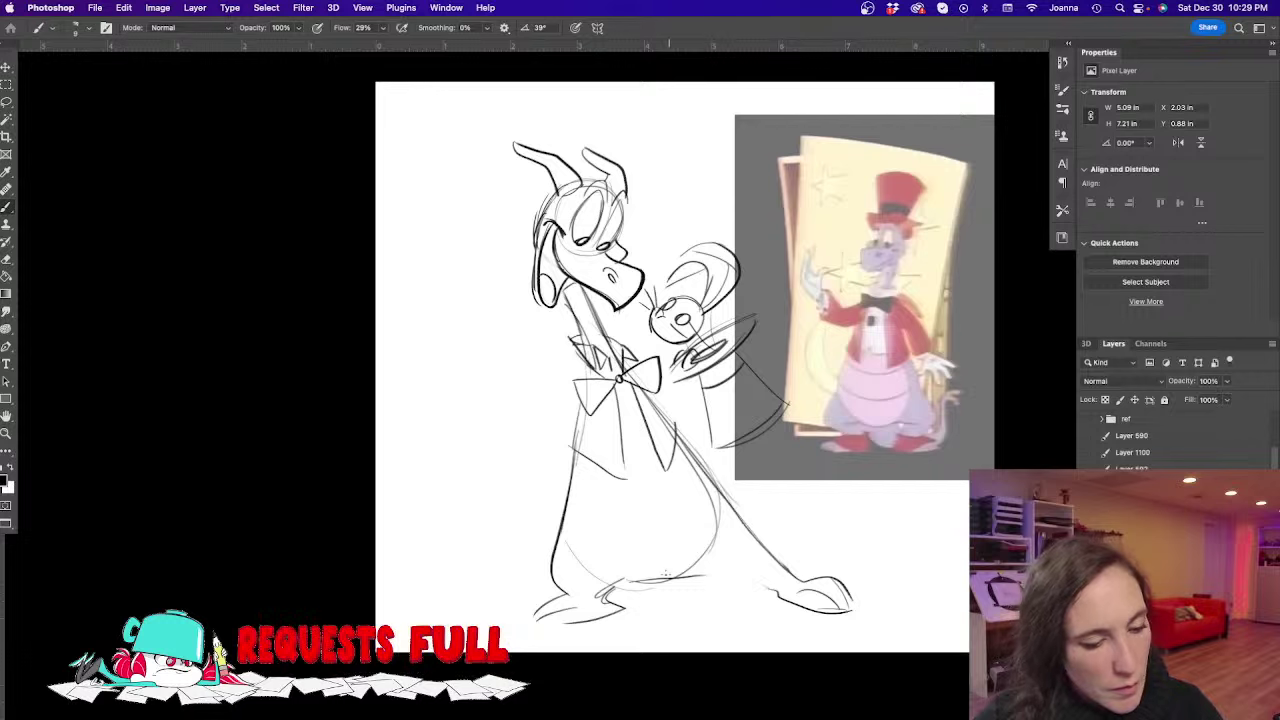
pyautogui.moveTo(672, 577); pyautogui.dragTo(785, 600)
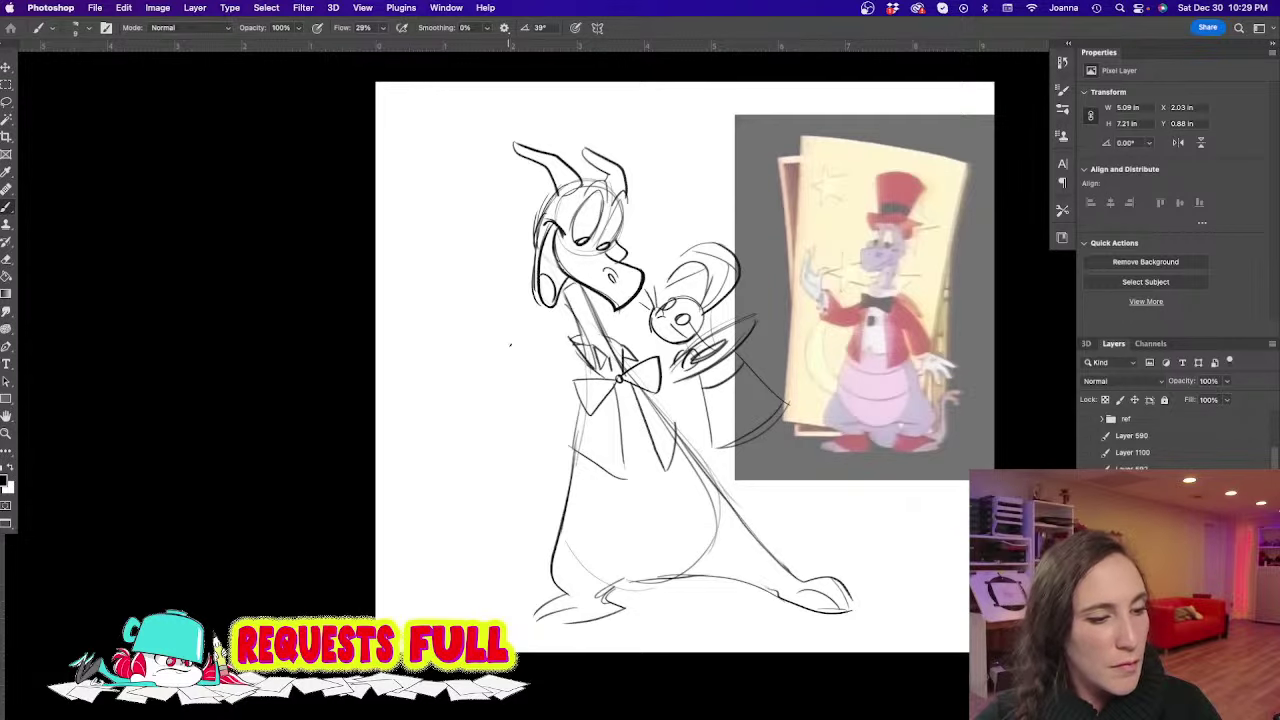
# Sketch the bent arm with its jacket sleeve and buttoned cuff, and rough in the hand gripping the hat's brim
pyautogui.moveTo(516, 335)
pyautogui.mouseDown()
pyautogui.moveTo(562, 345)
pyautogui.moveTo(484, 350)
pyautogui.mouseUp()
pyautogui.moveTo(572, 373); pyautogui.dragTo(522, 377)
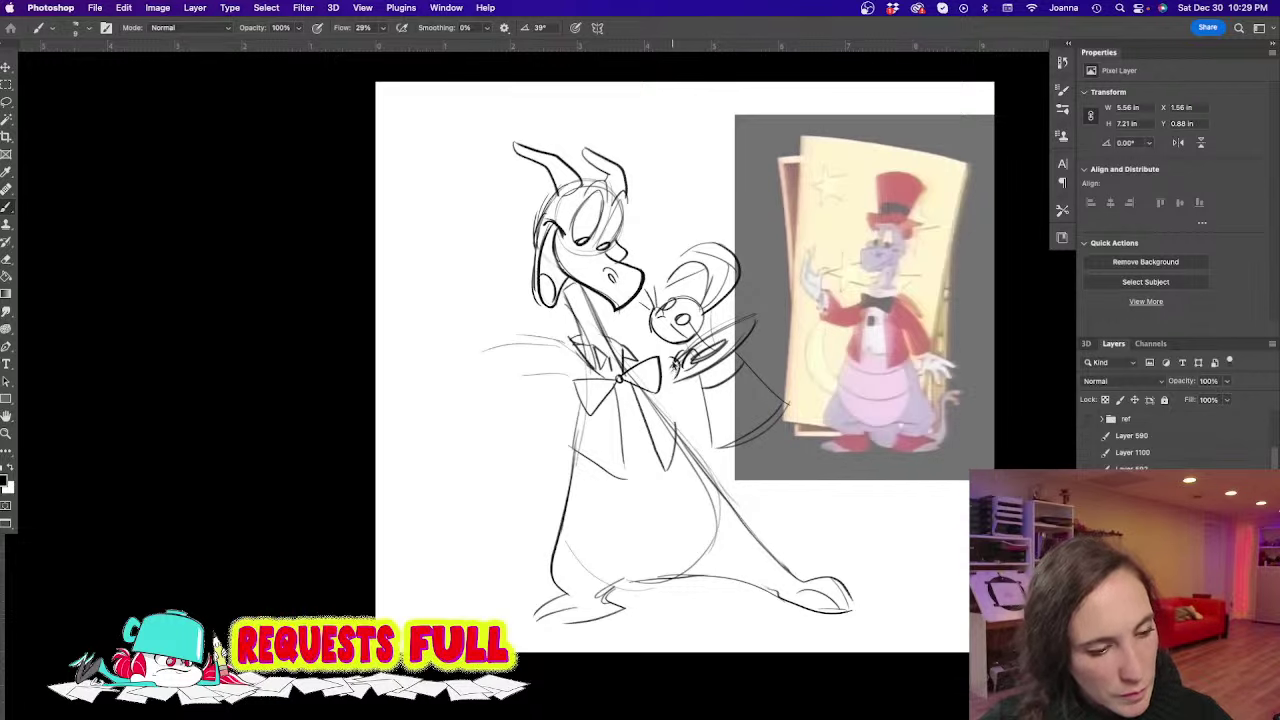
pyautogui.moveTo(672, 365); pyautogui.dragTo(680, 390)
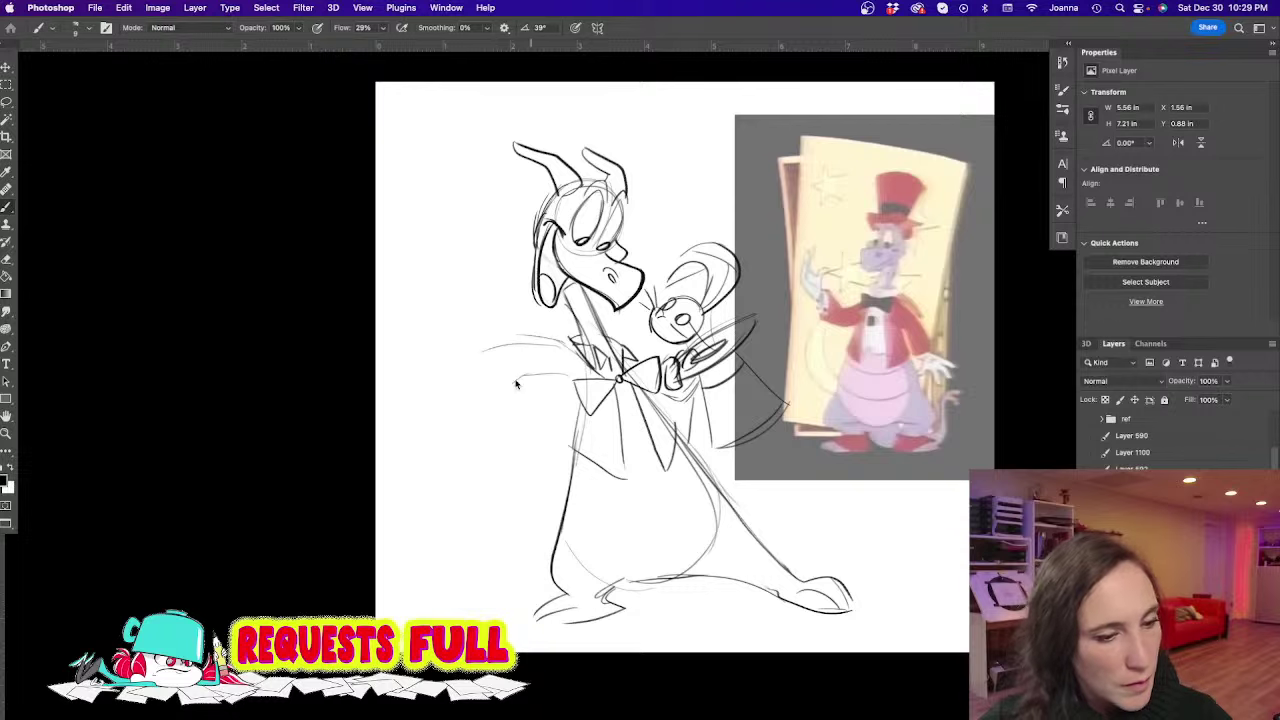
pyautogui.moveTo(516, 384); pyautogui.dragTo(521, 421)
pyautogui.moveTo(508, 378); pyautogui.dragTo(520, 428)
pyautogui.moveTo(490, 350); pyautogui.dragTo(461, 425)
pyautogui.moveTo(516, 386)
pyautogui.mouseDown()
pyautogui.moveTo(522, 440)
pyautogui.moveTo(464, 426)
pyautogui.moveTo(504, 432)
pyautogui.mouseUp()
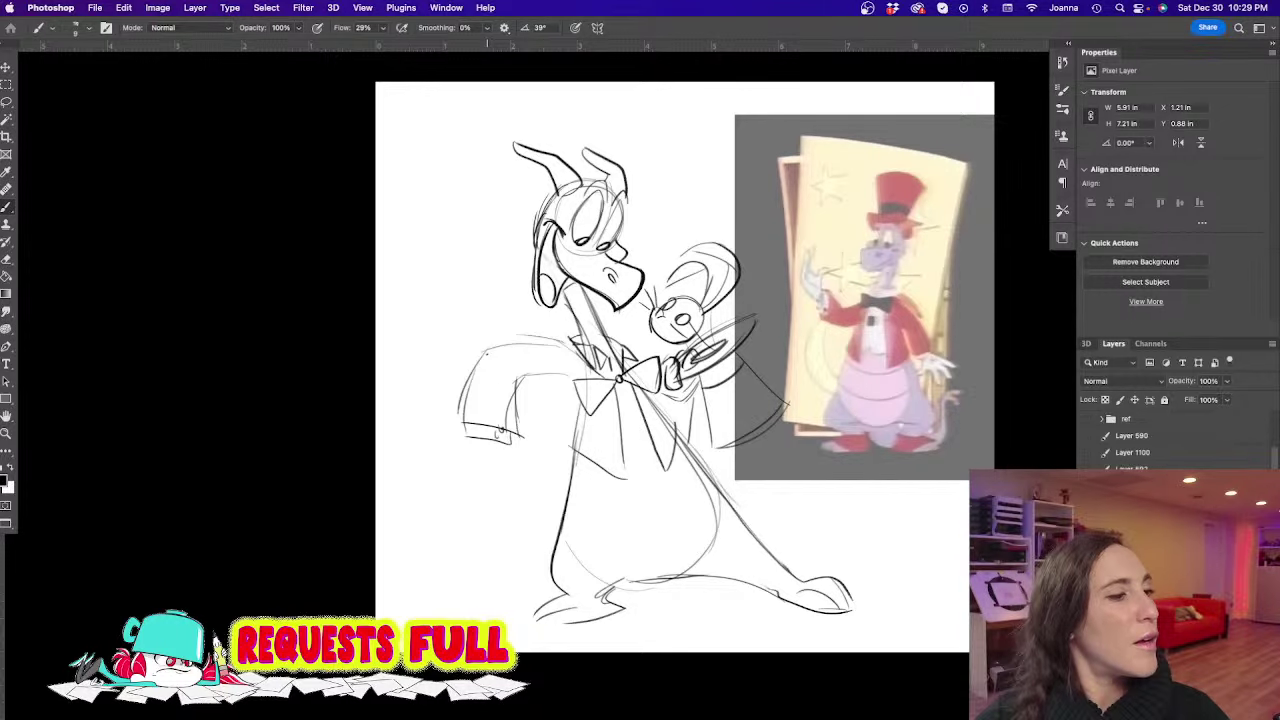
# Draw the lowered hand with splayed fingers below the sleeve cuff and connect its wrist to the cuff
pyautogui.moveTo(507, 451)
pyautogui.mouseDown()
pyautogui.moveTo(526, 482)
pyautogui.moveTo(466, 499)
pyautogui.moveTo(497, 467)
pyautogui.moveTo(478, 456)
pyautogui.moveTo(448, 492)
pyautogui.moveTo(469, 465)
pyautogui.moveTo(458, 508)
pyautogui.moveTo(449, 502)
pyautogui.mouseUp()
pyautogui.press('super+z')
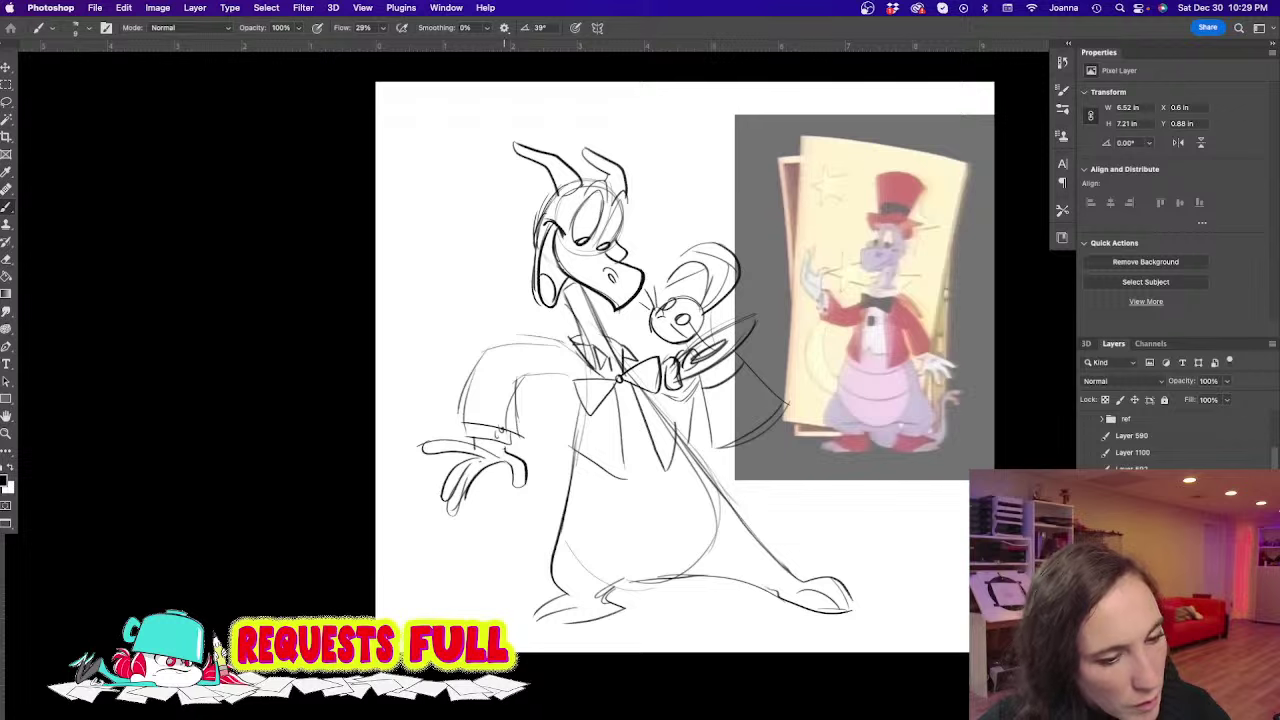
pyautogui.moveTo(505, 449); pyautogui.dragTo(480, 449)
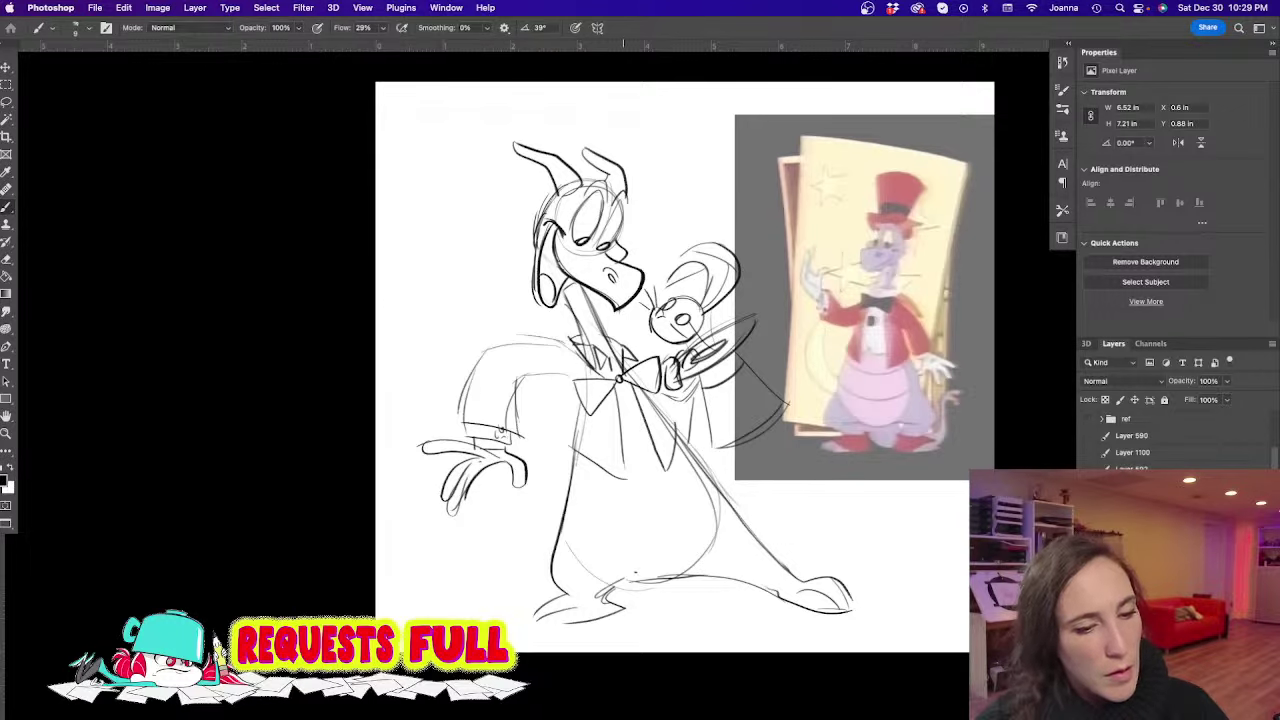
# Sketch the dragon's thick tail curving out behind the body and up behind the lowered hand to a forked tip
pyautogui.moveTo(556, 590)
pyautogui.mouseDown()
pyautogui.moveTo(474, 531)
pyautogui.moveTo(500, 467)
pyautogui.mouseUp()
pyautogui.moveTo(550, 538)
pyautogui.mouseDown()
pyautogui.moveTo(552, 417)
pyautogui.moveTo(554, 436)
pyautogui.moveTo(432, 425)
pyautogui.mouseUp()
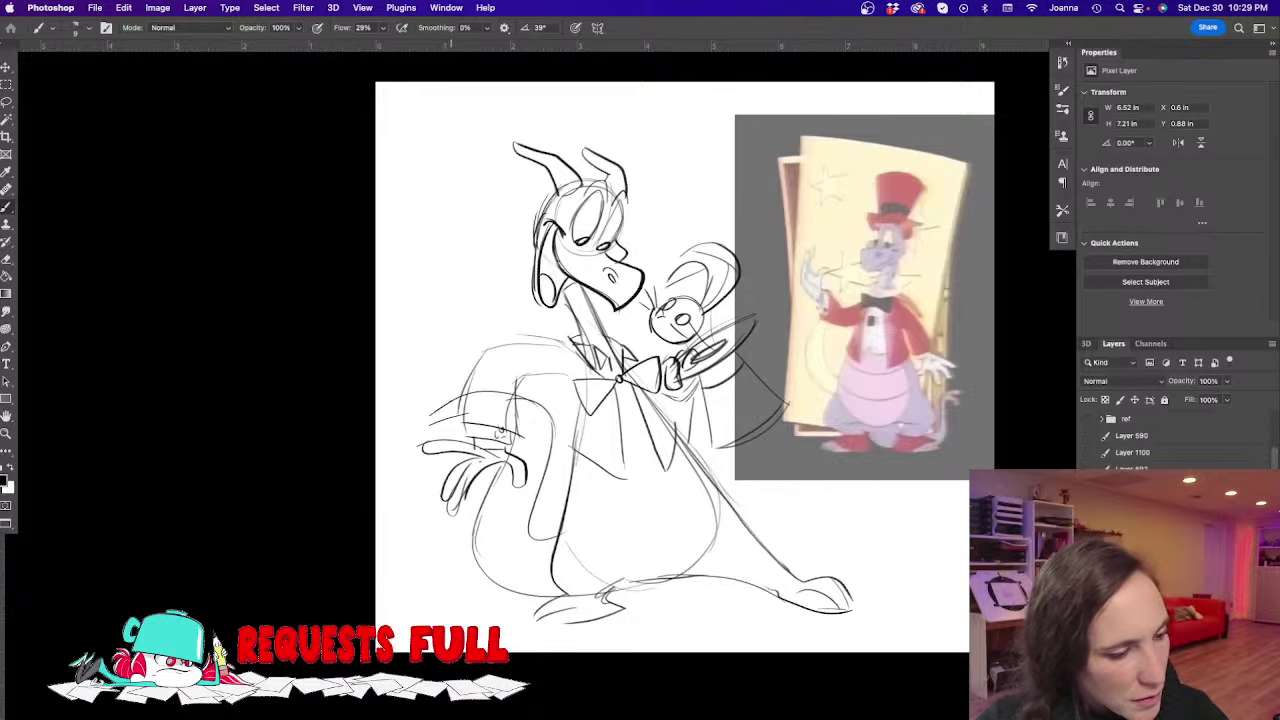
pyautogui.moveTo(433, 403)
pyautogui.mouseDown()
pyautogui.moveTo(393, 414)
pyautogui.moveTo(426, 424)
pyautogui.moveTo(426, 450)
pyautogui.mouseUp()
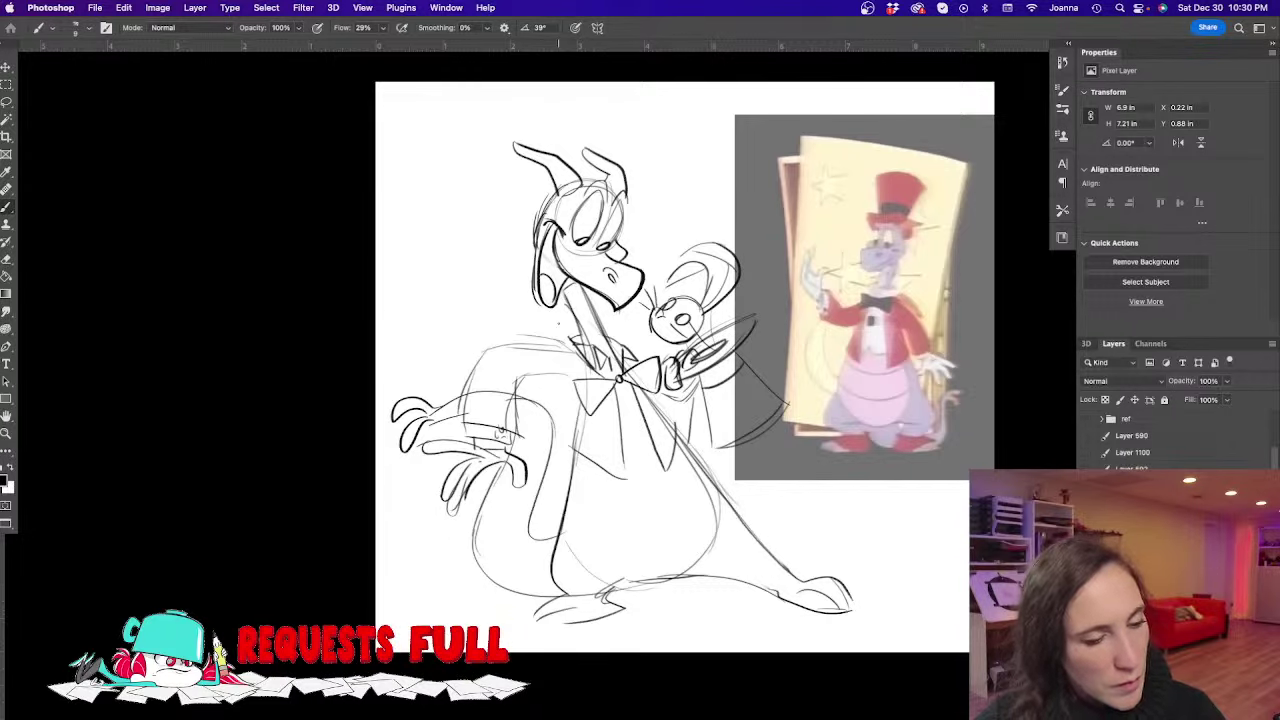
# Select the collar and bow tie with the Lasso and move them up and back to sit closer to the dragon's neck
pyautogui.press('l')
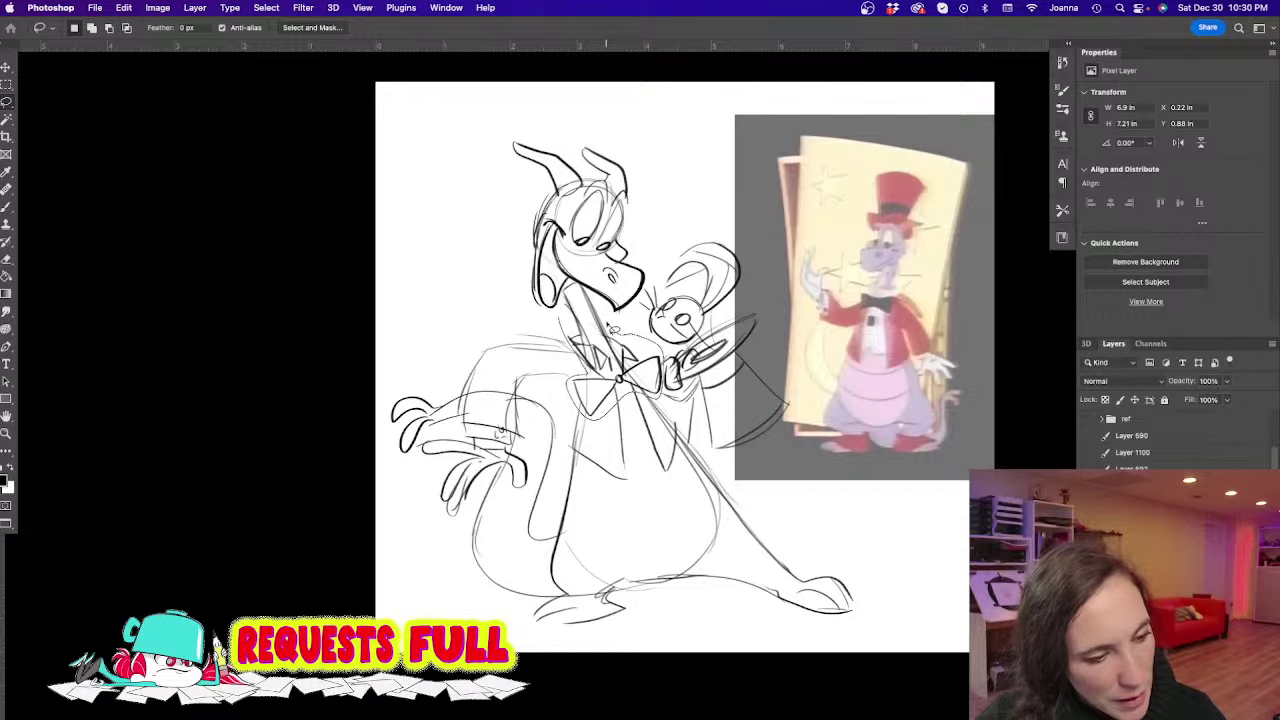
pyautogui.moveTo(607, 324); pyautogui.dragTo(562, 314)
pyautogui.press('v')
pyautogui.moveTo(583, 356)
pyautogui.mouseDown()
pyautogui.moveTo(574, 288)
pyautogui.moveTo(568, 327)
pyautogui.mouseUp()
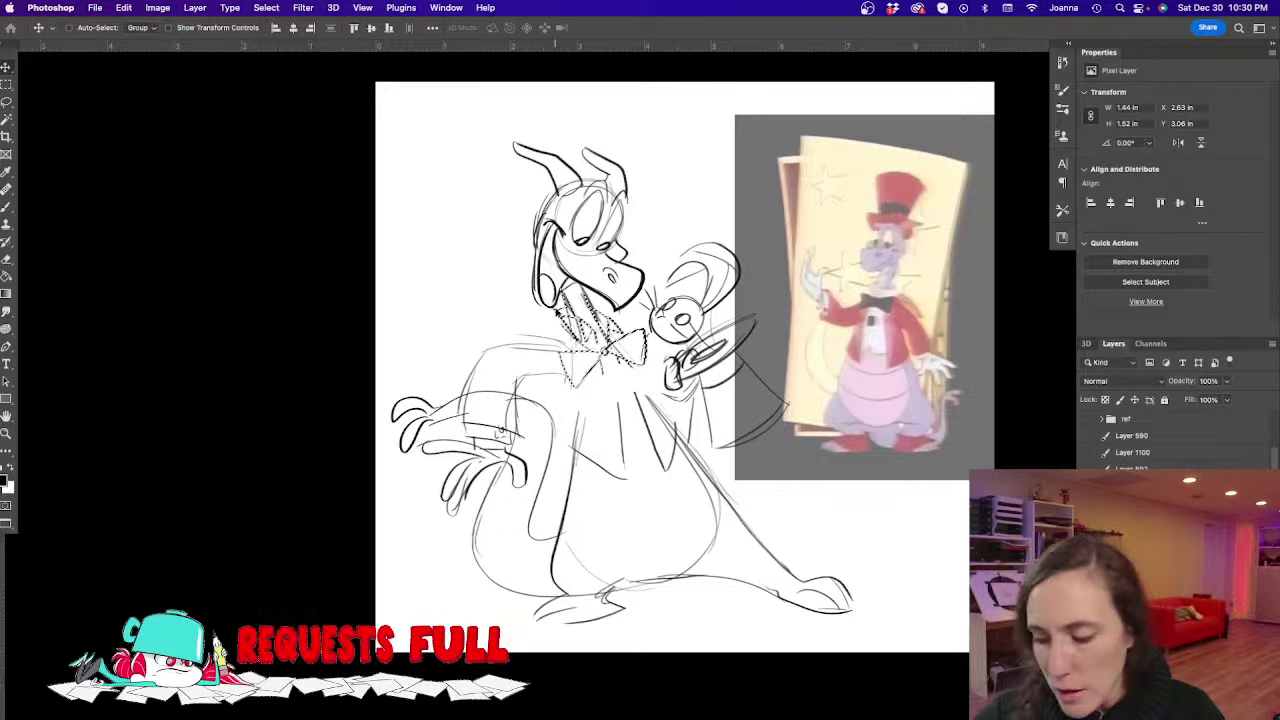
pyautogui.press('l')
pyautogui.hotkey('ctrl', 'd')
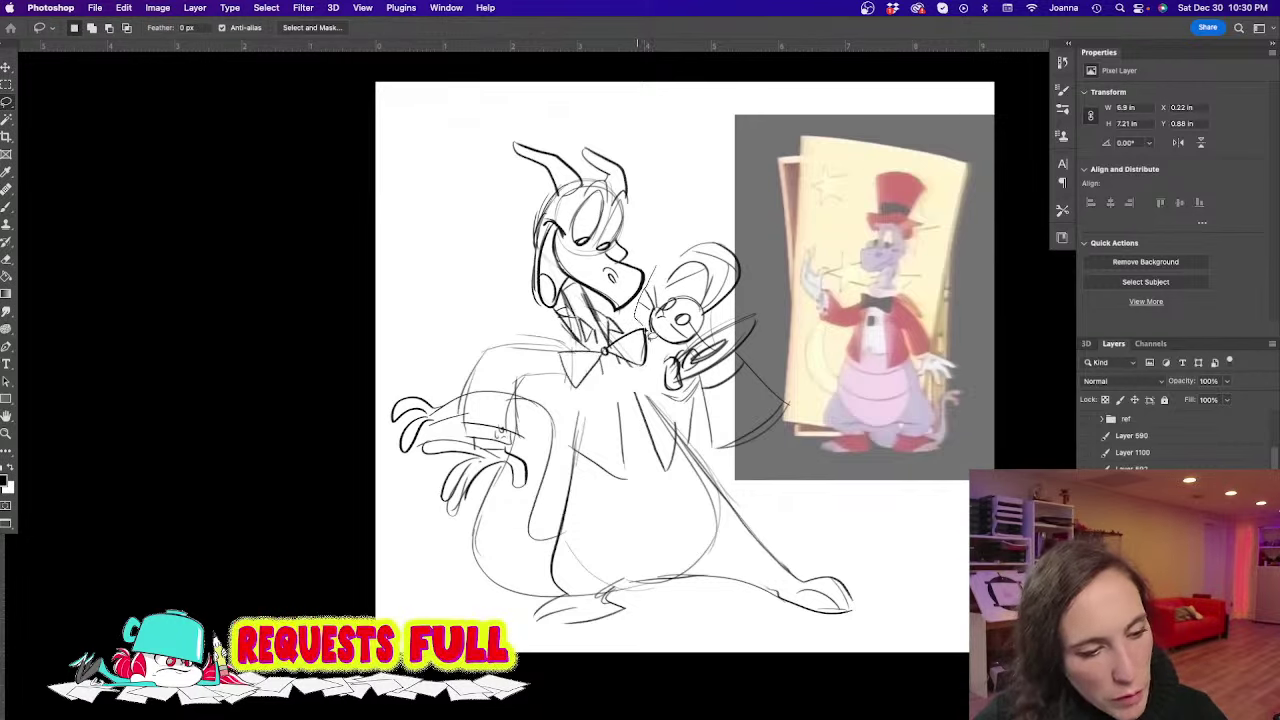
# Lasso the rabbit, top hat and gripping hand together and move them slightly up and farther away from the dragon's body
pyautogui.moveTo(650, 330)
pyautogui.mouseDown()
pyautogui.moveTo(660, 378)
pyautogui.moveTo(698, 432)
pyautogui.moveTo(840, 355)
pyautogui.moveTo(800, 440)
pyautogui.mouseUp()
pyautogui.press('v')
pyautogui.moveTo(698, 255)
pyautogui.mouseDown()
pyautogui.moveTo(728, 290)
pyautogui.moveTo(716, 242)
pyautogui.mouseUp()
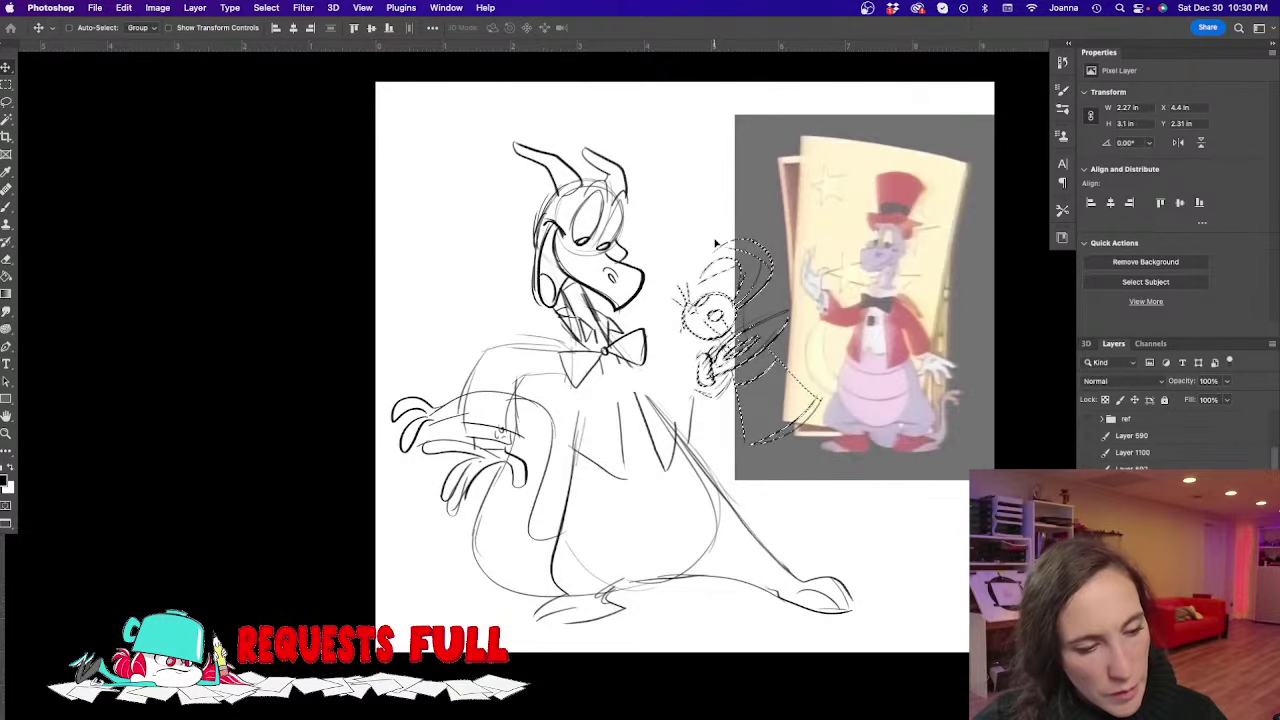
pyautogui.press('super+d')
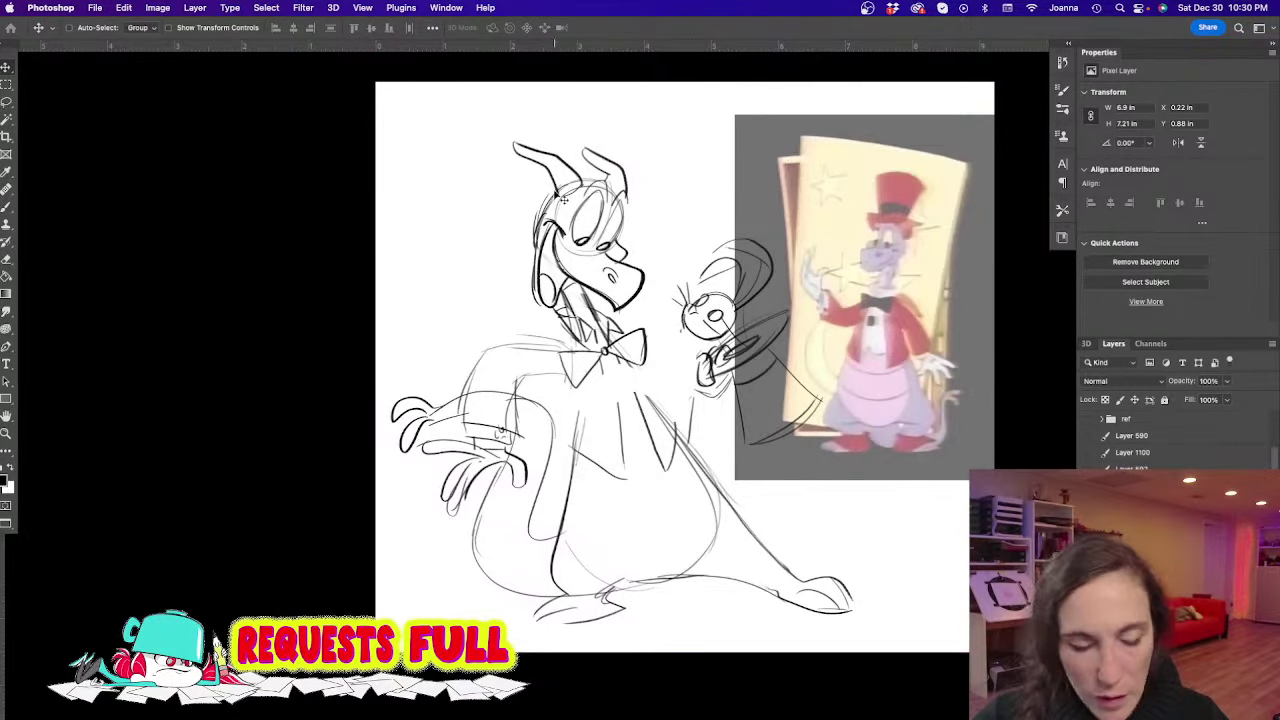
# Erase the lower eye outlines around the dragon's pupils
pyautogui.press('e')
pyautogui.moveTo(582, 222)
pyautogui.mouseDown()
pyautogui.moveTo(602, 248)
pyautogui.moveTo(587, 241)
pyautogui.mouseUp()
pyautogui.press('b')
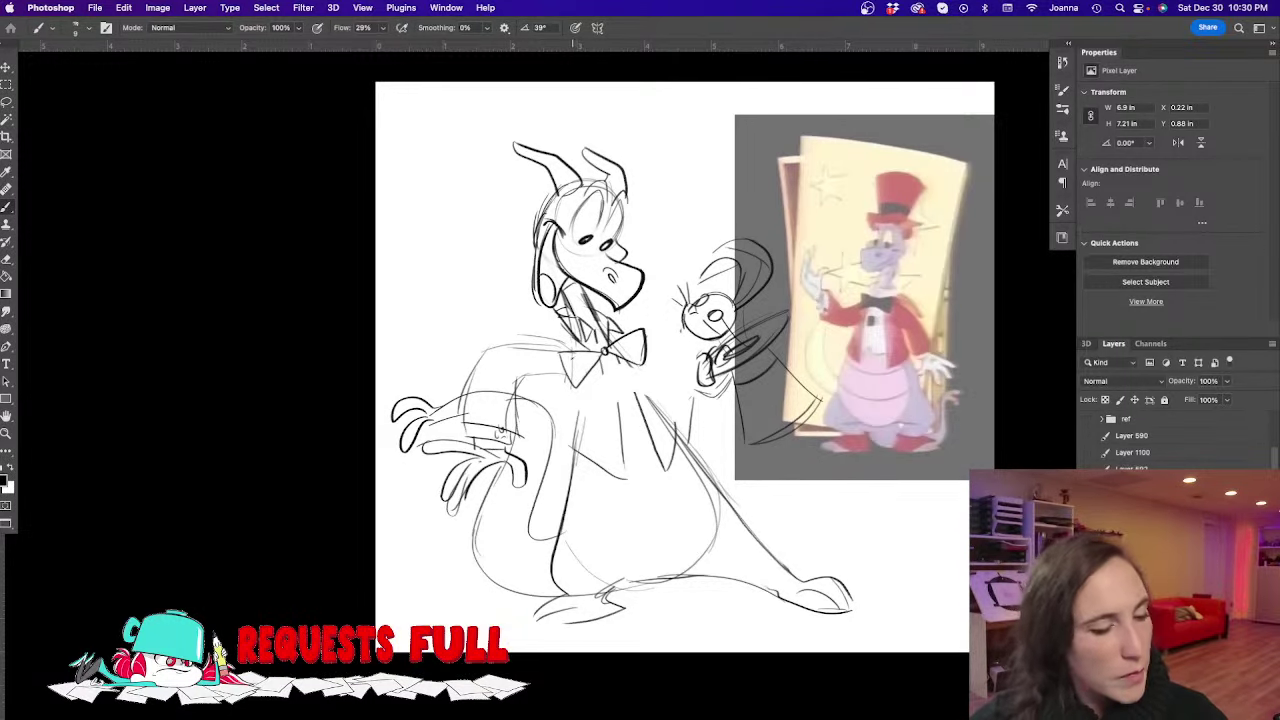
# Draw the jacket's front edges, the shirt front with its button, and the curved bands across the dragon's belly
pyautogui.moveTo(578, 358); pyautogui.dragTo(570, 520)
pyautogui.moveTo(576, 418); pyautogui.dragTo(562, 570)
pyautogui.moveTo(712, 476)
pyautogui.mouseDown()
pyautogui.moveTo(664, 580)
pyautogui.moveTo(586, 524)
pyautogui.mouseUp()
pyautogui.moveTo(718, 518); pyautogui.dragTo(618, 560)
pyautogui.moveTo(654, 550); pyautogui.dragTo(592, 590)
pyautogui.moveTo(600, 352)
pyautogui.mouseDown()
pyautogui.moveTo(624, 480)
pyautogui.moveTo(664, 476)
pyautogui.moveTo(633, 450)
pyautogui.mouseUp()
pyautogui.moveTo(618, 379); pyautogui.dragTo(621, 394)
pyautogui.moveTo(631, 359); pyautogui.dragTo(668, 414)
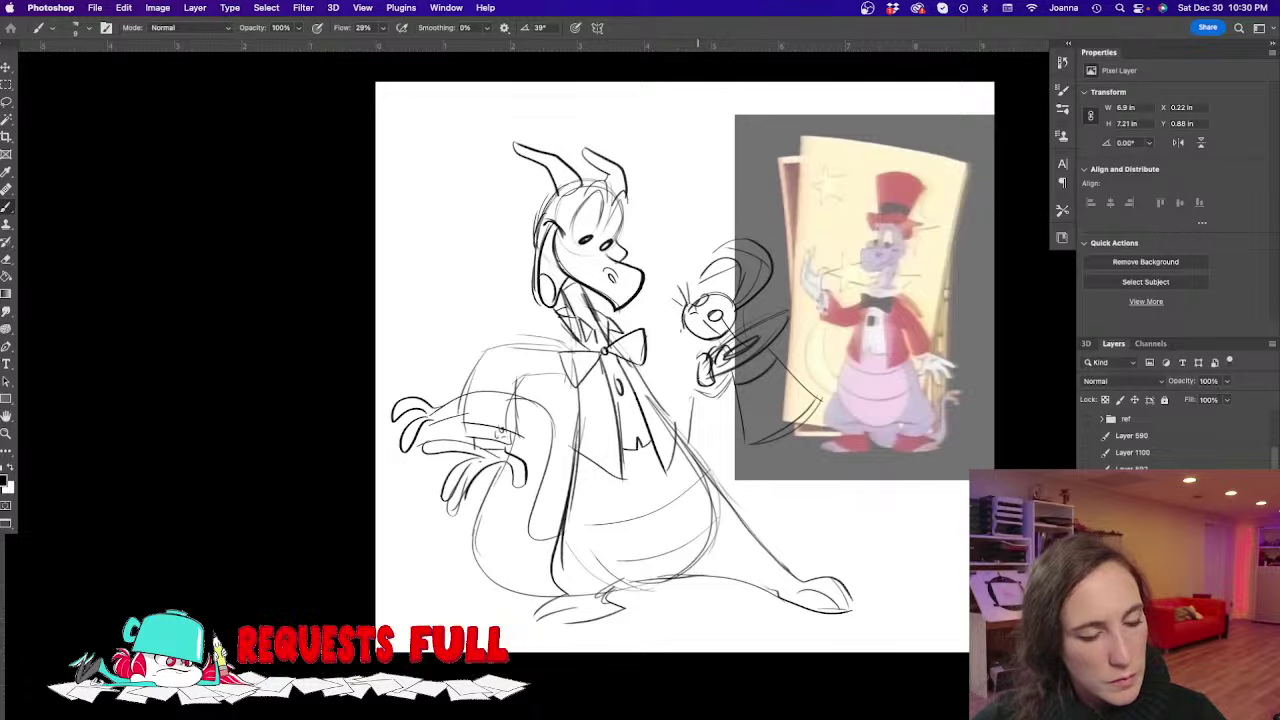
# Erase the rough hand under the hat and redraw it supporting the brim, with a sleeve cuff and forearm joining the jacket
pyautogui.moveTo(703, 362)
pyautogui.mouseDown()
pyautogui.moveTo(682, 386)
pyautogui.moveTo(718, 386)
pyautogui.mouseUp()
pyautogui.press('e')
pyautogui.press('b')
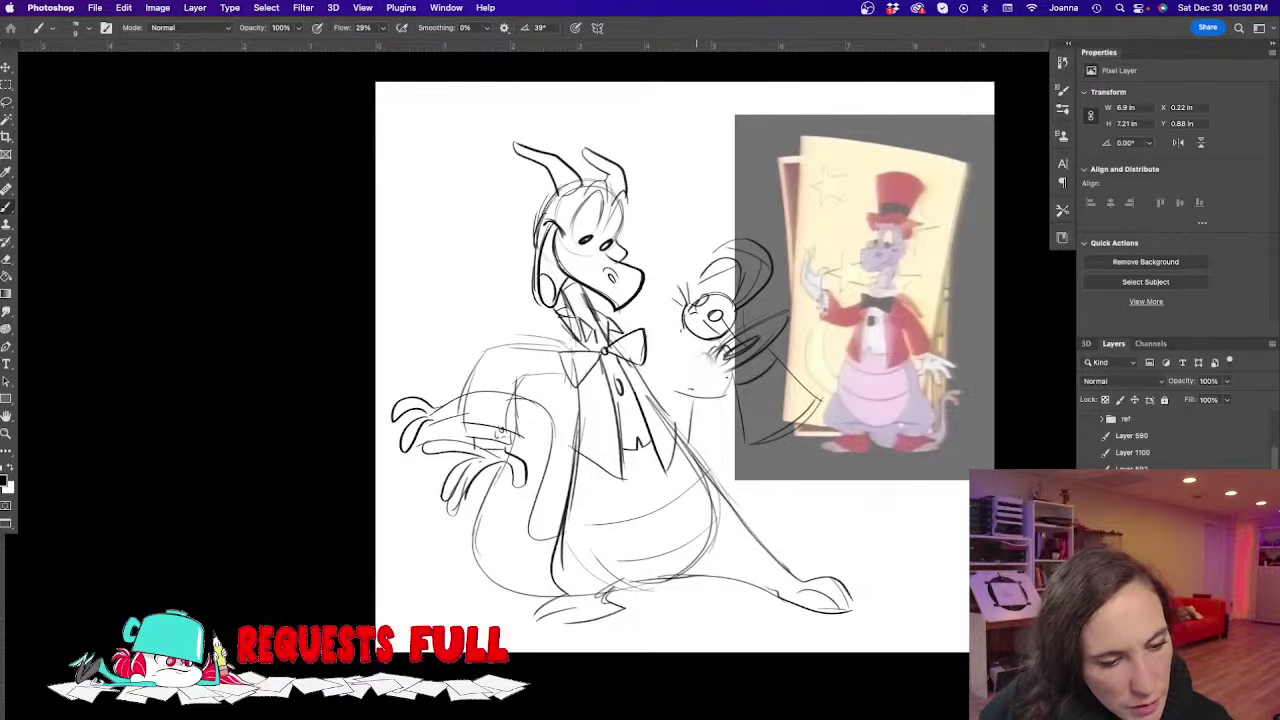
pyautogui.moveTo(729, 384)
pyautogui.mouseDown()
pyautogui.moveTo(676, 390)
pyautogui.moveTo(717, 375)
pyautogui.moveTo(708, 360)
pyautogui.moveTo(681, 376)
pyautogui.moveTo(738, 370)
pyautogui.moveTo(688, 443)
pyautogui.mouseUp()
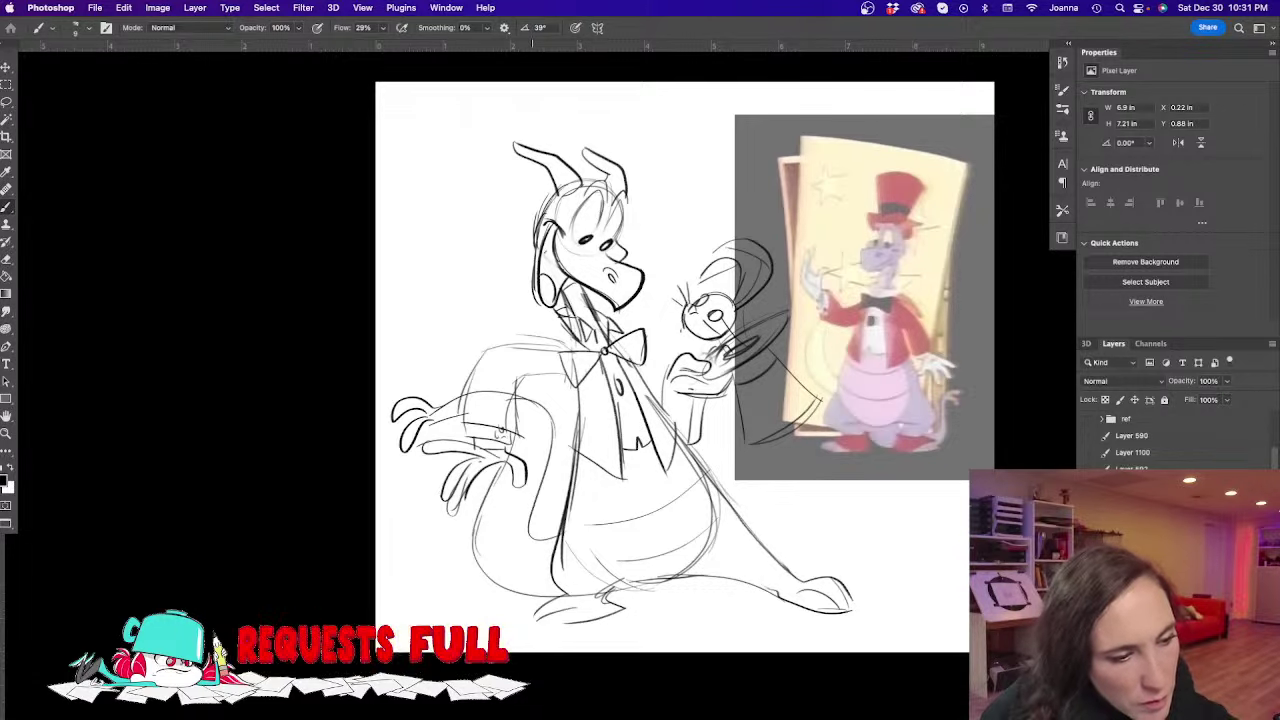
pyautogui.moveTo(644, 364)
pyautogui.mouseDown()
pyautogui.moveTo(709, 404)
pyautogui.moveTo(694, 440)
pyautogui.mouseUp()
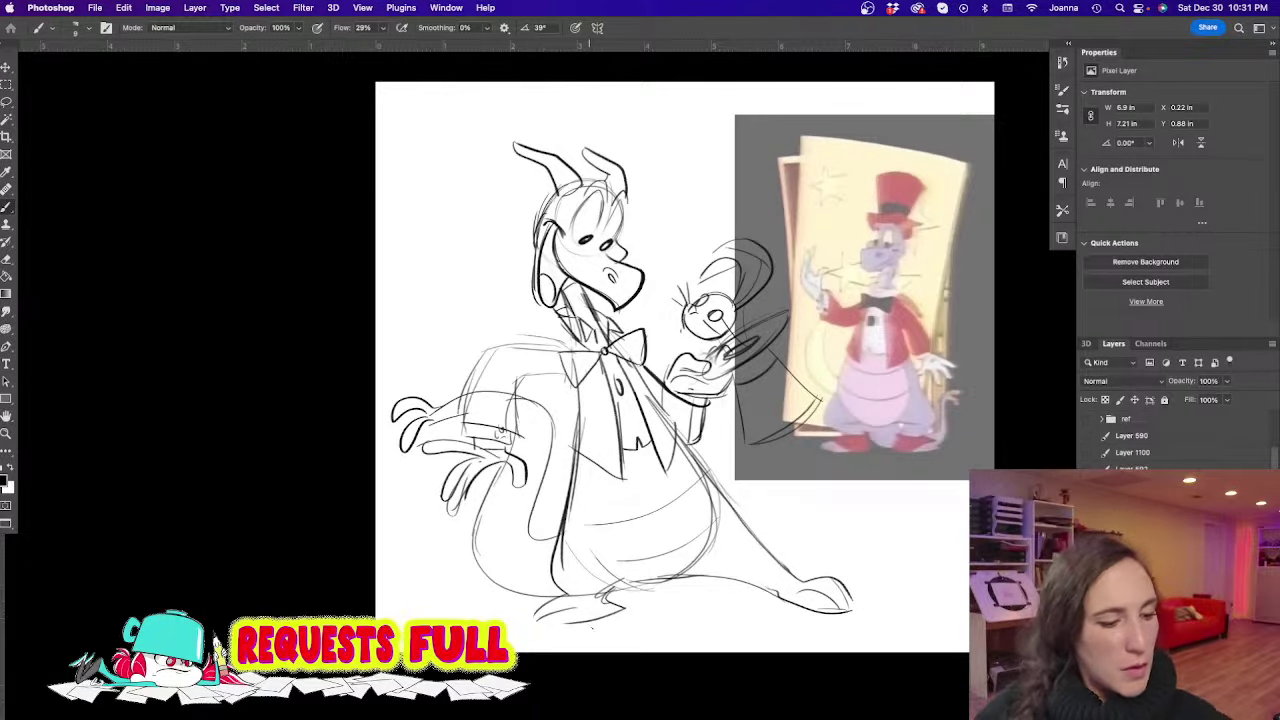
# Redraw the dragon's near foot as a larger pointed shoe with a firm sole line
pyautogui.moveTo(561, 586); pyautogui.dragTo(585, 600)
pyautogui.moveTo(585, 598)
pyautogui.mouseDown()
pyautogui.moveTo(553, 600)
pyautogui.moveTo(519, 625)
pyautogui.mouseUp()
pyautogui.moveTo(579, 609); pyautogui.dragTo(532, 628)
pyautogui.moveTo(520, 626); pyautogui.dragTo(614, 623)
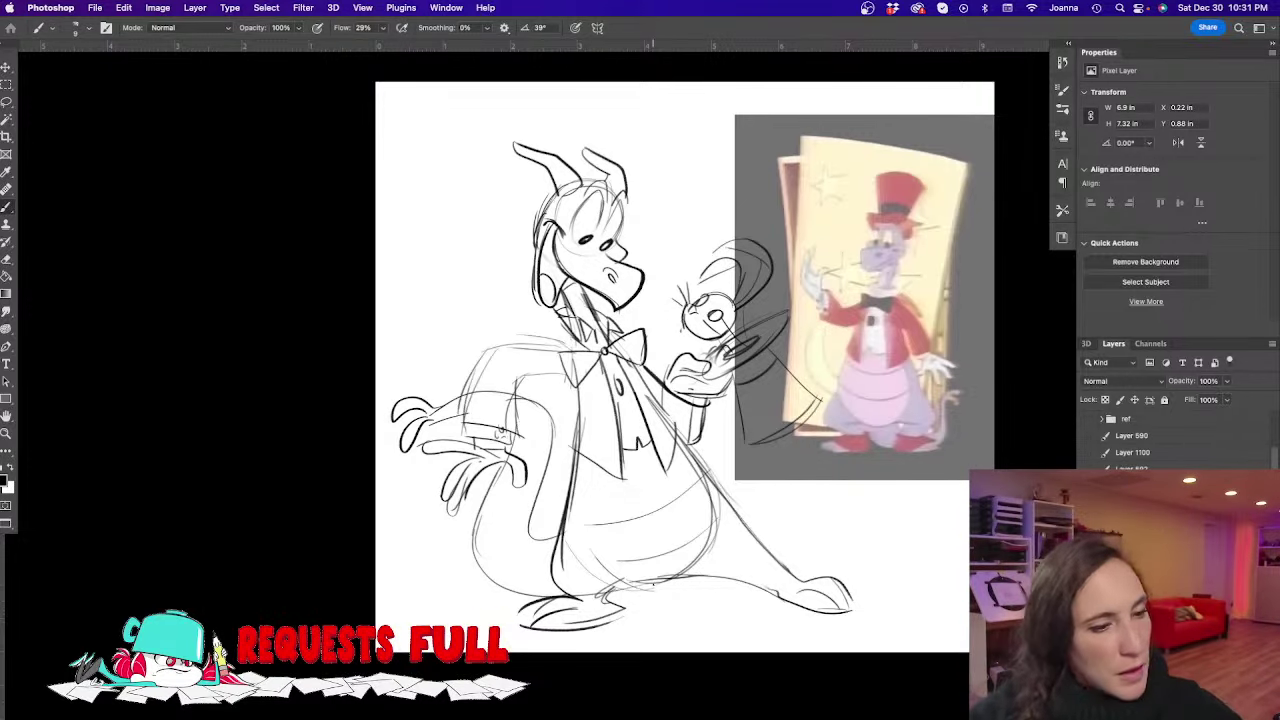
# Scatter four-pointed sparkles beside the dragon's head, above the rabbit and below the top hat
pyautogui.moveTo(666, 166); pyautogui.dragTo(667, 229)
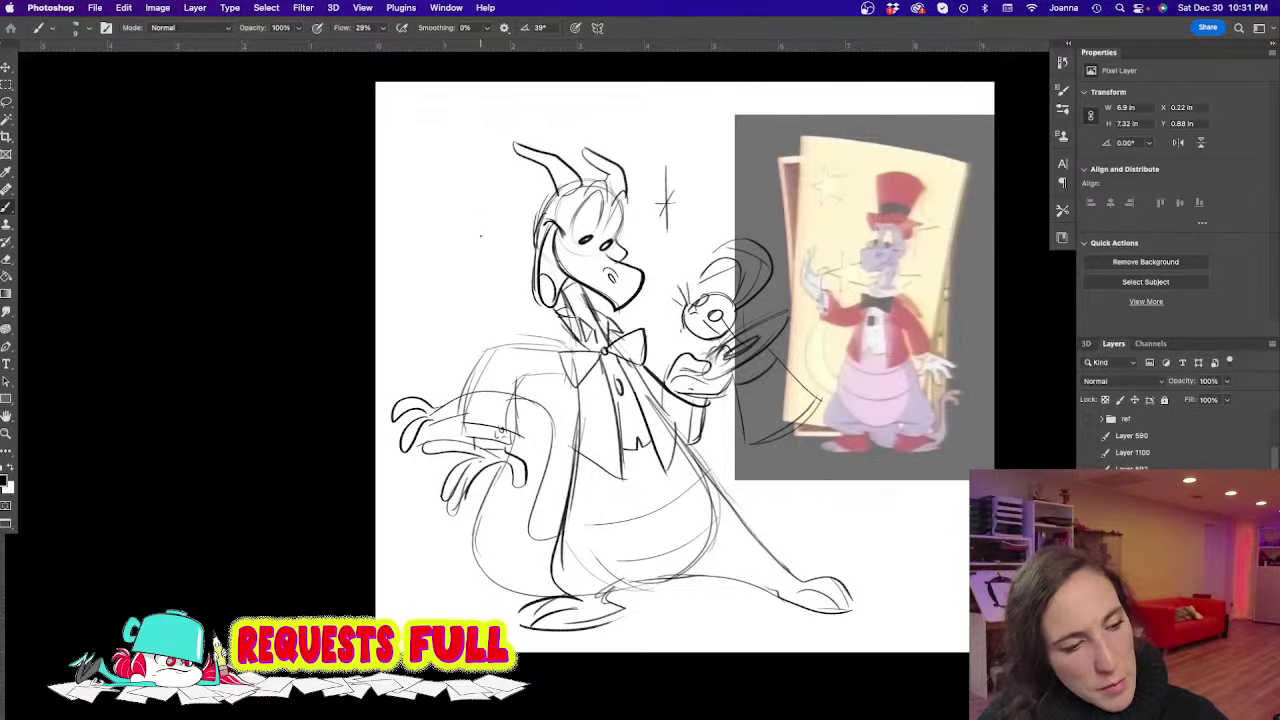
pyautogui.moveTo(476, 196)
pyautogui.mouseDown()
pyautogui.moveTo(467, 249)
pyautogui.moveTo(486, 314)
pyautogui.mouseUp()
pyautogui.press('super+z')
pyautogui.moveTo(482, 224)
pyautogui.mouseDown()
pyautogui.moveTo(489, 308)
pyautogui.moveTo(506, 270)
pyautogui.mouseUp()
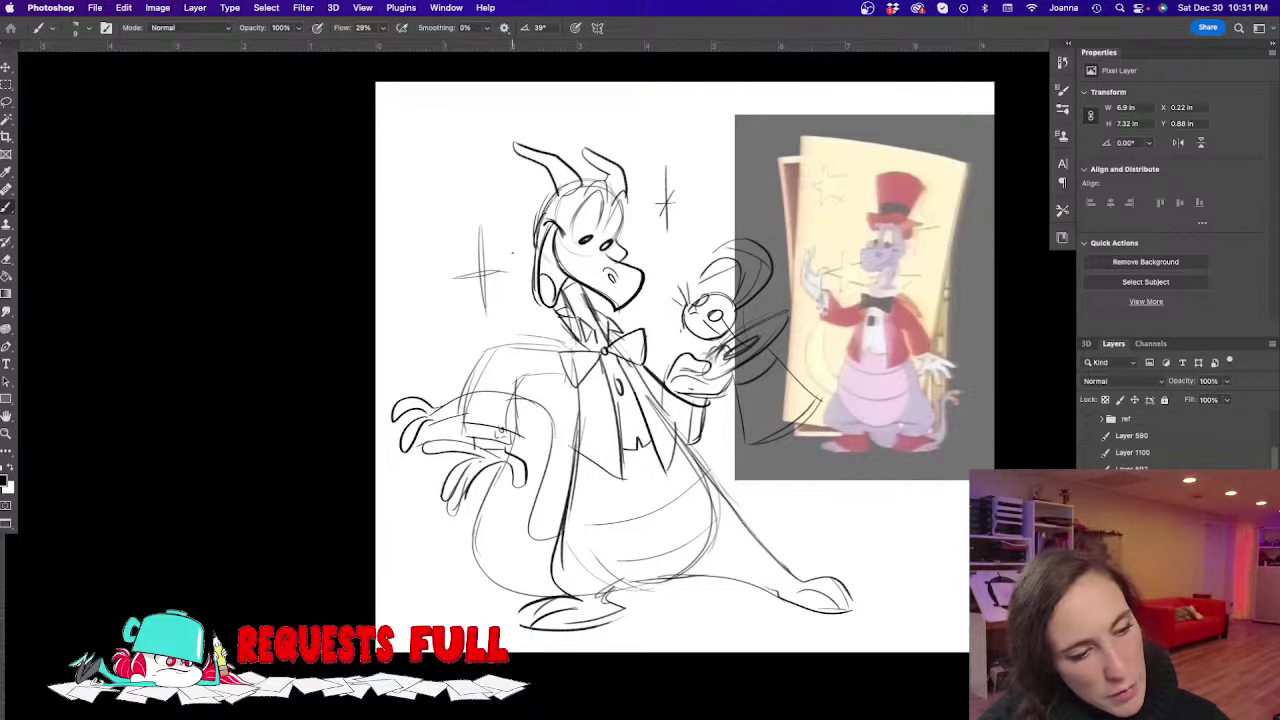
pyautogui.moveTo(712, 198)
pyautogui.mouseDown()
pyautogui.moveTo(713, 236)
pyautogui.moveTo(726, 224)
pyautogui.mouseUp()
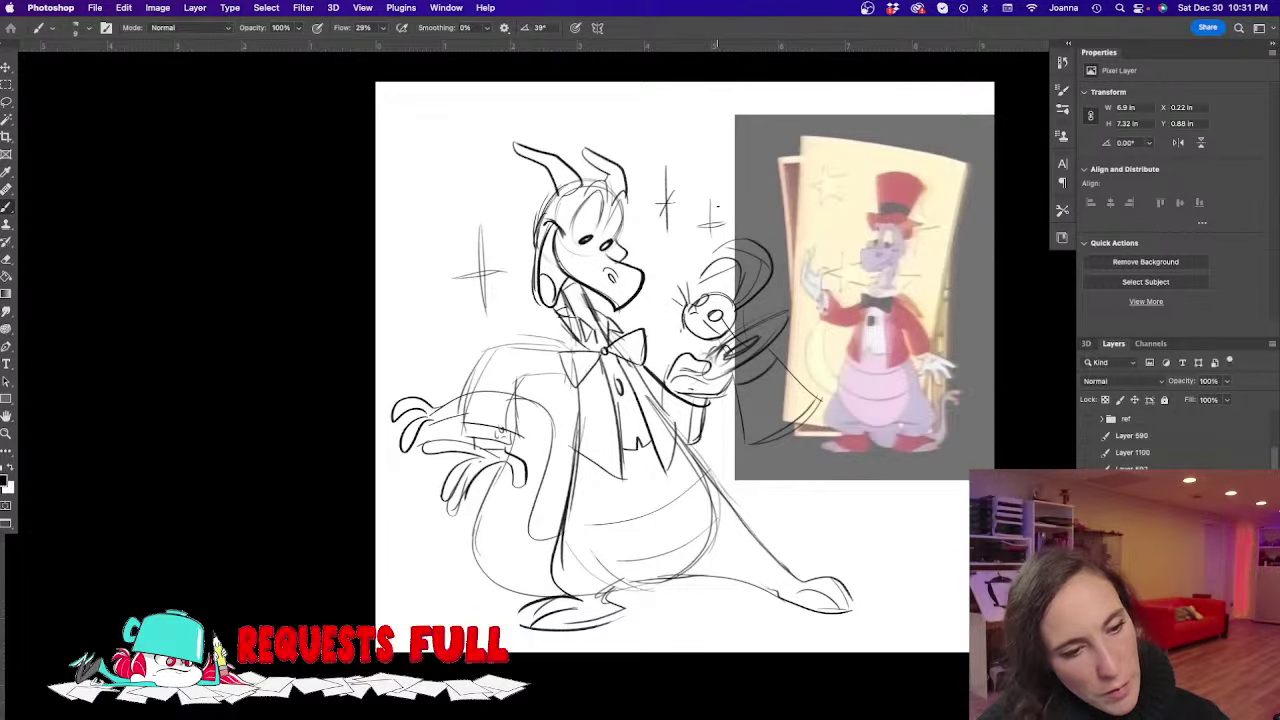
pyautogui.moveTo(741, 452)
pyautogui.mouseDown()
pyautogui.moveTo(740, 500)
pyautogui.moveTo(758, 479)
pyautogui.mouseUp()
# Hide the dragon's reference and sketch layers, and select the layer with the pigtailed girl reference
pyautogui.hotkey('ctrl', ',')
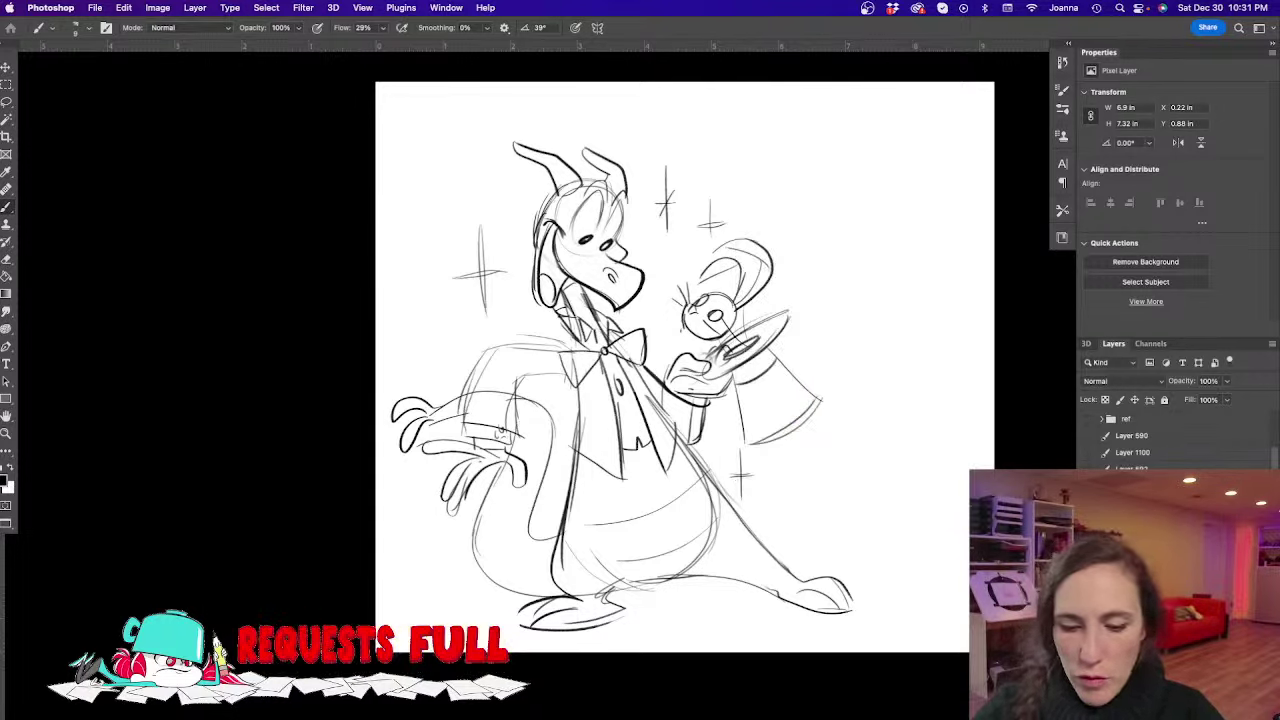
pyautogui.press('super+comma')
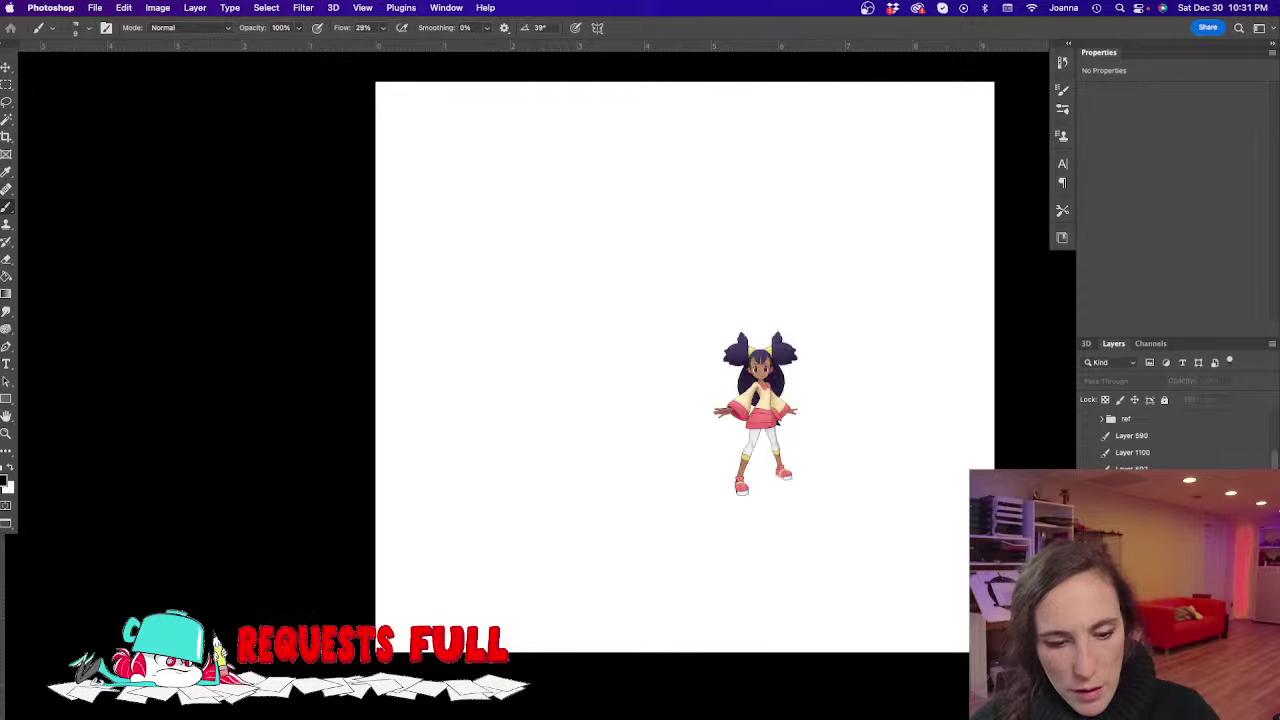
pyautogui.keyDown('super'); pyautogui.click(760, 410); pyautogui.keyUp('super')
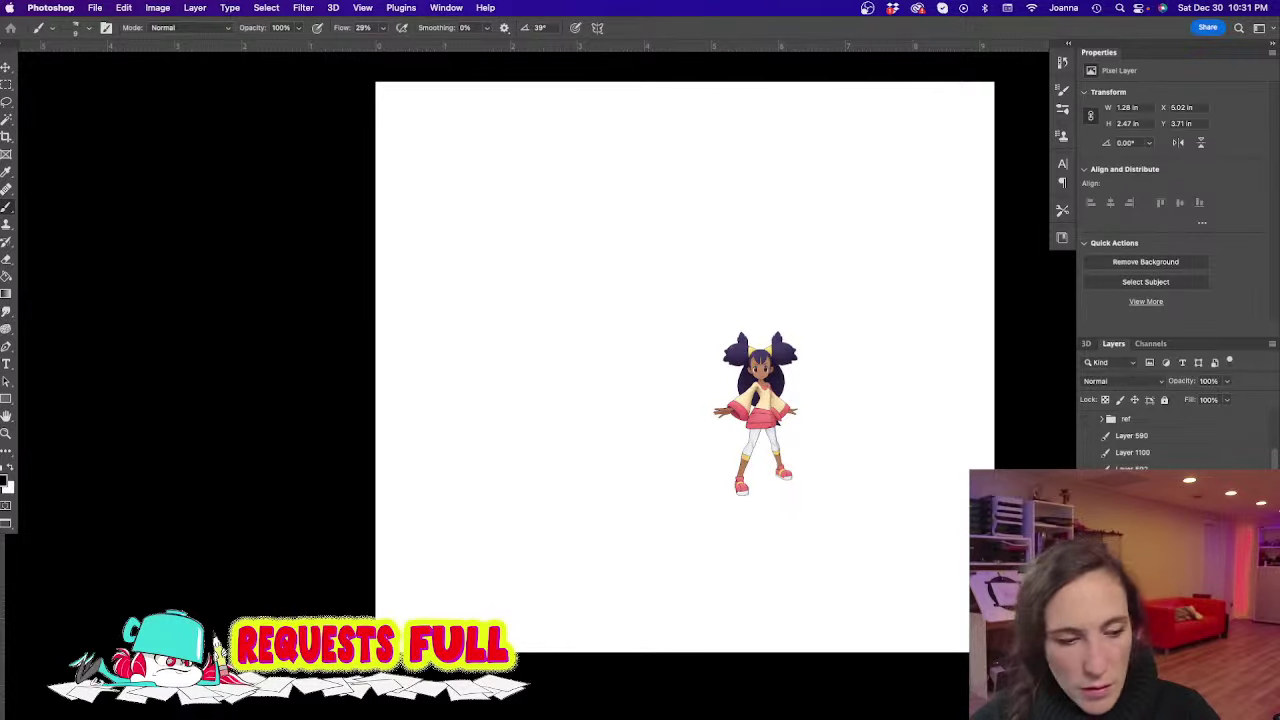
# Enlarge the girl reference, place it in the canvas's upper right area, and lower its layer opacity to 23%
pyautogui.hotkey('ctrl', 't')
pyautogui.moveTo(797, 331); pyautogui.dragTo(906, 123)
pyautogui.moveTo(773, 311); pyautogui.dragTo(850, 290)
pyautogui.press('Return')
pyautogui.click(1228, 383)
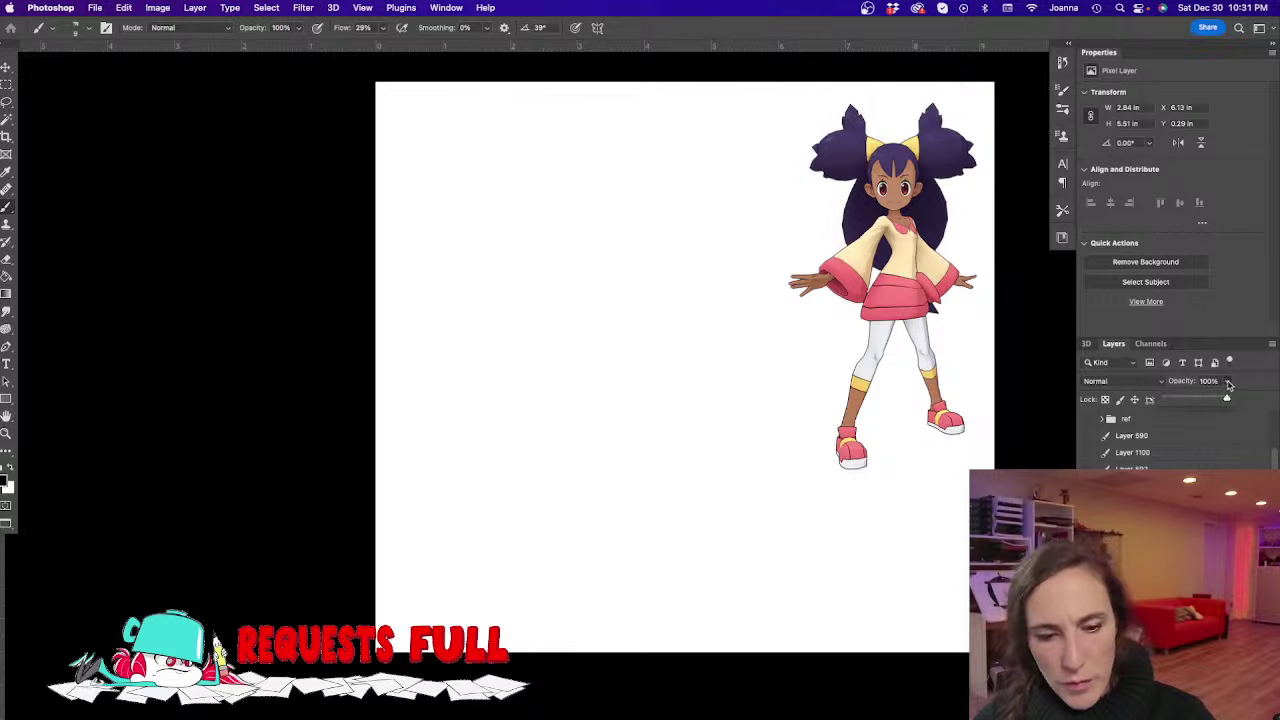
pyautogui.moveTo(1227, 397); pyautogui.dragTo(1179, 398)
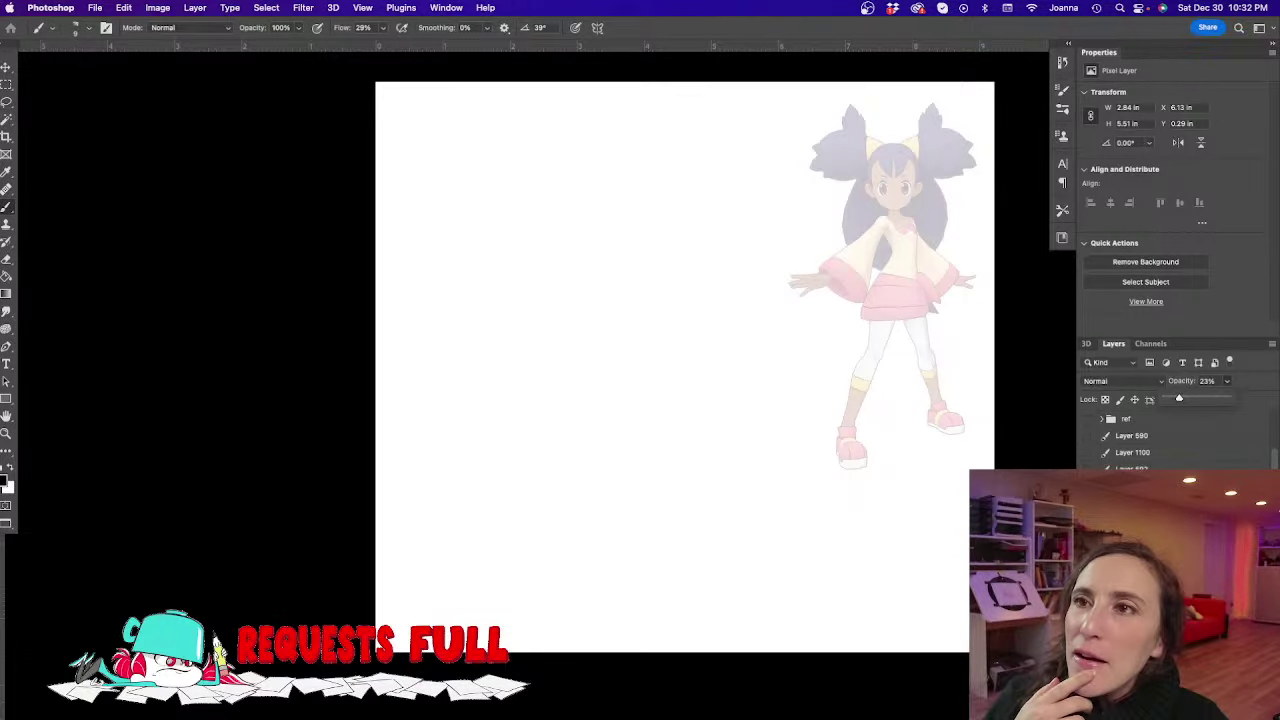
pyautogui.press('Tab')
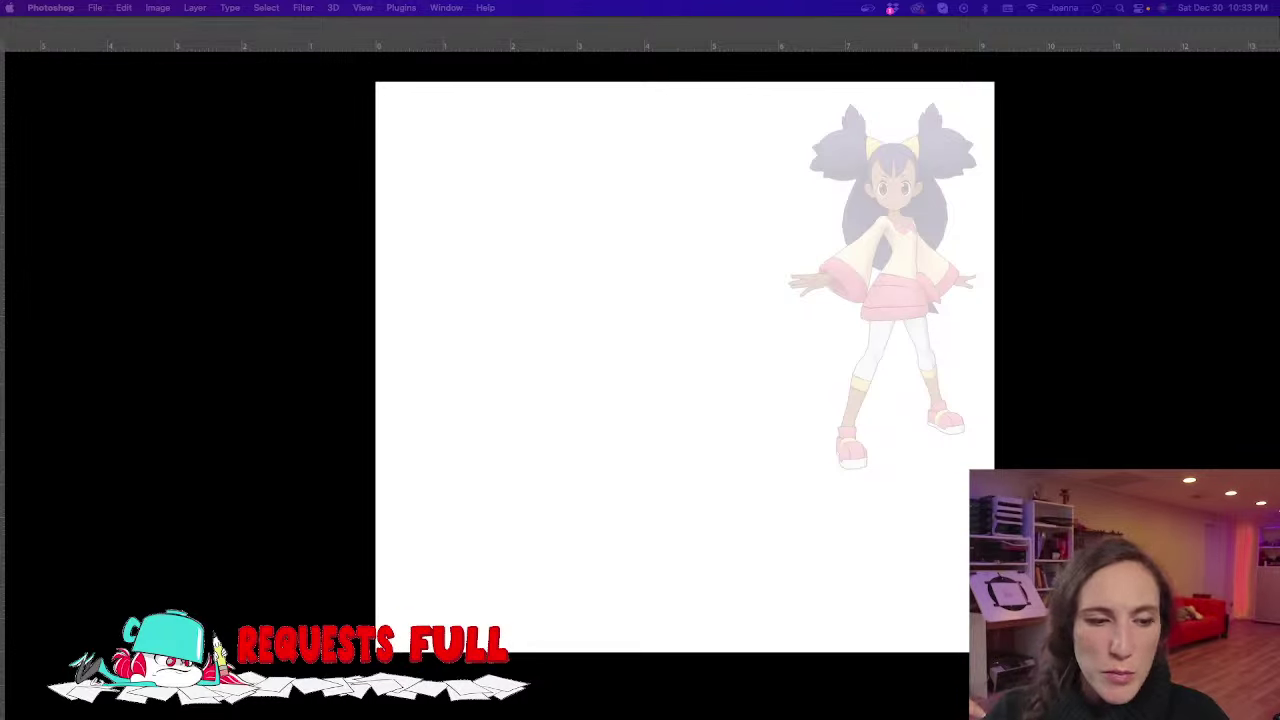
pyautogui.press('Tab')
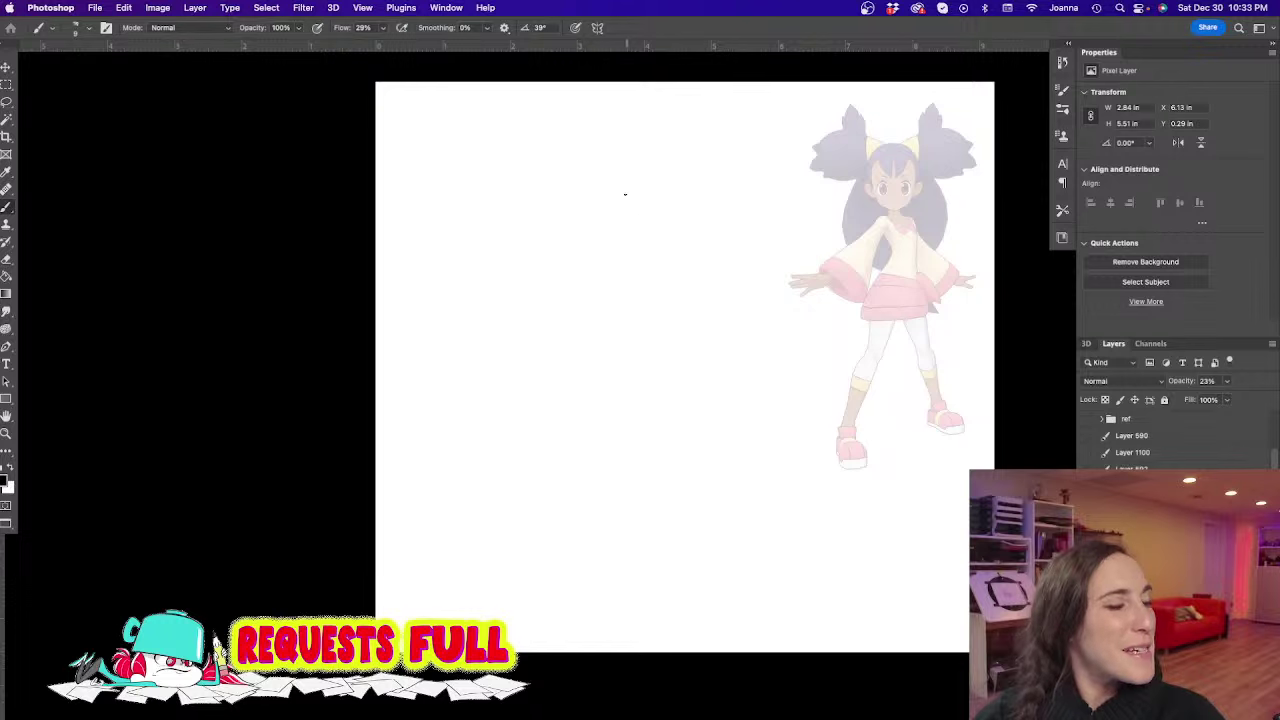
# Sketch the girl's tilted head with hairline, large oval eyes, brows, smile and ear, and rough in two flaring pigtails
pyautogui.moveTo(586, 170); pyautogui.dragTo(569, 236)
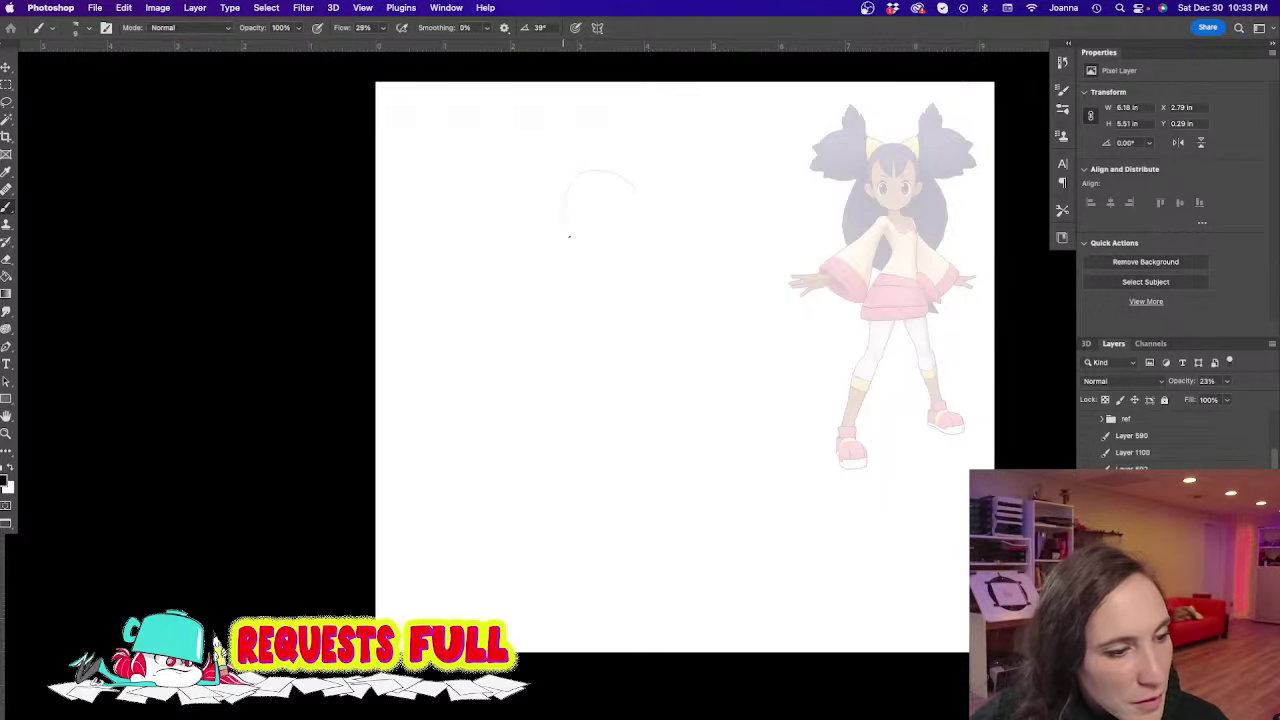
pyautogui.moveTo(647, 200)
pyautogui.mouseDown()
pyautogui.moveTo(638, 261)
pyautogui.moveTo(604, 278)
pyautogui.mouseUp()
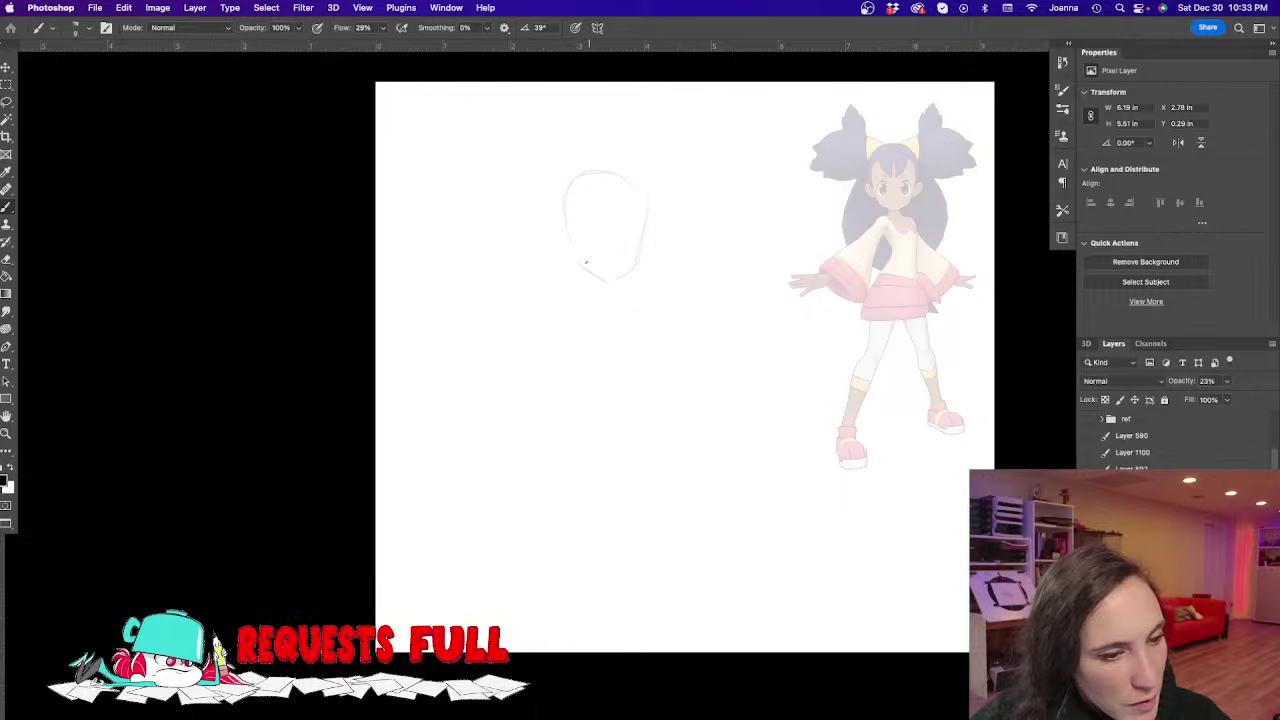
pyautogui.moveTo(598, 218)
pyautogui.mouseDown()
pyautogui.moveTo(589, 249)
pyautogui.moveTo(627, 249)
pyautogui.mouseUp()
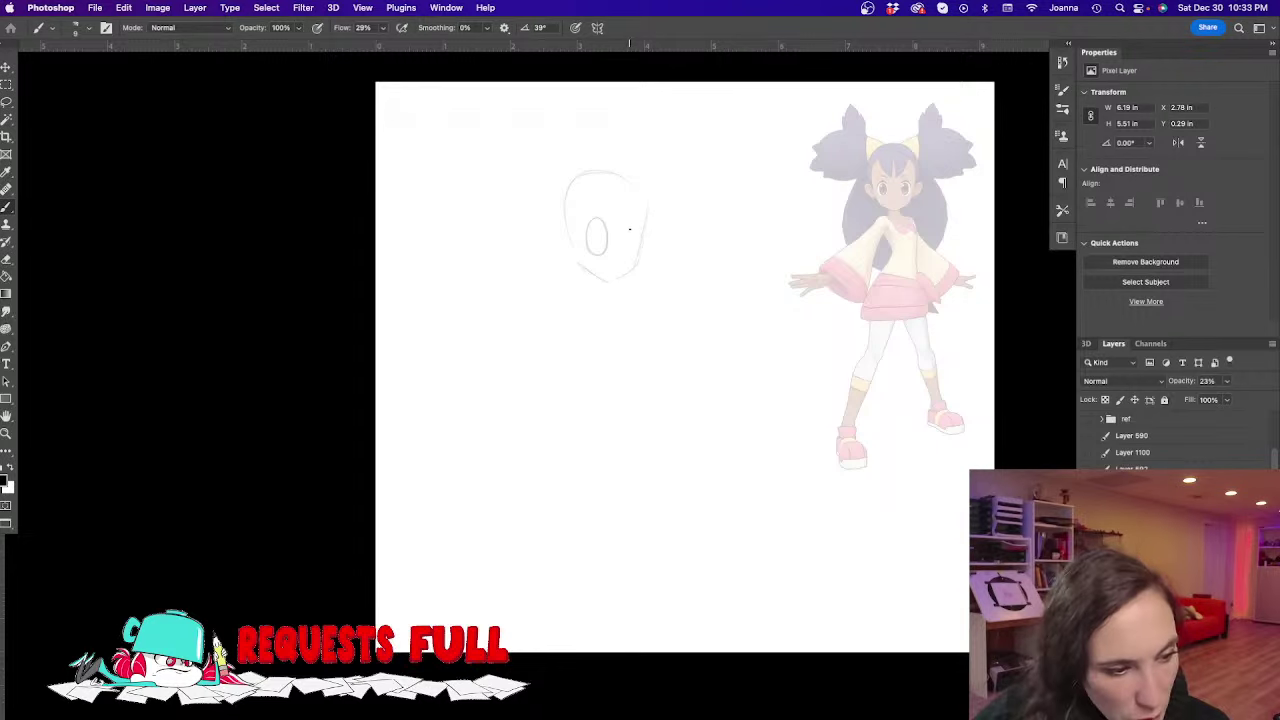
pyautogui.moveTo(634, 228)
pyautogui.mouseDown()
pyautogui.moveTo(632, 255)
pyautogui.moveTo(616, 183)
pyautogui.moveTo(638, 190)
pyautogui.moveTo(557, 198)
pyautogui.moveTo(481, 128)
pyautogui.mouseUp()
pyautogui.moveTo(458, 177); pyautogui.dragTo(552, 220)
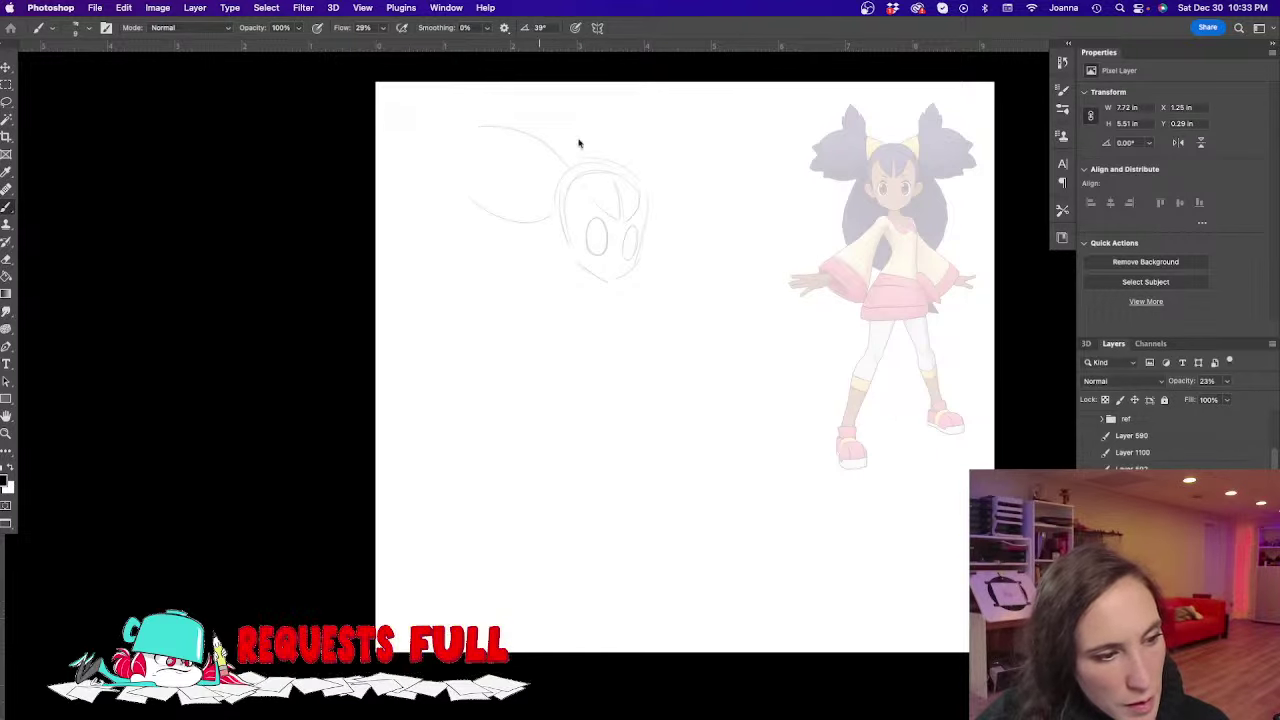
pyautogui.moveTo(596, 160)
pyautogui.mouseDown()
pyautogui.moveTo(671, 115)
pyautogui.moveTo(663, 195)
pyautogui.mouseUp()
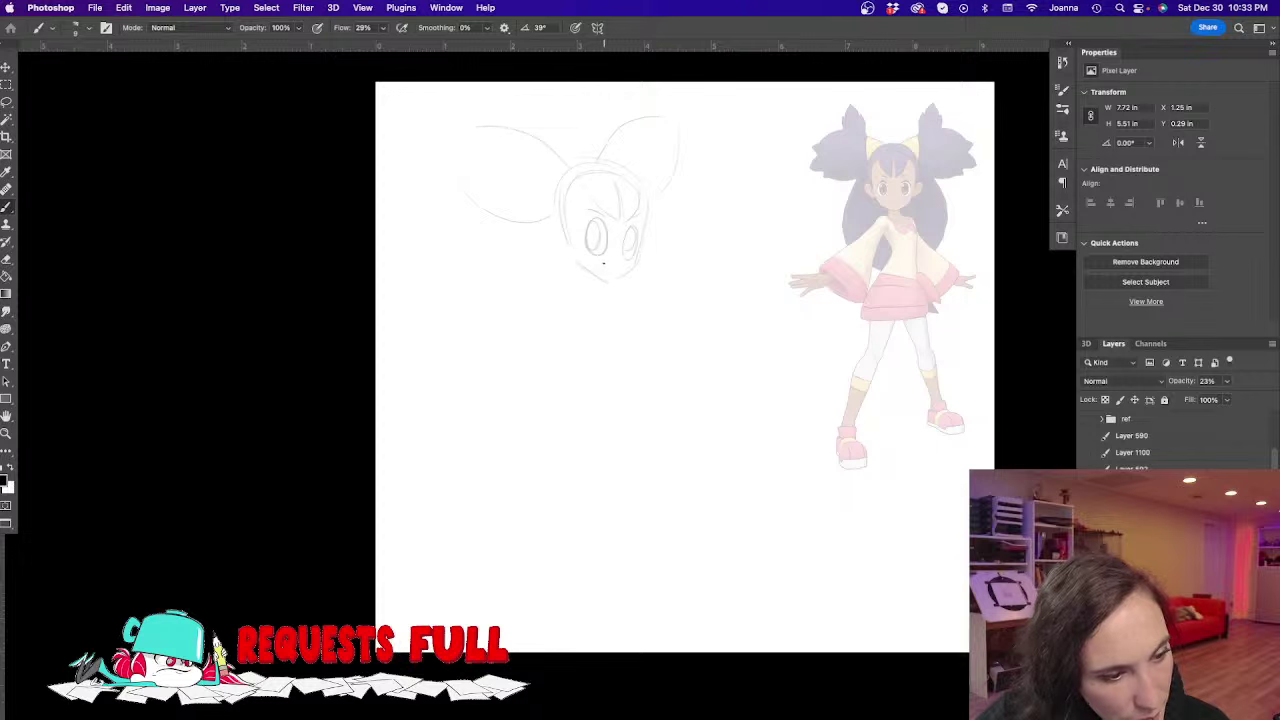
pyautogui.moveTo(573, 260)
pyautogui.mouseDown()
pyautogui.moveTo(598, 275)
pyautogui.moveTo(630, 266)
pyautogui.mouseUp()
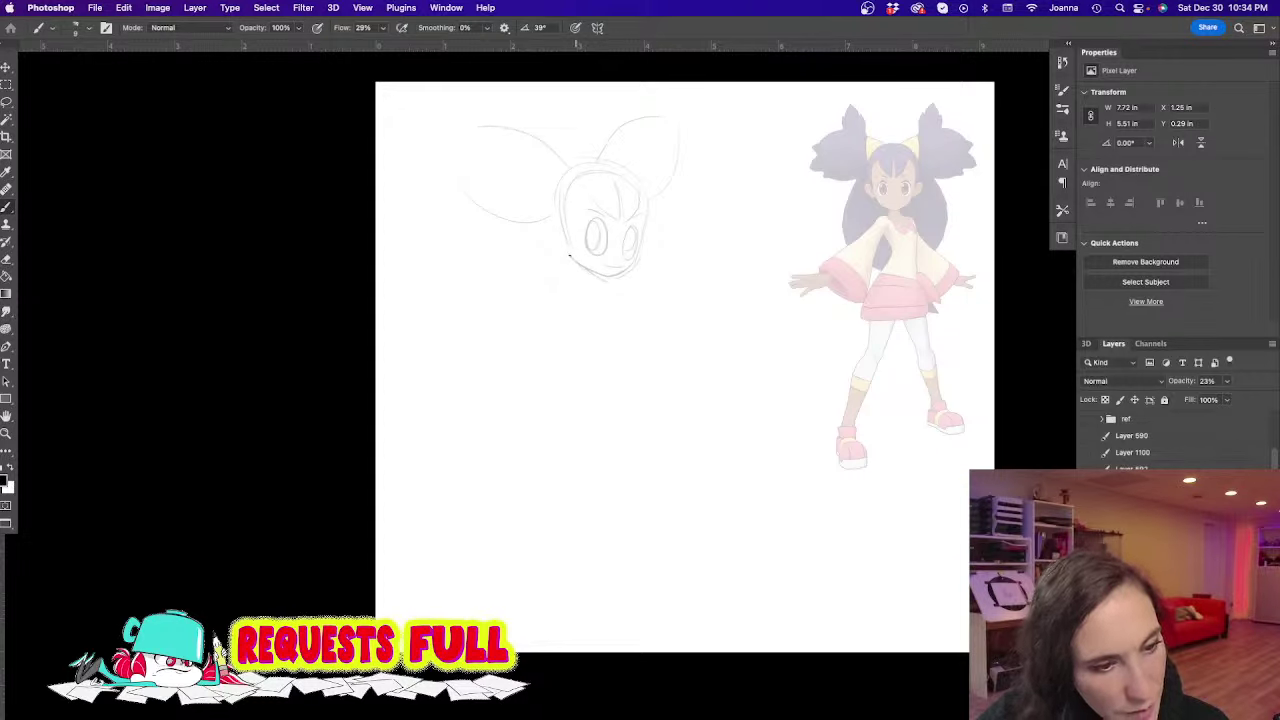
pyautogui.moveTo(567, 216)
pyautogui.mouseDown()
pyautogui.moveTo(566, 250)
pyautogui.moveTo(612, 286)
pyautogui.mouseUp()
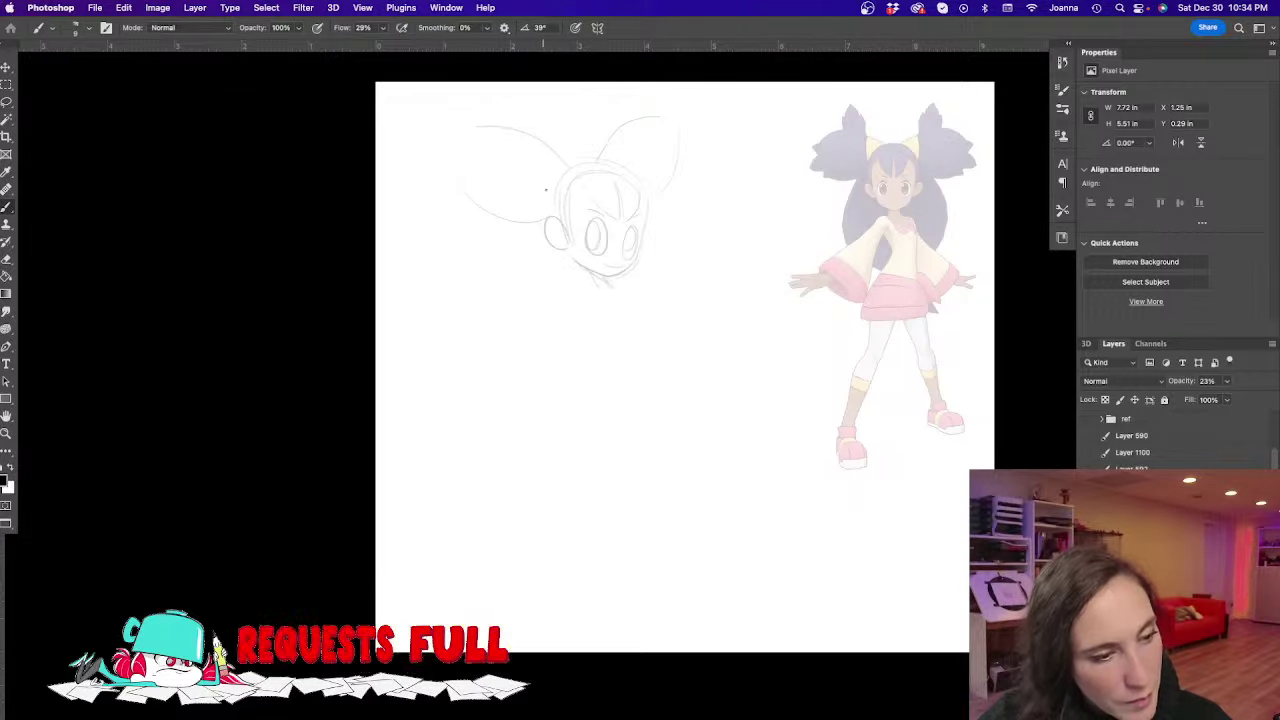
# Sketch the girl's long loose hair as a wide rounded mass sweeping behind her head and shoulders
pyautogui.moveTo(520, 222)
pyautogui.mouseDown()
pyautogui.moveTo(494, 294)
pyautogui.moveTo(545, 368)
pyautogui.mouseUp()
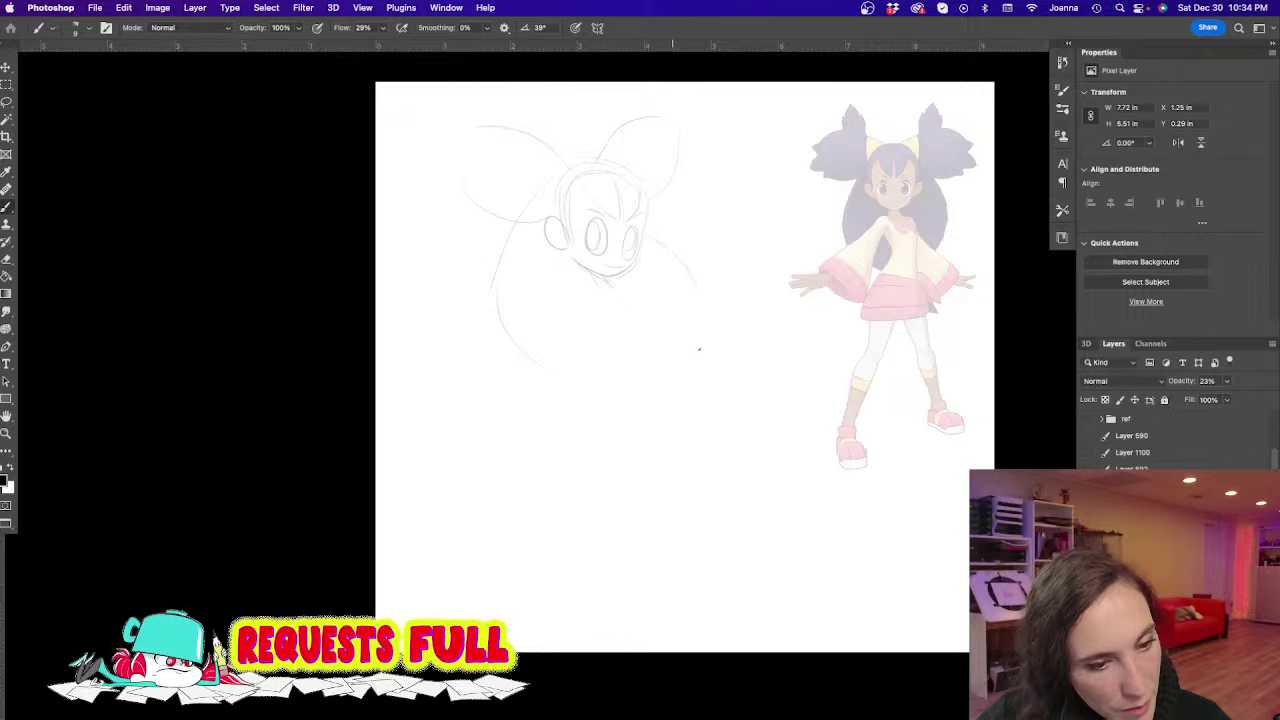
pyautogui.moveTo(660, 255); pyautogui.dragTo(700, 345)
pyautogui.moveTo(500, 282)
pyautogui.mouseDown()
pyautogui.moveTo(636, 380)
pyautogui.moveTo(690, 383)
pyautogui.mouseUp()
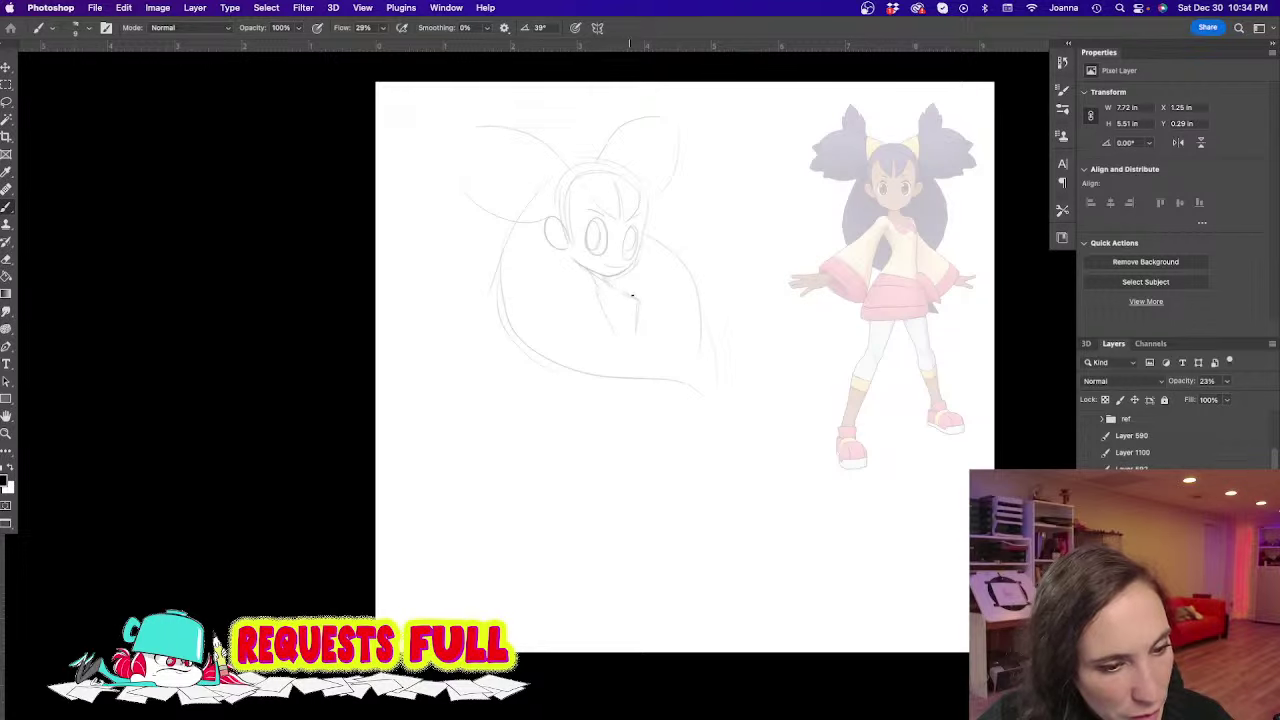
# Draw the girl's neck, collar and shoulder line, and extend an outstretched arm in a long, wide flared sleeve
pyautogui.moveTo(636, 324); pyautogui.dragTo(745, 371)
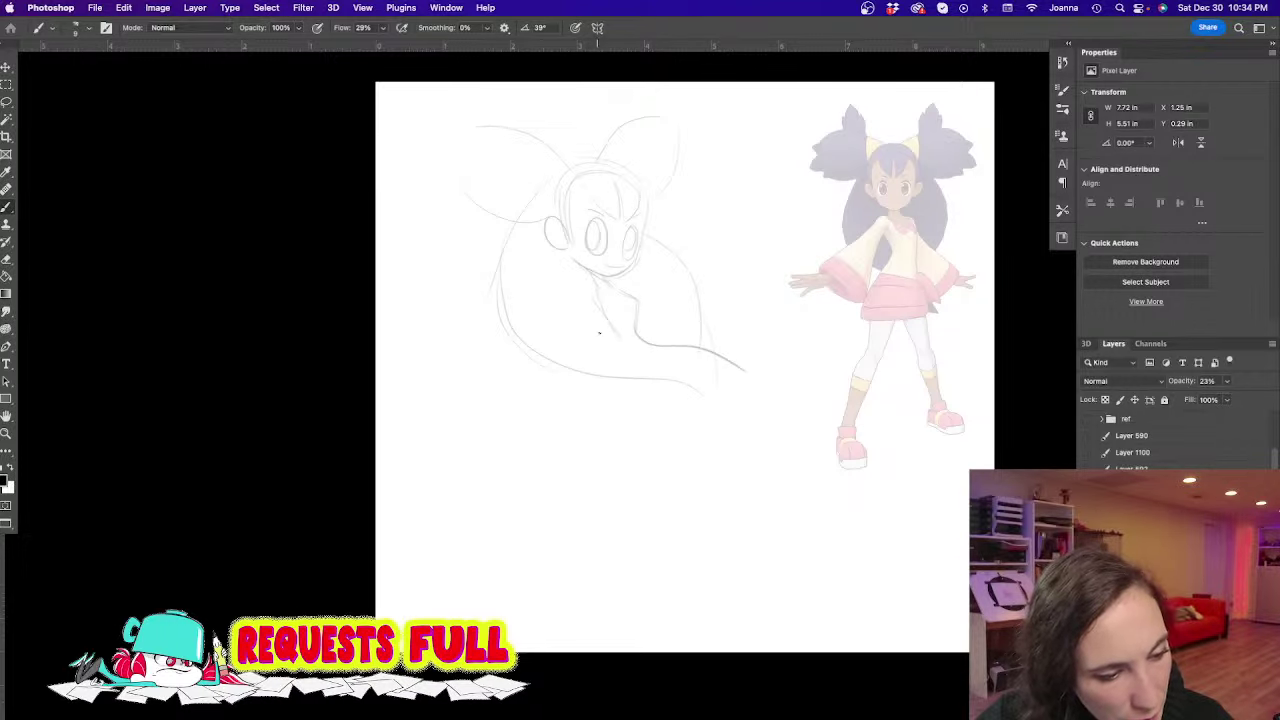
pyautogui.press('super+z')
pyautogui.moveTo(638, 334); pyautogui.dragTo(742, 380)
pyautogui.moveTo(619, 331)
pyautogui.mouseDown()
pyautogui.moveTo(631, 420)
pyautogui.moveTo(639, 406)
pyautogui.moveTo(635, 486)
pyautogui.moveTo(698, 478)
pyautogui.moveTo(745, 380)
pyautogui.mouseUp()
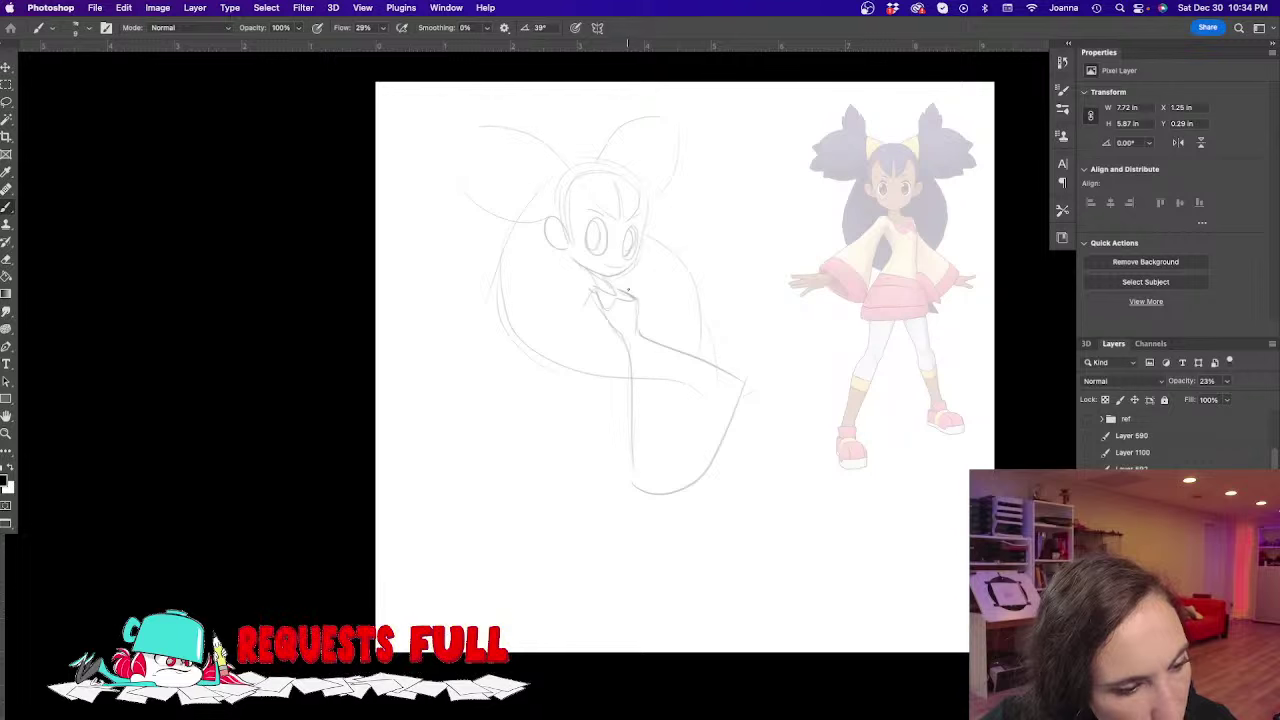
pyautogui.moveTo(628, 290); pyautogui.dragTo(662, 344)
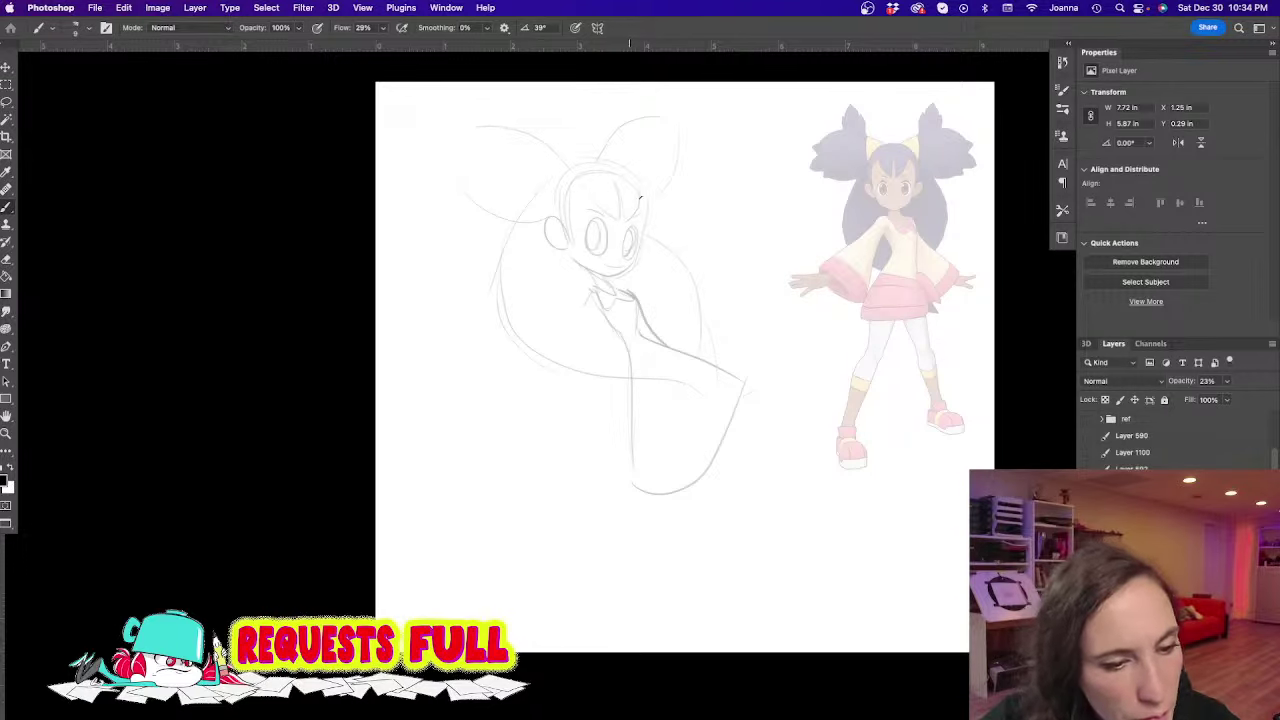
# Strengthen the girl's back and front torso lines, add curved bands across the flared hem, and draw a flared shape behind her hip
pyautogui.moveTo(652, 333); pyautogui.dragTo(745, 382)
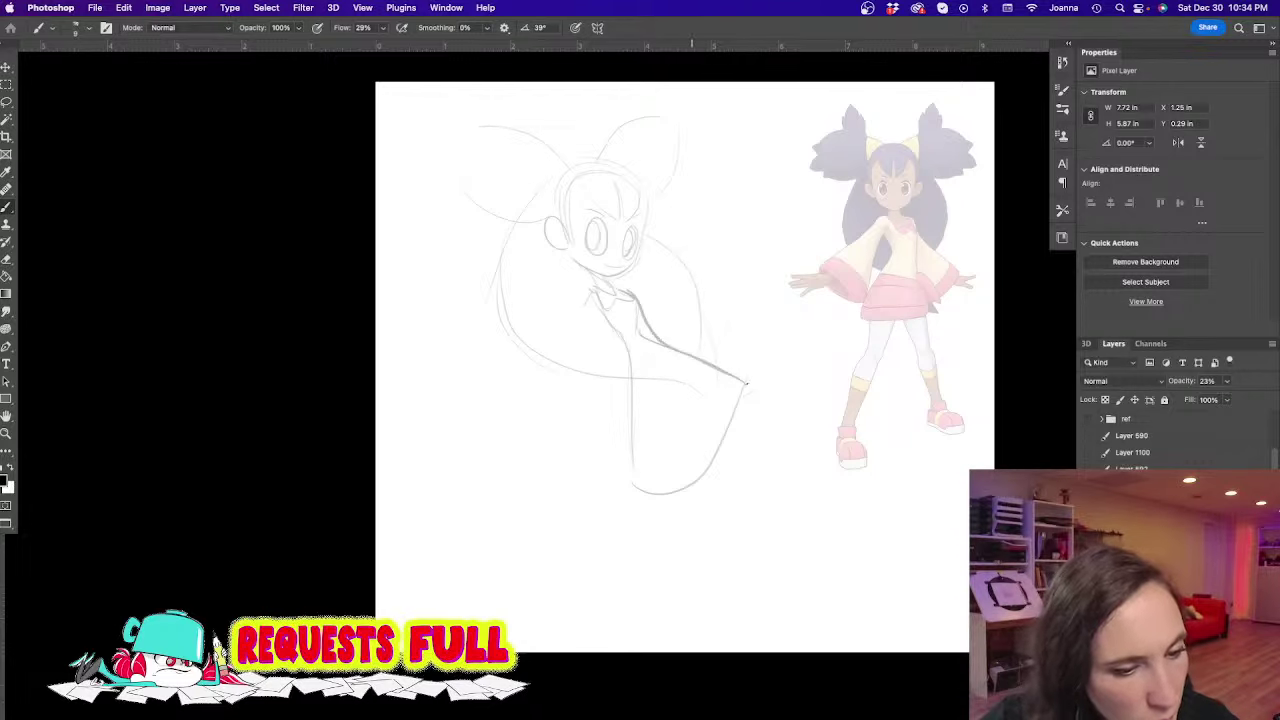
pyautogui.moveTo(596, 322); pyautogui.dragTo(624, 468)
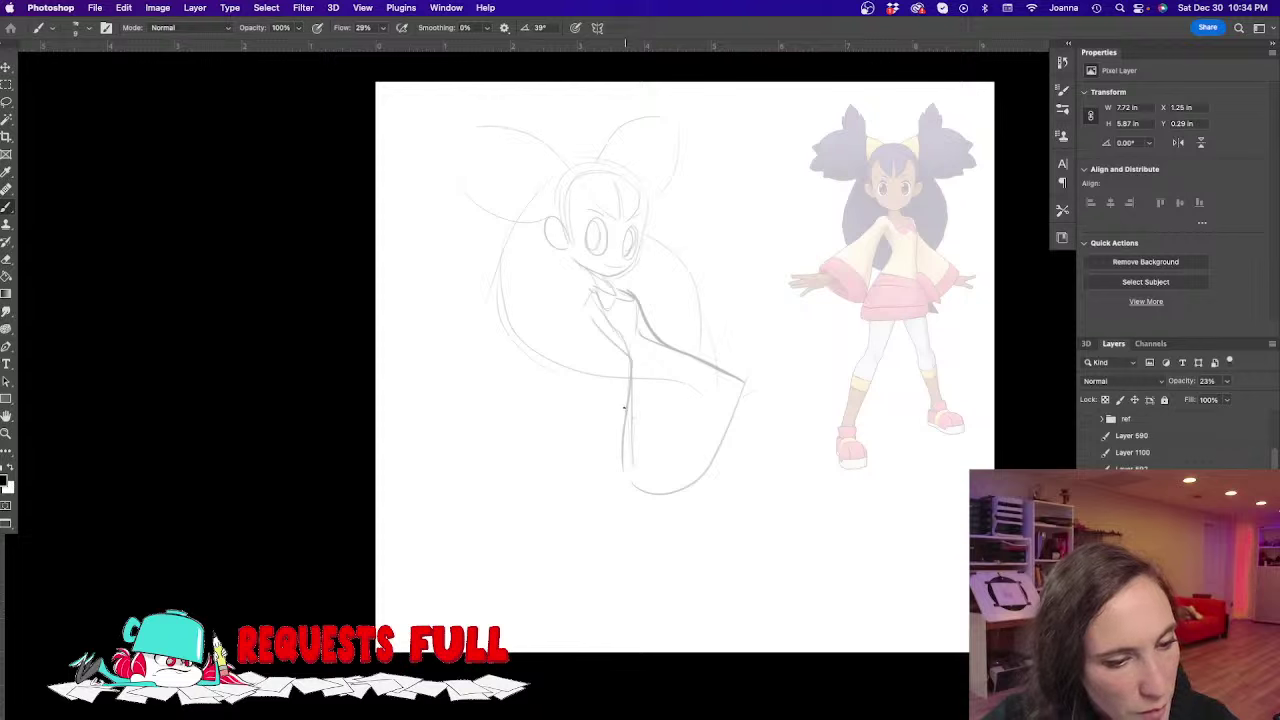
pyautogui.moveTo(630, 415)
pyautogui.mouseDown()
pyautogui.moveTo(701, 346)
pyautogui.moveTo(705, 374)
pyautogui.moveTo(674, 441)
pyautogui.moveTo(632, 450)
pyautogui.mouseUp()
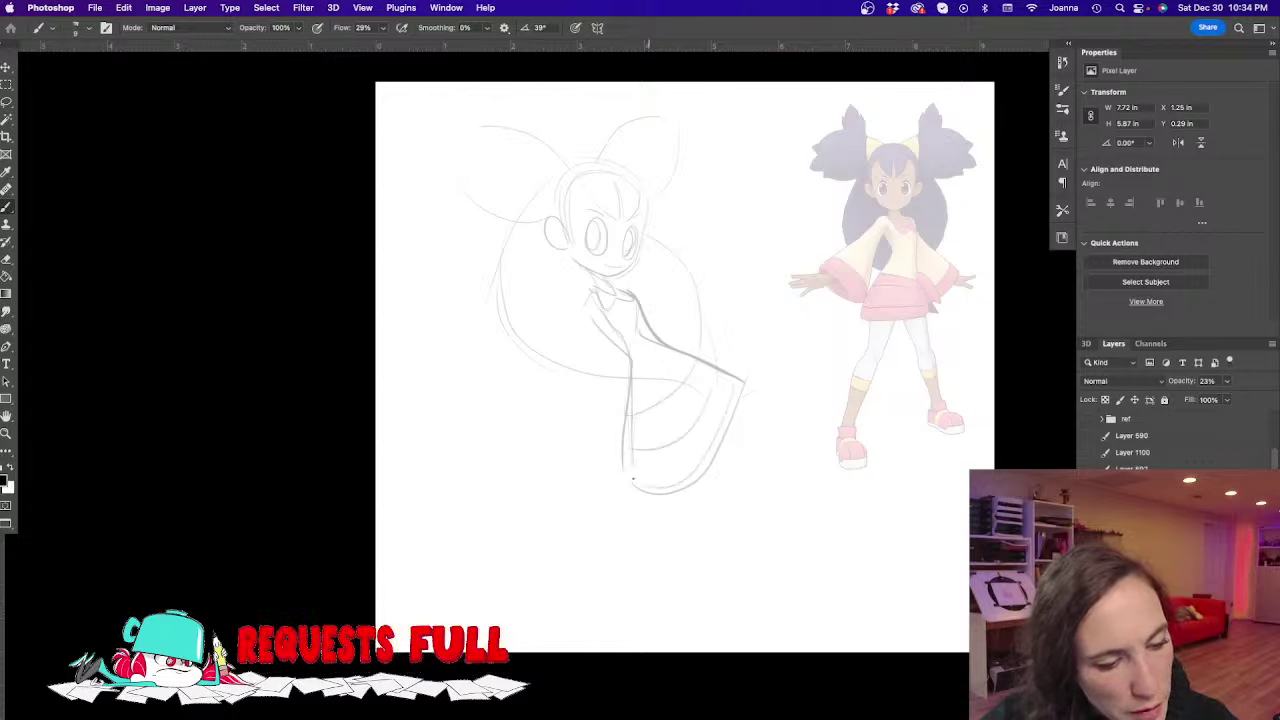
pyautogui.moveTo(687, 354)
pyautogui.mouseDown()
pyautogui.moveTo(706, 316)
pyautogui.moveTo(752, 358)
pyautogui.mouseUp()
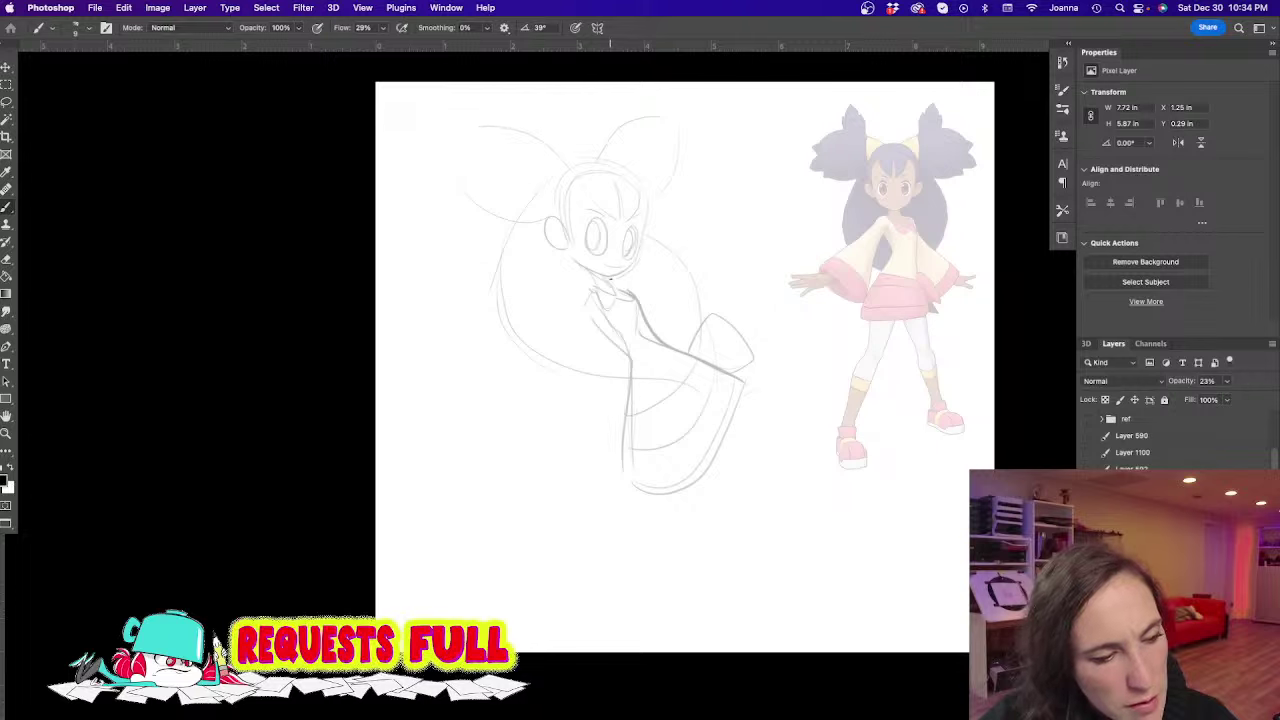
# Sketch the girl's legs below the hem, one bent at the knee and the other stretched diagonally down to a rough foot
pyautogui.moveTo(722, 386)
pyautogui.mouseDown()
pyautogui.moveTo(802, 446)
pyautogui.moveTo(745, 463)
pyautogui.mouseUp()
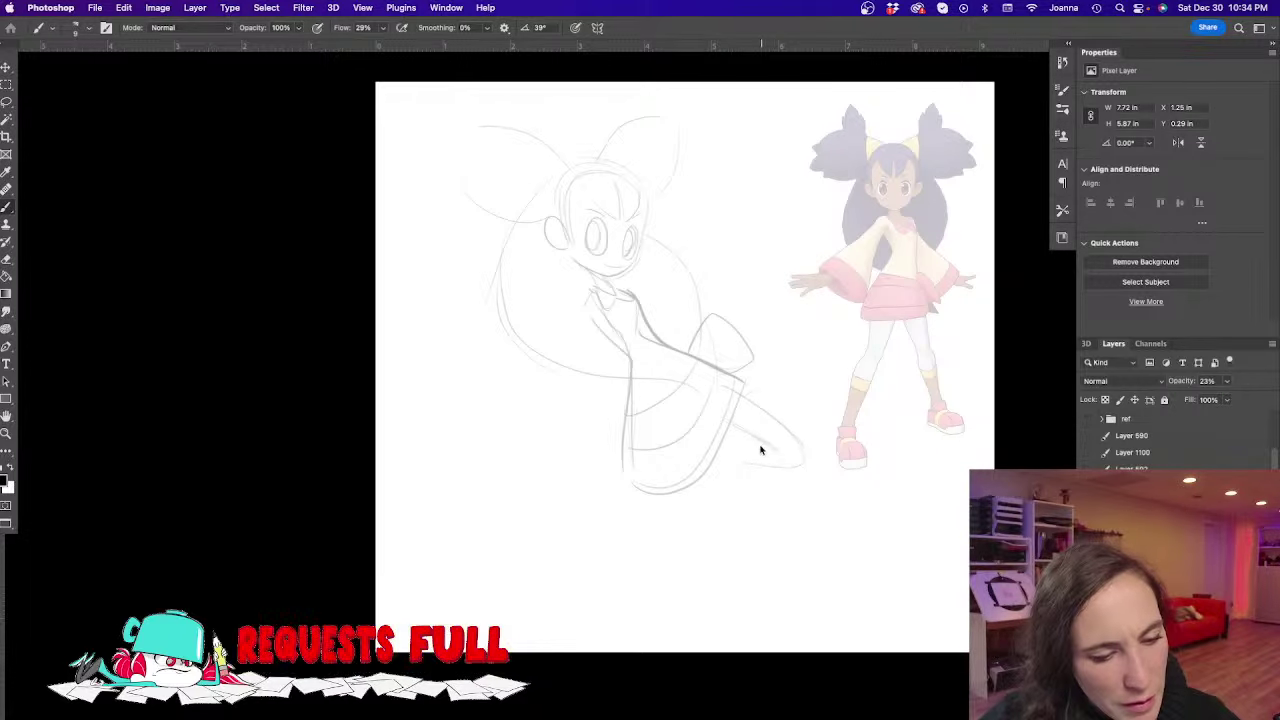
pyautogui.moveTo(768, 447)
pyautogui.mouseDown()
pyautogui.moveTo(720, 444)
pyautogui.moveTo(758, 503)
pyautogui.mouseUp()
pyautogui.moveTo(808, 540)
pyautogui.mouseDown()
pyautogui.moveTo(700, 466)
pyautogui.moveTo(794, 520)
pyautogui.moveTo(826, 565)
pyautogui.mouseUp()
pyautogui.moveTo(704, 478); pyautogui.dragTo(786, 558)
pyautogui.press('super+z')
pyautogui.moveTo(712, 484); pyautogui.dragTo(830, 586)
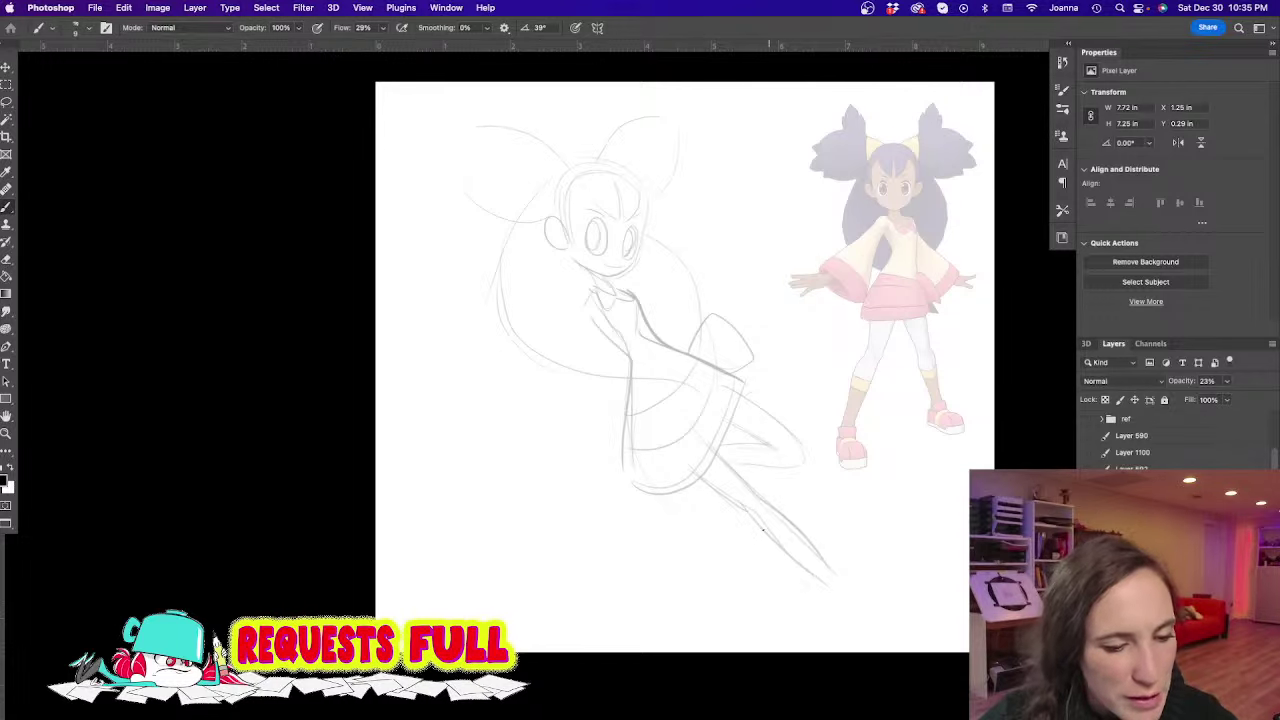
pyautogui.moveTo(844, 594)
pyautogui.mouseDown()
pyautogui.moveTo(818, 596)
pyautogui.moveTo(843, 607)
pyautogui.moveTo(846, 628)
pyautogui.mouseUp()
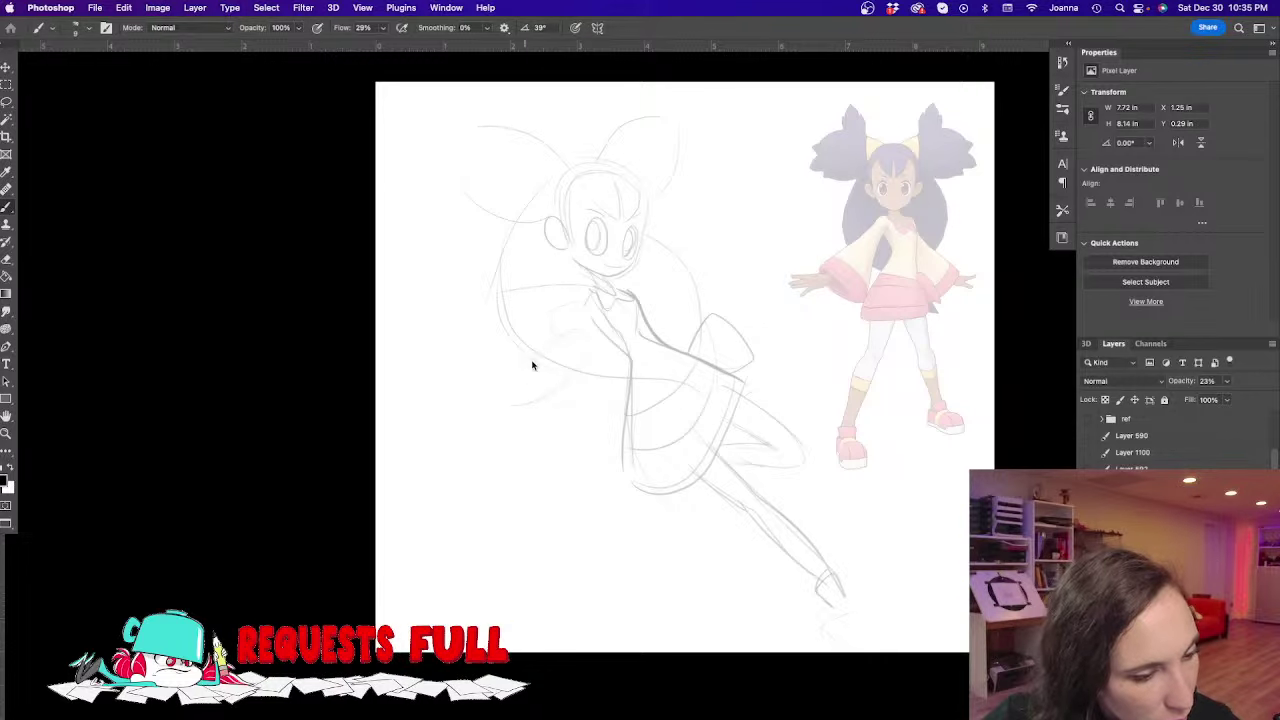
# Rough in the wide rounded sleeve of the girl's forward arm and the flaring sleeve of her far arm behind the shoulder
pyautogui.moveTo(588, 345)
pyautogui.mouseDown()
pyautogui.moveTo(497, 404)
pyautogui.moveTo(474, 332)
pyautogui.mouseUp()
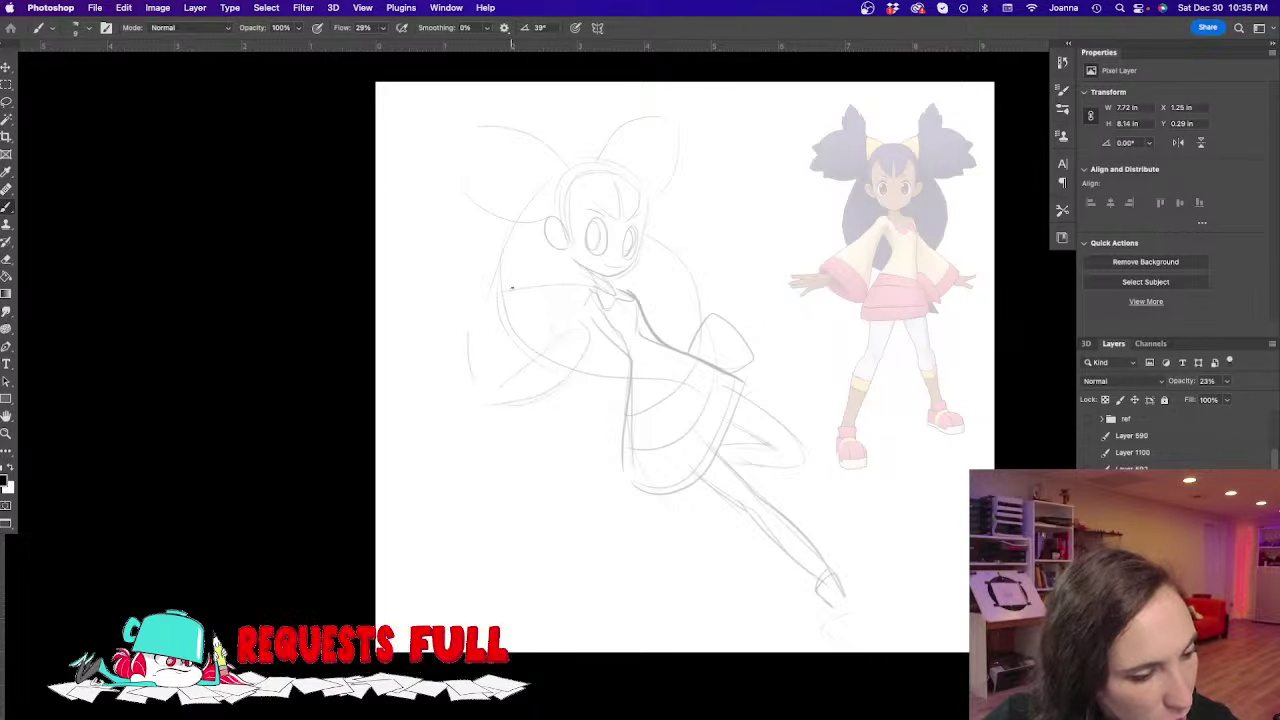
pyautogui.moveTo(506, 290); pyautogui.dragTo(461, 360)
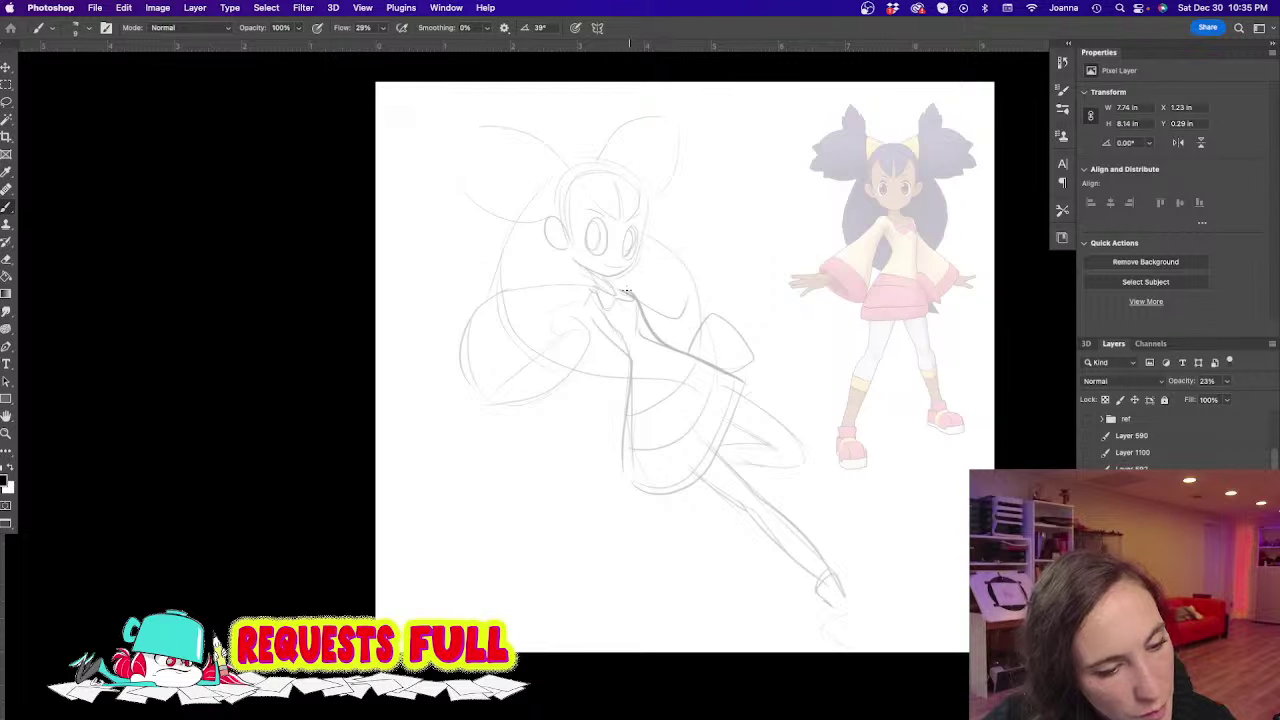
pyautogui.moveTo(642, 300)
pyautogui.mouseDown()
pyautogui.moveTo(688, 283)
pyautogui.moveTo(702, 349)
pyautogui.moveTo(690, 347)
pyautogui.mouseUp()
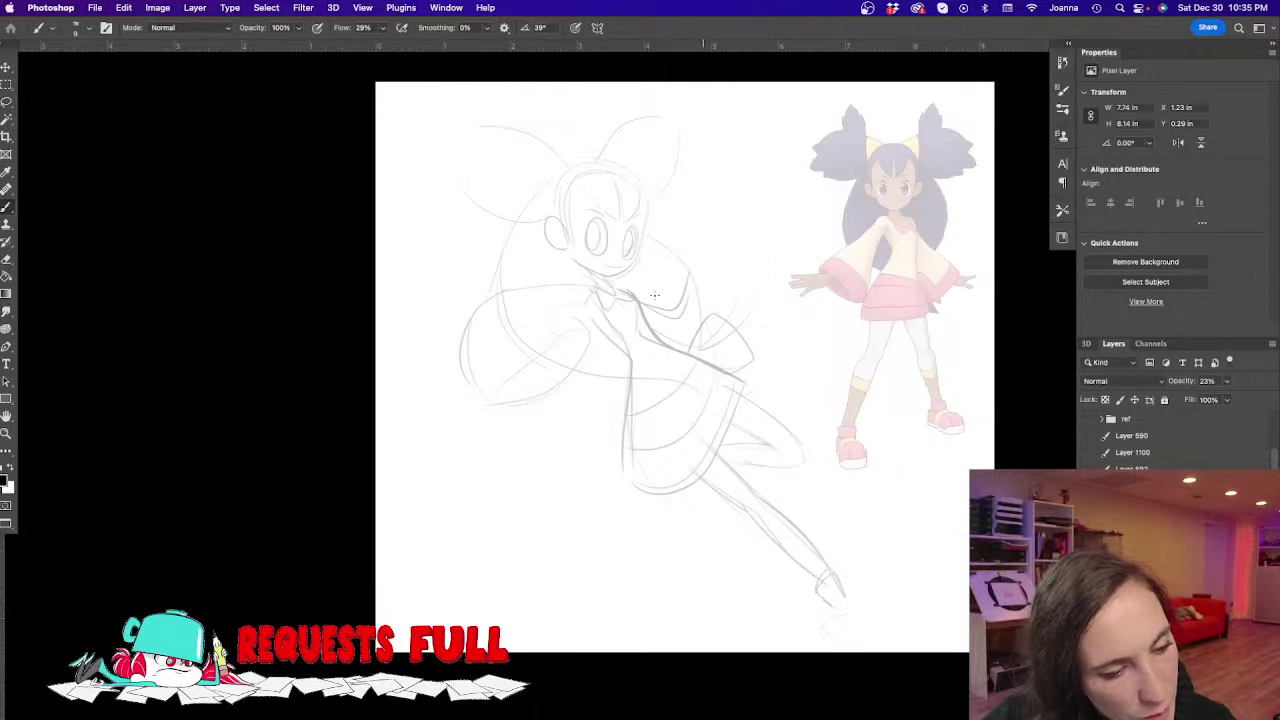
pyautogui.moveTo(744, 296); pyautogui.dragTo(704, 268)
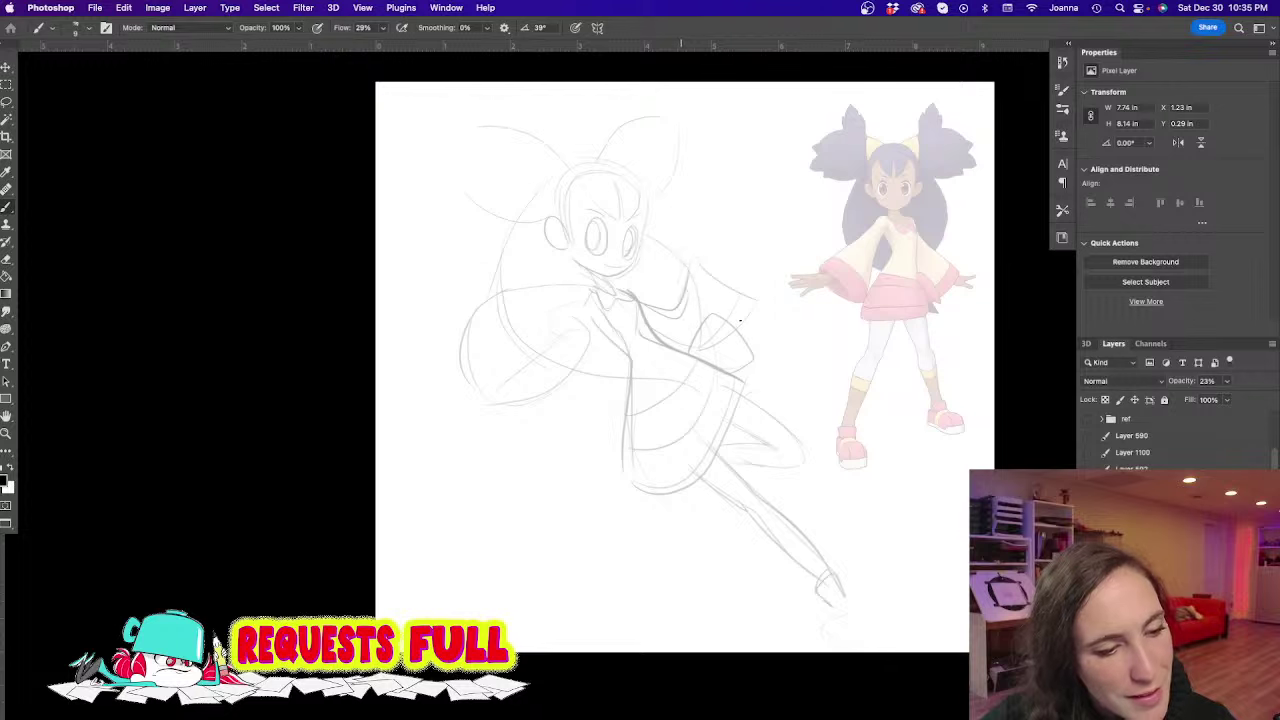
pyautogui.moveTo(740, 320); pyautogui.dragTo(690, 294)
# Select the girl's head with the pigtails and rotate it about 17 degrees clockwise around the chin
pyautogui.press('l')
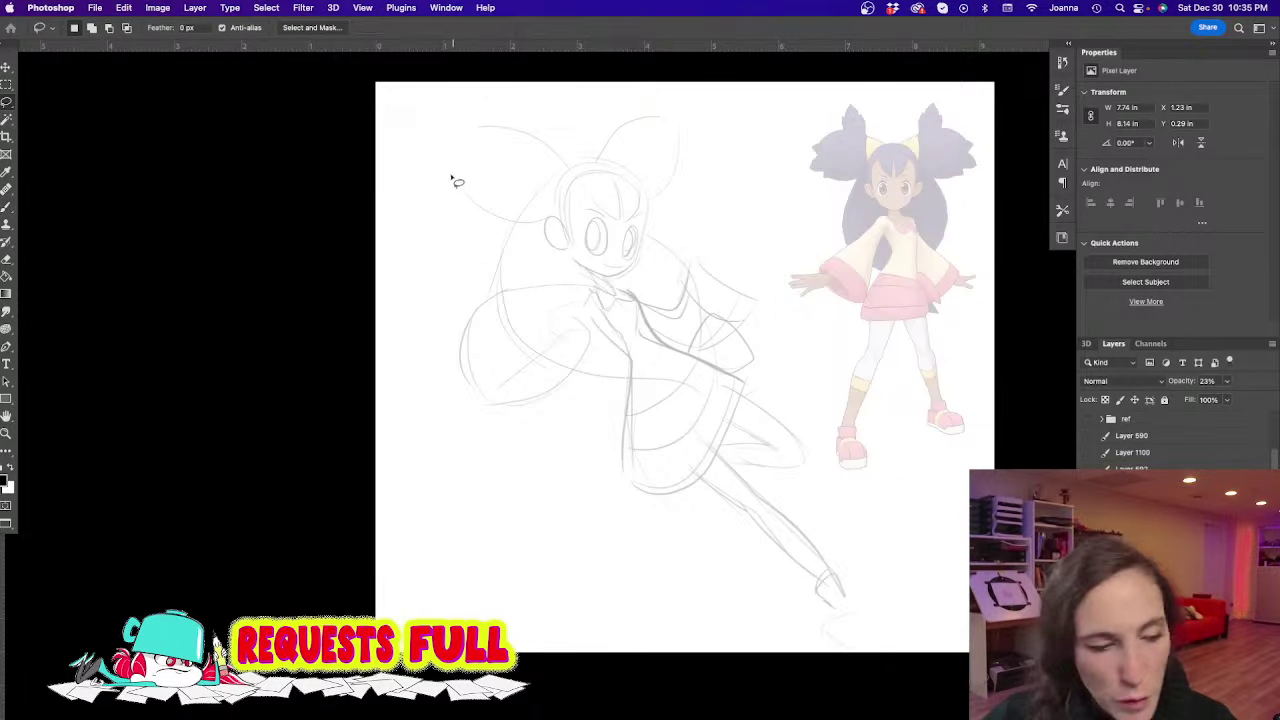
pyautogui.moveTo(423, 177)
pyautogui.mouseDown()
pyautogui.moveTo(451, 219)
pyautogui.moveTo(532, 232)
pyautogui.moveTo(580, 272)
pyautogui.moveTo(648, 274)
pyautogui.moveTo(654, 232)
pyautogui.moveTo(451, 106)
pyautogui.moveTo(405, 120)
pyautogui.mouseUp()
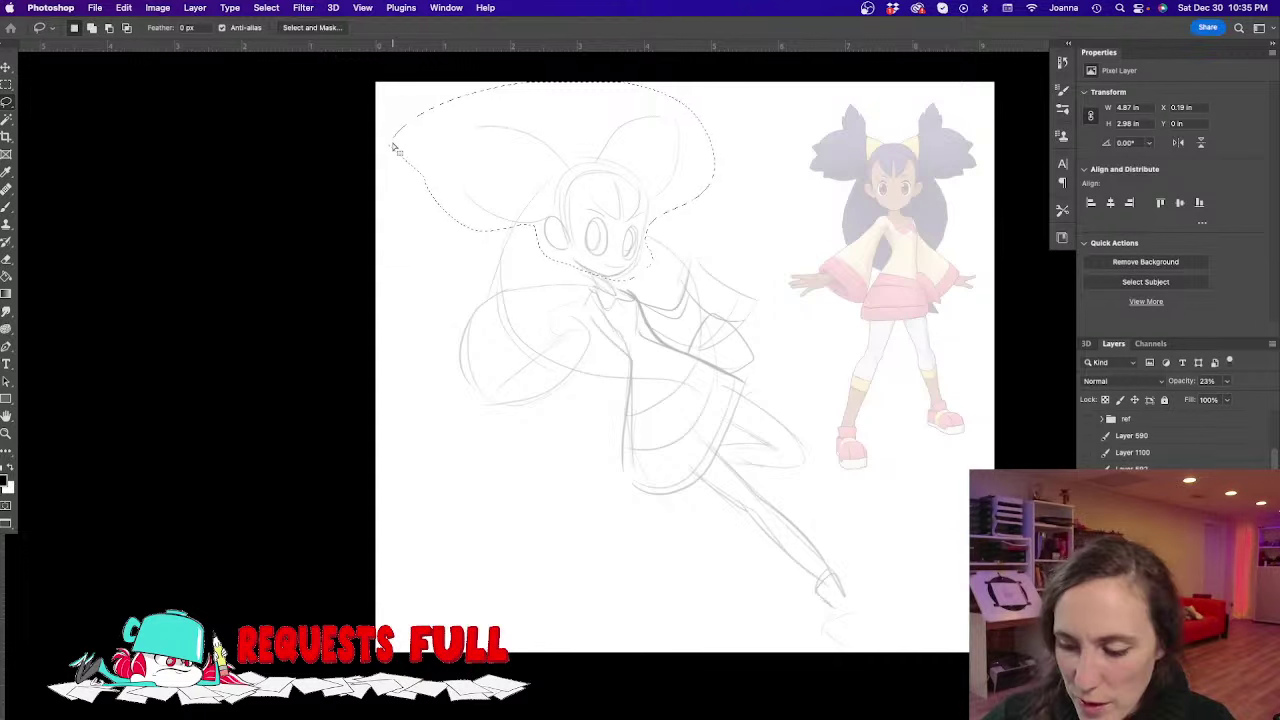
pyautogui.hotkey('ctrl', 't')
pyautogui.moveTo(551, 182); pyautogui.dragTo(586, 267)
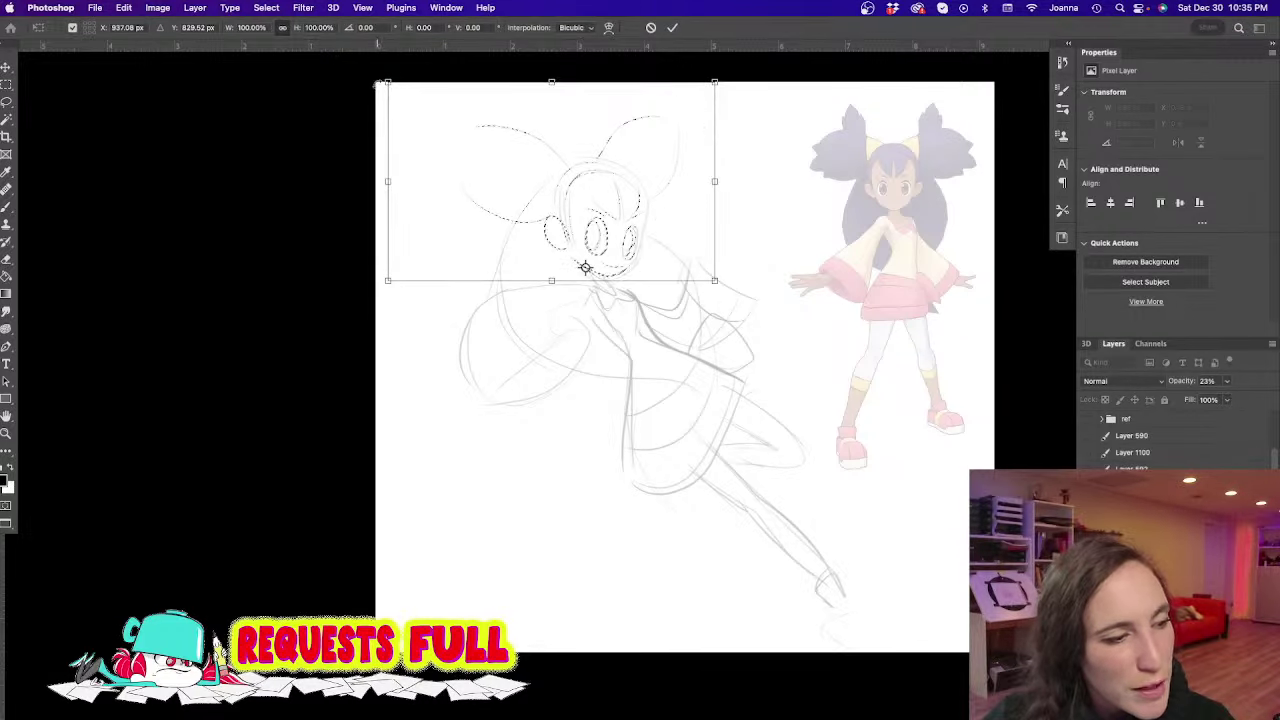
pyautogui.moveTo(403, 63)
pyautogui.mouseDown()
pyautogui.moveTo(450, 68)
pyautogui.moveTo(440, 58)
pyautogui.mouseUp()
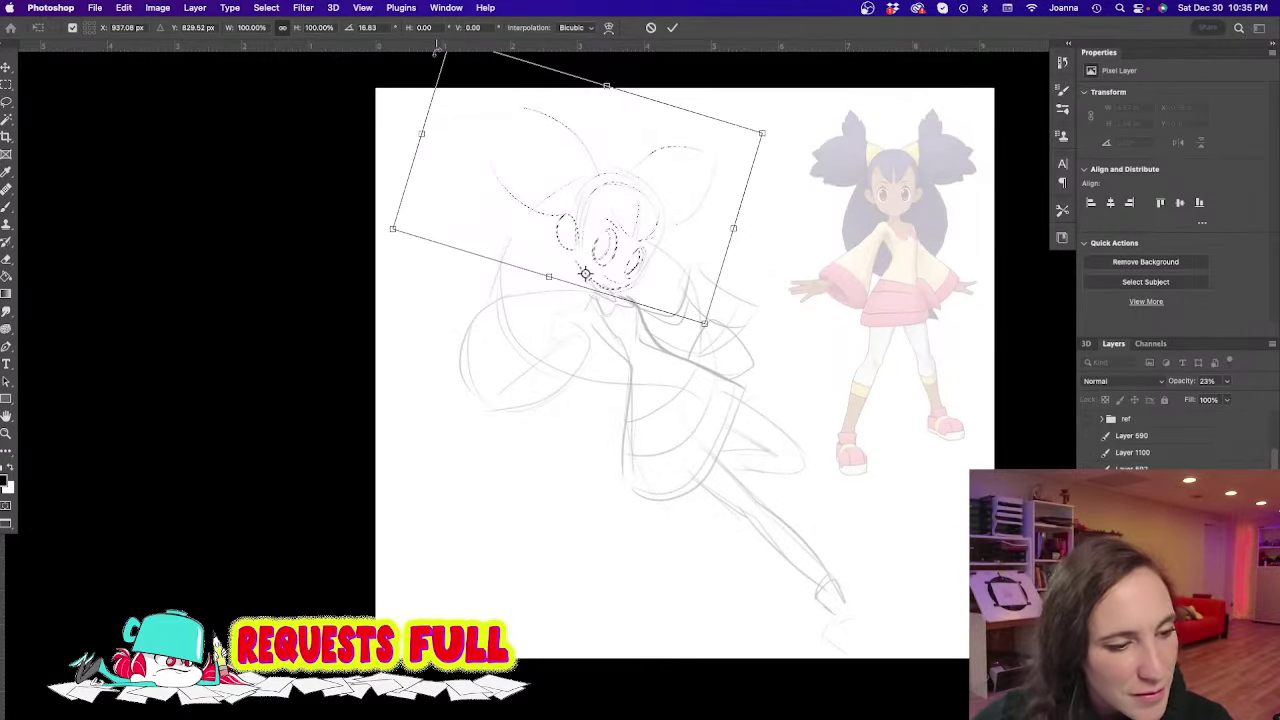
pyautogui.press('Return')
pyautogui.hotkey('ctrl', 'd')
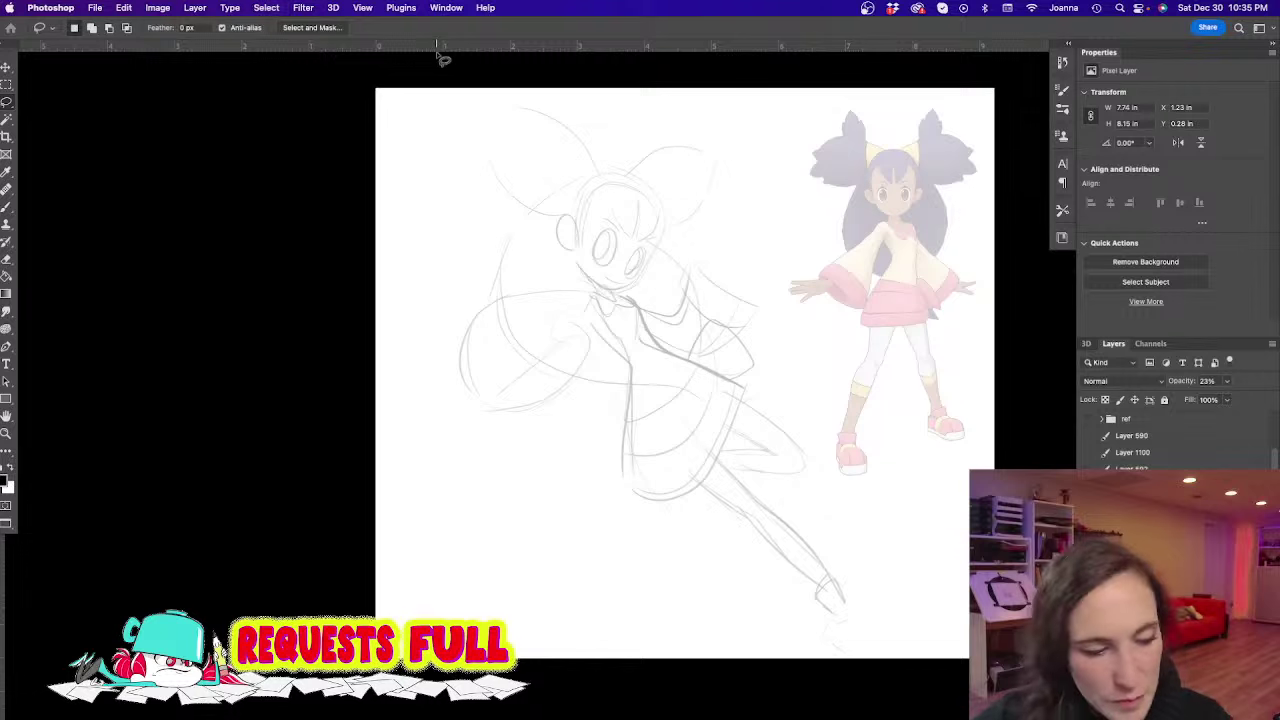
# Draw the rounded top of the girl's forward hand in front of the wide sleeve
pyautogui.press('b')
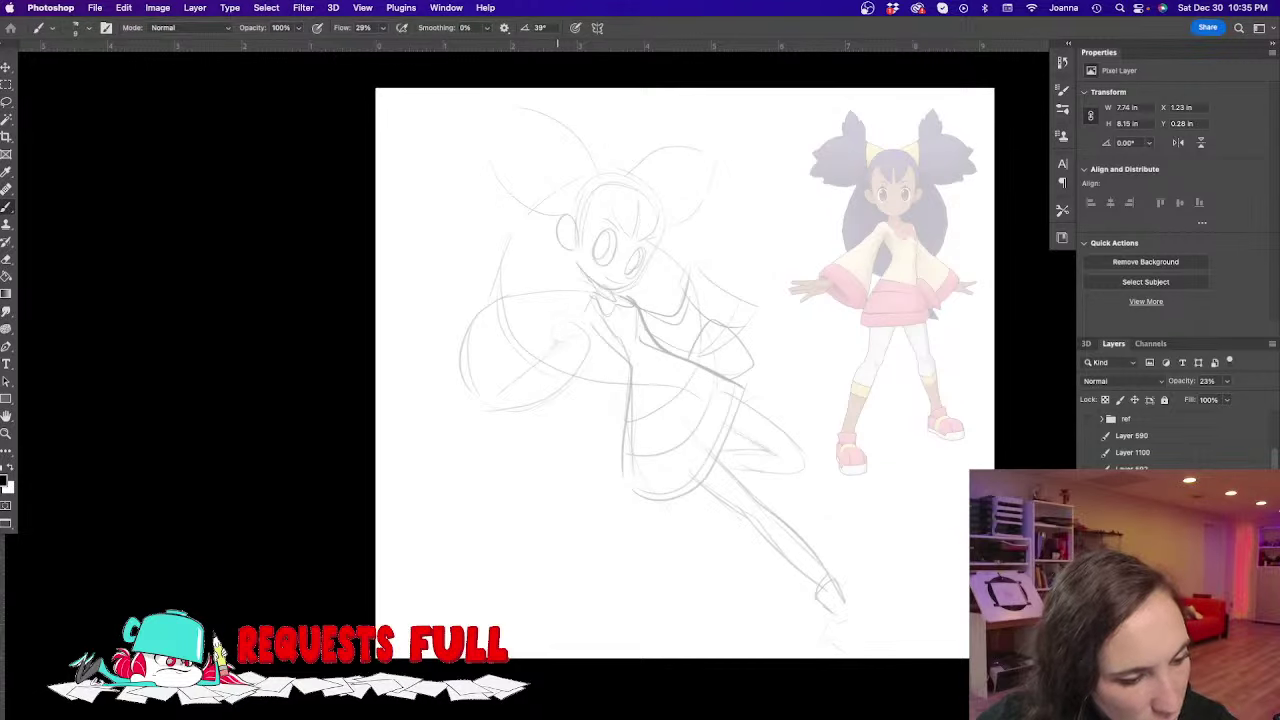
pyautogui.moveTo(562, 345); pyautogui.dragTo(597, 375)
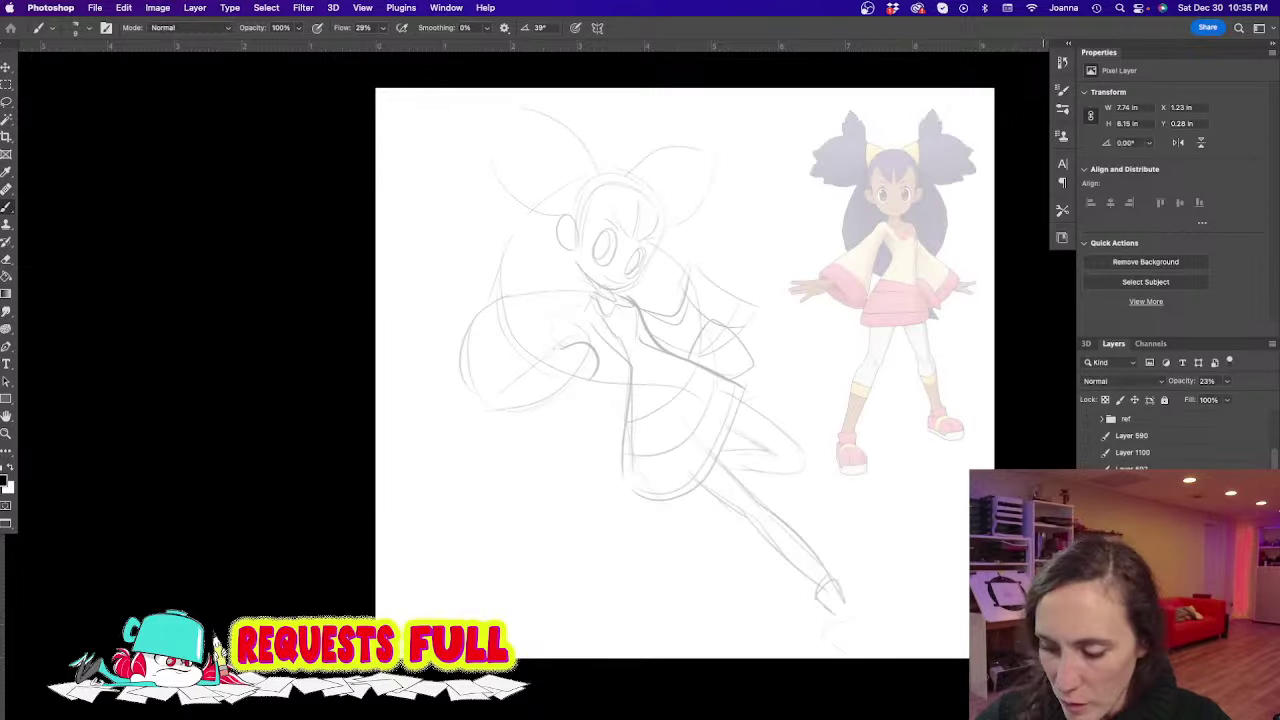
# Lasso the reference figure to separate it from the sketch, and set the sketch layer's opacity to 100%
pyautogui.press('l')
pyautogui.moveTo(758, 120)
pyautogui.mouseDown()
pyautogui.moveTo(836, 488)
pyautogui.moveTo(832, 688)
pyautogui.moveTo(391, 436)
pyautogui.moveTo(494, 99)
pyautogui.moveTo(774, 89)
pyautogui.mouseUp()
pyautogui.hotkey('ctrl', 'd')
pyautogui.press('0')
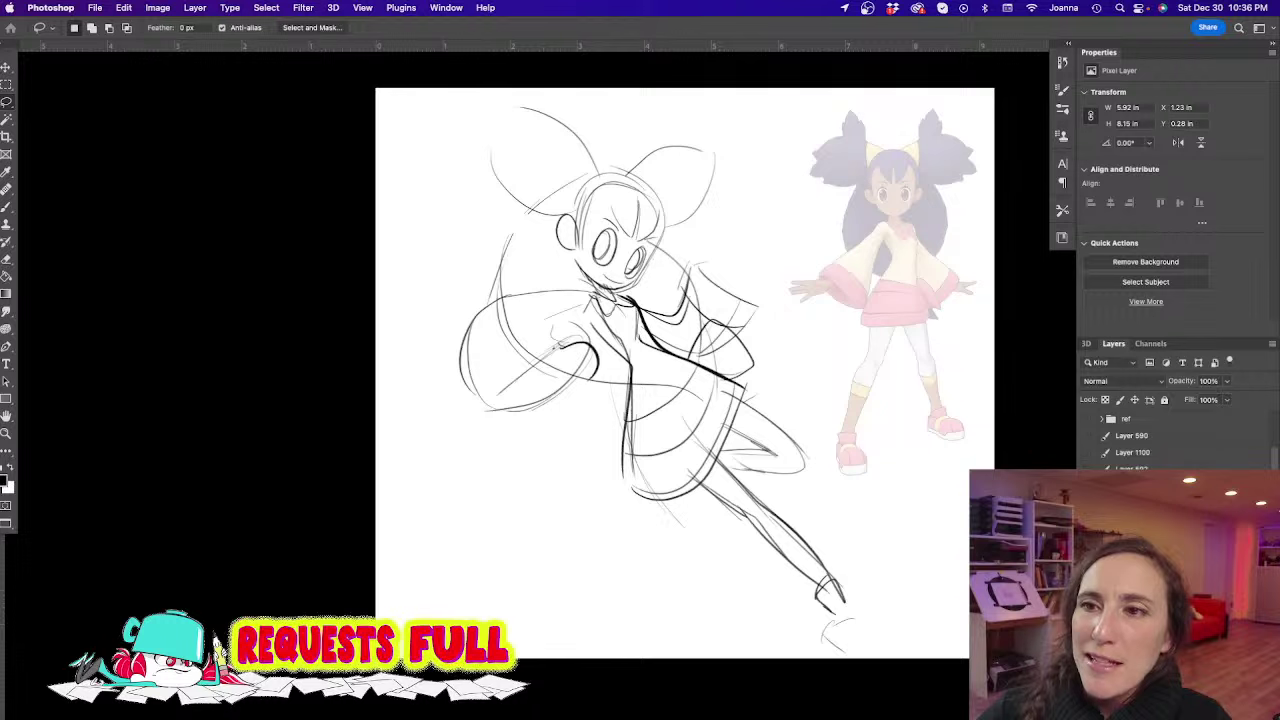
# Draw the curled fingers of the girl's forward fist and erase the overlapping construction lines around it
pyautogui.press('b')
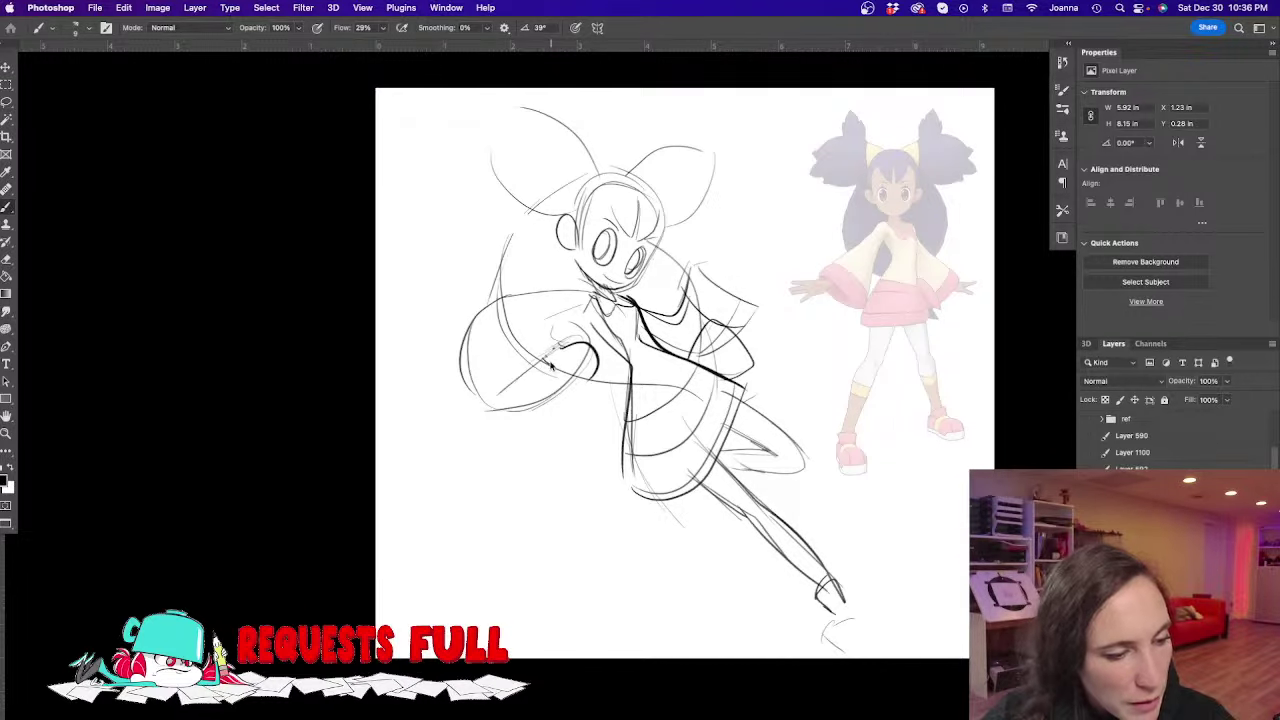
pyautogui.moveTo(549, 372)
pyautogui.mouseDown()
pyautogui.moveTo(558, 388)
pyautogui.moveTo(571, 368)
pyautogui.moveTo(574, 385)
pyautogui.mouseUp()
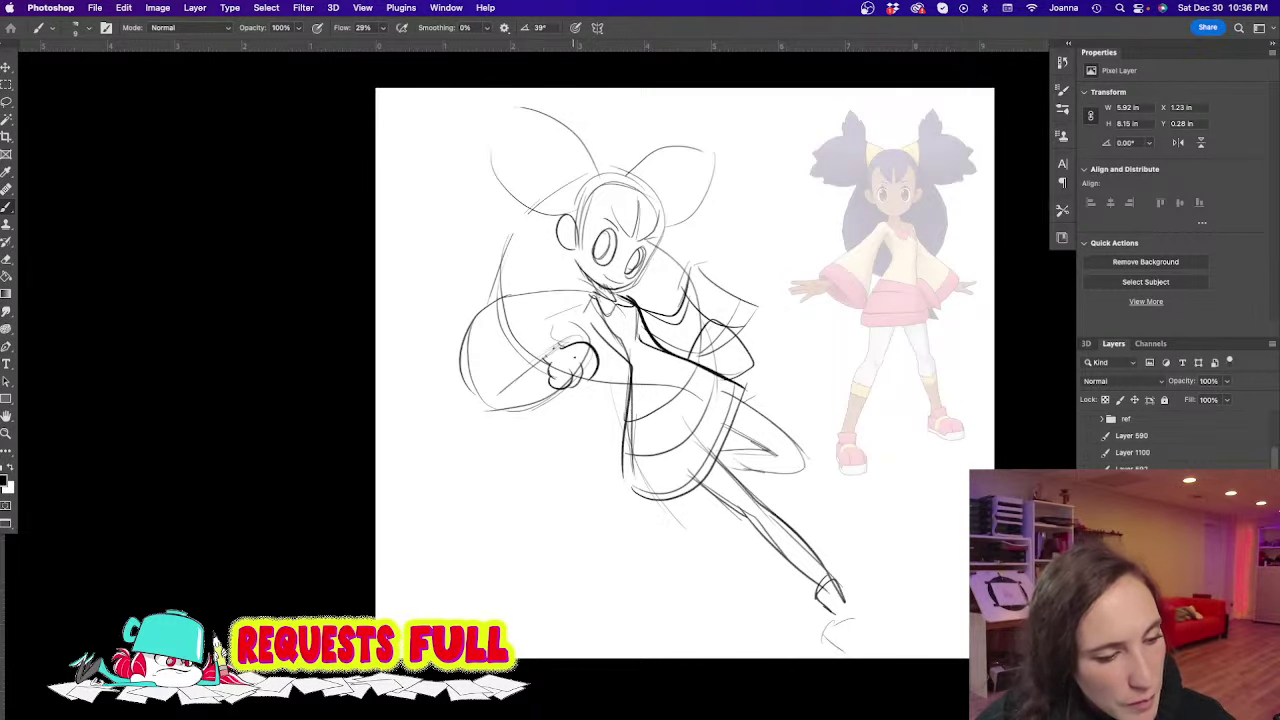
pyautogui.press('e')
pyautogui.moveTo(575, 360)
pyautogui.mouseDown()
pyautogui.moveTo(565, 378)
pyautogui.moveTo(586, 374)
pyautogui.mouseUp()
pyautogui.press('b')
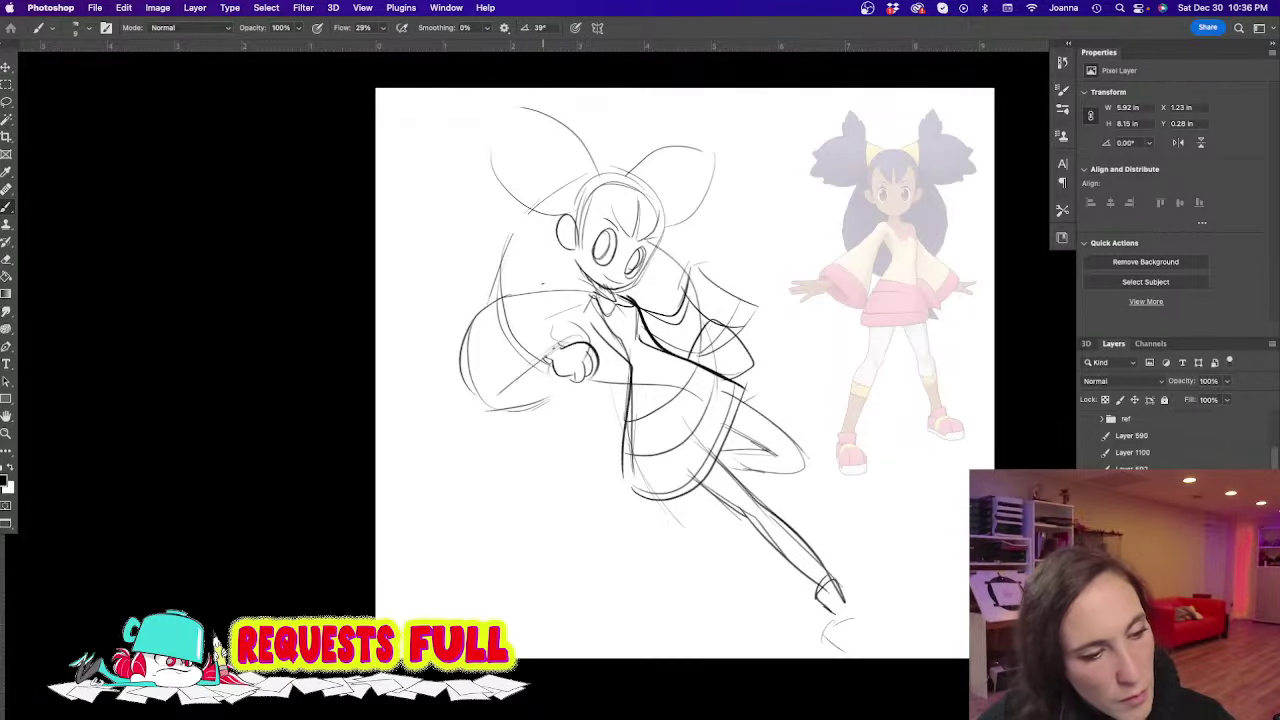
pyautogui.moveTo(636, 300); pyautogui.dragTo(818, 369)
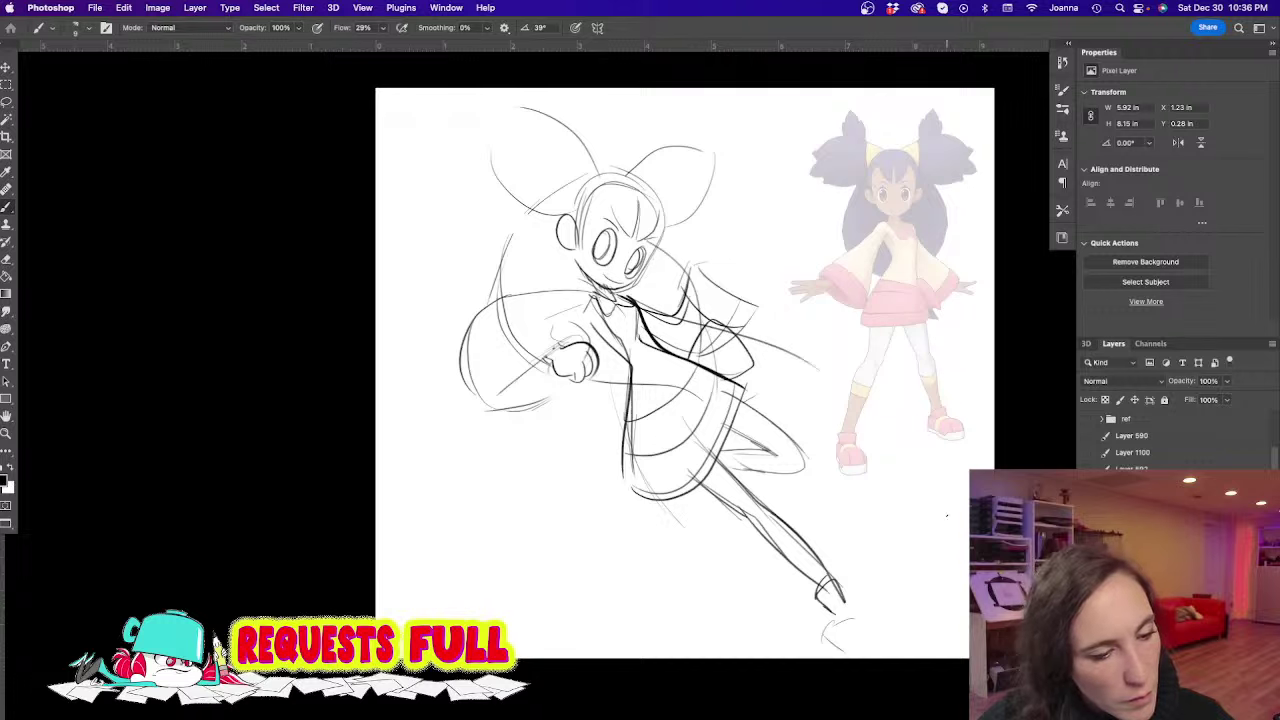
pyautogui.press('super+z')
pyautogui.moveTo(632, 296); pyautogui.dragTo(746, 258)
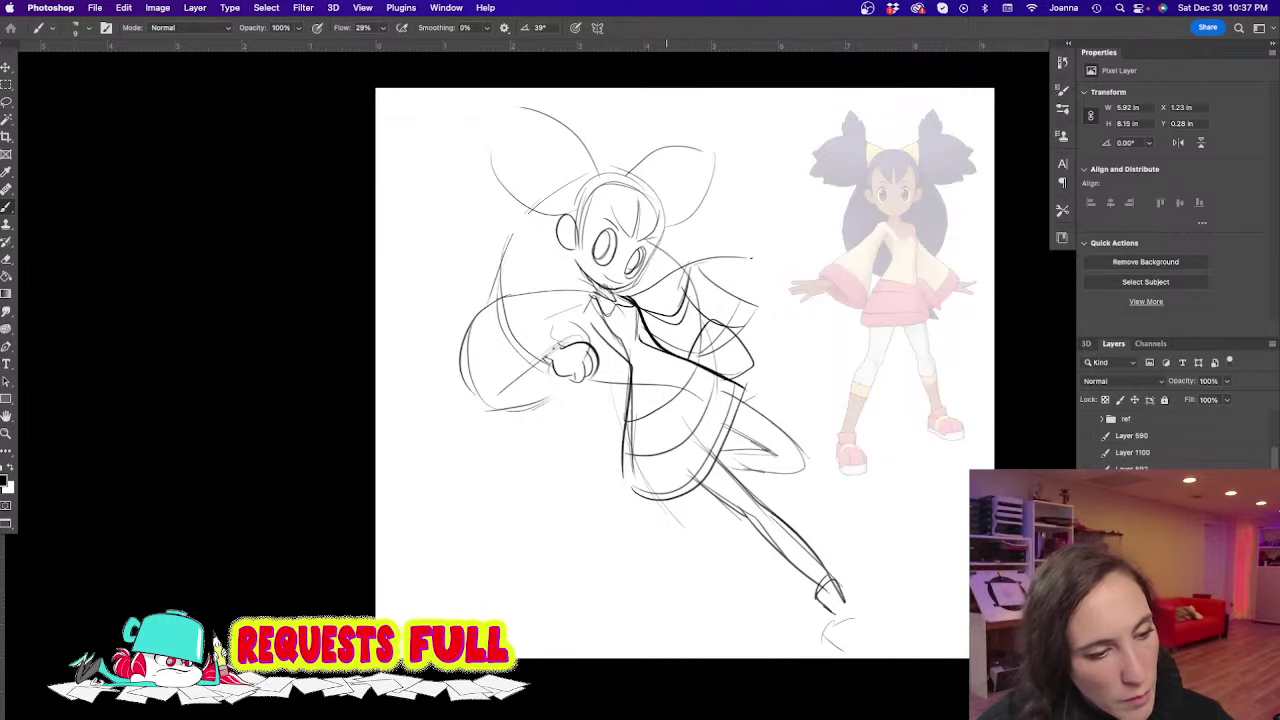
pyautogui.press('super+z')
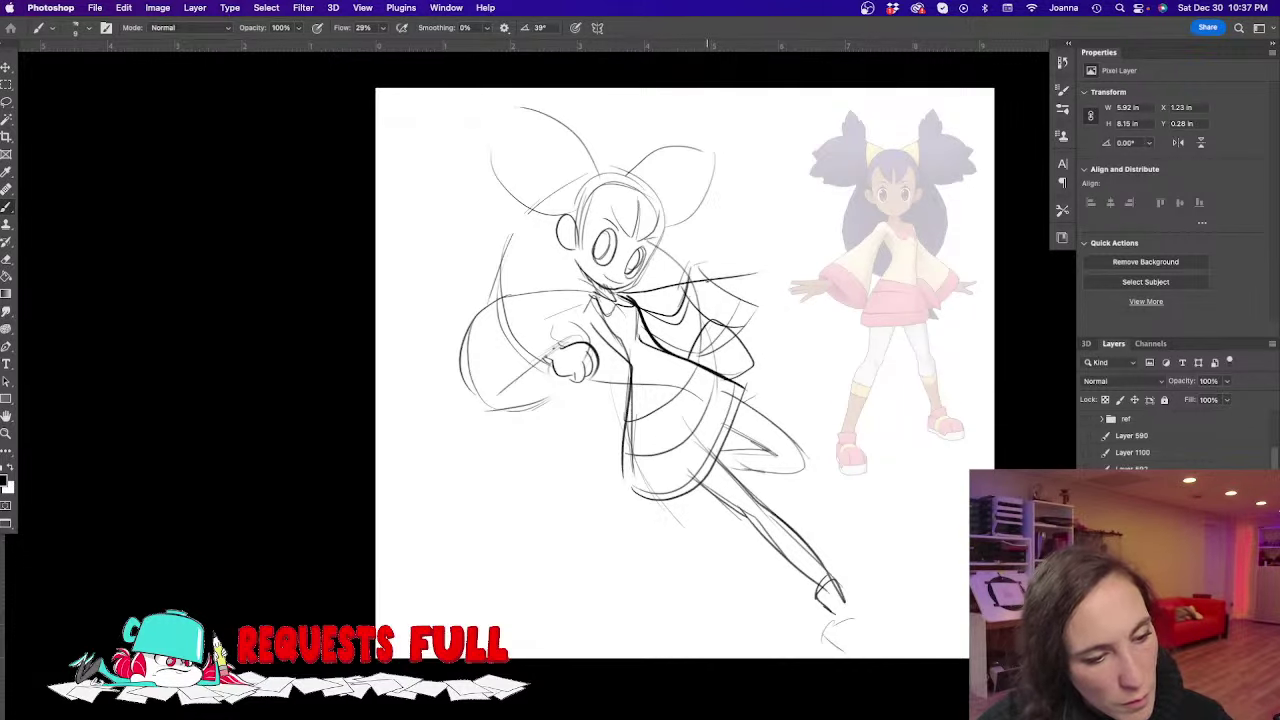
# Draw the girl's far arm reaching back in a flared sleeve, with an open hand with spread fingers
pyautogui.moveTo(681, 284)
pyautogui.mouseDown()
pyautogui.moveTo(746, 262)
pyautogui.moveTo(750, 316)
pyautogui.moveTo(684, 282)
pyautogui.moveTo(755, 308)
pyautogui.moveTo(778, 280)
pyautogui.moveTo(759, 306)
pyautogui.mouseUp()
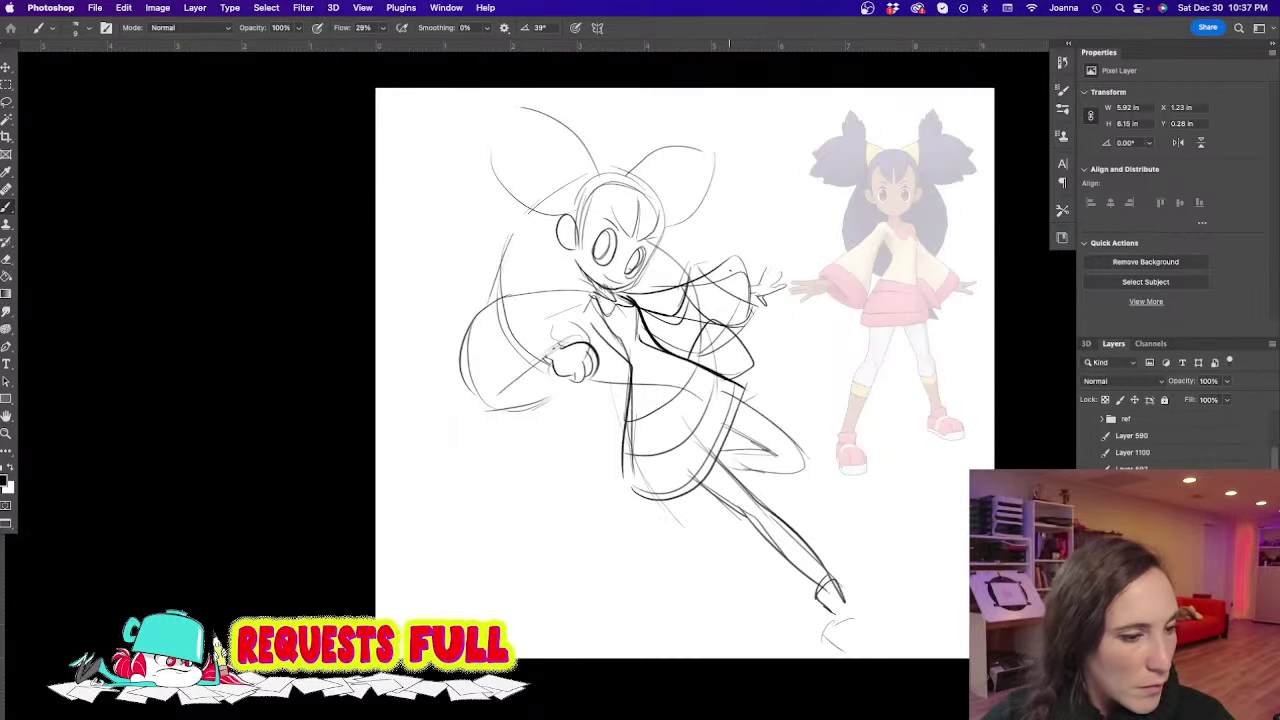
# Erase the far side of the girl's face and redraw the far eye, smile, jawline and ear with darker lines
pyautogui.press('e')
pyautogui.moveTo(628, 248); pyautogui.dragTo(641, 263)
pyautogui.press('b')
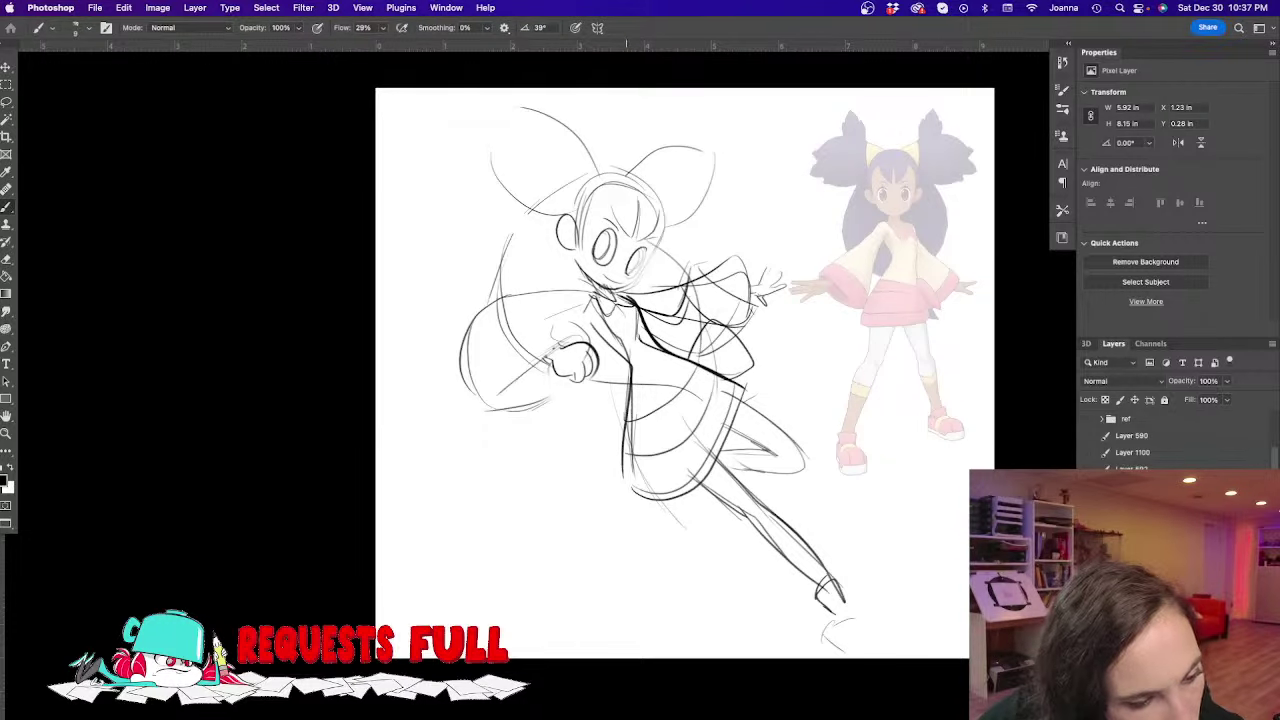
pyautogui.moveTo(648, 250)
pyautogui.mouseDown()
pyautogui.moveTo(630, 256)
pyautogui.moveTo(646, 266)
pyautogui.mouseUp()
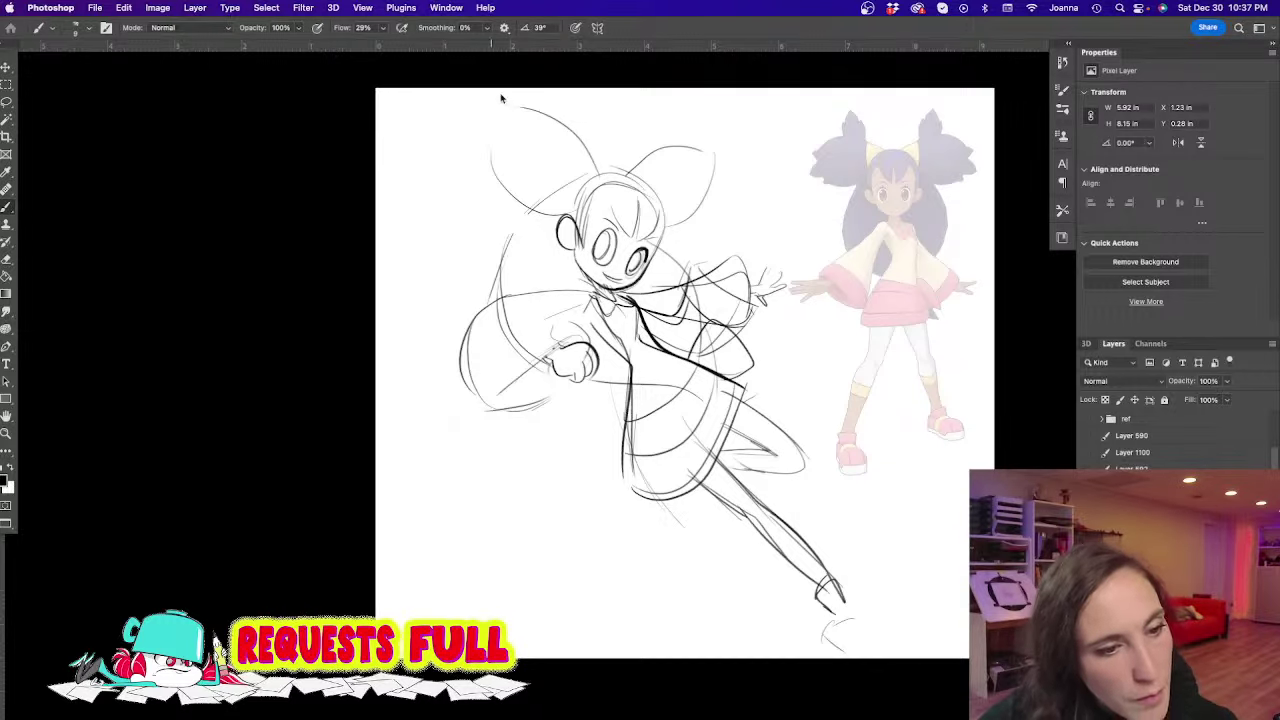
# Shape both of the girl's pigtails with pointed tufts and spiky tips, undoing and redrawing the near pigtail's outline
pyautogui.moveTo(660, 197)
pyautogui.mouseDown()
pyautogui.moveTo(666, 112)
pyautogui.moveTo(685, 150)
pyautogui.moveTo(716, 146)
pyautogui.moveTo(724, 192)
pyautogui.moveTo(668, 222)
pyautogui.mouseUp()
pyautogui.moveTo(582, 138); pyautogui.dragTo(586, 114)
pyautogui.moveTo(586, 114)
pyautogui.mouseDown()
pyautogui.moveTo(565, 141)
pyautogui.moveTo(516, 99)
pyautogui.moveTo(524, 134)
pyautogui.mouseUp()
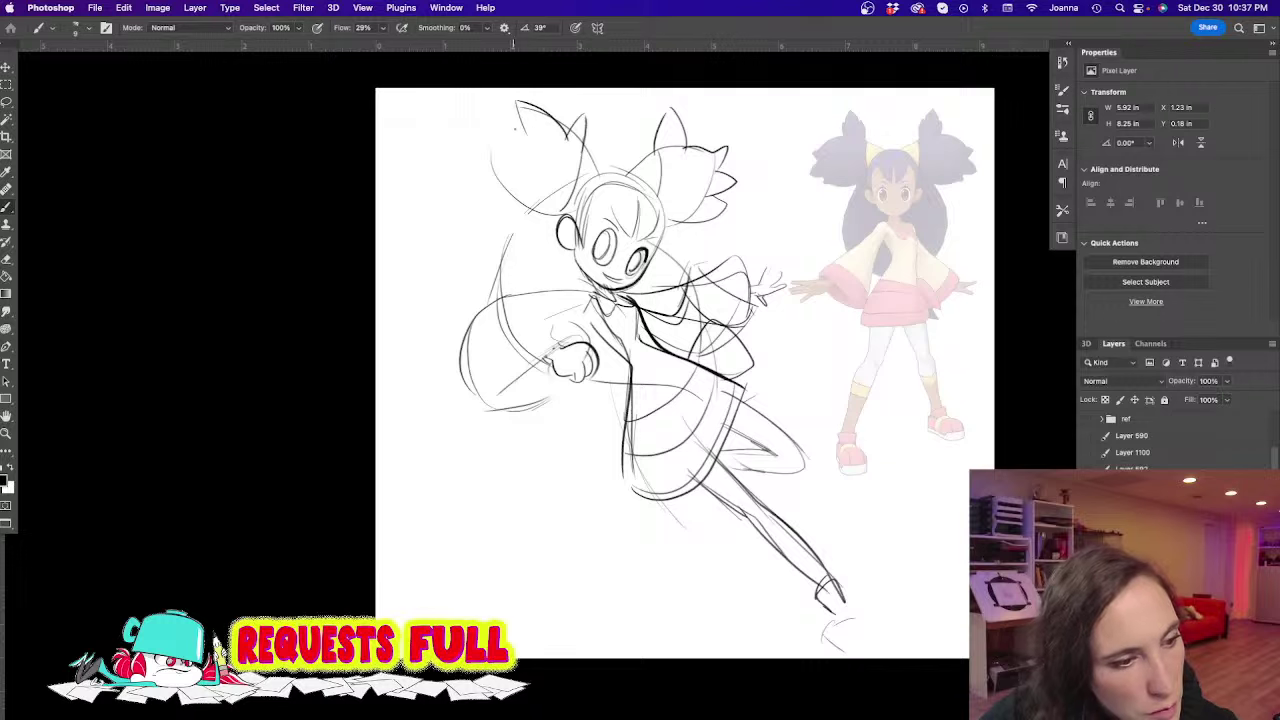
pyautogui.press('super+z')
pyautogui.press('super+z')
pyautogui.moveTo(566, 130)
pyautogui.mouseDown()
pyautogui.moveTo(497, 127)
pyautogui.moveTo(478, 155)
pyautogui.moveTo(535, 215)
pyautogui.mouseUp()
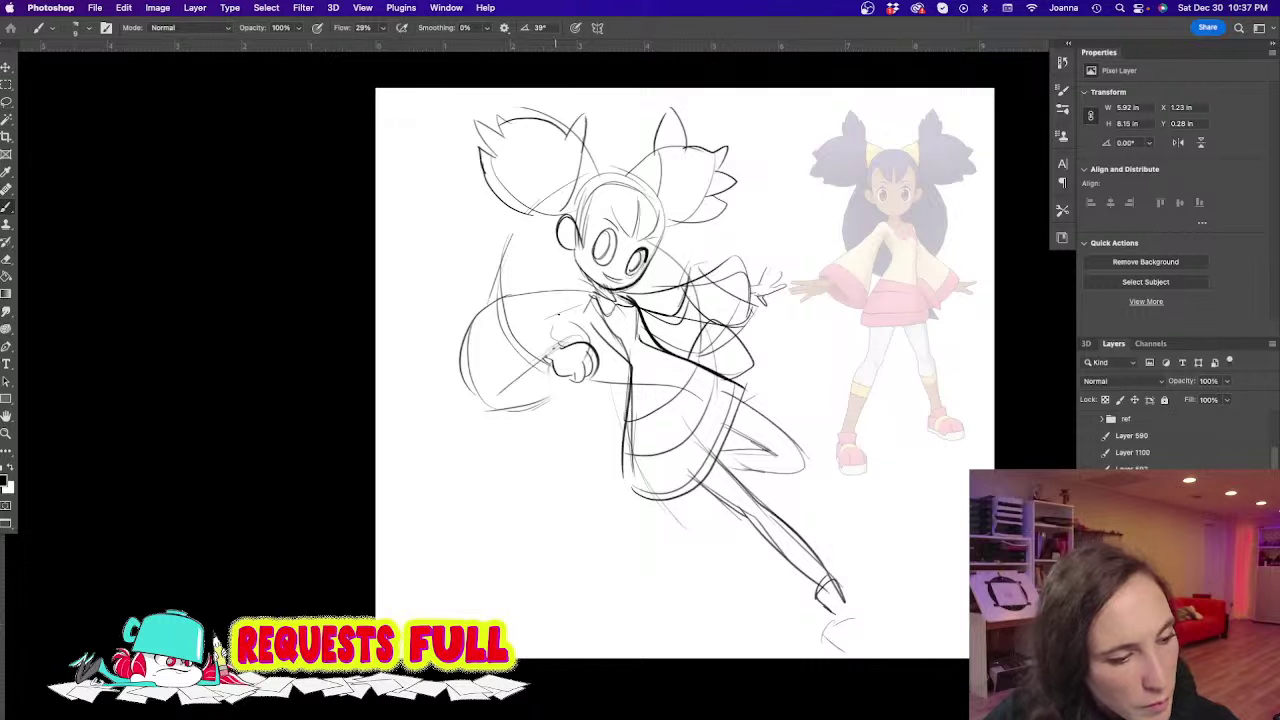
# Redraw the forward sleeve with a curved opening, a darker lower edge and a raised upper line running from the collar
pyautogui.moveTo(562, 316)
pyautogui.mouseDown()
pyautogui.moveTo(473, 357)
pyautogui.moveTo(470, 388)
pyautogui.mouseUp()
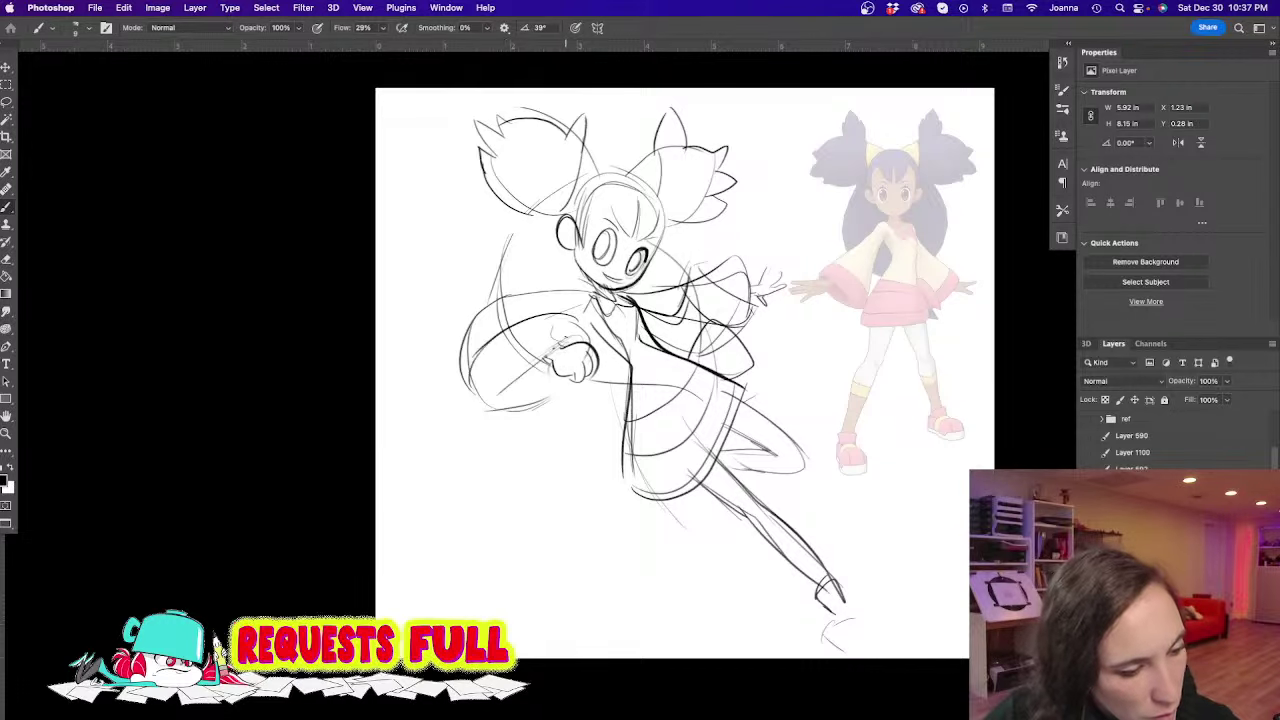
pyautogui.moveTo(559, 344); pyautogui.dragTo(490, 411)
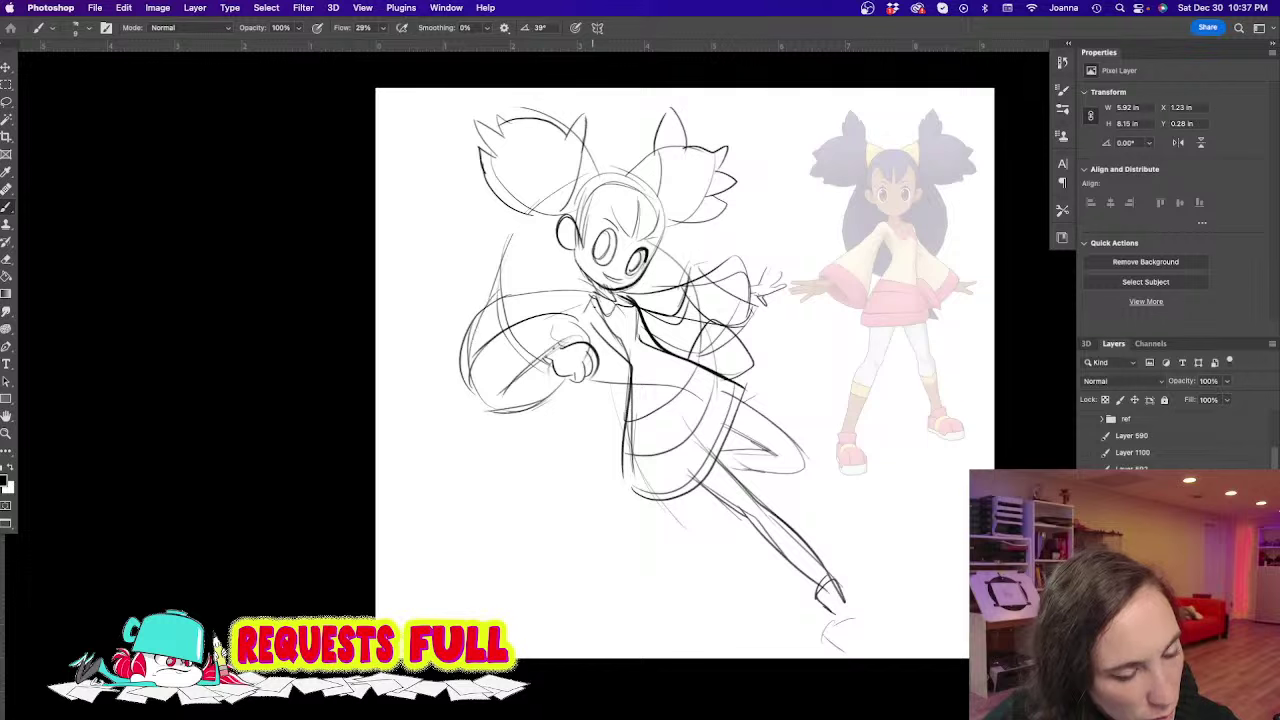
pyautogui.moveTo(597, 292)
pyautogui.mouseDown()
pyautogui.moveTo(505, 283)
pyautogui.moveTo(472, 340)
pyautogui.mouseUp()
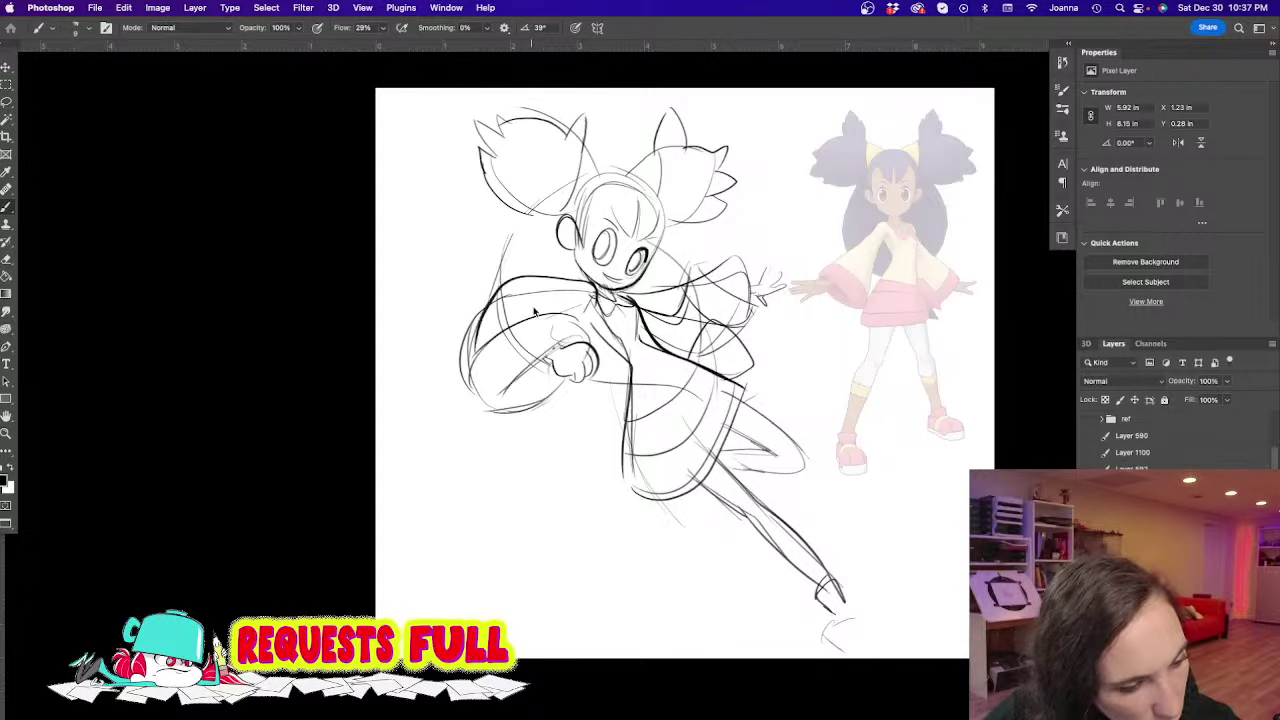
# Erase the old front of the girl's torso and hem, and redraw the front as one long curve from the collar down
pyautogui.moveTo(544, 299)
pyautogui.mouseDown()
pyautogui.moveTo(553, 313)
pyautogui.moveTo(593, 310)
pyautogui.moveTo(650, 495)
pyautogui.moveTo(679, 507)
pyautogui.mouseUp()
pyautogui.press('e')
pyautogui.press('b')
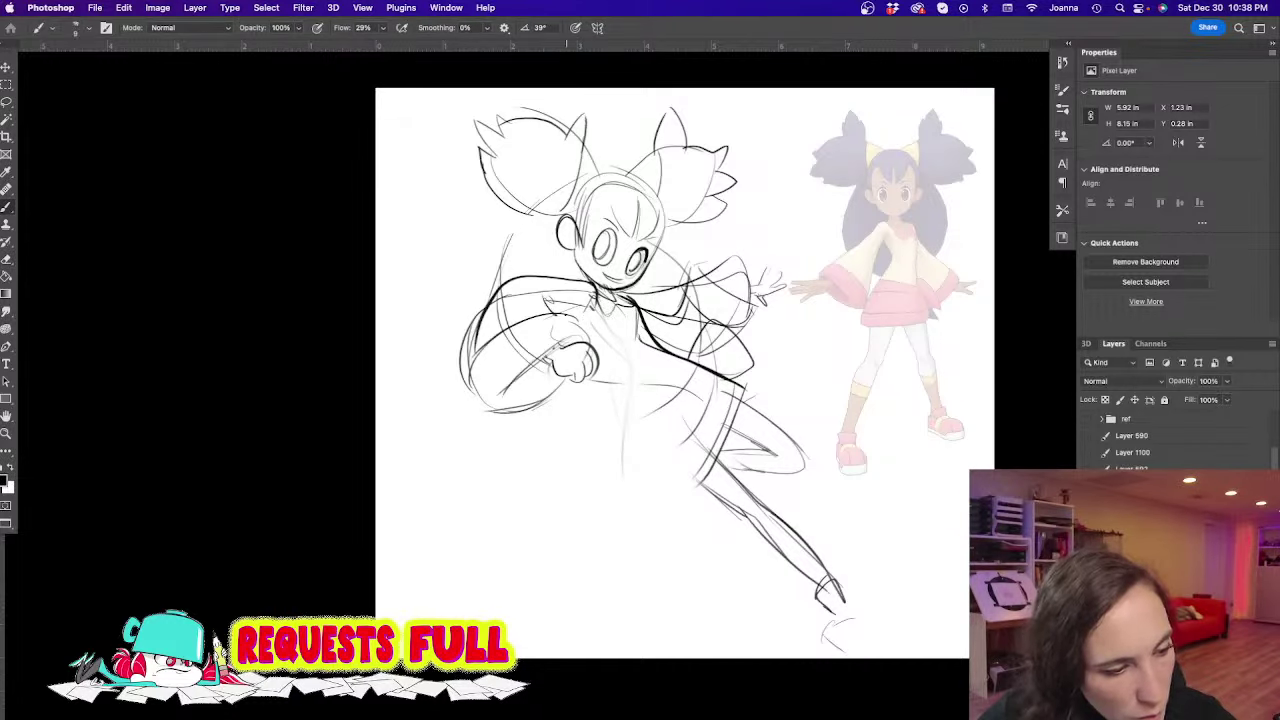
pyautogui.moveTo(580, 305); pyautogui.dragTo(678, 507)
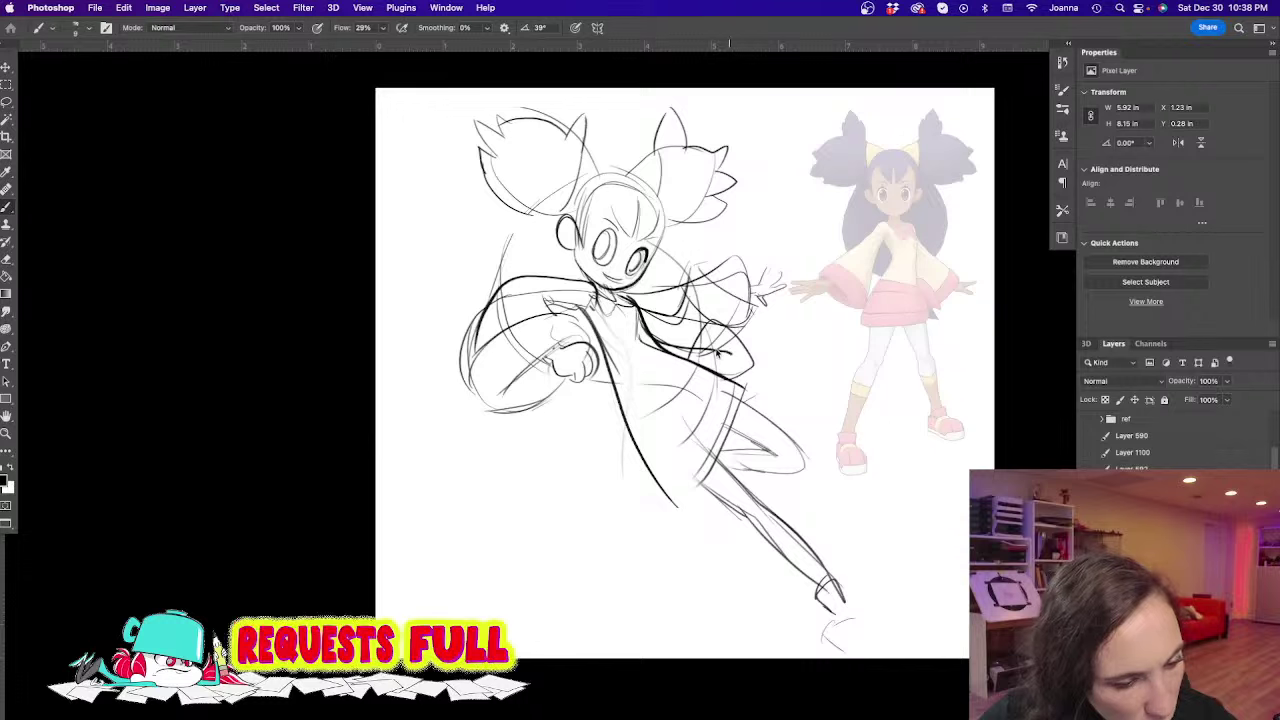
# Draw the back and hem curve of the girl's outfit, then erase her torso front and redraw it ending in a pointed lower corner
pyautogui.moveTo(718, 352)
pyautogui.mouseDown()
pyautogui.moveTo(698, 478)
pyautogui.moveTo(678, 492)
pyautogui.mouseUp()
pyautogui.press('e')
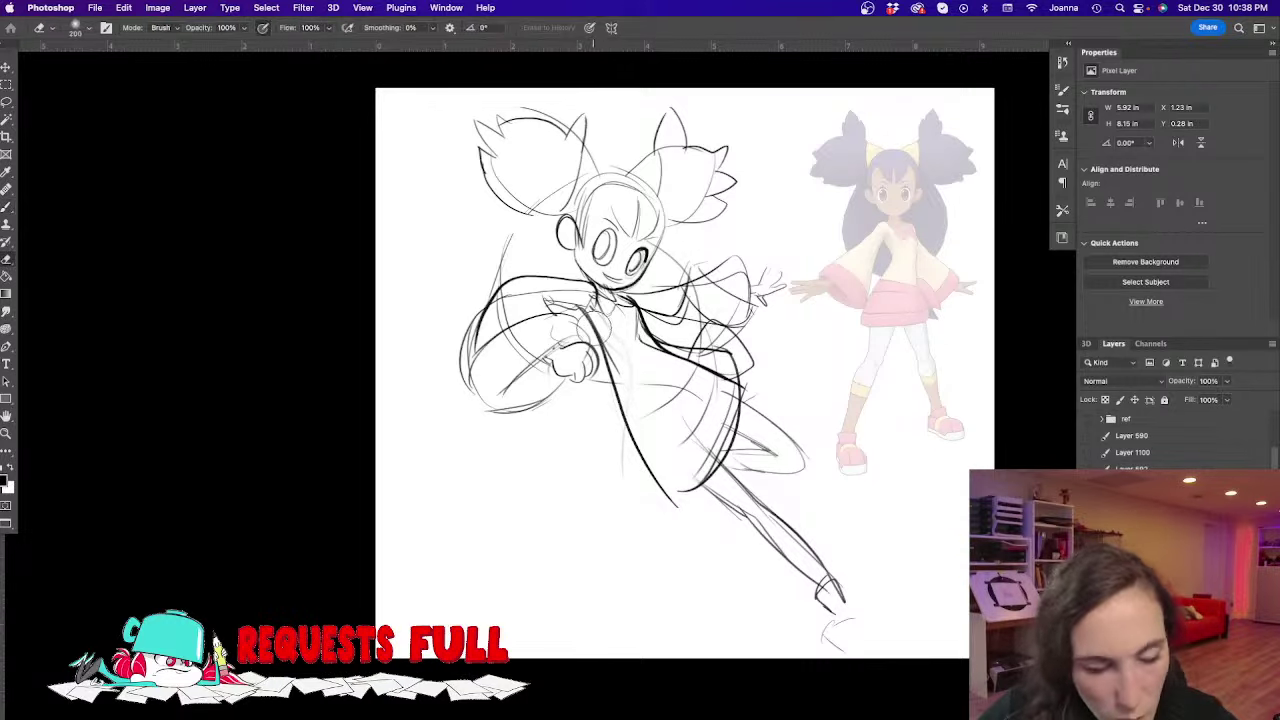
pyautogui.moveTo(596, 330); pyautogui.dragTo(680, 505)
pyautogui.press('b')
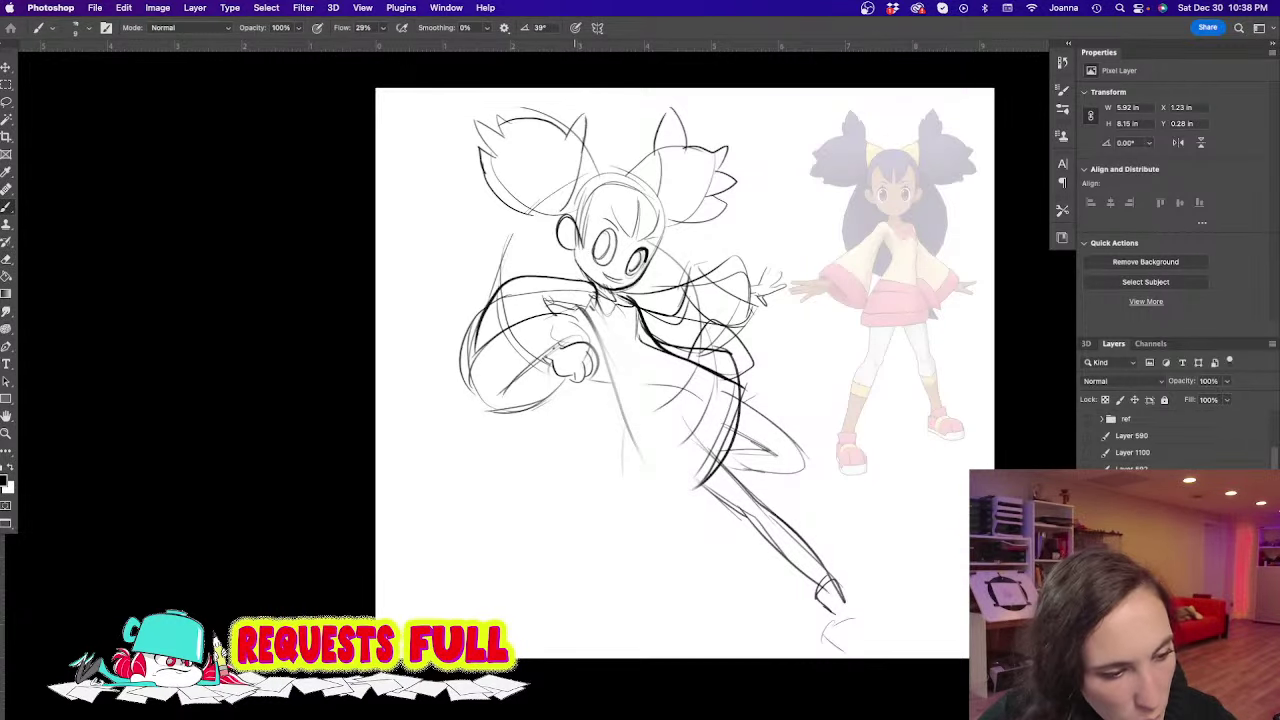
pyautogui.moveTo(575, 305)
pyautogui.mouseDown()
pyautogui.moveTo(601, 320)
pyautogui.moveTo(628, 410)
pyautogui.moveTo(698, 492)
pyautogui.mouseUp()
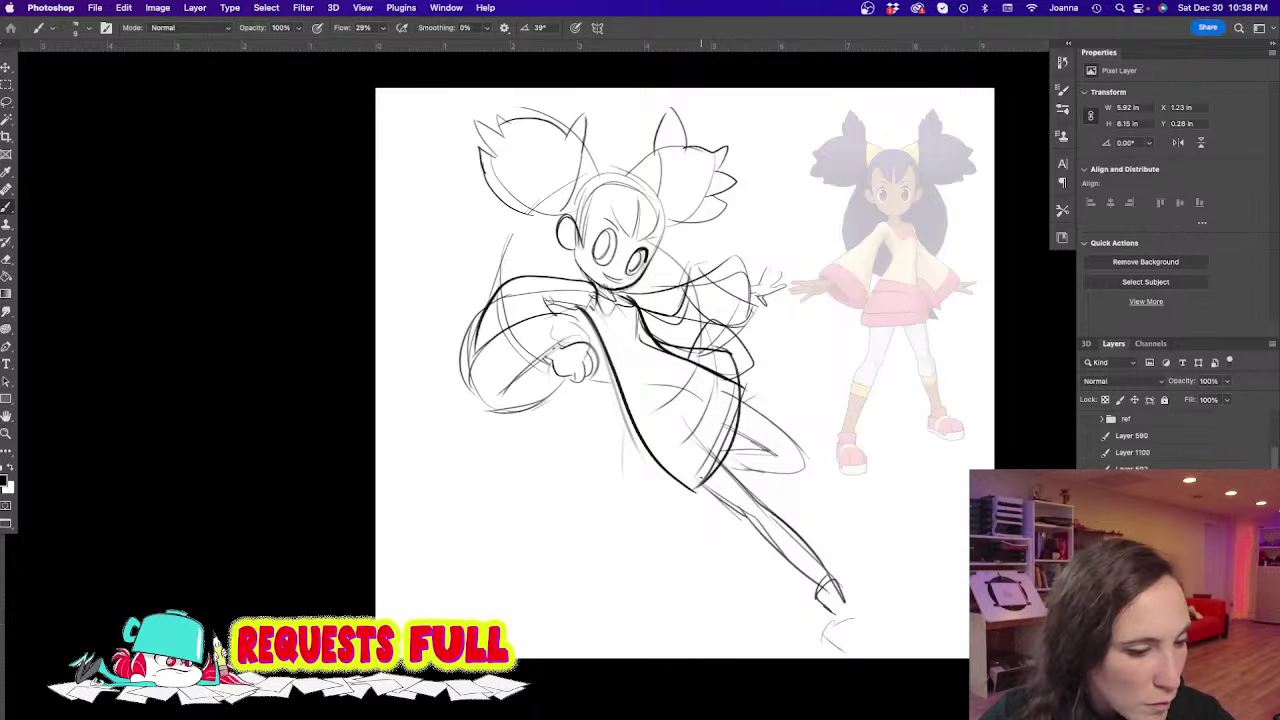
# Fade both legs with the eraser and redraw the bent rear leg in dark lines with a band below the hem
pyautogui.press('e')
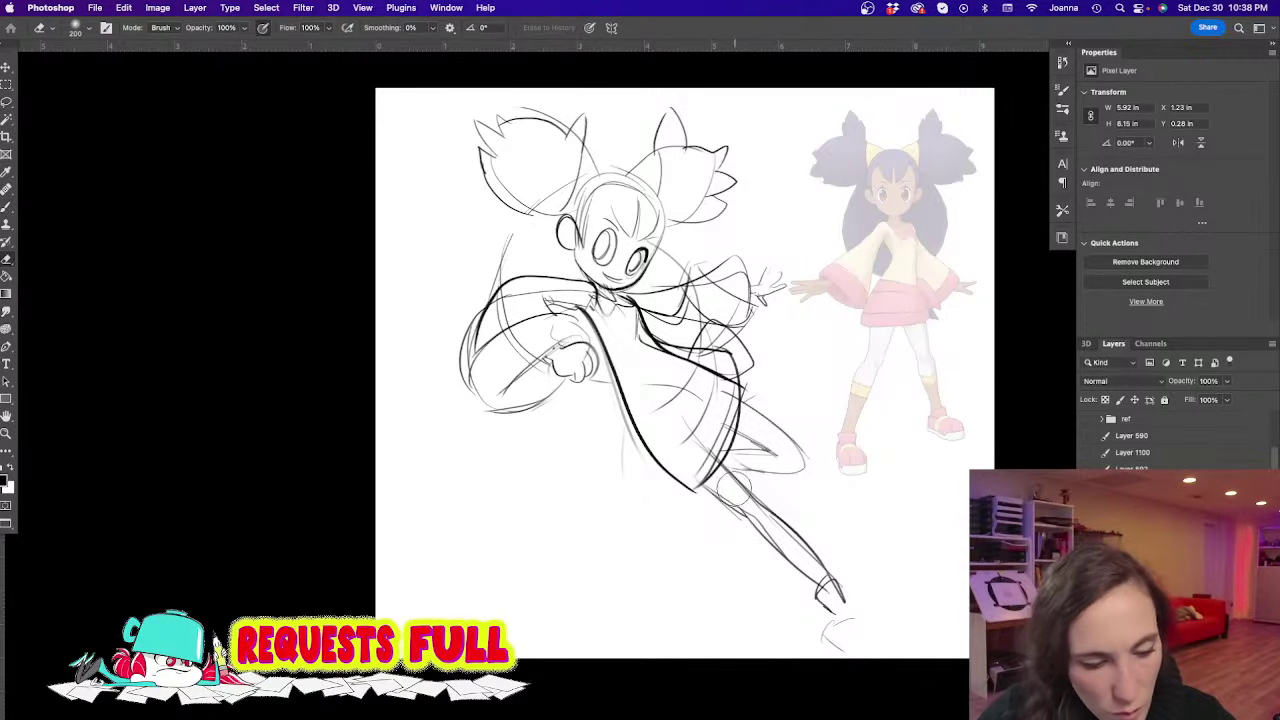
pyautogui.moveTo(705, 465)
pyautogui.mouseDown()
pyautogui.moveTo(770, 510)
pyautogui.moveTo(735, 490)
pyautogui.moveTo(740, 440)
pyautogui.moveTo(790, 450)
pyautogui.mouseUp()
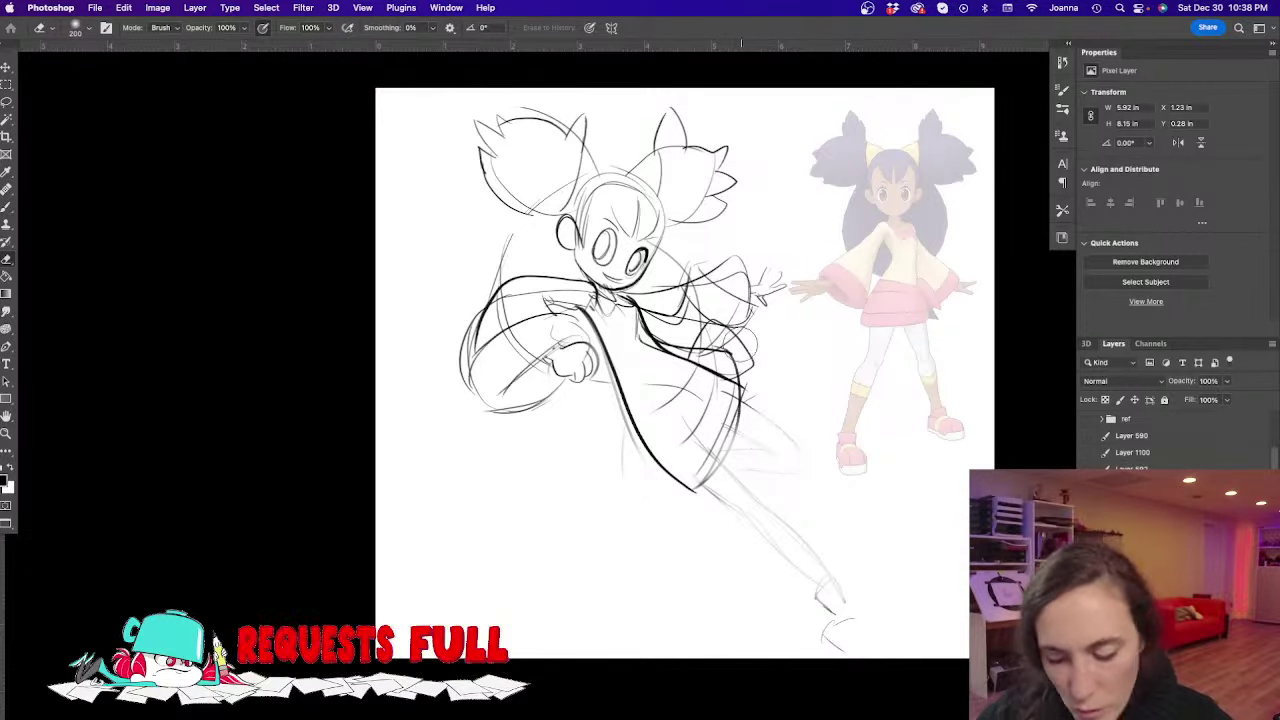
pyautogui.press('b')
pyautogui.moveTo(744, 402)
pyautogui.mouseDown()
pyautogui.moveTo(802, 470)
pyautogui.moveTo(713, 447)
pyautogui.moveTo(764, 452)
pyautogui.mouseUp()
pyautogui.moveTo(756, 450)
pyautogui.mouseDown()
pyautogui.moveTo(784, 463)
pyautogui.moveTo(730, 462)
pyautogui.mouseUp()
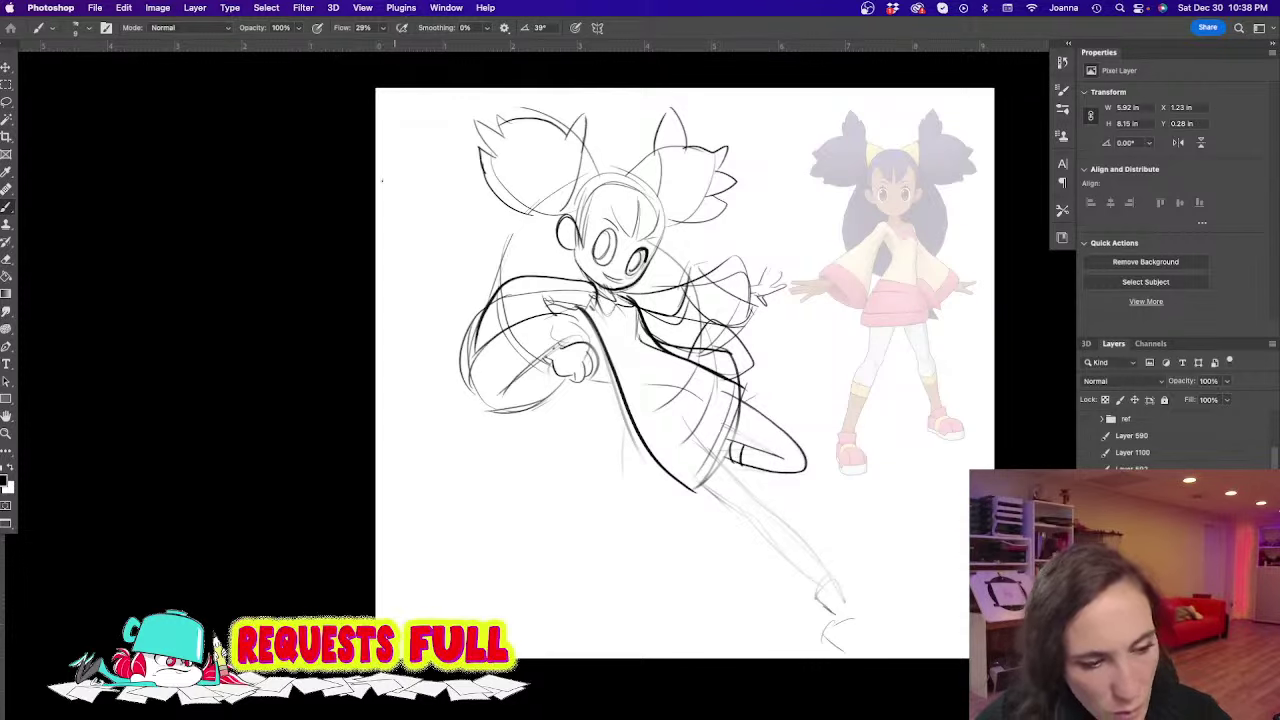
# Scale the whole figure sketch down to 5.5 in wide and 7.57 in high
pyautogui.hotkey('ctrl', 't')
pyautogui.moveTo(854, 652); pyautogui.dragTo(826, 613)
pyautogui.press('Return')
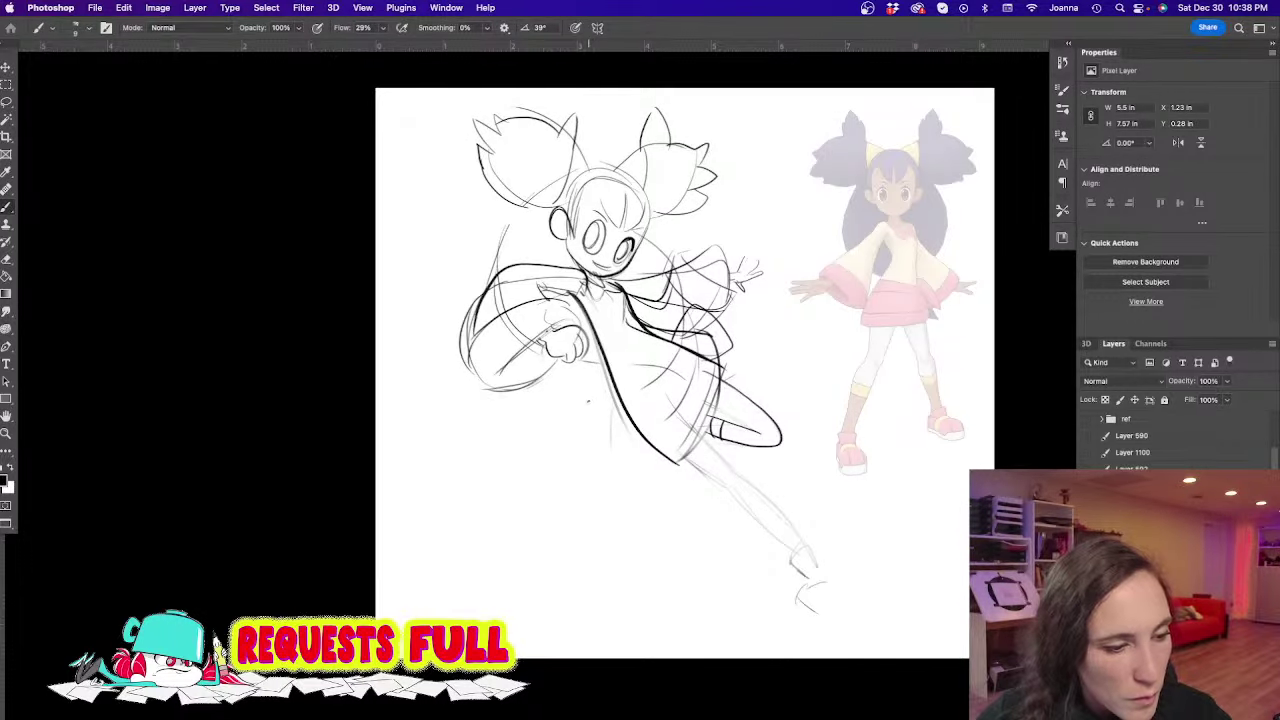
# Lasso the girl's lower body and legs, scale them to 86.30%, and deselect
pyautogui.press('l')
pyautogui.moveTo(600, 420)
pyautogui.mouseDown()
pyautogui.moveTo(752, 358)
pyautogui.moveTo(877, 601)
pyautogui.moveTo(594, 500)
pyautogui.moveTo(598, 470)
pyautogui.mouseUp()
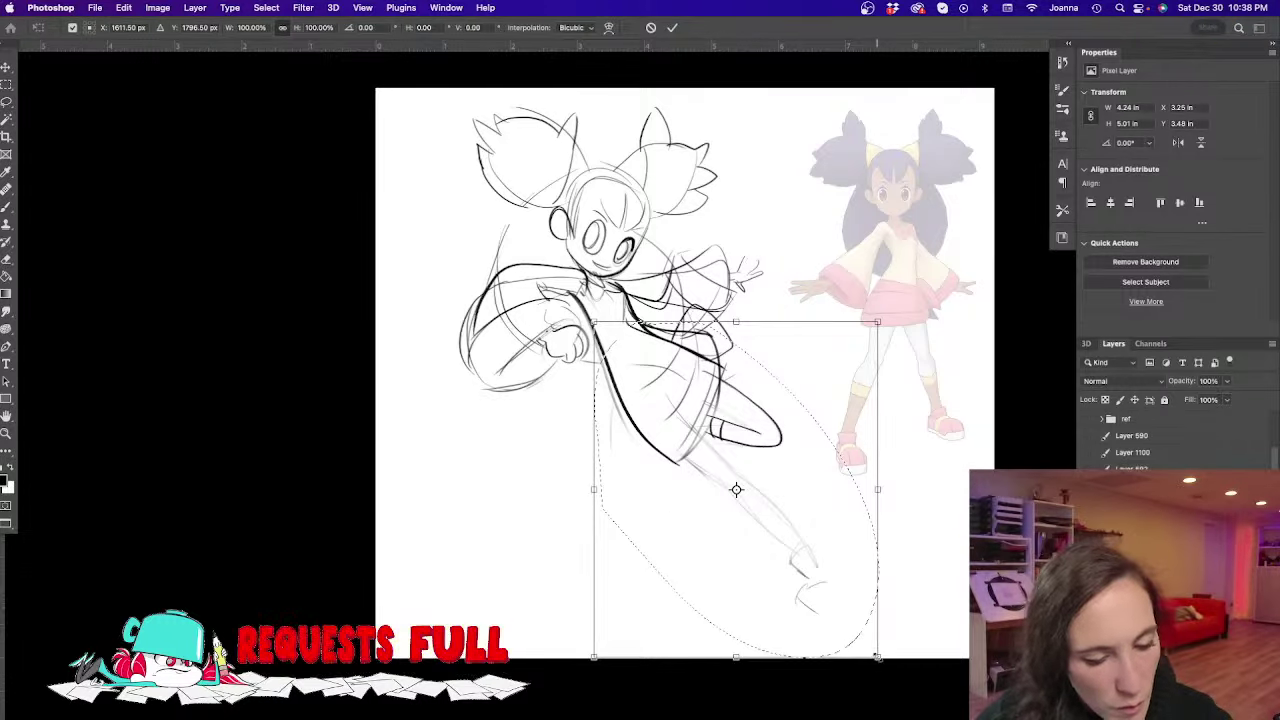
pyautogui.moveTo(877, 657); pyautogui.dragTo(830, 606)
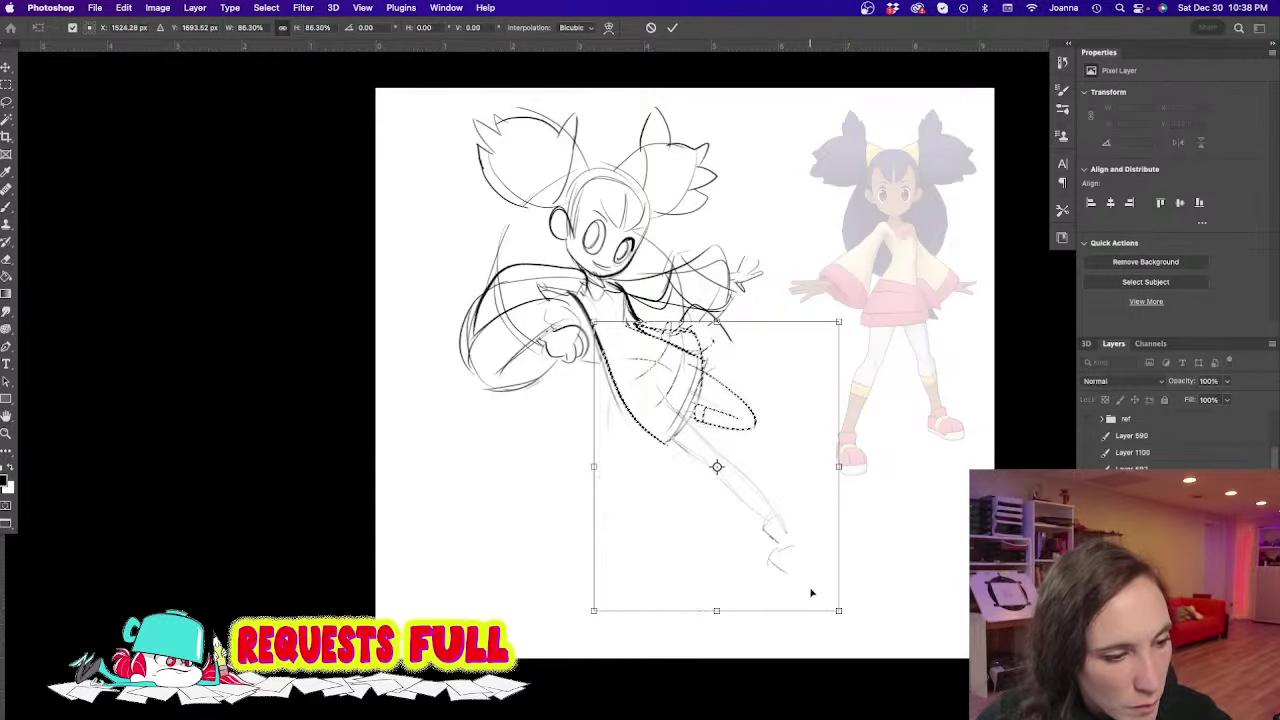
pyautogui.press('Return')
pyautogui.hotkey('ctrl', 'd')
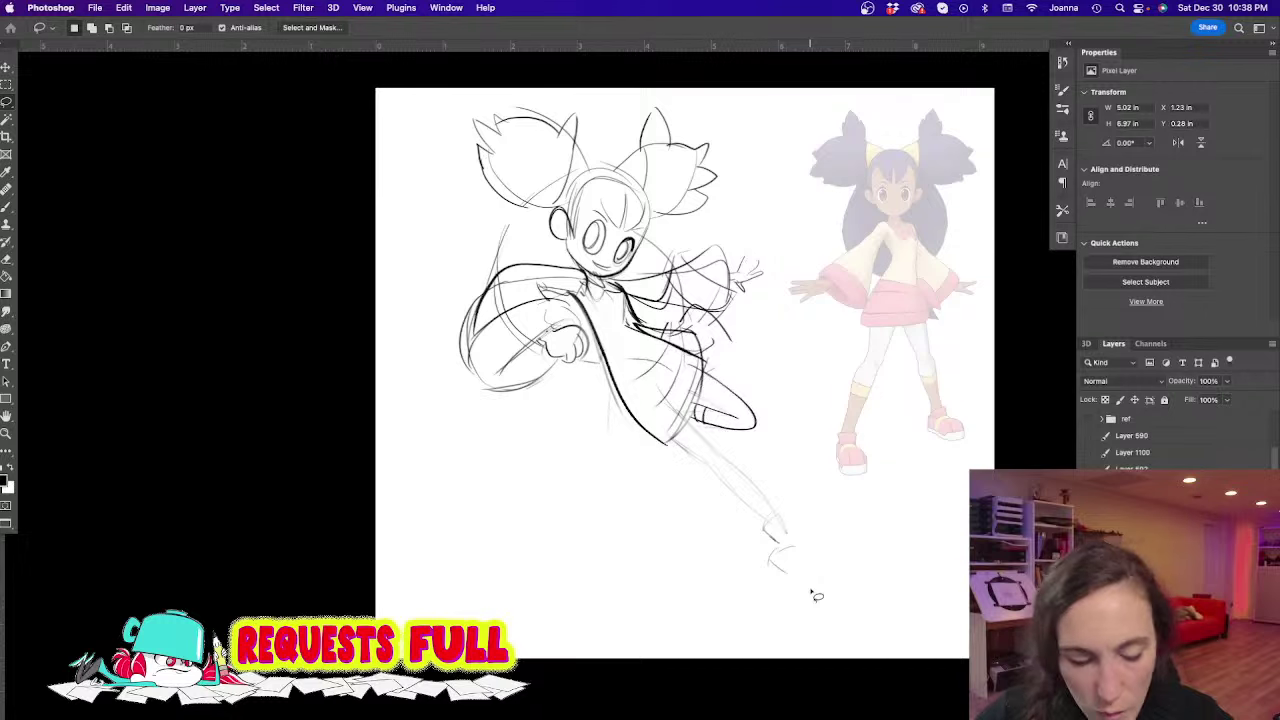
# Redraw the extended leg in dark lines from the hem to the ankle, with curved bands across the shin
pyautogui.press('b')
pyautogui.moveTo(664, 438)
pyautogui.mouseDown()
pyautogui.moveTo(722, 468)
pyautogui.moveTo(686, 408)
pyautogui.mouseUp()
pyautogui.moveTo(736, 464); pyautogui.dragTo(786, 540)
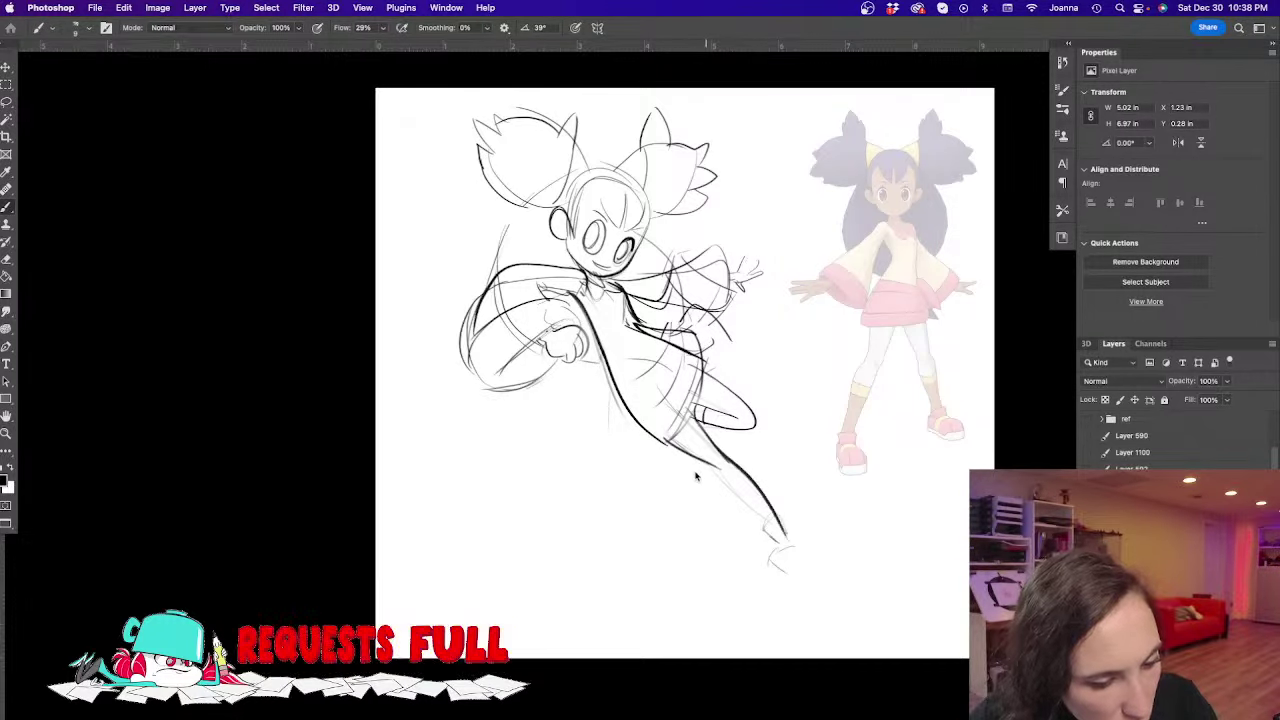
pyautogui.moveTo(702, 462); pyautogui.dragTo(746, 510)
pyautogui.moveTo(664, 438); pyautogui.dragTo(790, 570)
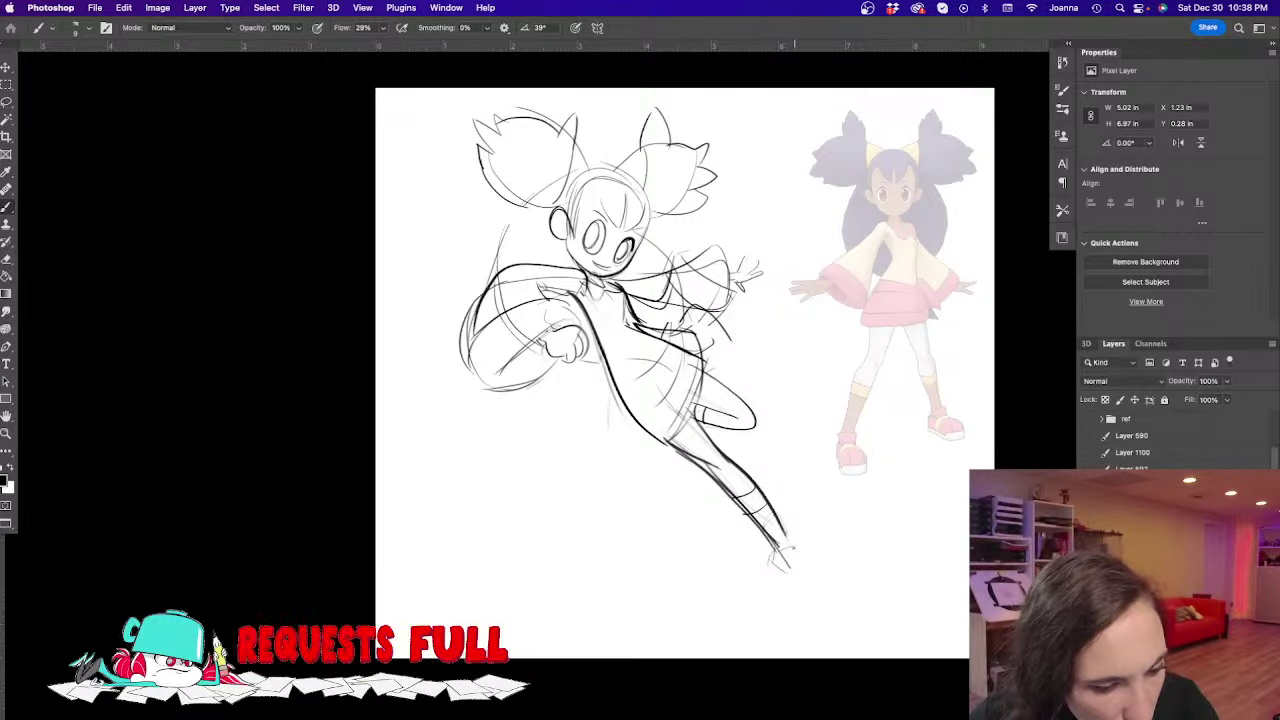
# Draw the shoe on the extended leg with an ankle cuff, rounded toe and sole line
pyautogui.moveTo(794, 545)
pyautogui.mouseDown()
pyautogui.moveTo(766, 550)
pyautogui.moveTo(786, 576)
pyautogui.moveTo(770, 614)
pyautogui.mouseUp()
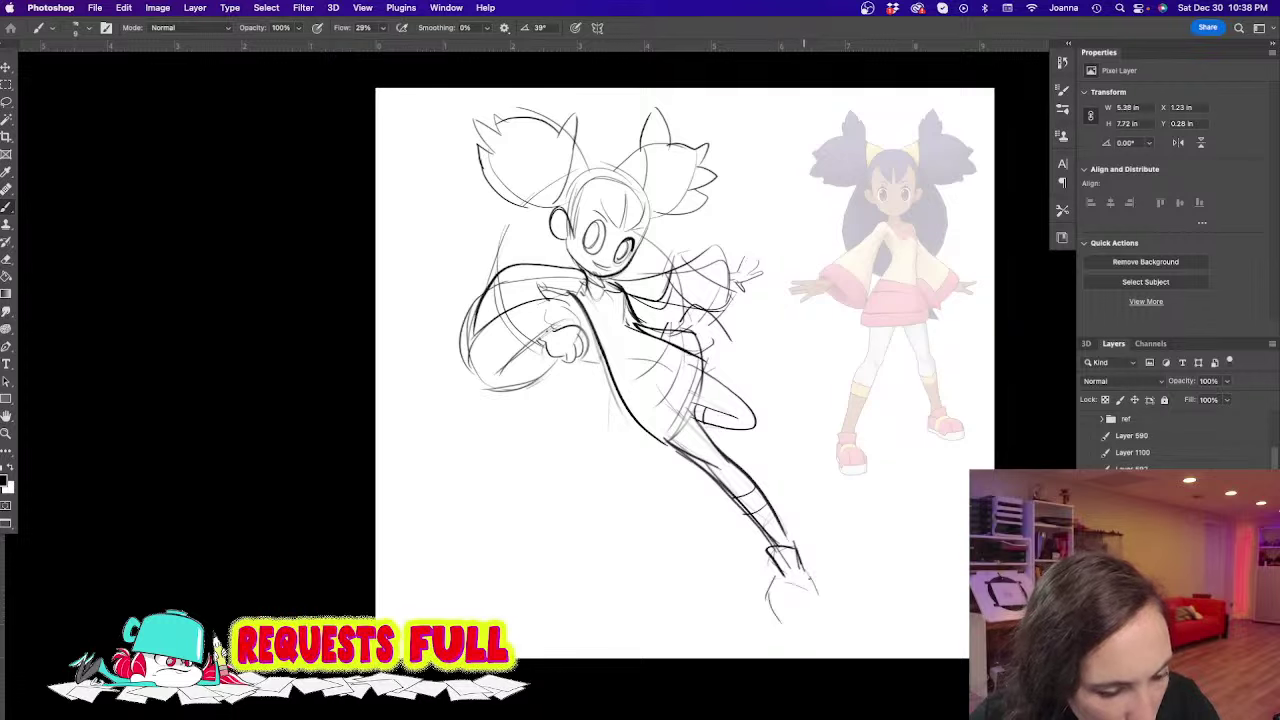
pyautogui.moveTo(805, 571)
pyautogui.mouseDown()
pyautogui.moveTo(816, 619)
pyautogui.moveTo(769, 587)
pyautogui.moveTo(808, 623)
pyautogui.mouseUp()
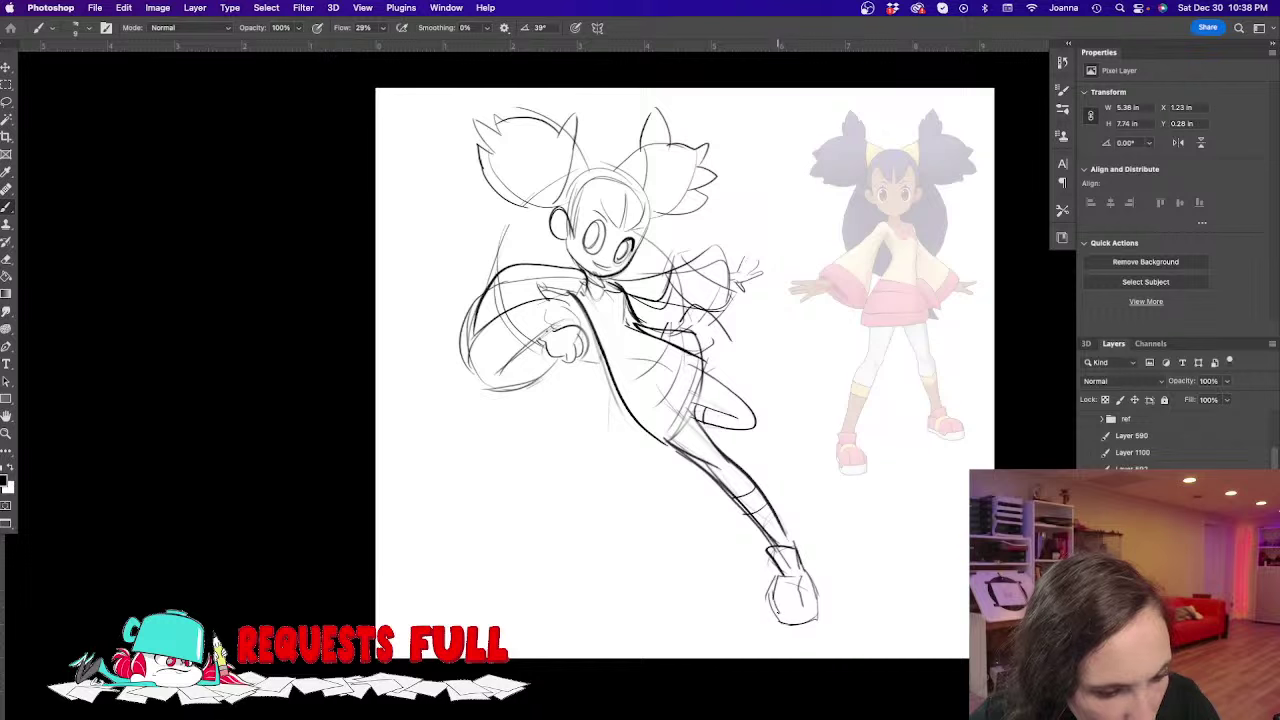
pyautogui.moveTo(812, 612); pyautogui.dragTo(788, 543)
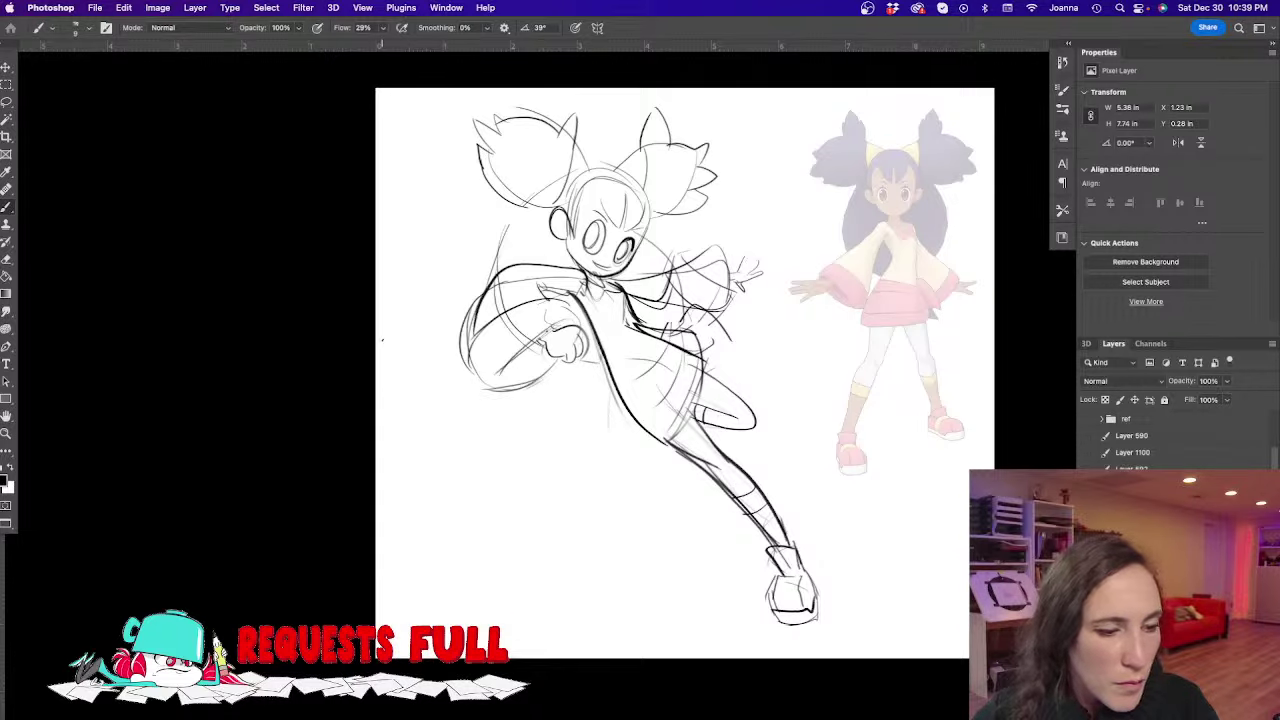
# Lasso the girl's head, arms and upper body, enlarge them to 107.10%, and deselect
pyautogui.press('l')
pyautogui.moveTo(652, 486)
pyautogui.mouseDown()
pyautogui.moveTo(718, 378)
pyautogui.moveTo(498, 82)
pyautogui.moveTo(620, 500)
pyautogui.mouseUp()
pyautogui.press('super+t')
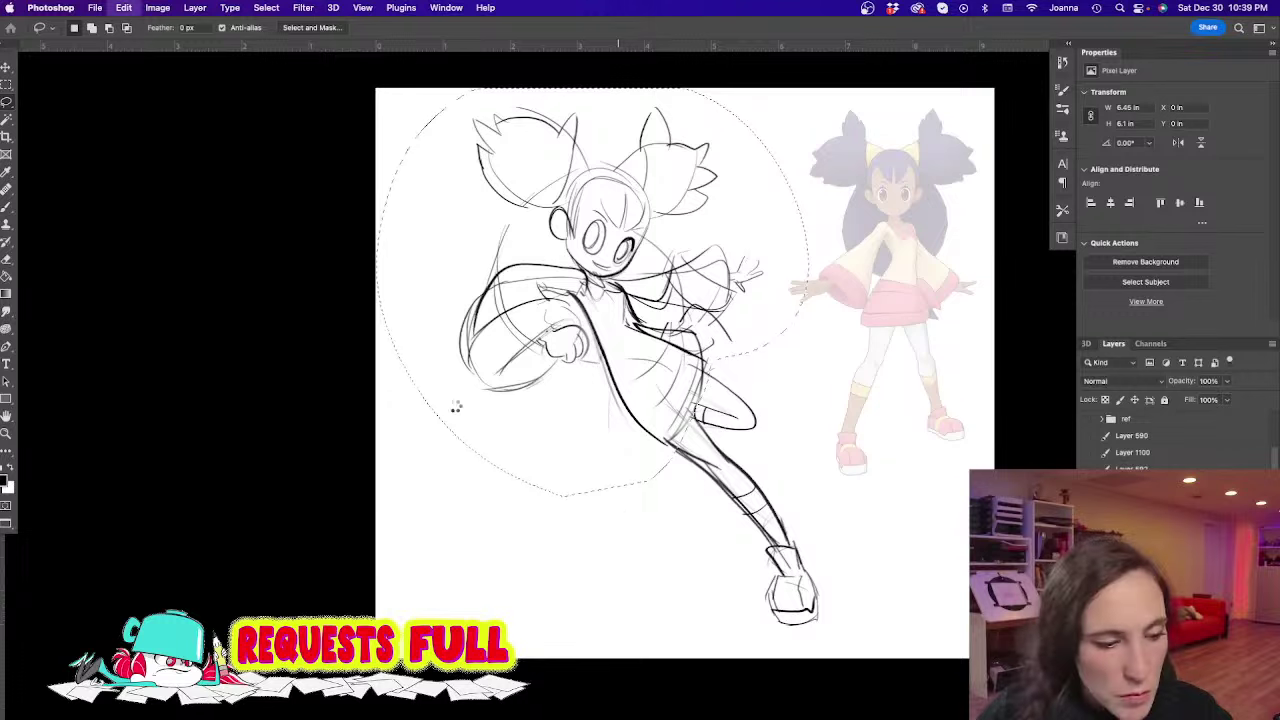
pyautogui.moveTo(810, 496); pyautogui.dragTo(875, 527)
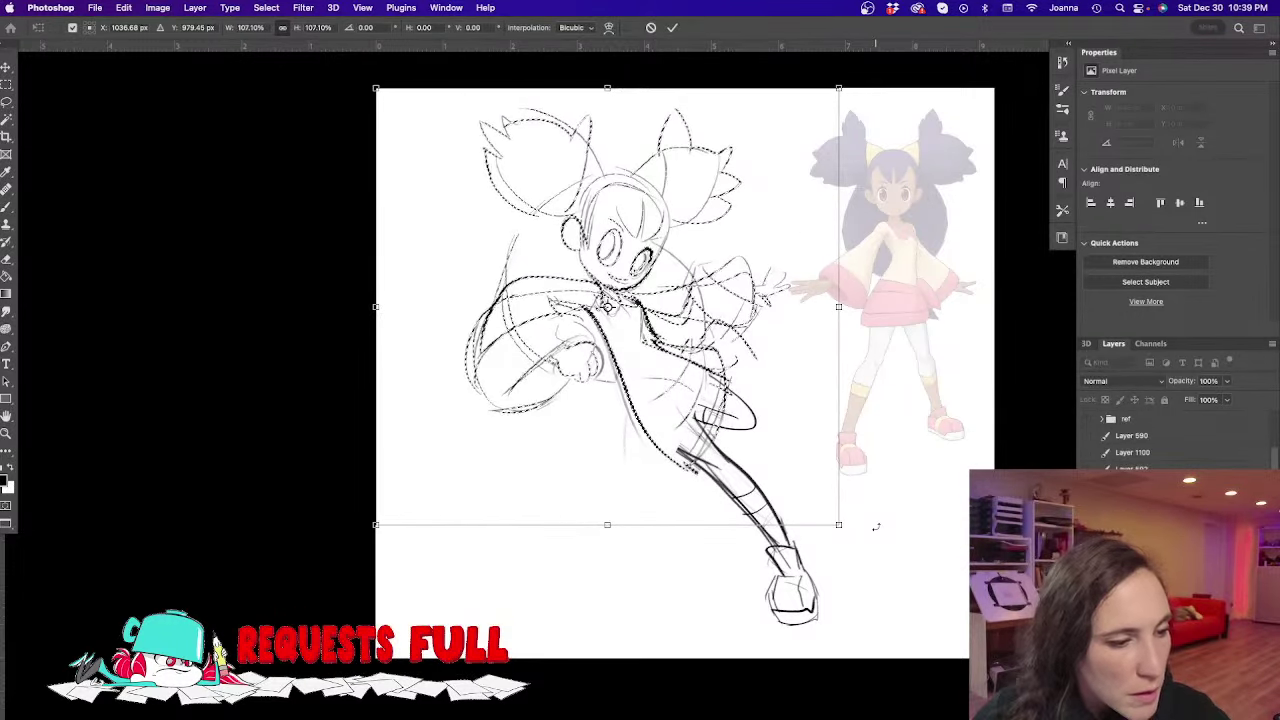
pyautogui.press('Return')
pyautogui.press('super+d')
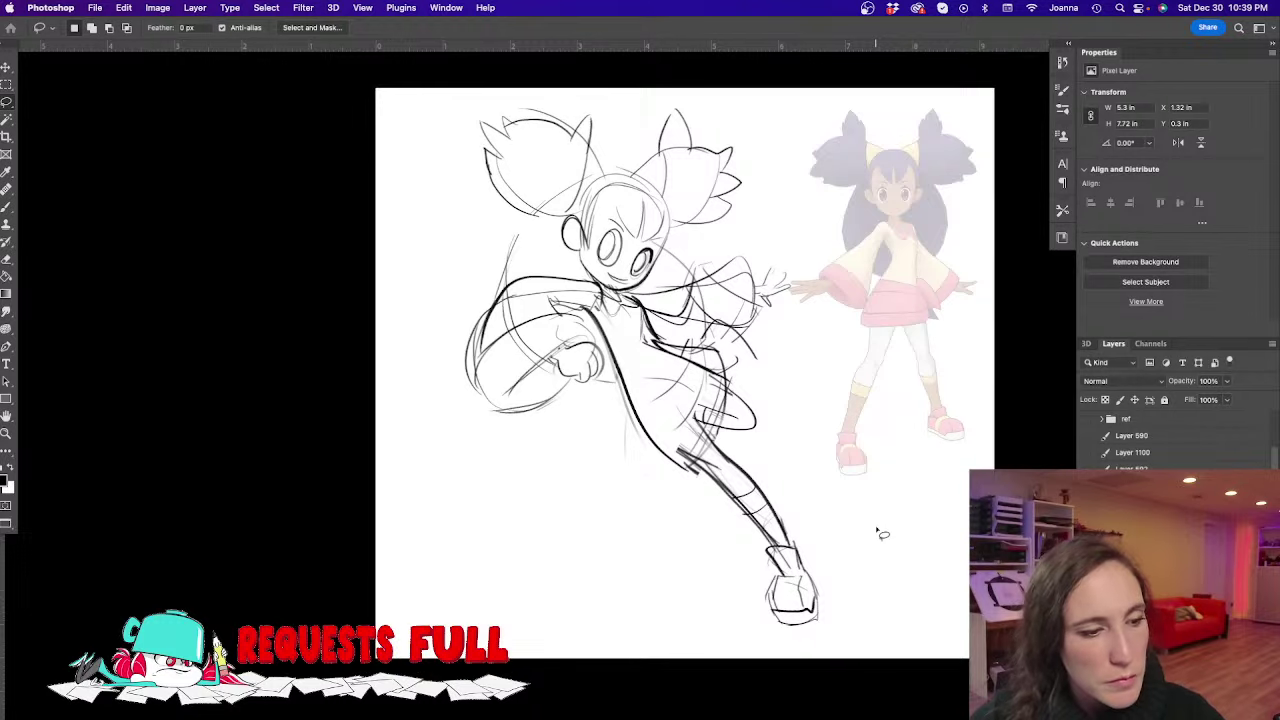
# Fade the whole figure to faint guide lines with a soft eraser enlarged to 600
pyautogui.press('e')
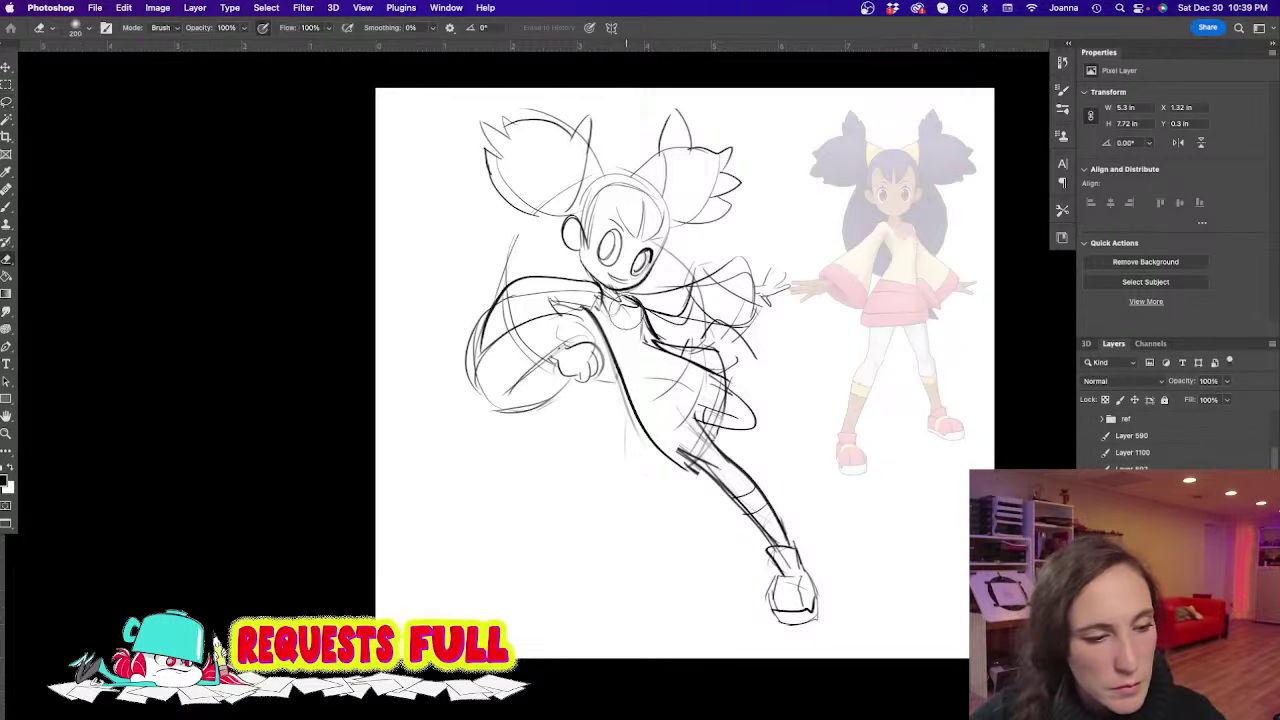
pyautogui.moveTo(620, 300)
pyautogui.mouseDown()
pyautogui.moveTo(700, 340)
pyautogui.moveTo(720, 260)
pyautogui.moveTo(700, 400)
pyautogui.moveTo(672, 462)
pyautogui.moveTo(686, 443)
pyautogui.moveTo(786, 543)
pyautogui.moveTo(777, 563)
pyautogui.mouseUp()
pyautogui.moveTo(510, 330)
pyautogui.mouseDown()
pyautogui.moveTo(530, 365)
pyautogui.moveTo(474, 311)
pyautogui.moveTo(563, 383)
pyautogui.moveTo(543, 114)
pyautogui.moveTo(690, 170)
pyautogui.moveTo(651, 129)
pyautogui.moveTo(600, 265)
pyautogui.moveTo(557, 286)
pyautogui.moveTo(651, 457)
pyautogui.moveTo(790, 600)
pyautogui.mouseUp()
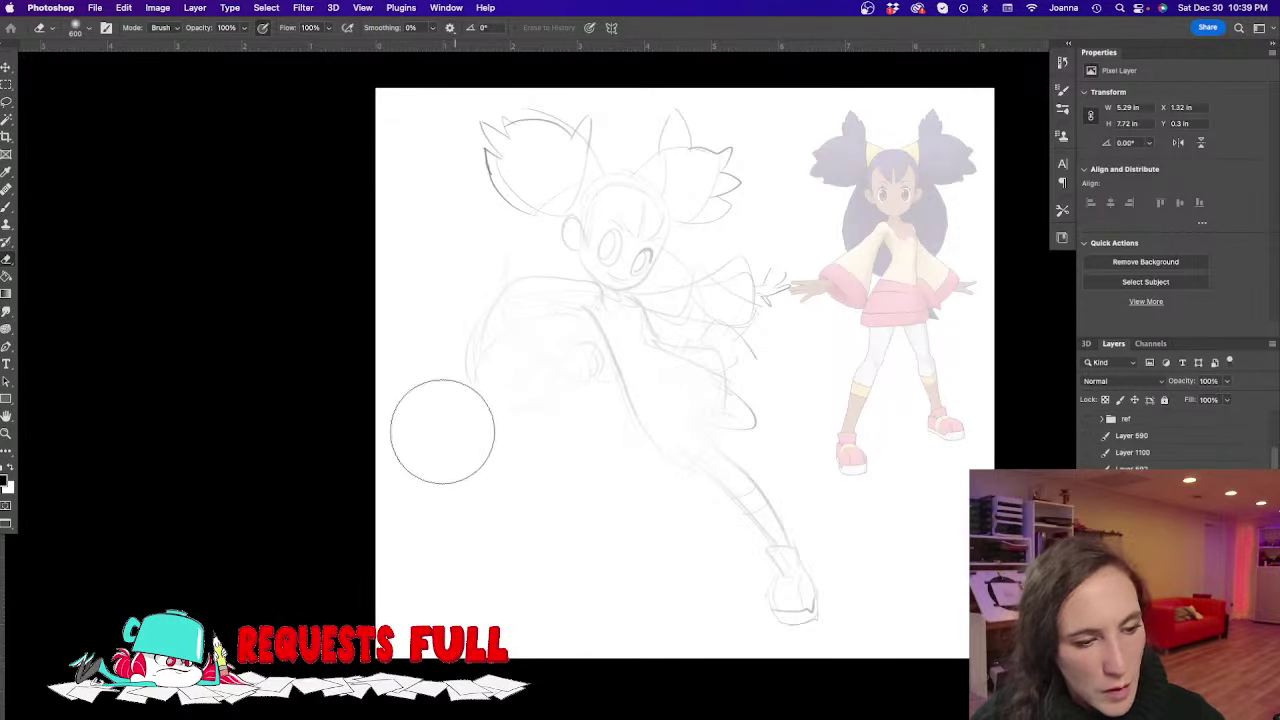
# Try a dark slanted nose mark on the girl's face, then erase it with a much smaller eraser
pyautogui.press('b')
pyautogui.keyDown('super'); pyautogui.click(495, 389); pyautogui.keyUp('super')
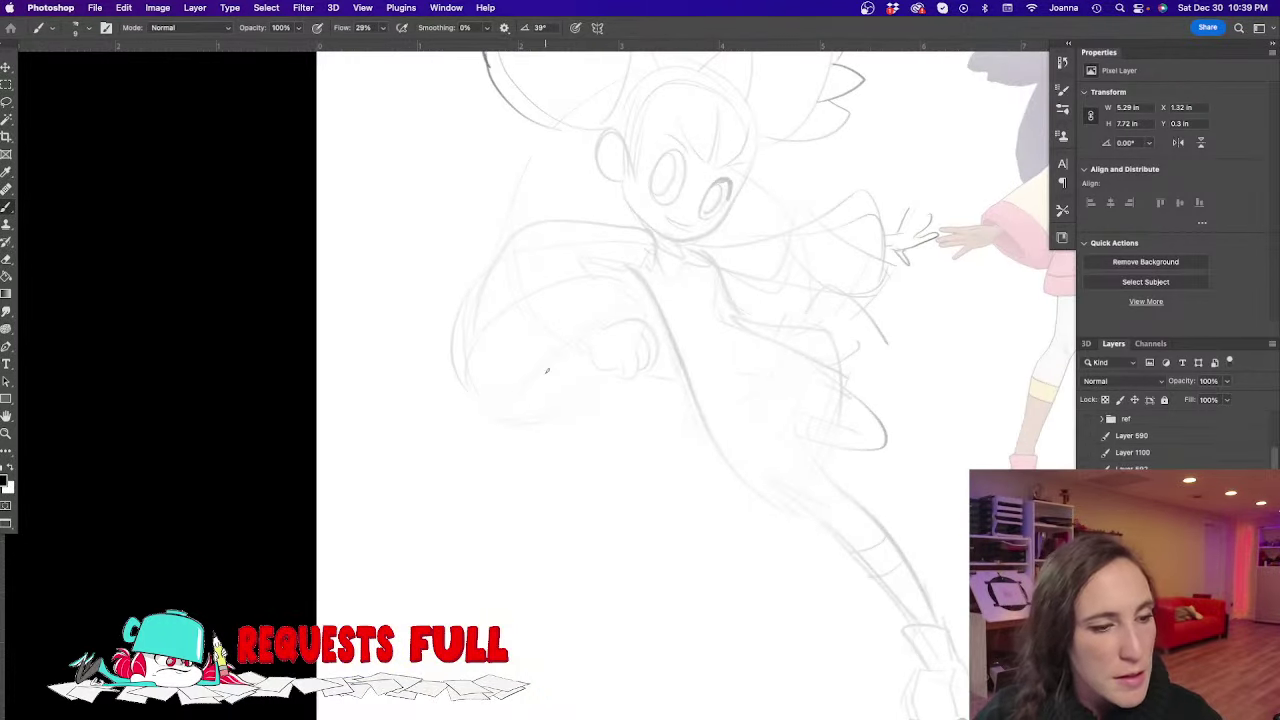
pyautogui.moveTo(552, 405); pyautogui.dragTo(437, 620)
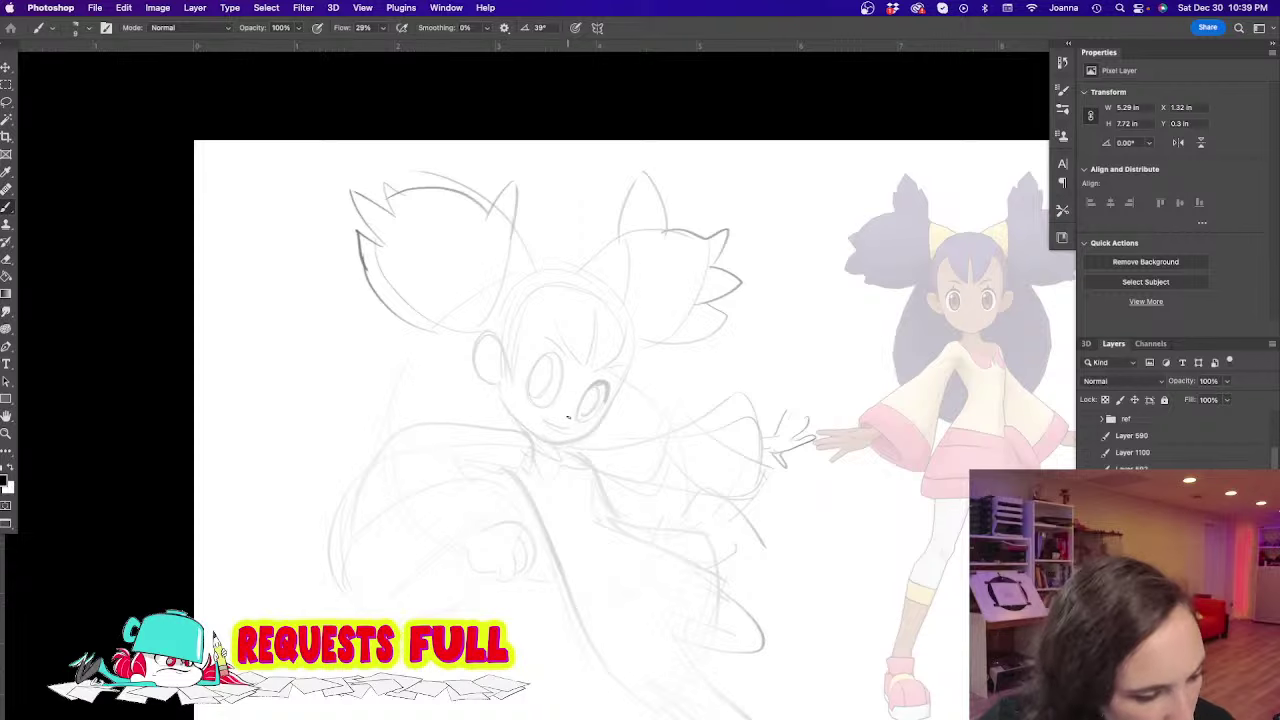
pyautogui.keyDown('super'); pyautogui.click(557, 411); pyautogui.keyUp('super')
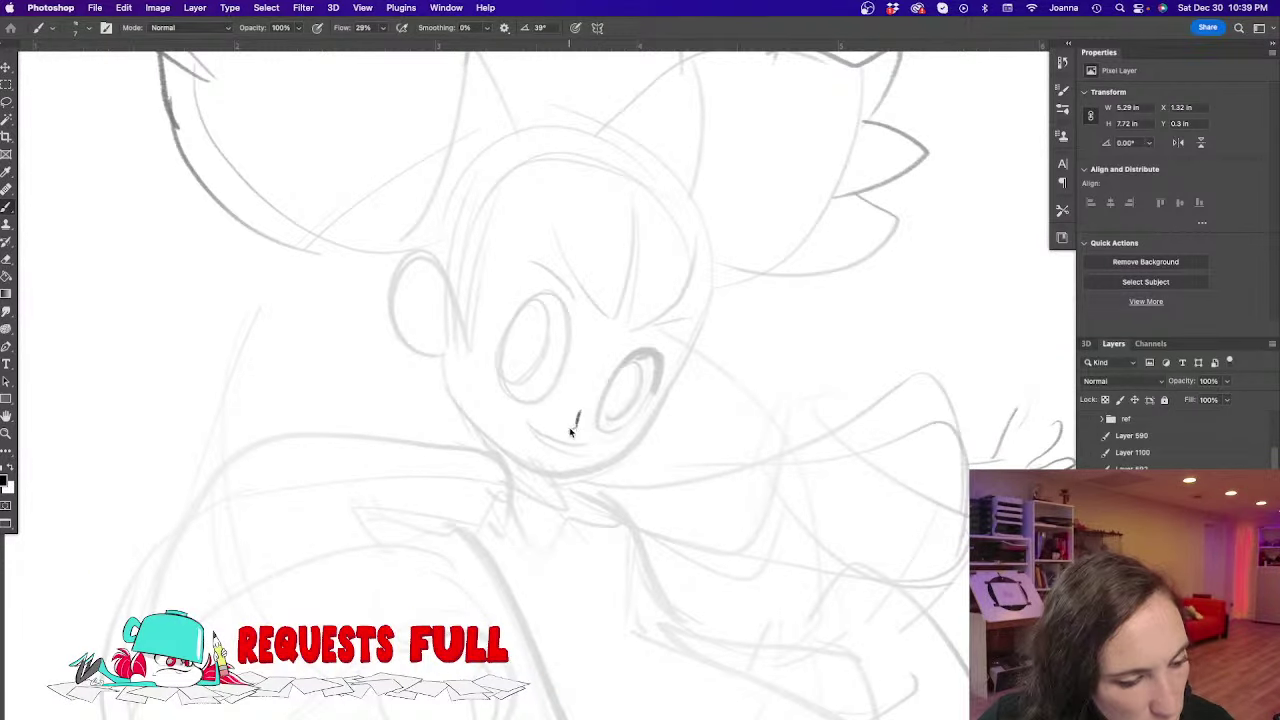
pyautogui.moveTo(446, 315); pyautogui.dragTo(172, 362)
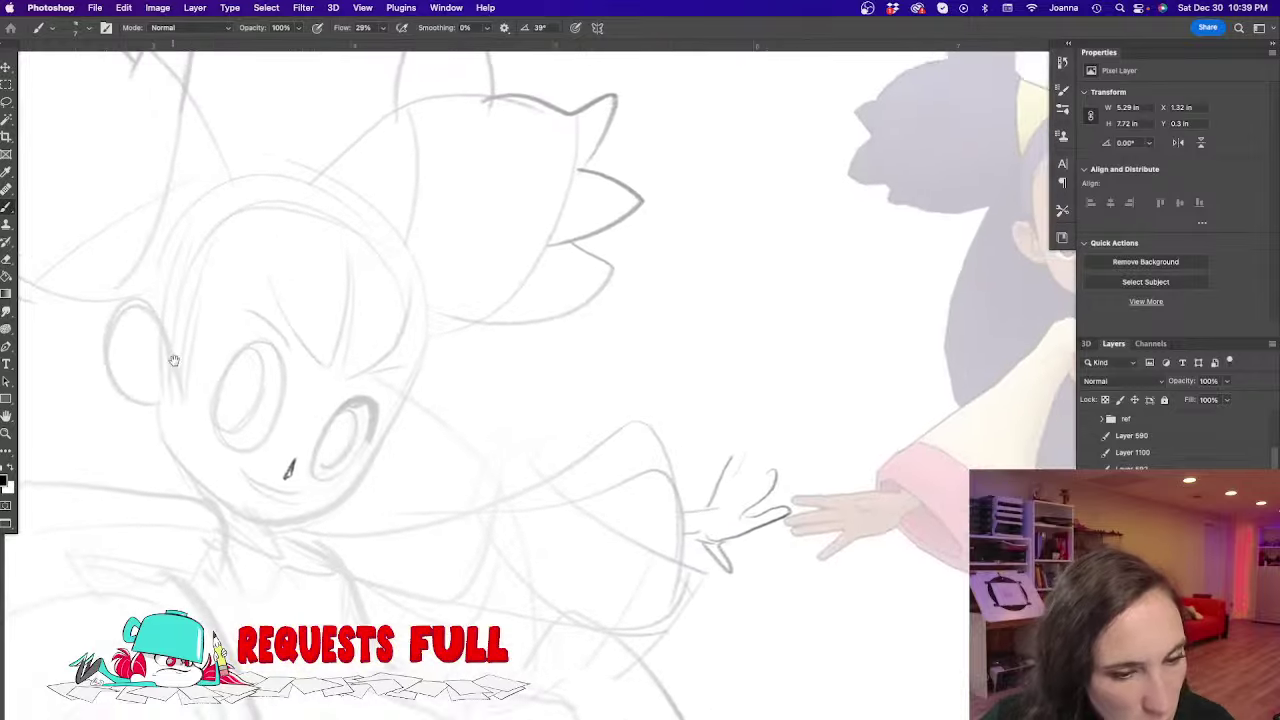
pyautogui.moveTo(204, 304)
pyautogui.mouseDown()
pyautogui.moveTo(523, 229)
pyautogui.moveTo(191, 343)
pyautogui.moveTo(573, 245)
pyautogui.moveTo(610, 214)
pyautogui.mouseUp()
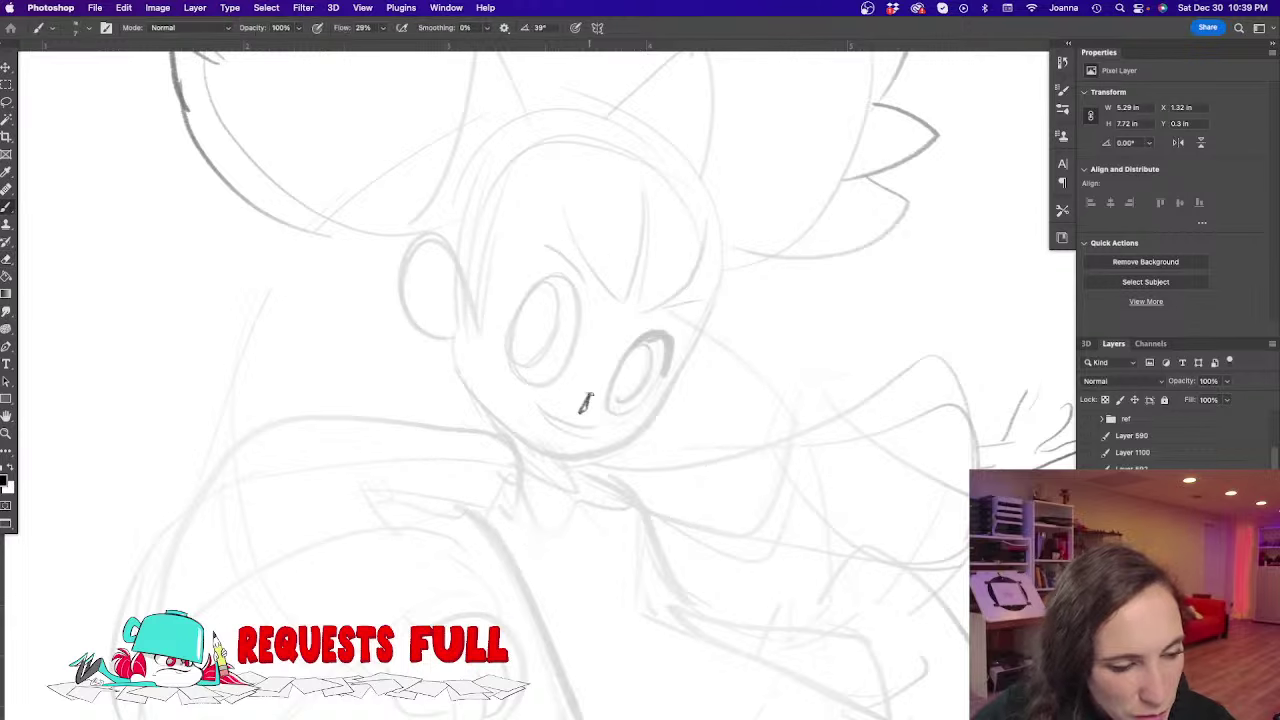
pyautogui.moveTo(590, 389); pyautogui.dragTo(574, 419)
pyautogui.press('e')
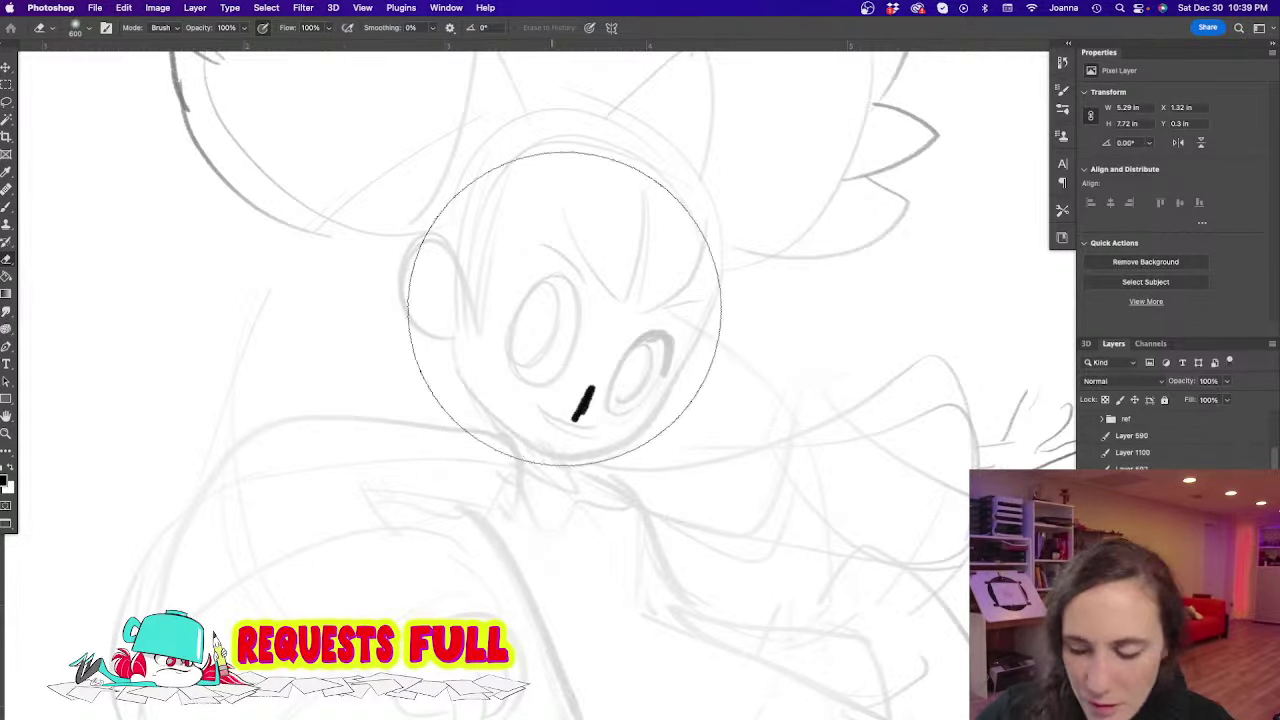
pyautogui.press('[')
pyautogui.press('[')
pyautogui.press('[')
pyautogui.press('[')
pyautogui.press('[')
pyautogui.press('[')
pyautogui.press('[')
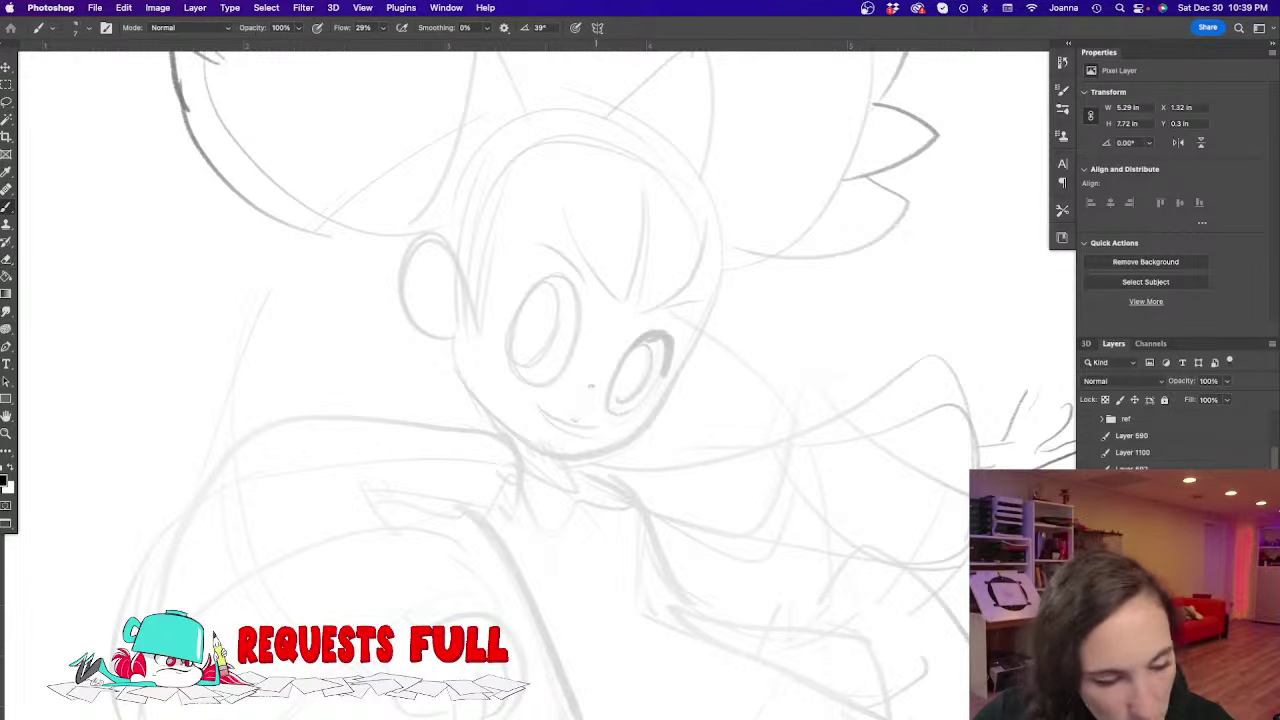
# Draw a small nose, a curved smile and two short tapered eyebrows in dark lines over the faded face
pyautogui.press('b')
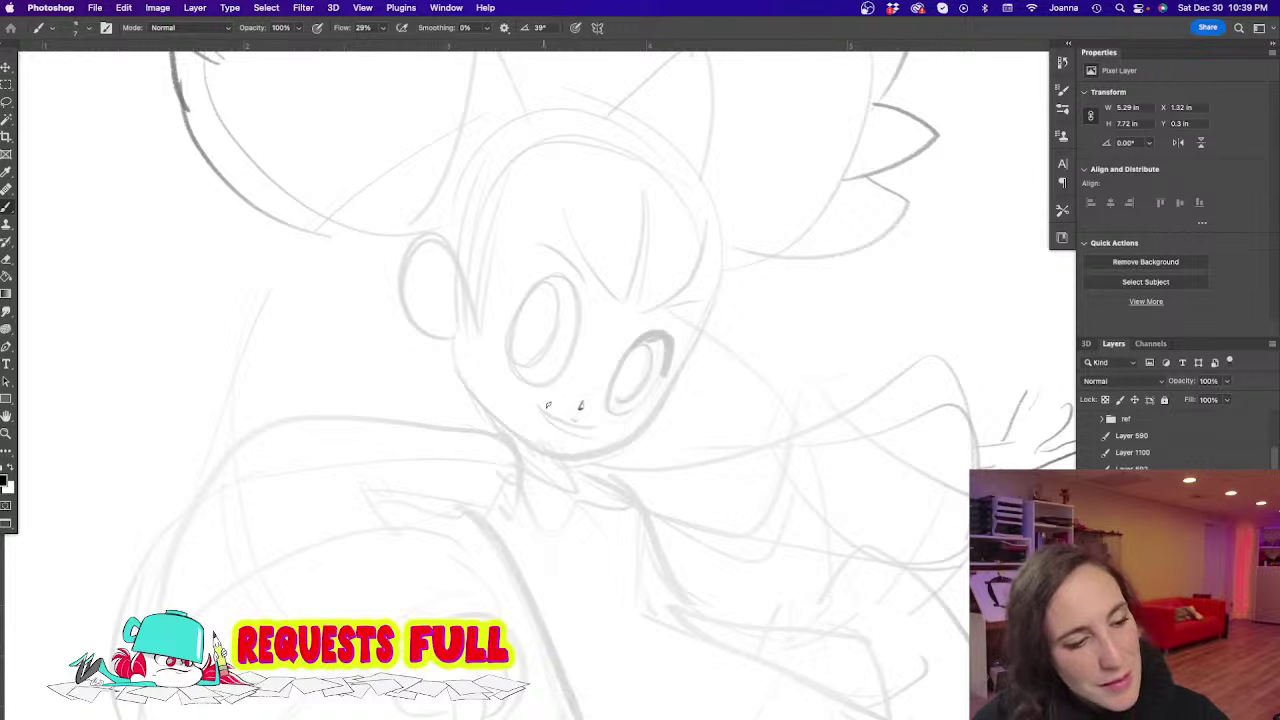
pyautogui.moveTo(596, 421)
pyautogui.mouseDown()
pyautogui.moveTo(527, 398)
pyautogui.moveTo(575, 422)
pyautogui.mouseUp()
pyautogui.hotkey('ctrl', 'z')
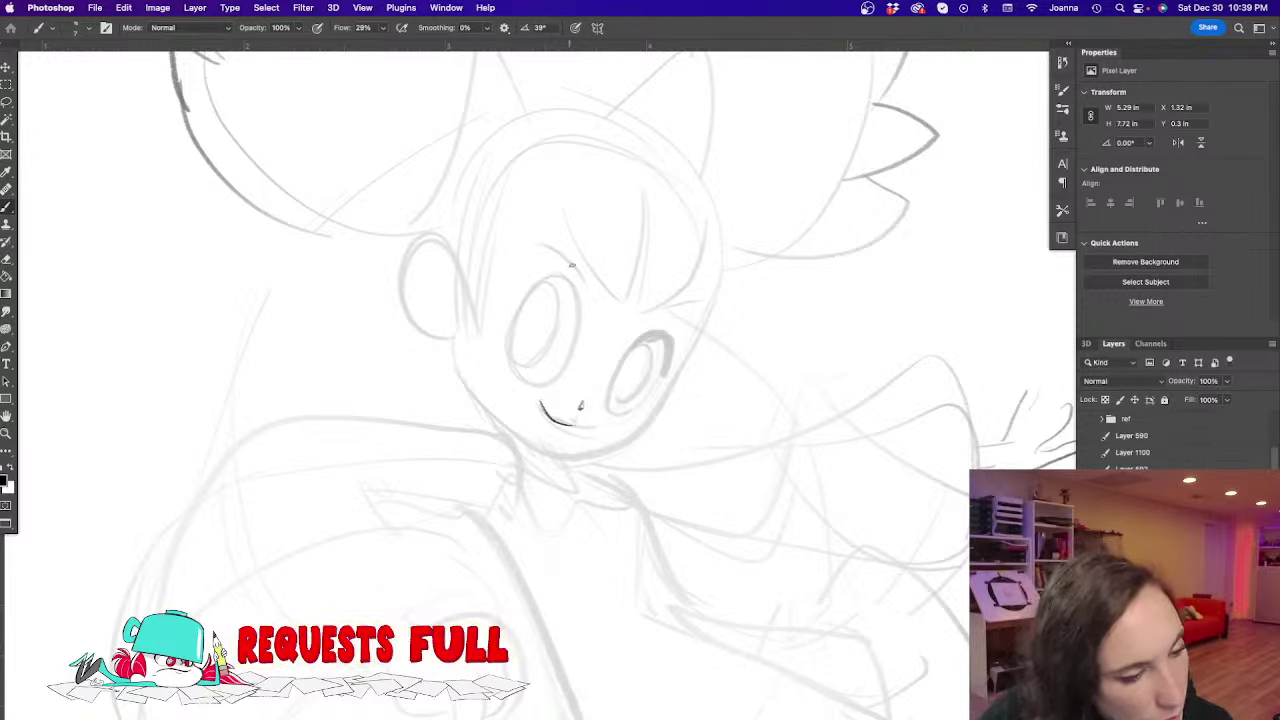
pyautogui.moveTo(584, 270)
pyautogui.mouseDown()
pyautogui.moveTo(528, 258)
pyautogui.moveTo(585, 268)
pyautogui.mouseUp()
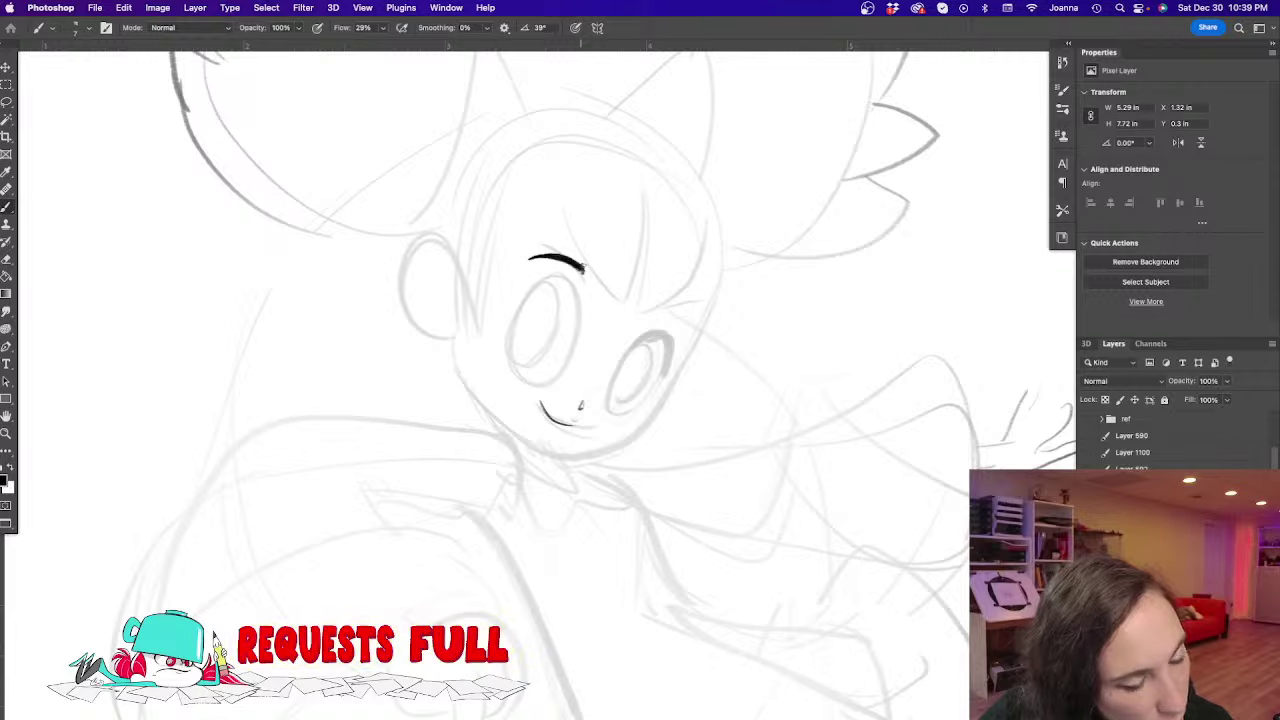
pyautogui.moveTo(670, 302); pyautogui.dragTo(693, 333)
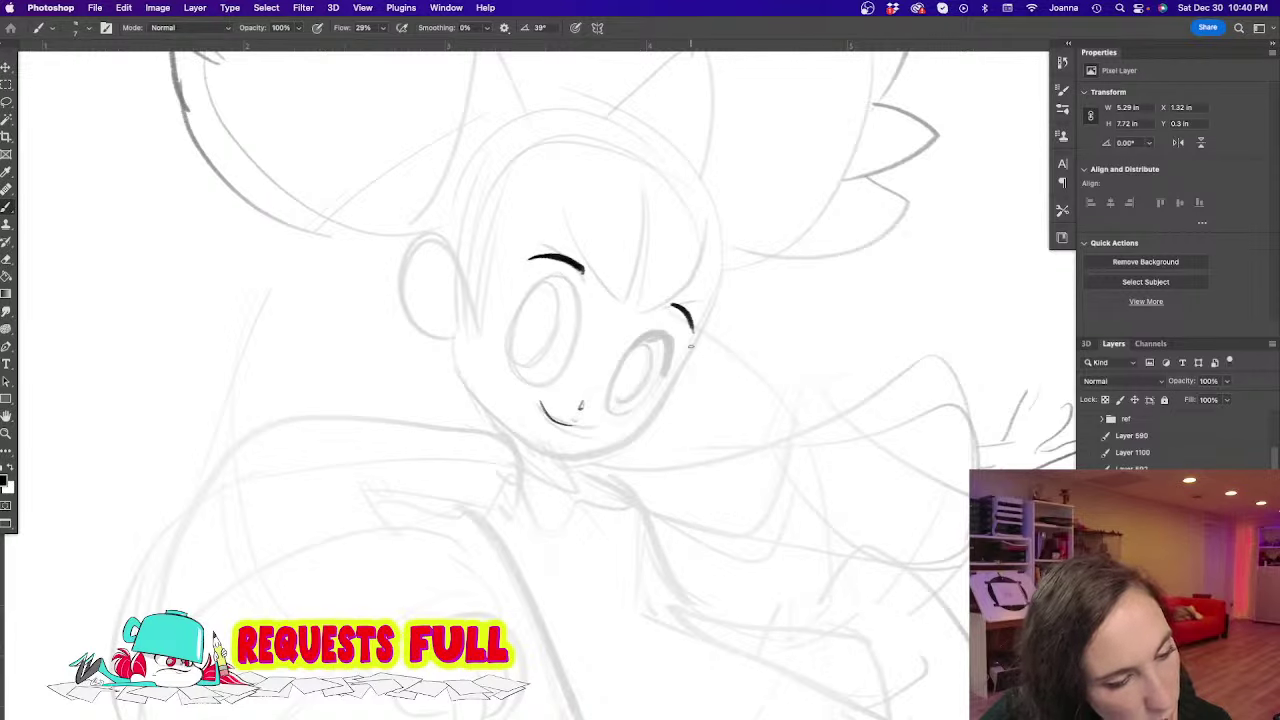
# Outline the near eye after the reference, with a thick upper lid, an outer lash and a thinner lower edge
pyautogui.moveTo(545, 350); pyautogui.dragTo(100, 405)
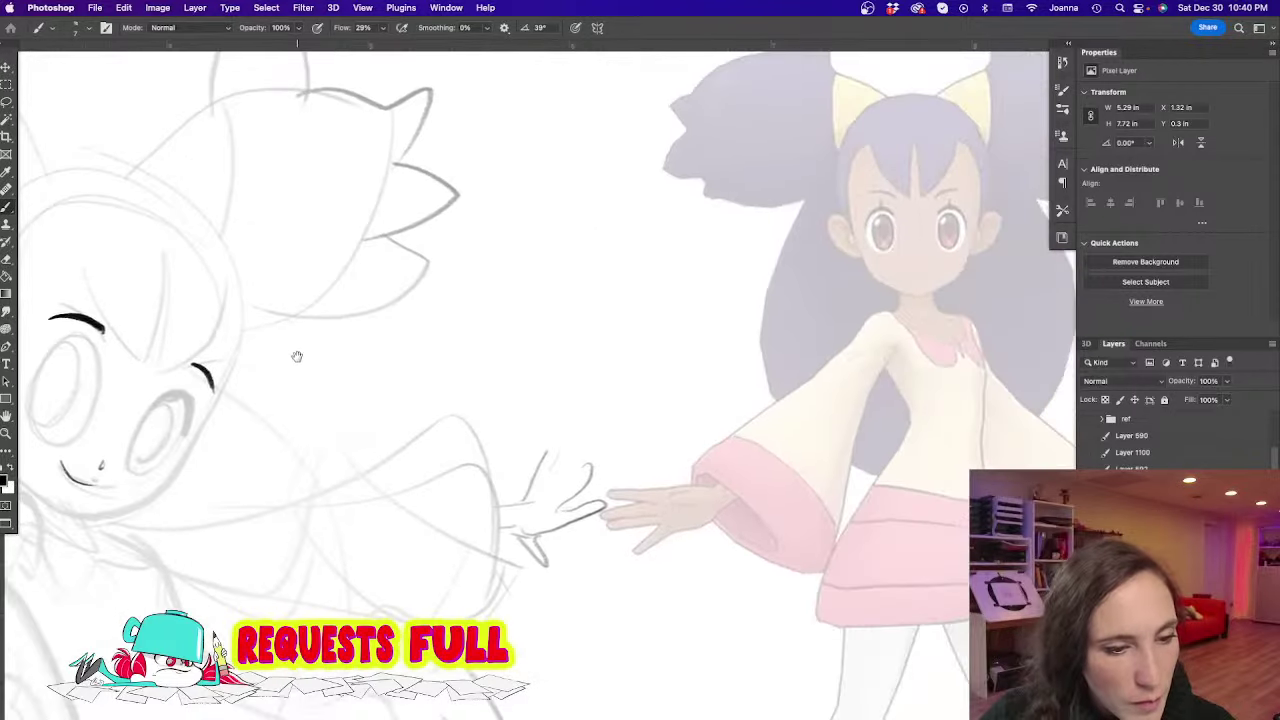
pyautogui.moveTo(297, 357)
pyautogui.mouseDown()
pyautogui.moveTo(614, 297)
pyautogui.moveTo(749, 236)
pyautogui.mouseUp()
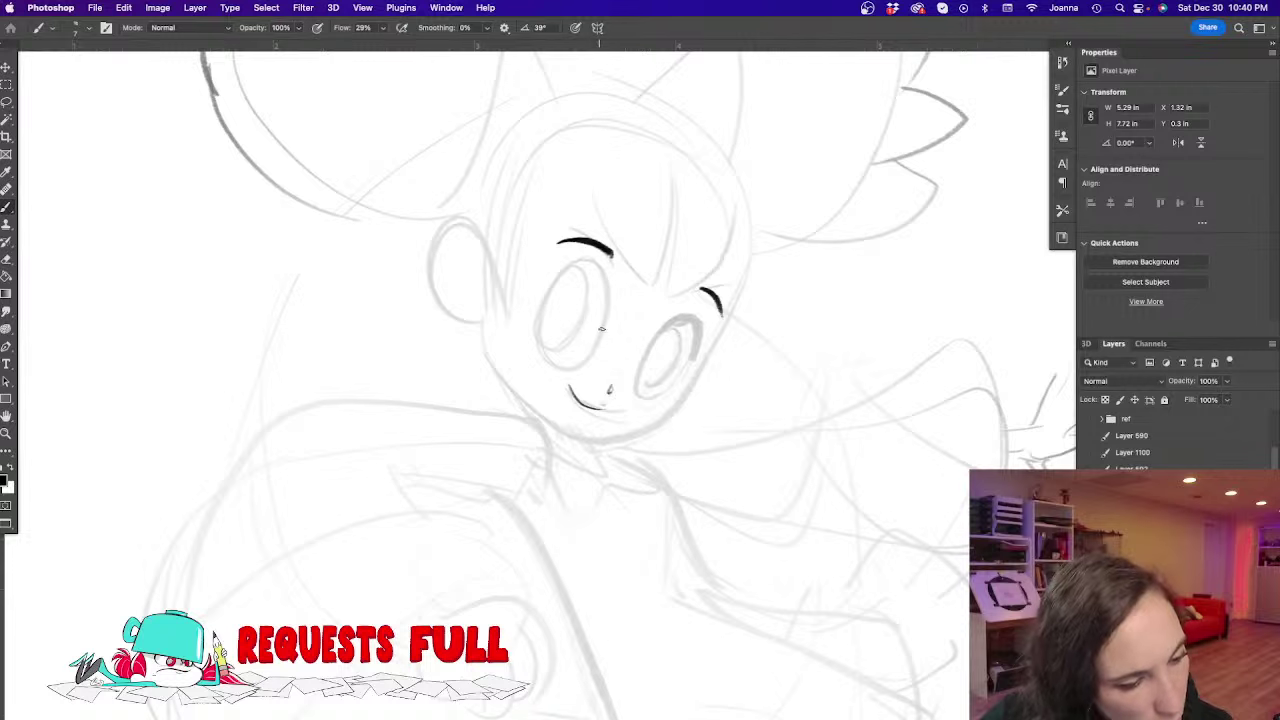
pyautogui.moveTo(603, 332)
pyautogui.mouseDown()
pyautogui.moveTo(593, 274)
pyautogui.moveTo(573, 268)
pyautogui.moveTo(552, 275)
pyautogui.moveTo(537, 336)
pyautogui.mouseUp()
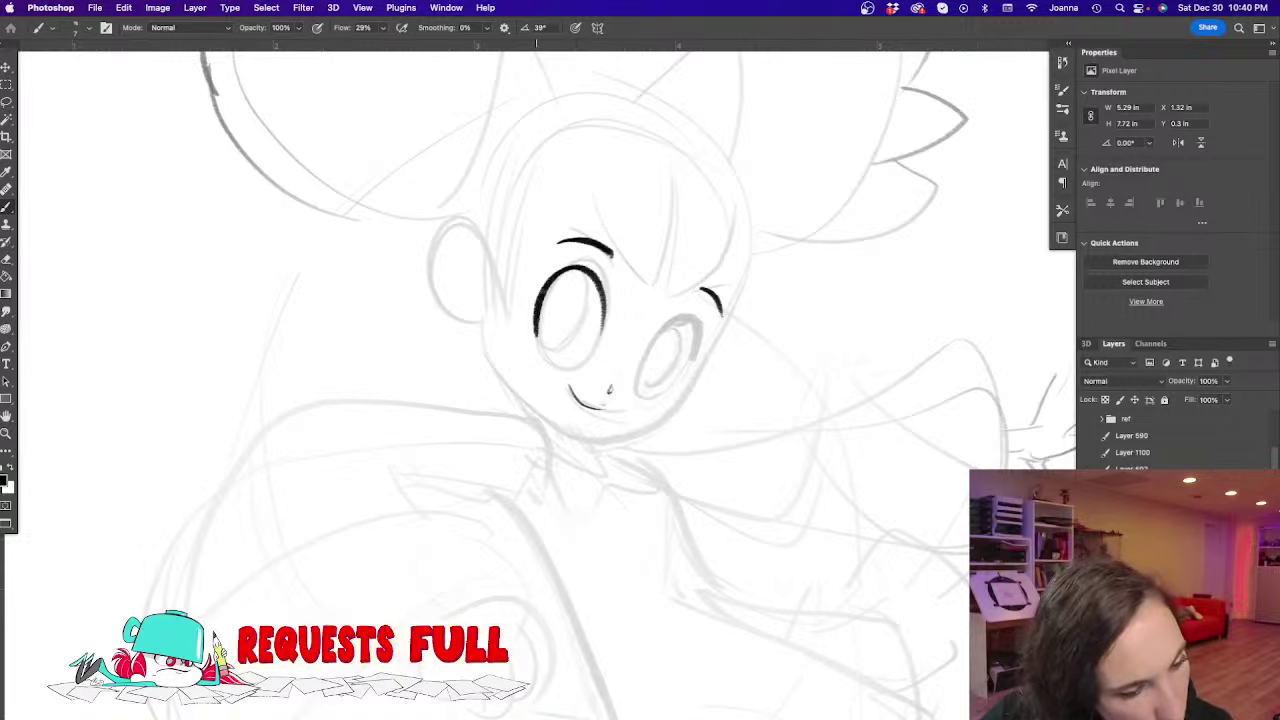
pyautogui.moveTo(568, 265)
pyautogui.mouseDown()
pyautogui.moveTo(600, 292)
pyautogui.moveTo(602, 329)
pyautogui.moveTo(539, 287)
pyautogui.moveTo(535, 322)
pyautogui.mouseUp()
pyautogui.moveTo(548, 274); pyautogui.dragTo(535, 322)
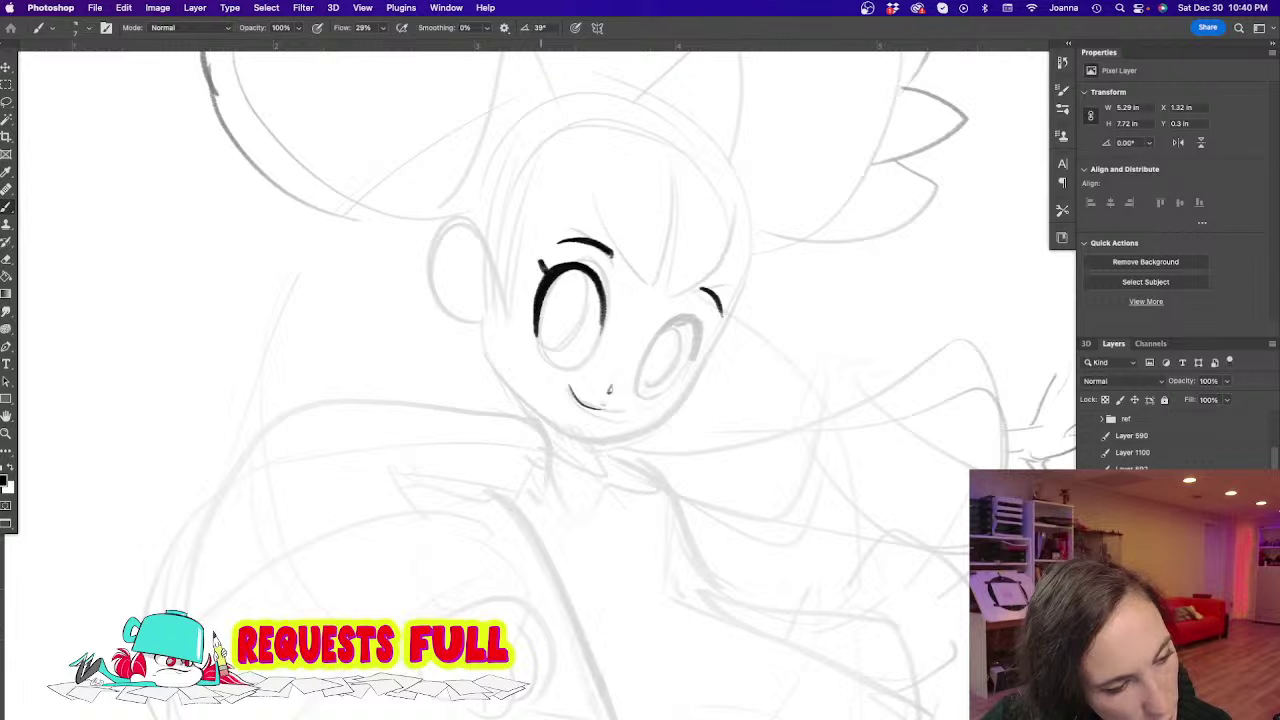
pyautogui.moveTo(556, 270)
pyautogui.mouseDown()
pyautogui.moveTo(598, 290)
pyautogui.moveTo(602, 340)
pyautogui.moveTo(580, 362)
pyautogui.moveTo(545, 352)
pyautogui.mouseUp()
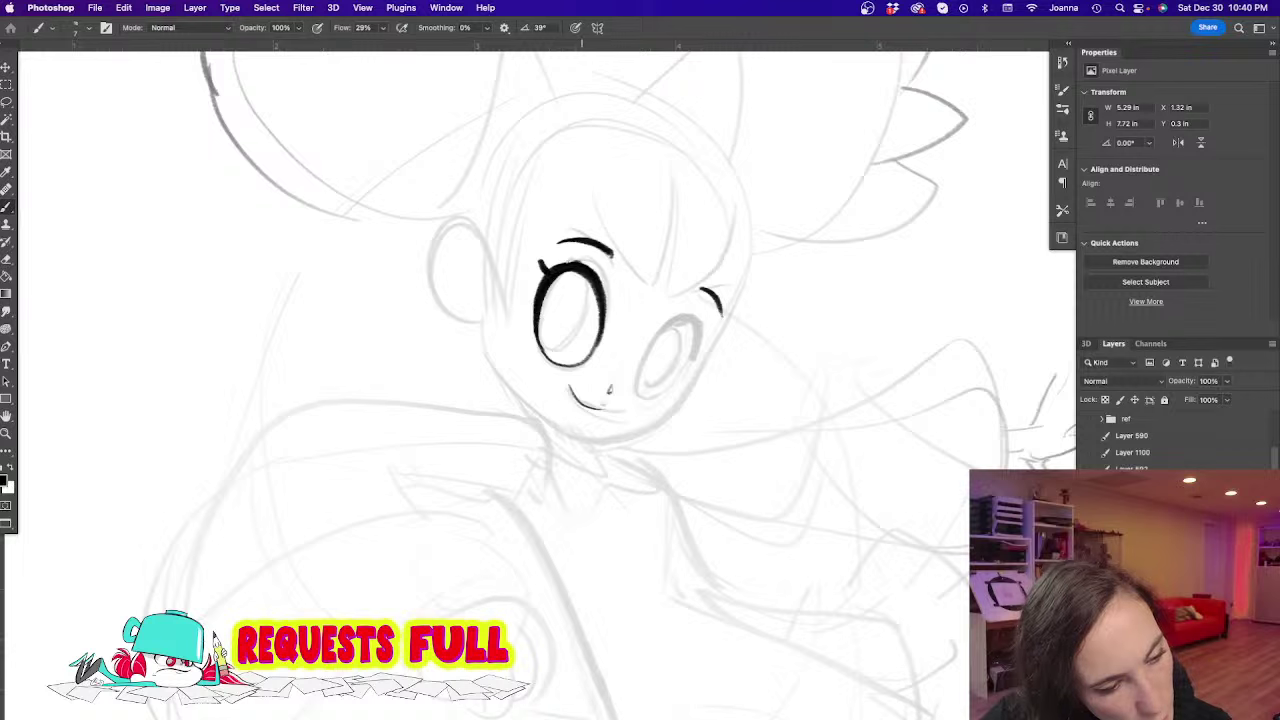
pyautogui.moveTo(546, 271); pyautogui.dragTo(576, 258)
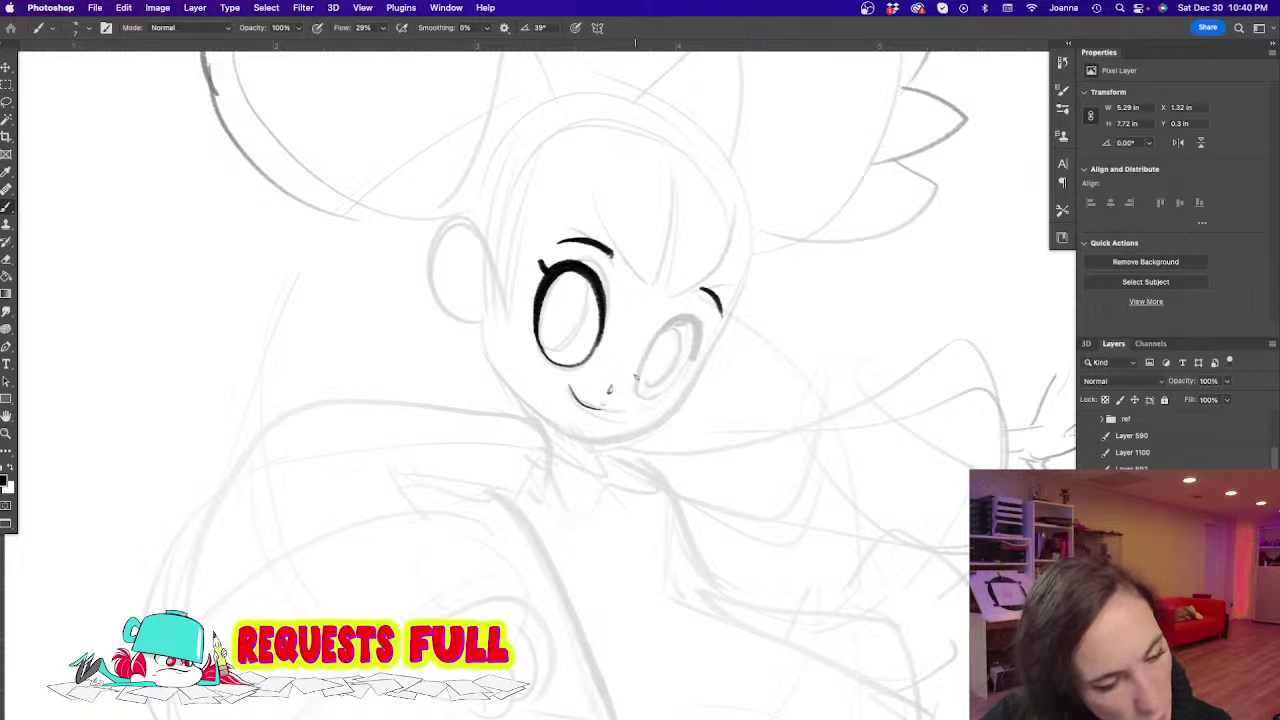
# Outline the far eye with a dark, thickened upper lid curving down along its outer side
pyautogui.moveTo(637, 375)
pyautogui.mouseDown()
pyautogui.moveTo(685, 317)
pyautogui.moveTo(697, 329)
pyautogui.moveTo(686, 372)
pyautogui.mouseUp()
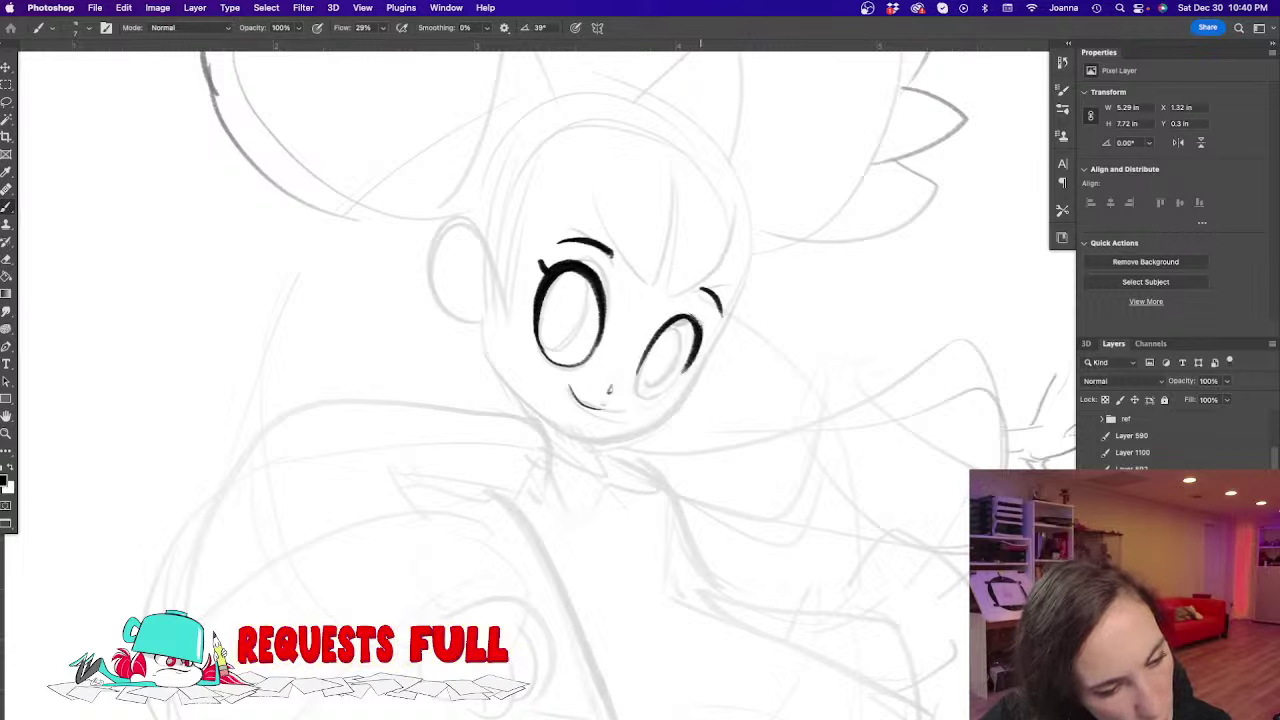
pyautogui.moveTo(700, 322)
pyautogui.mouseDown()
pyautogui.moveTo(666, 323)
pyautogui.moveTo(668, 386)
pyautogui.mouseUp()
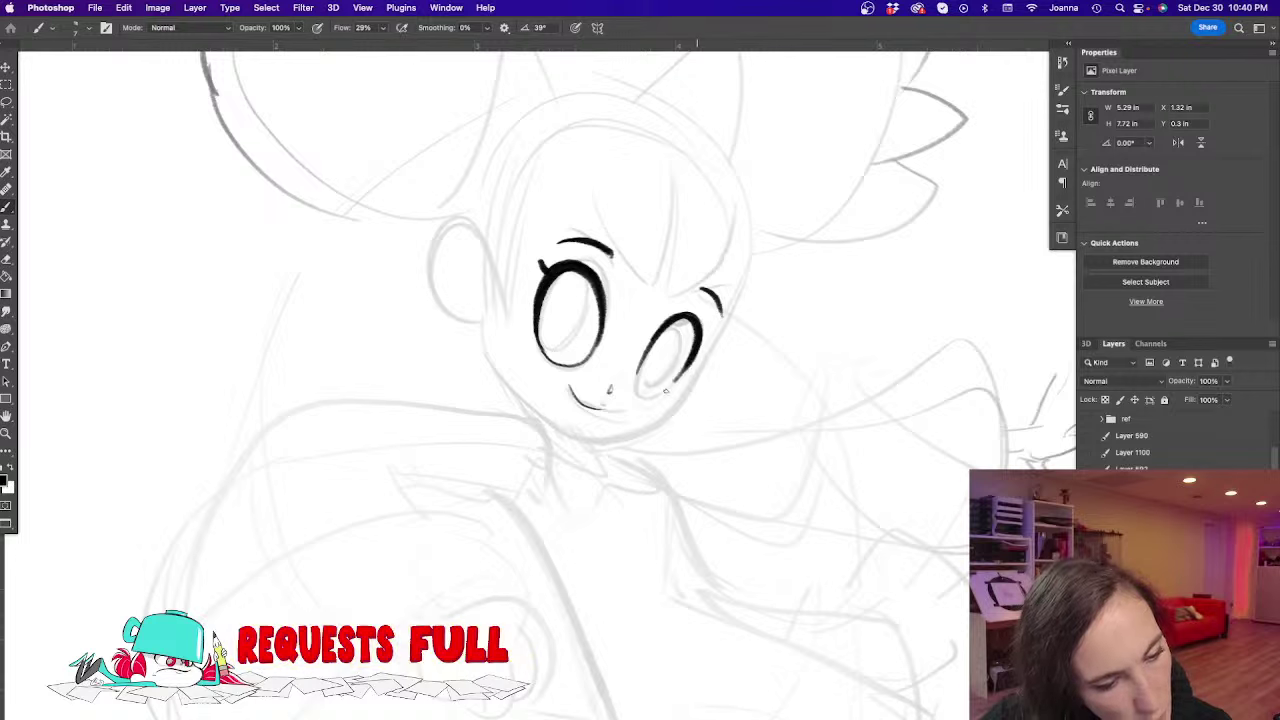
# Ink the outline of the smaller eye and the inner iris curves of both eyes over the sketch
pyautogui.moveTo(650, 336)
pyautogui.mouseDown()
pyautogui.moveTo(638, 388)
pyautogui.moveTo(676, 384)
pyautogui.mouseUp()
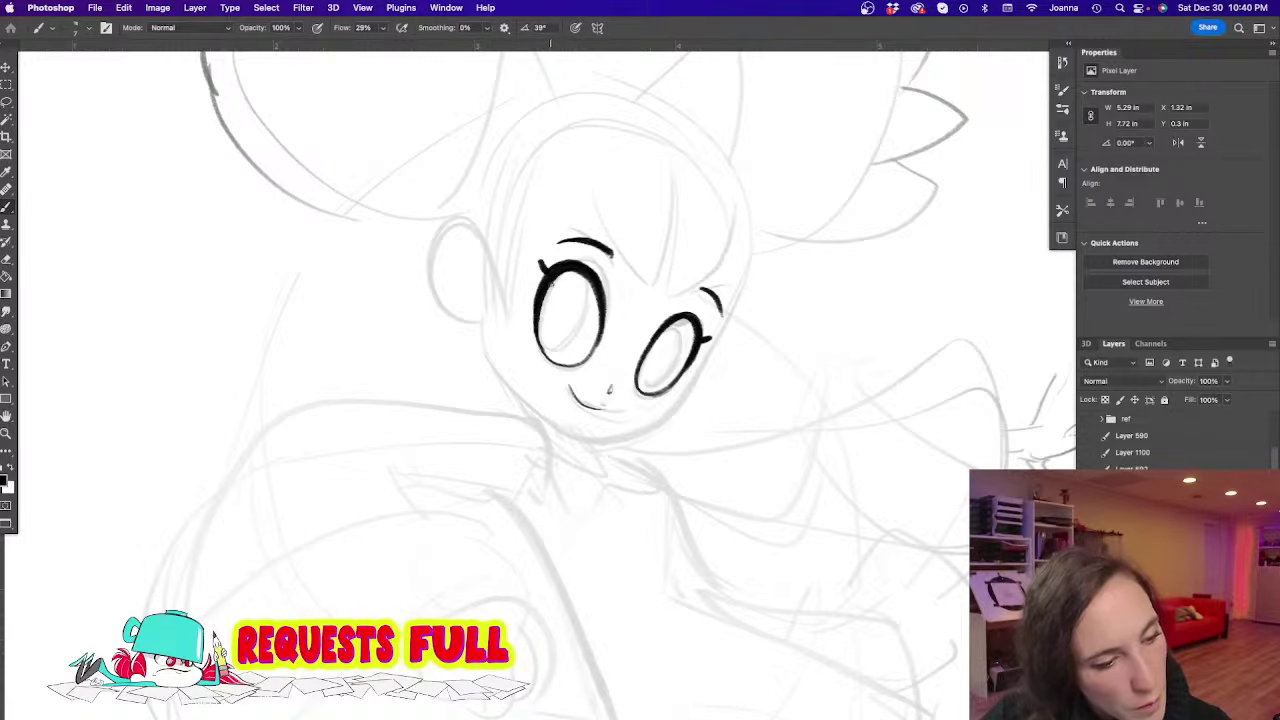
pyautogui.moveTo(560, 277)
pyautogui.mouseDown()
pyautogui.moveTo(585, 306)
pyautogui.moveTo(543, 348)
pyautogui.mouseUp()
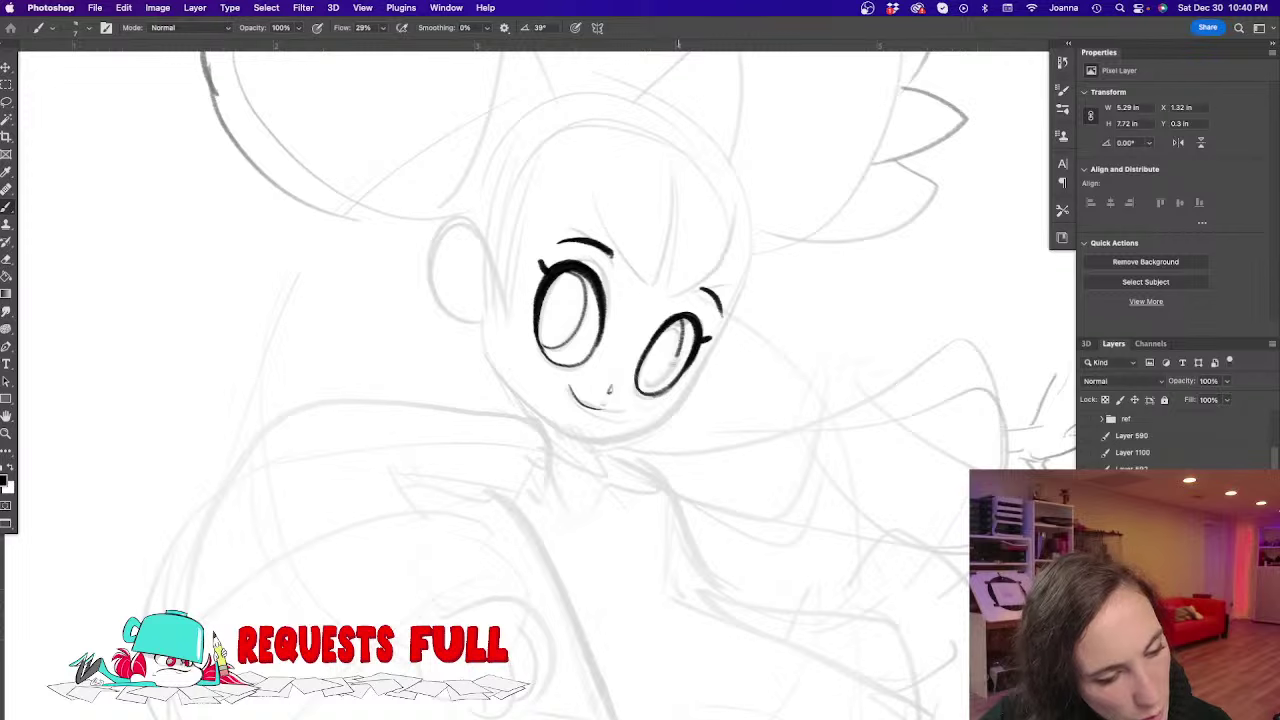
pyautogui.moveTo(678, 356); pyautogui.dragTo(637, 376)
pyautogui.press('super+z')
pyautogui.moveTo(678, 323); pyautogui.dragTo(641, 379)
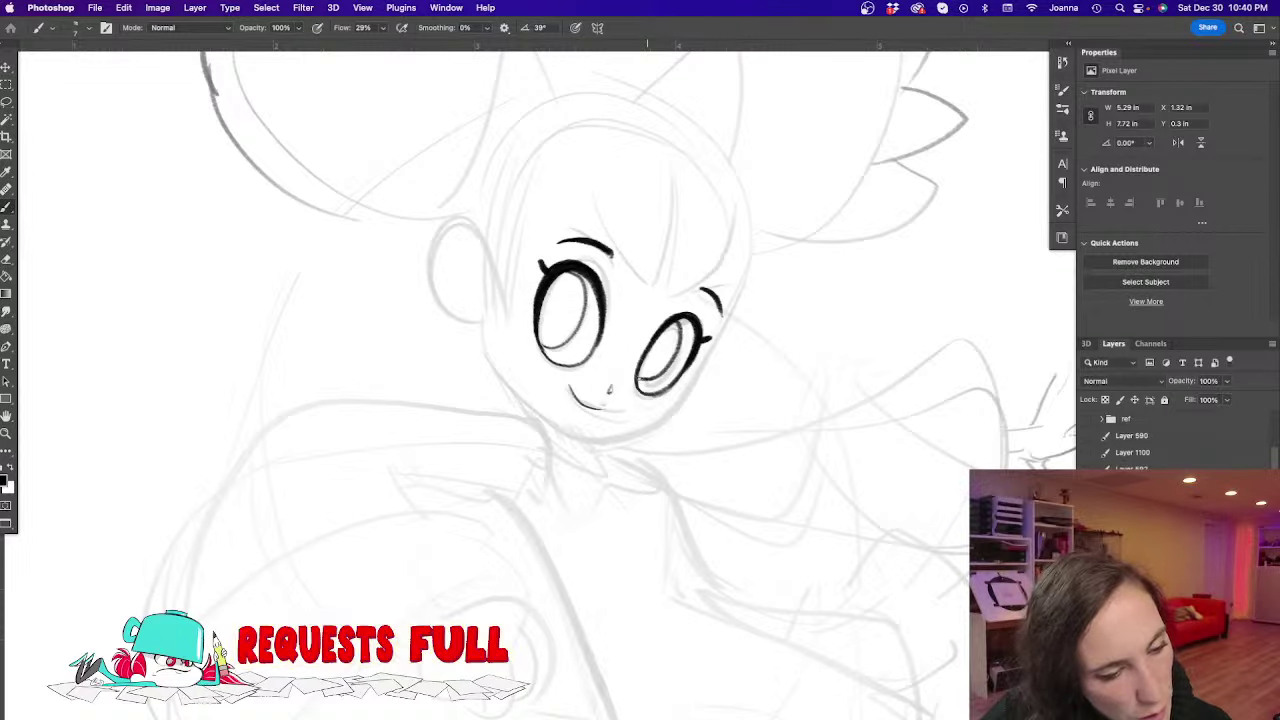
# Ink the face contour over the sketch, covering the far cheek, the chin and the near jawline
pyautogui.moveTo(491, 263)
pyautogui.mouseDown()
pyautogui.moveTo(246, 354)
pyautogui.moveTo(438, 297)
pyautogui.moveTo(615, 202)
pyautogui.mouseUp()
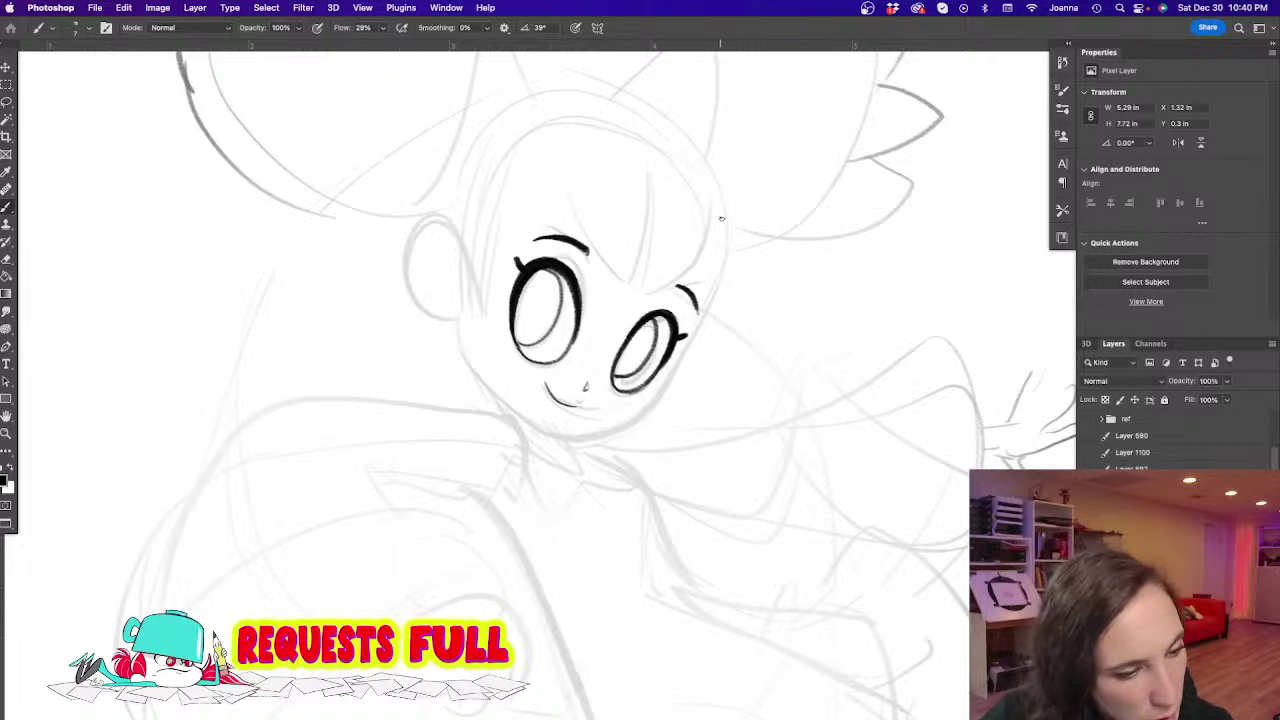
pyautogui.moveTo(726, 226)
pyautogui.mouseDown()
pyautogui.moveTo(722, 272)
pyautogui.moveTo(668, 384)
pyautogui.moveTo(632, 420)
pyautogui.moveTo(555, 434)
pyautogui.moveTo(636, 416)
pyautogui.moveTo(664, 390)
pyautogui.mouseUp()
pyautogui.press('super+z')
pyautogui.moveTo(727, 218)
pyautogui.mouseDown()
pyautogui.moveTo(721, 272)
pyautogui.moveTo(642, 410)
pyautogui.mouseUp()
pyautogui.moveTo(456, 312)
pyautogui.mouseDown()
pyautogui.moveTo(480, 374)
pyautogui.moveTo(556, 430)
pyautogui.mouseUp()
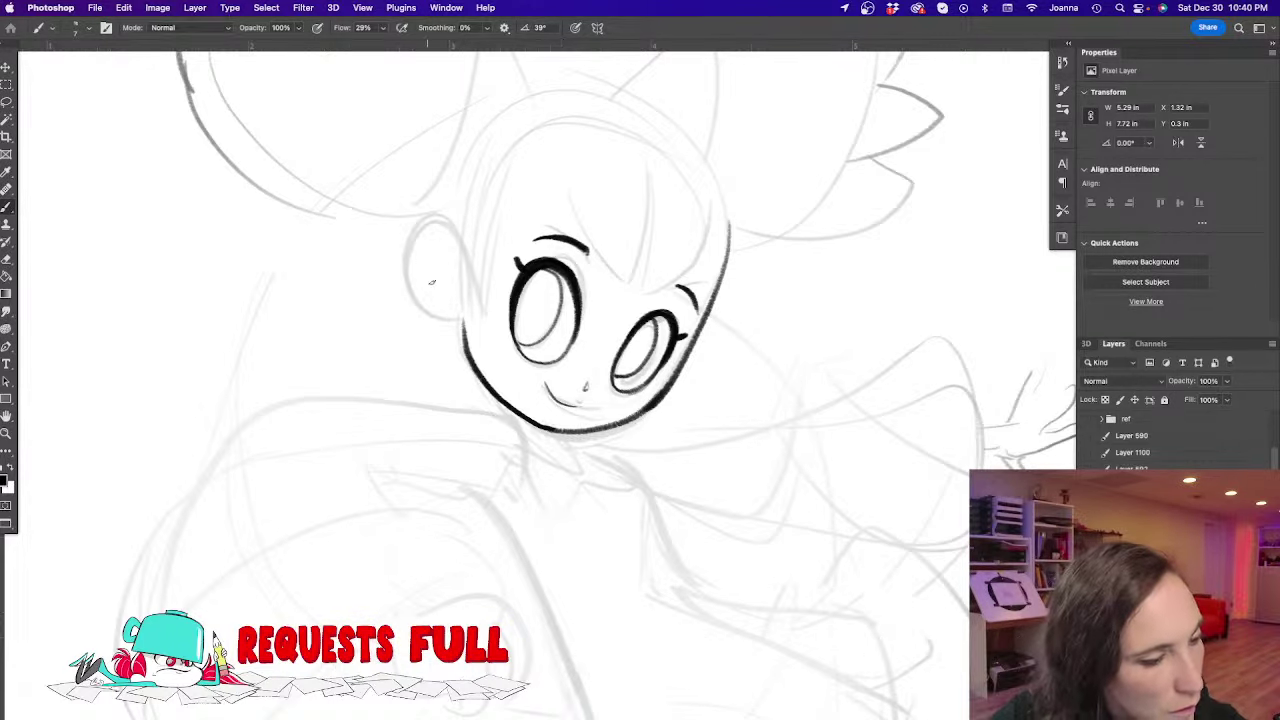
# Ink the ear's outer outline and its inner fold lines beside the jaw
pyautogui.moveTo(455, 285); pyautogui.dragTo(100, 356)
pyautogui.moveTo(283, 320)
pyautogui.mouseDown()
pyautogui.moveTo(606, 312)
pyautogui.moveTo(661, 327)
pyautogui.mouseUp()
pyautogui.moveTo(471, 344)
pyautogui.mouseDown()
pyautogui.moveTo(424, 289)
pyautogui.moveTo(413, 345)
pyautogui.moveTo(463, 382)
pyautogui.mouseUp()
pyautogui.moveTo(440, 298)
pyautogui.mouseDown()
pyautogui.moveTo(461, 353)
pyautogui.moveTo(443, 371)
pyautogui.mouseUp()
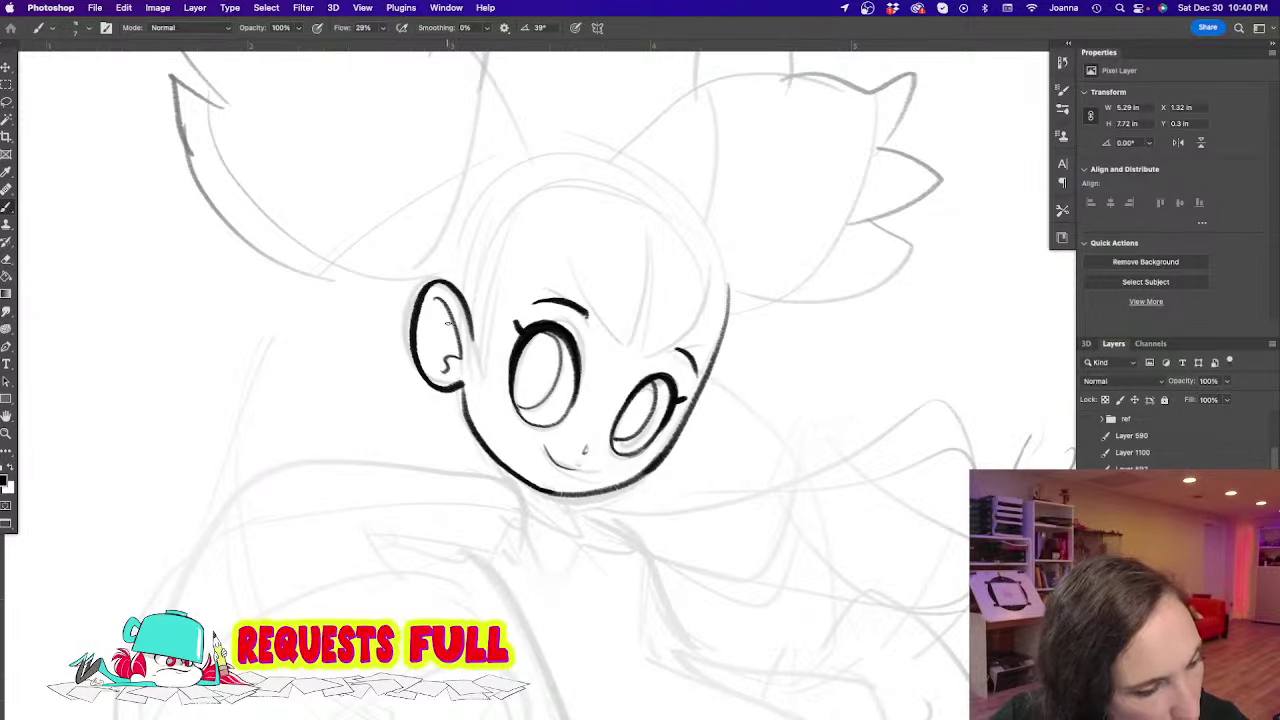
pyautogui.moveTo(449, 318); pyautogui.dragTo(441, 358)
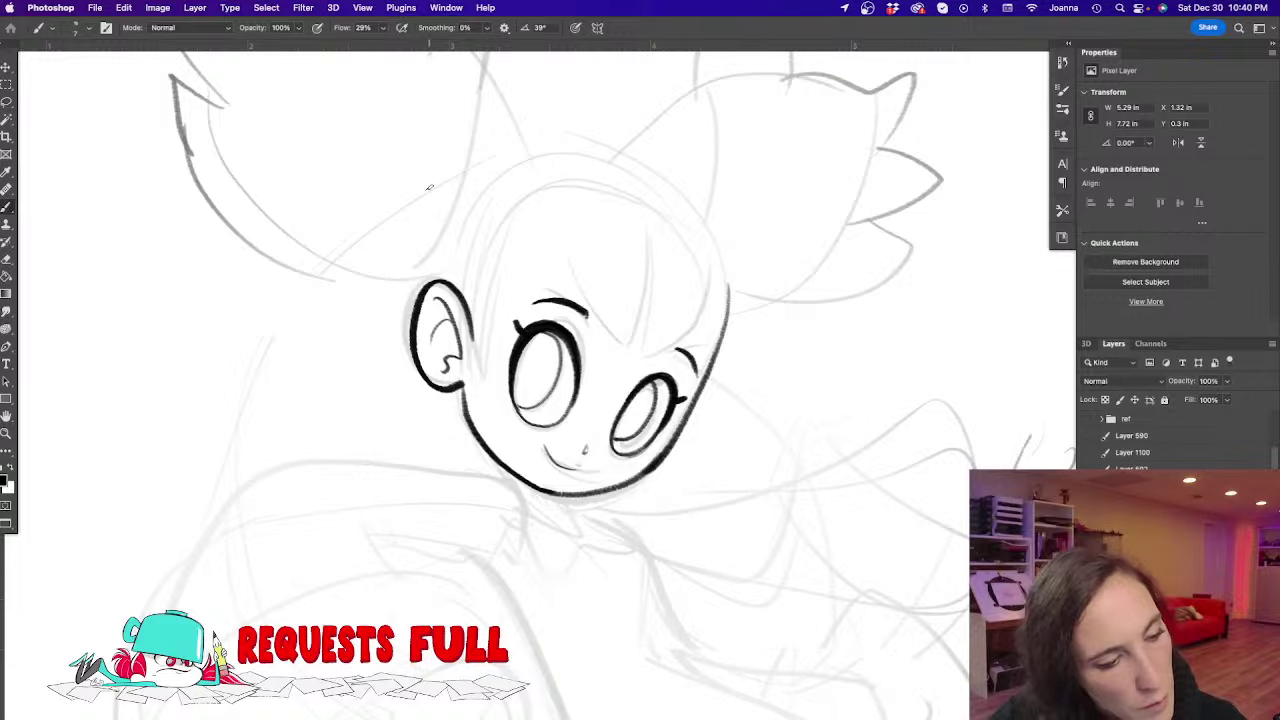
# Ink the hairline in front of the ear and the rounded top outline of the head
pyautogui.moveTo(540, 205); pyautogui.dragTo(477, 384)
pyautogui.moveTo(419, 265)
pyautogui.mouseDown()
pyautogui.moveTo(291, 360)
pyautogui.moveTo(66, 424)
pyautogui.mouseUp()
pyautogui.moveTo(257, 329); pyautogui.dragTo(606, 300)
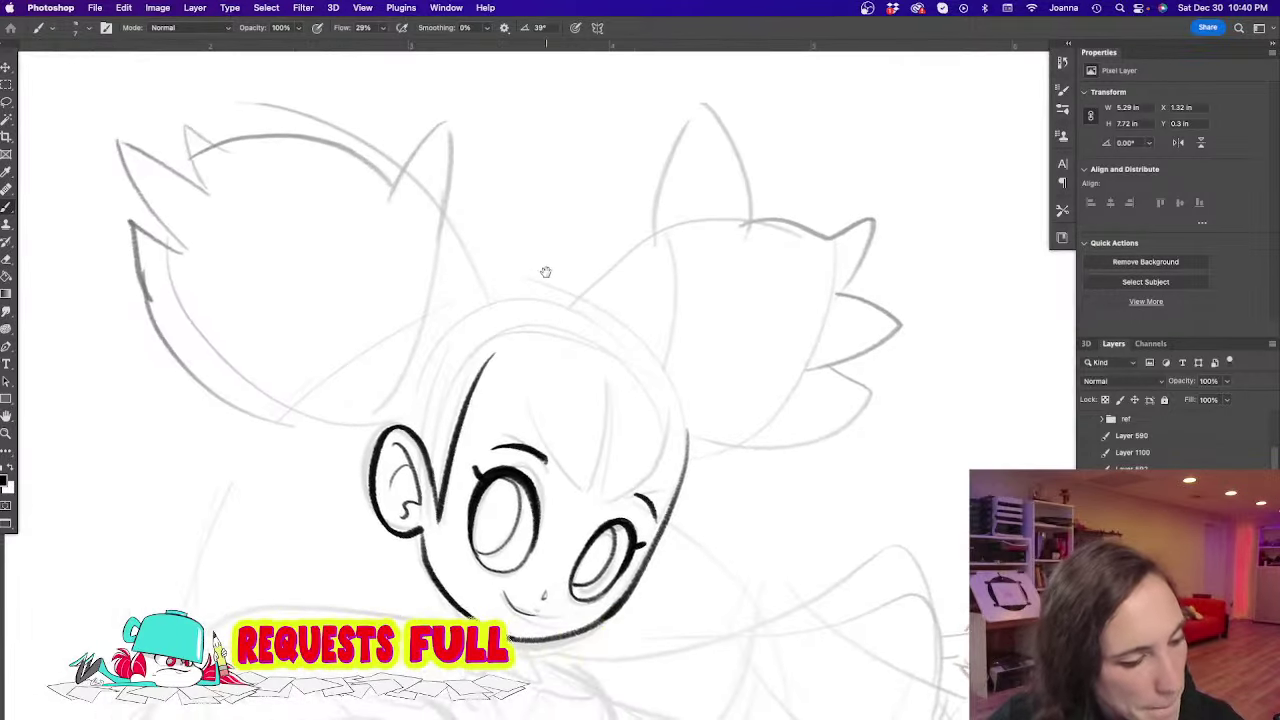
pyautogui.moveTo(396, 427)
pyautogui.mouseDown()
pyautogui.moveTo(414, 368)
pyautogui.moveTo(532, 298)
pyautogui.moveTo(680, 398)
pyautogui.moveTo(688, 425)
pyautogui.moveTo(283, 407)
pyautogui.moveTo(632, 382)
pyautogui.moveTo(650, 343)
pyautogui.mouseUp()
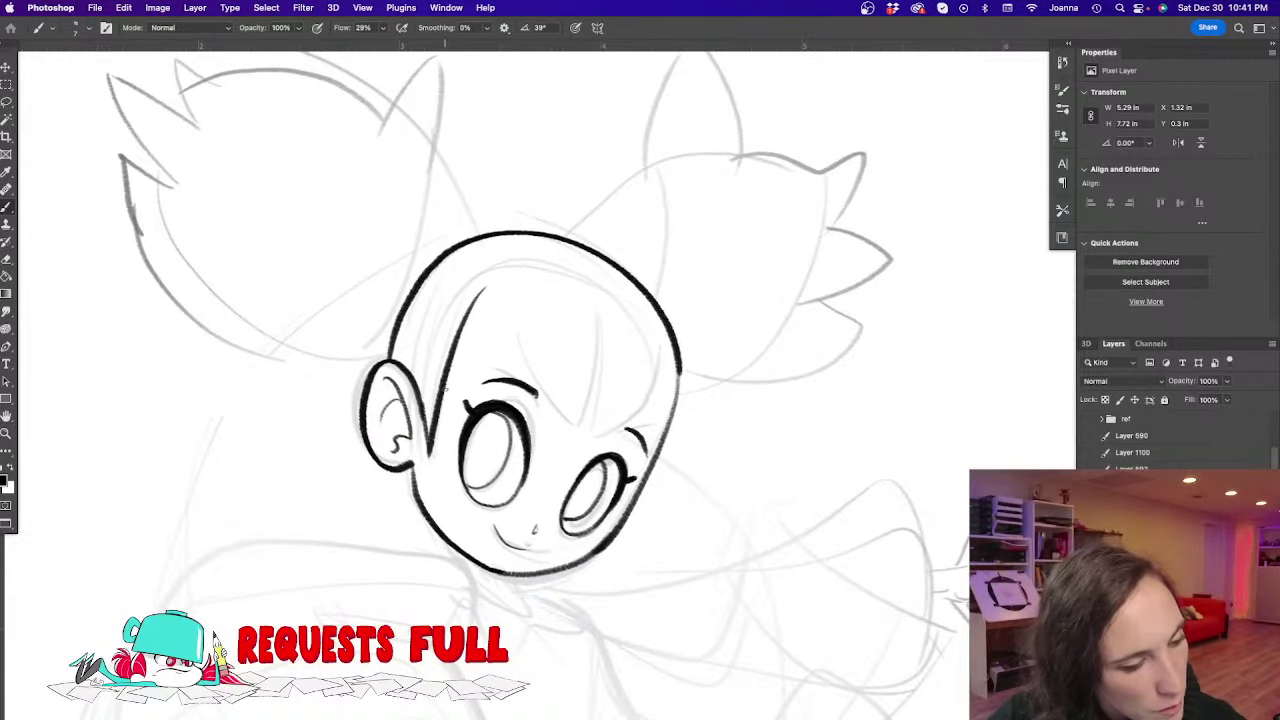
# Ink the pointed bangs across the forehead and the short strand lines at the side of the hair
pyautogui.moveTo(483, 293)
pyautogui.mouseDown()
pyautogui.moveTo(510, 284)
pyautogui.moveTo(569, 427)
pyautogui.mouseUp()
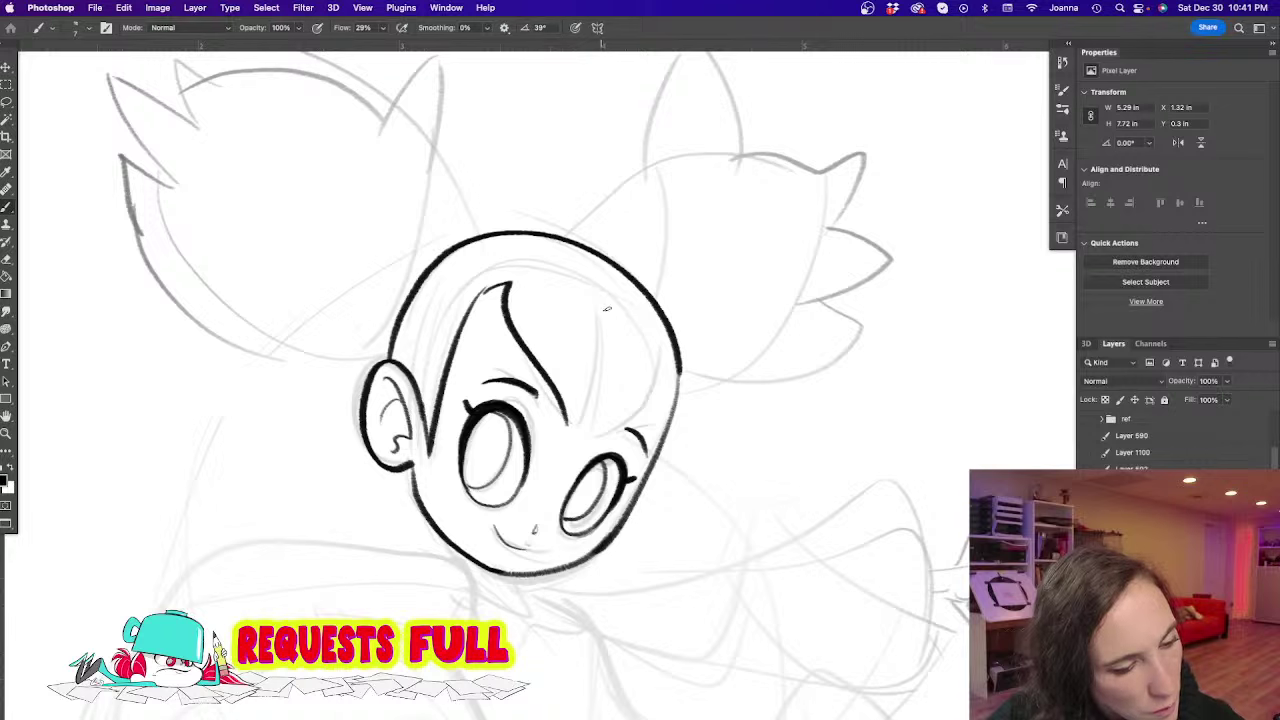
pyautogui.moveTo(606, 292); pyautogui.dragTo(568, 434)
pyautogui.moveTo(604, 366)
pyautogui.mouseDown()
pyautogui.moveTo(590, 436)
pyautogui.moveTo(666, 328)
pyautogui.mouseUp()
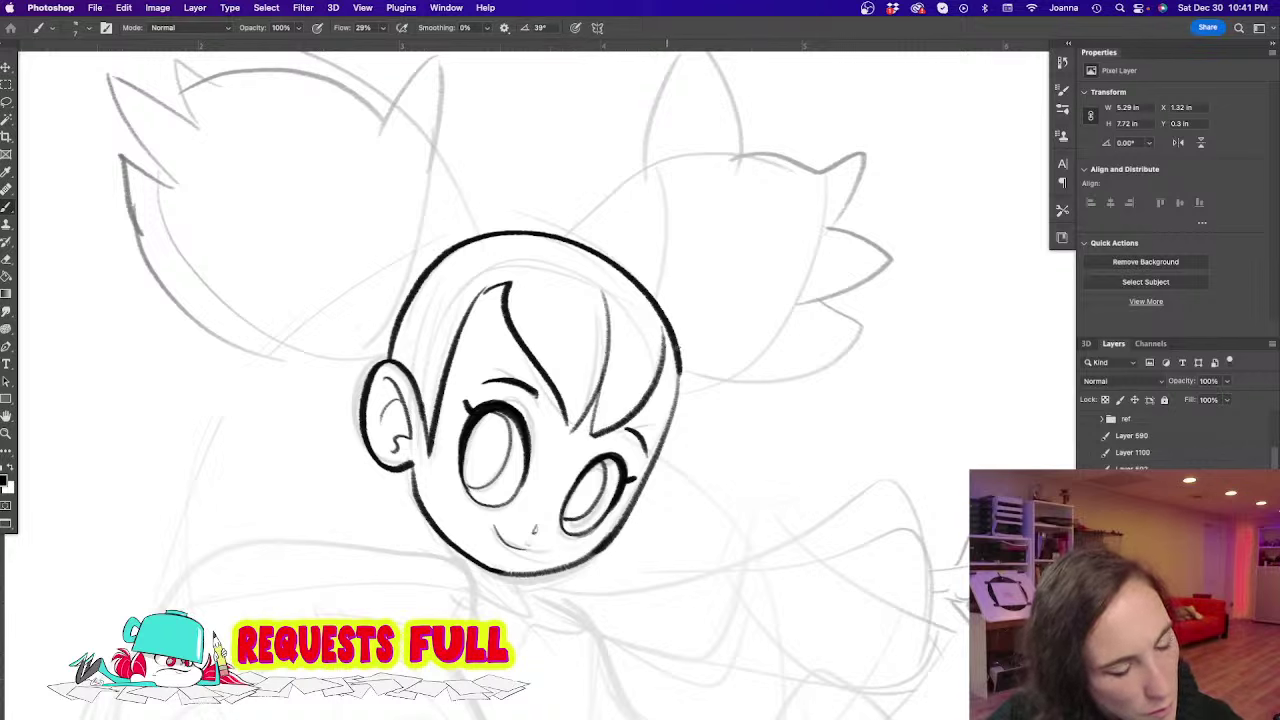
pyautogui.moveTo(471, 243); pyautogui.dragTo(480, 293)
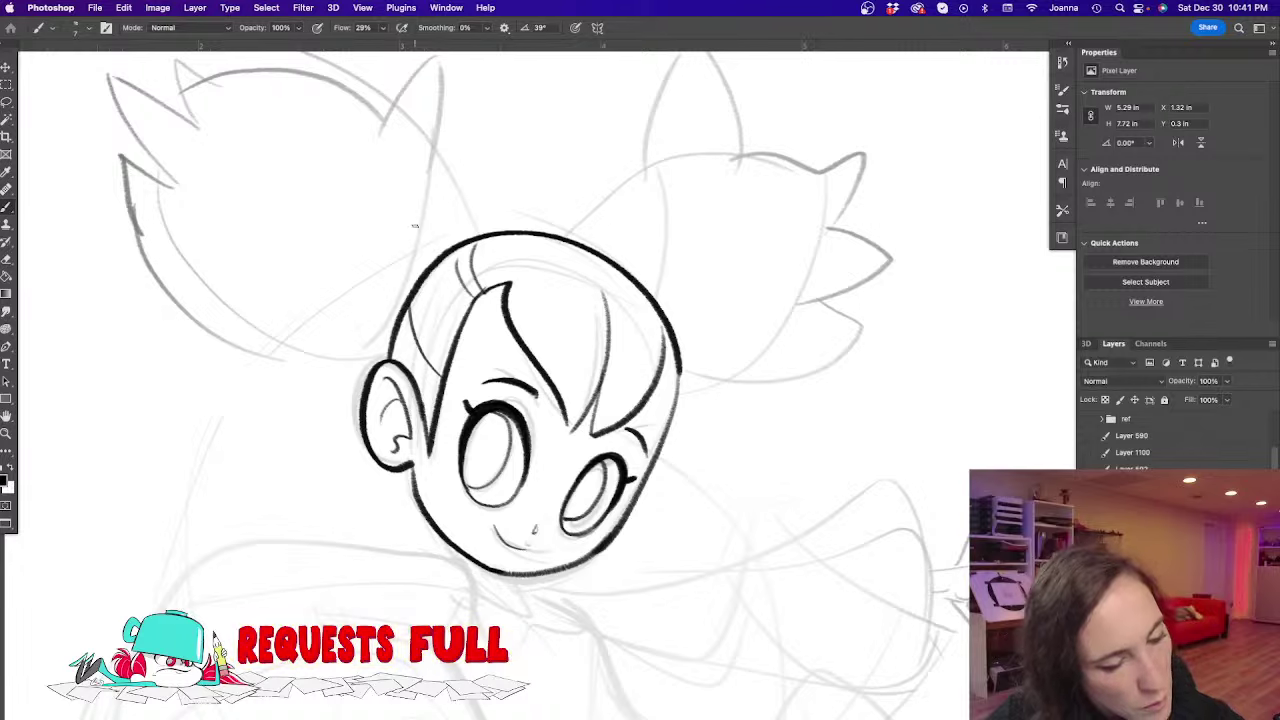
# Check the reference character, and ink the short neck lines beneath the chin
pyautogui.moveTo(352, 477); pyautogui.dragTo(322, 553)
pyautogui.moveTo(440, 440); pyautogui.dragTo(298, 503)
pyautogui.hscroll(5, 298, 503)
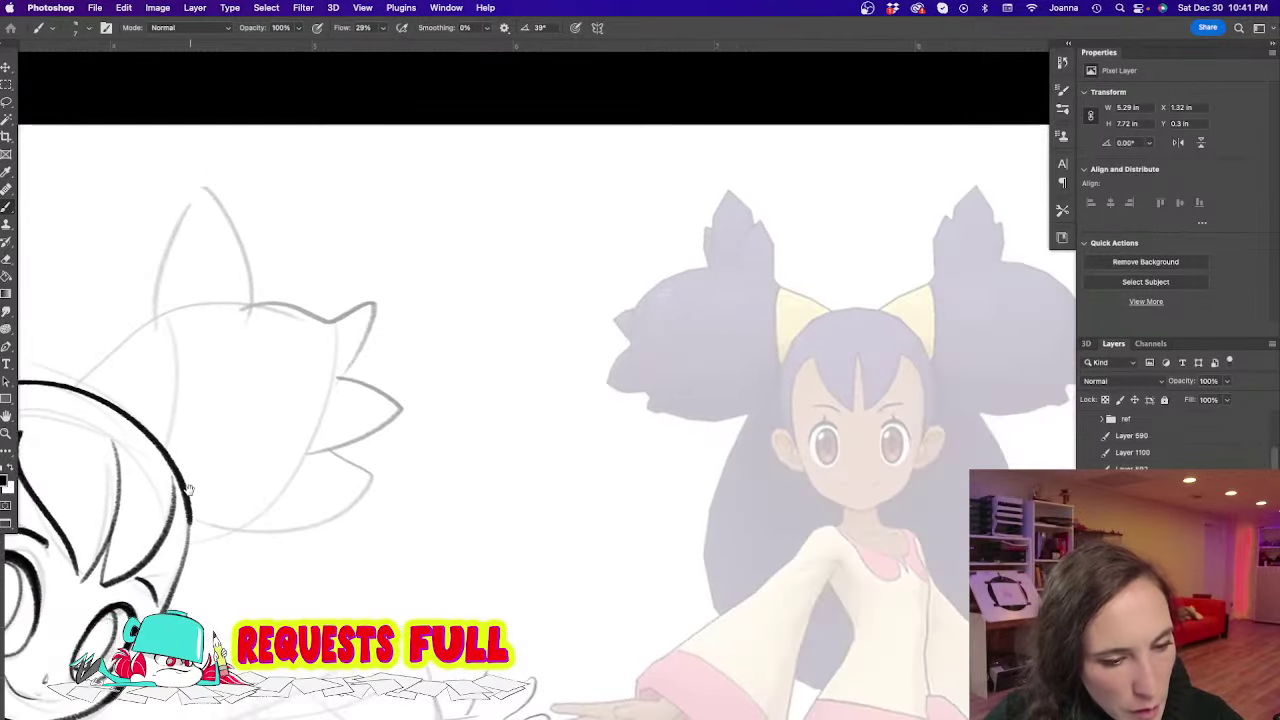
pyautogui.moveTo(190, 490)
pyautogui.mouseDown()
pyautogui.moveTo(274, 463)
pyautogui.moveTo(486, 277)
pyautogui.mouseUp()
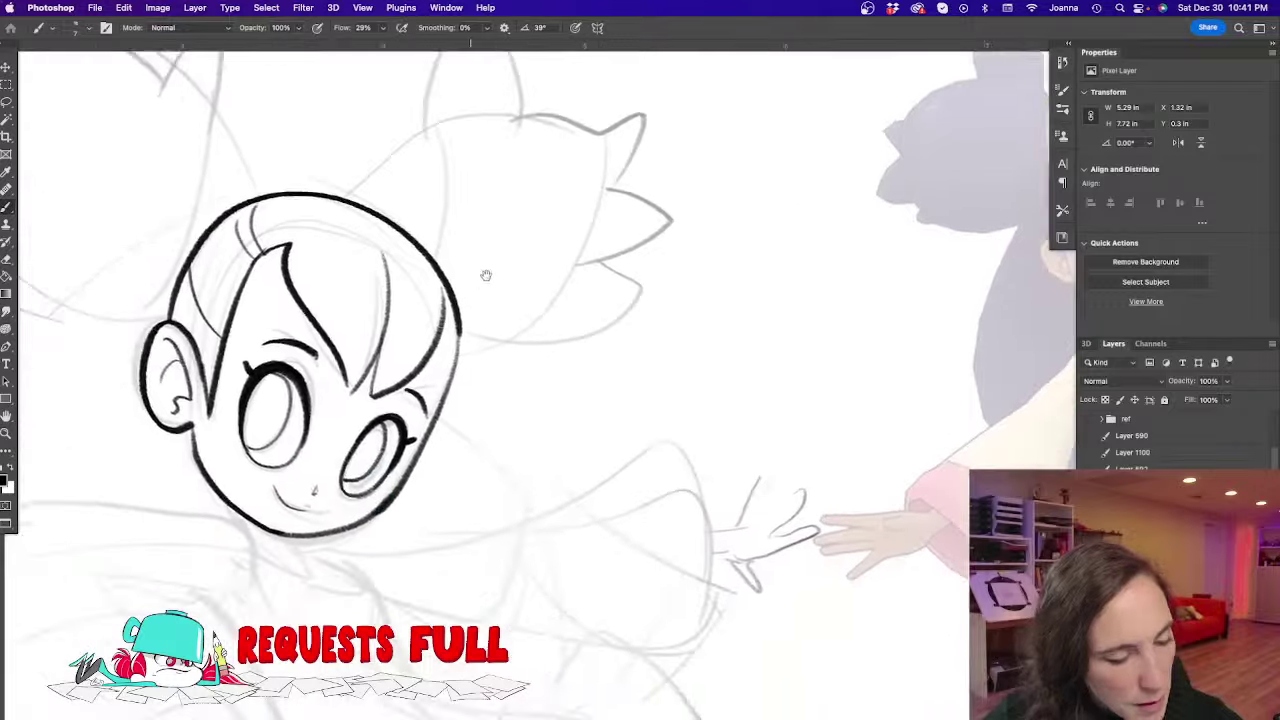
pyautogui.moveTo(340, 376); pyautogui.dragTo(552, 170)
pyautogui.moveTo(490, 296); pyautogui.dragTo(493, 316)
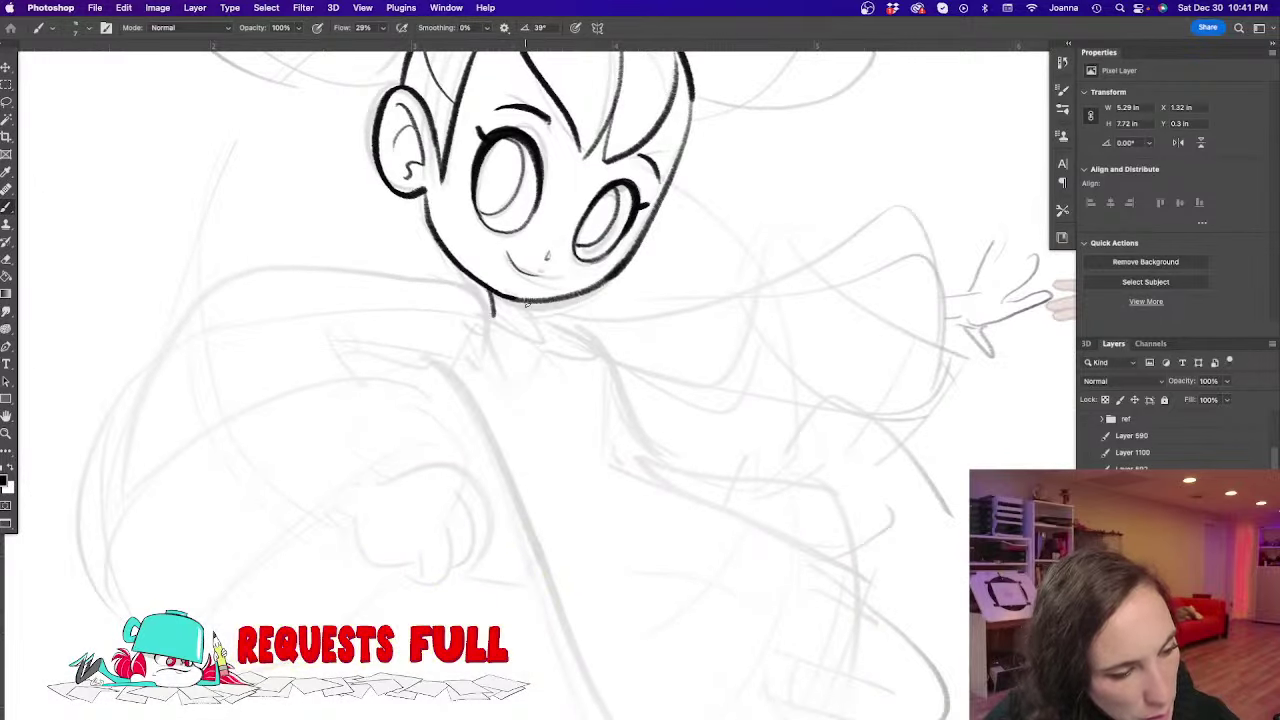
# Ink the wavy notched collar around the neck and the torso's sides down to a curved waistline
pyautogui.press('super+minus')
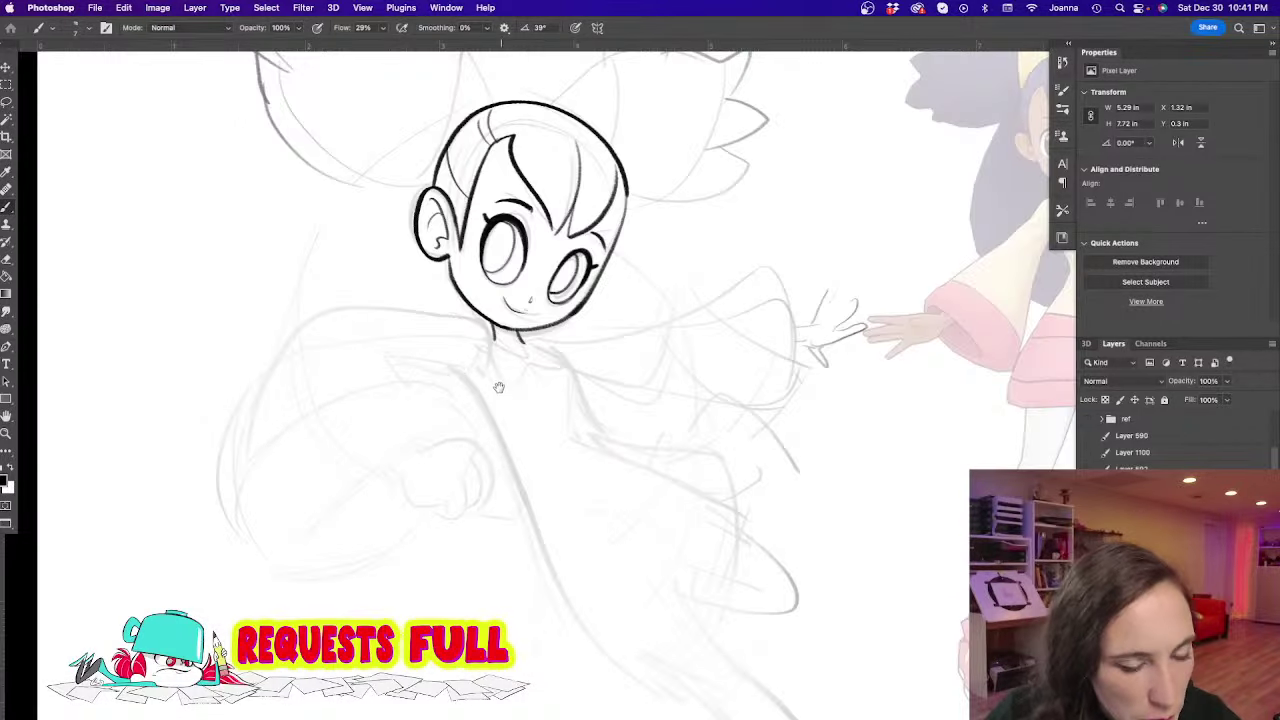
pyautogui.moveTo(489, 387); pyautogui.dragTo(315, 407)
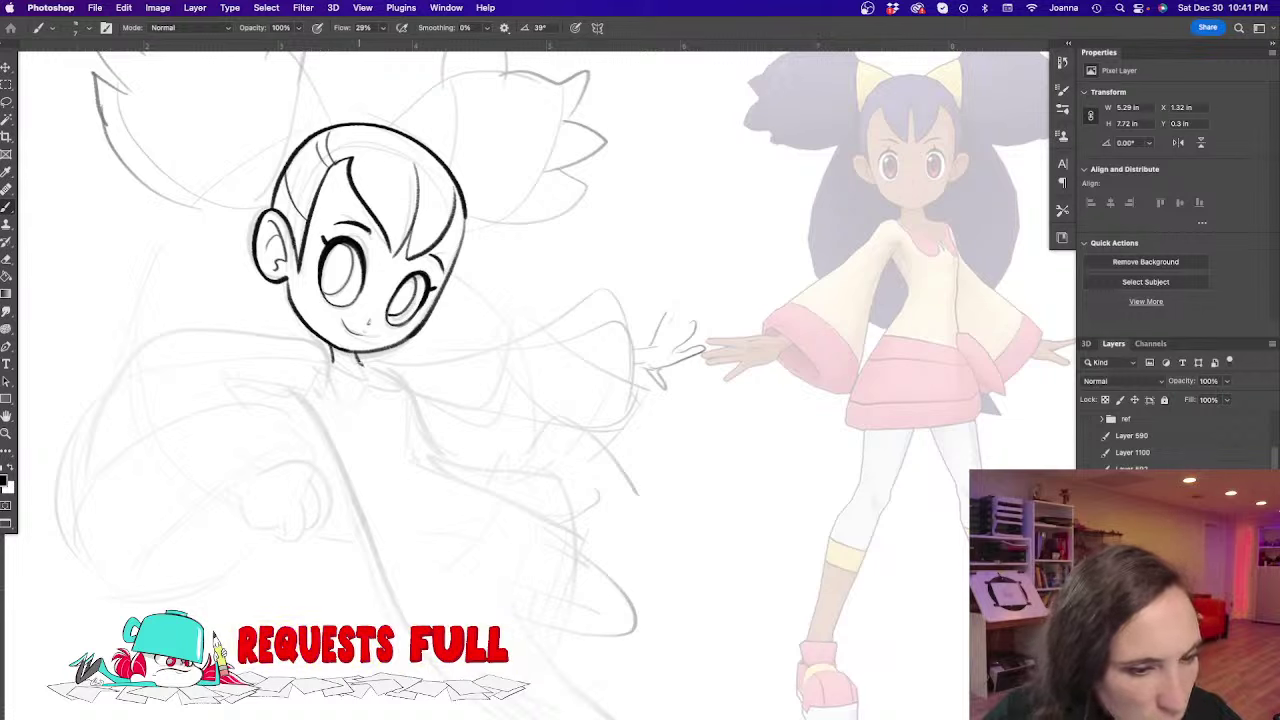
pyautogui.moveTo(339, 388); pyautogui.dragTo(393, 378)
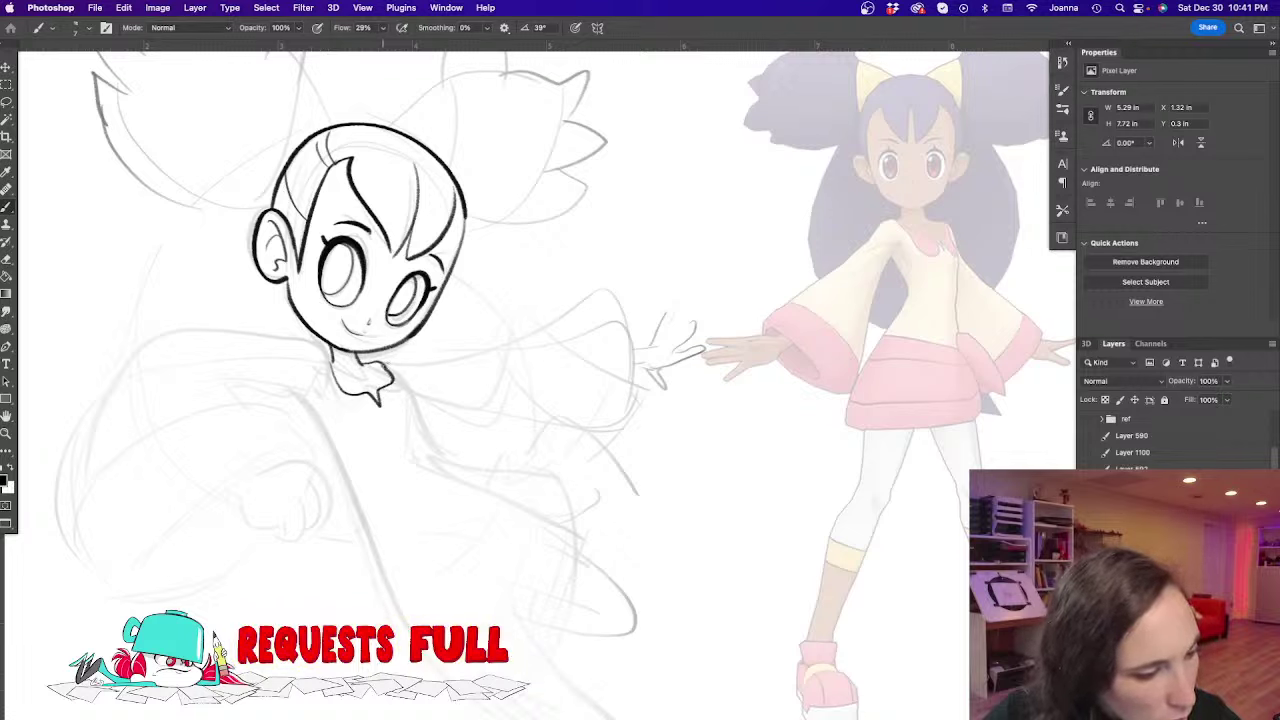
pyautogui.moveTo(388, 374)
pyautogui.mouseDown()
pyautogui.moveTo(399, 360)
pyautogui.moveTo(386, 401)
pyautogui.mouseUp()
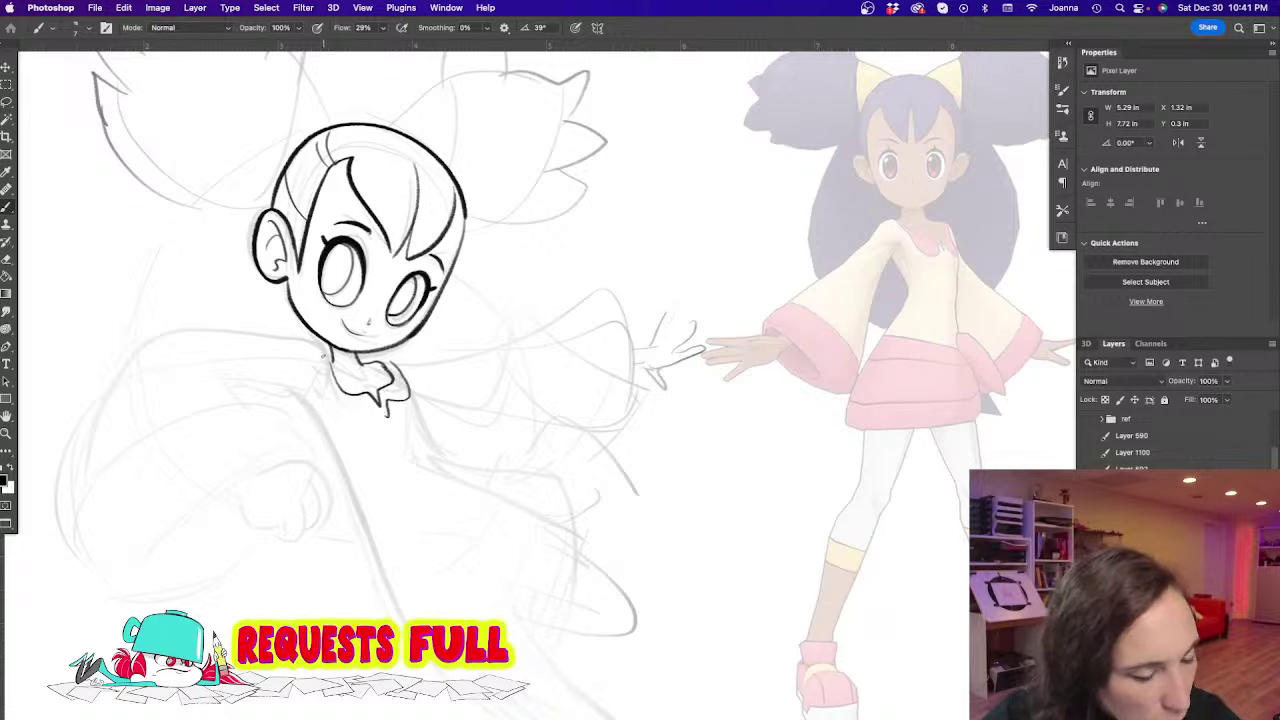
pyautogui.moveTo(325, 354)
pyautogui.mouseDown()
pyautogui.moveTo(328, 396)
pyautogui.moveTo(385, 417)
pyautogui.mouseUp()
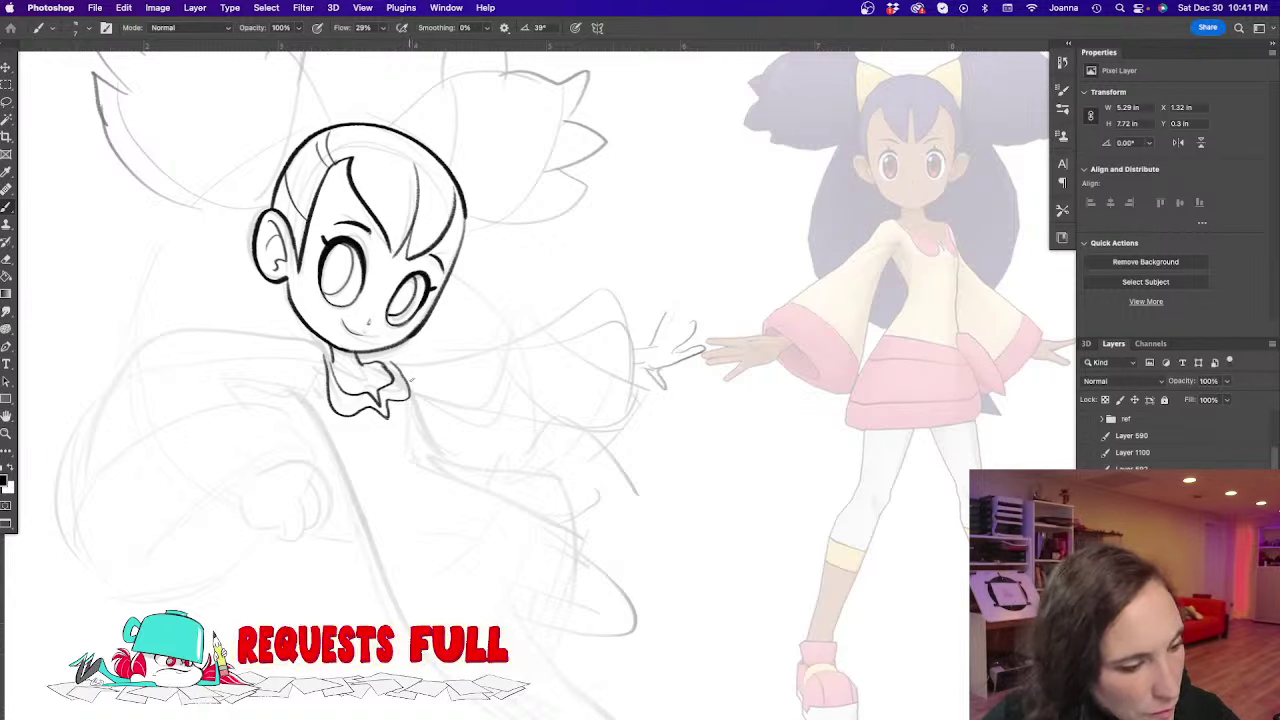
pyautogui.moveTo(414, 383)
pyautogui.mouseDown()
pyautogui.moveTo(462, 479)
pyautogui.moveTo(420, 576)
pyautogui.moveTo(395, 580)
pyautogui.moveTo(453, 432)
pyautogui.mouseUp()
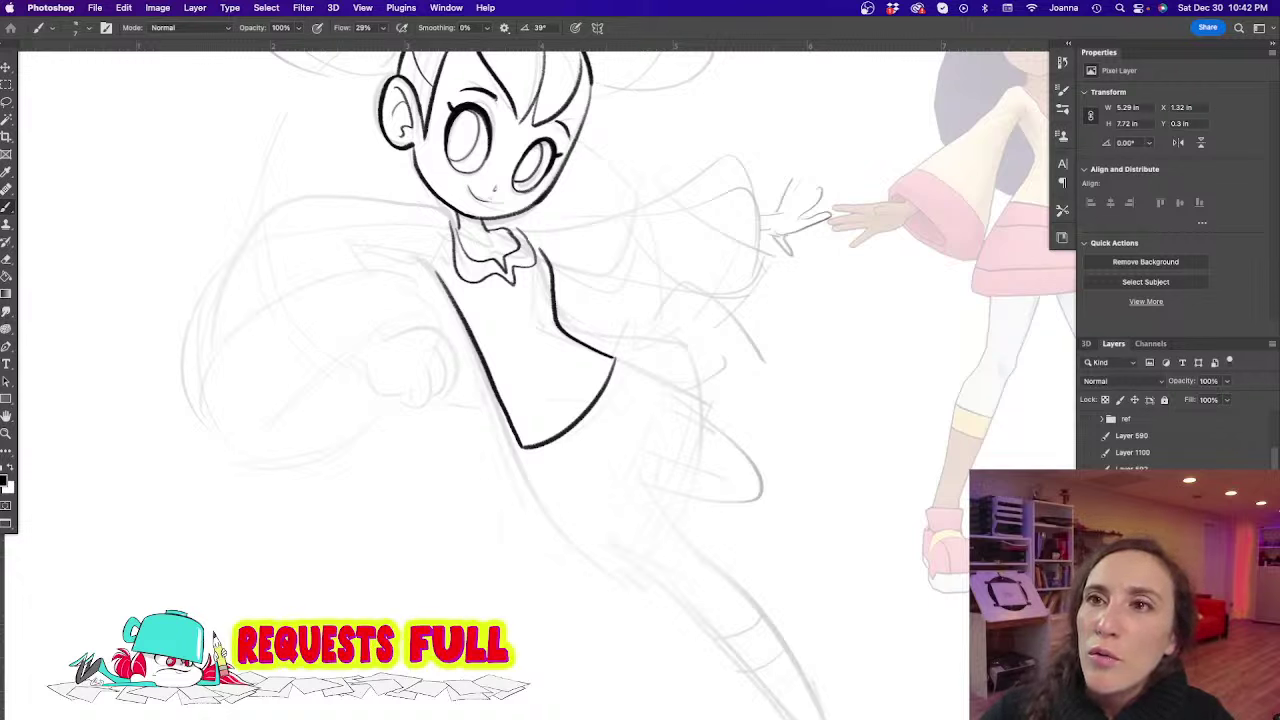
pyautogui.press('Tab')
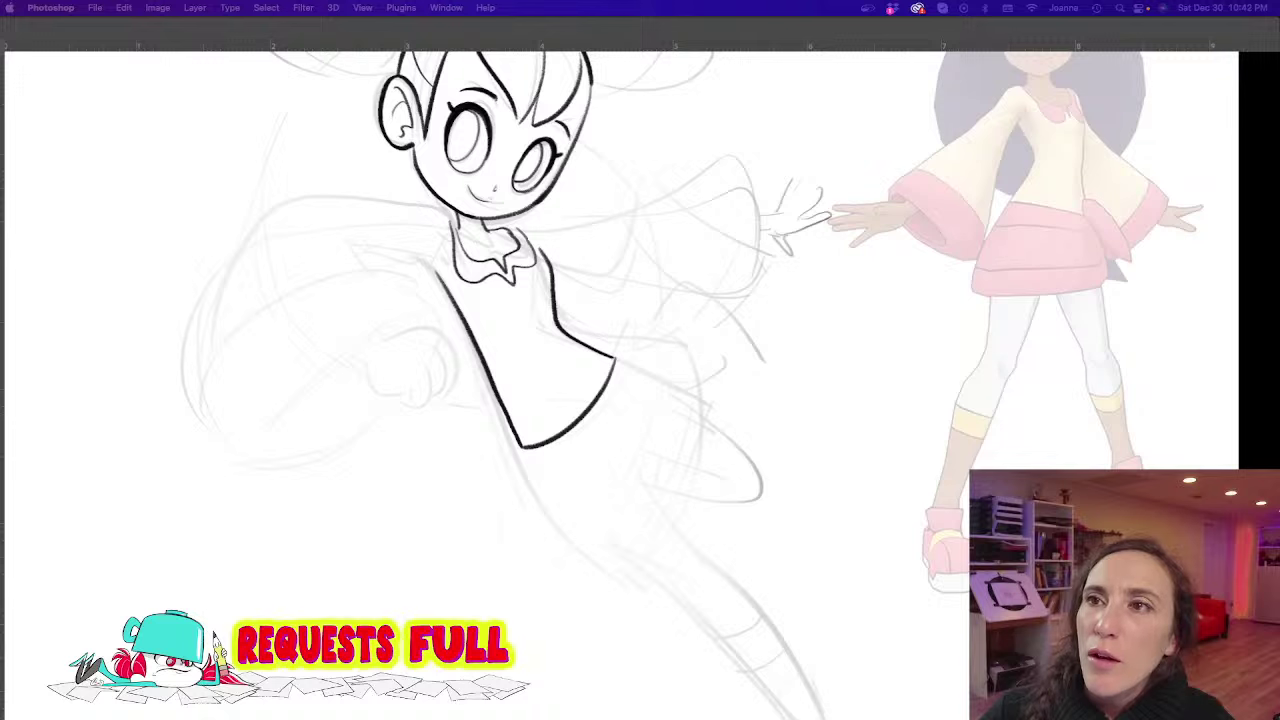
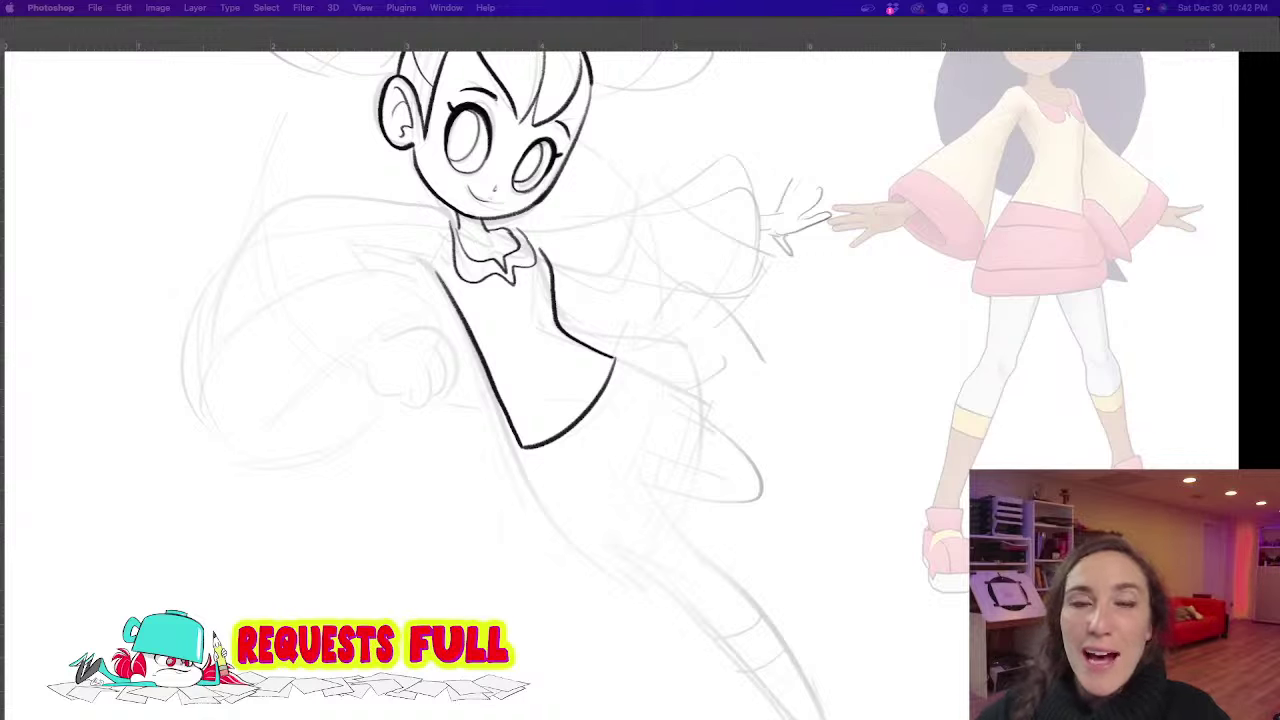
pyautogui.press('Tab')
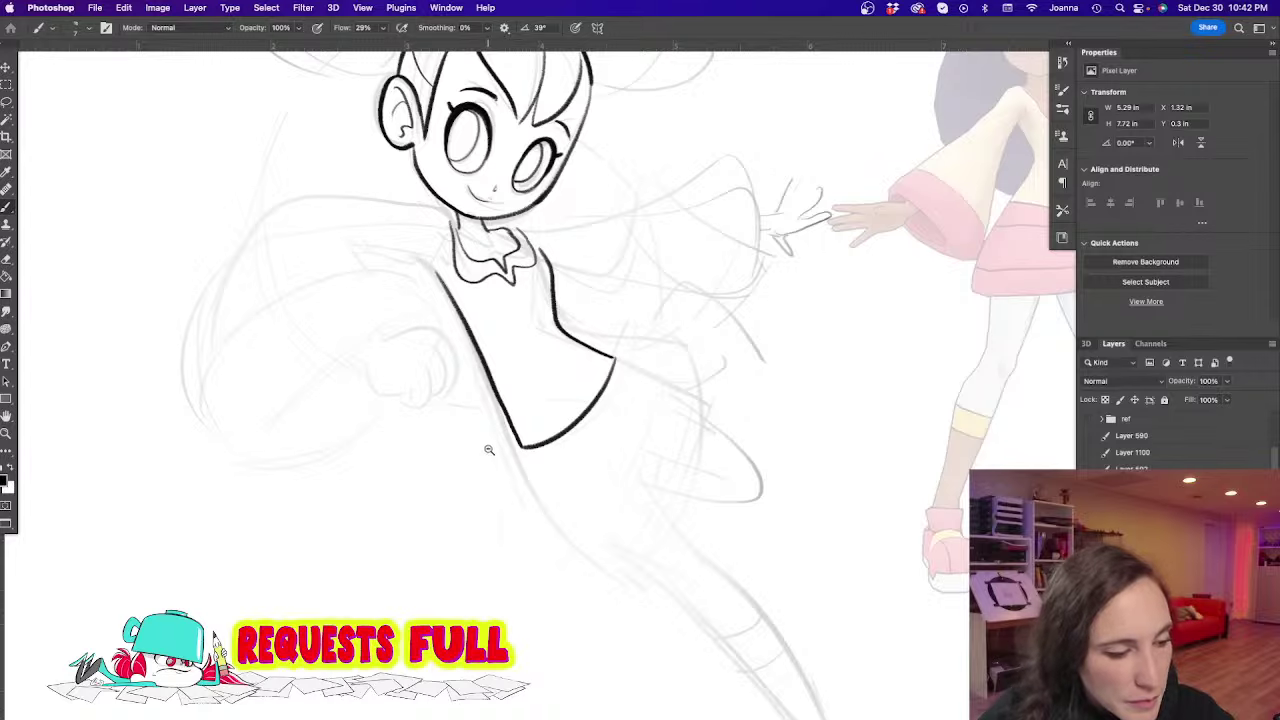
# Ink the flared skirt with its curved band lines and the looped bow at the back of the waist
pyautogui.keyDown('alt'); pyautogui.click(489, 449); pyautogui.keyUp('alt')
pyautogui.moveTo(500, 505); pyautogui.dragTo(504, 467)
pyautogui.moveTo(512, 408)
pyautogui.mouseDown()
pyautogui.moveTo(558, 506)
pyautogui.moveTo(655, 420)
pyautogui.mouseUp()
pyautogui.moveTo(603, 358)
pyautogui.mouseDown()
pyautogui.moveTo(546, 427)
pyautogui.moveTo(626, 355)
pyautogui.moveTo(554, 490)
pyautogui.mouseUp()
pyautogui.moveTo(586, 345)
pyautogui.mouseDown()
pyautogui.moveTo(650, 370)
pyautogui.moveTo(660, 406)
pyautogui.moveTo(610, 336)
pyautogui.moveTo(634, 360)
pyautogui.moveTo(621, 309)
pyautogui.moveTo(642, 362)
pyautogui.mouseUp()
pyautogui.press('super+z')
pyautogui.moveTo(625, 314)
pyautogui.mouseDown()
pyautogui.moveTo(593, 336)
pyautogui.moveTo(621, 314)
pyautogui.moveTo(584, 318)
pyautogui.moveTo(542, 308)
pyautogui.mouseUp()
pyautogui.press('super+z')
pyautogui.moveTo(660, 386); pyautogui.dragTo(630, 474)
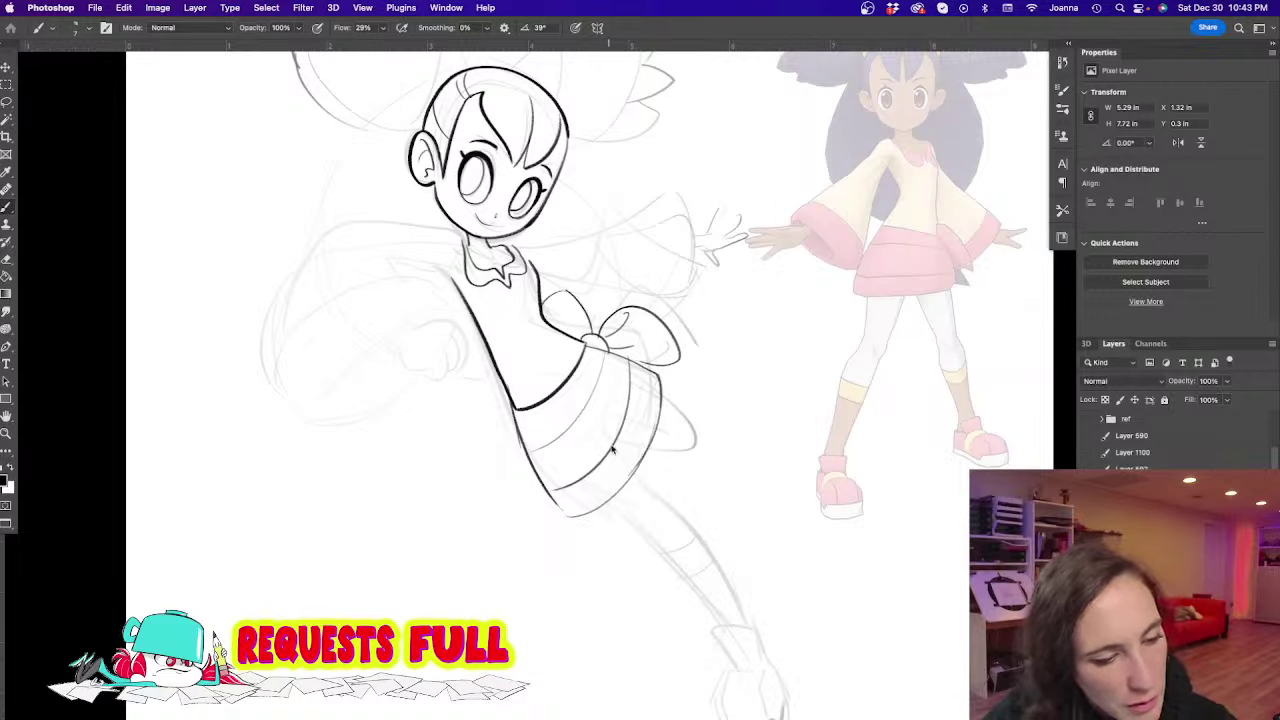
# Ink the bent back leg extending behind the skirt, redoing the first stroke and rounding off its end
pyautogui.moveTo(660, 402); pyautogui.dragTo(711, 481)
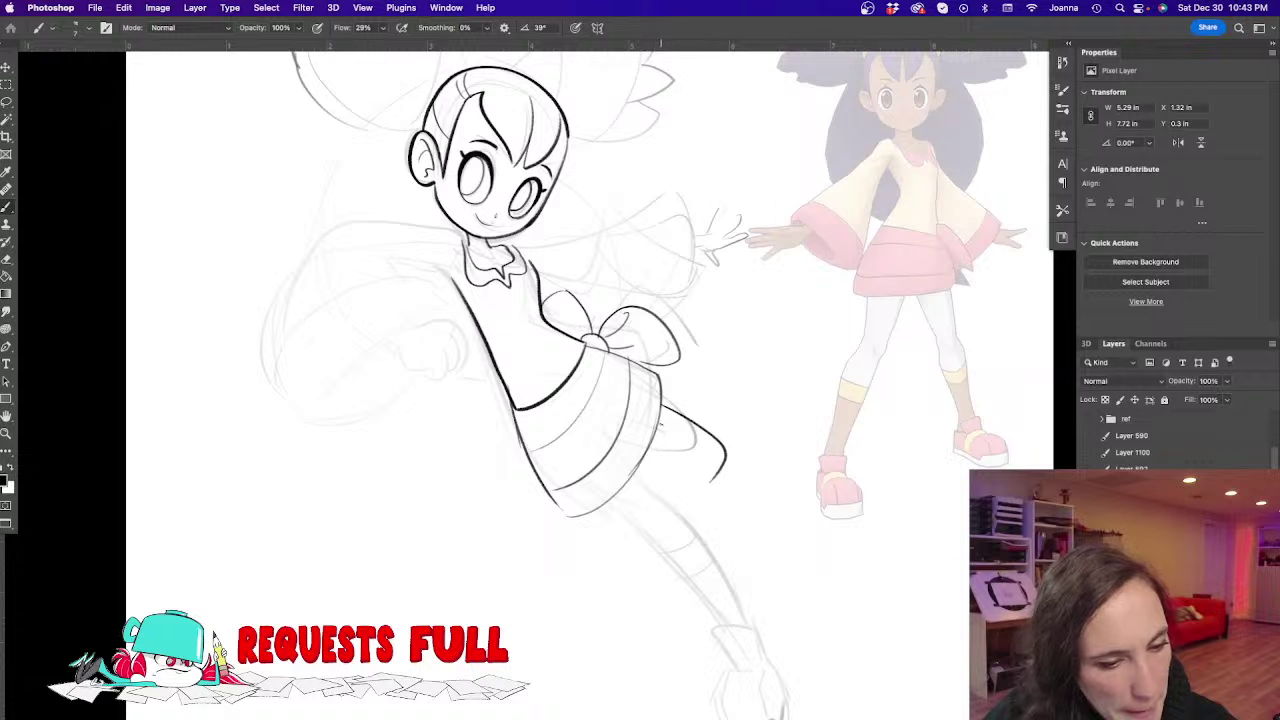
pyautogui.press('super+z')
pyautogui.moveTo(661, 404)
pyautogui.mouseDown()
pyautogui.moveTo(699, 441)
pyautogui.moveTo(710, 488)
pyautogui.moveTo(687, 483)
pyautogui.moveTo(708, 492)
pyautogui.mouseUp()
pyautogui.moveTo(690, 424)
pyautogui.mouseDown()
pyautogui.moveTo(743, 443)
pyautogui.moveTo(712, 490)
pyautogui.mouseUp()
pyautogui.moveTo(503, 503); pyautogui.dragTo(485, 388)
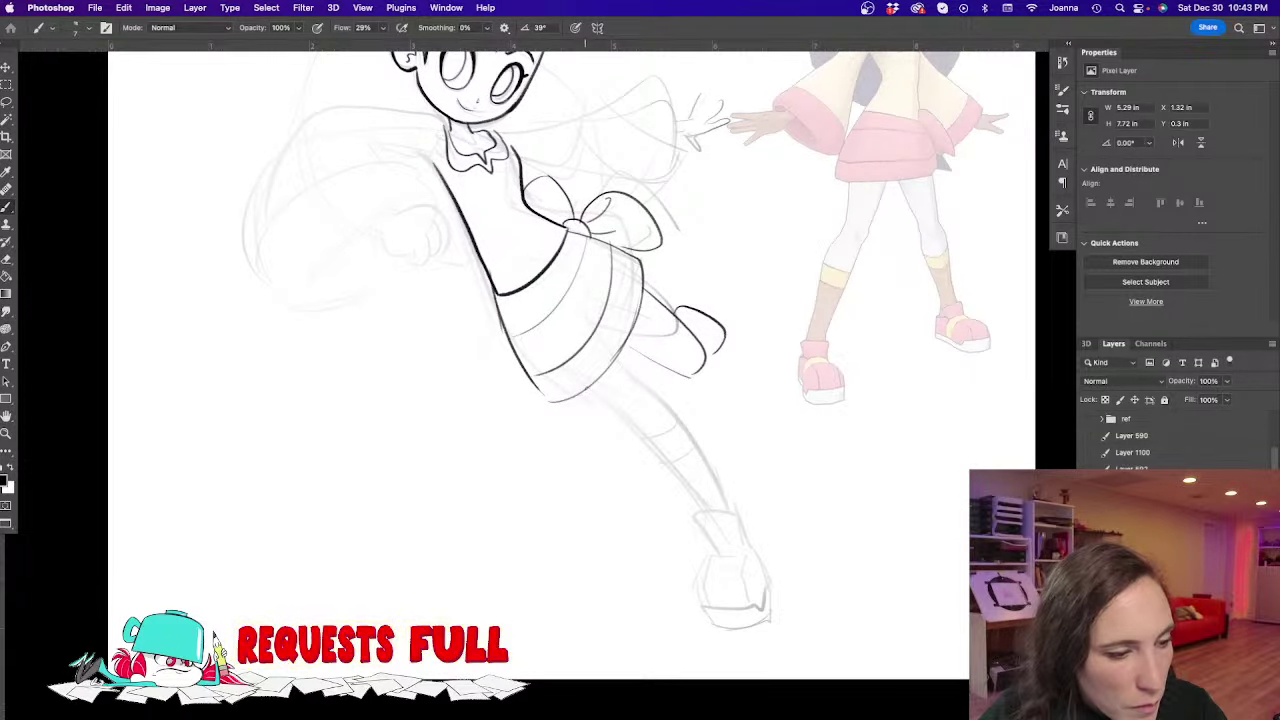
pyautogui.moveTo(586, 391); pyautogui.dragTo(639, 433)
pyautogui.moveTo(483, 361)
pyautogui.mouseDown()
pyautogui.moveTo(529, 491)
pyautogui.moveTo(557, 523)
pyautogui.mouseUp()
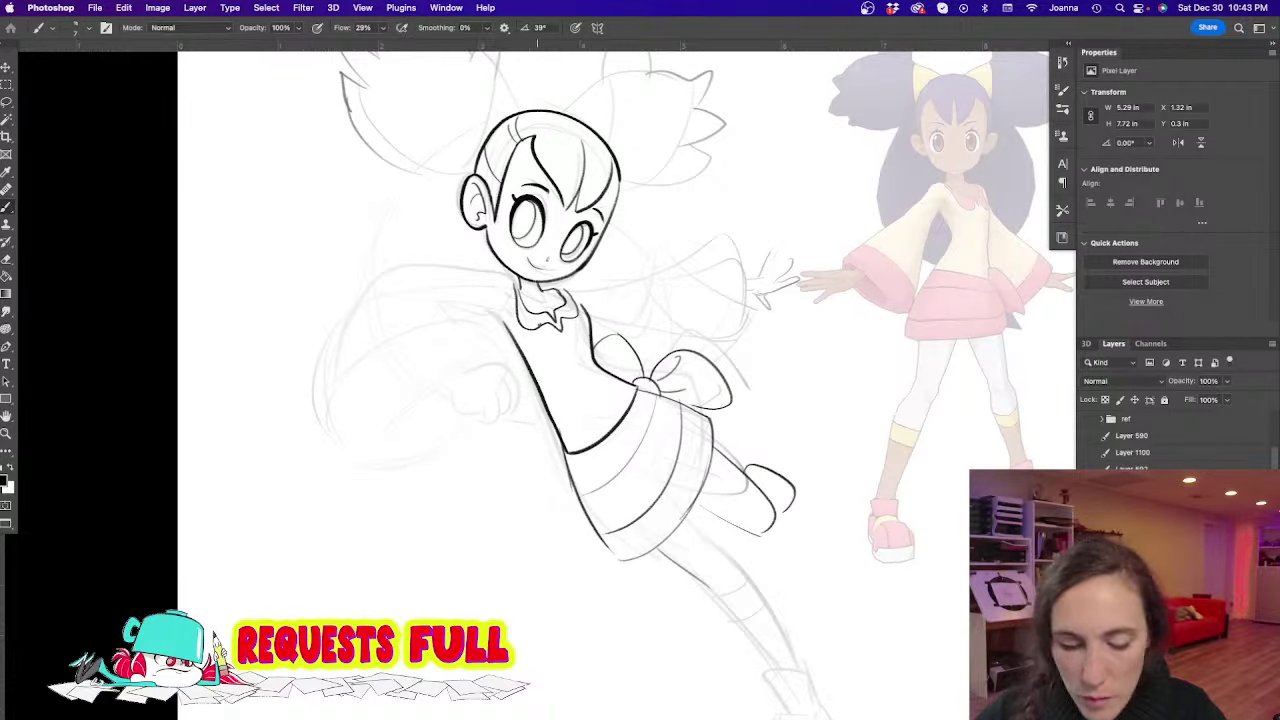
# Erase the long front line of the torso and skirt
pyautogui.press('l')
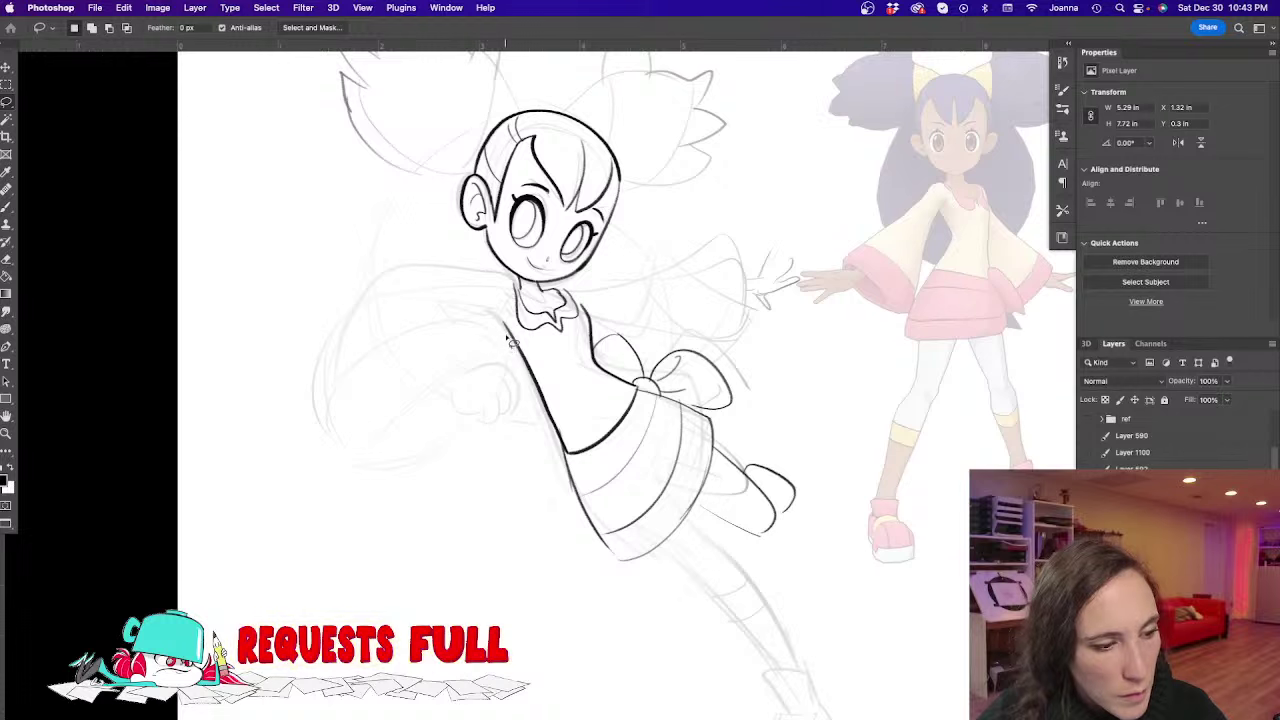
pyautogui.press('b')
pyautogui.moveTo(505, 333)
pyautogui.mouseDown()
pyautogui.moveTo(575, 491)
pyautogui.moveTo(552, 417)
pyautogui.moveTo(565, 479)
pyautogui.mouseUp()
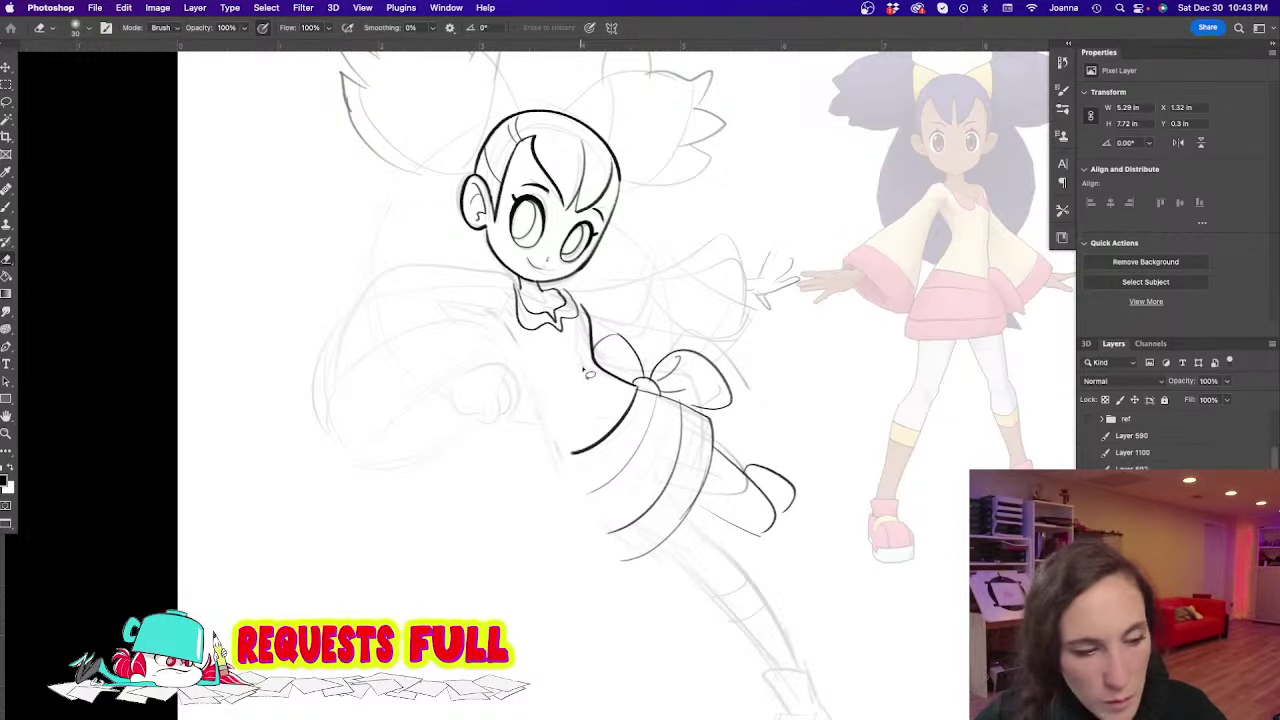
# Select the skirt and bow with a freehand selection, scale them to 89.70% and fit them against the waist
pyautogui.press('l')
pyautogui.moveTo(600, 335)
pyautogui.mouseDown()
pyautogui.moveTo(597, 431)
pyautogui.moveTo(551, 550)
pyautogui.moveTo(622, 590)
pyautogui.moveTo(701, 505)
pyautogui.moveTo(732, 385)
pyautogui.moveTo(690, 344)
pyautogui.moveTo(662, 353)
pyautogui.moveTo(602, 334)
pyautogui.mouseUp()
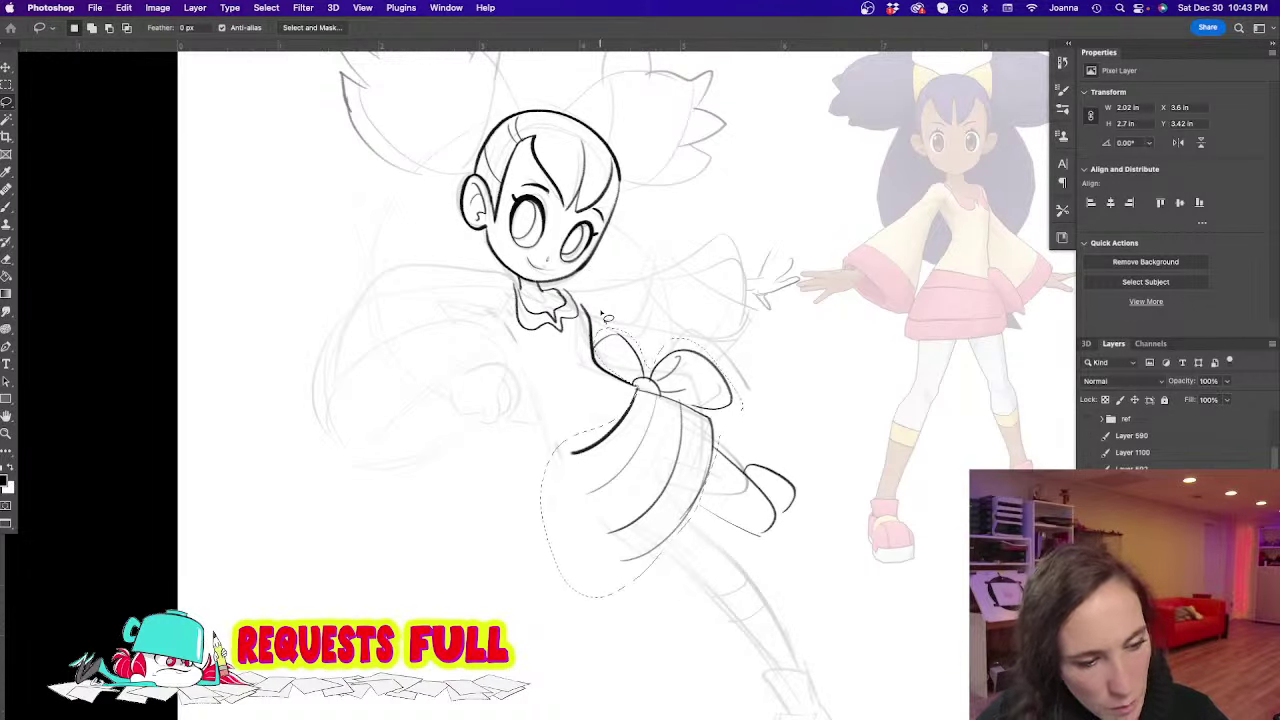
pyautogui.hotkey('ctrl', 't')
pyautogui.moveTo(741, 597); pyautogui.dragTo(721, 569)
pyautogui.moveTo(541, 448); pyautogui.dragTo(549, 446)
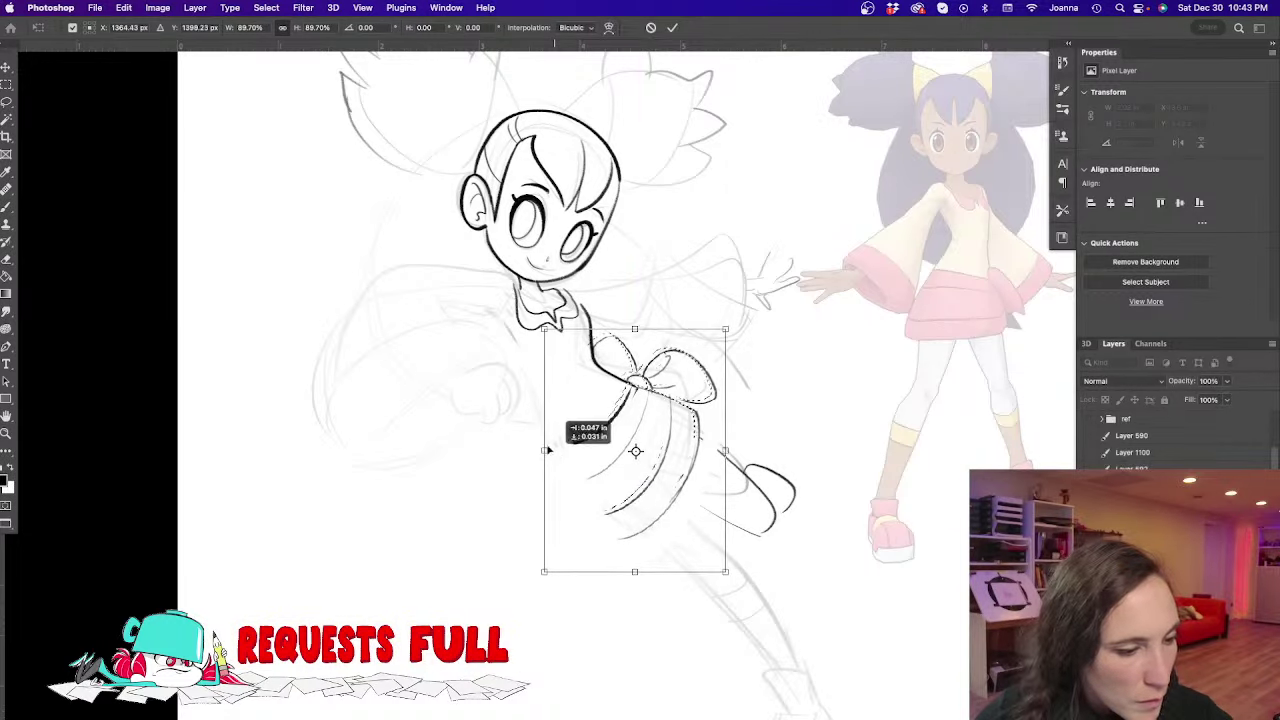
pyautogui.press('Return')
pyautogui.hotkey('ctrl', 'd')
# Ink one continuous front body line from below the collar to the skirt's lower hem
pyautogui.press('b')
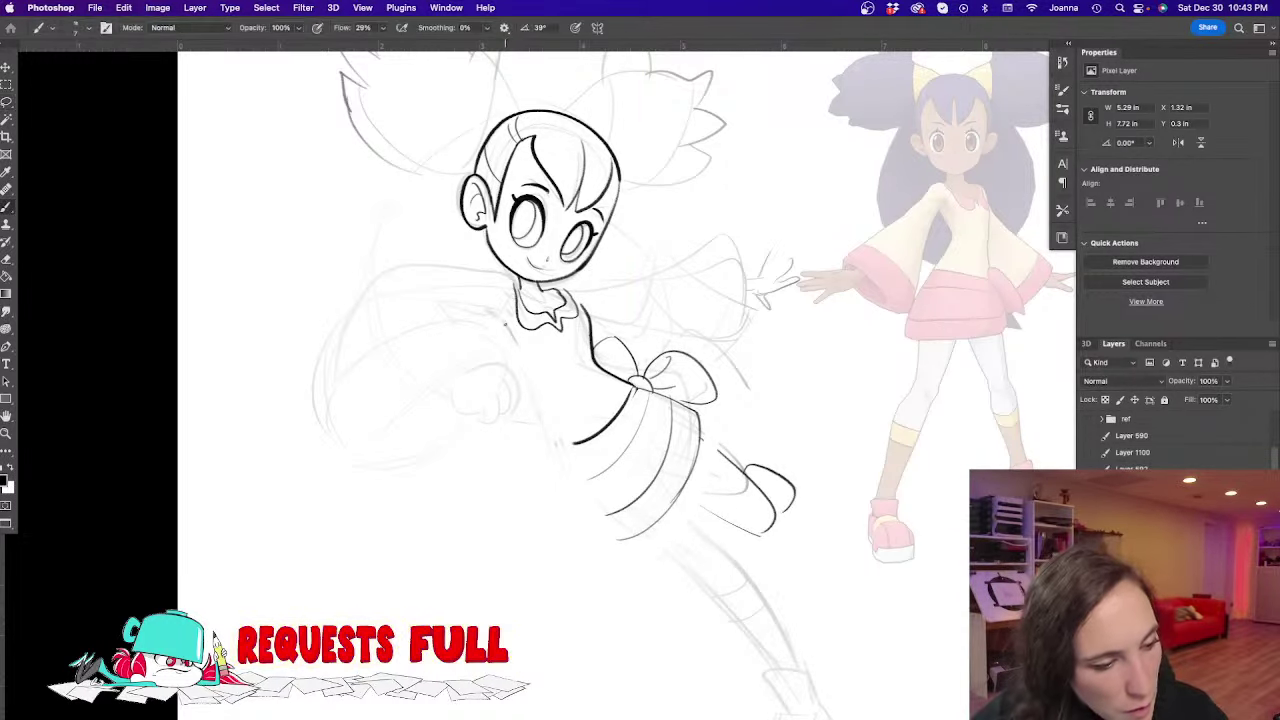
pyautogui.moveTo(511, 322)
pyautogui.mouseDown()
pyautogui.moveTo(556, 434)
pyautogui.moveTo(630, 538)
pyautogui.mouseUp()
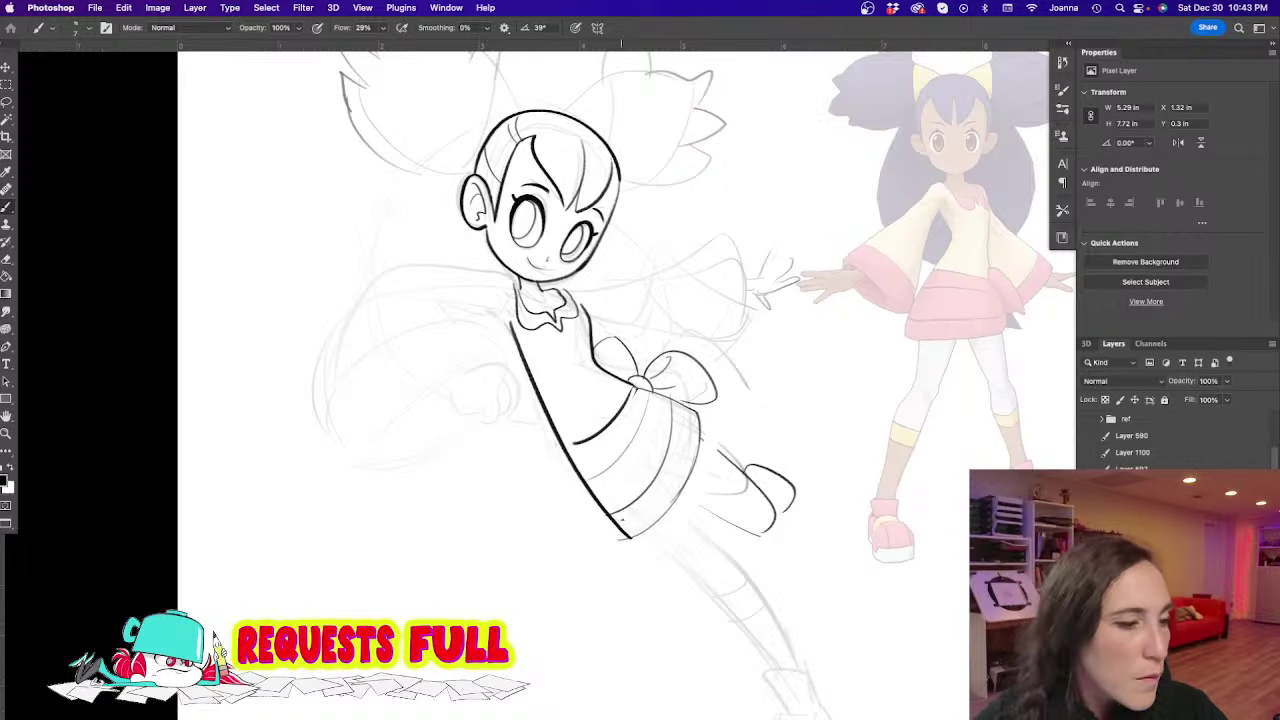
pyautogui.moveTo(566, 476)
pyautogui.mouseDown()
pyautogui.moveTo(506, 397)
pyautogui.moveTo(491, 337)
pyautogui.moveTo(506, 312)
pyautogui.mouseUp()
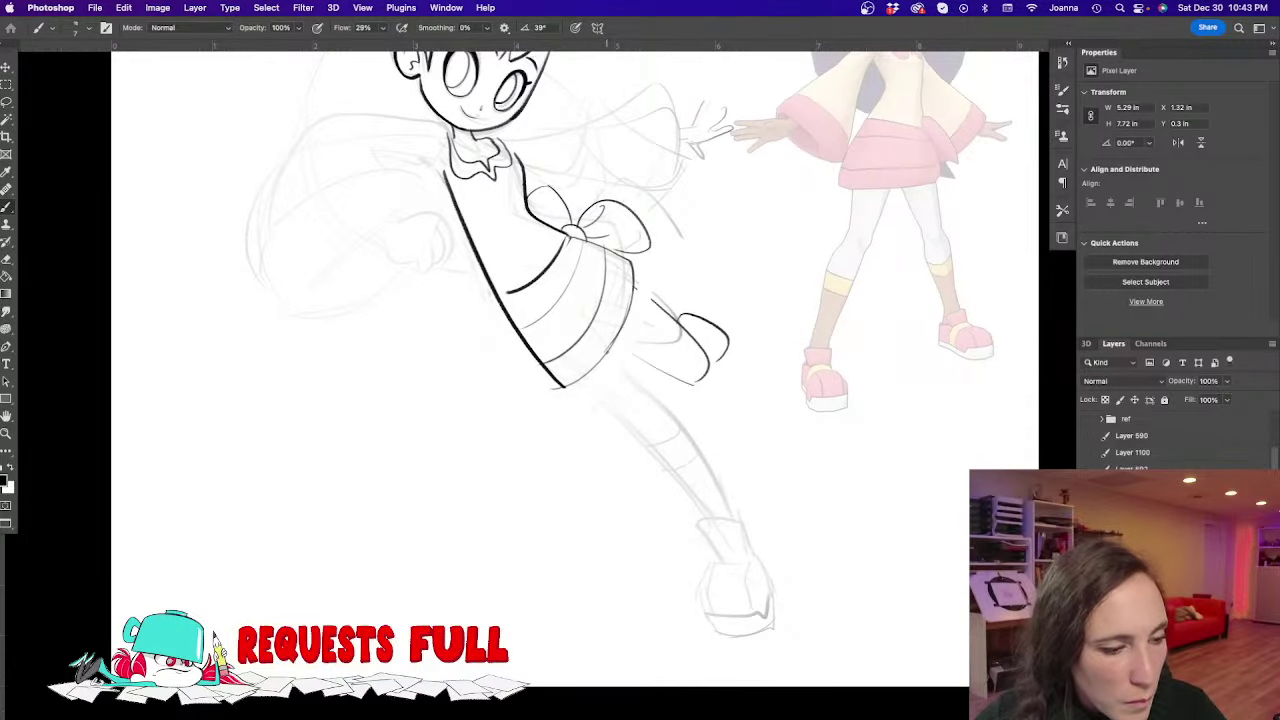
# Ink the thigh and front contour of the extended leg down to the ankle, redoing the long front stroke
pyautogui.moveTo(609, 347); pyautogui.dragTo(642, 406)
pyautogui.moveTo(568, 385); pyautogui.dragTo(631, 427)
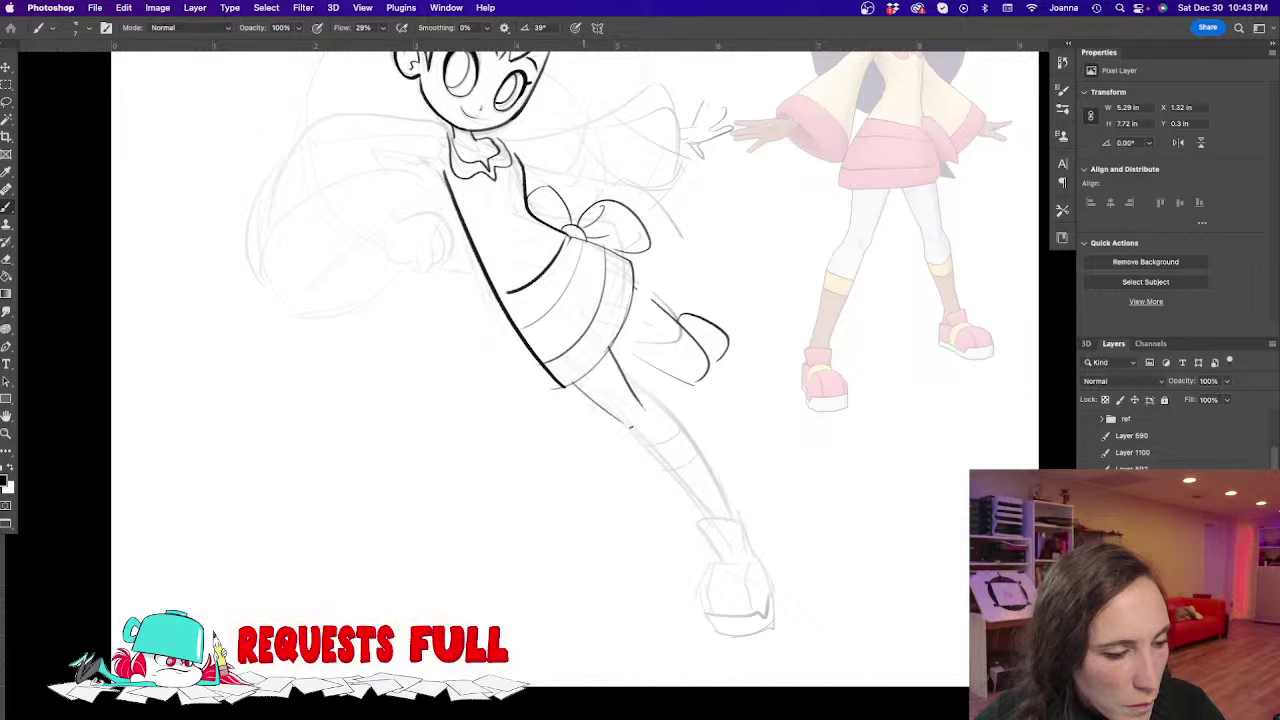
pyautogui.moveTo(570, 382); pyautogui.dragTo(696, 510)
pyautogui.press('super+z')
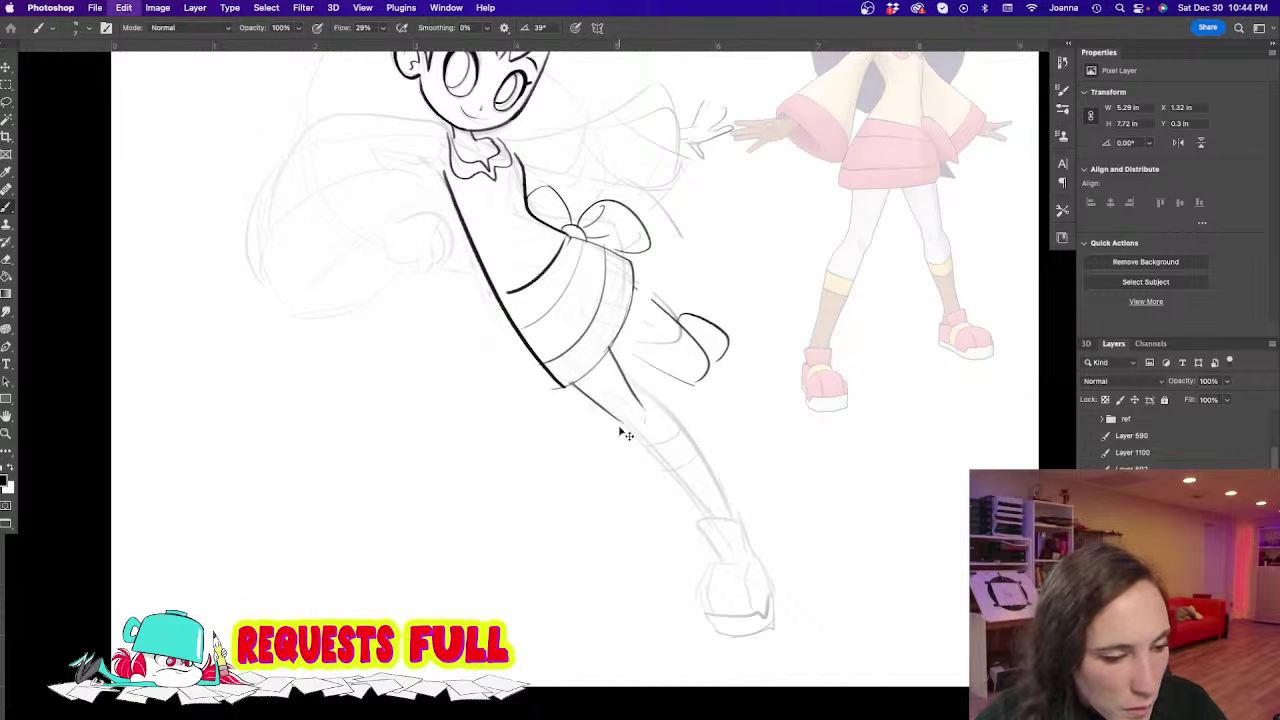
pyautogui.moveTo(627, 428); pyautogui.dragTo(705, 518)
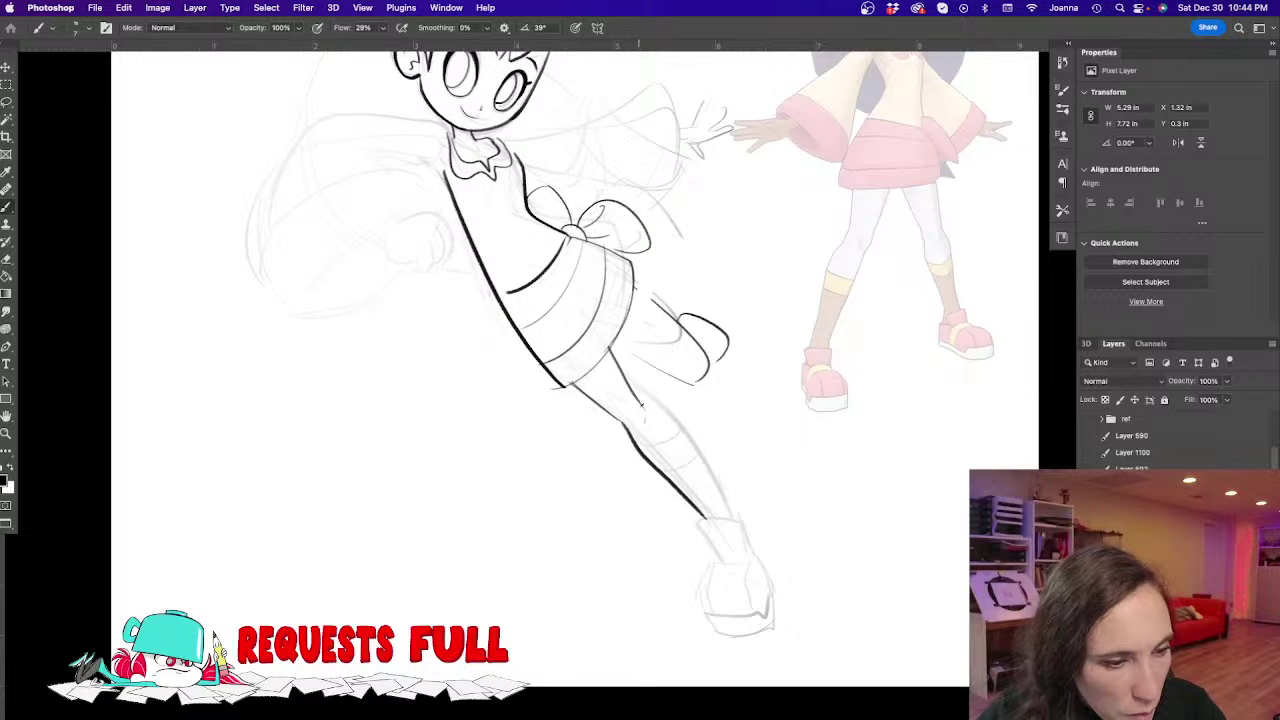
# Ink the extended leg's calf, ankle cuff and rounded shoe, plus two sock bands below the knee
pyautogui.moveTo(643, 404)
pyautogui.mouseDown()
pyautogui.moveTo(721, 509)
pyautogui.moveTo(711, 548)
pyautogui.moveTo(727, 516)
pyautogui.moveTo(757, 572)
pyautogui.moveTo(709, 562)
pyautogui.moveTo(689, 580)
pyautogui.moveTo(688, 606)
pyautogui.moveTo(702, 626)
pyautogui.moveTo(770, 627)
pyautogui.moveTo(747, 611)
pyautogui.moveTo(762, 614)
pyautogui.moveTo(696, 617)
pyautogui.mouseUp()
pyautogui.moveTo(752, 570); pyautogui.dragTo(744, 616)
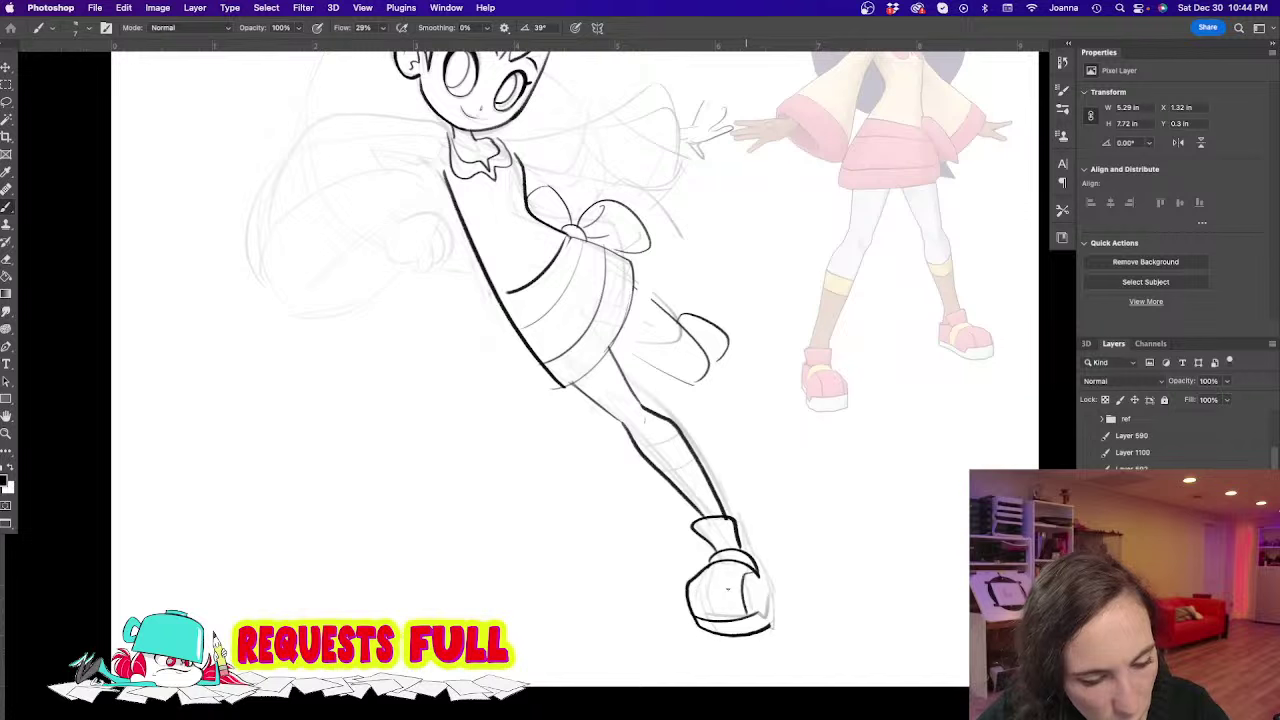
pyautogui.moveTo(712, 564)
pyautogui.mouseDown()
pyautogui.moveTo(702, 612)
pyautogui.moveTo(770, 626)
pyautogui.mouseUp()
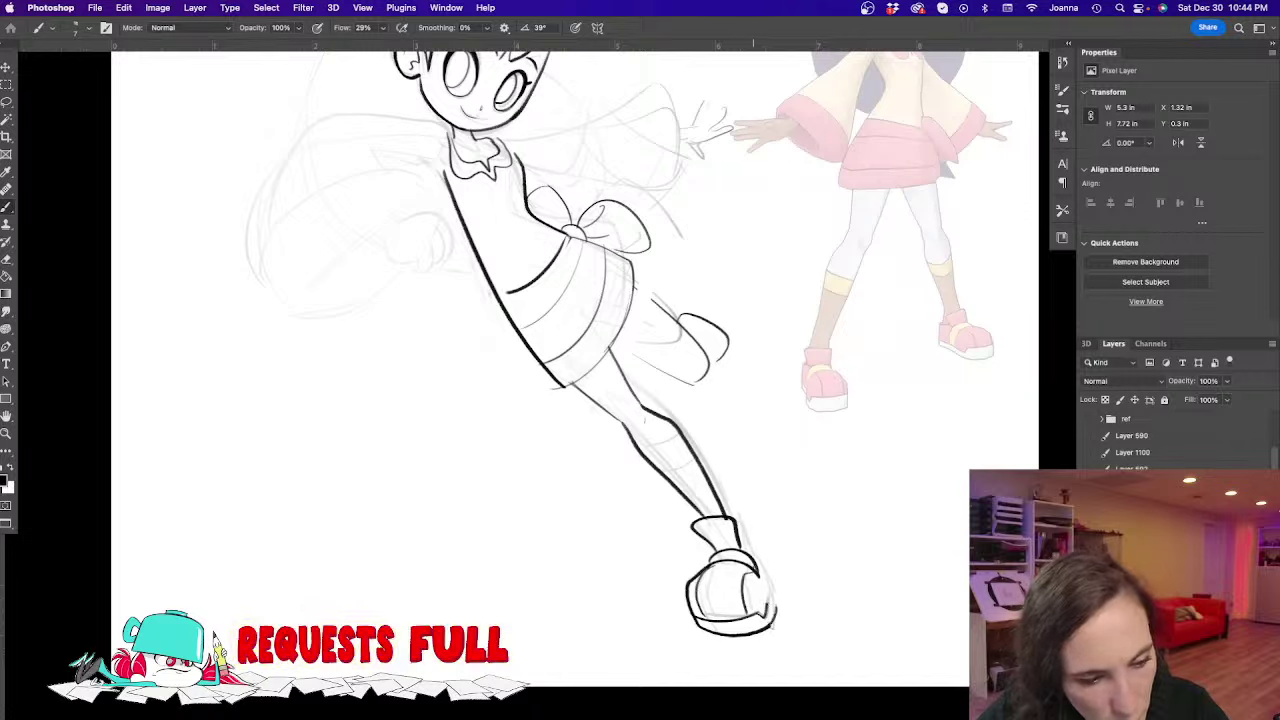
pyautogui.moveTo(759, 567); pyautogui.dragTo(768, 608)
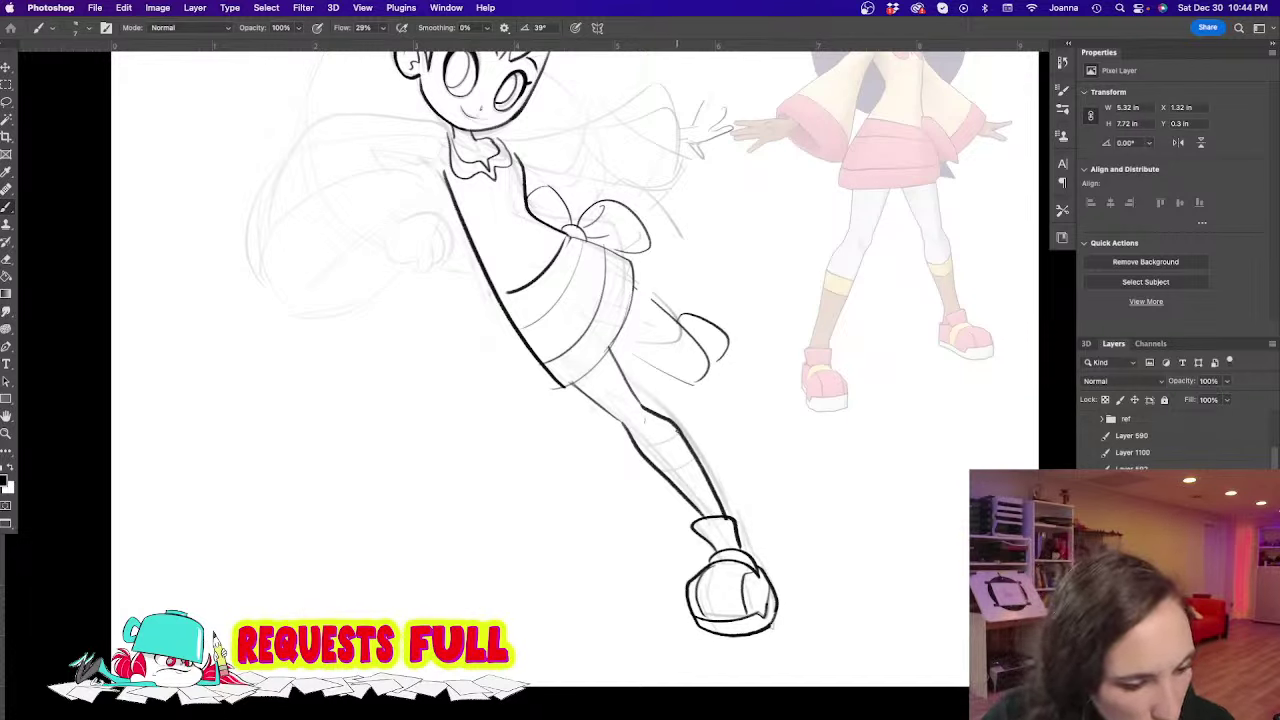
pyautogui.moveTo(678, 430); pyautogui.dragTo(648, 460)
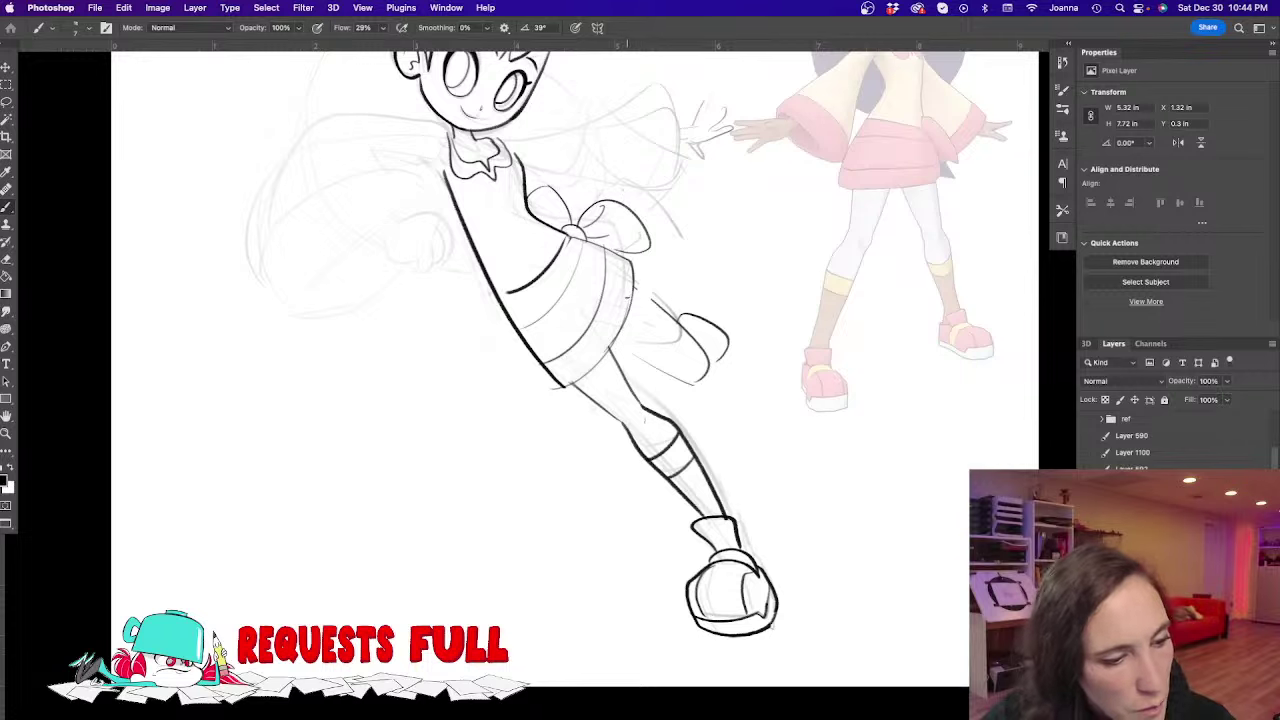
# Go over both sides of the bent back leg with heavier lines and ink the sole of its foot
pyautogui.moveTo(630, 284); pyautogui.dragTo(706, 378)
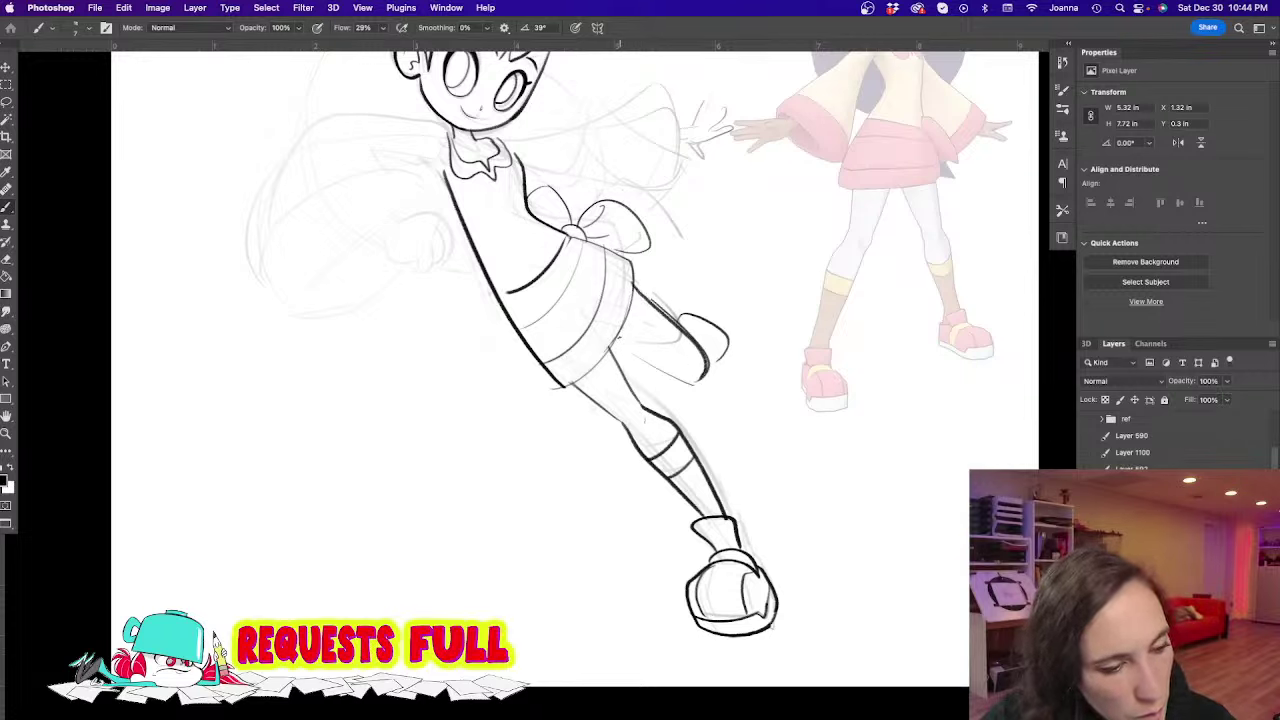
pyautogui.moveTo(612, 340); pyautogui.dragTo(702, 384)
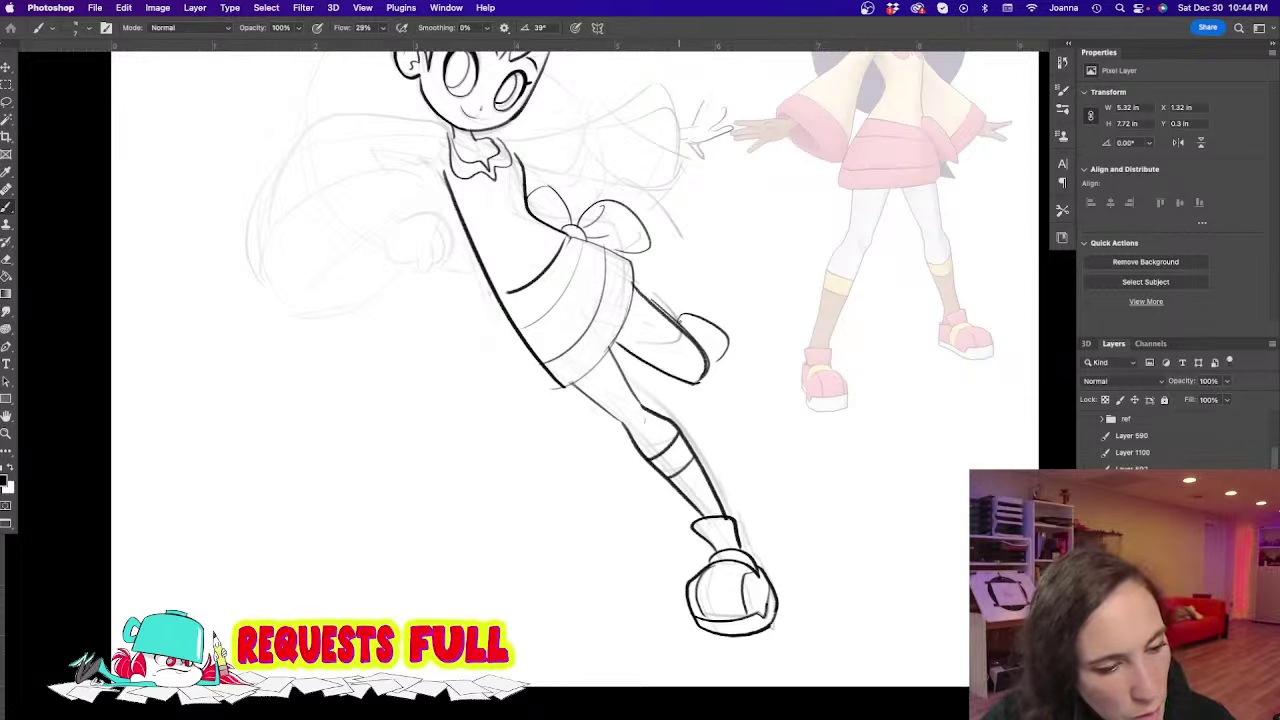
pyautogui.moveTo(736, 334)
pyautogui.mouseDown()
pyautogui.moveTo(708, 370)
pyautogui.moveTo(704, 320)
pyautogui.moveTo(710, 364)
pyautogui.mouseUp()
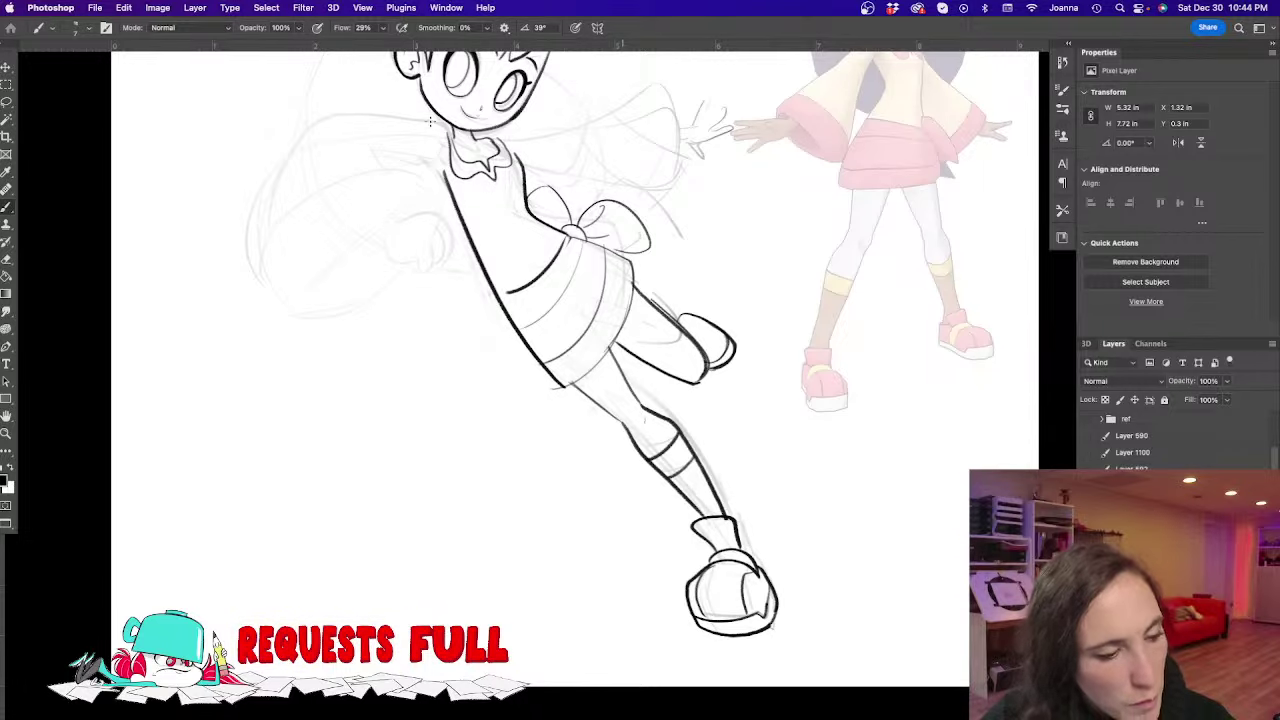
# Ink the sleeve of the outstretched arm from the collar to its flared opening, including the cuff band
pyautogui.moveTo(434, 360); pyautogui.dragTo(586, 574)
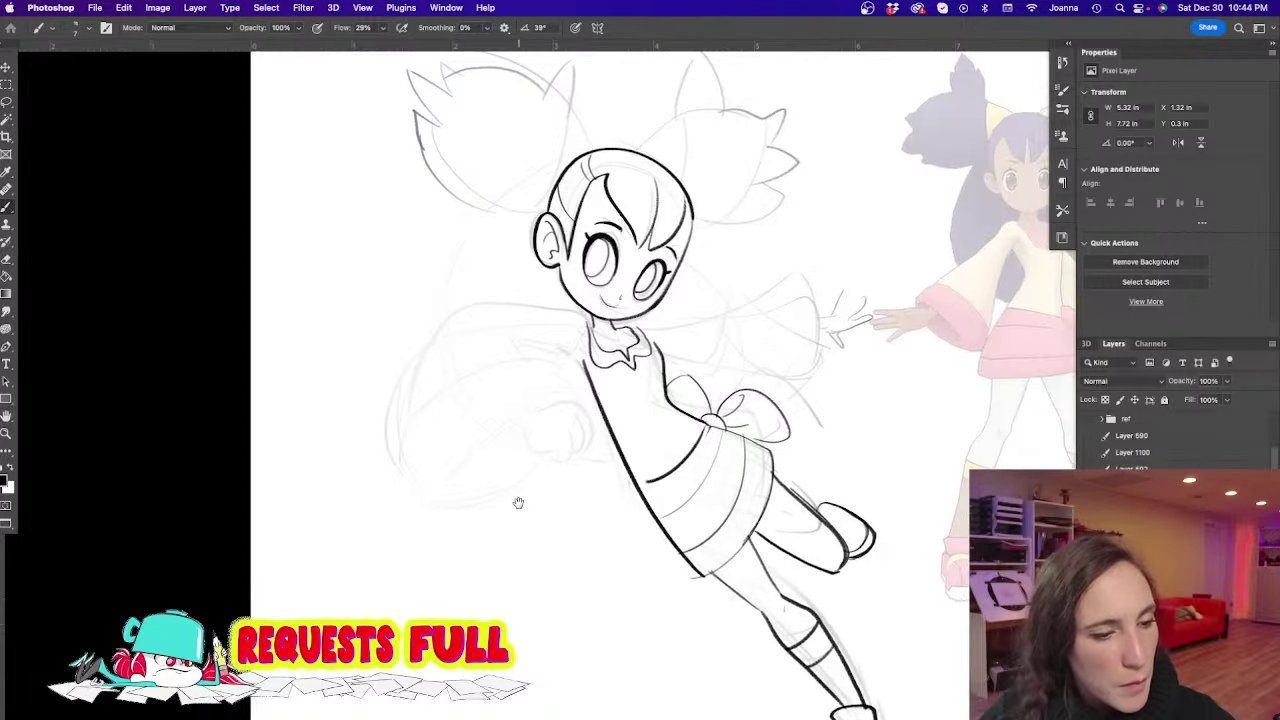
pyautogui.moveTo(628, 322)
pyautogui.mouseDown()
pyautogui.moveTo(717, 333)
pyautogui.moveTo(760, 334)
pyautogui.mouseUp()
pyautogui.moveTo(660, 358); pyautogui.dragTo(793, 383)
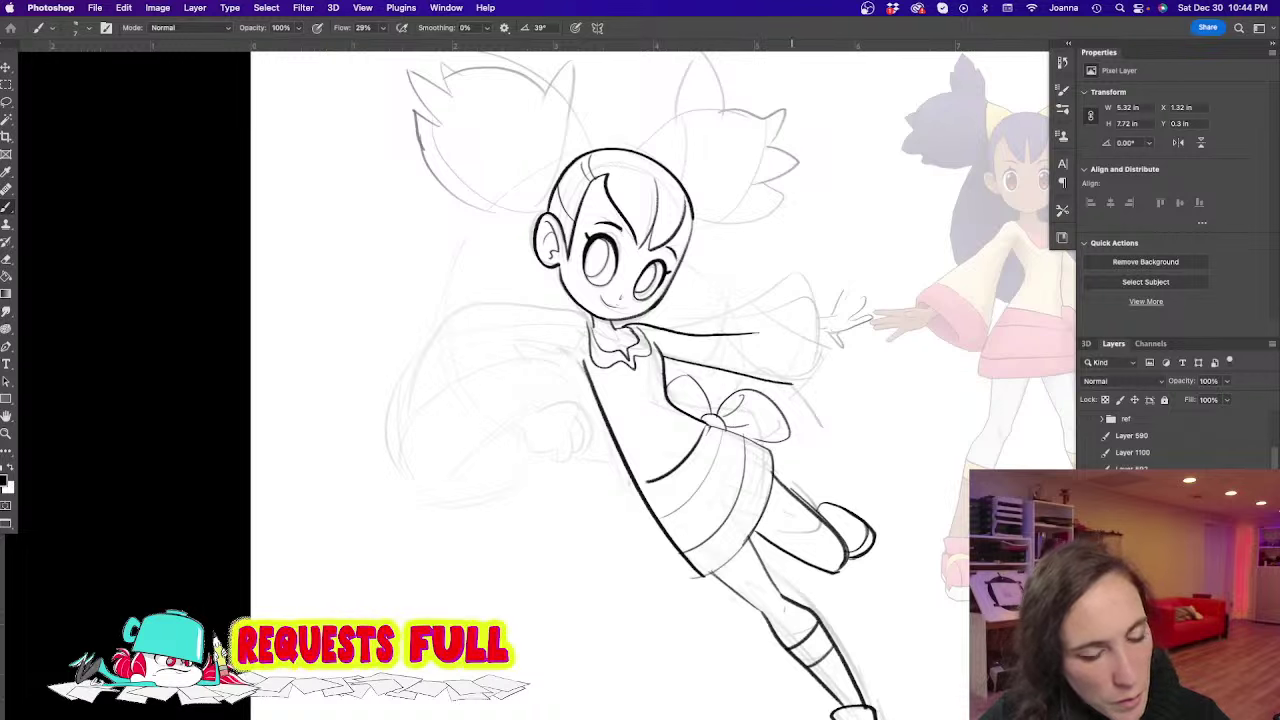
pyautogui.moveTo(718, 337)
pyautogui.mouseDown()
pyautogui.moveTo(814, 315)
pyautogui.moveTo(795, 382)
pyautogui.mouseUp()
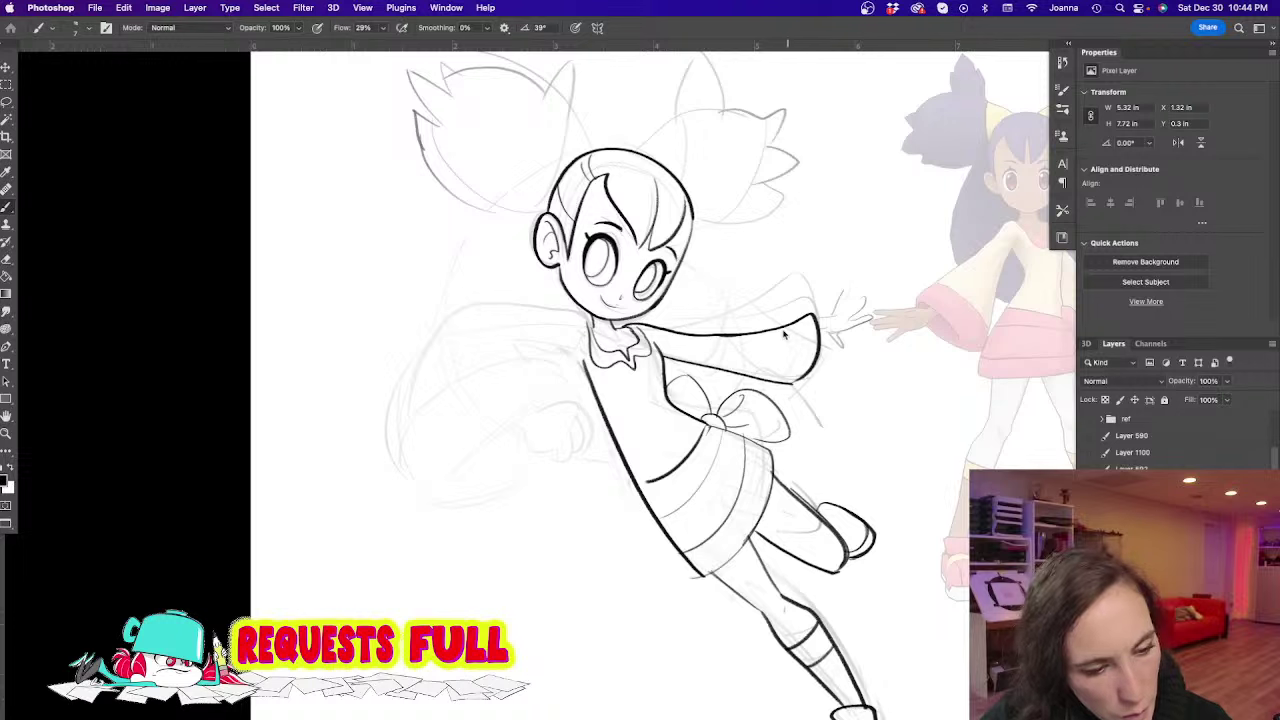
pyautogui.moveTo(792, 328); pyautogui.dragTo(790, 382)
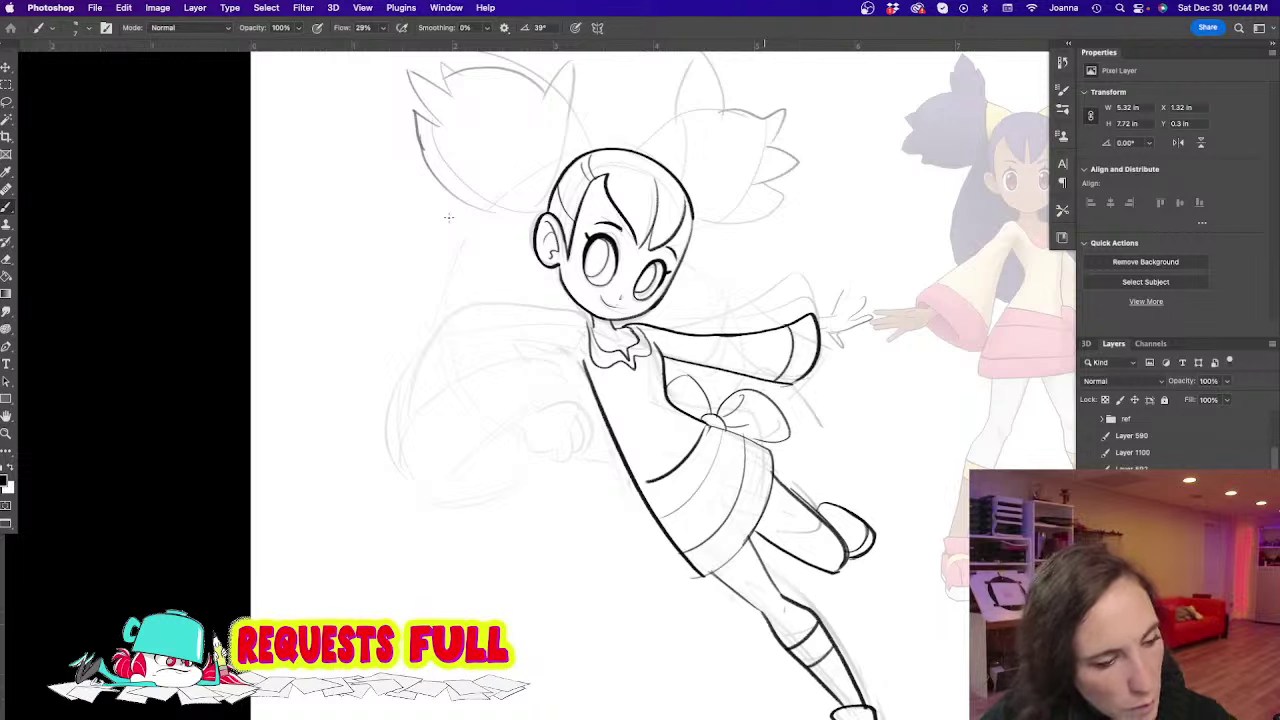
# Ink the bent arm's large draped sleeve with its fold, cuff band and opening, and the fist emerging from it
pyautogui.moveTo(590, 318)
pyautogui.mouseDown()
pyautogui.moveTo(451, 316)
pyautogui.moveTo(420, 359)
pyautogui.moveTo(412, 450)
pyautogui.mouseUp()
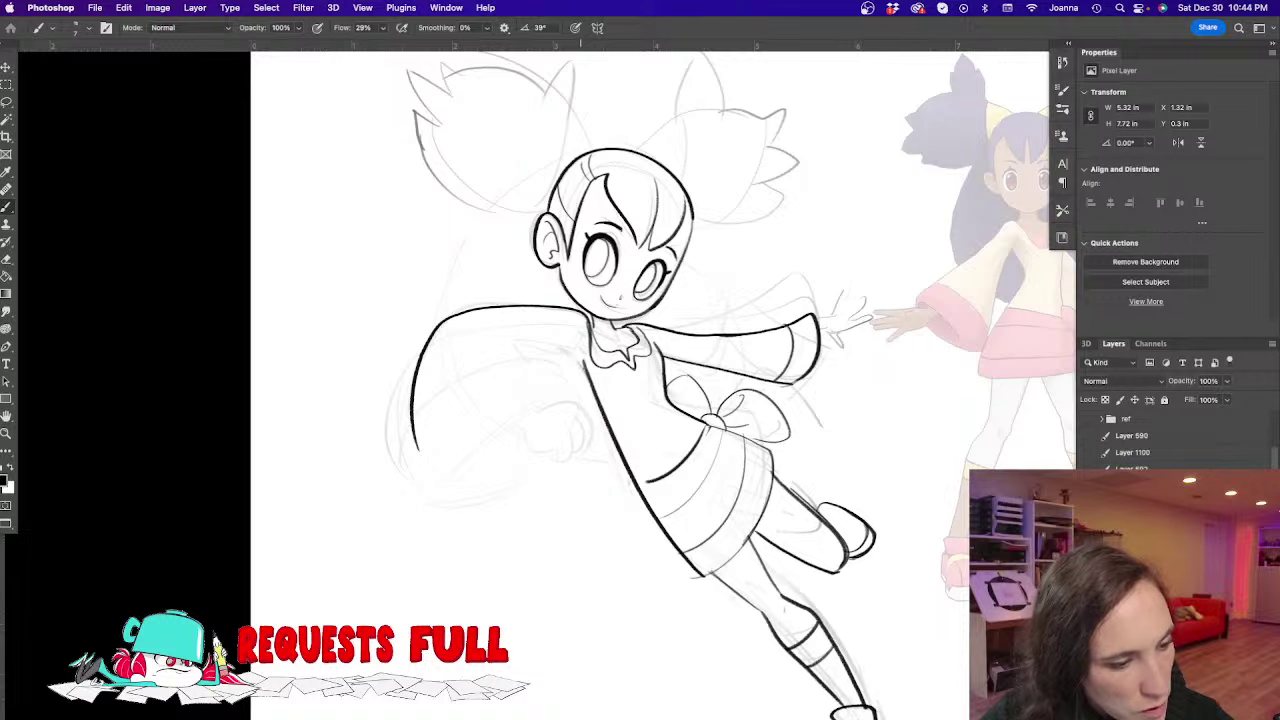
pyautogui.moveTo(584, 368)
pyautogui.mouseDown()
pyautogui.moveTo(557, 334)
pyautogui.moveTo(476, 354)
pyautogui.moveTo(520, 354)
pyautogui.mouseUp()
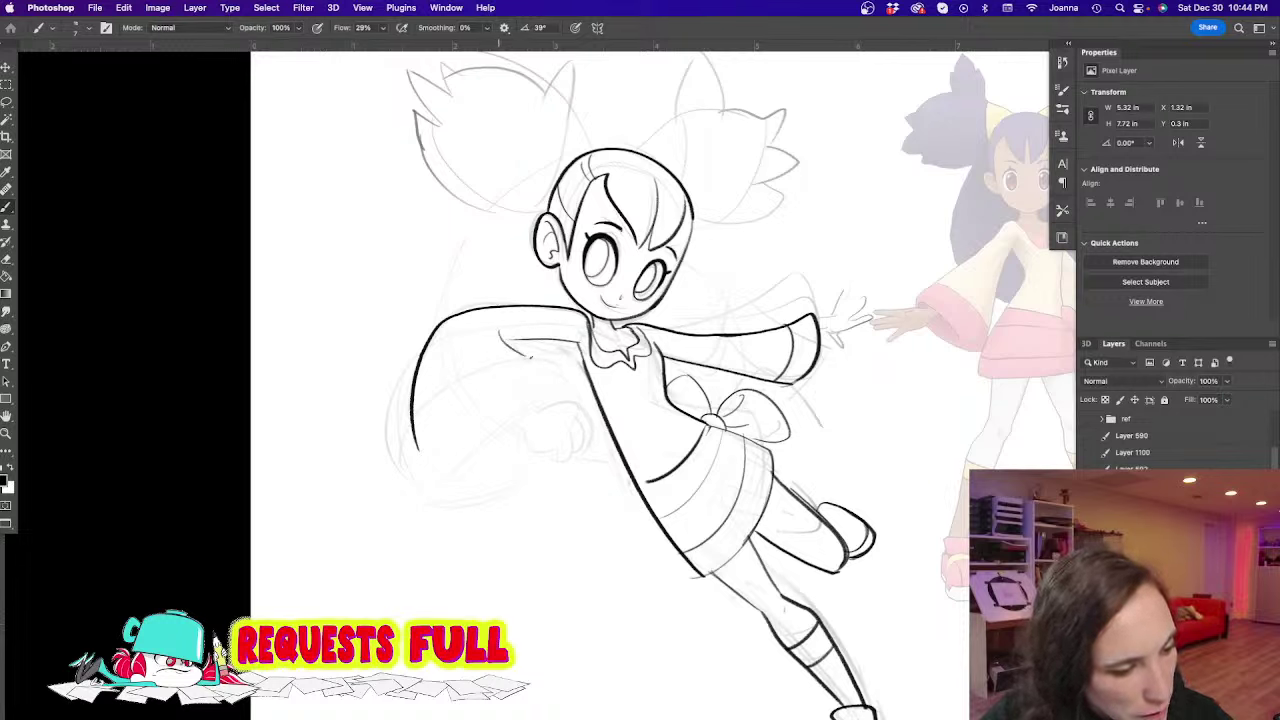
pyautogui.moveTo(550, 399)
pyautogui.mouseDown()
pyautogui.moveTo(481, 436)
pyautogui.moveTo(452, 478)
pyautogui.mouseUp()
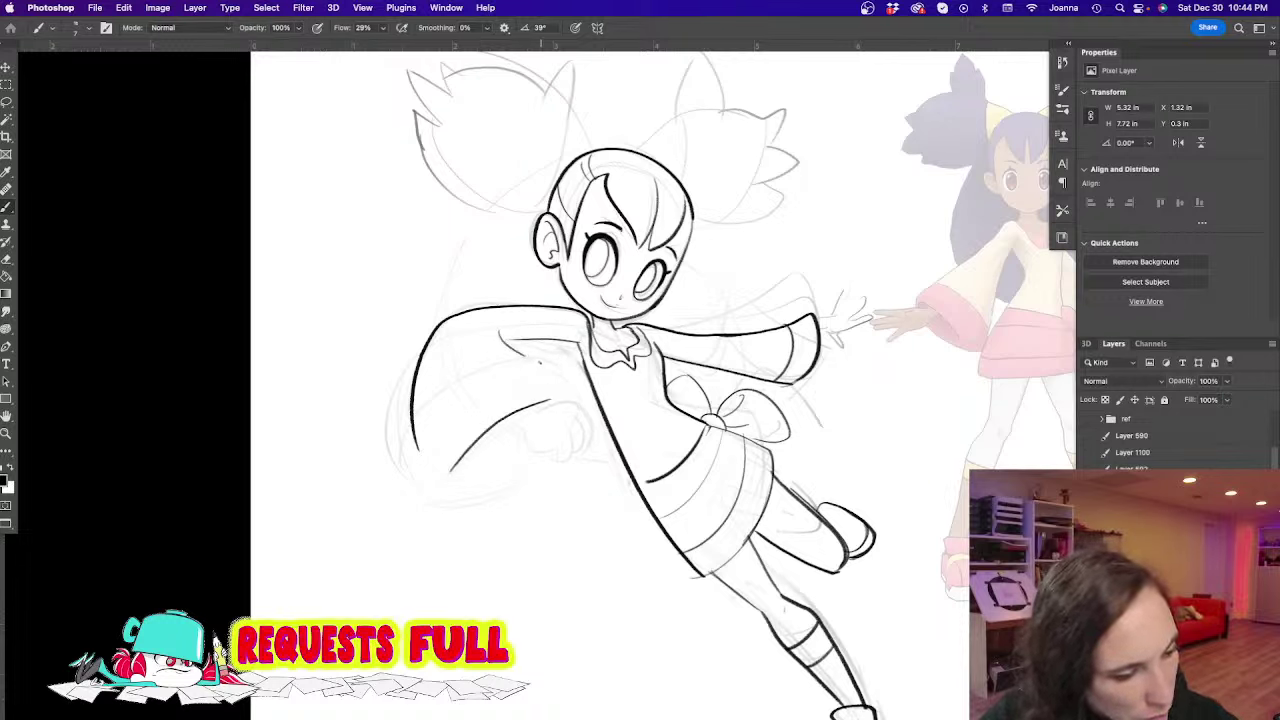
pyautogui.moveTo(542, 364)
pyautogui.mouseDown()
pyautogui.moveTo(412, 432)
pyautogui.moveTo(415, 484)
pyautogui.moveTo(518, 478)
pyautogui.moveTo(460, 474)
pyautogui.mouseUp()
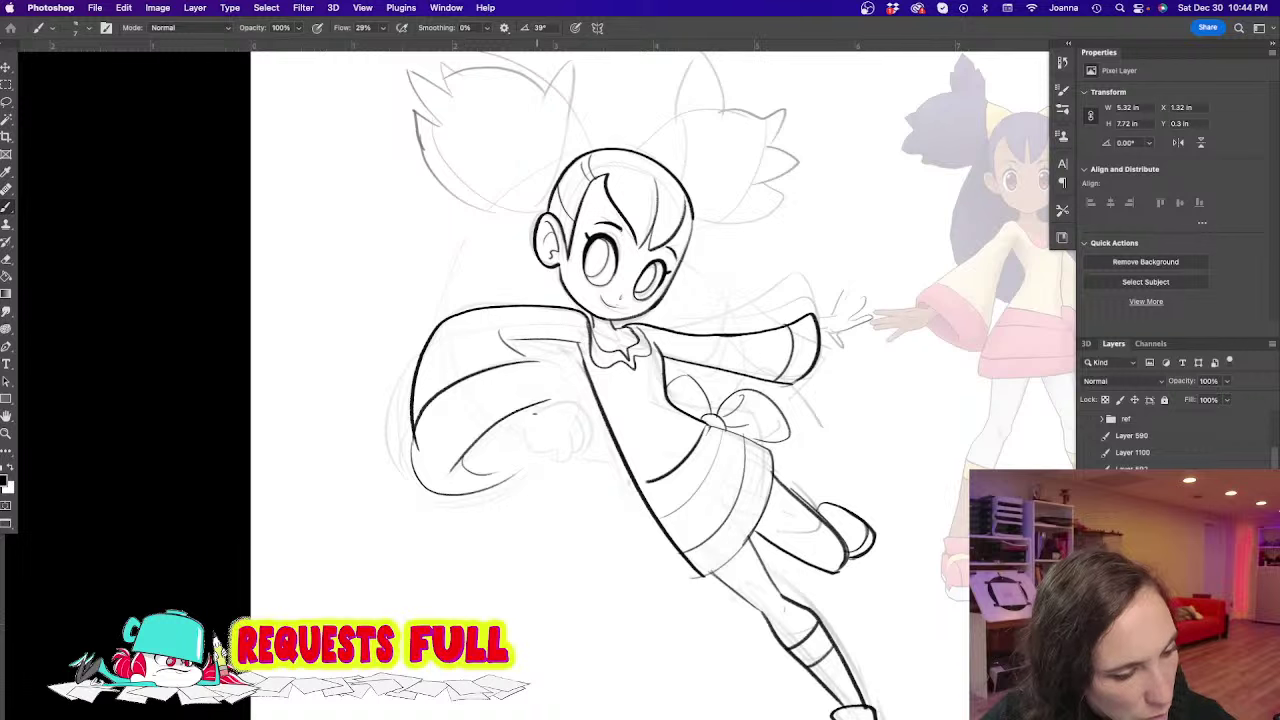
pyautogui.moveTo(535, 406)
pyautogui.mouseDown()
pyautogui.moveTo(577, 436)
pyautogui.moveTo(527, 409)
pyautogui.moveTo(542, 449)
pyautogui.moveTo(580, 446)
pyautogui.mouseUp()
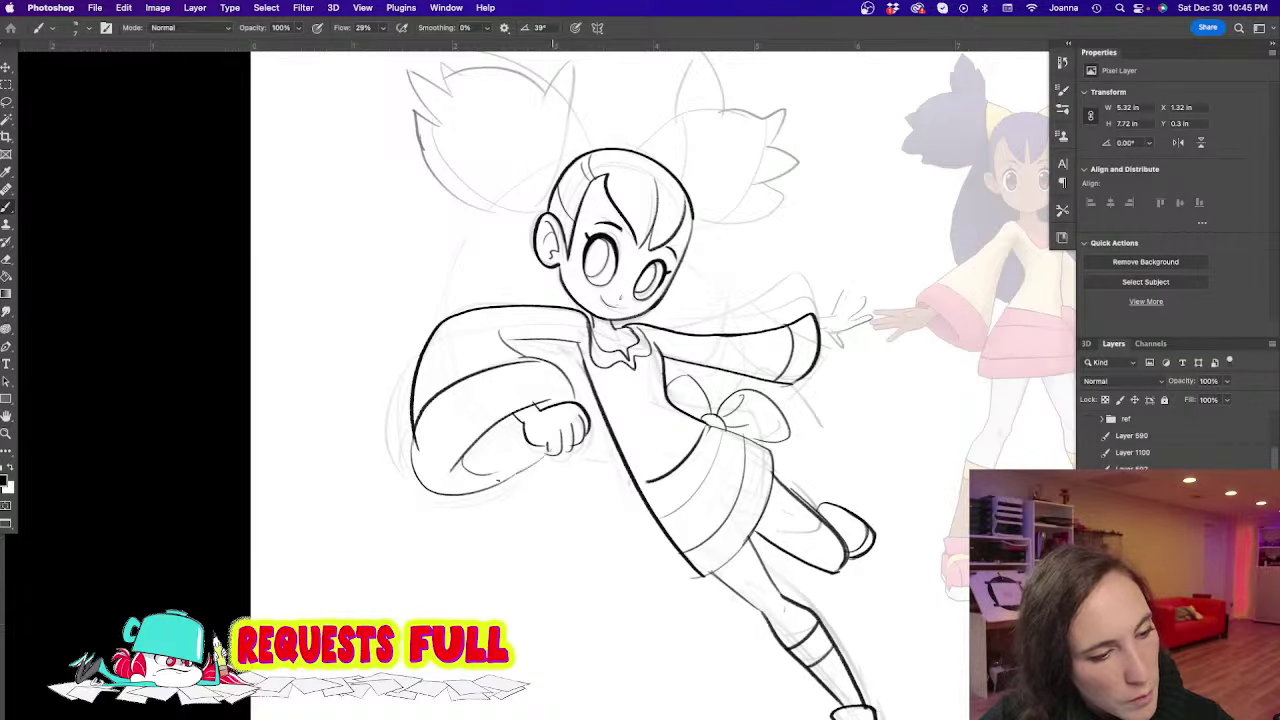
# Ink the hair ties and both spiky pigtails on top of the head, redoing the first pigtail outline
pyautogui.moveTo(505, 339); pyautogui.dragTo(415, 474)
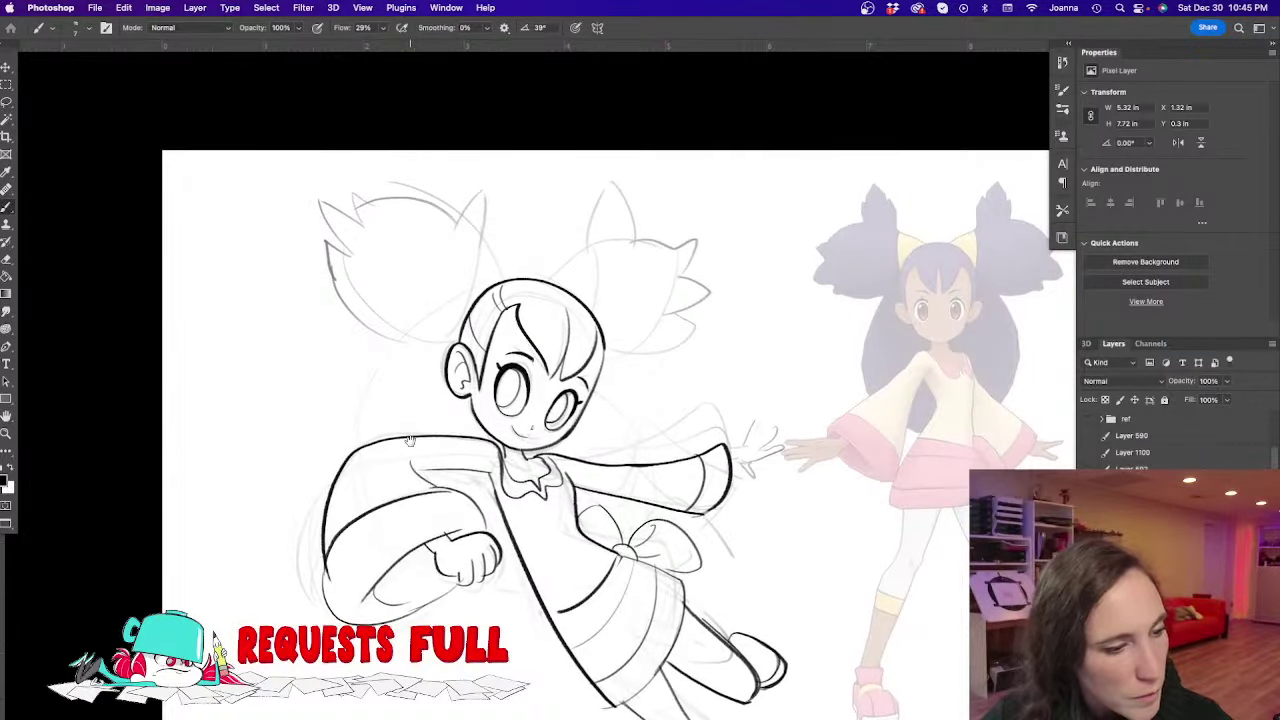
pyautogui.moveTo(550, 284)
pyautogui.mouseDown()
pyautogui.moveTo(599, 262)
pyautogui.moveTo(601, 300)
pyautogui.mouseUp()
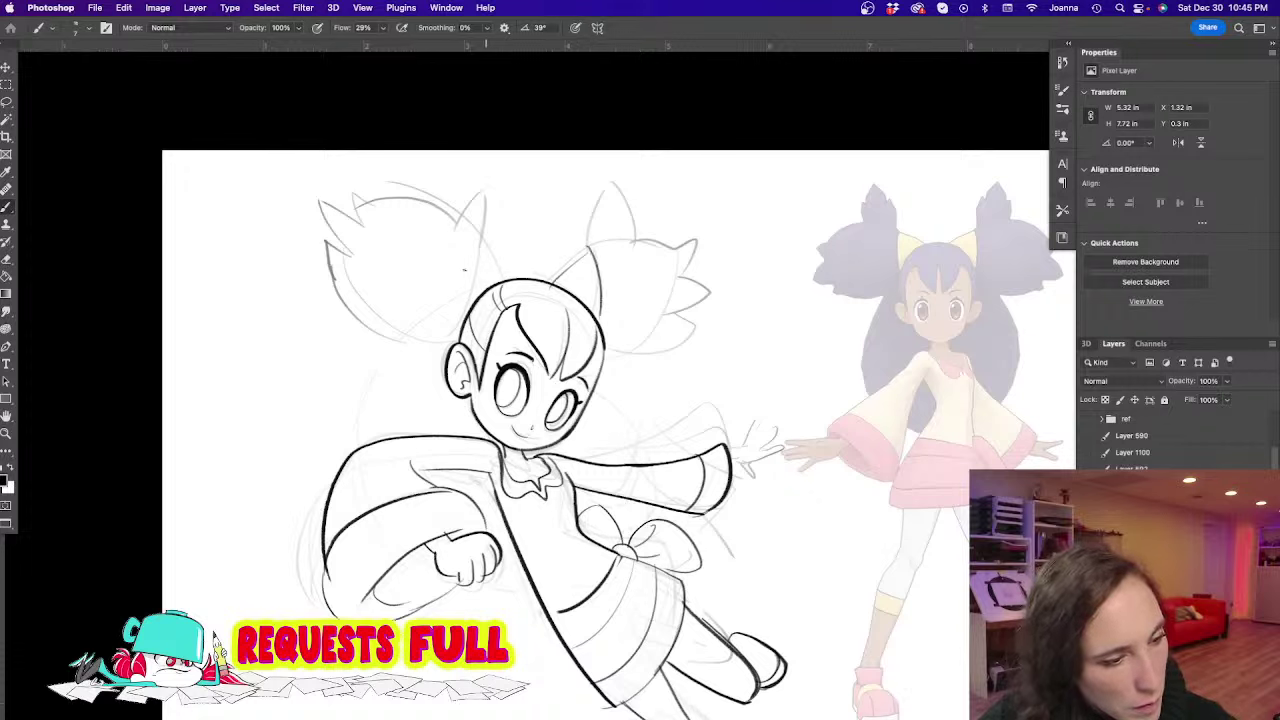
pyautogui.moveTo(442, 330)
pyautogui.mouseDown()
pyautogui.moveTo(485, 241)
pyautogui.moveTo(504, 277)
pyautogui.moveTo(487, 197)
pyautogui.moveTo(462, 228)
pyautogui.moveTo(492, 183)
pyautogui.moveTo(486, 246)
pyautogui.moveTo(446, 213)
pyautogui.moveTo(347, 224)
pyautogui.moveTo(325, 213)
pyautogui.moveTo(354, 241)
pyautogui.mouseUp()
pyautogui.press('super+z')
pyautogui.moveTo(329, 230)
pyautogui.mouseDown()
pyautogui.moveTo(345, 322)
pyautogui.moveTo(450, 345)
pyautogui.moveTo(446, 311)
pyautogui.mouseUp()
pyautogui.moveTo(552, 286)
pyautogui.mouseDown()
pyautogui.moveTo(589, 245)
pyautogui.moveTo(614, 186)
pyautogui.moveTo(637, 244)
pyautogui.moveTo(696, 247)
pyautogui.moveTo(707, 300)
pyautogui.moveTo(690, 340)
pyautogui.mouseUp()
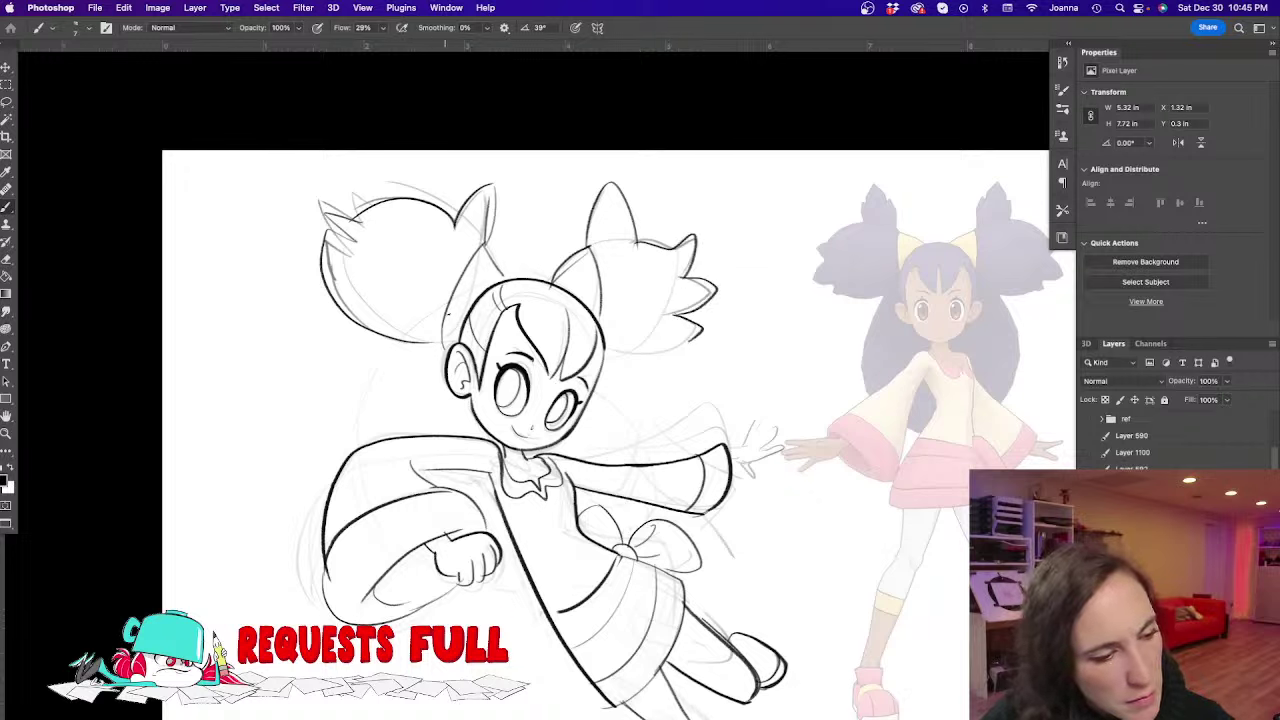
# Ink the long loose hair behind the head, flowing past both arms to a pointed end behind the bow
pyautogui.moveTo(447, 318); pyautogui.dragTo(419, 426)
pyautogui.moveTo(426, 376); pyautogui.dragTo(413, 424)
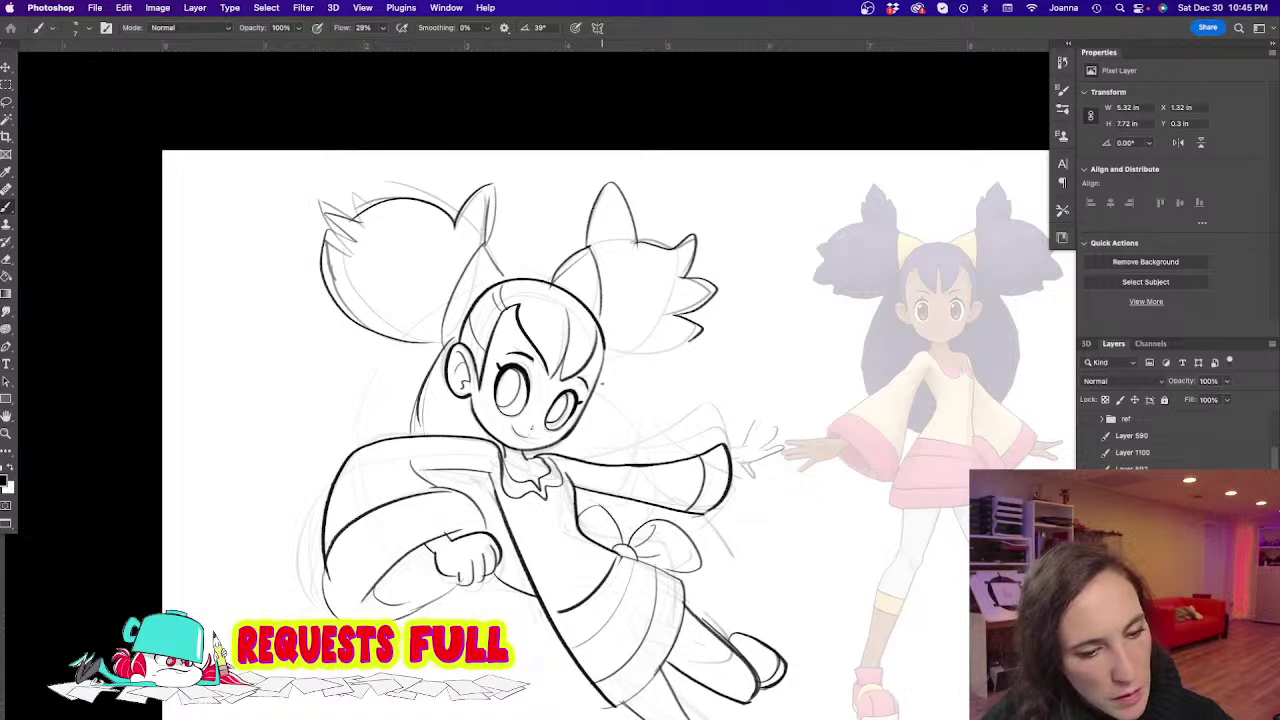
pyautogui.moveTo(606, 370)
pyautogui.mouseDown()
pyautogui.moveTo(642, 382)
pyautogui.moveTo(688, 426)
pyautogui.mouseUp()
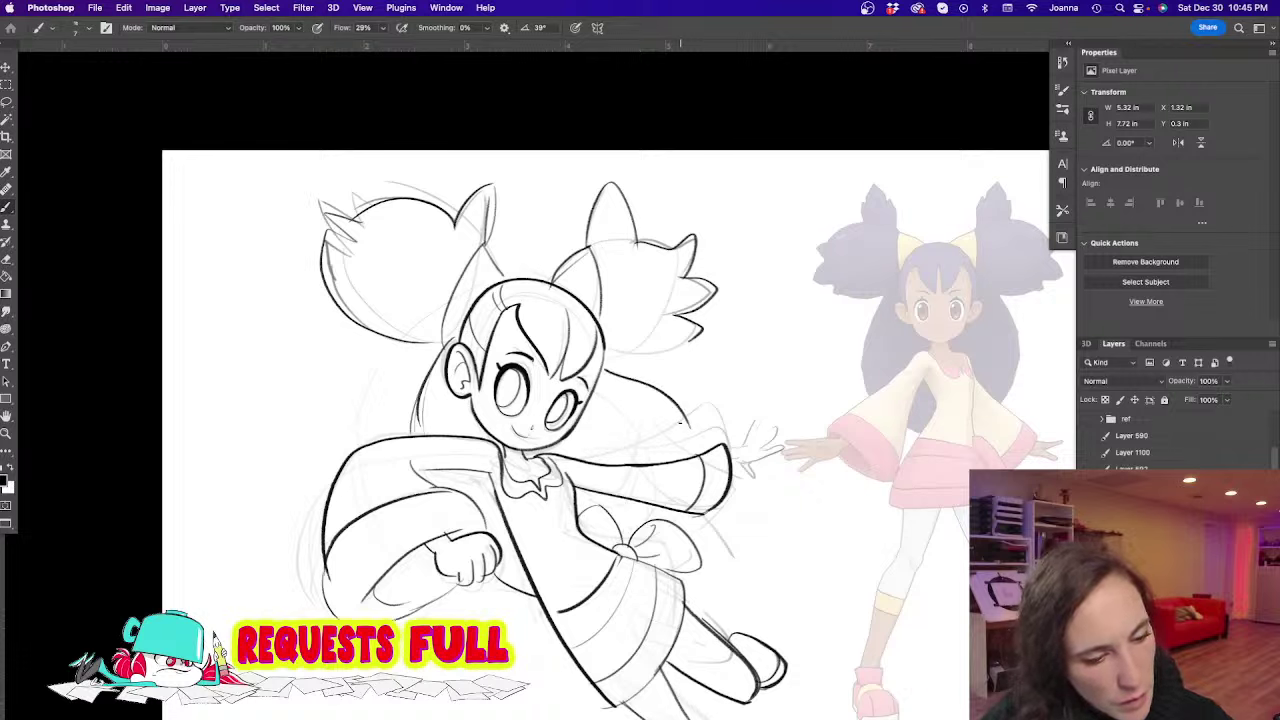
pyautogui.moveTo(682, 590); pyautogui.dragTo(765, 552)
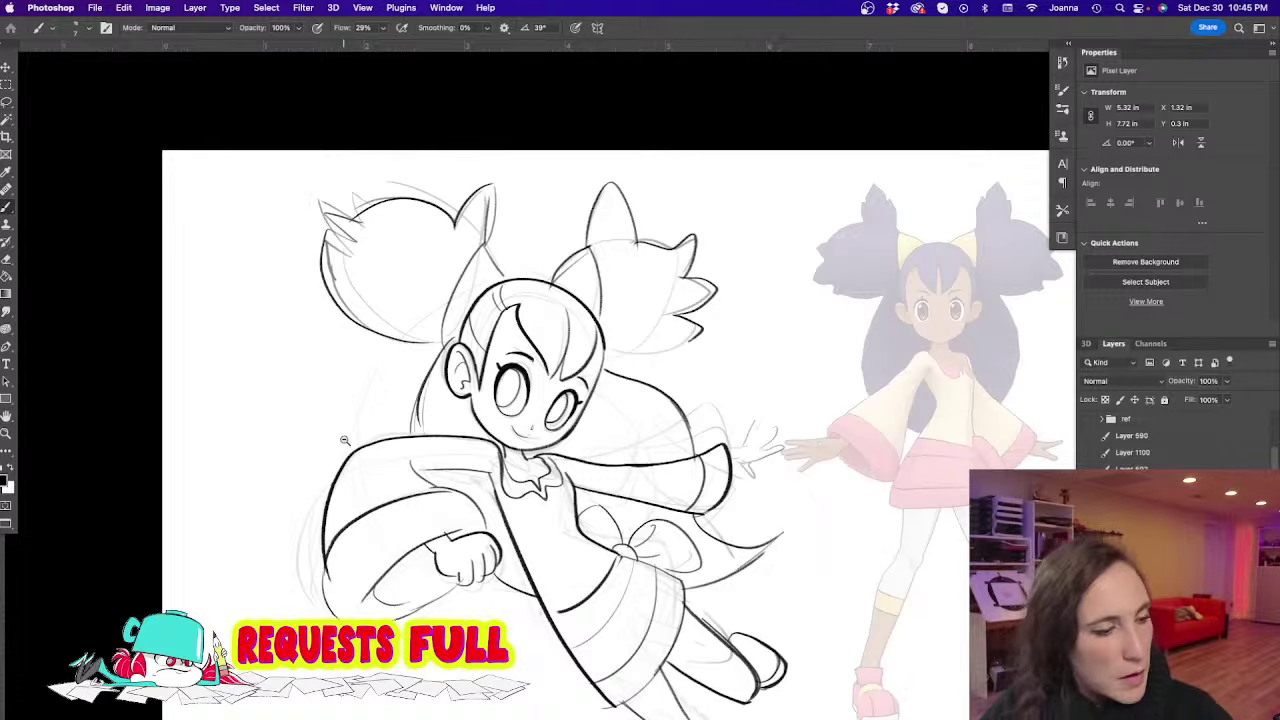
# Ink the open hand and spread fingers at the end of the outstretched sleeve, undoing a stray stroke
pyautogui.scroll(-1, 346, 441)
pyautogui.moveTo(307, 477); pyautogui.dragTo(449, 411)
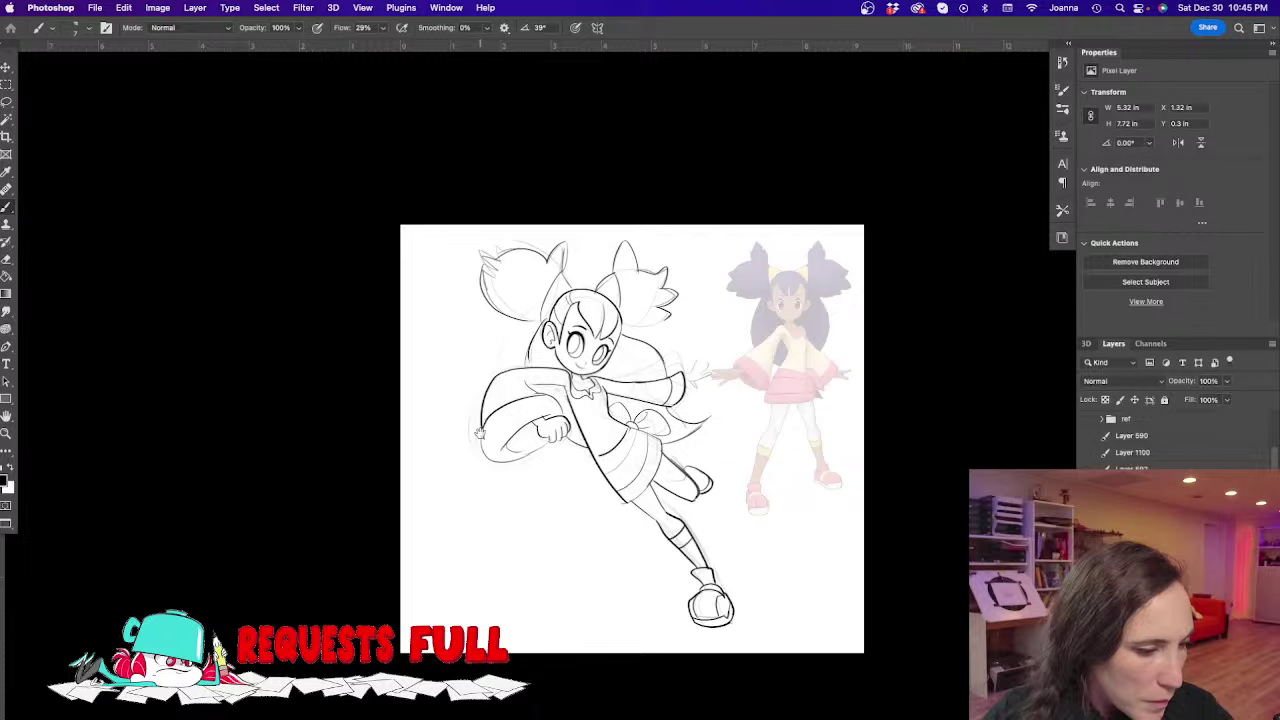
pyautogui.press('super+equal')
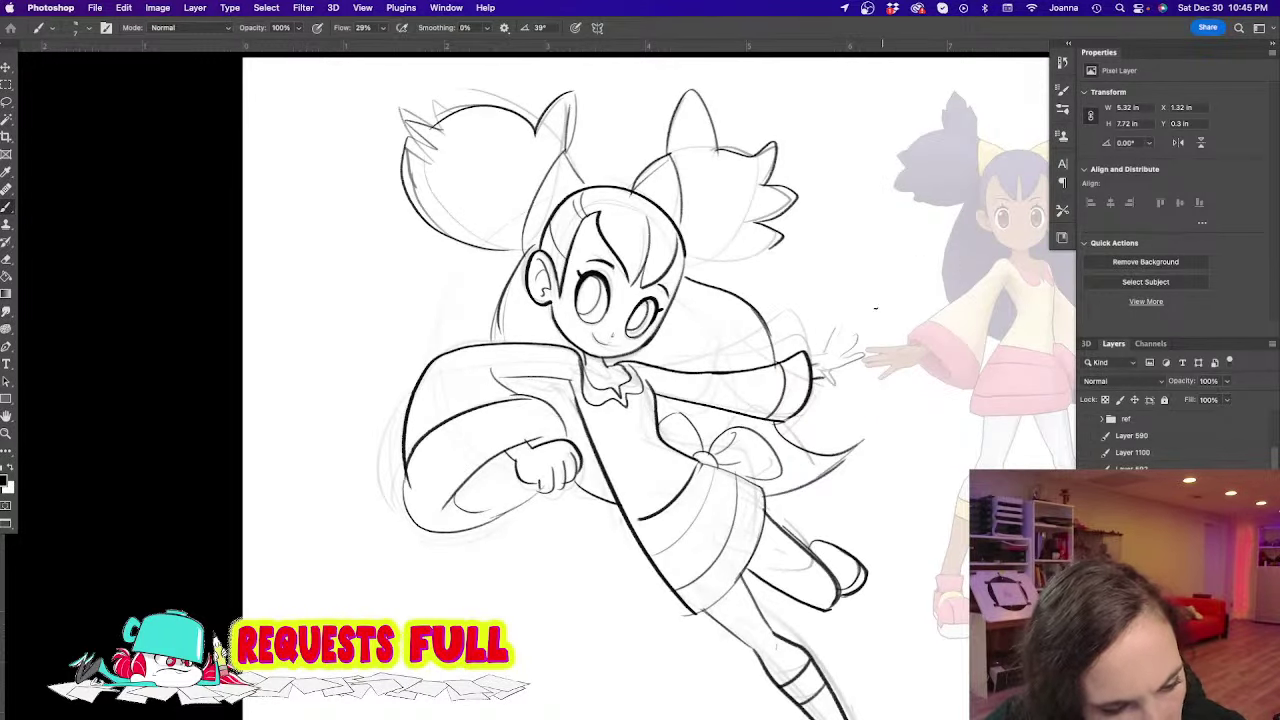
pyautogui.moveTo(821, 361)
pyautogui.mouseDown()
pyautogui.moveTo(835, 342)
pyautogui.moveTo(855, 357)
pyautogui.moveTo(840, 344)
pyautogui.moveTo(848, 322)
pyautogui.moveTo(874, 346)
pyautogui.moveTo(846, 360)
pyautogui.moveTo(857, 327)
pyautogui.moveTo(820, 386)
pyautogui.moveTo(840, 396)
pyautogui.moveTo(810, 370)
pyautogui.mouseUp()
pyautogui.hotkey('ctrl', 'z')
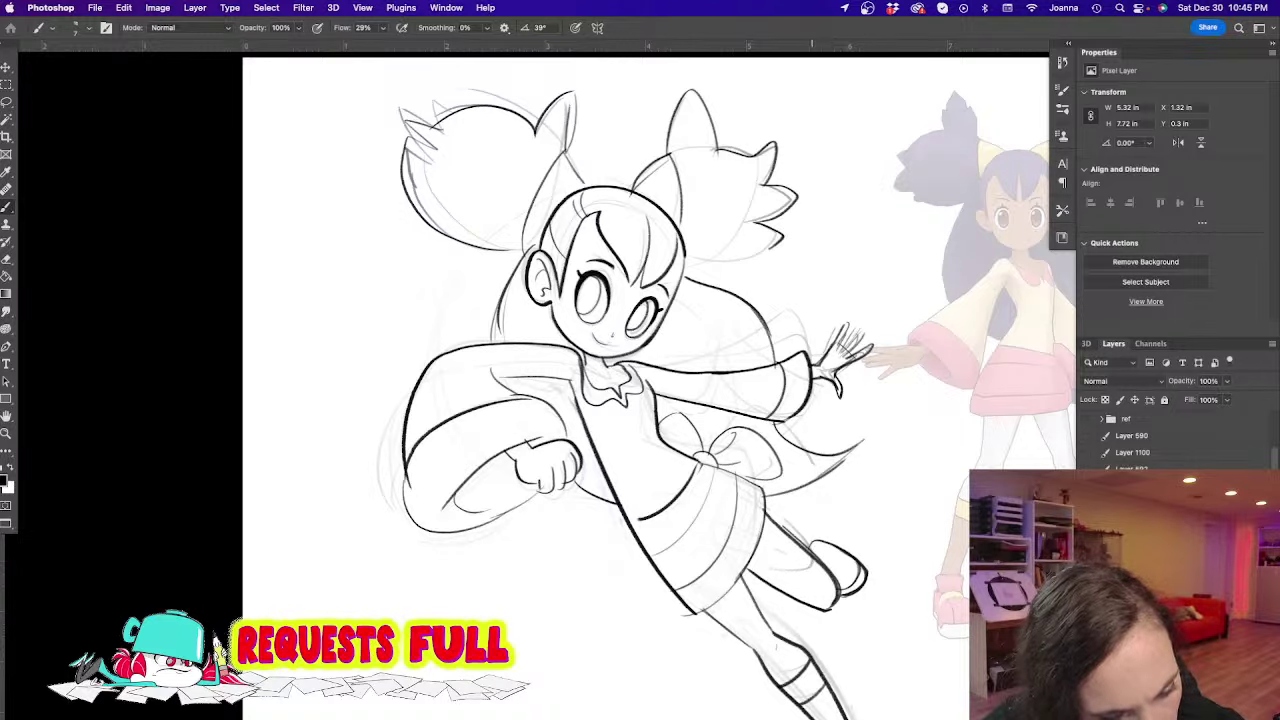
# Enlarge the eraser to 50, erase the back line of the torso above the bow and re-ink it
pyautogui.moveTo(399, 485); pyautogui.dragTo(350, 458)
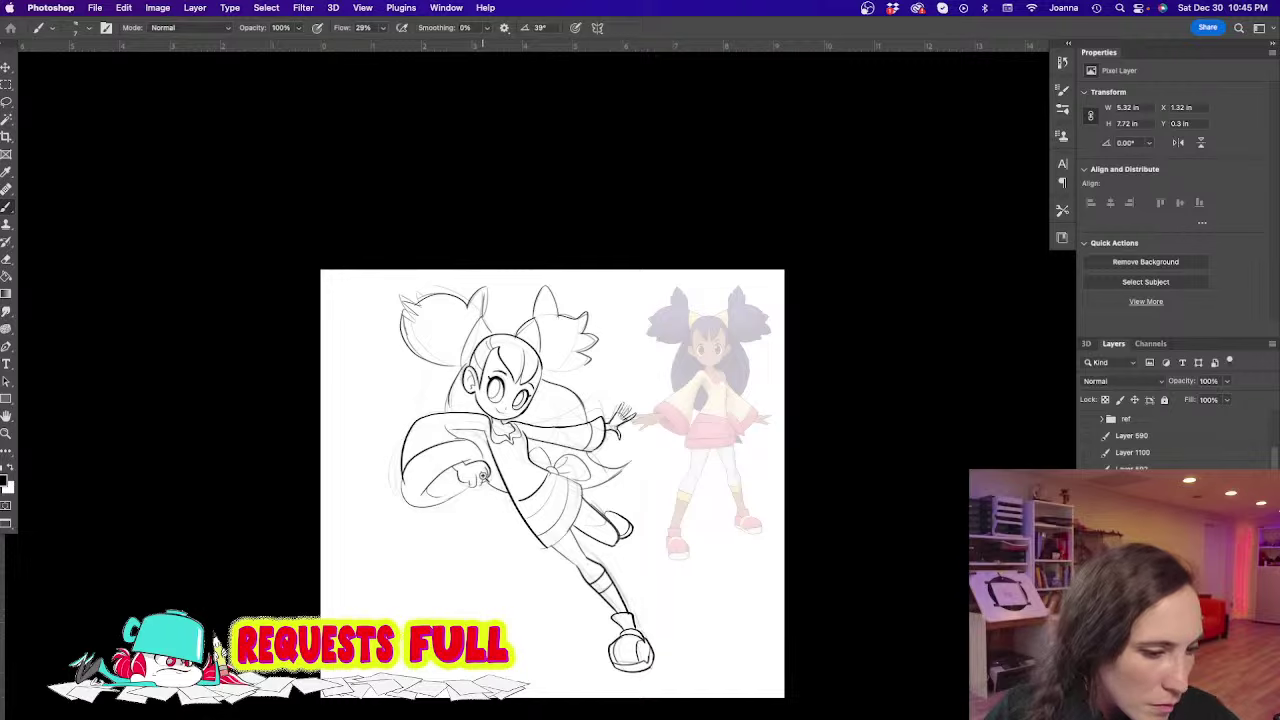
pyautogui.scroll(2, 482, 476)
pyautogui.press('e')
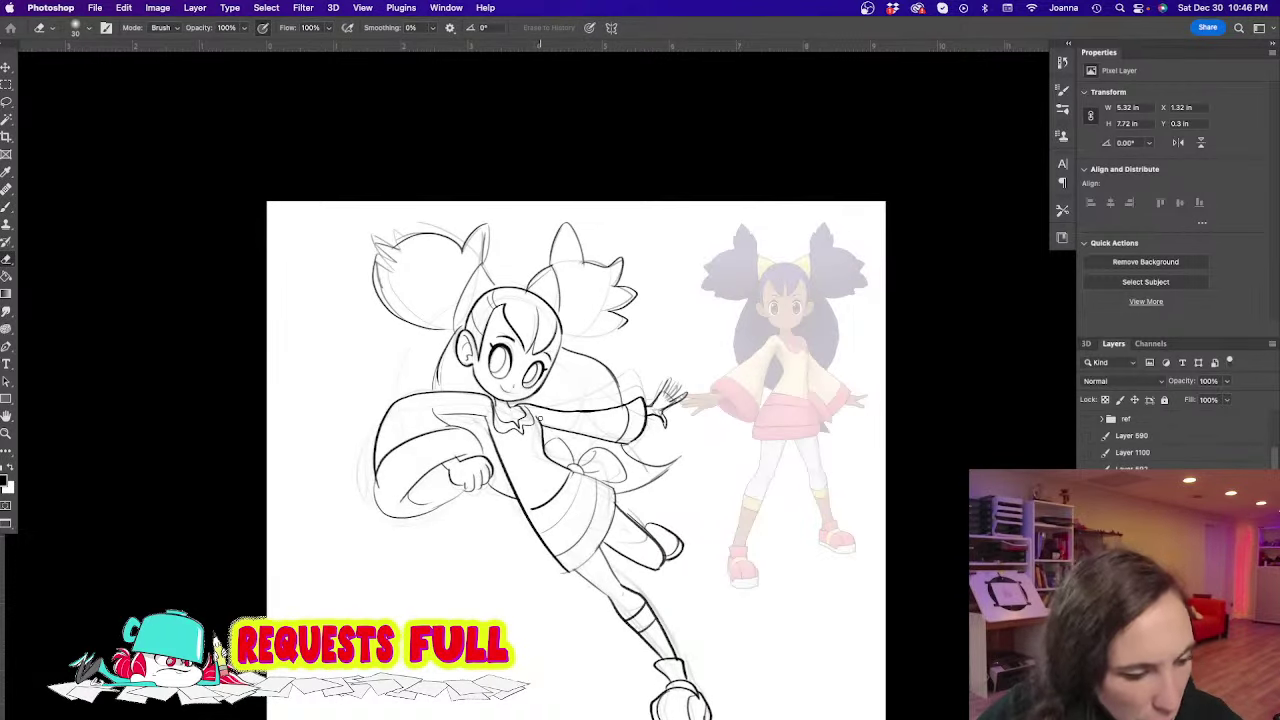
pyautogui.press(']')
pyautogui.press(']')
pyautogui.press(']')
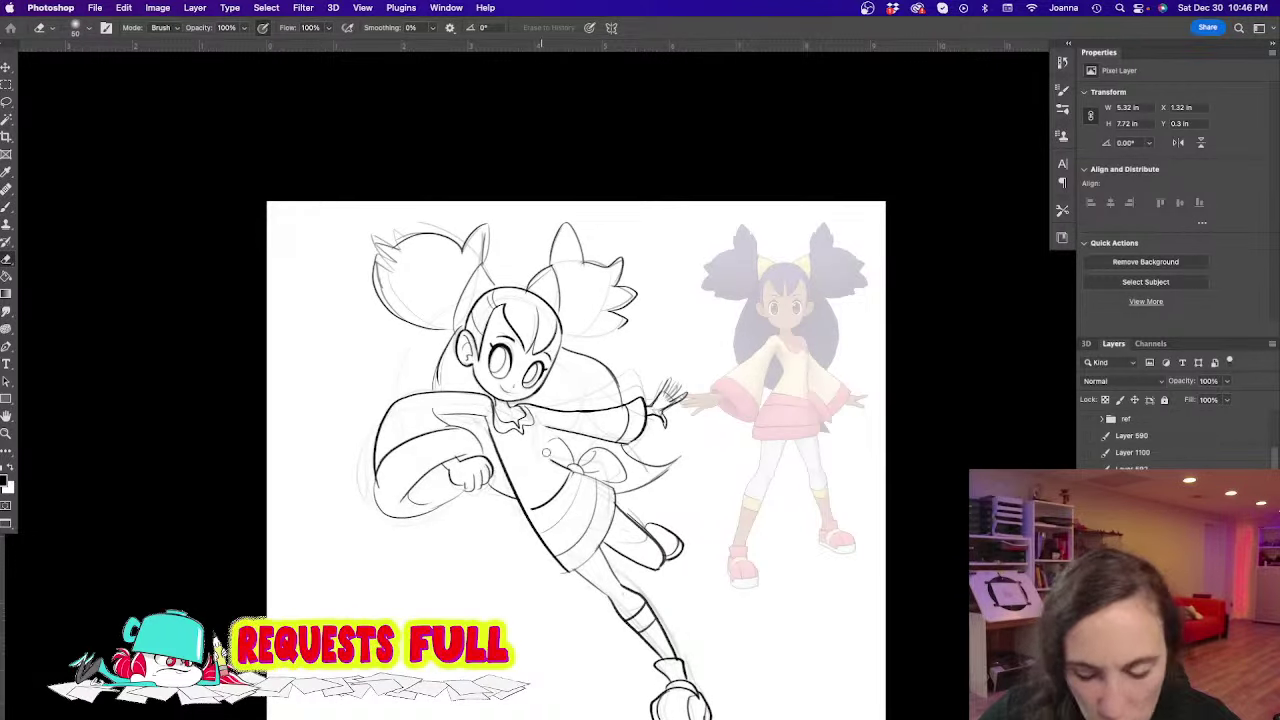
pyautogui.press('b')
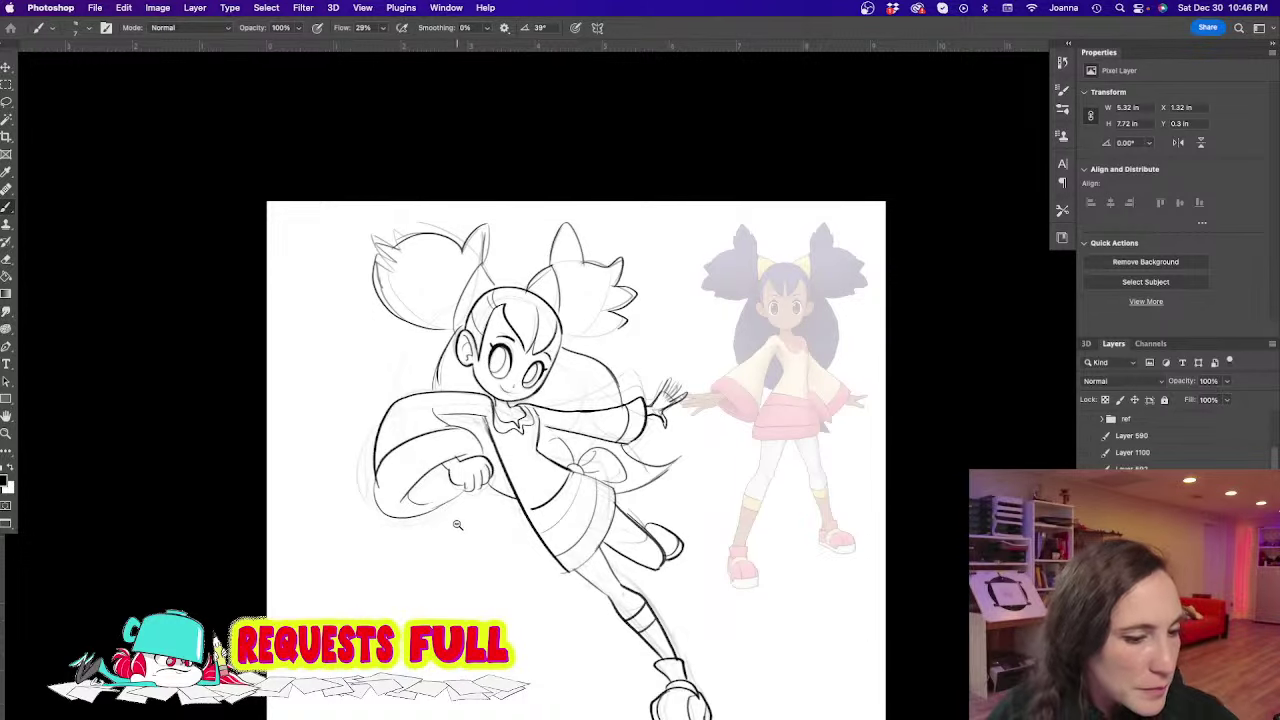
# Hide the faded reference character beside the drawing, leaving the whole figure in view
pyautogui.scroll(-1, 455, 520)
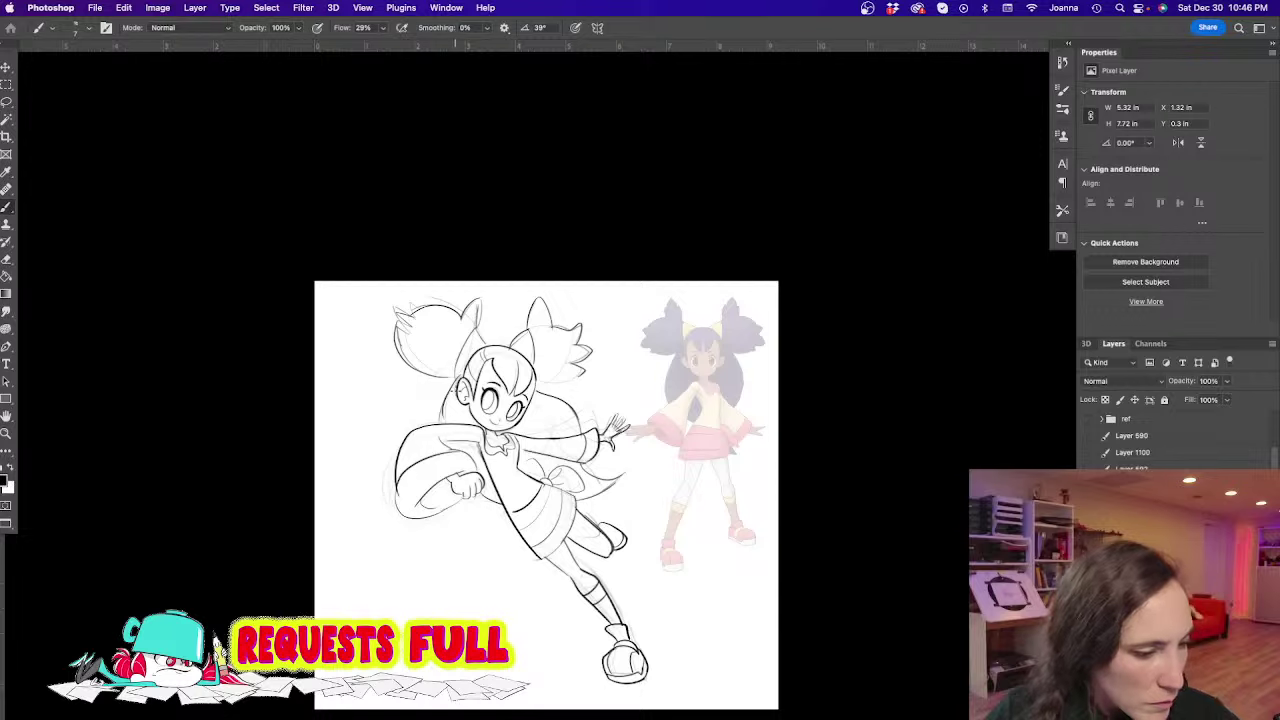
pyautogui.moveTo(454, 381); pyautogui.dragTo(437, 424)
pyautogui.moveTo(385, 501); pyautogui.dragTo(405, 383)
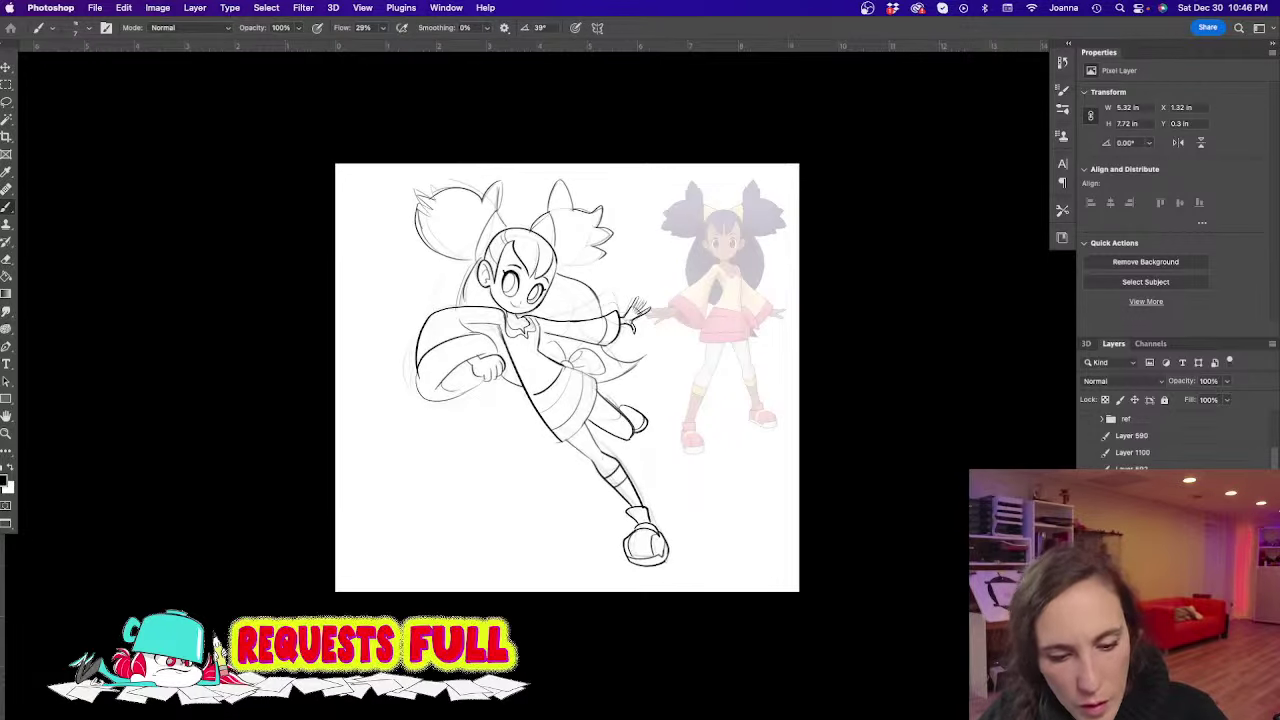
pyautogui.press('super+comma')
pyautogui.click(1140, 545)
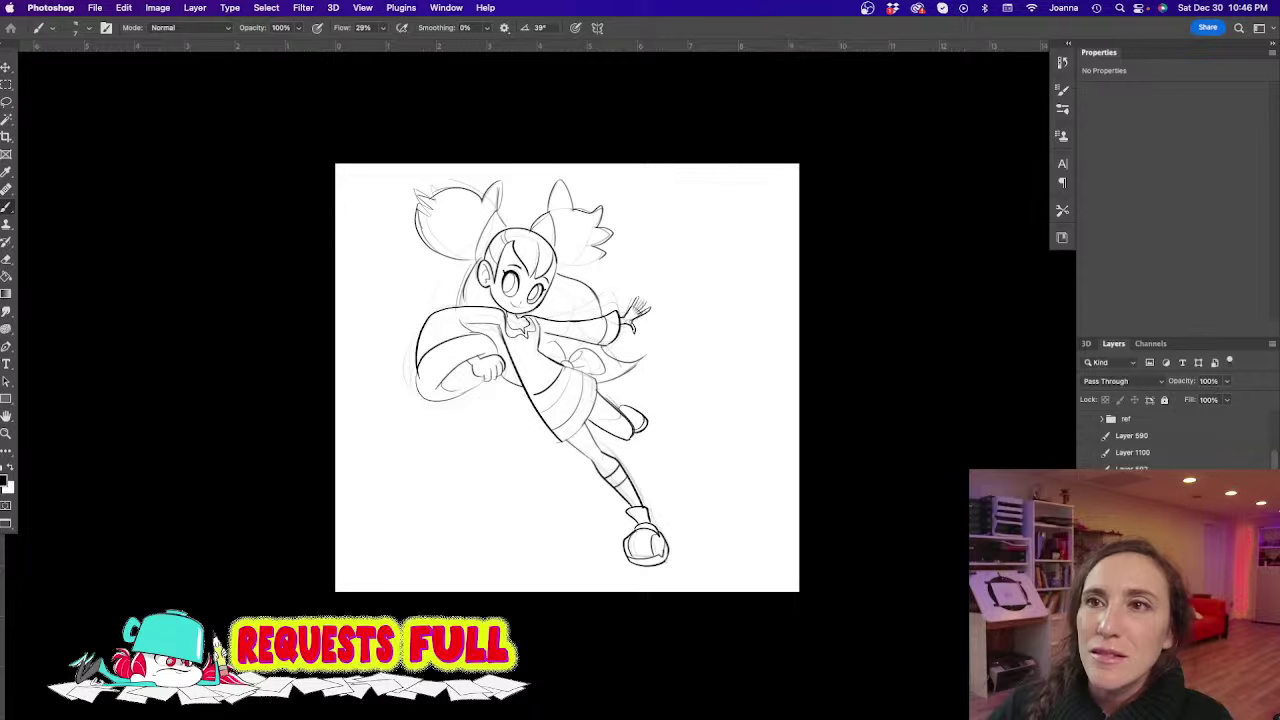
# Paste the Tin Man illustration onto the canvas, put it in its own group and hide the drawing of the girl
pyautogui.press('Tab')
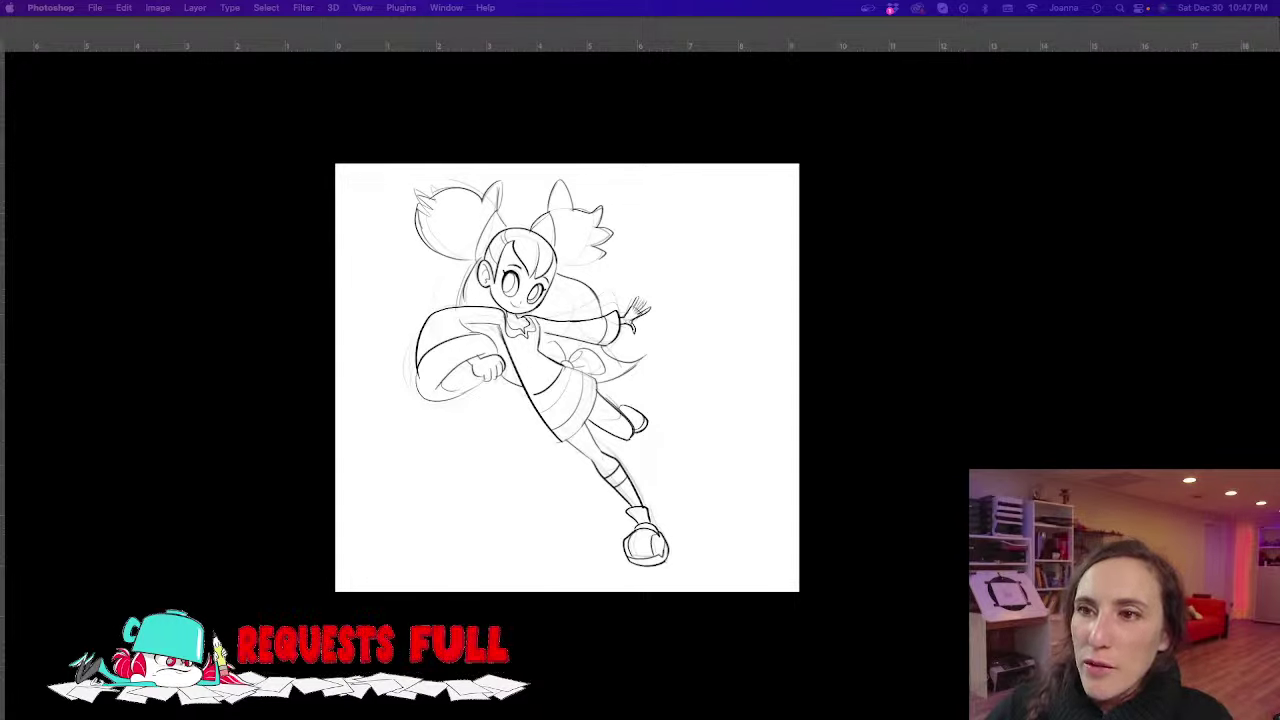
pyautogui.moveTo(510, 320); pyautogui.dragTo(518, 300)
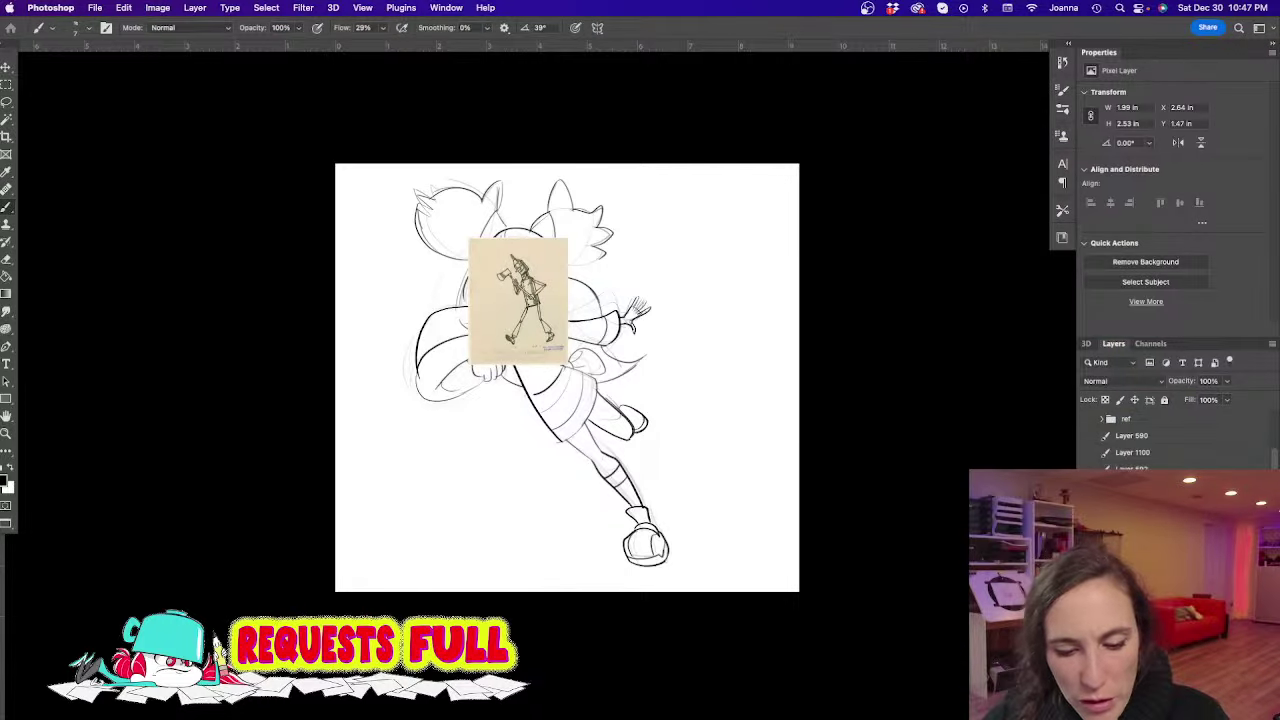
pyautogui.press('super+g')
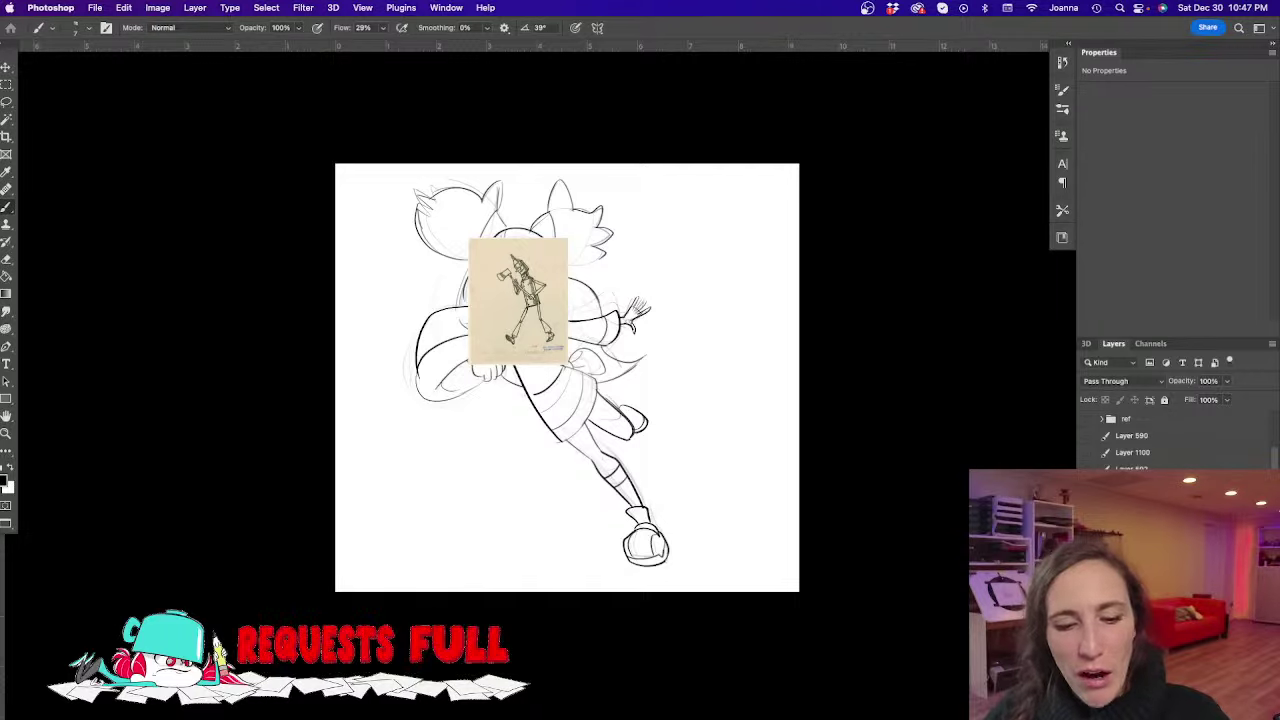
pyautogui.keyDown('super'); pyautogui.click(518, 300); pyautogui.keyUp('super')
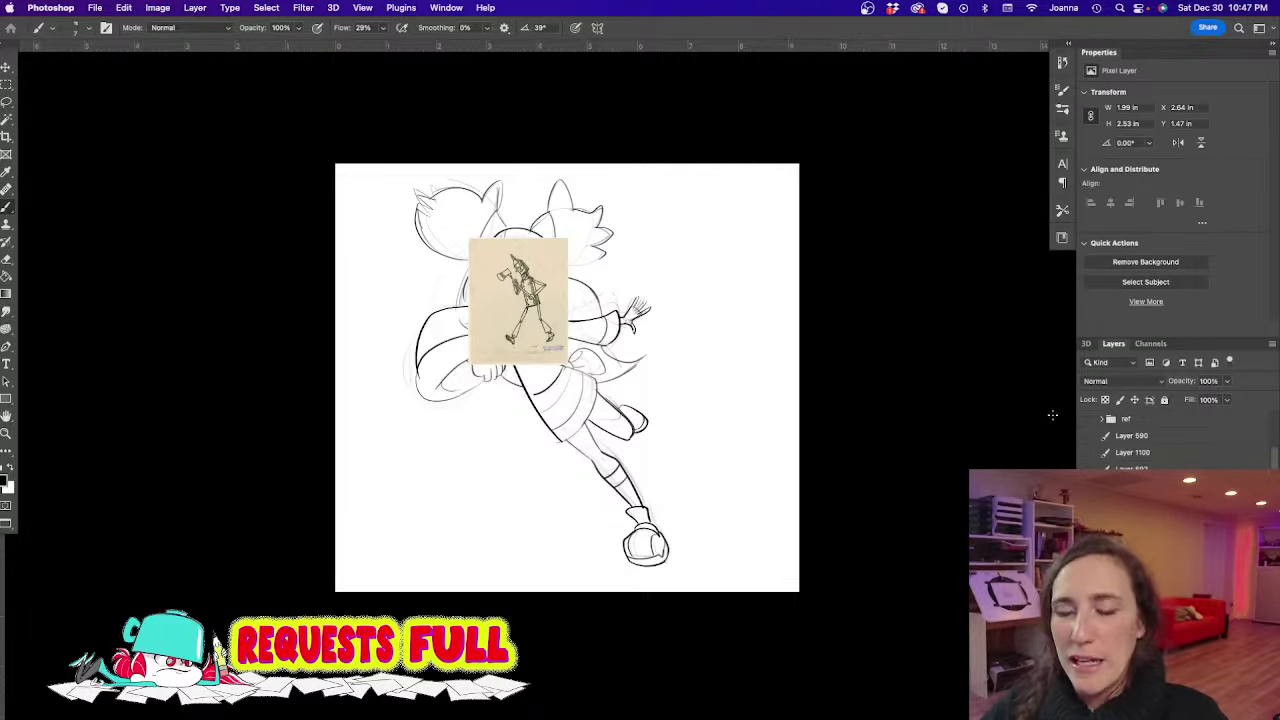
pyautogui.press('super+comma')
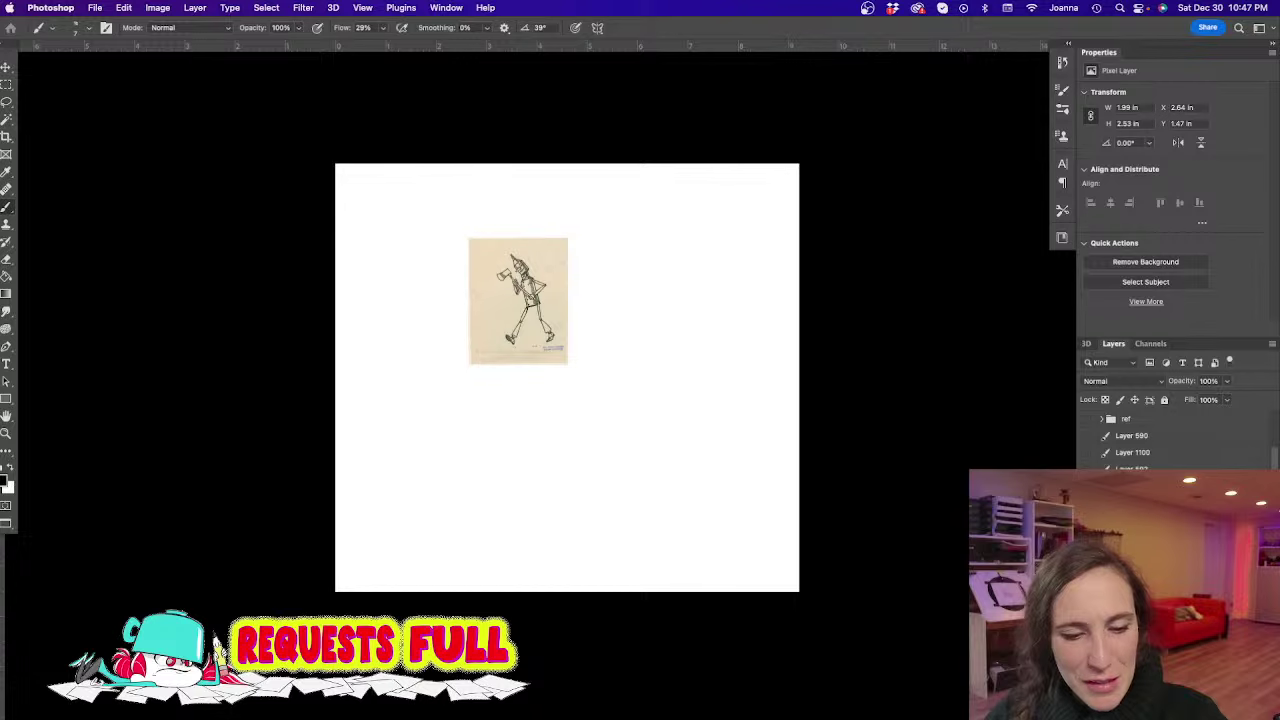
# Enlarge the Tin Man illustration to about 4.29 × 5.48 in and place it on the right half of the canvas
pyautogui.press('super+t')
pyautogui.moveTo(567, 363); pyautogui.dragTo(716, 486)
pyautogui.moveTo(542, 398)
pyautogui.mouseDown()
pyautogui.moveTo(644, 339)
pyautogui.moveTo(632, 356)
pyautogui.mouseUp()
pyautogui.press('Return')
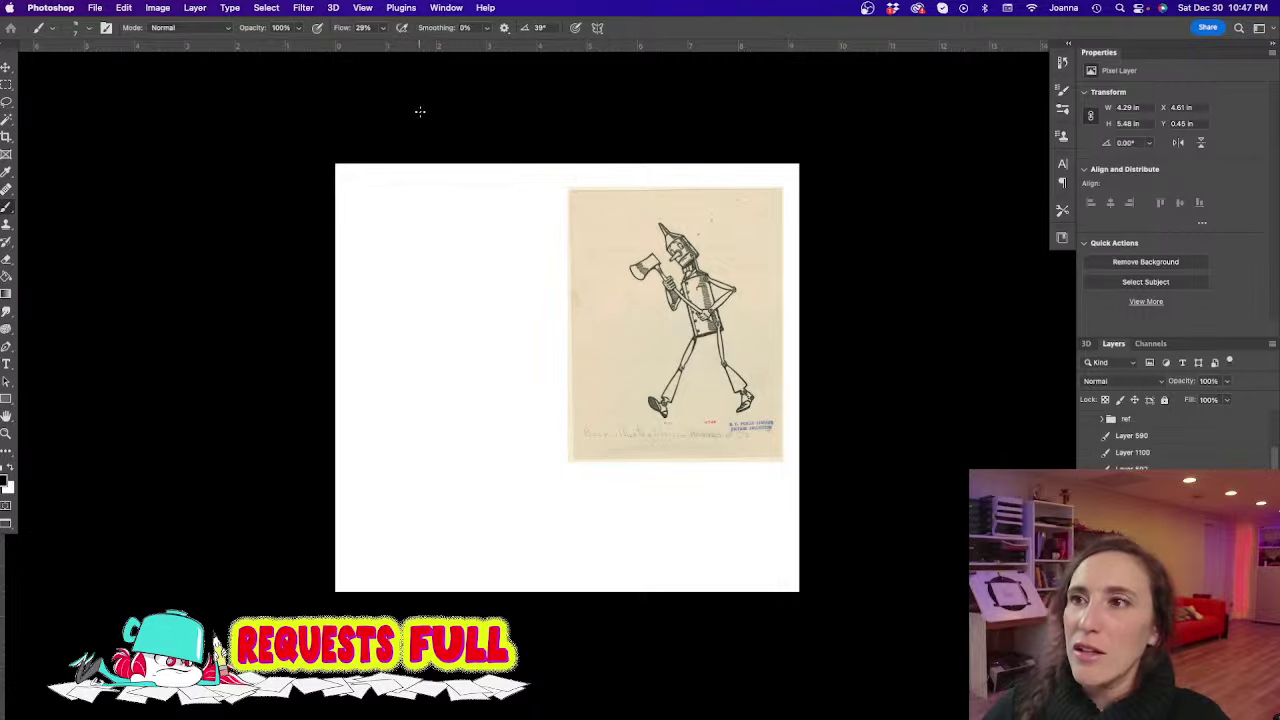
# Paste the cartoon still of the blonde girl seated before a purple curtain and group the reference images
pyautogui.press('Tab')
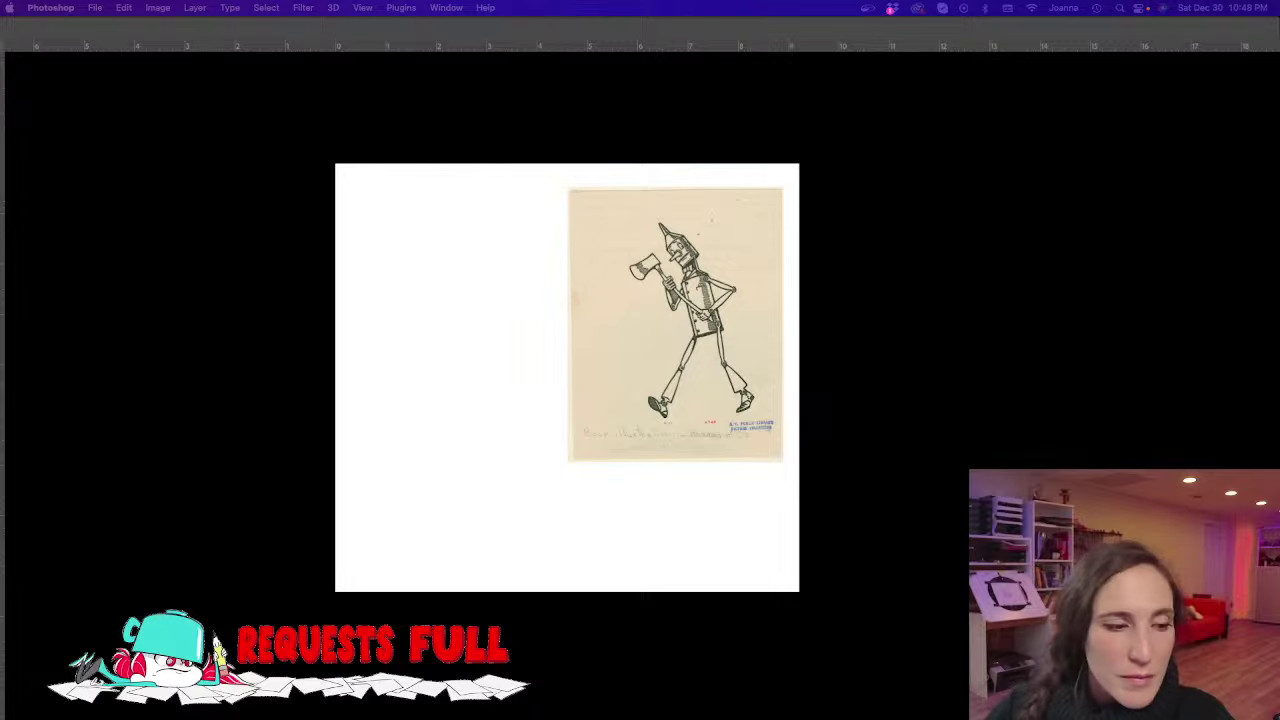
pyautogui.press('Tab')
pyautogui.press('super+v')
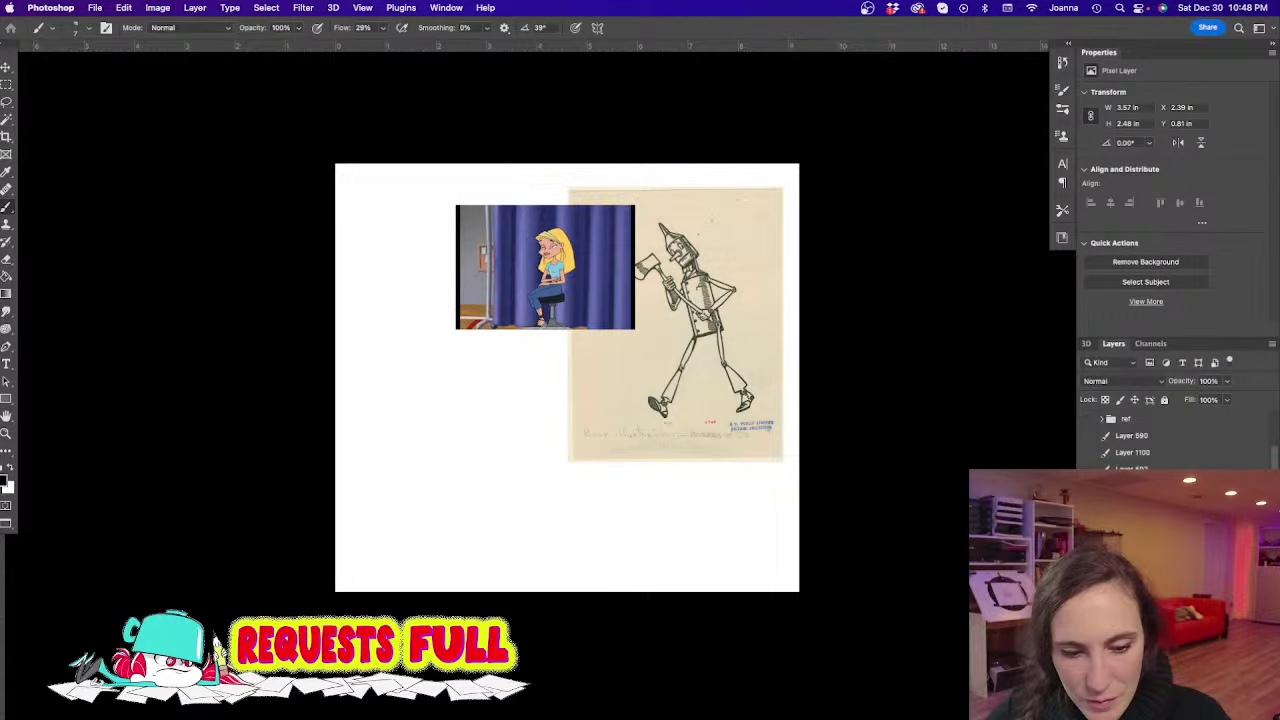
pyautogui.press('super+g')
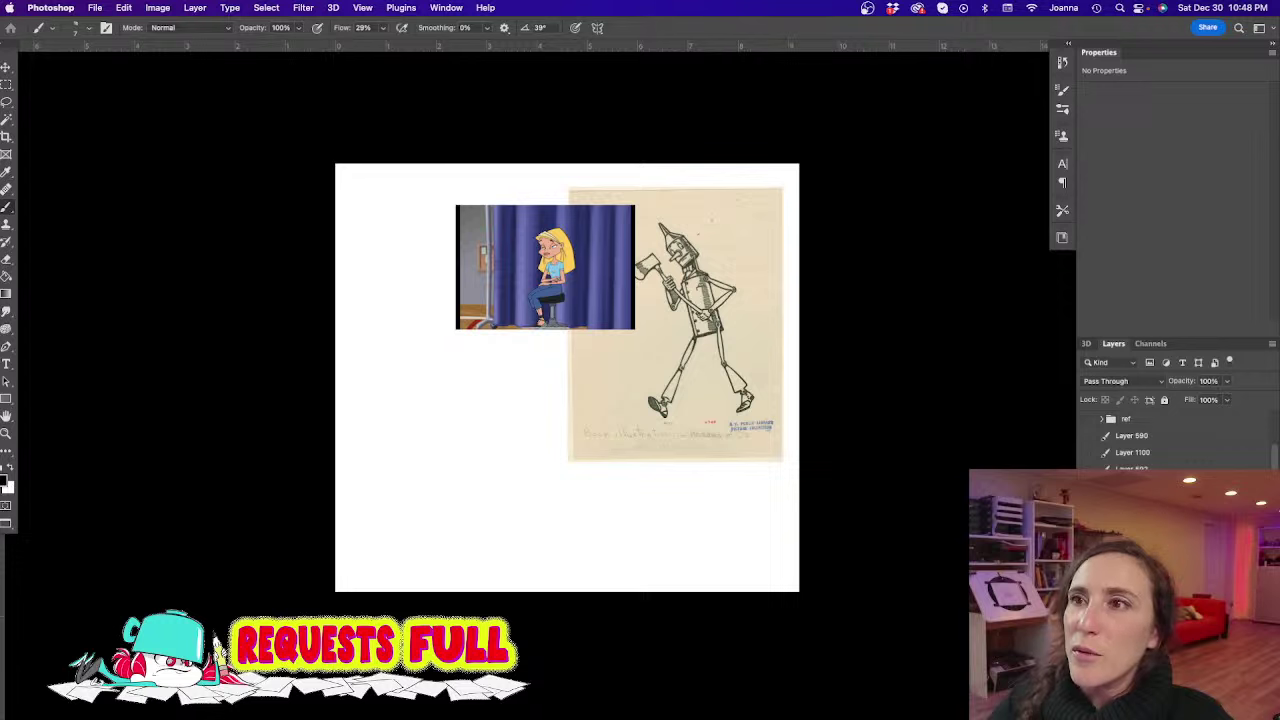
# Add two more stills of the blonde cartoon girl: the close-up by the lockers and the school hallway scene
pyautogui.press('Tab')
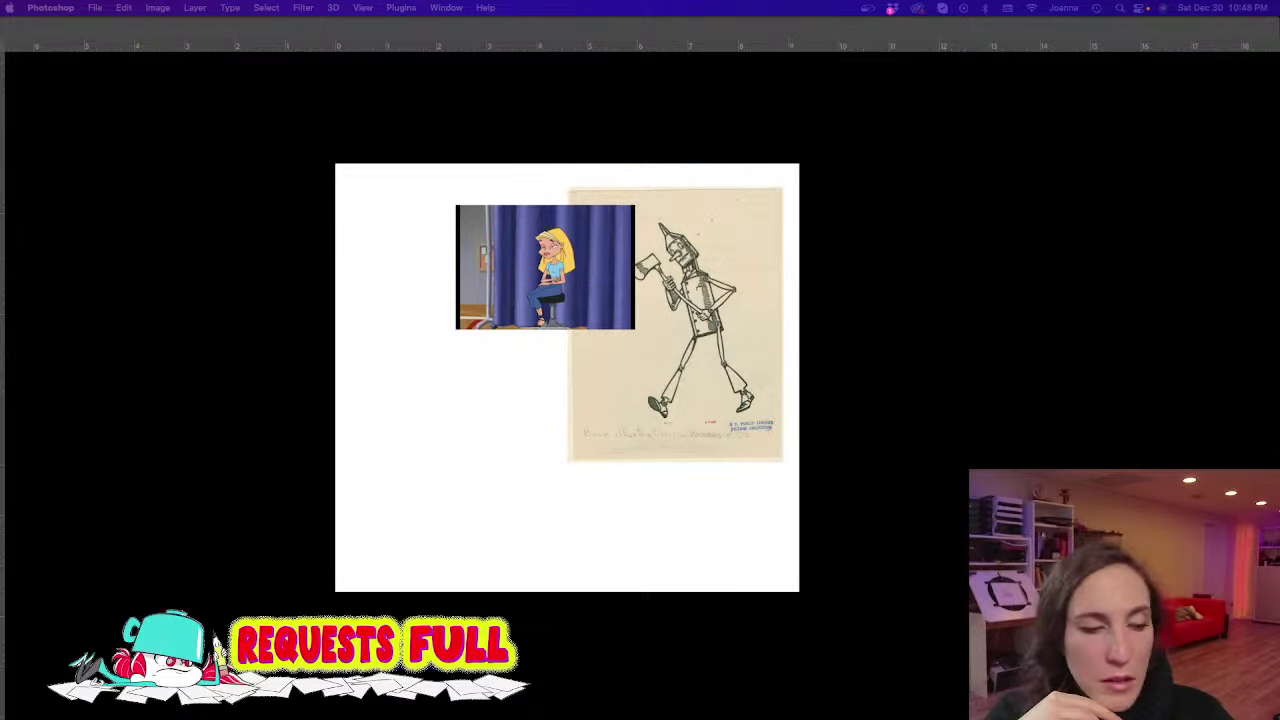
pyautogui.press('Tab')
pyautogui.press('super+v')
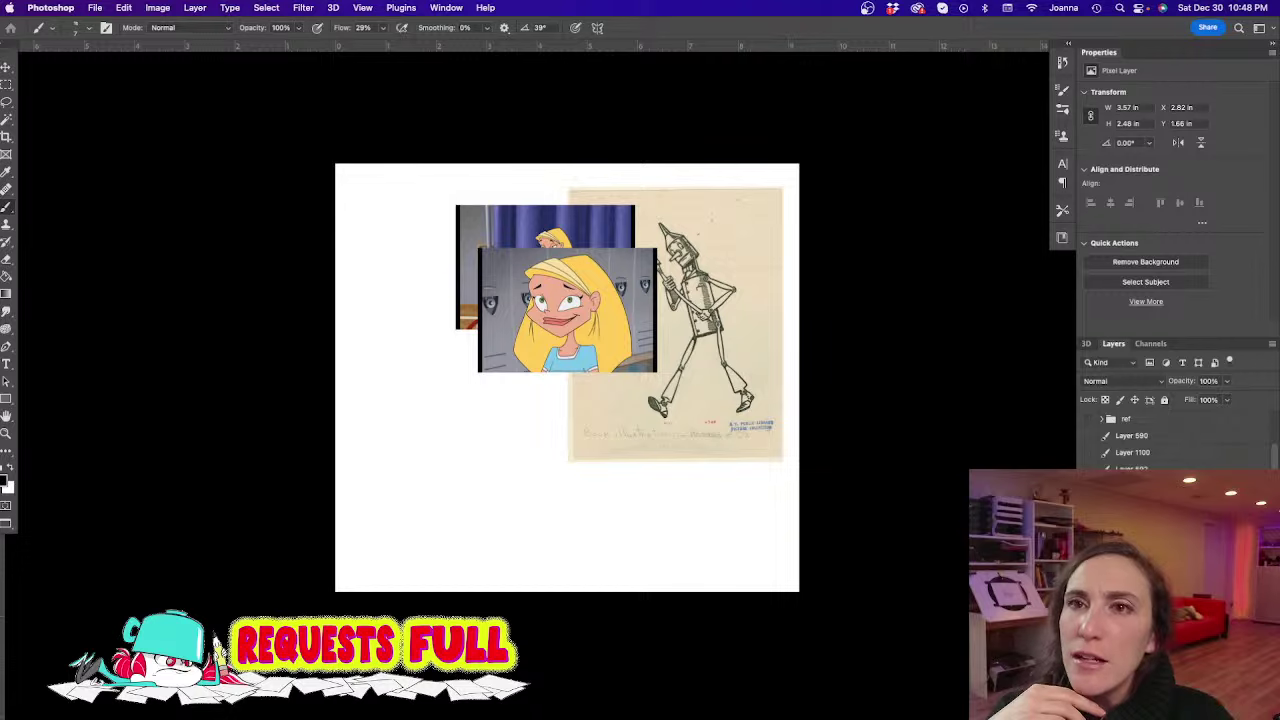
pyautogui.press('Tab')
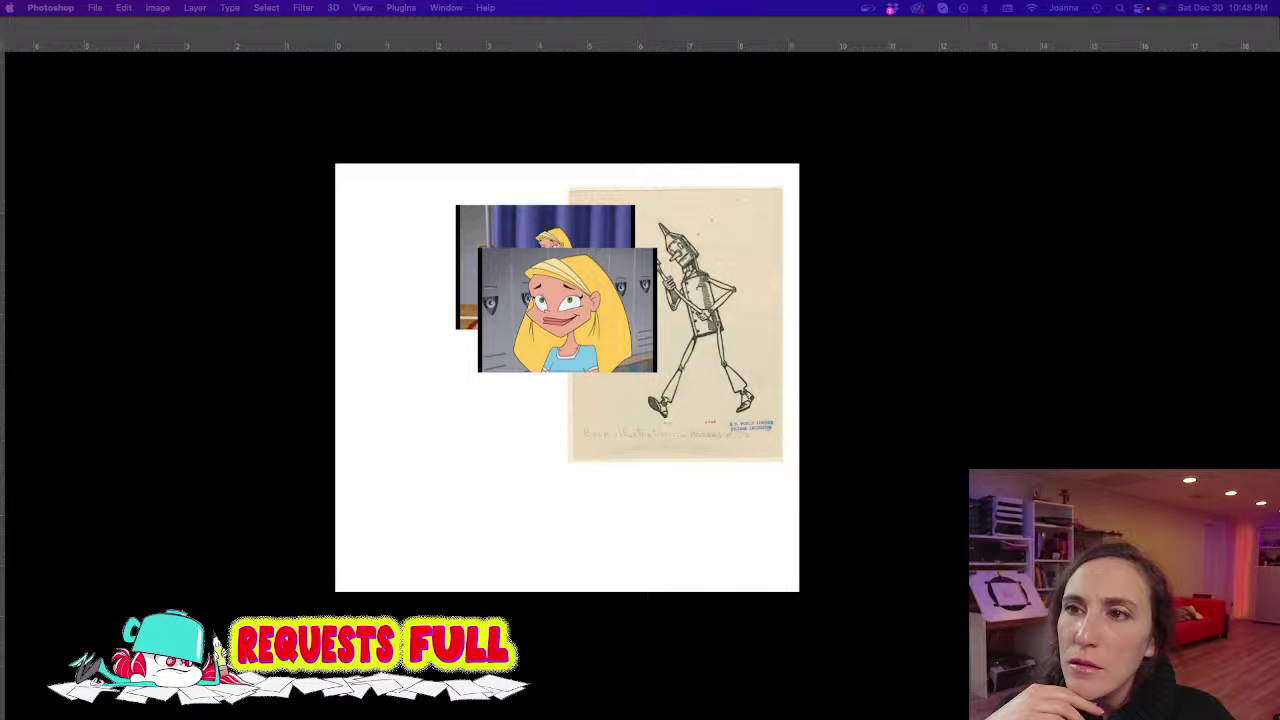
pyautogui.press('super+Tab')
pyautogui.press('super+v')
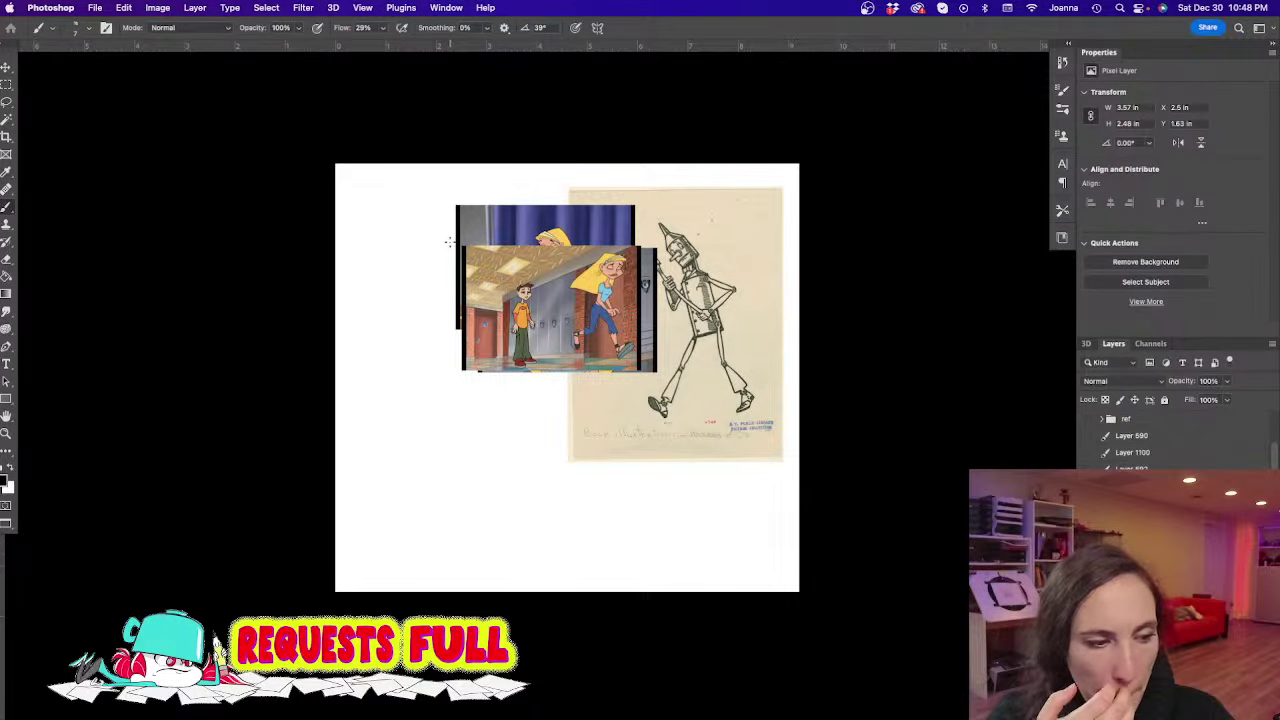
# Hide the Tin Man and blonde girl reference images to leave a blank canvas
pyautogui.press('Tab')
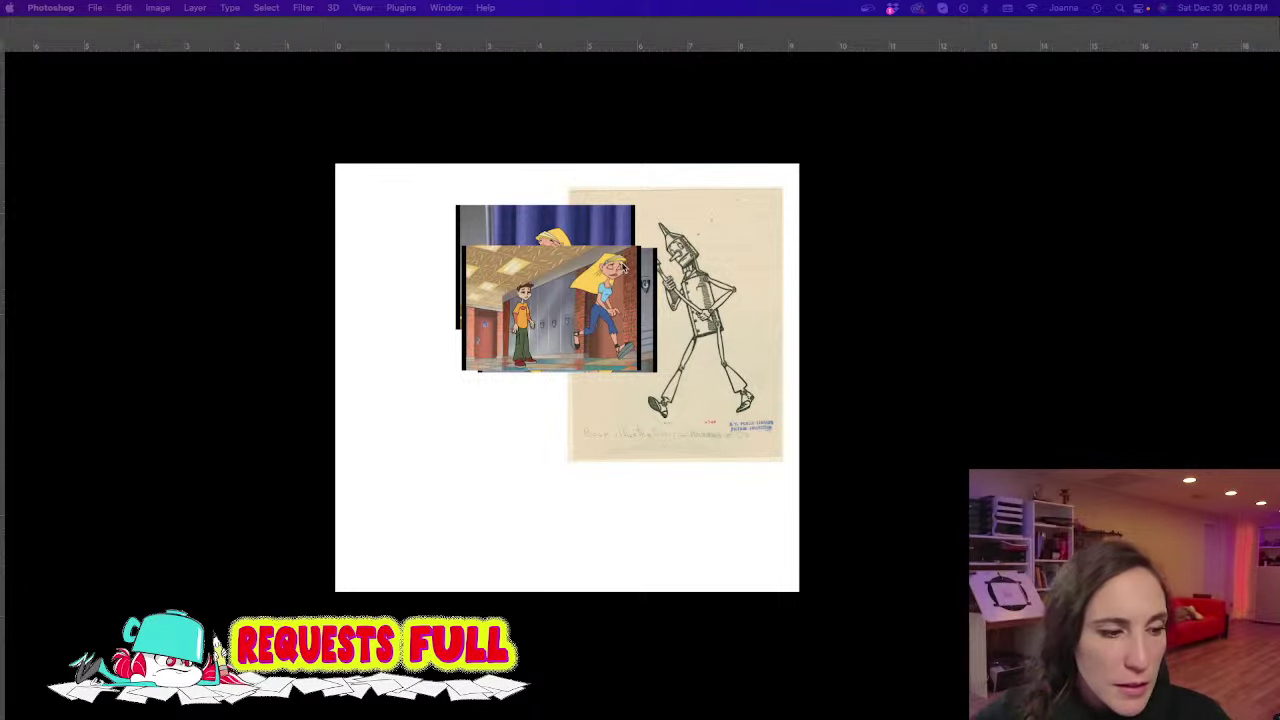
pyautogui.press('Tab')
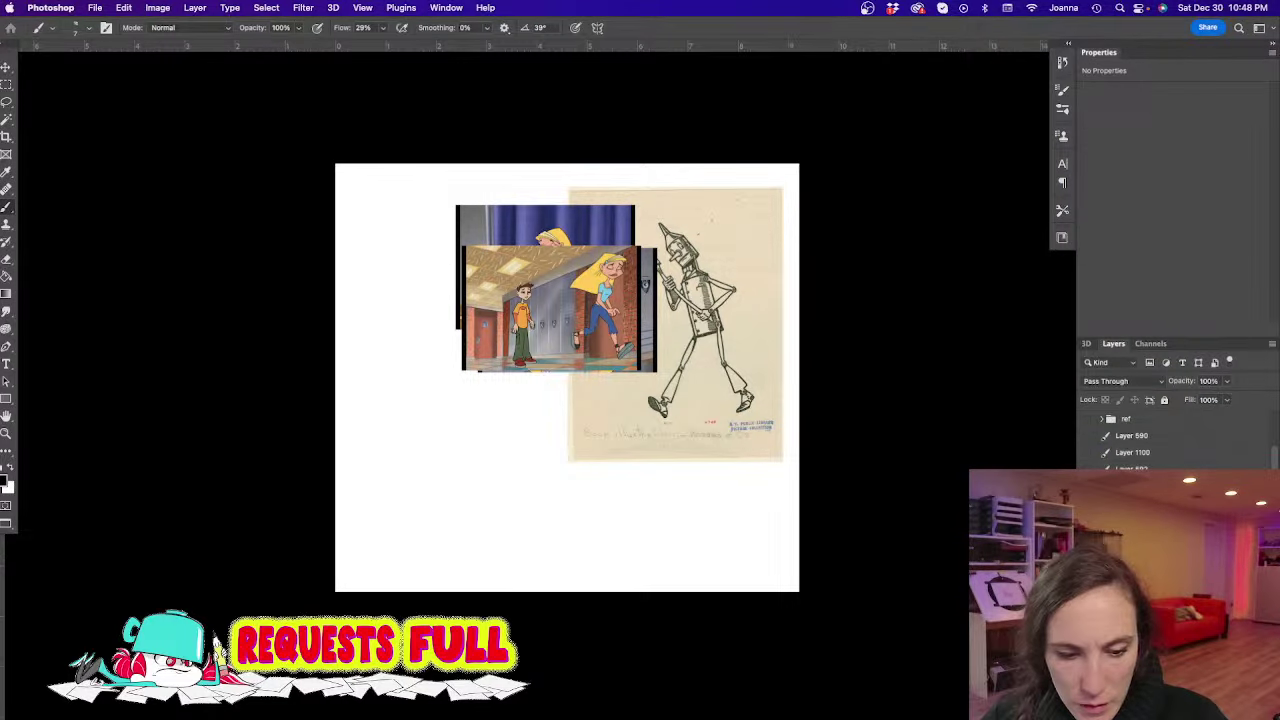
pyautogui.press('Delete')
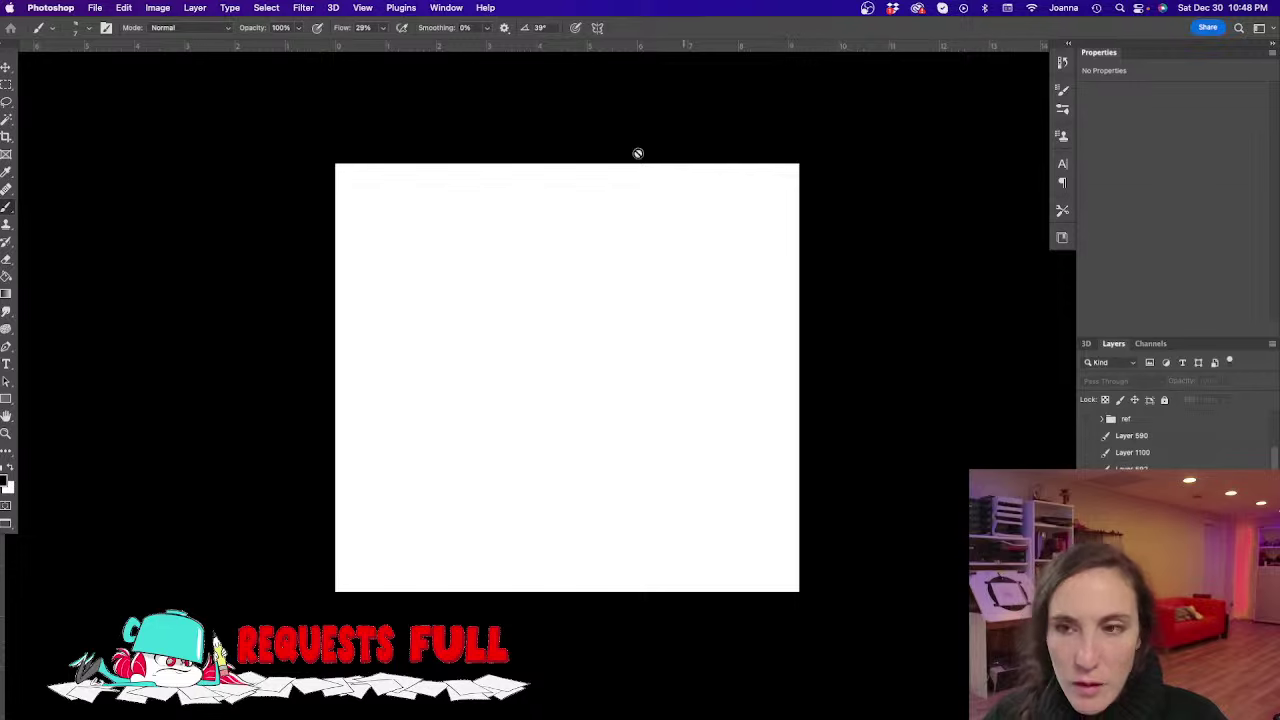
# Paste the Return of Tarzan comic cover and enlarge it to about 3.93 × 5.87 in, right of the canvas centre
pyautogui.press('Tab')
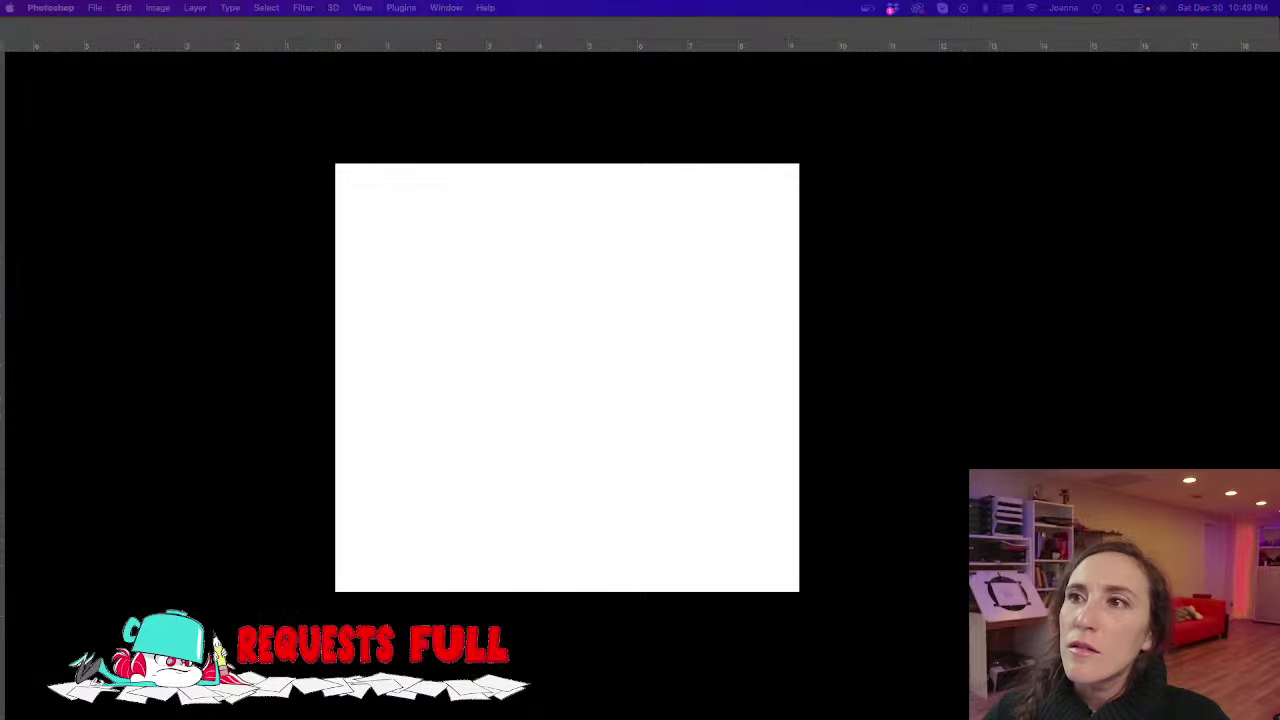
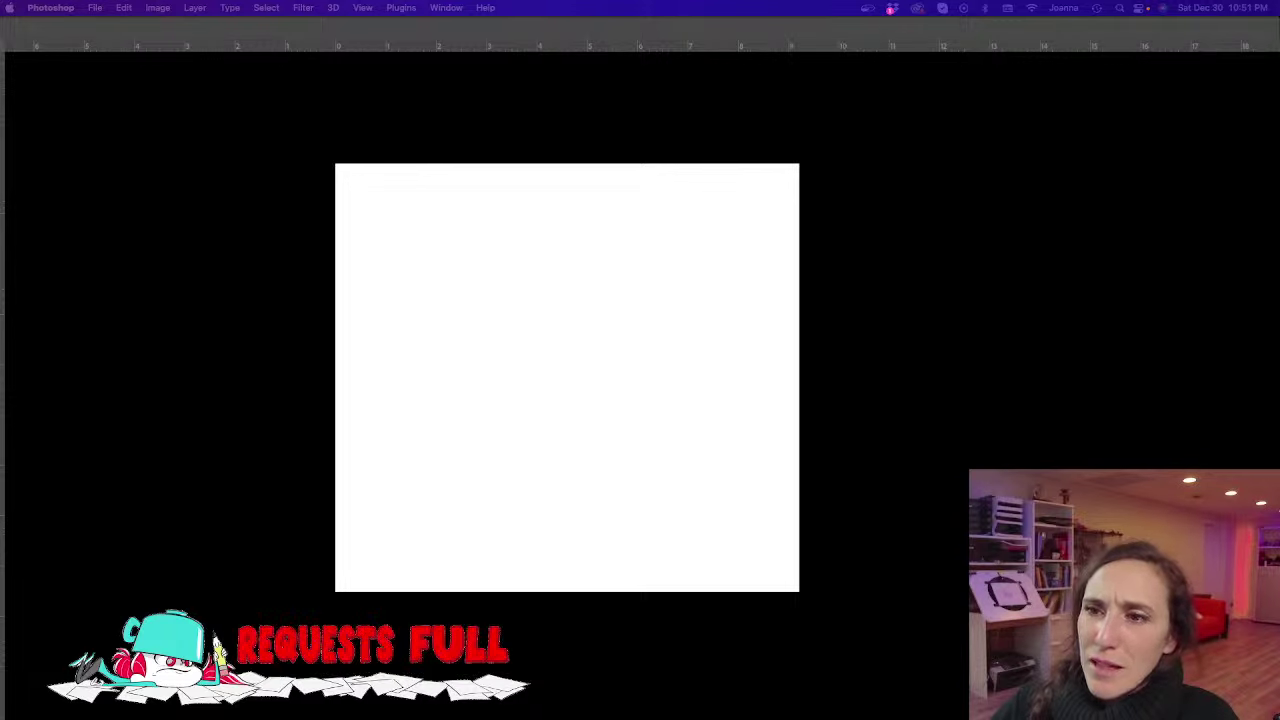
pyautogui.click(575, 287)
pyautogui.press('super+v')
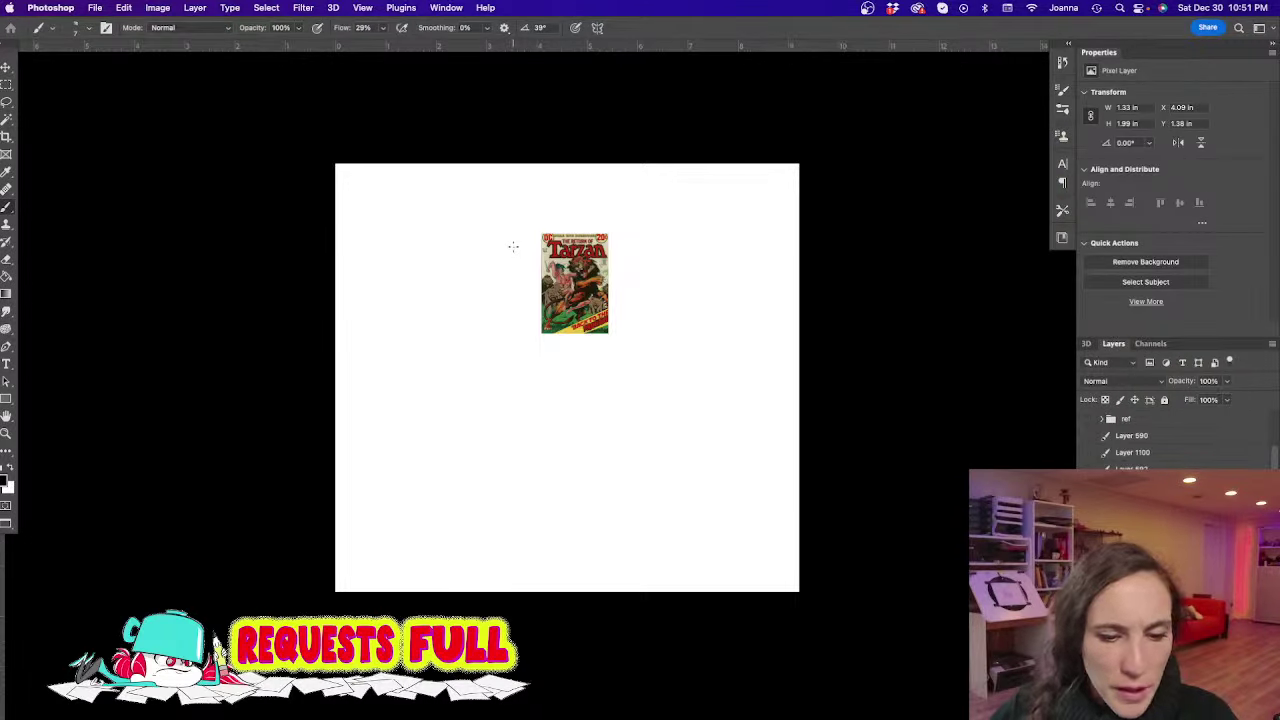
pyautogui.hotkey('ctrl', 't')
pyautogui.moveTo(608, 234)
pyautogui.mouseDown()
pyautogui.moveTo(630, 212)
pyautogui.moveTo(914, 138)
pyautogui.mouseUp()
pyautogui.moveTo(609, 250); pyautogui.dragTo(616, 430)
pyautogui.press('Return')
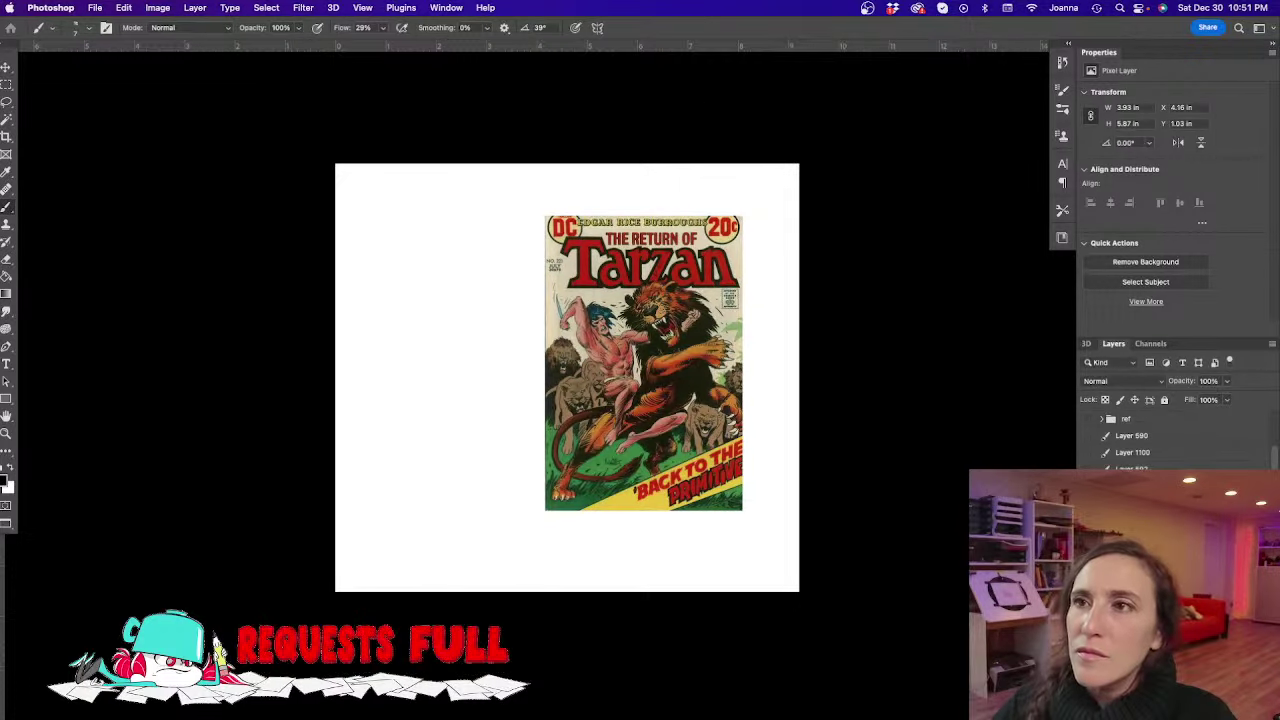
# Paste the Lion King still of the two snarling lions and enlarge it to about 6.31 × 3.51 in
pyautogui.press('Tab')
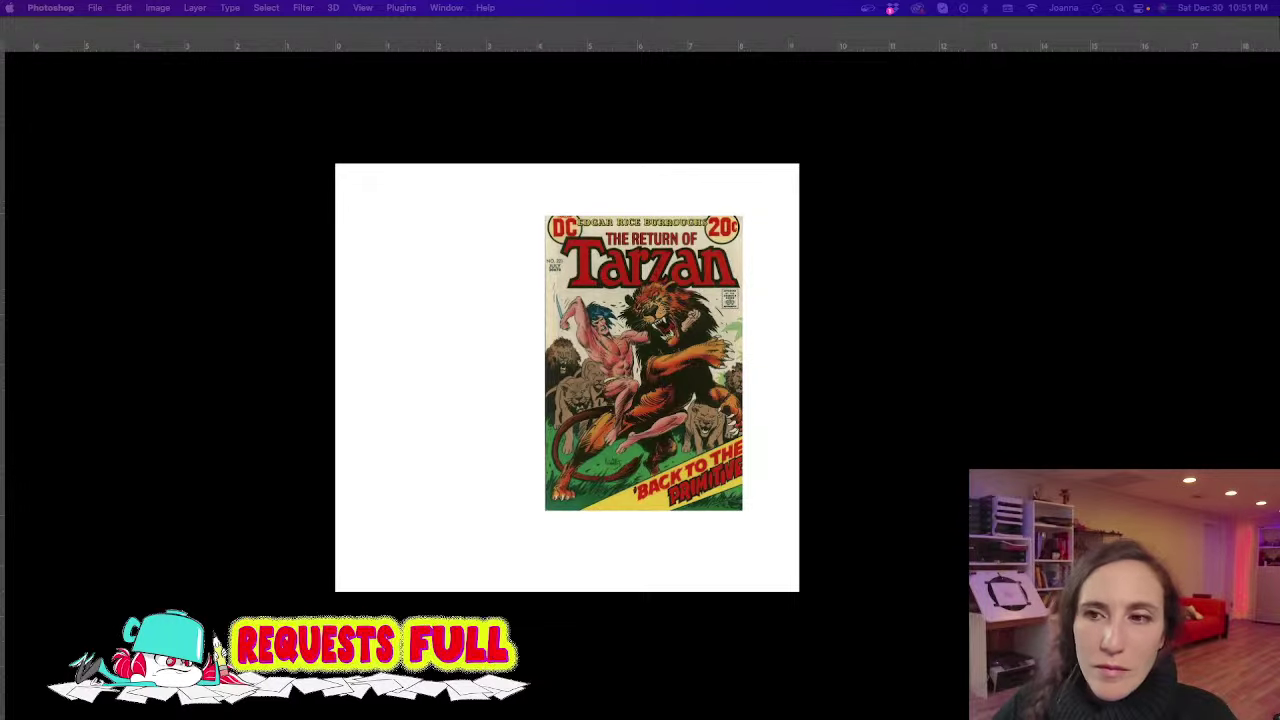
pyautogui.press('Tab')
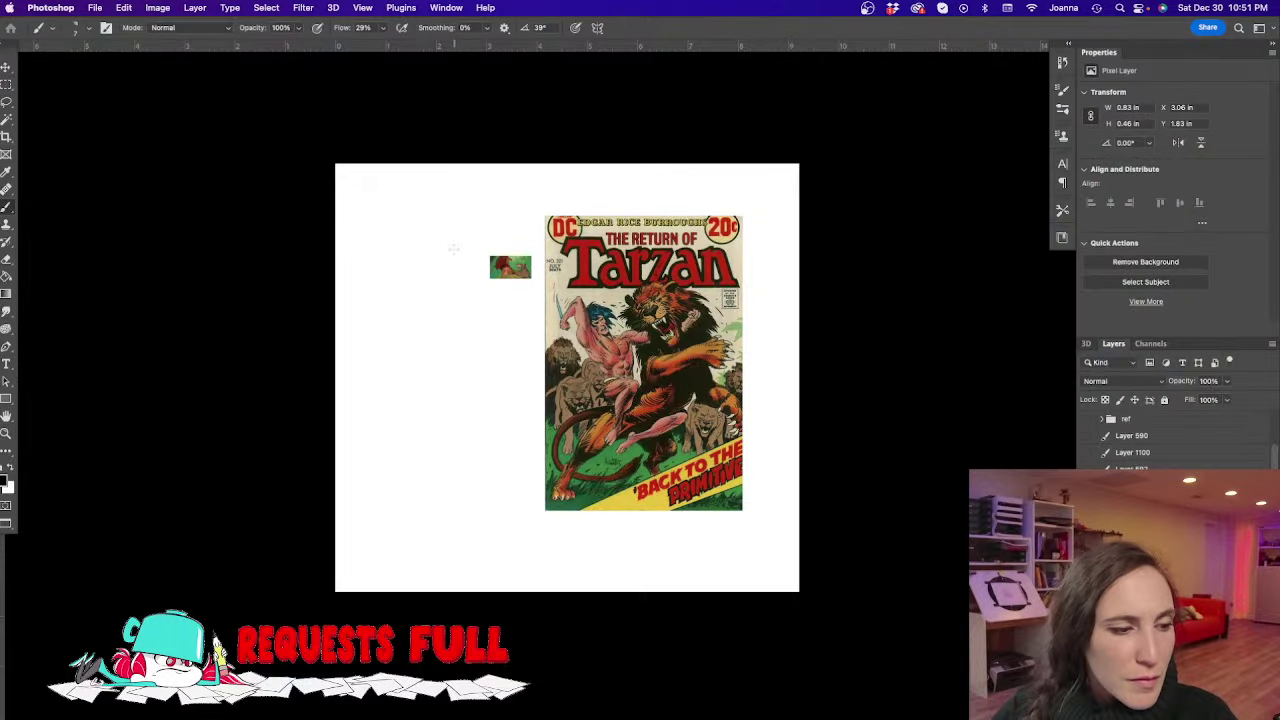
pyautogui.press('super+t')
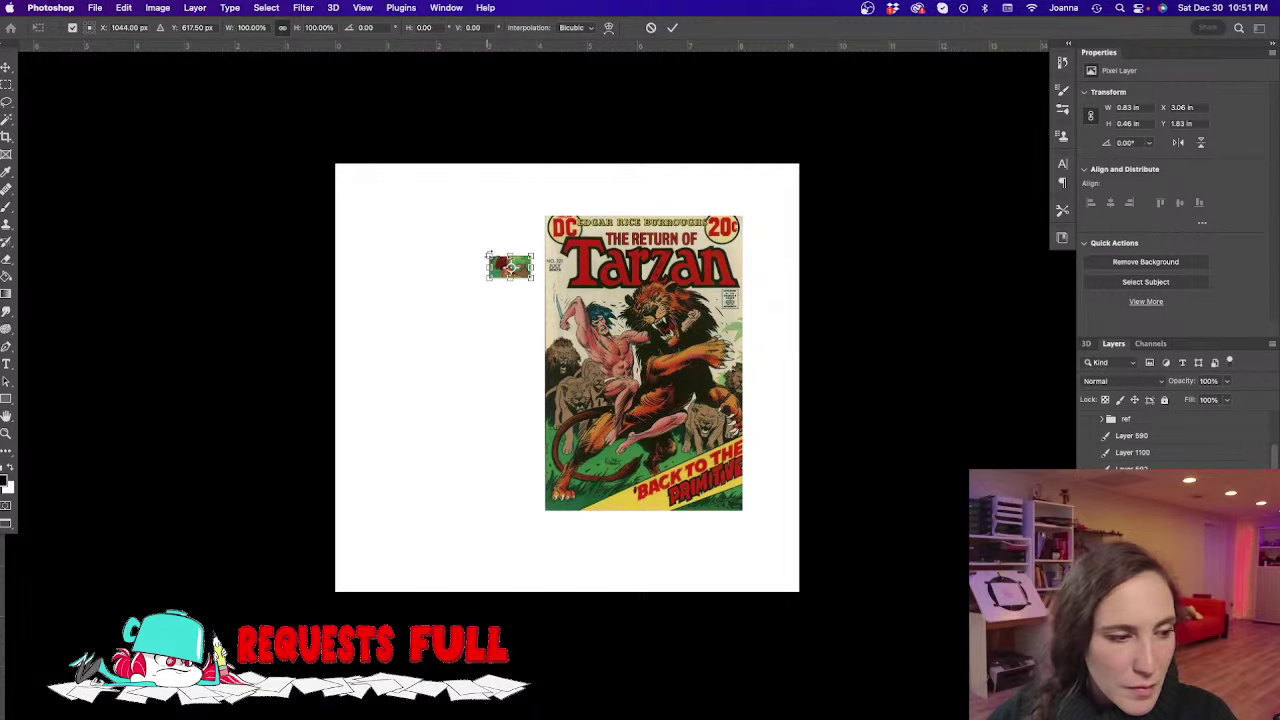
pyautogui.moveTo(490, 257); pyautogui.dragTo(241, 124)
pyautogui.moveTo(388, 232)
pyautogui.mouseDown()
pyautogui.moveTo(416, 248)
pyautogui.moveTo(495, 370)
pyautogui.moveTo(523, 368)
pyautogui.mouseUp()
pyautogui.press('Return')
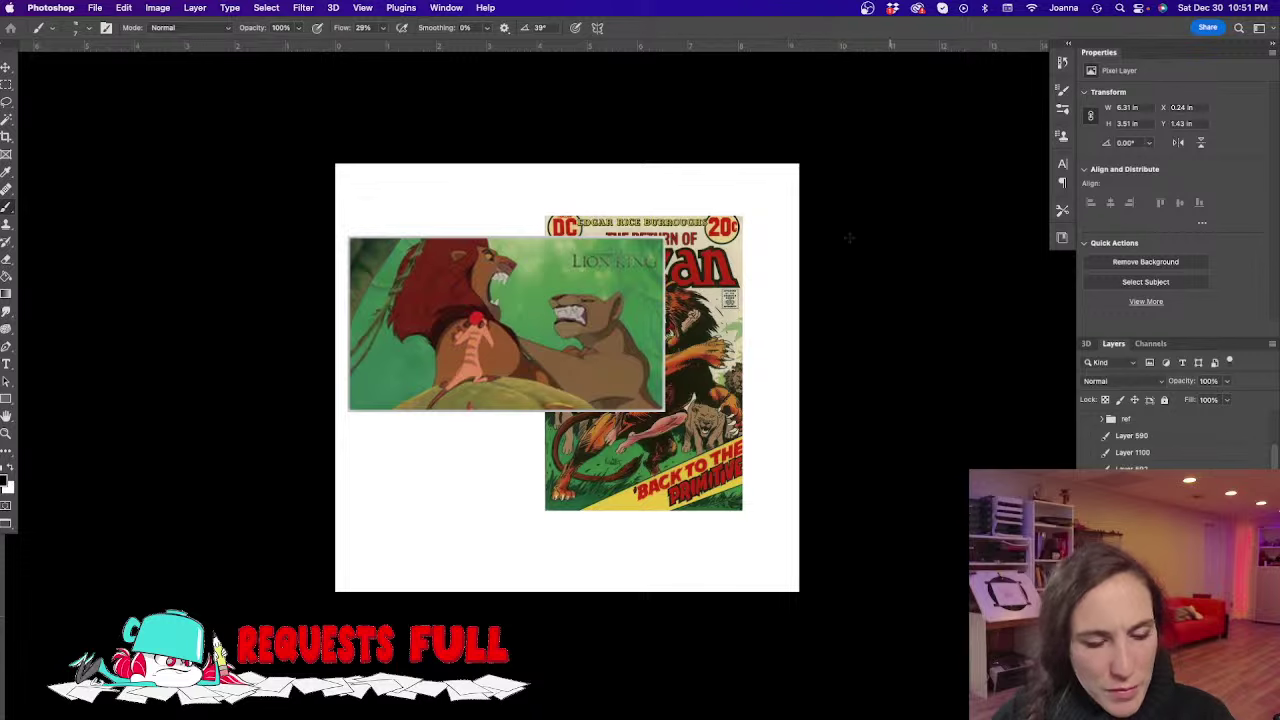
# Move the Lion King still lower on the canvas and send it behind the Tarzan cover
pyautogui.press('v')
pyautogui.moveTo(437, 363); pyautogui.dragTo(447, 460)
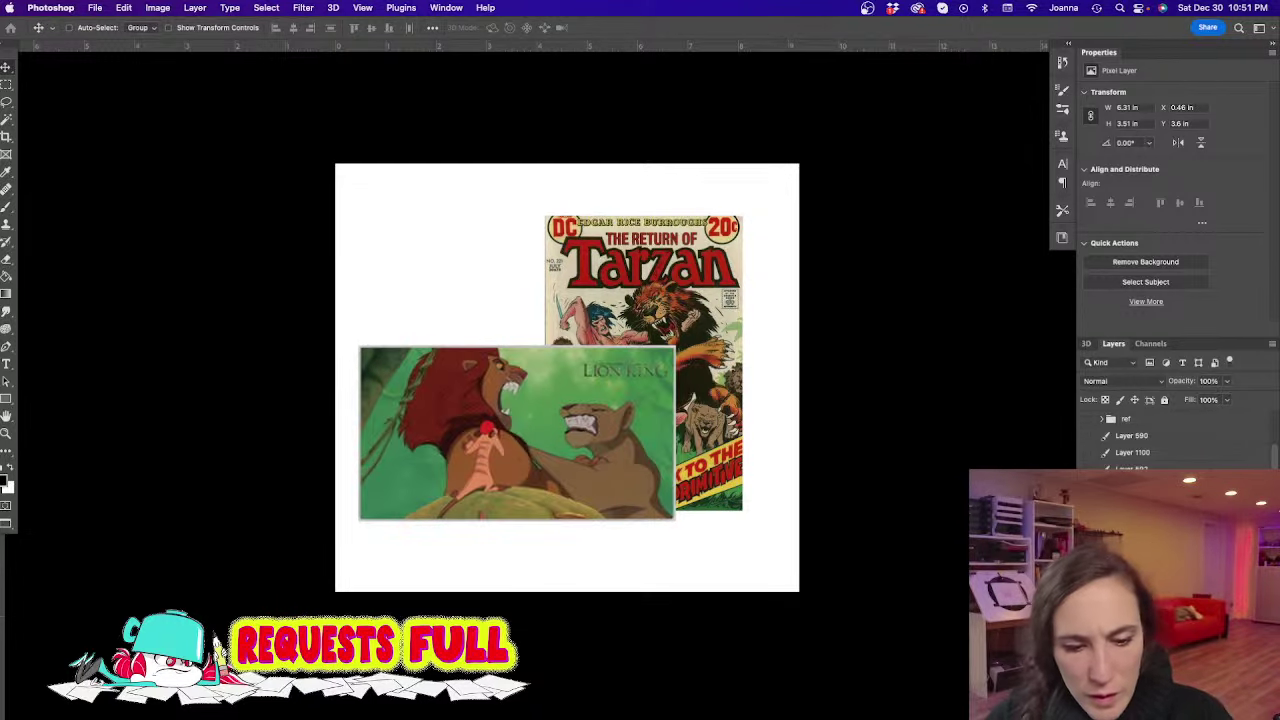
pyautogui.press('super+bracketleft')
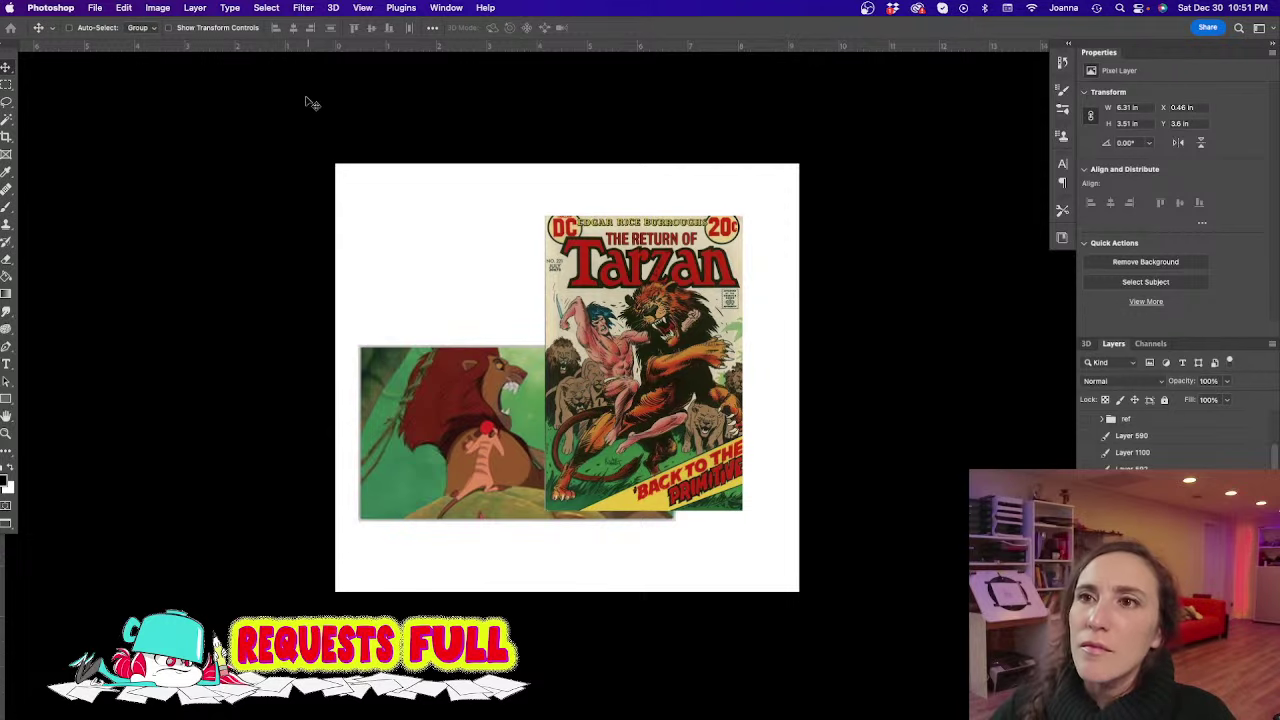
# Paste the large collage of cartoon stills and group the Tarzan cover and Lion King still beneath it
pyautogui.press('Tab')
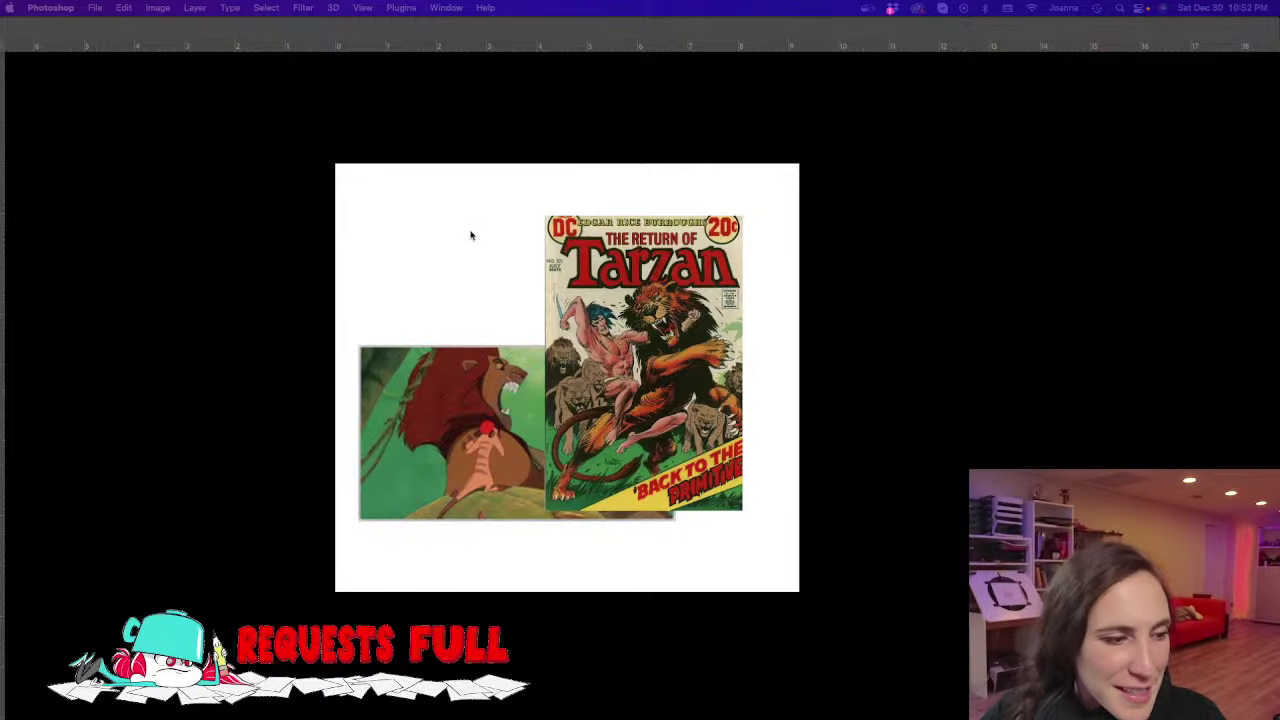
pyautogui.press('Tab')
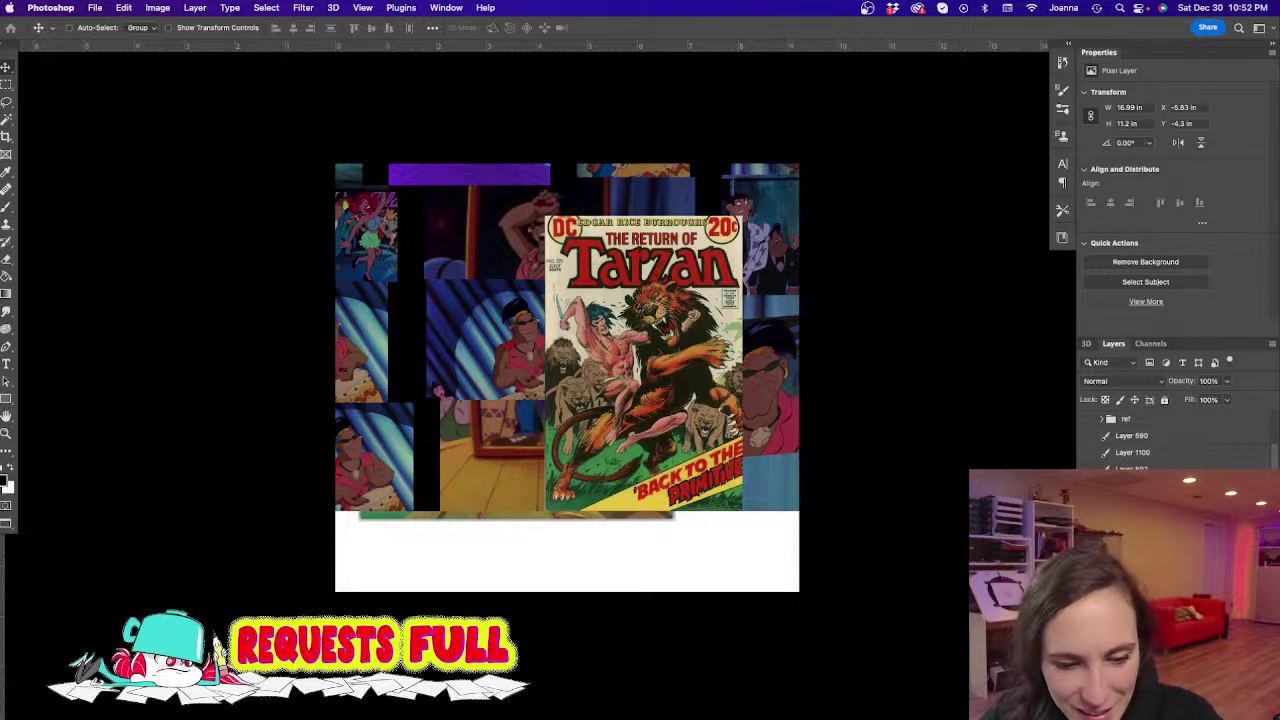
pyautogui.press('super+z')
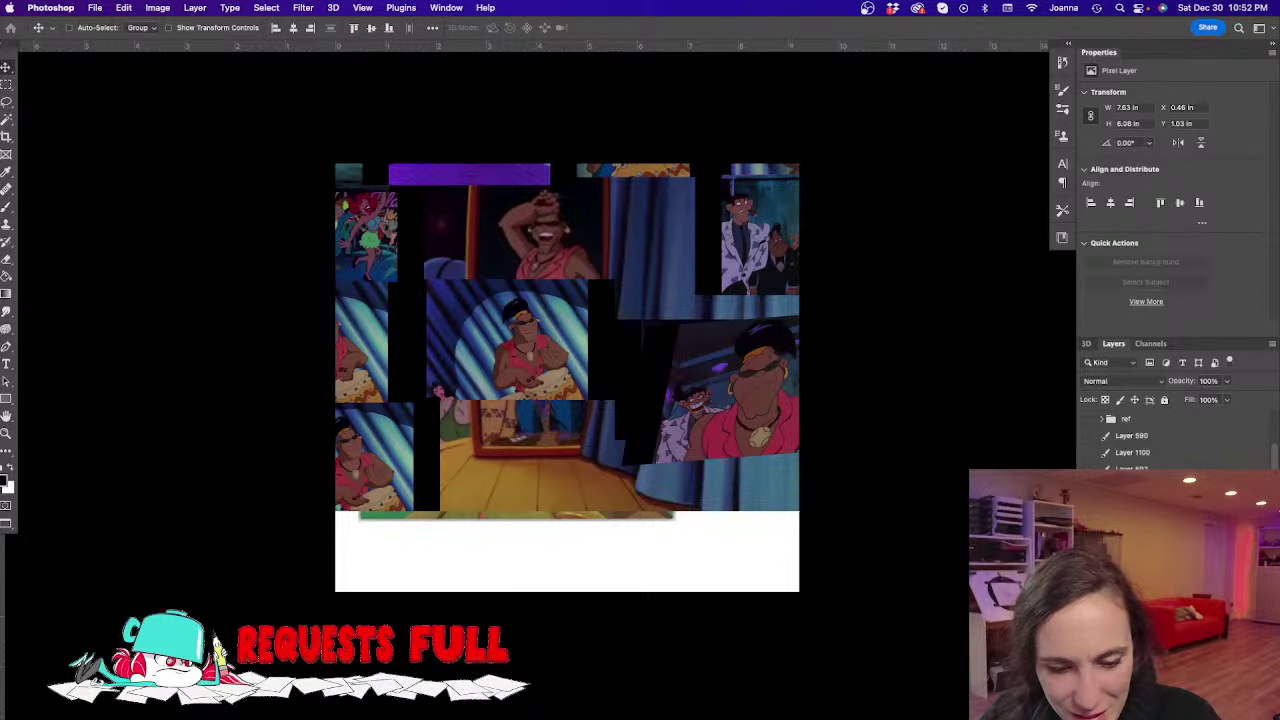
pyautogui.press('super+z')
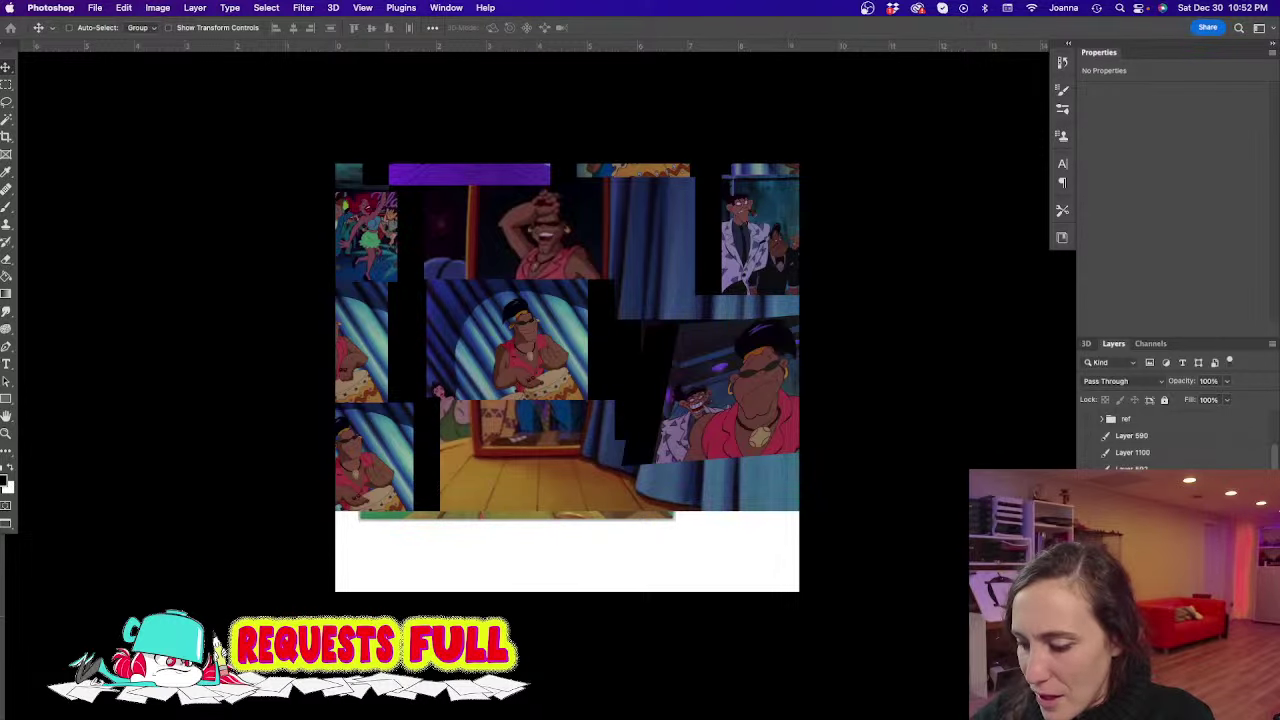
pyautogui.hotkey('ctrl', 'shift', 'z')
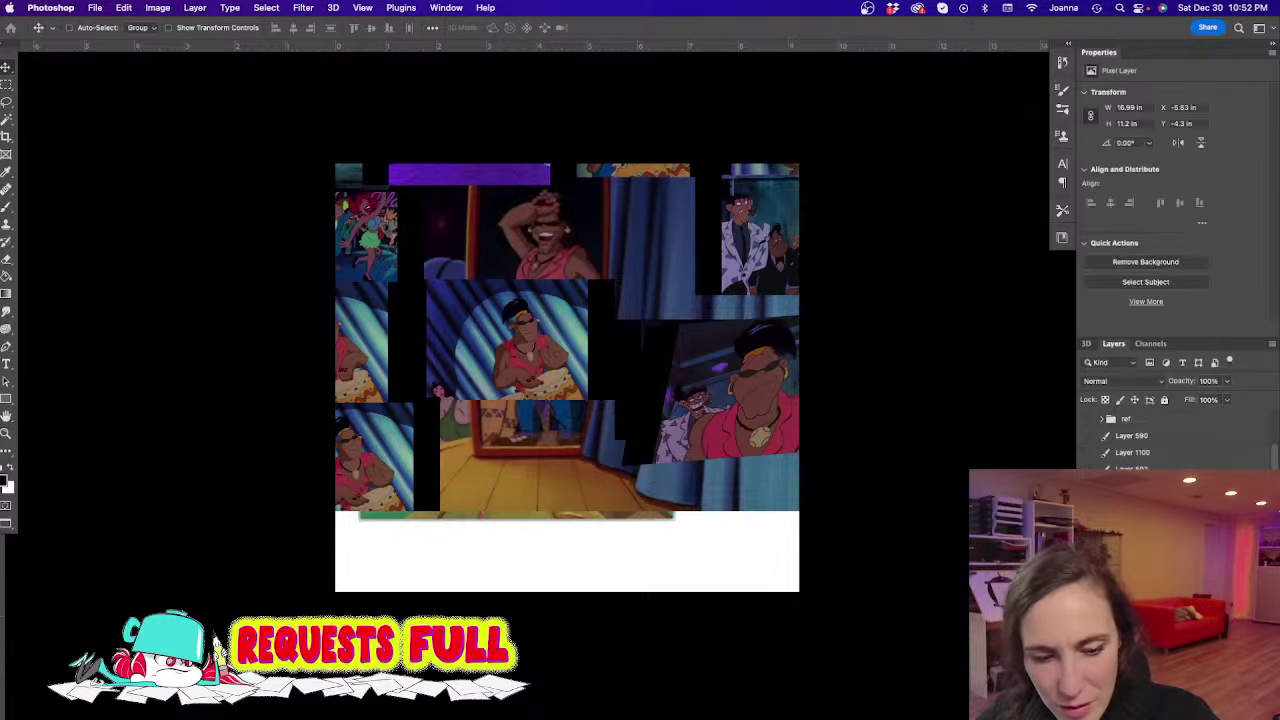
# Shrink the collage of cartoon stills to about 9.3 × 6.13 in and fit it across the canvas width
pyautogui.press('Tab')
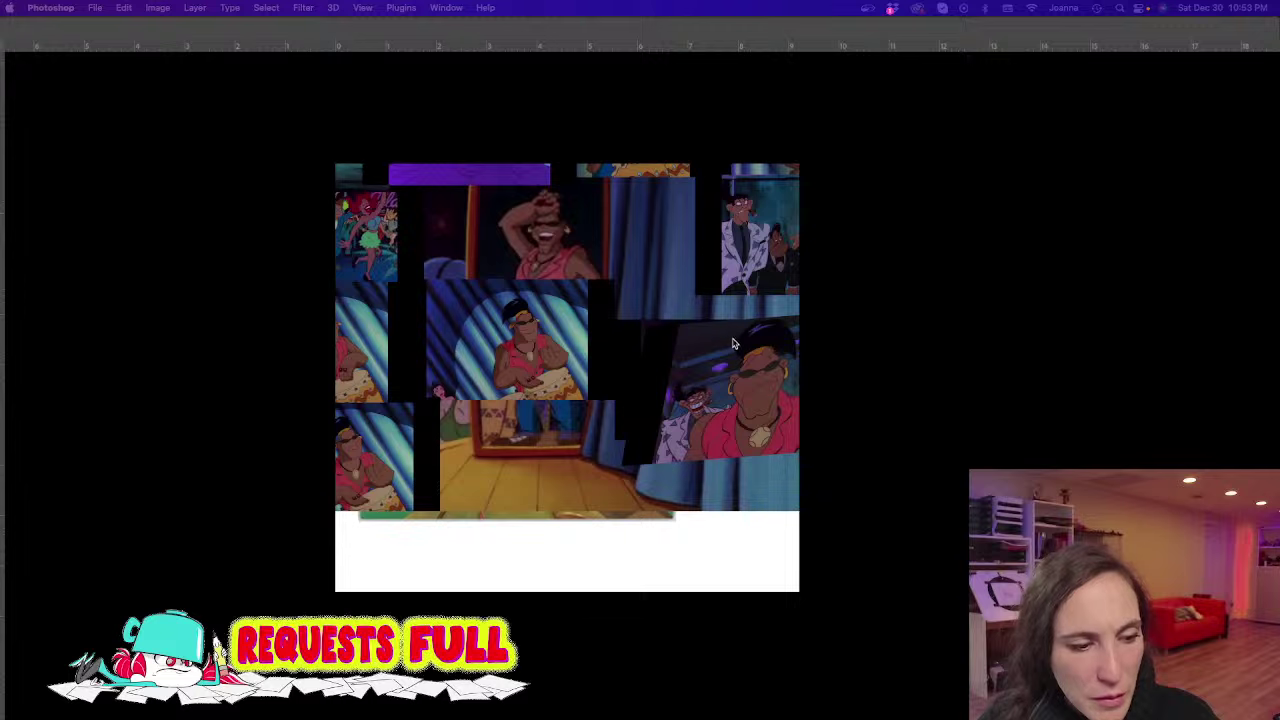
pyautogui.press('Tab')
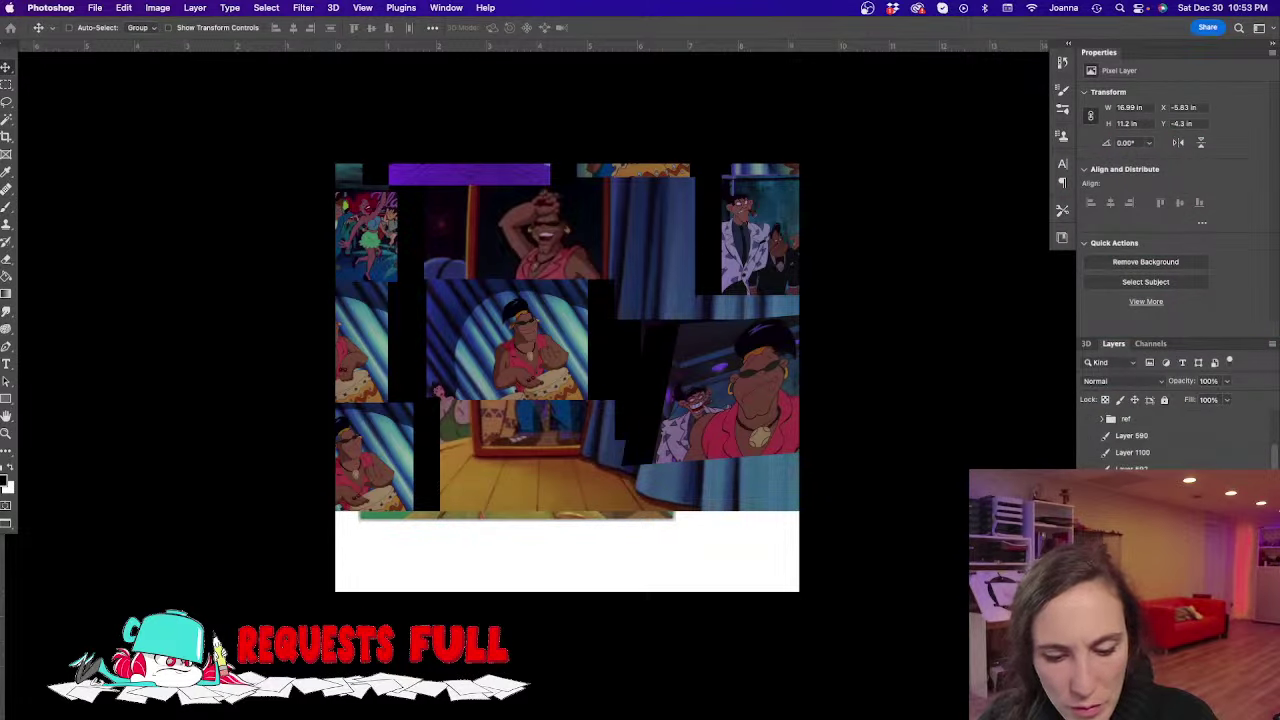
pyautogui.press('super+g')
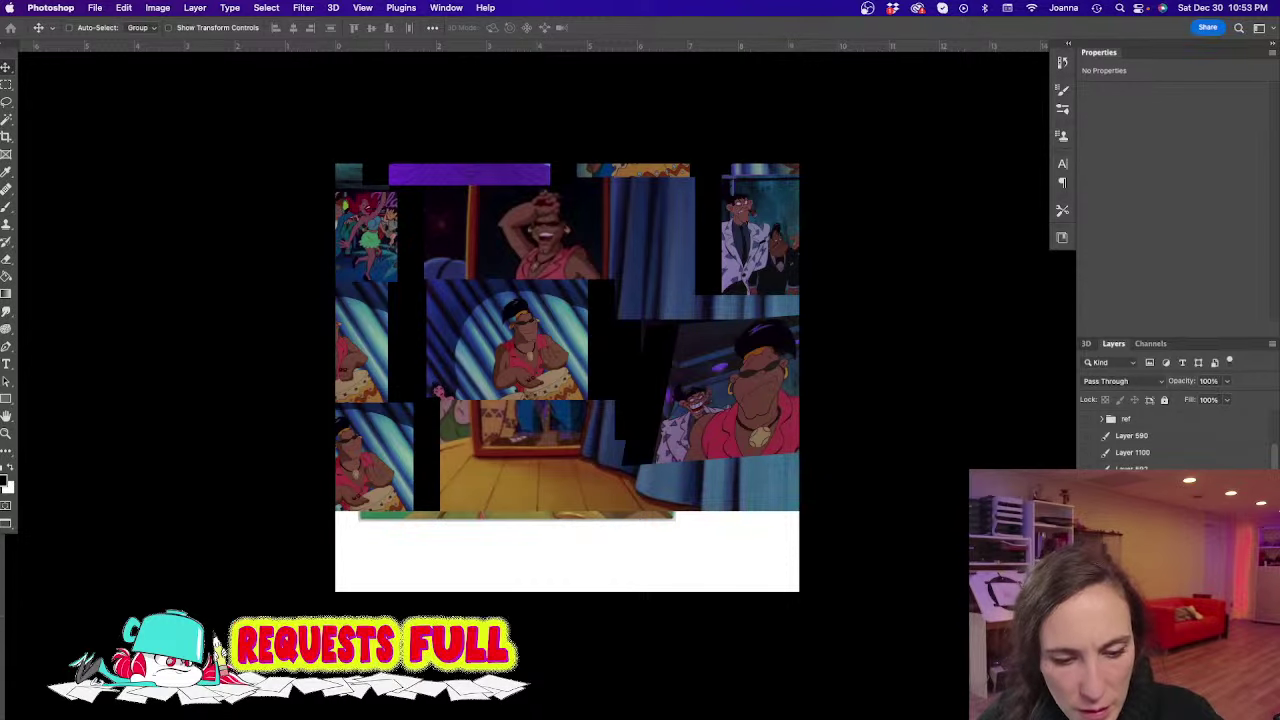
pyautogui.press('super+e')
pyautogui.press('super+t')
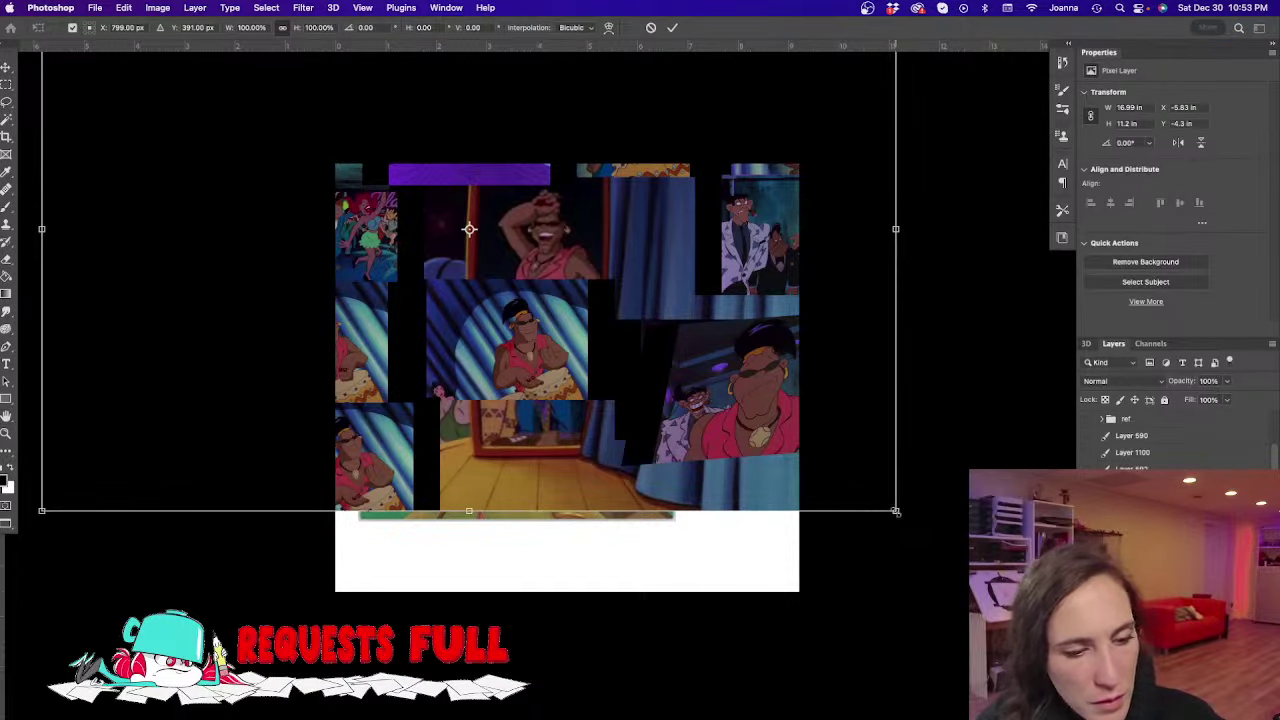
pyautogui.moveTo(895, 510); pyautogui.dragTo(504, 285)
pyautogui.moveTo(475, 243); pyautogui.dragTo(760, 503)
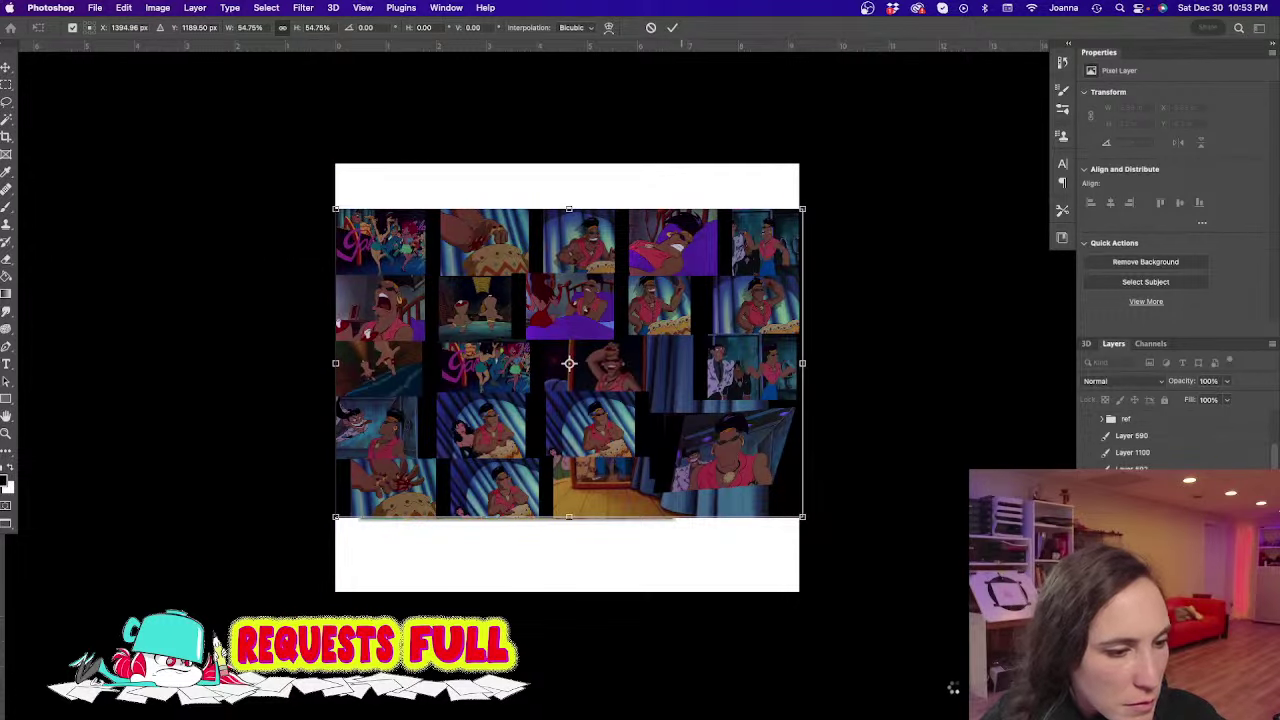
pyautogui.press('Return')
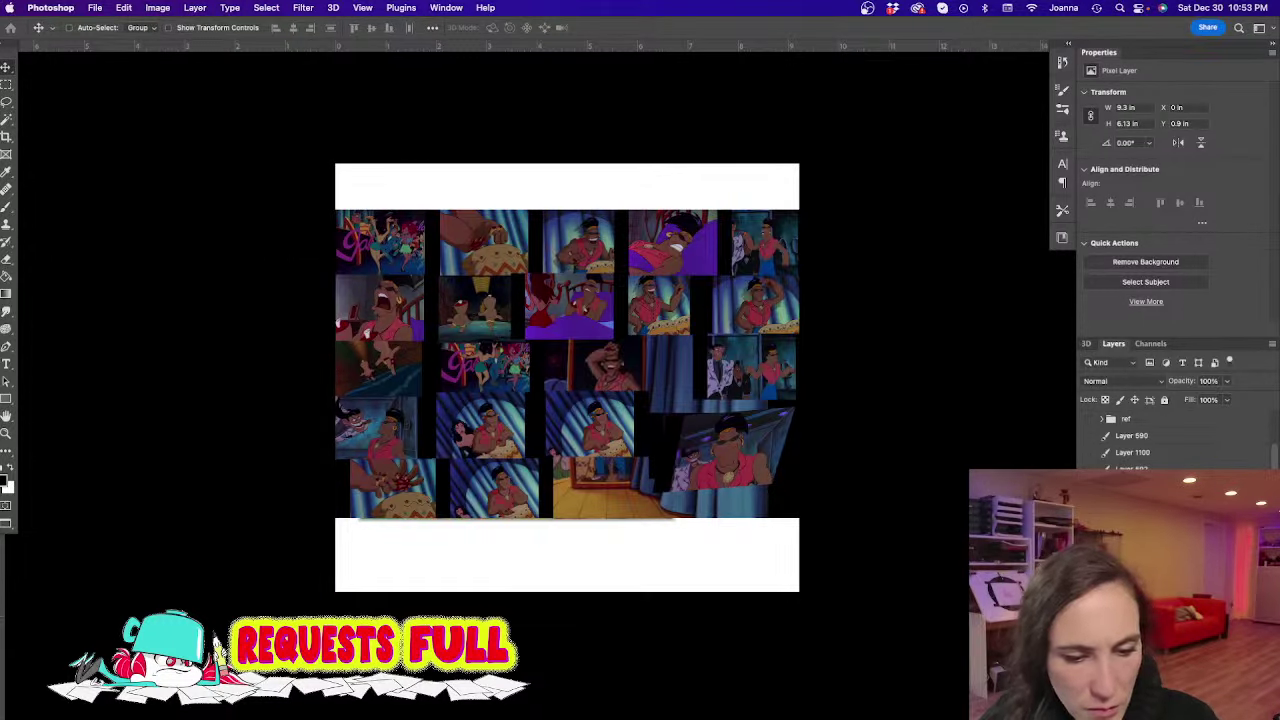
# Examine the individual cartoon stills in the collage up close, including the drummer's poses and the severed hands
pyautogui.scroll(2, 358, 352)
pyautogui.scroll(5, 358, 352)
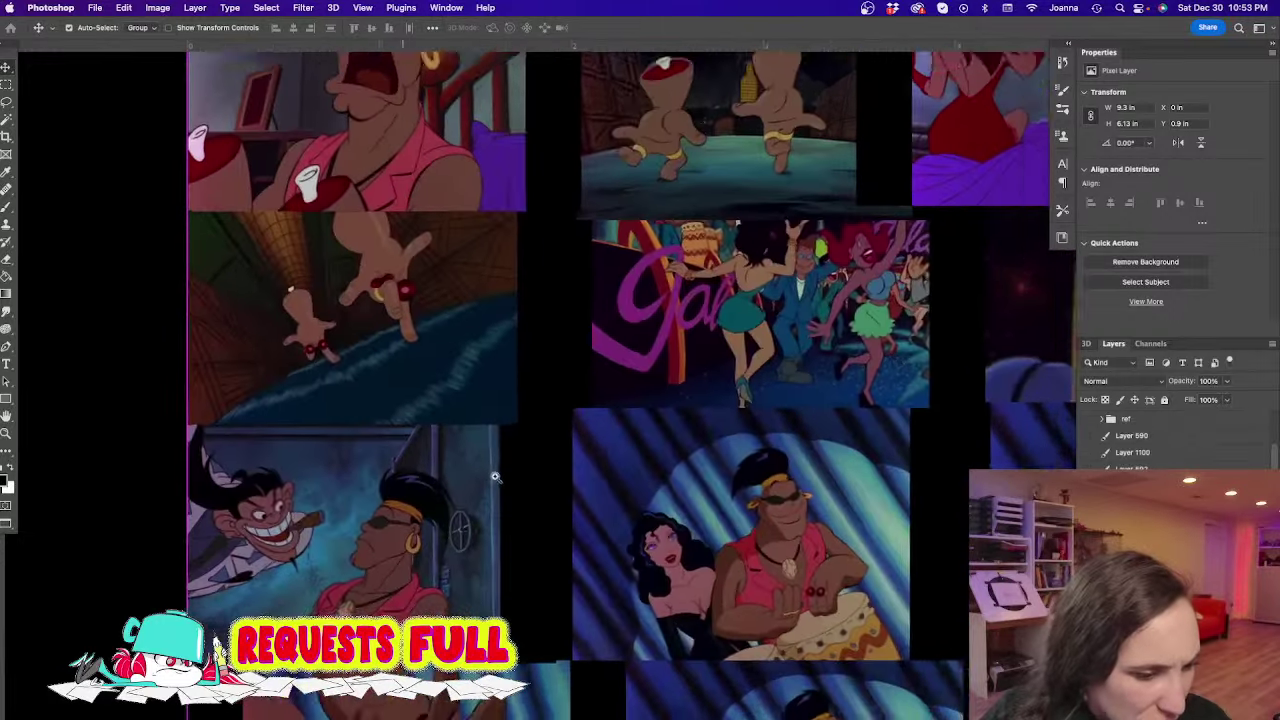
pyautogui.moveTo(495, 477); pyautogui.dragTo(437, 383)
pyautogui.moveTo(303, 407); pyautogui.dragTo(424, 271)
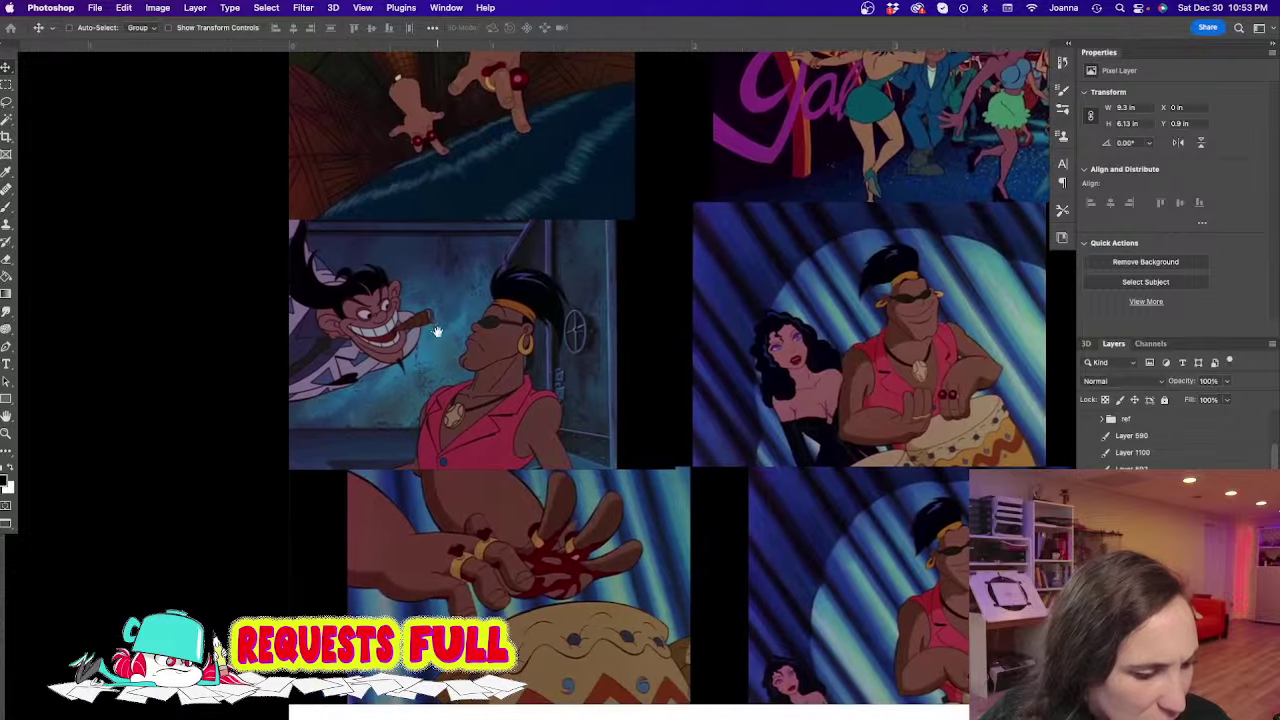
pyautogui.moveTo(474, 348); pyautogui.dragTo(472, 349)
pyautogui.moveTo(439, 337); pyautogui.dragTo(279, 510)
pyautogui.scroll(5, 311, 378)
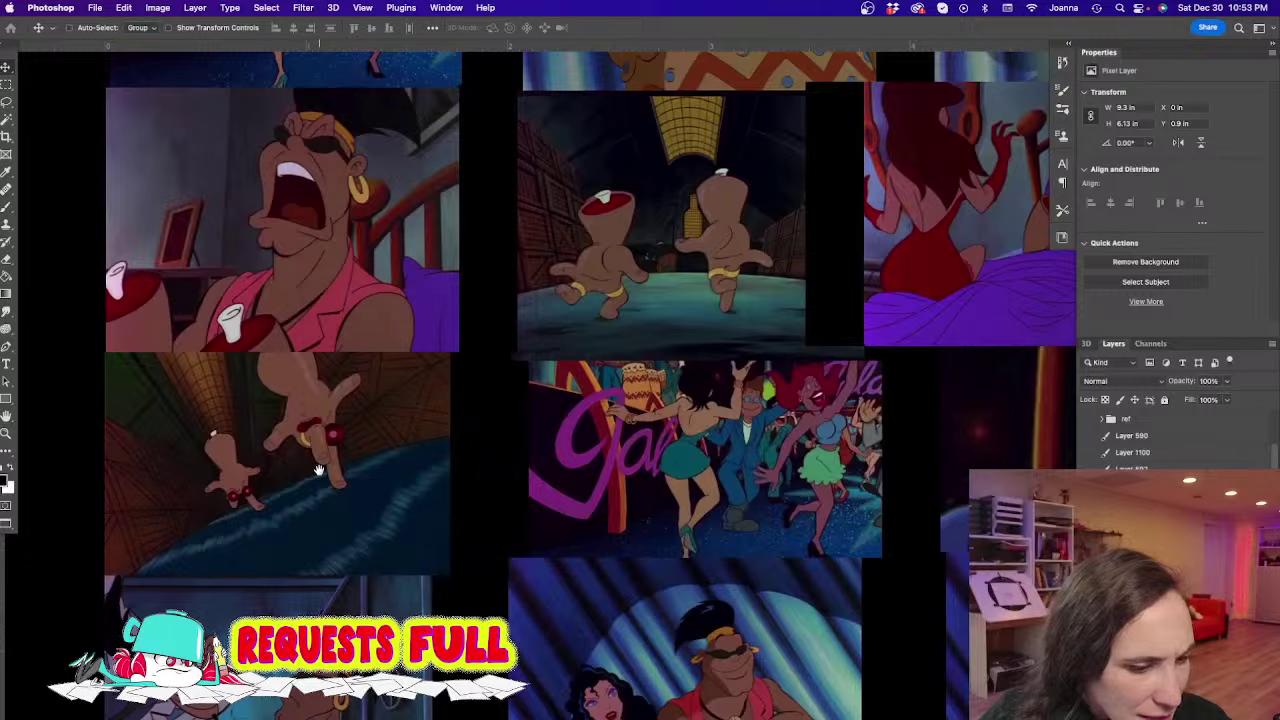
pyautogui.hscroll(6, 318, 470)
pyautogui.scroll(4, 318, 470)
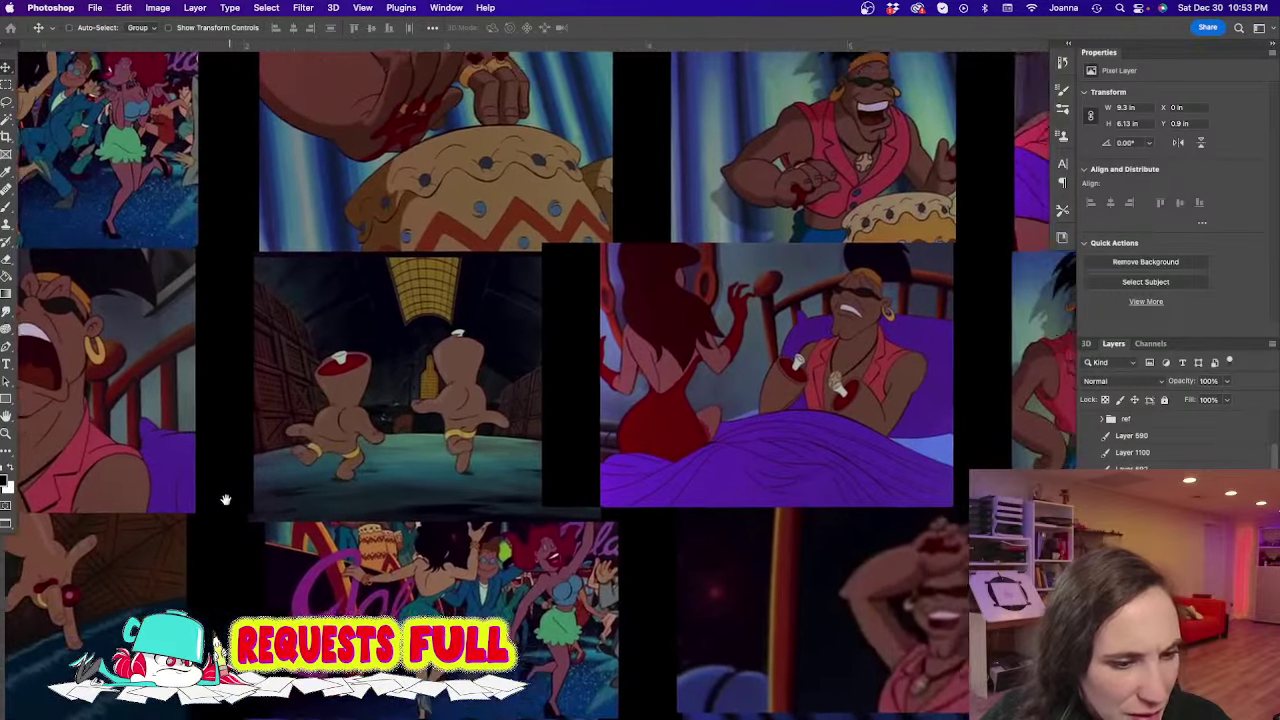
pyautogui.moveTo(226, 500); pyautogui.dragTo(214, 502)
pyautogui.hscroll(4, 214, 500)
pyautogui.scroll(2, 214, 500)
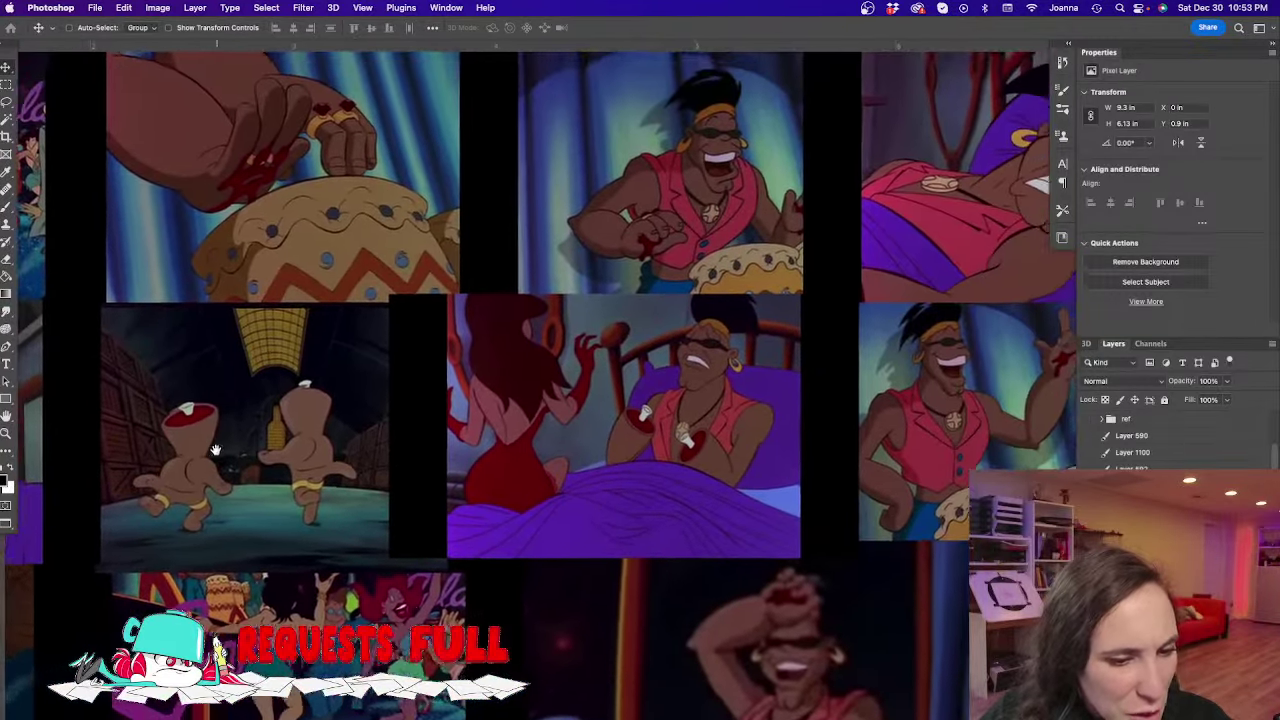
pyautogui.scroll(-4, 178, 468)
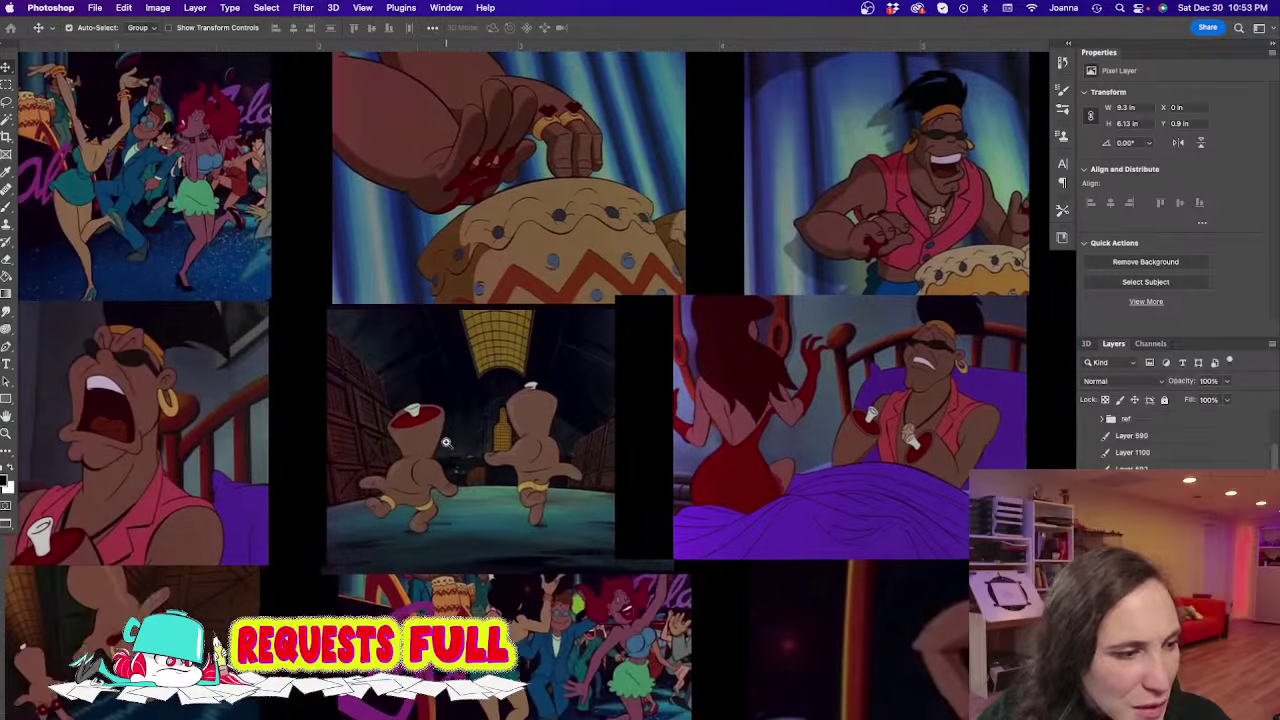
pyautogui.scroll(3, 389, 433)
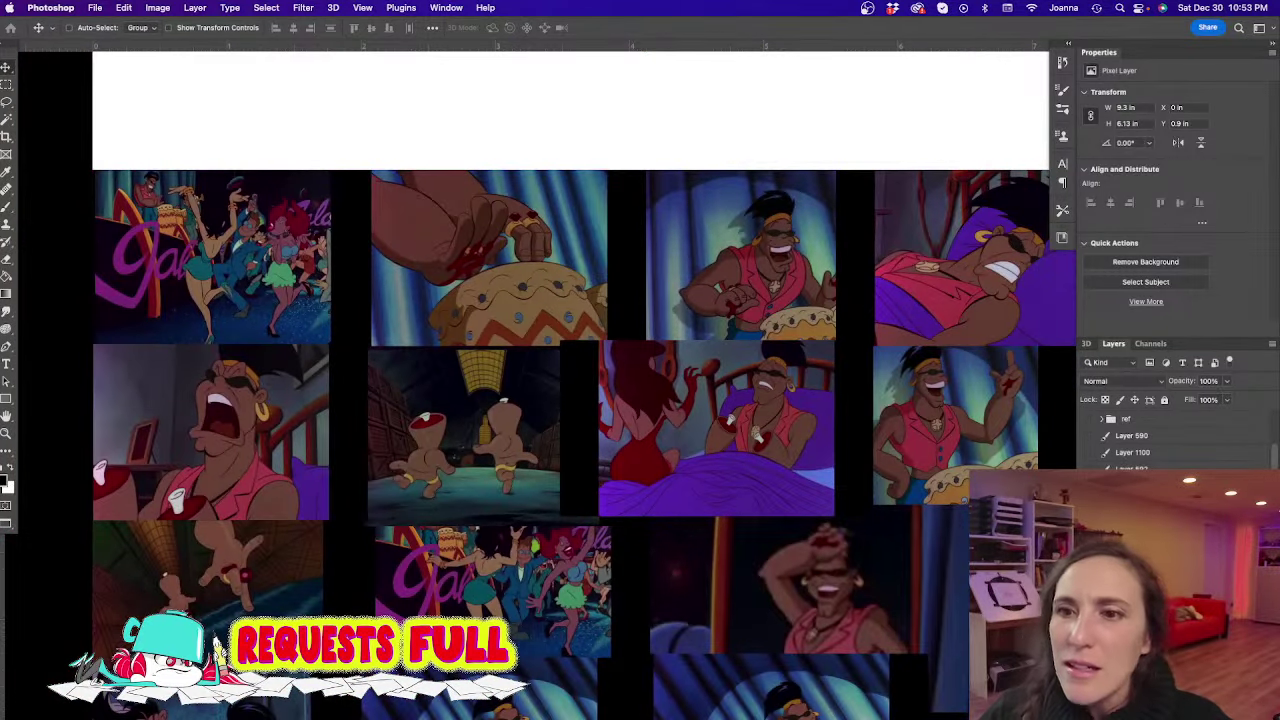
# Paste the pink-haired woman with sword and shield and shrink her to about 4.51 × 6.39 in over the collage
pyautogui.press('Tab')
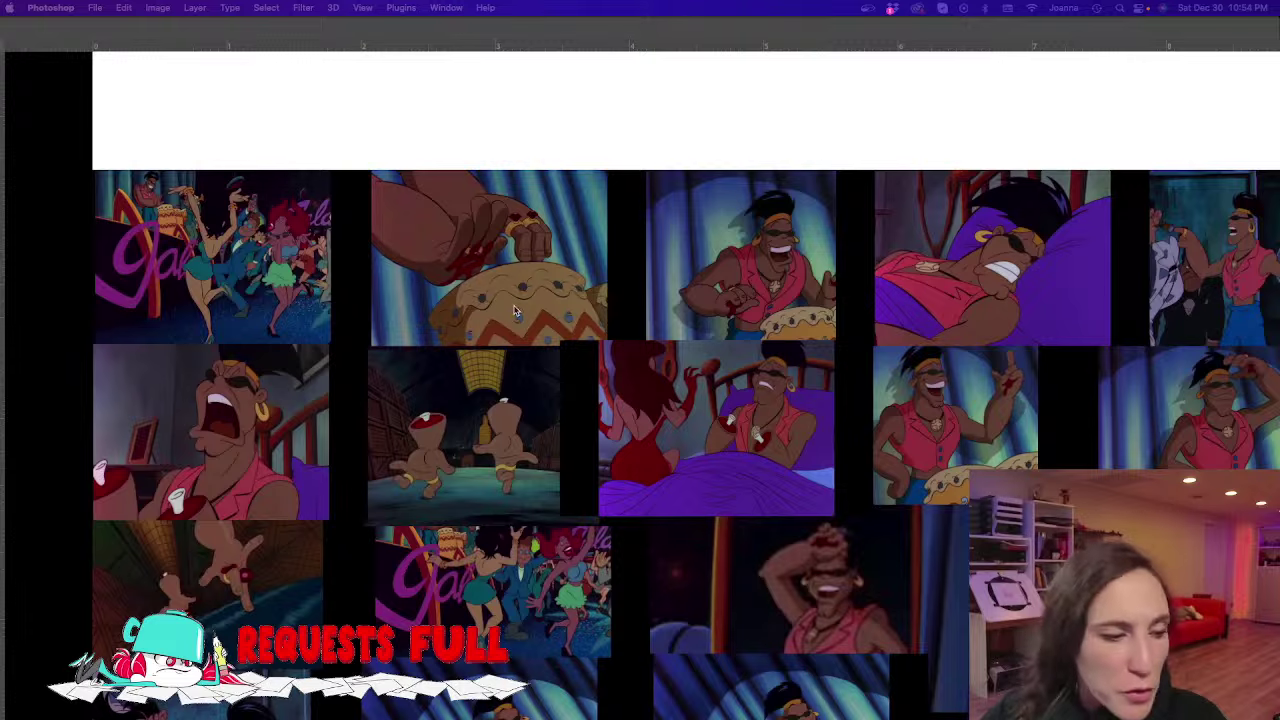
pyautogui.press('Tab')
pyautogui.press('super+z')
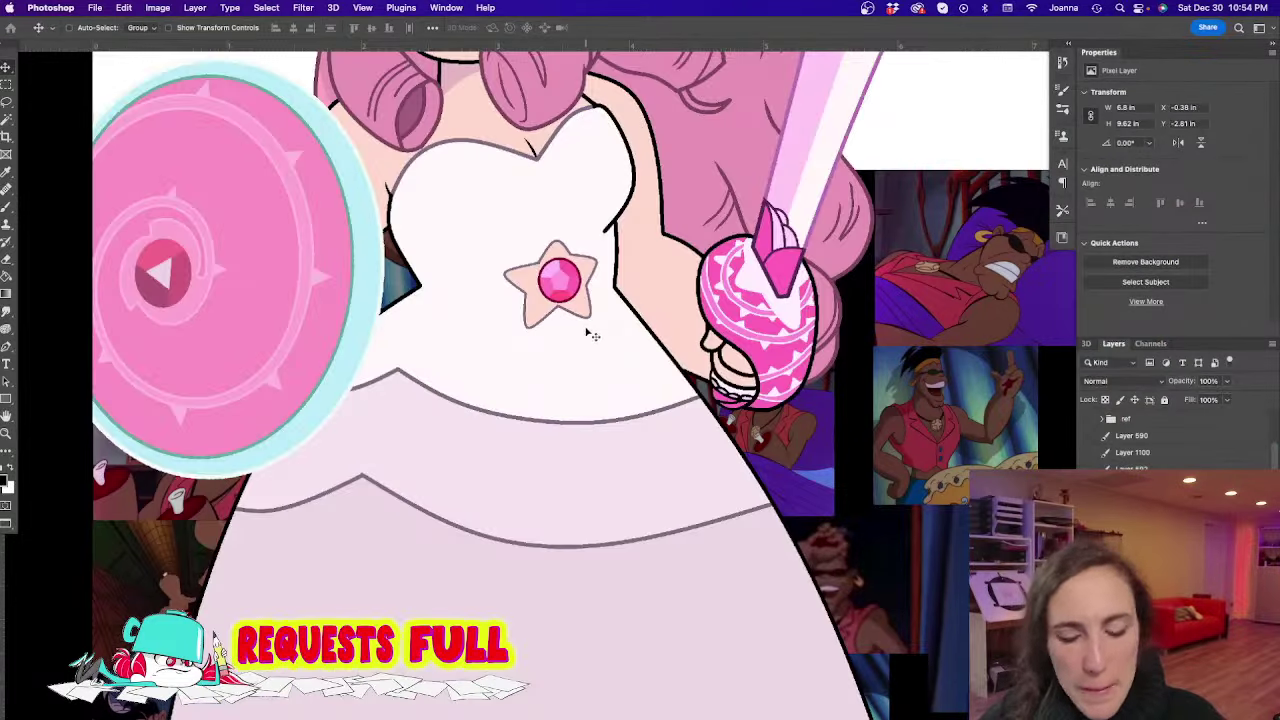
pyautogui.moveTo(580, 340); pyautogui.dragTo(514, 308)
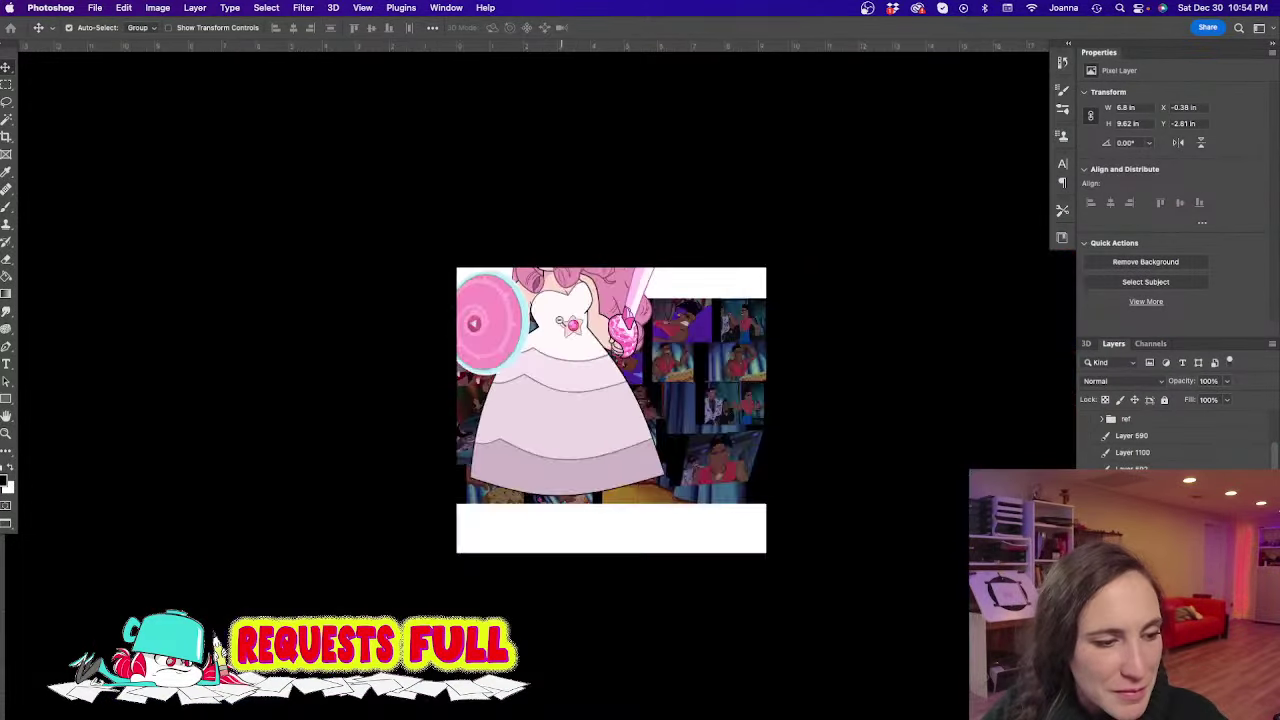
pyautogui.press('super+t')
pyautogui.moveTo(443, 174); pyautogui.dragTo(519, 283)
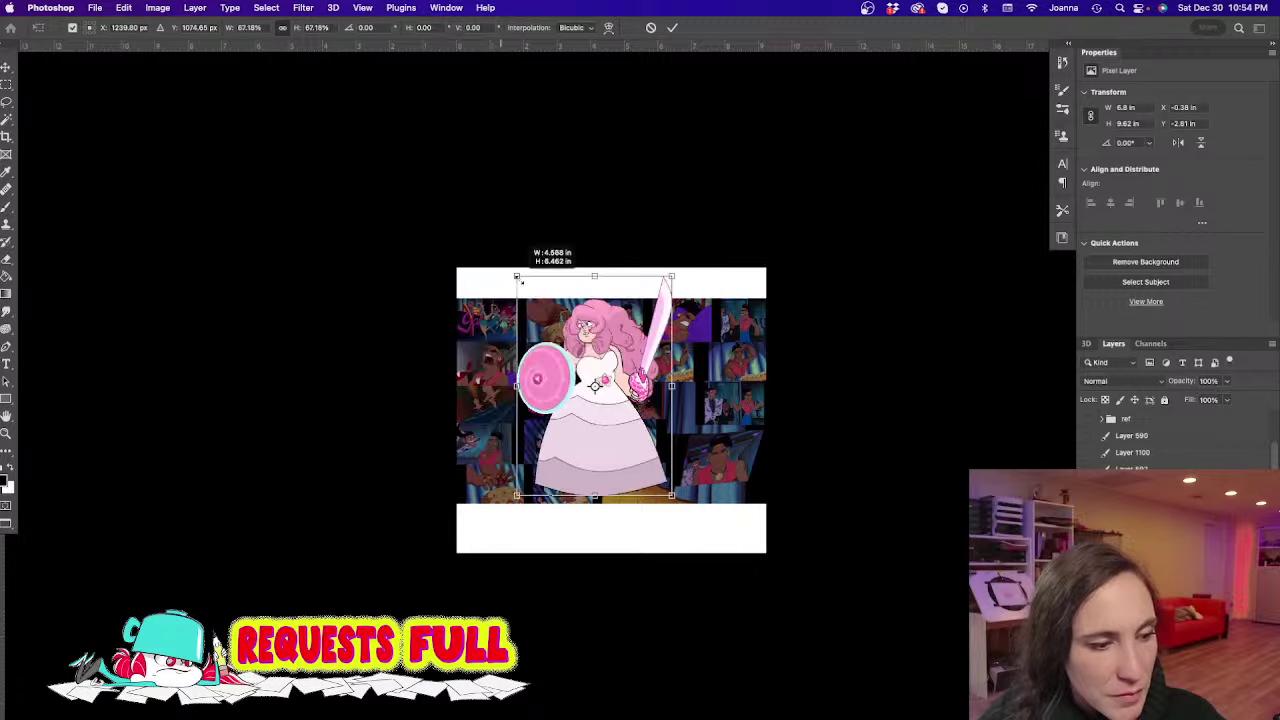
pyautogui.press('Return')
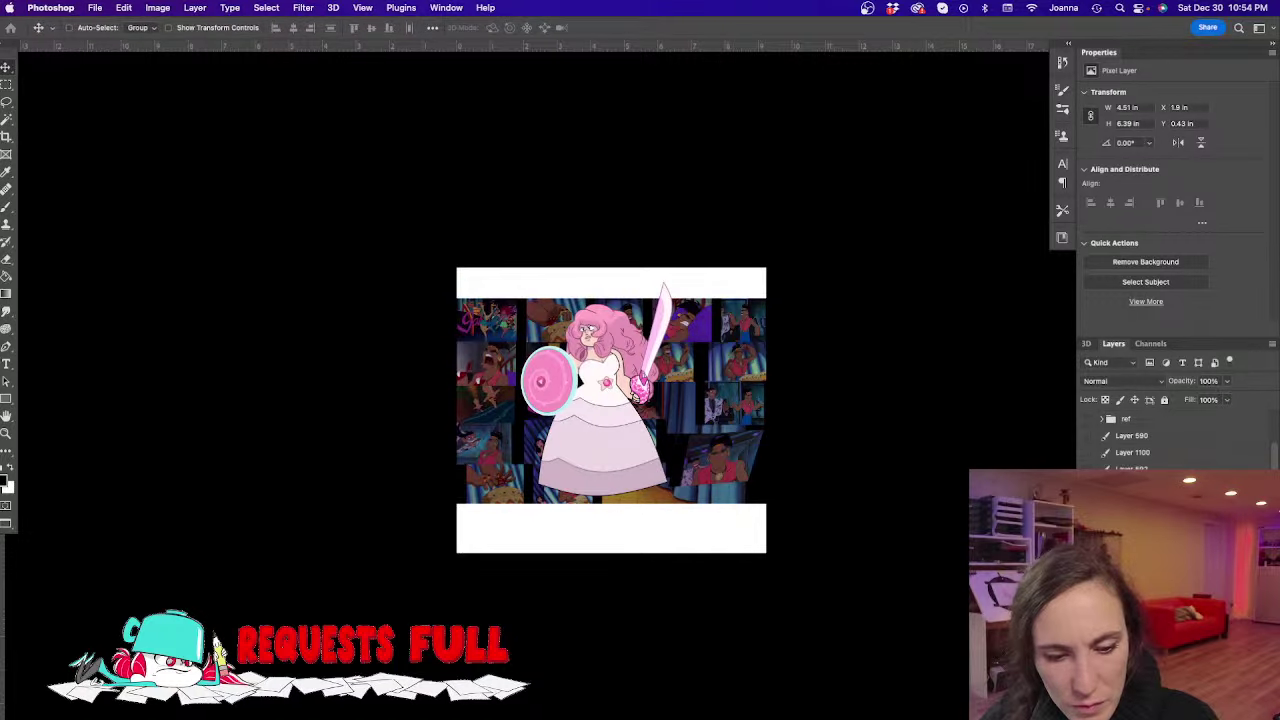
# Group the newly pasted reference and clear all reference images from the canvas
pyautogui.press('super+g')
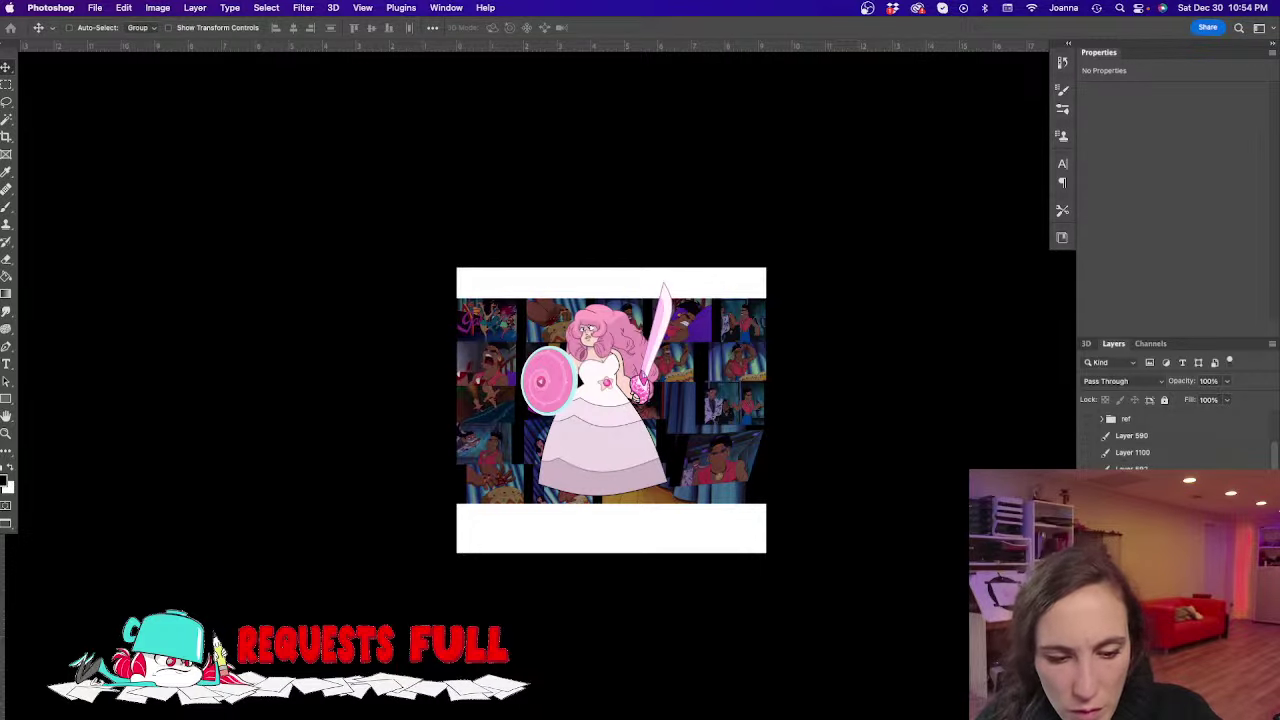
pyautogui.press('Delete')
pyautogui.press('Delete')
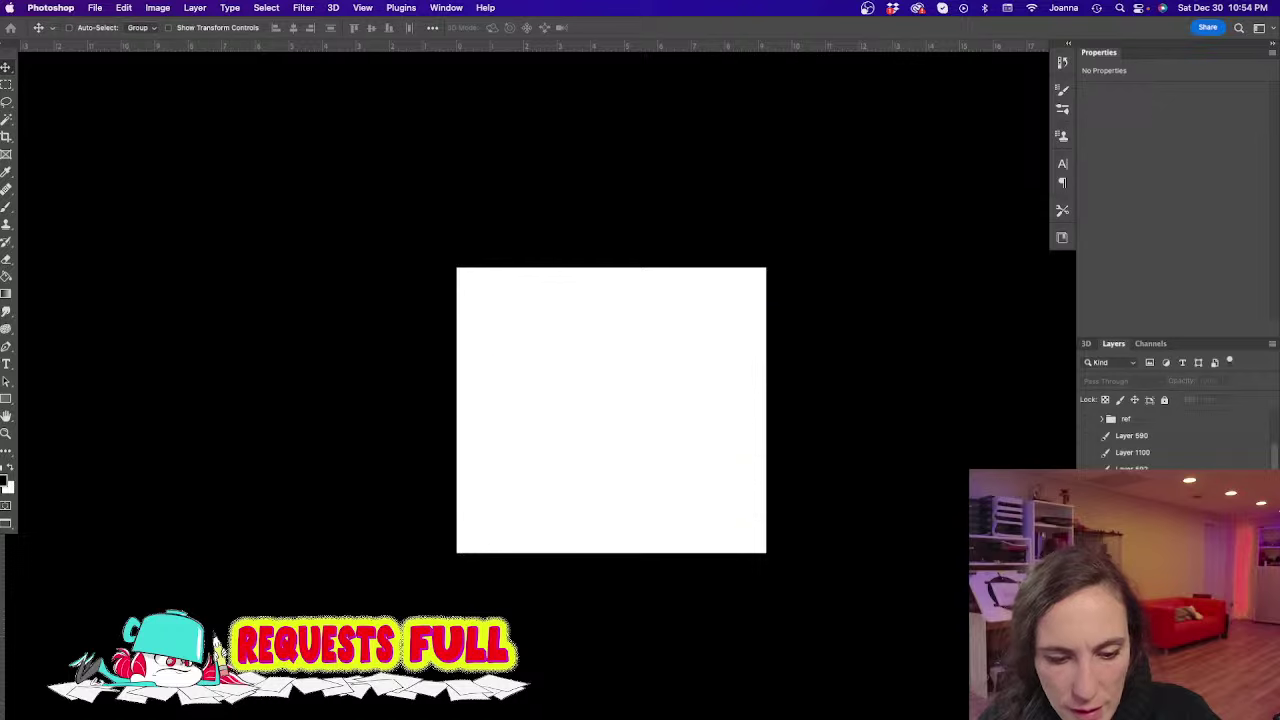
# Bring the rough sketch of the leaping girl with the wide sleeve onto the blank canvas
pyautogui.press('super+v')
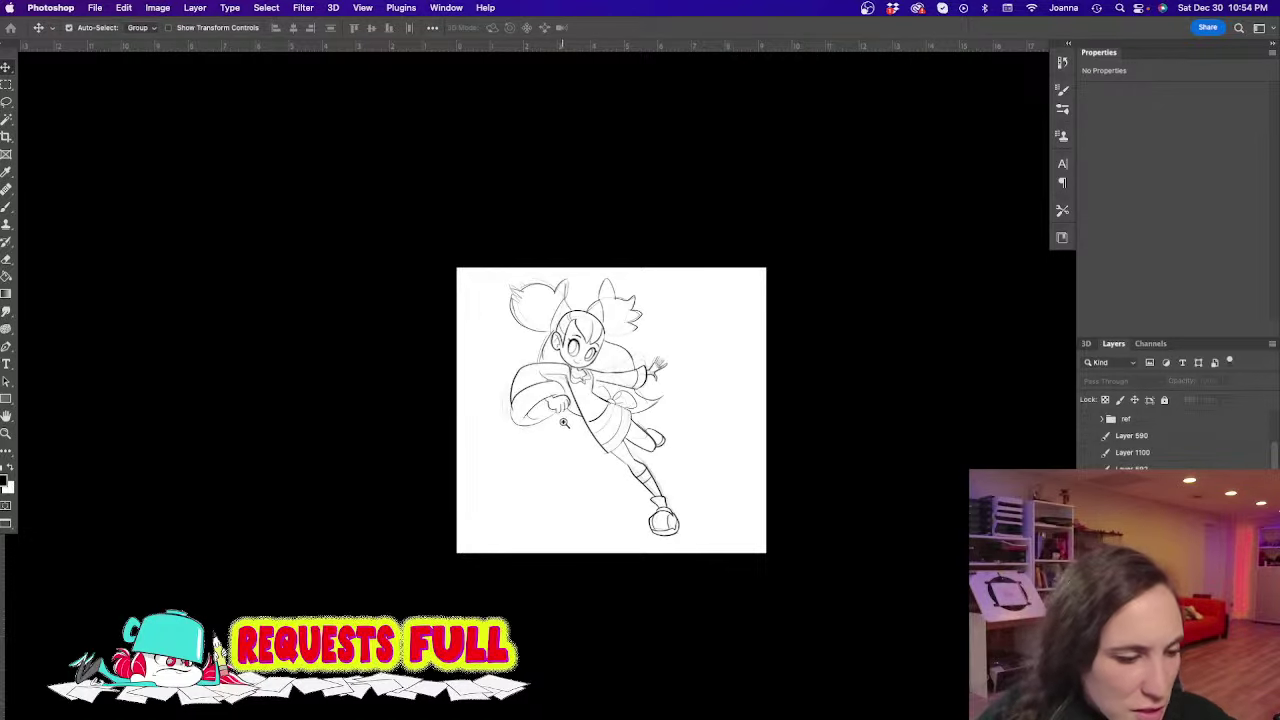
pyautogui.press('super+plus')
pyautogui.moveTo(491, 451); pyautogui.dragTo(597, 423)
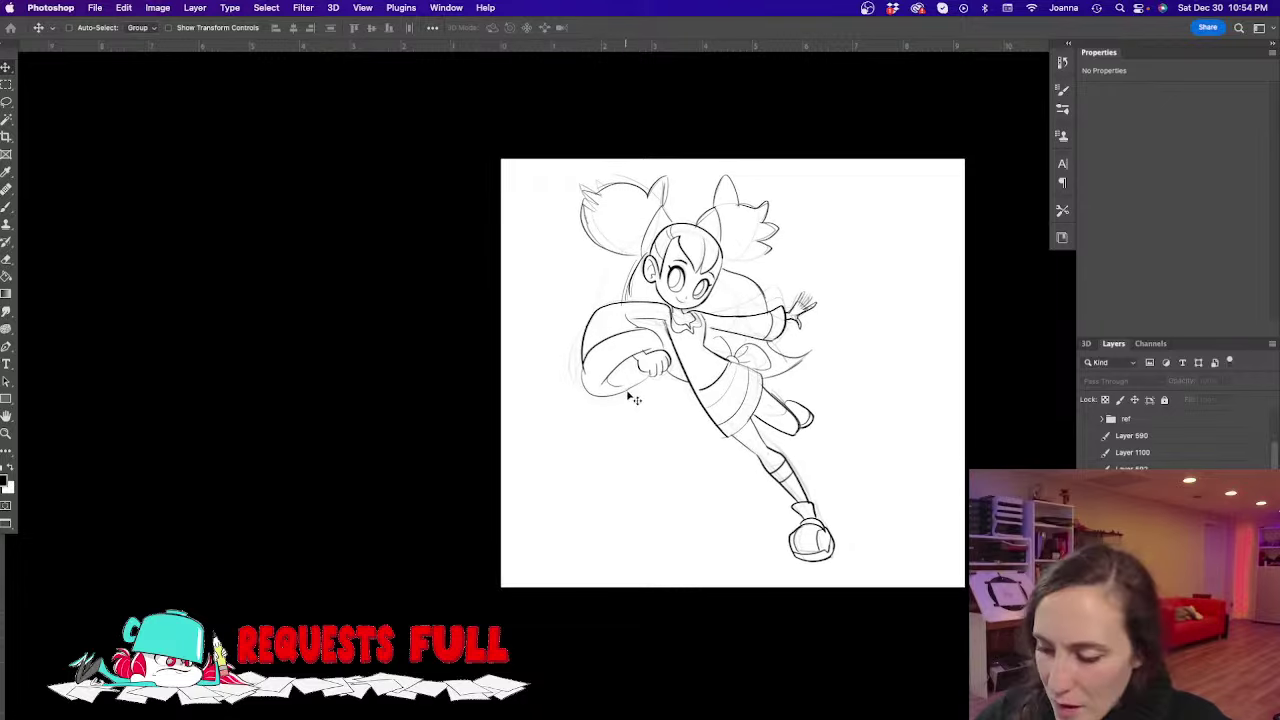
pyautogui.press('l')
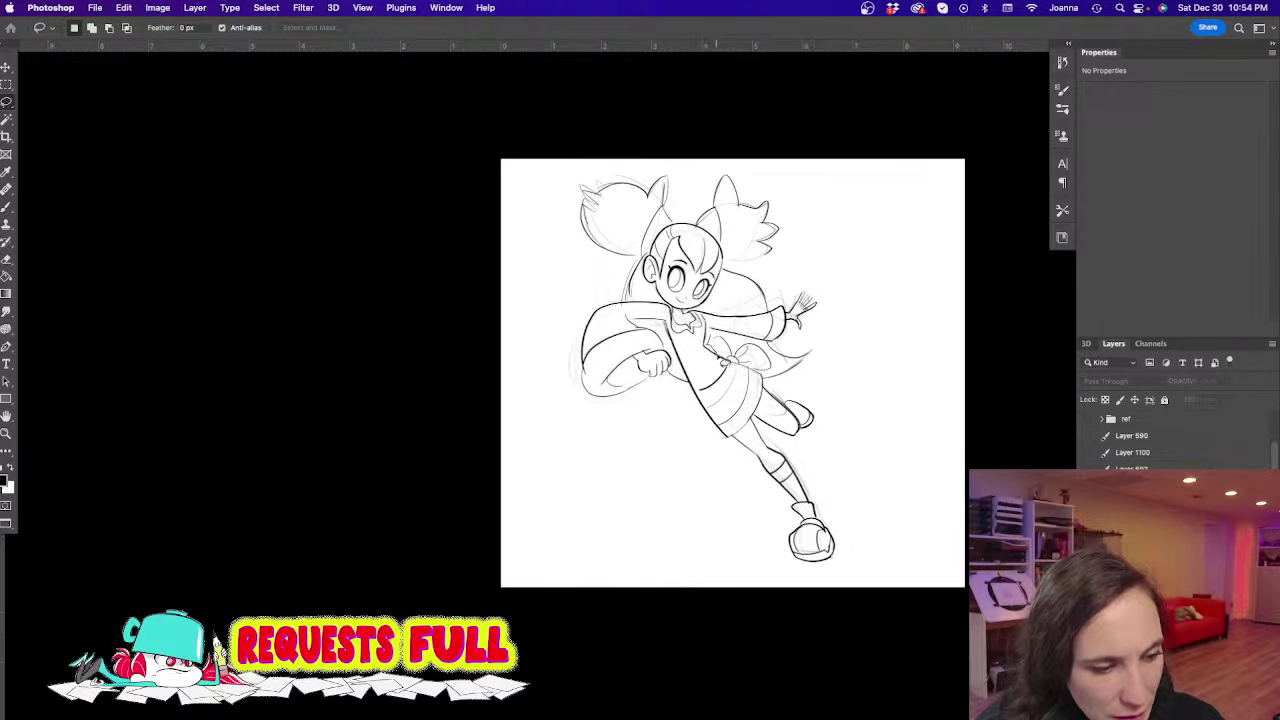
pyautogui.moveTo(724, 362)
pyautogui.mouseDown()
pyautogui.moveTo(720, 555)
pyautogui.moveTo(865, 412)
pyautogui.moveTo(775, 388)
pyautogui.moveTo(782, 366)
pyautogui.moveTo(708, 337)
pyautogui.mouseUp()
pyautogui.press('v')
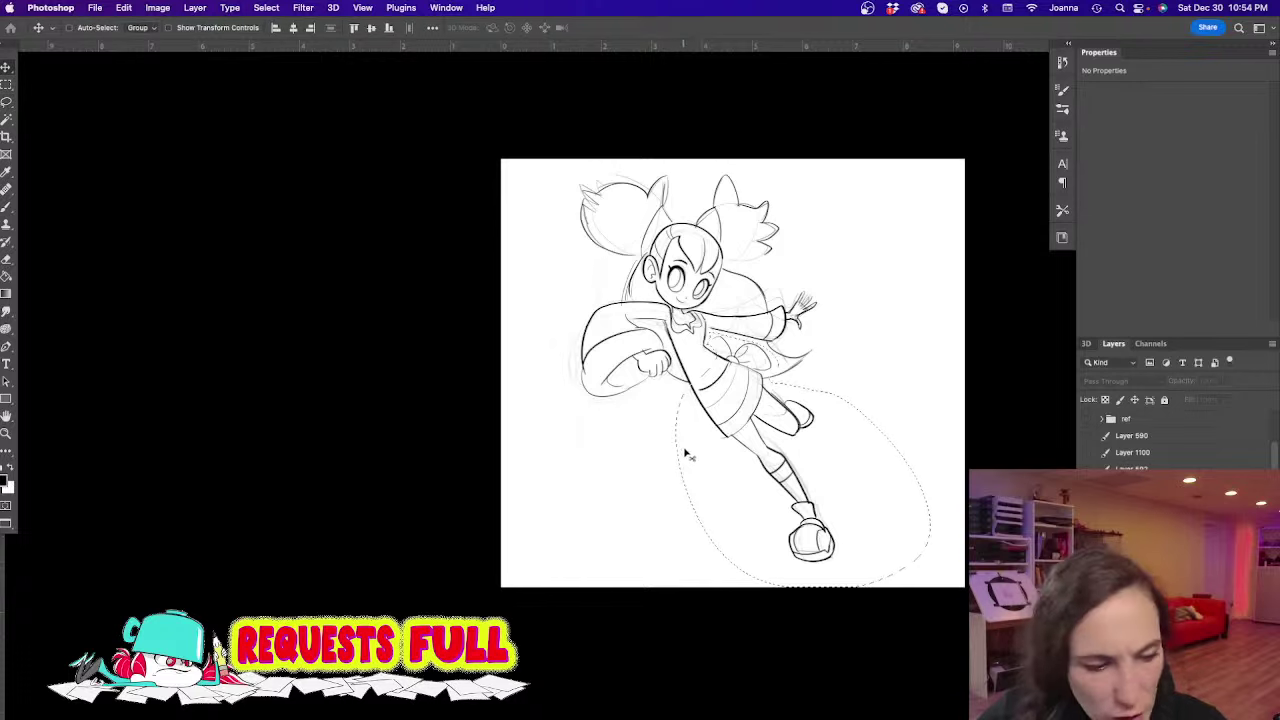
pyautogui.click(700, 405)
pyautogui.click(651, 296)
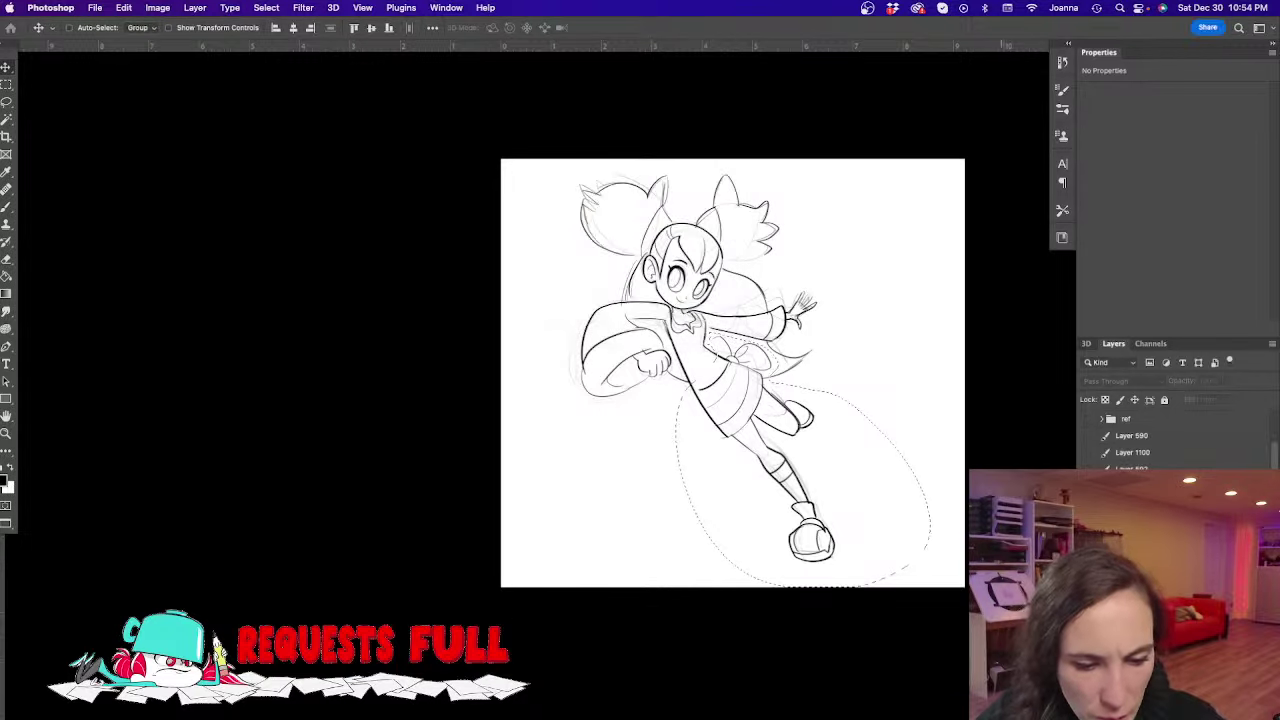
pyautogui.keyDown('super'); pyautogui.click(808, 451); pyautogui.keyUp('super')
pyautogui.moveTo(711, 419); pyautogui.dragTo(697, 403)
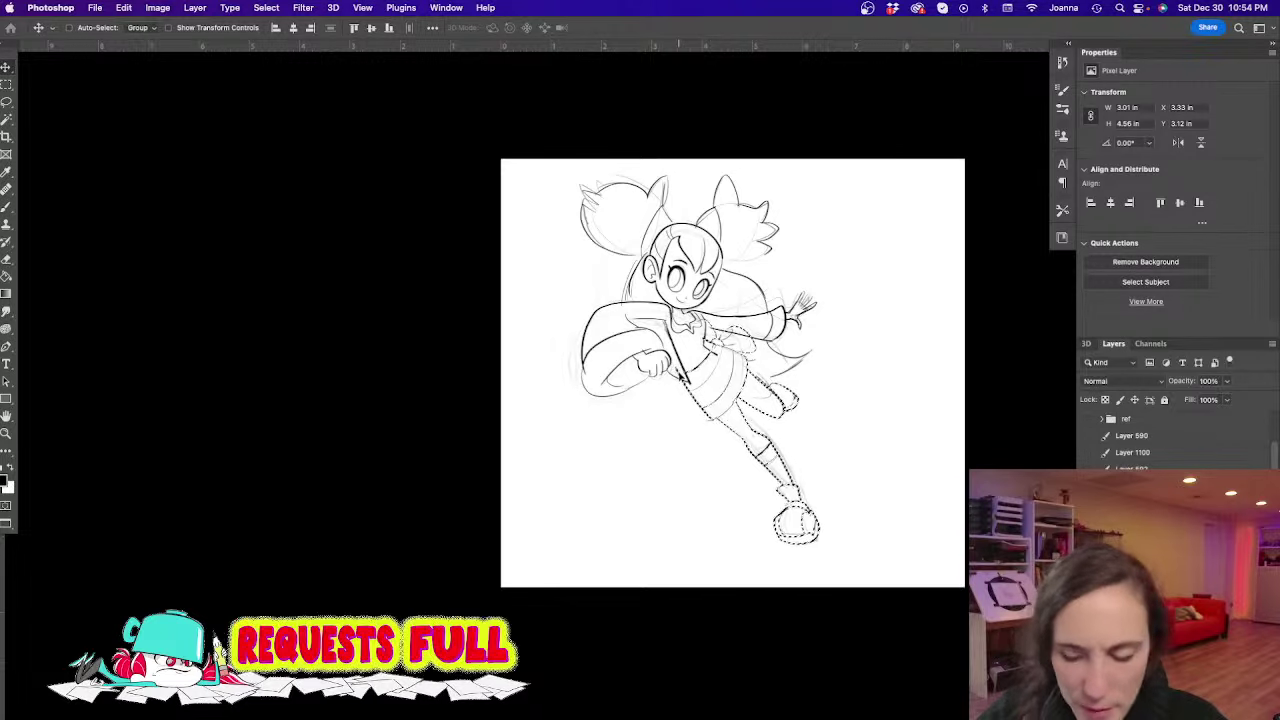
pyautogui.press('super+t')
pyautogui.press('Return')
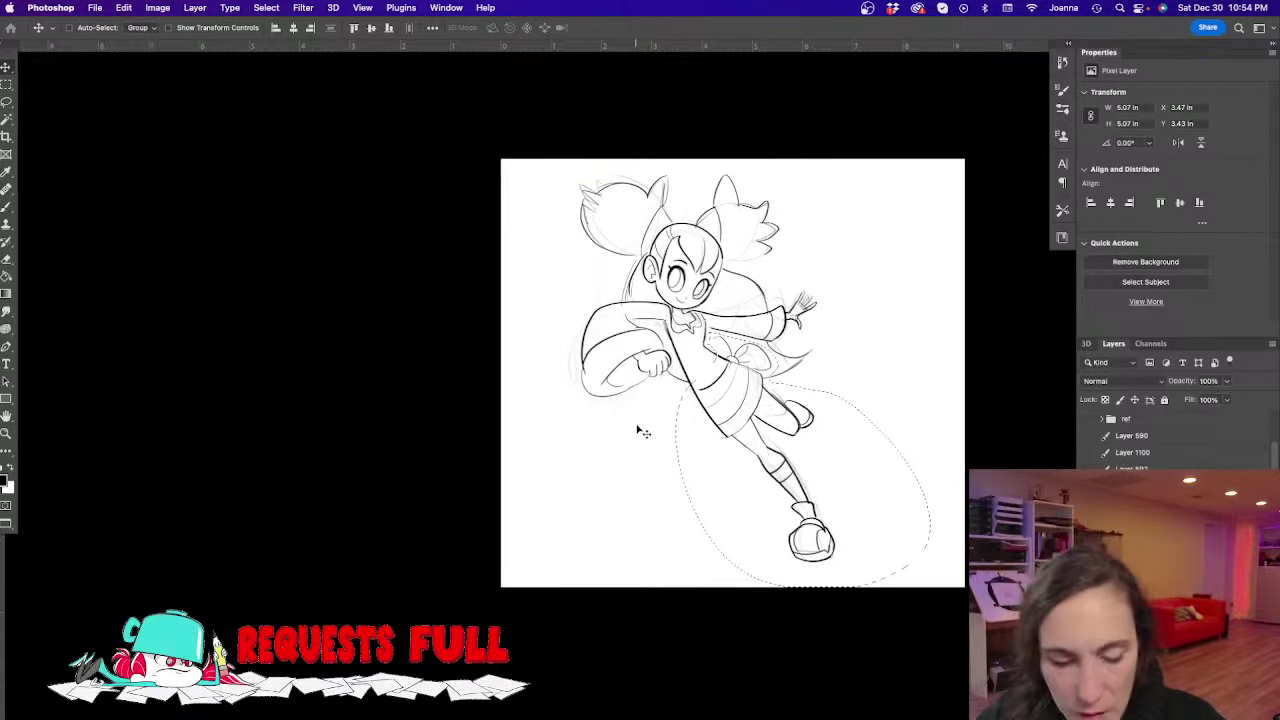
# Lasso the girl's hips and legs and shift them slightly up and left to shorten her torso
pyautogui.press('l')
pyautogui.press('super+d')
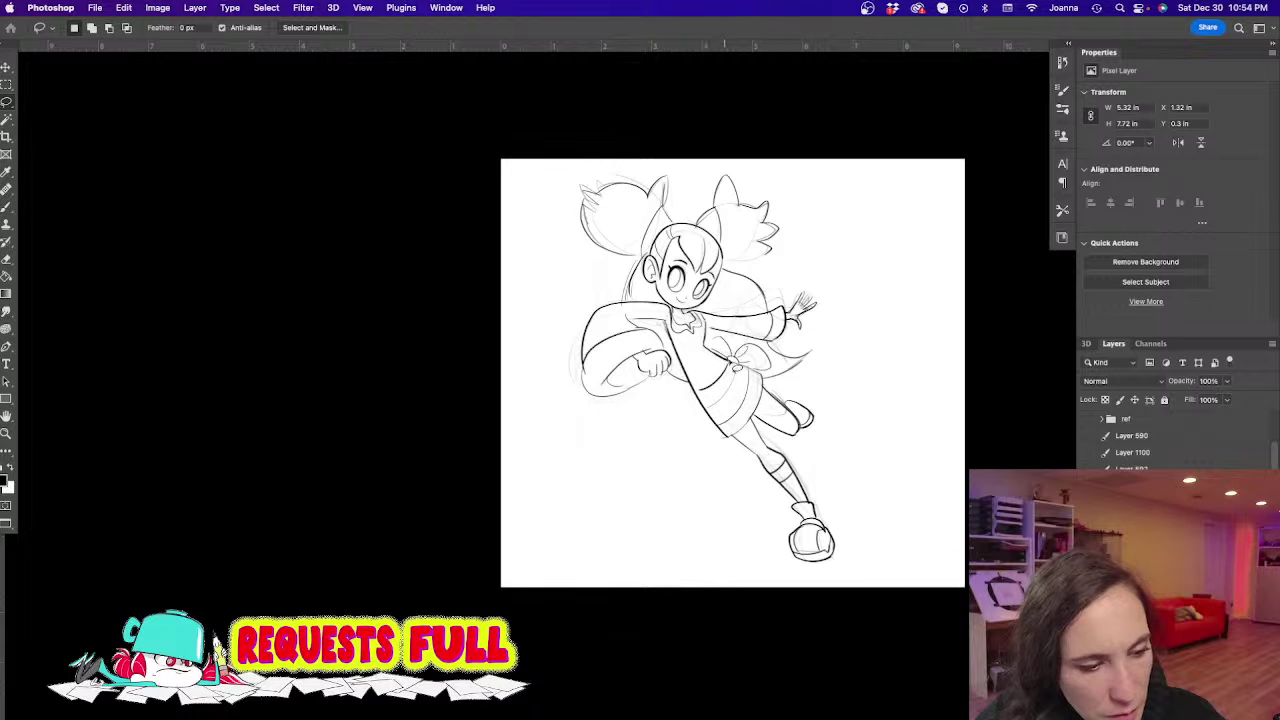
pyautogui.moveTo(793, 394)
pyautogui.mouseDown()
pyautogui.moveTo(872, 564)
pyautogui.moveTo(723, 523)
pyautogui.moveTo(689, 388)
pyautogui.moveTo(715, 367)
pyautogui.moveTo(679, 371)
pyautogui.mouseUp()
pyautogui.press('v')
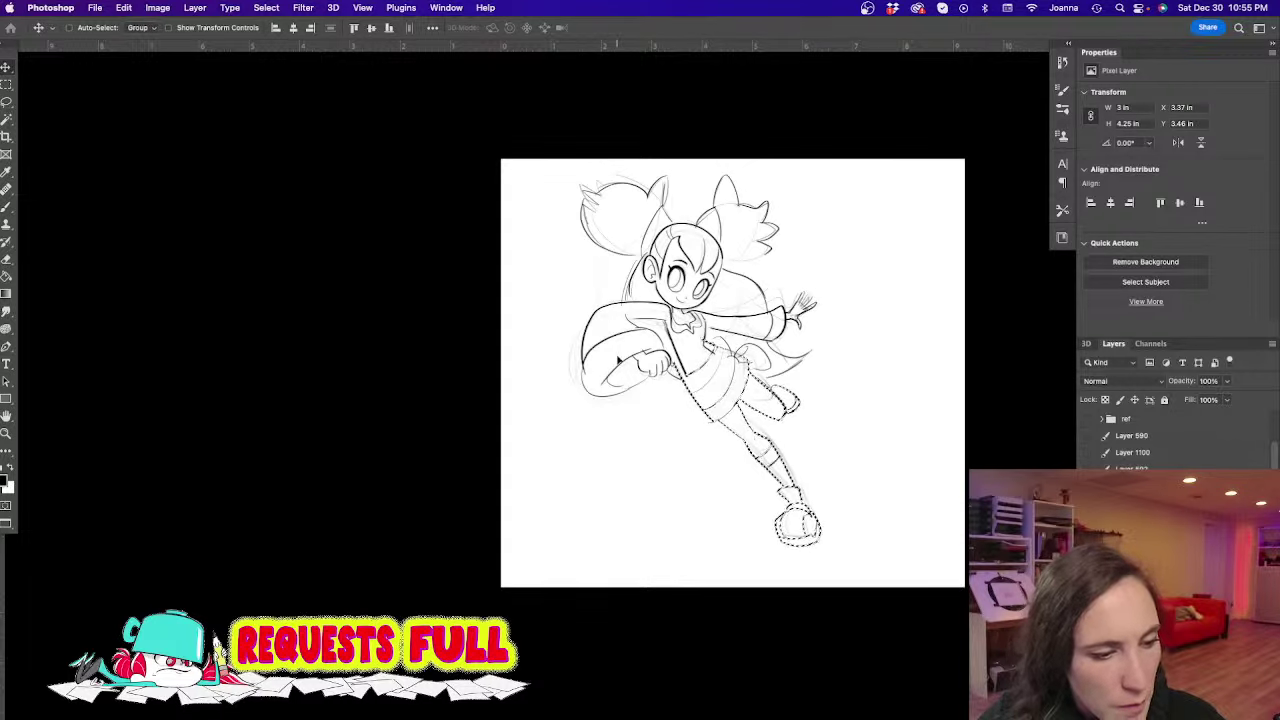
pyautogui.hotkey('ctrl', 'd')
# Erase the overlapping lines around the girl's waist and redraw the torso outline to join the shifted hips
pyautogui.press('e')
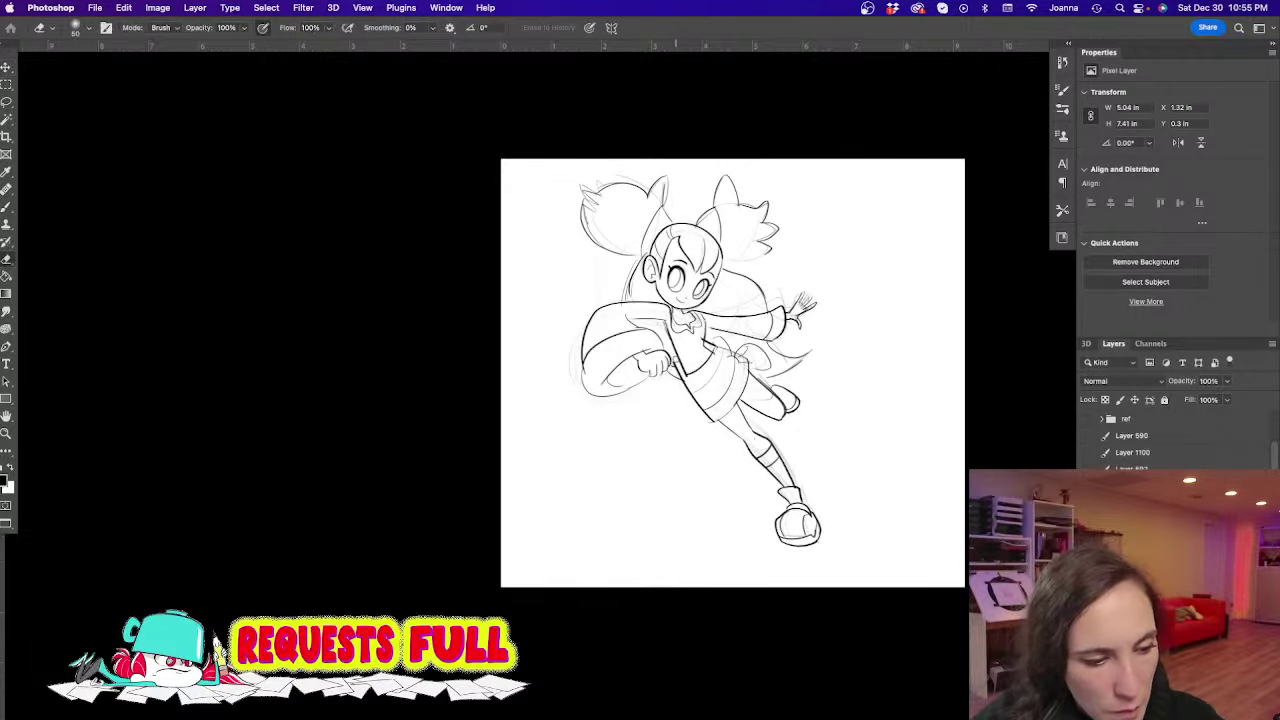
pyautogui.moveTo(706, 345); pyautogui.dragTo(755, 369)
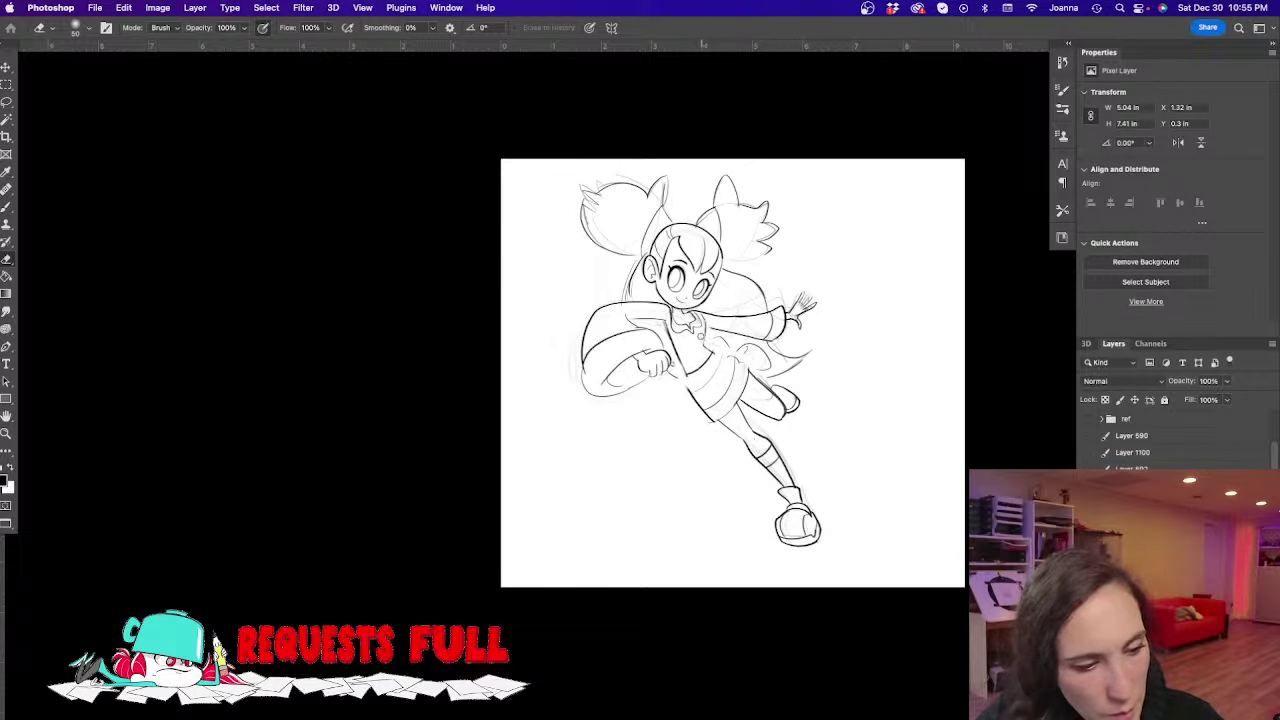
pyautogui.press('b')
pyautogui.moveTo(666, 324); pyautogui.dragTo(706, 406)
pyautogui.moveTo(670, 324); pyautogui.dragTo(718, 424)
pyautogui.moveTo(668, 372); pyautogui.dragTo(686, 383)
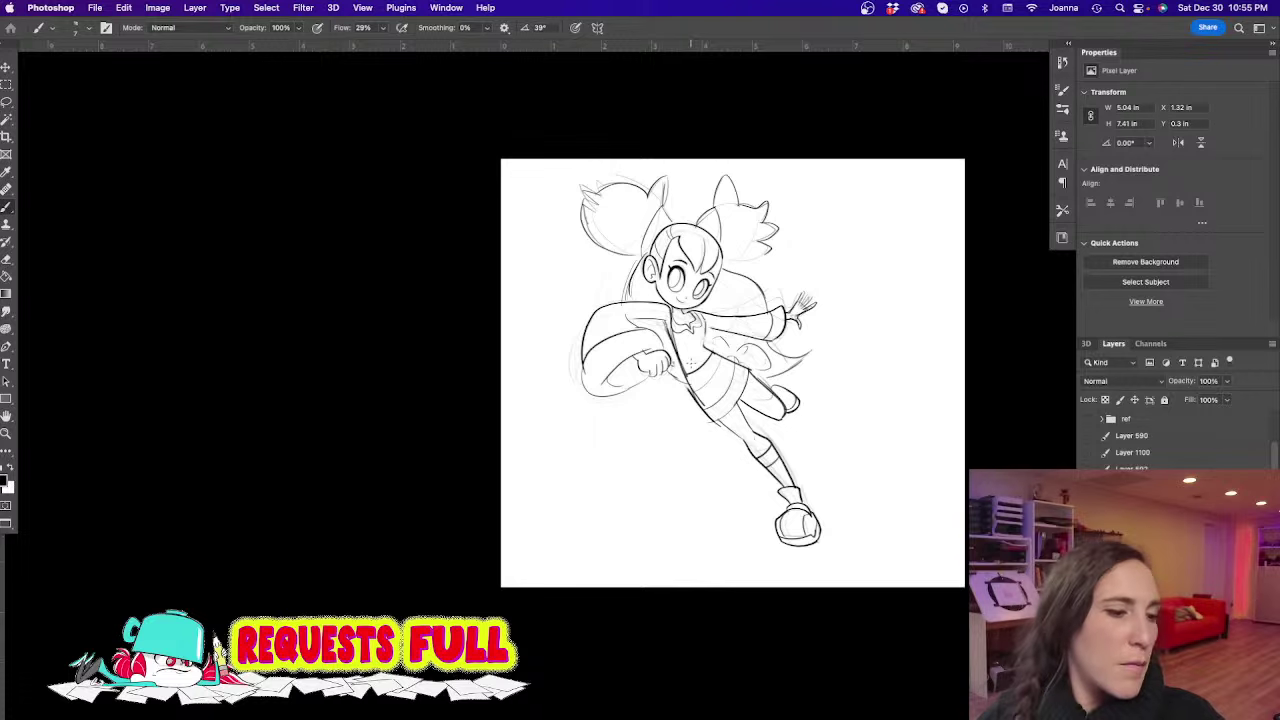
# Lasso the front leg from the knee down and rotate it about 7 degrees counterclockwise around the knee
pyautogui.press('l')
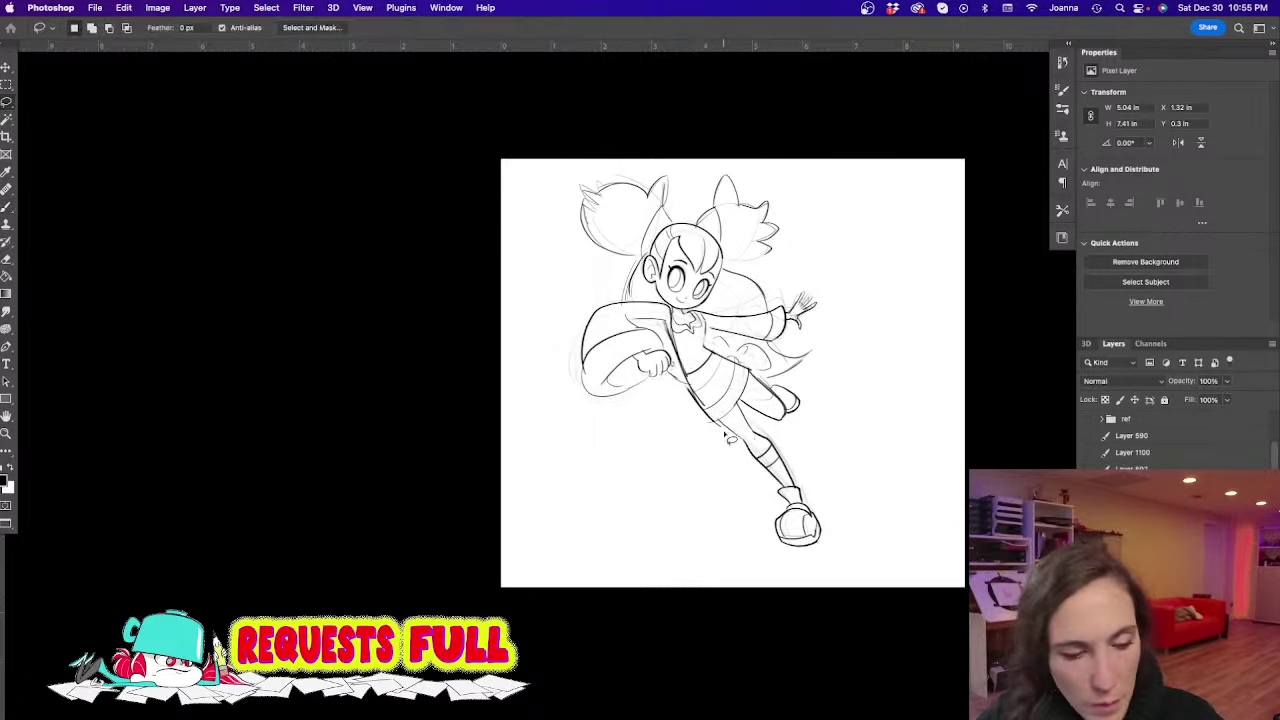
pyautogui.moveTo(738, 432)
pyautogui.mouseDown()
pyautogui.moveTo(762, 438)
pyautogui.moveTo(840, 548)
pyautogui.moveTo(736, 436)
pyautogui.mouseUp()
pyautogui.hotkey('ctrl', 't')
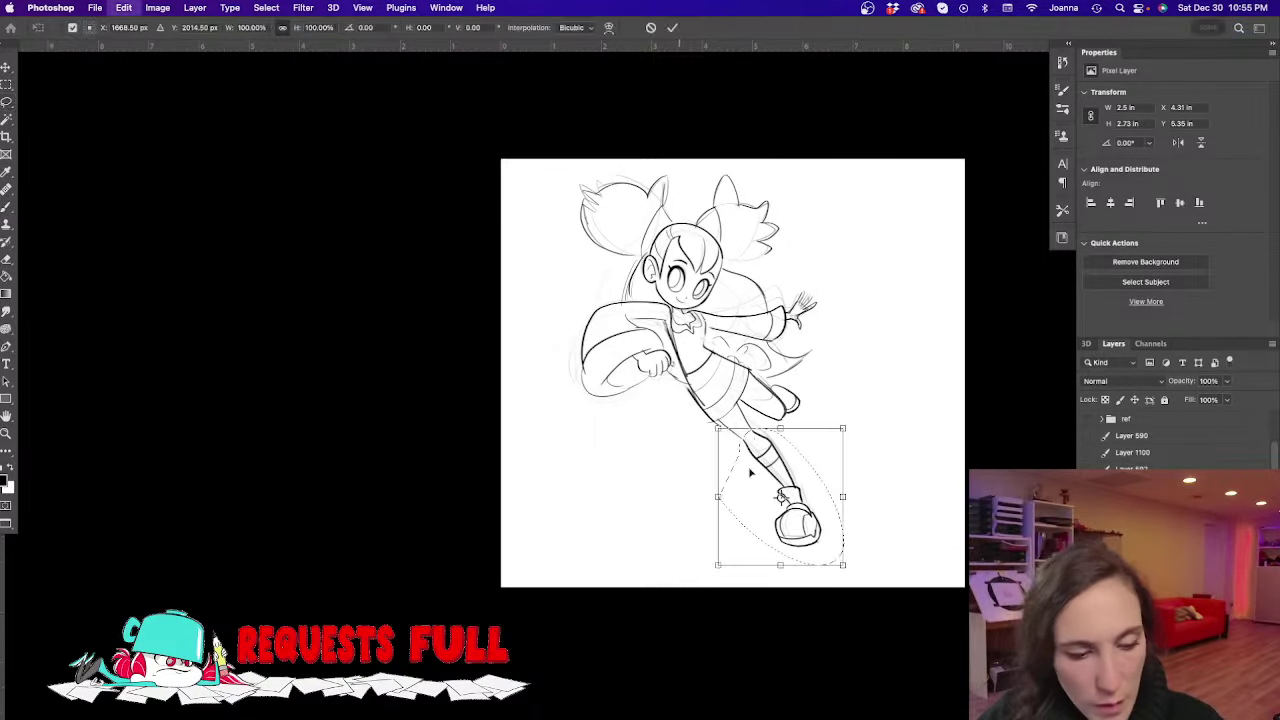
pyautogui.moveTo(780, 496); pyautogui.dragTo(743, 440)
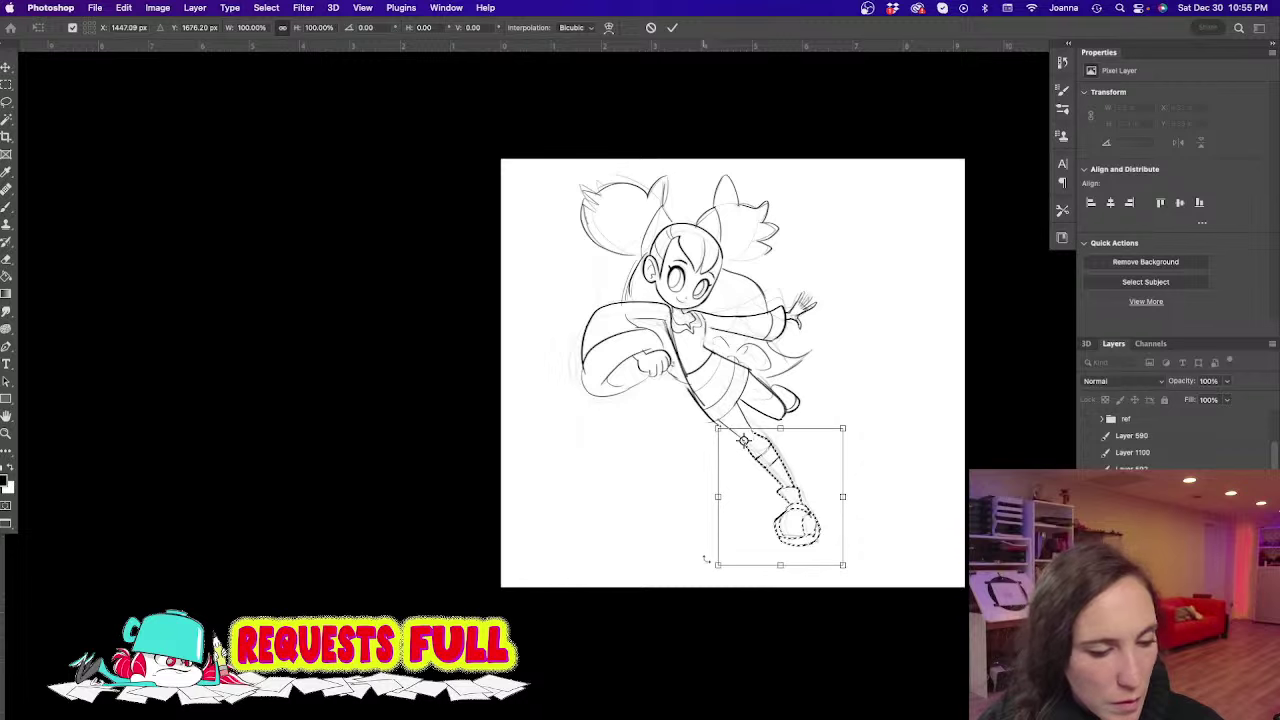
pyautogui.moveTo(711, 556)
pyautogui.mouseDown()
pyautogui.moveTo(720, 548)
pyautogui.moveTo(706, 541)
pyautogui.mouseUp()
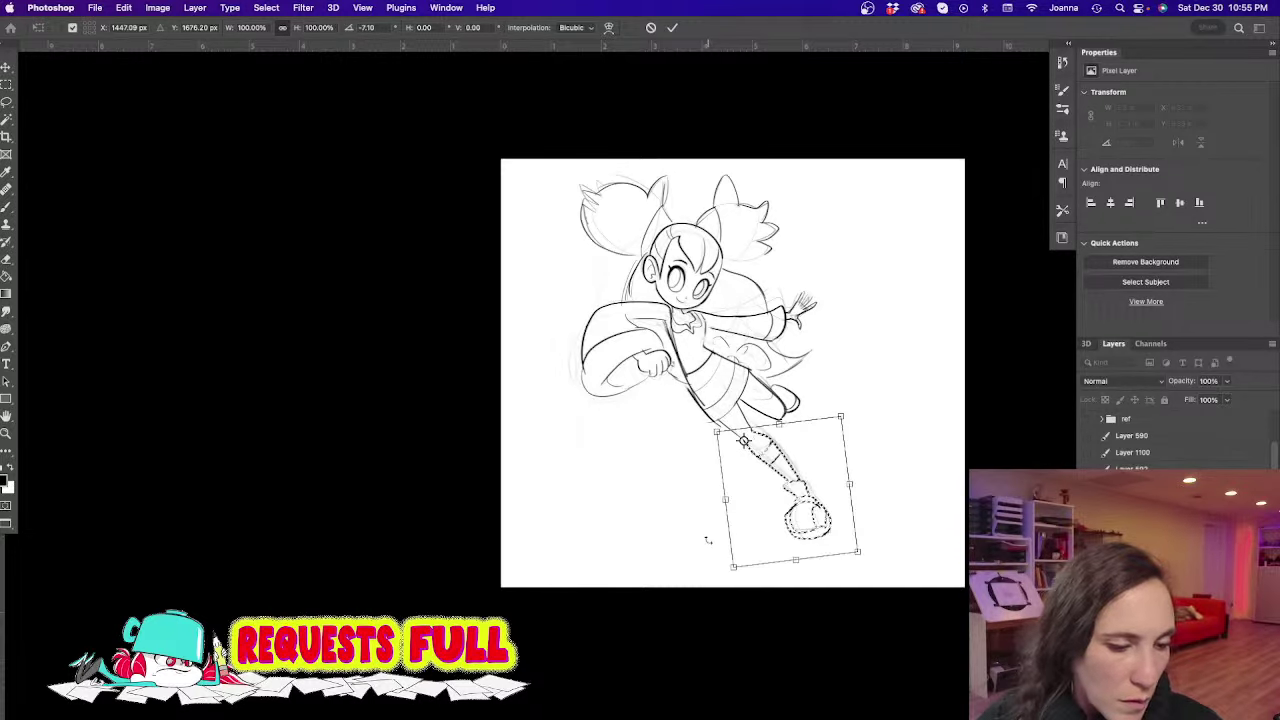
pyautogui.press('Return')
pyautogui.hotkey('ctrl', 'd')
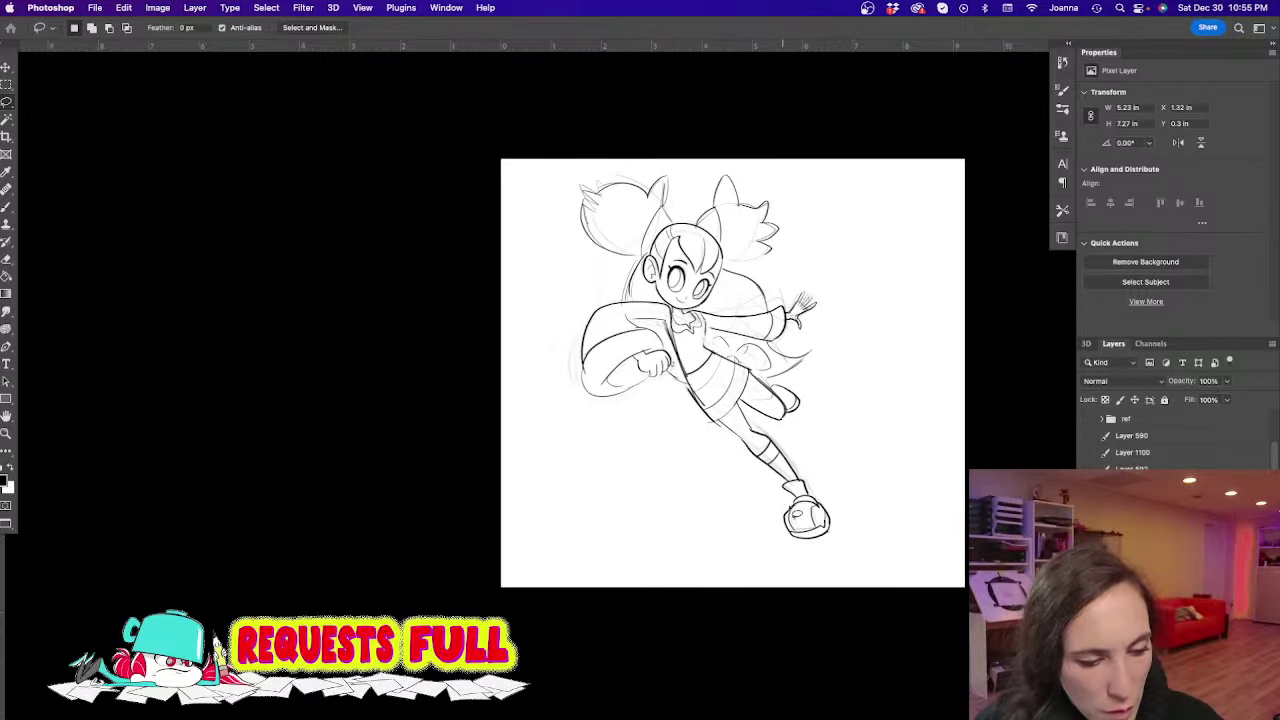
# Lasso the front foot, rotate it 23.5 degrees counterclockwise and fit it back against the ankle
pyautogui.moveTo(790, 502)
pyautogui.mouseDown()
pyautogui.moveTo(832, 500)
pyautogui.moveTo(768, 530)
pyautogui.mouseUp()
pyautogui.hotkey('ctrl', 't')
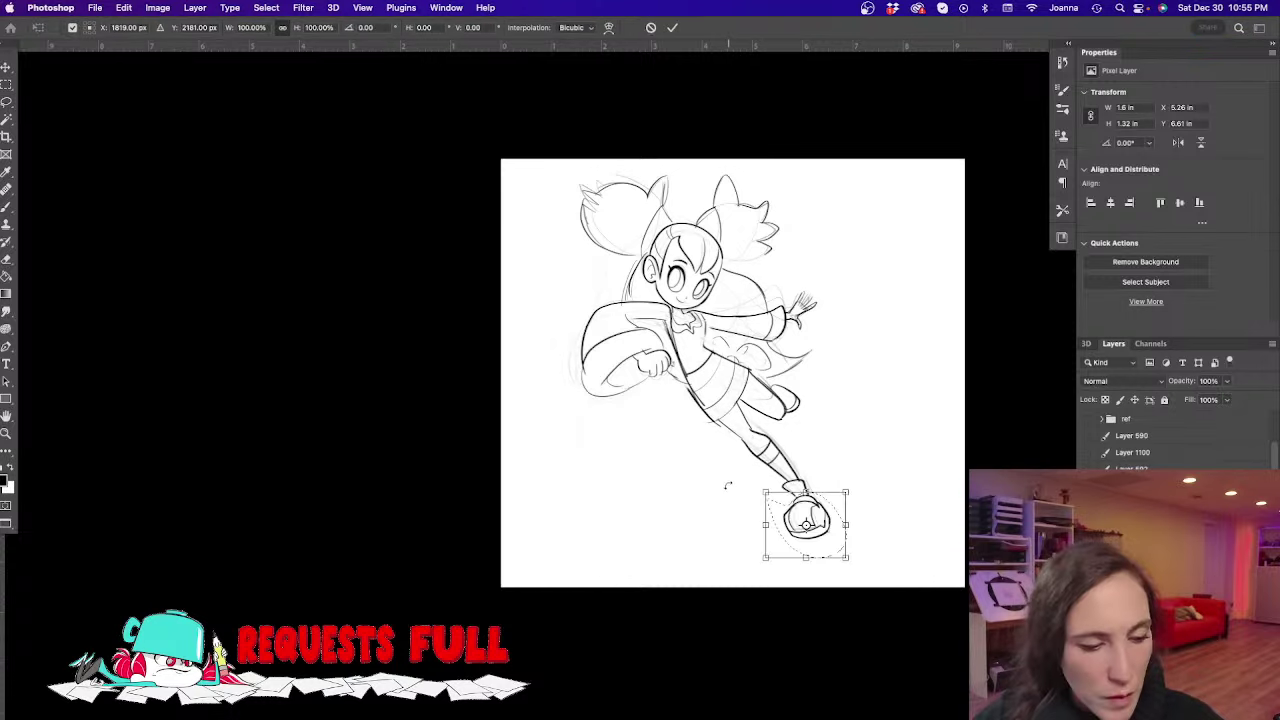
pyautogui.moveTo(728, 485); pyautogui.dragTo(800, 505)
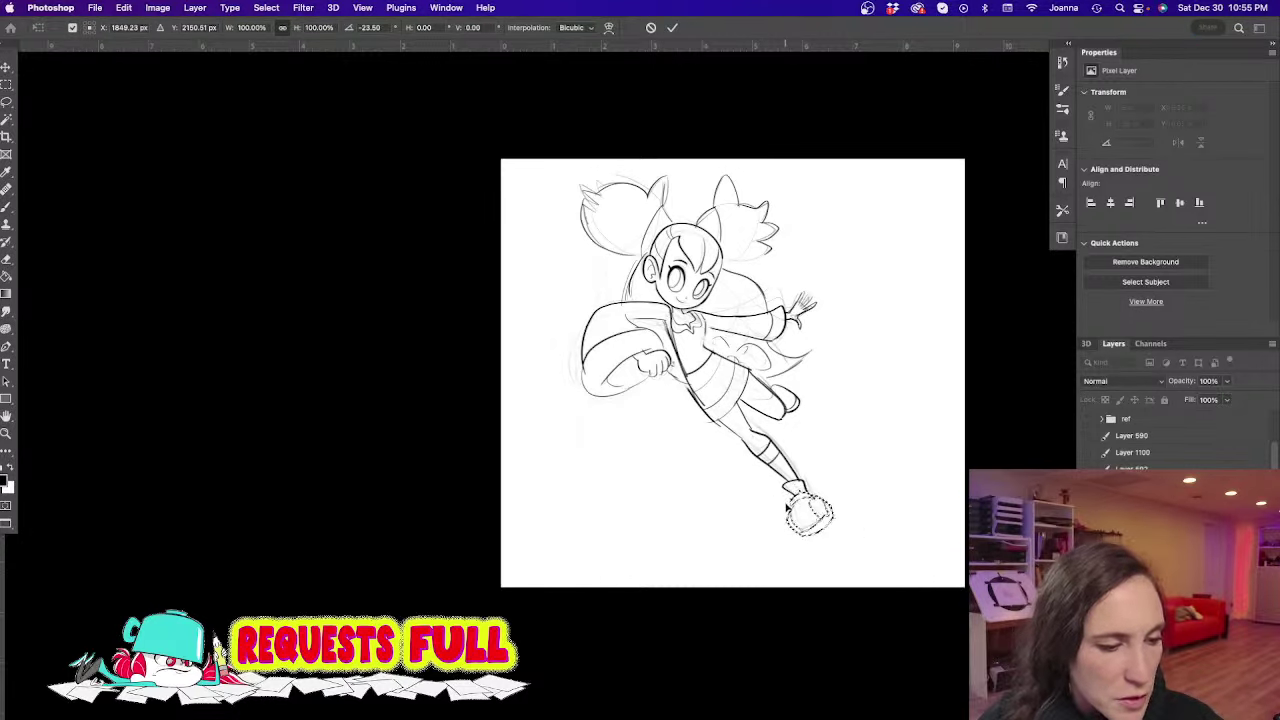
pyautogui.press('Return')
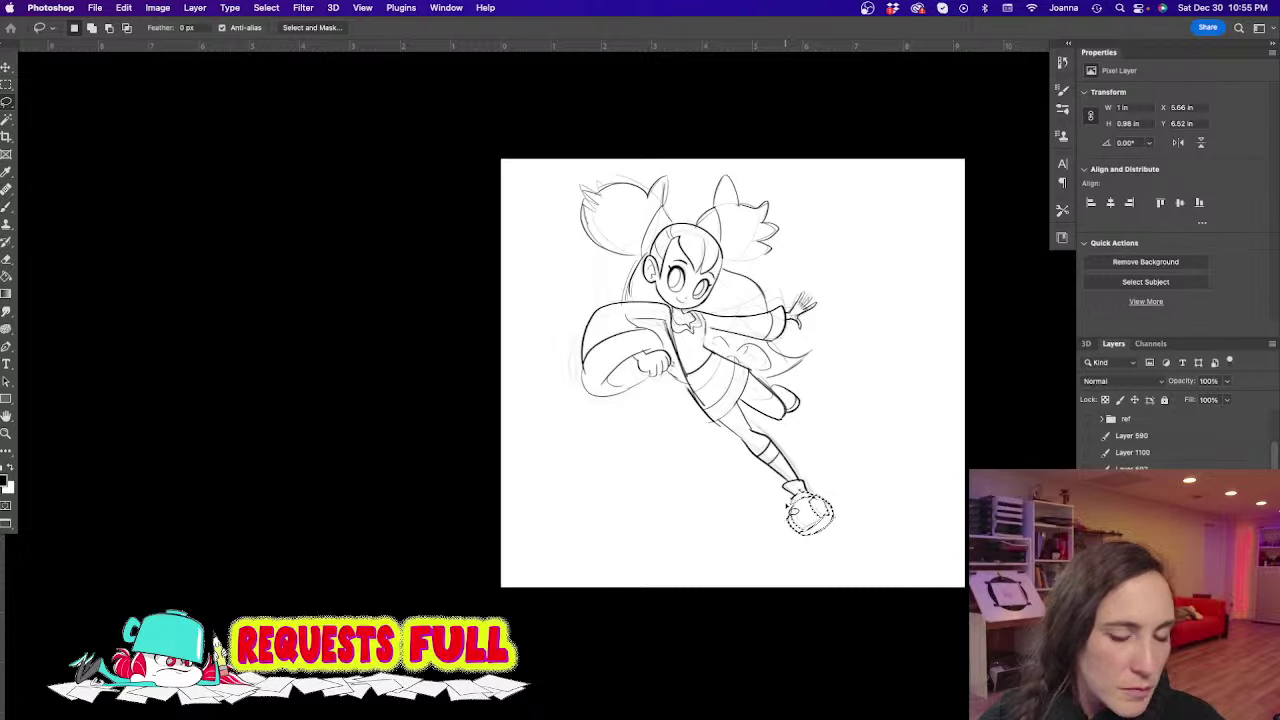
pyautogui.press('super+d')
# Fade the lines of the raised back leg with the Eraser and redraw its contour below the skirt
pyautogui.press('e')
pyautogui.press(']')
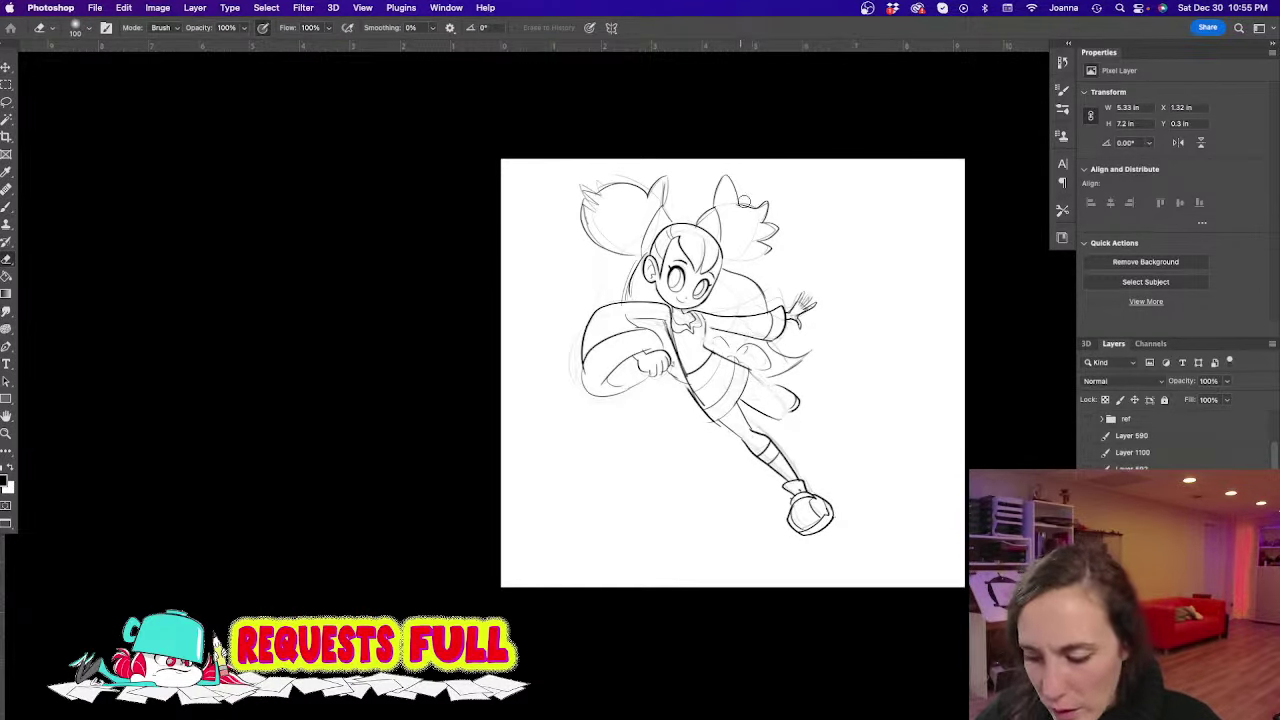
pyautogui.press('b')
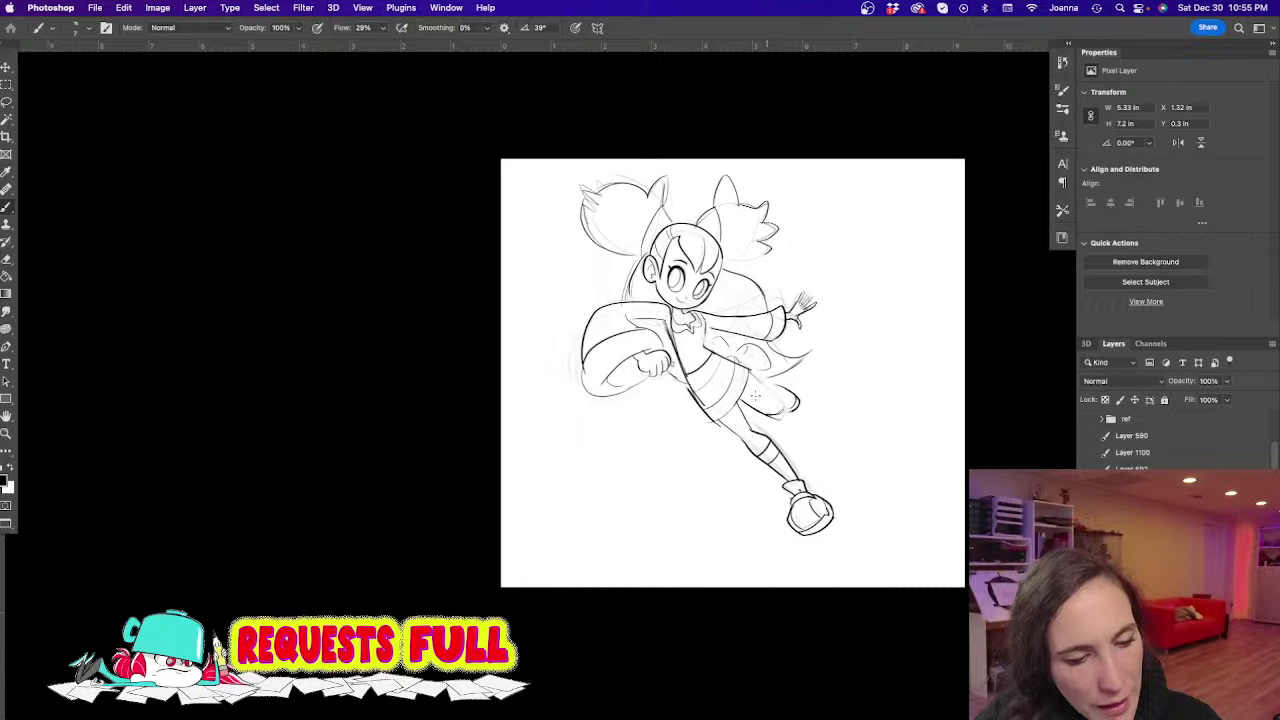
pyautogui.moveTo(762, 383); pyautogui.dragTo(786, 414)
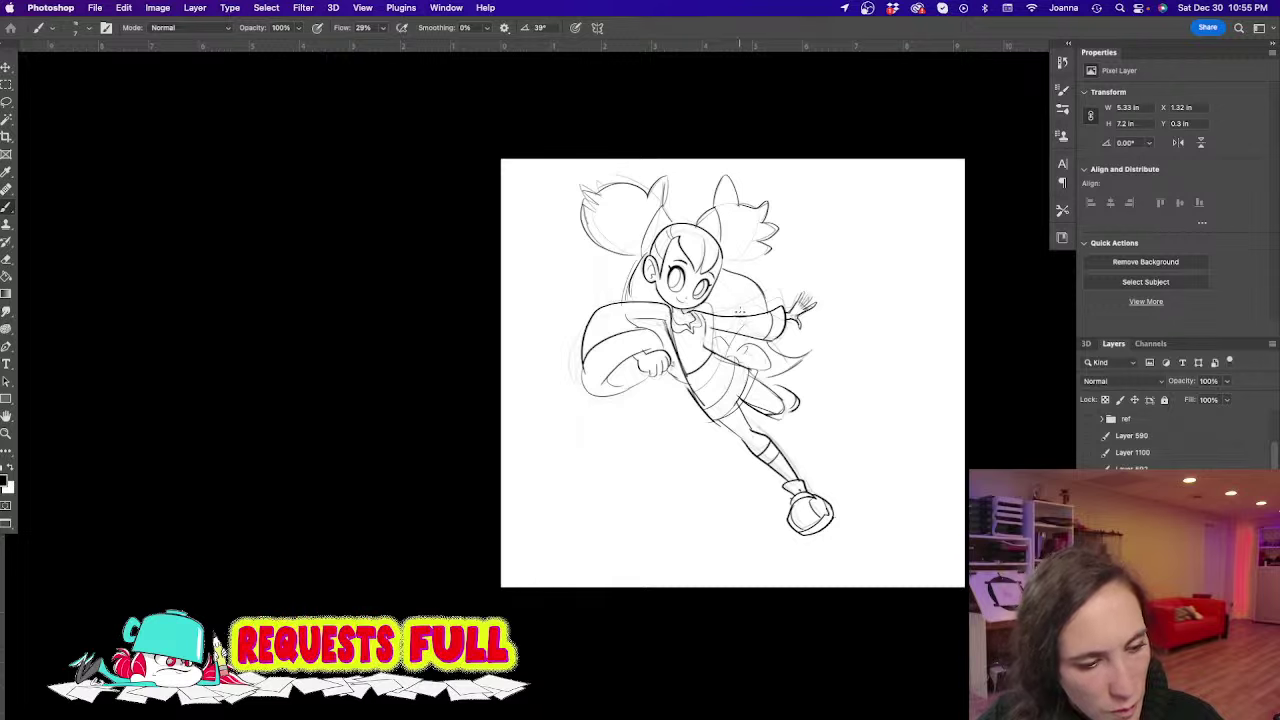
# Erase the girl's outstretched arm and open hand with the Eraser enlarged to 200 px
pyautogui.moveTo(741, 310)
pyautogui.mouseDown()
pyautogui.moveTo(716, 349)
pyautogui.moveTo(759, 341)
pyautogui.mouseUp()
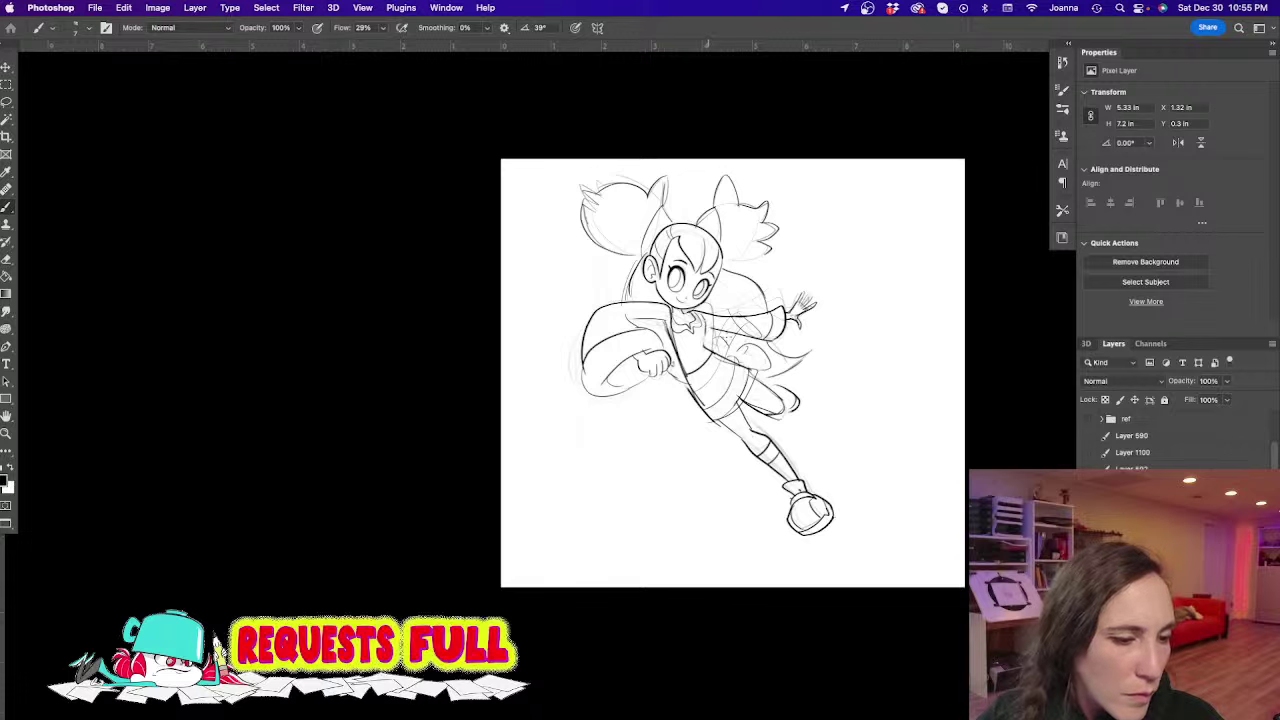
pyautogui.press('e')
pyautogui.press(']')
pyautogui.press(']')
pyautogui.press(']')
pyautogui.press(']')
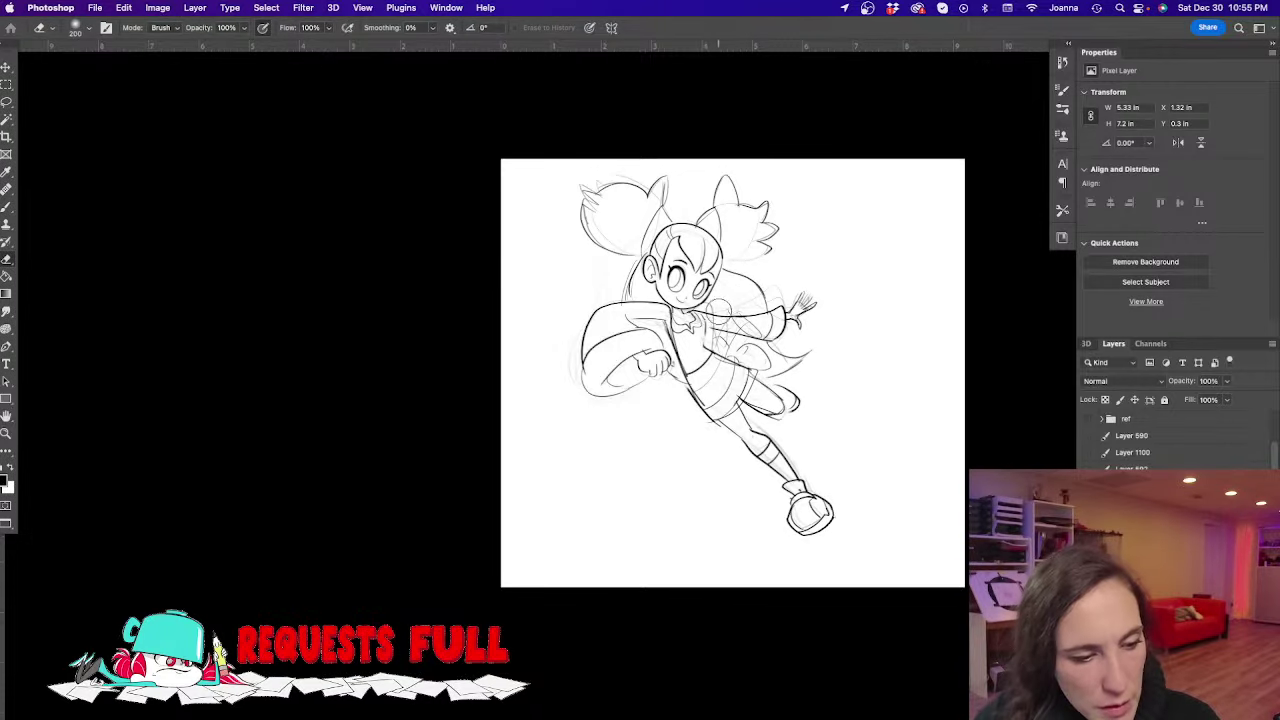
pyautogui.moveTo(722, 322)
pyautogui.mouseDown()
pyautogui.moveTo(767, 320)
pyautogui.moveTo(803, 319)
pyautogui.mouseUp()
pyautogui.press('b')
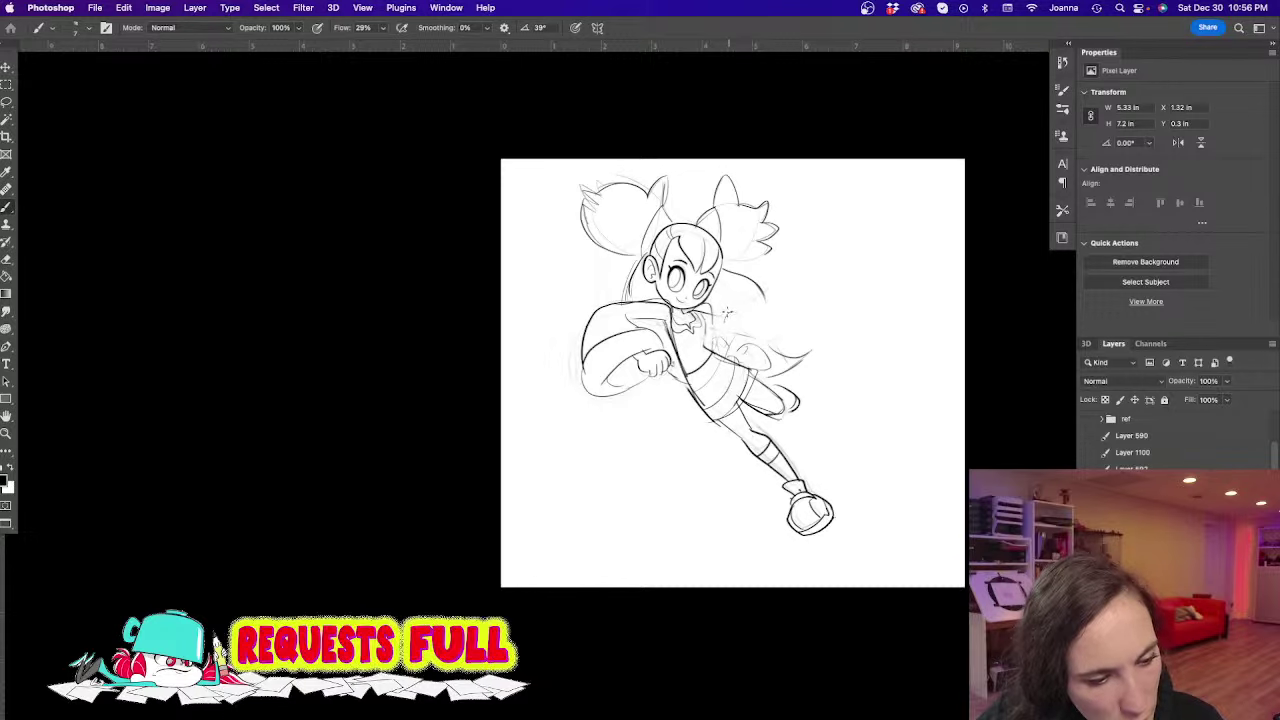
# Sketch a bent arm with a raised fist beside the torso and add long hair strands flowing behind both shoulders
pyautogui.moveTo(724, 326)
pyautogui.mouseDown()
pyautogui.moveTo(742, 312)
pyautogui.moveTo(734, 336)
pyautogui.moveTo(774, 344)
pyautogui.moveTo(750, 364)
pyautogui.moveTo(772, 356)
pyautogui.mouseUp()
pyautogui.press('super+z')
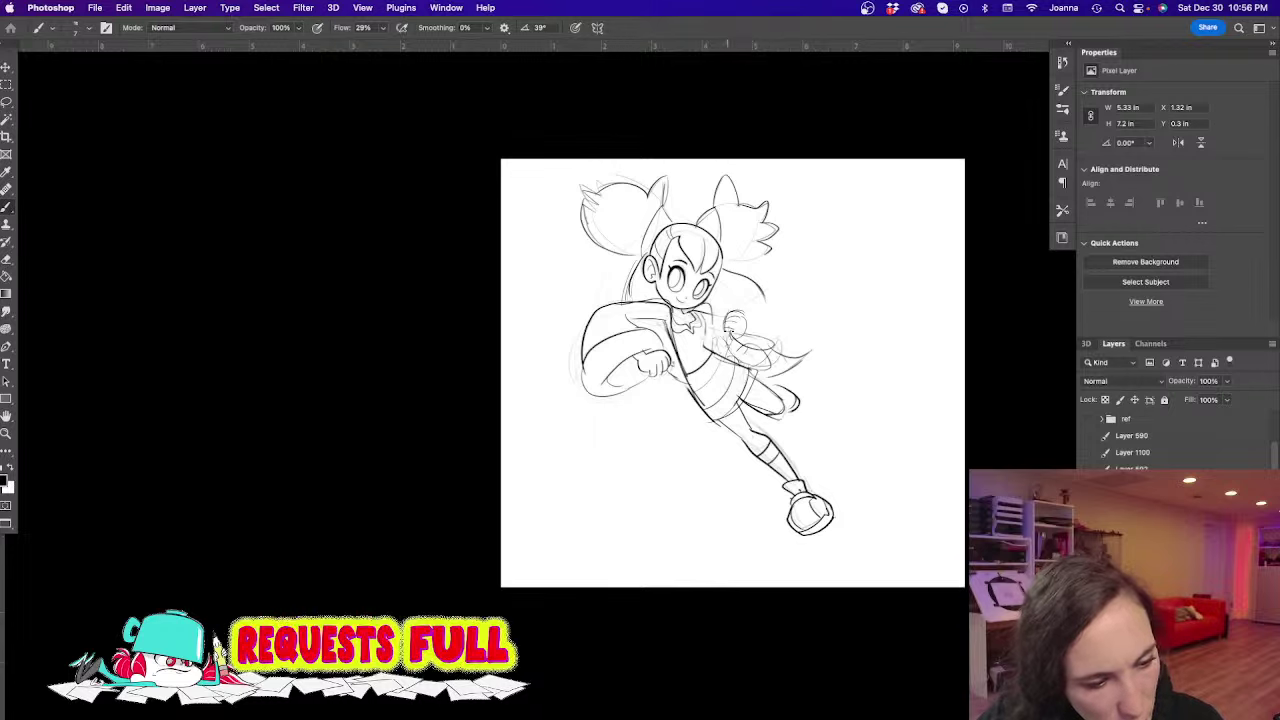
pyautogui.moveTo(706, 306); pyautogui.dragTo(716, 346)
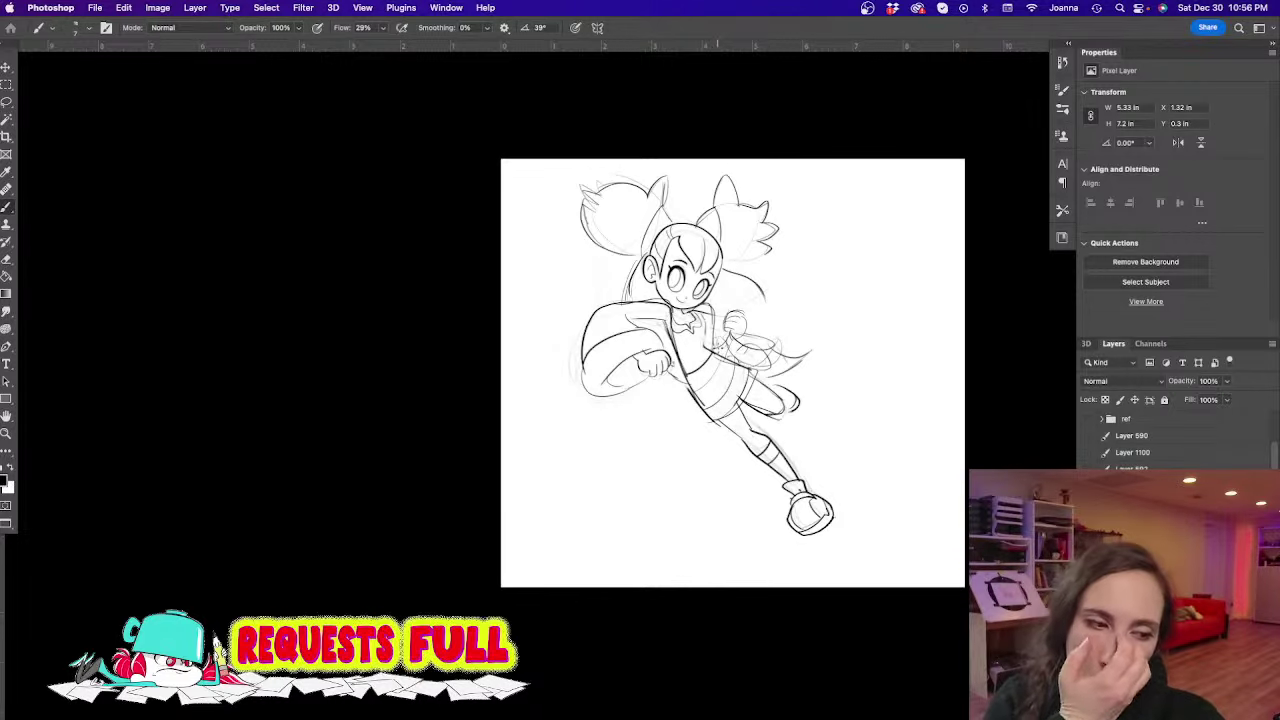
pyautogui.moveTo(712, 263)
pyautogui.mouseDown()
pyautogui.moveTo(808, 323)
pyautogui.moveTo(770, 362)
pyautogui.mouseUp()
pyautogui.moveTo(632, 272)
pyautogui.mouseDown()
pyautogui.moveTo(656, 360)
pyautogui.moveTo(714, 382)
pyautogui.mouseUp()
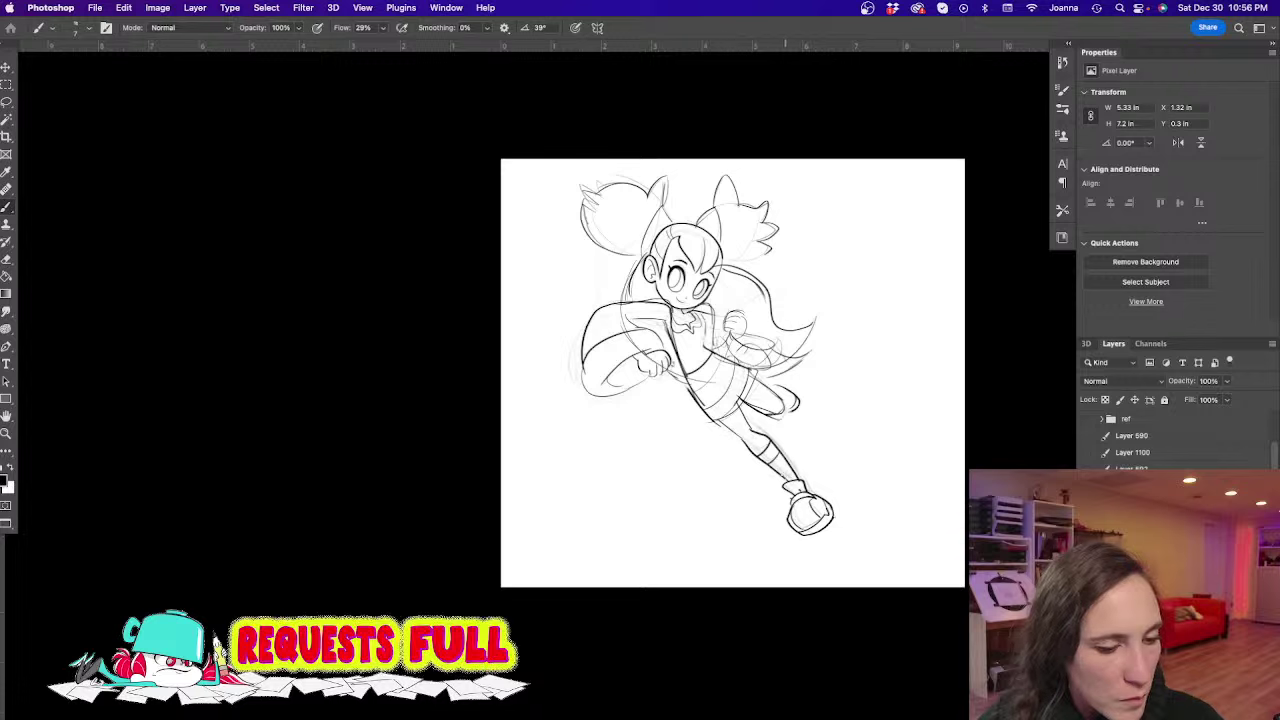
# Erase the round front shoe and sketch a longer, pointed foot with a new ankle in its place
pyautogui.moveTo(803, 476); pyautogui.dragTo(839, 506)
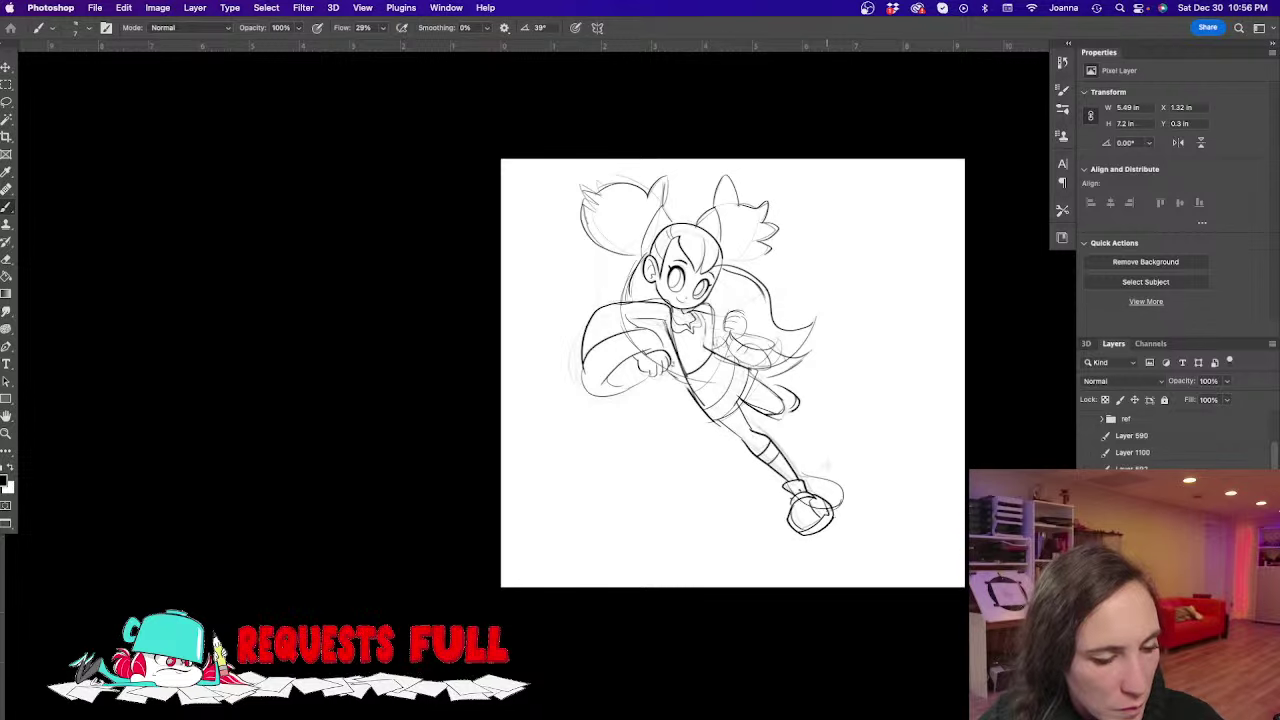
pyautogui.press('e')
pyautogui.moveTo(805, 466)
pyautogui.mouseDown()
pyautogui.moveTo(809, 523)
pyautogui.moveTo(795, 522)
pyautogui.mouseUp()
pyautogui.press('b')
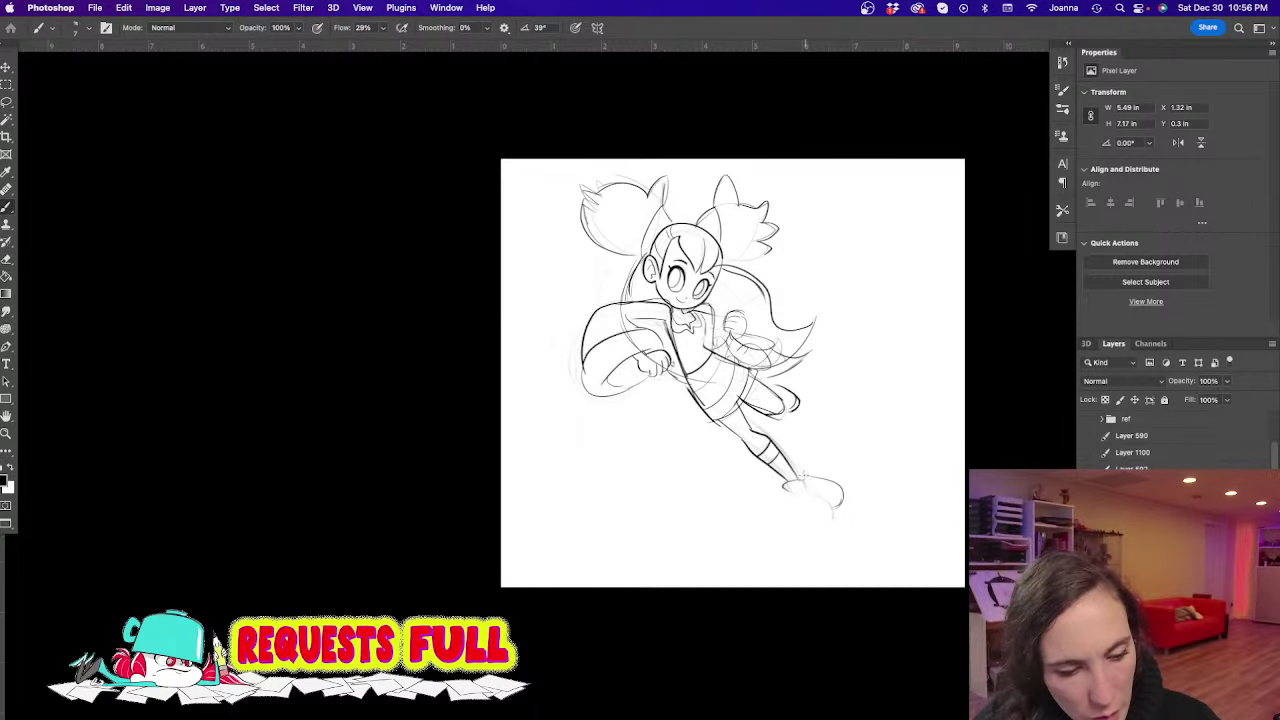
pyautogui.moveTo(797, 467)
pyautogui.mouseDown()
pyautogui.moveTo(844, 493)
pyautogui.moveTo(805, 493)
pyautogui.mouseUp()
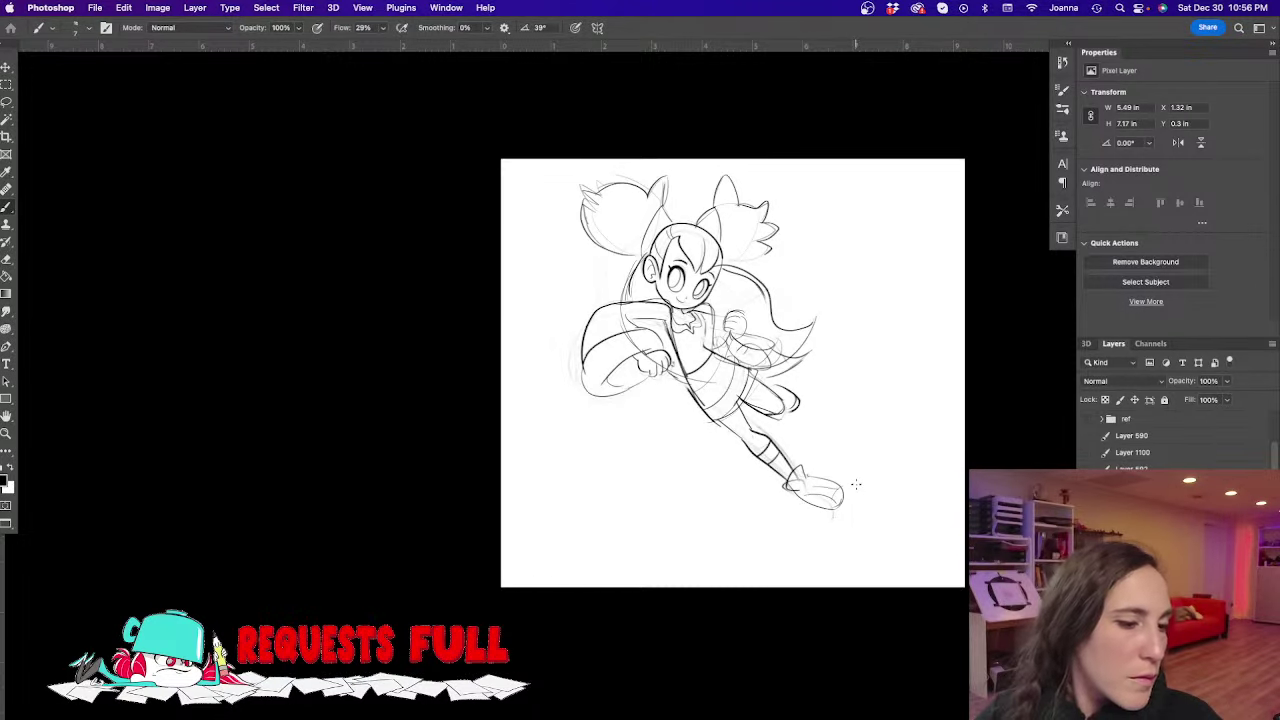
# Try an alternative leg pose with one long leg reaching down to the canvas edge and the other bent behind it
pyautogui.moveTo(756, 370)
pyautogui.mouseDown()
pyautogui.moveTo(660, 389)
pyautogui.moveTo(688, 425)
pyautogui.moveTo(703, 422)
pyautogui.moveTo(738, 370)
pyautogui.moveTo(733, 415)
pyautogui.moveTo(702, 474)
pyautogui.mouseUp()
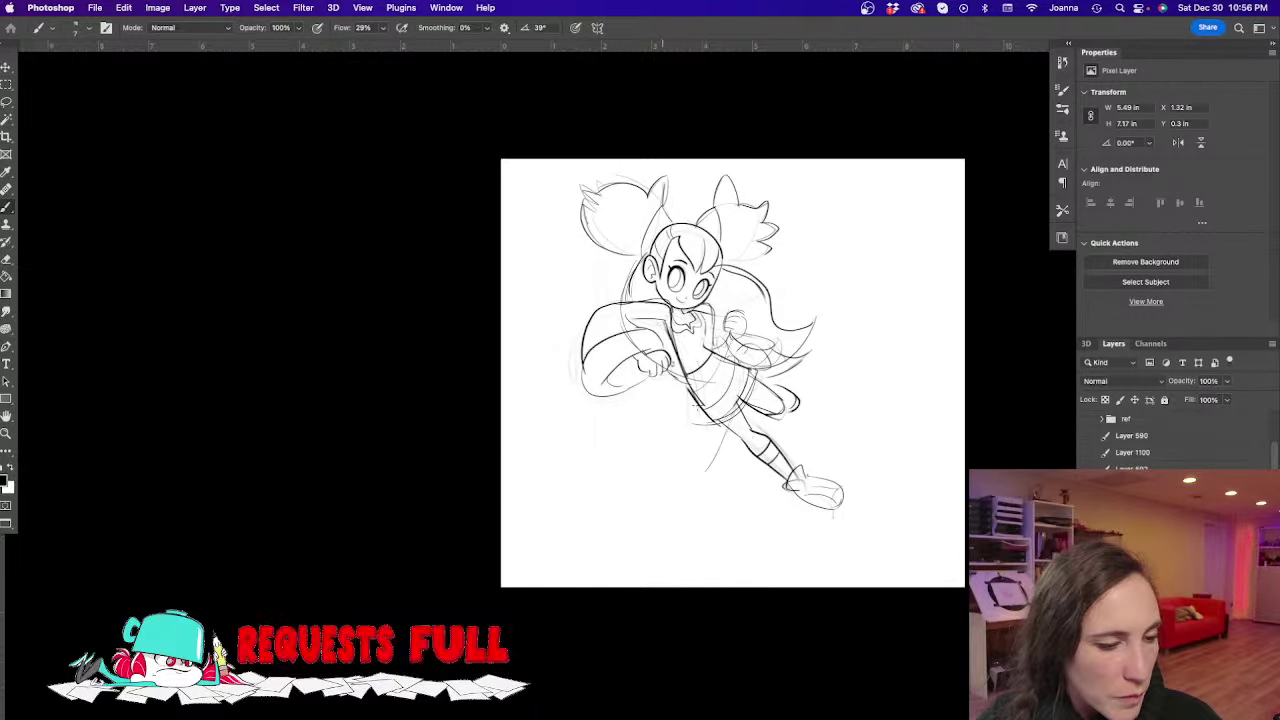
pyautogui.moveTo(697, 420); pyautogui.dragTo(665, 550)
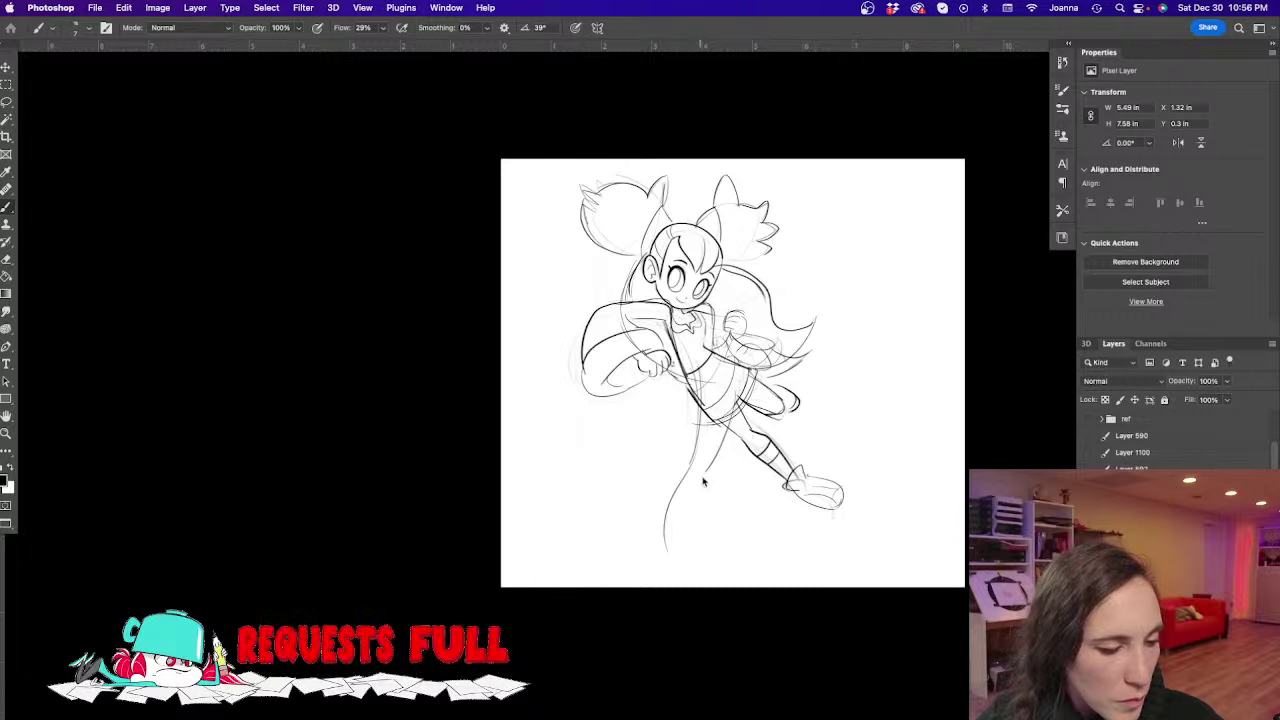
pyautogui.moveTo(703, 482); pyautogui.dragTo(680, 572)
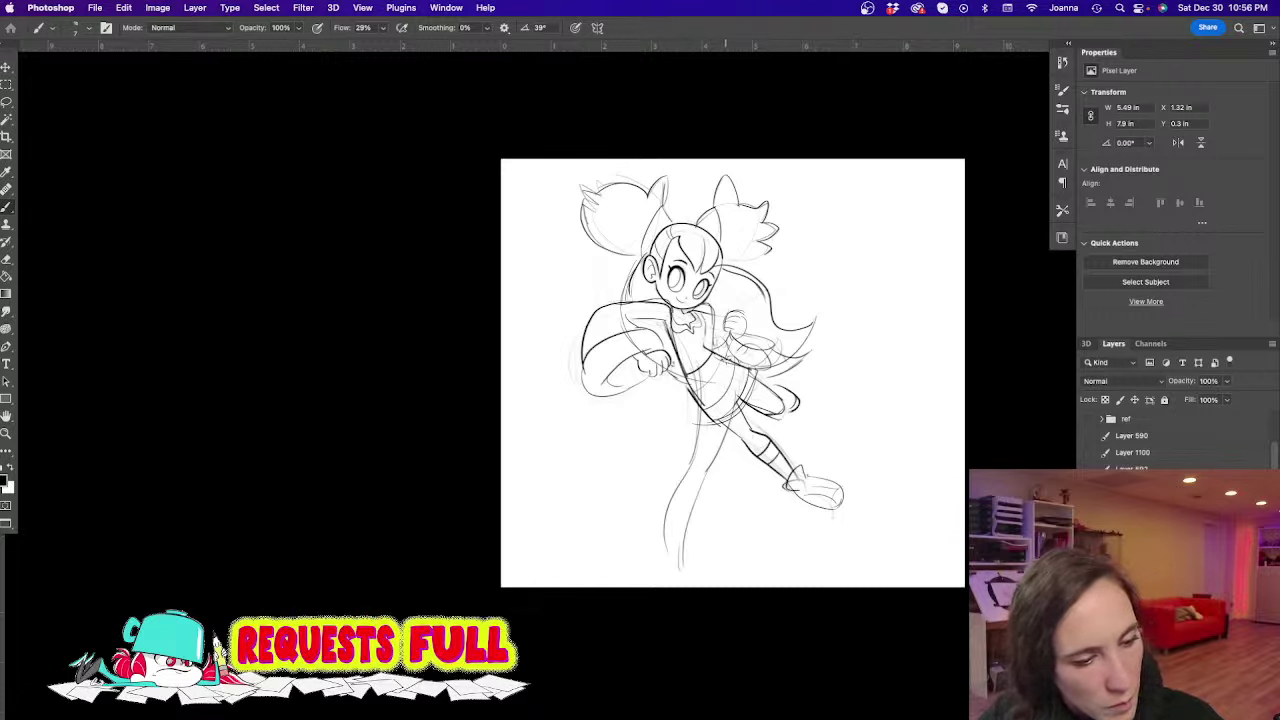
pyautogui.moveTo(736, 370); pyautogui.dragTo(760, 448)
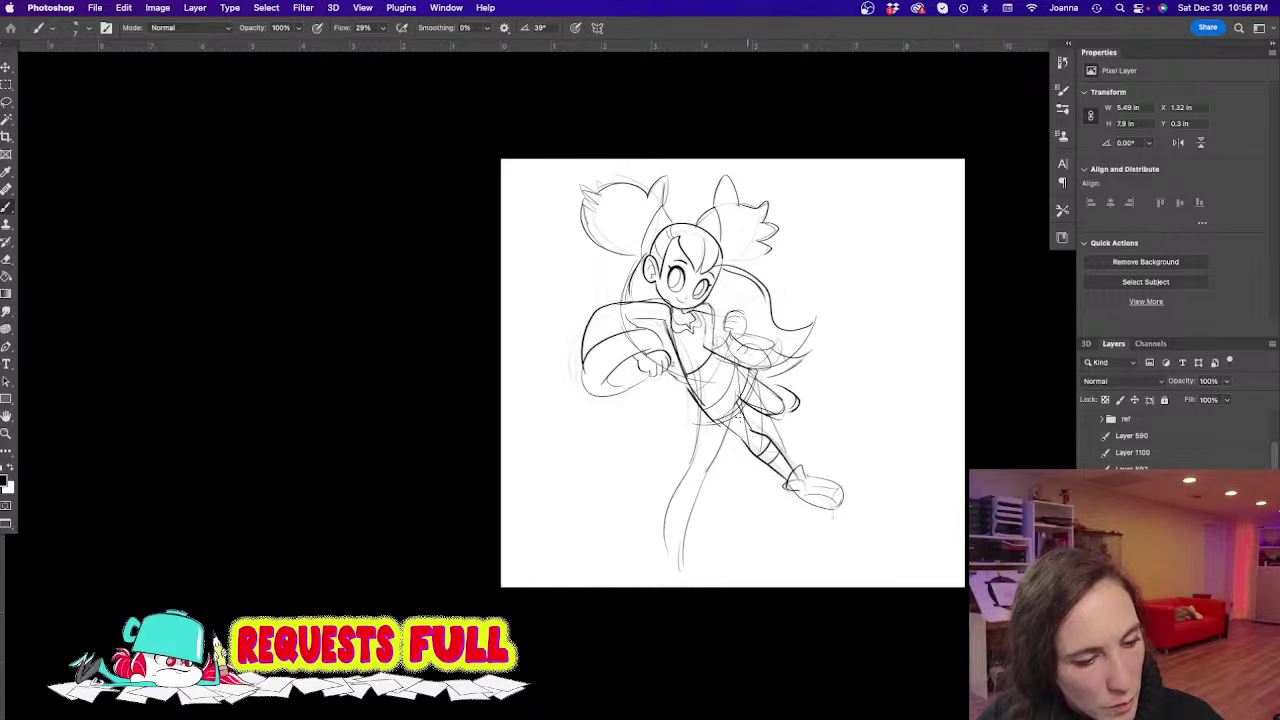
pyautogui.moveTo(732, 394)
pyautogui.mouseDown()
pyautogui.moveTo(758, 456)
pyautogui.moveTo(791, 462)
pyautogui.mouseUp()
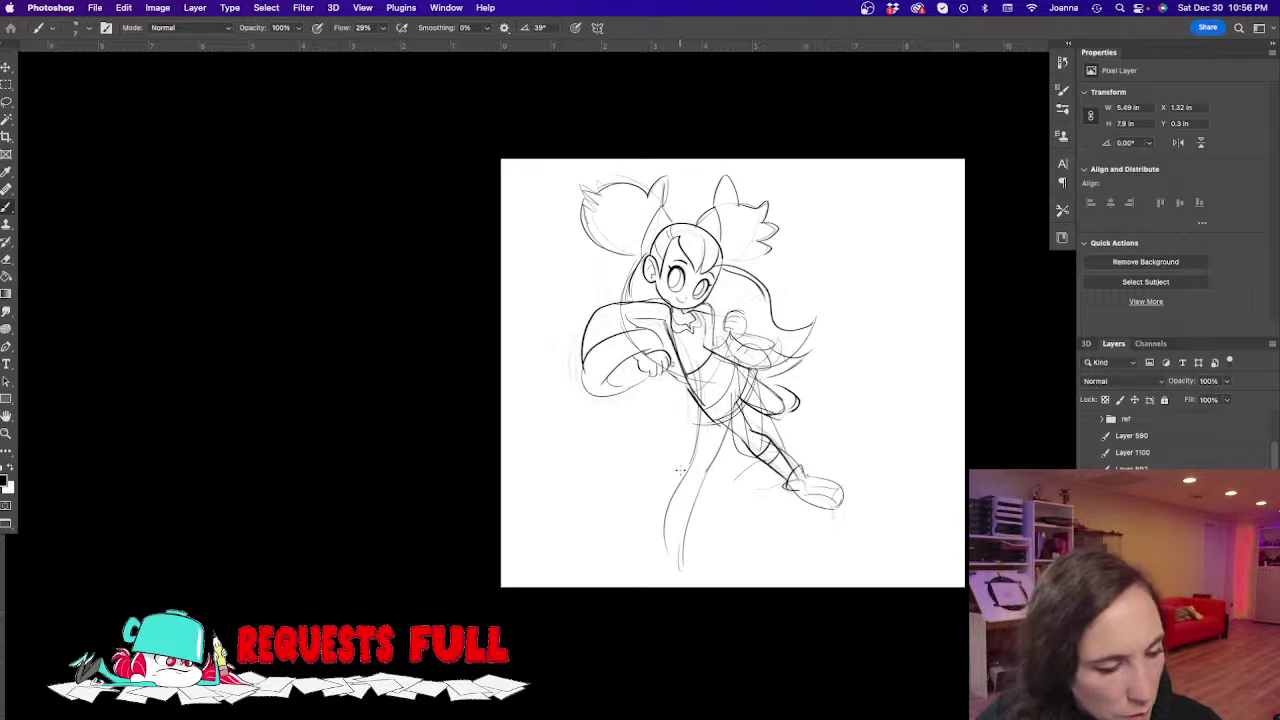
pyautogui.moveTo(681, 476); pyautogui.dragTo(660, 592)
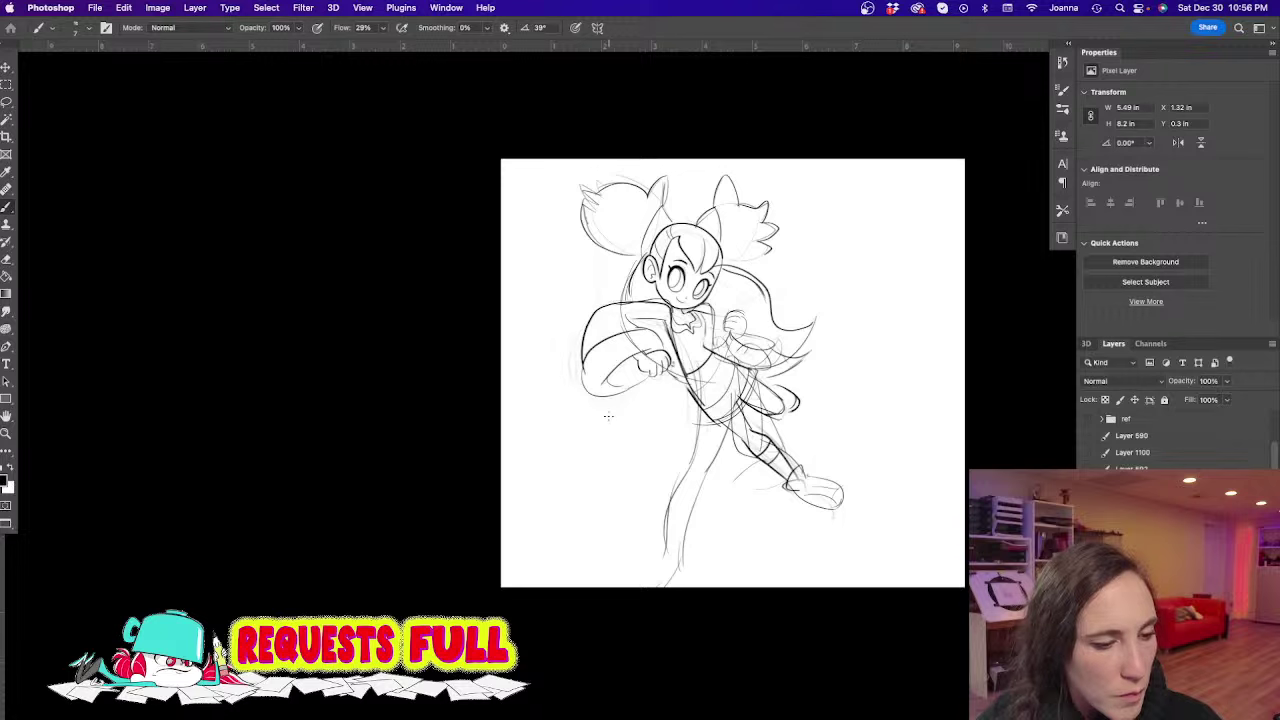
# Undo the strokes of the alternative leg pose
pyautogui.press('super+z')
pyautogui.press('super+z')
pyautogui.press('super+z')
pyautogui.press('super+z')
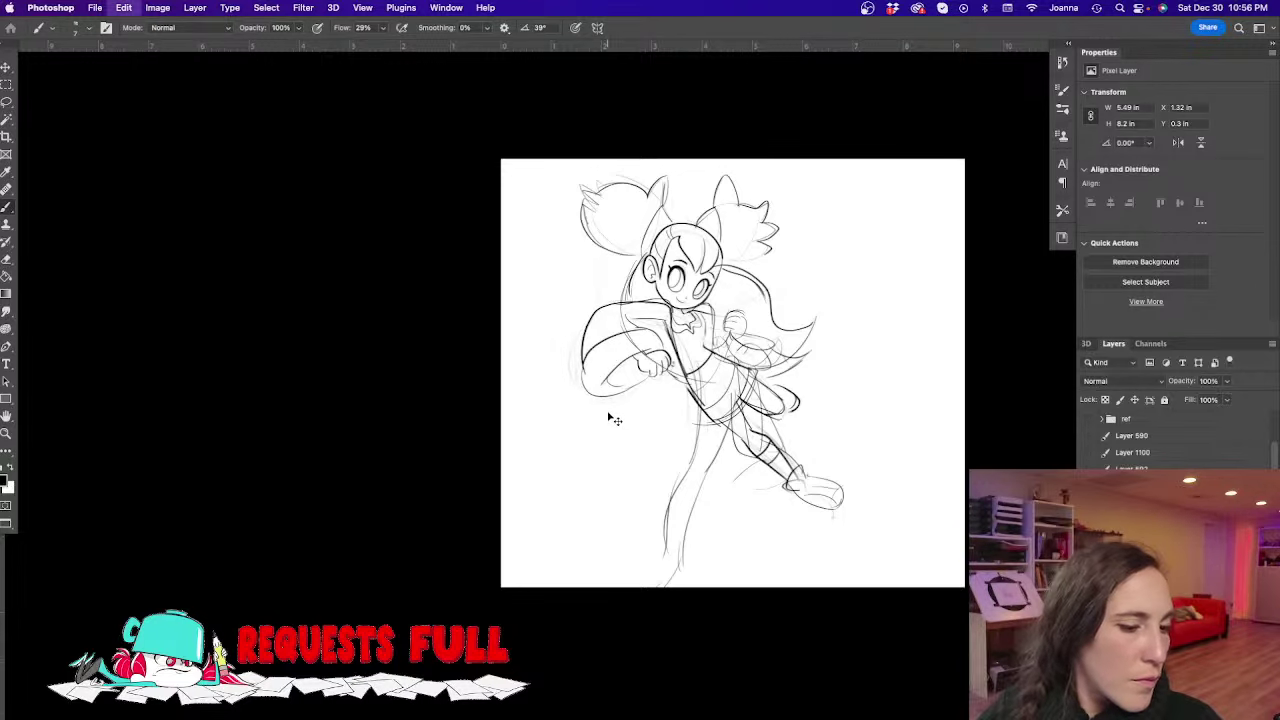
pyautogui.press('super+z')
pyautogui.press('super+z')
pyautogui.press('super+z')
pyautogui.press('super+z')
pyautogui.press('super+z')
pyautogui.press('super+z')
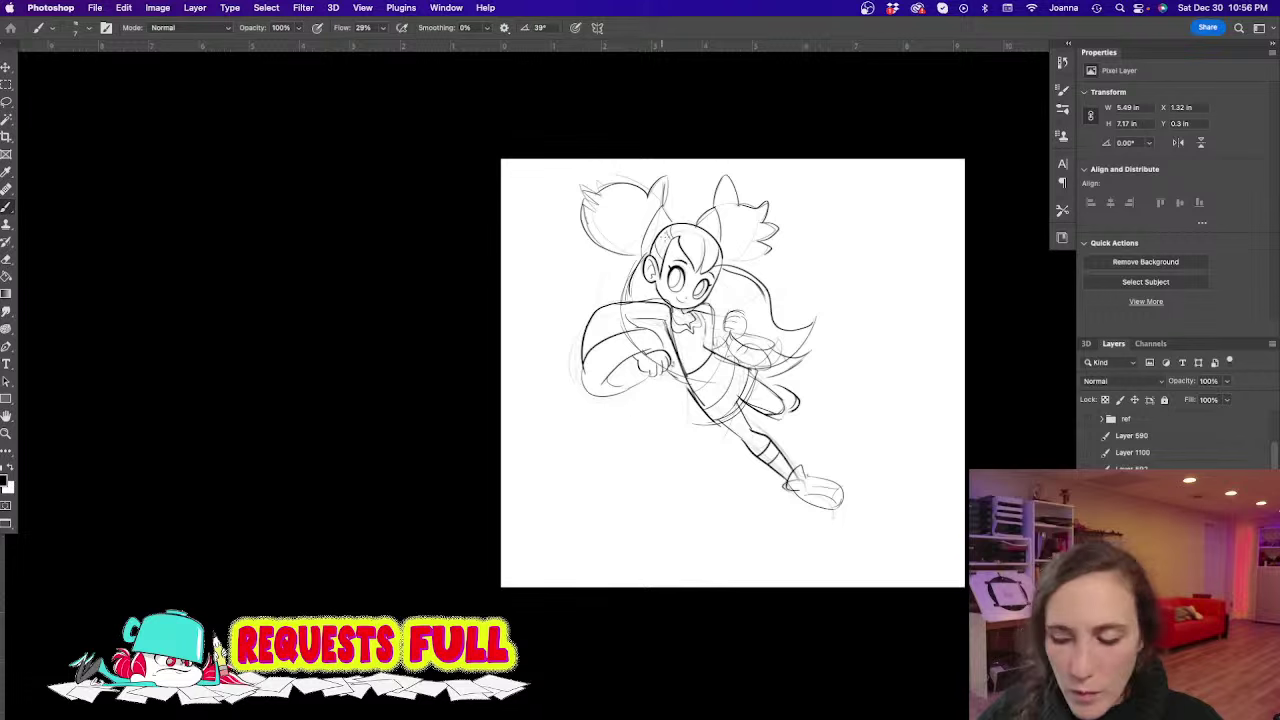
# Erase the girl's legs, skirt and lower torso lines to clear space for a new lower body
pyautogui.press('e')
pyautogui.moveTo(705, 418)
pyautogui.mouseDown()
pyautogui.moveTo(793, 411)
pyautogui.moveTo(828, 514)
pyautogui.mouseUp()
pyautogui.press('b')
pyautogui.moveTo(750, 370); pyautogui.dragTo(706, 428)
pyautogui.moveTo(676, 334)
pyautogui.mouseDown()
pyautogui.moveTo(688, 390)
pyautogui.moveTo(714, 421)
pyautogui.mouseUp()
pyautogui.press('e')
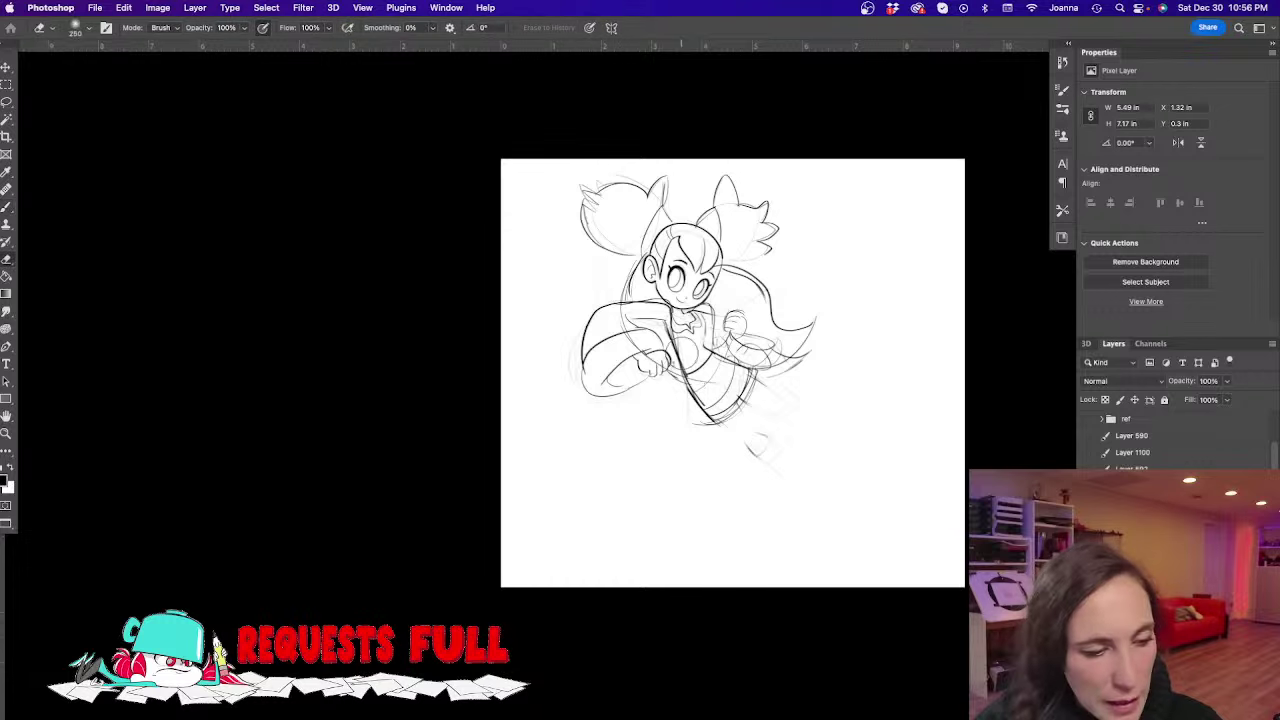
pyautogui.moveTo(678, 343)
pyautogui.mouseDown()
pyautogui.moveTo(717, 412)
pyautogui.moveTo(754, 409)
pyautogui.mouseUp()
pyautogui.press('b')
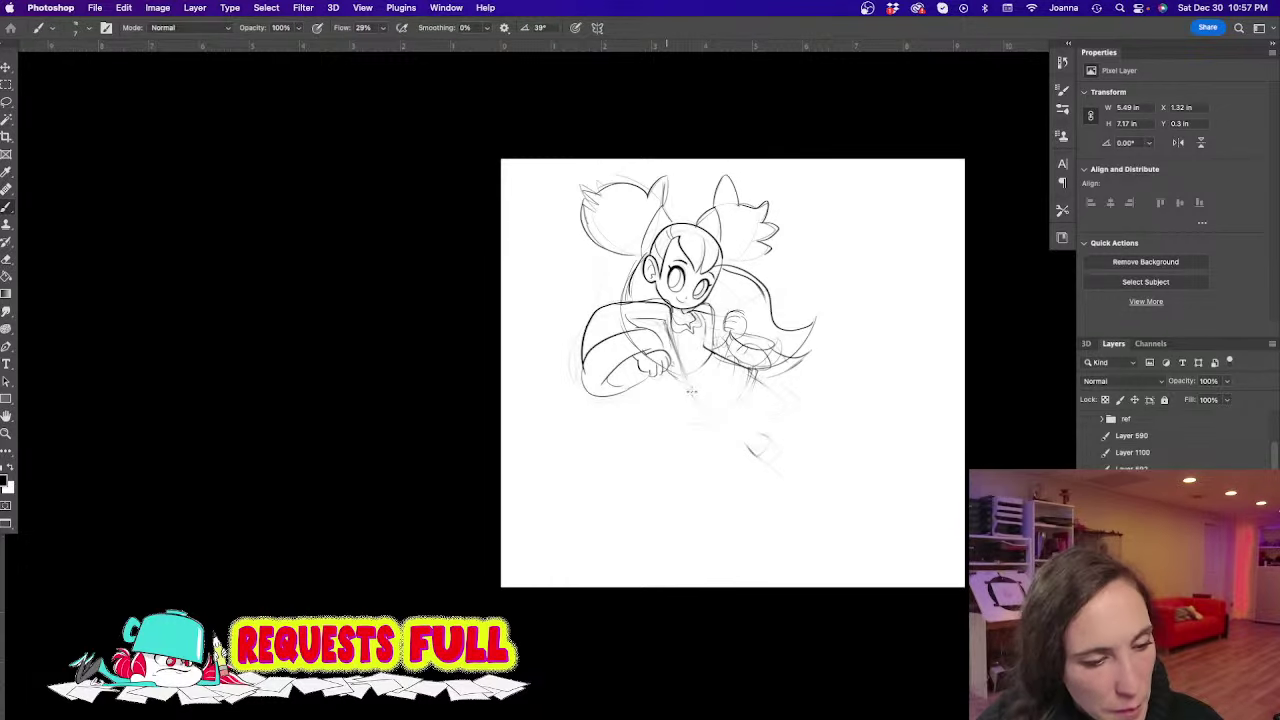
# Redraw the lower torso and hips as a curved shape and rough in both thighs angled down and back
pyautogui.moveTo(673, 352)
pyautogui.mouseDown()
pyautogui.moveTo(712, 414)
pyautogui.moveTo(730, 418)
pyautogui.mouseUp()
pyautogui.moveTo(672, 348)
pyautogui.mouseDown()
pyautogui.moveTo(726, 416)
pyautogui.moveTo(738, 364)
pyautogui.moveTo(758, 369)
pyautogui.mouseUp()
pyautogui.moveTo(756, 369)
pyautogui.mouseDown()
pyautogui.moveTo(746, 402)
pyautogui.moveTo(714, 426)
pyautogui.mouseUp()
pyautogui.moveTo(756, 376)
pyautogui.mouseDown()
pyautogui.moveTo(804, 421)
pyautogui.moveTo(776, 414)
pyautogui.moveTo(794, 452)
pyautogui.mouseUp()
pyautogui.moveTo(668, 366)
pyautogui.mouseDown()
pyautogui.moveTo(797, 470)
pyautogui.moveTo(713, 438)
pyautogui.mouseUp()
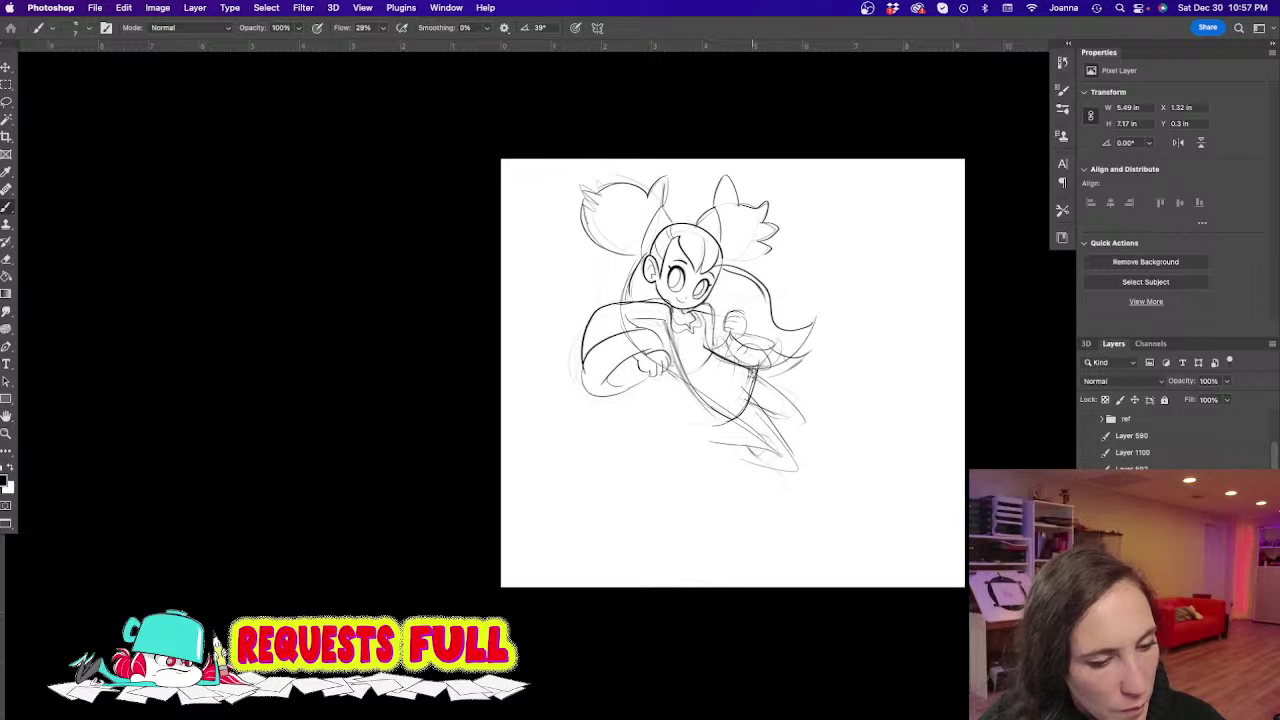
# Sketch flared shapes behind the hips and a bent front leg whose shin folds down from the knee
pyautogui.moveTo(752, 372)
pyautogui.mouseDown()
pyautogui.moveTo(805, 386)
pyautogui.moveTo(762, 409)
pyautogui.mouseUp()
pyautogui.moveTo(742, 458); pyautogui.dragTo(790, 468)
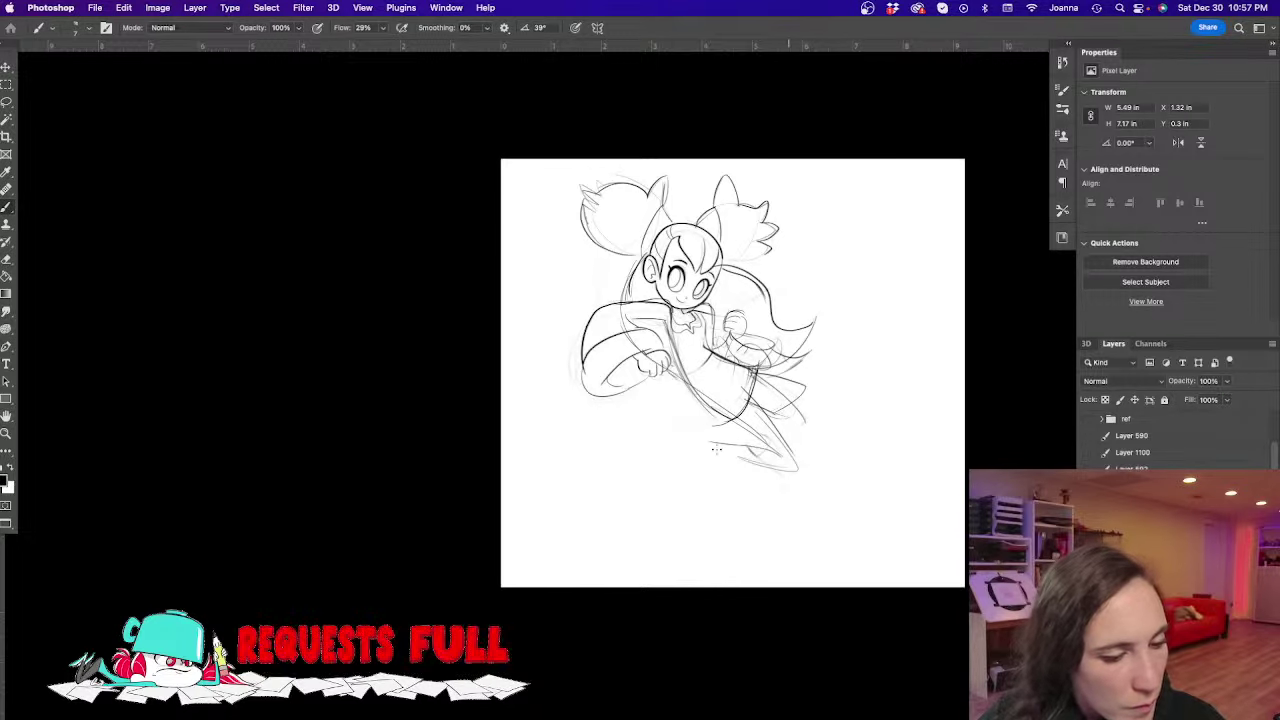
pyautogui.moveTo(703, 445)
pyautogui.mouseDown()
pyautogui.moveTo(698, 495)
pyautogui.moveTo(712, 505)
pyautogui.mouseUp()
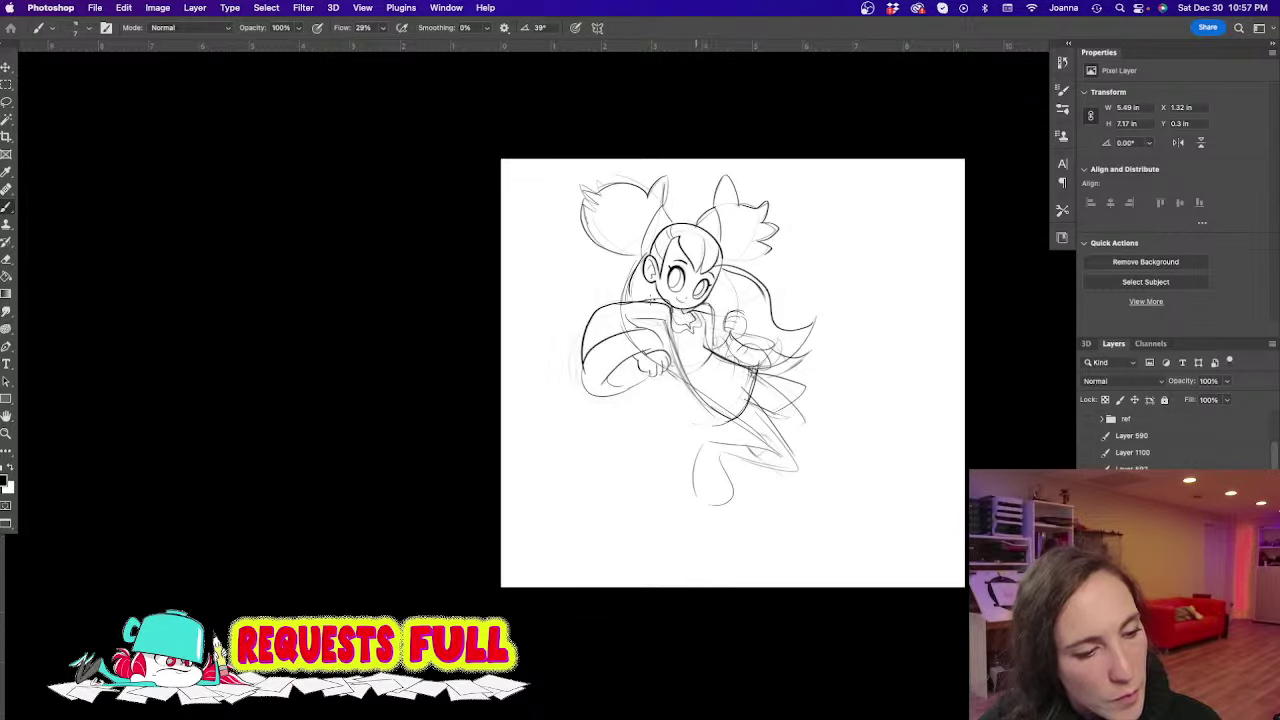
# Draw a long curling shape sweeping from the wide sleeve's shoulder up beside the pigtail, and group the sketch layer
pyautogui.moveTo(582, 316)
pyautogui.mouseDown()
pyautogui.moveTo(570, 252)
pyautogui.moveTo(541, 228)
pyautogui.moveTo(526, 266)
pyautogui.mouseUp()
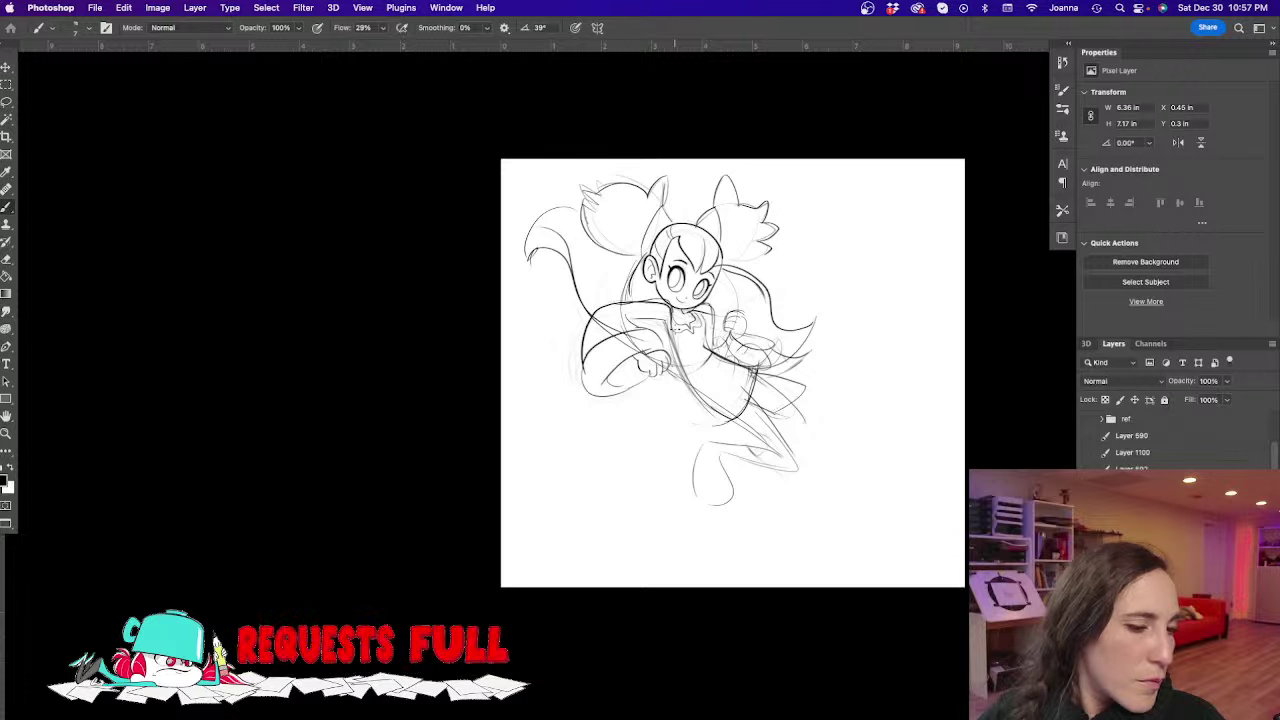
pyautogui.press('super+g')
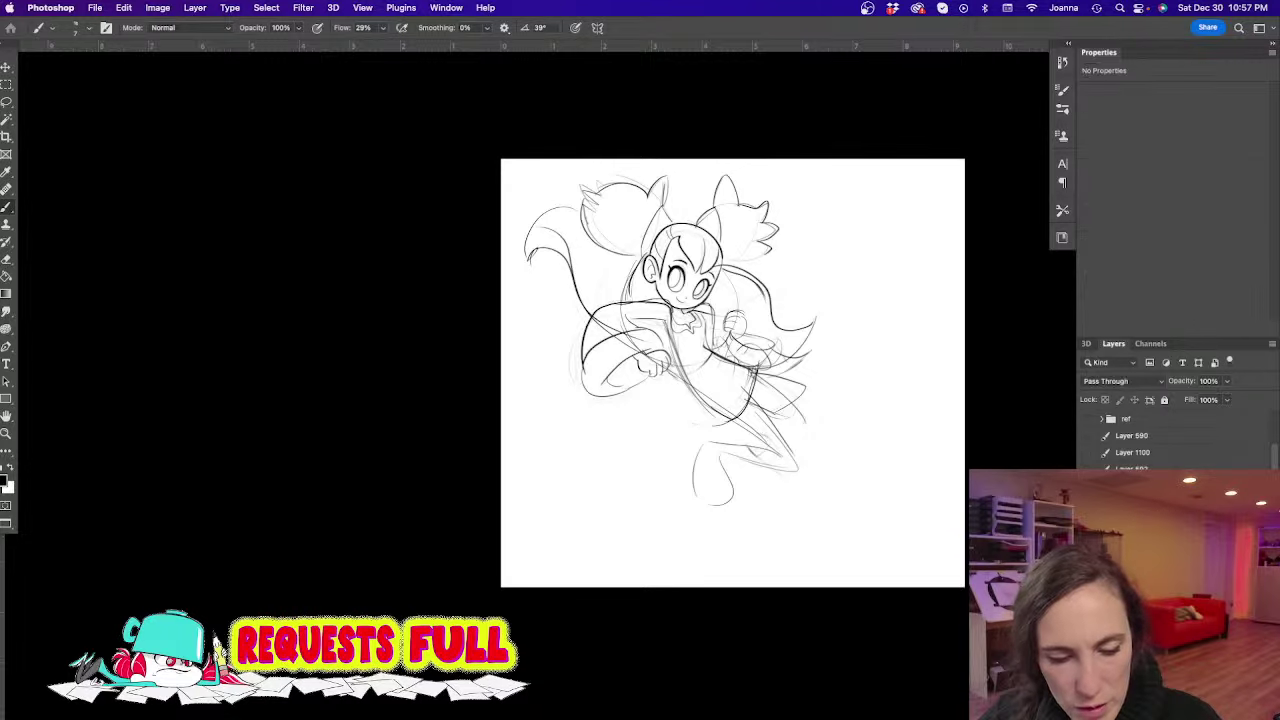
# Hide the leaping girl's sketch and show the walking Tin Man reference picture
pyautogui.press('super+comma')
pyautogui.press('super+comma')
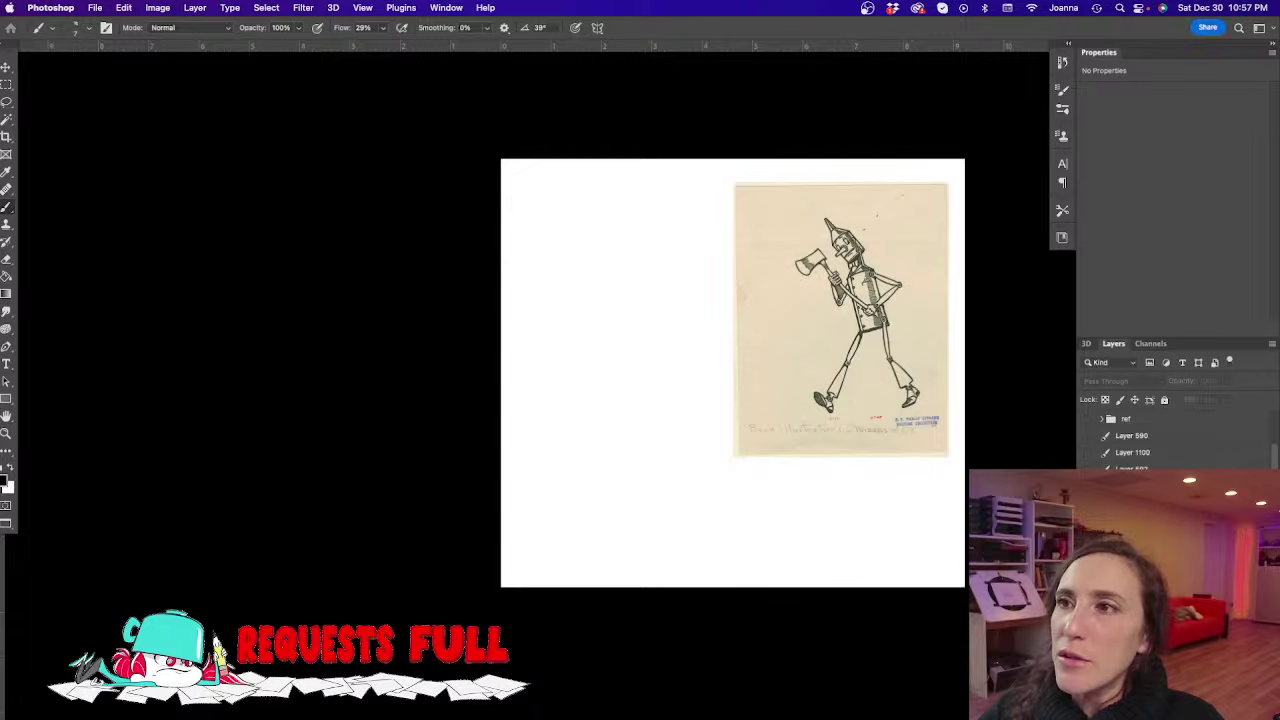
pyautogui.press('Tab')
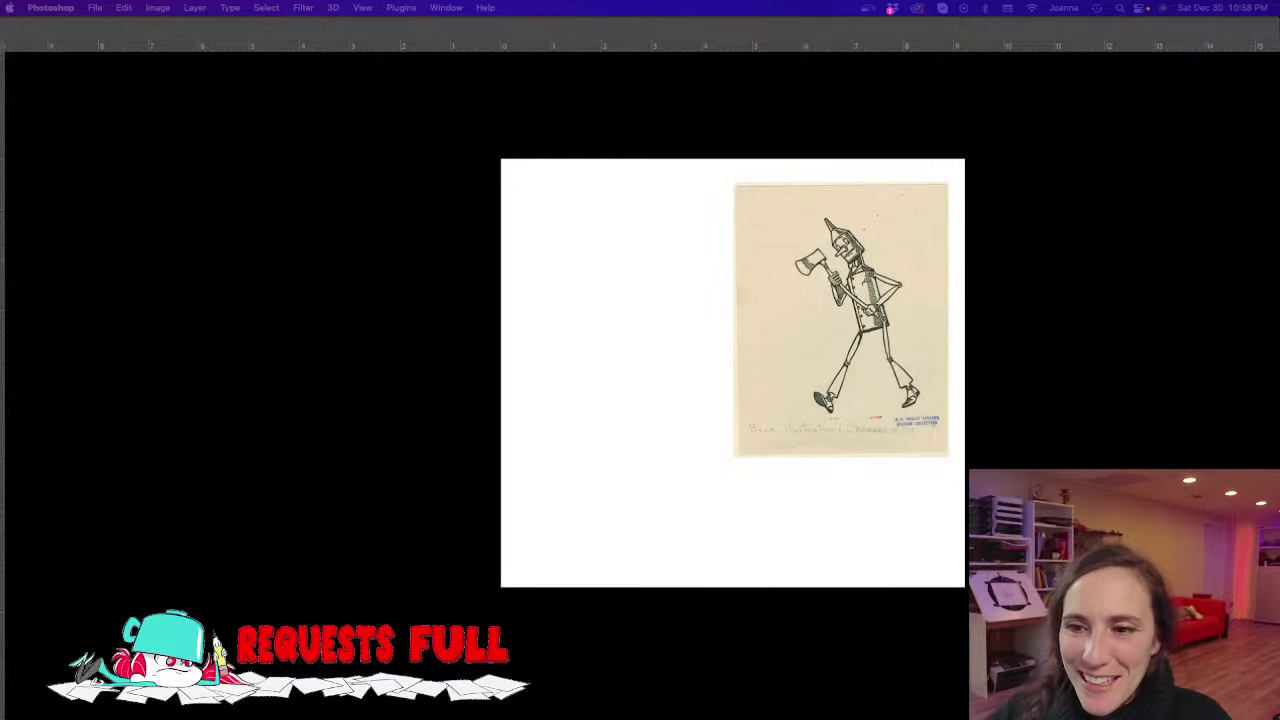
pyautogui.press('Tab')
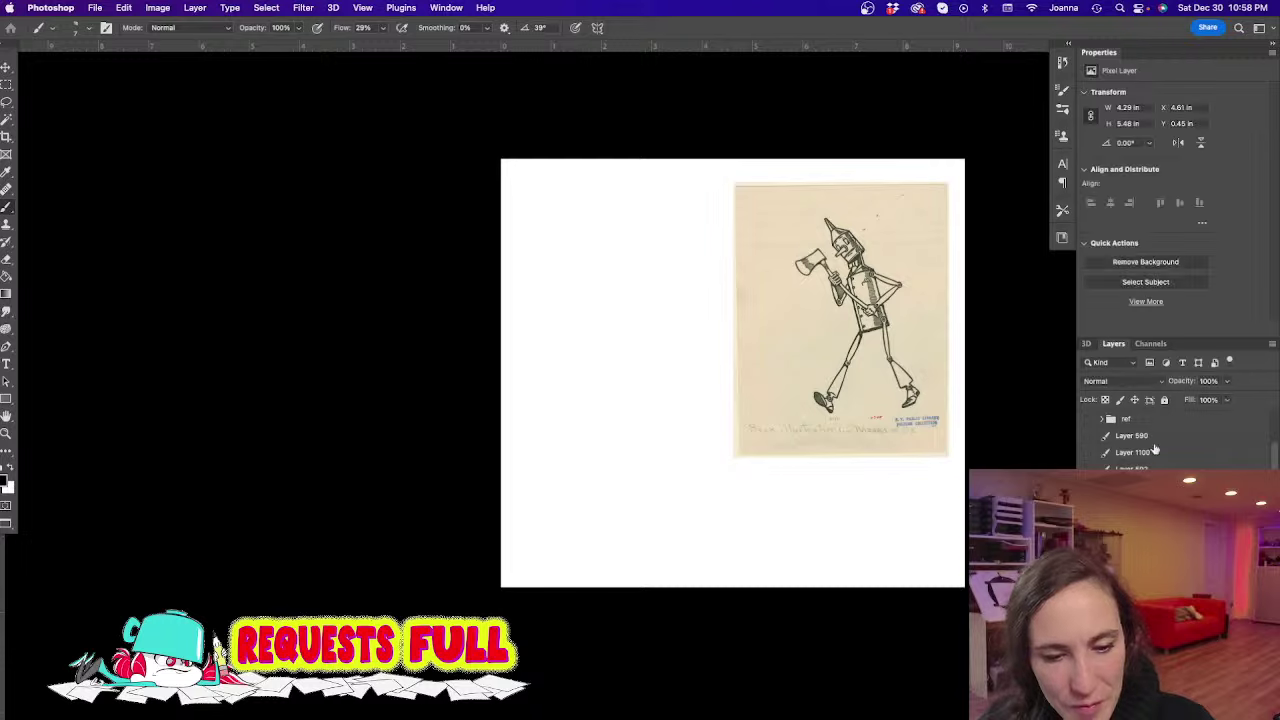
# Fade the Tin Man reference to 28% opacity and add a new layer for sketching
pyautogui.click(1227, 381)
pyautogui.click(1184, 400)
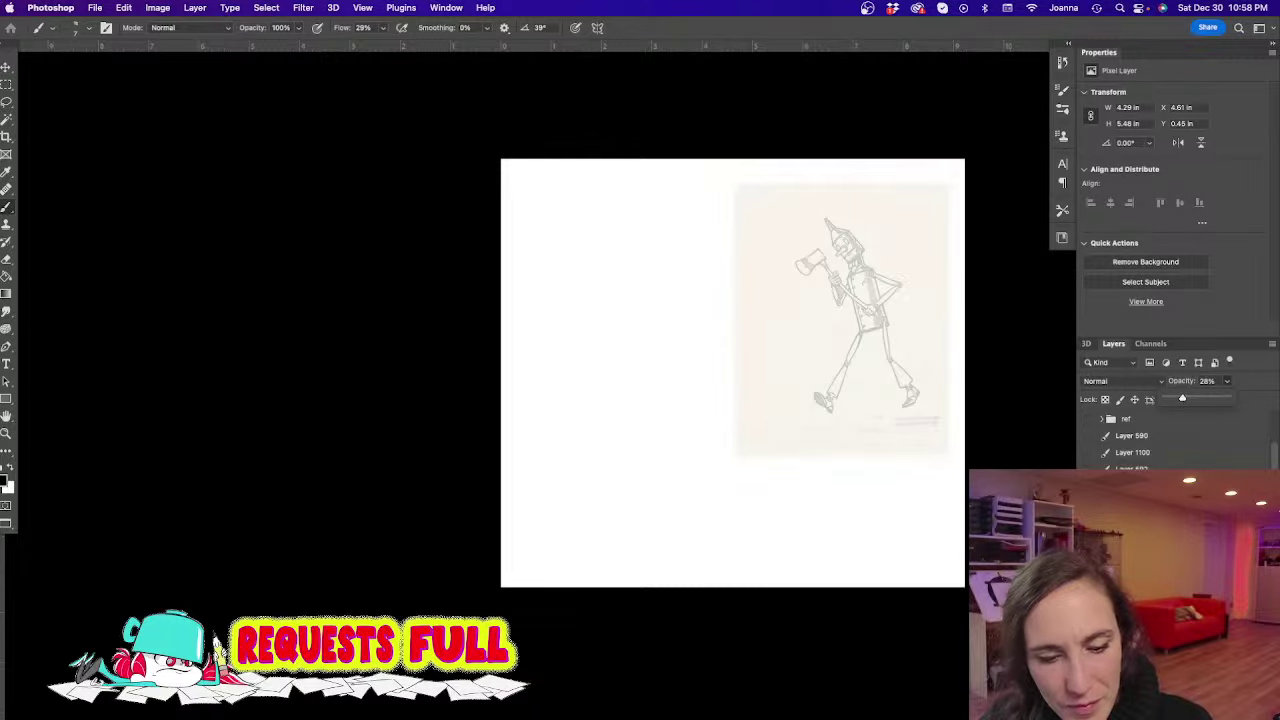
pyautogui.press('super+shift+alt+n')
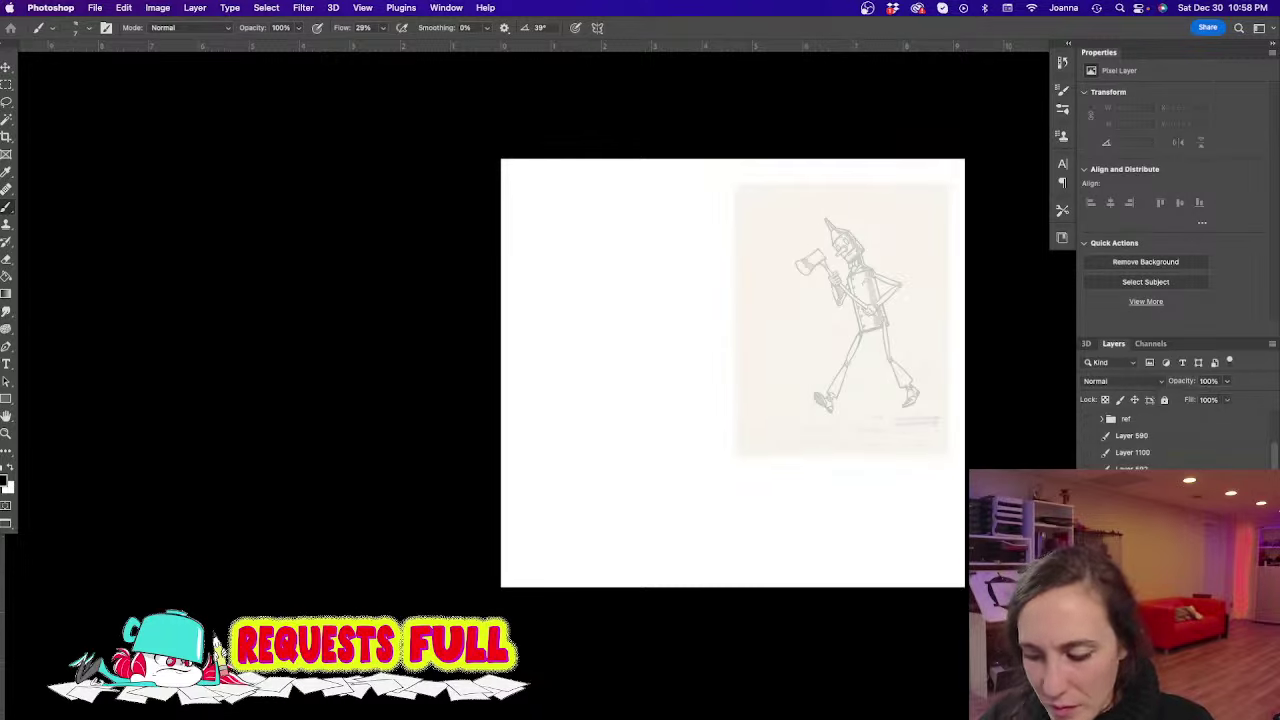
# Rough in the Tin Man's tilted, boxy head and funnel hat brim in the empty area beside the reference
pyautogui.keyDown('super'); pyautogui.click(594, 294); pyautogui.keyUp('super')
pyautogui.moveTo(724, 235); pyautogui.dragTo(706, 300)
pyautogui.moveTo(681, 230); pyautogui.dragTo(664, 283)
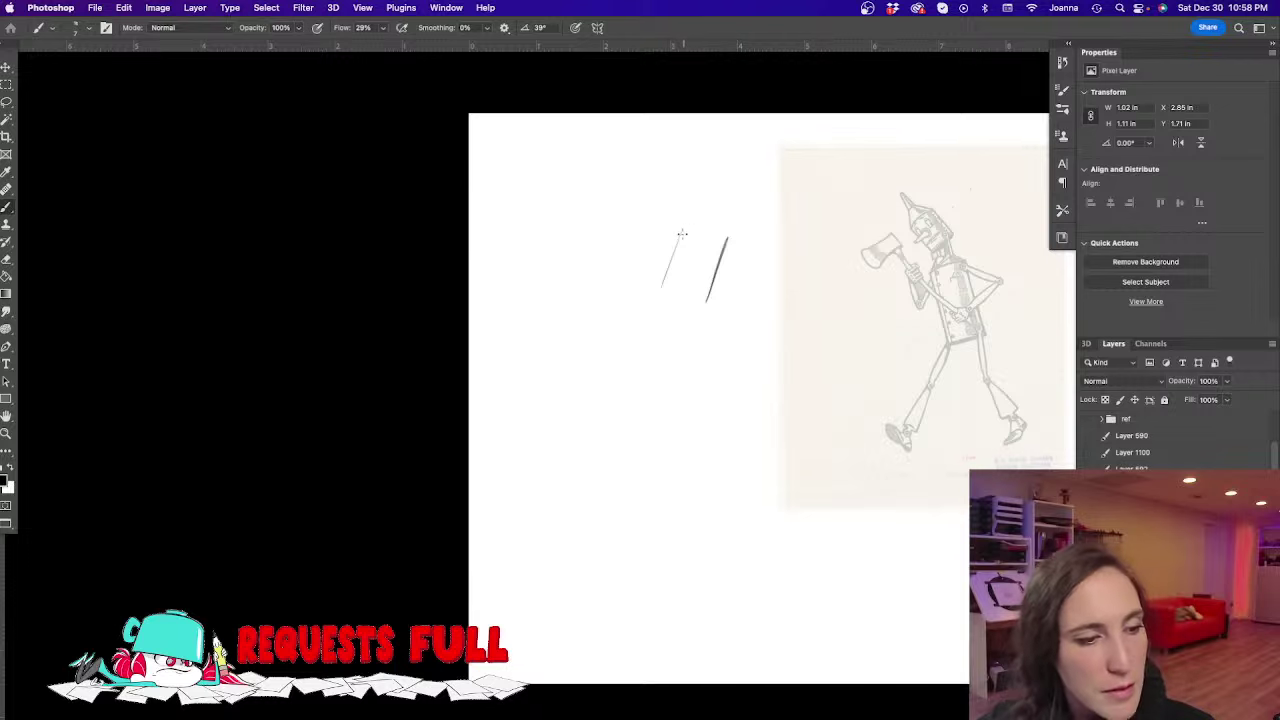
pyautogui.moveTo(684, 224)
pyautogui.mouseDown()
pyautogui.moveTo(662, 284)
pyautogui.moveTo(707, 305)
pyautogui.moveTo(658, 290)
pyautogui.moveTo(706, 302)
pyautogui.mouseUp()
pyautogui.moveTo(684, 224)
pyautogui.mouseDown()
pyautogui.moveTo(731, 238)
pyautogui.moveTo(674, 210)
pyautogui.moveTo(722, 222)
pyautogui.moveTo(679, 190)
pyautogui.moveTo(700, 214)
pyautogui.mouseUp()
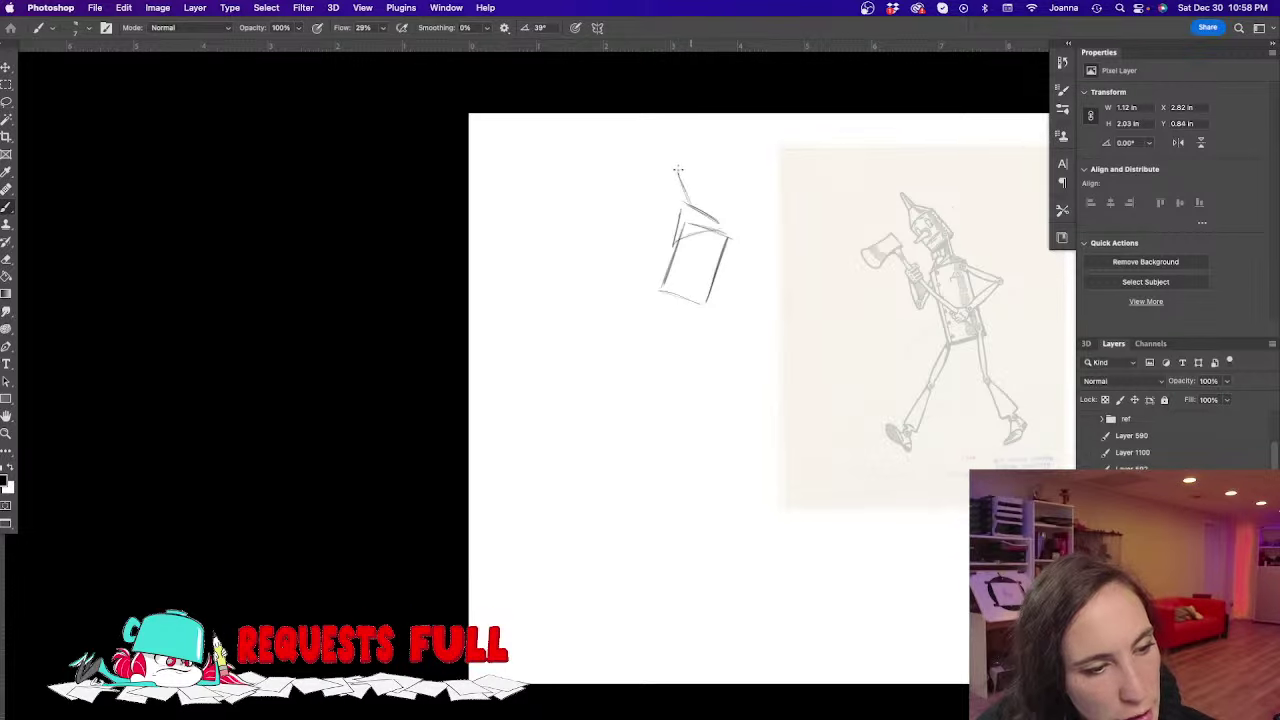
# Finish the pointed hat spout and draw the long nose, wide jaw smile and narrow oval eyes
pyautogui.moveTo(673, 167); pyautogui.dragTo(680, 200)
pyautogui.moveTo(682, 270)
pyautogui.mouseDown()
pyautogui.moveTo(634, 249)
pyautogui.moveTo(679, 267)
pyautogui.moveTo(664, 276)
pyautogui.moveTo(694, 283)
pyautogui.moveTo(711, 270)
pyautogui.moveTo(659, 291)
pyautogui.moveTo(704, 300)
pyautogui.mouseUp()
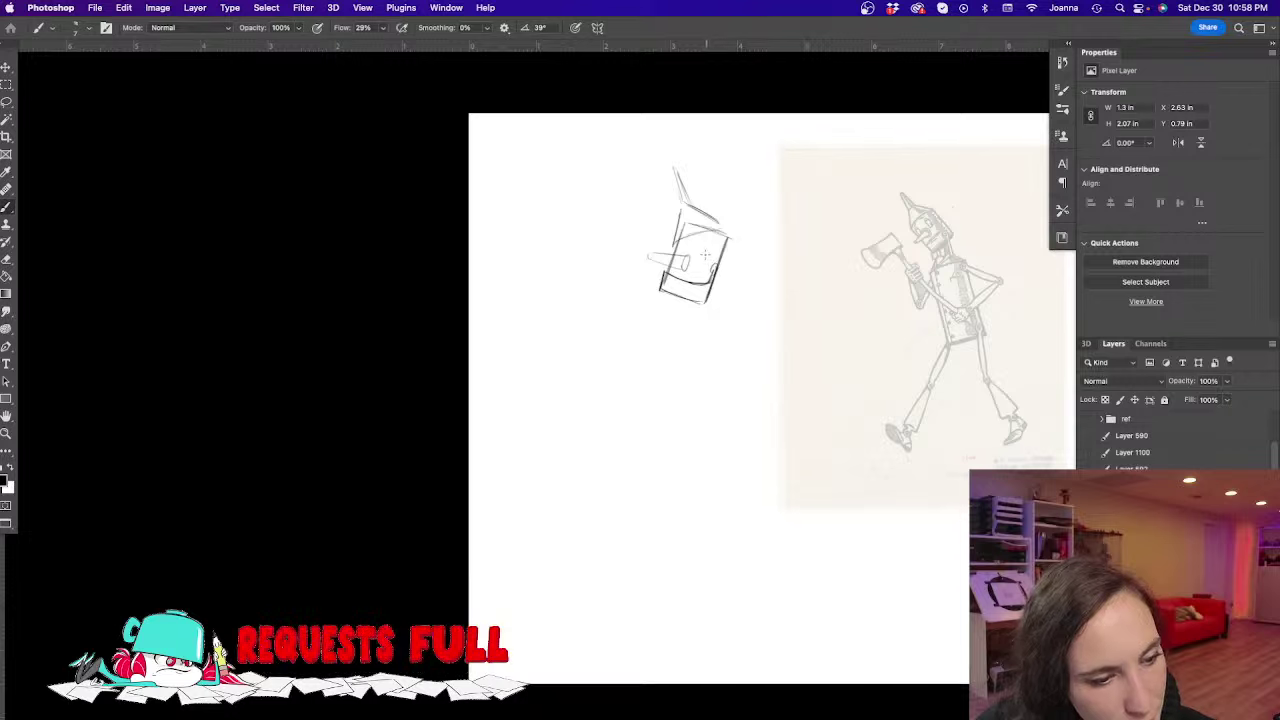
pyautogui.moveTo(709, 242); pyautogui.dragTo(706, 258)
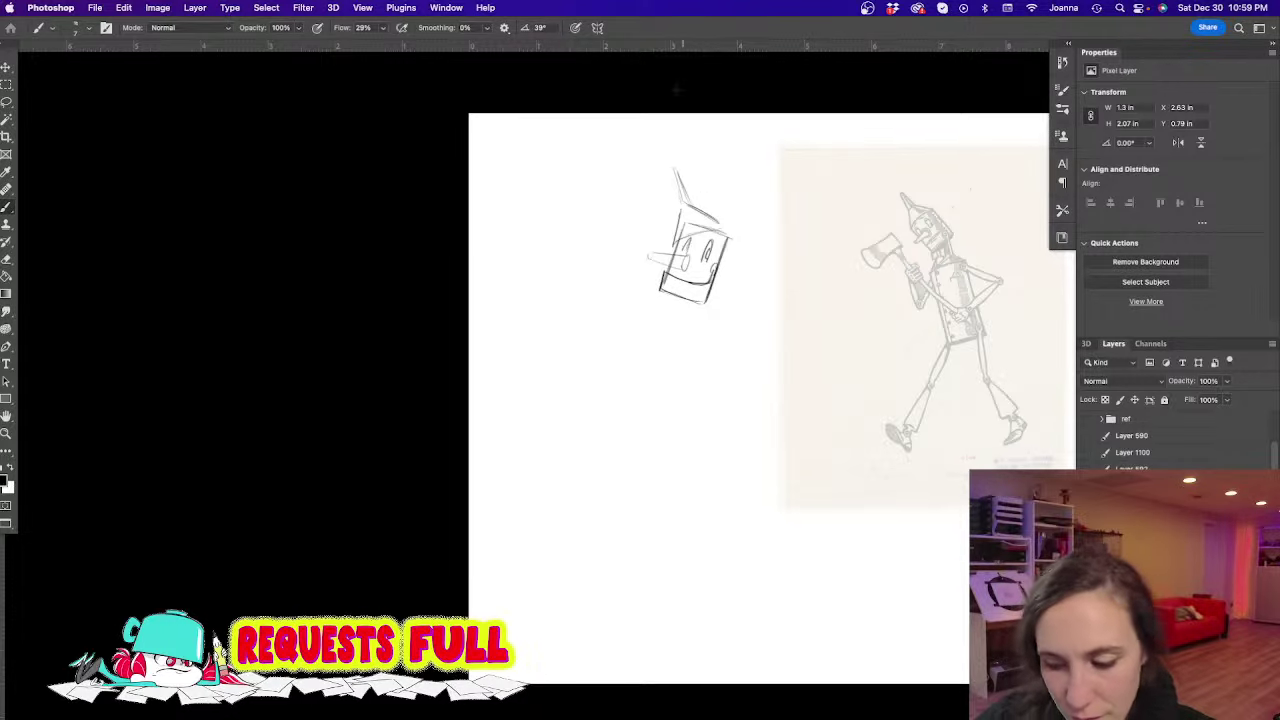
# Shrink the eraser and clean up the extra lines around the Tin Man's eye
pyautogui.press('e')
pyautogui.press('[')
pyautogui.press('[')
pyautogui.press('[')
pyautogui.press('[')
pyautogui.press('[')
pyautogui.press('[')
pyautogui.press('[')
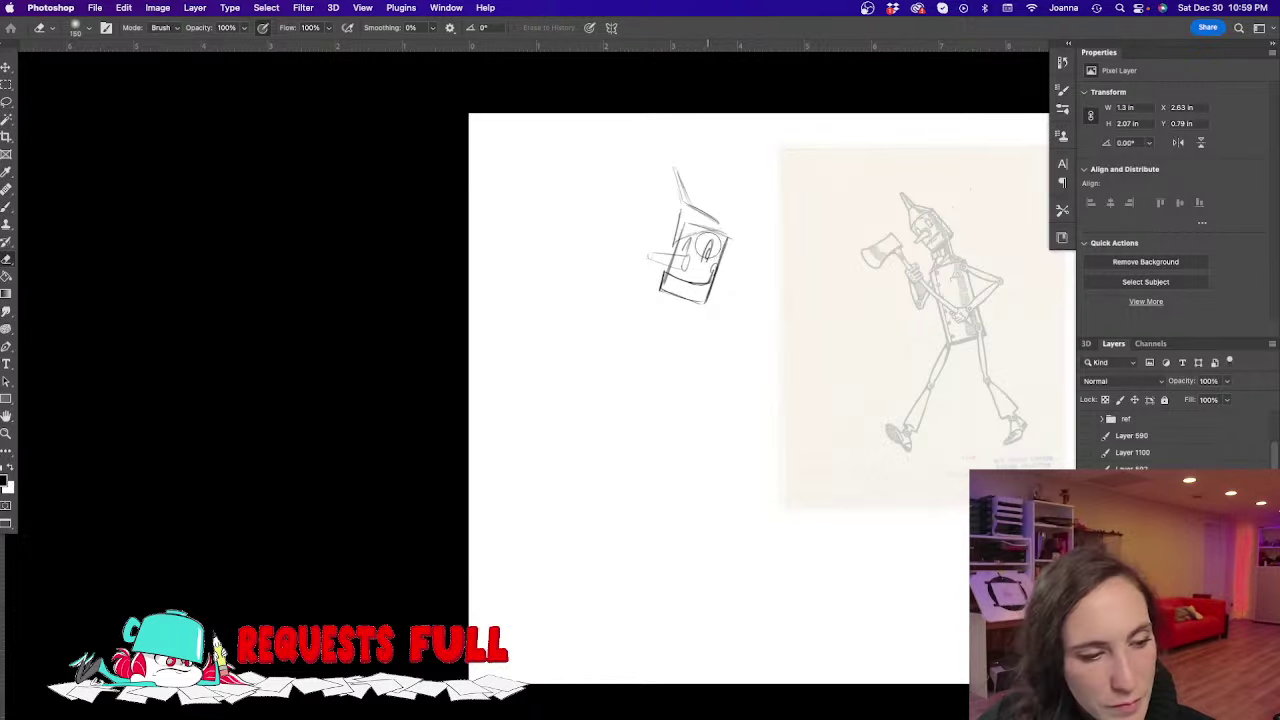
pyautogui.moveTo(704, 256)
pyautogui.mouseDown()
pyautogui.moveTo(682, 240)
pyautogui.moveTo(686, 270)
pyautogui.moveTo(651, 257)
pyautogui.moveTo(663, 309)
pyautogui.moveTo(713, 350)
pyautogui.mouseUp()
# Sketch the neck, sloping shoulders and a long torso tapering down to a slanted waist
pyautogui.press('b')
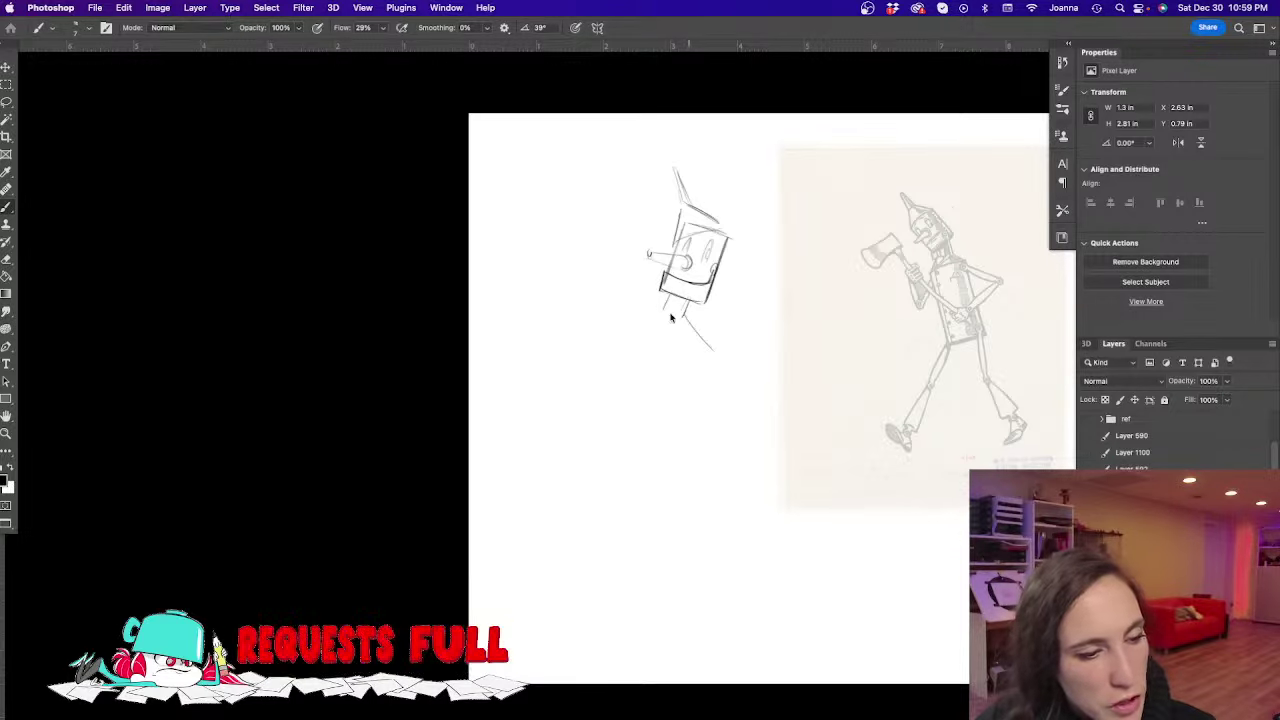
pyautogui.moveTo(668, 305)
pyautogui.mouseDown()
pyautogui.moveTo(624, 322)
pyautogui.moveTo(605, 420)
pyautogui.mouseUp()
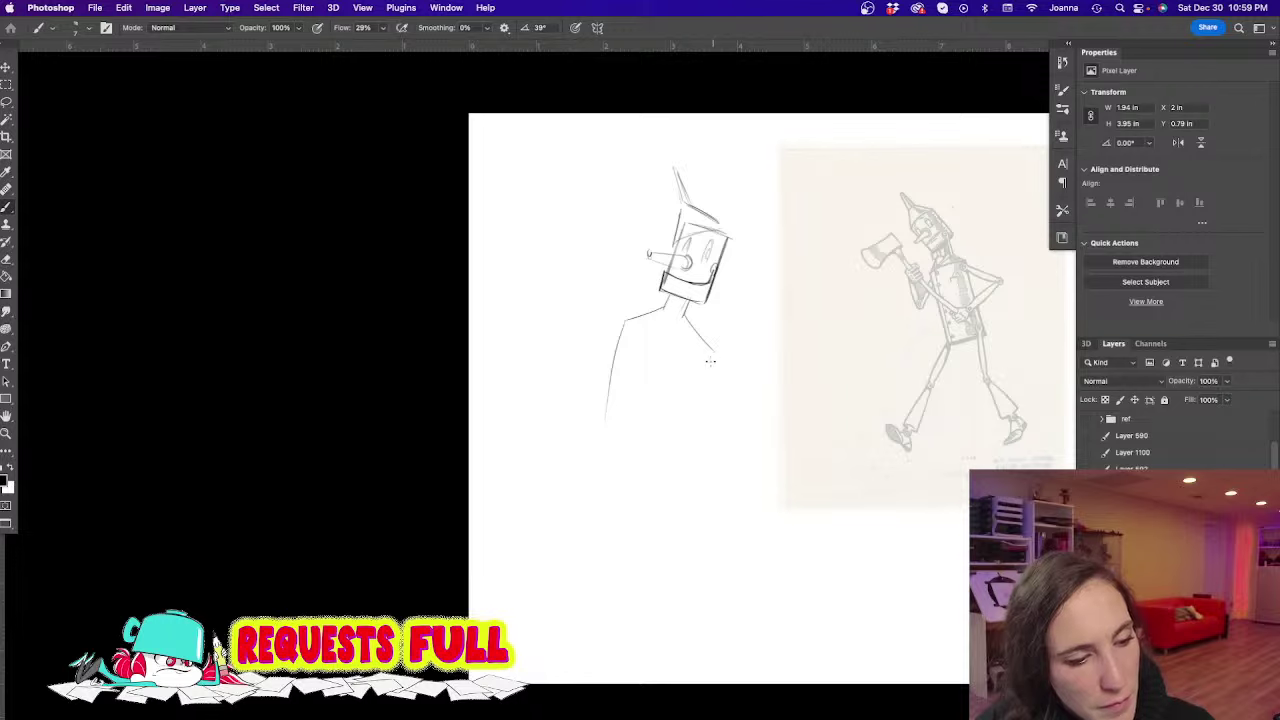
pyautogui.moveTo(710, 361); pyautogui.dragTo(660, 470)
pyautogui.moveTo(622, 338); pyautogui.dragTo(600, 448)
pyautogui.moveTo(614, 360)
pyautogui.mouseDown()
pyautogui.moveTo(597, 458)
pyautogui.moveTo(658, 470)
pyautogui.mouseUp()
pyautogui.scroll(-2, 500, 391)
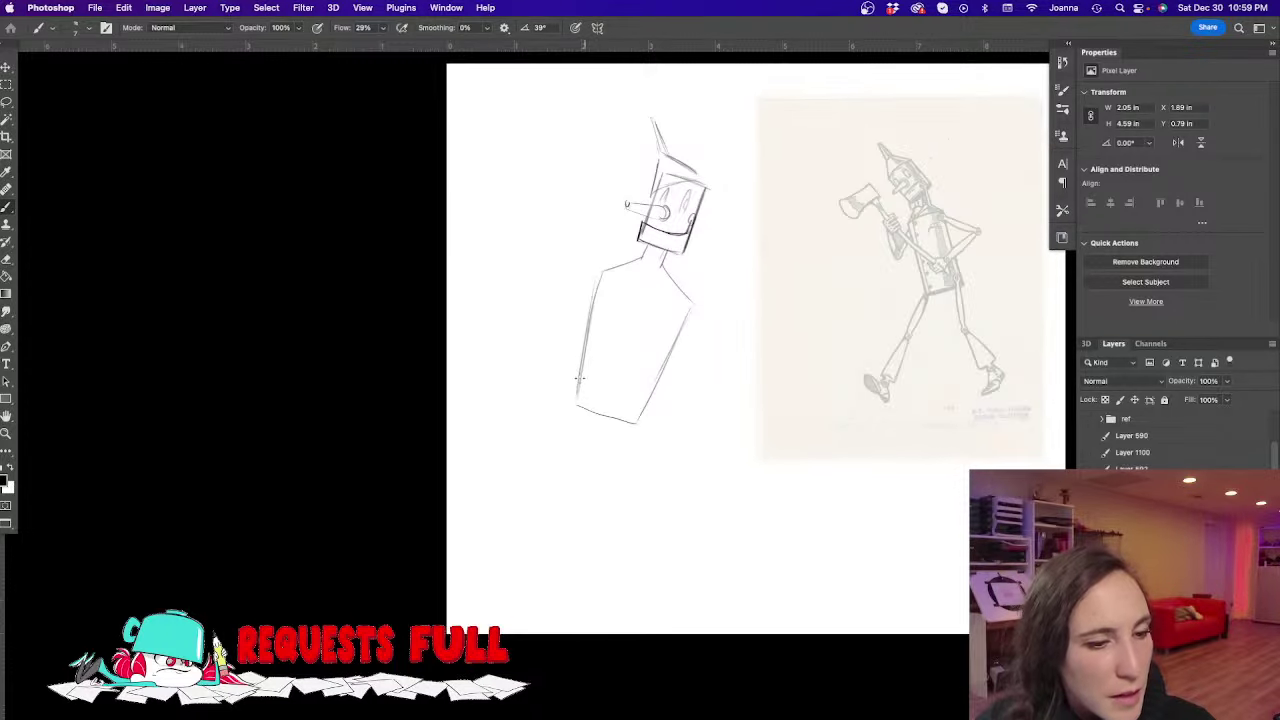
# Add a bow tie, a V-shaped collar and a jacket front edge with a column of small buttons
pyautogui.moveTo(667, 271); pyautogui.dragTo(632, 300)
pyautogui.moveTo(651, 257)
pyautogui.mouseDown()
pyautogui.moveTo(666, 257)
pyautogui.moveTo(668, 276)
pyautogui.moveTo(630, 260)
pyautogui.moveTo(642, 266)
pyautogui.moveTo(588, 400)
pyautogui.moveTo(619, 298)
pyautogui.mouseUp()
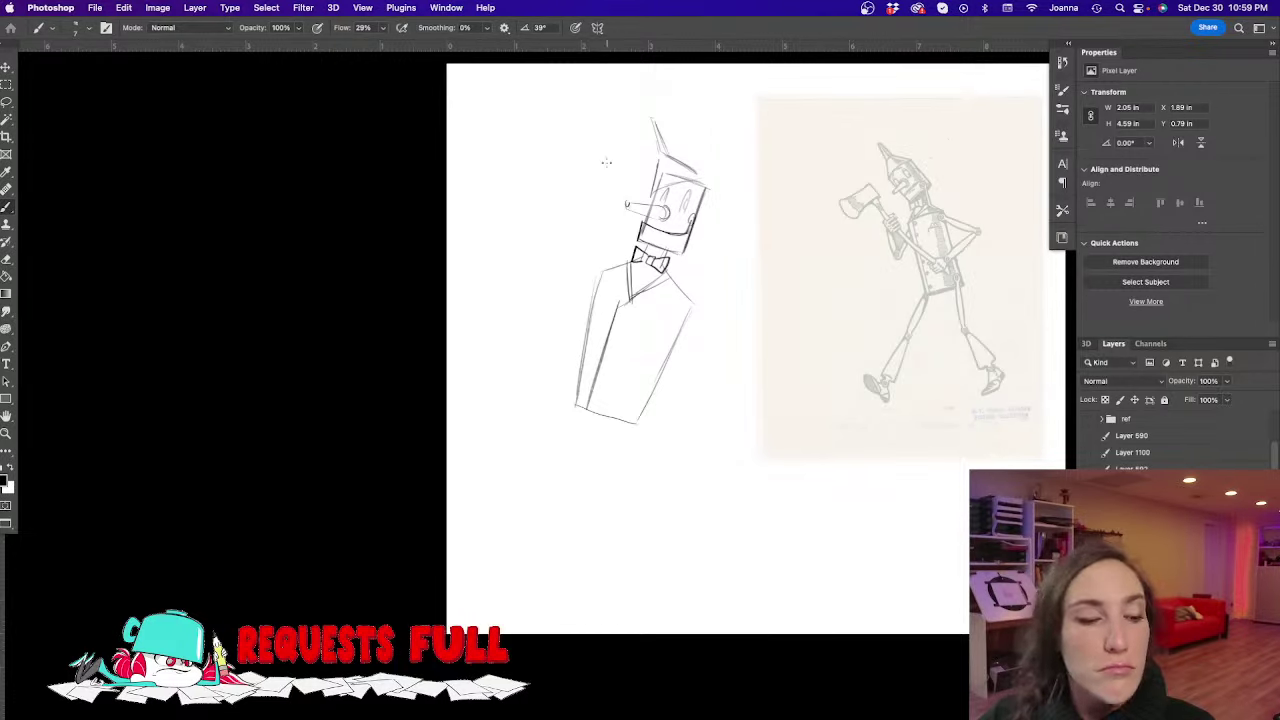
pyautogui.click(621, 315)
pyautogui.click(615, 334)
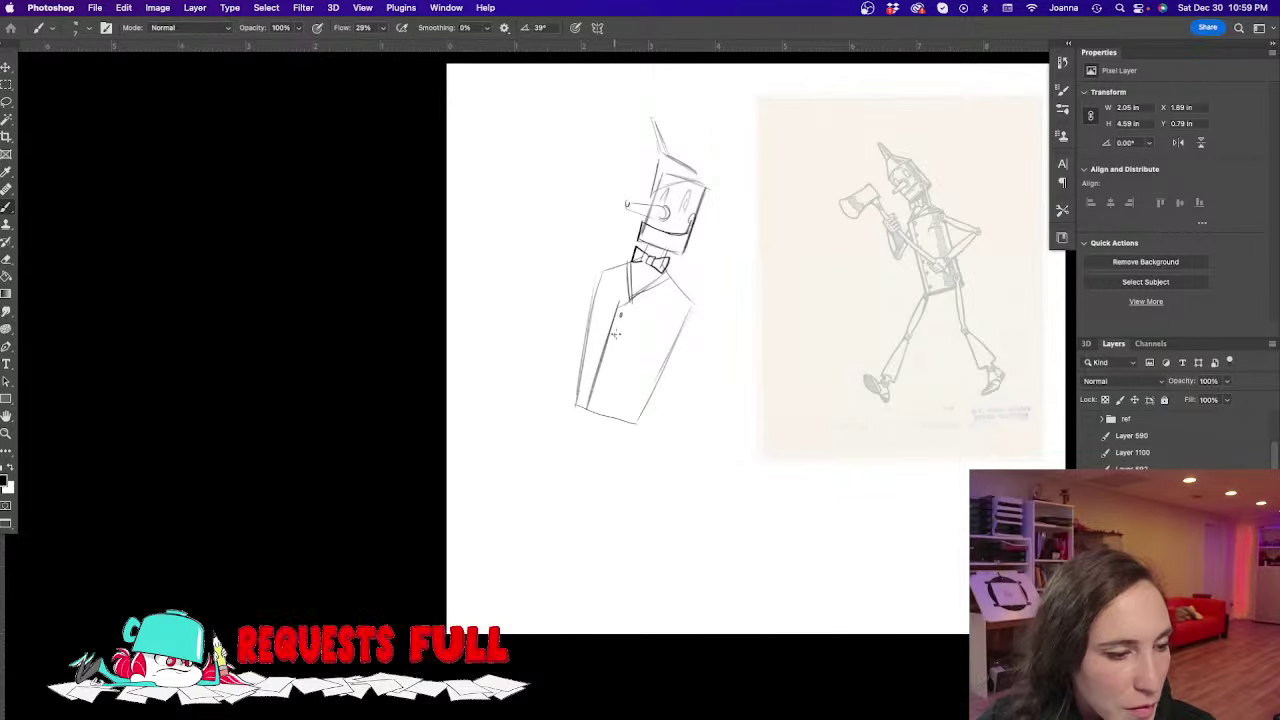
pyautogui.click(611, 351)
pyautogui.click(606, 368)
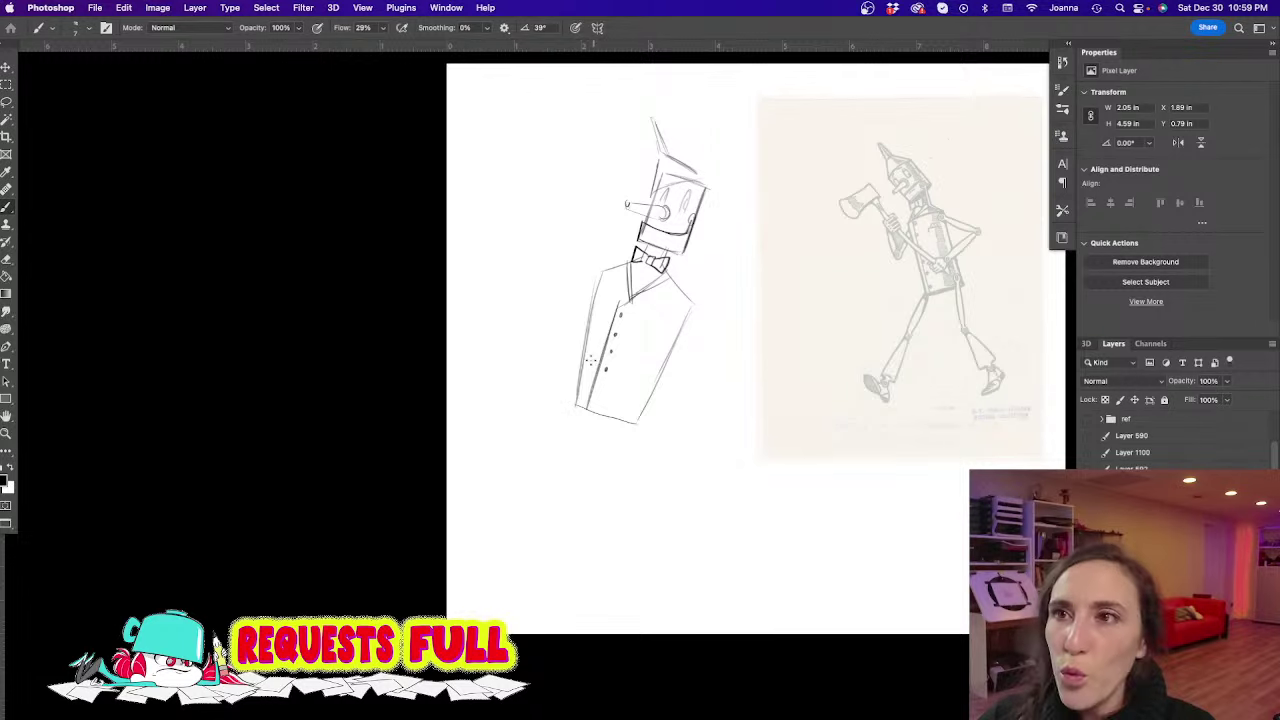
pyautogui.click(597, 402)
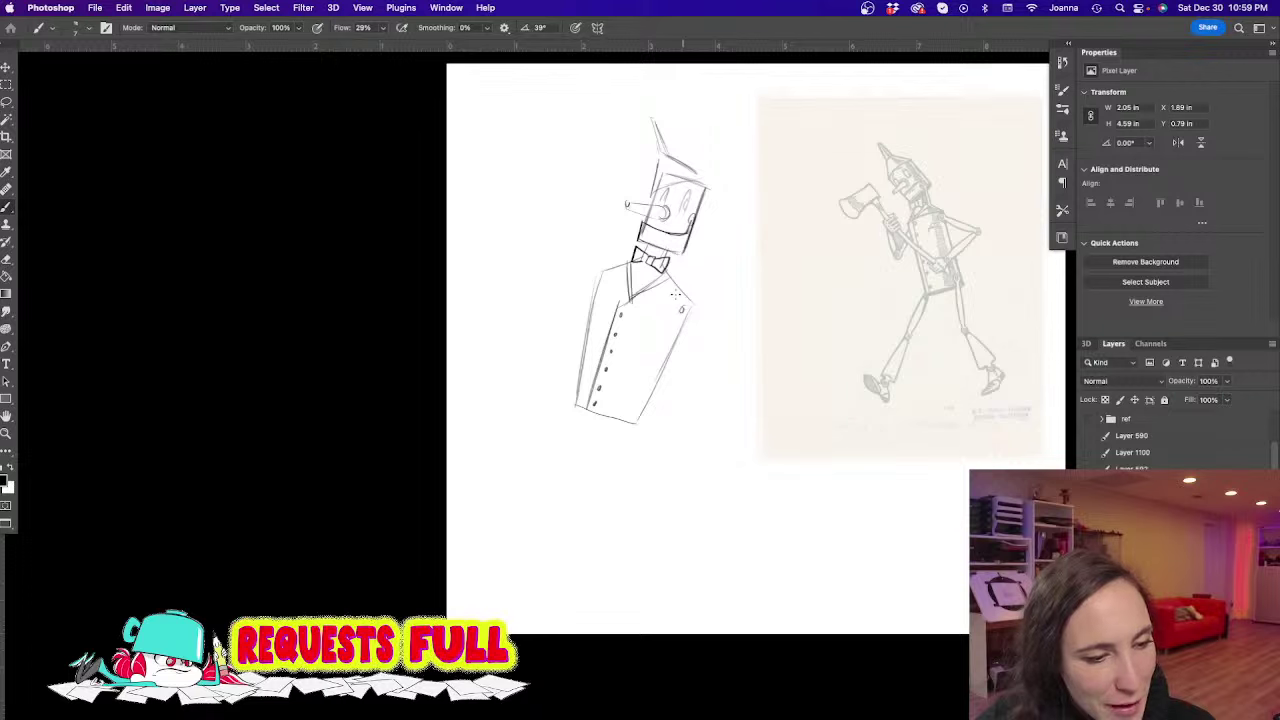
# Draw the bent arm beside the torso with round shoulder, elbow and wrist joints and the hand on the hip
pyautogui.moveTo(691, 306); pyautogui.dragTo(697, 317)
pyautogui.moveTo(723, 380); pyautogui.dragTo(726, 382)
pyautogui.moveTo(690, 308); pyautogui.dragTo(726, 377)
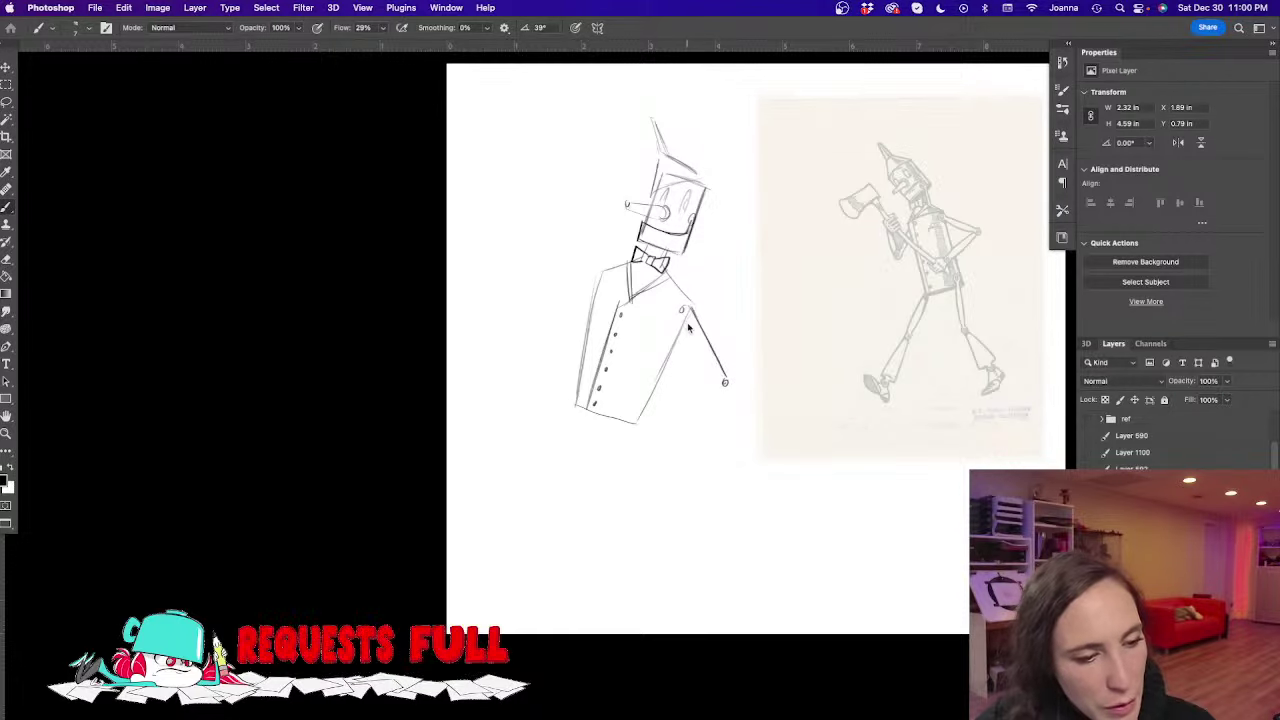
pyautogui.moveTo(687, 318)
pyautogui.mouseDown()
pyautogui.moveTo(715, 374)
pyautogui.moveTo(709, 365)
pyautogui.moveTo(641, 398)
pyautogui.mouseUp()
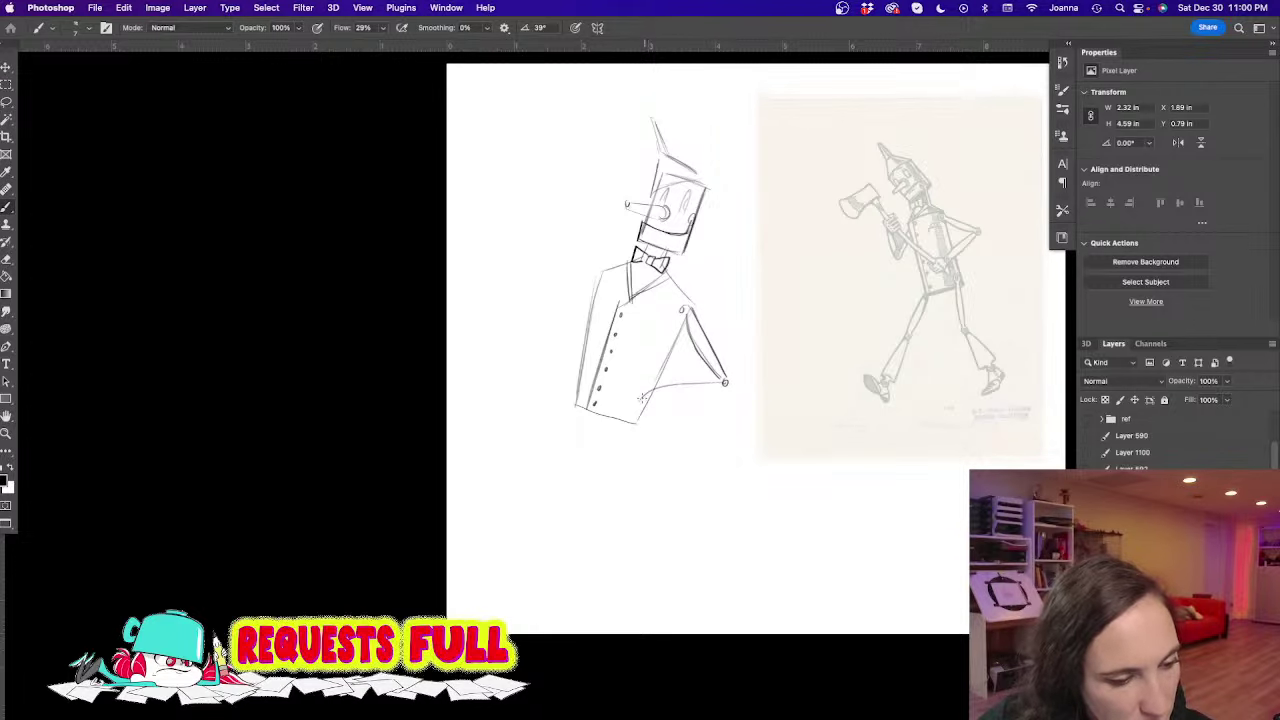
pyautogui.moveTo(721, 384); pyautogui.dragTo(645, 404)
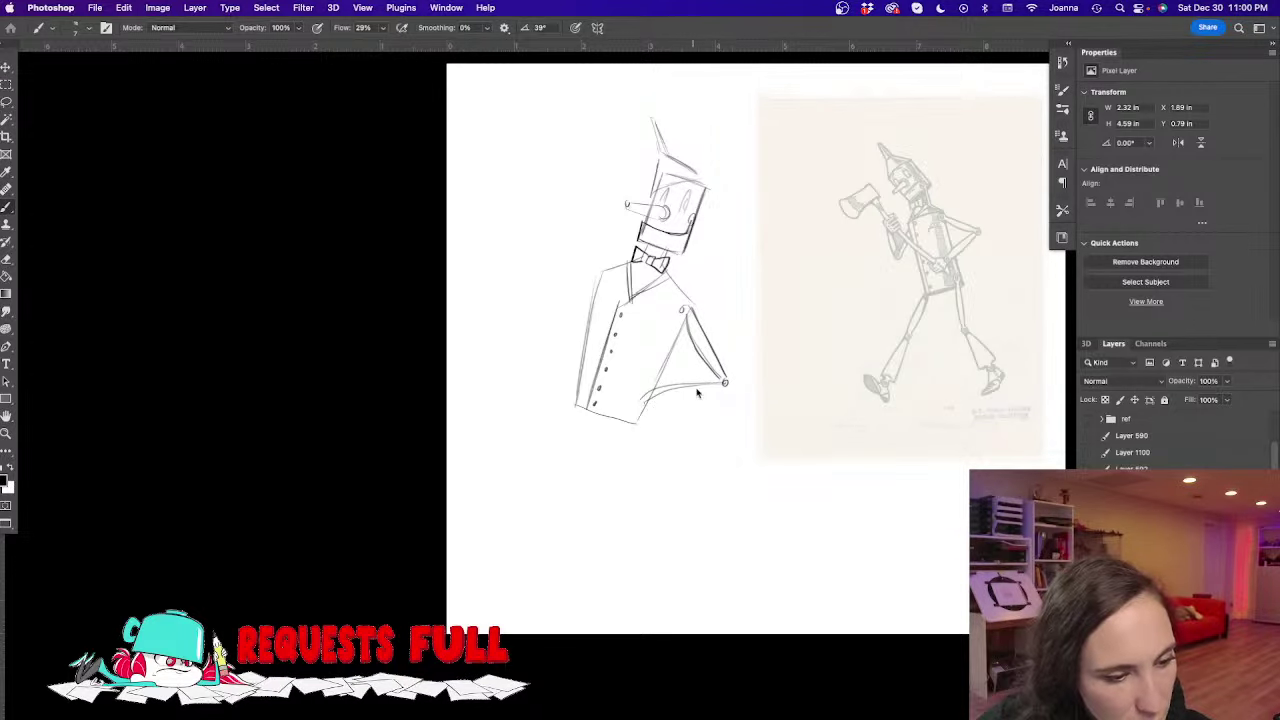
pyautogui.moveTo(718, 387); pyautogui.dragTo(653, 408)
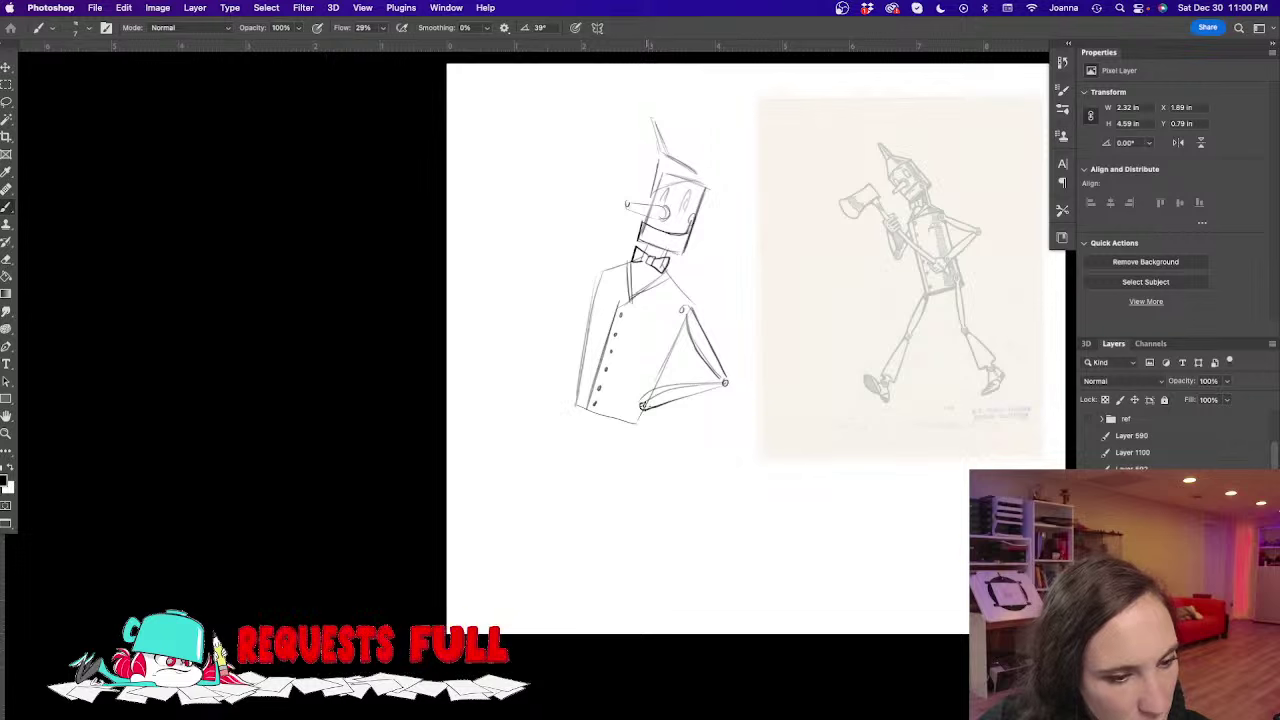
pyautogui.moveTo(640, 403)
pyautogui.mouseDown()
pyautogui.moveTo(629, 427)
pyautogui.moveTo(651, 428)
pyautogui.moveTo(637, 446)
pyautogui.moveTo(648, 430)
pyautogui.moveTo(636, 432)
pyautogui.moveTo(664, 434)
pyautogui.moveTo(650, 442)
pyautogui.mouseUp()
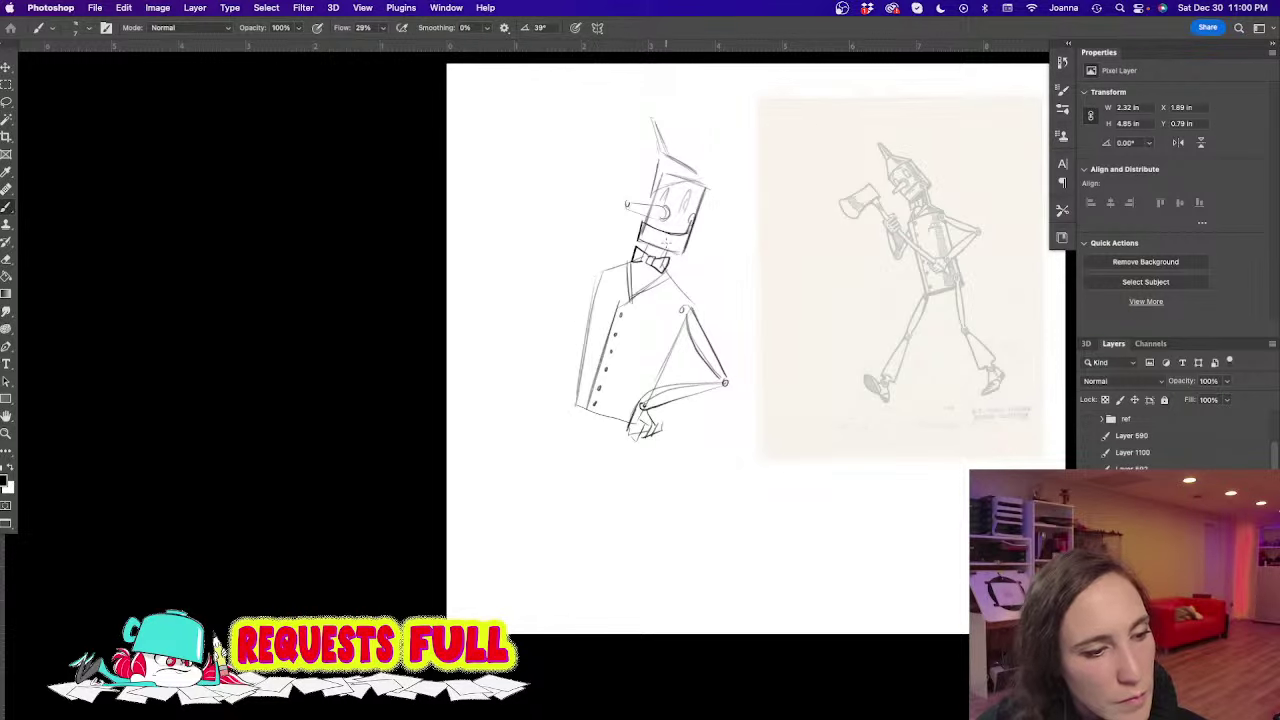
# Sketch an axe resting across the shoulders with a notched blade marking and long handle, and darken the pupils
pyautogui.moveTo(738, 208)
pyautogui.mouseDown()
pyautogui.moveTo(710, 230)
pyautogui.moveTo(768, 246)
pyautogui.moveTo(731, 260)
pyautogui.moveTo(734, 287)
pyautogui.moveTo(794, 257)
pyautogui.moveTo(740, 289)
pyautogui.mouseUp()
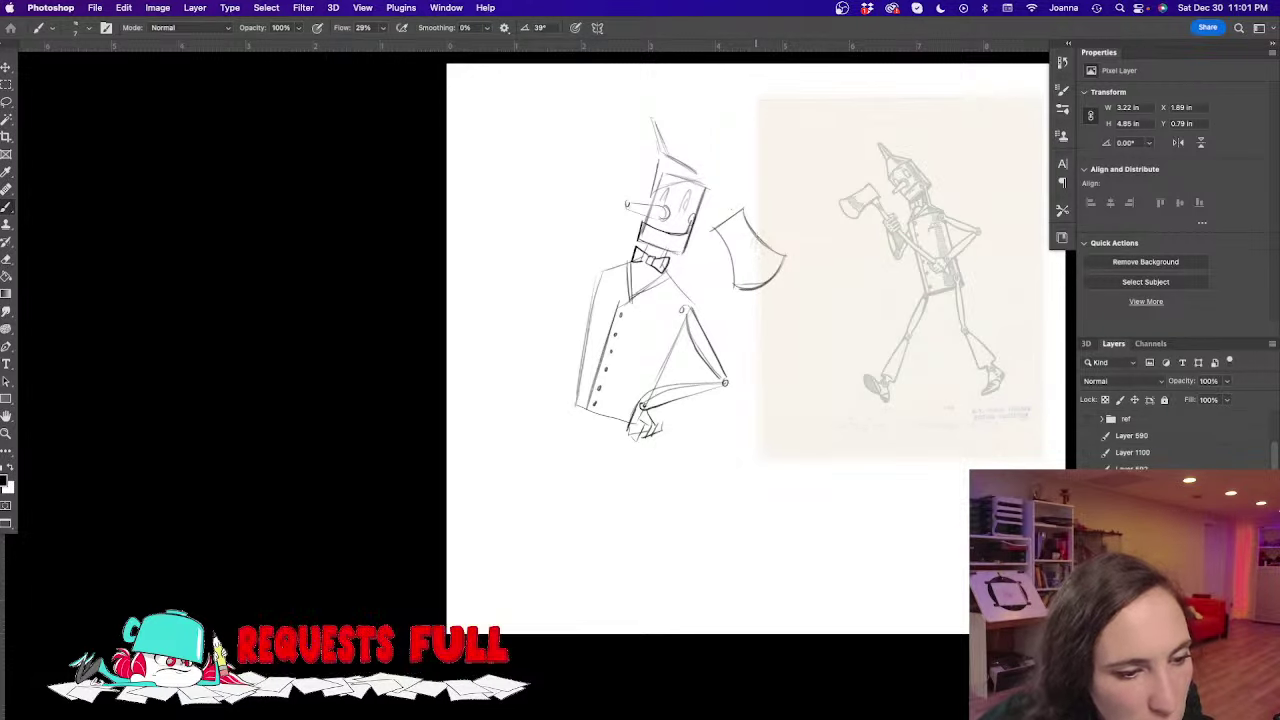
pyautogui.moveTo(762, 254)
pyautogui.mouseDown()
pyautogui.moveTo(736, 262)
pyautogui.moveTo(734, 226)
pyautogui.mouseUp()
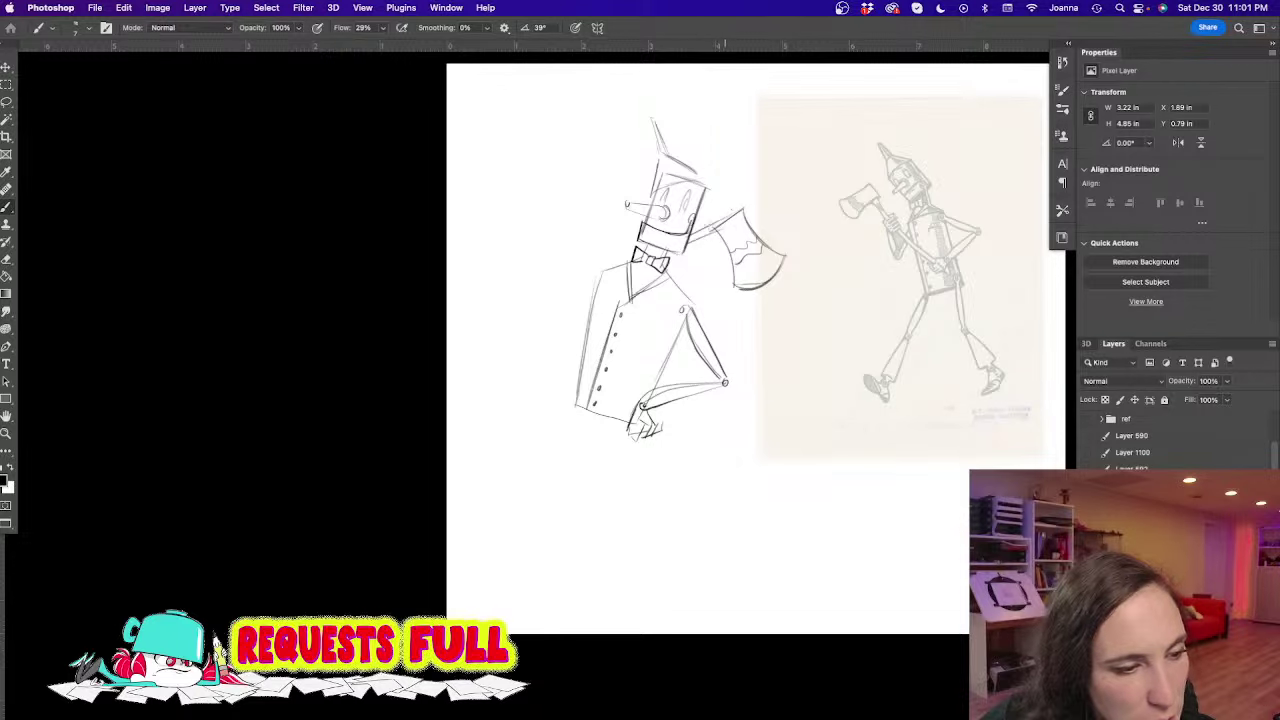
pyautogui.moveTo(630, 258); pyautogui.dragTo(498, 281)
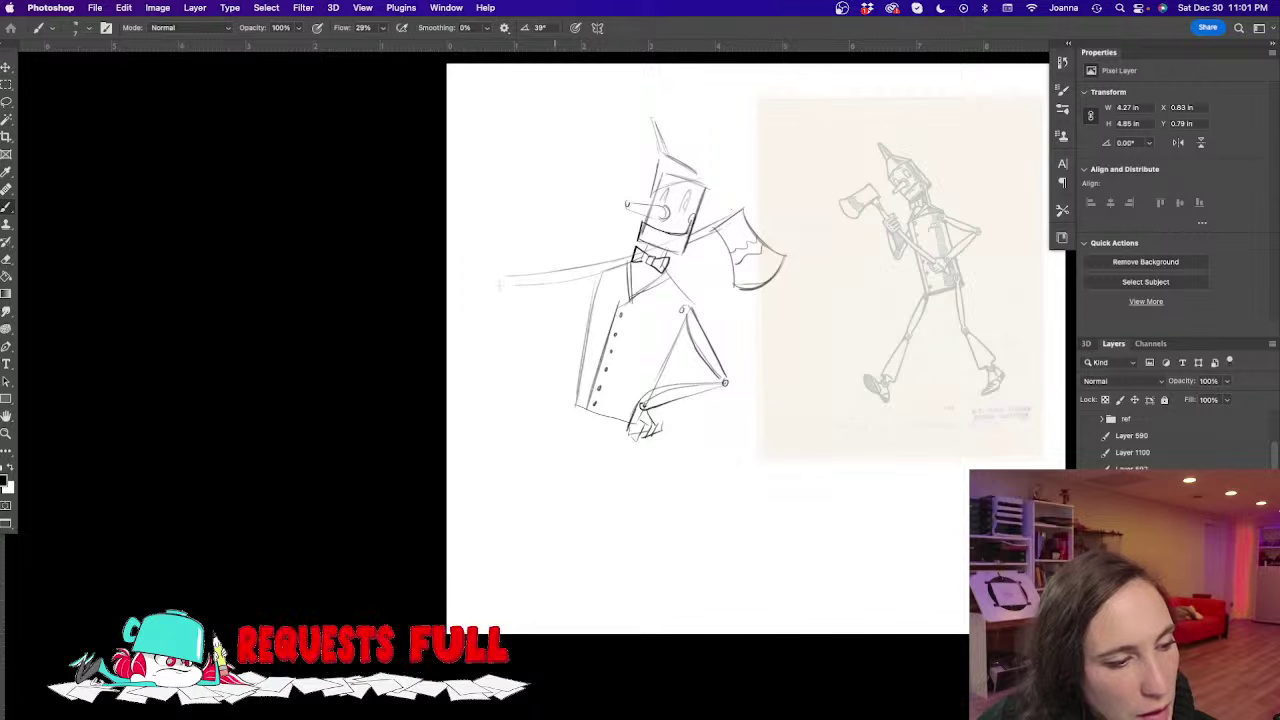
pyautogui.click(665, 197)
pyautogui.click(686, 203)
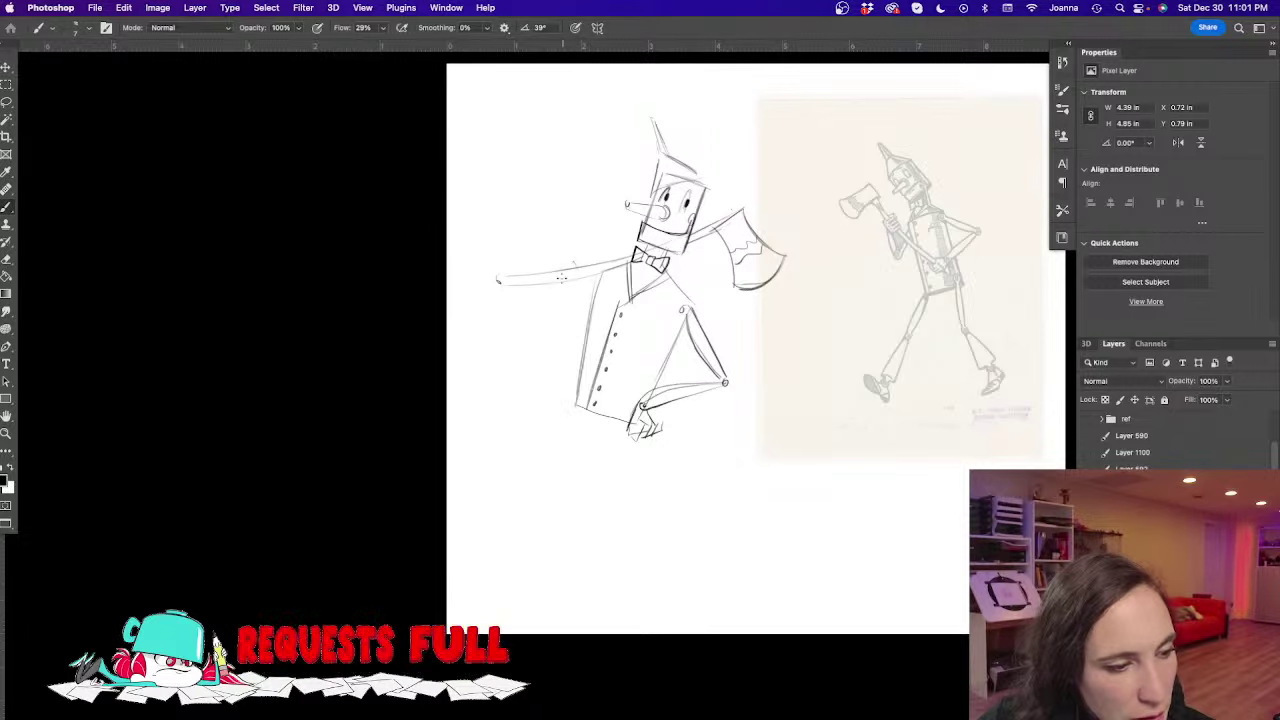
# Draw fingers gripping the axe handle and the slim bent arm folding down to its elbow
pyautogui.moveTo(566, 263)
pyautogui.mouseDown()
pyautogui.moveTo(568, 276)
pyautogui.moveTo(586, 272)
pyautogui.mouseUp()
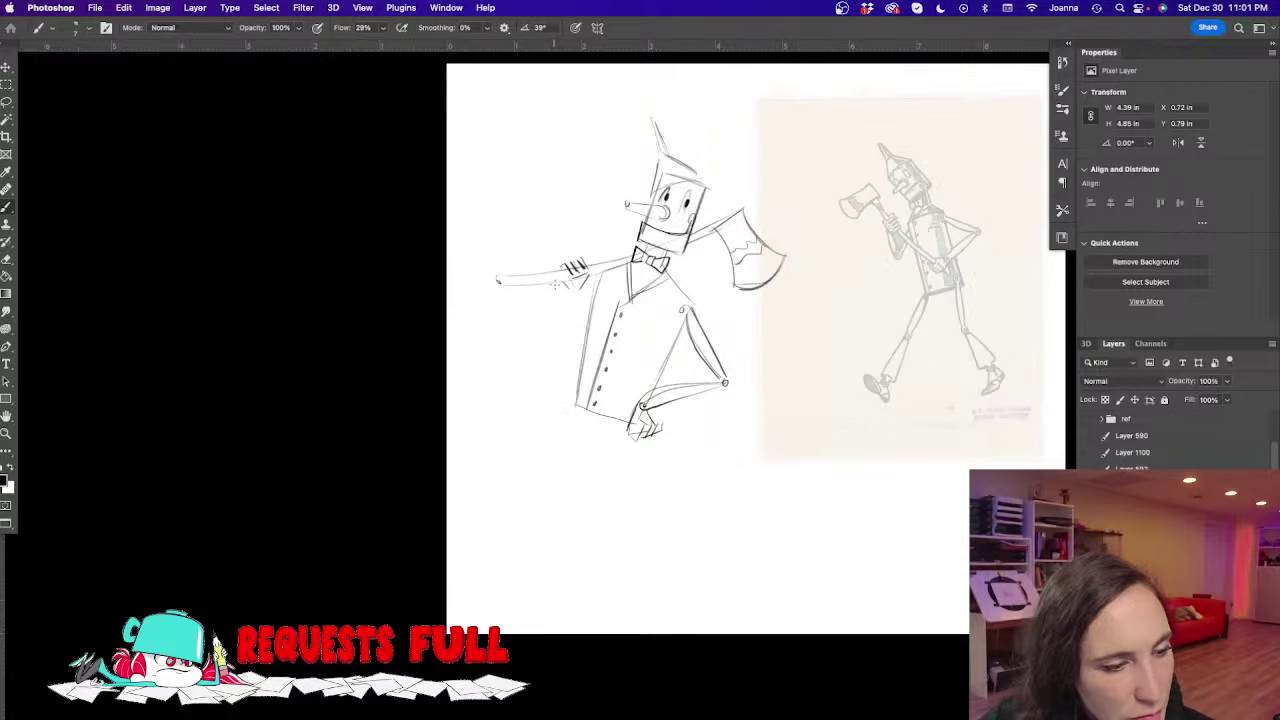
pyautogui.moveTo(561, 290); pyautogui.dragTo(522, 340)
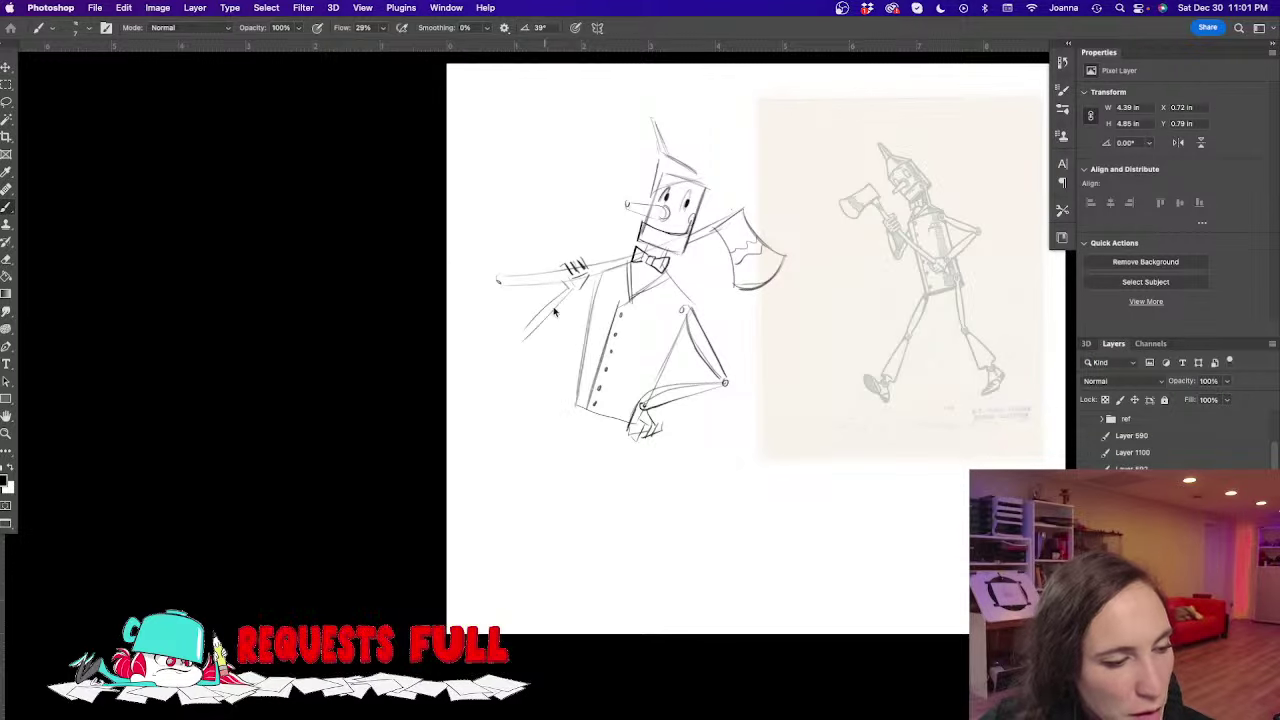
pyautogui.moveTo(558, 292); pyautogui.dragTo(516, 352)
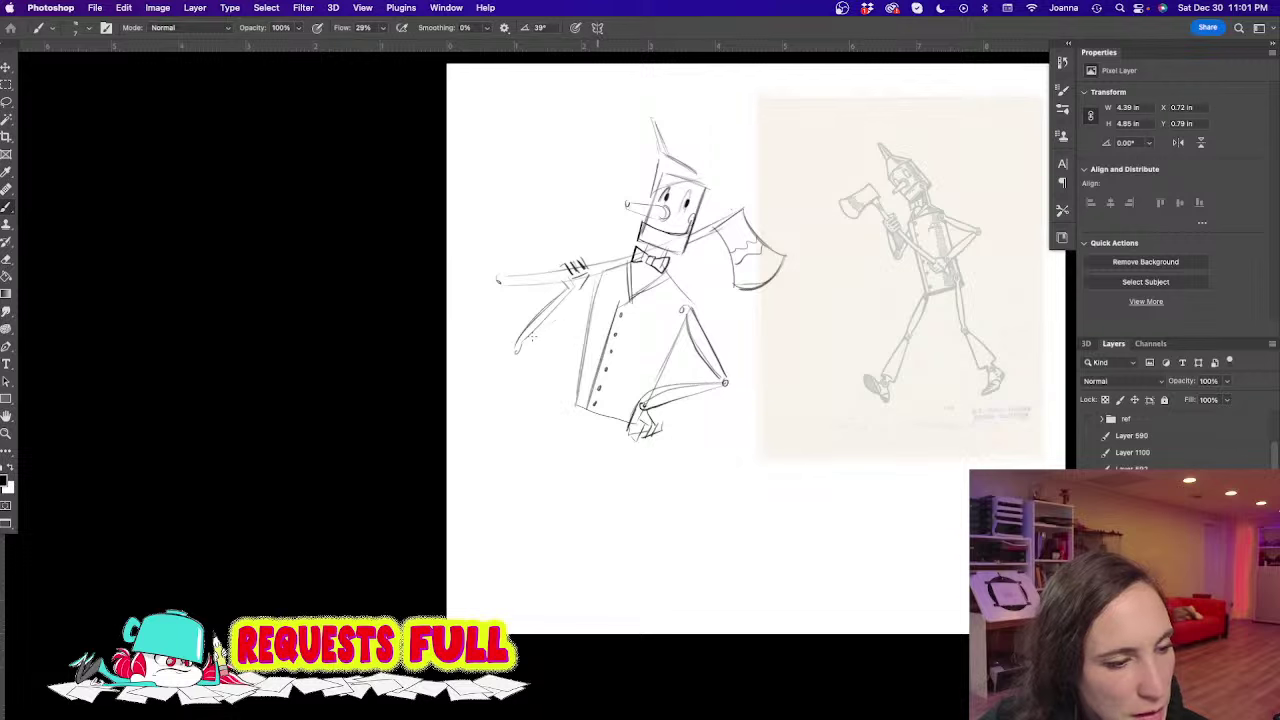
pyautogui.moveTo(594, 310); pyautogui.dragTo(518, 352)
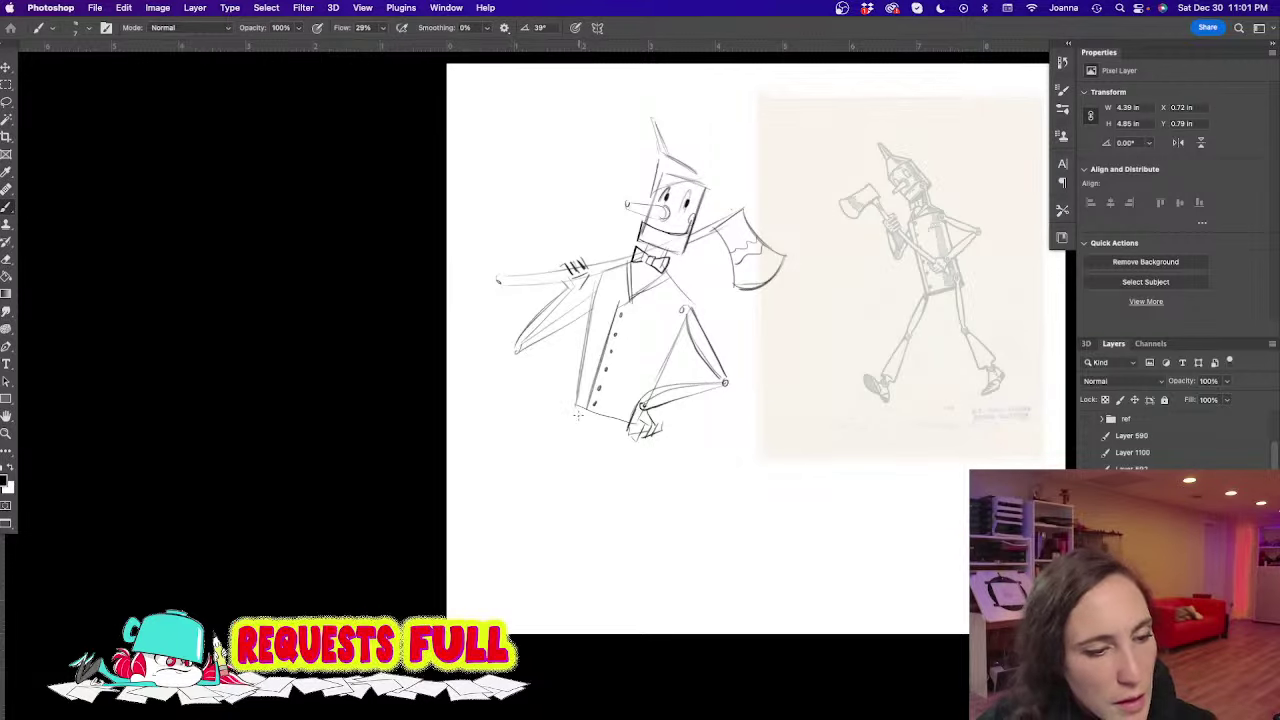
# Firm up the jacket's side and hem, then rough in one bent leg and one straight leg with knee joints
pyautogui.moveTo(630, 424); pyautogui.dragTo(577, 405)
pyautogui.moveTo(599, 273)
pyautogui.mouseDown()
pyautogui.moveTo(577, 405)
pyautogui.moveTo(524, 487)
pyautogui.mouseUp()
pyautogui.moveTo(570, 428)
pyautogui.mouseDown()
pyautogui.moveTo(526, 484)
pyautogui.moveTo(538, 594)
pyautogui.mouseUp()
pyautogui.moveTo(528, 497)
pyautogui.mouseDown()
pyautogui.moveTo(552, 598)
pyautogui.moveTo(538, 600)
pyautogui.mouseUp()
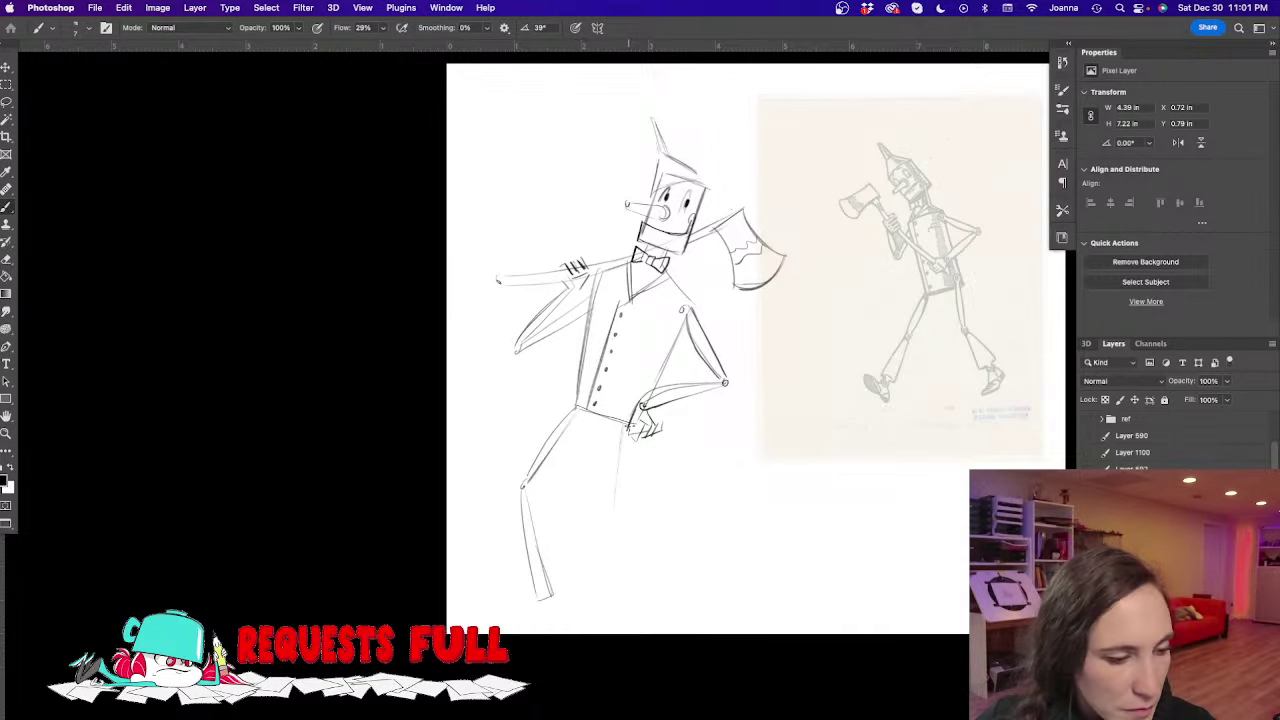
pyautogui.moveTo(632, 428); pyautogui.dragTo(619, 518)
pyautogui.moveTo(632, 456); pyautogui.dragTo(607, 574)
pyautogui.moveTo(632, 518)
pyautogui.mouseDown()
pyautogui.moveTo(630, 592)
pyautogui.moveTo(605, 591)
pyautogui.mouseUp()
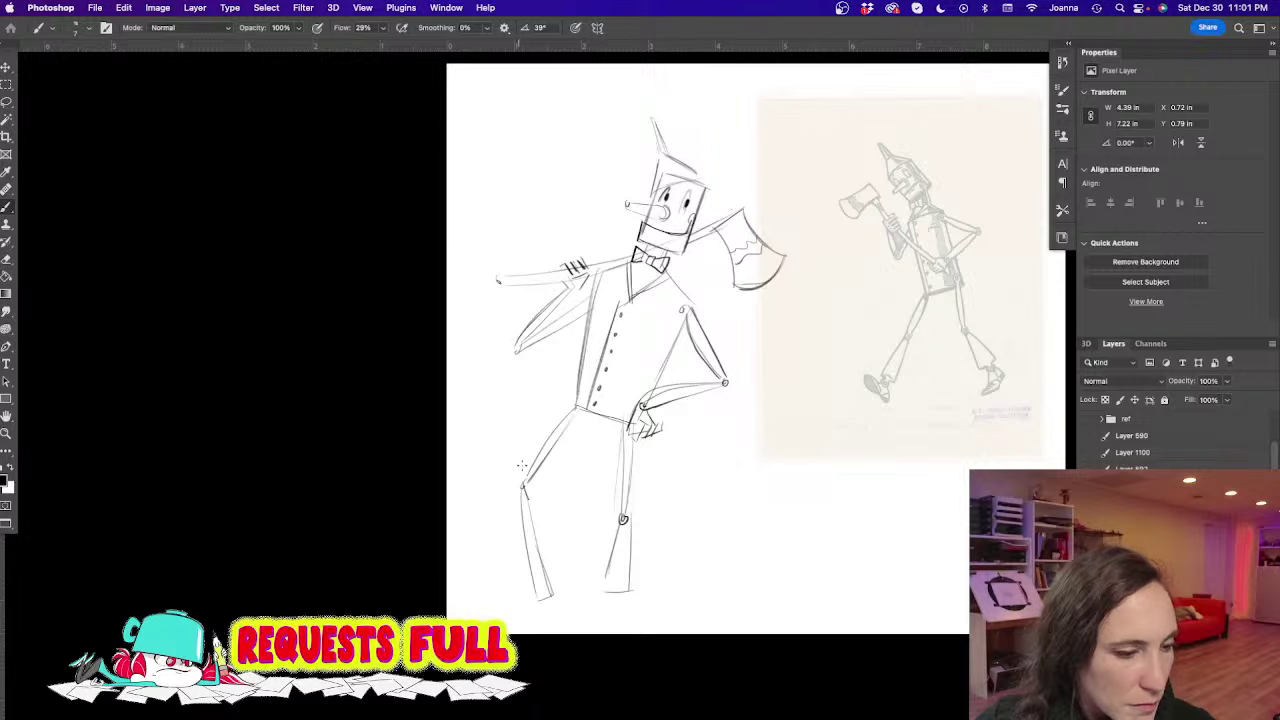
# Refine the bent leg's outline and add shoes to both feet, undoing the last stray stroke
pyautogui.moveTo(574, 407)
pyautogui.mouseDown()
pyautogui.moveTo(528, 484)
pyautogui.moveTo(527, 586)
pyautogui.mouseUp()
pyautogui.moveTo(527, 495)
pyautogui.mouseDown()
pyautogui.moveTo(552, 570)
pyautogui.moveTo(540, 578)
pyautogui.moveTo(563, 583)
pyautogui.moveTo(553, 592)
pyautogui.mouseUp()
pyautogui.moveTo(553, 592)
pyautogui.mouseDown()
pyautogui.moveTo(538, 611)
pyautogui.moveTo(527, 600)
pyautogui.moveTo(505, 614)
pyautogui.moveTo(529, 612)
pyautogui.moveTo(496, 612)
pyautogui.moveTo(526, 616)
pyautogui.mouseUp()
pyautogui.moveTo(609, 592)
pyautogui.mouseDown()
pyautogui.moveTo(607, 604)
pyautogui.moveTo(631, 603)
pyautogui.moveTo(612, 614)
pyautogui.moveTo(603, 609)
pyautogui.moveTo(673, 613)
pyautogui.moveTo(642, 604)
pyautogui.mouseUp()
pyautogui.press('super+z')
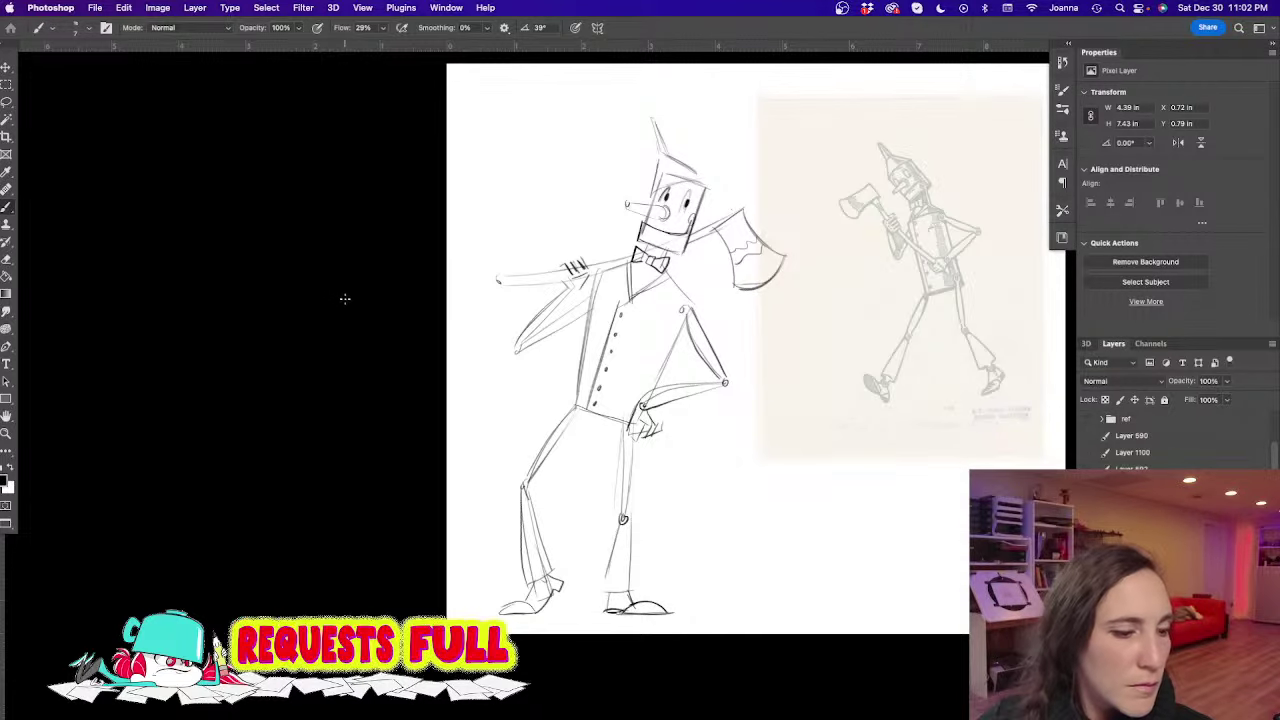
# Lasso the straight leg with its shoe, shift it slightly away from the bent leg using Free Transform, and deselect
pyautogui.press('l')
pyautogui.moveTo(628, 428)
pyautogui.mouseDown()
pyautogui.moveTo(703, 608)
pyautogui.moveTo(582, 628)
pyautogui.mouseUp()
pyautogui.hotkey('ctrl', 't')
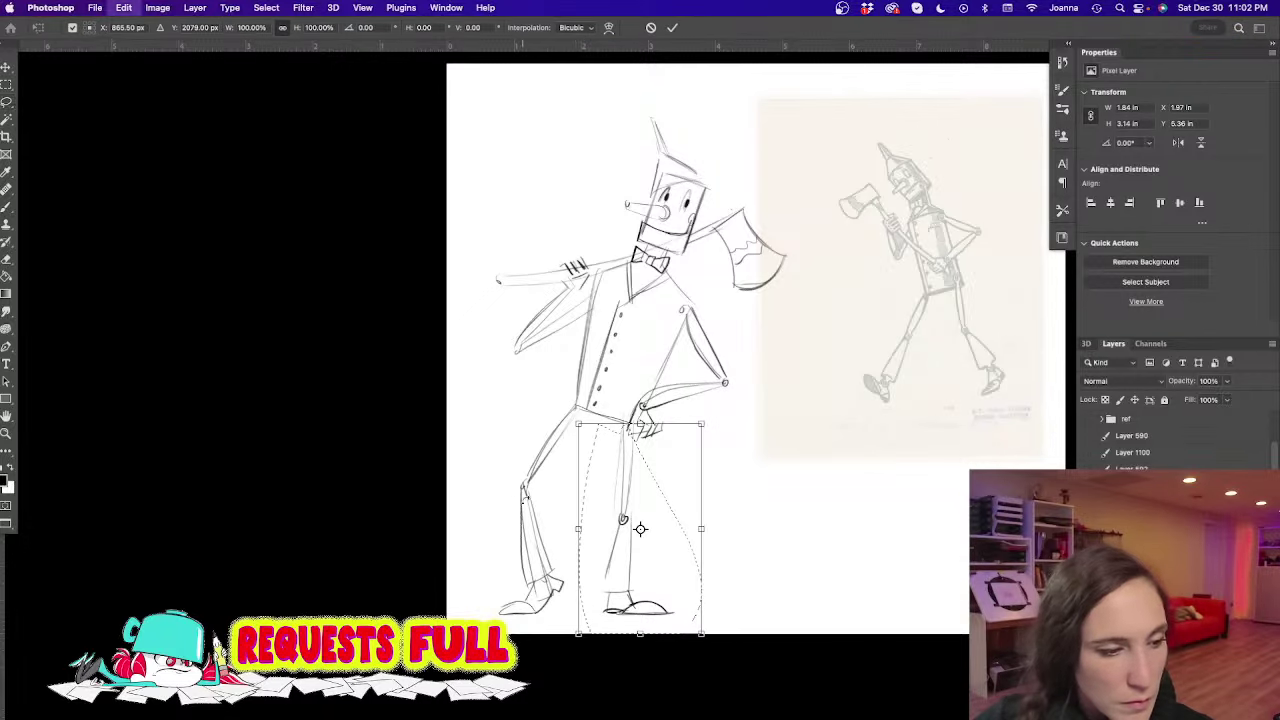
pyautogui.moveTo(627, 521); pyautogui.dragTo(628, 466)
pyautogui.press('super+z')
pyautogui.moveTo(568, 636); pyautogui.dragTo(578, 642)
pyautogui.press('Return')
pyautogui.press('super+d')
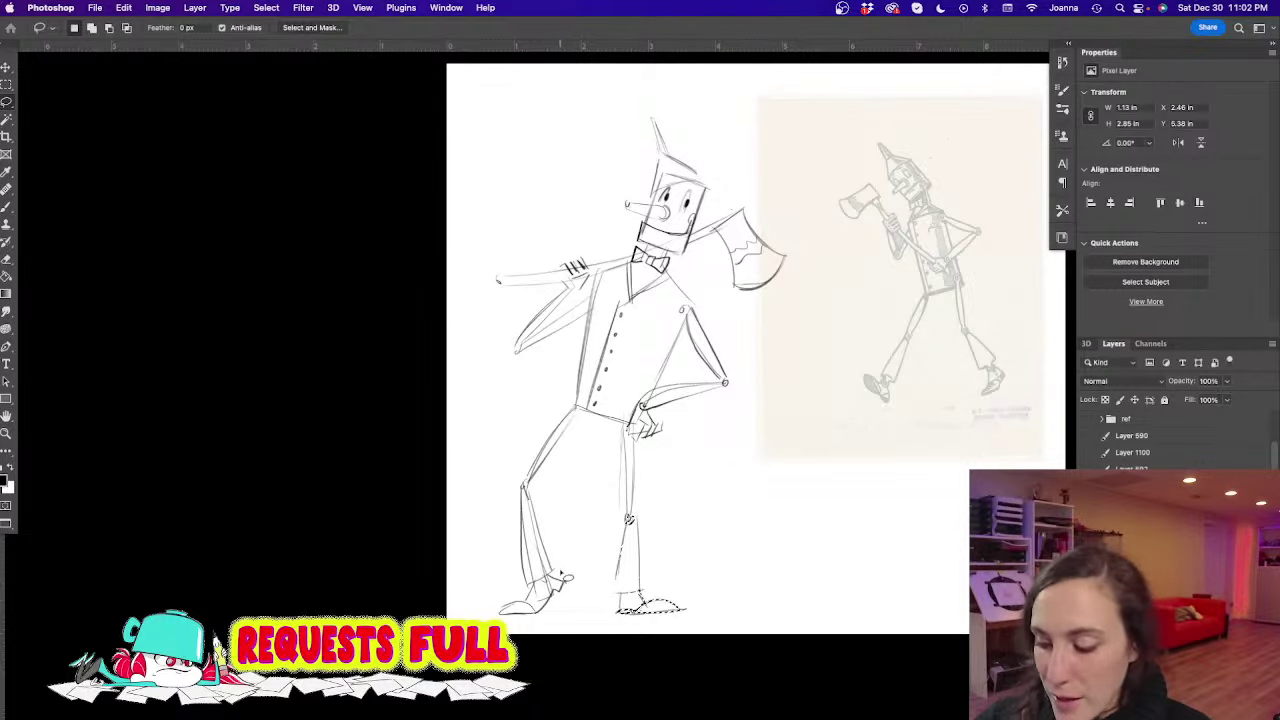
# Lasso the straight leg's shoe, adjust its placement slightly with Free Transform, and deselect
pyautogui.moveTo(614, 602)
pyautogui.mouseDown()
pyautogui.moveTo(652, 652)
pyautogui.moveTo(592, 606)
pyautogui.mouseUp()
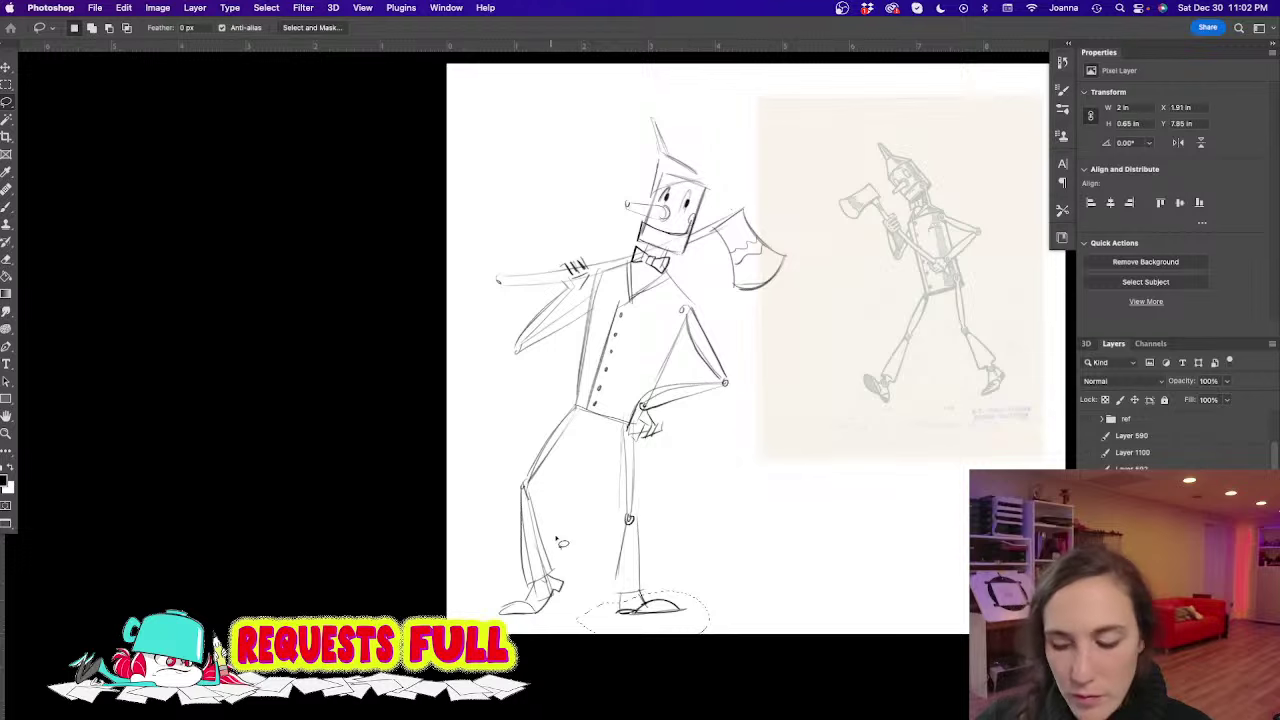
pyautogui.press('super+t')
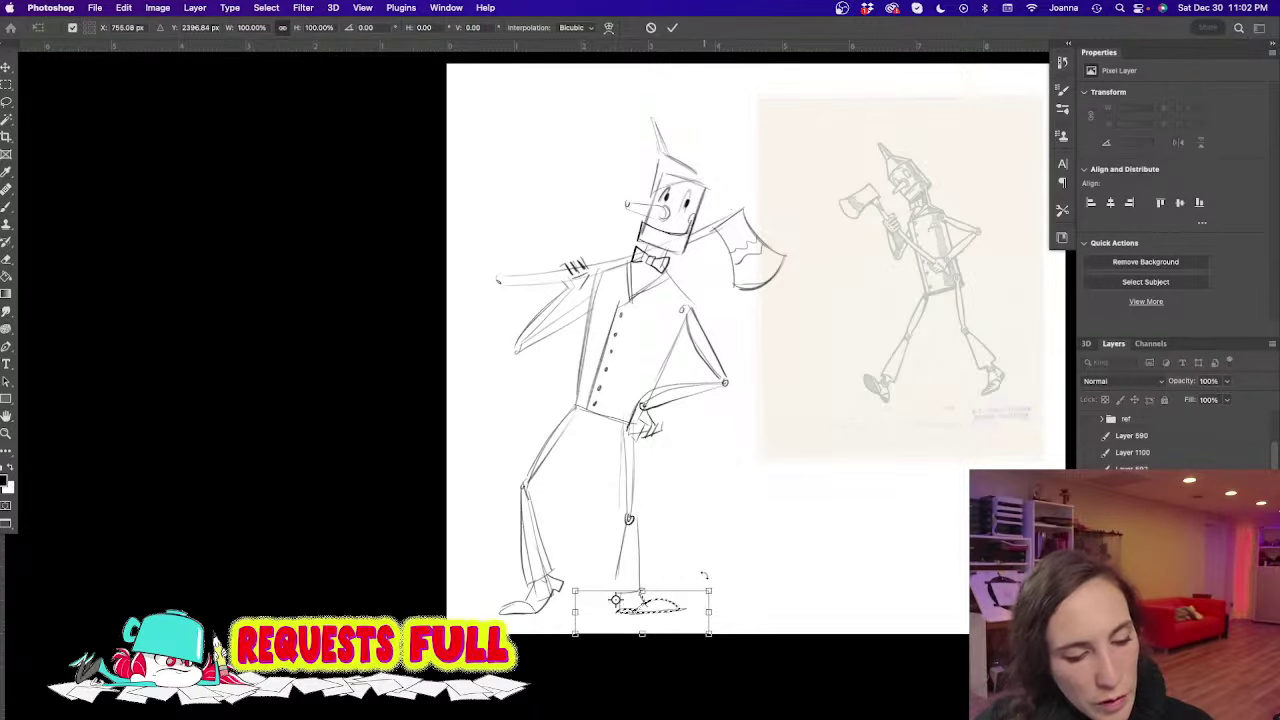
pyautogui.moveTo(706, 578); pyautogui.dragTo(713, 580)
pyautogui.press('Return')
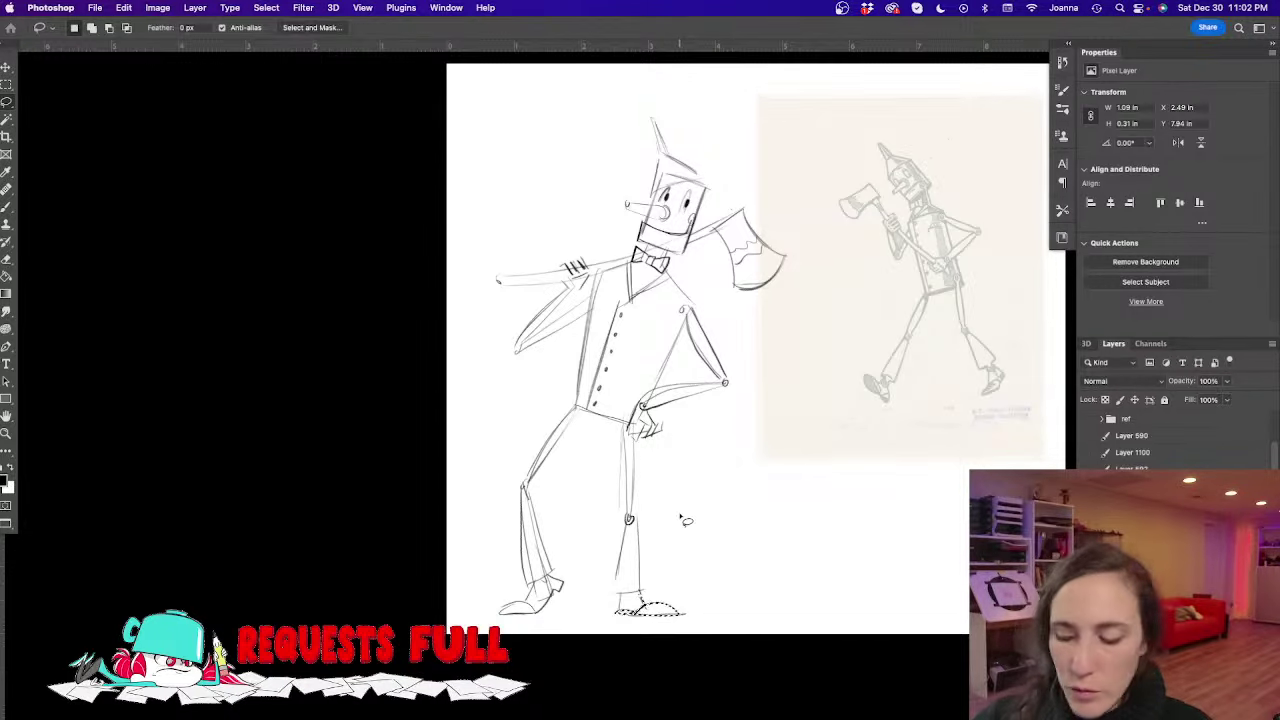
pyautogui.press('super+d')
# Darken the outlines of the Tin Man's straight and bent legs, including the knee joints and the bent leg's shoe
pyautogui.press('b')
pyautogui.moveTo(628, 424); pyautogui.dragTo(626, 594)
pyautogui.moveTo(638, 514); pyautogui.dragTo(640, 590)
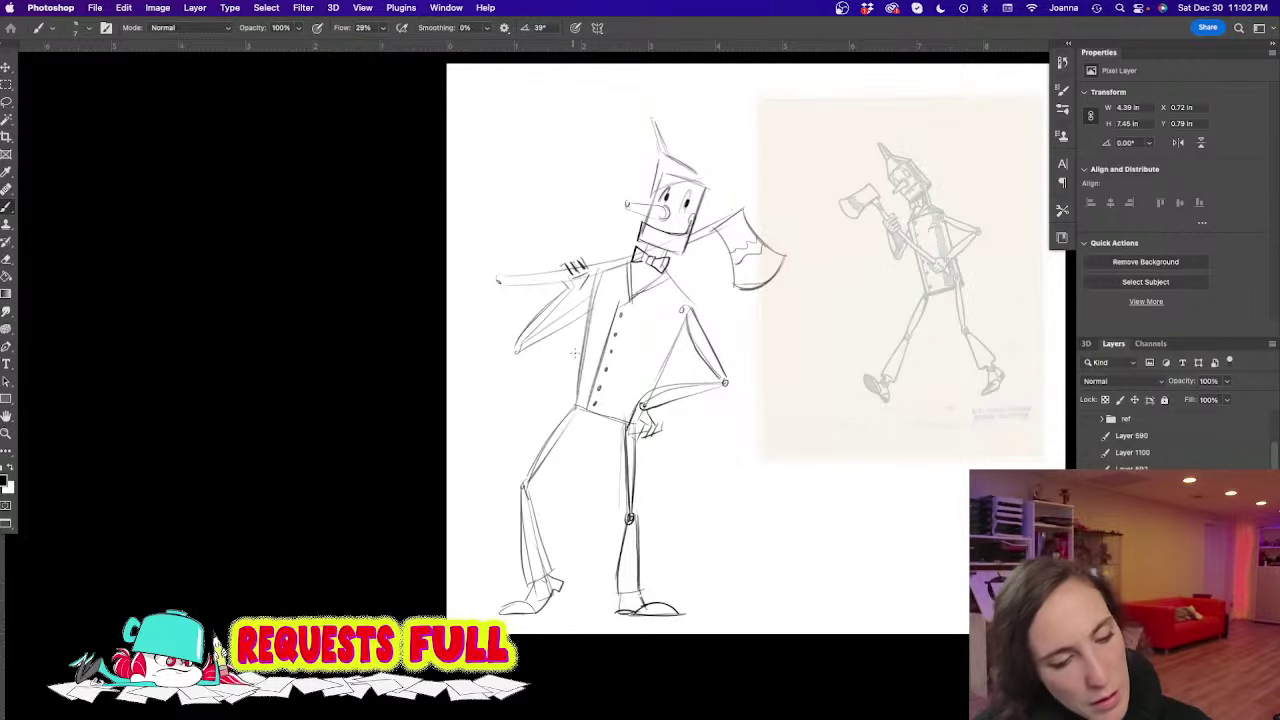
pyautogui.moveTo(584, 404)
pyautogui.mouseDown()
pyautogui.moveTo(521, 490)
pyautogui.moveTo(526, 582)
pyautogui.mouseUp()
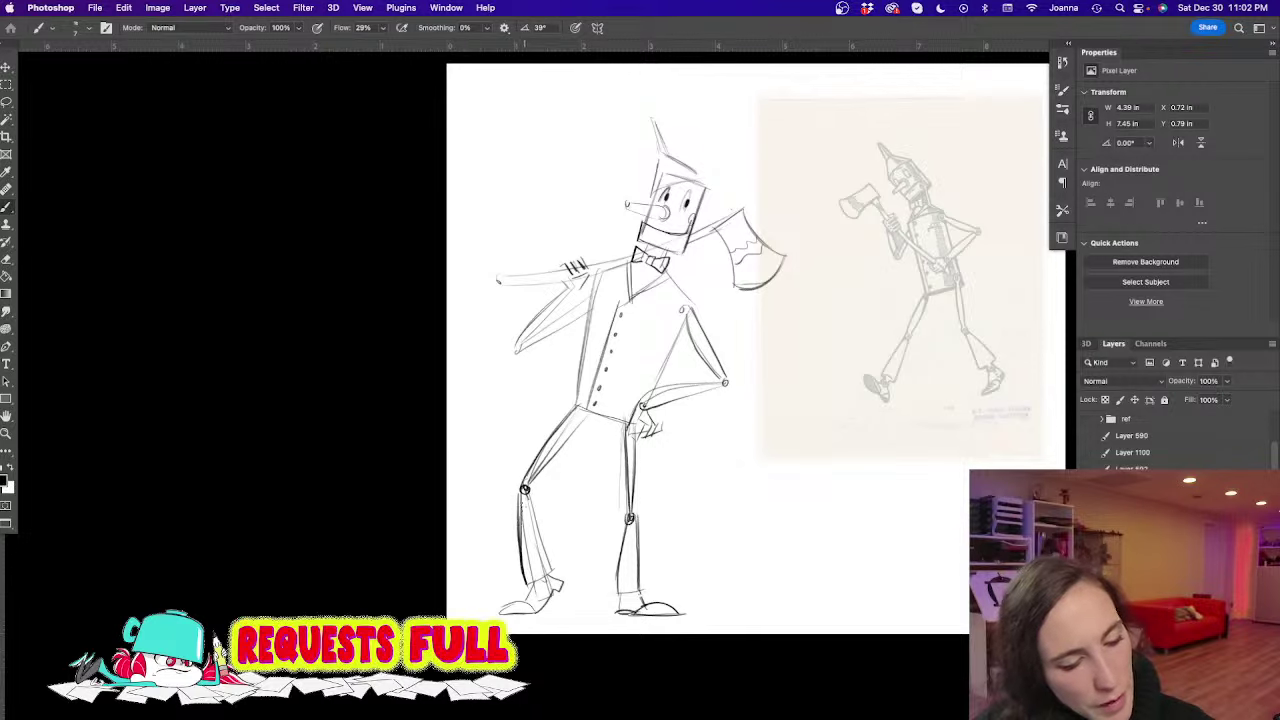
pyautogui.moveTo(528, 494)
pyautogui.mouseDown()
pyautogui.moveTo(553, 566)
pyautogui.moveTo(500, 614)
pyautogui.mouseUp()
pyautogui.moveTo(548, 576)
pyautogui.mouseDown()
pyautogui.moveTo(562, 584)
pyautogui.moveTo(536, 612)
pyautogui.mouseUp()
pyautogui.moveTo(544, 610); pyautogui.dragTo(506, 620)
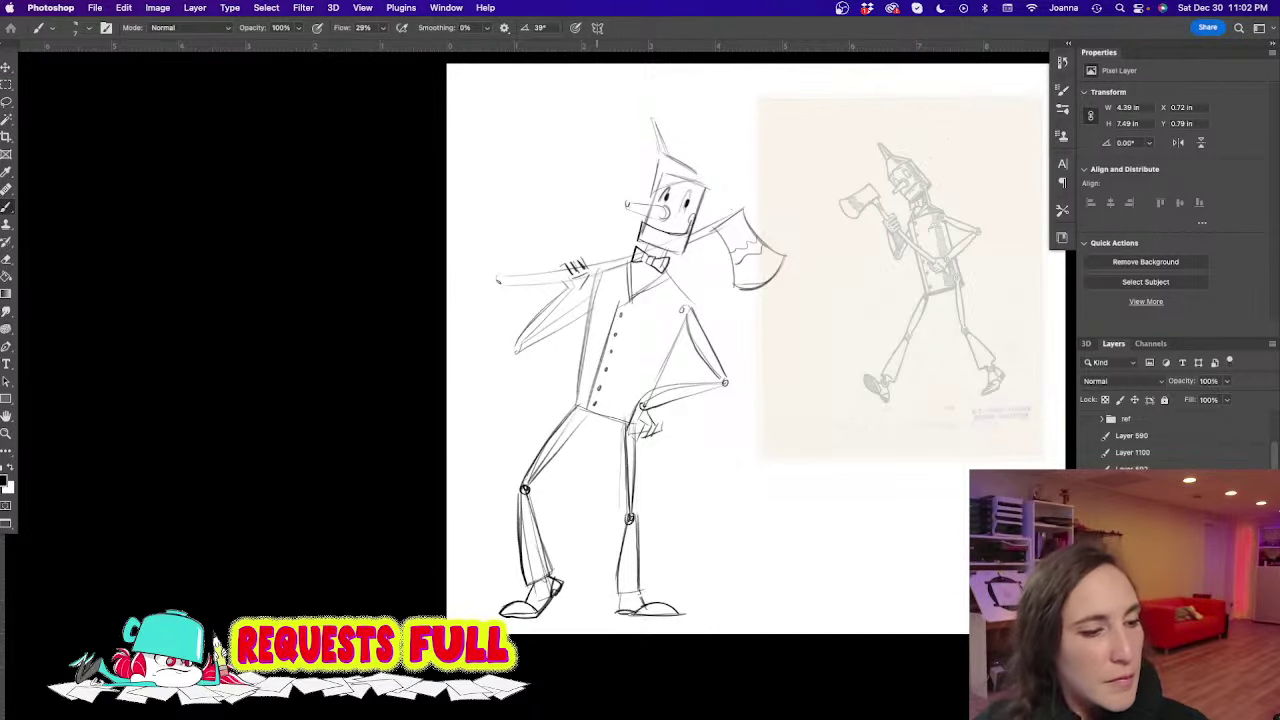
# Firm up the jacket outline and both bent arms, then define the hand resting on the hip
pyautogui.moveTo(598, 268)
pyautogui.mouseDown()
pyautogui.moveTo(574, 414)
pyautogui.moveTo(630, 424)
pyautogui.mouseUp()
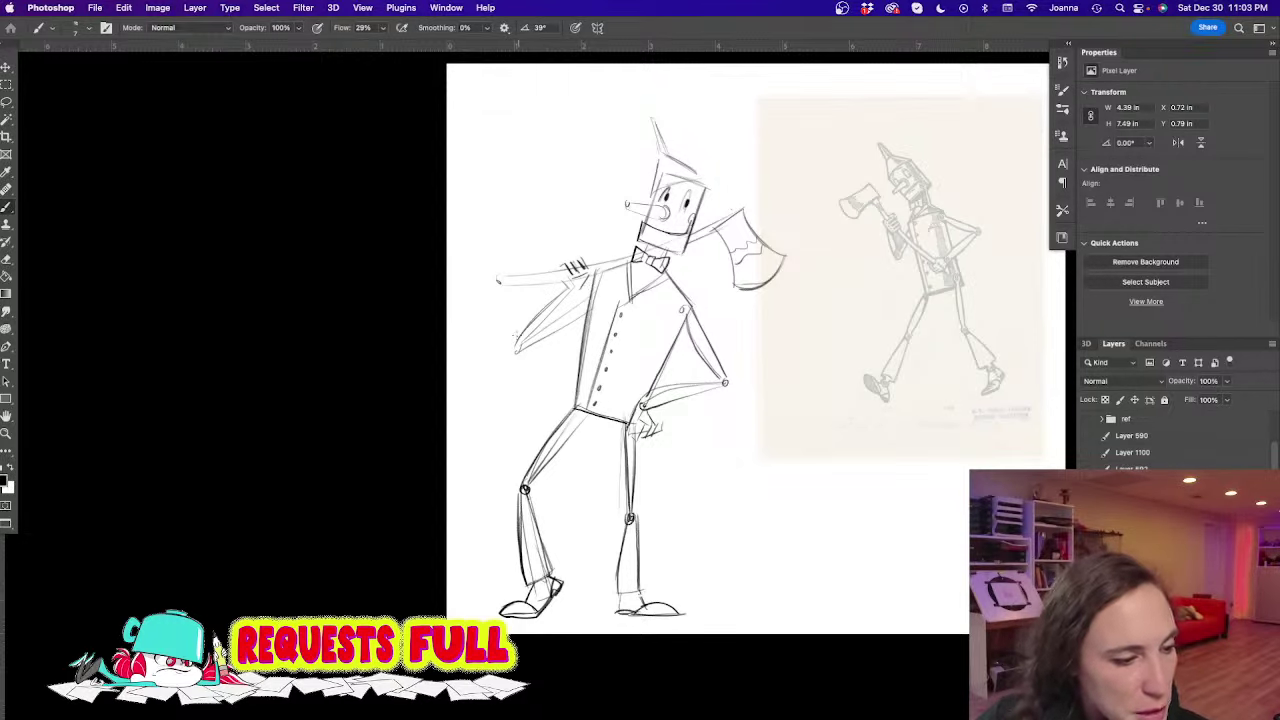
pyautogui.moveTo(516, 344)
pyautogui.mouseDown()
pyautogui.moveTo(588, 288)
pyautogui.moveTo(530, 338)
pyautogui.moveTo(592, 306)
pyautogui.moveTo(585, 280)
pyautogui.moveTo(514, 350)
pyautogui.mouseUp()
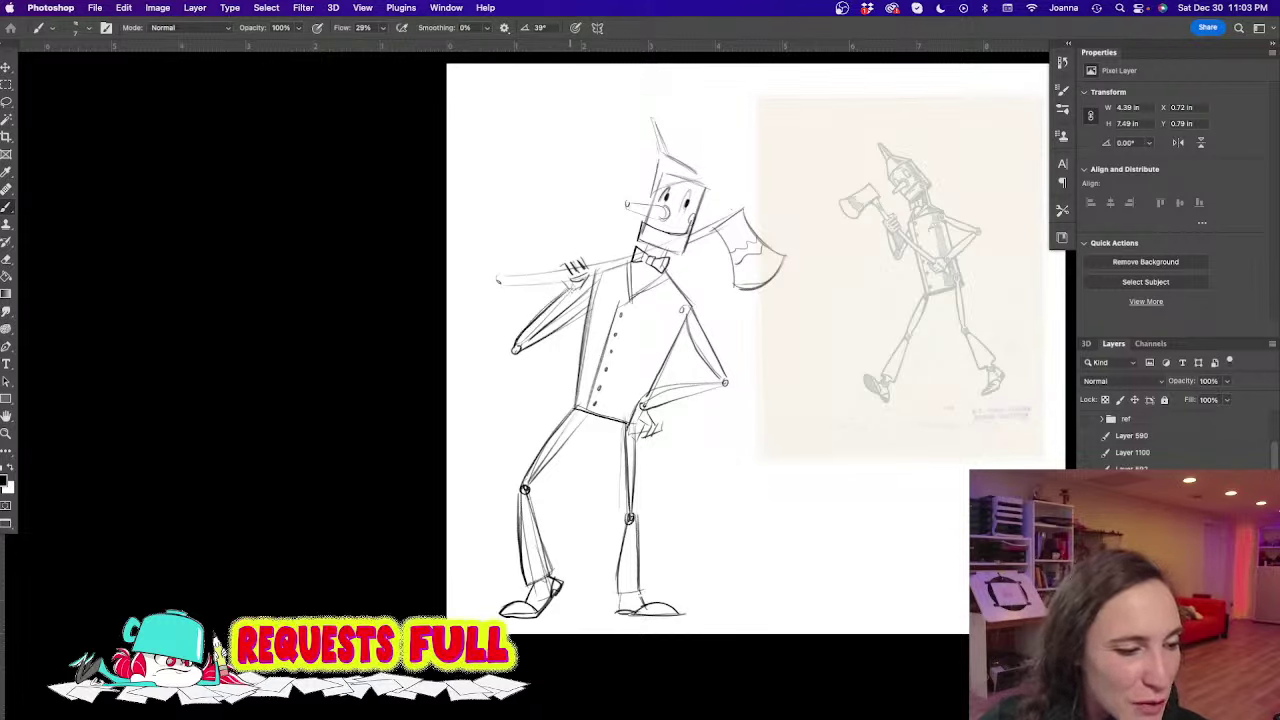
pyautogui.moveTo(566, 298); pyautogui.dragTo(515, 350)
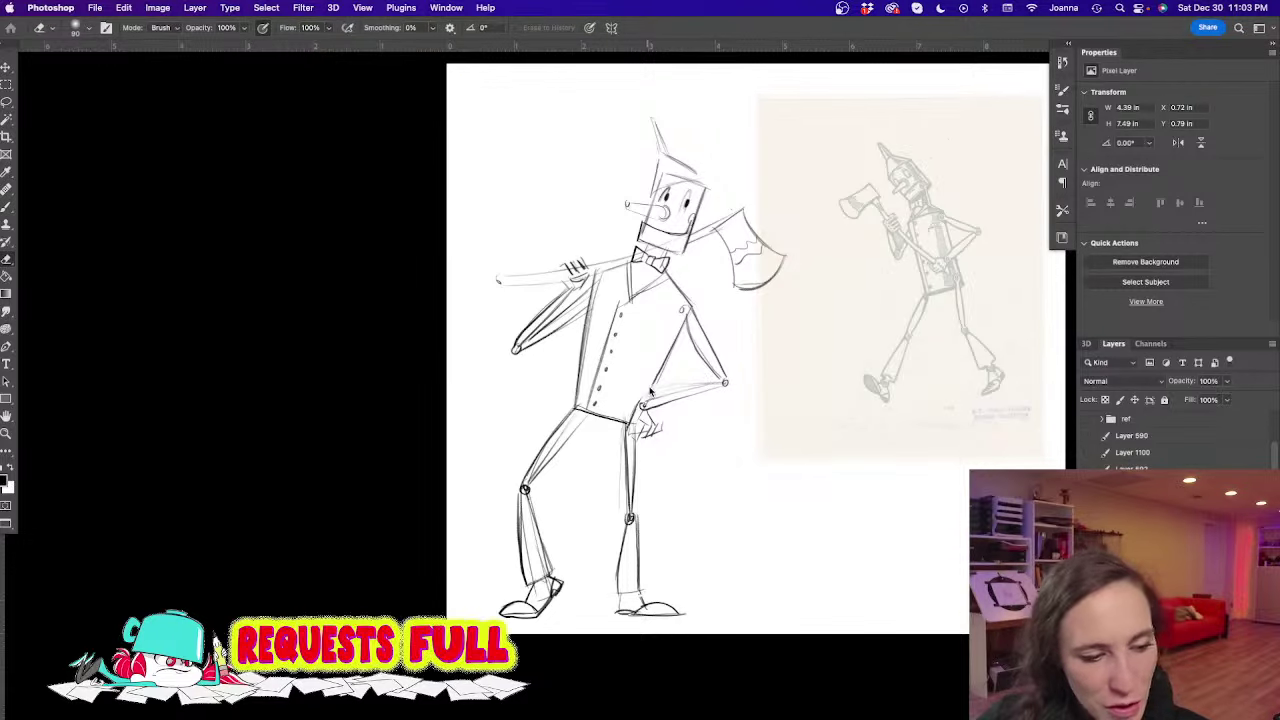
pyautogui.moveTo(722, 381)
pyautogui.mouseDown()
pyautogui.moveTo(640, 404)
pyautogui.moveTo(716, 390)
pyautogui.moveTo(645, 403)
pyautogui.moveTo(631, 434)
pyautogui.moveTo(654, 424)
pyautogui.moveTo(644, 420)
pyautogui.moveTo(650, 444)
pyautogui.moveTo(662, 440)
pyautogui.mouseUp()
pyautogui.moveTo(665, 363)
pyautogui.mouseDown()
pyautogui.moveTo(645, 398)
pyautogui.moveTo(630, 513)
pyautogui.mouseUp()
pyautogui.moveTo(642, 443); pyautogui.dragTo(631, 510)
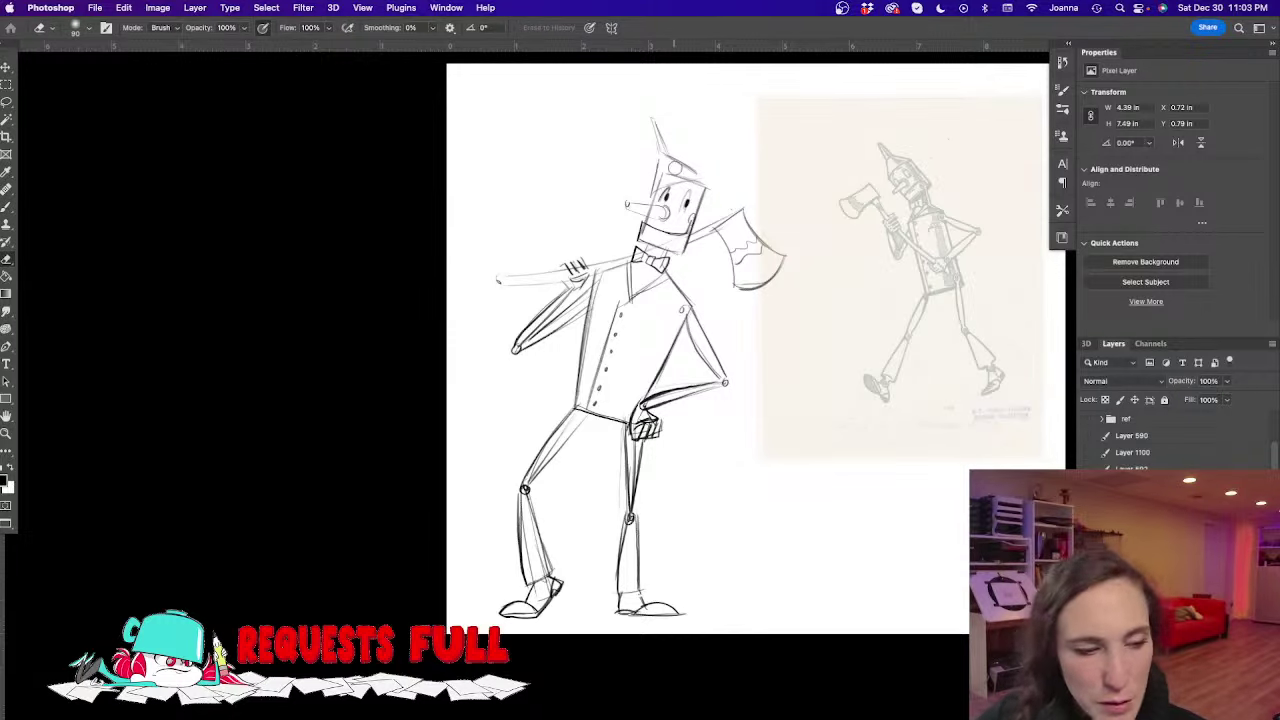
# Erase the rough line at the hat's edge, redraw the funnel hat with its spout, and darken the long nose and jaw
pyautogui.press('e')
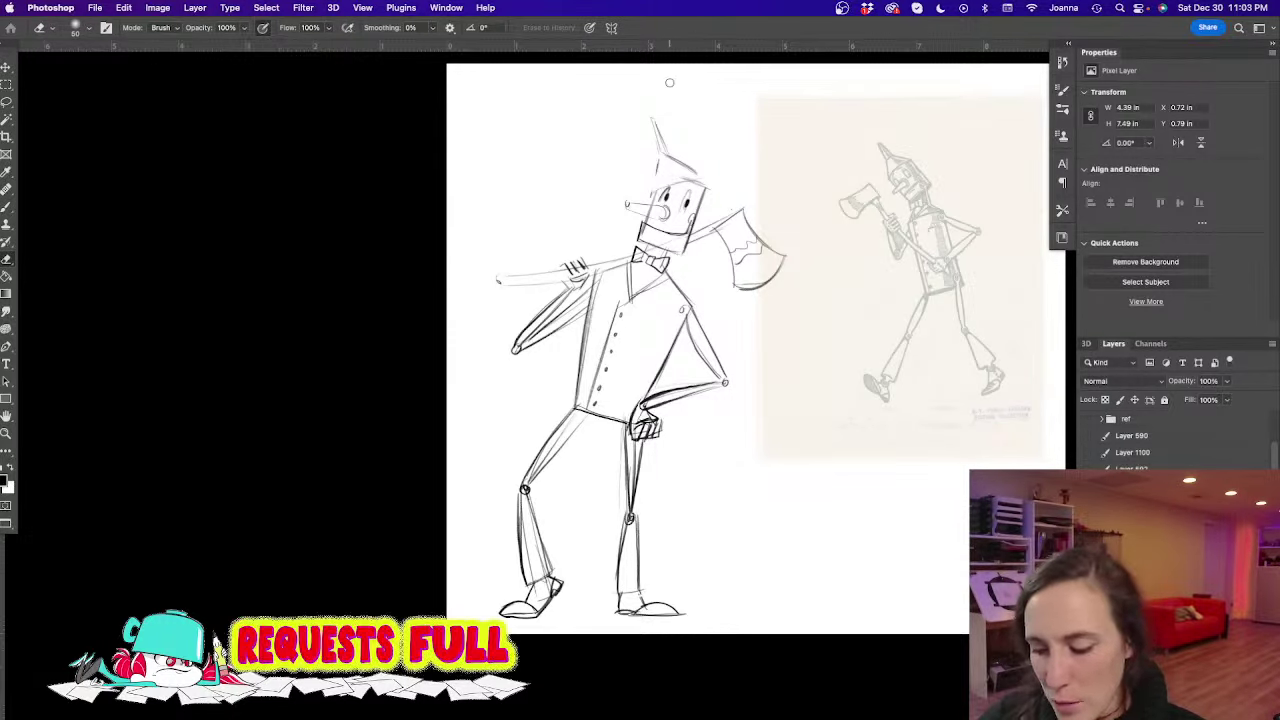
pyautogui.press('b')
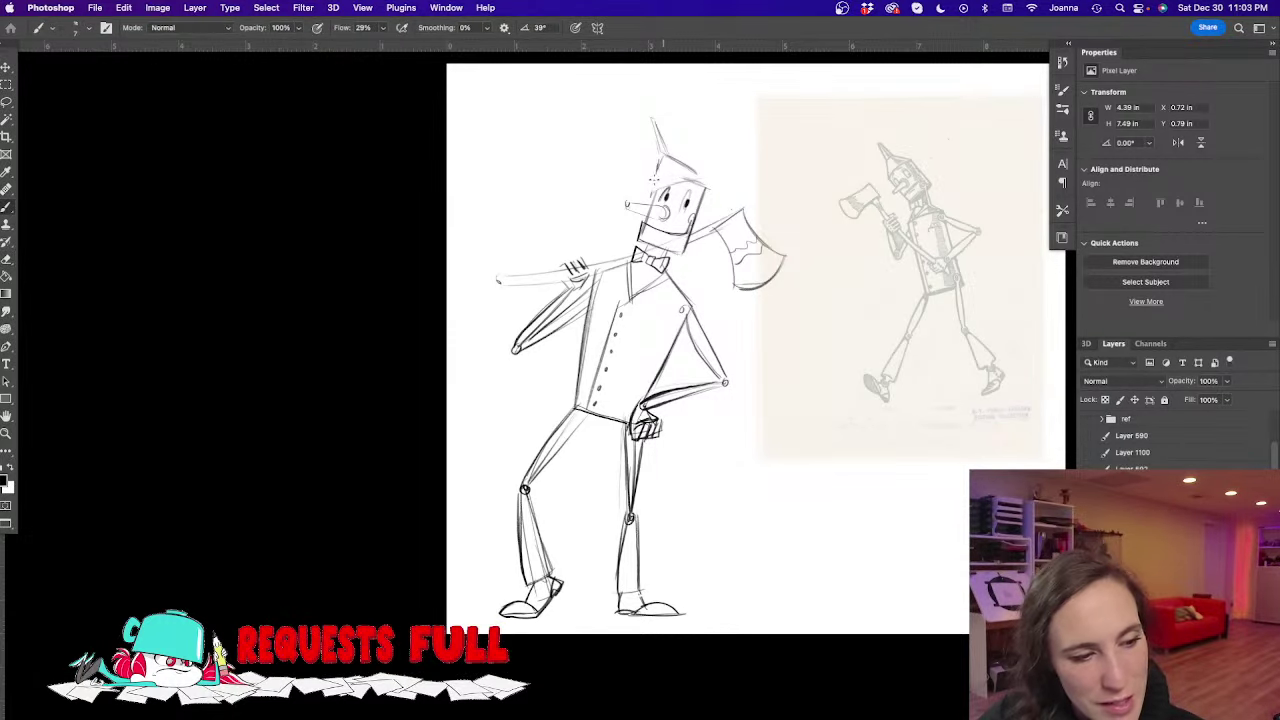
pyautogui.moveTo(656, 158); pyautogui.dragTo(650, 192)
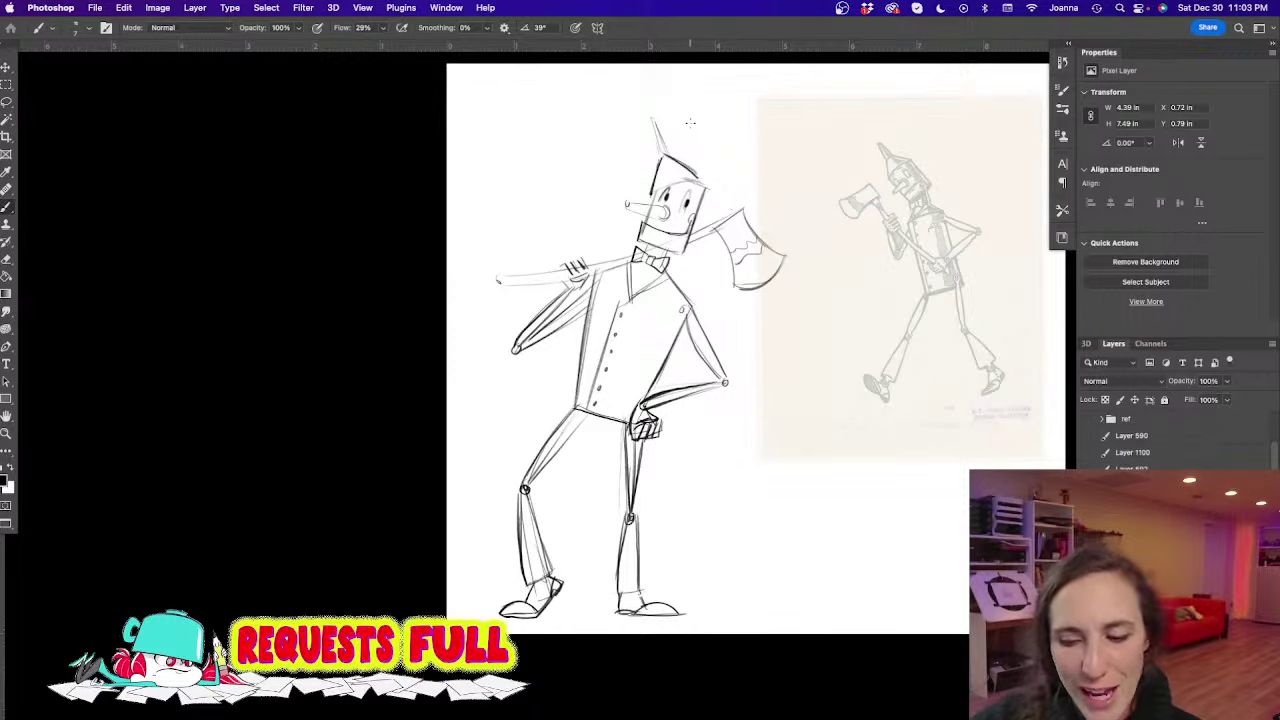
pyautogui.moveTo(650, 192); pyautogui.dragTo(698, 180)
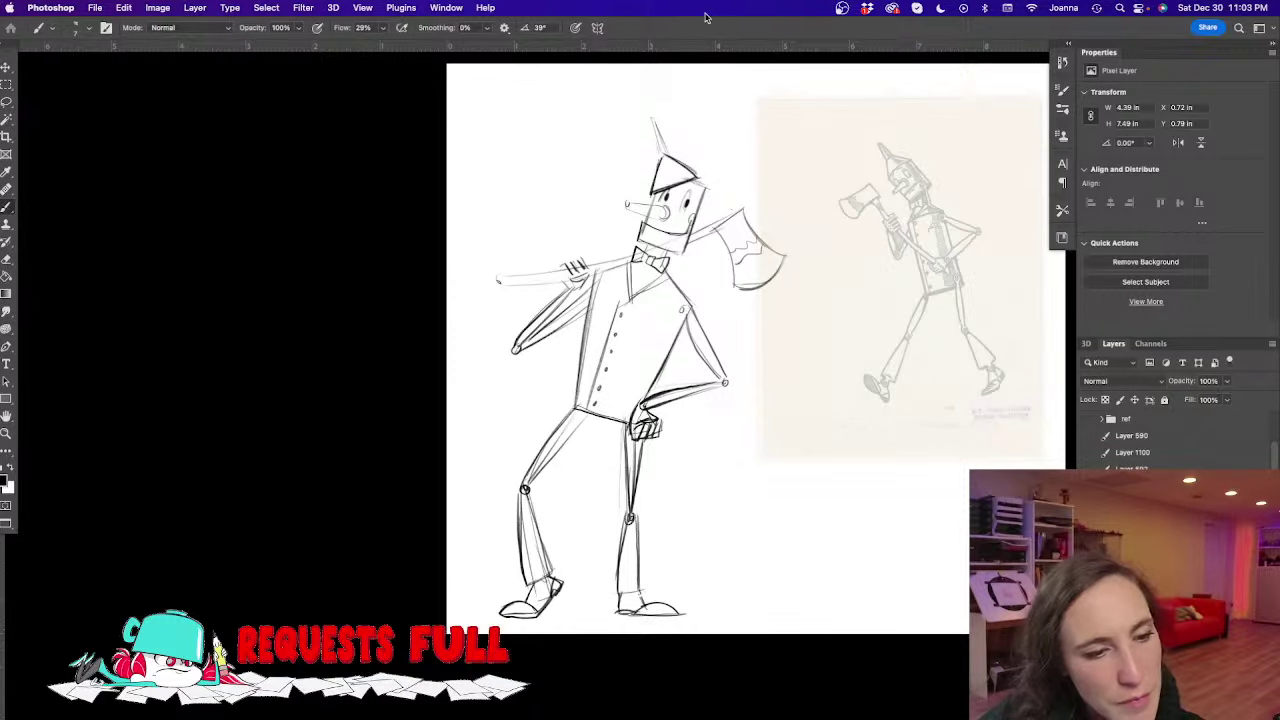
pyautogui.moveTo(655, 127); pyautogui.dragTo(664, 157)
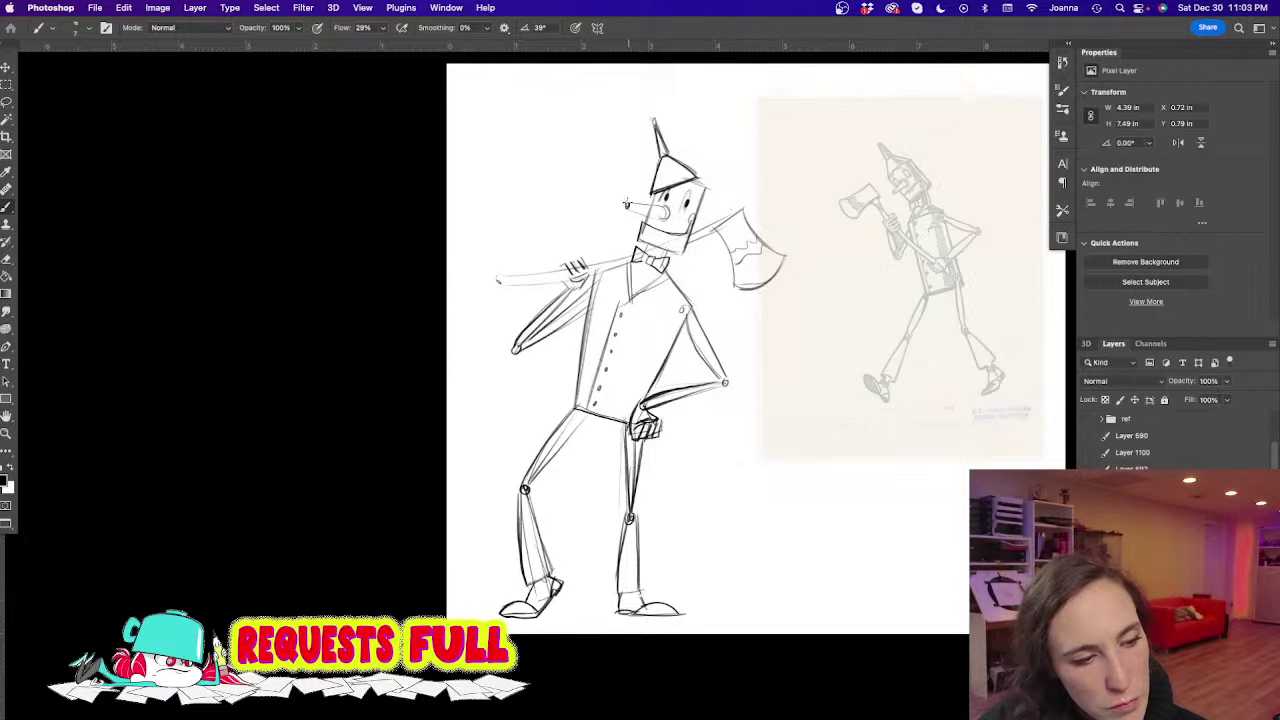
pyautogui.moveTo(626, 206); pyautogui.dragTo(660, 204)
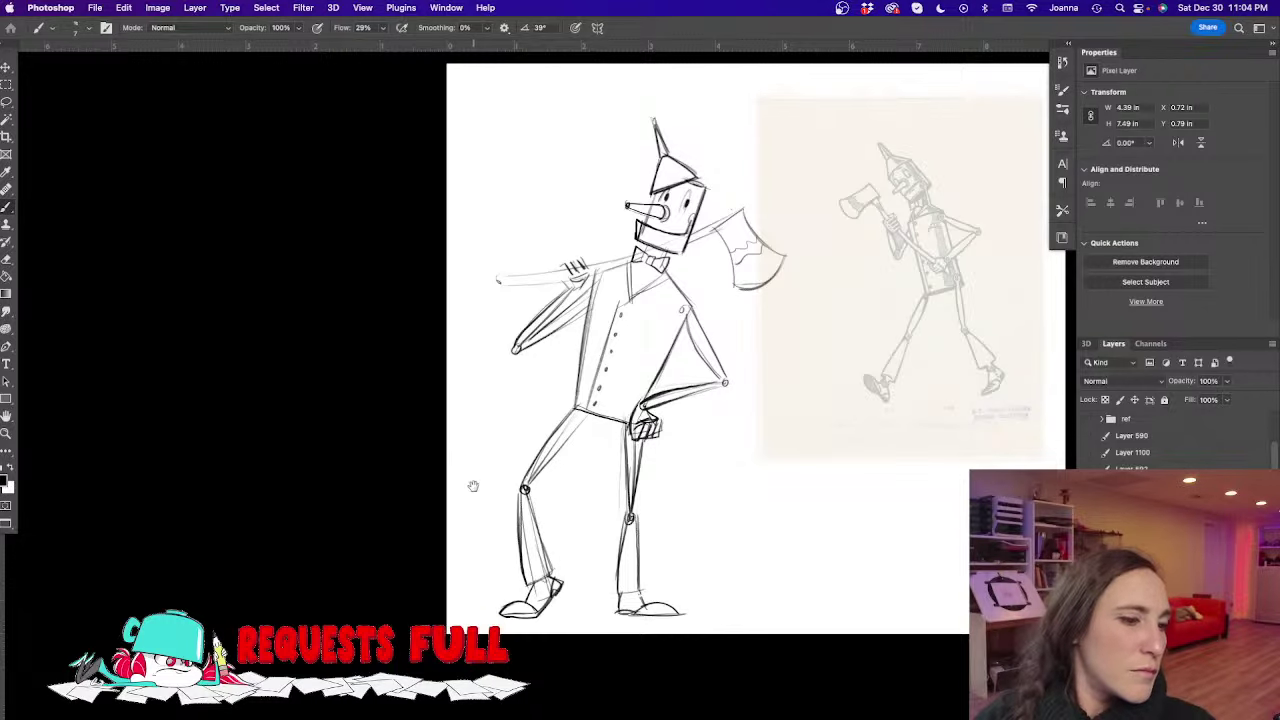
# Switch to the blonde cartoon girl's canvas and stack its three overlapping reference images in a column along one side
pyautogui.moveTo(473, 480); pyautogui.dragTo(456, 443)
pyautogui.press('super+z')
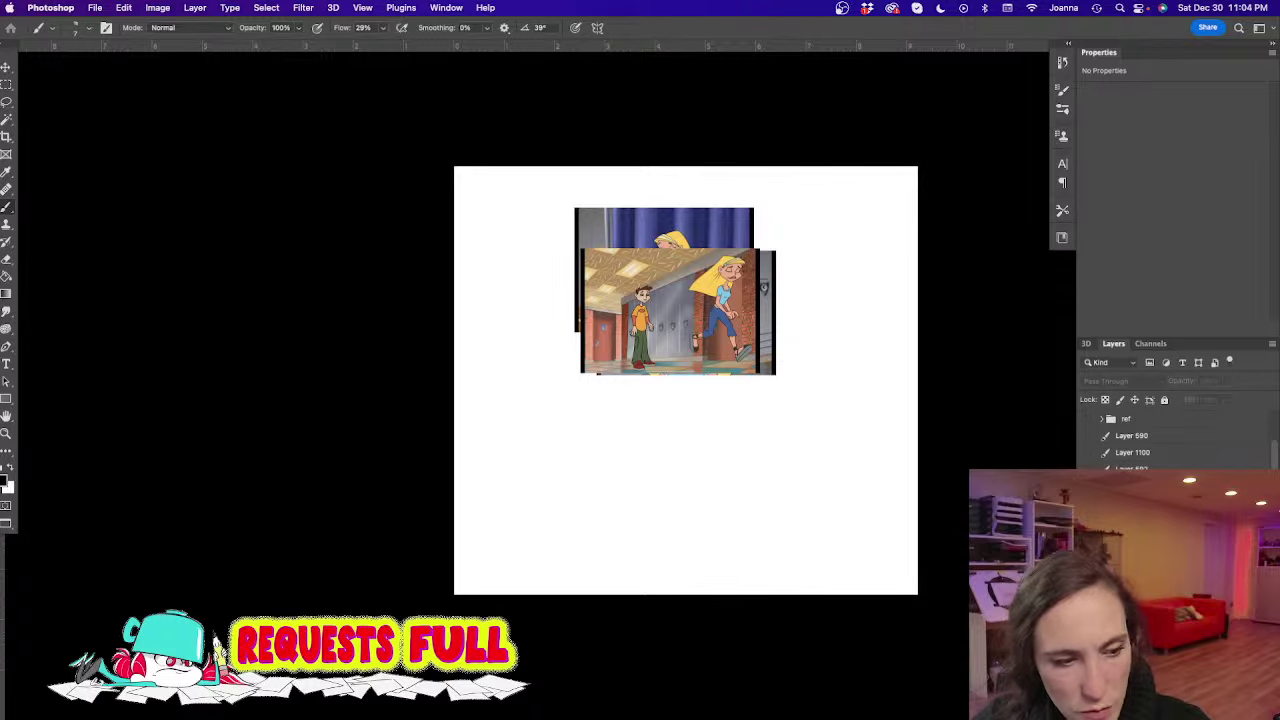
pyautogui.press('v')
pyautogui.moveTo(662, 323); pyautogui.dragTo(810, 469)
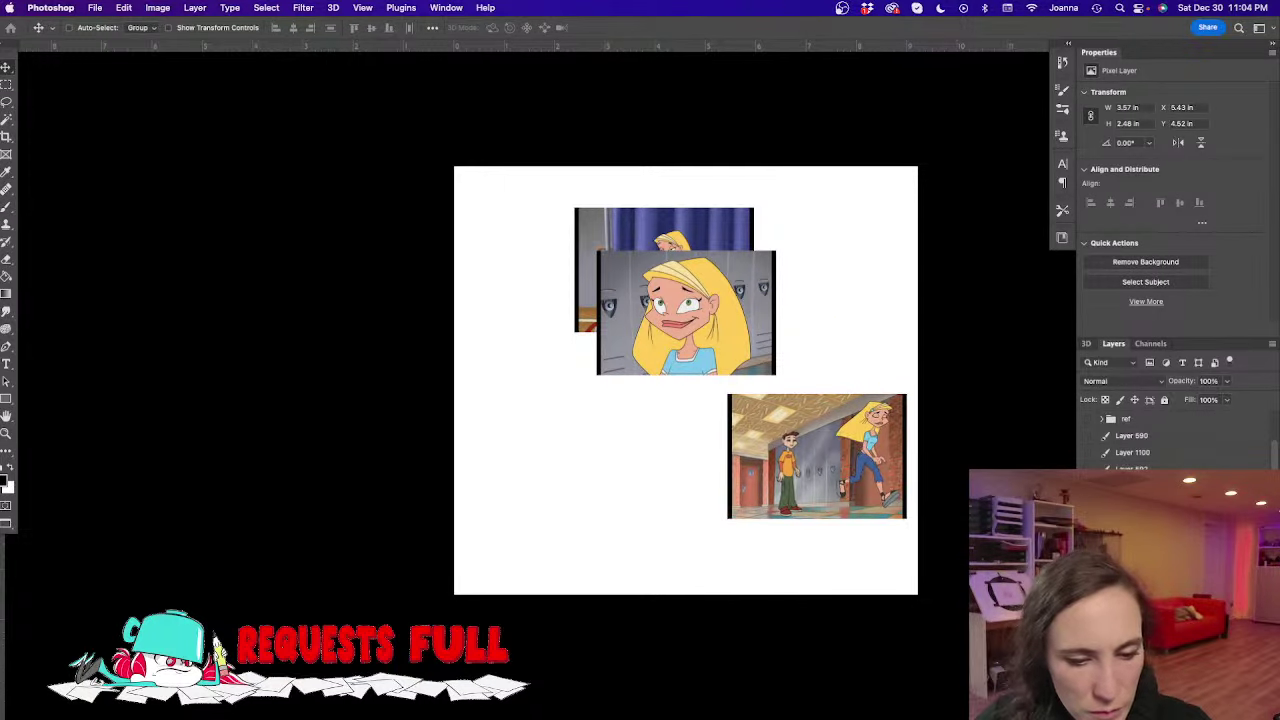
pyautogui.moveTo(614, 317); pyautogui.dragTo(746, 337)
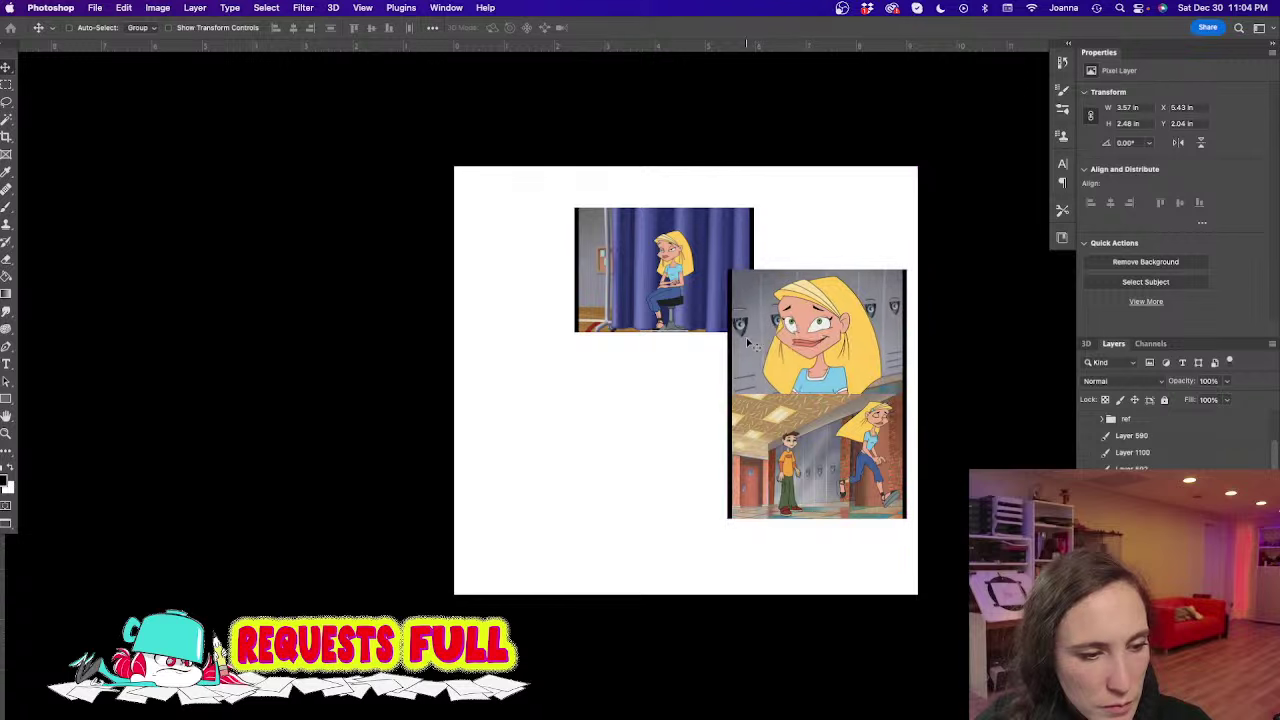
pyautogui.moveTo(610, 281); pyautogui.dragTo(754, 239)
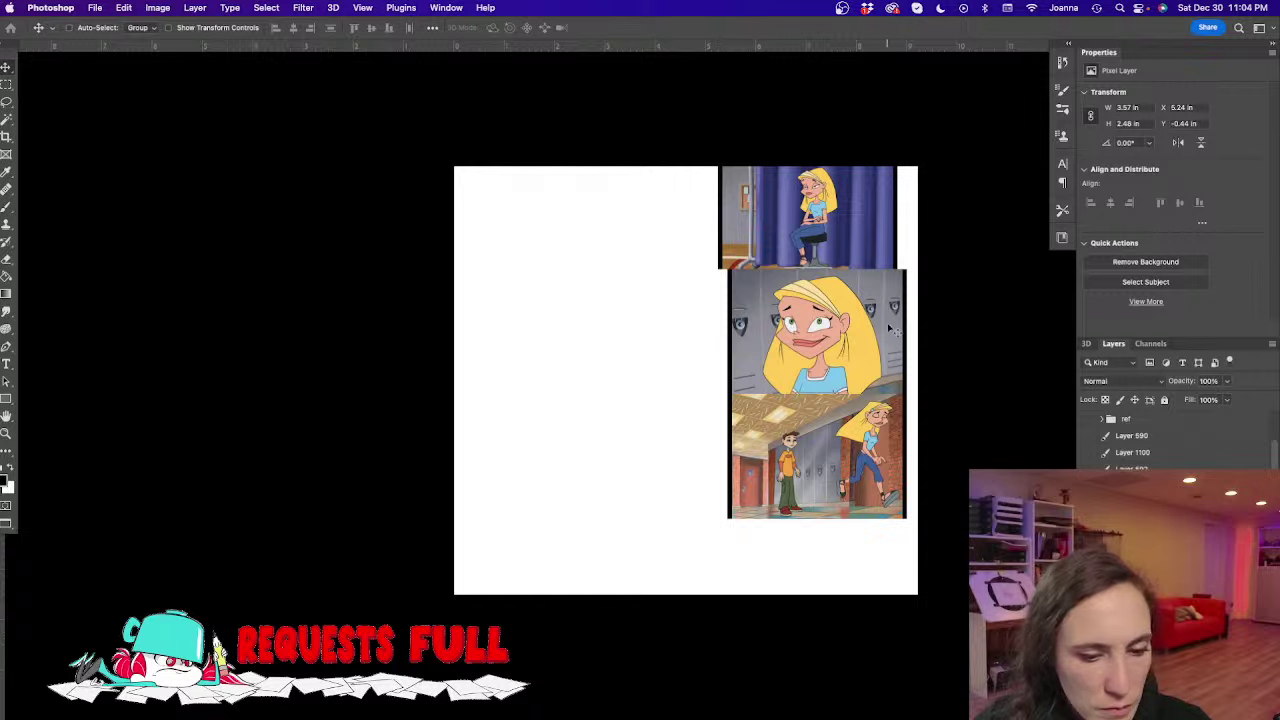
# Fade the three reference images together to 22% opacity and add a new layer for brush sketching
pyautogui.hotkey('alt', 'shift', '[')
pyautogui.hotkey('alt', 'shift', '[')
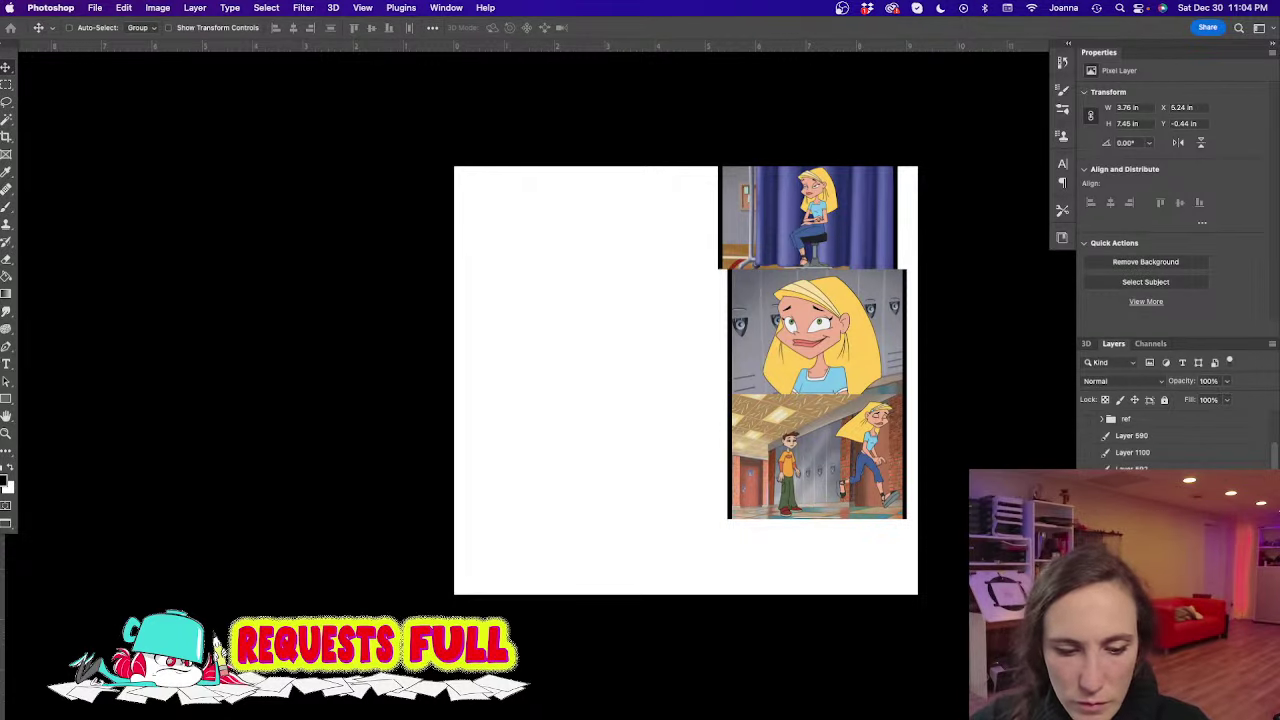
pyautogui.click(1227, 381)
pyautogui.moveTo(1228, 399); pyautogui.dragTo(1180, 399)
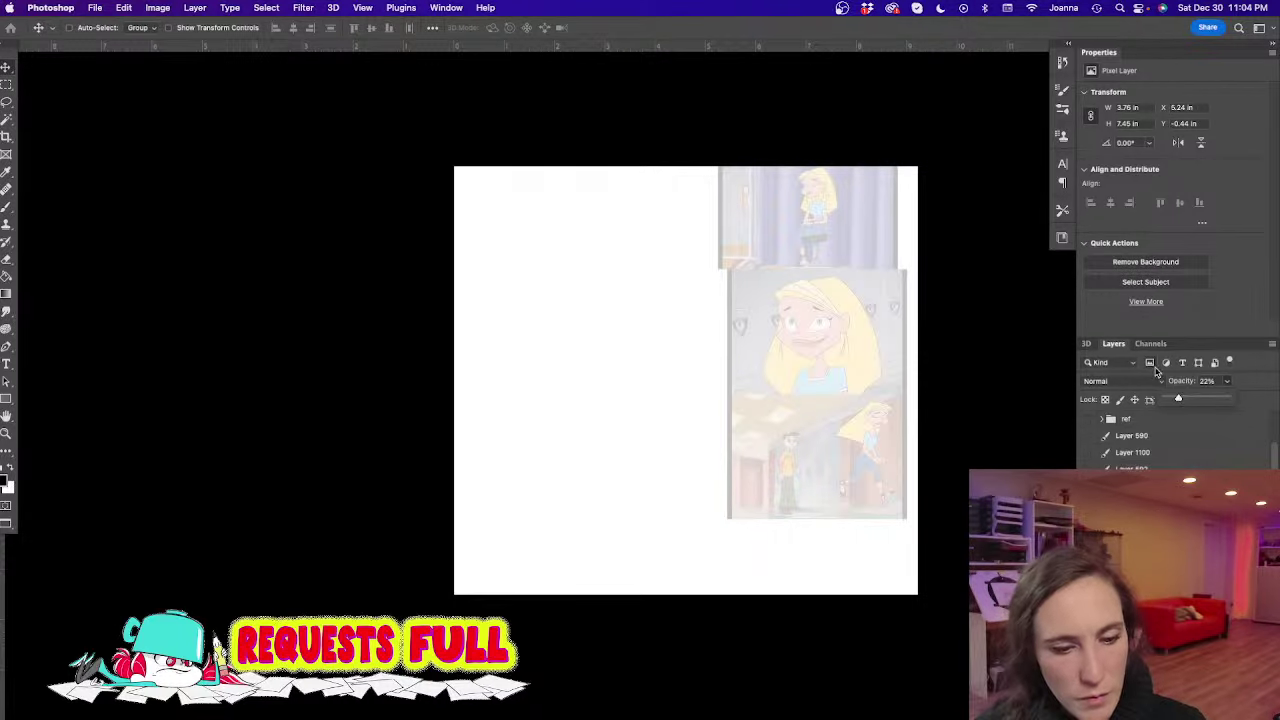
pyautogui.press('alt+shift+super+n')
pyautogui.press('b')
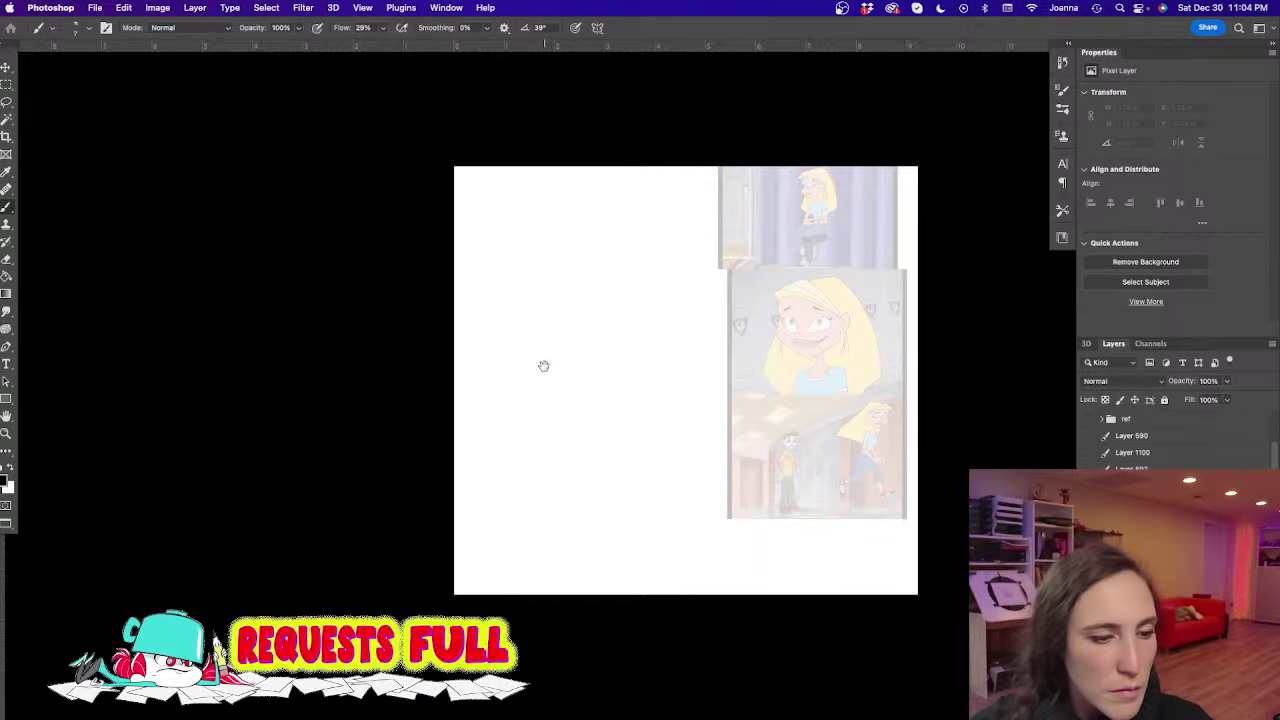
# Sketch the girl's round head with curved face guidelines, a wide angular jaw, and the start of her hair
pyautogui.scroll(1, 546, 361)
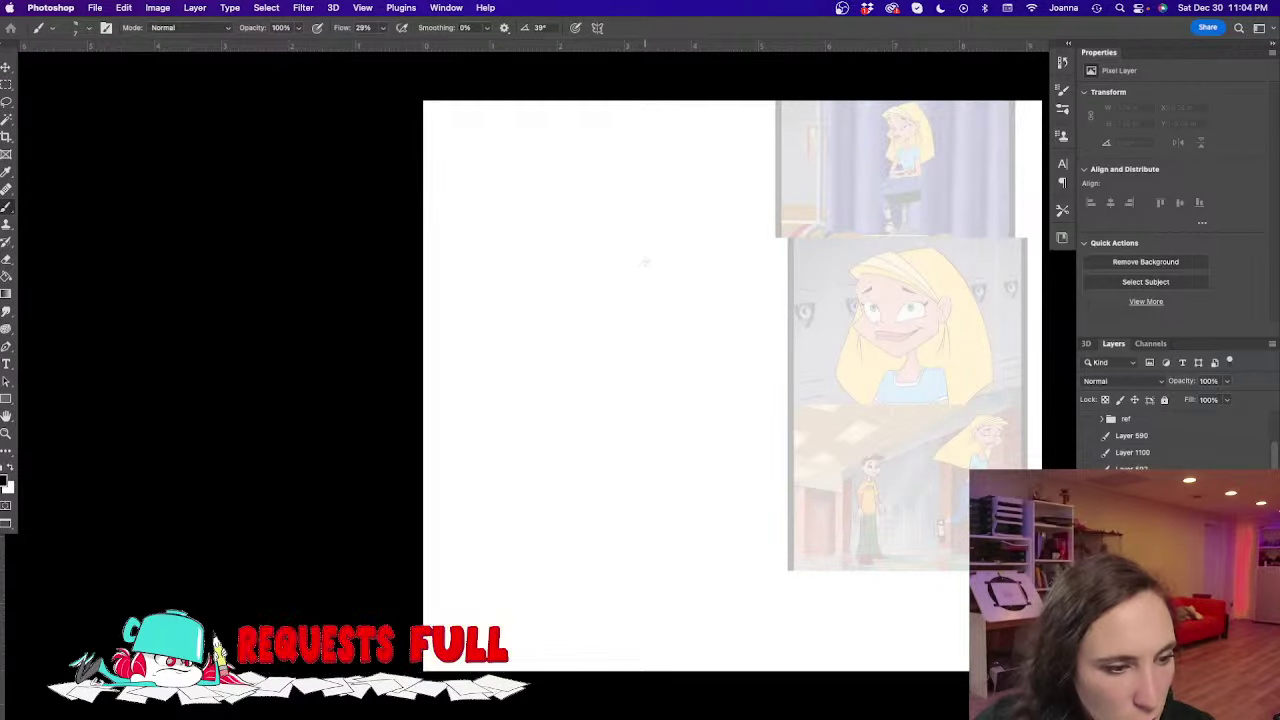
pyautogui.moveTo(652, 249)
pyautogui.mouseDown()
pyautogui.moveTo(589, 291)
pyautogui.moveTo(660, 280)
pyautogui.moveTo(595, 302)
pyautogui.mouseUp()
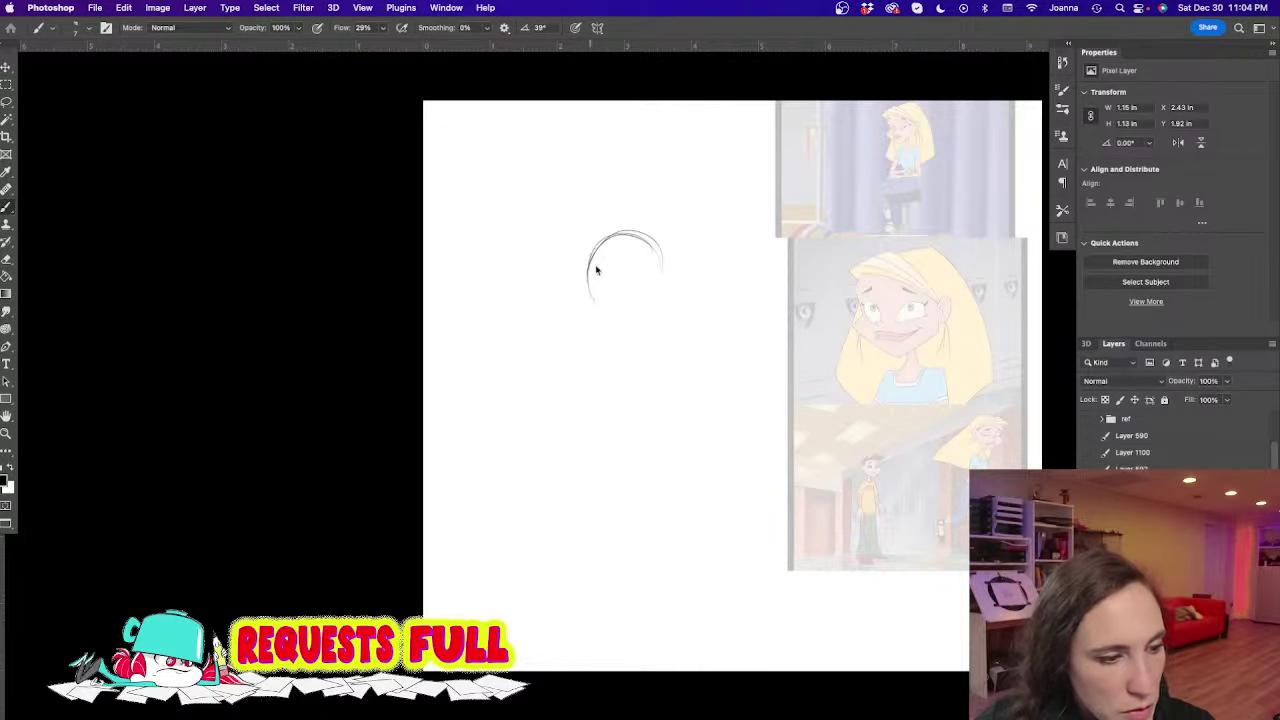
pyautogui.moveTo(618, 238)
pyautogui.mouseDown()
pyautogui.moveTo(662, 312)
pyautogui.moveTo(610, 322)
pyautogui.mouseUp()
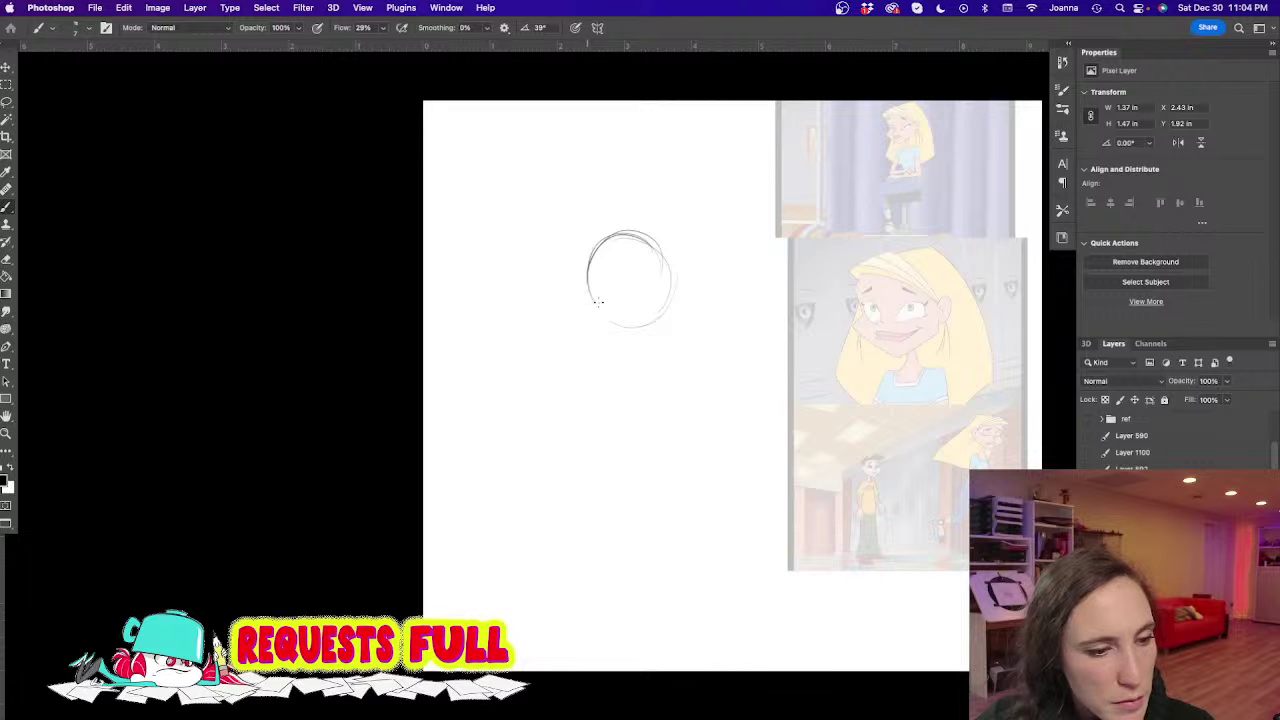
pyautogui.moveTo(626, 234)
pyautogui.mouseDown()
pyautogui.moveTo(628, 316)
pyautogui.moveTo(613, 253)
pyautogui.moveTo(641, 293)
pyautogui.moveTo(660, 289)
pyautogui.moveTo(569, 290)
pyautogui.moveTo(588, 318)
pyautogui.mouseUp()
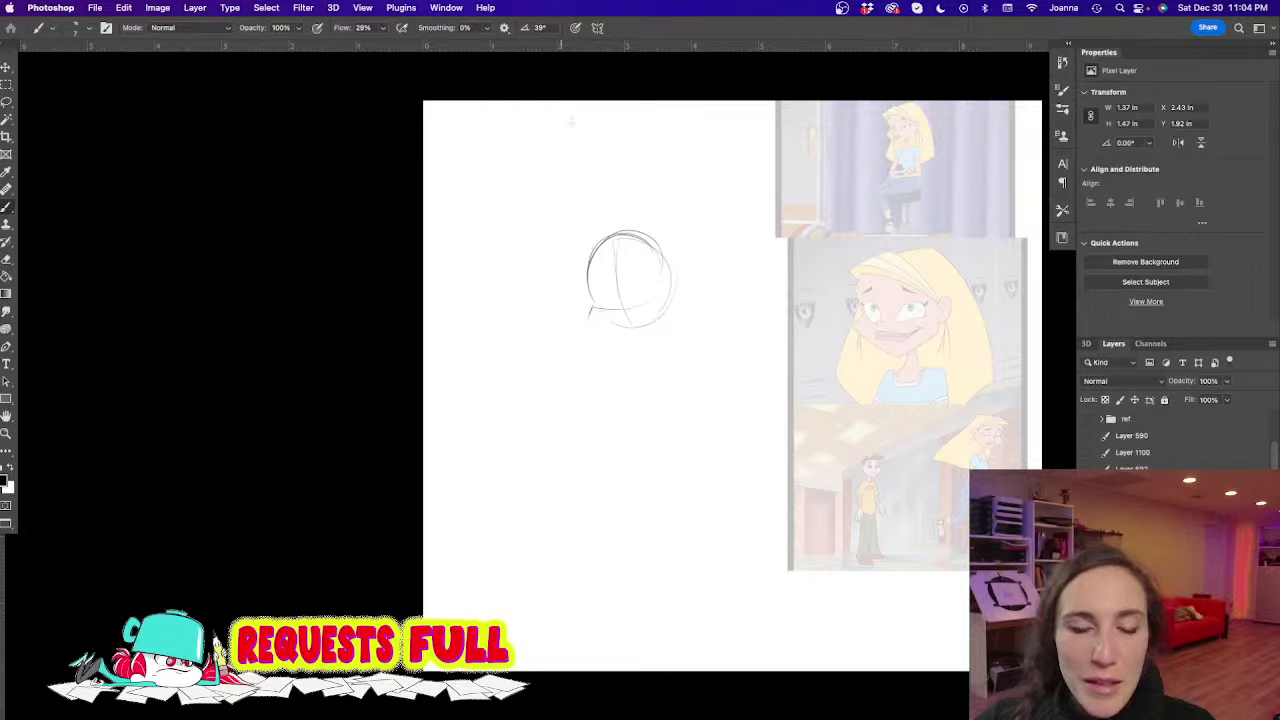
pyautogui.moveTo(588, 316); pyautogui.dragTo(642, 340)
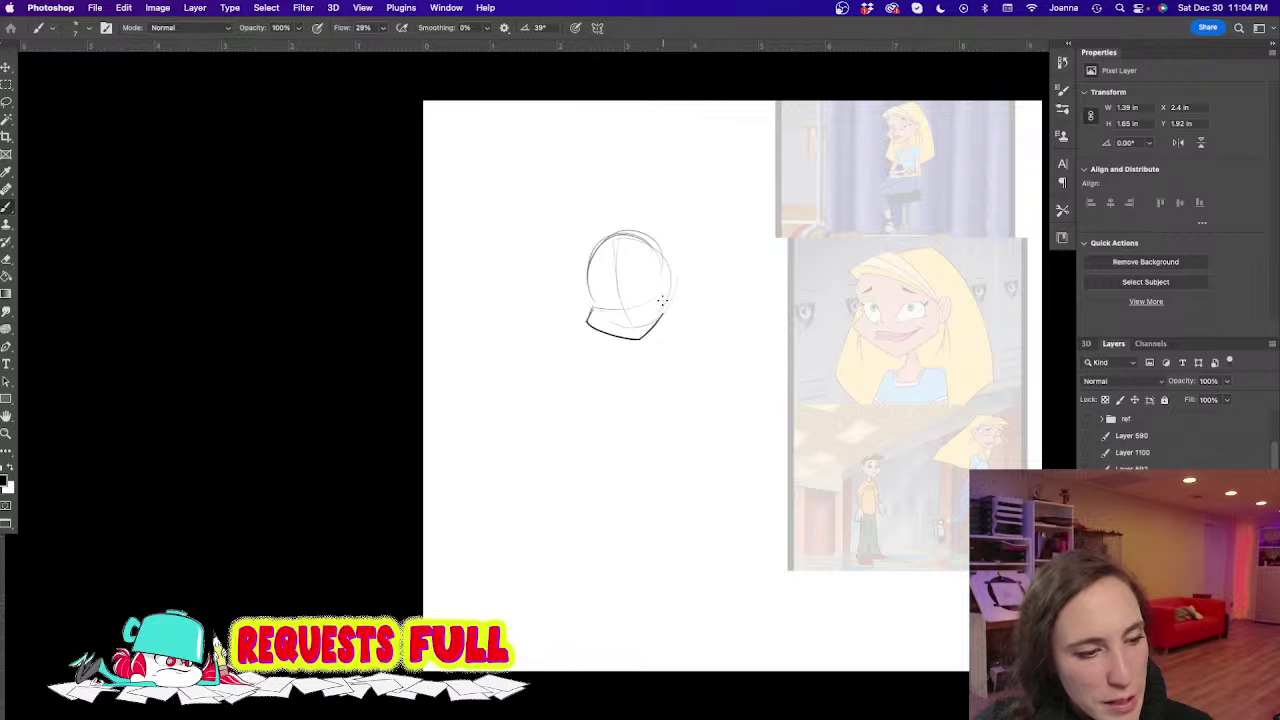
pyautogui.moveTo(590, 294)
pyautogui.mouseDown()
pyautogui.moveTo(605, 236)
pyautogui.moveTo(576, 275)
pyautogui.moveTo(596, 242)
pyautogui.moveTo(577, 290)
pyautogui.mouseUp()
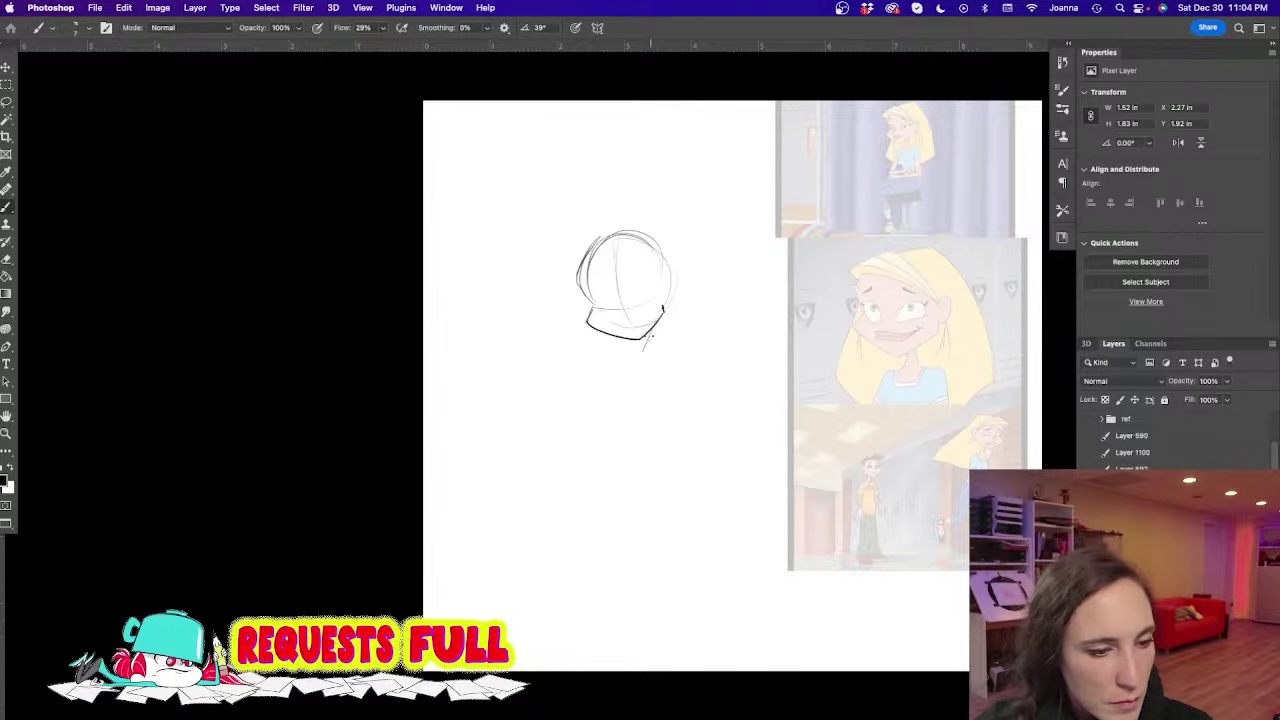
# Rough in the girl's neck, shoulders, slim torso and long legs, adding a square neckline, shirt hem and waistband
pyautogui.moveTo(652, 334)
pyautogui.mouseDown()
pyautogui.moveTo(638, 372)
pyautogui.moveTo(618, 368)
pyautogui.moveTo(672, 374)
pyautogui.moveTo(592, 372)
pyautogui.moveTo(597, 440)
pyautogui.mouseUp()
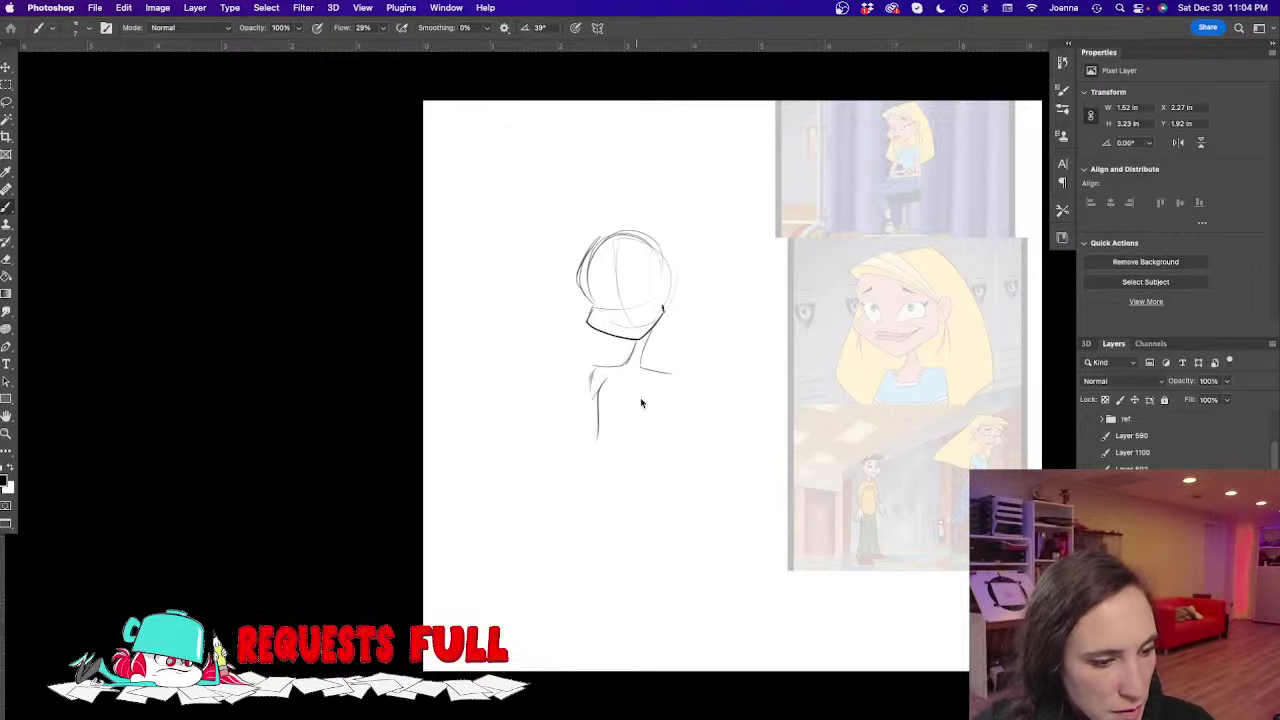
pyautogui.moveTo(649, 393)
pyautogui.mouseDown()
pyautogui.moveTo(622, 458)
pyautogui.moveTo(570, 472)
pyautogui.moveTo(608, 612)
pyautogui.mouseUp()
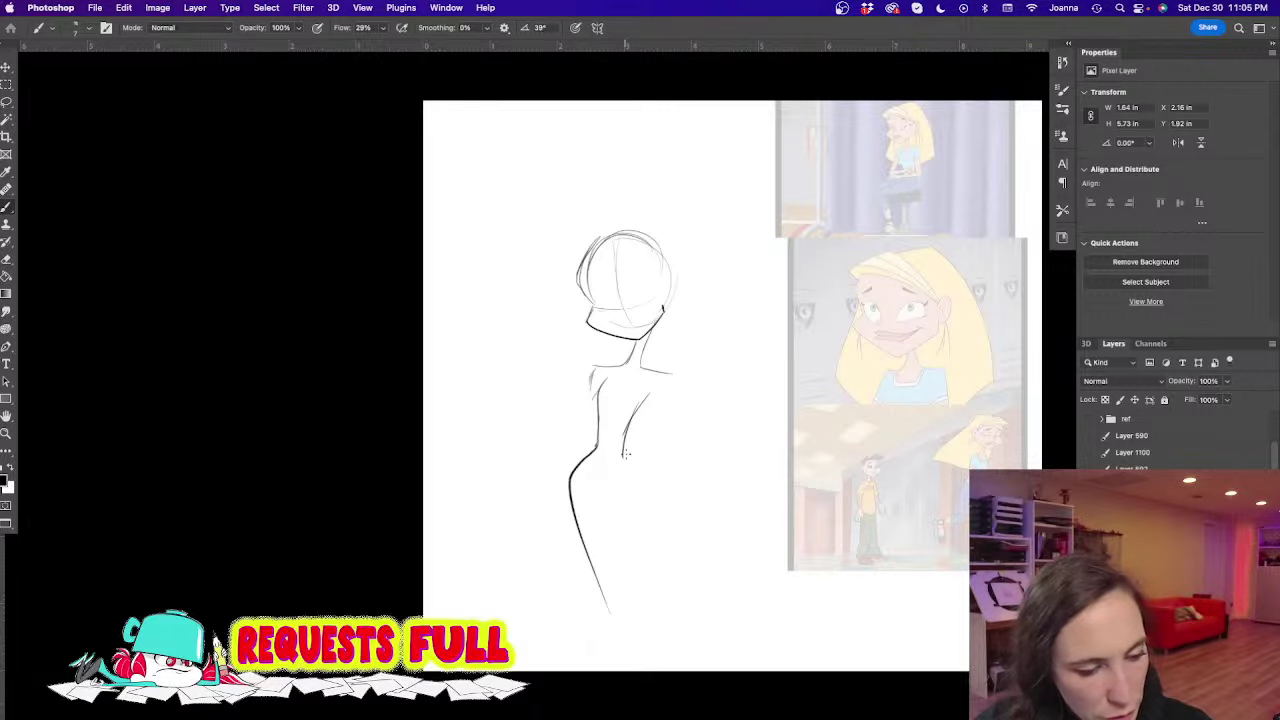
pyautogui.moveTo(626, 454)
pyautogui.mouseDown()
pyautogui.moveTo(642, 560)
pyautogui.moveTo(672, 632)
pyautogui.mouseUp()
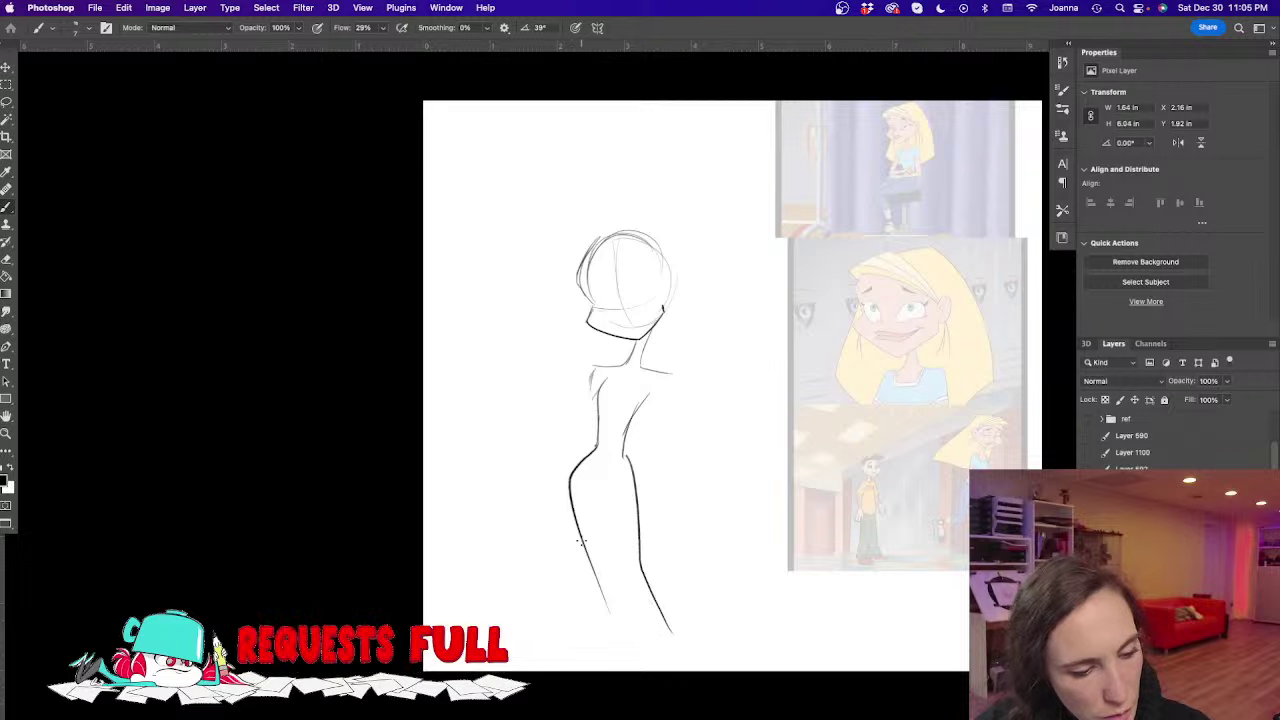
pyautogui.moveTo(586, 548); pyautogui.dragTo(614, 645)
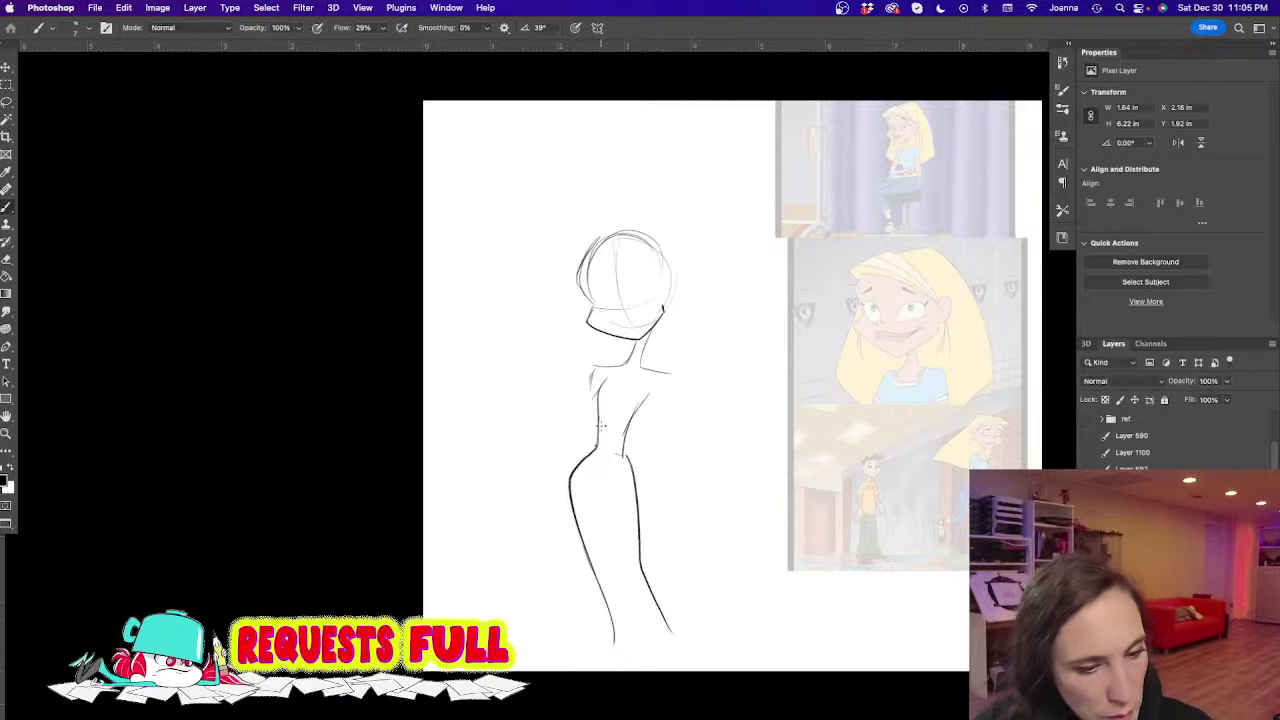
pyautogui.moveTo(616, 372)
pyautogui.mouseDown()
pyautogui.moveTo(640, 380)
pyautogui.moveTo(628, 380)
pyautogui.mouseUp()
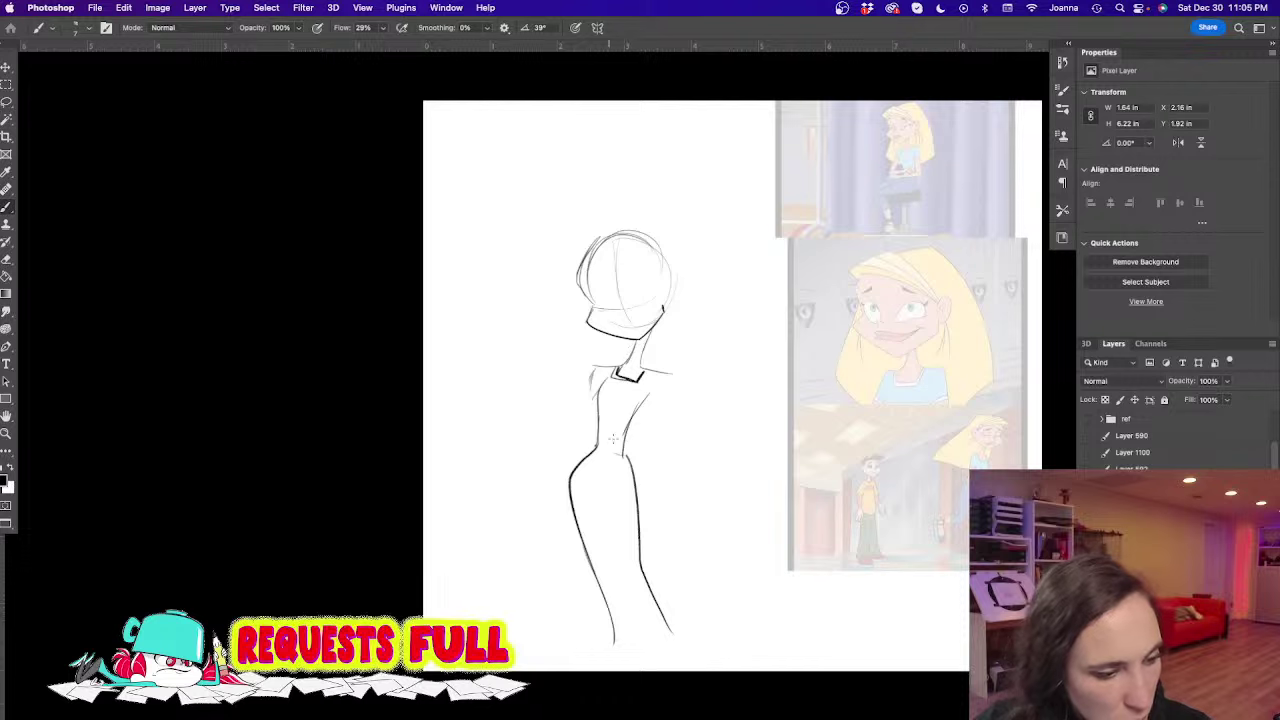
pyautogui.moveTo(624, 437)
pyautogui.mouseDown()
pyautogui.moveTo(600, 435)
pyautogui.moveTo(622, 463)
pyautogui.moveTo(590, 455)
pyautogui.mouseUp()
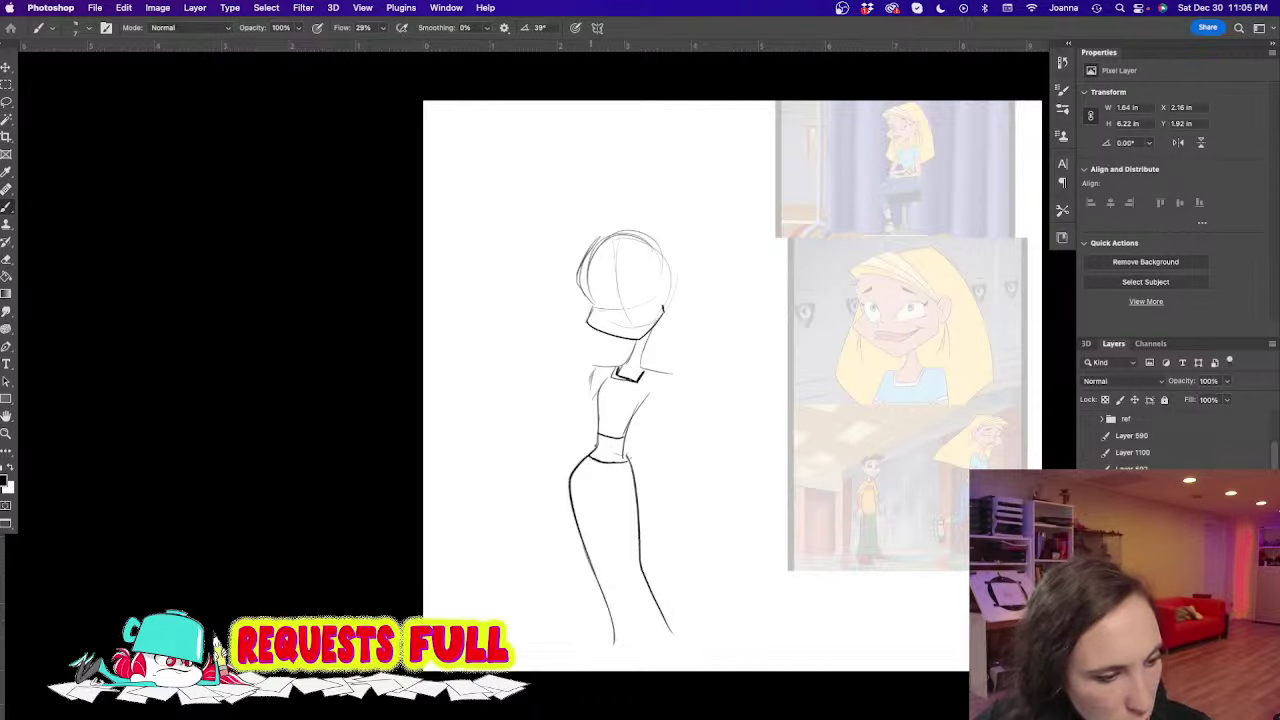
# Sketch the girl's long pointed hair, swept-back bangs with a headband across the forehead, and a rounded ear
pyautogui.moveTo(656, 234)
pyautogui.mouseDown()
pyautogui.moveTo(696, 290)
pyautogui.moveTo(708, 365)
pyautogui.moveTo(717, 353)
pyautogui.moveTo(655, 421)
pyautogui.moveTo(600, 403)
pyautogui.mouseUp()
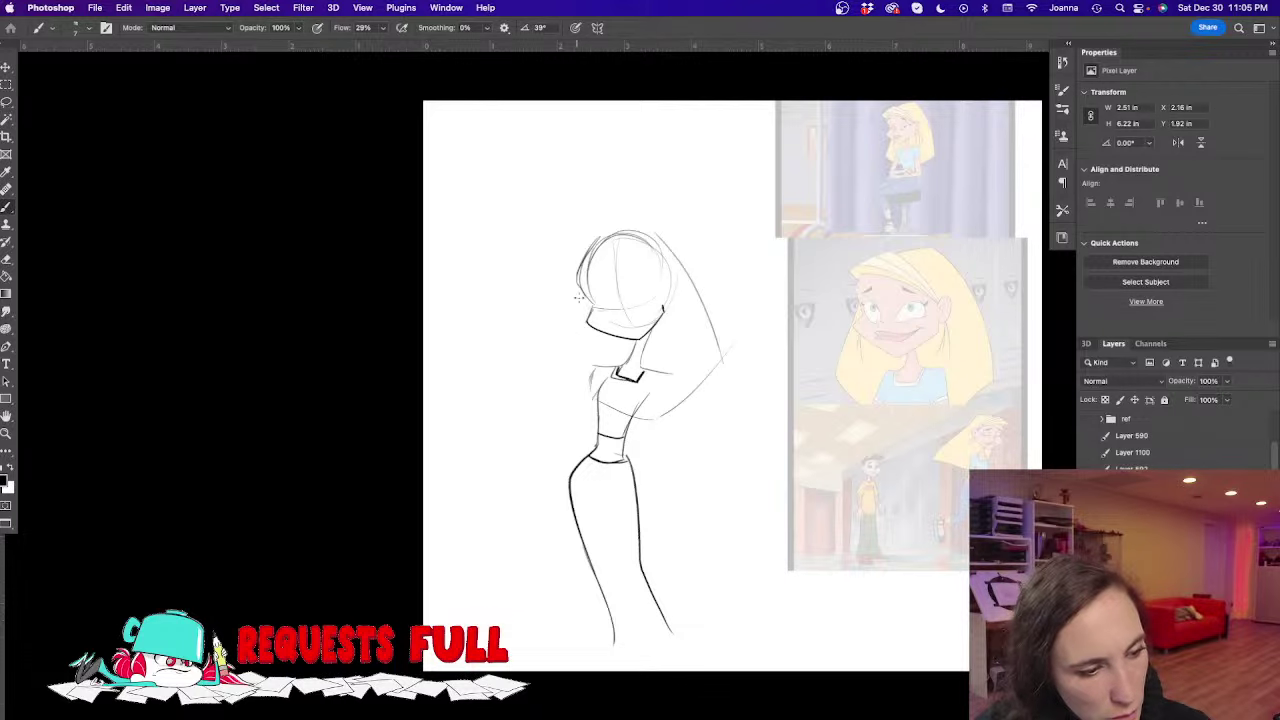
pyautogui.moveTo(584, 316)
pyautogui.mouseDown()
pyautogui.moveTo(562, 378)
pyautogui.moveTo(592, 394)
pyautogui.mouseUp()
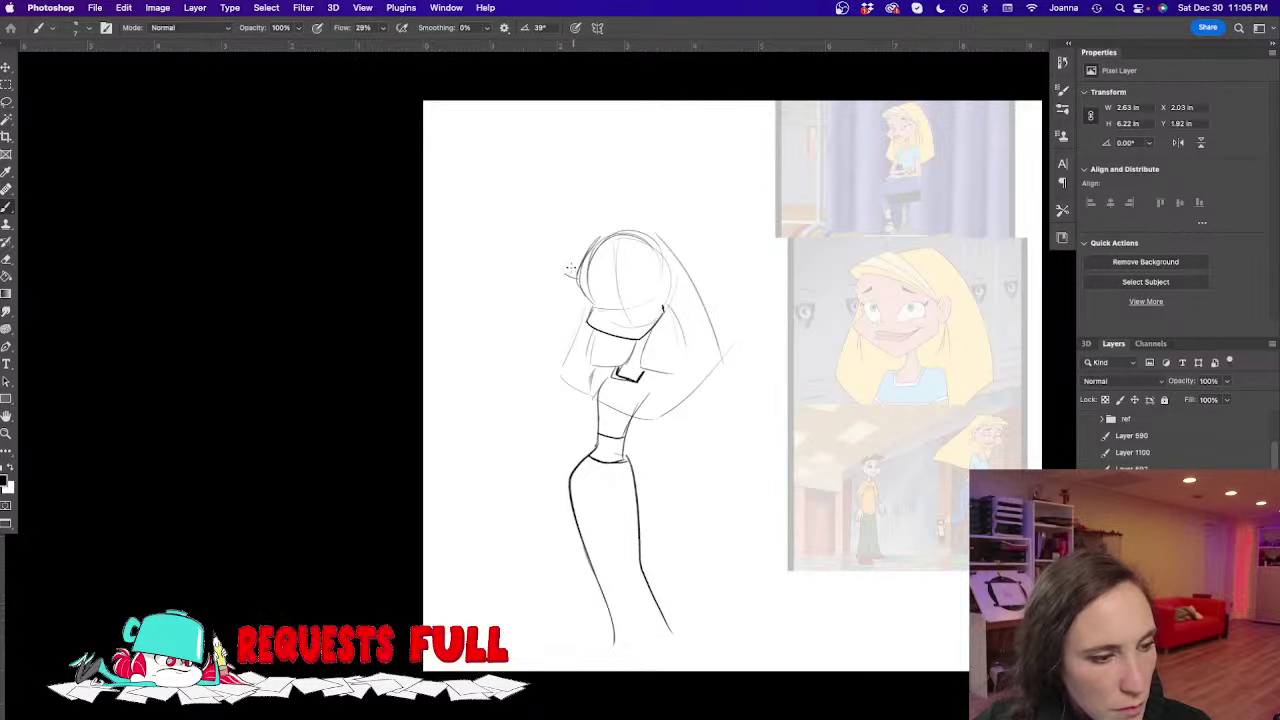
pyautogui.moveTo(566, 272); pyautogui.dragTo(672, 289)
pyautogui.moveTo(566, 276)
pyautogui.mouseDown()
pyautogui.moveTo(581, 236)
pyautogui.moveTo(572, 257)
pyautogui.moveTo(578, 244)
pyautogui.moveTo(664, 289)
pyautogui.mouseUp()
pyautogui.moveTo(580, 241); pyautogui.dragTo(655, 276)
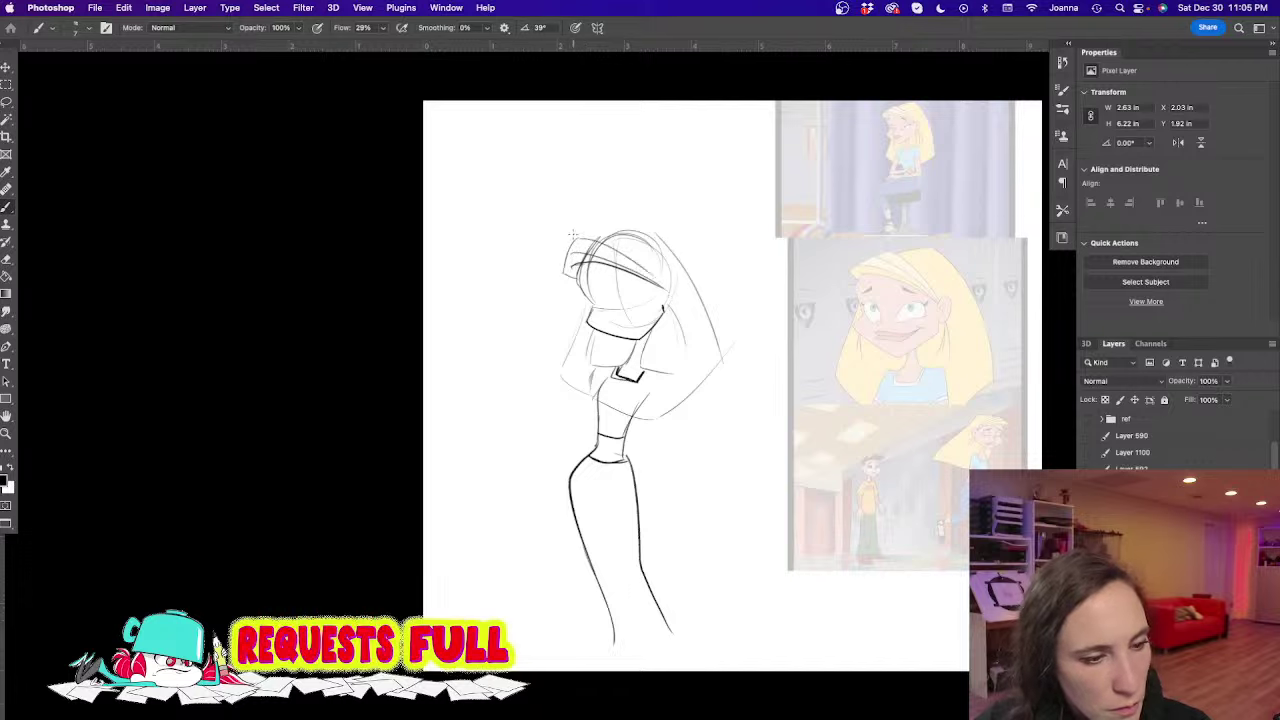
pyautogui.moveTo(574, 236)
pyautogui.mouseDown()
pyautogui.moveTo(649, 258)
pyautogui.moveTo(639, 228)
pyautogui.moveTo(659, 236)
pyautogui.moveTo(720, 336)
pyautogui.mouseUp()
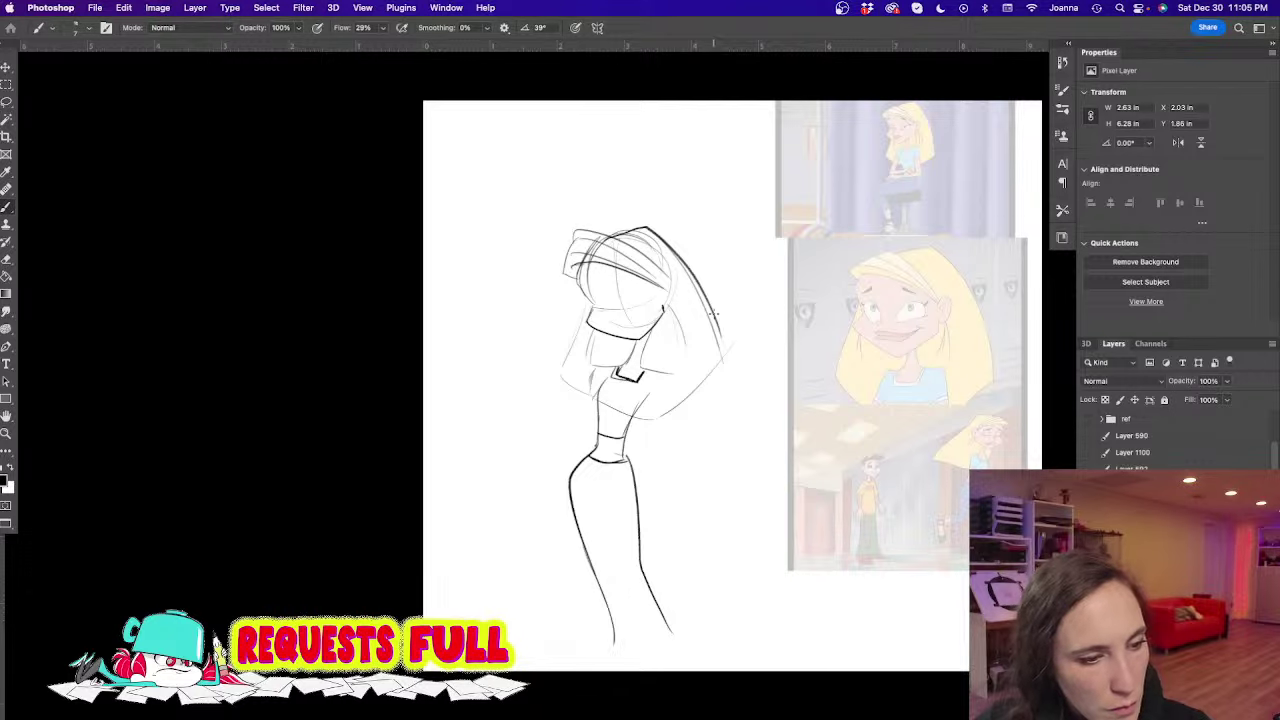
pyautogui.moveTo(660, 278)
pyautogui.mouseDown()
pyautogui.moveTo(676, 292)
pyautogui.moveTo(662, 308)
pyautogui.mouseUp()
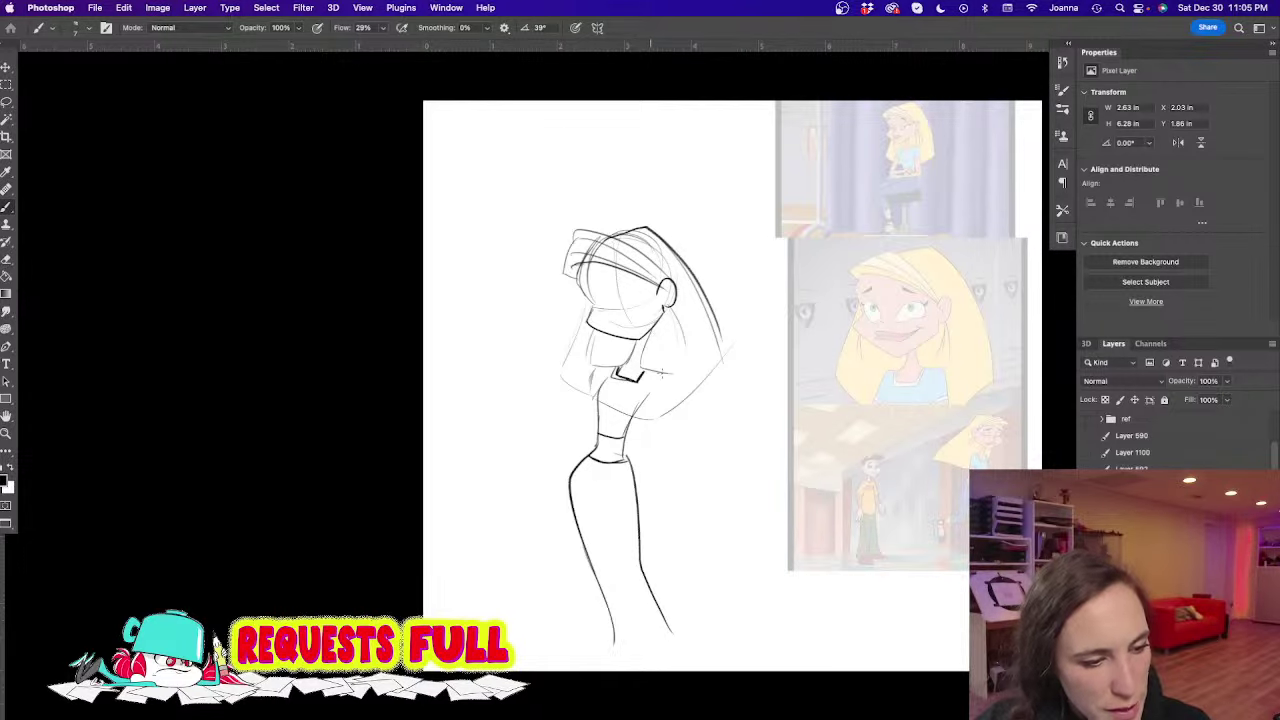
# Rough in the girl's near arm hanging down with spread fingers, the other hand gripping it behind, and the bent far arm
pyautogui.moveTo(671, 380)
pyautogui.mouseDown()
pyautogui.moveTo(676, 414)
pyautogui.moveTo(655, 458)
pyautogui.moveTo(662, 522)
pyautogui.moveTo(645, 438)
pyautogui.moveTo(646, 518)
pyautogui.mouseUp()
pyautogui.moveTo(643, 454)
pyautogui.mouseDown()
pyautogui.moveTo(650, 526)
pyautogui.moveTo(661, 512)
pyautogui.moveTo(641, 527)
pyautogui.moveTo(664, 538)
pyautogui.mouseUp()
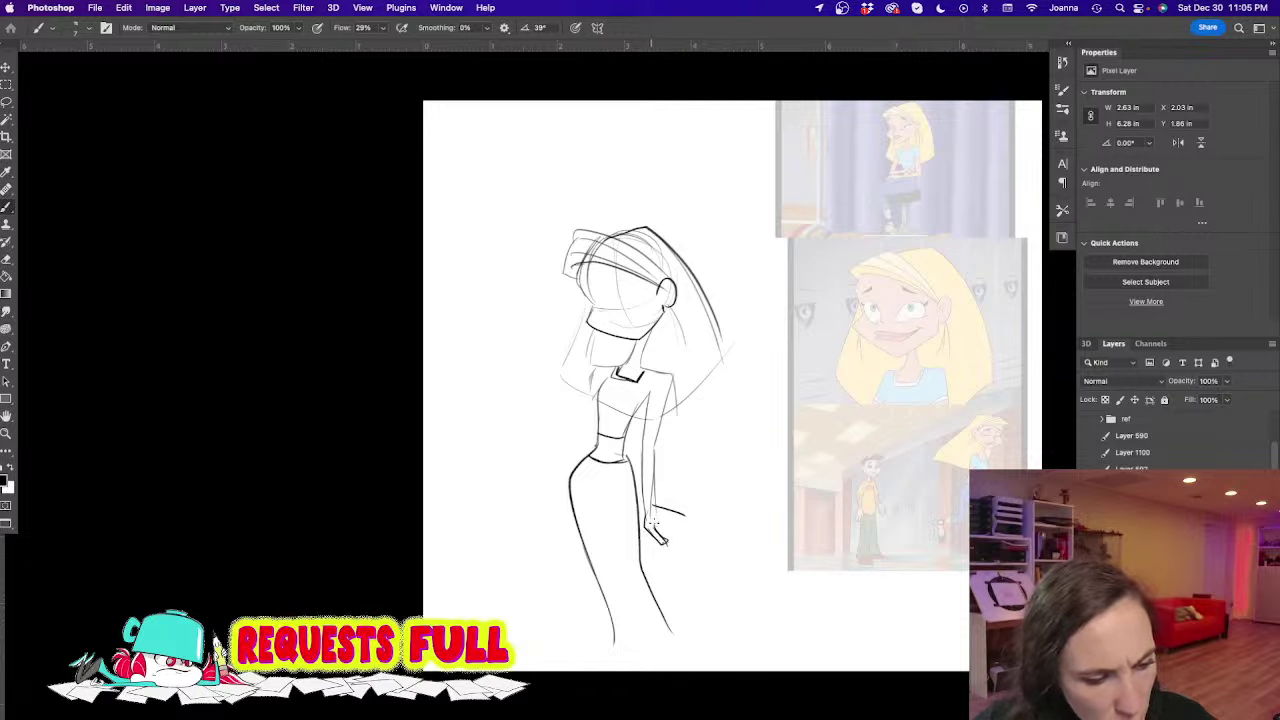
pyautogui.moveTo(655, 529)
pyautogui.mouseDown()
pyautogui.moveTo(682, 547)
pyautogui.moveTo(697, 526)
pyautogui.moveTo(689, 540)
pyautogui.mouseUp()
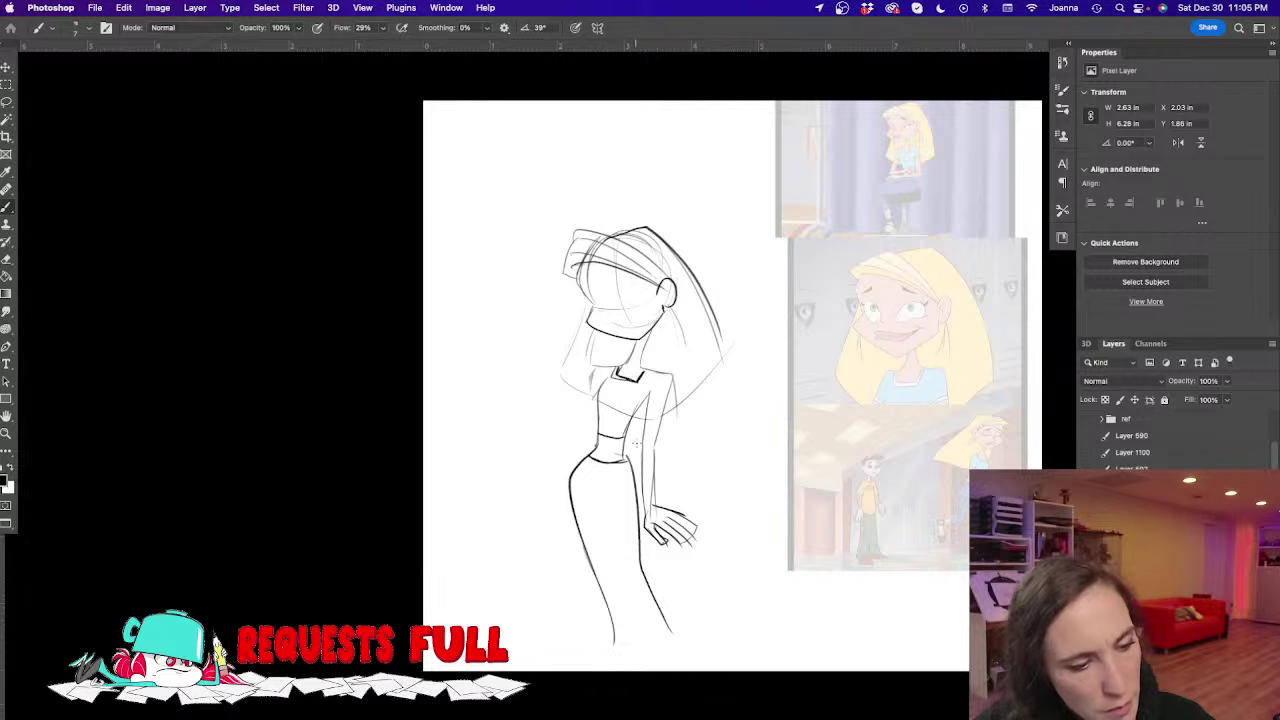
pyautogui.moveTo(638, 441)
pyautogui.mouseDown()
pyautogui.moveTo(674, 446)
pyautogui.moveTo(643, 471)
pyautogui.moveTo(621, 449)
pyautogui.mouseUp()
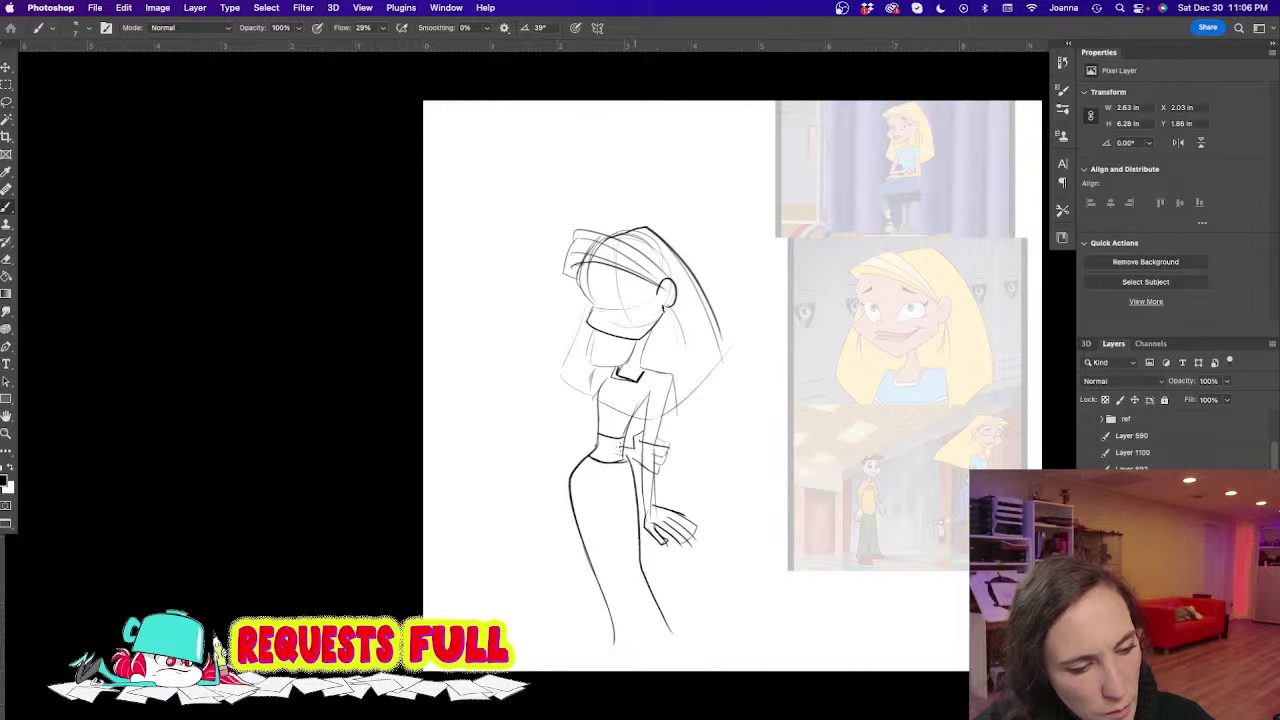
pyautogui.moveTo(598, 388)
pyautogui.mouseDown()
pyautogui.moveTo(568, 425)
pyautogui.moveTo(597, 369)
pyautogui.moveTo(588, 408)
pyautogui.moveTo(577, 397)
pyautogui.moveTo(606, 384)
pyautogui.moveTo(657, 415)
pyautogui.moveTo(569, 413)
pyautogui.moveTo(585, 408)
pyautogui.moveTo(562, 433)
pyautogui.moveTo(596, 446)
pyautogui.mouseUp()
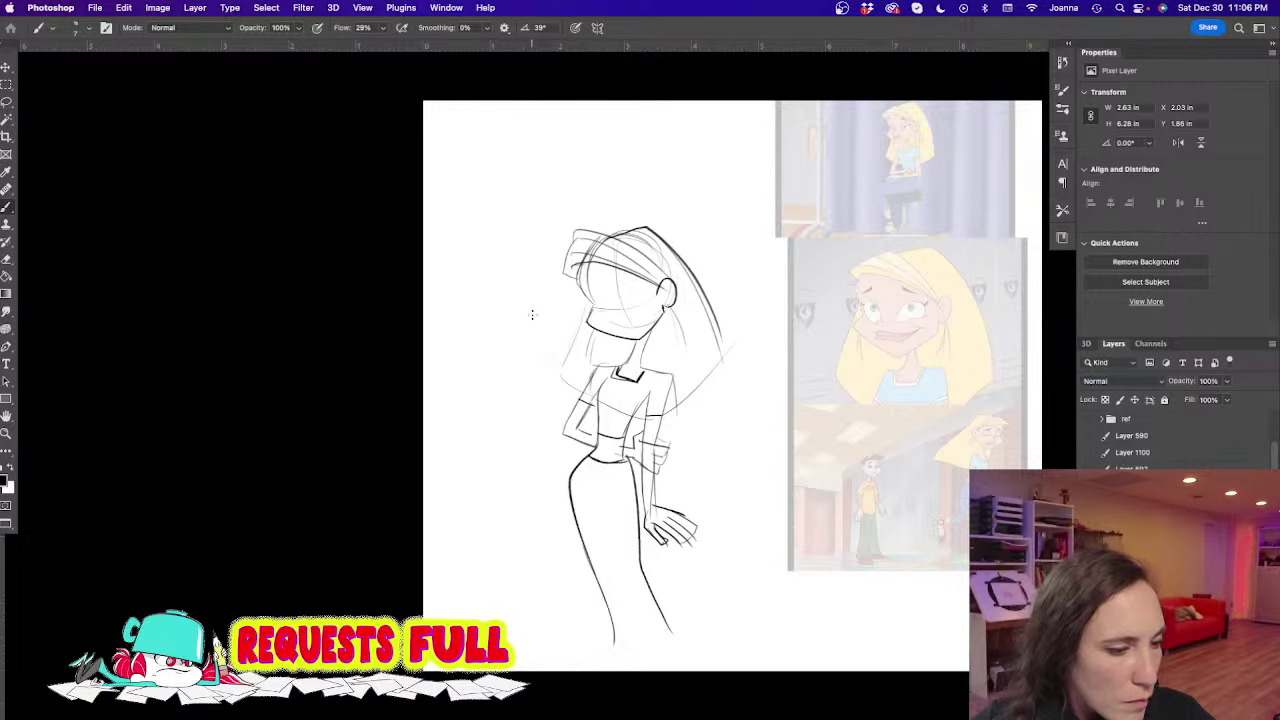
# Erase the bent far arm with a larger eraser of size 175
pyautogui.press('e')
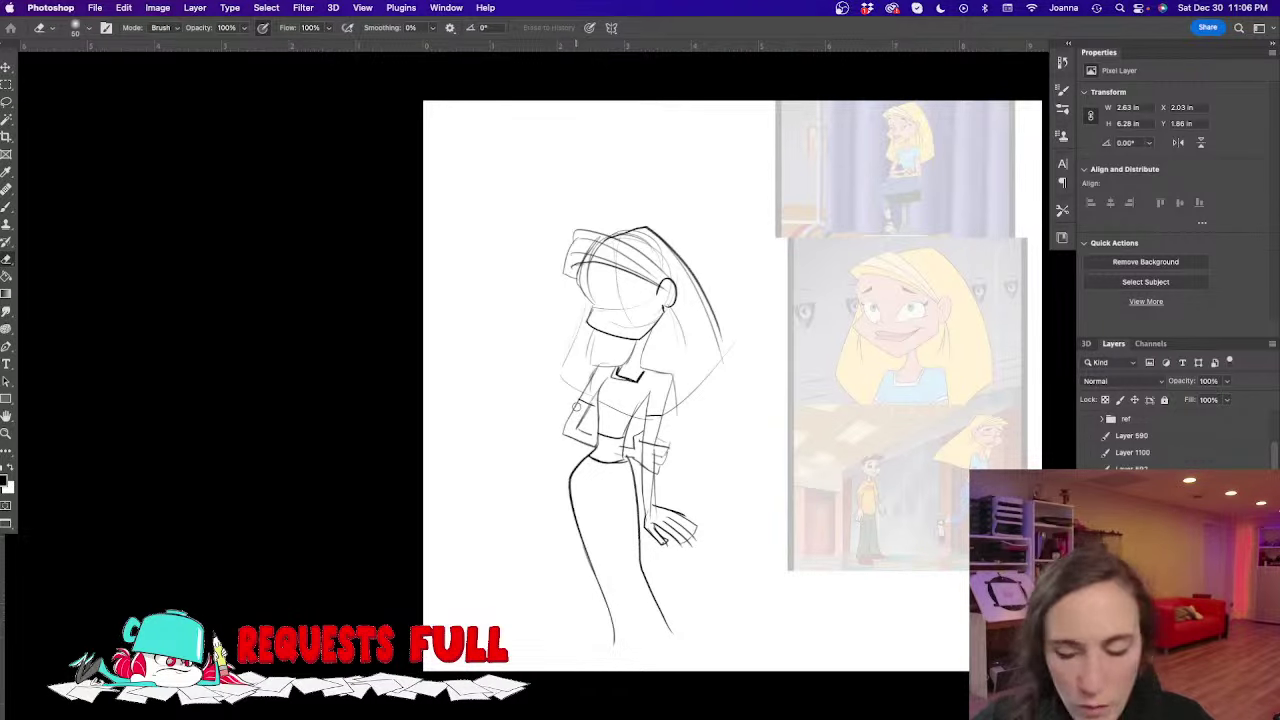
pyautogui.press(']')
pyautogui.press(']')
pyautogui.press(']')
pyautogui.press(']')
pyautogui.press(']')
pyautogui.press(']')
pyautogui.press(']')
pyautogui.press(']')
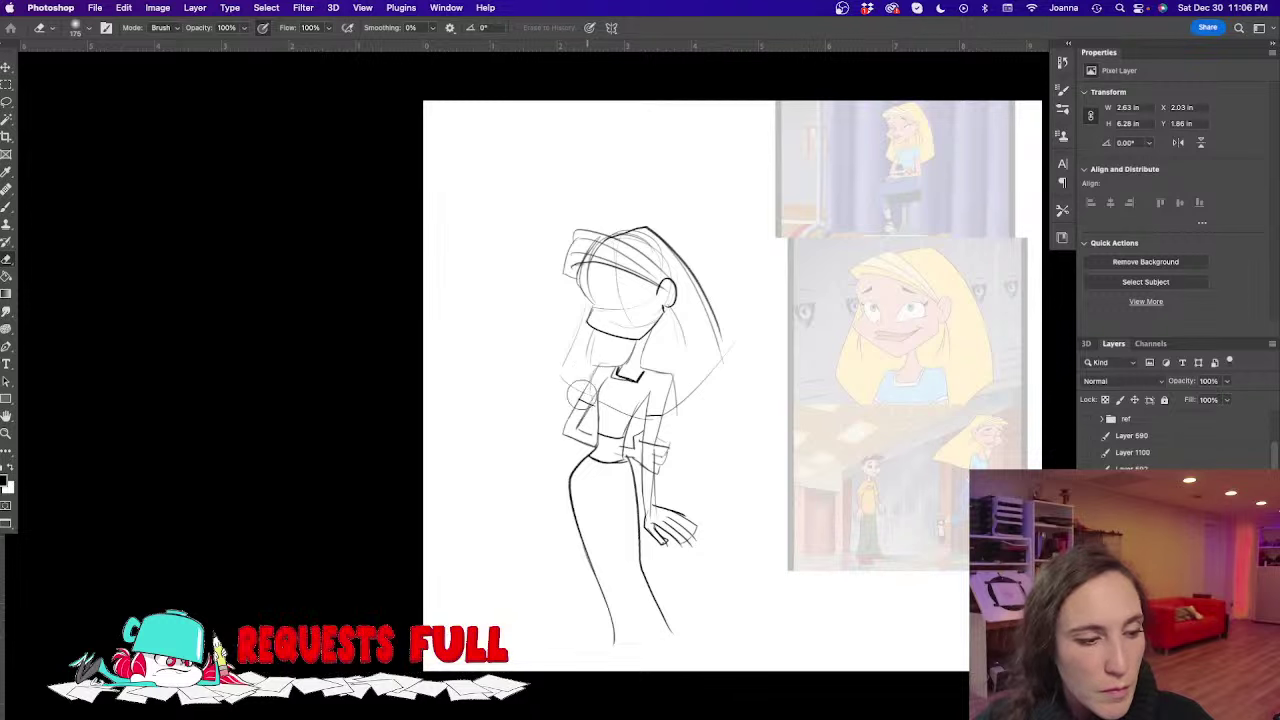
pyautogui.moveTo(580, 396)
pyautogui.mouseDown()
pyautogui.moveTo(580, 435)
pyautogui.moveTo(621, 452)
pyautogui.mouseUp()
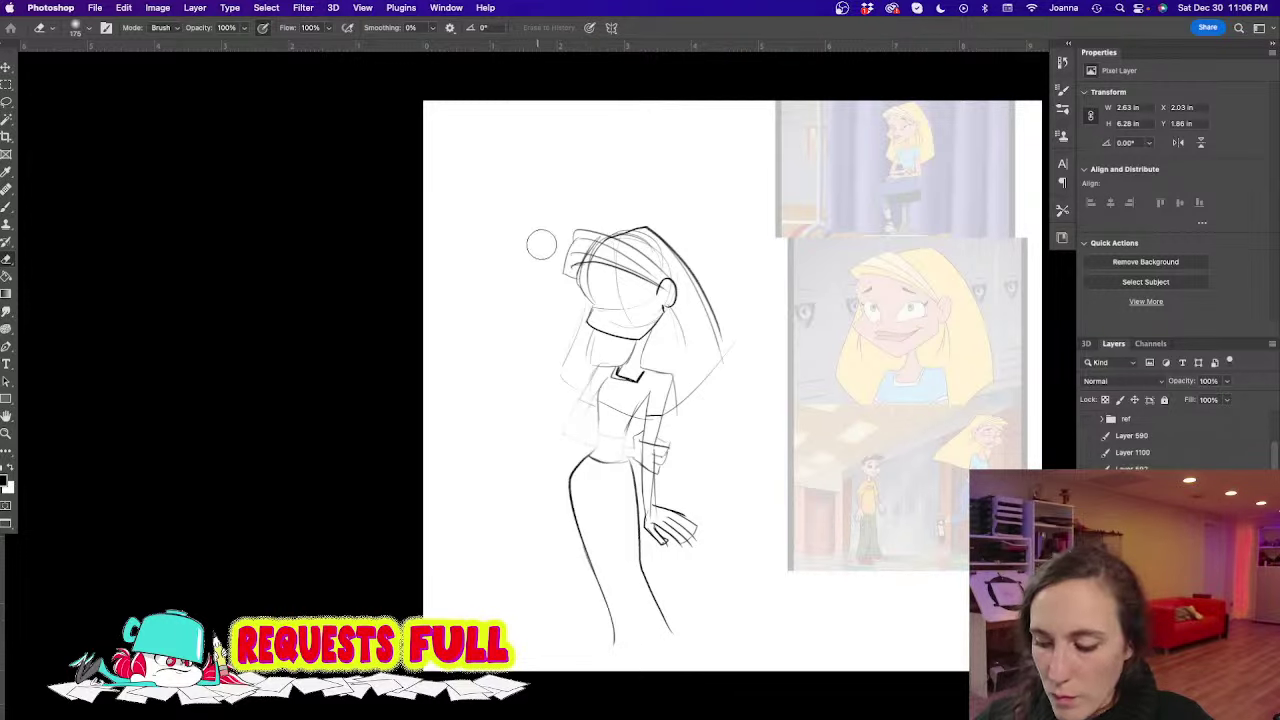
# Redraw the far arm closer to the torso with a sleeve line, and define the fingers of the gripping hand
pyautogui.press('b')
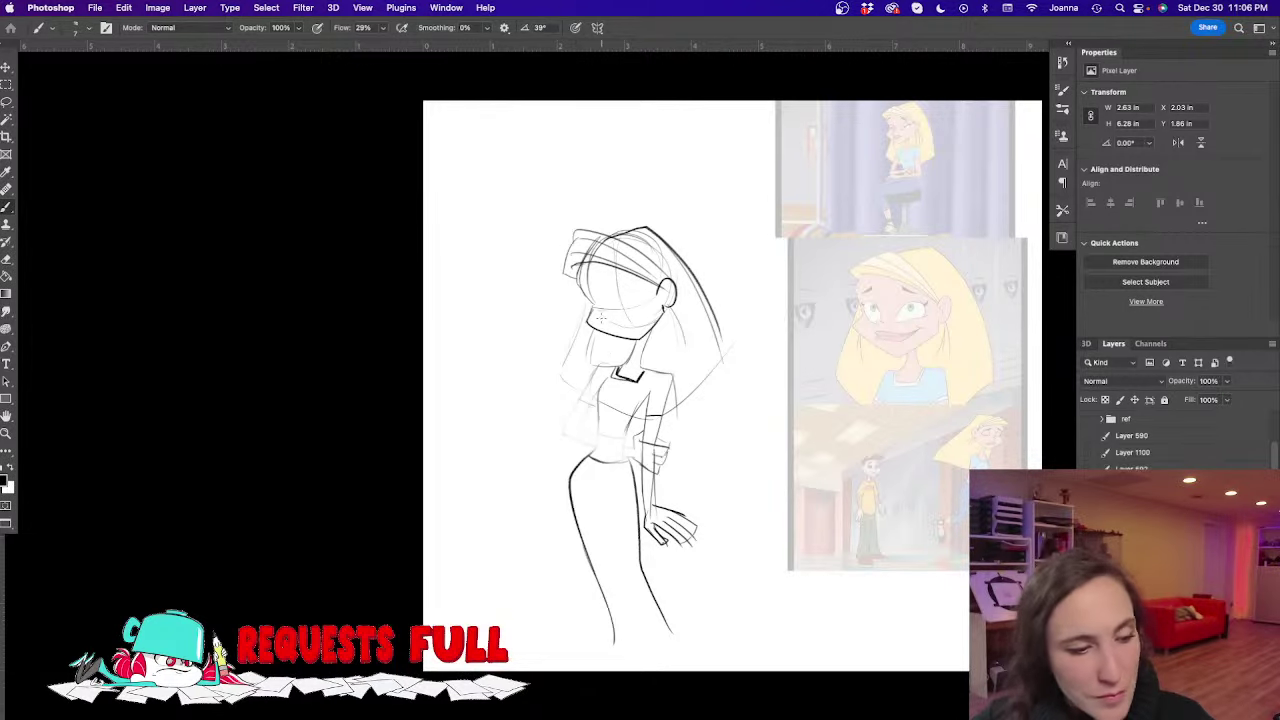
pyautogui.moveTo(600, 368); pyautogui.dragTo(580, 446)
pyautogui.moveTo(600, 396); pyautogui.dragTo(590, 408)
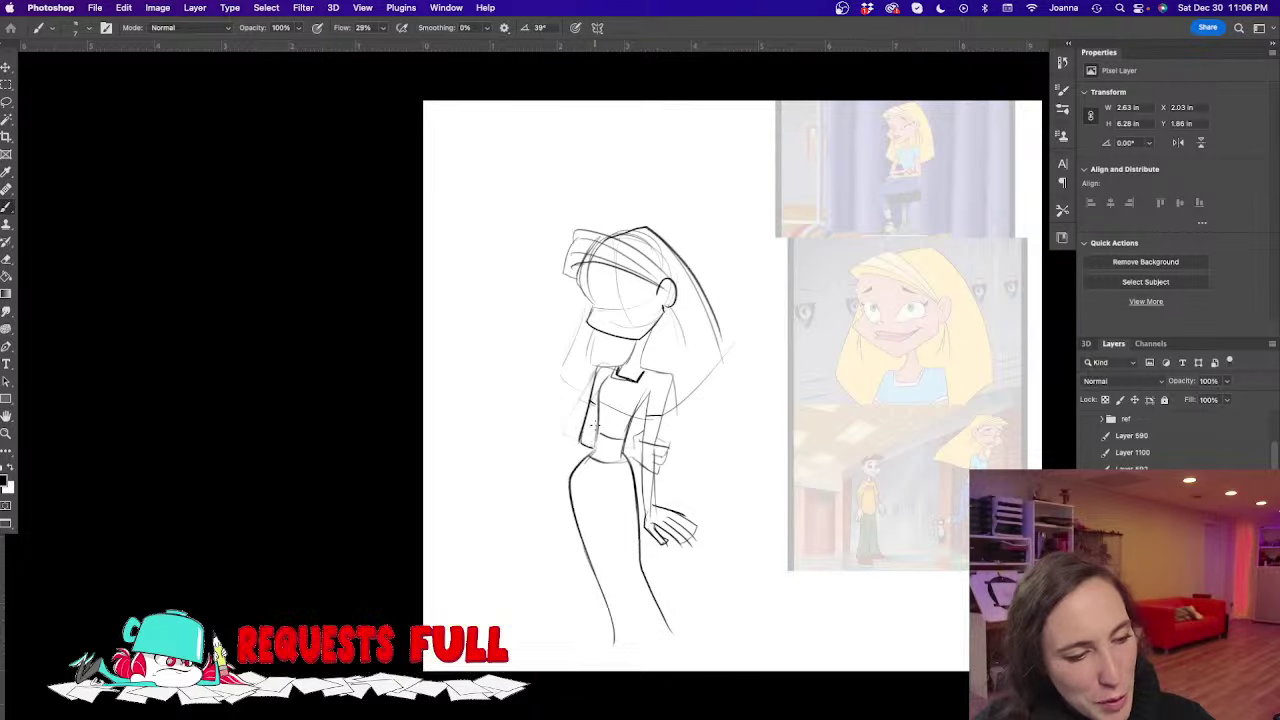
pyautogui.moveTo(657, 434)
pyautogui.mouseDown()
pyautogui.moveTo(657, 471)
pyautogui.moveTo(637, 458)
pyautogui.mouseUp()
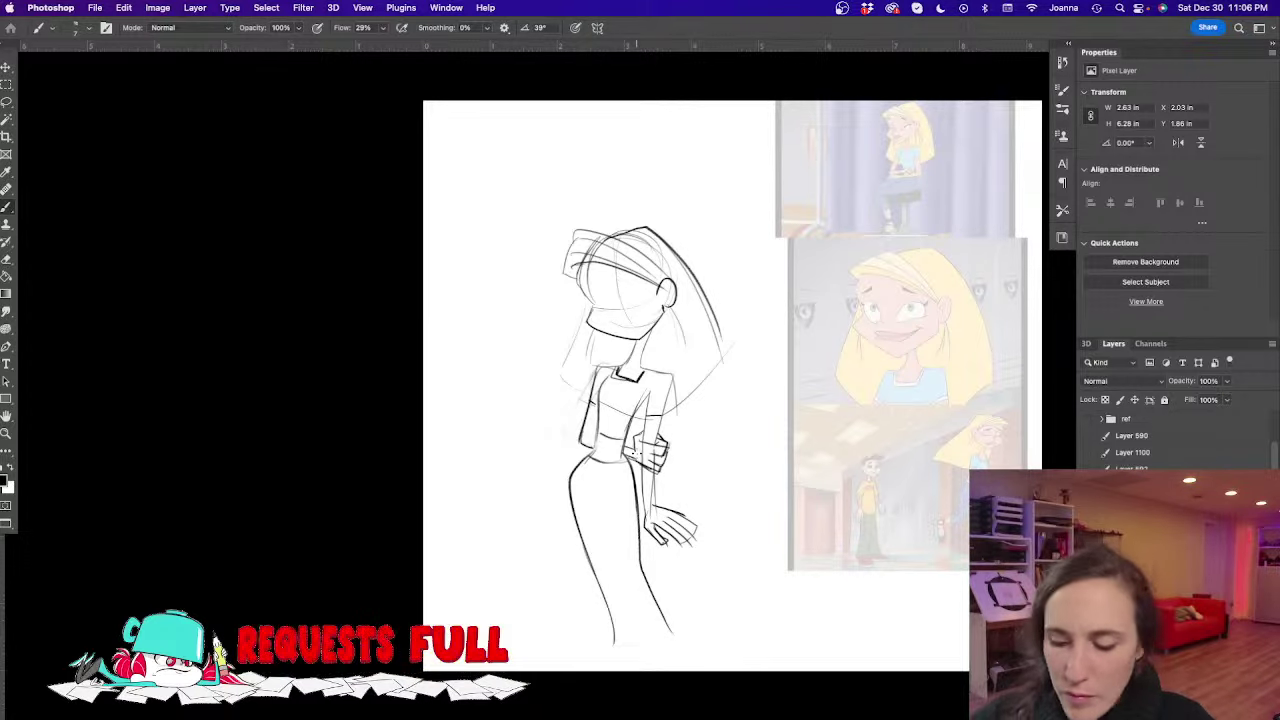
# Erase the hanging hand's fingers with a smaller eraser and redraw them as longer, tapered fingers
pyautogui.press('e')
pyautogui.press('[')
pyautogui.press('[')
pyautogui.moveTo(652, 520)
pyautogui.mouseDown()
pyautogui.moveTo(656, 537)
pyautogui.moveTo(683, 546)
pyautogui.moveTo(685, 509)
pyautogui.mouseUp()
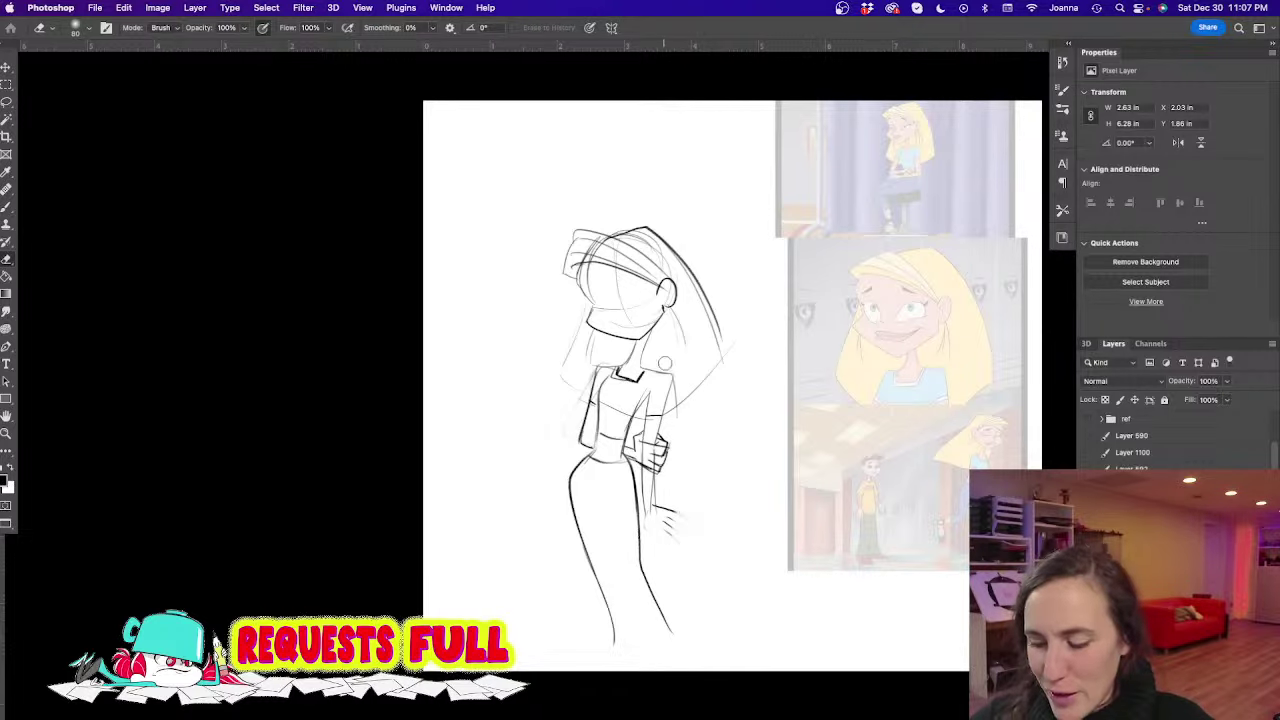
pyautogui.press('b')
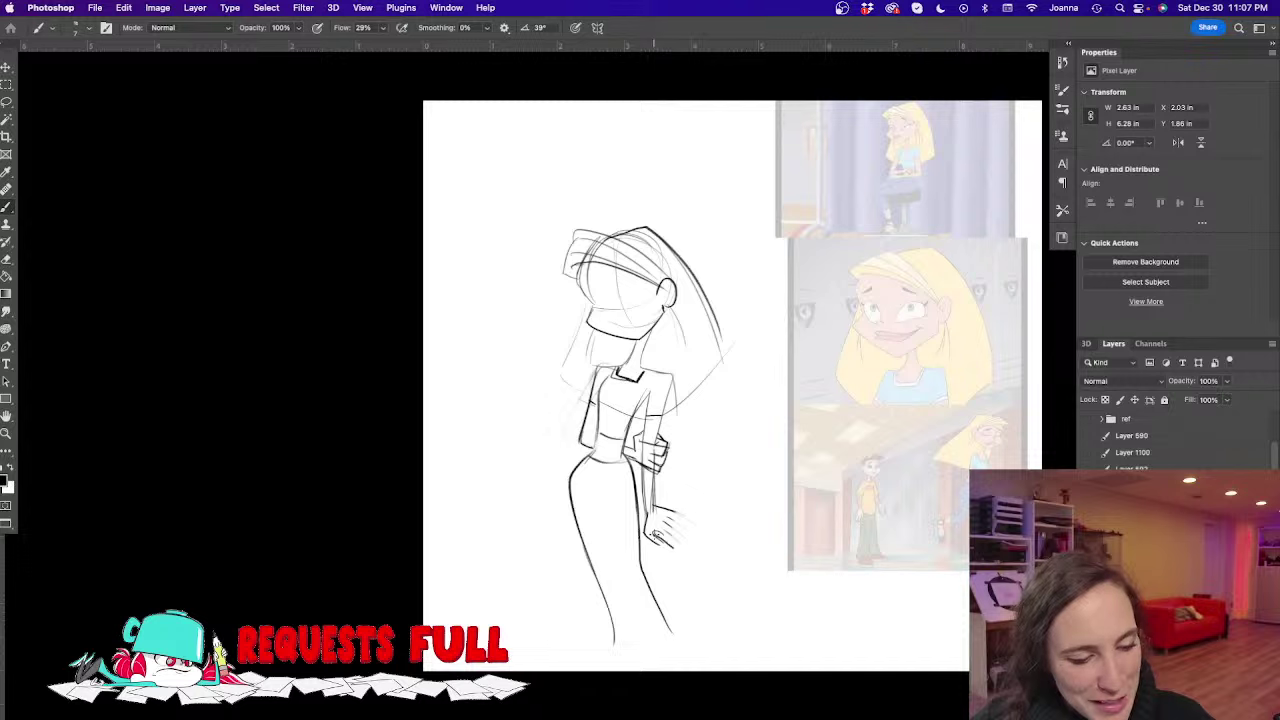
pyautogui.press('e')
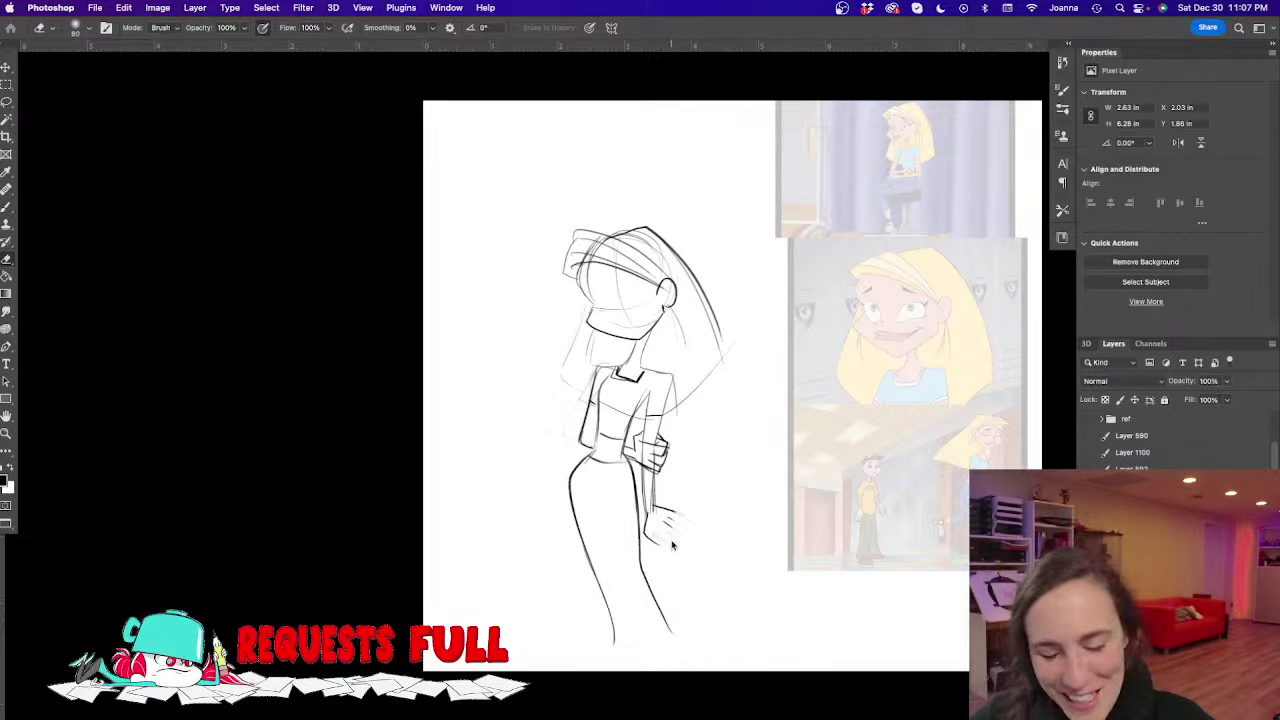
pyautogui.press('b')
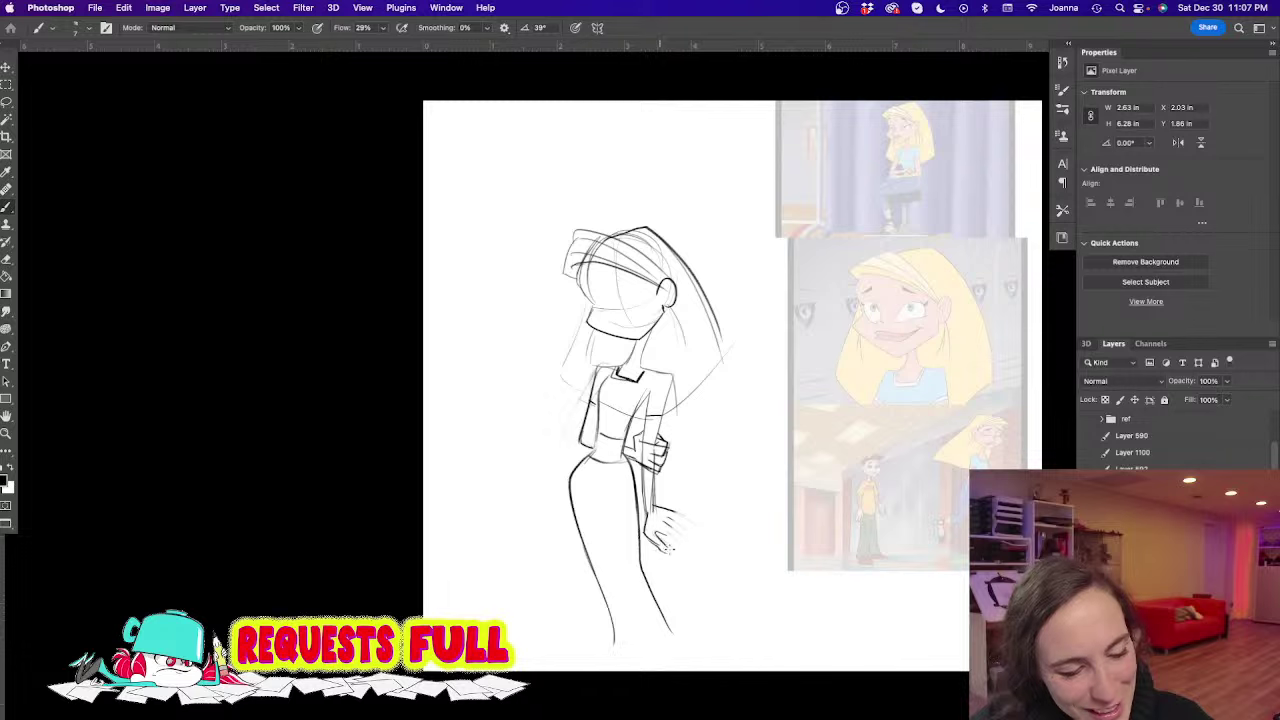
pyautogui.moveTo(671, 548); pyautogui.dragTo(657, 546)
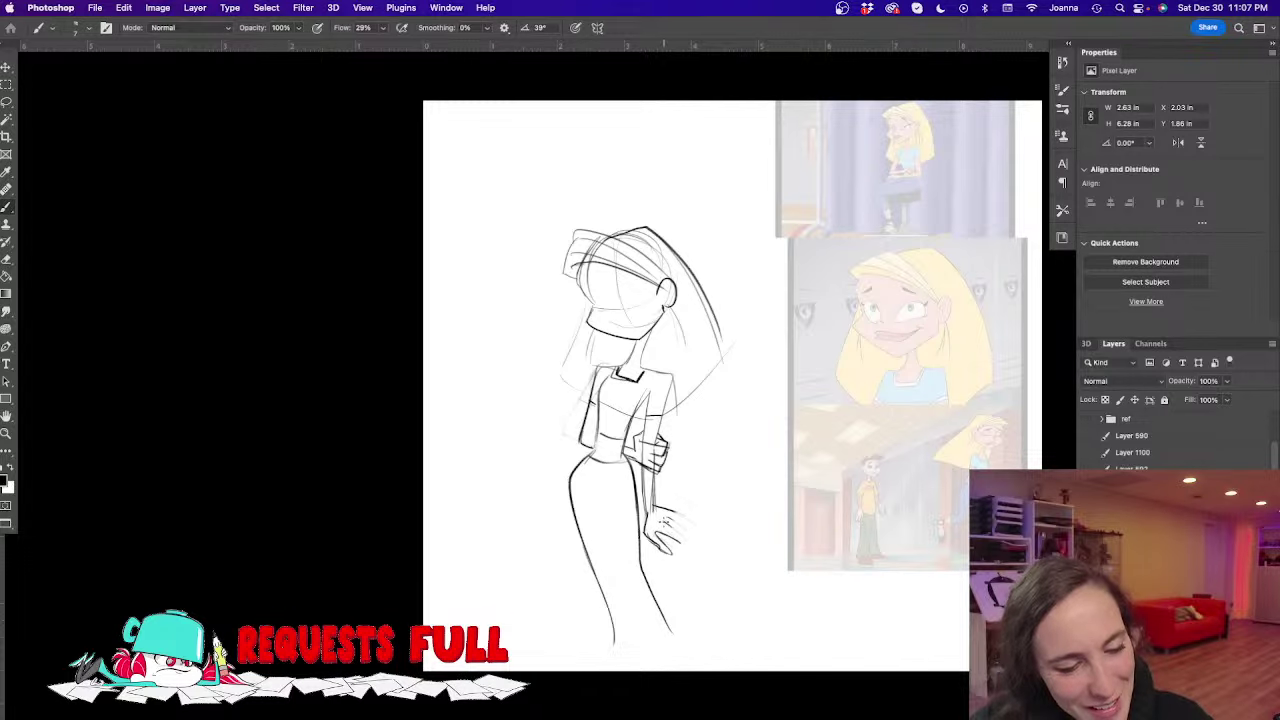
pyautogui.moveTo(673, 530)
pyautogui.mouseDown()
pyautogui.moveTo(697, 550)
pyautogui.moveTo(694, 534)
pyautogui.moveTo(698, 552)
pyautogui.mouseUp()
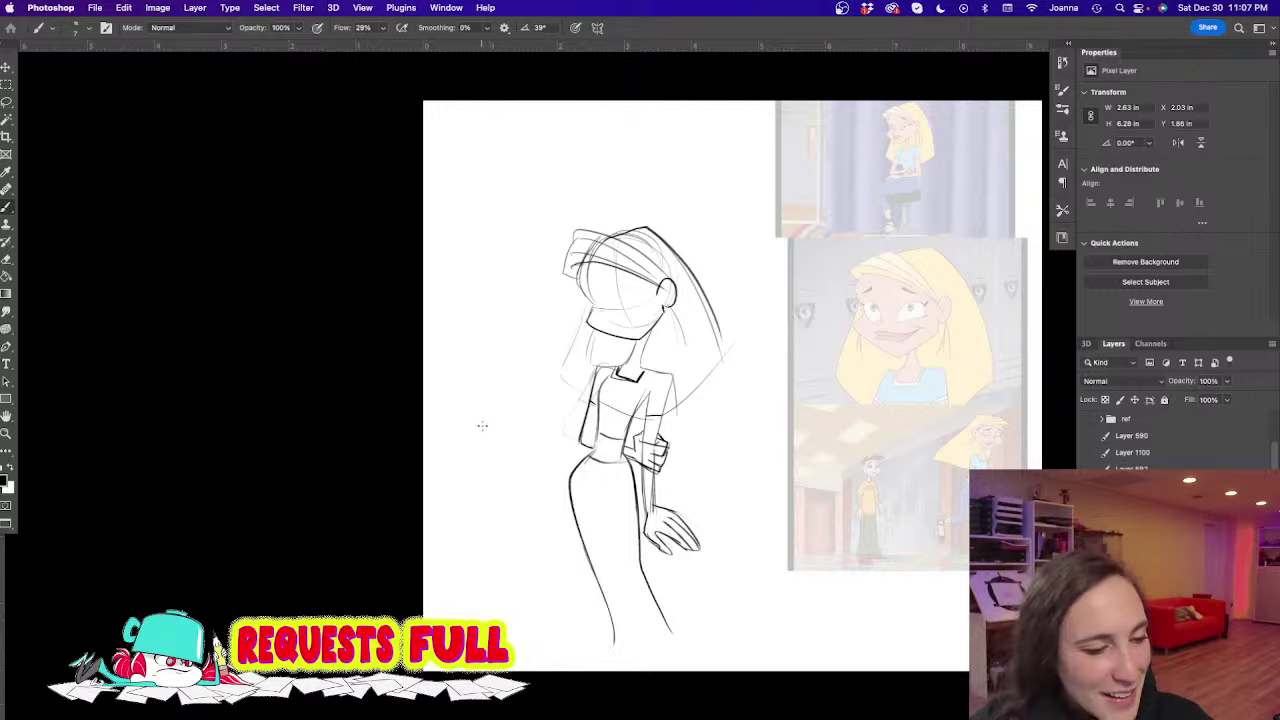
# Scale the whole girl sketch down to about 2.31 by 5.51 in and move it higher on the canvas
pyautogui.moveTo(502, 470); pyautogui.dragTo(516, 499)
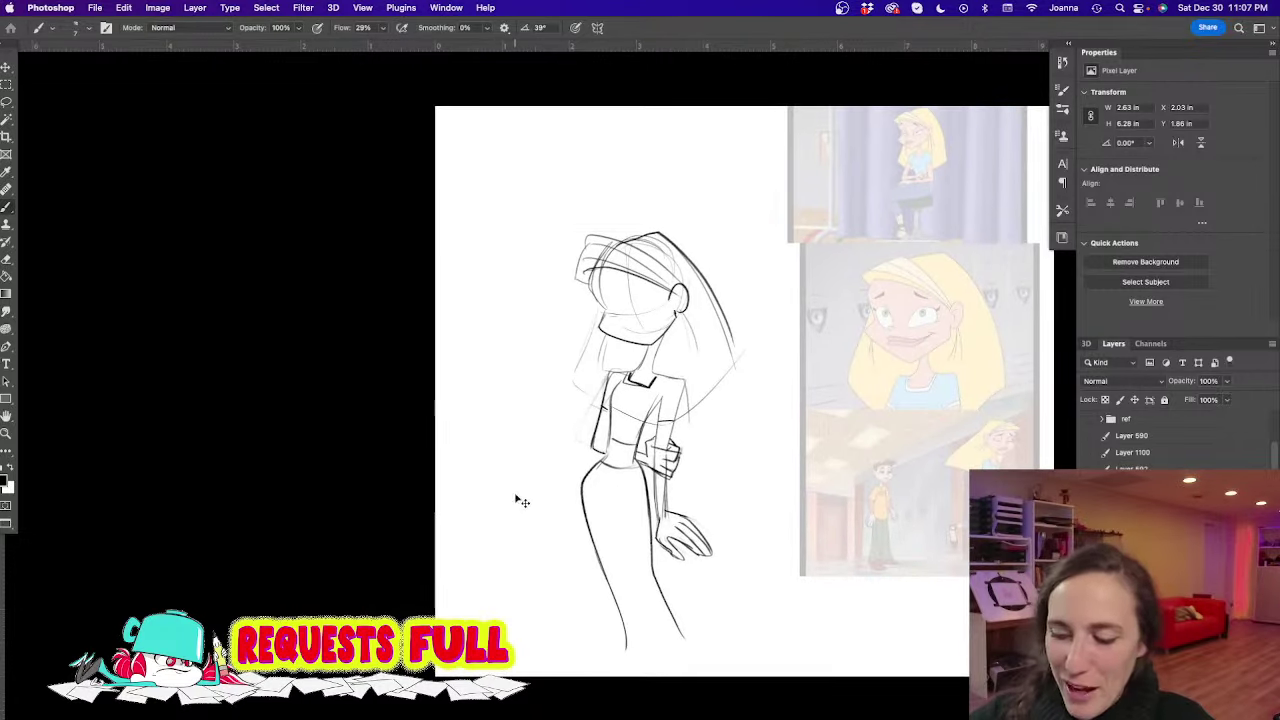
pyautogui.press('super+t')
pyautogui.moveTo(571, 649); pyautogui.dragTo(593, 600)
pyautogui.moveTo(609, 476); pyautogui.dragTo(577, 439)
pyautogui.press('Return')
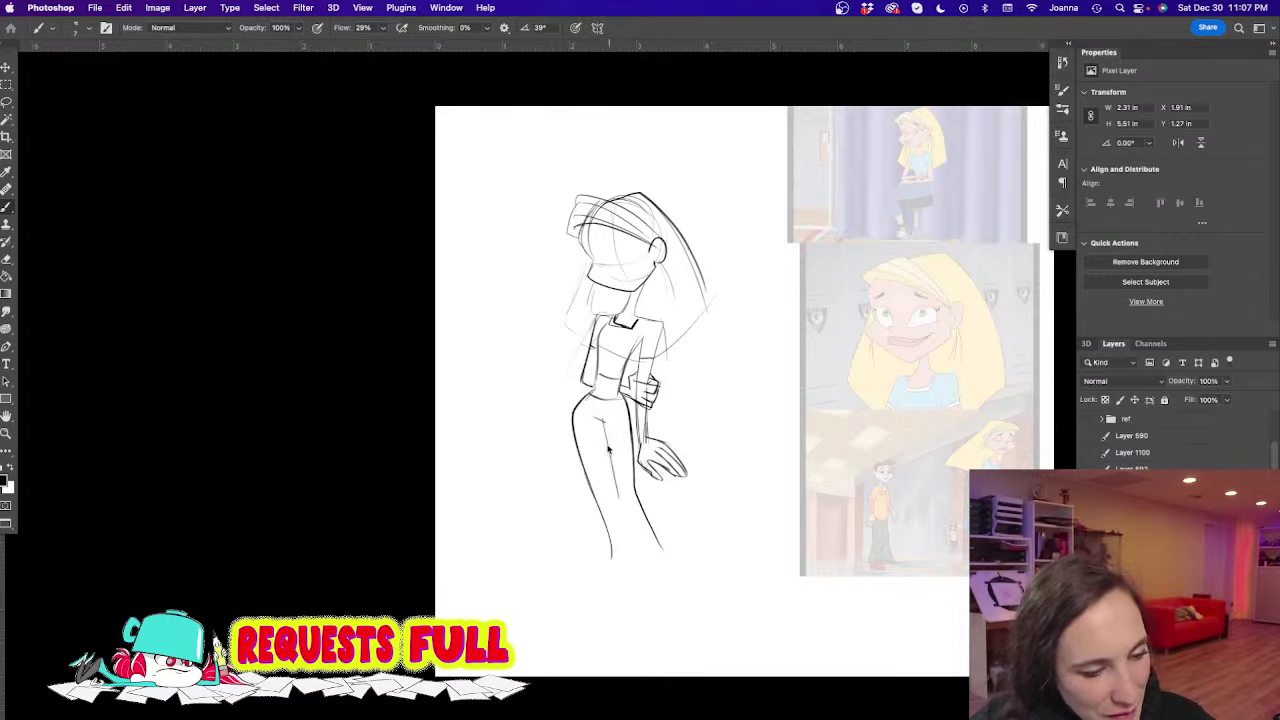
# Draw the trousers' inner leg line and cropped hems, then add the ankles and the first rough foot
pyautogui.moveTo(609, 449)
pyautogui.mouseDown()
pyautogui.moveTo(642, 571)
pyautogui.moveTo(662, 546)
pyautogui.mouseUp()
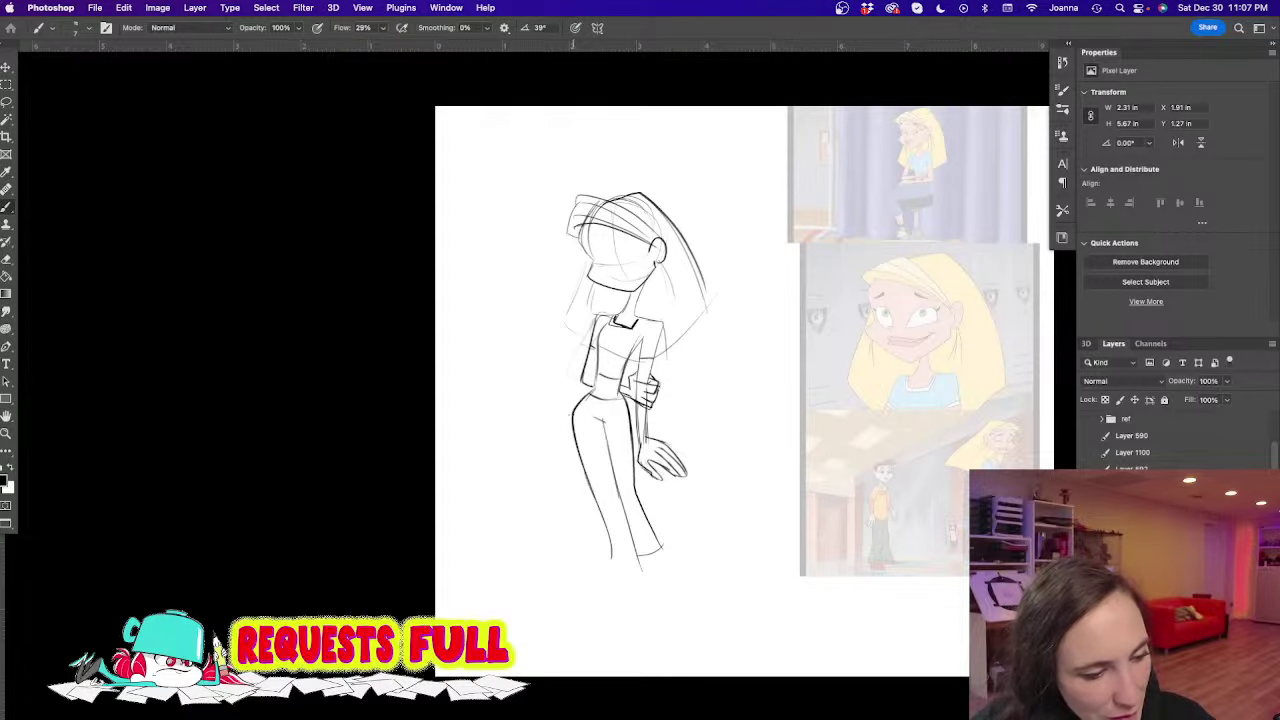
pyautogui.moveTo(593, 483); pyautogui.dragTo(611, 552)
pyautogui.moveTo(604, 550)
pyautogui.mouseDown()
pyautogui.moveTo(631, 555)
pyautogui.moveTo(629, 590)
pyautogui.mouseUp()
pyautogui.moveTo(633, 554); pyautogui.dragTo(648, 593)
pyautogui.moveTo(652, 552)
pyautogui.mouseDown()
pyautogui.moveTo(662, 581)
pyautogui.moveTo(703, 597)
pyautogui.moveTo(670, 626)
pyautogui.mouseUp()
pyautogui.moveTo(662, 576); pyautogui.dragTo(698, 628)
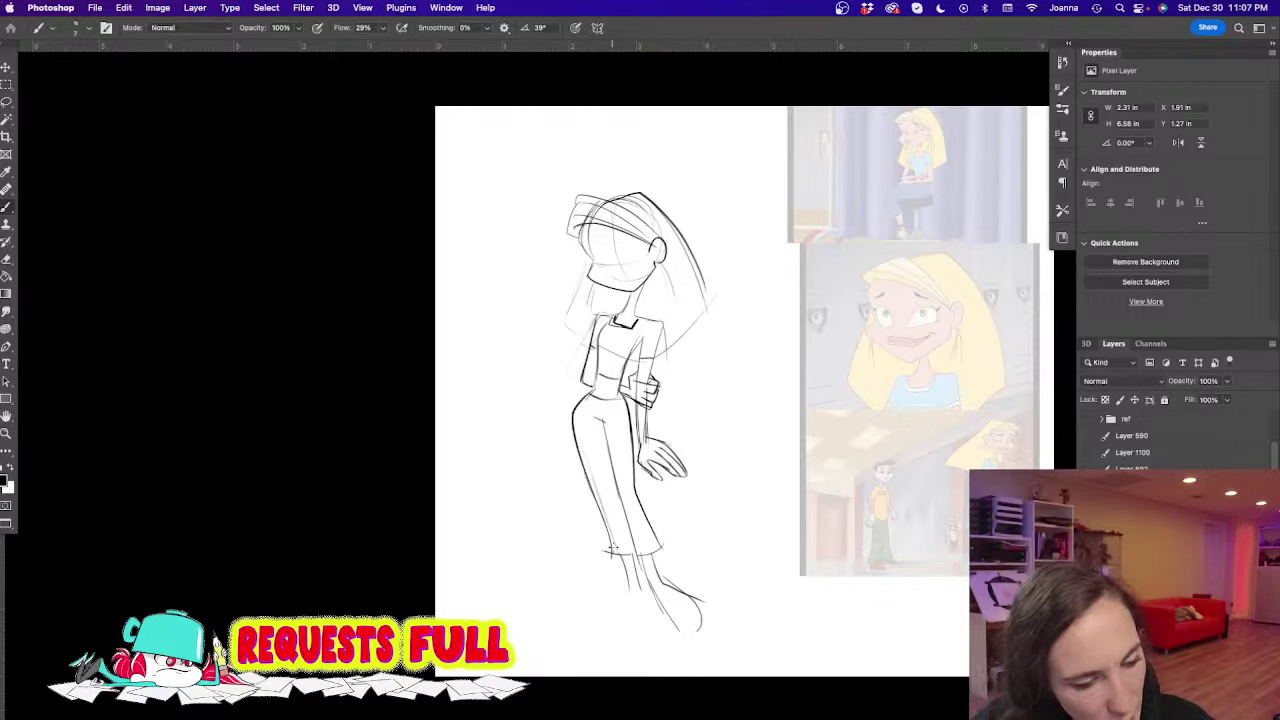
# Sketch both of the girl's feet in strapped shoes pointing outward, with firm sole outlines
pyautogui.moveTo(620, 554)
pyautogui.mouseDown()
pyautogui.moveTo(629, 590)
pyautogui.moveTo(583, 622)
pyautogui.mouseUp()
pyautogui.moveTo(636, 578); pyautogui.dragTo(646, 604)
pyautogui.moveTo(644, 606)
pyautogui.mouseDown()
pyautogui.moveTo(581, 633)
pyautogui.moveTo(676, 632)
pyautogui.moveTo(661, 611)
pyautogui.moveTo(694, 632)
pyautogui.mouseUp()
pyautogui.moveTo(676, 590); pyautogui.dragTo(694, 628)
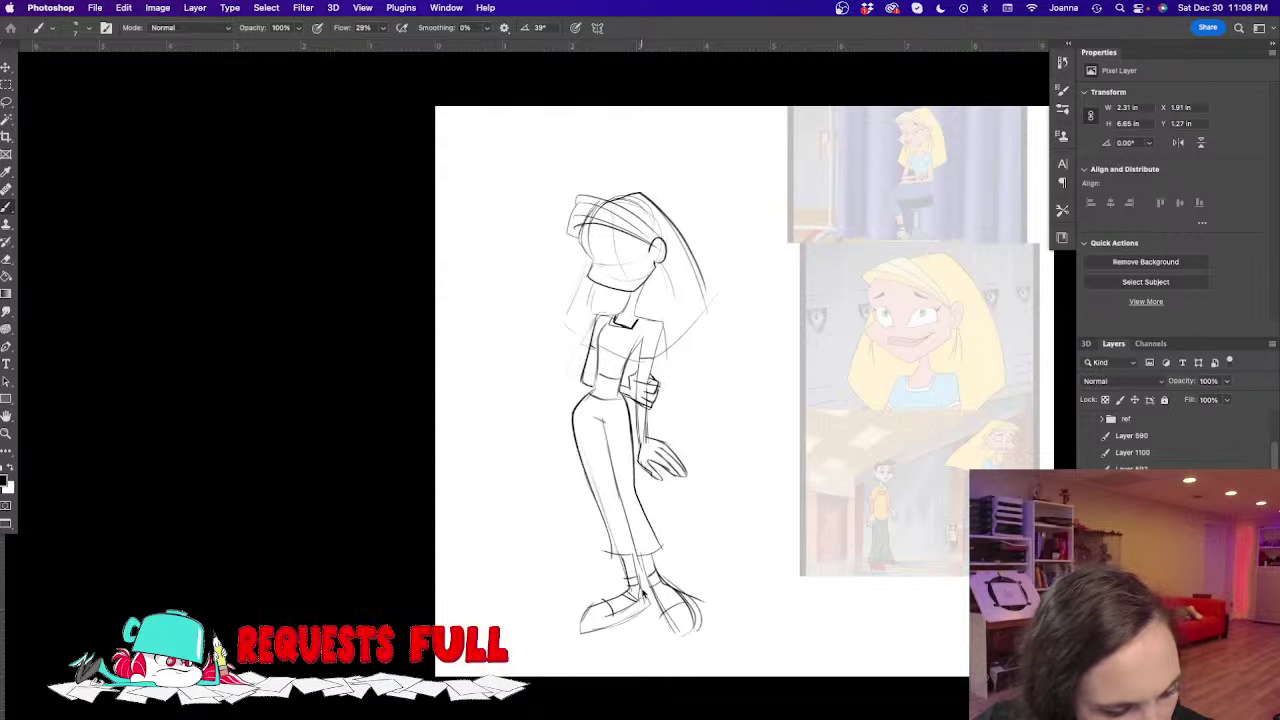
pyautogui.moveTo(640, 606); pyautogui.dragTo(567, 630)
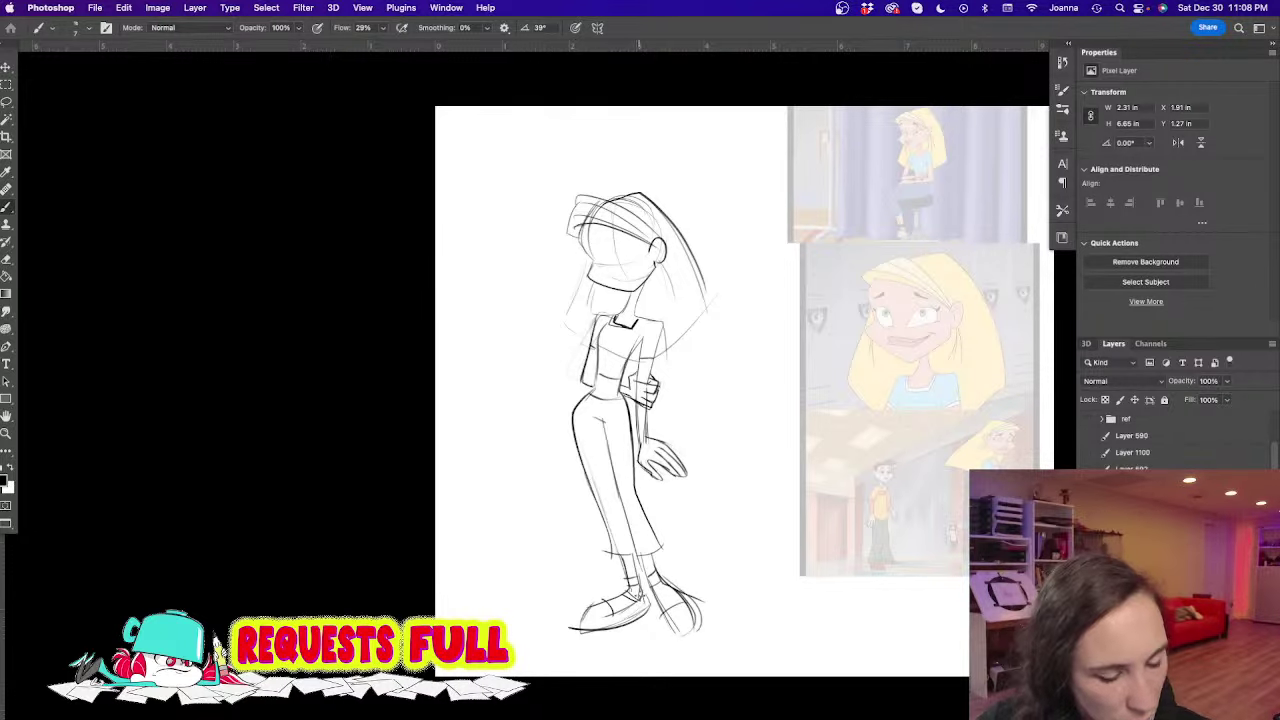
pyautogui.hotkey('ctrl', 'z')
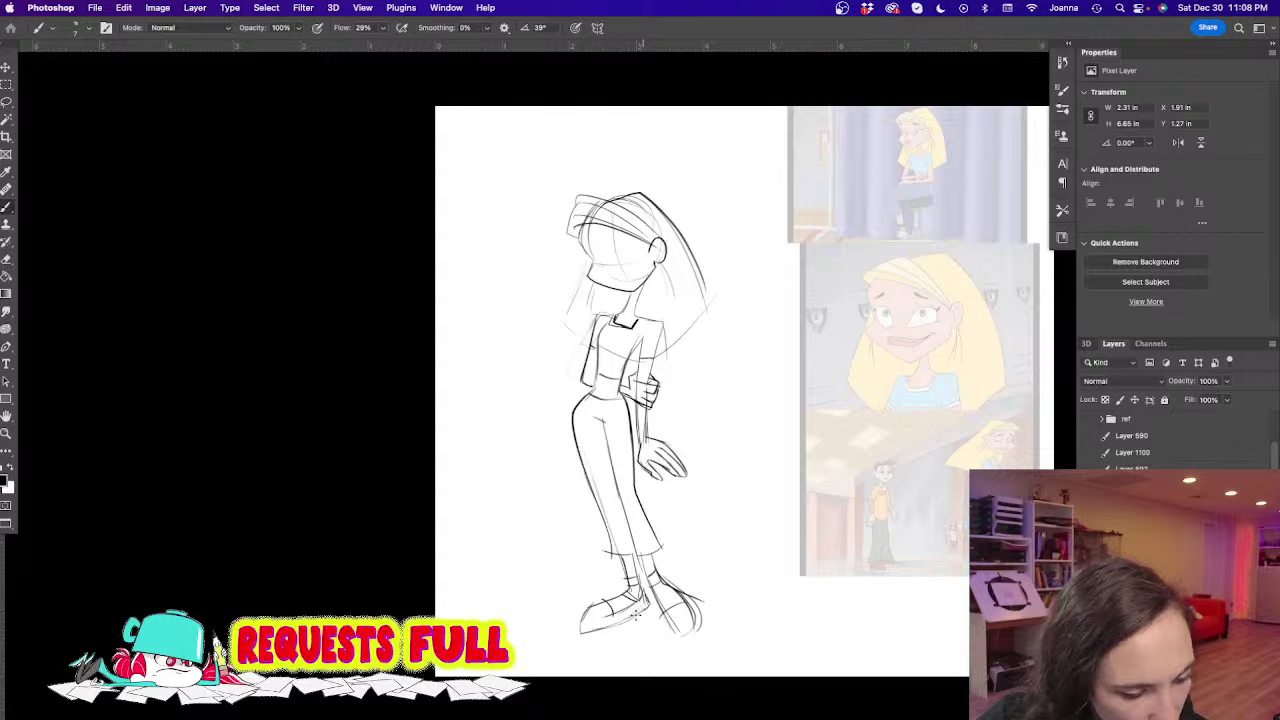
pyautogui.moveTo(642, 607)
pyautogui.mouseDown()
pyautogui.moveTo(577, 634)
pyautogui.moveTo(640, 604)
pyautogui.moveTo(607, 627)
pyautogui.moveTo(692, 638)
pyautogui.mouseUp()
pyautogui.moveTo(658, 578); pyautogui.dragTo(692, 632)
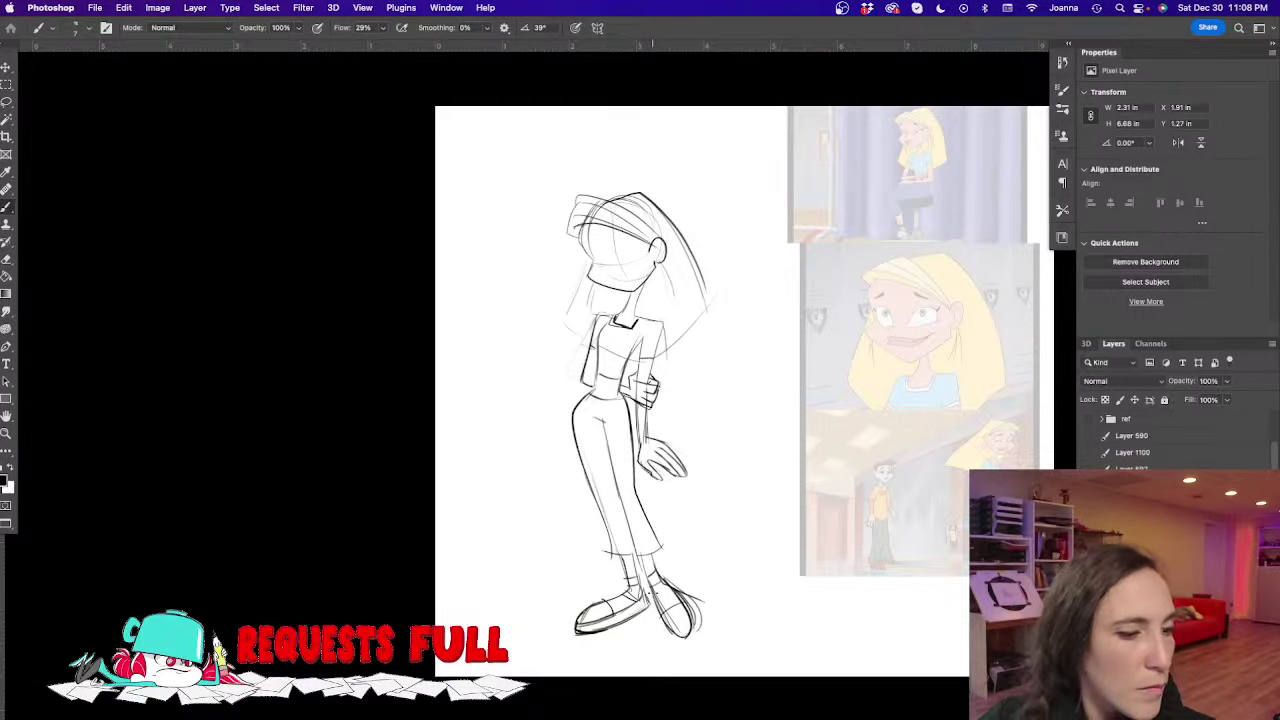
# Strengthen the lower outlines of the girl's hair on both sides of her shoulders
pyautogui.moveTo(586, 277)
pyautogui.mouseDown()
pyautogui.moveTo(566, 320)
pyautogui.moveTo(574, 336)
pyautogui.mouseUp()
pyautogui.moveTo(707, 307); pyautogui.dragTo(660, 356)
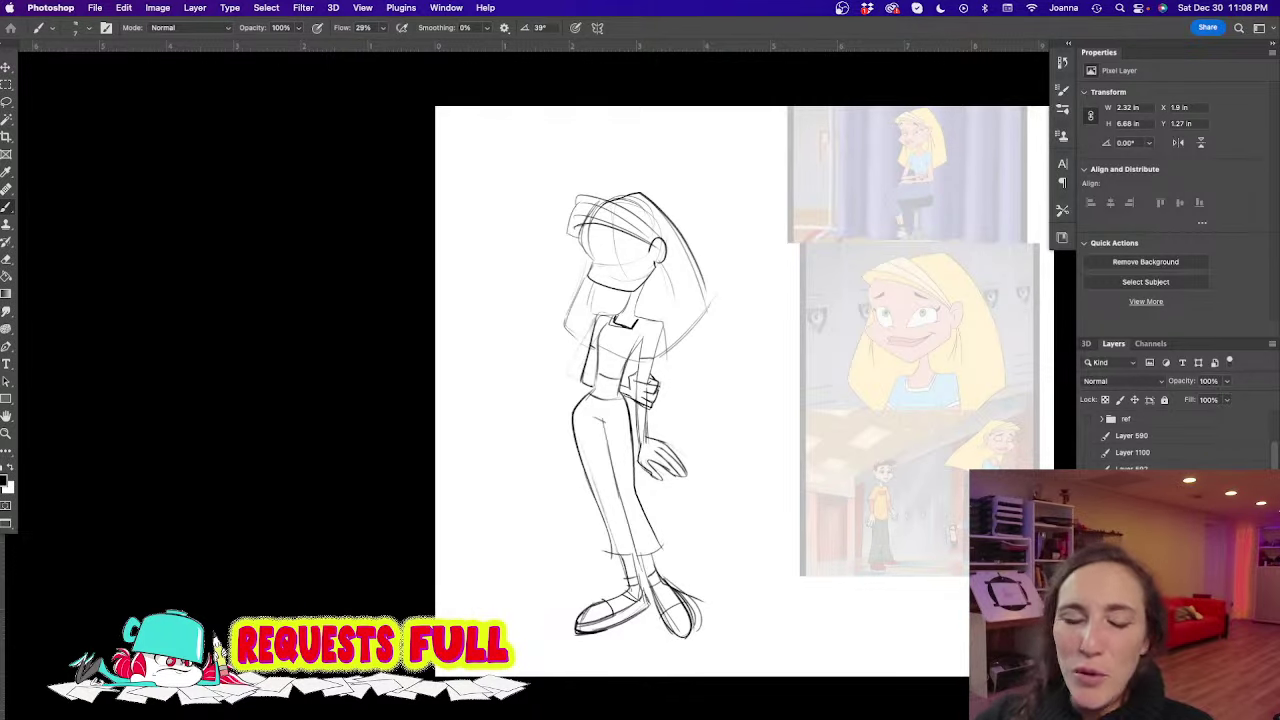
# Draw the girl's raised eyebrows, nose and wide open smile, adding the lower lip and teeth with braces
pyautogui.scroll(5, 587, 230)
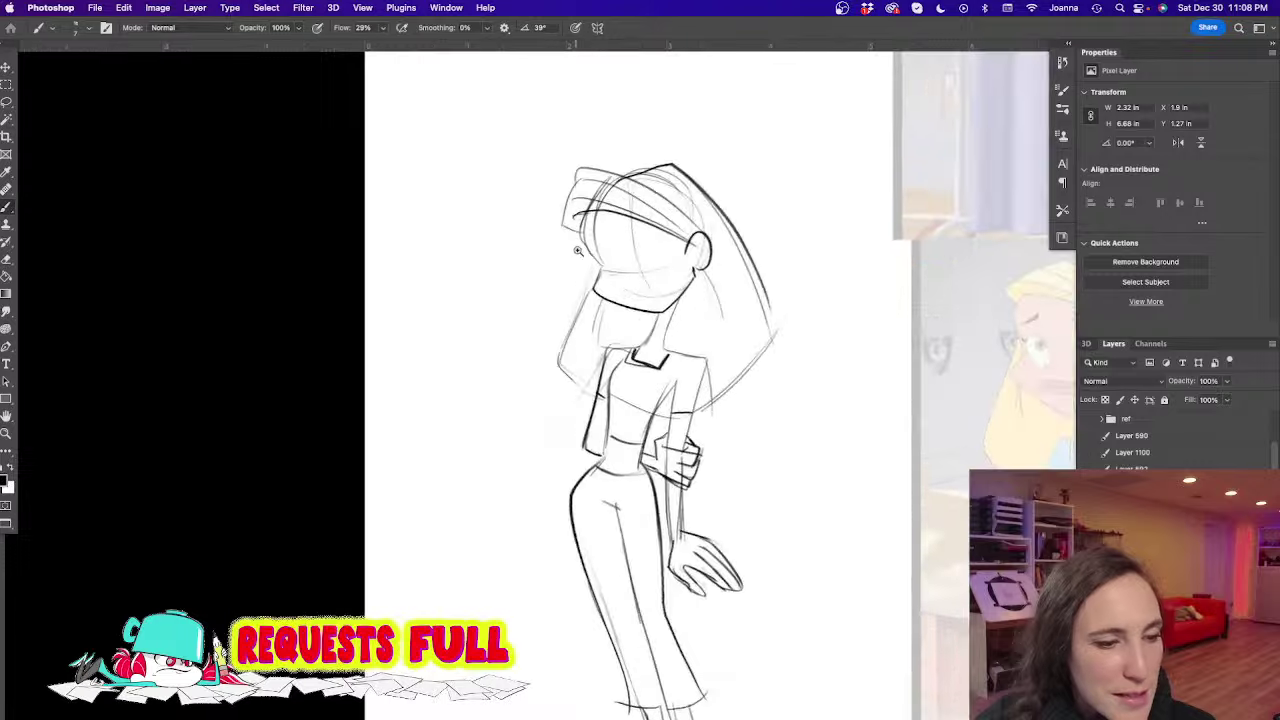
pyautogui.moveTo(587, 306)
pyautogui.mouseDown()
pyautogui.moveTo(523, 379)
pyautogui.moveTo(553, 378)
pyautogui.moveTo(482, 352)
pyautogui.moveTo(344, 351)
pyautogui.moveTo(503, 290)
pyautogui.moveTo(581, 283)
pyautogui.moveTo(450, 336)
pyautogui.moveTo(484, 364)
pyautogui.moveTo(404, 349)
pyautogui.moveTo(407, 333)
pyautogui.moveTo(378, 361)
pyautogui.moveTo(392, 356)
pyautogui.moveTo(393, 381)
pyautogui.moveTo(376, 375)
pyautogui.moveTo(423, 375)
pyautogui.moveTo(446, 346)
pyautogui.mouseUp()
pyautogui.hscroll(-2, 503, 289)
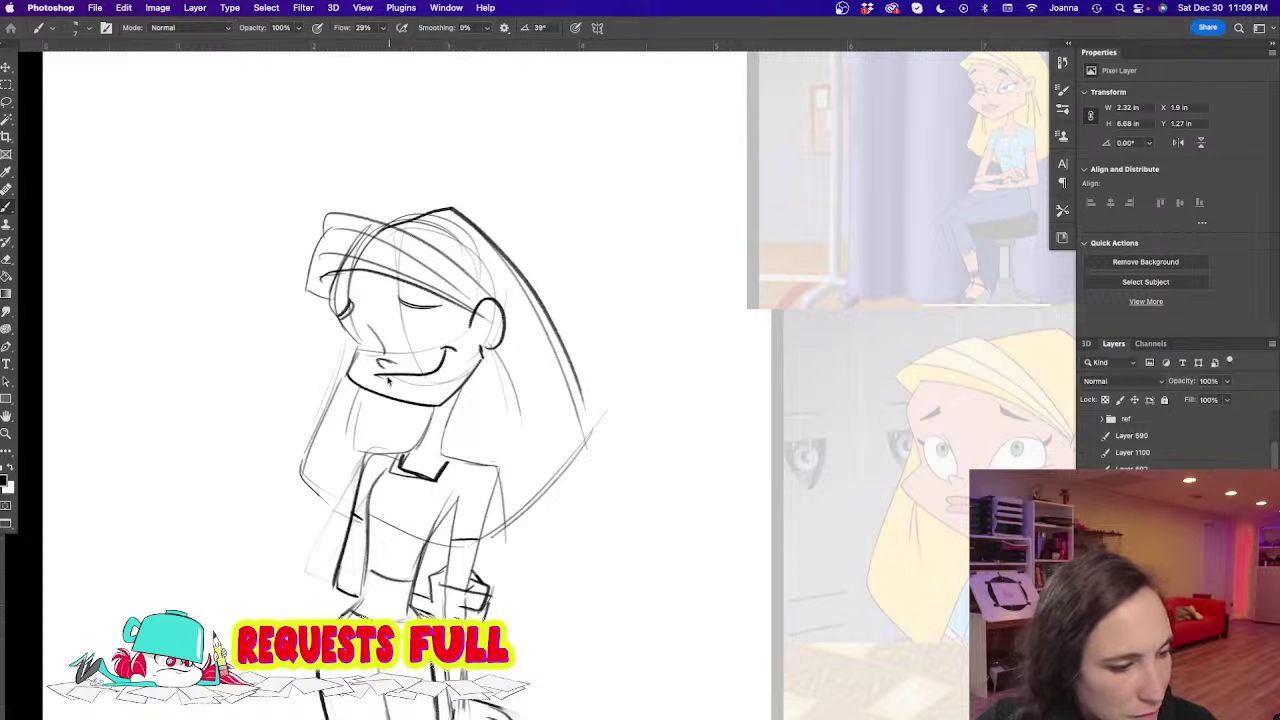
pyautogui.moveTo(384, 381)
pyautogui.mouseDown()
pyautogui.moveTo(418, 376)
pyautogui.moveTo(440, 393)
pyautogui.moveTo(447, 350)
pyautogui.mouseUp()
pyautogui.moveTo(405, 396)
pyautogui.mouseDown()
pyautogui.moveTo(441, 392)
pyautogui.moveTo(411, 388)
pyautogui.mouseUp()
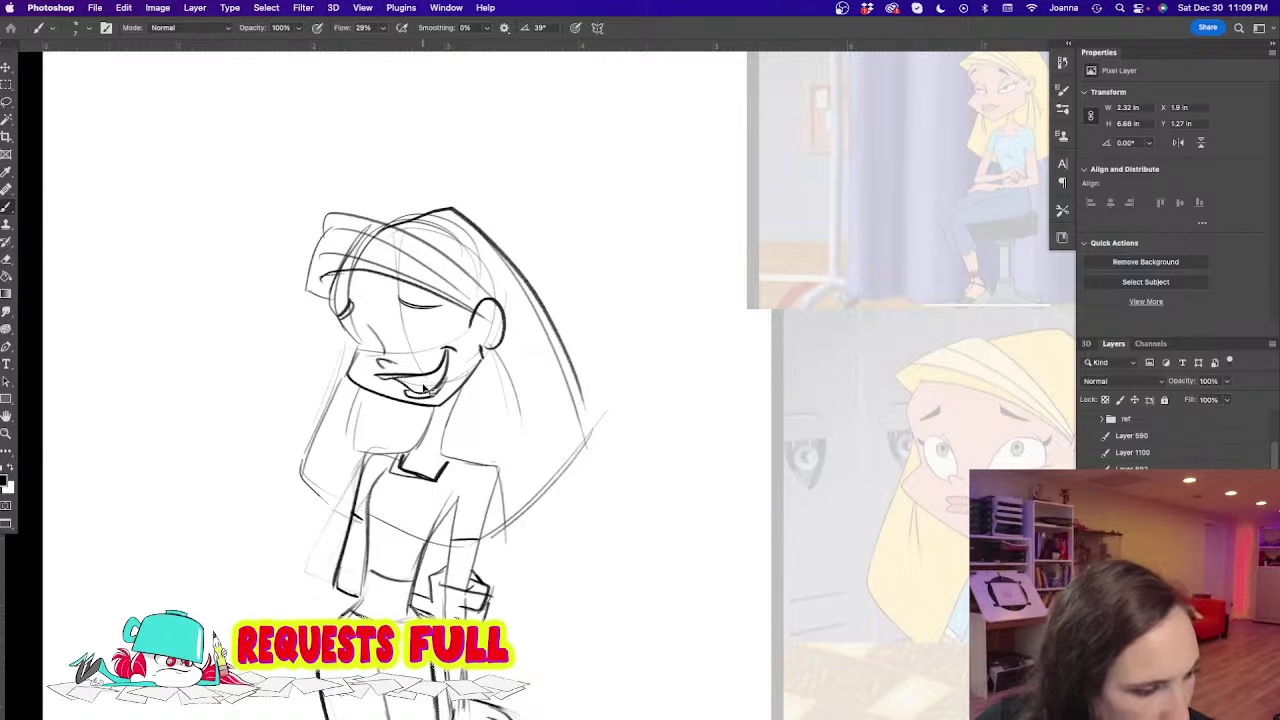
pyautogui.moveTo(438, 377); pyautogui.dragTo(408, 389)
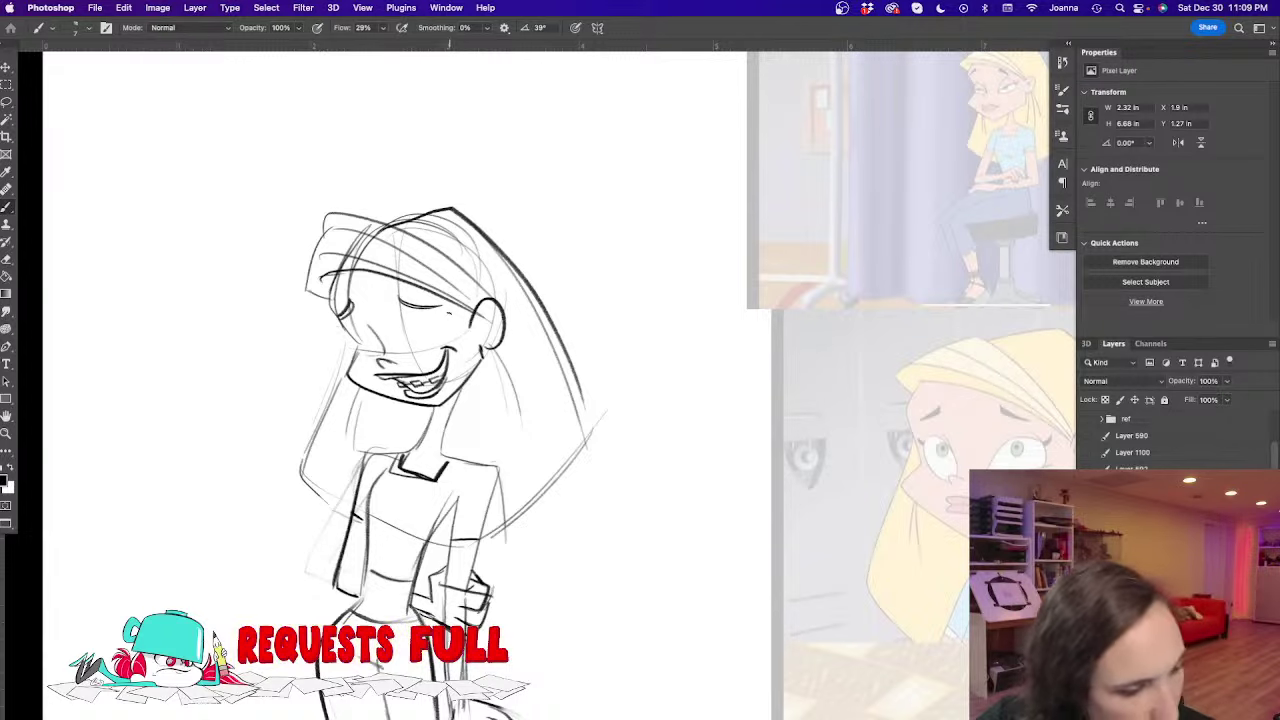
# Draw the upper outlines of both the girl's eyes with thick arched lids, and add an outer lash to each
pyautogui.moveTo(410, 342)
pyautogui.mouseDown()
pyautogui.moveTo(412, 320)
pyautogui.moveTo(442, 310)
pyautogui.mouseUp()
pyautogui.moveTo(434, 312); pyautogui.dragTo(452, 334)
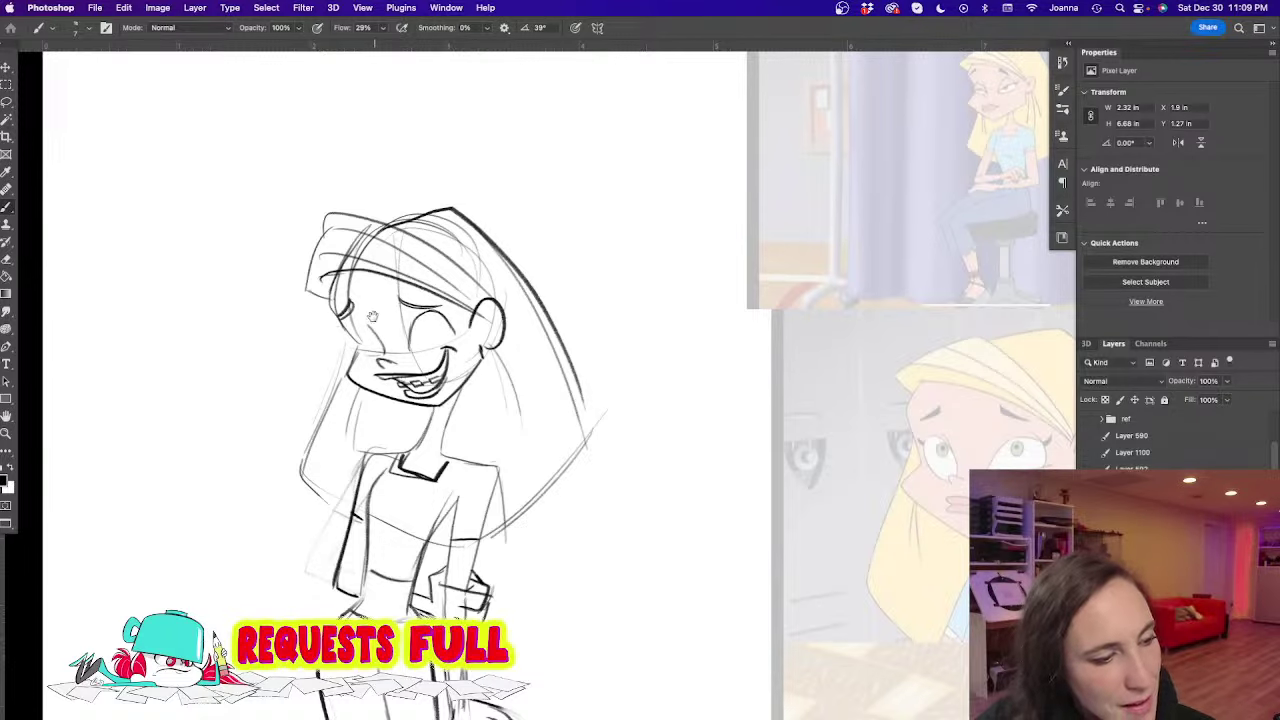
pyautogui.moveTo(355, 308)
pyautogui.mouseDown()
pyautogui.moveTo(420, 360)
pyautogui.moveTo(501, 367)
pyautogui.moveTo(495, 381)
pyautogui.mouseUp()
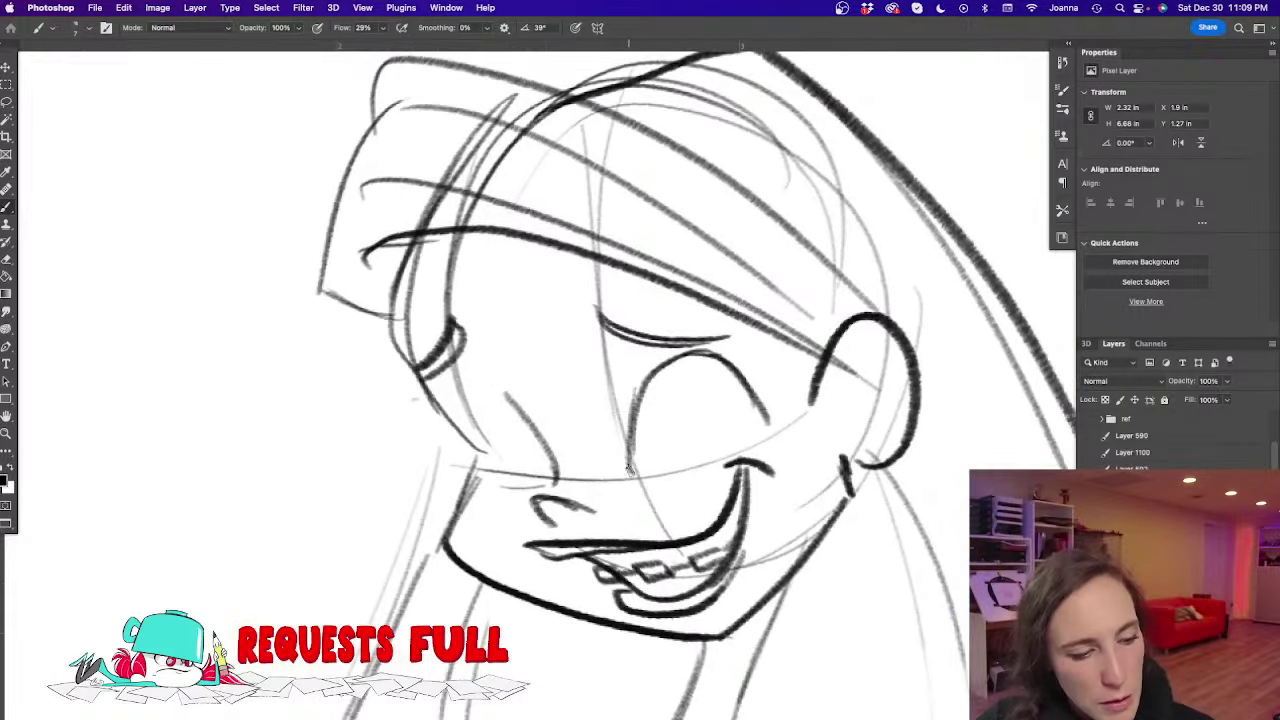
pyautogui.moveTo(628, 472)
pyautogui.mouseDown()
pyautogui.moveTo(666, 358)
pyautogui.moveTo(768, 422)
pyautogui.mouseUp()
pyautogui.moveTo(706, 348)
pyautogui.mouseDown()
pyautogui.moveTo(655, 378)
pyautogui.moveTo(684, 351)
pyautogui.moveTo(639, 403)
pyautogui.moveTo(624, 458)
pyautogui.mouseUp()
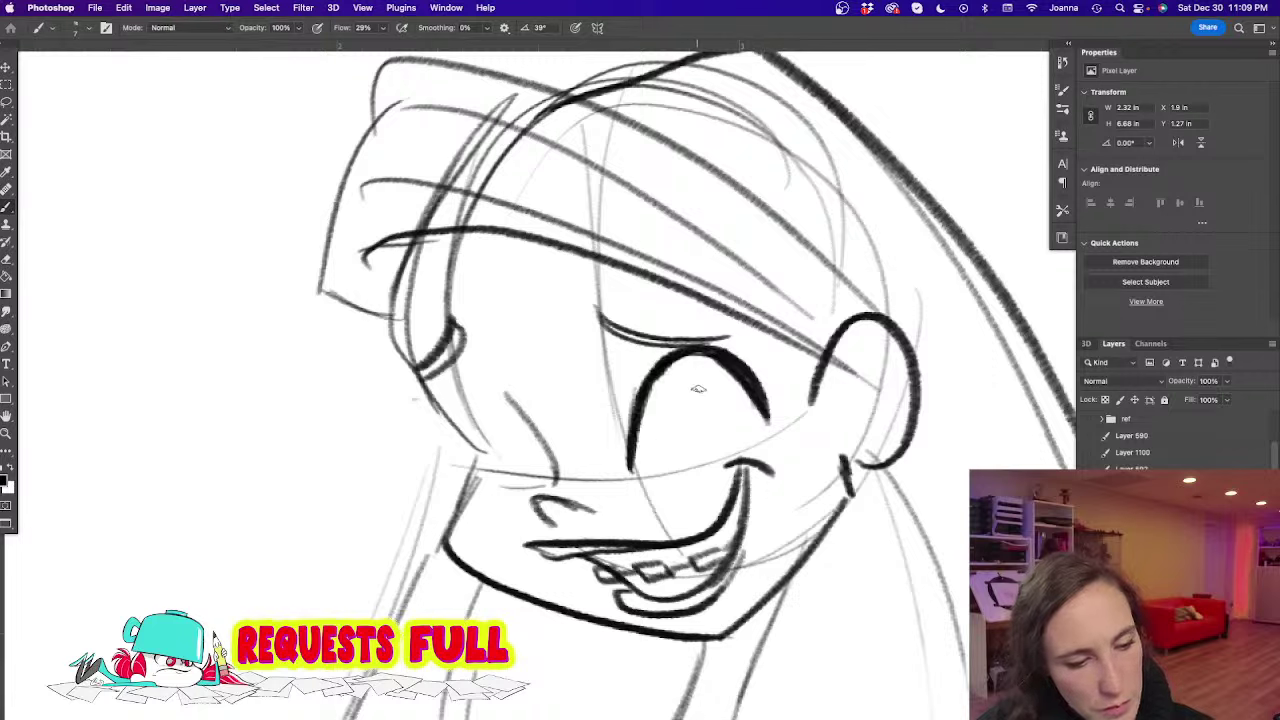
pyautogui.moveTo(503, 380)
pyautogui.mouseDown()
pyautogui.moveTo(482, 455)
pyautogui.moveTo(490, 484)
pyautogui.moveTo(490, 416)
pyautogui.moveTo(492, 468)
pyautogui.moveTo(536, 434)
pyautogui.mouseUp()
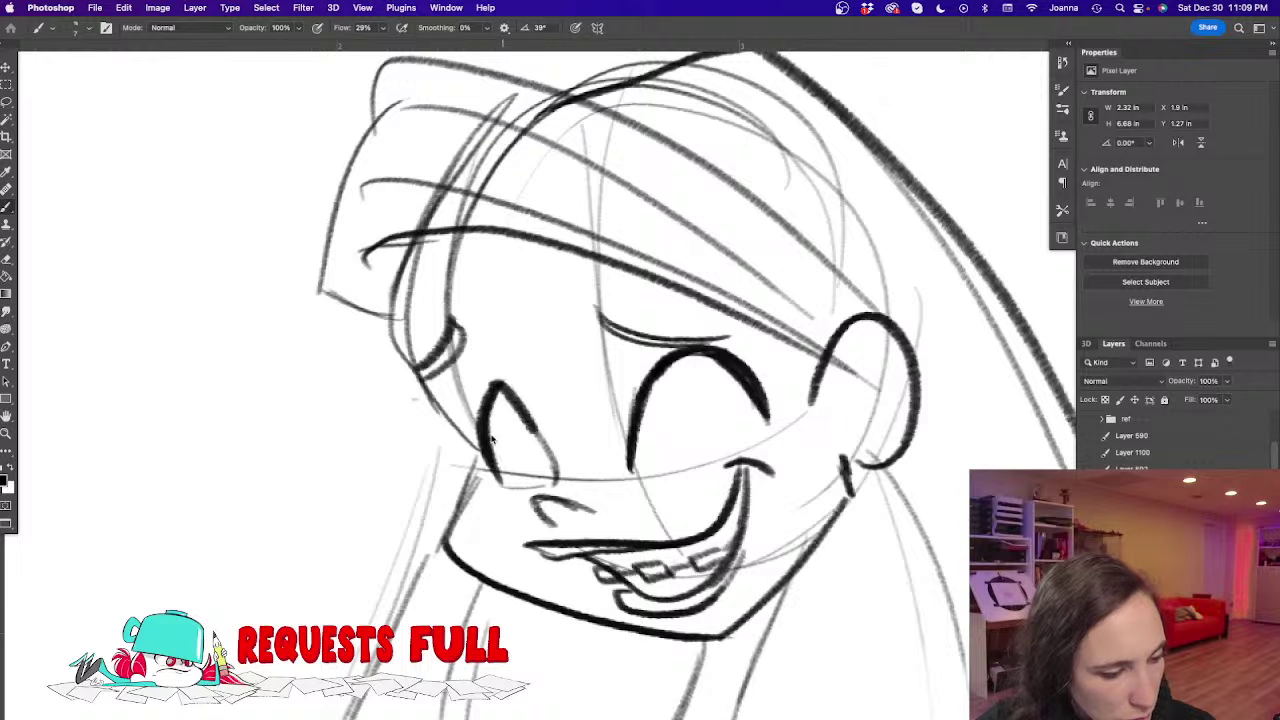
pyautogui.moveTo(490, 472); pyautogui.dragTo(442, 456)
pyautogui.moveTo(795, 362); pyautogui.dragTo(770, 418)
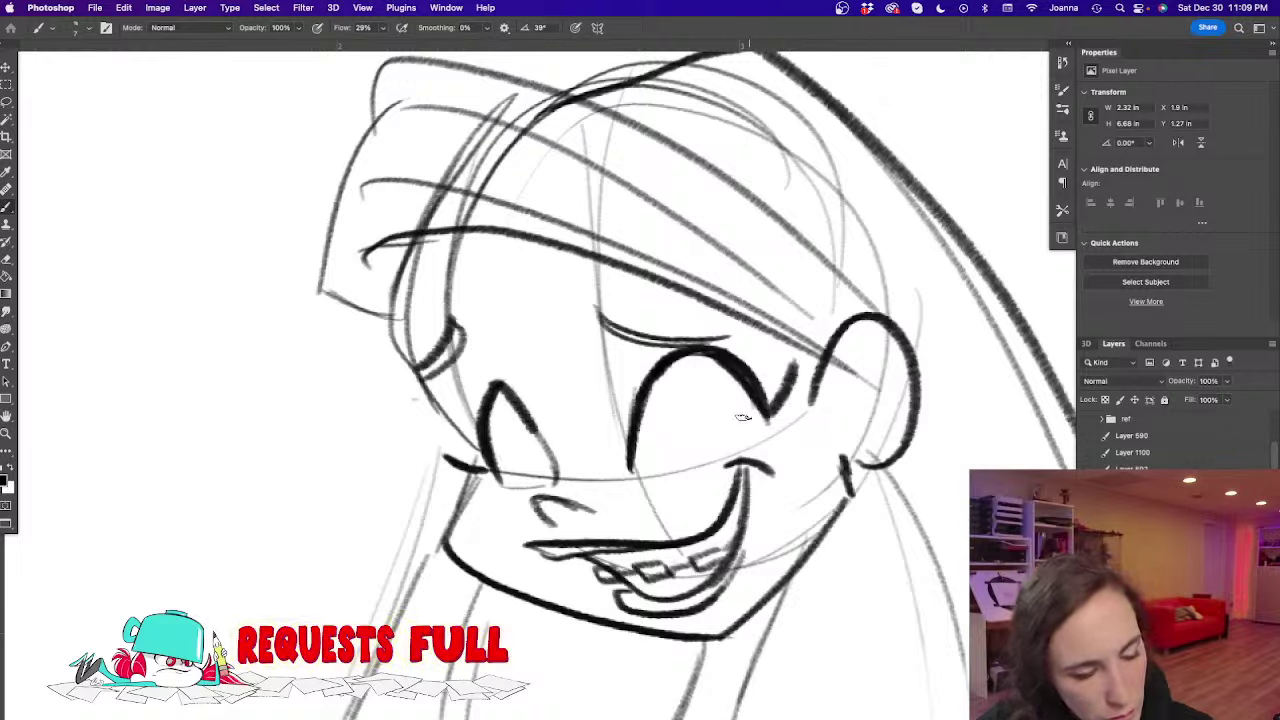
# Add the irises and lower lid lines to both of the girl's eyes, looking sideways towards her ear
pyautogui.moveTo(722, 357)
pyautogui.mouseDown()
pyautogui.moveTo(718, 413)
pyautogui.moveTo(707, 407)
pyautogui.moveTo(748, 408)
pyautogui.mouseUp()
pyautogui.moveTo(668, 466); pyautogui.dragTo(766, 416)
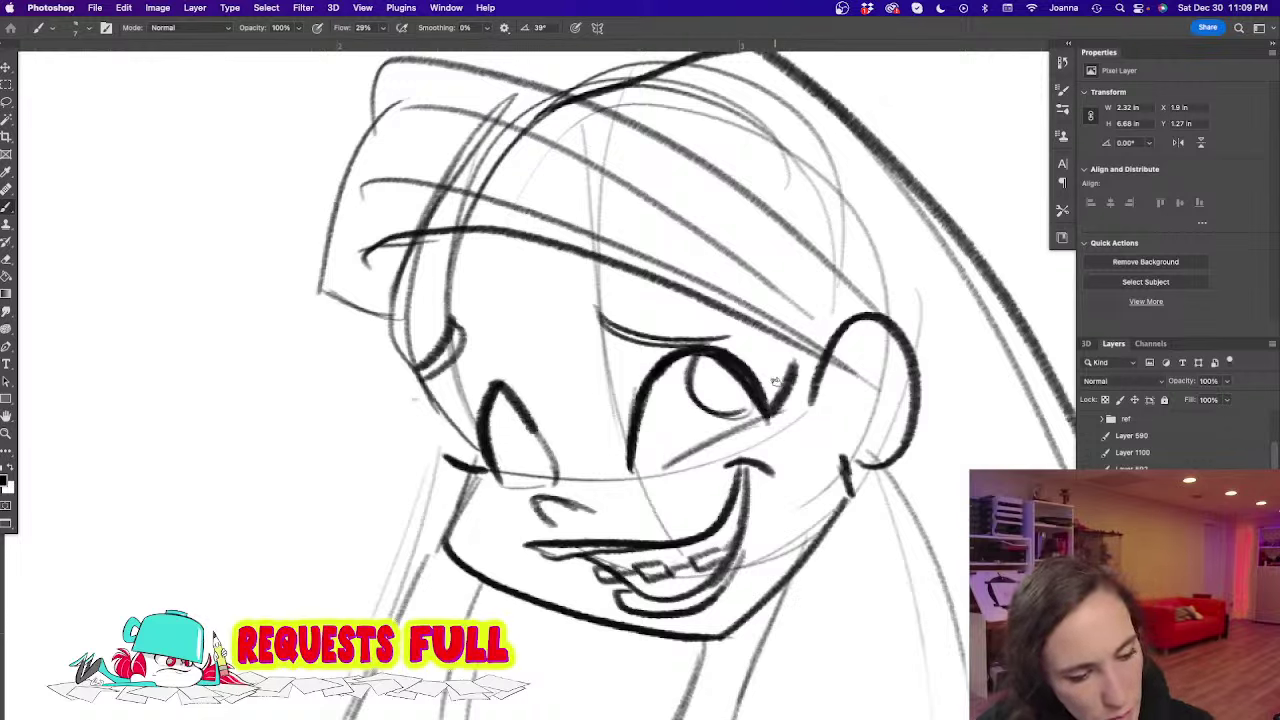
pyautogui.moveTo(542, 486); pyautogui.dragTo(486, 483)
pyautogui.moveTo(498, 396); pyautogui.dragTo(540, 441)
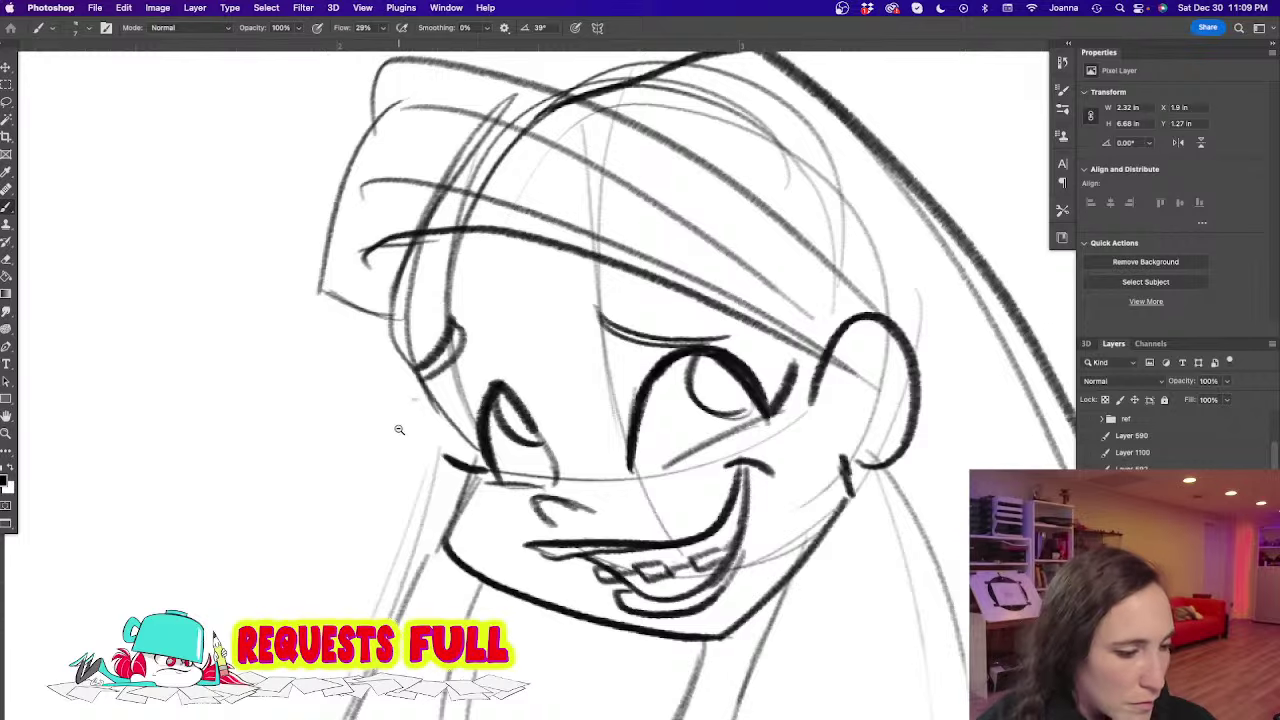
# Fade both of the girl's sketched shoes with the Eraser to a faint guide, and return to the Brush
pyautogui.scroll(-4, 398, 428)
pyautogui.moveTo(330, 466); pyautogui.dragTo(342, 455)
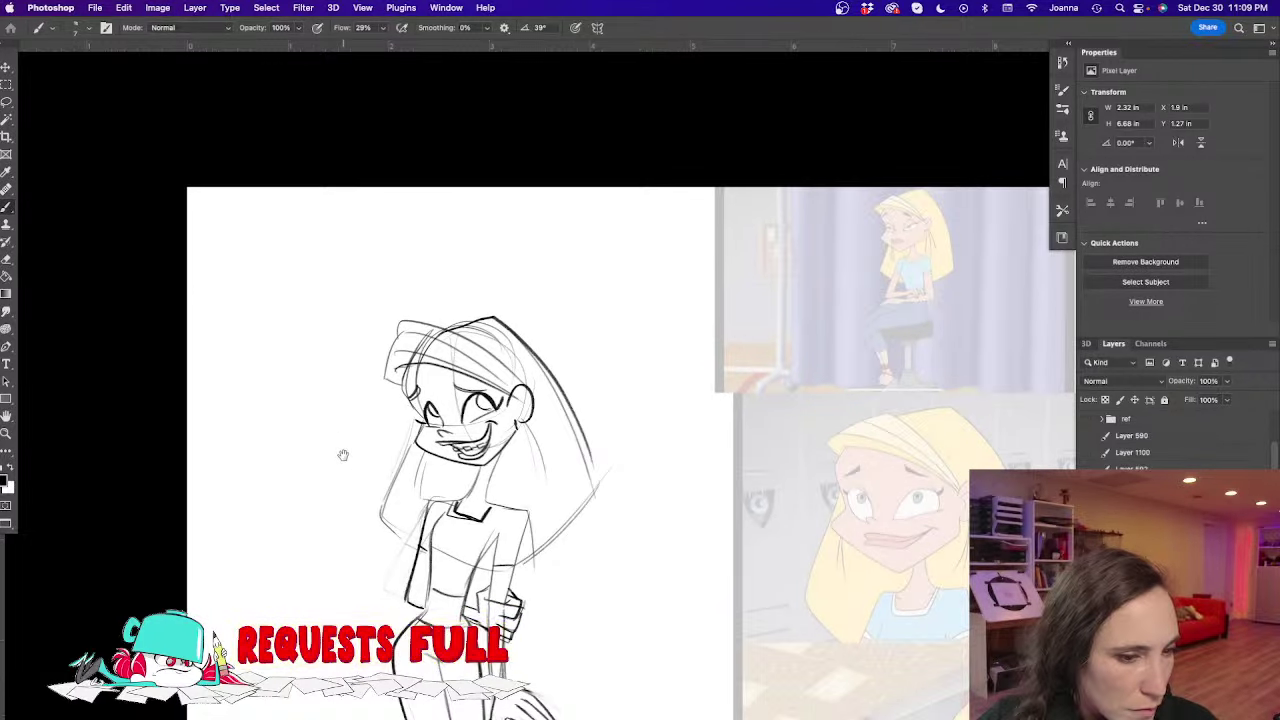
pyautogui.moveTo(343, 455); pyautogui.dragTo(403, 266)
pyautogui.keyDown('alt'); pyautogui.click(425, 392); pyautogui.keyUp('alt')
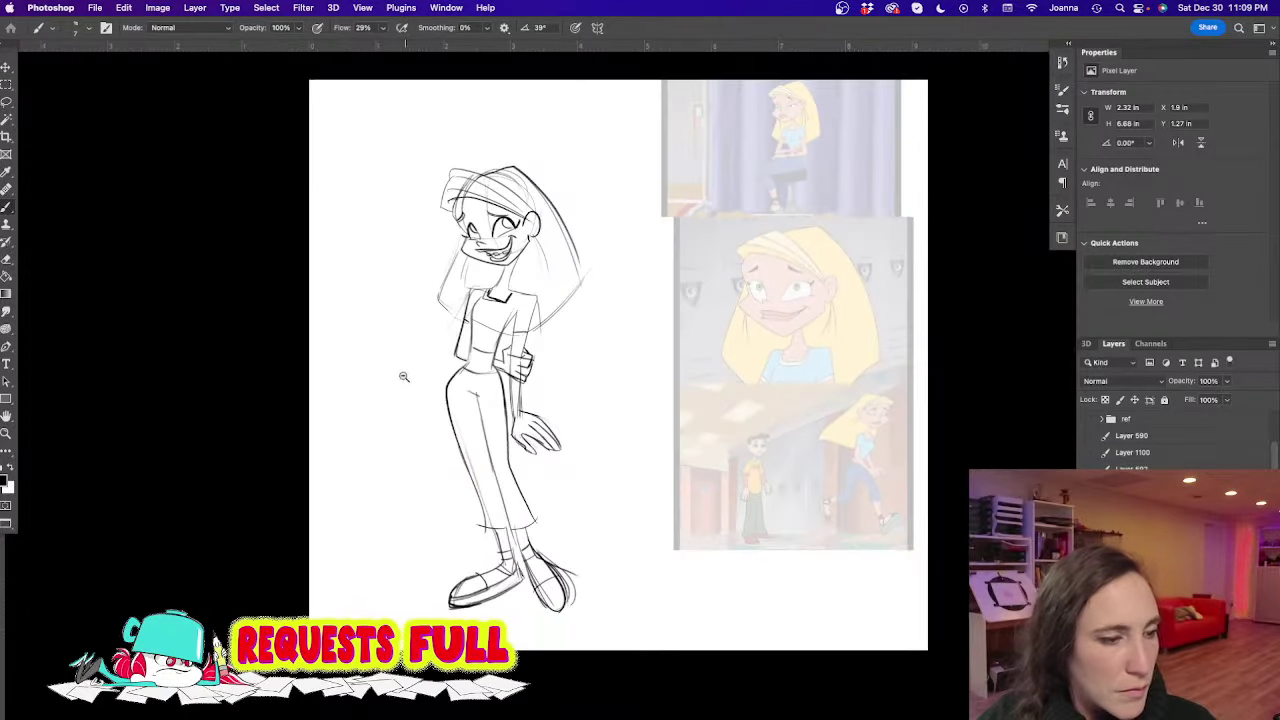
pyautogui.moveTo(361, 366); pyautogui.dragTo(409, 410)
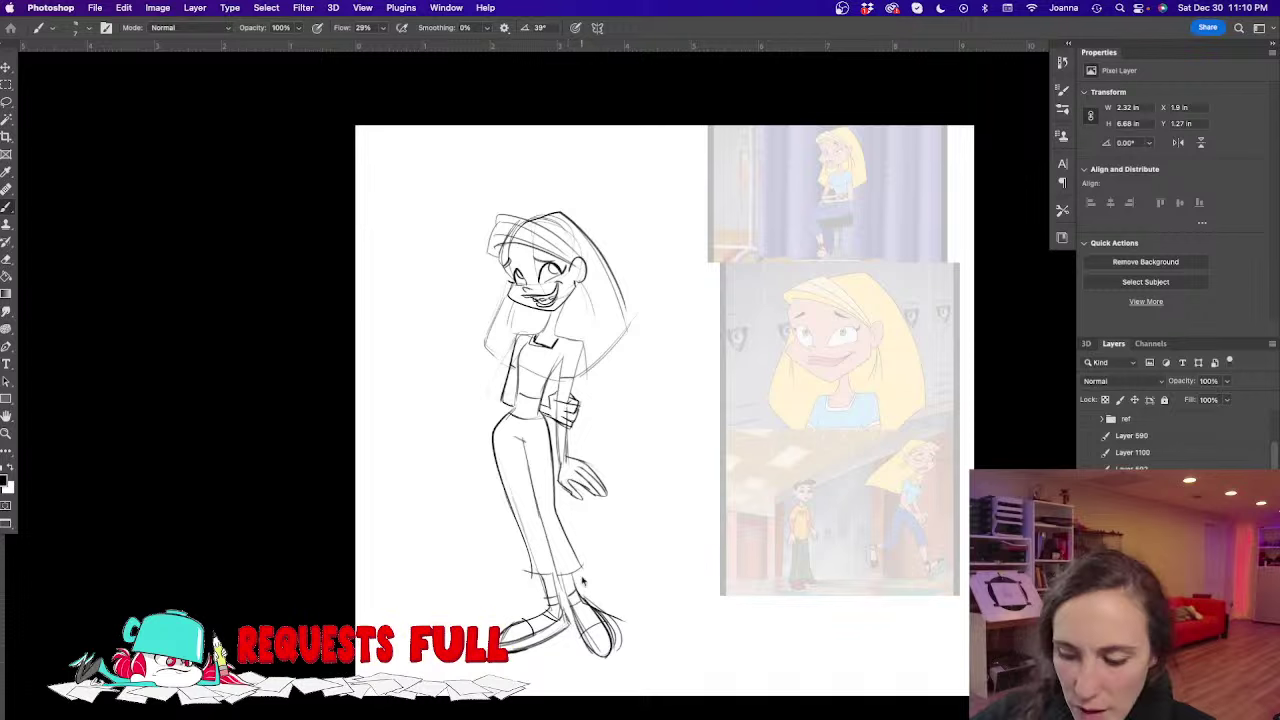
pyautogui.press('e')
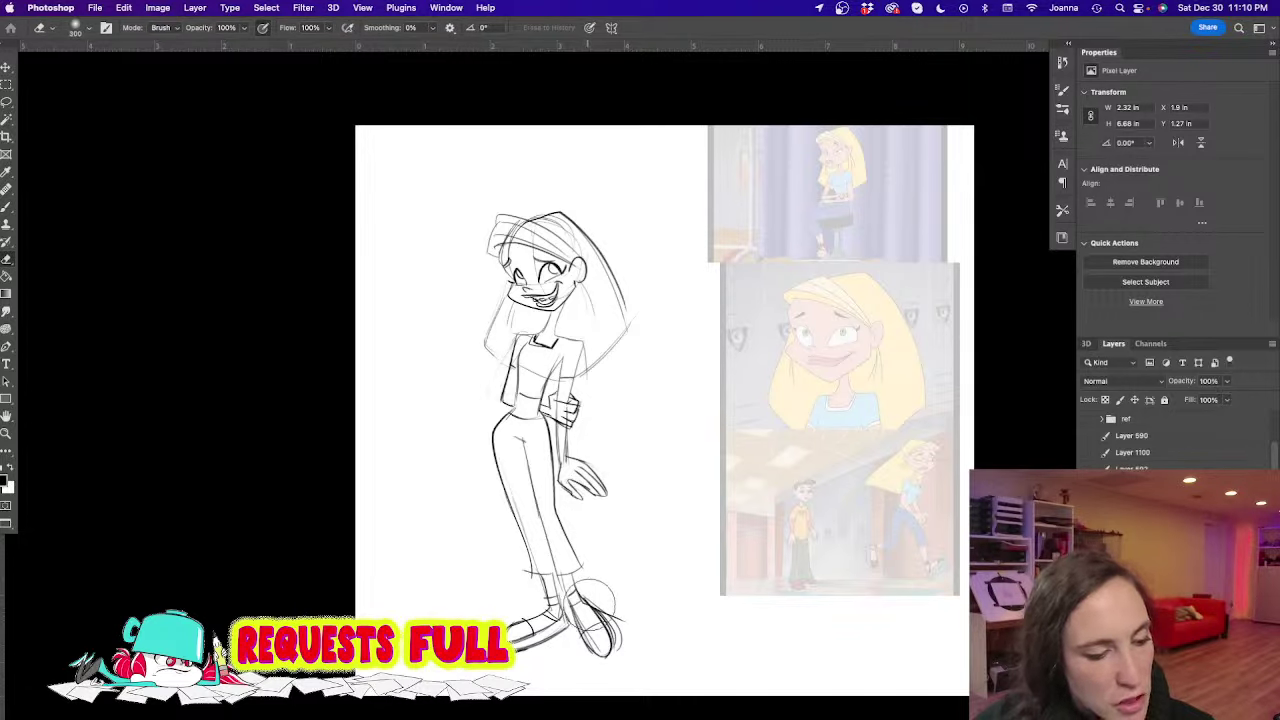
pyautogui.moveTo(596, 593)
pyautogui.mouseDown()
pyautogui.moveTo(595, 629)
pyautogui.moveTo(530, 609)
pyautogui.moveTo(485, 654)
pyautogui.moveTo(525, 649)
pyautogui.moveTo(533, 631)
pyautogui.moveTo(620, 665)
pyautogui.mouseUp()
pyautogui.press('b')
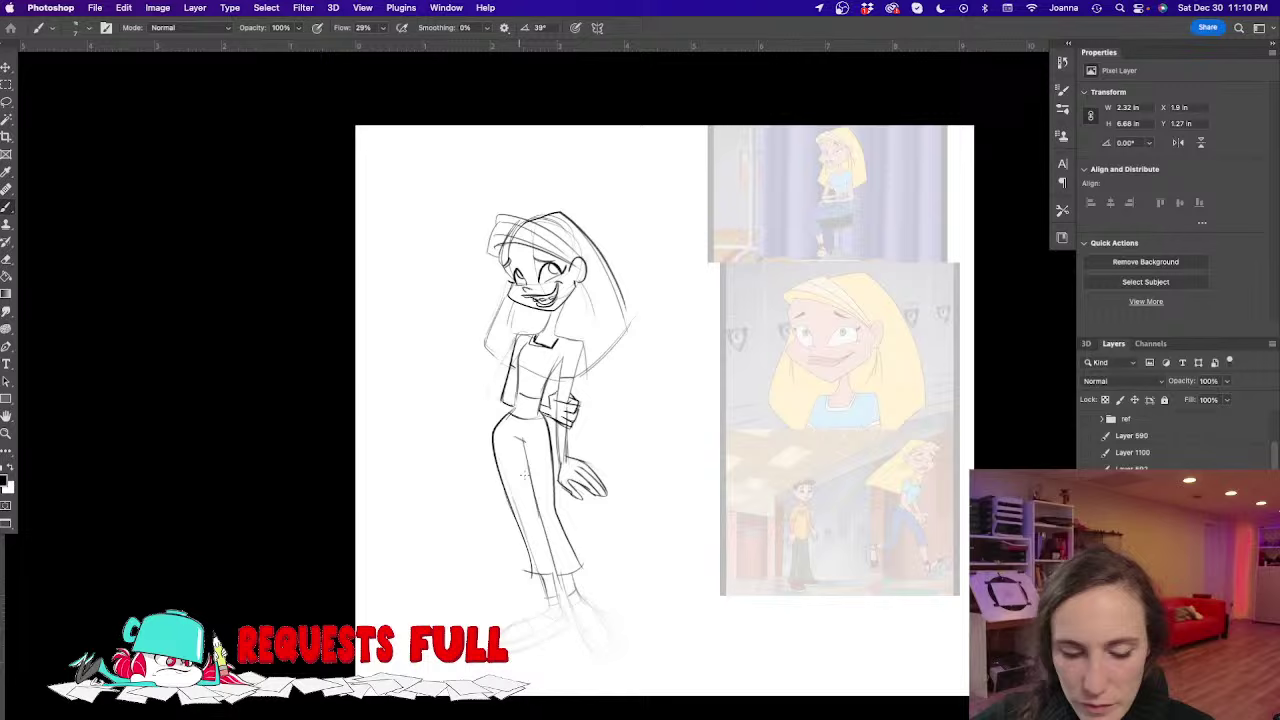
# Redraw the girl's foot nearest the references facing forward, with a rounded shoe toe and a firmer ankle
pyautogui.keyDown('super'); pyautogui.click(488, 575); pyautogui.keyUp('super')
pyautogui.moveTo(474, 590); pyautogui.dragTo(505, 452)
pyautogui.moveTo(645, 475)
pyautogui.mouseDown()
pyautogui.moveTo(633, 443)
pyautogui.moveTo(648, 488)
pyautogui.moveTo(666, 488)
pyautogui.moveTo(661, 503)
pyautogui.moveTo(708, 540)
pyautogui.moveTo(702, 572)
pyautogui.moveTo(680, 576)
pyautogui.moveTo(672, 530)
pyautogui.moveTo(665, 560)
pyautogui.moveTo(704, 565)
pyautogui.moveTo(674, 573)
pyautogui.mouseUp()
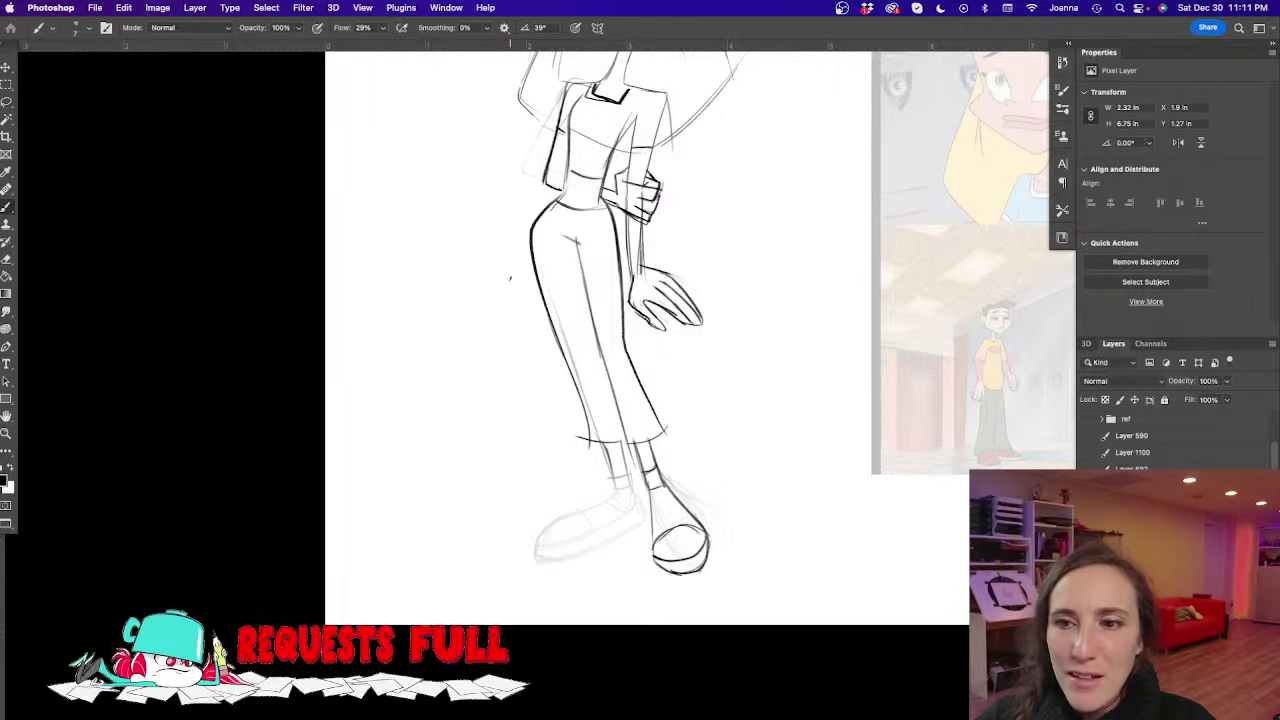
pyautogui.moveTo(604, 444)
pyautogui.mouseDown()
pyautogui.moveTo(642, 522)
pyautogui.moveTo(617, 492)
pyautogui.moveTo(556, 514)
pyautogui.moveTo(543, 557)
pyautogui.moveTo(642, 522)
pyautogui.moveTo(546, 560)
pyautogui.mouseUp()
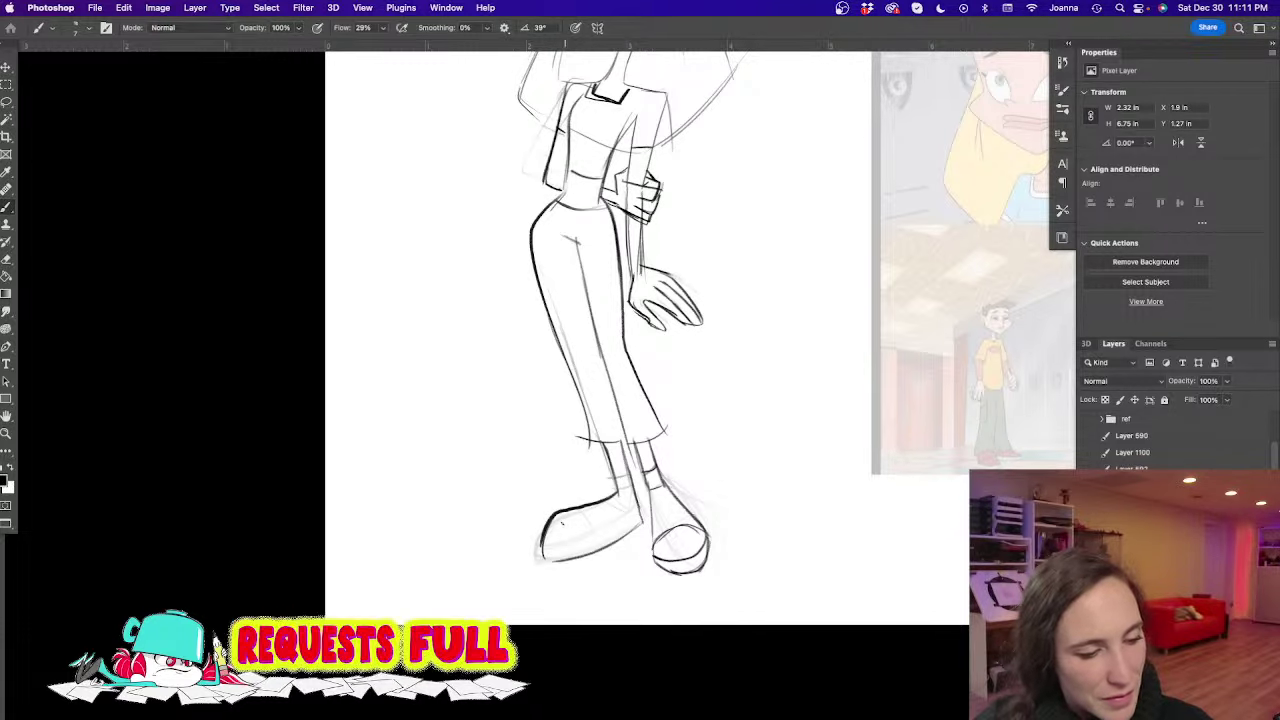
pyautogui.press('super+z')
pyautogui.press('super+z')
pyautogui.press('super+z')
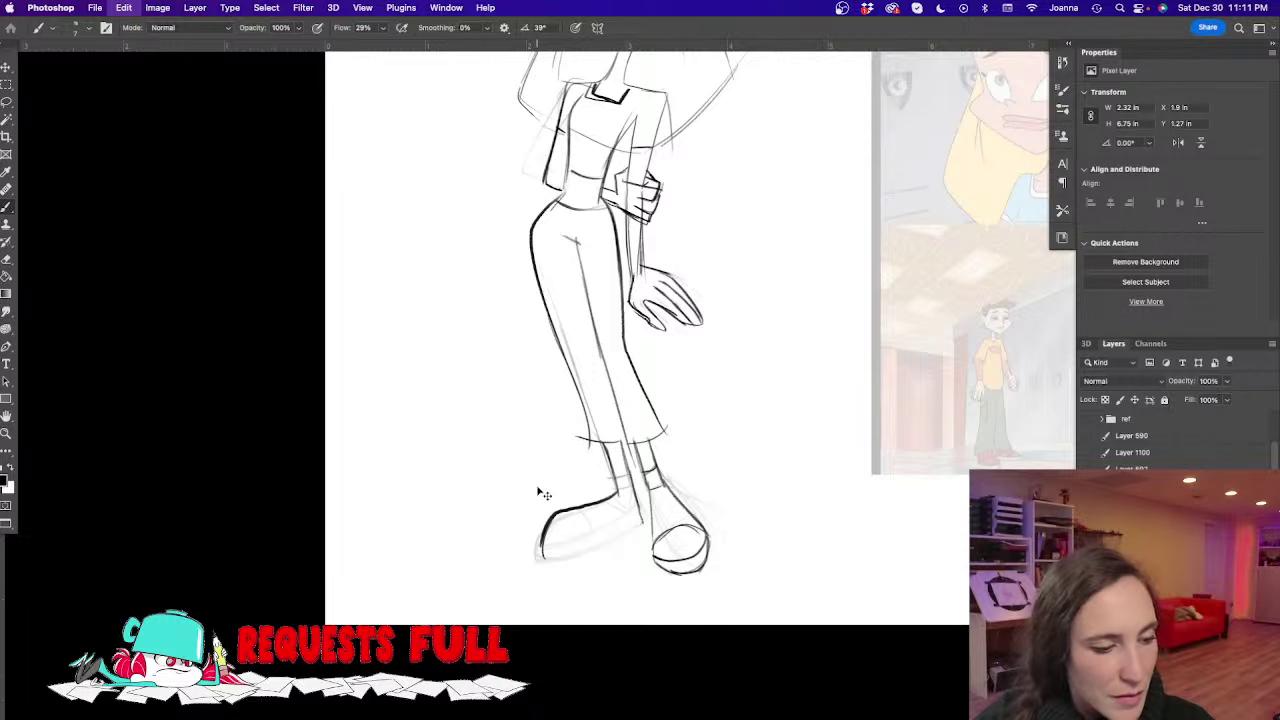
pyautogui.press('super+z')
pyautogui.press('super+z')
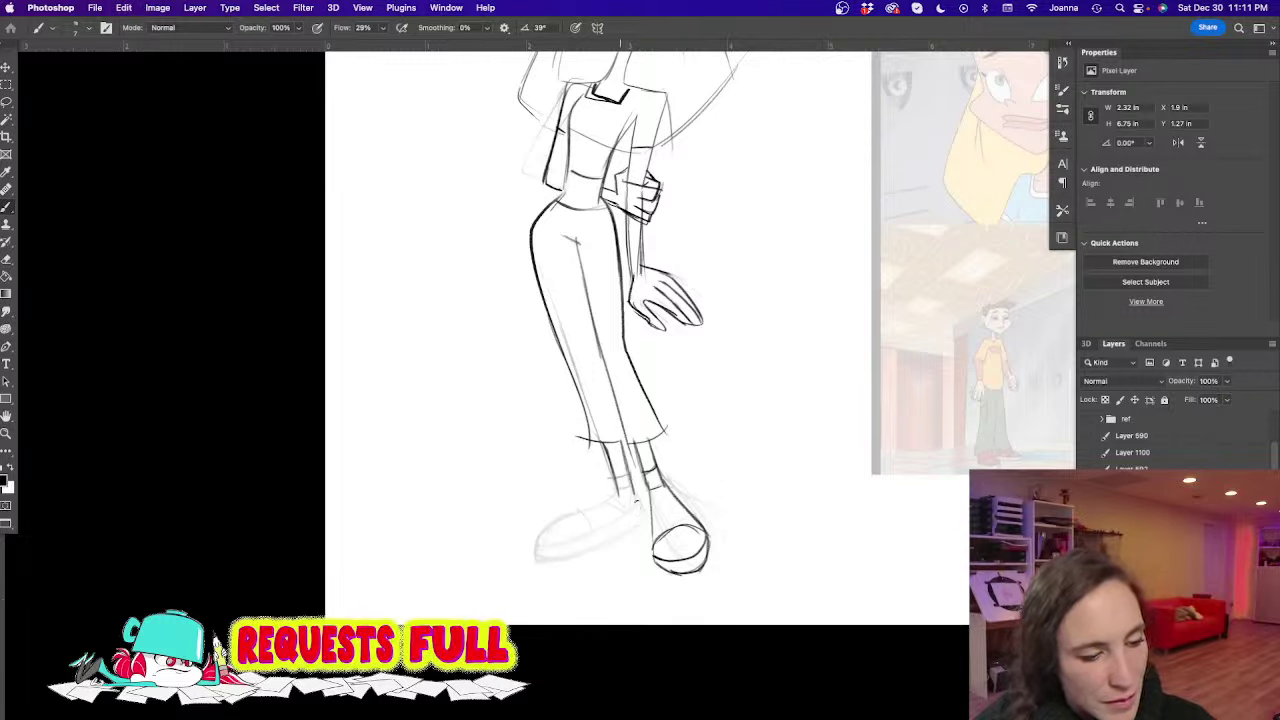
# Redraw the girl's other foot pointing sideways, with a flat sole, dark rounded toe and shoe strap
pyautogui.moveTo(636, 526); pyautogui.dragTo(548, 545)
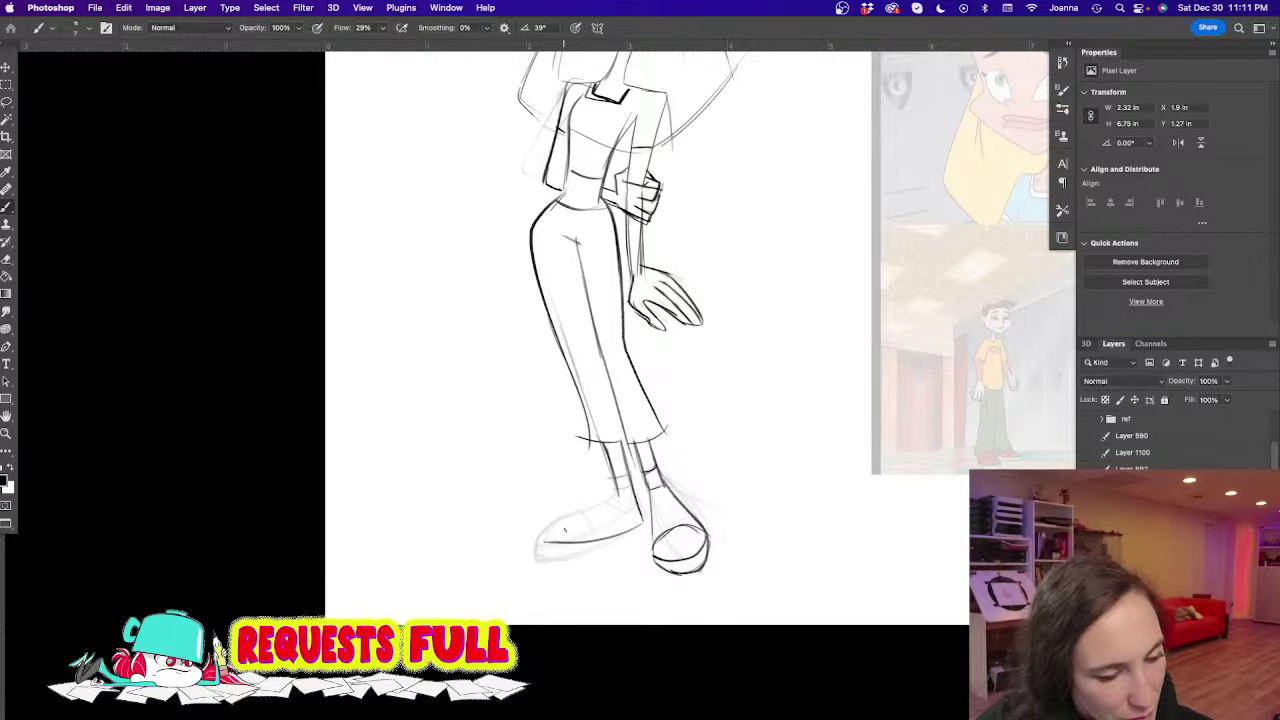
pyautogui.moveTo(618, 494)
pyautogui.mouseDown()
pyautogui.moveTo(557, 493)
pyautogui.moveTo(536, 538)
pyautogui.mouseUp()
pyautogui.moveTo(580, 498)
pyautogui.mouseDown()
pyautogui.moveTo(584, 526)
pyautogui.moveTo(612, 520)
pyautogui.moveTo(548, 530)
pyautogui.moveTo(636, 511)
pyautogui.moveTo(538, 522)
pyautogui.moveTo(538, 534)
pyautogui.mouseUp()
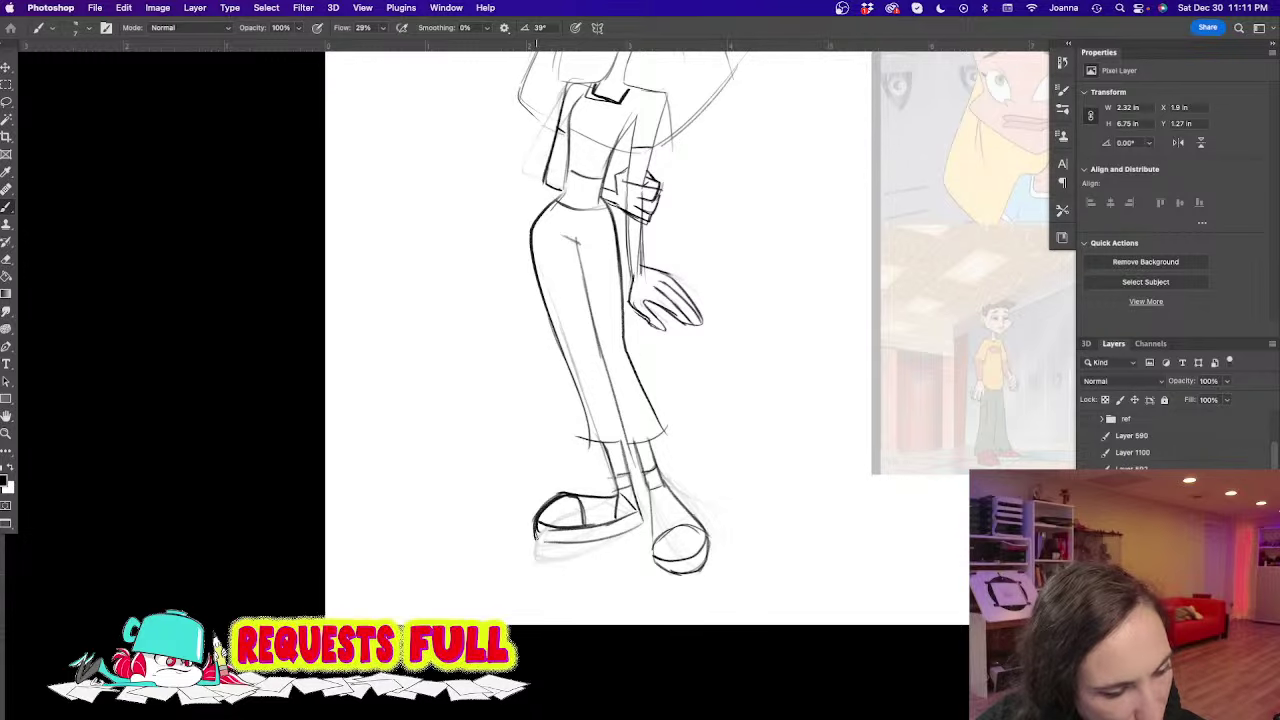
# Hide the girl's reference images, then group her drawing layers and hide the group
pyautogui.moveTo(523, 441); pyautogui.dragTo(497, 328)
pyautogui.press('super+comma')
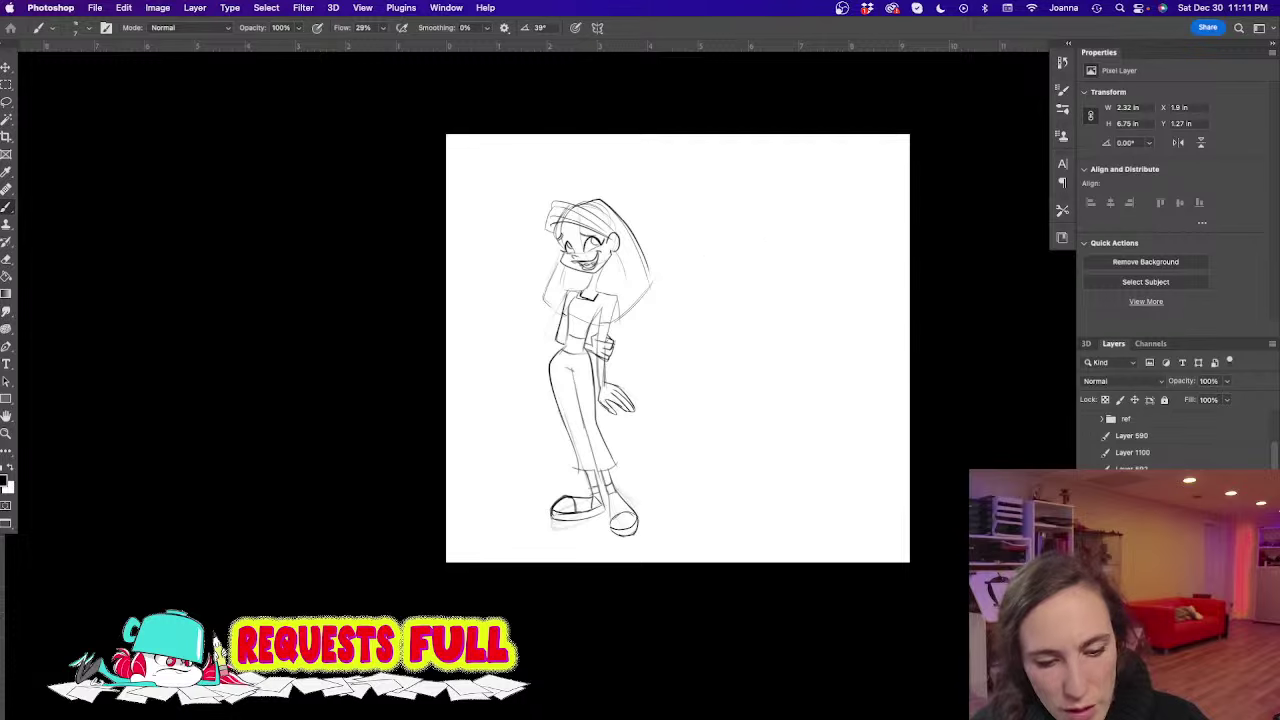
pyautogui.press('super+g')
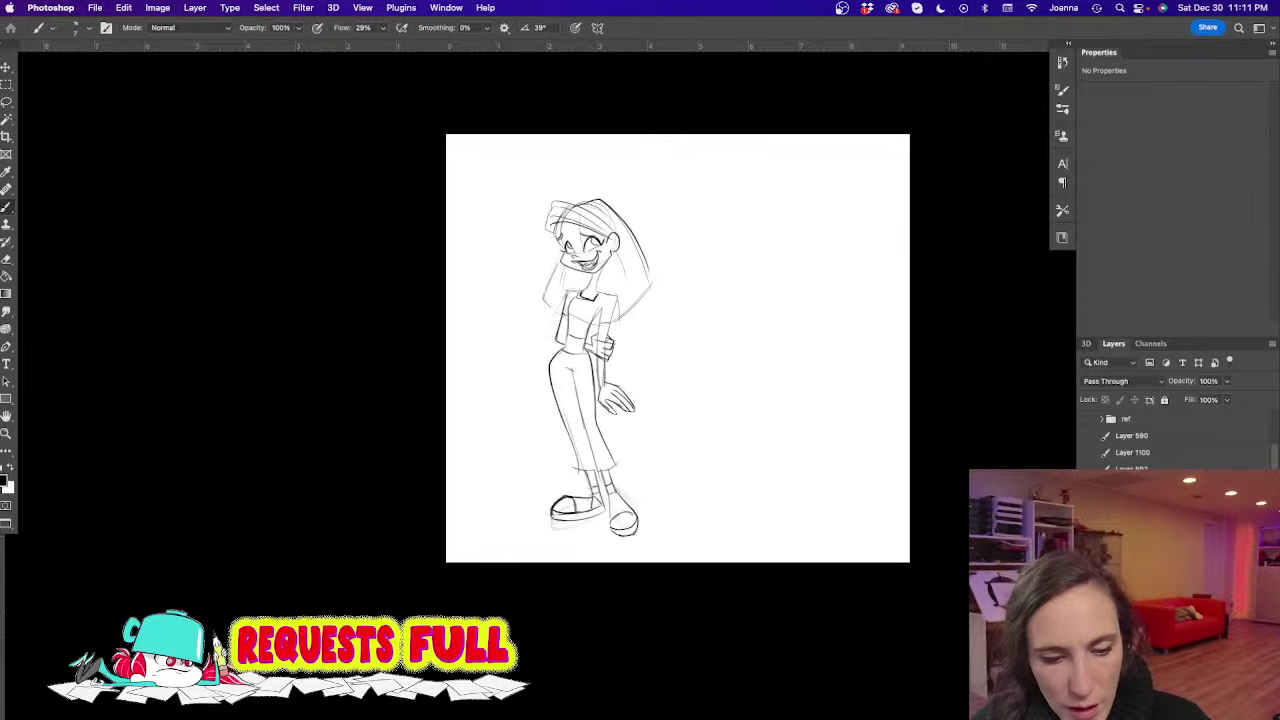
pyautogui.press('super+comma')
# Show the reference sheet of the man in the pink vest and lower its layer opacity to 43%
pyautogui.press('super+comma')
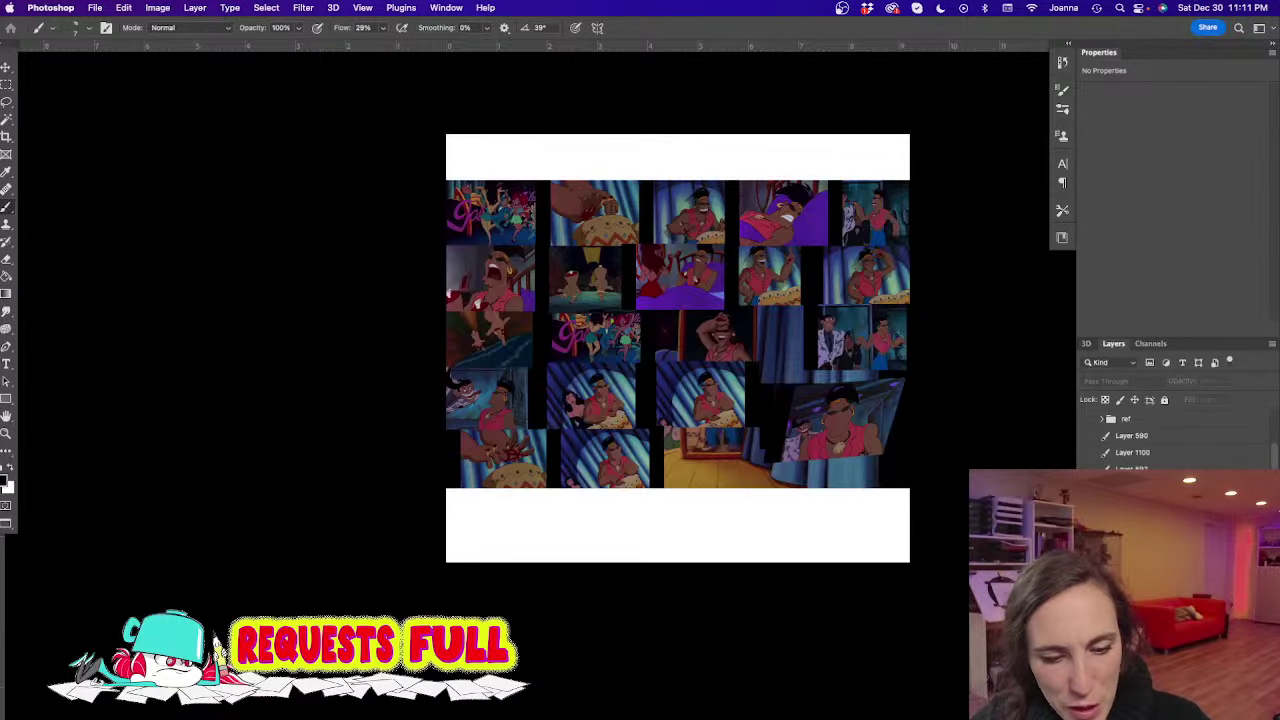
pyautogui.click(1170, 480)
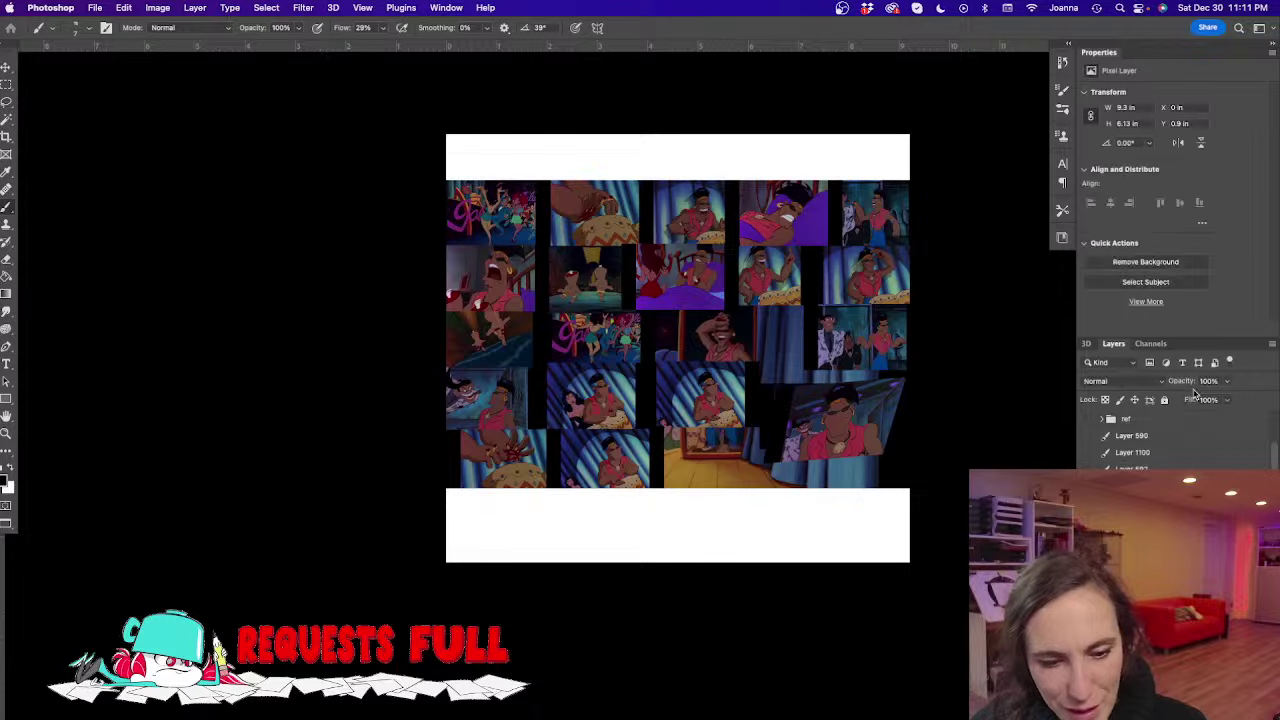
pyautogui.click(1226, 381)
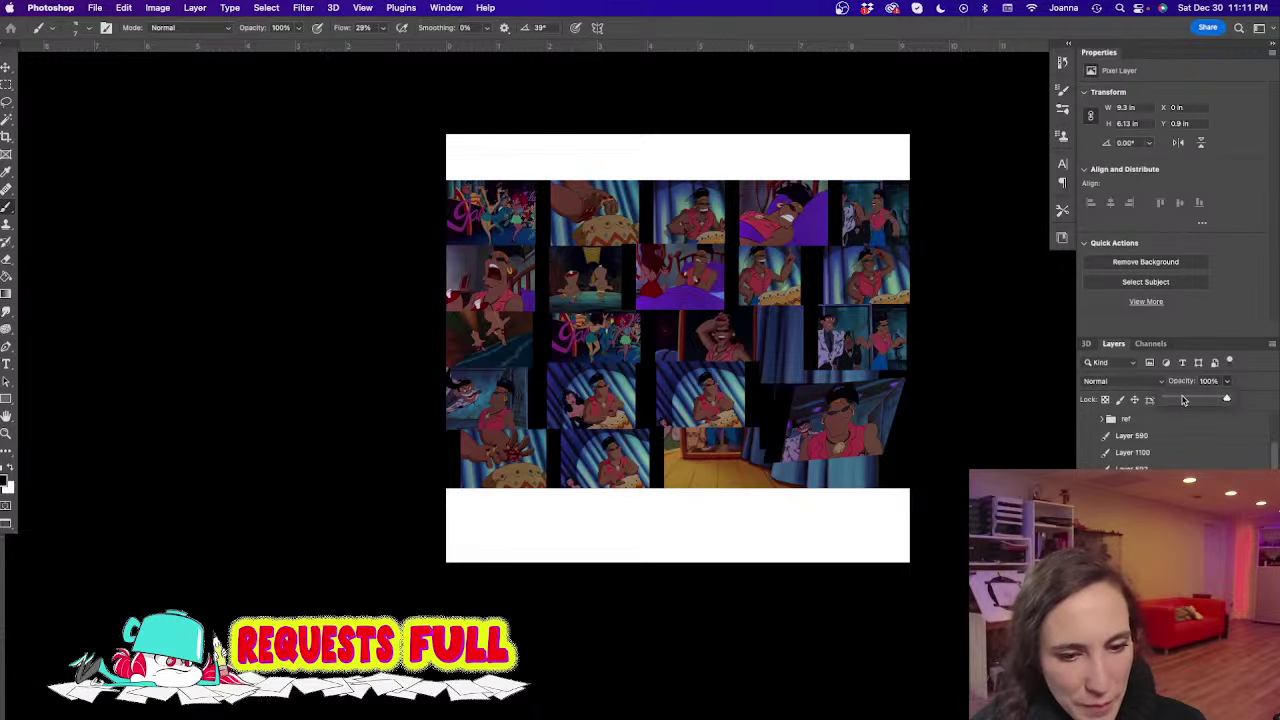
pyautogui.click(1187, 398)
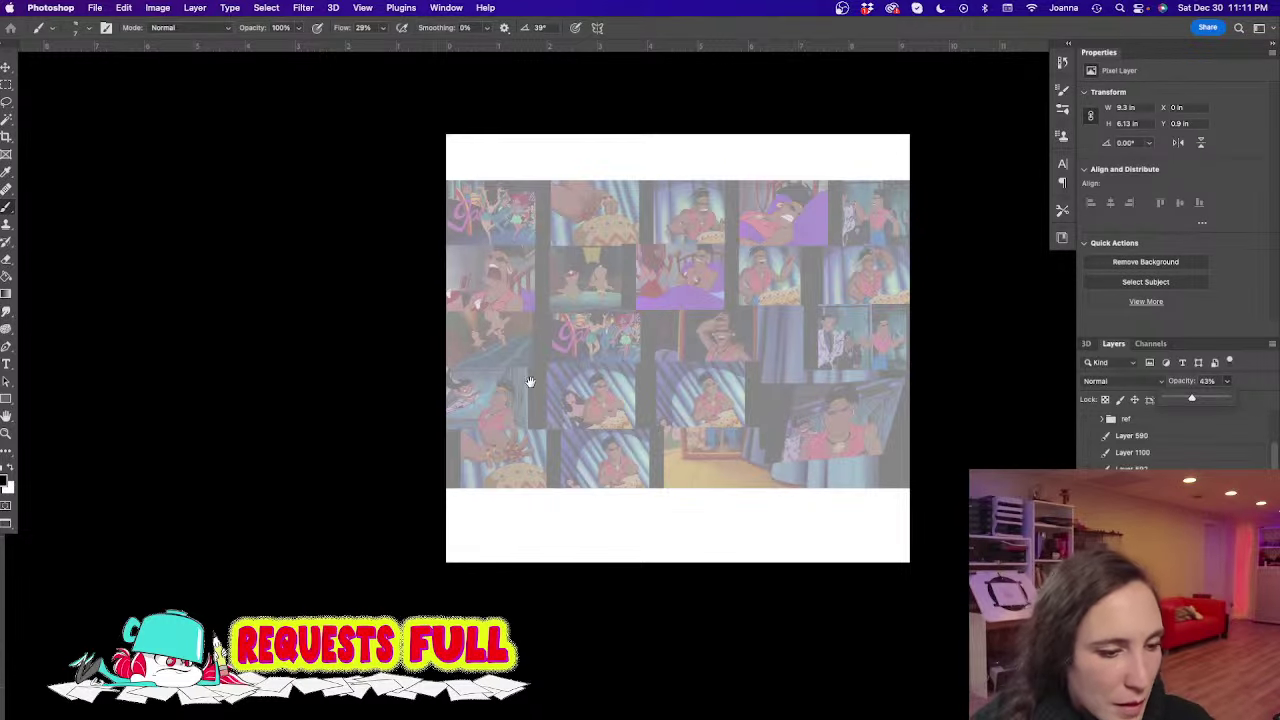
# Examine the reference stills of the man in the pink vest for his face, build, outfit and poses
pyautogui.scroll(3, 530, 381)
pyautogui.moveTo(405, 365); pyautogui.dragTo(345, 405)
pyautogui.moveTo(409, 254); pyautogui.dragTo(294, 457)
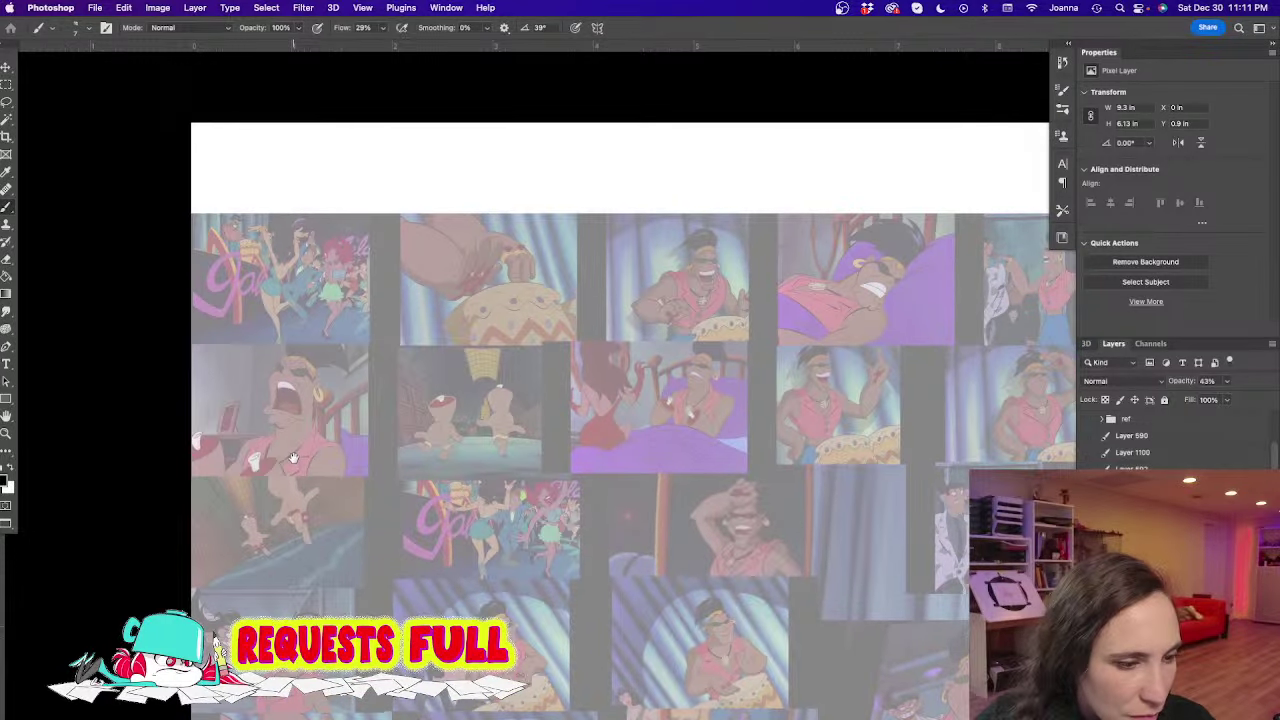
pyautogui.hscroll(-3, 293, 457)
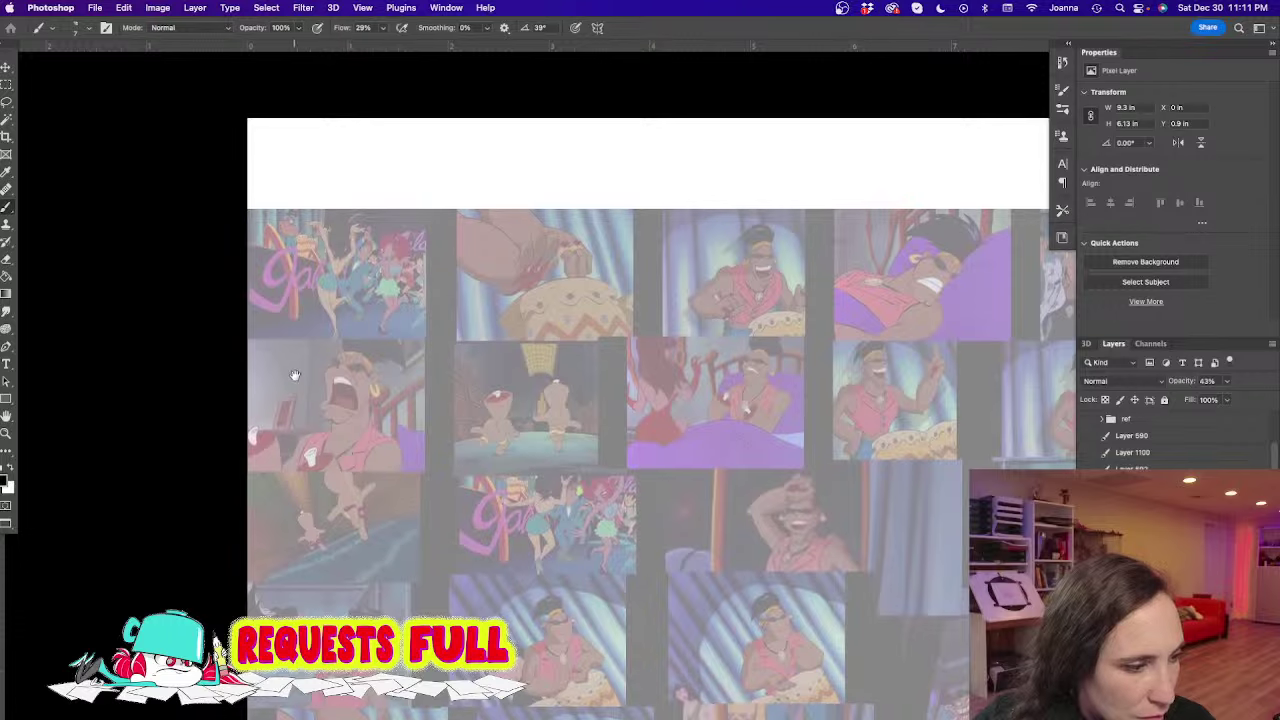
pyautogui.scroll(5, 283, 328)
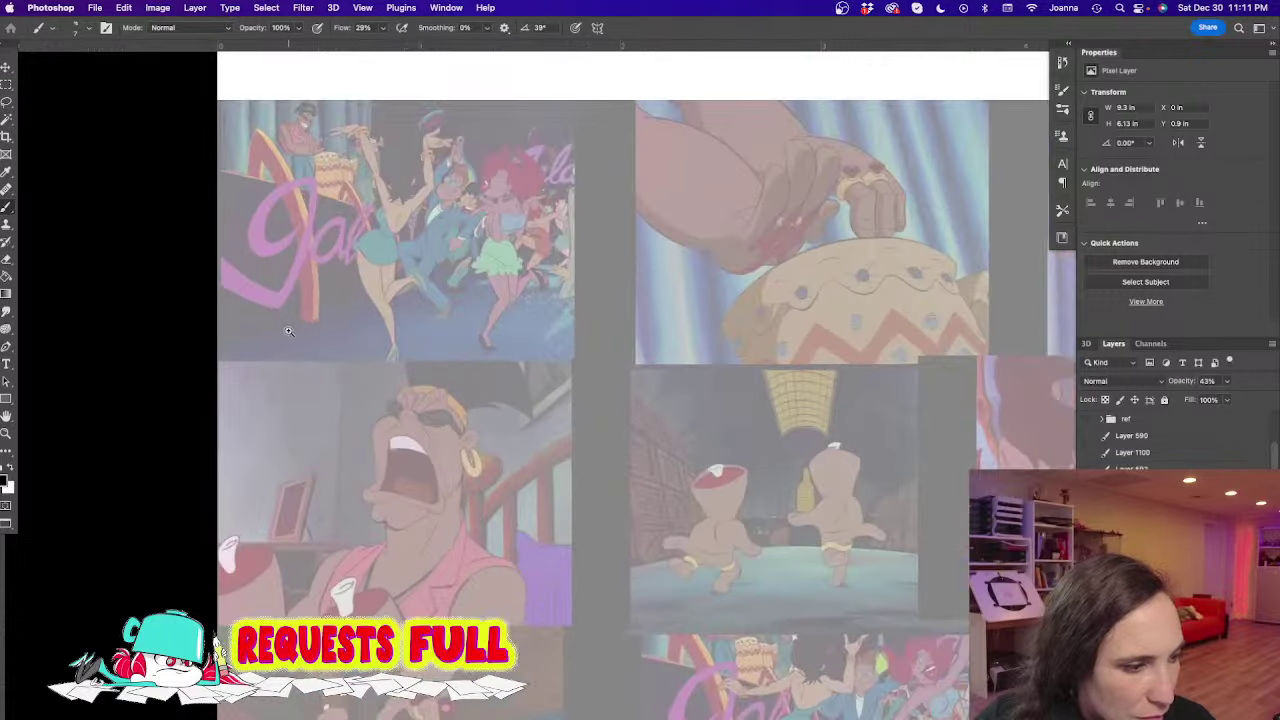
pyautogui.scroll(3, 288, 331)
pyautogui.moveTo(323, 337); pyautogui.dragTo(334, 374)
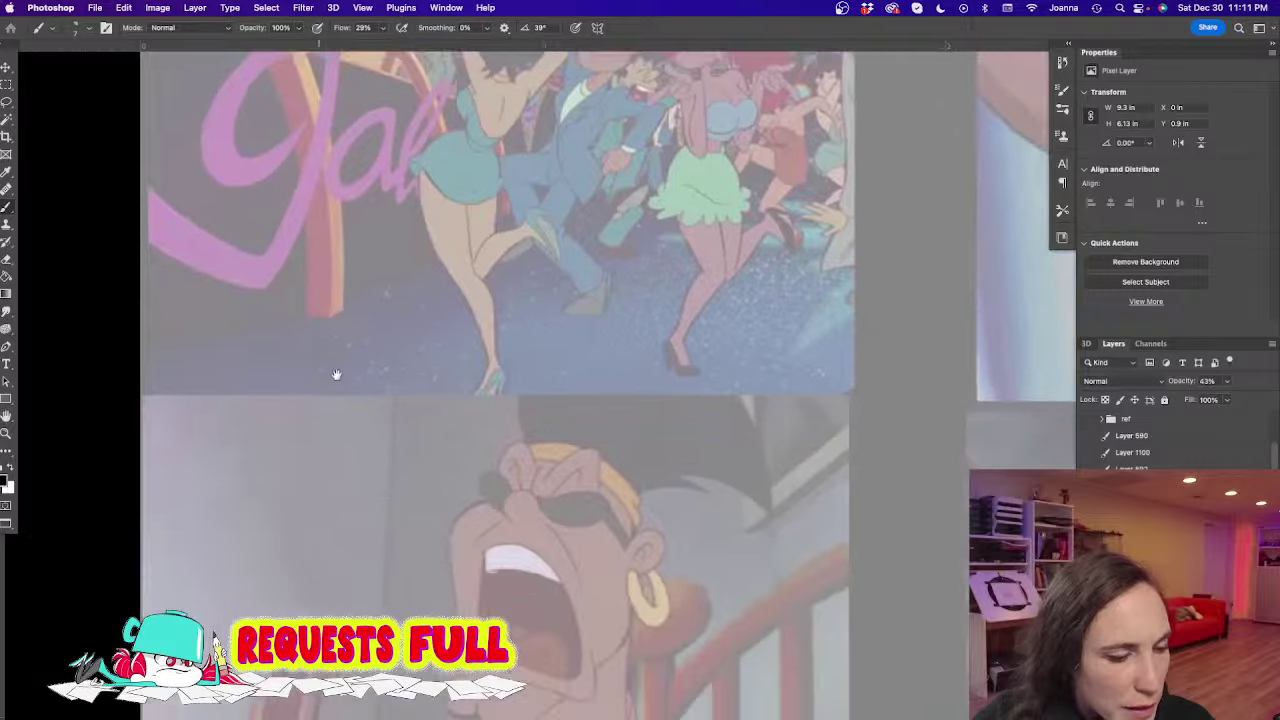
pyautogui.scroll(-8, 340, 390)
pyautogui.moveTo(361, 443); pyautogui.dragTo(347, 383)
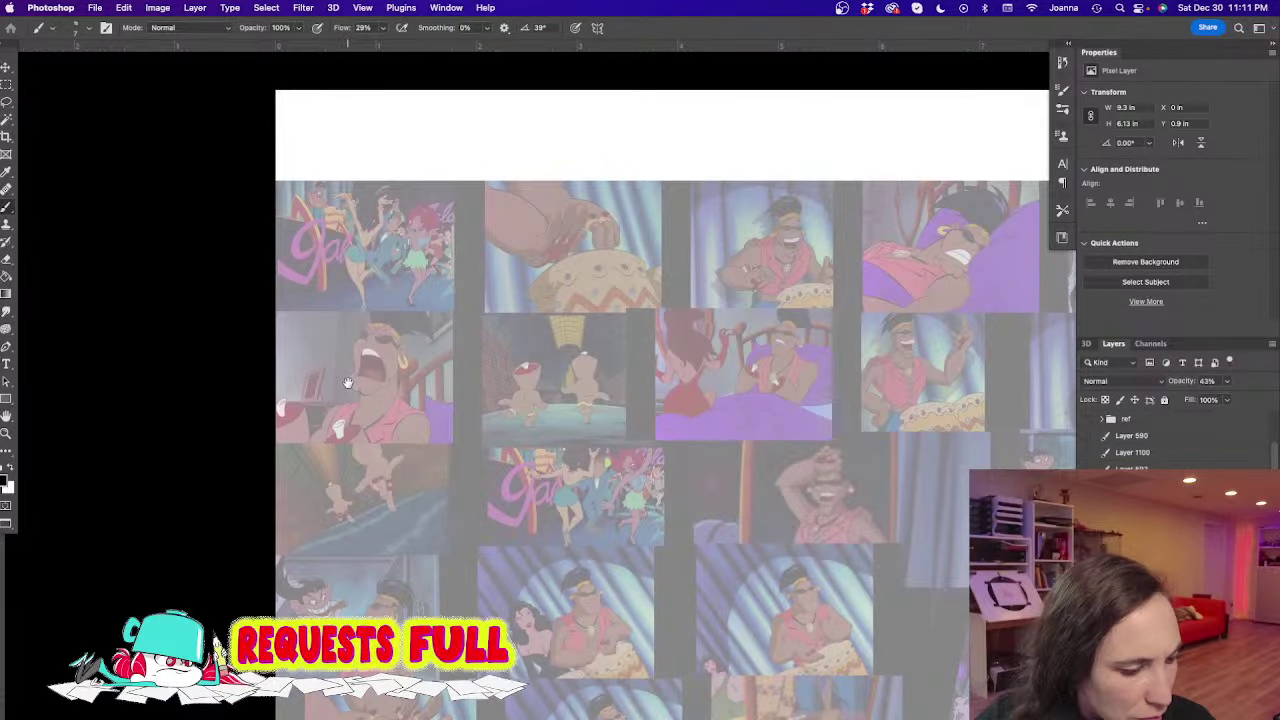
pyautogui.moveTo(523, 423); pyautogui.dragTo(246, 378)
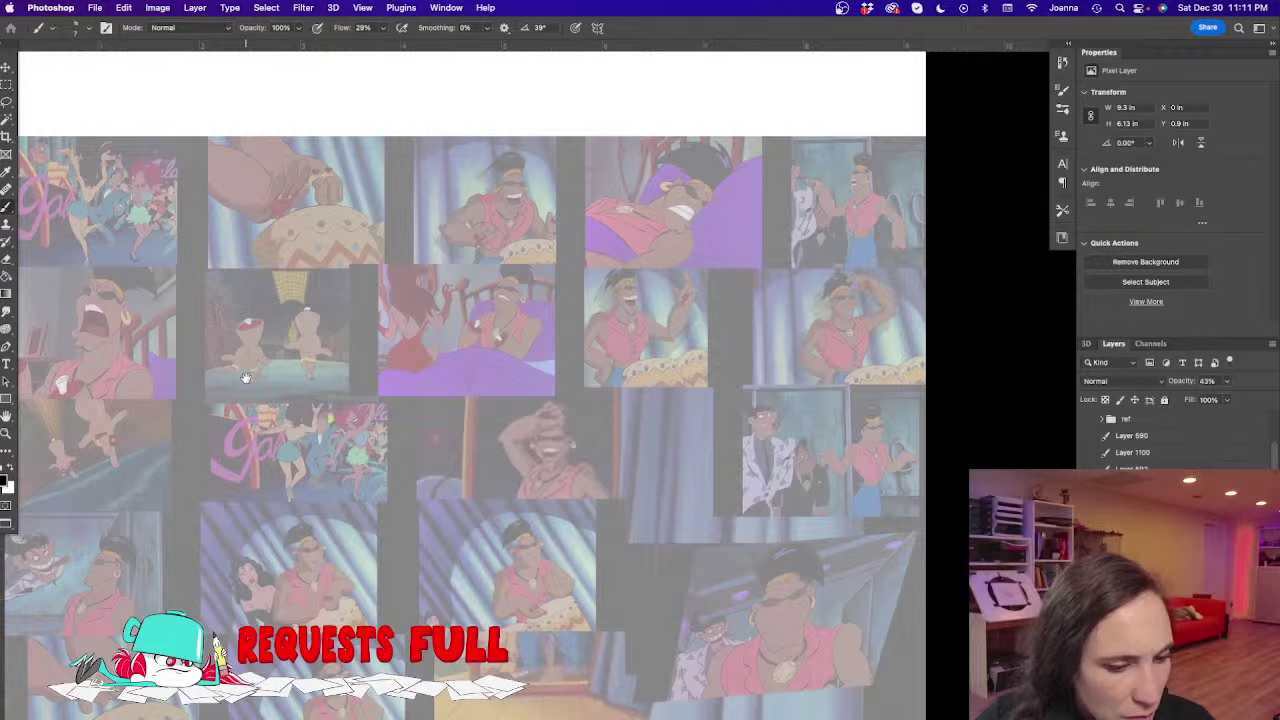
pyautogui.hscroll(-3, 245, 378)
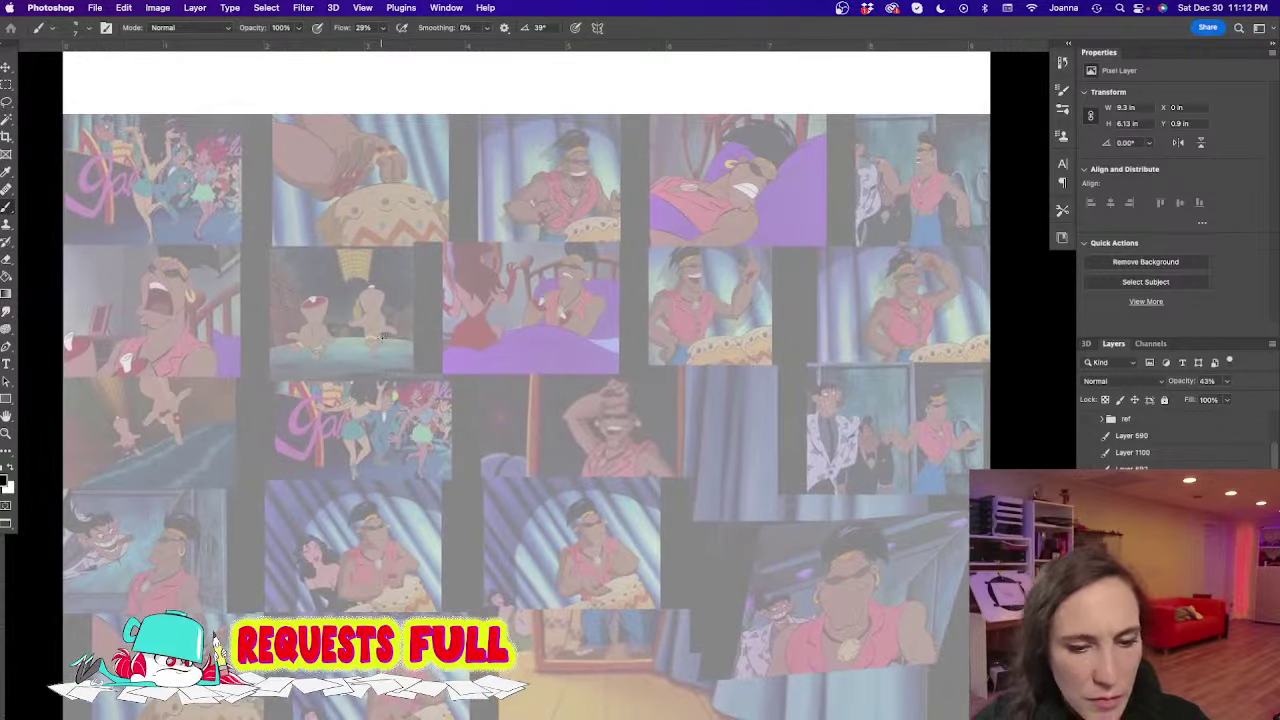
# Fade the reference sheet further, then rough in the man's rounded head, protruding cheek and tapering jaw on the sketch layer
pyautogui.click(1226, 381)
pyautogui.moveTo(1225, 399)
pyautogui.mouseDown()
pyautogui.moveTo(1213, 399)
pyautogui.moveTo(1228, 399)
pyautogui.mouseUp()
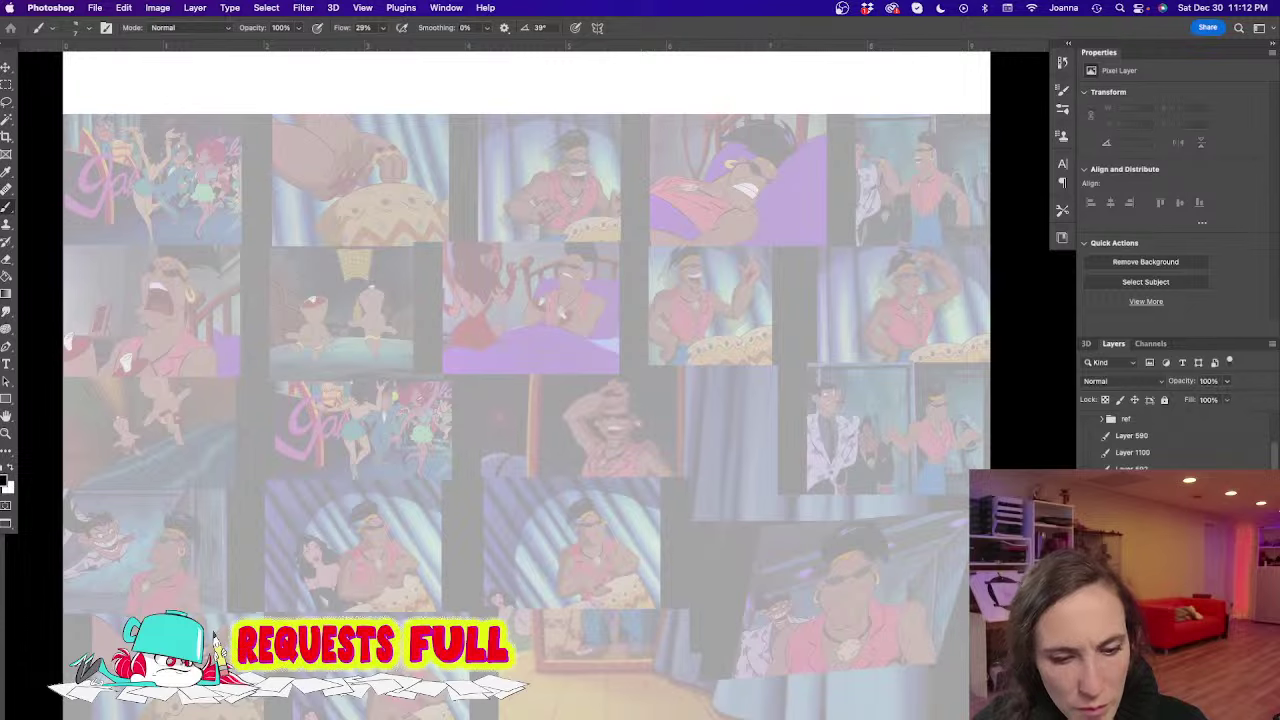
pyautogui.moveTo(509, 366); pyautogui.dragTo(567, 348)
pyautogui.moveTo(606, 206)
pyautogui.mouseDown()
pyautogui.moveTo(546, 278)
pyautogui.moveTo(631, 295)
pyautogui.moveTo(552, 213)
pyautogui.moveTo(550, 294)
pyautogui.mouseUp()
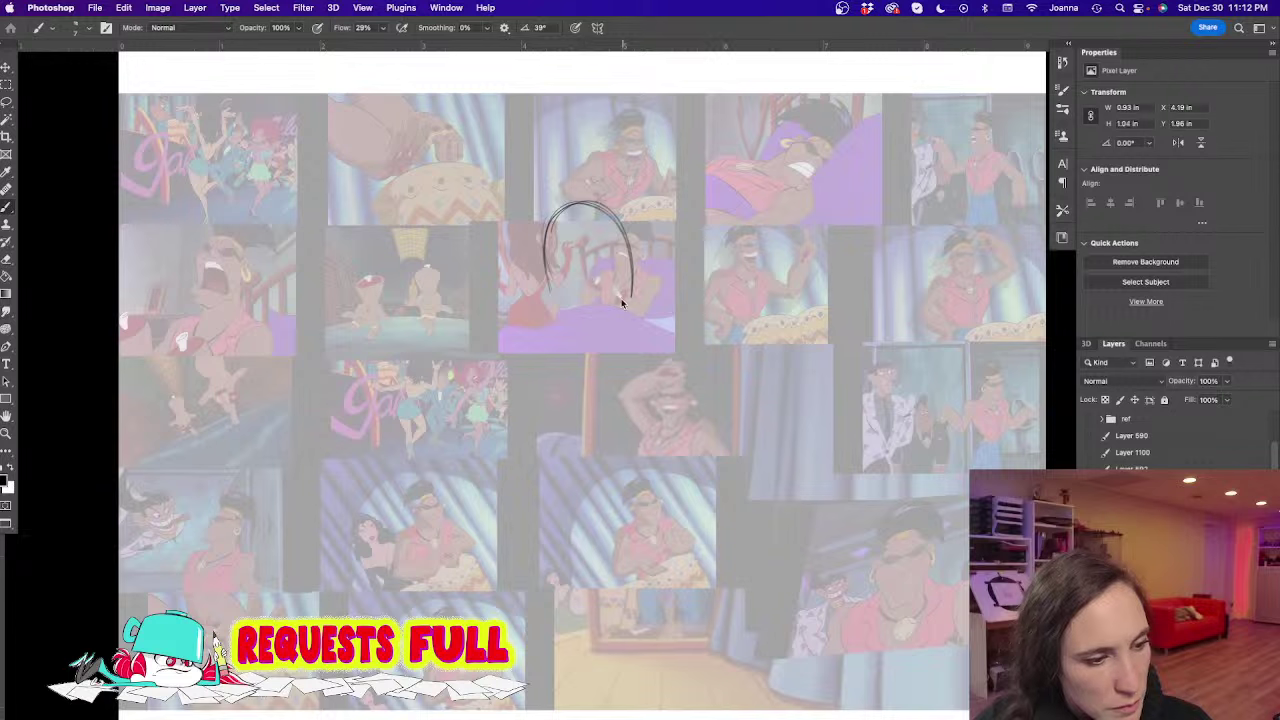
pyautogui.moveTo(632, 284)
pyautogui.mouseDown()
pyautogui.moveTo(659, 300)
pyautogui.moveTo(655, 378)
pyautogui.mouseUp()
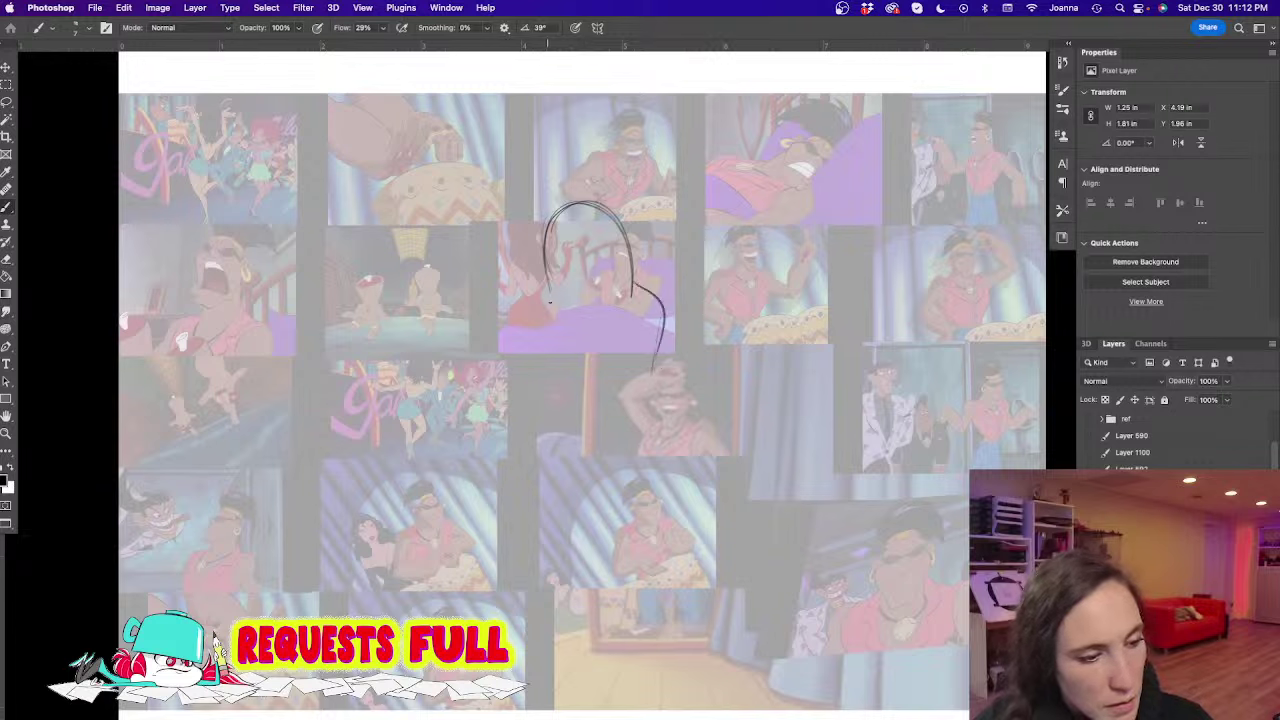
pyautogui.moveTo(548, 302); pyautogui.dragTo(604, 380)
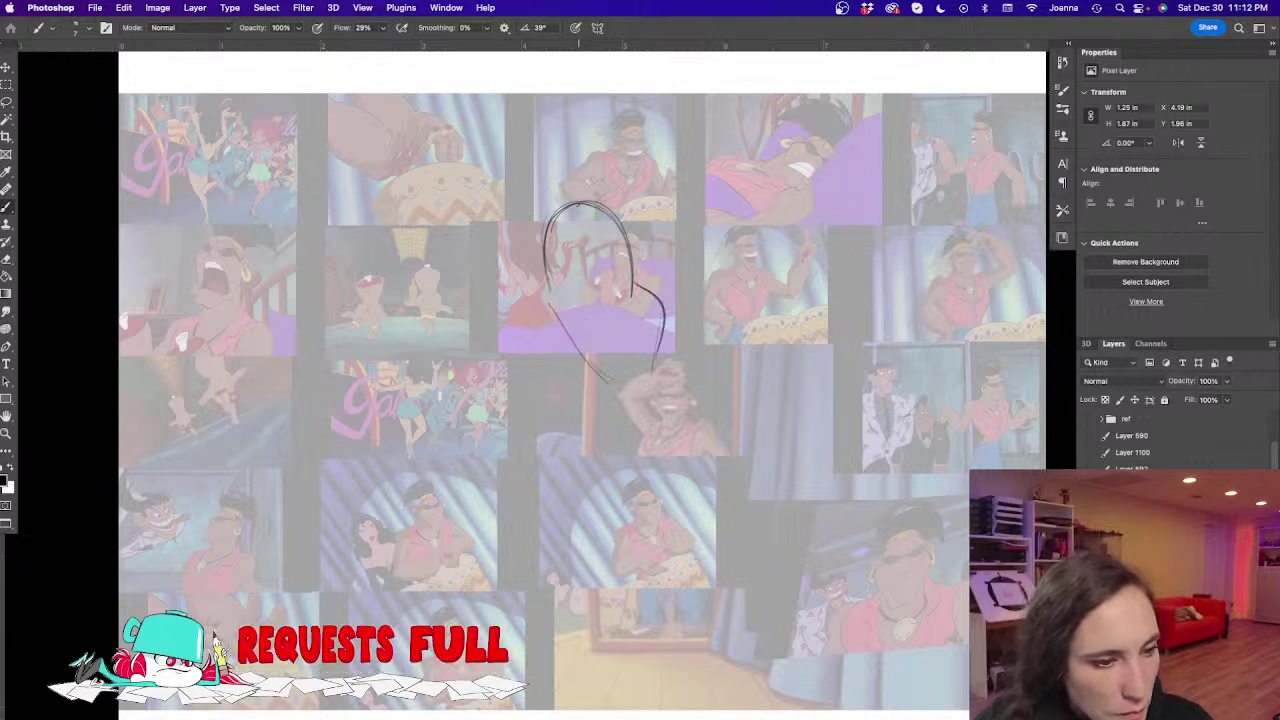
# Sketch the man's face with an open mouth, nose, raised brows, oval eyes, an ear and a long chin
pyautogui.moveTo(643, 318)
pyautogui.mouseDown()
pyautogui.moveTo(599, 338)
pyautogui.moveTo(606, 378)
pyautogui.mouseUp()
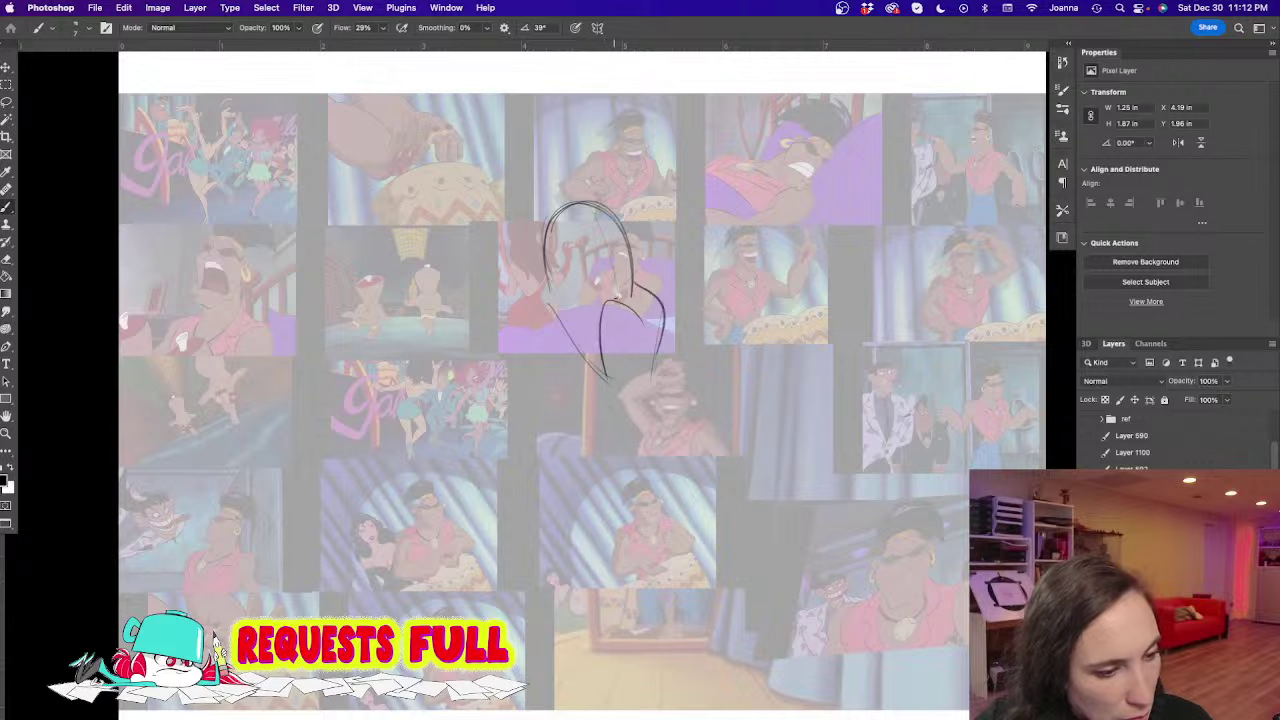
pyautogui.moveTo(638, 318)
pyautogui.mouseDown()
pyautogui.moveTo(660, 362)
pyautogui.moveTo(608, 382)
pyautogui.mouseUp()
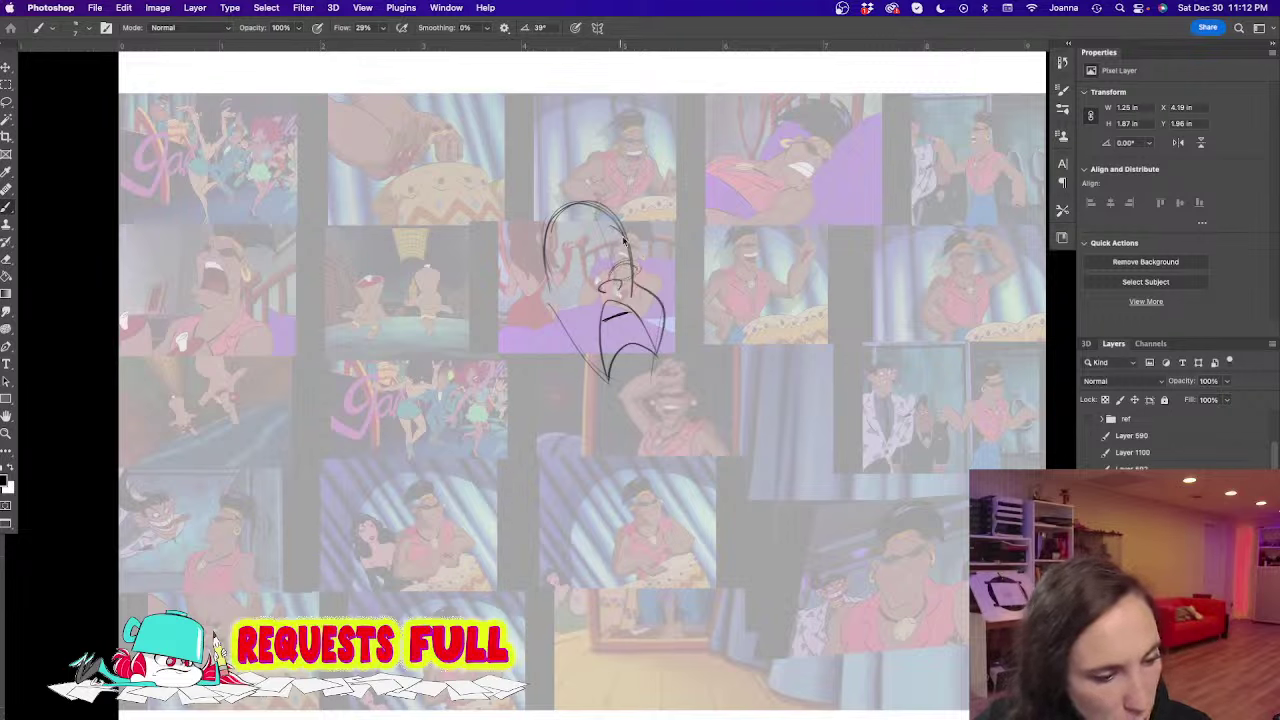
pyautogui.moveTo(562, 260); pyautogui.dragTo(582, 234)
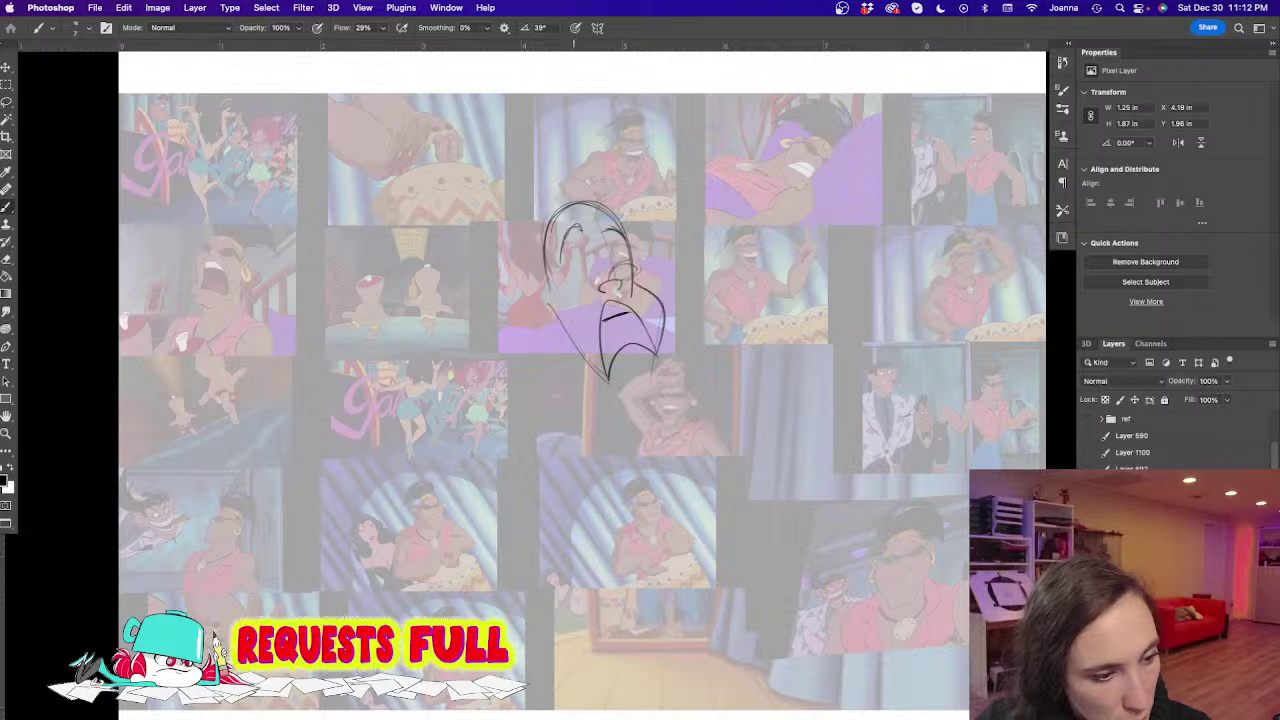
pyautogui.moveTo(570, 291); pyautogui.dragTo(587, 295)
pyautogui.moveTo(564, 275)
pyautogui.mouseDown()
pyautogui.moveTo(583, 294)
pyautogui.moveTo(635, 267)
pyautogui.mouseUp()
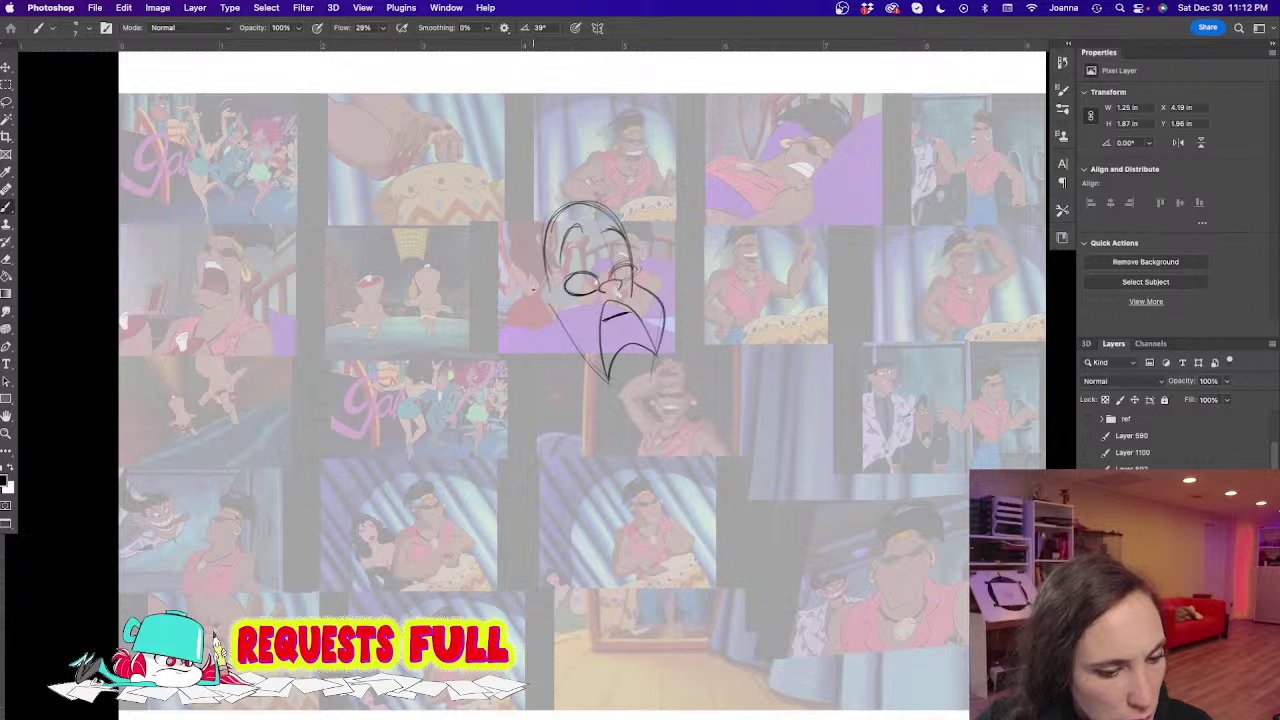
pyautogui.moveTo(555, 289)
pyautogui.mouseDown()
pyautogui.moveTo(532, 292)
pyautogui.moveTo(614, 390)
pyautogui.moveTo(638, 402)
pyautogui.moveTo(640, 378)
pyautogui.moveTo(655, 390)
pyautogui.moveTo(641, 394)
pyautogui.moveTo(612, 344)
pyautogui.moveTo(658, 350)
pyautogui.mouseUp()
# Erase the first mouth, then redraw the jaw, rounded chin and wide-open mouth with teeth and tongue
pyautogui.press('e')
pyautogui.press('b')
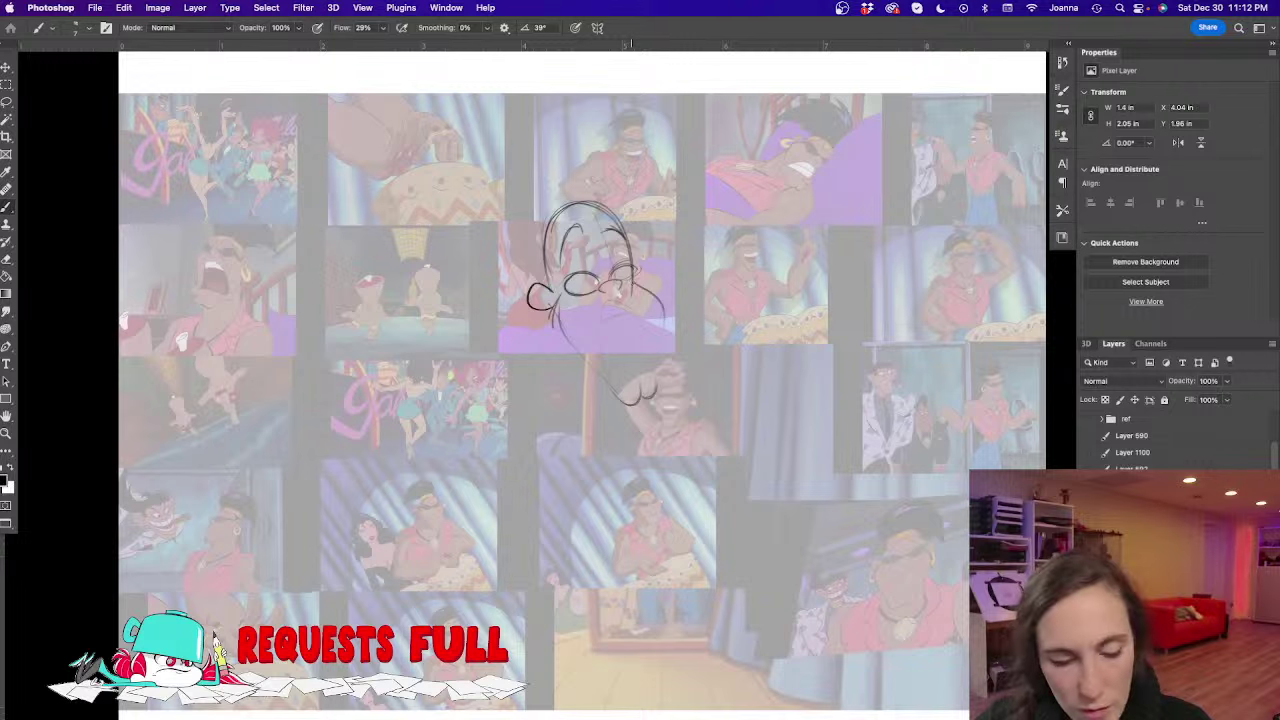
pyautogui.moveTo(630, 284)
pyautogui.mouseDown()
pyautogui.moveTo(662, 338)
pyautogui.moveTo(658, 392)
pyautogui.mouseUp()
pyautogui.moveTo(556, 296)
pyautogui.mouseDown()
pyautogui.moveTo(560, 340)
pyautogui.moveTo(622, 404)
pyautogui.mouseUp()
pyautogui.moveTo(618, 294)
pyautogui.mouseDown()
pyautogui.moveTo(639, 305)
pyautogui.moveTo(616, 307)
pyautogui.moveTo(612, 382)
pyautogui.moveTo(646, 362)
pyautogui.mouseUp()
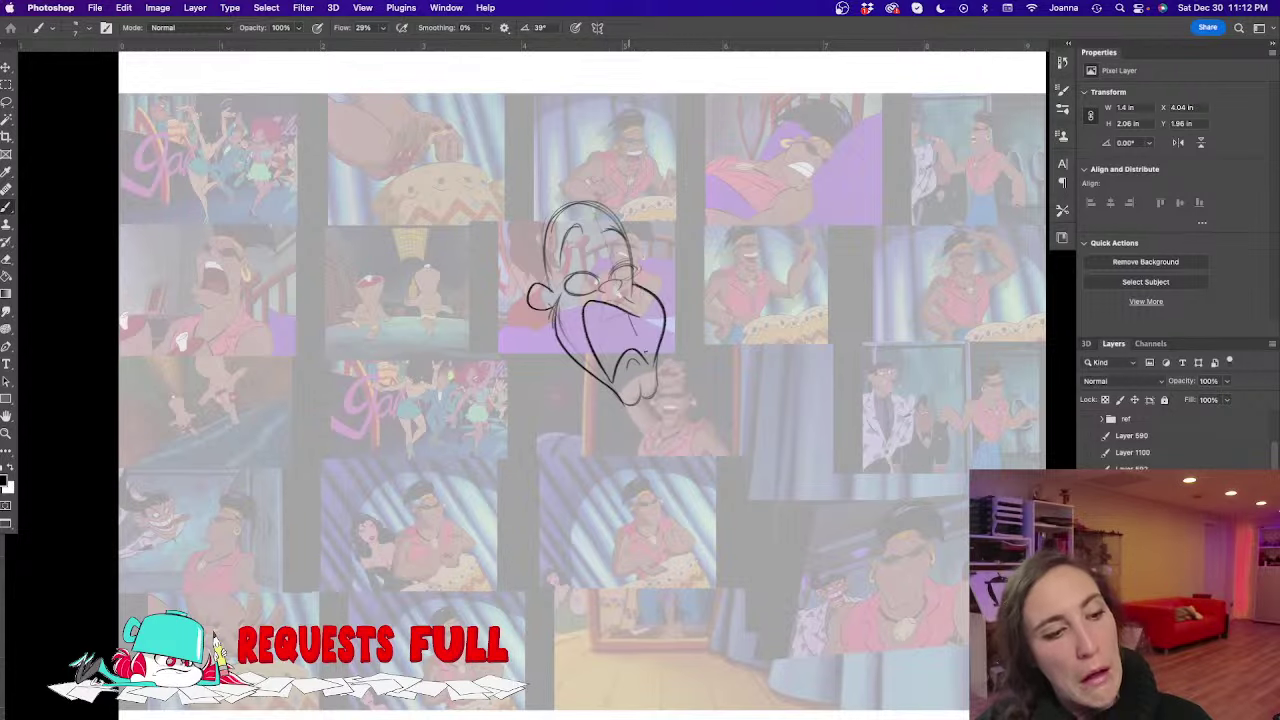
pyautogui.moveTo(590, 316); pyautogui.dragTo(622, 314)
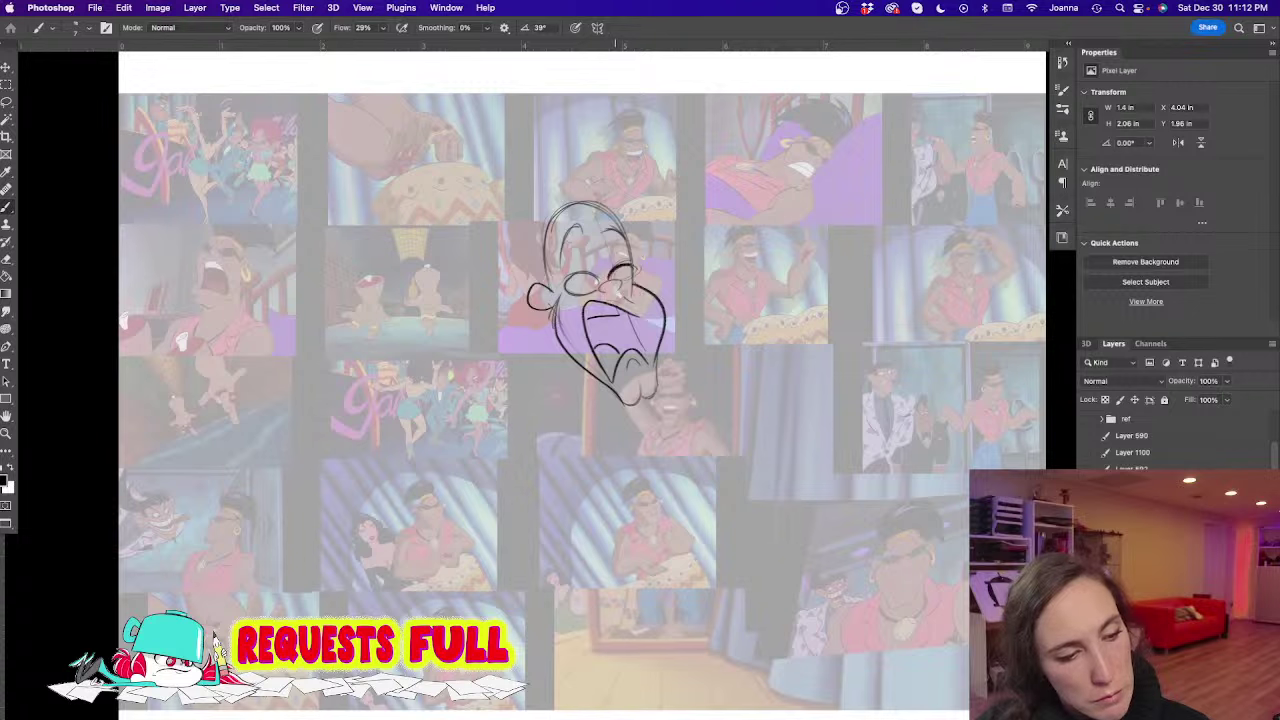
# Darken the man's eyes and high arched brows, and redraw the line across his forehead and temple
pyautogui.moveTo(616, 270)
pyautogui.mouseDown()
pyautogui.moveTo(624, 287)
pyautogui.moveTo(580, 294)
pyautogui.mouseUp()
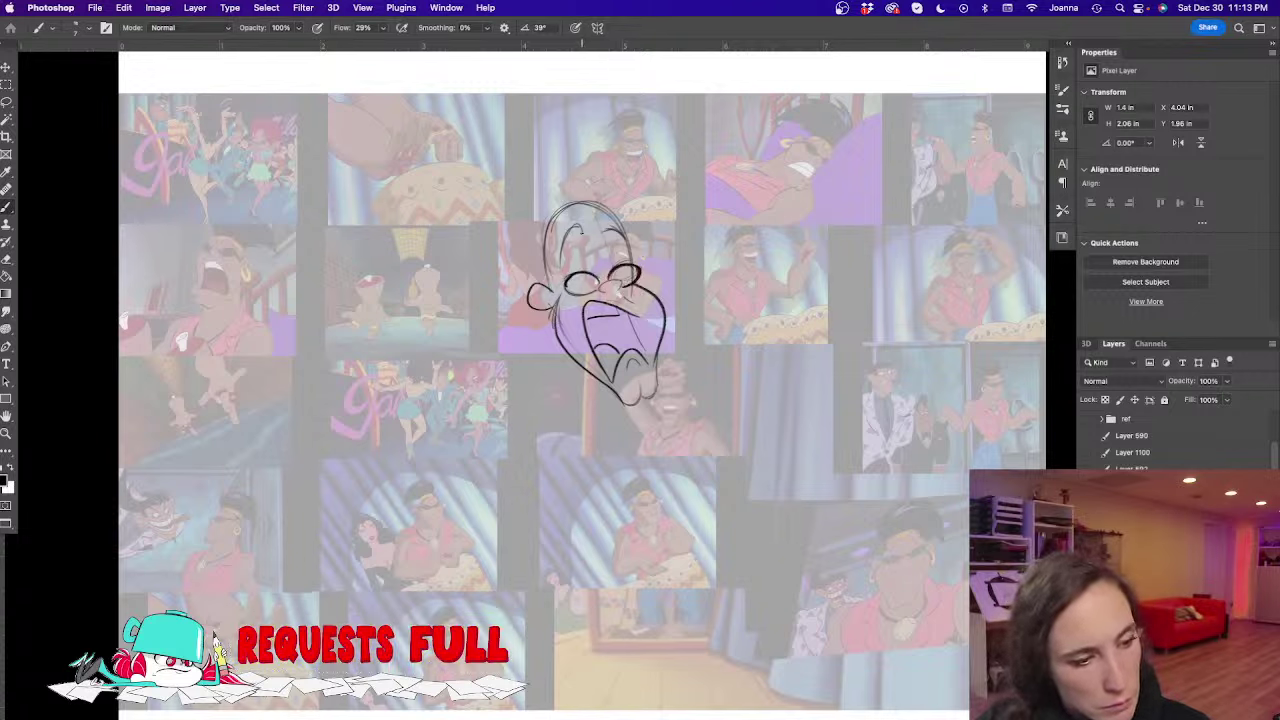
pyautogui.moveTo(570, 220)
pyautogui.mouseDown()
pyautogui.moveTo(584, 236)
pyautogui.moveTo(558, 266)
pyautogui.moveTo(572, 274)
pyautogui.mouseUp()
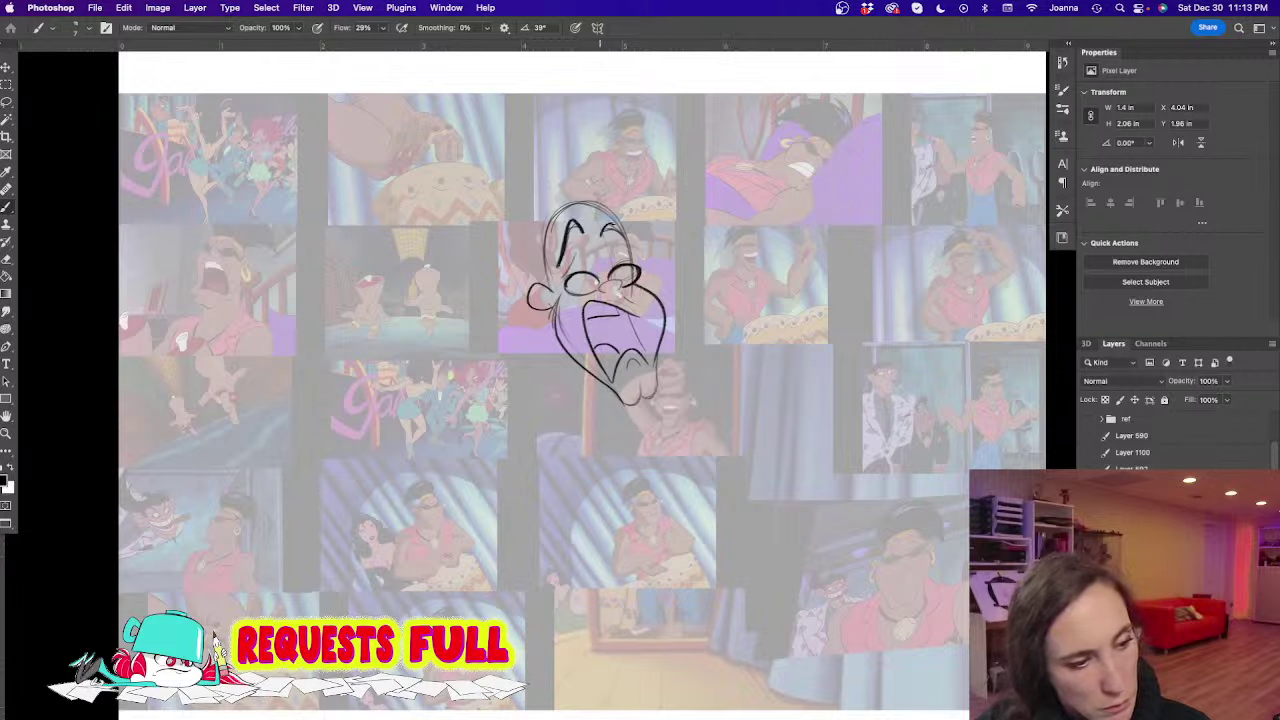
pyautogui.moveTo(613, 224); pyautogui.dragTo(622, 258)
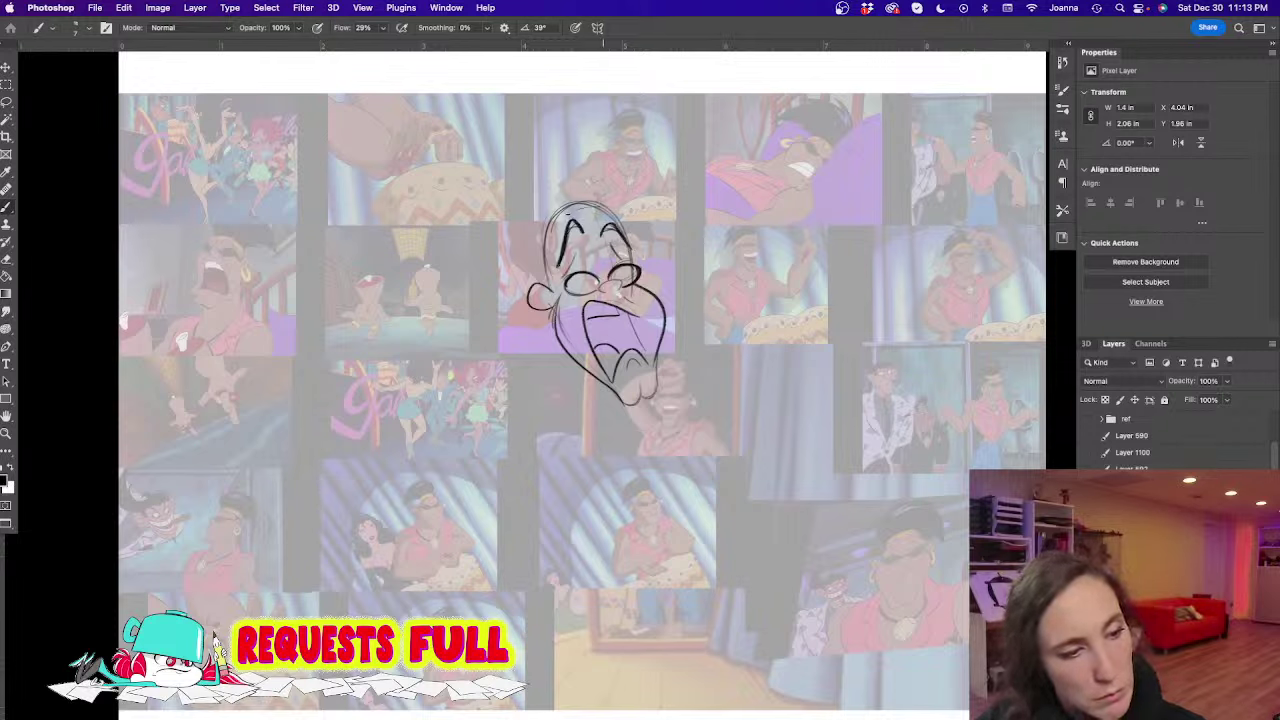
pyautogui.moveTo(596, 206)
pyautogui.mouseDown()
pyautogui.moveTo(552, 228)
pyautogui.moveTo(537, 270)
pyautogui.mouseUp()
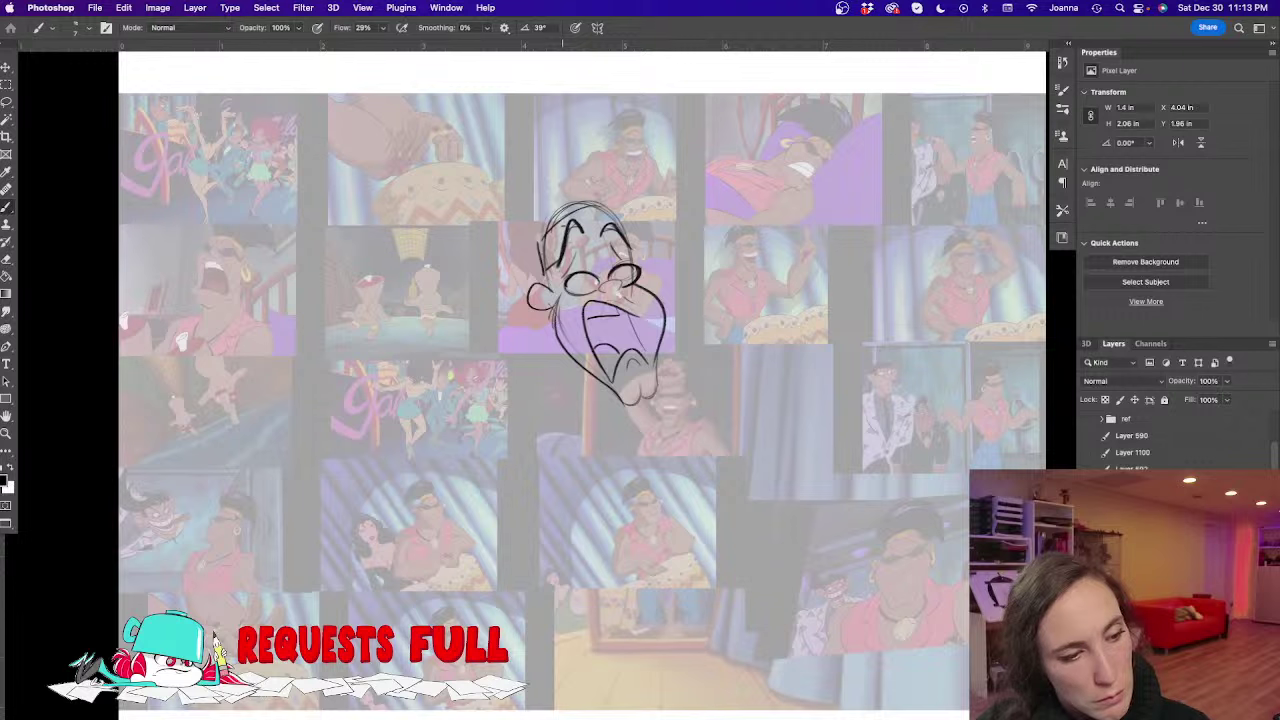
pyautogui.moveTo(586, 236); pyautogui.dragTo(626, 236)
# Sketch the man's huge swept-up hair as a tall curve rising from the forehead and sweeping down behind the head
pyautogui.moveTo(620, 190); pyautogui.dragTo(624, 216)
pyautogui.moveTo(666, 166)
pyautogui.mouseDown()
pyautogui.moveTo(626, 230)
pyautogui.moveTo(626, 206)
pyautogui.mouseUp()
pyautogui.moveTo(630, 118)
pyautogui.mouseDown()
pyautogui.moveTo(646, 192)
pyautogui.moveTo(612, 150)
pyautogui.moveTo(482, 148)
pyautogui.moveTo(462, 268)
pyautogui.mouseUp()
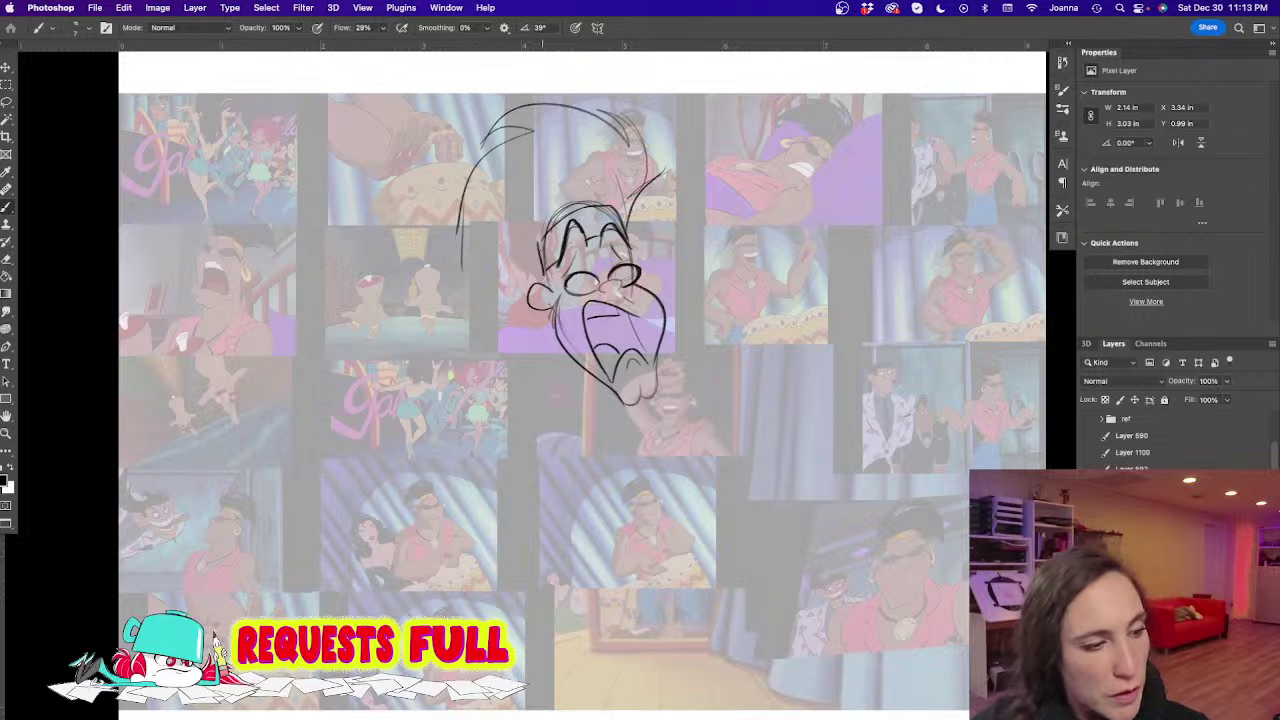
pyautogui.moveTo(537, 241)
pyautogui.mouseDown()
pyautogui.moveTo(489, 236)
pyautogui.moveTo(466, 258)
pyautogui.mouseUp()
# Draw the man's thick neck sloping into a broad, rounded chest and shoulder outline
pyautogui.moveTo(560, 330); pyautogui.dragTo(588, 426)
pyautogui.moveTo(658, 352); pyautogui.dragTo(697, 423)
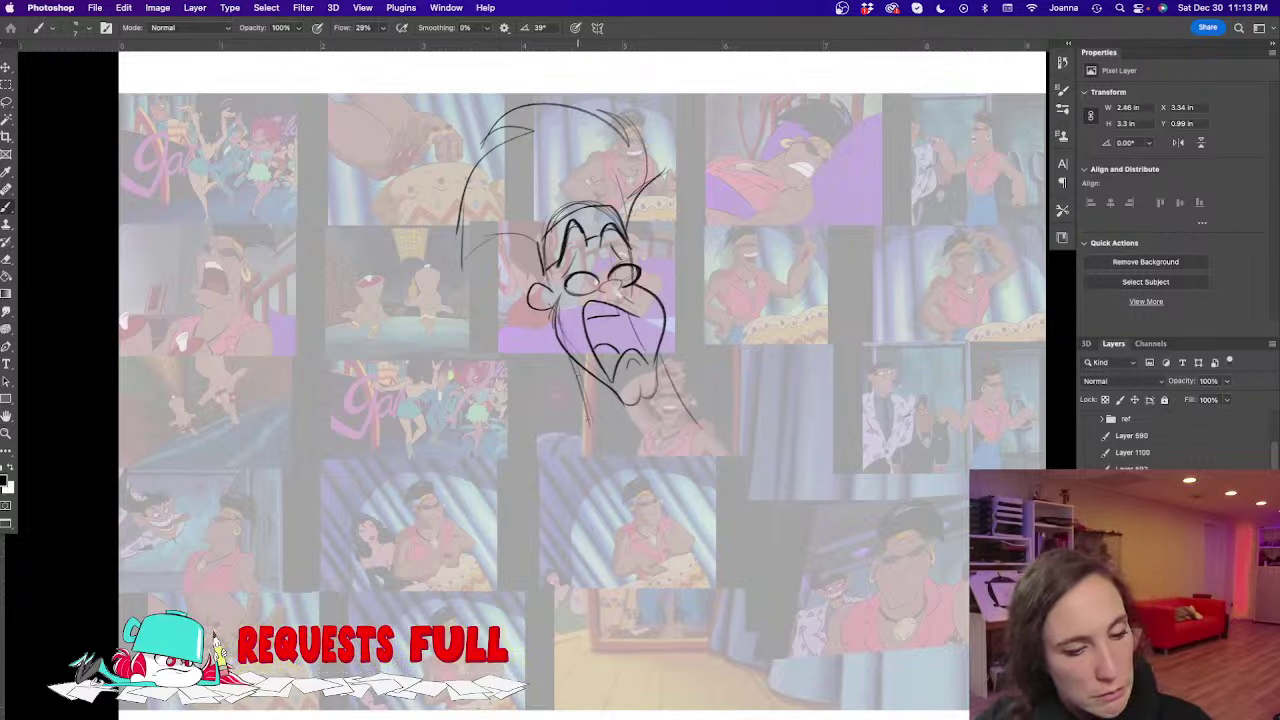
pyautogui.moveTo(582, 390); pyautogui.dragTo(594, 440)
pyautogui.moveTo(700, 420)
pyautogui.mouseDown()
pyautogui.moveTo(798, 516)
pyautogui.moveTo(775, 575)
pyautogui.mouseUp()
pyautogui.moveTo(559, 508); pyautogui.dragTo(680, 619)
pyautogui.moveTo(486, 526)
pyautogui.mouseDown()
pyautogui.moveTo(466, 386)
pyautogui.moveTo(514, 543)
pyautogui.moveTo(531, 545)
pyautogui.mouseUp()
# Scale the whole sketch of the man down to about 2.34 in wide
pyautogui.press('super+t')
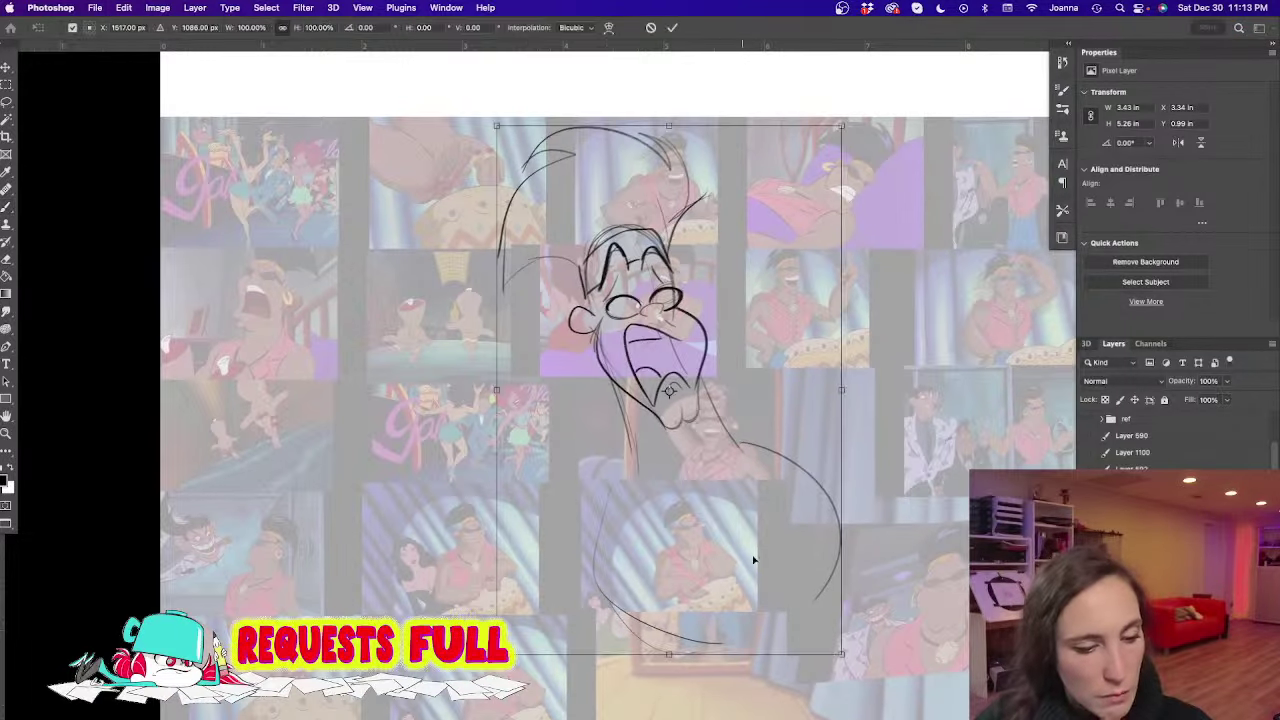
pyautogui.moveTo(841, 652); pyautogui.dragTo(731, 484)
pyautogui.press('Return')
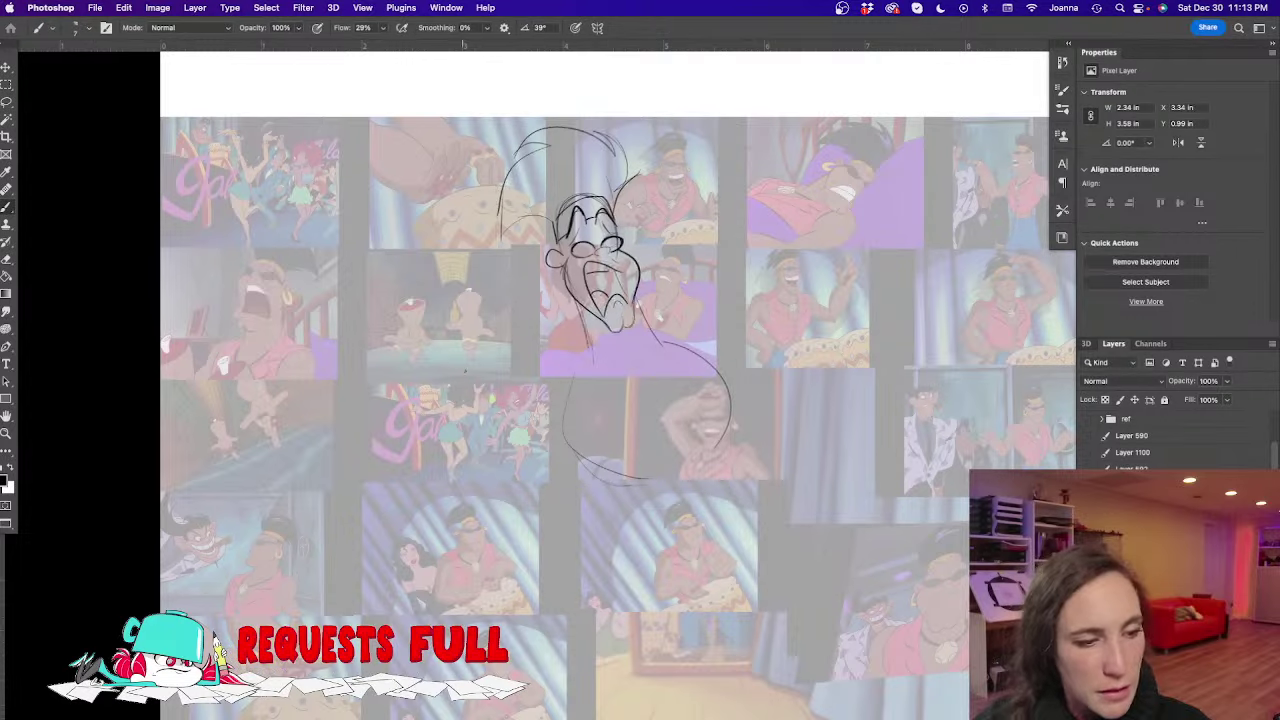
# Sketch the man's narrow waist and small hips below the chest, with one leg line extending diagonally out to the side
pyautogui.moveTo(476, 463); pyautogui.dragTo(466, 412)
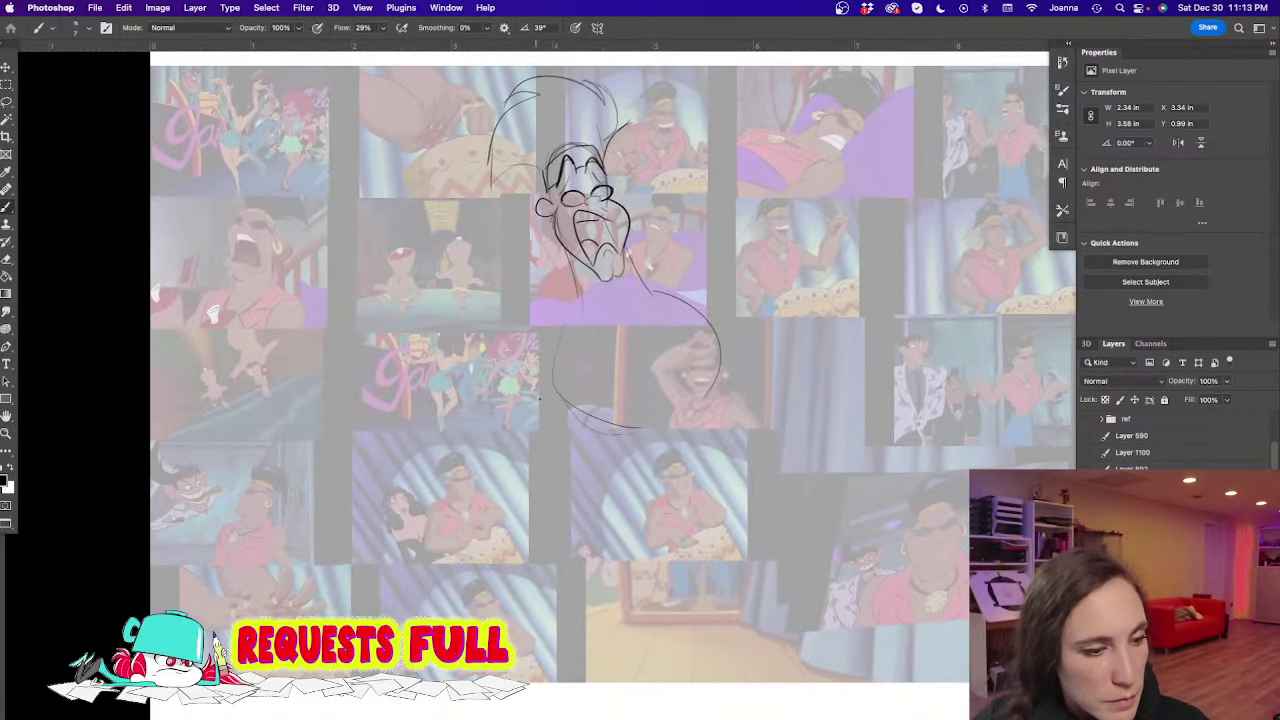
pyautogui.moveTo(604, 424); pyautogui.dragTo(668, 480)
pyautogui.moveTo(690, 408); pyautogui.dragTo(730, 466)
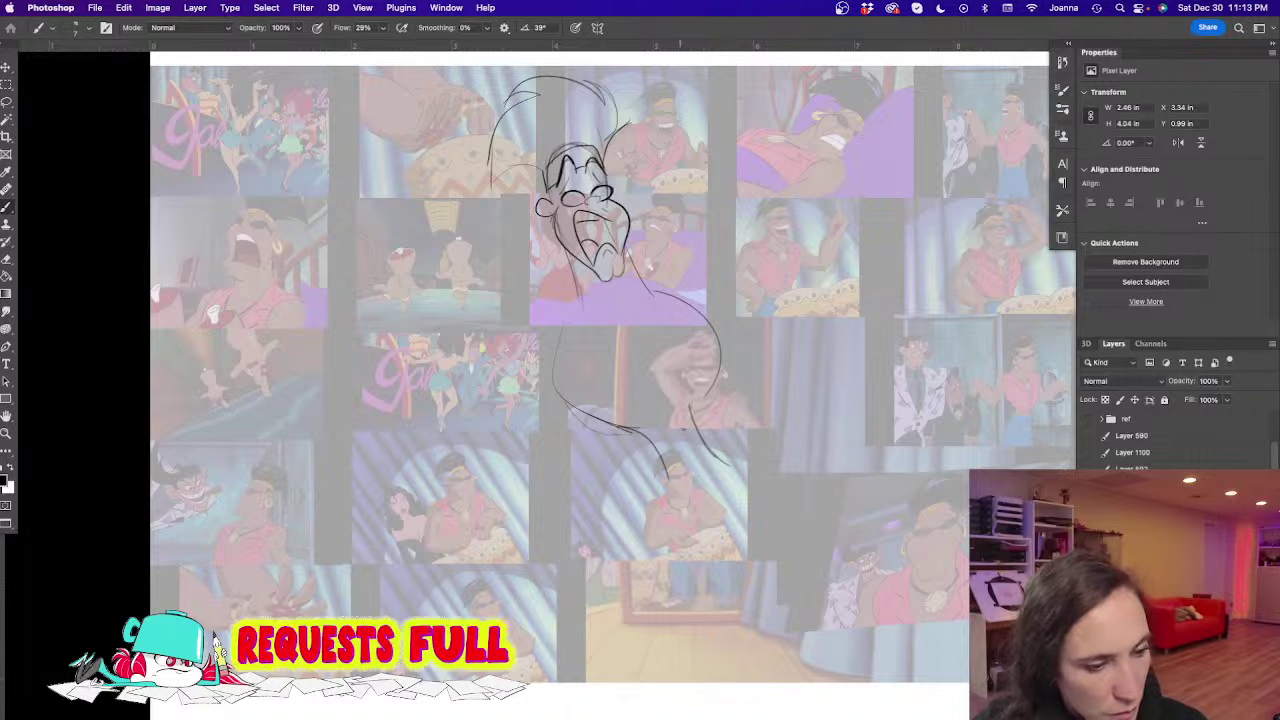
pyautogui.moveTo(662, 406)
pyautogui.mouseDown()
pyautogui.moveTo(642, 447)
pyautogui.moveTo(712, 426)
pyautogui.mouseUp()
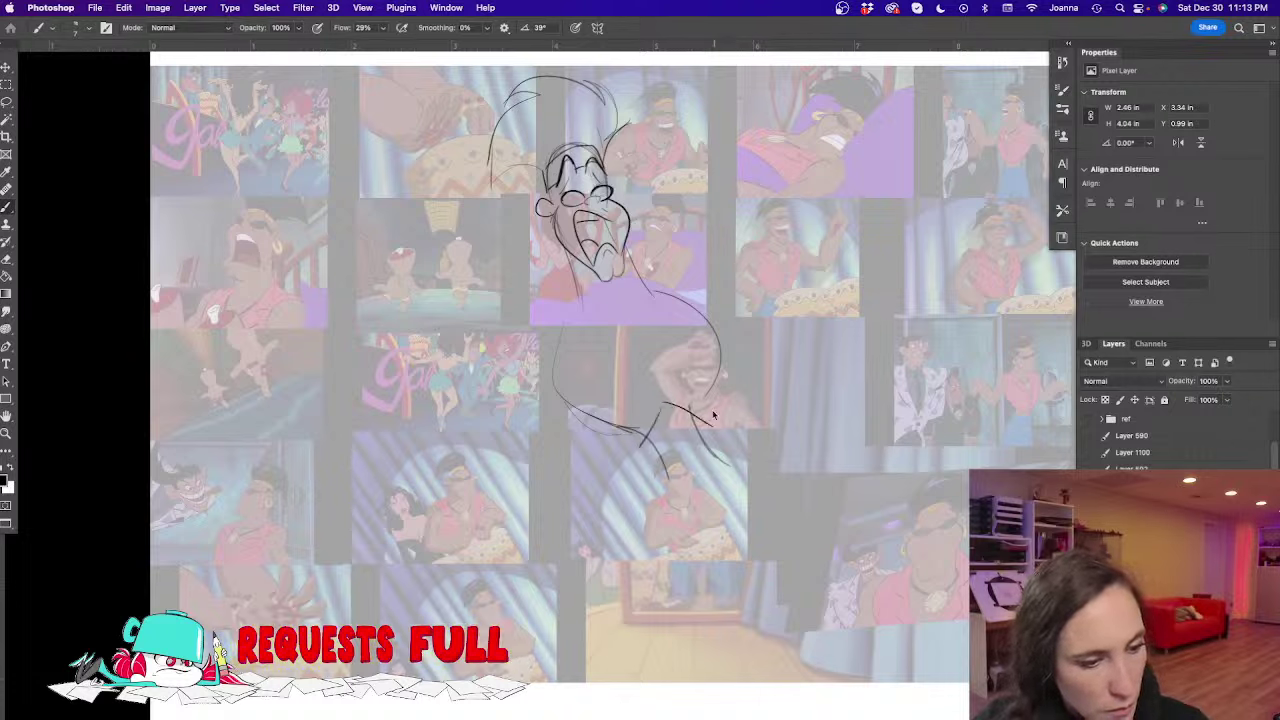
pyautogui.moveTo(719, 353); pyautogui.dragTo(708, 412)
pyautogui.moveTo(647, 441); pyautogui.dragTo(668, 476)
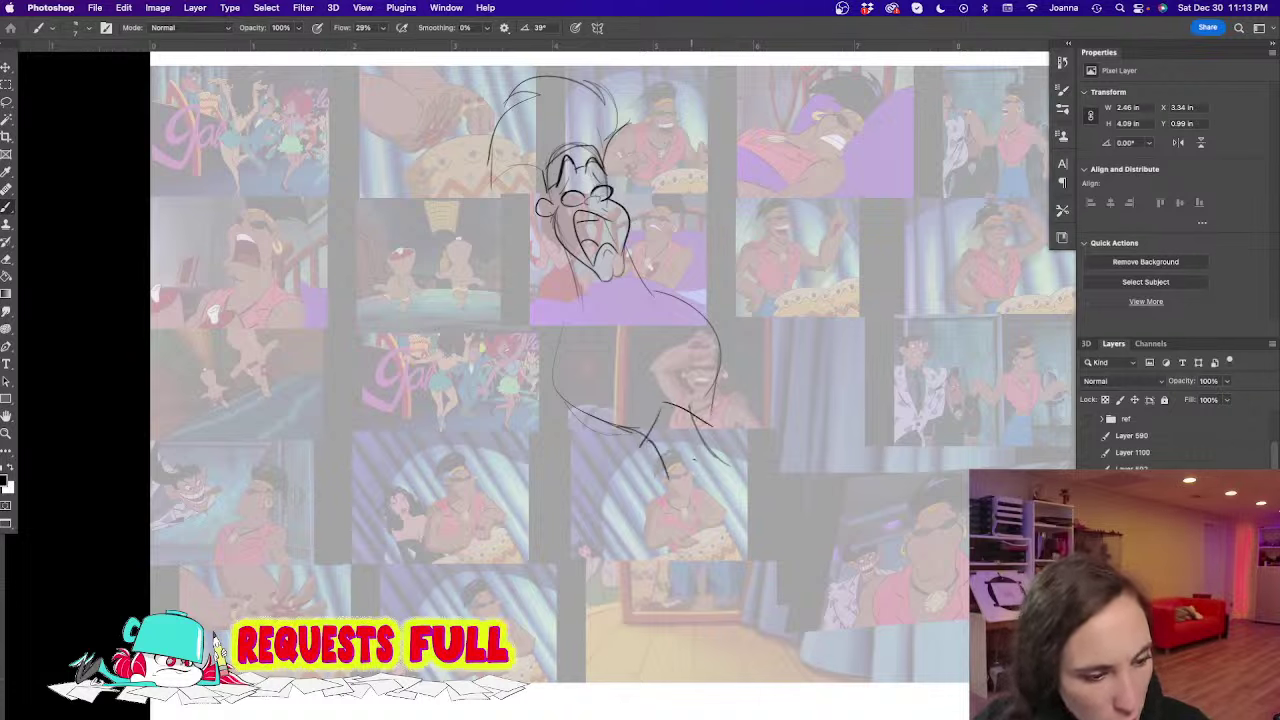
pyautogui.moveTo(710, 438); pyautogui.dragTo(664, 478)
pyautogui.moveTo(709, 435)
pyautogui.mouseDown()
pyautogui.moveTo(735, 468)
pyautogui.moveTo(852, 575)
pyautogui.mouseUp()
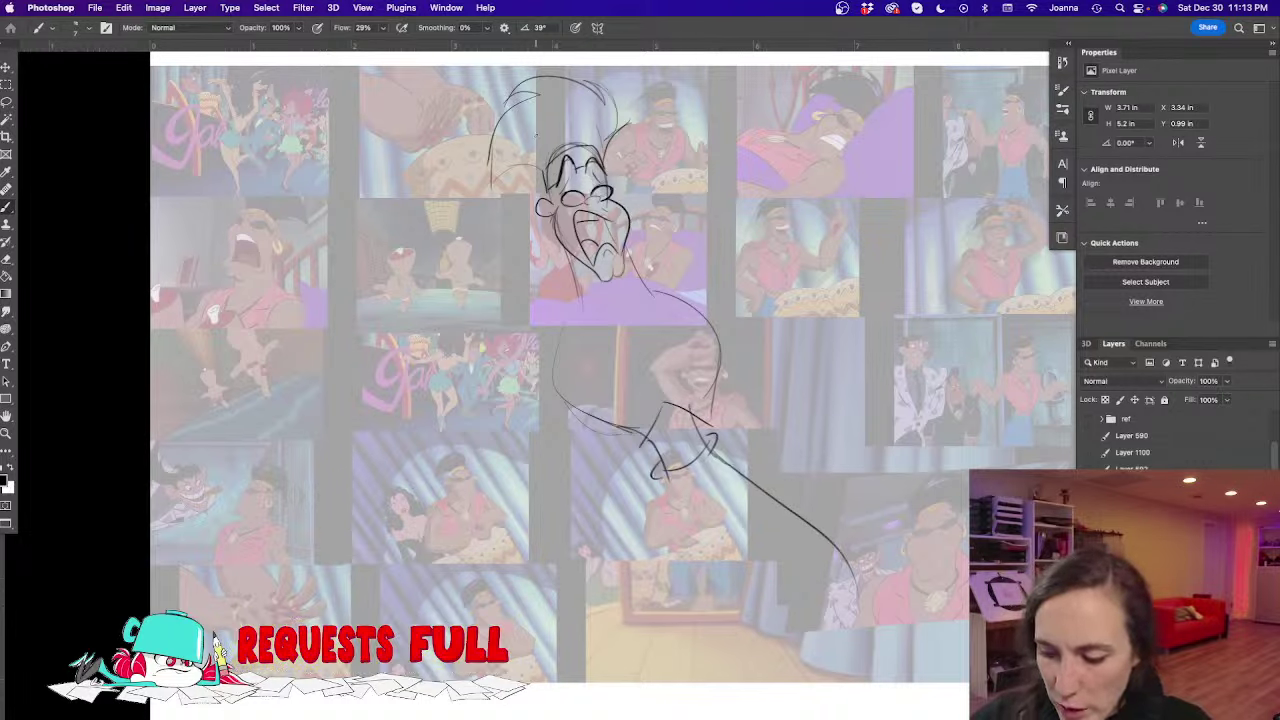
pyautogui.press('e')
pyautogui.press('[')
pyautogui.press('[')
pyautogui.press('[')
pyautogui.press('[')
pyautogui.press('[')
pyautogui.press('[')
pyautogui.press('[')
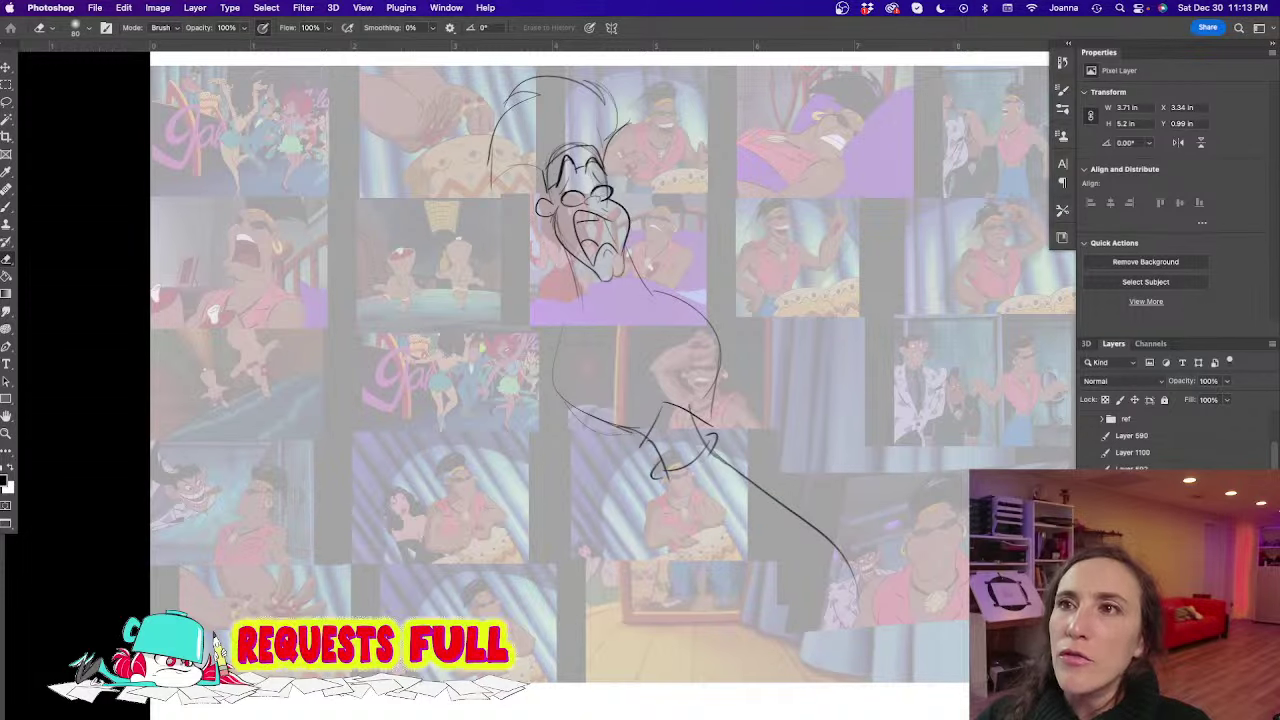
pyautogui.press('Tab')
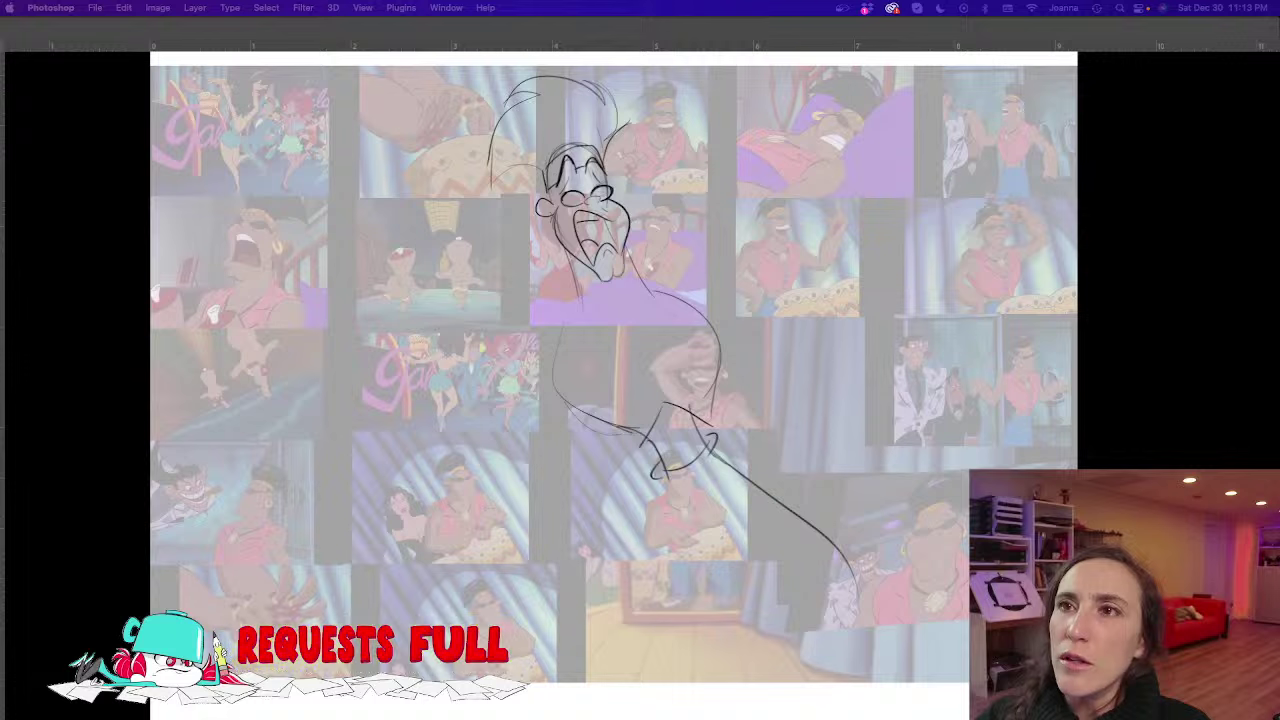
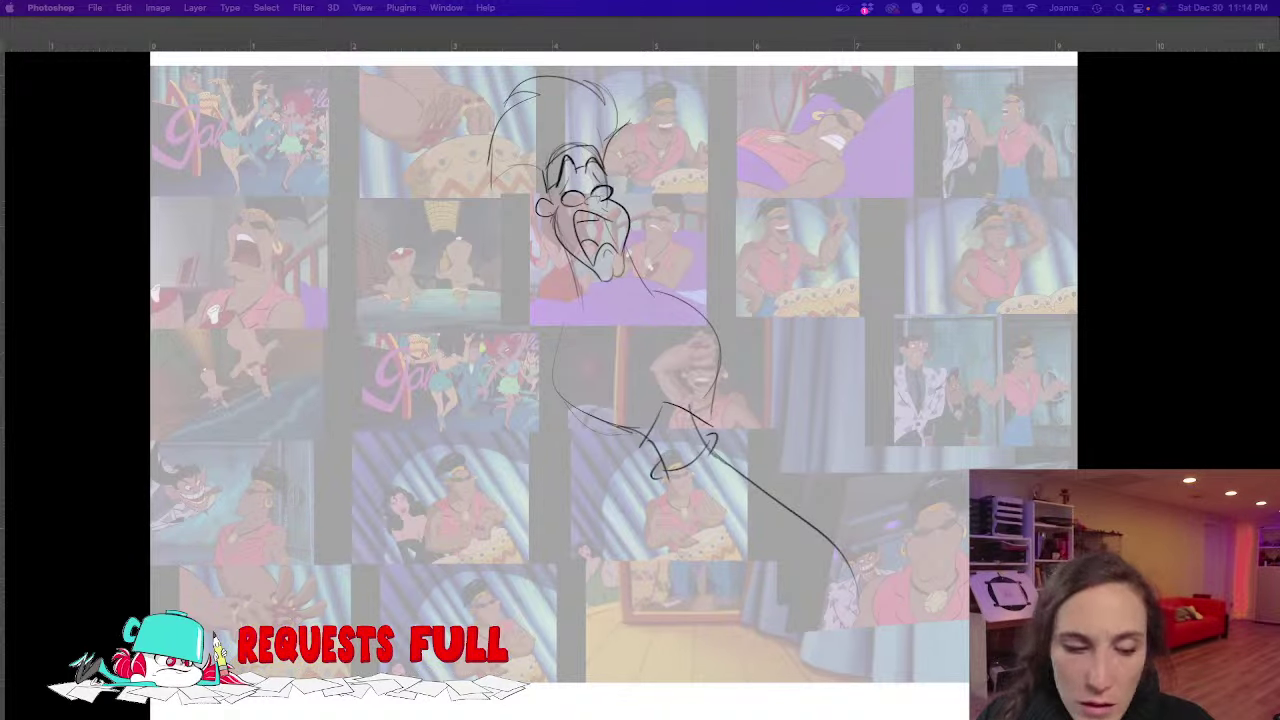
pyautogui.press('Tab')
# Draw the man's other leg as a long line running down from the hip to below the reference stills
pyautogui.press('b')
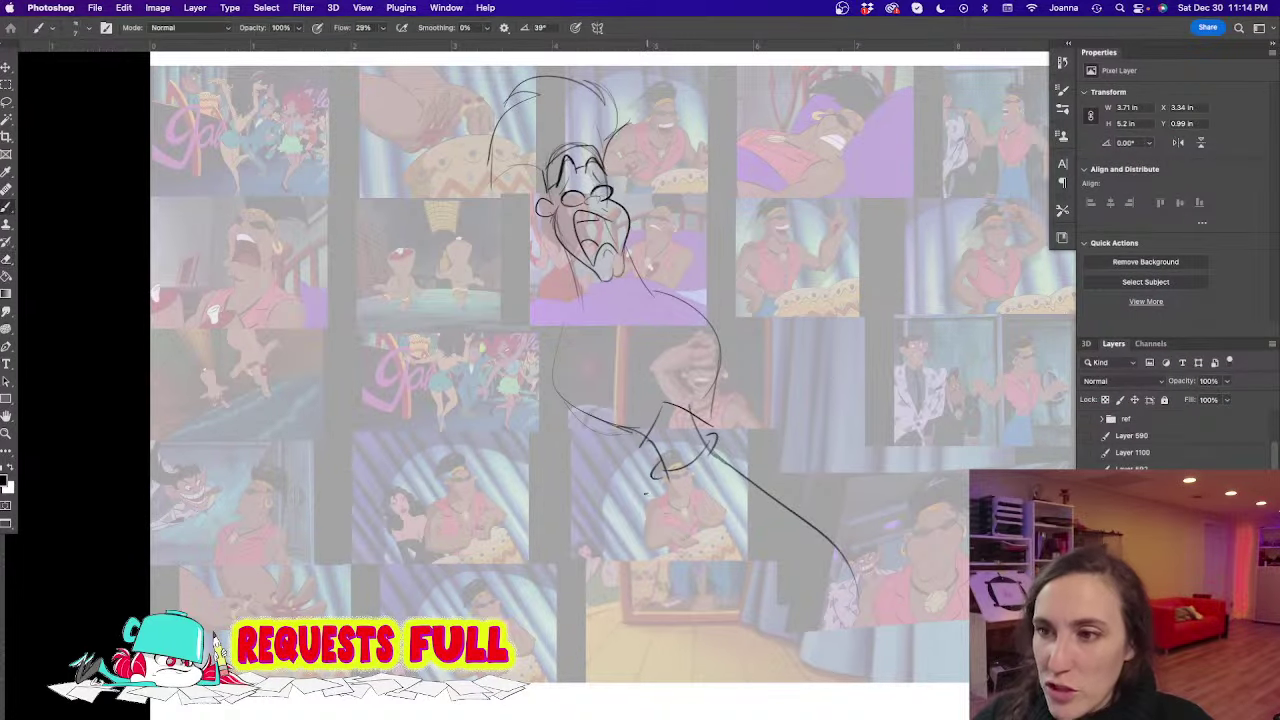
pyautogui.scroll(-2, 609, 498)
pyautogui.hscroll(1, 609, 498)
pyautogui.moveTo(607, 408)
pyautogui.mouseDown()
pyautogui.moveTo(626, 518)
pyautogui.moveTo(647, 573)
pyautogui.moveTo(637, 516)
pyautogui.moveTo(682, 635)
pyautogui.mouseUp()
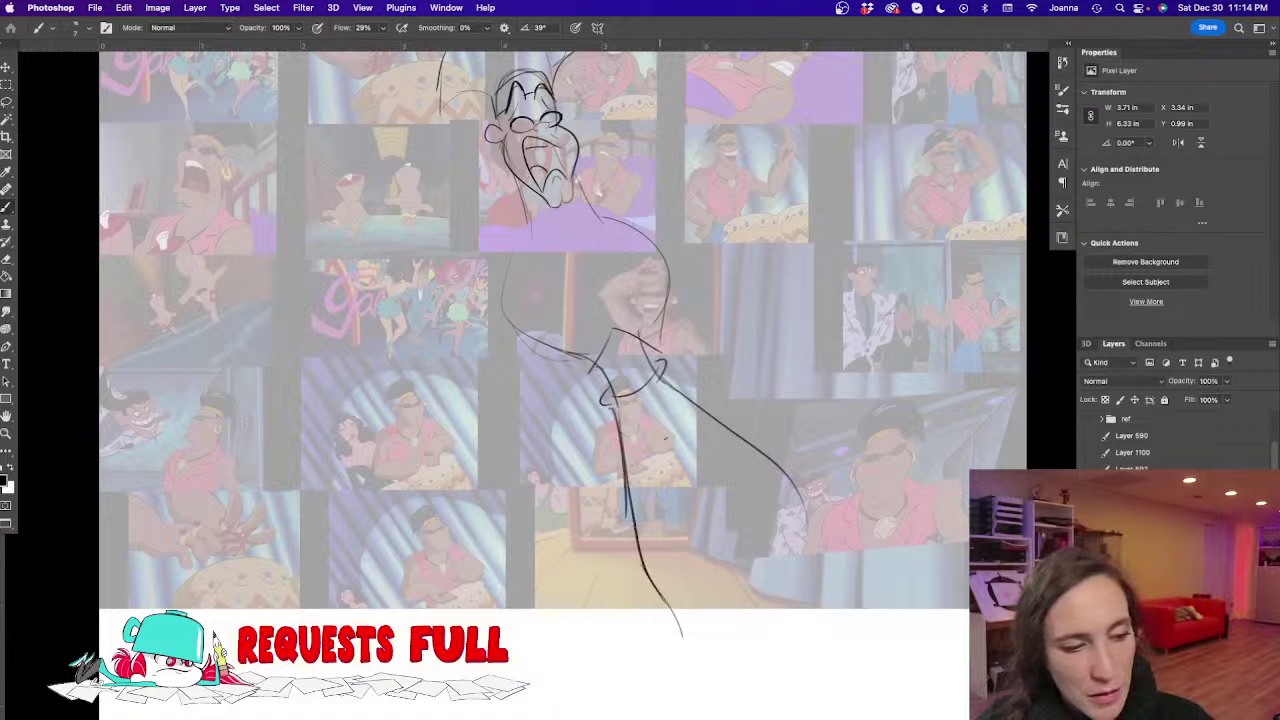
pyautogui.moveTo(664, 432); pyautogui.dragTo(672, 455)
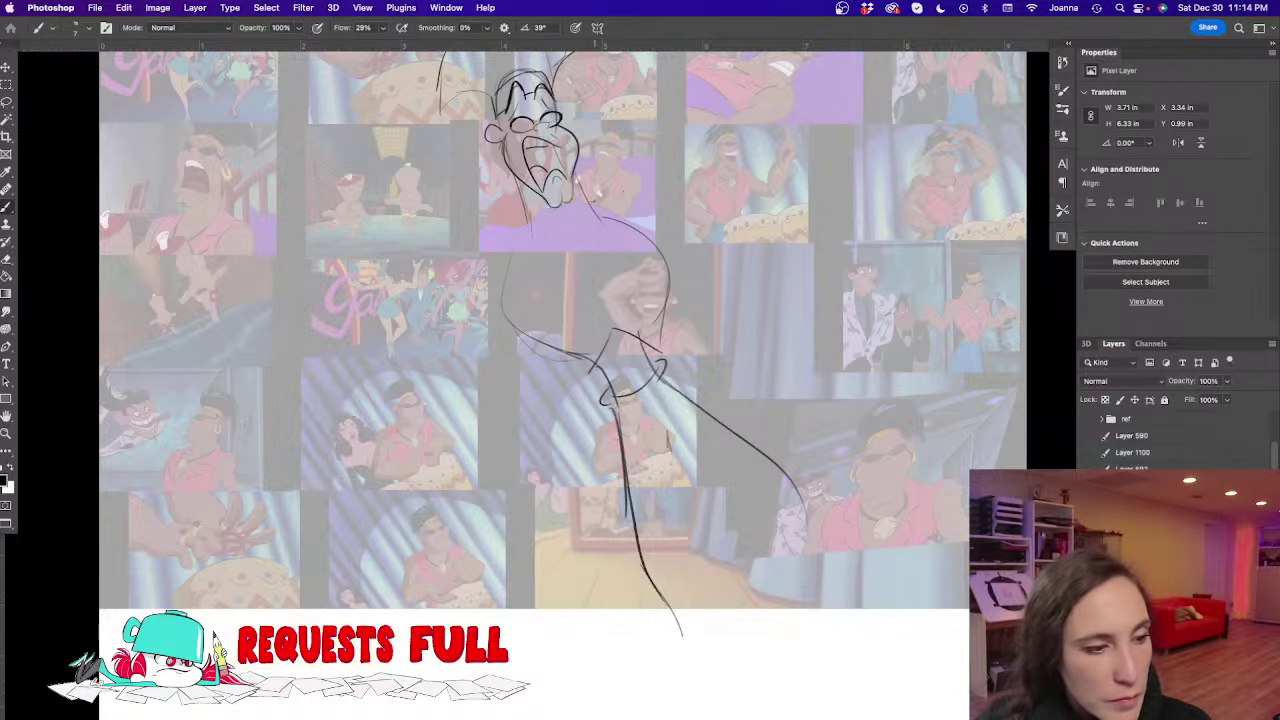
# Sketch the vest on the man's chest, with a V-shaped open front, a collar and a curved neckline
pyautogui.moveTo(604, 216)
pyautogui.mouseDown()
pyautogui.moveTo(618, 304)
pyautogui.moveTo(526, 256)
pyautogui.moveTo(580, 285)
pyautogui.mouseUp()
pyautogui.moveTo(586, 196)
pyautogui.mouseDown()
pyautogui.moveTo(633, 212)
pyautogui.moveTo(626, 258)
pyautogui.moveTo(511, 220)
pyautogui.moveTo(545, 256)
pyautogui.moveTo(514, 260)
pyautogui.mouseUp()
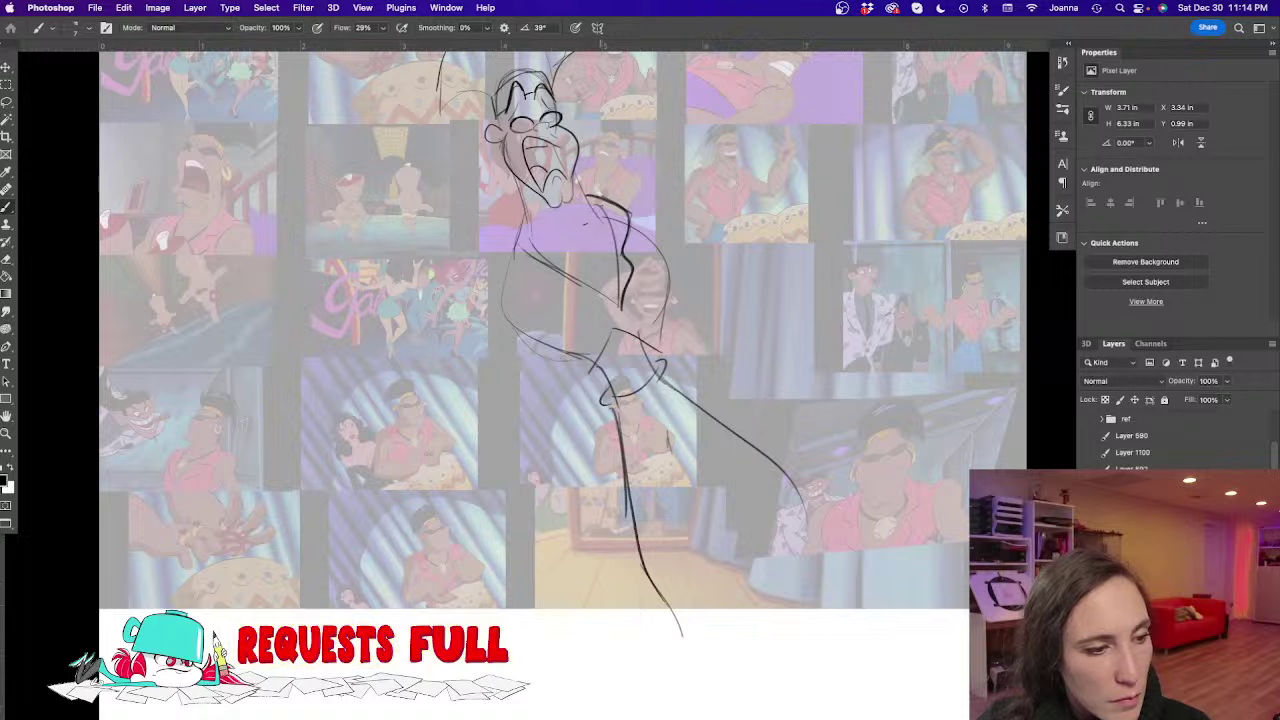
pyautogui.moveTo(612, 208)
pyautogui.mouseDown()
pyautogui.moveTo(580, 216)
pyautogui.moveTo(624, 226)
pyautogui.mouseUp()
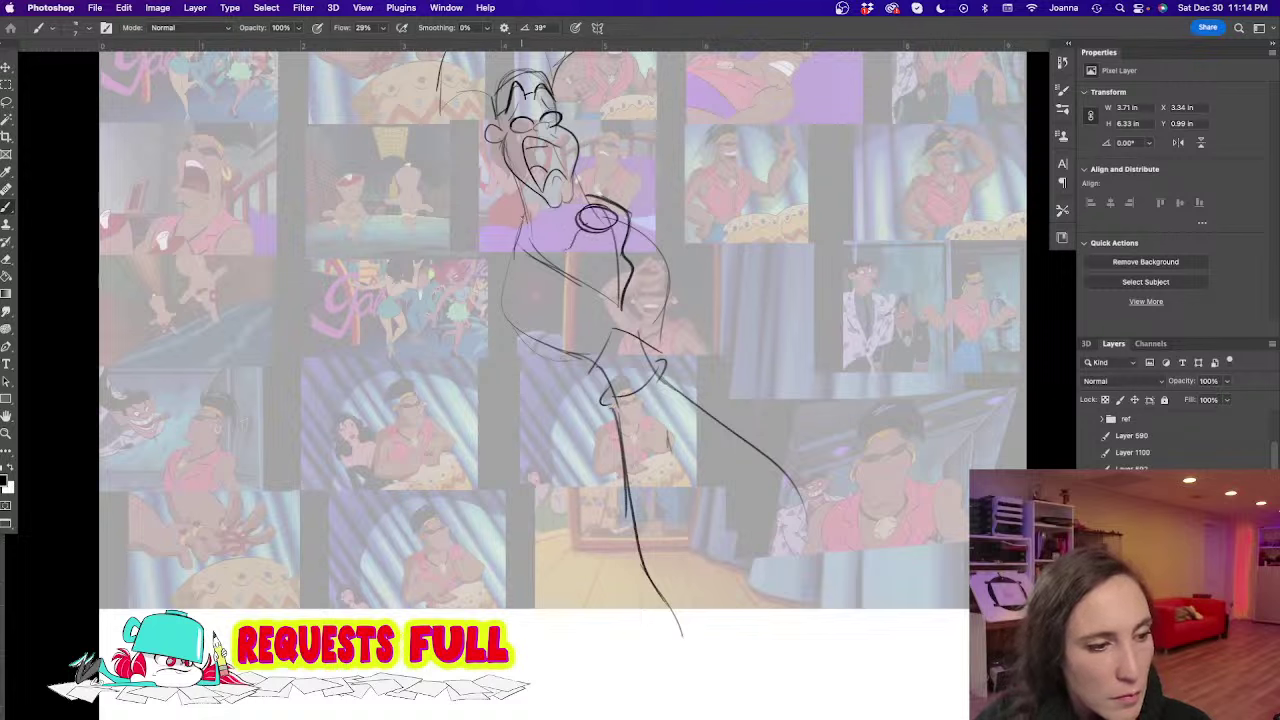
pyautogui.moveTo(520, 214)
pyautogui.mouseDown()
pyautogui.moveTo(546, 246)
pyautogui.moveTo(586, 228)
pyautogui.mouseUp()
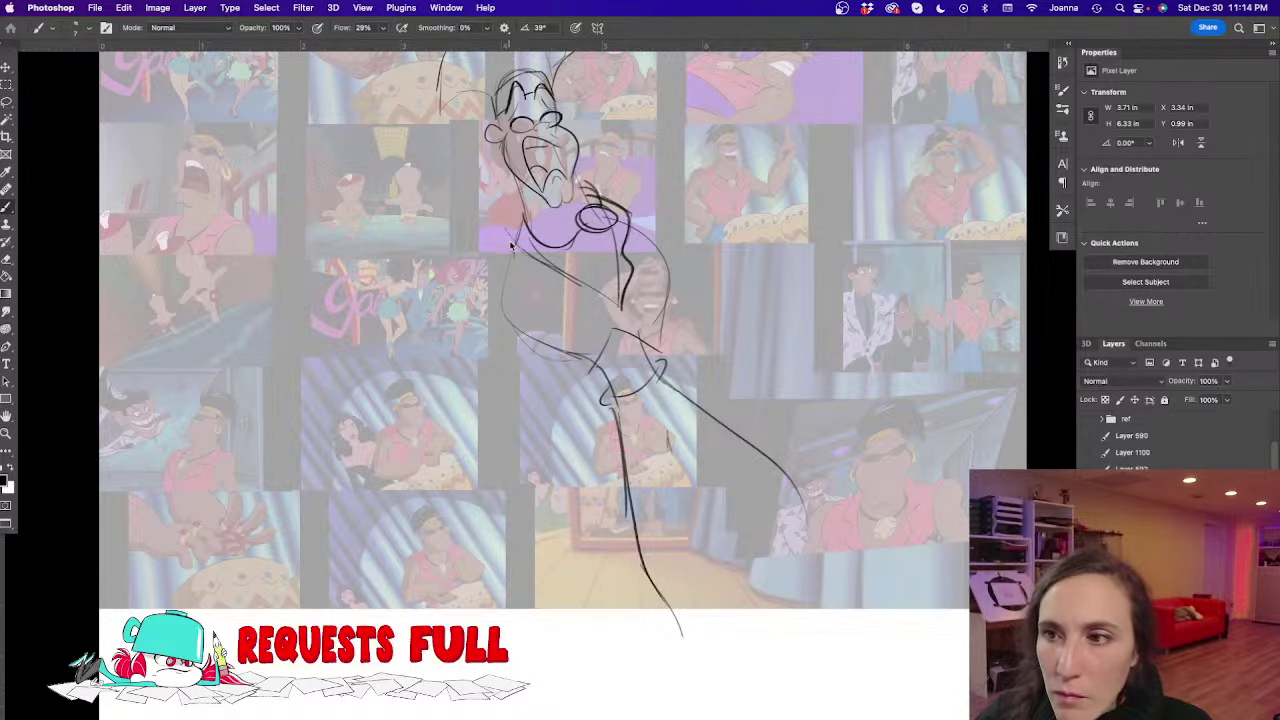
# Rough in the man's two arms with light lines, both bent at the elbow with the forearms raised beside the chest
pyautogui.moveTo(512, 219)
pyautogui.mouseDown()
pyautogui.moveTo(471, 218)
pyautogui.moveTo(473, 276)
pyautogui.moveTo(516, 310)
pyautogui.mouseUp()
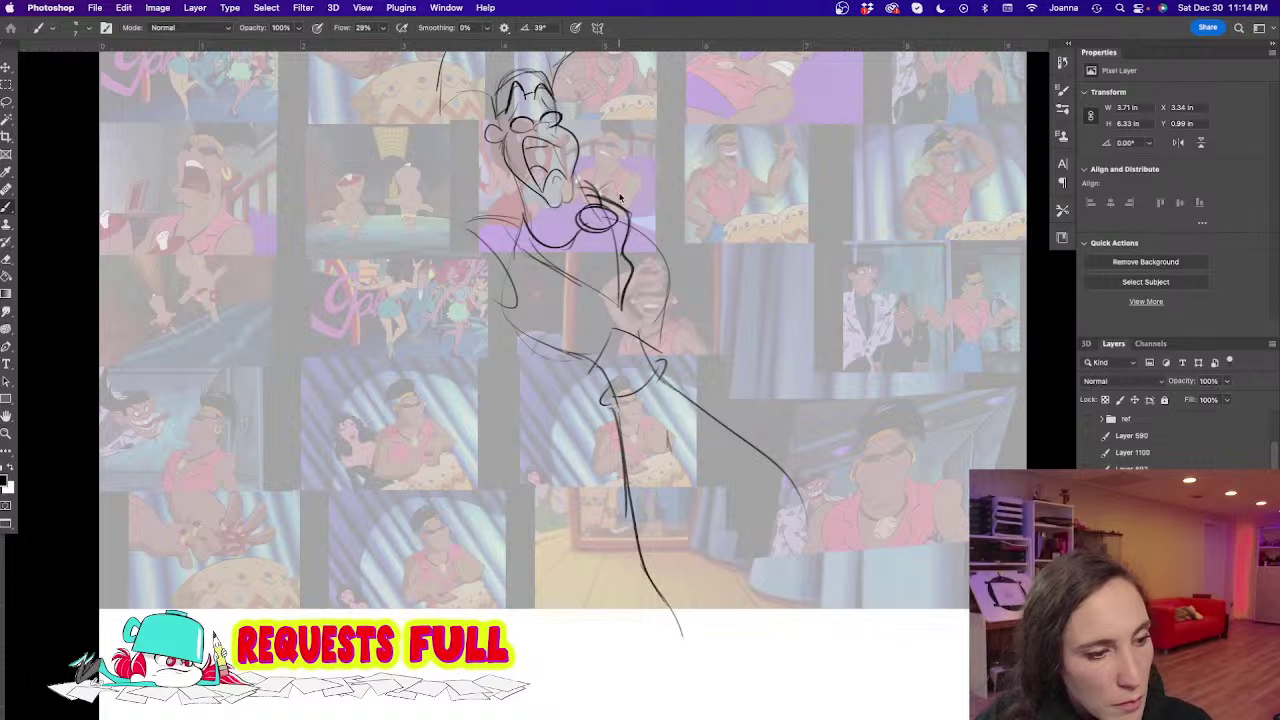
pyautogui.moveTo(620, 197)
pyautogui.mouseDown()
pyautogui.moveTo(697, 208)
pyautogui.moveTo(674, 229)
pyautogui.moveTo(691, 232)
pyautogui.moveTo(684, 130)
pyautogui.mouseUp()
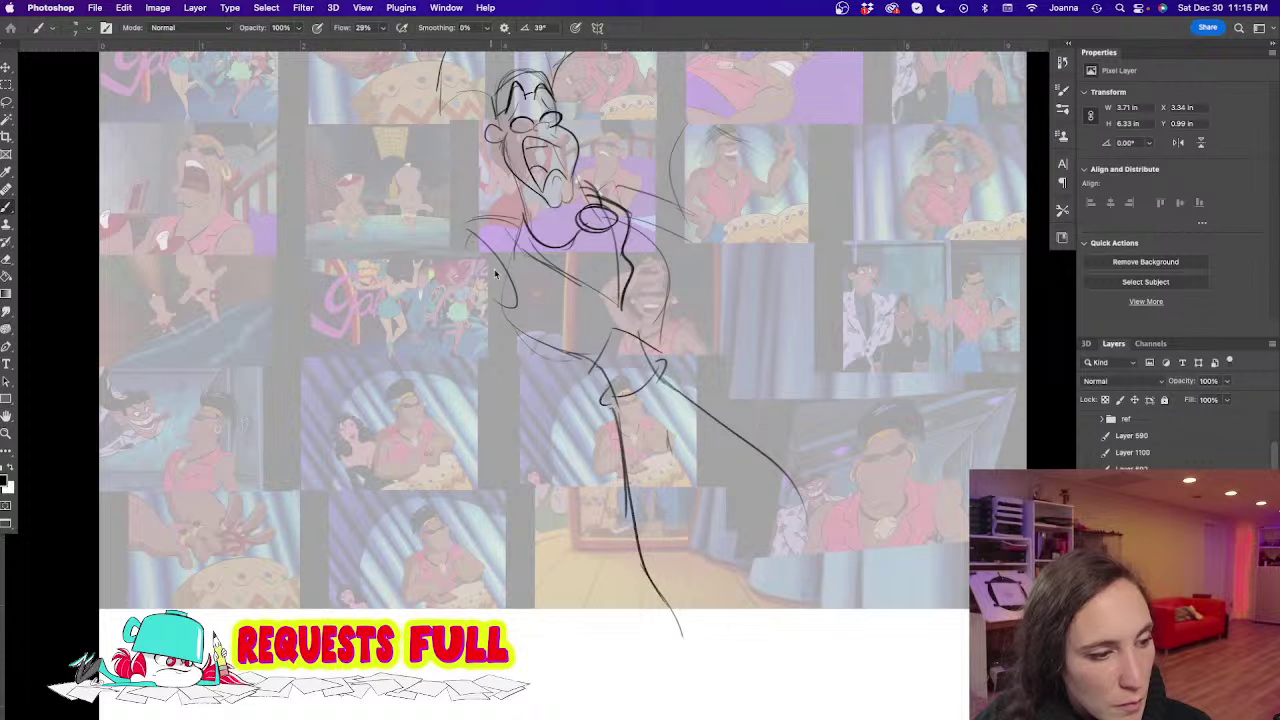
pyautogui.moveTo(496, 278); pyautogui.dragTo(483, 338)
pyautogui.moveTo(460, 240)
pyautogui.mouseDown()
pyautogui.moveTo(463, 305)
pyautogui.moveTo(405, 210)
pyautogui.mouseUp()
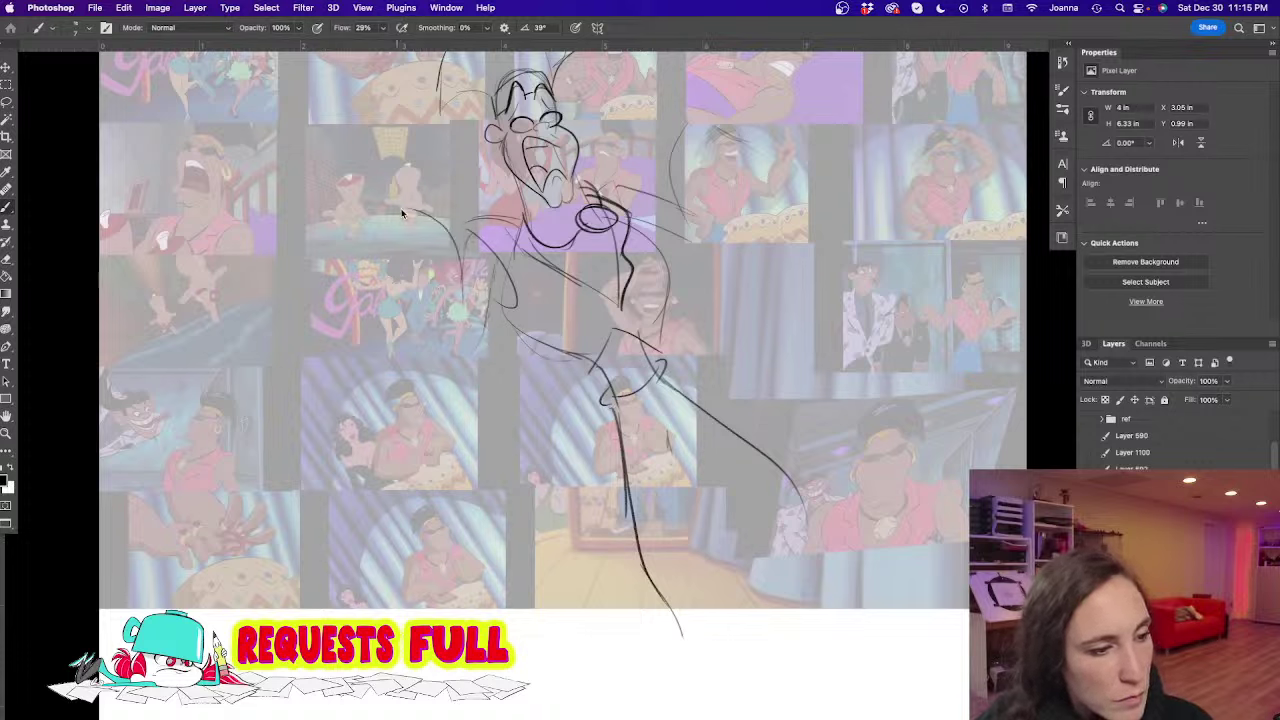
pyautogui.moveTo(366, 262); pyautogui.dragTo(398, 322)
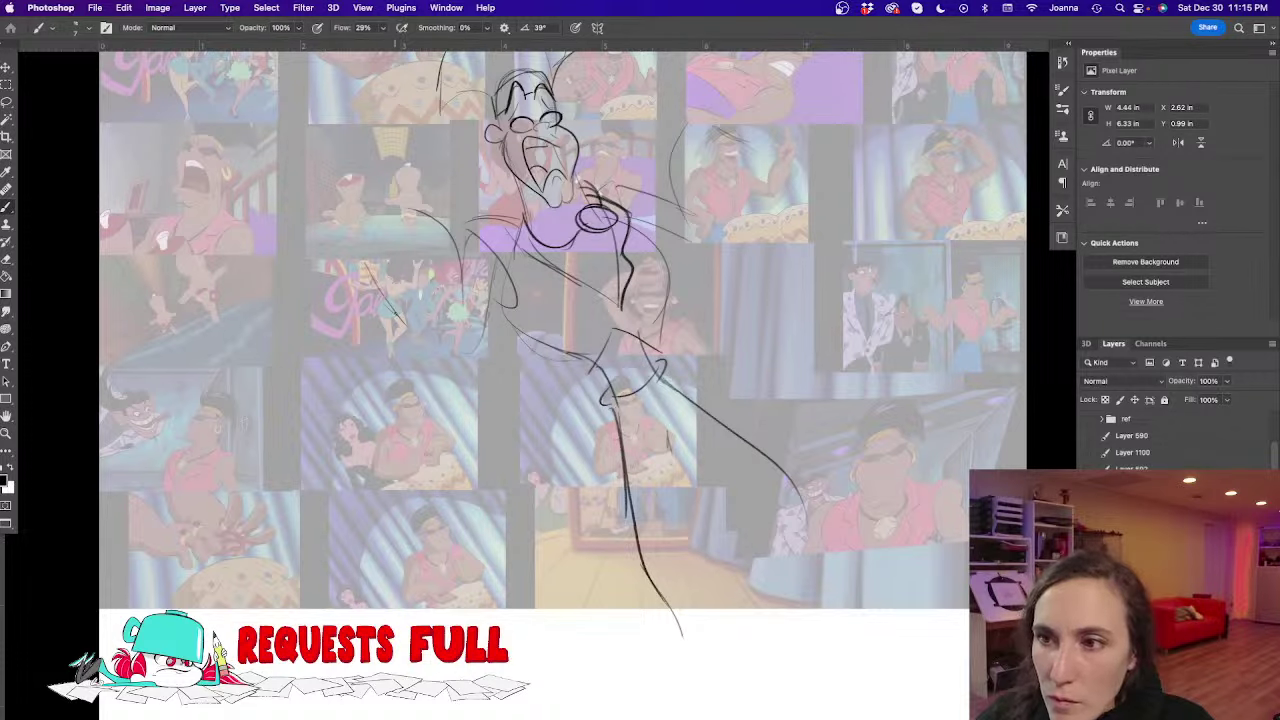
pyautogui.moveTo(372, 225)
pyautogui.mouseDown()
pyautogui.moveTo(384, 282)
pyautogui.moveTo(429, 341)
pyautogui.moveTo(465, 359)
pyautogui.mouseUp()
pyautogui.moveTo(445, 235)
pyautogui.mouseDown()
pyautogui.moveTo(409, 208)
pyautogui.moveTo(466, 324)
pyautogui.mouseUp()
pyautogui.moveTo(496, 266); pyautogui.dragTo(484, 322)
pyautogui.moveTo(676, 180)
pyautogui.mouseDown()
pyautogui.moveTo(699, 104)
pyautogui.moveTo(682, 186)
pyautogui.mouseUp()
# Draw the rounded shoulder and upper arm behind the man's head with darker lines, and firm up the torso's edge down to the waist
pyautogui.scroll(3, 540, 330)
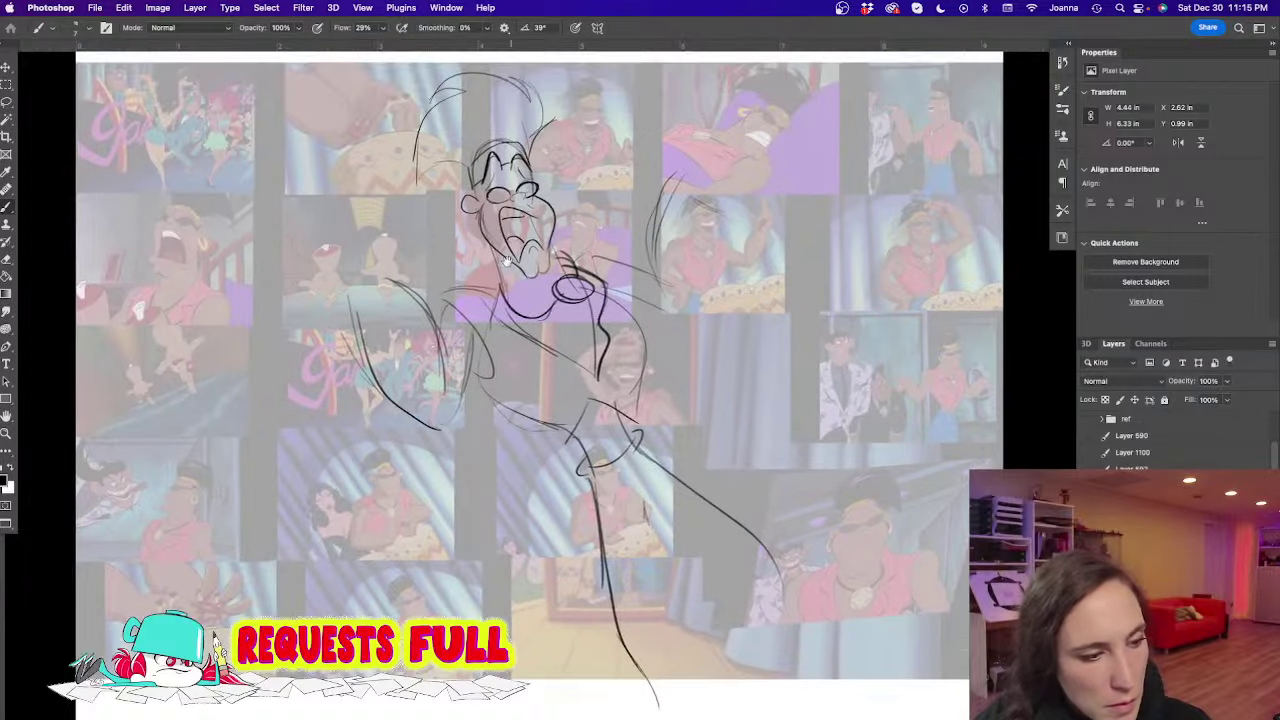
pyautogui.moveTo(462, 285)
pyautogui.mouseDown()
pyautogui.moveTo(436, 332)
pyautogui.moveTo(472, 292)
pyautogui.moveTo(492, 350)
pyautogui.mouseUp()
pyautogui.moveTo(508, 292); pyautogui.dragTo(488, 325)
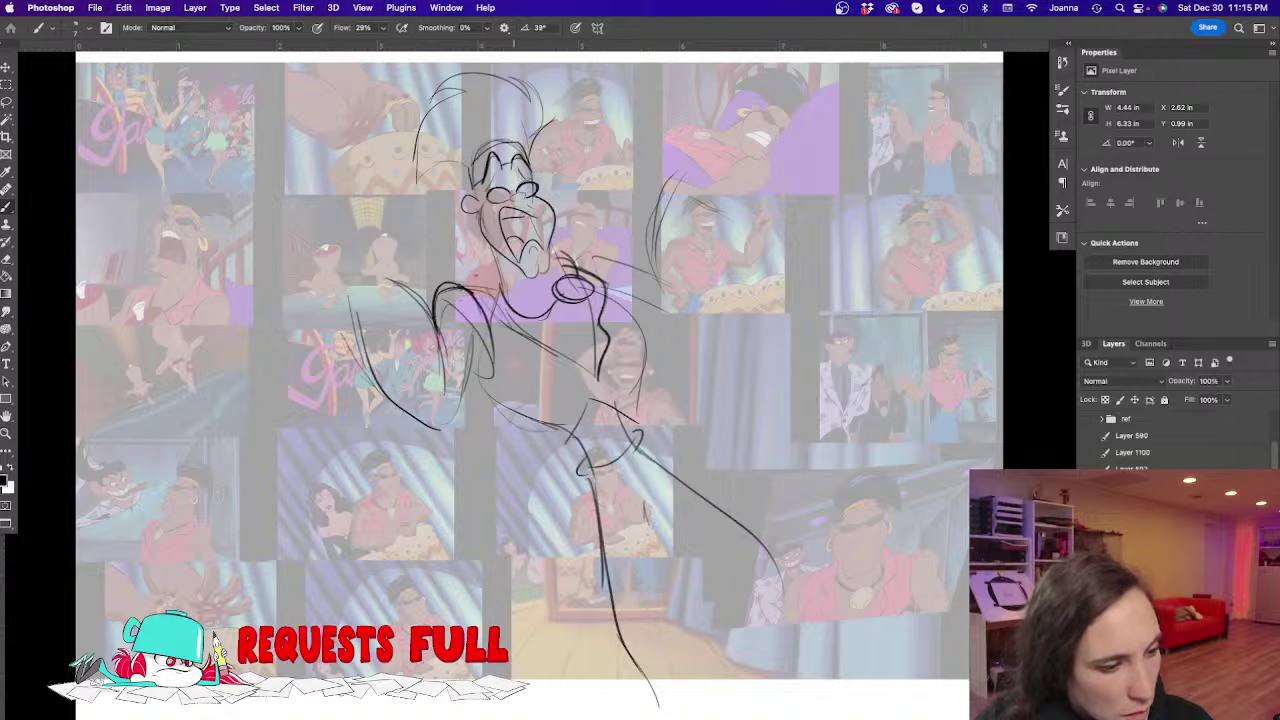
pyautogui.moveTo(448, 284)
pyautogui.mouseDown()
pyautogui.moveTo(500, 303)
pyautogui.moveTo(498, 404)
pyautogui.moveTo(462, 326)
pyautogui.mouseUp()
pyautogui.moveTo(513, 292)
pyautogui.mouseDown()
pyautogui.moveTo(484, 255)
pyautogui.moveTo(459, 250)
pyautogui.mouseUp()
pyautogui.moveTo(443, 348); pyautogui.dragTo(500, 282)
pyautogui.moveTo(440, 316); pyautogui.dragTo(478, 250)
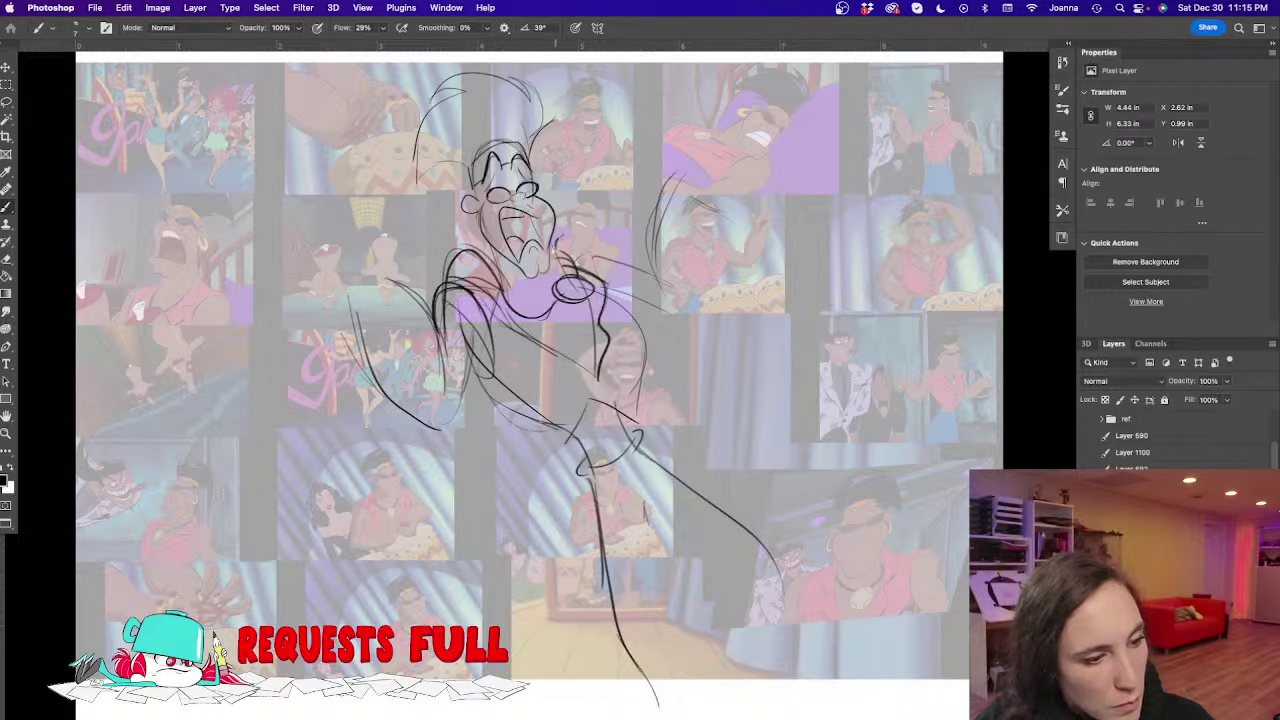
# Define the raised arm in front of the man's face, with a firm upper arm, a bulging forearm and a small fist
pyautogui.moveTo(558, 236)
pyautogui.mouseDown()
pyautogui.moveTo(650, 286)
pyautogui.moveTo(668, 330)
pyautogui.mouseUp()
pyautogui.moveTo(644, 206)
pyautogui.mouseDown()
pyautogui.moveTo(683, 200)
pyautogui.moveTo(685, 272)
pyautogui.moveTo(693, 205)
pyautogui.moveTo(696, 256)
pyautogui.mouseUp()
pyautogui.moveTo(702, 204)
pyautogui.mouseDown()
pyautogui.moveTo(698, 278)
pyautogui.moveTo(672, 328)
pyautogui.mouseUp()
pyautogui.moveTo(652, 190)
pyautogui.mouseDown()
pyautogui.moveTo(700, 222)
pyautogui.moveTo(678, 208)
pyautogui.moveTo(700, 192)
pyautogui.mouseUp()
pyautogui.moveTo(690, 190)
pyautogui.mouseDown()
pyautogui.moveTo(678, 186)
pyautogui.moveTo(684, 214)
pyautogui.mouseUp()
pyautogui.moveTo(652, 200); pyautogui.dragTo(706, 206)
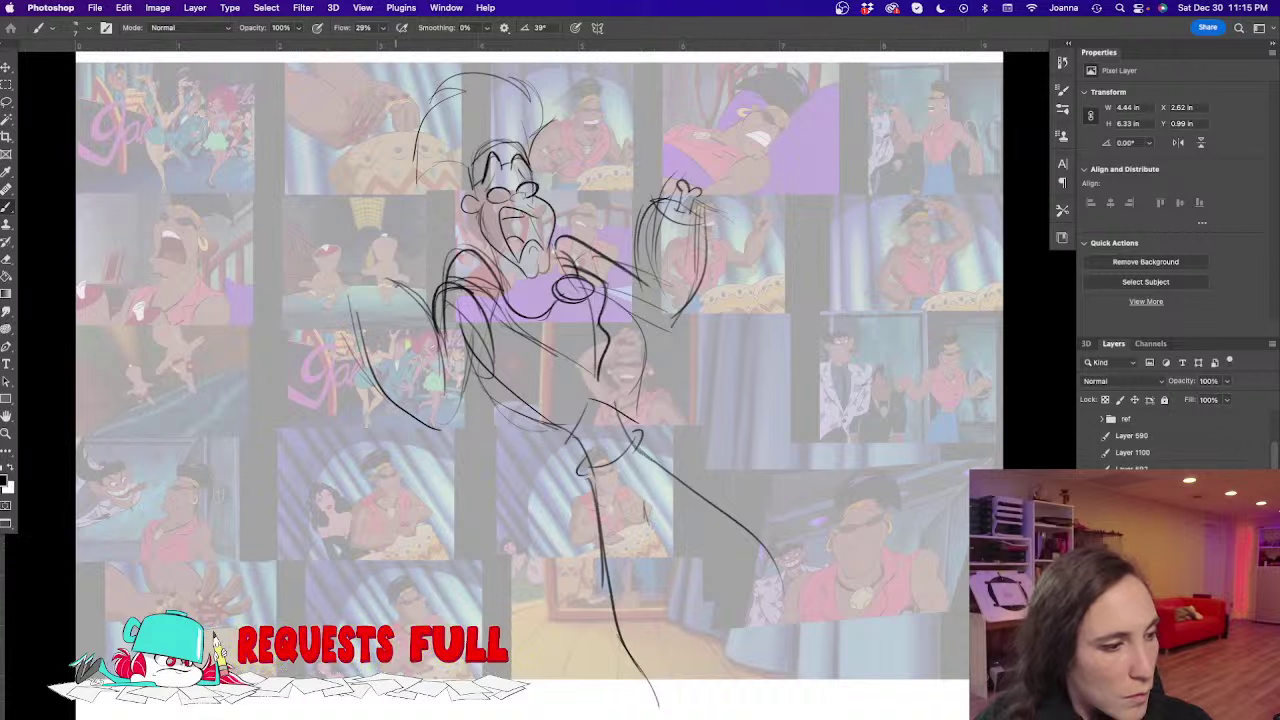
# Add a small fist to the man's other arm and darken the thick forearm outline down to the elbow
pyautogui.moveTo(344, 334)
pyautogui.mouseDown()
pyautogui.moveTo(406, 283)
pyautogui.moveTo(366, 310)
pyautogui.moveTo(366, 288)
pyautogui.moveTo(356, 318)
pyautogui.mouseUp()
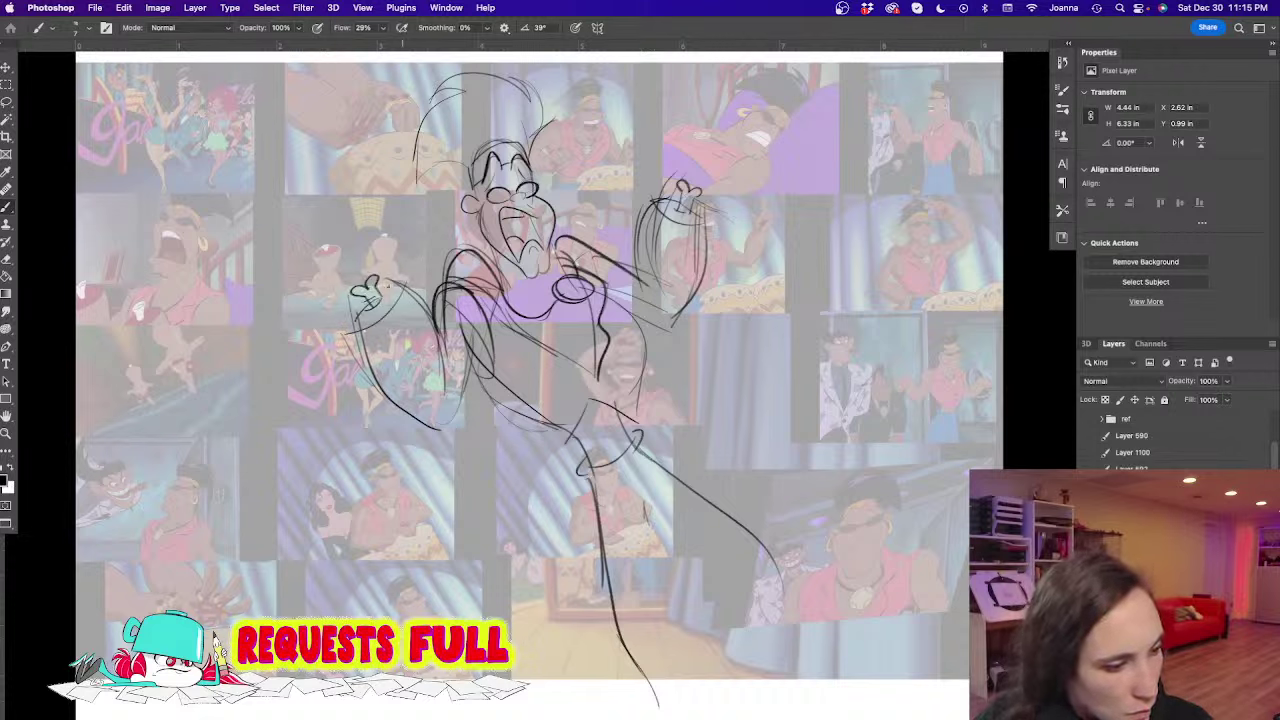
pyautogui.moveTo(400, 282); pyautogui.dragTo(358, 314)
pyautogui.moveTo(354, 318)
pyautogui.mouseDown()
pyautogui.moveTo(408, 409)
pyautogui.moveTo(454, 420)
pyautogui.mouseUp()
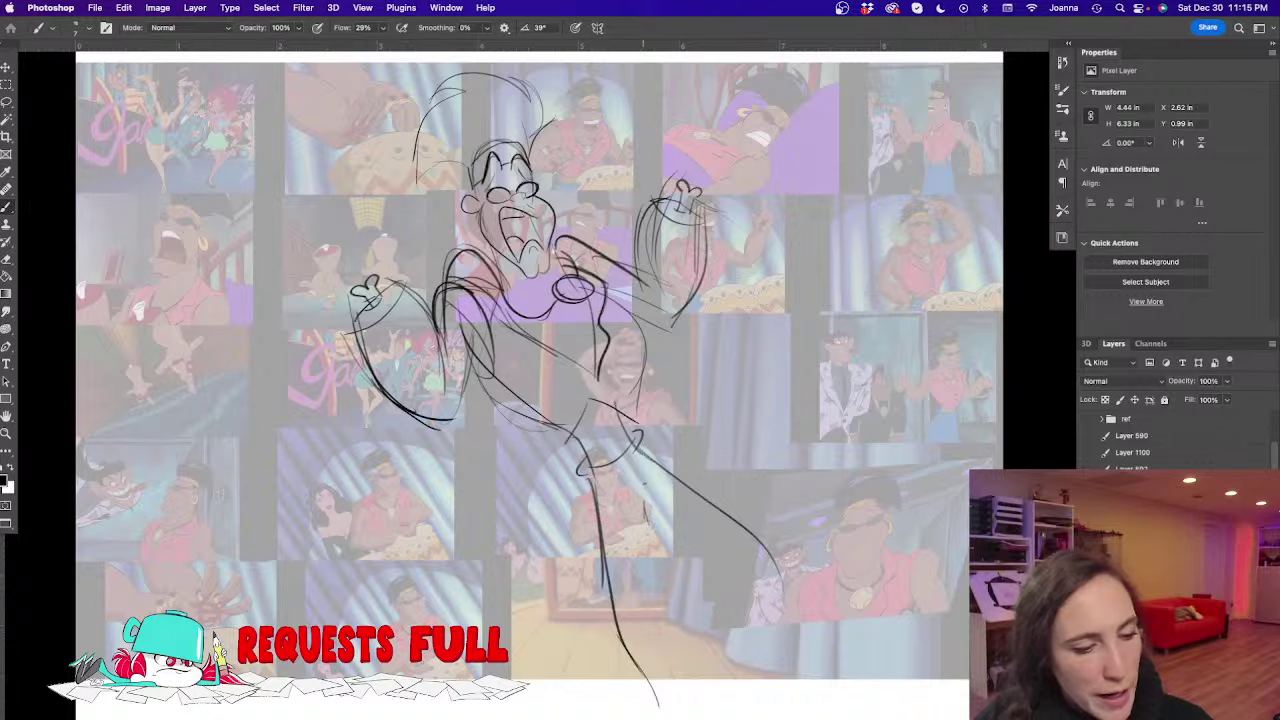
# Flesh out the man's diagonal leg with upper and lower contours, and add a long, upturned foot at its end
pyautogui.moveTo(654, 519); pyautogui.dragTo(625, 432)
pyautogui.moveTo(622, 381)
pyautogui.mouseDown()
pyautogui.moveTo(730, 455)
pyautogui.moveTo(793, 565)
pyautogui.mouseUp()
pyautogui.moveTo(613, 422); pyautogui.dragTo(699, 519)
pyautogui.moveTo(642, 460); pyautogui.dragTo(777, 611)
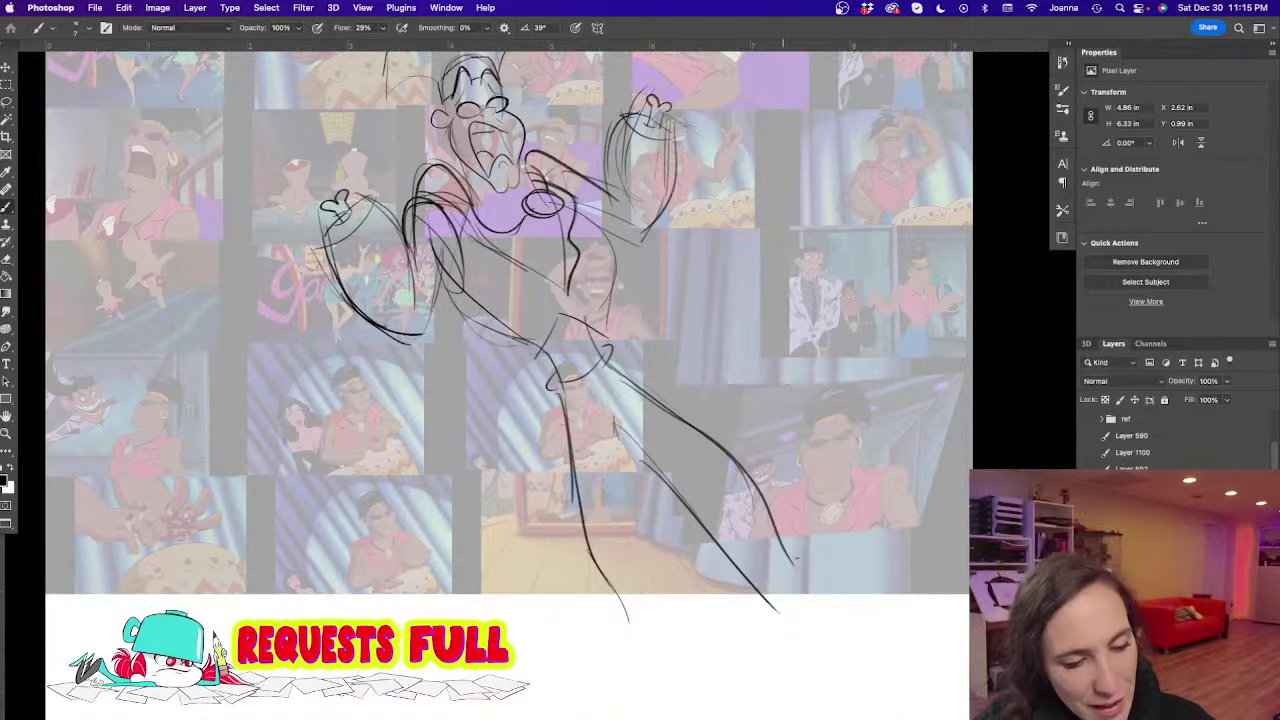
pyautogui.moveTo(797, 558)
pyautogui.mouseDown()
pyautogui.moveTo(770, 566)
pyautogui.moveTo(796, 615)
pyautogui.moveTo(814, 517)
pyautogui.moveTo(809, 585)
pyautogui.moveTo(829, 517)
pyautogui.mouseUp()
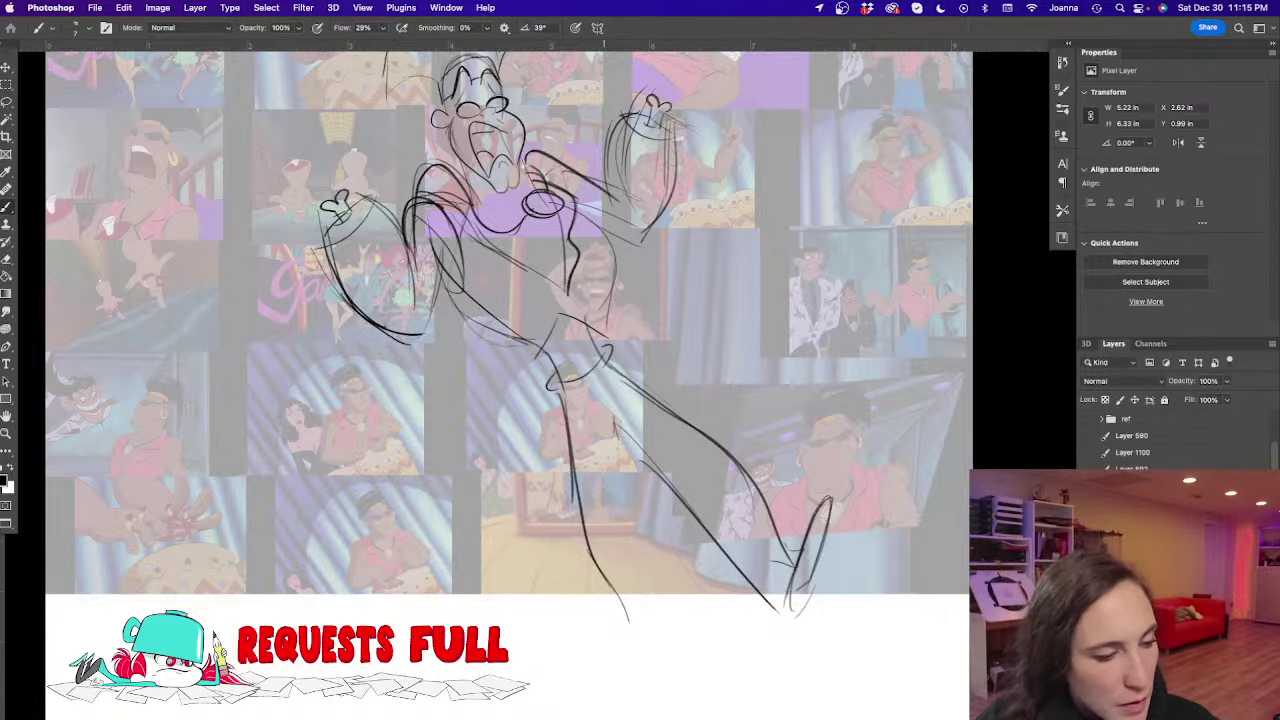
# Sketch the left leg's inner line and foot, and scale both legs down at the waist with Free Transform
pyautogui.moveTo(622, 420)
pyautogui.mouseDown()
pyautogui.moveTo(676, 650)
pyautogui.moveTo(582, 578)
pyautogui.moveTo(632, 643)
pyautogui.mouseUp()
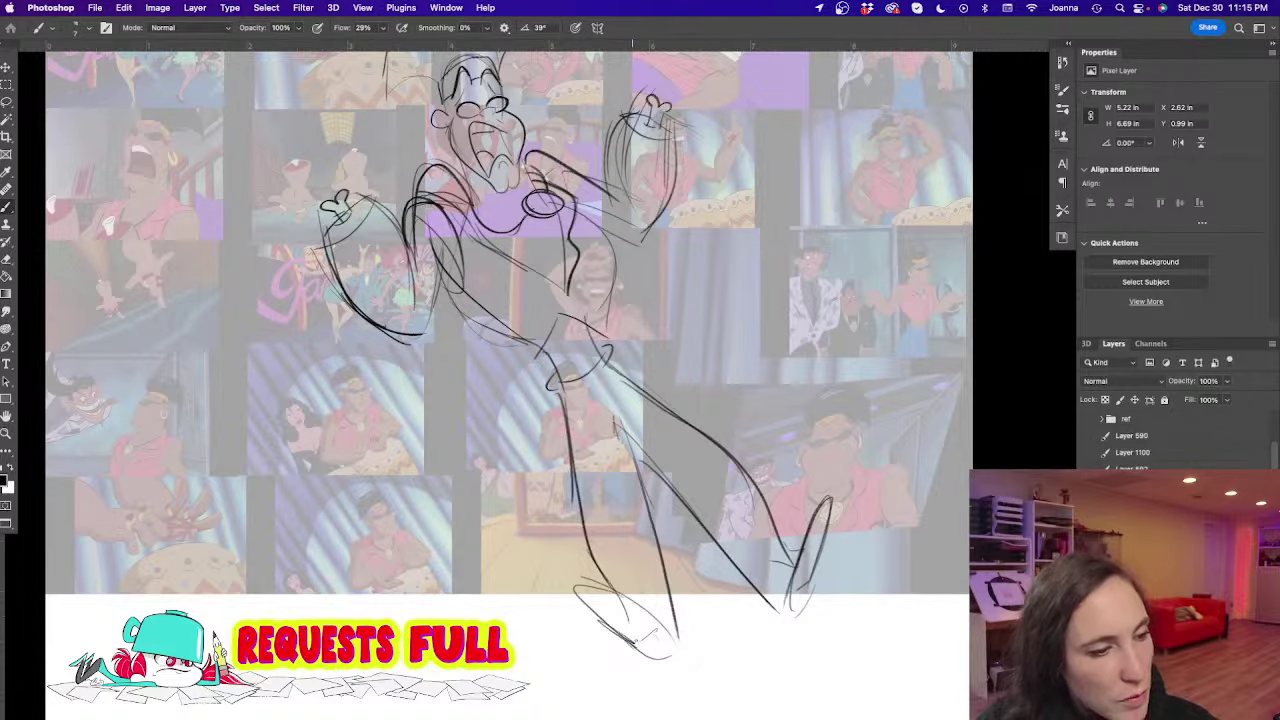
pyautogui.moveTo(361, 388); pyautogui.dragTo(486, 545)
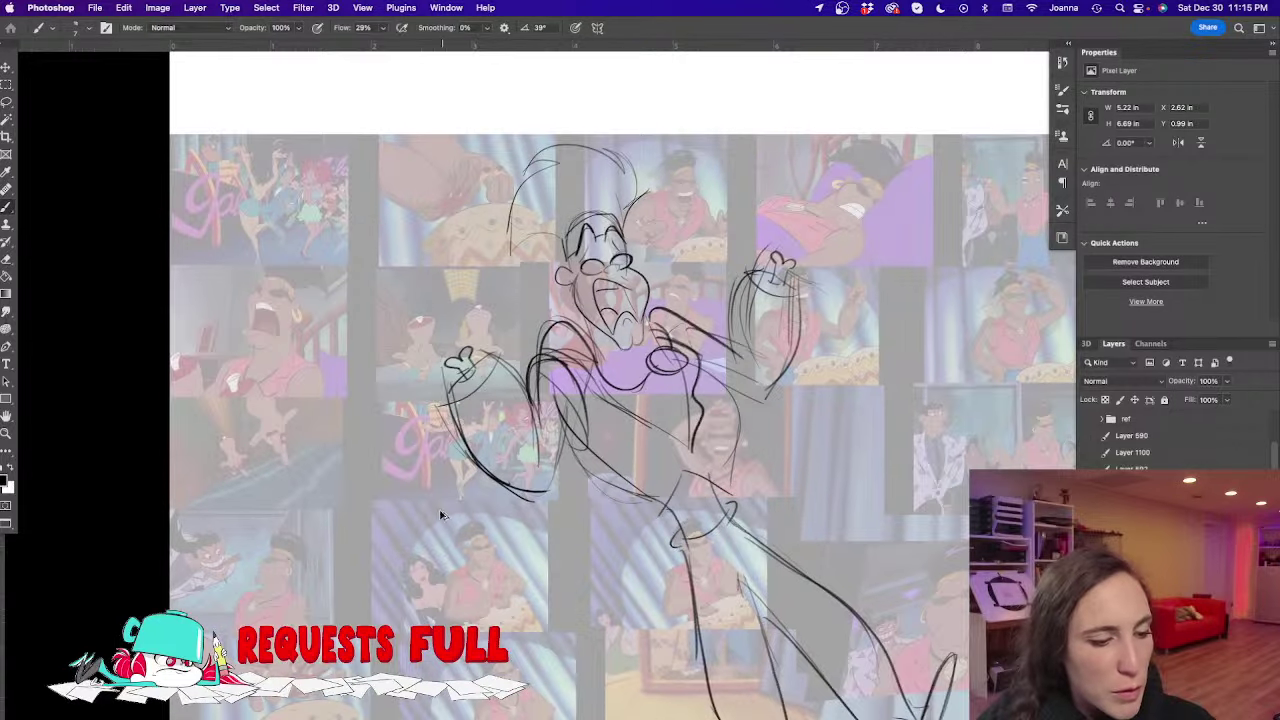
pyautogui.keyDown('alt'); pyautogui.click(440, 514); pyautogui.keyUp('alt')
pyautogui.moveTo(412, 512); pyautogui.dragTo(424, 443)
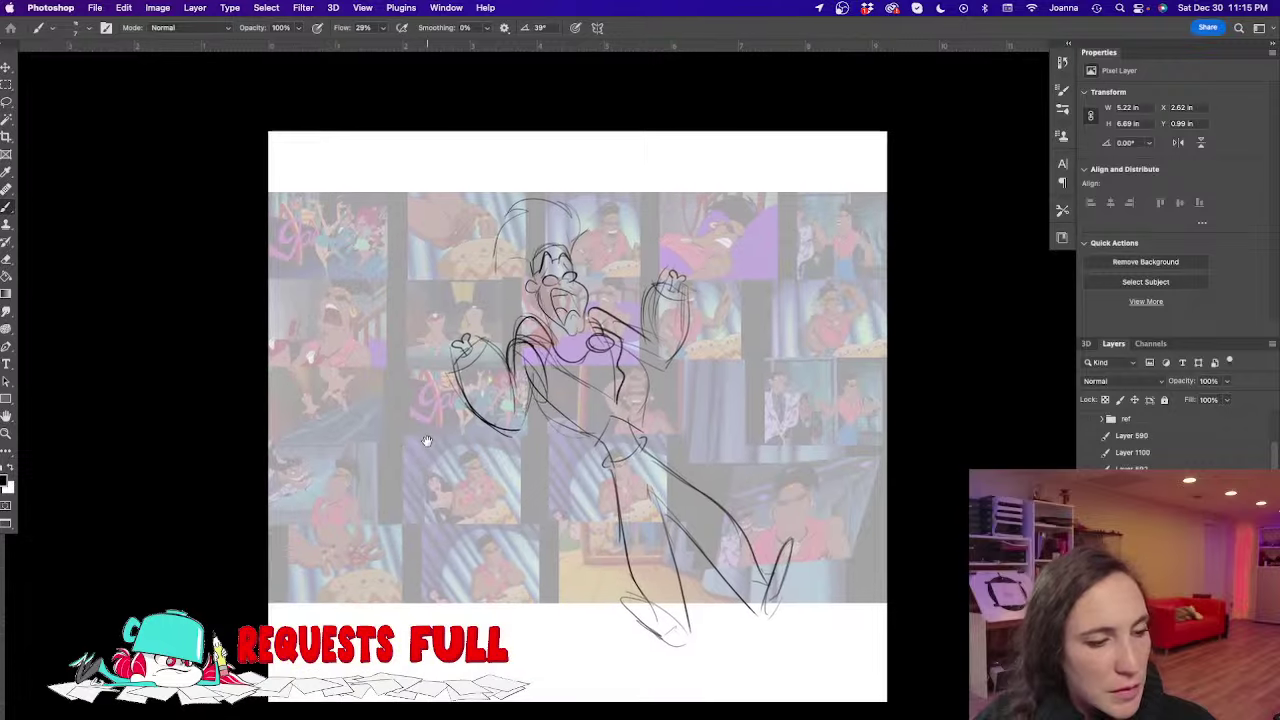
pyautogui.press('l')
pyautogui.moveTo(602, 450)
pyautogui.mouseDown()
pyautogui.moveTo(640, 438)
pyautogui.moveTo(790, 506)
pyautogui.moveTo(568, 540)
pyautogui.moveTo(590, 458)
pyautogui.mouseUp()
pyautogui.press('super+t')
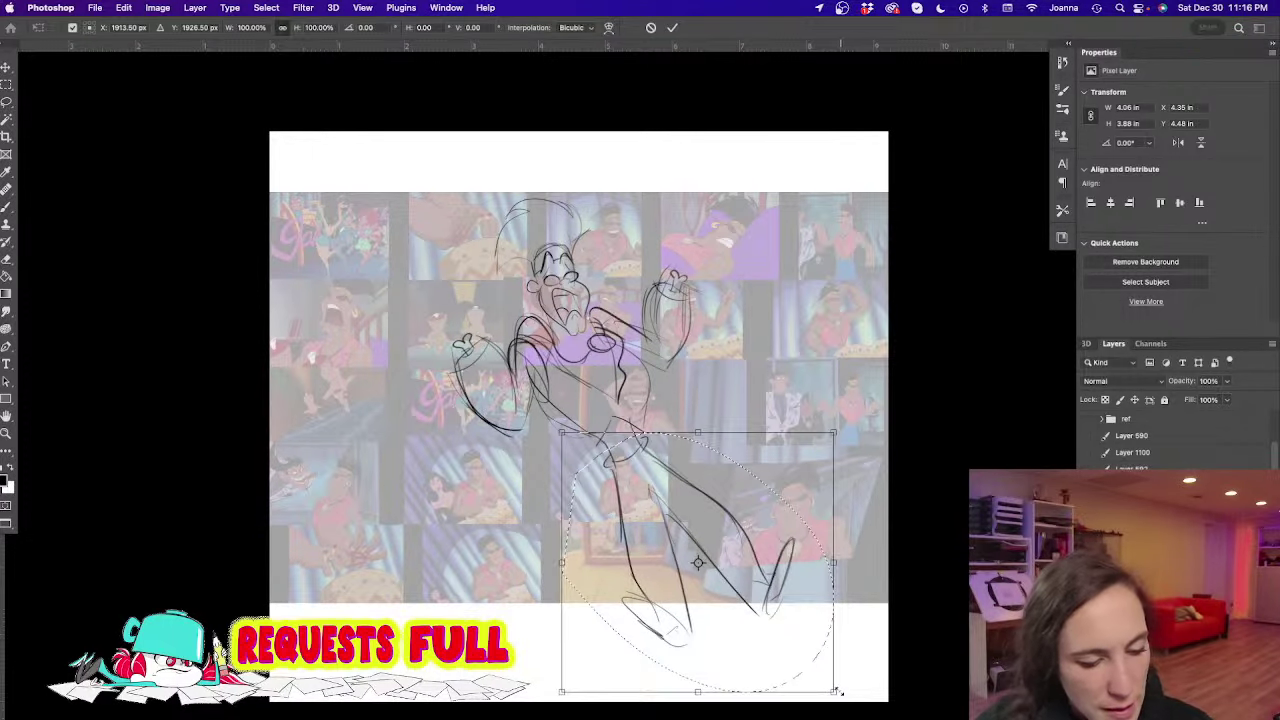
pyautogui.moveTo(838, 690); pyautogui.dragTo(778, 637)
pyautogui.moveTo(600, 489); pyautogui.dragTo(613, 486)
pyautogui.press('Return')
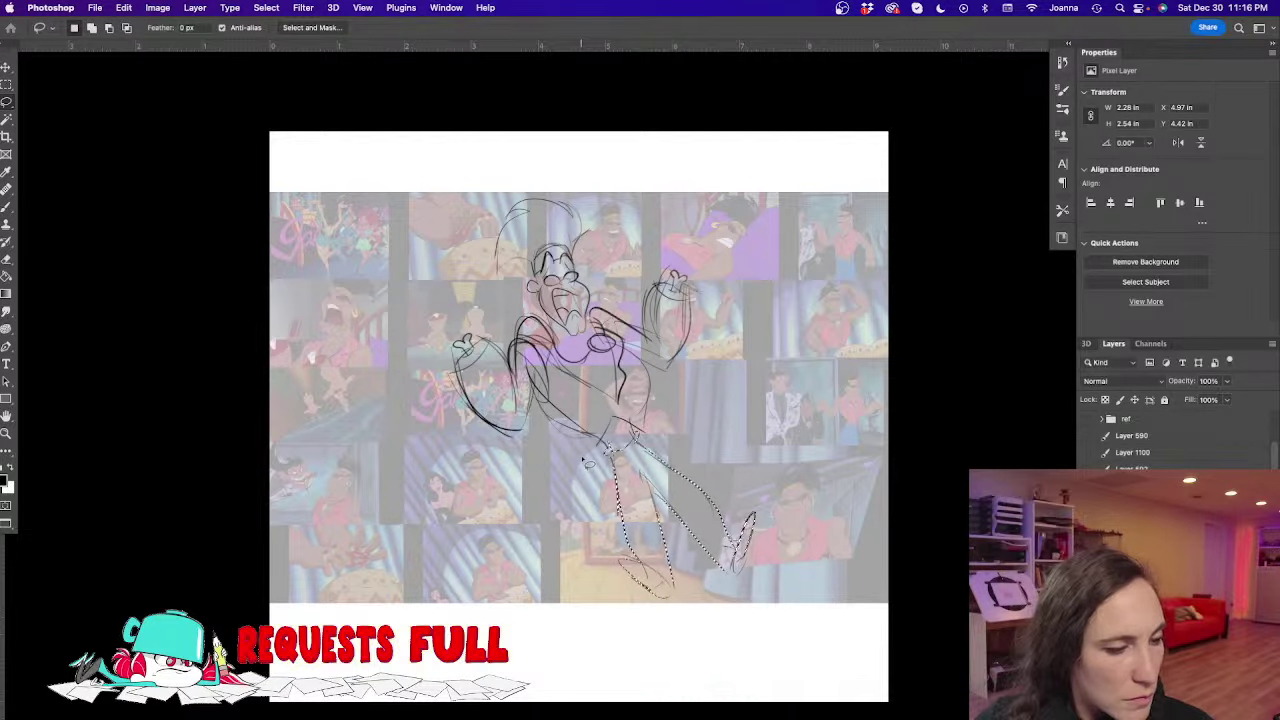
pyautogui.press('super+d')
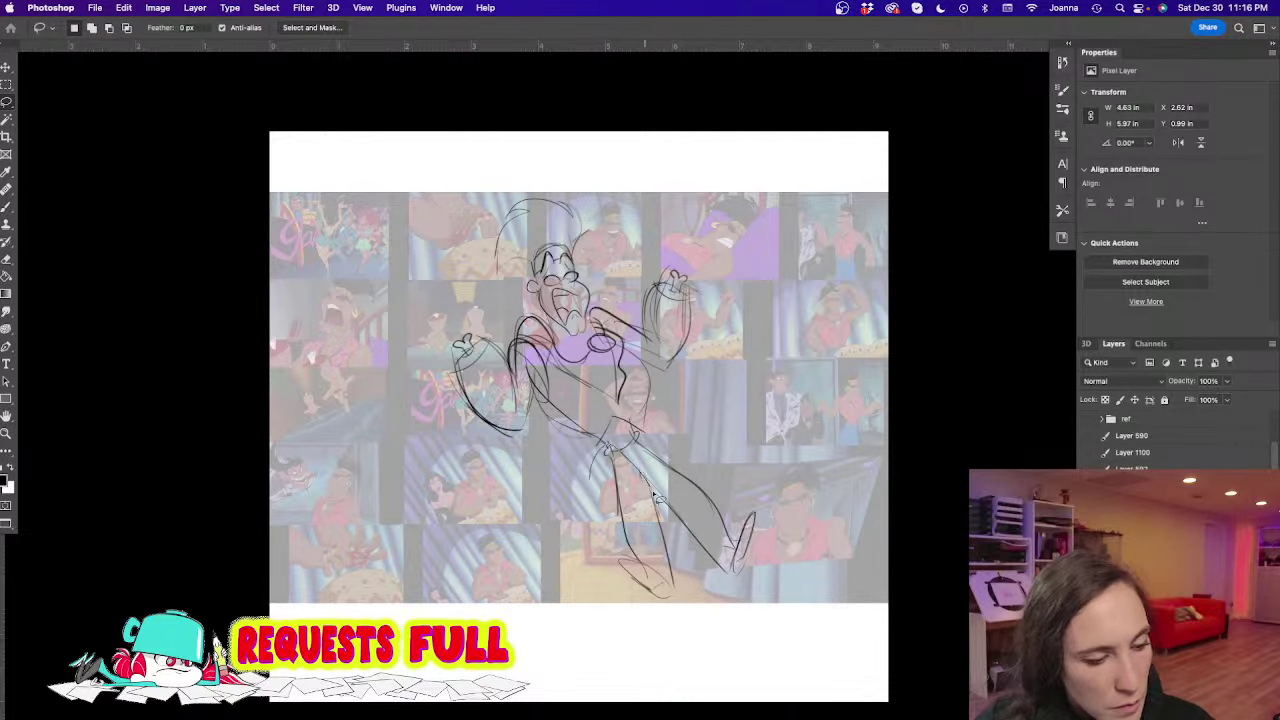
# Lengthen the figure's left leg slightly with Free Transform and redraw its shoe outline in darker strokes
pyautogui.moveTo(655, 495); pyautogui.dragTo(600, 446)
pyautogui.press('super+t')
pyautogui.moveTo(556, 641); pyautogui.dragTo(554, 648)
pyautogui.press('Return')
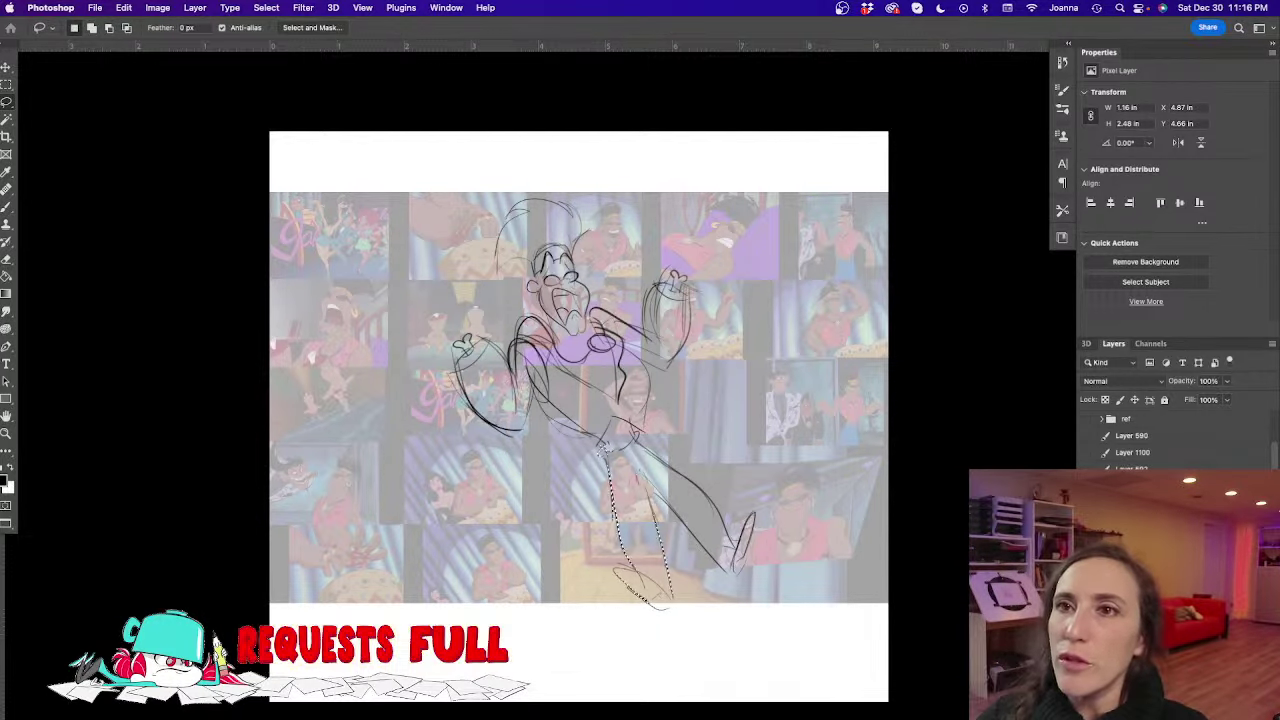
pyautogui.press('Tab')
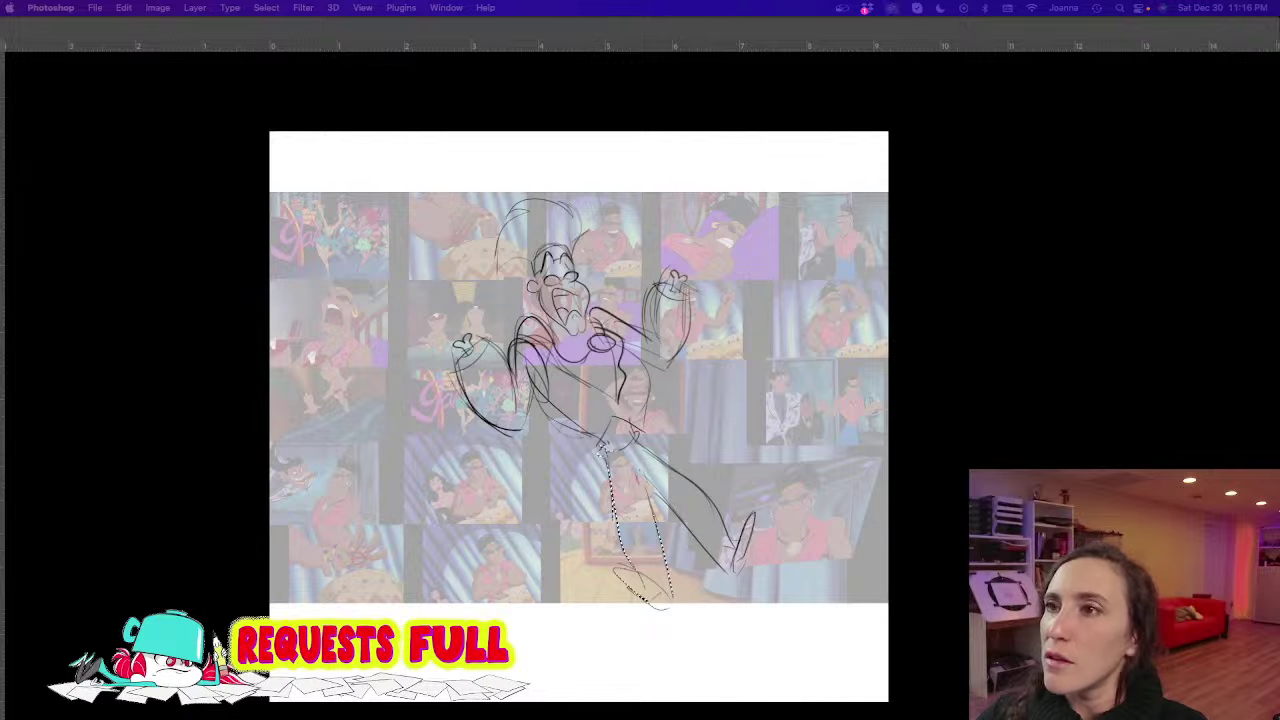
pyautogui.press('super+d')
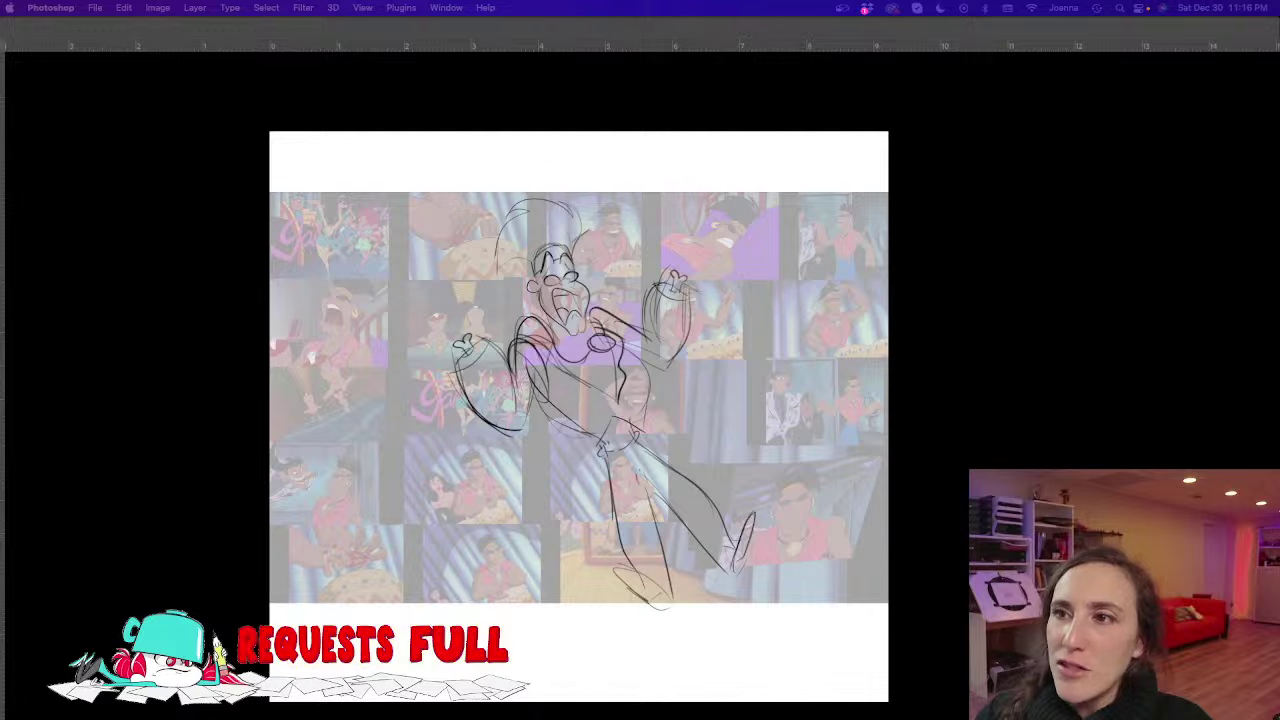
pyautogui.press('Tab')
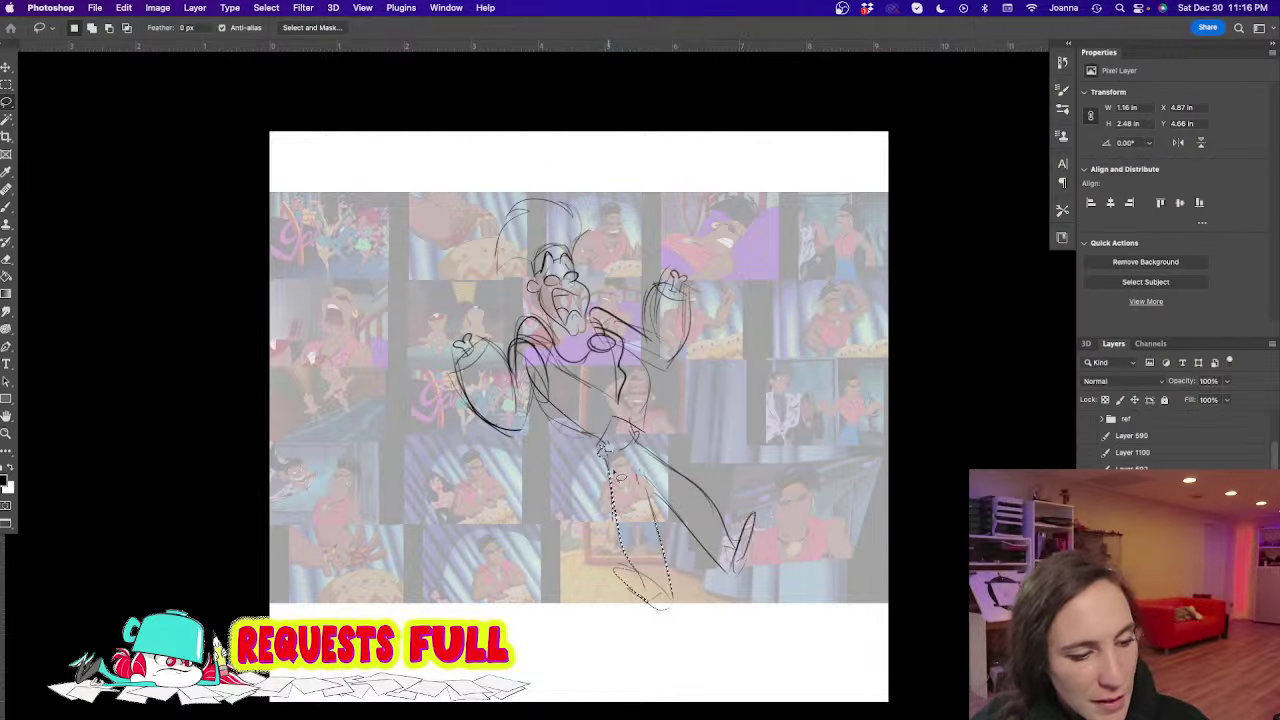
pyautogui.press('b')
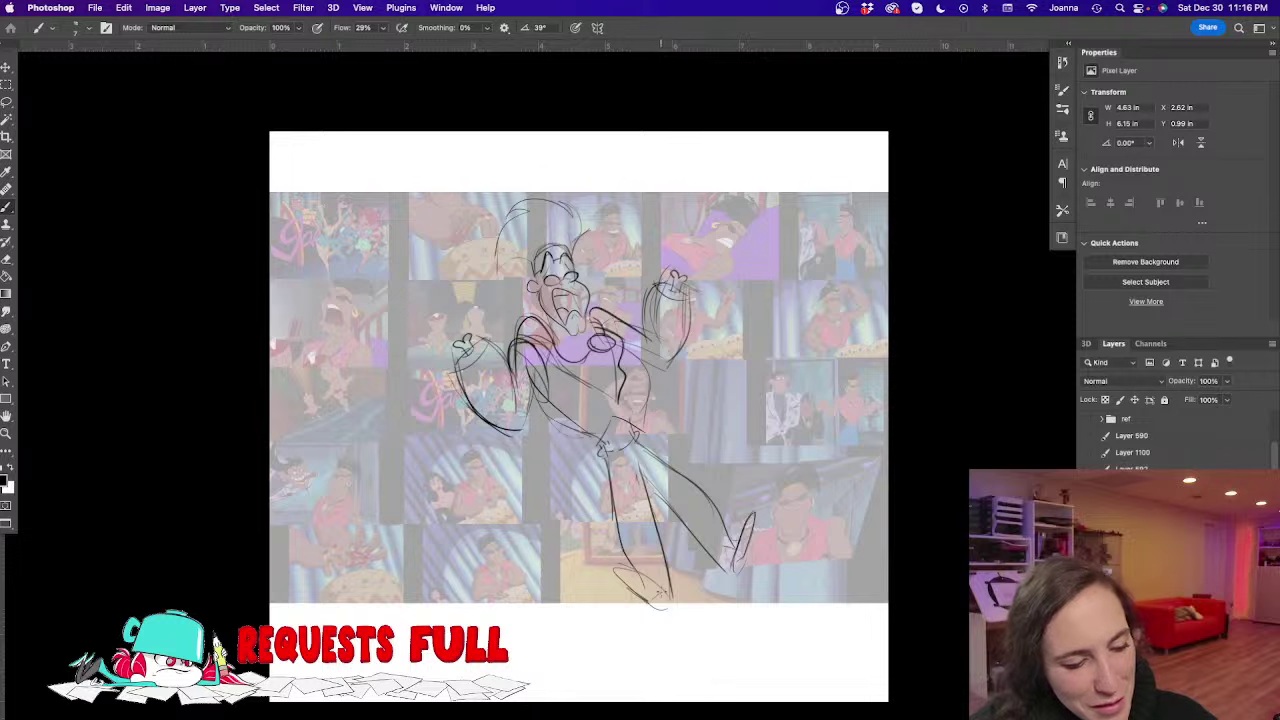
pyautogui.moveTo(661, 592); pyautogui.dragTo(619, 562)
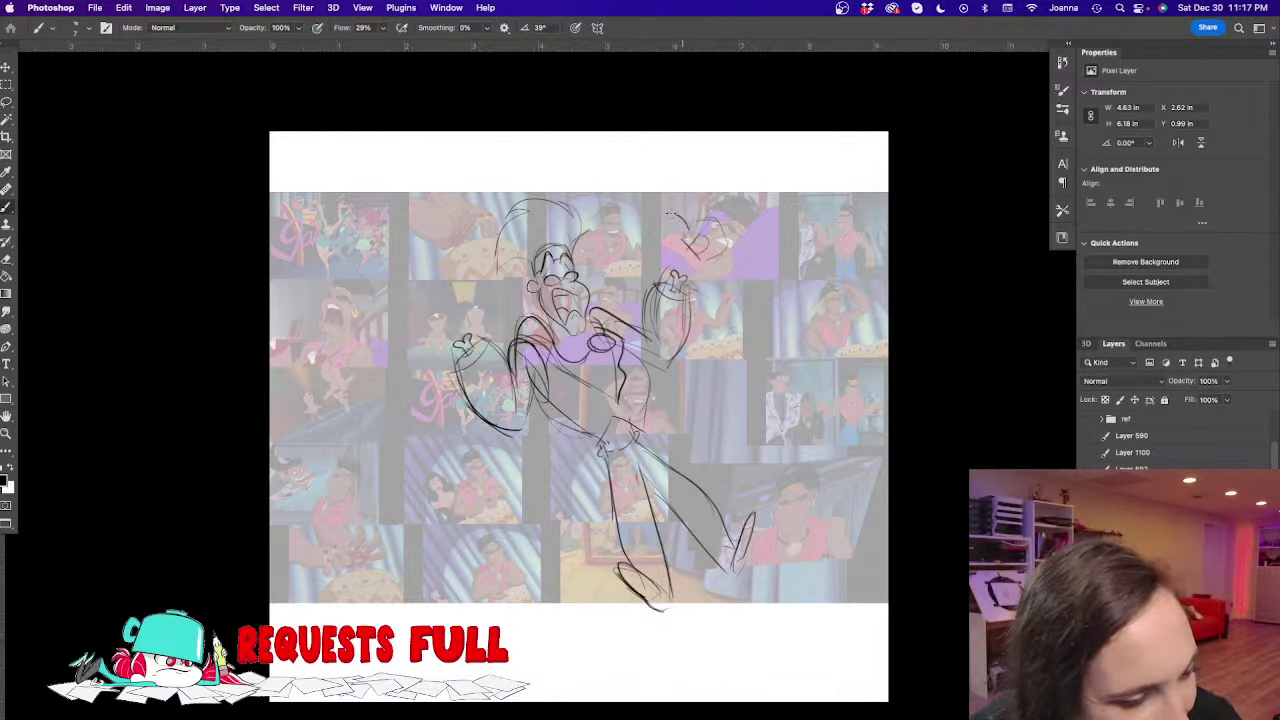
# Sketch two open, spread-fingered detached hands with bone ends floating above the cut forearms
pyautogui.moveTo(669, 214)
pyautogui.mouseDown()
pyautogui.moveTo(679, 229)
pyautogui.moveTo(709, 188)
pyautogui.mouseUp()
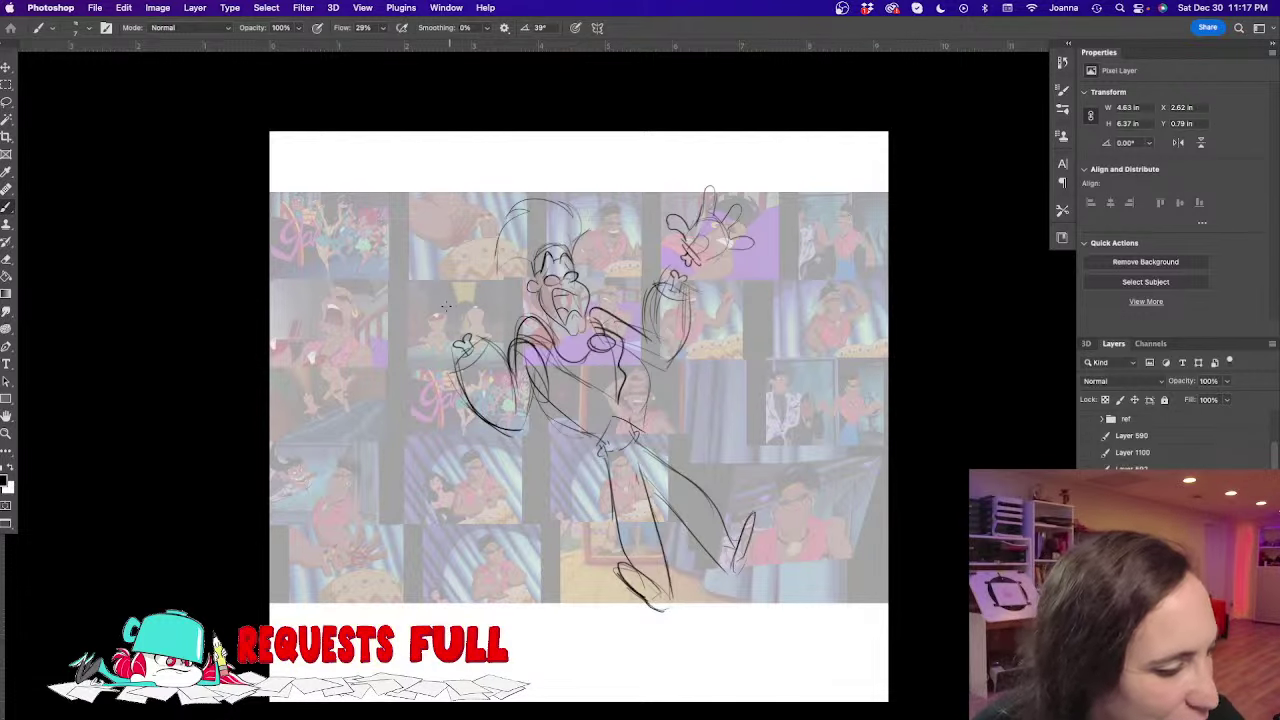
pyautogui.moveTo(454, 314); pyautogui.dragTo(441, 330)
pyautogui.moveTo(429, 283)
pyautogui.mouseDown()
pyautogui.moveTo(414, 314)
pyautogui.moveTo(440, 330)
pyautogui.mouseUp()
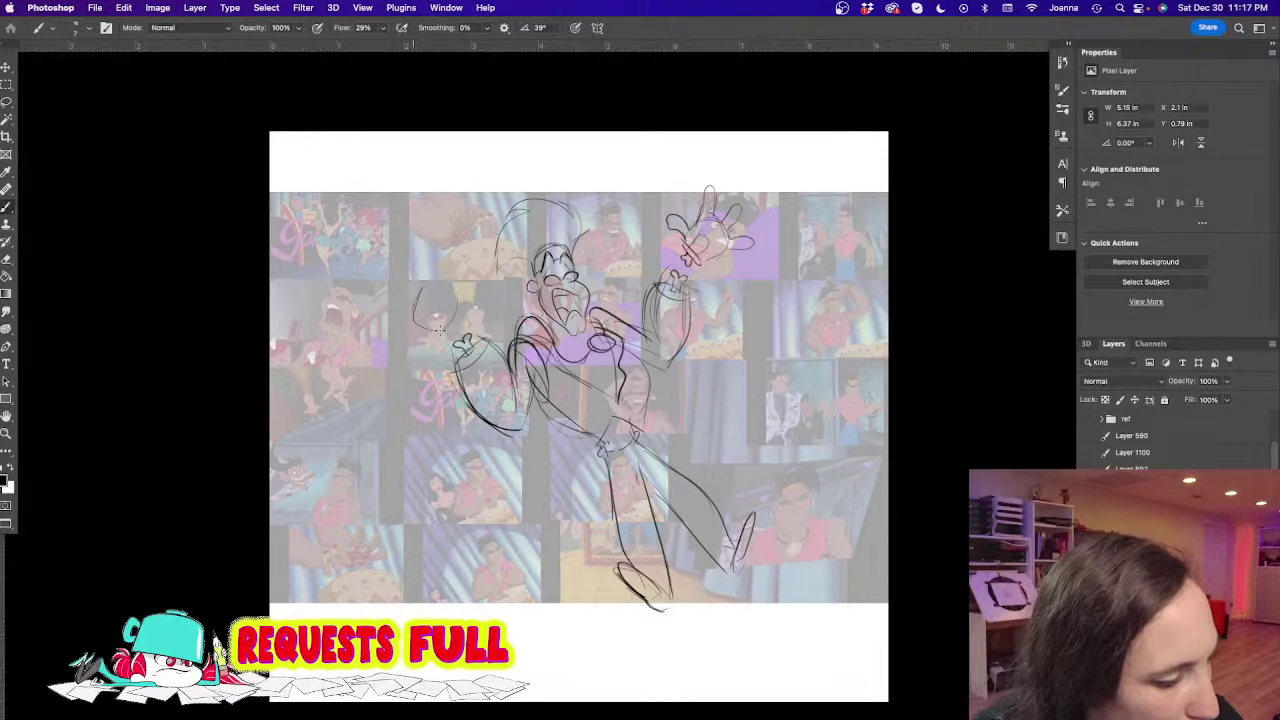
pyautogui.moveTo(455, 276)
pyautogui.mouseDown()
pyautogui.moveTo(424, 261)
pyautogui.moveTo(395, 290)
pyautogui.moveTo(392, 322)
pyautogui.moveTo(446, 336)
pyautogui.mouseUp()
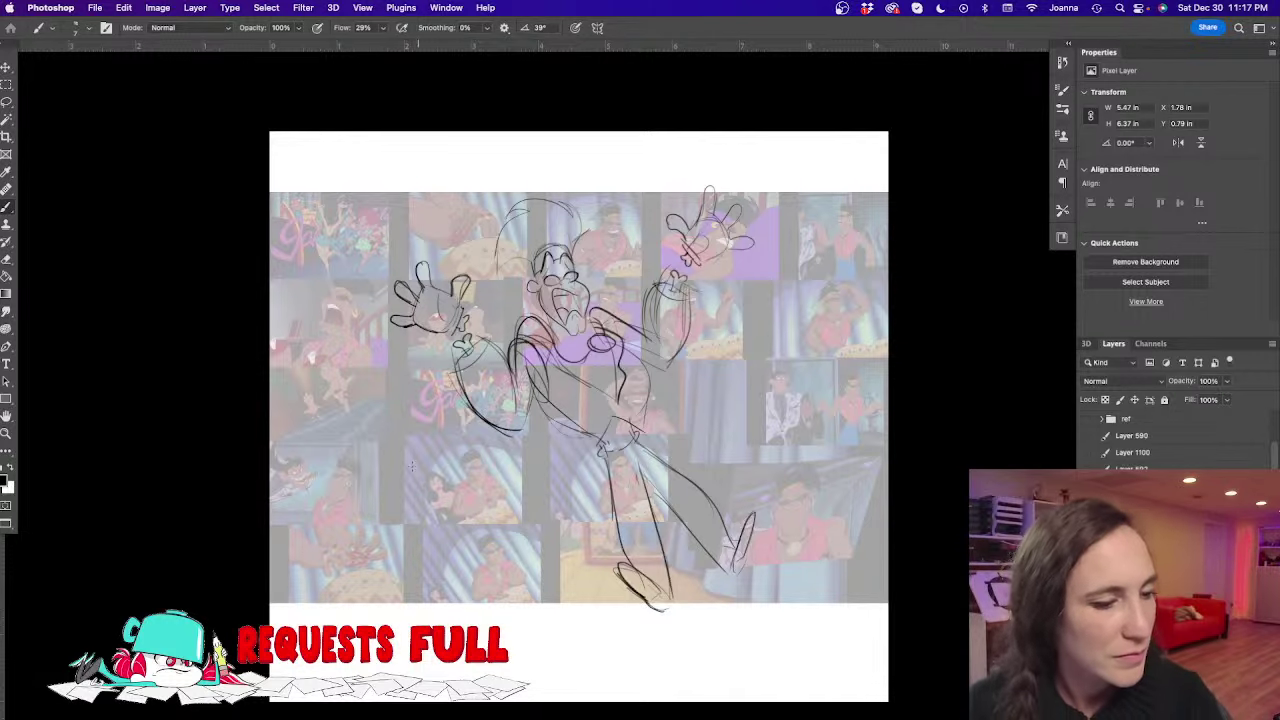
# Hide the reference images behind the sketch
pyautogui.press('super+comma')
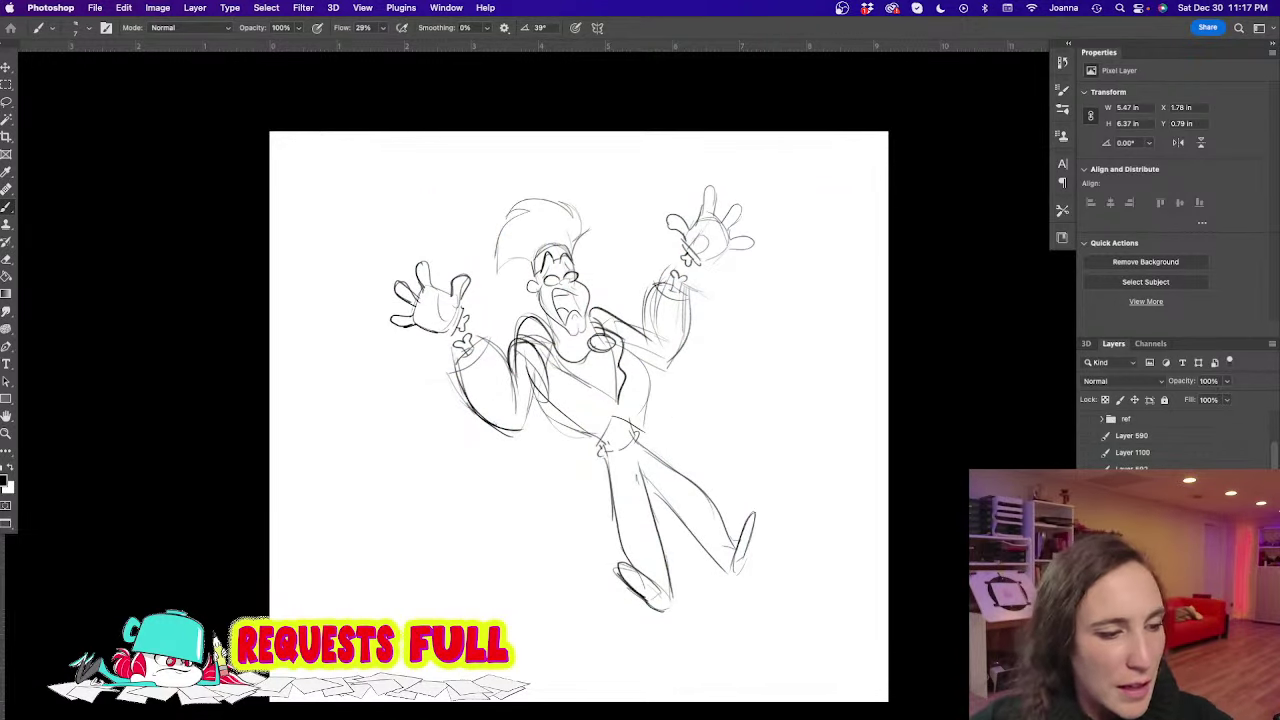
pyautogui.press('super+comma')
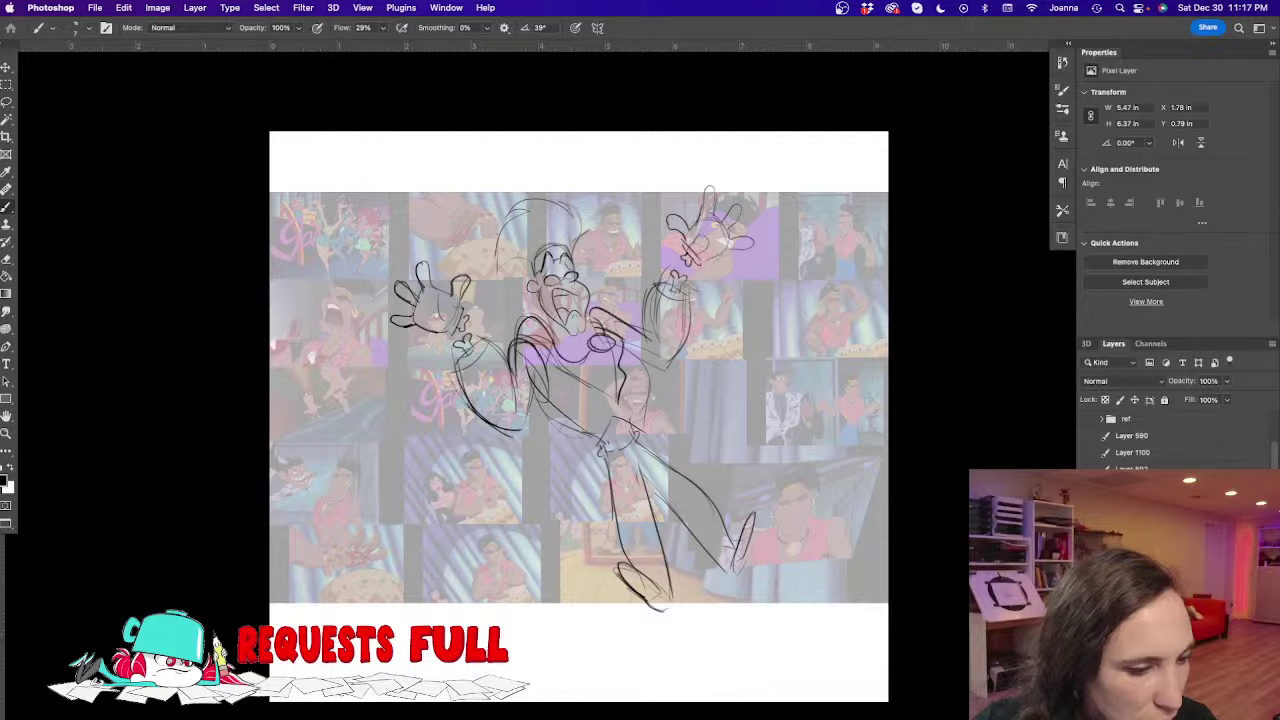
pyautogui.press('super+comma')
# Fade the rough cheek and ear lines with the eraser and redraw the right side of the face with its ear
pyautogui.scroll(3, 529, 262)
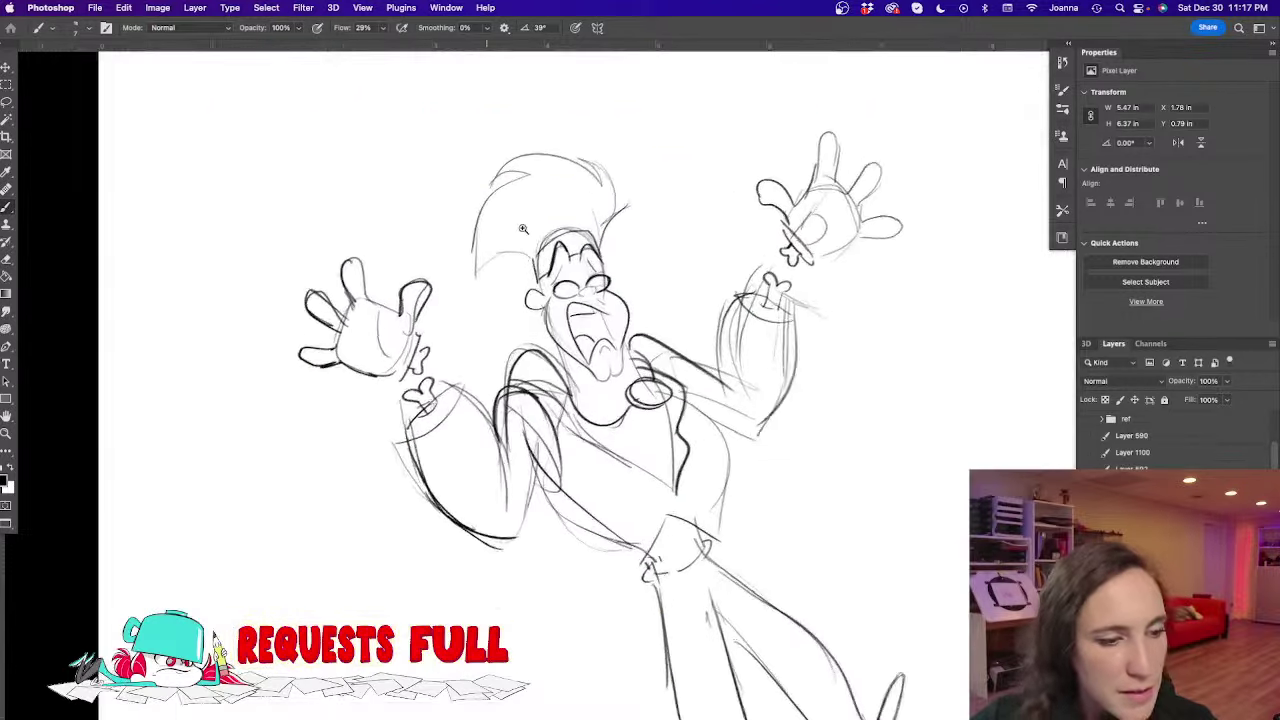
pyautogui.press('e')
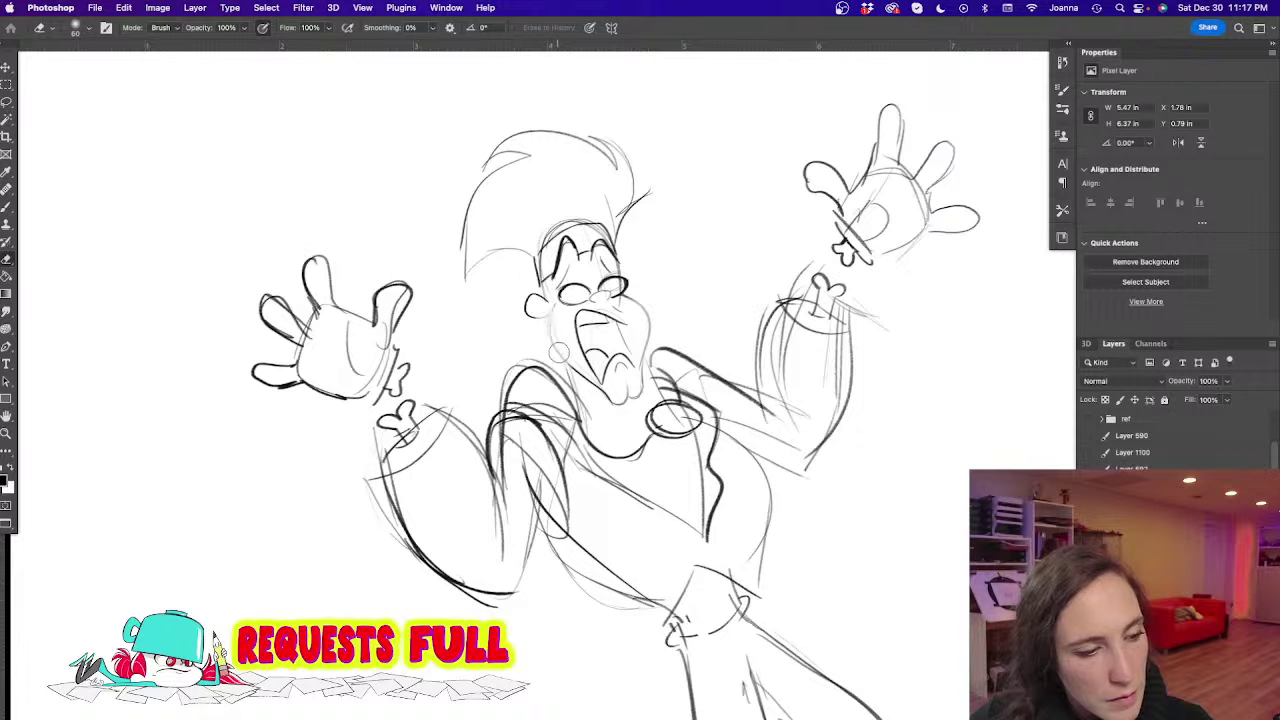
pyautogui.moveTo(540, 298); pyautogui.dragTo(532, 330)
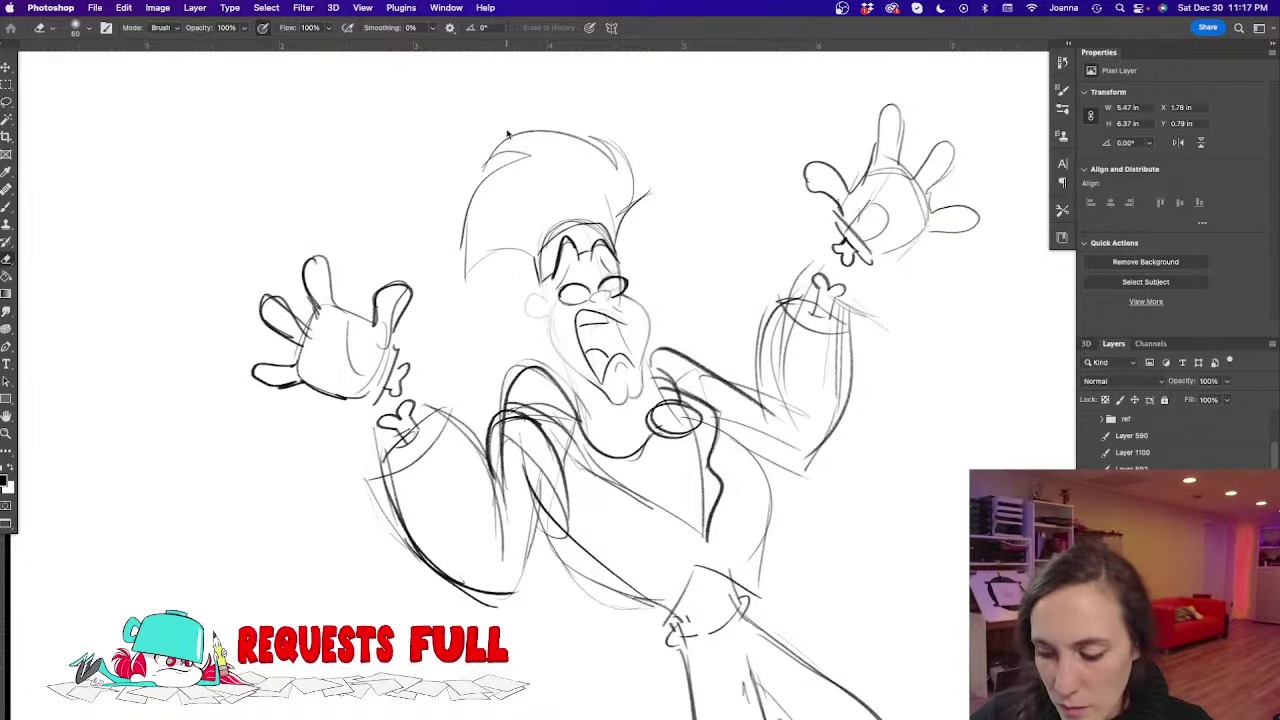
pyautogui.moveTo(625, 297)
pyautogui.mouseDown()
pyautogui.moveTo(649, 327)
pyautogui.moveTo(650, 368)
pyautogui.moveTo(610, 401)
pyautogui.mouseUp()
pyautogui.press('b')
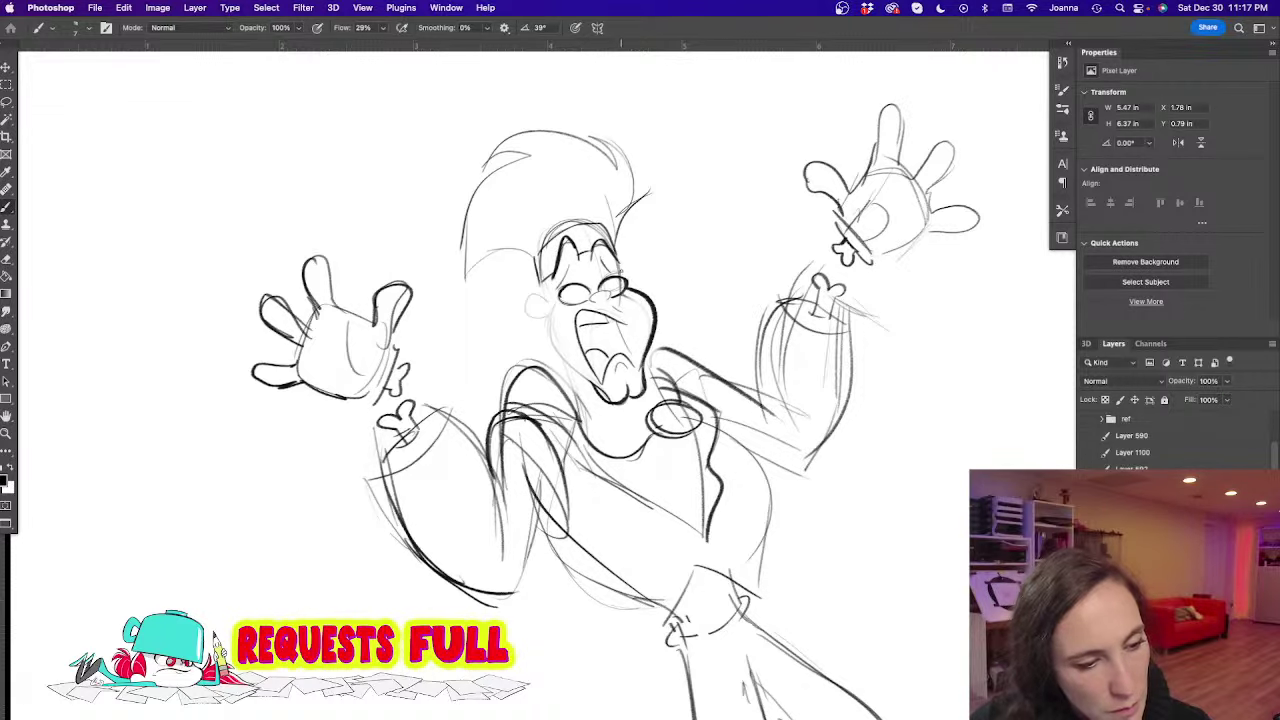
pyautogui.moveTo(636, 290)
pyautogui.mouseDown()
pyautogui.moveTo(672, 284)
pyautogui.moveTo(645, 302)
pyautogui.mouseUp()
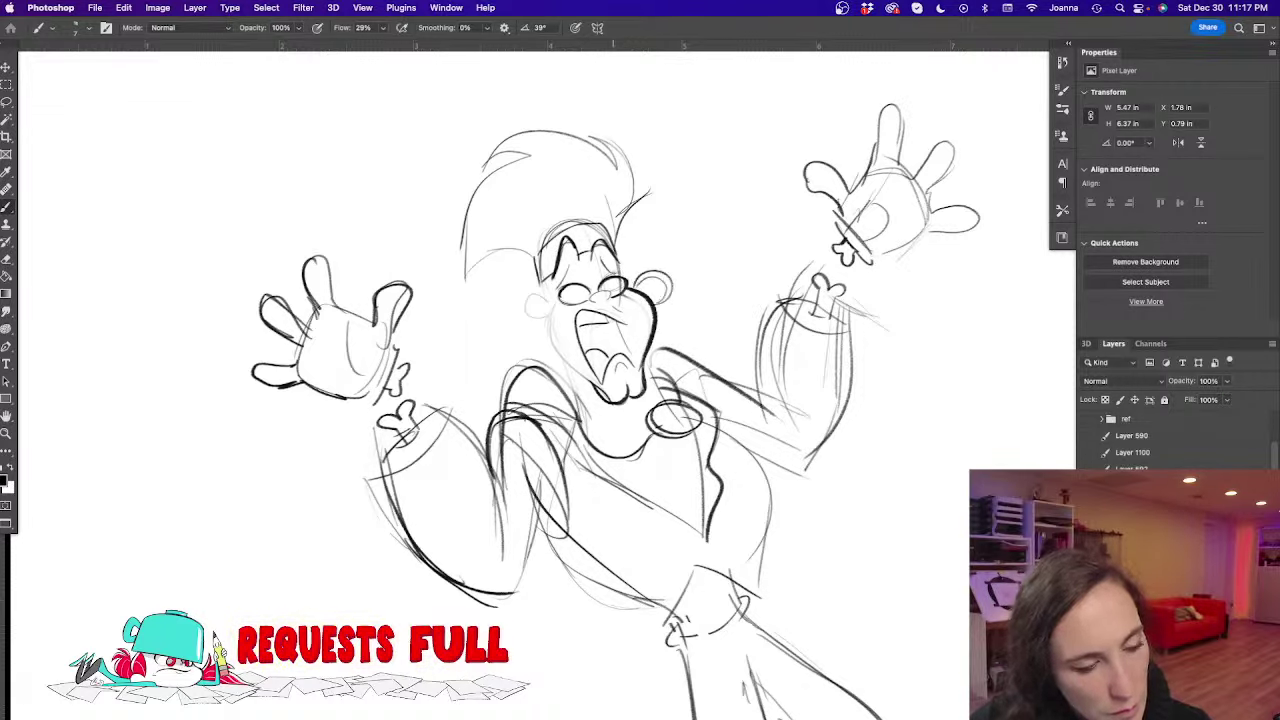
# Redraw the left ear with a round earring and the left jawline down to the chin
pyautogui.moveTo(545, 300)
pyautogui.mouseDown()
pyautogui.moveTo(487, 328)
pyautogui.moveTo(520, 313)
pyautogui.moveTo(494, 320)
pyautogui.moveTo(515, 298)
pyautogui.moveTo(508, 338)
pyautogui.mouseUp()
pyautogui.press('super+z')
pyautogui.press('super+z')
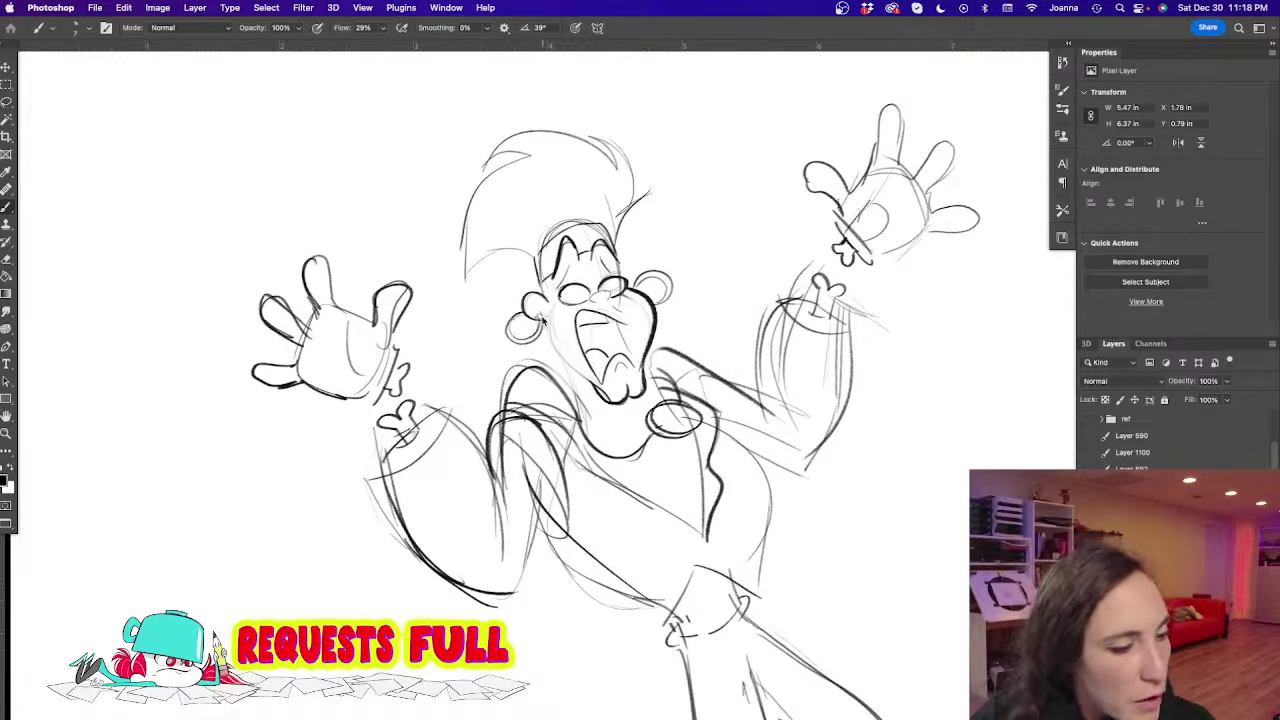
pyautogui.moveTo(546, 306)
pyautogui.mouseDown()
pyautogui.moveTo(555, 355)
pyautogui.moveTo(596, 392)
pyautogui.mouseUp()
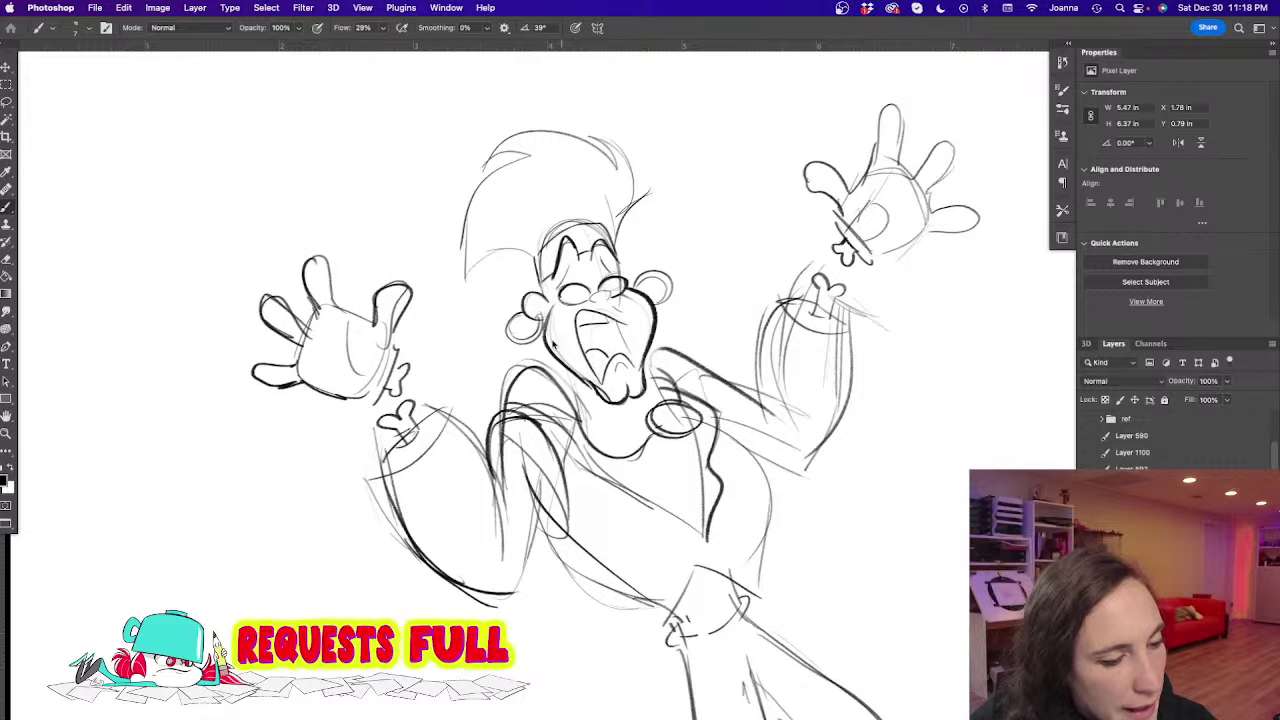
# Set the eraser size to 125 and fade the rough lines of the left shoulder, collar and torso
pyautogui.press('e')
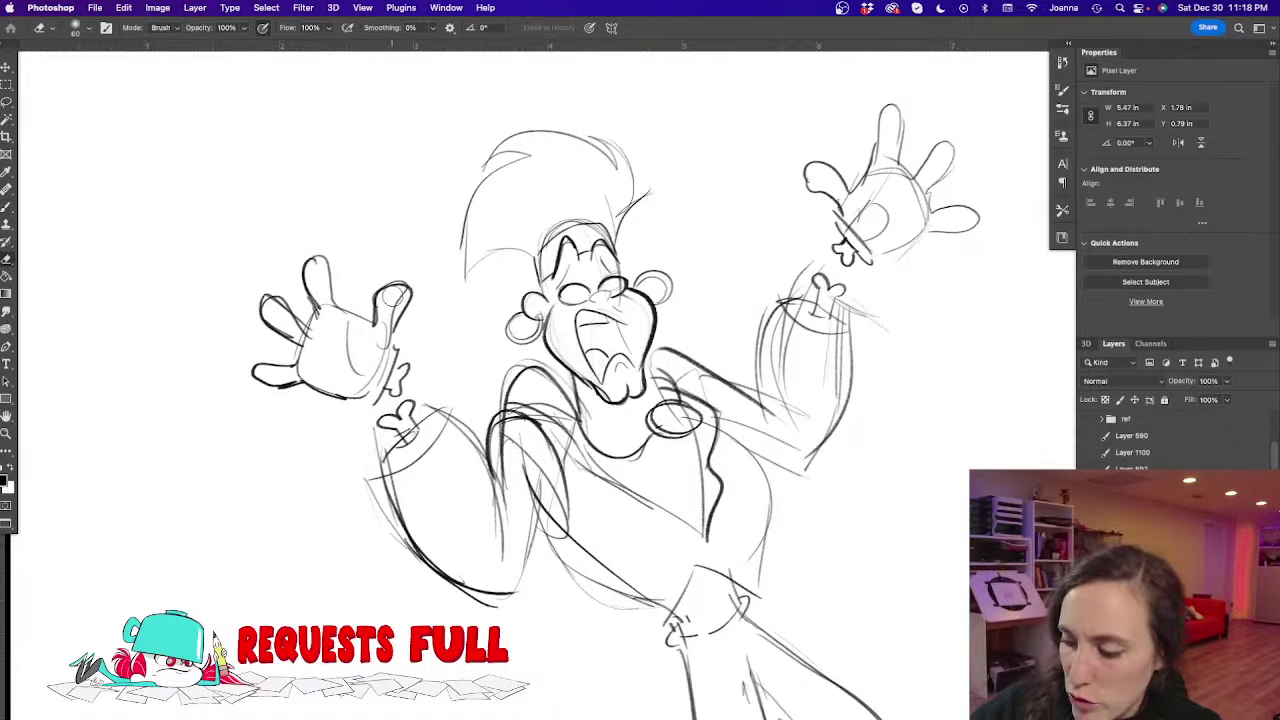
pyautogui.press(']')
pyautogui.press(']')
pyautogui.press(']')
pyautogui.press(']')
pyautogui.press(']')
pyautogui.moveTo(493, 415)
pyautogui.mouseDown()
pyautogui.moveTo(532, 413)
pyautogui.moveTo(550, 440)
pyautogui.moveTo(540, 567)
pyautogui.moveTo(497, 597)
pyautogui.moveTo(505, 615)
pyautogui.moveTo(592, 610)
pyautogui.moveTo(640, 565)
pyautogui.moveTo(575, 563)
pyautogui.moveTo(563, 491)
pyautogui.moveTo(602, 523)
pyautogui.moveTo(636, 507)
pyautogui.moveTo(628, 443)
pyautogui.moveTo(585, 439)
pyautogui.moveTo(615, 480)
pyautogui.moveTo(560, 545)
pyautogui.moveTo(560, 476)
pyautogui.moveTo(528, 382)
pyautogui.moveTo(509, 406)
pyautogui.moveTo(535, 502)
pyautogui.moveTo(570, 555)
pyautogui.moveTo(652, 628)
pyautogui.mouseUp()
# Redraw the jacket's left edge, notched lapel and sleeve seam in dark strokes
pyautogui.press('b')
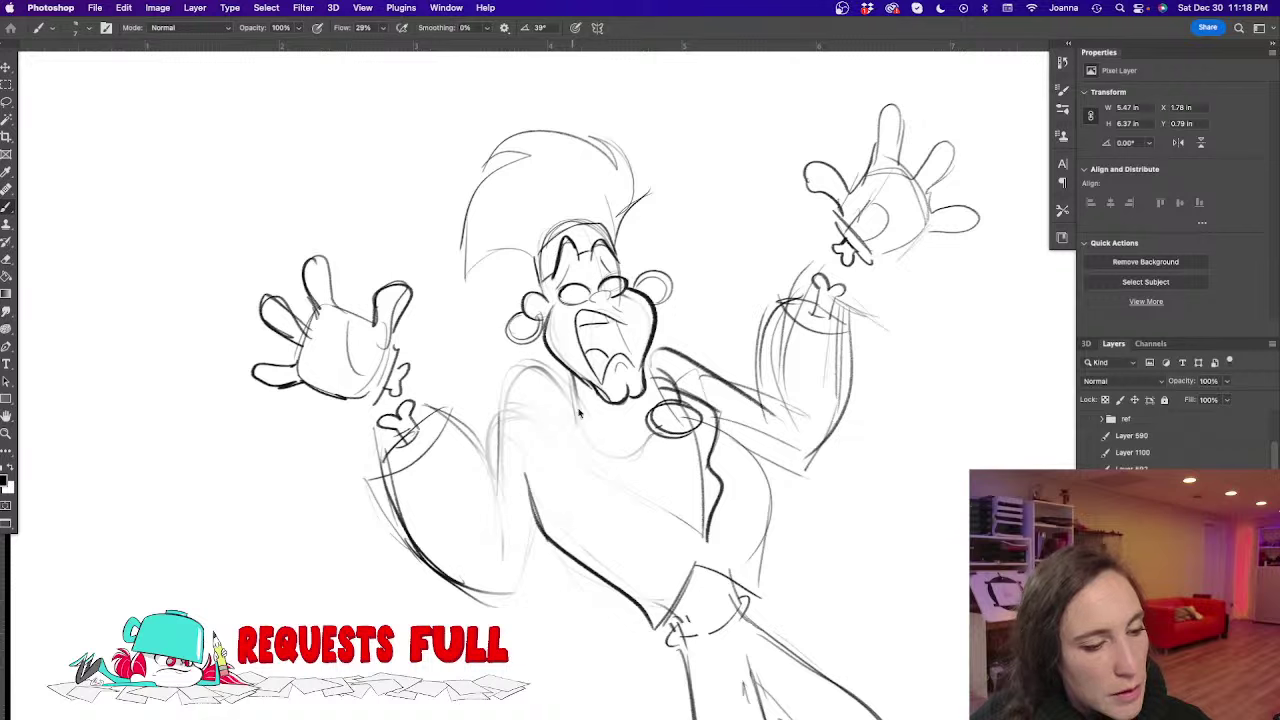
pyautogui.moveTo(704, 538)
pyautogui.mouseDown()
pyautogui.moveTo(572, 422)
pyautogui.moveTo(569, 392)
pyautogui.moveTo(567, 464)
pyautogui.moveTo(618, 481)
pyautogui.moveTo(700, 540)
pyautogui.mouseUp()
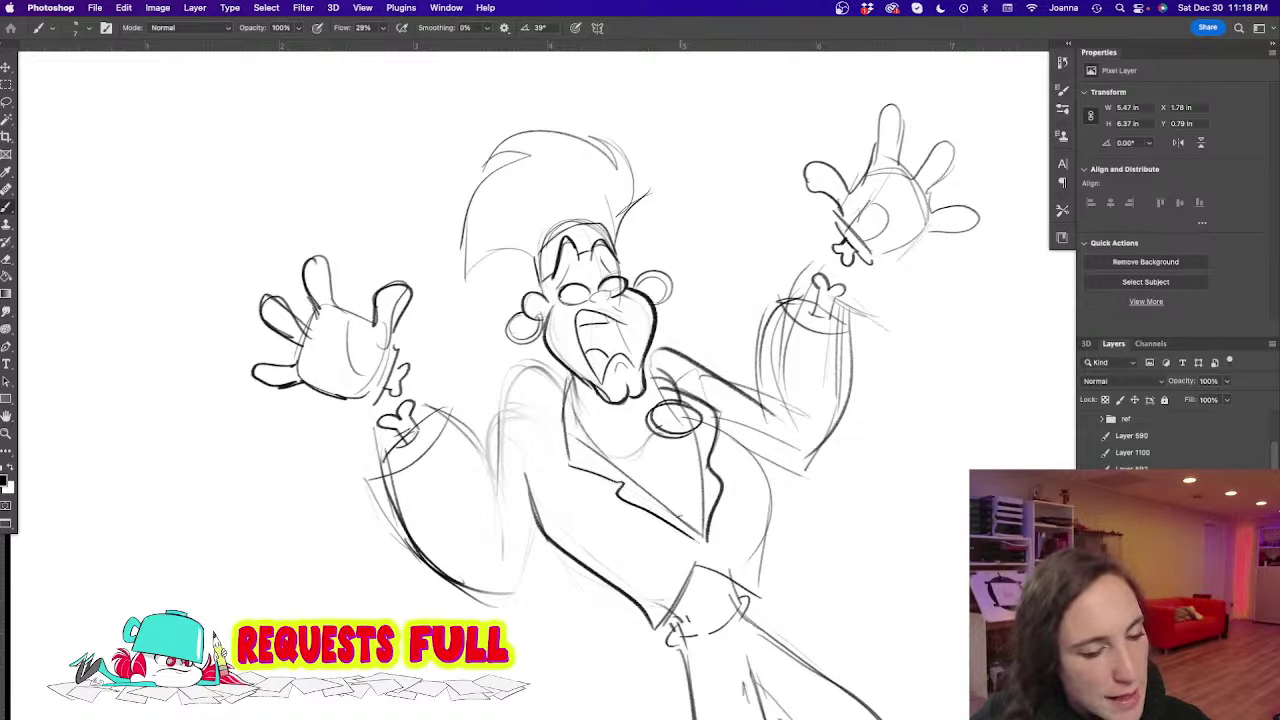
pyautogui.moveTo(540, 360); pyautogui.dragTo(550, 504)
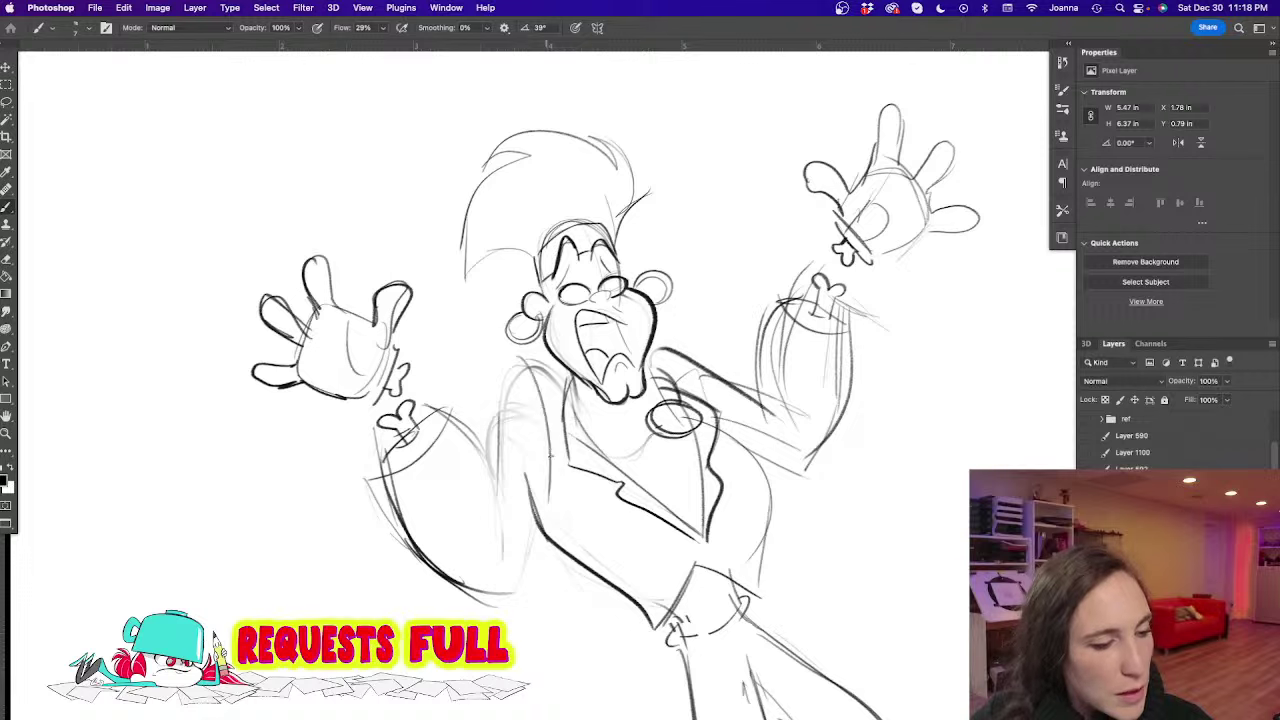
# Redraw the left sleeve from the shoulder through the elbow to the cut forearm
pyautogui.moveTo(556, 440); pyautogui.dragTo(530, 456)
pyautogui.moveTo(562, 362)
pyautogui.mouseDown()
pyautogui.moveTo(498, 428)
pyautogui.moveTo(504, 466)
pyautogui.mouseUp()
pyautogui.moveTo(496, 414)
pyautogui.mouseDown()
pyautogui.moveTo(522, 456)
pyautogui.moveTo(526, 530)
pyautogui.moveTo(508, 594)
pyautogui.mouseUp()
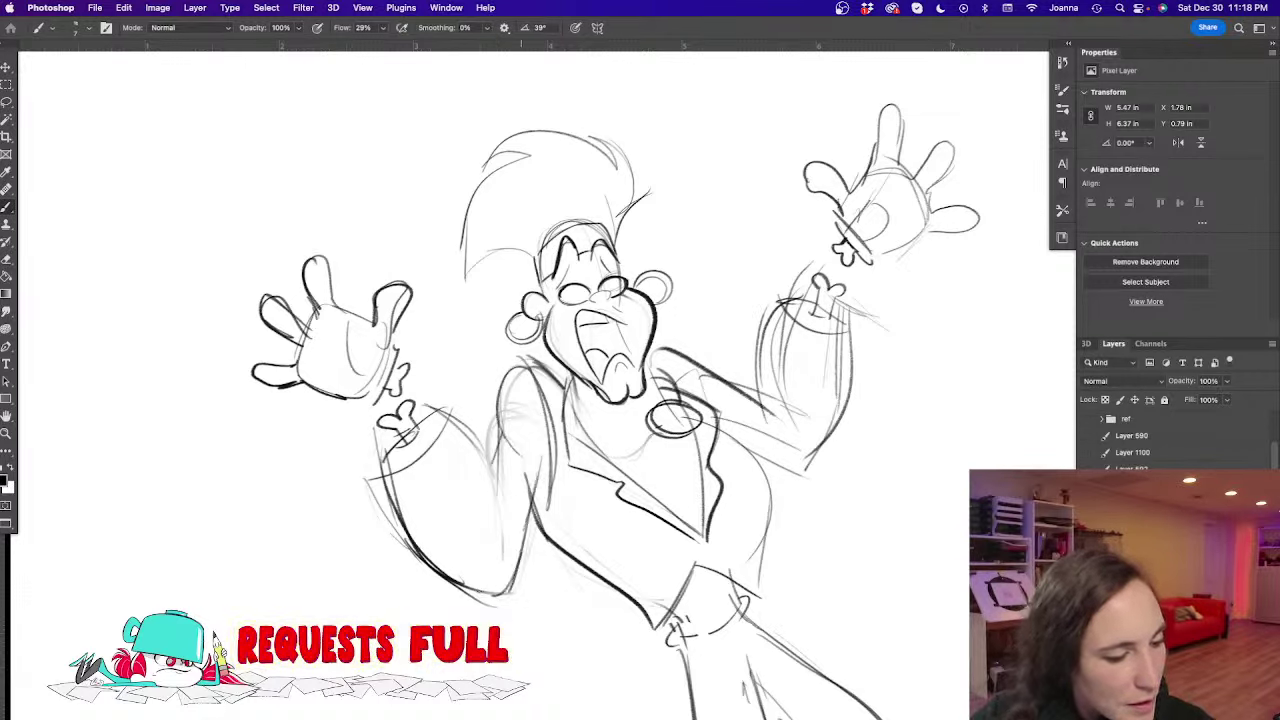
pyautogui.moveTo(447, 424); pyautogui.dragTo(500, 552)
pyautogui.moveTo(394, 488); pyautogui.dragTo(408, 536)
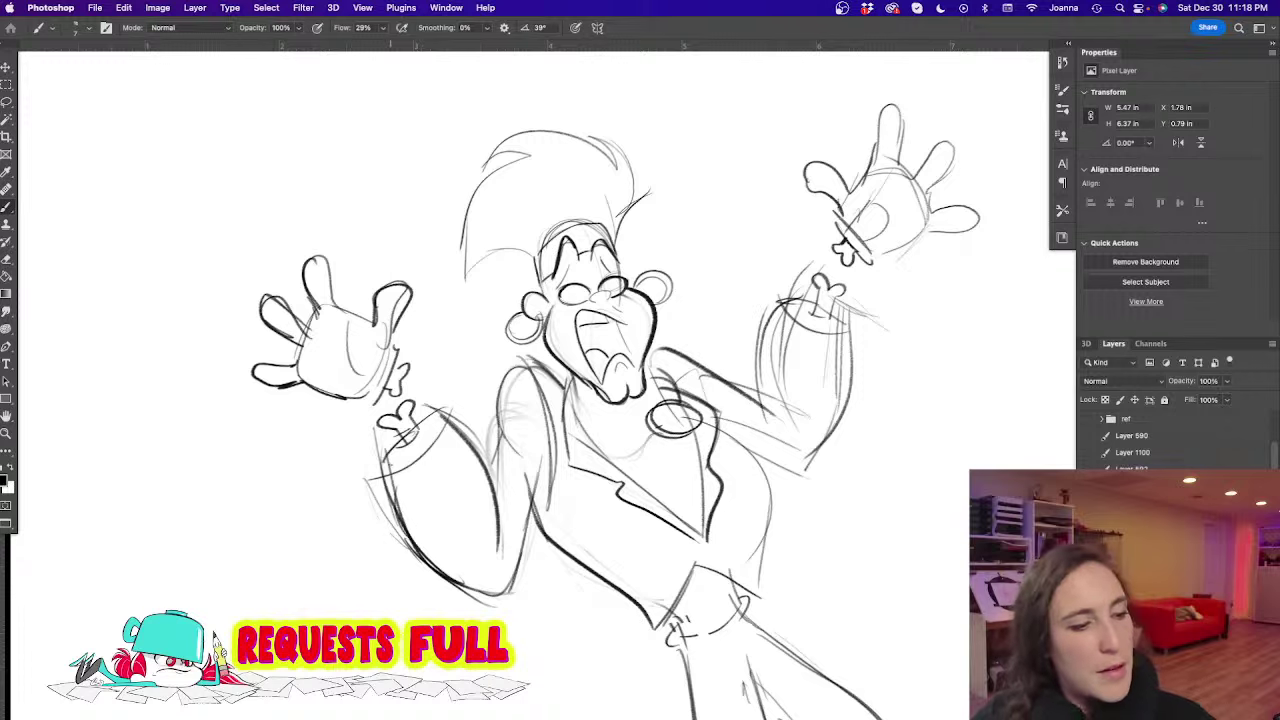
pyautogui.moveTo(524, 354); pyautogui.dragTo(507, 369)
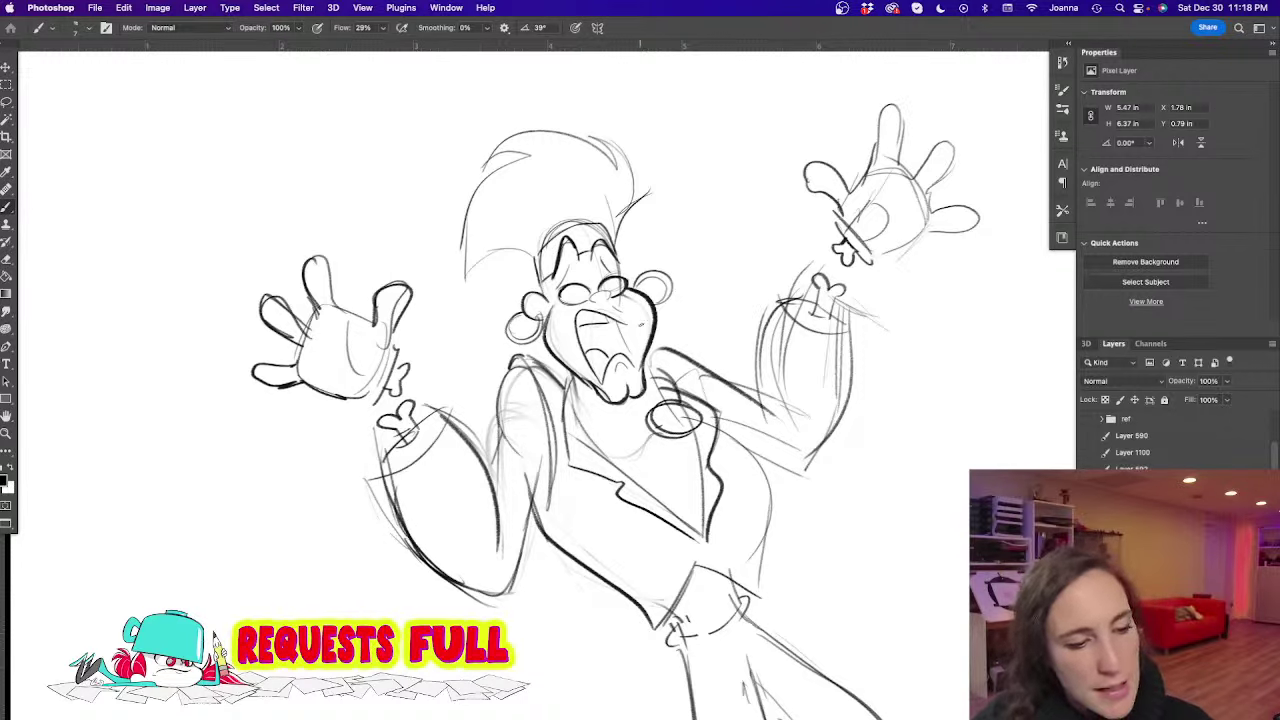
# Fade the right arm's rough lines and redraw the arm cleanly, with a bone stub sticking out of the cut sleeve
pyautogui.press('e')
pyautogui.moveTo(650, 340)
pyautogui.mouseDown()
pyautogui.moveTo(735, 390)
pyautogui.moveTo(767, 300)
pyautogui.moveTo(800, 290)
pyautogui.moveTo(863, 338)
pyautogui.moveTo(874, 370)
pyautogui.moveTo(810, 462)
pyautogui.mouseUp()
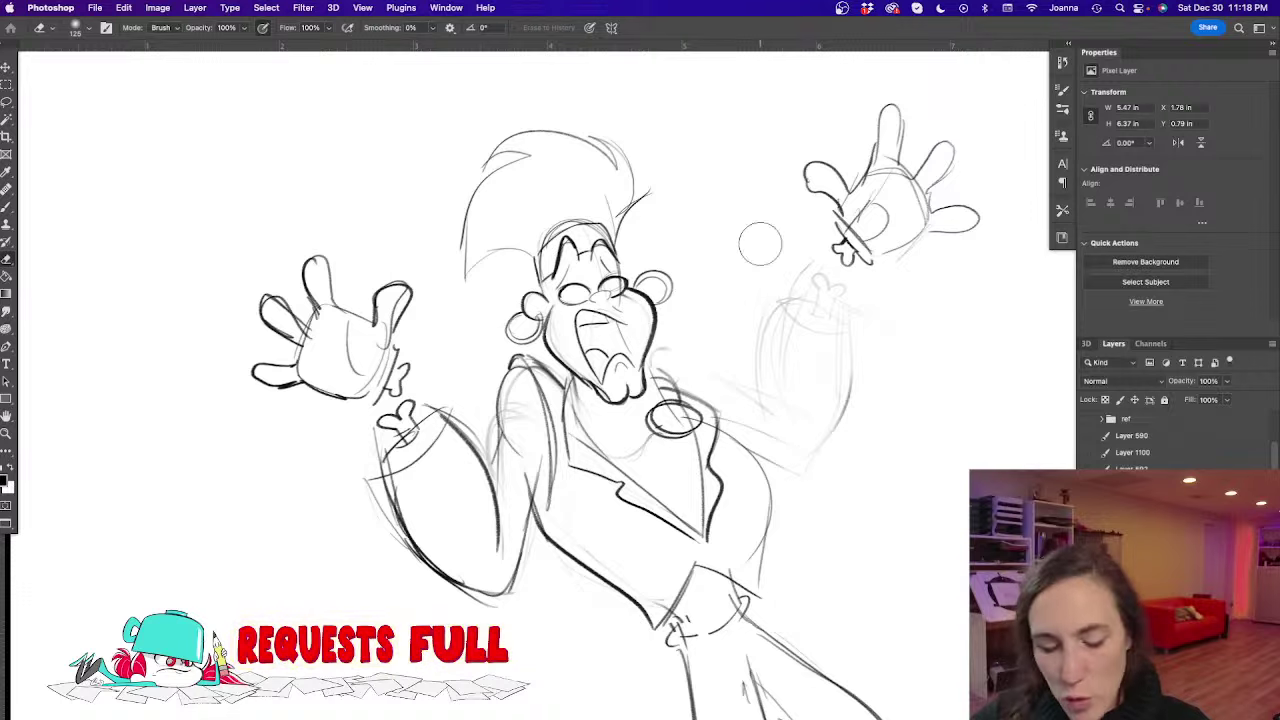
pyautogui.press('b')
pyautogui.moveTo(800, 300)
pyautogui.mouseDown()
pyautogui.moveTo(828, 331)
pyautogui.moveTo(825, 316)
pyautogui.moveTo(768, 368)
pyautogui.moveTo(762, 408)
pyautogui.mouseUp()
pyautogui.moveTo(843, 325)
pyautogui.mouseDown()
pyautogui.moveTo(850, 405)
pyautogui.moveTo(790, 476)
pyautogui.mouseUp()
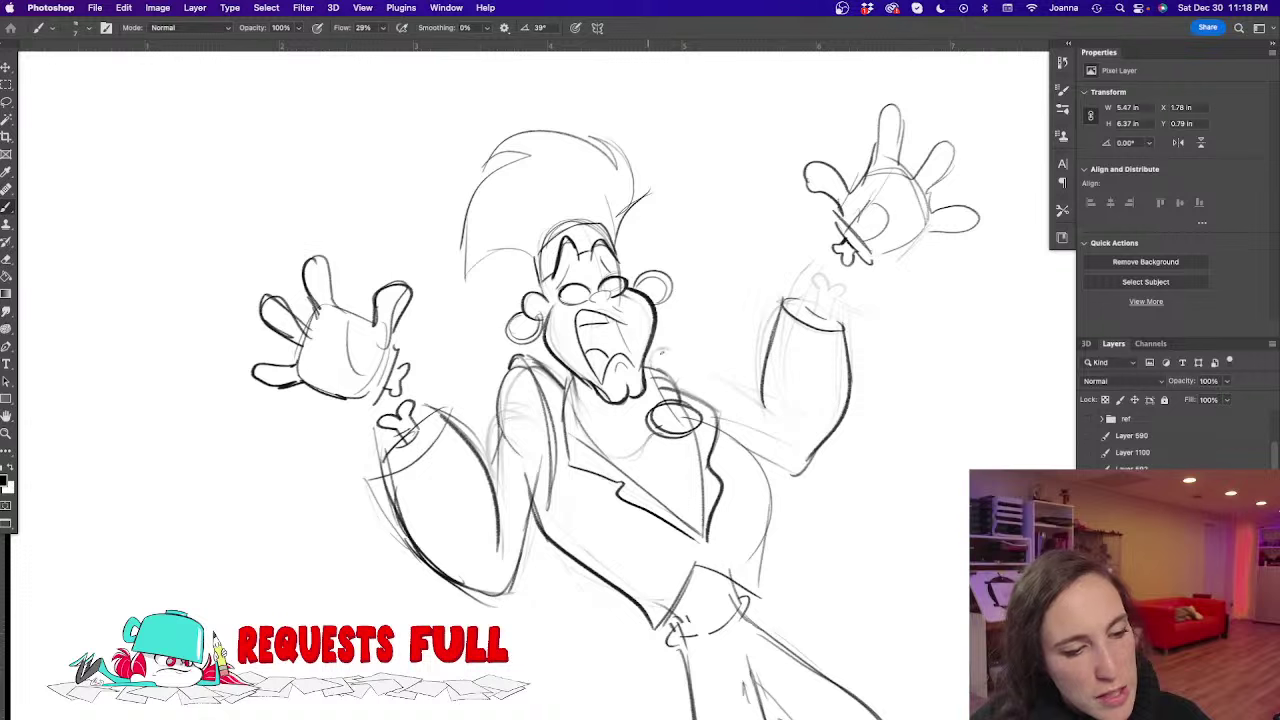
pyautogui.moveTo(650, 352)
pyautogui.mouseDown()
pyautogui.moveTo(714, 396)
pyautogui.moveTo(775, 419)
pyautogui.moveTo(724, 424)
pyautogui.moveTo(806, 480)
pyautogui.mouseUp()
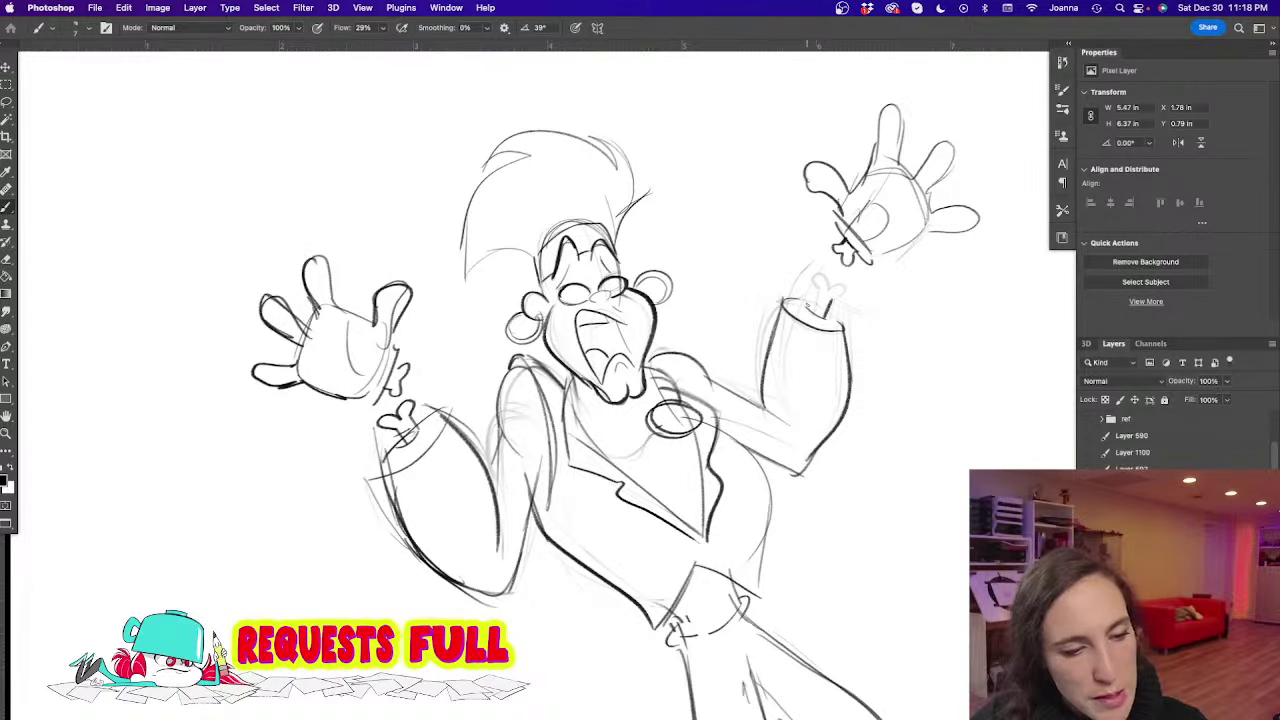
pyautogui.moveTo(810, 280)
pyautogui.mouseDown()
pyautogui.moveTo(842, 300)
pyautogui.moveTo(804, 296)
pyautogui.mouseUp()
pyautogui.moveTo(810, 302); pyautogui.dragTo(814, 316)
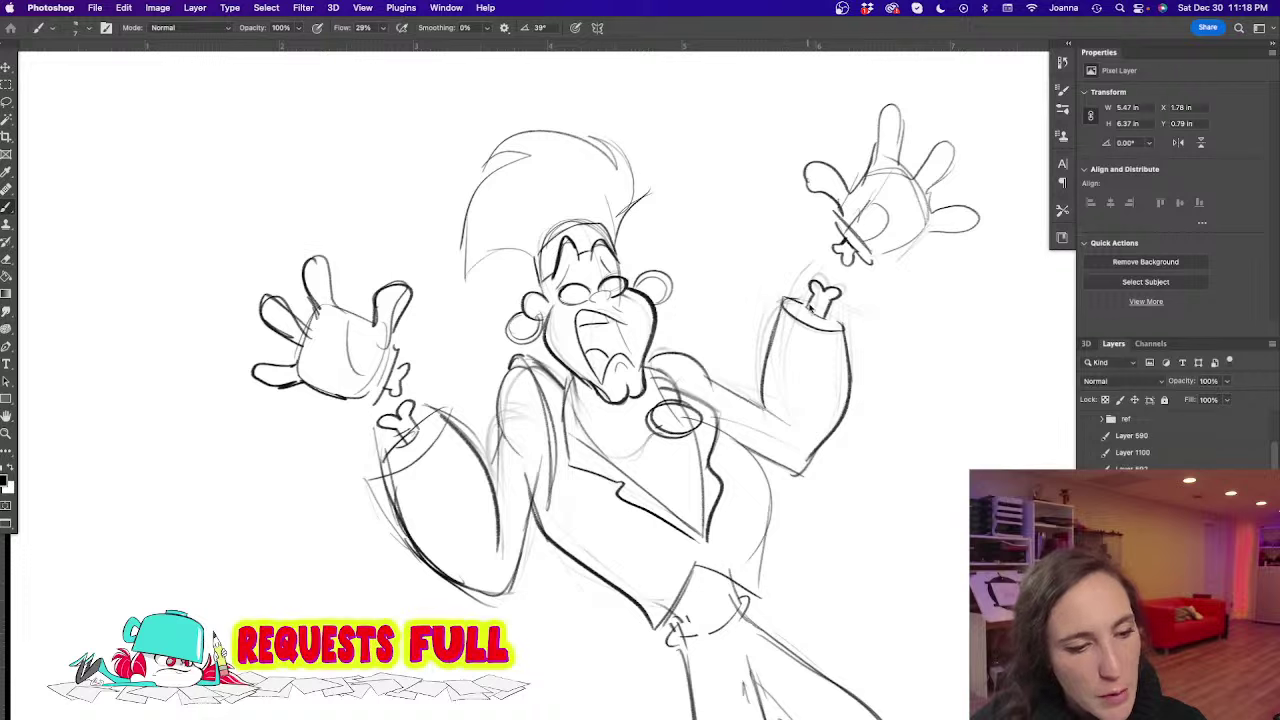
# Fade the left sleeve's lower outline and redraw the sleeve in clean strokes from shoulder to elbow and up to the cut
pyautogui.press('e')
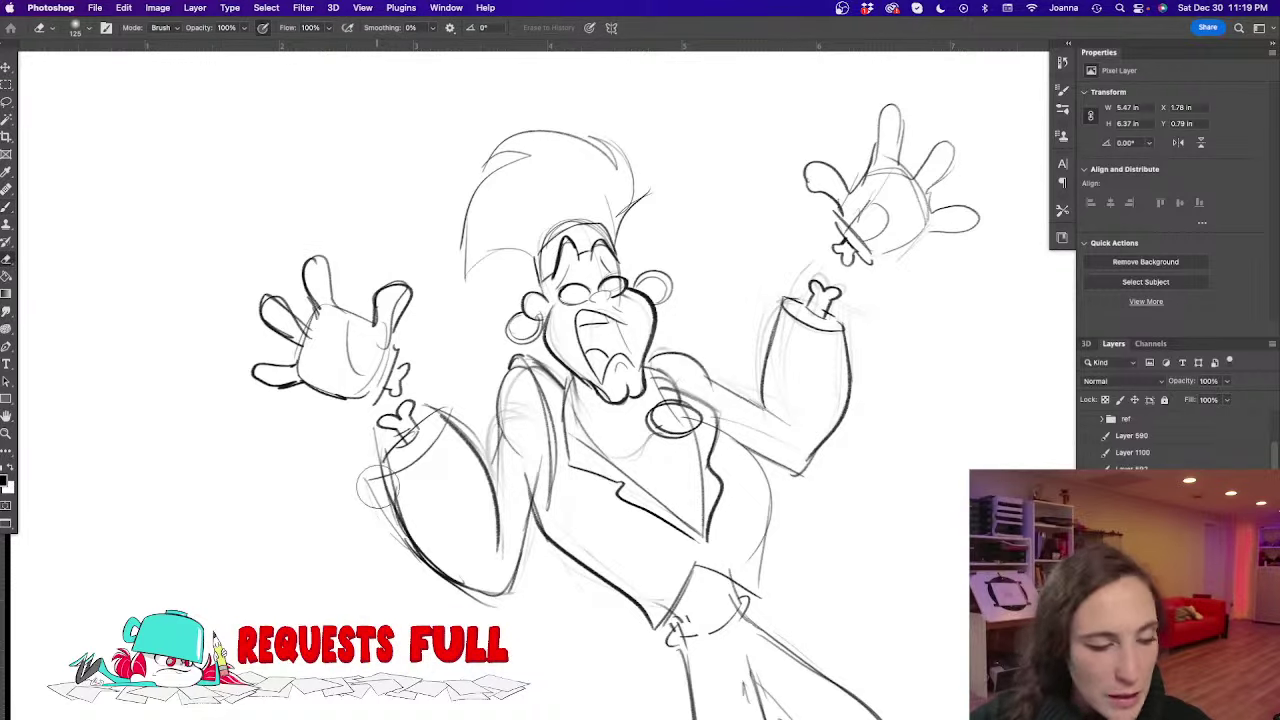
pyautogui.moveTo(385, 465)
pyautogui.mouseDown()
pyautogui.moveTo(469, 601)
pyautogui.moveTo(433, 574)
pyautogui.mouseUp()
pyautogui.moveTo(478, 420)
pyautogui.mouseDown()
pyautogui.moveTo(514, 449)
pyautogui.moveTo(514, 362)
pyautogui.moveTo(500, 434)
pyautogui.mouseUp()
pyautogui.press('b')
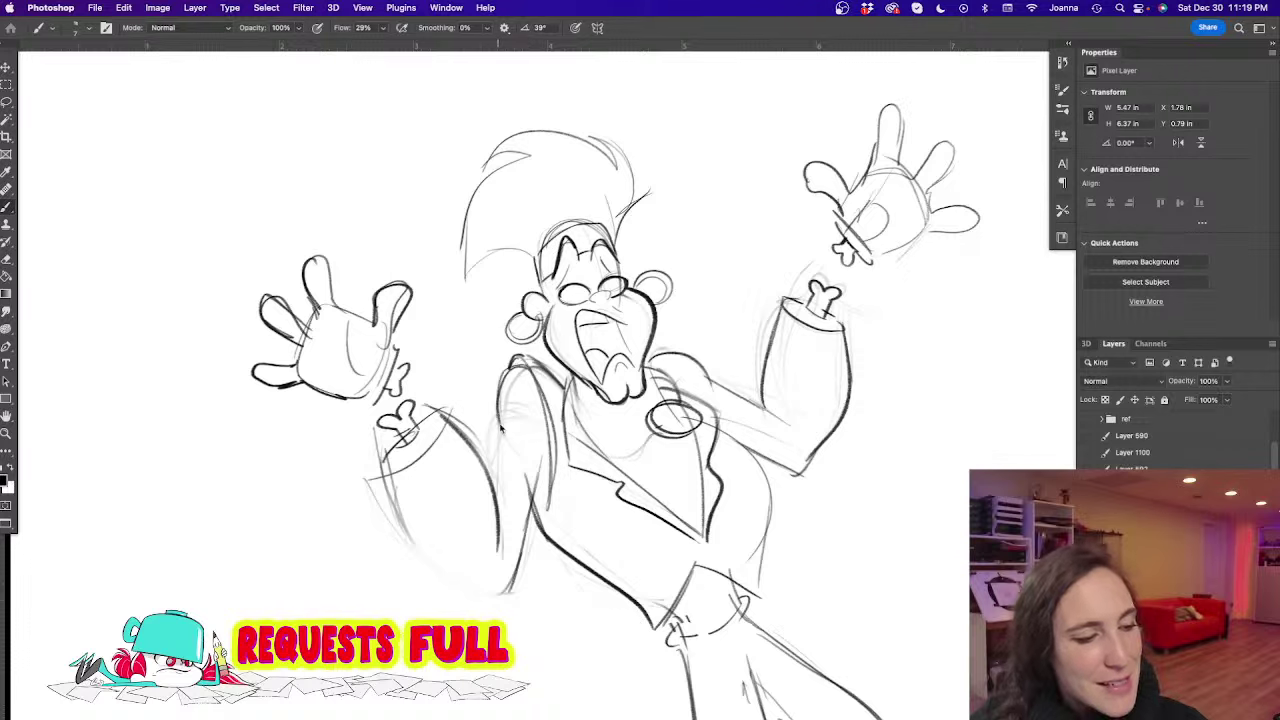
pyautogui.moveTo(524, 374)
pyautogui.mouseDown()
pyautogui.moveTo(490, 478)
pyautogui.moveTo(509, 571)
pyautogui.moveTo(464, 586)
pyautogui.mouseUp()
pyautogui.moveTo(378, 456)
pyautogui.mouseDown()
pyautogui.moveTo(398, 526)
pyautogui.moveTo(433, 569)
pyautogui.moveTo(484, 596)
pyautogui.mouseUp()
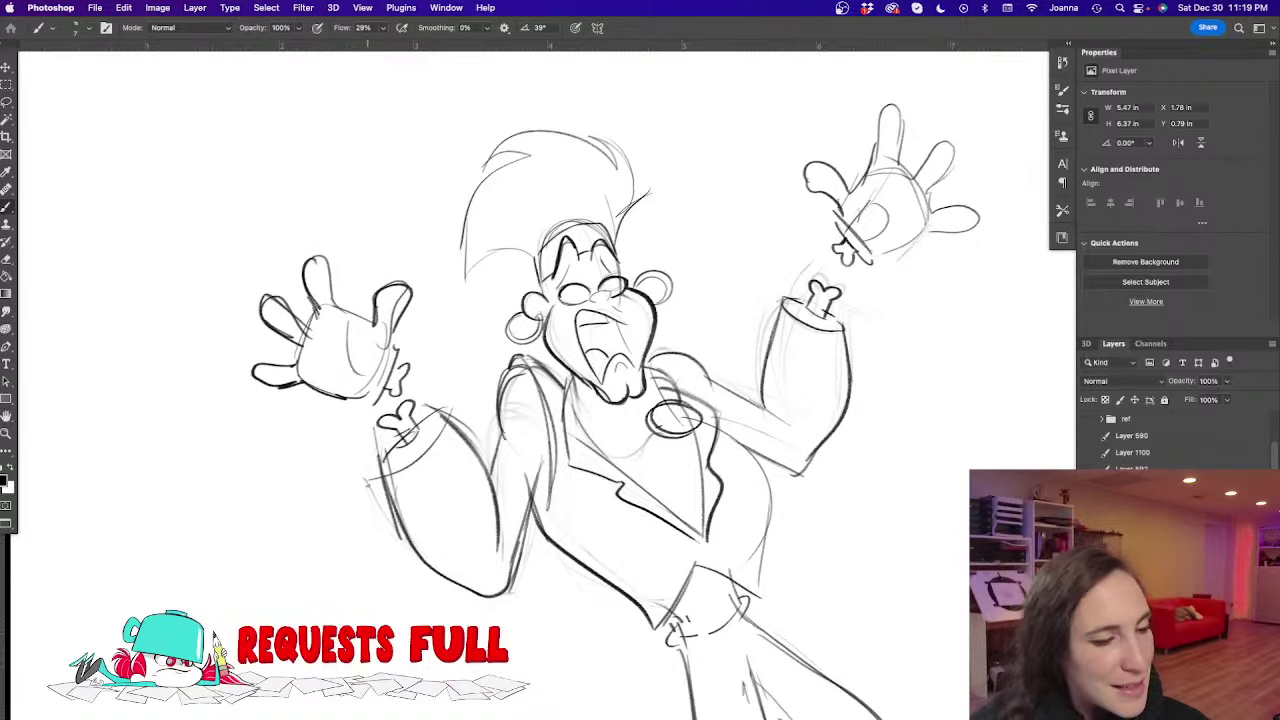
# Select the detached right hand with its wrist bone and move it inward, closer to the head
pyautogui.press('l')
pyautogui.moveTo(792, 214)
pyautogui.mouseDown()
pyautogui.moveTo(937, 286)
pyautogui.moveTo(768, 190)
pyautogui.mouseUp()
pyautogui.press('v')
pyautogui.moveTo(860, 165); pyautogui.dragTo(731, 170)
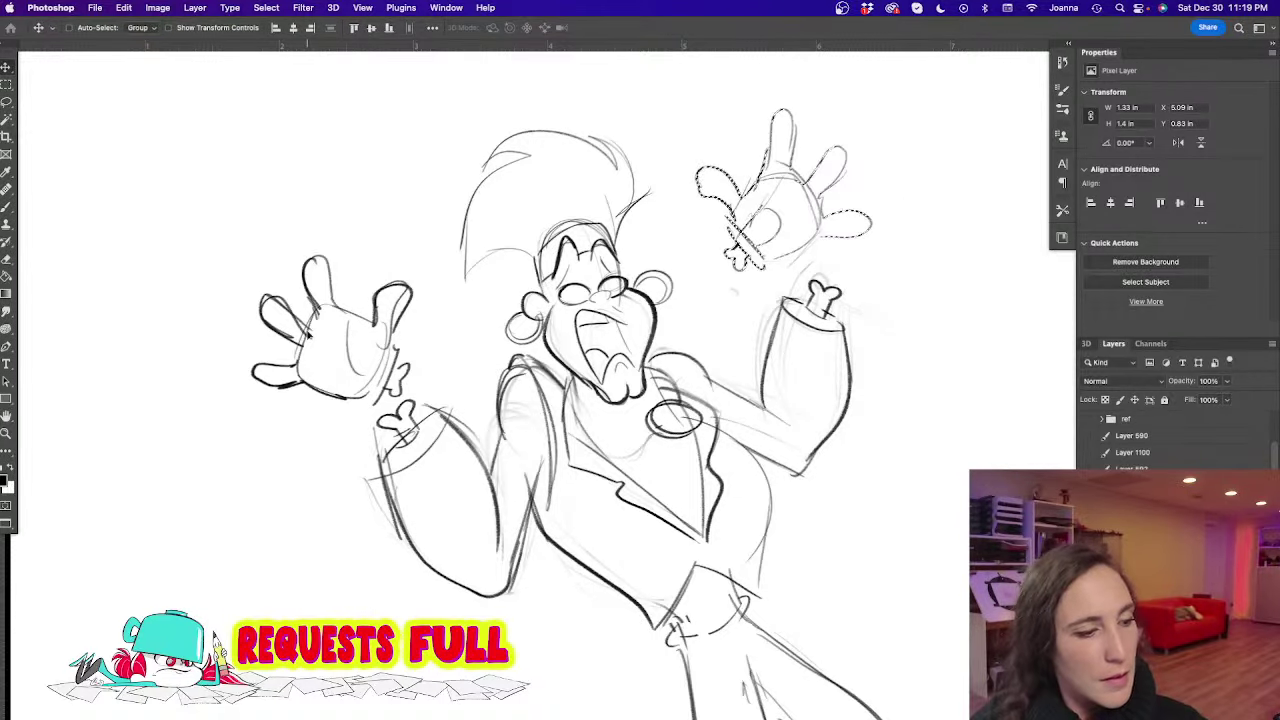
# Select the detached left hand and move it up and slightly inward above its cut sleeve, then clear the selection
pyautogui.press('l')
pyautogui.moveTo(357, 420)
pyautogui.mouseDown()
pyautogui.moveTo(394, 403)
pyautogui.moveTo(441, 331)
pyautogui.moveTo(184, 273)
pyautogui.moveTo(344, 432)
pyautogui.mouseUp()
pyautogui.press('v')
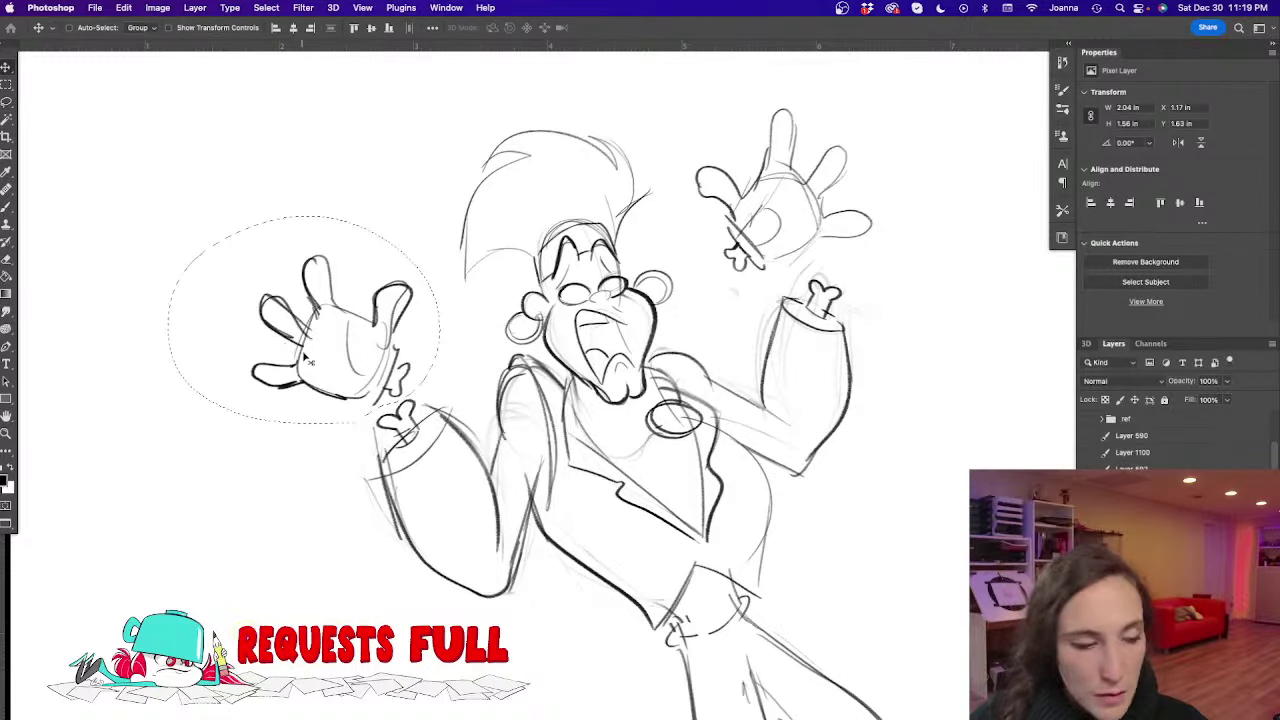
pyautogui.moveTo(303, 358)
pyautogui.mouseDown()
pyautogui.moveTo(318, 312)
pyautogui.moveTo(325, 320)
pyautogui.mouseUp()
pyautogui.press('super+d')
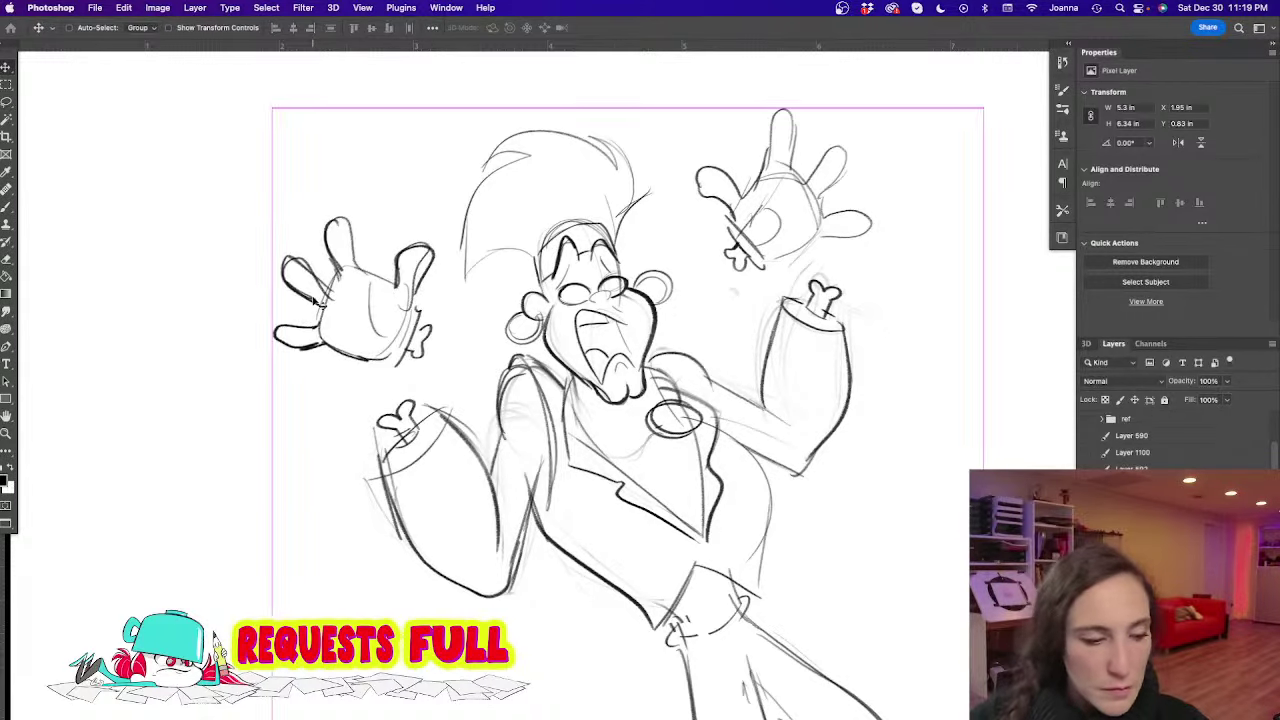
# Redraw the jacket's right side from the shoulder to the waist and darken its left edge down to the hem
pyautogui.moveTo(343, 434); pyautogui.dragTo(337, 436)
pyautogui.keyDown('alt'); pyautogui.click(336, 436); pyautogui.keyUp('alt')
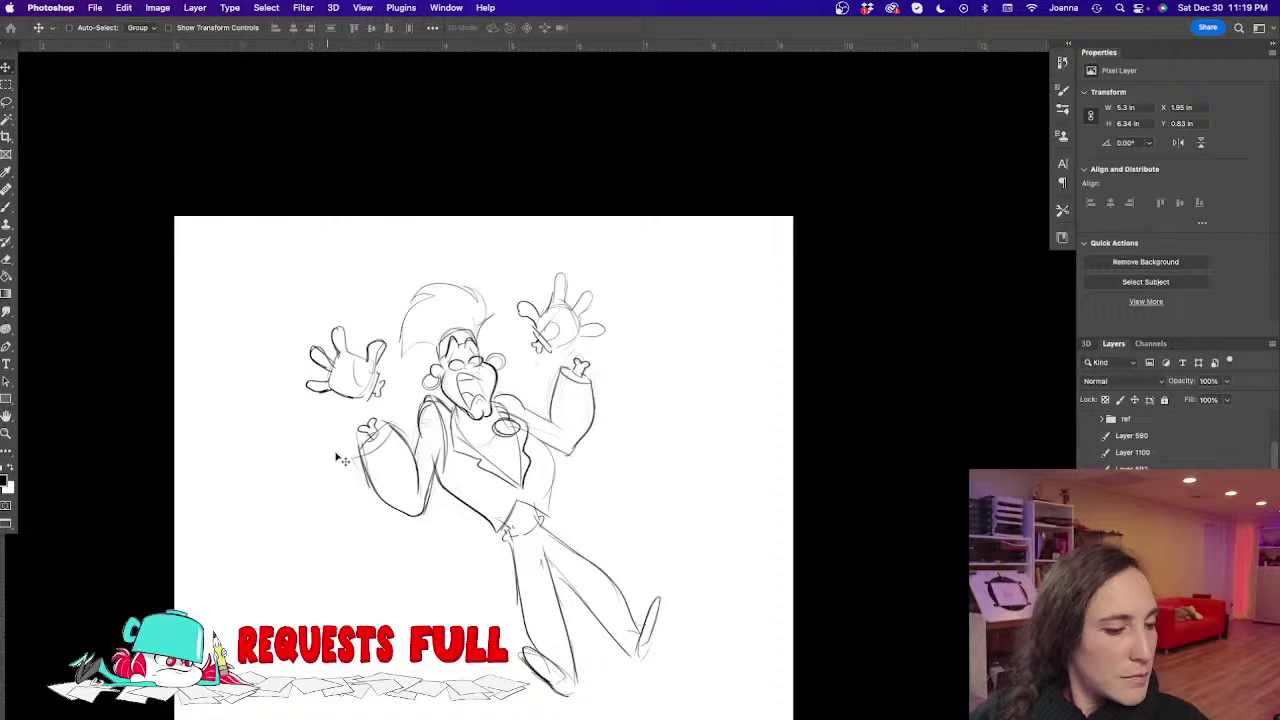
pyautogui.keyDown('super'); pyautogui.click(399, 457); pyautogui.keyUp('super')
pyautogui.moveTo(408, 460); pyautogui.dragTo(429, 365)
pyautogui.press('b')
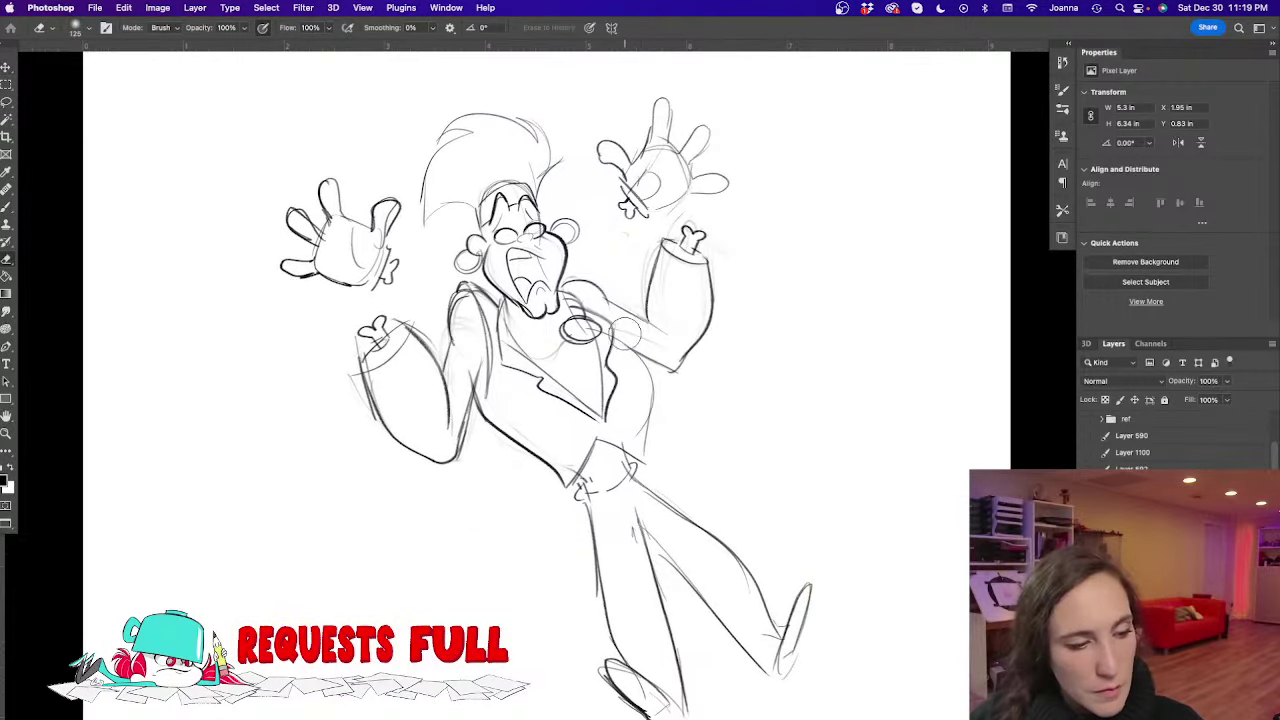
pyautogui.press('b')
pyautogui.moveTo(582, 302)
pyautogui.mouseDown()
pyautogui.moveTo(634, 354)
pyautogui.moveTo(635, 380)
pyautogui.mouseUp()
pyautogui.moveTo(600, 308)
pyautogui.mouseDown()
pyautogui.moveTo(638, 354)
pyautogui.moveTo(637, 450)
pyautogui.mouseUp()
pyautogui.moveTo(460, 356); pyautogui.dragTo(558, 468)
pyautogui.moveTo(476, 394); pyautogui.dragTo(566, 498)
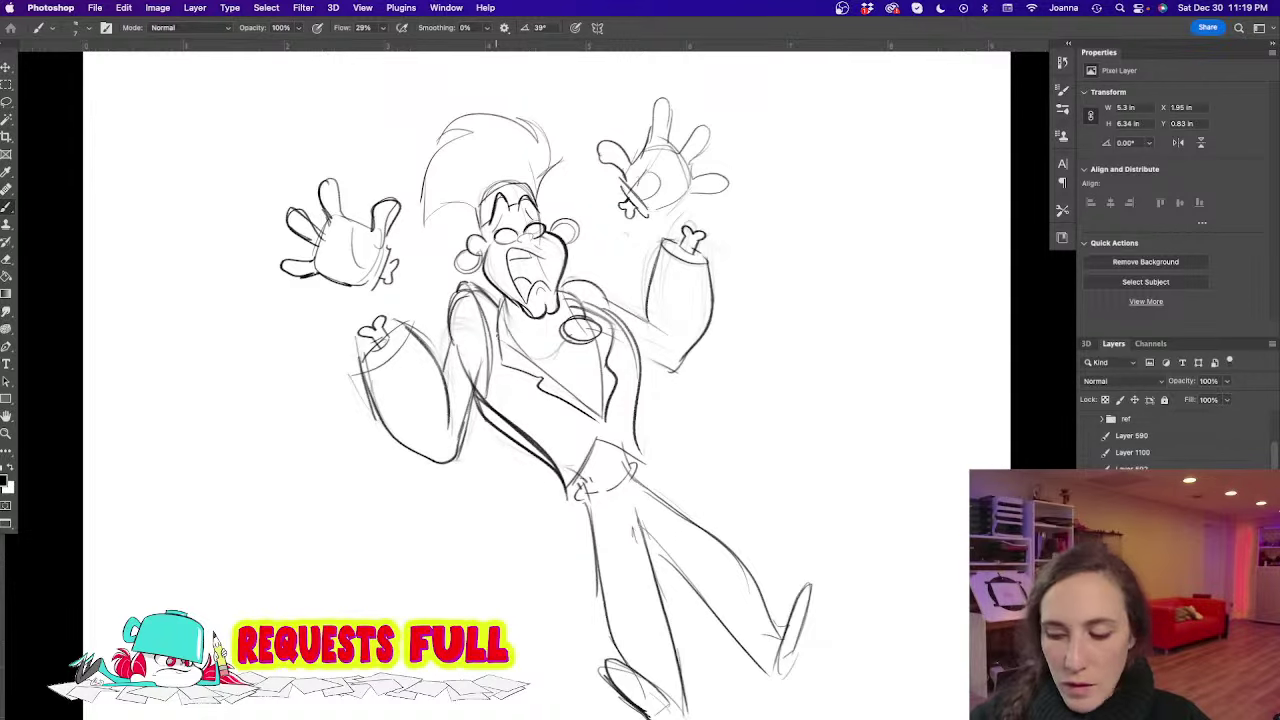
# Fade the jacket's doubled left edge, redraw it as a single line and touch up the waist
pyautogui.press('e')
pyautogui.moveTo(470, 404)
pyautogui.mouseDown()
pyautogui.moveTo(550, 474)
pyautogui.moveTo(531, 482)
pyautogui.mouseUp()
pyautogui.press('b')
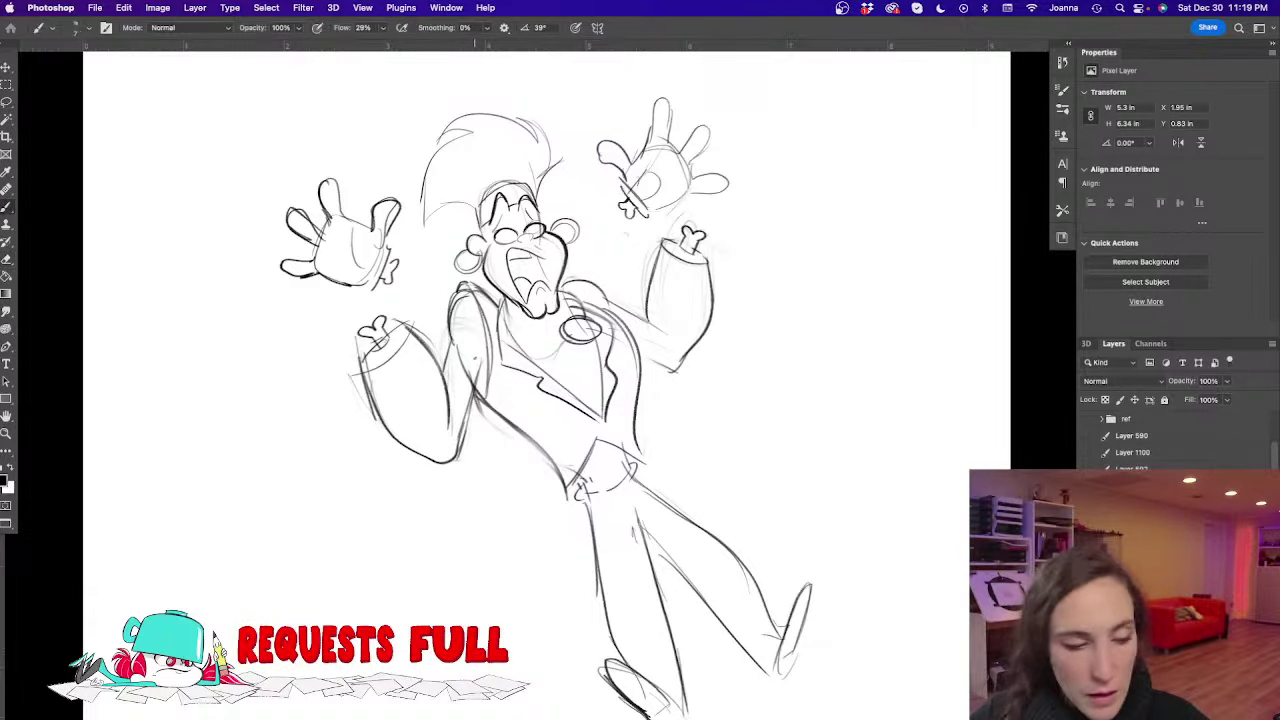
pyautogui.moveTo(472, 392)
pyautogui.mouseDown()
pyautogui.moveTo(528, 440)
pyautogui.moveTo(558, 494)
pyautogui.mouseUp()
pyautogui.moveTo(630, 468)
pyautogui.mouseDown()
pyautogui.moveTo(578, 494)
pyautogui.moveTo(640, 490)
pyautogui.mouseUp()
pyautogui.moveTo(589, 670); pyautogui.dragTo(584, 561)
pyautogui.moveTo(497, 477); pyautogui.dragTo(435, 433)
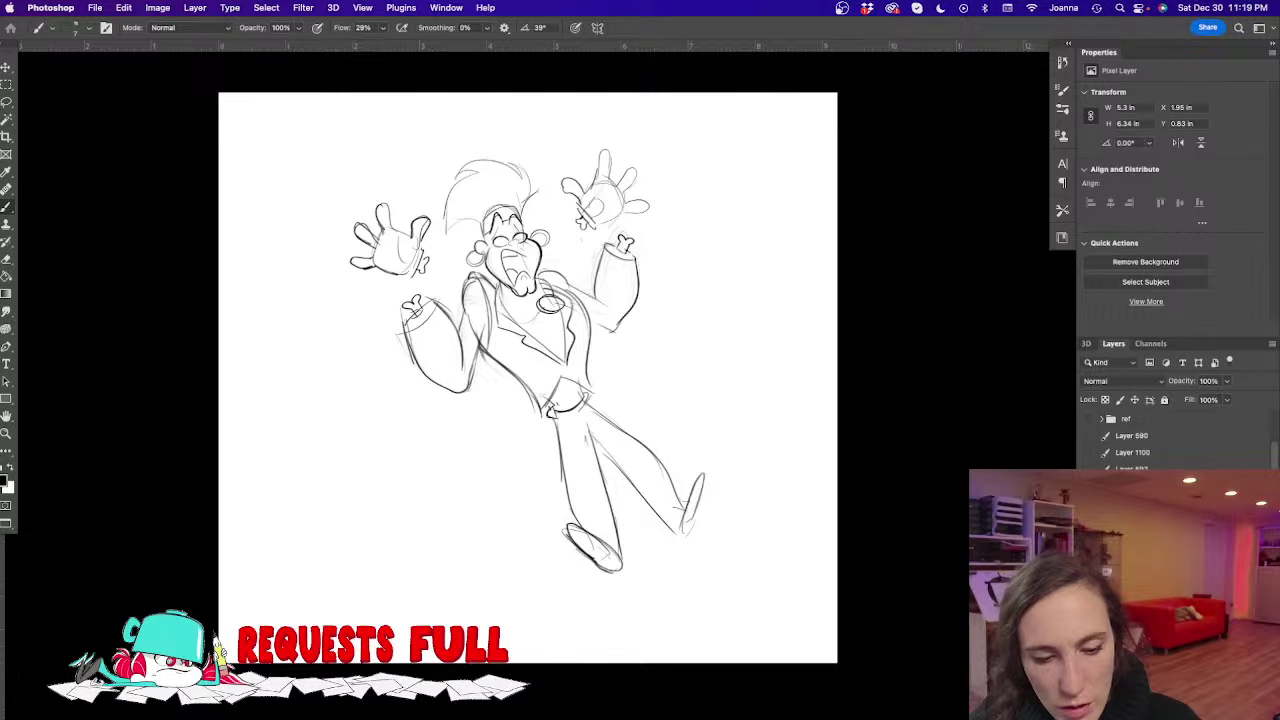
# Group and hide the finished sketch, lower the pink-haired reference layer's opacity to 13% and move it to the canvas's right side
pyautogui.press('super+g')
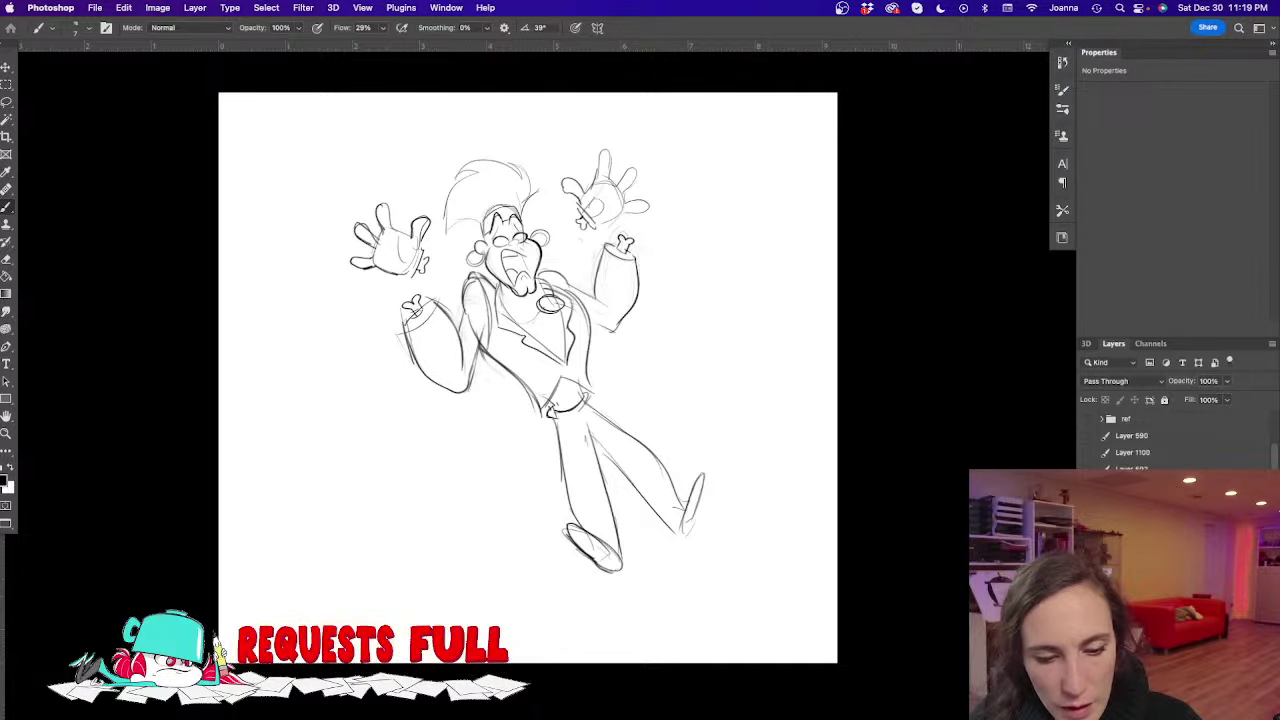
pyautogui.press('super+comma')
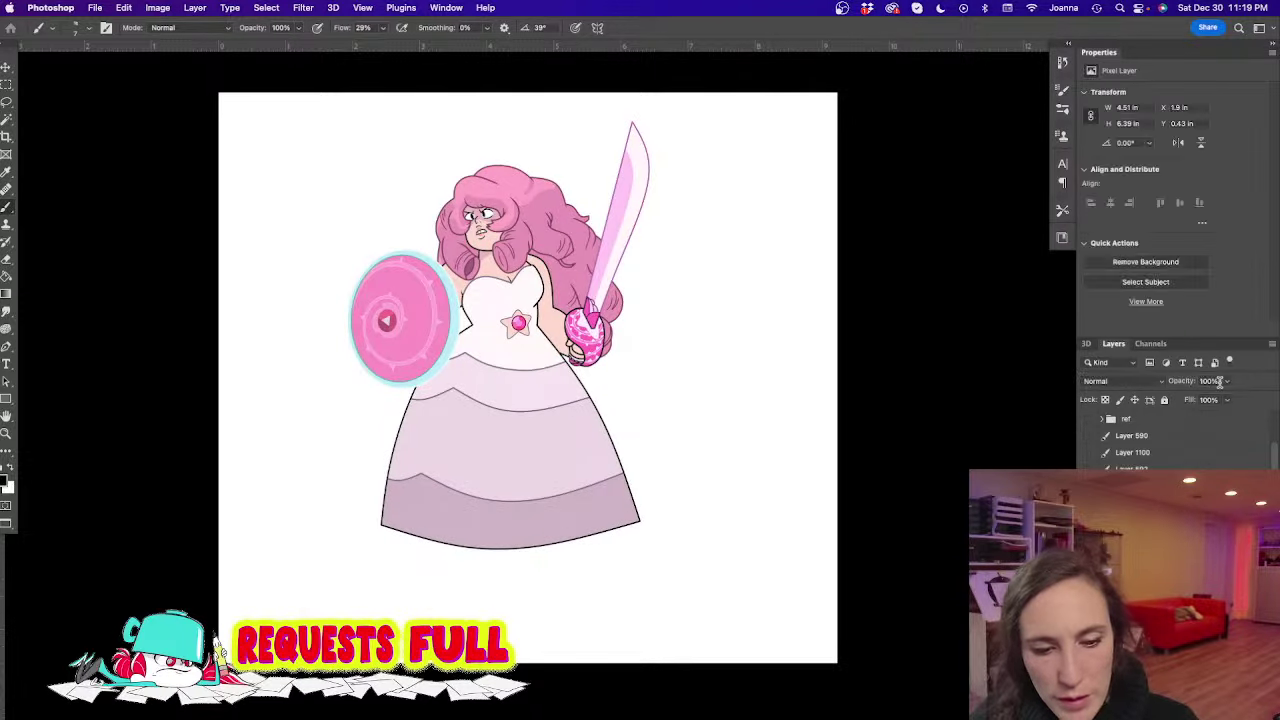
pyautogui.click(1226, 381)
pyautogui.moveTo(1186, 398); pyautogui.dragTo(1174, 400)
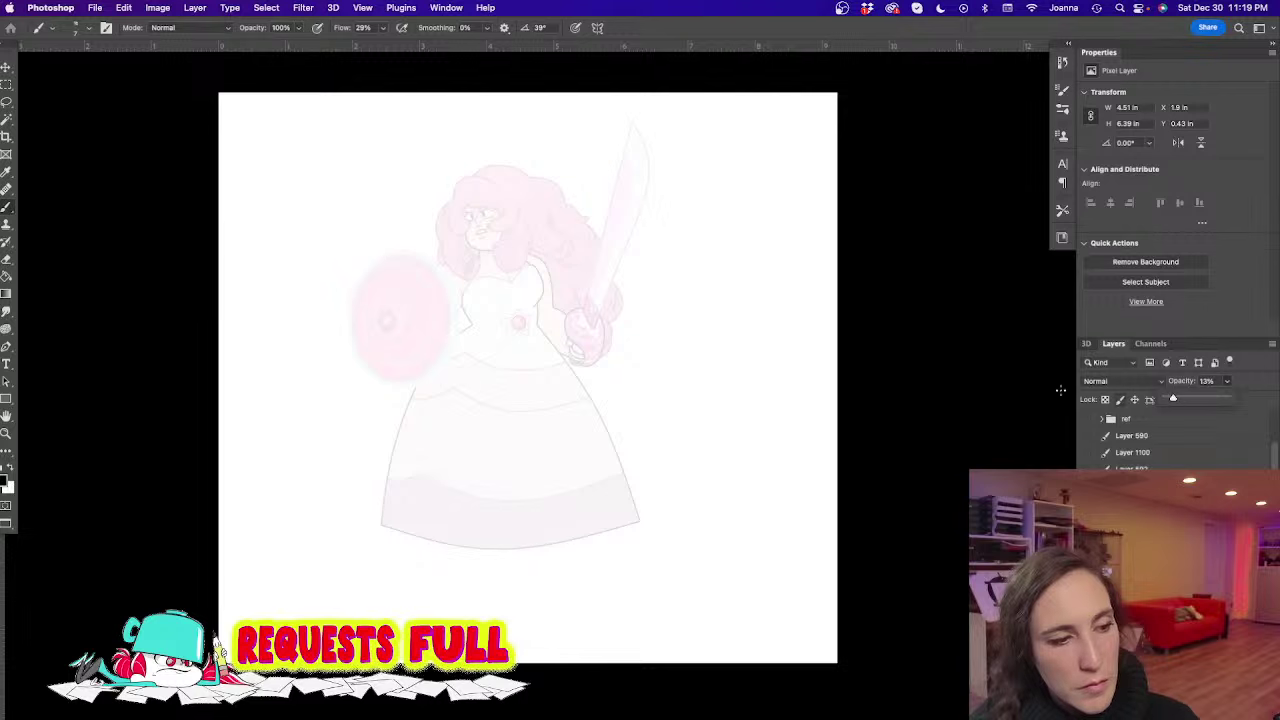
pyautogui.press('v')
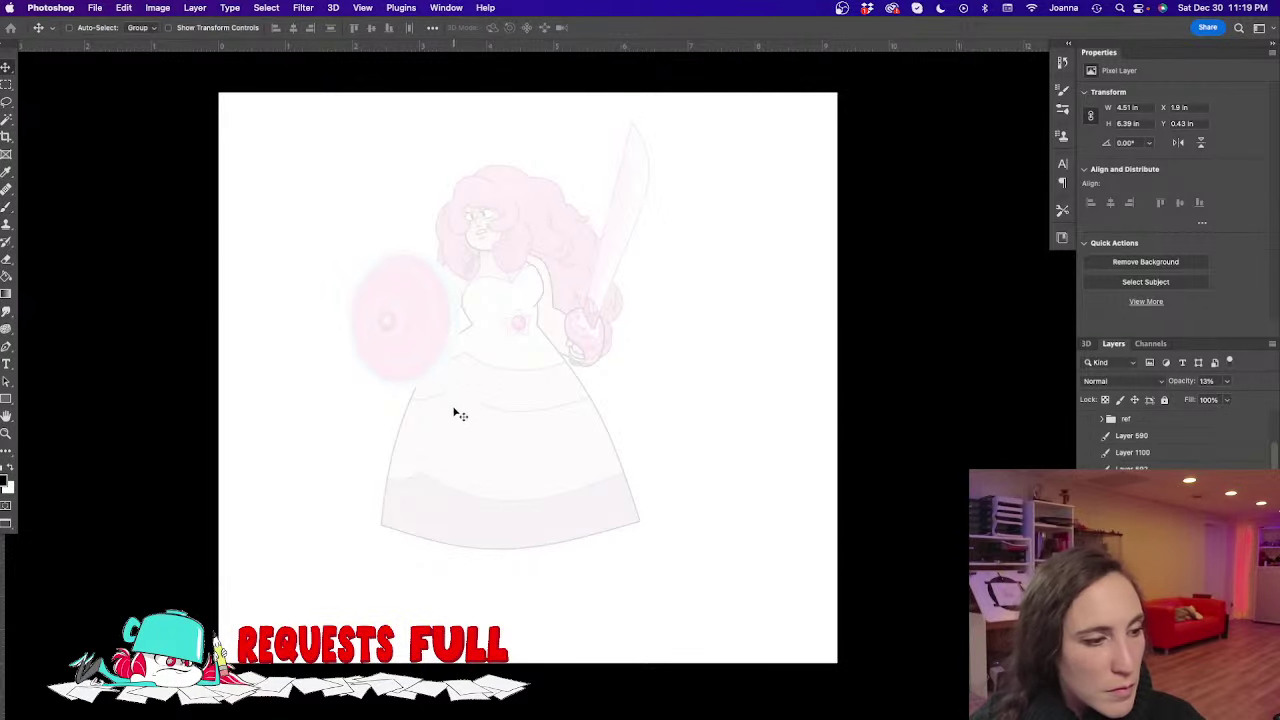
pyautogui.moveTo(453, 412)
pyautogui.mouseDown()
pyautogui.moveTo(639, 422)
pyautogui.moveTo(672, 411)
pyautogui.mouseUp()
# Add a new layer and sketch the curved cheek and chin of a new head in the canvas's upper left
pyautogui.press('alt+shift+super+n')
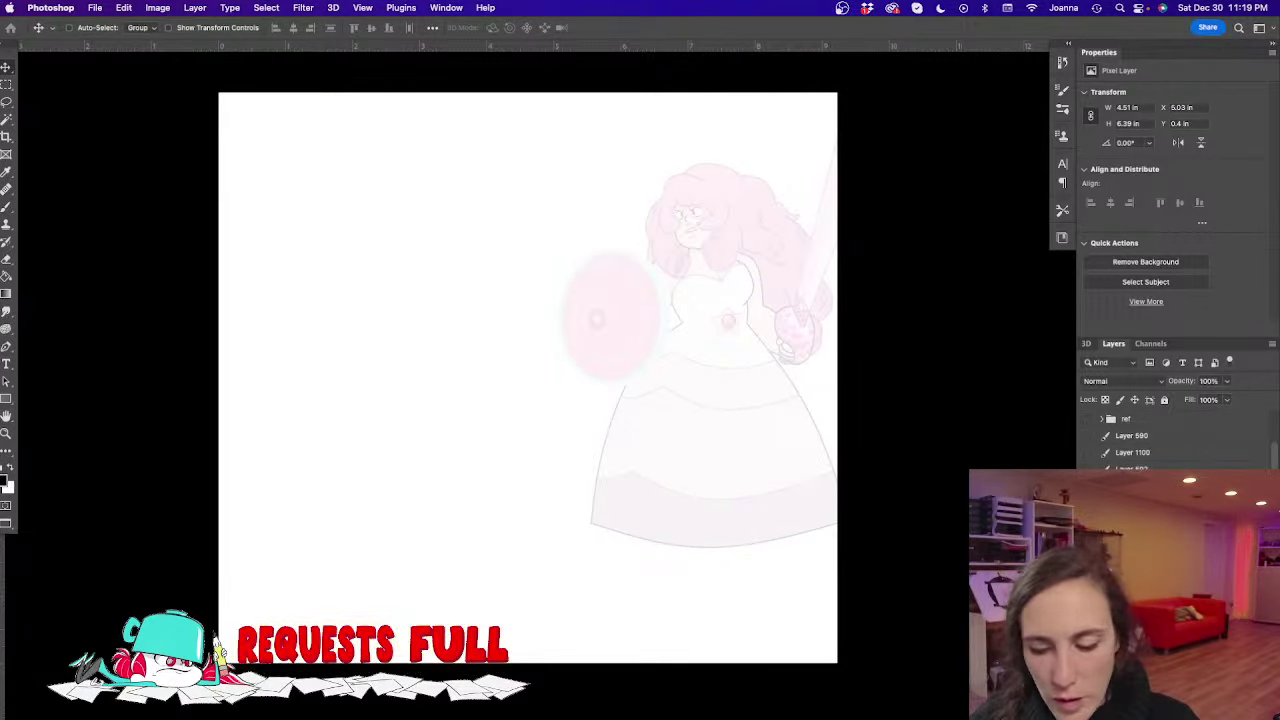
pyautogui.press('b')
pyautogui.moveTo(400, 331); pyautogui.dragTo(563, 423)
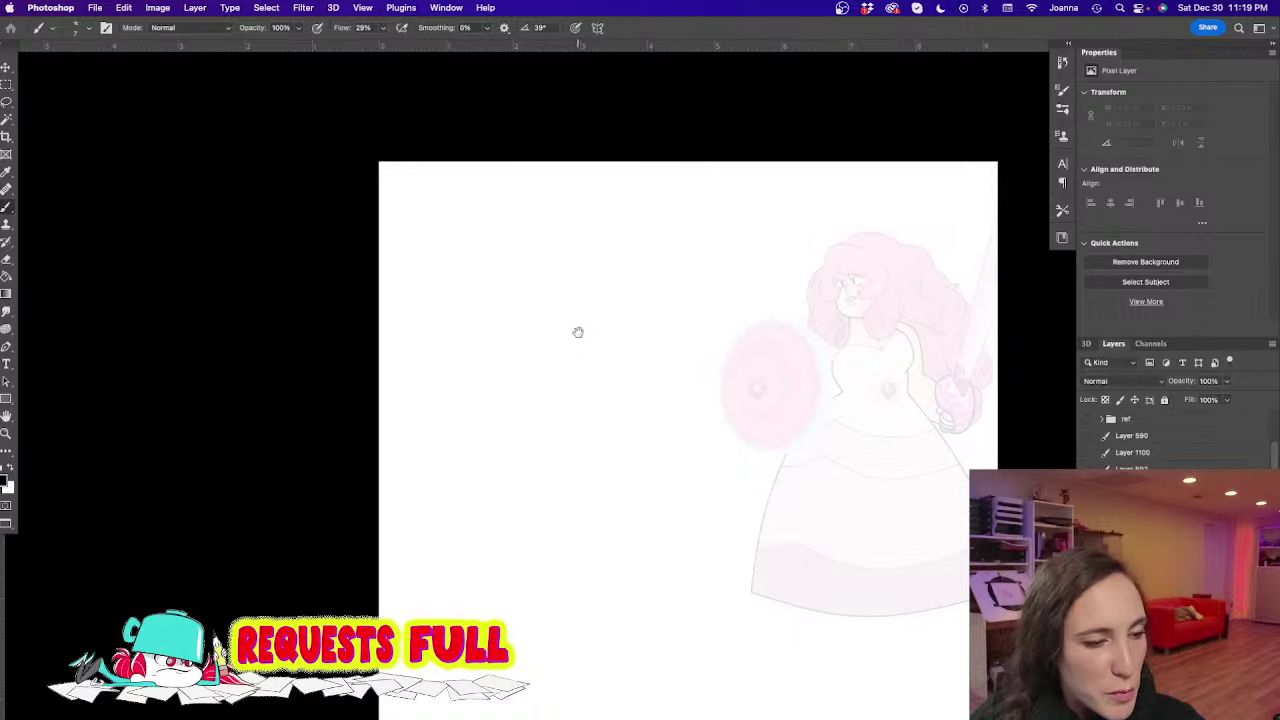
pyautogui.moveTo(543, 287)
pyautogui.mouseDown()
pyautogui.moveTo(542, 310)
pyautogui.moveTo(613, 340)
pyautogui.mouseUp()
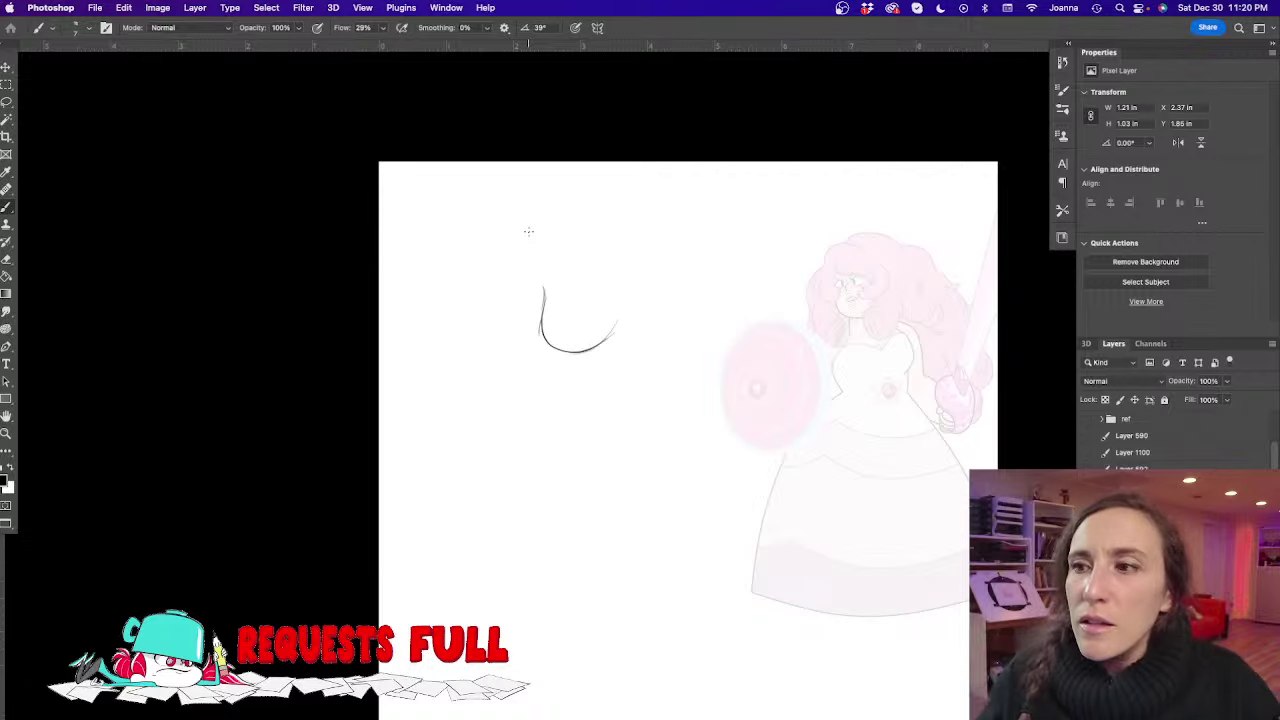
pyautogui.press('Tab')
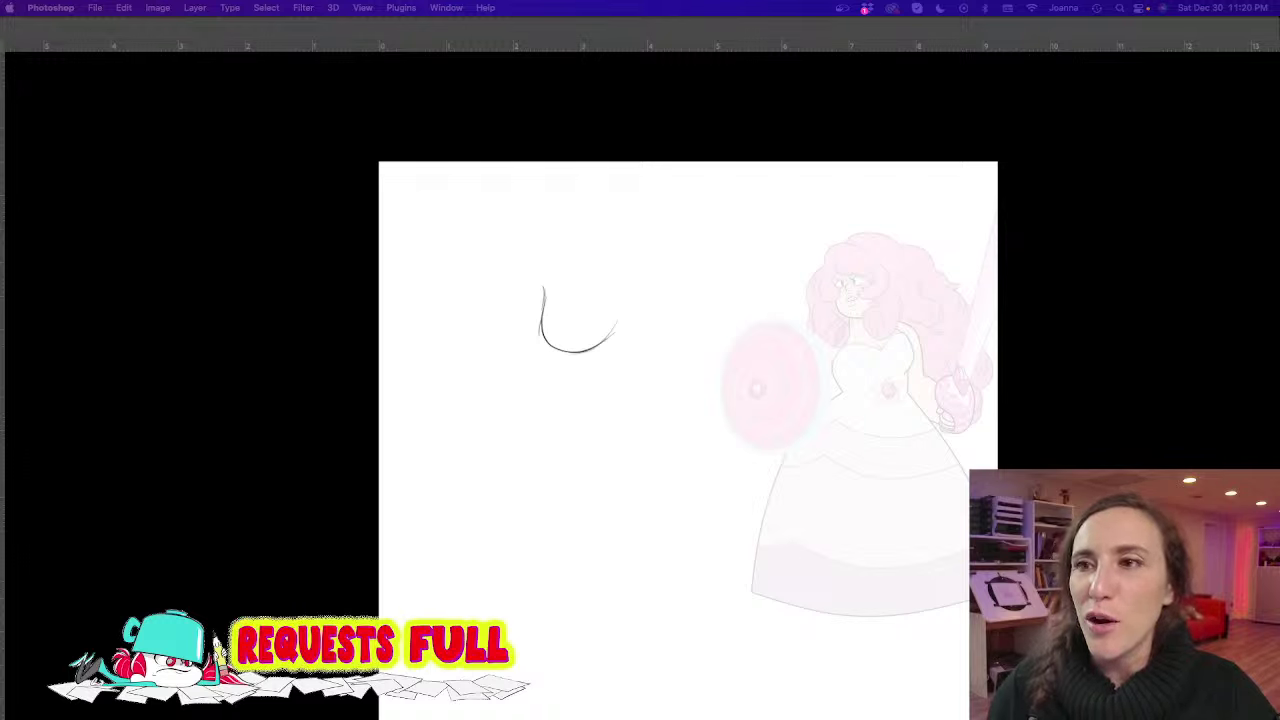
pyautogui.press('Tab')
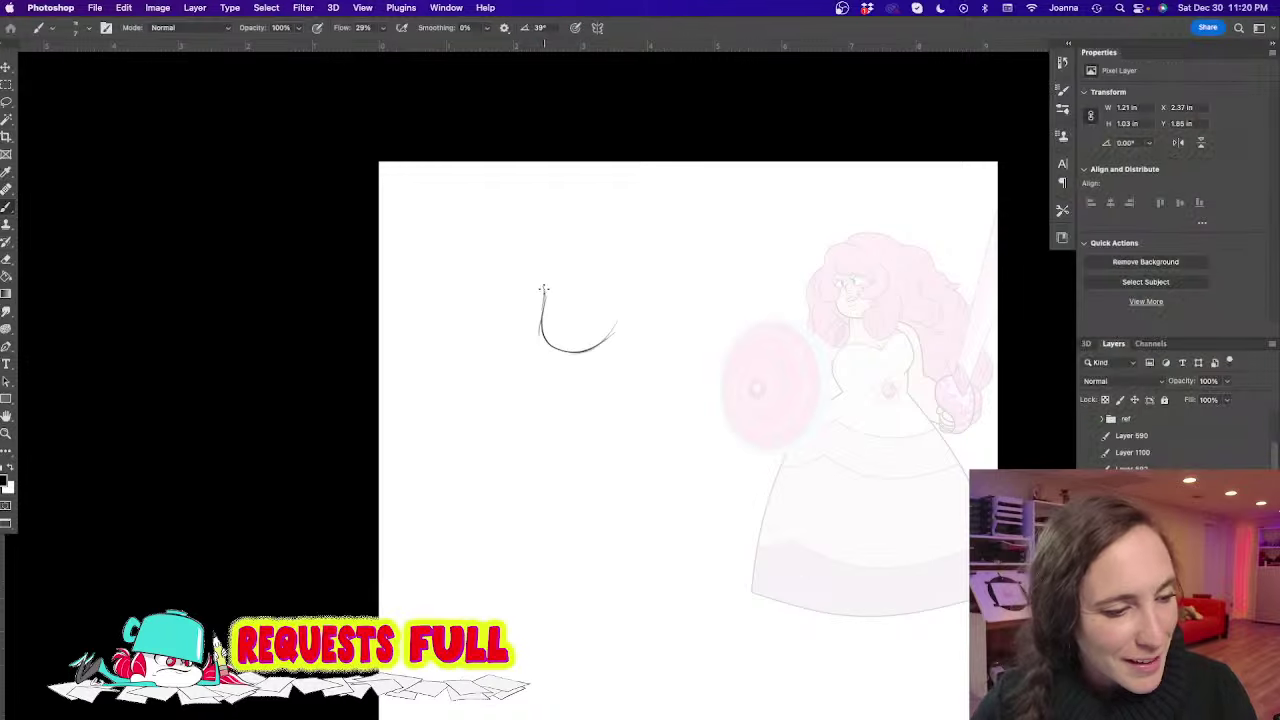
# Sketch the curve above the forehead, darken the face's left contour and rough in both eyes and the nose line
pyautogui.moveTo(544, 272); pyautogui.dragTo(543, 290)
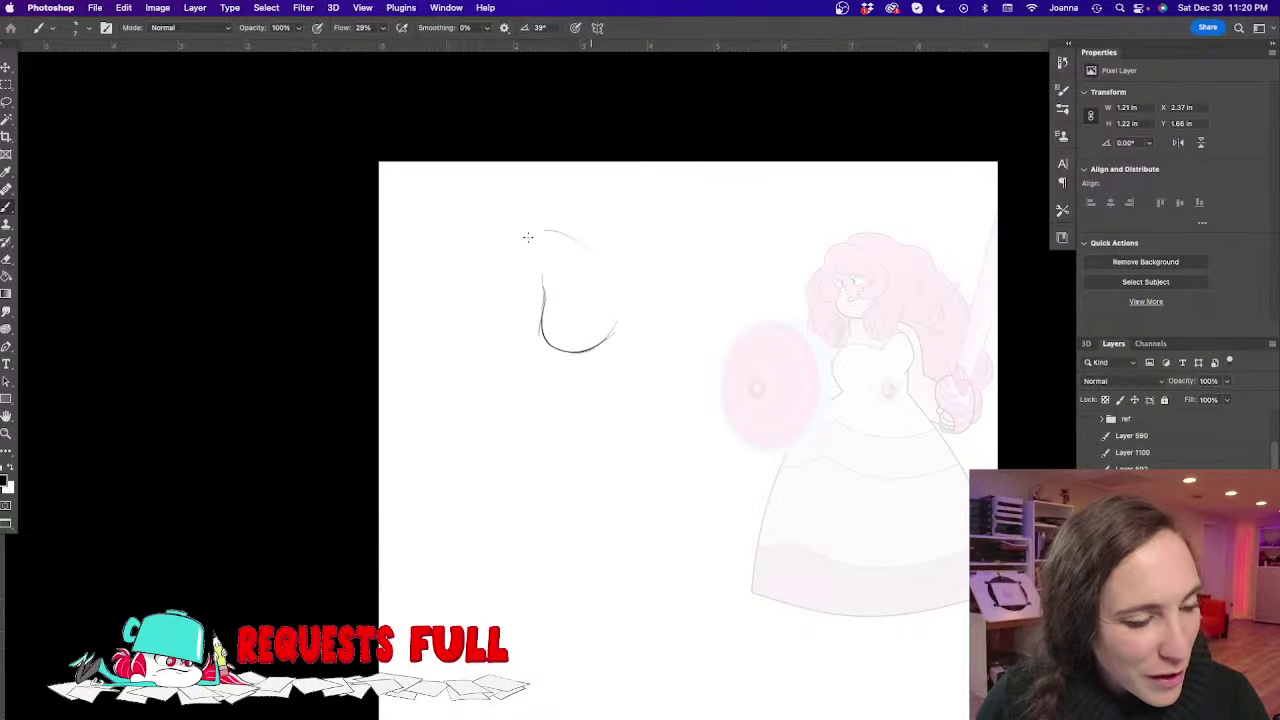
pyautogui.moveTo(528, 237); pyautogui.dragTo(546, 231)
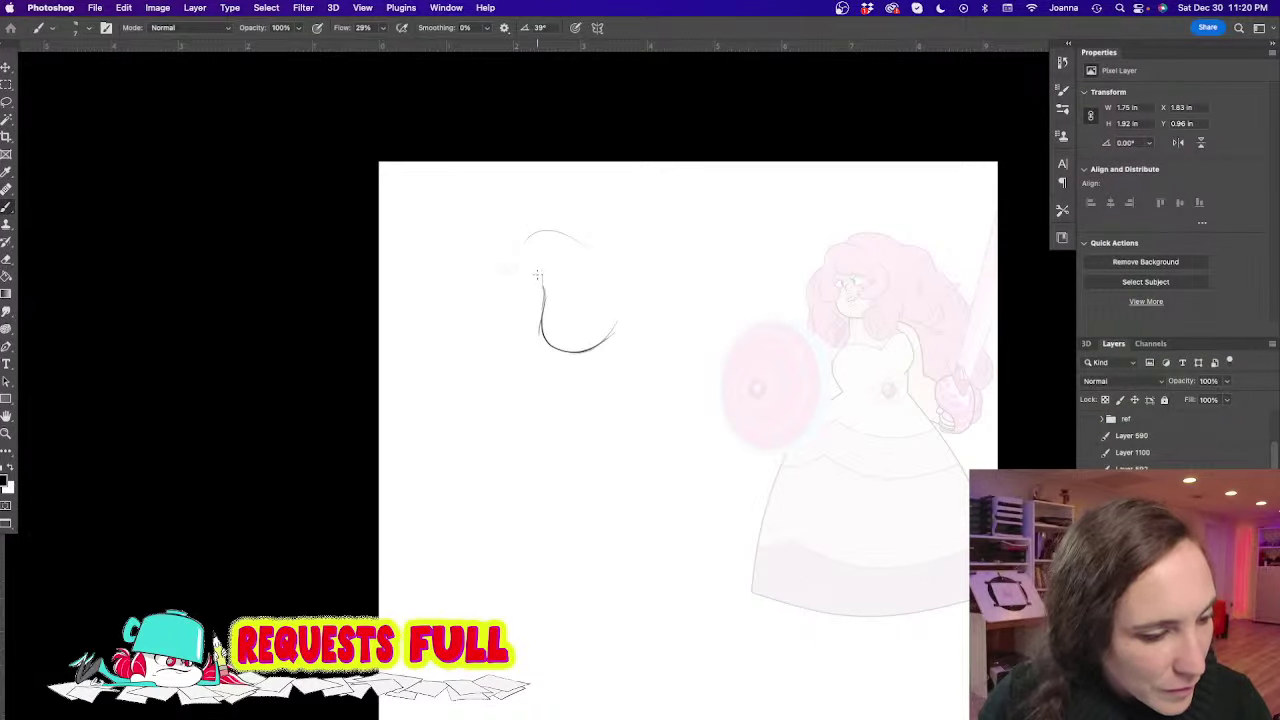
pyautogui.moveTo(537, 274); pyautogui.dragTo(540, 323)
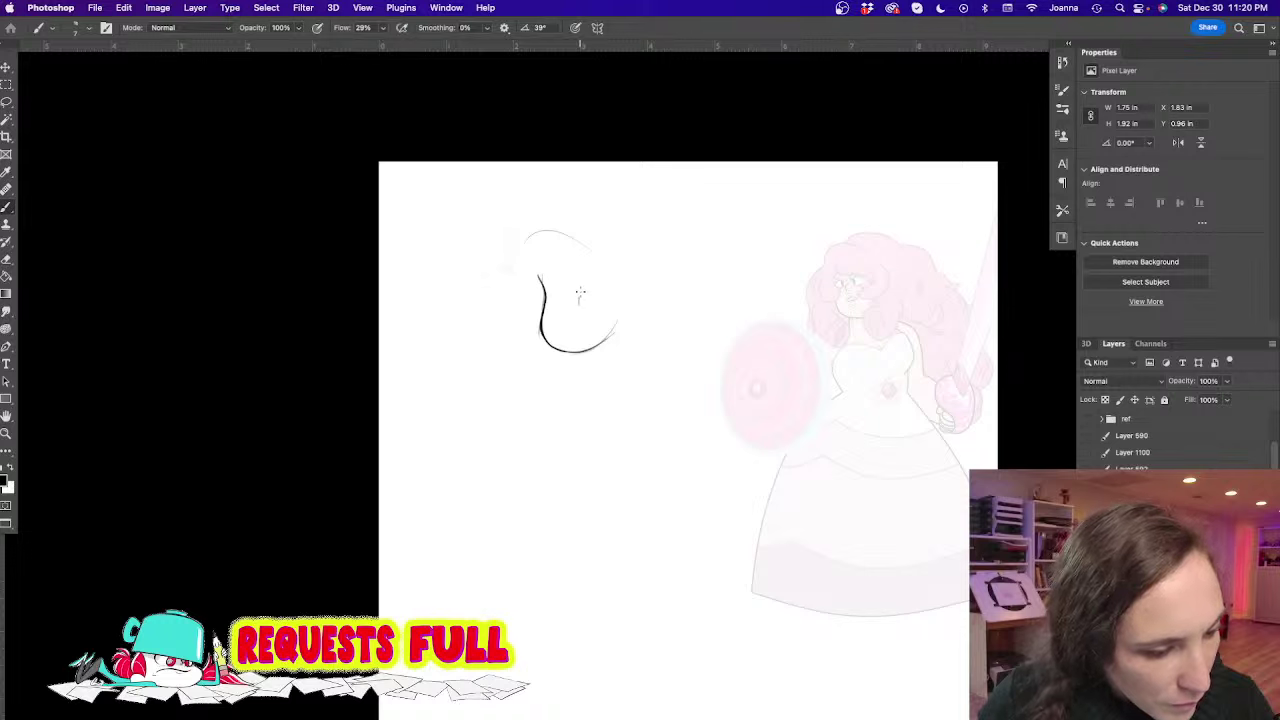
pyautogui.moveTo(563, 276)
pyautogui.mouseDown()
pyautogui.moveTo(559, 333)
pyautogui.moveTo(566, 313)
pyautogui.moveTo(549, 288)
pyautogui.mouseUp()
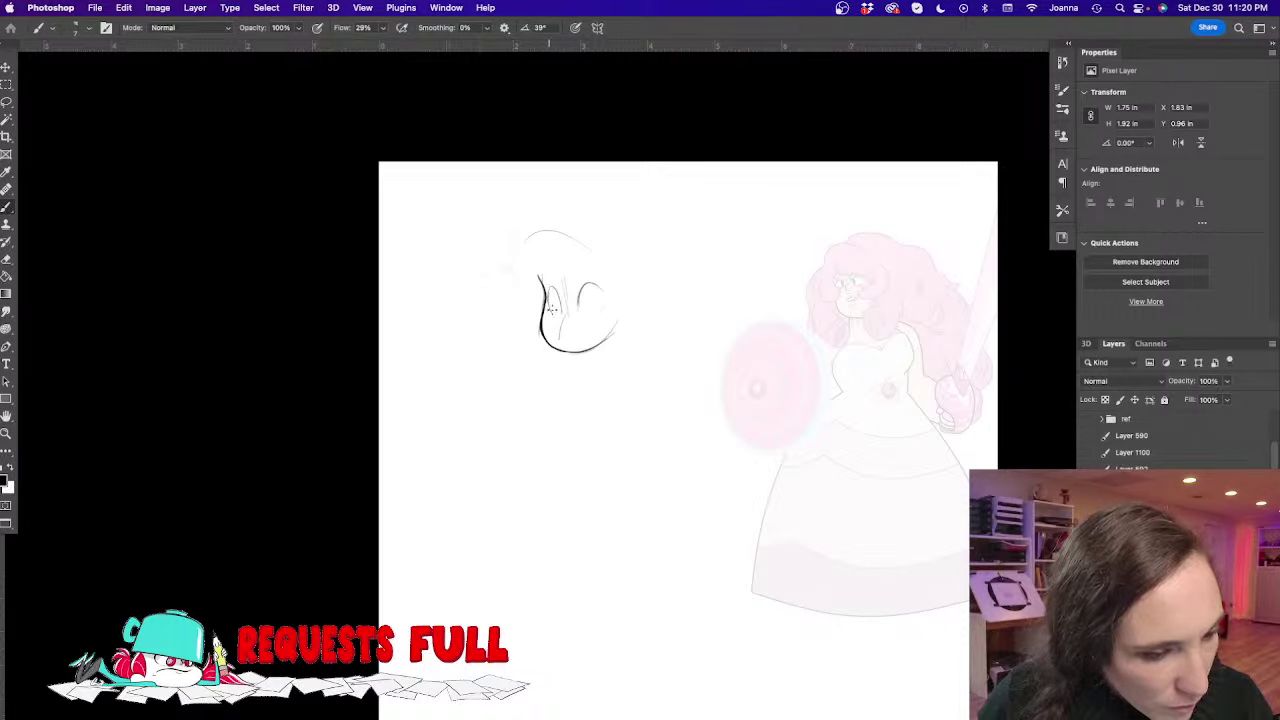
# Sketch the big rounded hair outline down both sides of the head, and draw the lips and curved upper eyelids
pyautogui.moveTo(577, 236)
pyautogui.mouseDown()
pyautogui.moveTo(692, 300)
pyautogui.moveTo(767, 323)
pyautogui.moveTo(708, 286)
pyautogui.moveTo(780, 397)
pyautogui.moveTo(779, 378)
pyautogui.moveTo(843, 430)
pyautogui.mouseUp()
pyautogui.moveTo(806, 492)
pyautogui.mouseDown()
pyautogui.moveTo(756, 528)
pyautogui.moveTo(673, 537)
pyautogui.mouseUp()
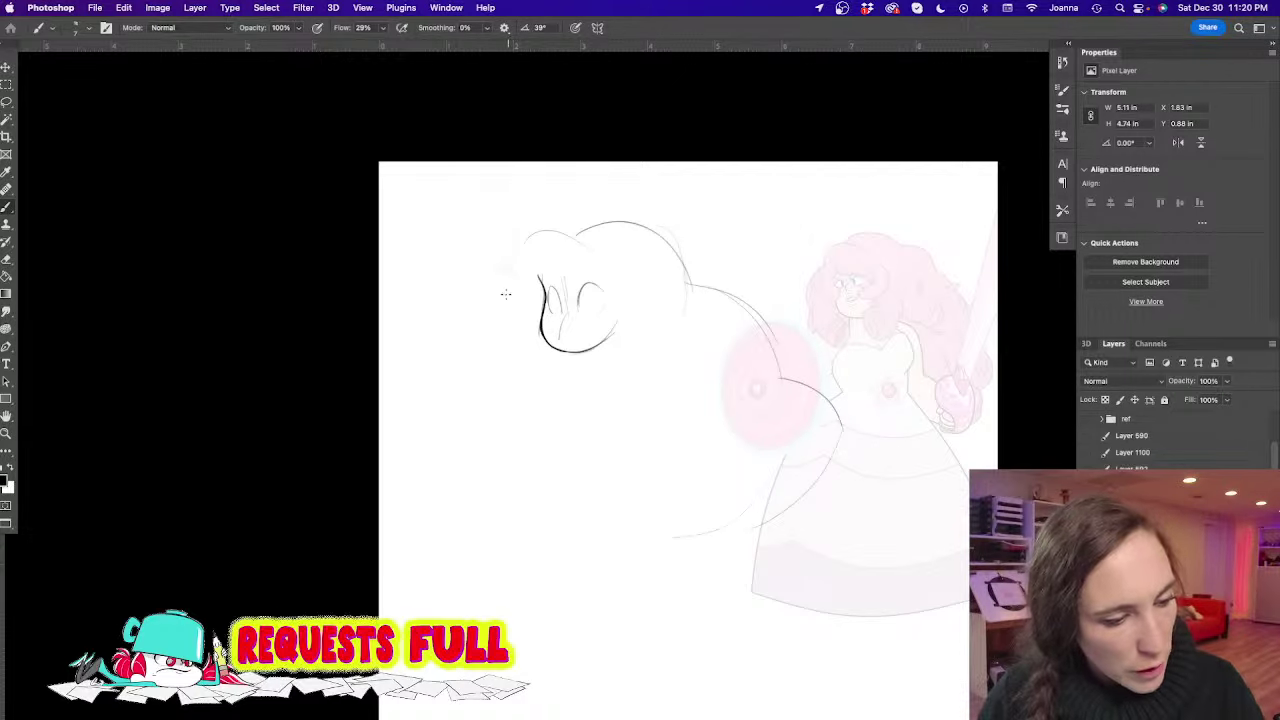
pyautogui.moveTo(499, 258)
pyautogui.mouseDown()
pyautogui.moveTo(525, 333)
pyautogui.moveTo(526, 240)
pyautogui.moveTo(528, 333)
pyautogui.moveTo(500, 380)
pyautogui.moveTo(487, 478)
pyautogui.mouseUp()
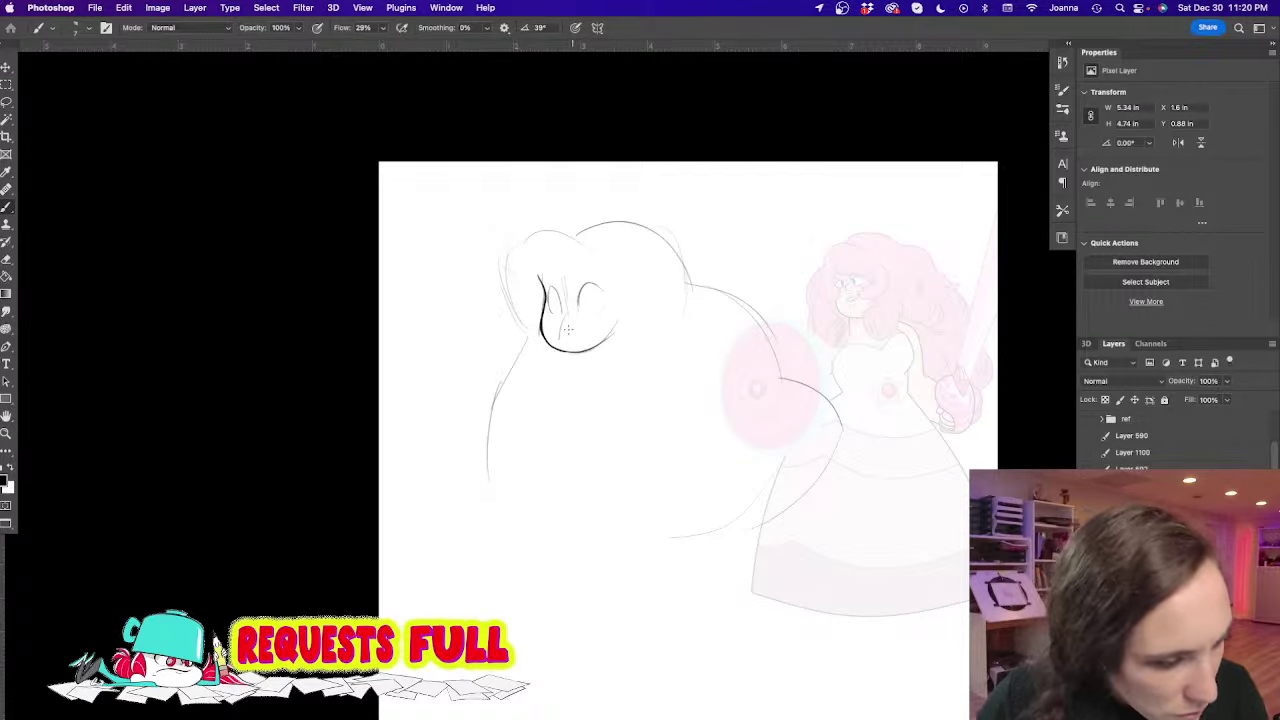
pyautogui.moveTo(558, 327)
pyautogui.mouseDown()
pyautogui.moveTo(573, 338)
pyautogui.moveTo(579, 296)
pyautogui.moveTo(600, 289)
pyautogui.moveTo(545, 312)
pyautogui.mouseUp()
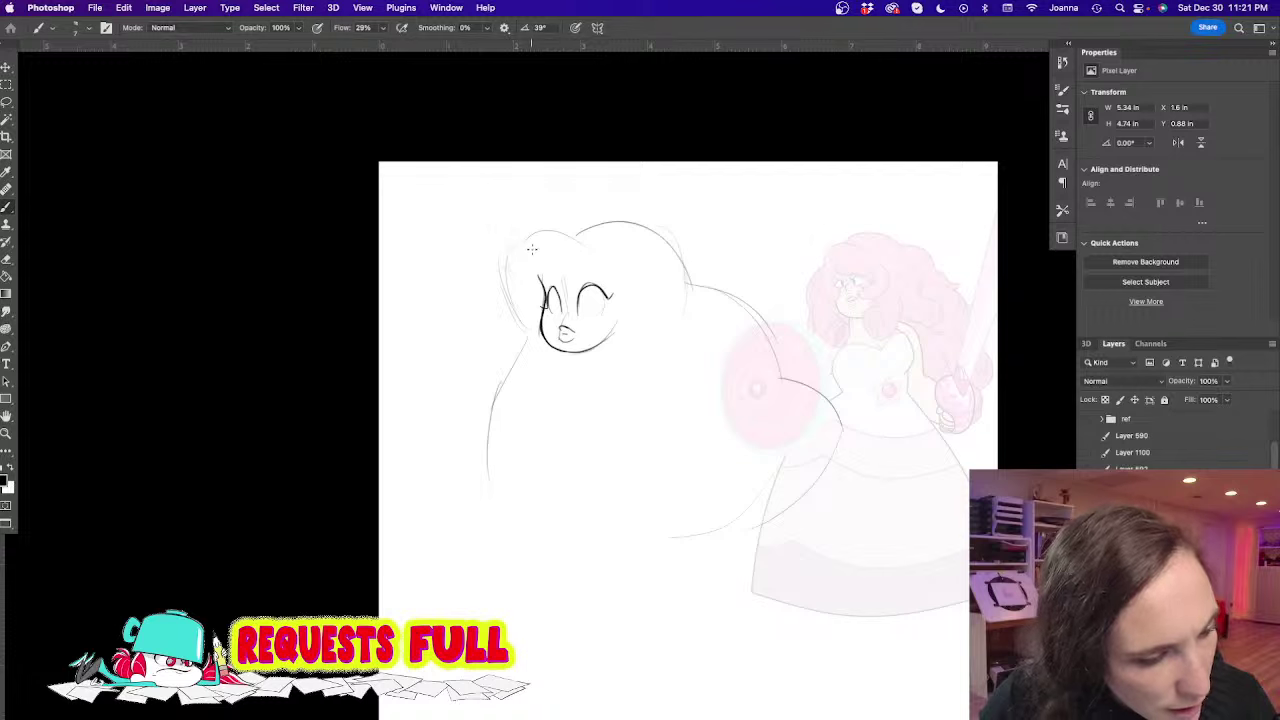
# Draw the front hair swoop in dark strokes above and across the forehead, with a curl beside the left cheek
pyautogui.moveTo(531, 244)
pyautogui.mouseDown()
pyautogui.moveTo(530, 272)
pyautogui.moveTo(612, 288)
pyautogui.mouseUp()
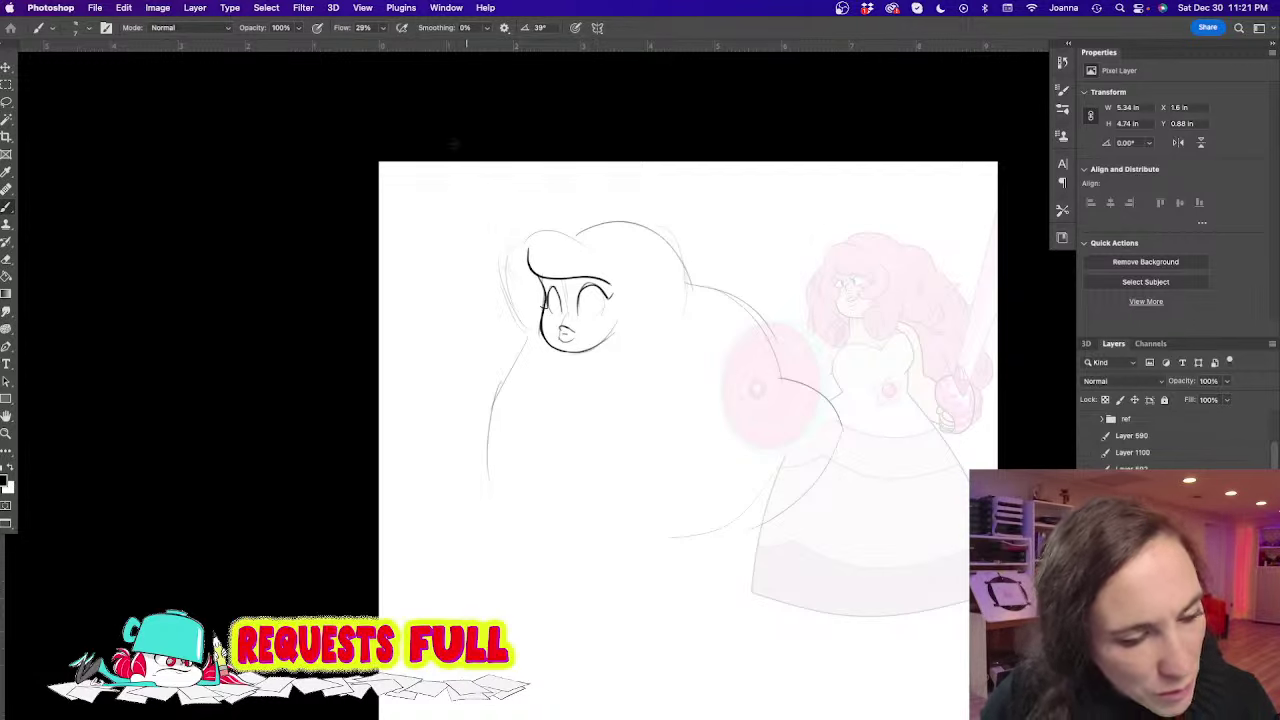
pyautogui.press('super+z')
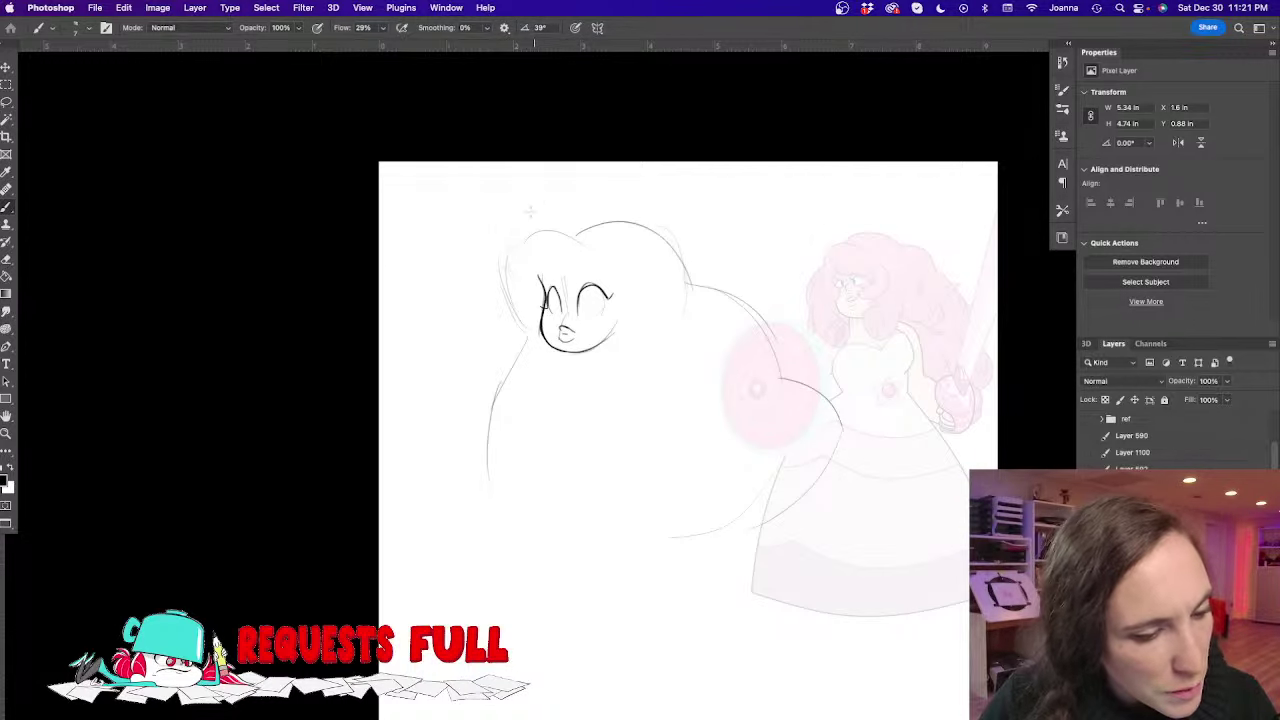
pyautogui.moveTo(518, 242)
pyautogui.mouseDown()
pyautogui.moveTo(532, 213)
pyautogui.moveTo(602, 246)
pyautogui.mouseUp()
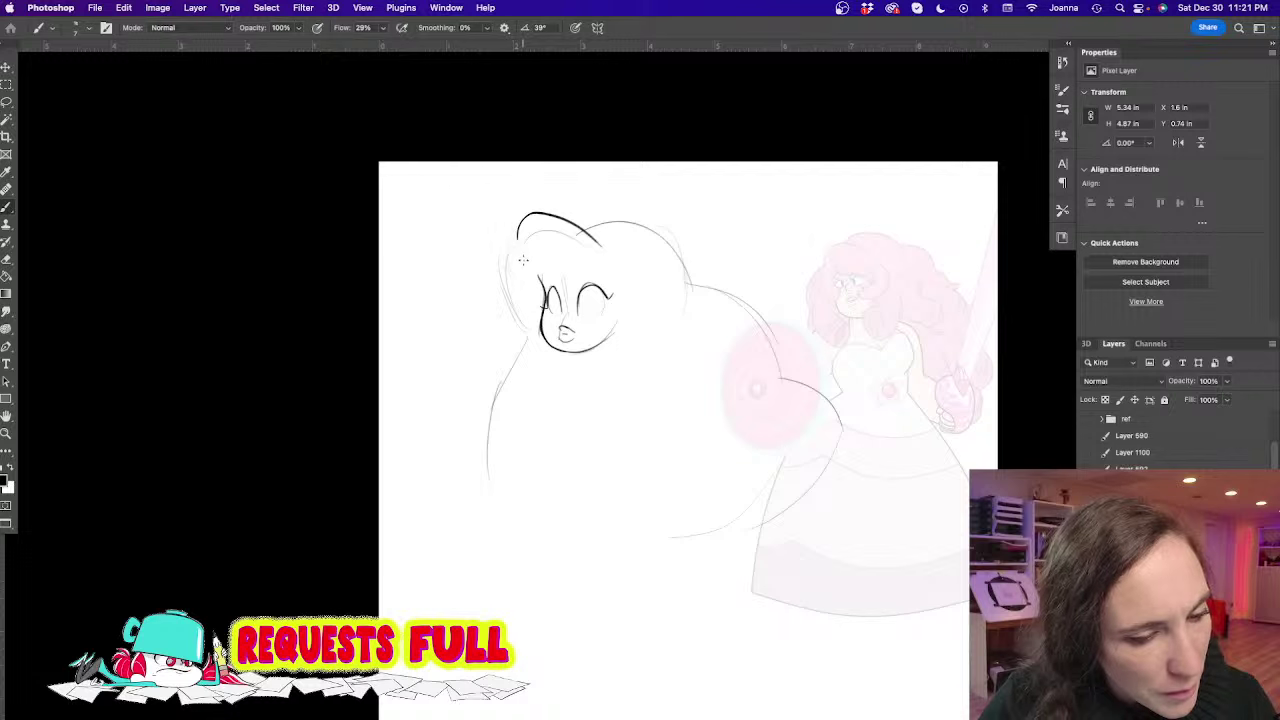
pyautogui.moveTo(522, 259); pyautogui.dragTo(608, 288)
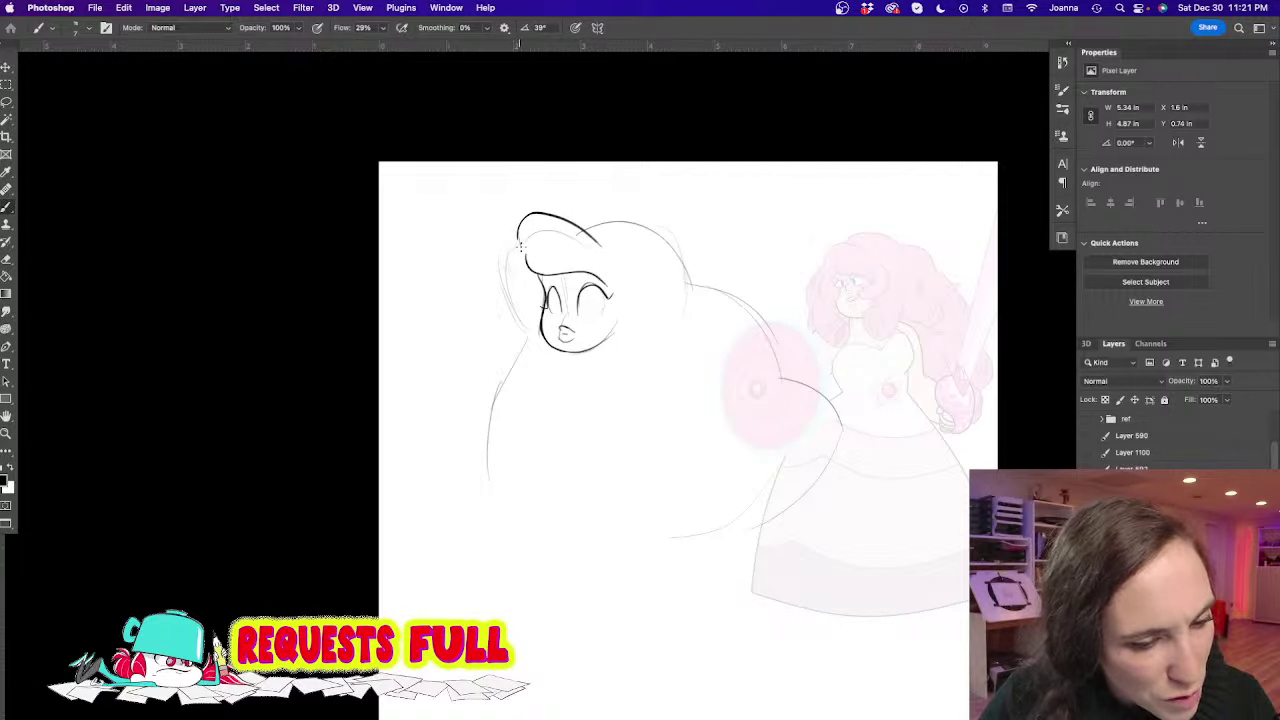
pyautogui.moveTo(522, 260)
pyautogui.mouseDown()
pyautogui.moveTo(516, 318)
pyautogui.moveTo(508, 295)
pyautogui.moveTo(522, 325)
pyautogui.mouseUp()
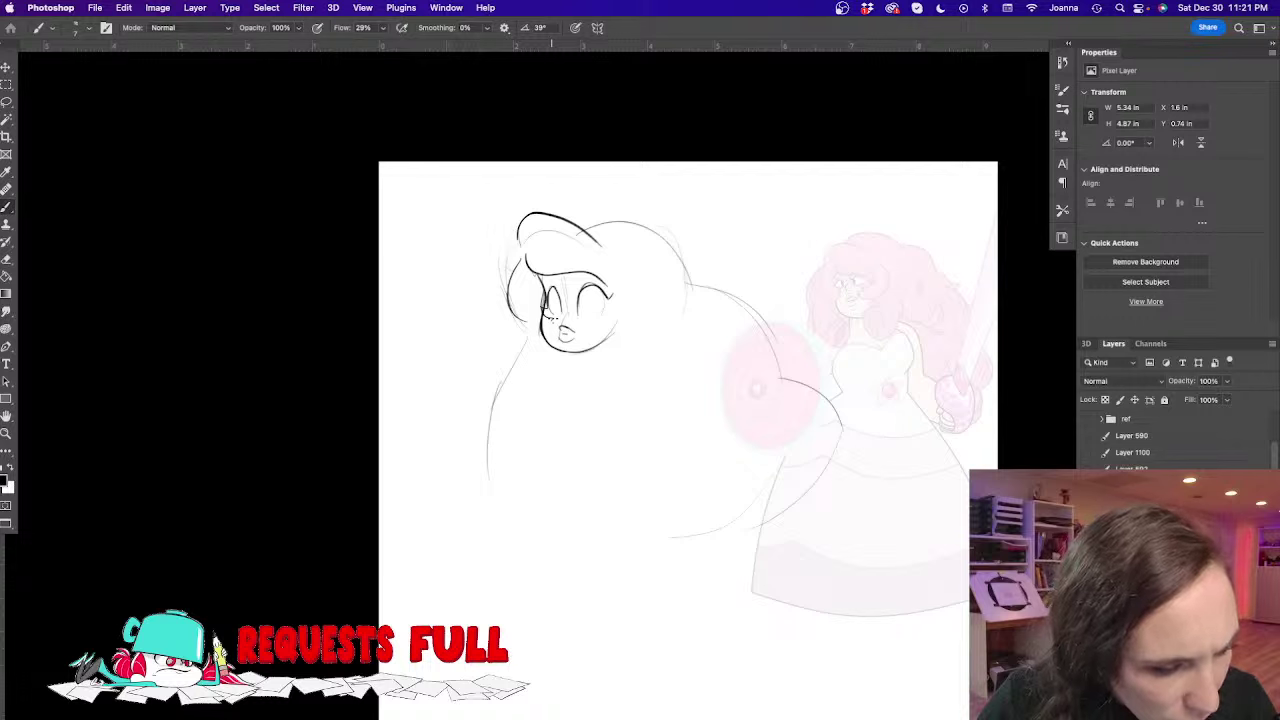
# Close the hair curl under the left cheek, refine the right eye, and erase and redraw the left eye with lashes
pyautogui.moveTo(540, 326); pyautogui.dragTo(512, 310)
pyautogui.moveTo(592, 287)
pyautogui.mouseDown()
pyautogui.moveTo(600, 306)
pyautogui.moveTo(601, 291)
pyautogui.moveTo(546, 302)
pyautogui.mouseUp()
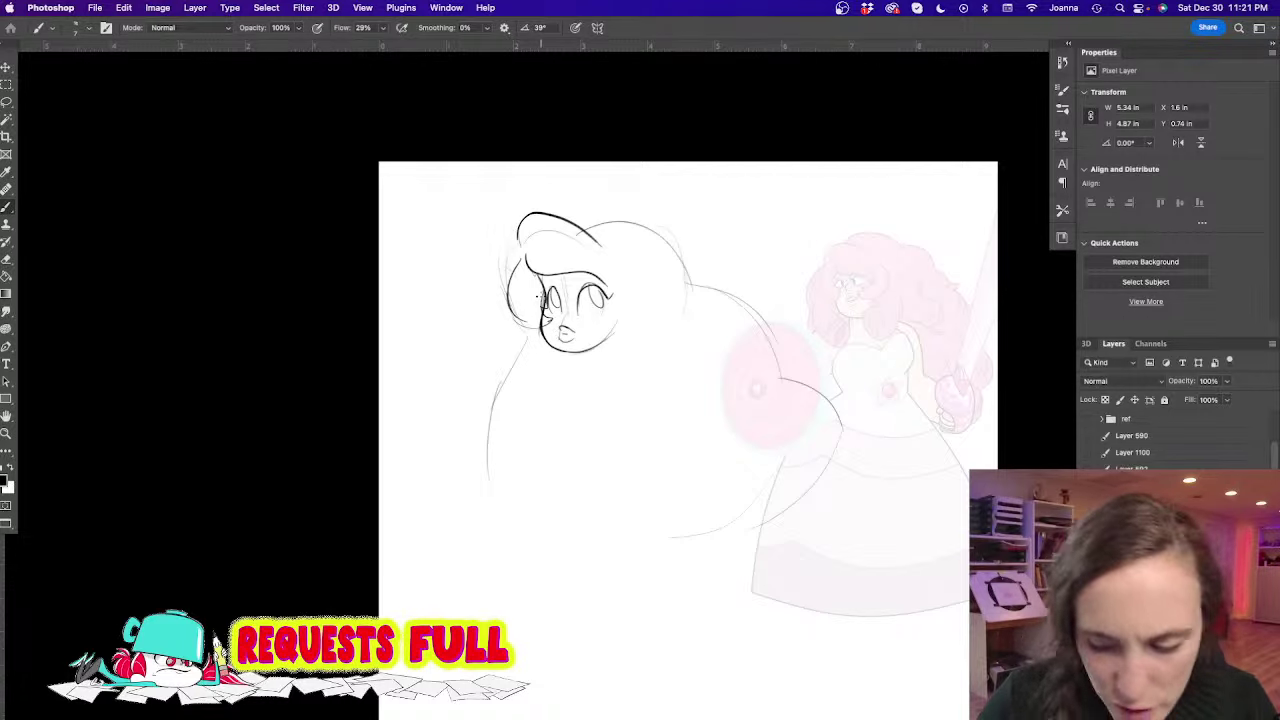
pyautogui.press('e')
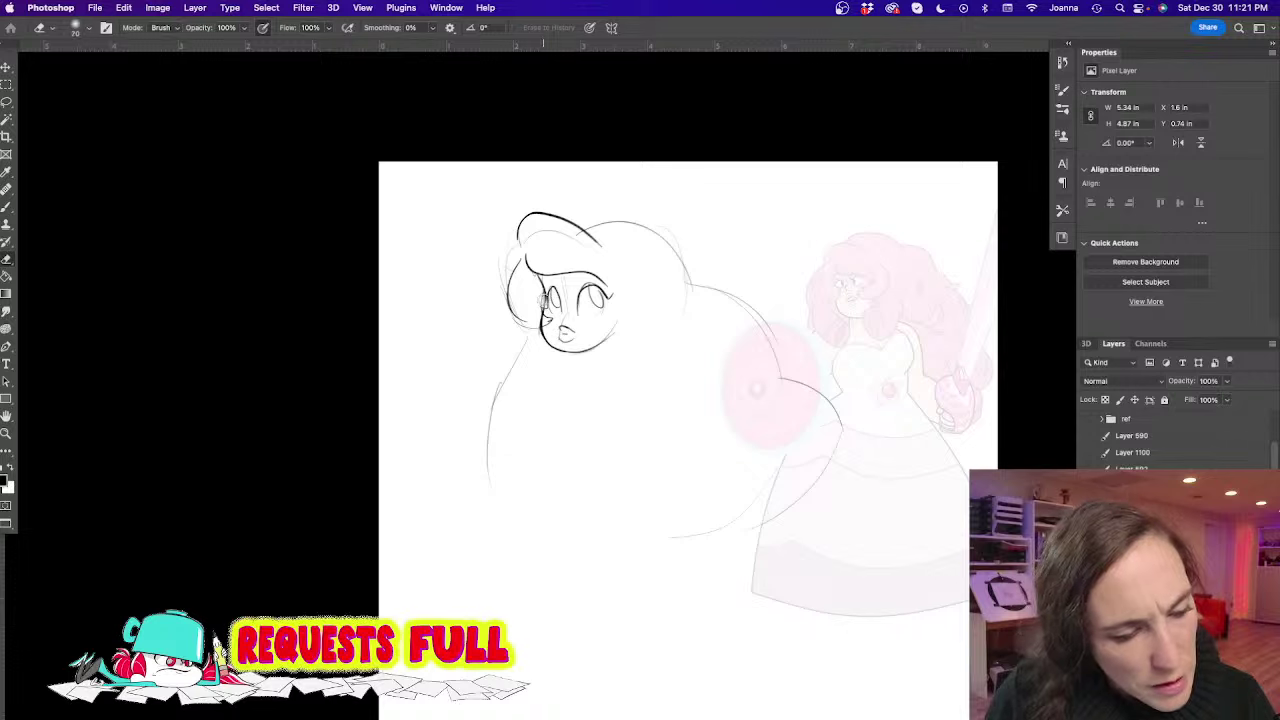
pyautogui.moveTo(545, 300); pyautogui.dragTo(560, 296)
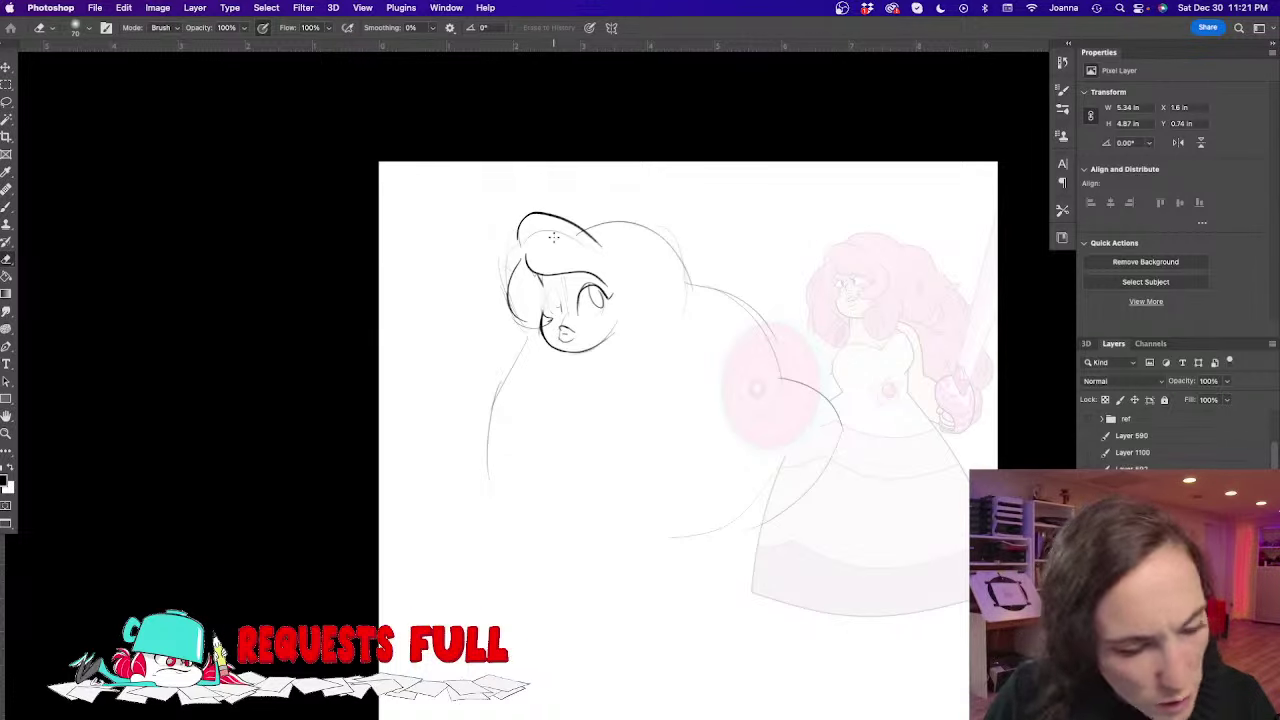
pyautogui.press('b')
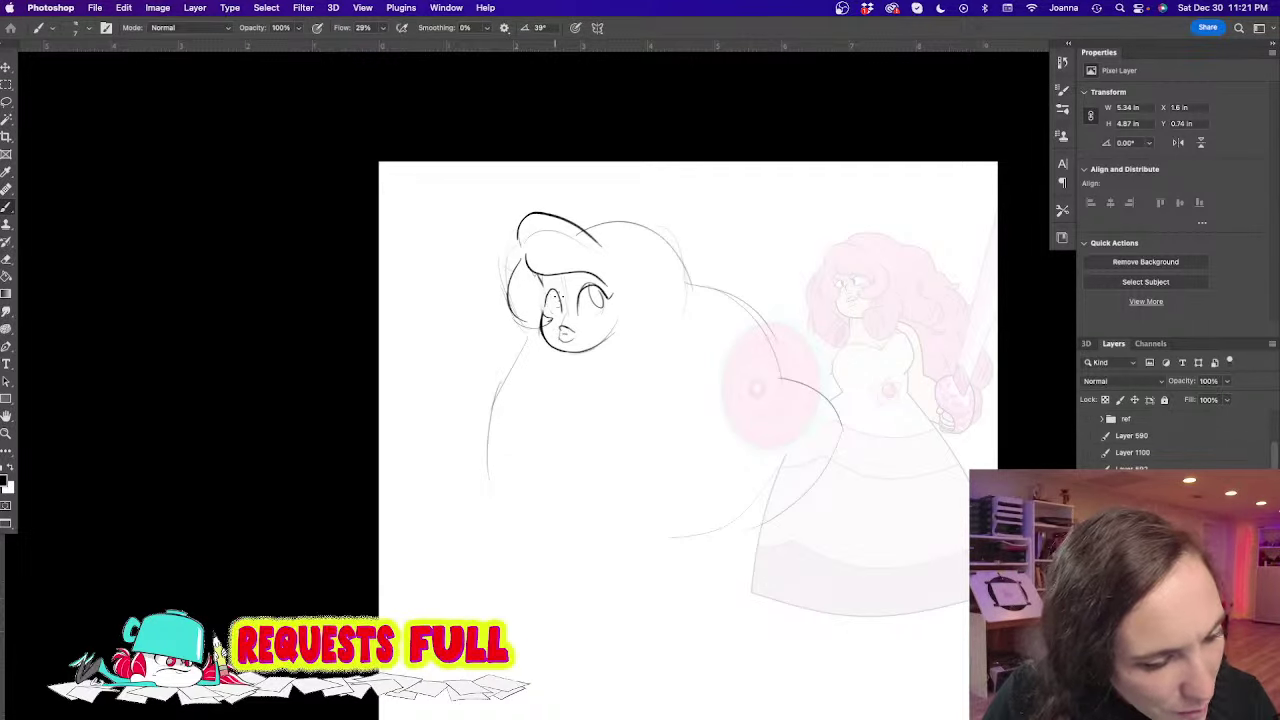
pyautogui.moveTo(555, 292)
pyautogui.mouseDown()
pyautogui.moveTo(541, 308)
pyautogui.moveTo(550, 285)
pyautogui.mouseUp()
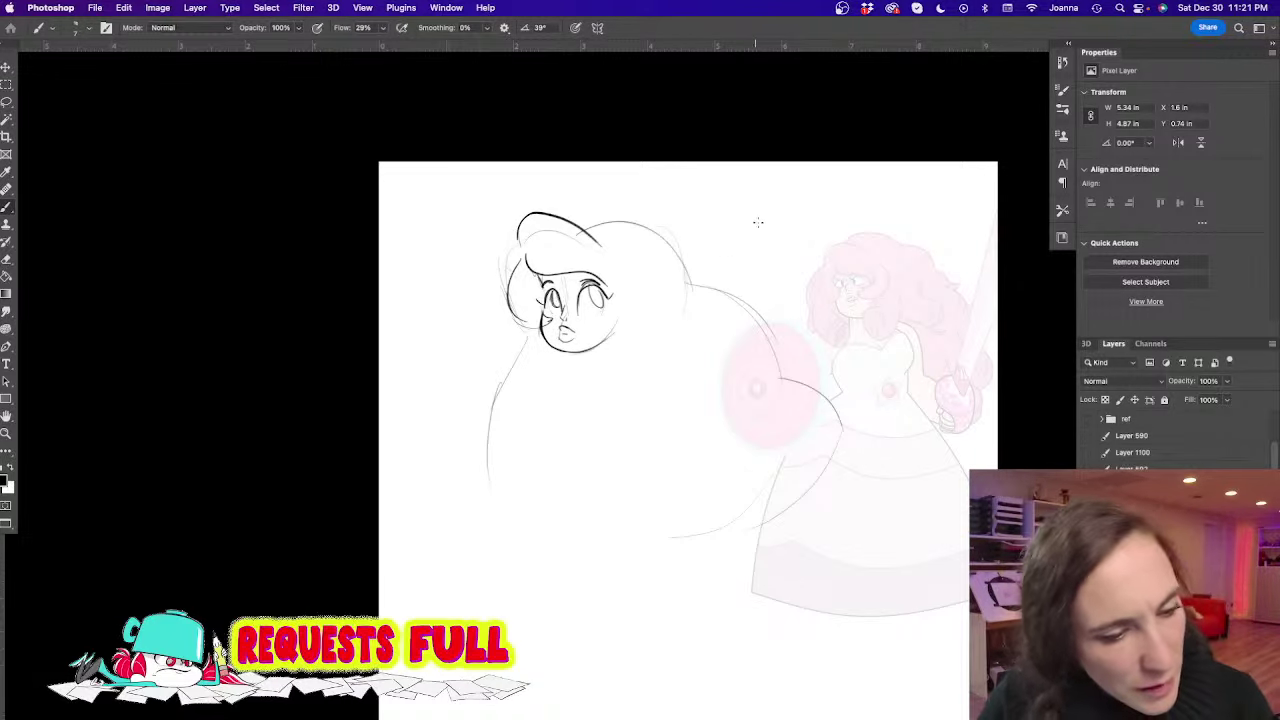
pyautogui.moveTo(760, 215); pyautogui.dragTo(766, 232)
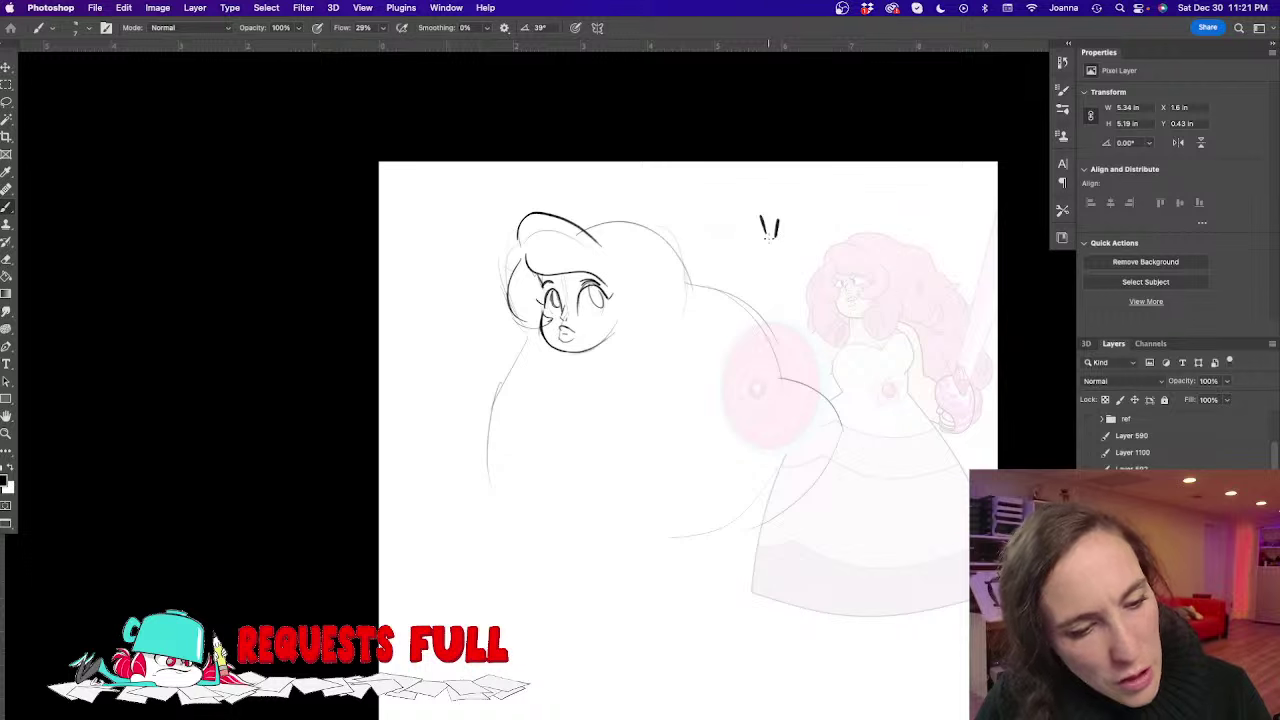
pyautogui.hotkey('ctrl', 'z')
pyautogui.hotkey('ctrl', 'z')
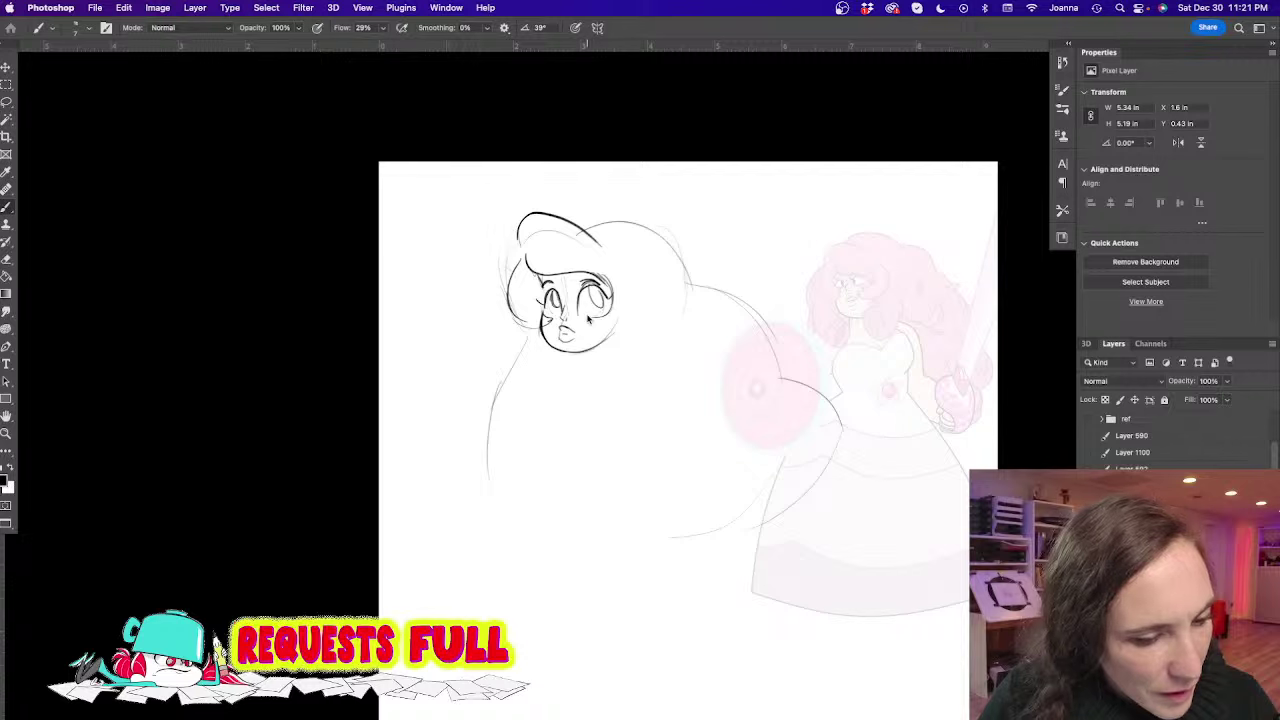
# Draw the hair curls around both cheeks, and replace the faint upper-right hair outline with bold waves ending in a flipped tip
pyautogui.moveTo(592, 338)
pyautogui.mouseDown()
pyautogui.moveTo(650, 306)
pyautogui.moveTo(619, 262)
pyautogui.mouseUp()
pyautogui.moveTo(508, 268); pyautogui.dragTo(520, 322)
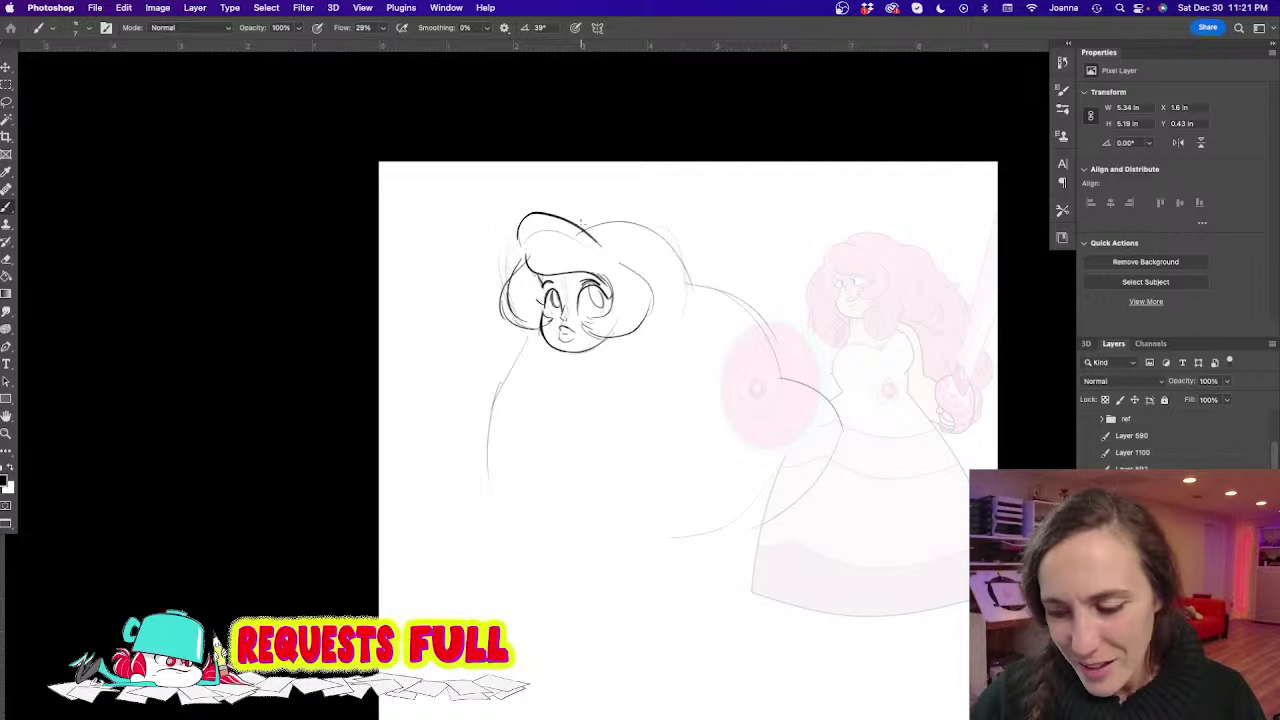
pyautogui.press('e')
pyautogui.moveTo(598, 228)
pyautogui.mouseDown()
pyautogui.moveTo(680, 271)
pyautogui.moveTo(685, 250)
pyautogui.mouseUp()
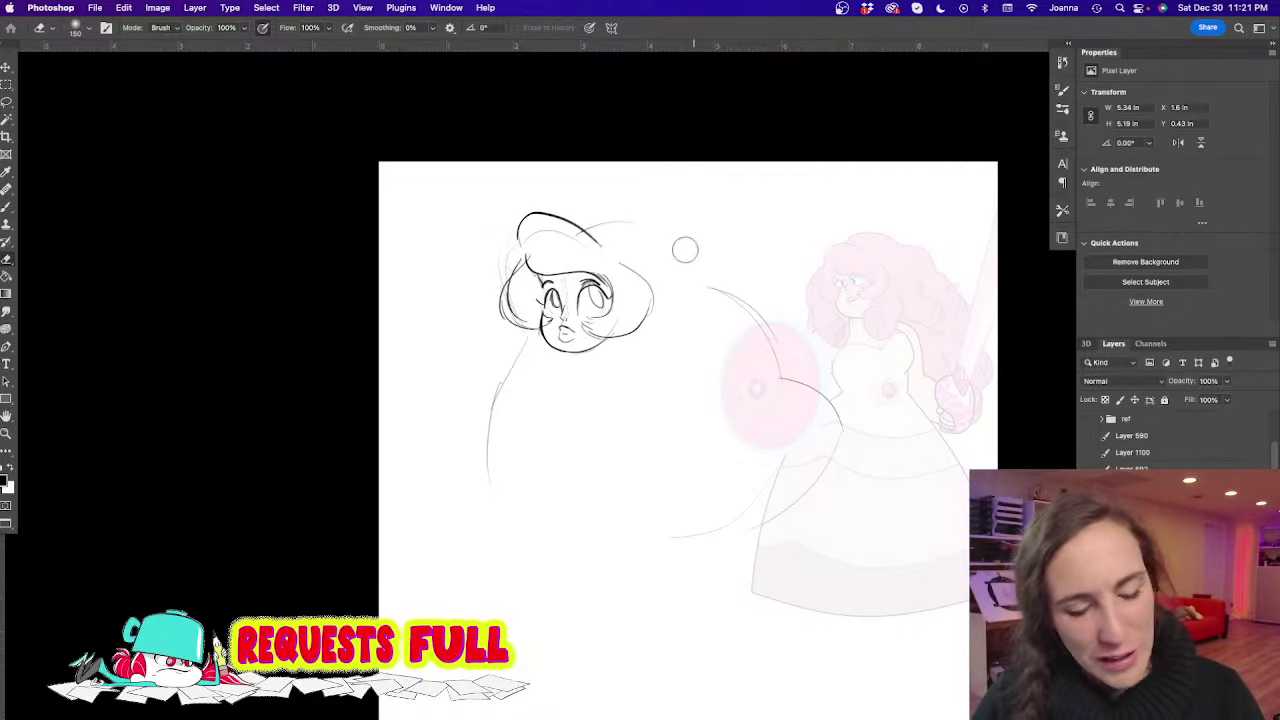
pyautogui.press('b')
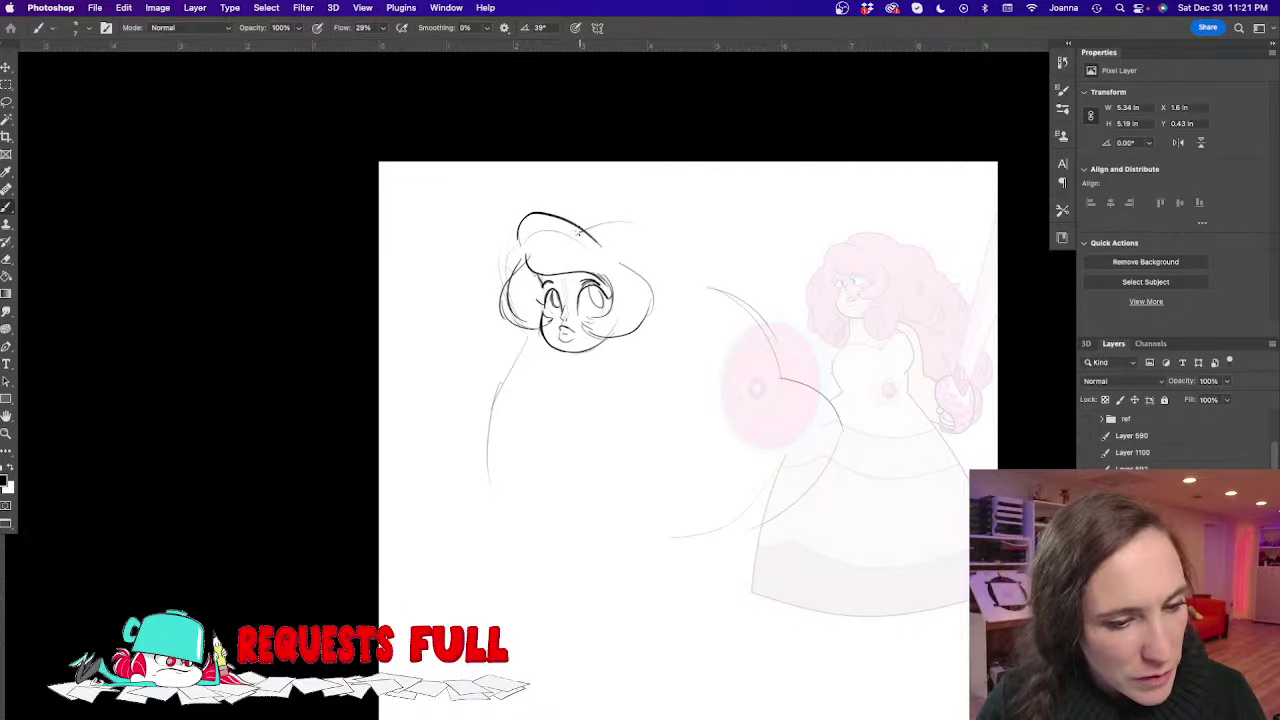
pyautogui.moveTo(578, 232)
pyautogui.mouseDown()
pyautogui.moveTo(649, 236)
pyautogui.moveTo(664, 270)
pyautogui.moveTo(732, 282)
pyautogui.moveTo(770, 317)
pyautogui.moveTo(774, 301)
pyautogui.moveTo(756, 342)
pyautogui.mouseUp()
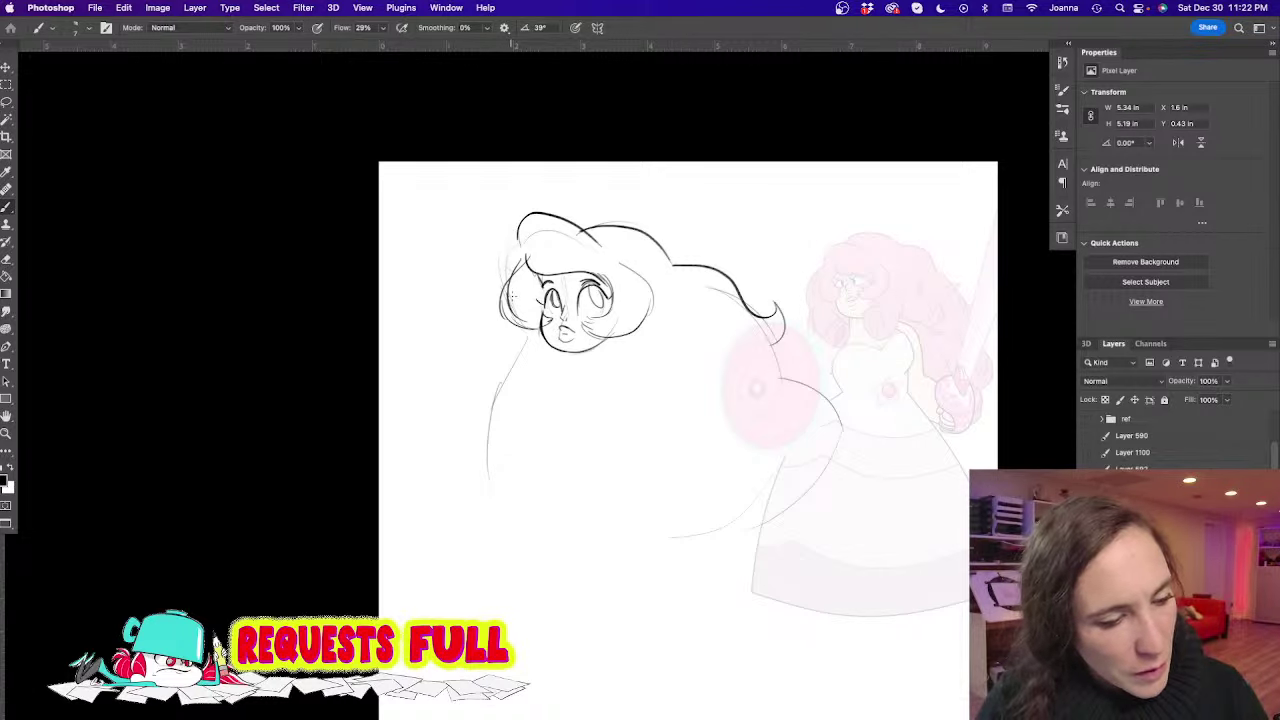
# Erase the hair curl beside the left cheek and redraw it as one curve from the front swoop to the jaw
pyautogui.press('e')
pyautogui.moveTo(512, 266)
pyautogui.mouseDown()
pyautogui.moveTo(509, 314)
pyautogui.moveTo(534, 326)
pyautogui.mouseUp()
pyautogui.press('b')
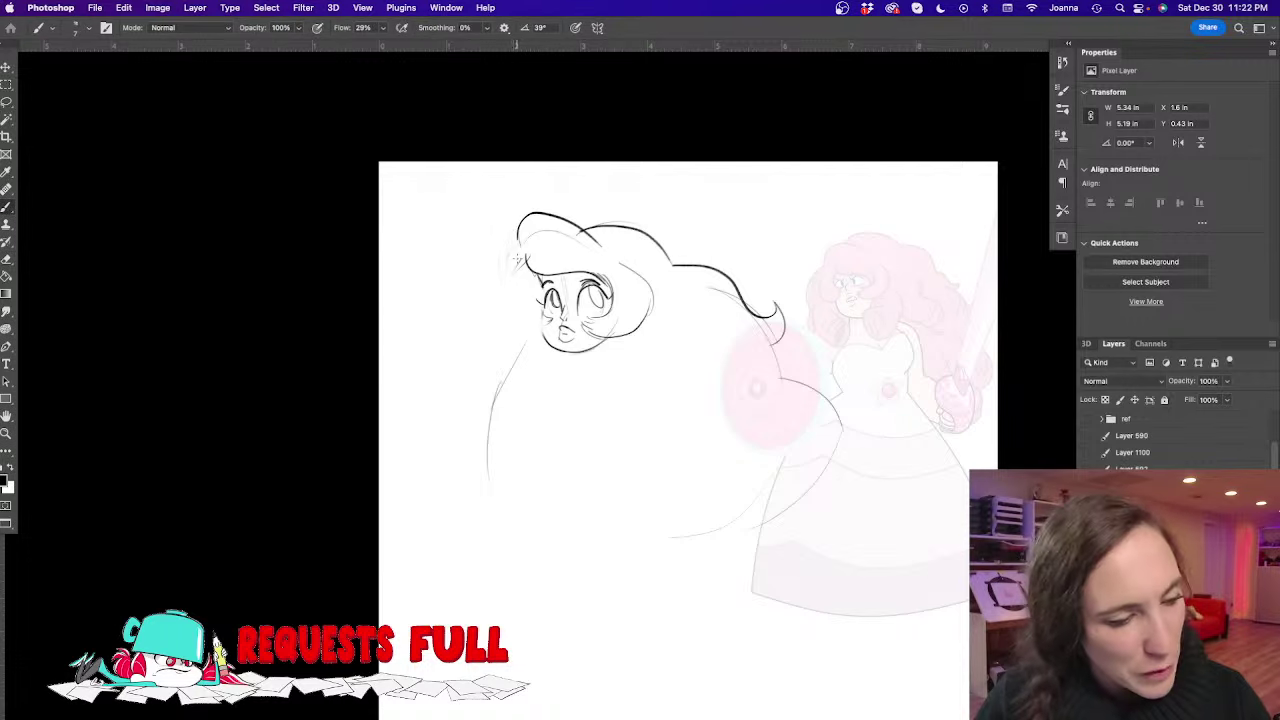
pyautogui.moveTo(522, 222)
pyautogui.mouseDown()
pyautogui.moveTo(524, 270)
pyautogui.moveTo(507, 300)
pyautogui.moveTo(524, 318)
pyautogui.moveTo(510, 316)
pyautogui.moveTo(540, 334)
pyautogui.mouseUp()
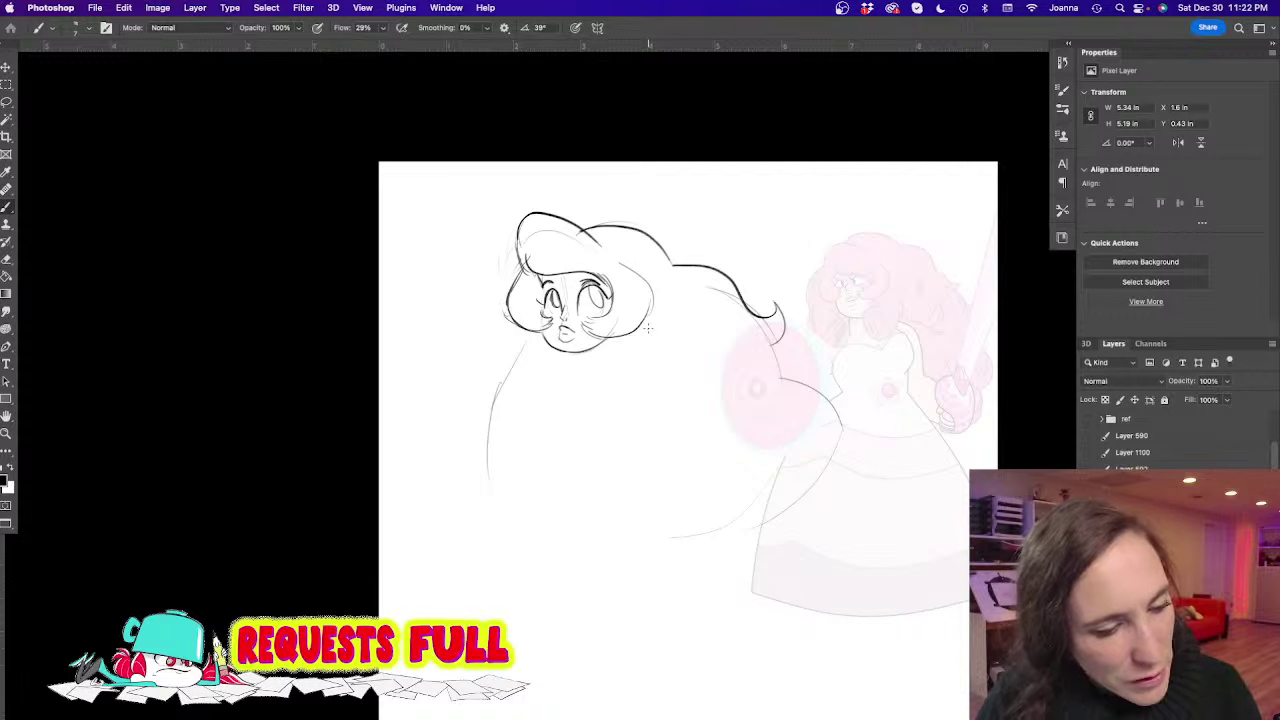
# Sketch long looping locks of hair hanging on both sides of the neck, and add the short neck line
pyautogui.moveTo(646, 324)
pyautogui.mouseDown()
pyautogui.moveTo(656, 364)
pyautogui.moveTo(645, 402)
pyautogui.moveTo(594, 410)
pyautogui.moveTo(630, 408)
pyautogui.moveTo(612, 400)
pyautogui.mouseUp()
pyautogui.moveTo(610, 350)
pyautogui.mouseDown()
pyautogui.moveTo(585, 380)
pyautogui.moveTo(632, 422)
pyautogui.mouseUp()
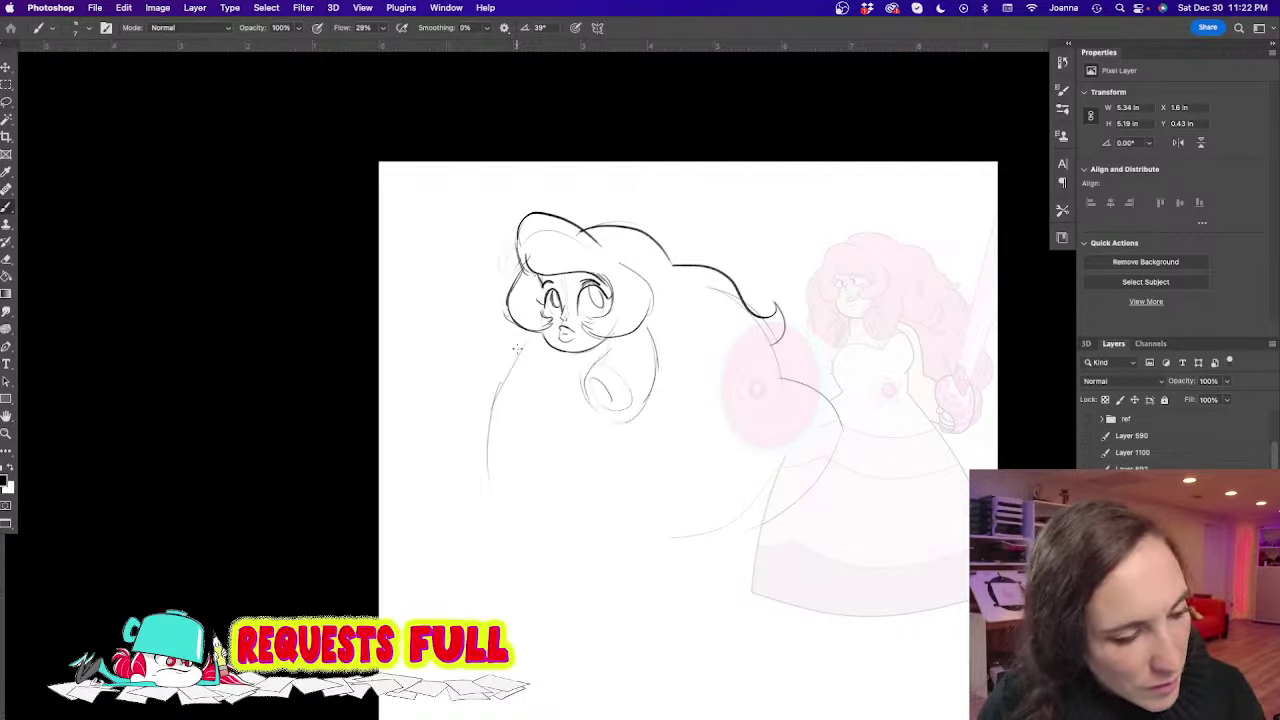
pyautogui.moveTo(522, 341)
pyautogui.mouseDown()
pyautogui.moveTo(535, 382)
pyautogui.moveTo(555, 376)
pyautogui.moveTo(525, 412)
pyautogui.mouseUp()
pyautogui.moveTo(544, 388); pyautogui.dragTo(528, 419)
pyautogui.moveTo(511, 374); pyautogui.dragTo(526, 416)
pyautogui.moveTo(544, 350)
pyautogui.mouseDown()
pyautogui.moveTo(546, 376)
pyautogui.moveTo(572, 380)
pyautogui.mouseUp()
# Draw the right shoulder and upper-arm curve beside the hanging lock, replacing the first wide stroke with a narrower one
pyautogui.moveTo(660, 348); pyautogui.dragTo(694, 428)
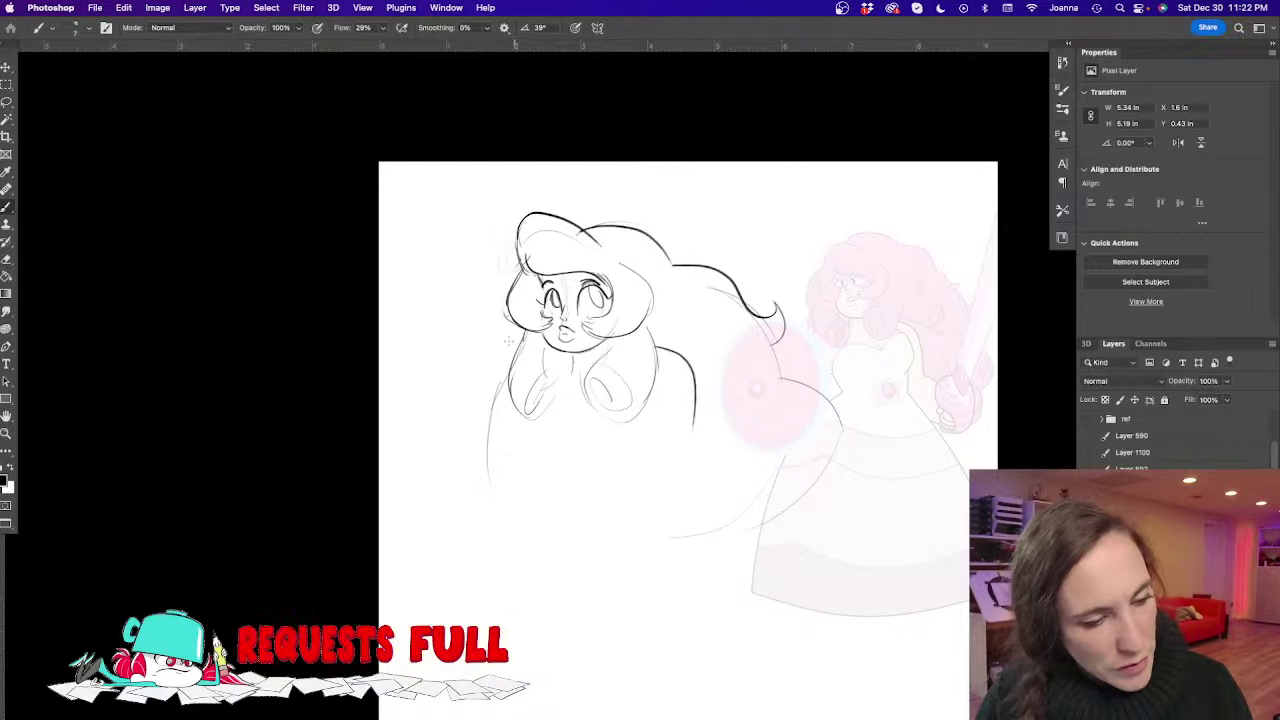
pyautogui.press('super+z')
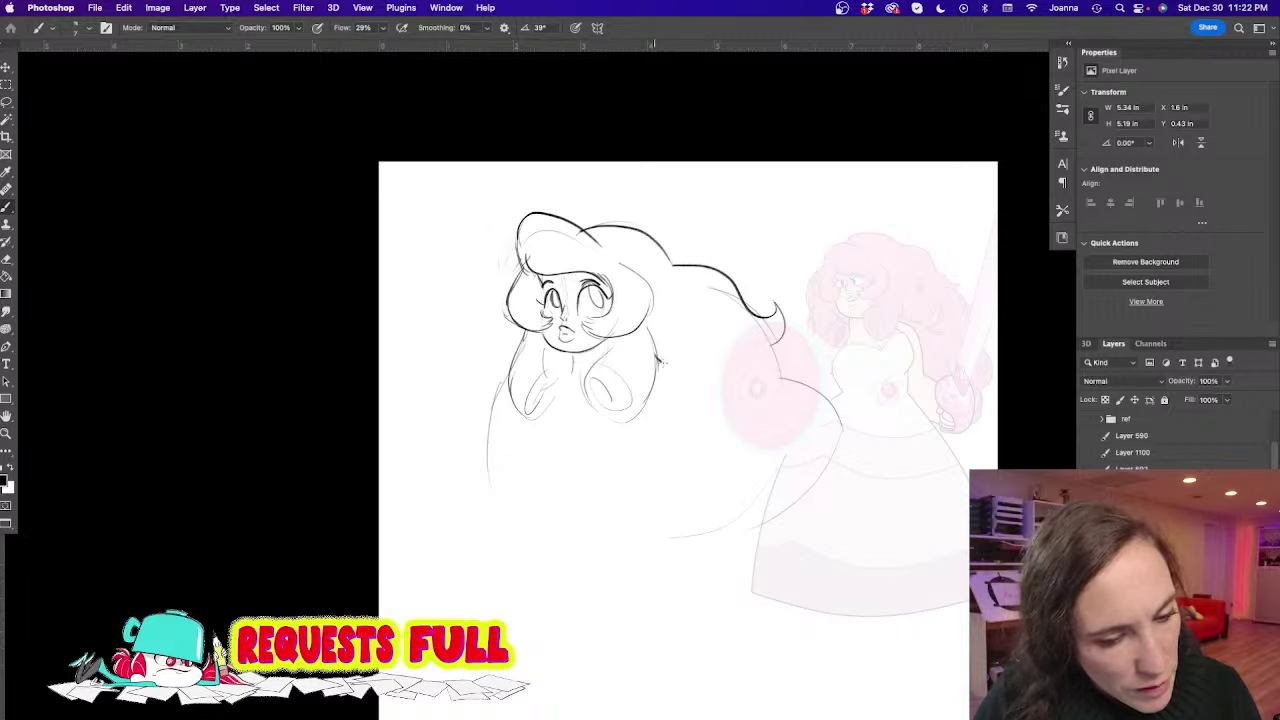
pyautogui.moveTo(659, 361); pyautogui.dragTo(675, 443)
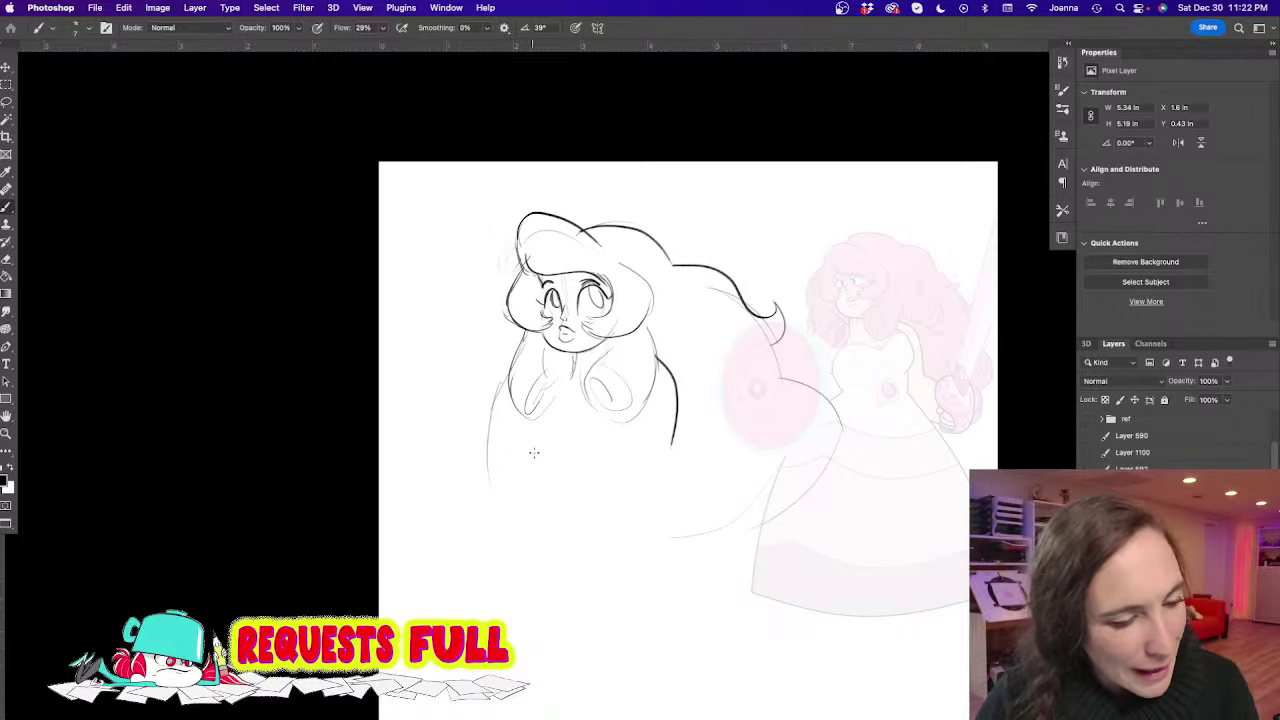
# Scale the character sketch down proportionally to about 4.64 × 4.51 in, keeping its upper-left corner in place
pyautogui.moveTo(437, 446); pyautogui.dragTo(443, 380)
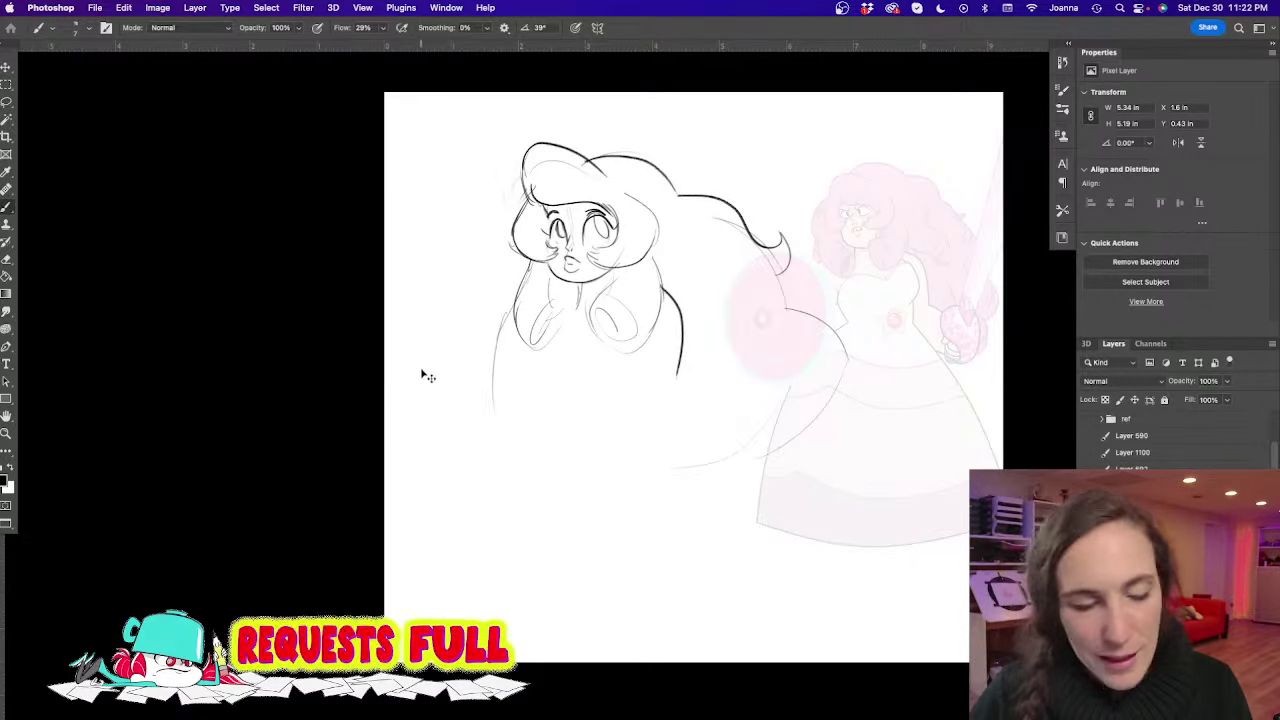
pyautogui.press('super+t')
pyautogui.moveTo(843, 462); pyautogui.dragTo(803, 400)
pyautogui.press('Return')
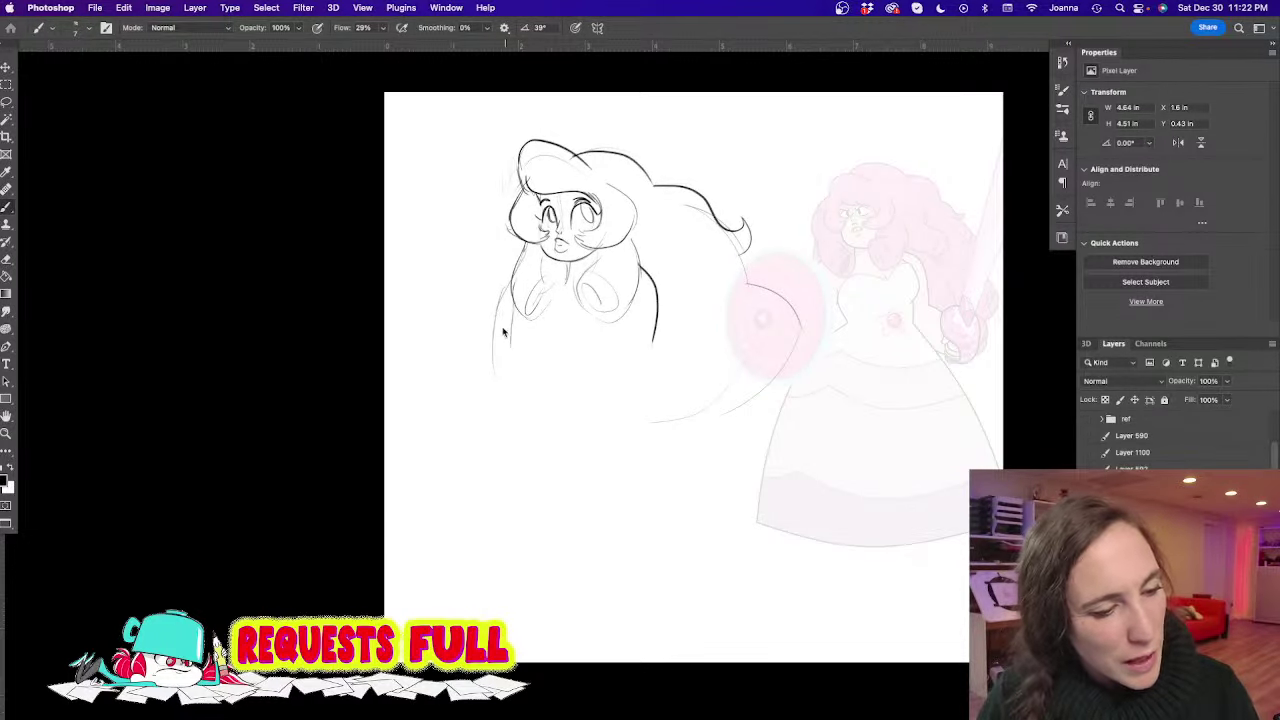
# Sketch the left upper arm, erase its excess lines, and draw the bodice neckline and both sides of the torso
pyautogui.moveTo(503, 332); pyautogui.dragTo(515, 358)
pyautogui.moveTo(496, 305)
pyautogui.mouseDown()
pyautogui.moveTo(524, 362)
pyautogui.moveTo(524, 344)
pyautogui.moveTo(510, 387)
pyautogui.mouseUp()
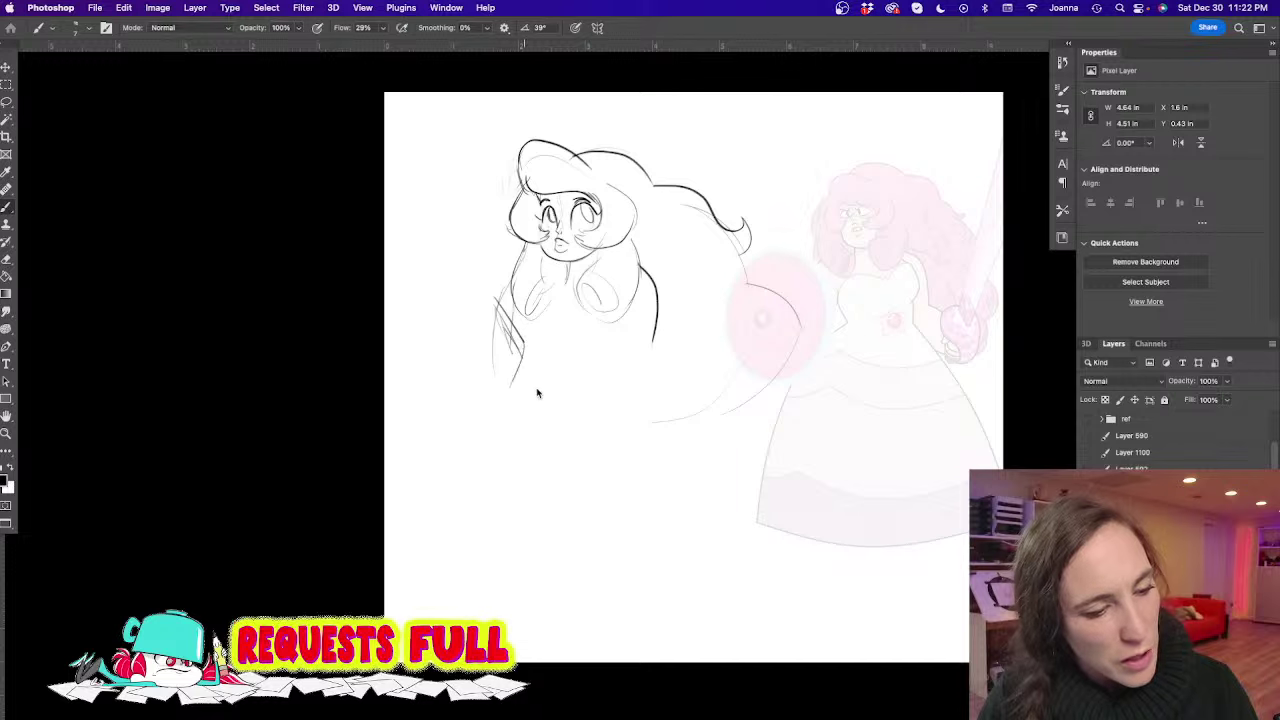
pyautogui.press('e')
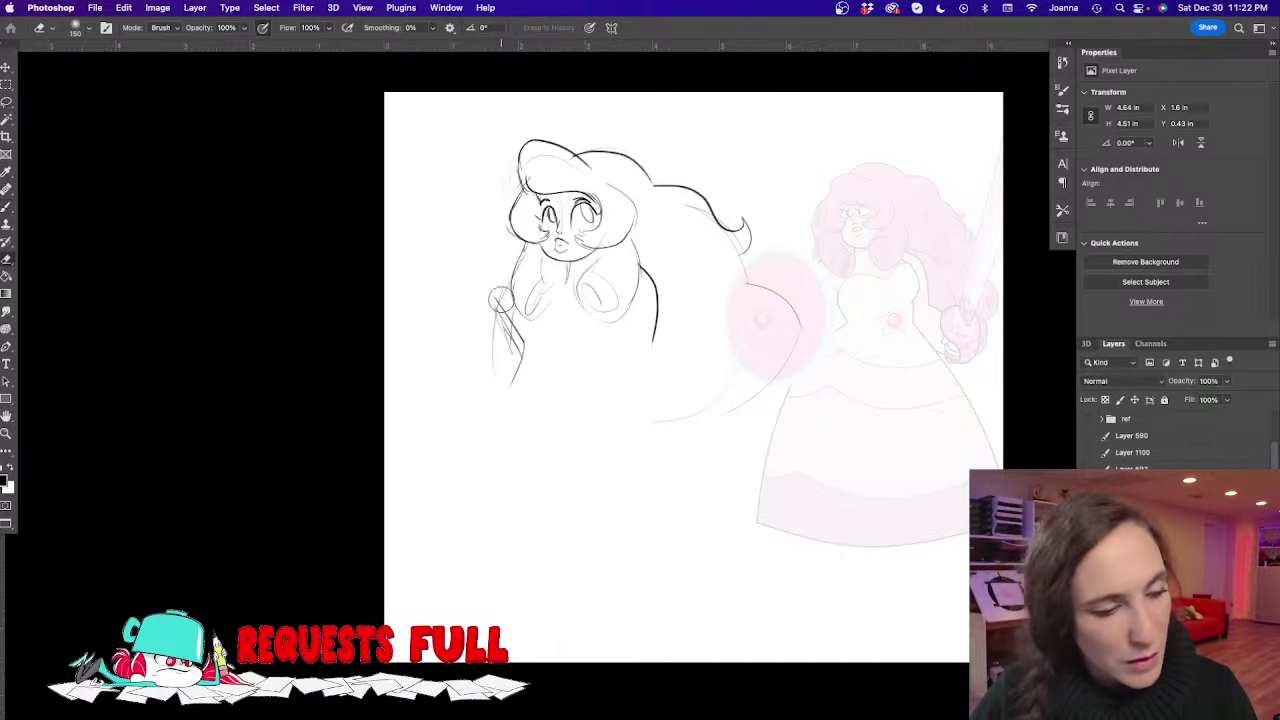
pyautogui.moveTo(500, 300)
pyautogui.mouseDown()
pyautogui.moveTo(512, 379)
pyautogui.moveTo(478, 334)
pyautogui.moveTo(502, 351)
pyautogui.moveTo(485, 280)
pyautogui.moveTo(503, 336)
pyautogui.mouseUp()
pyautogui.press('b')
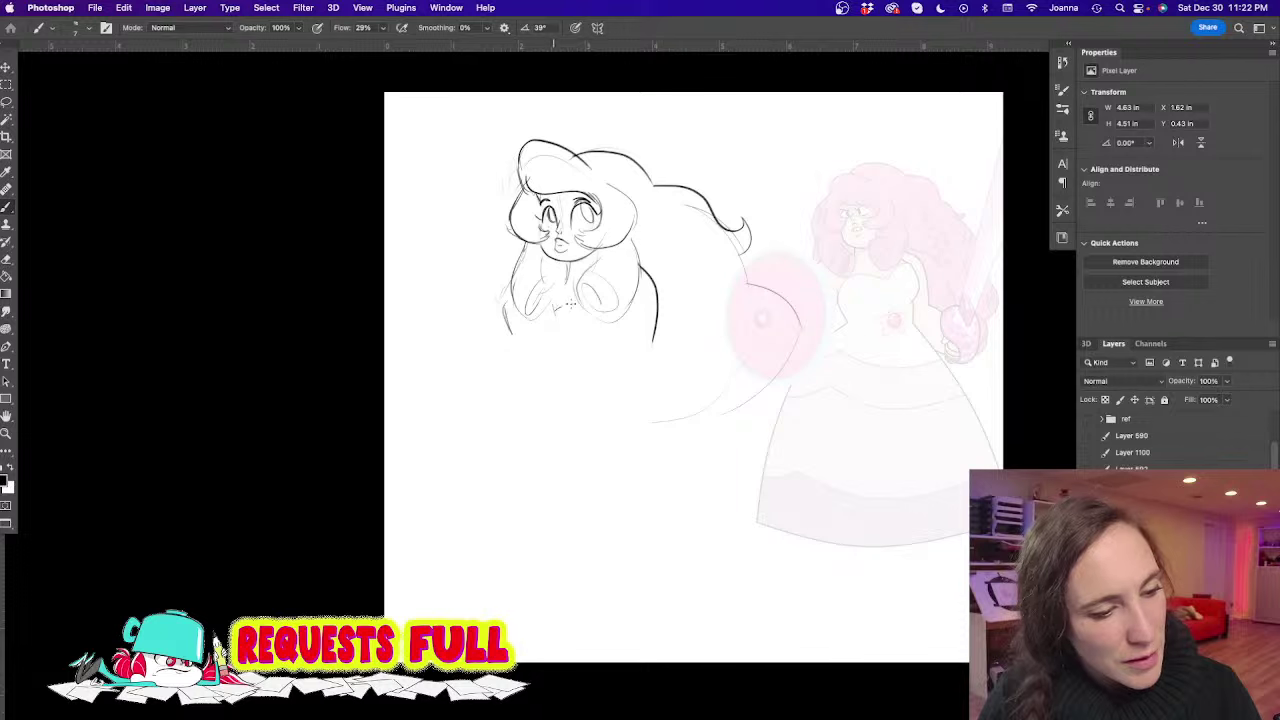
pyautogui.moveTo(571, 304)
pyautogui.mouseDown()
pyautogui.moveTo(526, 301)
pyautogui.moveTo(578, 308)
pyautogui.moveTo(545, 312)
pyautogui.moveTo(522, 378)
pyautogui.mouseUp()
pyautogui.moveTo(612, 336); pyautogui.dragTo(584, 382)
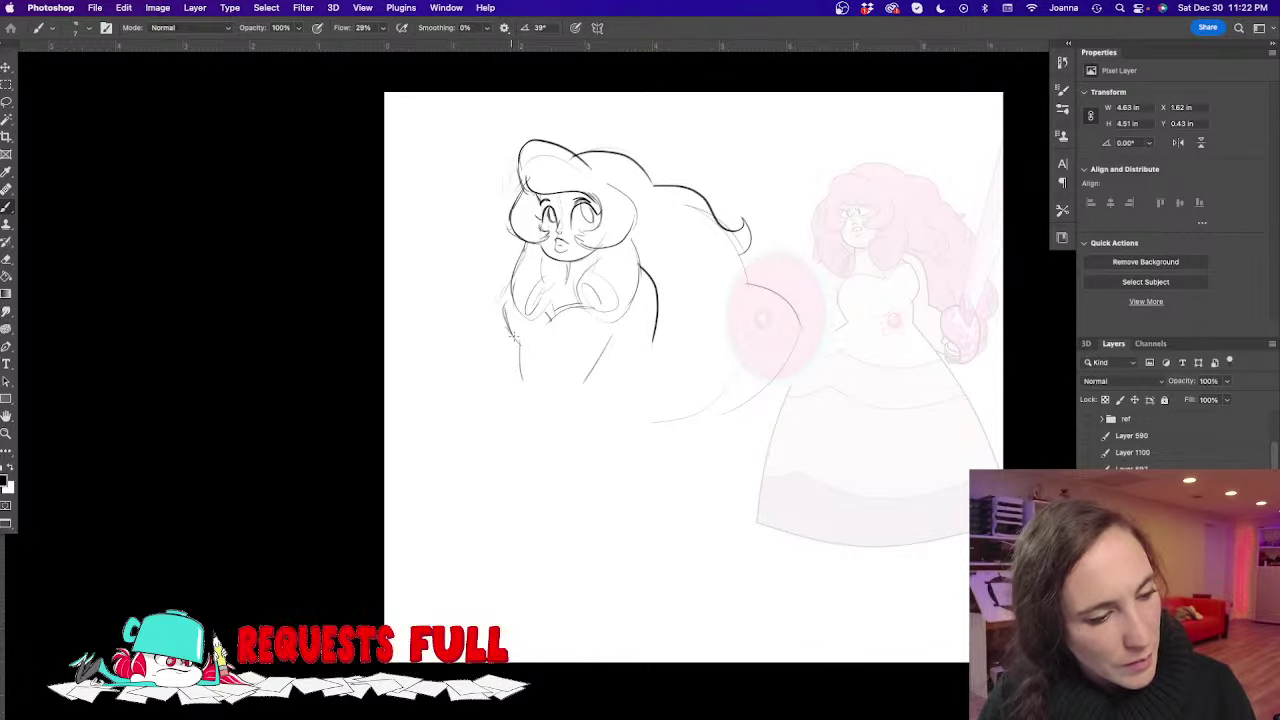
# Try a wide flared skirt with a rounded hem below the waist, and erase all but its left edge
pyautogui.moveTo(514, 338)
pyautogui.mouseDown()
pyautogui.moveTo(529, 378)
pyautogui.moveTo(860, 512)
pyautogui.mouseUp()
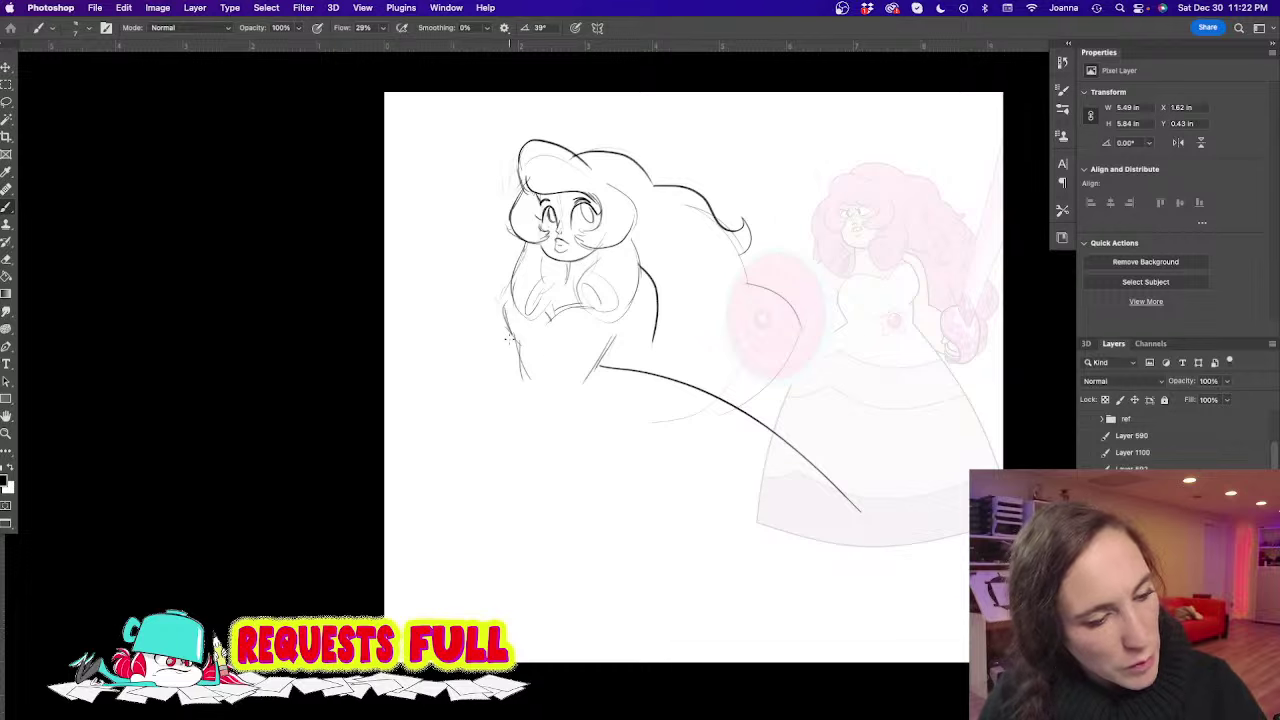
pyautogui.moveTo(520, 366)
pyautogui.mouseDown()
pyautogui.moveTo(444, 492)
pyautogui.moveTo(424, 601)
pyautogui.moveTo(818, 522)
pyautogui.mouseUp()
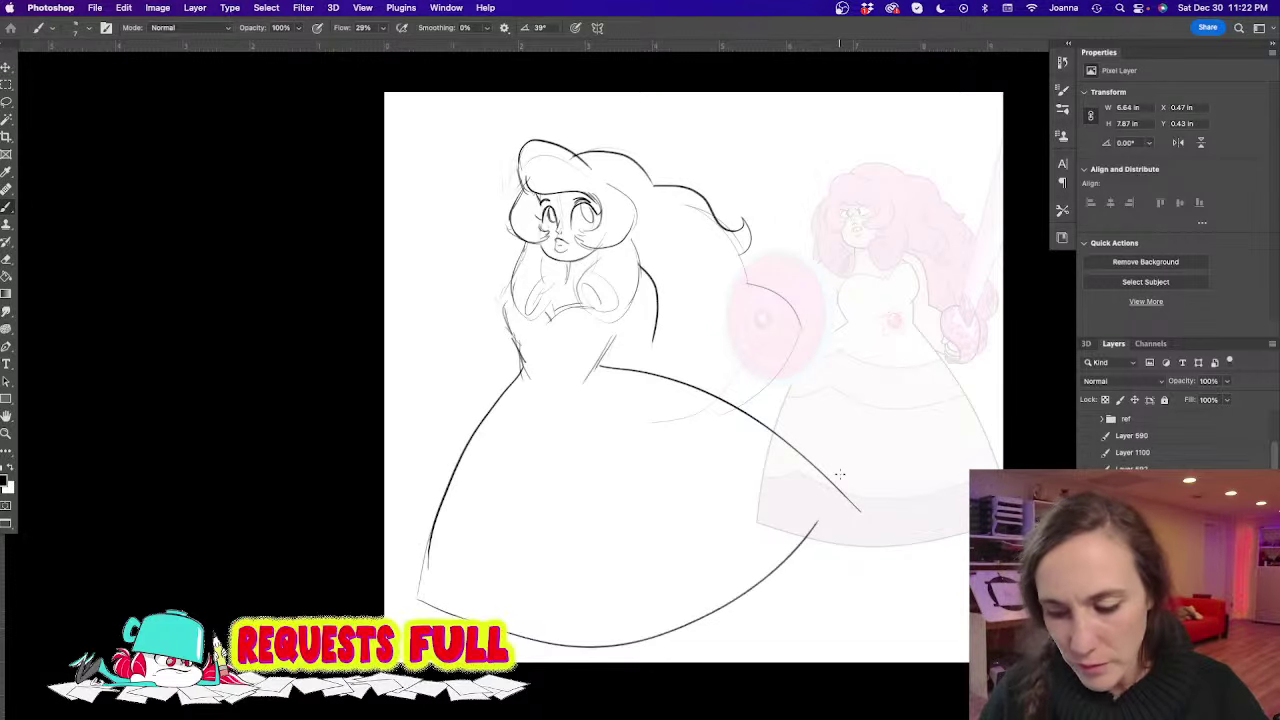
pyautogui.press('e')
pyautogui.moveTo(526, 355)
pyautogui.mouseDown()
pyautogui.moveTo(595, 395)
pyautogui.moveTo(614, 383)
pyautogui.moveTo(820, 451)
pyautogui.moveTo(771, 518)
pyautogui.moveTo(581, 650)
pyautogui.moveTo(393, 581)
pyautogui.moveTo(557, 631)
pyautogui.moveTo(848, 467)
pyautogui.moveTo(799, 420)
pyautogui.moveTo(510, 341)
pyautogui.moveTo(621, 381)
pyautogui.moveTo(650, 430)
pyautogui.mouseUp()
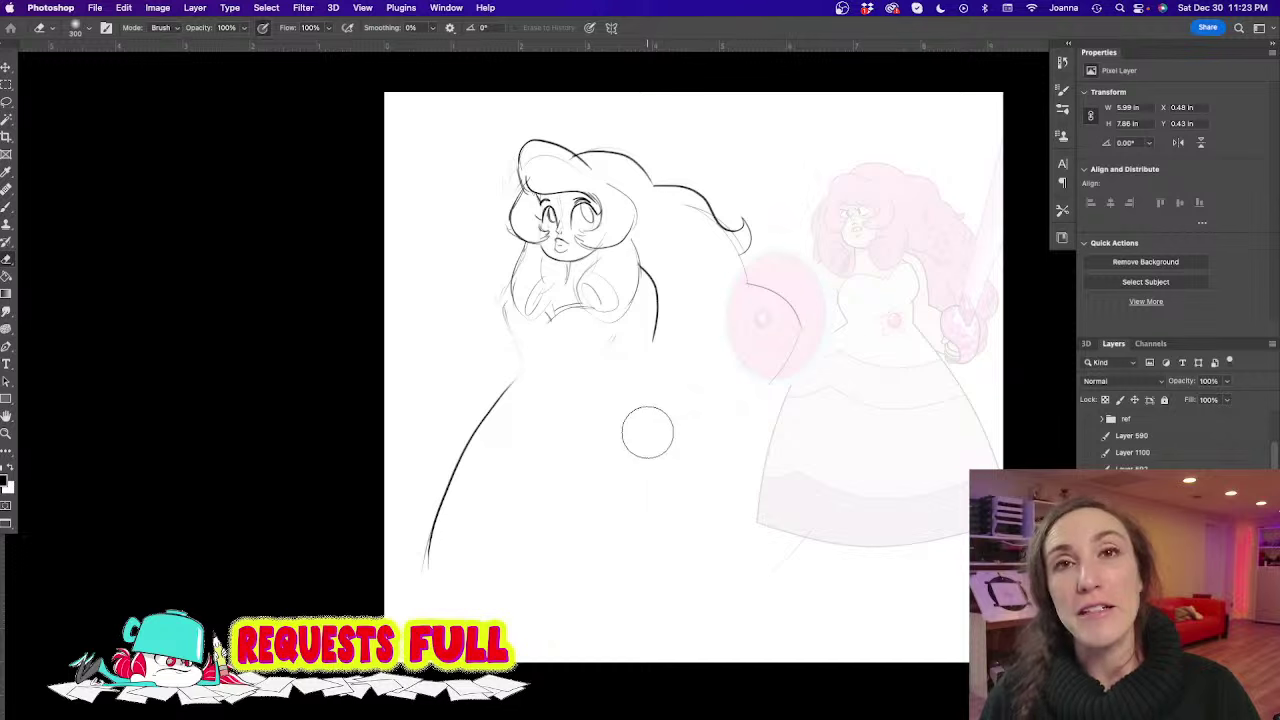
# Redraw the left arm and both torso sides down to the waist, and erase the remaining left skirt edge
pyautogui.press('b')
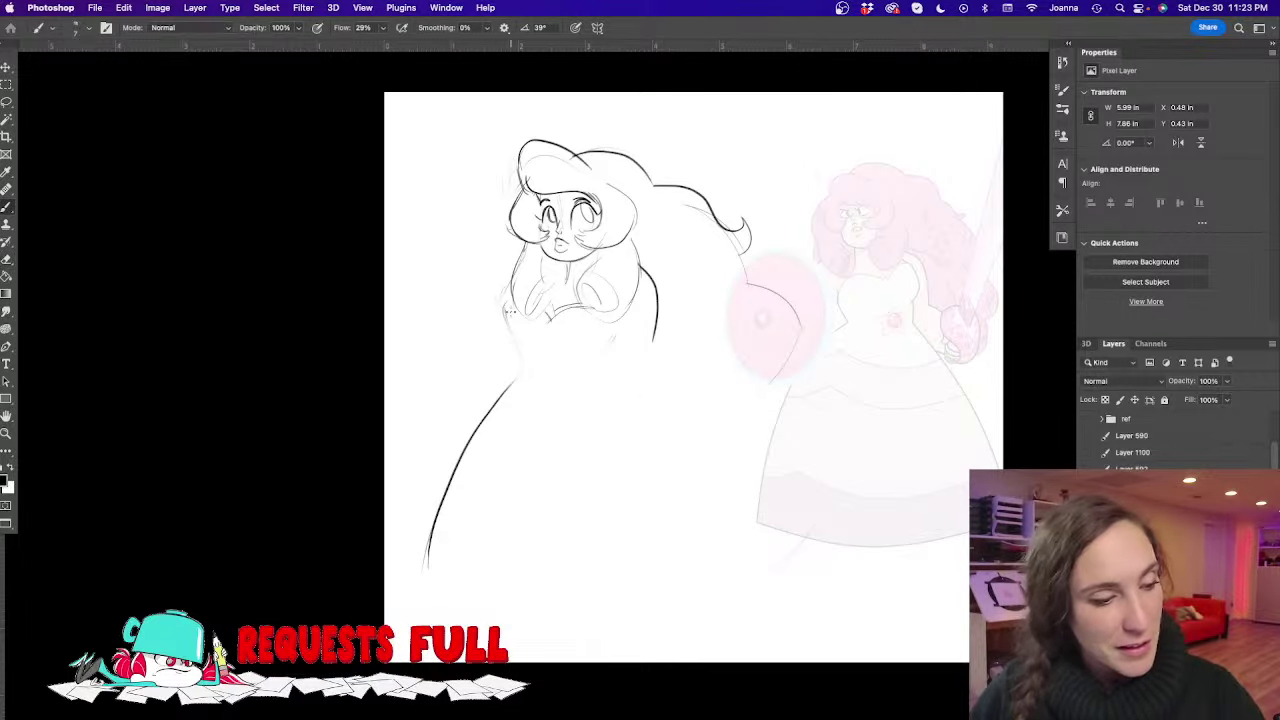
pyautogui.moveTo(502, 321); pyautogui.dragTo(522, 355)
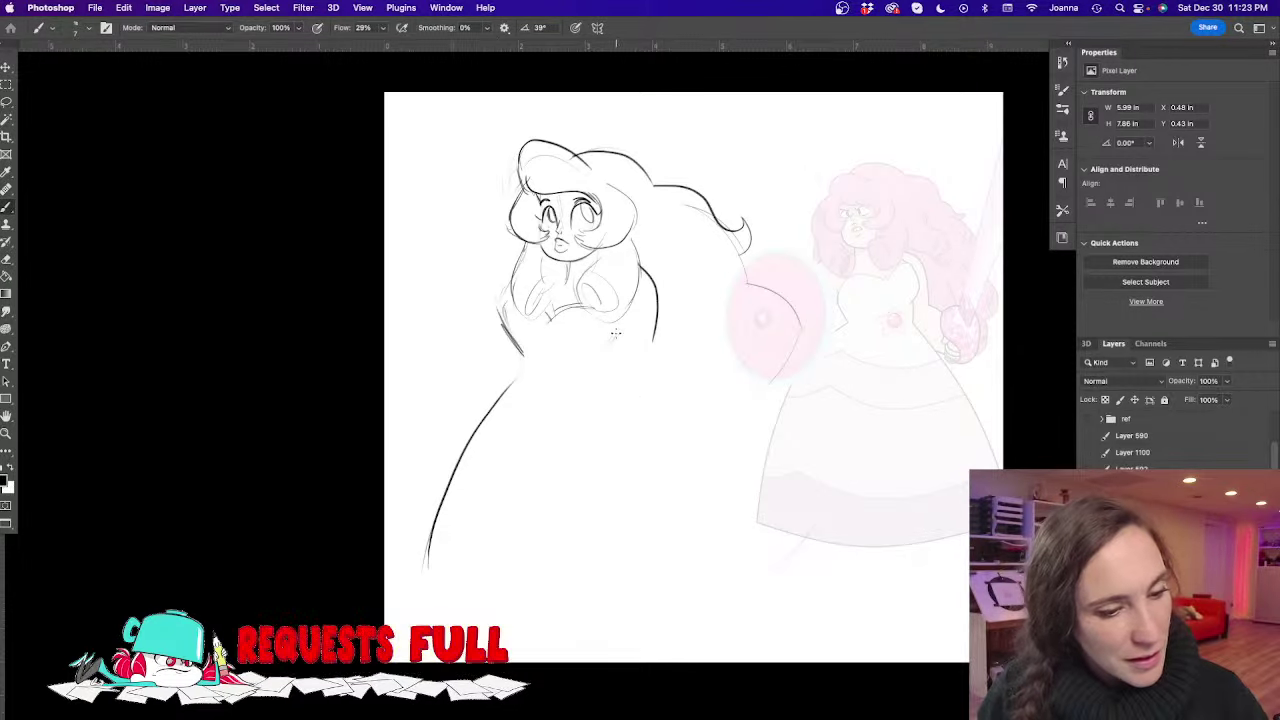
pyautogui.moveTo(614, 336); pyautogui.dragTo(605, 356)
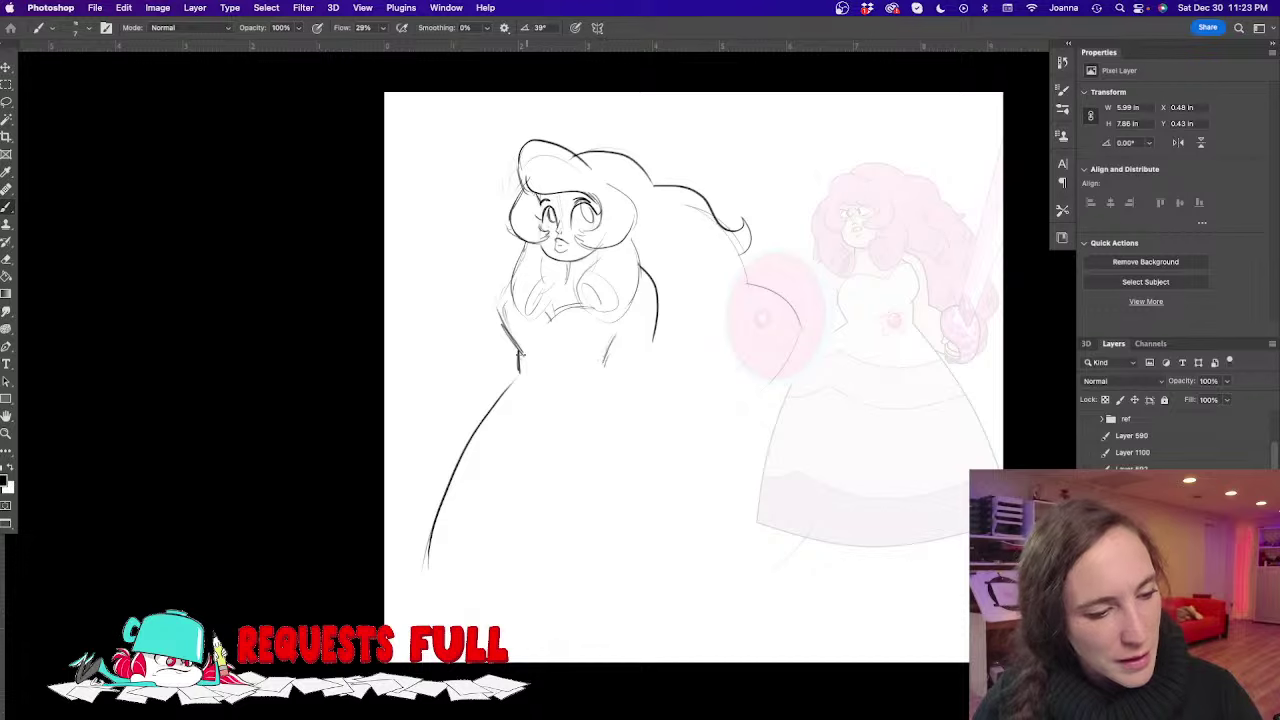
pyautogui.press('e')
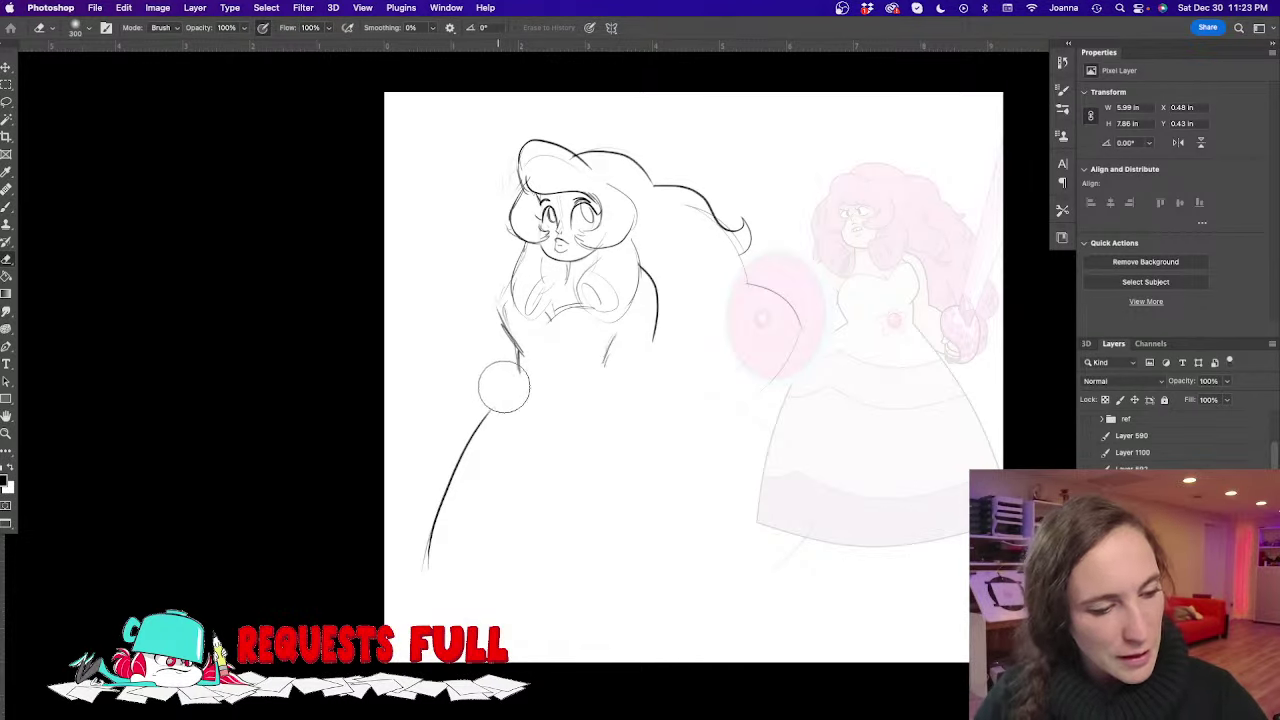
pyautogui.moveTo(503, 387)
pyautogui.mouseDown()
pyautogui.moveTo(420, 583)
pyautogui.moveTo(466, 409)
pyautogui.mouseUp()
pyautogui.press('b')
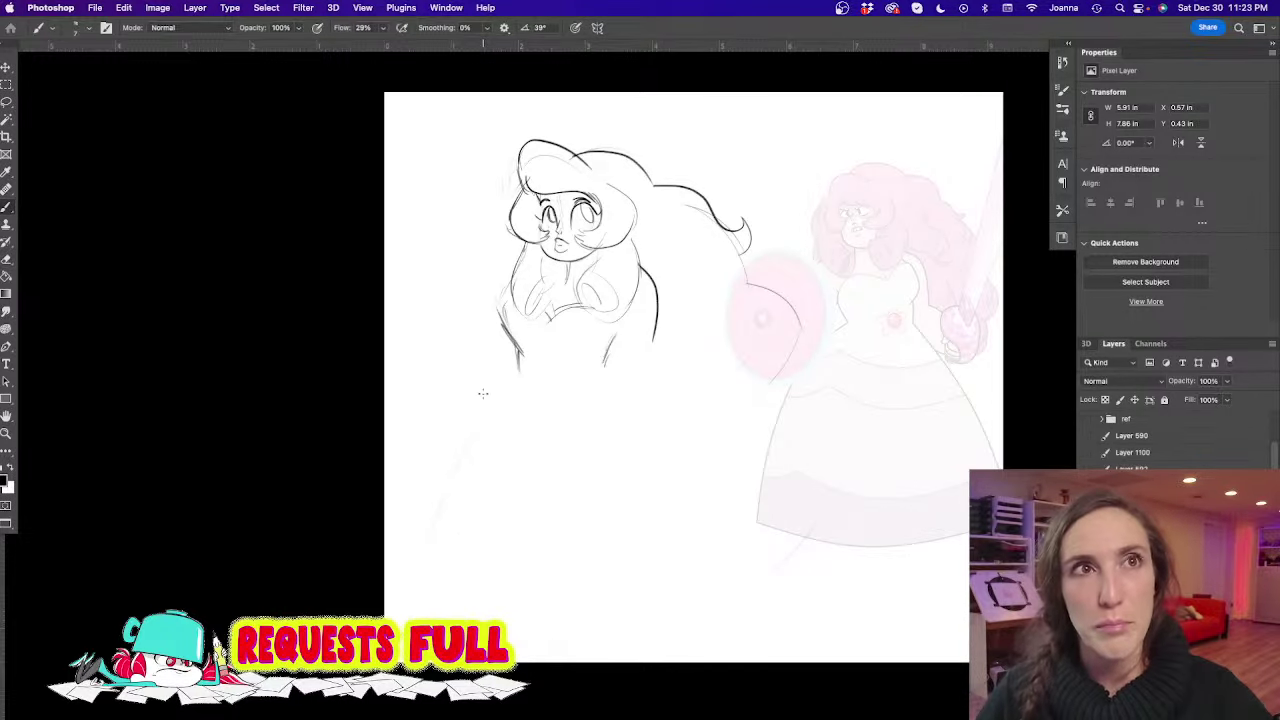
# Darken both waist lines, draw the rounded right bust contour, and clean up the left waist line with the eraser
pyautogui.moveTo(517, 352); pyautogui.dragTo(520, 371)
pyautogui.moveTo(616, 334); pyautogui.dragTo(600, 370)
pyautogui.moveTo(603, 310); pyautogui.dragTo(597, 377)
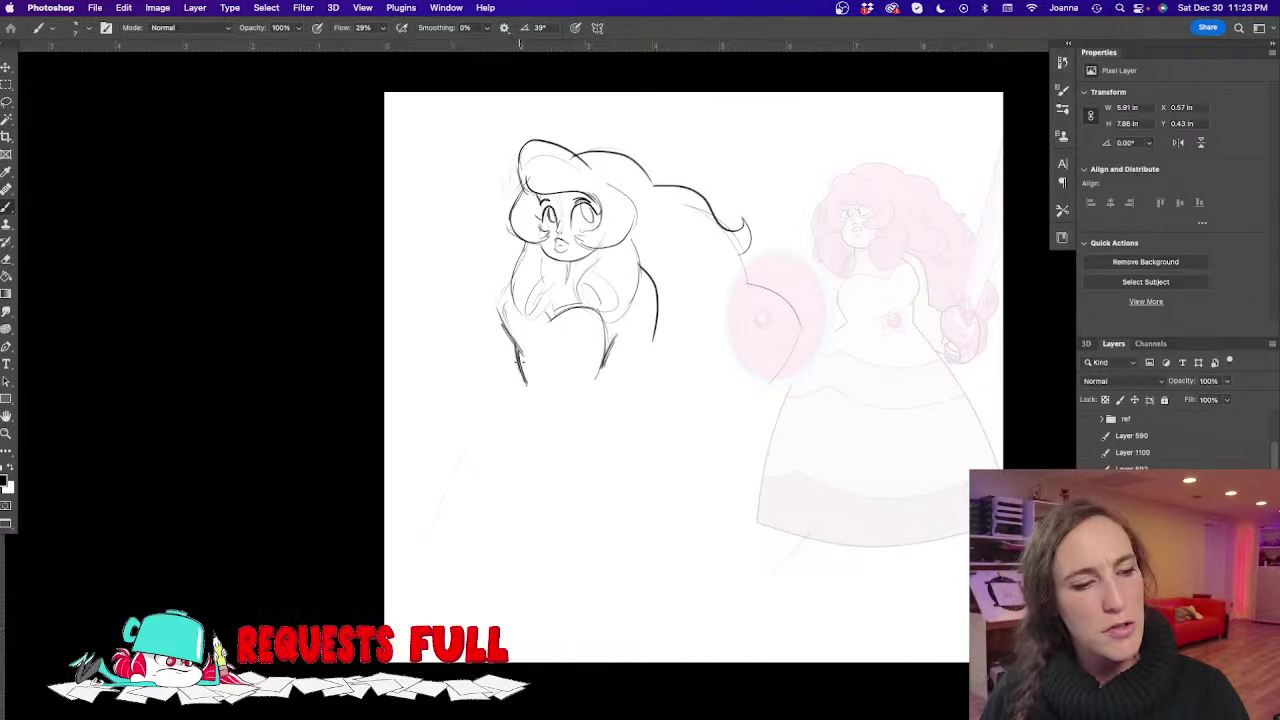
pyautogui.press('e')
pyautogui.moveTo(513, 369)
pyautogui.mouseDown()
pyautogui.moveTo(523, 366)
pyautogui.moveTo(510, 350)
pyautogui.moveTo(530, 378)
pyautogui.mouseUp()
pyautogui.press('b')
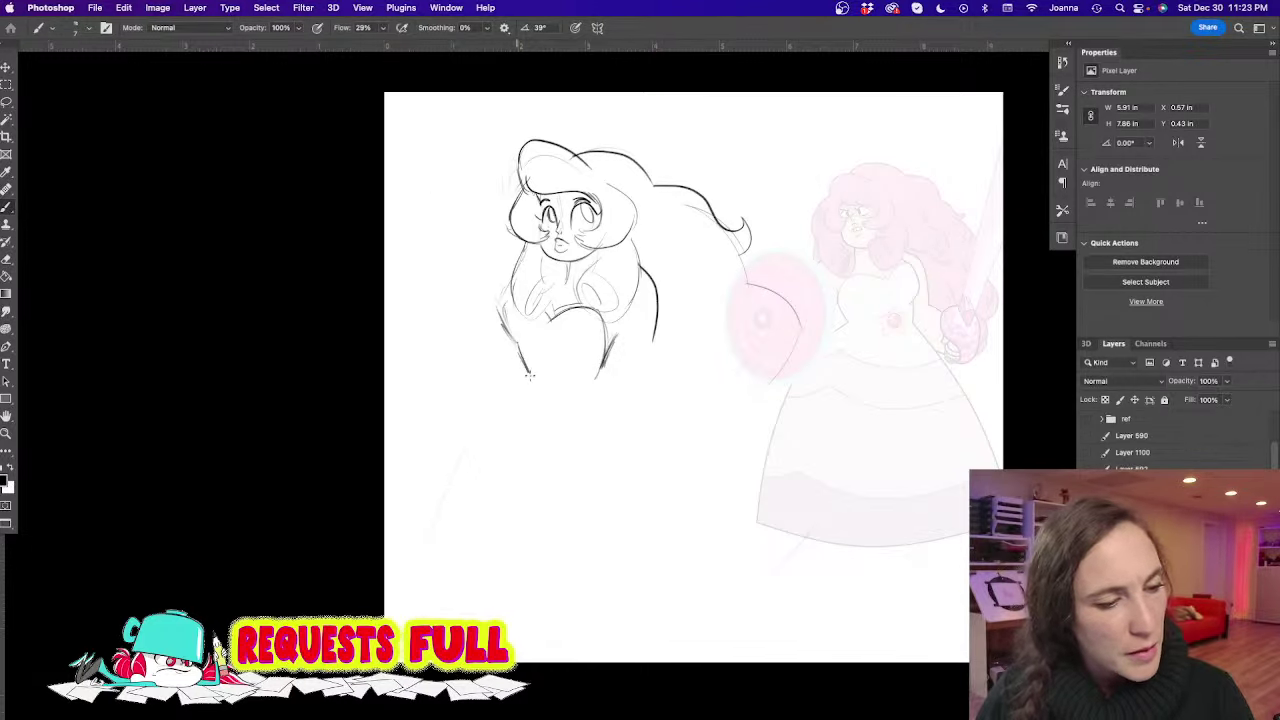
# Draw the skirt with a steep left side, a sweeping right side and a curved hem, and extend the right arm down over it
pyautogui.moveTo(599, 356)
pyautogui.mouseDown()
pyautogui.moveTo(604, 378)
pyautogui.moveTo(750, 425)
pyautogui.moveTo(832, 508)
pyautogui.mouseUp()
pyautogui.moveTo(530, 380)
pyautogui.mouseDown()
pyautogui.moveTo(497, 610)
pyautogui.moveTo(810, 566)
pyautogui.moveTo(826, 534)
pyautogui.mouseUp()
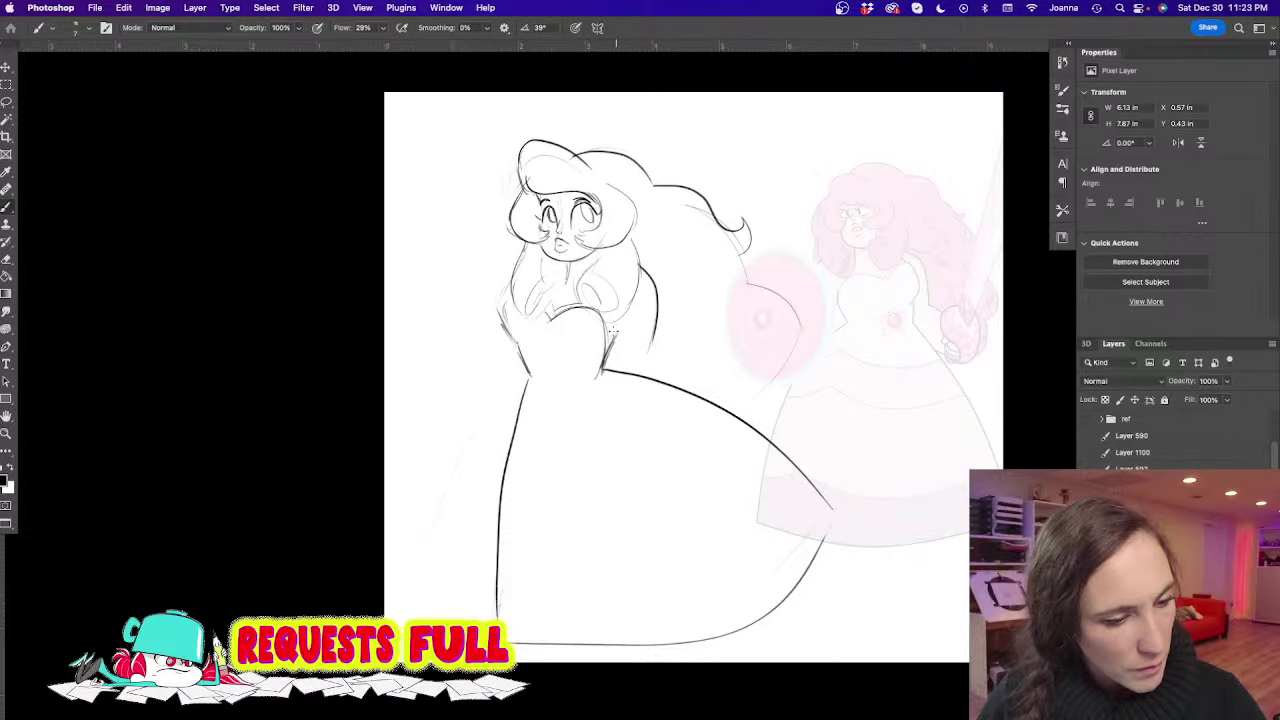
pyautogui.moveTo(613, 322); pyautogui.dragTo(625, 425)
pyautogui.moveTo(652, 342)
pyautogui.mouseDown()
pyautogui.moveTo(642, 434)
pyautogui.moveTo(615, 395)
pyautogui.moveTo(636, 452)
pyautogui.mouseUp()
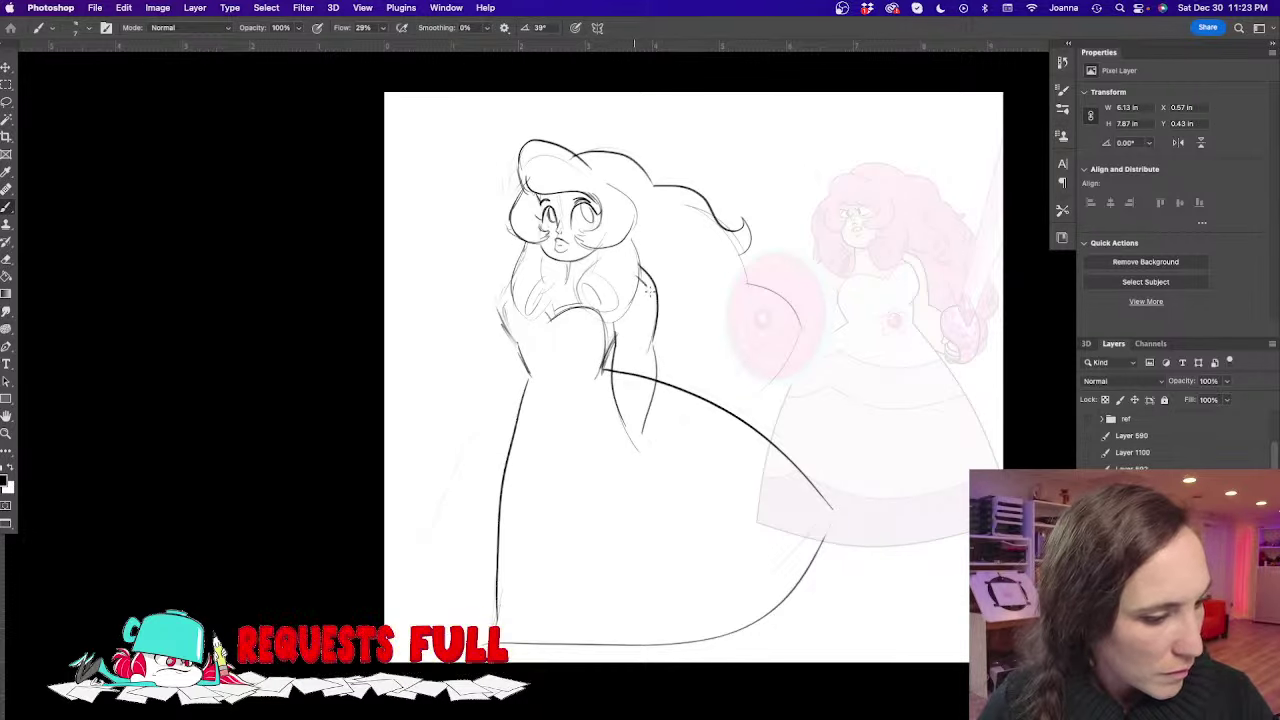
# Draw the left forearm line, the trailing end of the long hair in sweeping curves, and a five-petal flower with a round gem at the waist
pyautogui.moveTo(510, 290); pyautogui.dragTo(515, 412)
pyautogui.moveTo(735, 250)
pyautogui.mouseDown()
pyautogui.moveTo(765, 275)
pyautogui.moveTo(818, 363)
pyautogui.moveTo(814, 322)
pyautogui.moveTo(798, 383)
pyautogui.mouseUp()
pyautogui.moveTo(814, 322); pyautogui.dragTo(793, 363)
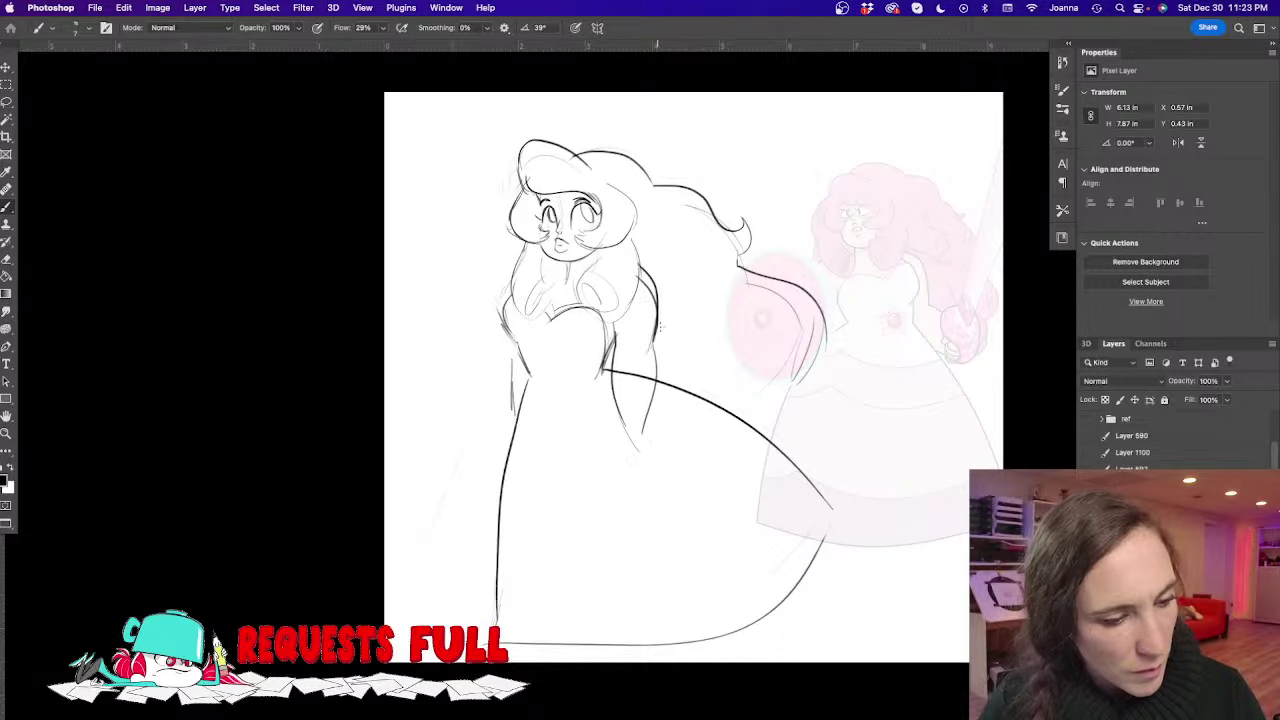
pyautogui.moveTo(690, 330)
pyautogui.mouseDown()
pyautogui.moveTo(786, 386)
pyautogui.moveTo(772, 426)
pyautogui.mouseUp()
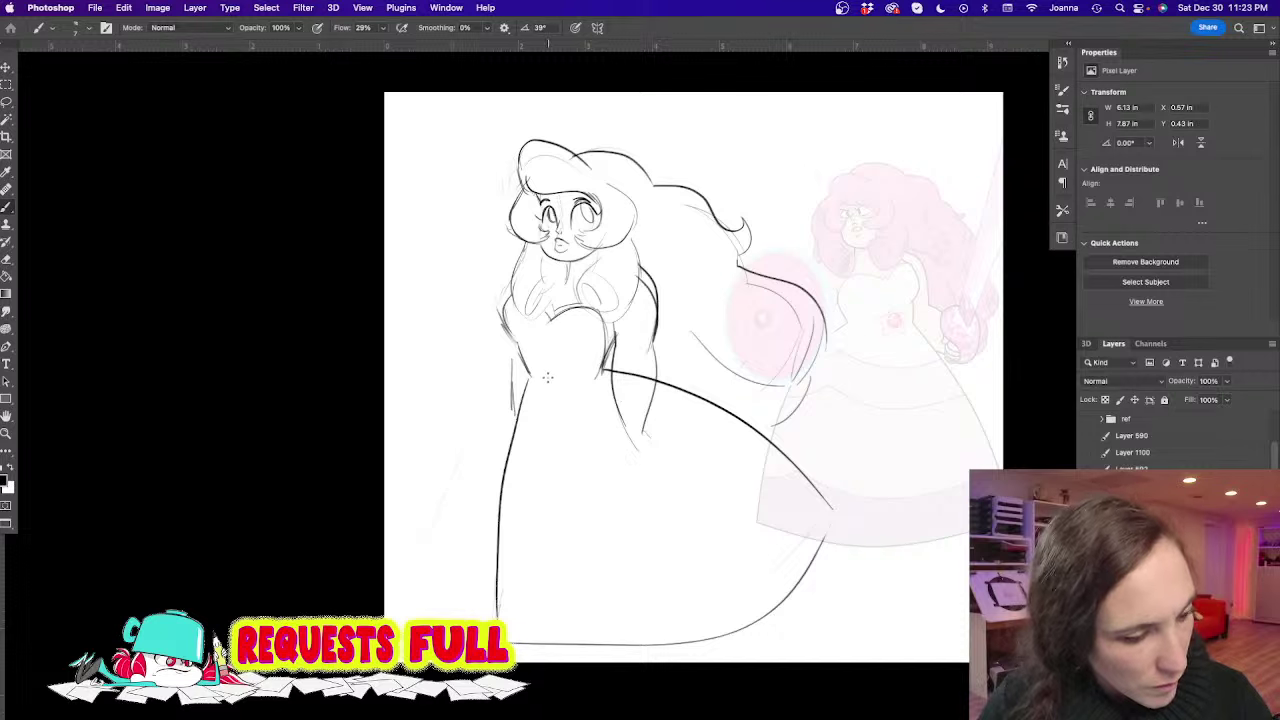
pyautogui.moveTo(548, 370)
pyautogui.mouseDown()
pyautogui.moveTo(566, 397)
pyautogui.moveTo(549, 389)
pyautogui.moveTo(558, 381)
pyautogui.moveTo(533, 400)
pyautogui.moveTo(537, 377)
pyautogui.mouseUp()
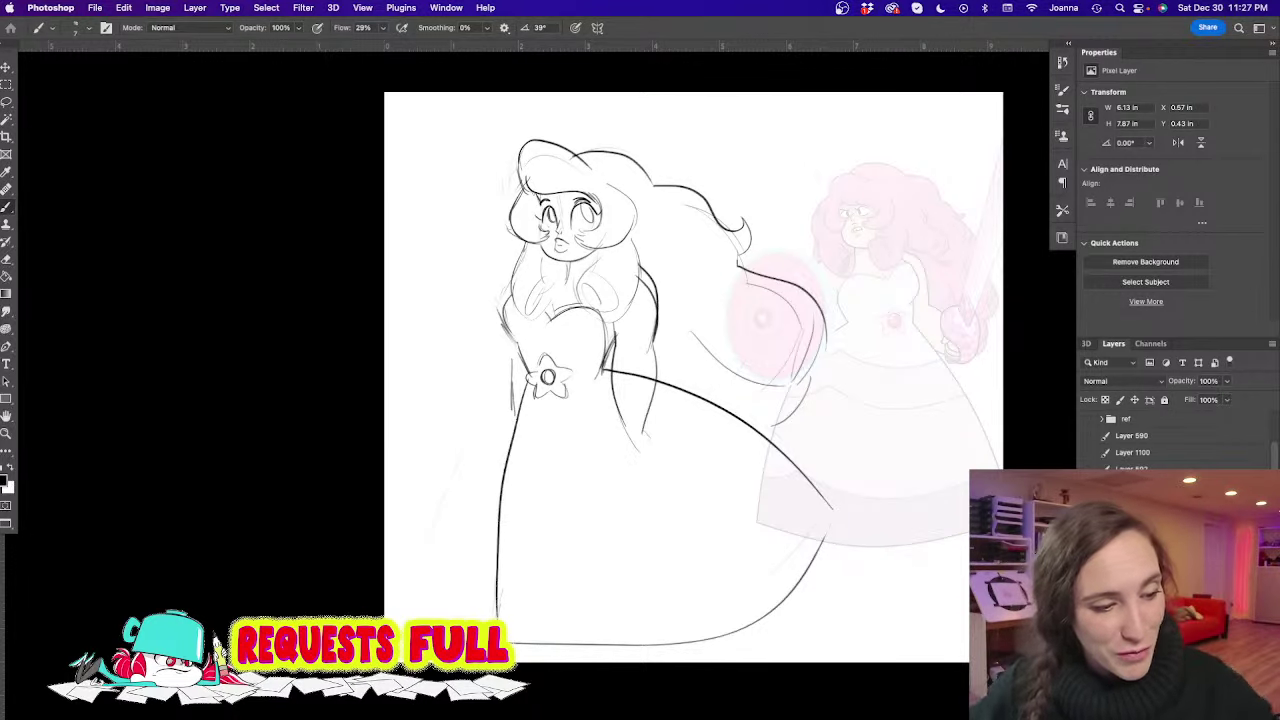
# With a smaller eraser, lighten the doubled contour of the right upper arm and erase the skirt line crossing that forearm
pyautogui.press('e')
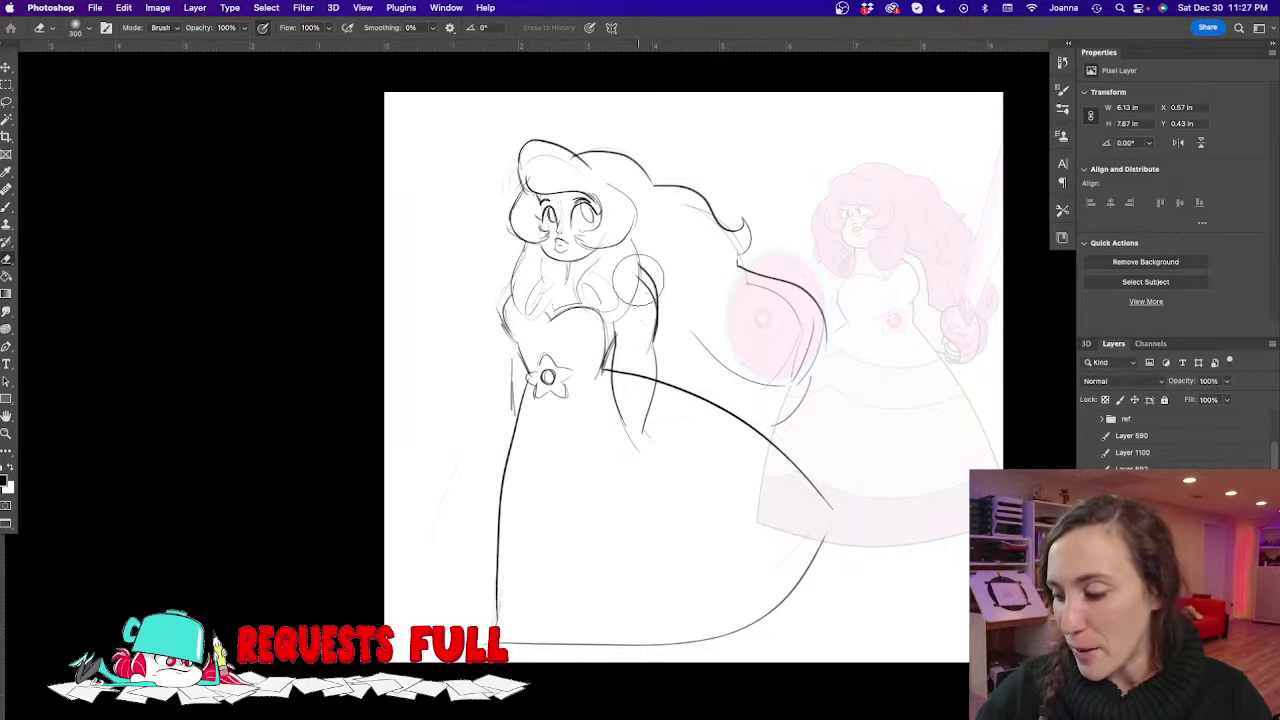
pyautogui.press('[')
pyautogui.press('[')
pyautogui.press('[')
pyautogui.press('[')
pyautogui.press('[')
pyautogui.press('[')
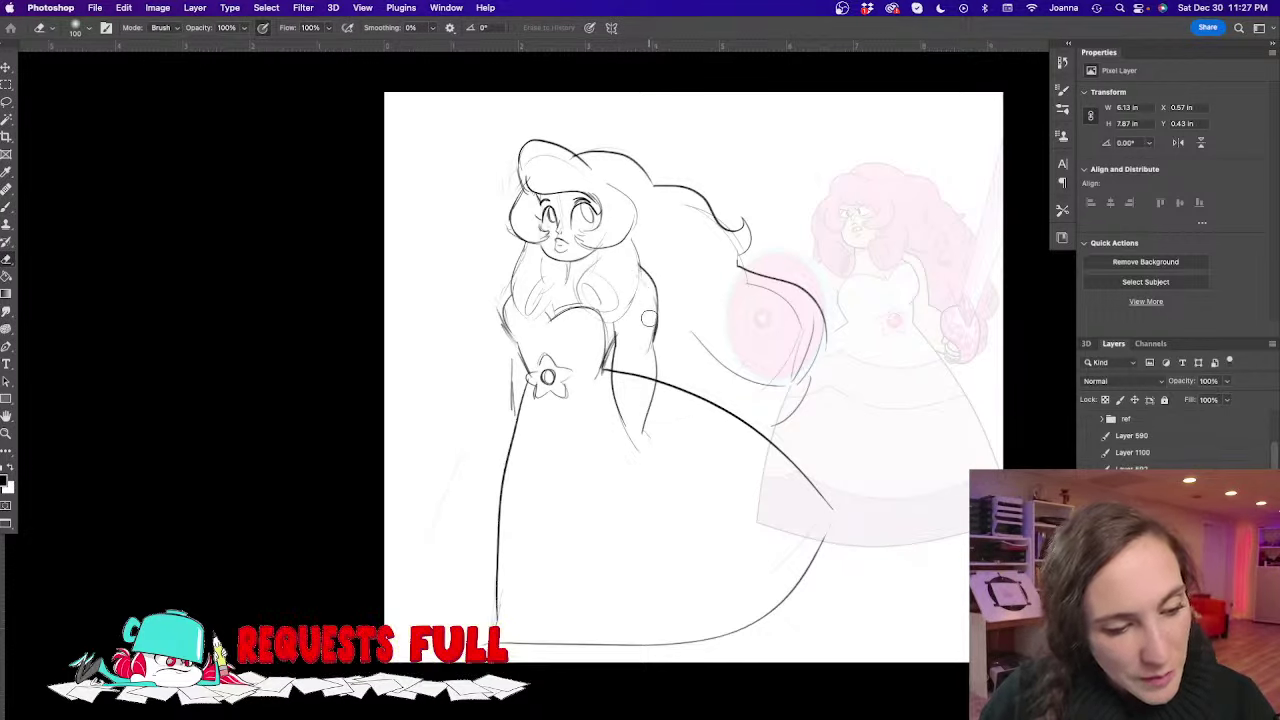
pyautogui.press('b')
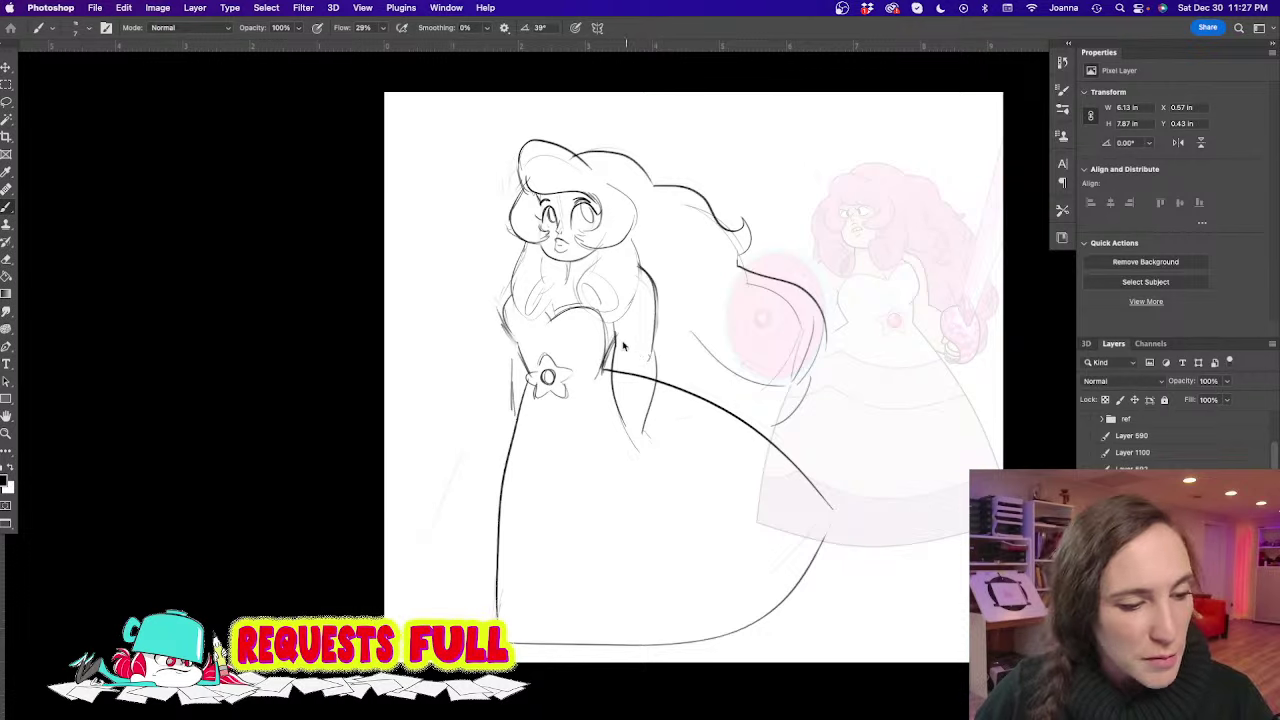
pyautogui.press('e')
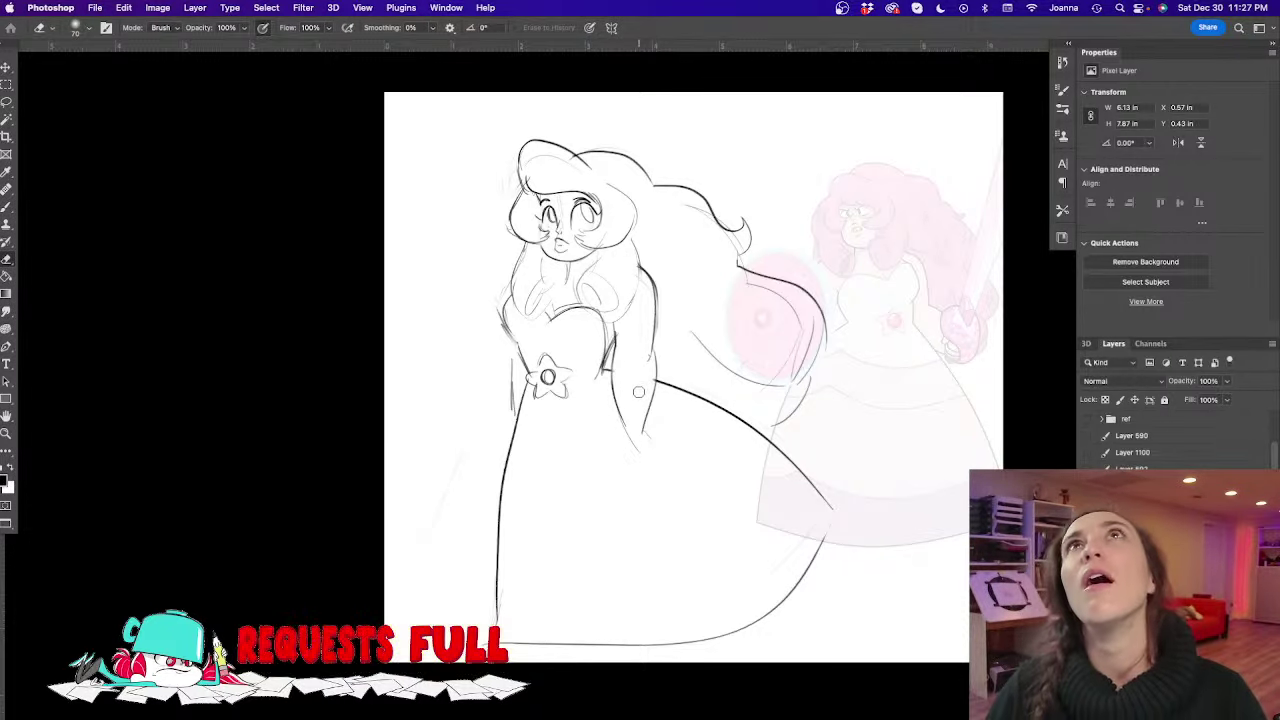
pyautogui.press('b')
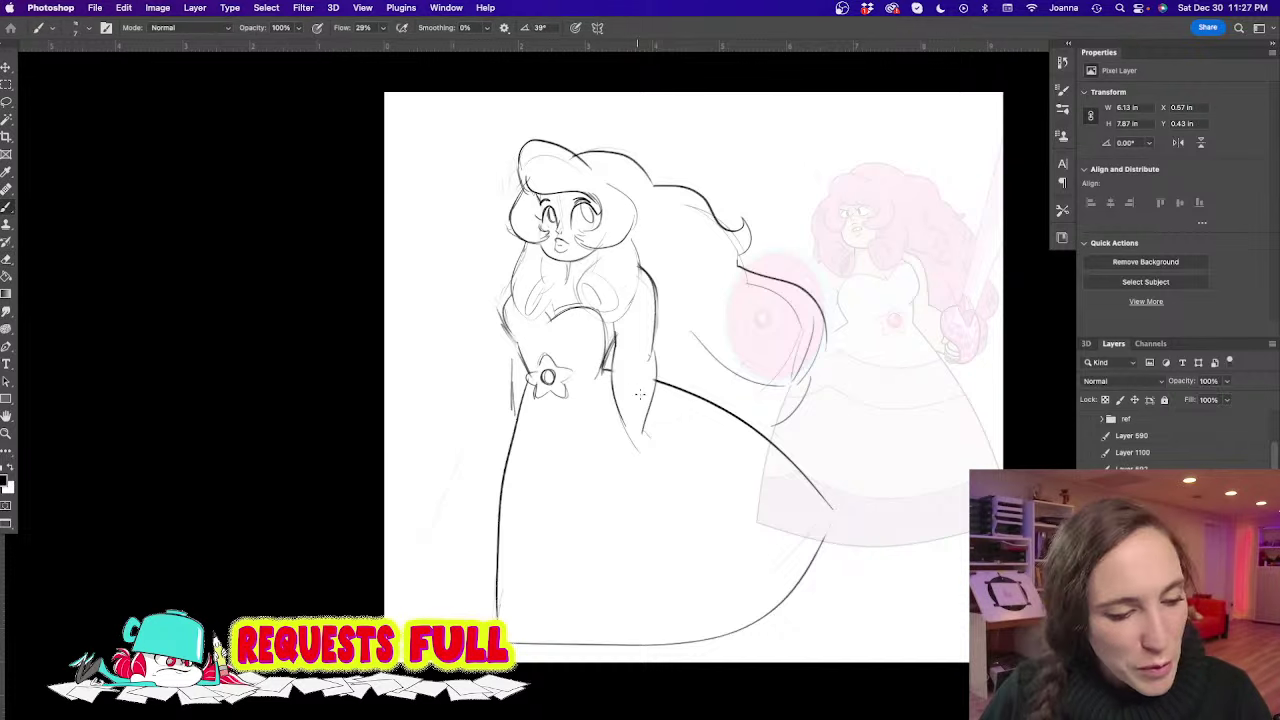
# Draw the right hand with spread fingers over the skirt, darken its forearm, and reinforce the left arm line
pyautogui.moveTo(644, 431); pyautogui.dragTo(661, 450)
pyautogui.moveTo(620, 409)
pyautogui.mouseDown()
pyautogui.moveTo(634, 456)
pyautogui.moveTo(645, 435)
pyautogui.moveTo(673, 466)
pyautogui.moveTo(677, 456)
pyautogui.moveTo(645, 459)
pyautogui.moveTo(642, 470)
pyautogui.mouseUp()
pyautogui.moveTo(512, 338); pyautogui.dragTo(516, 420)
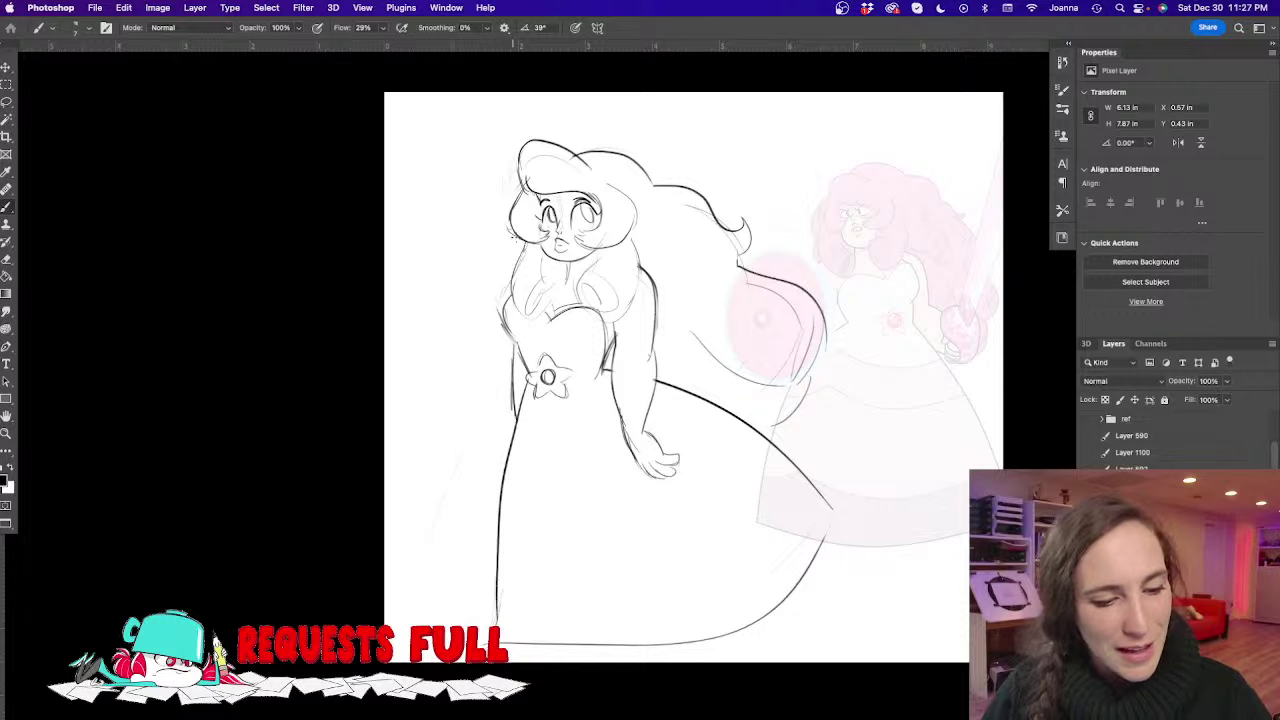
# Scale the whole figure sketch down to about 5.64 by 7.24 inches and shift it slightly up
pyautogui.press('super+t')
pyautogui.moveTo(422, 648); pyautogui.dragTo(492, 536)
pyautogui.press('Return')
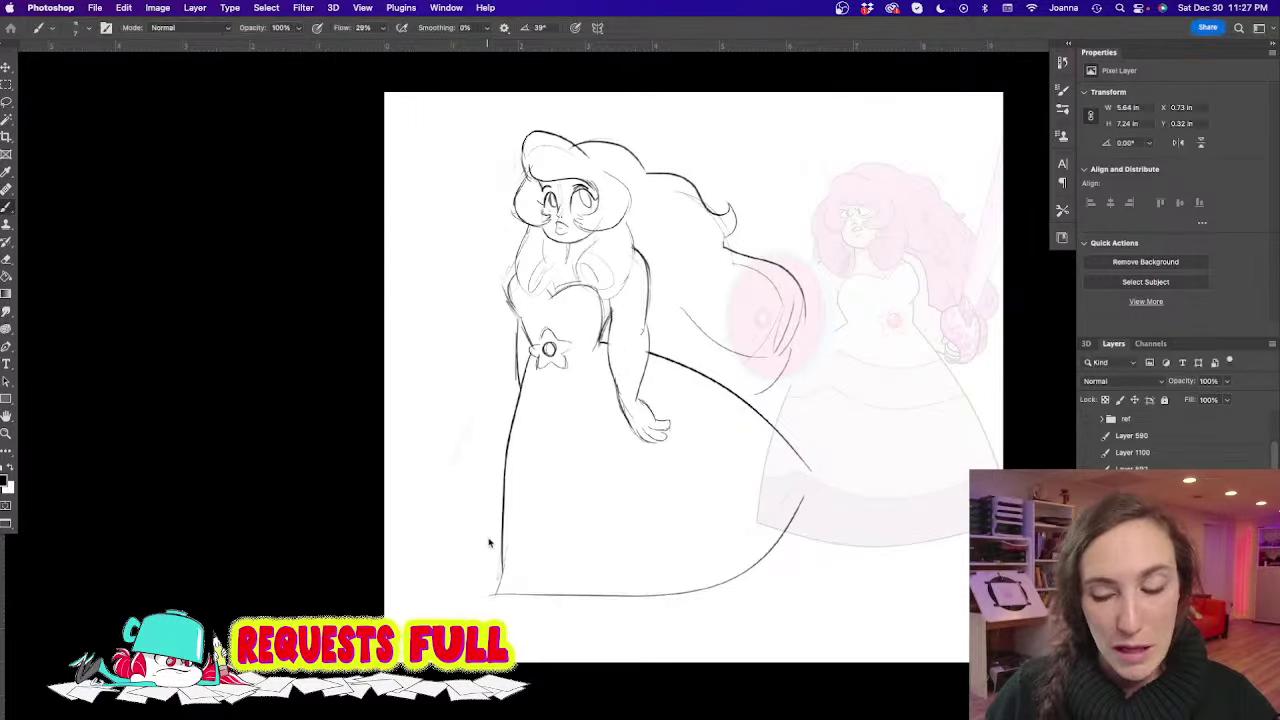
# Enlarge the eraser to 300 and erase the skirt's lower left corner and most of its hem
pyautogui.press('e')
pyautogui.press(']')
pyautogui.press(']')
pyautogui.press(']')
pyautogui.press(']')
pyautogui.press(']')
pyautogui.press(']')
pyautogui.press(']')
pyautogui.press(']')
pyautogui.press(']')
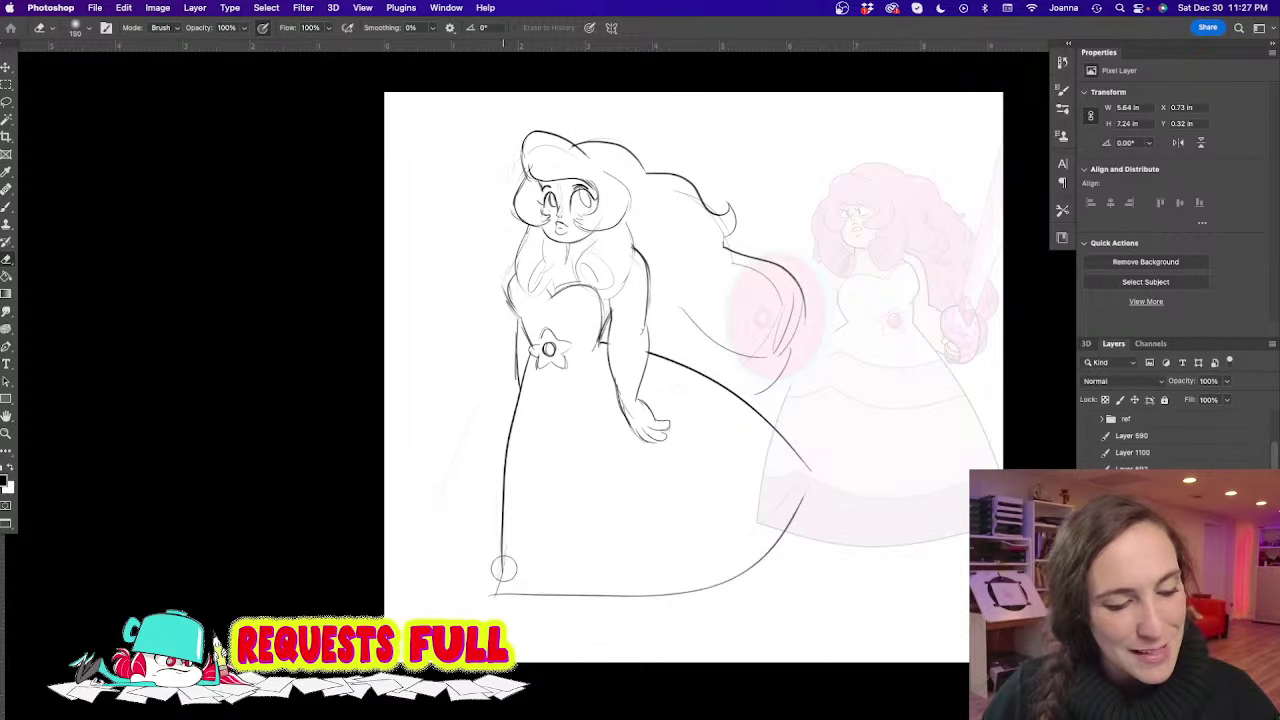
pyautogui.click(505, 577)
pyautogui.moveTo(505, 577); pyautogui.dragTo(649, 591)
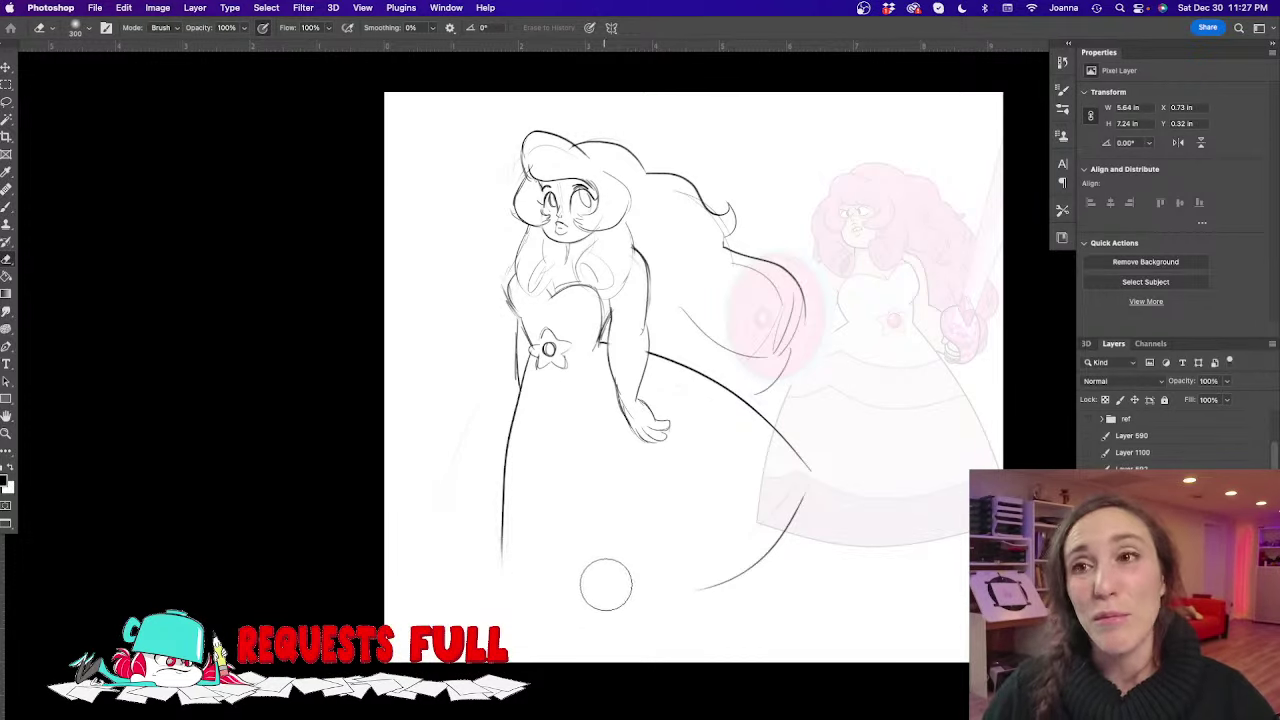
# Redraw the skirt's left side further down and close it with a lower, fuller curved hem from the right corner
pyautogui.press('b')
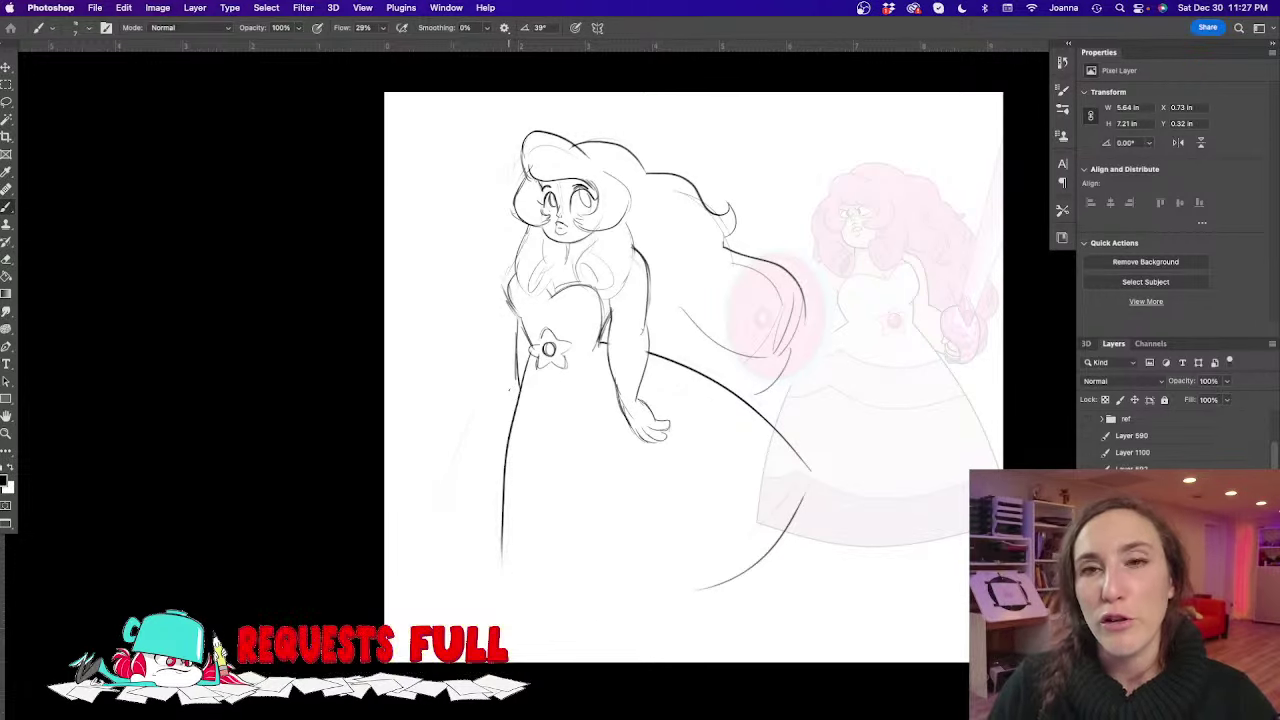
pyautogui.moveTo(513, 446); pyautogui.dragTo(510, 572)
pyautogui.moveTo(507, 480); pyautogui.dragTo(509, 615)
pyautogui.moveTo(812, 470)
pyautogui.mouseDown()
pyautogui.moveTo(796, 514)
pyautogui.moveTo(732, 578)
pyautogui.moveTo(518, 620)
pyautogui.mouseUp()
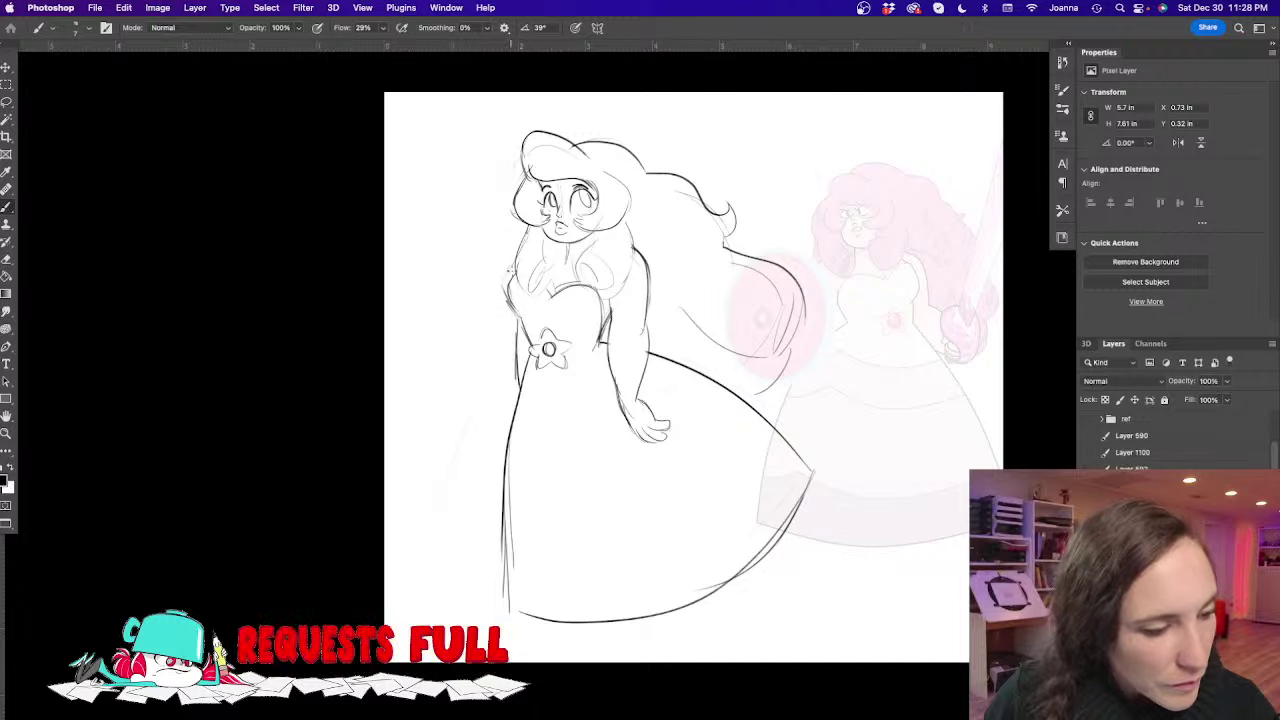
# Round the left shoulder into a puffed shape and erase the old arm lines beneath it
pyautogui.moveTo(514, 262)
pyautogui.mouseDown()
pyautogui.moveTo(499, 288)
pyautogui.moveTo(518, 318)
pyautogui.moveTo(503, 311)
pyautogui.mouseUp()
pyautogui.press('e')
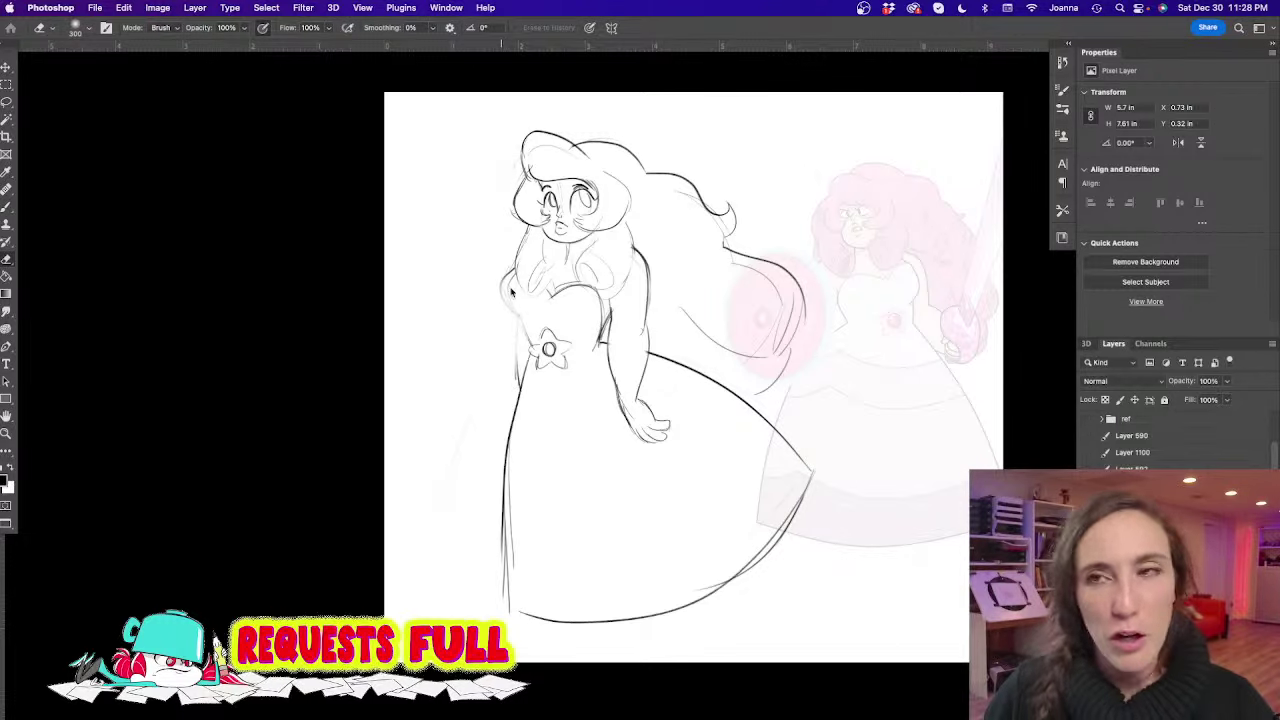
pyautogui.press('Tab')
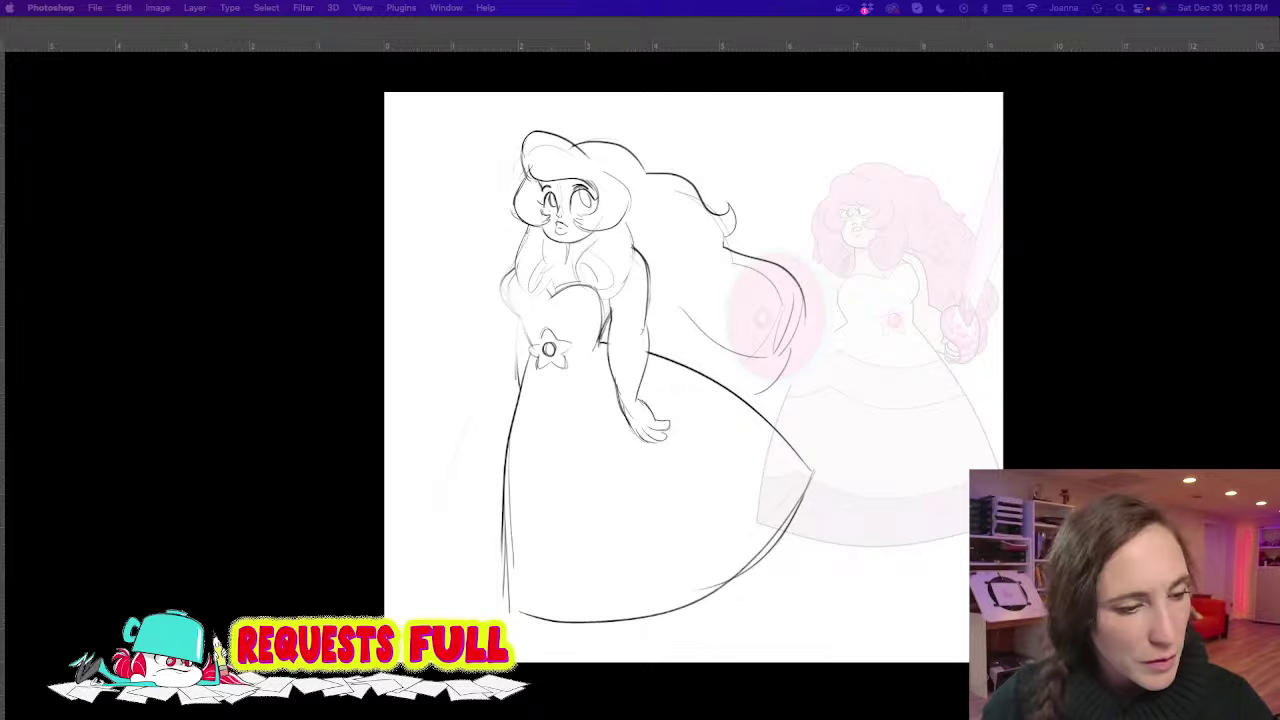
pyautogui.press('Tab')
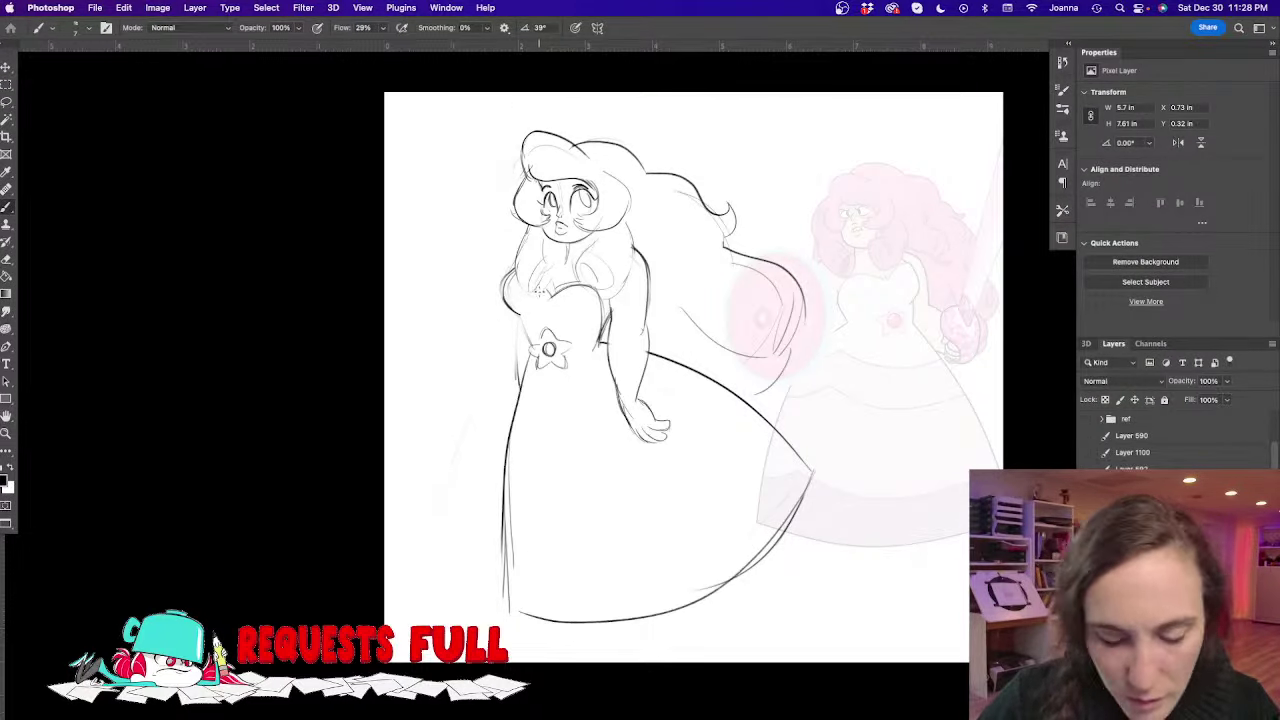
# Erase the bodice's bust contour and redraw it as a curved neckline running down to the right side of the waist
pyautogui.press('e')
pyautogui.moveTo(575, 301)
pyautogui.mouseDown()
pyautogui.moveTo(585, 327)
pyautogui.moveTo(581, 317)
pyautogui.mouseUp()
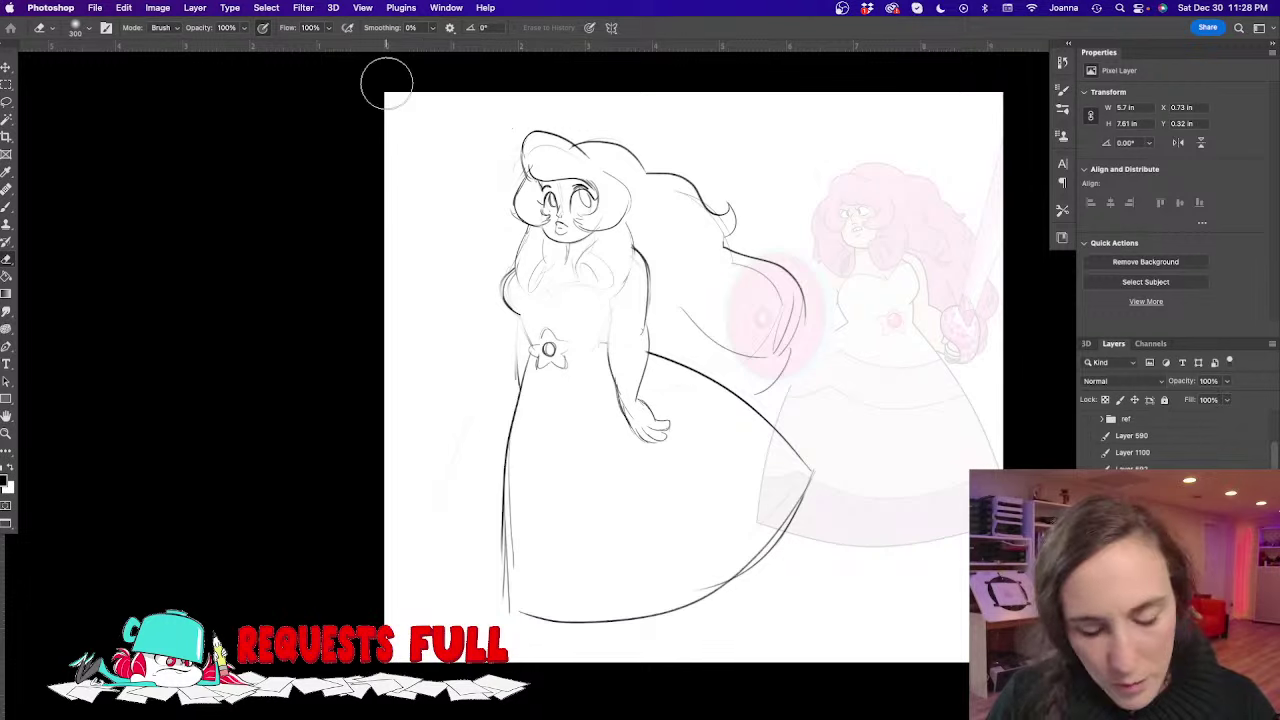
pyautogui.press('b')
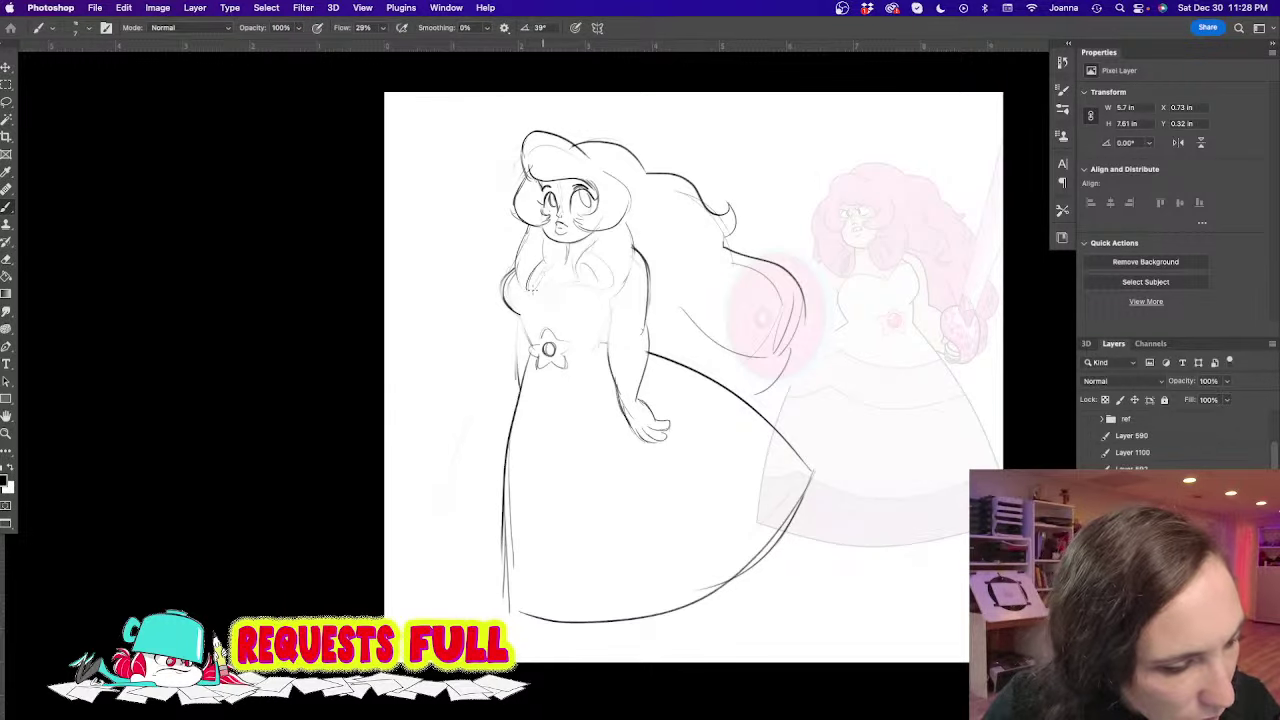
pyautogui.moveTo(533, 290)
pyautogui.mouseDown()
pyautogui.moveTo(542, 277)
pyautogui.moveTo(541, 296)
pyautogui.moveTo(568, 284)
pyautogui.moveTo(593, 330)
pyautogui.moveTo(600, 313)
pyautogui.moveTo(596, 336)
pyautogui.mouseUp()
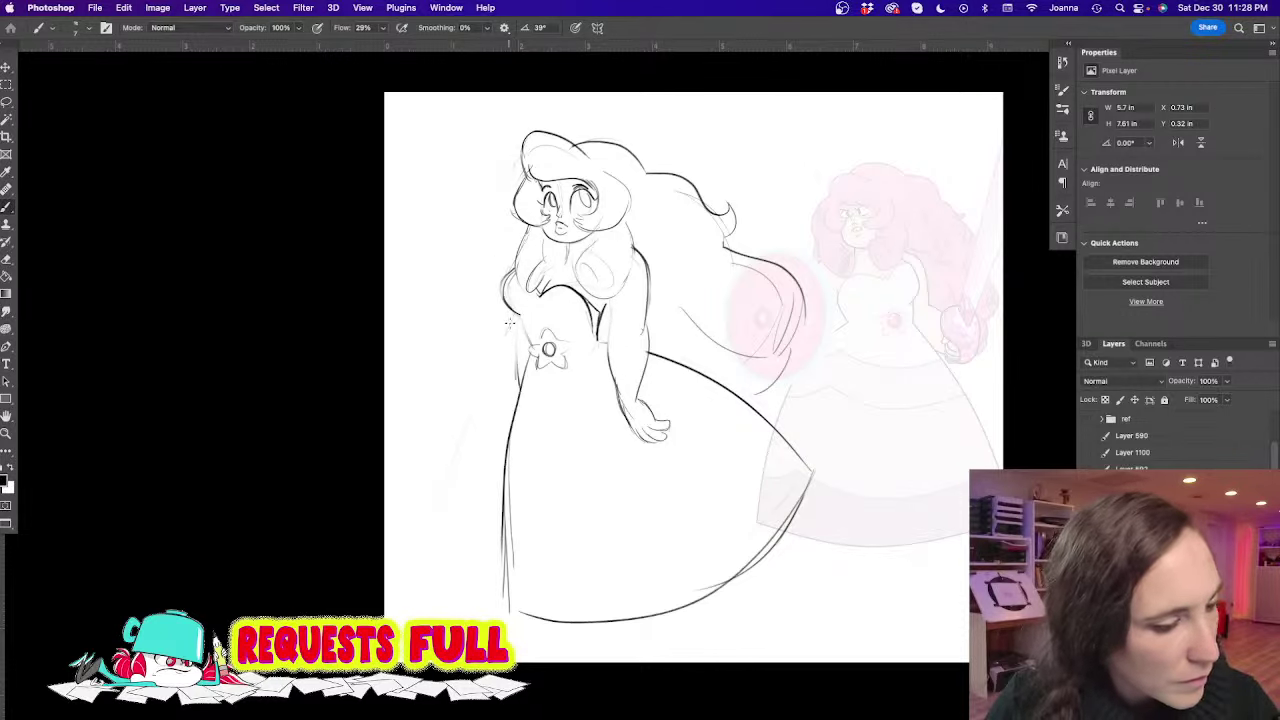
# Draw the left arm bent outward at the elbow with an open hand raised beside the body
pyautogui.moveTo(505, 340); pyautogui.dragTo(450, 313)
pyautogui.moveTo(438, 318)
pyautogui.mouseDown()
pyautogui.moveTo(456, 359)
pyautogui.moveTo(442, 313)
pyautogui.moveTo(494, 352)
pyautogui.moveTo(478, 395)
pyautogui.mouseUp()
pyautogui.press('e')
pyautogui.press('b')
pyautogui.moveTo(451, 310)
pyautogui.mouseDown()
pyautogui.moveTo(461, 343)
pyautogui.moveTo(518, 375)
pyautogui.mouseUp()
pyautogui.moveTo(503, 326)
pyautogui.mouseDown()
pyautogui.moveTo(456, 308)
pyautogui.moveTo(483, 360)
pyautogui.moveTo(460, 310)
pyautogui.moveTo(467, 295)
pyautogui.moveTo(455, 306)
pyautogui.moveTo(468, 302)
pyautogui.moveTo(459, 266)
pyautogui.moveTo(453, 309)
pyautogui.moveTo(432, 272)
pyautogui.moveTo(445, 307)
pyautogui.moveTo(427, 289)
pyautogui.moveTo(516, 319)
pyautogui.moveTo(528, 346)
pyautogui.moveTo(521, 381)
pyautogui.mouseUp()
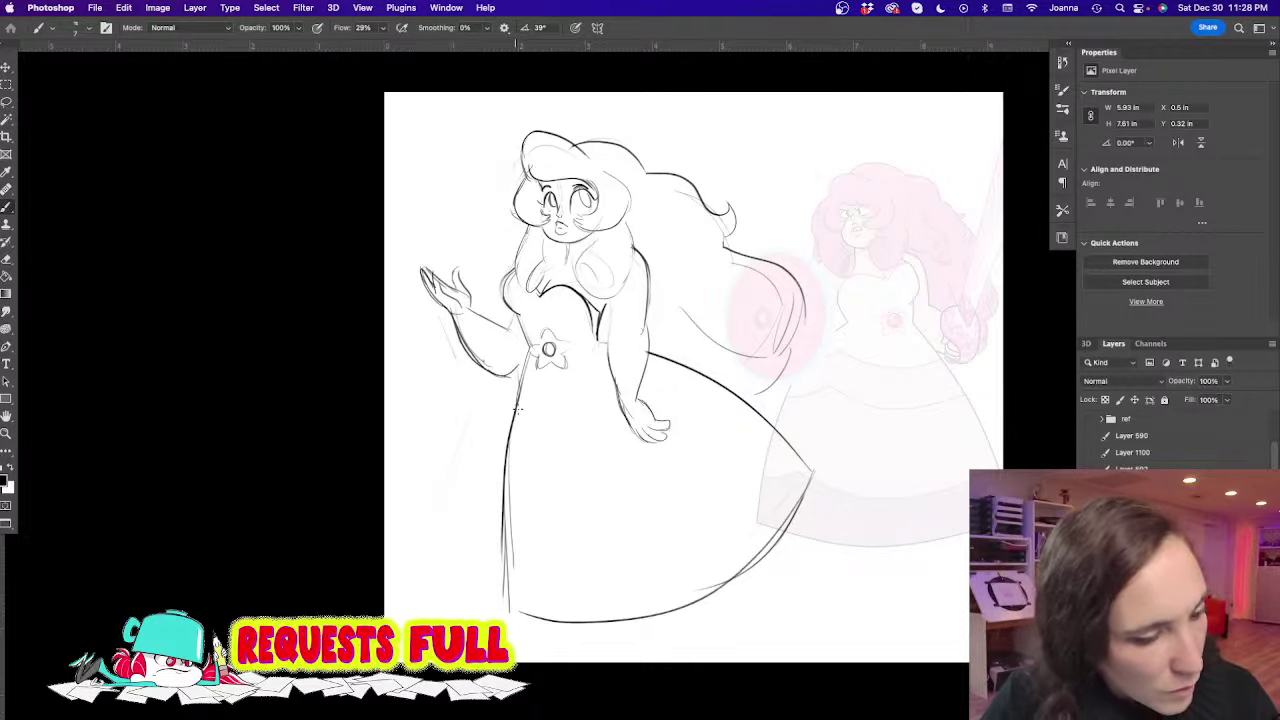
# Draw three scalloped tier lines across the skirt, from below the waist down to just above the hem
pyautogui.moveTo(520, 426)
pyautogui.mouseDown()
pyautogui.moveTo(553, 386)
pyautogui.moveTo(620, 410)
pyautogui.mouseUp()
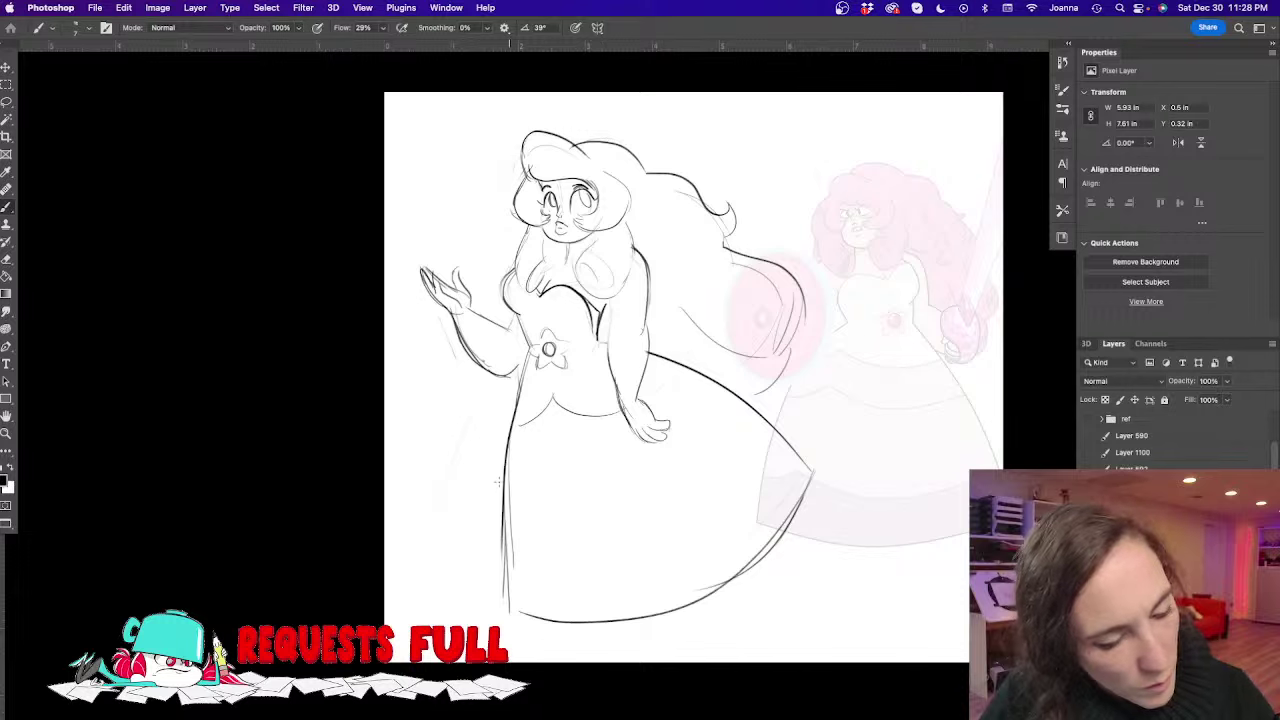
pyautogui.moveTo(508, 497)
pyautogui.mouseDown()
pyautogui.moveTo(557, 462)
pyautogui.moveTo(613, 478)
pyautogui.moveTo(710, 390)
pyautogui.mouseUp()
pyautogui.moveTo(503, 577)
pyautogui.mouseDown()
pyautogui.moveTo(560, 580)
pyautogui.moveTo(760, 484)
pyautogui.moveTo(766, 452)
pyautogui.mouseUp()
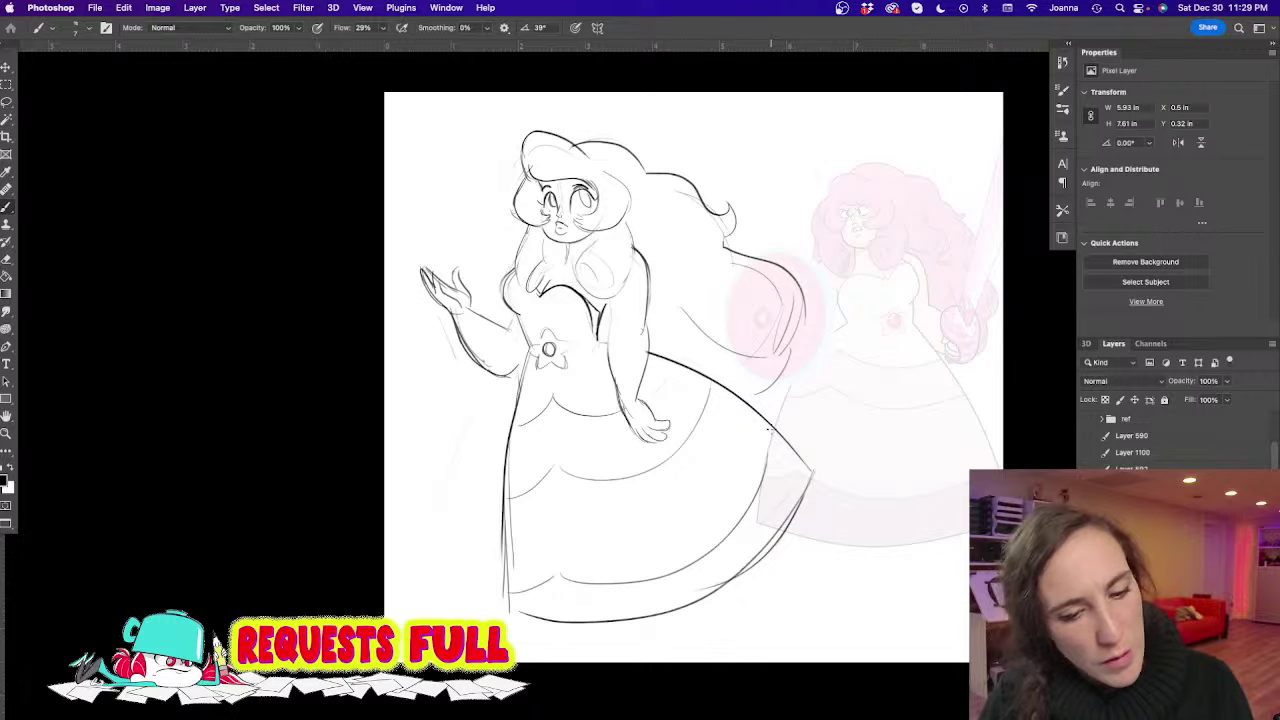
# Put away the finished gown sketch and merge the lion film still and the Tarzan comic cover into one reference layer
pyautogui.press('super+comma')
pyautogui.press('super+g')
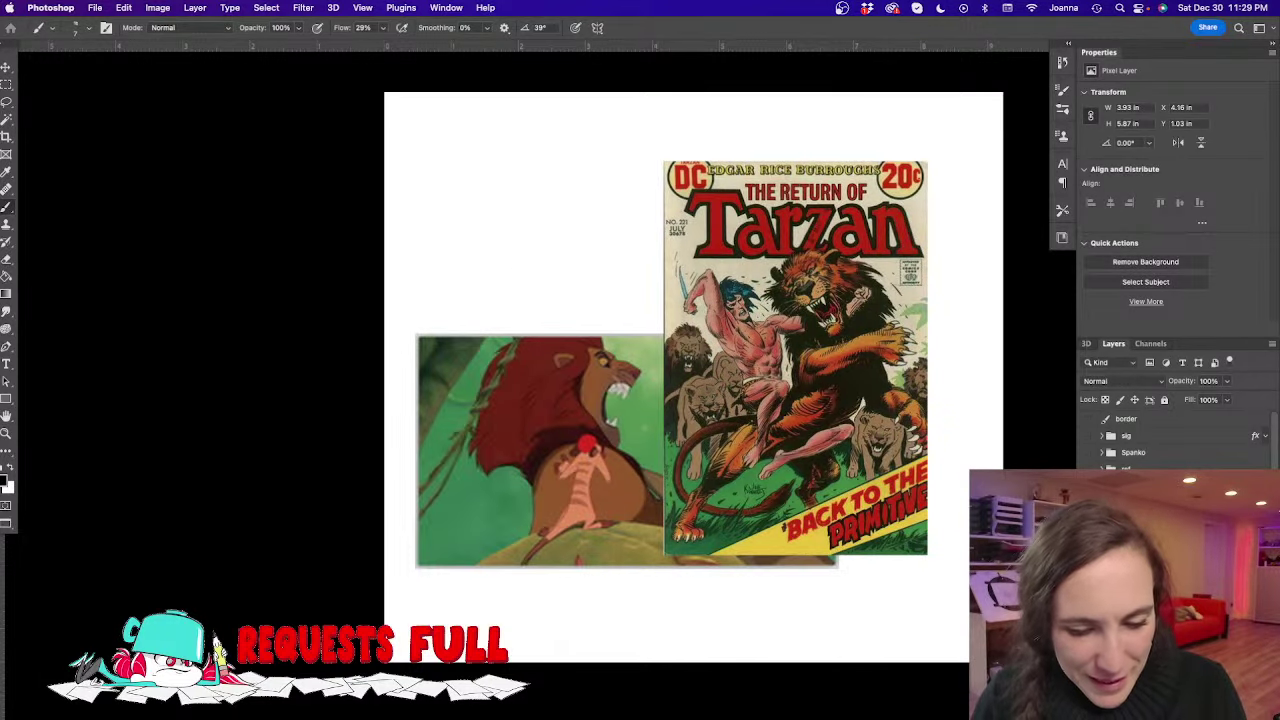
pyautogui.press('super+e')
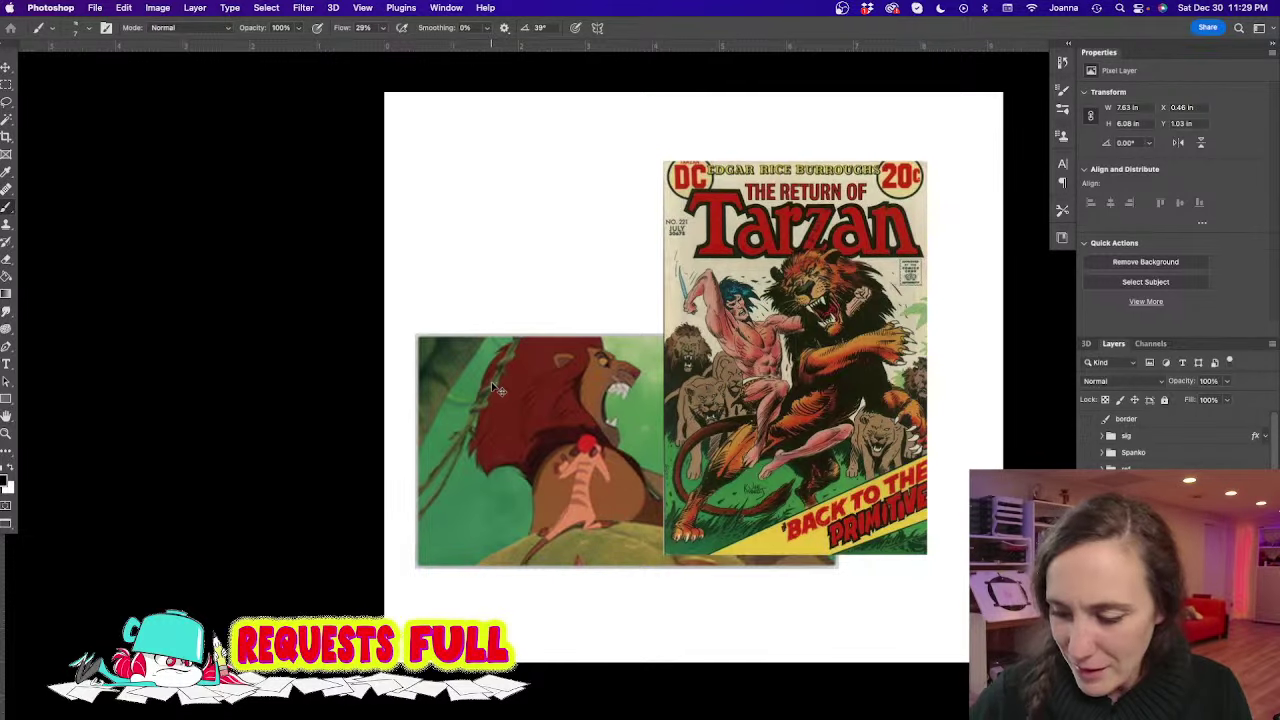
# Scale the merged reference image to 61.23% and place it in the canvas's upper right corner
pyautogui.press('super+t')
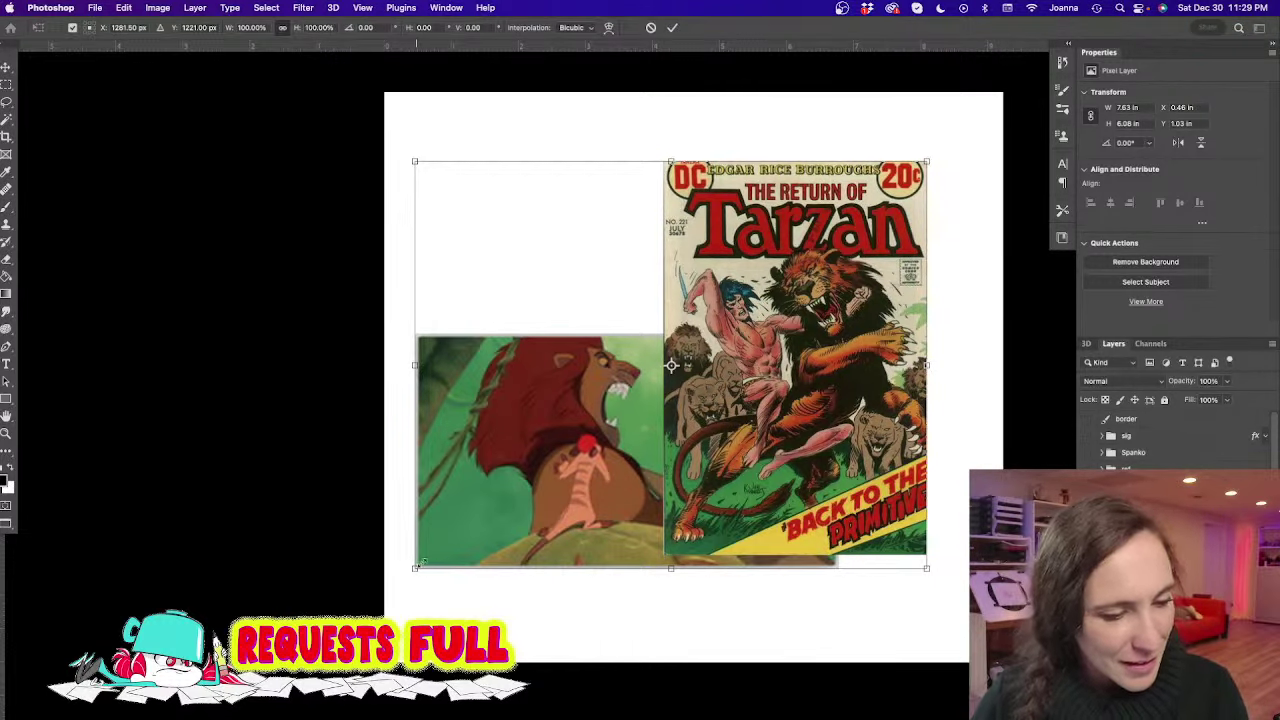
pyautogui.moveTo(418, 565); pyautogui.dragTo(614, 406)
pyautogui.moveTo(666, 374); pyautogui.dragTo(740, 306)
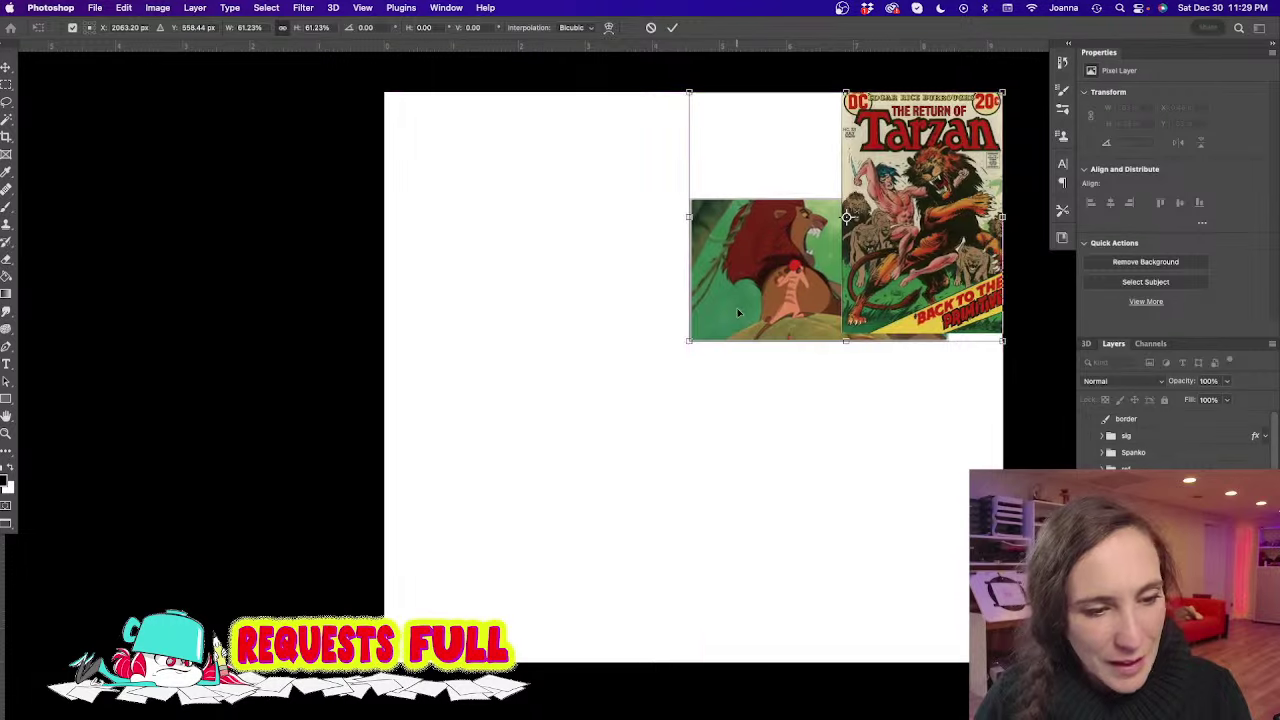
pyautogui.press('Return')
pyautogui.press('b')
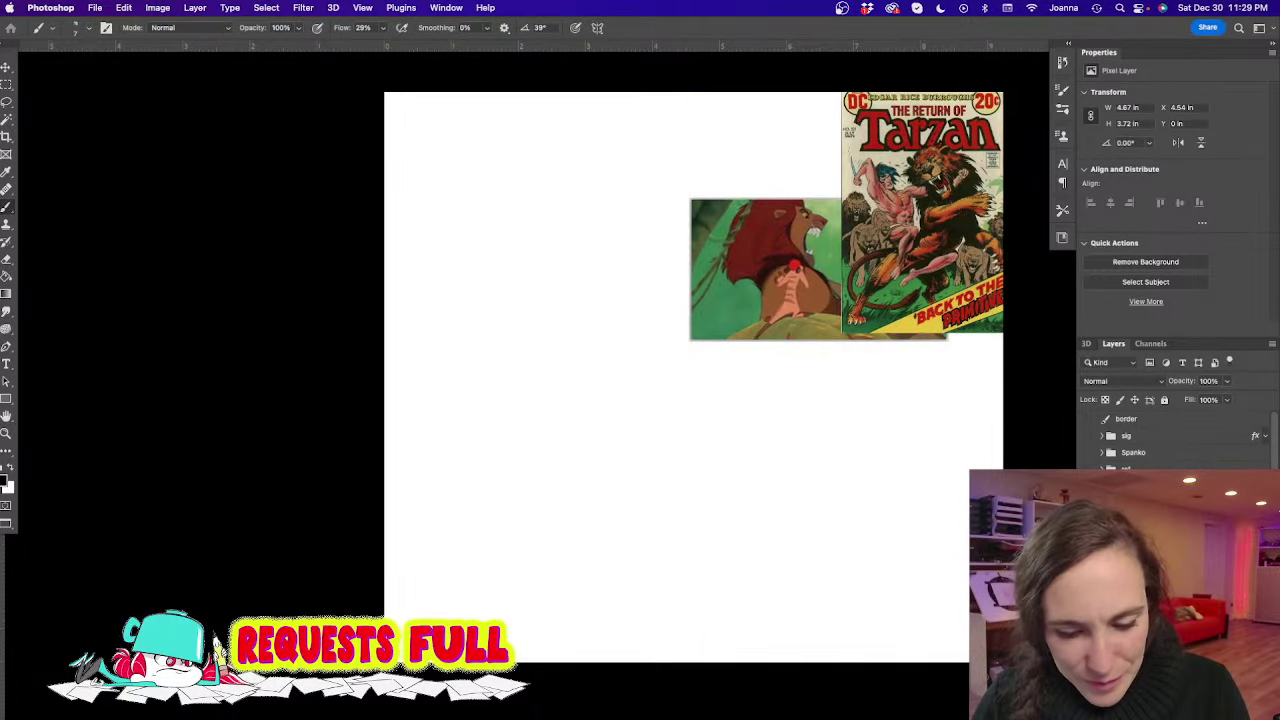
# Fade the merged reference by lowering its layer opacity, and add a new empty layer for sketching
pyautogui.click(1227, 381)
pyautogui.moveTo(1234, 398); pyautogui.dragTo(1186, 398)
pyautogui.press('super+shift+alt+n')
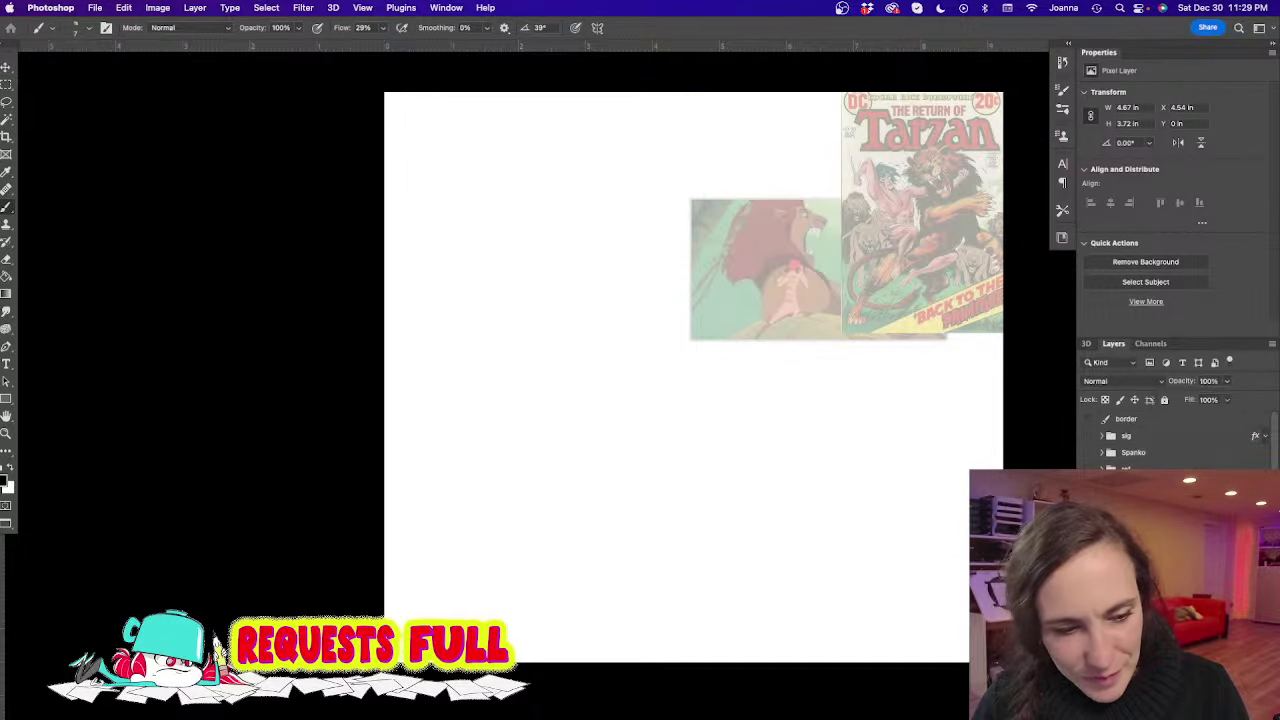
# Sketch the character's head in the canvas's upper middle, with hairline, brow, eye, nose, open mouth and the front of the neck
pyautogui.press('space')
pyautogui.moveTo(491, 400)
pyautogui.mouseDown()
pyautogui.moveTo(551, 371)
pyautogui.moveTo(489, 403)
pyautogui.mouseUp()
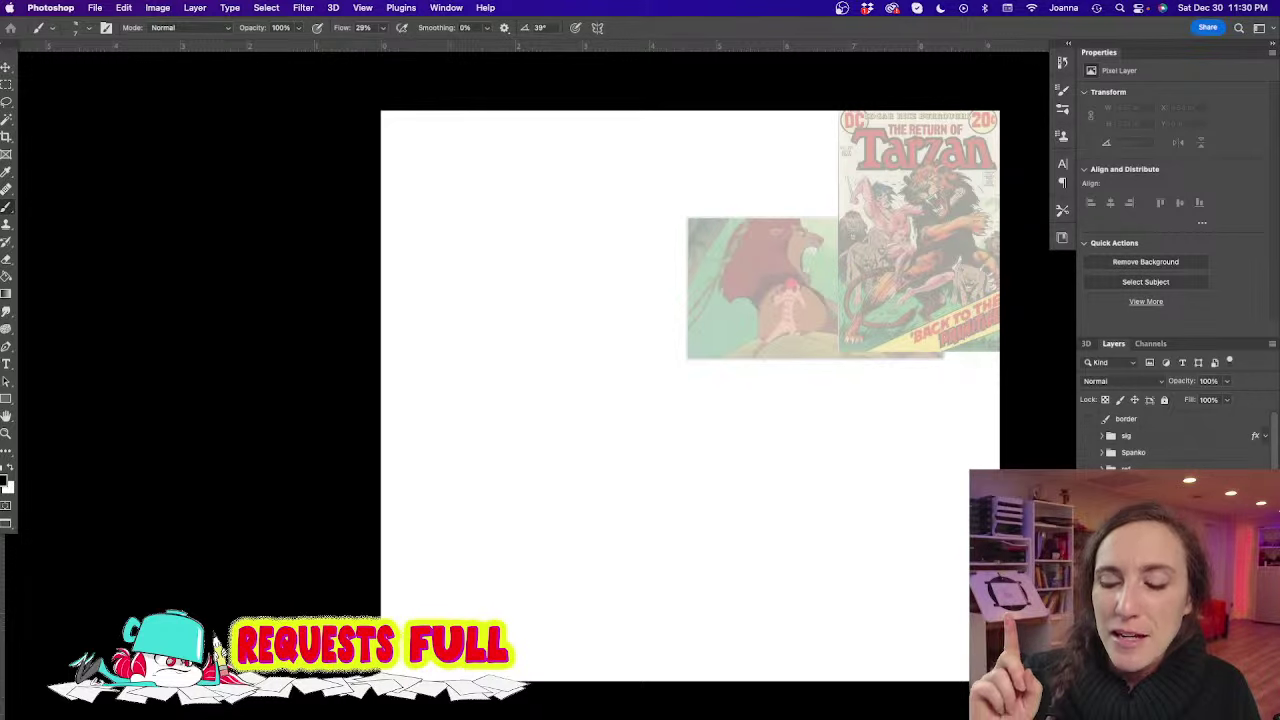
pyautogui.click(549, 300)
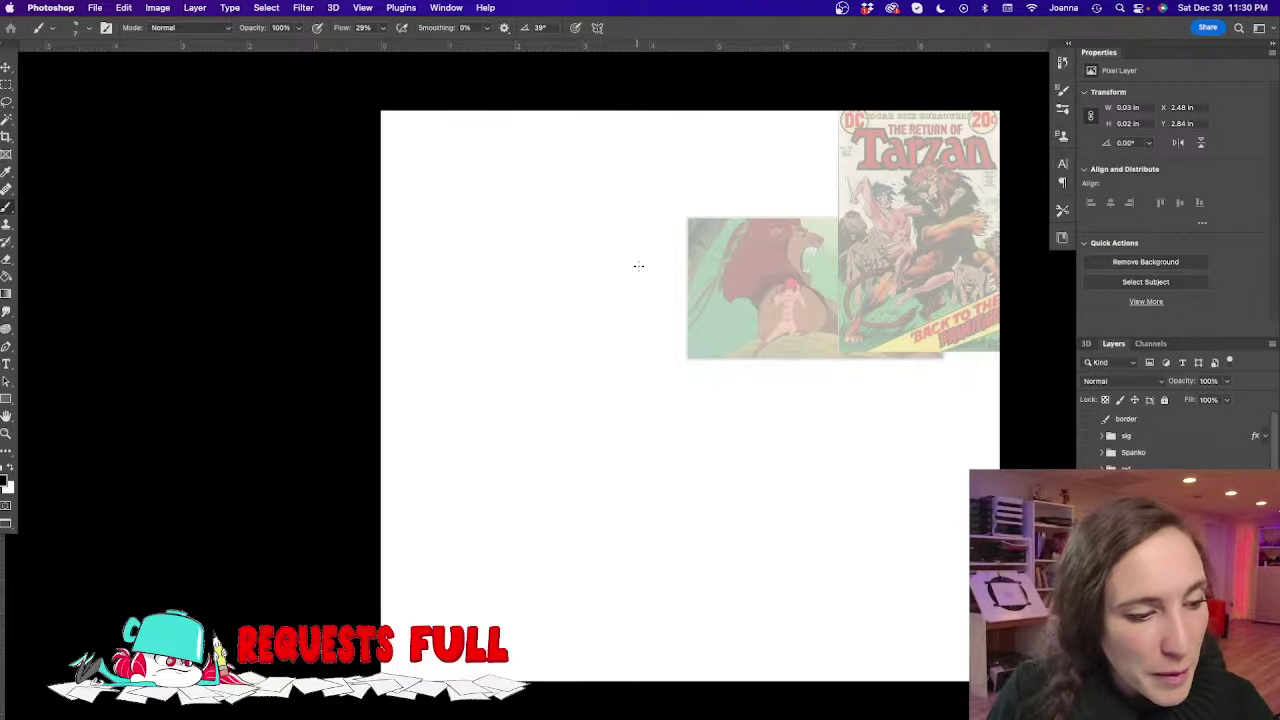
pyautogui.moveTo(638, 252)
pyautogui.mouseDown()
pyautogui.moveTo(552, 260)
pyautogui.moveTo(588, 227)
pyautogui.moveTo(653, 274)
pyautogui.moveTo(627, 236)
pyautogui.moveTo(639, 279)
pyautogui.moveTo(571, 229)
pyautogui.moveTo(628, 236)
pyautogui.moveTo(642, 292)
pyautogui.moveTo(664, 300)
pyautogui.moveTo(660, 339)
pyautogui.moveTo(669, 326)
pyautogui.moveTo(608, 334)
pyautogui.moveTo(641, 341)
pyautogui.moveTo(571, 319)
pyautogui.mouseUp()
pyautogui.moveTo(546, 278)
pyautogui.mouseDown()
pyautogui.moveTo(565, 226)
pyautogui.moveTo(642, 233)
pyautogui.moveTo(651, 249)
pyautogui.moveTo(583, 230)
pyautogui.moveTo(609, 278)
pyautogui.moveTo(553, 271)
pyautogui.moveTo(626, 254)
pyautogui.moveTo(621, 271)
pyautogui.moveTo(577, 261)
pyautogui.mouseUp()
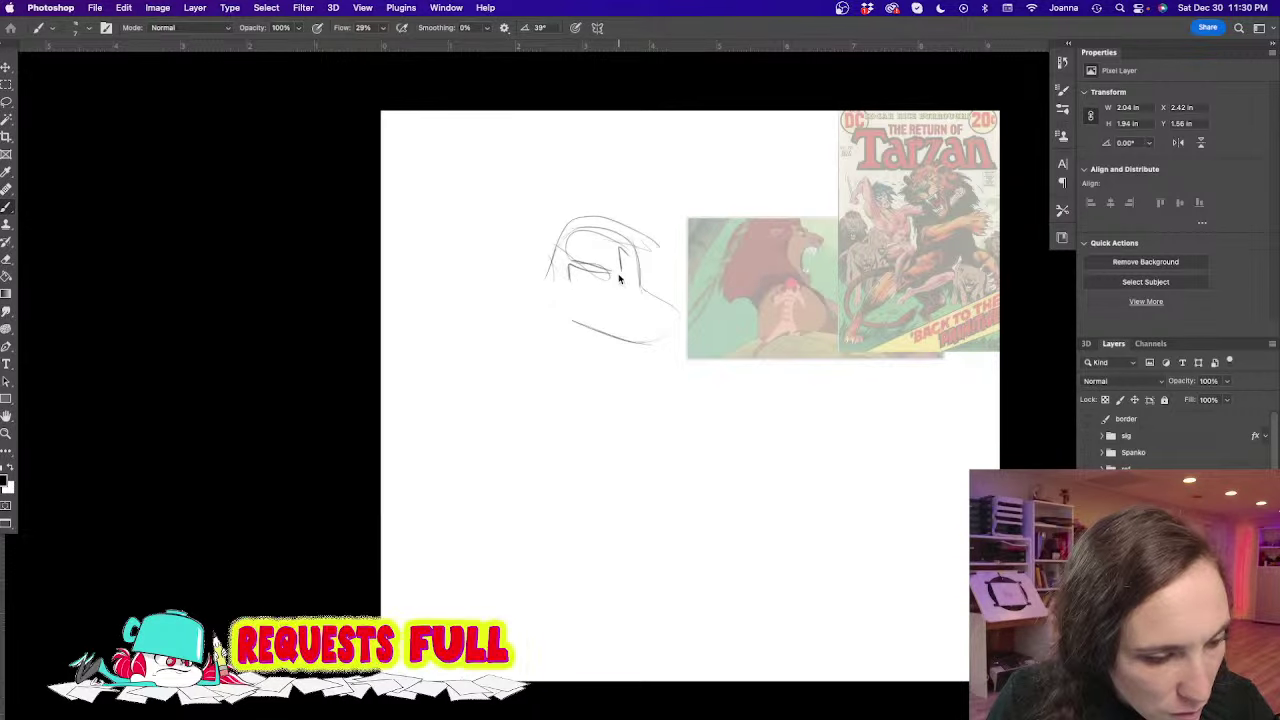
pyautogui.moveTo(620, 280); pyautogui.dragTo(643, 292)
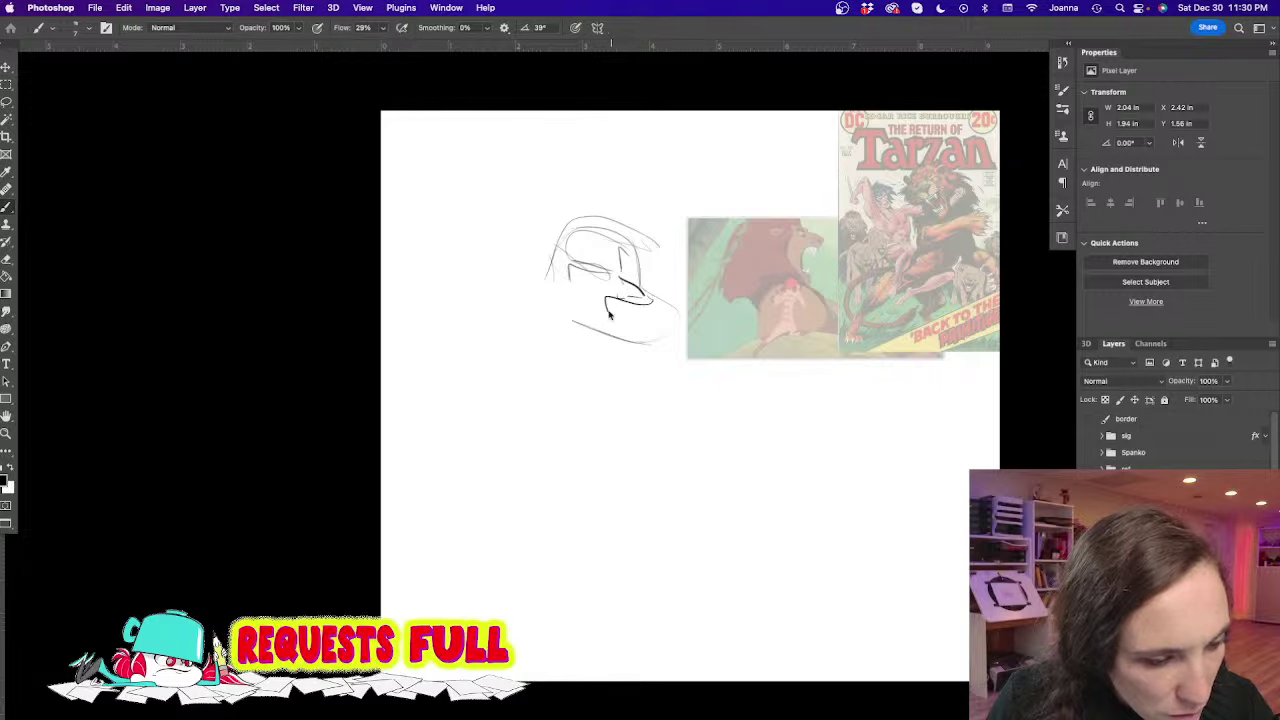
pyautogui.moveTo(655, 306)
pyautogui.mouseDown()
pyautogui.moveTo(636, 343)
pyautogui.moveTo(655, 381)
pyautogui.moveTo(586, 380)
pyautogui.mouseUp()
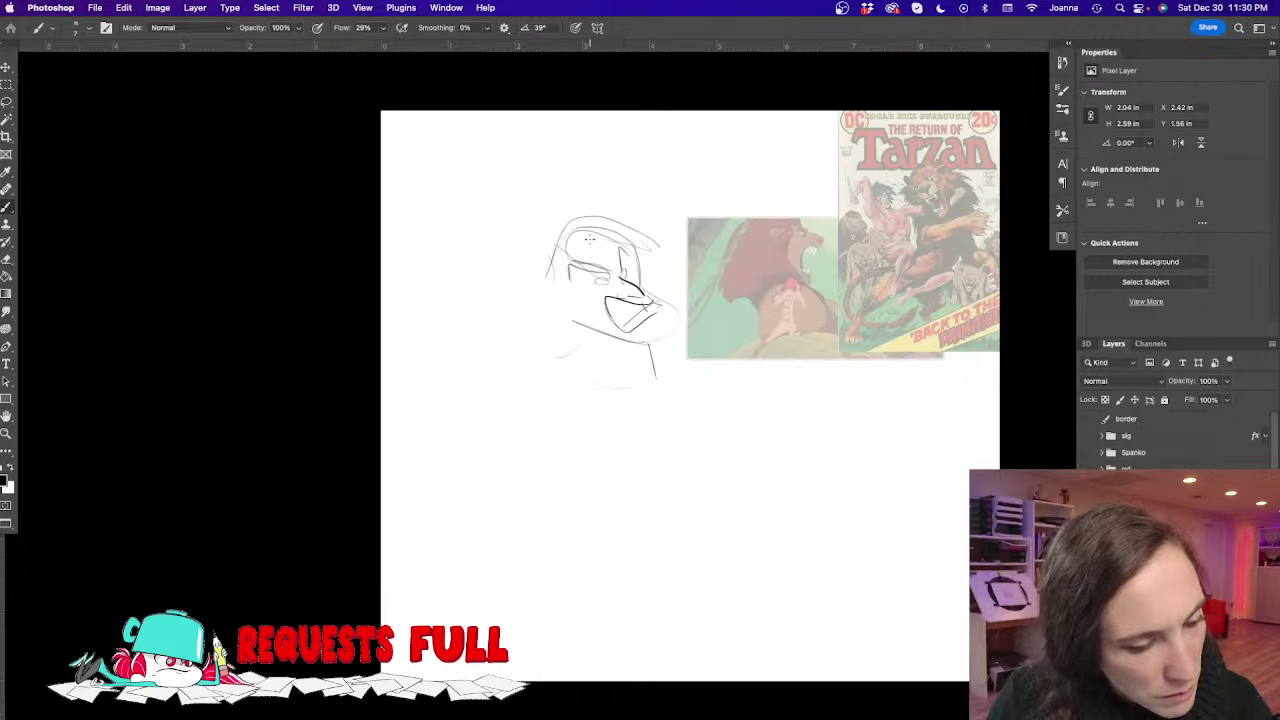
# Add the hair behind the head, and sketch the ear and back of the jaw
pyautogui.moveTo(539, 277); pyautogui.dragTo(536, 287)
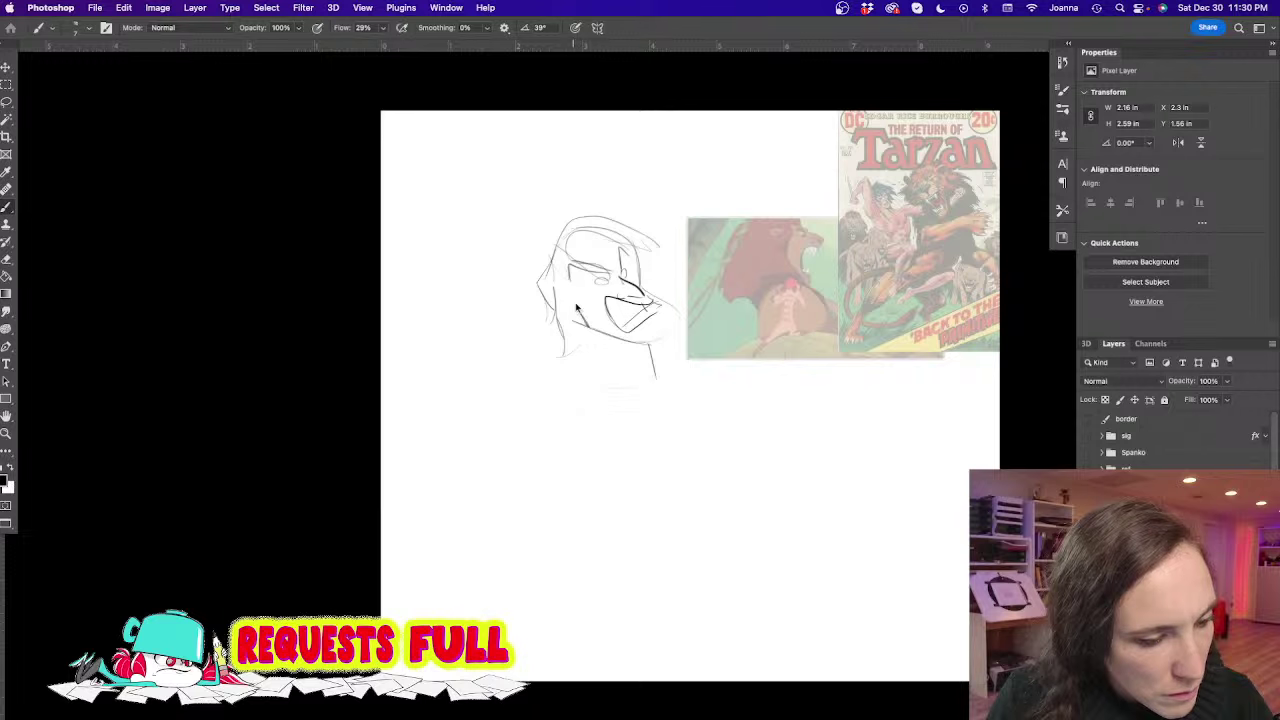
pyautogui.moveTo(560, 296); pyautogui.dragTo(588, 320)
pyautogui.moveTo(564, 268); pyautogui.dragTo(576, 298)
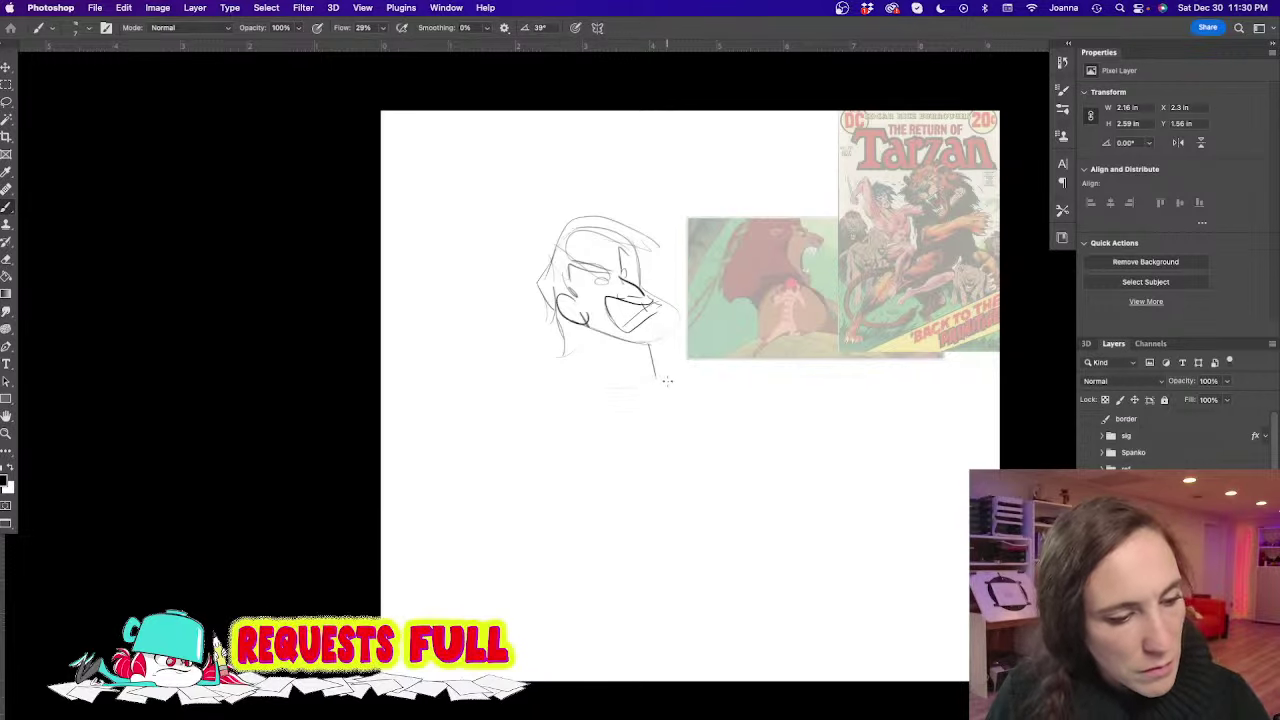
# Rough in the torso below the head with sloping shoulders, rounded chest, side contours and a curved lower abdomen
pyautogui.moveTo(586, 380)
pyautogui.mouseDown()
pyautogui.moveTo(613, 404)
pyautogui.moveTo(658, 402)
pyautogui.mouseUp()
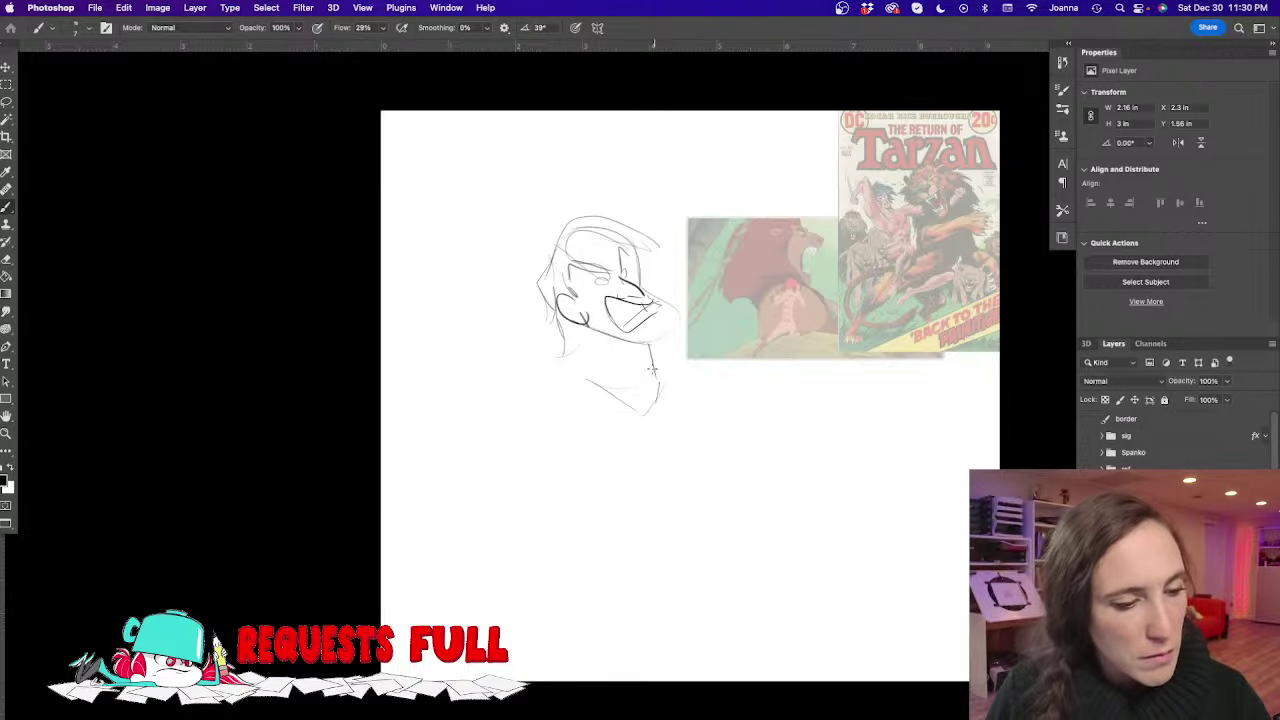
pyautogui.moveTo(652, 356)
pyautogui.mouseDown()
pyautogui.moveTo(729, 370)
pyautogui.moveTo(524, 404)
pyautogui.moveTo(588, 462)
pyautogui.moveTo(680, 435)
pyautogui.mouseUp()
pyautogui.moveTo(666, 392); pyautogui.dragTo(630, 459)
pyautogui.moveTo(651, 364)
pyautogui.mouseDown()
pyautogui.moveTo(750, 385)
pyautogui.moveTo(662, 441)
pyautogui.moveTo(722, 481)
pyautogui.mouseUp()
pyautogui.moveTo(728, 418)
pyautogui.mouseDown()
pyautogui.moveTo(728, 483)
pyautogui.moveTo(702, 544)
pyautogui.mouseUp()
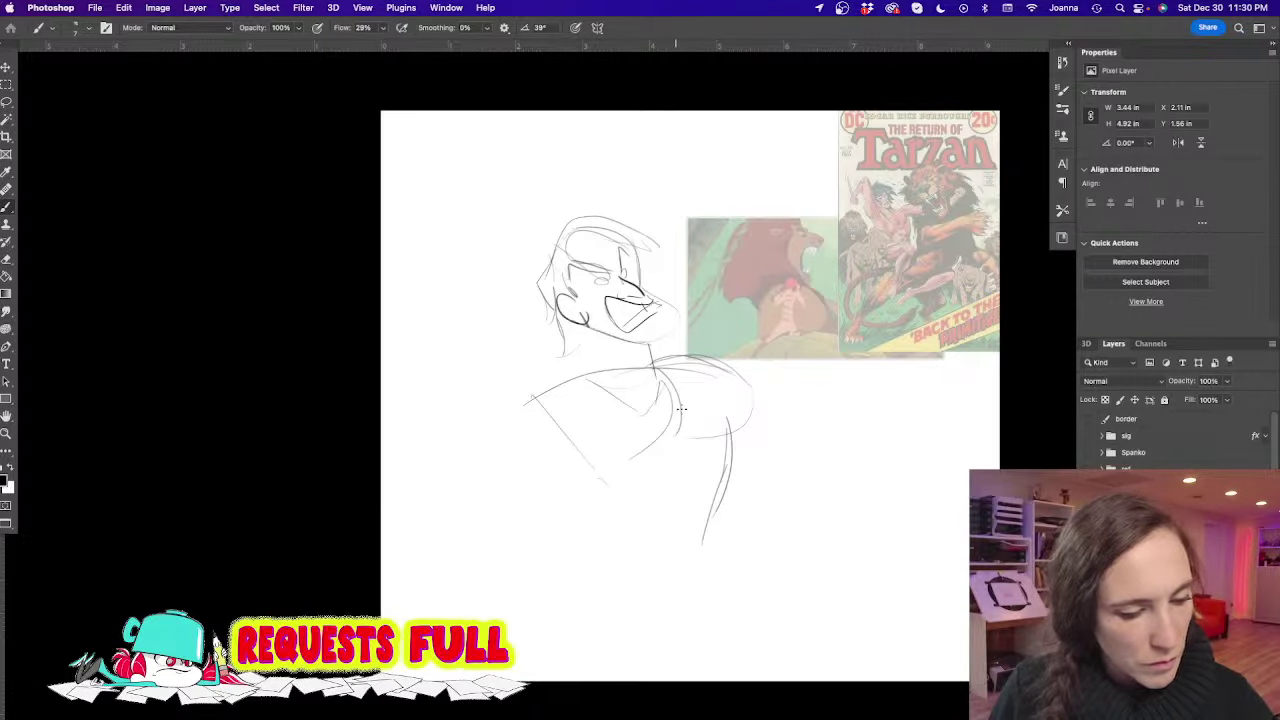
pyautogui.moveTo(688, 420); pyautogui.dragTo(676, 534)
pyautogui.moveTo(710, 468)
pyautogui.mouseDown()
pyautogui.moveTo(700, 516)
pyautogui.moveTo(626, 548)
pyautogui.mouseUp()
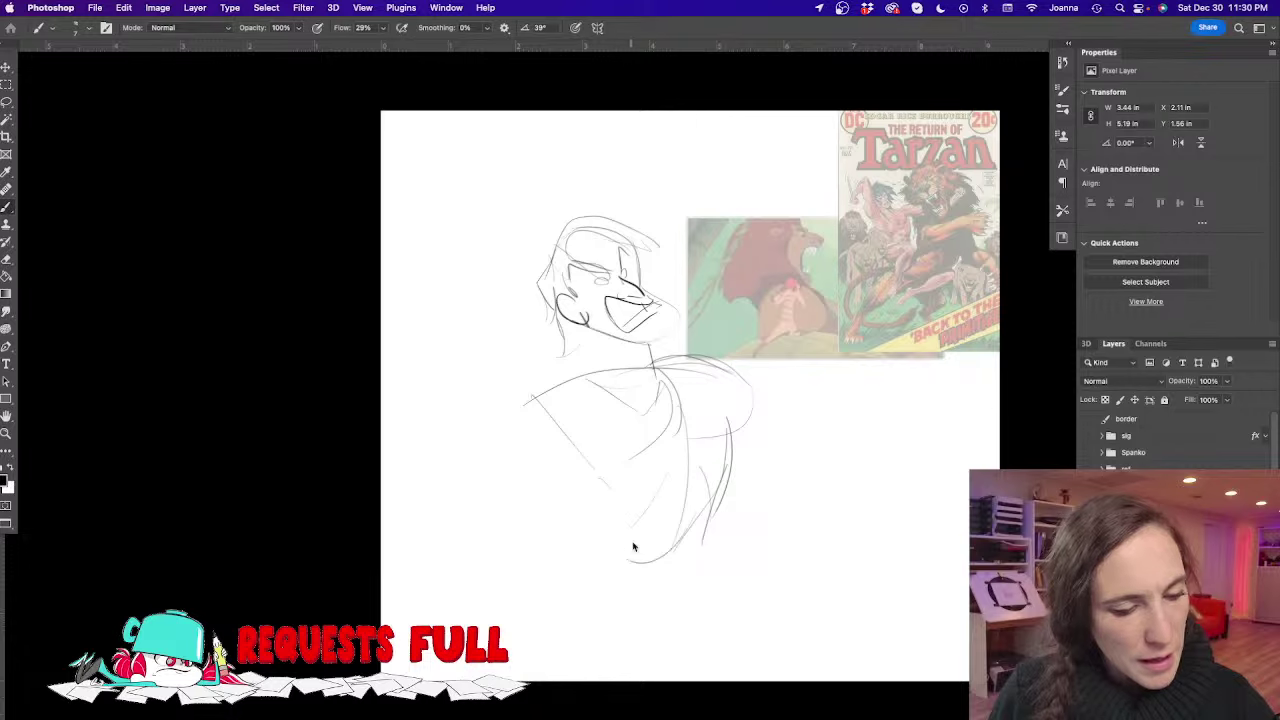
# Draw the neck, erase the rough neck and upper shoulder lines, and redraw them sloping into the shoulders
pyautogui.moveTo(582, 326); pyautogui.dragTo(576, 382)
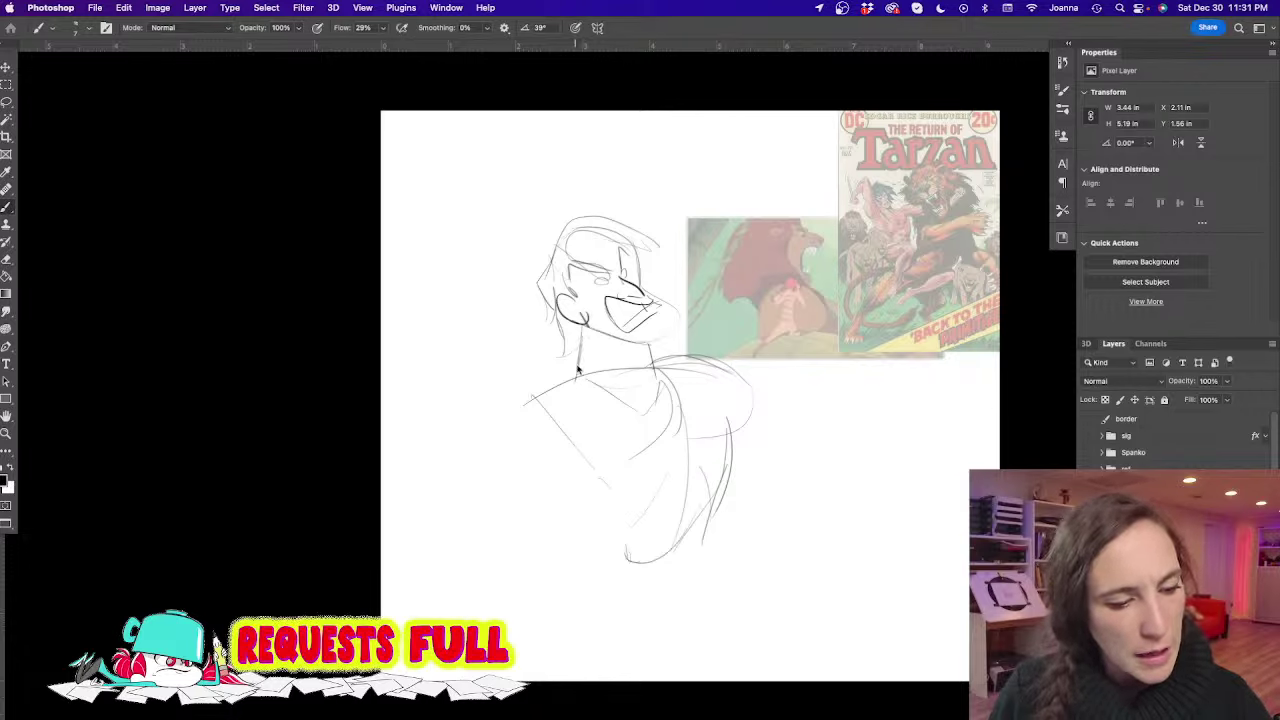
pyautogui.press('e')
pyautogui.moveTo(586, 334)
pyautogui.mouseDown()
pyautogui.moveTo(574, 357)
pyautogui.moveTo(584, 342)
pyautogui.moveTo(654, 369)
pyautogui.moveTo(732, 374)
pyautogui.mouseUp()
pyautogui.press('b')
pyautogui.moveTo(654, 337); pyautogui.dragTo(683, 358)
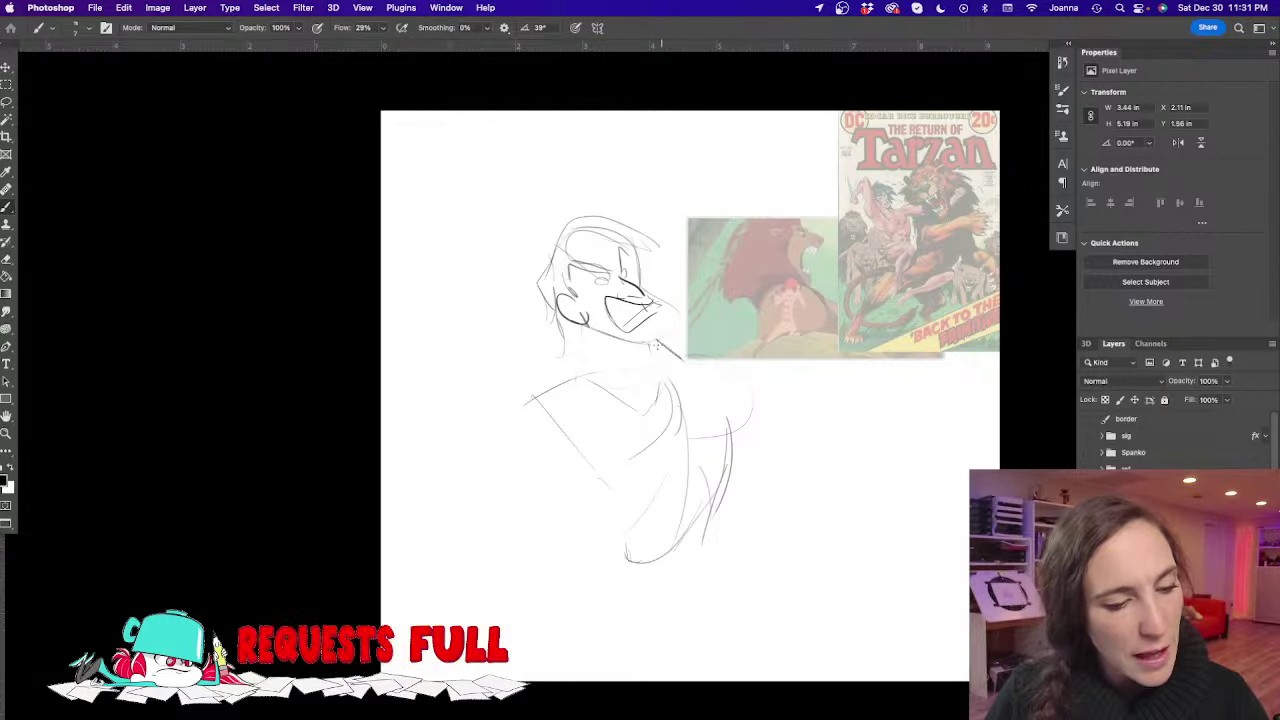
pyautogui.moveTo(682, 406)
pyautogui.mouseDown()
pyautogui.moveTo(570, 369)
pyautogui.moveTo(586, 359)
pyautogui.mouseUp()
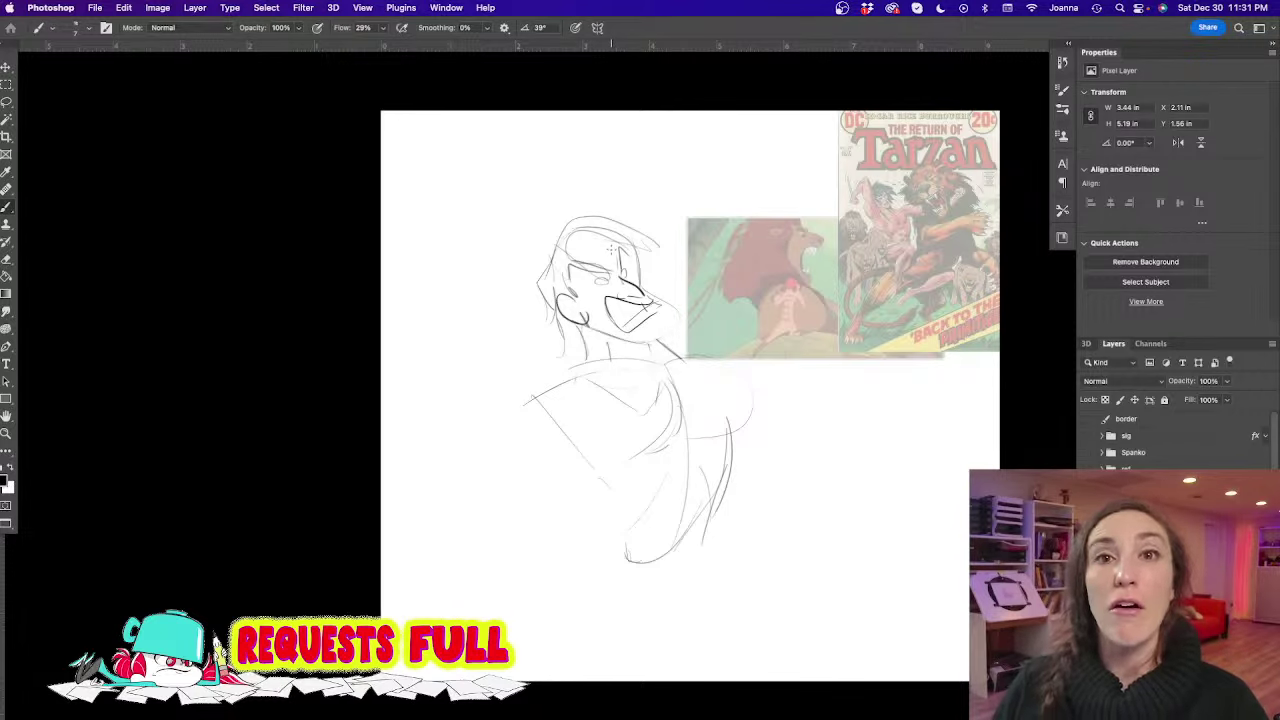
# Move the sketch slightly up and to the right, and scale it down to about 2.68 by 4.04 in
pyautogui.press('v')
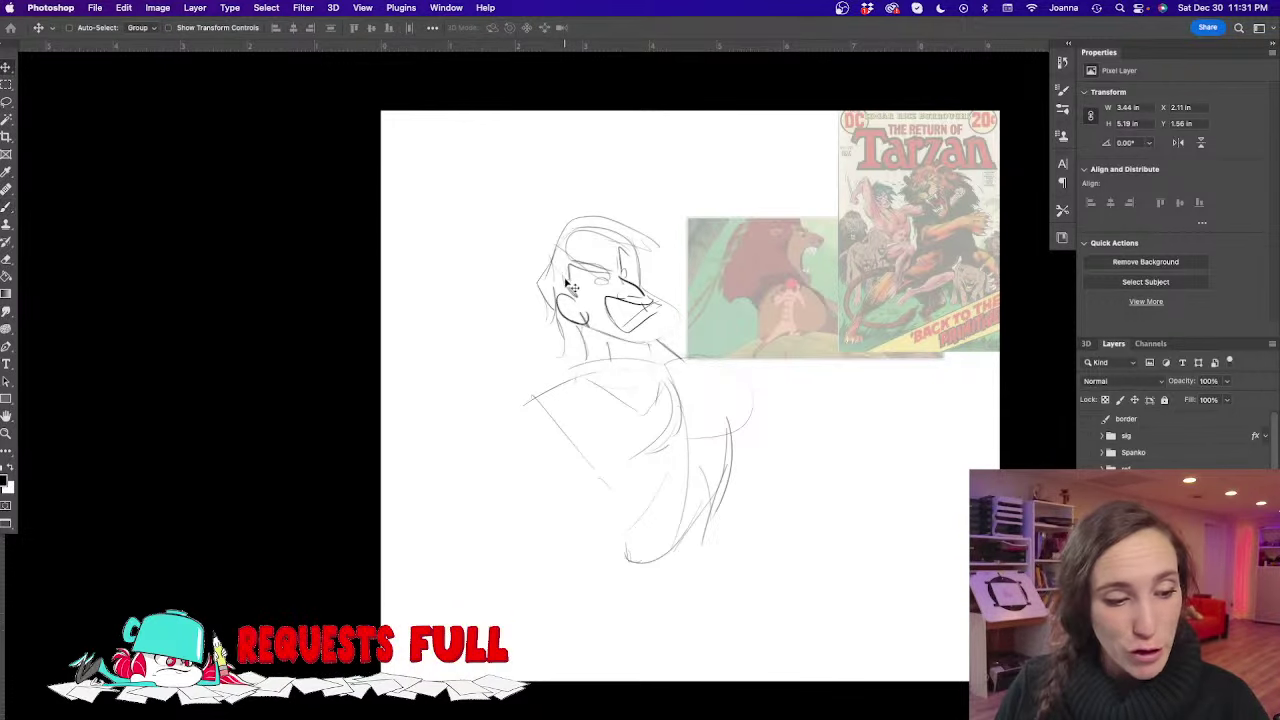
pyautogui.moveTo(560, 262)
pyautogui.mouseDown()
pyautogui.moveTo(612, 222)
pyautogui.moveTo(590, 232)
pyautogui.mouseUp()
pyautogui.hotkey('ctrl', 't')
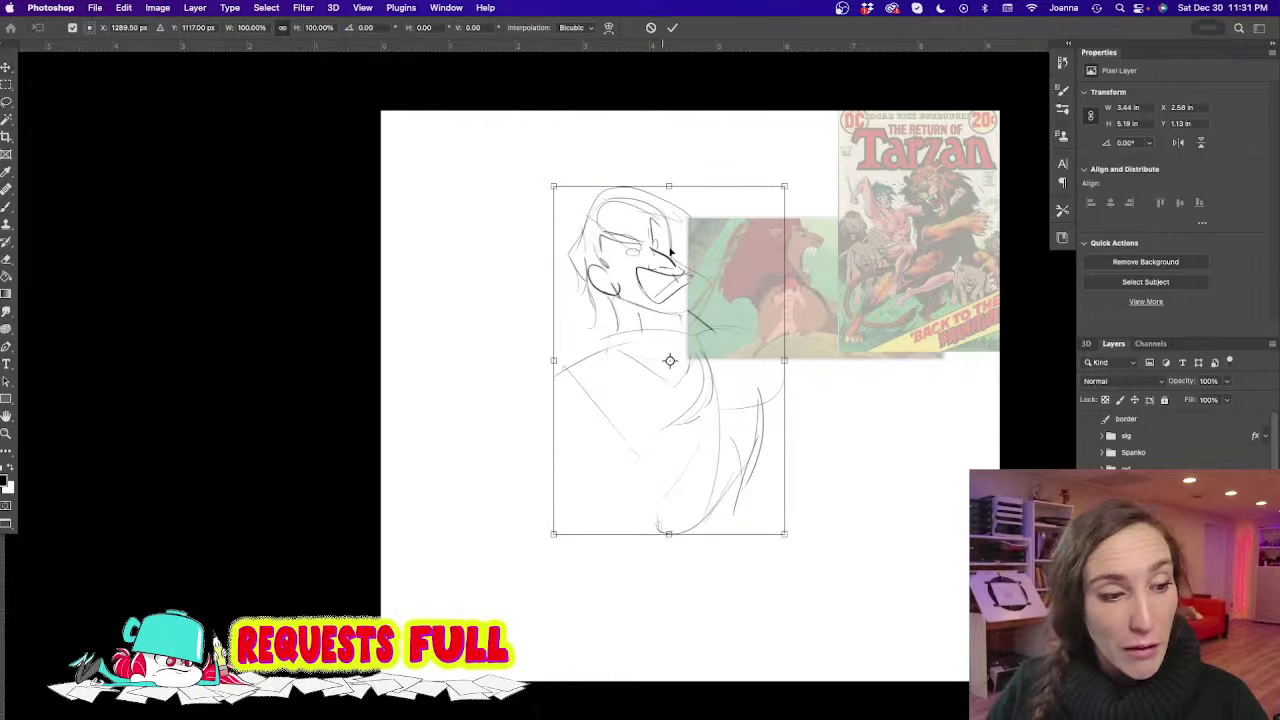
pyautogui.moveTo(783, 531); pyautogui.dragTo(706, 453)
pyautogui.press('Return')
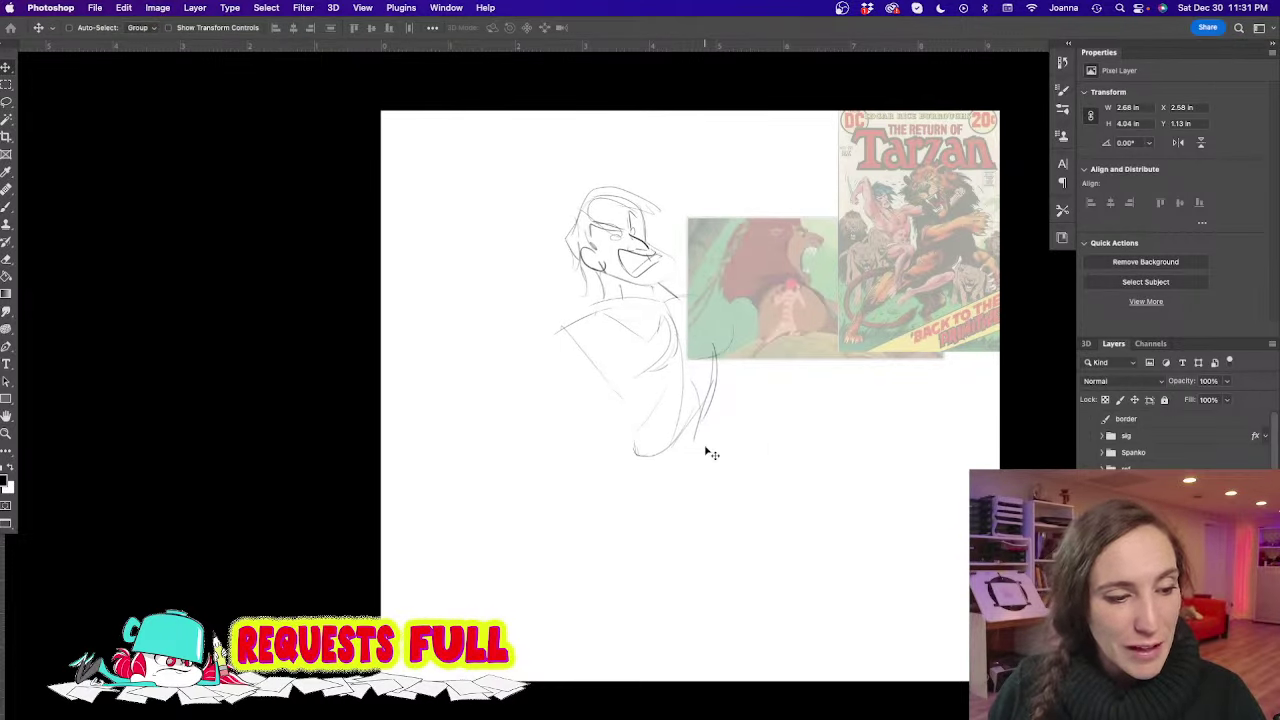
# Lighten the lower torso lines with the Eraser, and redraw the pelvis with a waistline and a rounded bottom
pyautogui.press('e')
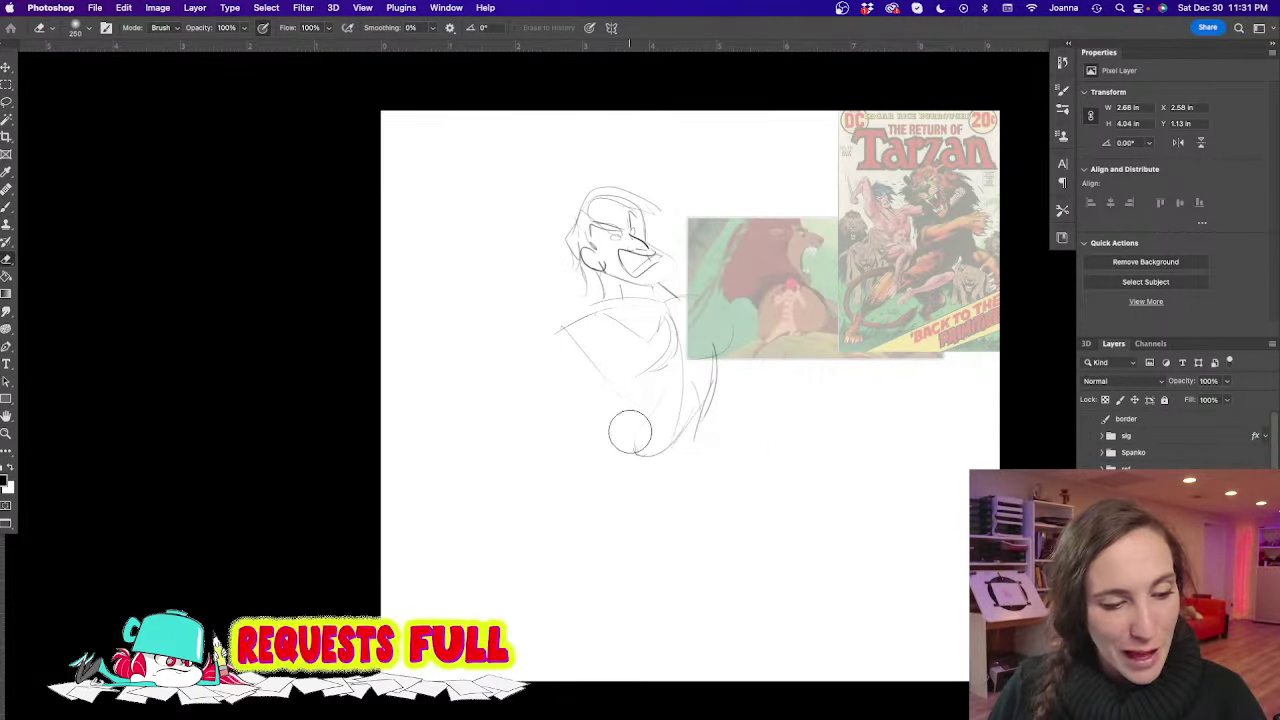
pyautogui.moveTo(631, 435); pyautogui.dragTo(679, 441)
pyautogui.moveTo(679, 441)
pyautogui.mouseDown()
pyautogui.moveTo(708, 389)
pyautogui.moveTo(703, 423)
pyautogui.mouseUp()
pyautogui.press('b')
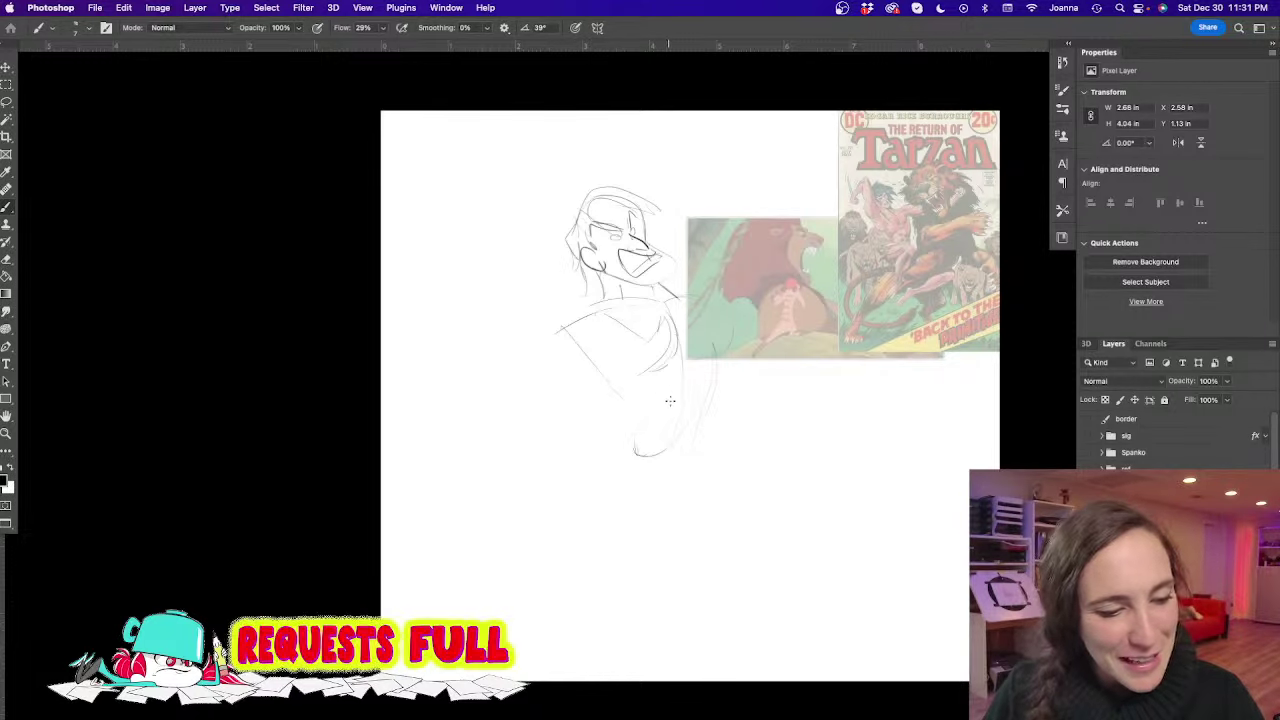
pyautogui.moveTo(649, 416); pyautogui.dragTo(626, 450)
pyautogui.moveTo(699, 424)
pyautogui.mouseDown()
pyautogui.moveTo(666, 463)
pyautogui.moveTo(633, 425)
pyautogui.moveTo(656, 459)
pyautogui.mouseUp()
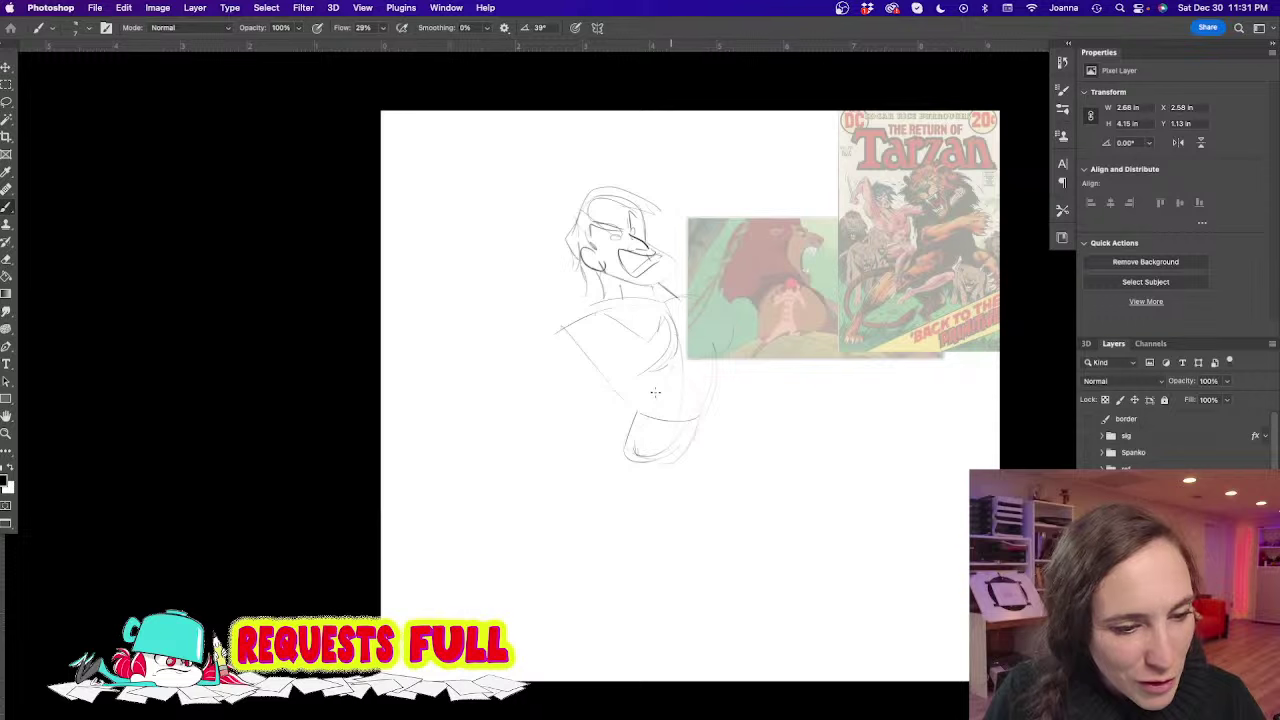
# Refine the ribcage and sketch both arms raised, one beside the lion reference and one on the figure's opposite side
pyautogui.moveTo(670, 360)
pyautogui.mouseDown()
pyautogui.moveTo(642, 398)
pyautogui.moveTo(714, 390)
pyautogui.moveTo(730, 318)
pyautogui.mouseUp()
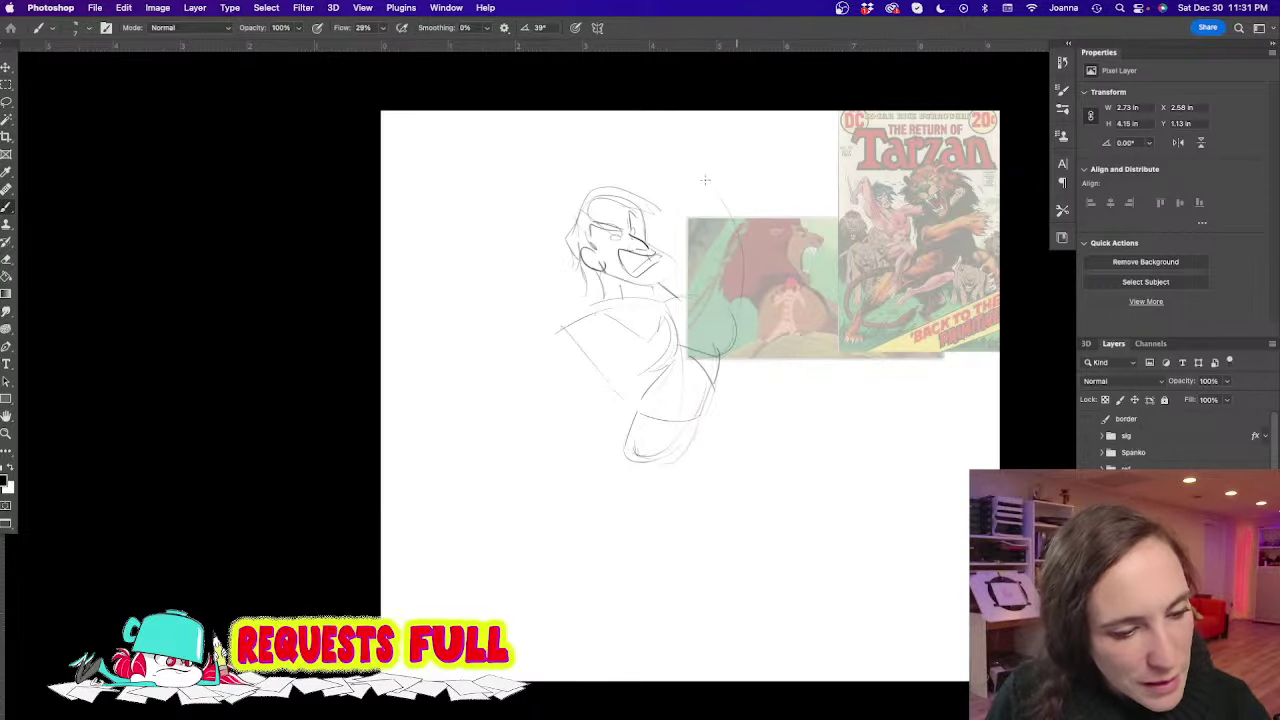
pyautogui.moveTo(692, 178); pyautogui.dragTo(730, 244)
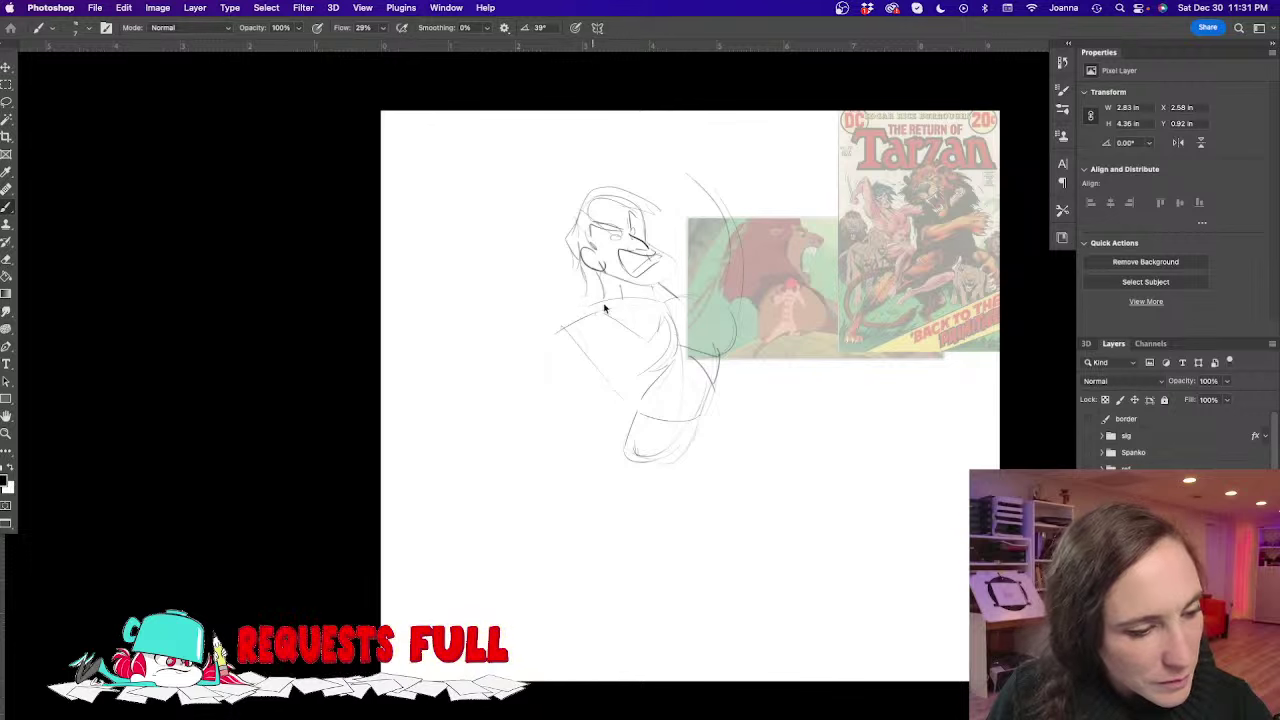
pyautogui.moveTo(541, 276); pyautogui.dragTo(606, 288)
pyautogui.moveTo(522, 326)
pyautogui.mouseDown()
pyautogui.moveTo(574, 368)
pyautogui.moveTo(514, 326)
pyautogui.moveTo(501, 216)
pyautogui.moveTo(552, 272)
pyautogui.mouseUp()
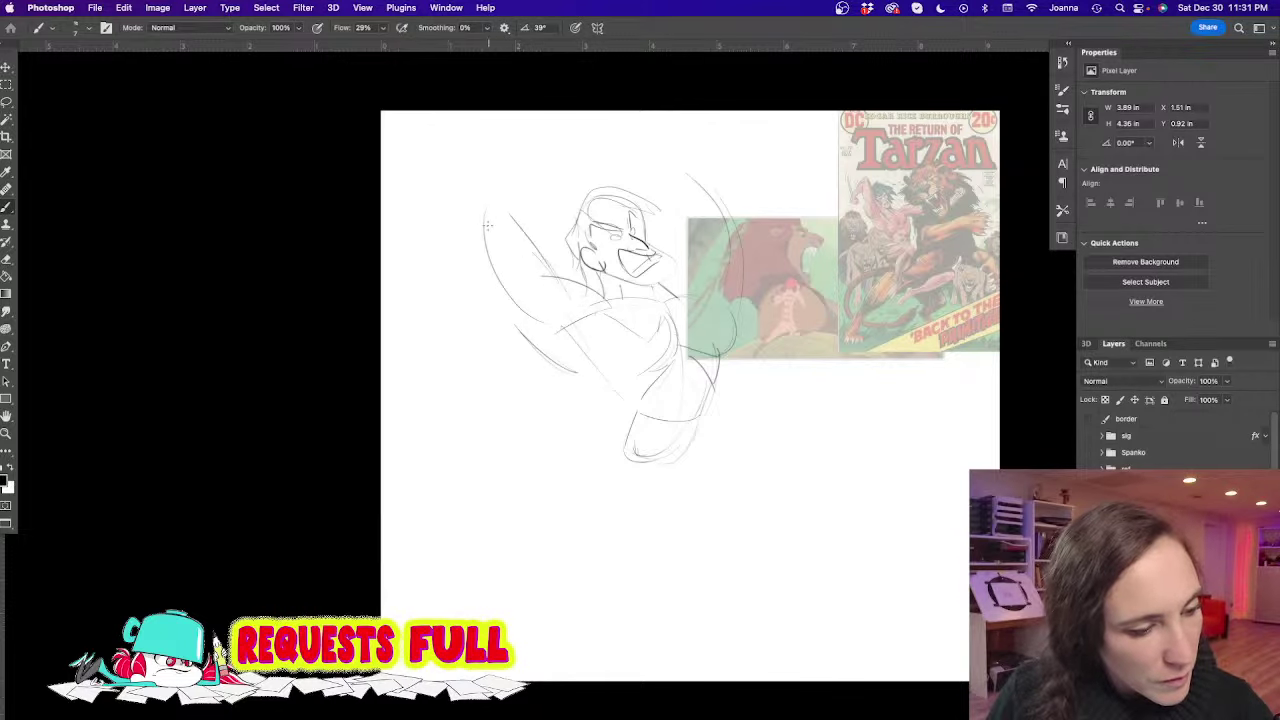
pyautogui.moveTo(484, 212)
pyautogui.mouseDown()
pyautogui.moveTo(490, 154)
pyautogui.moveTo(478, 201)
pyautogui.moveTo(508, 265)
pyautogui.mouseUp()
# Sketch the near waist curve, the loincloth's ragged hem, and the bent leg on the right with its foot line
pyautogui.moveTo(603, 390)
pyautogui.mouseDown()
pyautogui.moveTo(622, 465)
pyautogui.moveTo(624, 425)
pyautogui.moveTo(638, 491)
pyautogui.moveTo(658, 505)
pyautogui.moveTo(688, 474)
pyautogui.mouseUp()
pyautogui.moveTo(700, 422); pyautogui.dragTo(748, 530)
pyautogui.moveTo(702, 429); pyautogui.dragTo(745, 552)
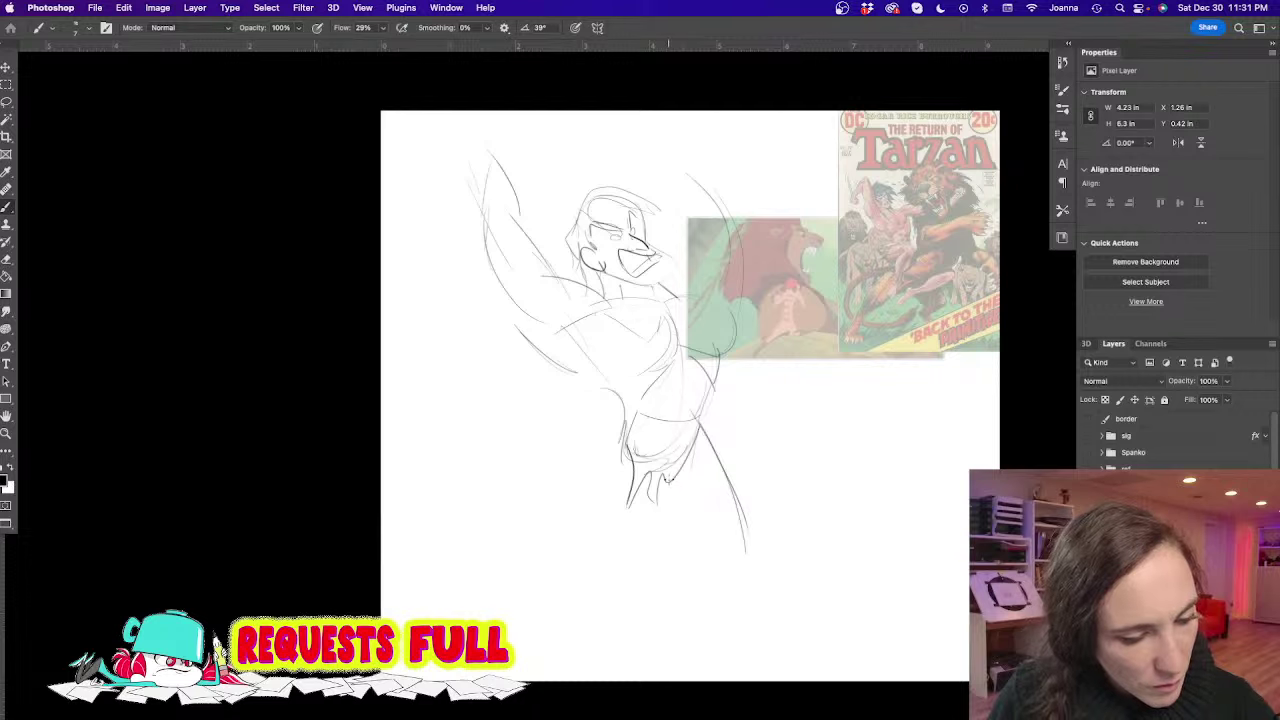
pyautogui.moveTo(668, 480)
pyautogui.mouseDown()
pyautogui.moveTo(724, 542)
pyautogui.moveTo(696, 590)
pyautogui.moveTo(694, 634)
pyautogui.mouseUp()
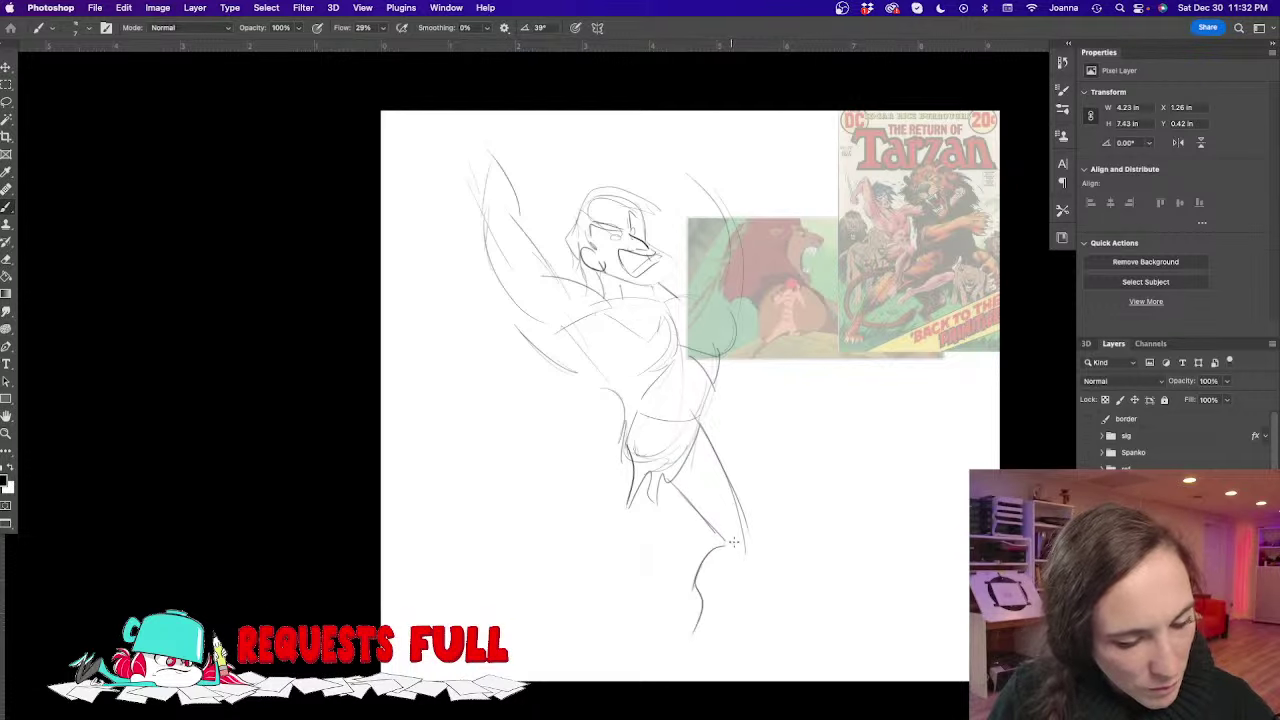
pyautogui.moveTo(735, 542)
pyautogui.mouseDown()
pyautogui.moveTo(697, 648)
pyautogui.moveTo(698, 618)
pyautogui.moveTo(691, 656)
pyautogui.moveTo(750, 648)
pyautogui.mouseUp()
# Sketch the figure's left-hand leg bent outward at the knee, from the hip down to the ankle
pyautogui.moveTo(600, 462); pyautogui.dragTo(550, 540)
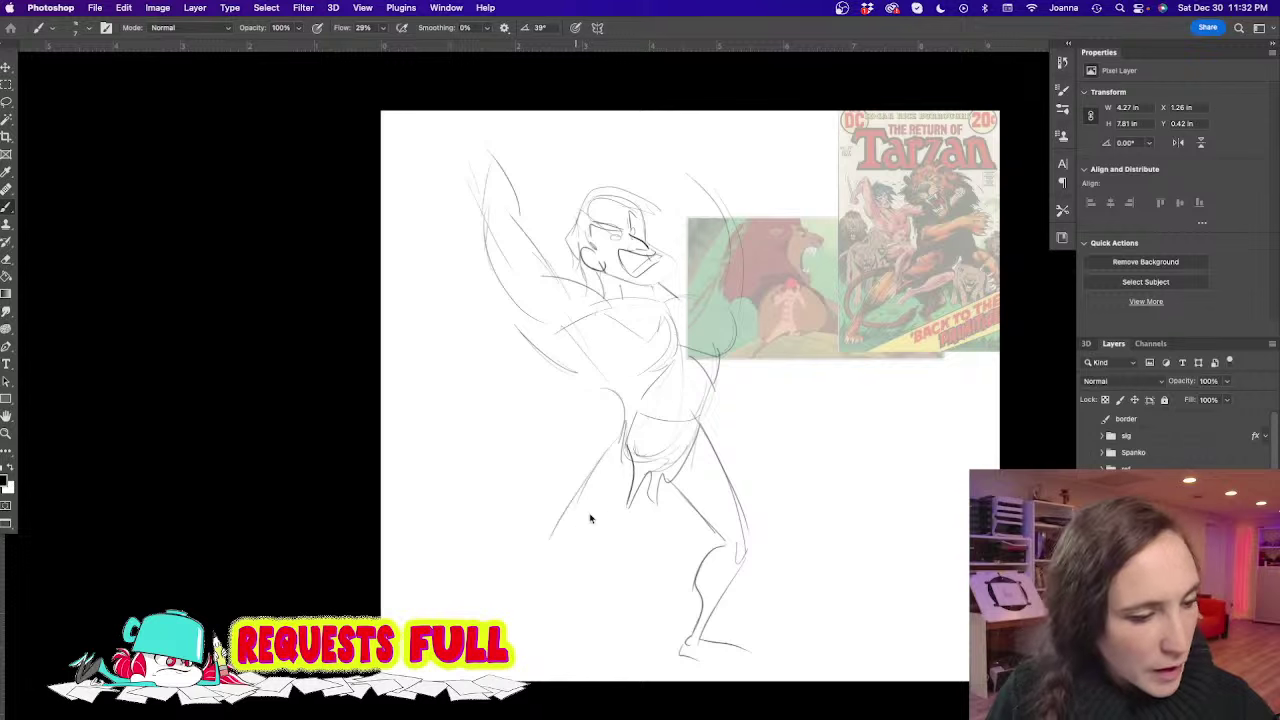
pyautogui.moveTo(630, 498); pyautogui.dragTo(568, 556)
pyautogui.moveTo(598, 450)
pyautogui.mouseDown()
pyautogui.moveTo(548, 540)
pyautogui.moveTo(580, 638)
pyautogui.mouseUp()
pyautogui.moveTo(545, 560); pyautogui.dragTo(580, 652)
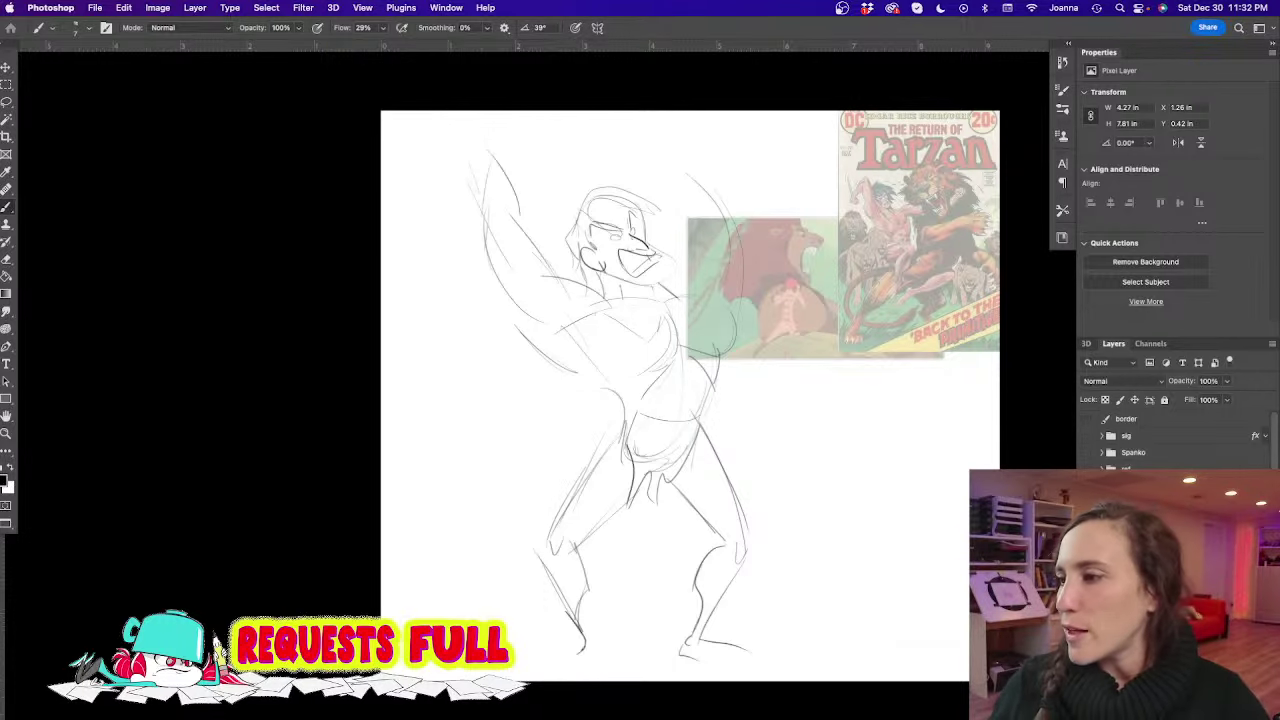
pyautogui.press('Tab')
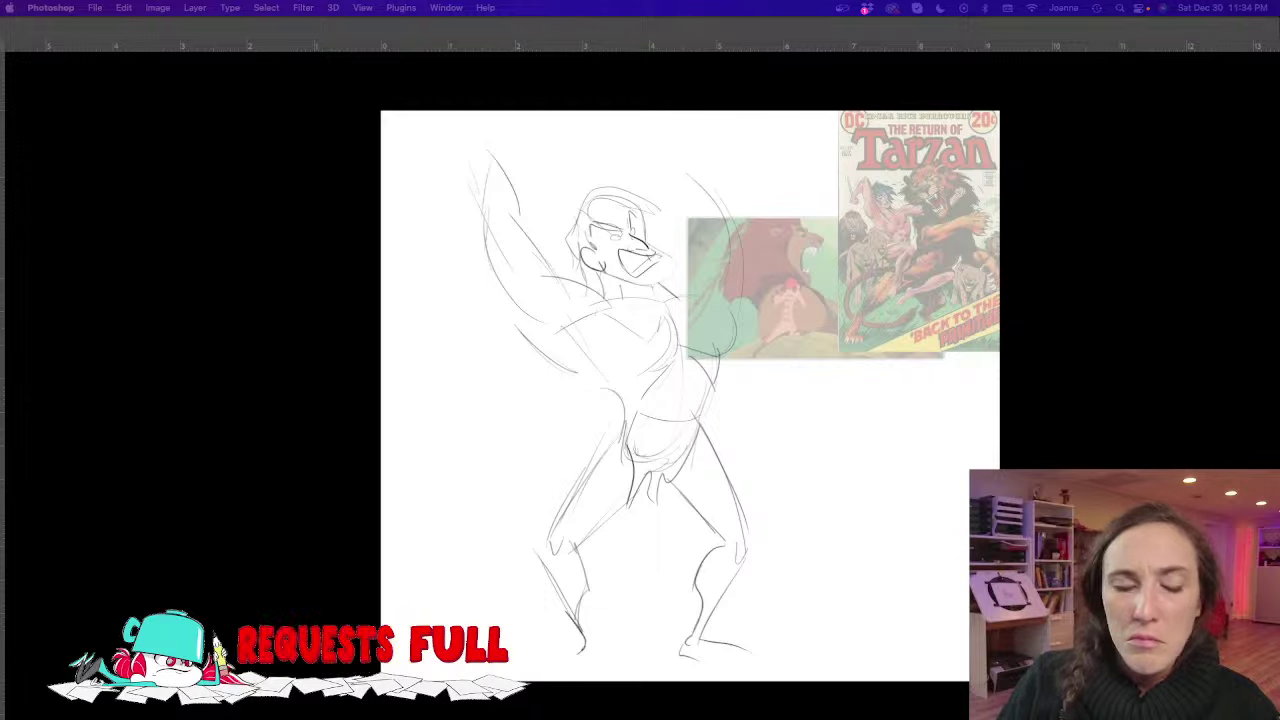
pyautogui.press('Tab')
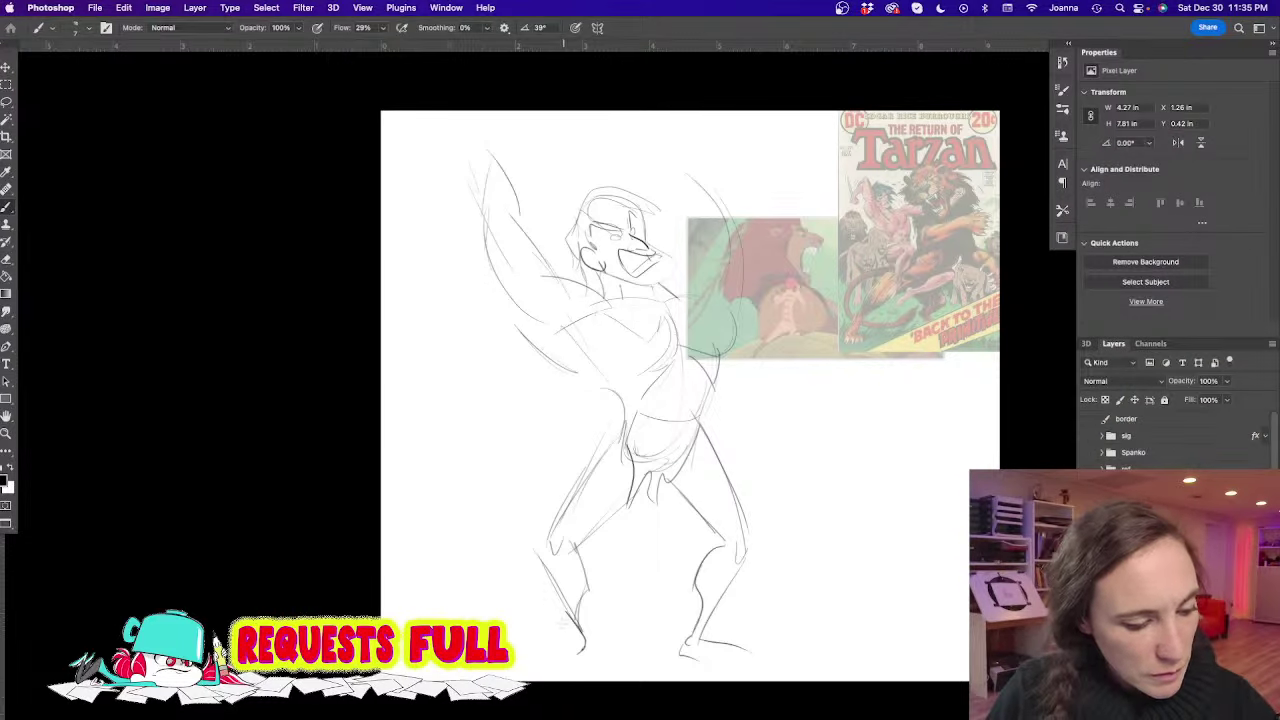
# Draw both feet with toes pointing outward, and add the side edges of the loincloth at the hips
pyautogui.moveTo(566, 612)
pyautogui.mouseDown()
pyautogui.moveTo(588, 643)
pyautogui.moveTo(559, 657)
pyautogui.moveTo(574, 637)
pyautogui.moveTo(518, 639)
pyautogui.moveTo(530, 649)
pyautogui.moveTo(575, 630)
pyautogui.moveTo(526, 656)
pyautogui.mouseUp()
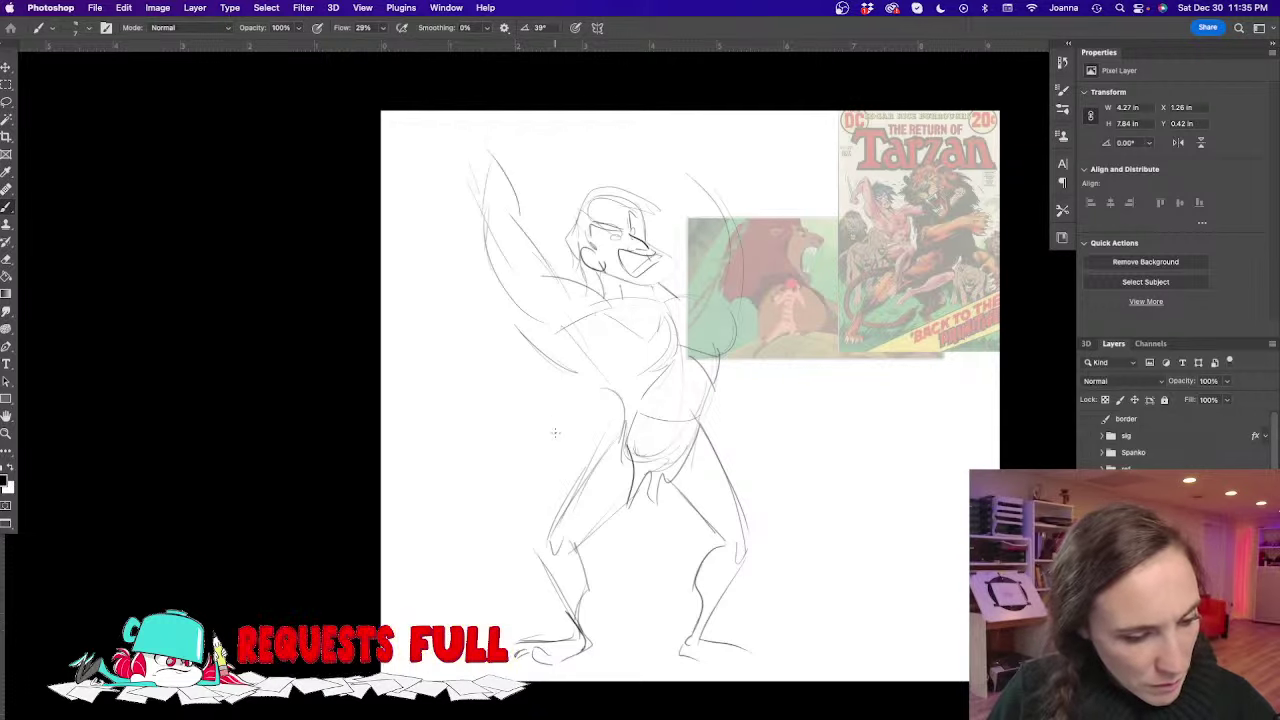
pyautogui.moveTo(698, 428)
pyautogui.mouseDown()
pyautogui.moveTo(650, 497)
pyautogui.moveTo(685, 479)
pyautogui.mouseUp()
pyautogui.moveTo(641, 417)
pyautogui.mouseDown()
pyautogui.moveTo(618, 412)
pyautogui.moveTo(623, 458)
pyautogui.mouseUp()
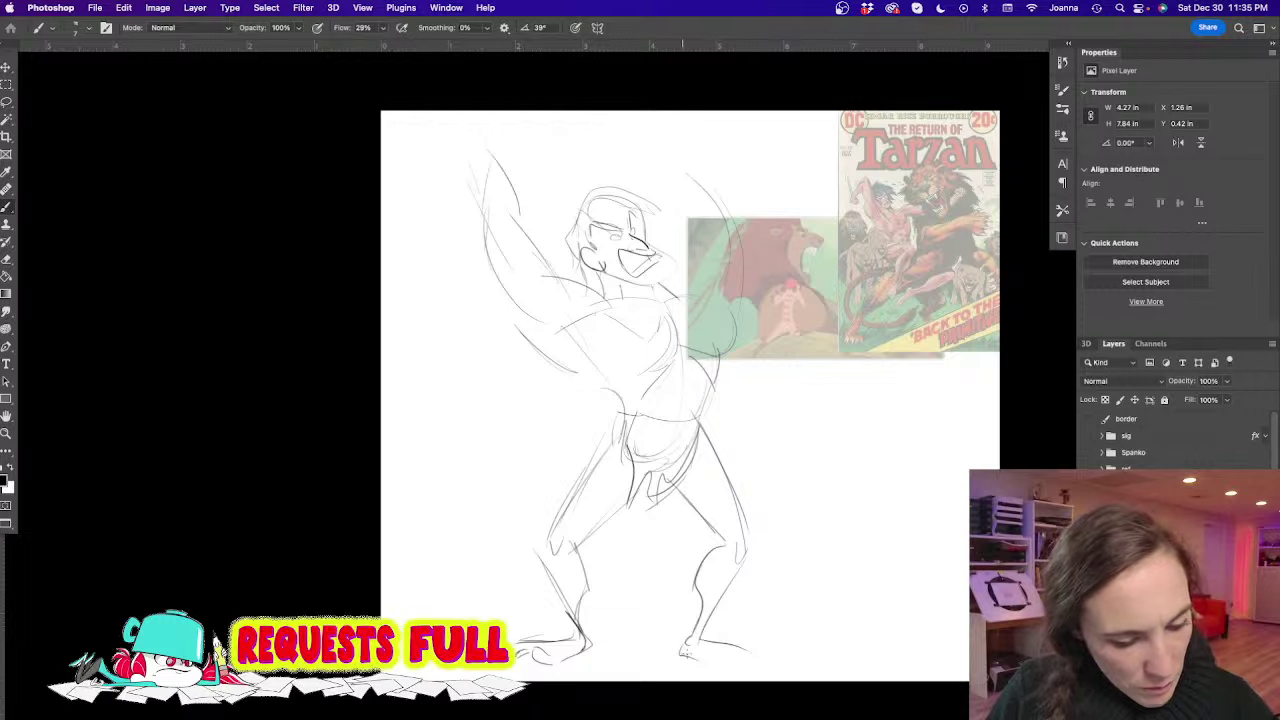
pyautogui.moveTo(684, 654)
pyautogui.mouseDown()
pyautogui.moveTo(740, 668)
pyautogui.moveTo(756, 656)
pyautogui.moveTo(743, 666)
pyautogui.mouseUp()
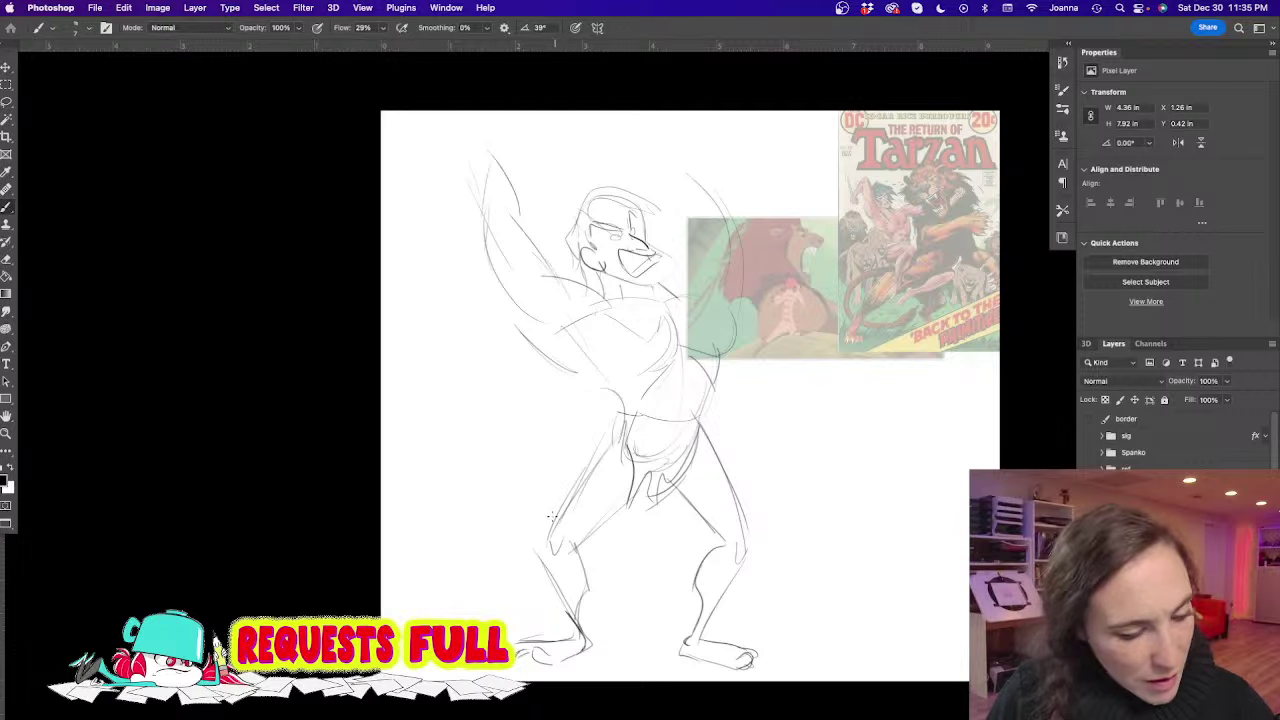
# Erase the left-hand lower leg's rough lines and redraw the shin and calf from knee to ankle
pyautogui.press('e')
pyautogui.moveTo(548, 570)
pyautogui.mouseDown()
pyautogui.moveTo(560, 630)
pyautogui.moveTo(590, 600)
pyautogui.mouseUp()
pyautogui.press('b')
pyautogui.moveTo(544, 538); pyautogui.dragTo(577, 635)
pyautogui.moveTo(580, 546)
pyautogui.mouseDown()
pyautogui.moveTo(595, 574)
pyautogui.moveTo(590, 640)
pyautogui.mouseUp()
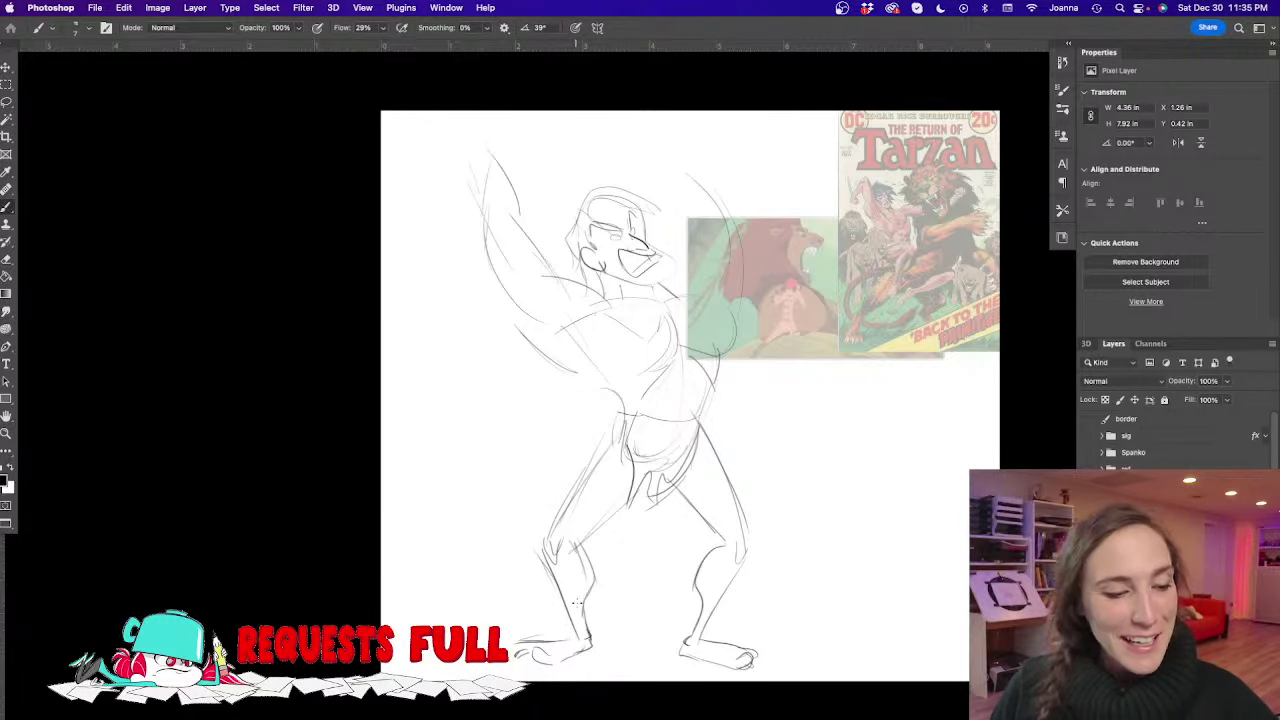
# Darken the side and waistline, lighten the rough loincloth lines, and redraw the loincloth with a jagged hem, undoing a stray stroke
pyautogui.moveTo(580, 377)
pyautogui.mouseDown()
pyautogui.moveTo(622, 413)
pyautogui.moveTo(648, 490)
pyautogui.moveTo(669, 491)
pyautogui.moveTo(647, 423)
pyautogui.moveTo(626, 414)
pyautogui.moveTo(707, 413)
pyautogui.mouseUp()
pyautogui.press('e')
pyautogui.press('b')
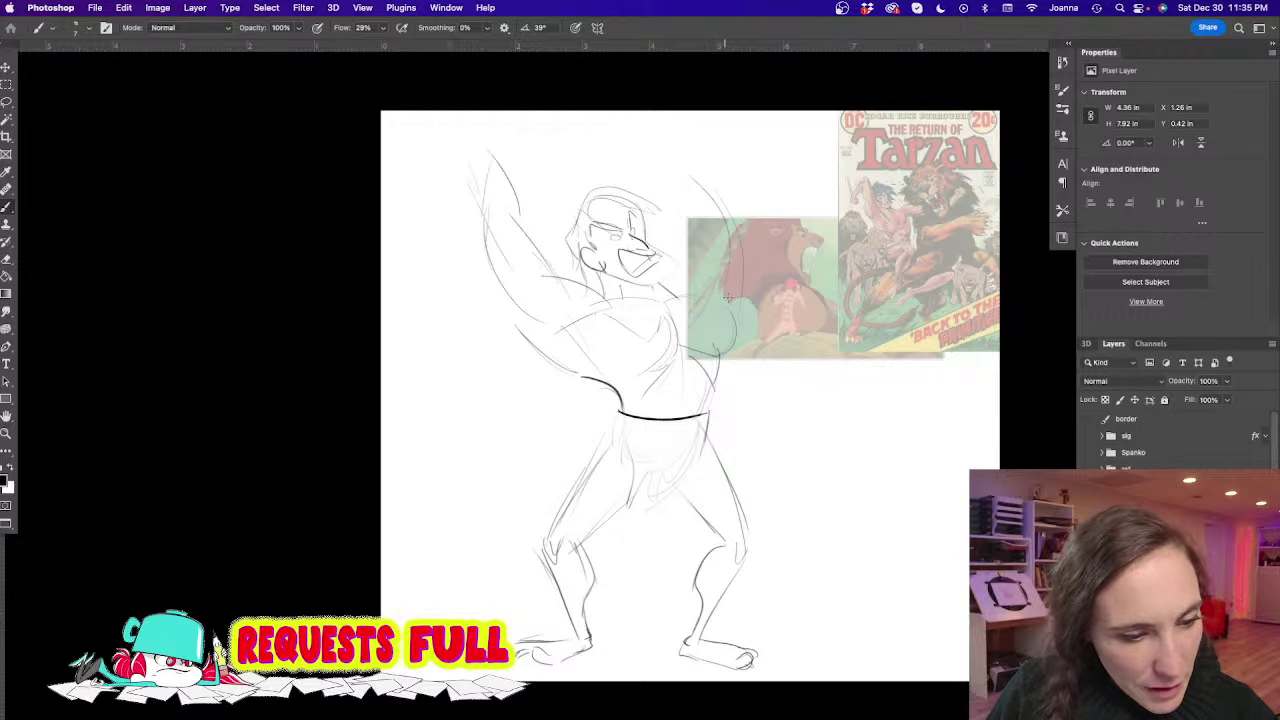
pyautogui.moveTo(706, 415)
pyautogui.mouseDown()
pyautogui.moveTo(689, 471)
pyautogui.moveTo(652, 508)
pyautogui.mouseUp()
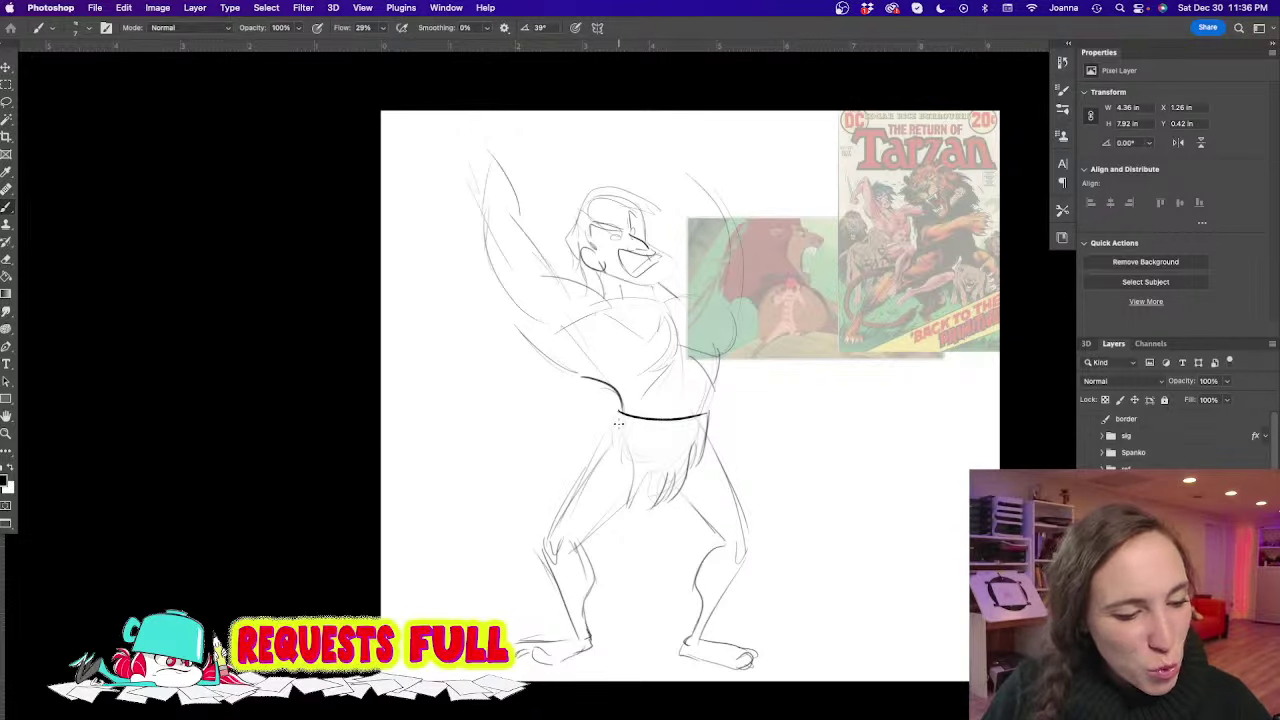
pyautogui.moveTo(618, 428)
pyautogui.mouseDown()
pyautogui.moveTo(624, 477)
pyautogui.moveTo(630, 449)
pyautogui.moveTo(630, 504)
pyautogui.moveTo(645, 473)
pyautogui.moveTo(676, 506)
pyautogui.mouseUp()
pyautogui.hotkey('ctrl', 'z')
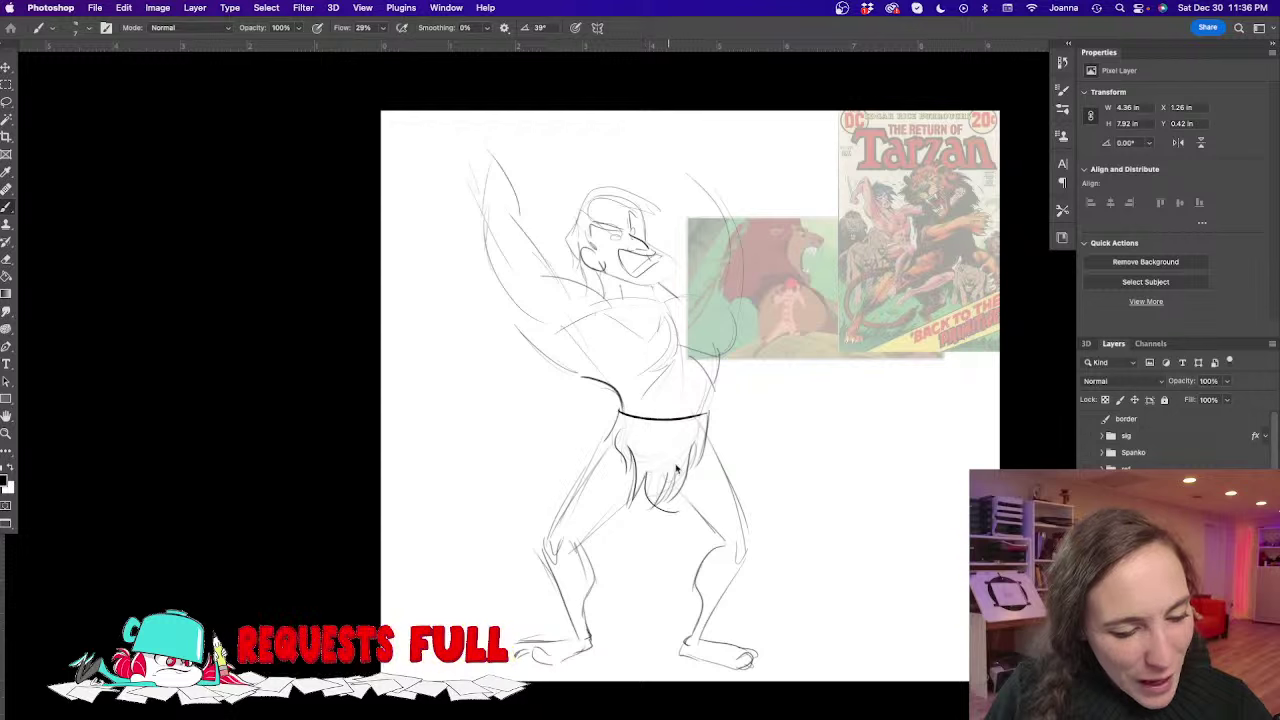
# Erase the jagged loincloth and redraw it with a smooth, curved lower edge between the hips
pyautogui.moveTo(694, 456)
pyautogui.mouseDown()
pyautogui.moveTo(668, 499)
pyautogui.moveTo(678, 508)
pyautogui.moveTo(685, 468)
pyautogui.mouseUp()
pyautogui.press('e')
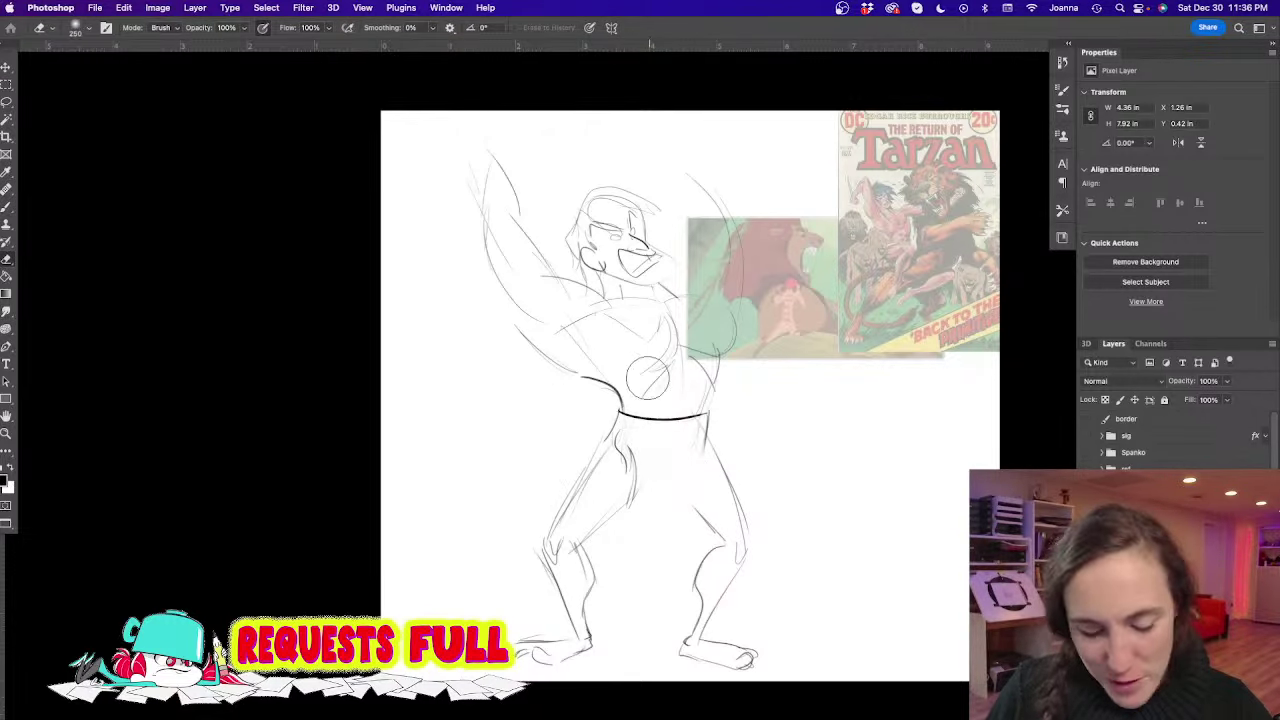
pyautogui.press('b')
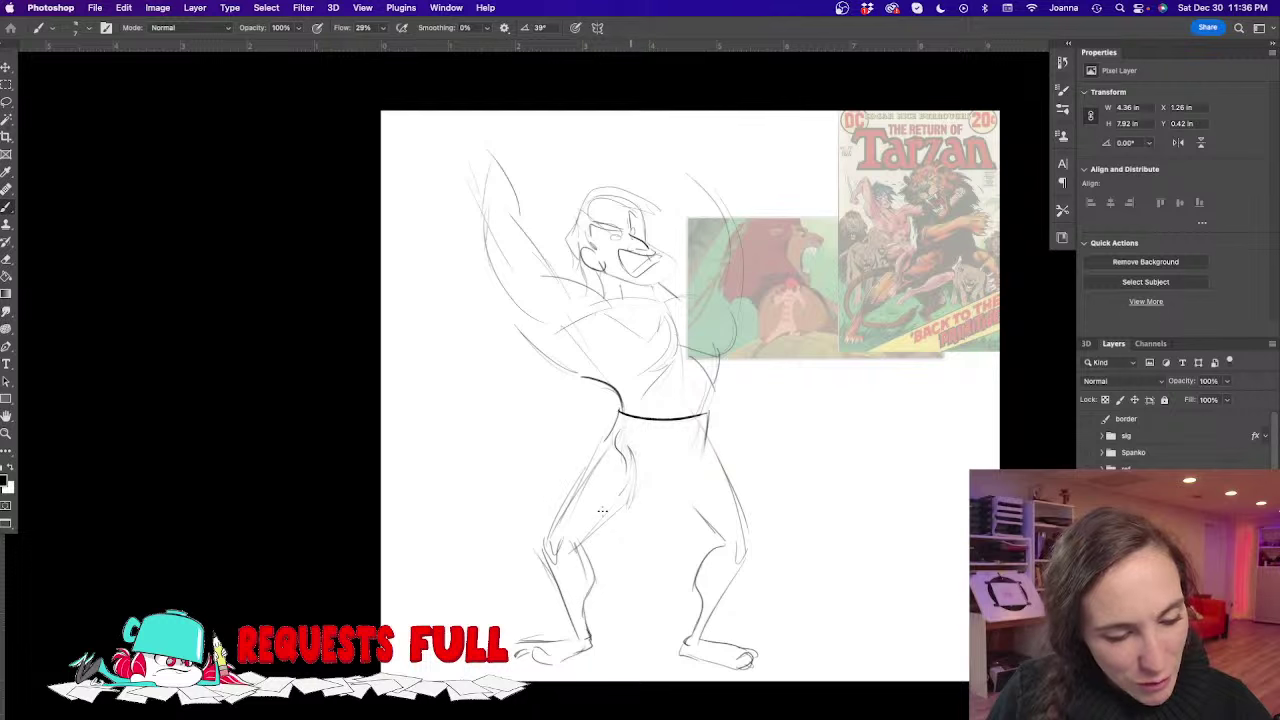
pyautogui.moveTo(629, 458)
pyautogui.mouseDown()
pyautogui.moveTo(628, 505)
pyautogui.moveTo(650, 502)
pyautogui.moveTo(694, 470)
pyautogui.moveTo(708, 412)
pyautogui.mouseUp()
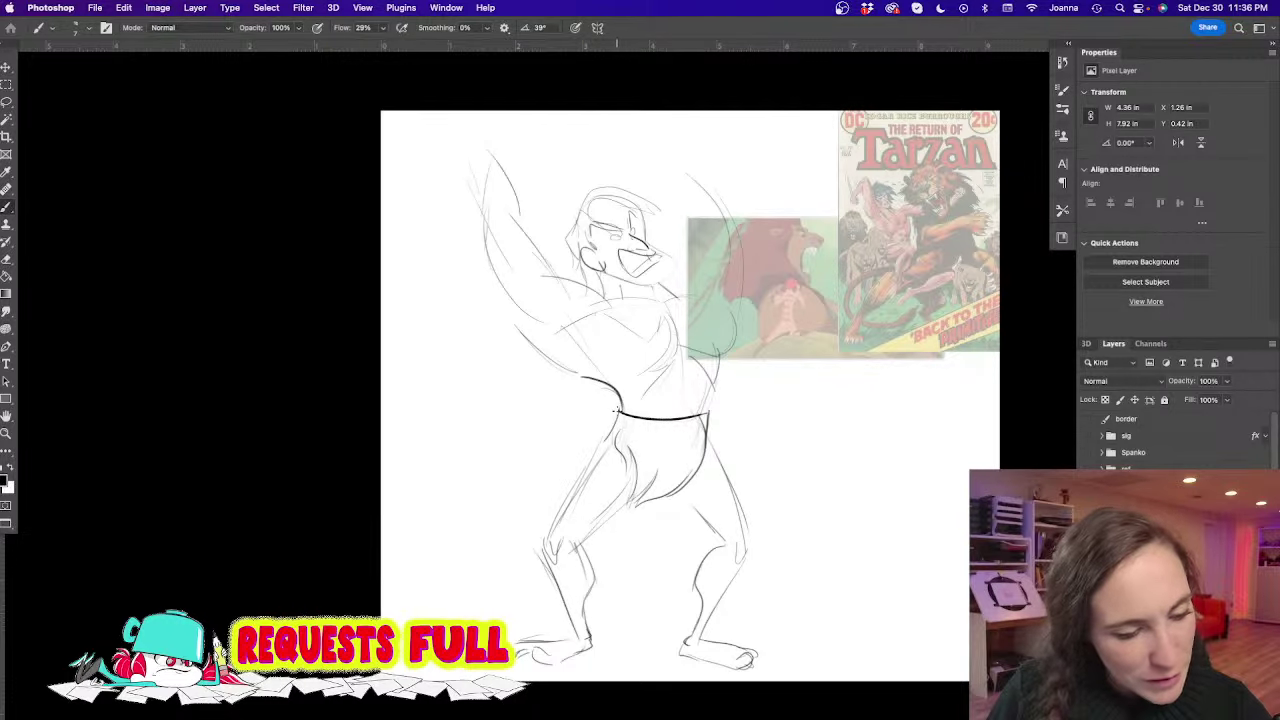
# Darken the outlines of the torso's sides and thighs, and define the chest, jaw and shoulder line
pyautogui.moveTo(616, 411); pyautogui.dragTo(552, 550)
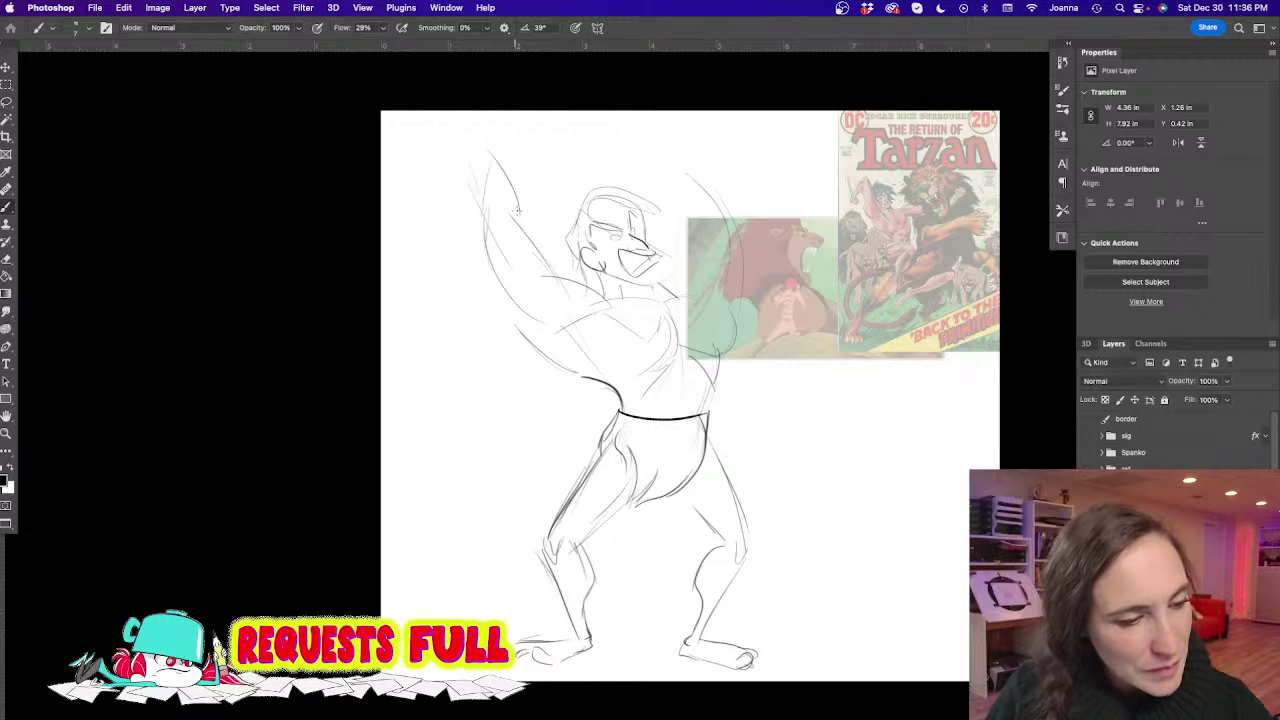
pyautogui.moveTo(583, 378)
pyautogui.mouseDown()
pyautogui.moveTo(513, 314)
pyautogui.moveTo(580, 357)
pyautogui.moveTo(670, 348)
pyautogui.moveTo(711, 400)
pyautogui.moveTo(708, 456)
pyautogui.moveTo(764, 540)
pyautogui.mouseUp()
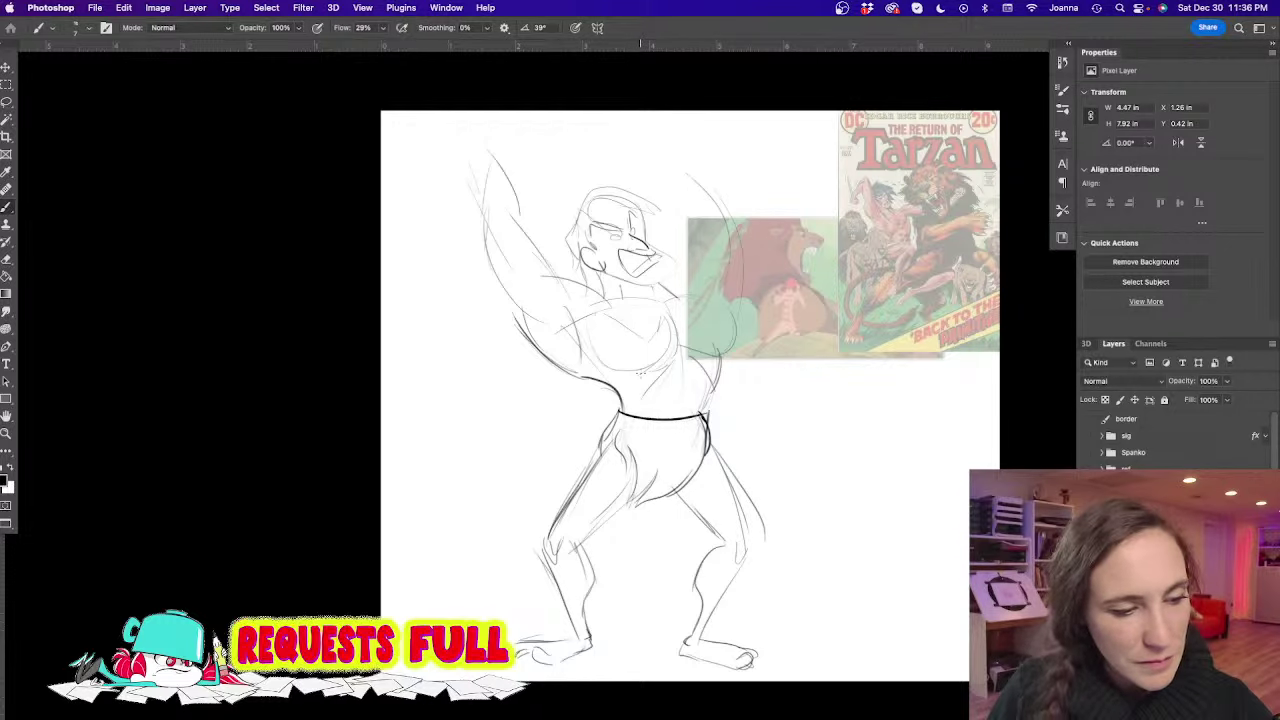
pyautogui.moveTo(632, 272)
pyautogui.mouseDown()
pyautogui.moveTo(666, 256)
pyautogui.moveTo(674, 278)
pyautogui.moveTo(652, 288)
pyautogui.mouseUp()
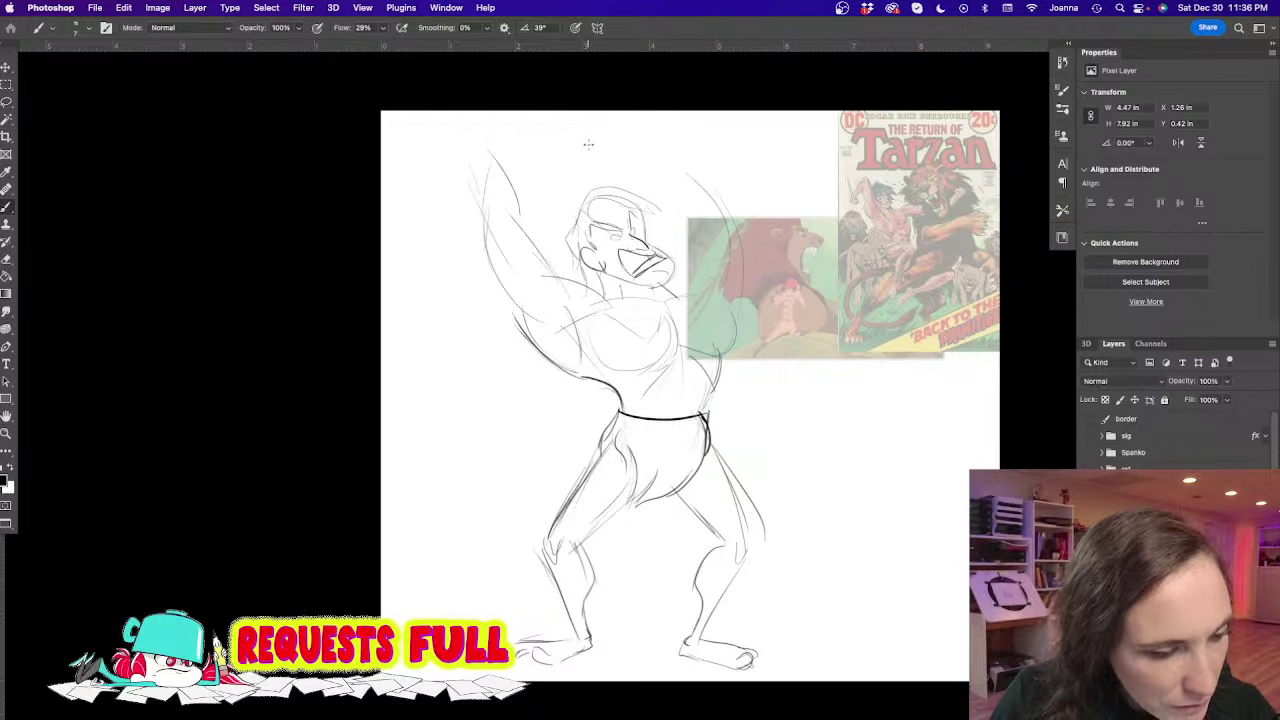
pyautogui.moveTo(676, 300)
pyautogui.mouseDown()
pyautogui.moveTo(616, 279)
pyautogui.moveTo(564, 276)
pyautogui.mouseUp()
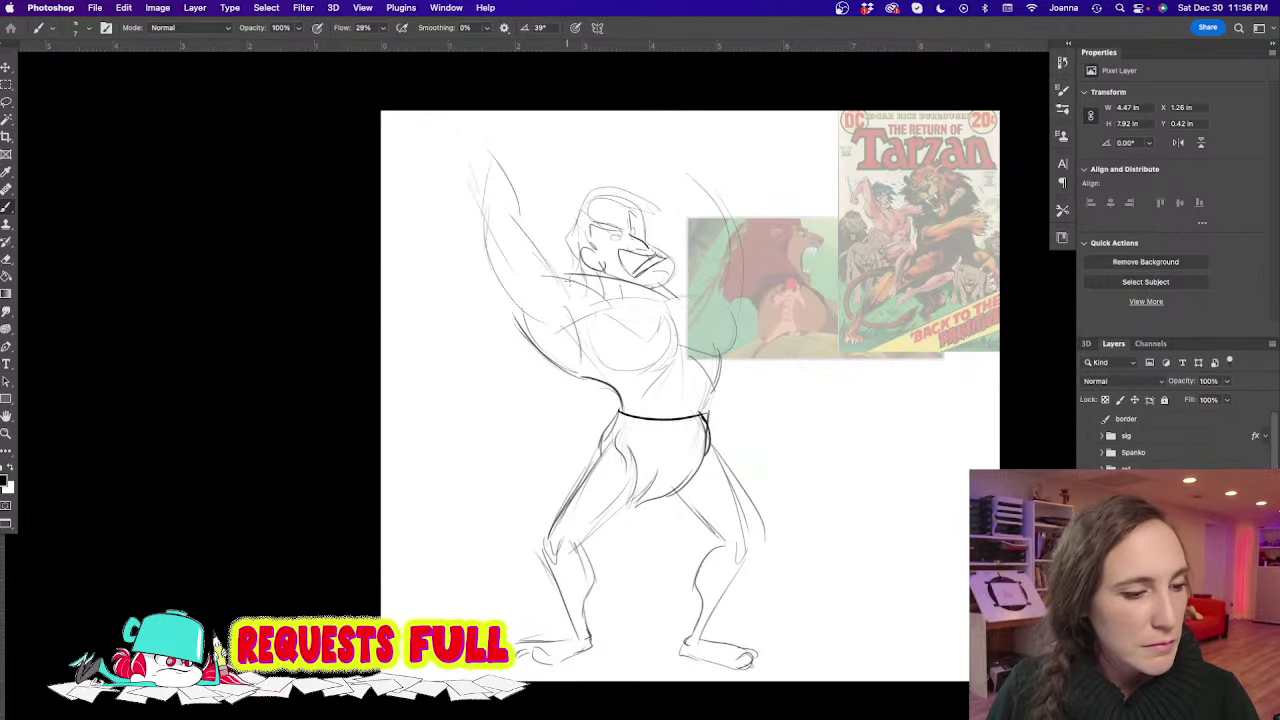
pyautogui.moveTo(662, 285); pyautogui.dragTo(683, 255)
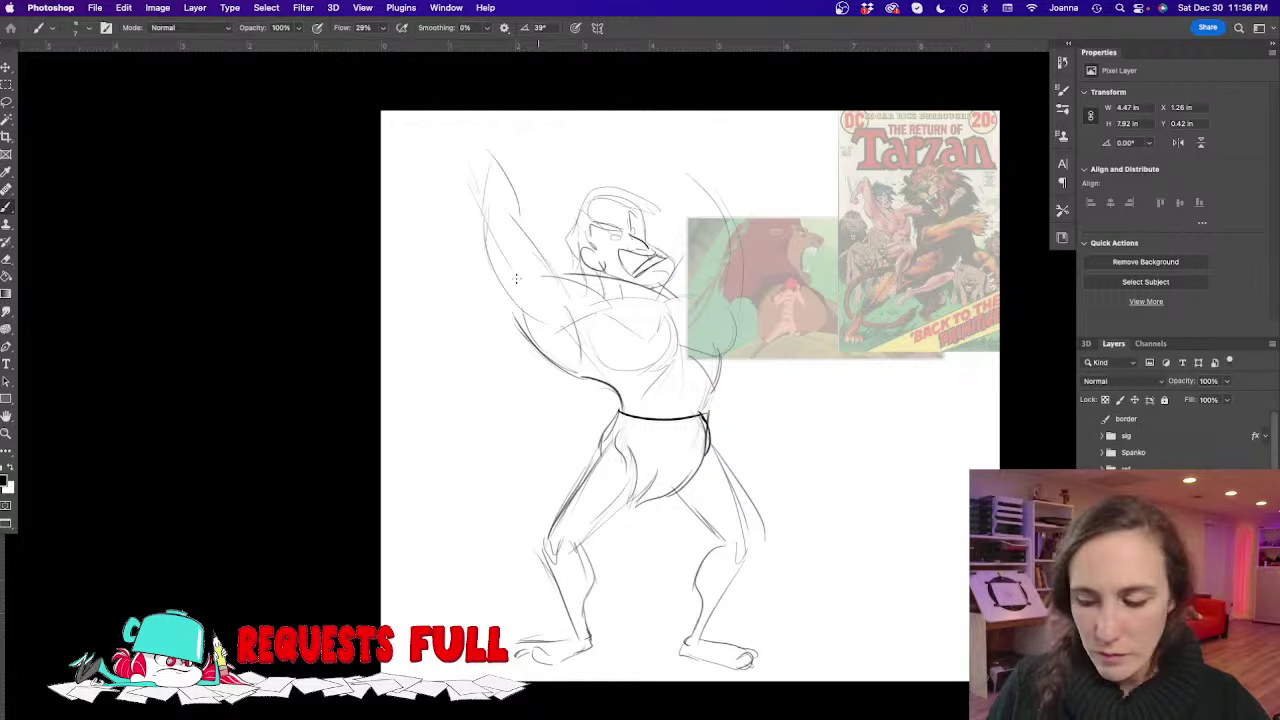
# Scale the whole figure sketch down to about 80% and move it up toward the middle of the canvas
pyautogui.press('super+t')
pyautogui.moveTo(466, 134); pyautogui.dragTo(524, 244)
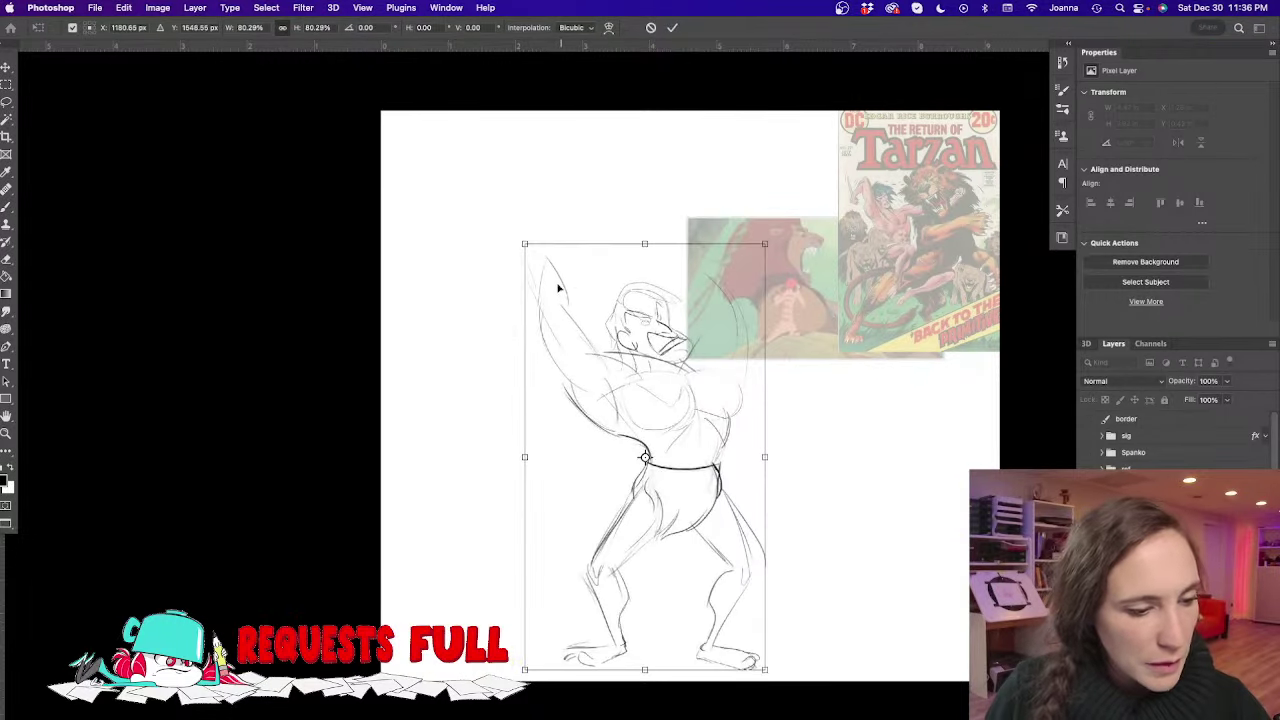
pyautogui.moveTo(558, 288); pyautogui.dragTo(540, 228)
pyautogui.press('Return')
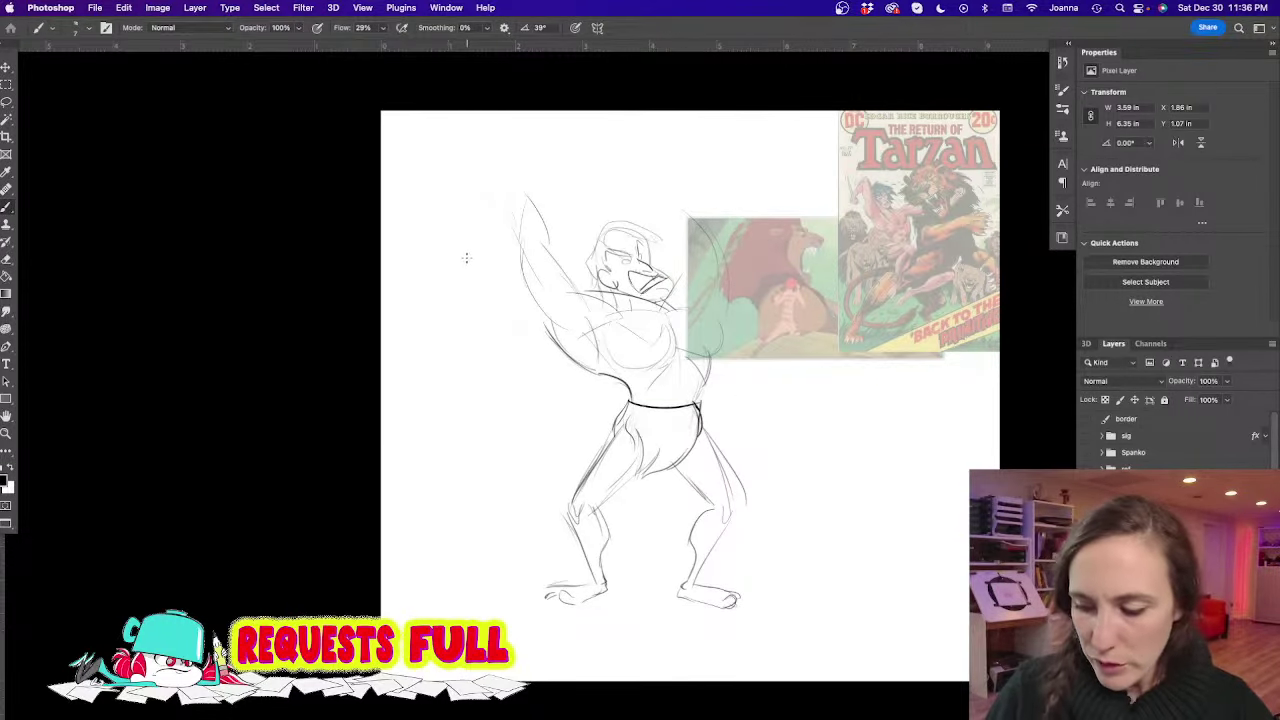
# Erase both legs of the figure and lighten the rough torso and arm lines
pyautogui.press('e')
pyautogui.moveTo(551, 431)
pyautogui.mouseDown()
pyautogui.moveTo(569, 580)
pyautogui.moveTo(620, 570)
pyautogui.mouseUp()
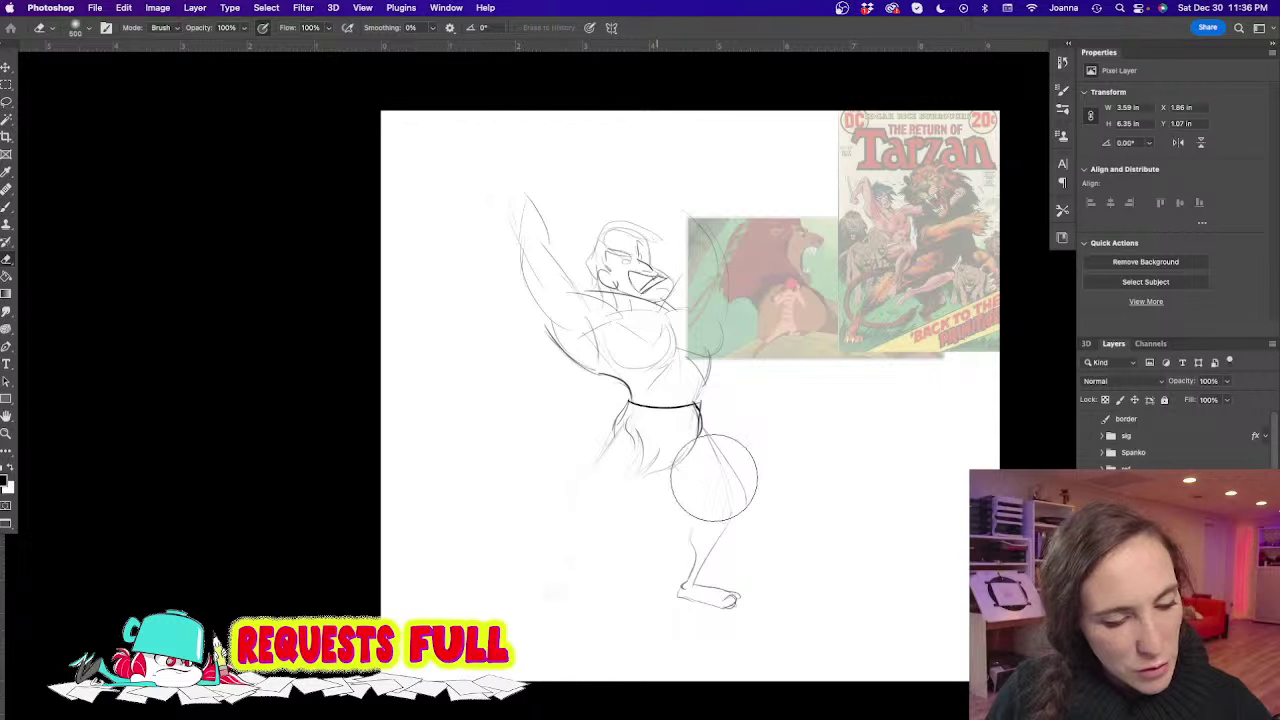
pyautogui.moveTo(714, 477); pyautogui.dragTo(674, 551)
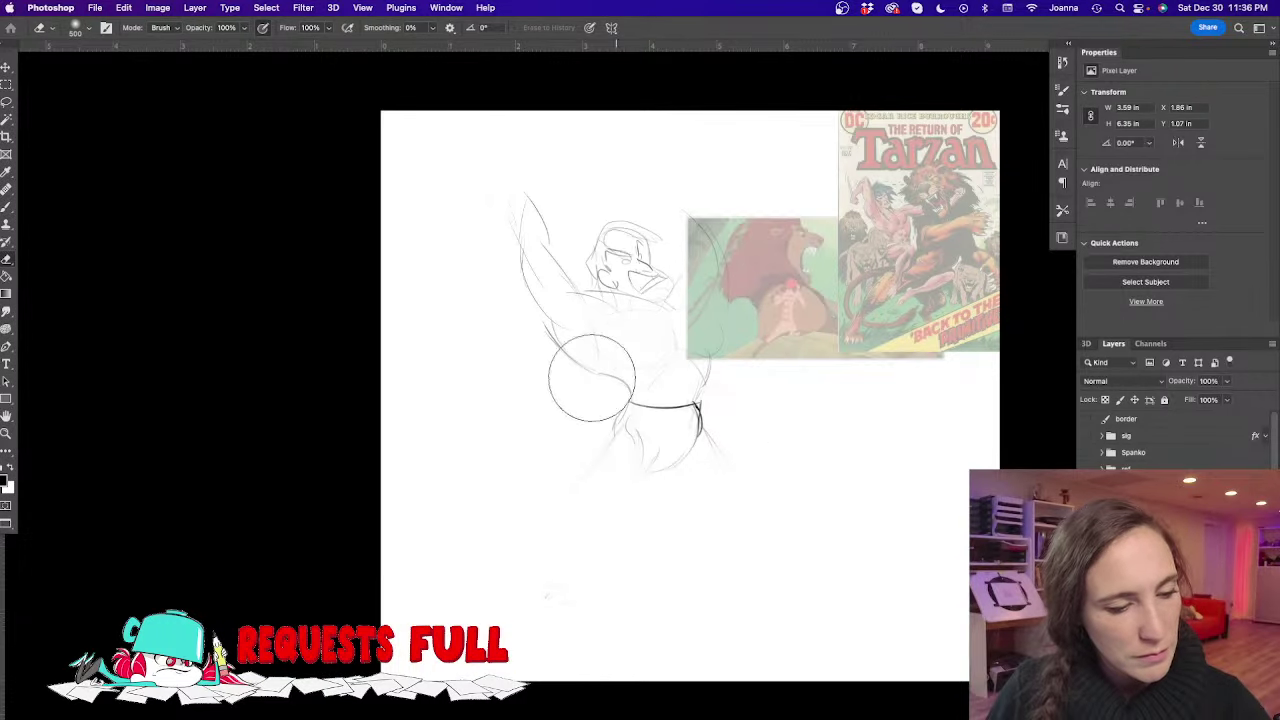
# Resketch the torso with a side contour, chest and shoulder curves, a vertical centre line and a curve down through the hips
pyautogui.press('b')
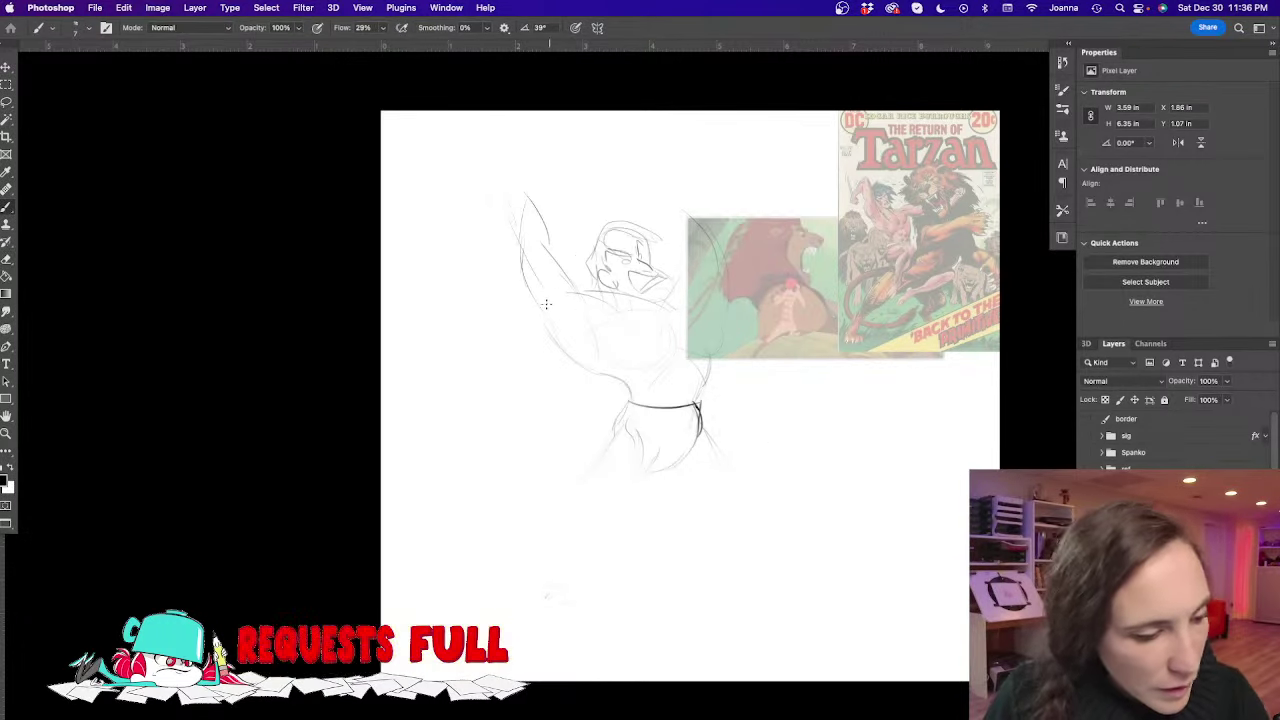
pyautogui.moveTo(540, 310)
pyautogui.mouseDown()
pyautogui.moveTo(632, 400)
pyautogui.moveTo(661, 308)
pyautogui.moveTo(602, 295)
pyautogui.mouseUp()
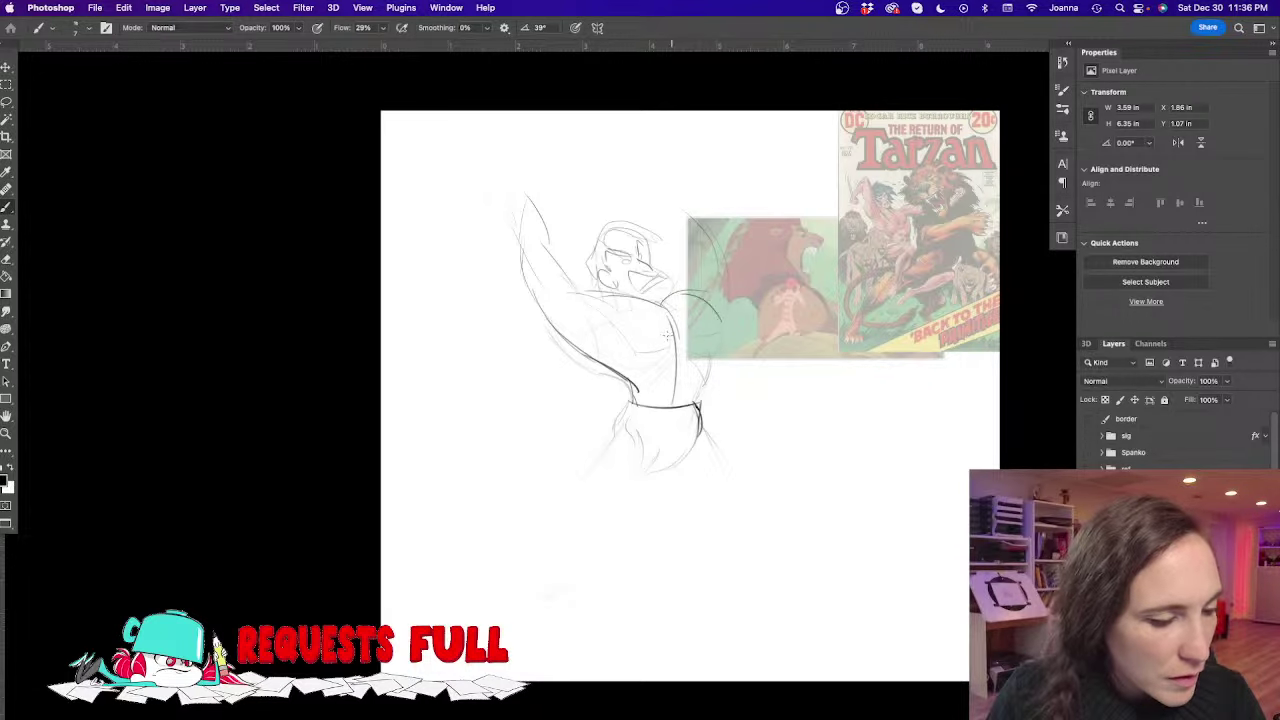
pyautogui.moveTo(702, 300)
pyautogui.mouseDown()
pyautogui.moveTo(722, 336)
pyautogui.moveTo(676, 356)
pyautogui.moveTo(638, 344)
pyautogui.mouseUp()
pyautogui.moveTo(718, 336)
pyautogui.mouseDown()
pyautogui.moveTo(694, 395)
pyautogui.moveTo(670, 366)
pyautogui.moveTo(643, 411)
pyautogui.moveTo(674, 399)
pyautogui.moveTo(638, 470)
pyautogui.mouseUp()
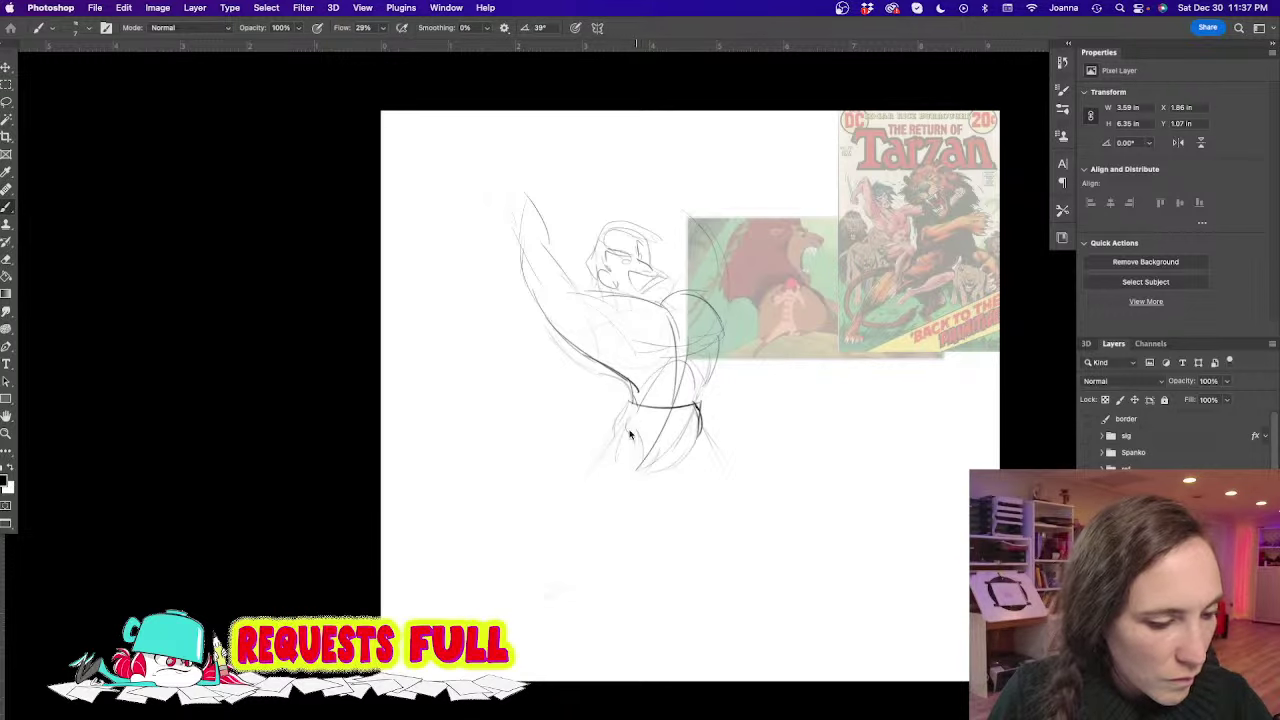
# Block in both legs as long straight tapering shapes spread wide apart from the hips
pyautogui.moveTo(697, 430); pyautogui.dragTo(755, 542)
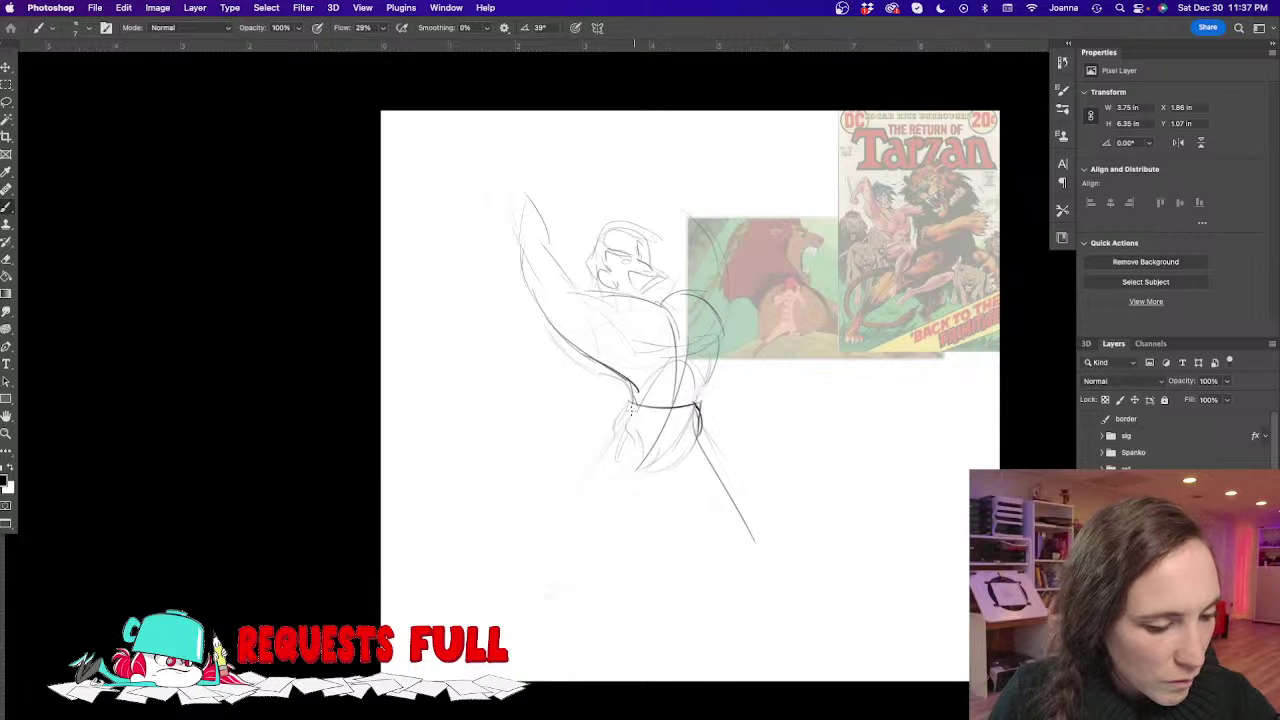
pyautogui.moveTo(608, 448); pyautogui.dragTo(540, 555)
pyautogui.moveTo(632, 490); pyautogui.dragTo(566, 550)
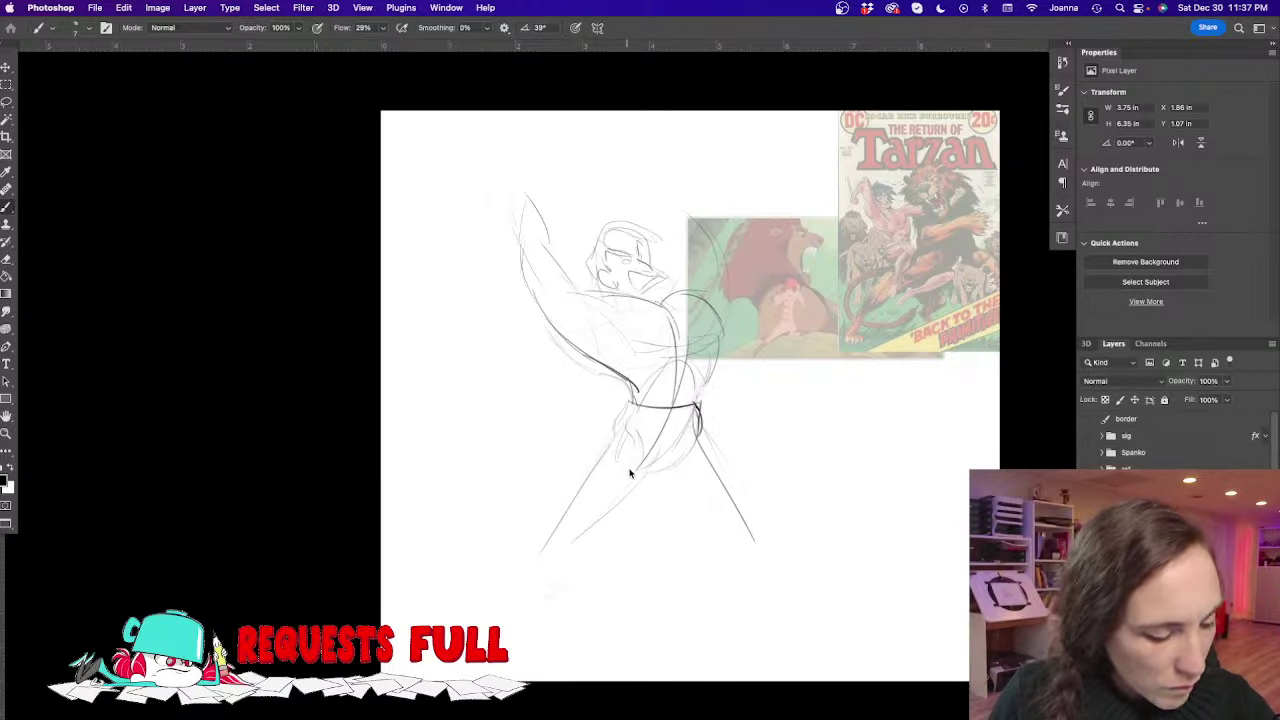
pyautogui.moveTo(620, 470); pyautogui.dragTo(514, 592)
pyautogui.moveTo(680, 448); pyautogui.dragTo(770, 594)
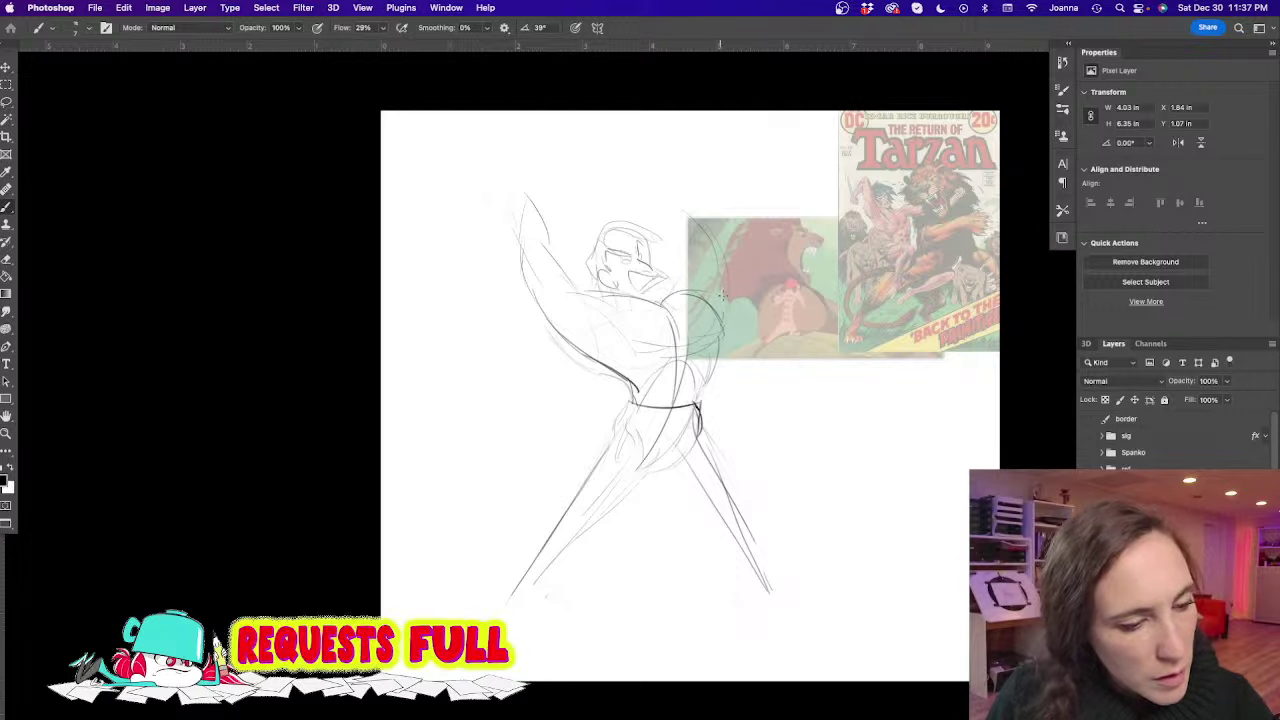
# Sketch the right-hand arm bent up over the head, and resketch the raised left-hand arm with a longer forearm
pyautogui.moveTo(716, 272)
pyautogui.mouseDown()
pyautogui.moveTo(676, 212)
pyautogui.moveTo(684, 285)
pyautogui.moveTo(654, 222)
pyautogui.moveTo(668, 190)
pyautogui.moveTo(600, 158)
pyautogui.mouseUp()
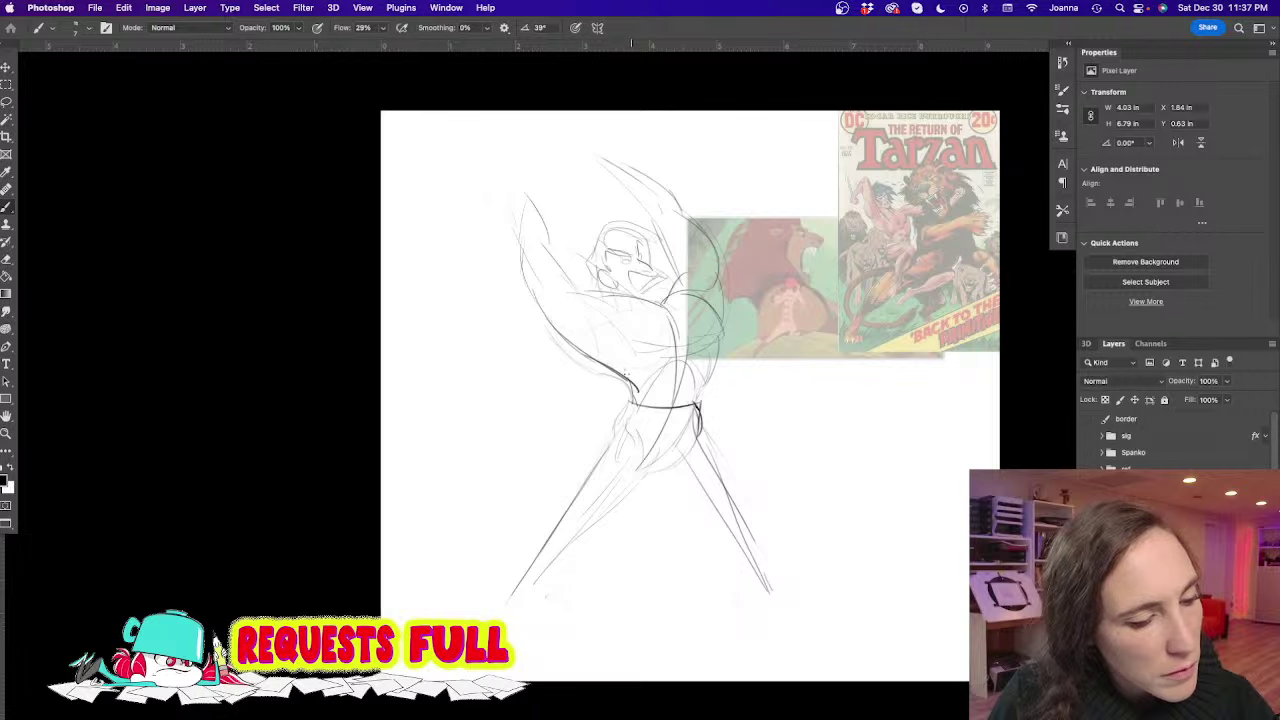
pyautogui.moveTo(602, 346)
pyautogui.mouseDown()
pyautogui.moveTo(585, 296)
pyautogui.moveTo(540, 246)
pyautogui.mouseUp()
pyautogui.moveTo(592, 296); pyautogui.dragTo(501, 175)
pyautogui.moveTo(520, 236)
pyautogui.mouseDown()
pyautogui.moveTo(508, 202)
pyautogui.moveTo(587, 350)
pyautogui.mouseUp()
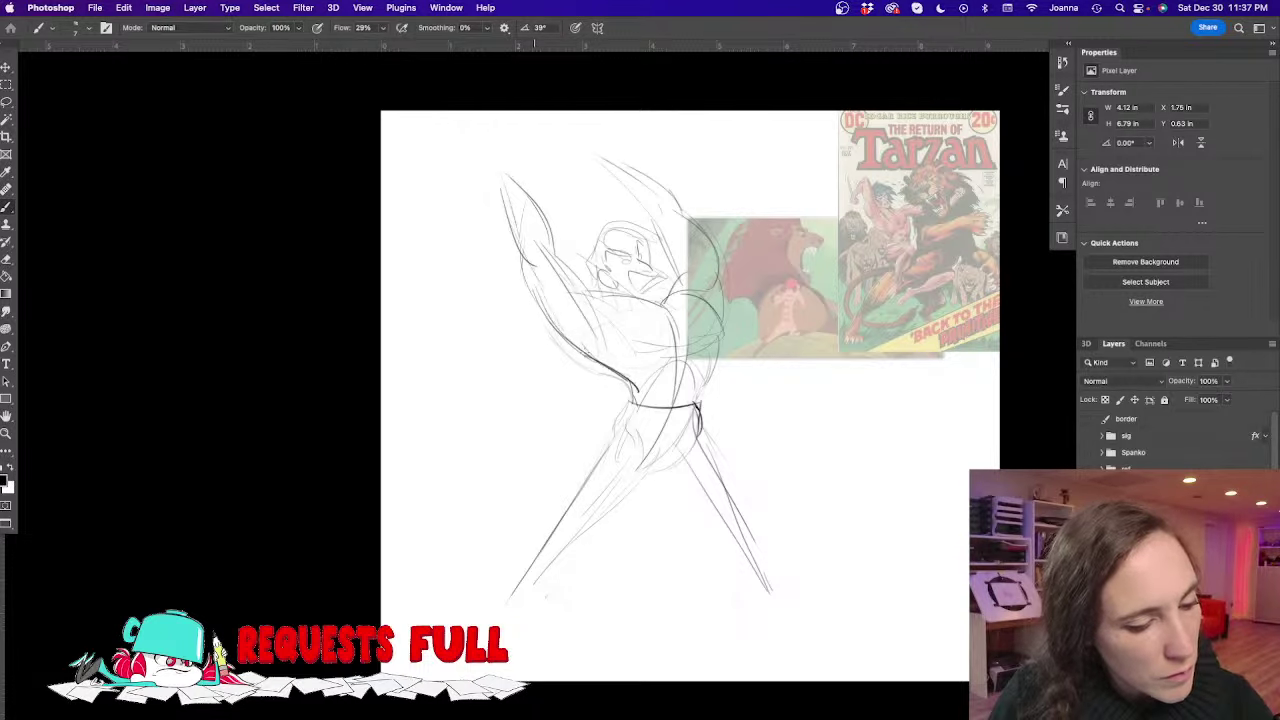
# Shape the thigh, knee and calf contours on both spread legs, and add feet pointing outward
pyautogui.moveTo(695, 406)
pyautogui.mouseDown()
pyautogui.moveTo(730, 457)
pyautogui.moveTo(746, 504)
pyautogui.mouseUp()
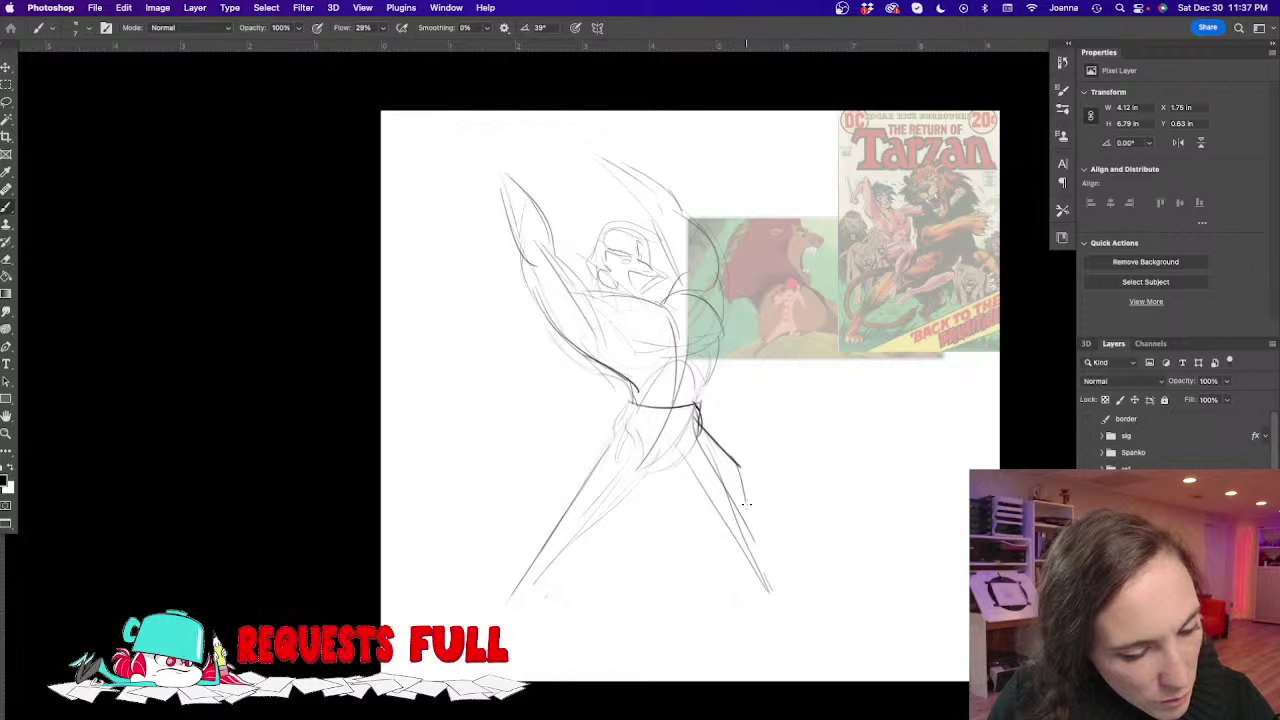
pyautogui.moveTo(686, 468)
pyautogui.mouseDown()
pyautogui.moveTo(749, 530)
pyautogui.moveTo(736, 518)
pyautogui.moveTo(728, 542)
pyautogui.moveTo(764, 594)
pyautogui.mouseUp()
pyautogui.moveTo(750, 530)
pyautogui.mouseDown()
pyautogui.moveTo(783, 603)
pyautogui.moveTo(762, 612)
pyautogui.moveTo(822, 614)
pyautogui.moveTo(792, 632)
pyautogui.moveTo(806, 632)
pyautogui.mouseUp()
pyautogui.moveTo(618, 432)
pyautogui.mouseDown()
pyautogui.moveTo(584, 464)
pyautogui.moveTo(574, 514)
pyautogui.mouseUp()
pyautogui.moveTo(620, 470)
pyautogui.mouseDown()
pyautogui.moveTo(554, 535)
pyautogui.moveTo(590, 528)
pyautogui.moveTo(569, 569)
pyautogui.moveTo(573, 554)
pyautogui.moveTo(535, 588)
pyautogui.moveTo(545, 547)
pyautogui.moveTo(526, 598)
pyautogui.mouseUp()
pyautogui.moveTo(546, 550)
pyautogui.mouseDown()
pyautogui.moveTo(514, 610)
pyautogui.moveTo(488, 626)
pyautogui.mouseUp()
pyautogui.moveTo(500, 620)
pyautogui.mouseDown()
pyautogui.moveTo(482, 637)
pyautogui.moveTo(452, 636)
pyautogui.mouseUp()
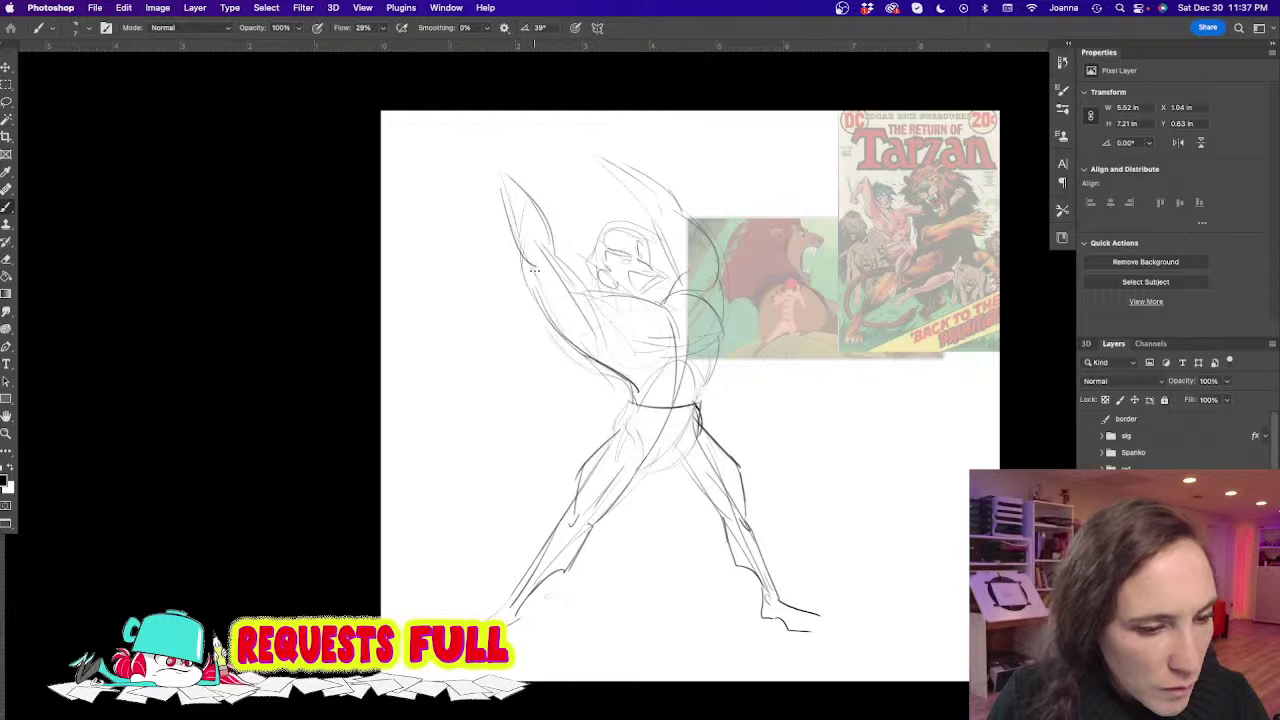
# Darken the left-hand arm's underside, both sides of the torso, and the shoulder and chest curve down to the waist
pyautogui.moveTo(534, 274); pyautogui.dragTo(556, 310)
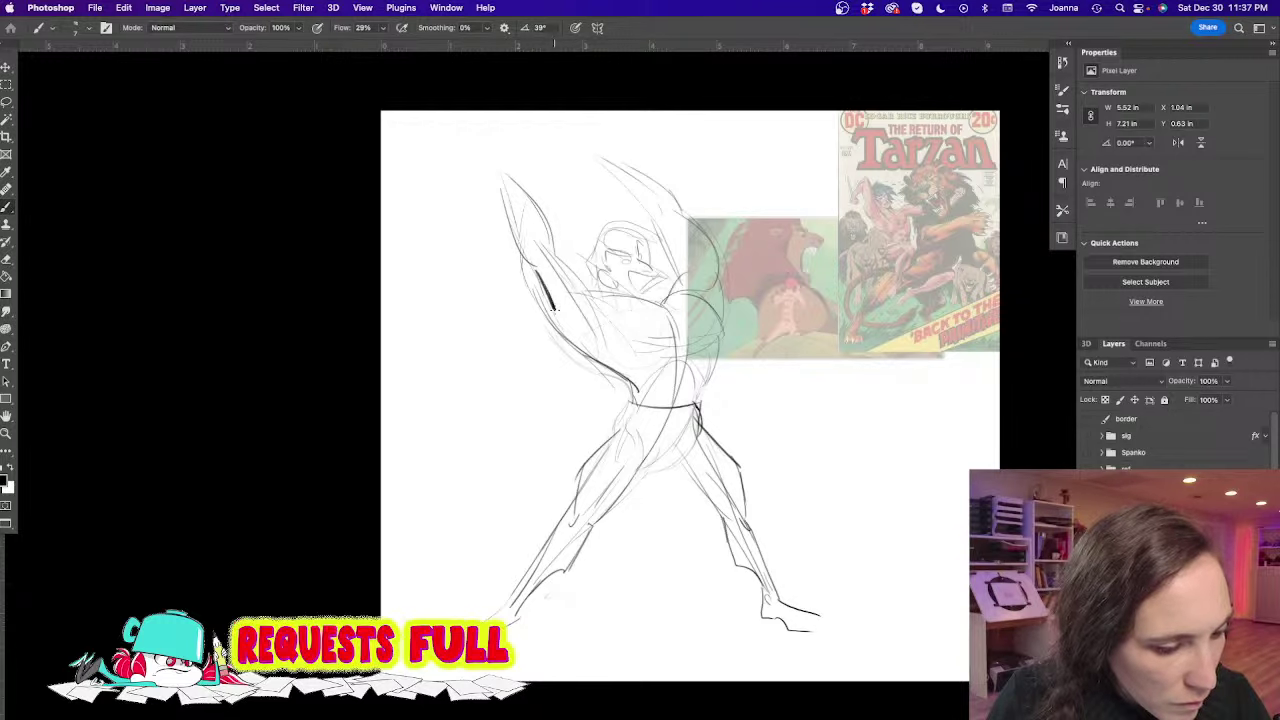
pyautogui.moveTo(536, 268)
pyautogui.mouseDown()
pyautogui.moveTo(595, 340)
pyautogui.moveTo(556, 308)
pyautogui.moveTo(565, 343)
pyautogui.moveTo(623, 367)
pyautogui.moveTo(640, 402)
pyautogui.mouseUp()
pyautogui.moveTo(714, 360); pyautogui.dragTo(698, 404)
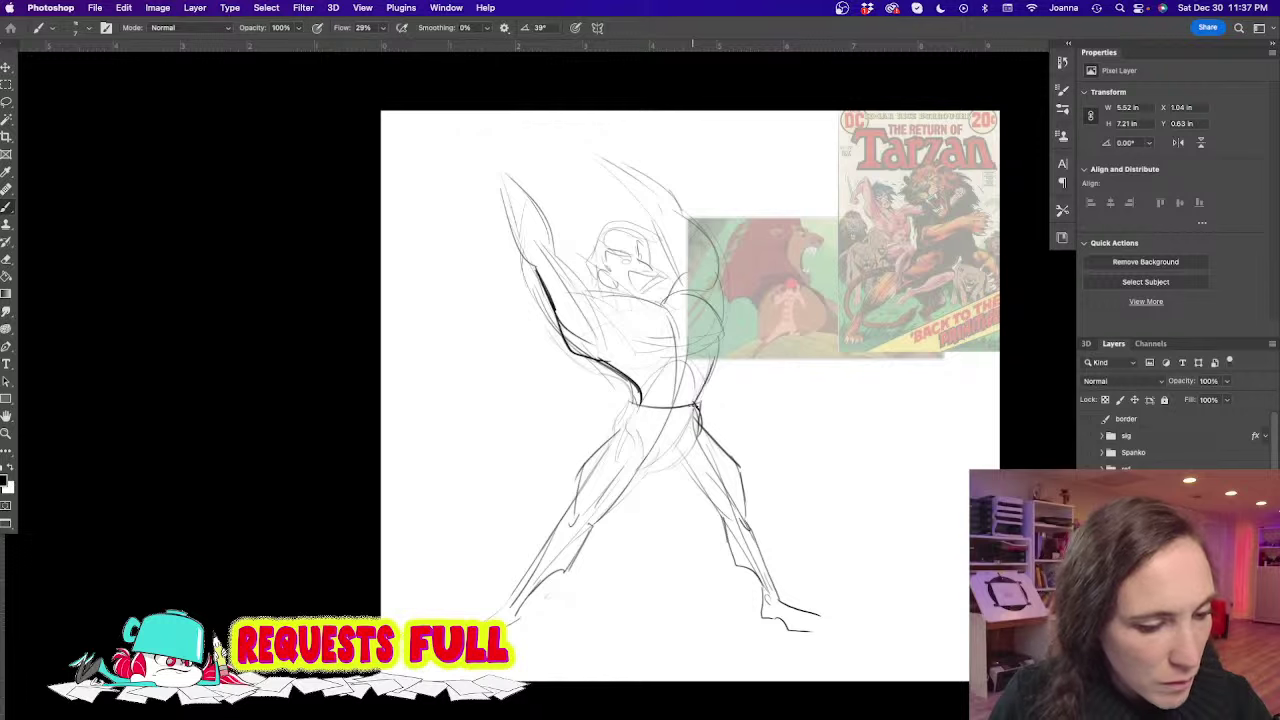
pyautogui.moveTo(718, 330); pyautogui.dragTo(700, 398)
pyautogui.moveTo(657, 302)
pyautogui.mouseDown()
pyautogui.moveTo(692, 291)
pyautogui.moveTo(716, 334)
pyautogui.mouseUp()
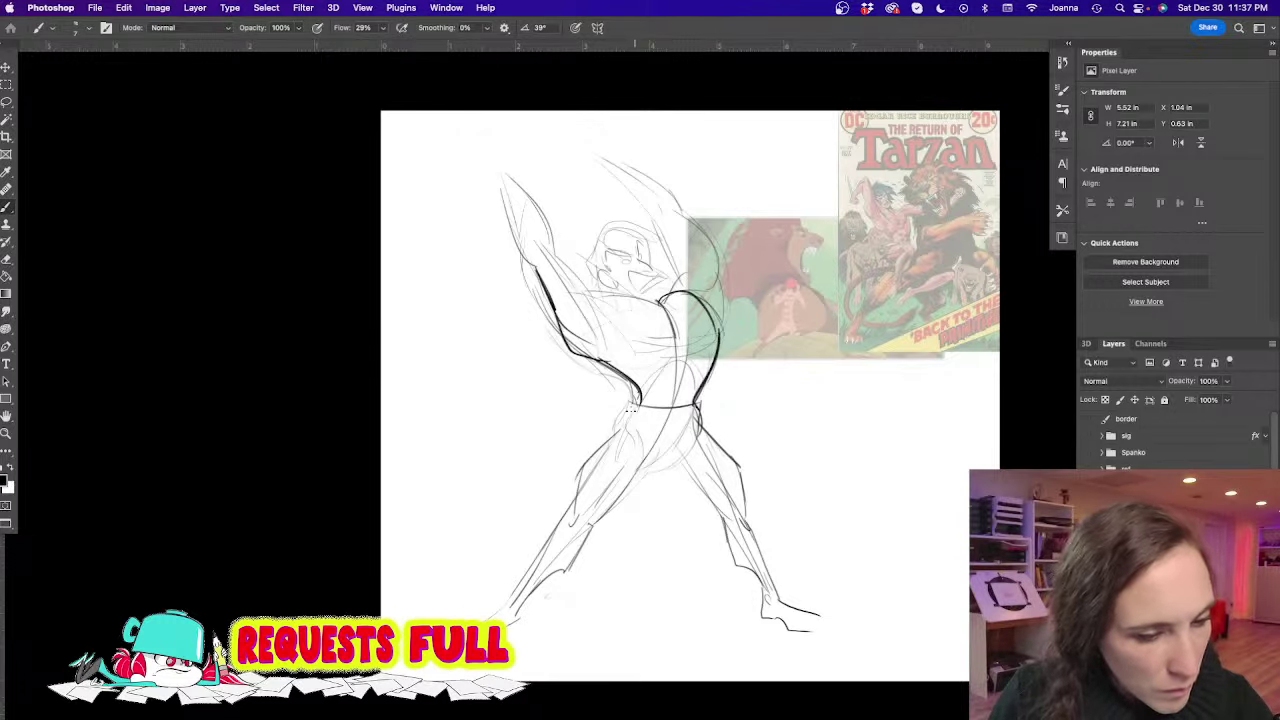
pyautogui.moveTo(672, 287)
pyautogui.mouseDown()
pyautogui.moveTo(684, 362)
pyautogui.moveTo(640, 402)
pyautogui.mouseUp()
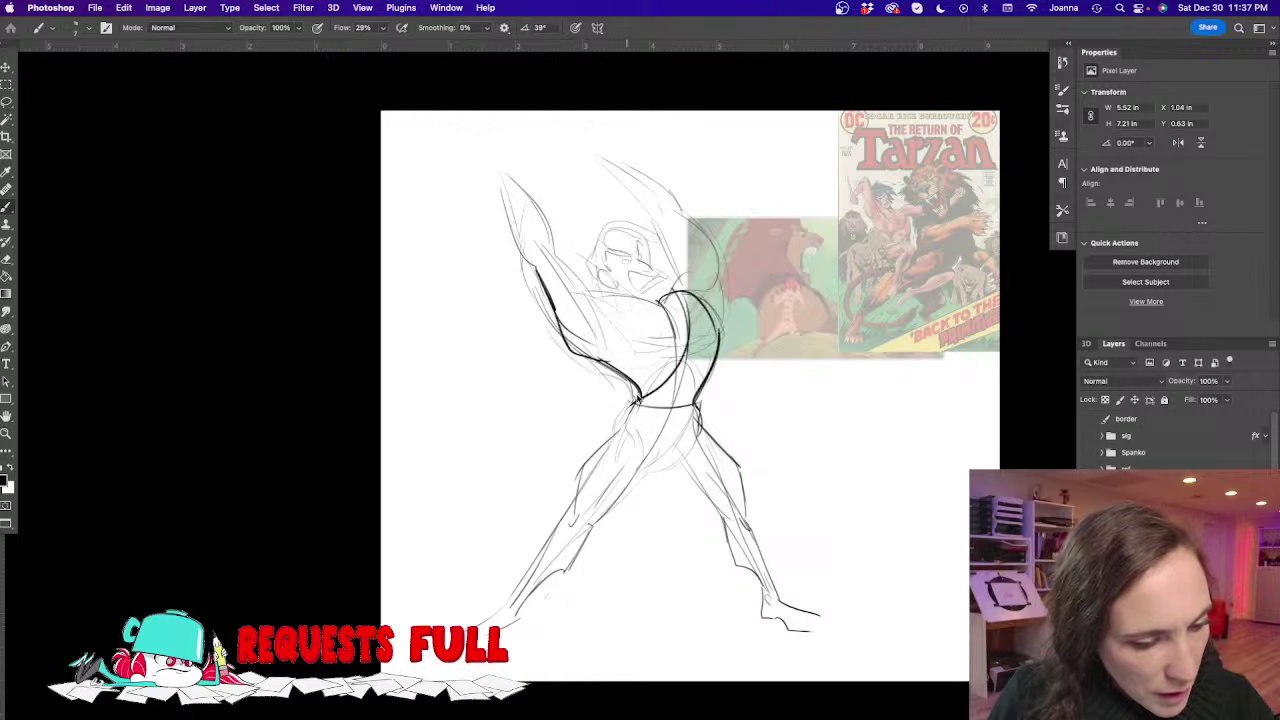
# Extend the torso's twisting curve to the hip, erase the old waist and loincloth, and draw a new loincloth with a jagged hem
pyautogui.moveTo(684, 294)
pyautogui.mouseDown()
pyautogui.moveTo(714, 350)
pyautogui.moveTo(706, 314)
pyautogui.moveTo(695, 416)
pyautogui.moveTo(663, 434)
pyautogui.moveTo(686, 423)
pyautogui.moveTo(690, 355)
pyautogui.moveTo(610, 439)
pyautogui.mouseUp()
pyautogui.press('e')
pyautogui.press('b')
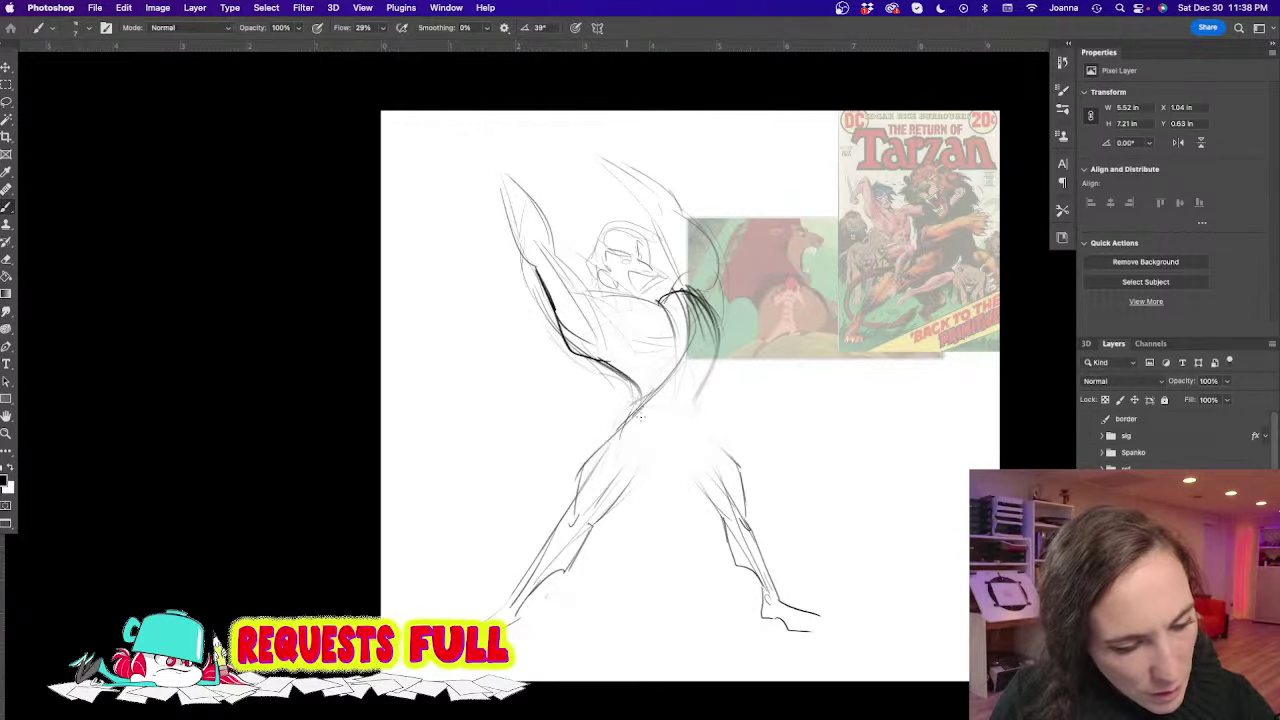
pyautogui.moveTo(690, 389)
pyautogui.mouseDown()
pyautogui.moveTo(711, 426)
pyautogui.moveTo(688, 470)
pyautogui.mouseUp()
pyautogui.moveTo(702, 424)
pyautogui.mouseDown()
pyautogui.moveTo(669, 497)
pyautogui.moveTo(656, 450)
pyautogui.moveTo(592, 446)
pyautogui.moveTo(650, 415)
pyautogui.moveTo(672, 415)
pyautogui.moveTo(665, 426)
pyautogui.mouseUp()
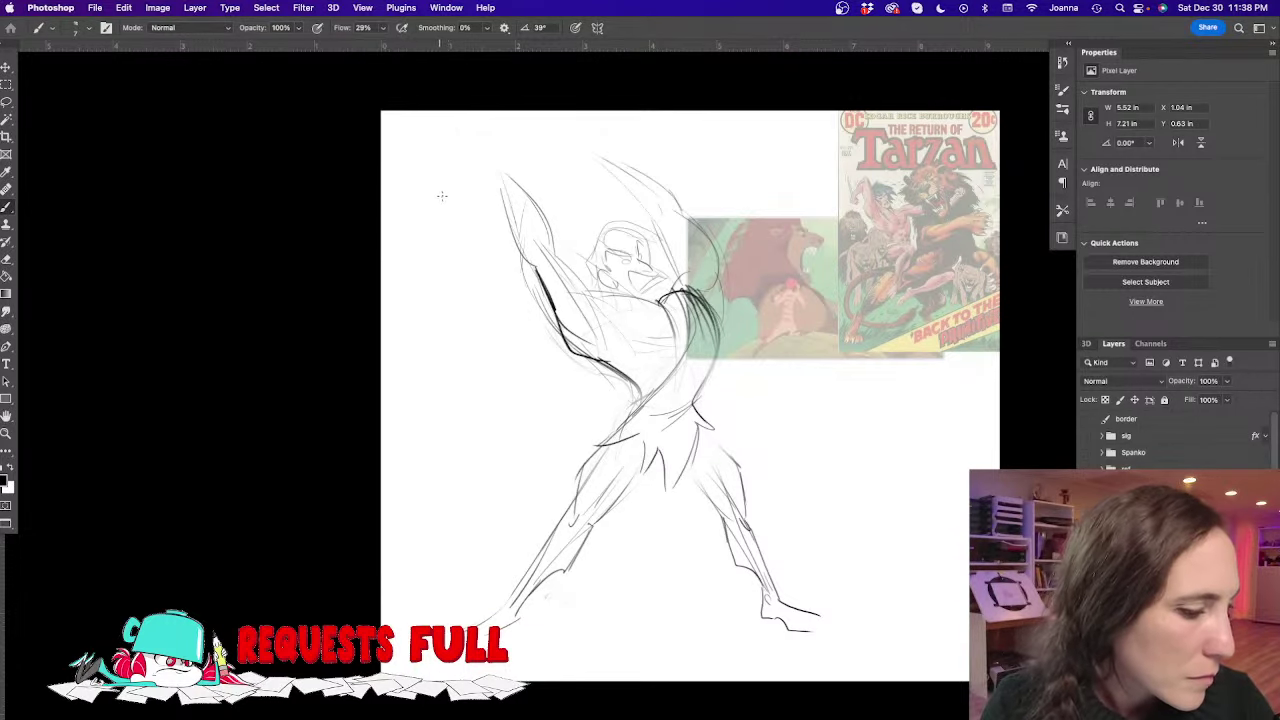
# Draw a face contour down to the chin, and fade the rough head and shoulder lines with the eraser, undoing one pass
pyautogui.moveTo(645, 240); pyautogui.dragTo(667, 277)
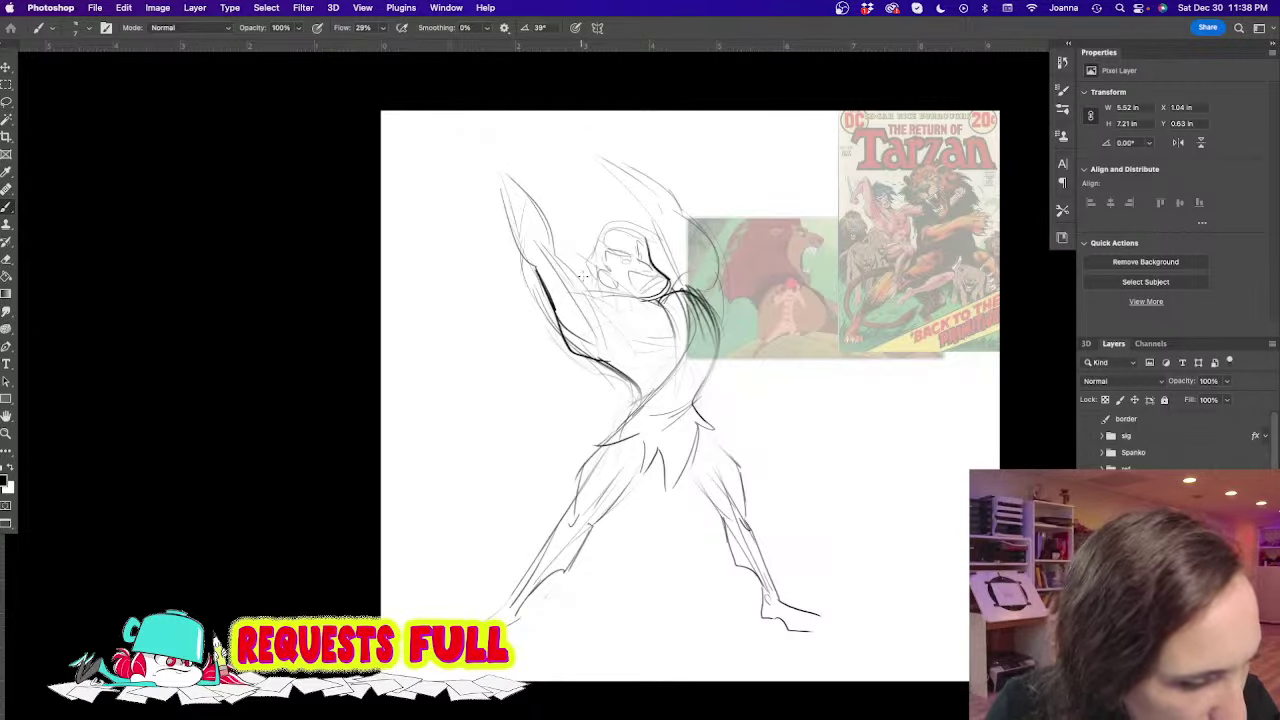
pyautogui.press('e')
pyautogui.moveTo(628, 243)
pyautogui.mouseDown()
pyautogui.moveTo(537, 165)
pyautogui.moveTo(690, 306)
pyautogui.mouseUp()
pyautogui.press('super+z')
pyautogui.press('b')
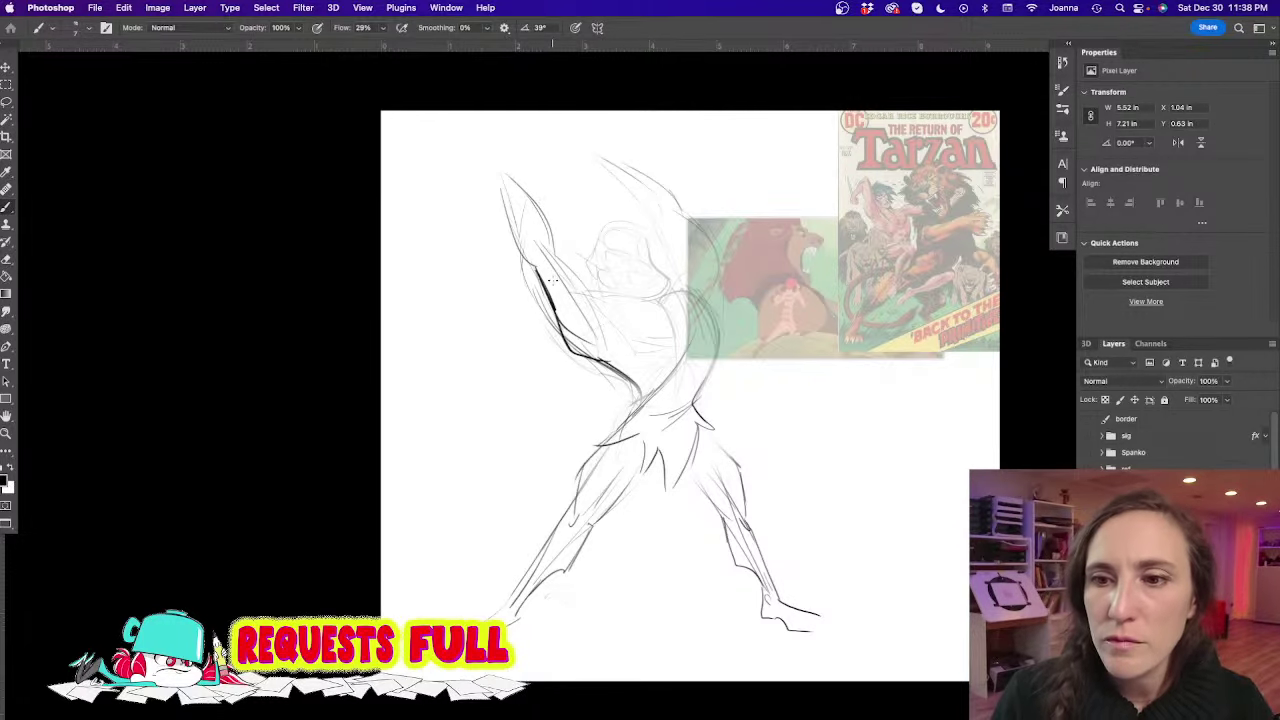
# Darken the face contour to the chin and draw an angry face with a nose, gritted mouth, eyes and slanted brows
pyautogui.keyDown('super'); pyautogui.click(576, 278); pyautogui.keyUp('super')
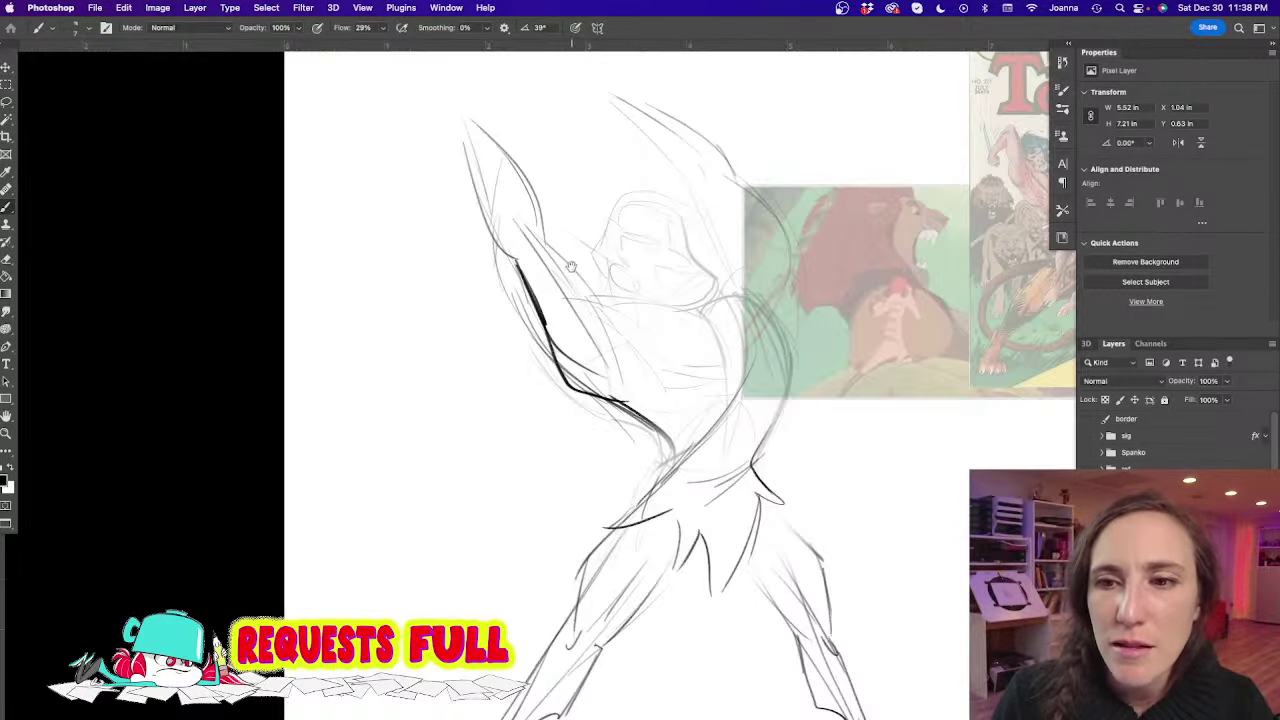
pyautogui.moveTo(568, 269)
pyautogui.mouseDown()
pyautogui.moveTo(529, 280)
pyautogui.moveTo(524, 252)
pyautogui.mouseUp()
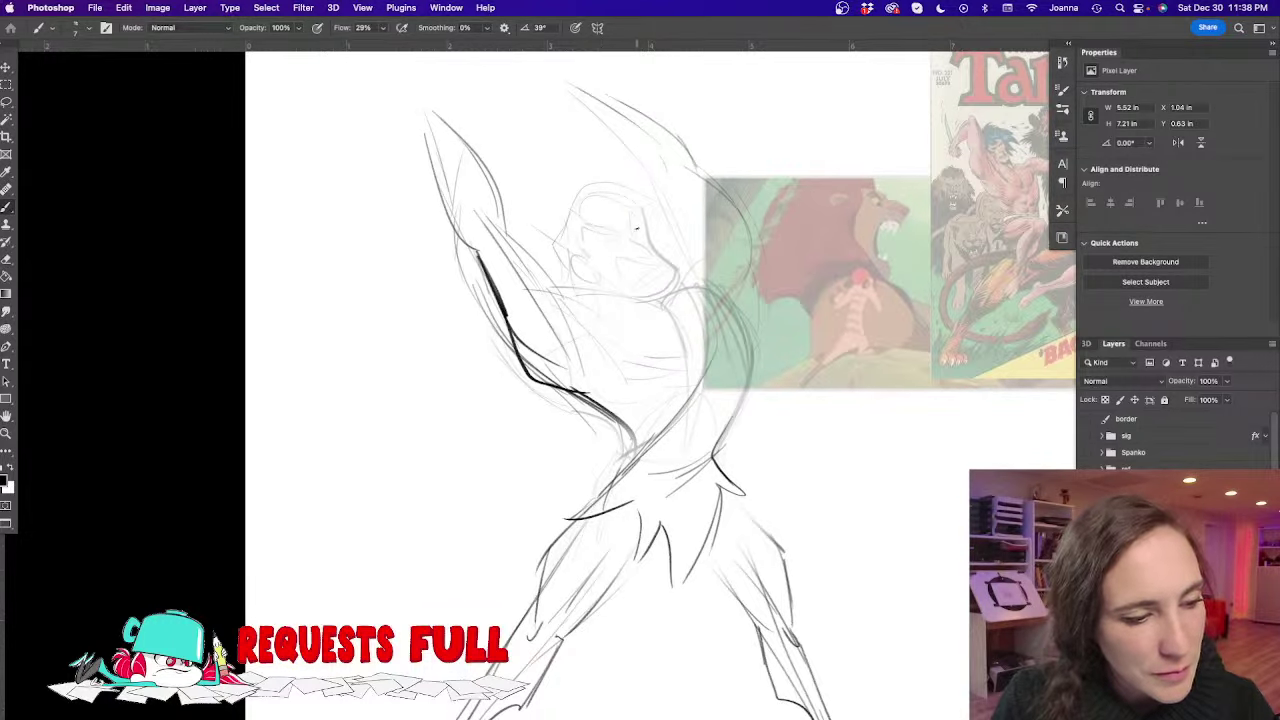
pyautogui.moveTo(642, 206)
pyautogui.mouseDown()
pyautogui.moveTo(670, 268)
pyautogui.moveTo(655, 302)
pyautogui.mouseUp()
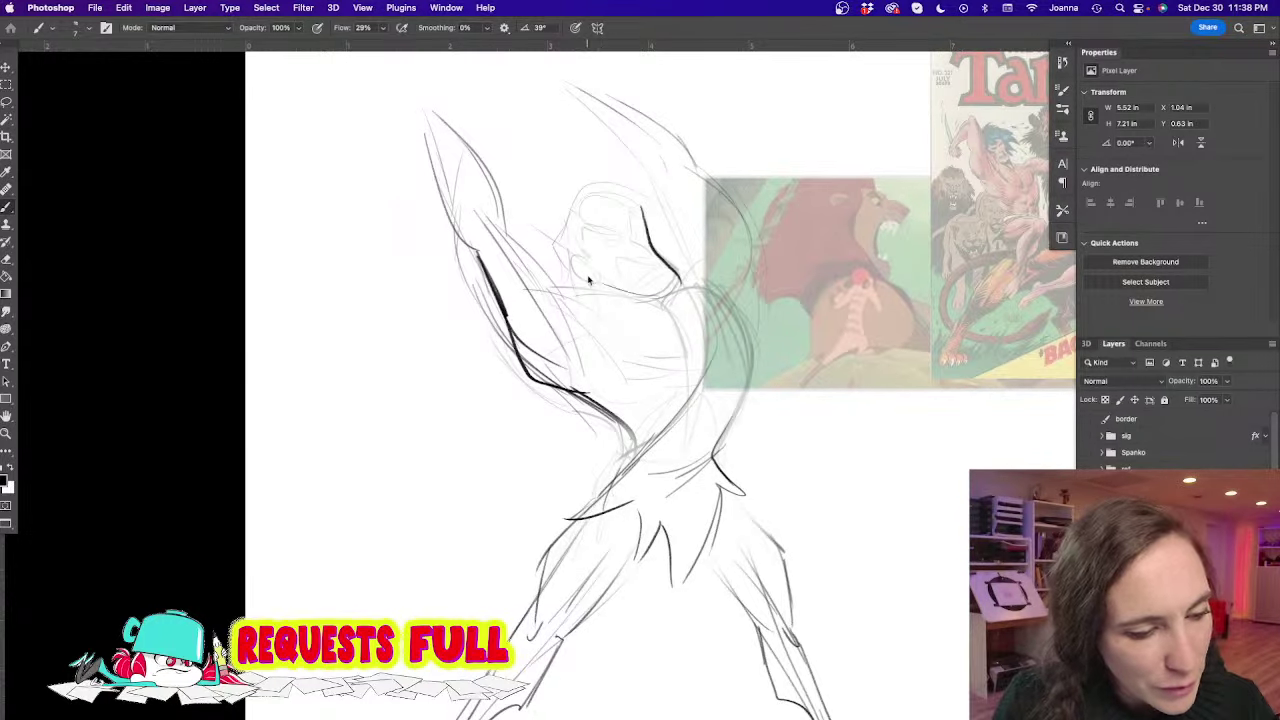
pyautogui.moveTo(628, 234); pyautogui.dragTo(632, 258)
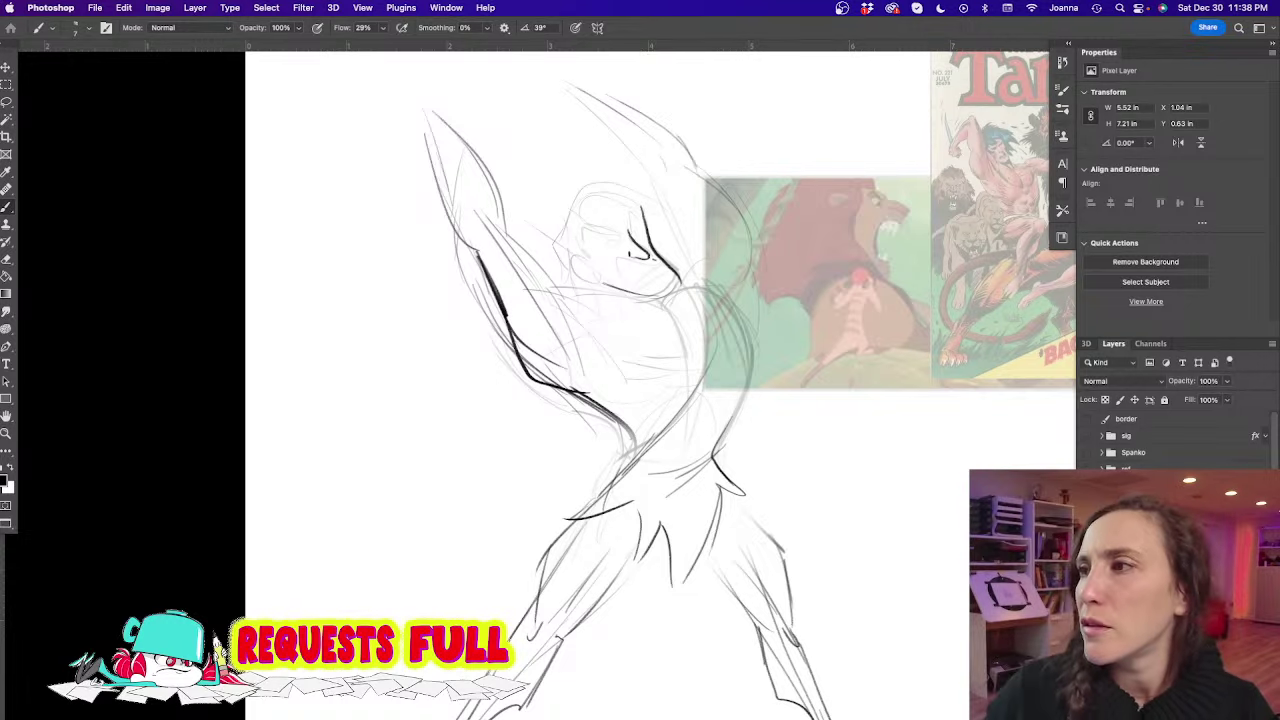
pyautogui.press('Tab')
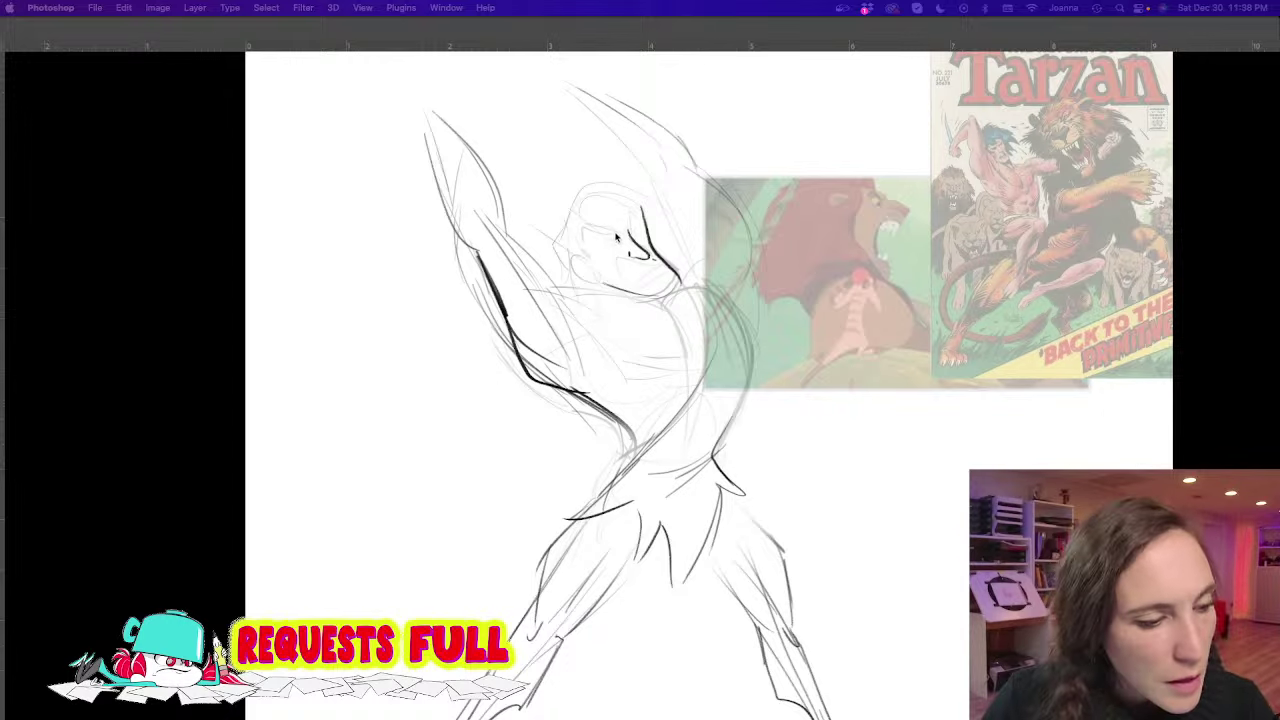
pyautogui.press('Tab')
pyautogui.moveTo(656, 264)
pyautogui.mouseDown()
pyautogui.moveTo(614, 255)
pyautogui.moveTo(632, 276)
pyautogui.mouseUp()
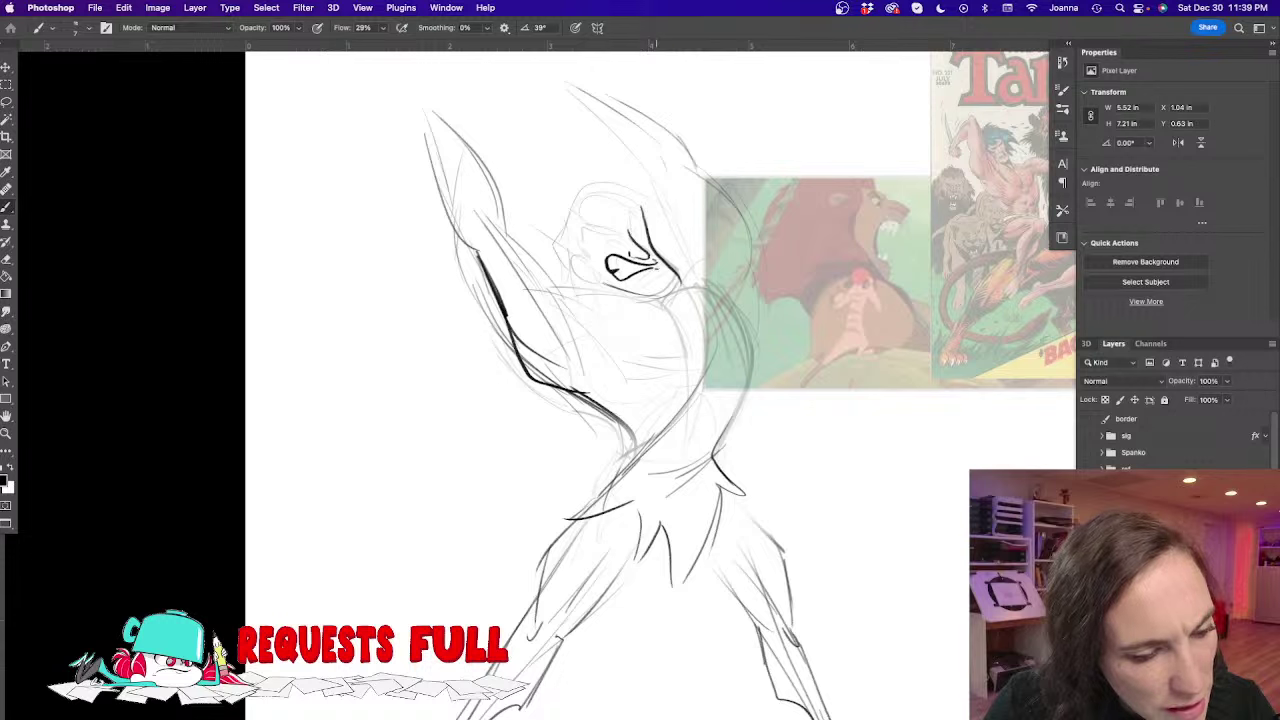
pyautogui.moveTo(678, 277); pyautogui.dragTo(650, 296)
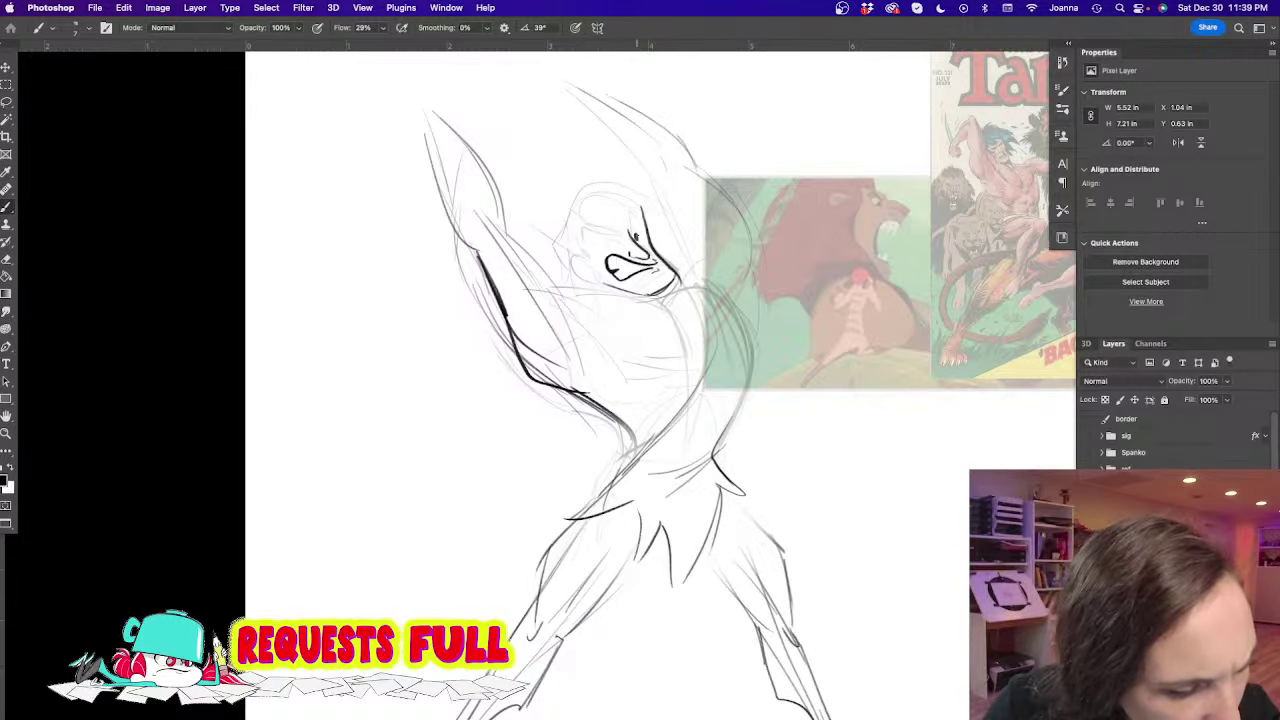
pyautogui.moveTo(632, 220); pyautogui.dragTo(612, 238)
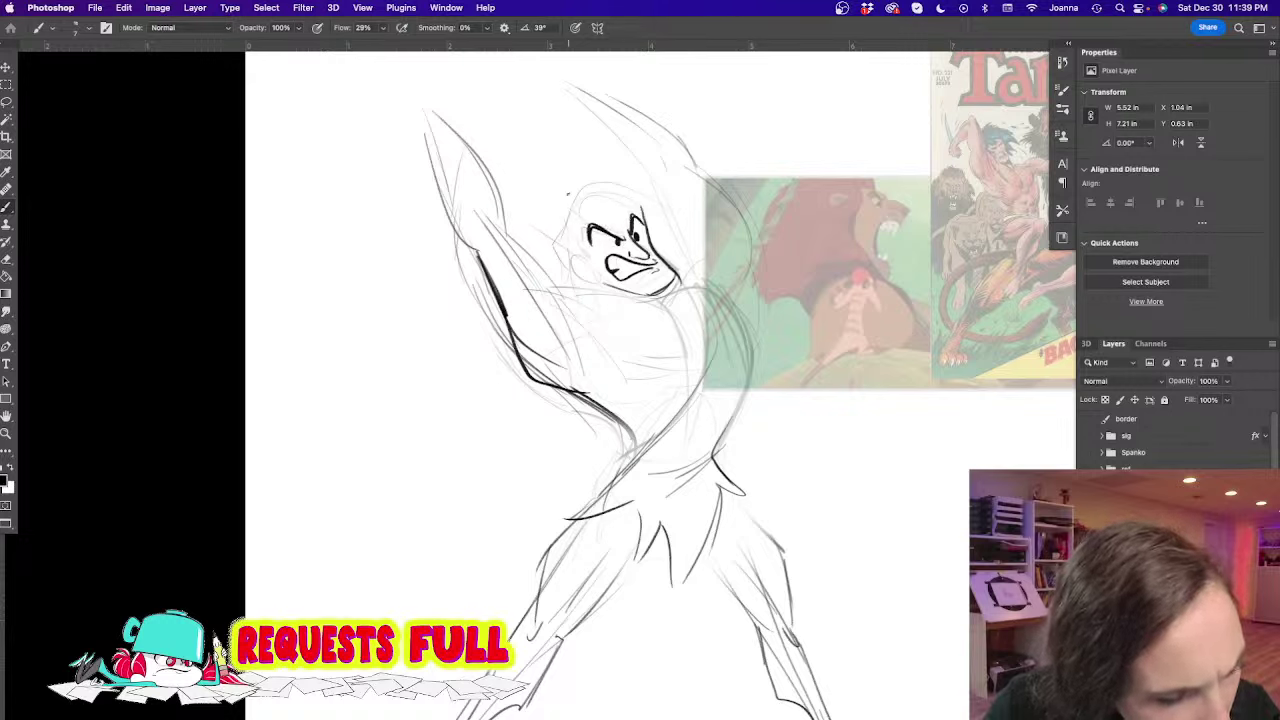
# Draw the ear, the hair outline with strands around the forehead, and the back of the head down to the neck
pyautogui.moveTo(585, 252)
pyautogui.mouseDown()
pyautogui.moveTo(593, 266)
pyautogui.moveTo(578, 278)
pyautogui.moveTo(596, 280)
pyautogui.mouseUp()
pyautogui.moveTo(576, 191)
pyautogui.mouseDown()
pyautogui.moveTo(550, 241)
pyautogui.moveTo(585, 170)
pyautogui.mouseUp()
pyautogui.moveTo(580, 188)
pyautogui.mouseDown()
pyautogui.moveTo(594, 176)
pyautogui.moveTo(658, 186)
pyautogui.moveTo(662, 246)
pyautogui.mouseUp()
pyautogui.moveTo(586, 212)
pyautogui.mouseDown()
pyautogui.moveTo(612, 194)
pyautogui.moveTo(648, 212)
pyautogui.moveTo(656, 238)
pyautogui.moveTo(600, 269)
pyautogui.mouseUp()
pyautogui.moveTo(556, 238)
pyautogui.mouseDown()
pyautogui.moveTo(571, 283)
pyautogui.moveTo(600, 289)
pyautogui.mouseUp()
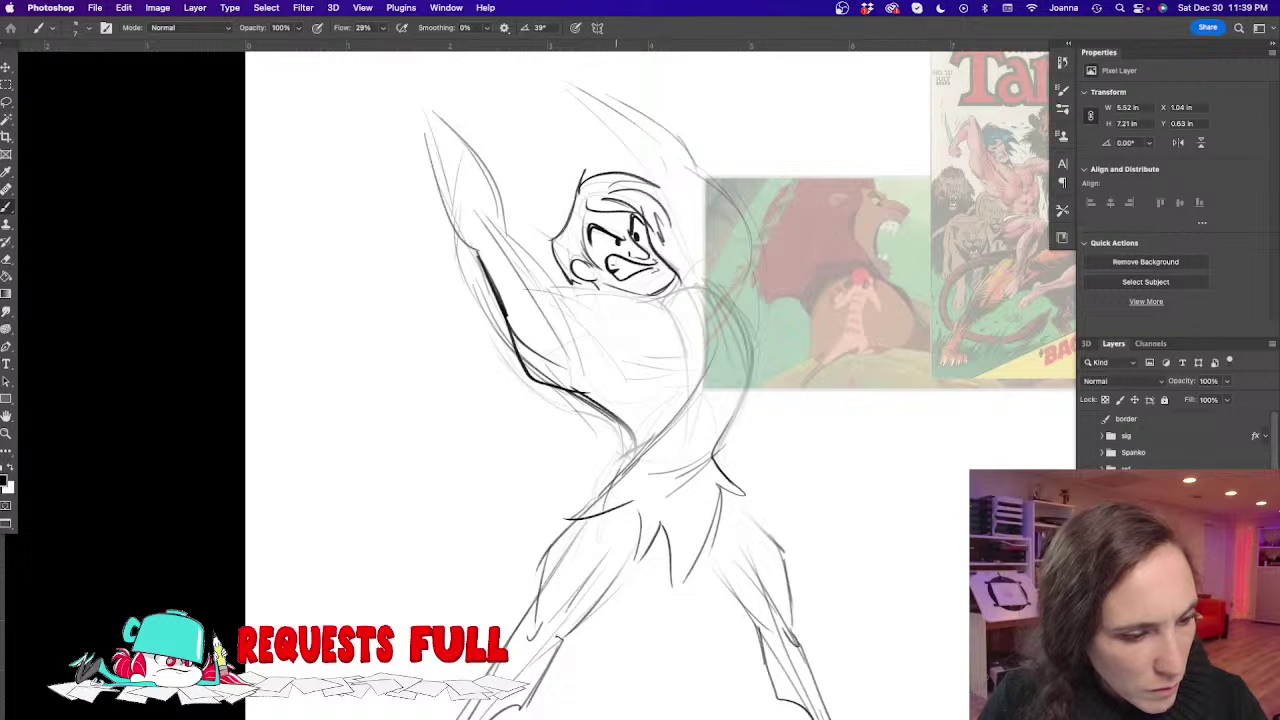
# Draw the neck and shoulder line, the chest's upper and side curves, the abdominal marks and the right-hand torso edge
pyautogui.moveTo(662, 298)
pyautogui.mouseDown()
pyautogui.moveTo(712, 272)
pyautogui.moveTo(710, 366)
pyautogui.mouseUp()
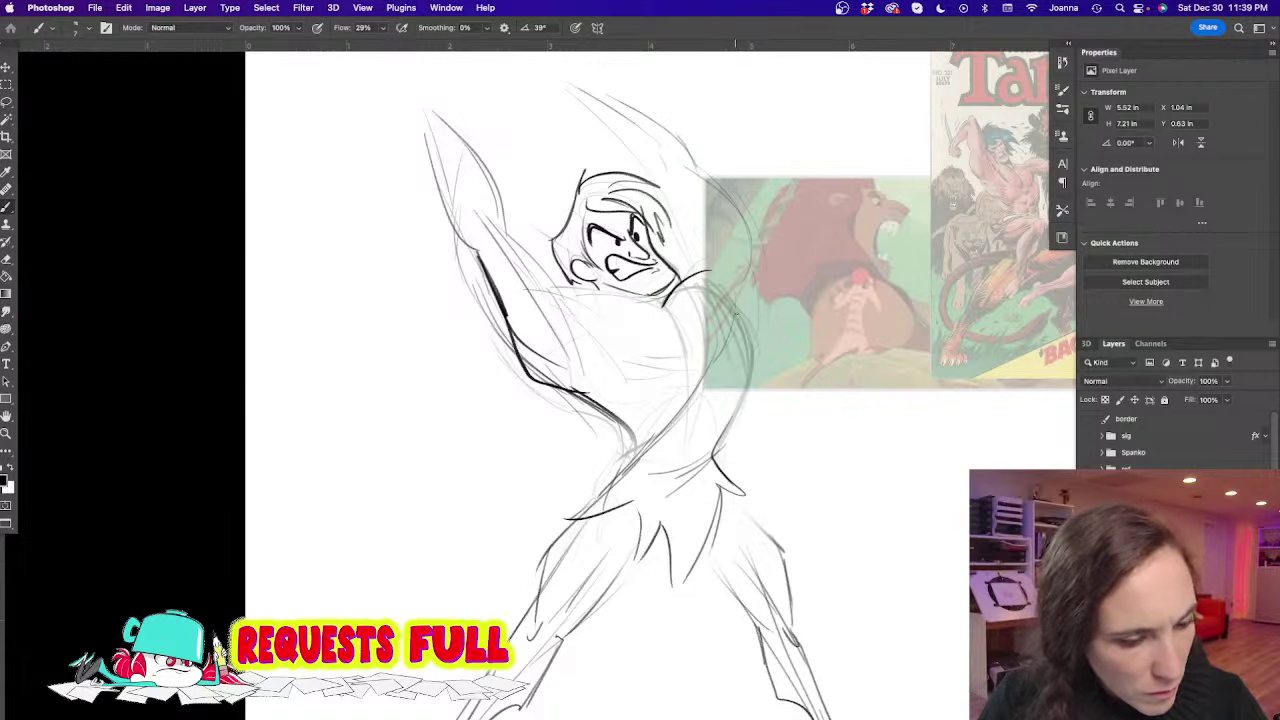
pyautogui.moveTo(668, 308); pyautogui.dragTo(682, 372)
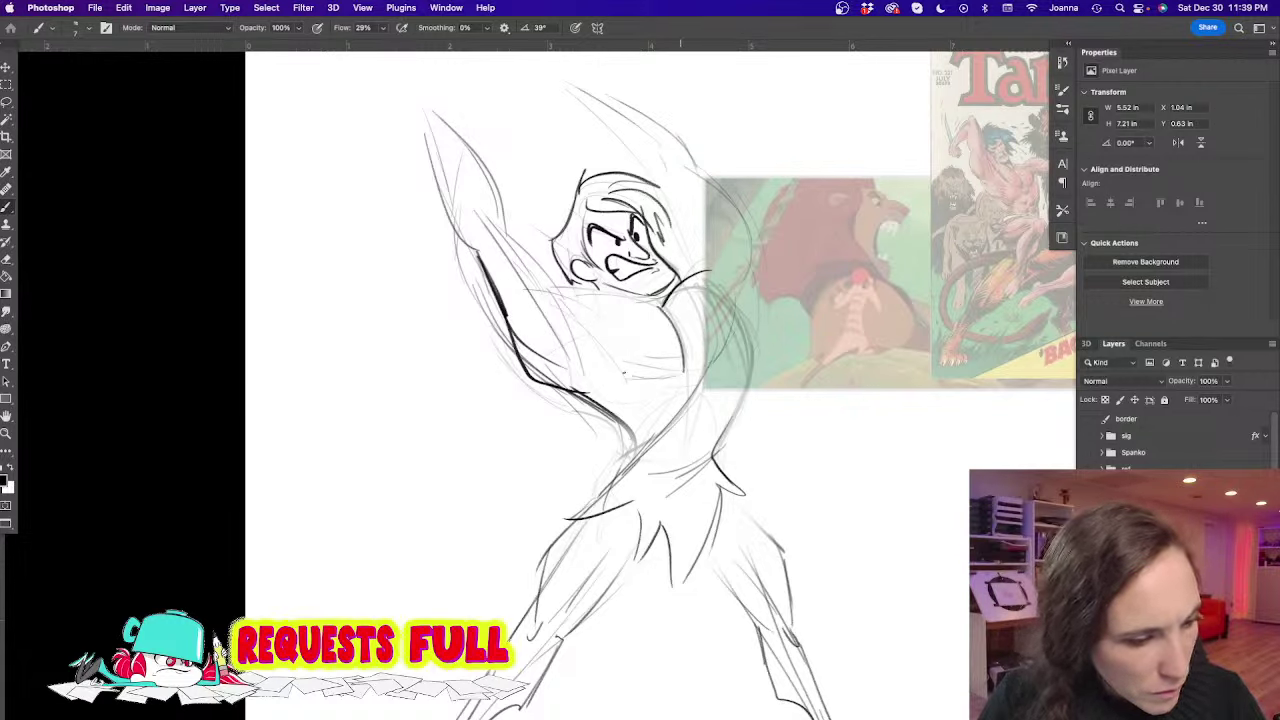
pyautogui.moveTo(570, 294); pyautogui.dragTo(656, 309)
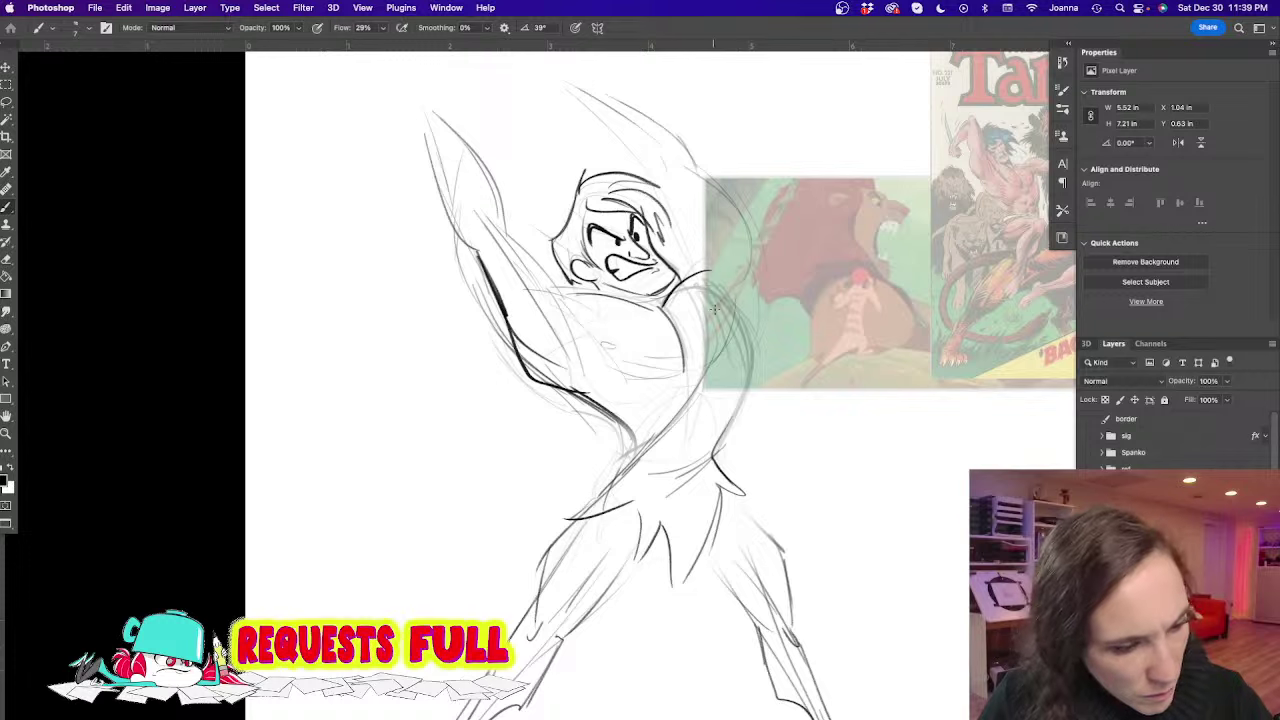
pyautogui.moveTo(737, 325)
pyautogui.mouseDown()
pyautogui.moveTo(744, 372)
pyautogui.moveTo(714, 452)
pyautogui.moveTo(694, 383)
pyautogui.moveTo(643, 422)
pyautogui.mouseUp()
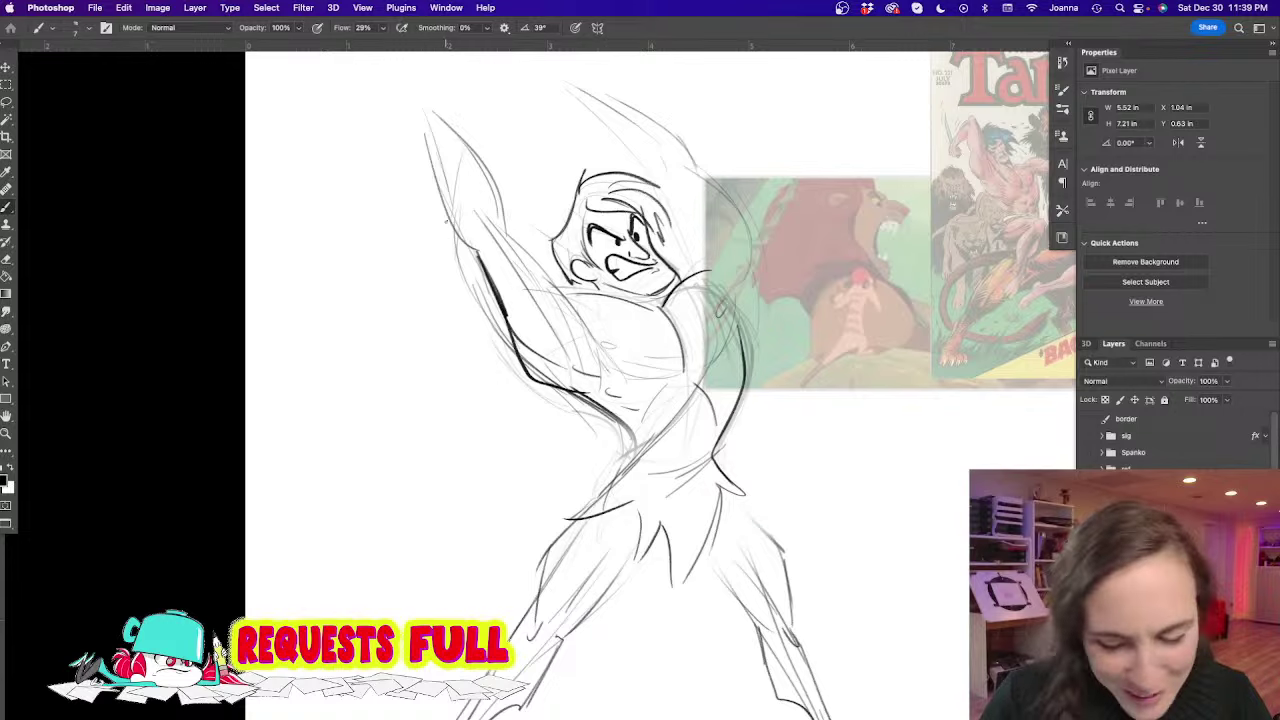
# Fade the old lines of the left-hand raised arm with the eraser
pyautogui.press('e')
pyautogui.moveTo(470, 265)
pyautogui.mouseDown()
pyautogui.moveTo(457, 286)
pyautogui.moveTo(540, 413)
pyautogui.moveTo(457, 223)
pyautogui.moveTo(449, 157)
pyautogui.mouseUp()
pyautogui.press('b')
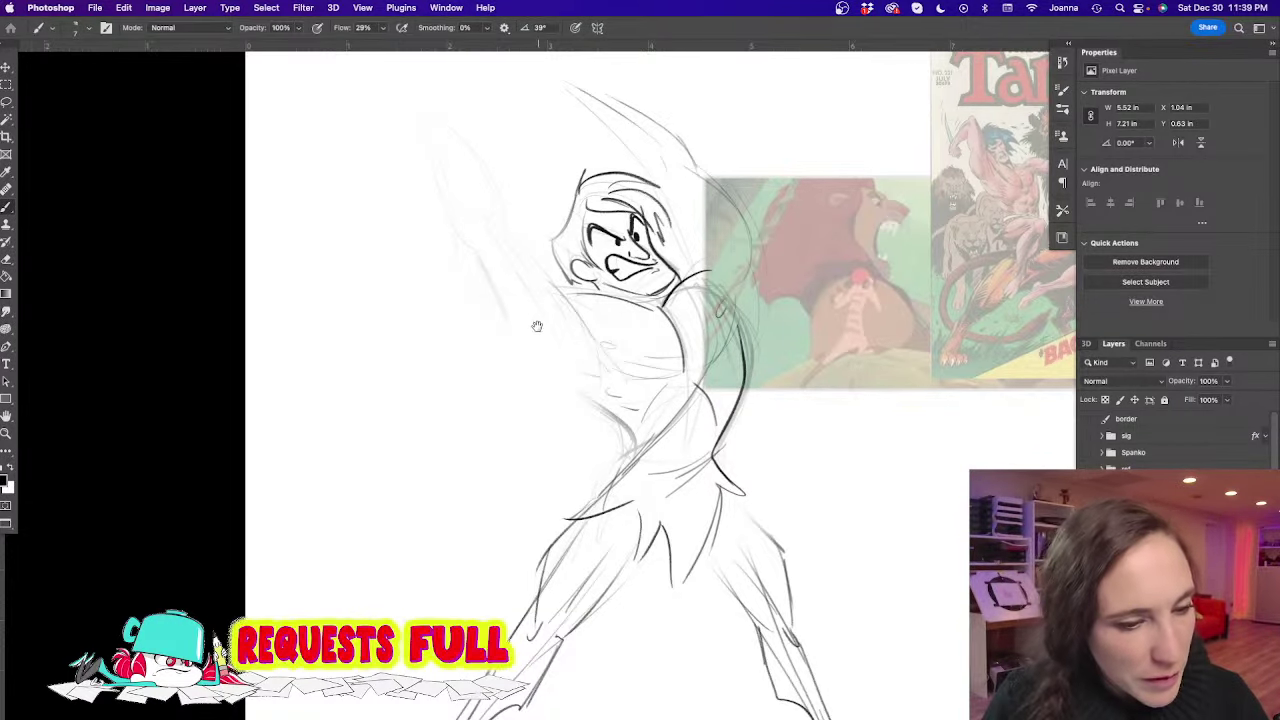
# Redraw the left-hand raised forearm with a curved outer edge and a long inner edge running down to the elbow
pyautogui.scroll(2, 483, 195)
pyautogui.moveTo(546, 348); pyautogui.dragTo(498, 277)
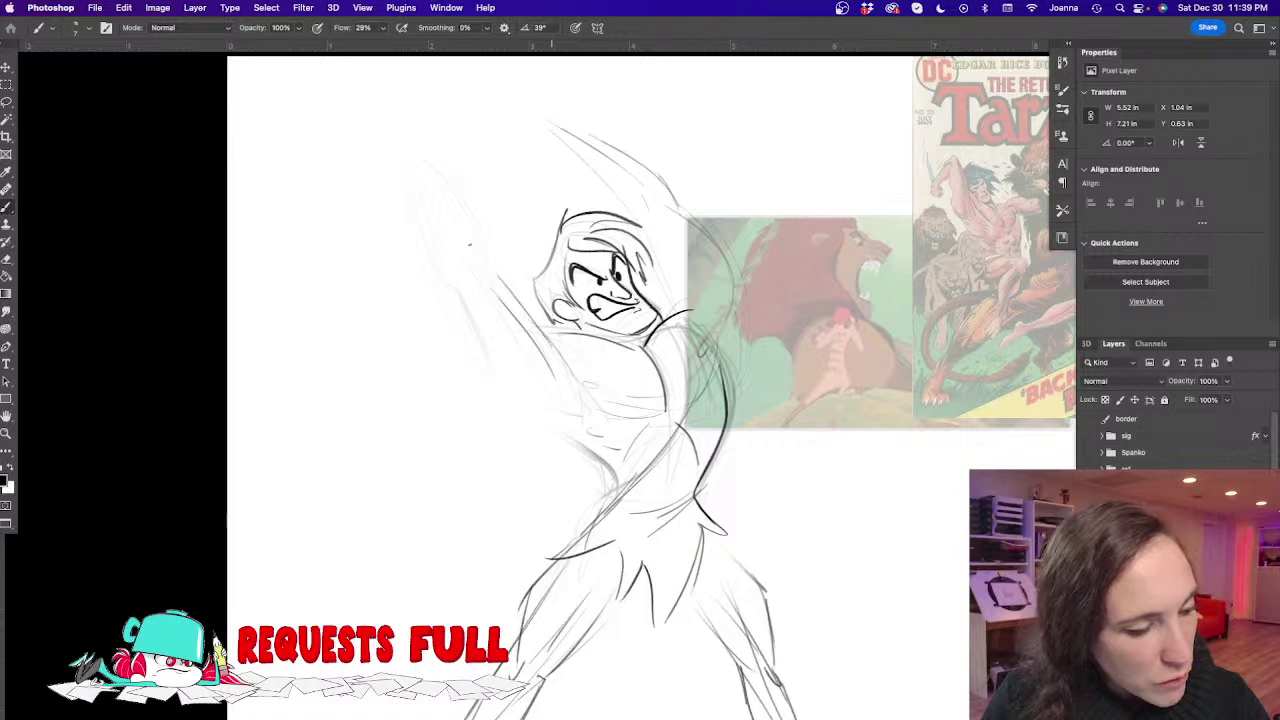
pyautogui.moveTo(527, 326)
pyautogui.mouseDown()
pyautogui.moveTo(497, 292)
pyautogui.moveTo(442, 160)
pyautogui.mouseUp()
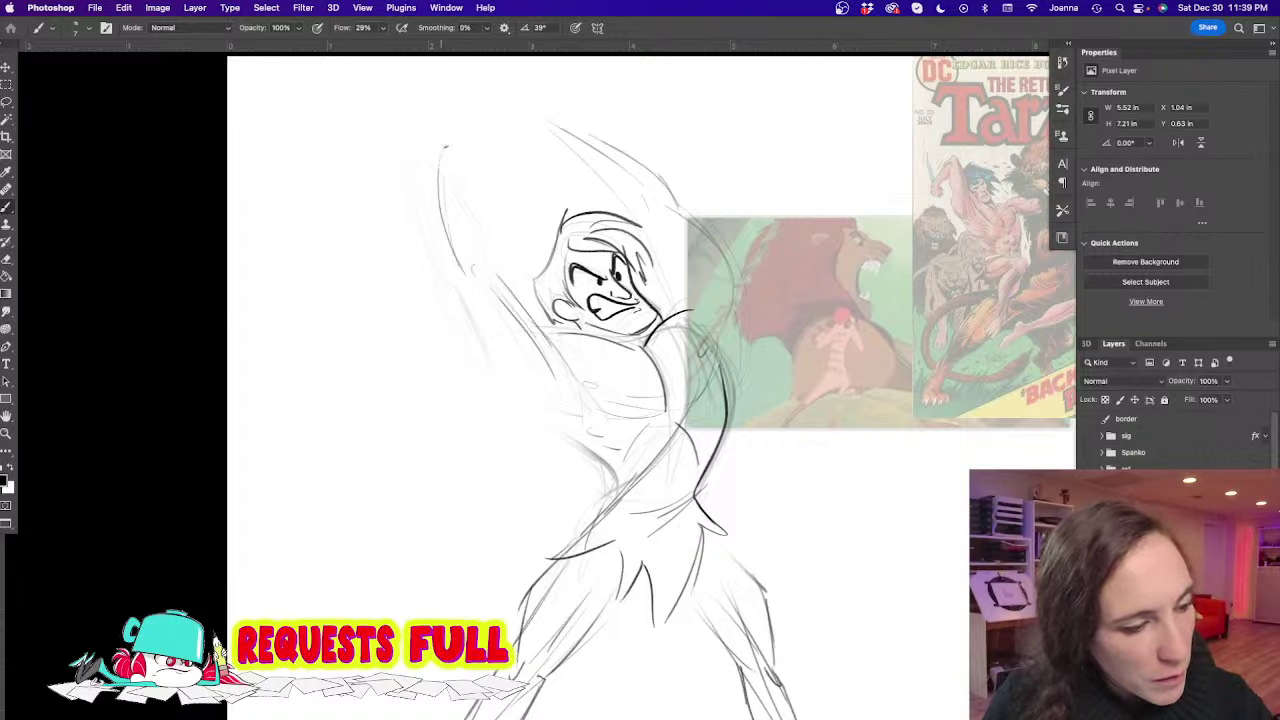
pyautogui.moveTo(458, 275); pyautogui.dragTo(441, 152)
pyautogui.moveTo(501, 263)
pyautogui.mouseDown()
pyautogui.moveTo(468, 154)
pyautogui.moveTo(511, 286)
pyautogui.mouseUp()
pyautogui.moveTo(472, 170); pyautogui.dragTo(508, 255)
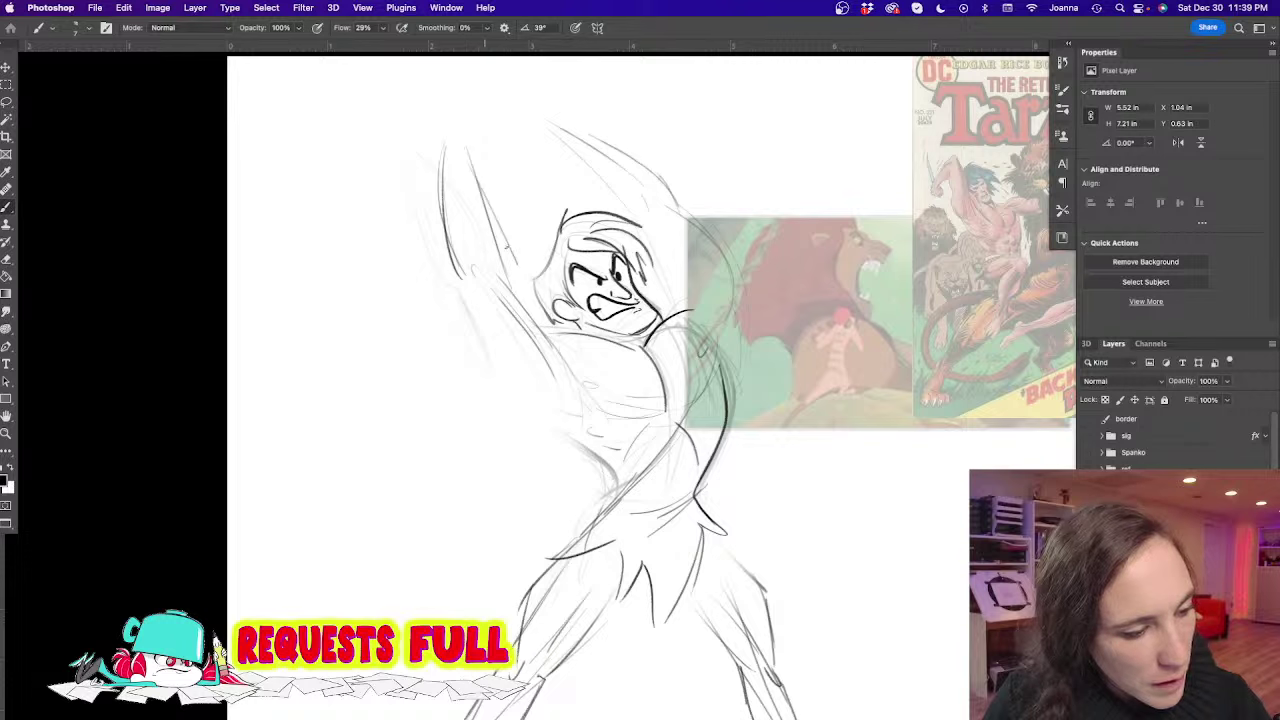
pyautogui.moveTo(486, 204); pyautogui.dragTo(516, 287)
pyautogui.moveTo(488, 348)
pyautogui.mouseDown()
pyautogui.moveTo(474, 290)
pyautogui.moveTo(489, 367)
pyautogui.mouseUp()
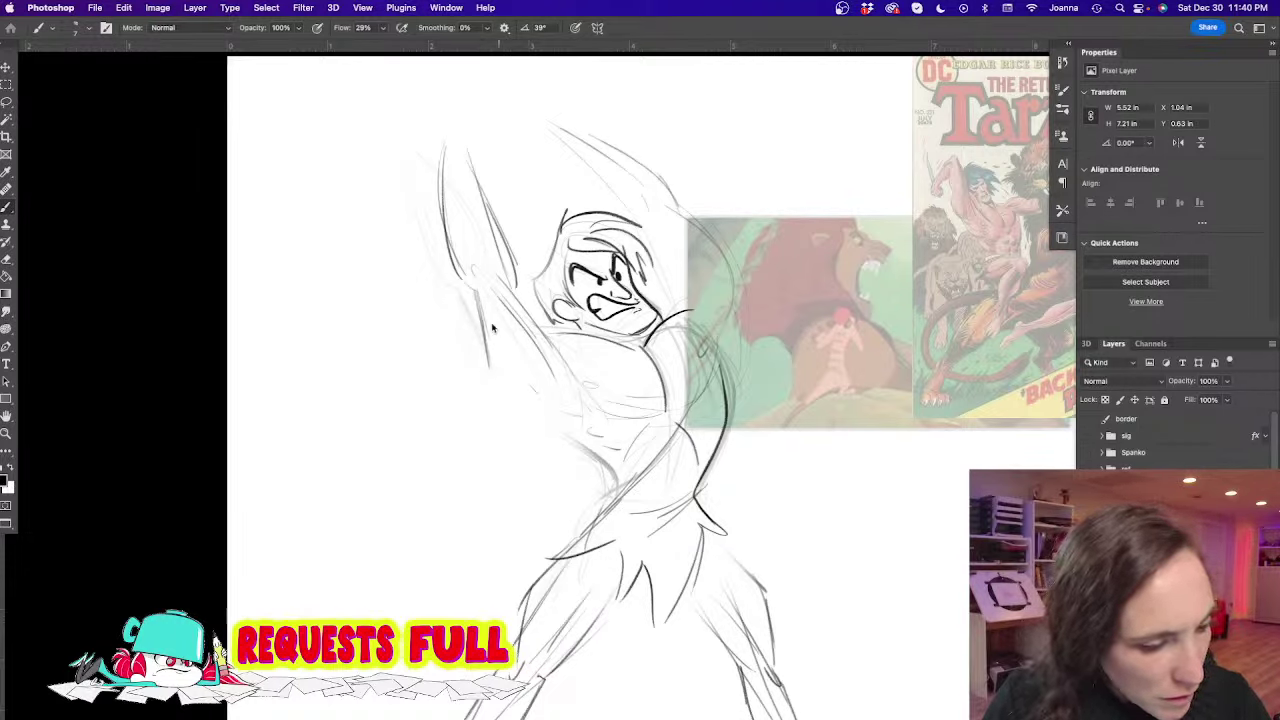
# Draw the left-hand upper arm's underside and shoulder line, close off the wrist, and add a flick of hair behind the head
pyautogui.moveTo(478, 290)
pyautogui.mouseDown()
pyautogui.moveTo(502, 396)
pyautogui.moveTo(538, 426)
pyautogui.mouseUp()
pyautogui.moveTo(486, 352)
pyautogui.mouseDown()
pyautogui.moveTo(556, 432)
pyautogui.moveTo(547, 425)
pyautogui.mouseUp()
pyautogui.moveTo(520, 290)
pyautogui.mouseDown()
pyautogui.moveTo(570, 346)
pyautogui.moveTo(574, 372)
pyautogui.moveTo(502, 264)
pyautogui.moveTo(550, 345)
pyautogui.mouseUp()
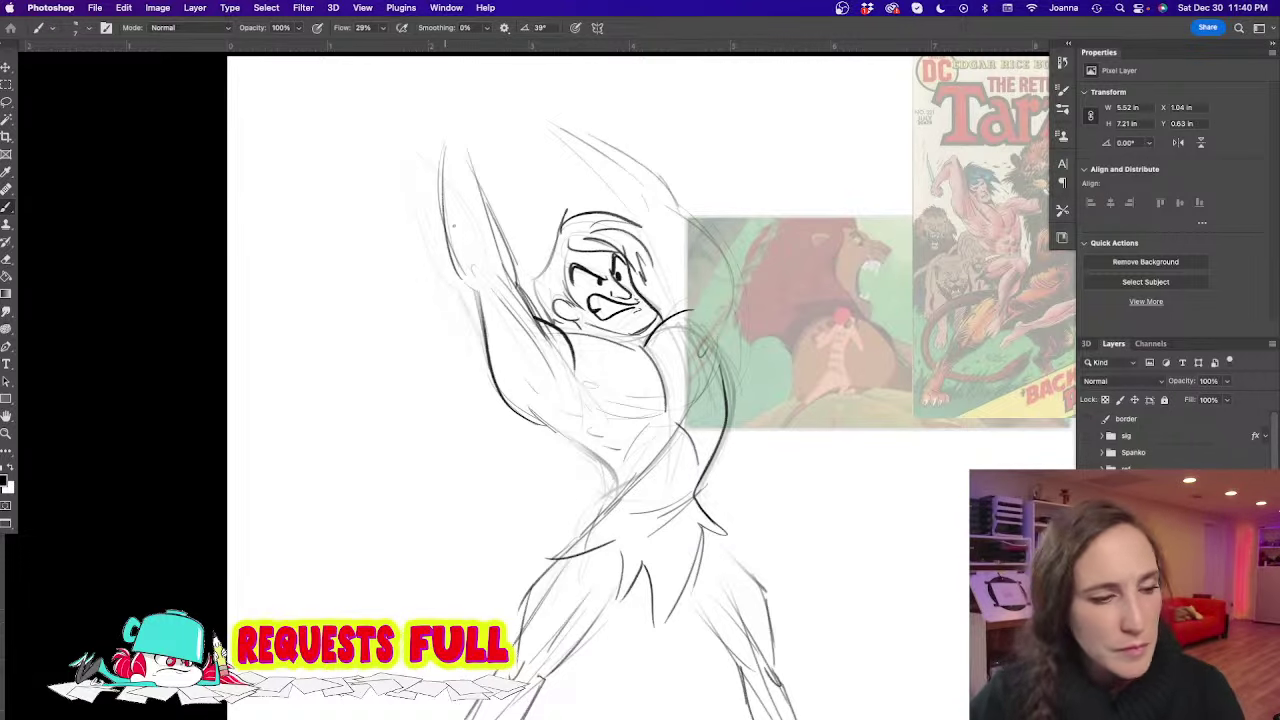
pyautogui.moveTo(450, 154); pyautogui.dragTo(482, 151)
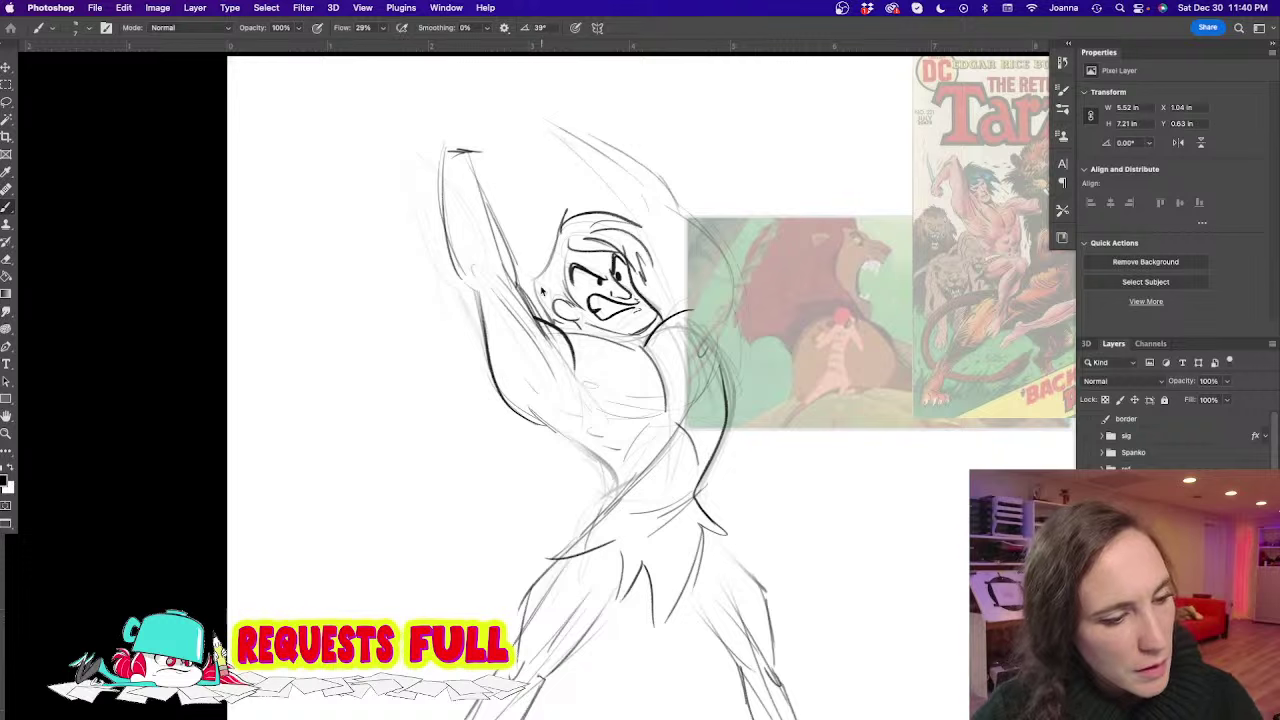
pyautogui.moveTo(531, 258); pyautogui.dragTo(532, 284)
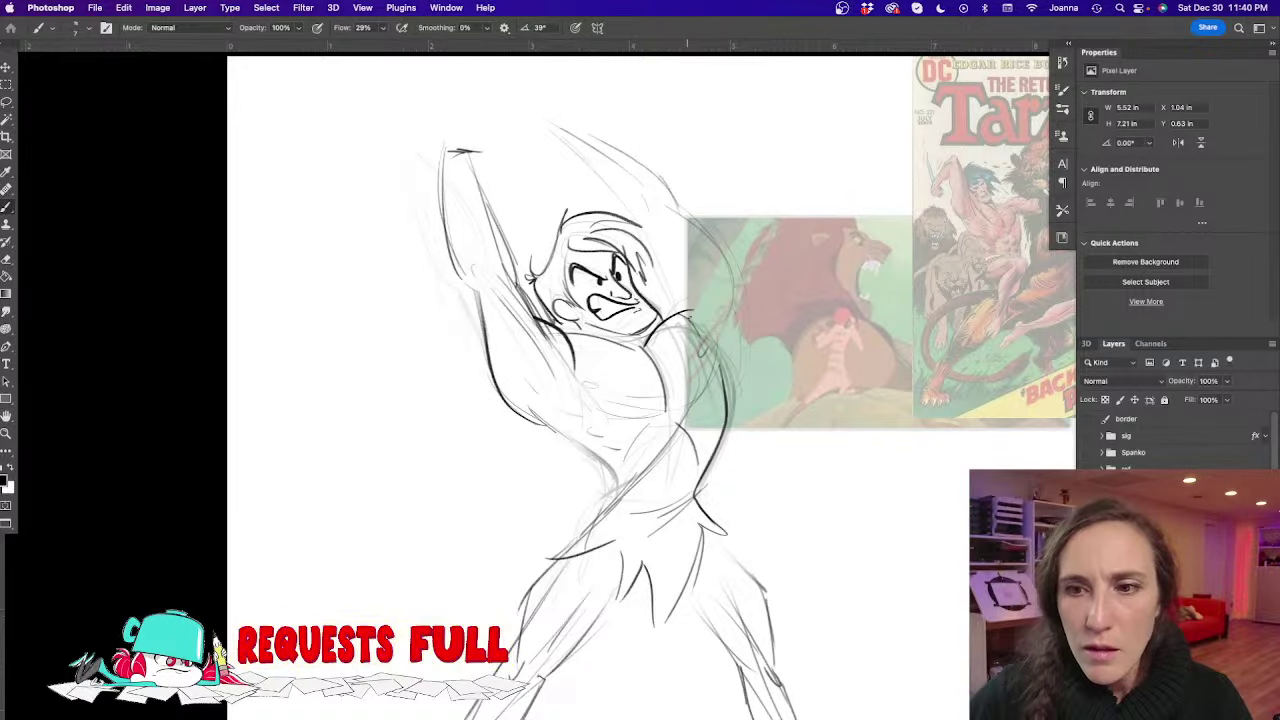
# Darken the right-hand shoulder and the torso's twisting curve down to the hip, and strengthen the thigh contours below the loincloth
pyautogui.moveTo(686, 306); pyautogui.dragTo(720, 412)
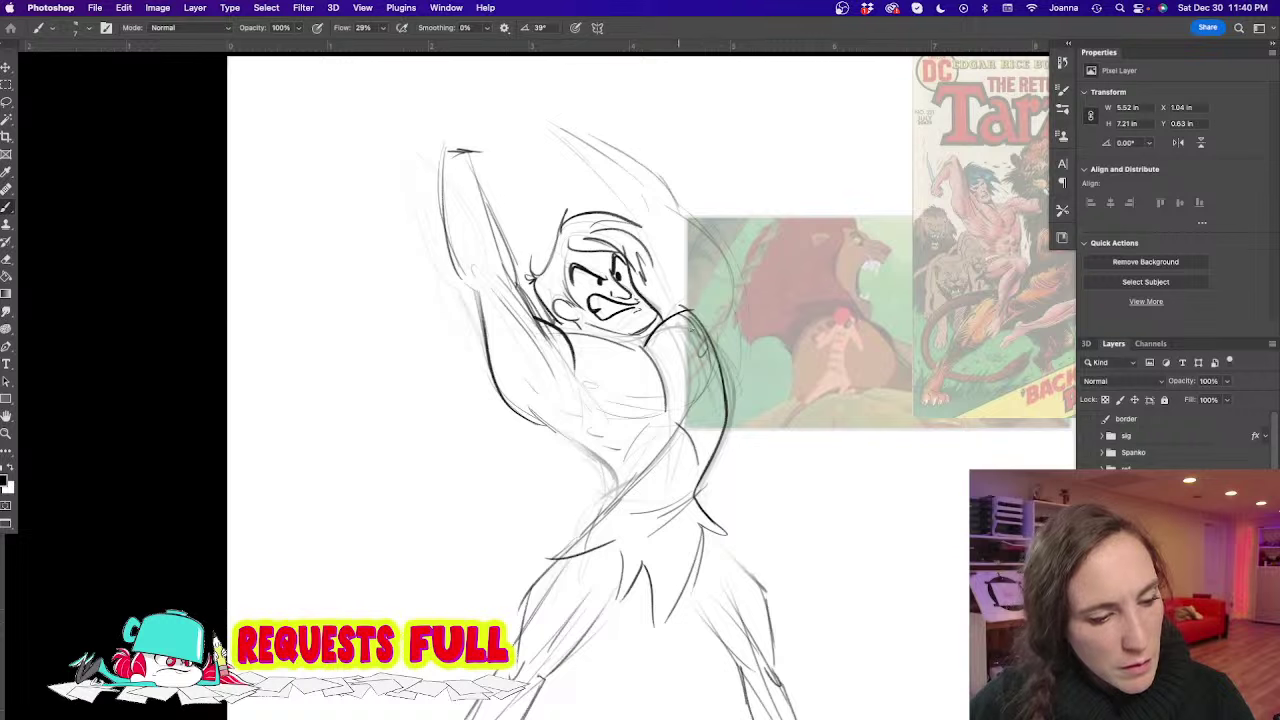
pyautogui.moveTo(690, 306)
pyautogui.mouseDown()
pyautogui.moveTo(689, 452)
pyautogui.moveTo(716, 408)
pyautogui.mouseUp()
pyautogui.moveTo(698, 324)
pyautogui.mouseDown()
pyautogui.moveTo(694, 364)
pyautogui.moveTo(608, 480)
pyautogui.moveTo(669, 487)
pyautogui.moveTo(602, 500)
pyautogui.moveTo(546, 562)
pyautogui.mouseUp()
pyautogui.moveTo(624, 530)
pyautogui.mouseDown()
pyautogui.moveTo(612, 606)
pyautogui.moveTo(570, 654)
pyautogui.mouseUp()
pyautogui.press('space')
pyautogui.moveTo(468, 525); pyautogui.dragTo(485, 409)
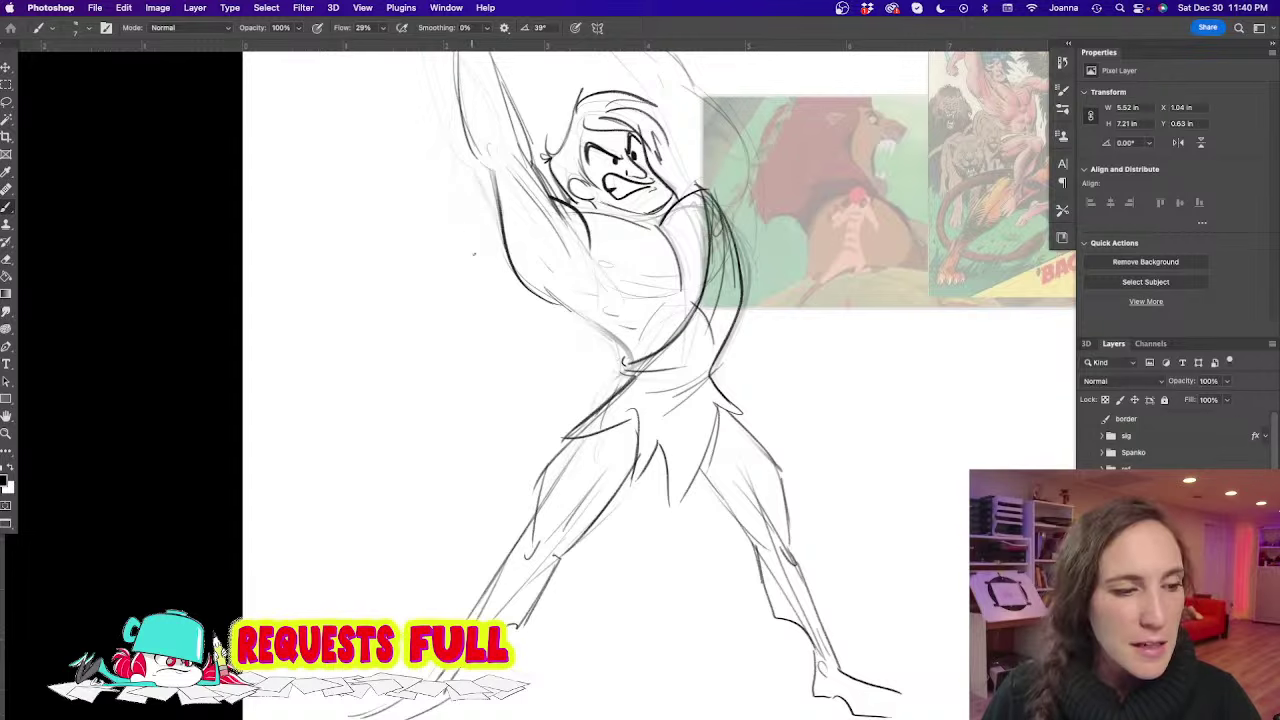
# Draw the right-hand raised arm's upper-arm and forearm edges with a bent elbow, and reinforce the hair beside it
pyautogui.moveTo(516, 262)
pyautogui.mouseDown()
pyautogui.moveTo(558, 304)
pyautogui.moveTo(548, 292)
pyautogui.moveTo(557, 305)
pyautogui.moveTo(489, 449)
pyautogui.mouseUp()
pyautogui.moveTo(692, 250); pyautogui.dragTo(668, 322)
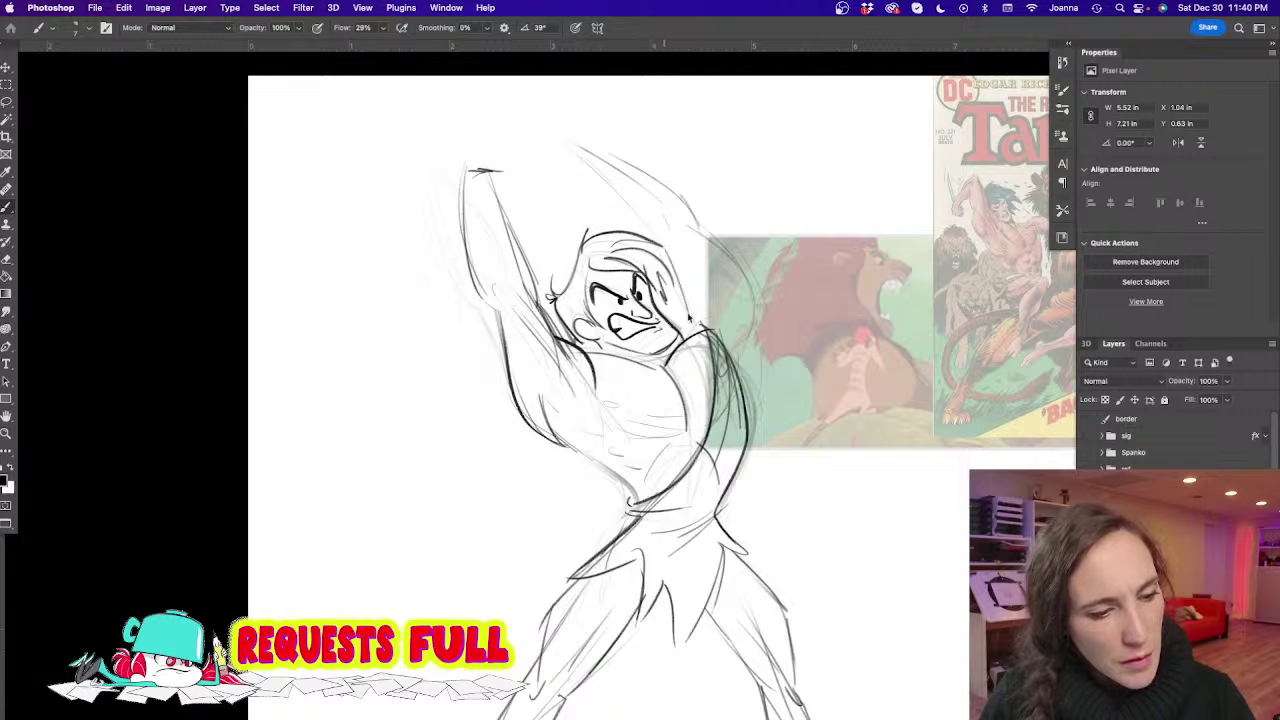
pyautogui.moveTo(700, 282); pyautogui.dragTo(682, 338)
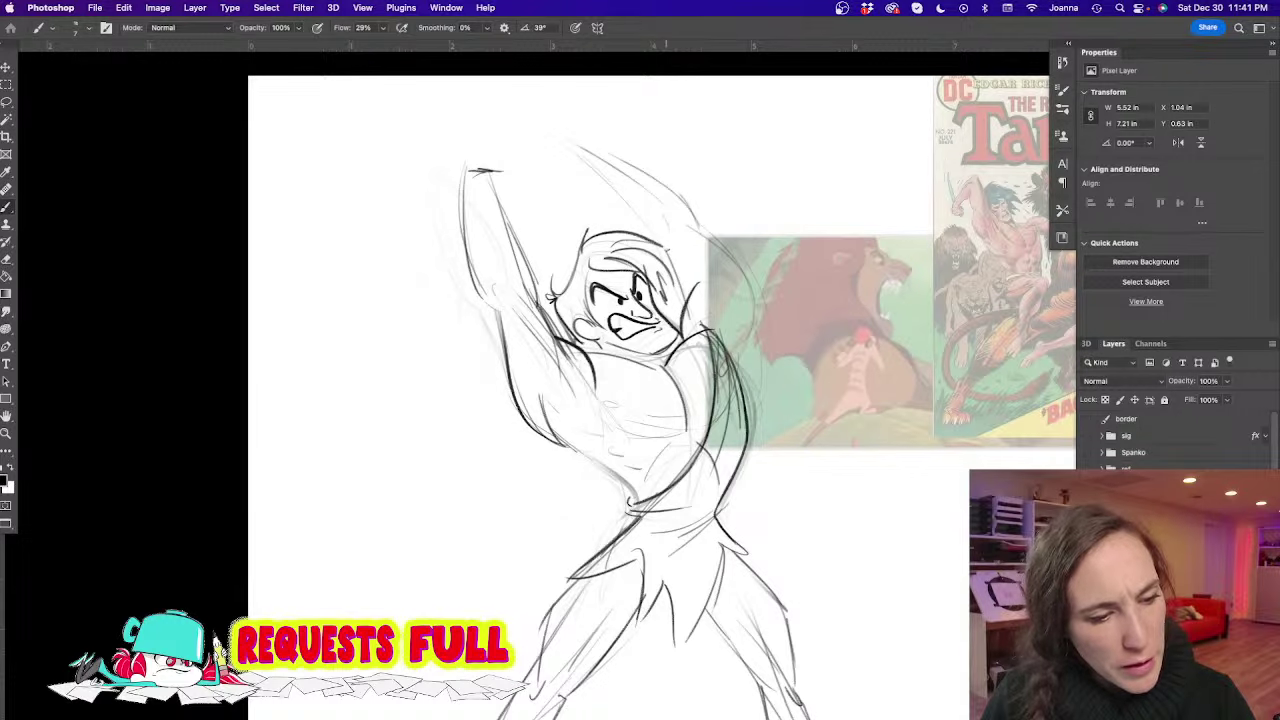
pyautogui.moveTo(666, 247); pyautogui.dragTo(688, 300)
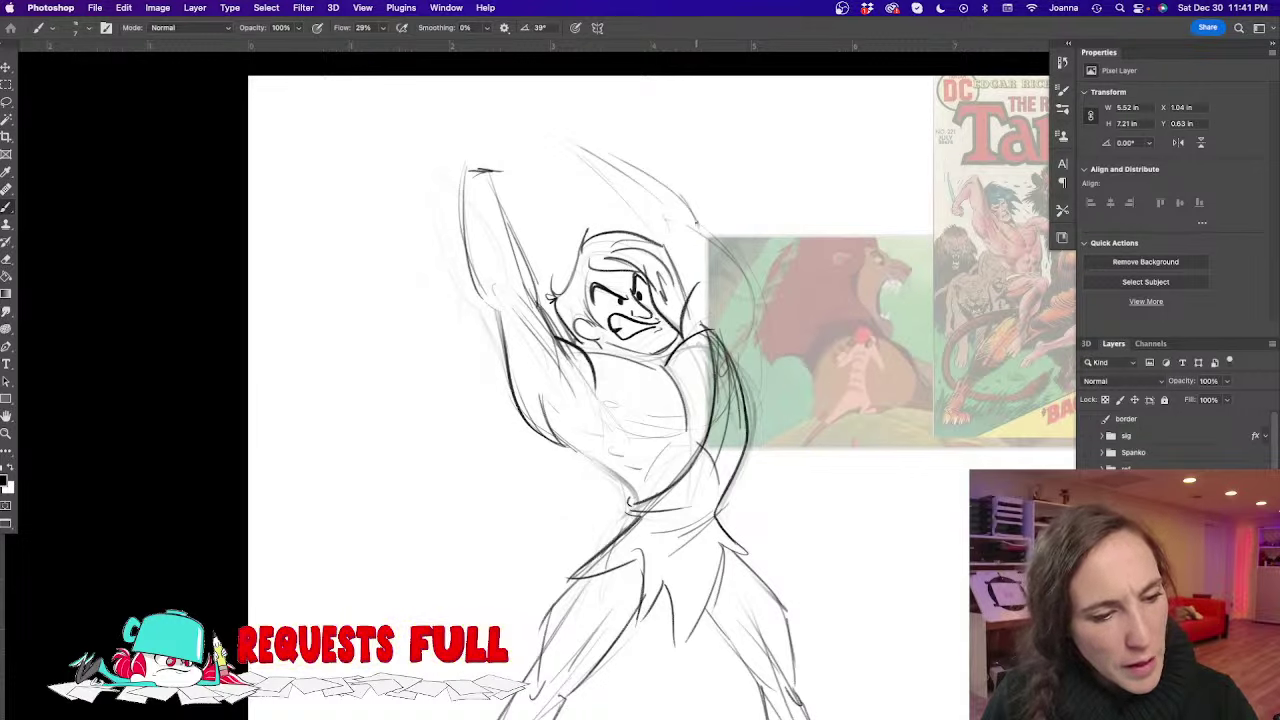
pyautogui.moveTo(698, 220)
pyautogui.mouseDown()
pyautogui.moveTo(594, 142)
pyautogui.moveTo(579, 148)
pyautogui.moveTo(635, 222)
pyautogui.moveTo(702, 240)
pyautogui.moveTo(750, 396)
pyautogui.mouseUp()
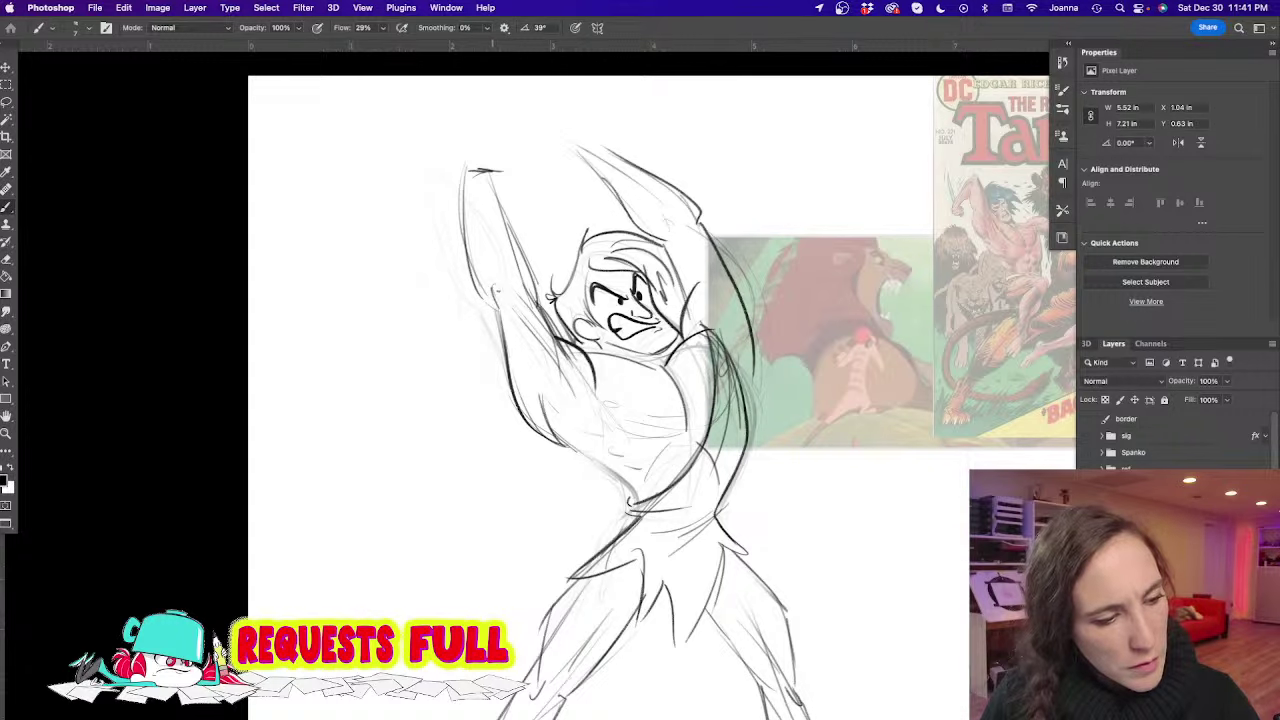
# Reinforce the left-hand forearm with extra contour and muscle lines between wrist and elbow
pyautogui.moveTo(486, 308); pyautogui.dragTo(468, 178)
pyautogui.moveTo(471, 231); pyautogui.dragTo(470, 270)
pyautogui.moveTo(506, 190)
pyautogui.mouseDown()
pyautogui.moveTo(540, 300)
pyautogui.moveTo(496, 294)
pyautogui.mouseUp()
# Erase the left-hand upper arm's underside and torso edge, and redraw them closer to the body down to the waist
pyautogui.hotkey('alt', 'space')
pyautogui.keyDown('alt'); pyautogui.click(448, 441); pyautogui.keyUp('alt')
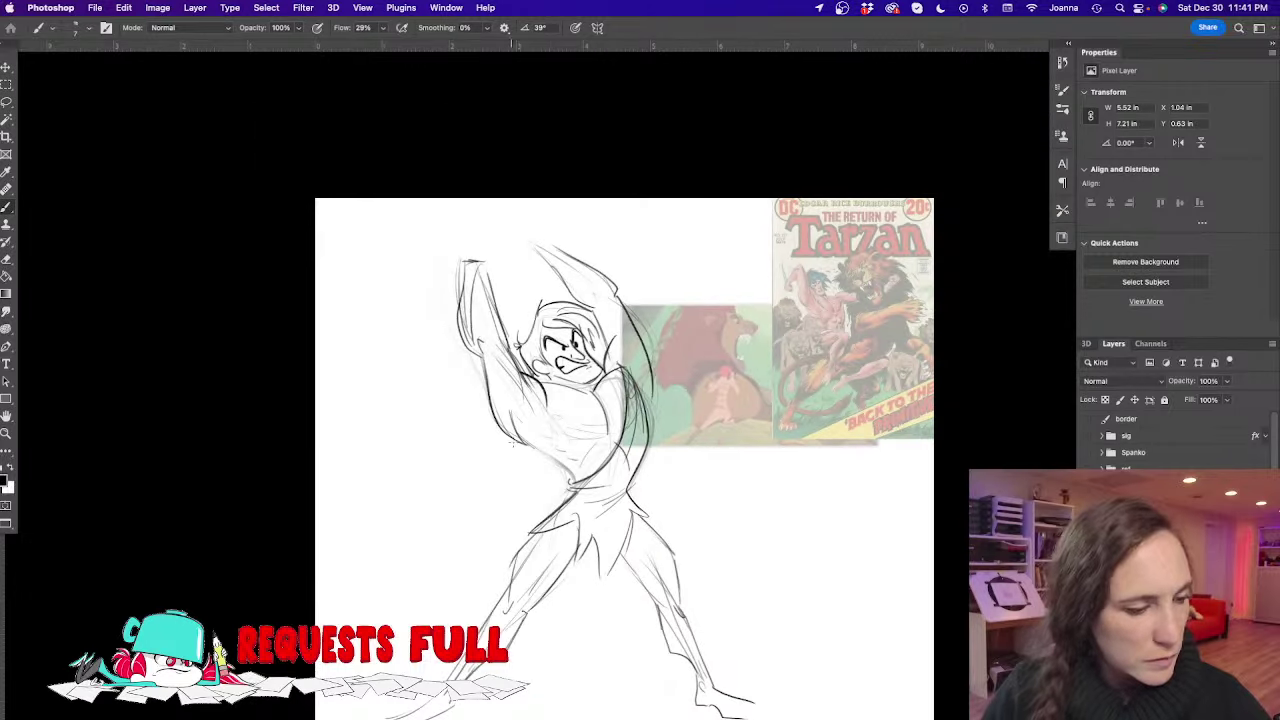
pyautogui.press('e')
pyautogui.moveTo(519, 434)
pyautogui.mouseDown()
pyautogui.moveTo(522, 458)
pyautogui.moveTo(521, 441)
pyautogui.mouseUp()
pyautogui.press('b')
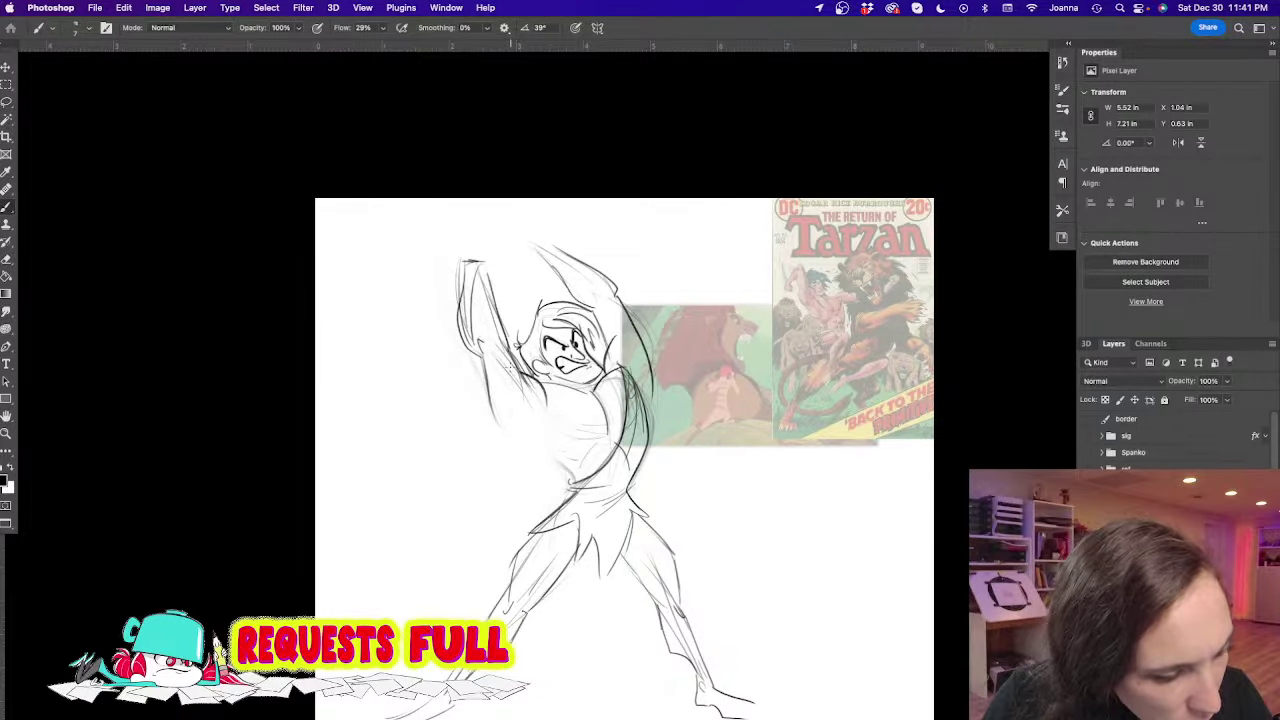
pyautogui.moveTo(519, 376); pyautogui.dragTo(557, 455)
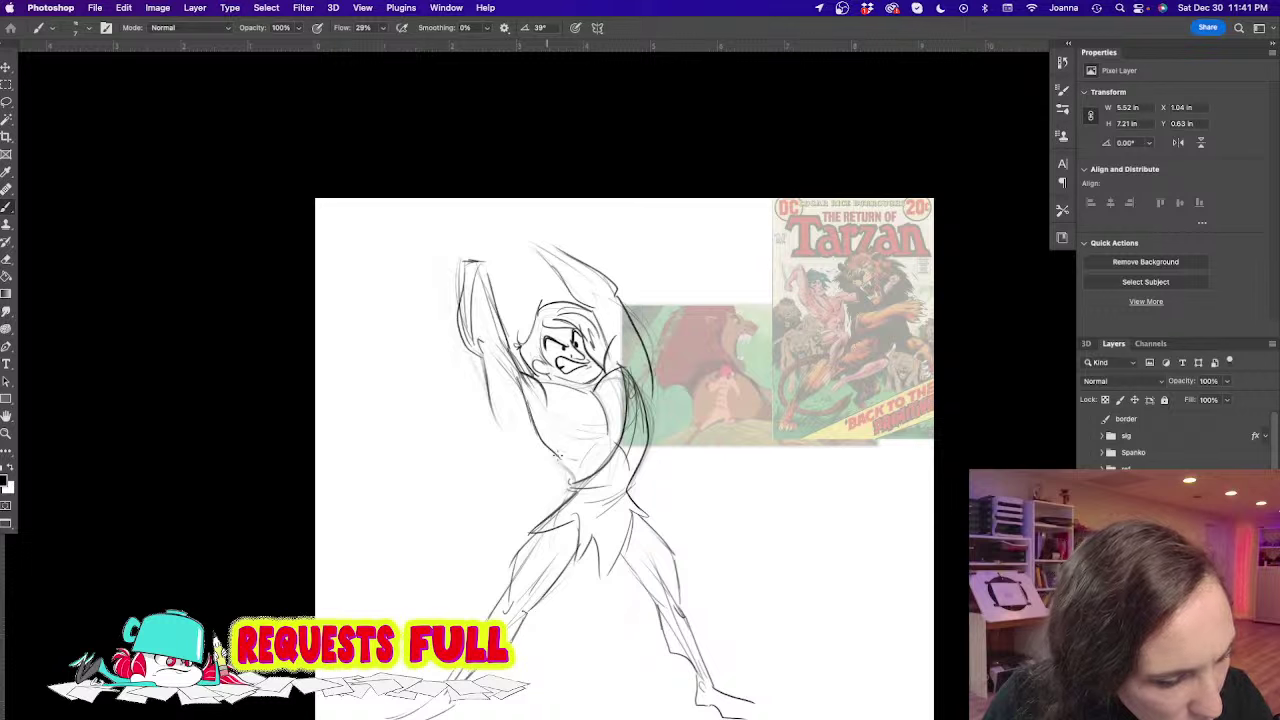
pyautogui.moveTo(483, 367)
pyautogui.mouseDown()
pyautogui.moveTo(520, 440)
pyautogui.moveTo(571, 482)
pyautogui.mouseUp()
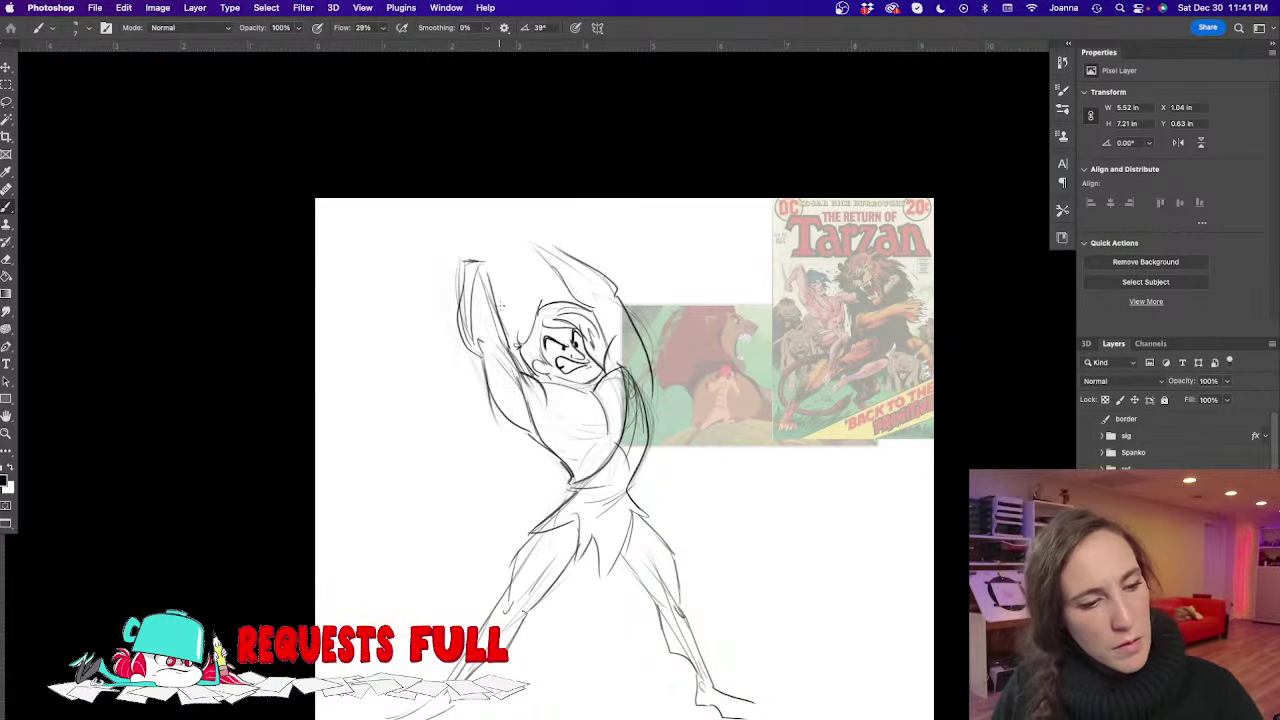
# Reduce the eraser size to 80 and erase the stray line between the face and the right-hand arm
pyautogui.press('e')
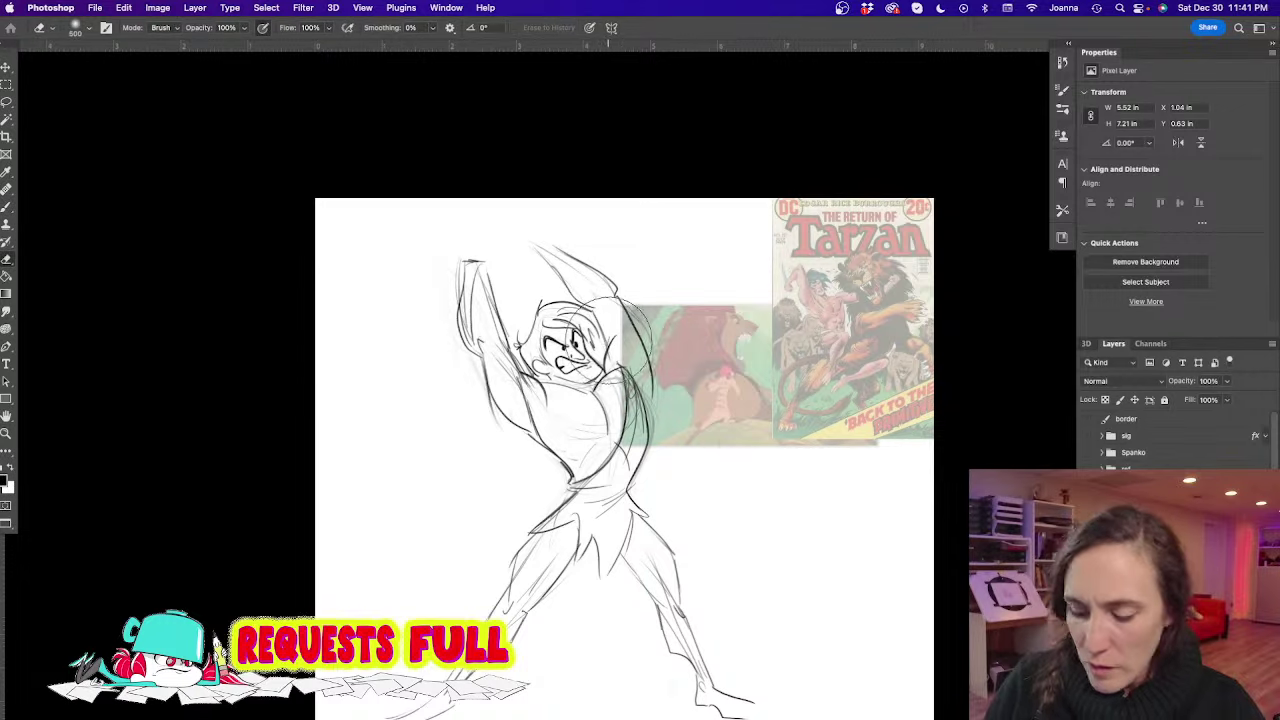
pyautogui.press('[')
pyautogui.press('[')
pyautogui.press('[')
pyautogui.press('[')
pyautogui.press('[')
pyautogui.press('[')
pyautogui.press('[')
pyautogui.press('[')
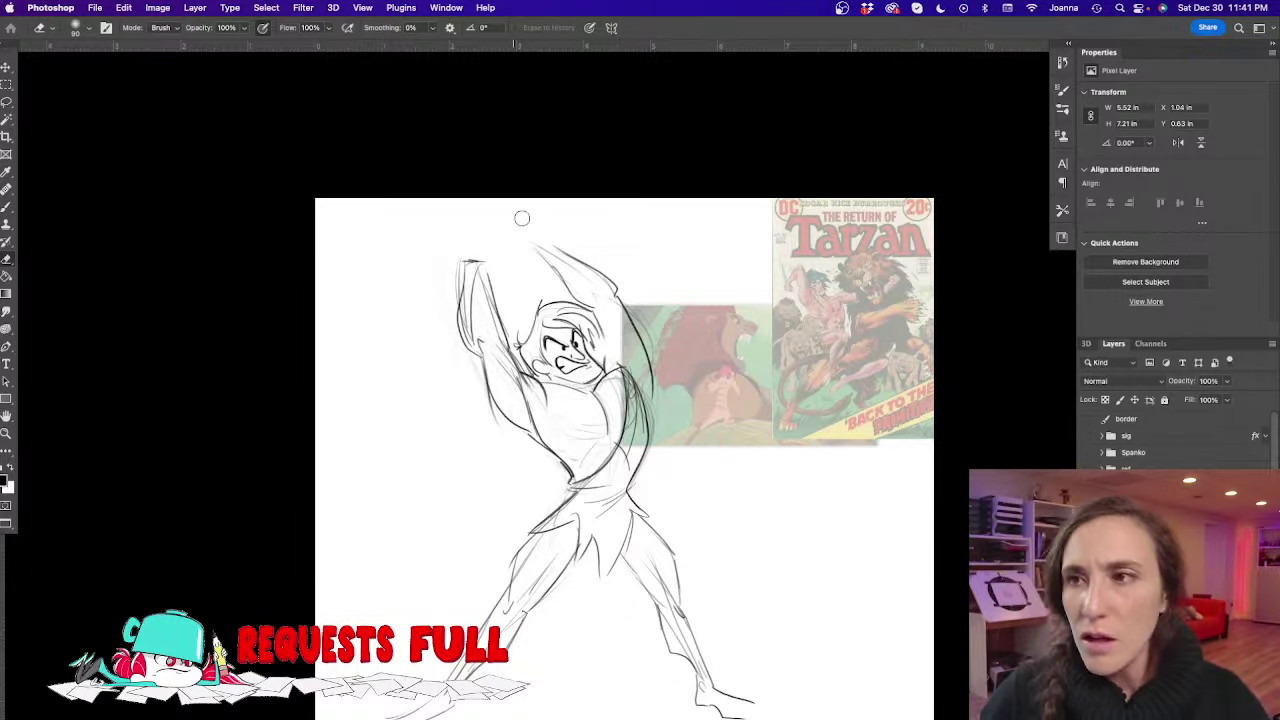
pyautogui.press('Tab')
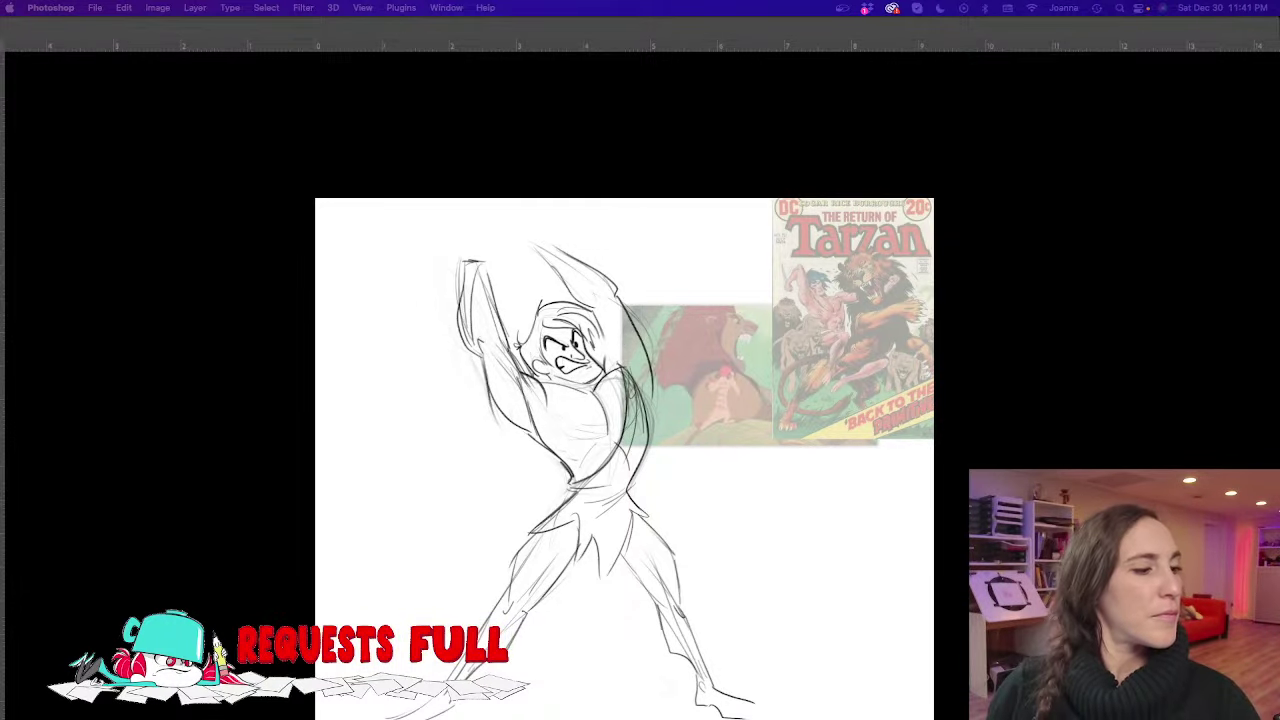
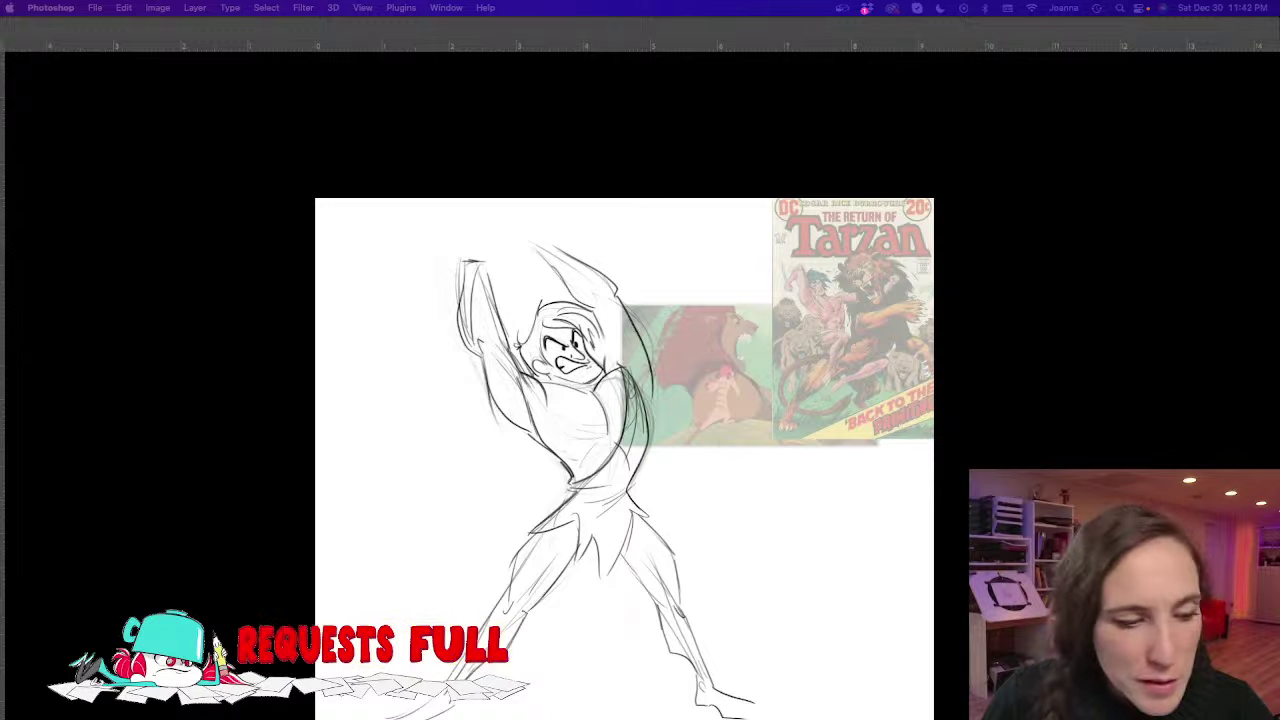
# Scale the character sketch down to about 4.31 by 5.63 in and place it lower on the canvas, leaving room above the arms
pyautogui.press('Tab')
pyautogui.press('super+t')
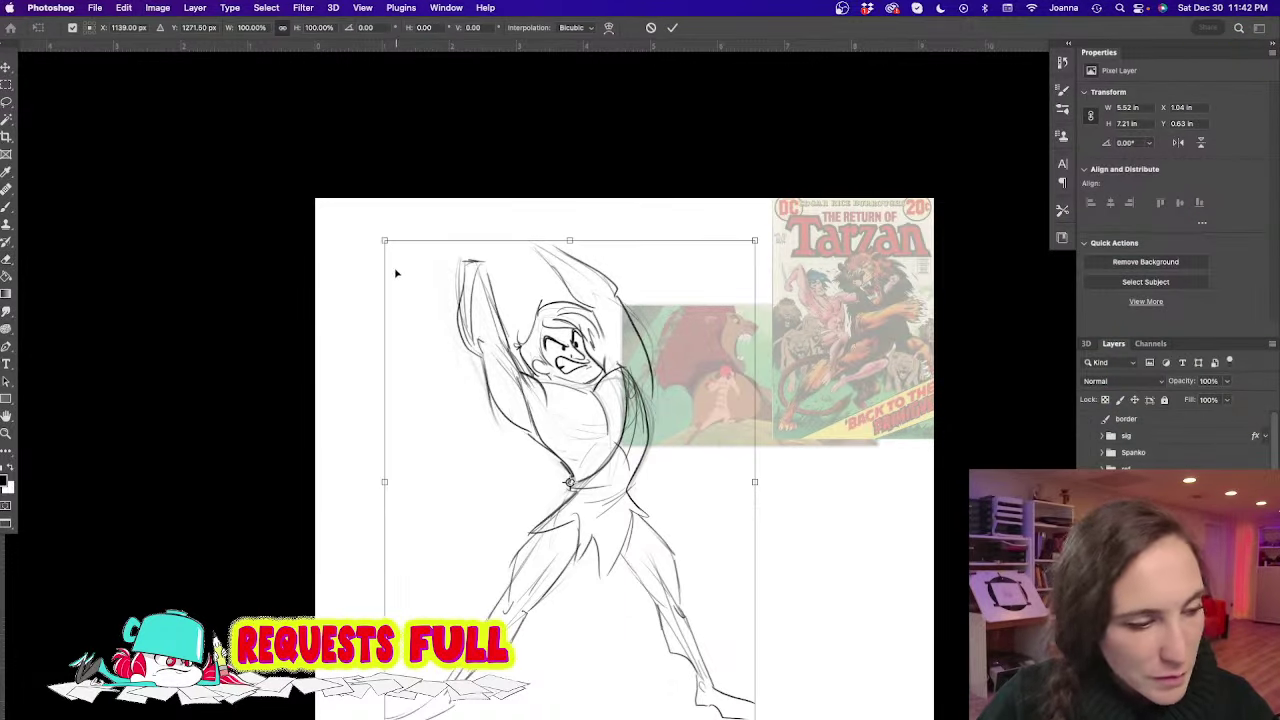
pyautogui.moveTo(385, 242); pyautogui.dragTo(477, 343)
pyautogui.moveTo(510, 384); pyautogui.dragTo(489, 376)
pyautogui.press('Return')
pyautogui.press('b')
pyautogui.press('b')
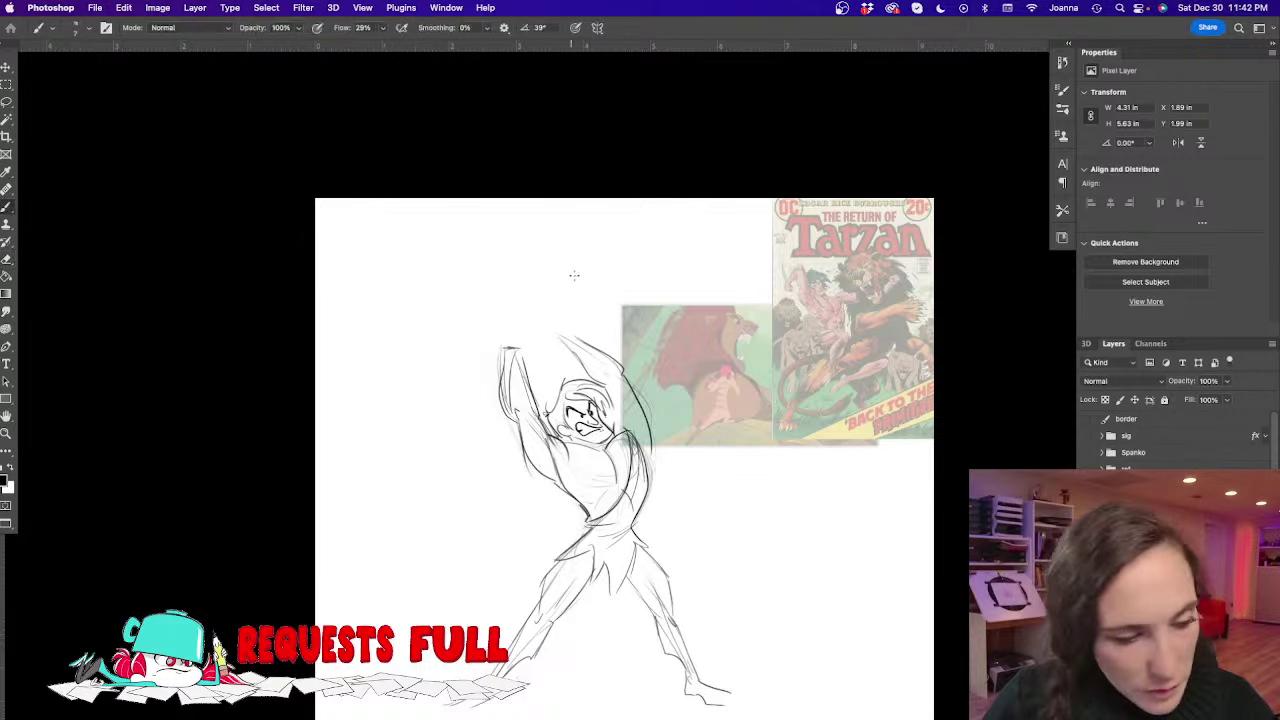
# Rough in the lifted lion's arched back above the raised arms, its shoulder curve, and a foreleg hanging on the right-hand side
pyautogui.moveTo(640, 272)
pyautogui.mouseDown()
pyautogui.moveTo(530, 244)
pyautogui.moveTo(476, 260)
pyautogui.moveTo(432, 330)
pyautogui.mouseUp()
pyautogui.moveTo(447, 285)
pyautogui.mouseDown()
pyautogui.moveTo(423, 374)
pyautogui.moveTo(540, 324)
pyautogui.mouseUp()
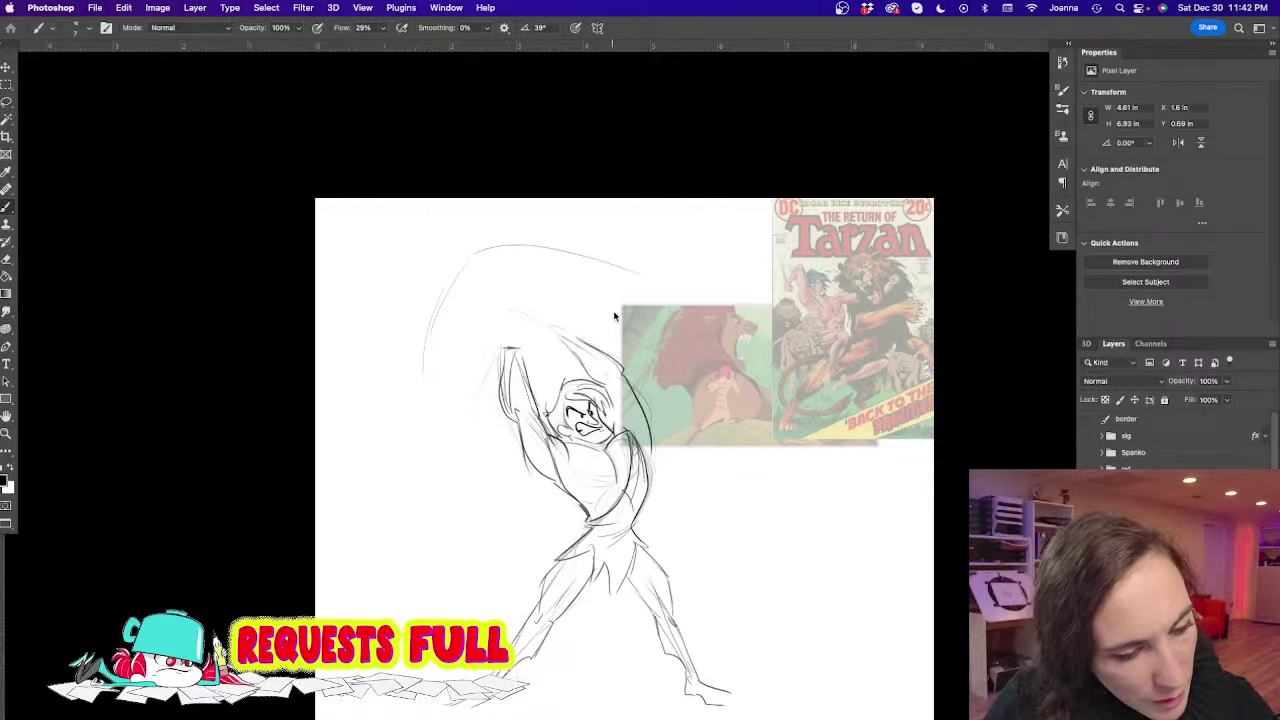
pyautogui.moveTo(618, 305)
pyautogui.mouseDown()
pyautogui.moveTo(576, 320)
pyautogui.moveTo(598, 342)
pyautogui.moveTo(684, 312)
pyautogui.moveTo(714, 378)
pyautogui.mouseUp()
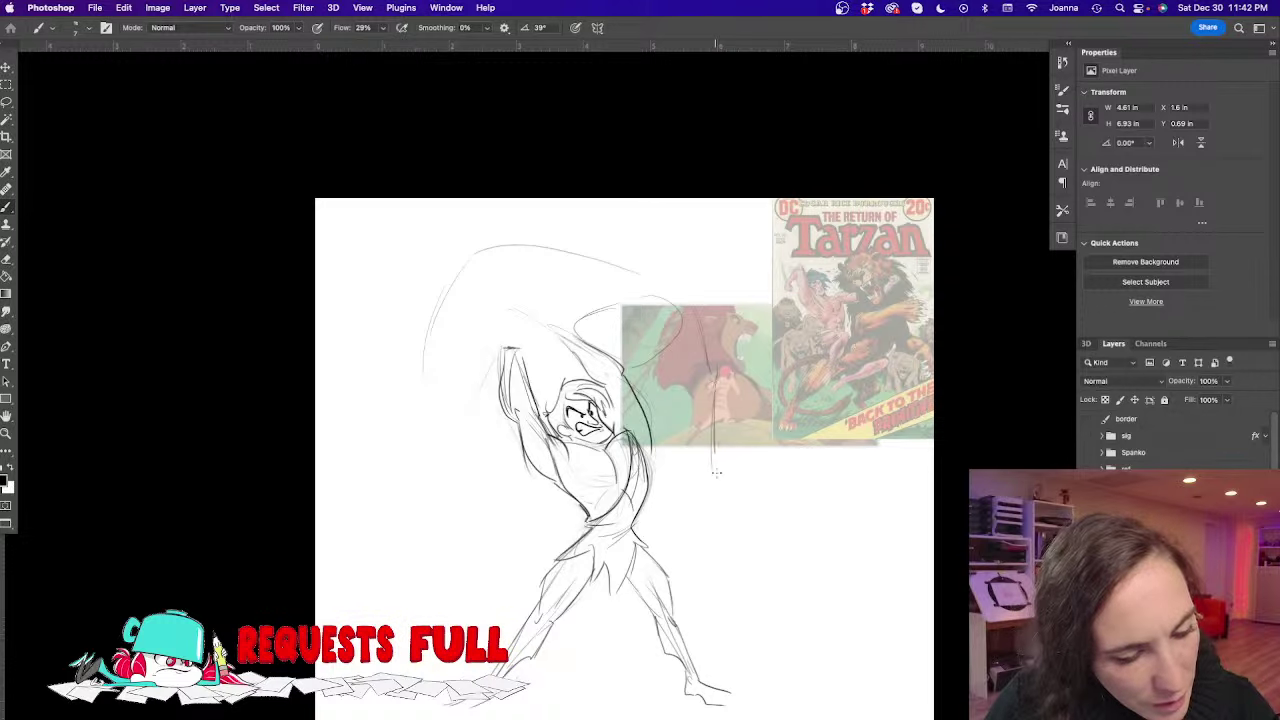
pyautogui.moveTo(716, 473); pyautogui.dragTo(728, 502)
pyautogui.moveTo(676, 418); pyautogui.dragTo(719, 514)
pyautogui.moveTo(697, 469)
pyautogui.mouseDown()
pyautogui.moveTo(693, 505)
pyautogui.moveTo(665, 521)
pyautogui.moveTo(696, 538)
pyautogui.mouseUp()
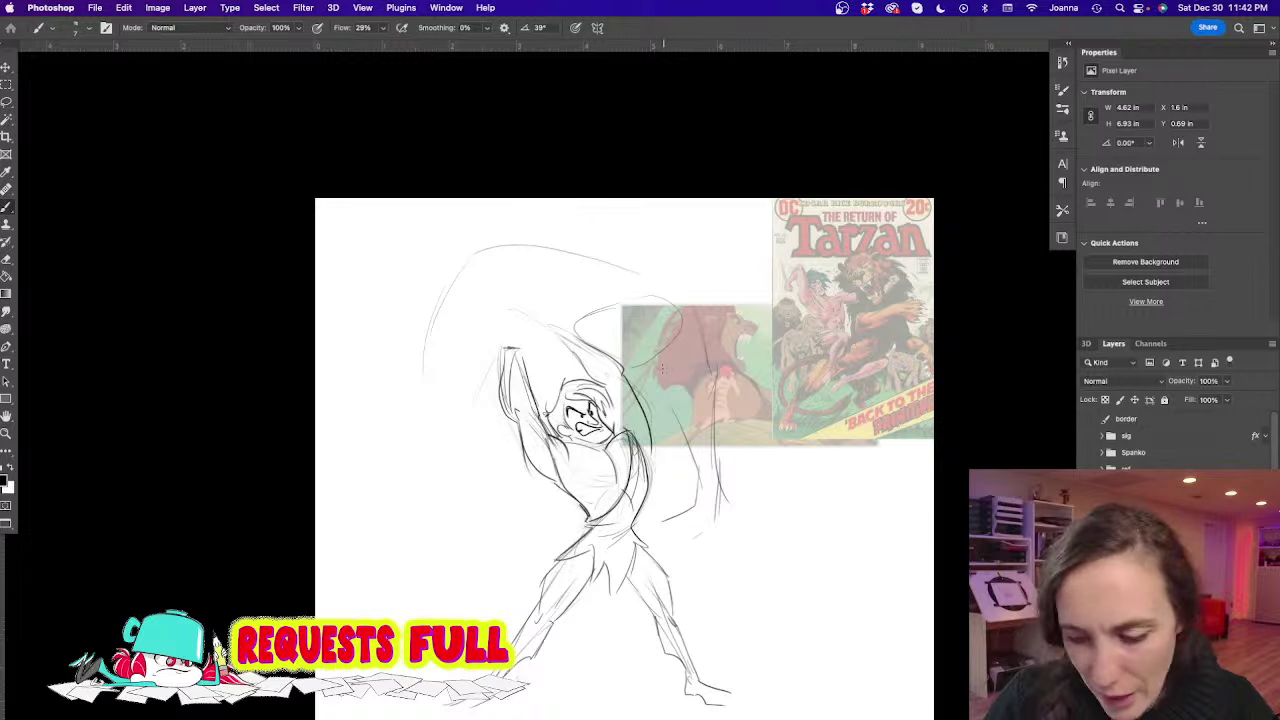
# Erase the lion's lower foreleg and redraw it with a curved paw reaching in toward the character's waist
pyautogui.press('e')
pyautogui.moveTo(712, 452); pyautogui.dragTo(680, 526)
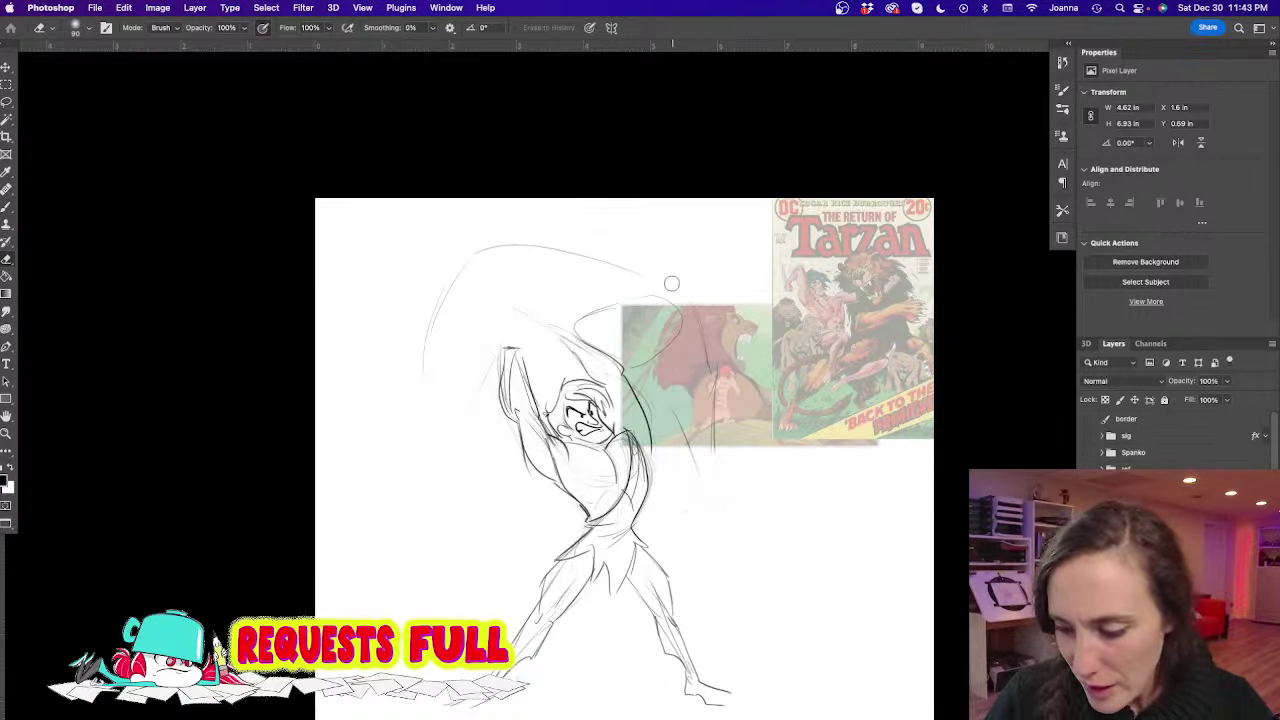
pyautogui.press('b')
pyautogui.moveTo(692, 437)
pyautogui.mouseDown()
pyautogui.moveTo(688, 488)
pyautogui.moveTo(716, 502)
pyautogui.mouseUp()
pyautogui.moveTo(713, 412); pyautogui.dragTo(716, 505)
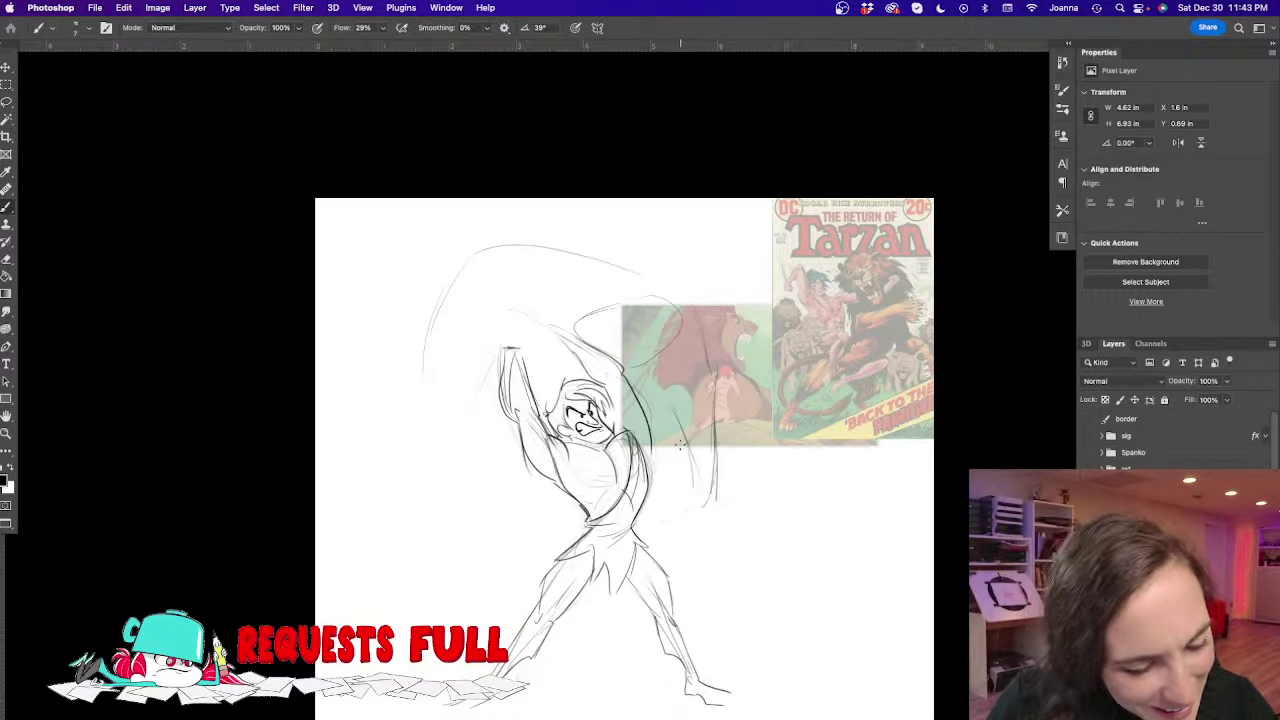
pyautogui.moveTo(688, 436)
pyautogui.mouseDown()
pyautogui.moveTo(686, 486)
pyautogui.moveTo(665, 504)
pyautogui.moveTo(676, 493)
pyautogui.moveTo(695, 503)
pyautogui.moveTo(653, 511)
pyautogui.moveTo(652, 524)
pyautogui.moveTo(660, 493)
pyautogui.moveTo(692, 497)
pyautogui.moveTo(654, 532)
pyautogui.moveTo(724, 478)
pyautogui.mouseUp()
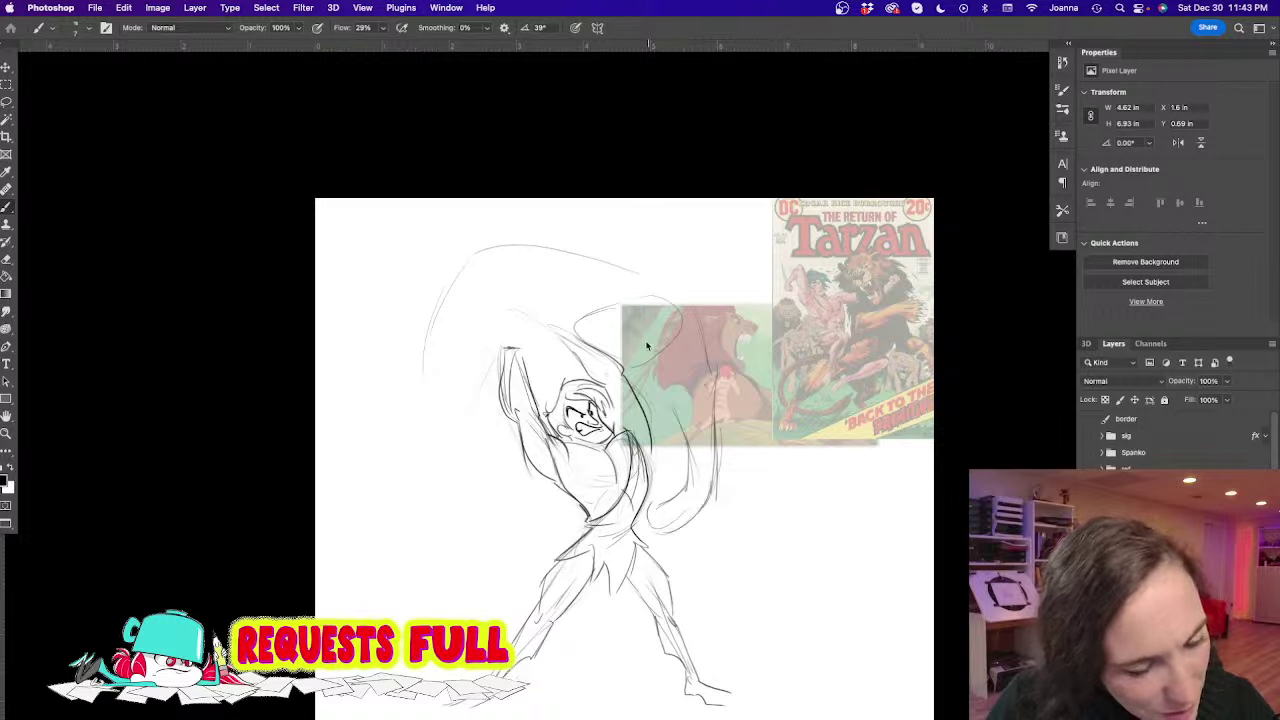
# Sketch the large rounded outline of the lion's head and mane, and add shoulder lines behind the right-hand raised arm
pyautogui.moveTo(692, 276); pyautogui.dragTo(756, 312)
pyautogui.moveTo(648, 440)
pyautogui.mouseDown()
pyautogui.moveTo(700, 432)
pyautogui.moveTo(686, 285)
pyautogui.moveTo(603, 258)
pyautogui.mouseUp()
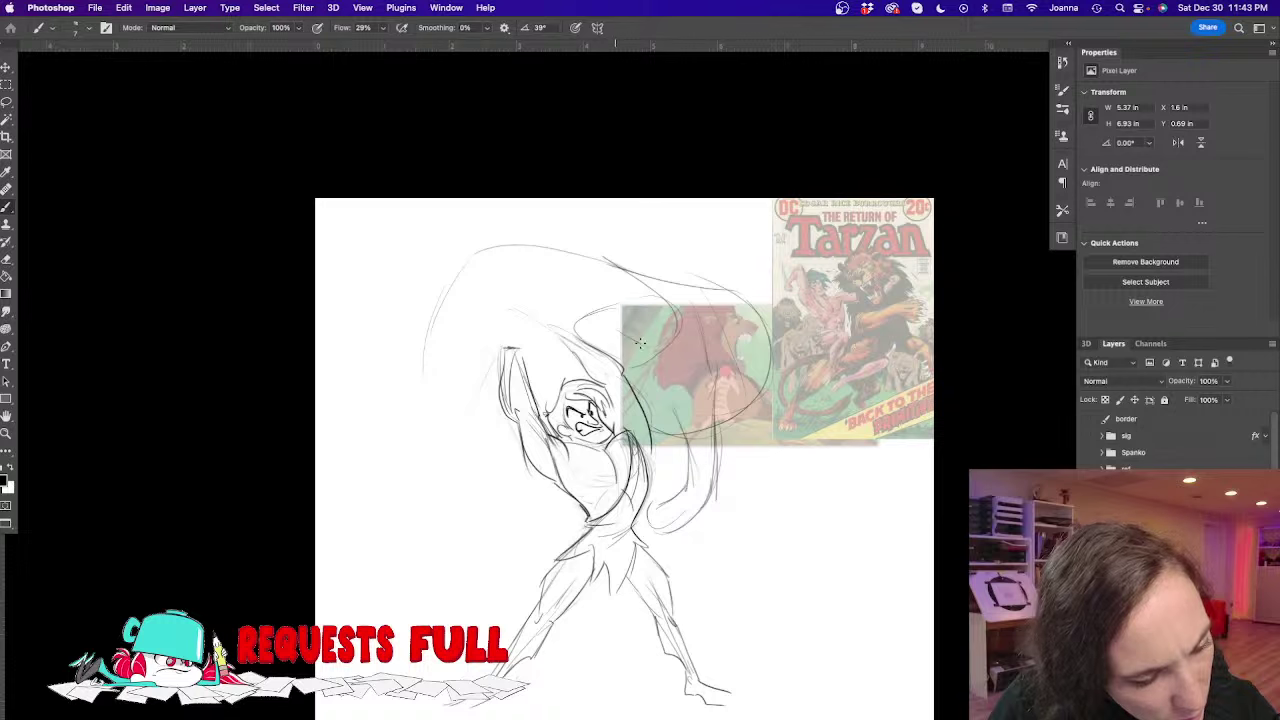
pyautogui.moveTo(570, 318); pyautogui.dragTo(617, 380)
pyautogui.moveTo(612, 328)
pyautogui.mouseDown()
pyautogui.moveTo(650, 366)
pyautogui.moveTo(618, 421)
pyautogui.mouseUp()
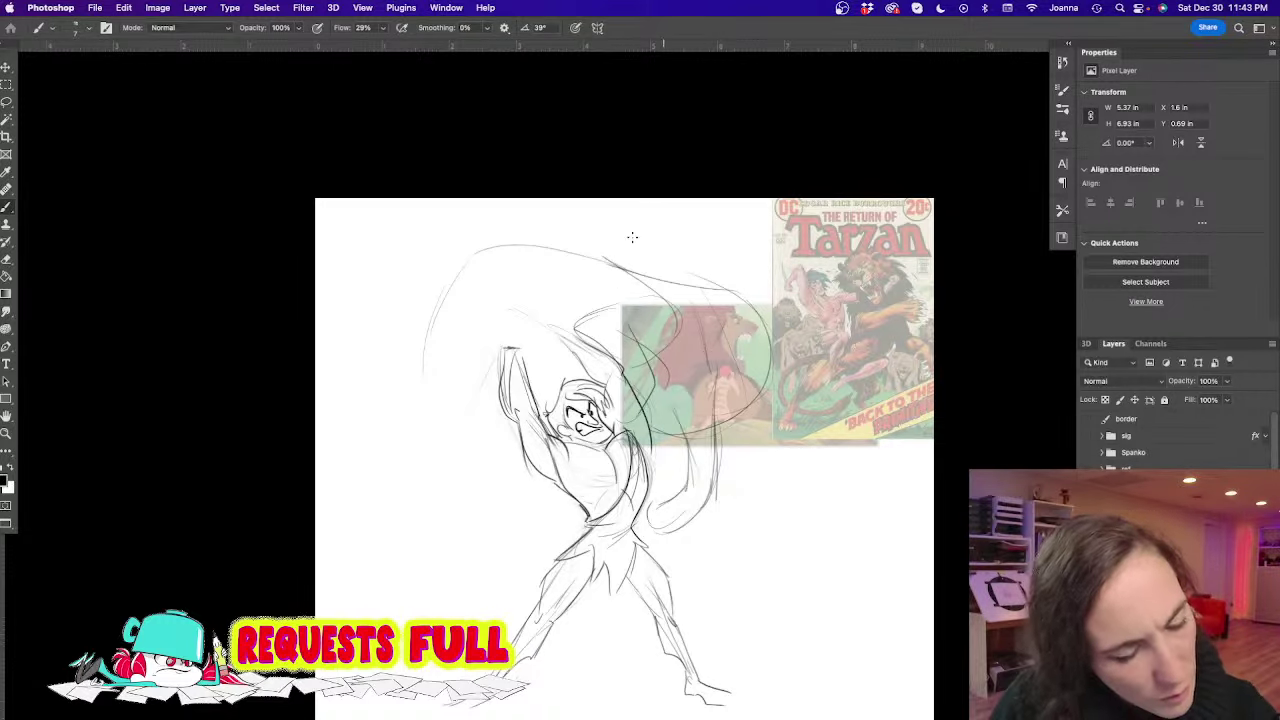
# Draw the lion's haunch and rounded thigh draped over the left-hand raised hand
pyautogui.moveTo(476, 284)
pyautogui.mouseDown()
pyautogui.moveTo(536, 298)
pyautogui.moveTo(537, 312)
pyautogui.mouseUp()
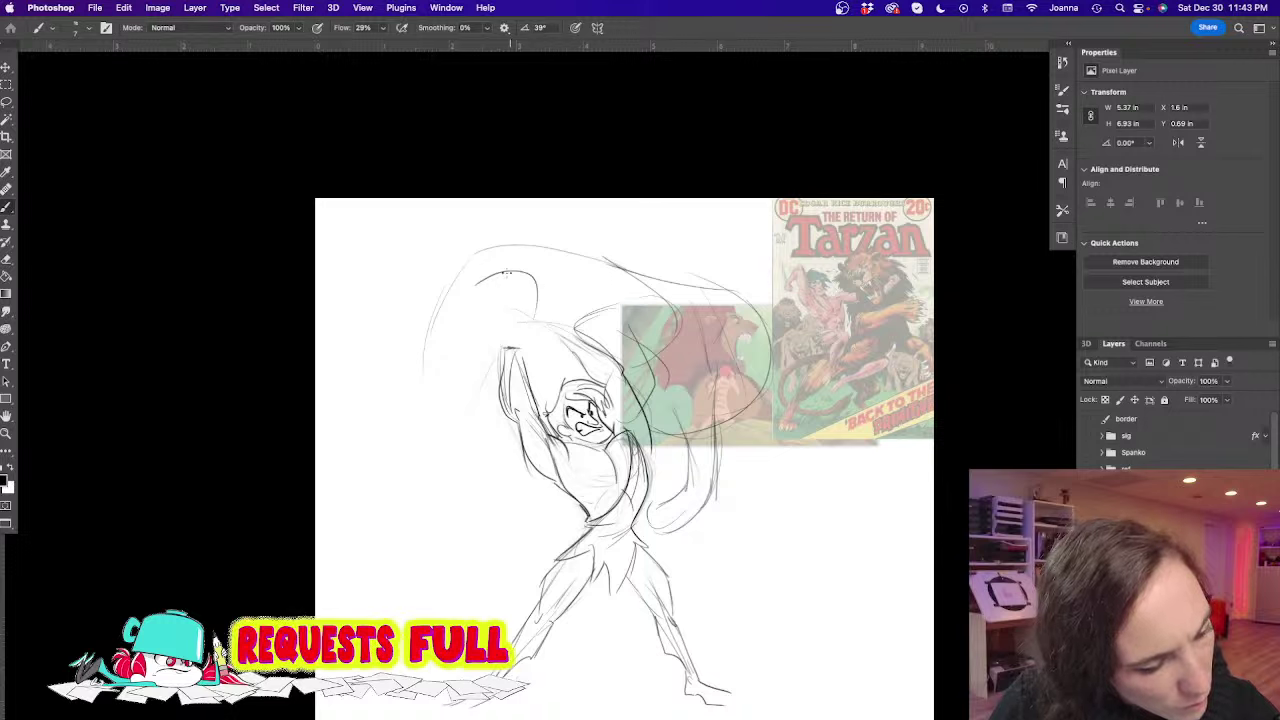
pyautogui.moveTo(431, 332); pyautogui.dragTo(424, 396)
pyautogui.moveTo(456, 295)
pyautogui.mouseDown()
pyautogui.moveTo(494, 396)
pyautogui.moveTo(510, 381)
pyautogui.moveTo(457, 417)
pyautogui.mouseUp()
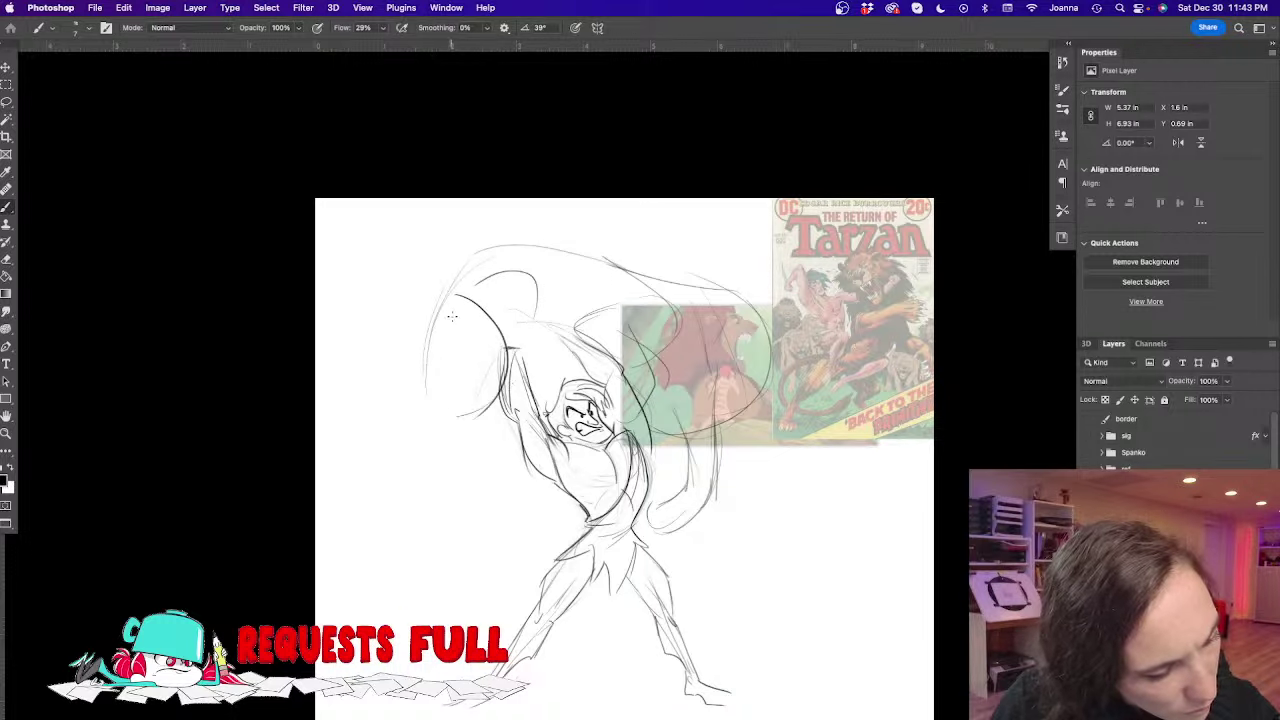
pyautogui.moveTo(434, 323)
pyautogui.mouseDown()
pyautogui.moveTo(420, 399)
pyautogui.moveTo(449, 394)
pyautogui.moveTo(435, 412)
pyautogui.mouseUp()
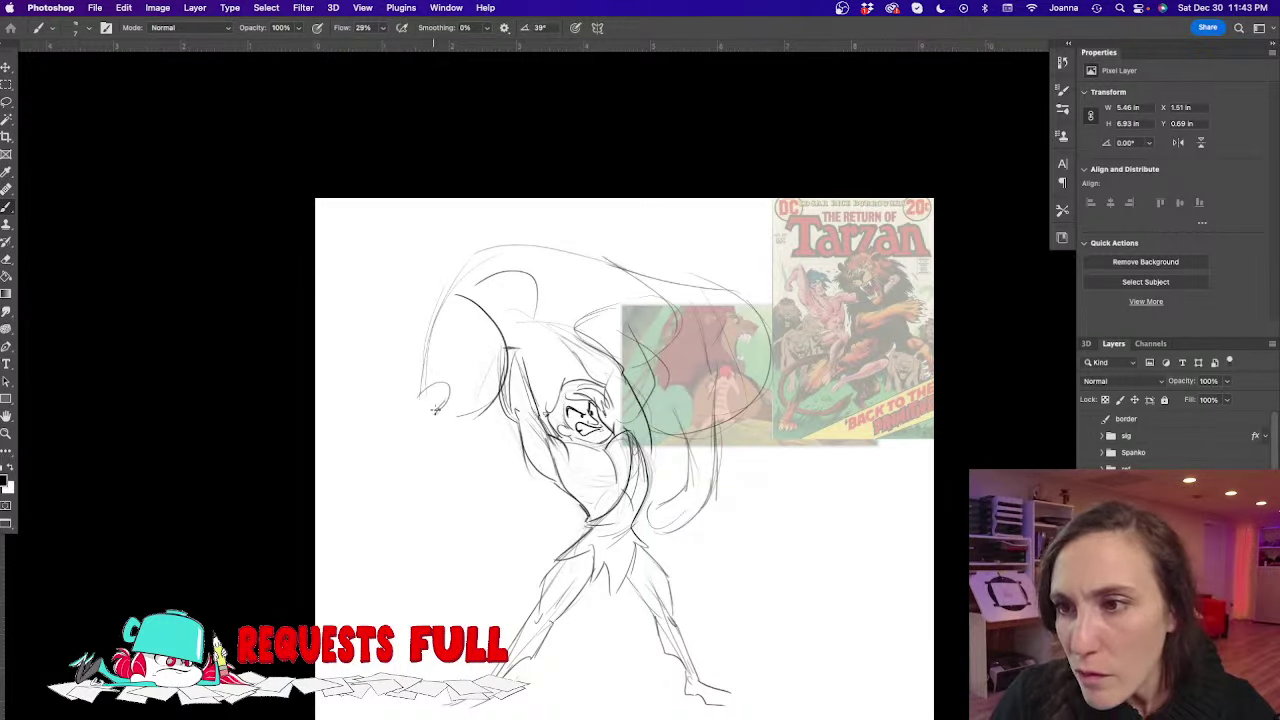
# Draw the lion's lower hind leg with a toed foot, and a long tapering limb curving down outside it
pyautogui.moveTo(446, 300); pyautogui.dragTo(420, 404)
pyautogui.moveTo(442, 338)
pyautogui.mouseDown()
pyautogui.moveTo(412, 408)
pyautogui.moveTo(468, 458)
pyautogui.moveTo(504, 451)
pyautogui.mouseUp()
pyautogui.moveTo(428, 418)
pyautogui.mouseDown()
pyautogui.moveTo(488, 468)
pyautogui.moveTo(478, 465)
pyautogui.moveTo(514, 456)
pyautogui.moveTo(512, 476)
pyautogui.moveTo(460, 472)
pyautogui.mouseUp()
pyautogui.moveTo(470, 252)
pyautogui.mouseDown()
pyautogui.moveTo(413, 378)
pyautogui.moveTo(470, 560)
pyautogui.mouseUp()
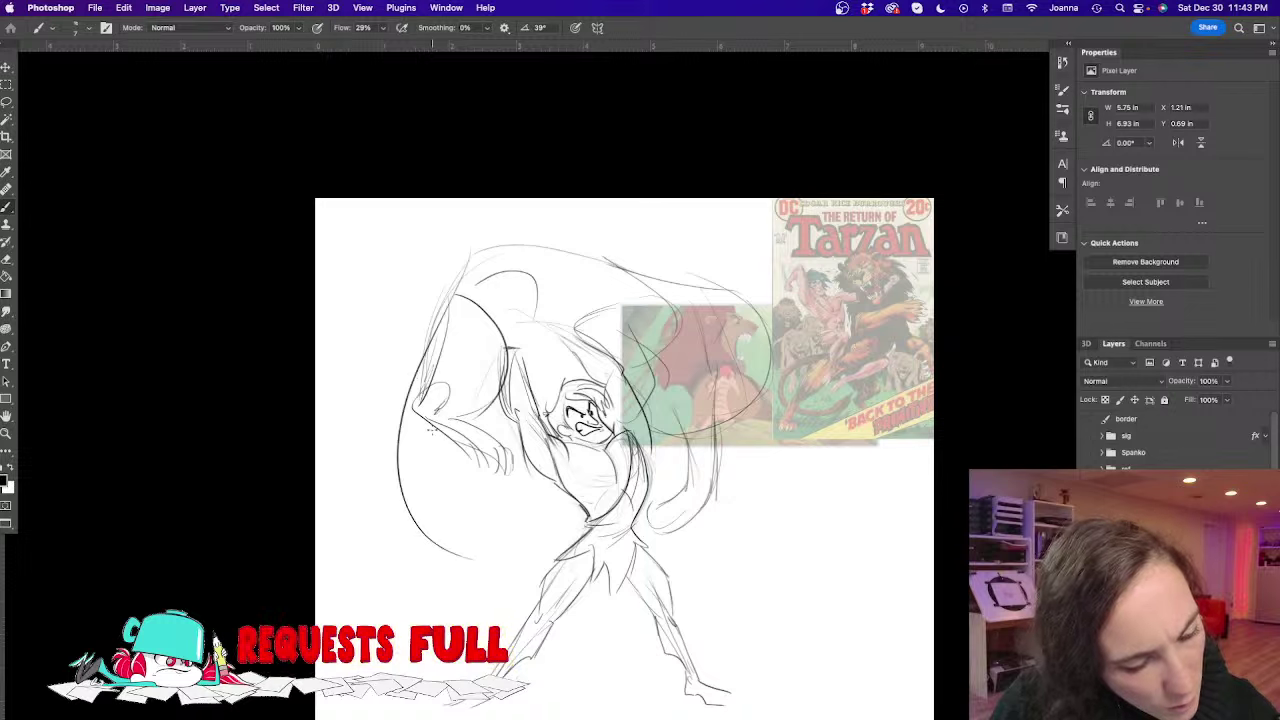
pyautogui.moveTo(425, 408)
pyautogui.mouseDown()
pyautogui.moveTo(405, 500)
pyautogui.moveTo(472, 519)
pyautogui.moveTo(399, 505)
pyautogui.mouseUp()
# Lighten the inner haunch curve, then reinforce the lion's back arc and draw the belly line between the raised arms
pyautogui.press('e')
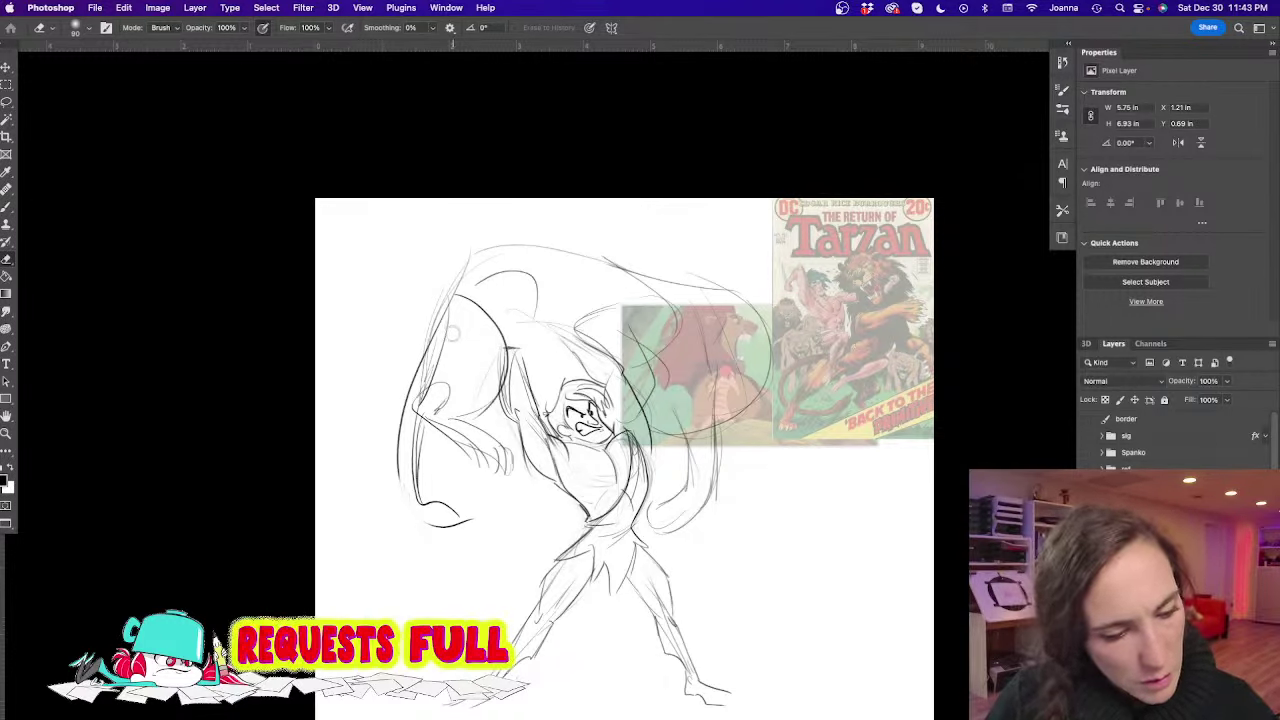
pyautogui.press('b')
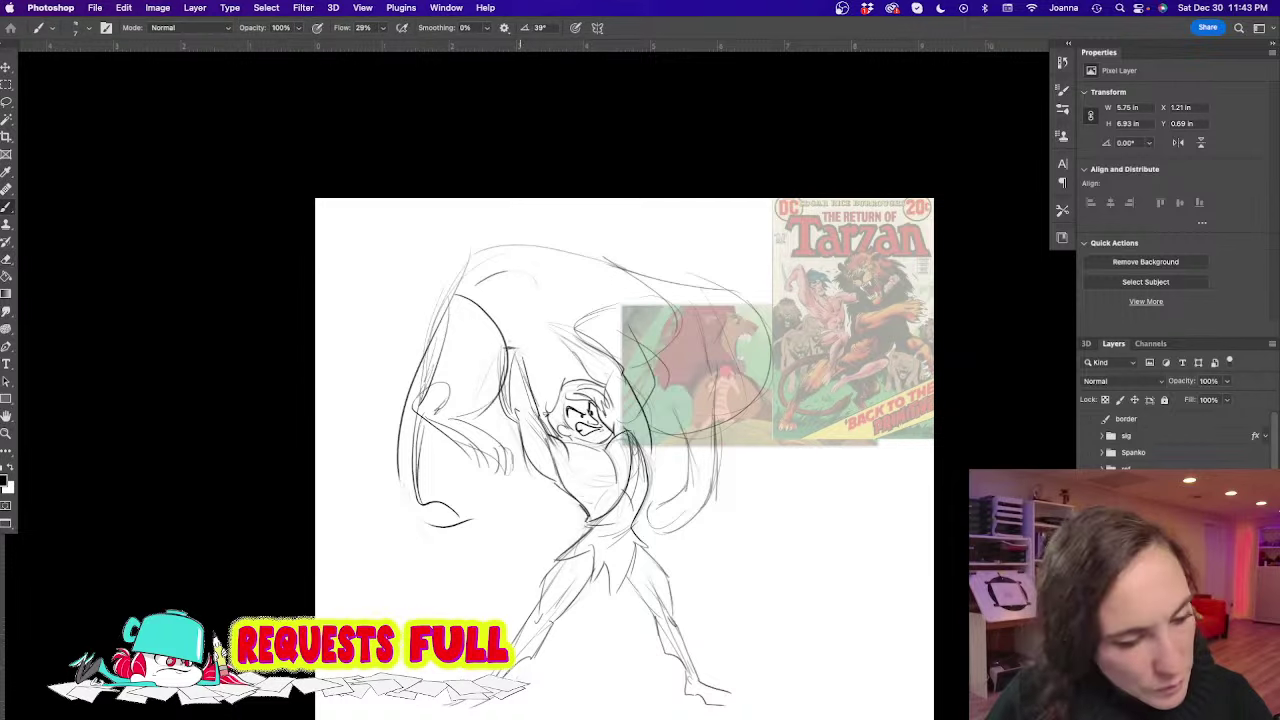
pyautogui.moveTo(604, 269)
pyautogui.mouseDown()
pyautogui.moveTo(438, 314)
pyautogui.moveTo(420, 366)
pyautogui.mouseUp()
pyautogui.moveTo(426, 364)
pyautogui.mouseDown()
pyautogui.moveTo(534, 253)
pyautogui.moveTo(628, 268)
pyautogui.mouseUp()
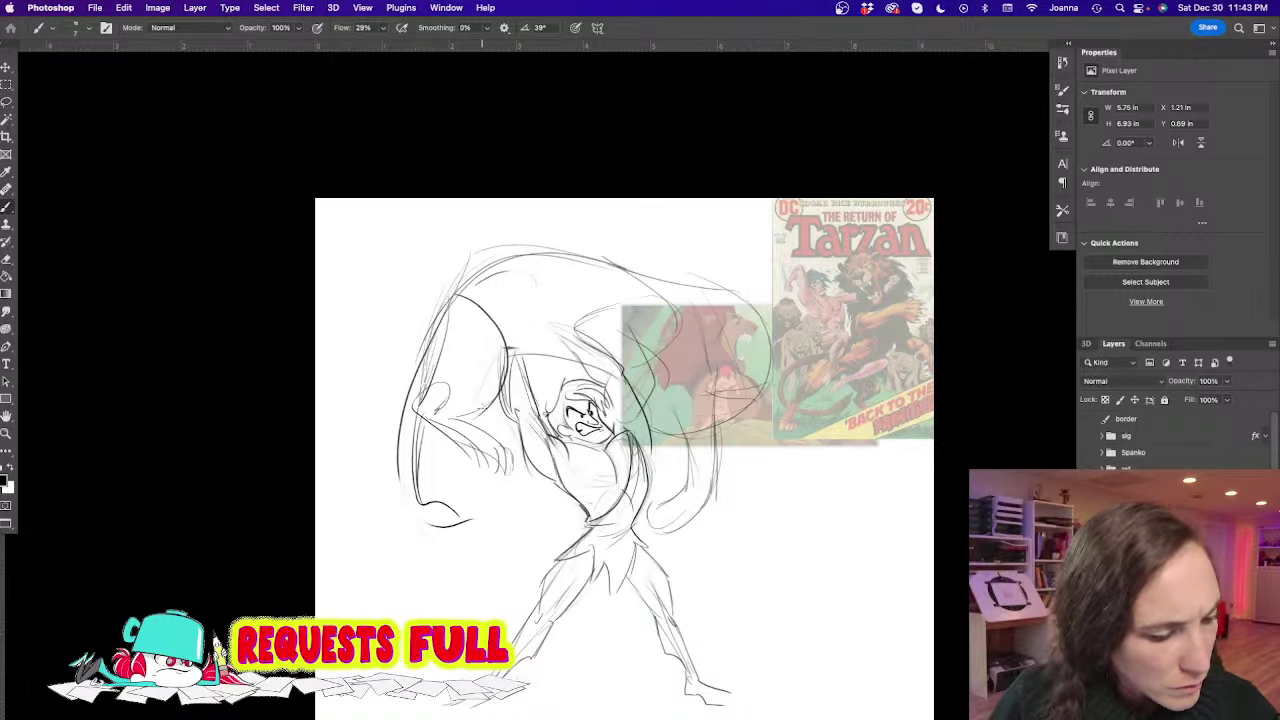
# Sketch a slender limb hanging beside the character's left-hand arm, darken its edges, and add a short contour beside the hair
pyautogui.moveTo(494, 388); pyautogui.dragTo(503, 508)
pyautogui.moveTo(529, 466); pyautogui.dragTo(510, 490)
pyautogui.moveTo(484, 410)
pyautogui.mouseDown()
pyautogui.moveTo(504, 460)
pyautogui.moveTo(501, 544)
pyautogui.mouseUp()
pyautogui.moveTo(519, 482); pyautogui.dragTo(518, 553)
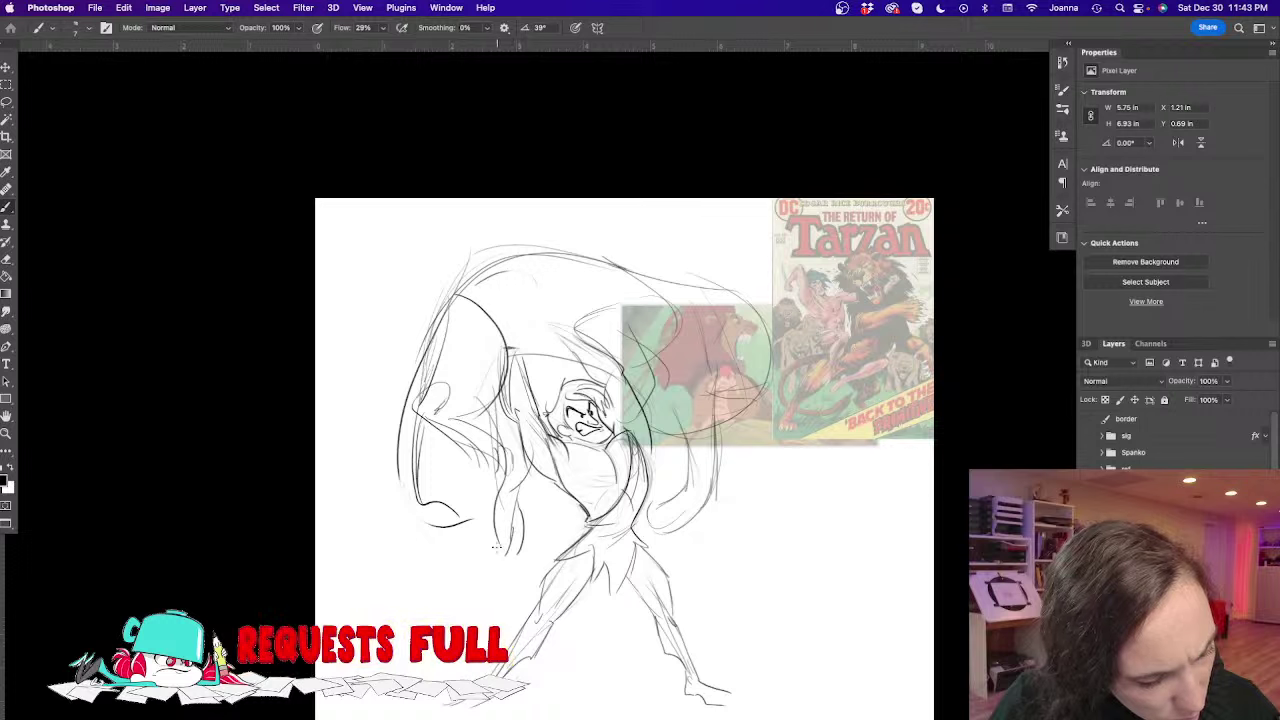
pyautogui.moveTo(498, 458); pyautogui.dragTo(500, 556)
pyautogui.moveTo(520, 462); pyautogui.dragTo(512, 536)
pyautogui.moveTo(522, 376)
pyautogui.mouseDown()
pyautogui.moveTo(516, 490)
pyautogui.moveTo(552, 428)
pyautogui.mouseUp()
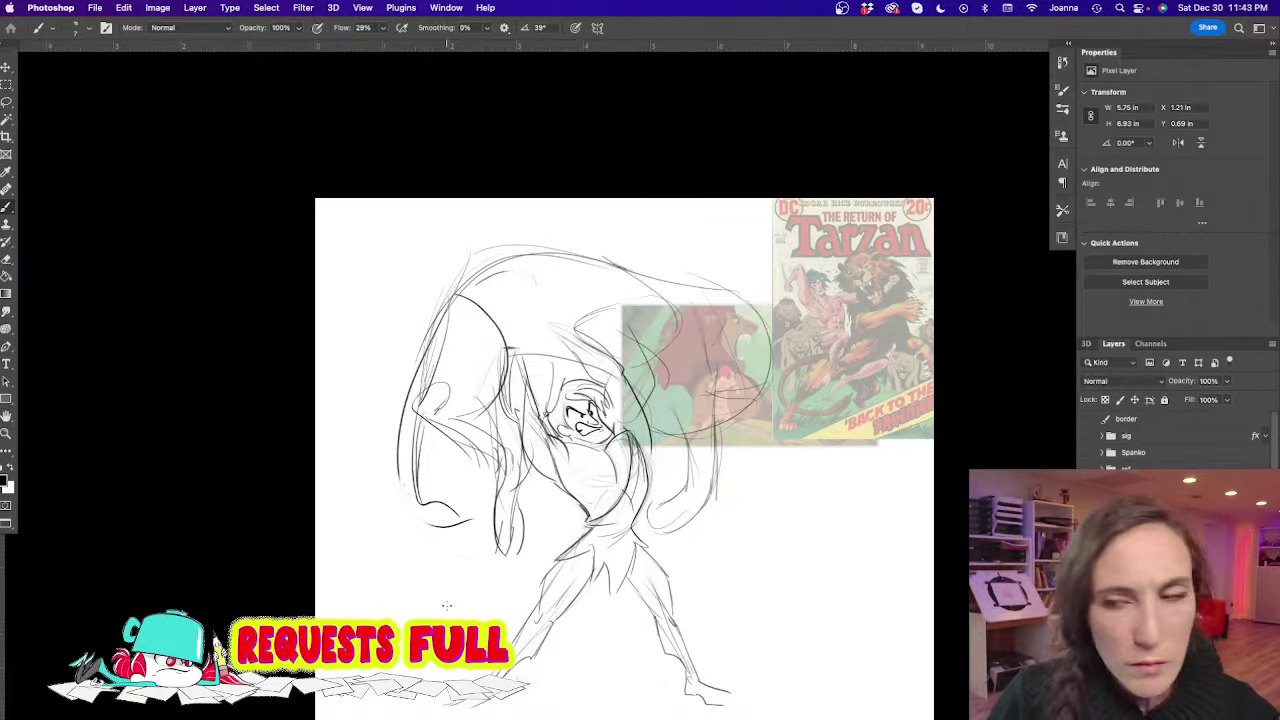
# Draw the lion's brow line, two small eyes and an angular muzzle with an open mouth inside the head outline
pyautogui.scroll(3, 614, 358)
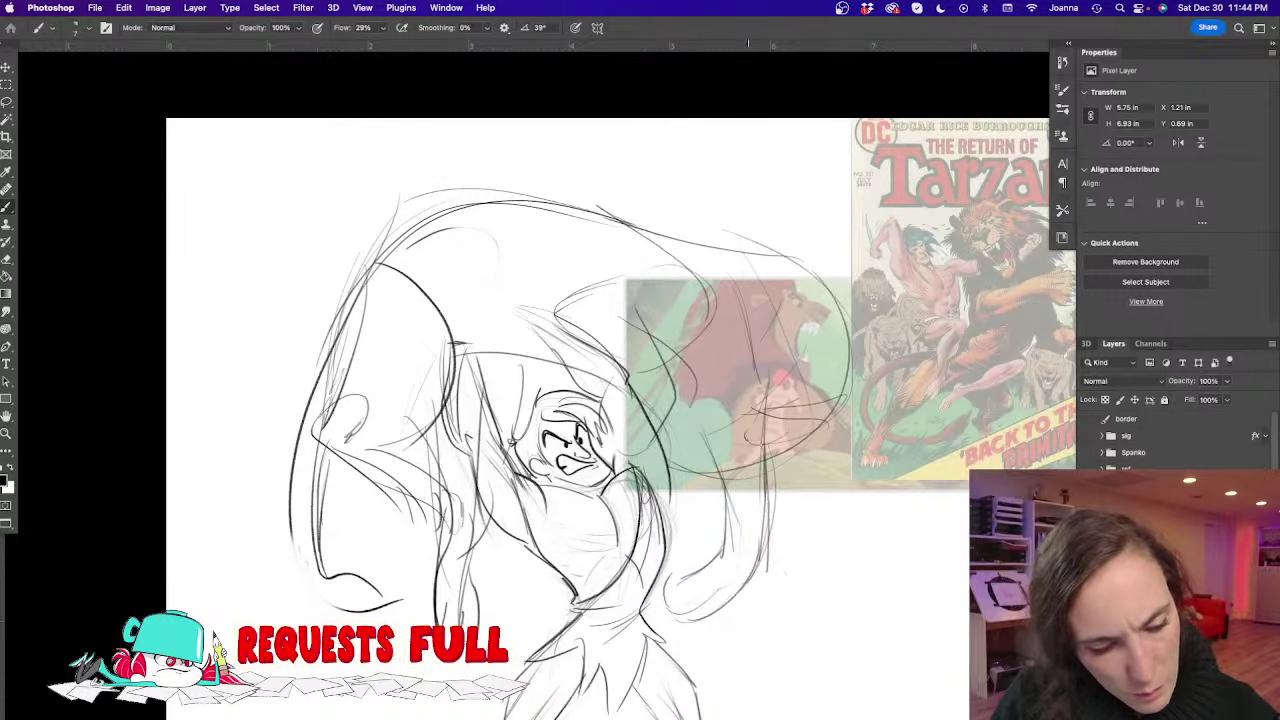
pyautogui.moveTo(717, 370); pyautogui.dragTo(713, 398)
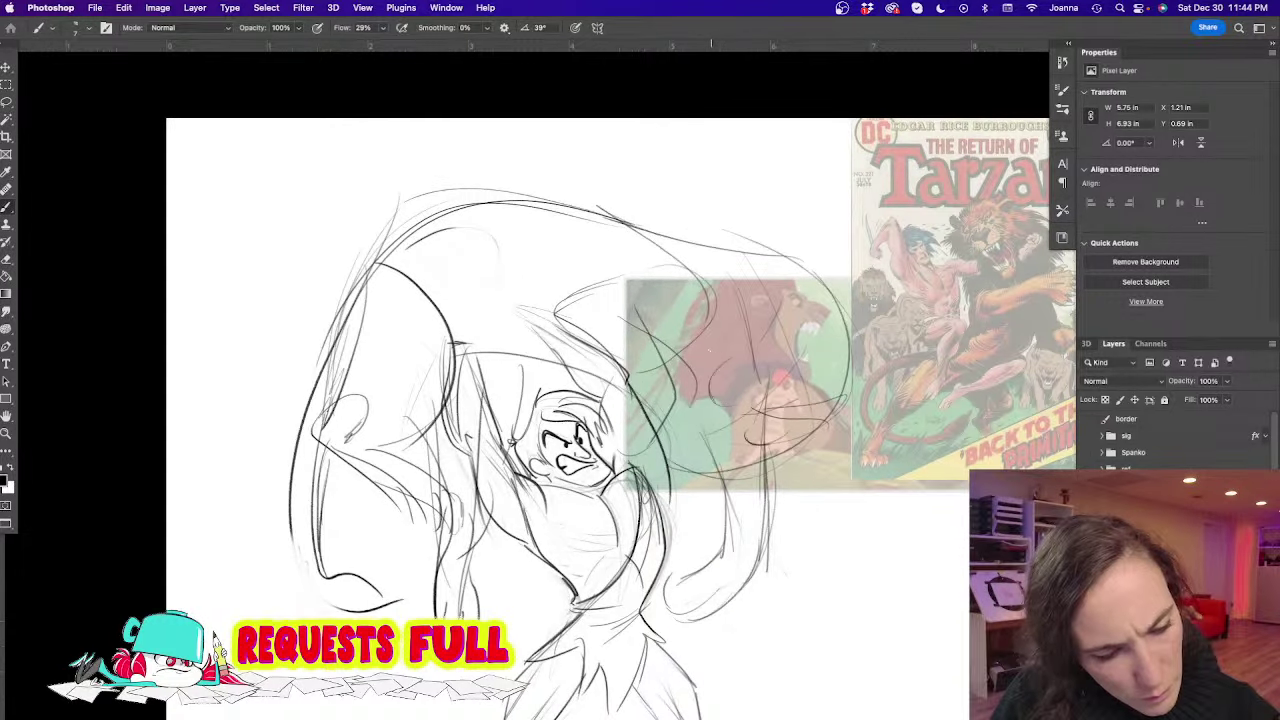
pyautogui.moveTo(706, 343)
pyautogui.mouseDown()
pyautogui.moveTo(749, 356)
pyautogui.moveTo(744, 433)
pyautogui.mouseUp()
pyautogui.moveTo(709, 387); pyautogui.dragTo(718, 398)
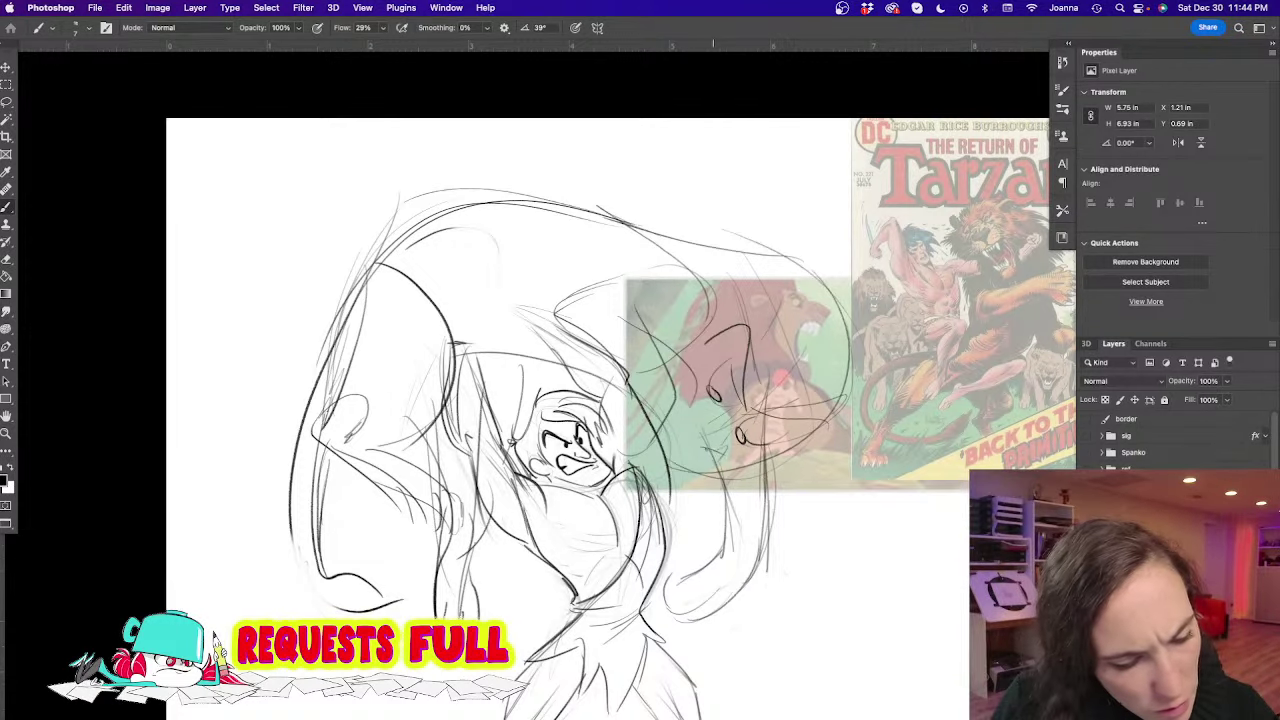
pyautogui.moveTo(691, 411)
pyautogui.mouseDown()
pyautogui.moveTo(729, 456)
pyautogui.moveTo(712, 434)
pyautogui.moveTo(694, 444)
pyautogui.moveTo(727, 454)
pyautogui.mouseUp()
pyautogui.moveTo(746, 411); pyautogui.dragTo(702, 410)
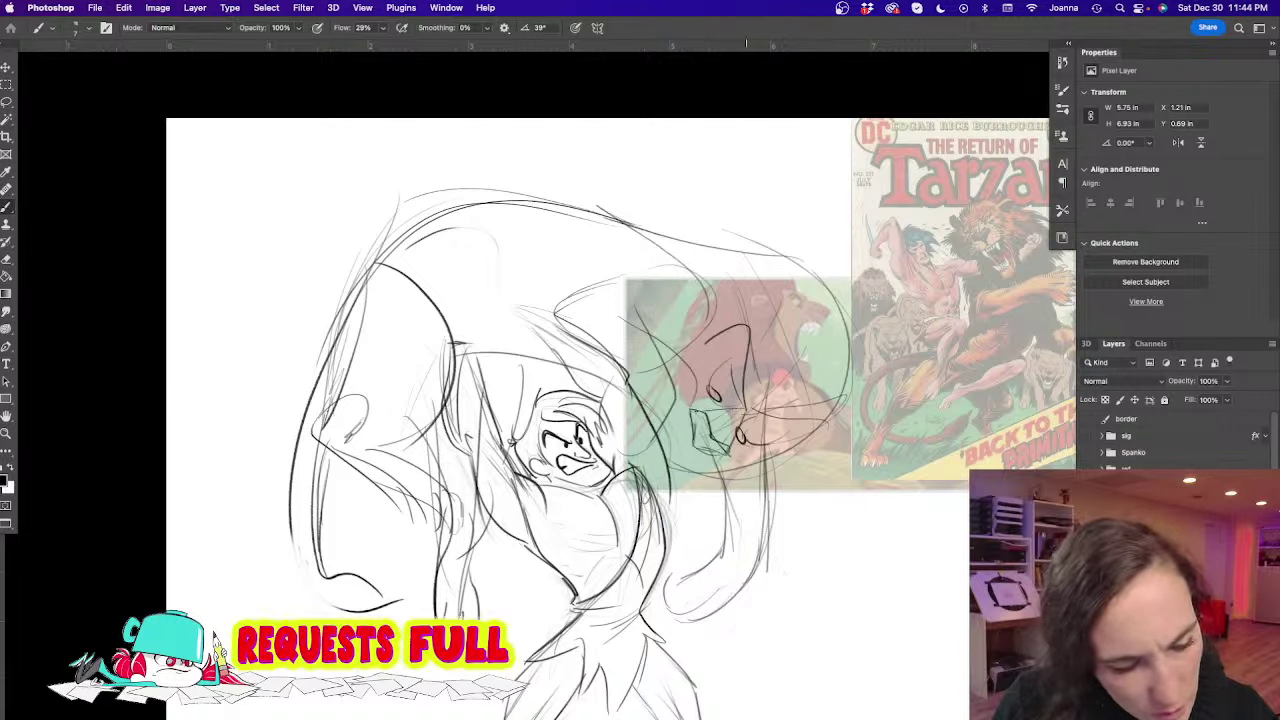
# Outline the lion's cheek and chin around the muzzle, fill the eyes, and add bold angry brows
pyautogui.moveTo(695, 348)
pyautogui.mouseDown()
pyautogui.moveTo(668, 428)
pyautogui.moveTo(714, 470)
pyautogui.moveTo(751, 445)
pyautogui.mouseUp()
pyautogui.moveTo(660, 428); pyautogui.dragTo(682, 472)
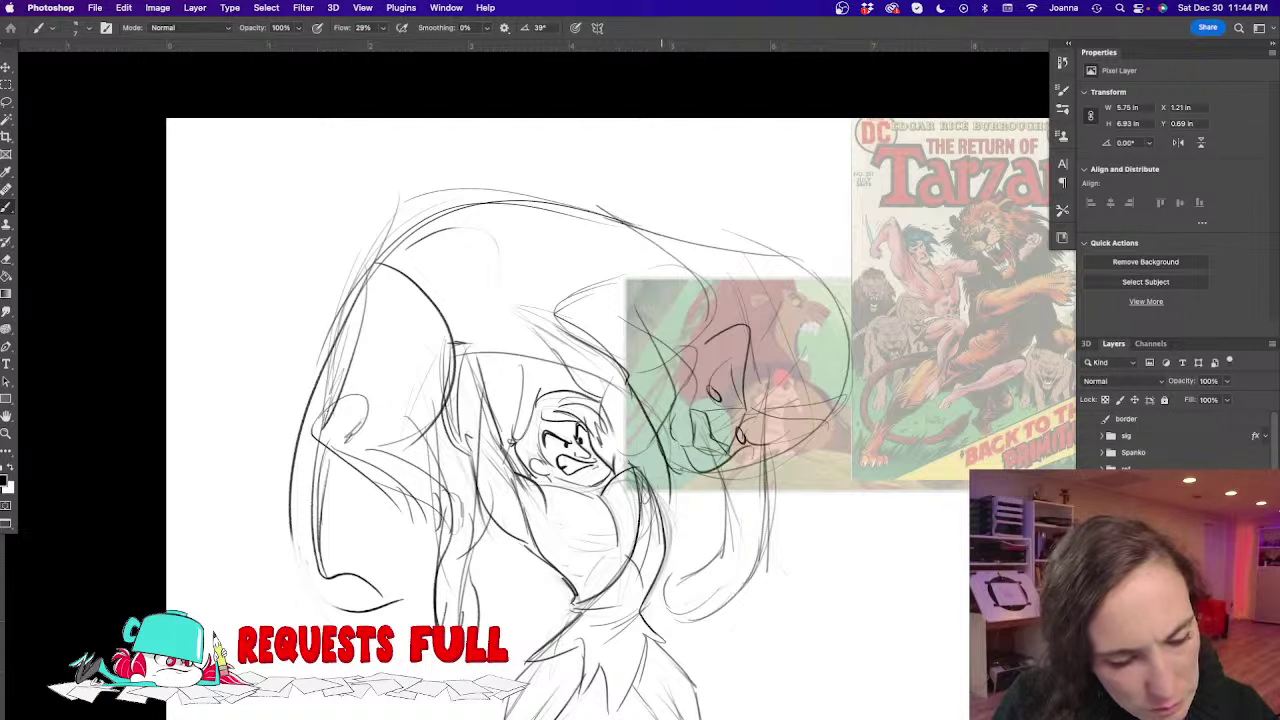
pyautogui.moveTo(754, 449); pyautogui.dragTo(732, 462)
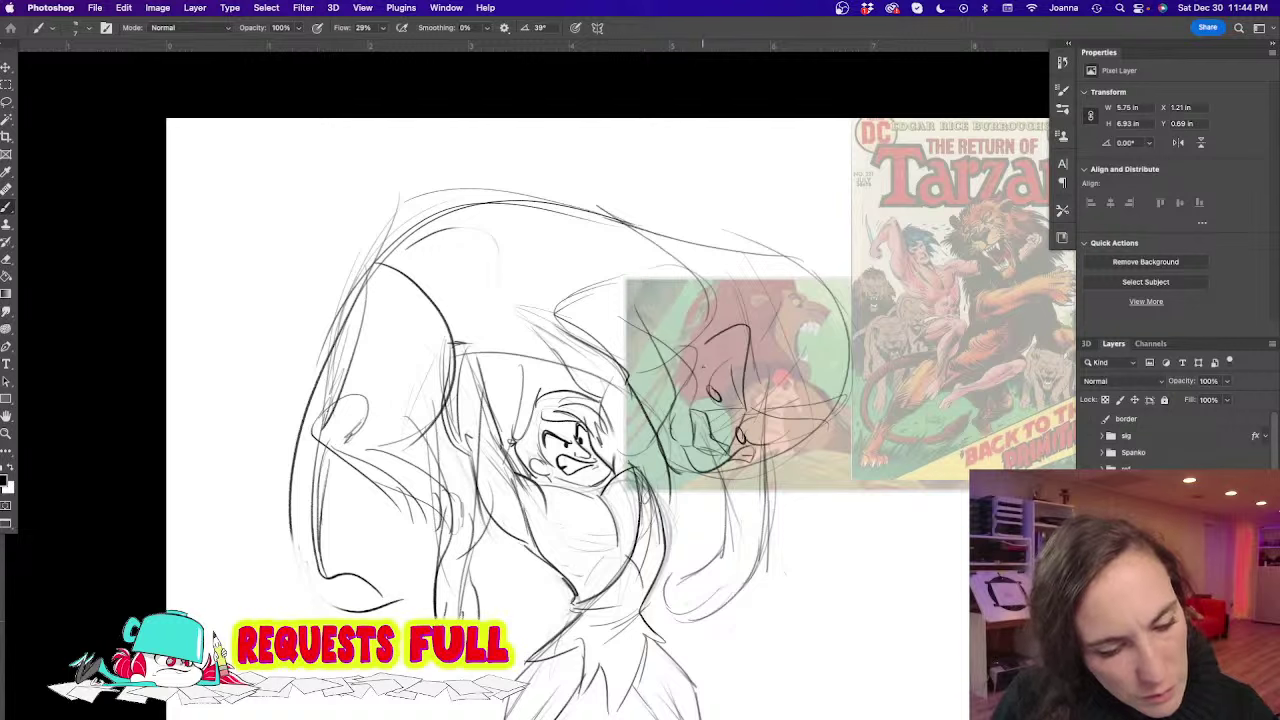
pyautogui.moveTo(706, 364)
pyautogui.mouseDown()
pyautogui.moveTo(738, 408)
pyautogui.moveTo(714, 338)
pyautogui.mouseUp()
pyautogui.moveTo(743, 412)
pyautogui.mouseDown()
pyautogui.moveTo(786, 438)
pyautogui.moveTo(712, 392)
pyautogui.mouseUp()
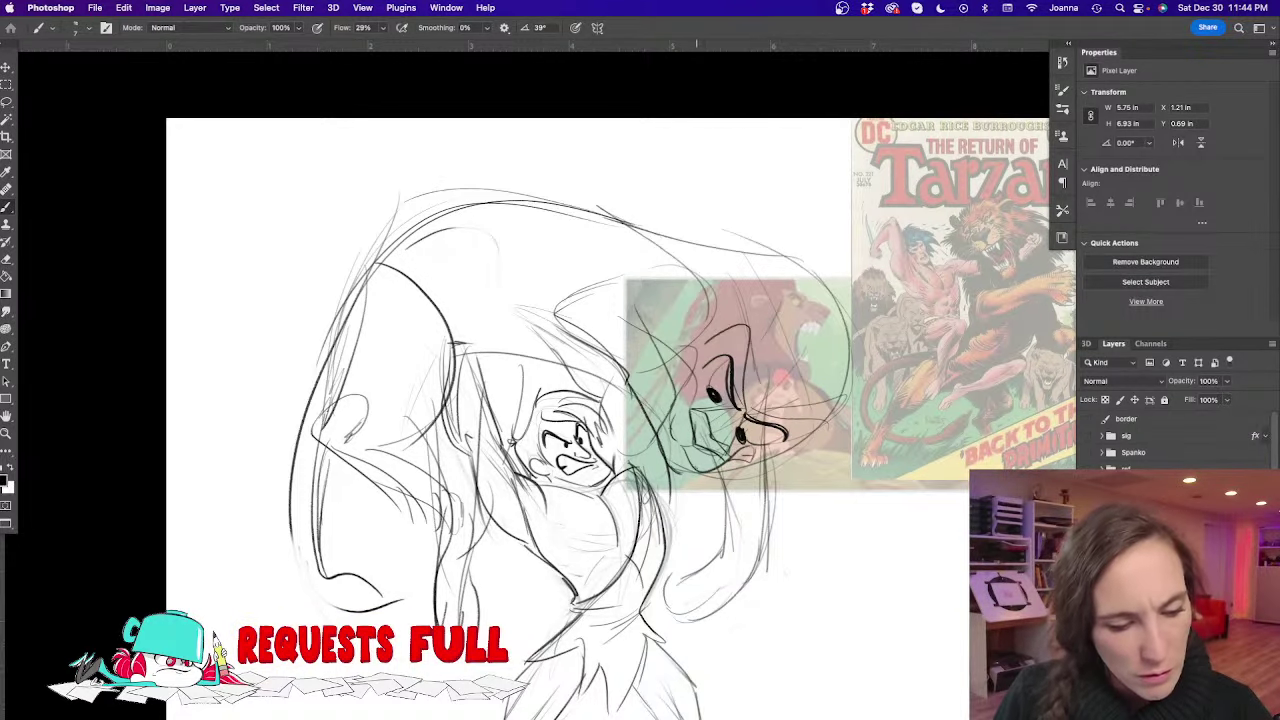
# Add the lion's pointed lower cheek, and draw looping mane tufts fanning out from above both brows
pyautogui.moveTo(704, 476)
pyautogui.mouseDown()
pyautogui.moveTo(762, 475)
pyautogui.moveTo(759, 487)
pyautogui.mouseUp()
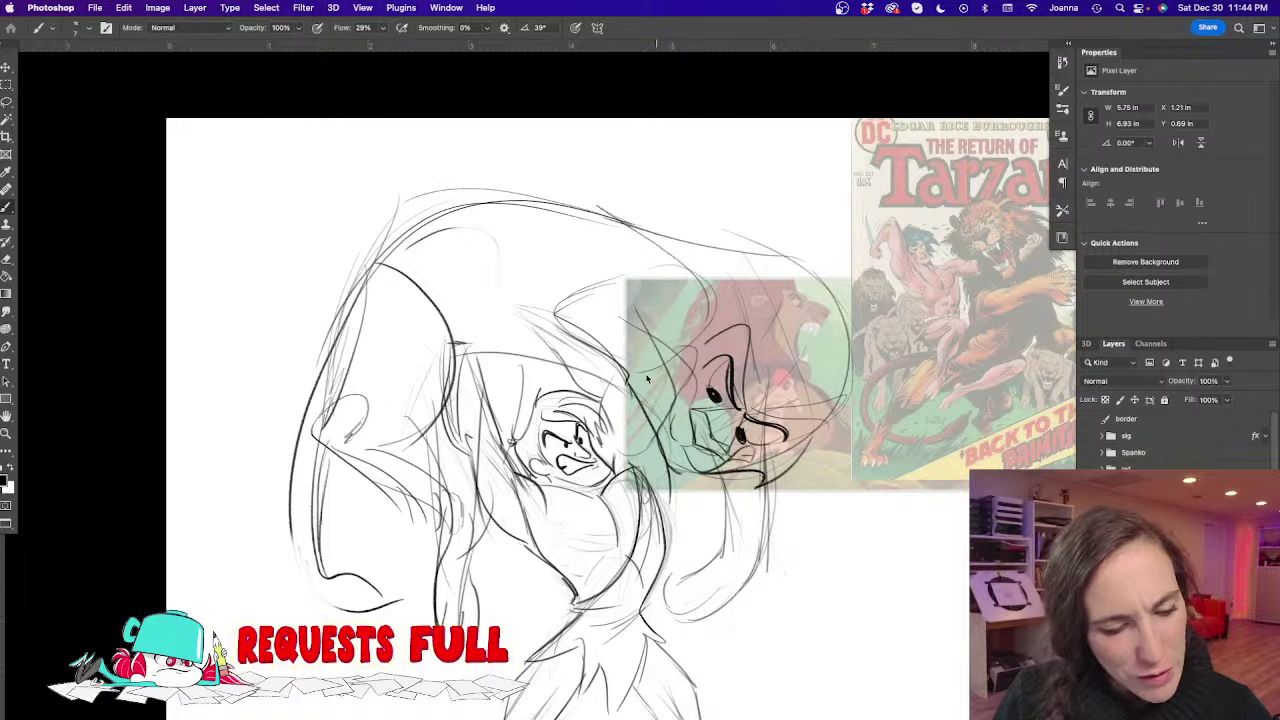
pyautogui.moveTo(666, 412); pyautogui.dragTo(675, 352)
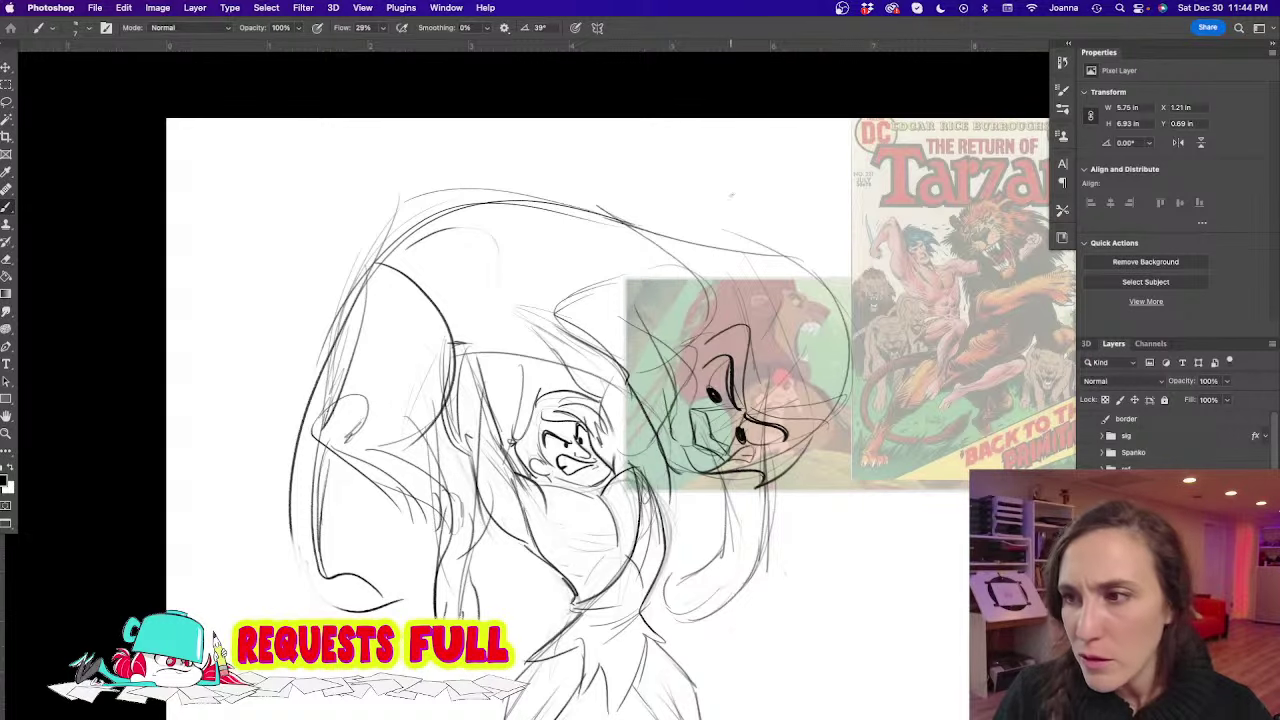
pyautogui.moveTo(757, 402)
pyautogui.mouseDown()
pyautogui.moveTo(850, 378)
pyautogui.moveTo(797, 402)
pyautogui.mouseUp()
pyautogui.moveTo(823, 406); pyautogui.dragTo(798, 460)
pyautogui.moveTo(848, 388); pyautogui.dragTo(808, 478)
pyautogui.moveTo(822, 428); pyautogui.dragTo(795, 486)
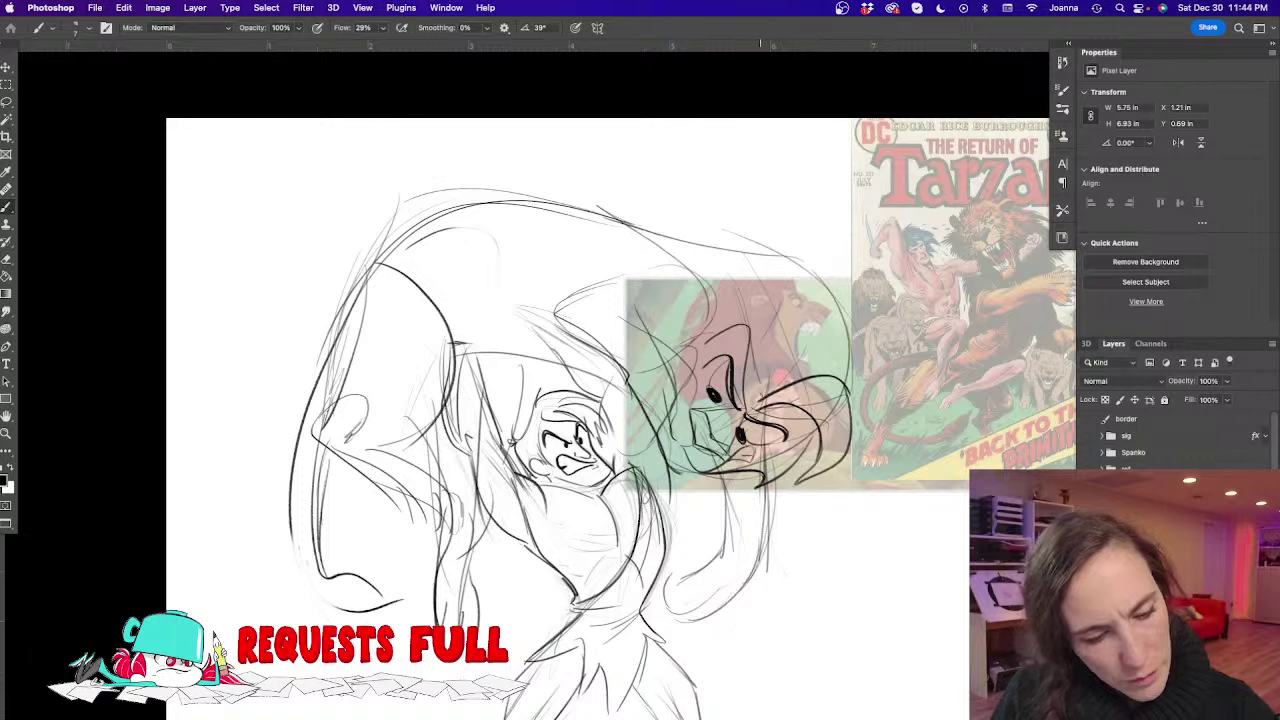
pyautogui.moveTo(762, 390)
pyautogui.mouseDown()
pyautogui.moveTo(782, 296)
pyautogui.moveTo(694, 338)
pyautogui.moveTo(760, 404)
pyautogui.mouseUp()
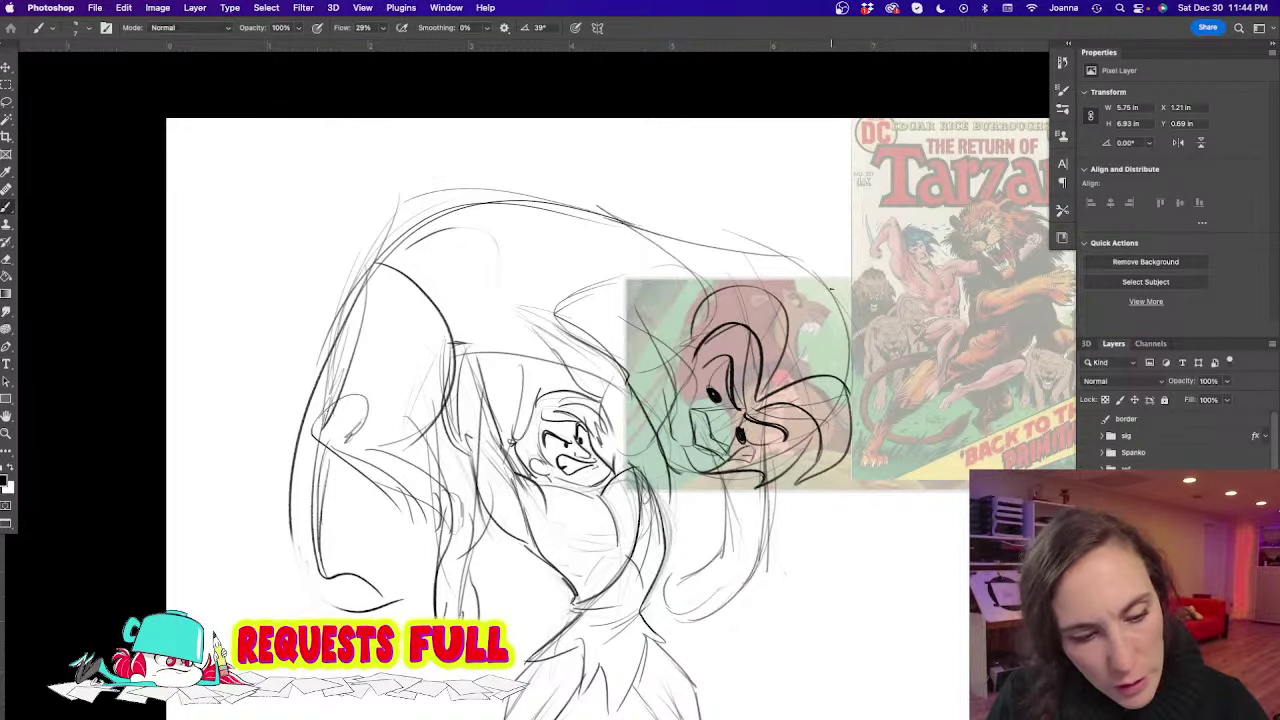
# Reinforce the mane's outer contour around the crown and under the chin, and darken the mane edges beside the character's head
pyautogui.moveTo(800, 250); pyautogui.dragTo(716, 256)
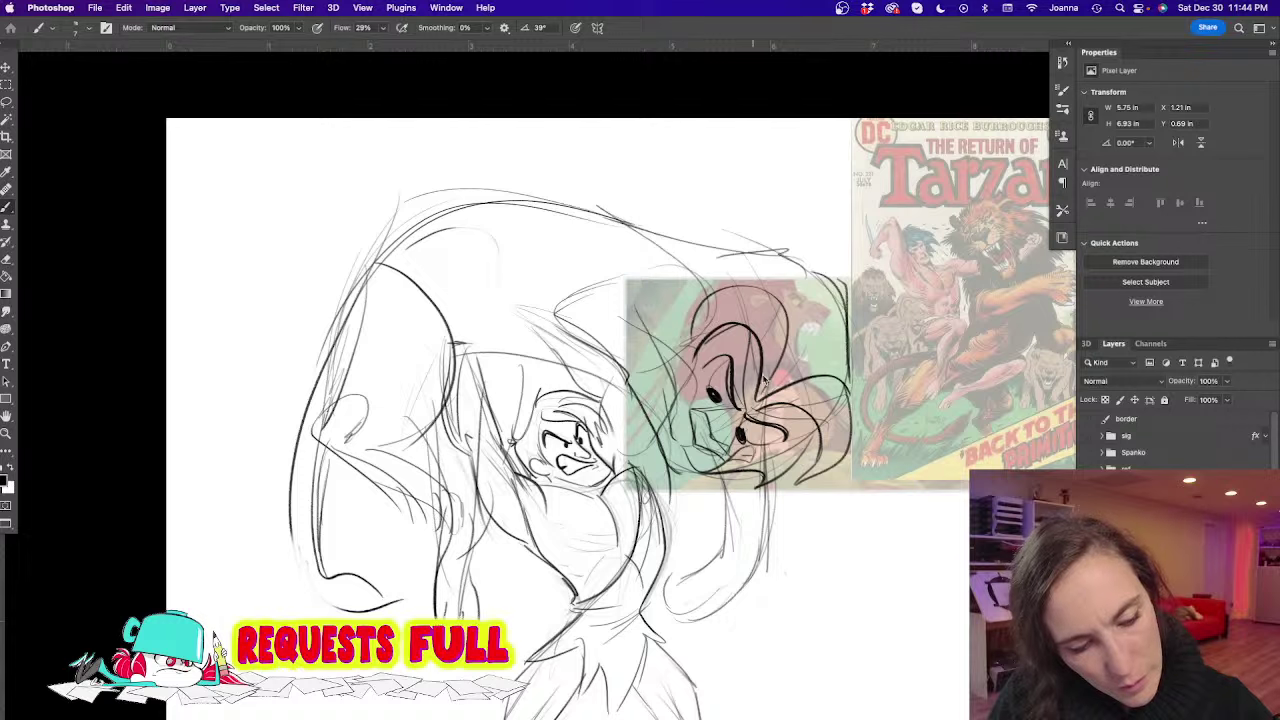
pyautogui.moveTo(806, 458)
pyautogui.mouseDown()
pyautogui.moveTo(788, 498)
pyautogui.moveTo(752, 504)
pyautogui.moveTo(668, 482)
pyautogui.mouseUp()
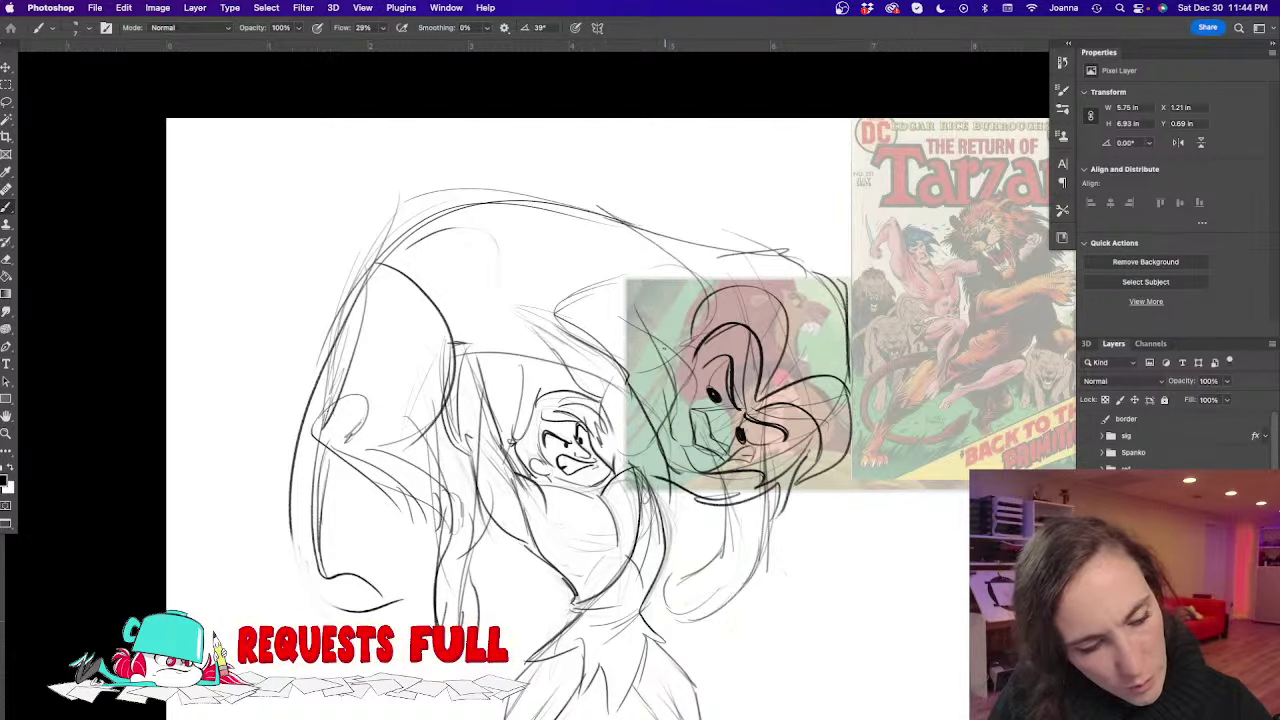
pyautogui.moveTo(656, 334); pyautogui.dragTo(680, 458)
pyautogui.moveTo(620, 364)
pyautogui.mouseDown()
pyautogui.moveTo(612, 428)
pyautogui.moveTo(656, 438)
pyautogui.moveTo(636, 452)
pyautogui.mouseUp()
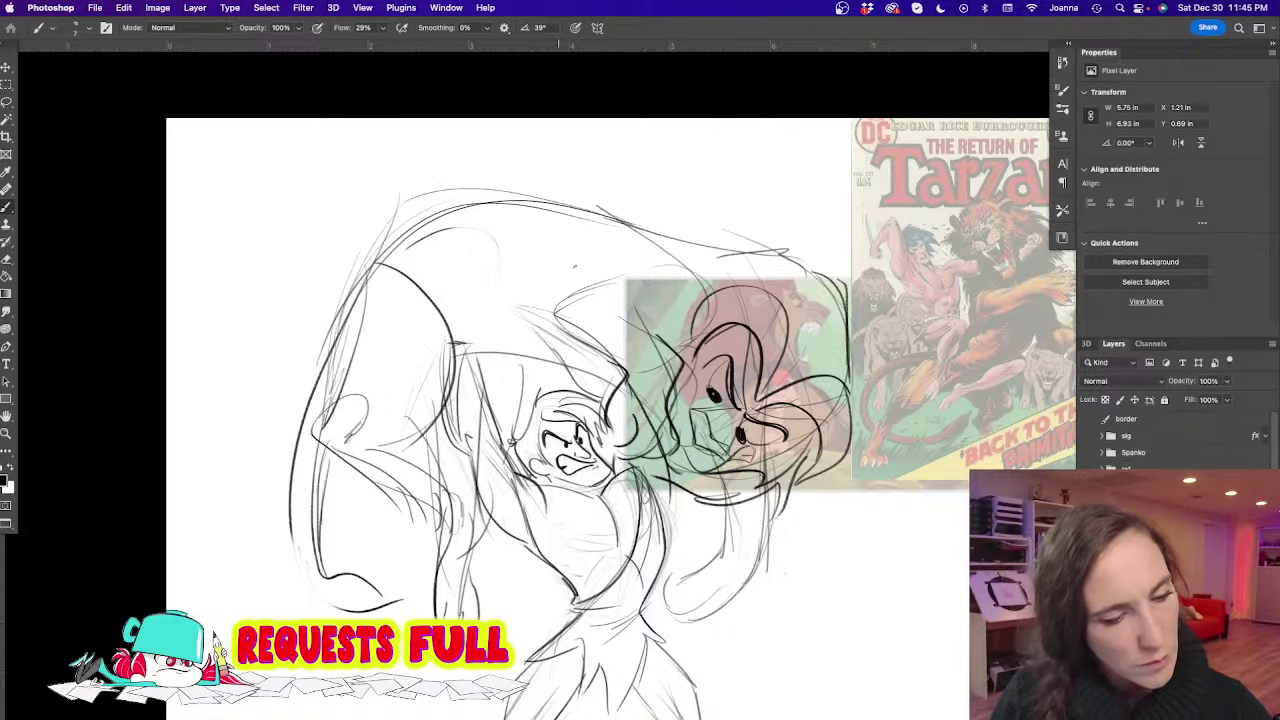
pyautogui.moveTo(662, 328); pyautogui.dragTo(622, 346)
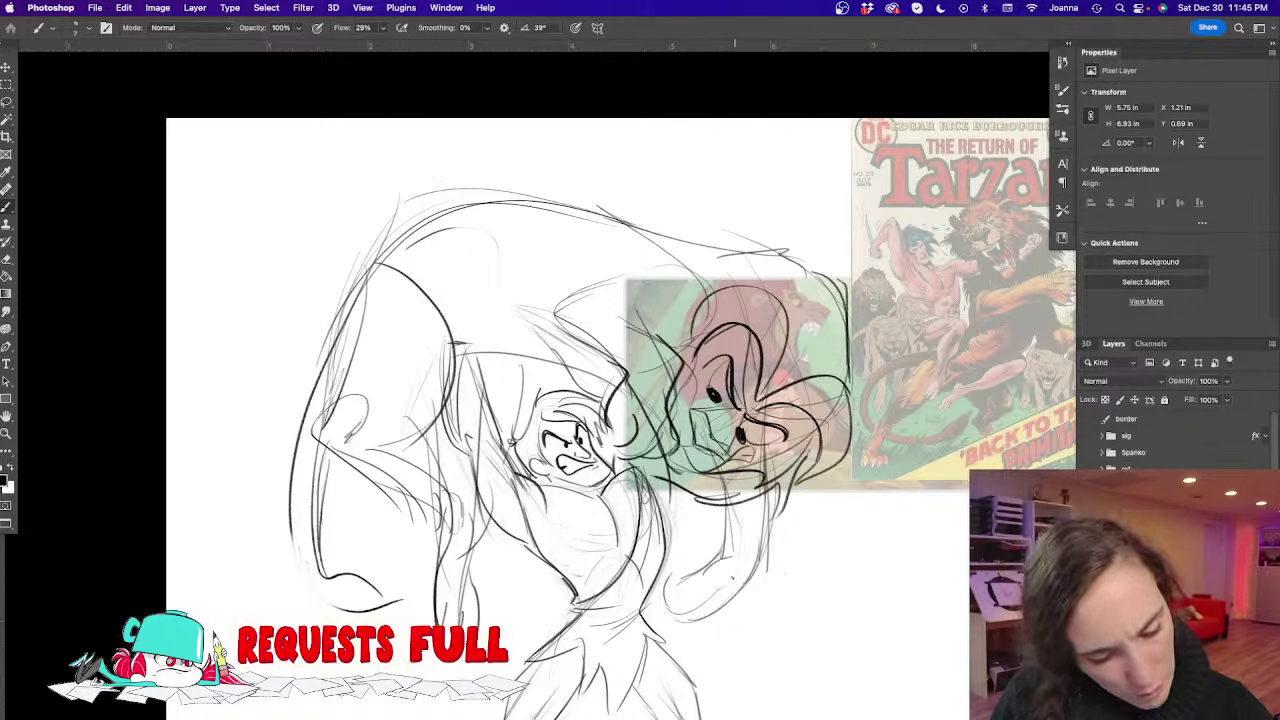
# Darken the lion's hanging right-hand foreleg and define its curved paw with toe lines
pyautogui.moveTo(734, 576)
pyautogui.mouseDown()
pyautogui.moveTo(711, 590)
pyautogui.moveTo(706, 577)
pyautogui.moveTo(676, 609)
pyautogui.moveTo(716, 611)
pyautogui.moveTo(656, 605)
pyautogui.moveTo(734, 603)
pyautogui.mouseUp()
pyautogui.moveTo(769, 508); pyautogui.dragTo(736, 588)
pyautogui.moveTo(718, 506); pyautogui.dragTo(711, 546)
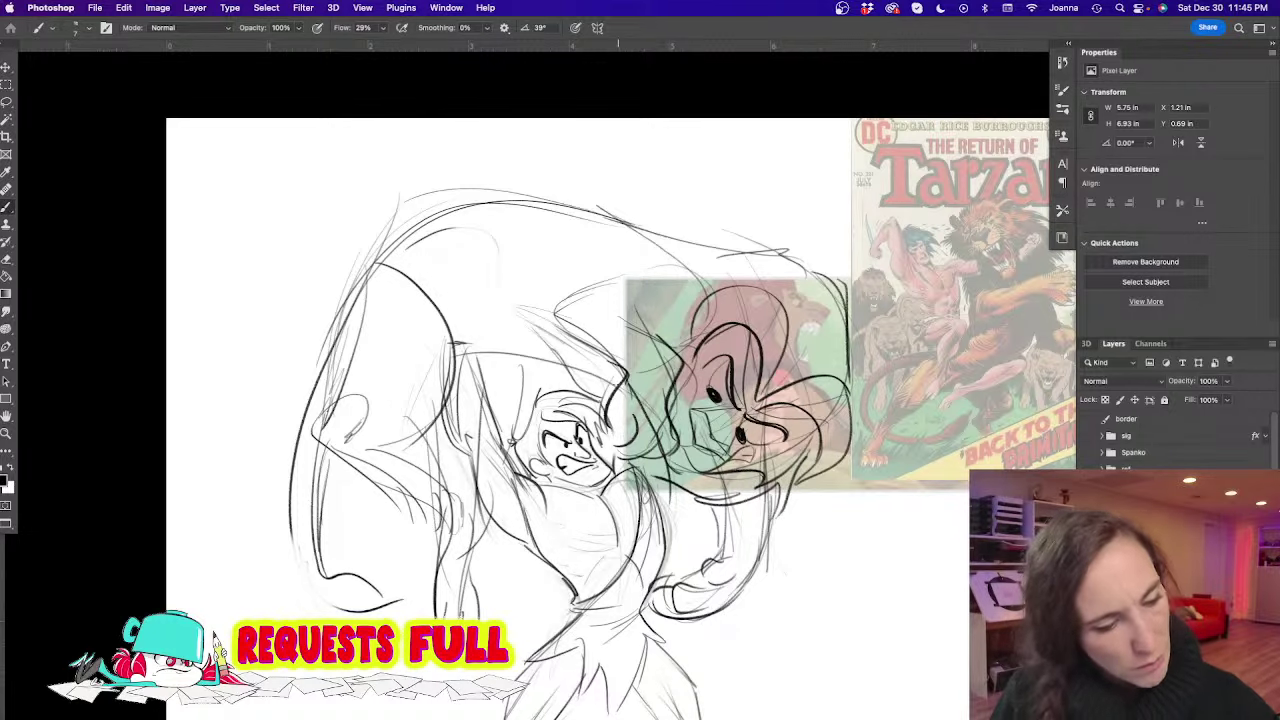
# Hide the faded comic cover and lion film references to review the whole lion-lifting sketch
pyautogui.moveTo(446, 394); pyautogui.dragTo(418, 433)
pyautogui.scroll(-1, 373, 470)
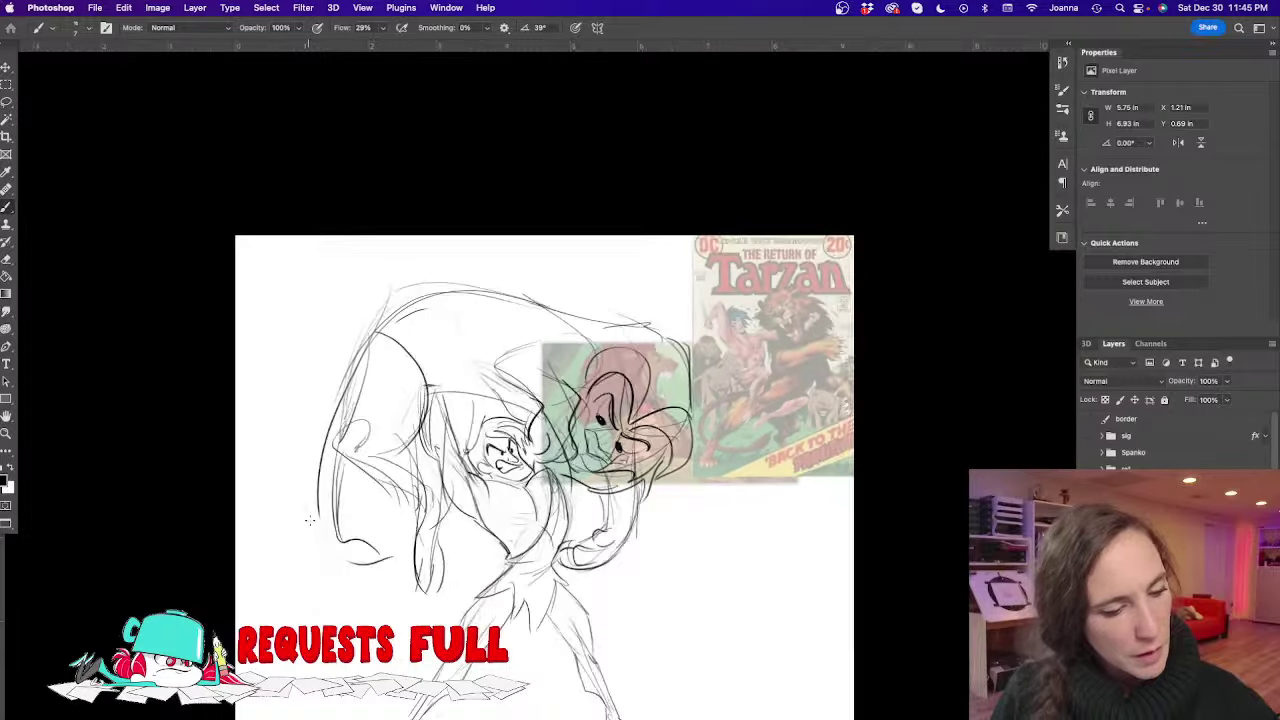
pyautogui.moveTo(310, 520); pyautogui.dragTo(344, 429)
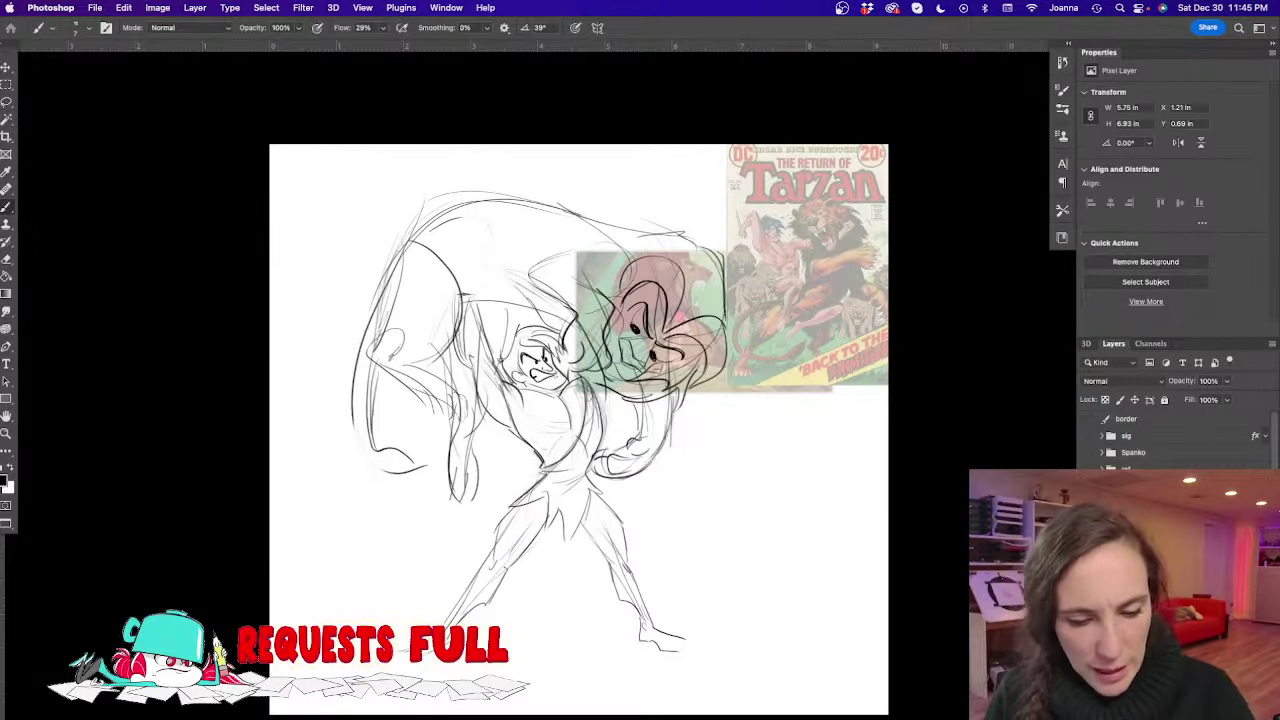
pyautogui.press('super+')
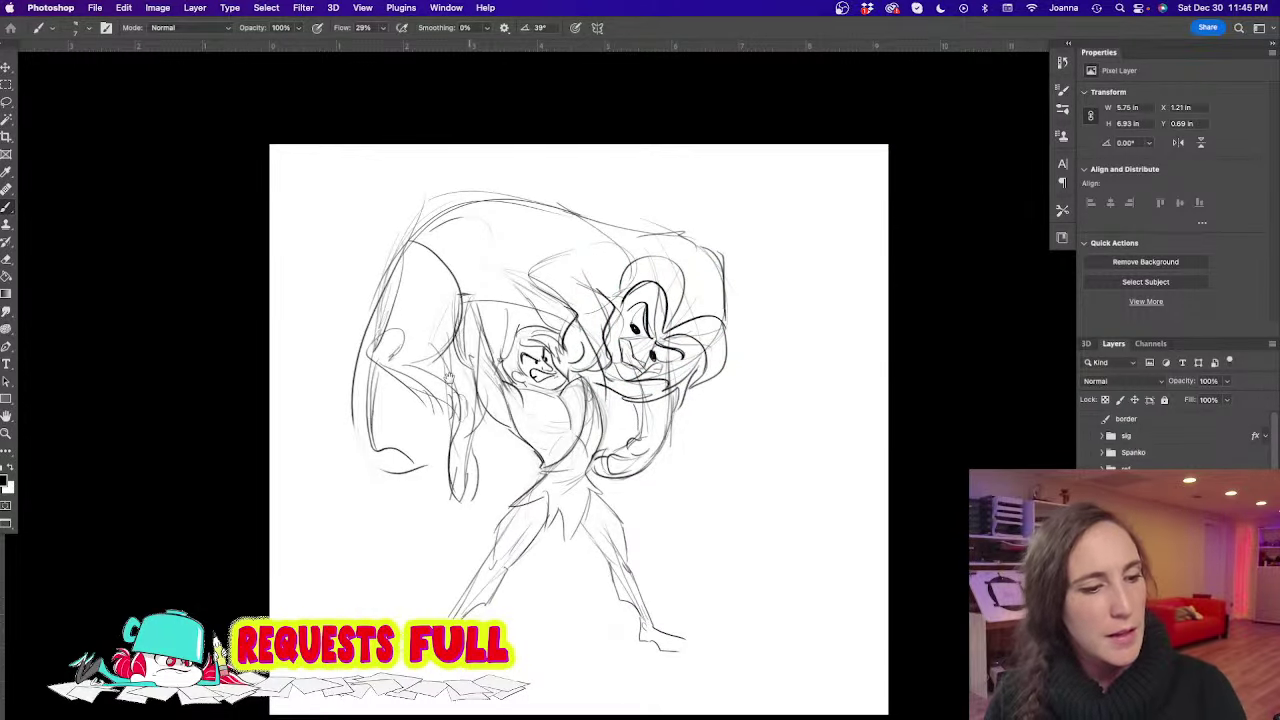
pyautogui.moveTo(295, 346); pyautogui.dragTo(396, 304)
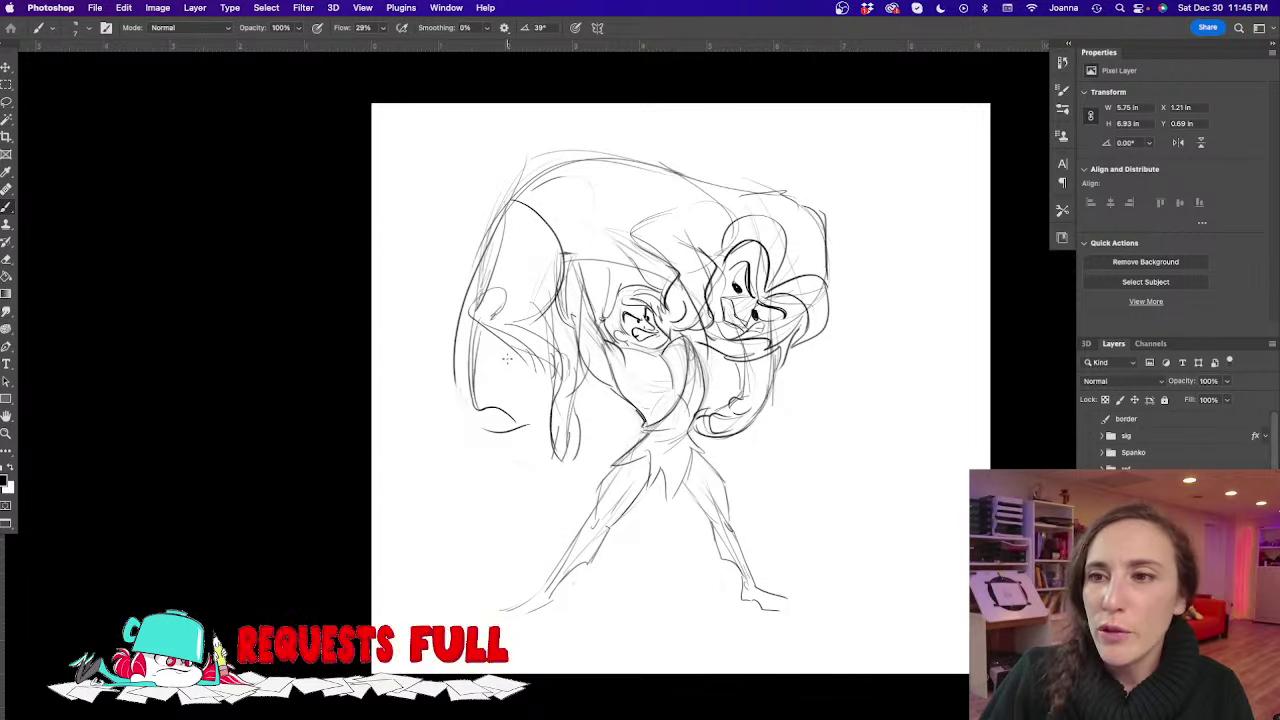
# Paste three lion film stills onto the canvas: a small maned portrait, a large face close-up and a small standing lion
pyautogui.press('Tab')
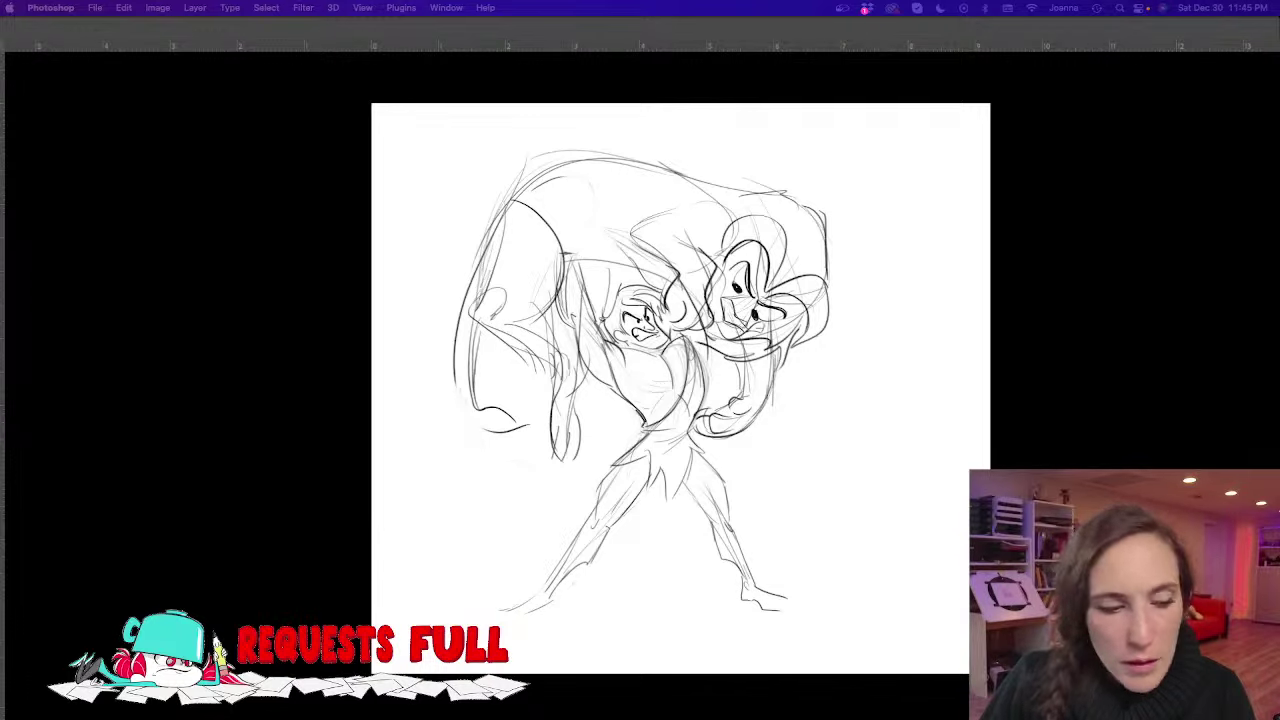
pyautogui.press('Tab')
pyautogui.hotkey('ctrl', 'v')
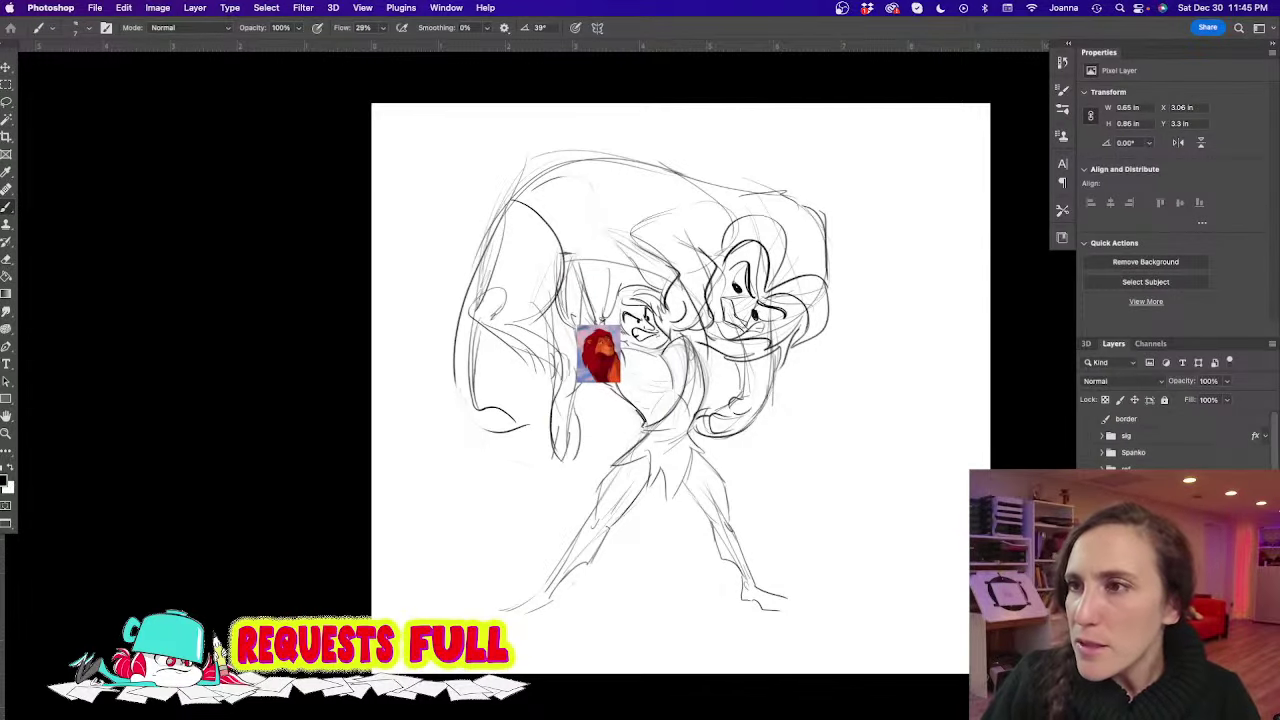
pyautogui.press('Tab')
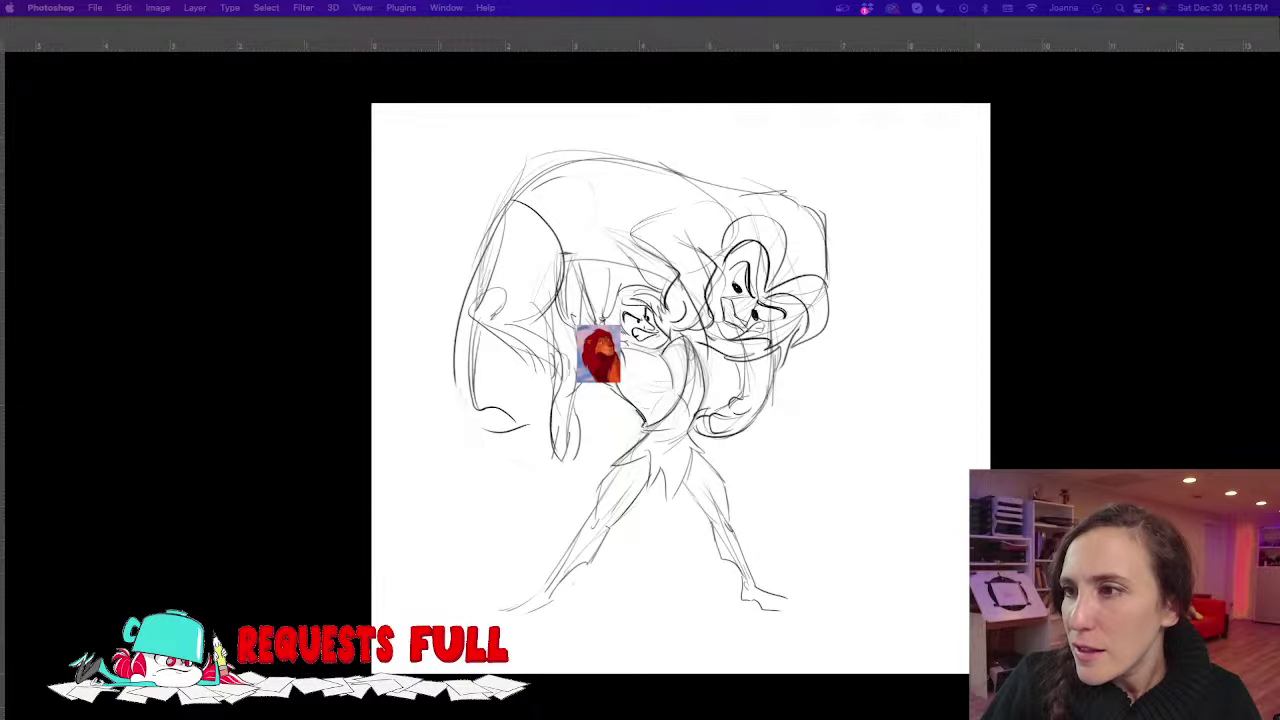
pyautogui.moveTo(628, 346); pyautogui.dragTo(620, 322)
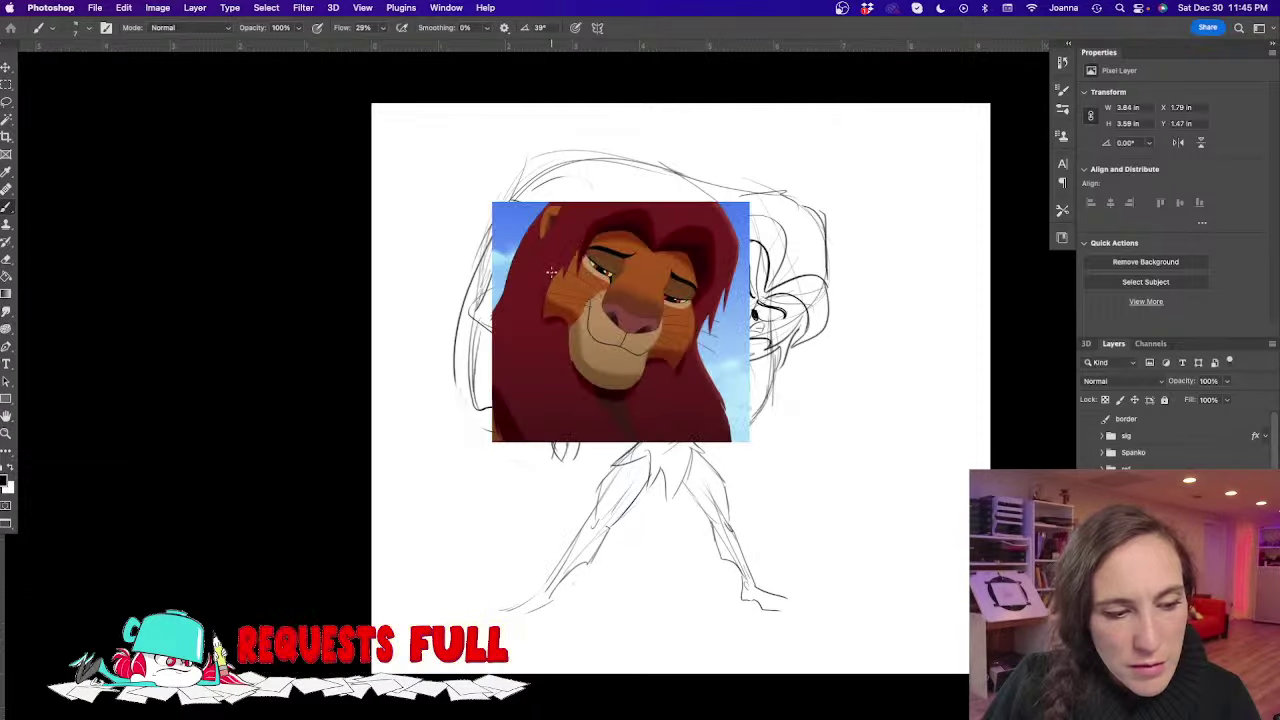
pyautogui.press('Tab')
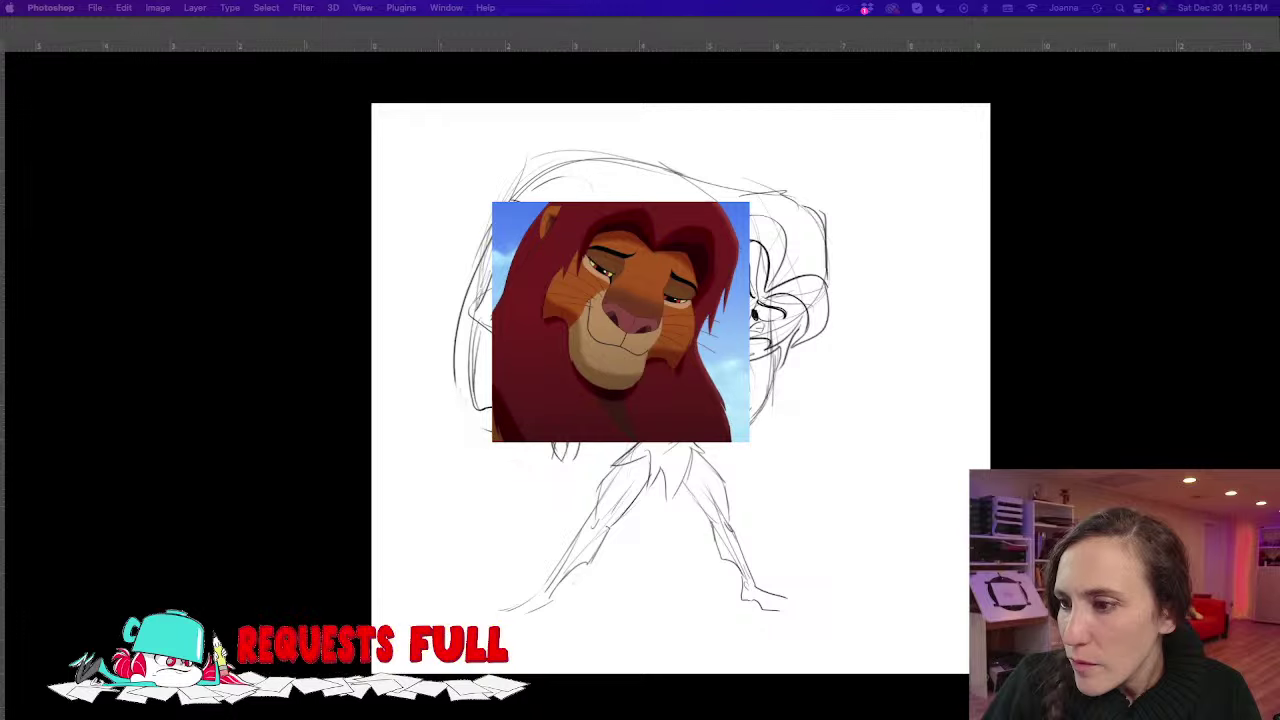
pyautogui.press('Tab')
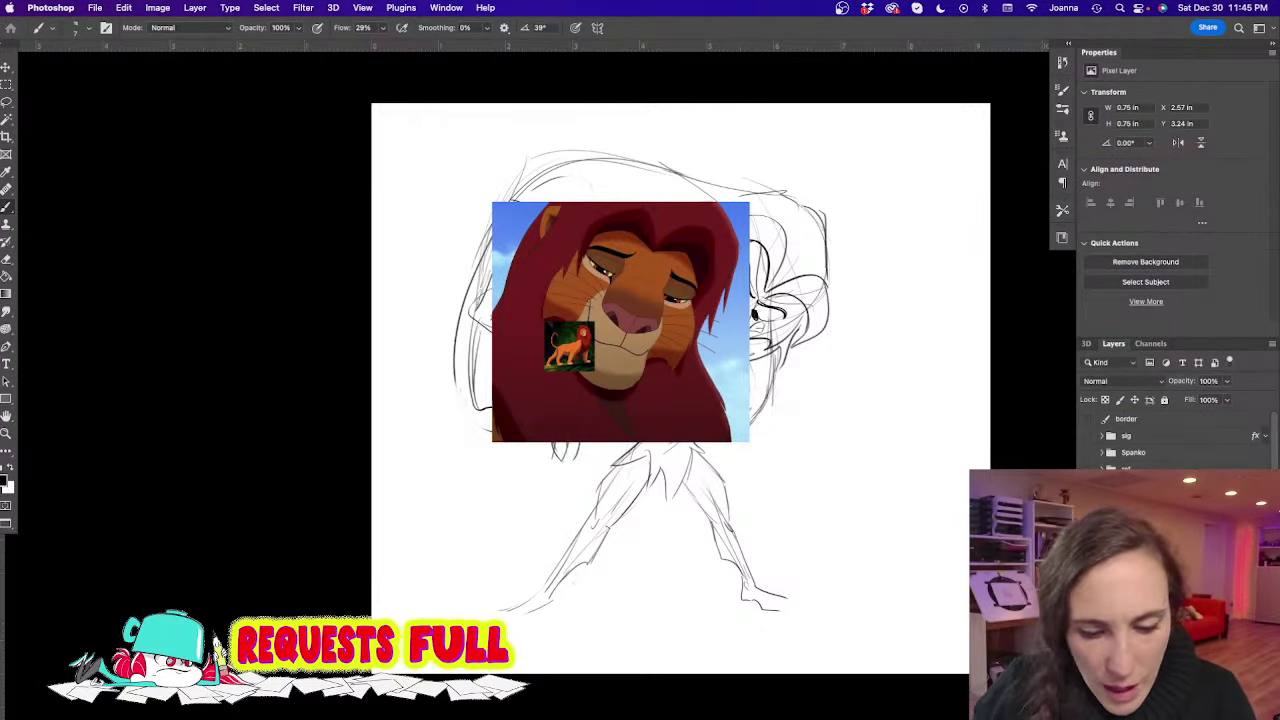
# Enlarge the standing-lion still to 3.75 by 3.75 in and move it to the canvas's right half
pyautogui.press('super+t')
pyautogui.moveTo(595, 371); pyautogui.dragTo(817, 546)
pyautogui.moveTo(589, 434); pyautogui.dragTo(592, 430)
pyautogui.moveTo(672, 441); pyautogui.dragTo(802, 290)
pyautogui.press('Return')
pyautogui.press('b')
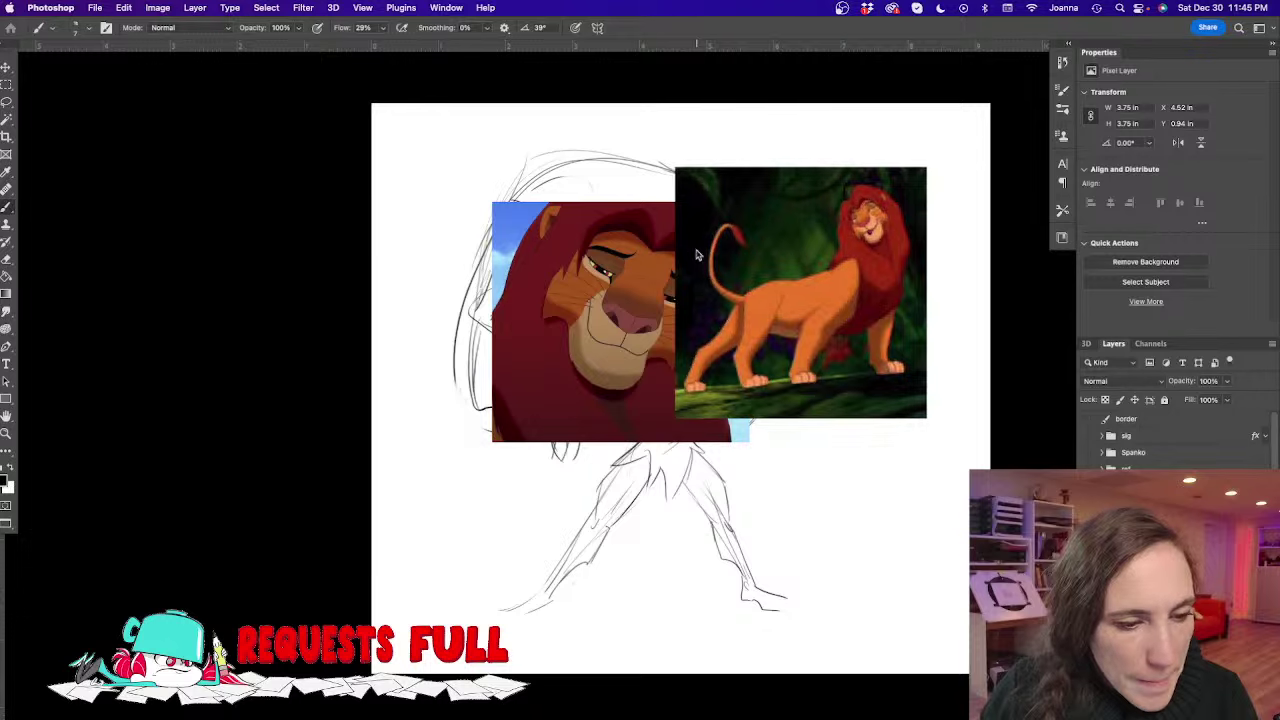
# Hide the standing-lion and face close-up stills, and enlarge the maned lion portrait to 4.32 by 5.76 in over the canvas's right half
pyautogui.press('super+comma')
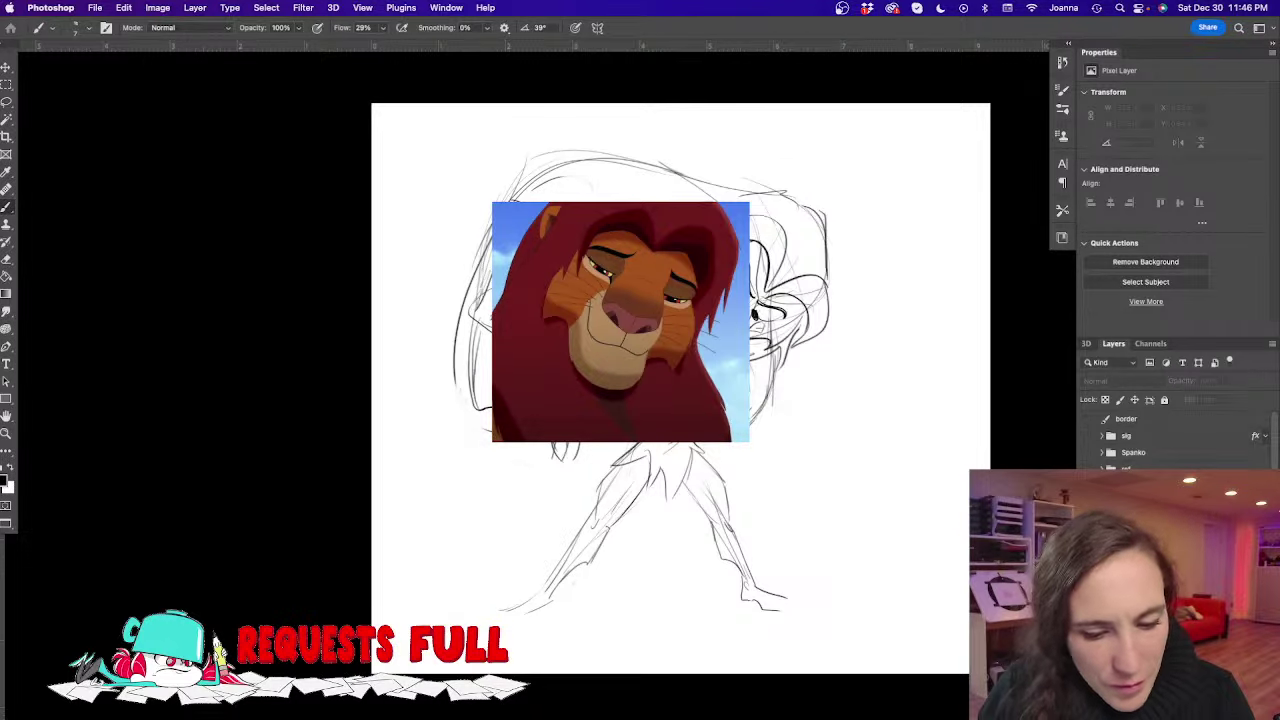
pyautogui.press('super+comma')
pyautogui.hotkey('ctrl', 't')
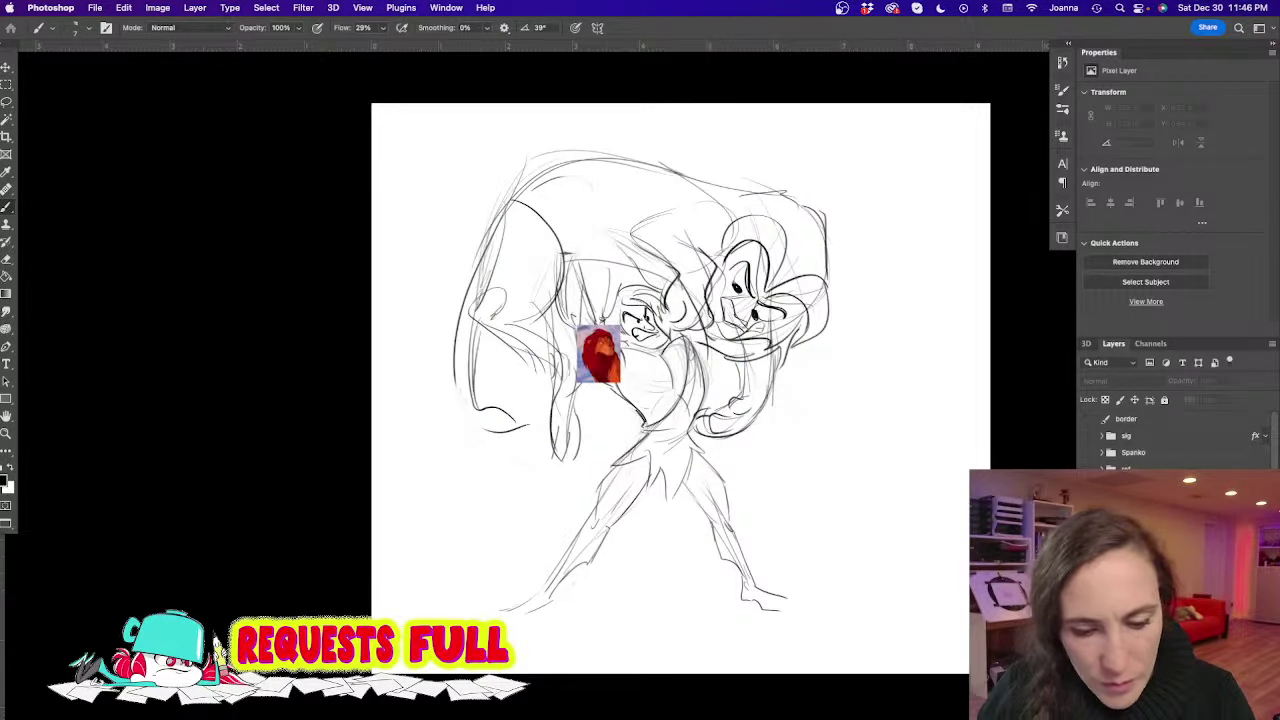
pyautogui.moveTo(621, 325); pyautogui.dragTo(1005, 77)
pyautogui.moveTo(696, 326); pyautogui.dragTo(776, 522)
pyautogui.press('Return')
pyautogui.press('b')
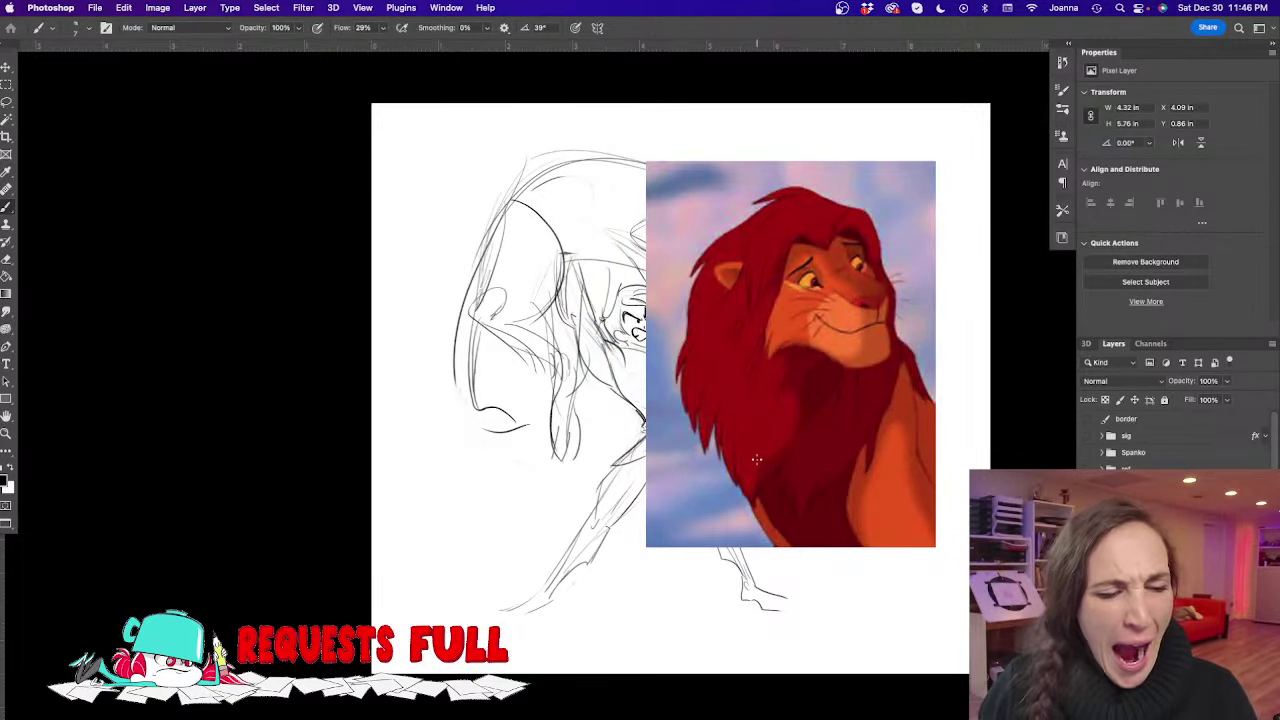
# Hide the lion portrait still, check the full sketch, and select the sketch's layer group
pyautogui.press('super+comma')
pyautogui.press('super+comma')
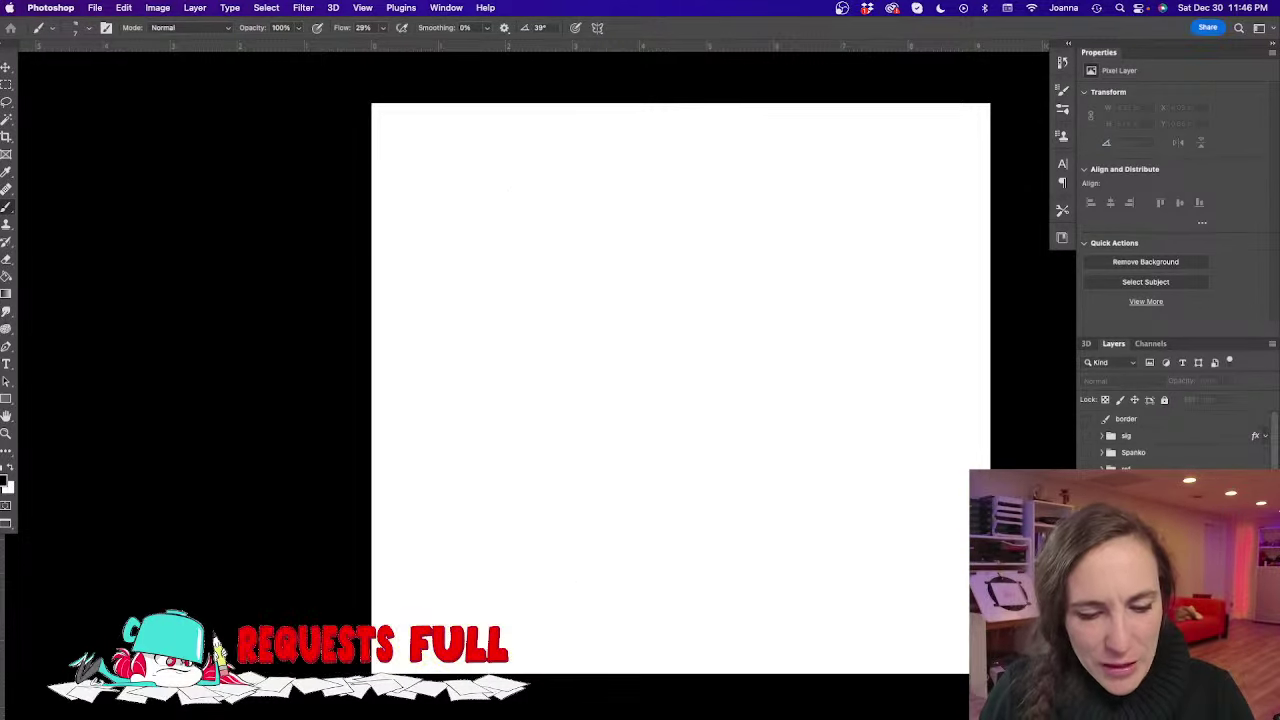
pyautogui.press('super+comma')
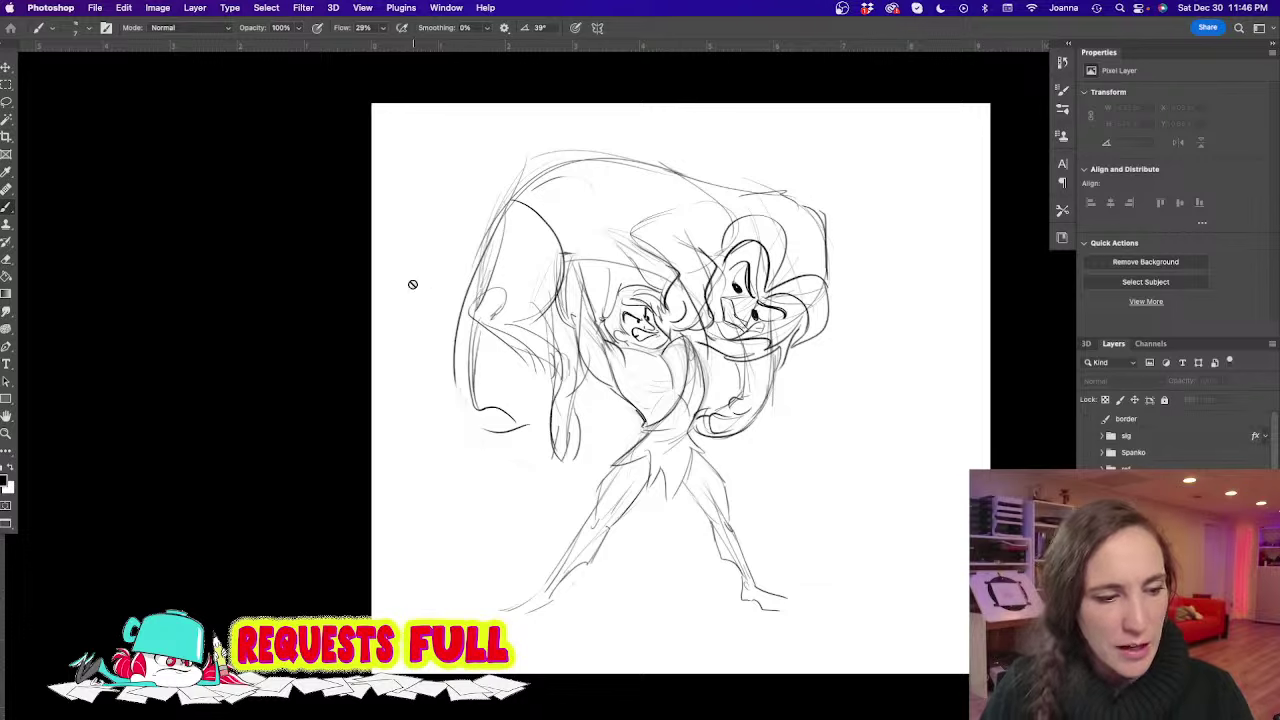
pyautogui.moveTo(461, 401); pyautogui.dragTo(429, 401)
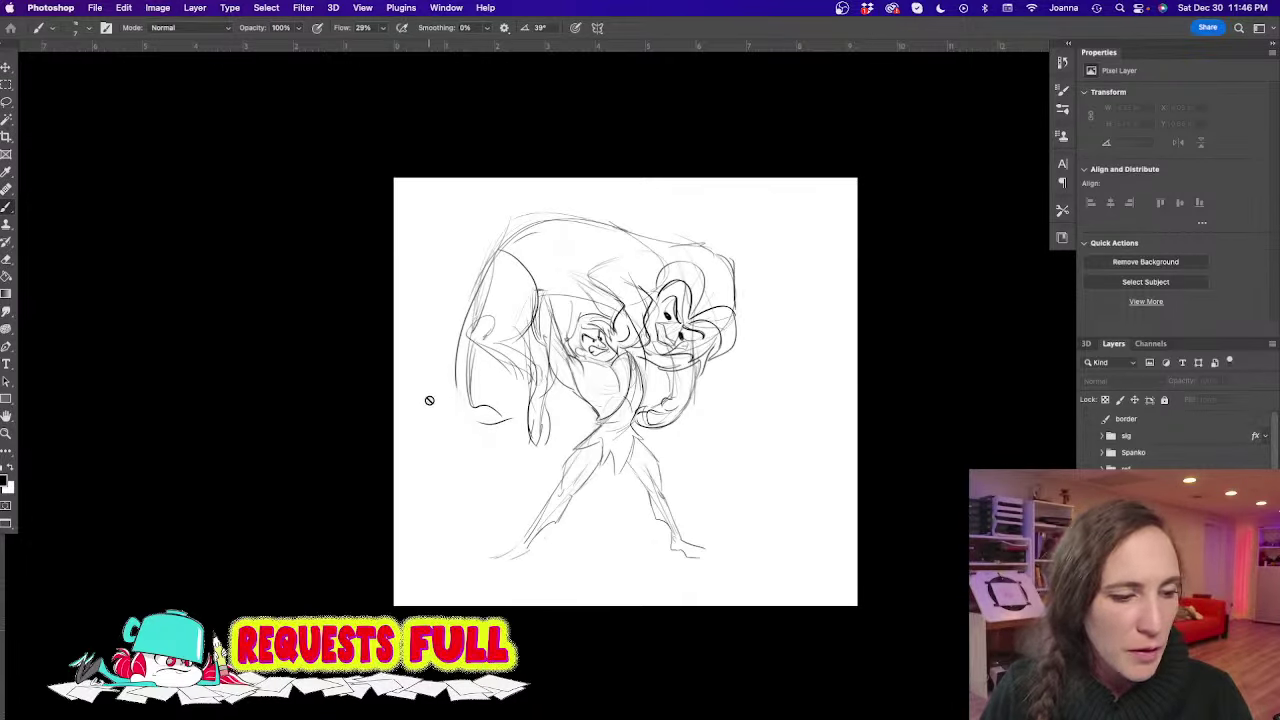
pyautogui.hotkey('alt', ']')
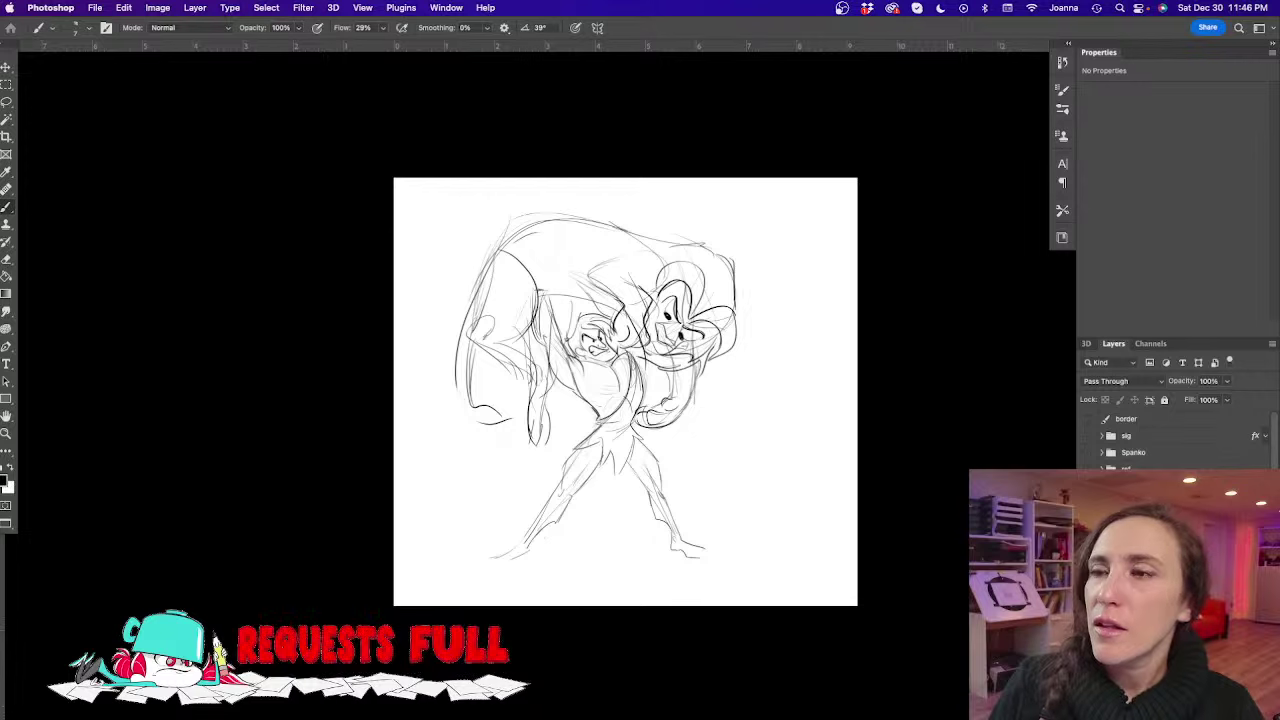
# Hide the lion-lifting sketch and create a new layer group above Rose Quartz inside the #44 group
pyautogui.press('Tab')
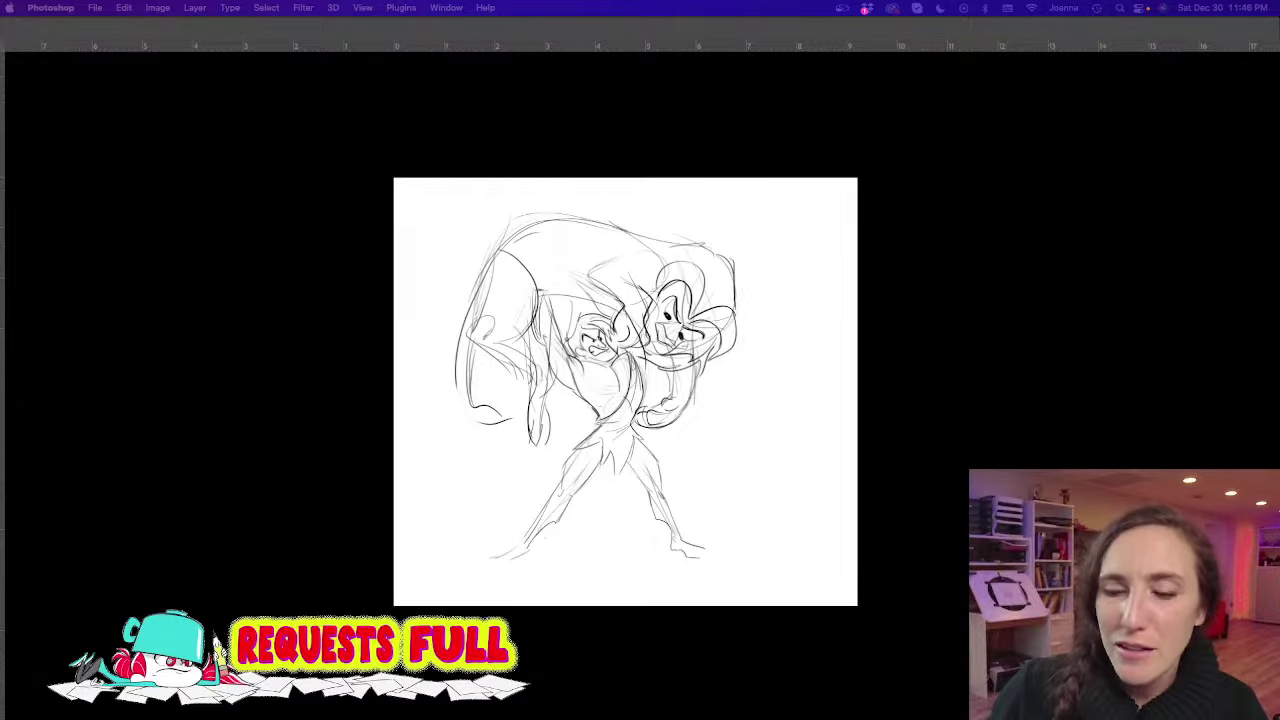
pyautogui.press('Tab')
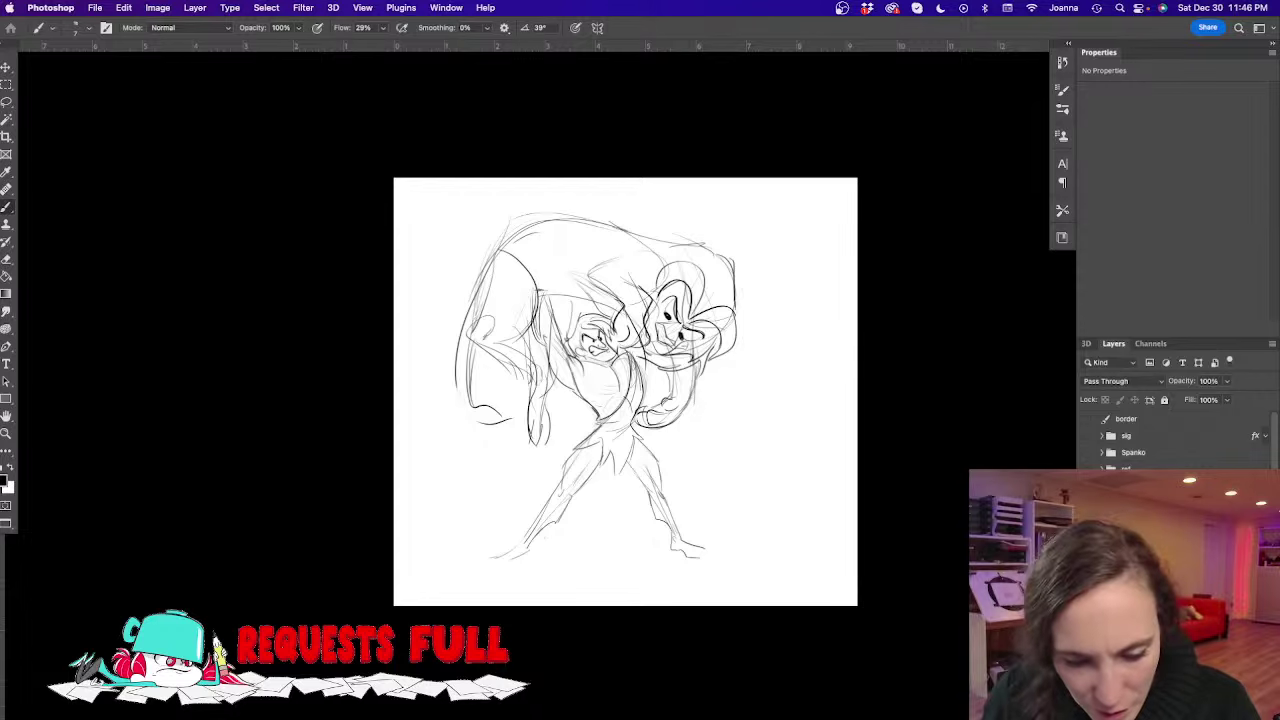
pyautogui.press('super+comma')
pyautogui.scroll(-5, 1180, 440)
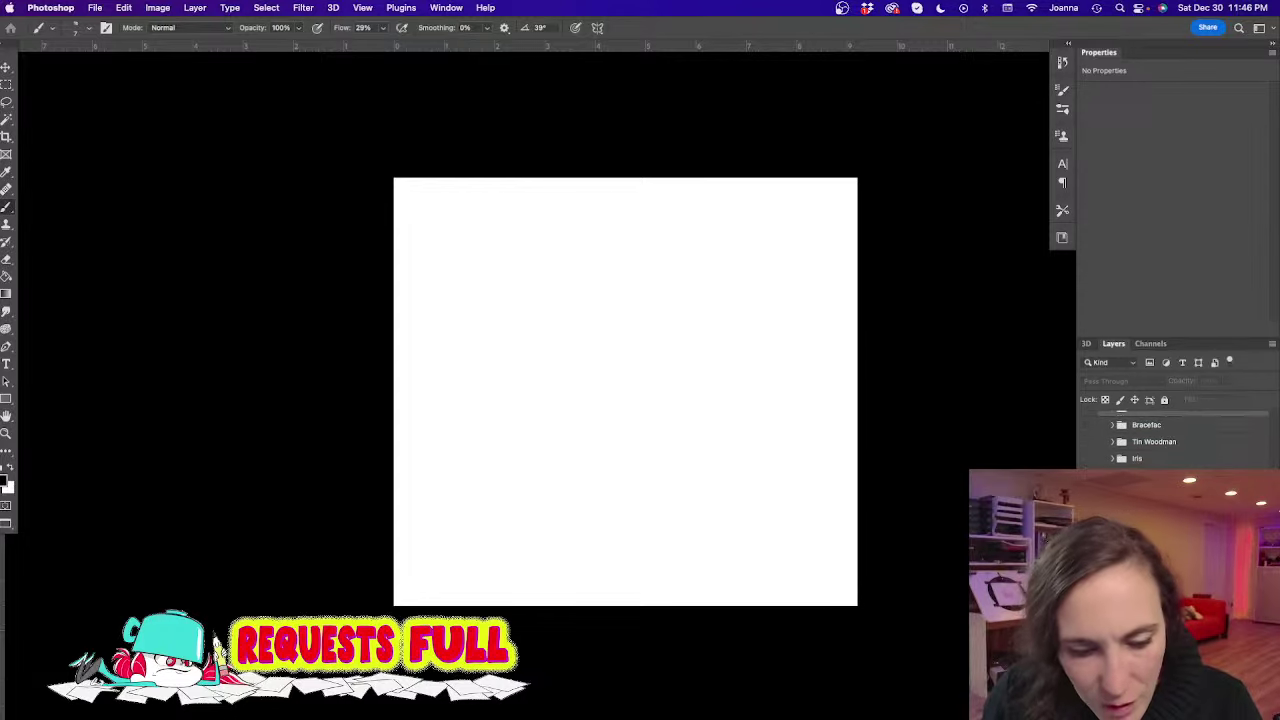
pyautogui.scroll(5, 1221, 467)
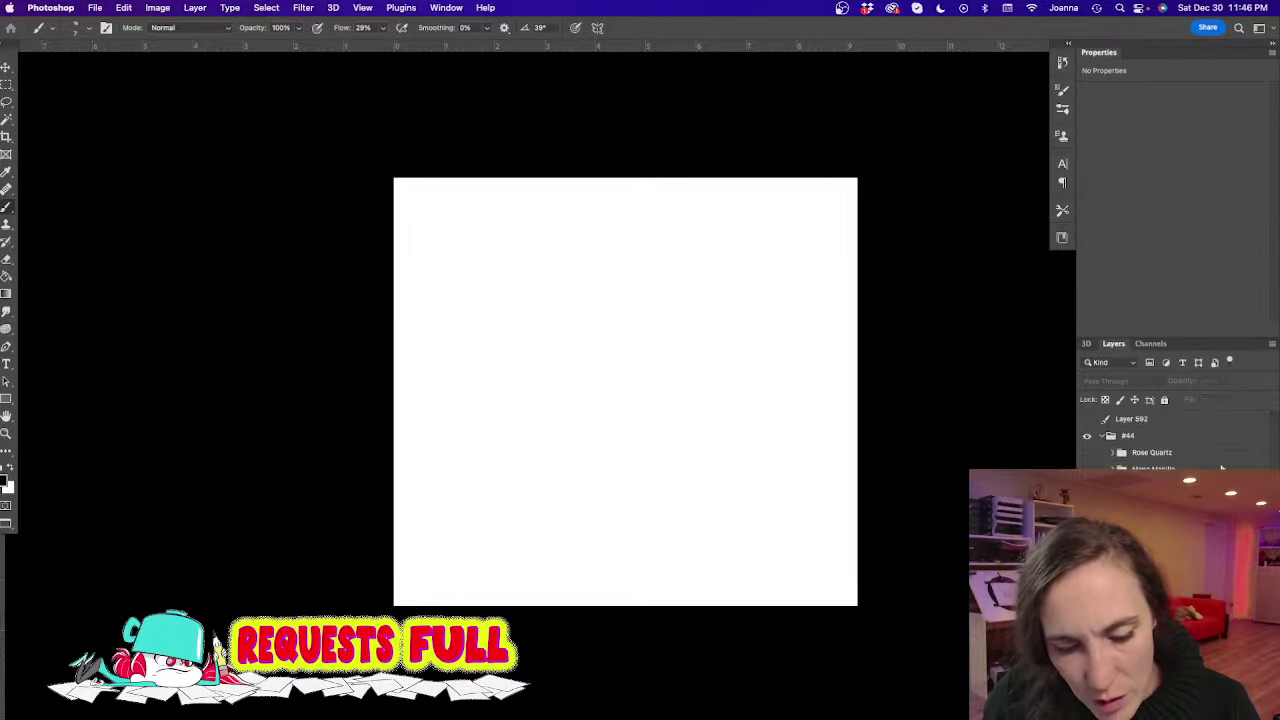
pyautogui.press('super+g')
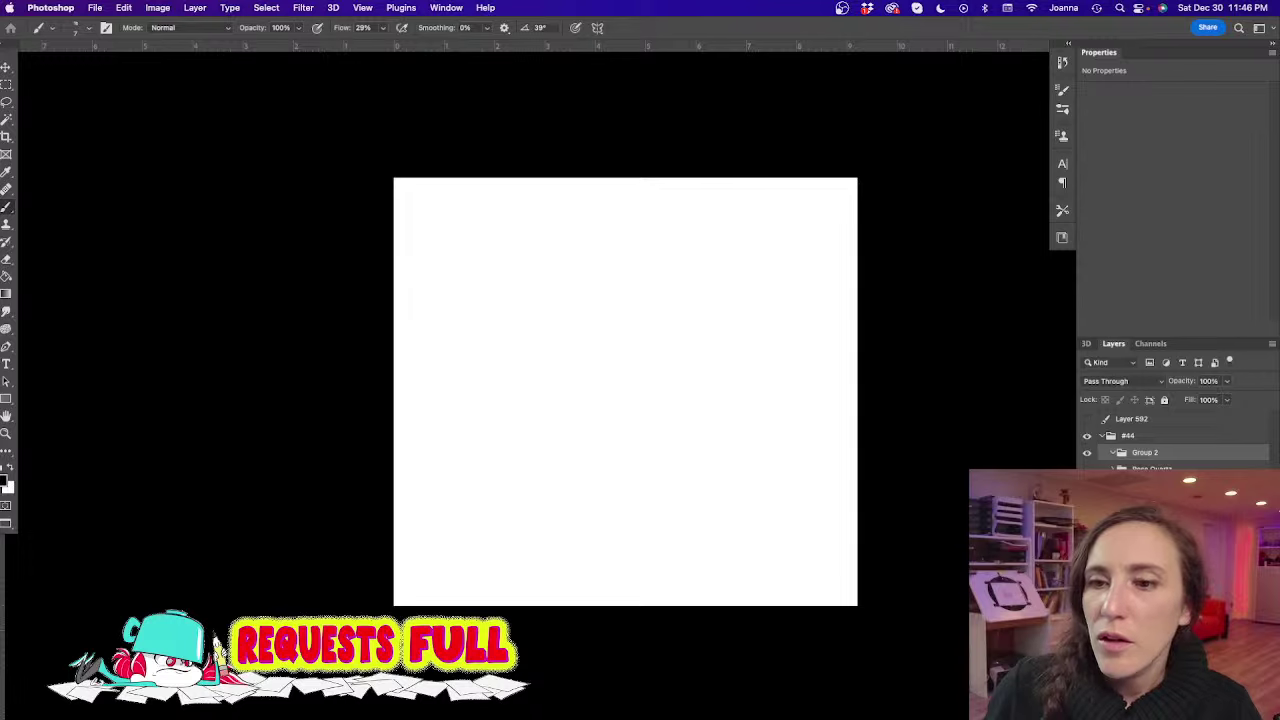
# Show the grinning, long-tailed character sketch and paste a tiny red-haired character reference into the new group
pyautogui.press('Tab')
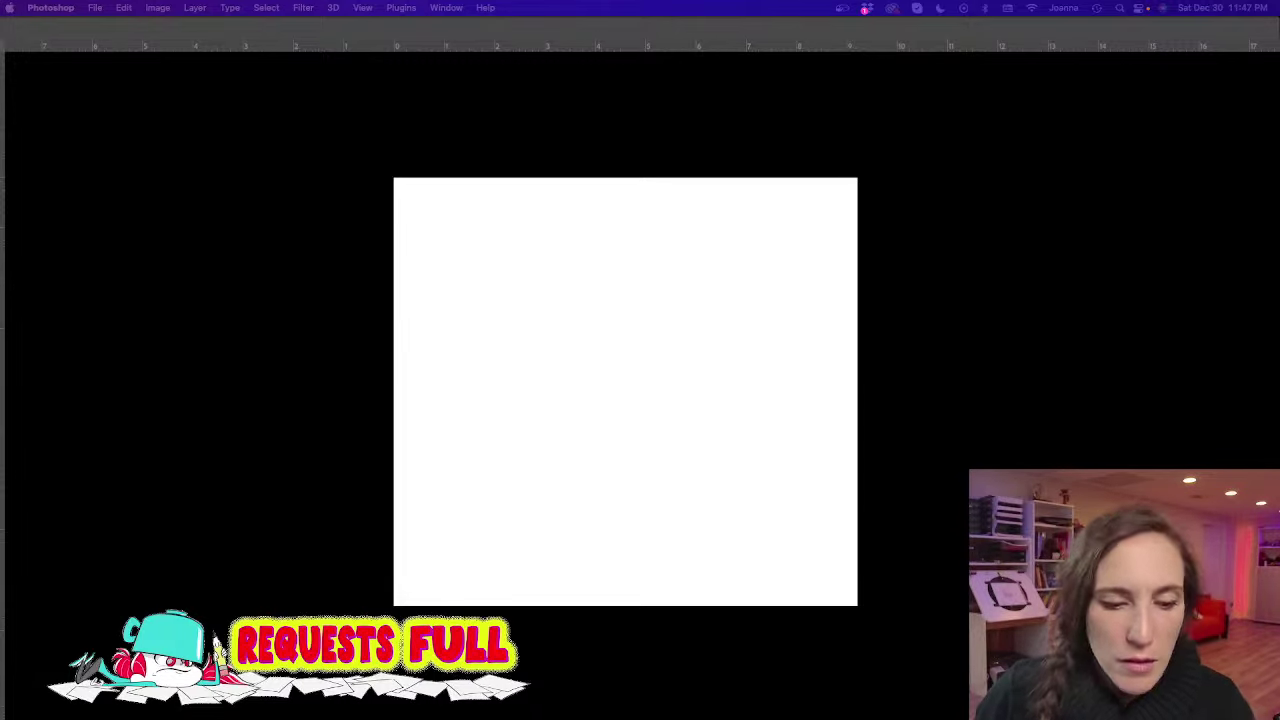
pyautogui.press('Tab')
pyautogui.scroll(-5, 1175, 440)
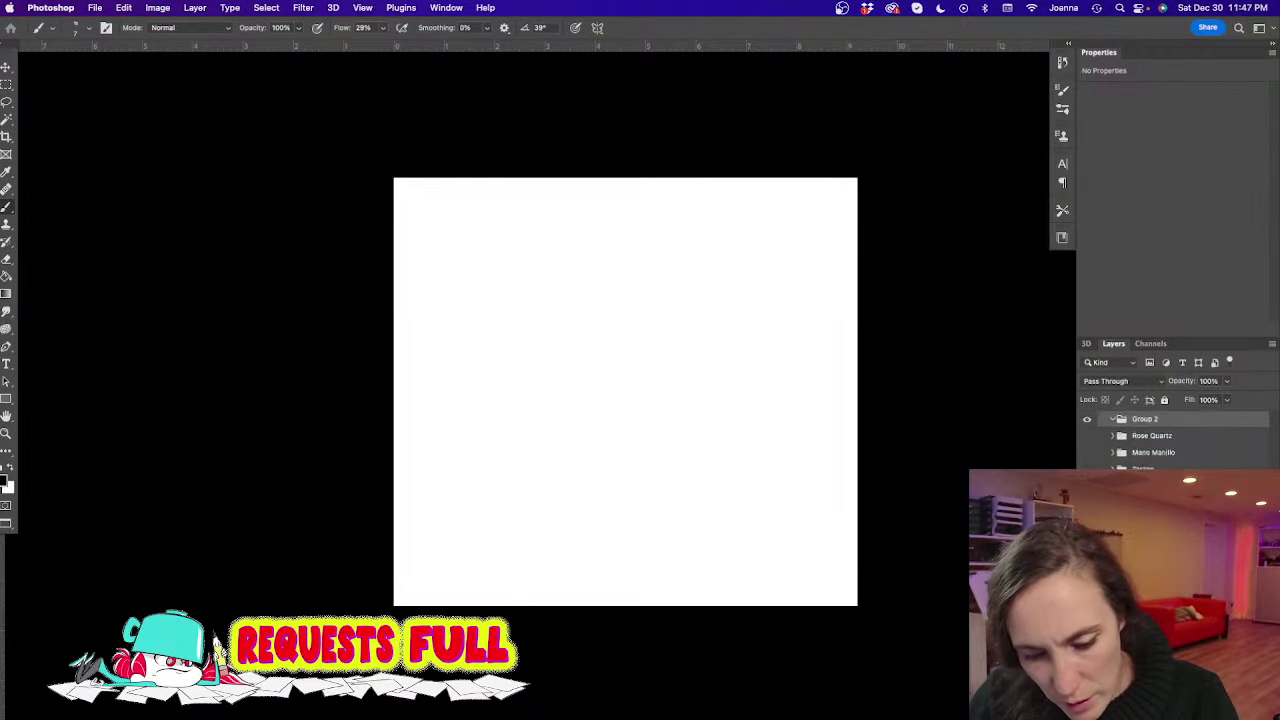
pyautogui.press('super+comma')
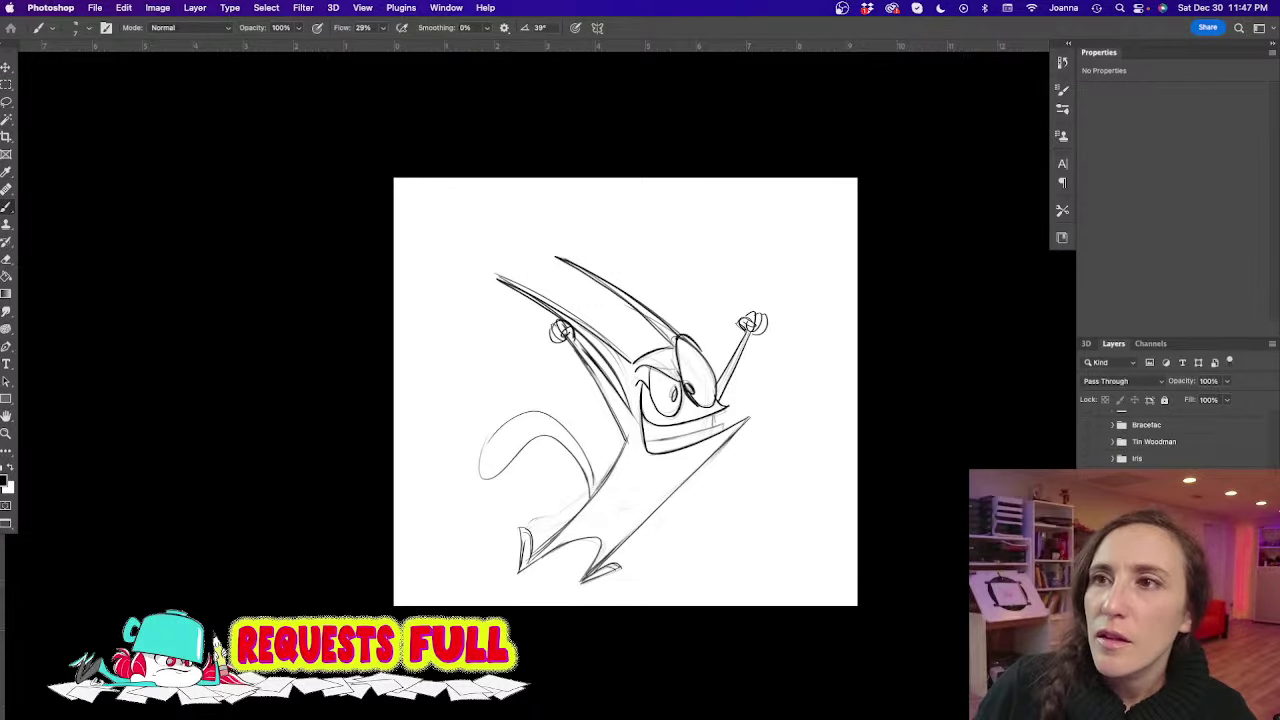
pyautogui.press('Tab')
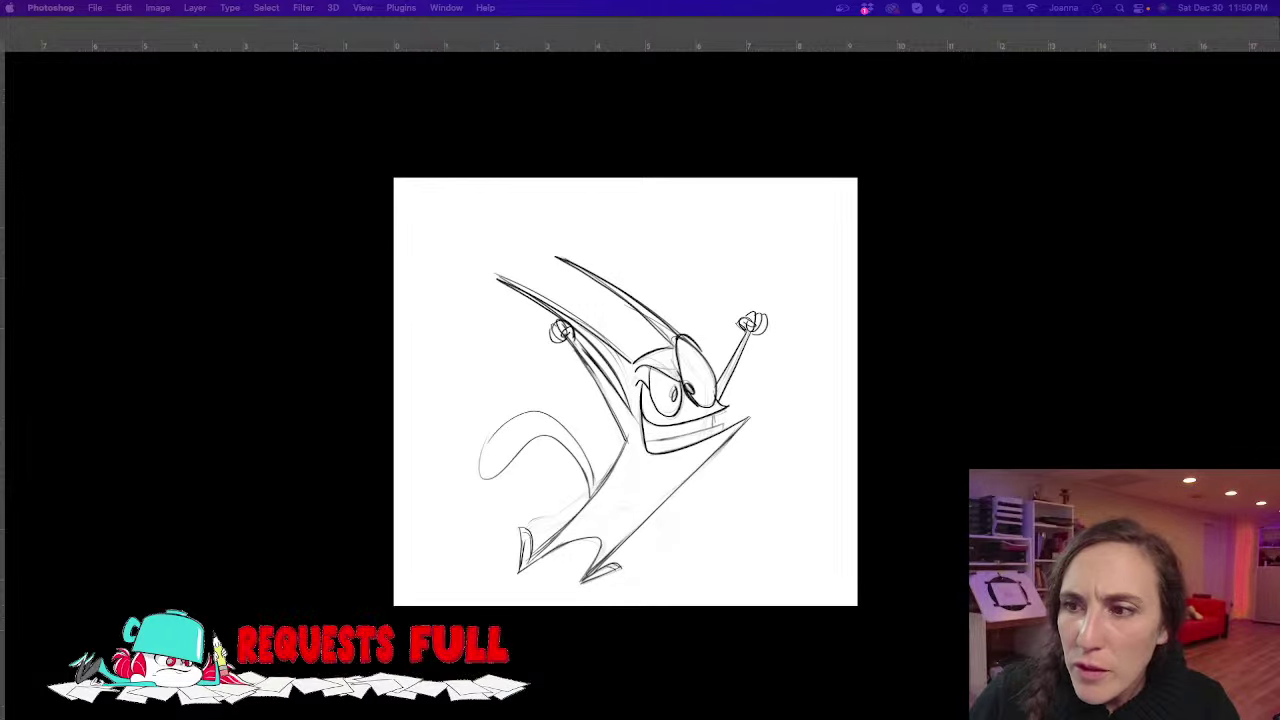
pyautogui.press('Tab')
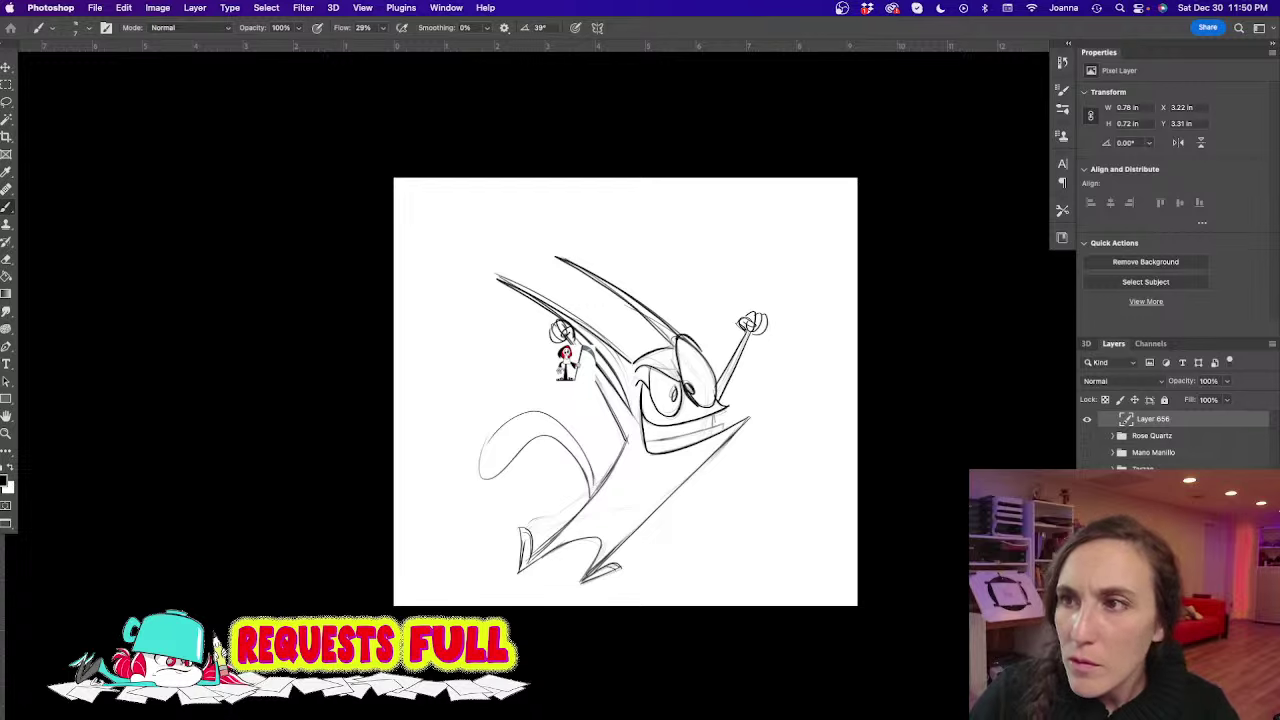
# Paste the scowling yellow-haired cartoon still, scale it to about 173%, and place it in the canvas's lower-right area
pyautogui.press('Tab')
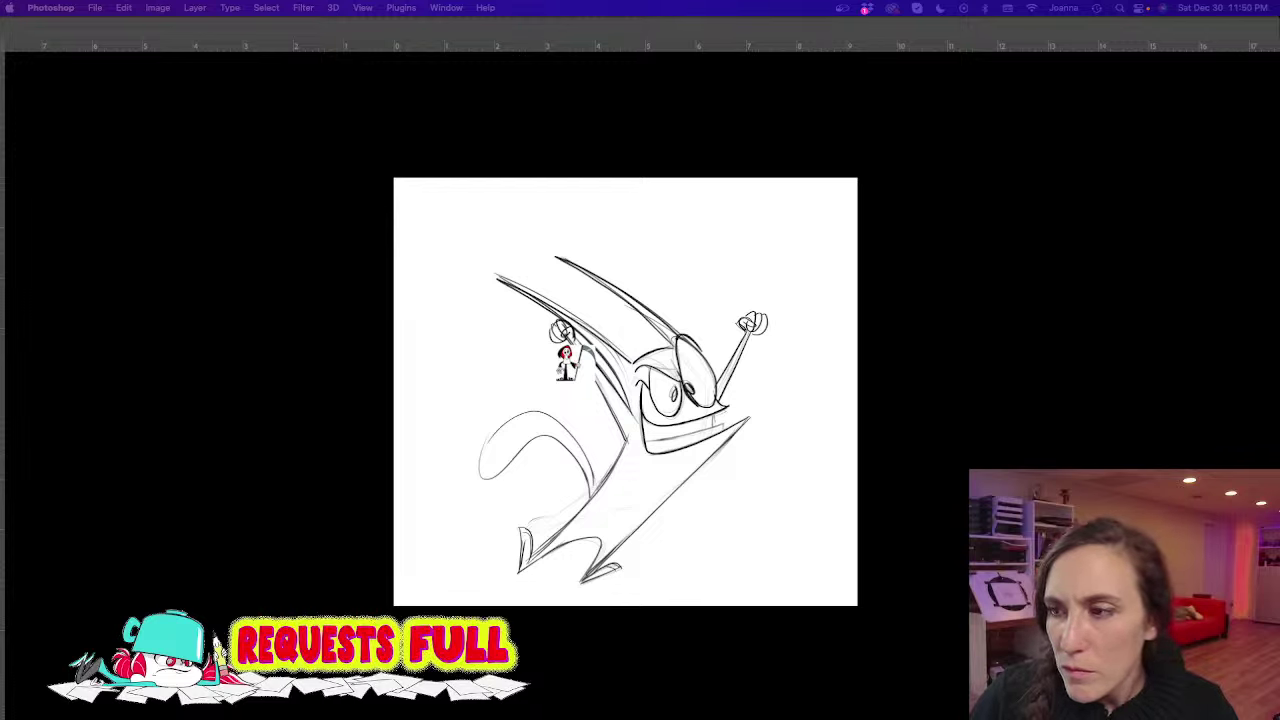
pyautogui.press('Tab')
pyautogui.press('super+v')
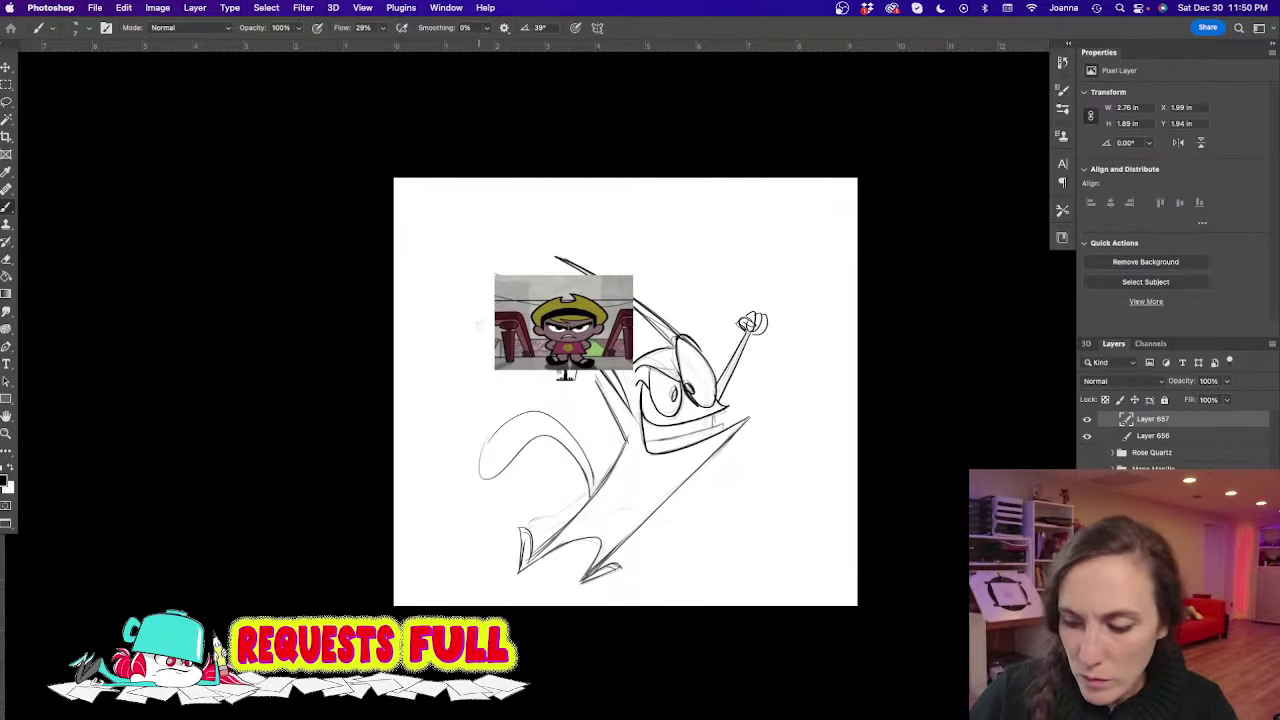
pyautogui.press('super+t')
pyautogui.moveTo(632, 369); pyautogui.dragTo(734, 440)
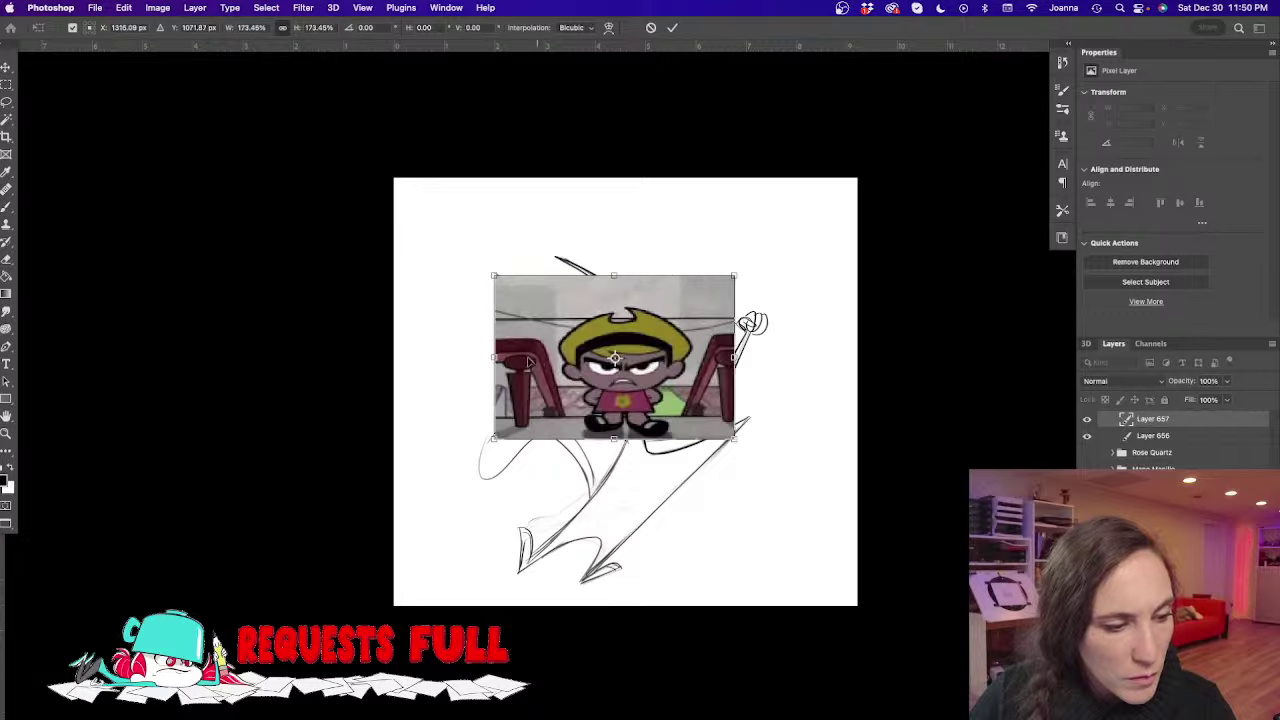
pyautogui.moveTo(528, 362)
pyautogui.mouseDown()
pyautogui.moveTo(591, 396)
pyautogui.moveTo(643, 494)
pyautogui.mouseUp()
pyautogui.press('Return')
pyautogui.press('b')
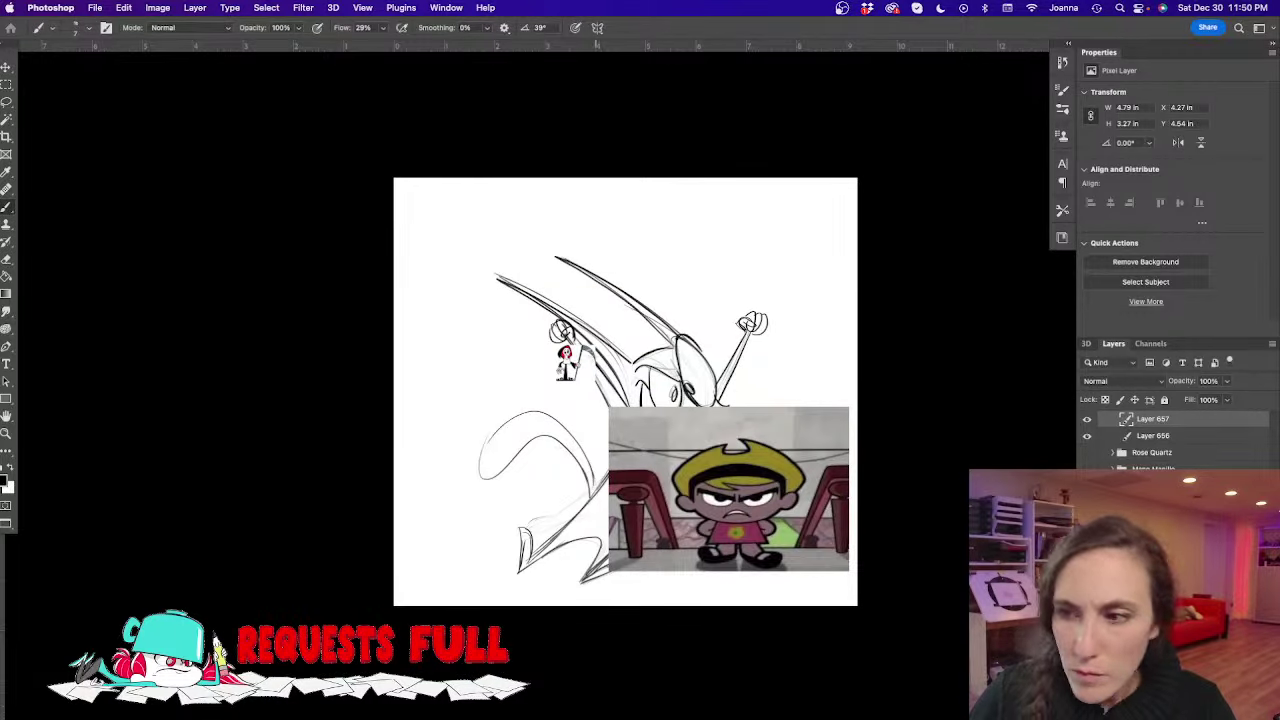
# Paste the artwork of the pointing yellow-haired girl, scale it to about 27%, and place it in the canvas's upper-left area
pyautogui.press('Tab')
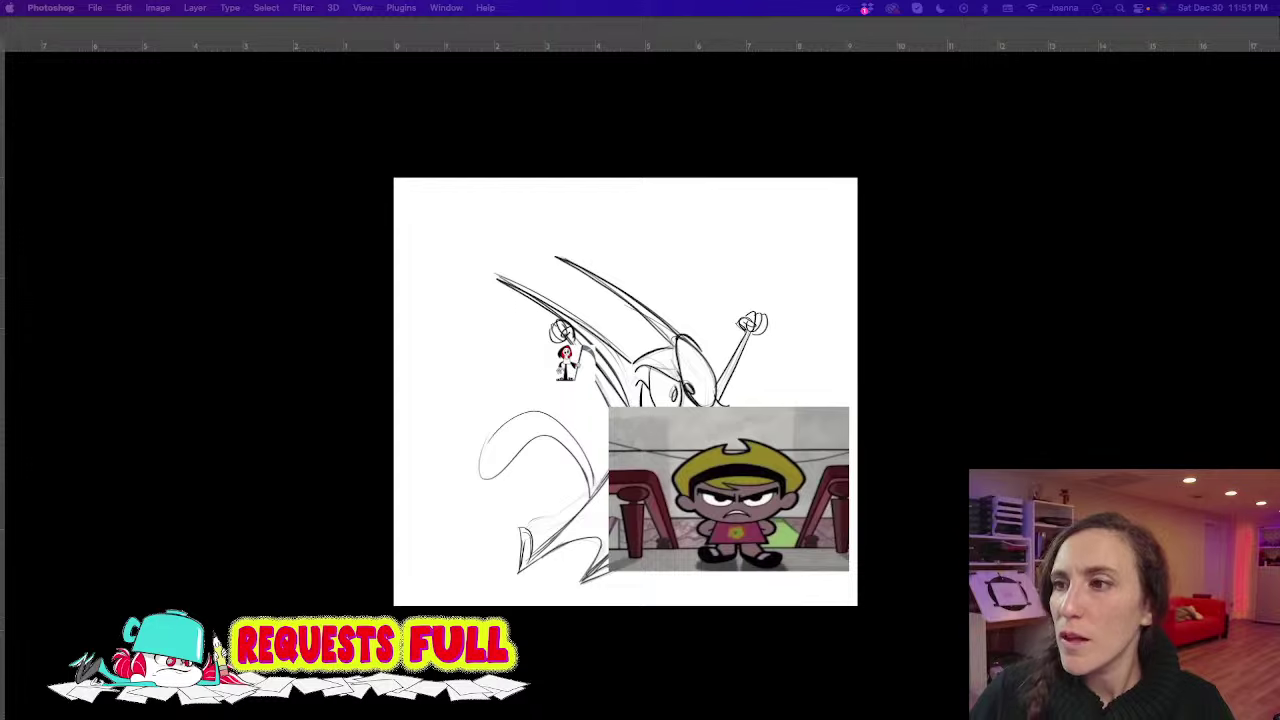
pyautogui.press('super+Tab')
pyautogui.press('super+v')
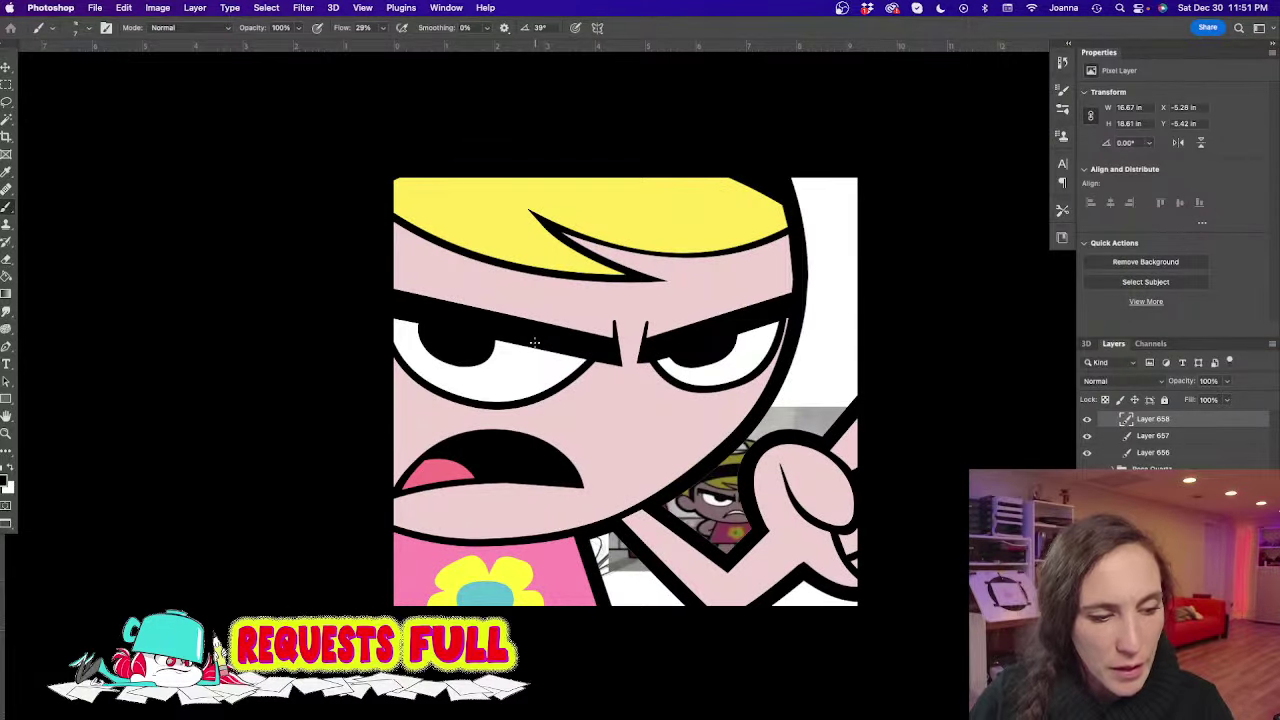
pyautogui.press('super+t')
pyautogui.moveTo(549, 366); pyautogui.dragTo(813, 657)
pyautogui.moveTo(310, 160); pyautogui.dragTo(641, 470)
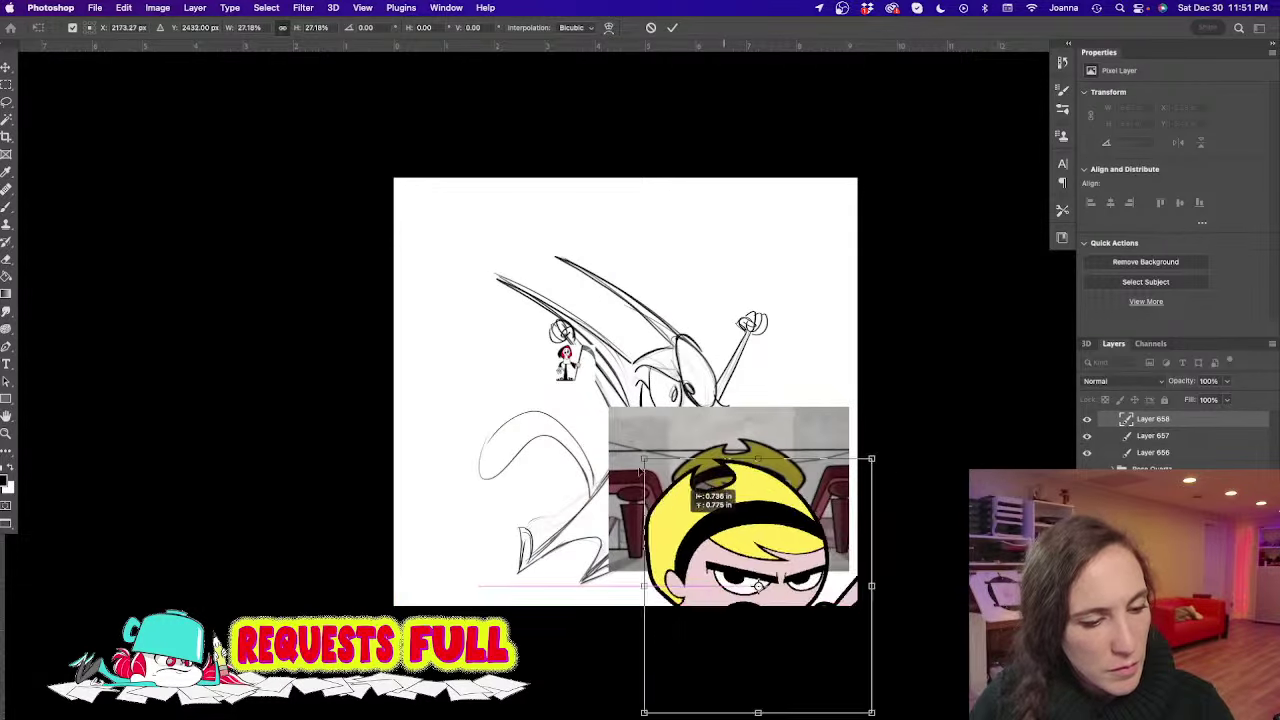
pyautogui.moveTo(668, 544); pyautogui.dragTo(486, 313)
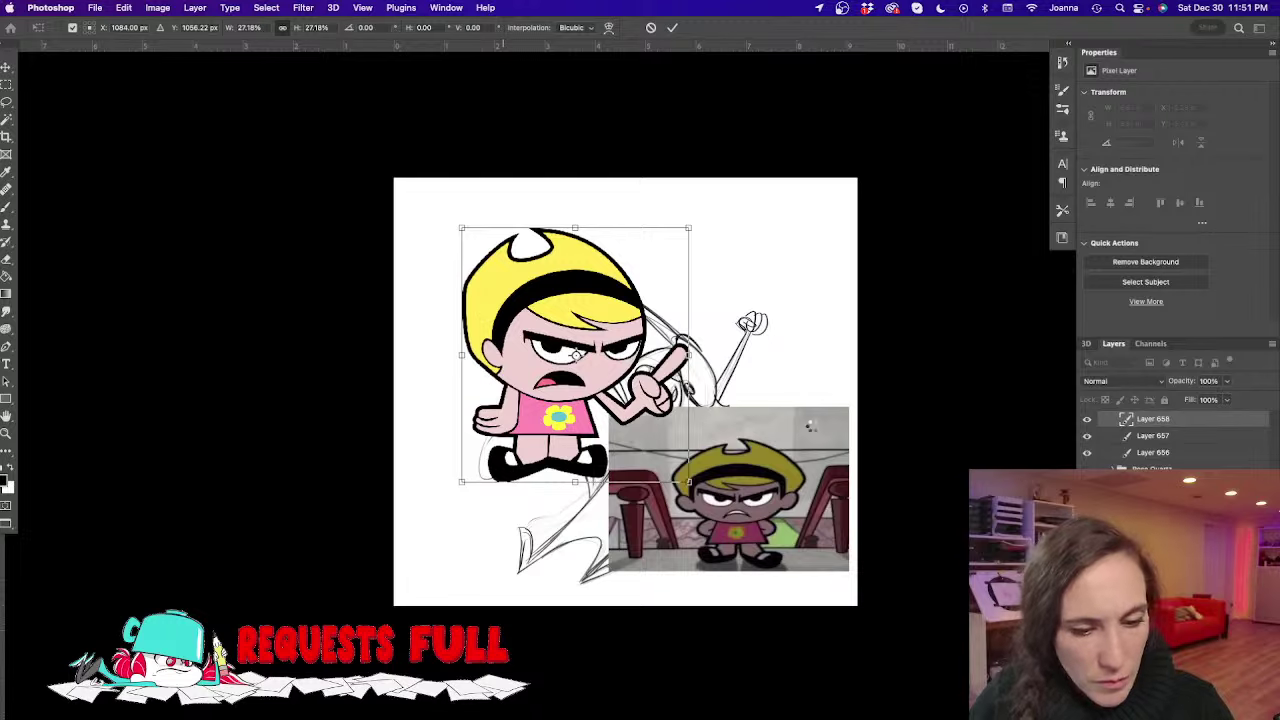
pyautogui.press('Return')
pyautogui.click(1088, 438)
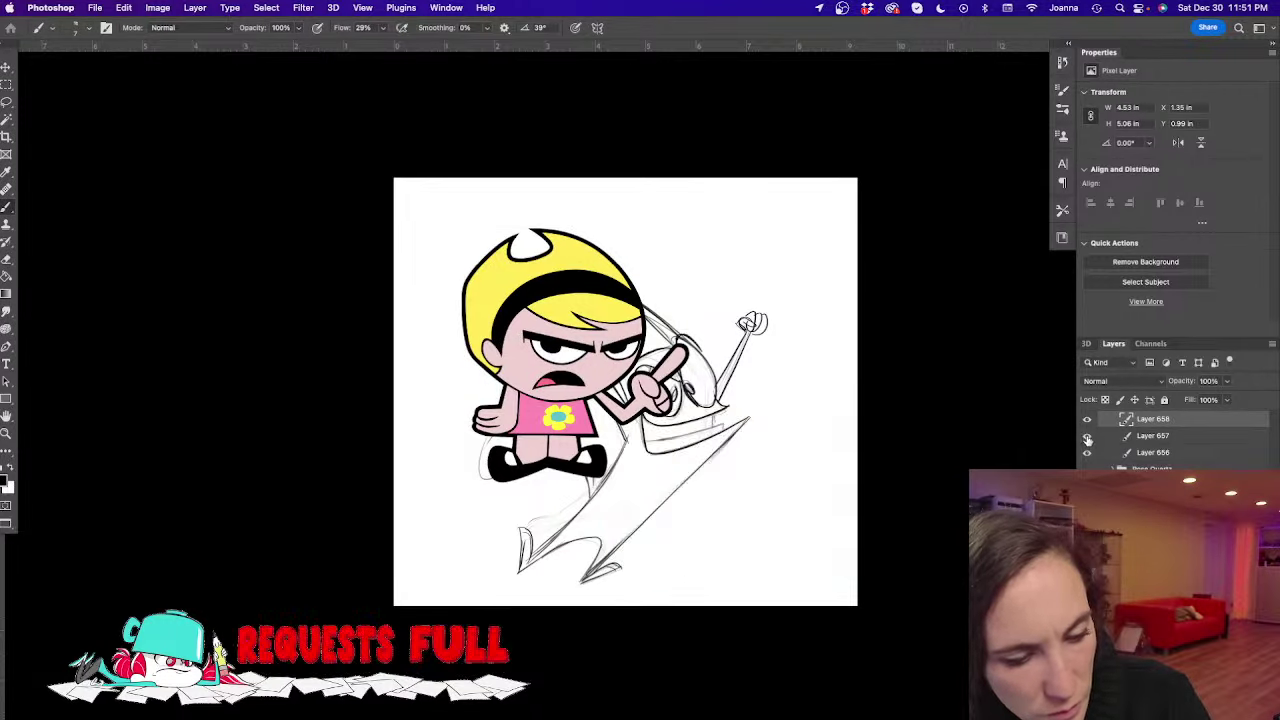
pyautogui.click(1088, 437)
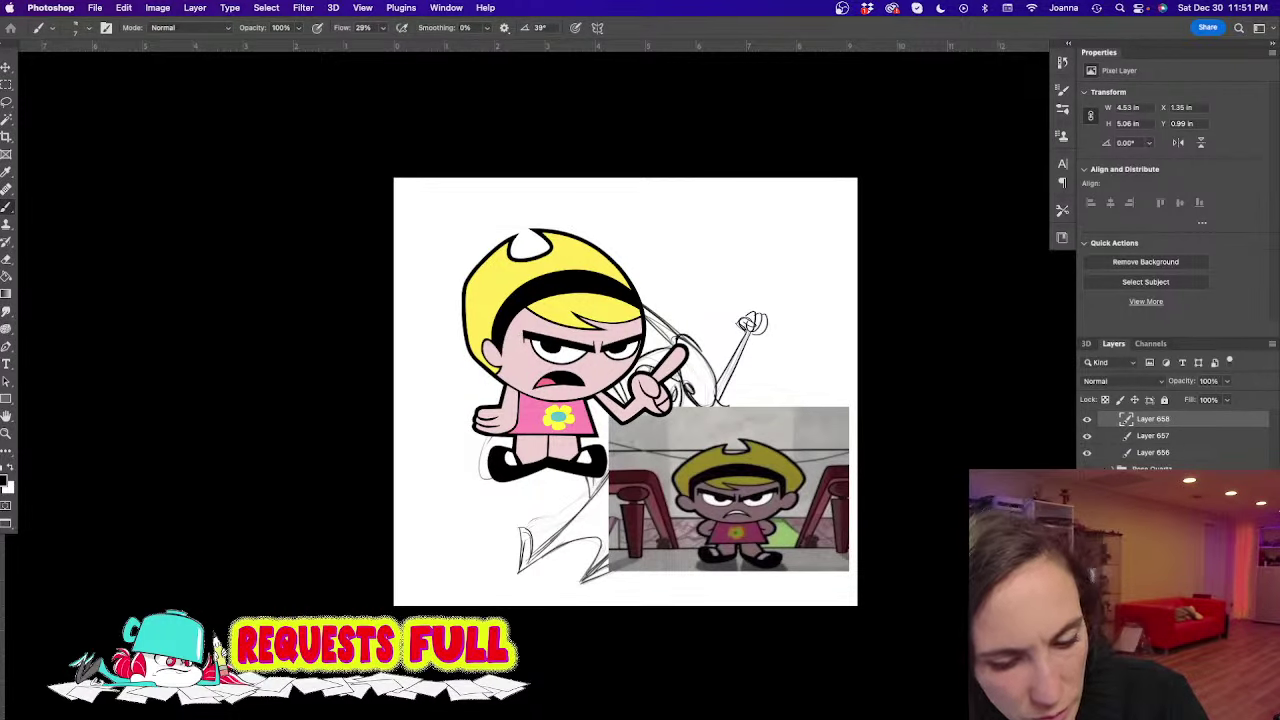
# Rename the new layer group inside #44 as "Grim and Mandy"
pyautogui.scroll(3, 1112, 436)
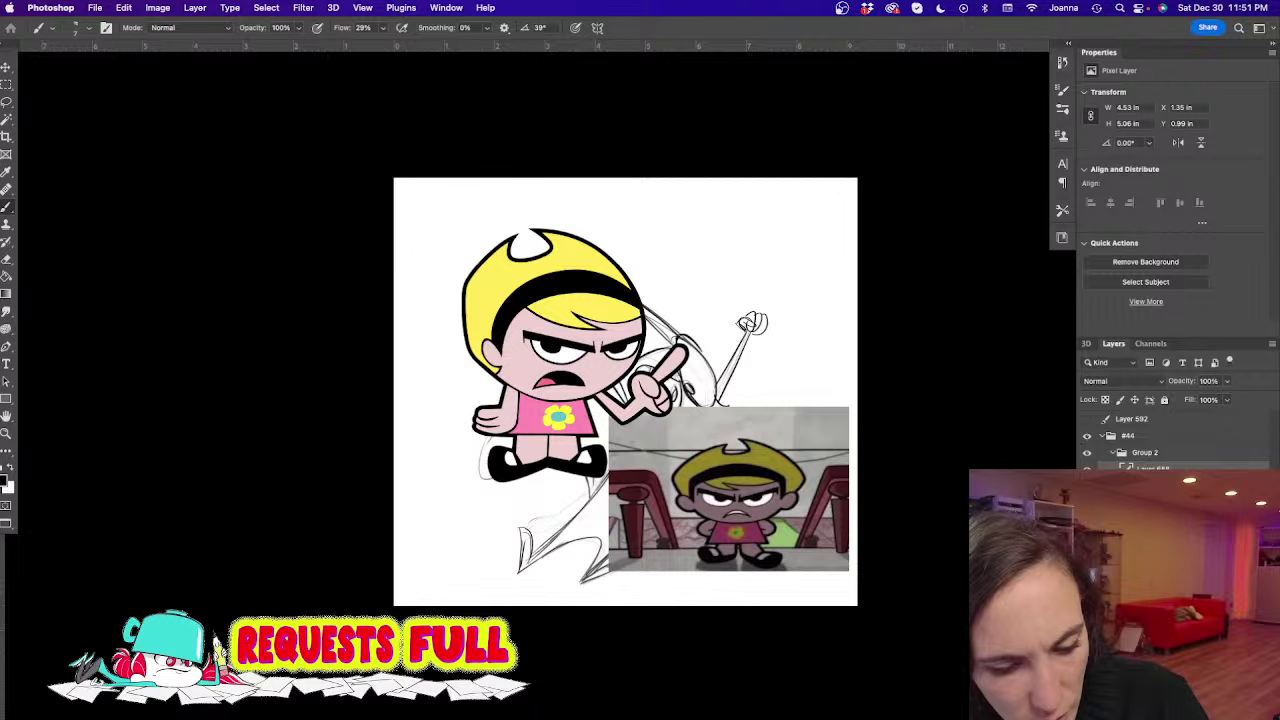
pyautogui.doubleClick(1143, 454)
pyautogui.write('G')
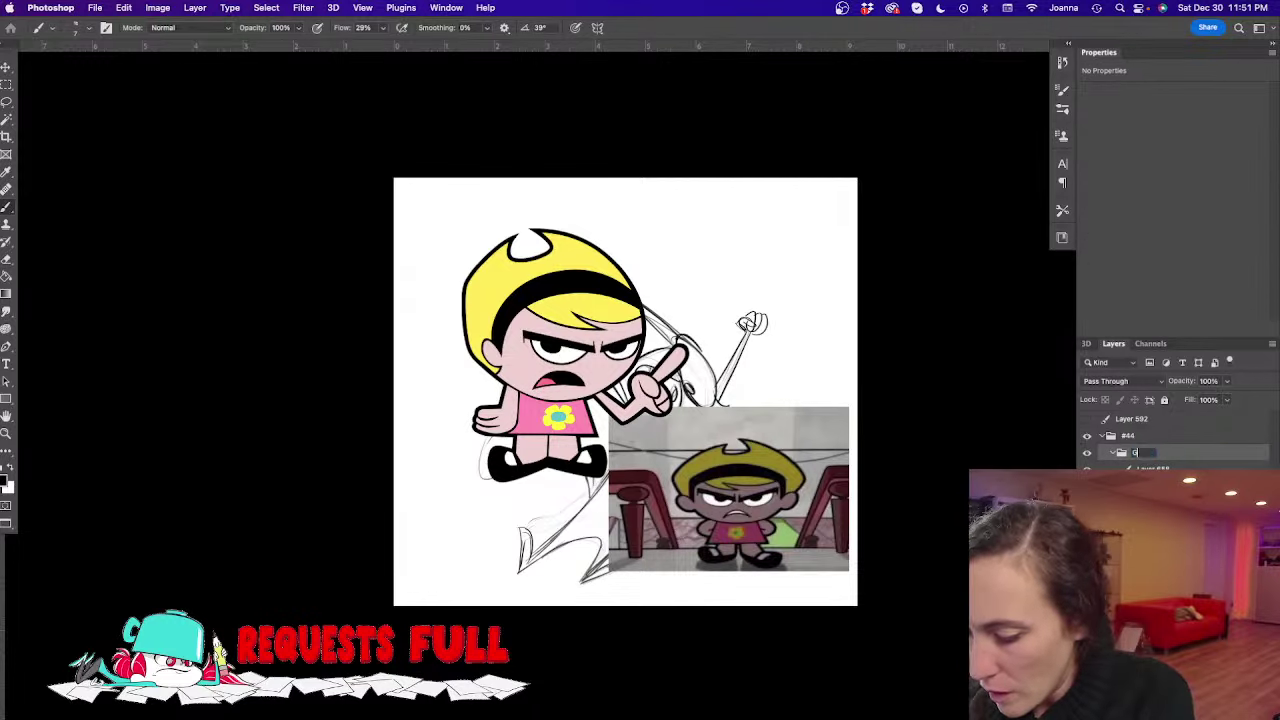
pyautogui.write('rim and Mandy')
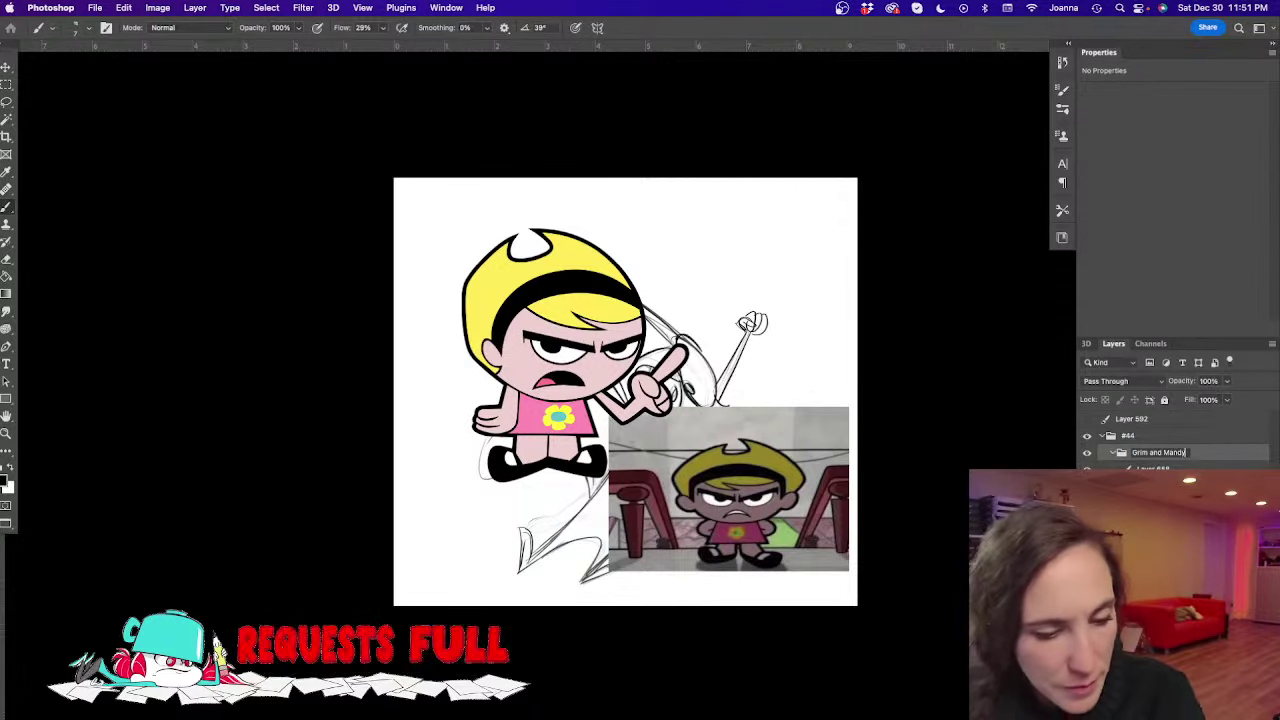
pyautogui.press('Return')
# Scale the pointing girl artwork to about 70% and move it to the canvas's upper-right corner
pyautogui.click(1153, 466)
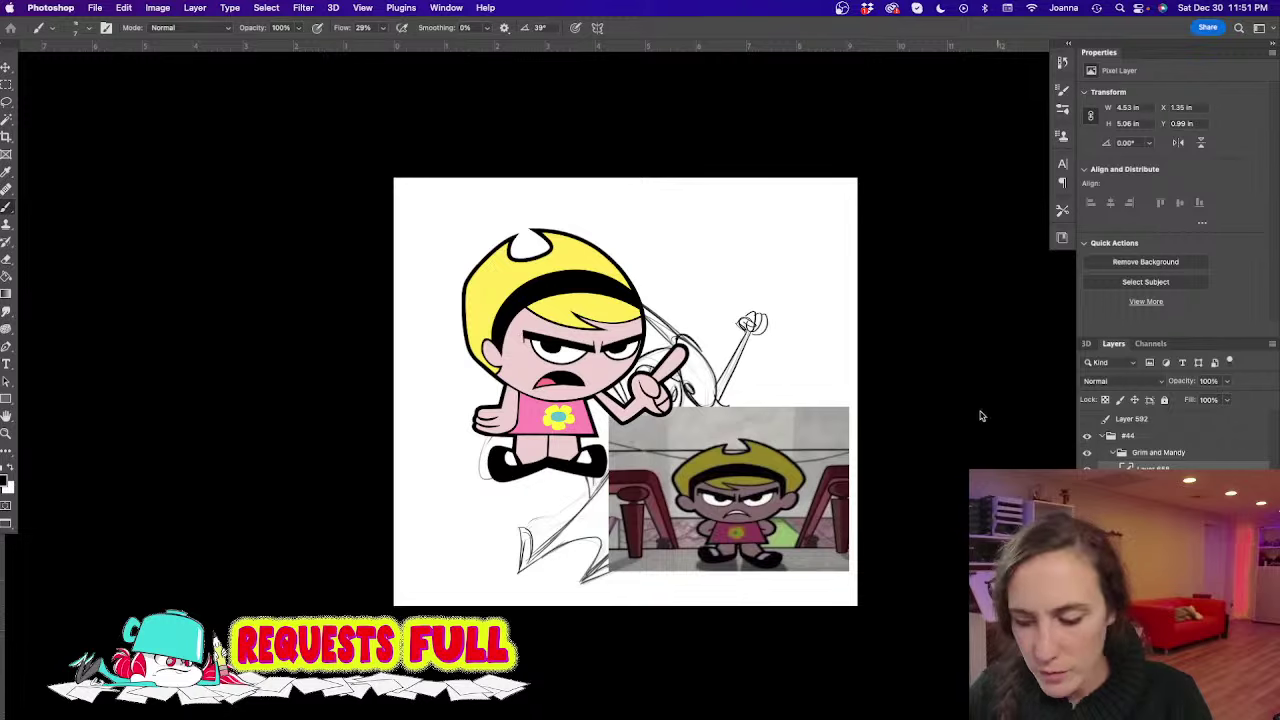
pyautogui.hotkey('ctrl', 't')
pyautogui.moveTo(460, 234); pyautogui.dragTo(529, 303)
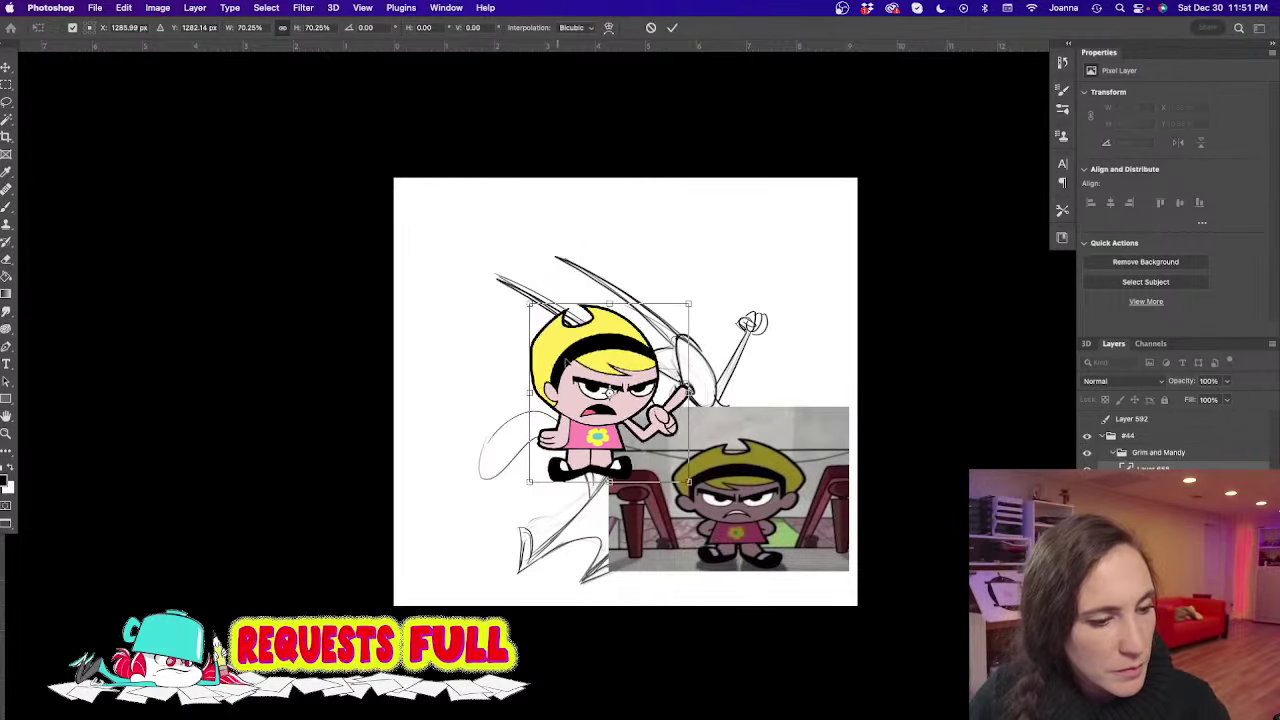
pyautogui.moveTo(567, 363)
pyautogui.mouseDown()
pyautogui.moveTo(707, 290)
pyautogui.moveTo(727, 254)
pyautogui.mouseUp()
pyautogui.press('Return')
pyautogui.press('b')
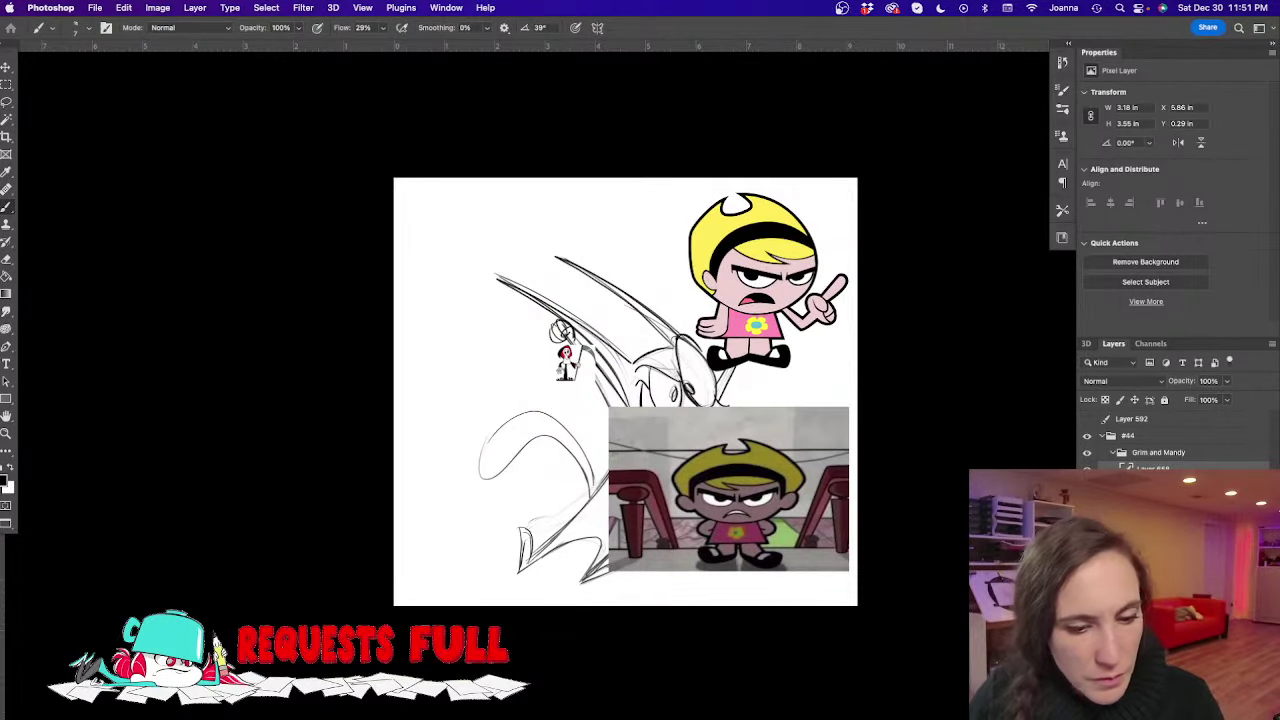
# Shrink the scowling cartoon still by about a third and place it near the canvas's top edge beside the pointing girl
pyautogui.hotkey('ctrl', 't')
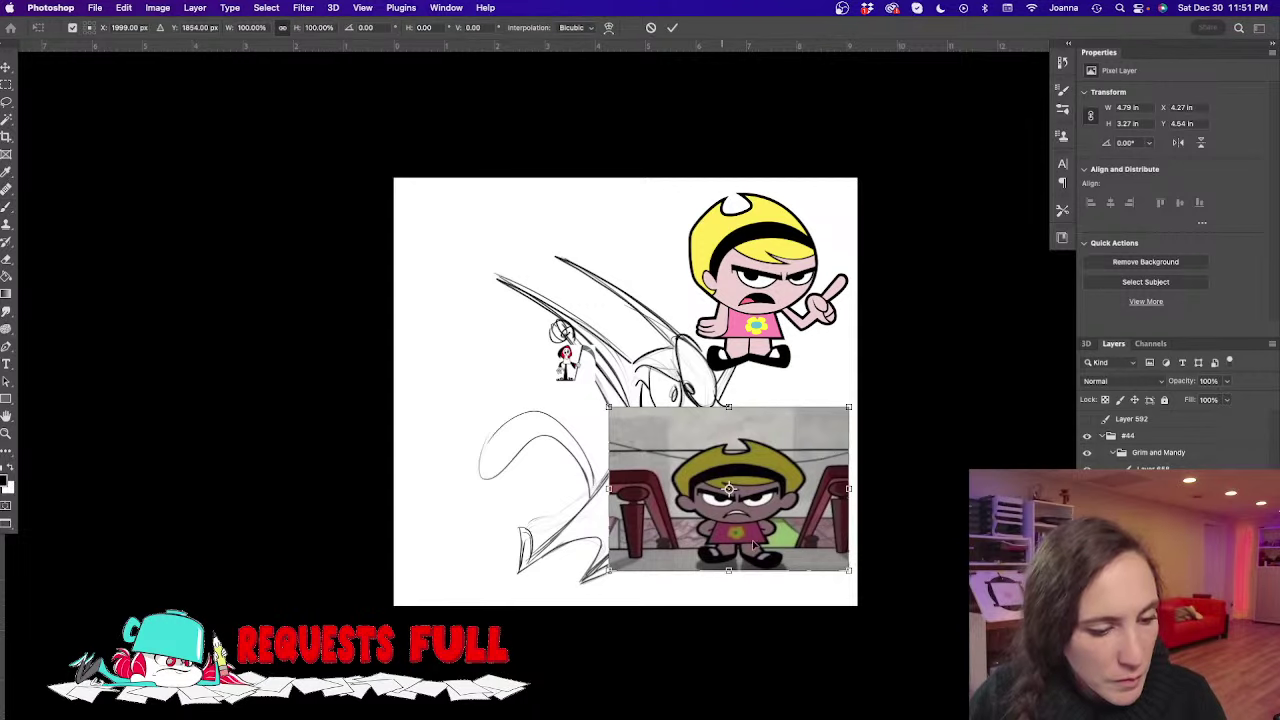
pyautogui.moveTo(847, 570); pyautogui.dragTo(767, 525)
pyautogui.moveTo(664, 446); pyautogui.dragTo(585, 241)
pyautogui.press('Return')
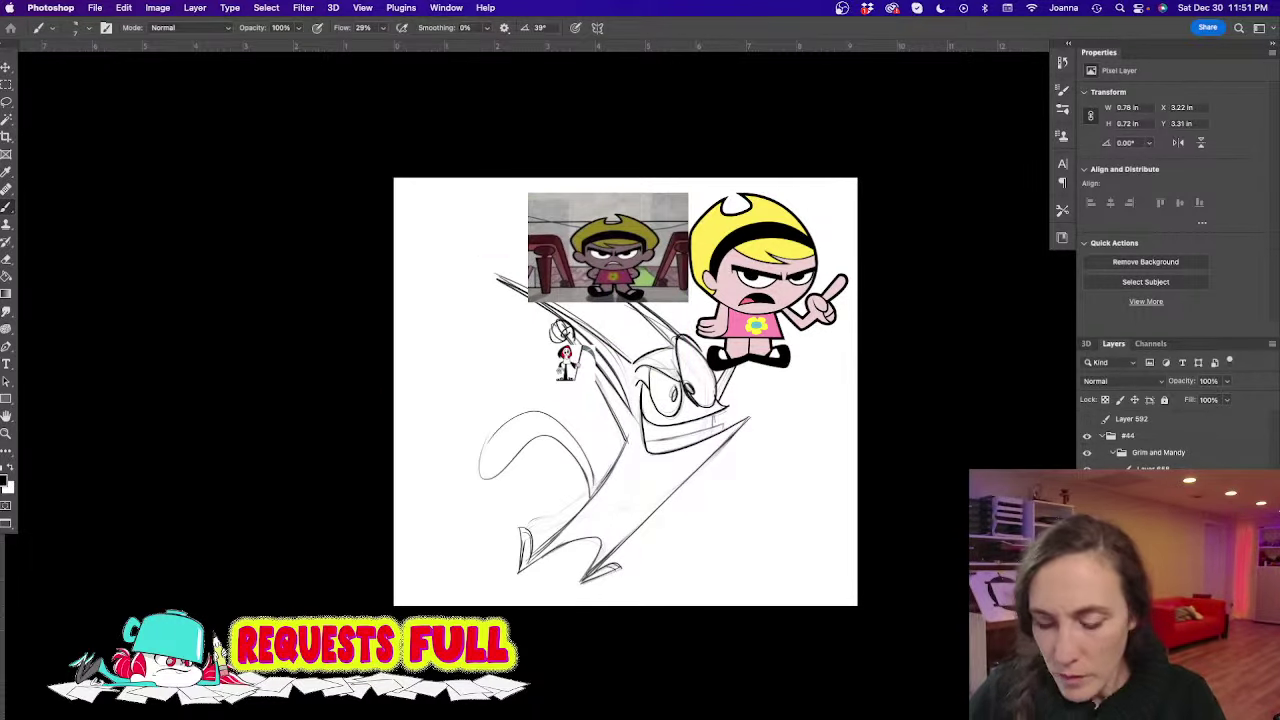
# Enlarge the tiny reaper reference and place it directly beneath the pointing girl
pyautogui.moveTo(594, 379); pyautogui.dragTo(687, 472)
pyautogui.moveTo(614, 448); pyautogui.dragTo(744, 447)
pyautogui.press('Return')
# Create another layer group above Grim and Mandy inside #44 and name it "Rita"
pyautogui.click(1150, 455)
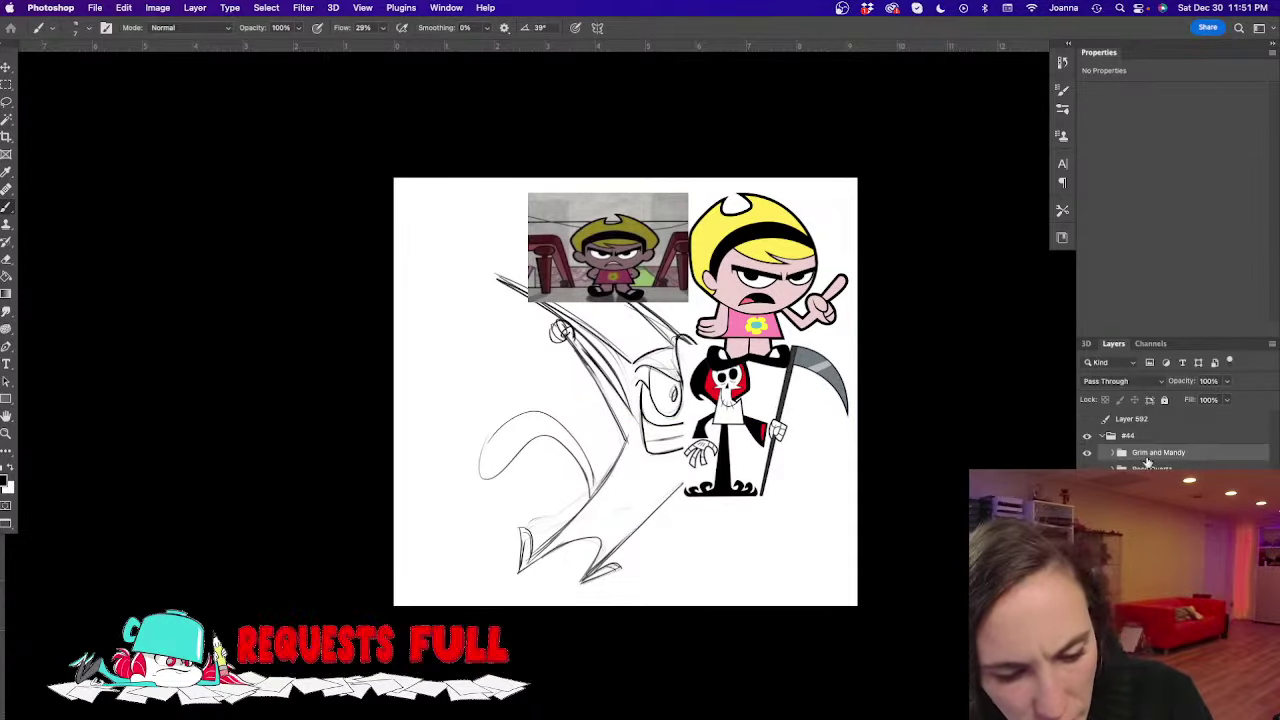
pyautogui.press('super+g')
pyautogui.doubleClick(1145, 452)
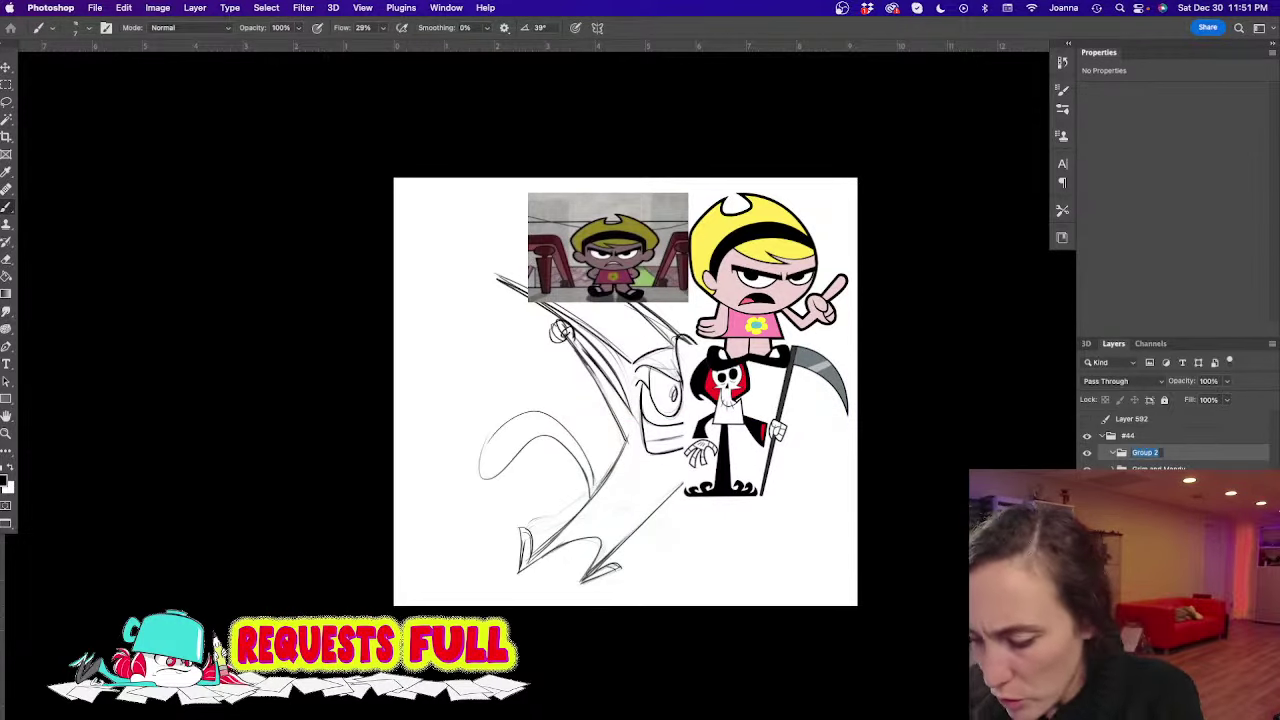
pyautogui.write('Rita')
pyautogui.press('Return')
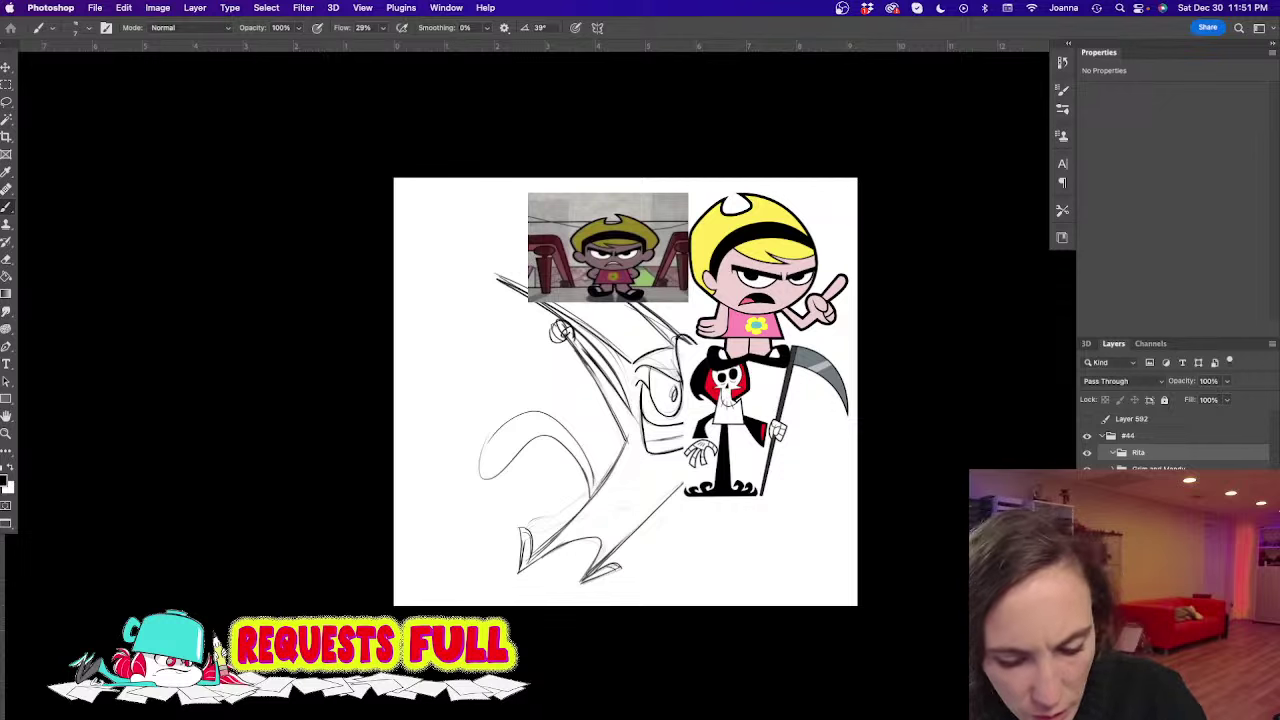
# Add a blank layer inside the Rita group and hide the cartoon references and the long-tailed character sketch
pyautogui.press('super+shift+alt+n')
pyautogui.press('super+comma')
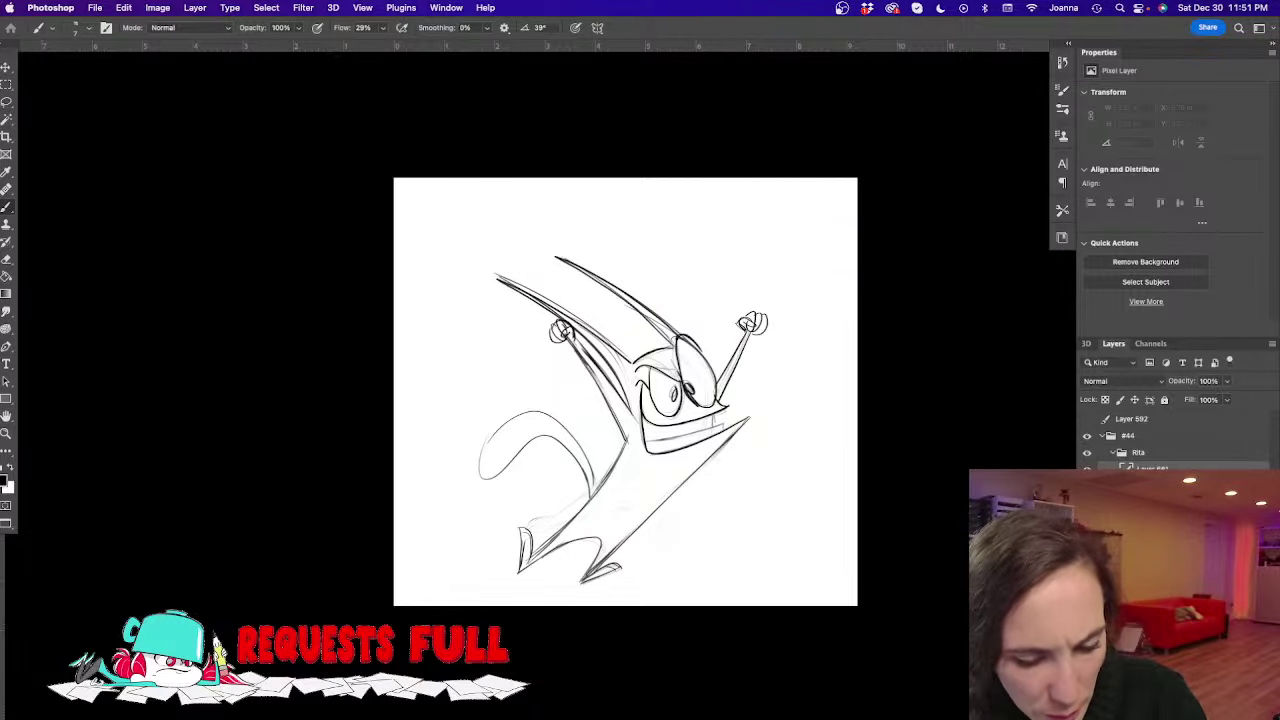
pyautogui.scroll(-3, 1170, 440)
pyautogui.press('super+comma')
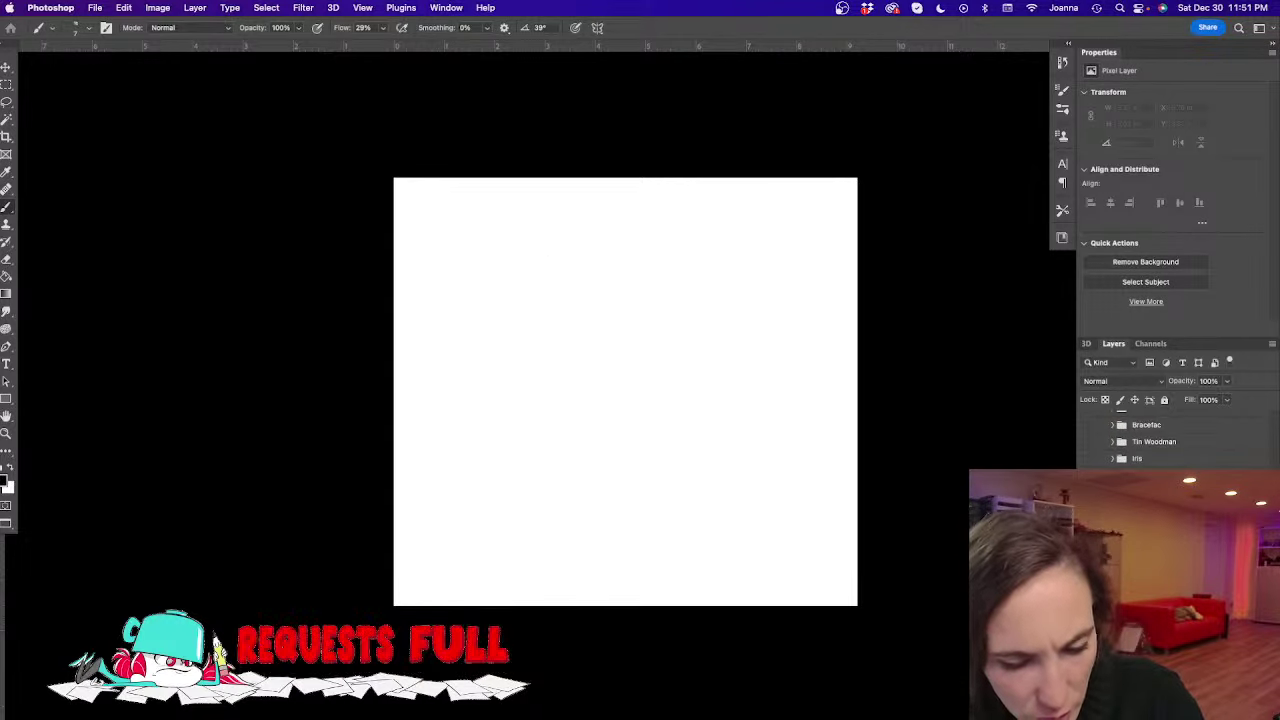
pyautogui.scroll(-3, 1135, 418)
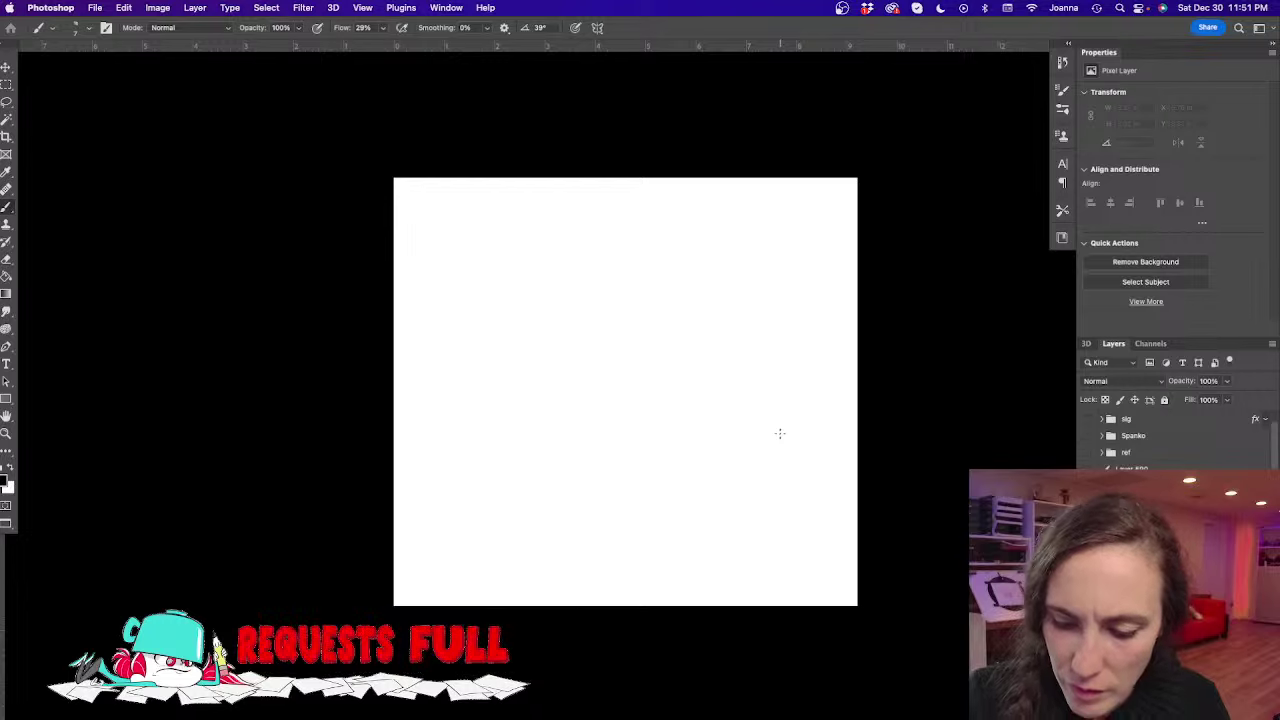
# Sketch a round head in the canvas's upper middle with a curved cheek lobe on each side
pyautogui.click(564, 398)
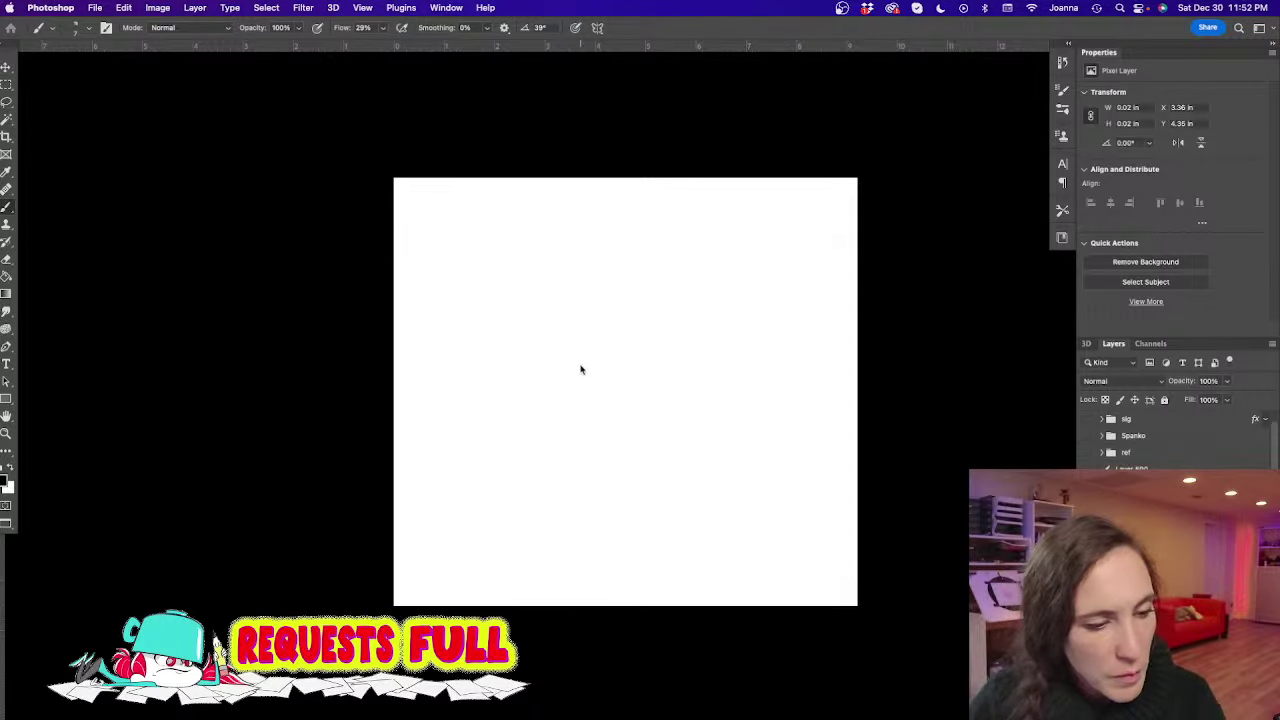
pyautogui.moveTo(586, 378); pyautogui.dragTo(610, 345)
pyautogui.moveTo(741, 299)
pyautogui.mouseDown()
pyautogui.moveTo(647, 269)
pyautogui.moveTo(674, 253)
pyautogui.moveTo(721, 336)
pyautogui.moveTo(627, 317)
pyautogui.moveTo(710, 345)
pyautogui.moveTo(646, 271)
pyautogui.moveTo(702, 245)
pyautogui.moveTo(676, 355)
pyautogui.mouseUp()
pyautogui.moveTo(639, 265)
pyautogui.mouseDown()
pyautogui.moveTo(640, 336)
pyautogui.moveTo(719, 320)
pyautogui.moveTo(730, 357)
pyautogui.mouseUp()
pyautogui.moveTo(630, 318)
pyautogui.mouseDown()
pyautogui.moveTo(610, 345)
pyautogui.moveTo(616, 360)
pyautogui.moveTo(676, 366)
pyautogui.mouseUp()
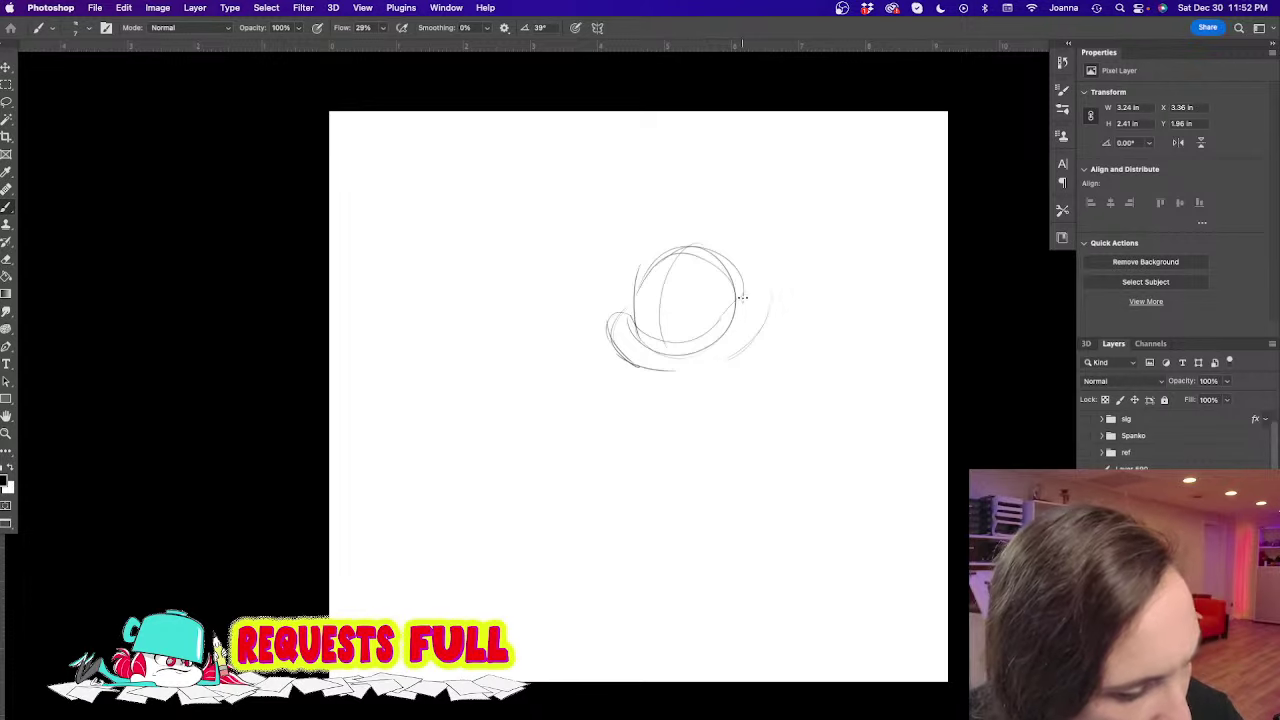
pyautogui.moveTo(766, 291); pyautogui.dragTo(738, 358)
# Draw the cat's slanted half-closed eyes, nose and muzzle line, and add a hair tuft on top of the head
pyautogui.moveTo(670, 254)
pyautogui.mouseDown()
pyautogui.moveTo(669, 331)
pyautogui.moveTo(667, 294)
pyautogui.moveTo(681, 344)
pyautogui.moveTo(673, 287)
pyautogui.moveTo(678, 332)
pyautogui.mouseUp()
pyautogui.moveTo(677, 274)
pyautogui.mouseDown()
pyautogui.moveTo(680, 334)
pyautogui.moveTo(702, 269)
pyautogui.moveTo(722, 300)
pyautogui.mouseUp()
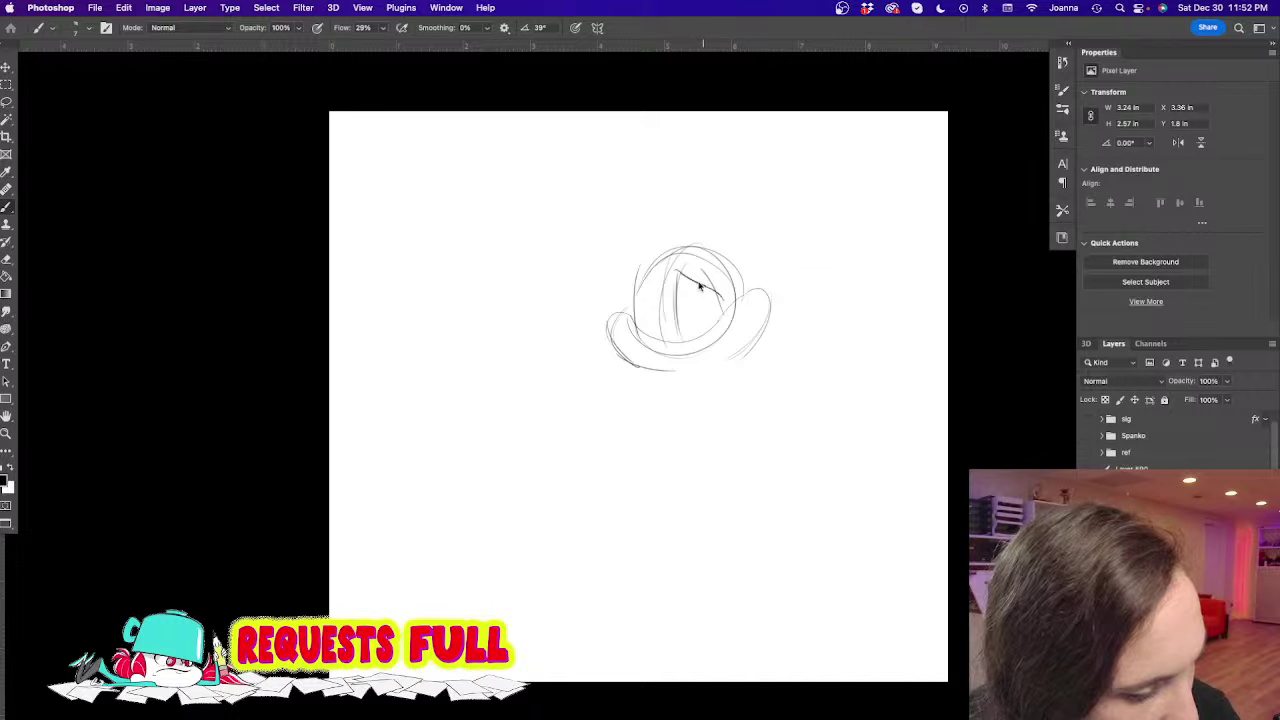
pyautogui.moveTo(646, 272)
pyautogui.mouseDown()
pyautogui.moveTo(640, 333)
pyautogui.moveTo(644, 283)
pyautogui.moveTo(656, 291)
pyautogui.moveTo(652, 335)
pyautogui.moveTo(625, 305)
pyautogui.moveTo(663, 302)
pyautogui.moveTo(675, 338)
pyautogui.moveTo(714, 324)
pyautogui.mouseUp()
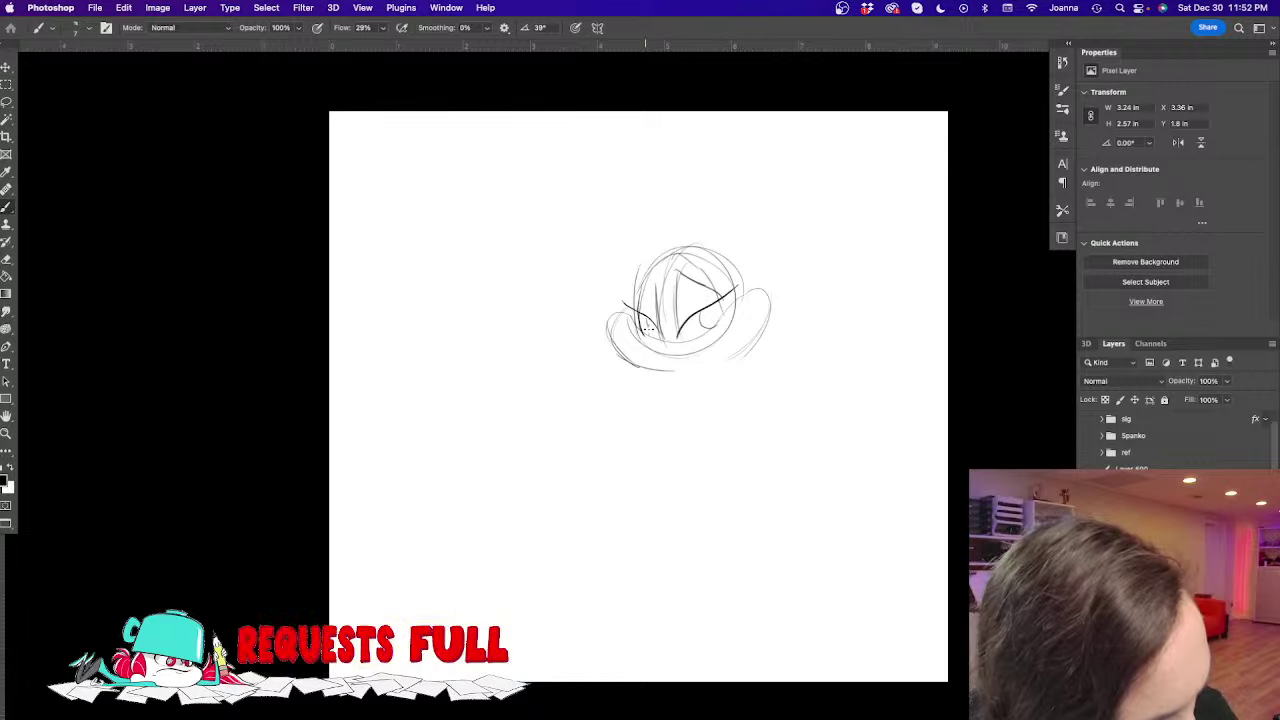
pyautogui.moveTo(668, 274)
pyautogui.mouseDown()
pyautogui.moveTo(694, 256)
pyautogui.moveTo(662, 278)
pyautogui.mouseUp()
pyautogui.moveTo(655, 342); pyautogui.dragTo(676, 352)
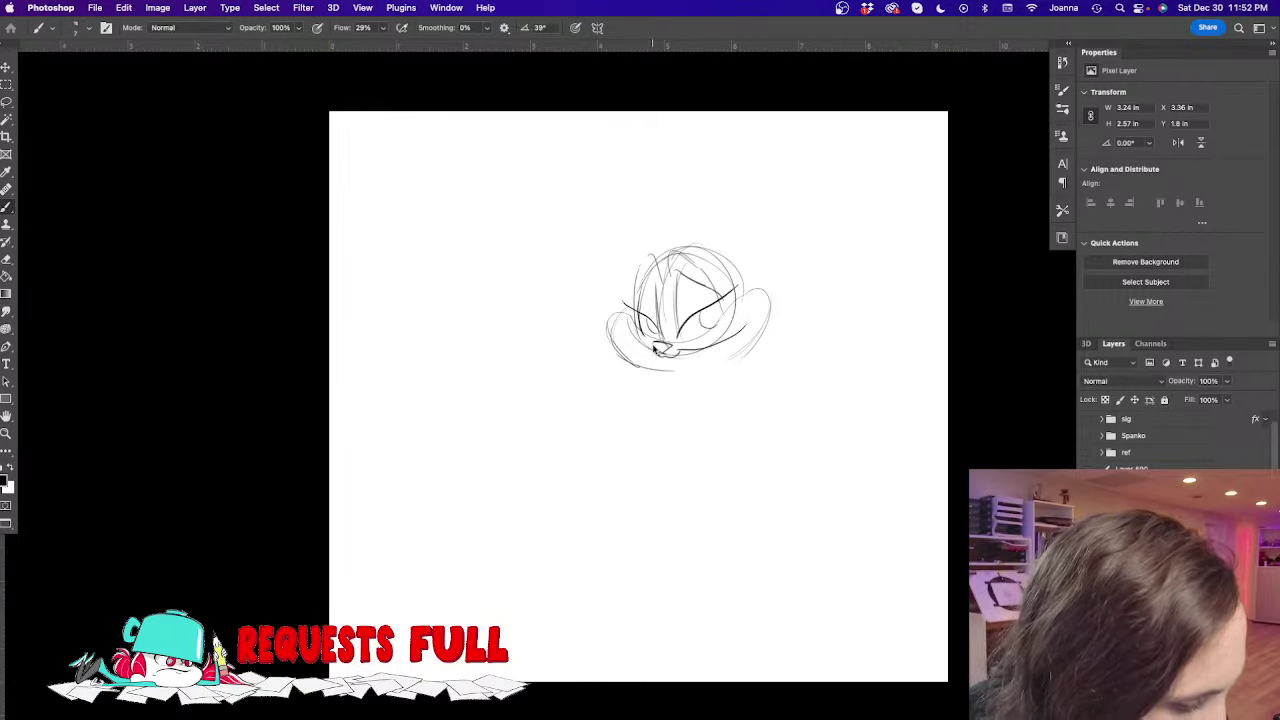
pyautogui.moveTo(656, 349); pyautogui.dragTo(630, 338)
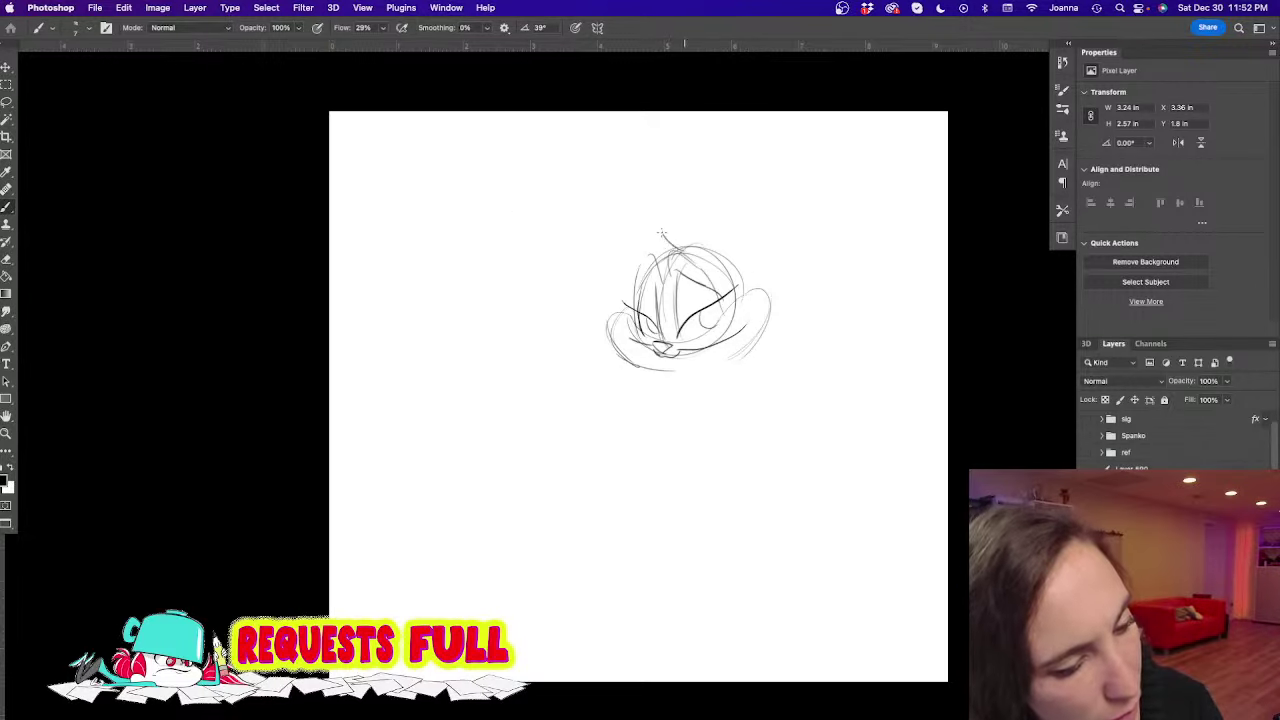
pyautogui.moveTo(637, 250)
pyautogui.mouseDown()
pyautogui.moveTo(687, 250)
pyautogui.moveTo(708, 198)
pyautogui.mouseUp()
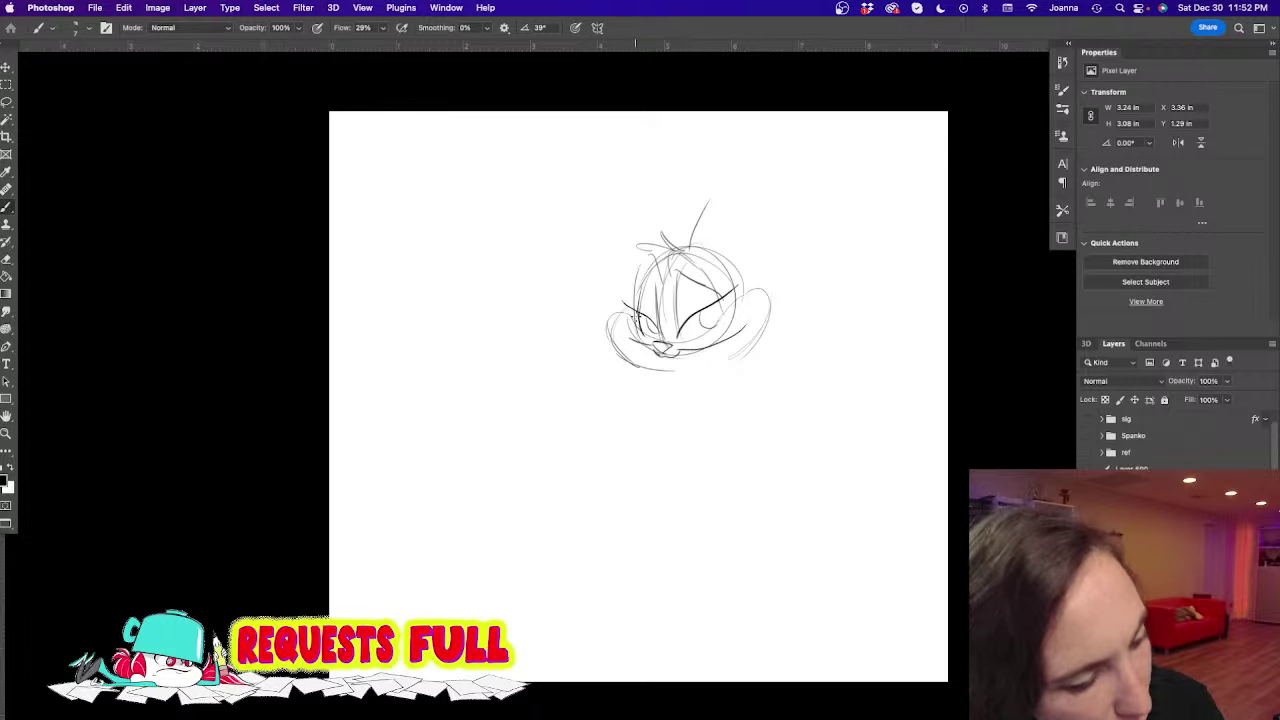
# Redraw the cheek and jaw contour with darker, tighter lines and erase the rough outer cheek strokes
pyautogui.moveTo(634, 320)
pyautogui.mouseDown()
pyautogui.moveTo(628, 350)
pyautogui.moveTo(664, 364)
pyautogui.mouseUp()
pyautogui.moveTo(636, 320)
pyautogui.mouseDown()
pyautogui.moveTo(638, 356)
pyautogui.moveTo(678, 363)
pyautogui.mouseUp()
pyautogui.moveTo(703, 319)
pyautogui.mouseDown()
pyautogui.moveTo(759, 307)
pyautogui.moveTo(722, 350)
pyautogui.moveTo(756, 313)
pyautogui.moveTo(674, 363)
pyautogui.mouseUp()
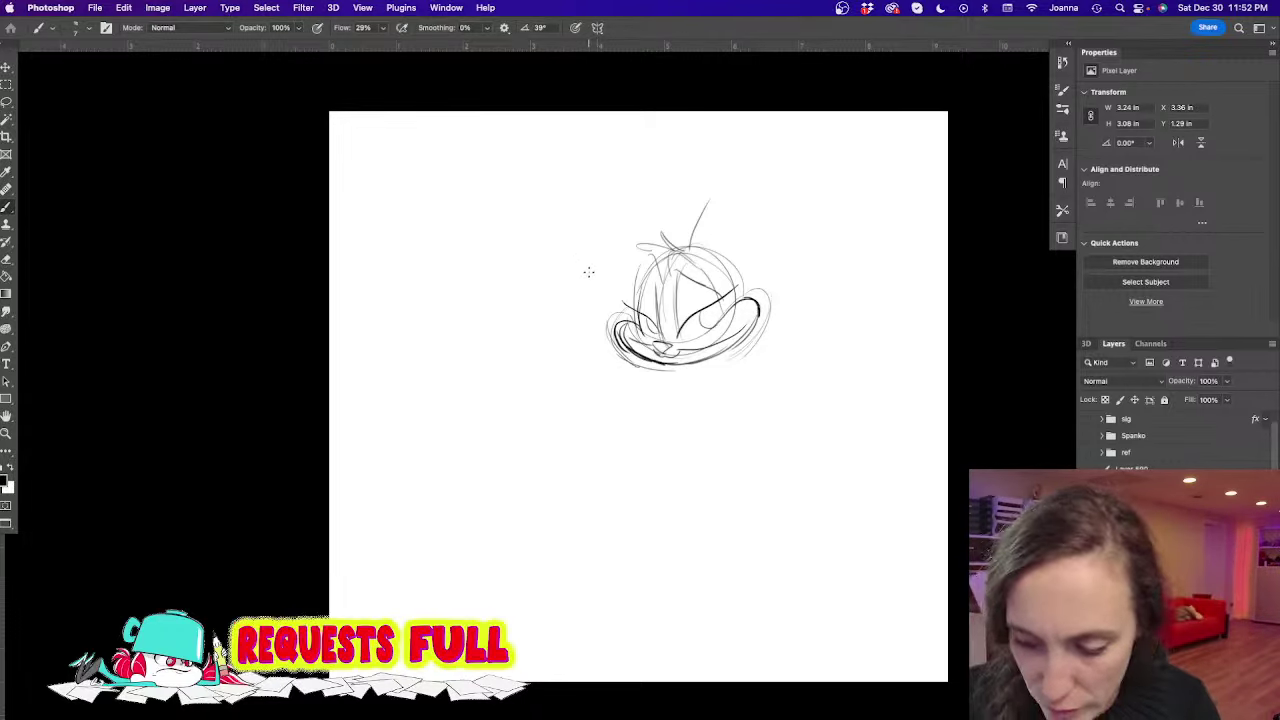
pyautogui.press('e')
pyautogui.moveTo(610, 318)
pyautogui.mouseDown()
pyautogui.moveTo(606, 330)
pyautogui.moveTo(680, 378)
pyautogui.mouseUp()
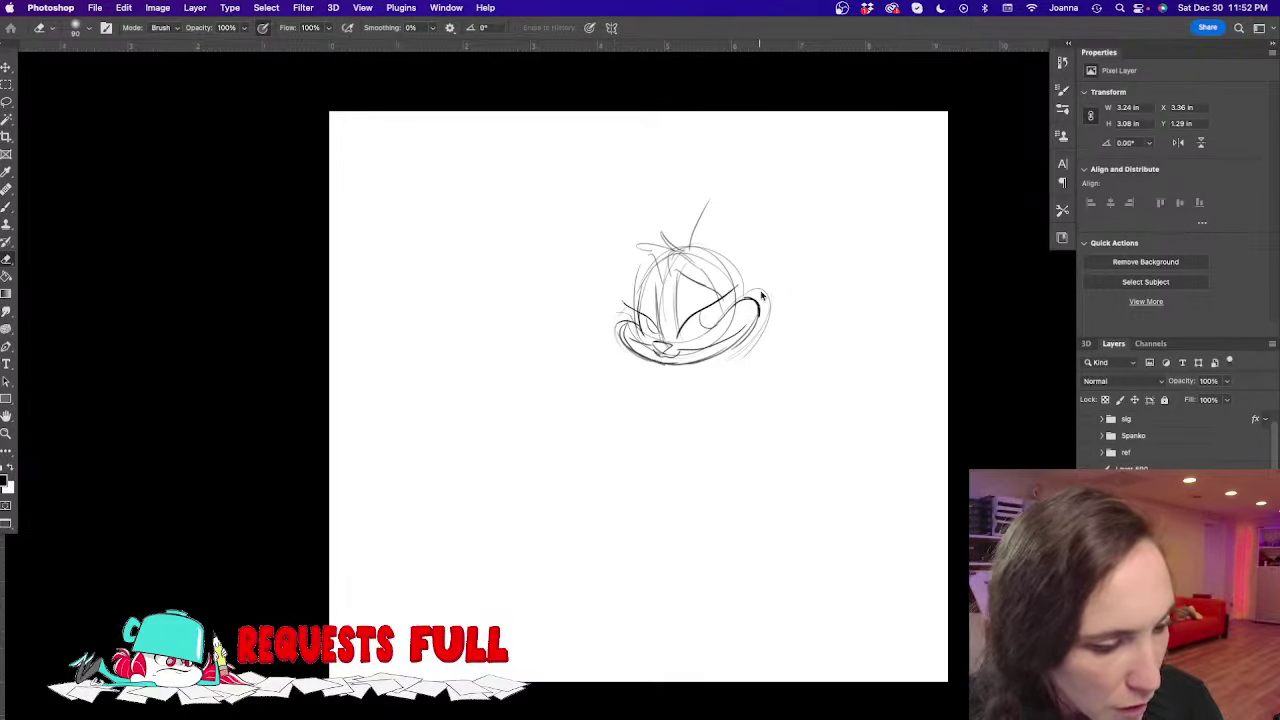
pyautogui.moveTo(764, 296)
pyautogui.mouseDown()
pyautogui.moveTo(765, 335)
pyautogui.moveTo(746, 370)
pyautogui.mouseUp()
pyautogui.press('b')
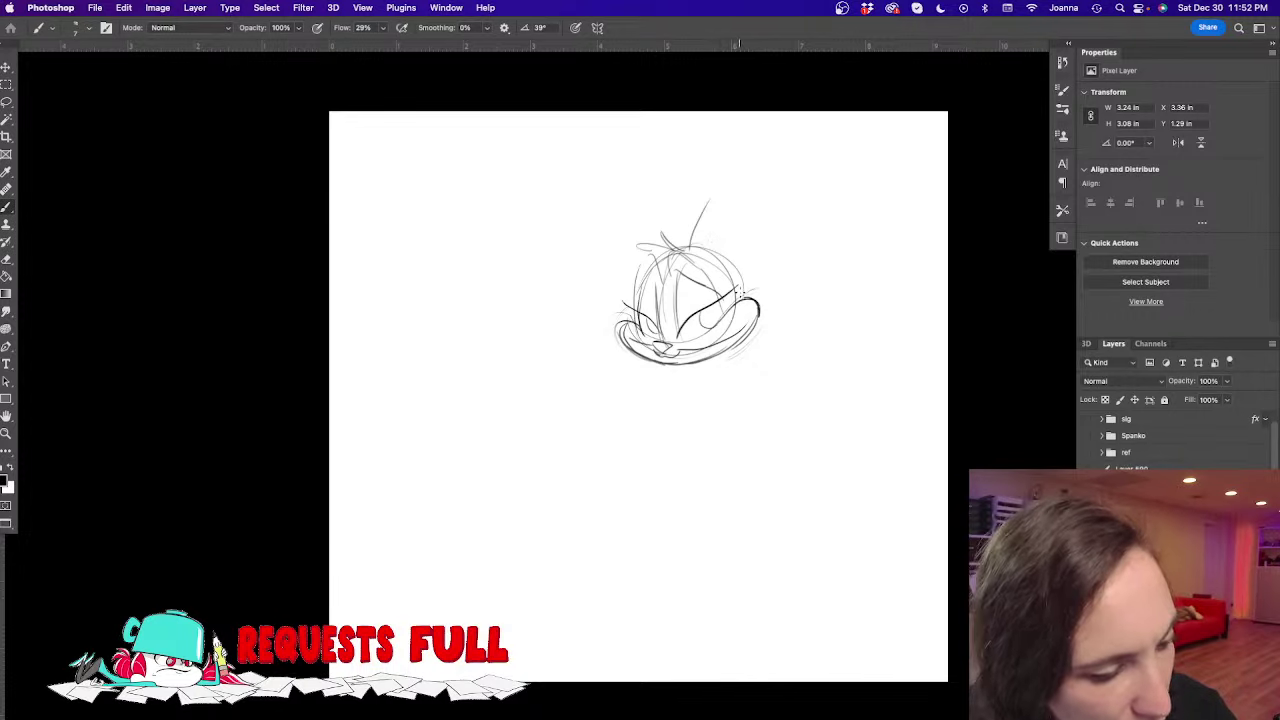
# Draw the cat's two pointed ears, one upright and one swept sideways, with inner ear lines
pyautogui.moveTo(740, 283)
pyautogui.mouseDown()
pyautogui.moveTo(736, 212)
pyautogui.moveTo(702, 200)
pyautogui.mouseUp()
pyautogui.moveTo(650, 250)
pyautogui.mouseDown()
pyautogui.moveTo(609, 242)
pyautogui.moveTo(572, 260)
pyautogui.moveTo(596, 286)
pyautogui.moveTo(622, 278)
pyautogui.moveTo(630, 300)
pyautogui.moveTo(598, 272)
pyautogui.moveTo(636, 286)
pyautogui.mouseUp()
pyautogui.moveTo(711, 204)
pyautogui.mouseDown()
pyautogui.moveTo(732, 272)
pyautogui.moveTo(702, 250)
pyautogui.mouseUp()
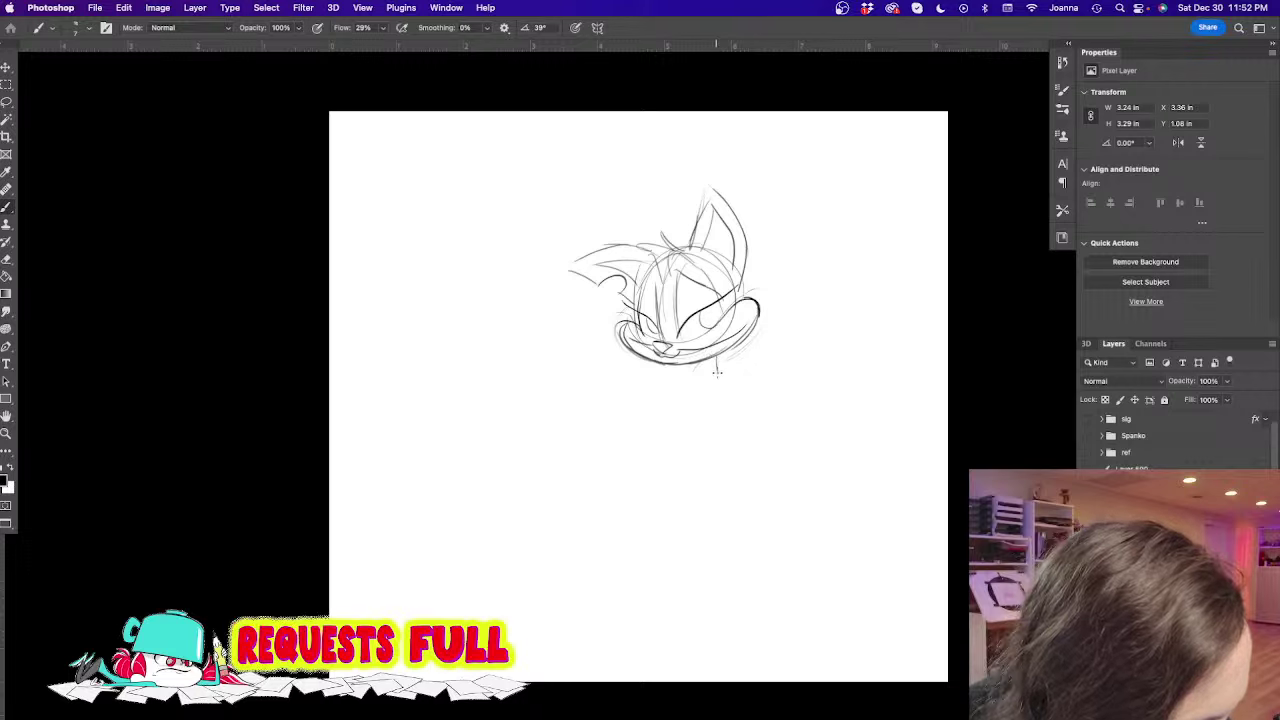
# Sketch the seated cat's slim neck and pear-shaped body below the head, and add a bent hind leg with its paw
pyautogui.moveTo(714, 358); pyautogui.dragTo(740, 415)
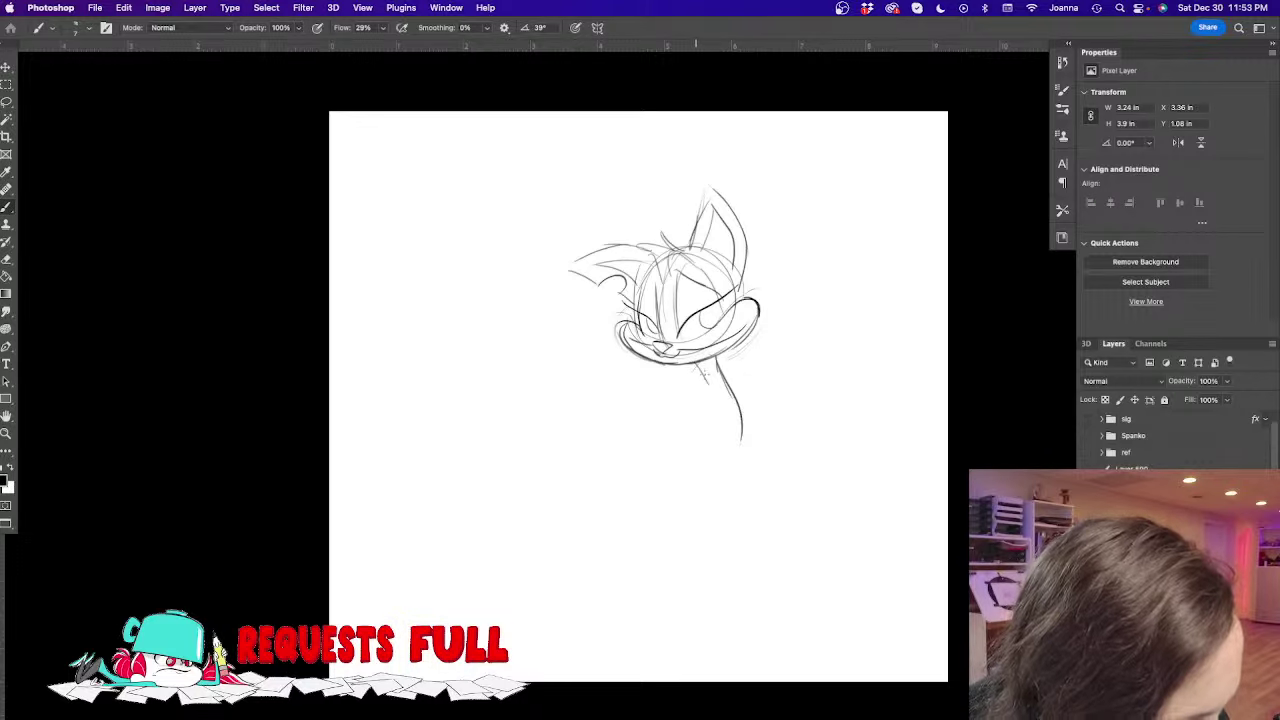
pyautogui.moveTo(711, 365); pyautogui.dragTo(680, 450)
pyautogui.moveTo(710, 393)
pyautogui.mouseDown()
pyautogui.moveTo(697, 452)
pyautogui.moveTo(714, 466)
pyautogui.mouseUp()
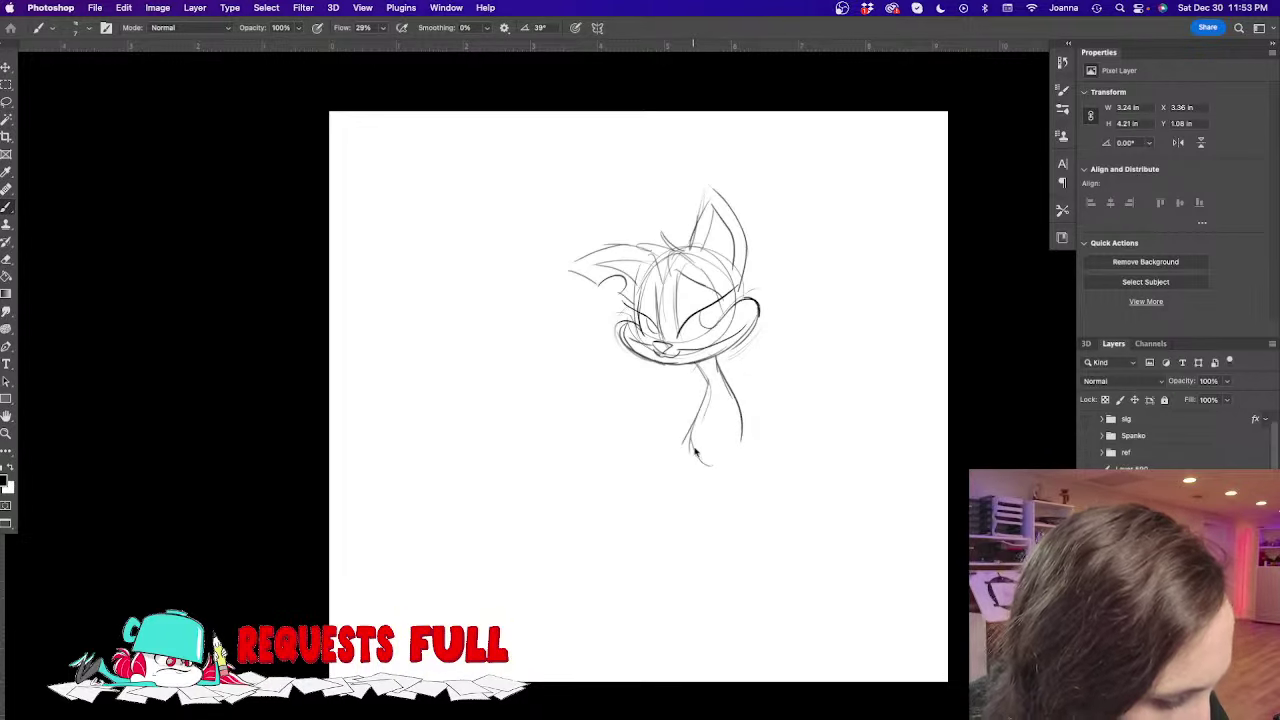
pyautogui.moveTo(738, 410); pyautogui.dragTo(724, 464)
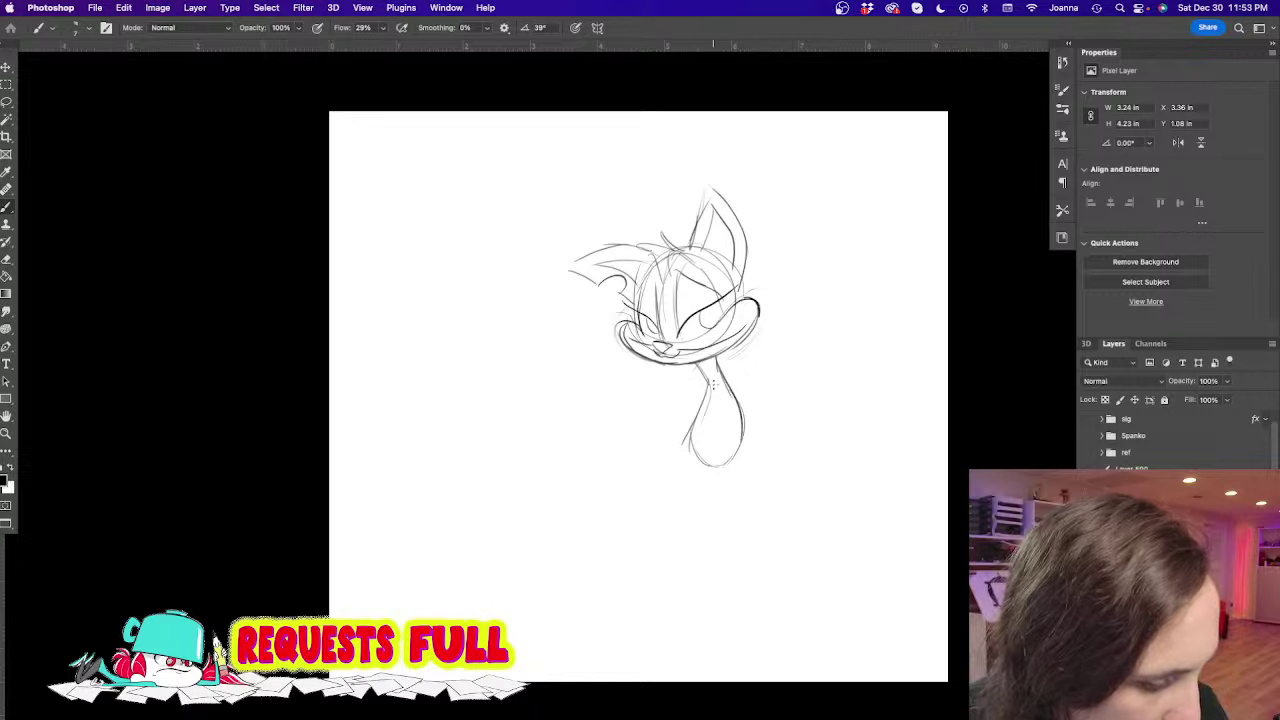
pyautogui.moveTo(742, 419)
pyautogui.mouseDown()
pyautogui.moveTo(769, 438)
pyautogui.moveTo(778, 472)
pyautogui.mouseUp()
pyautogui.moveTo(750, 475); pyautogui.dragTo(718, 473)
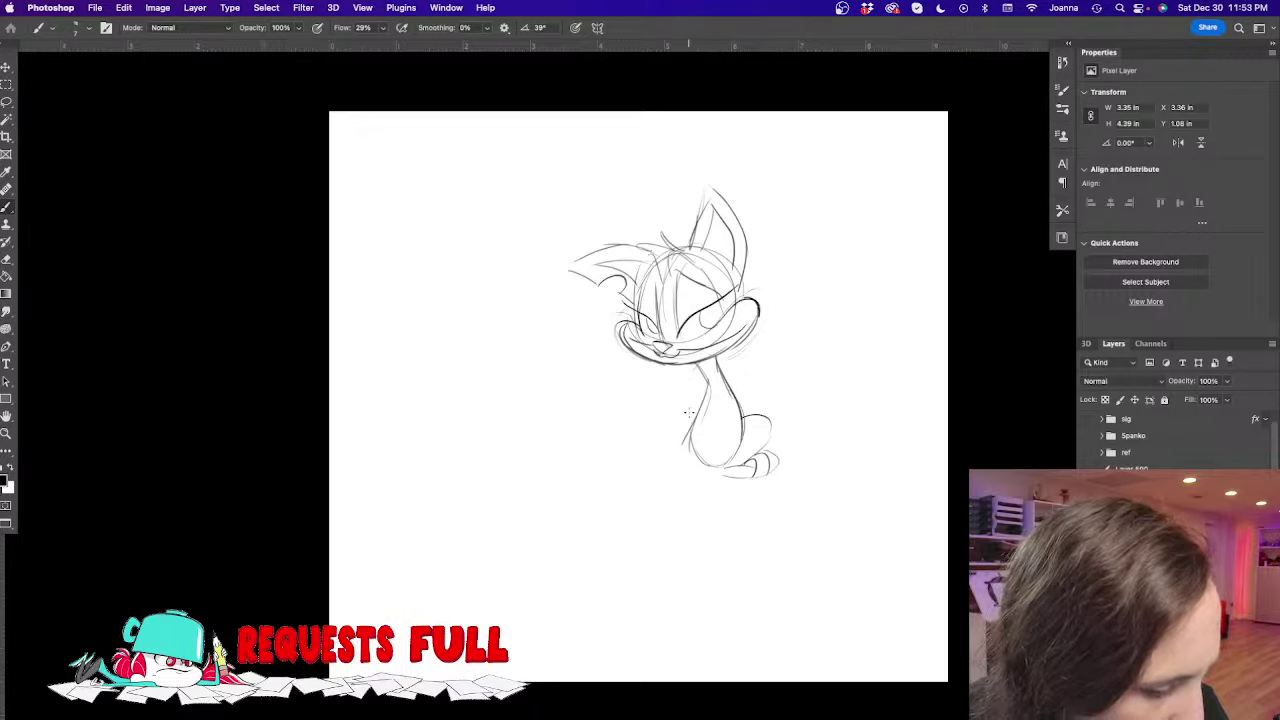
# Sketch the cat's second bent hind leg and its front legs, adding toed paws beneath the body
pyautogui.moveTo(688, 412)
pyautogui.mouseDown()
pyautogui.moveTo(666, 428)
pyautogui.moveTo(679, 461)
pyautogui.mouseUp()
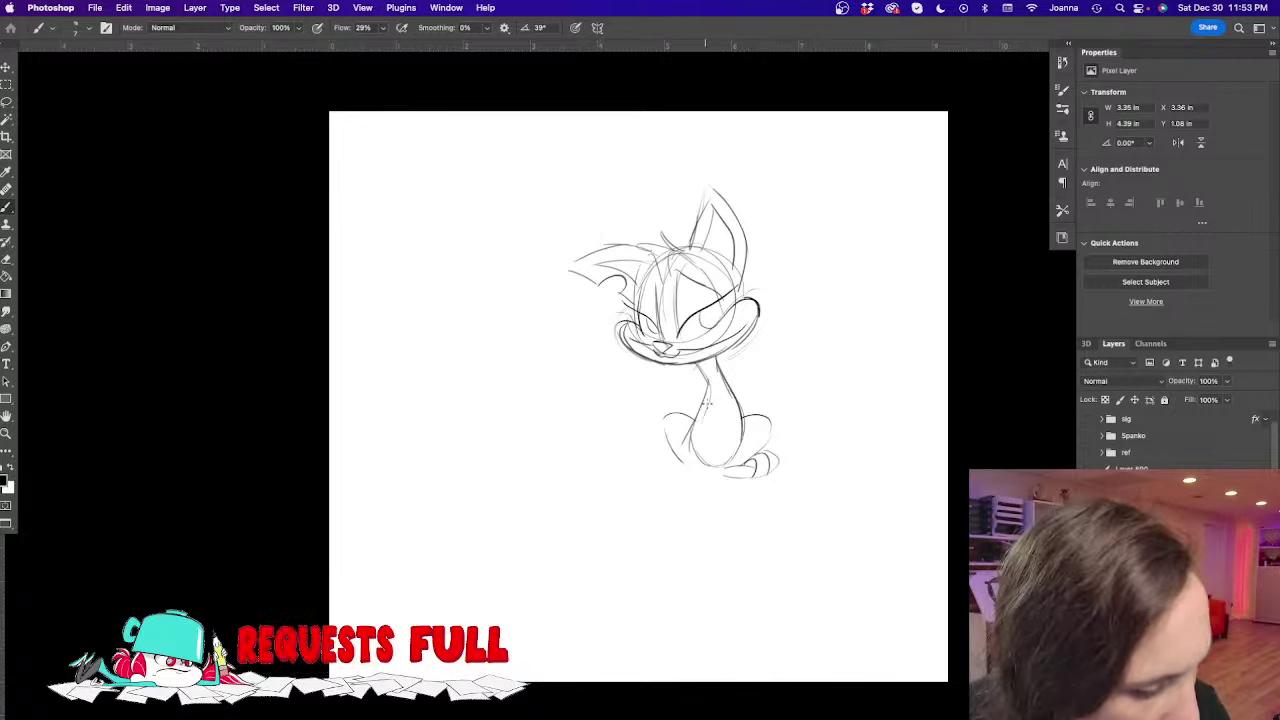
pyautogui.moveTo(712, 431)
pyautogui.mouseDown()
pyautogui.moveTo(736, 434)
pyautogui.moveTo(711, 415)
pyautogui.mouseUp()
pyautogui.moveTo(698, 463)
pyautogui.mouseDown()
pyautogui.moveTo(669, 476)
pyautogui.moveTo(660, 462)
pyautogui.mouseUp()
pyautogui.moveTo(683, 373)
pyautogui.mouseDown()
pyautogui.moveTo(652, 384)
pyautogui.moveTo(672, 400)
pyautogui.moveTo(680, 384)
pyautogui.moveTo(703, 465)
pyautogui.moveTo(702, 392)
pyautogui.moveTo(704, 475)
pyautogui.mouseUp()
pyautogui.moveTo(713, 415)
pyautogui.mouseDown()
pyautogui.moveTo(701, 499)
pyautogui.moveTo(676, 488)
pyautogui.moveTo(712, 472)
pyautogui.moveTo(660, 468)
pyautogui.moveTo(694, 477)
pyautogui.mouseUp()
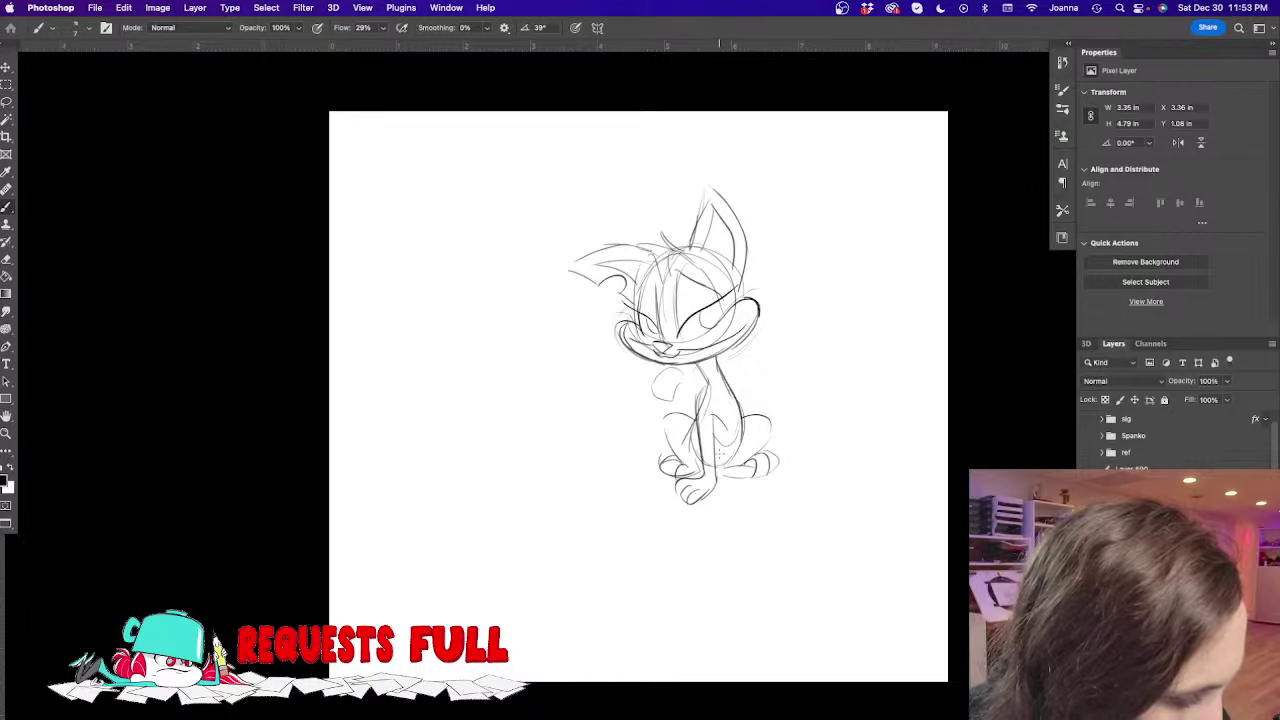
# Draw a slim tail rising behind the cat's body and curling over at a tufted tip, discarding the first wide tail curve
pyautogui.moveTo(706, 462)
pyautogui.mouseDown()
pyautogui.moveTo(680, 418)
pyautogui.moveTo(705, 386)
pyautogui.moveTo(766, 354)
pyautogui.moveTo(778, 272)
pyautogui.mouseUp()
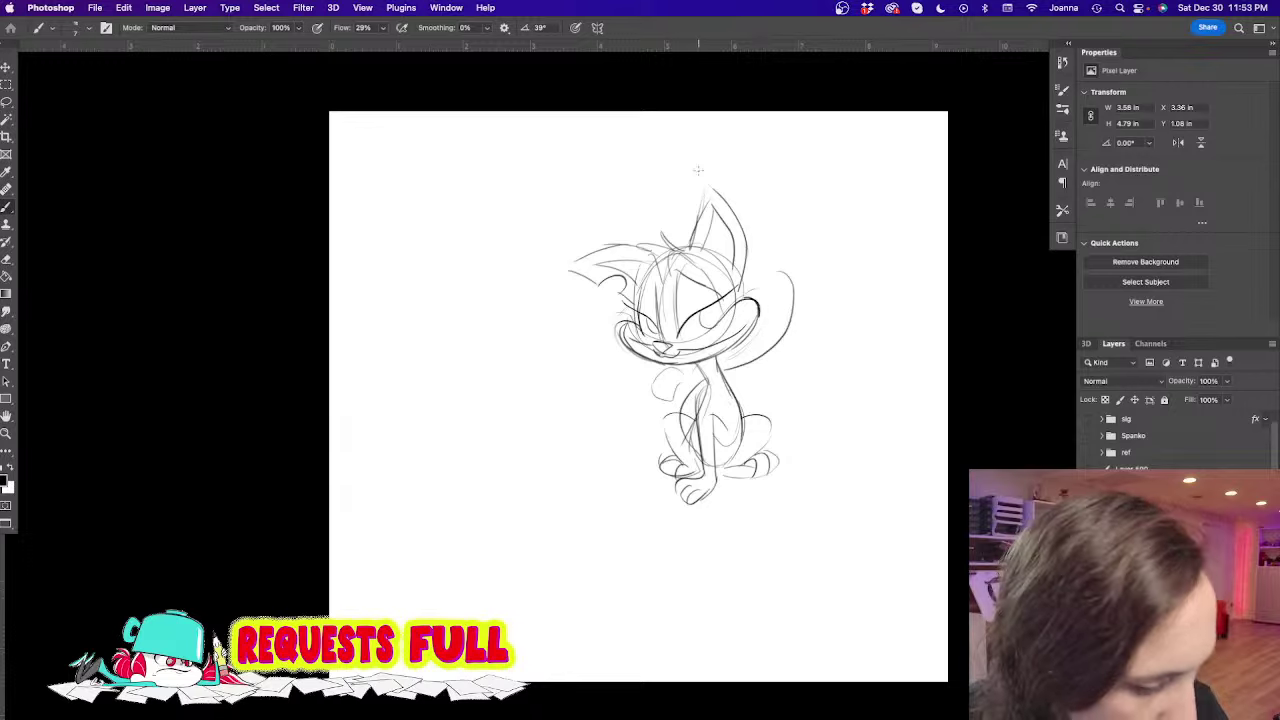
pyautogui.press('super+z')
pyautogui.moveTo(819, 319)
pyautogui.mouseDown()
pyautogui.moveTo(783, 306)
pyautogui.moveTo(739, 420)
pyautogui.moveTo(774, 390)
pyautogui.moveTo(778, 324)
pyautogui.moveTo(822, 320)
pyautogui.moveTo(824, 338)
pyautogui.moveTo(794, 310)
pyautogui.mouseUp()
pyautogui.moveTo(808, 312); pyautogui.dragTo(796, 326)
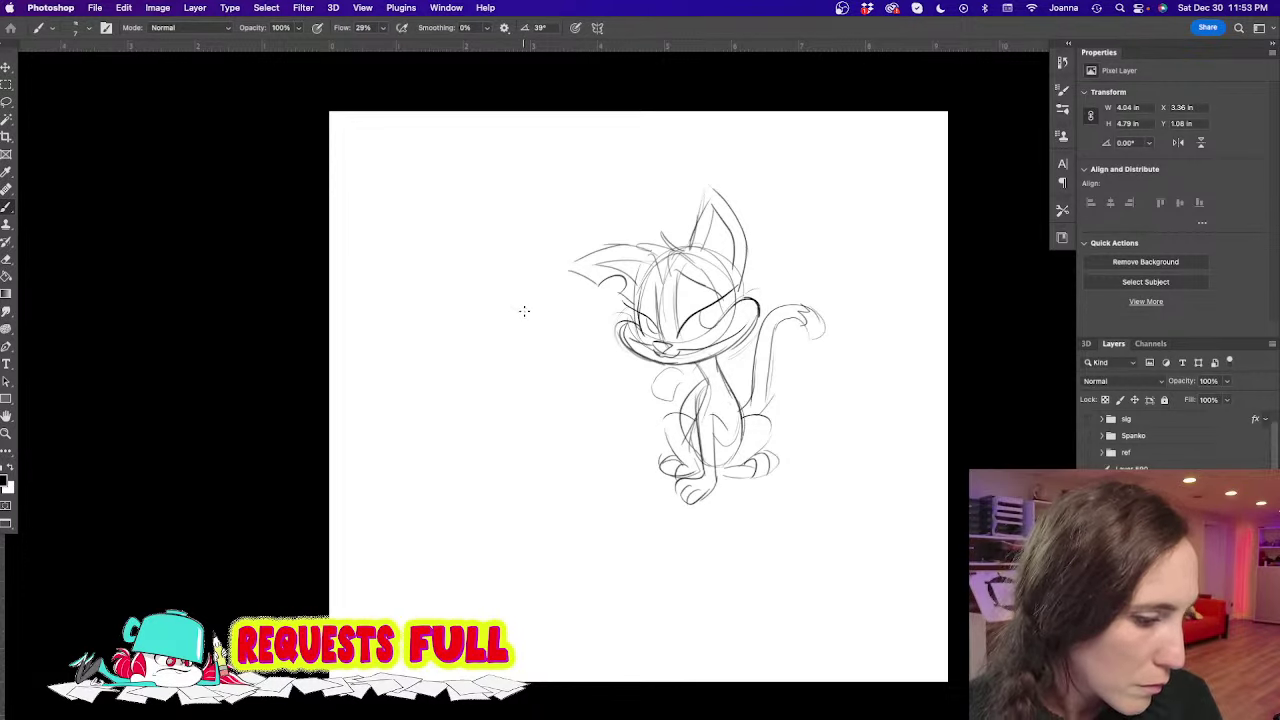
# Enlarge the eraser and wipe out the cat's body and front legs, keeping the head, the tail and the rear paw
pyautogui.press('e')
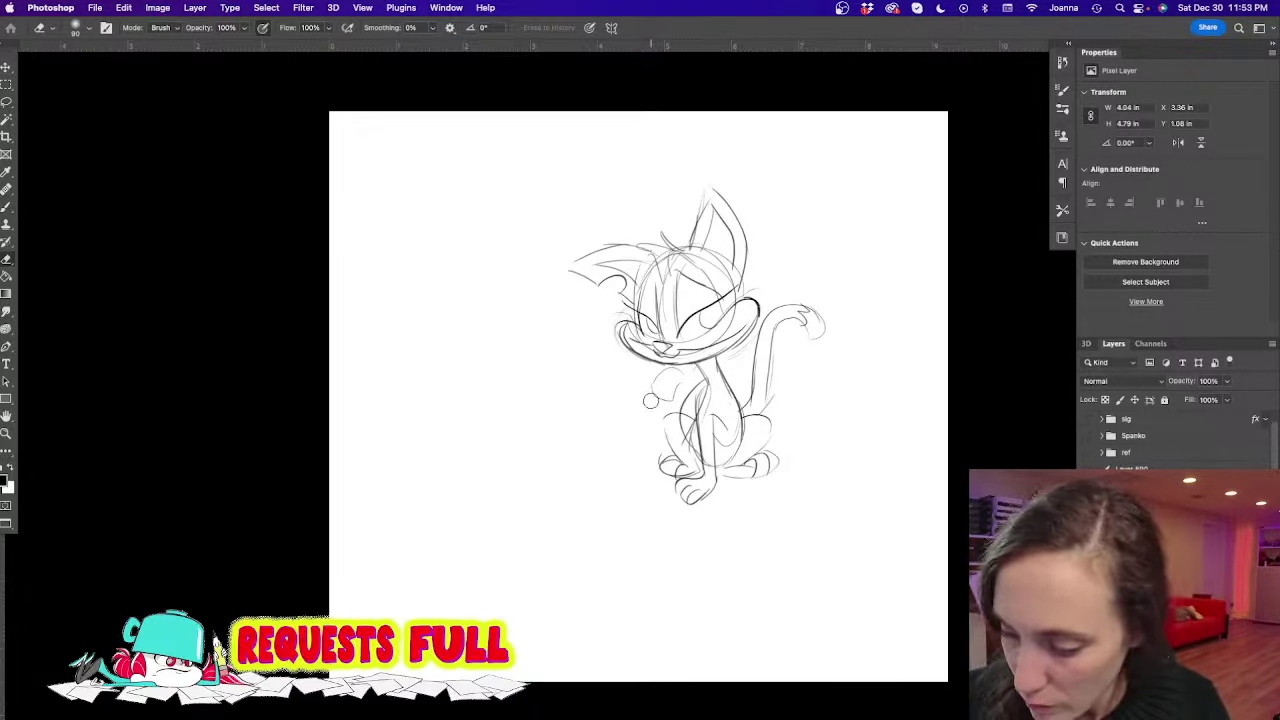
pyautogui.press(']')
pyautogui.press(']')
pyautogui.press(']')
pyautogui.press(']')
pyautogui.press(']')
pyautogui.press(']')
pyautogui.press(']')
pyautogui.press(']')
pyautogui.moveTo(664, 405)
pyautogui.mouseDown()
pyautogui.moveTo(705, 445)
pyautogui.moveTo(658, 467)
pyautogui.moveTo(659, 399)
pyautogui.moveTo(708, 394)
pyautogui.moveTo(723, 429)
pyautogui.mouseUp()
pyautogui.press('b')
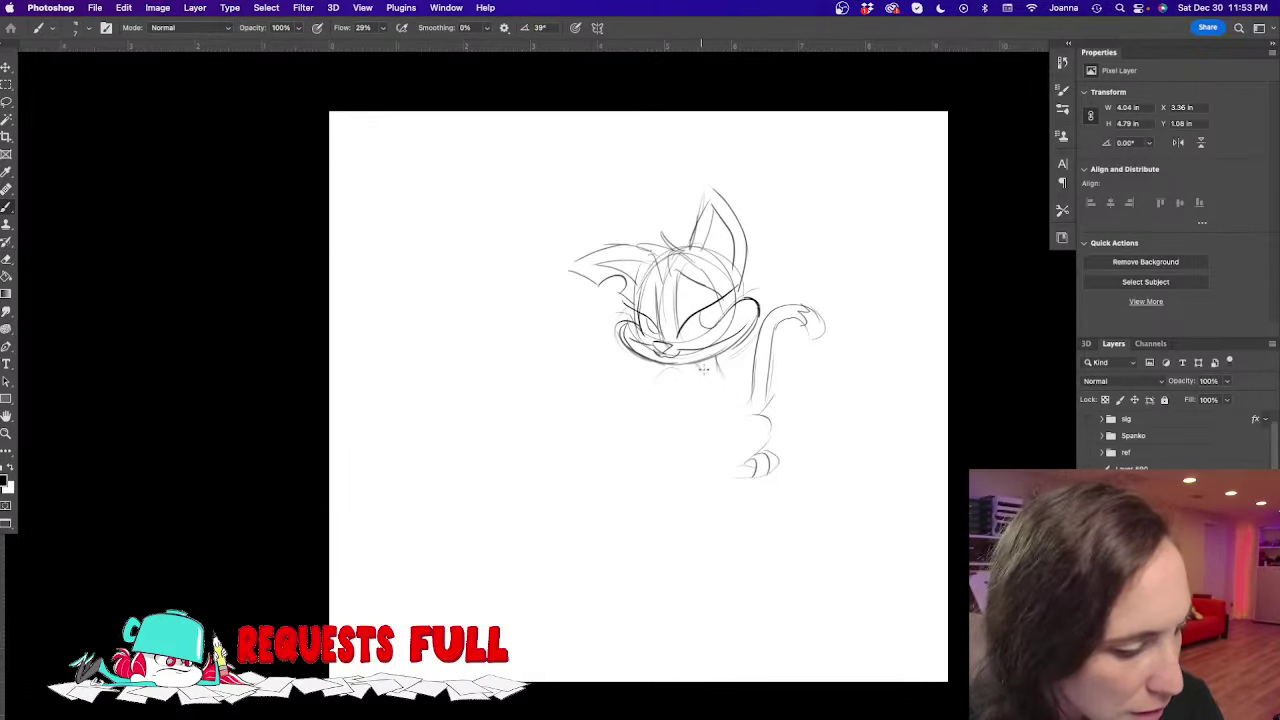
# Resketch the seated cat's neck, chest and back line, with rounded haunches on both sides of a narrow front leg
pyautogui.moveTo(715, 356)
pyautogui.mouseDown()
pyautogui.moveTo(685, 394)
pyautogui.moveTo(707, 385)
pyautogui.moveTo(682, 430)
pyautogui.moveTo(706, 466)
pyautogui.mouseUp()
pyautogui.moveTo(688, 398)
pyautogui.mouseDown()
pyautogui.moveTo(716, 468)
pyautogui.moveTo(712, 372)
pyautogui.mouseUp()
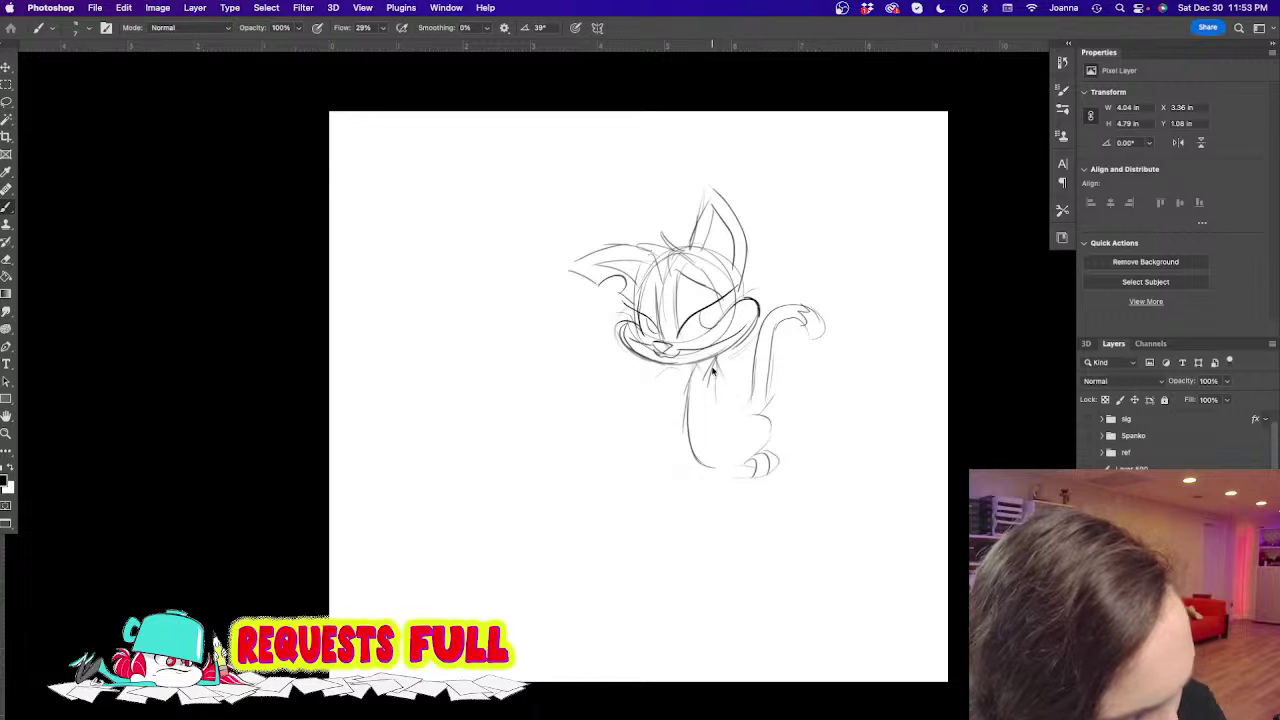
pyautogui.moveTo(732, 424); pyautogui.dragTo(770, 420)
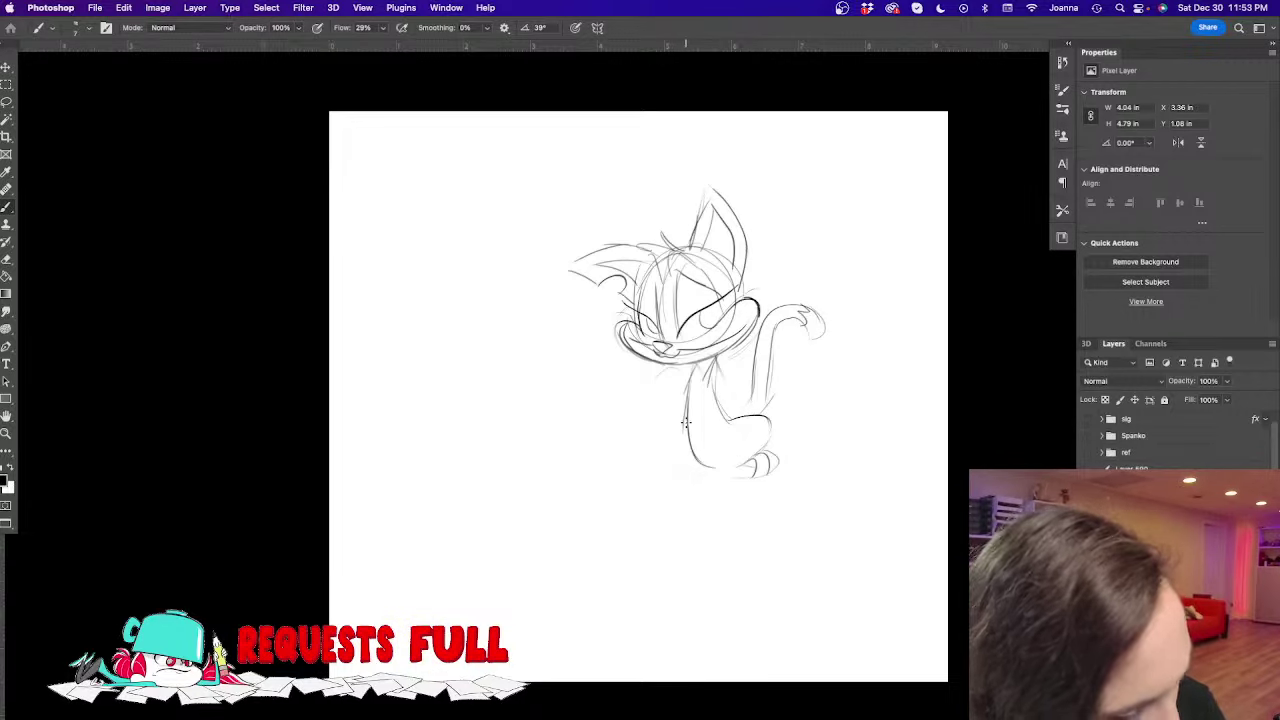
pyautogui.moveTo(686, 422)
pyautogui.mouseDown()
pyautogui.moveTo(655, 419)
pyautogui.moveTo(690, 466)
pyautogui.mouseUp()
pyautogui.moveTo(712, 362)
pyautogui.mouseDown()
pyautogui.moveTo(727, 425)
pyautogui.moveTo(690, 396)
pyautogui.moveTo(702, 462)
pyautogui.mouseUp()
pyautogui.moveTo(717, 386)
pyautogui.mouseDown()
pyautogui.moveTo(722, 433)
pyautogui.moveTo(687, 431)
pyautogui.moveTo(690, 476)
pyautogui.mouseUp()
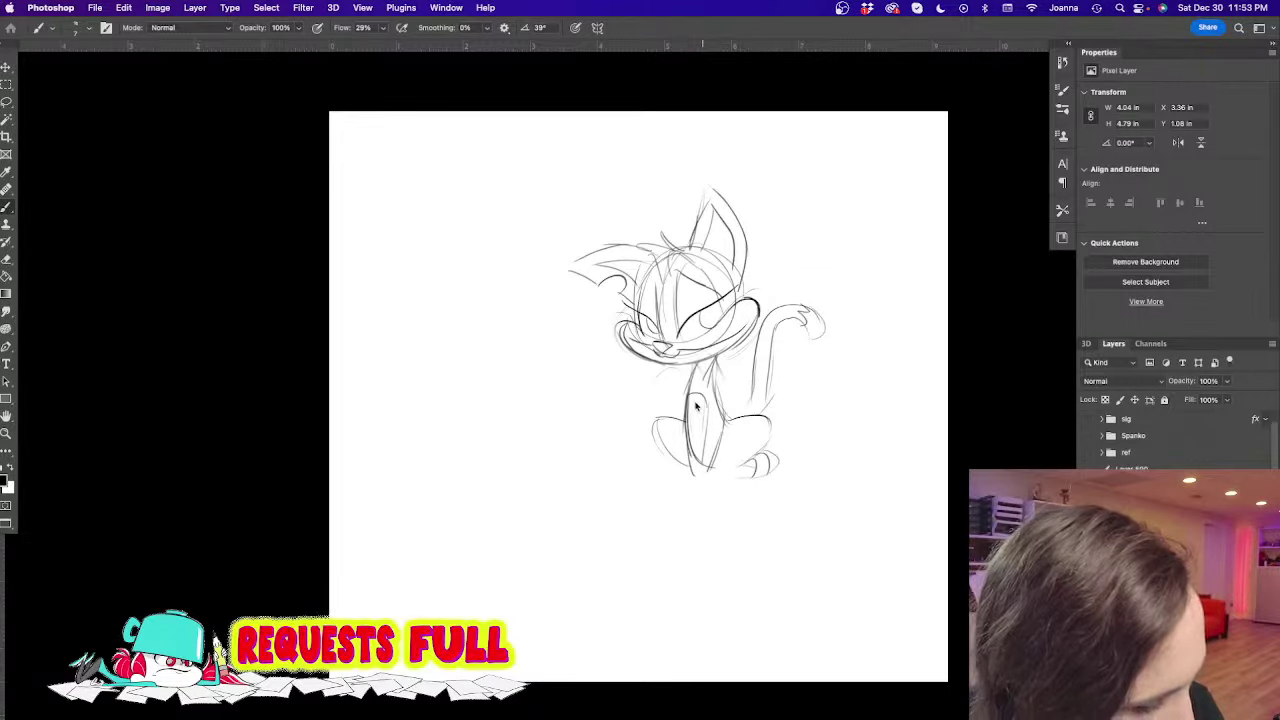
# Sketch the two front legs close together with rounded paws, darken the haunches and extend the tail lines to the body
pyautogui.moveTo(688, 416)
pyautogui.mouseDown()
pyautogui.moveTo(719, 392)
pyautogui.moveTo(759, 424)
pyautogui.moveTo(748, 461)
pyautogui.moveTo(665, 469)
pyautogui.moveTo(706, 452)
pyautogui.moveTo(712, 493)
pyautogui.mouseUp()
pyautogui.moveTo(714, 482)
pyautogui.mouseDown()
pyautogui.moveTo(692, 450)
pyautogui.moveTo(668, 474)
pyautogui.moveTo(691, 460)
pyautogui.moveTo(668, 483)
pyautogui.mouseUp()
pyautogui.moveTo(690, 408)
pyautogui.mouseDown()
pyautogui.moveTo(720, 476)
pyautogui.moveTo(664, 469)
pyautogui.mouseUp()
pyautogui.moveTo(759, 356); pyautogui.dragTo(757, 424)
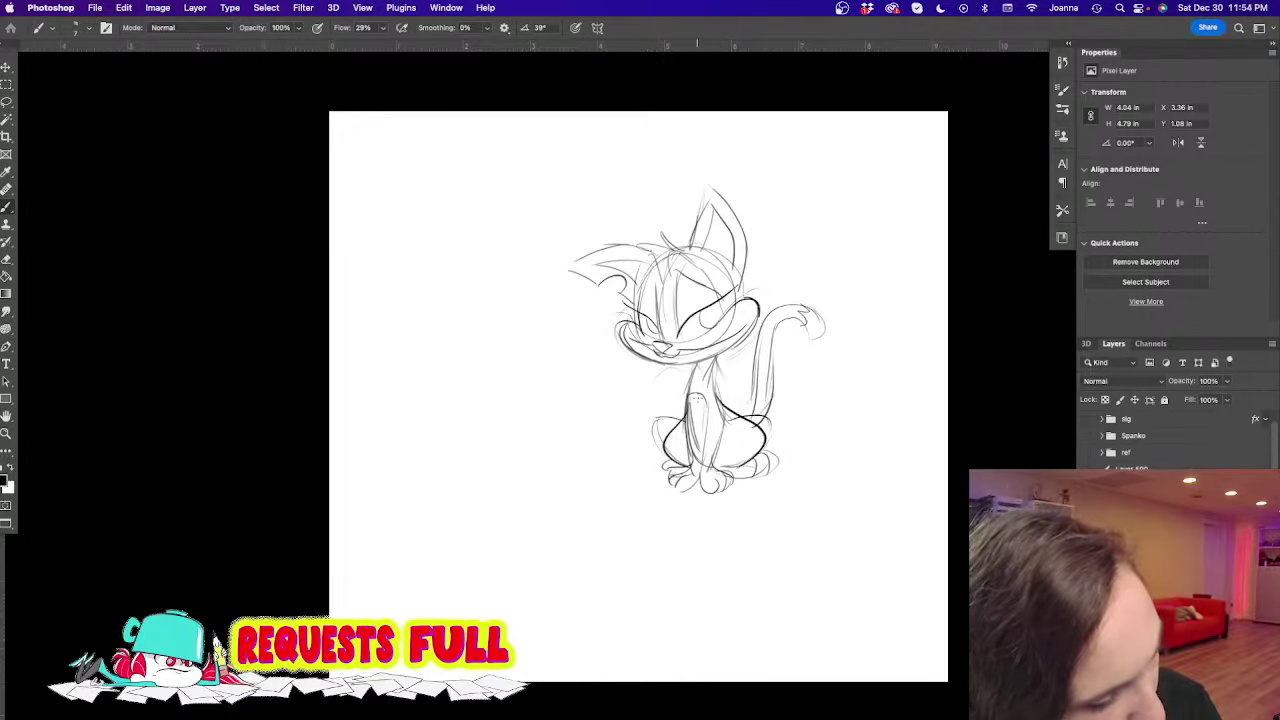
# Add a small fur tuft on the chest and darken the forehead lines and pointed cheek corners
pyautogui.moveTo(689, 400)
pyautogui.mouseDown()
pyautogui.moveTo(695, 366)
pyautogui.moveTo(679, 394)
pyautogui.moveTo(697, 442)
pyautogui.mouseUp()
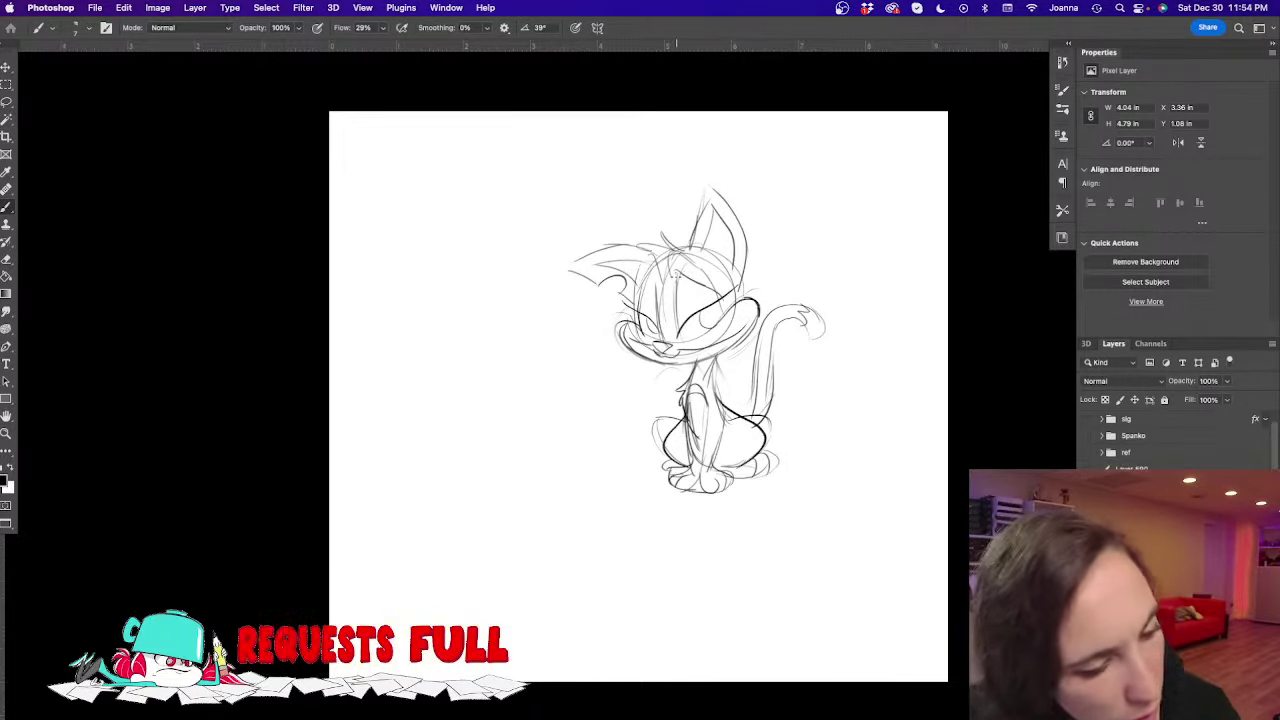
pyautogui.moveTo(700, 256)
pyautogui.mouseDown()
pyautogui.moveTo(652, 300)
pyautogui.moveTo(646, 326)
pyautogui.moveTo(622, 334)
pyautogui.moveTo(626, 352)
pyautogui.moveTo(656, 366)
pyautogui.mouseUp()
pyautogui.moveTo(718, 314)
pyautogui.mouseDown()
pyautogui.moveTo(752, 298)
pyautogui.moveTo(762, 330)
pyautogui.mouseUp()
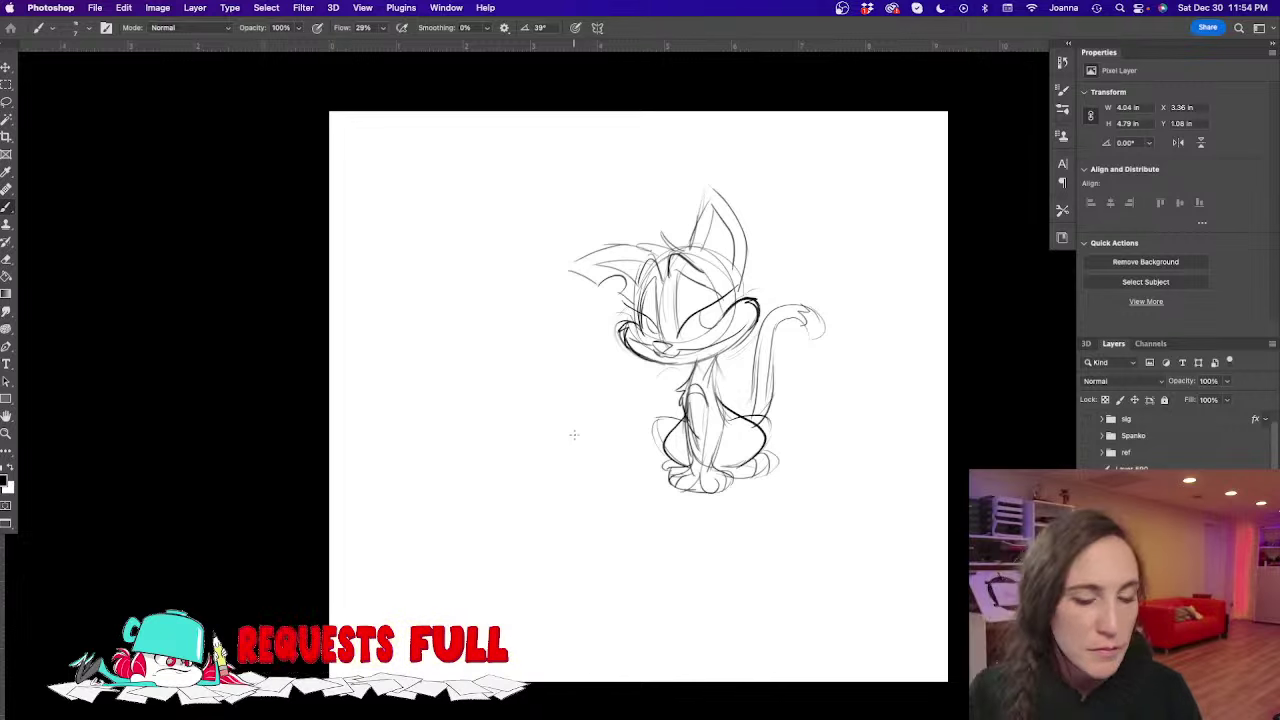
# Lightly erase the cat's body, legs and tail to leave a faint guide below the head
pyautogui.press('e')
pyautogui.moveTo(638, 412)
pyautogui.mouseDown()
pyautogui.moveTo(690, 471)
pyautogui.moveTo(750, 448)
pyautogui.moveTo(800, 328)
pyautogui.moveTo(840, 326)
pyautogui.mouseUp()
pyautogui.moveTo(652, 436)
pyautogui.mouseDown()
pyautogui.moveTo(646, 414)
pyautogui.moveTo(698, 440)
pyautogui.mouseUp()
pyautogui.press('b')
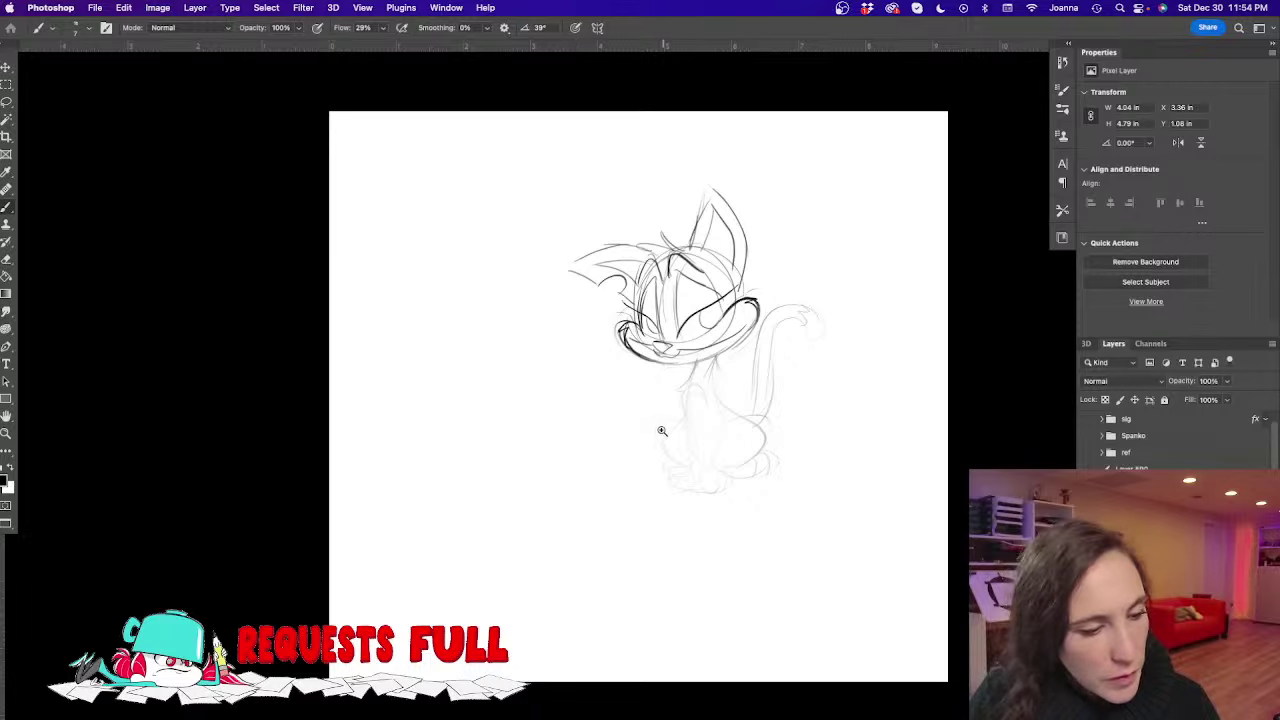
# Draw the chest line and both front legs over the faint guide in dark lines, with toed paws and a jagged fur mark above one
pyautogui.scroll(2, 660, 432)
pyautogui.moveTo(738, 326)
pyautogui.mouseDown()
pyautogui.moveTo(752, 442)
pyautogui.moveTo(737, 490)
pyautogui.mouseUp()
pyautogui.moveTo(722, 402); pyautogui.dragTo(724, 486)
pyautogui.moveTo(723, 424)
pyautogui.mouseDown()
pyautogui.moveTo(722, 494)
pyautogui.moveTo(766, 497)
pyautogui.moveTo(752, 522)
pyautogui.mouseUp()
pyautogui.moveTo(722, 478); pyautogui.dragTo(741, 526)
pyautogui.moveTo(690, 393); pyautogui.dragTo(722, 488)
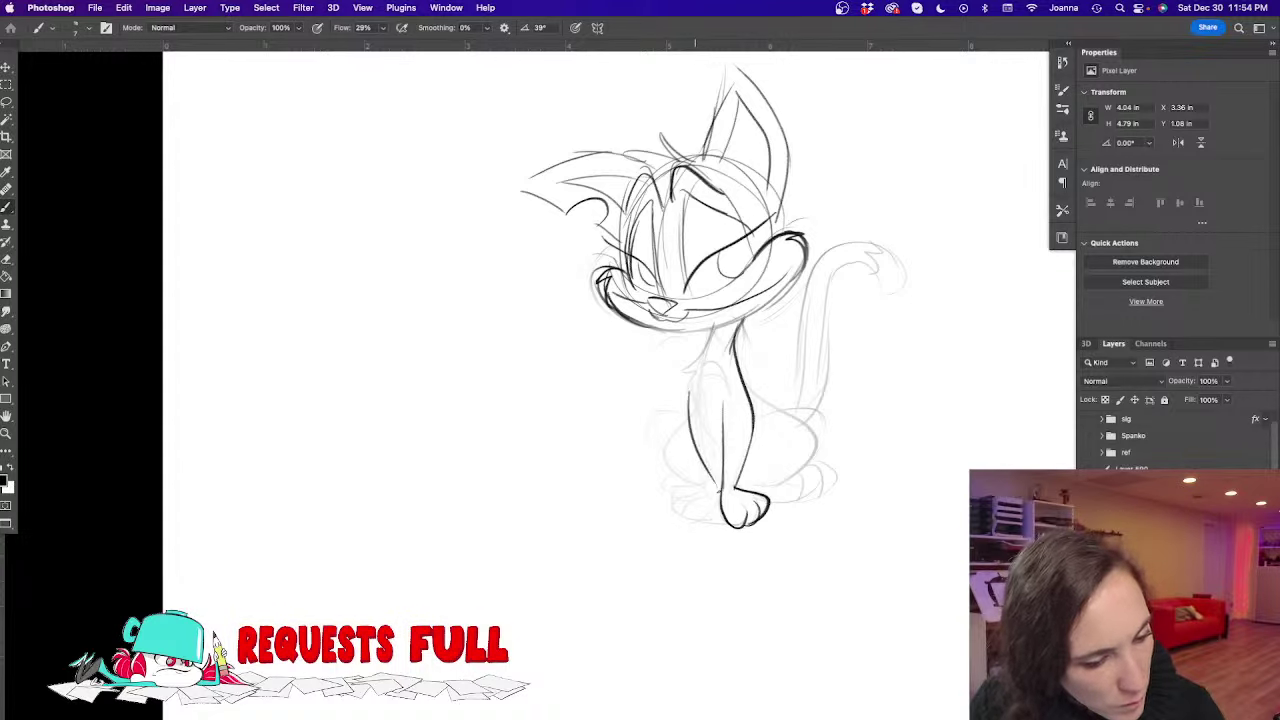
pyautogui.moveTo(692, 388)
pyautogui.mouseDown()
pyautogui.moveTo(720, 450)
pyautogui.moveTo(689, 414)
pyautogui.moveTo(703, 467)
pyautogui.moveTo(676, 487)
pyautogui.moveTo(678, 508)
pyautogui.moveTo(708, 515)
pyautogui.mouseUp()
pyautogui.moveTo(738, 466); pyautogui.dragTo(726, 486)
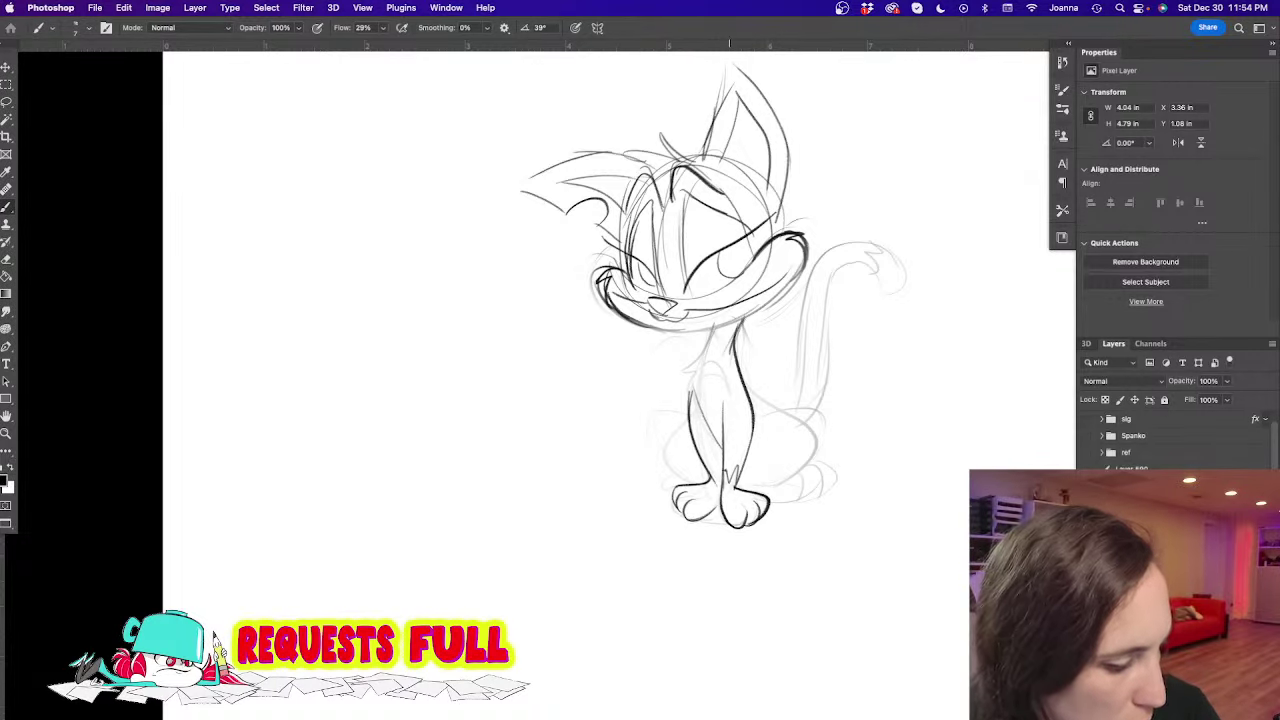
# Draw dark lines over the rough sketch for the cat's chest fur, front legs, haunches and back paws
pyautogui.moveTo(695, 366)
pyautogui.mouseDown()
pyautogui.moveTo(675, 378)
pyautogui.moveTo(678, 400)
pyautogui.moveTo(693, 387)
pyautogui.mouseUp()
pyautogui.moveTo(693, 387); pyautogui.dragTo(706, 419)
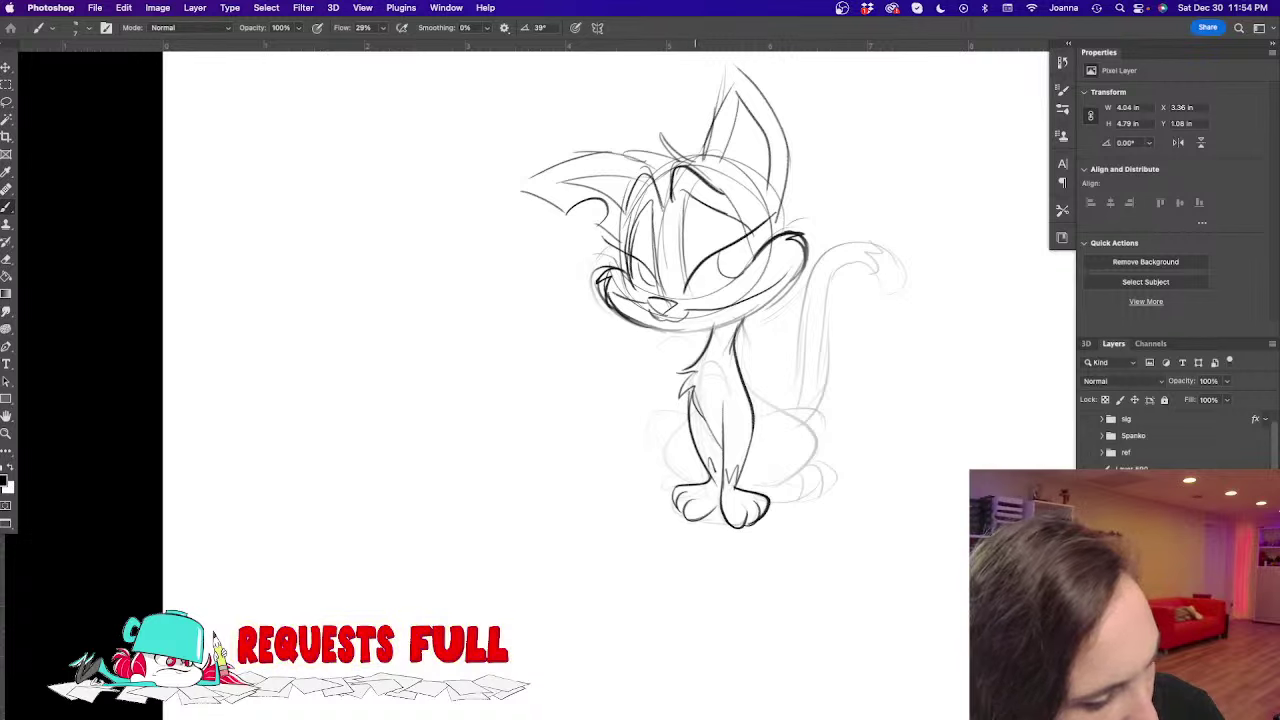
pyautogui.moveTo(696, 369)
pyautogui.mouseDown()
pyautogui.moveTo(720, 422)
pyautogui.moveTo(808, 452)
pyautogui.moveTo(740, 488)
pyautogui.mouseUp()
pyautogui.moveTo(690, 418)
pyautogui.mouseDown()
pyautogui.moveTo(665, 469)
pyautogui.moveTo(700, 484)
pyautogui.mouseUp()
pyautogui.moveTo(786, 484)
pyautogui.mouseDown()
pyautogui.moveTo(794, 508)
pyautogui.moveTo(808, 500)
pyautogui.moveTo(772, 508)
pyautogui.mouseUp()
pyautogui.moveTo(678, 475); pyautogui.dragTo(660, 498)
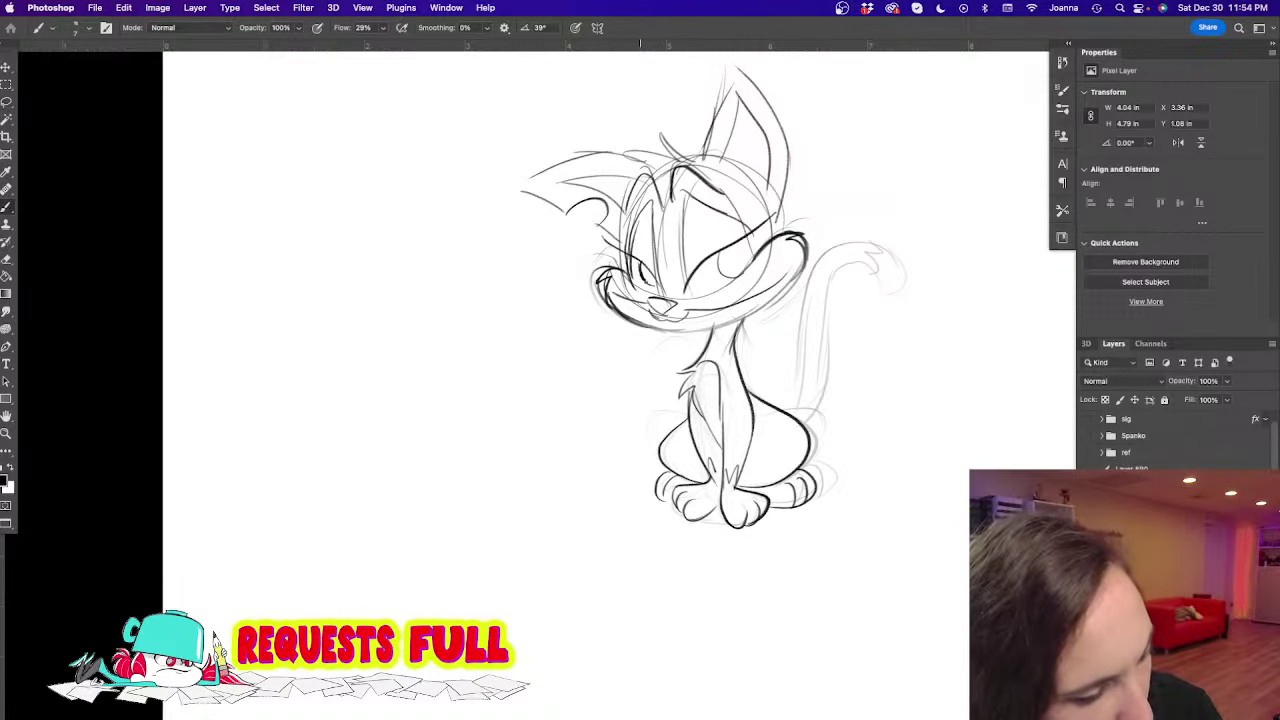
# Fill in both of the cat's pupils and darken its upper eyelids and the inner eye lines
pyautogui.moveTo(728, 262)
pyautogui.mouseDown()
pyautogui.moveTo(742, 257)
pyautogui.moveTo(738, 278)
pyautogui.moveTo(733, 264)
pyautogui.moveTo(750, 260)
pyautogui.mouseUp()
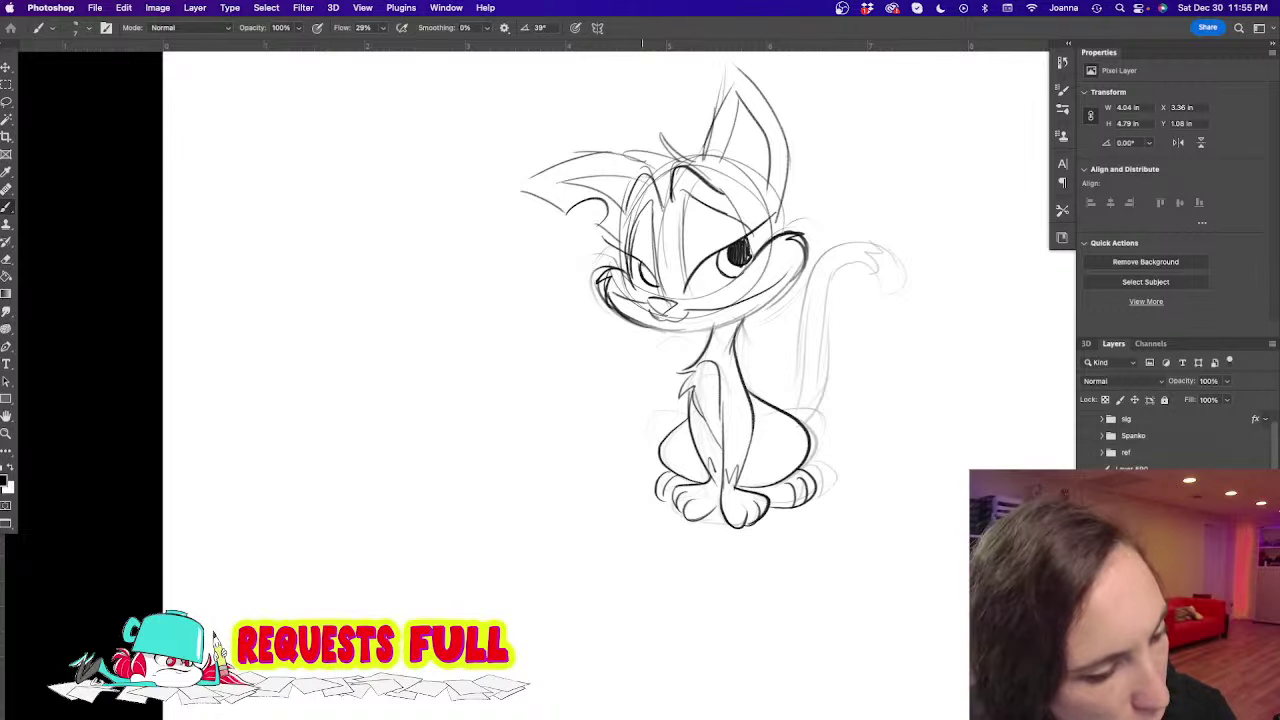
pyautogui.moveTo(644, 266)
pyautogui.mouseDown()
pyautogui.moveTo(654, 286)
pyautogui.moveTo(638, 262)
pyautogui.moveTo(656, 276)
pyautogui.moveTo(597, 247)
pyautogui.mouseUp()
pyautogui.moveTo(697, 271)
pyautogui.mouseDown()
pyautogui.moveTo(683, 291)
pyautogui.moveTo(771, 218)
pyautogui.moveTo(710, 245)
pyautogui.mouseUp()
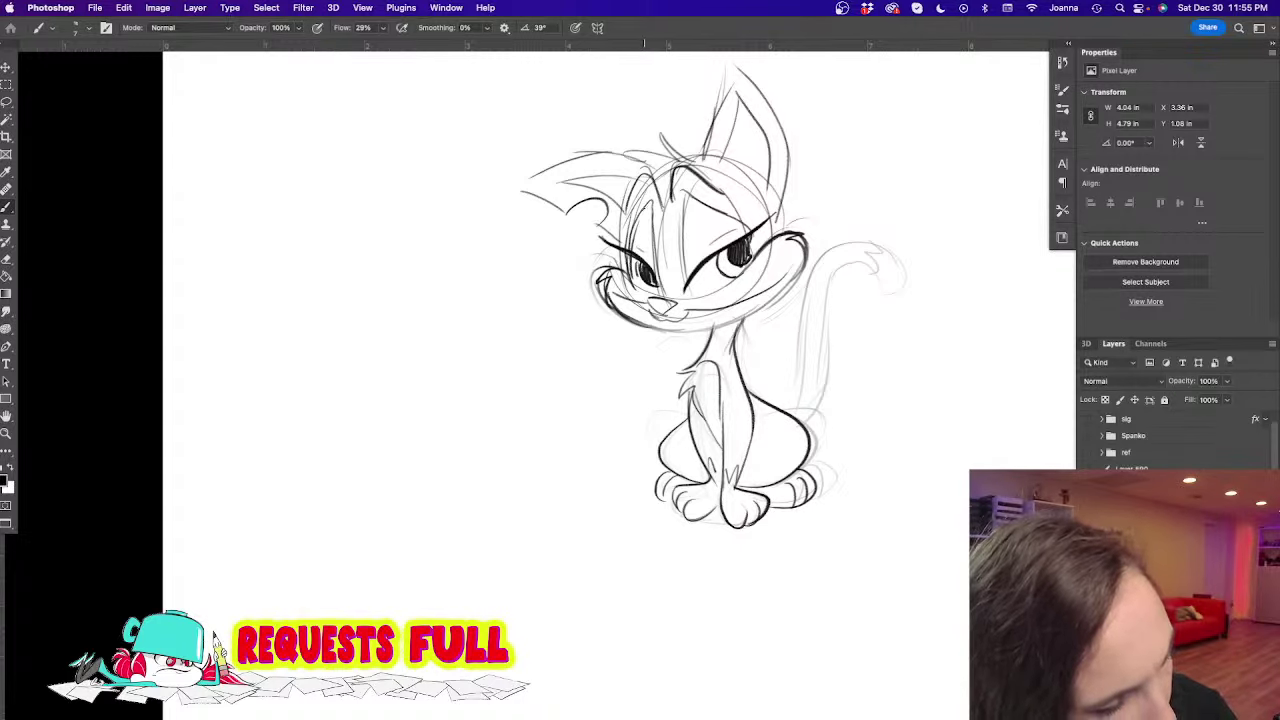
pyautogui.moveTo(648, 202)
pyautogui.mouseDown()
pyautogui.moveTo(660, 290)
pyautogui.moveTo(633, 234)
pyautogui.mouseUp()
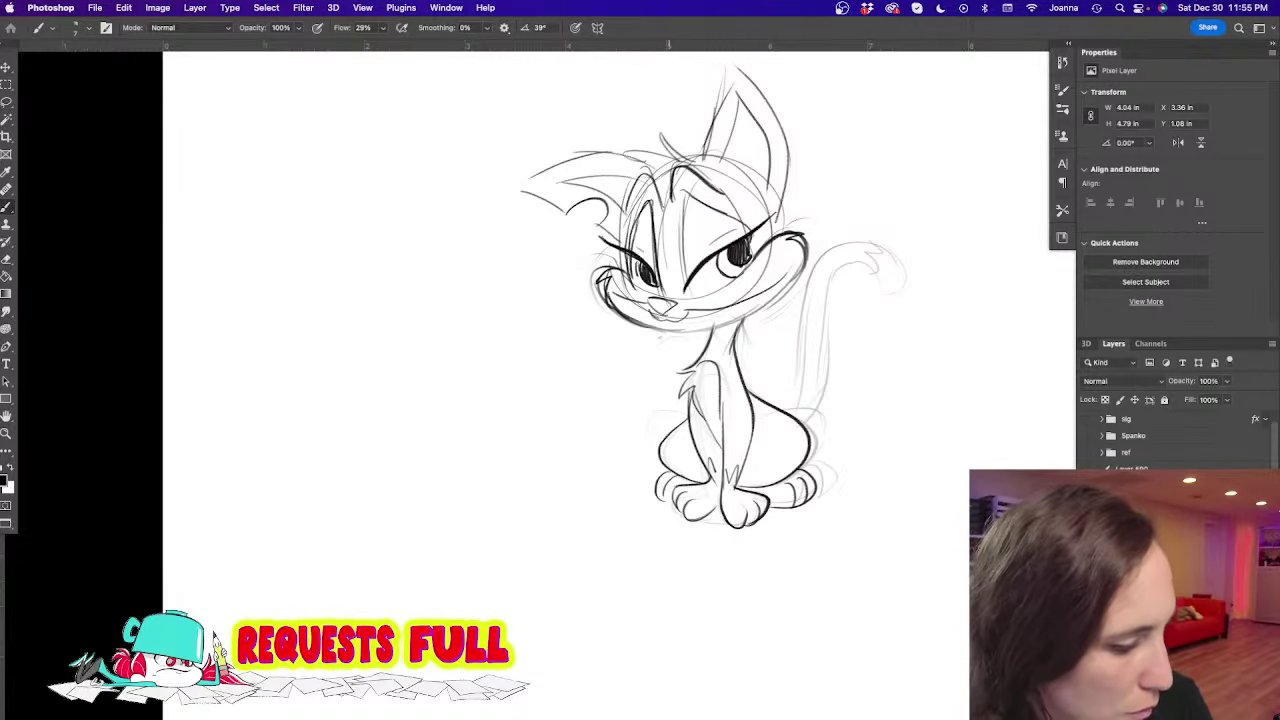
# Refine the cat's neck lines and draw the dark outline of its long curled tail over the rough sketch
pyautogui.moveTo(656, 330)
pyautogui.mouseDown()
pyautogui.moveTo(702, 332)
pyautogui.moveTo(703, 356)
pyautogui.moveTo(740, 366)
pyautogui.mouseUp()
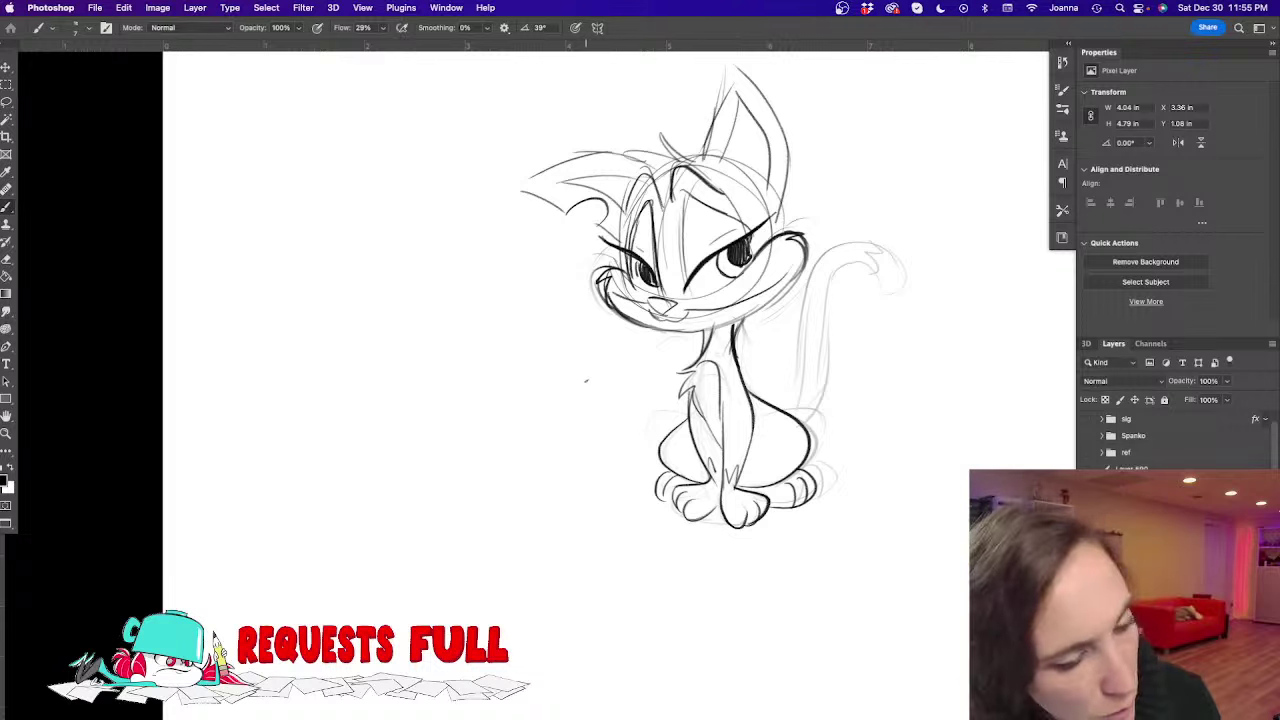
pyautogui.keyDown('alt'); pyautogui.click(595, 433); pyautogui.keyUp('alt')
pyautogui.keyDown('super'); pyautogui.click(696, 342); pyautogui.keyUp('super')
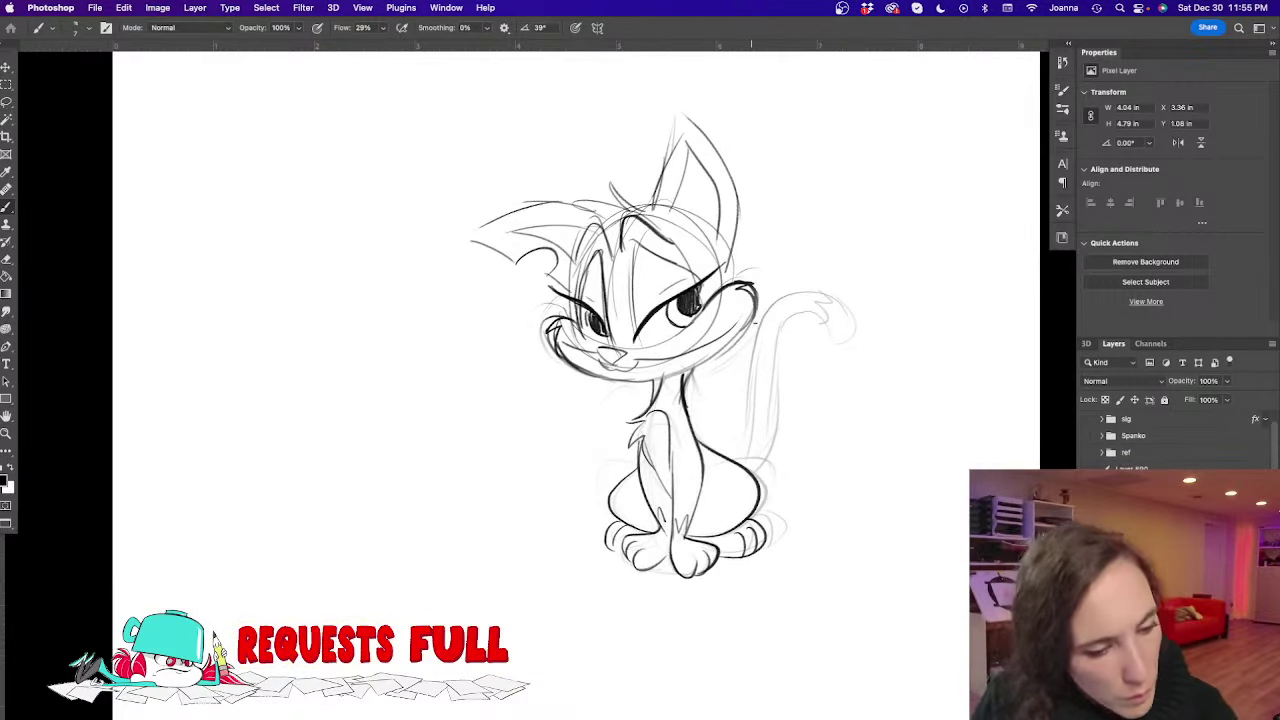
pyautogui.moveTo(776, 302)
pyautogui.mouseDown()
pyautogui.moveTo(742, 460)
pyautogui.moveTo(782, 330)
pyautogui.moveTo(742, 458)
pyautogui.mouseUp()
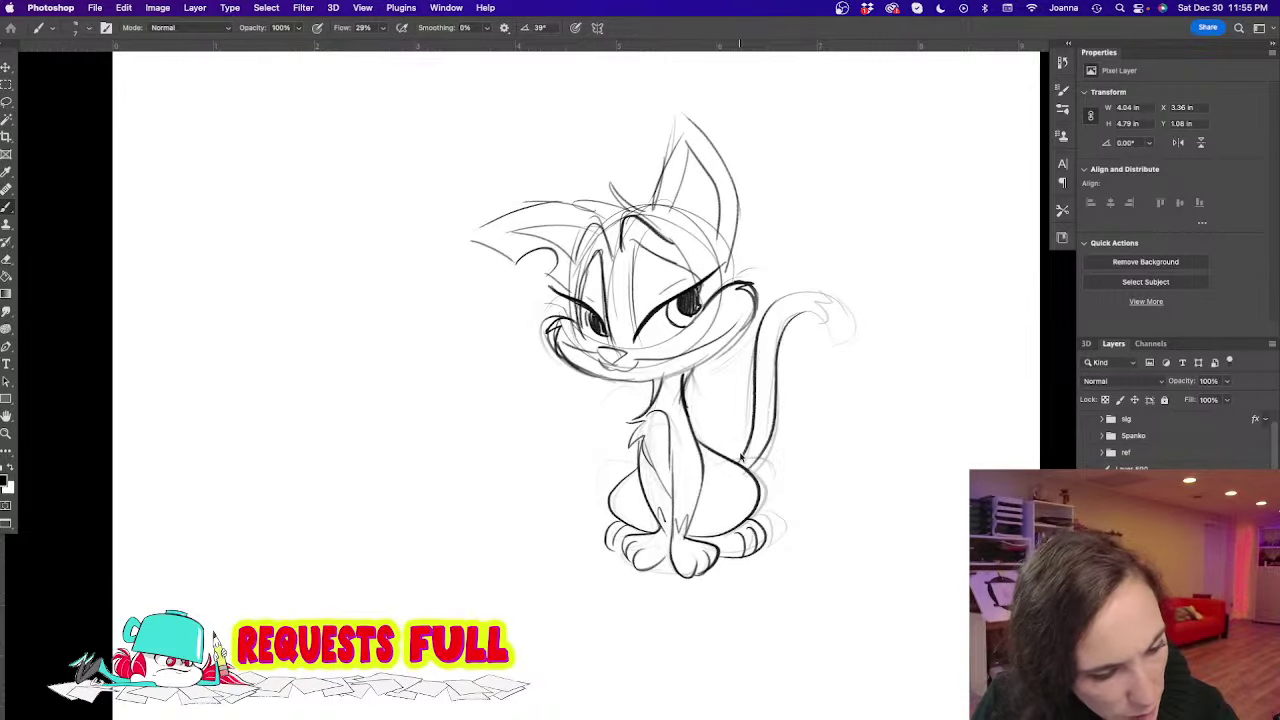
pyautogui.moveTo(800, 318)
pyautogui.mouseDown()
pyautogui.moveTo(836, 346)
pyautogui.moveTo(816, 292)
pyautogui.moveTo(768, 314)
pyautogui.mouseUp()
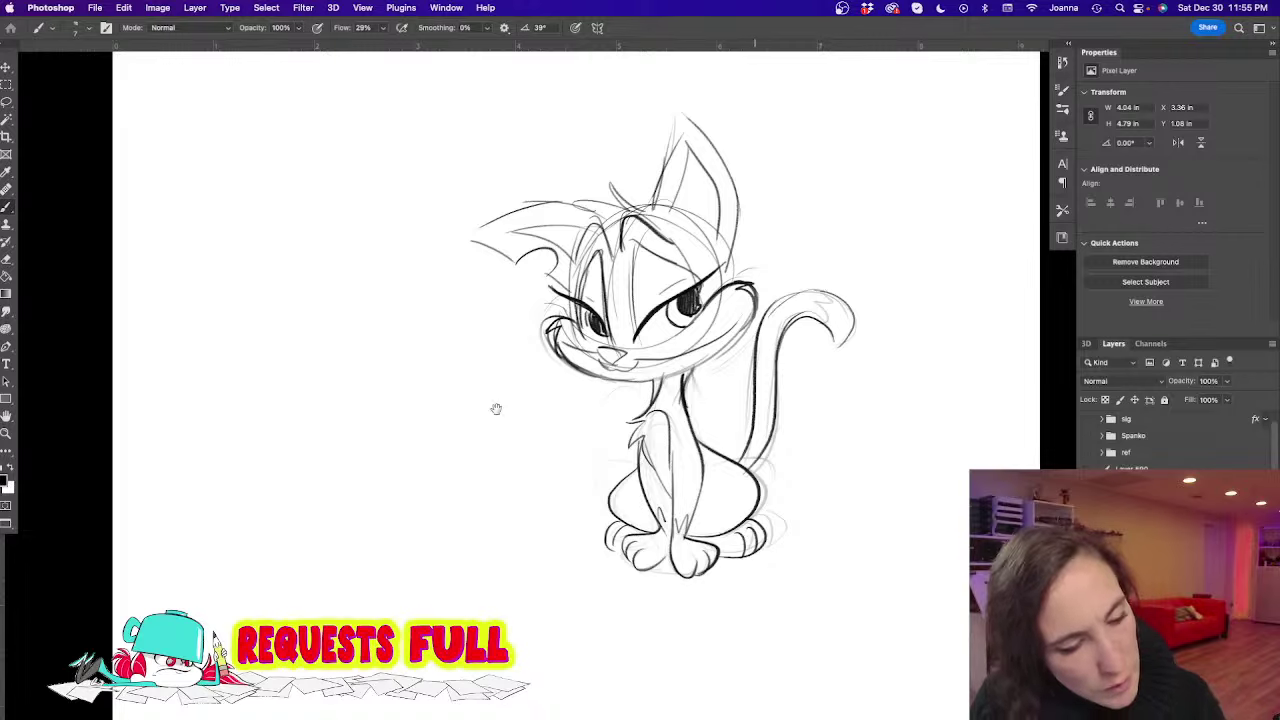
# Hide the cat sketch and show the Mandy and Grim reference images on the canvas
pyautogui.keyDown('alt'); pyautogui.click(512, 479); pyautogui.keyUp('alt')
pyautogui.keyDown('alt'); pyautogui.click(508, 483); pyautogui.keyUp('alt')
pyautogui.moveTo(412, 490); pyautogui.dragTo(480, 400)
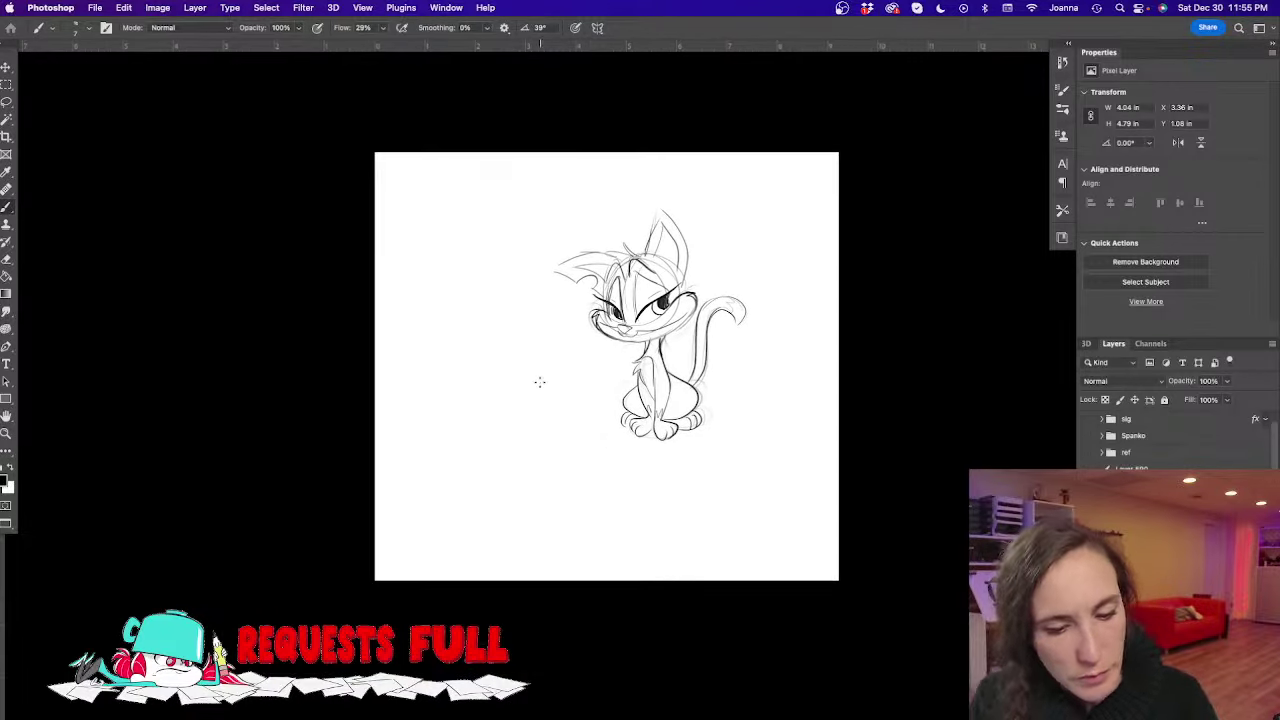
pyautogui.hotkey('ctrl', ',')
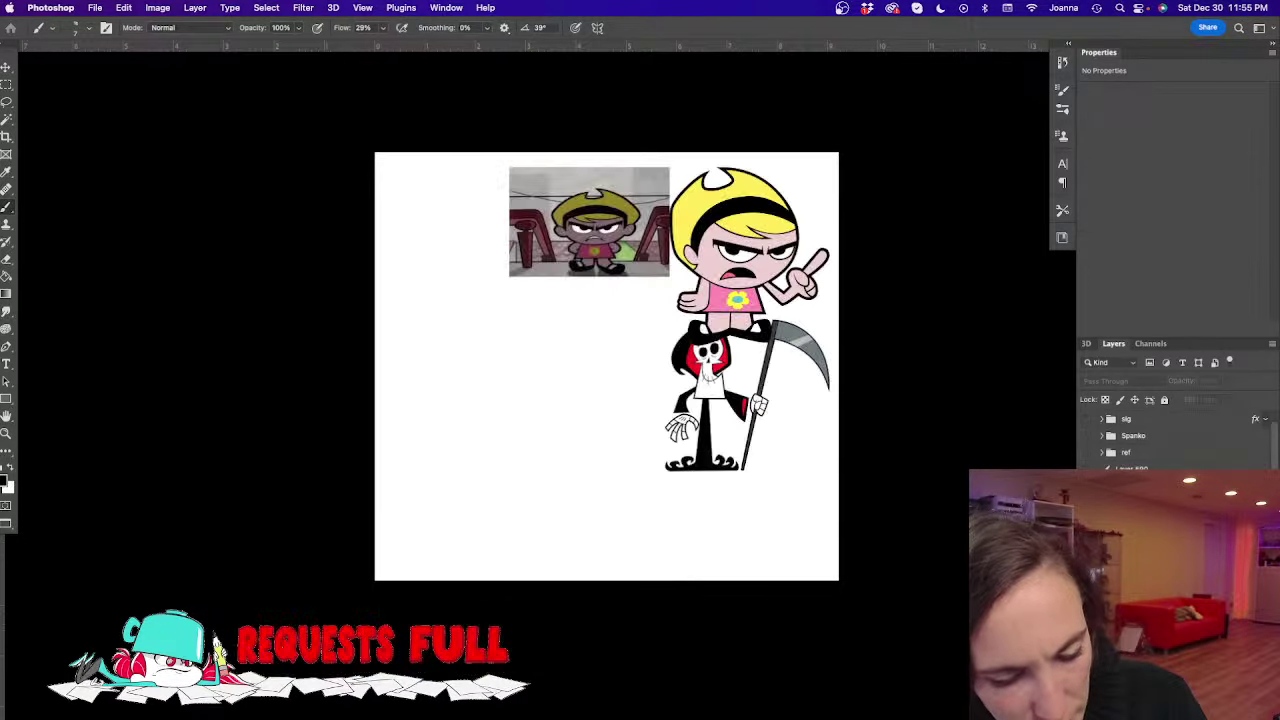
# Scale the pointing Mandy reference down to about 2.36 by 2.63 in so it clears the Grim image
pyautogui.hotkey('alt', '[')
pyautogui.hotkey('alt', '[')
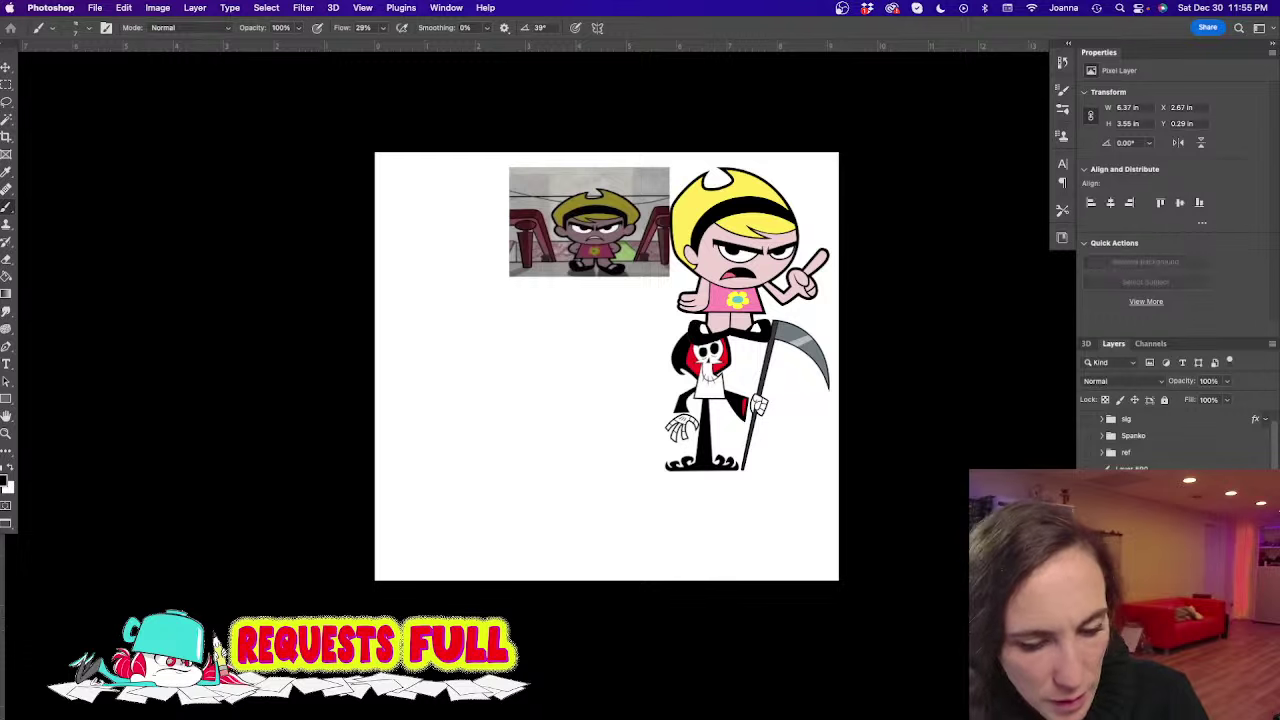
pyautogui.press('super+comma')
pyautogui.hotkey('ctrl', ',')
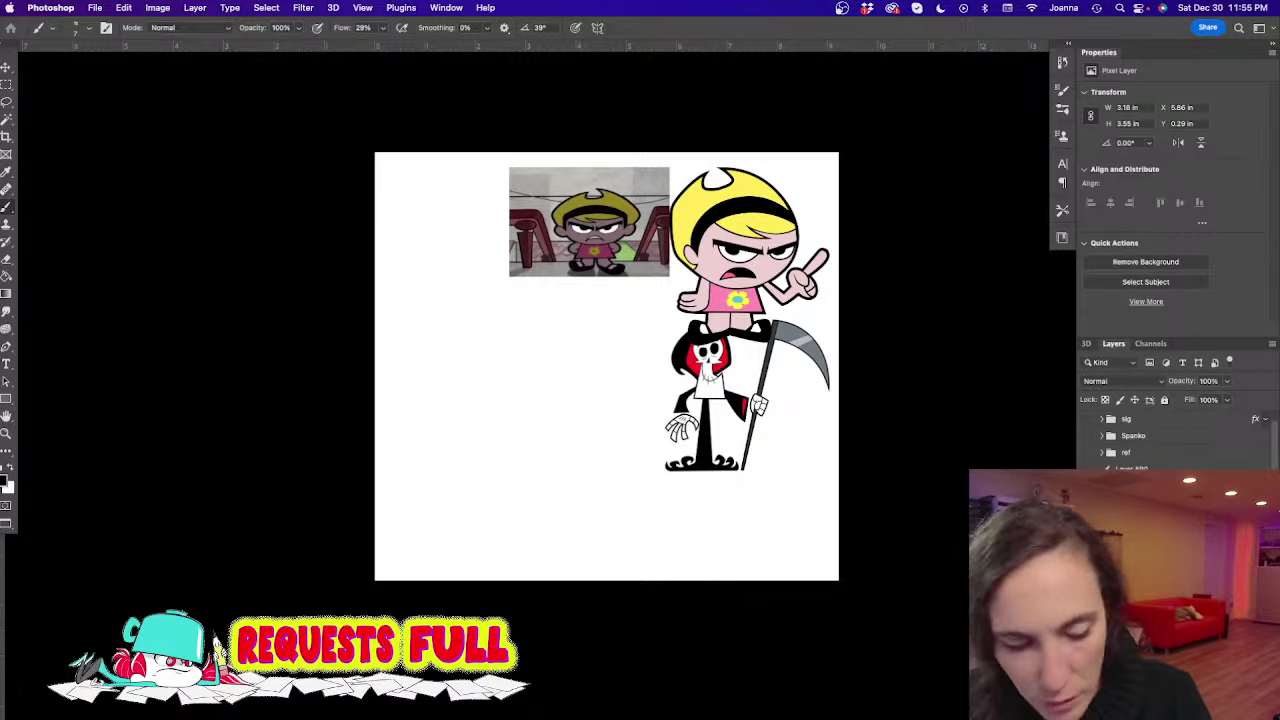
pyautogui.hotkey('ctrl', 't')
pyautogui.moveTo(669, 345); pyautogui.dragTo(709, 297)
pyautogui.press('Return')
pyautogui.press('b')
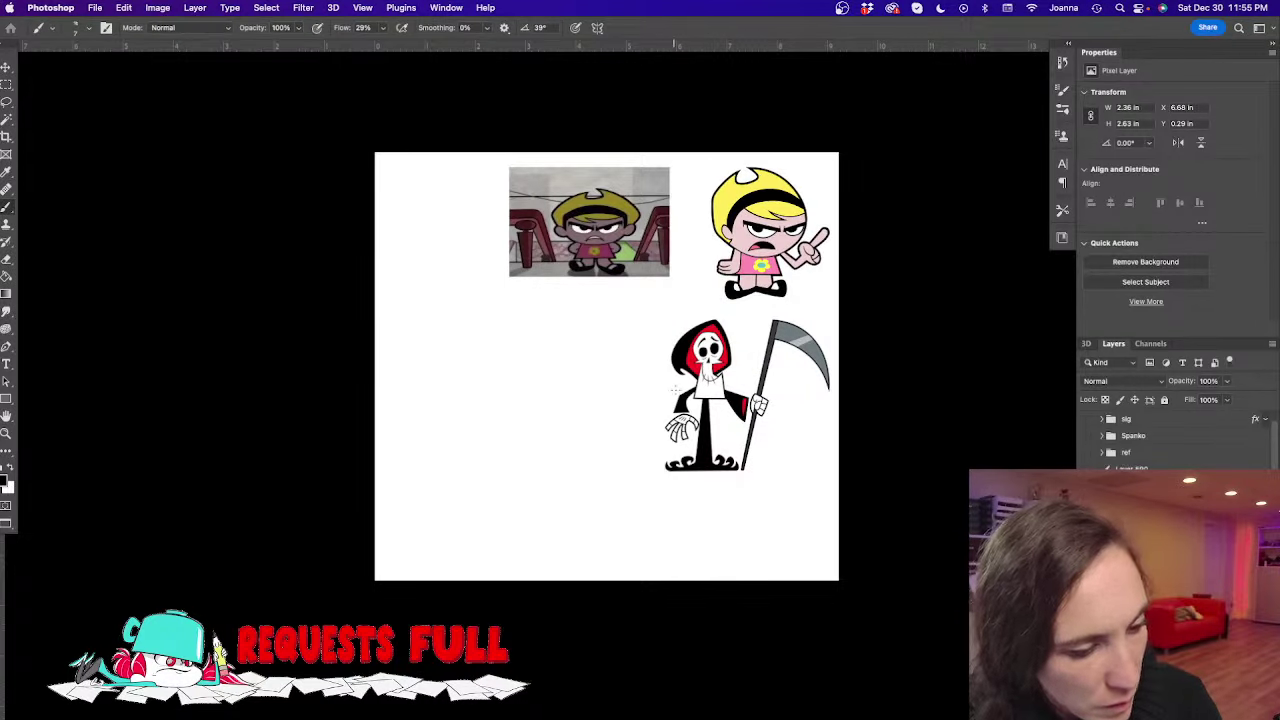
# Scale all the reference images together to about 4.23 by 4.01 in and lower their opacity to 35%
pyautogui.hotkey('alt', 'shift', '[')
pyautogui.hotkey('alt', 'shift', '[')
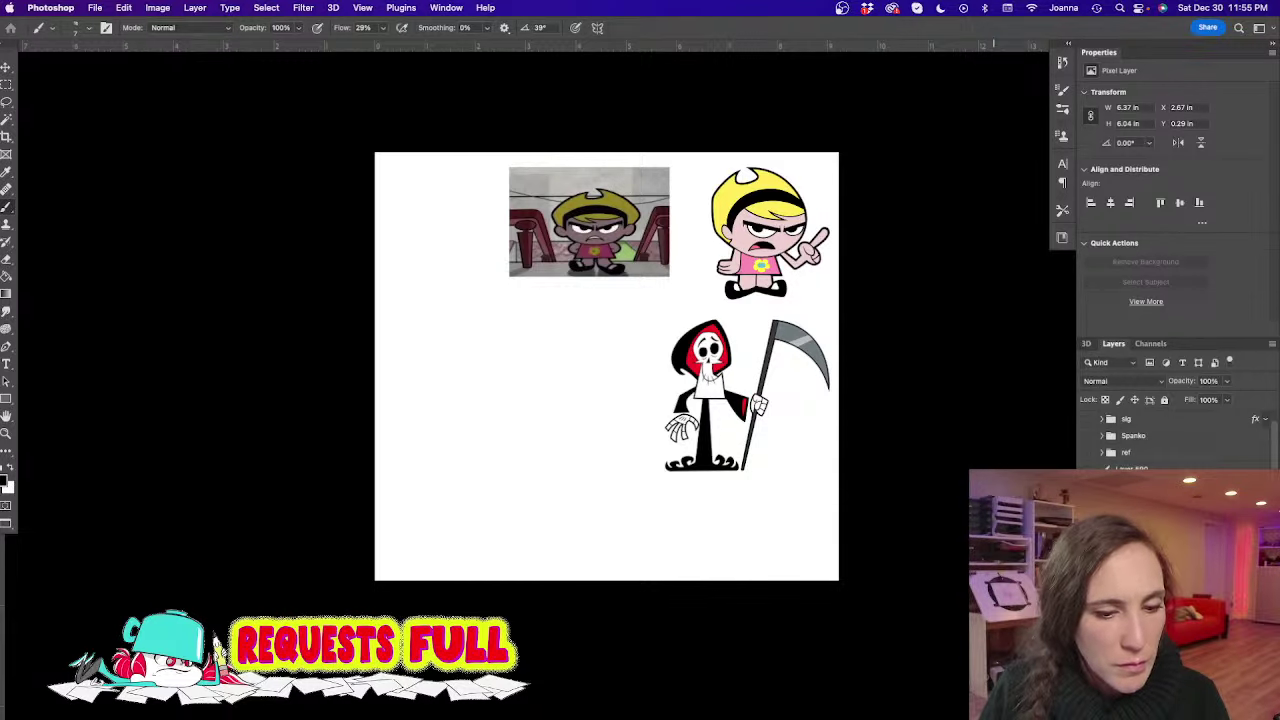
pyautogui.hotkey('ctrl', 't')
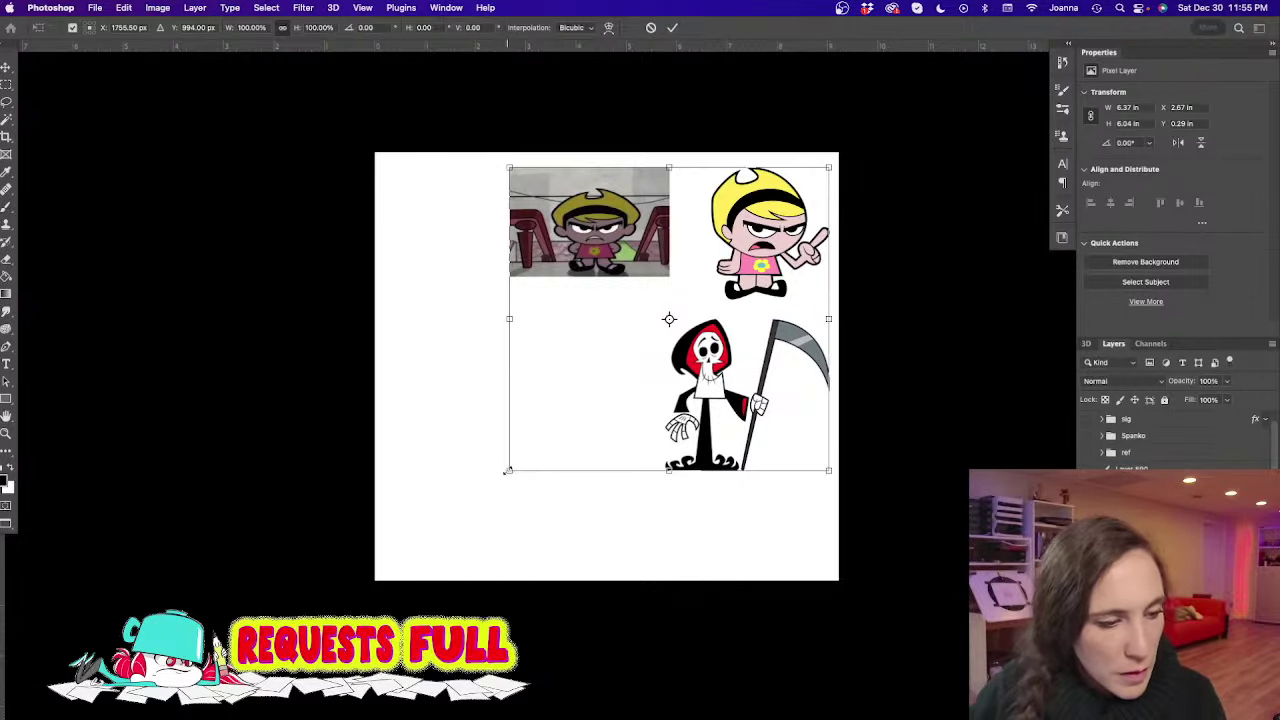
pyautogui.moveTo(507, 471); pyautogui.dragTo(619, 371)
pyautogui.press('Return')
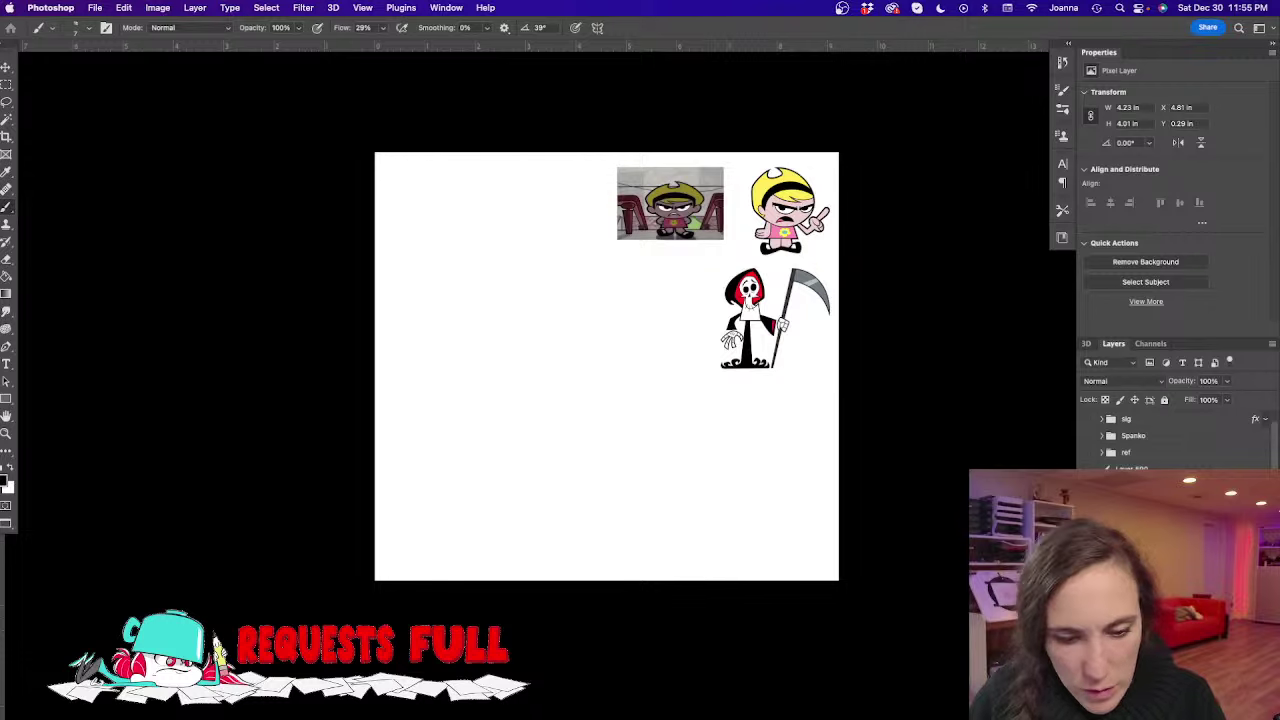
pyautogui.click(1227, 381)
pyautogui.moveTo(1225, 398); pyautogui.dragTo(1186, 398)
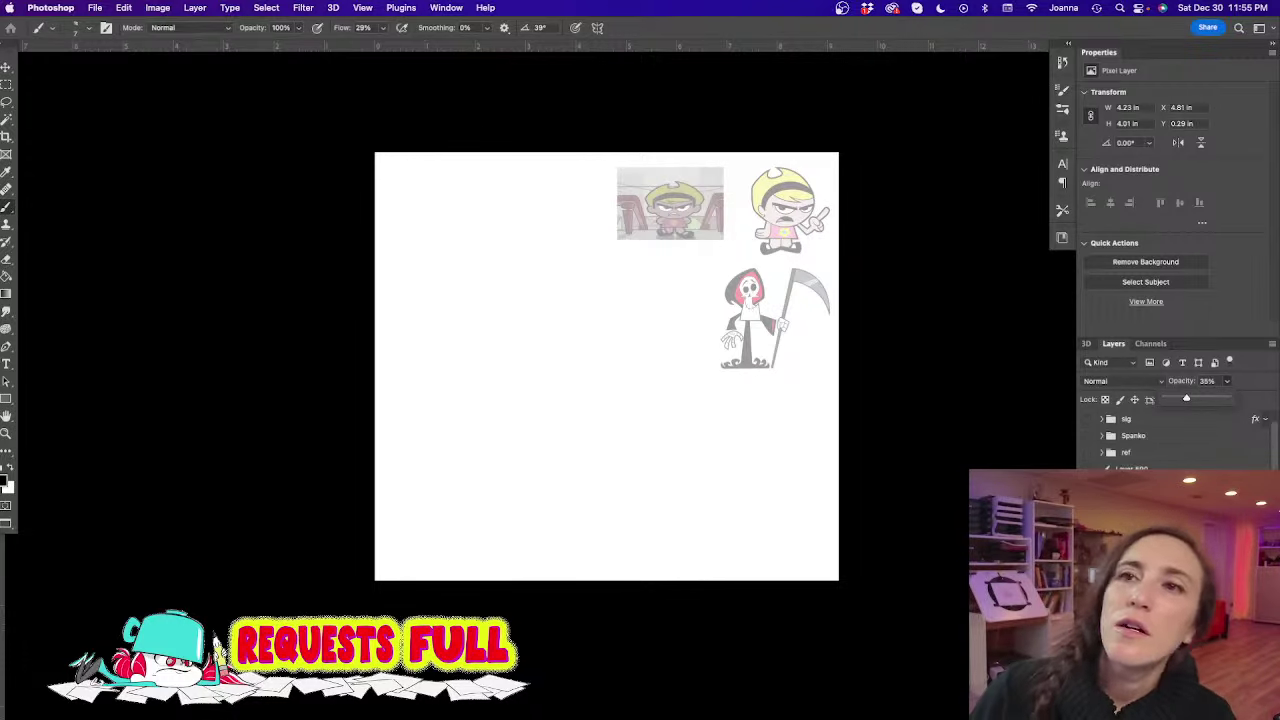
pyautogui.press('Tab')
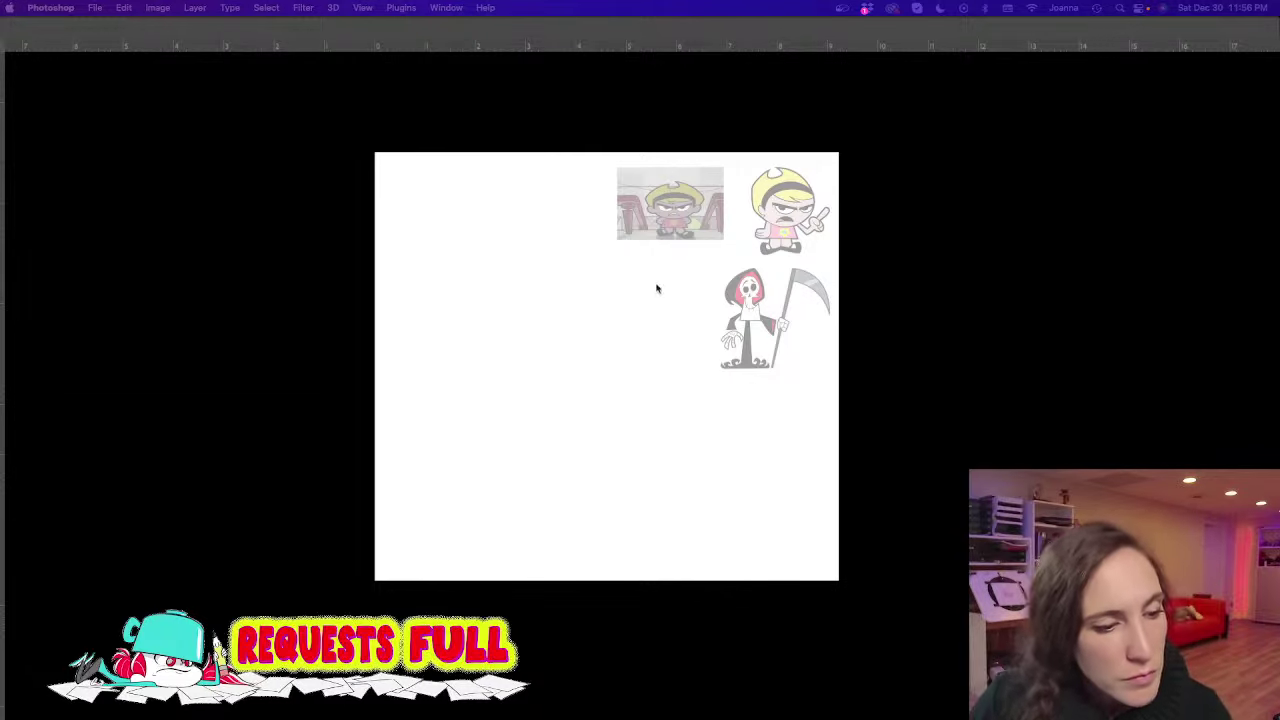
pyautogui.press('Tab')
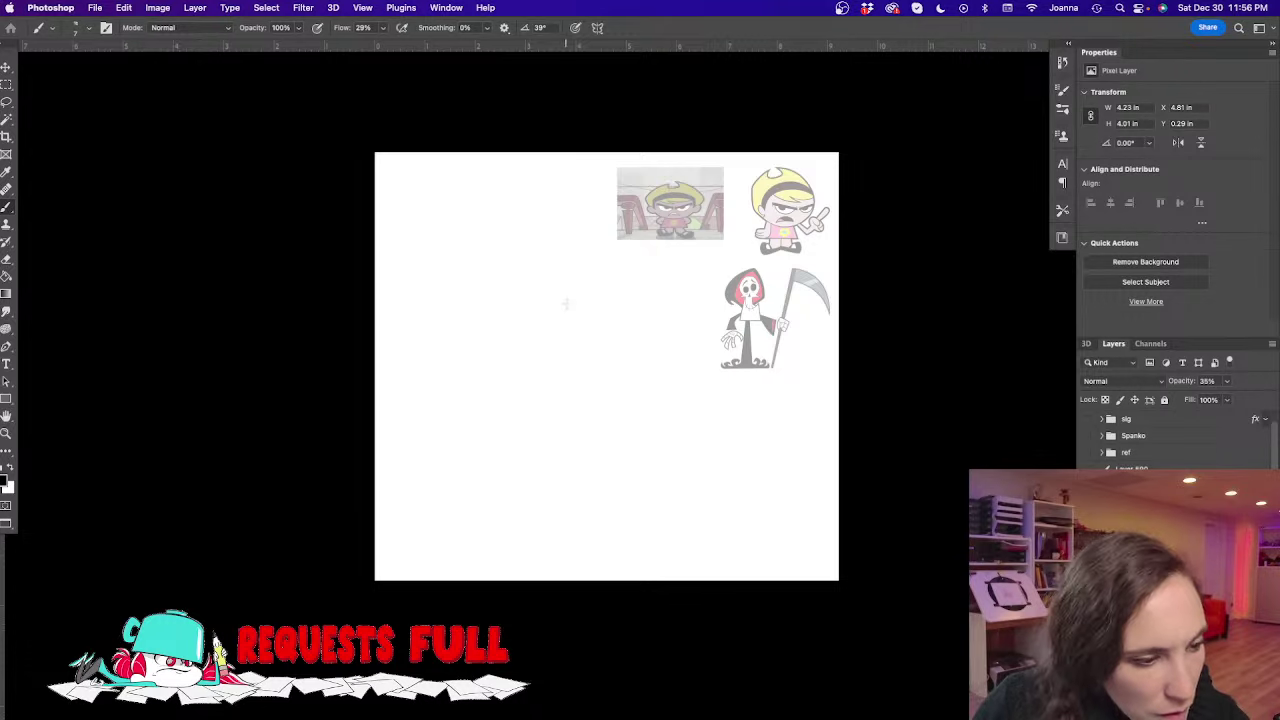
# Sketch Mandy's rounded head with a slanted brow line beside the references, and move it onto its own layer
pyautogui.moveTo(513, 316)
pyautogui.mouseDown()
pyautogui.moveTo(503, 390)
pyautogui.moveTo(575, 403)
pyautogui.mouseUp()
pyautogui.moveTo(625, 354)
pyautogui.mouseDown()
pyautogui.moveTo(616, 376)
pyautogui.moveTo(506, 385)
pyautogui.moveTo(522, 361)
pyautogui.moveTo(498, 357)
pyautogui.mouseUp()
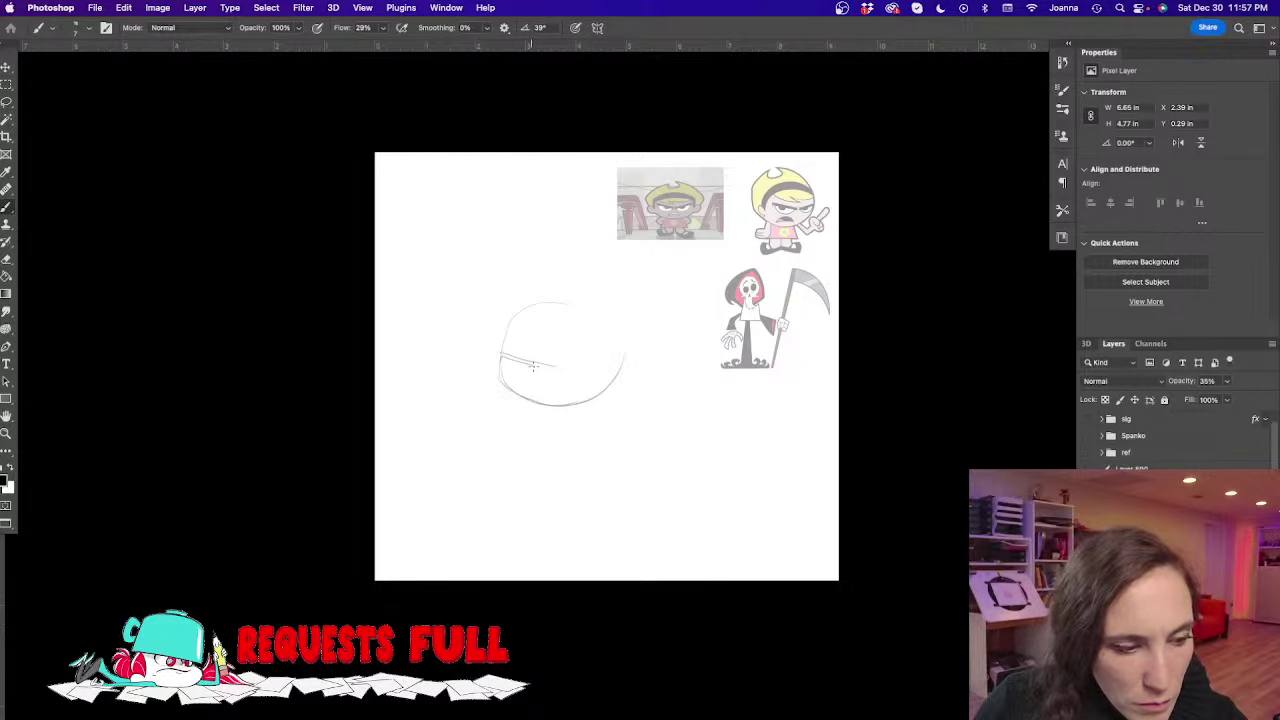
pyautogui.press('l')
pyautogui.moveTo(520, 262)
pyautogui.mouseDown()
pyautogui.moveTo(449, 389)
pyautogui.moveTo(518, 262)
pyautogui.mouseUp()
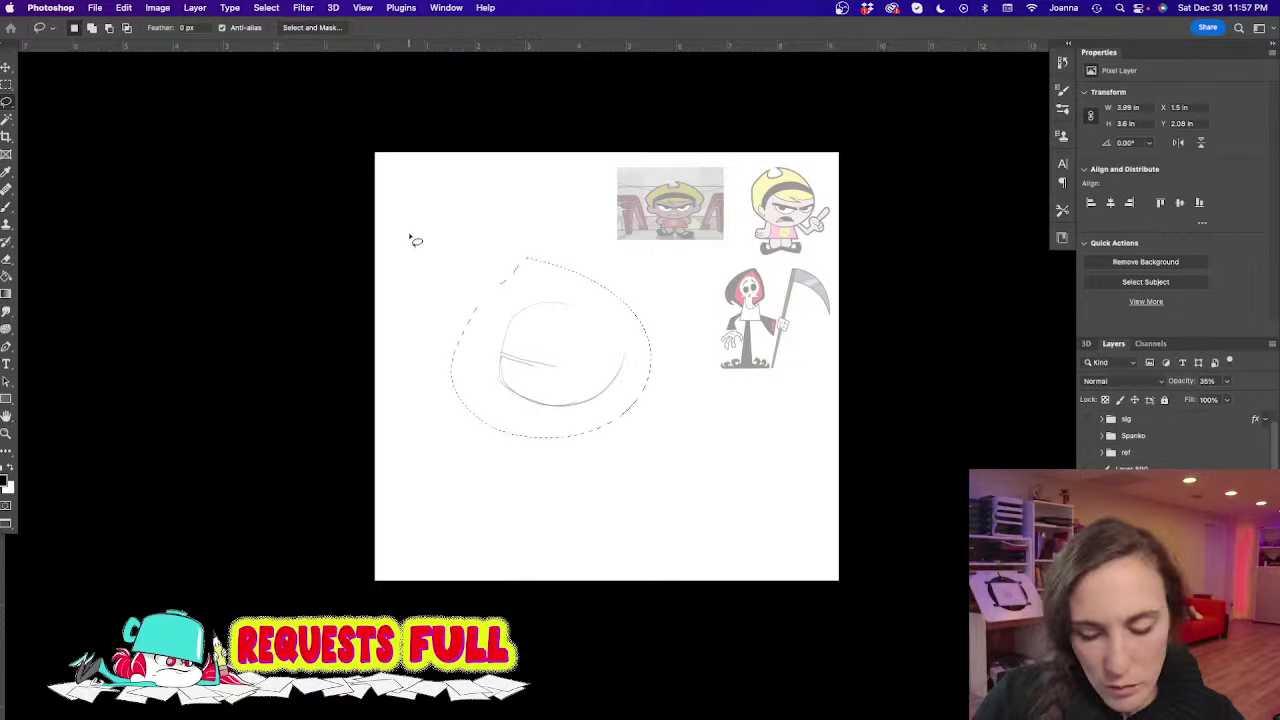
pyautogui.press('super+c')
pyautogui.press('super+x')
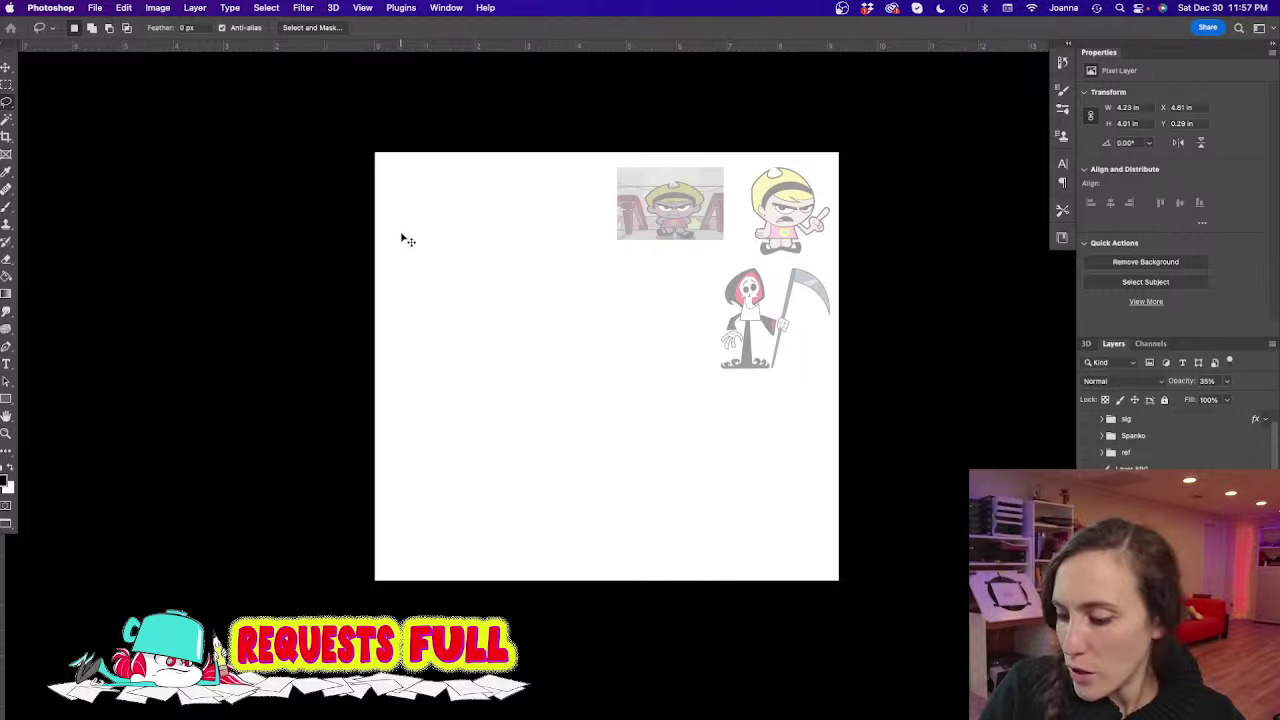
pyautogui.press('super+v')
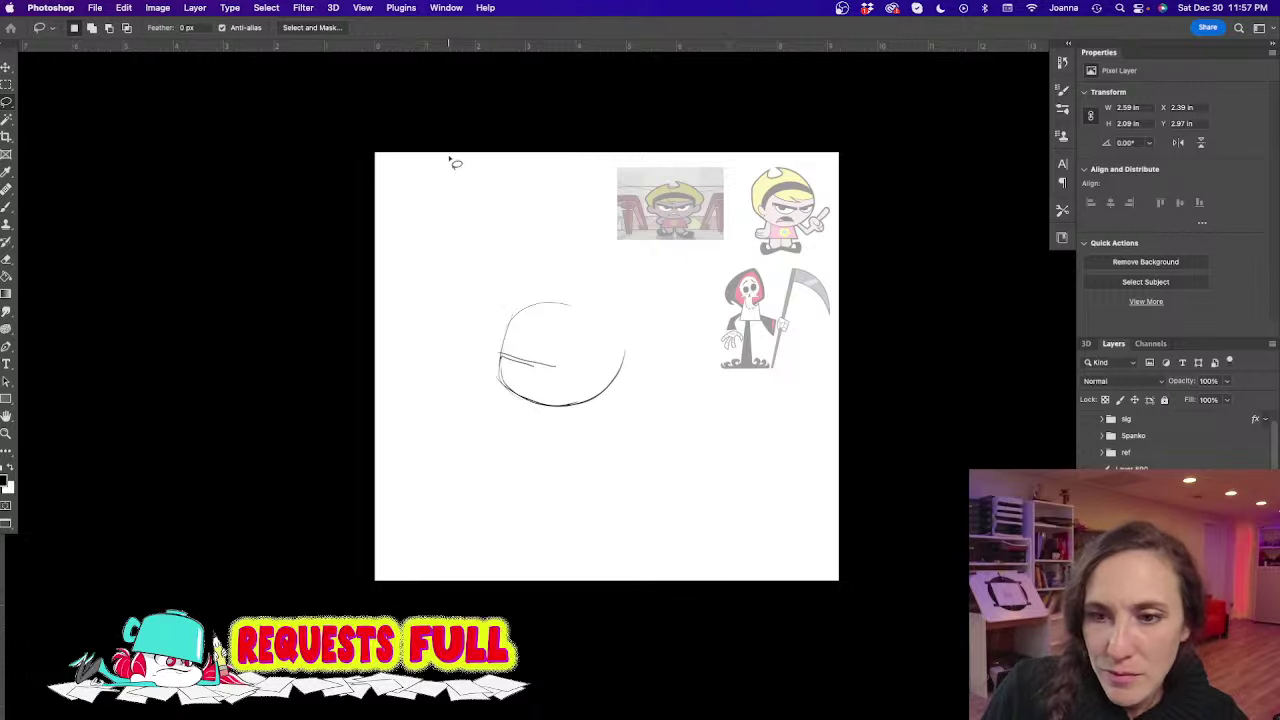
# Sketch Mandy's angry slanted eyes with pupils and a small frowning mouth inside the head
pyautogui.press('b')
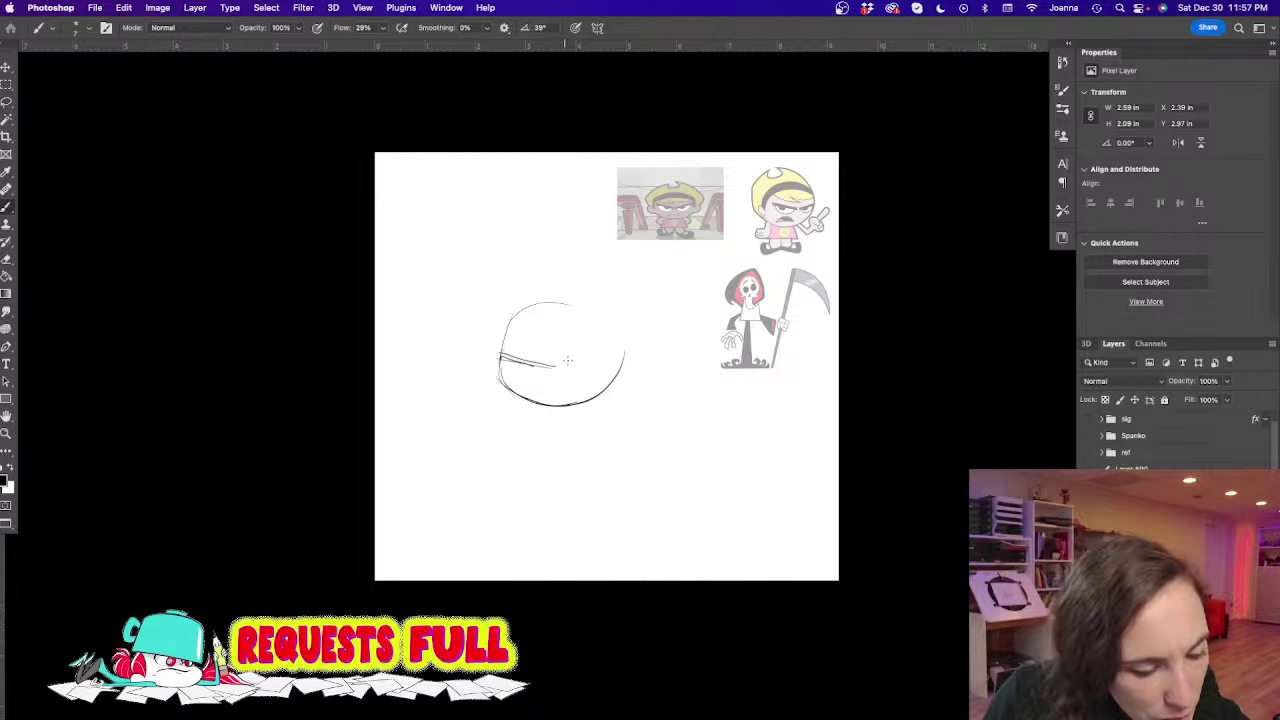
pyautogui.moveTo(565, 366)
pyautogui.mouseDown()
pyautogui.moveTo(593, 315)
pyautogui.moveTo(578, 354)
pyautogui.mouseUp()
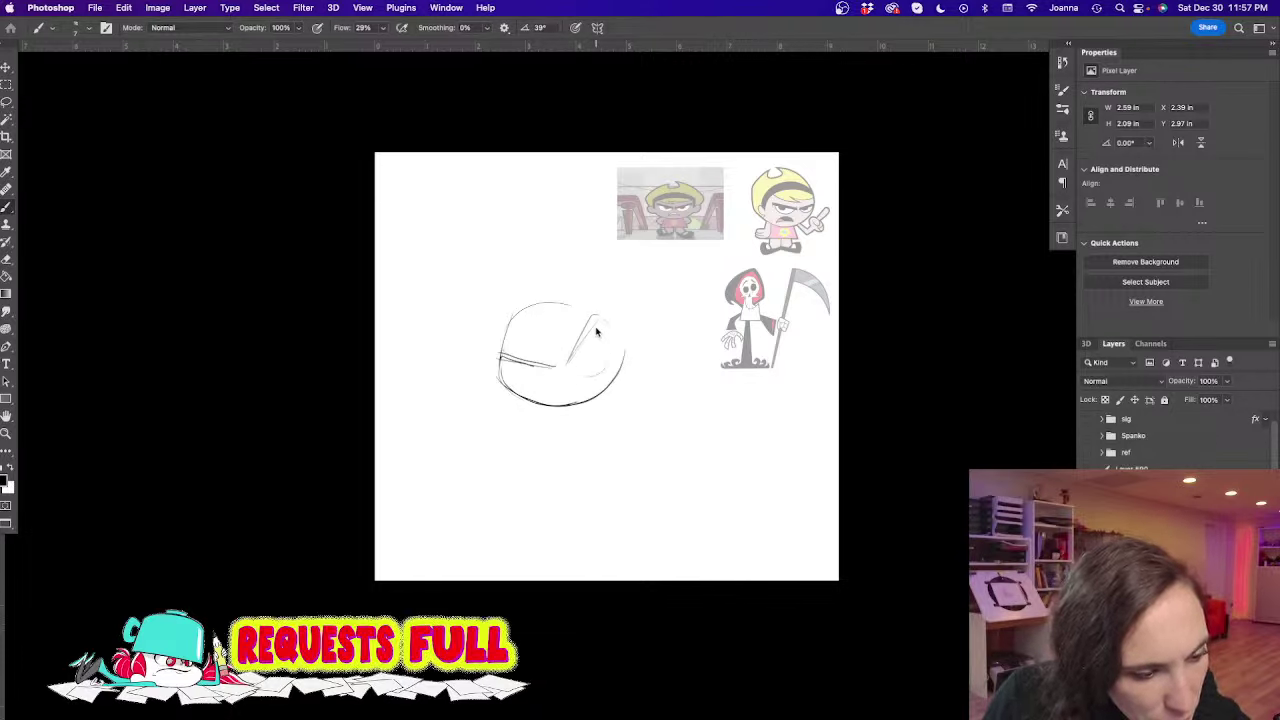
pyautogui.moveTo(596, 332)
pyautogui.mouseDown()
pyautogui.moveTo(557, 364)
pyautogui.moveTo(591, 375)
pyautogui.mouseUp()
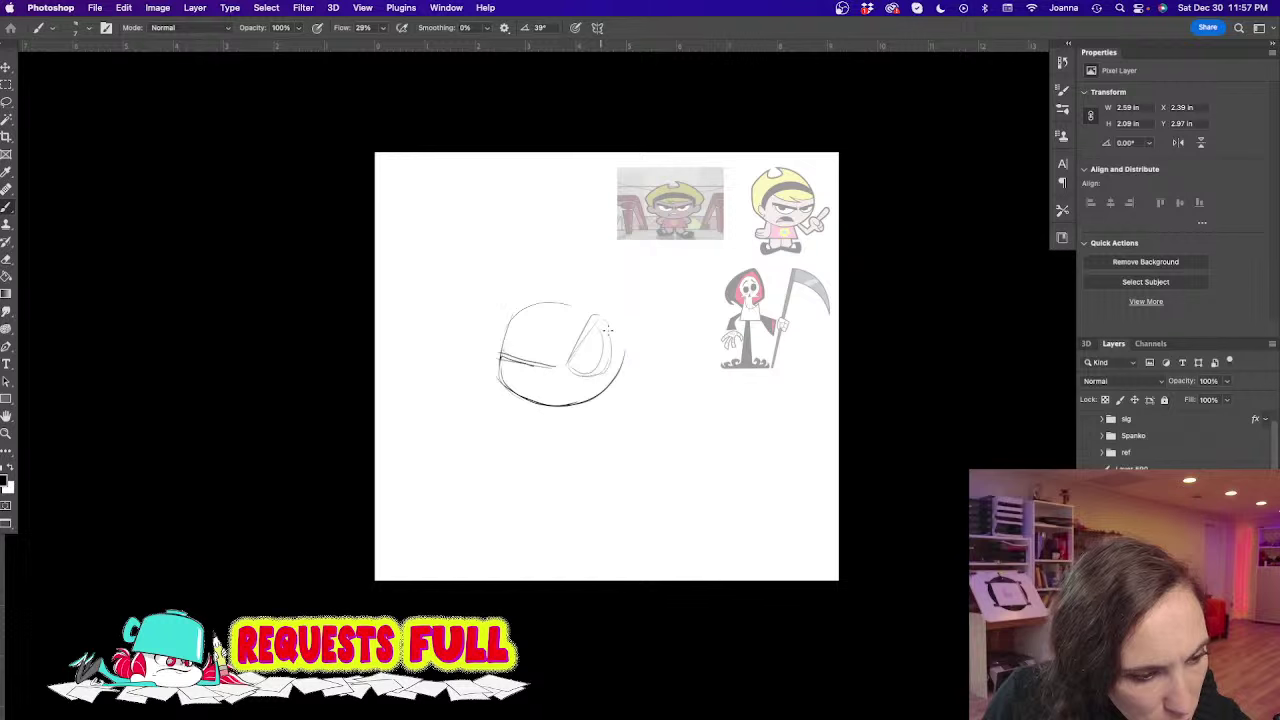
pyautogui.moveTo(598, 324); pyautogui.dragTo(596, 340)
pyautogui.moveTo(502, 357)
pyautogui.mouseDown()
pyautogui.moveTo(558, 368)
pyautogui.moveTo(580, 392)
pyautogui.mouseUp()
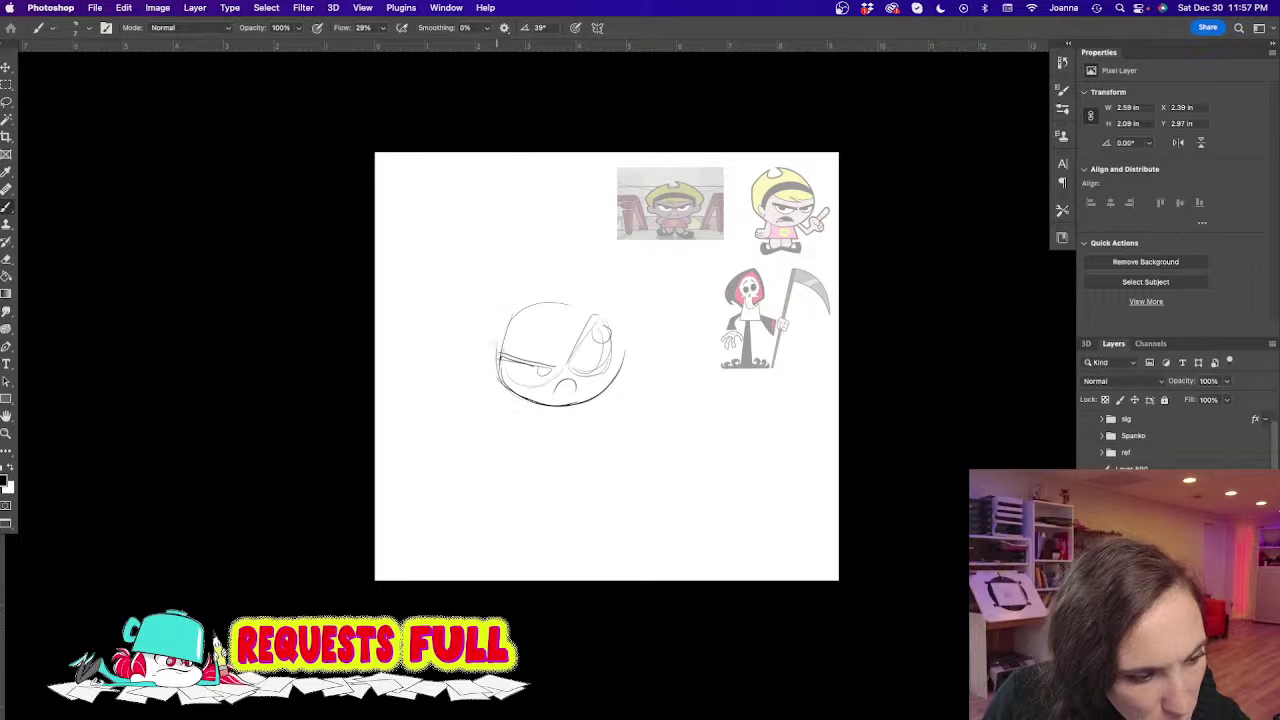
# Sketch the hair lines around Mandy's forehead and crown, and add an ear on each side of the head
pyautogui.moveTo(496, 368)
pyautogui.mouseDown()
pyautogui.moveTo(499, 306)
pyautogui.moveTo(578, 282)
pyautogui.moveTo(500, 344)
pyautogui.moveTo(495, 370)
pyautogui.mouseUp()
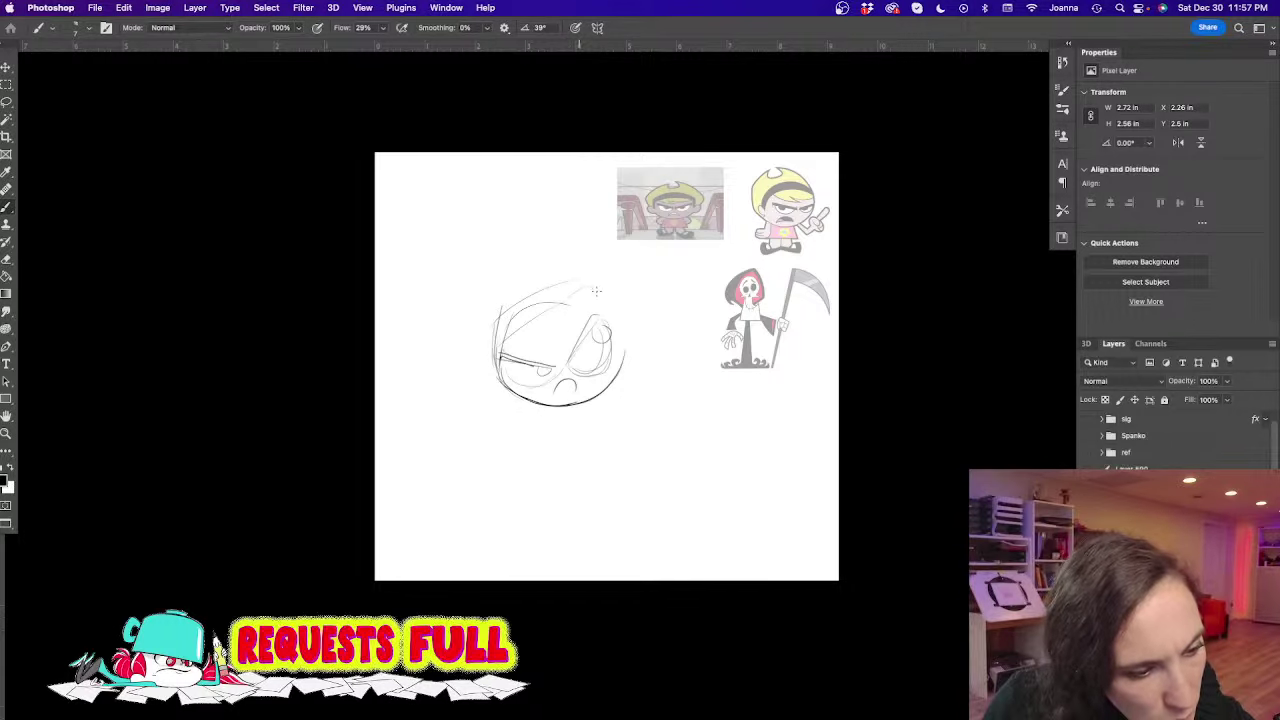
pyautogui.moveTo(614, 320); pyautogui.dragTo(622, 352)
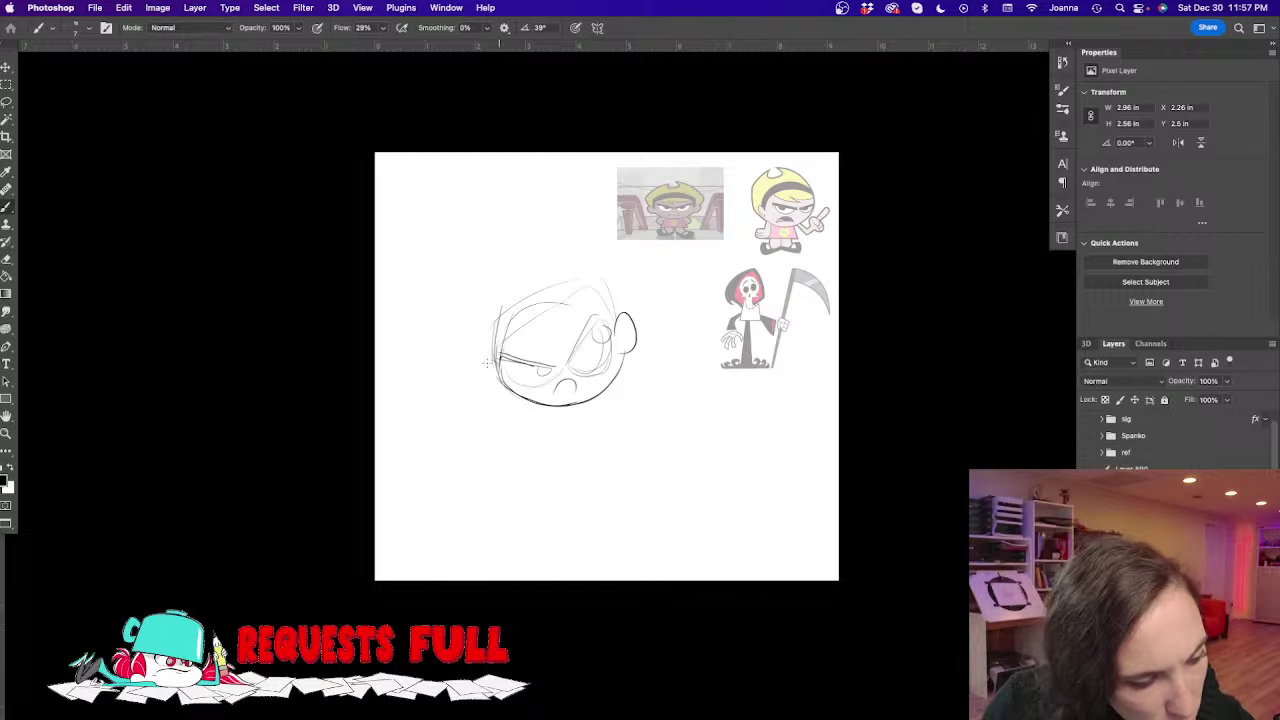
pyautogui.moveTo(486, 363); pyautogui.dragTo(498, 386)
# Sketch Mandy's flared dress below the head with her arms crossed over the chest
pyautogui.moveTo(594, 400)
pyautogui.mouseDown()
pyautogui.moveTo(595, 462)
pyautogui.moveTo(508, 457)
pyautogui.mouseUp()
pyautogui.moveTo(543, 409); pyautogui.dragTo(502, 456)
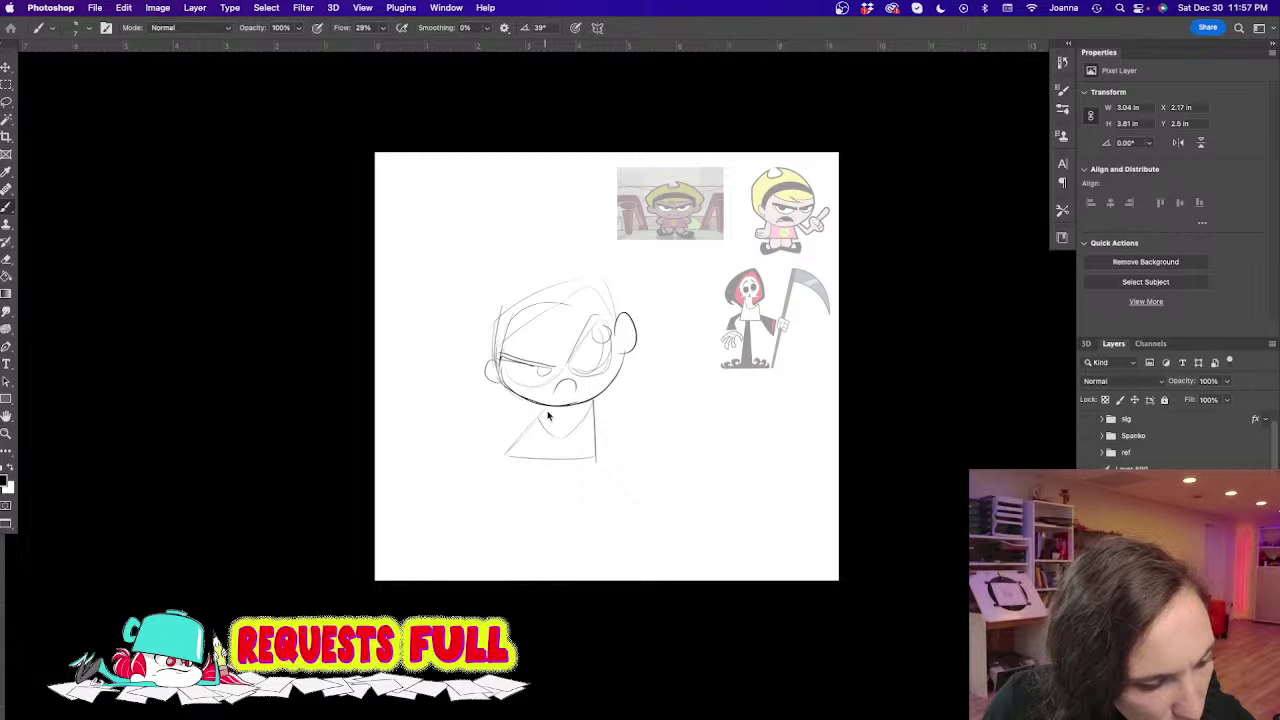
pyautogui.moveTo(516, 418); pyautogui.dragTo(580, 413)
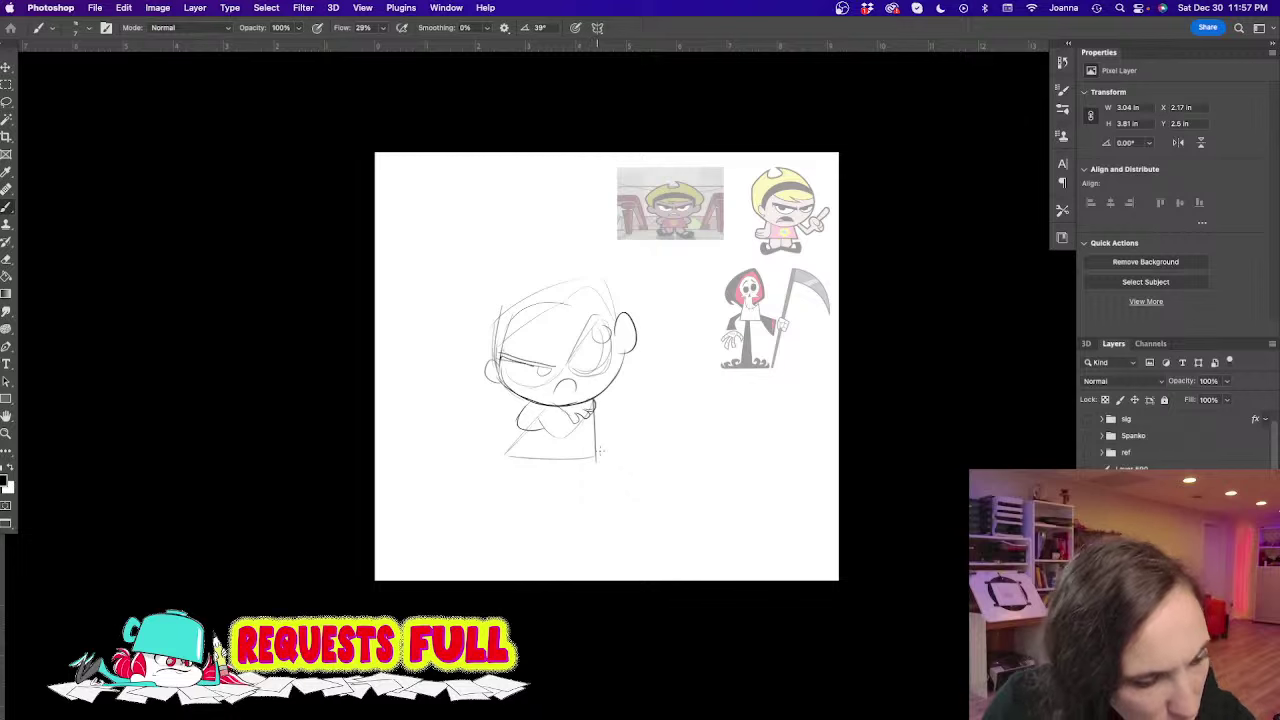
# Sketch Mandy's two legs in a wide stance below the dress, each ending in a strapped shoe
pyautogui.moveTo(597, 458)
pyautogui.mouseDown()
pyautogui.moveTo(596, 480)
pyautogui.moveTo(574, 487)
pyautogui.mouseUp()
pyautogui.moveTo(595, 436)
pyautogui.mouseDown()
pyautogui.moveTo(630, 490)
pyautogui.moveTo(600, 512)
pyautogui.moveTo(618, 508)
pyautogui.moveTo(612, 493)
pyautogui.mouseUp()
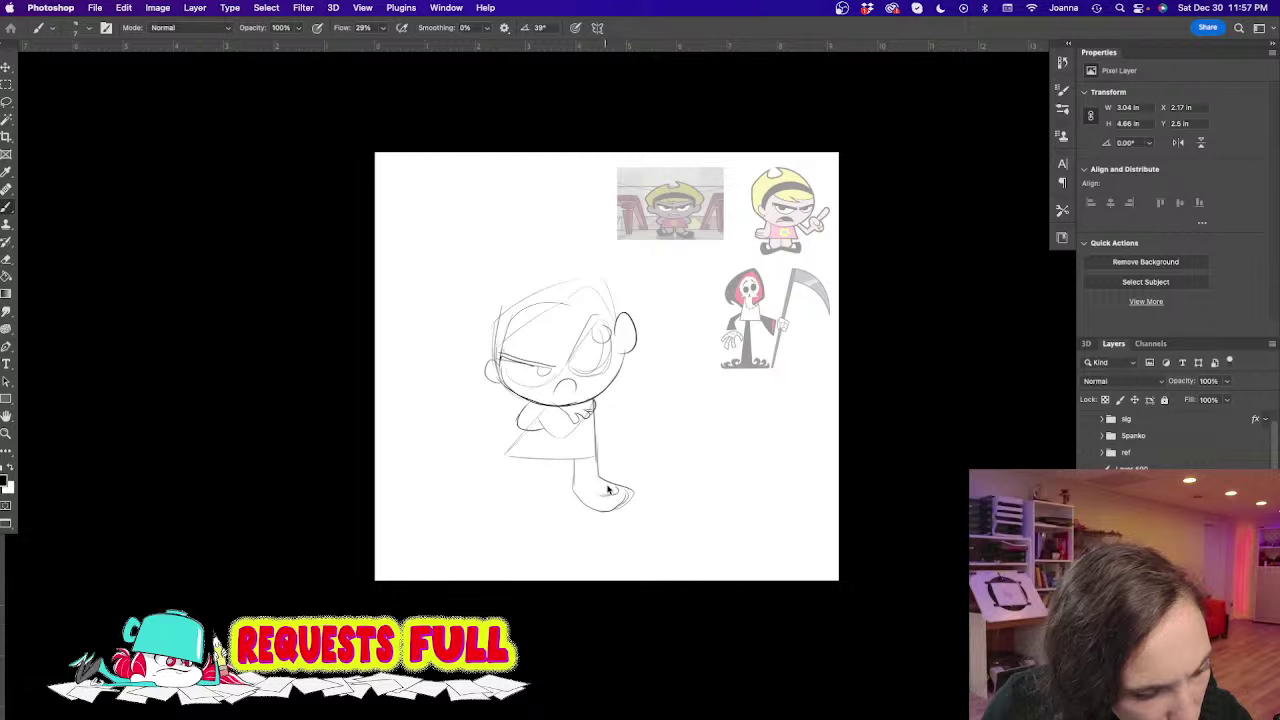
pyautogui.press('super+z')
pyautogui.moveTo(519, 437)
pyautogui.mouseDown()
pyautogui.moveTo(483, 509)
pyautogui.moveTo(482, 480)
pyautogui.moveTo(441, 484)
pyautogui.moveTo(470, 483)
pyautogui.moveTo(441, 490)
pyautogui.moveTo(446, 506)
pyautogui.moveTo(471, 487)
pyautogui.mouseUp()
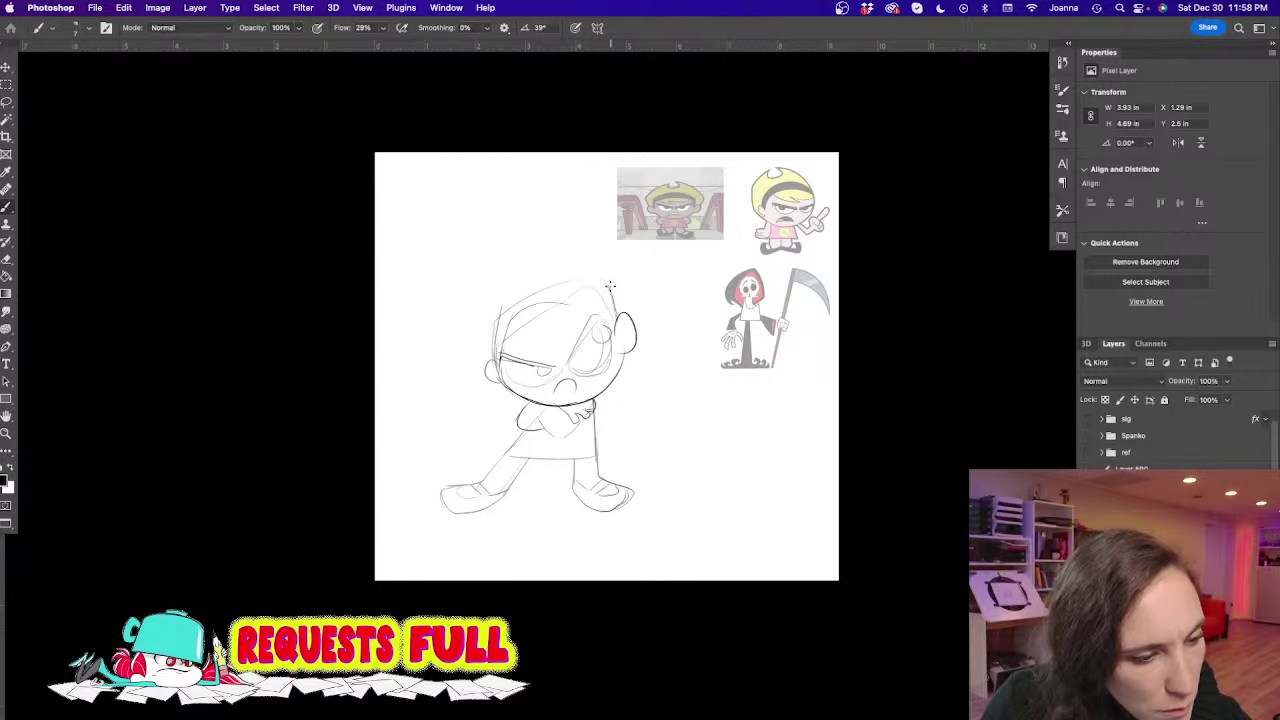
# Sketch Mandy's headband and tufted outer hair, and scale the whole figure down to about 2.66 by 3.61 inches
pyautogui.moveTo(610, 287)
pyautogui.mouseDown()
pyautogui.moveTo(565, 278)
pyautogui.moveTo(493, 318)
pyautogui.mouseUp()
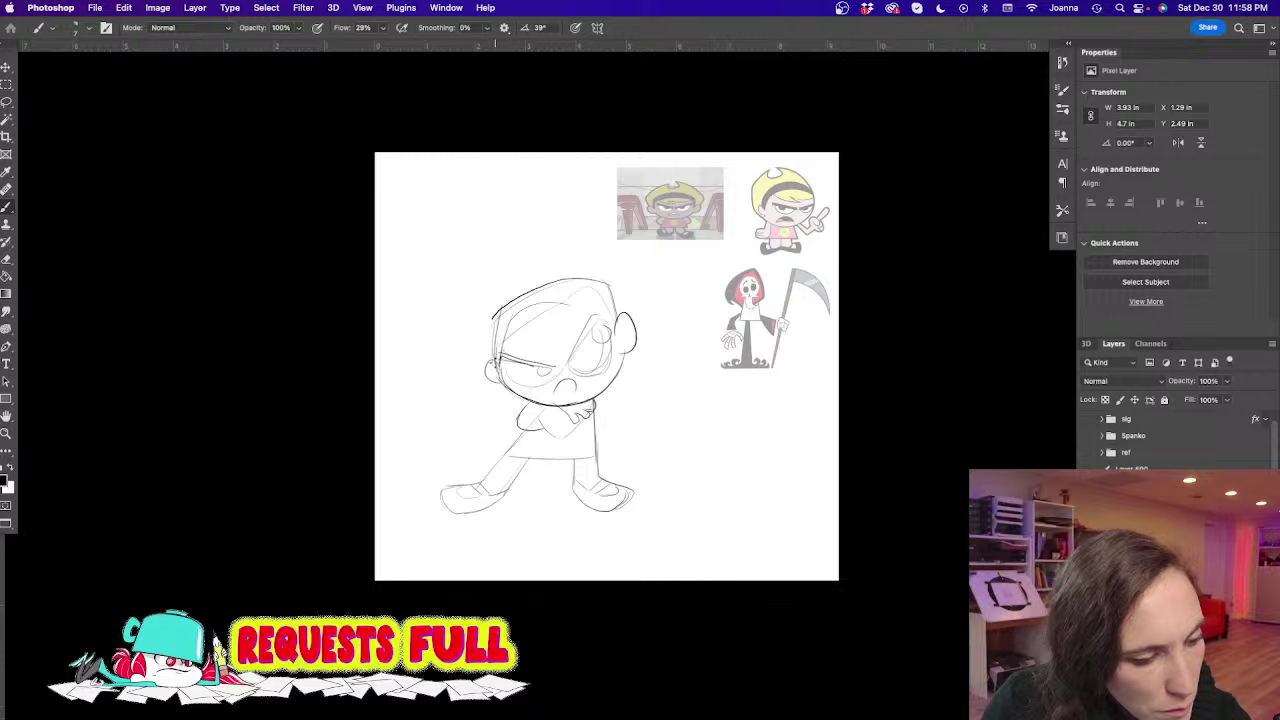
pyautogui.moveTo(496, 364)
pyautogui.mouseDown()
pyautogui.moveTo(502, 320)
pyautogui.moveTo(556, 294)
pyautogui.moveTo(616, 319)
pyautogui.moveTo(651, 291)
pyautogui.moveTo(553, 238)
pyautogui.moveTo(574, 250)
pyautogui.moveTo(527, 250)
pyautogui.moveTo(488, 298)
pyautogui.moveTo(500, 368)
pyautogui.mouseUp()
pyautogui.press('super+t')
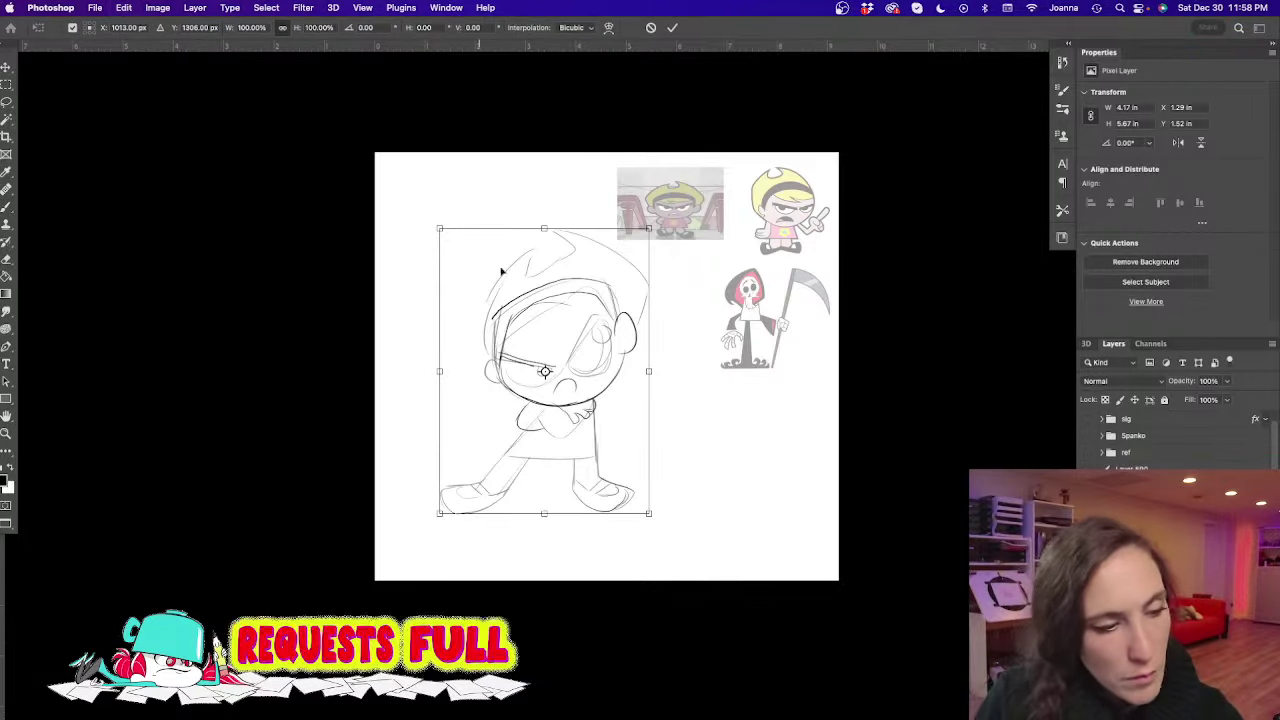
pyautogui.moveTo(646, 224)
pyautogui.mouseDown()
pyautogui.moveTo(536, 320)
pyautogui.moveTo(532, 302)
pyautogui.mouseUp()
pyautogui.press('Return')
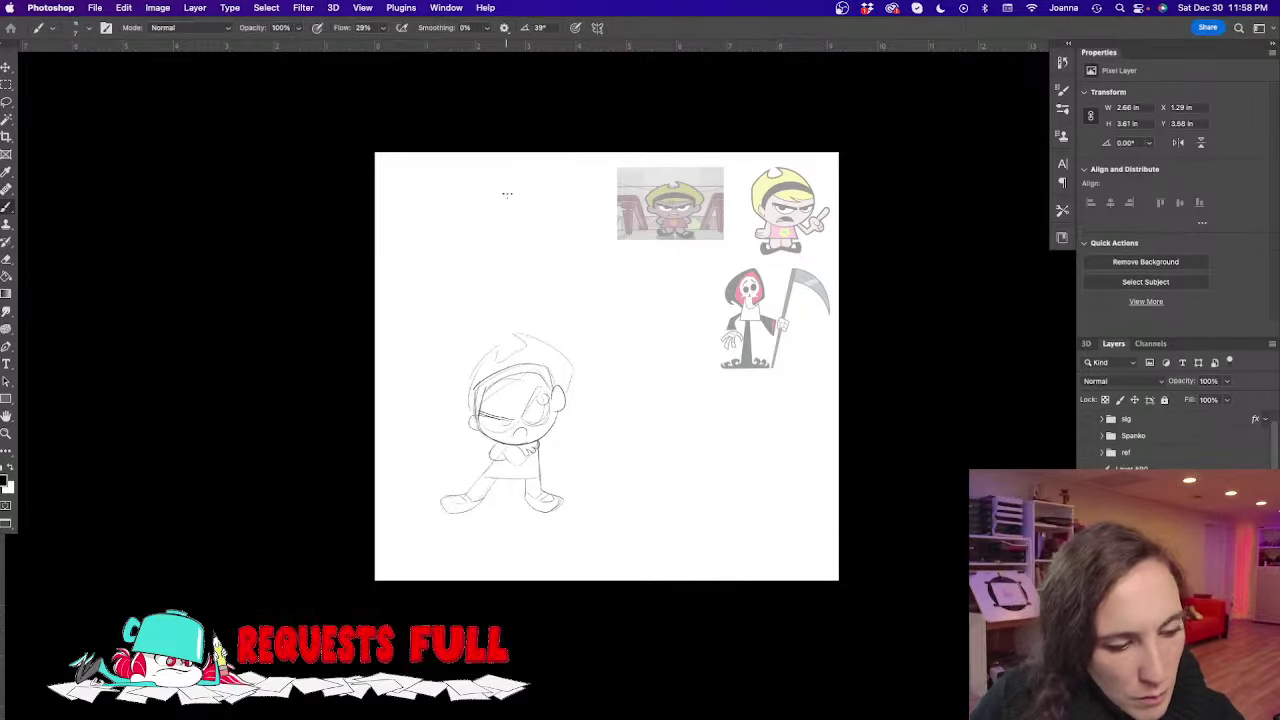
# Sketch the Grim Reaper's skull beside Mandy, with pointed cheekbones and a long jaw widening into a jutting chin
pyautogui.scroll(2, 551, 295)
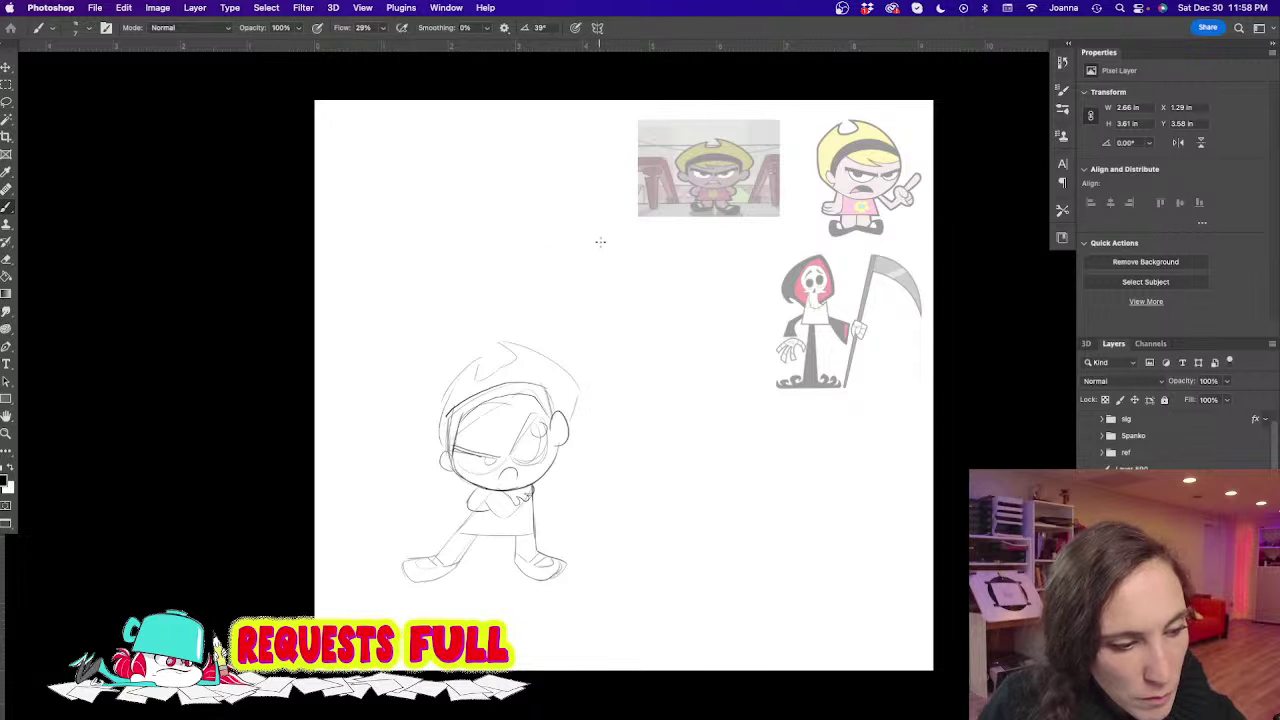
pyautogui.moveTo(577, 252)
pyautogui.mouseDown()
pyautogui.moveTo(616, 167)
pyautogui.moveTo(684, 238)
pyautogui.moveTo(662, 268)
pyautogui.mouseUp()
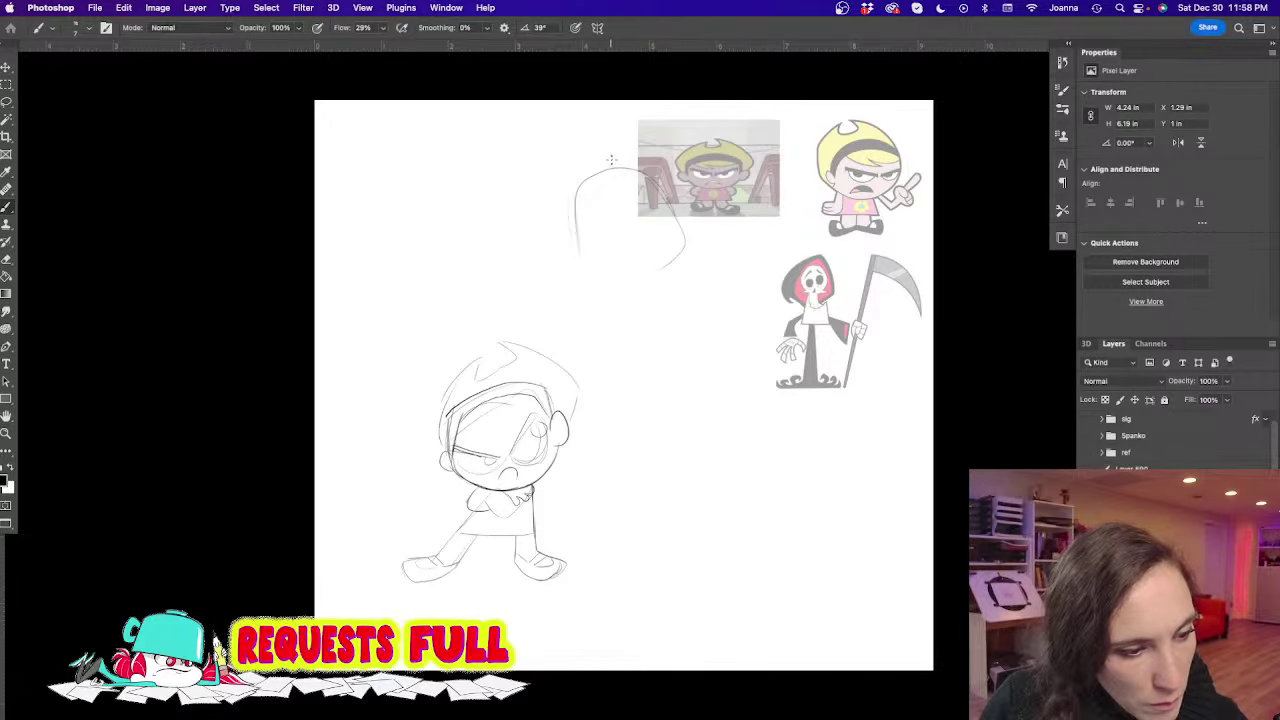
pyautogui.moveTo(612, 160)
pyautogui.mouseDown()
pyautogui.moveTo(664, 198)
pyautogui.moveTo(658, 268)
pyautogui.moveTo(667, 262)
pyautogui.moveTo(592, 175)
pyautogui.moveTo(582, 247)
pyautogui.moveTo(625, 267)
pyautogui.moveTo(616, 314)
pyautogui.mouseUp()
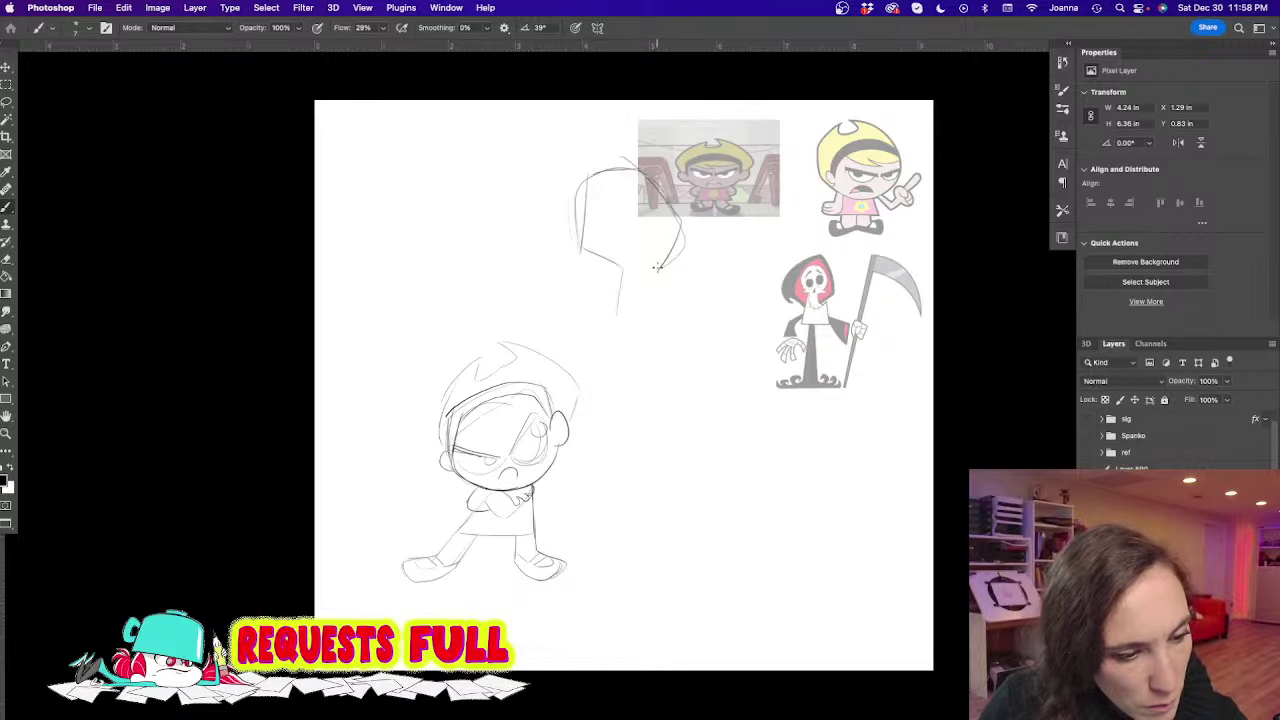
pyautogui.moveTo(657, 266); pyautogui.dragTo(656, 316)
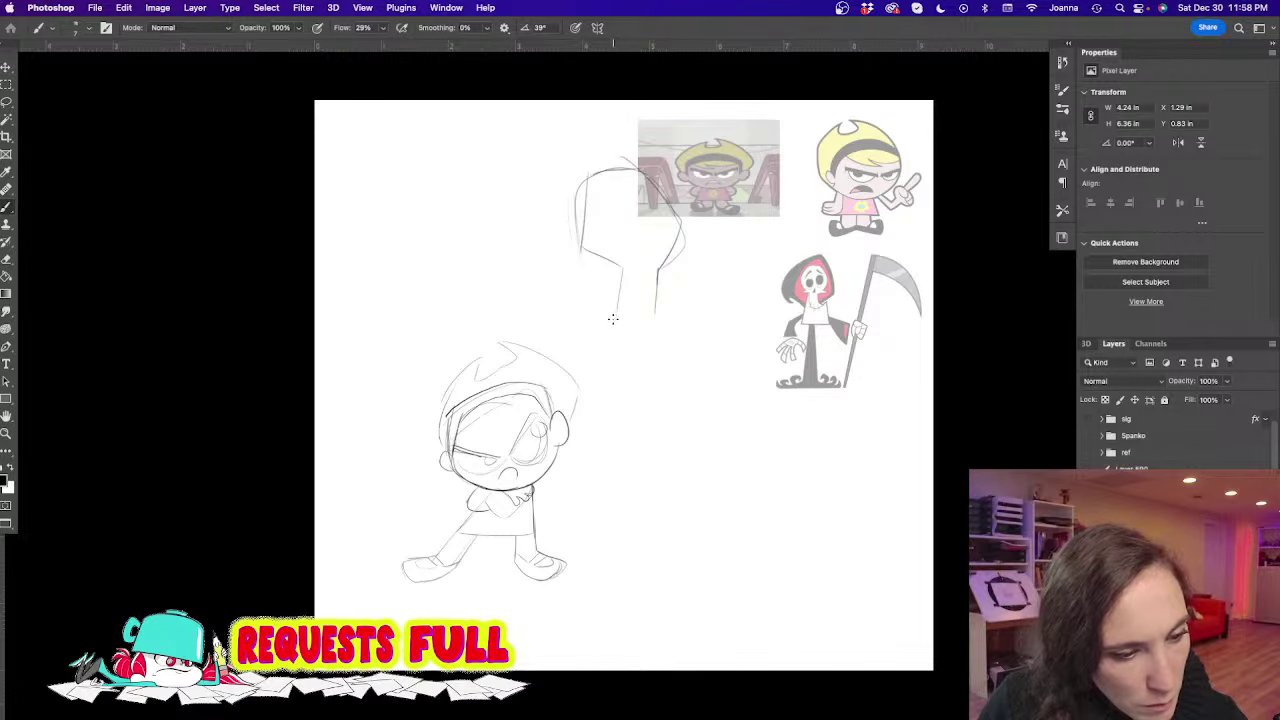
pyautogui.moveTo(604, 262)
pyautogui.mouseDown()
pyautogui.moveTo(675, 270)
pyautogui.moveTo(628, 296)
pyautogui.moveTo(630, 341)
pyautogui.moveTo(685, 336)
pyautogui.moveTo(674, 404)
pyautogui.moveTo(590, 365)
pyautogui.mouseUp()
pyautogui.moveTo(627, 287); pyautogui.dragTo(592, 366)
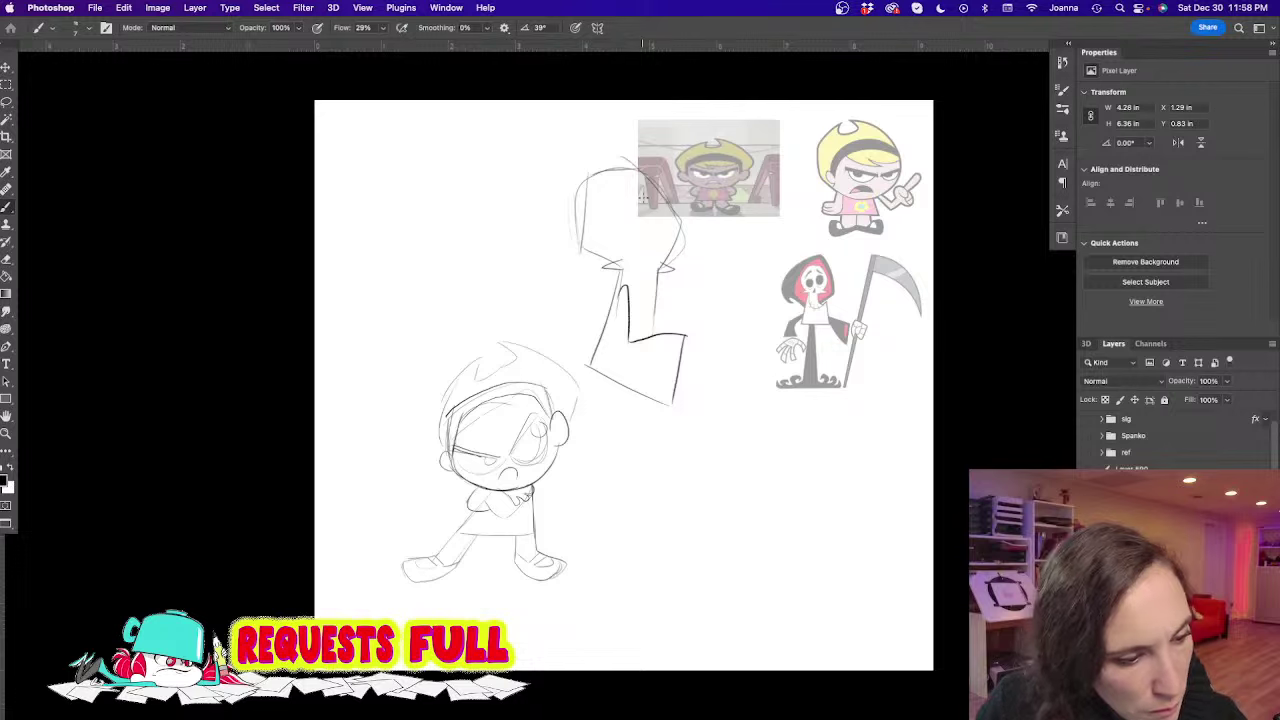
# Add a triangular nose, two oval eye sockets and a brow line to the skull, and rough in the hood's edge around it
pyautogui.moveTo(644, 252); pyautogui.dragTo(643, 255)
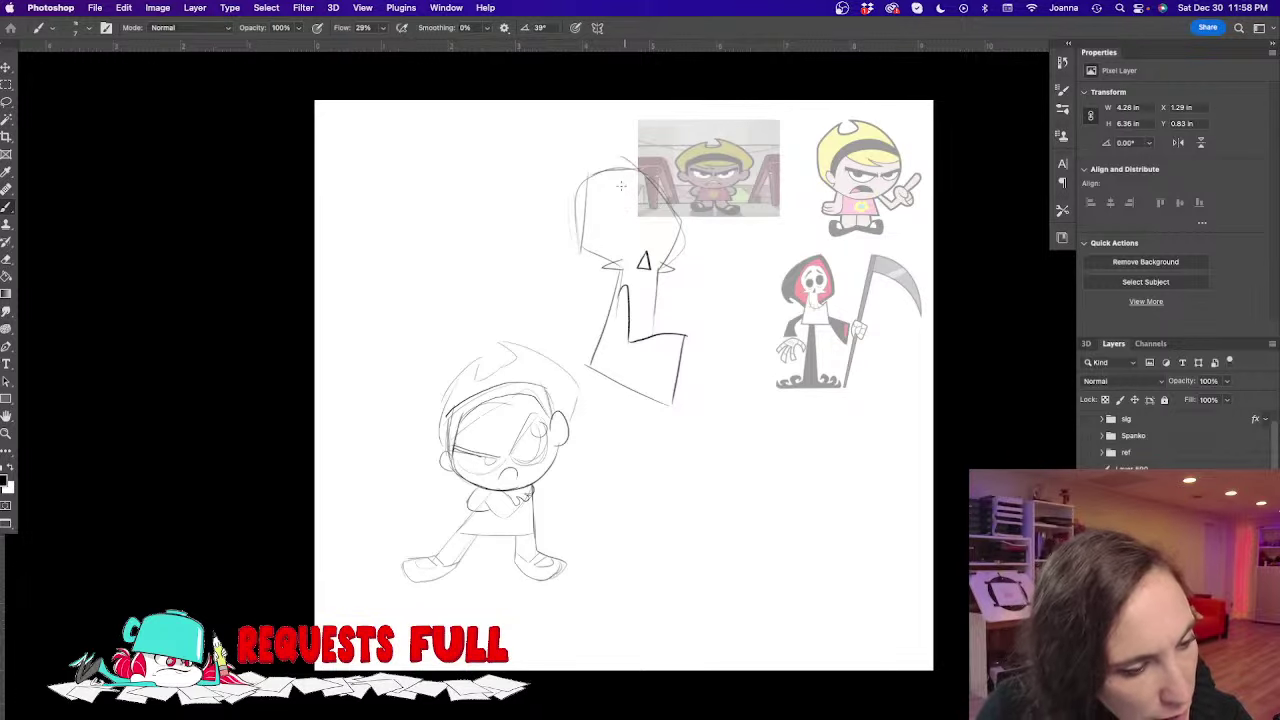
pyautogui.moveTo(621, 186)
pyautogui.mouseDown()
pyautogui.moveTo(609, 229)
pyautogui.moveTo(621, 181)
pyautogui.moveTo(667, 226)
pyautogui.moveTo(642, 192)
pyautogui.moveTo(643, 232)
pyautogui.moveTo(659, 218)
pyautogui.moveTo(660, 256)
pyautogui.mouseUp()
pyautogui.moveTo(668, 205)
pyautogui.mouseDown()
pyautogui.moveTo(650, 255)
pyautogui.moveTo(618, 255)
pyautogui.mouseUp()
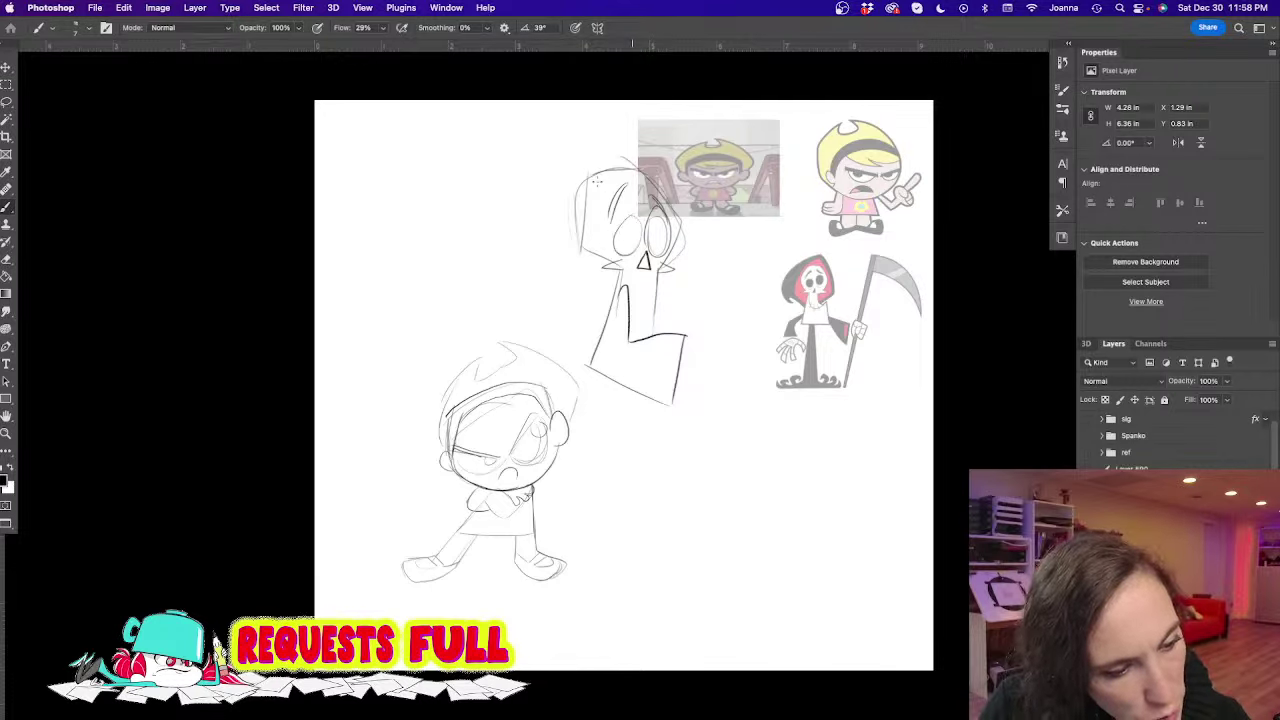
pyautogui.moveTo(640, 125)
pyautogui.mouseDown()
pyautogui.moveTo(566, 250)
pyautogui.moveTo(562, 268)
pyautogui.moveTo(595, 270)
pyautogui.mouseUp()
# Sketch the Grim Reaper's narrow robe below the jaw, flaring into curled hem folds above a flat ground line
pyautogui.moveTo(617, 380); pyautogui.dragTo(619, 545)
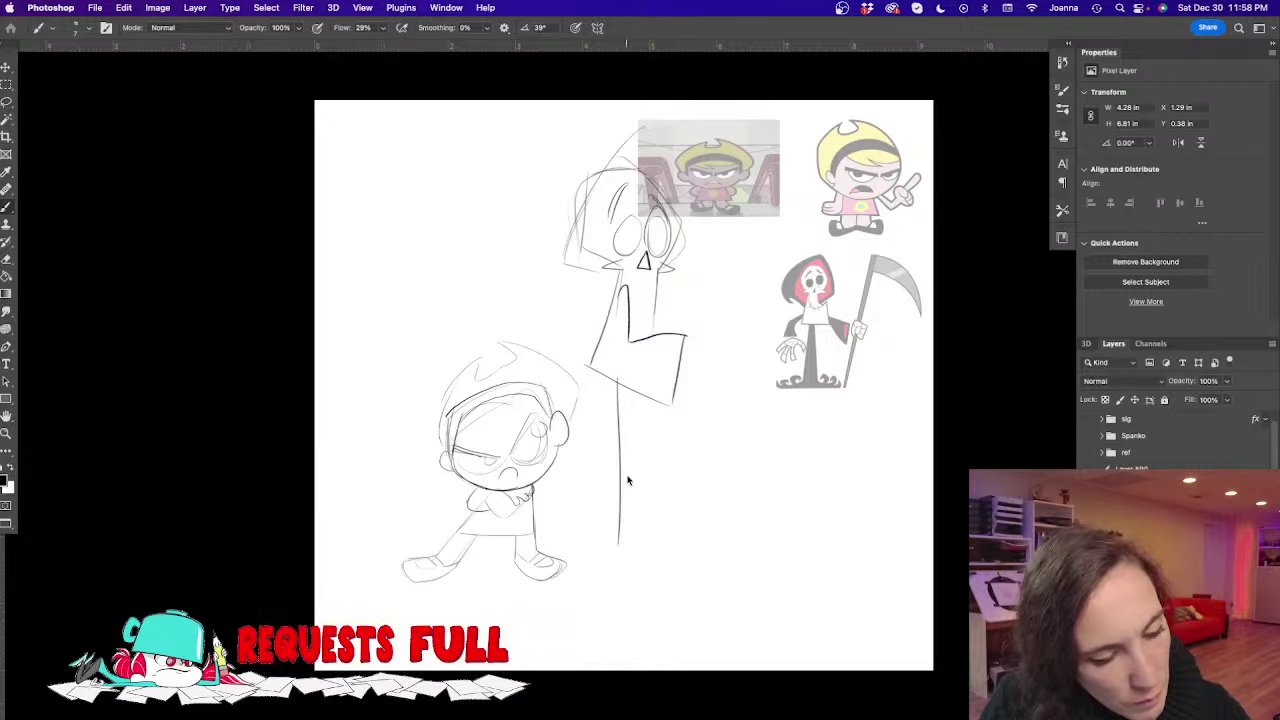
pyautogui.moveTo(637, 393); pyautogui.dragTo(668, 545)
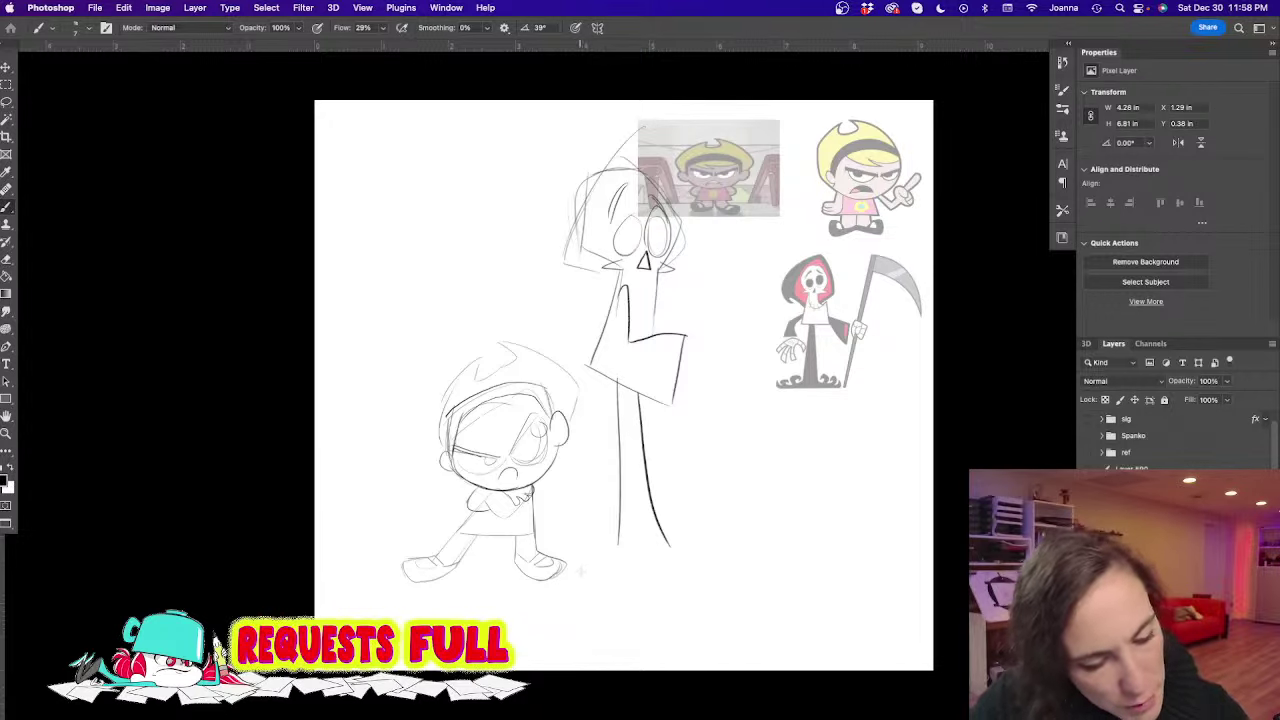
pyautogui.moveTo(581, 571); pyautogui.dragTo(716, 571)
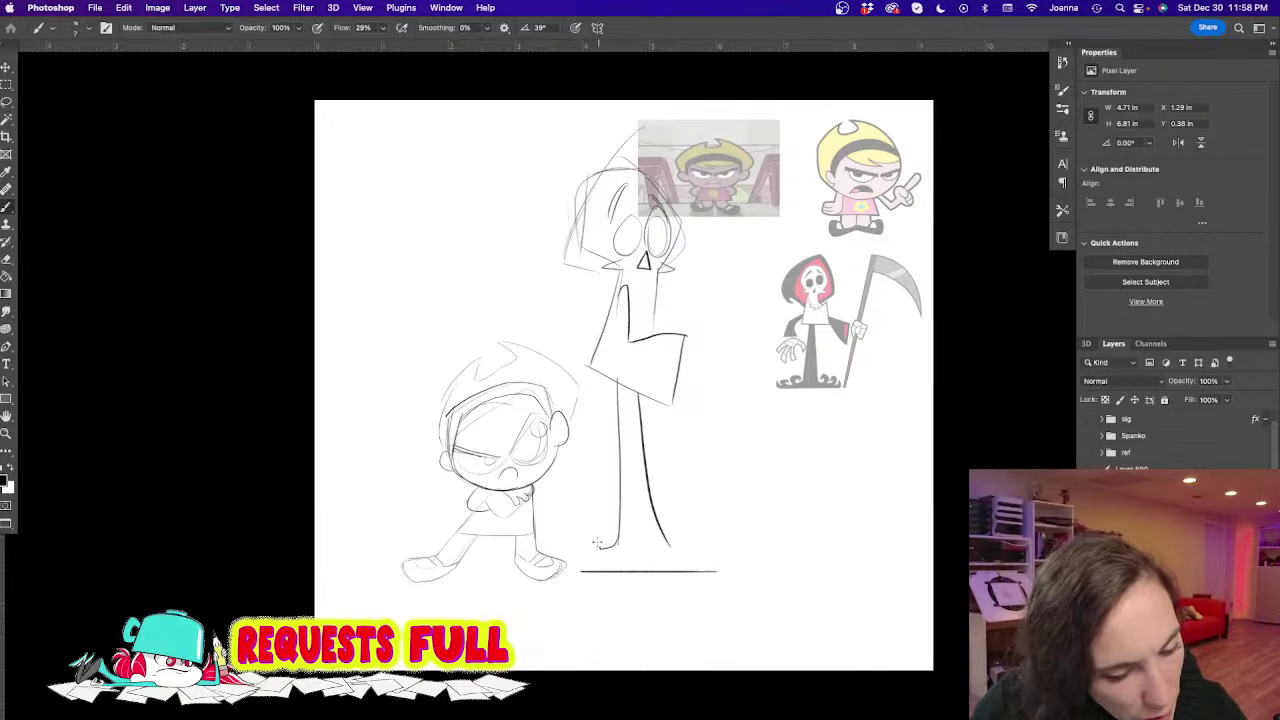
pyautogui.moveTo(610, 530)
pyautogui.mouseDown()
pyautogui.moveTo(587, 562)
pyautogui.moveTo(566, 529)
pyautogui.moveTo(553, 540)
pyautogui.moveTo(571, 526)
pyautogui.moveTo(555, 544)
pyautogui.moveTo(584, 570)
pyautogui.mouseUp()
pyautogui.moveTo(664, 542)
pyautogui.mouseDown()
pyautogui.moveTo(682, 517)
pyautogui.moveTo(689, 550)
pyautogui.moveTo(723, 549)
pyautogui.moveTo(713, 540)
pyautogui.moveTo(738, 553)
pyautogui.moveTo(710, 568)
pyautogui.moveTo(742, 567)
pyautogui.mouseUp()
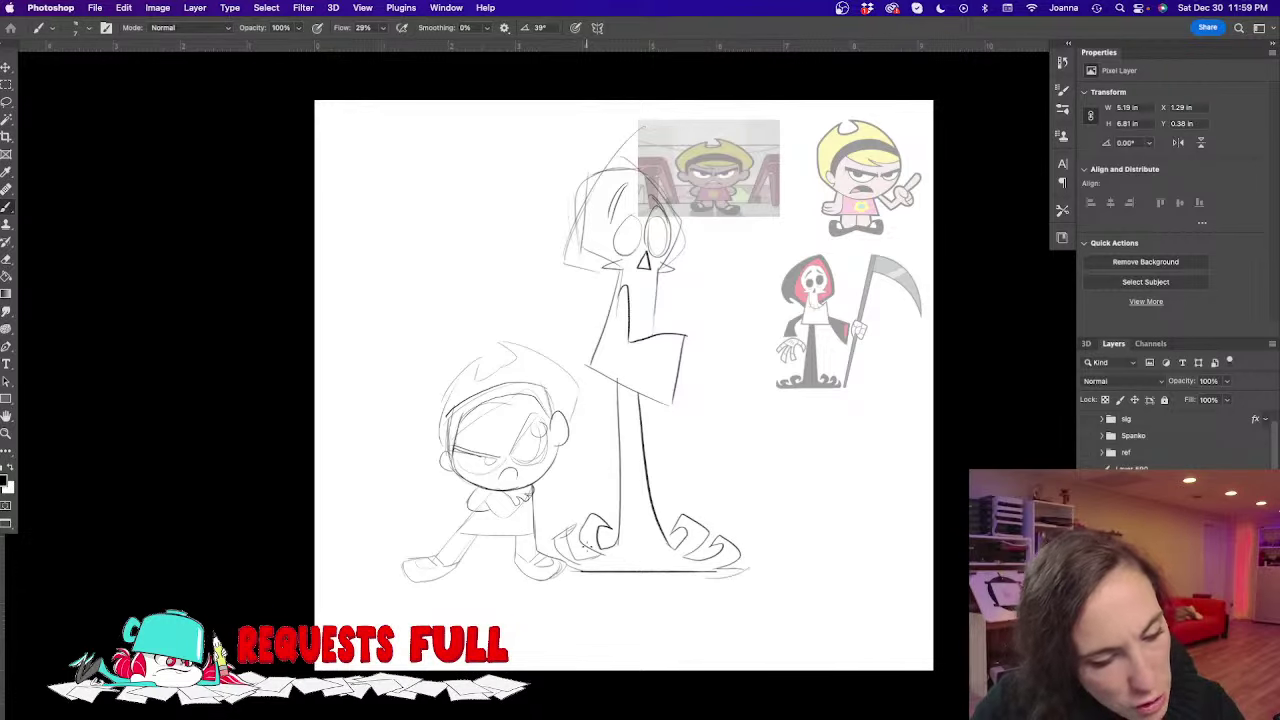
# Lighten the rough lines of the skull and hood with a soft eraser at size 300
pyautogui.press('e')
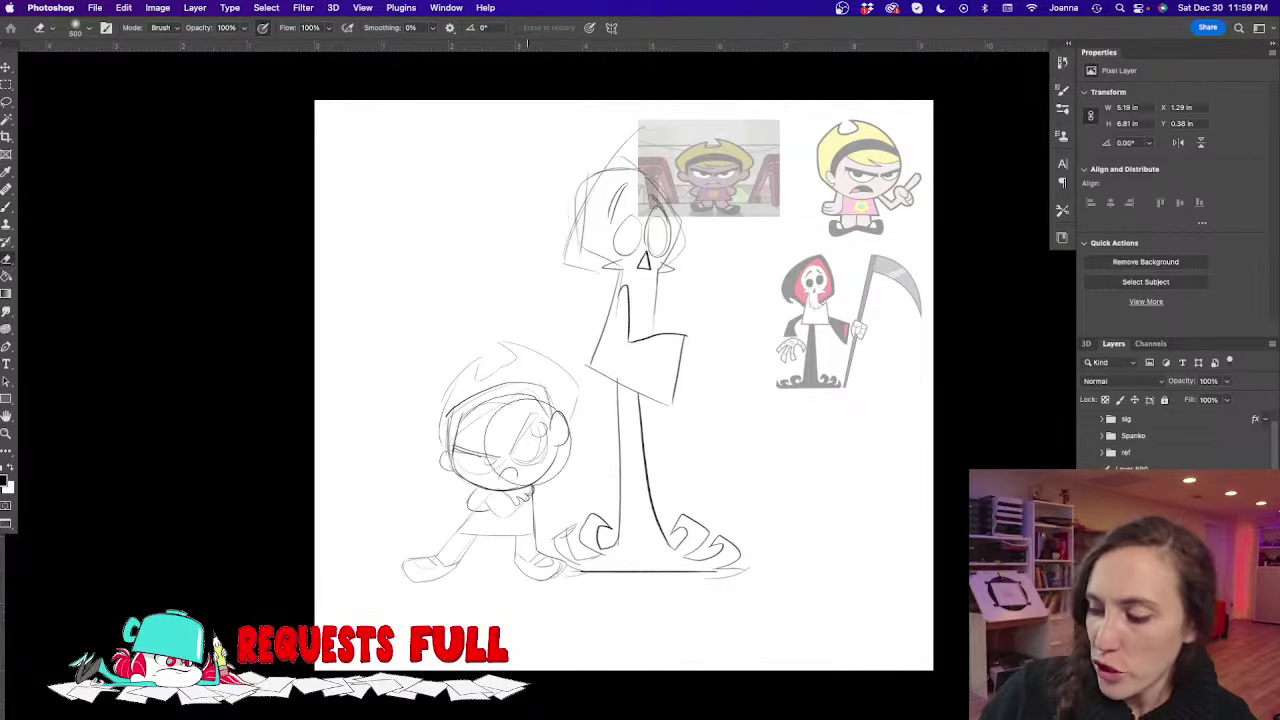
pyautogui.press('[')
pyautogui.press('[')
pyautogui.press('[')
pyautogui.moveTo(626, 138)
pyautogui.mouseDown()
pyautogui.moveTo(567, 229)
pyautogui.moveTo(575, 240)
pyautogui.mouseUp()
pyautogui.moveTo(655, 250)
pyautogui.mouseDown()
pyautogui.moveTo(645, 200)
pyautogui.moveTo(618, 203)
pyautogui.moveTo(650, 245)
pyautogui.moveTo(606, 304)
pyautogui.moveTo(615, 230)
pyautogui.mouseUp()
# Sketch the mouth line and teeth marks inside the Grim Reaper's jaw, undoing stray strokes
pyautogui.press('b')
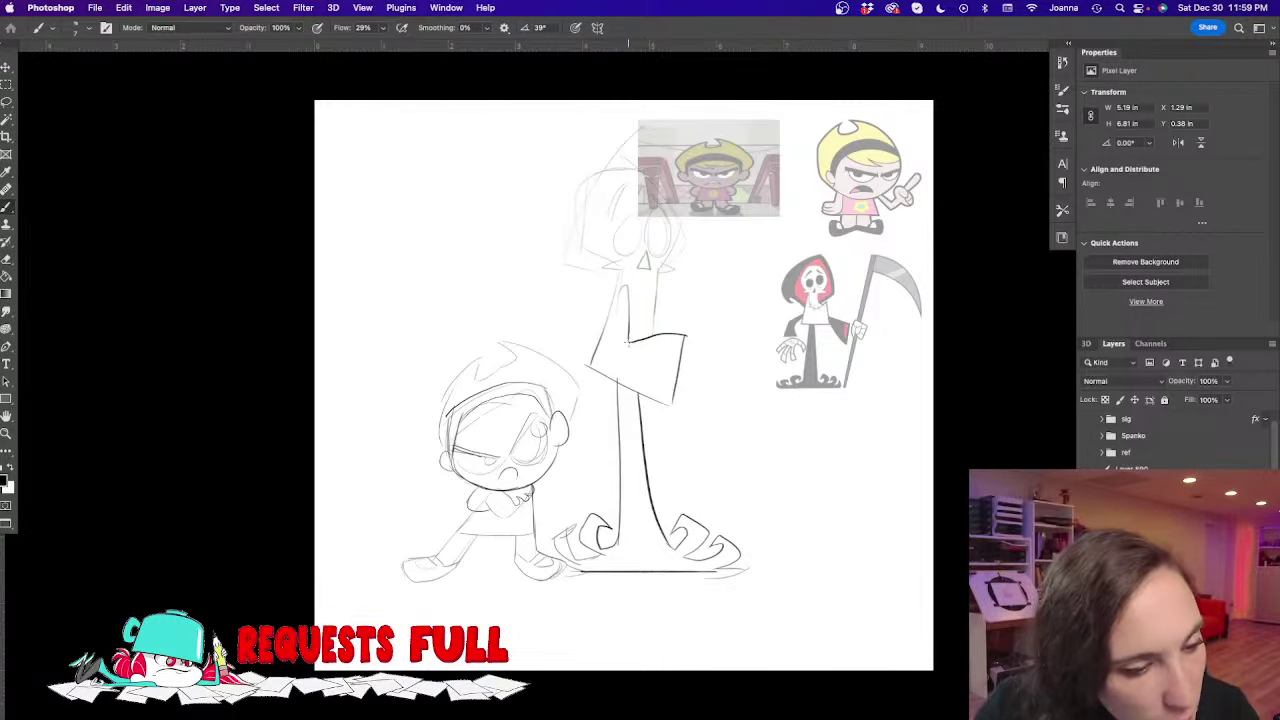
pyautogui.moveTo(630, 280)
pyautogui.mouseDown()
pyautogui.moveTo(614, 306)
pyautogui.moveTo(620, 342)
pyautogui.mouseUp()
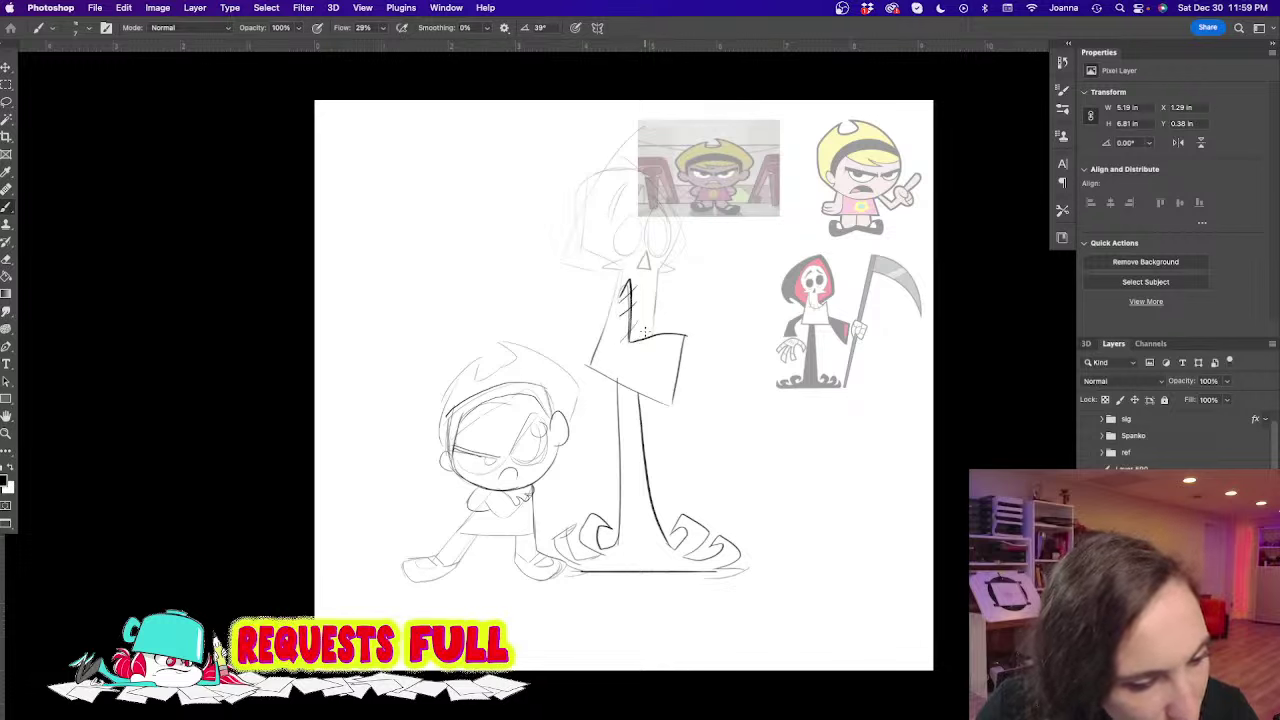
pyautogui.press('super+z')
pyautogui.press('super+z')
pyautogui.press('super+z')
pyautogui.moveTo(639, 295)
pyautogui.mouseDown()
pyautogui.moveTo(639, 326)
pyautogui.moveTo(641, 357)
pyautogui.mouseUp()
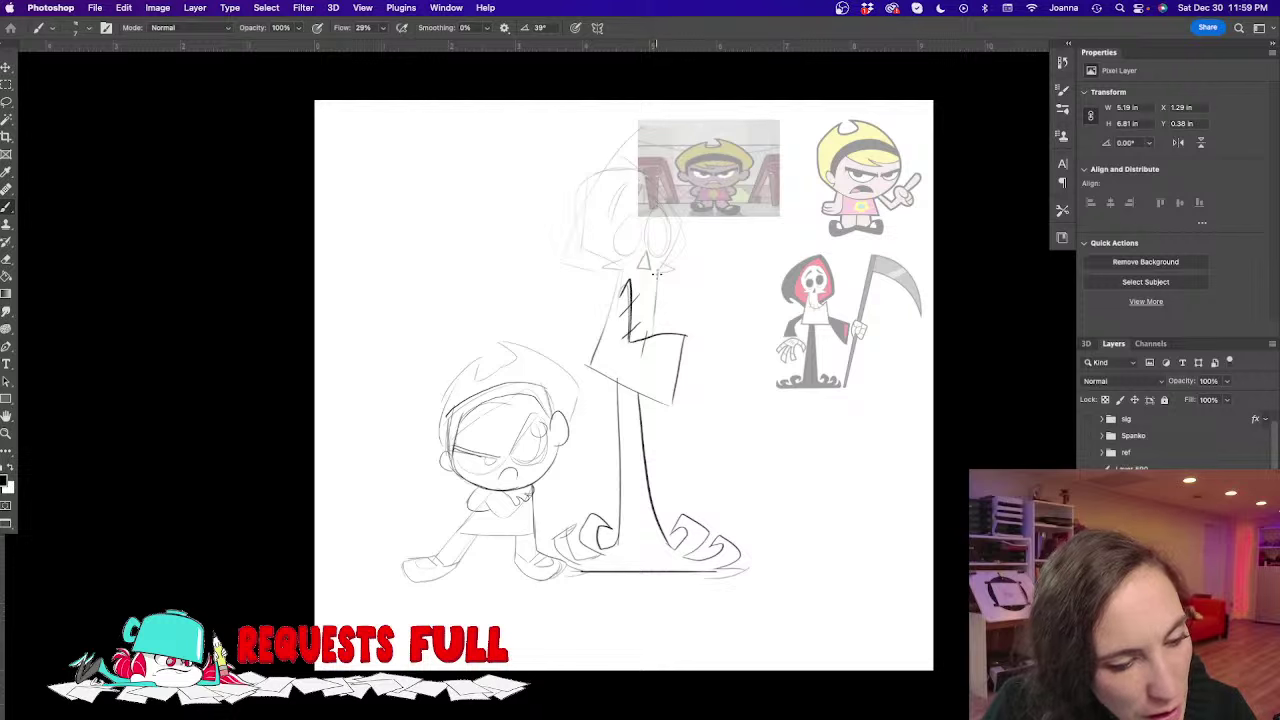
# Redraw both sides of the Grim Reaper's jaw and the chin's outer edge with firmer lines, erasing the first attempt
pyautogui.moveTo(657, 274); pyautogui.dragTo(655, 339)
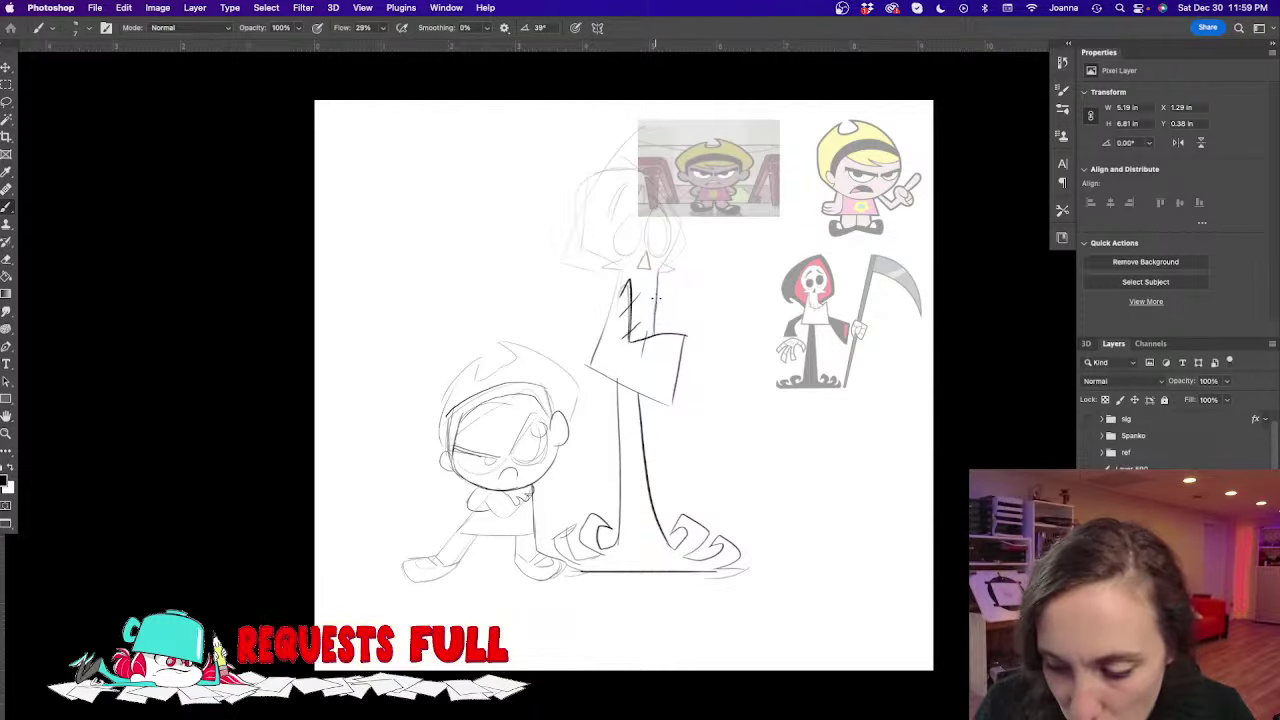
pyautogui.press('e')
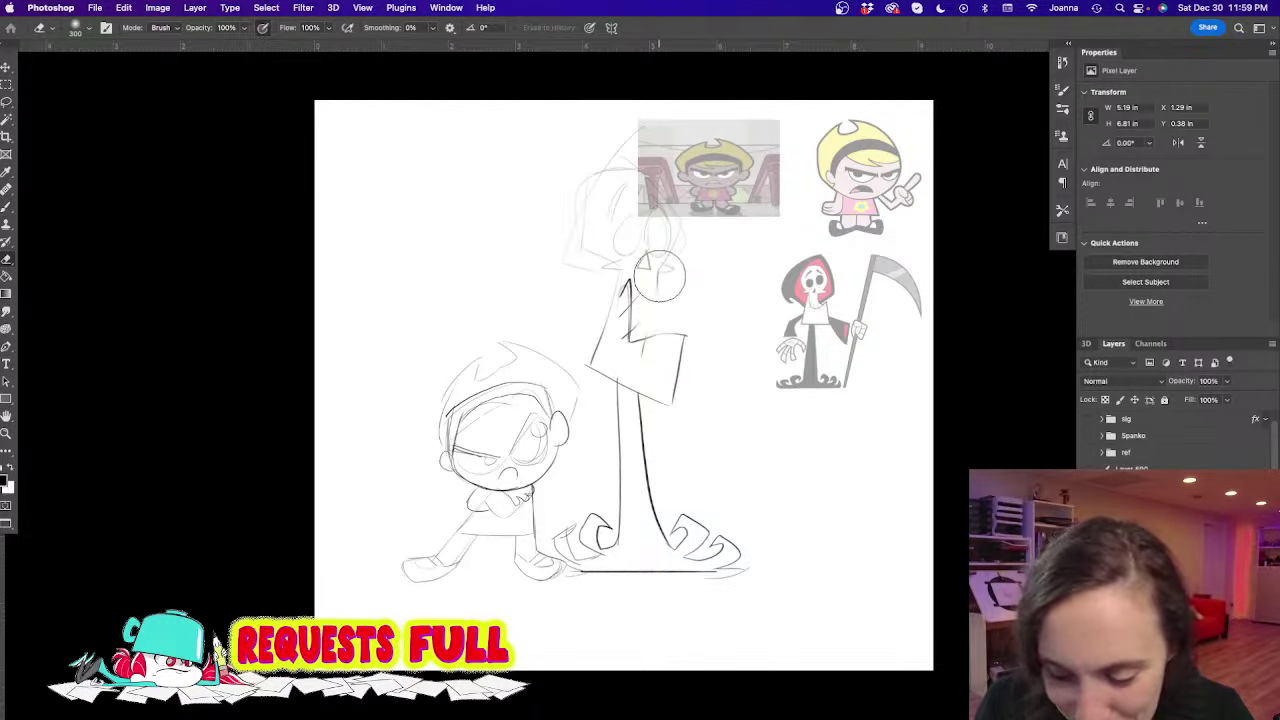
pyautogui.press('b')
pyautogui.moveTo(657, 268)
pyautogui.mouseDown()
pyautogui.moveTo(658, 340)
pyautogui.moveTo(690, 340)
pyautogui.moveTo(677, 400)
pyautogui.mouseUp()
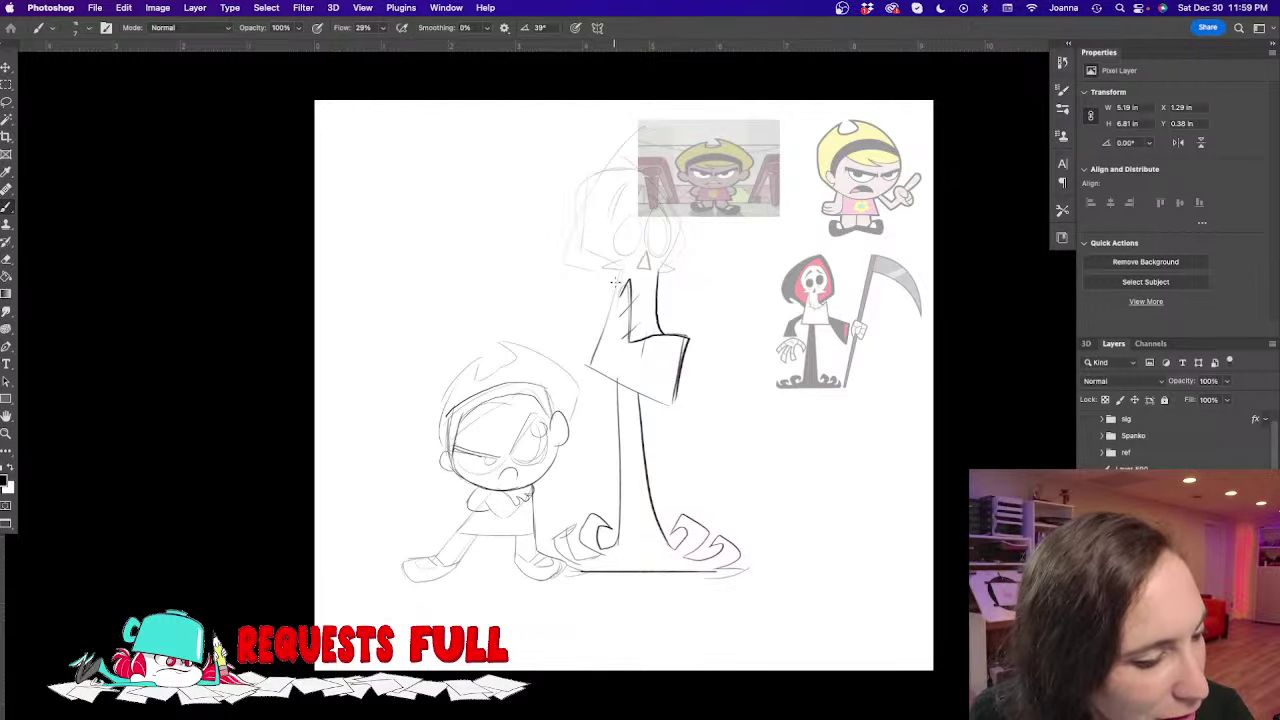
pyautogui.moveTo(616, 283); pyautogui.dragTo(591, 364)
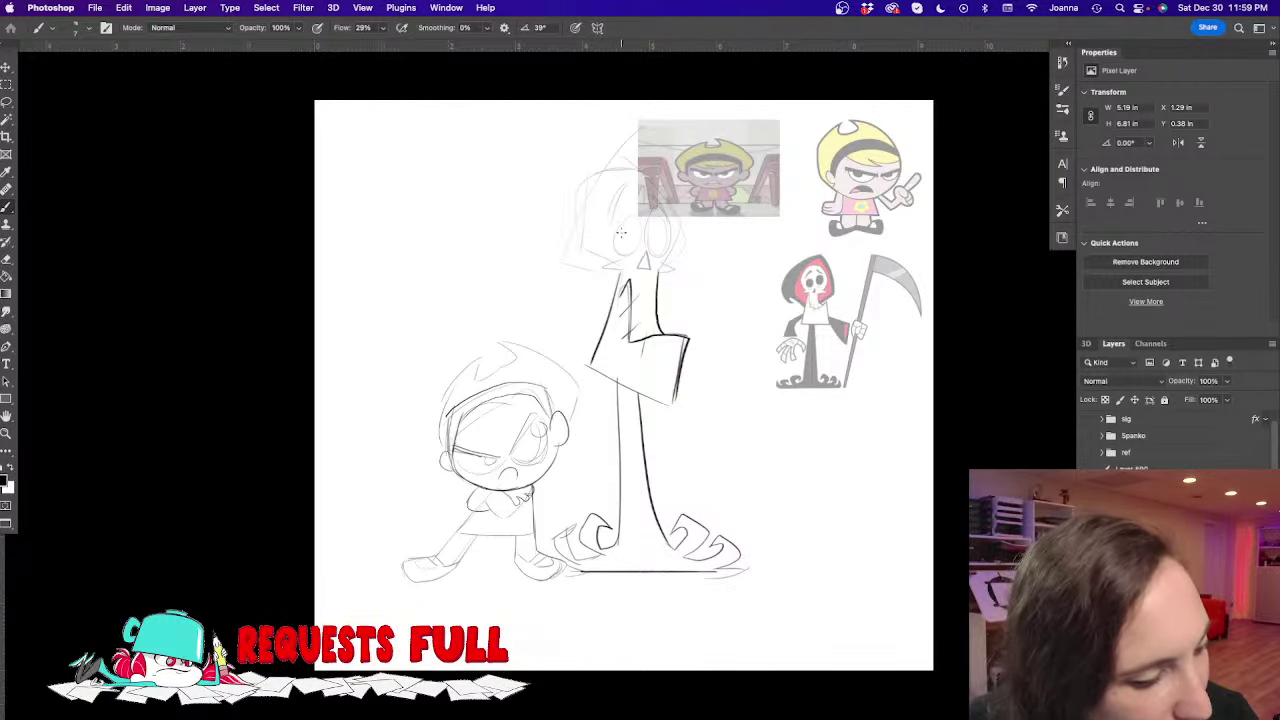
# Darken the skull's oval eye sockets, nose, cheekbones, side contour and brow line over the faded sketch
pyautogui.moveTo(638, 234)
pyautogui.mouseDown()
pyautogui.moveTo(612, 226)
pyautogui.moveTo(630, 256)
pyautogui.moveTo(638, 230)
pyautogui.moveTo(668, 216)
pyautogui.moveTo(645, 257)
pyautogui.mouseUp()
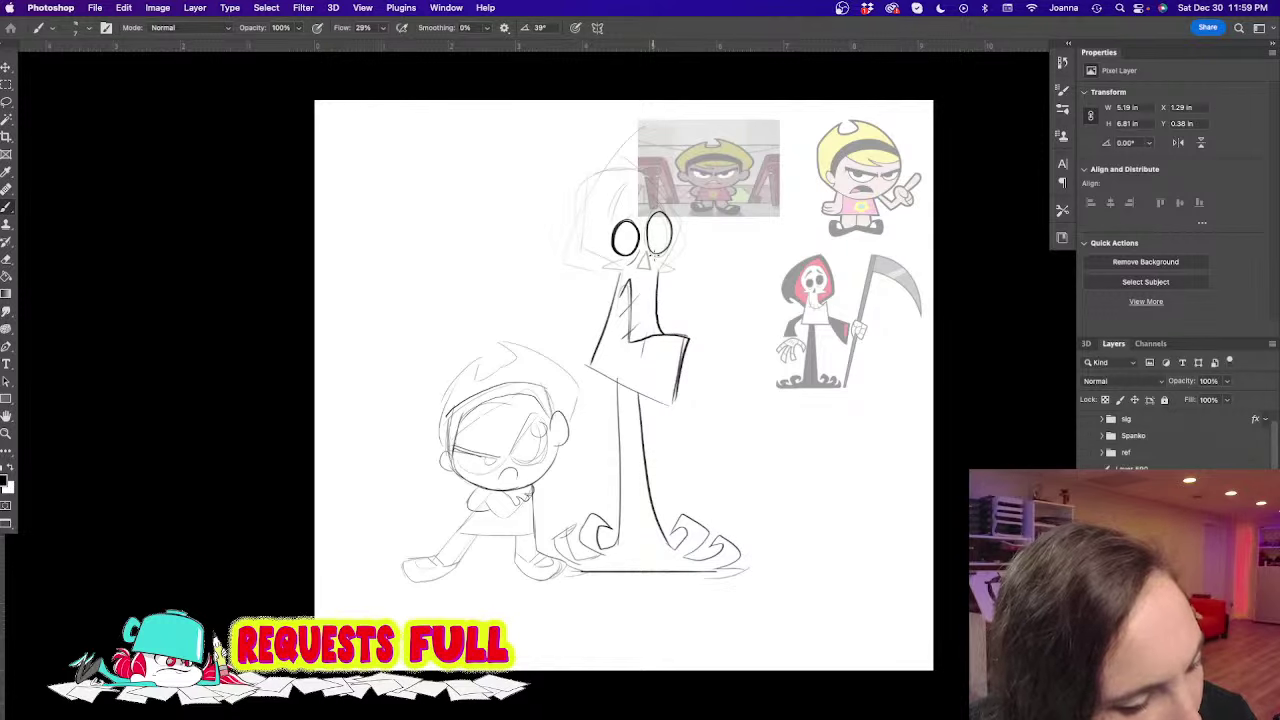
pyautogui.moveTo(644, 175)
pyautogui.mouseDown()
pyautogui.moveTo(683, 222)
pyautogui.moveTo(666, 264)
pyautogui.moveTo(603, 270)
pyautogui.mouseUp()
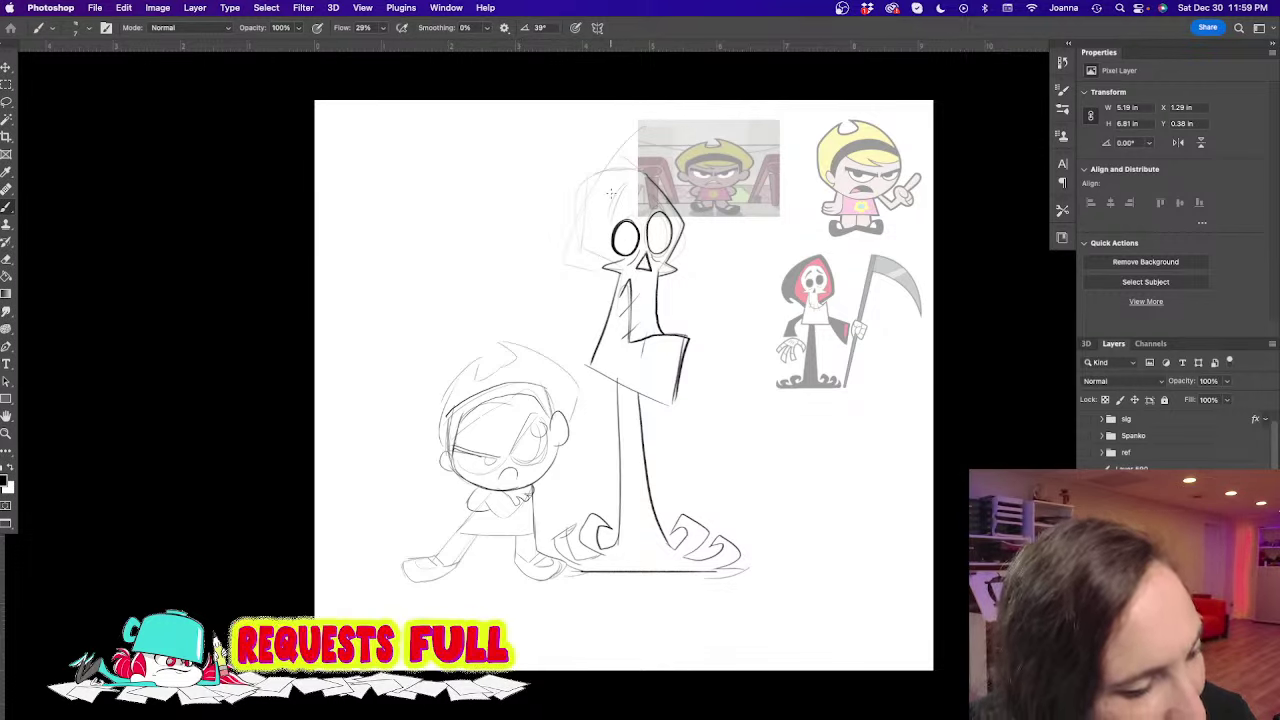
pyautogui.moveTo(614, 197)
pyautogui.mouseDown()
pyautogui.moveTo(601, 235)
pyautogui.moveTo(609, 228)
pyautogui.mouseUp()
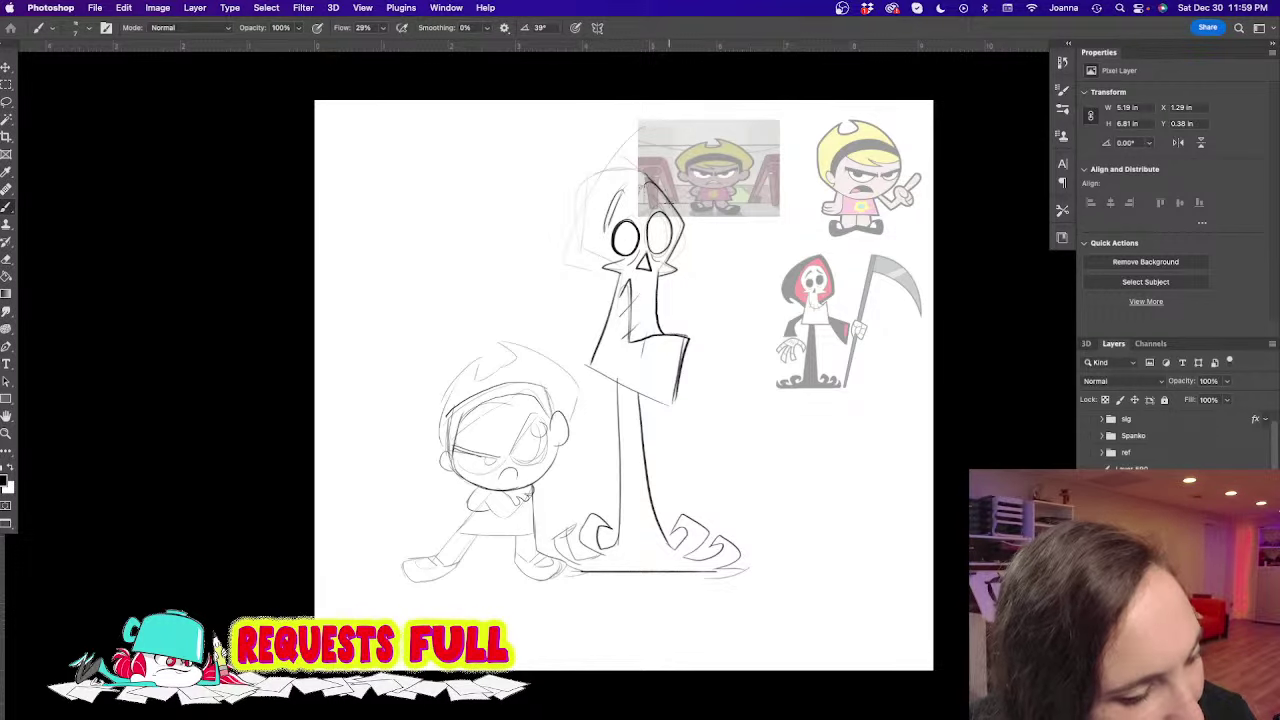
# Draw the pointed hood around the skull, with its inner opening and a wide outer edge curling in at the bottom
pyautogui.moveTo(637, 133); pyautogui.dragTo(566, 266)
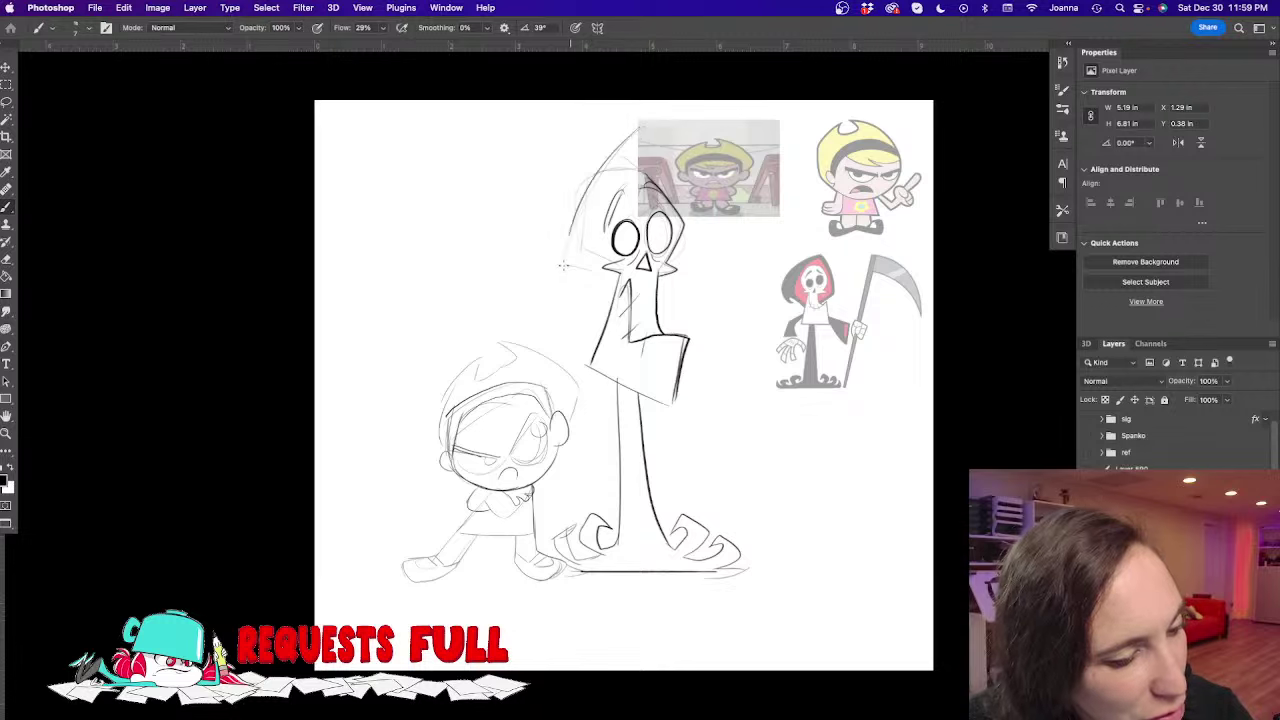
pyautogui.moveTo(590, 203)
pyautogui.mouseDown()
pyautogui.moveTo(578, 246)
pyautogui.moveTo(588, 204)
pyautogui.moveTo(586, 241)
pyautogui.moveTo(616, 257)
pyautogui.moveTo(567, 275)
pyautogui.moveTo(612, 297)
pyautogui.mouseUp()
pyautogui.moveTo(652, 132); pyautogui.dragTo(707, 248)
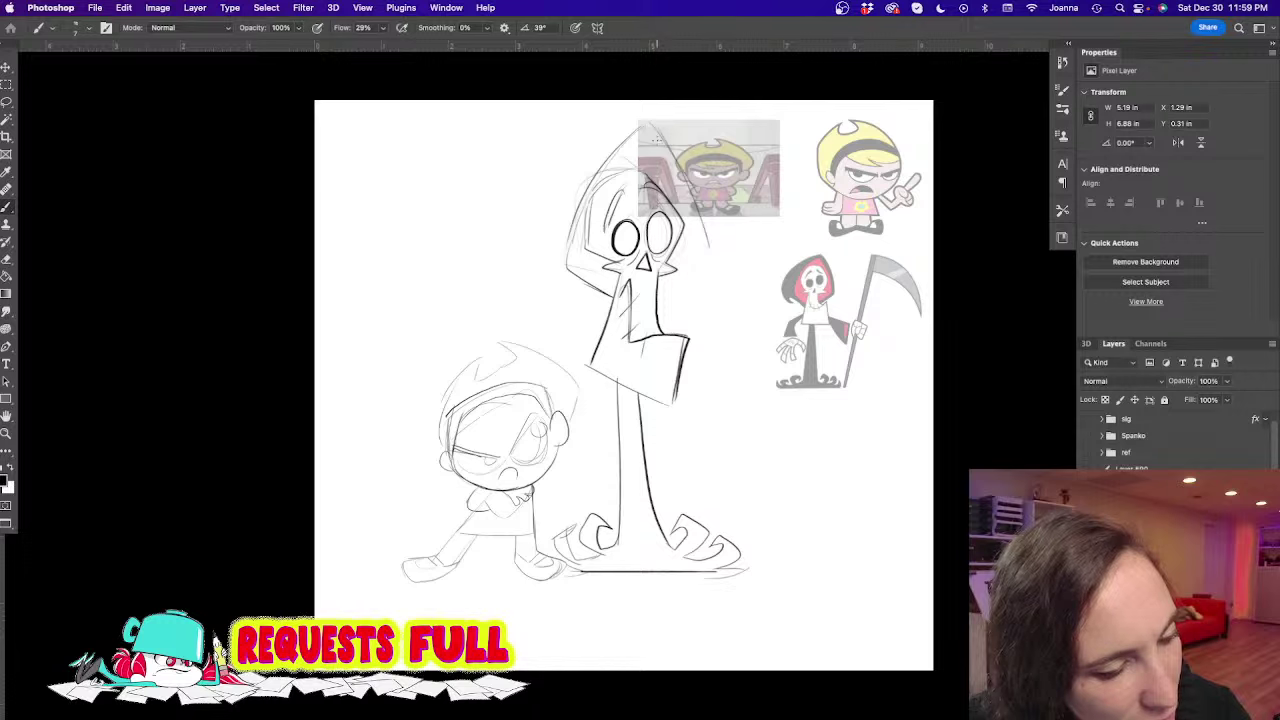
pyautogui.moveTo(656, 140)
pyautogui.mouseDown()
pyautogui.moveTo(700, 256)
pyautogui.moveTo(676, 286)
pyautogui.mouseUp()
pyautogui.moveTo(663, 124)
pyautogui.mouseDown()
pyautogui.moveTo(716, 264)
pyautogui.moveTo(660, 301)
pyautogui.mouseUp()
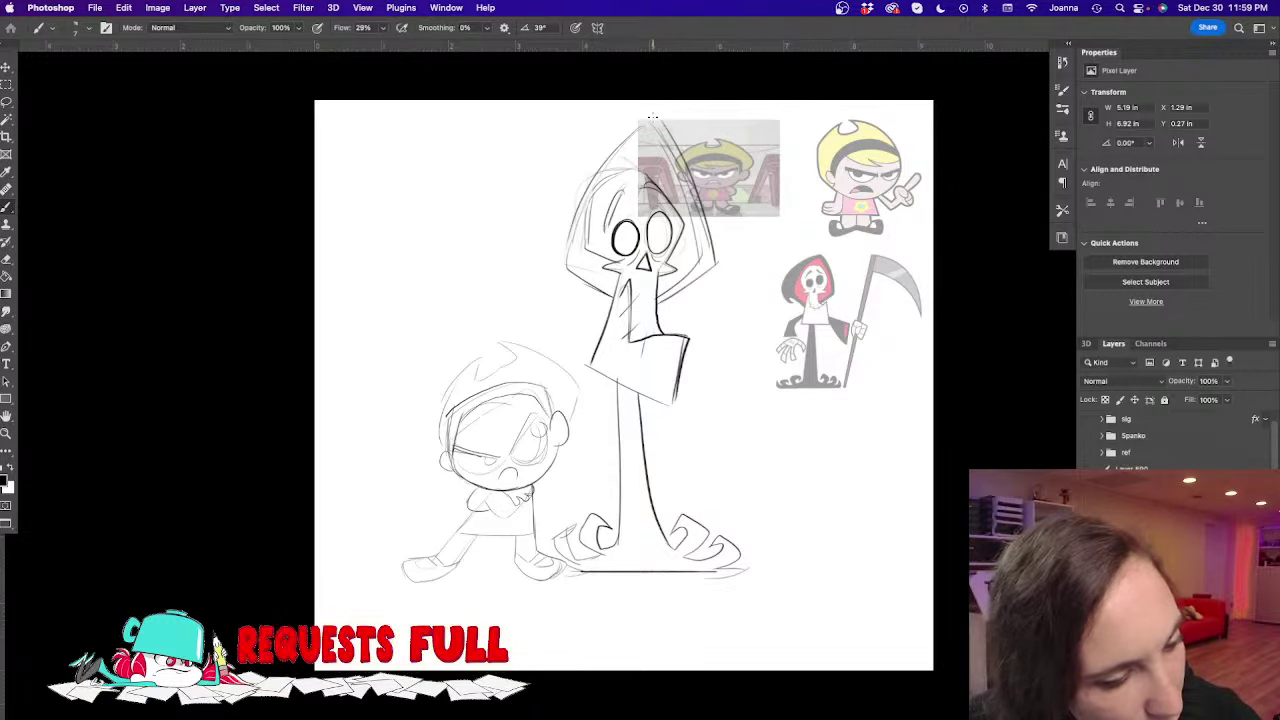
pyautogui.moveTo(640, 113)
pyautogui.mouseDown()
pyautogui.moveTo(588, 152)
pyautogui.moveTo(520, 252)
pyautogui.moveTo(515, 272)
pyautogui.moveTo(565, 312)
pyautogui.moveTo(570, 296)
pyautogui.moveTo(562, 312)
pyautogui.mouseUp()
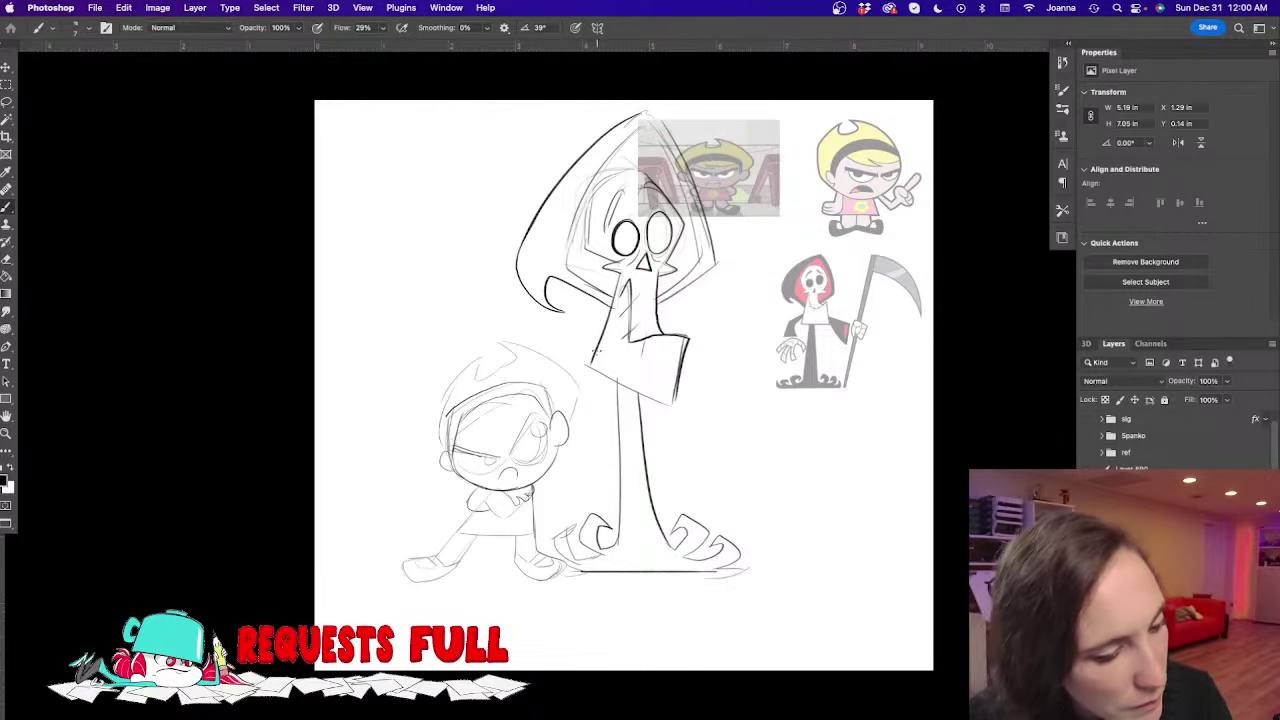
# Redraw the chin's bottom edge slightly higher and erase the old edge below it with a size 125 eraser
pyautogui.moveTo(595, 352); pyautogui.dragTo(677, 384)
pyautogui.press('e')
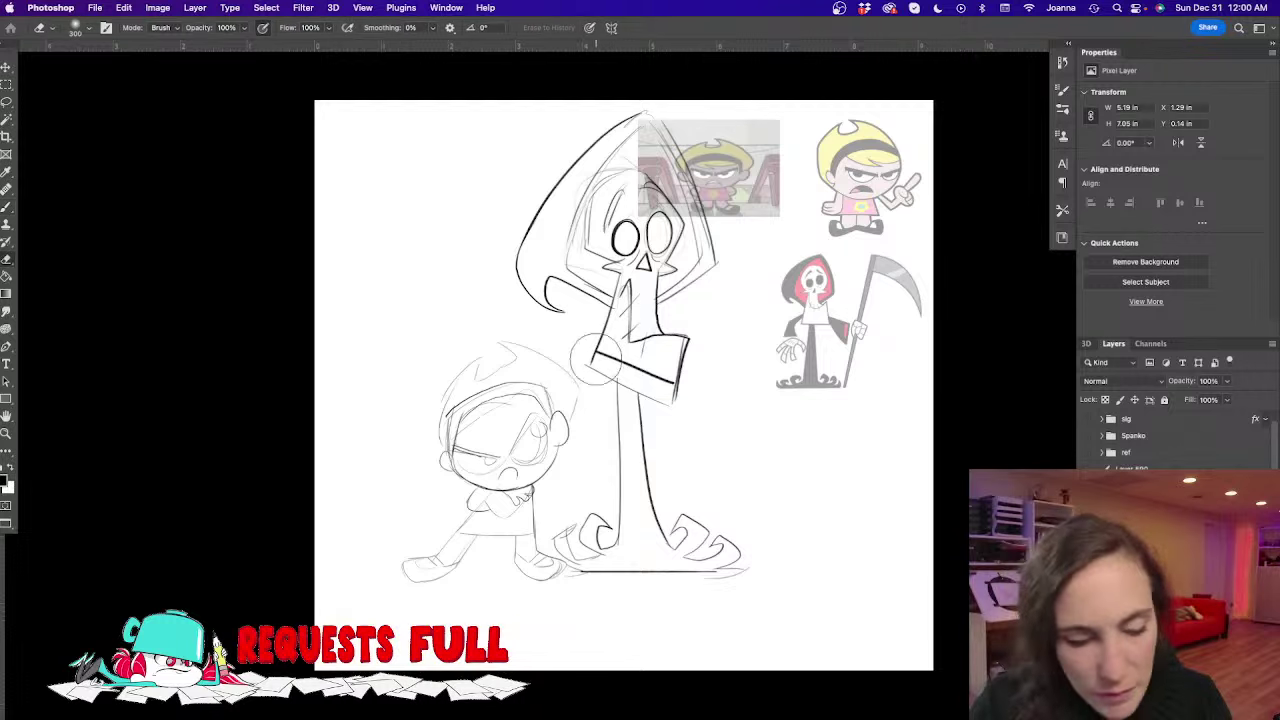
pyautogui.press('[')
pyautogui.press('[')
pyautogui.press('[')
pyautogui.press('[')
pyautogui.press('[')
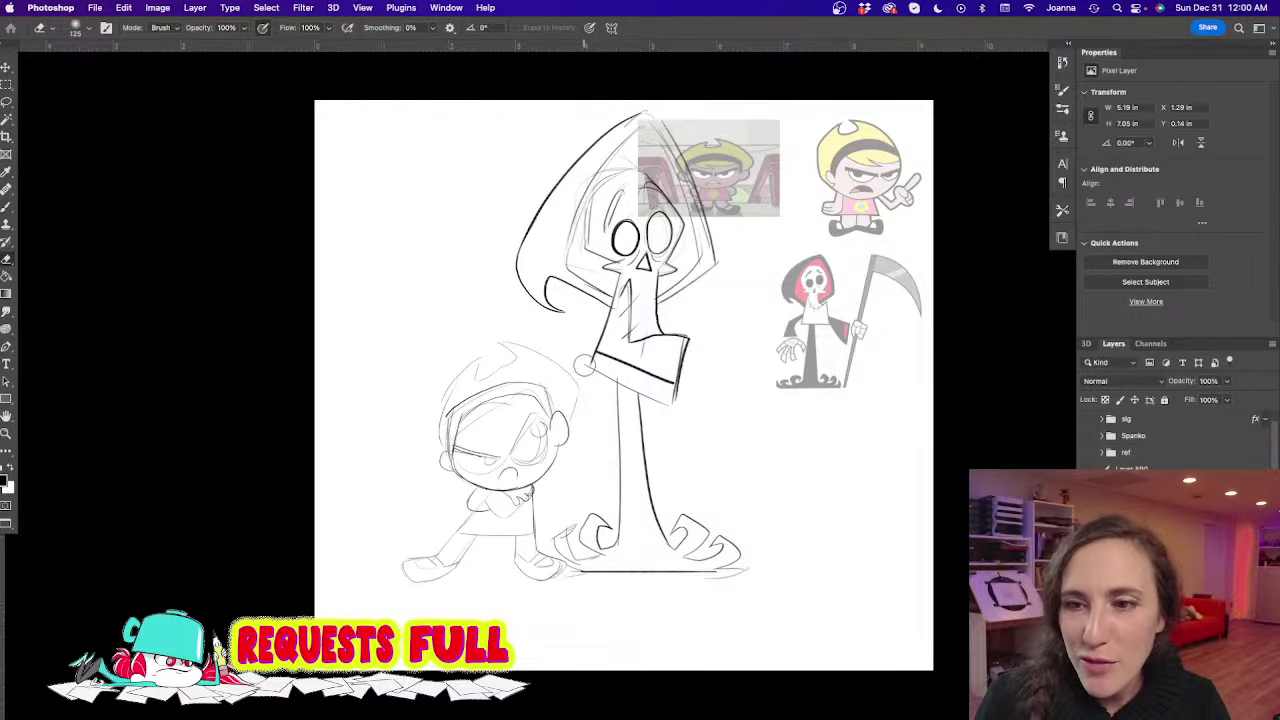
pyautogui.moveTo(587, 372); pyautogui.dragTo(688, 395)
# Draw the Grim Reaper's wide robe sleeve across the body below the chin, ending in a bony hand with drooping fingers
pyautogui.press('b')
pyautogui.moveTo(615, 362)
pyautogui.mouseDown()
pyautogui.moveTo(621, 446)
pyautogui.moveTo(641, 454)
pyautogui.mouseUp()
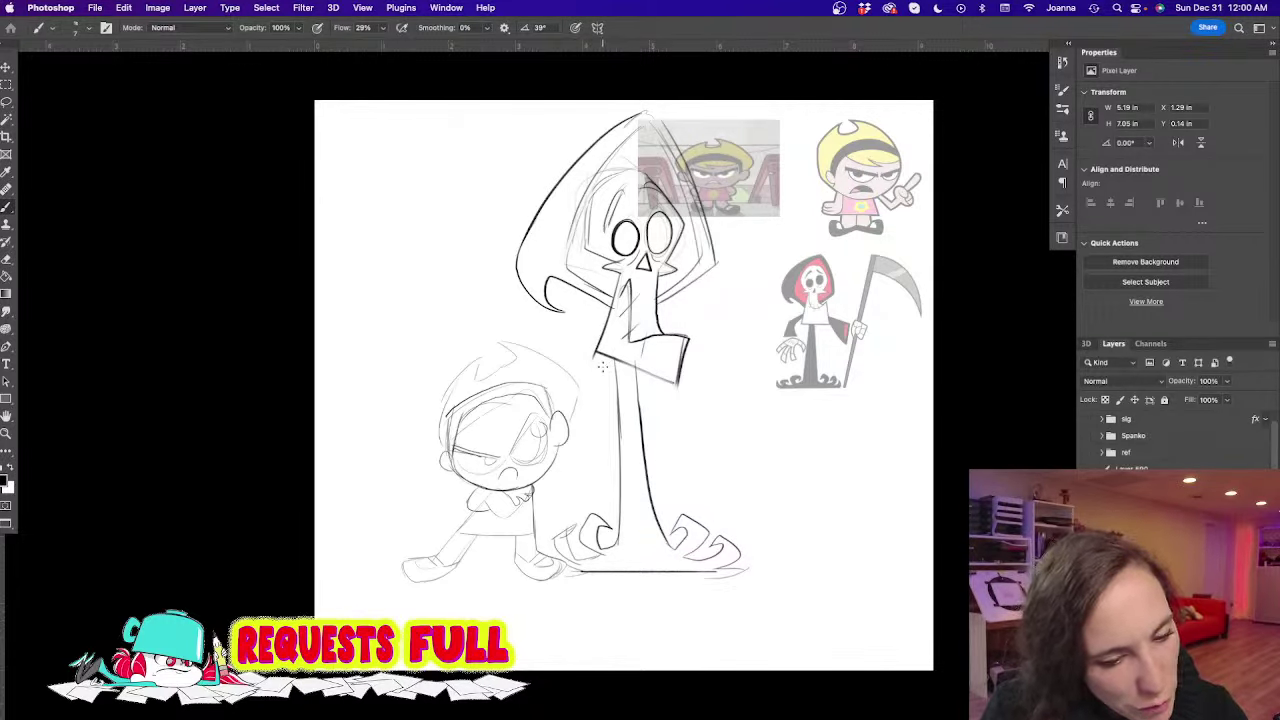
pyautogui.moveTo(606, 360)
pyautogui.mouseDown()
pyautogui.moveTo(588, 435)
pyautogui.moveTo(633, 433)
pyautogui.moveTo(609, 409)
pyautogui.moveTo(665, 400)
pyautogui.moveTo(648, 435)
pyautogui.moveTo(669, 369)
pyautogui.moveTo(661, 394)
pyautogui.moveTo(678, 420)
pyautogui.moveTo(653, 419)
pyautogui.moveTo(658, 464)
pyautogui.mouseUp()
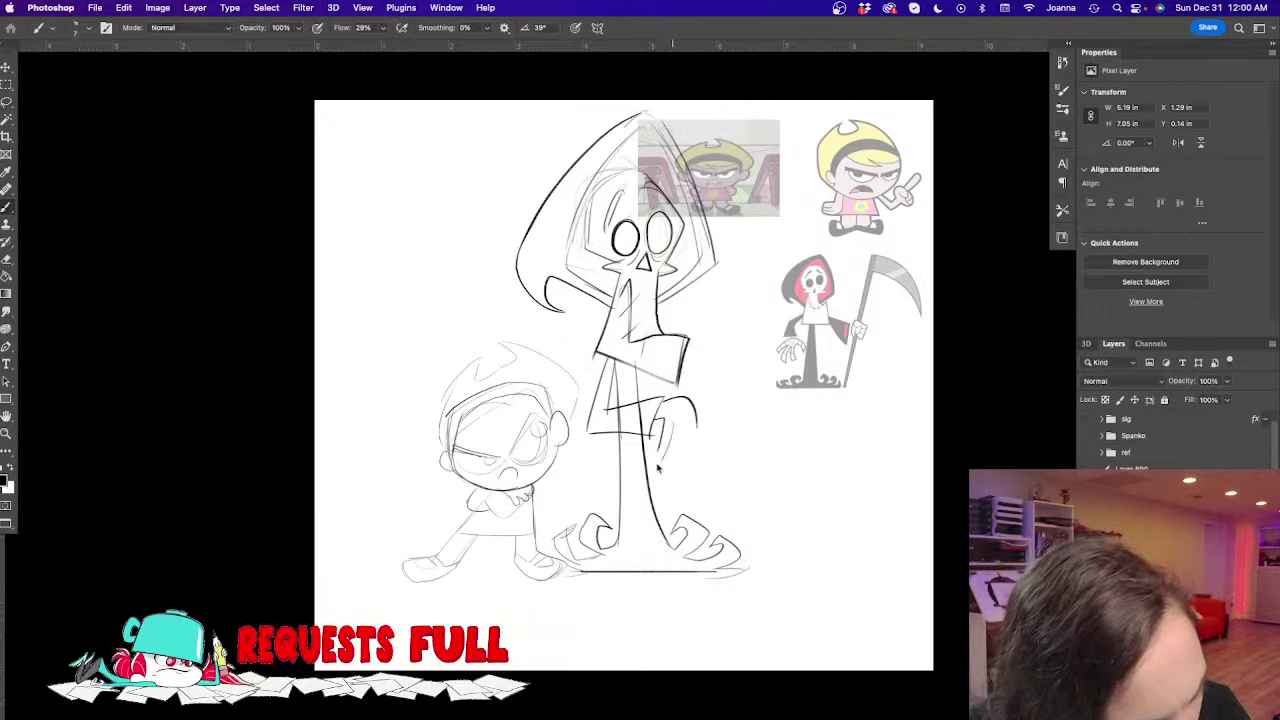
pyautogui.moveTo(690, 412); pyautogui.dragTo(686, 452)
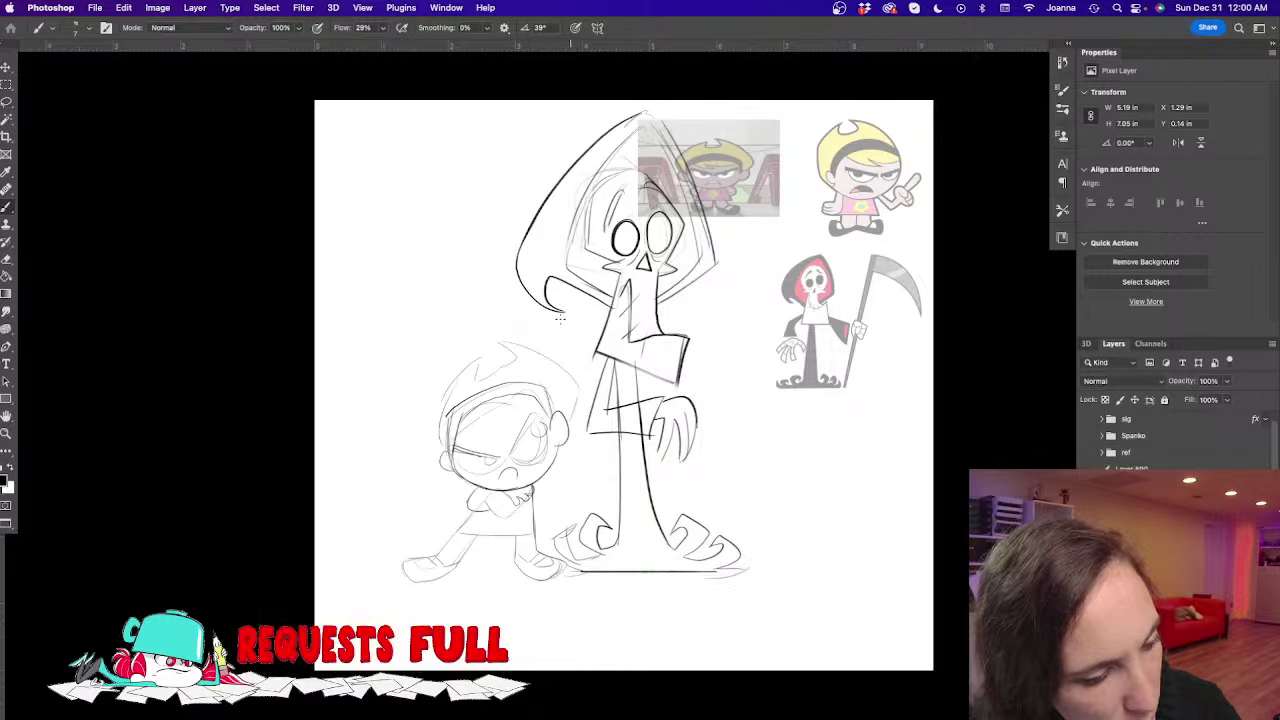
# Draw the scythe's long slanted handle passing behind the jaw and above Mandy, with the Reaper's other hand gripping its lower end
pyautogui.moveTo(598, 342); pyautogui.dragTo(456, 292)
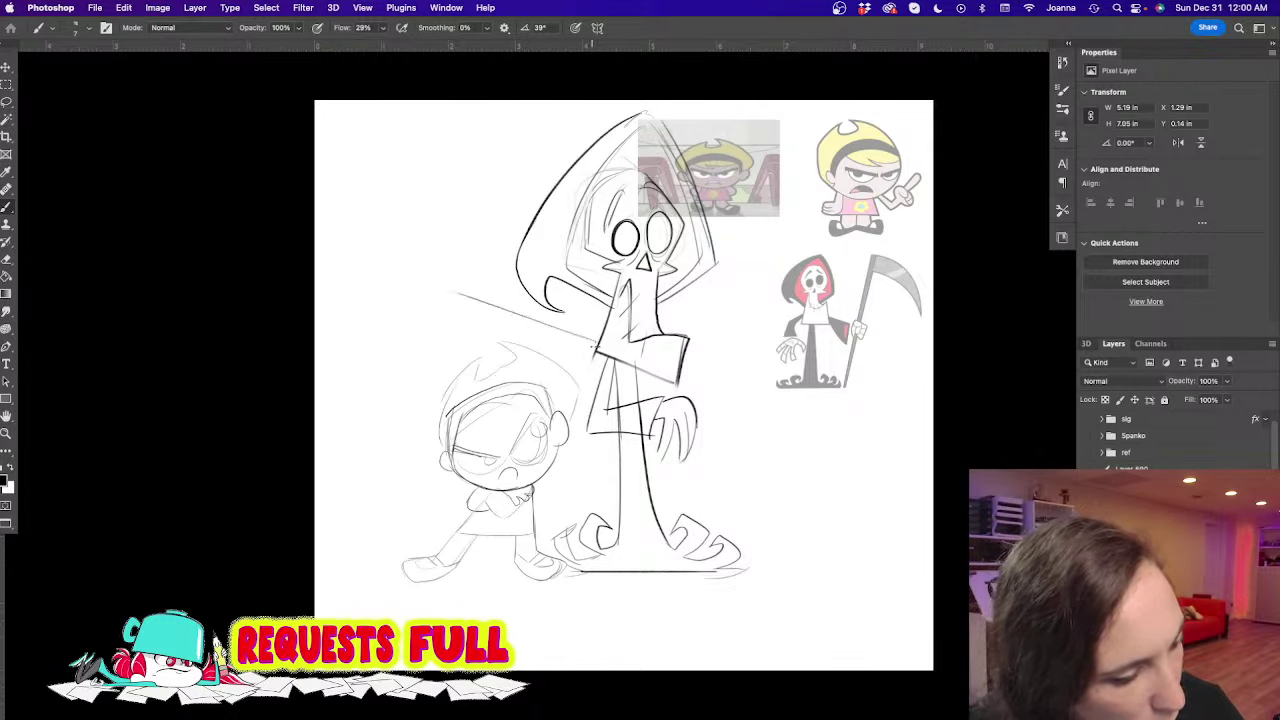
pyautogui.moveTo(544, 331); pyautogui.dragTo(454, 301)
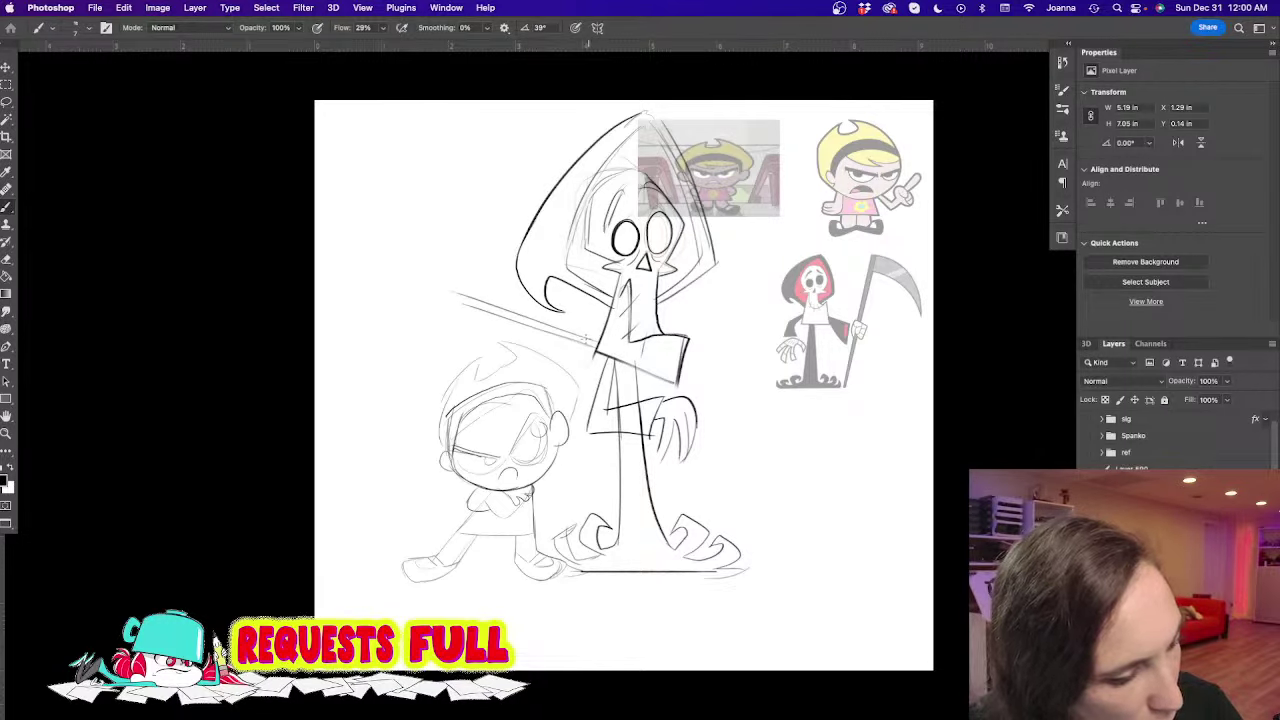
pyautogui.moveTo(636, 359); pyautogui.dragTo(758, 411)
pyautogui.moveTo(676, 368); pyautogui.dragTo(780, 423)
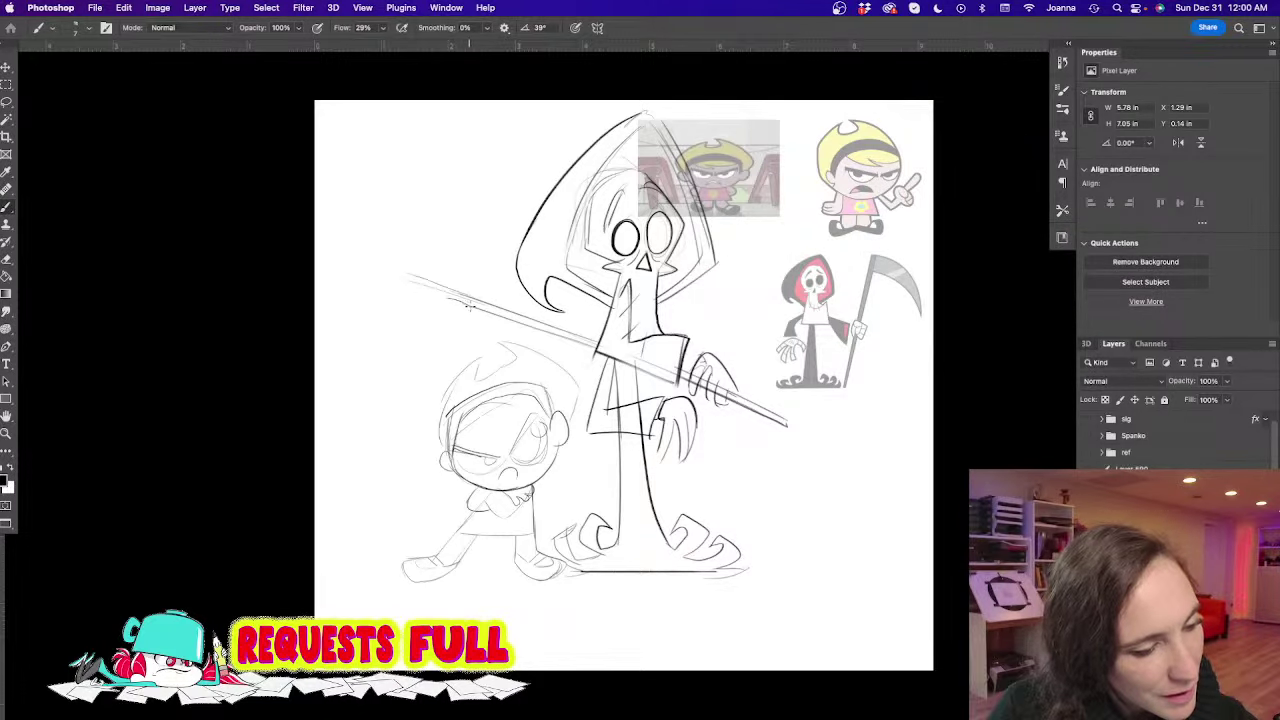
# Draw the curved scythe blade hanging from the handle's upper end, its tip pointing down beside Mandy
pyautogui.moveTo(468, 305)
pyautogui.mouseDown()
pyautogui.moveTo(424, 299)
pyautogui.moveTo(351, 410)
pyautogui.mouseUp()
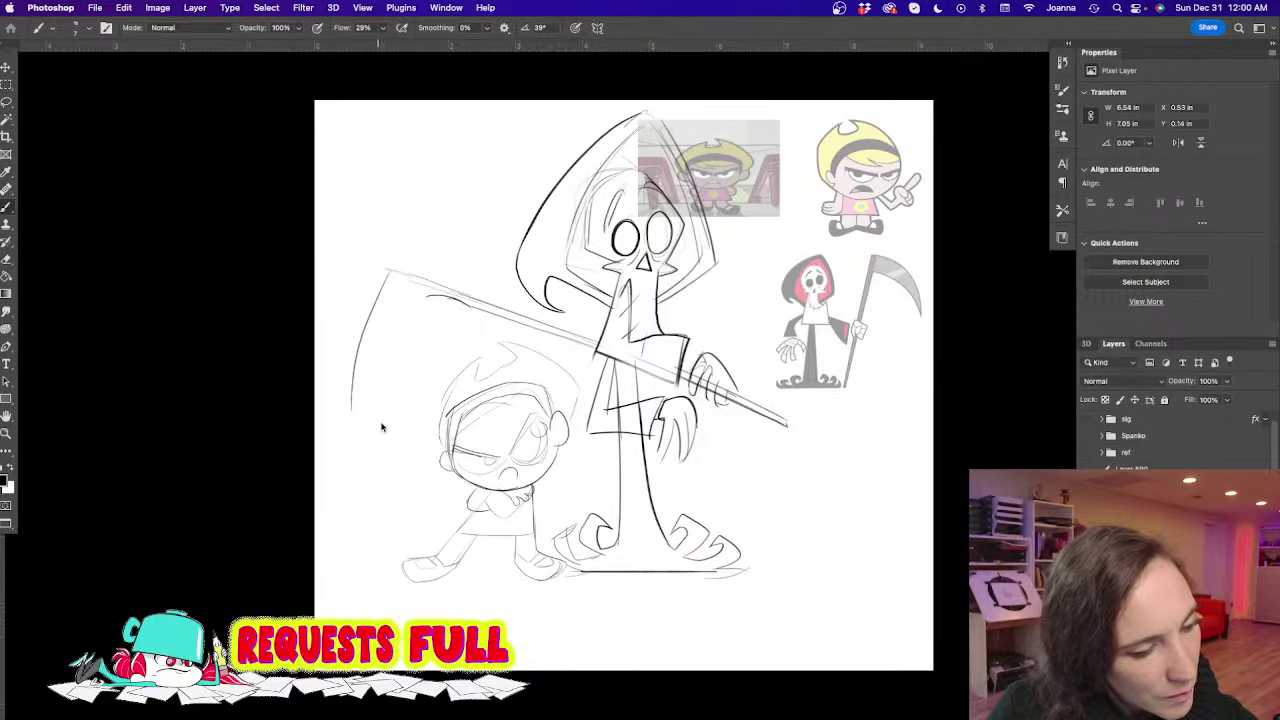
pyautogui.moveTo(438, 294); pyautogui.dragTo(386, 480)
pyautogui.moveTo(352, 328); pyautogui.dragTo(390, 488)
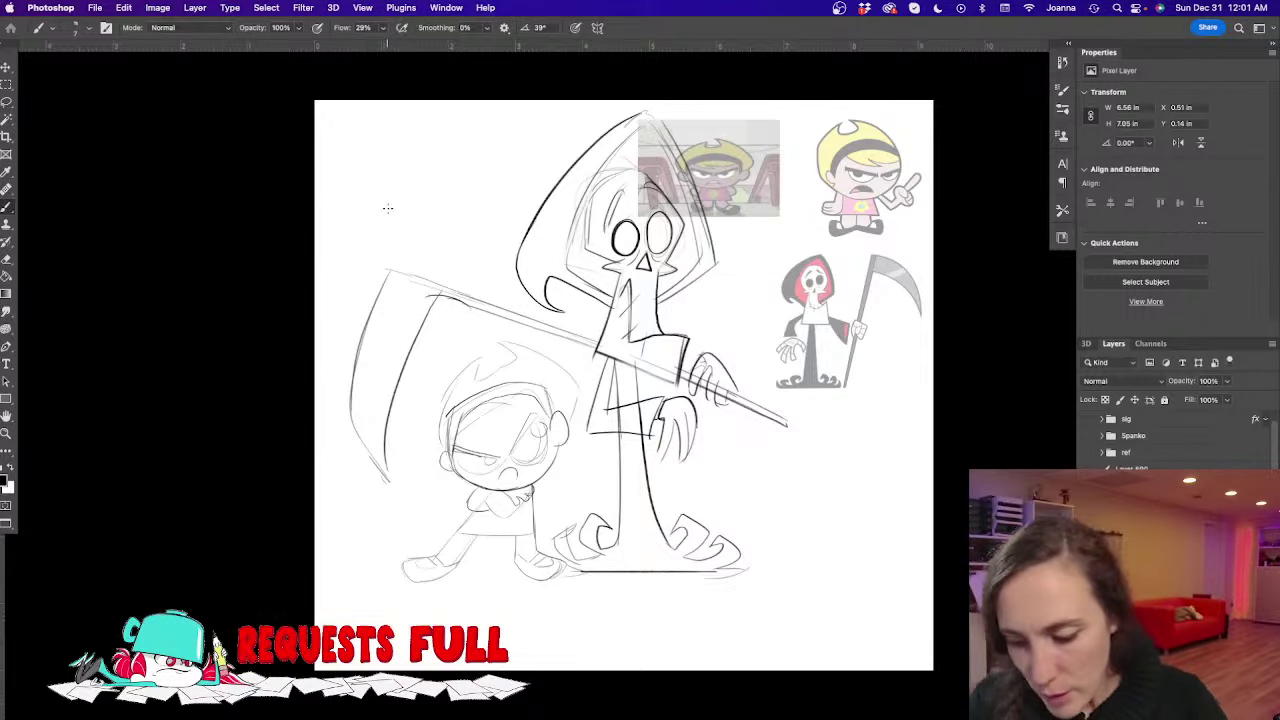
# Erase the body lines crossing the Reaper's sleeve and centre the whole sketch on the canvas at about X 1.43 in, Y 0.48 in
pyautogui.press('e')
pyautogui.moveTo(640, 410); pyautogui.dragTo(616, 424)
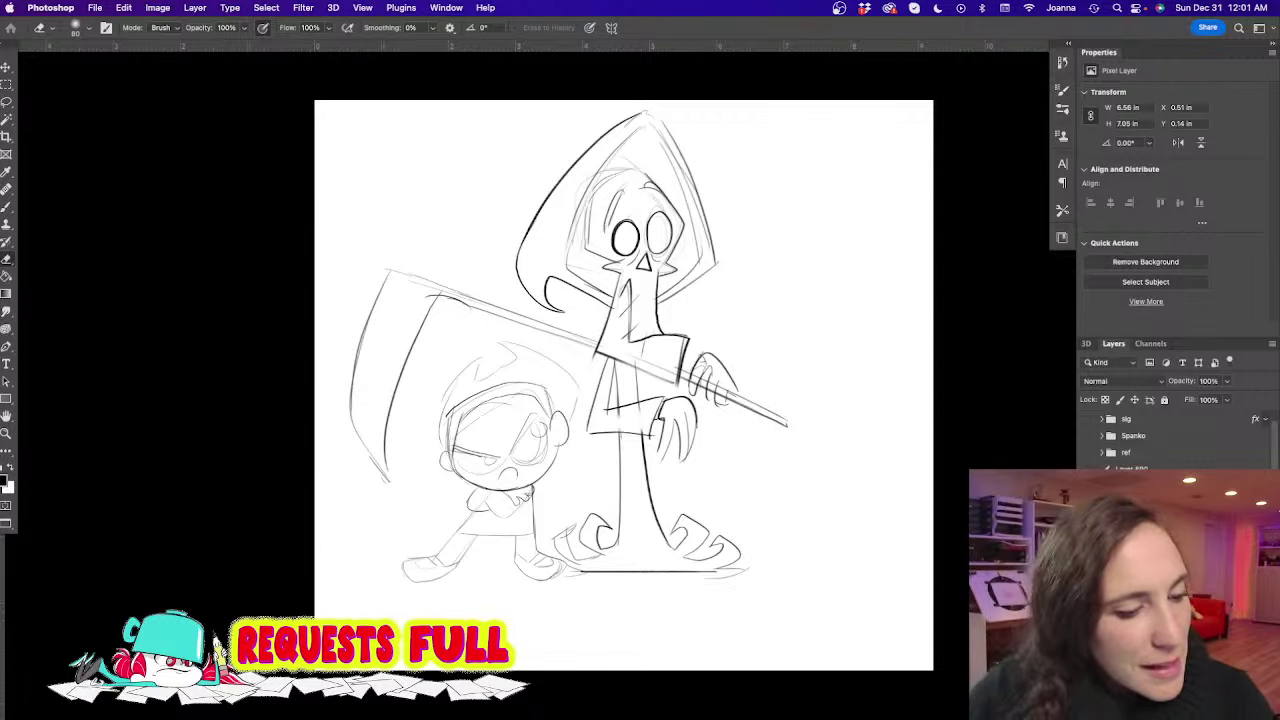
pyautogui.press('v')
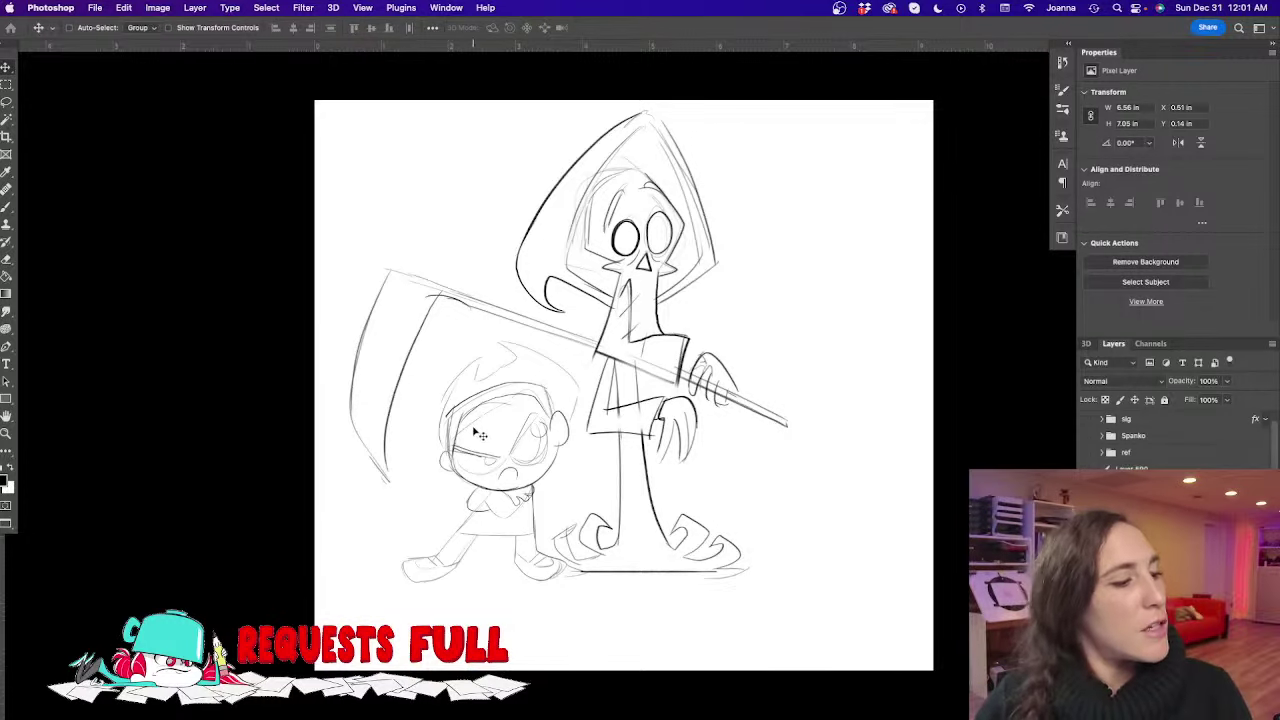
pyautogui.moveTo(474, 430); pyautogui.dragTo(540, 443)
pyautogui.press('super')
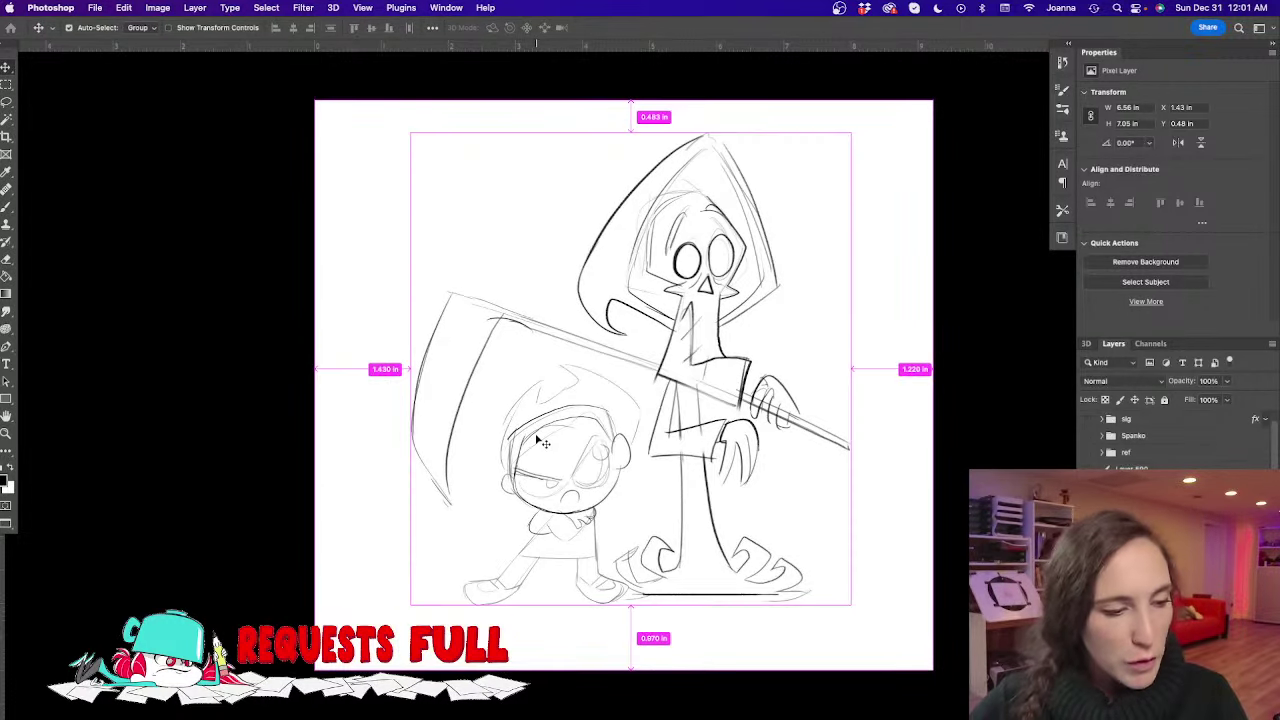
# Fade Mandy's rough face lines with the eraser and redraw her angry eyes, pupils and frowning mouth in darker lines
pyautogui.press('b')
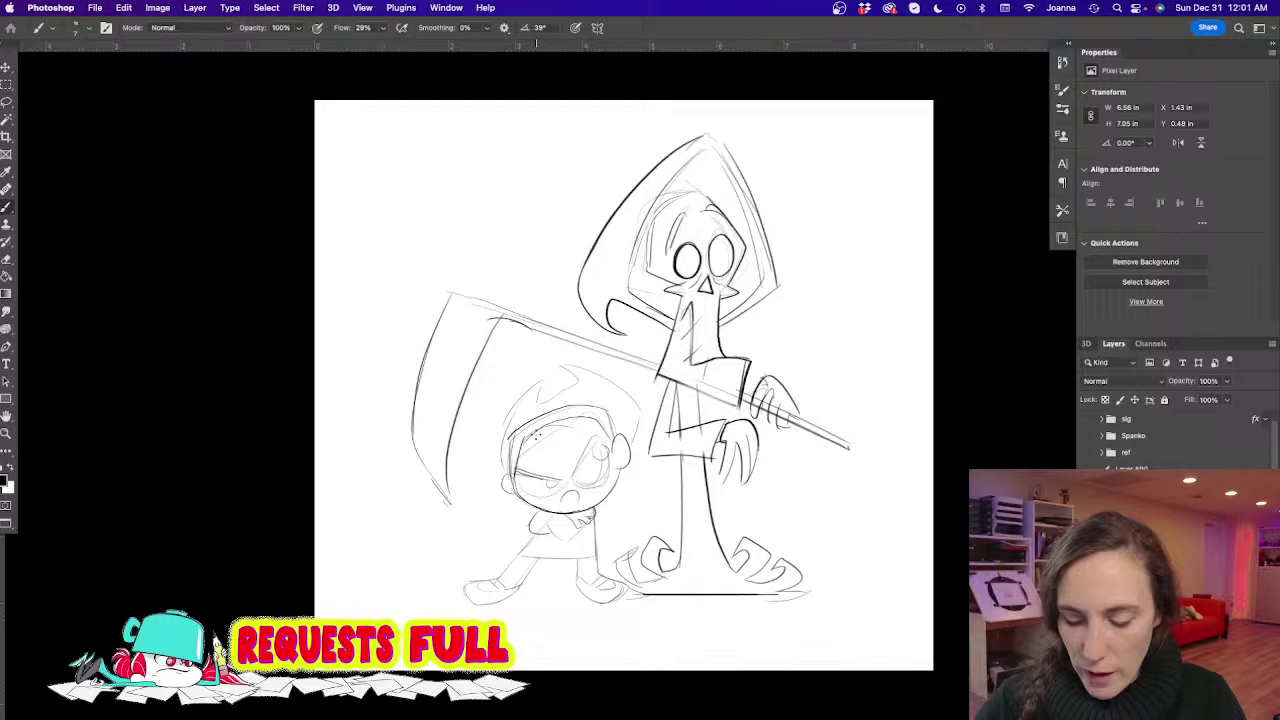
pyautogui.keyDown('super'); pyautogui.click(469, 464); pyautogui.keyUp('super')
pyautogui.moveTo(467, 471); pyautogui.dragTo(472, 372)
pyautogui.press('e')
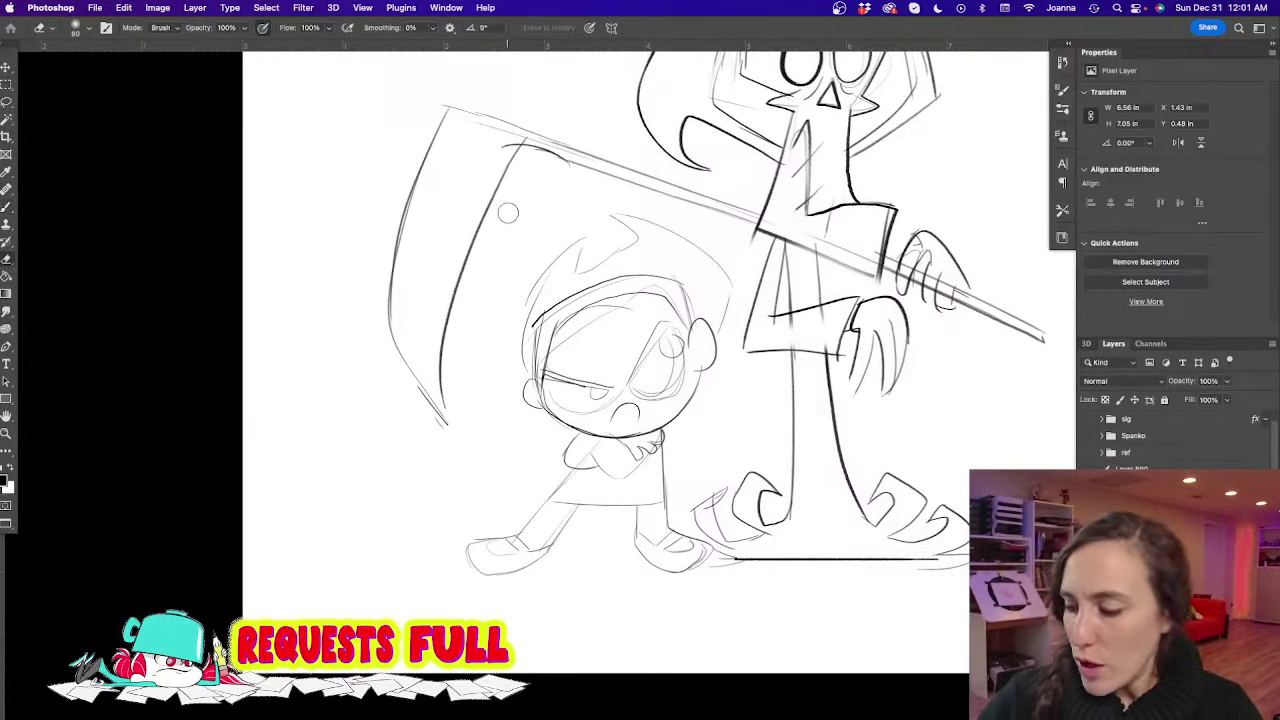
pyautogui.moveTo(612, 307)
pyautogui.mouseDown()
pyautogui.moveTo(541, 347)
pyautogui.moveTo(565, 395)
pyautogui.moveTo(635, 360)
pyautogui.moveTo(630, 275)
pyautogui.mouseUp()
pyautogui.press('b')
pyautogui.moveTo(686, 336)
pyautogui.mouseDown()
pyautogui.moveTo(622, 390)
pyautogui.moveTo(665, 324)
pyautogui.moveTo(678, 334)
pyautogui.moveTo(640, 392)
pyautogui.moveTo(684, 340)
pyautogui.moveTo(666, 342)
pyautogui.moveTo(678, 348)
pyautogui.mouseUp()
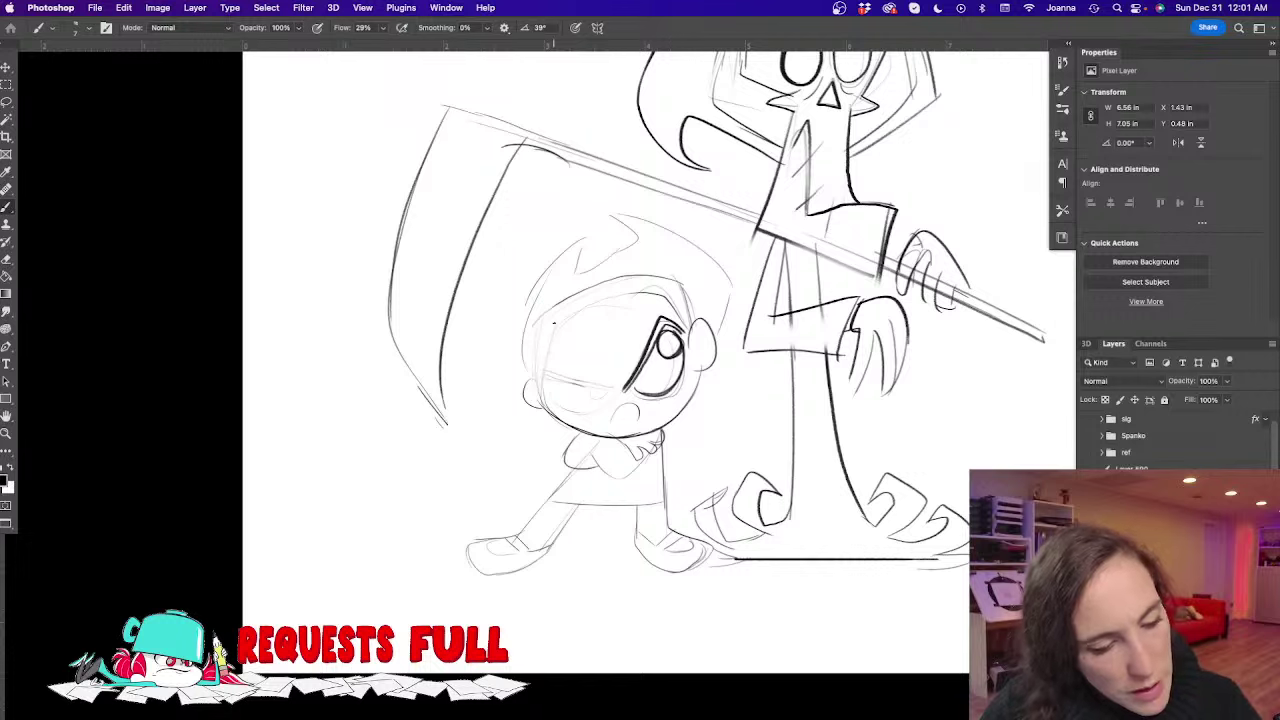
pyautogui.moveTo(541, 370)
pyautogui.mouseDown()
pyautogui.moveTo(612, 388)
pyautogui.moveTo(572, 380)
pyautogui.moveTo(604, 398)
pyautogui.mouseUp()
pyautogui.hotkey('ctrl', 'z')
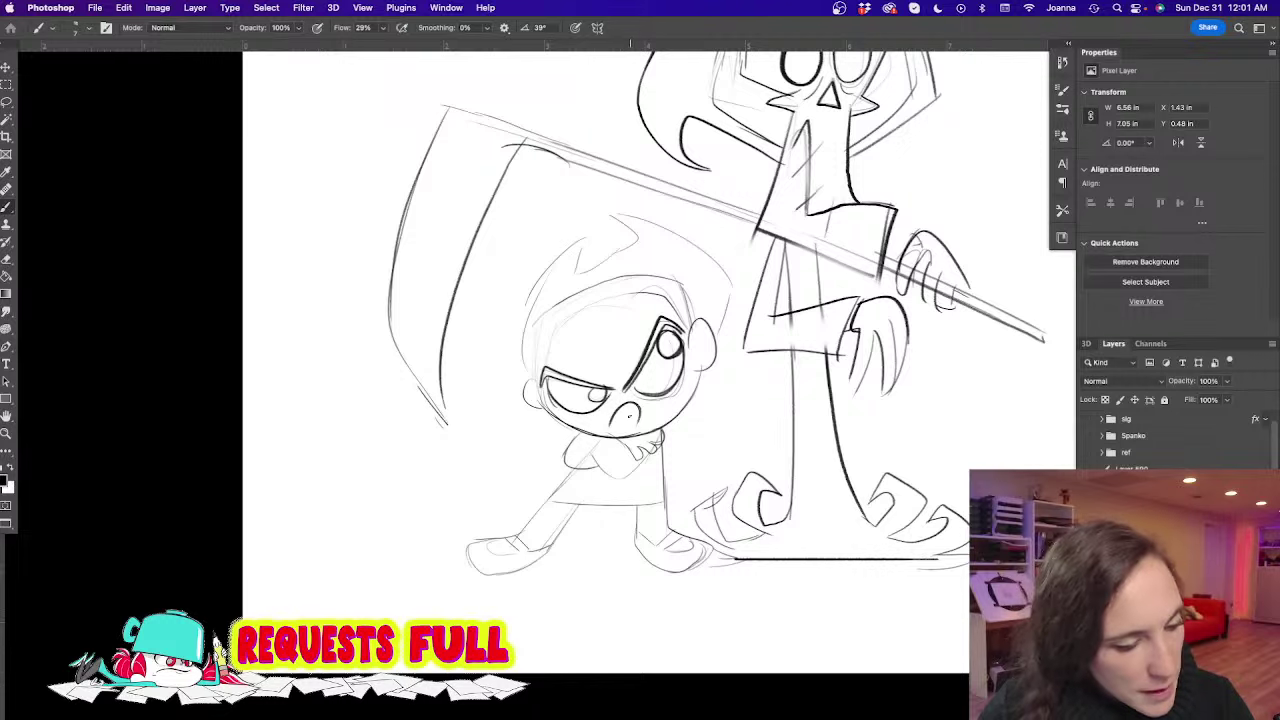
# Darken Mandy's fingers and crossed arms, and restate the side edge of her face
pyautogui.moveTo(638, 446); pyautogui.dragTo(651, 456)
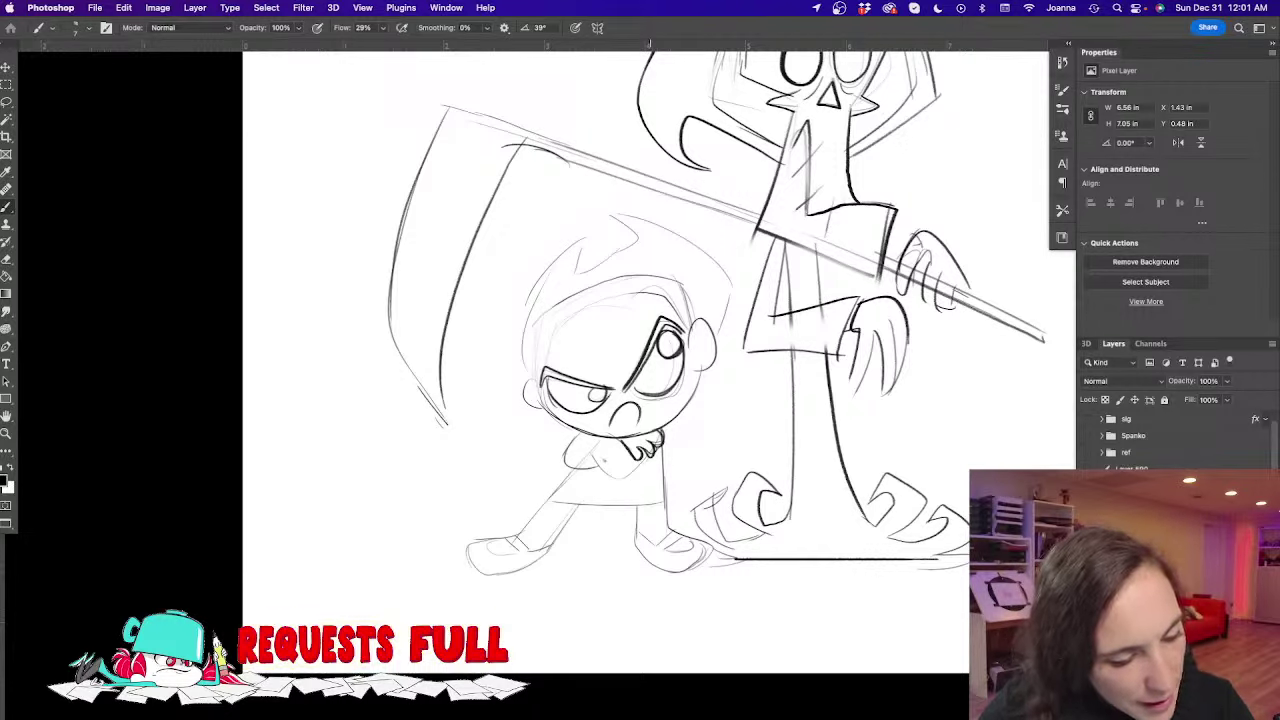
pyautogui.moveTo(648, 456)
pyautogui.mouseDown()
pyautogui.moveTo(620, 478)
pyautogui.moveTo(576, 435)
pyautogui.mouseUp()
pyautogui.moveTo(542, 318); pyautogui.dragTo(538, 372)
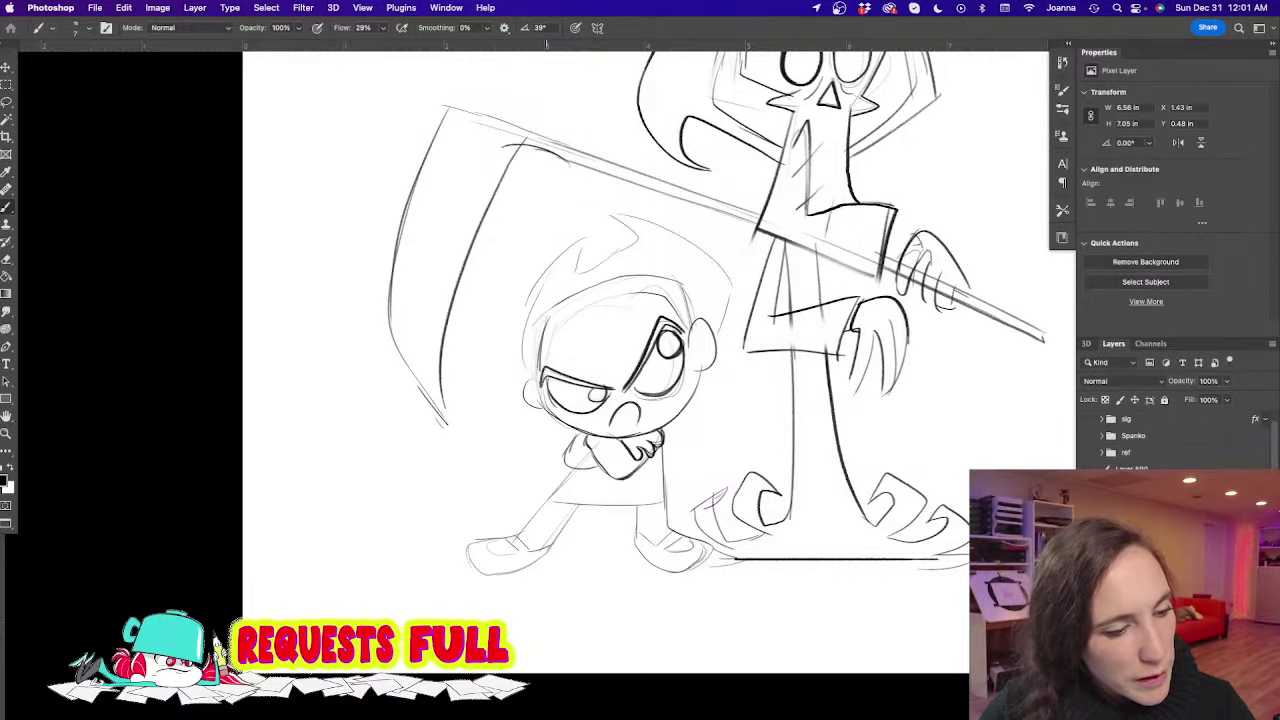
# Redraw Mandy's hair with a swooping bang, the hairline, the headband, and a bold outer contour with a curled notch on top
pyautogui.moveTo(530, 290); pyautogui.dragTo(485, 328)
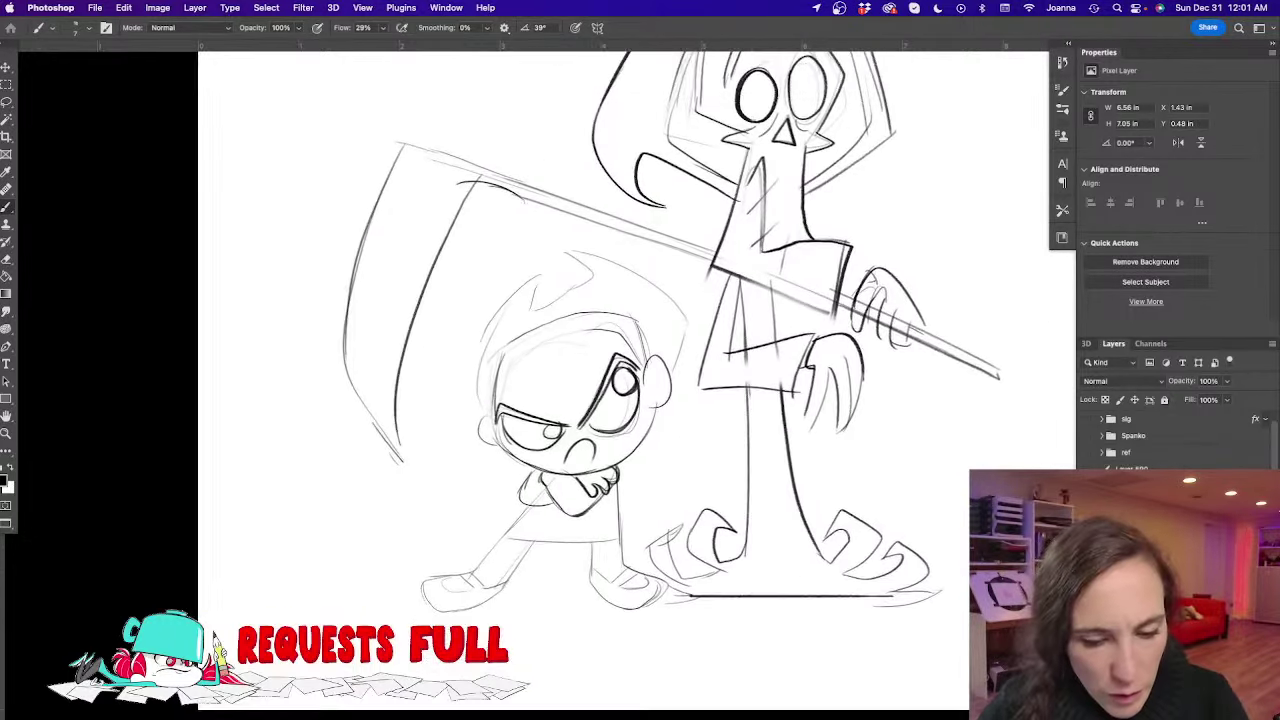
pyautogui.moveTo(892, 456)
pyautogui.mouseDown()
pyautogui.moveTo(877, 666)
pyautogui.moveTo(909, 460)
pyautogui.mouseUp()
pyautogui.hotkey('ctrl', ',')
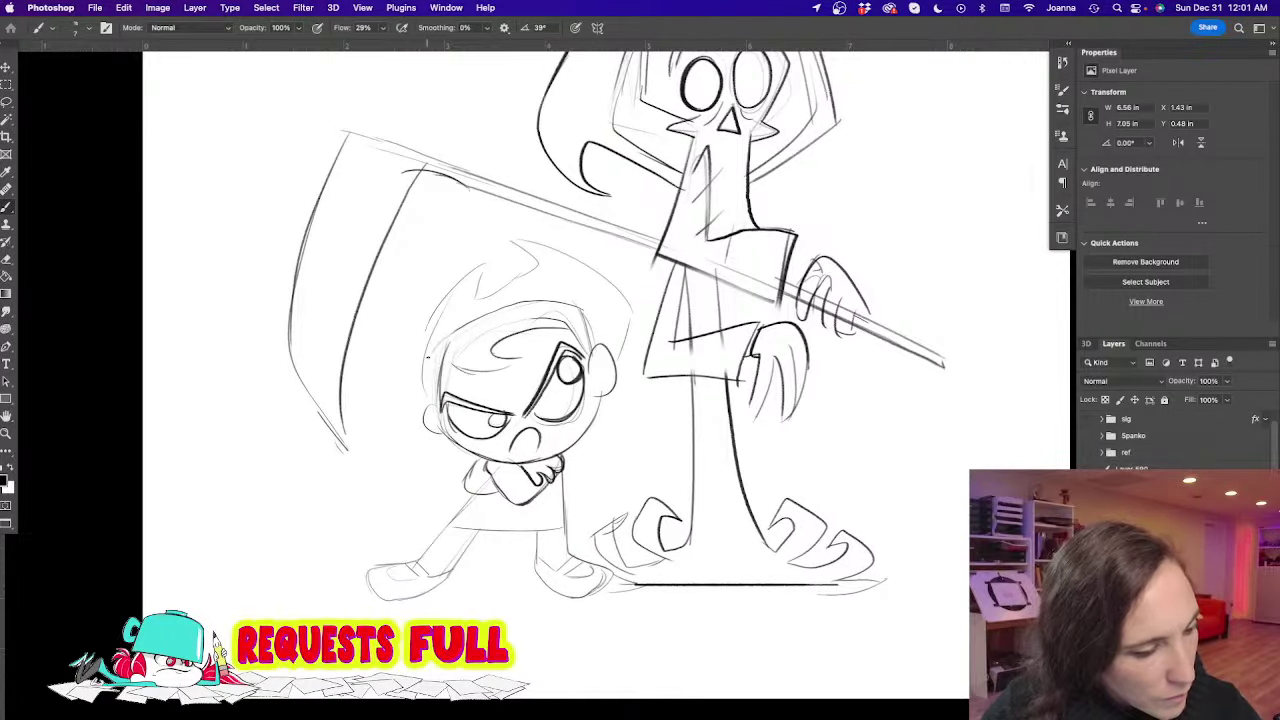
pyautogui.moveTo(437, 342)
pyautogui.mouseDown()
pyautogui.moveTo(439, 412)
pyautogui.moveTo(540, 322)
pyautogui.moveTo(588, 358)
pyautogui.mouseUp()
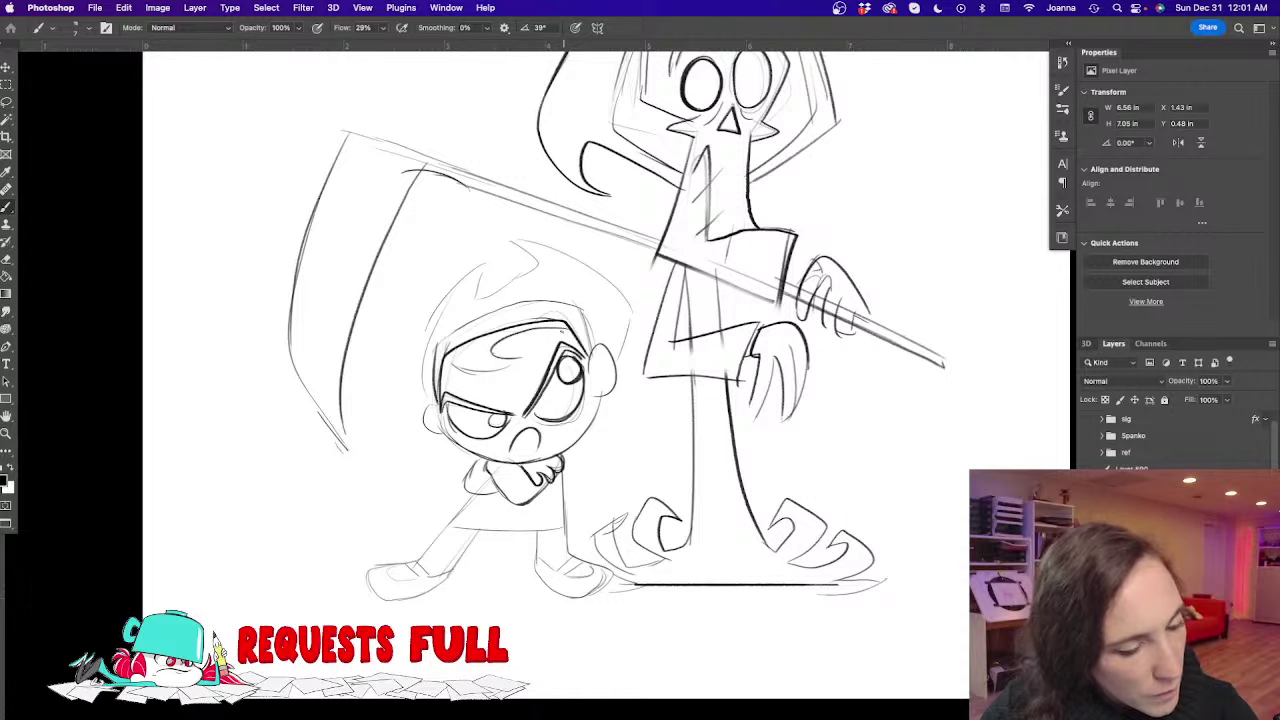
pyautogui.moveTo(576, 306); pyautogui.dragTo(442, 338)
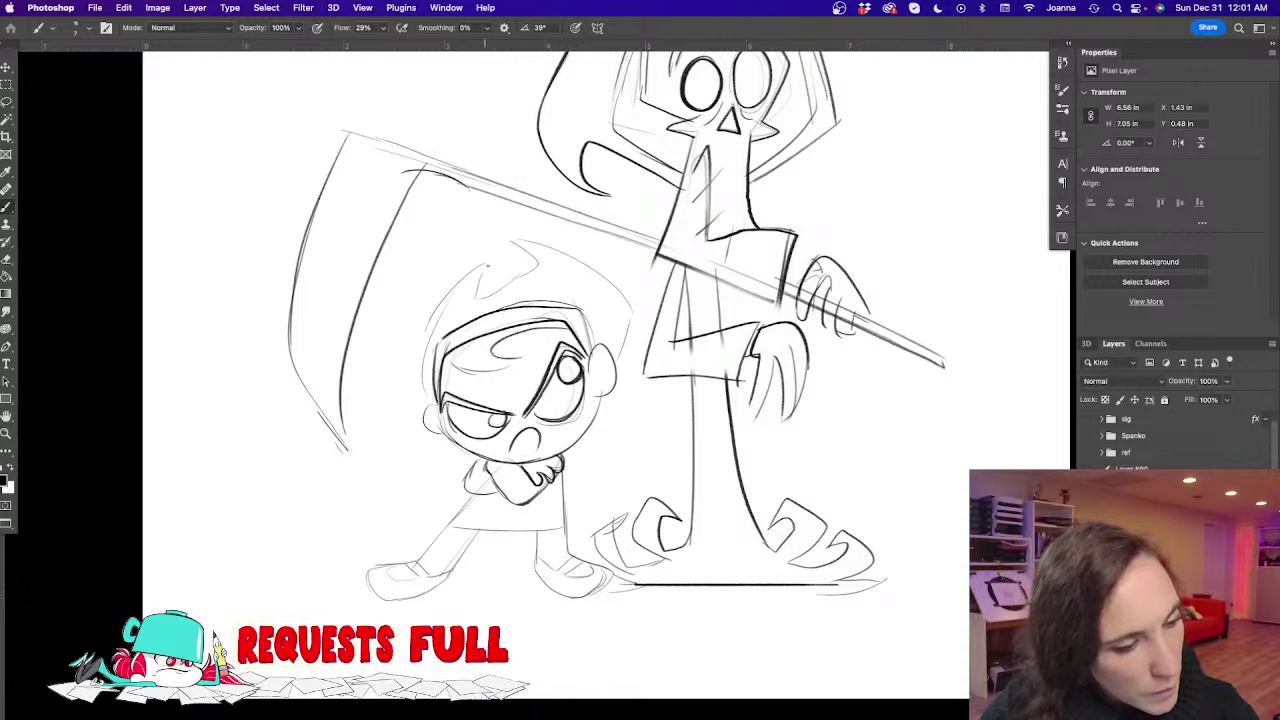
pyautogui.moveTo(482, 290)
pyautogui.mouseDown()
pyautogui.moveTo(506, 262)
pyautogui.moveTo(520, 288)
pyautogui.moveTo(618, 296)
pyautogui.moveTo(606, 366)
pyautogui.mouseUp()
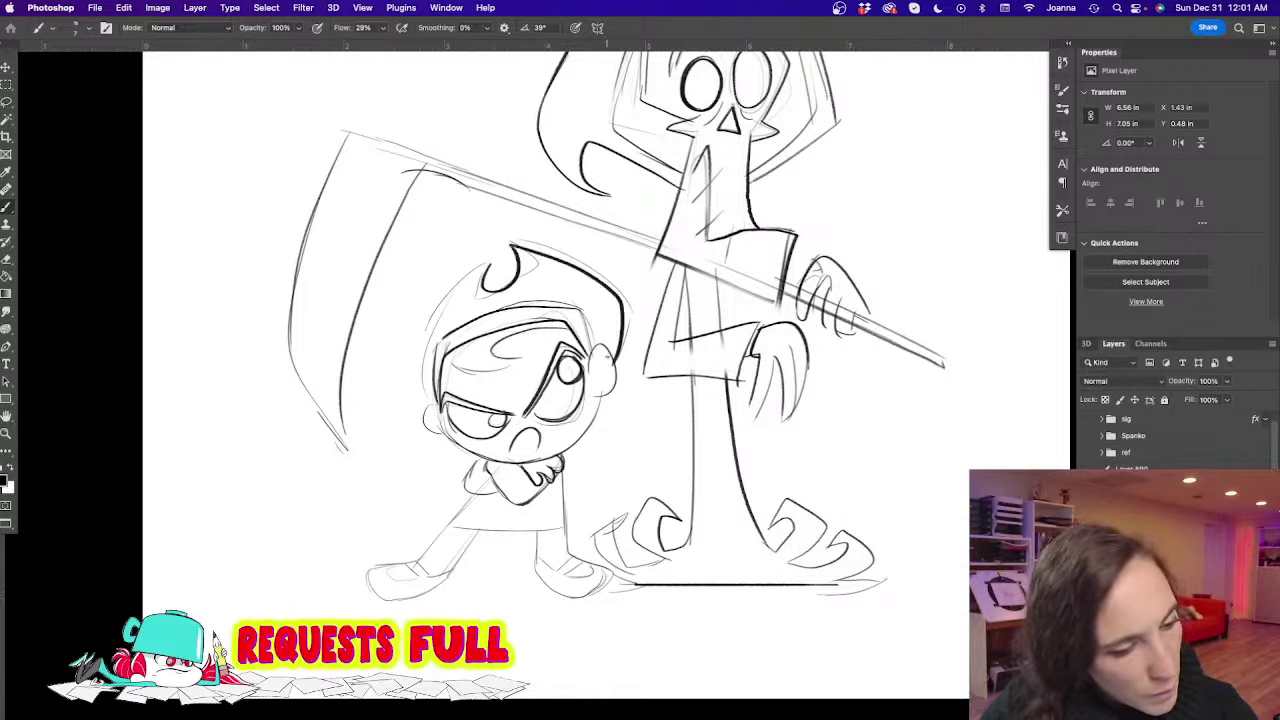
pyautogui.moveTo(490, 264); pyautogui.dragTo(424, 402)
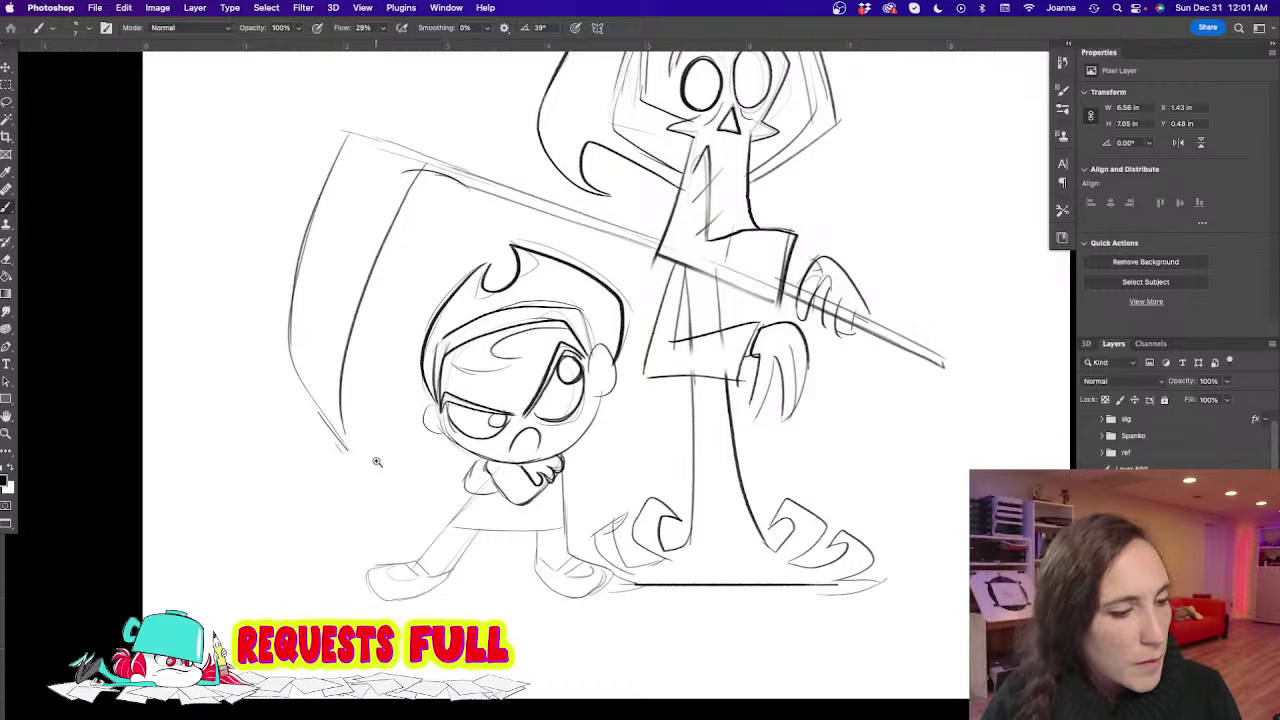
# Group the Grim Reaper and Mandy sketch layers and hide the group
pyautogui.scroll(-3, 372, 460)
pyautogui.hscroll(-3, 309, 443)
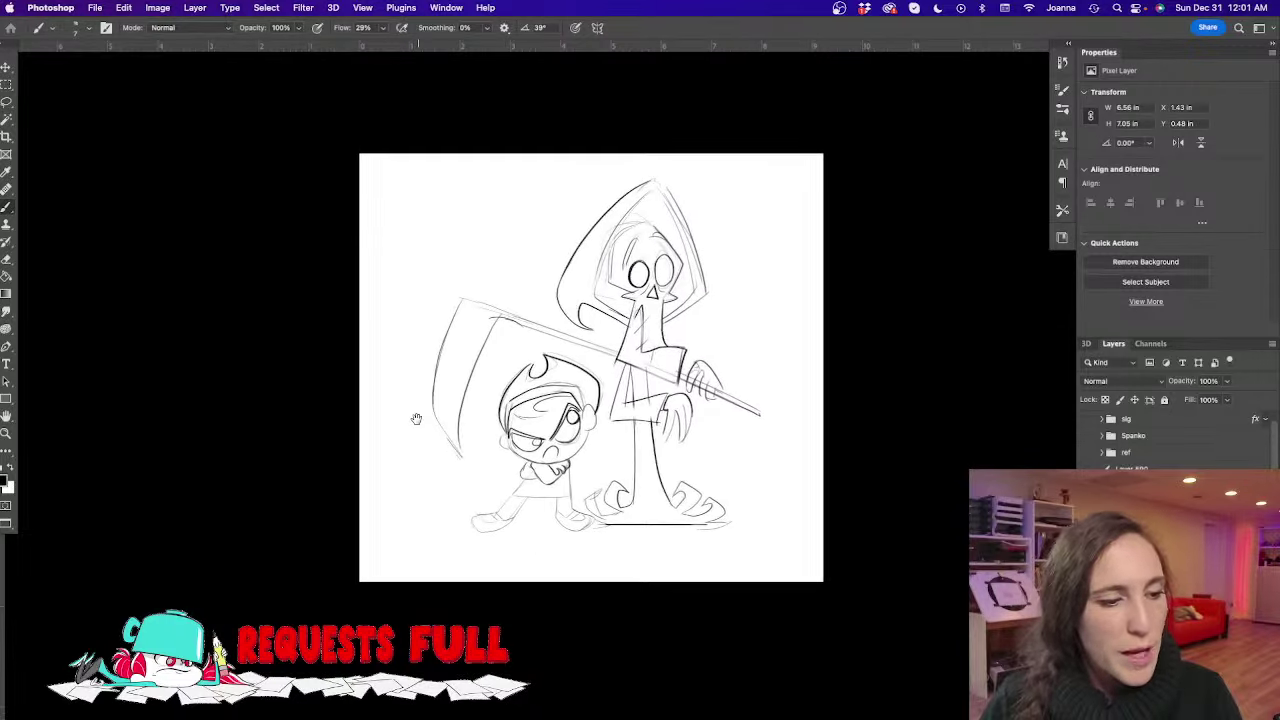
pyautogui.scroll(2, 403, 417)
pyautogui.hscroll(3, 347, 415)
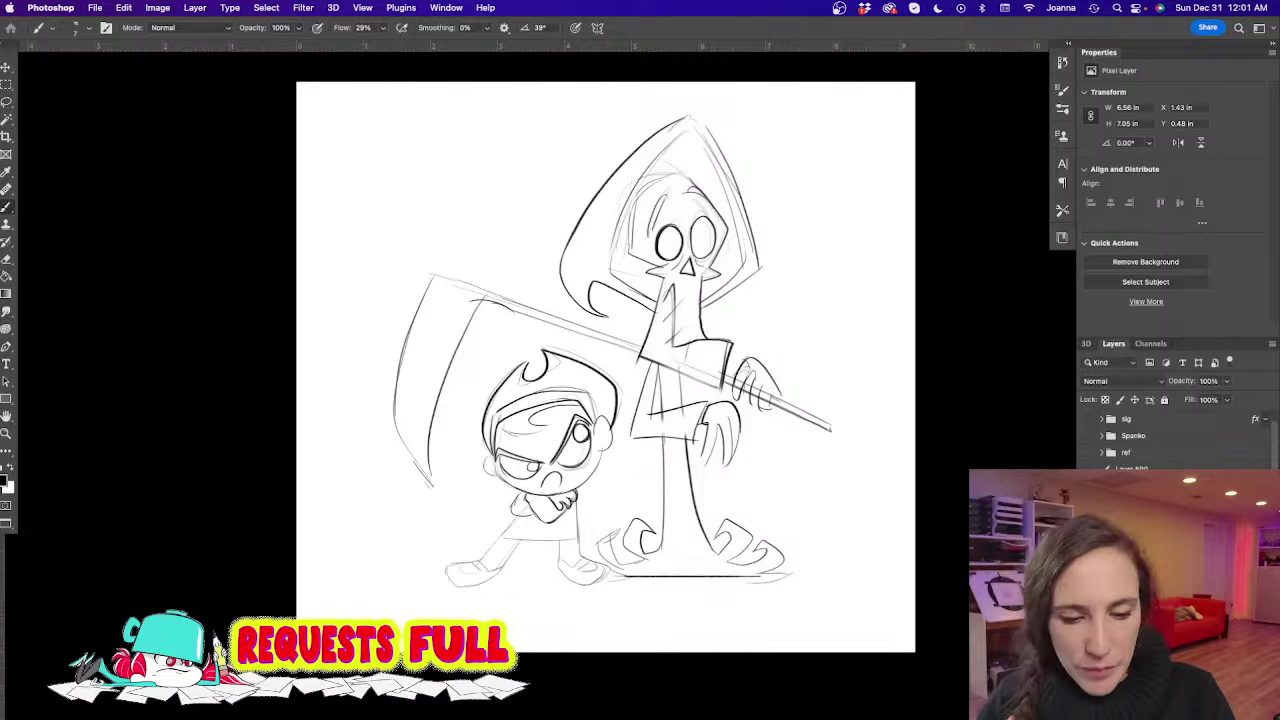
pyautogui.press('super+g')
pyautogui.press('super+comma')
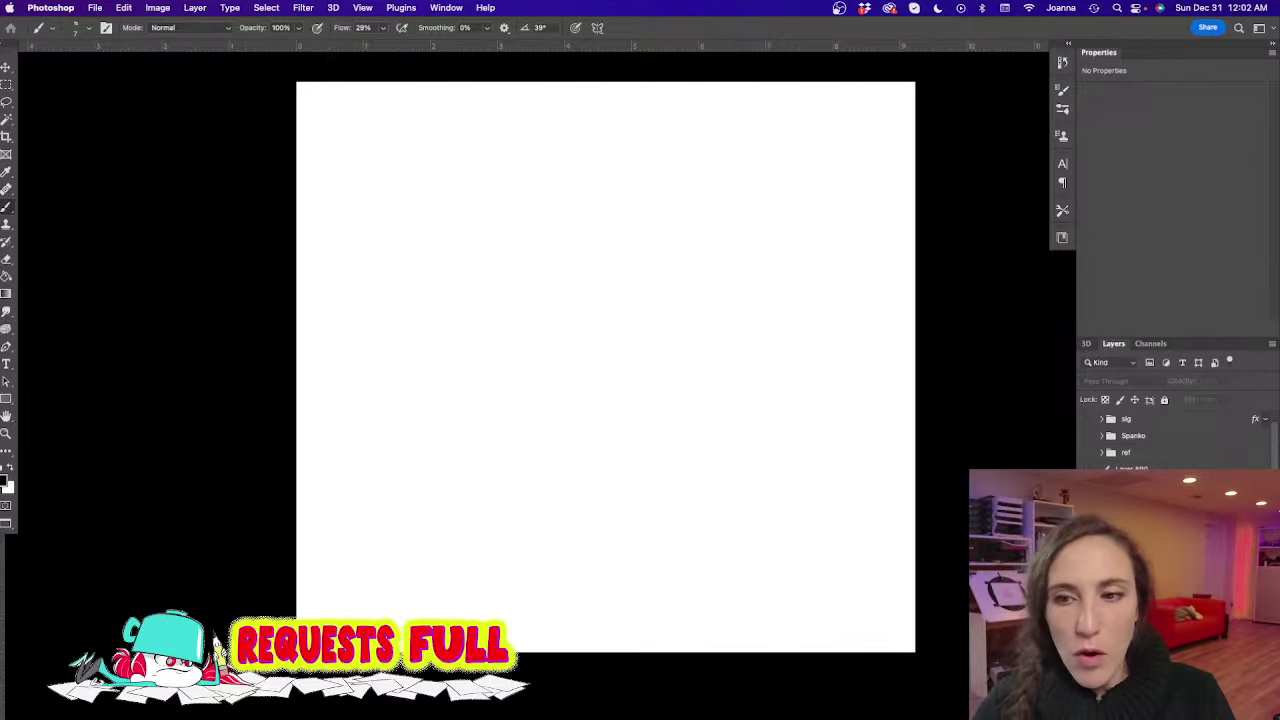
# Look through the earlier character sketches one at a time, including the cat, the gowned woman and the long-haired girl
pyautogui.hotkey('ctrl', ',')
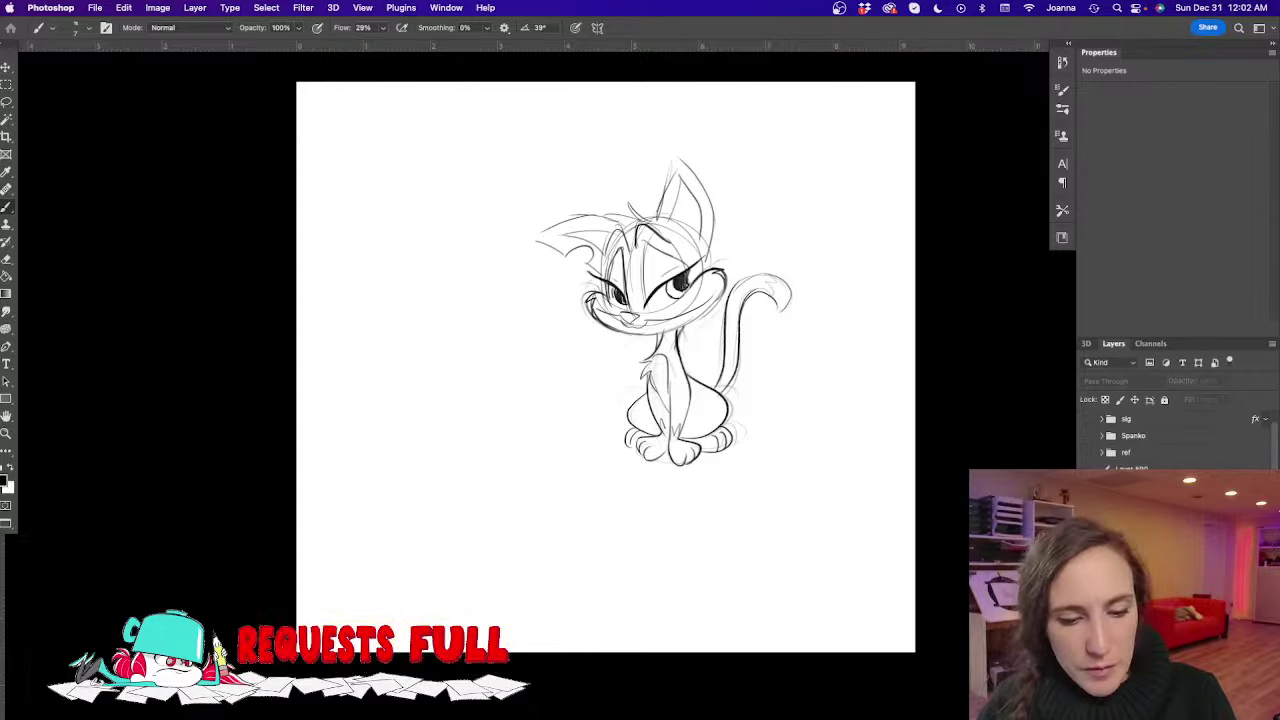
pyautogui.press('super+comma')
pyautogui.press('super+comma')
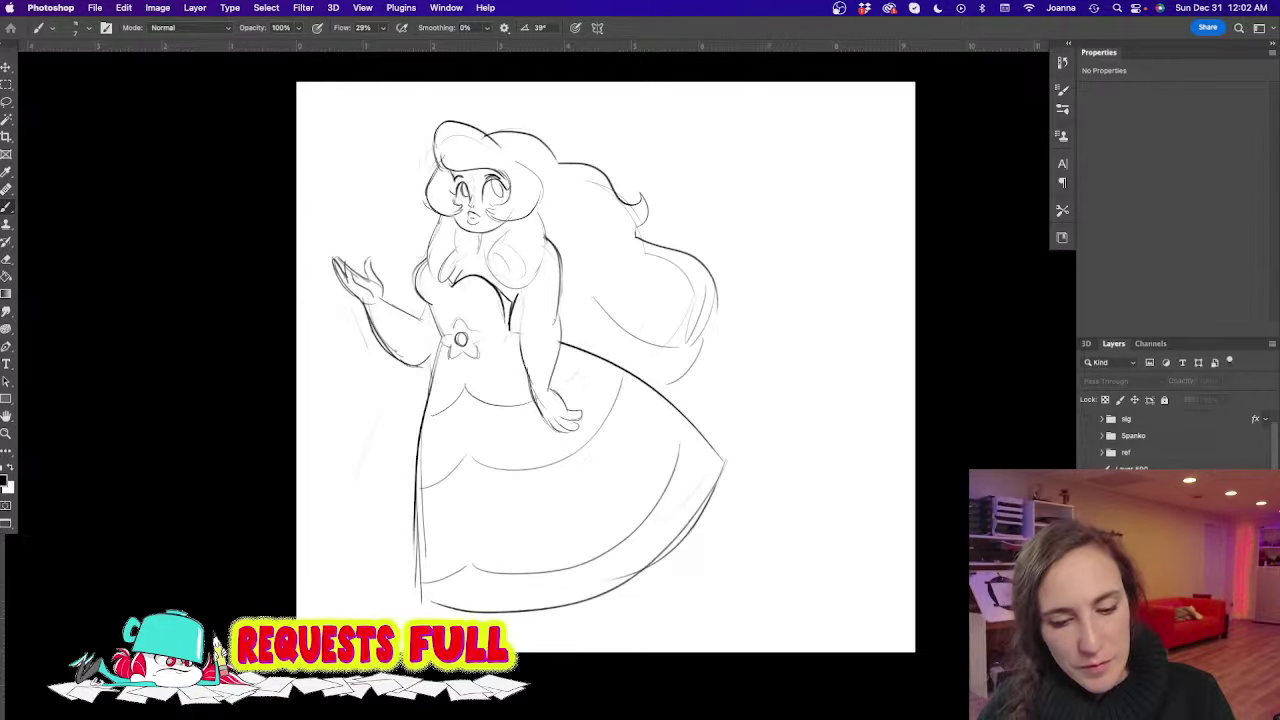
pyautogui.hotkey('ctrl', ',')
pyautogui.hotkey('ctrl', ',')
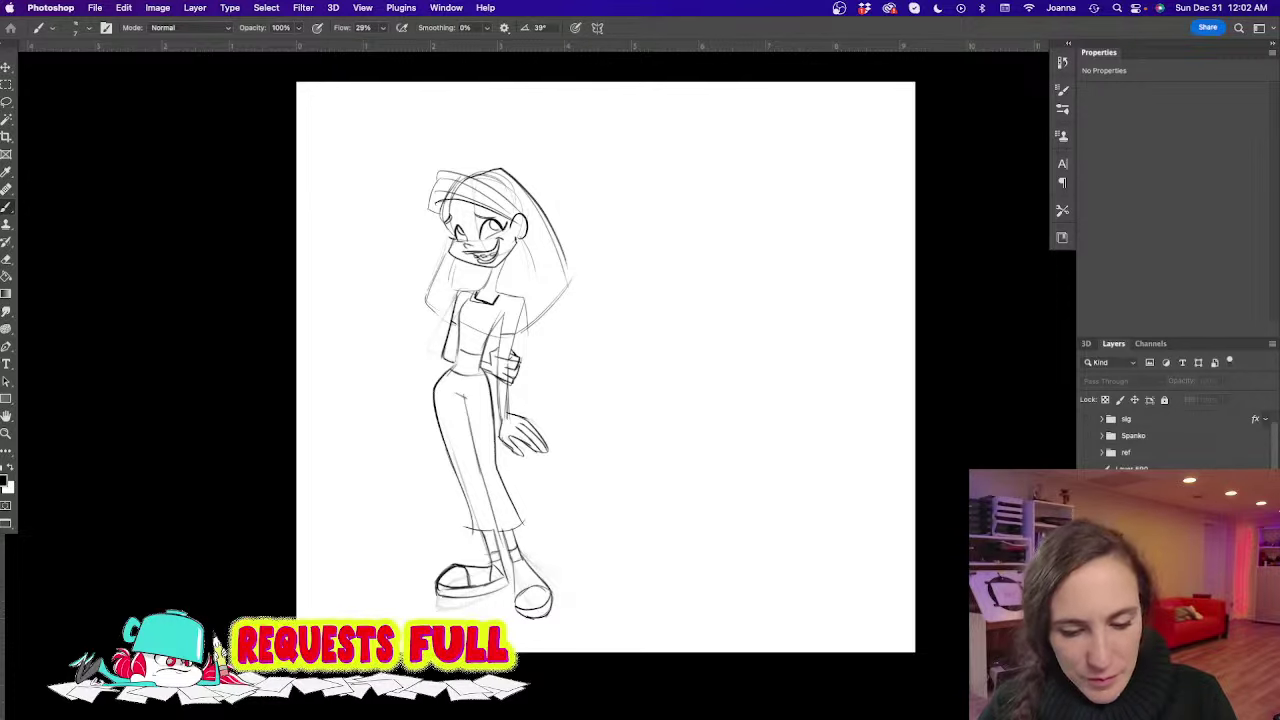
# Slim the long-haired girl's trousers by redrawing the outer hip and leg contour farther in and erasing the old line
pyautogui.hotkey('alt', '[')
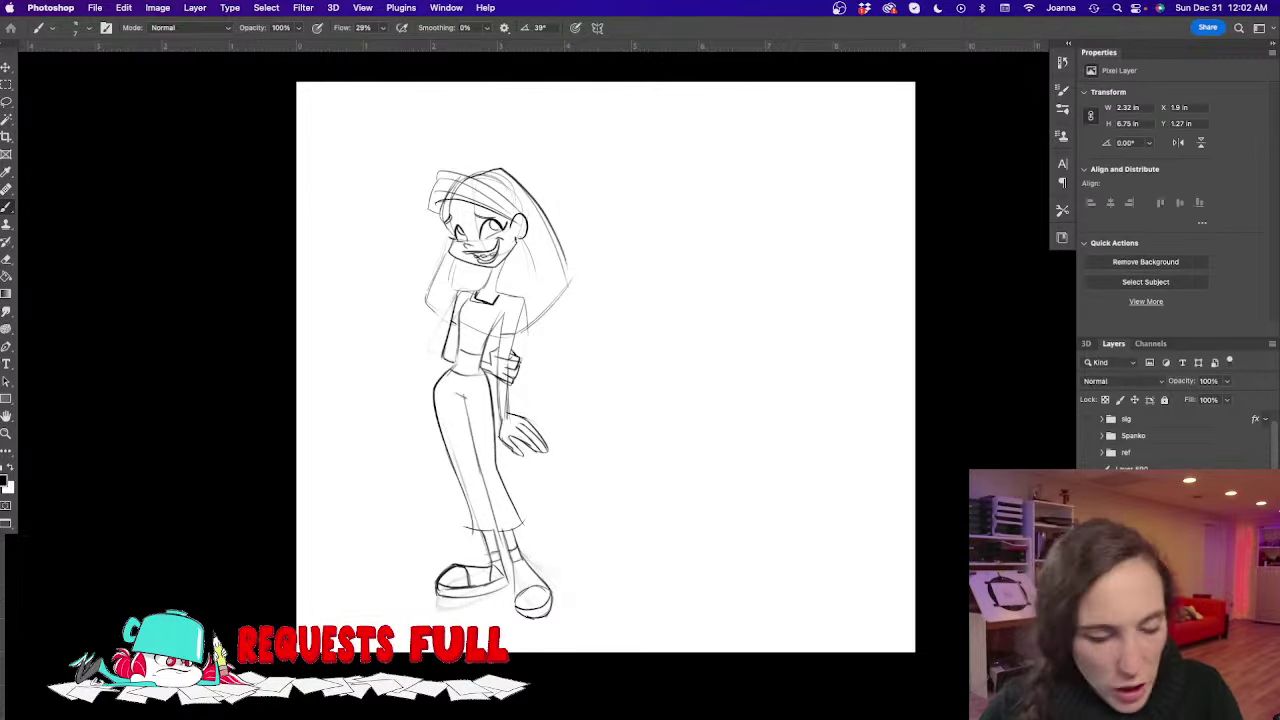
pyautogui.moveTo(436, 393)
pyautogui.mouseDown()
pyautogui.moveTo(468, 472)
pyautogui.moveTo(466, 527)
pyautogui.mouseUp()
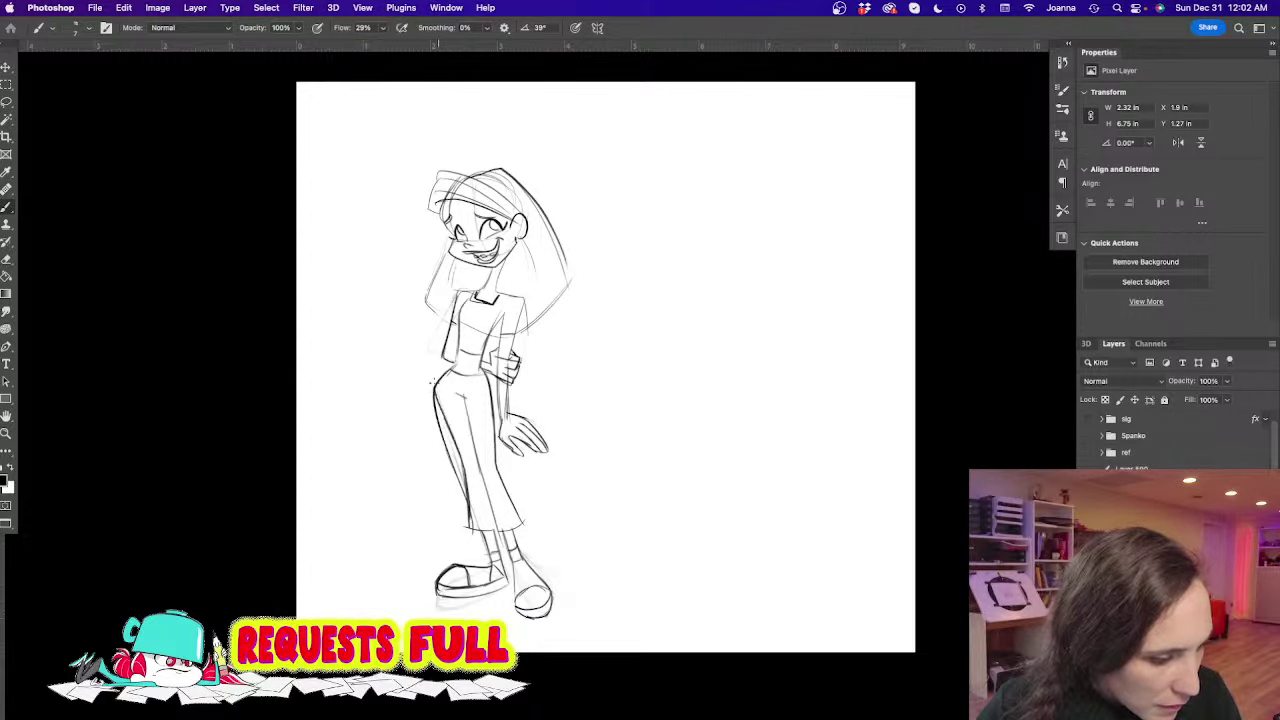
pyautogui.press('e')
pyautogui.moveTo(428, 372); pyautogui.dragTo(447, 459)
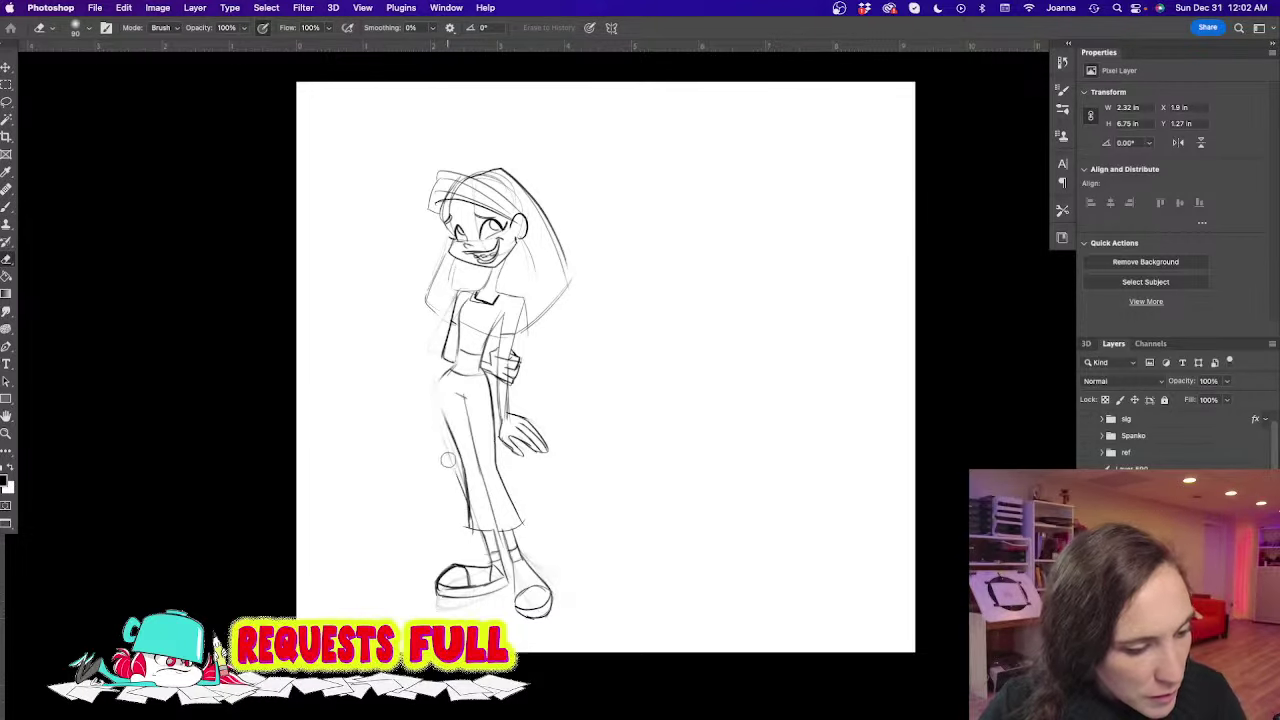
pyautogui.press('b')
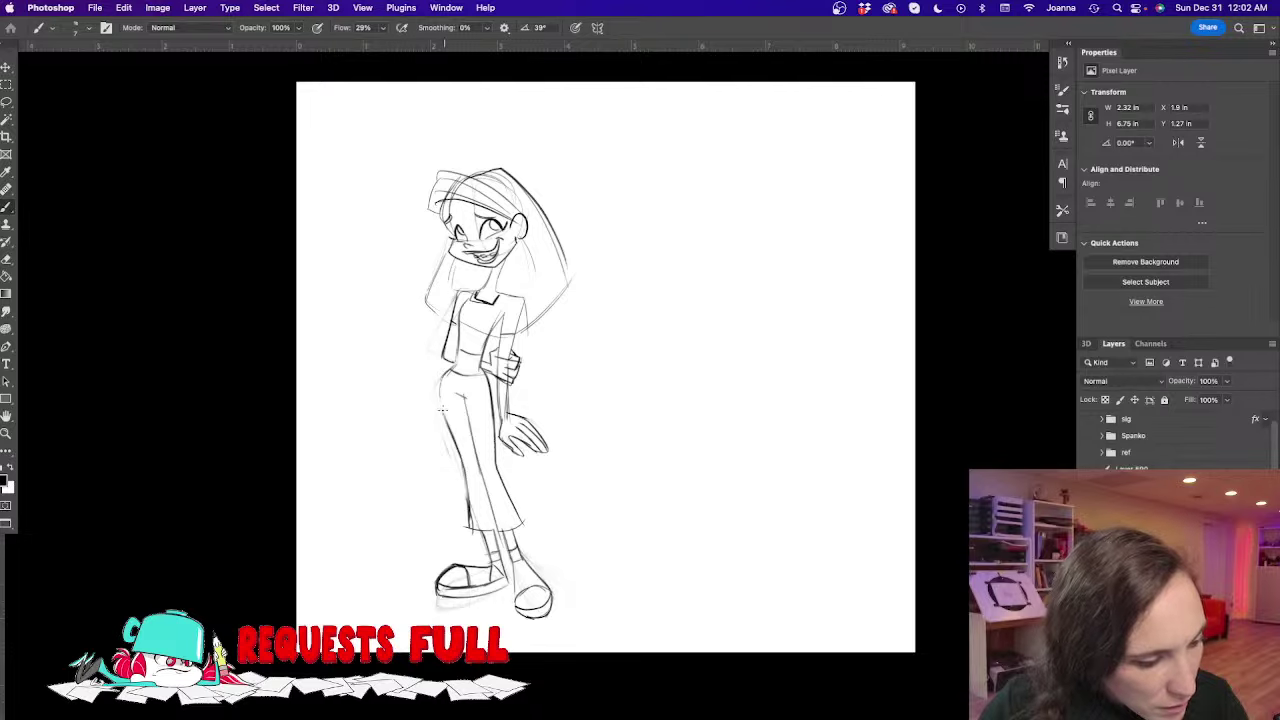
pyautogui.moveTo(438, 384); pyautogui.dragTo(450, 432)
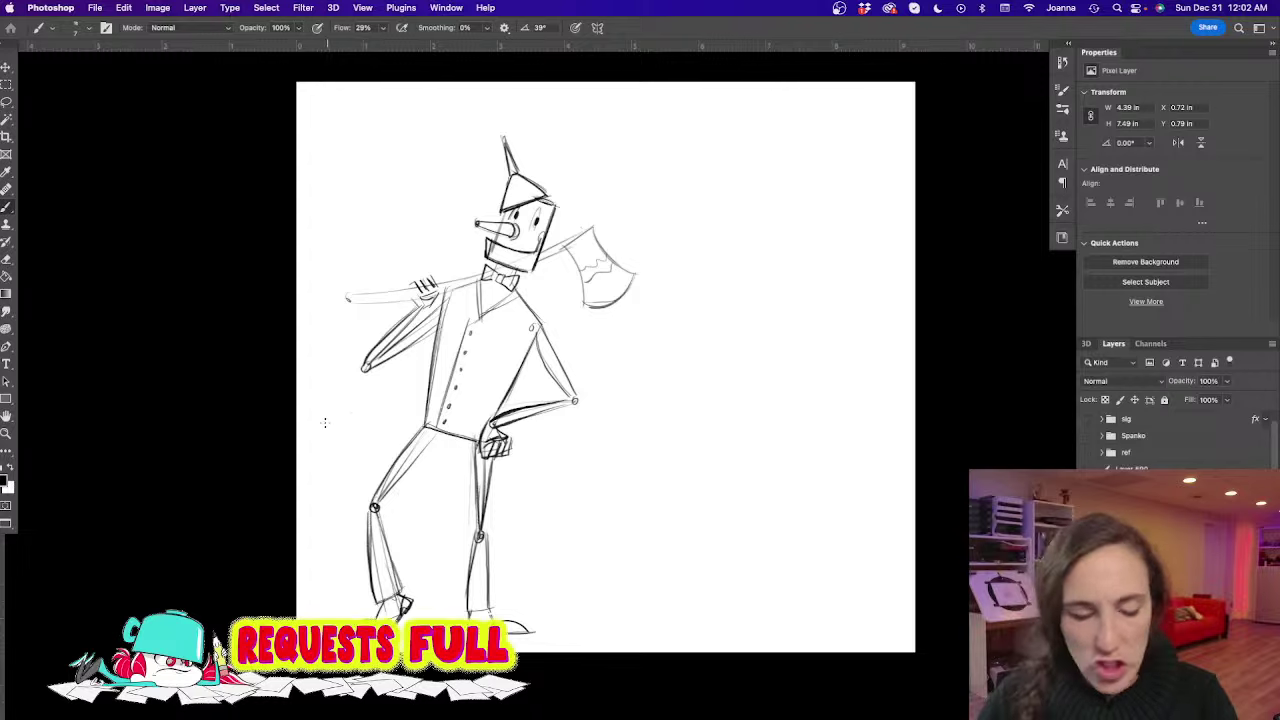
# Move the Tin Man sketch toward the middle of the canvas, to about X 2.89 in, Y 0.61 in
pyautogui.press('v')
pyautogui.moveTo(399, 434)
pyautogui.mouseDown()
pyautogui.moveTo(492, 407)
pyautogui.moveTo(518, 424)
pyautogui.mouseUp()
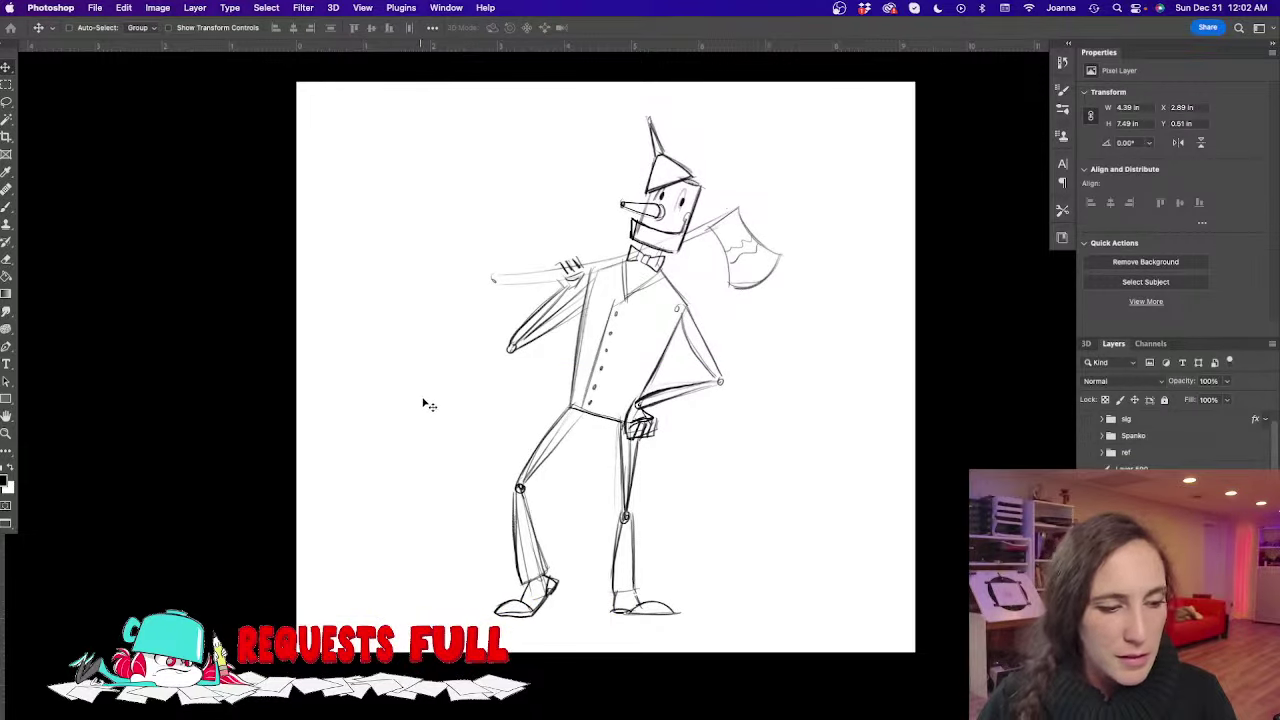
# Move the Tin Man's lower bent leg, with knee joint and shoe, inward toward the other leg
pyautogui.press('l')
pyautogui.moveTo(491, 486)
pyautogui.mouseDown()
pyautogui.moveTo(518, 490)
pyautogui.moveTo(565, 540)
pyautogui.moveTo(452, 515)
pyautogui.moveTo(552, 491)
pyautogui.mouseUp()
pyautogui.press('v')
pyautogui.hotkey('ctrl', 'd')
pyautogui.press('l')
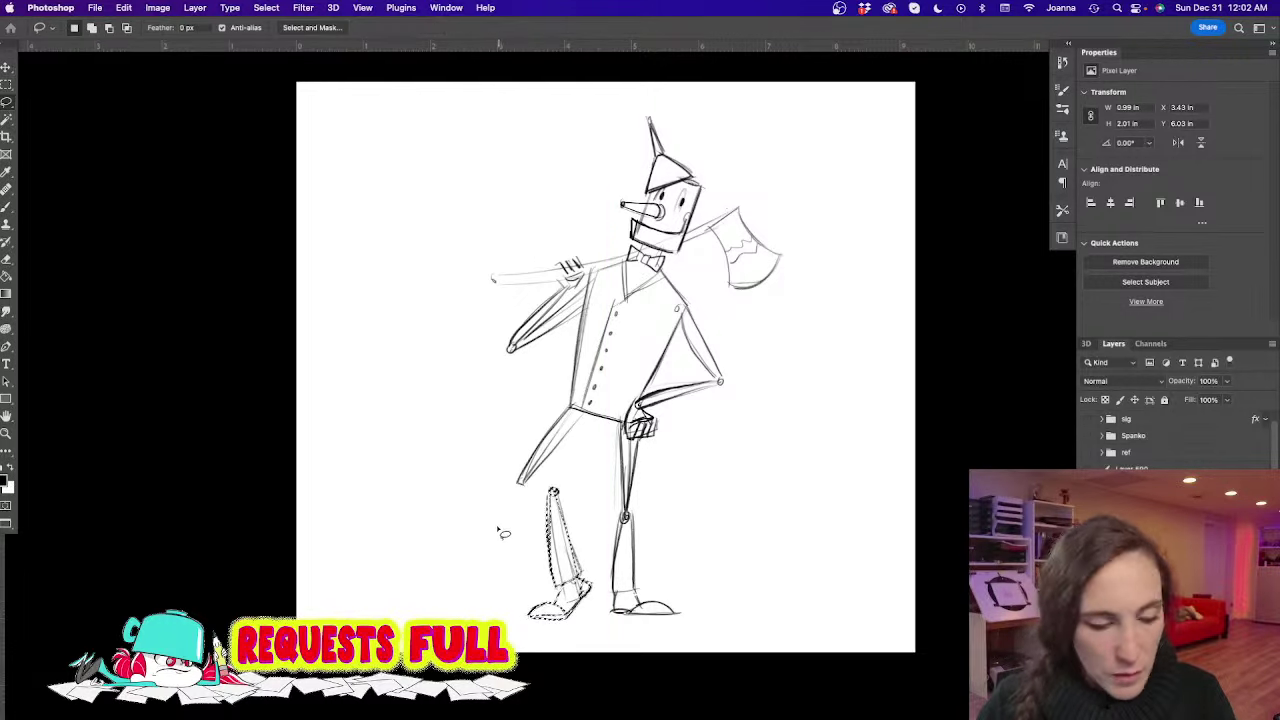
# Rotate the Tin Man's moved shin so the knee angles outward while its cuff stays at the shoe
pyautogui.moveTo(540, 582)
pyautogui.mouseDown()
pyautogui.moveTo(591, 562)
pyautogui.moveTo(553, 473)
pyautogui.moveTo(530, 588)
pyautogui.mouseUp()
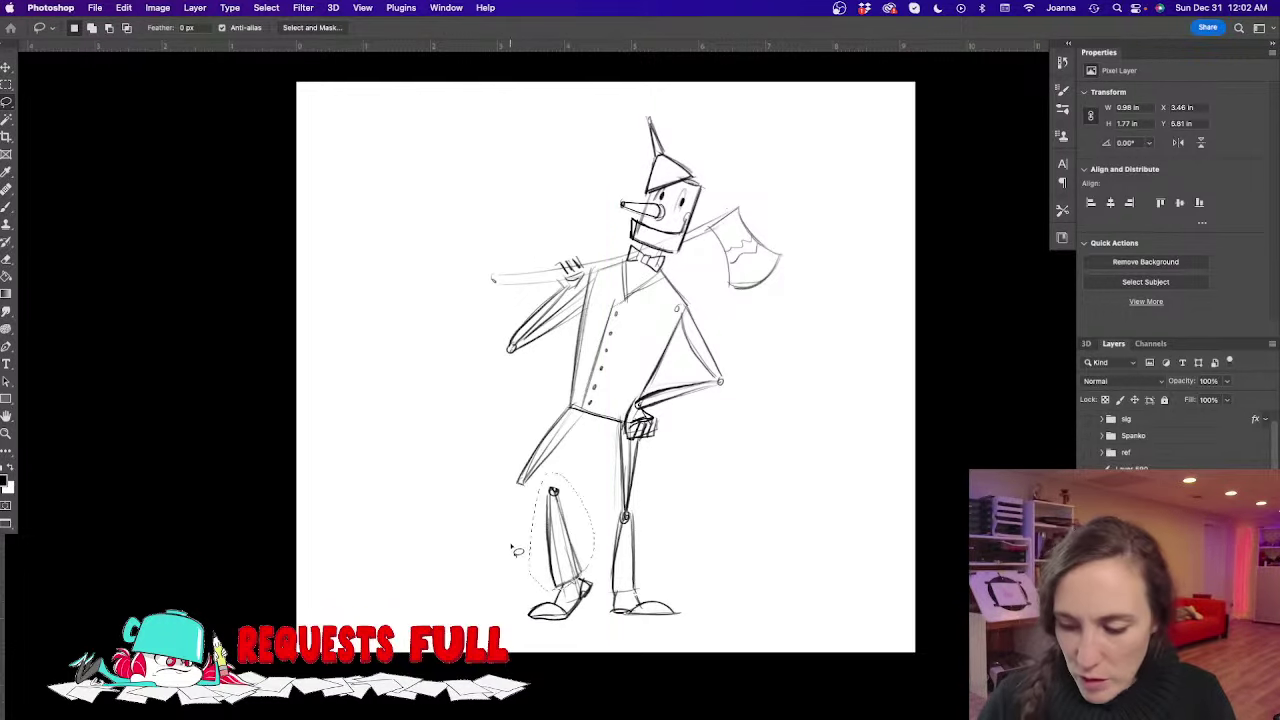
pyautogui.hotkey('ctrl', 't')
pyautogui.moveTo(562, 532); pyautogui.dragTo(572, 578)
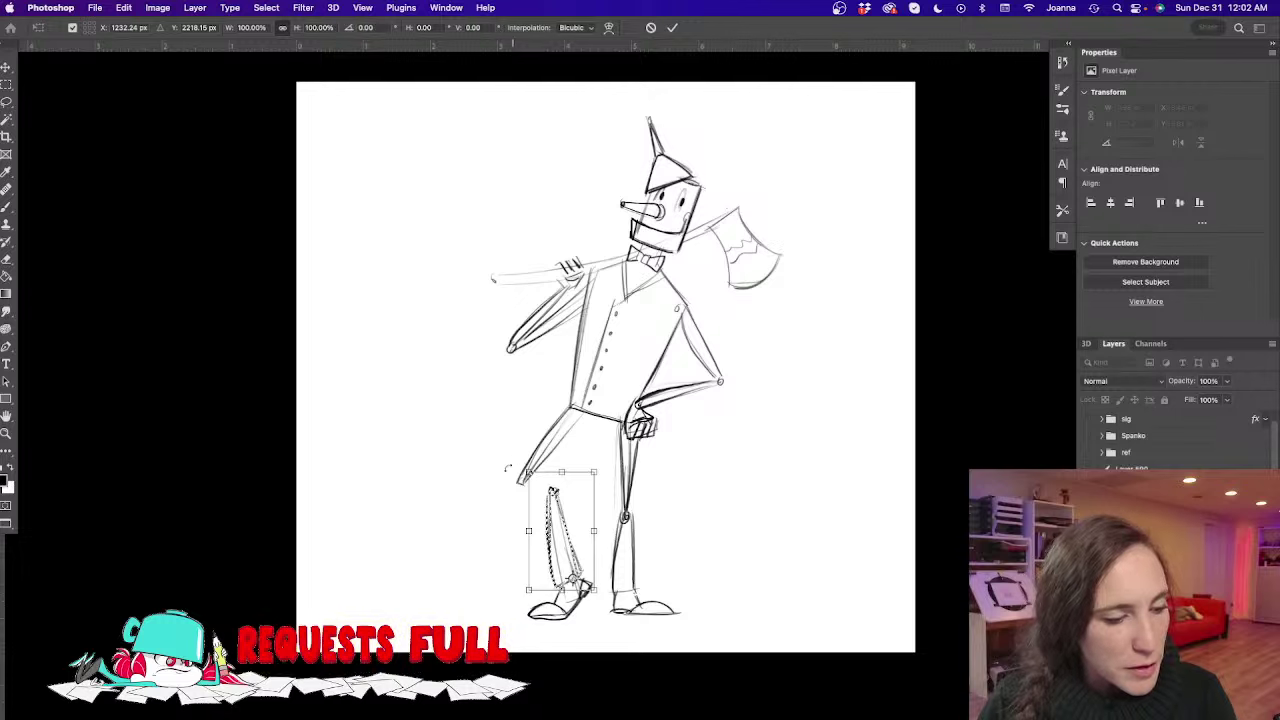
pyautogui.moveTo(507, 465)
pyautogui.mouseDown()
pyautogui.moveTo(486, 485)
pyautogui.moveTo(598, 445)
pyautogui.moveTo(500, 430)
pyautogui.moveTo(503, 466)
pyautogui.moveTo(572, 410)
pyautogui.mouseUp()
pyautogui.press('Return')
pyautogui.hotkey('ctrl', 'd')
# Transform the Tin Man's bent-leg thigh to meet the repositioned knee, and group and hide the finished sketch
pyautogui.hotkey('ctrl', 't')
pyautogui.moveTo(481, 491)
pyautogui.mouseDown()
pyautogui.moveTo(491, 527)
pyautogui.moveTo(508, 514)
pyautogui.mouseUp()
pyautogui.press('Return')
pyautogui.hotkey('ctrl', 'd')
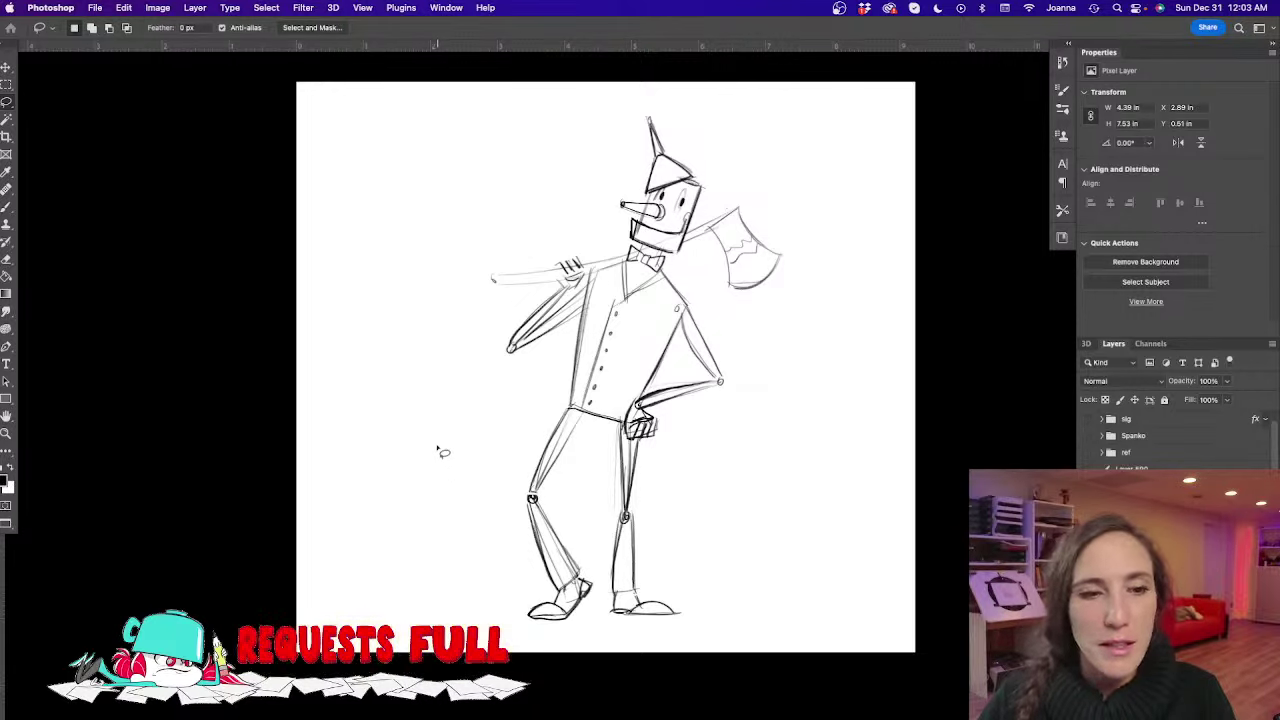
pyautogui.press('super+g')
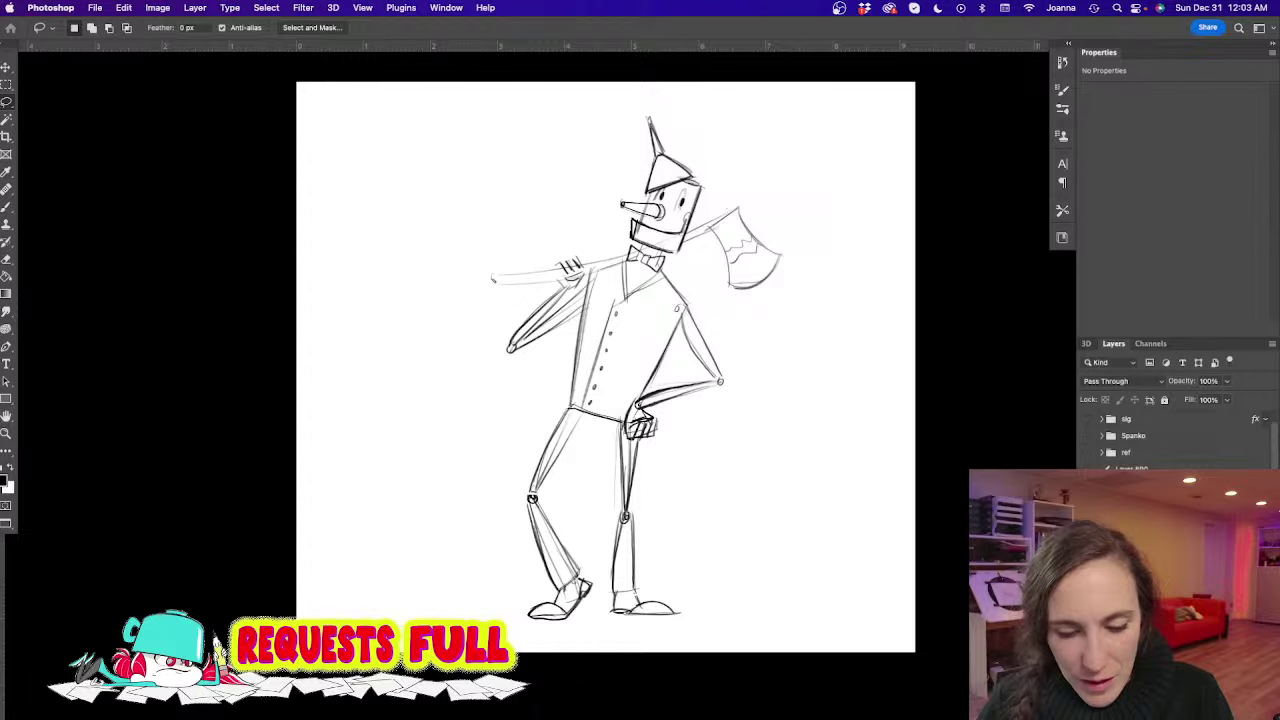
pyautogui.press('super+comma')
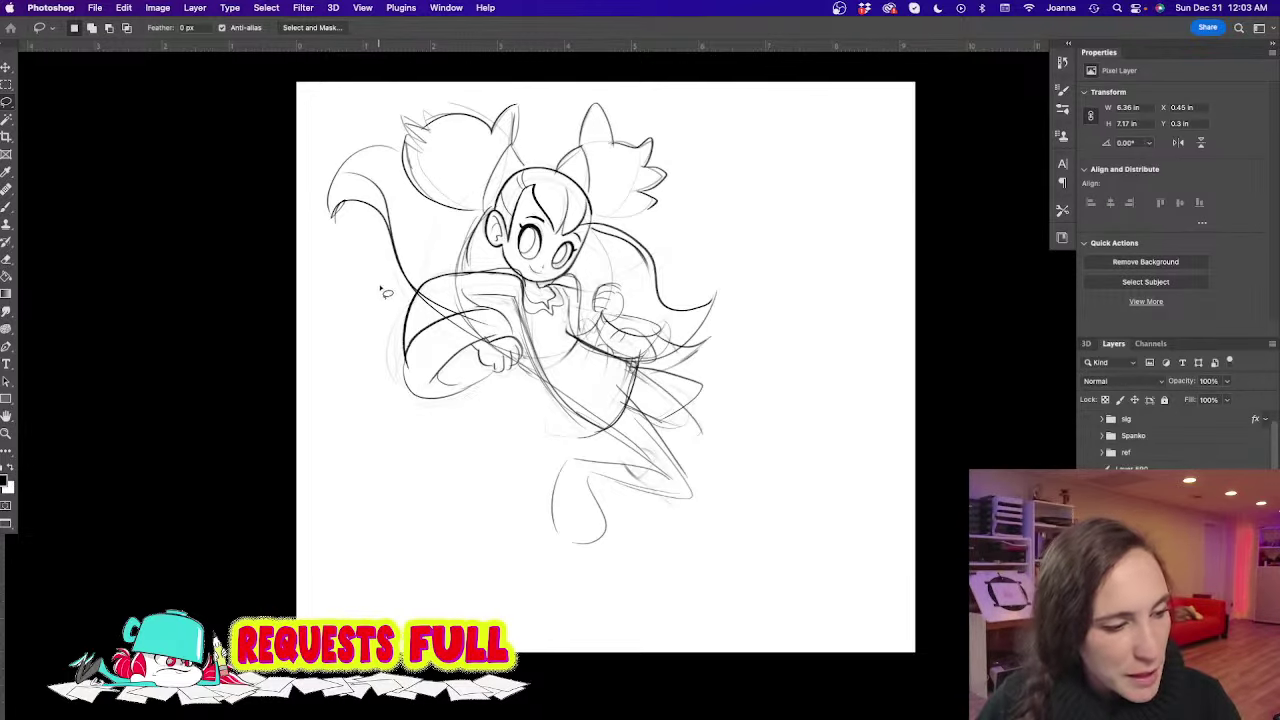
# Delete the flowing strand on the pigtailed girl's sleeve side and fade her lower torso and leg lines with a size 175 eraser
pyautogui.moveTo(382, 287)
pyautogui.mouseDown()
pyautogui.moveTo(433, 264)
pyautogui.moveTo(402, 198)
pyautogui.moveTo(393, 132)
pyautogui.moveTo(300, 228)
pyautogui.mouseUp()
pyautogui.press('Delete')
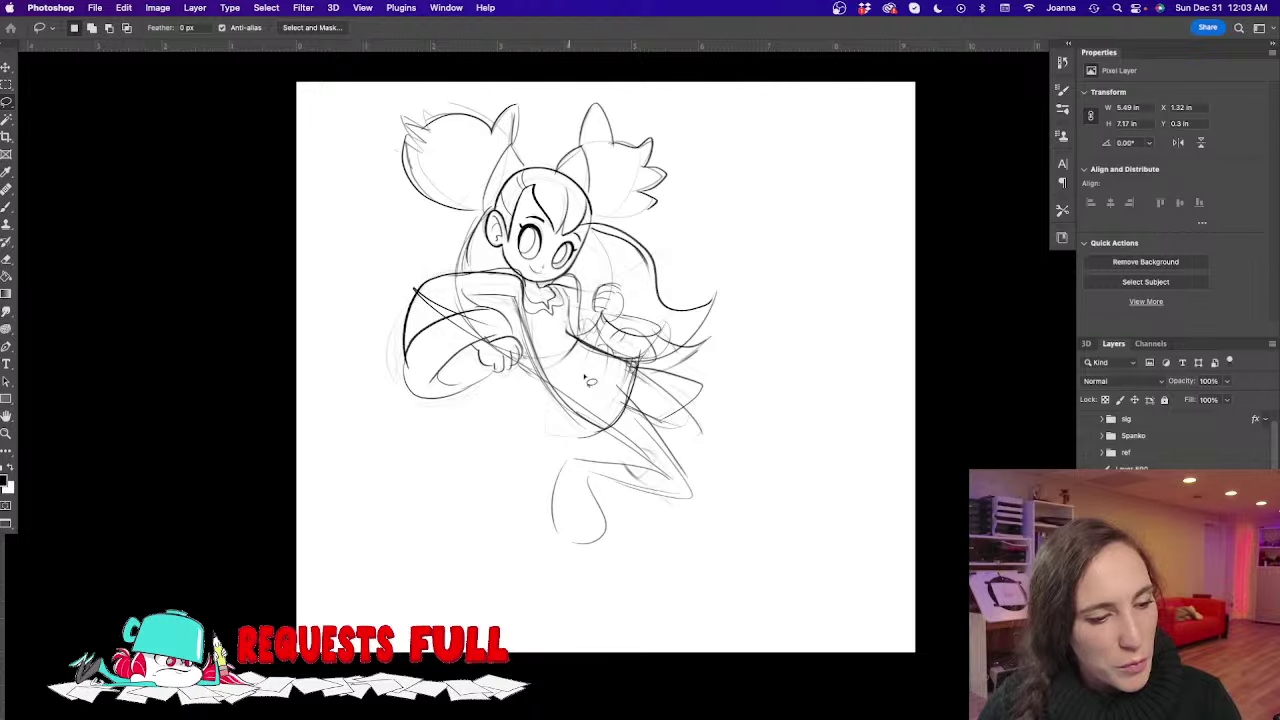
pyautogui.press('e')
pyautogui.press(']')
pyautogui.press(']')
pyautogui.press(']')
pyautogui.press(']')
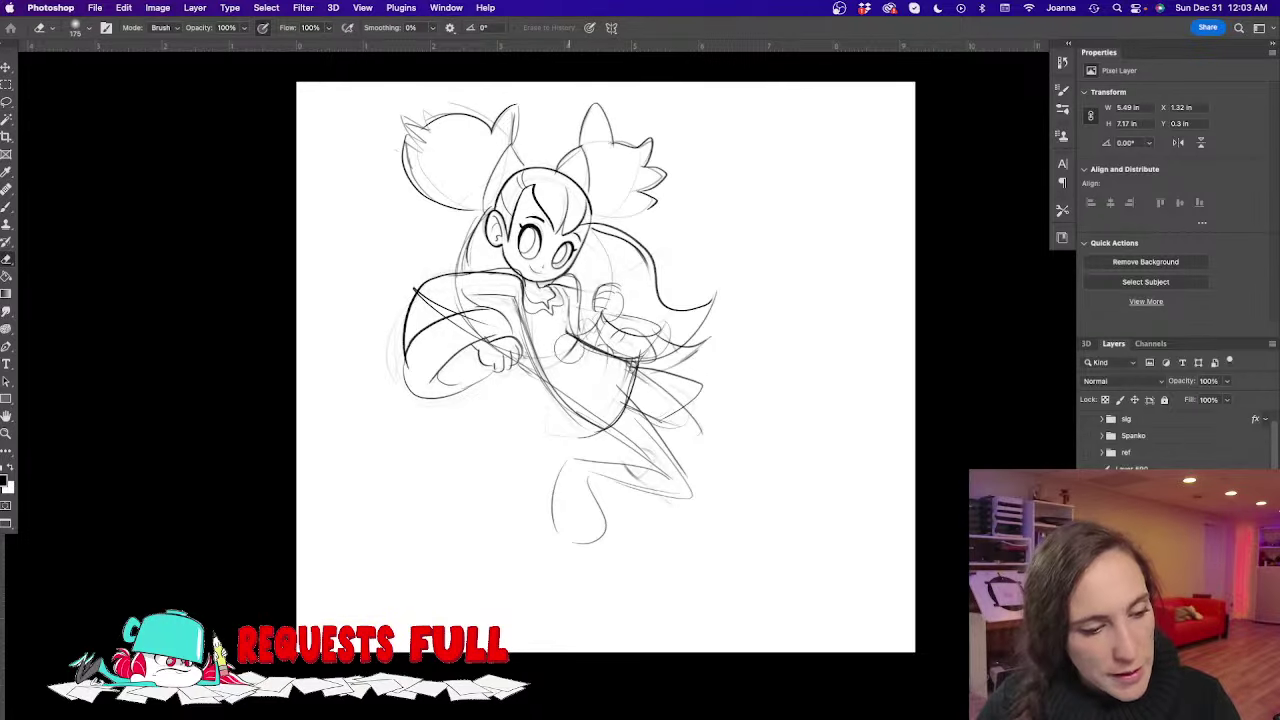
pyautogui.moveTo(570, 347)
pyautogui.mouseDown()
pyautogui.moveTo(680, 390)
pyautogui.moveTo(640, 465)
pyautogui.moveTo(600, 420)
pyautogui.moveTo(650, 458)
pyautogui.mouseUp()
pyautogui.press('b')
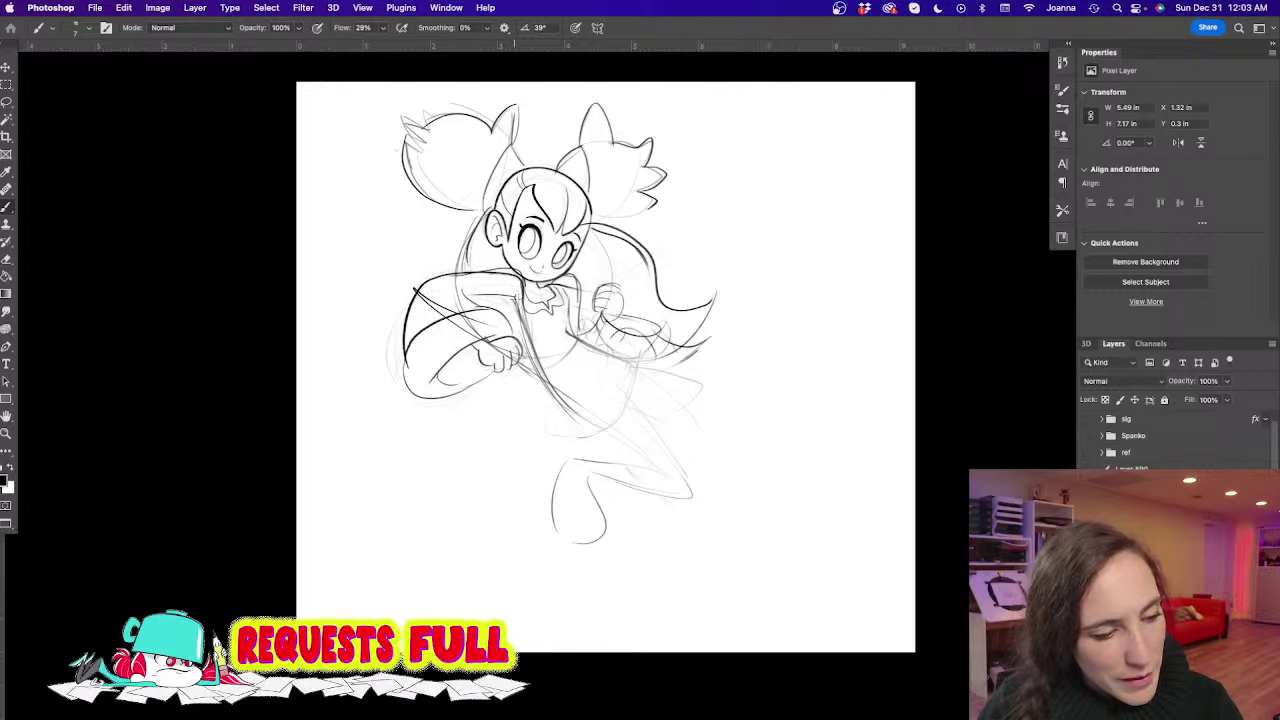
# Redraw the pigtailed girl's dress with a clean torso contour, curved hem and horizontal bands across the skirt
pyautogui.moveTo(516, 294); pyautogui.dragTo(607, 424)
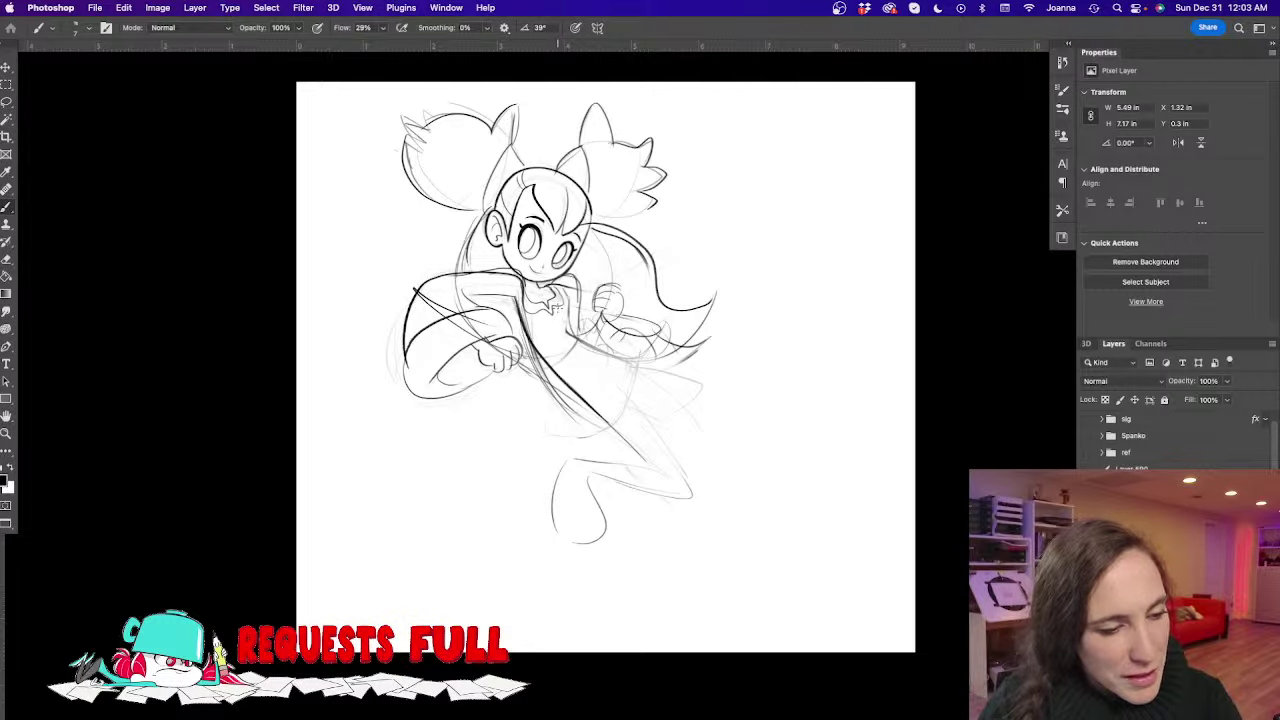
pyautogui.moveTo(561, 295); pyautogui.dragTo(612, 426)
pyautogui.moveTo(644, 341)
pyautogui.mouseDown()
pyautogui.moveTo(610, 424)
pyautogui.moveTo(617, 386)
pyautogui.moveTo(597, 410)
pyautogui.mouseUp()
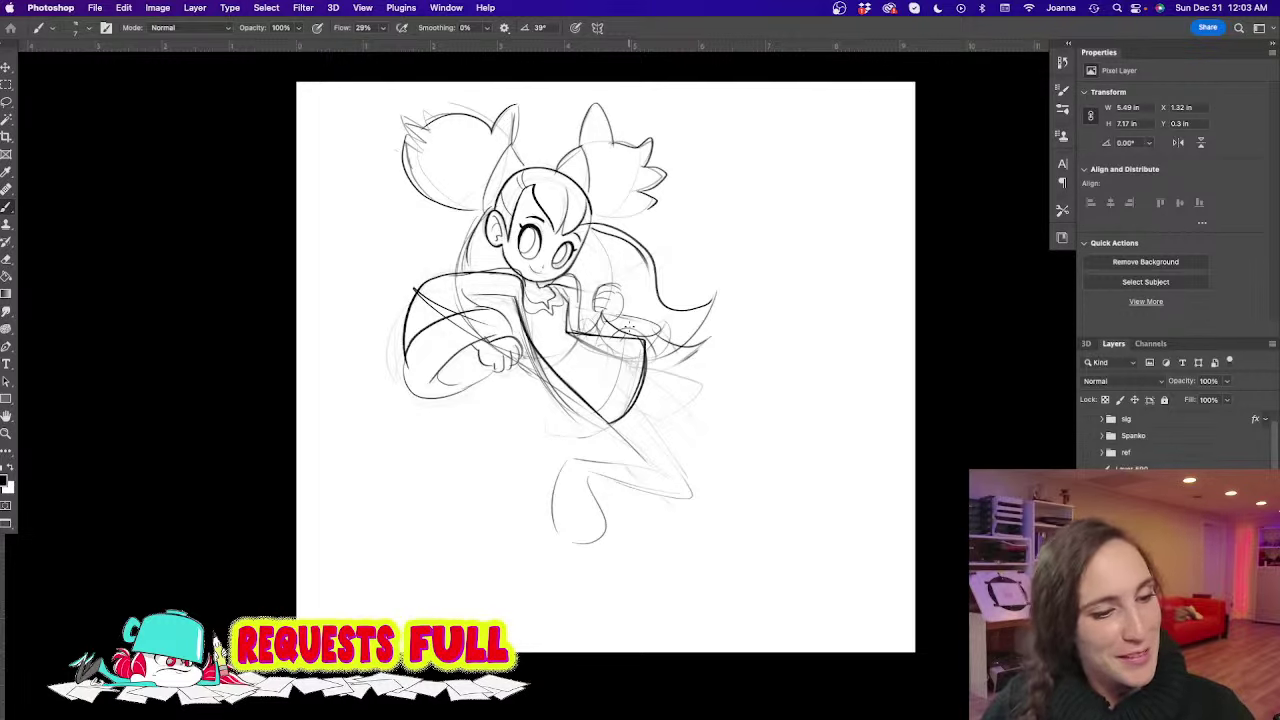
pyautogui.moveTo(628, 339)
pyautogui.mouseDown()
pyautogui.moveTo(599, 403)
pyautogui.moveTo(566, 380)
pyautogui.mouseUp()
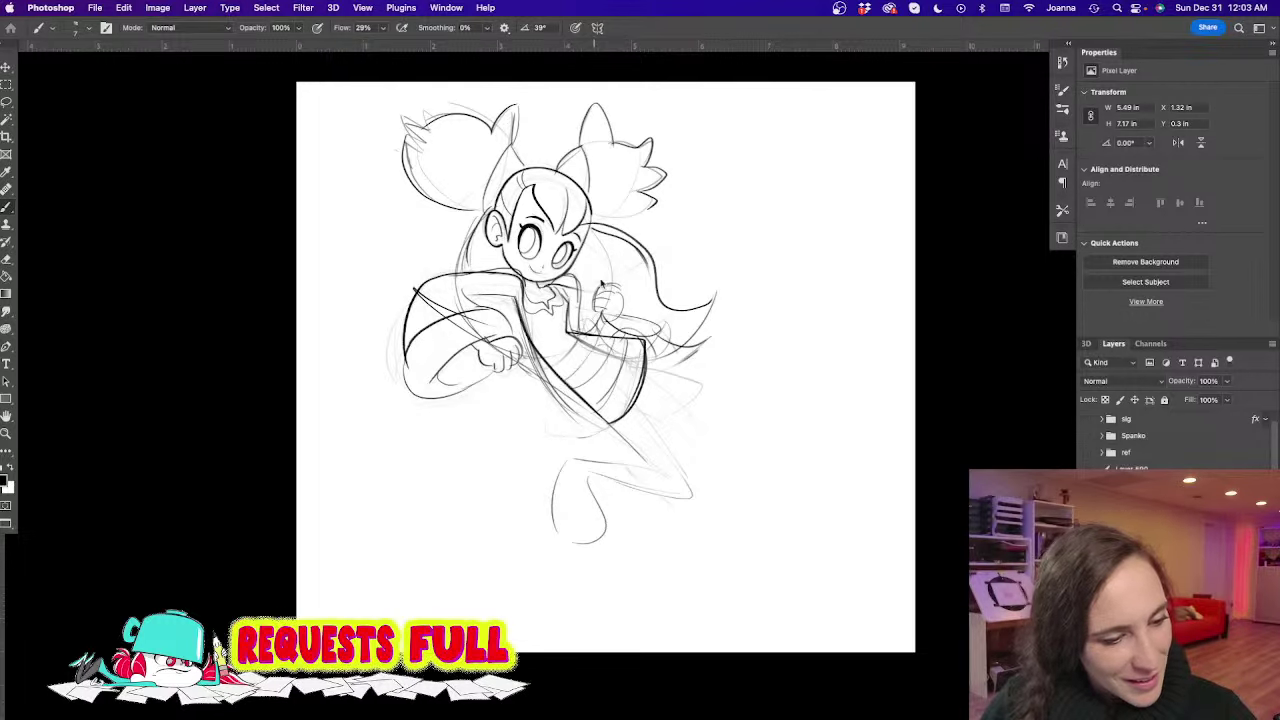
# Redraw the pigtailed girl's two bent legs and dangling foot below the dress, and group the sketch
pyautogui.moveTo(698, 344)
pyautogui.mouseDown()
pyautogui.moveTo(645, 382)
pyautogui.moveTo(656, 414)
pyautogui.mouseUp()
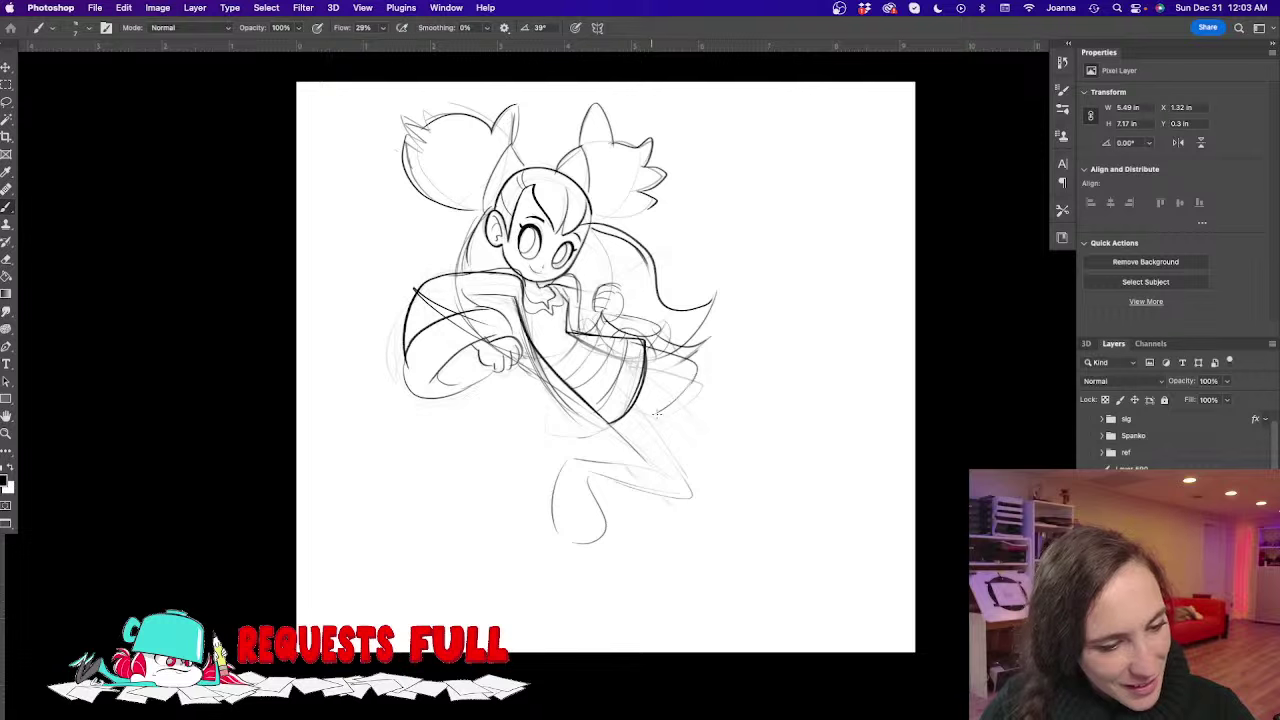
pyautogui.moveTo(695, 370)
pyautogui.mouseDown()
pyautogui.moveTo(648, 410)
pyautogui.moveTo(685, 490)
pyautogui.mouseUp()
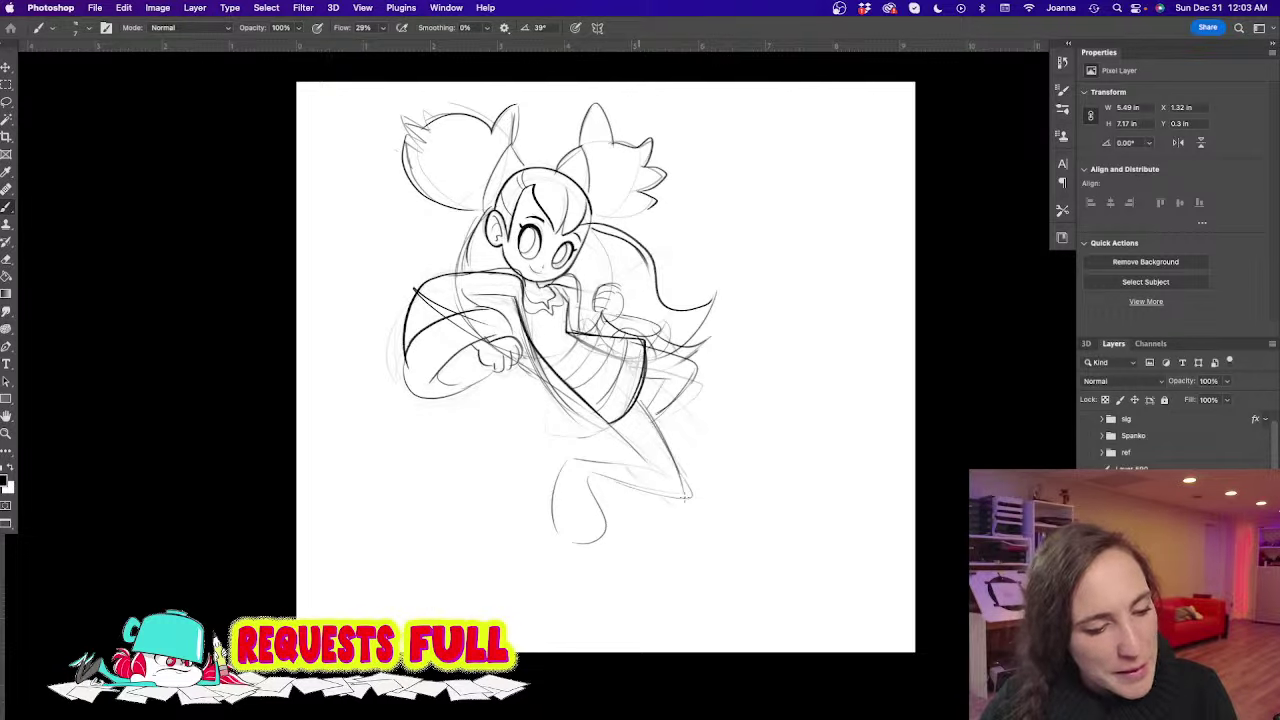
pyautogui.moveTo(612, 422)
pyautogui.mouseDown()
pyautogui.moveTo(676, 490)
pyautogui.moveTo(560, 459)
pyautogui.moveTo(602, 478)
pyautogui.moveTo(588, 497)
pyautogui.moveTo(561, 496)
pyautogui.moveTo(565, 532)
pyautogui.moveTo(606, 510)
pyautogui.mouseUp()
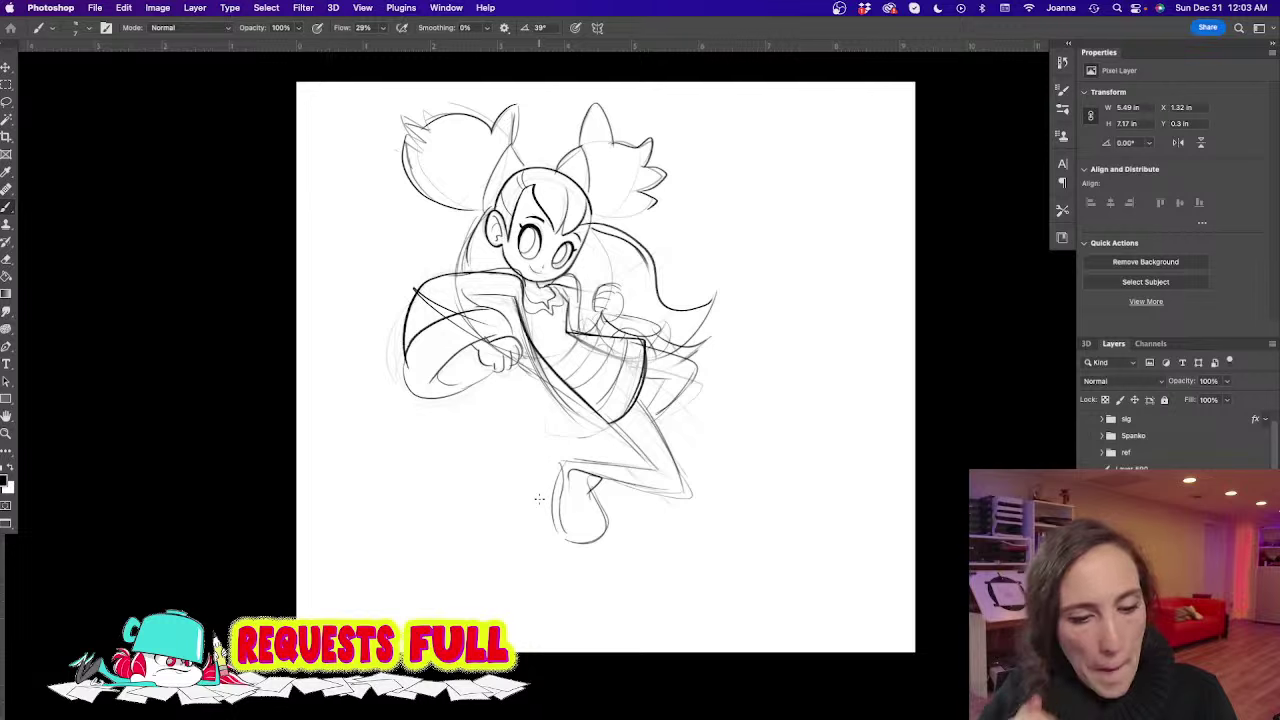
pyautogui.press('super+g')
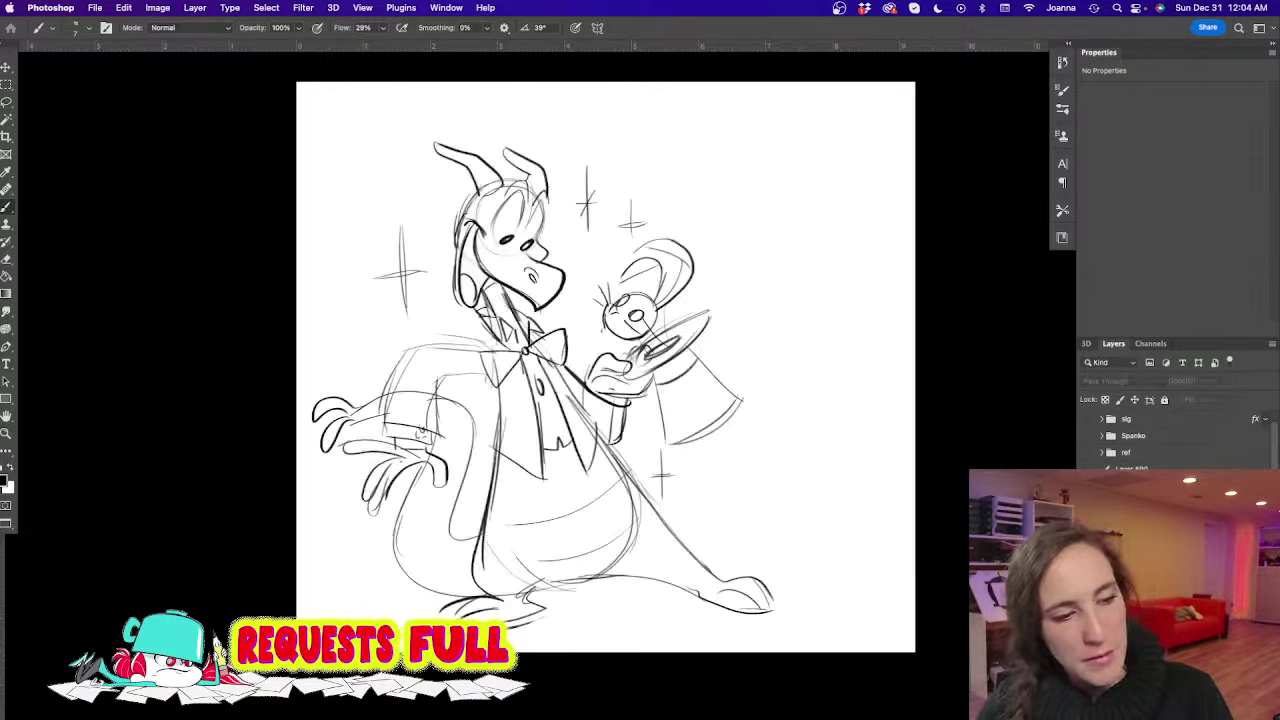
# Look through the remaining character sketches, including the dragon, the man with the pitchfork, the microphone pair and the leaping horned creature
pyautogui.scroll(-5, 1175, 440)
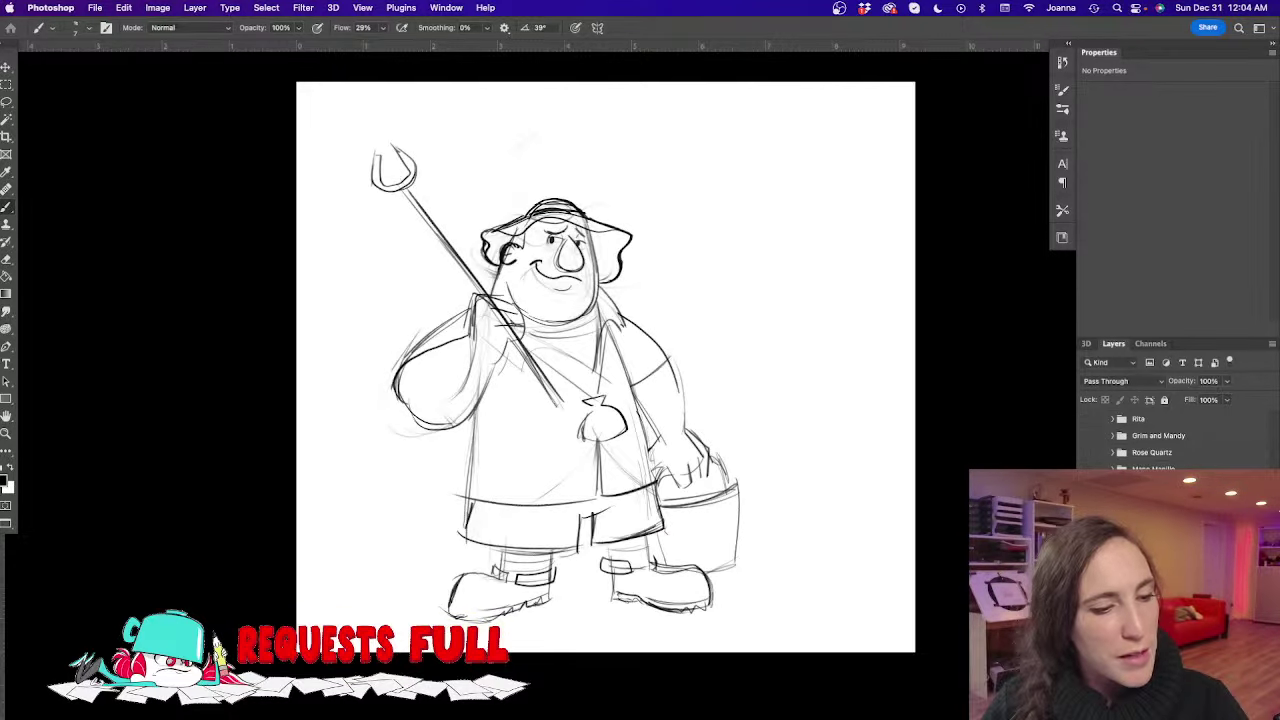
pyautogui.moveTo(926, 592); pyautogui.dragTo(962, 576)
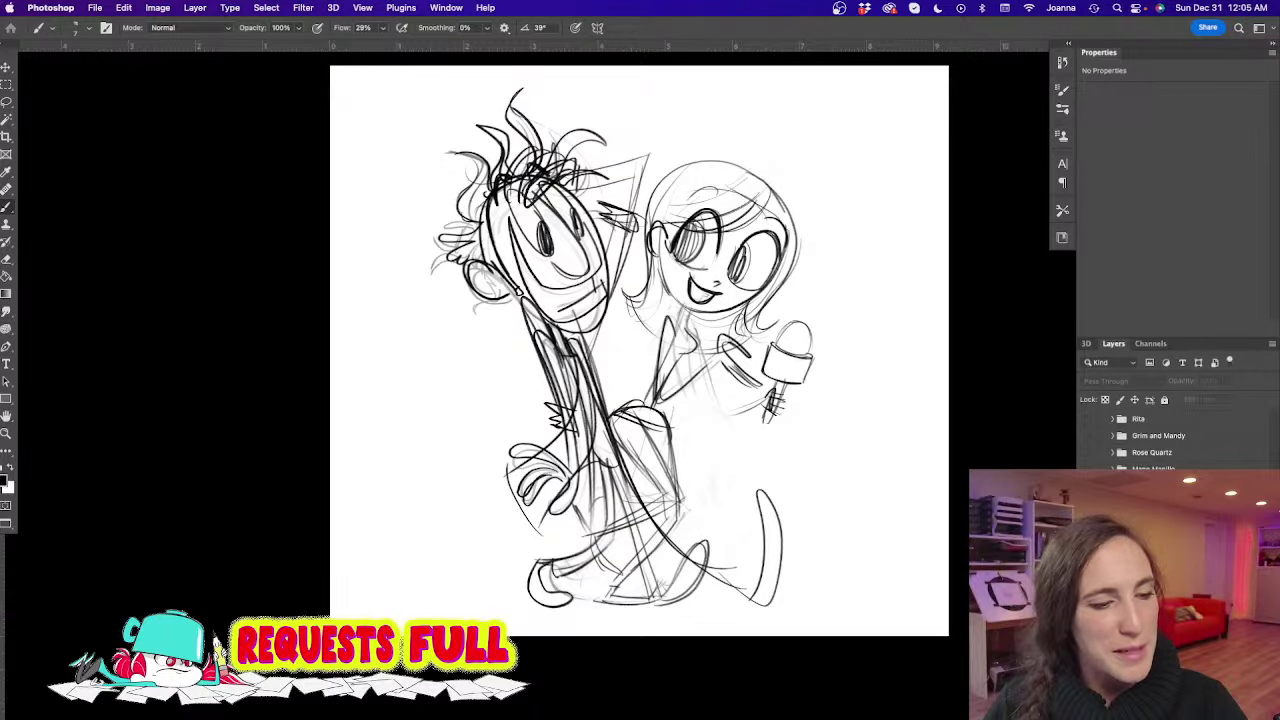
pyautogui.scroll(-3, 1175, 440)
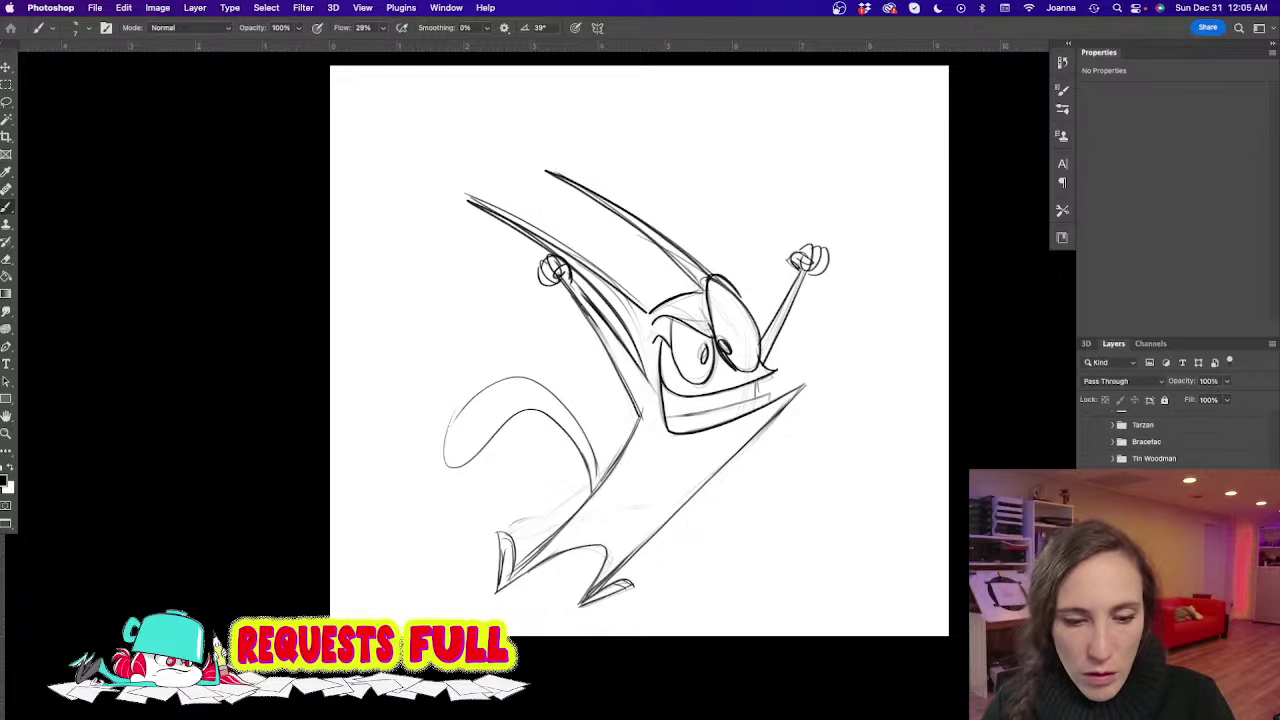
pyautogui.scroll(5, 1143, 456)
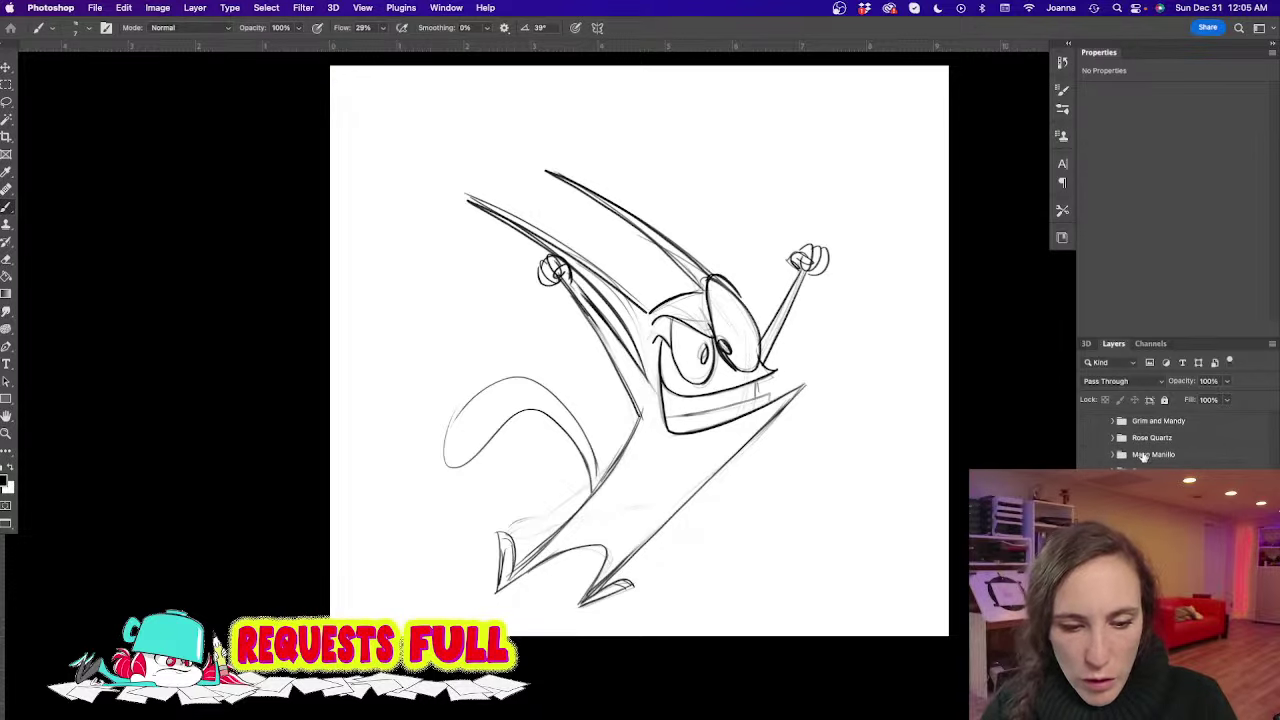
pyautogui.scroll(3, 1140, 430)
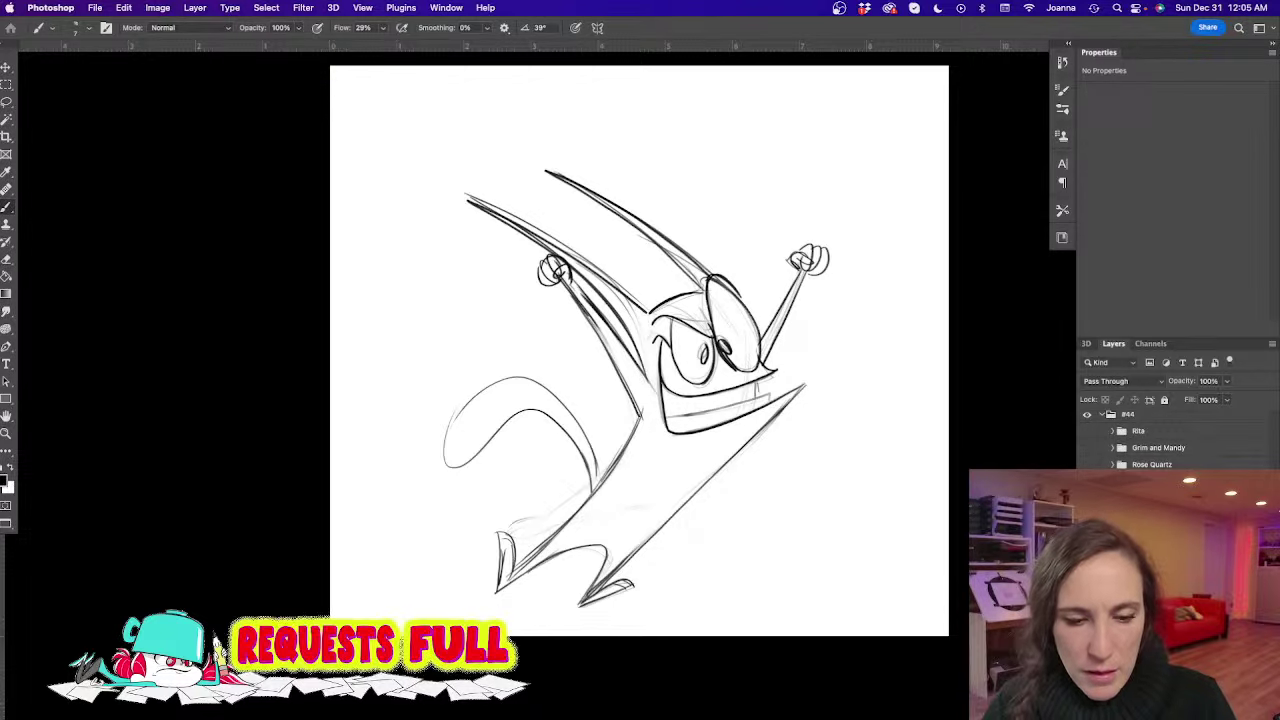
pyautogui.scroll(-1, 639, 350)
pyautogui.press('super+')
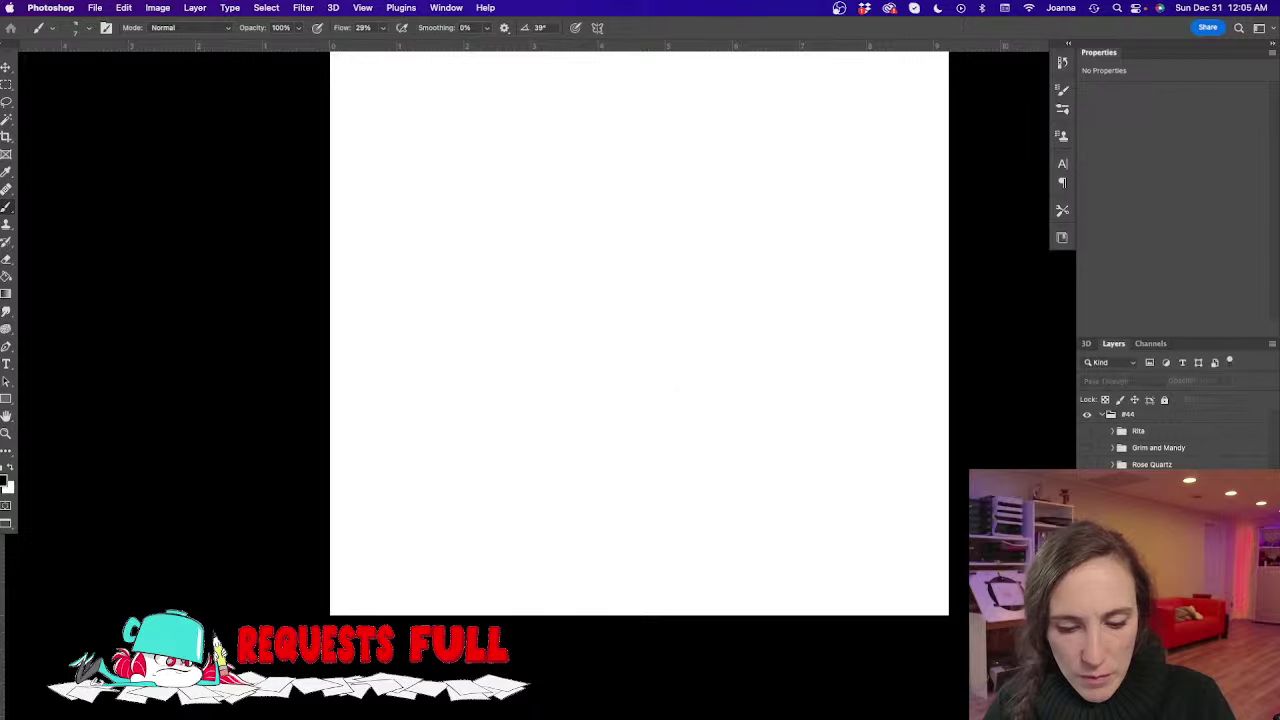
pyautogui.hotkey('ctrl', 'z')
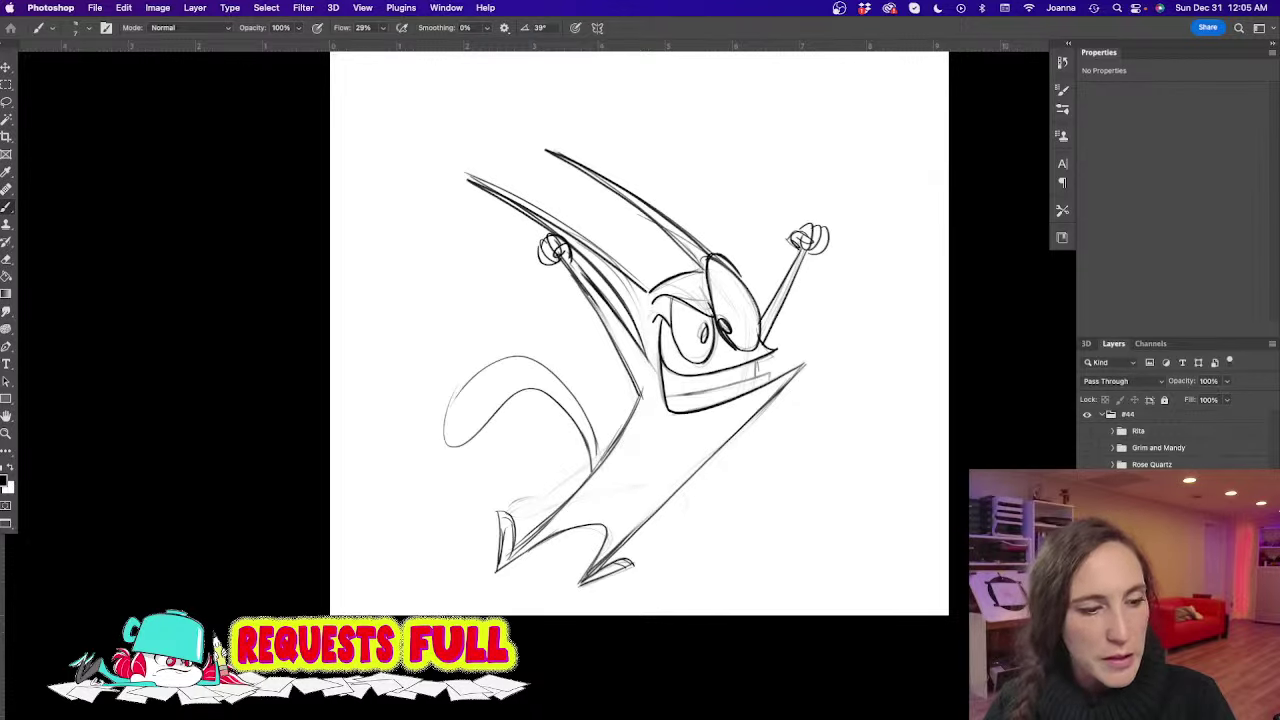
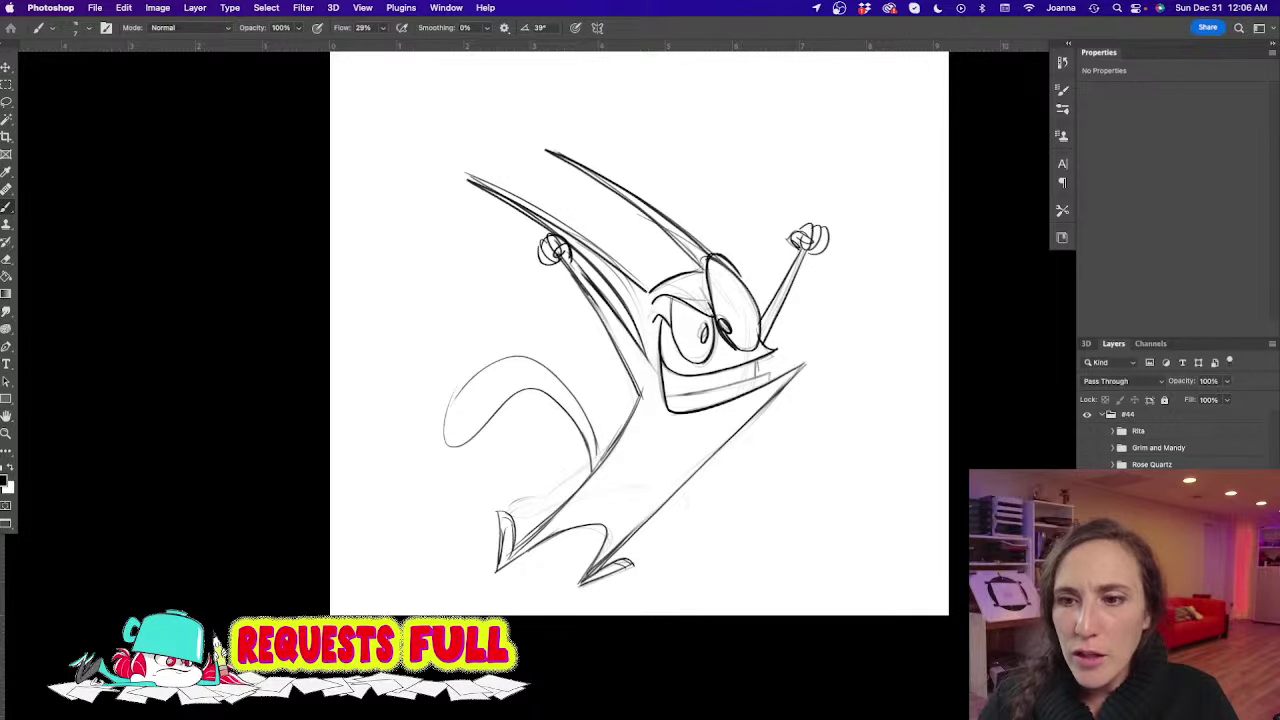
# Hide the leaping horned creature's sketch and bring up the sketch of Elsa in a Santa outfit
pyautogui.press('super+comma')
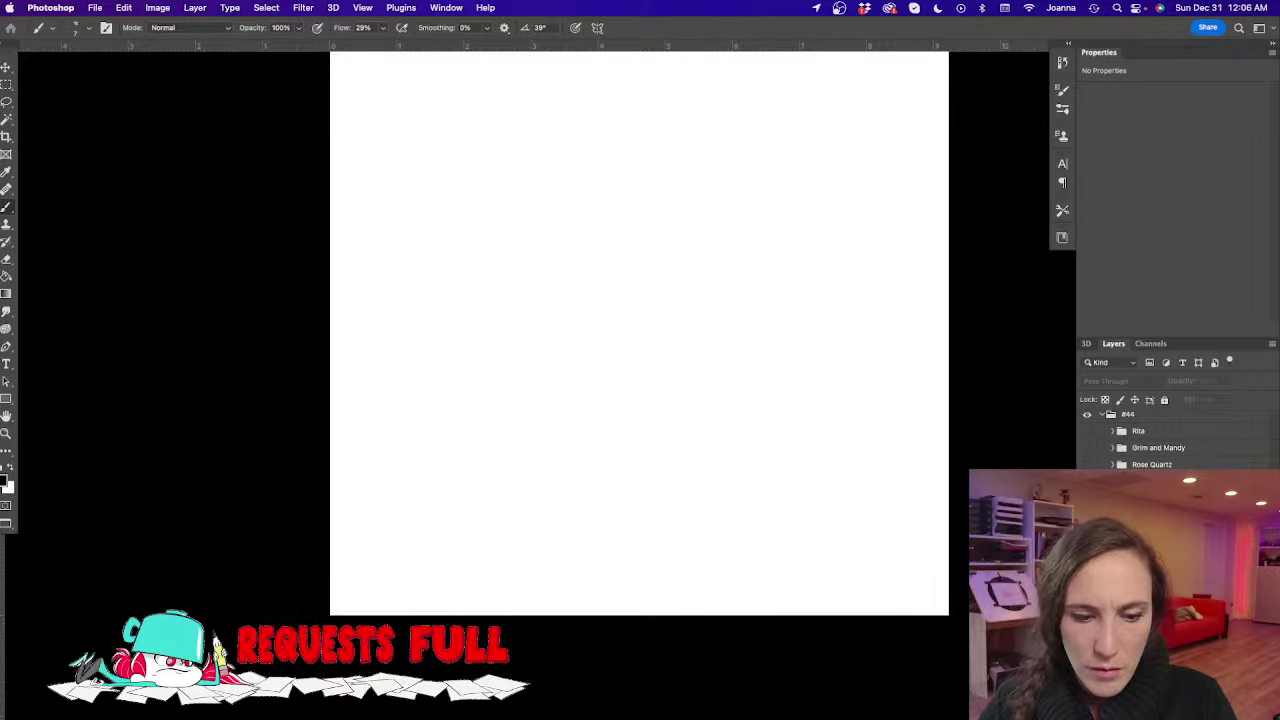
pyautogui.press('super+comma')
pyautogui.press('super+comma')
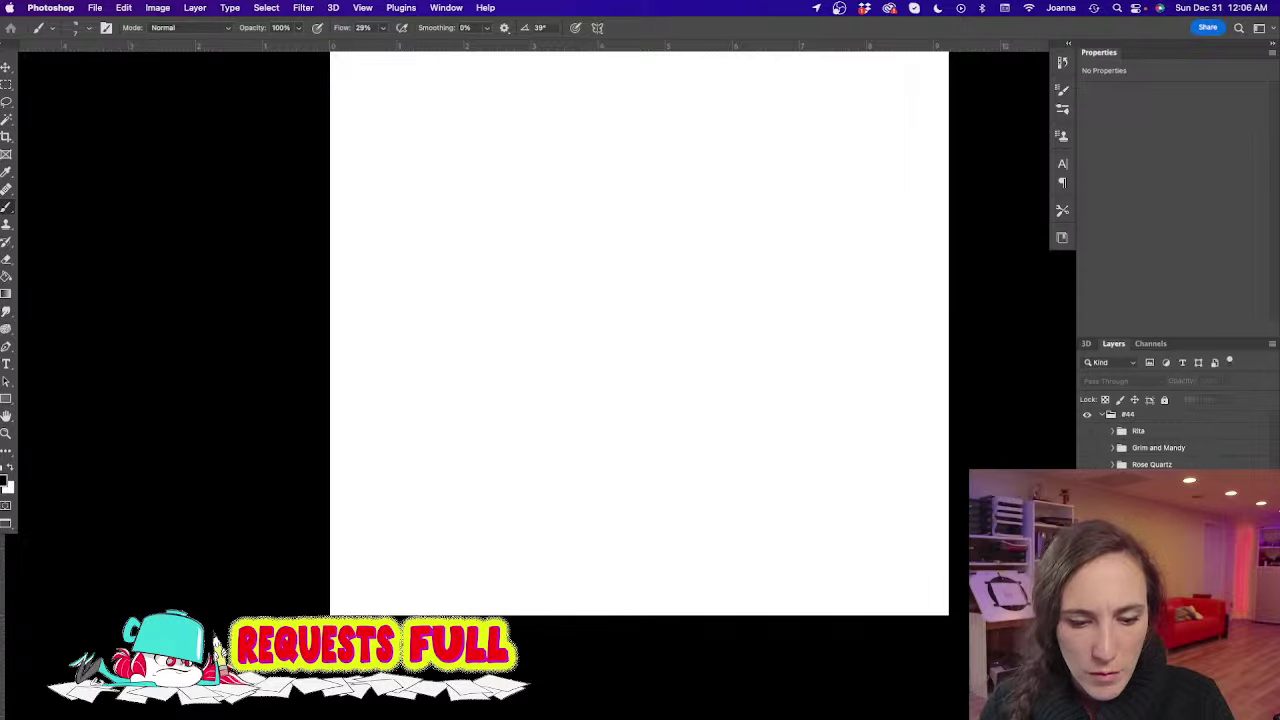
pyautogui.press('super+comma')
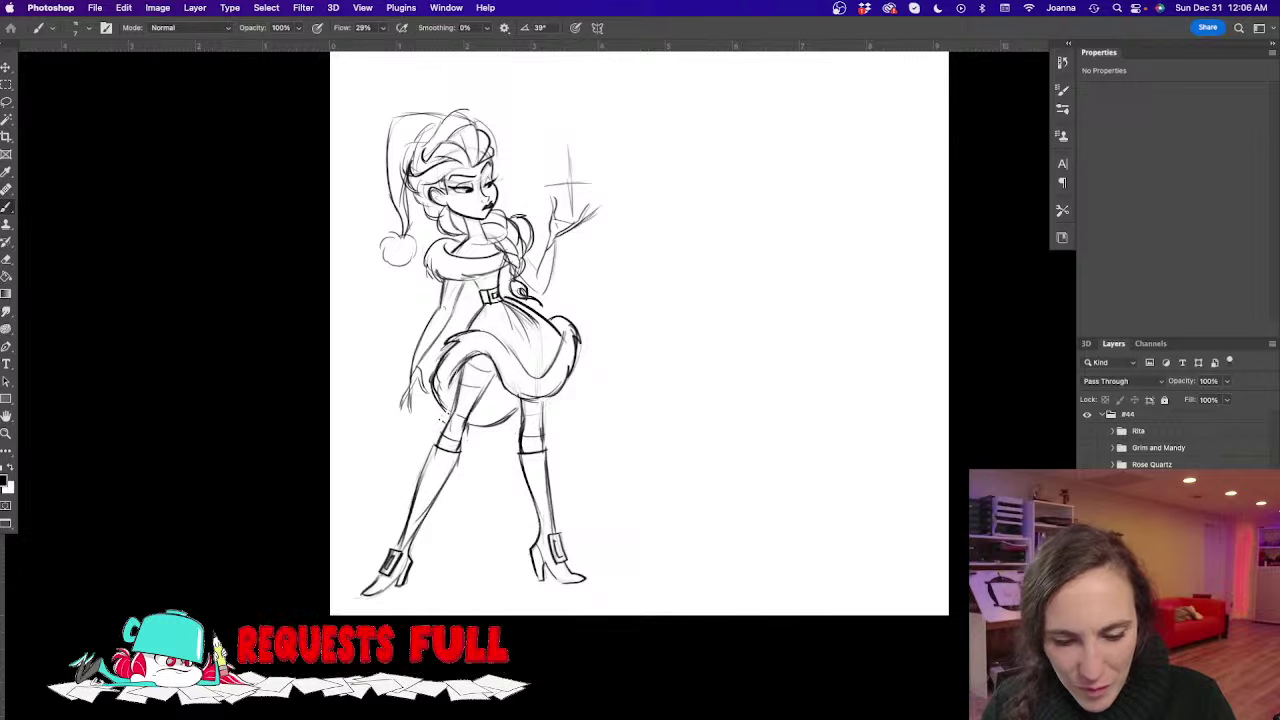
# Merge the Elsa sketch into one layer at 18% opacity and add a new layer for line work
pyautogui.press('super+e')
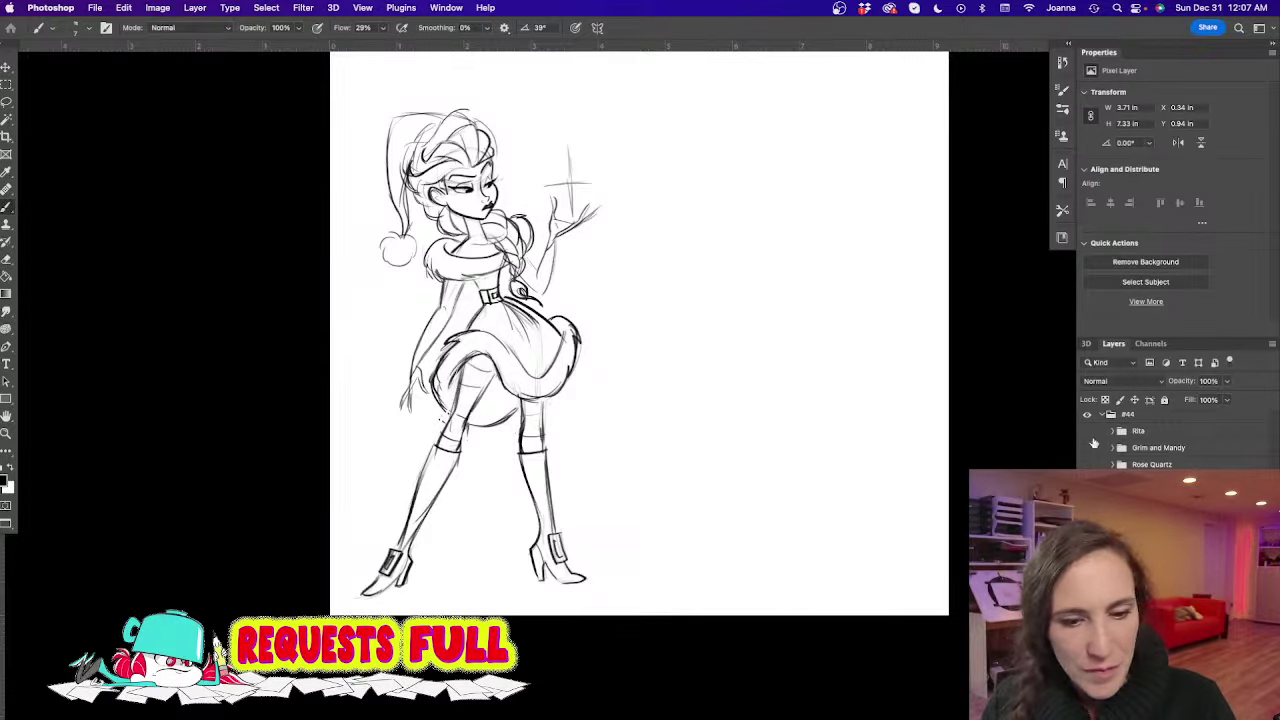
pyautogui.click(1227, 381)
pyautogui.moveTo(1228, 398); pyautogui.dragTo(1177, 398)
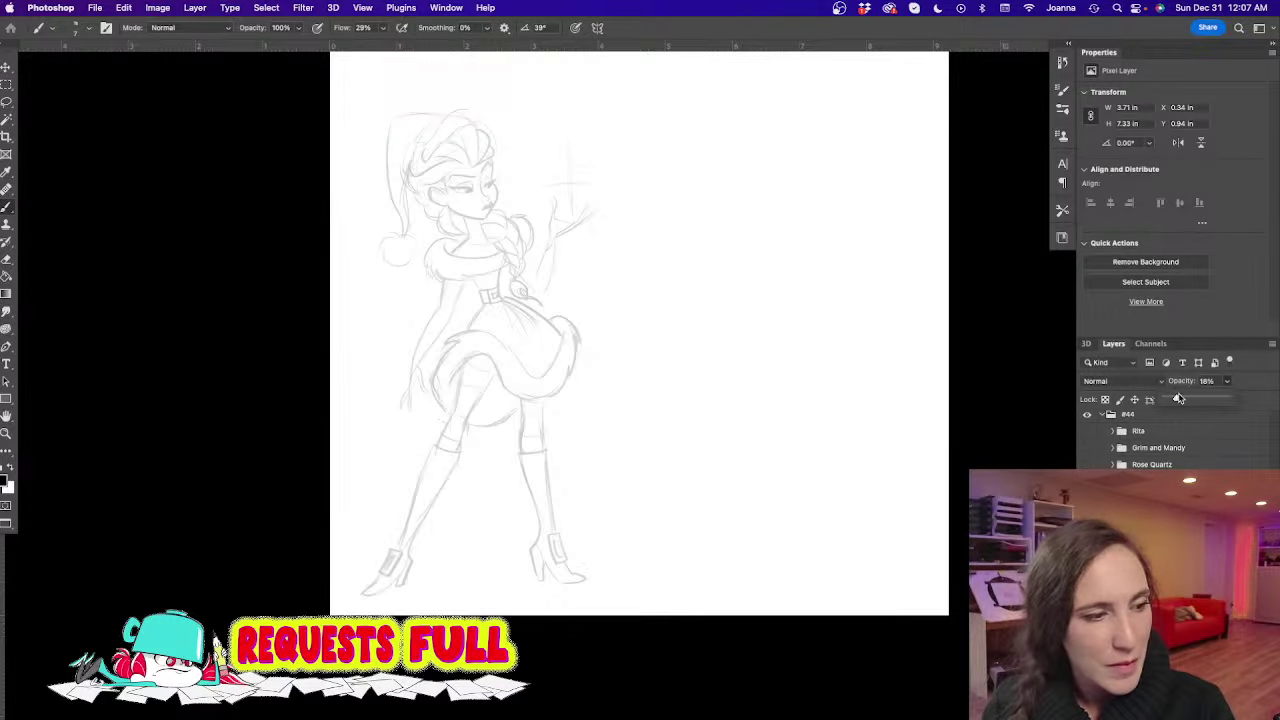
pyautogui.press('alt+shift+super+n')
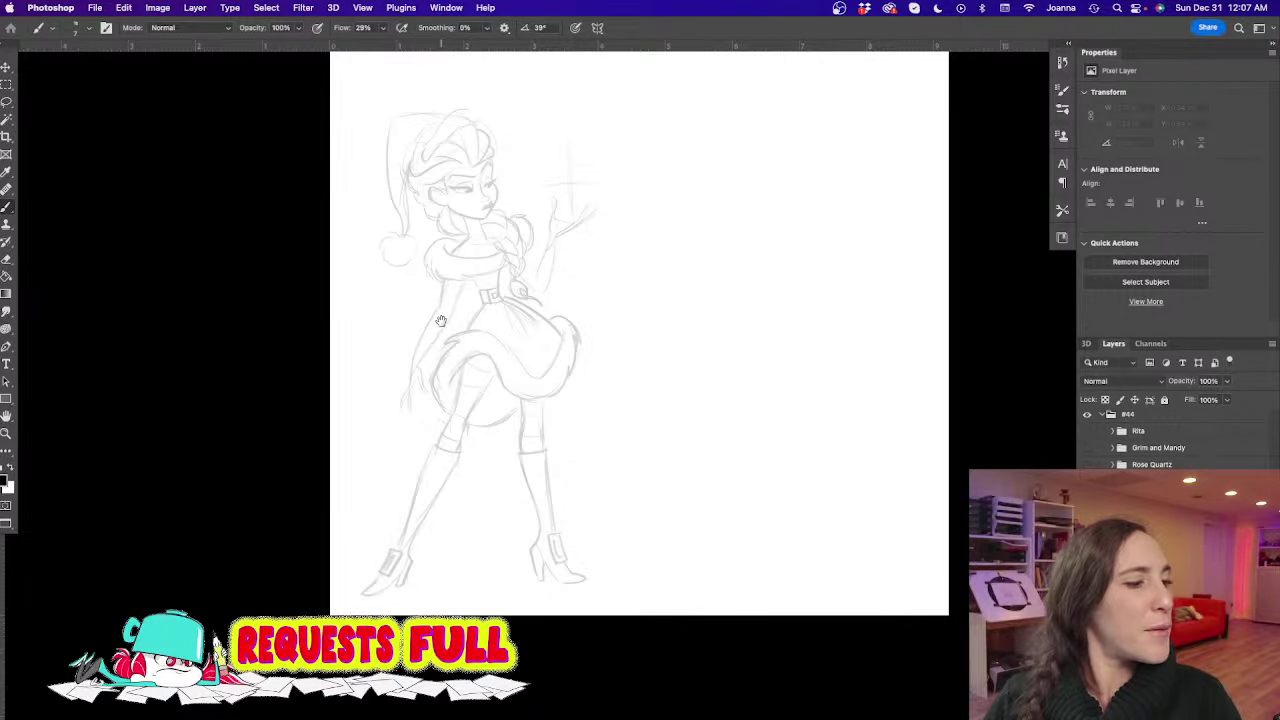
# Draw the dark line work of Elsa's nose bridge, tip and nostril over the faded sketch
pyautogui.scroll(5, 440, 320)
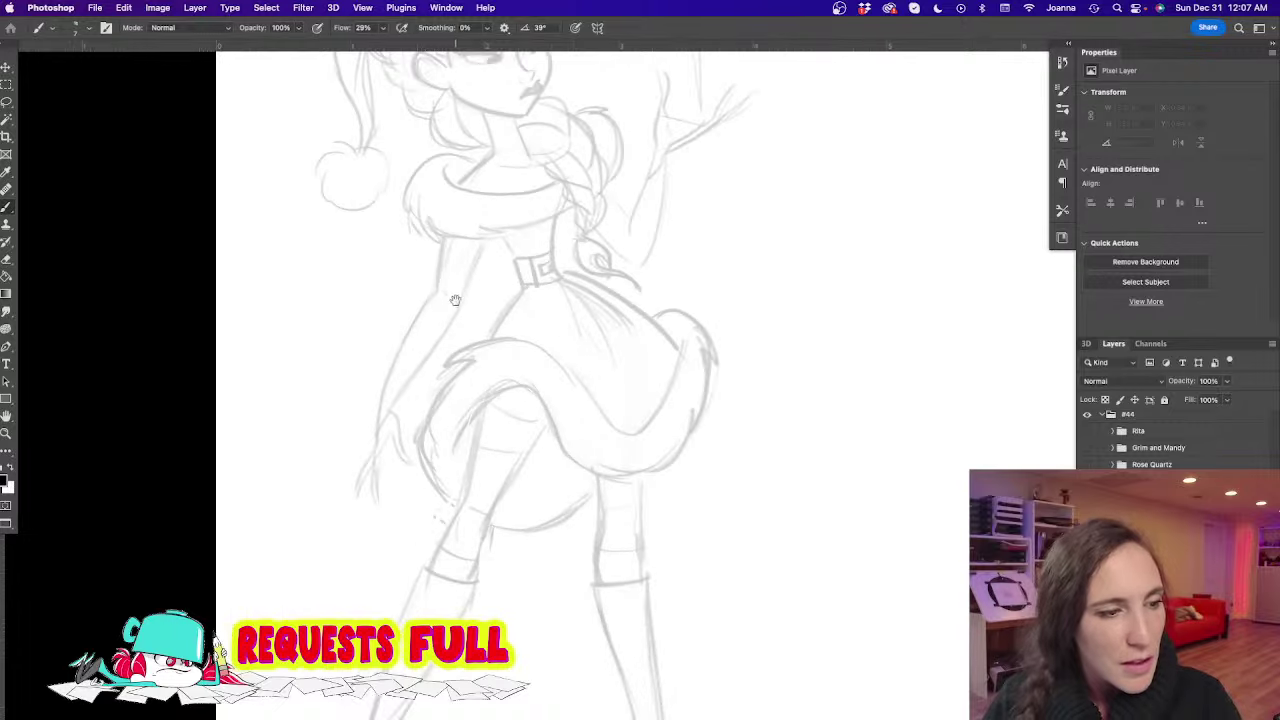
pyautogui.moveTo(455, 300)
pyautogui.mouseDown()
pyautogui.moveTo(505, 540)
pyautogui.moveTo(613, 554)
pyautogui.moveTo(575, 575)
pyautogui.mouseUp()
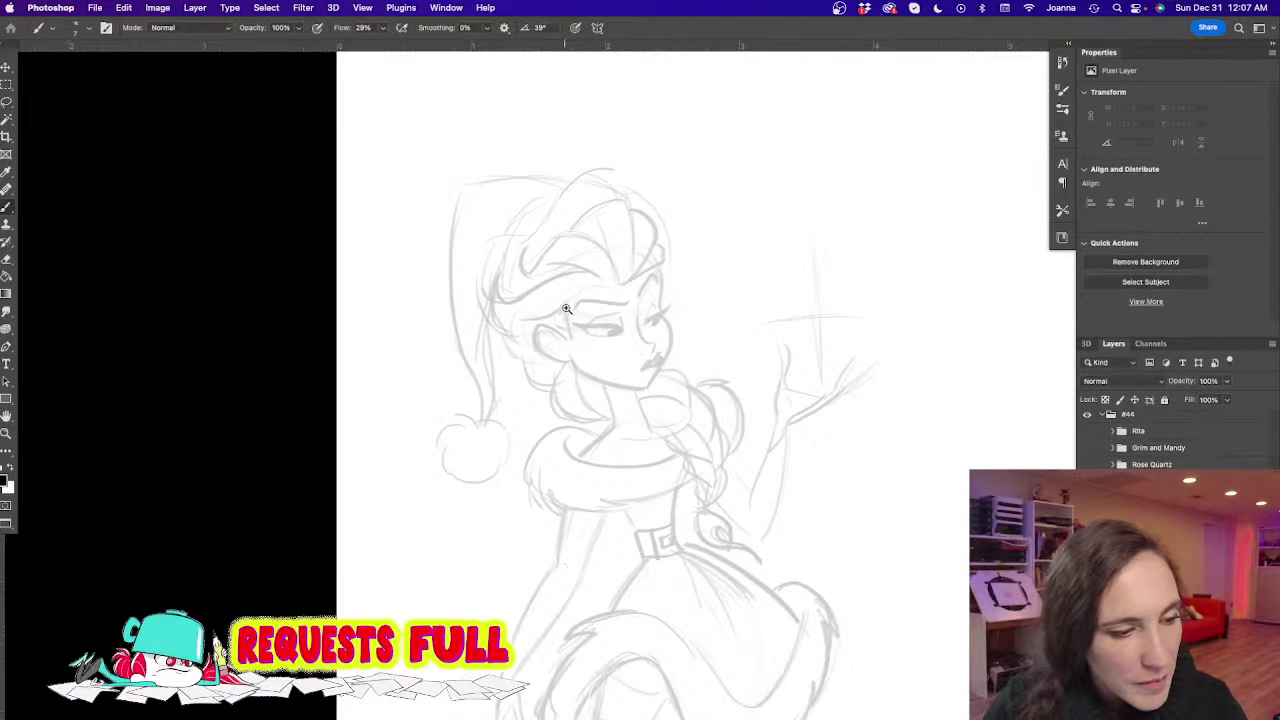
pyautogui.scroll(3, 558, 308)
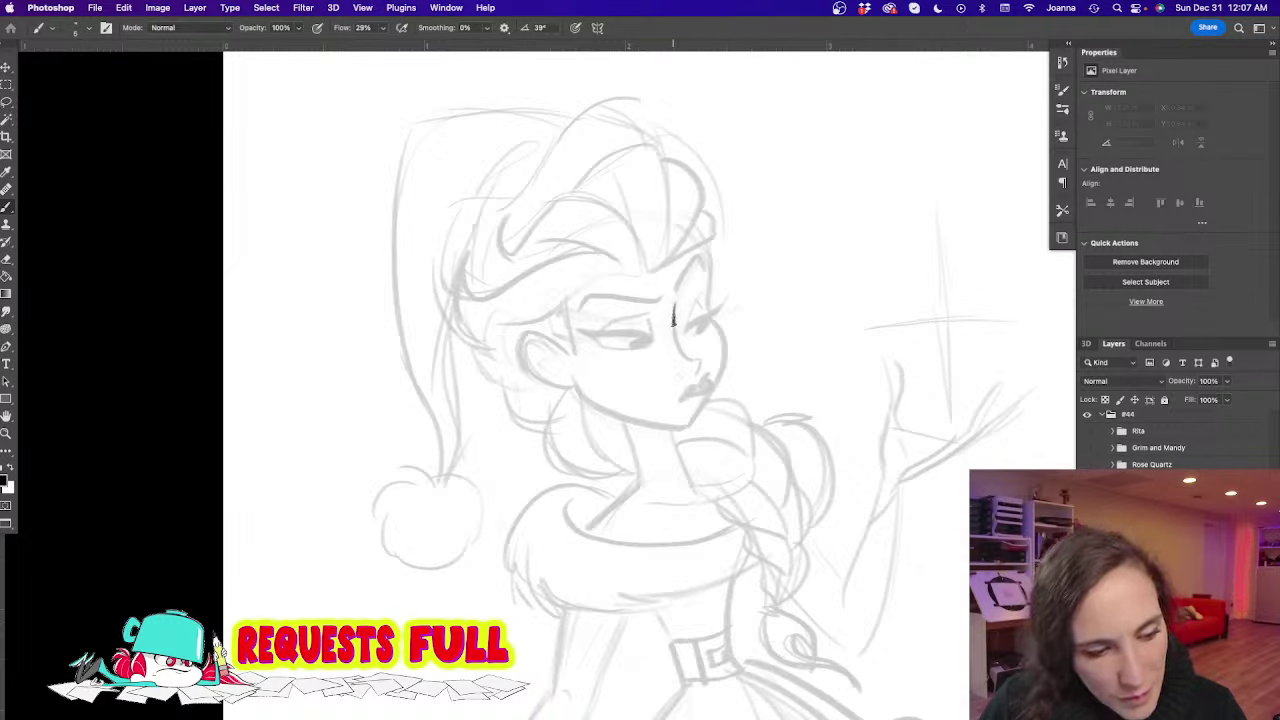
pyautogui.moveTo(673, 318); pyautogui.dragTo(690, 360)
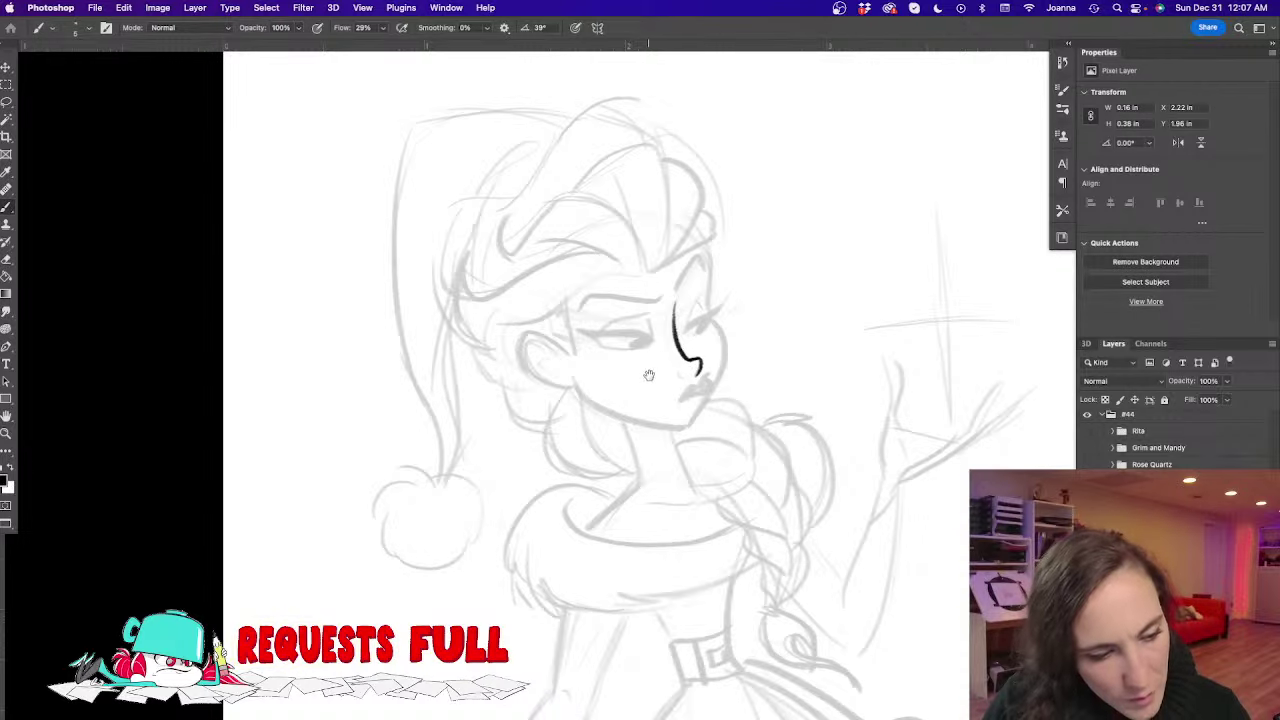
pyautogui.scroll(4, 652, 375)
pyautogui.moveTo(707, 369); pyautogui.dragTo(714, 380)
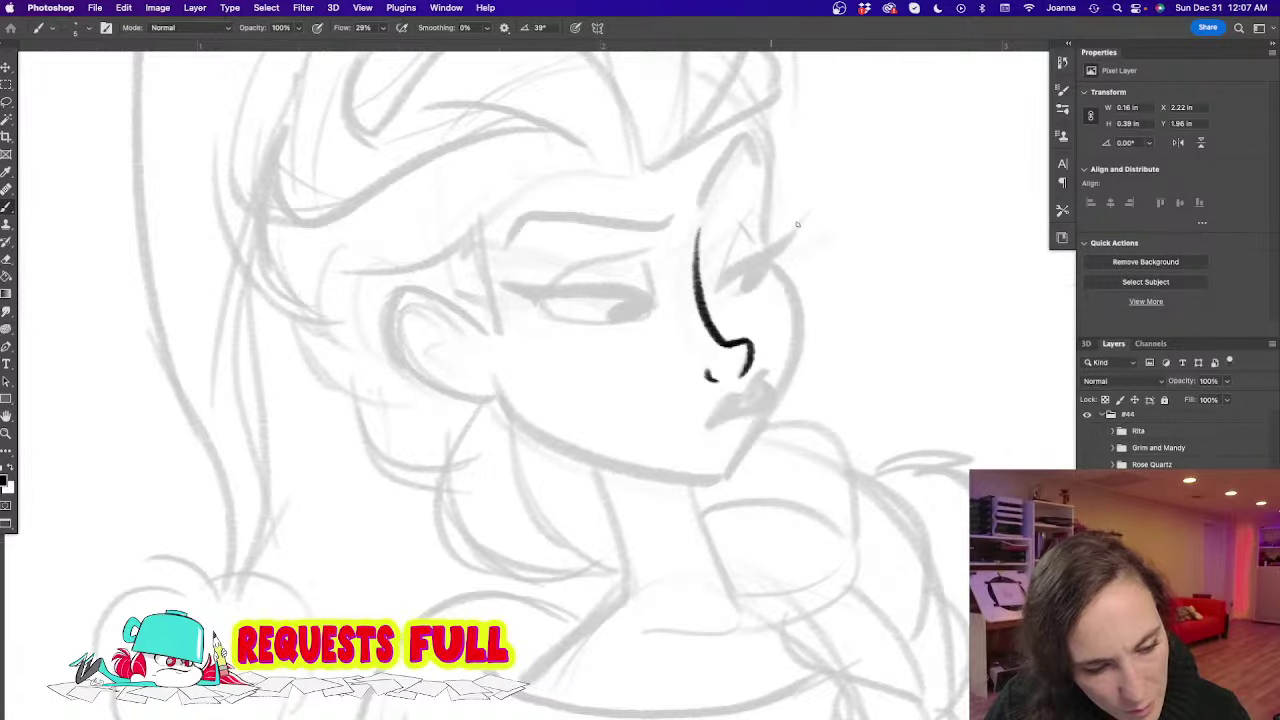
# Draw the dark outline of Elsa's lips and her far eye with its crease, thick lash line and pupil
pyautogui.moveTo(699, 431)
pyautogui.mouseDown()
pyautogui.moveTo(766, 368)
pyautogui.moveTo(728, 402)
pyautogui.mouseUp()
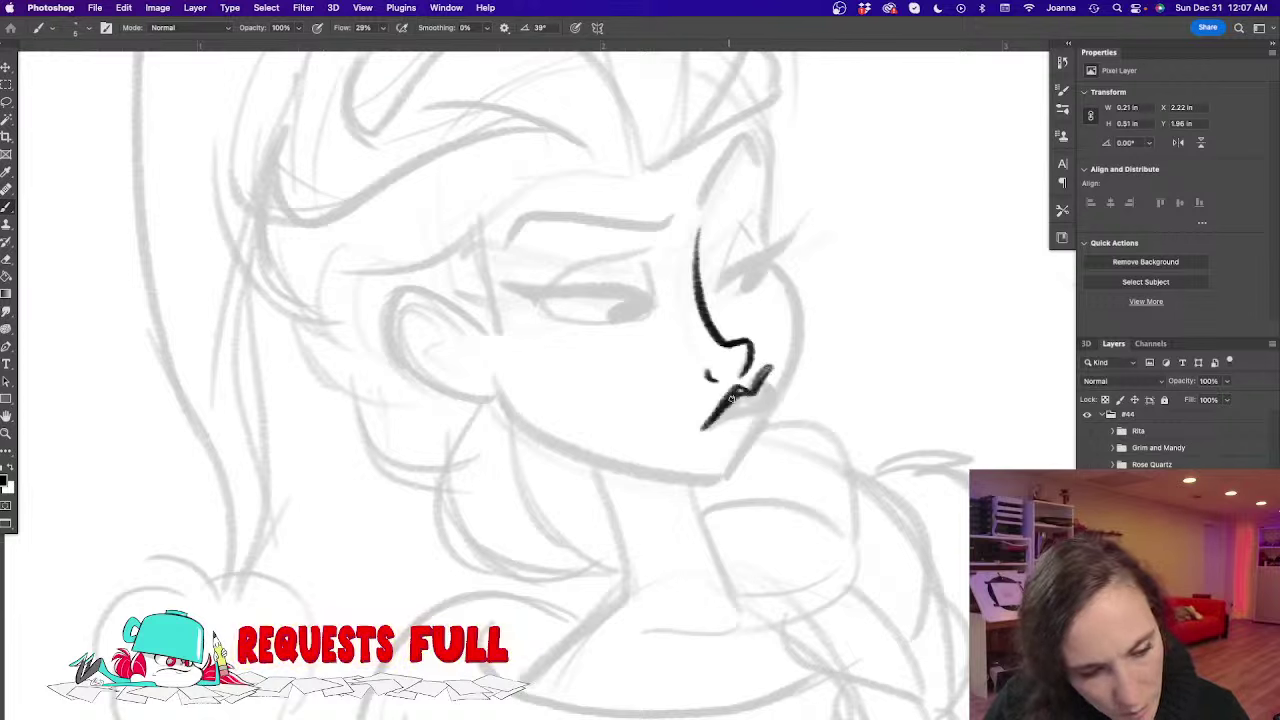
pyautogui.moveTo(762, 378)
pyautogui.mouseDown()
pyautogui.moveTo(780, 394)
pyautogui.moveTo(704, 430)
pyautogui.mouseUp()
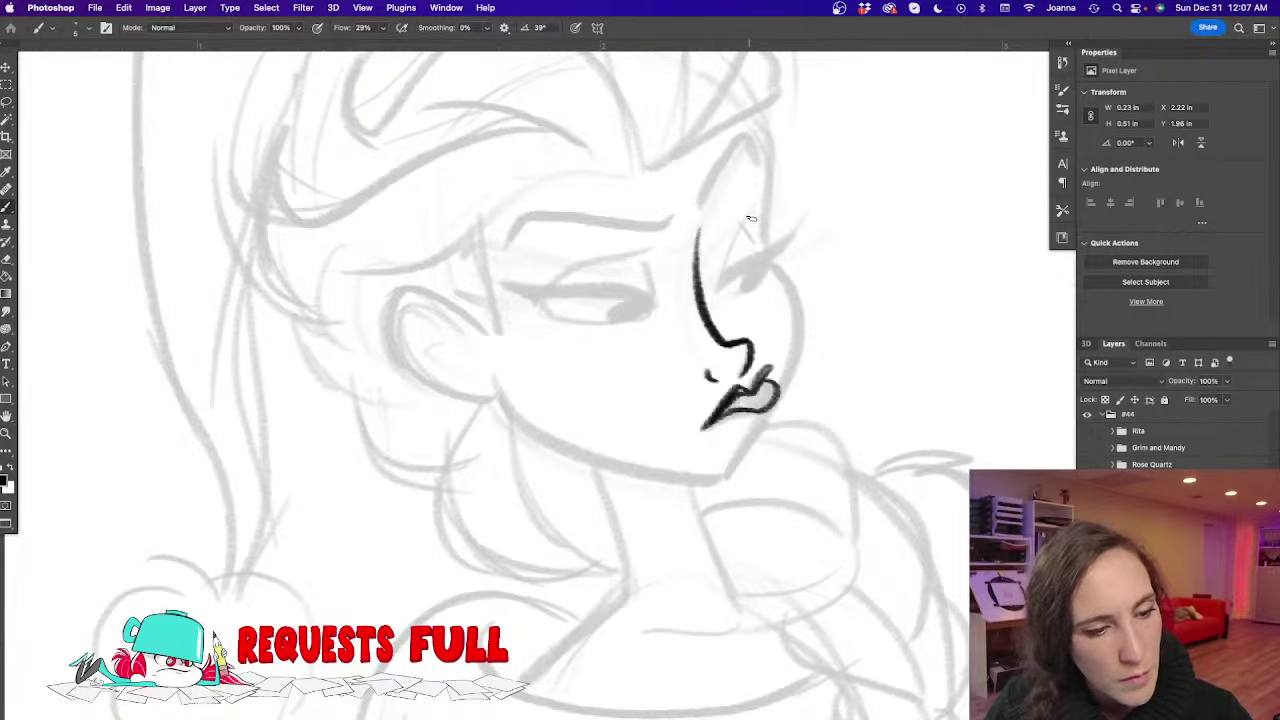
pyautogui.moveTo(749, 214); pyautogui.dragTo(721, 290)
pyautogui.moveTo(749, 214)
pyautogui.mouseDown()
pyautogui.moveTo(729, 271)
pyautogui.moveTo(815, 196)
pyautogui.moveTo(786, 244)
pyautogui.moveTo(722, 293)
pyautogui.mouseUp()
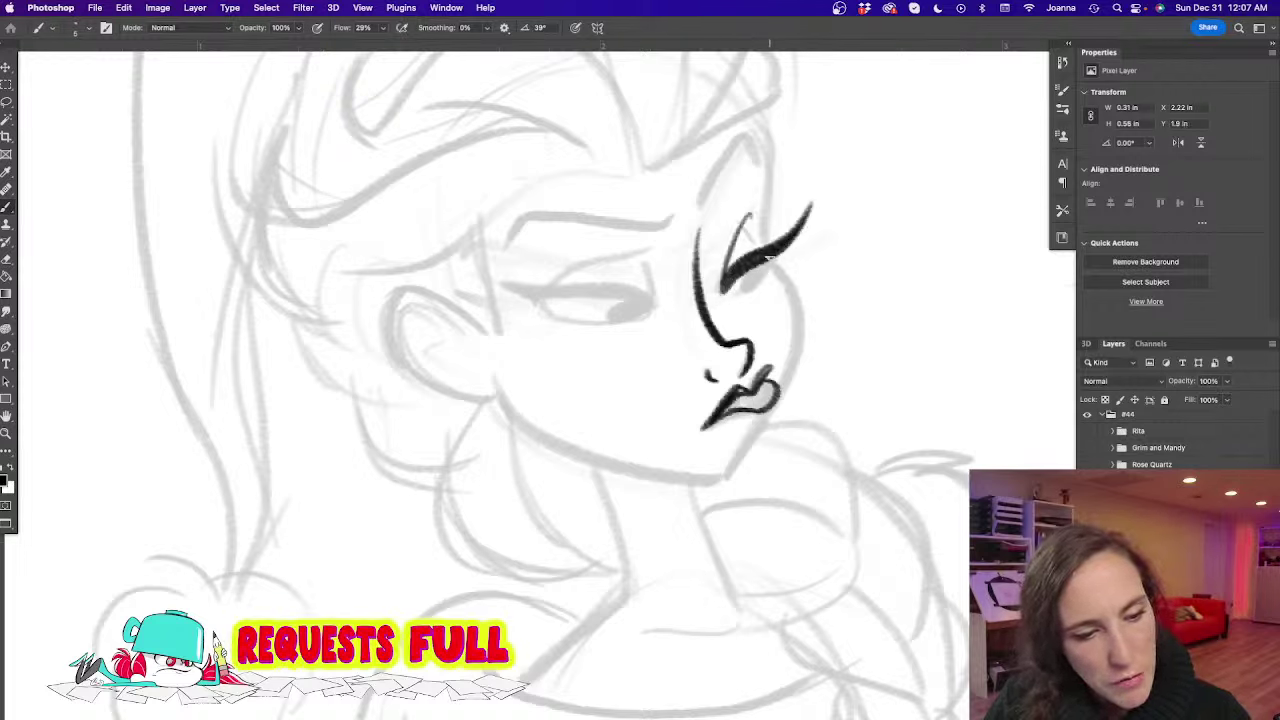
pyautogui.moveTo(769, 258)
pyautogui.mouseDown()
pyautogui.moveTo(745, 285)
pyautogui.moveTo(760, 265)
pyautogui.moveTo(752, 228)
pyautogui.moveTo(757, 257)
pyautogui.mouseUp()
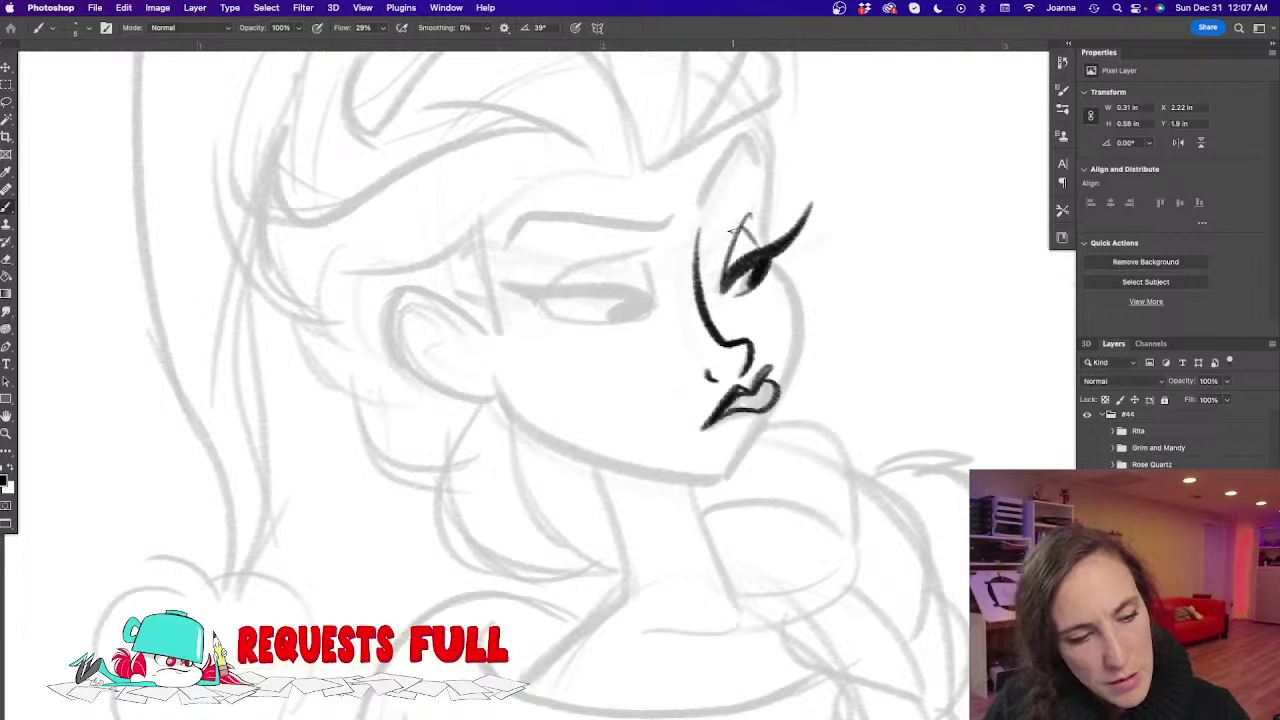
# Draw Elsa's near eye over the sketch, with the inner corner, lid crease, winged lash line, lower lid and pupil
pyautogui.moveTo(646, 262); pyautogui.dragTo(655, 306)
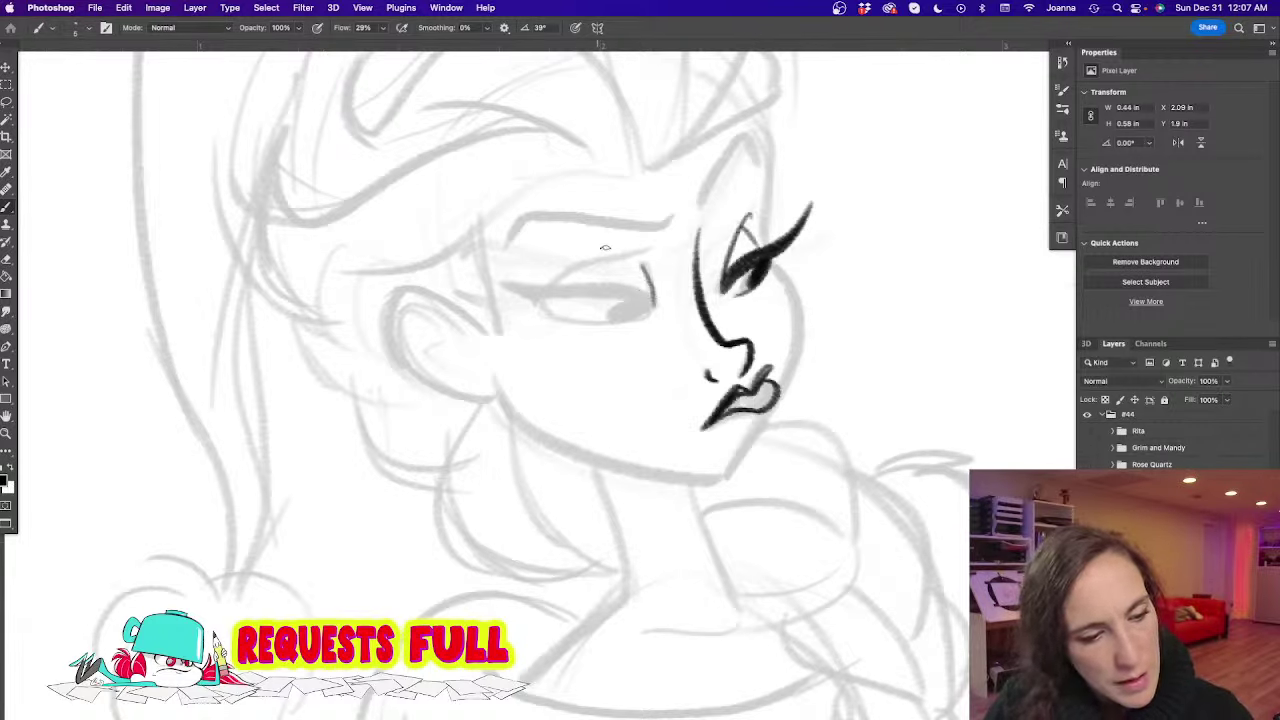
pyautogui.moveTo(660, 245); pyautogui.dragTo(542, 296)
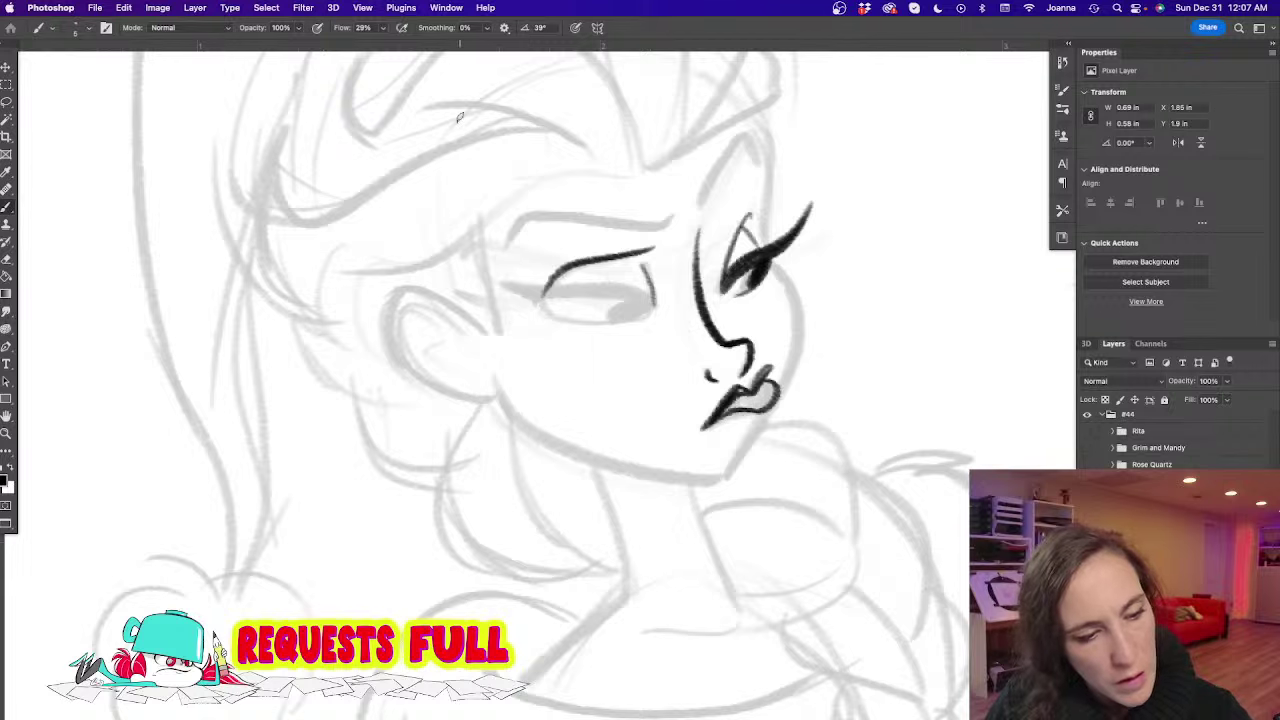
pyautogui.moveTo(656, 306)
pyautogui.mouseDown()
pyautogui.moveTo(640, 291)
pyautogui.moveTo(500, 274)
pyautogui.moveTo(540, 298)
pyautogui.moveTo(525, 292)
pyautogui.moveTo(655, 306)
pyautogui.moveTo(506, 276)
pyautogui.moveTo(568, 318)
pyautogui.moveTo(644, 318)
pyautogui.moveTo(628, 306)
pyautogui.mouseUp()
pyautogui.press('super+z')
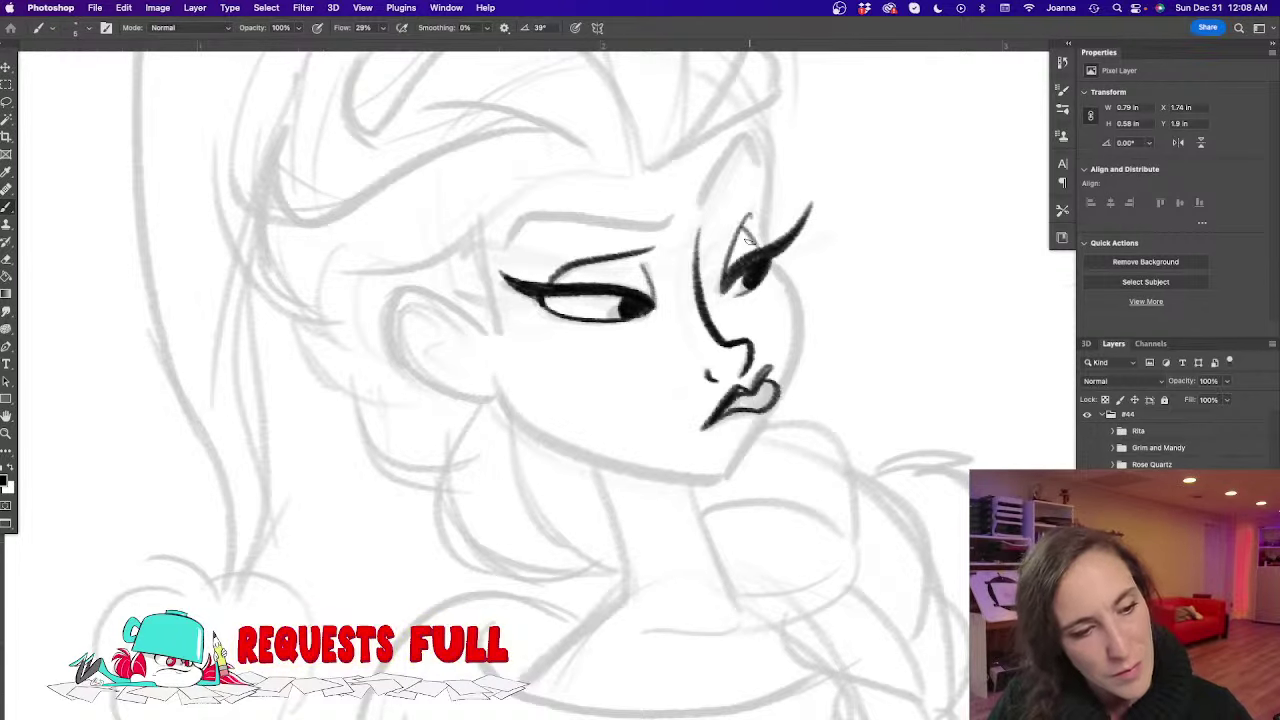
# Outline the far side of Elsa's face from forehead to cheek and chin, and draw the jawline back toward the ear
pyautogui.moveTo(759, 105); pyautogui.dragTo(758, 244)
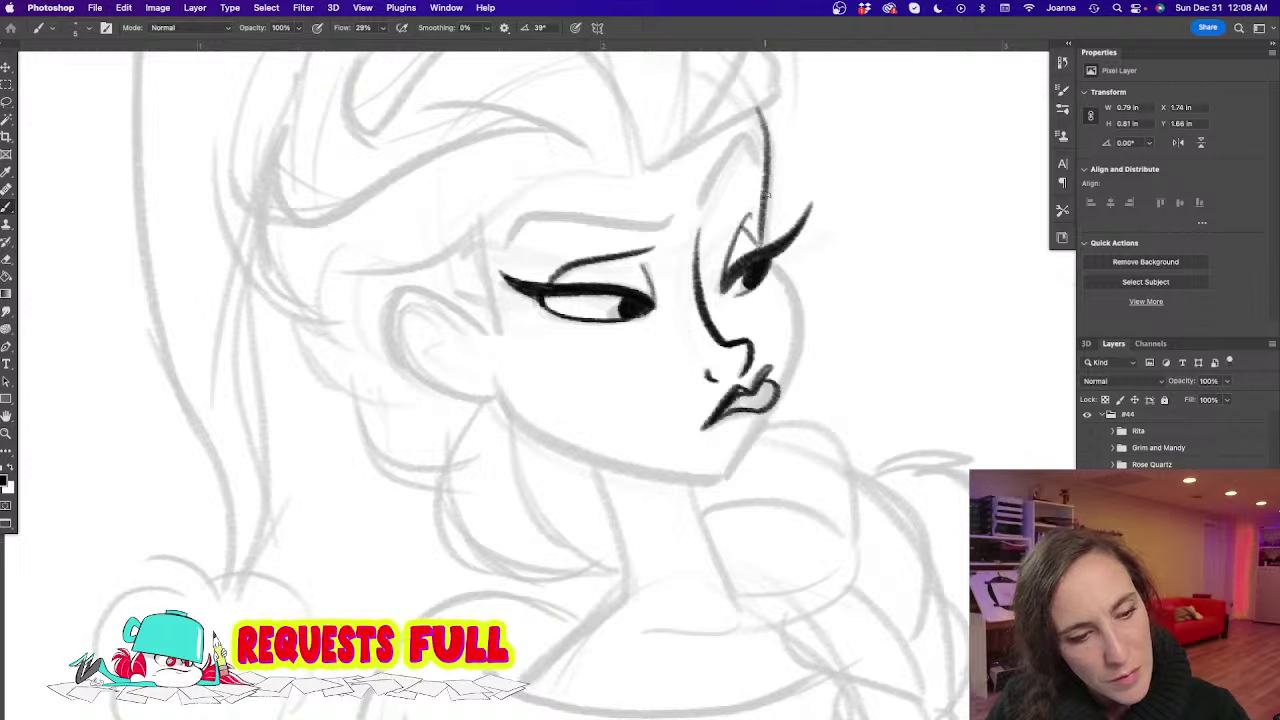
pyautogui.moveTo(767, 193)
pyautogui.mouseDown()
pyautogui.moveTo(760, 246)
pyautogui.moveTo(800, 310)
pyautogui.moveTo(779, 380)
pyautogui.mouseUp()
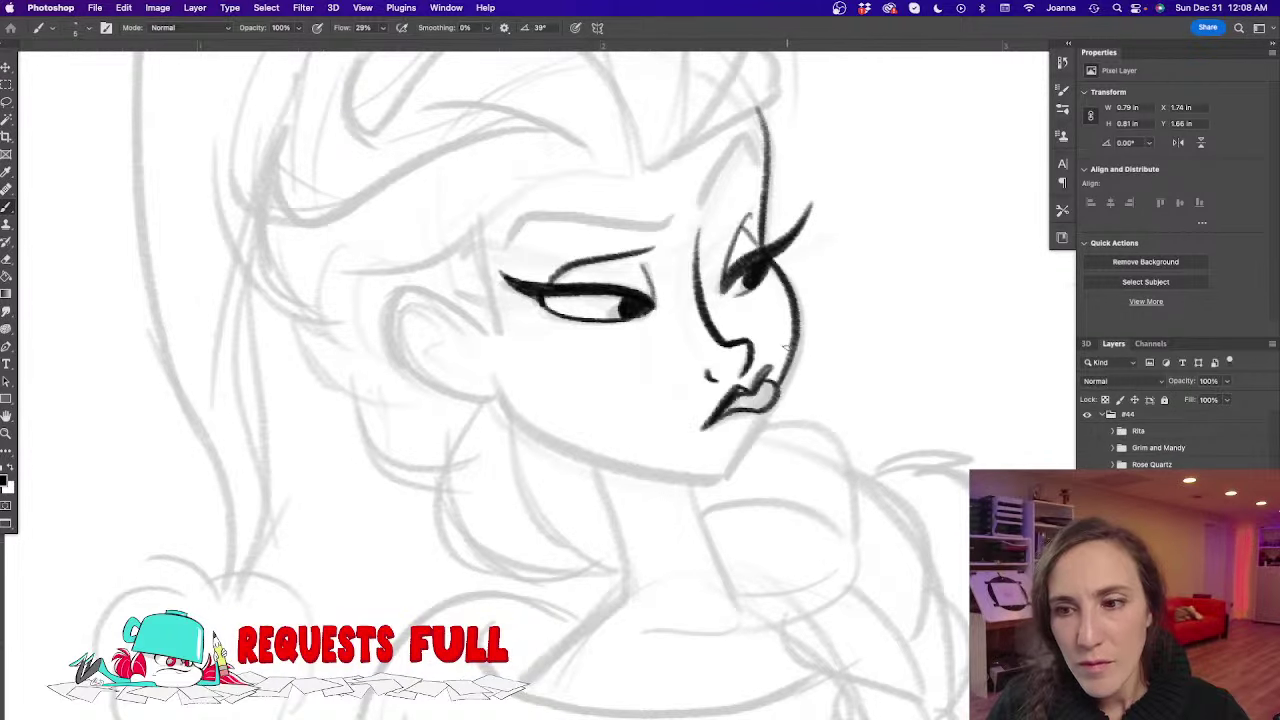
pyautogui.moveTo(487, 339); pyautogui.dragTo(531, 262)
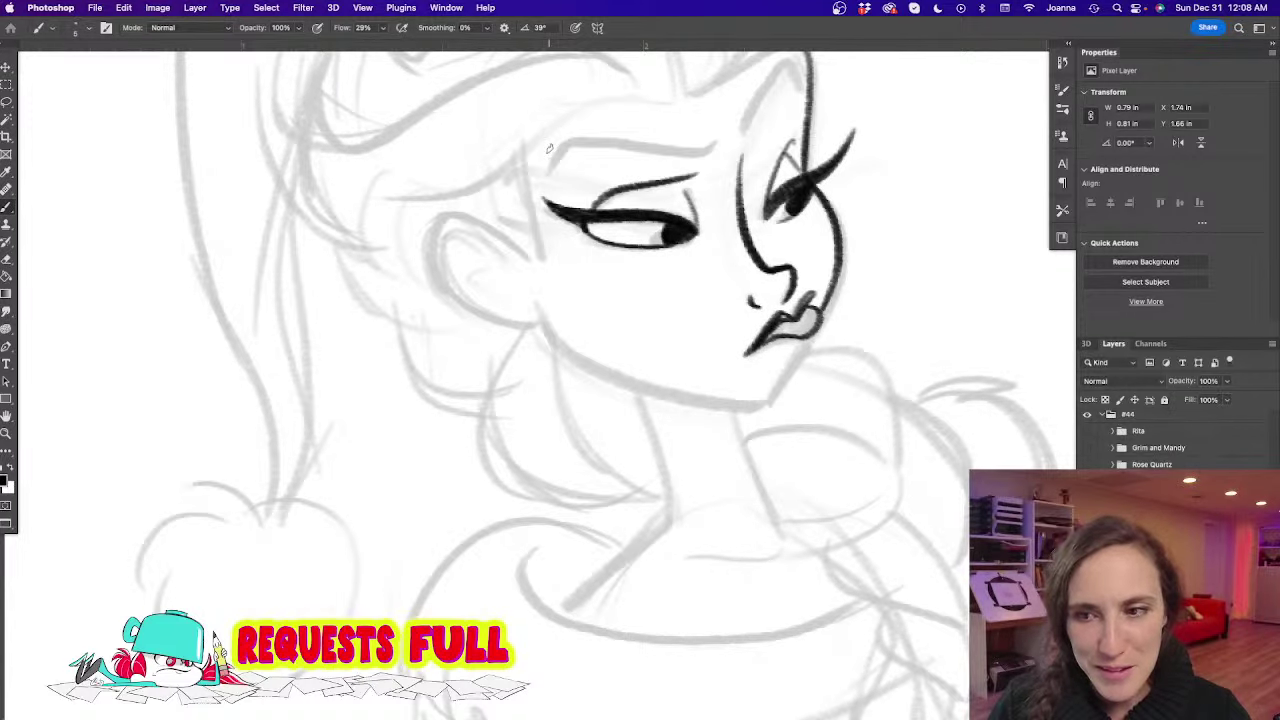
pyautogui.moveTo(806, 334); pyautogui.dragTo(754, 406)
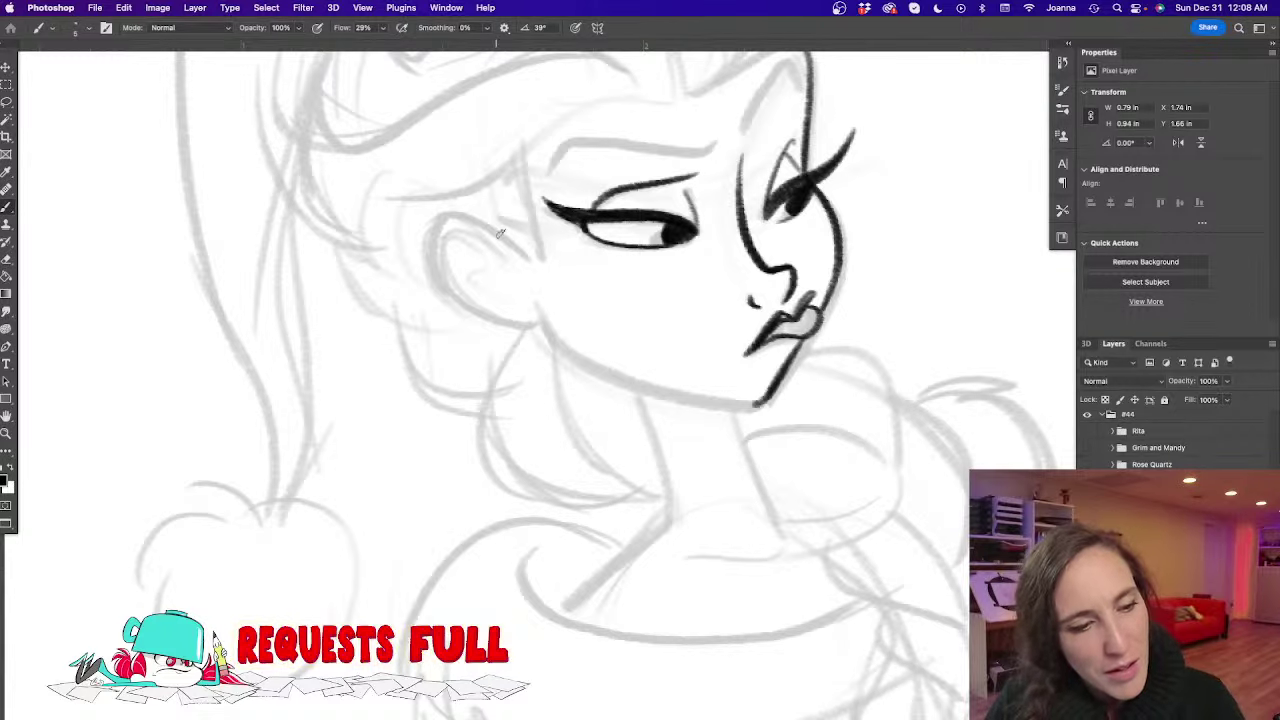
pyautogui.press('super+z')
pyautogui.press('super+z')
pyautogui.moveTo(804, 338); pyautogui.dragTo(751, 405)
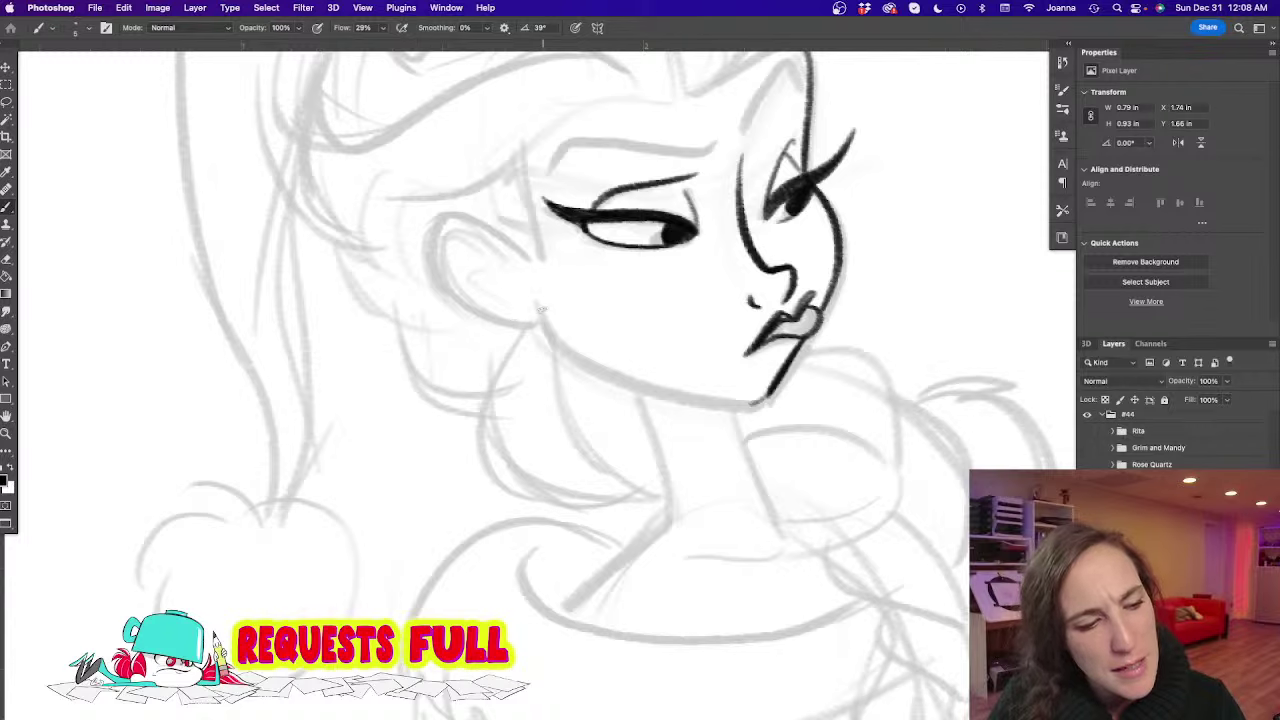
pyautogui.moveTo(540, 310)
pyautogui.mouseDown()
pyautogui.moveTo(556, 338)
pyautogui.moveTo(630, 372)
pyautogui.moveTo(766, 401)
pyautogui.mouseUp()
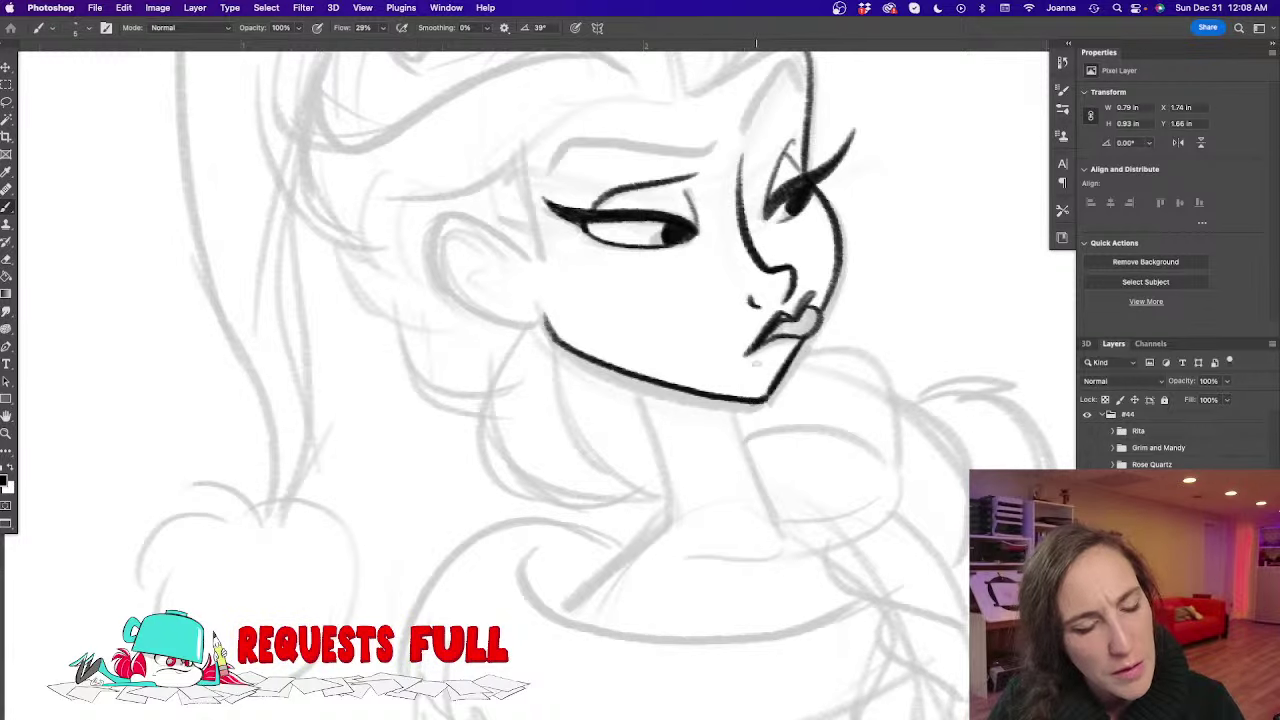
# Draw both sides of Elsa's neck, the collarbone line and the shoulder slope running into the fur collar
pyautogui.moveTo(486, 309)
pyautogui.mouseDown()
pyautogui.moveTo(477, 503)
pyautogui.moveTo(432, 214)
pyautogui.mouseUp()
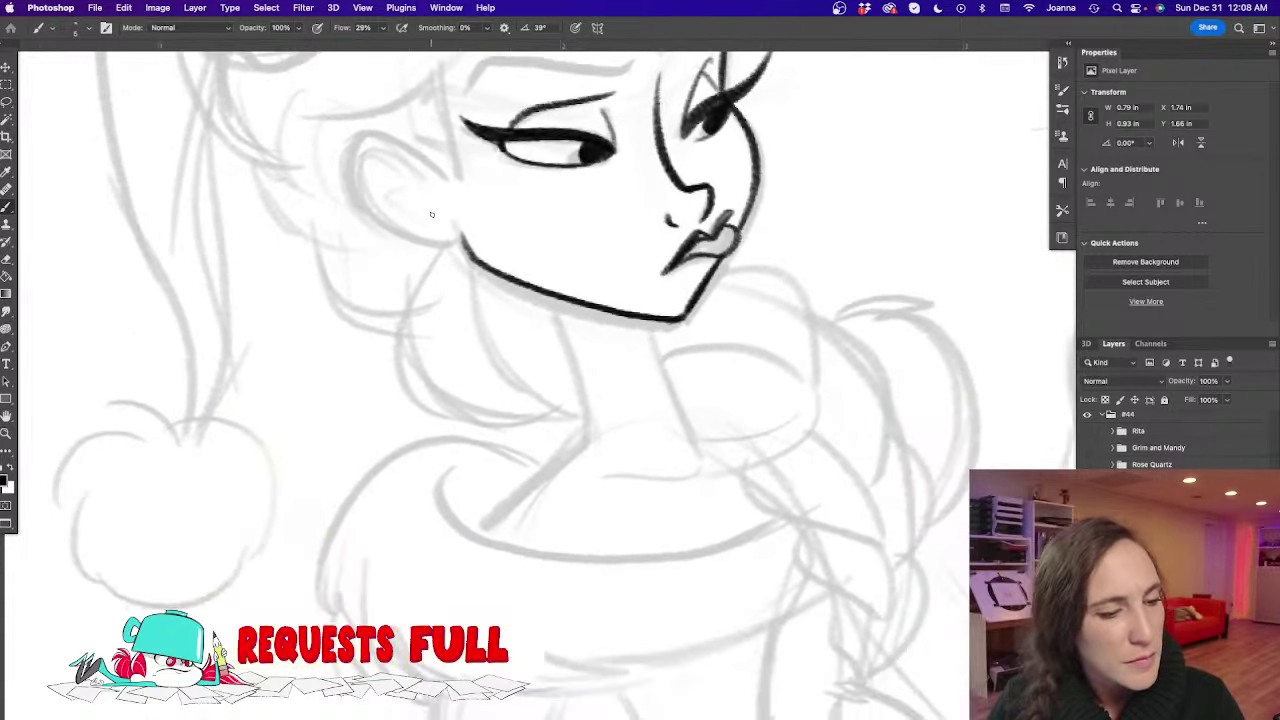
pyautogui.moveTo(528, 288); pyautogui.dragTo(595, 445)
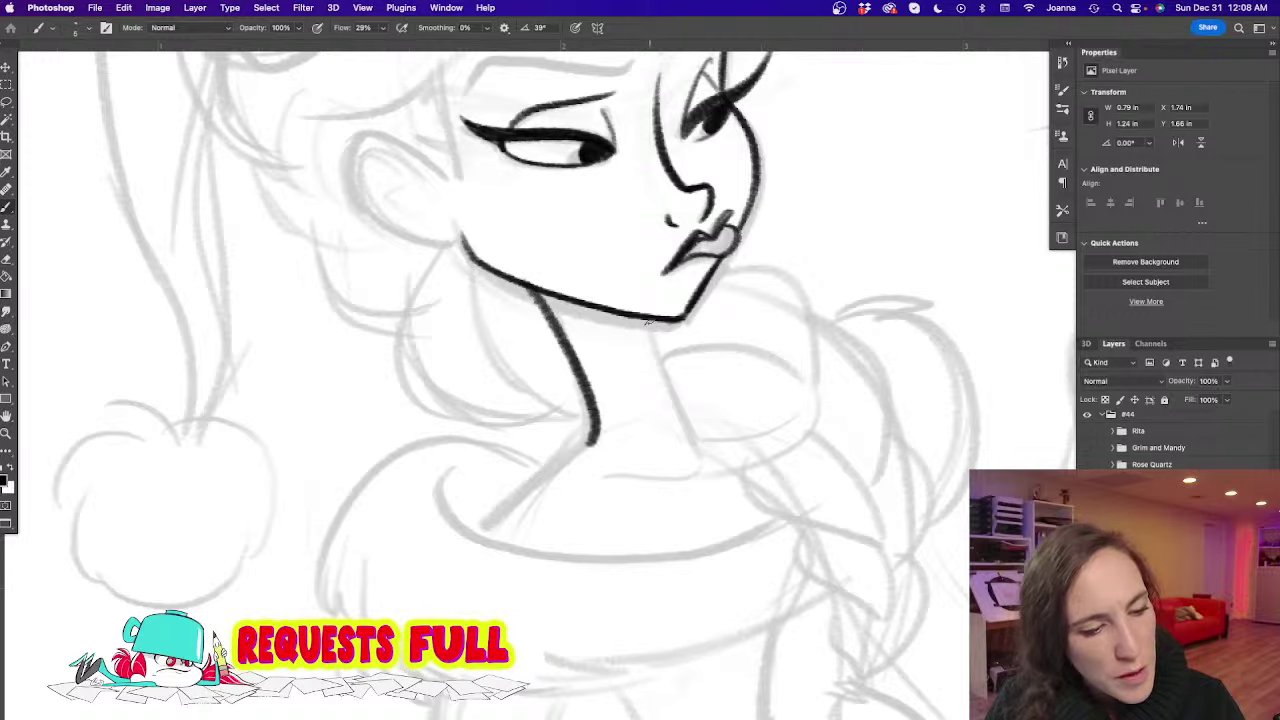
pyautogui.moveTo(648, 322)
pyautogui.mouseDown()
pyautogui.moveTo(705, 455)
pyautogui.moveTo(700, 478)
pyautogui.moveTo(558, 477)
pyautogui.mouseUp()
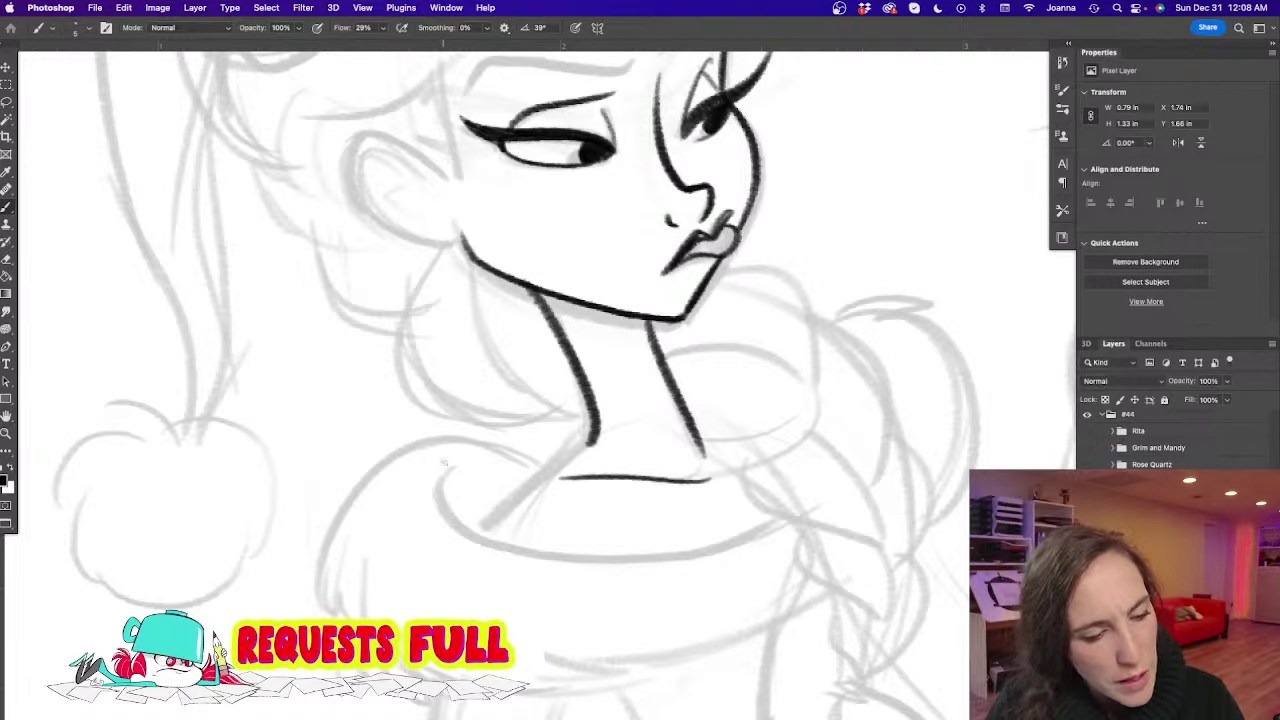
pyautogui.moveTo(597, 428); pyautogui.dragTo(455, 510)
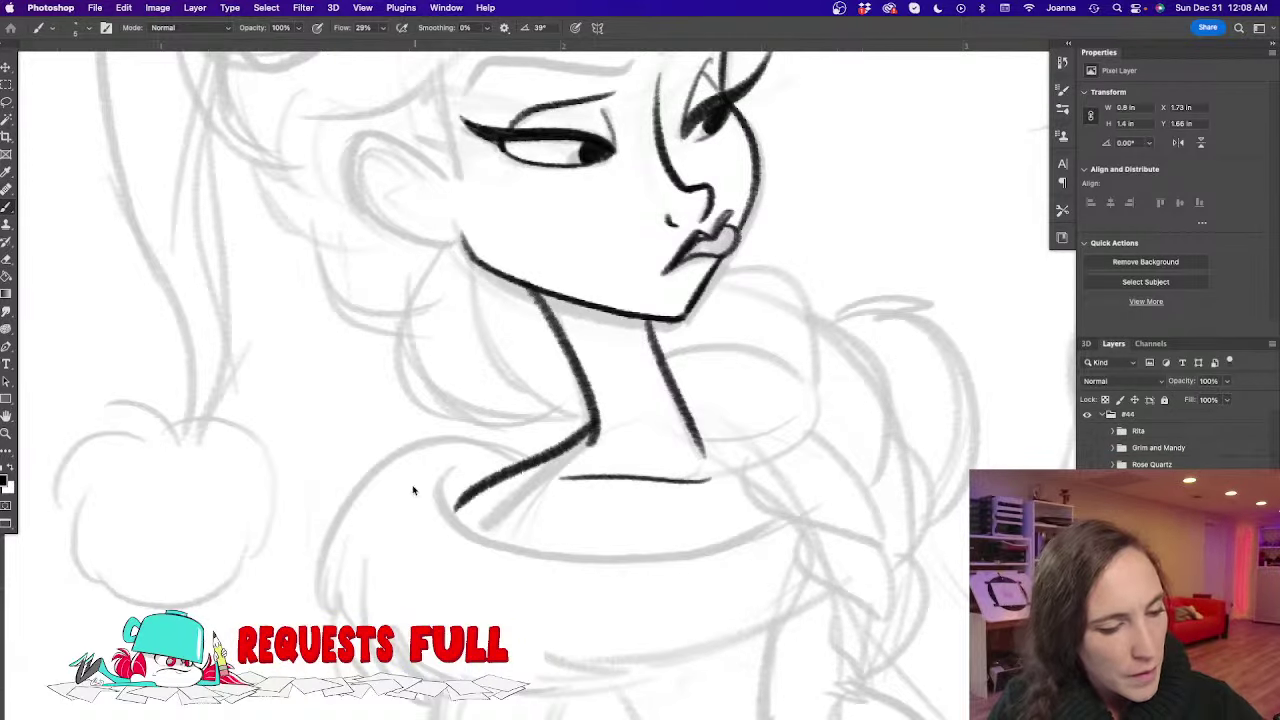
# Draw Elsa's two thick eyebrows, the short arched far one and the long near one
pyautogui.moveTo(428, 391); pyautogui.dragTo(438, 320)
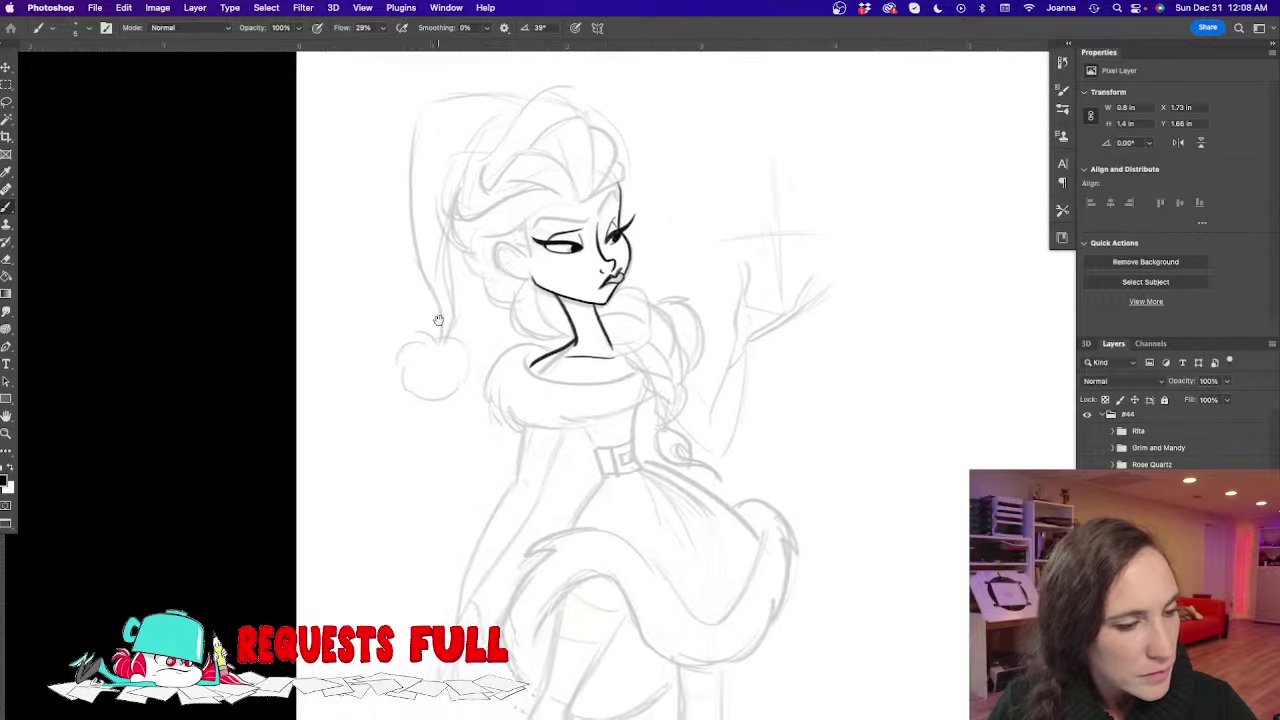
pyautogui.scroll(6, 438, 320)
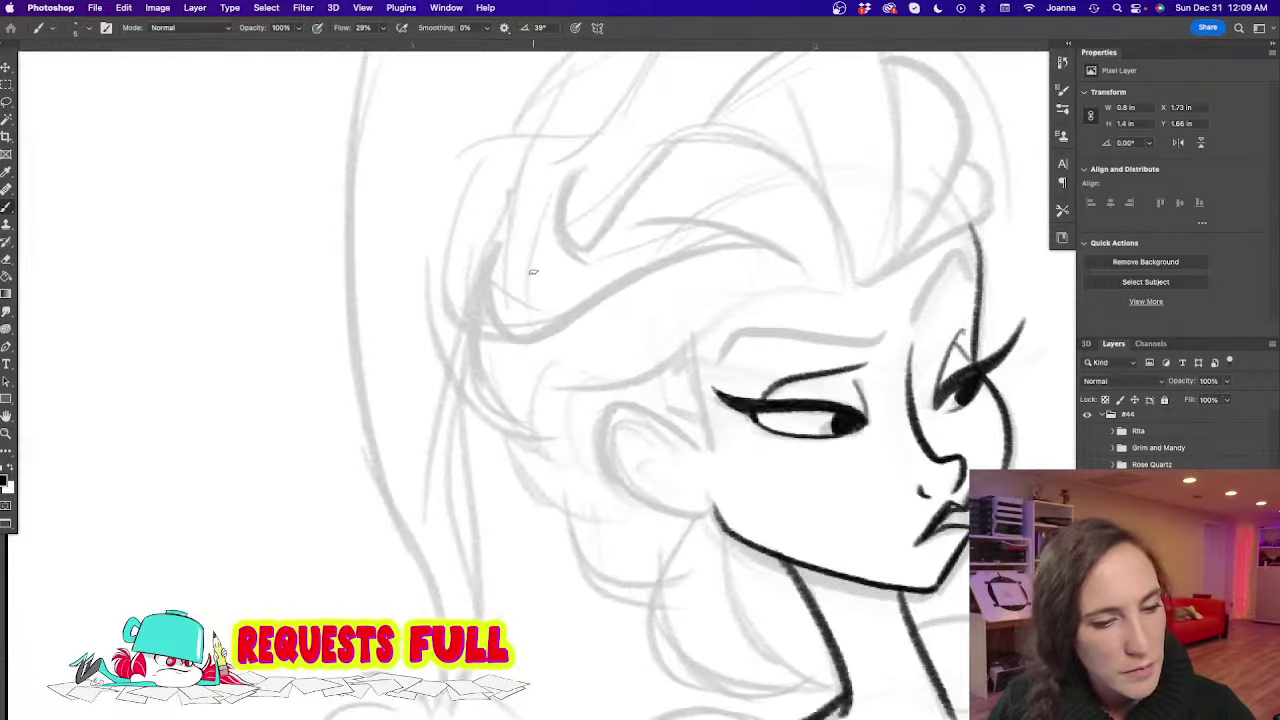
pyautogui.moveTo(864, 253); pyautogui.dragTo(788, 299)
pyautogui.moveTo(893, 295)
pyautogui.mouseDown()
pyautogui.moveTo(840, 376)
pyautogui.moveTo(868, 314)
pyautogui.moveTo(898, 302)
pyautogui.moveTo(888, 298)
pyautogui.mouseUp()
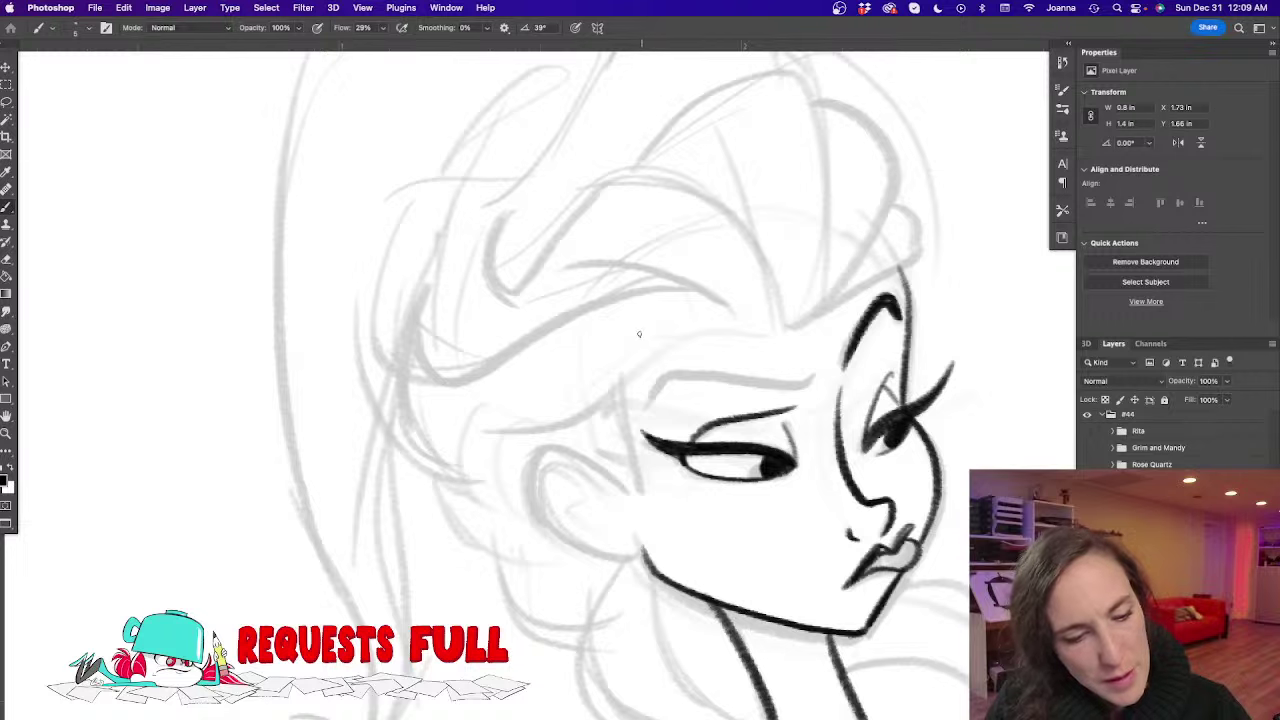
pyautogui.moveTo(638, 408)
pyautogui.mouseDown()
pyautogui.moveTo(686, 368)
pyautogui.moveTo(818, 372)
pyautogui.moveTo(686, 372)
pyautogui.moveTo(640, 412)
pyautogui.mouseUp()
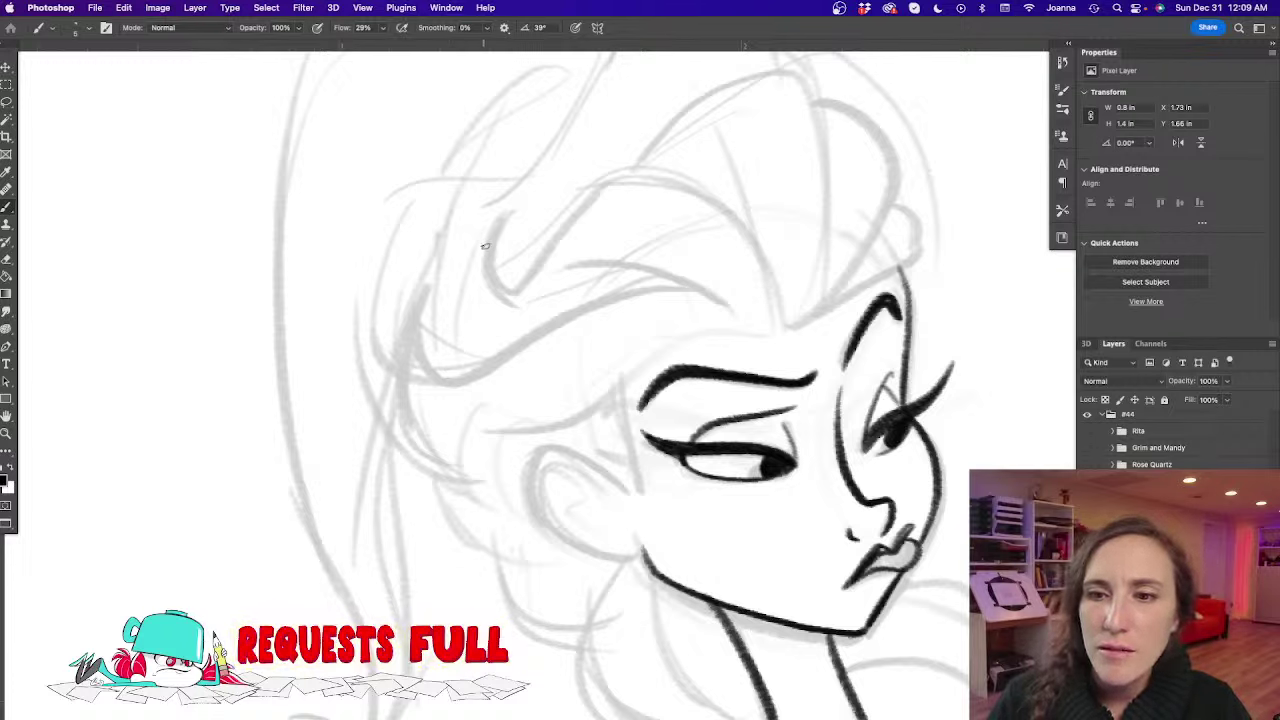
# Draw the side edge of Elsa's face in front of the ear, and outline the ear with its inner folds
pyautogui.moveTo(551, 340)
pyautogui.mouseDown()
pyautogui.moveTo(463, 297)
pyautogui.moveTo(463, 273)
pyautogui.mouseUp()
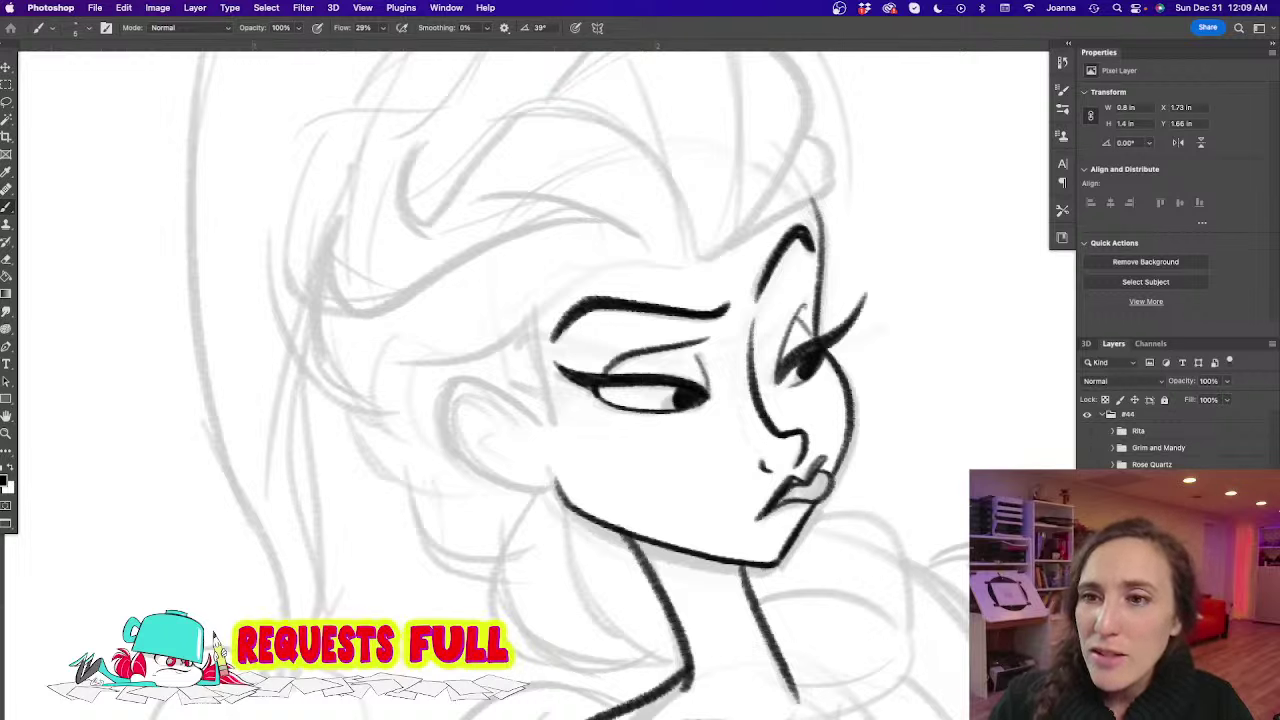
pyautogui.press('Tab')
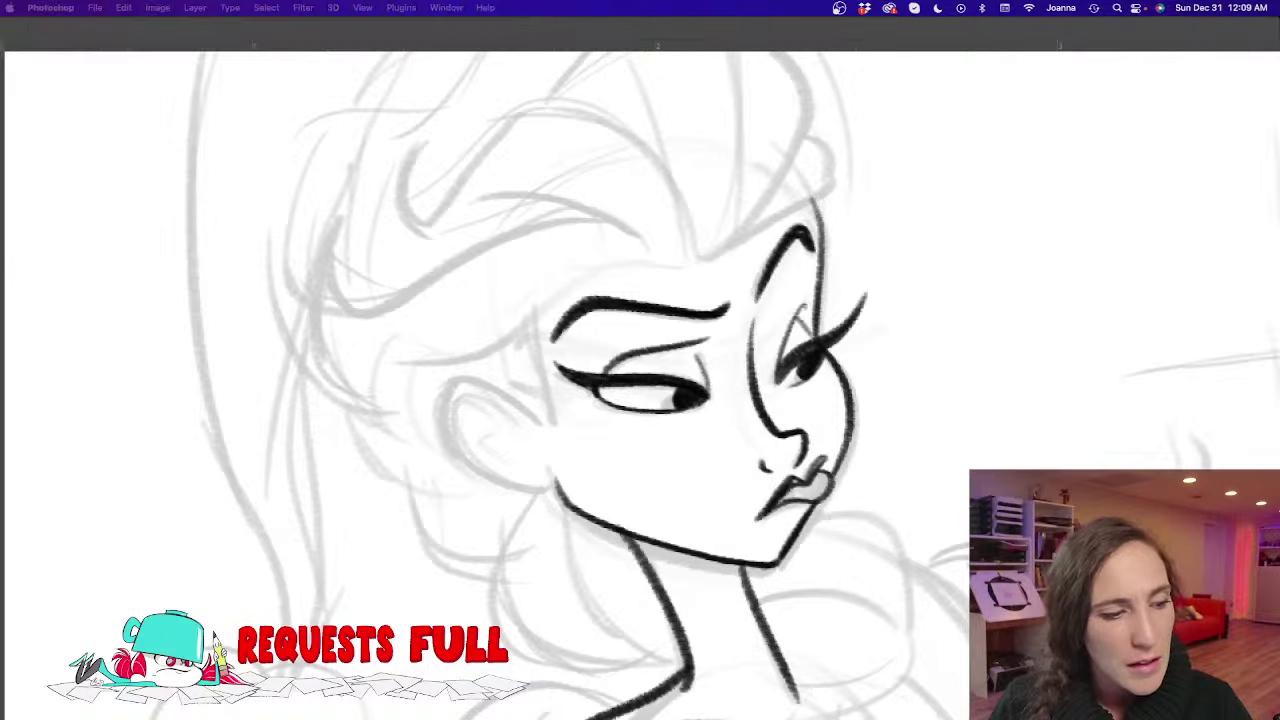
pyautogui.press('Tab')
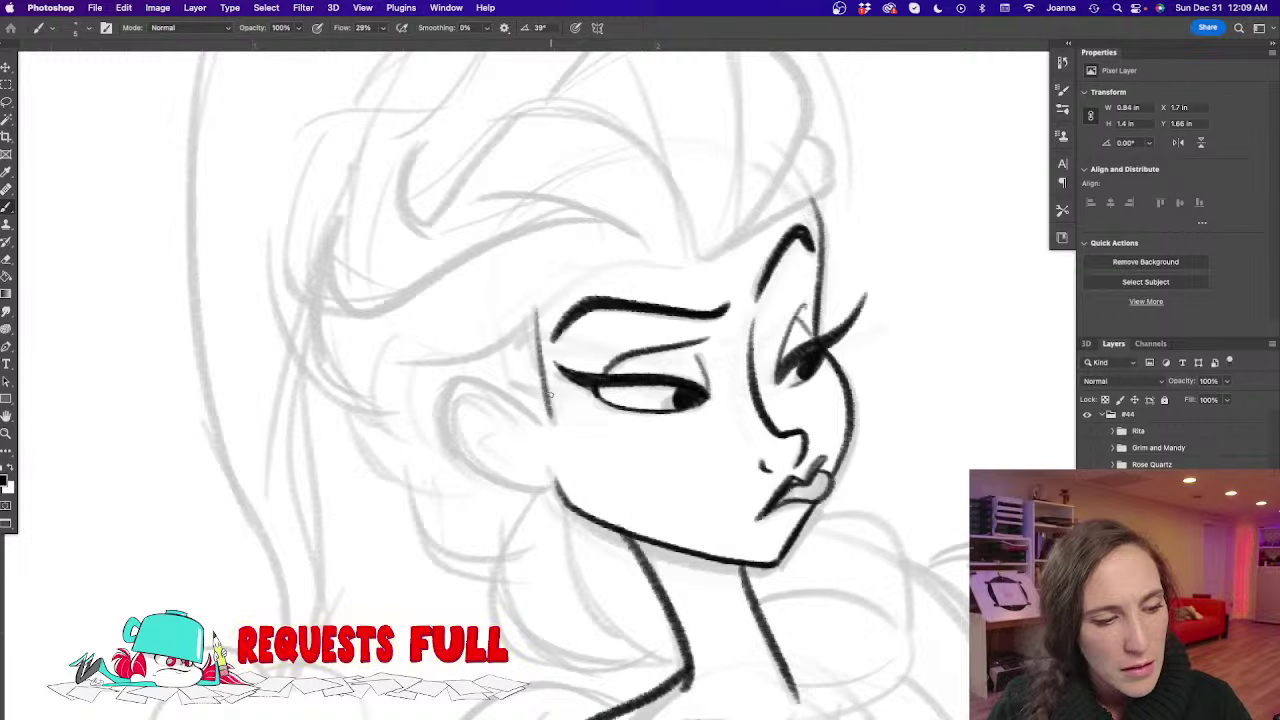
pyautogui.moveTo(537, 320); pyautogui.dragTo(548, 420)
pyautogui.moveTo(540, 370)
pyautogui.mouseDown()
pyautogui.moveTo(546, 426)
pyautogui.moveTo(490, 390)
pyautogui.moveTo(449, 418)
pyautogui.moveTo(465, 458)
pyautogui.moveTo(540, 478)
pyautogui.moveTo(552, 468)
pyautogui.mouseUp()
pyautogui.moveTo(462, 400)
pyautogui.mouseDown()
pyautogui.moveTo(520, 411)
pyautogui.moveTo(490, 426)
pyautogui.moveTo(513, 458)
pyautogui.mouseUp()
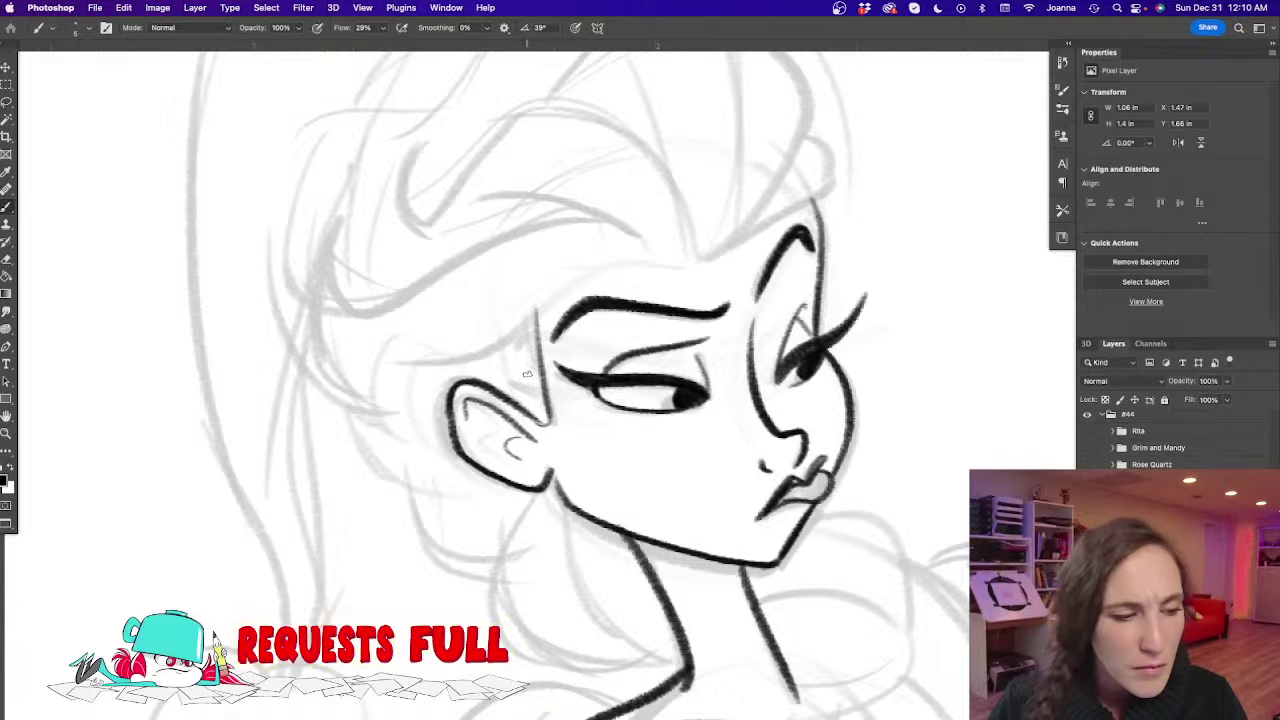
# Draw the fanned hair strands at the front of Elsa's crown and the hairline sweeping back above the ear
pyautogui.keyDown('alt'); pyautogui.click(429, 312); pyautogui.keyUp('alt')
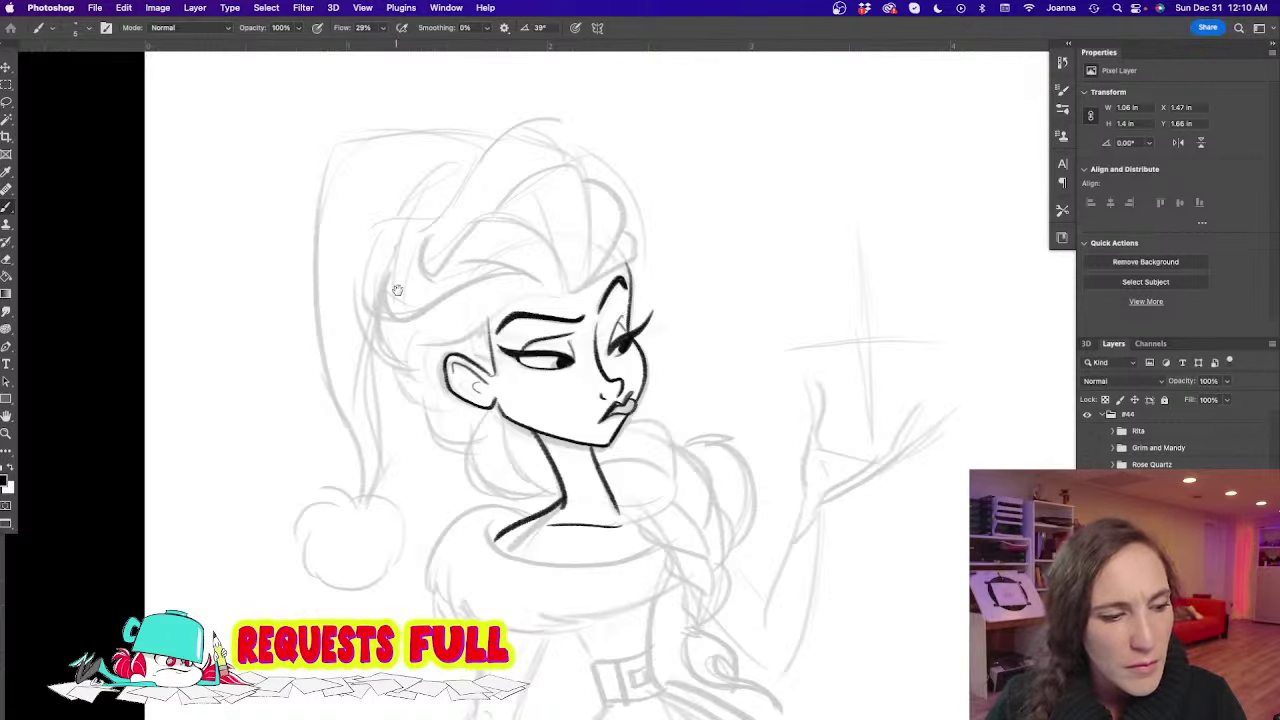
pyautogui.moveTo(397, 290); pyautogui.dragTo(505, 406)
pyautogui.keyDown('super'); pyautogui.click(560, 362); pyautogui.keyUp('super')
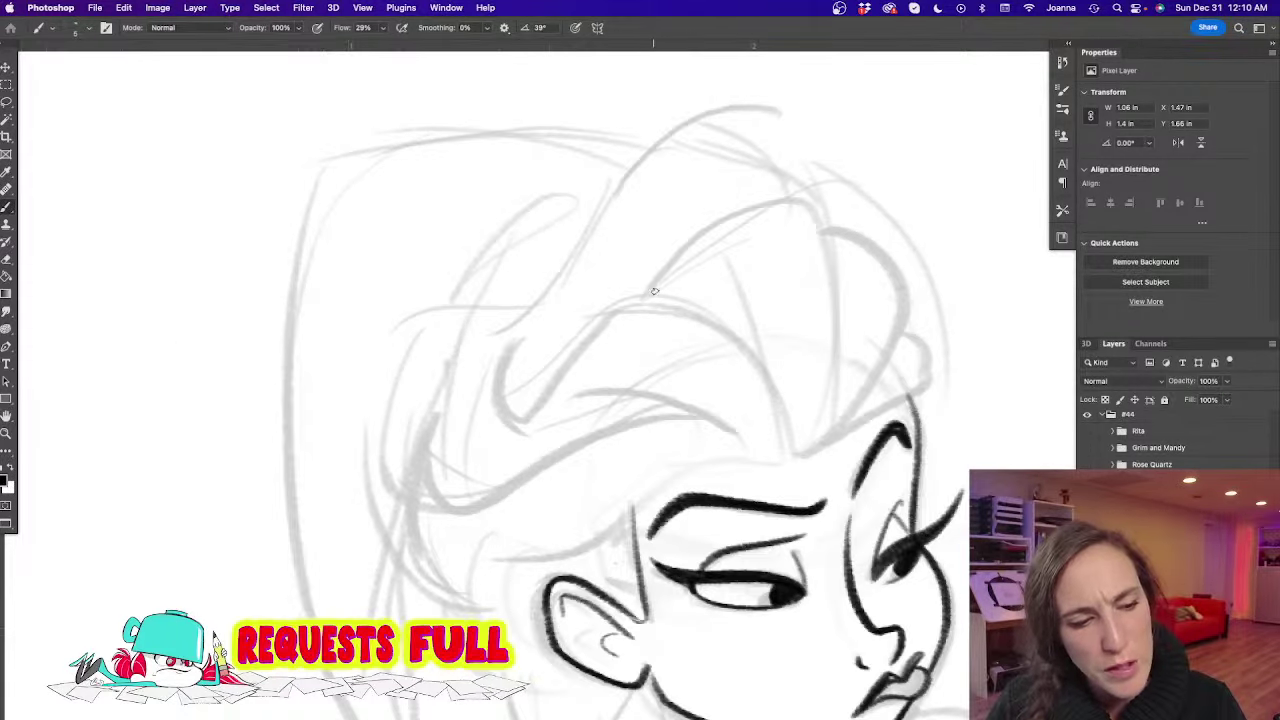
pyautogui.moveTo(641, 303)
pyautogui.mouseDown()
pyautogui.moveTo(669, 282)
pyautogui.moveTo(761, 324)
pyautogui.moveTo(782, 440)
pyautogui.mouseUp()
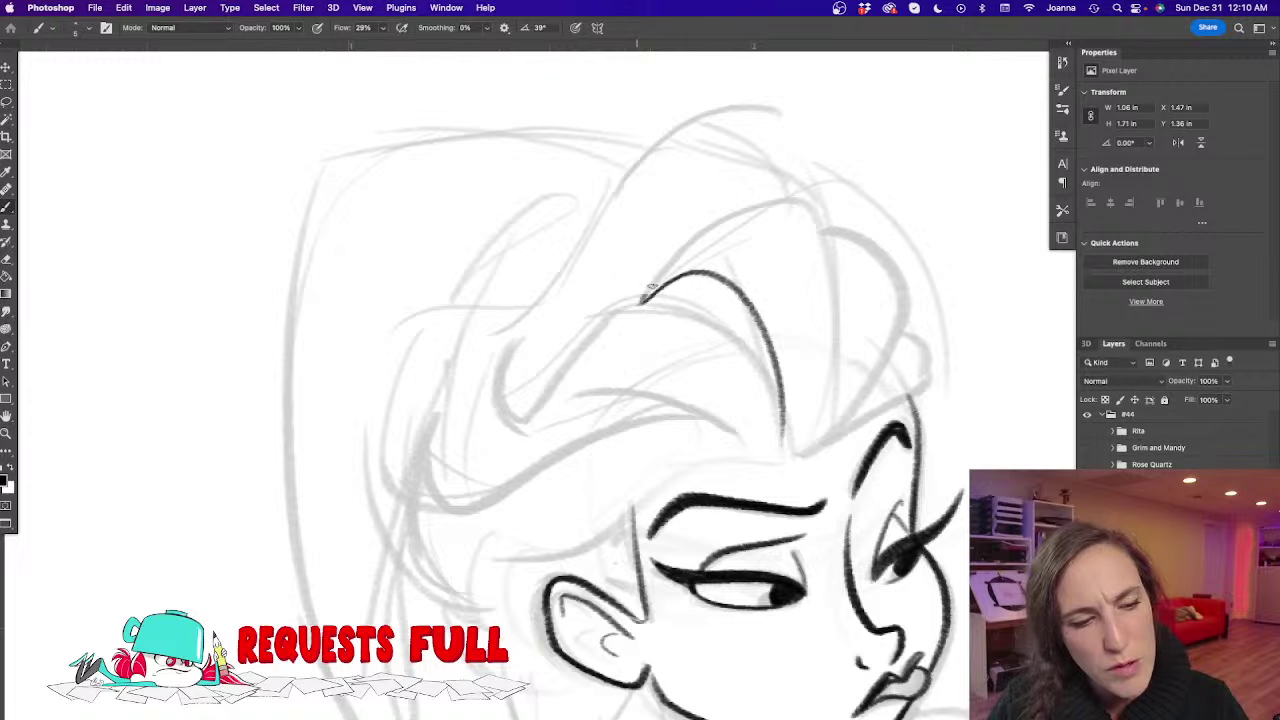
pyautogui.moveTo(643, 298)
pyautogui.mouseDown()
pyautogui.moveTo(738, 211)
pyautogui.moveTo(813, 213)
pyautogui.moveTo(796, 450)
pyautogui.mouseUp()
pyautogui.moveTo(818, 228)
pyautogui.mouseDown()
pyautogui.moveTo(802, 450)
pyautogui.moveTo(818, 440)
pyautogui.mouseUp()
pyautogui.moveTo(912, 300)
pyautogui.mouseDown()
pyautogui.moveTo(936, 385)
pyautogui.moveTo(795, 452)
pyautogui.mouseUp()
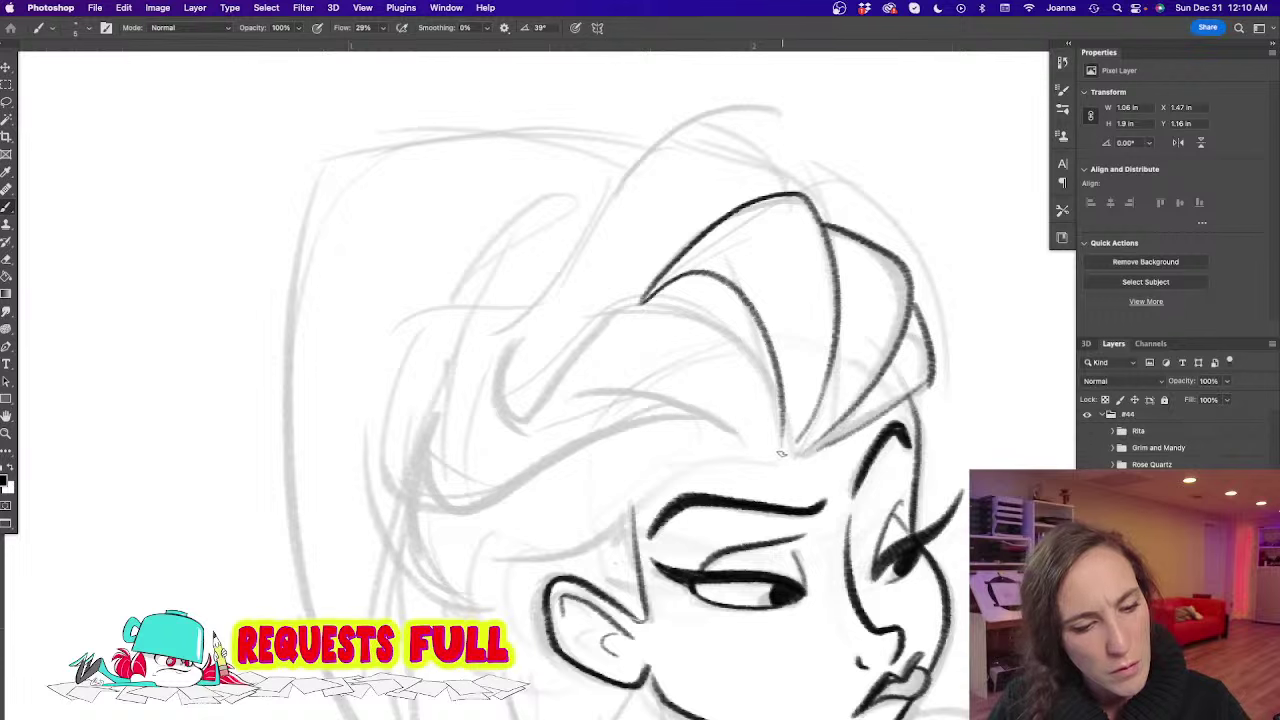
pyautogui.moveTo(788, 457)
pyautogui.mouseDown()
pyautogui.moveTo(684, 460)
pyautogui.moveTo(625, 510)
pyautogui.moveTo(518, 560)
pyautogui.moveTo(472, 560)
pyautogui.moveTo(570, 553)
pyautogui.moveTo(686, 474)
pyautogui.moveTo(784, 455)
pyautogui.mouseUp()
pyautogui.press('super+z')
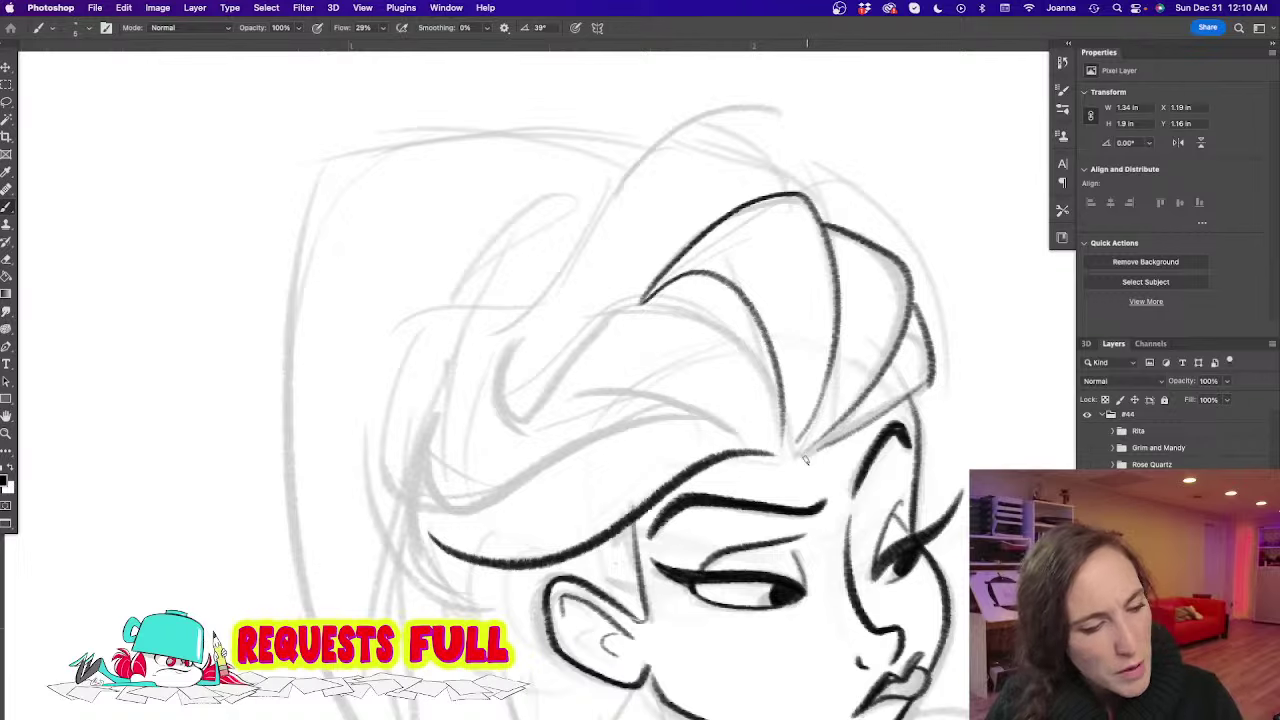
# Draw the swept-back hair strands on the side of Elsa's head, with curled tips at the back
pyautogui.moveTo(380, 443)
pyautogui.mouseDown()
pyautogui.moveTo(469, 334)
pyautogui.moveTo(433, 323)
pyautogui.mouseUp()
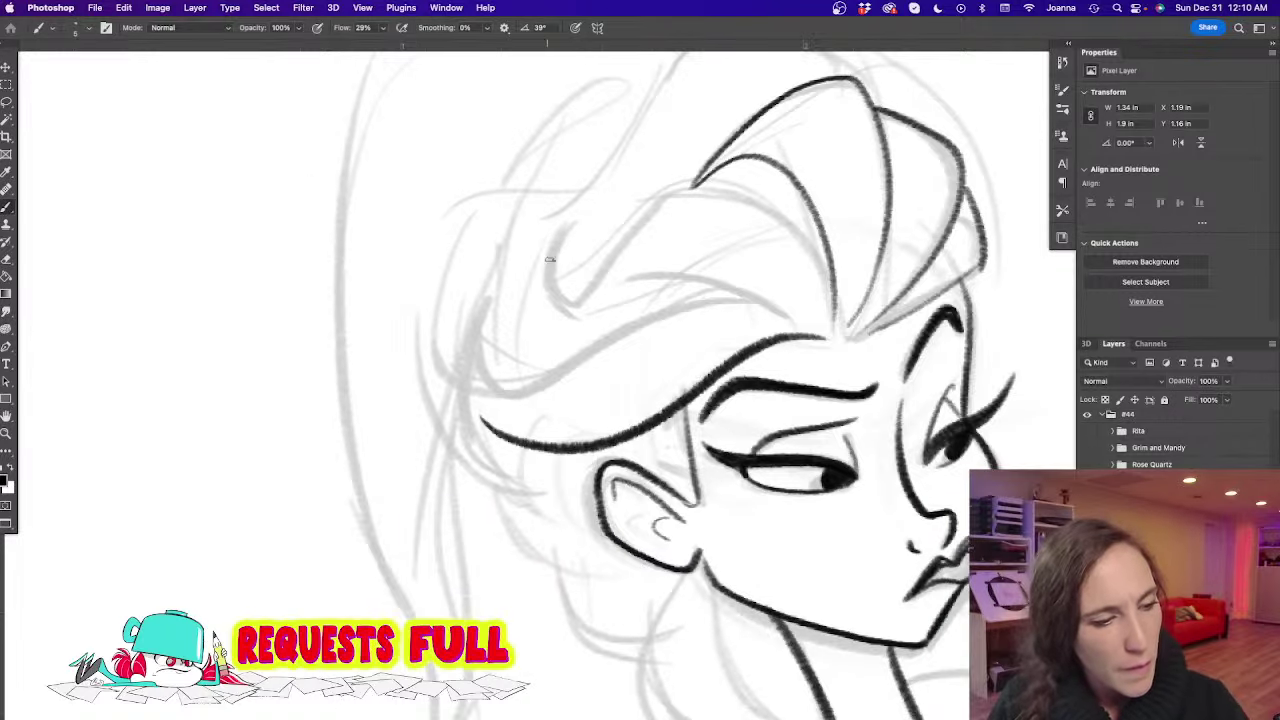
pyautogui.moveTo(567, 216)
pyautogui.mouseDown()
pyautogui.moveTo(575, 300)
pyautogui.moveTo(682, 178)
pyautogui.moveTo(830, 318)
pyautogui.mouseUp()
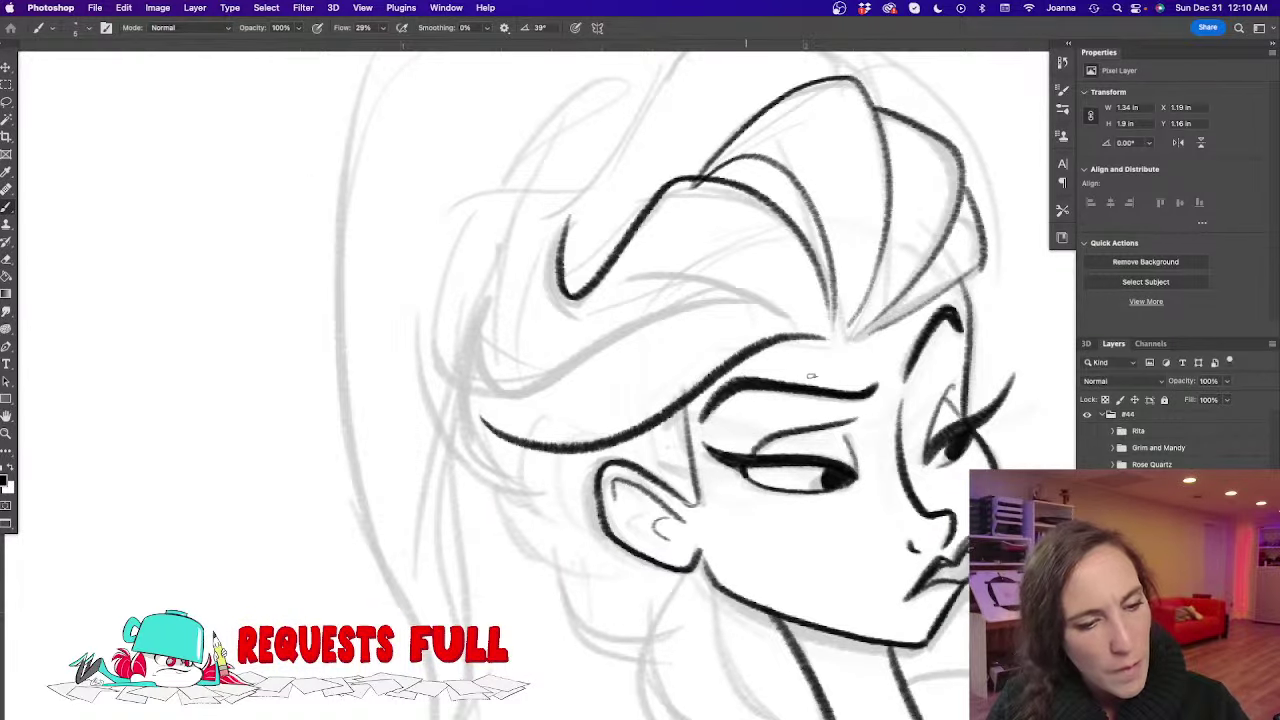
pyautogui.moveTo(567, 216)
pyautogui.mouseDown()
pyautogui.moveTo(558, 332)
pyautogui.moveTo(582, 337)
pyautogui.moveTo(600, 304)
pyautogui.moveTo(712, 272)
pyautogui.moveTo(822, 337)
pyautogui.mouseUp()
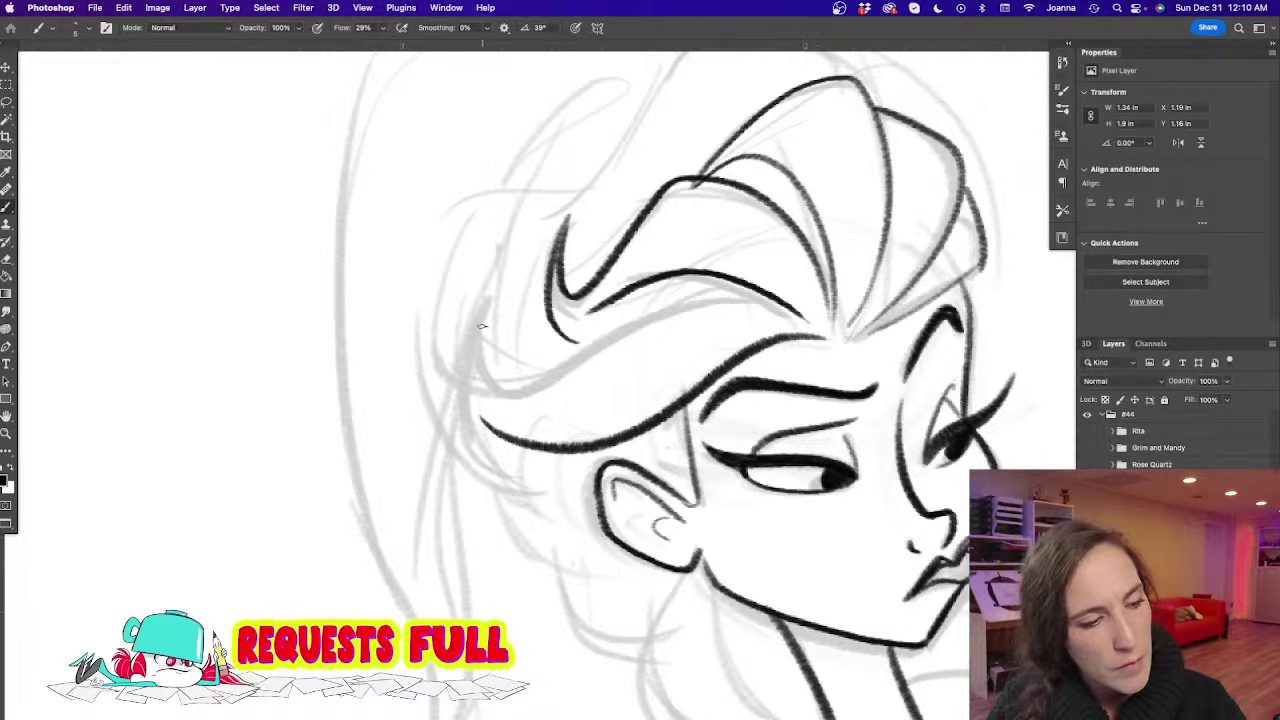
pyautogui.moveTo(483, 296); pyautogui.dragTo(465, 370)
pyautogui.moveTo(490, 298)
pyautogui.mouseDown()
pyautogui.moveTo(523, 391)
pyautogui.moveTo(631, 324)
pyautogui.moveTo(772, 304)
pyautogui.moveTo(836, 332)
pyautogui.mouseUp()
pyautogui.moveTo(453, 440); pyautogui.dragTo(494, 377)
# Draw the hair curves behind Elsa's ear, running down the back of the head to the base of the neck
pyautogui.scroll(2, 494, 376)
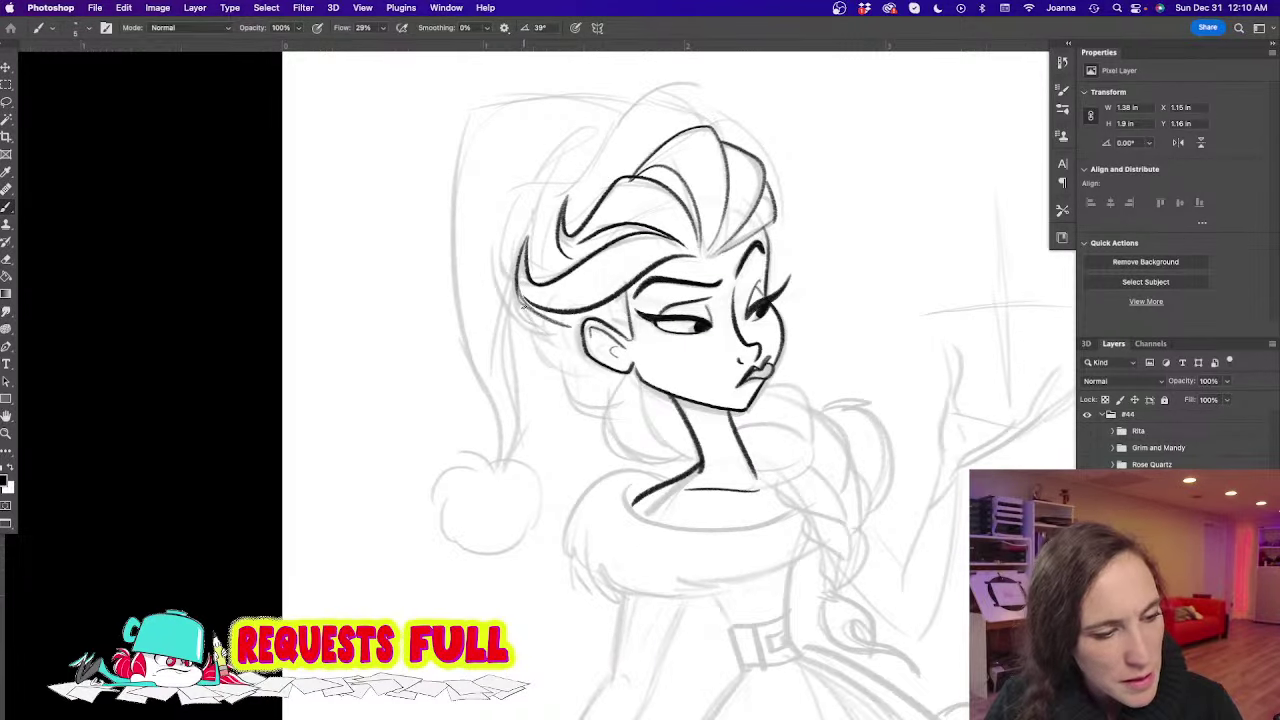
pyautogui.moveTo(534, 314)
pyautogui.mouseDown()
pyautogui.moveTo(596, 372)
pyautogui.moveTo(613, 437)
pyautogui.moveTo(696, 462)
pyautogui.mouseUp()
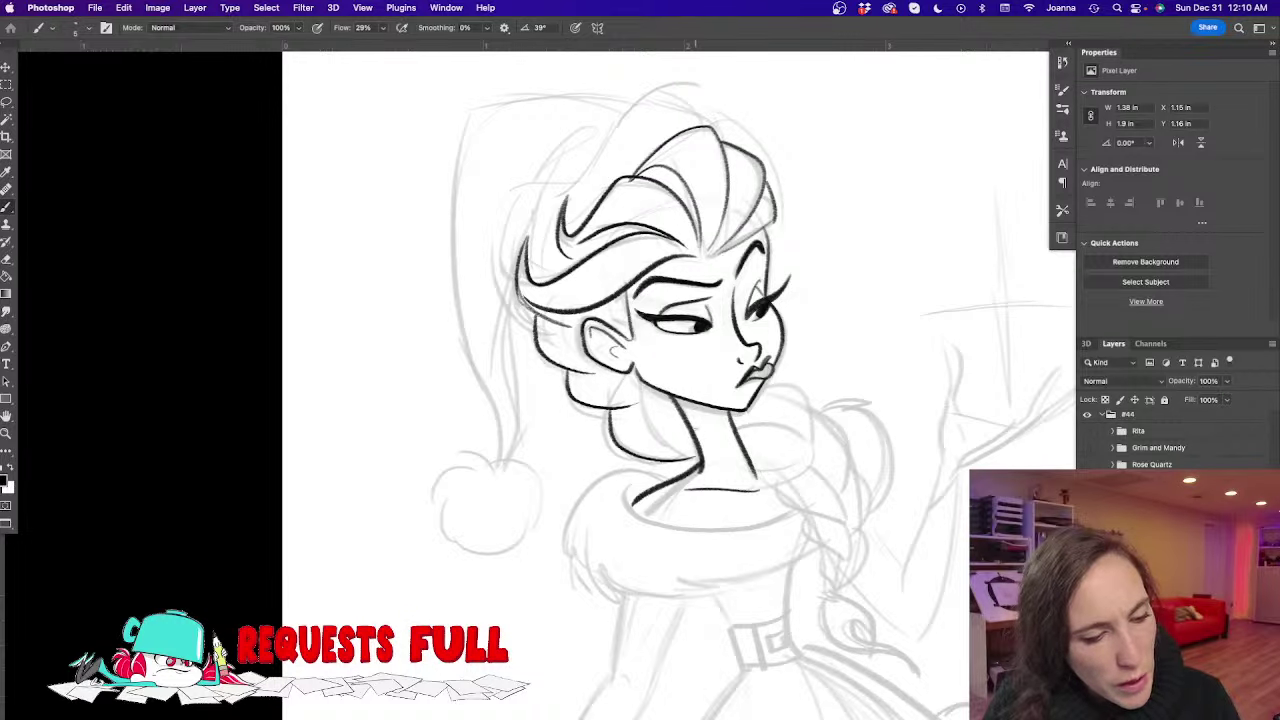
# Draw the inner hair strand behind Elsa's neck and the upper overlapping segments of the braid over her shoulder
pyautogui.moveTo(652, 382)
pyautogui.mouseDown()
pyautogui.moveTo(648, 448)
pyautogui.moveTo(810, 472)
pyautogui.mouseUp()
pyautogui.moveTo(760, 392); pyautogui.dragTo(810, 458)
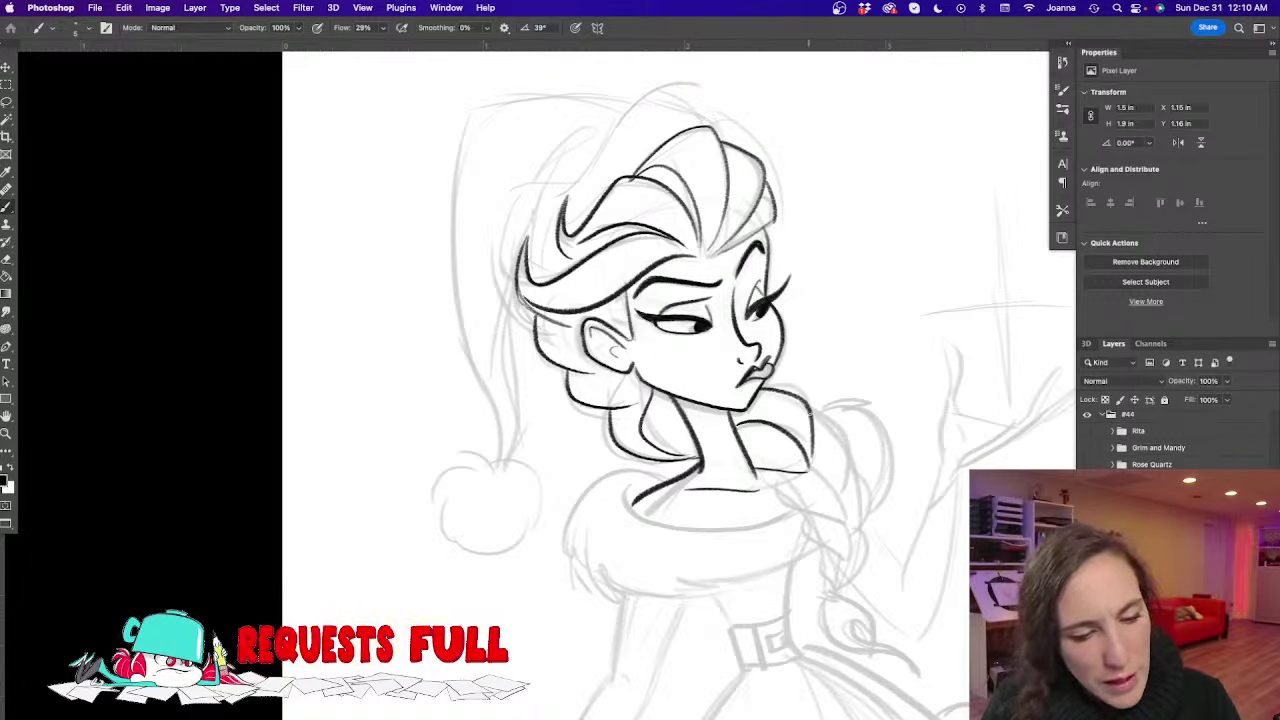
pyautogui.moveTo(808, 404)
pyautogui.mouseDown()
pyautogui.moveTo(840, 436)
pyautogui.moveTo(852, 512)
pyautogui.mouseUp()
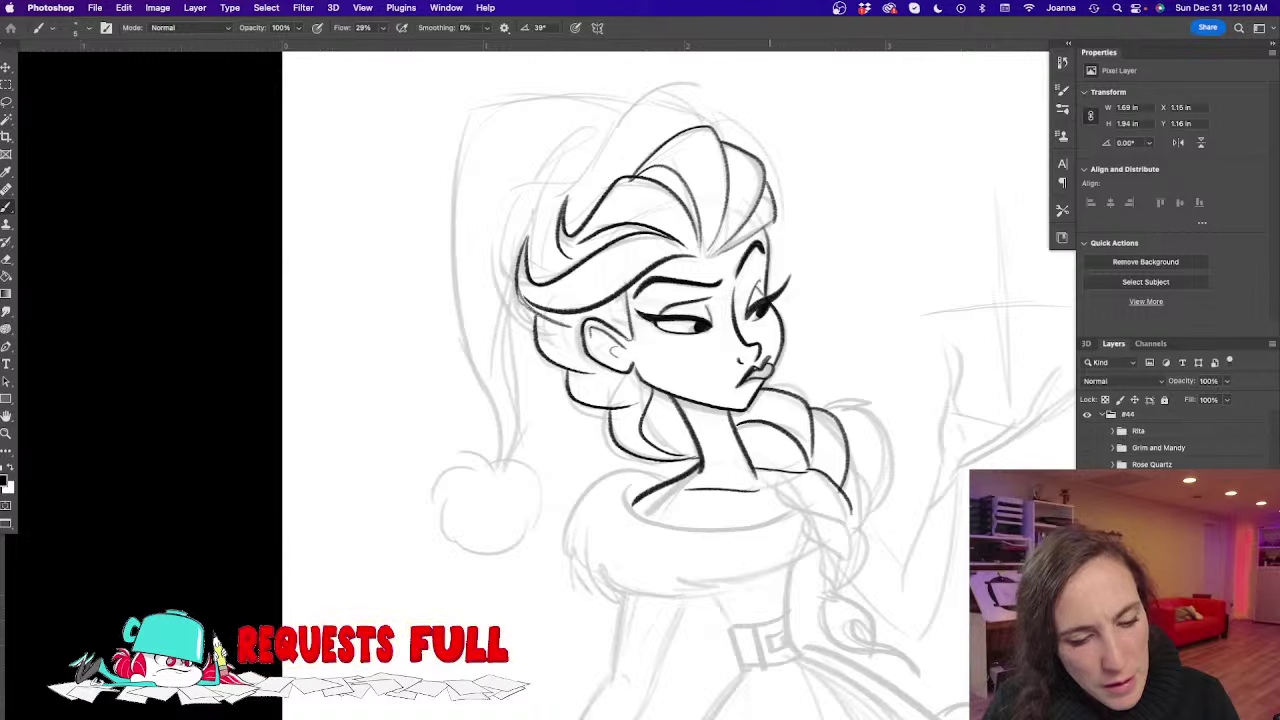
pyautogui.moveTo(768, 470); pyautogui.dragTo(778, 504)
pyautogui.moveTo(776, 500); pyautogui.dragTo(850, 522)
pyautogui.moveTo(853, 455); pyautogui.dragTo(857, 526)
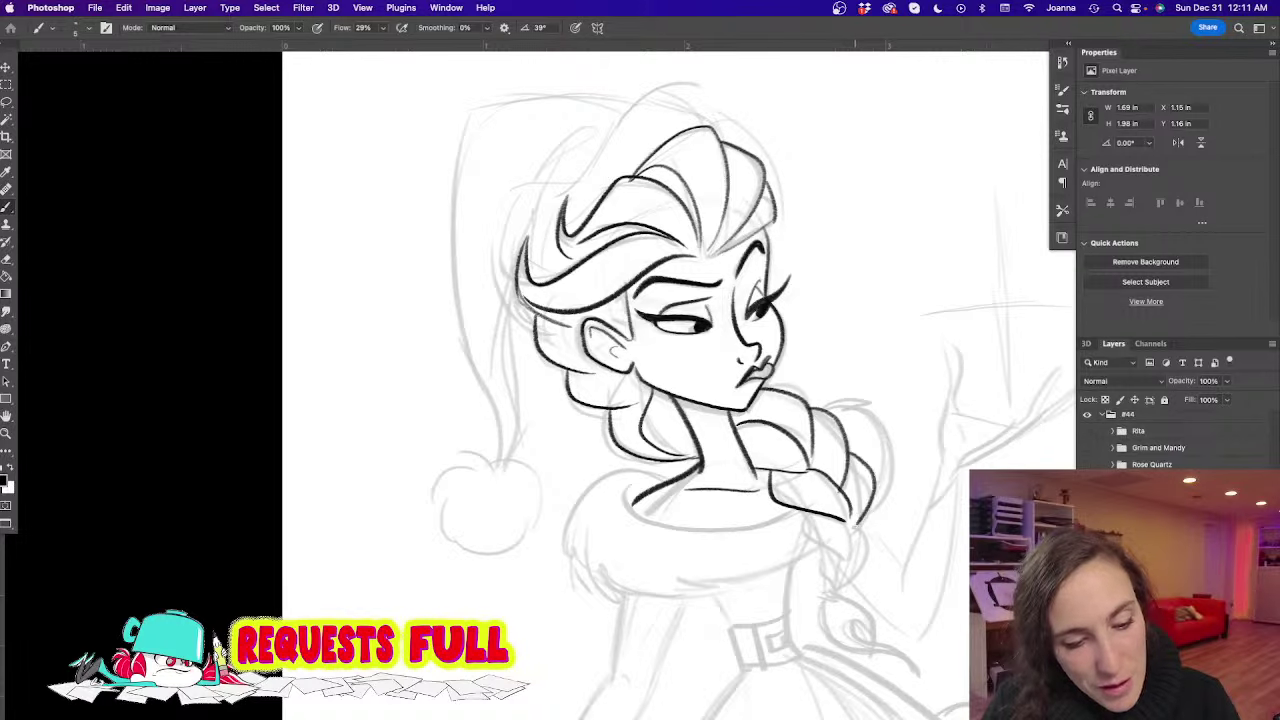
# Draw the lower overlapping braid segments, tapering to a point in front of the fur collar
pyautogui.moveTo(607, 505); pyautogui.dragTo(491, 357)
pyautogui.moveTo(652, 388)
pyautogui.mouseDown()
pyautogui.moveTo(667, 359)
pyautogui.moveTo(723, 334)
pyautogui.moveTo(721, 384)
pyautogui.moveTo(810, 434)
pyautogui.mouseUp()
pyautogui.scroll(2, 667, 358)
pyautogui.moveTo(814, 356); pyautogui.dragTo(810, 434)
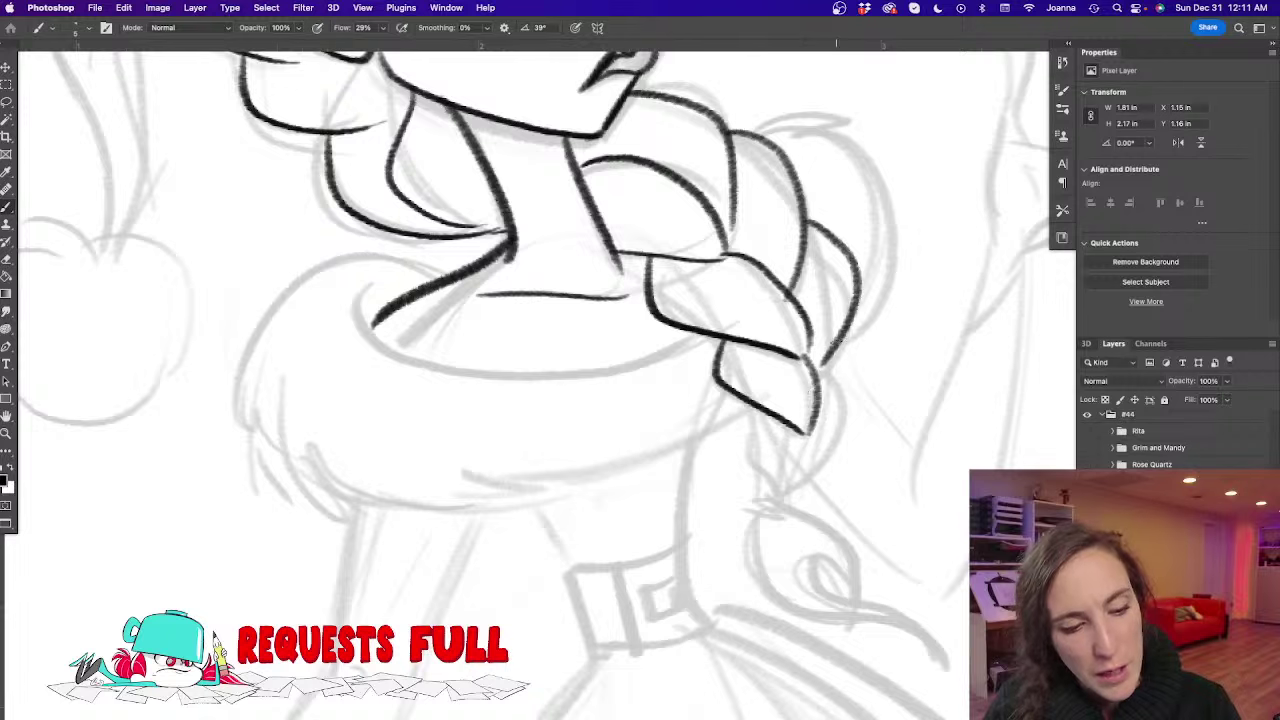
pyautogui.moveTo(836, 342); pyautogui.dragTo(782, 492)
pyautogui.moveTo(805, 432); pyautogui.dragTo(787, 492)
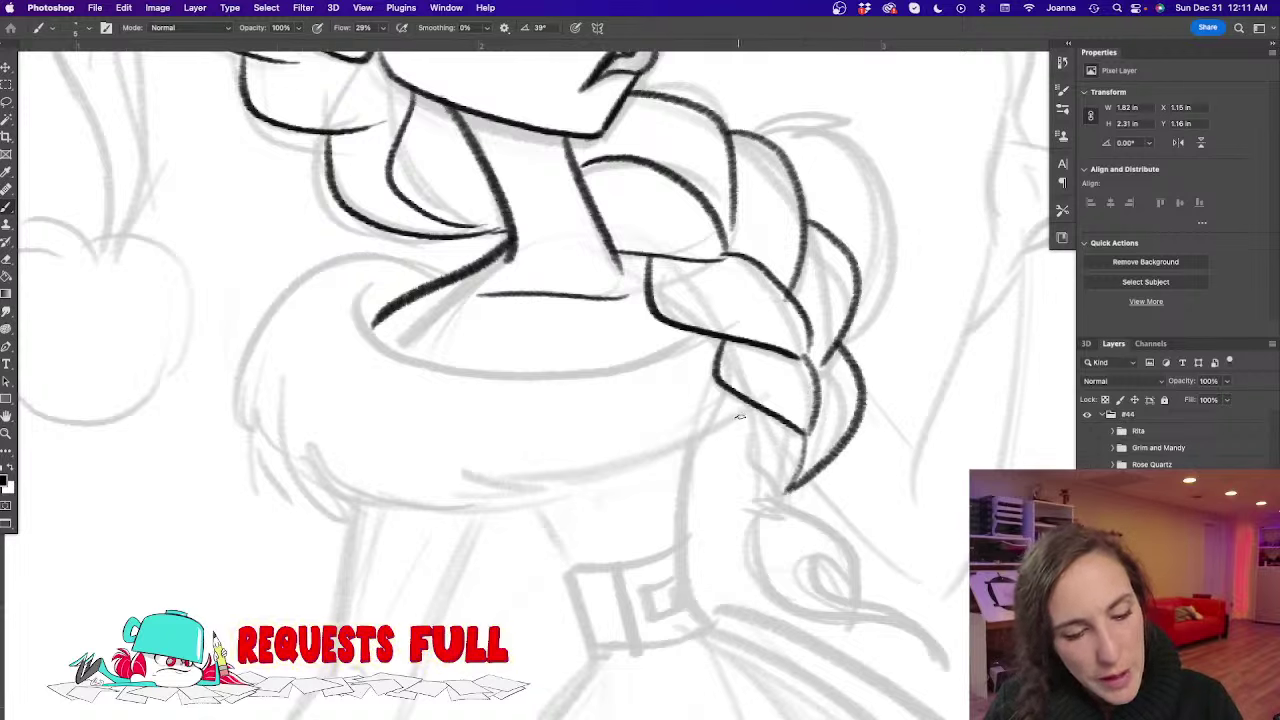
pyautogui.moveTo(752, 405)
pyautogui.mouseDown()
pyautogui.moveTo(739, 442)
pyautogui.moveTo(785, 495)
pyautogui.moveTo(758, 494)
pyautogui.moveTo(768, 487)
pyautogui.mouseUp()
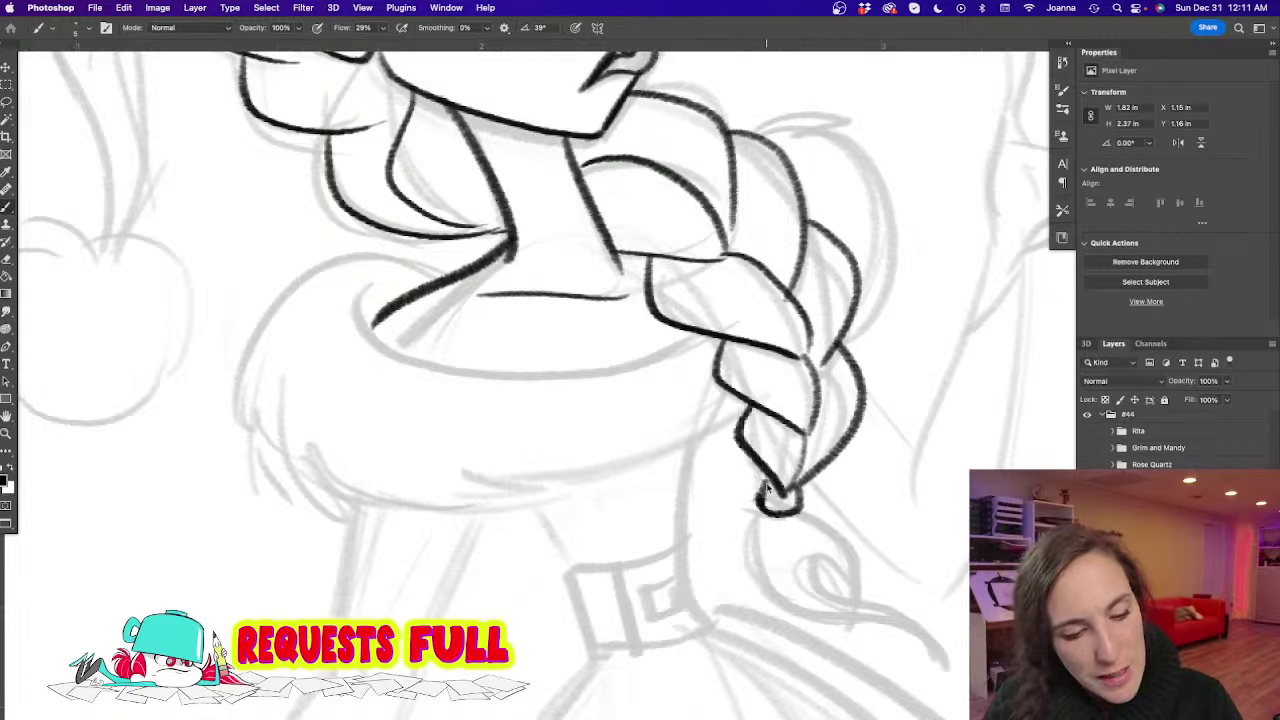
# Undo the outlined hair tie at the braid's end and paint it as a solid black shape instead
pyautogui.press('super+z')
pyautogui.press('super+z')
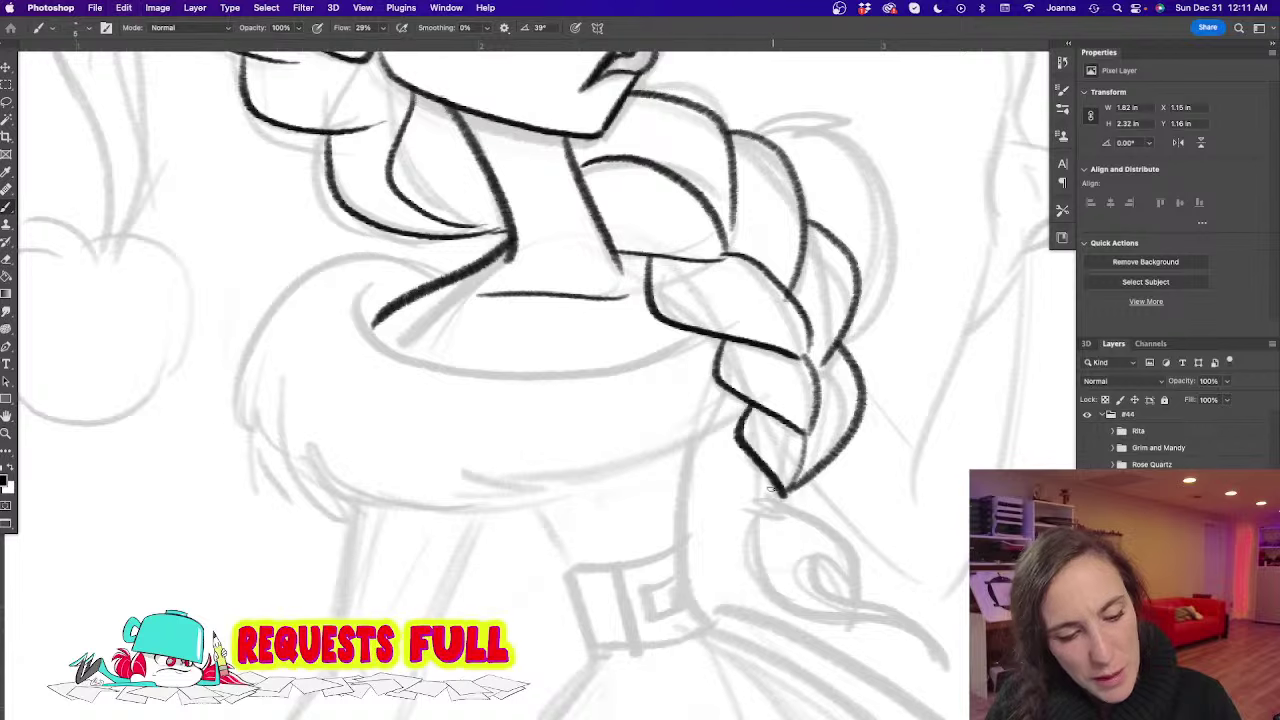
pyautogui.moveTo(789, 506)
pyautogui.mouseDown()
pyautogui.moveTo(770, 500)
pyautogui.moveTo(794, 500)
pyautogui.mouseUp()
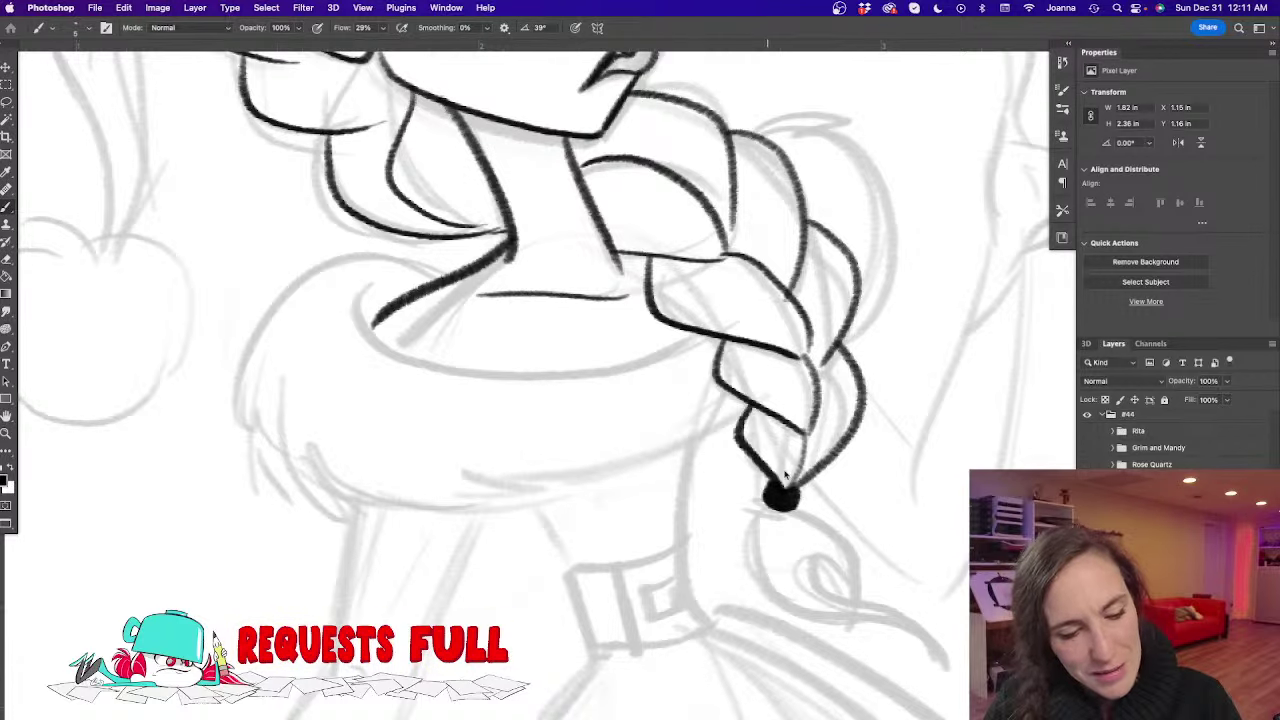
# Draw the loose hair tuft below the hair tie, with both sides curving down to a pointed tip
pyautogui.moveTo(582, 474); pyautogui.dragTo(505, 454)
pyautogui.moveTo(420, 458); pyautogui.dragTo(503, 391)
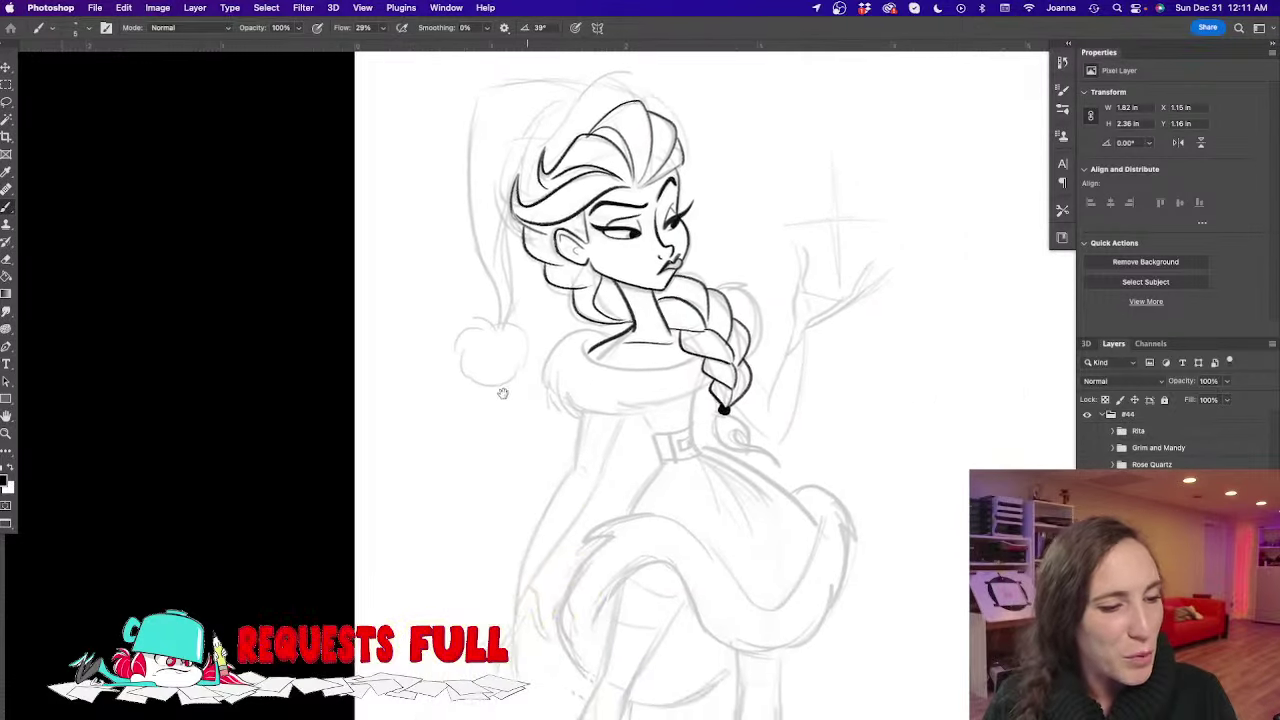
pyautogui.moveTo(620, 409); pyautogui.dragTo(632, 409)
pyautogui.scroll(1, 631, 409)
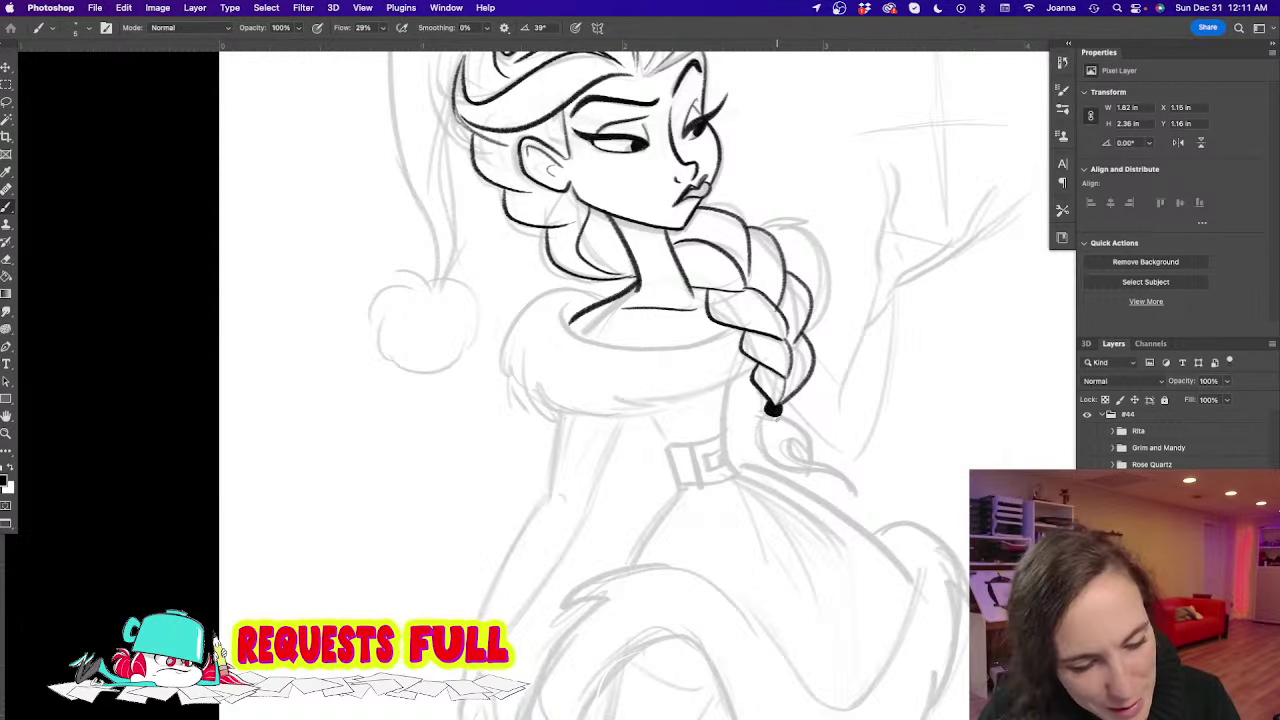
pyautogui.moveTo(795, 420); pyautogui.dragTo(805, 460)
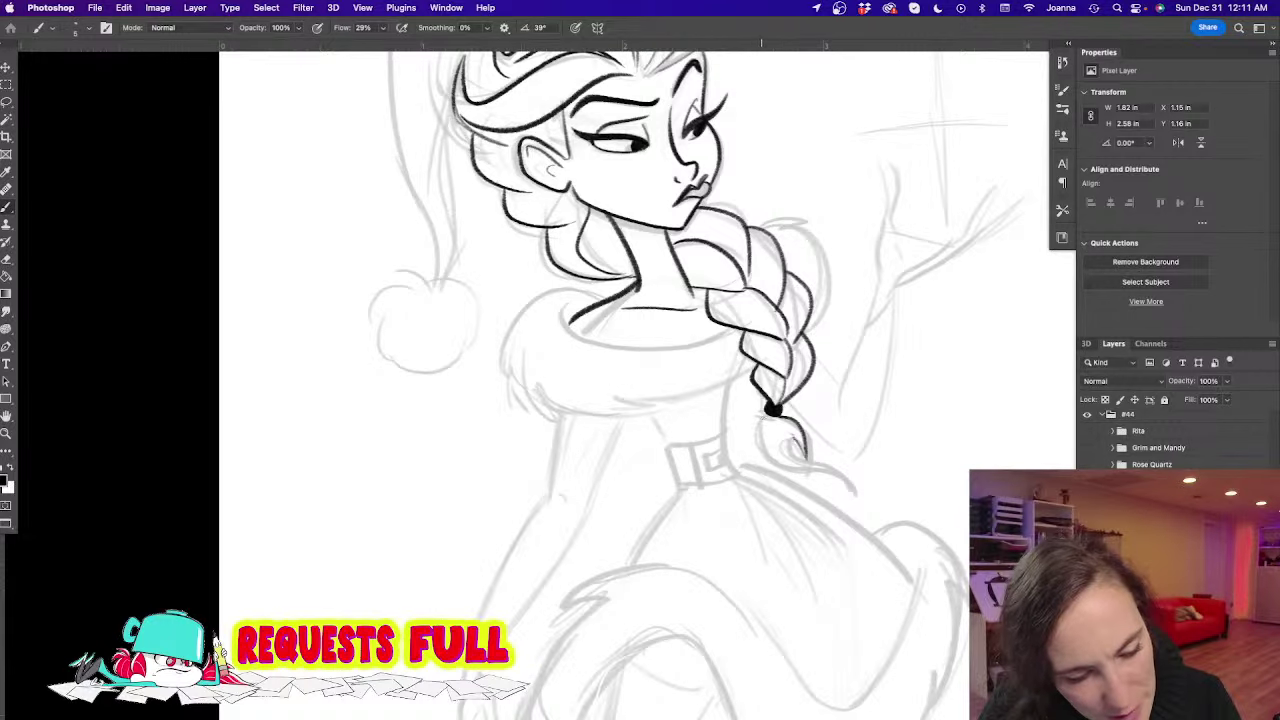
pyautogui.moveTo(766, 418)
pyautogui.mouseDown()
pyautogui.moveTo(768, 457)
pyautogui.moveTo(794, 449)
pyautogui.moveTo(811, 474)
pyautogui.moveTo(798, 441)
pyautogui.moveTo(826, 481)
pyautogui.mouseUp()
# Erase the overlapping line inside the braid's tuft with a smaller eraser, and redraw its outer curve down to the tip
pyautogui.moveTo(434, 410); pyautogui.dragTo(473, 407)
pyautogui.press('e')
pyautogui.press('[')
pyautogui.press('[')
pyautogui.press('[')
pyautogui.press('[')
pyautogui.press('[')
pyautogui.press('[')
pyautogui.press('[')
pyautogui.press('[')
pyautogui.press('[')
pyautogui.press('[')
pyautogui.press('[')
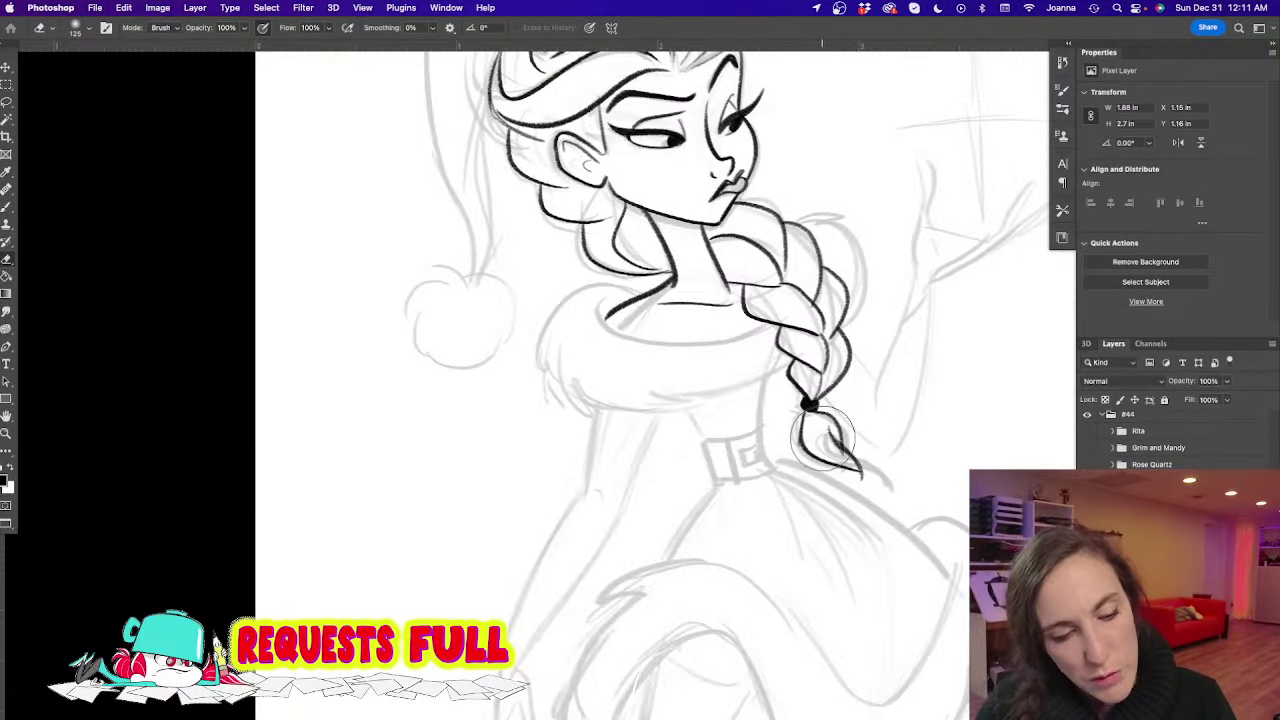
pyautogui.moveTo(826, 432); pyautogui.dragTo(866, 476)
pyautogui.press('b')
pyautogui.moveTo(816, 411); pyautogui.dragTo(866, 476)
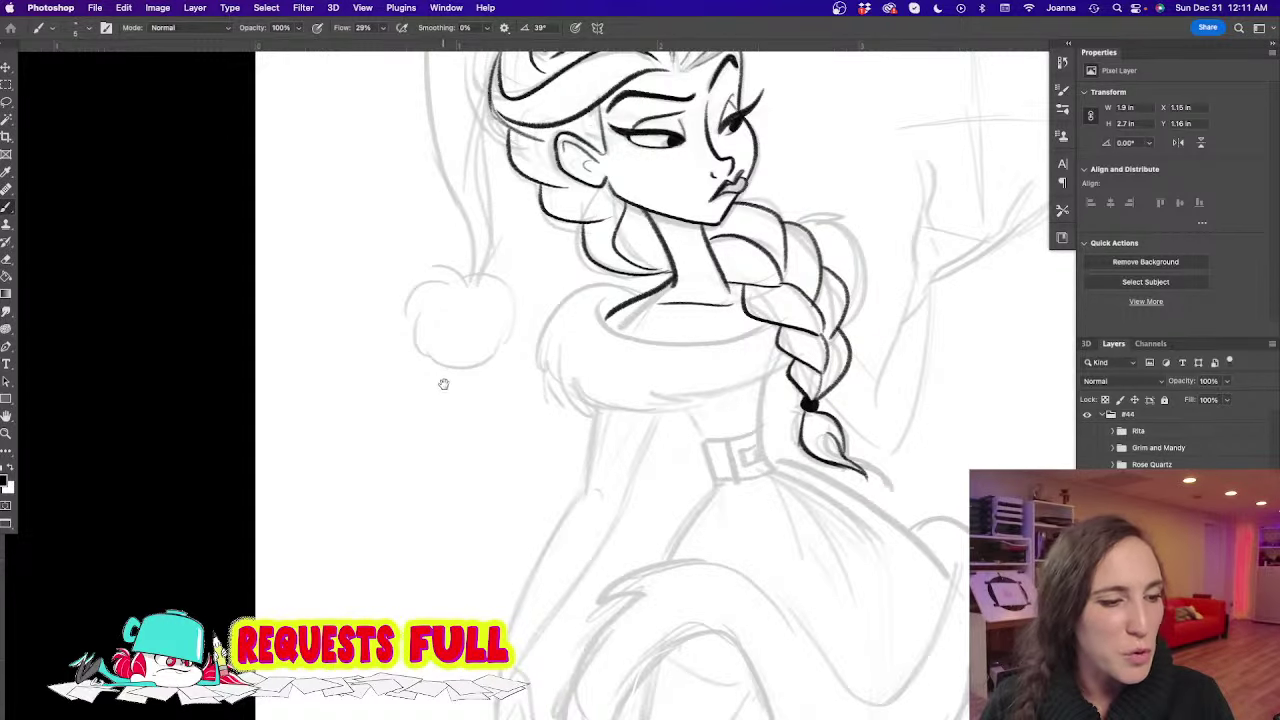
# Draw the Santa hat's fur brim with short jagged strokes, from above the crown down to the back of Elsa's head
pyautogui.moveTo(443, 384); pyautogui.dragTo(483, 491)
pyautogui.moveTo(449, 260); pyautogui.dragTo(540, 358)
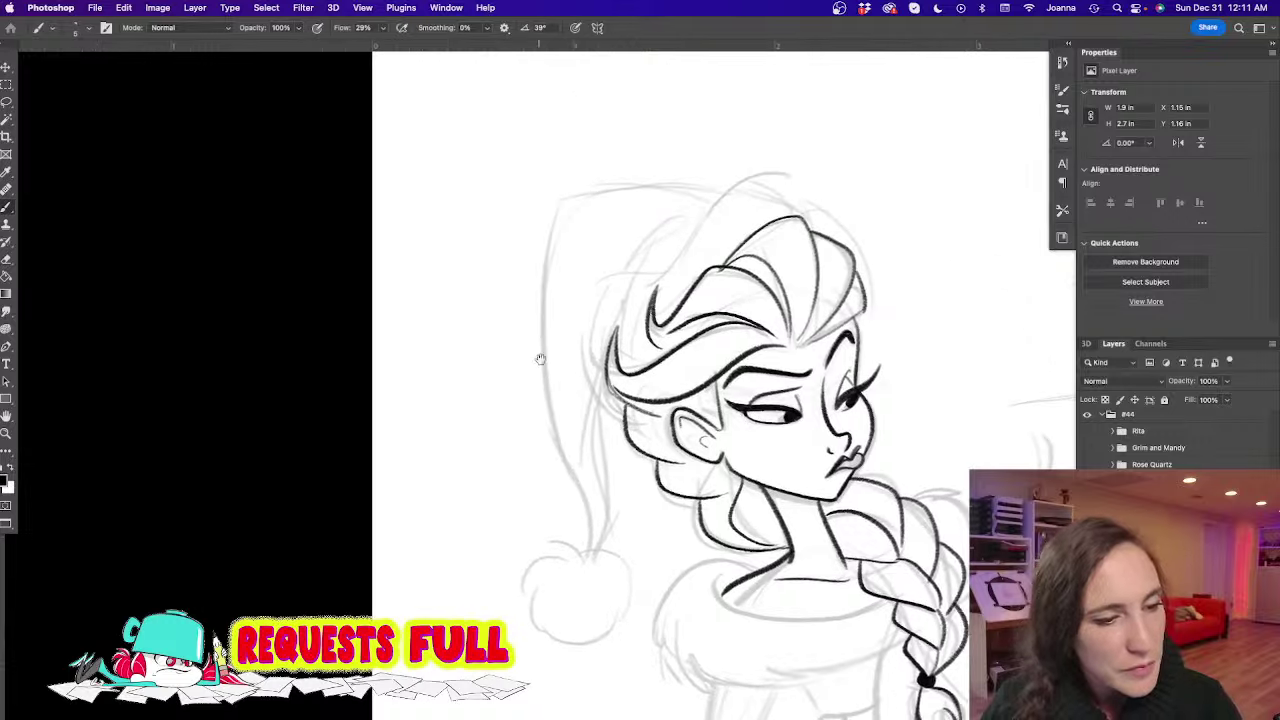
pyautogui.moveTo(696, 242)
pyautogui.mouseDown()
pyautogui.moveTo(716, 183)
pyautogui.moveTo(707, 208)
pyautogui.moveTo(732, 174)
pyautogui.mouseUp()
pyautogui.moveTo(726, 198)
pyautogui.mouseDown()
pyautogui.moveTo(780, 158)
pyautogui.moveTo(844, 204)
pyautogui.mouseUp()
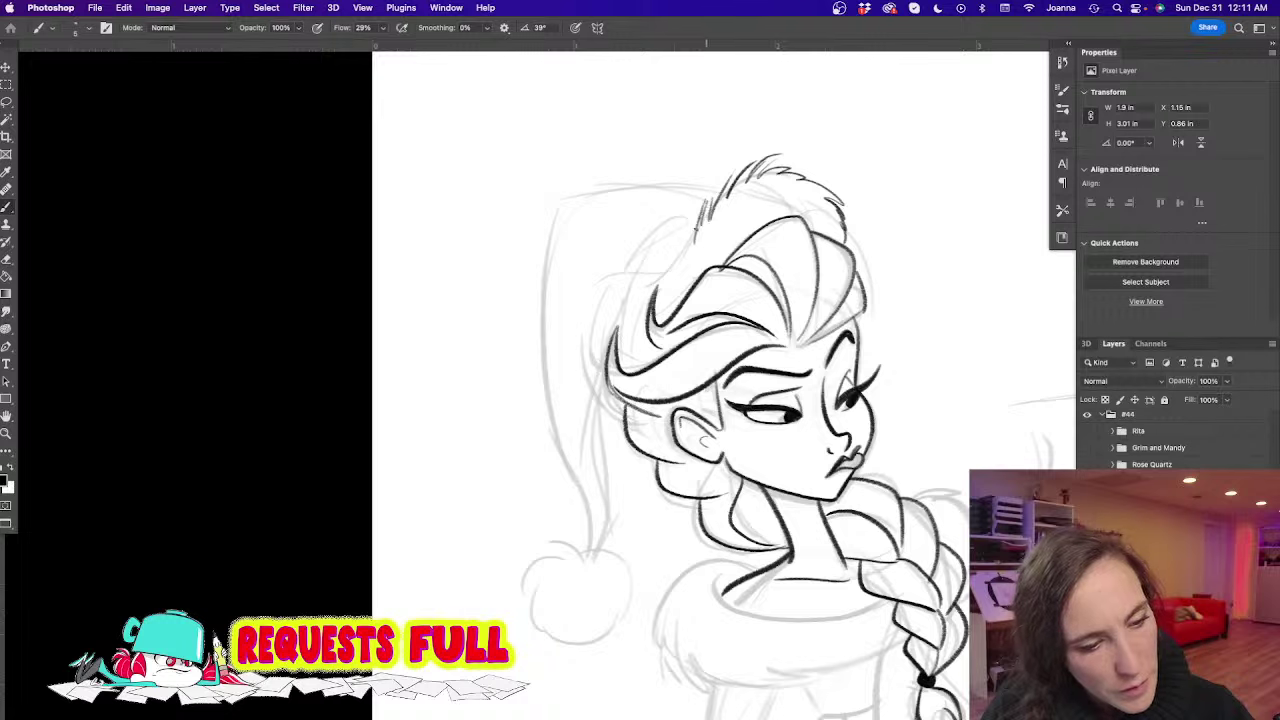
pyautogui.moveTo(682, 244)
pyautogui.mouseDown()
pyautogui.moveTo(620, 292)
pyautogui.moveTo(594, 345)
pyautogui.moveTo(592, 321)
pyautogui.moveTo(656, 346)
pyautogui.mouseUp()
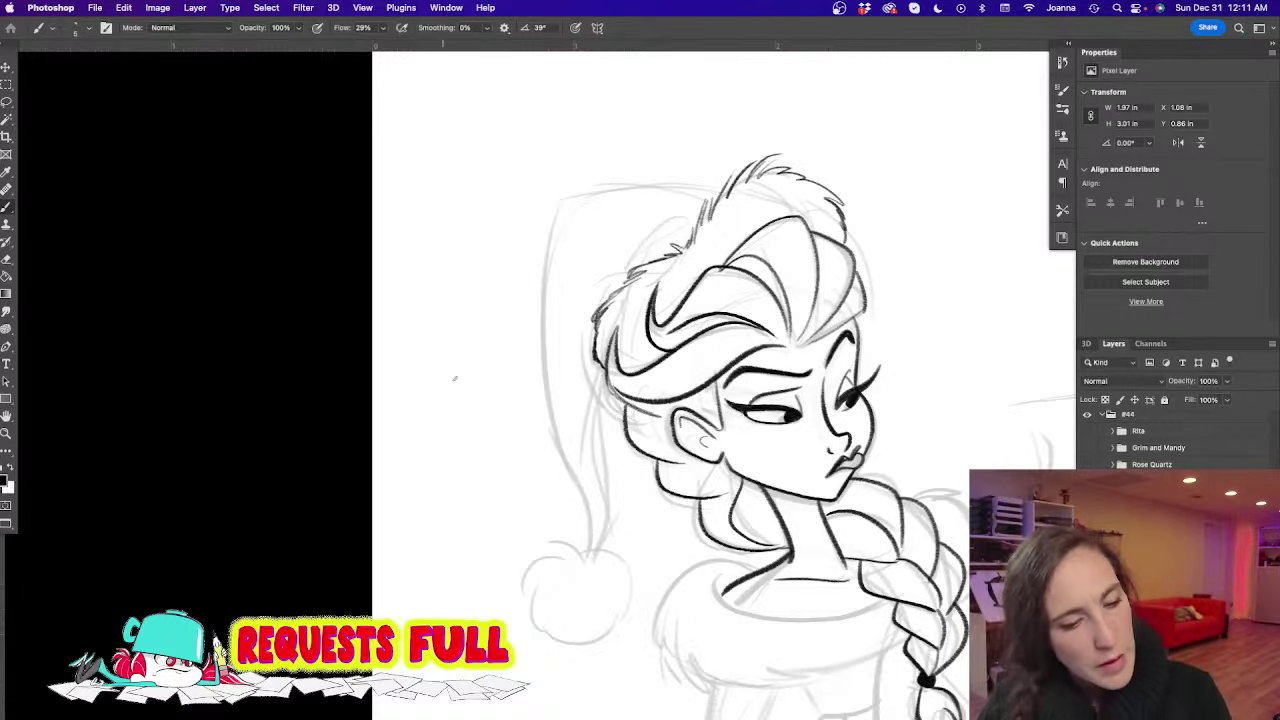
# Outline the dress's fur collar around the shoulders, including its inner neckline and the furry edge behind the braid
pyautogui.moveTo(491, 484); pyautogui.dragTo(506, 386)
pyautogui.scroll(-4, 576, 324)
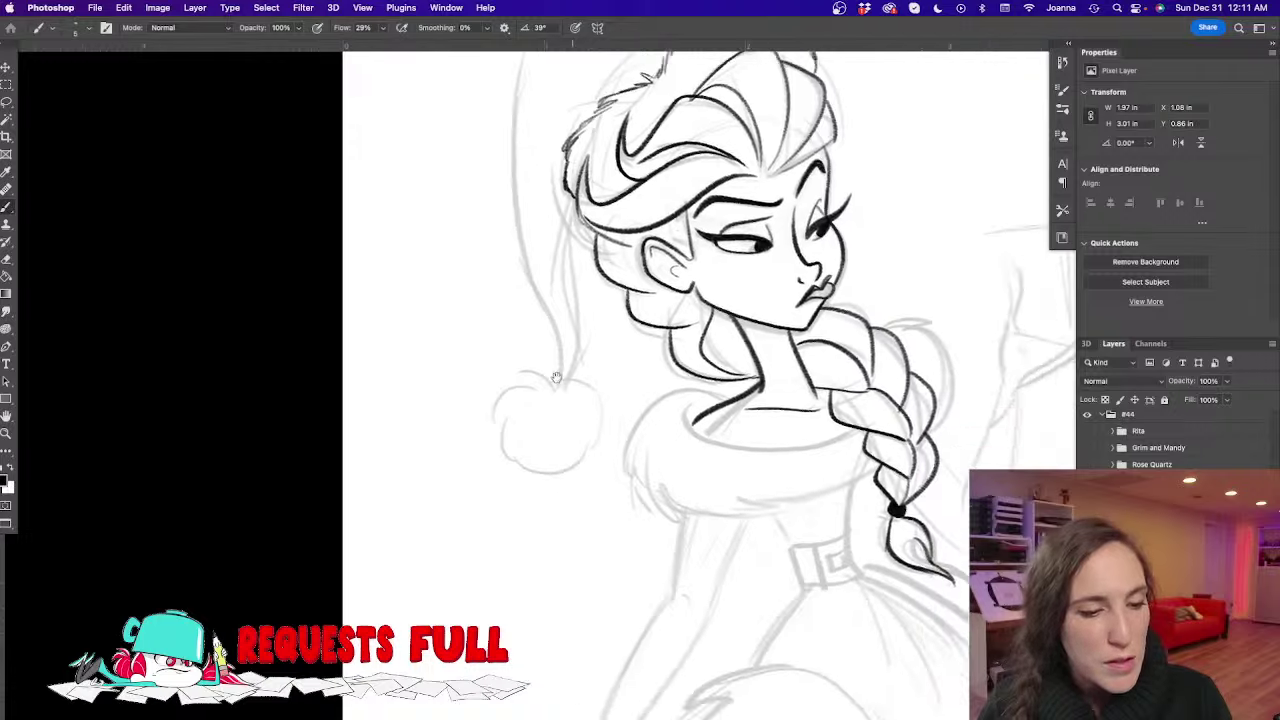
pyautogui.moveTo(700, 303)
pyautogui.mouseDown()
pyautogui.moveTo(627, 306)
pyautogui.moveTo(581, 331)
pyautogui.moveTo(571, 364)
pyautogui.moveTo(585, 407)
pyautogui.moveTo(677, 426)
pyautogui.moveTo(814, 398)
pyautogui.mouseUp()
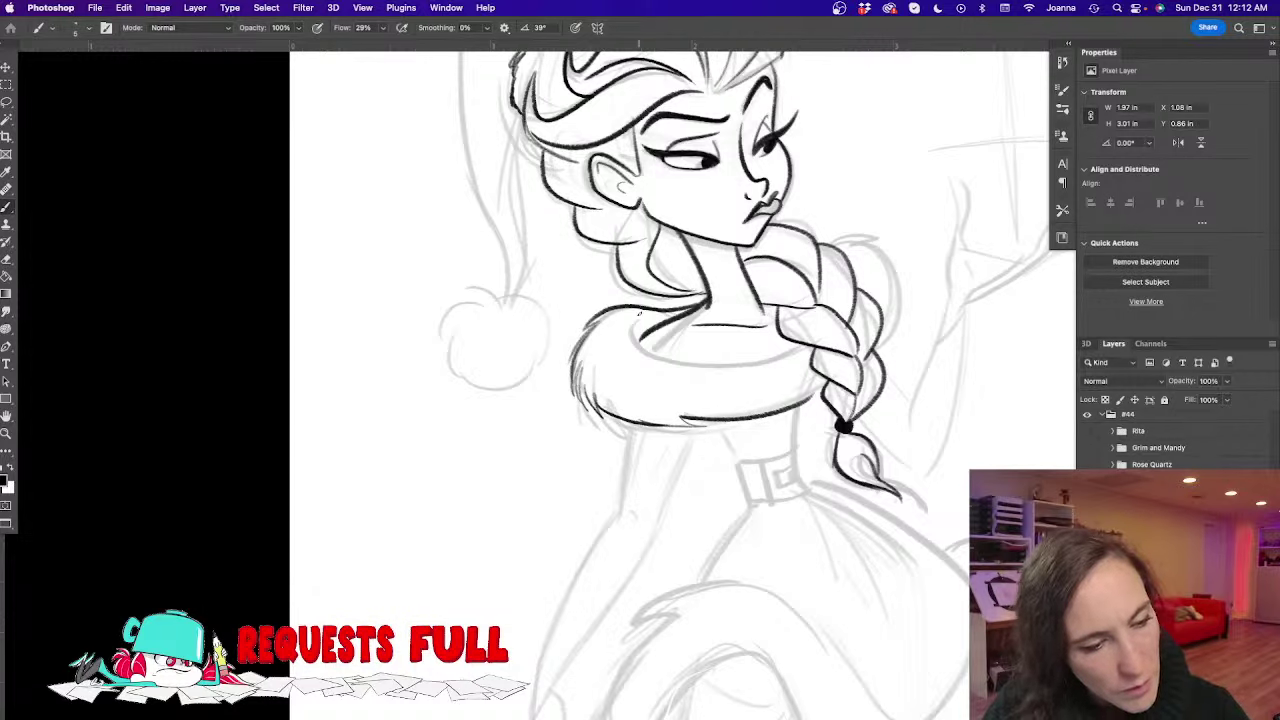
pyautogui.moveTo(636, 320)
pyautogui.mouseDown()
pyautogui.moveTo(648, 354)
pyautogui.moveTo(704, 363)
pyautogui.moveTo(798, 340)
pyautogui.mouseUp()
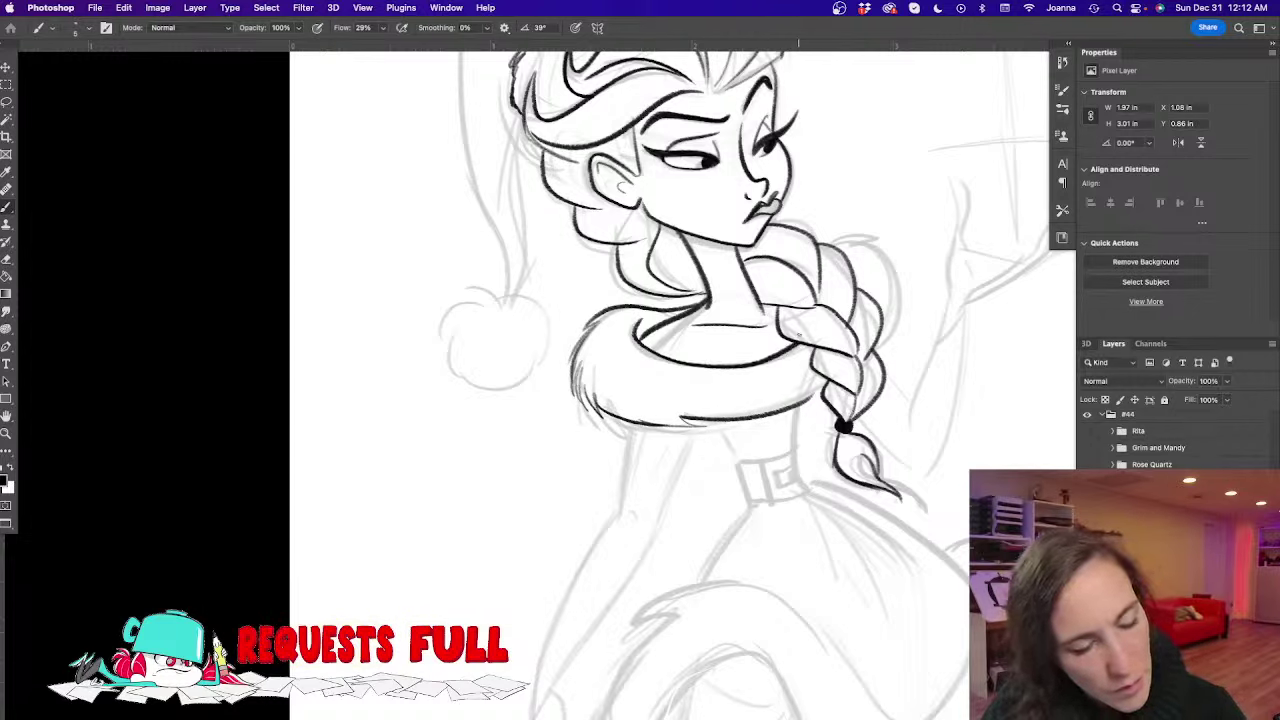
pyautogui.moveTo(835, 242)
pyautogui.mouseDown()
pyautogui.moveTo(881, 240)
pyautogui.moveTo(904, 272)
pyautogui.moveTo(904, 330)
pyautogui.moveTo(884, 356)
pyautogui.mouseUp()
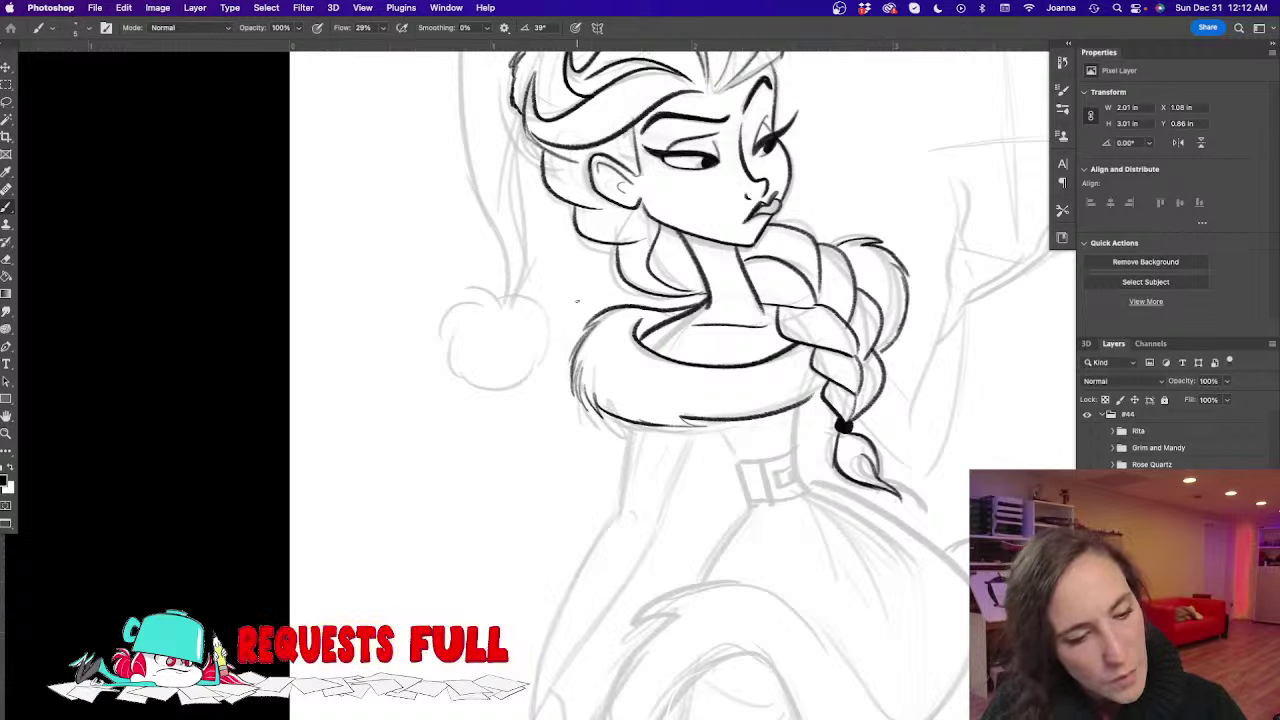
# Rework the fur collar's lower edge with short fur strokes, and add small fur ticks inside the collar
pyautogui.press('e')
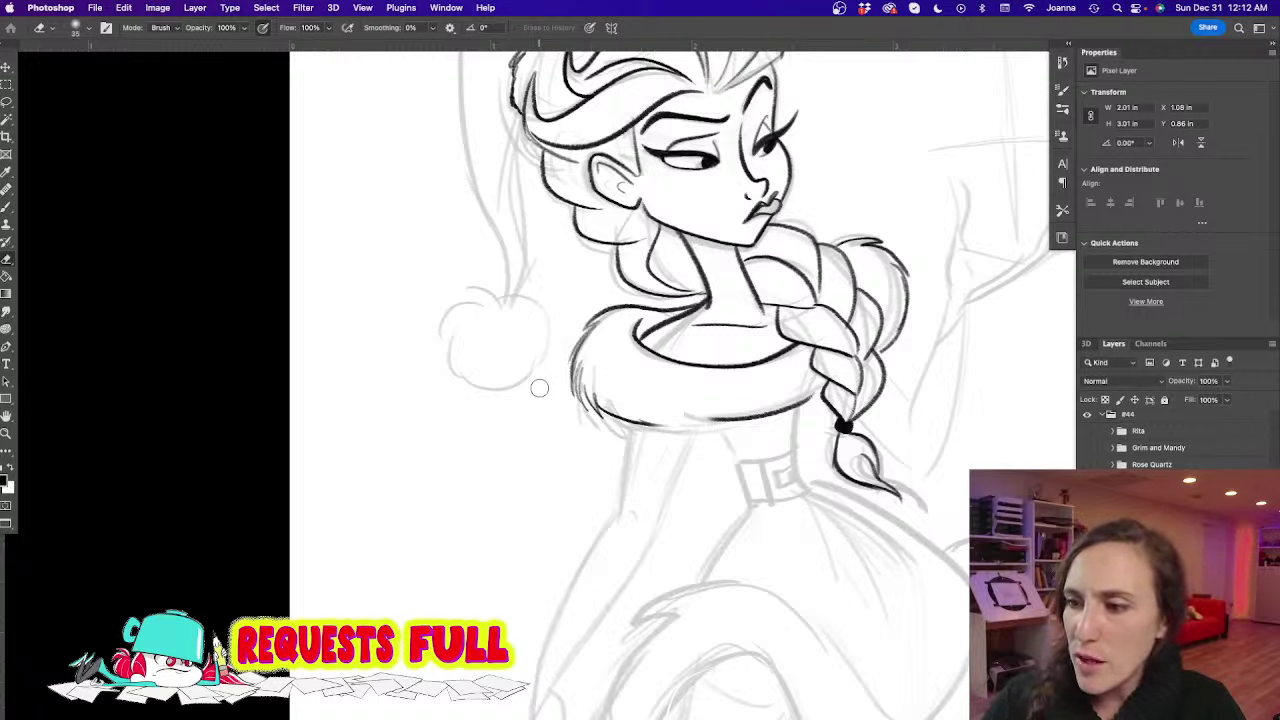
pyautogui.press('b')
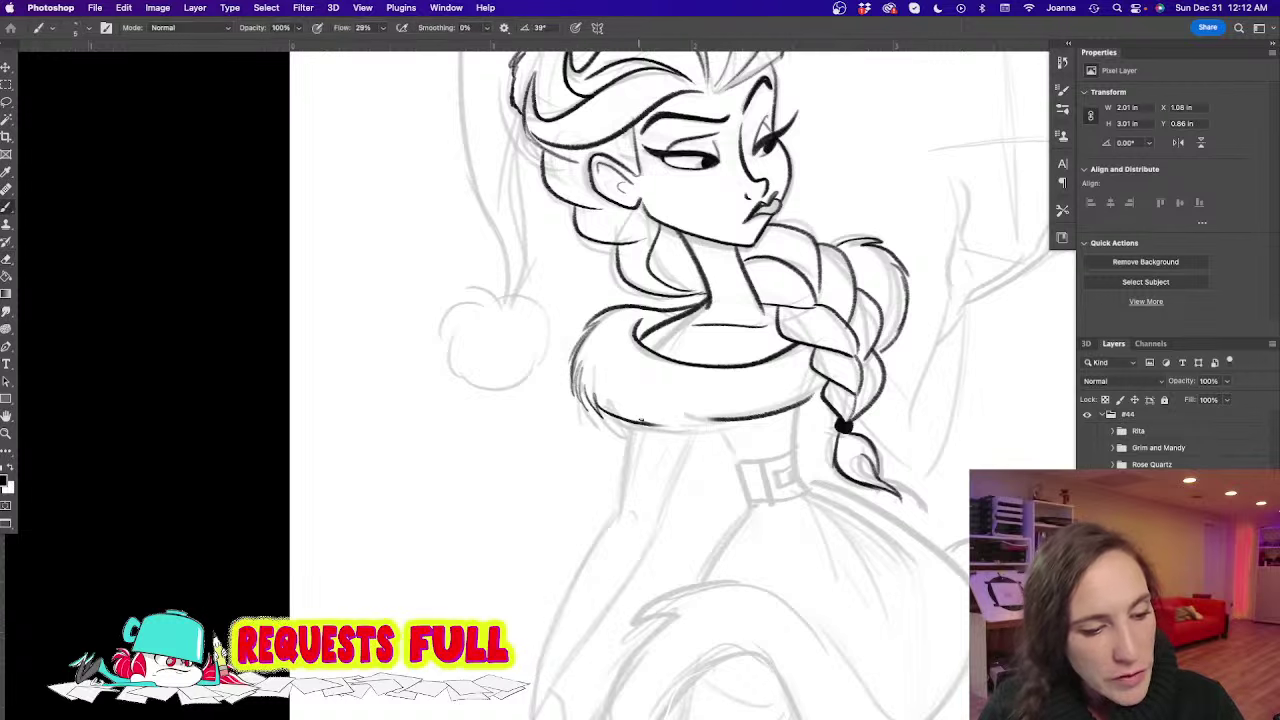
pyautogui.moveTo(655, 417); pyautogui.dragTo(672, 424)
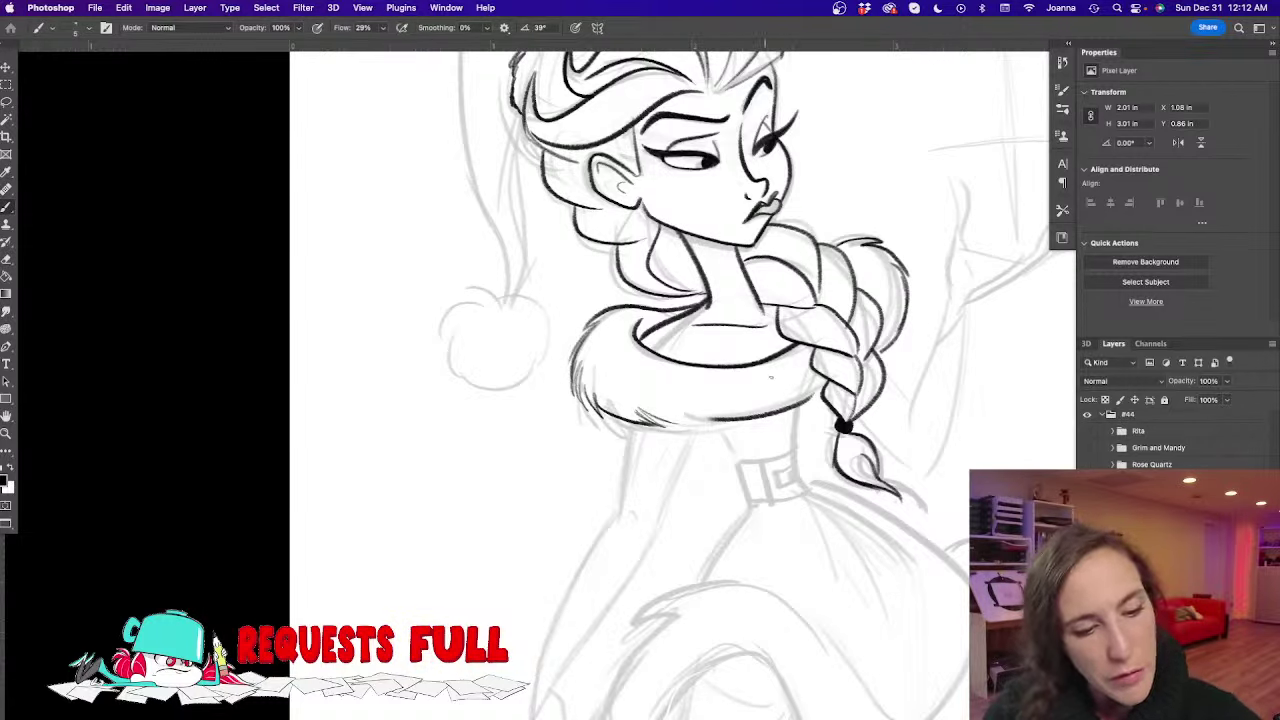
pyautogui.press('e')
pyautogui.moveTo(782, 406)
pyautogui.mouseDown()
pyautogui.moveTo(718, 423)
pyautogui.moveTo(646, 414)
pyautogui.mouseUp()
pyautogui.press('b')
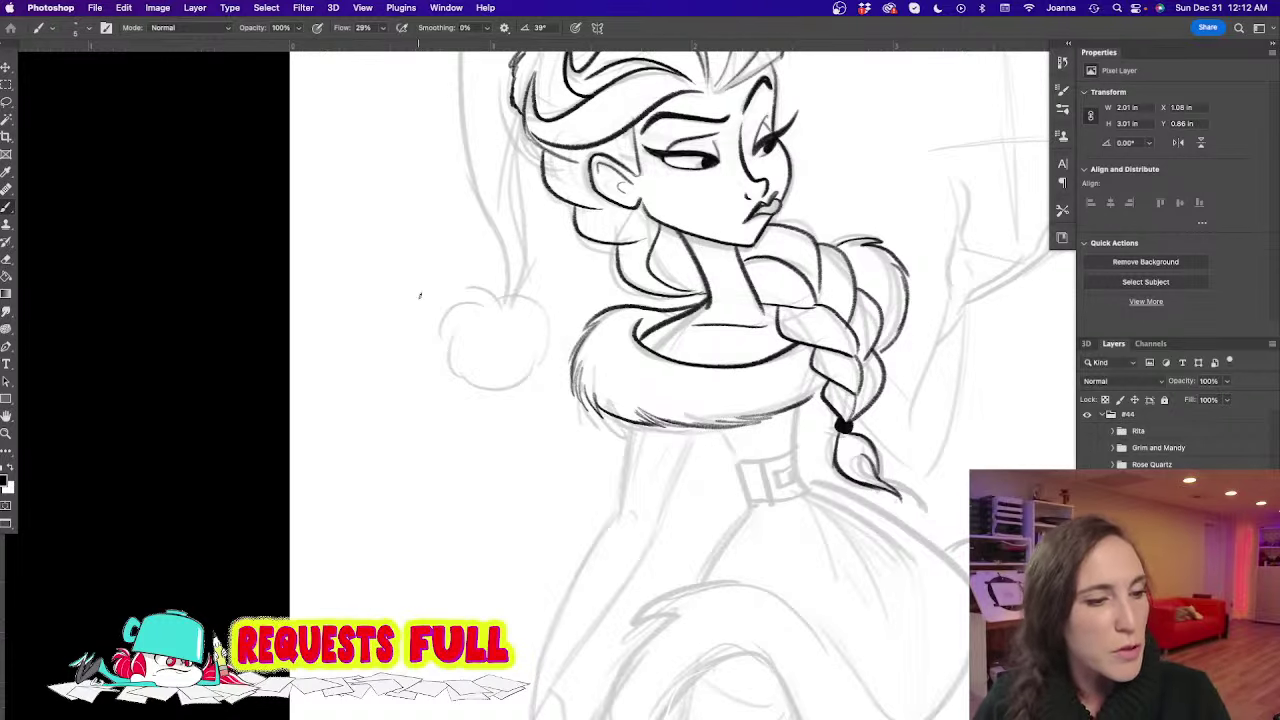
pyautogui.moveTo(630, 322); pyautogui.dragTo(632, 354)
pyautogui.moveTo(623, 329); pyautogui.dragTo(627, 353)
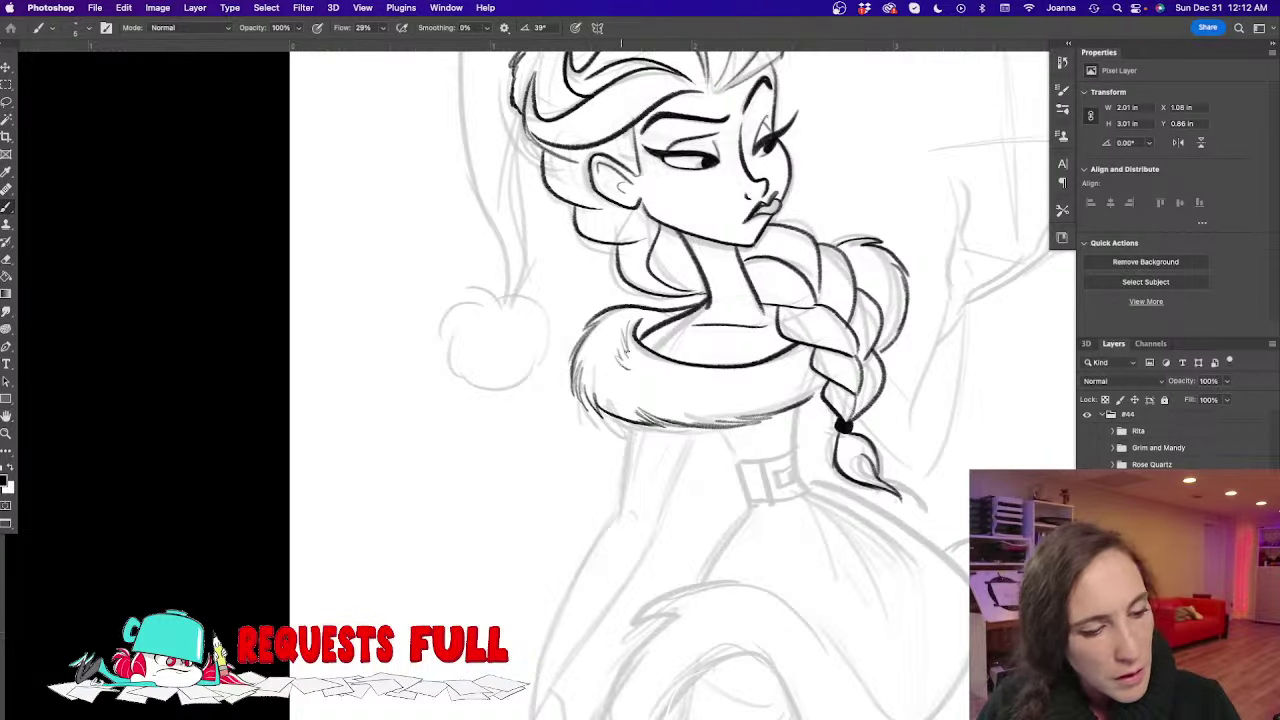
# Draw the Santa hat's outer contour over the top and down the back, with fold lines above the fur brim
pyautogui.moveTo(546, 434)
pyautogui.mouseDown()
pyautogui.moveTo(420, 523)
pyautogui.moveTo(494, 451)
pyautogui.moveTo(624, 541)
pyautogui.mouseUp()
pyautogui.moveTo(520, 197)
pyautogui.mouseDown()
pyautogui.moveTo(586, 371)
pyautogui.moveTo(602, 365)
pyautogui.mouseUp()
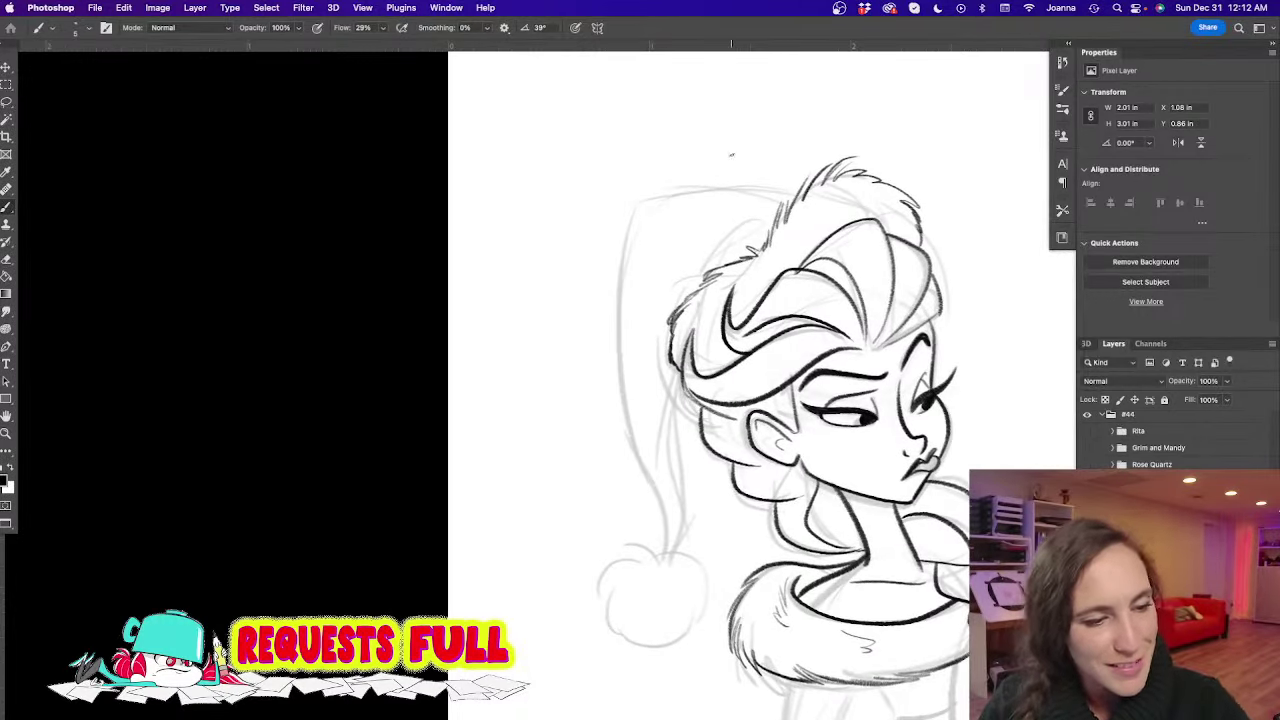
pyautogui.moveTo(795, 192)
pyautogui.mouseDown()
pyautogui.moveTo(706, 191)
pyautogui.moveTo(630, 258)
pyautogui.moveTo(632, 450)
pyautogui.mouseUp()
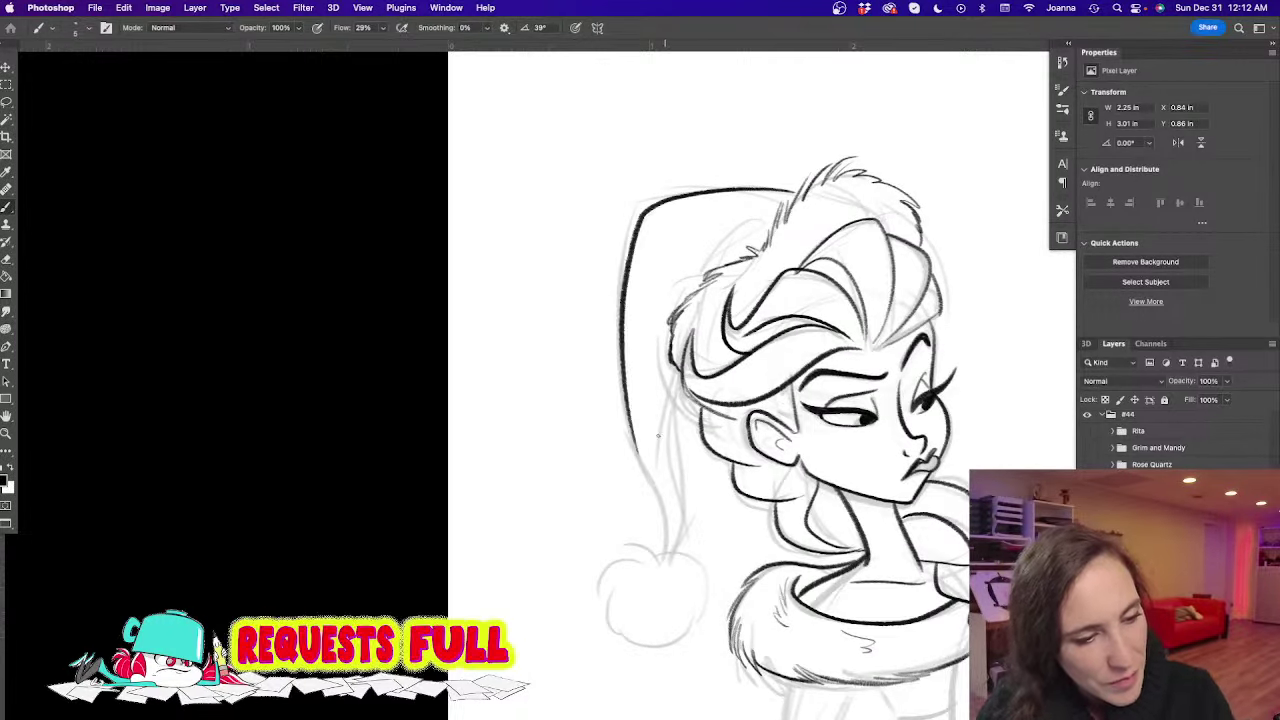
pyautogui.moveTo(688, 282)
pyautogui.mouseDown()
pyautogui.moveTo(730, 211)
pyautogui.moveTo(692, 280)
pyautogui.mouseUp()
pyautogui.moveTo(736, 234); pyautogui.dragTo(690, 282)
# Draw the hat's drooping tail with its inner fold, and outline the pom-pom at its end with short fur strokes
pyautogui.moveTo(598, 375)
pyautogui.mouseDown()
pyautogui.moveTo(543, 369)
pyautogui.moveTo(506, 280)
pyautogui.mouseUp()
pyautogui.moveTo(586, 268); pyautogui.dragTo(564, 372)
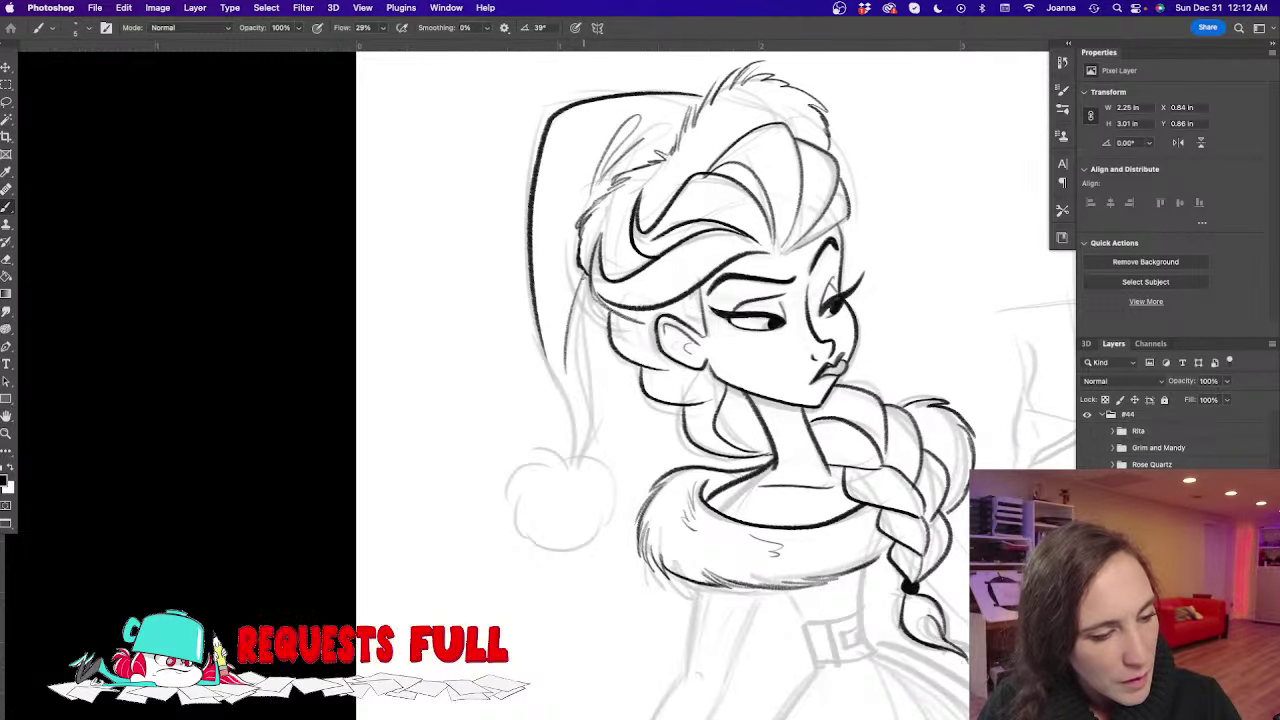
pyautogui.moveTo(590, 278)
pyautogui.mouseDown()
pyautogui.moveTo(598, 418)
pyautogui.moveTo(580, 456)
pyautogui.mouseUp()
pyautogui.moveTo(540, 322)
pyautogui.mouseDown()
pyautogui.moveTo(574, 460)
pyautogui.moveTo(518, 444)
pyautogui.moveTo(502, 484)
pyautogui.moveTo(522, 530)
pyautogui.mouseUp()
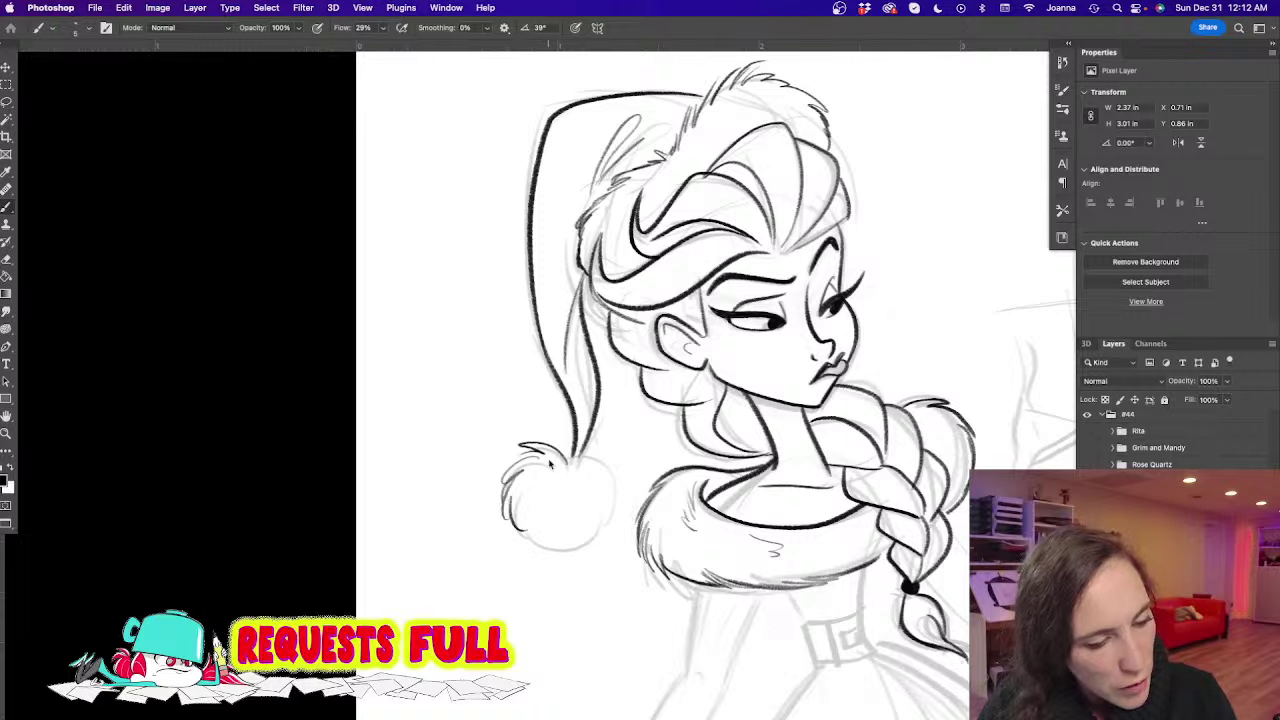
pyautogui.moveTo(570, 462)
pyautogui.mouseDown()
pyautogui.moveTo(596, 451)
pyautogui.moveTo(608, 516)
pyautogui.moveTo(596, 536)
pyautogui.moveTo(544, 544)
pyautogui.mouseUp()
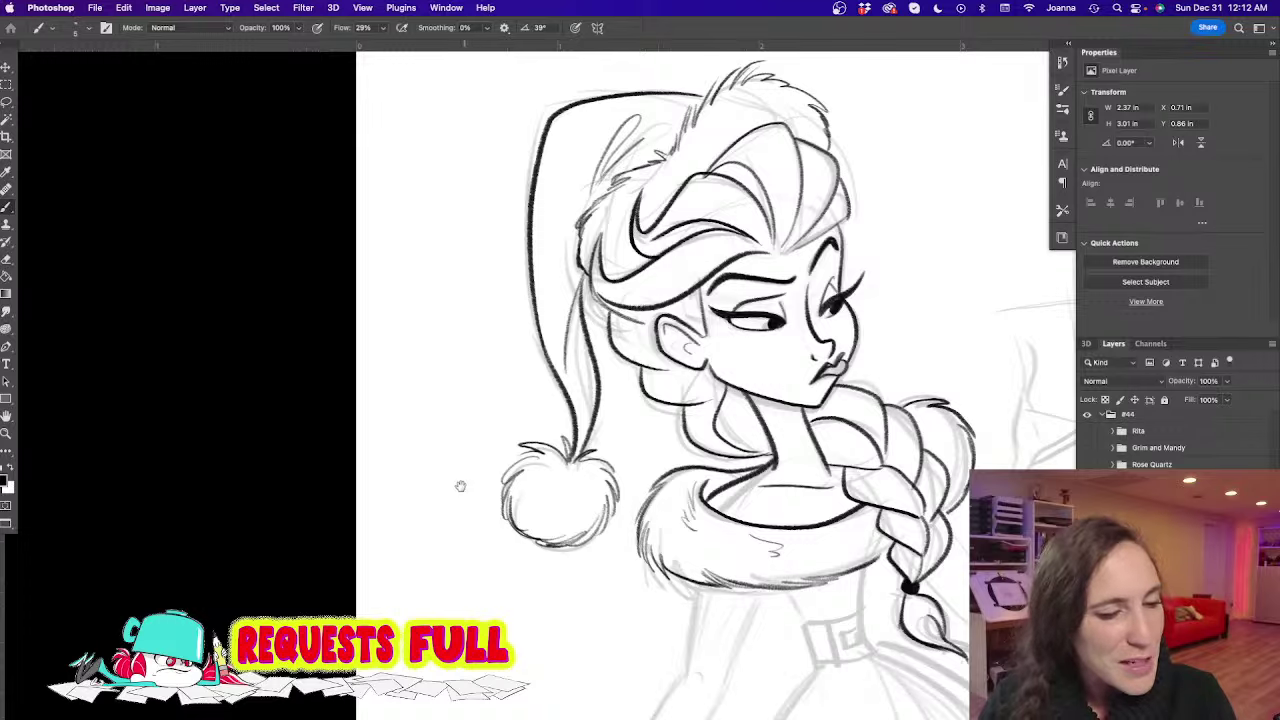
# Draw both edges of Elsa's lowered arm from the fur collar past the elbow down to the wrist
pyautogui.moveTo(460, 486); pyautogui.dragTo(431, 269)
pyautogui.moveTo(569, 417); pyautogui.dragTo(526, 346)
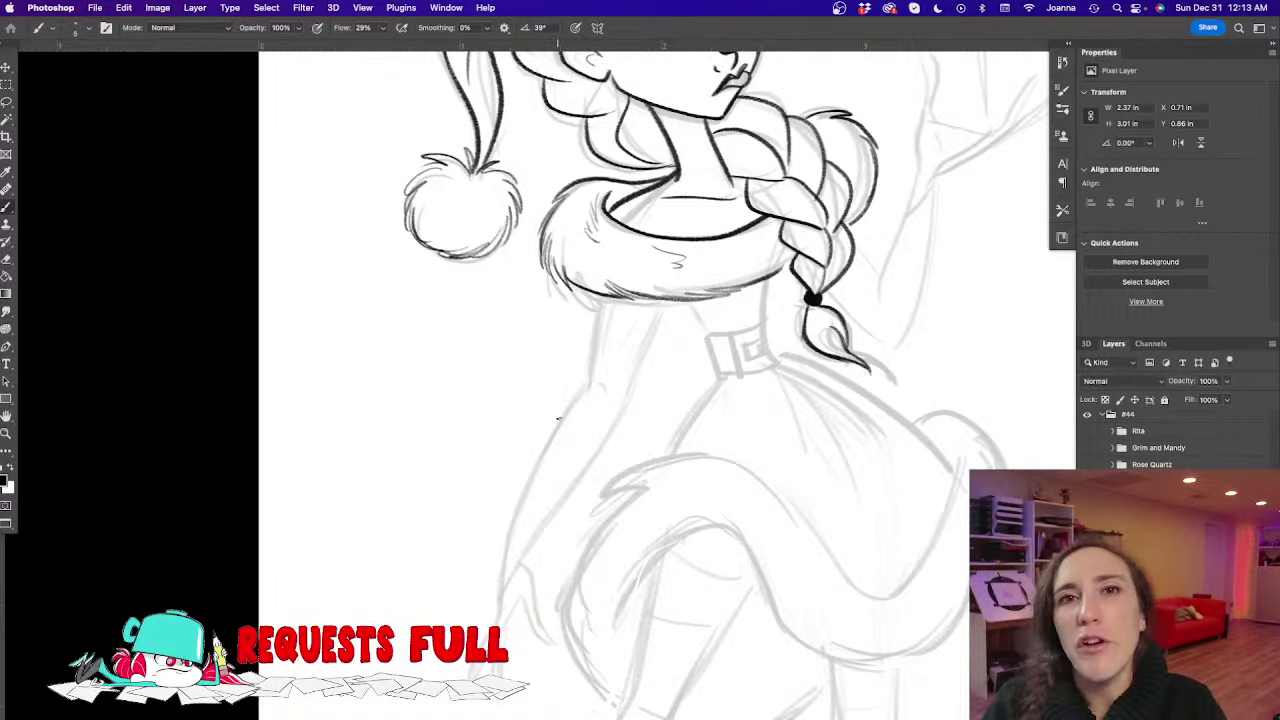
pyautogui.scroll(-3, 523, 451)
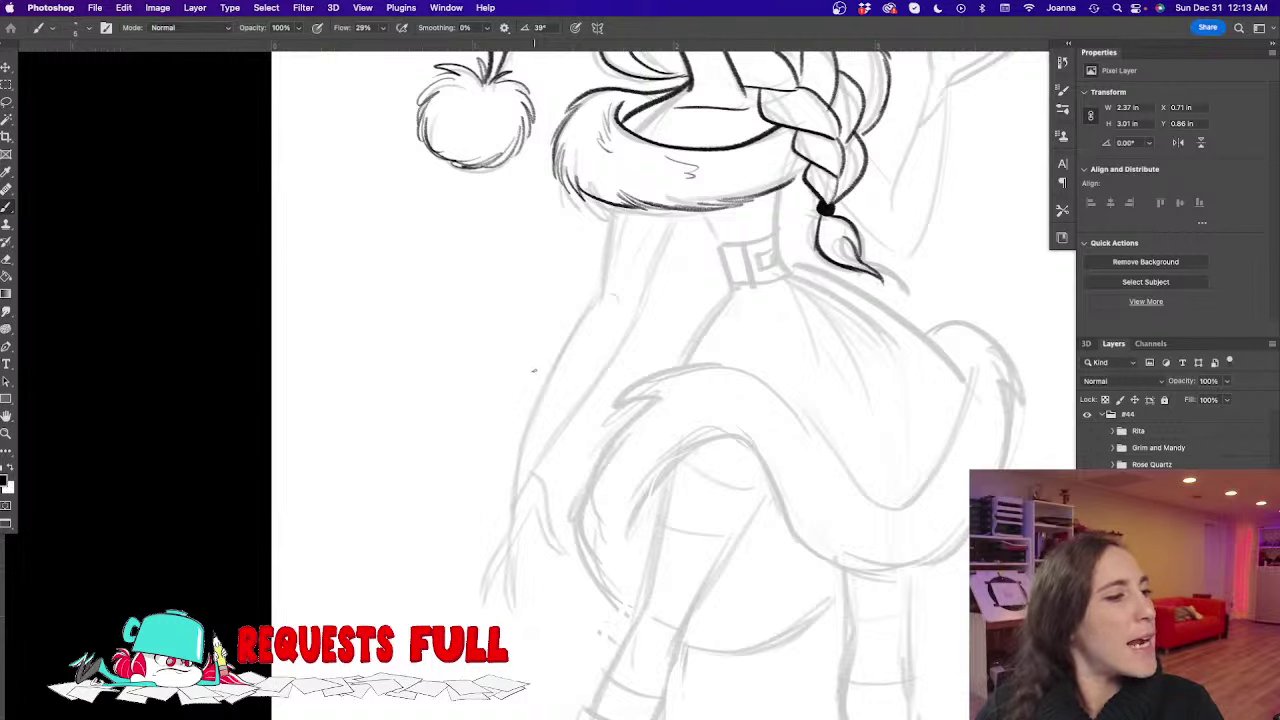
pyautogui.moveTo(612, 210); pyautogui.dragTo(598, 298)
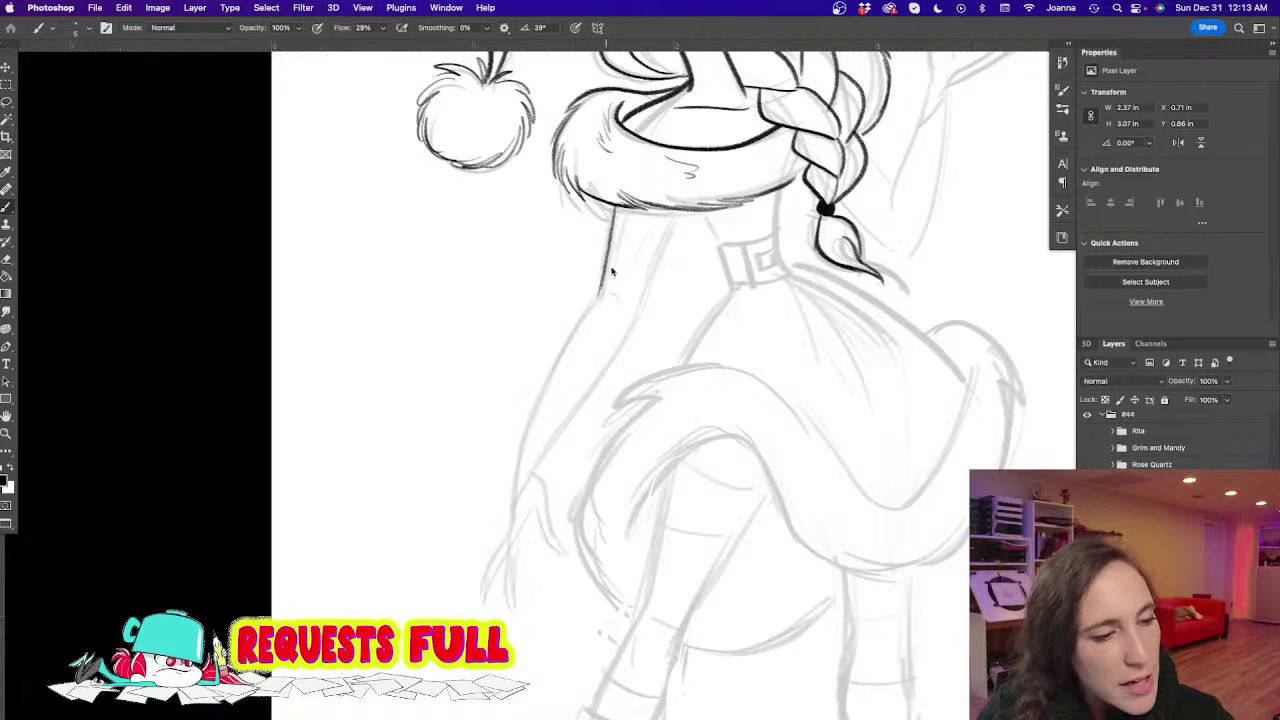
pyautogui.moveTo(672, 212)
pyautogui.mouseDown()
pyautogui.moveTo(630, 336)
pyautogui.moveTo(535, 470)
pyautogui.mouseUp()
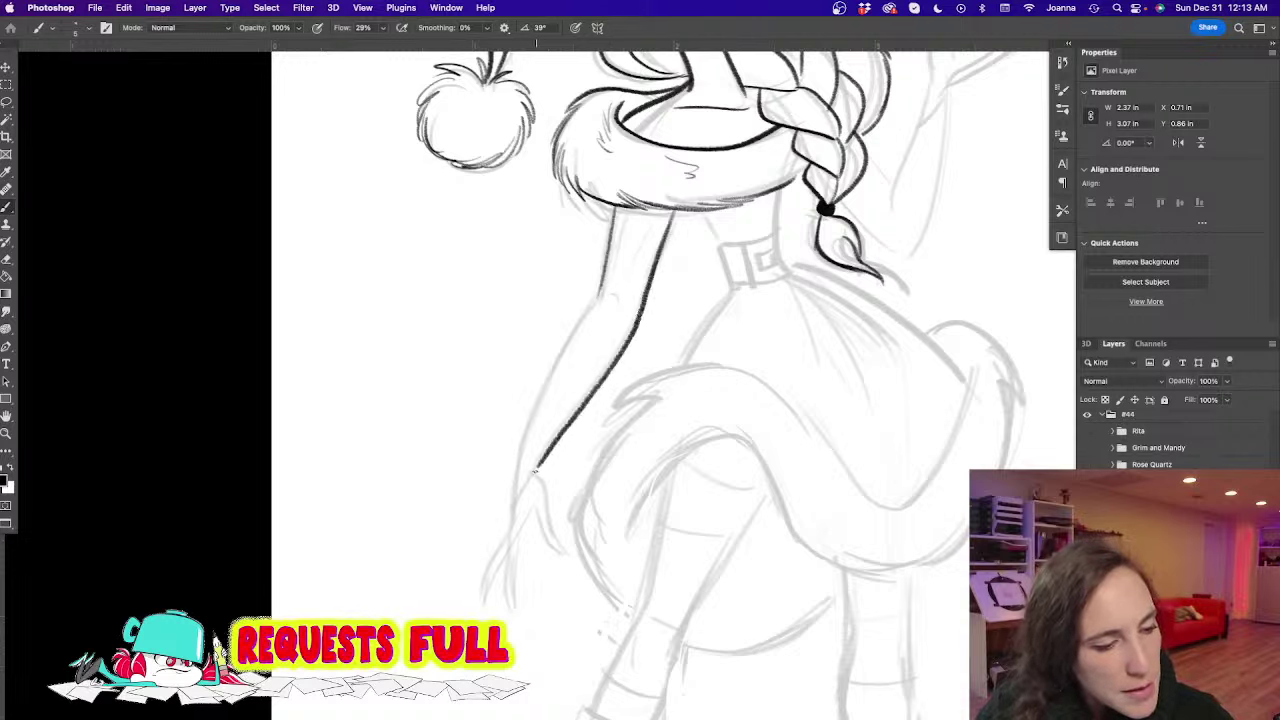
pyautogui.moveTo(600, 300)
pyautogui.mouseDown()
pyautogui.moveTo(548, 390)
pyautogui.moveTo(511, 532)
pyautogui.mouseUp()
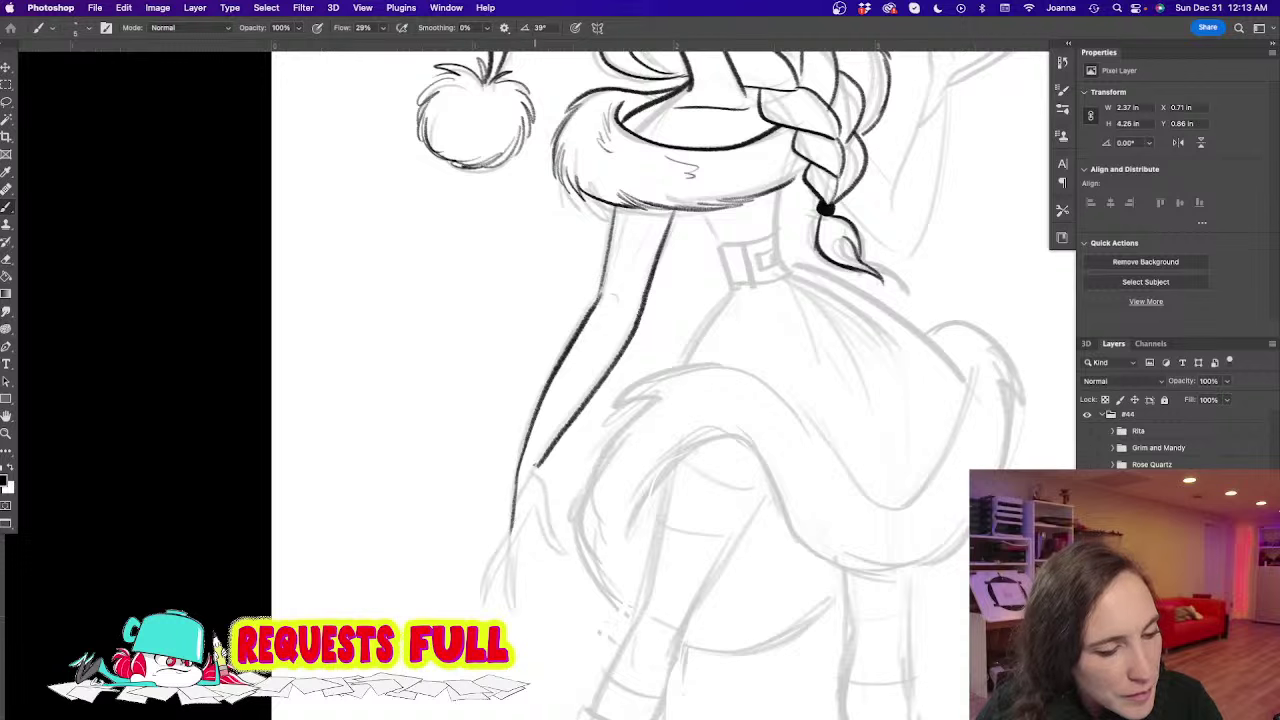
# Draw the lowered hand with its thumb and slender pointed fingers, continuing from the wrist
pyautogui.moveTo(535, 464); pyautogui.dragTo(564, 552)
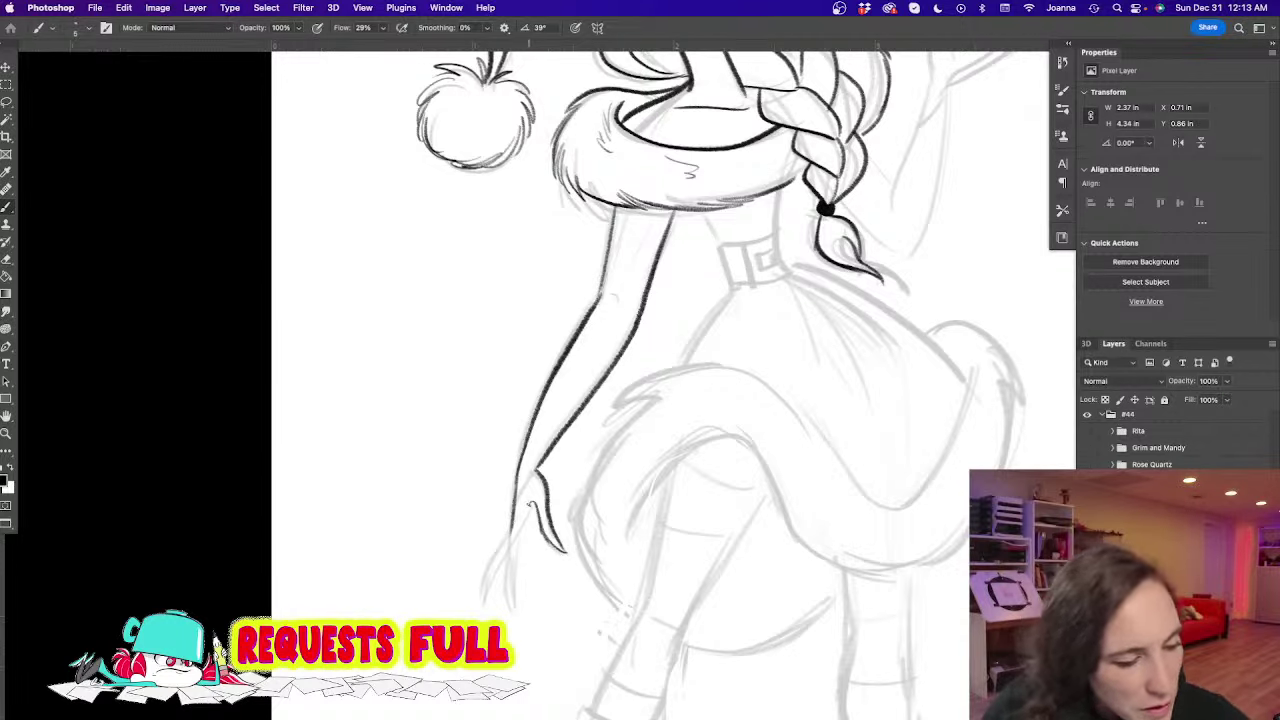
pyautogui.moveTo(532, 500); pyautogui.dragTo(483, 599)
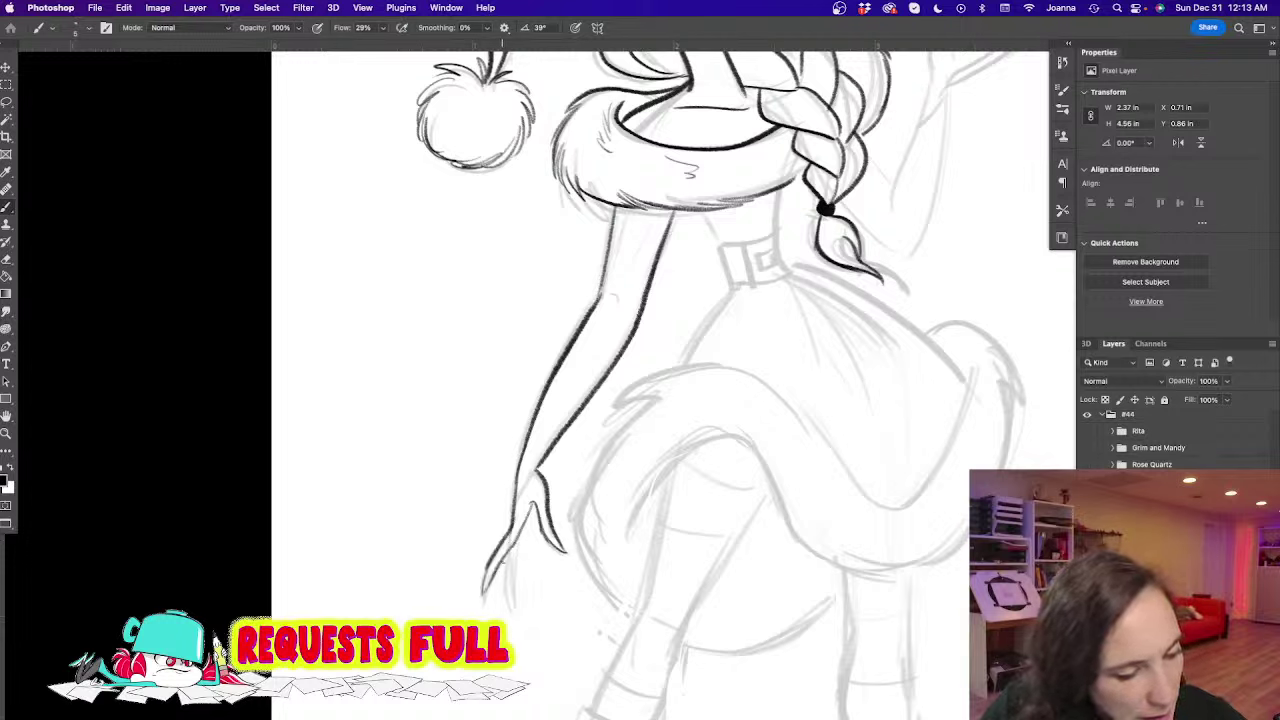
pyautogui.moveTo(511, 549); pyautogui.dragTo(509, 605)
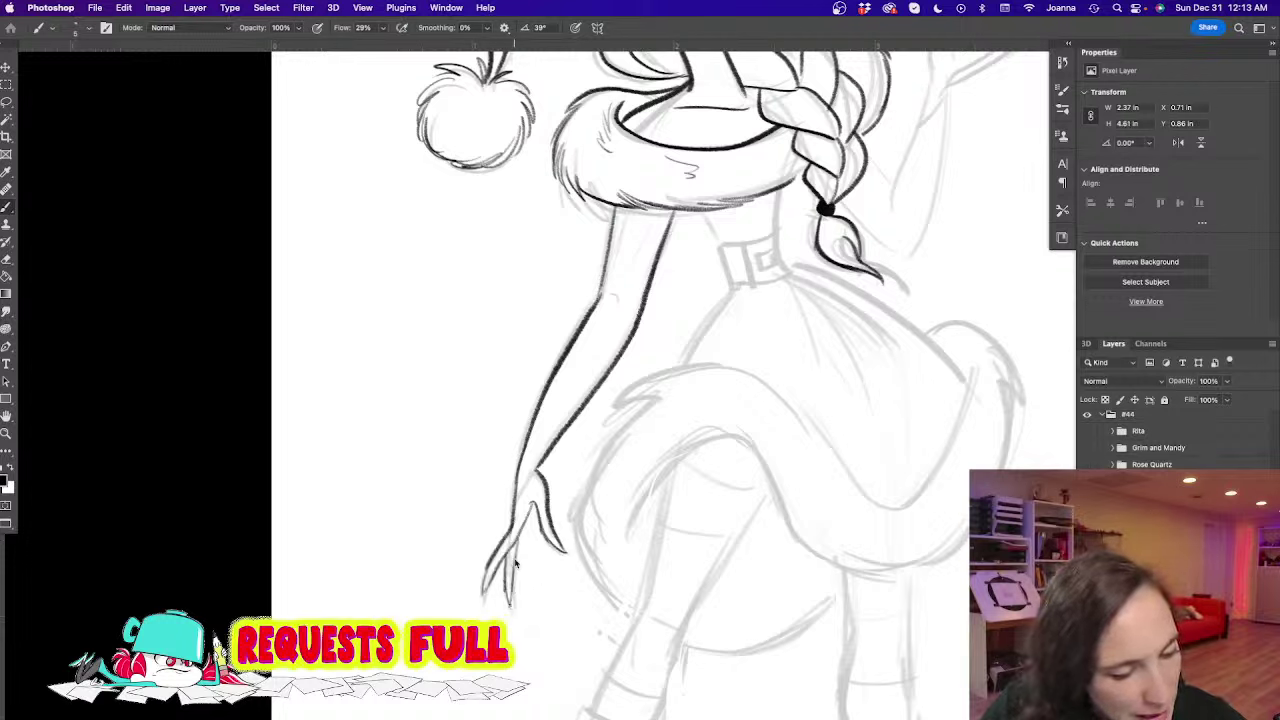
pyautogui.moveTo(530, 514); pyautogui.dragTo(512, 601)
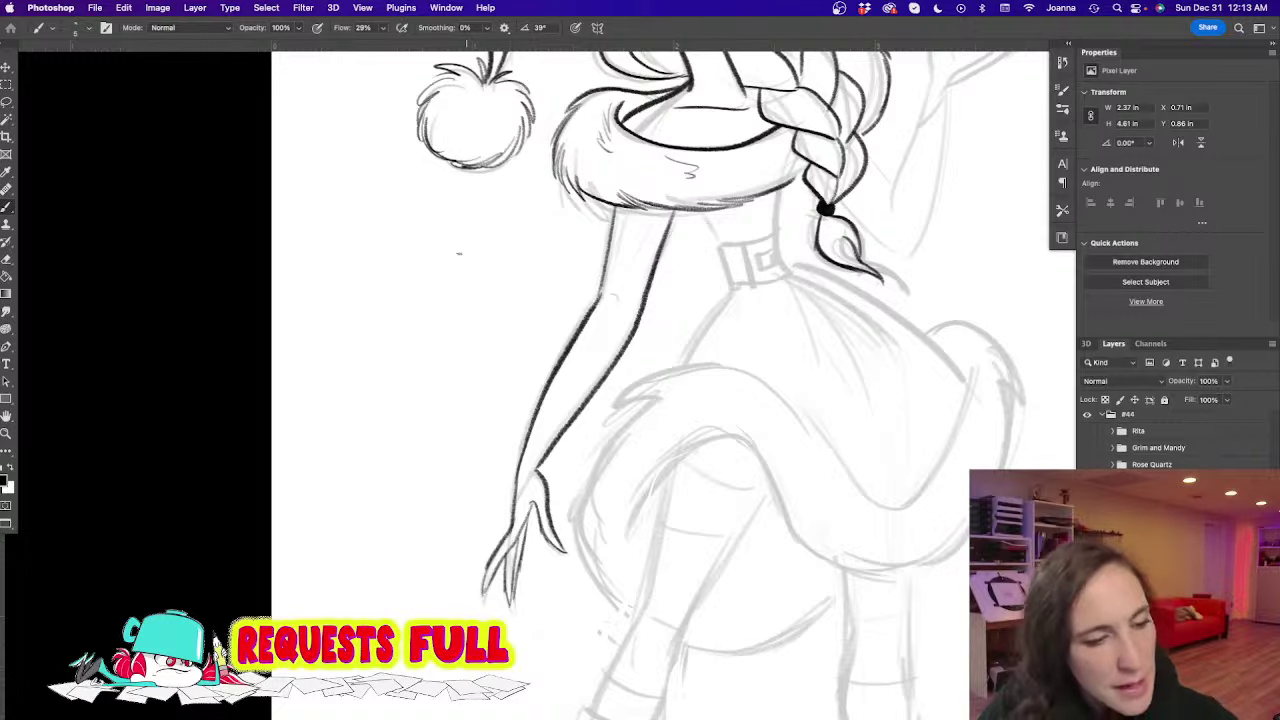
pyautogui.moveTo(539, 470); pyautogui.dragTo(516, 508)
# Draw both sides of the waist below the fur collar and the outer edges of the belt
pyautogui.moveTo(581, 351); pyautogui.dragTo(495, 489)
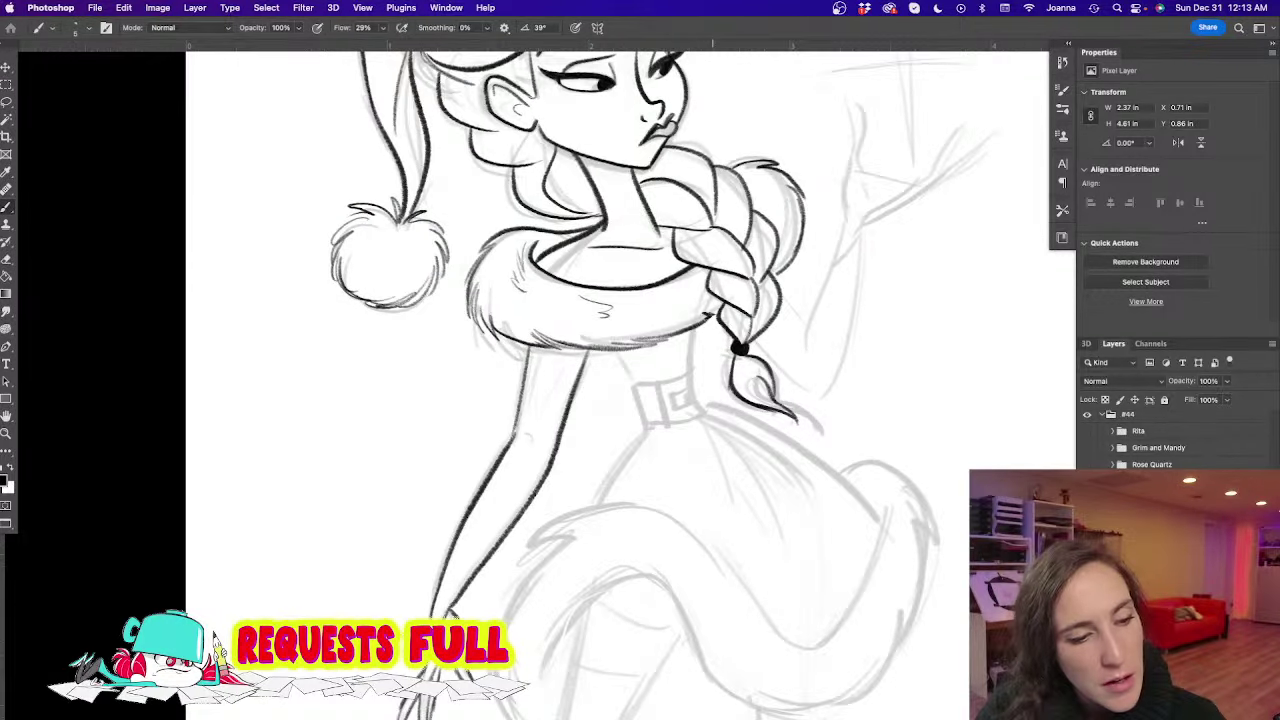
pyautogui.moveTo(718, 309); pyautogui.dragTo(688, 368)
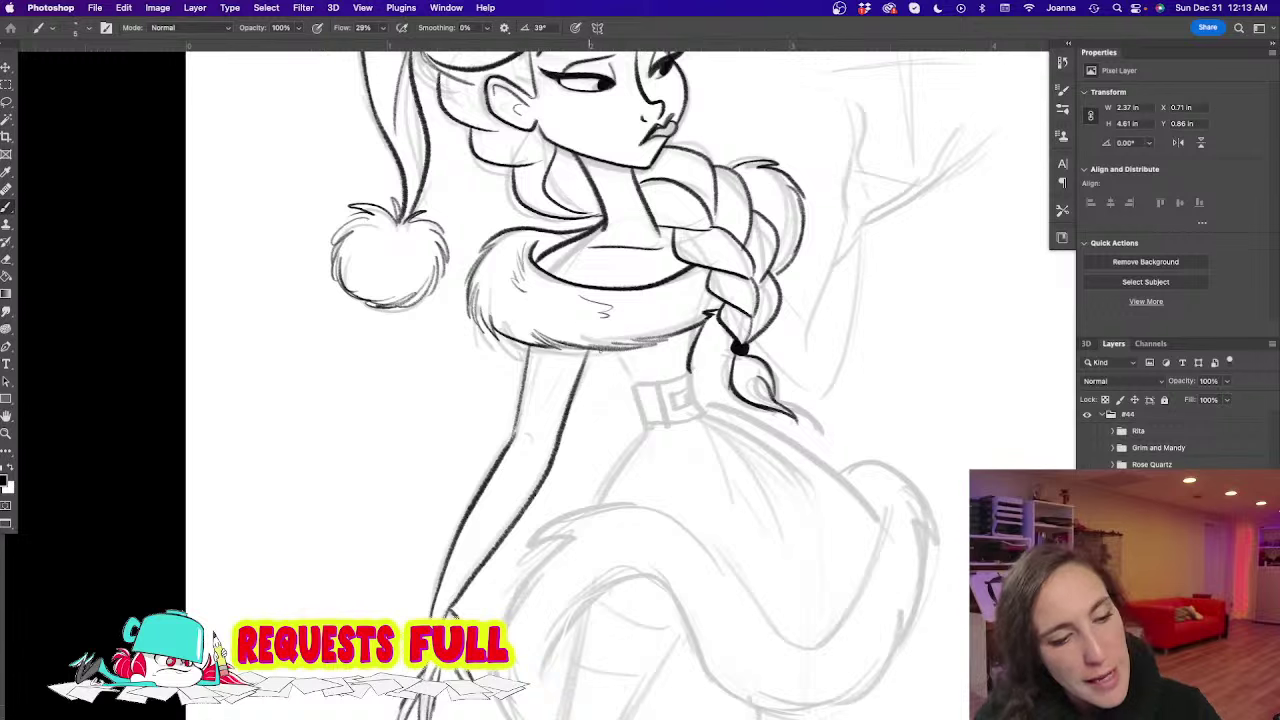
pyautogui.moveTo(611, 351); pyautogui.dragTo(634, 390)
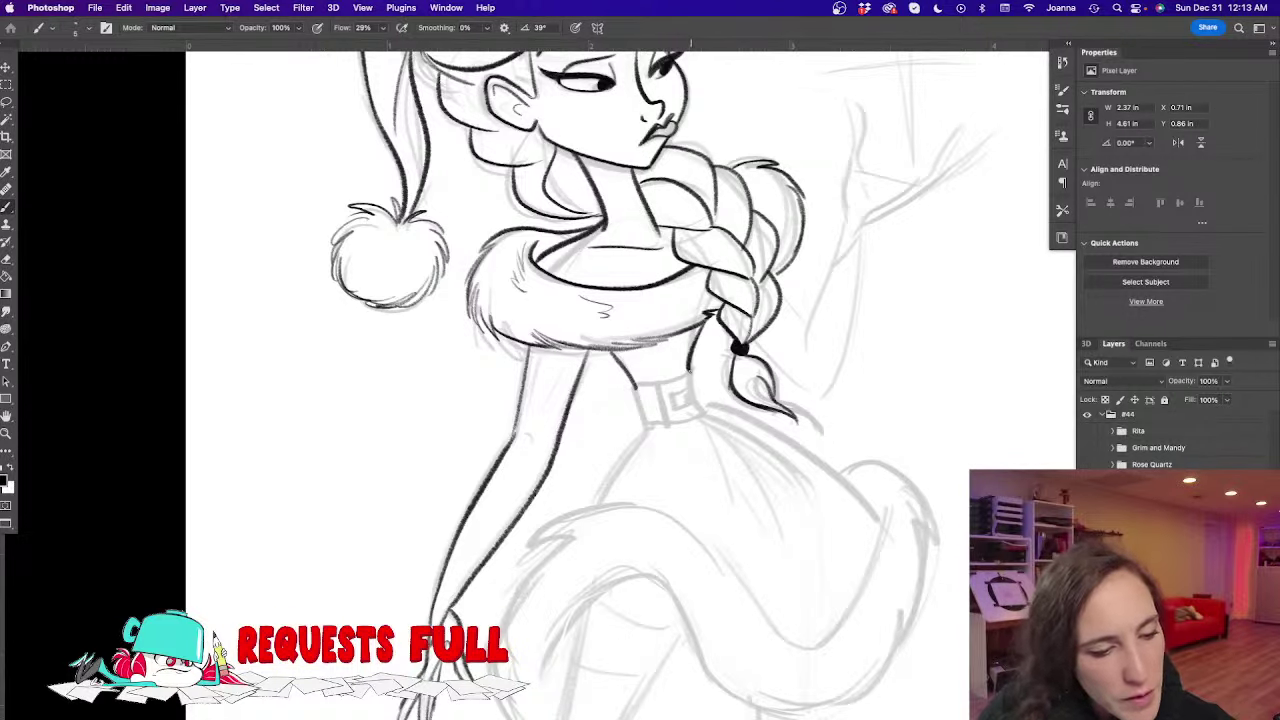
pyautogui.moveTo(690, 372)
pyautogui.mouseDown()
pyautogui.moveTo(634, 385)
pyautogui.moveTo(682, 375)
pyautogui.moveTo(642, 423)
pyautogui.moveTo(710, 404)
pyautogui.mouseUp()
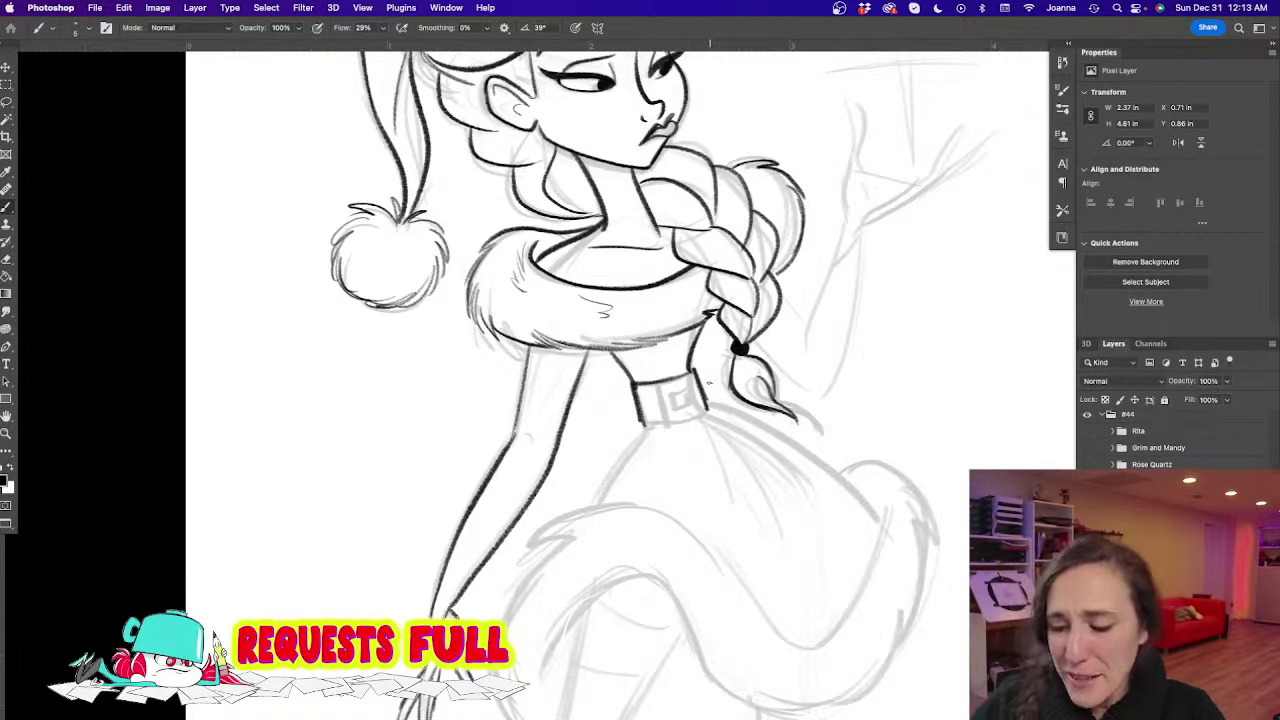
# Finish the belt with its square buckle, and draw the skirt's front and back contours with folds fanning out from the waist
pyautogui.moveTo(655, 382)
pyautogui.mouseDown()
pyautogui.moveTo(694, 417)
pyautogui.moveTo(708, 388)
pyautogui.moveTo(658, 362)
pyautogui.moveTo(650, 417)
pyautogui.moveTo(591, 500)
pyautogui.mouseUp()
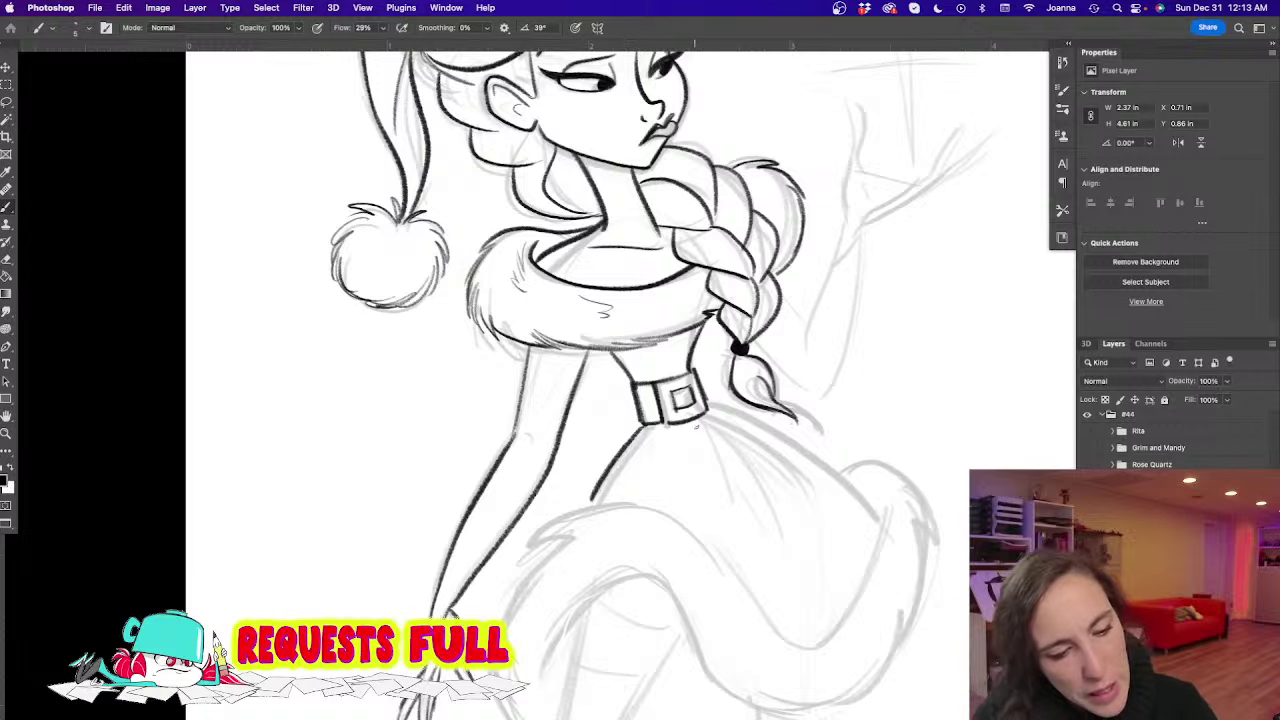
pyautogui.moveTo(710, 436)
pyautogui.mouseDown()
pyautogui.moveTo(732, 488)
pyautogui.moveTo(790, 544)
pyautogui.mouseUp()
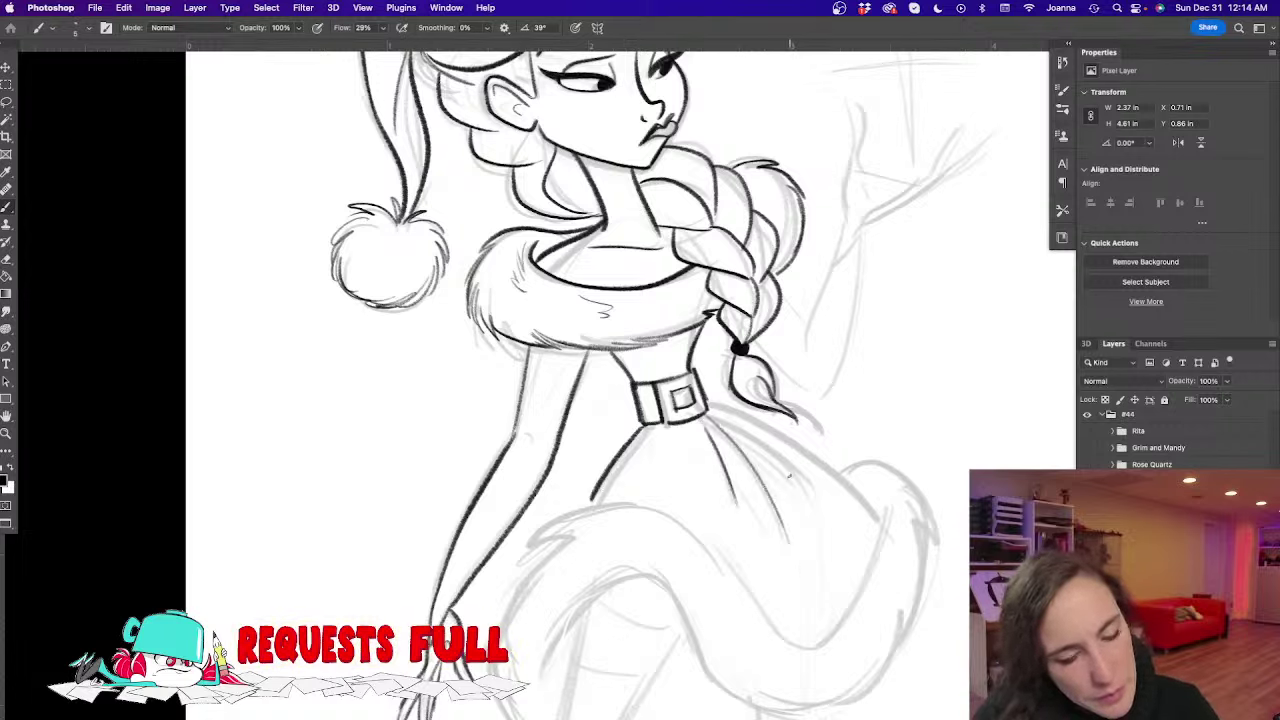
pyautogui.moveTo(706, 410); pyautogui.dragTo(826, 492)
pyautogui.moveTo(700, 400)
pyautogui.mouseDown()
pyautogui.moveTo(768, 426)
pyautogui.moveTo(884, 514)
pyautogui.mouseUp()
# Draw the skirt's back fur trim with its inner edge and short fur strokes around the top tuft and outer edge to the hem
pyautogui.moveTo(466, 485)
pyautogui.mouseDown()
pyautogui.moveTo(471, 363)
pyautogui.moveTo(458, 400)
pyautogui.mouseUp()
pyautogui.moveTo(876, 408); pyautogui.dragTo(840, 530)
pyautogui.moveTo(840, 388); pyautogui.dragTo(872, 373)
pyautogui.moveTo(856, 375); pyautogui.dragTo(892, 386)
pyautogui.moveTo(880, 384)
pyautogui.mouseDown()
pyautogui.moveTo(920, 414)
pyautogui.moveTo(925, 457)
pyautogui.mouseUp()
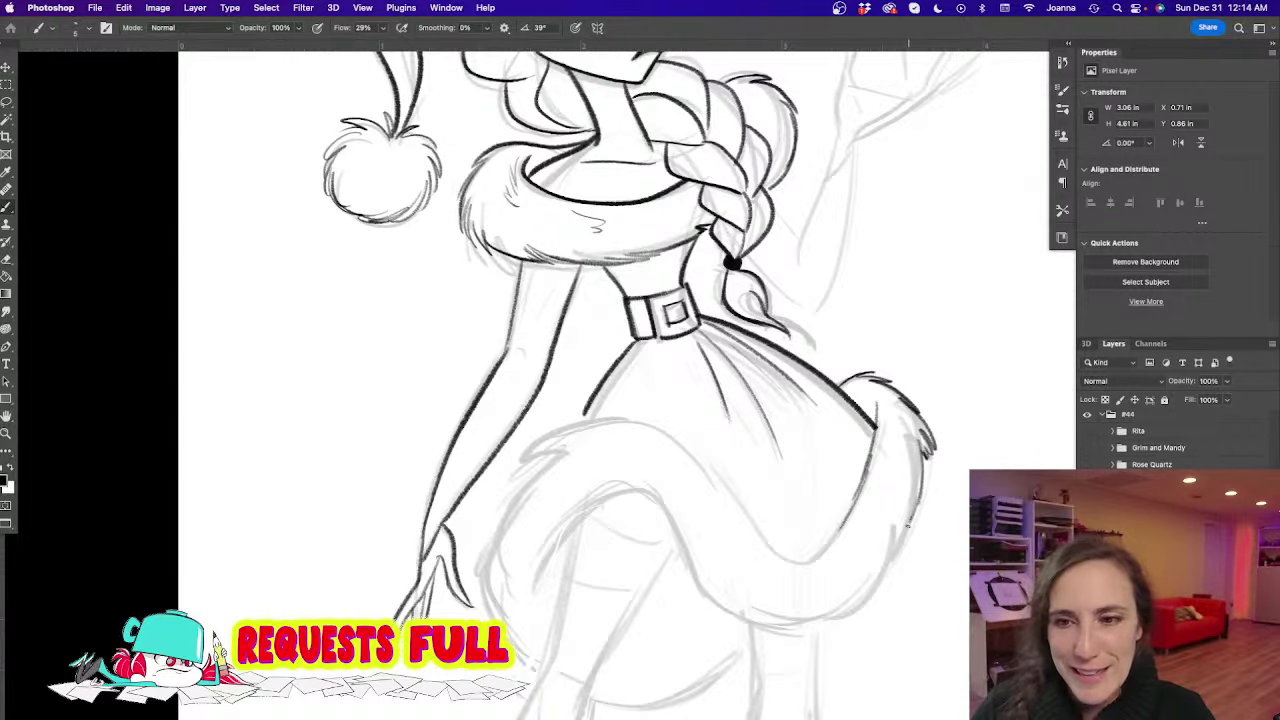
pyautogui.moveTo(916, 500); pyautogui.dragTo(894, 554)
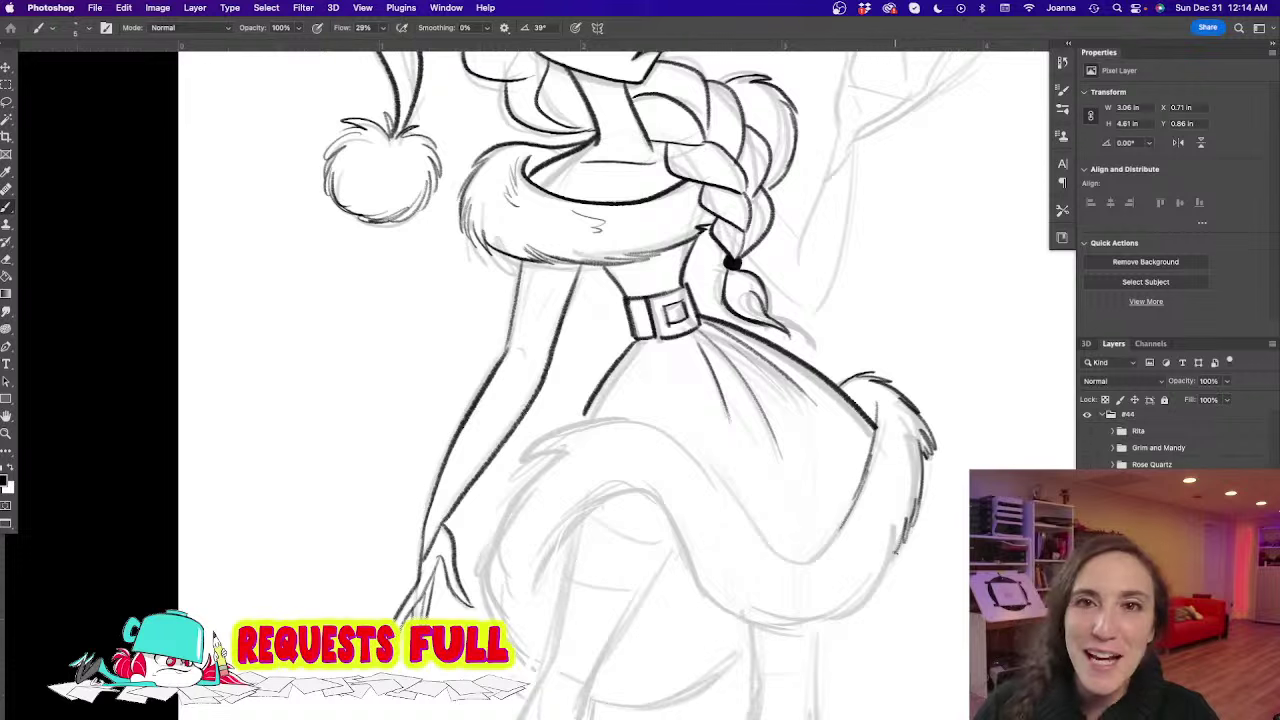
pyautogui.moveTo(868, 470); pyautogui.dragTo(814, 560)
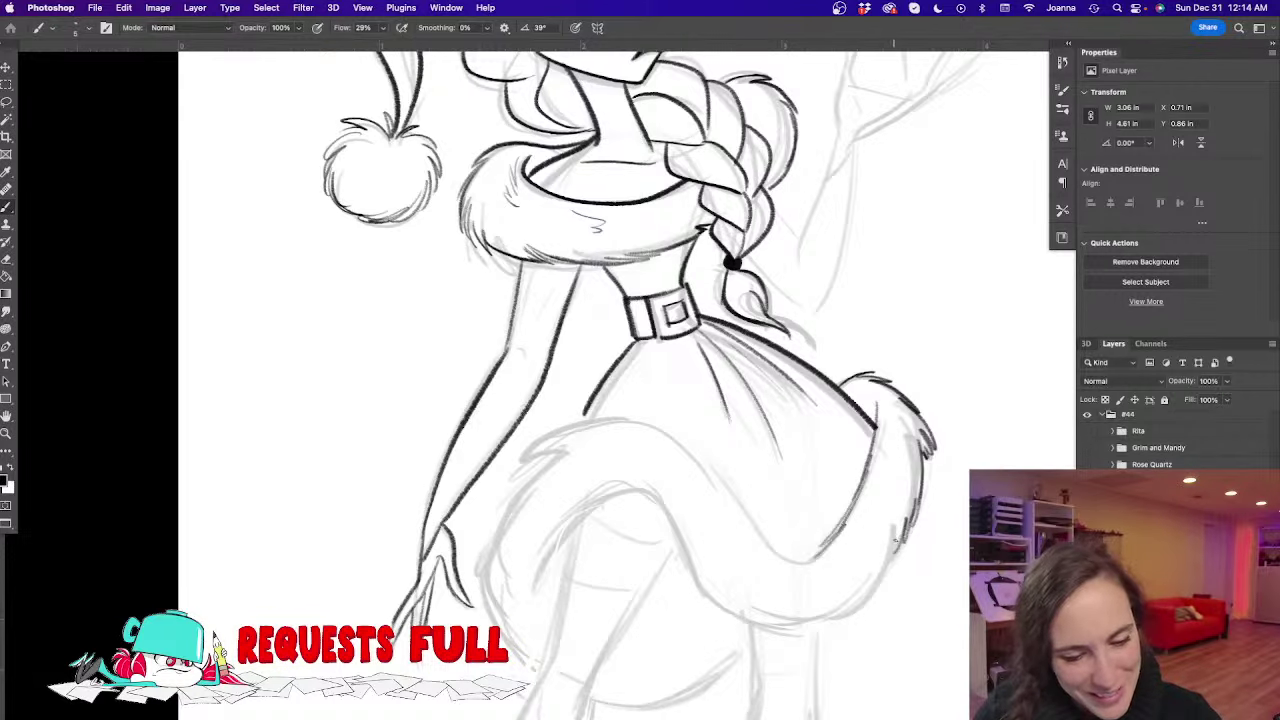
pyautogui.moveTo(898, 530)
pyautogui.mouseDown()
pyautogui.moveTo(872, 594)
pyautogui.moveTo(844, 618)
pyautogui.mouseUp()
pyautogui.moveTo(862, 606); pyautogui.dragTo(812, 632)
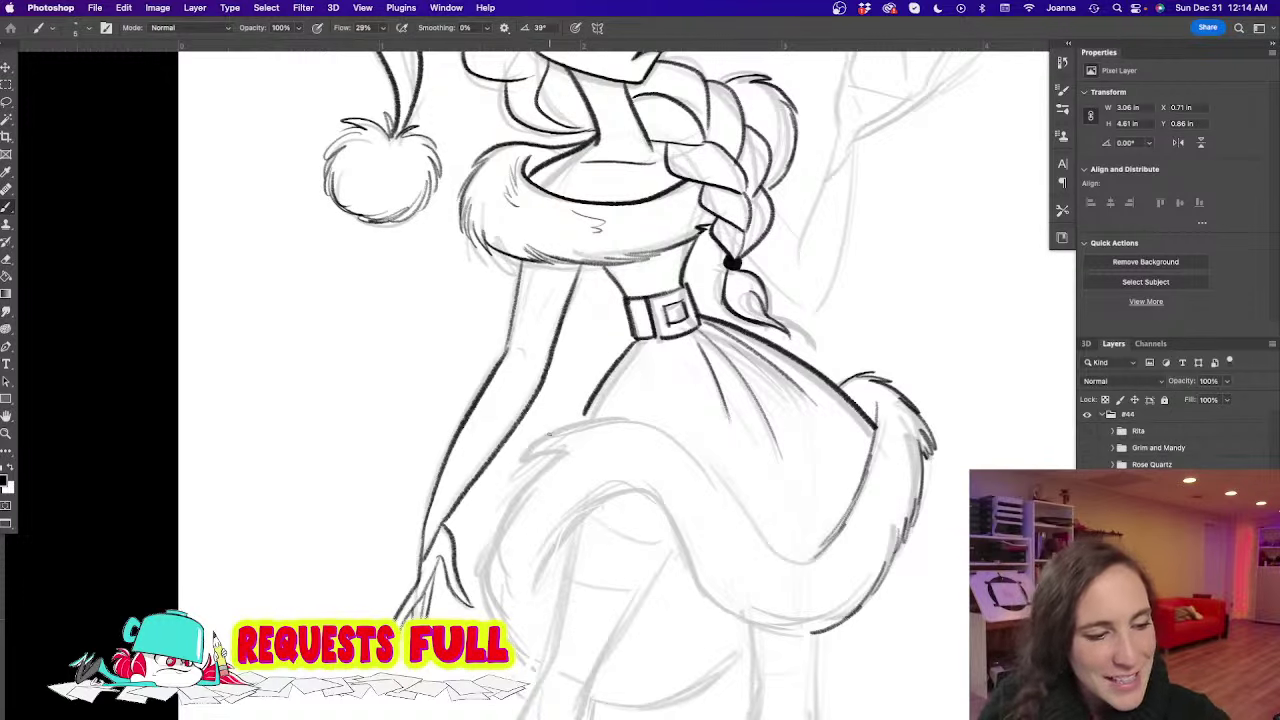
# Outline the skirt's front fur trim with its outer fur strokes, wavy upper edge and furry lower edge over the legs
pyautogui.moveTo(550, 432)
pyautogui.mouseDown()
pyautogui.moveTo(504, 481)
pyautogui.moveTo(482, 564)
pyautogui.mouseUp()
pyautogui.moveTo(433, 466); pyautogui.dragTo(425, 411)
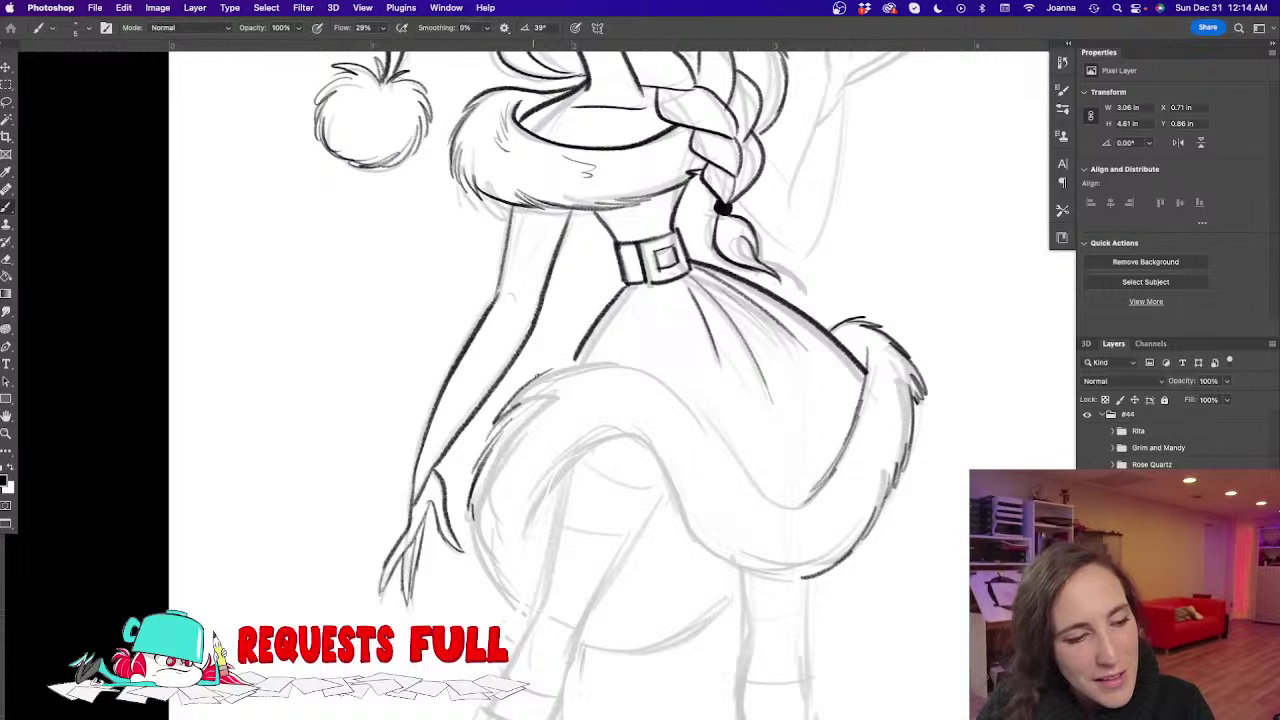
pyautogui.moveTo(536, 374)
pyautogui.mouseDown()
pyautogui.moveTo(606, 356)
pyautogui.moveTo(651, 376)
pyautogui.moveTo(730, 466)
pyautogui.mouseUp()
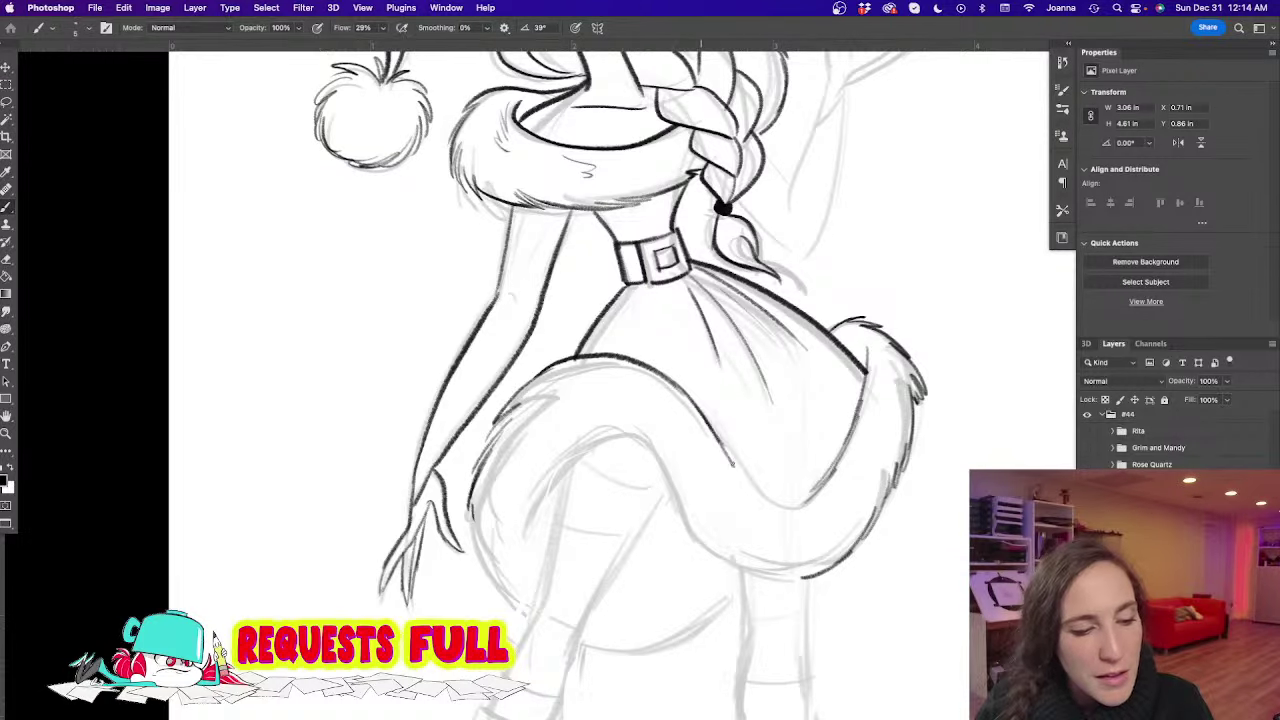
pyautogui.moveTo(706, 420)
pyautogui.mouseDown()
pyautogui.moveTo(776, 506)
pyautogui.moveTo(818, 494)
pyautogui.mouseUp()
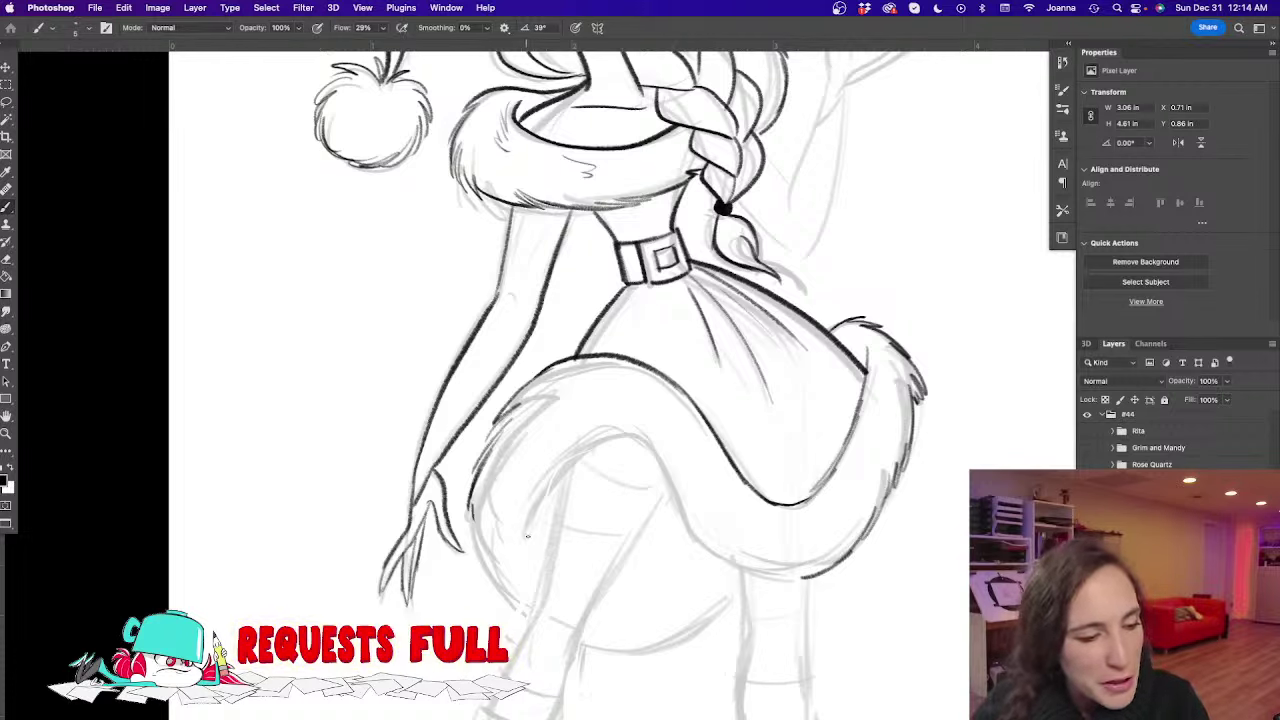
pyautogui.moveTo(548, 475); pyautogui.dragTo(522, 538)
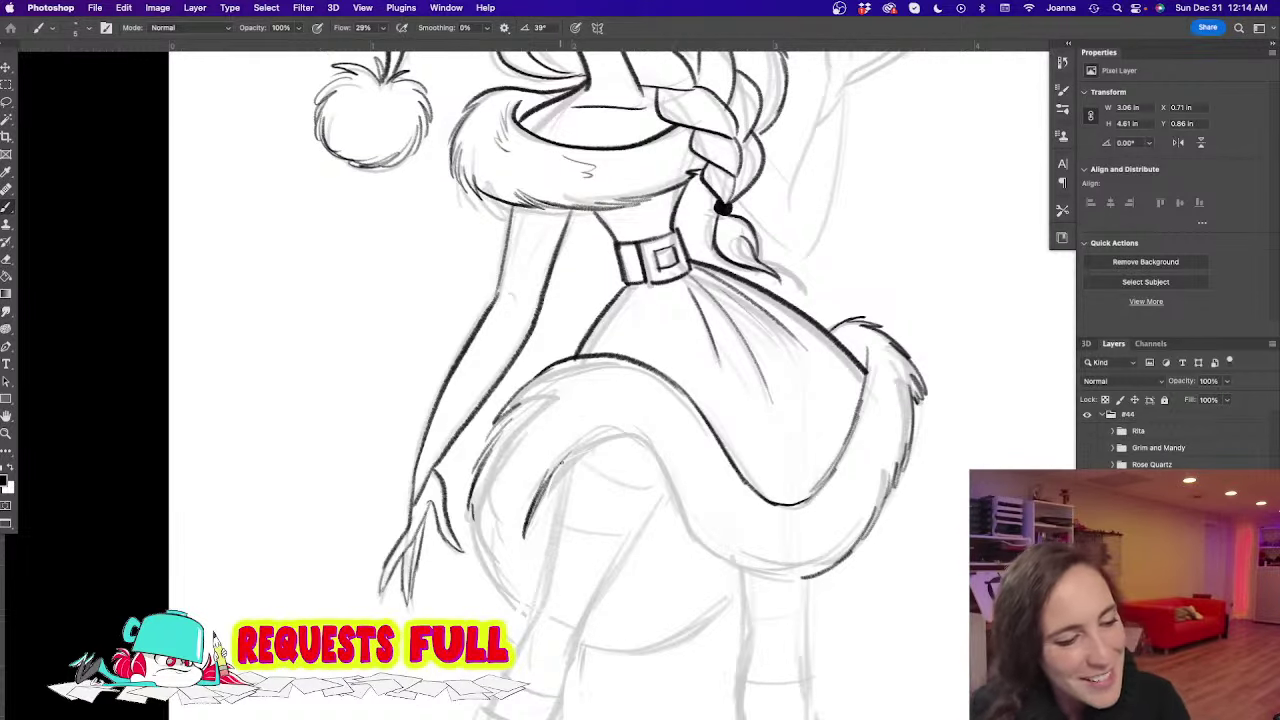
pyautogui.moveTo(563, 466)
pyautogui.mouseDown()
pyautogui.moveTo(615, 434)
pyautogui.moveTo(659, 452)
pyautogui.moveTo(685, 526)
pyautogui.moveTo(681, 502)
pyautogui.moveTo(718, 556)
pyautogui.moveTo(703, 540)
pyautogui.moveTo(728, 562)
pyautogui.moveTo(790, 572)
pyautogui.mouseUp()
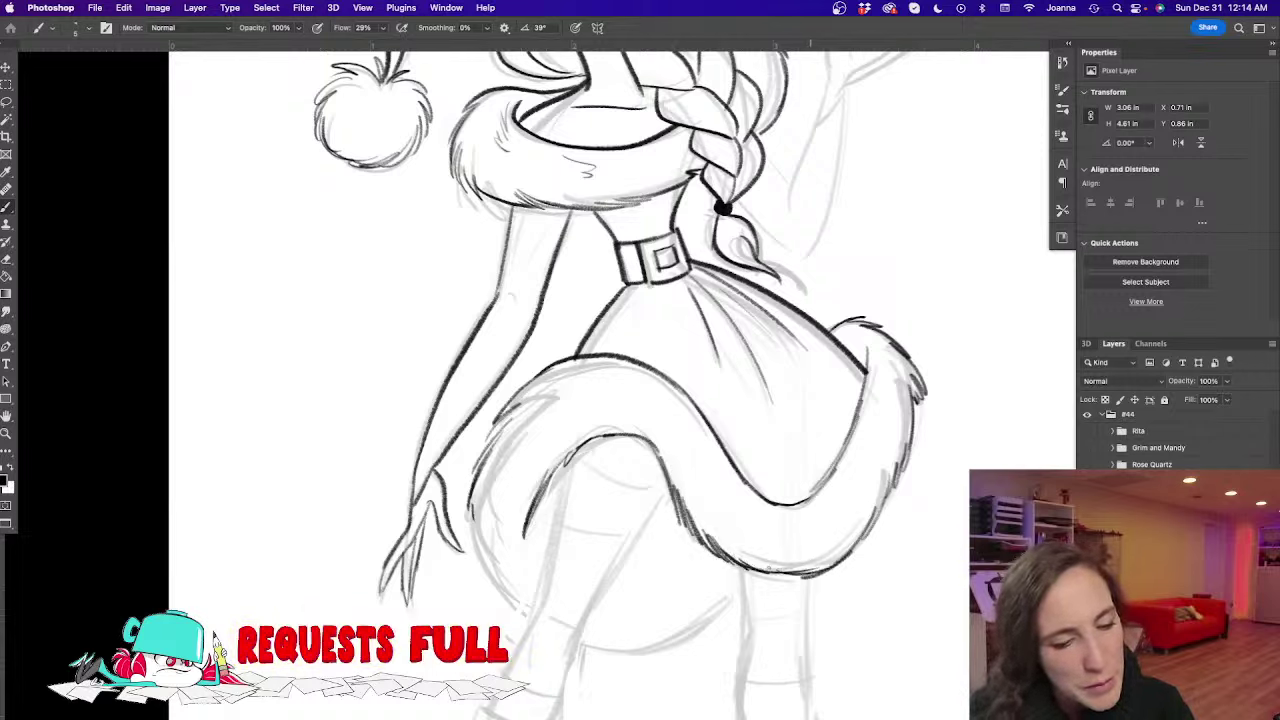
# Rework the front trim's smooth outer curve into short fur strokes, and draw the skirt's far hem behind the legs
pyautogui.press('e')
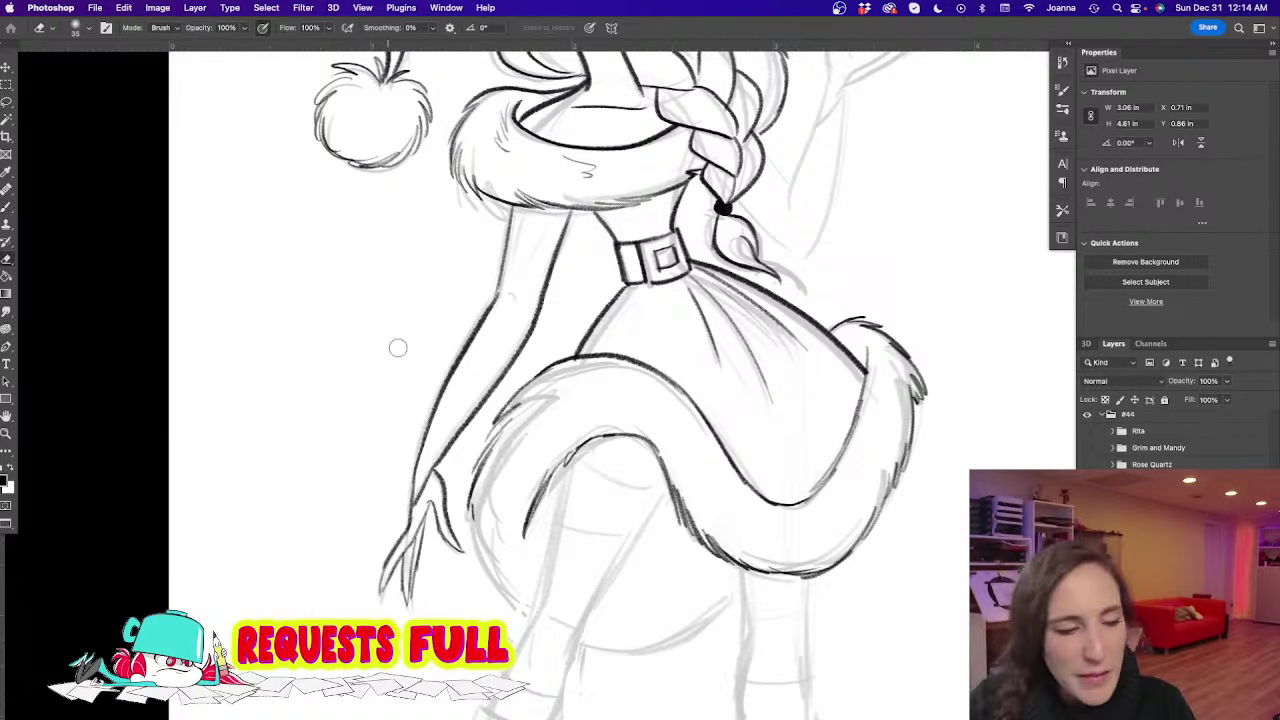
pyautogui.moveTo(590, 366)
pyautogui.mouseDown()
pyautogui.moveTo(643, 355)
pyautogui.moveTo(554, 357)
pyautogui.moveTo(486, 434)
pyautogui.moveTo(484, 470)
pyautogui.mouseUp()
pyautogui.press('b')
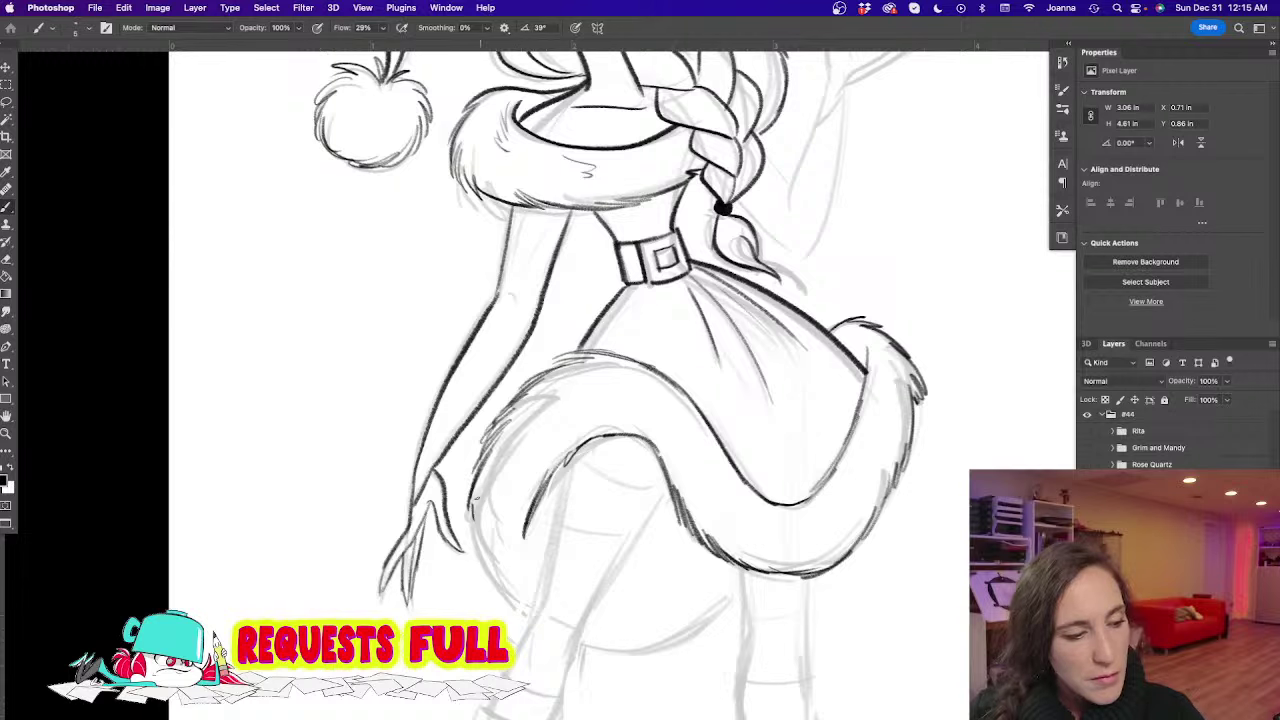
pyautogui.moveTo(476, 480)
pyautogui.mouseDown()
pyautogui.moveTo(488, 574)
pyautogui.moveTo(518, 612)
pyautogui.mouseUp()
pyautogui.moveTo(582, 645)
pyautogui.mouseDown()
pyautogui.moveTo(638, 626)
pyautogui.moveTo(648, 589)
pyautogui.moveTo(654, 638)
pyautogui.moveTo(640, 645)
pyautogui.moveTo(718, 616)
pyautogui.moveTo(738, 592)
pyautogui.mouseUp()
# Draw Elsa's raised hand with its upright thumb, open palm and outstretched fingers
pyautogui.scroll(6, 500, 474)
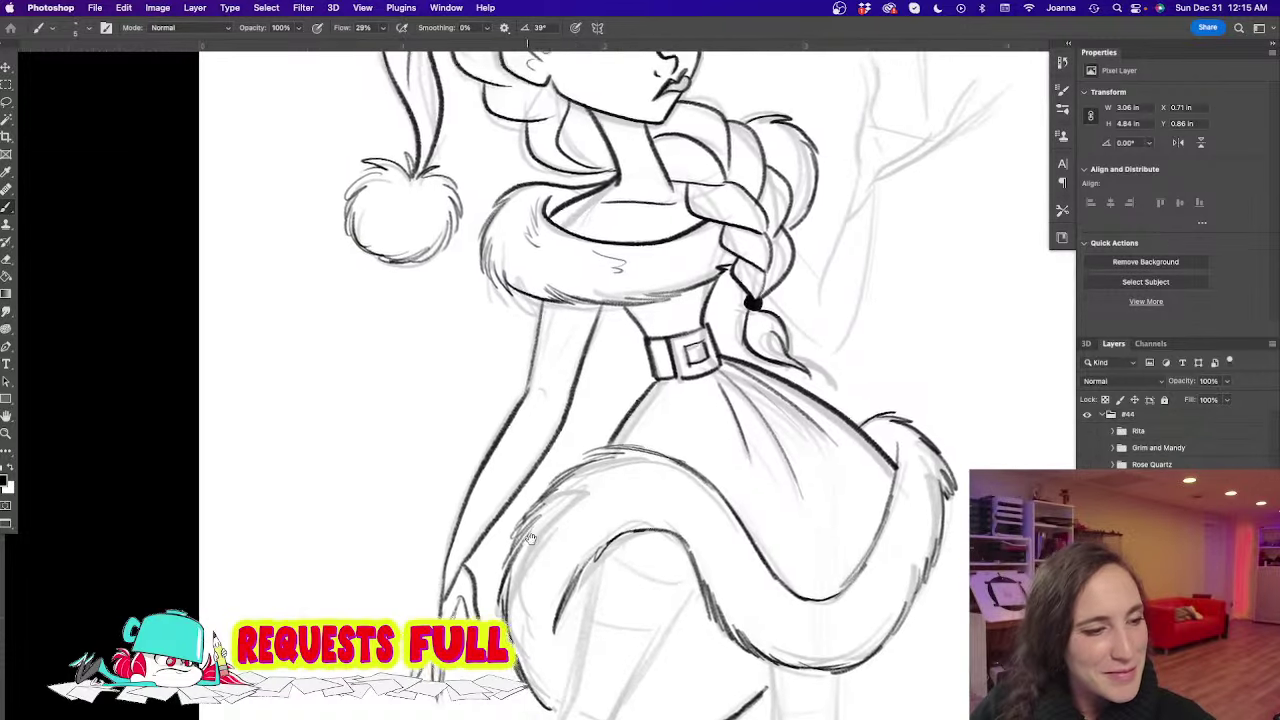
pyautogui.hscroll(-2, 517, 573)
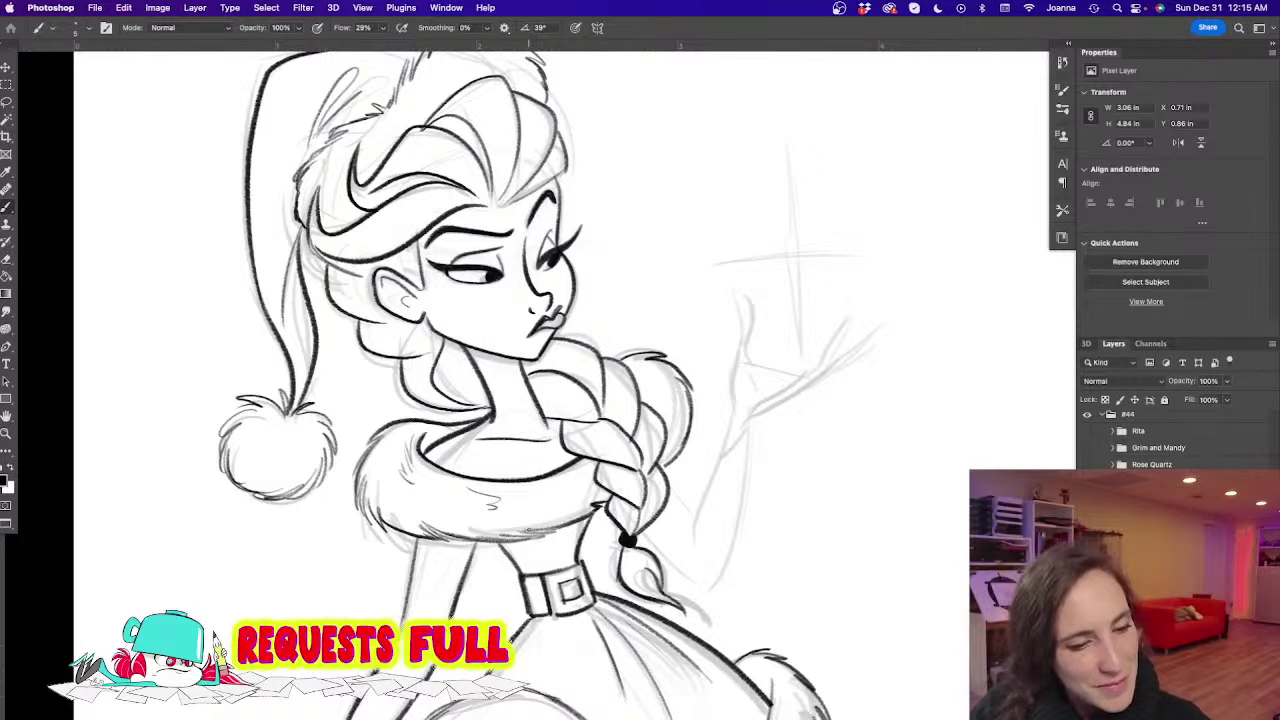
pyautogui.moveTo(752, 369)
pyautogui.mouseDown()
pyautogui.moveTo(811, 375)
pyautogui.moveTo(845, 322)
pyautogui.moveTo(810, 383)
pyautogui.moveTo(820, 375)
pyautogui.moveTo(757, 408)
pyautogui.mouseUp()
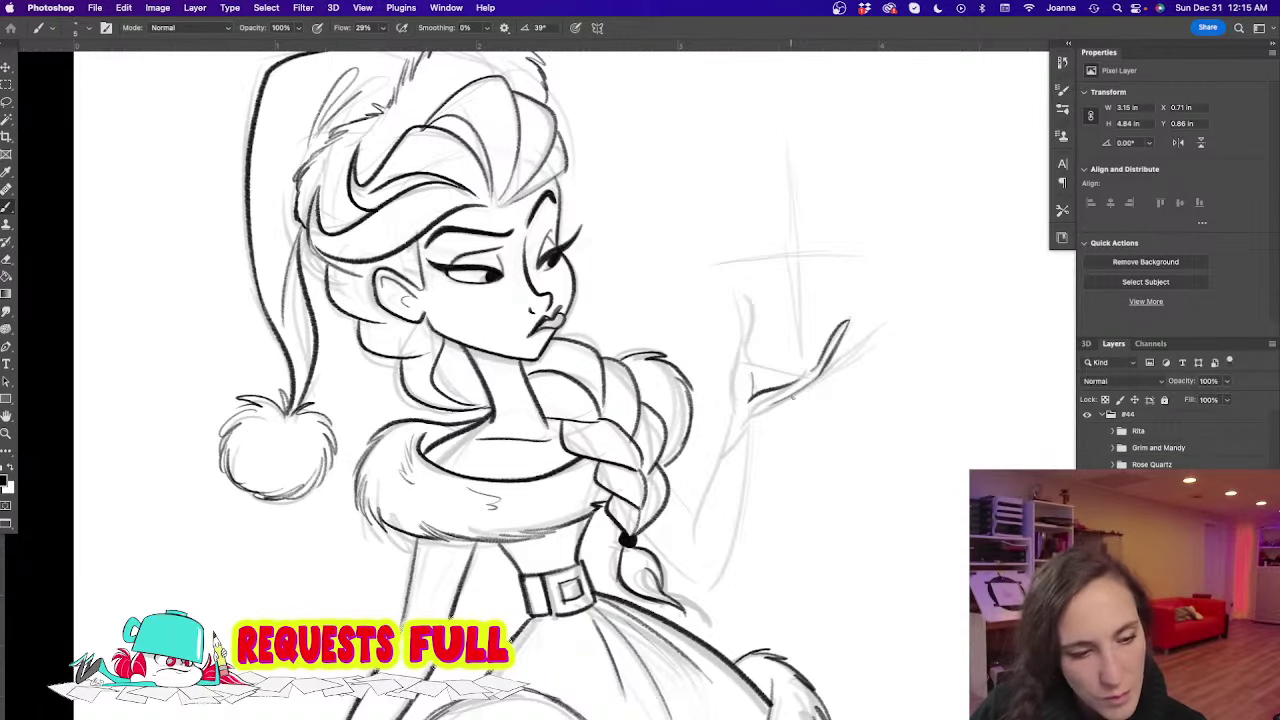
pyautogui.moveTo(832, 362); pyautogui.dragTo(884, 324)
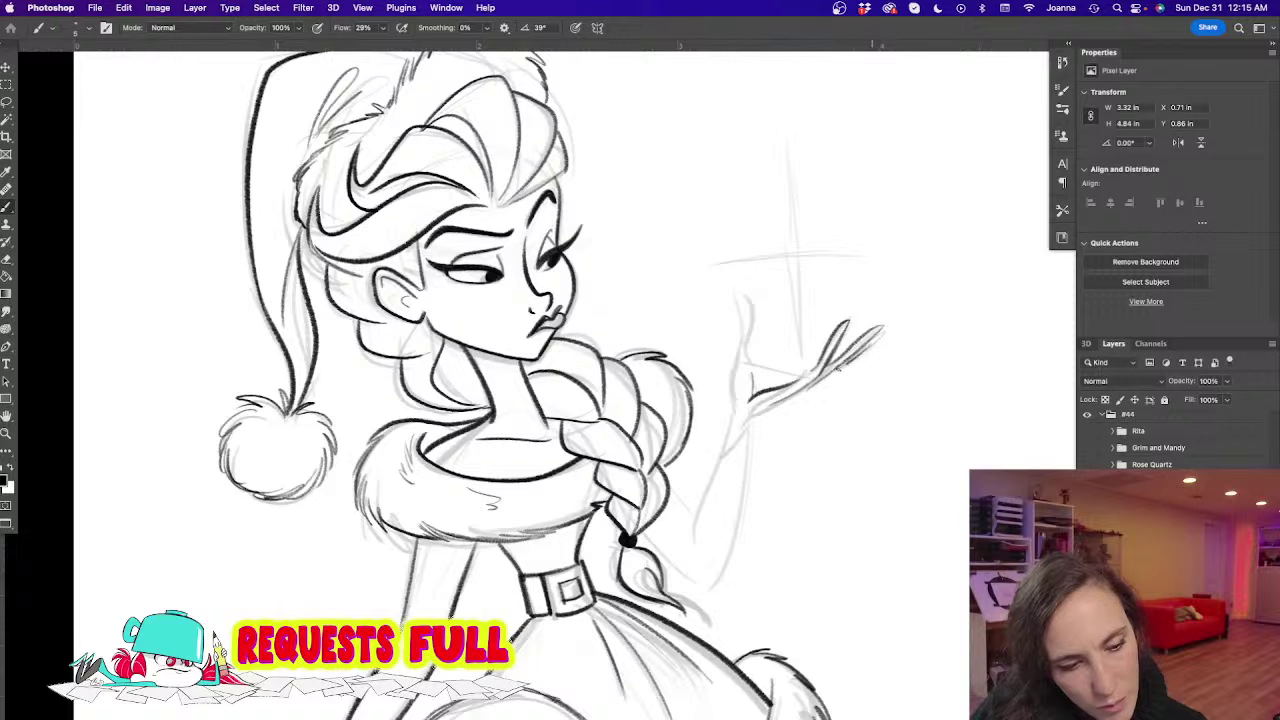
pyautogui.moveTo(735, 408)
pyautogui.mouseDown()
pyautogui.moveTo(738, 294)
pyautogui.moveTo(749, 338)
pyautogui.mouseUp()
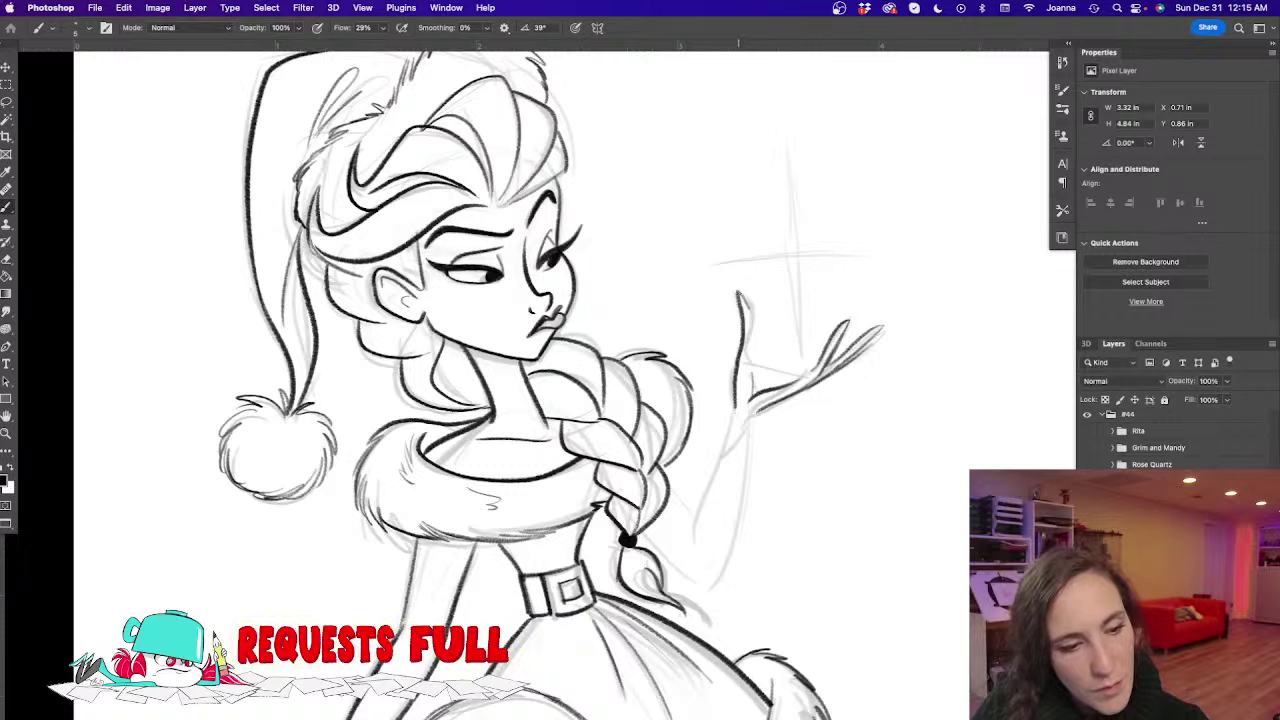
pyautogui.moveTo(745, 296)
pyautogui.mouseDown()
pyautogui.moveTo(751, 364)
pyautogui.moveTo(806, 374)
pyautogui.mouseUp()
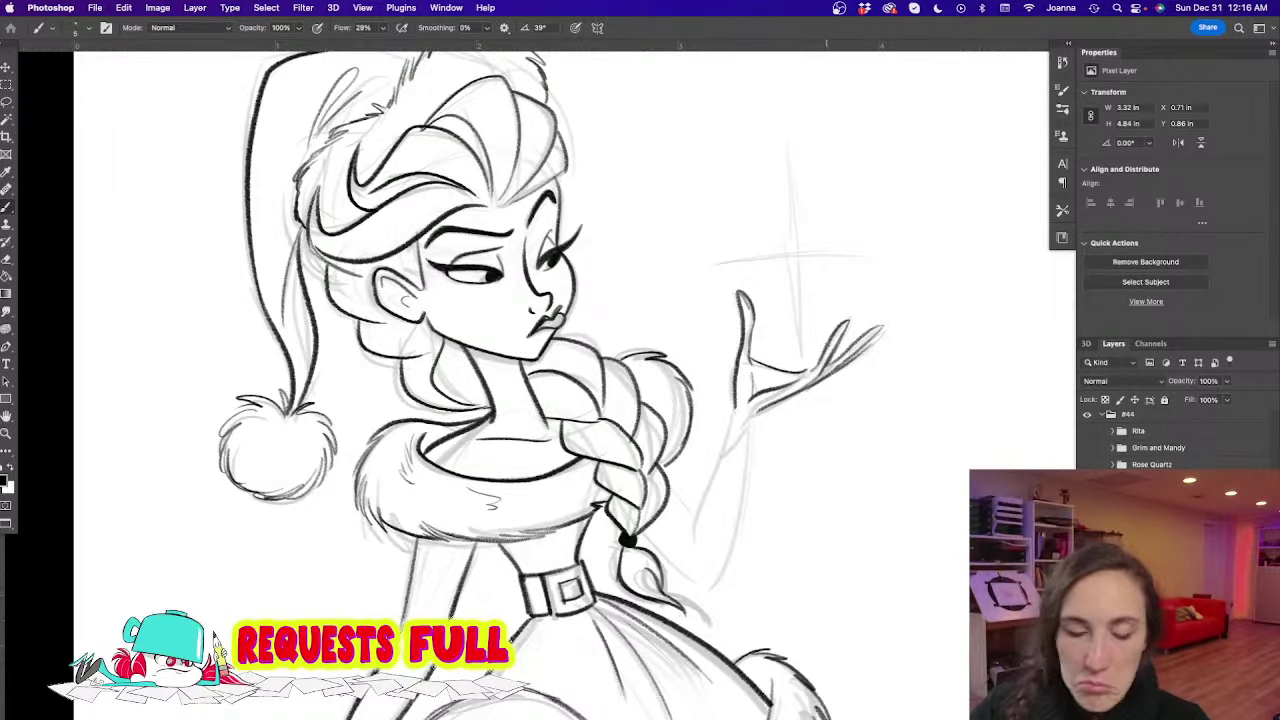
# Select the tip of Elsa's nose with its nostril, adjust it slightly with Free Transform, and deselect it
pyautogui.press('l')
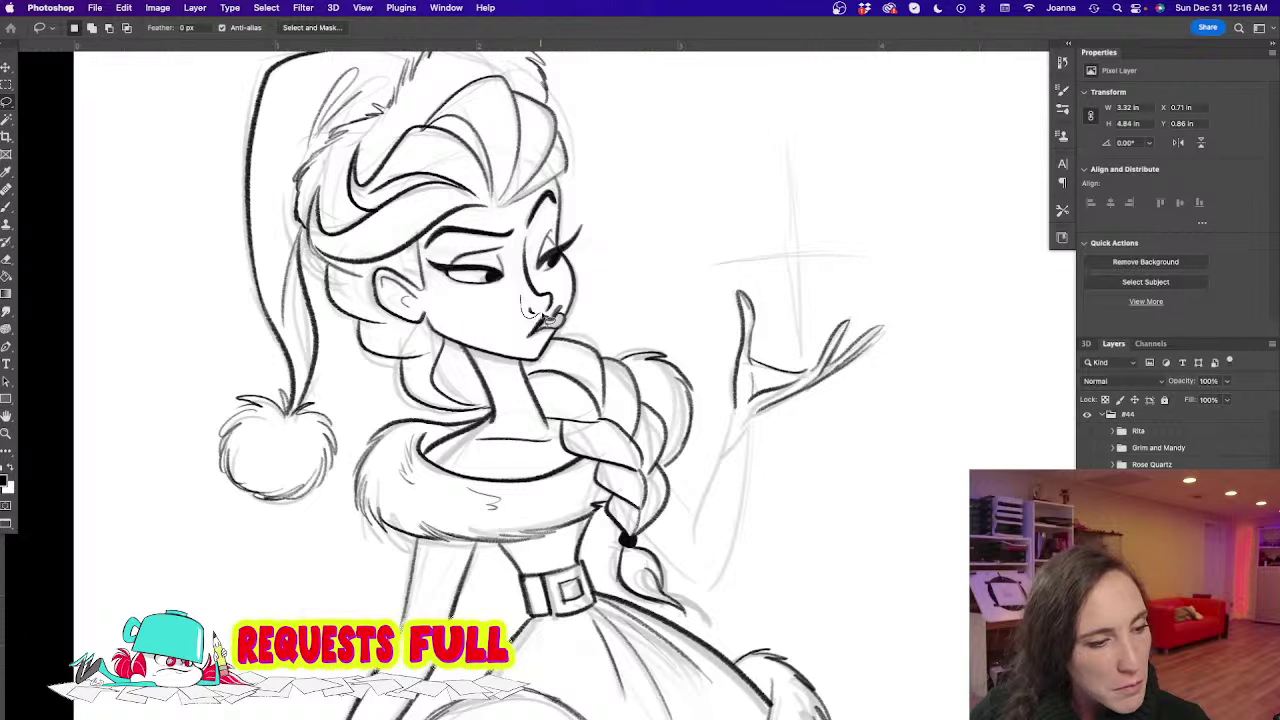
pyautogui.moveTo(527, 310)
pyautogui.mouseDown()
pyautogui.moveTo(564, 318)
pyautogui.moveTo(560, 288)
pyautogui.moveTo(522, 306)
pyautogui.moveTo(548, 297)
pyautogui.mouseUp()
pyautogui.hotkey('ctrl', 't')
pyautogui.press('Return')
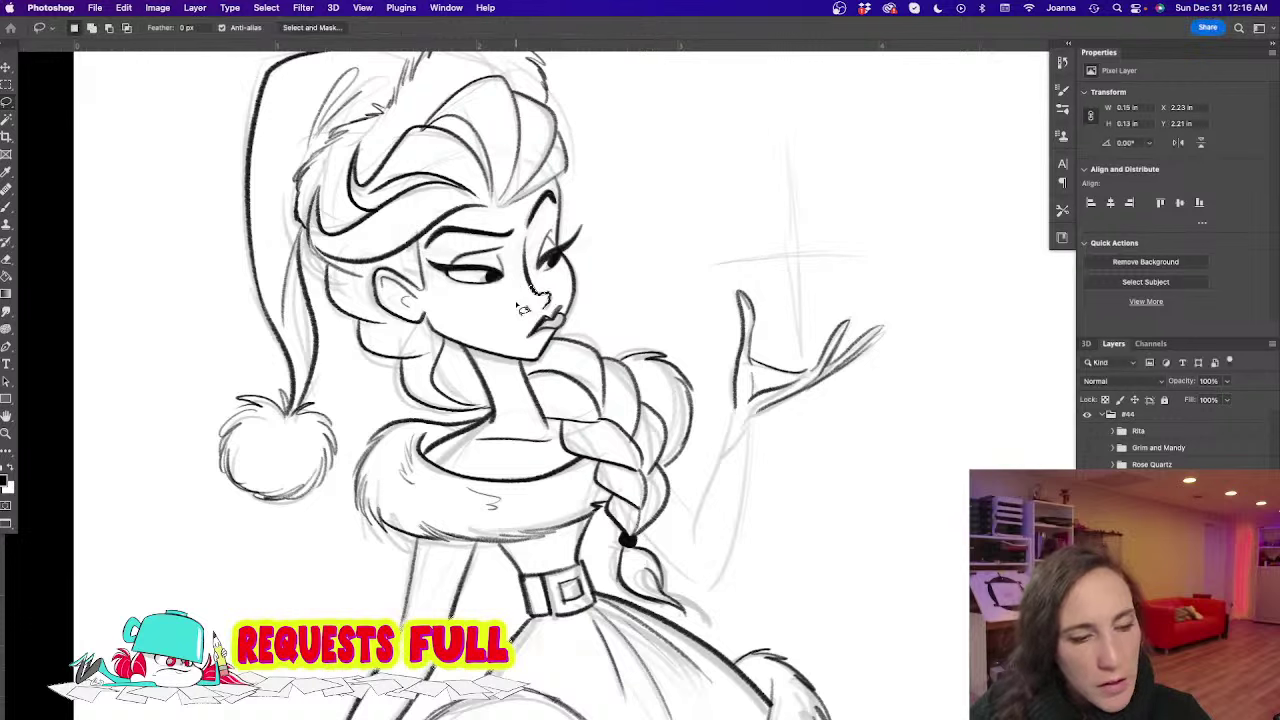
pyautogui.hotkey('ctrl', 'd')
pyautogui.press('b')
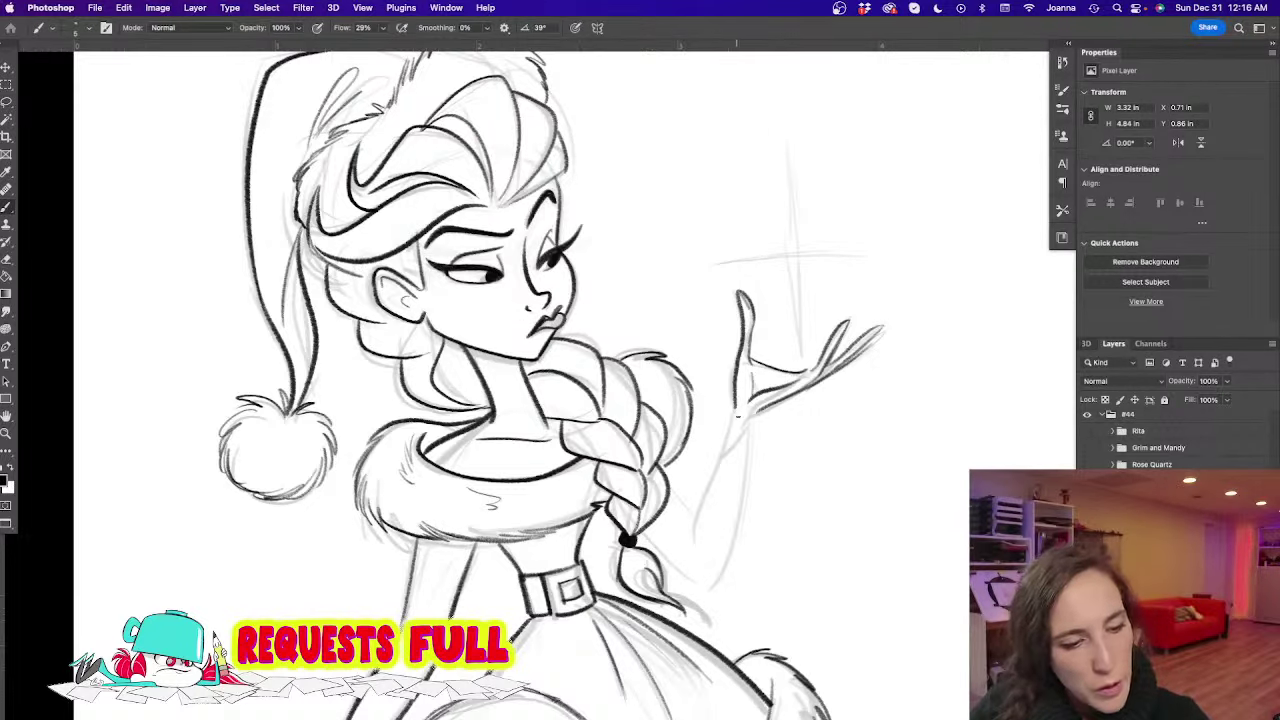
# Draw both edges of the raised forearm from the wrist to the elbow, and connect the upper arm behind the braid
pyautogui.moveTo(738, 404); pyautogui.dragTo(690, 550)
pyautogui.moveTo(754, 418)
pyautogui.mouseDown()
pyautogui.moveTo(734, 538)
pyautogui.moveTo(714, 585)
pyautogui.mouseUp()
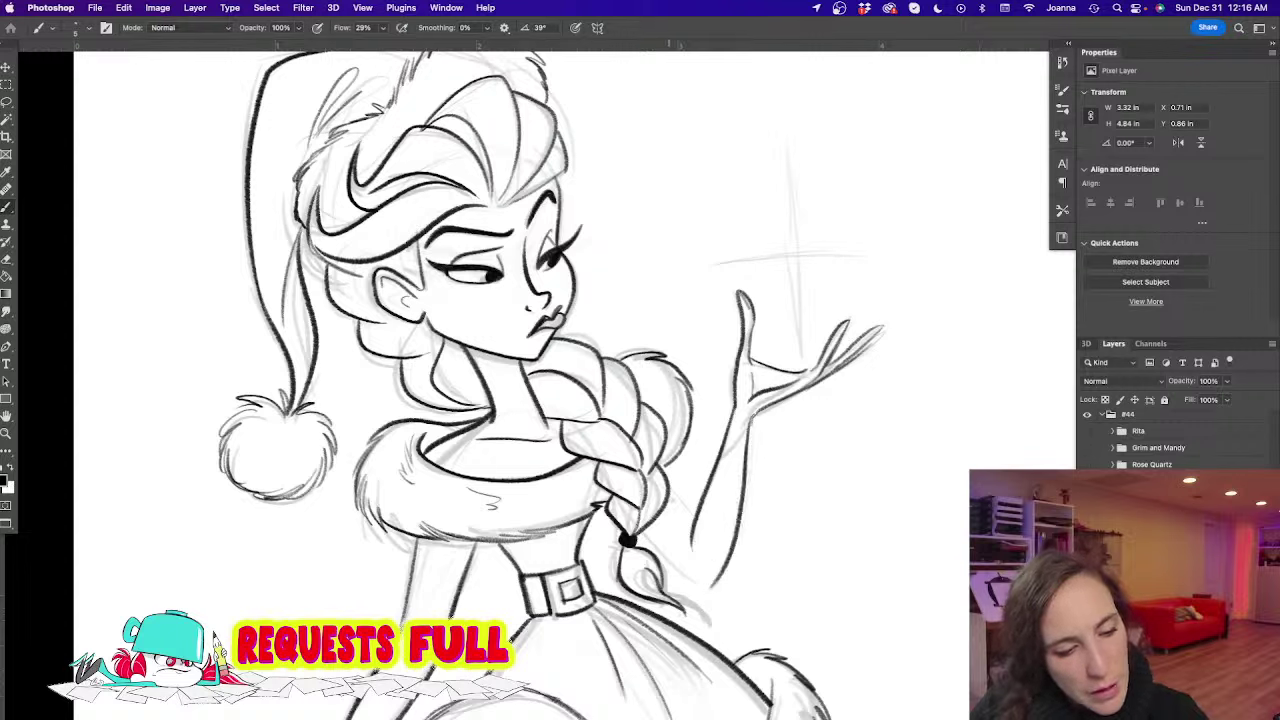
pyautogui.moveTo(642, 530)
pyautogui.mouseDown()
pyautogui.moveTo(681, 539)
pyautogui.moveTo(710, 588)
pyautogui.mouseUp()
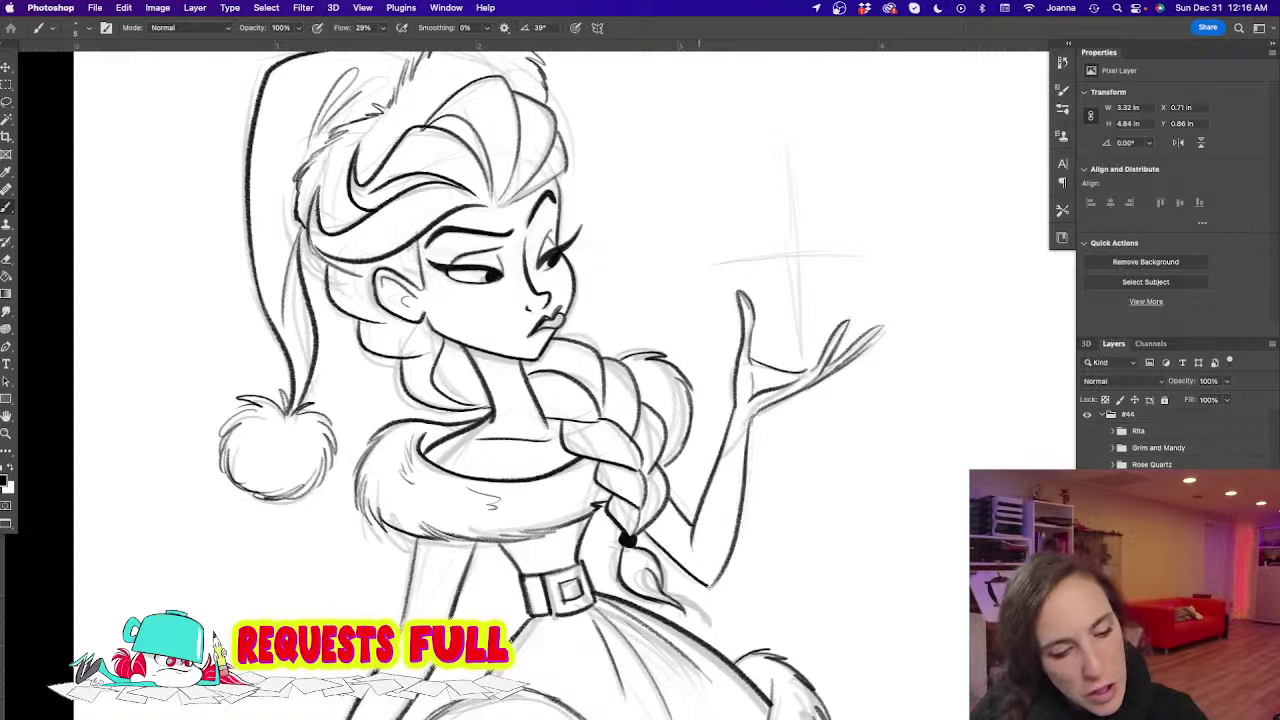
pyautogui.moveTo(754, 416); pyautogui.dragTo(732, 430)
# Shorten the raised hand's thumb by moving its selected tip down, and clear the leftover line
pyautogui.scroll(-3, 416, 450)
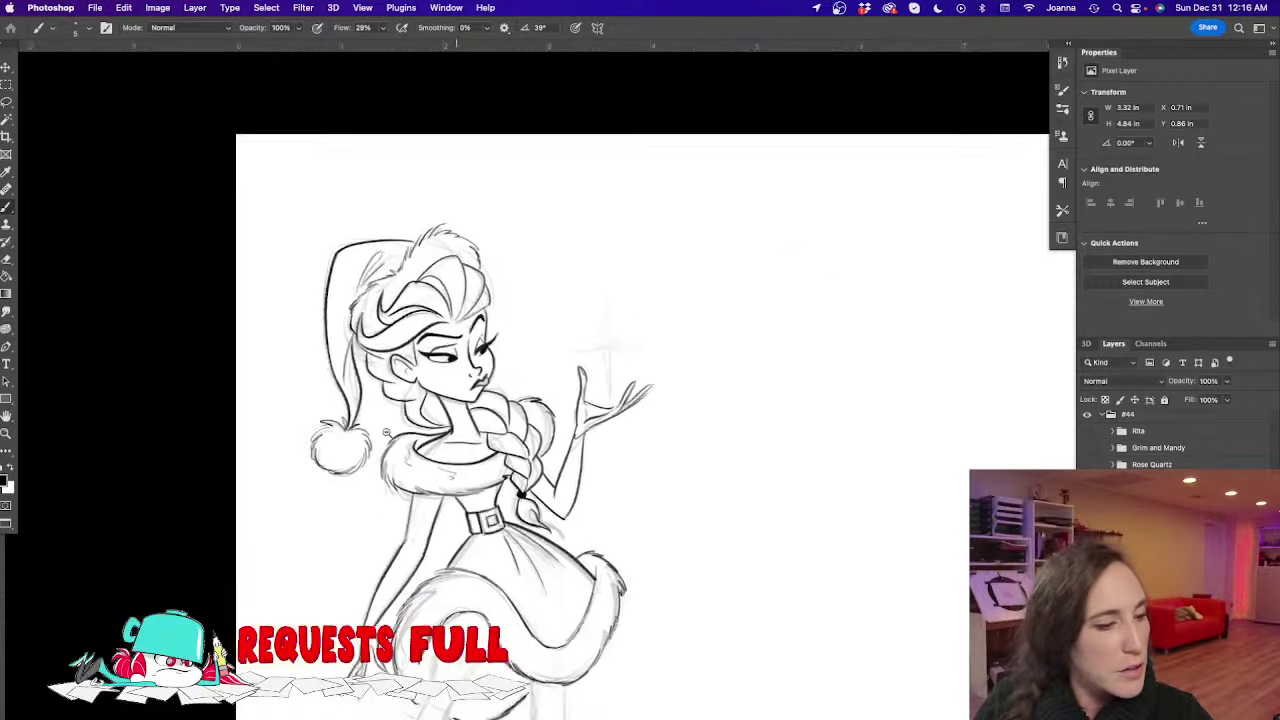
pyautogui.scroll(2, 491, 363)
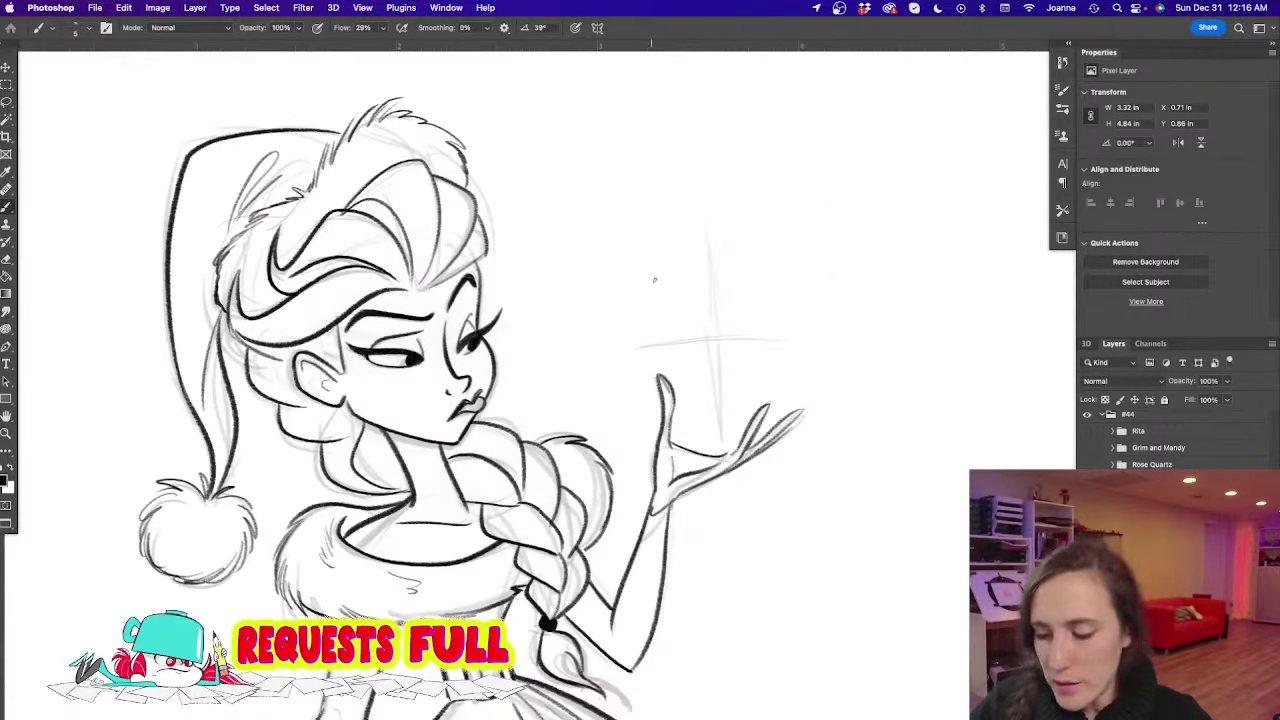
pyautogui.press('l')
pyautogui.moveTo(640, 354)
pyautogui.mouseDown()
pyautogui.moveTo(628, 356)
pyautogui.moveTo(666, 400)
pyautogui.moveTo(636, 412)
pyautogui.moveTo(663, 414)
pyautogui.moveTo(664, 434)
pyautogui.moveTo(666, 393)
pyautogui.moveTo(671, 442)
pyautogui.mouseUp()
pyautogui.press('v')
pyautogui.press('l')
pyautogui.press('super+d')
pyautogui.press('BackSpace')
pyautogui.press('super+d')
pyautogui.press('b')
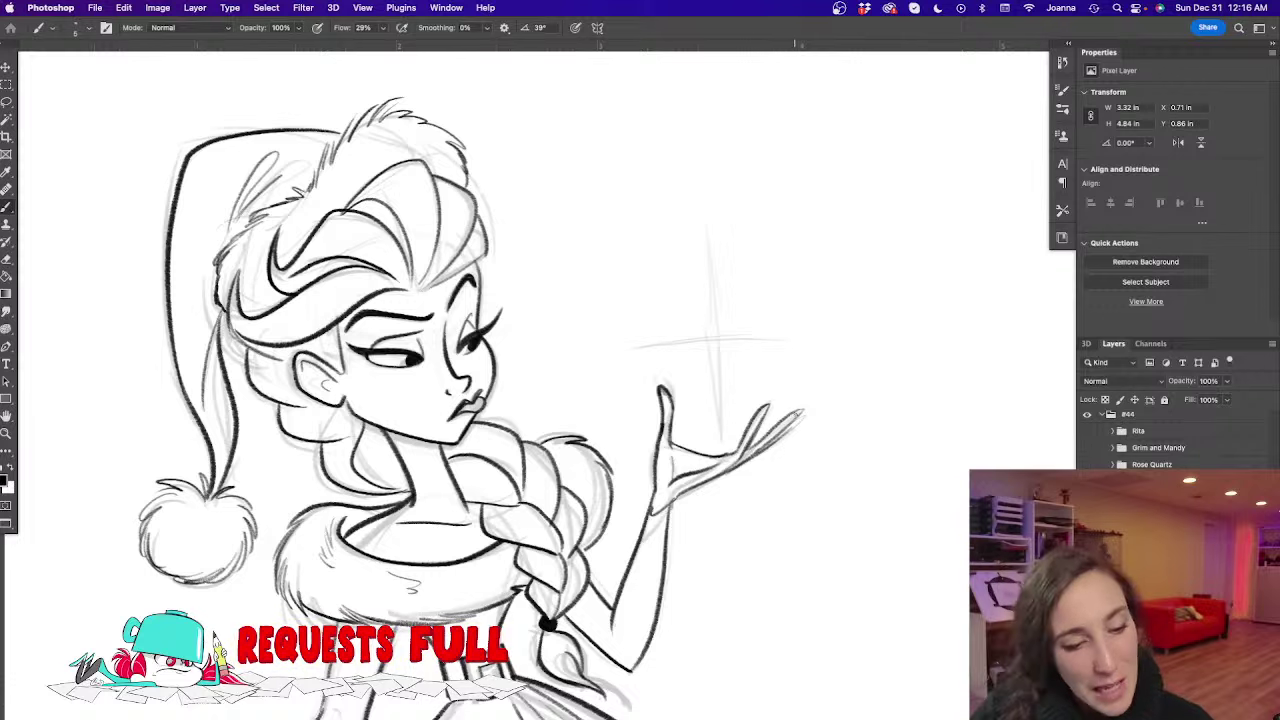
# Lengthen the outermost finger of the raised hand and darken its lower edge down to the palm
pyautogui.moveTo(800, 410); pyautogui.dragTo(728, 475)
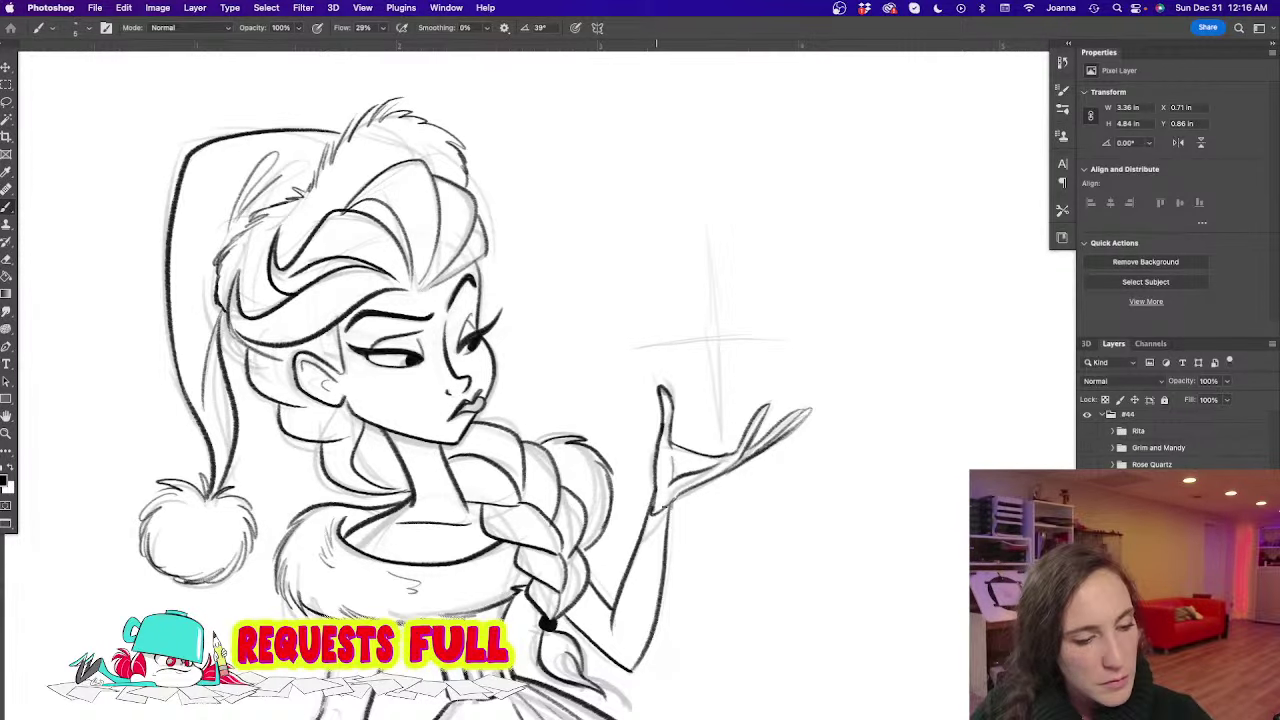
# Draw both edges of the straight leg from the skirt's fur hem to the boot top, erasing and redrawing them cleanly
pyautogui.moveTo(349, 450); pyautogui.dragTo(449, 351)
pyautogui.scroll(-10, 449, 350)
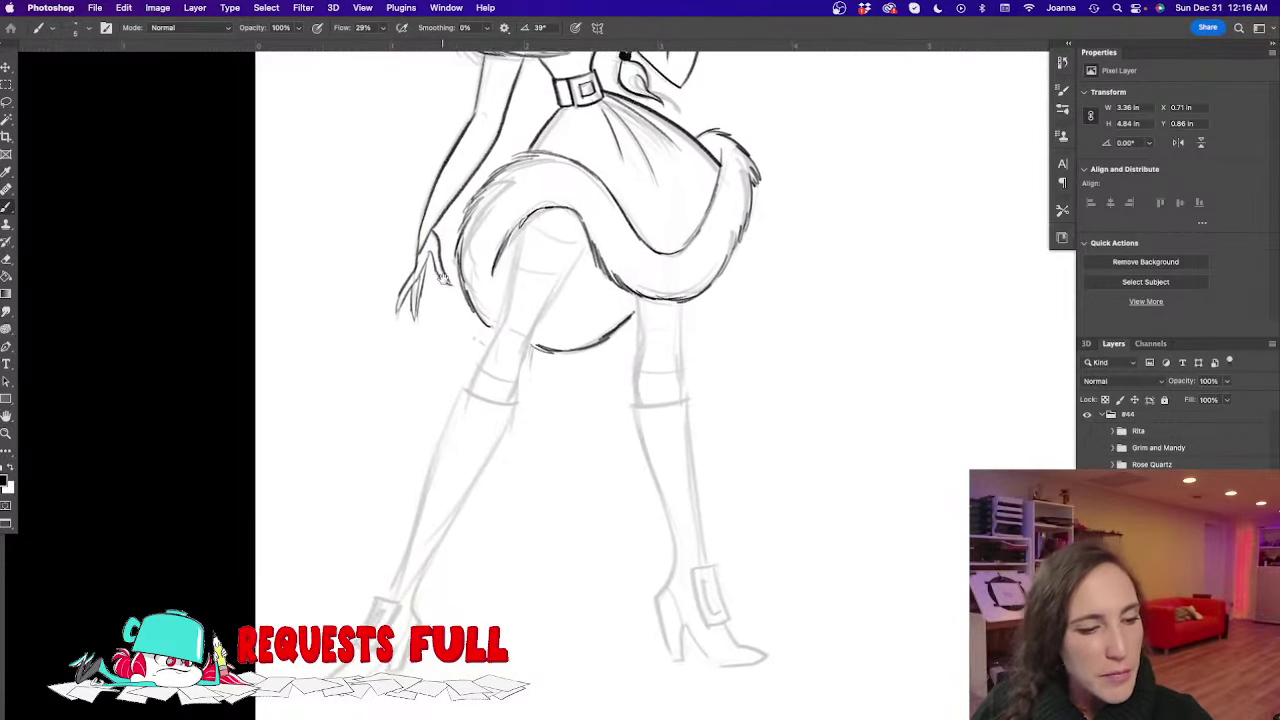
pyautogui.moveTo(638, 300); pyautogui.dragTo(639, 315)
pyautogui.moveTo(645, 336); pyautogui.dragTo(641, 408)
pyautogui.moveTo(682, 303); pyautogui.dragTo(684, 384)
pyautogui.press('e')
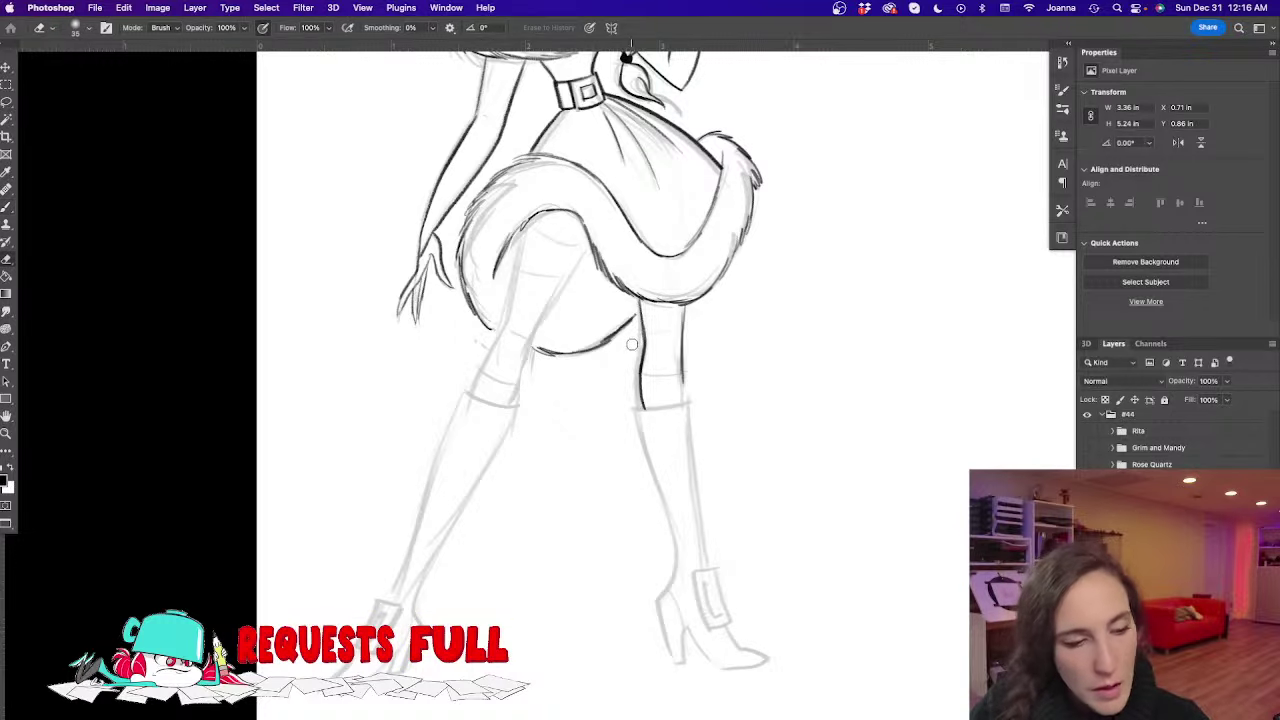
pyautogui.moveTo(632, 332); pyautogui.dragTo(648, 407)
pyautogui.moveTo(683, 354); pyautogui.dragTo(677, 406)
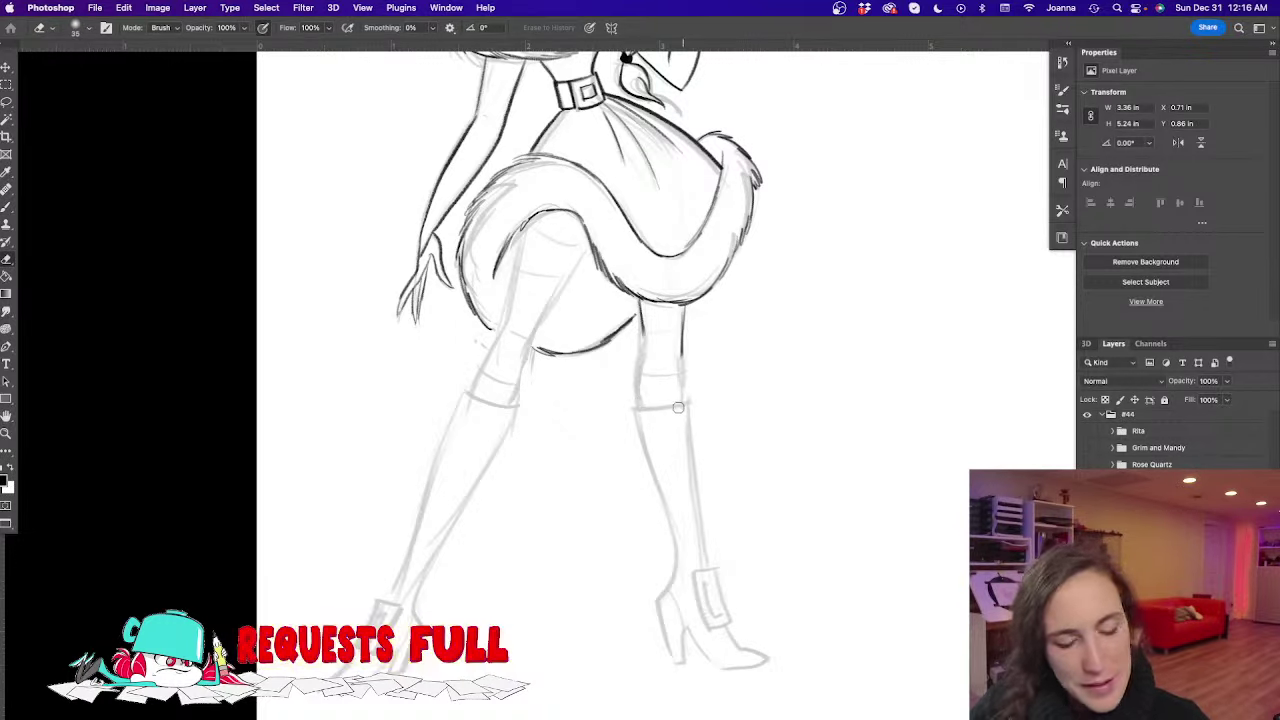
pyautogui.press('b')
pyautogui.moveTo(683, 303); pyautogui.dragTo(684, 400)
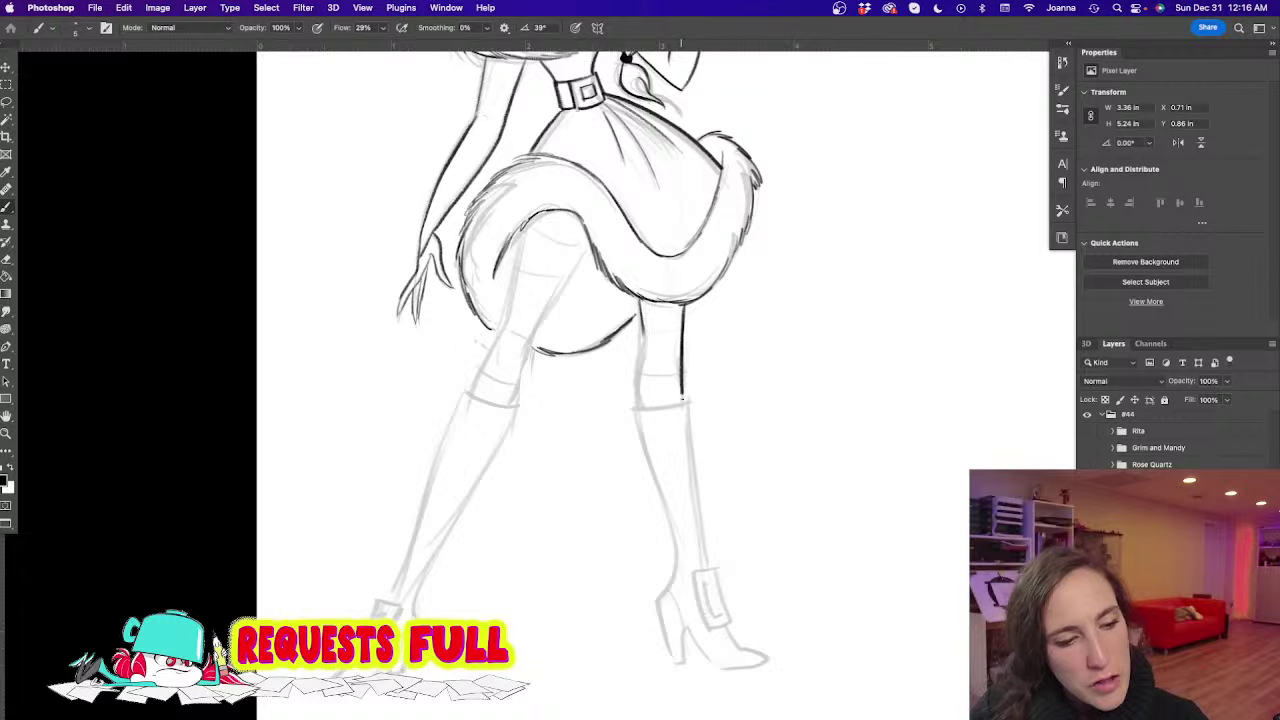
pyautogui.moveTo(638, 330); pyautogui.dragTo(642, 342)
pyautogui.moveTo(636, 297)
pyautogui.mouseDown()
pyautogui.moveTo(644, 408)
pyautogui.moveTo(646, 352)
pyautogui.mouseUp()
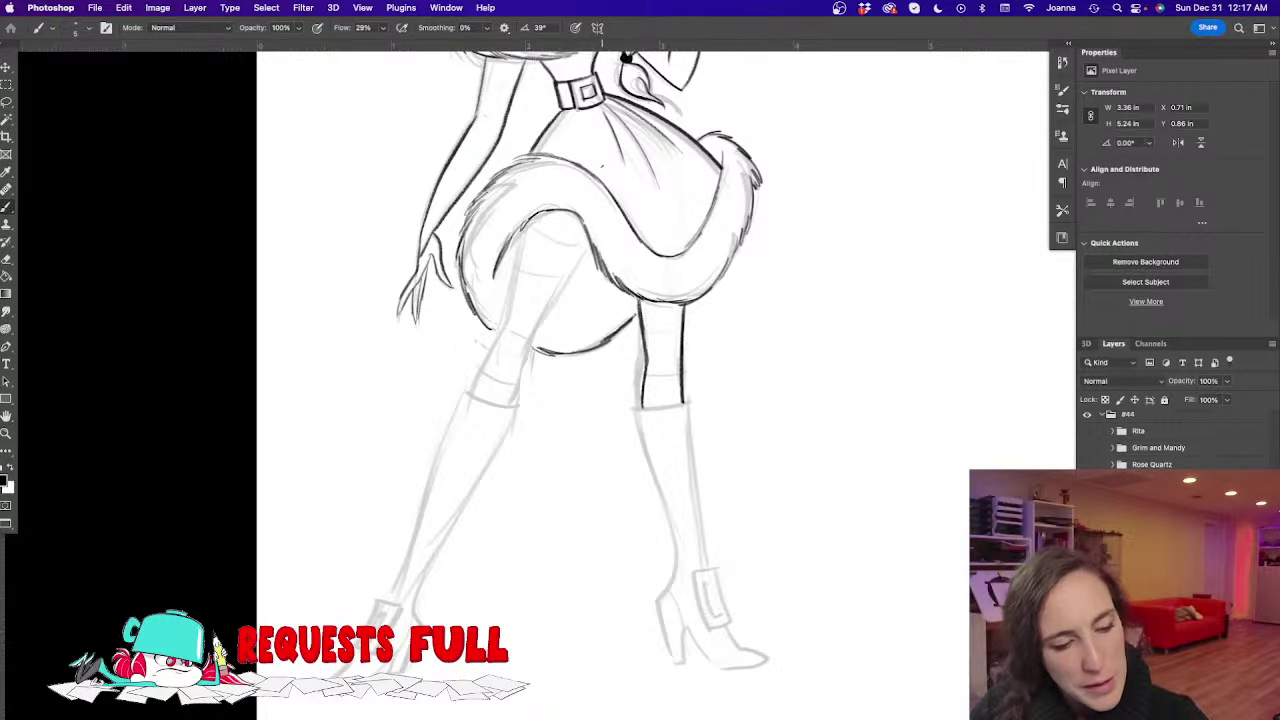
# Draw the angled leg's knee mark and both leg edges from under the fur trim to the boot top
pyautogui.moveTo(373, 428); pyautogui.dragTo(575, 411)
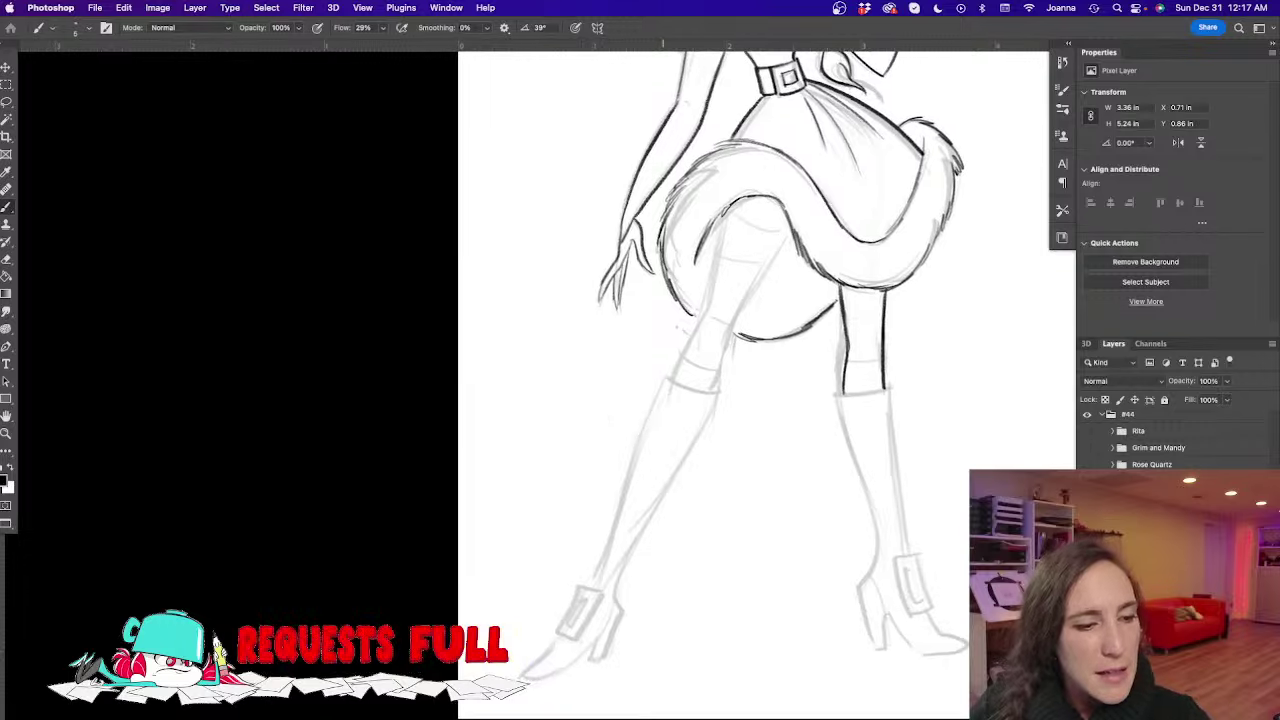
pyautogui.moveTo(698, 348)
pyautogui.mouseDown()
pyautogui.moveTo(694, 370)
pyautogui.moveTo(715, 371)
pyautogui.mouseUp()
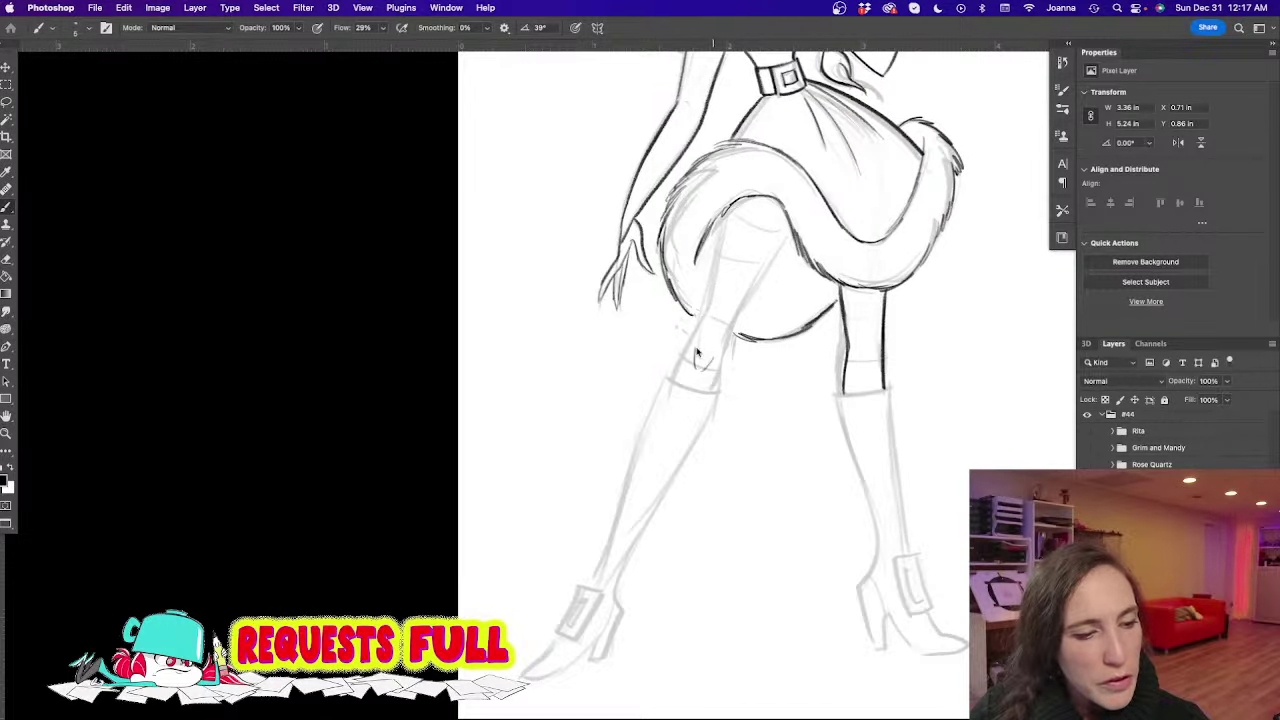
pyautogui.moveTo(720, 218); pyautogui.dragTo(702, 316)
pyautogui.moveTo(720, 242); pyautogui.dragTo(696, 340)
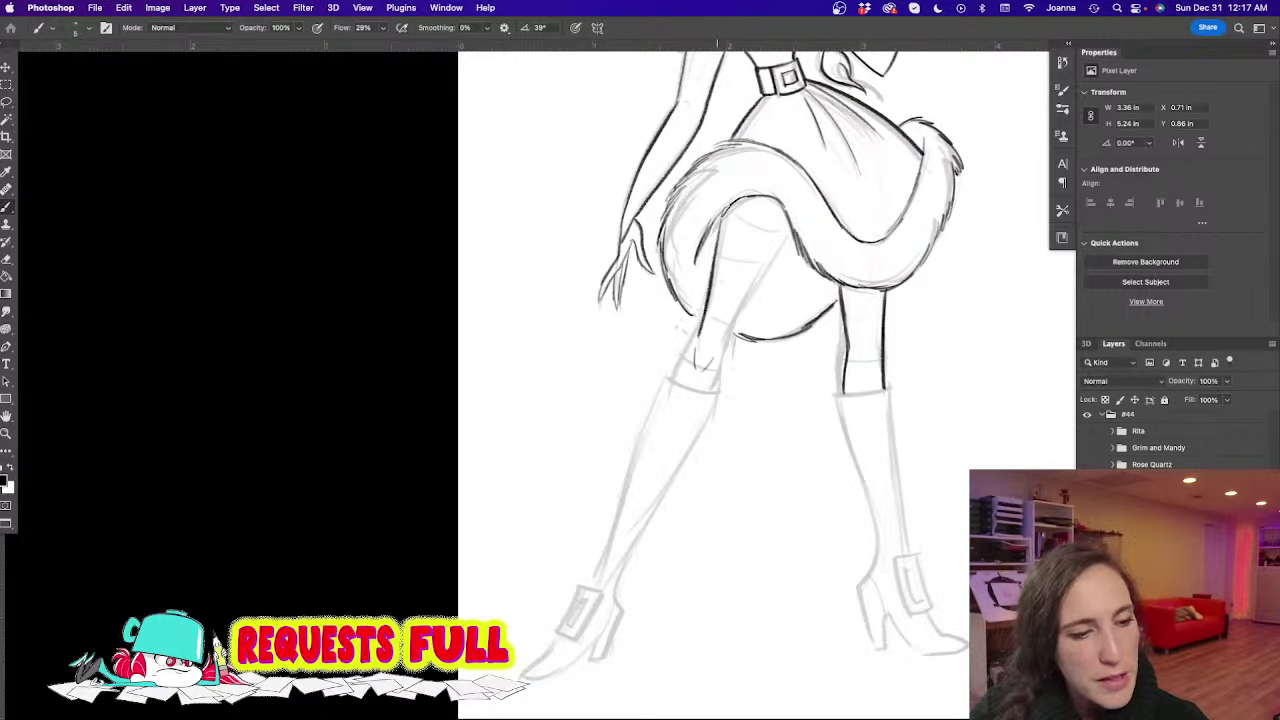
pyautogui.moveTo(792, 228); pyautogui.dragTo(754, 304)
pyautogui.moveTo(786, 250); pyautogui.dragTo(712, 393)
pyautogui.moveTo(698, 338); pyautogui.dragTo(672, 378)
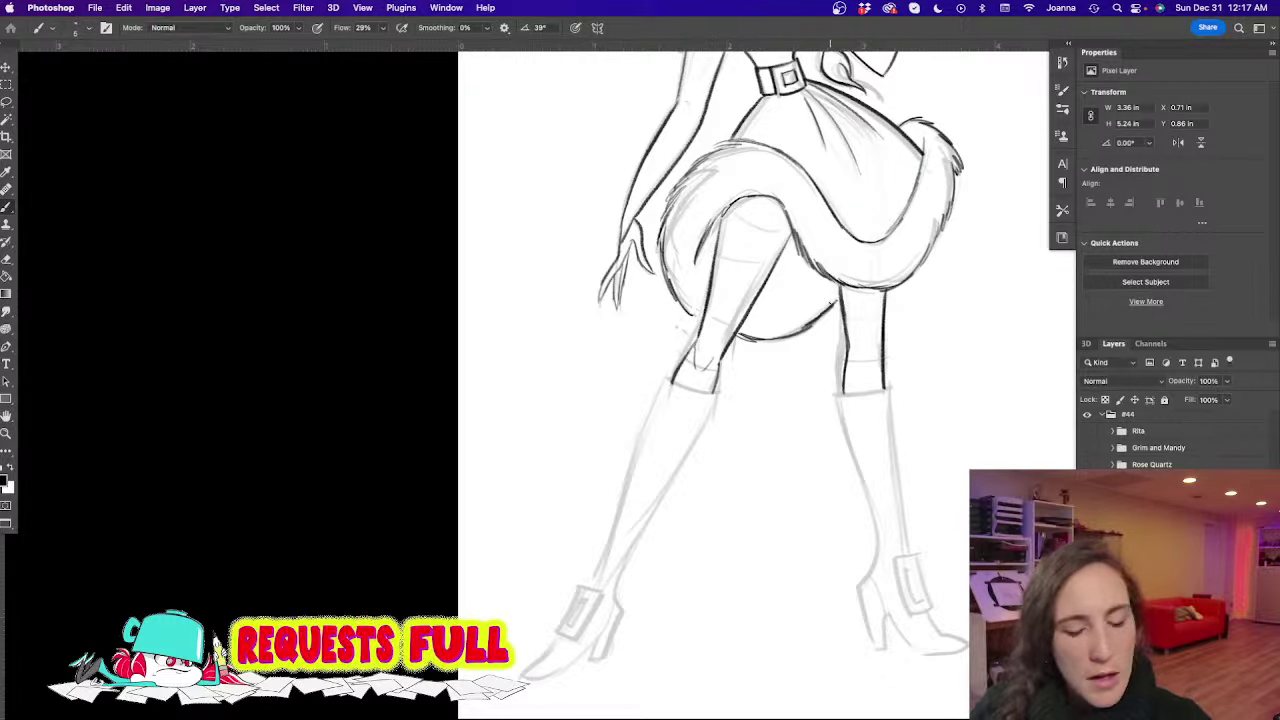
# Erase the skirt's rear hem beside the straight leg and the outer fur edge near the lowered hand, and redraw them with short fur strokes
pyautogui.press('e')
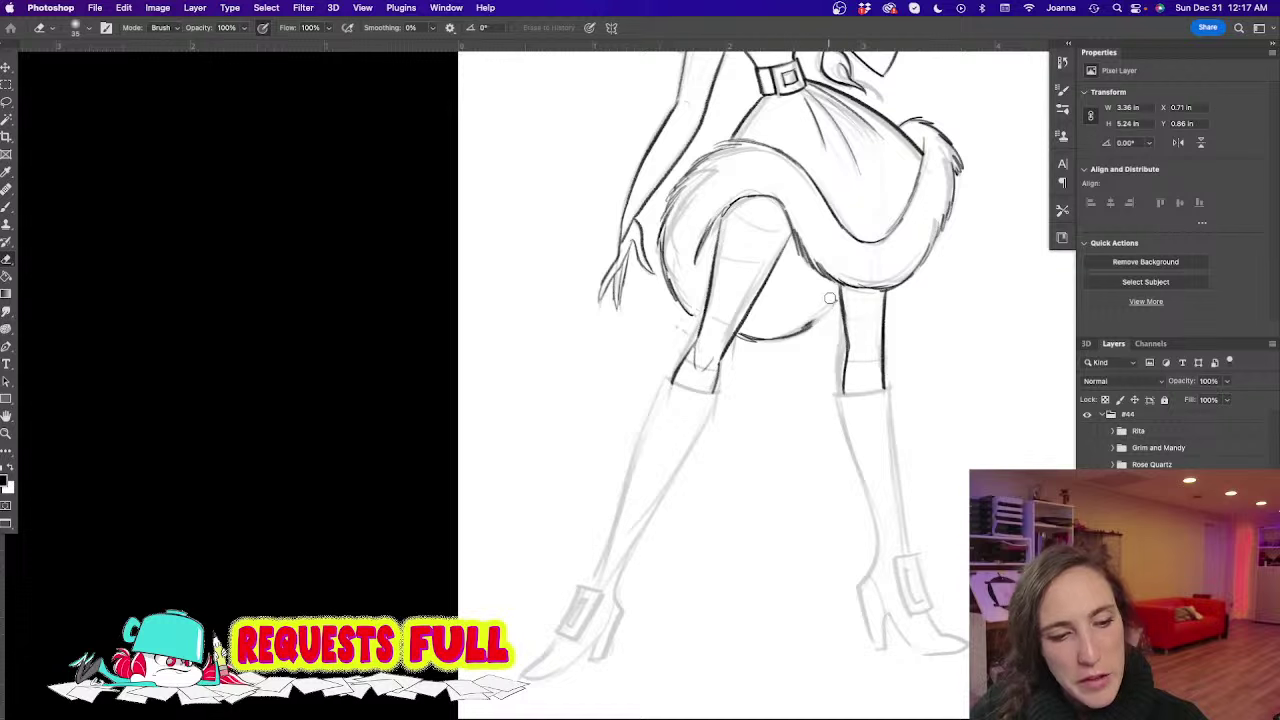
pyautogui.moveTo(830, 298)
pyautogui.mouseDown()
pyautogui.moveTo(773, 352)
pyautogui.moveTo(838, 314)
pyautogui.mouseUp()
pyautogui.press('b')
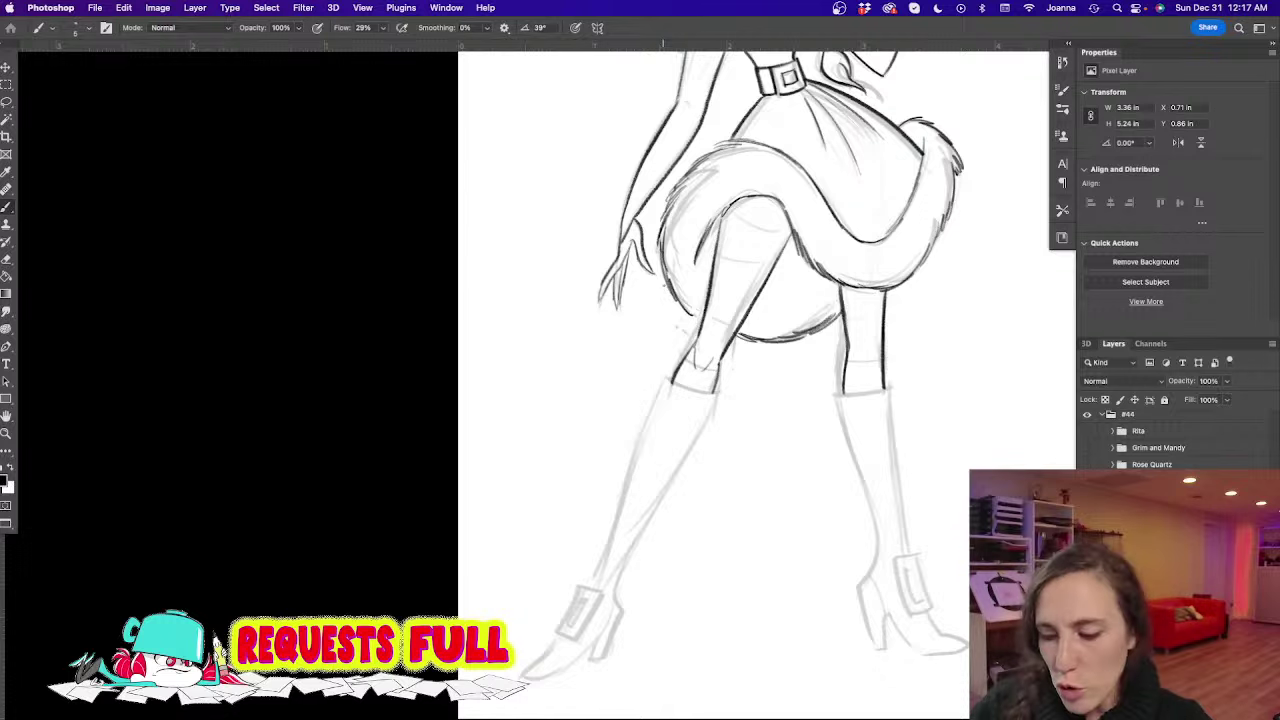
pyautogui.press('e')
pyautogui.moveTo(661, 227); pyautogui.dragTo(686, 320)
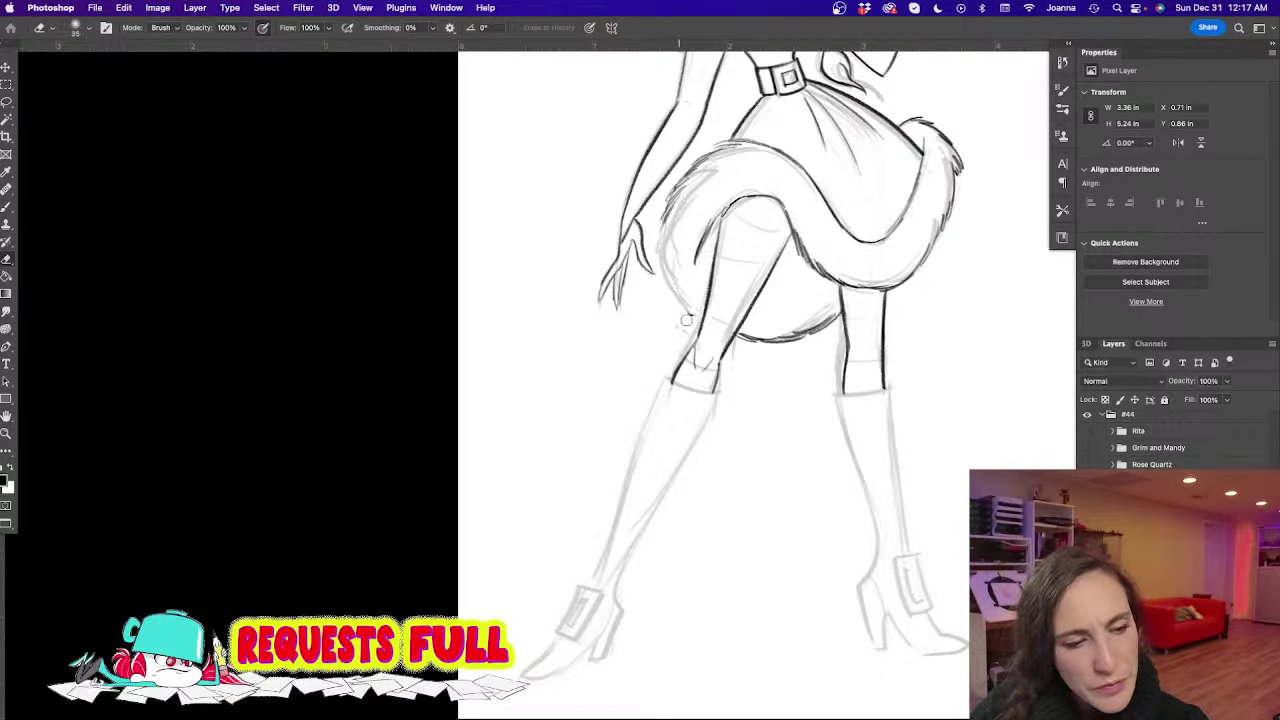
pyautogui.press('b')
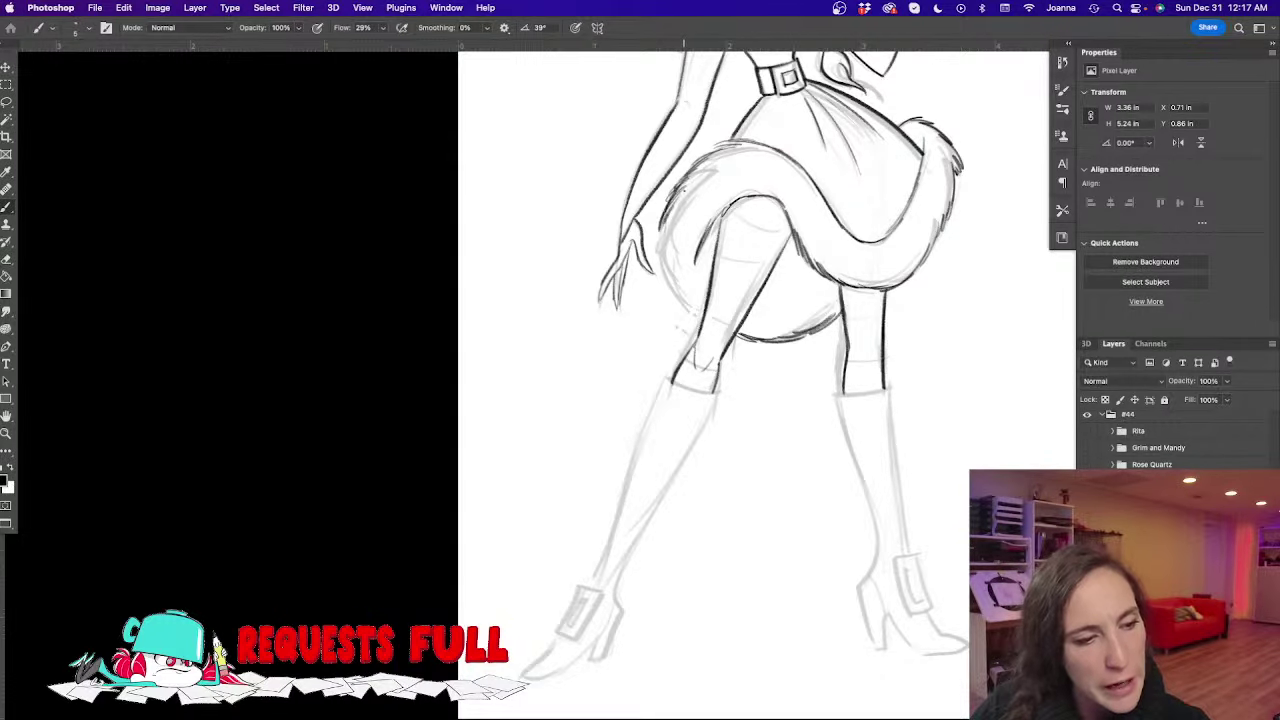
pyautogui.moveTo(683, 192); pyautogui.dragTo(663, 266)
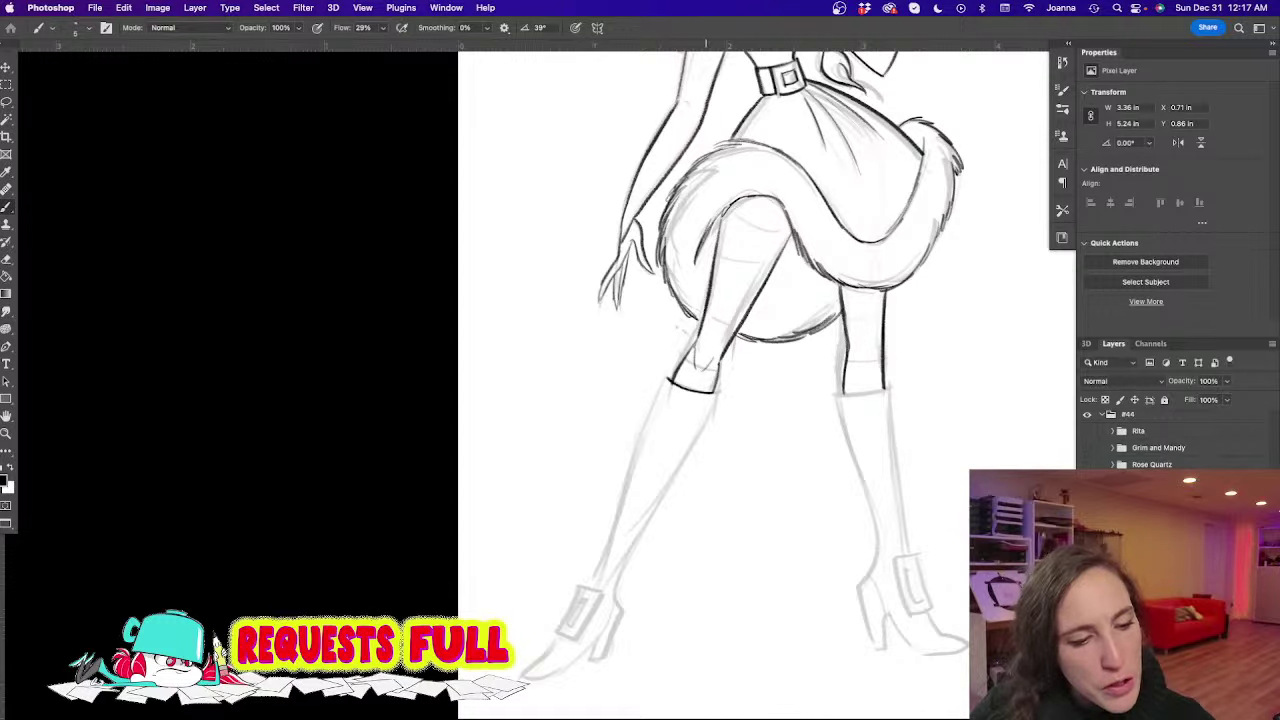
# Draw the front and back edges of the angled leg's boot shaft down to the ankle, and trim the back edge's lower end
pyautogui.moveTo(670, 376); pyautogui.dragTo(643, 455)
pyautogui.moveTo(655, 402); pyautogui.dragTo(630, 470)
pyautogui.moveTo(648, 420); pyautogui.dragTo(598, 570)
pyautogui.moveTo(620, 510); pyautogui.dragTo(599, 573)
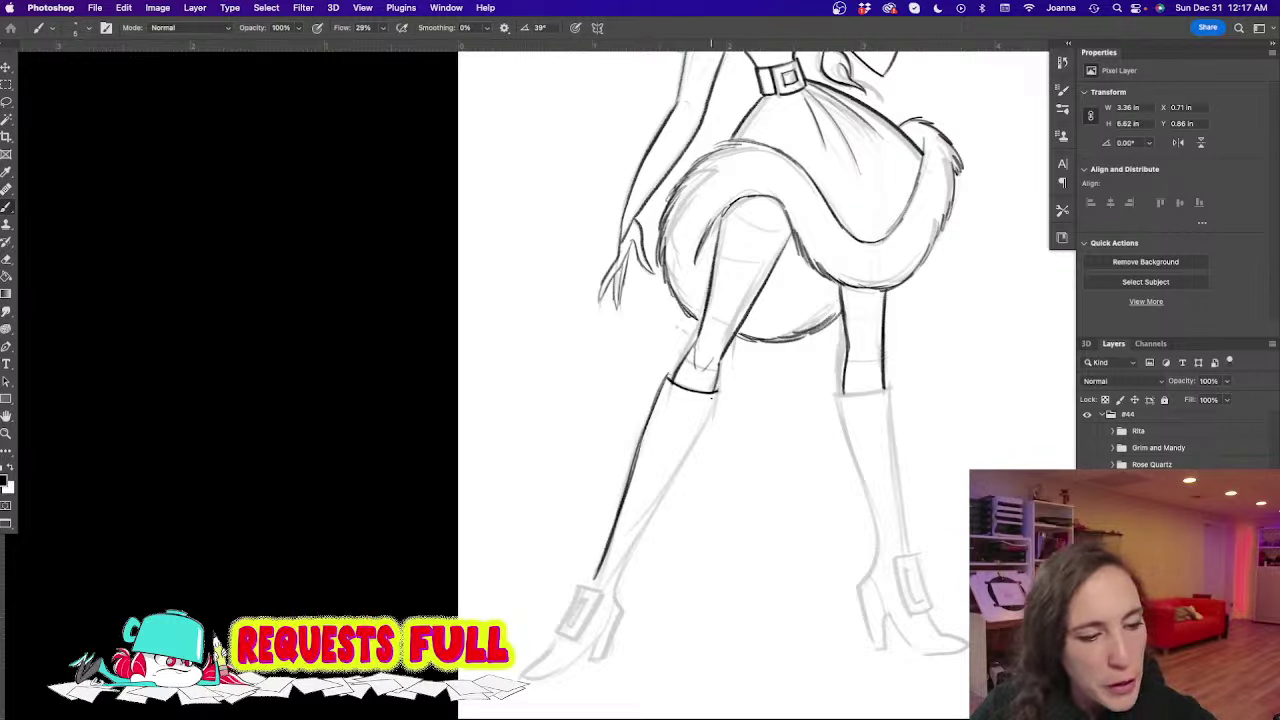
pyautogui.moveTo(716, 392); pyautogui.dragTo(688, 460)
pyautogui.moveTo(710, 414); pyautogui.dragTo(640, 536)
pyautogui.moveTo(672, 488); pyautogui.dragTo(610, 596)
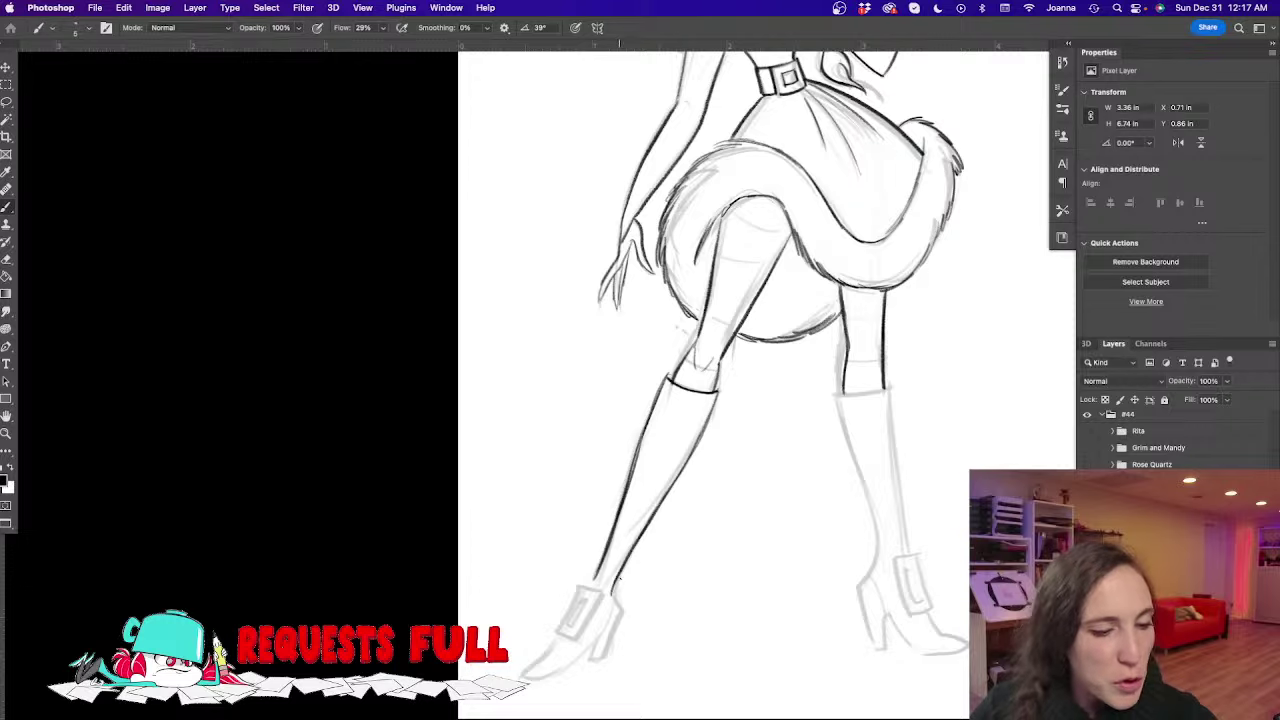
pyautogui.scroll(-5, 574, 429)
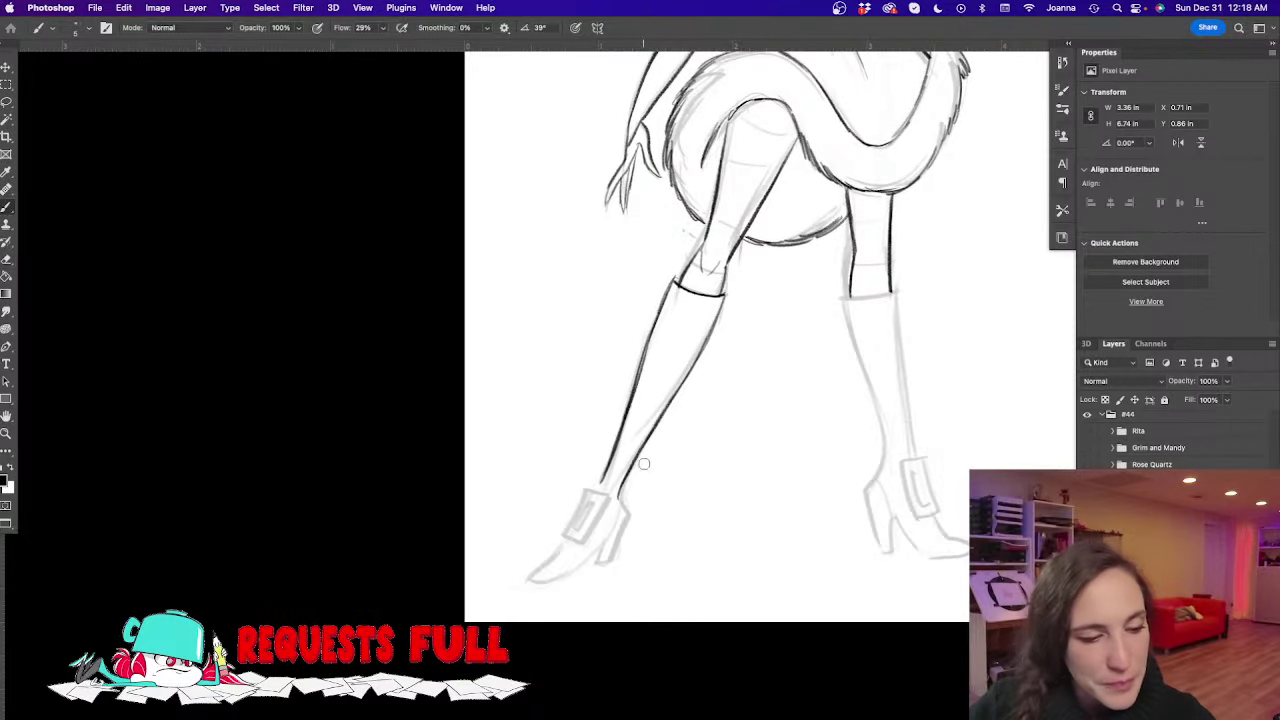
pyautogui.press('e')
pyautogui.moveTo(630, 474); pyautogui.dragTo(619, 498)
pyautogui.press('b')
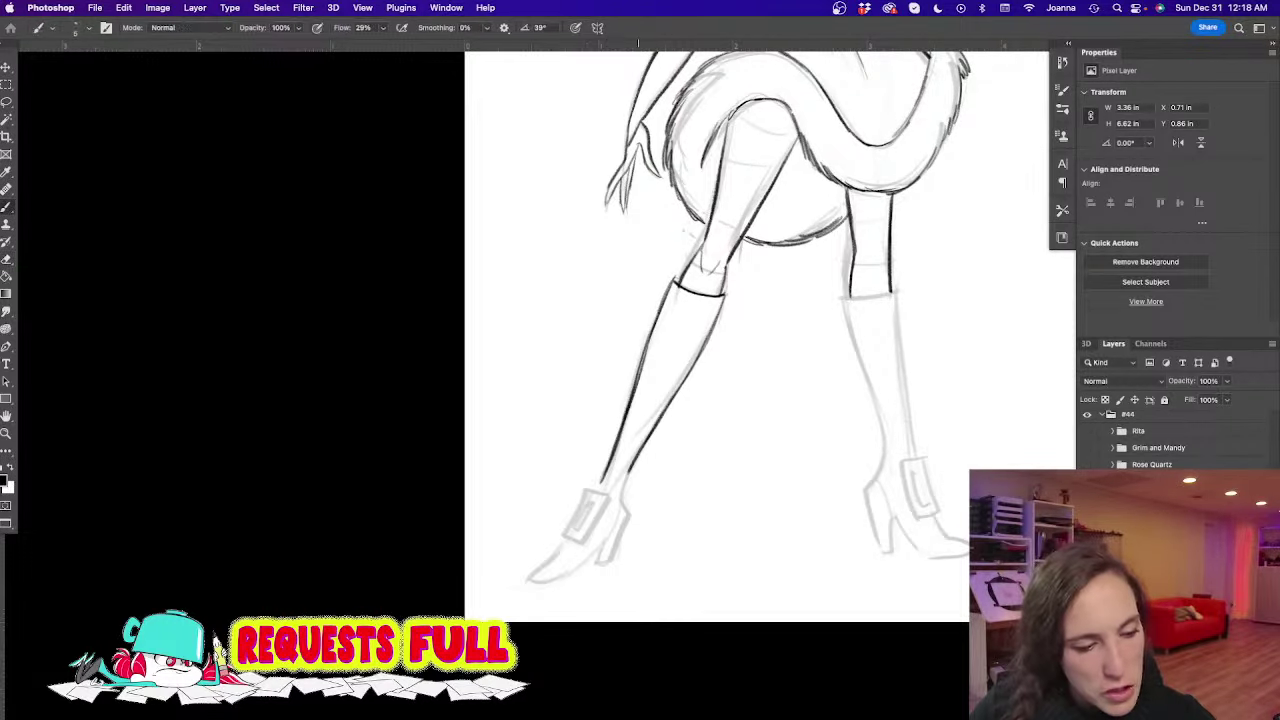
# Draw the angled leg's boot heel, sole and pointed toe, and outline the rectangular buckle on its front
pyautogui.moveTo(642, 454)
pyautogui.mouseDown()
pyautogui.moveTo(643, 326)
pyautogui.moveTo(623, 488)
pyautogui.moveTo(634, 512)
pyautogui.moveTo(617, 558)
pyautogui.mouseUp()
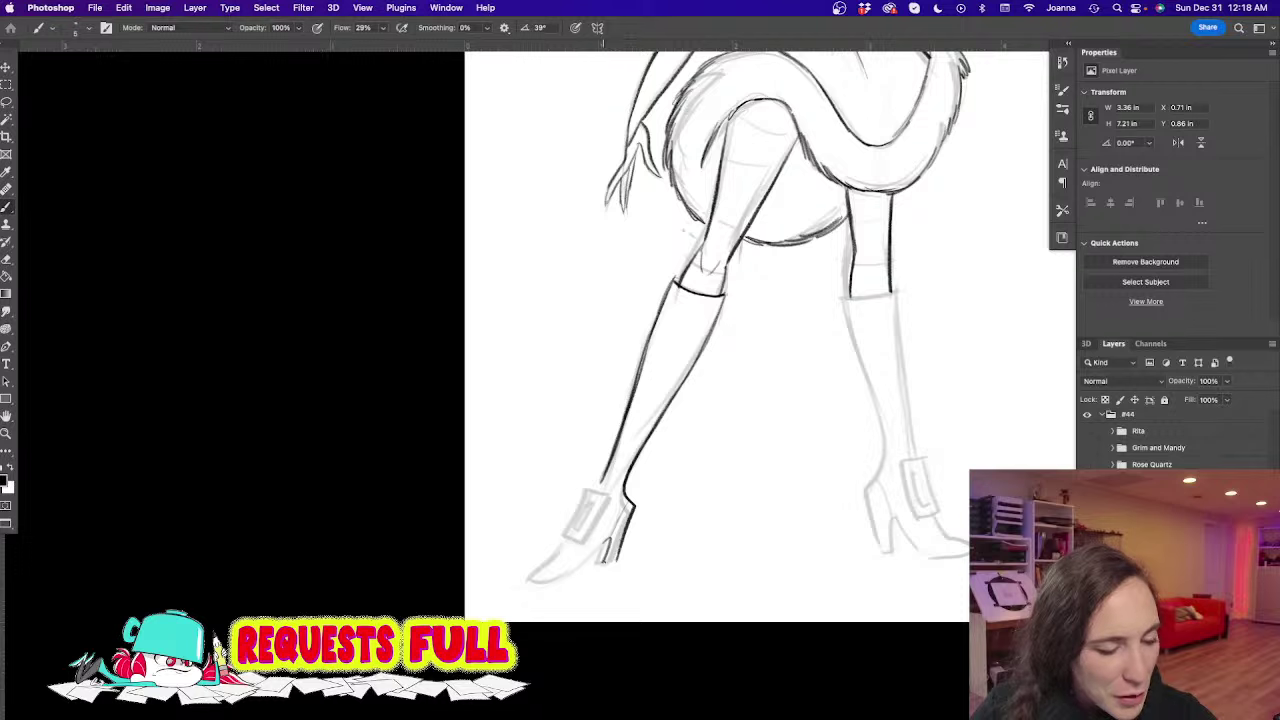
pyautogui.moveTo(603, 560)
pyautogui.mouseDown()
pyautogui.moveTo(616, 563)
pyautogui.moveTo(532, 577)
pyautogui.moveTo(552, 554)
pyautogui.moveTo(530, 565)
pyautogui.moveTo(556, 576)
pyautogui.mouseUp()
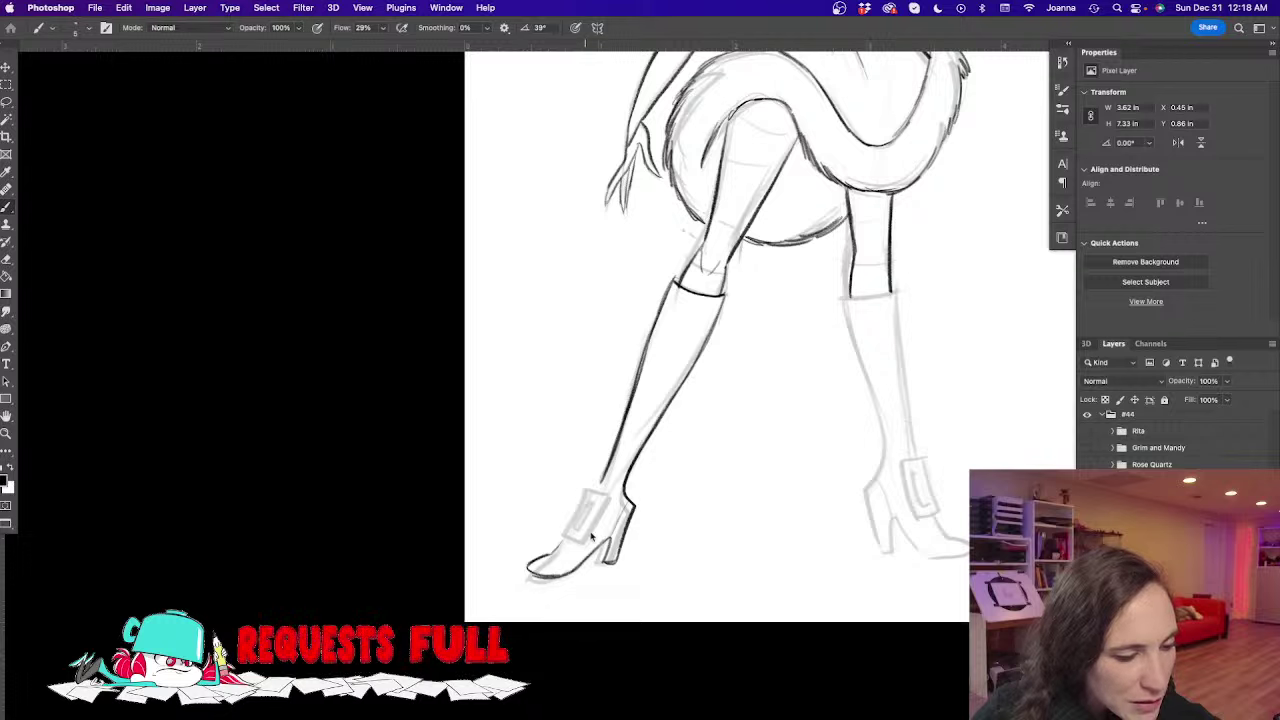
pyautogui.moveTo(591, 502); pyautogui.dragTo(586, 538)
pyautogui.moveTo(610, 490)
pyautogui.mouseDown()
pyautogui.moveTo(588, 495)
pyautogui.moveTo(566, 530)
pyautogui.mouseUp()
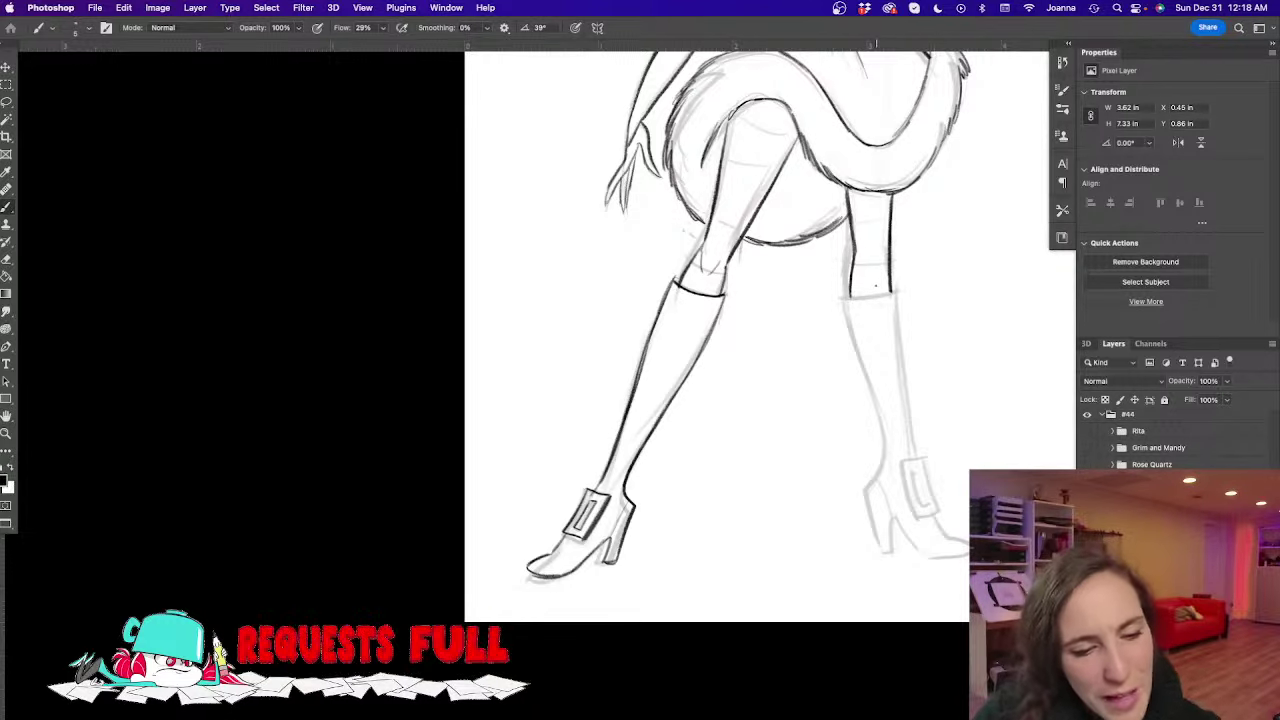
# Draw the straight leg's boot top and both edges of its shaft down to the ankle
pyautogui.moveTo(895, 291); pyautogui.dragTo(840, 296)
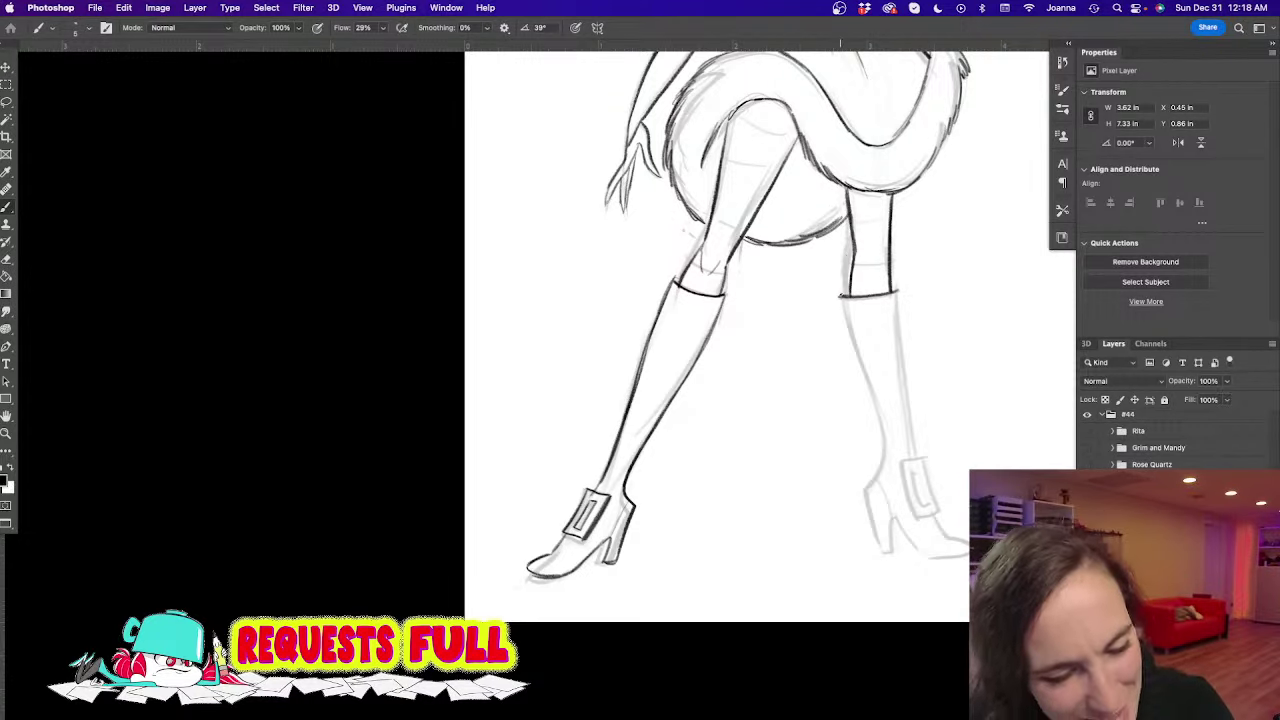
pyautogui.moveTo(843, 298)
pyautogui.mouseDown()
pyautogui.moveTo(883, 432)
pyautogui.moveTo(869, 490)
pyautogui.mouseUp()
pyautogui.moveTo(895, 290); pyautogui.dragTo(916, 460)
# Draw the straight leg's boot heel, arched sole and pointed toe, and outline its rectangular buckle
pyautogui.scroll(-3, 808, 317)
pyautogui.hscroll(3, 808, 317)
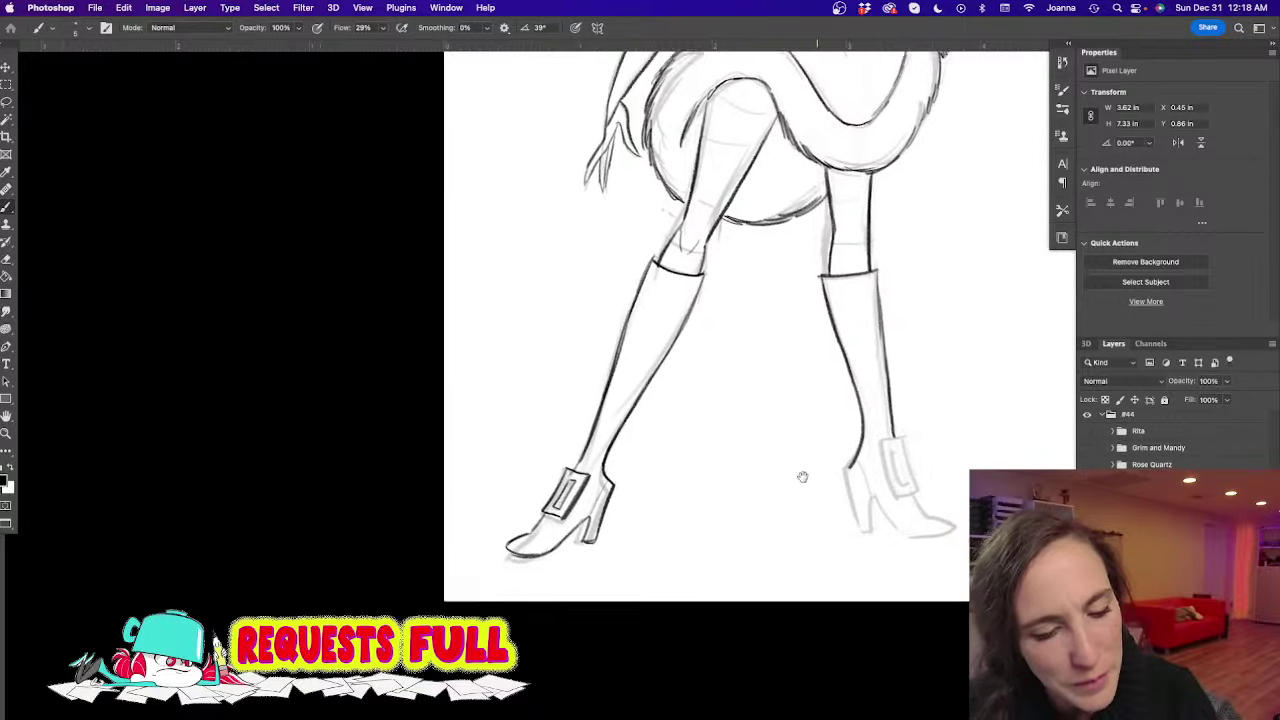
pyautogui.moveTo(780, 396); pyautogui.dragTo(794, 462)
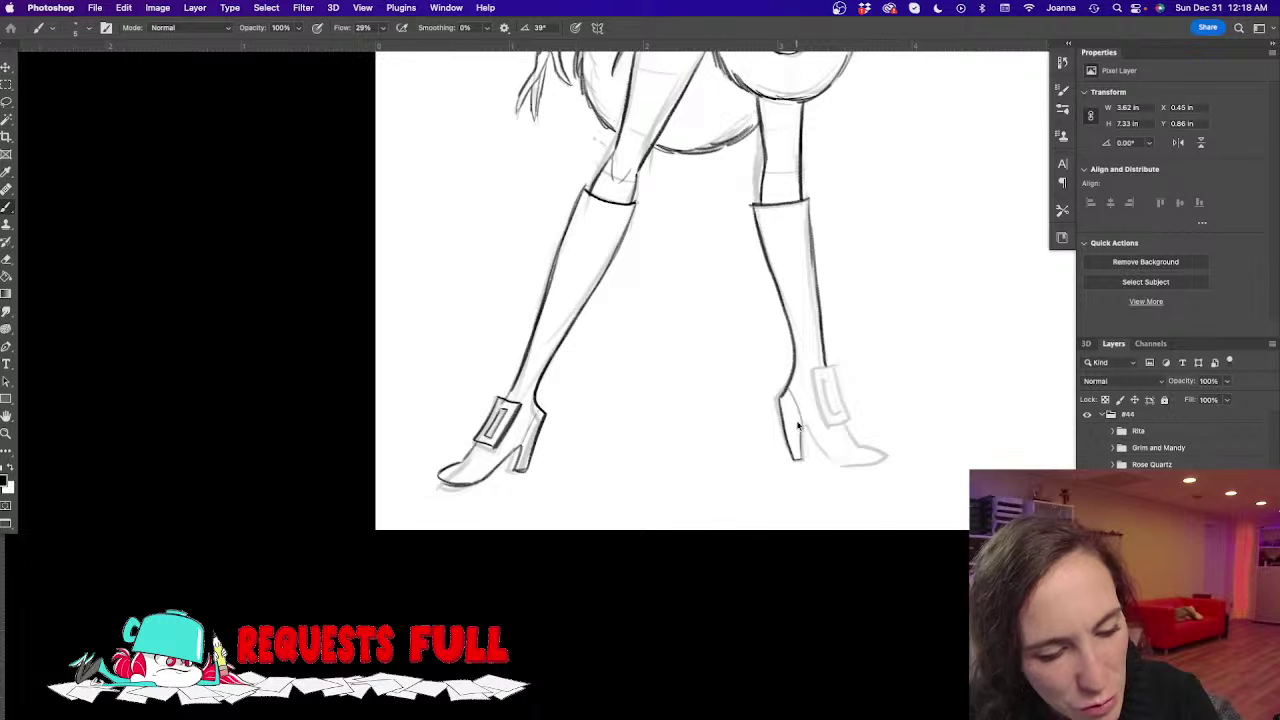
pyautogui.moveTo(828, 462); pyautogui.dragTo(810, 430)
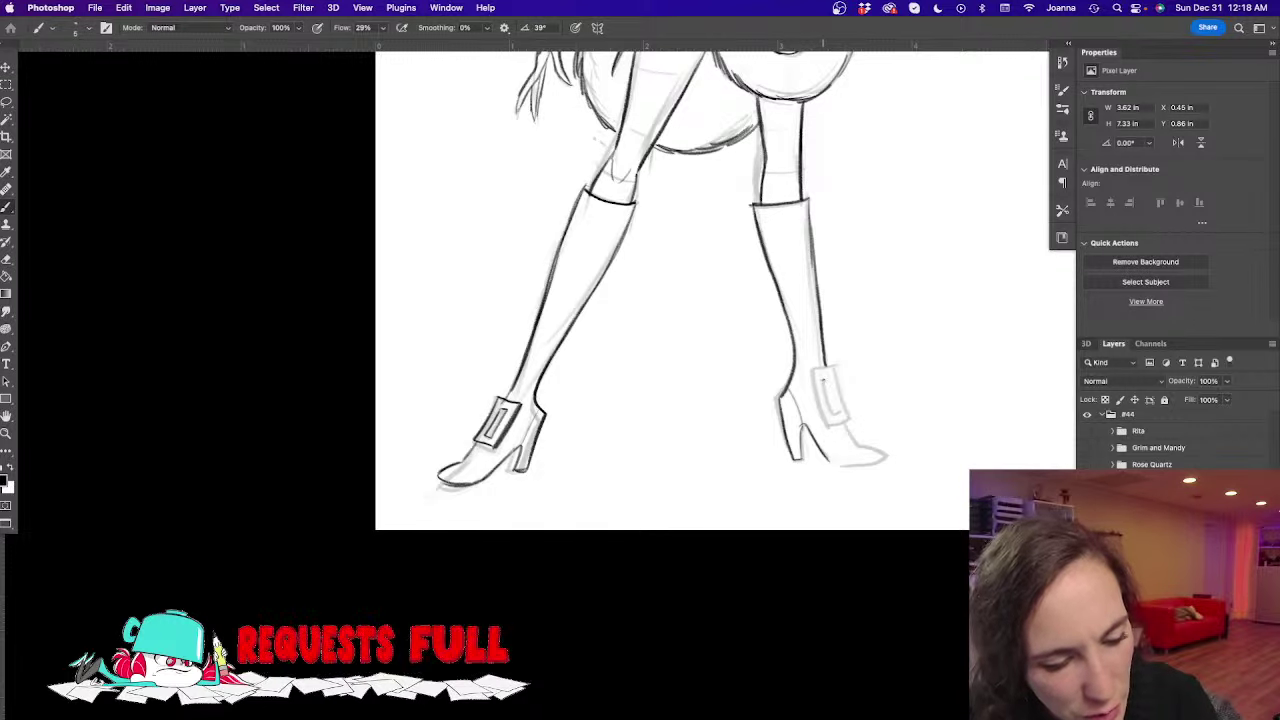
pyautogui.moveTo(824, 380)
pyautogui.mouseDown()
pyautogui.moveTo(838, 412)
pyautogui.moveTo(828, 370)
pyautogui.moveTo(830, 420)
pyautogui.mouseUp()
pyautogui.moveTo(836, 368)
pyautogui.mouseDown()
pyautogui.moveTo(852, 440)
pyautogui.moveTo(884, 466)
pyautogui.mouseUp()
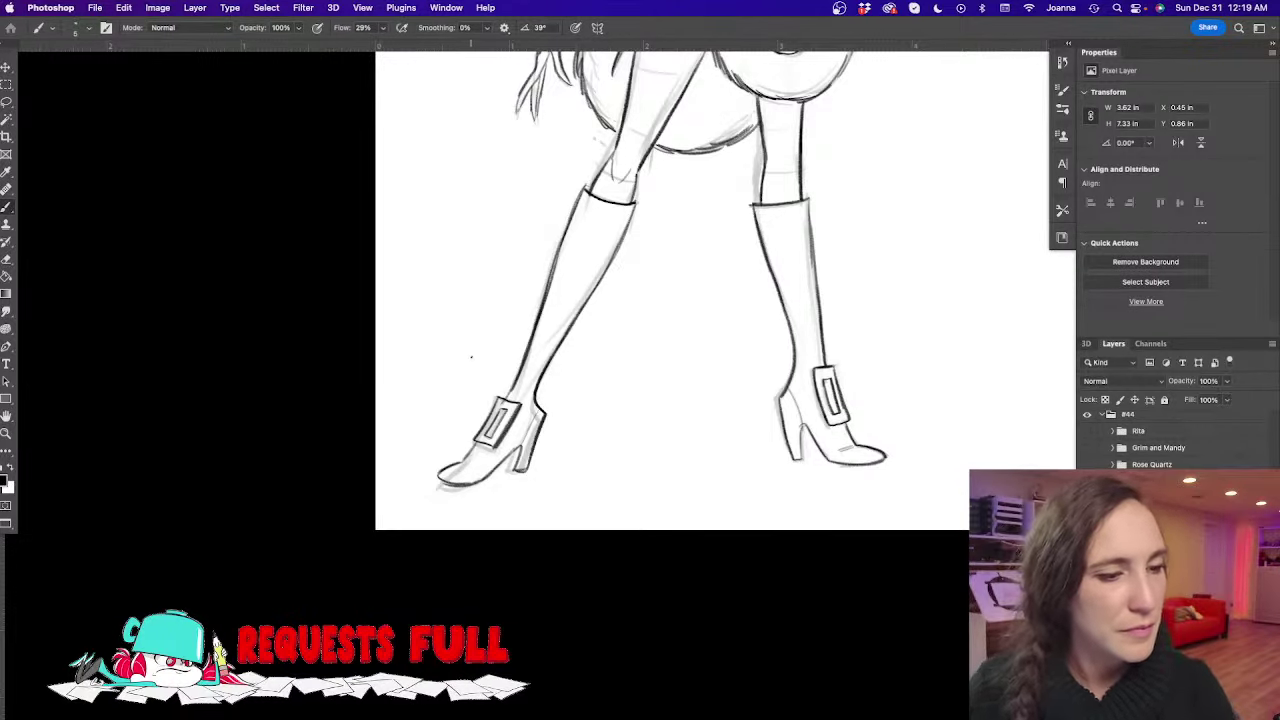
# Examine the whole figure's line art with the rough sketch hidden, and show the sketch again
pyautogui.scroll(10, 490, 570)
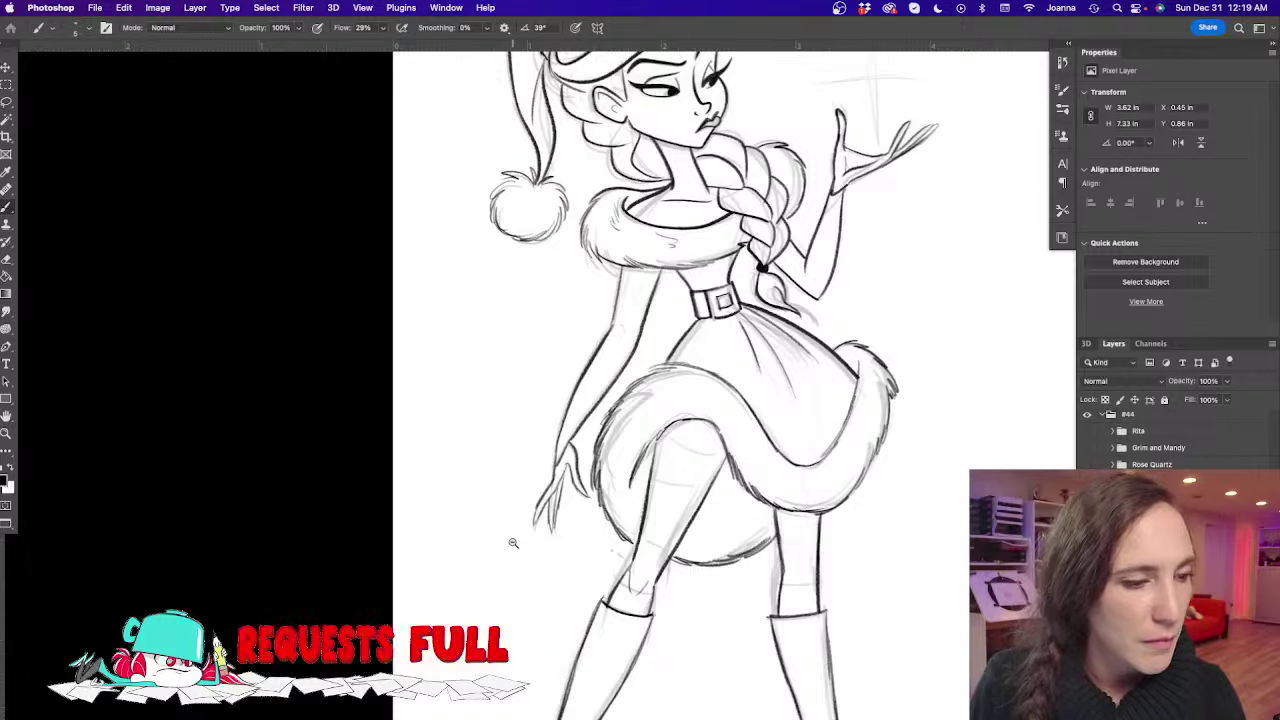
pyautogui.moveTo(514, 543); pyautogui.dragTo(490, 485)
pyautogui.scroll(-3, 490, 485)
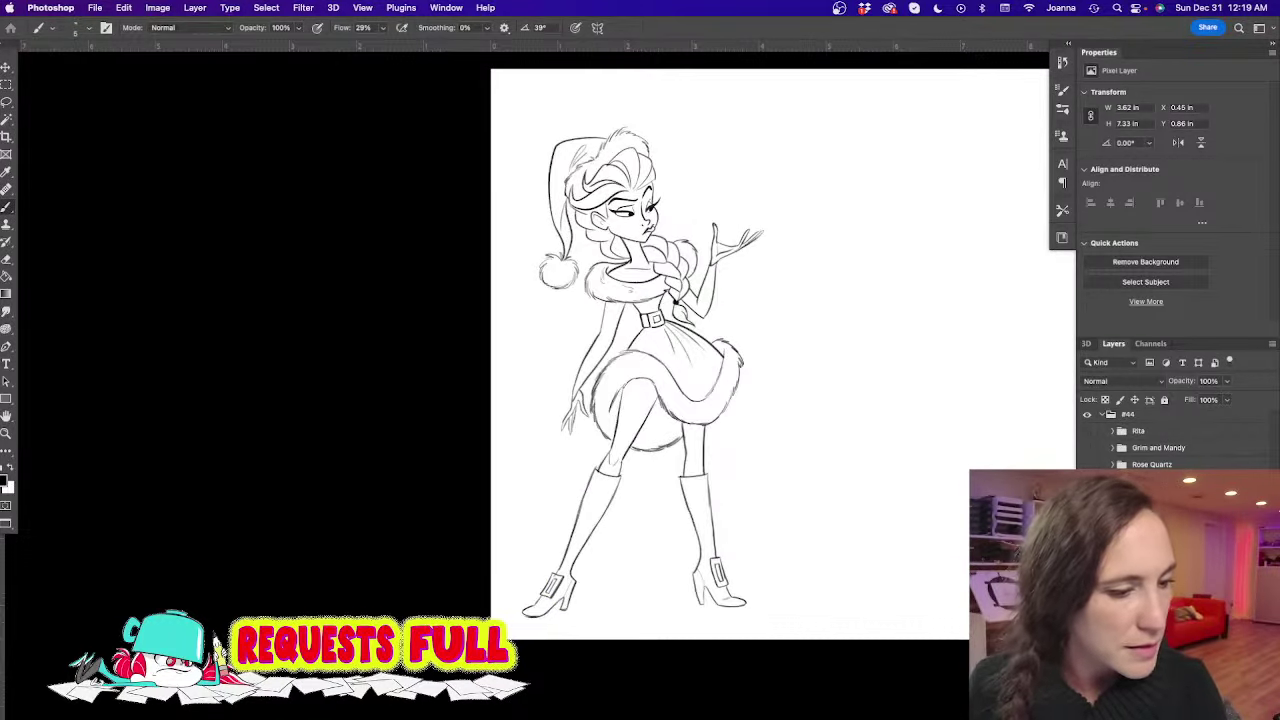
pyautogui.press('super+comma')
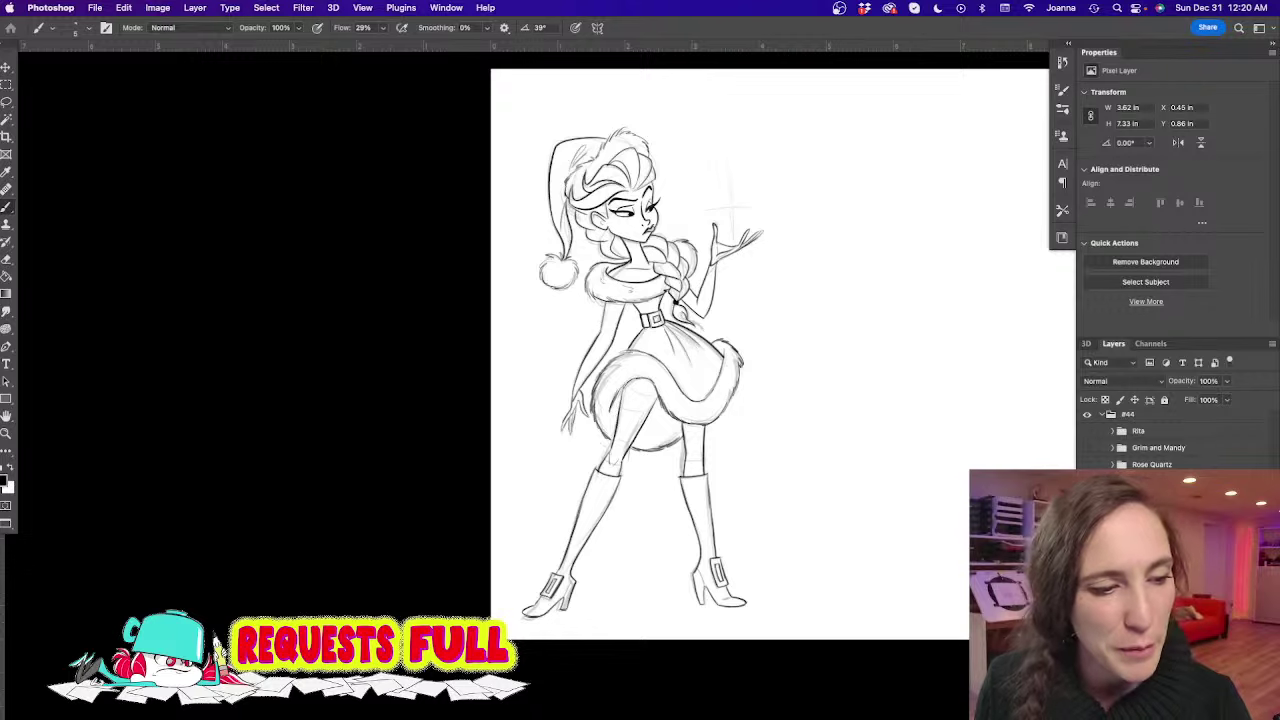
# Draw an ice sparkle above the raised hand, with long pointed vertical and horizontal spikes and short diagonal rays crossing at the centre
pyautogui.scroll(5, 706, 198)
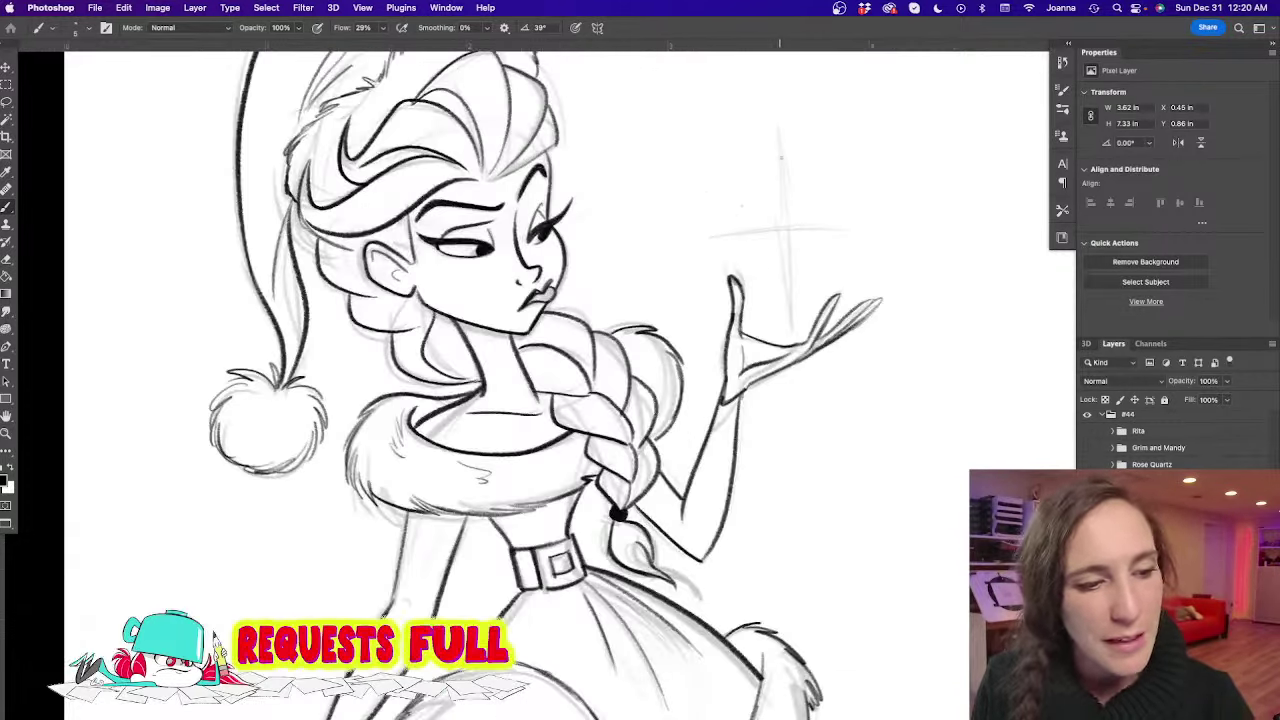
pyautogui.moveTo(776, 102); pyautogui.dragTo(778, 246)
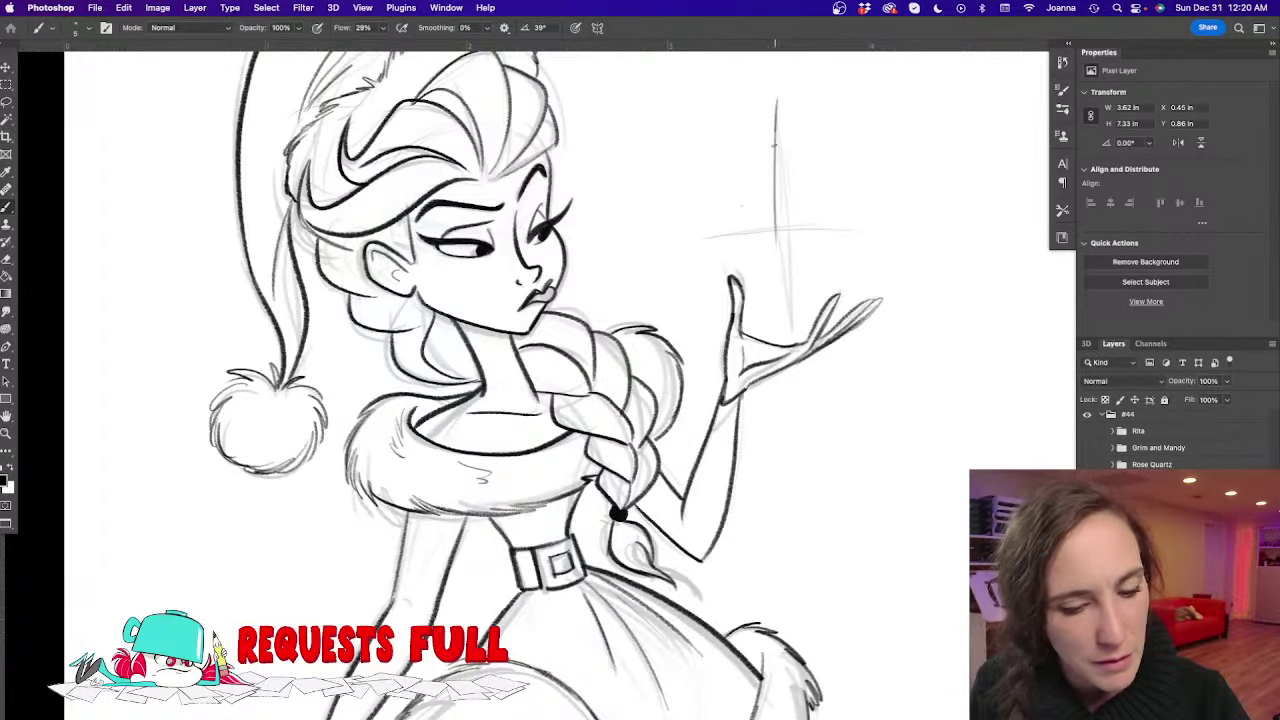
pyautogui.moveTo(775, 134); pyautogui.dragTo(785, 328)
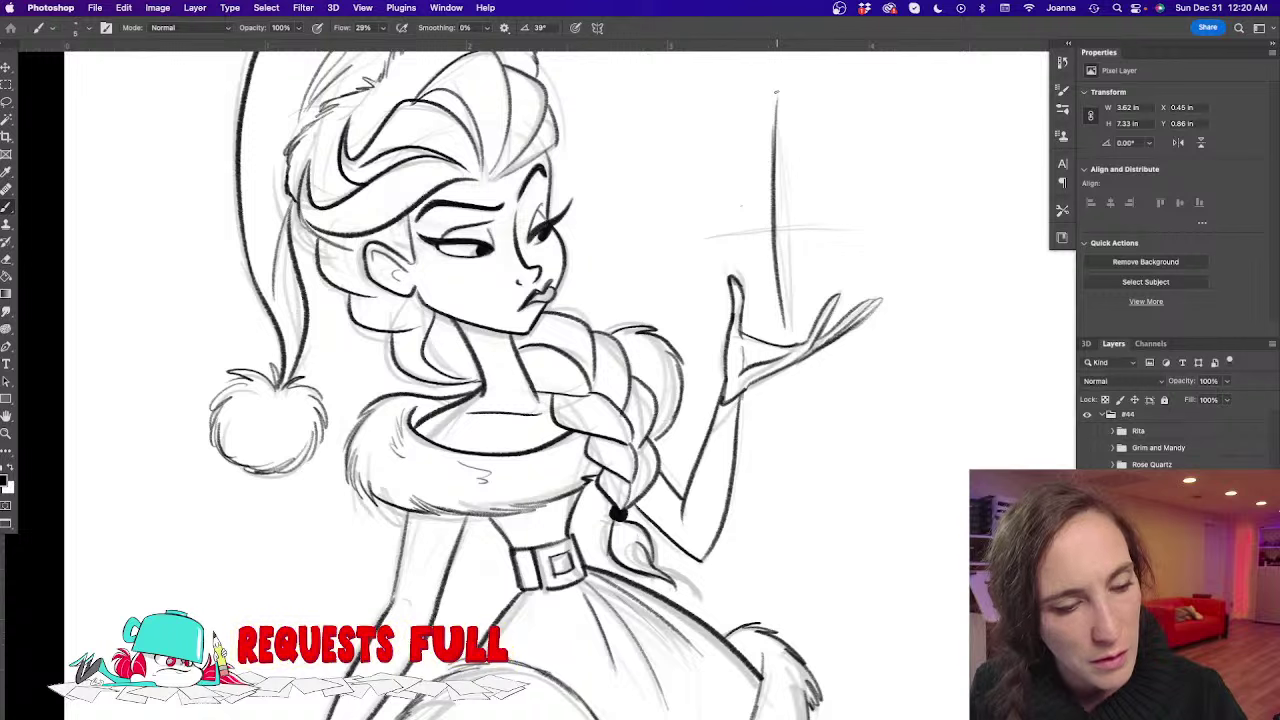
pyautogui.moveTo(776, 92); pyautogui.dragTo(785, 326)
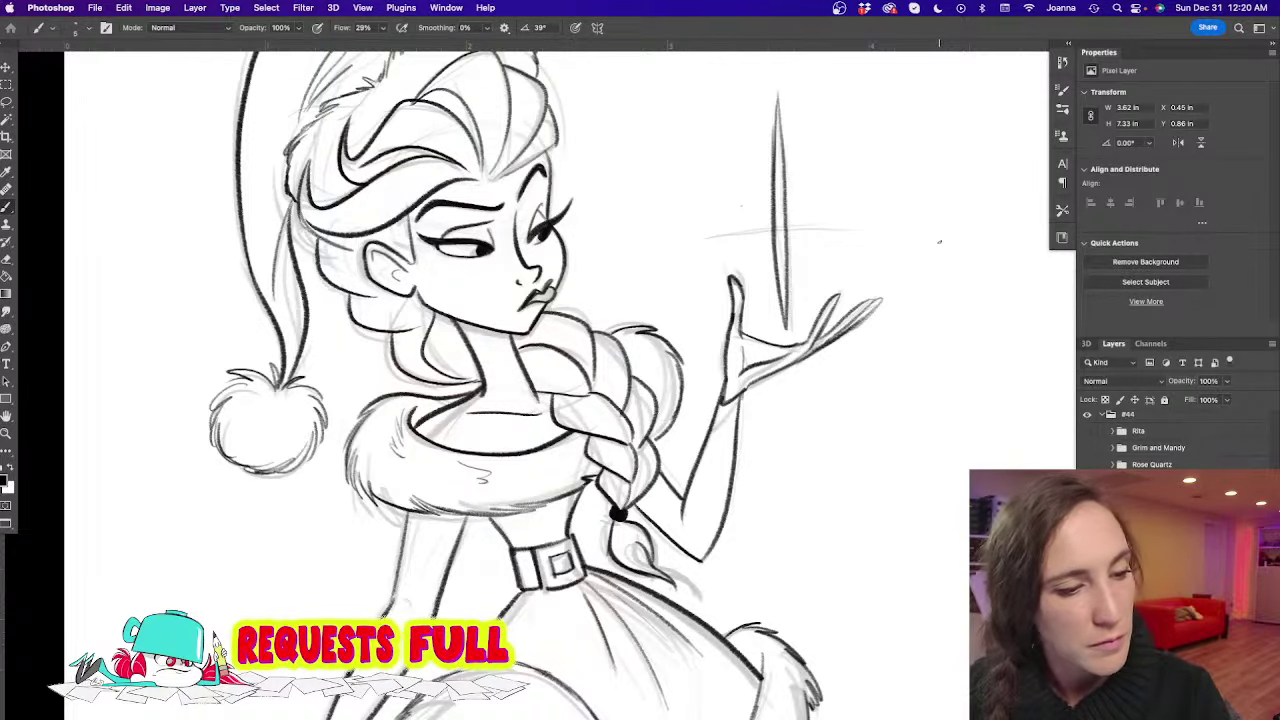
pyautogui.moveTo(893, 228); pyautogui.dragTo(840, 221)
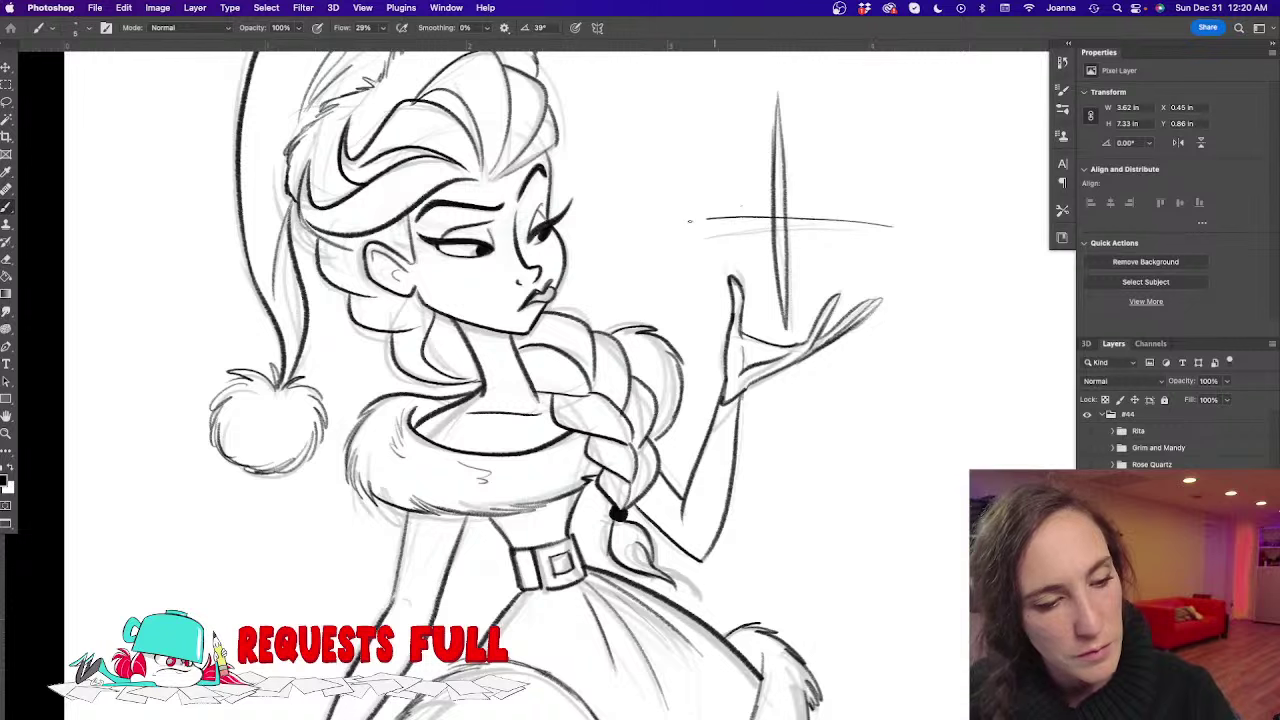
pyautogui.moveTo(689, 221)
pyautogui.mouseDown()
pyautogui.moveTo(675, 220)
pyautogui.moveTo(899, 228)
pyautogui.mouseUp()
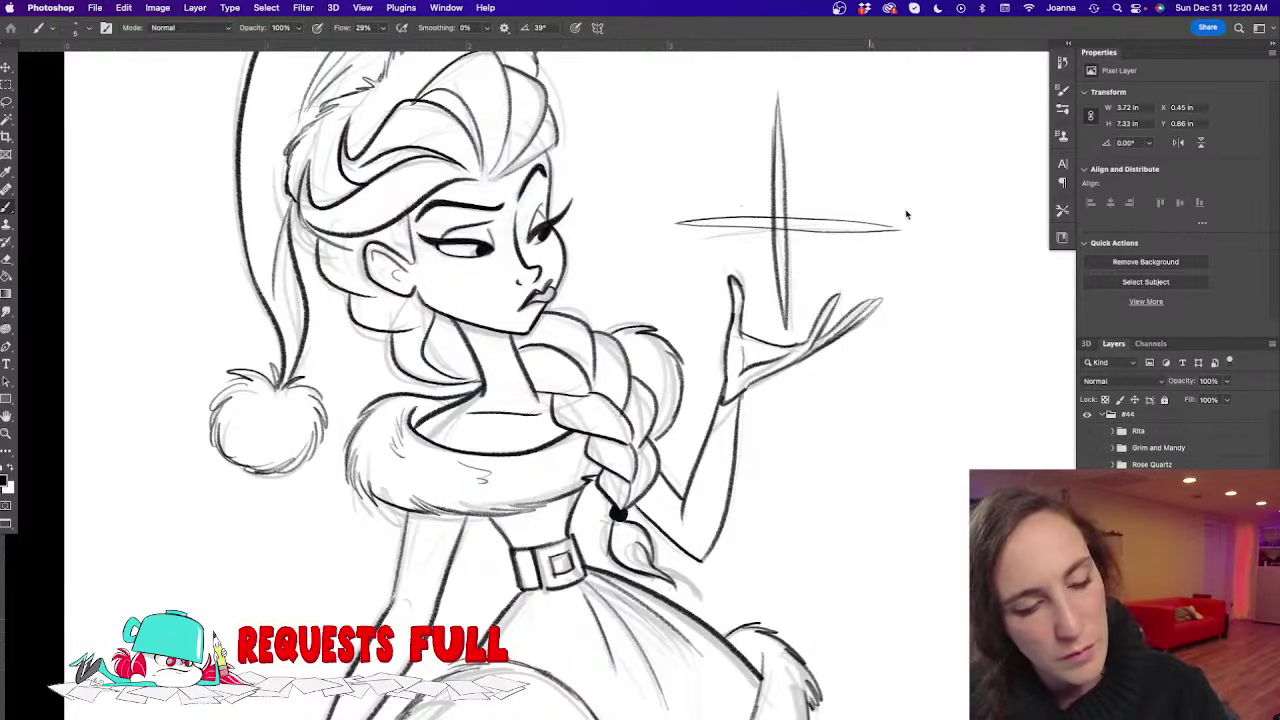
pyautogui.moveTo(812, 183); pyautogui.dragTo(755, 255)
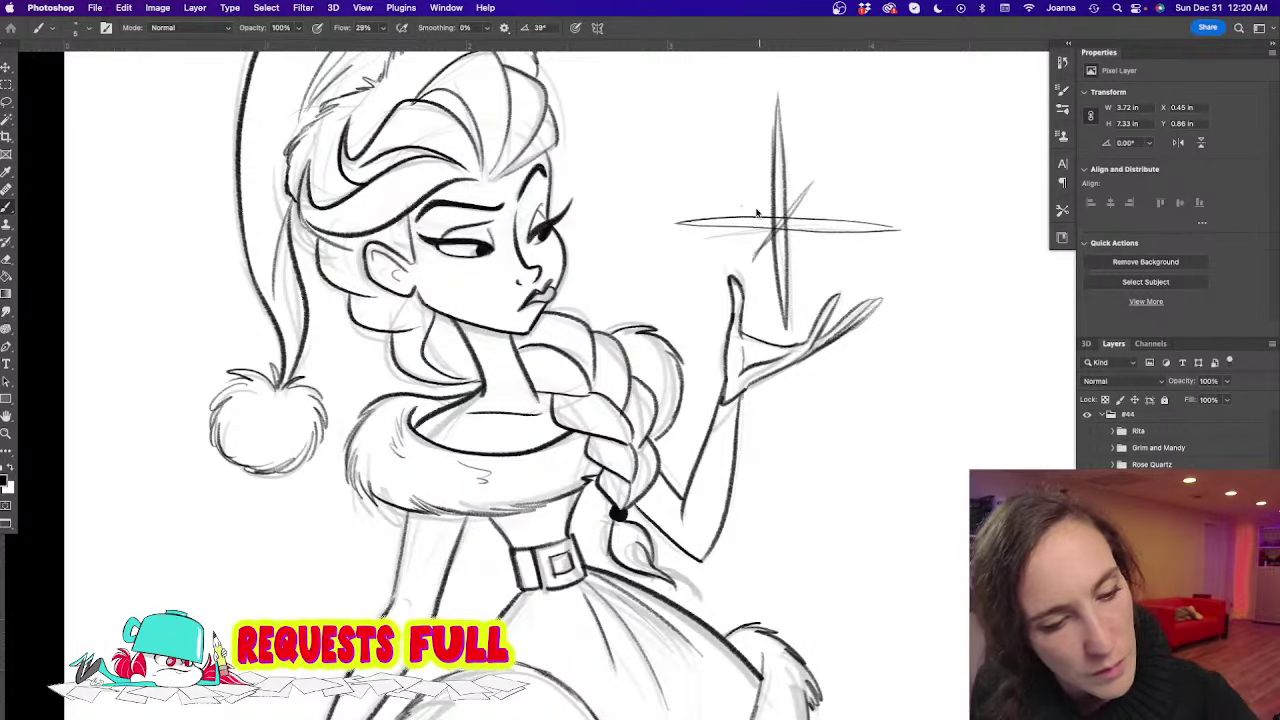
pyautogui.moveTo(742, 185); pyautogui.dragTo(812, 254)
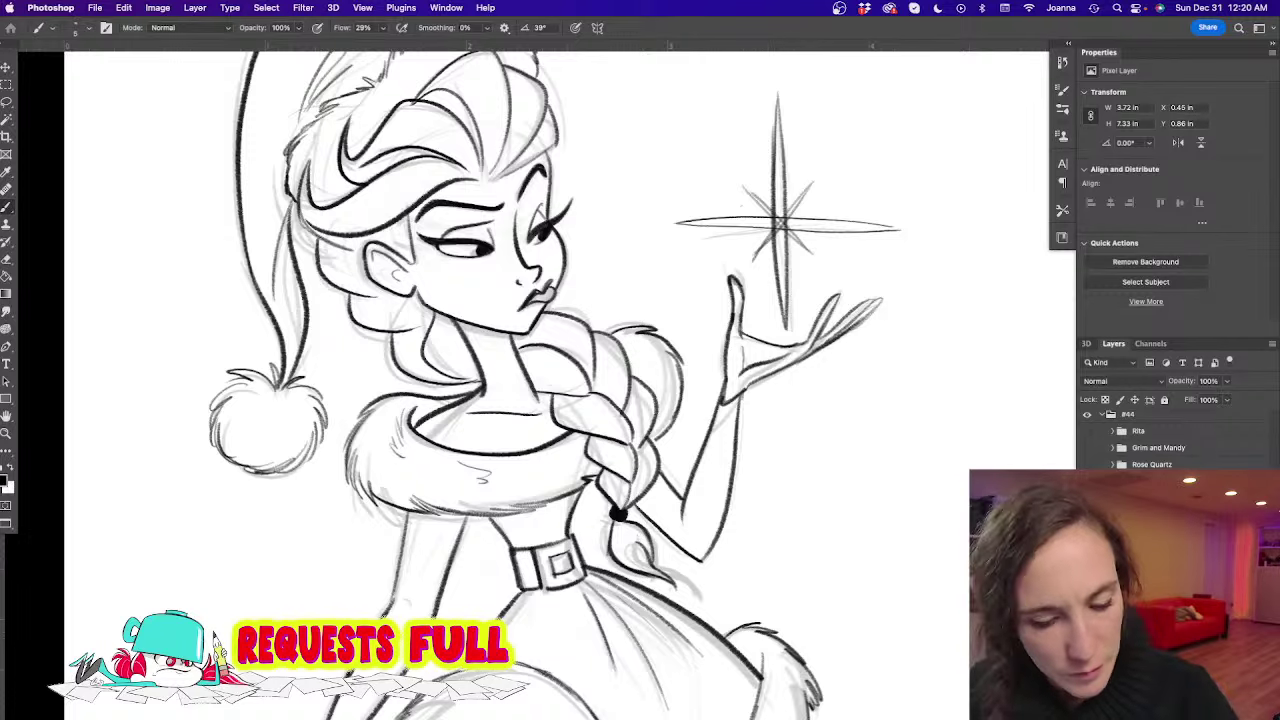
# Erase the smooth line where the skirt's far side meets the fur trim and redraw it with short furry strokes
pyautogui.press('super+minus')
pyautogui.press('super+minus')
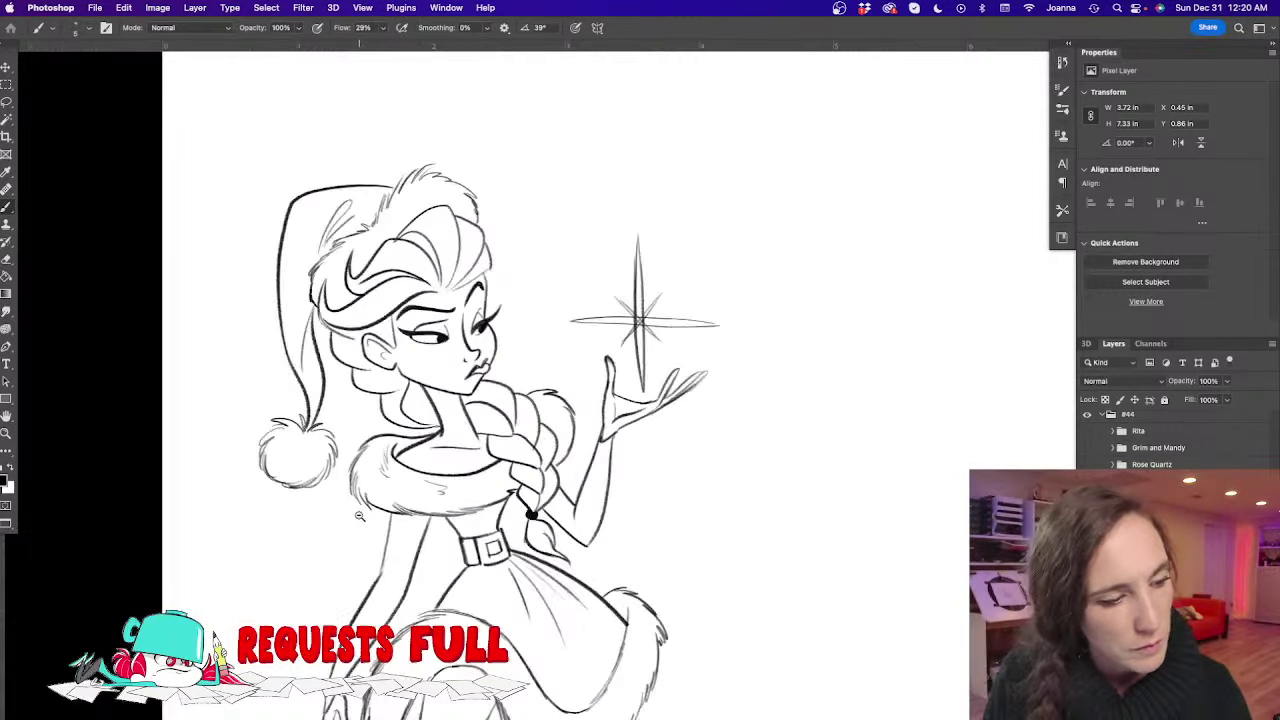
pyautogui.scroll(-10, 500, 349)
pyautogui.hscroll(-6, 500, 349)
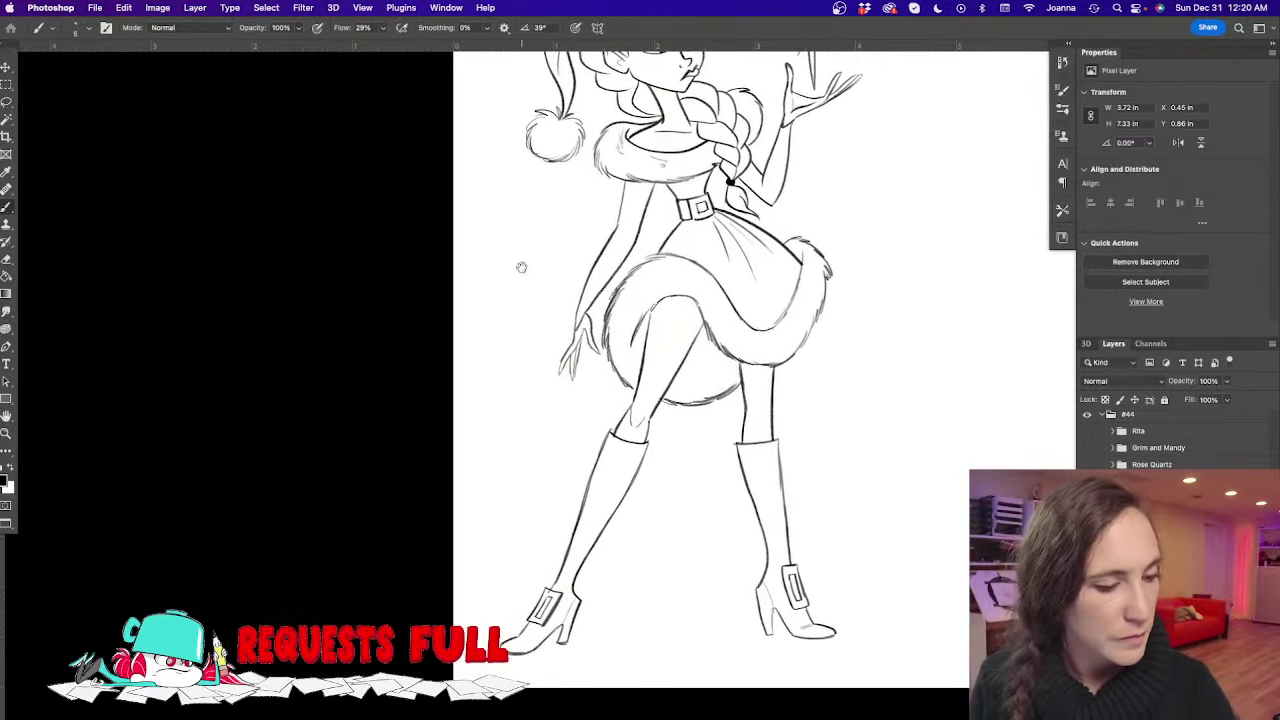
pyautogui.moveTo(467, 501)
pyautogui.mouseDown()
pyautogui.moveTo(458, 616)
pyautogui.moveTo(459, 533)
pyautogui.mouseUp()
pyautogui.moveTo(621, 495); pyautogui.dragTo(617, 487)
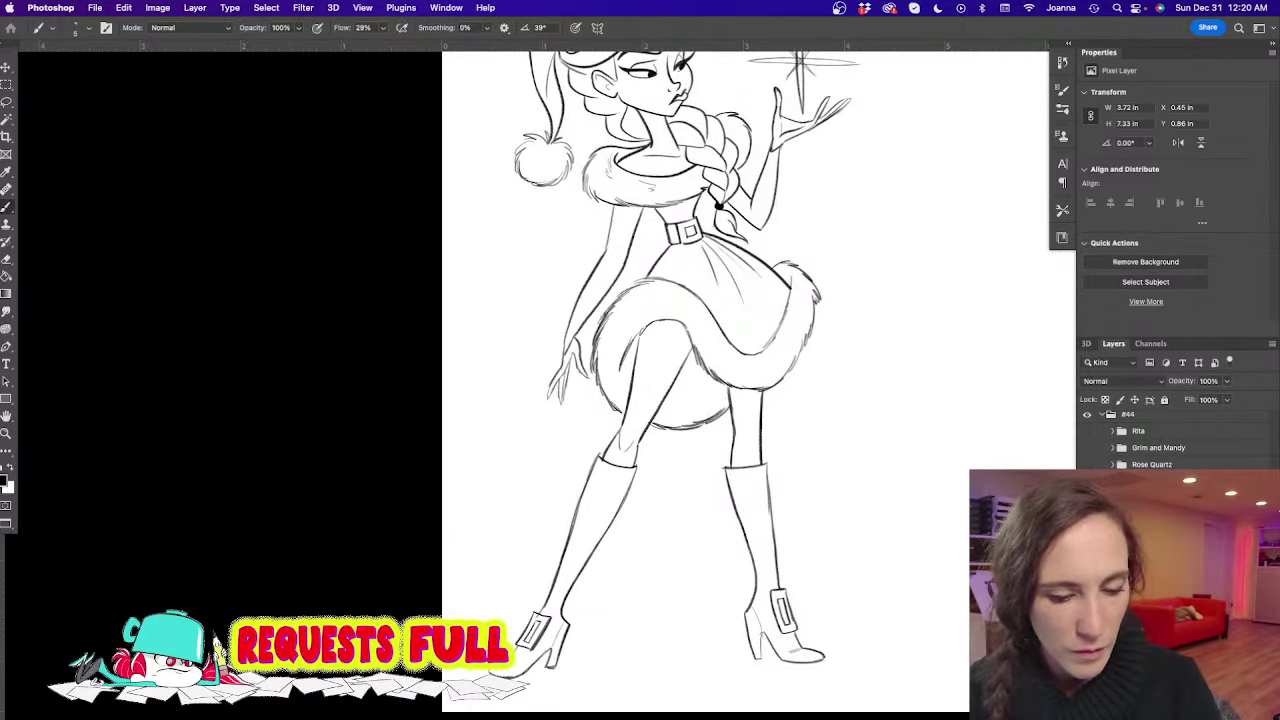
pyautogui.click(752, 295)
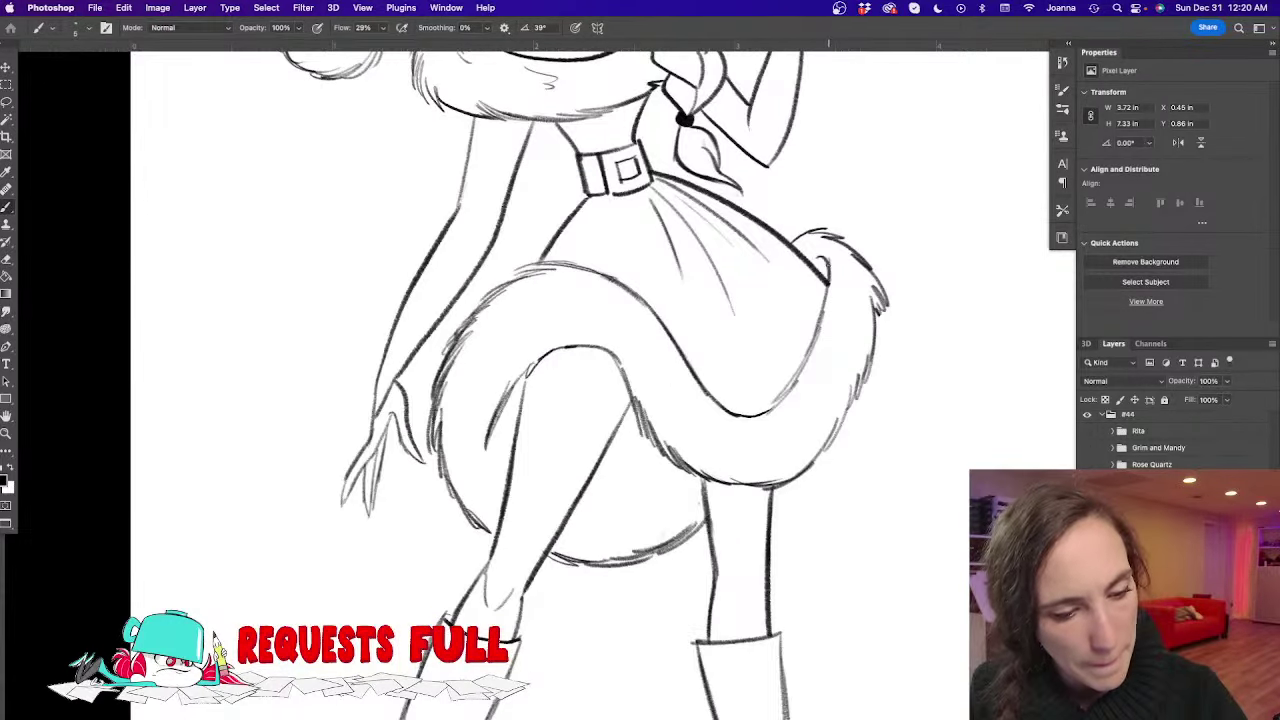
pyautogui.press('e')
pyautogui.moveTo(826, 292)
pyautogui.mouseDown()
pyautogui.moveTo(760, 408)
pyautogui.moveTo(775, 396)
pyautogui.mouseUp()
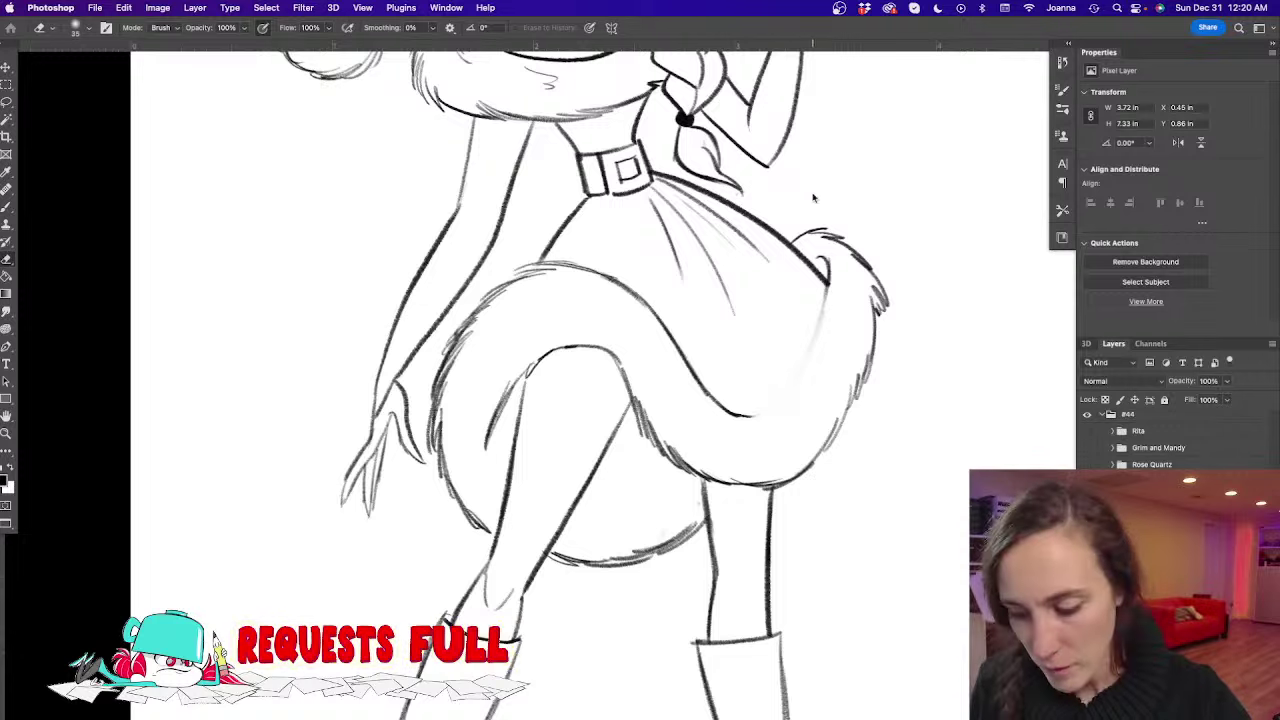
pyautogui.press('b')
pyautogui.moveTo(830, 265)
pyautogui.mouseDown()
pyautogui.moveTo(784, 382)
pyautogui.moveTo(805, 360)
pyautogui.moveTo(768, 411)
pyautogui.moveTo(665, 366)
pyautogui.moveTo(722, 411)
pyautogui.mouseUp()
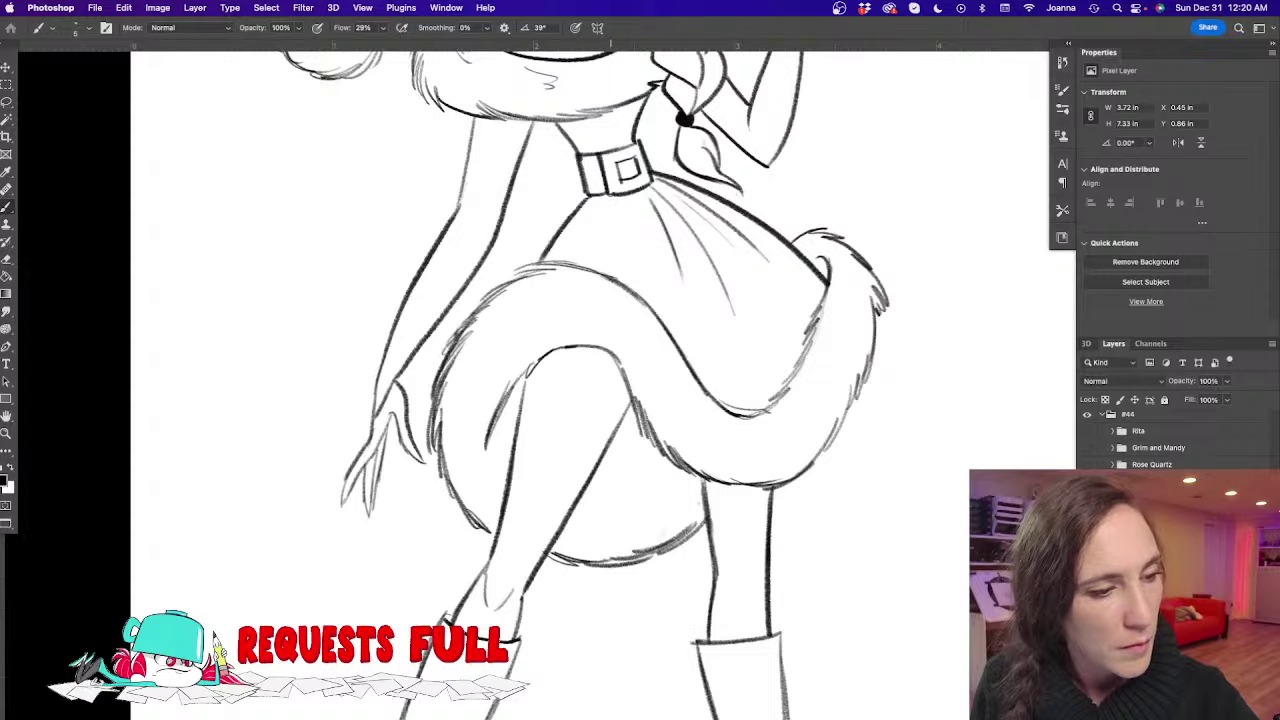
# Go over the braid's outlines with thicker, darker lines from beneath the chin down to the loose tail
pyautogui.moveTo(571, 282); pyautogui.dragTo(669, 617)
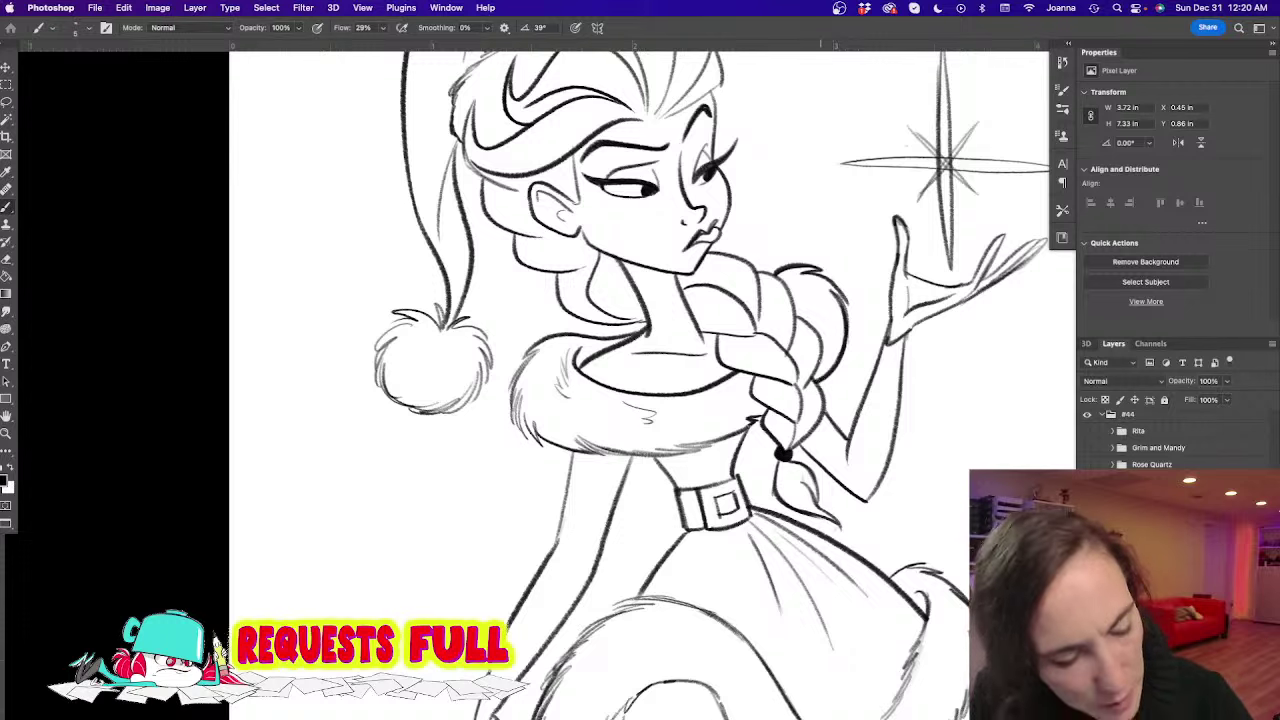
pyautogui.moveTo(703, 251)
pyautogui.mouseDown()
pyautogui.moveTo(738, 256)
pyautogui.moveTo(762, 328)
pyautogui.mouseUp()
pyautogui.moveTo(764, 272)
pyautogui.mouseDown()
pyautogui.moveTo(796, 306)
pyautogui.moveTo(788, 356)
pyautogui.moveTo(816, 372)
pyautogui.moveTo(794, 426)
pyautogui.moveTo(802, 438)
pyautogui.mouseUp()
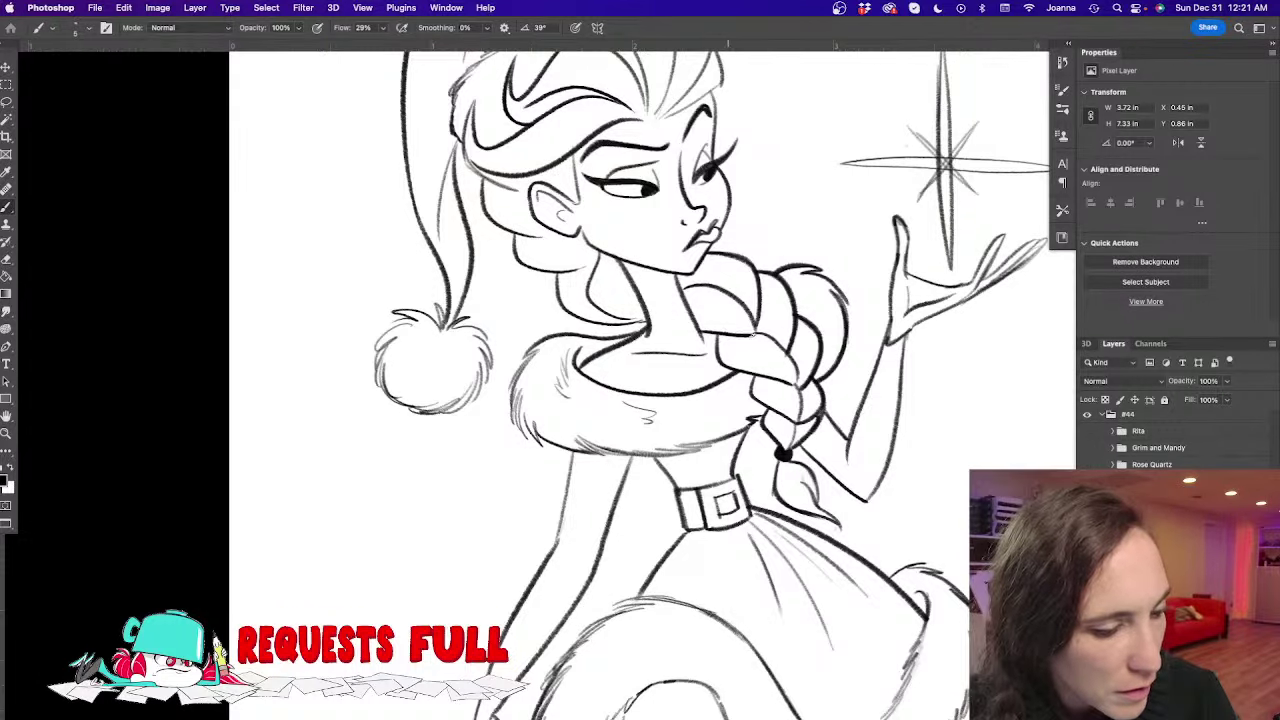
pyautogui.moveTo(753, 334)
pyautogui.mouseDown()
pyautogui.moveTo(792, 358)
pyautogui.moveTo(797, 384)
pyautogui.mouseUp()
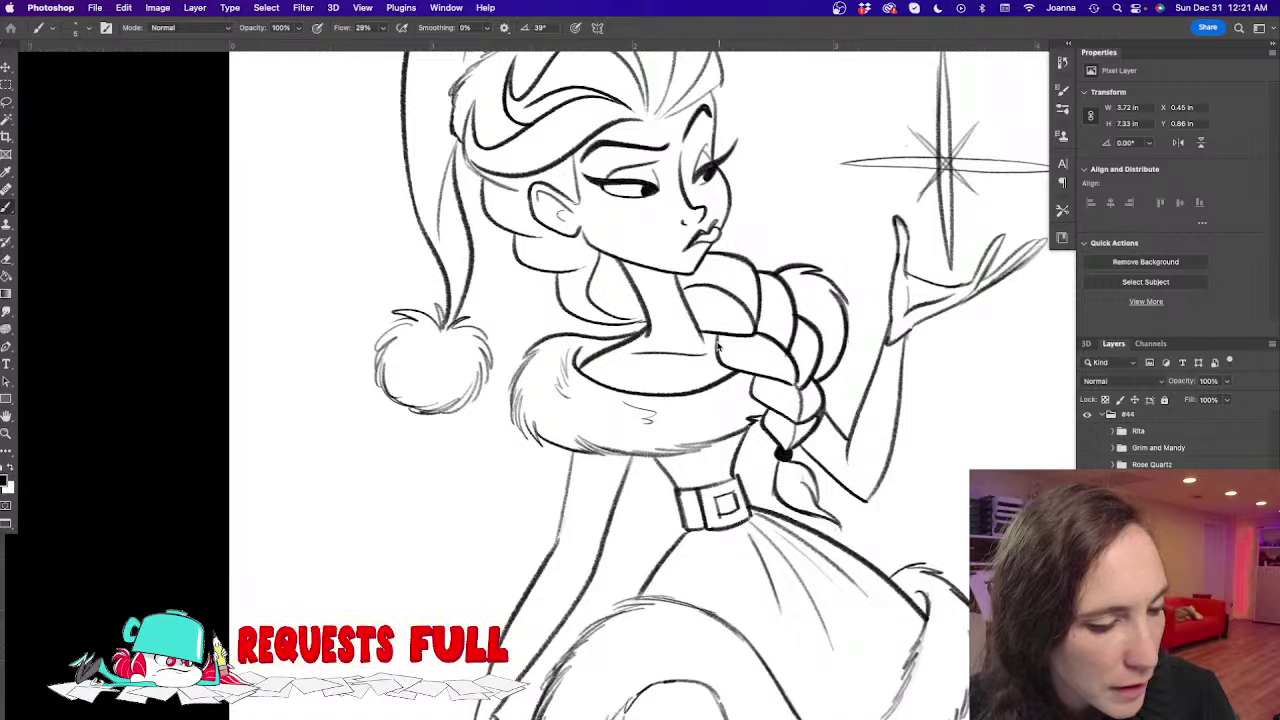
pyautogui.moveTo(716, 352)
pyautogui.mouseDown()
pyautogui.moveTo(798, 386)
pyautogui.moveTo(798, 424)
pyautogui.moveTo(768, 480)
pyautogui.moveTo(774, 500)
pyautogui.moveTo(838, 524)
pyautogui.mouseUp()
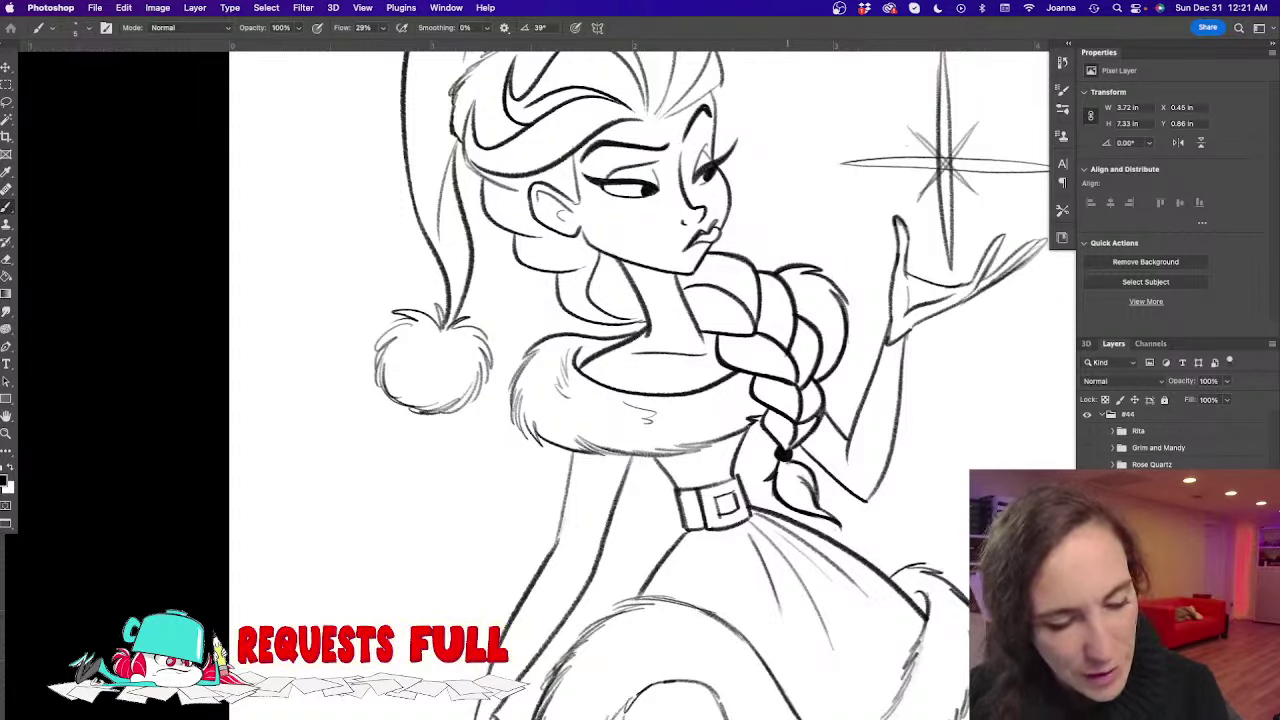
# Erase the braid's loose tail below the hair tie and redraw it as a shorter pointed tuft with inner strand lines
pyautogui.press('e')
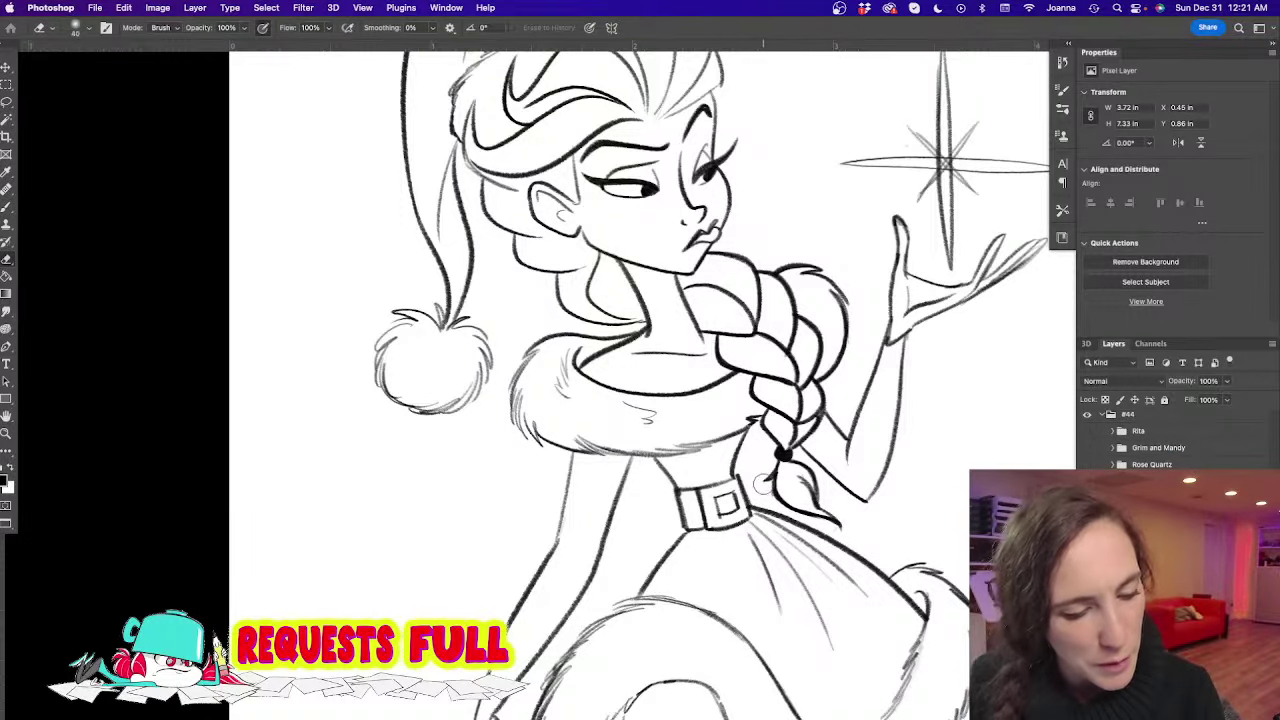
pyautogui.moveTo(770, 476); pyautogui.dragTo(806, 496)
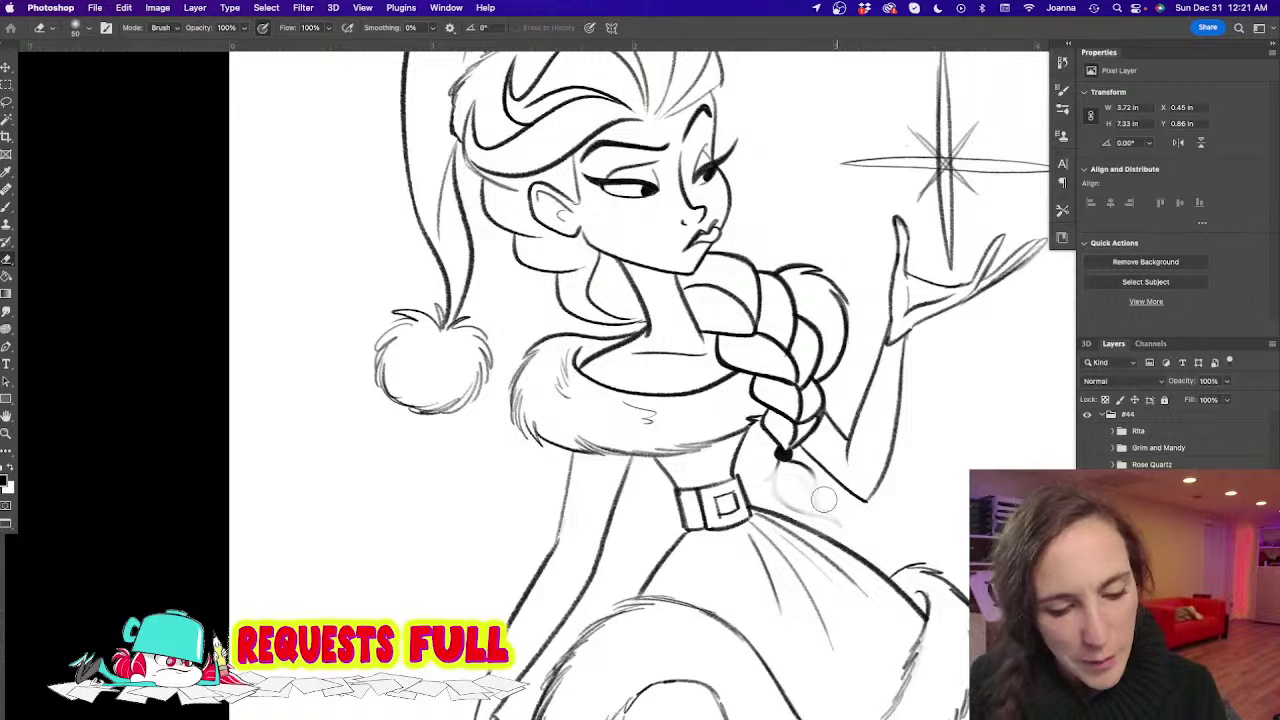
pyautogui.press('b')
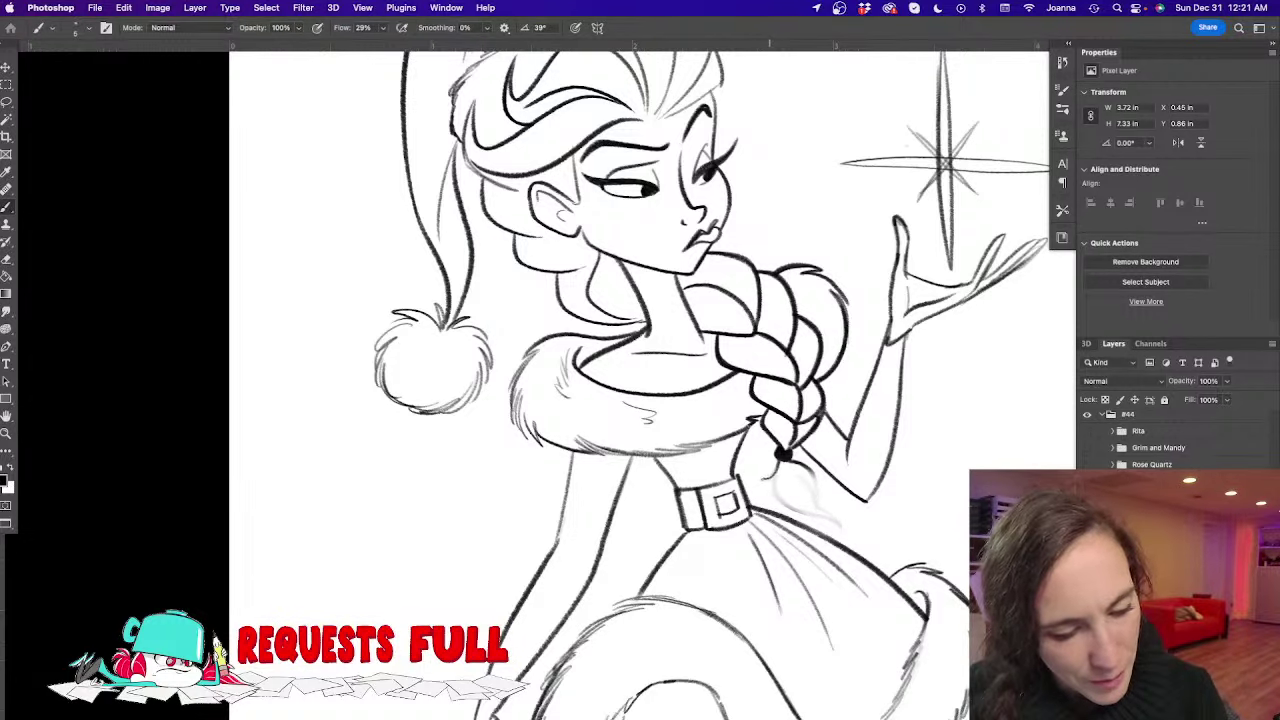
pyautogui.moveTo(774, 486); pyautogui.dragTo(836, 524)
pyautogui.press('e')
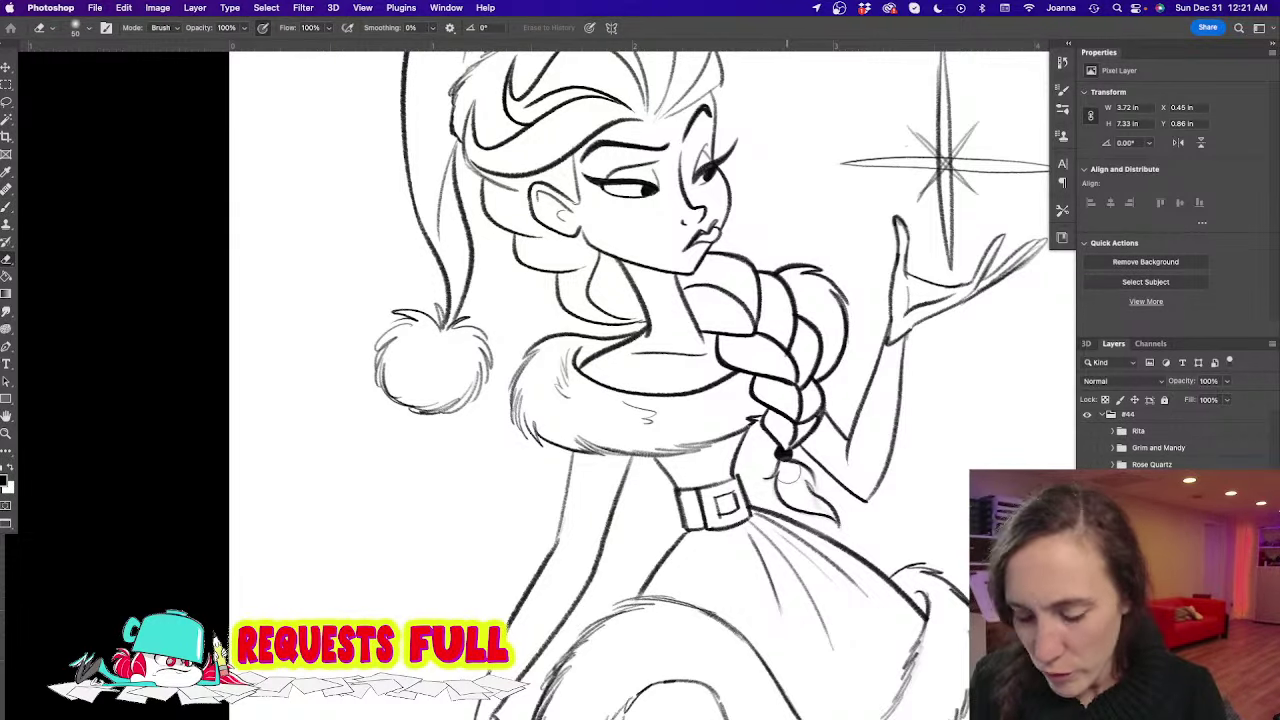
pyautogui.moveTo(790, 472); pyautogui.dragTo(834, 514)
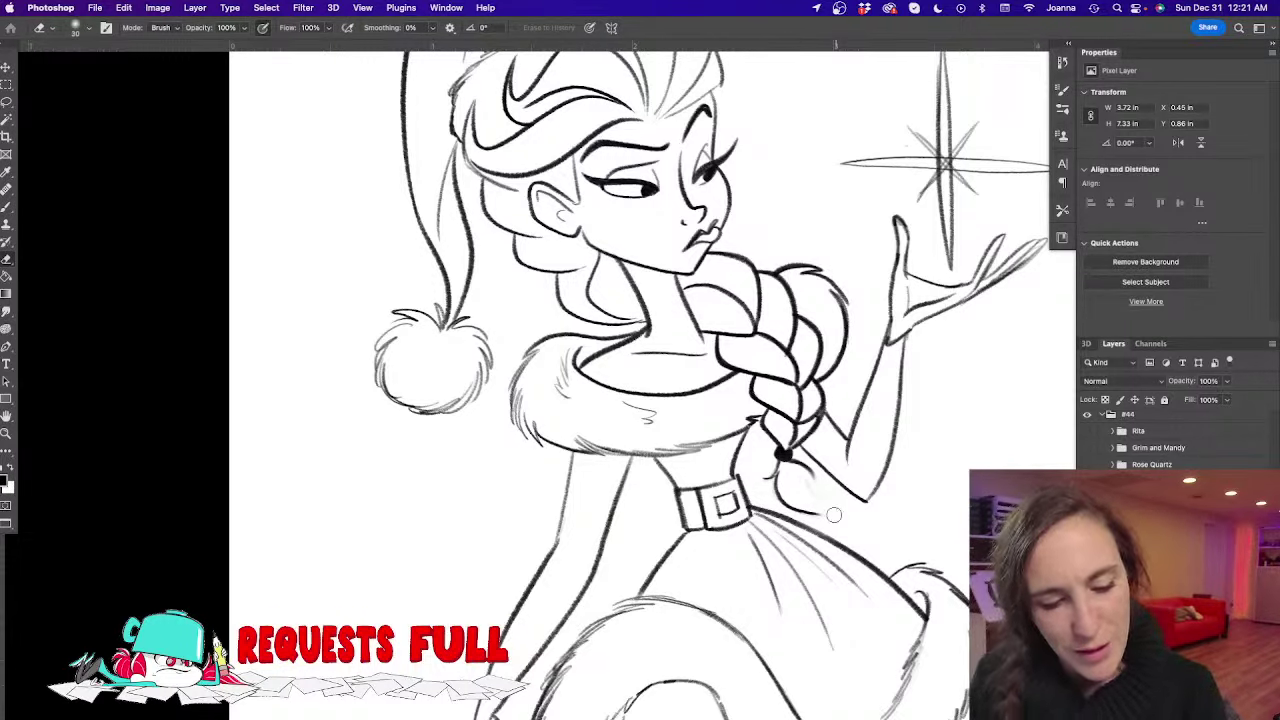
pyautogui.press('b')
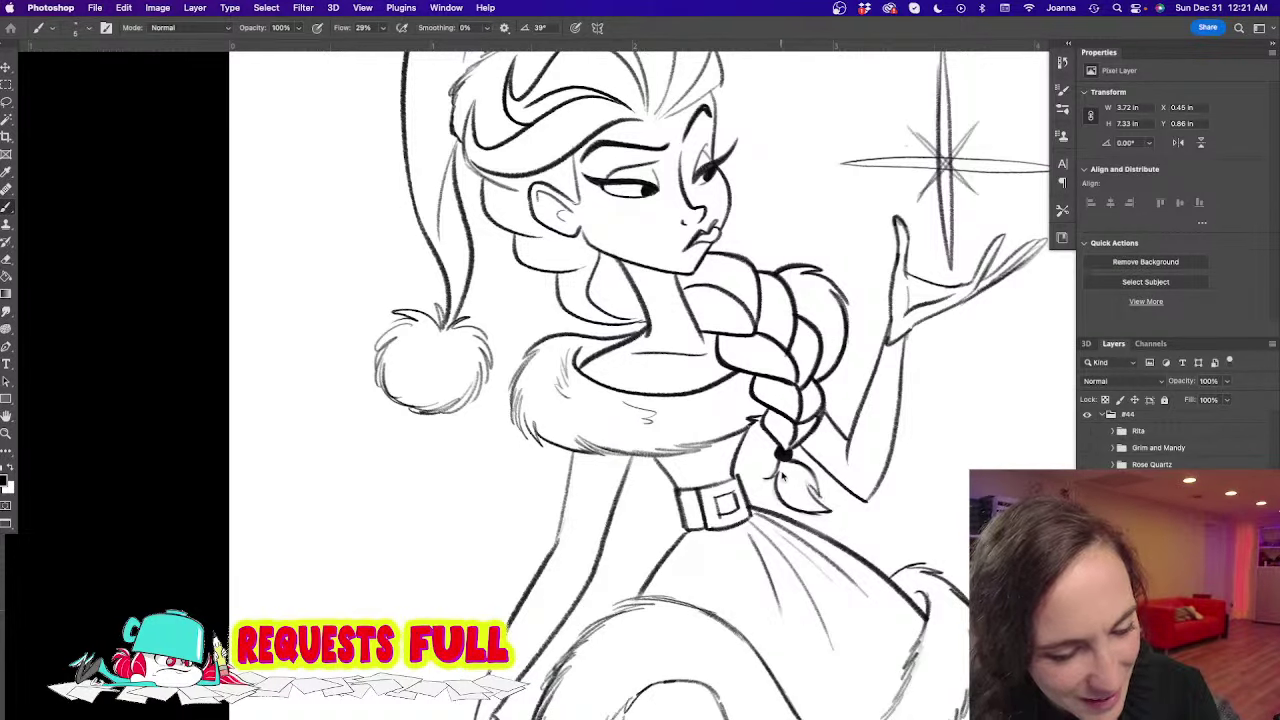
pyautogui.moveTo(783, 462); pyautogui.dragTo(830, 508)
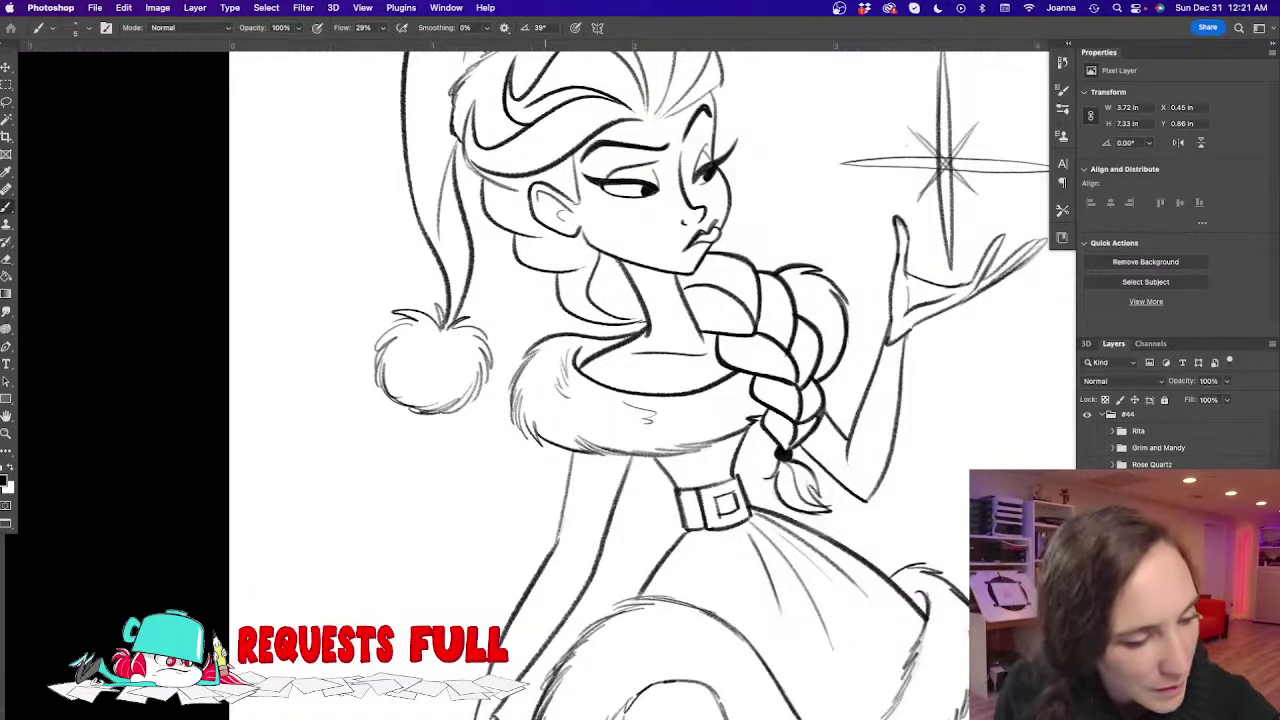
# Thicken the fur collar's outer edge from the shoulder around and along its lower side with furry strokes
pyautogui.moveTo(545, 339); pyautogui.dragTo(508, 396)
pyautogui.moveTo(510, 385)
pyautogui.mouseDown()
pyautogui.moveTo(522, 434)
pyautogui.moveTo(547, 446)
pyautogui.mouseUp()
pyautogui.moveTo(537, 432)
pyautogui.mouseDown()
pyautogui.moveTo(574, 450)
pyautogui.moveTo(690, 450)
pyautogui.mouseUp()
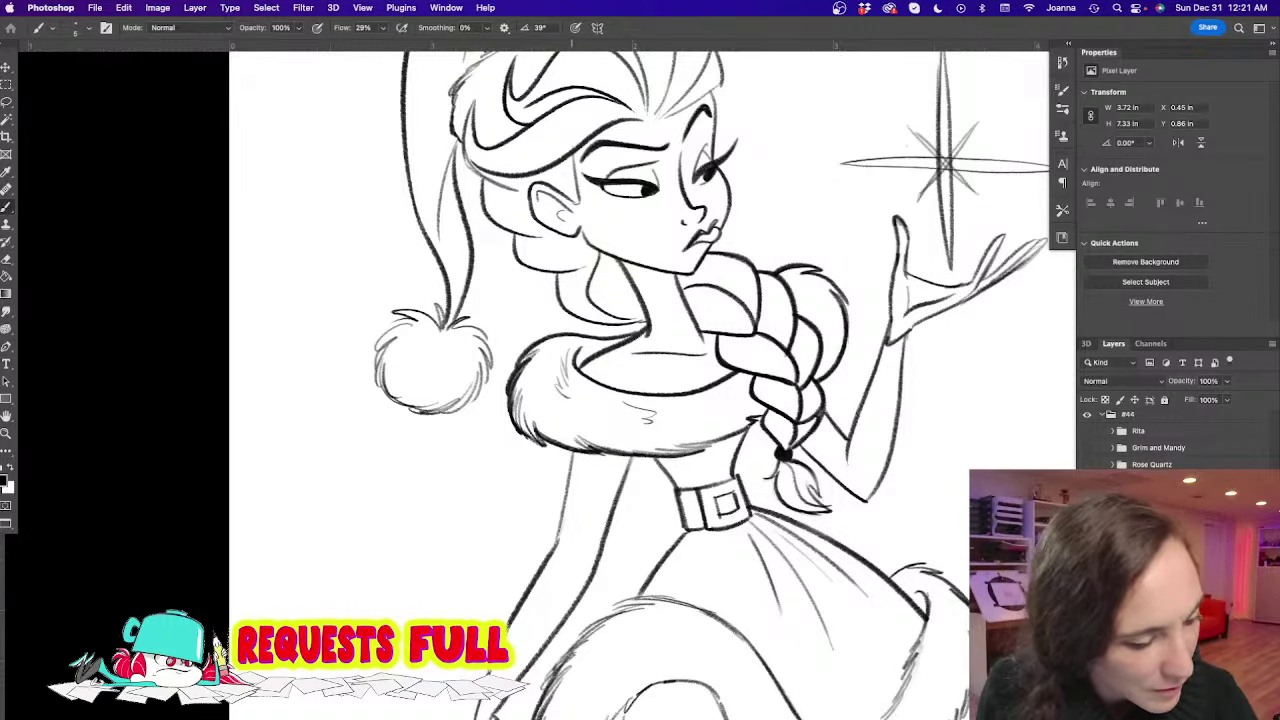
# Darken the lowered arm's upper outer edge down to the elbow, add an elbow crease and retrace the hand
pyautogui.moveTo(570, 450); pyautogui.dragTo(556, 550)
pyautogui.scroll(-5, 543, 519)
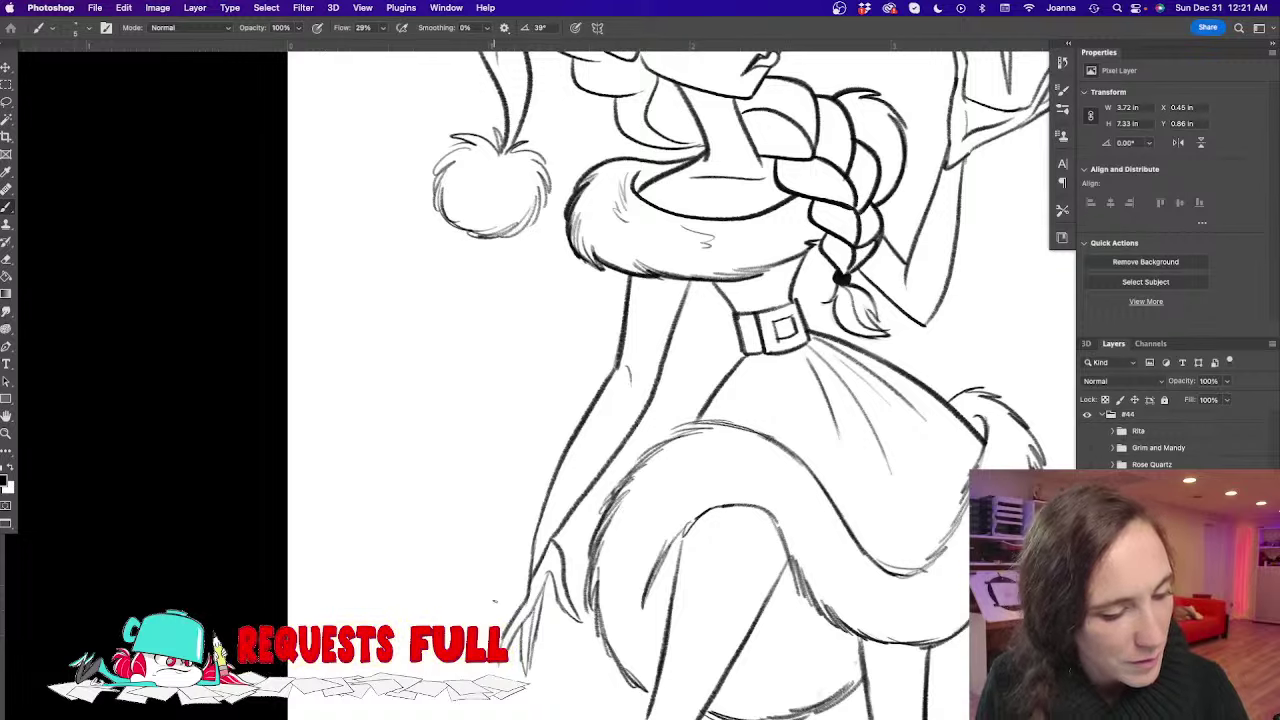
pyautogui.moveTo(515, 638); pyautogui.dragTo(550, 573)
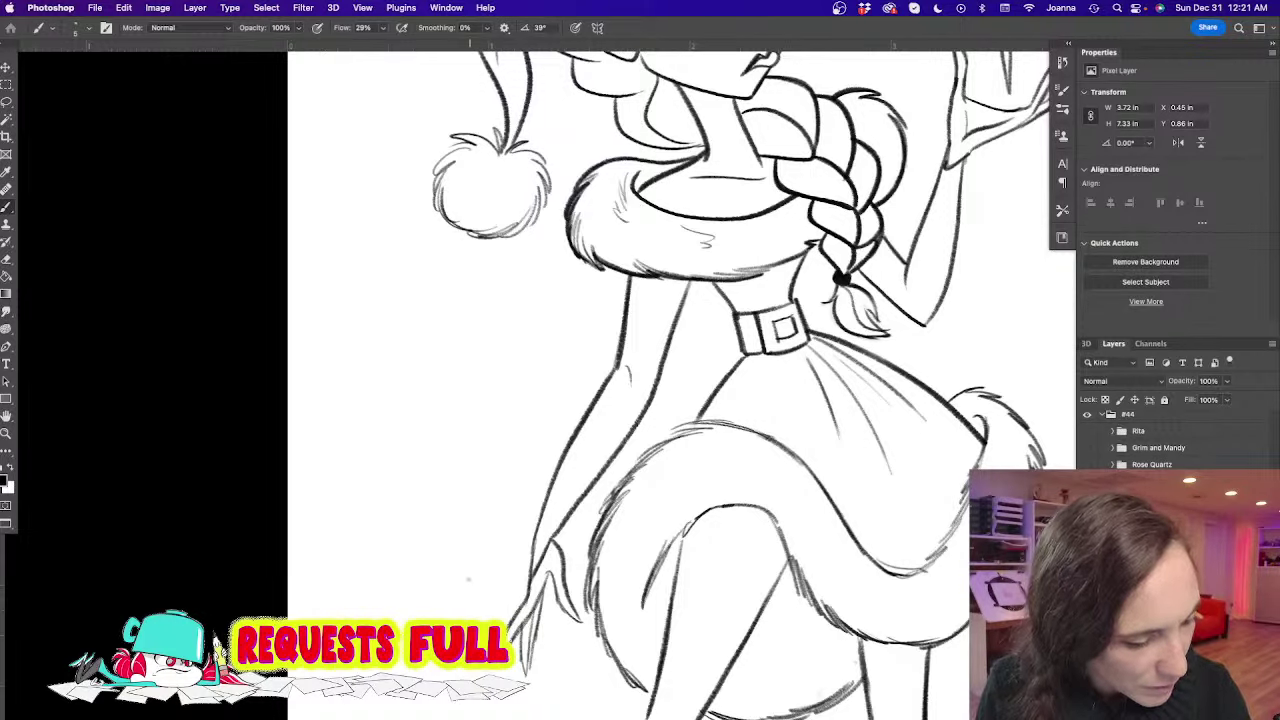
pyautogui.moveTo(534, 644)
pyautogui.mouseDown()
pyautogui.moveTo(546, 578)
pyautogui.moveTo(440, 538)
pyautogui.mouseUp()
pyautogui.moveTo(428, 581); pyautogui.dragTo(460, 562)
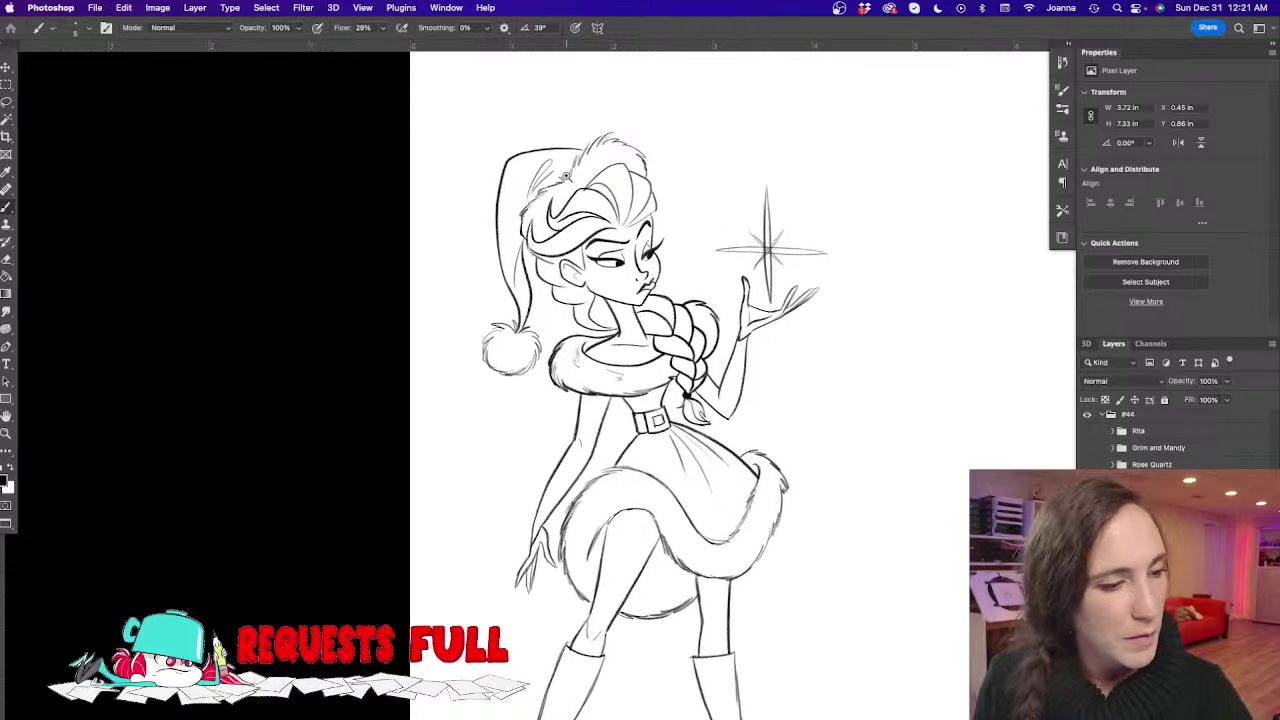
pyautogui.moveTo(572, 176); pyautogui.dragTo(584, 105)
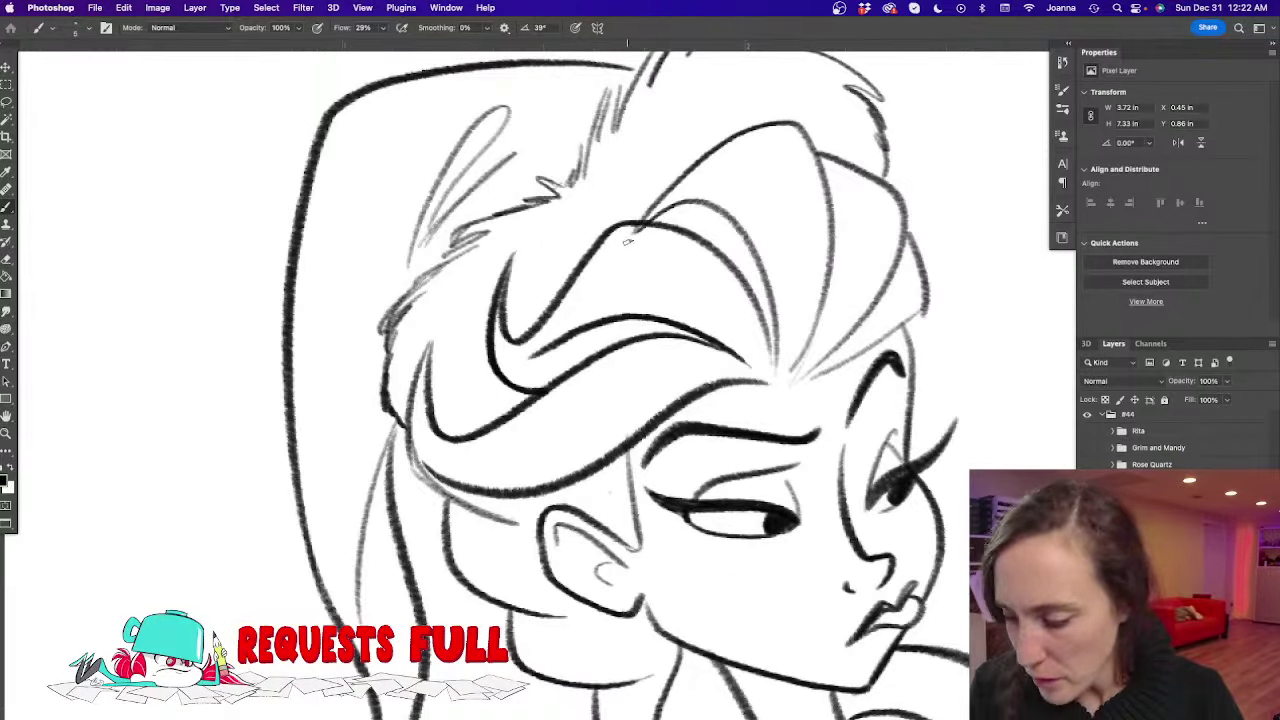
pyautogui.press('l')
pyautogui.moveTo(620, 232)
pyautogui.mouseDown()
pyautogui.moveTo(683, 281)
pyautogui.moveTo(638, 220)
pyautogui.moveTo(721, 135)
pyautogui.moveTo(773, 118)
pyautogui.mouseUp()
pyautogui.press('super+d')
pyautogui.press('b')
pyautogui.press('super+z')
# Thicken the outlines of the swept-back hair strands on top of the head, converging at the hairline above the forehead
pyautogui.moveTo(641, 218)
pyautogui.mouseDown()
pyautogui.moveTo(735, 138)
pyautogui.moveTo(795, 122)
pyautogui.moveTo(835, 255)
pyautogui.moveTo(788, 378)
pyautogui.mouseUp()
pyautogui.moveTo(818, 152)
pyautogui.mouseDown()
pyautogui.moveTo(905, 205)
pyautogui.moveTo(818, 362)
pyautogui.mouseUp()
pyautogui.moveTo(905, 230)
pyautogui.mouseDown()
pyautogui.moveTo(935, 290)
pyautogui.moveTo(790, 380)
pyautogui.mouseUp()
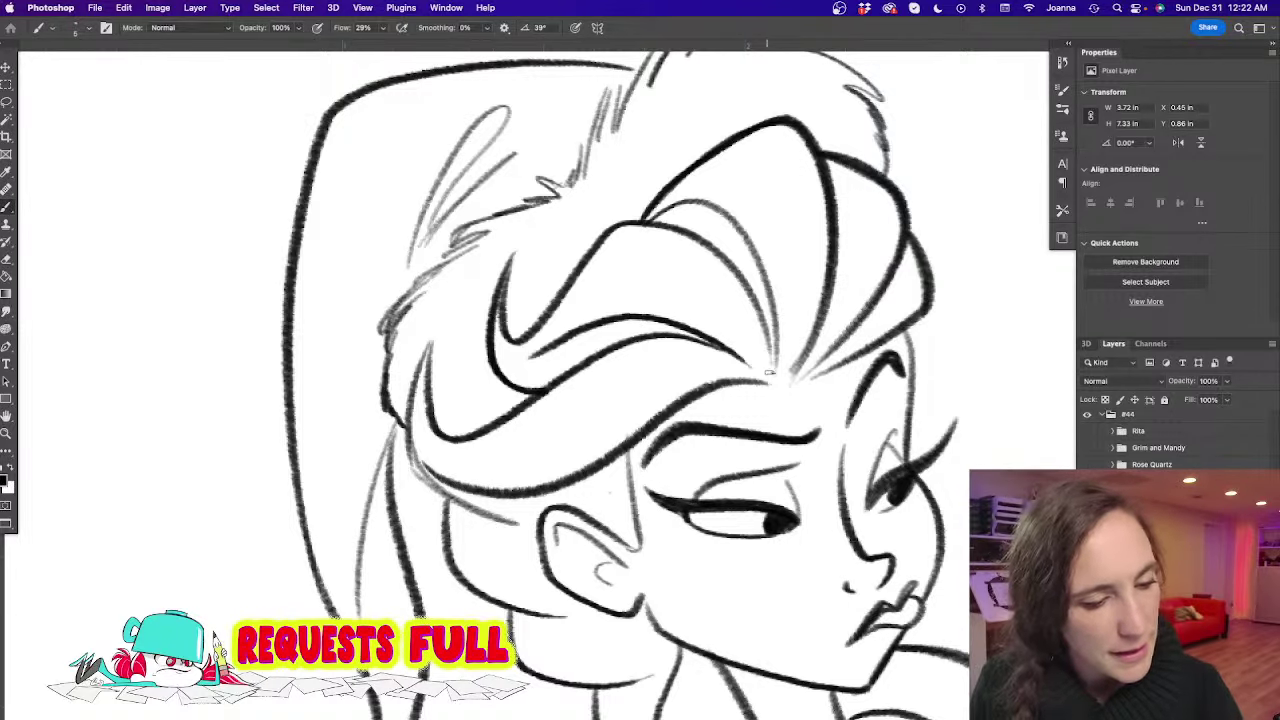
pyautogui.moveTo(768, 320); pyautogui.dragTo(775, 387)
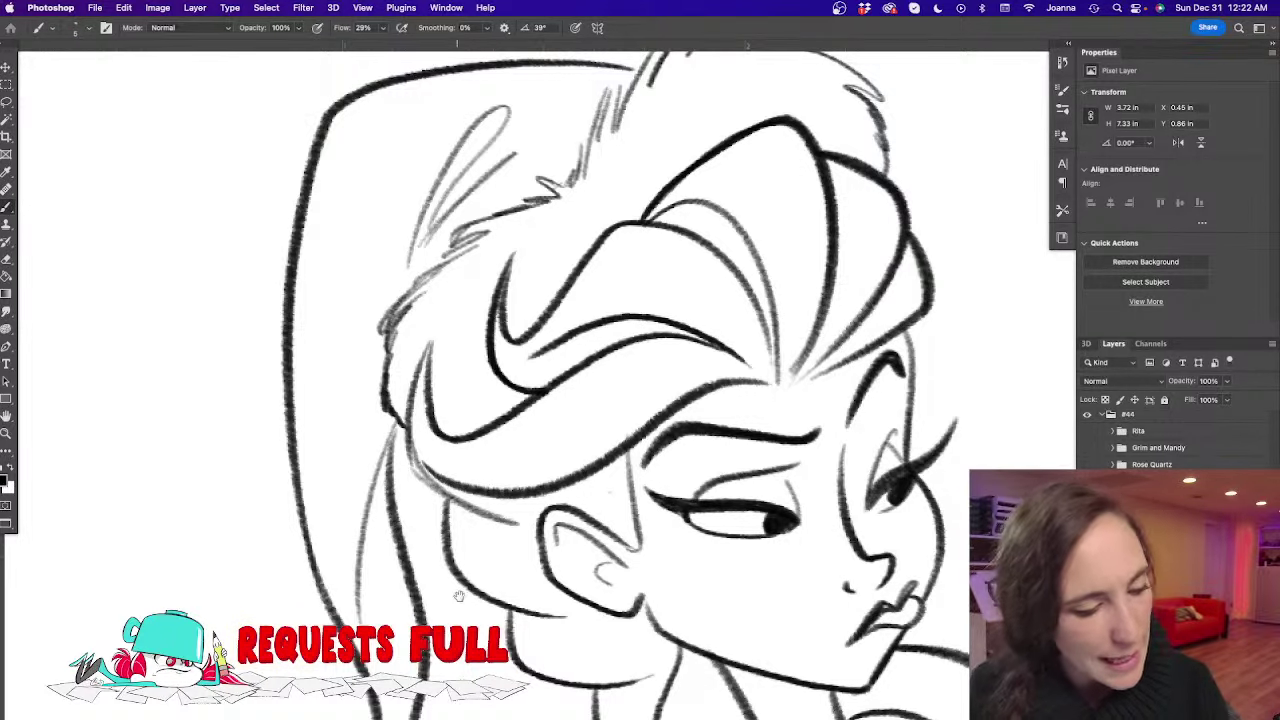
pyautogui.scroll(-5, 473, 330)
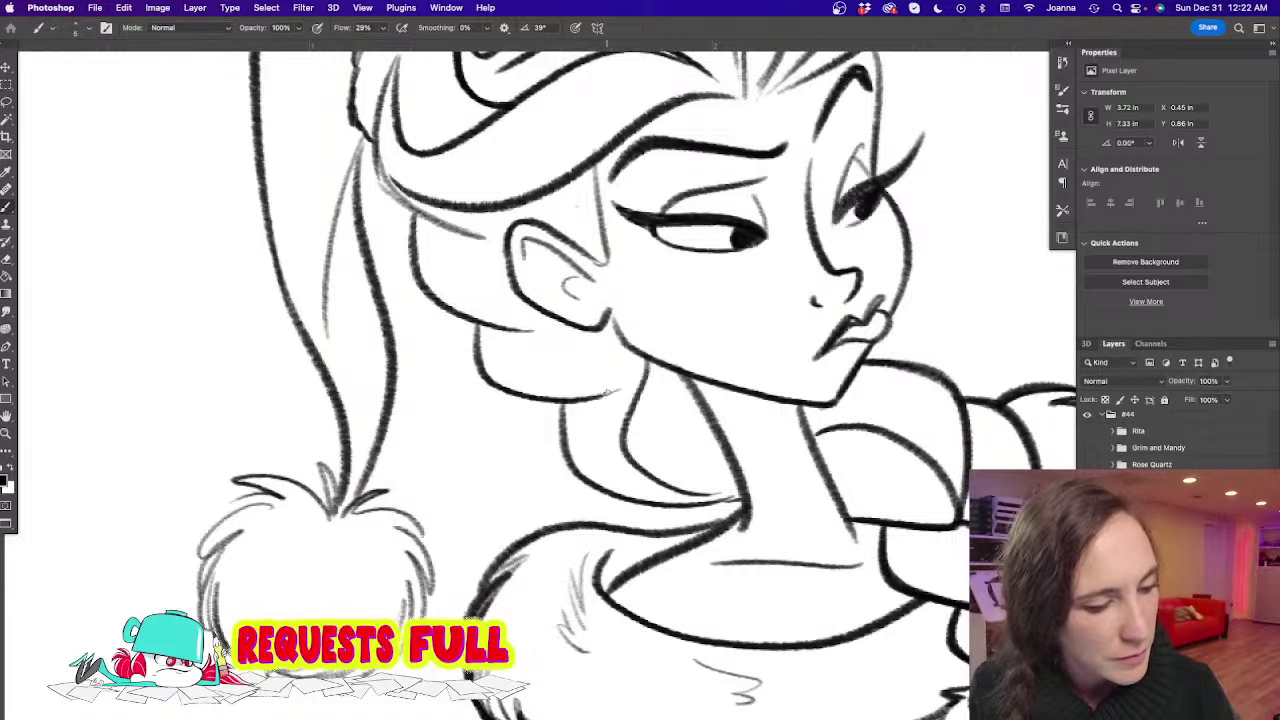
pyautogui.moveTo(519, 517); pyautogui.dragTo(447, 401)
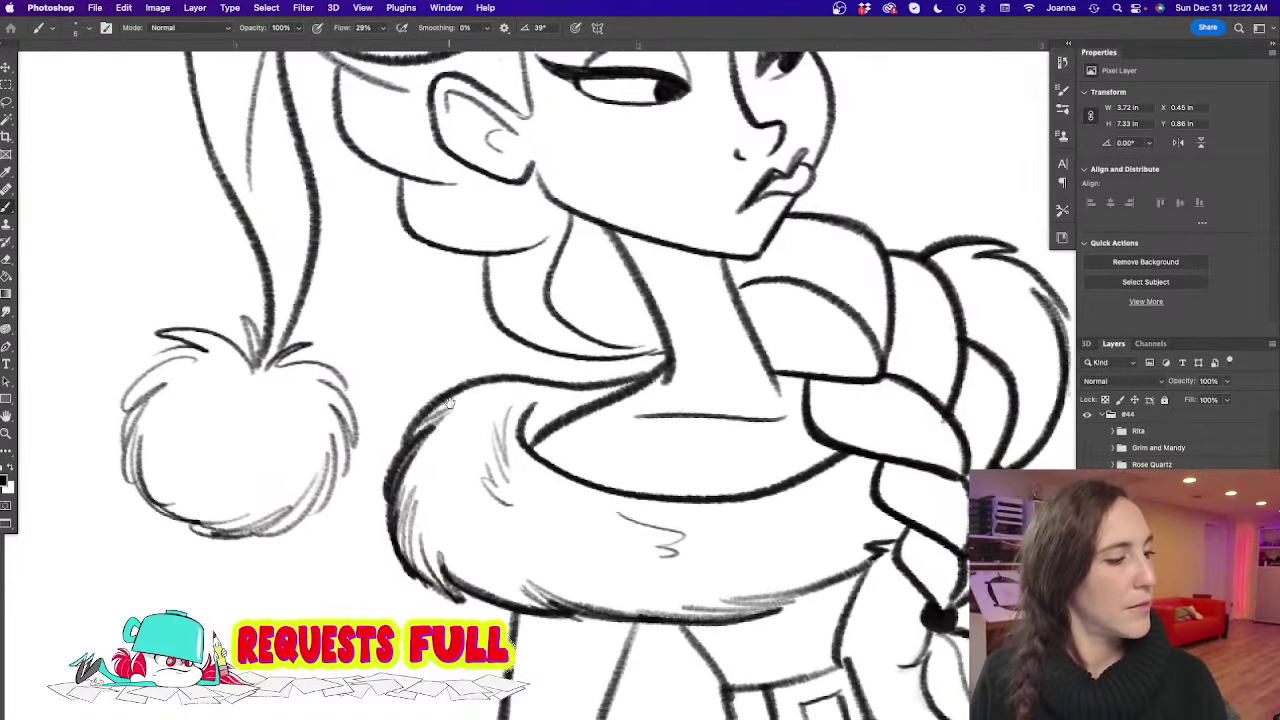
pyautogui.moveTo(497, 525); pyautogui.dragTo(511, 371)
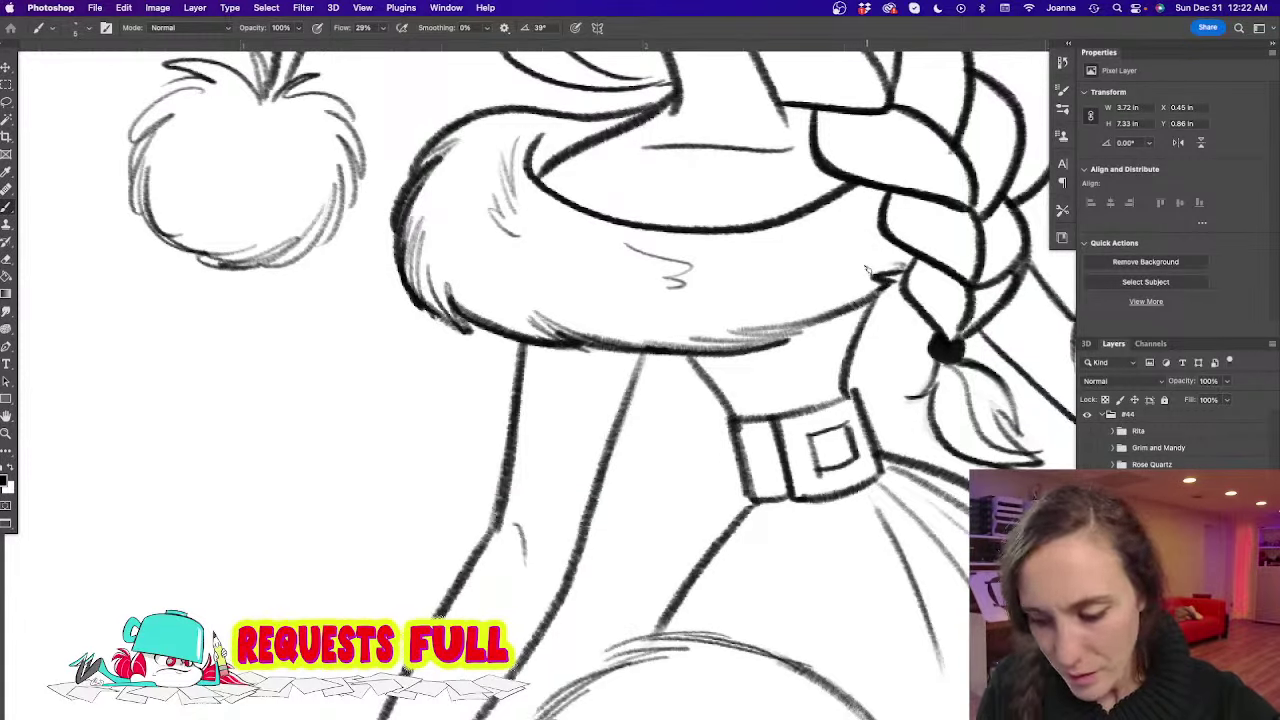
# Erase the end of the fur collar's lower edge beside the braid and redraw it with soft, furry strokes
pyautogui.press('e')
pyautogui.moveTo(864, 268)
pyautogui.mouseDown()
pyautogui.moveTo(886, 268)
pyautogui.moveTo(818, 312)
pyautogui.mouseUp()
pyautogui.press('b')
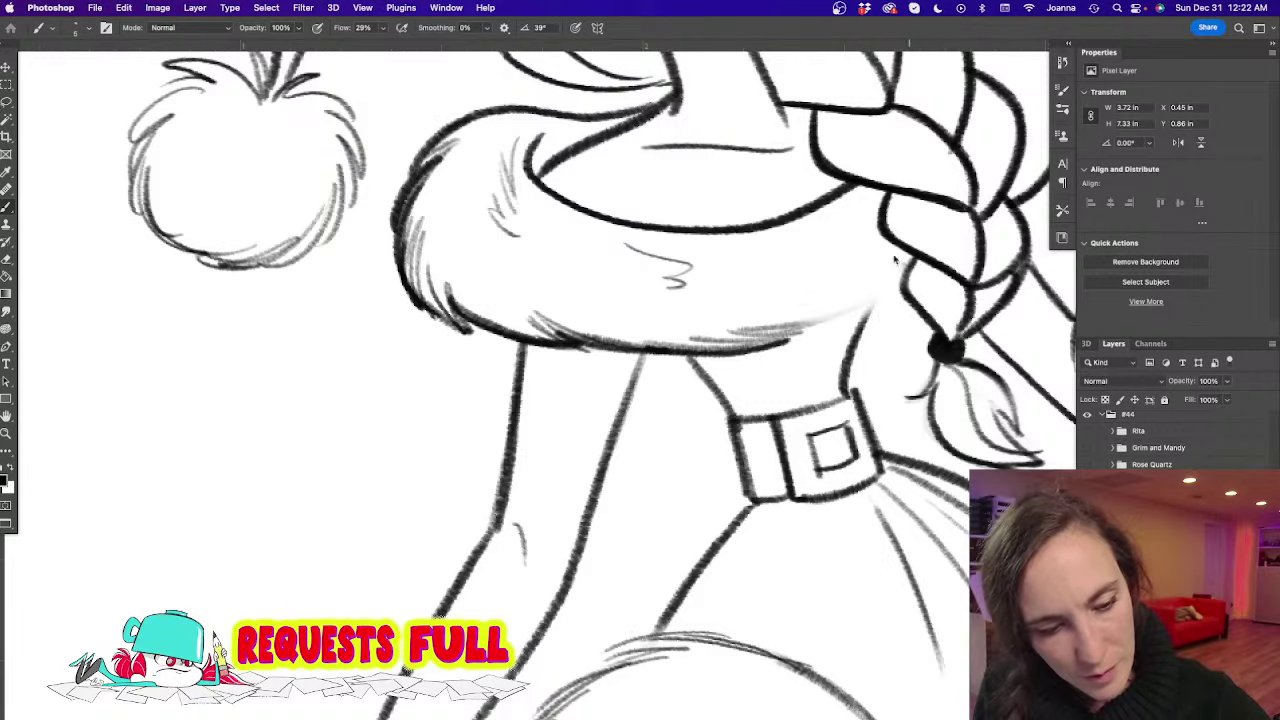
pyautogui.moveTo(908, 278); pyautogui.dragTo(808, 324)
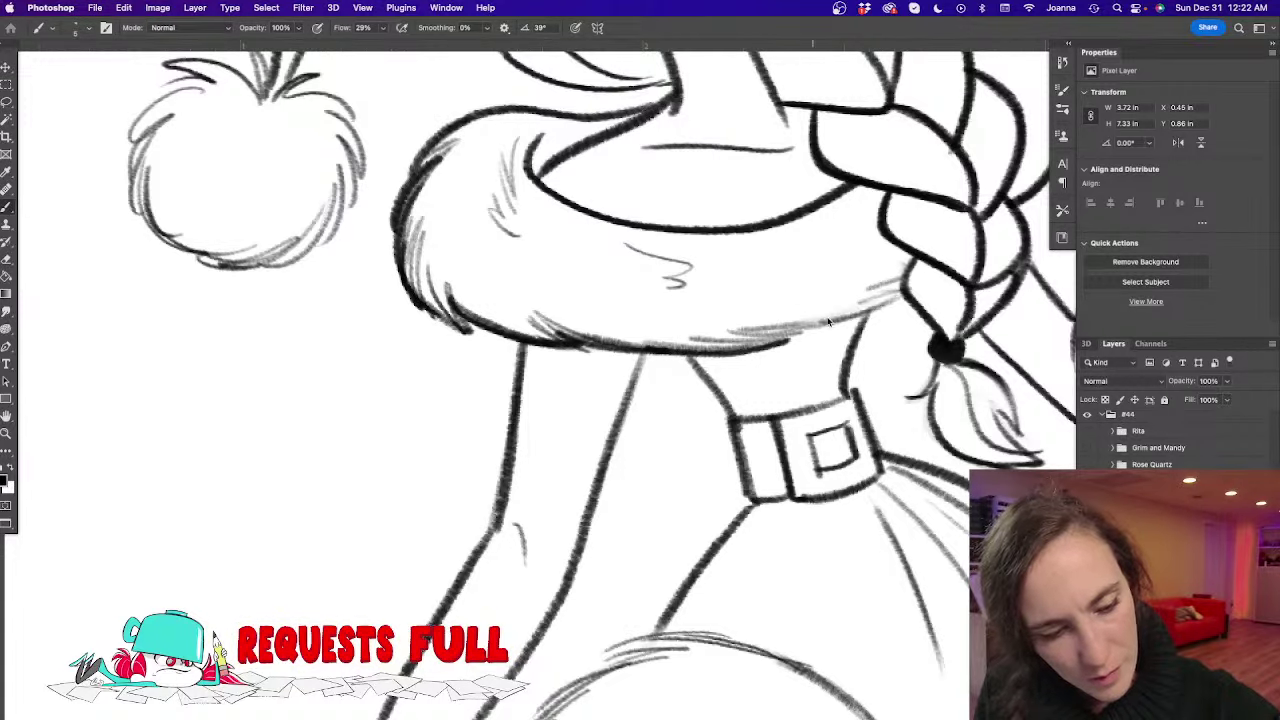
pyautogui.moveTo(884, 302)
pyautogui.mouseDown()
pyautogui.moveTo(797, 318)
pyautogui.moveTo(762, 341)
pyautogui.mouseUp()
pyautogui.moveTo(848, 329); pyautogui.dragTo(754, 349)
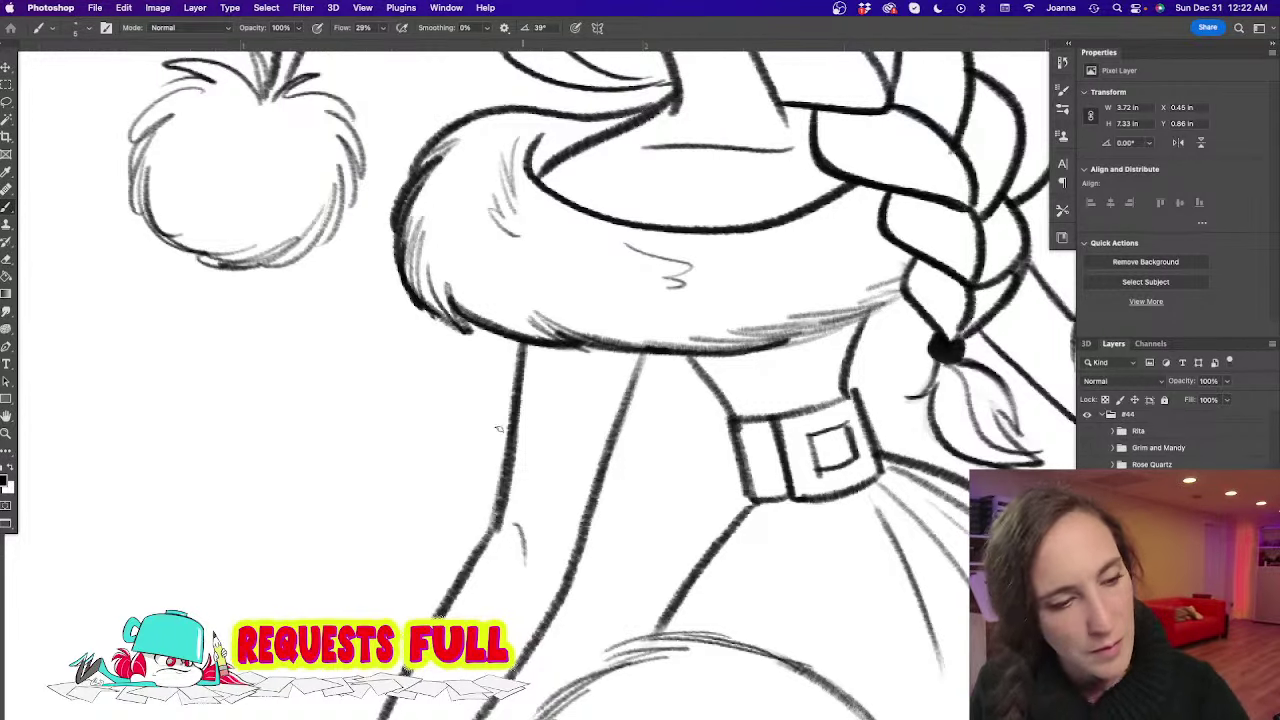
# Erase the skirt trim's inner edge above the bent leg and redraw it with dark furry strokes down behind the thigh
pyautogui.keyDown('alt'); pyautogui.click(468, 475); pyautogui.keyUp('alt')
pyautogui.keyDown('alt'); pyautogui.click(468, 475); pyautogui.keyUp('alt')
pyautogui.keyDown('alt'); pyautogui.click(468, 475); pyautogui.keyUp('alt')
pyautogui.moveTo(408, 571); pyautogui.dragTo(543, 343)
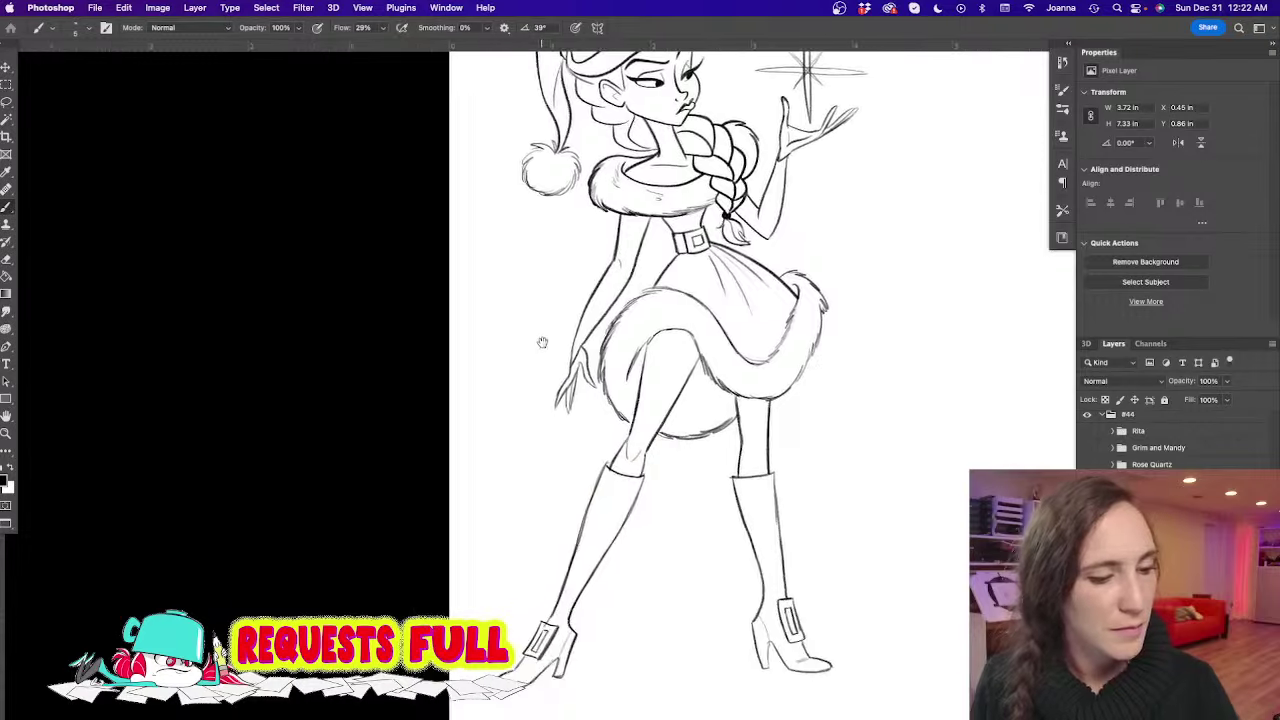
pyautogui.keyDown('super'); pyautogui.click(565, 335); pyautogui.keyUp('super')
pyautogui.click(566, 335)
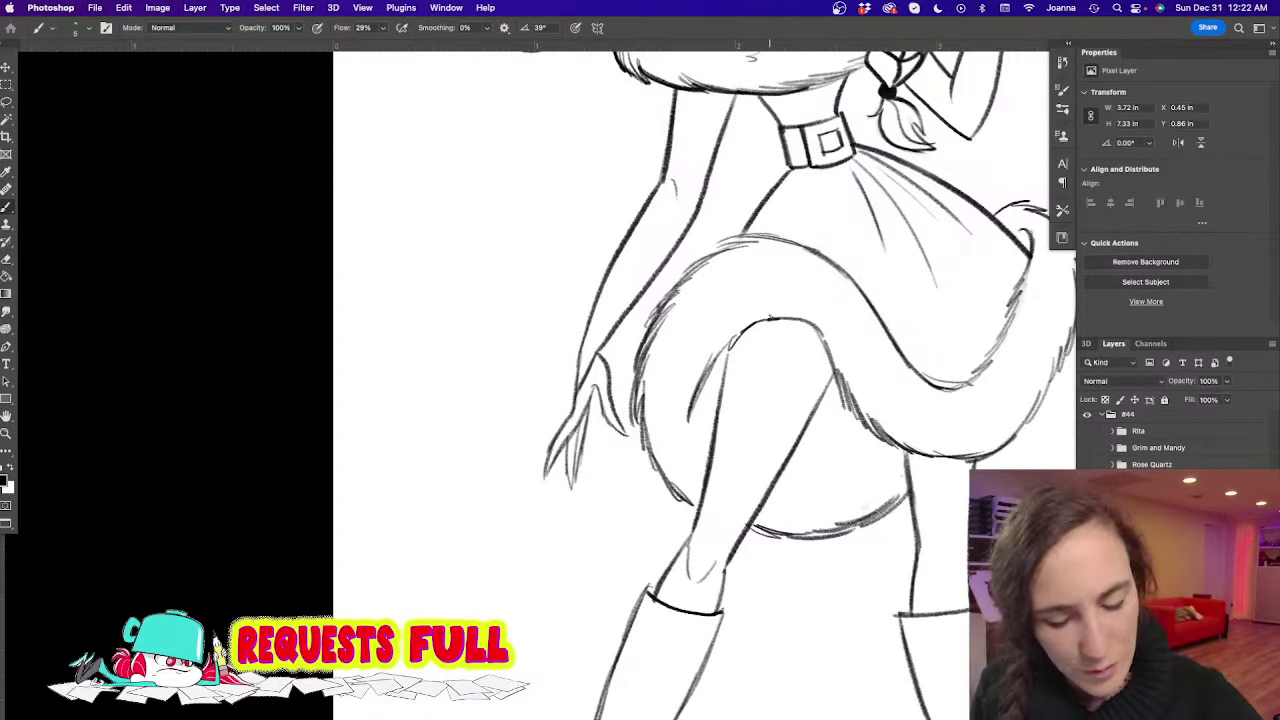
pyautogui.press('e')
pyautogui.moveTo(762, 312)
pyautogui.mouseDown()
pyautogui.moveTo(788, 330)
pyautogui.moveTo(714, 362)
pyautogui.moveTo(700, 394)
pyautogui.mouseUp()
pyautogui.press('b')
pyautogui.moveTo(722, 348); pyautogui.dragTo(683, 436)
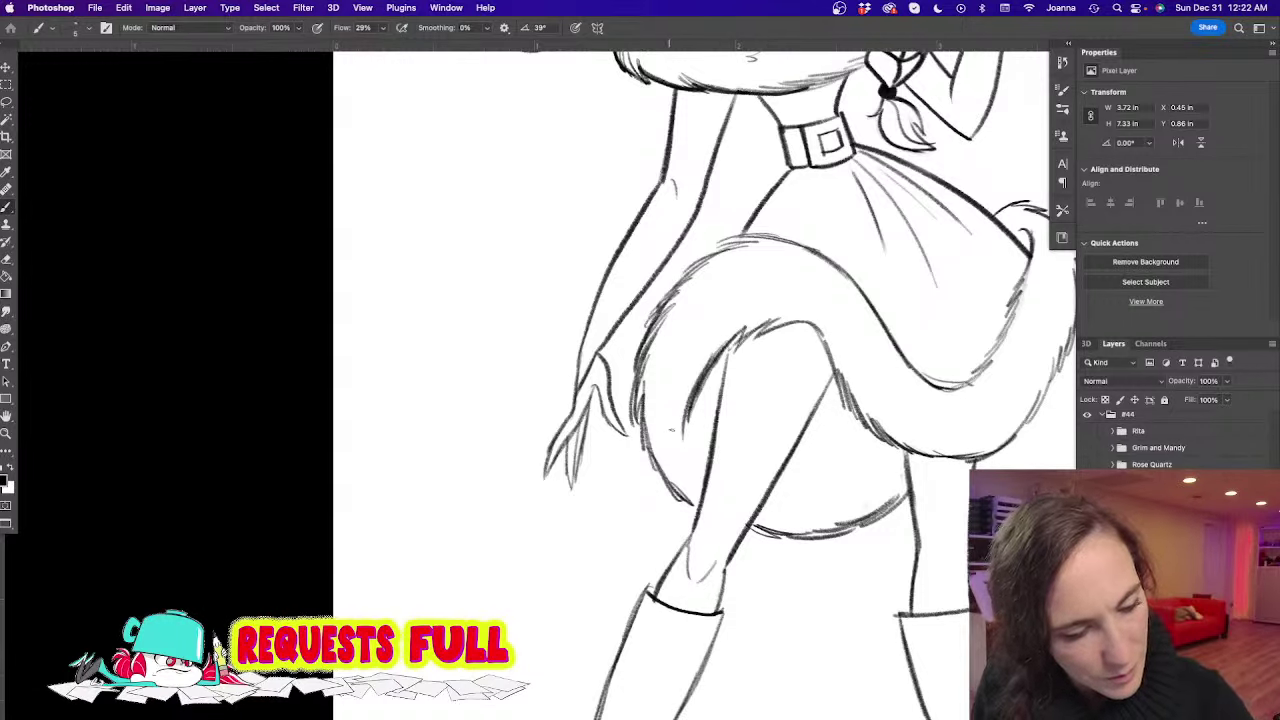
pyautogui.moveTo(736, 337); pyautogui.dragTo(716, 426)
pyautogui.moveTo(727, 362); pyautogui.dragTo(716, 430)
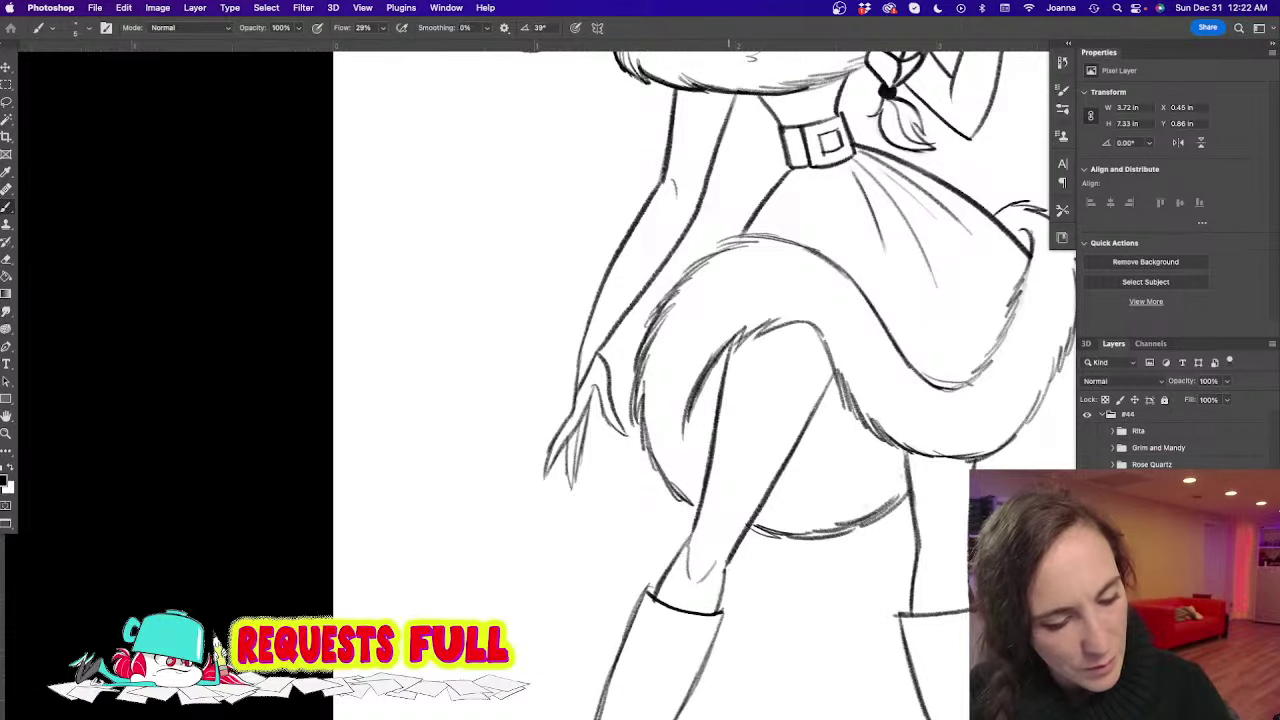
# Darken the bent leg's line below the knee, the rim of its boot and the upper inner edge of the boot shaft
pyautogui.moveTo(727, 562); pyautogui.dragTo(717, 610)
pyautogui.moveTo(650, 588); pyautogui.dragTo(713, 607)
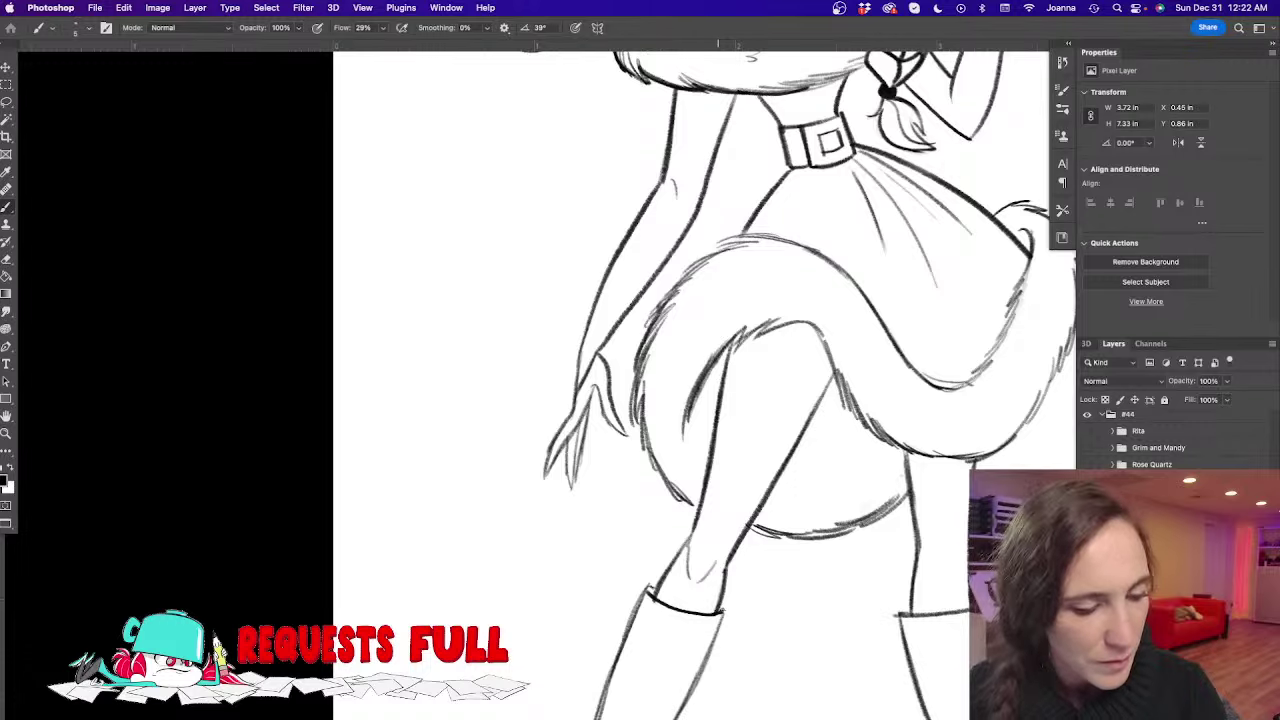
pyautogui.press('space')
pyautogui.moveTo(652, 548); pyautogui.dragTo(663, 250)
pyautogui.moveTo(733, 315); pyautogui.dragTo(710, 380)
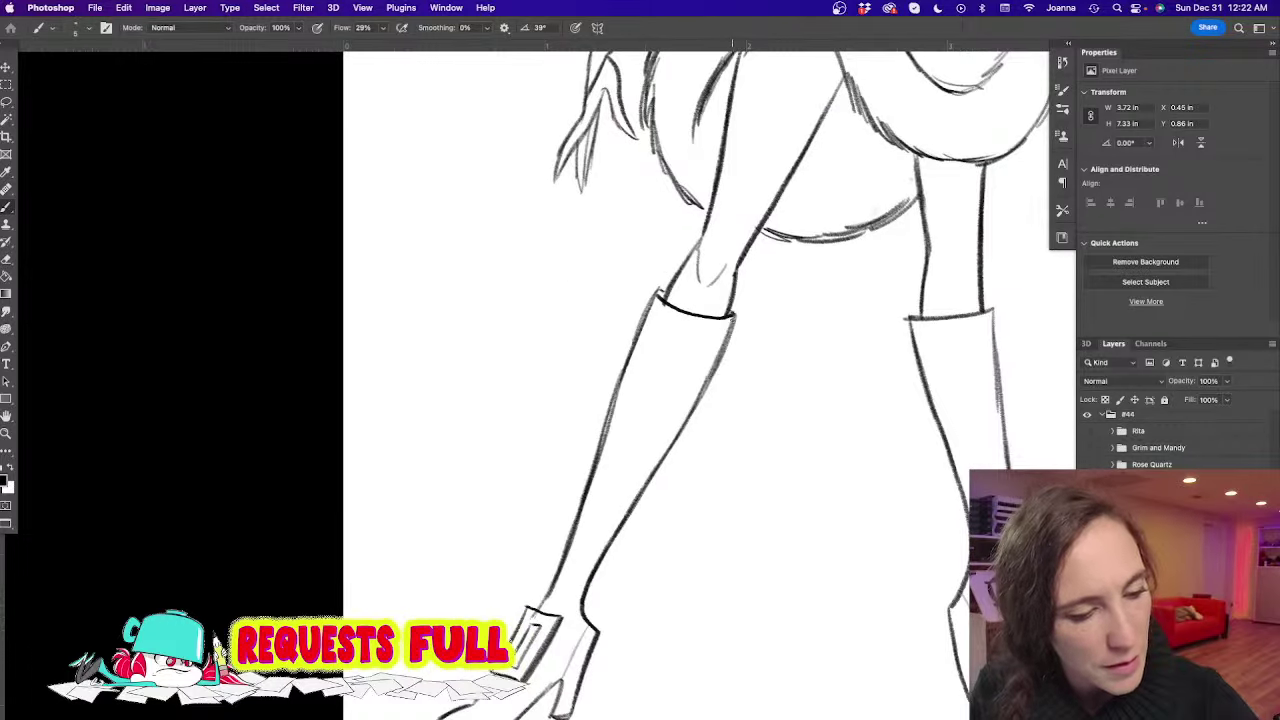
# Erase the outer edge of the straight leg's boot shaft and redraw it as one clean line down to the buckle
pyautogui.keyDown('alt'); pyautogui.click(584, 486); pyautogui.keyUp('alt')
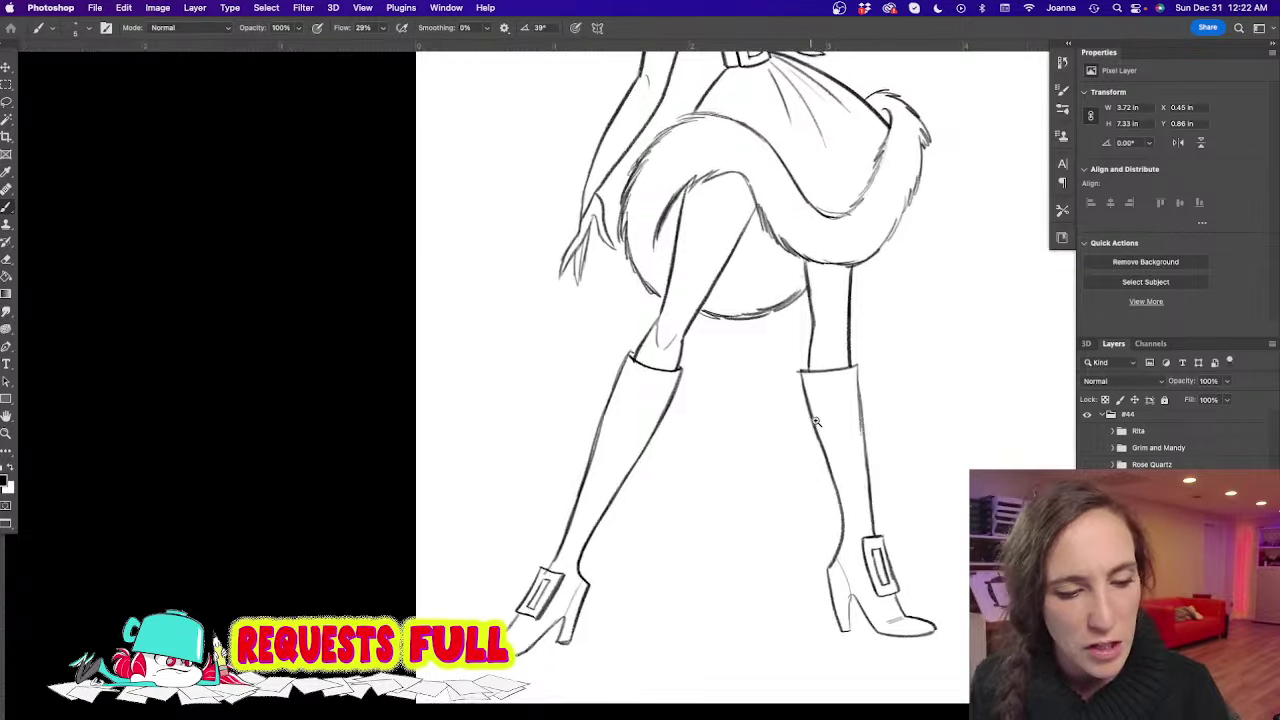
pyautogui.keyDown('super'); pyautogui.click(806, 424); pyautogui.keyUp('super')
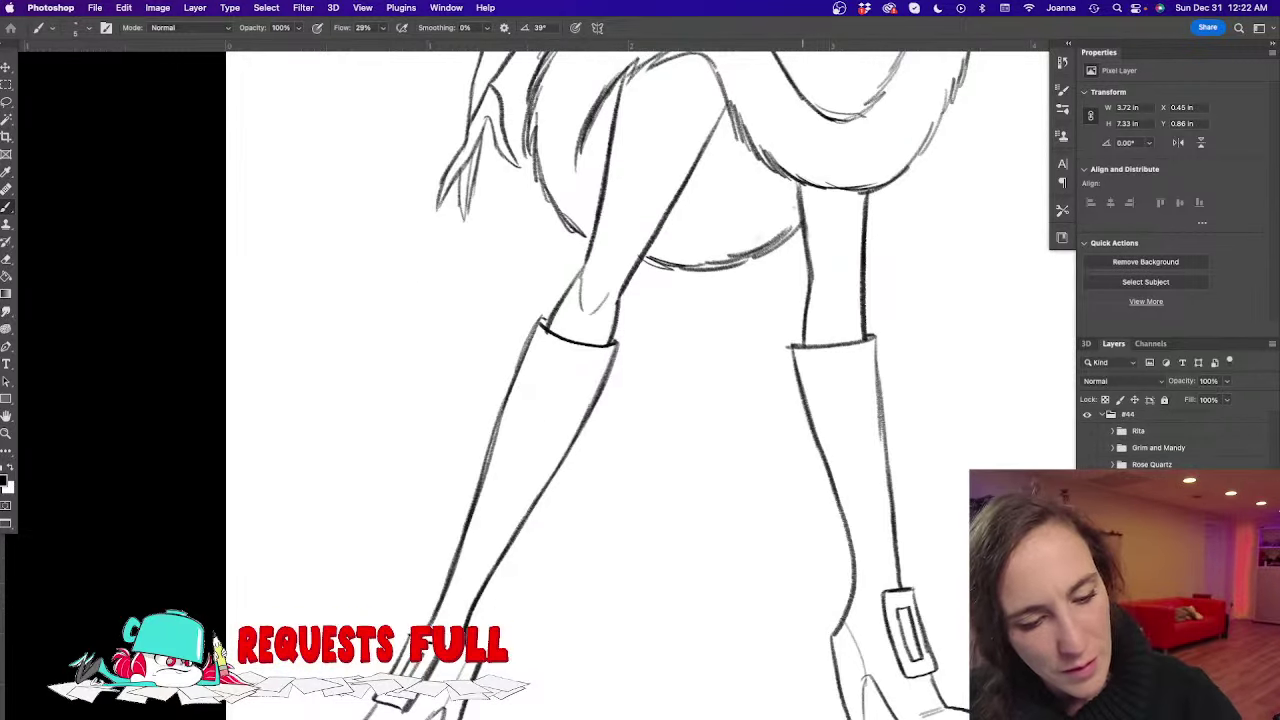
pyautogui.press('e')
pyautogui.moveTo(877, 368); pyautogui.dragTo(891, 505)
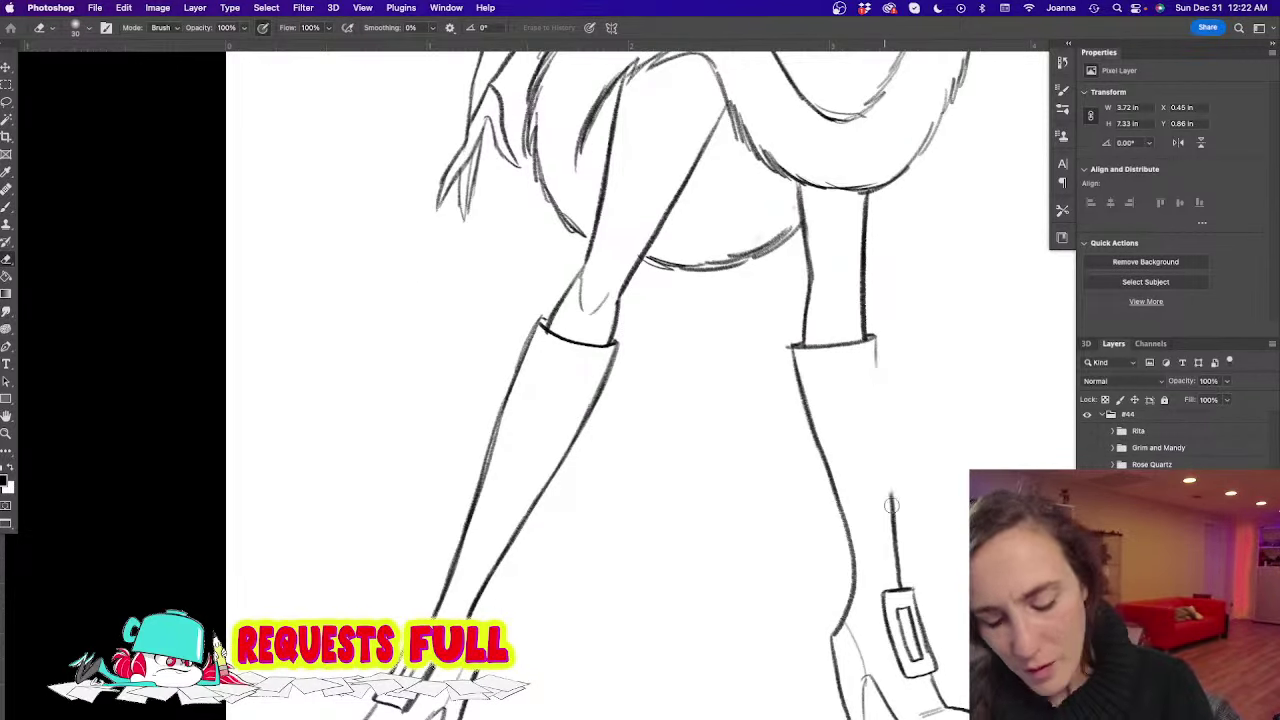
pyautogui.press('b')
pyautogui.moveTo(876, 335); pyautogui.dragTo(887, 432)
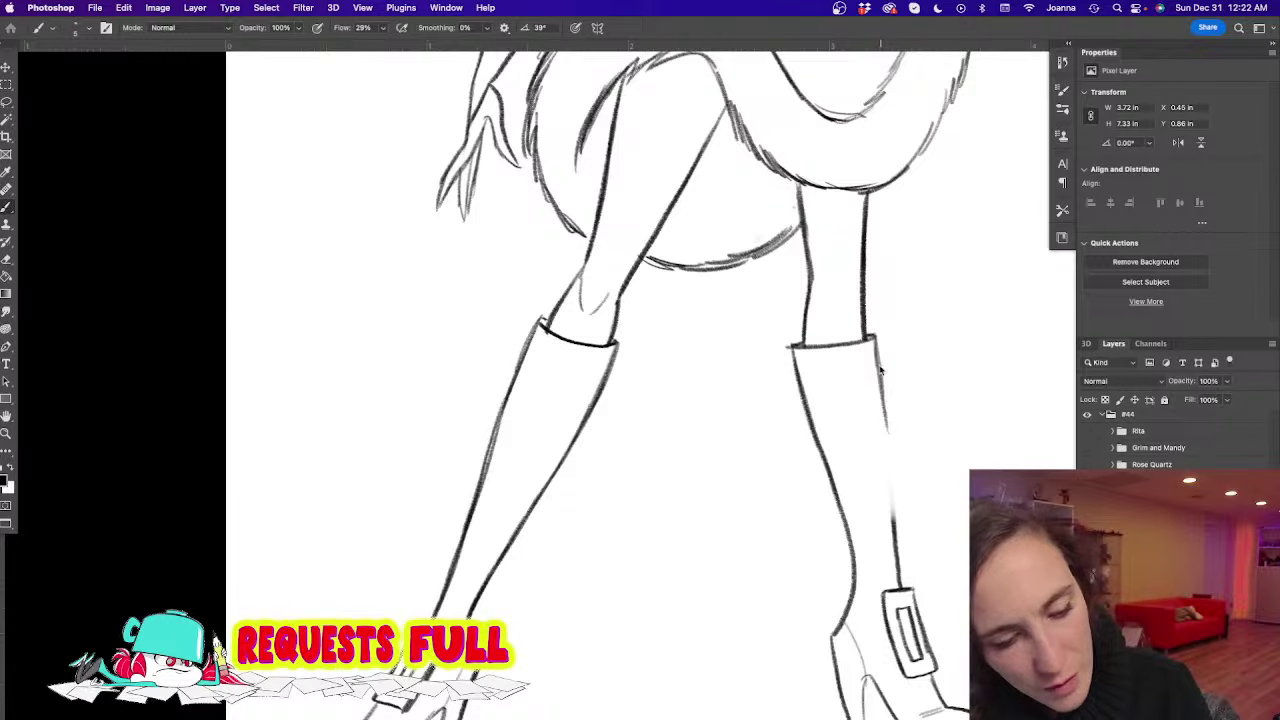
pyautogui.moveTo(880, 368); pyautogui.dragTo(890, 480)
pyautogui.moveTo(884, 410); pyautogui.dragTo(900, 524)
pyautogui.moveTo(890, 452); pyautogui.dragTo(898, 554)
pyautogui.moveTo(894, 498); pyautogui.dragTo(899, 566)
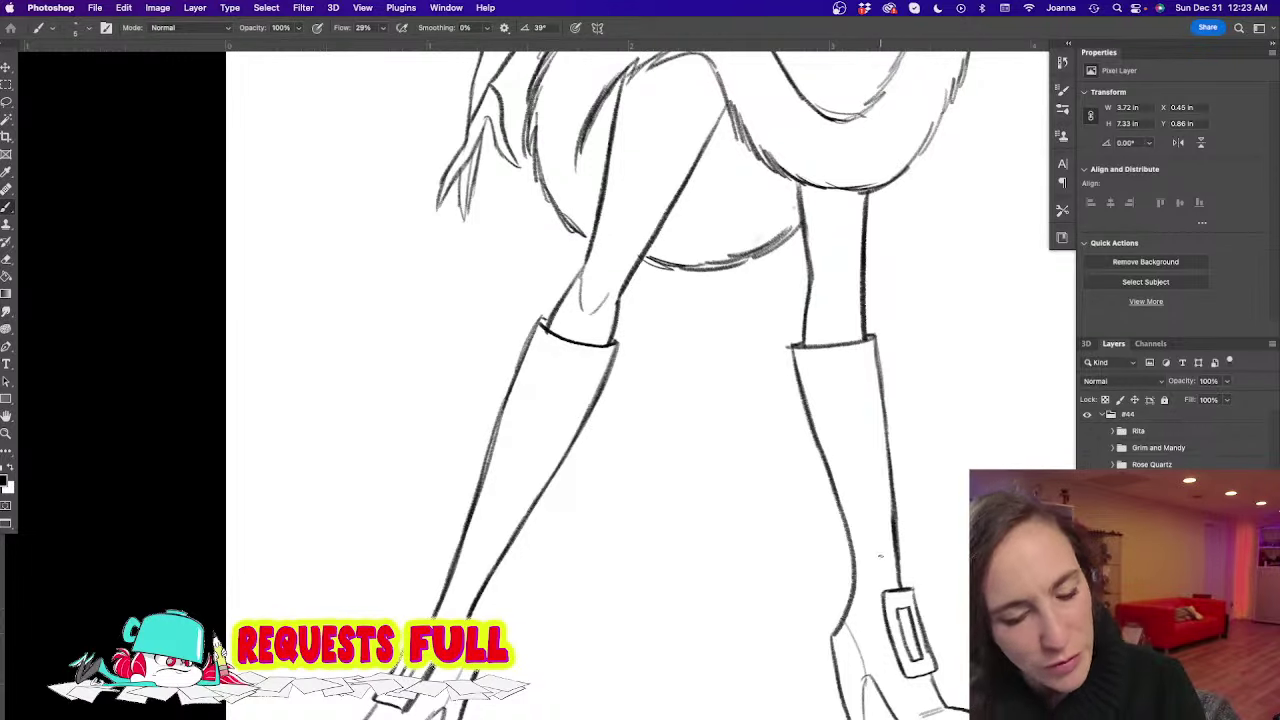
# Draw the ankle strap running from the back of the straight leg's boot to its buckle
pyautogui.moveTo(413, 607); pyautogui.dragTo(471, 386)
pyautogui.keyDown('alt'); pyautogui.keyDown('super'); pyautogui.click(400, 437); pyautogui.keyUp('super'); pyautogui.keyUp('alt')
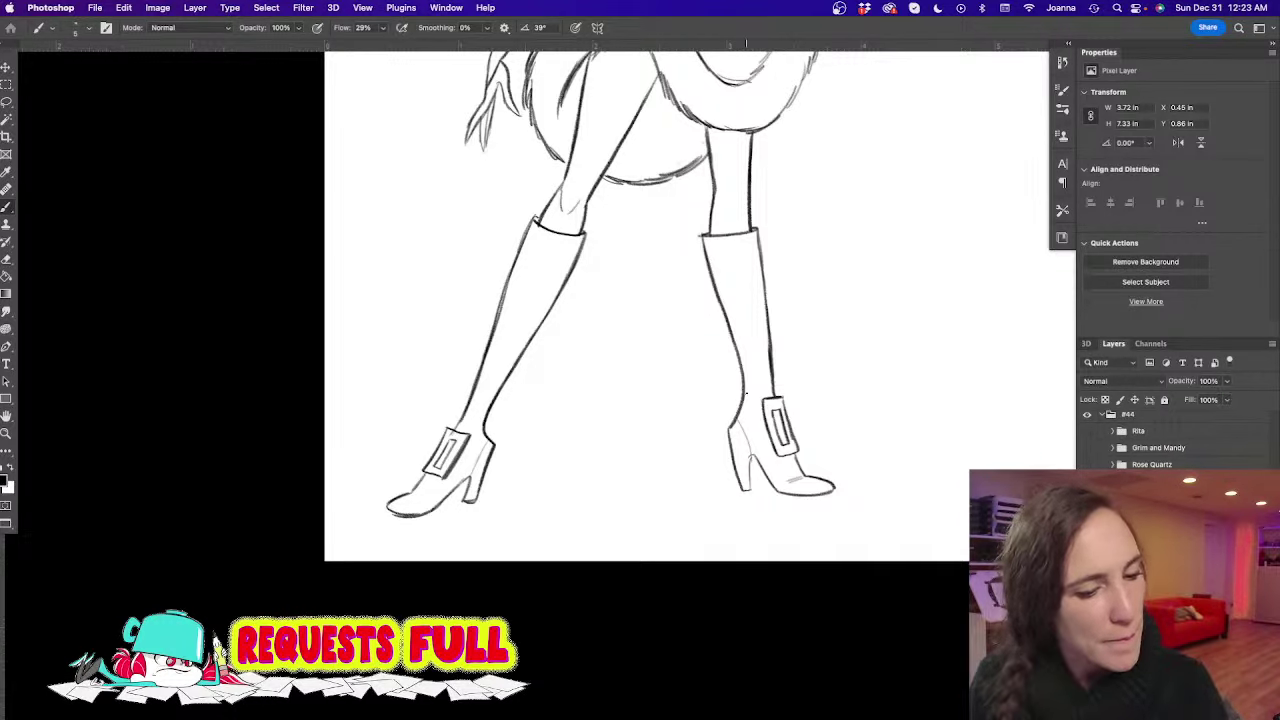
pyautogui.moveTo(745, 411); pyautogui.dragTo(765, 404)
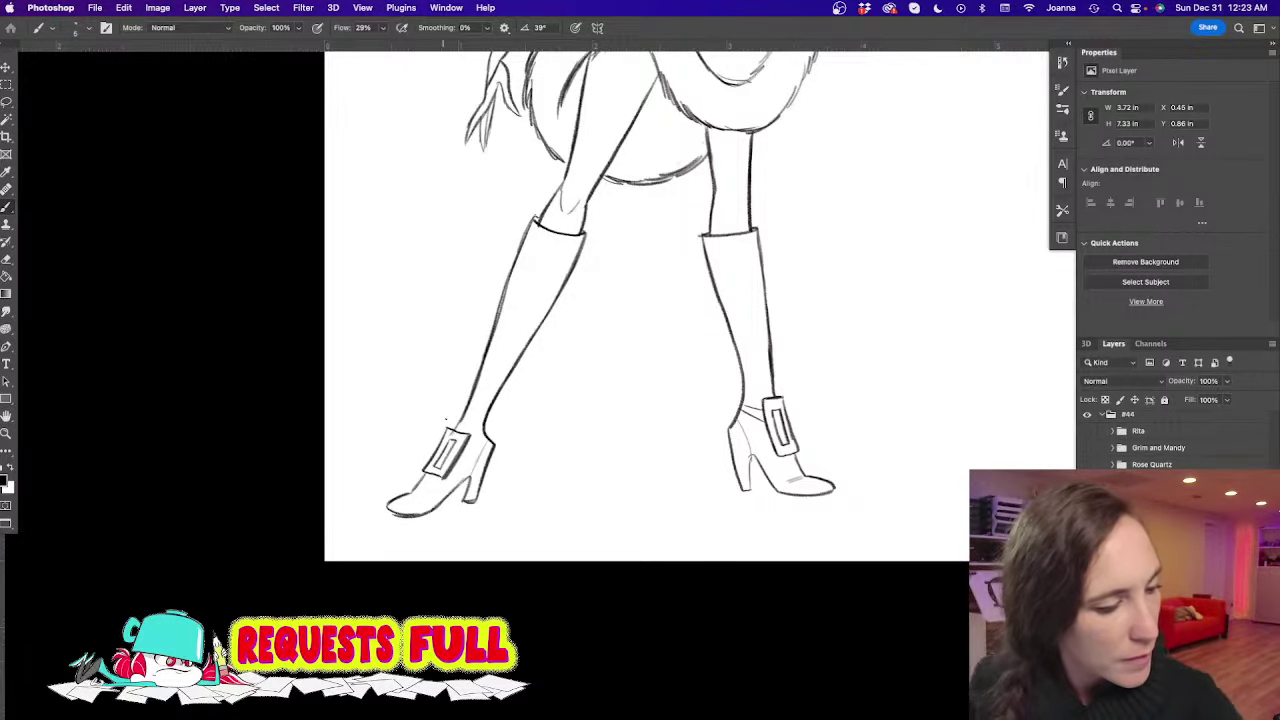
# Lasso the buckle on the bent leg's boot and transform it slightly smaller and higher on the ankle
pyautogui.press('l')
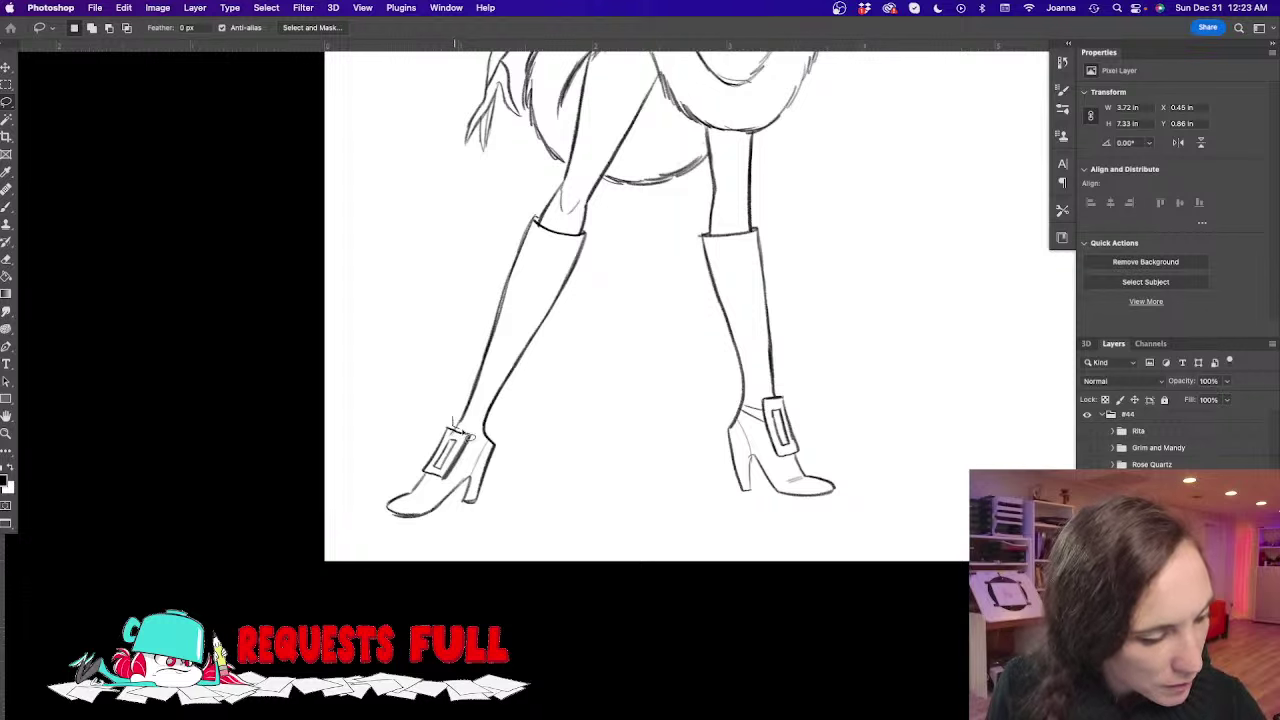
pyautogui.moveTo(428, 482); pyautogui.dragTo(424, 476)
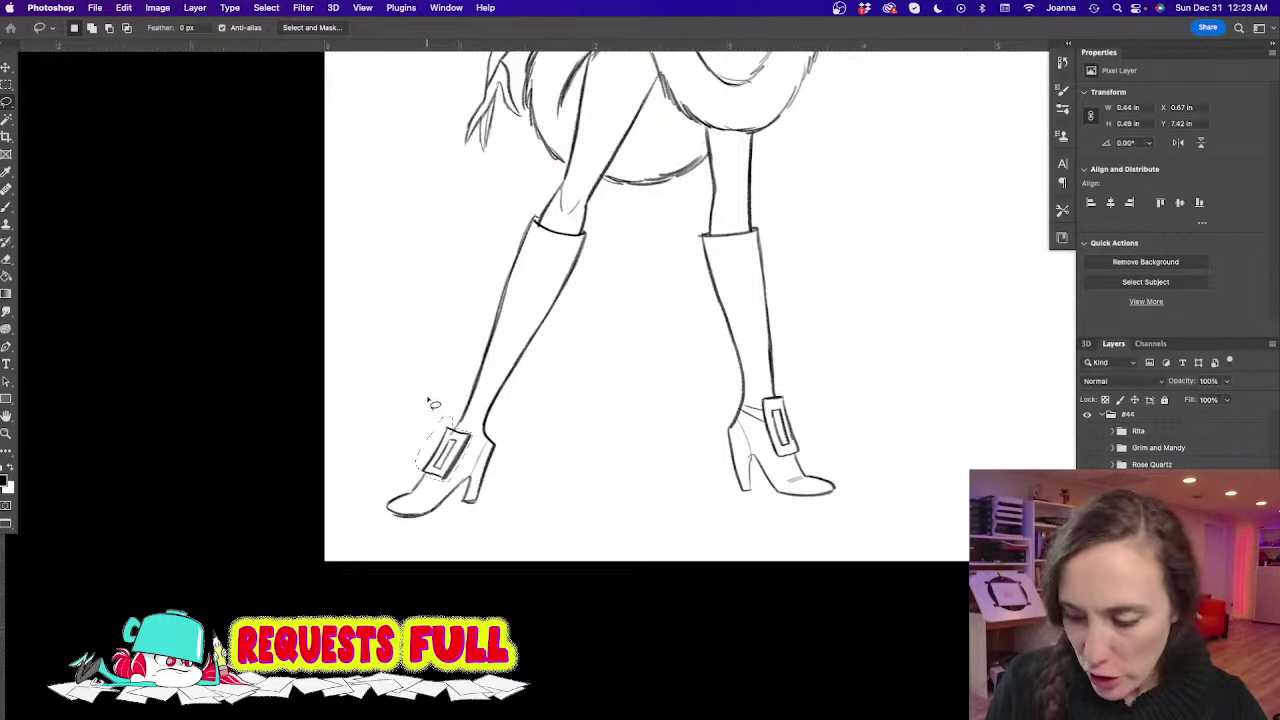
pyautogui.hotkey('ctrl', 't')
pyautogui.moveTo(445, 417)
pyautogui.mouseDown()
pyautogui.moveTo(449, 406)
pyautogui.moveTo(448, 426)
pyautogui.mouseUp()
pyautogui.press('Return')
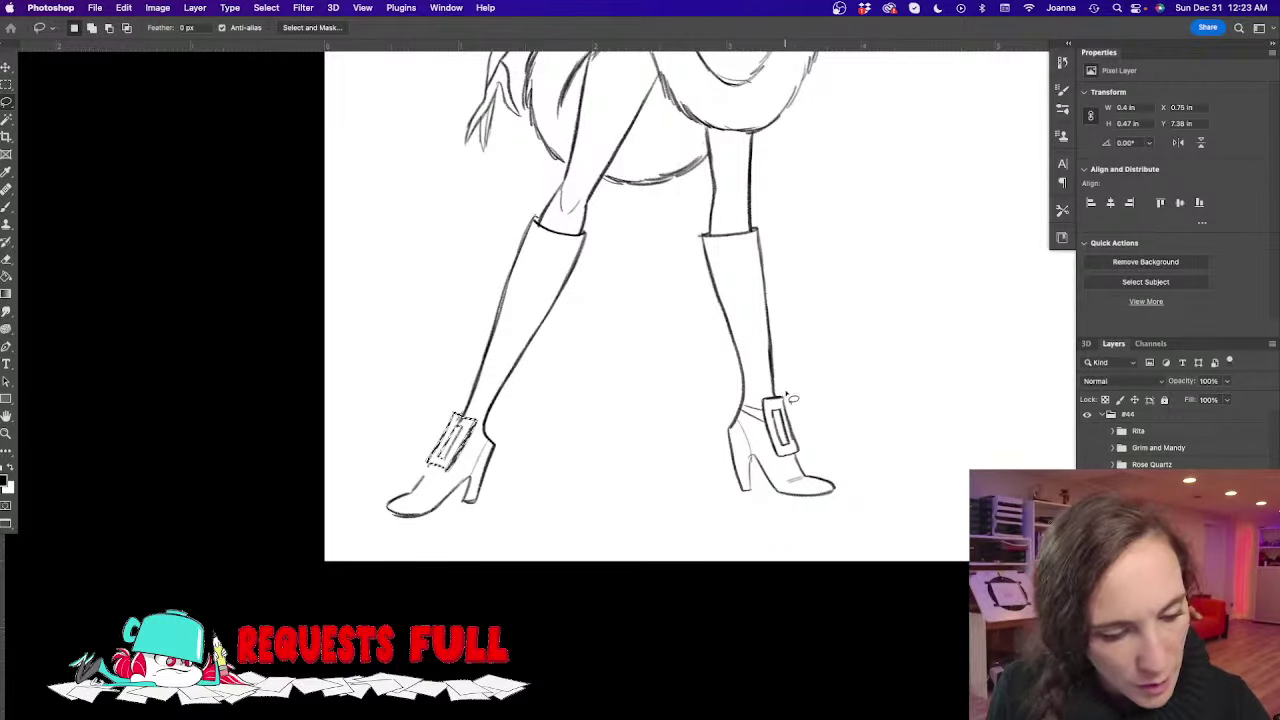
# Lasso the buckle on the straight leg's boot, squash its height to about 88% and deselect it
pyautogui.moveTo(784, 389)
pyautogui.mouseDown()
pyautogui.moveTo(767, 398)
pyautogui.moveTo(786, 478)
pyautogui.moveTo(808, 423)
pyautogui.moveTo(762, 392)
pyautogui.moveTo(785, 395)
pyautogui.mouseUp()
pyautogui.press('super+t')
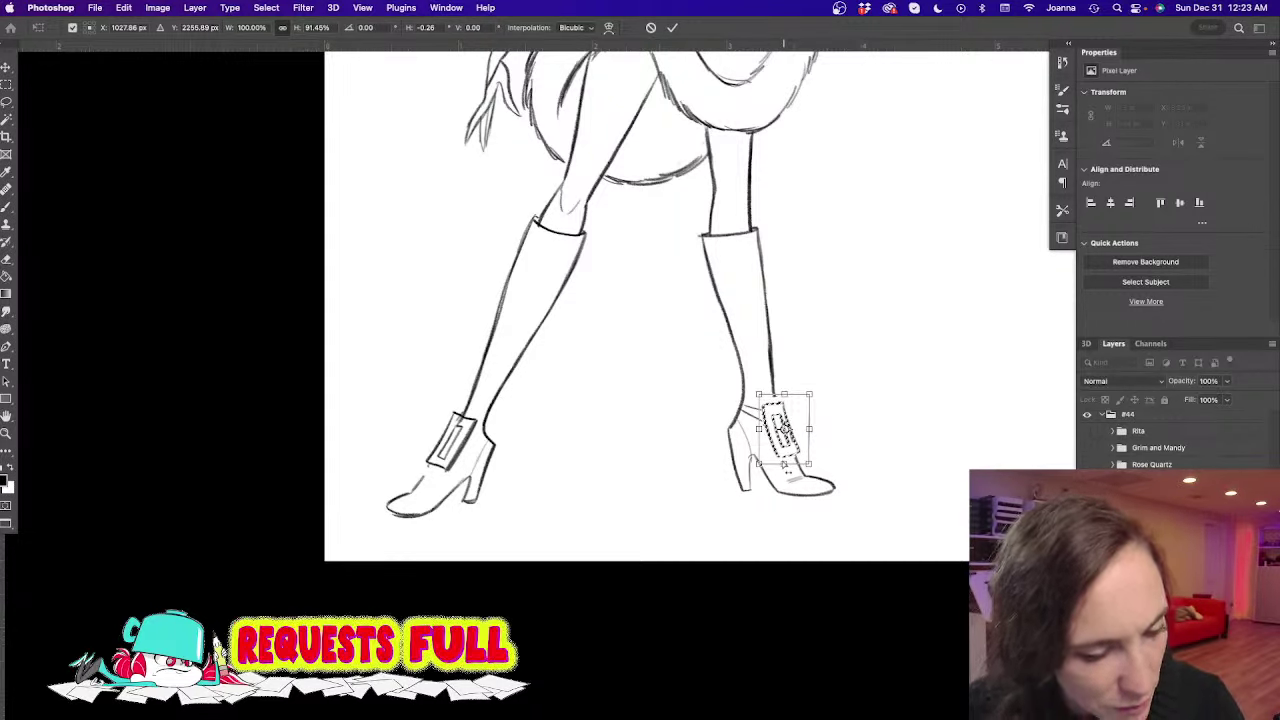
pyautogui.moveTo(784, 464); pyautogui.dragTo(782, 461)
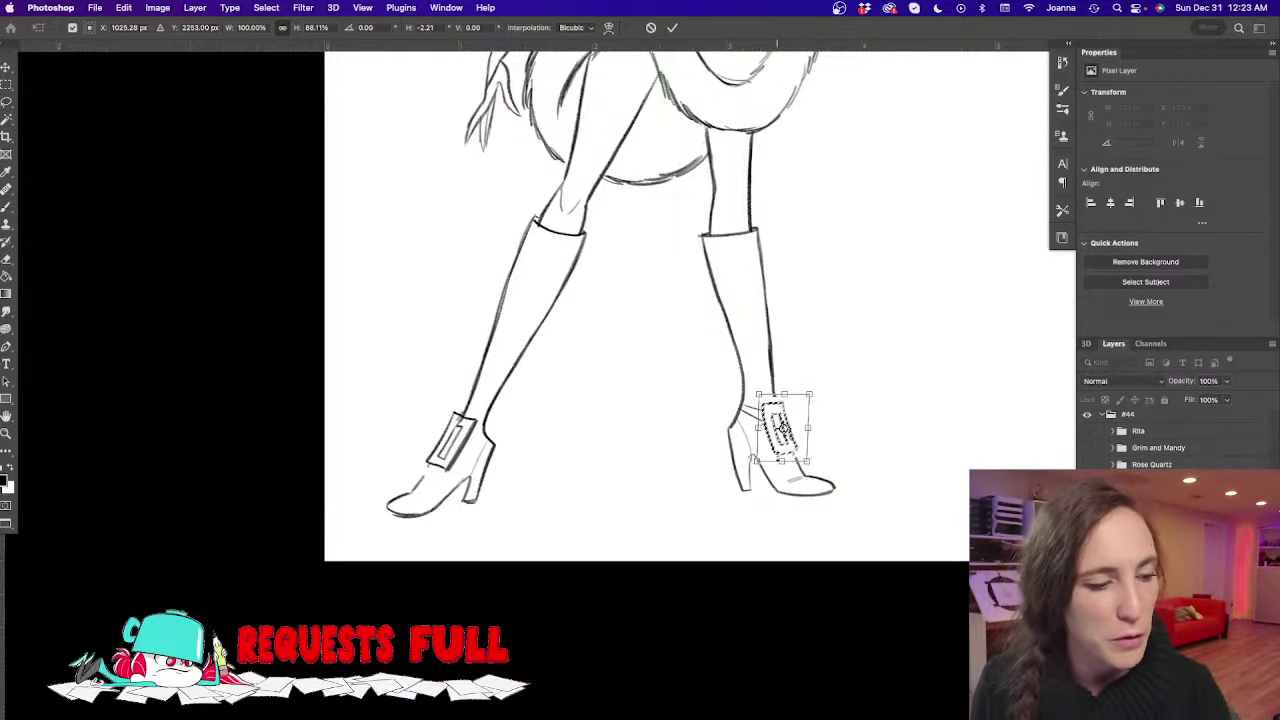
pyautogui.press('Return')
pyautogui.press('super+d')
# Clean up the edges of the buckle on the bent leg's boot with the eraser and redraw its outline
pyautogui.press('e')
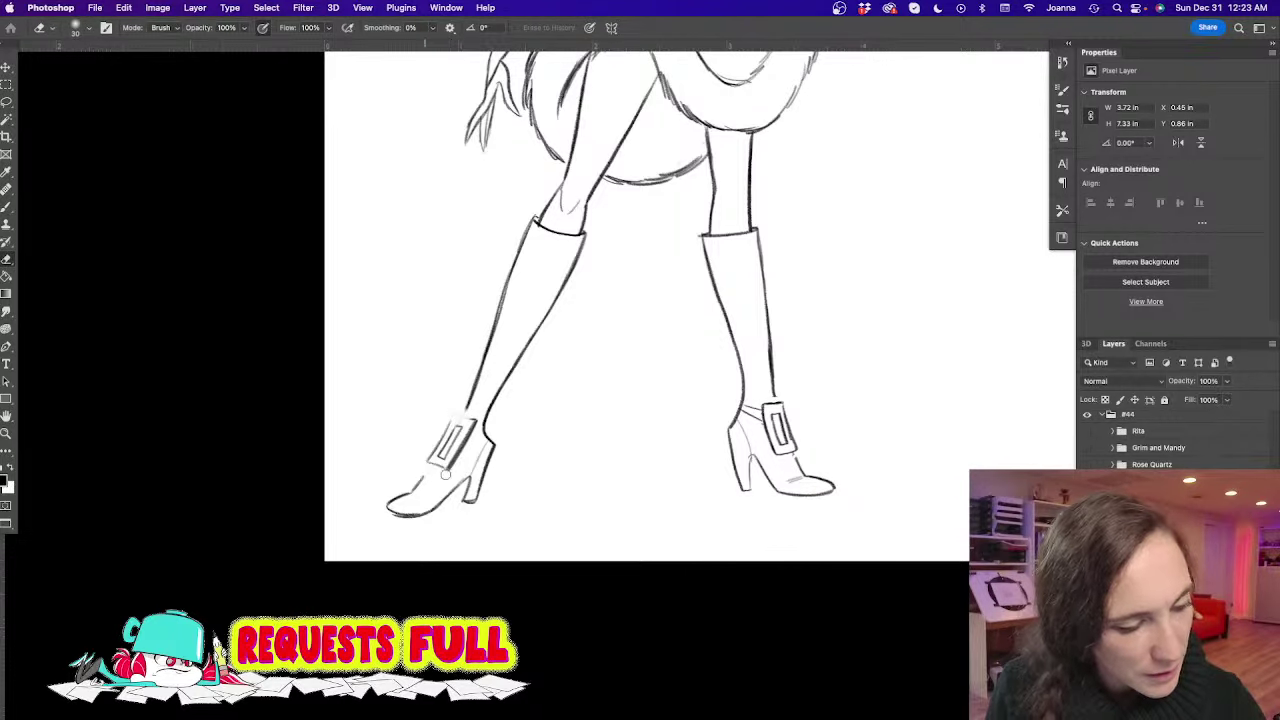
pyautogui.press('b')
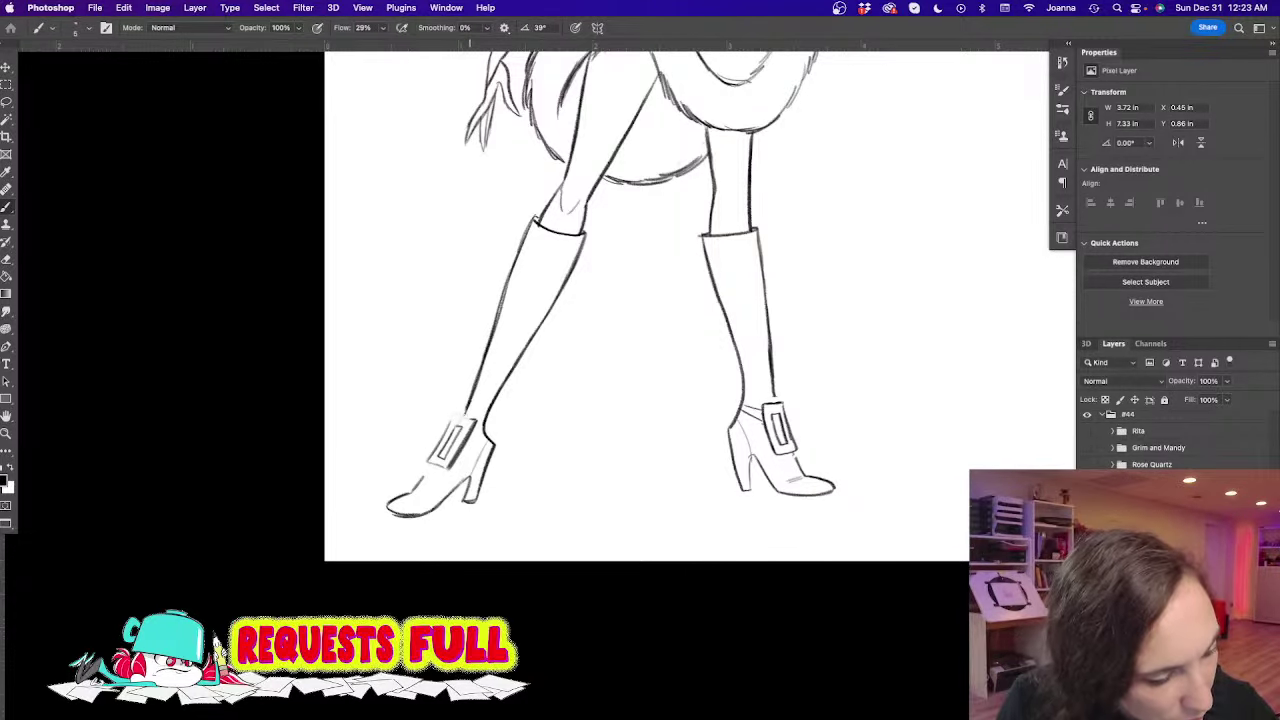
pyautogui.moveTo(455, 418); pyautogui.dragTo(429, 458)
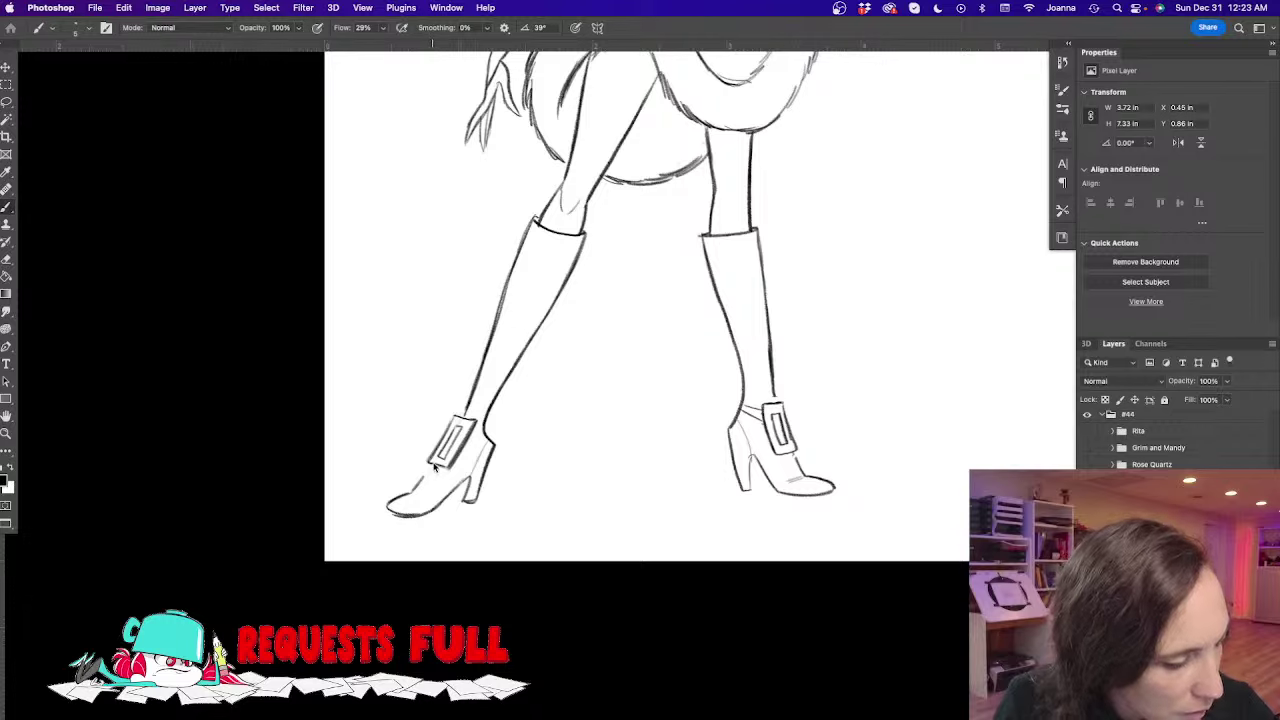
# Darken the bodice's side line on the lowered-arm side, from under the fur collar down to the belt
pyautogui.keyDown('alt'); pyautogui.click(411, 375); pyautogui.keyUp('alt')
pyautogui.keyDown('alt'); pyautogui.click(406, 376); pyautogui.keyUp('alt')
pyautogui.moveTo(457, 414); pyautogui.dragTo(542, 612)
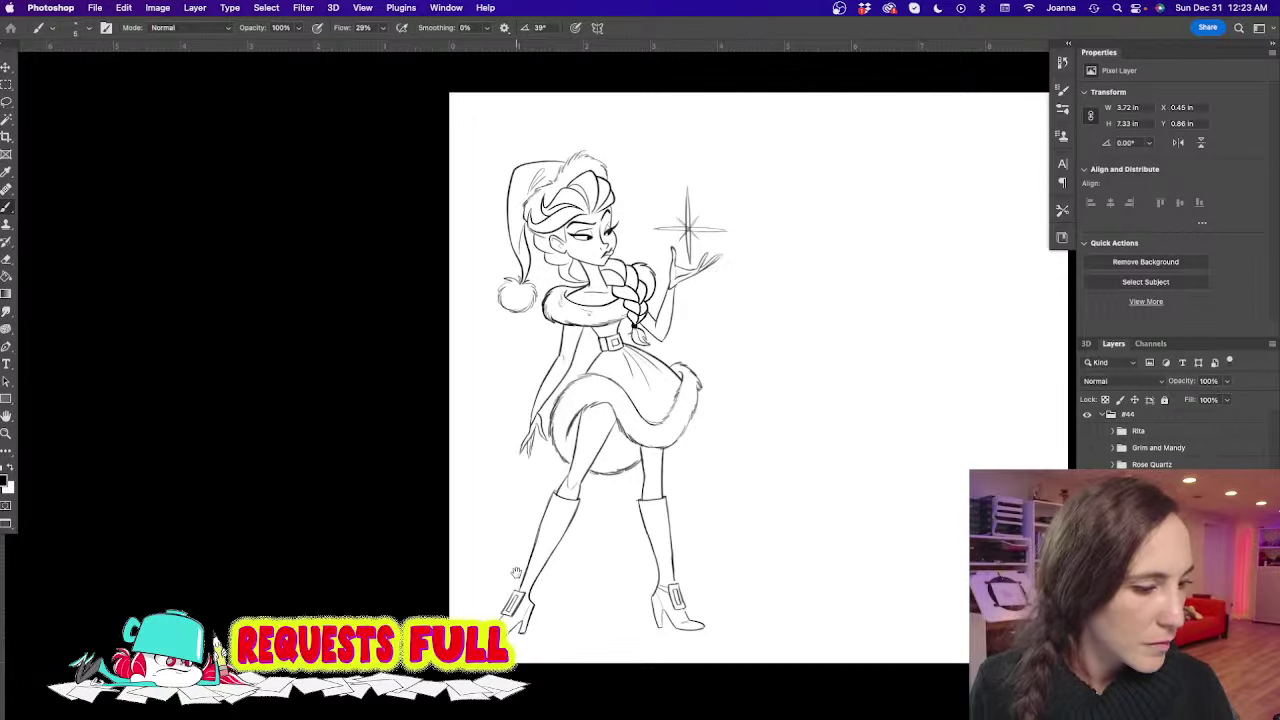
pyautogui.press('super+equal')
pyautogui.press('super+equal')
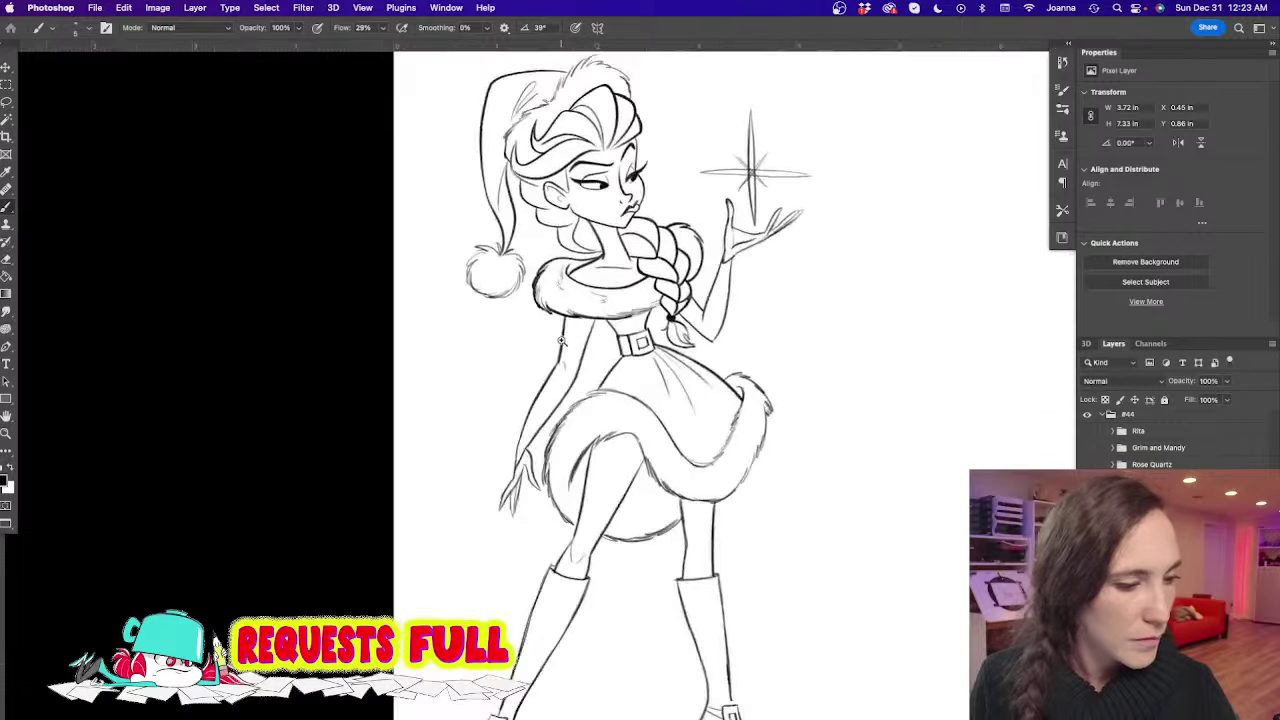
pyautogui.press('e')
pyautogui.press('[')
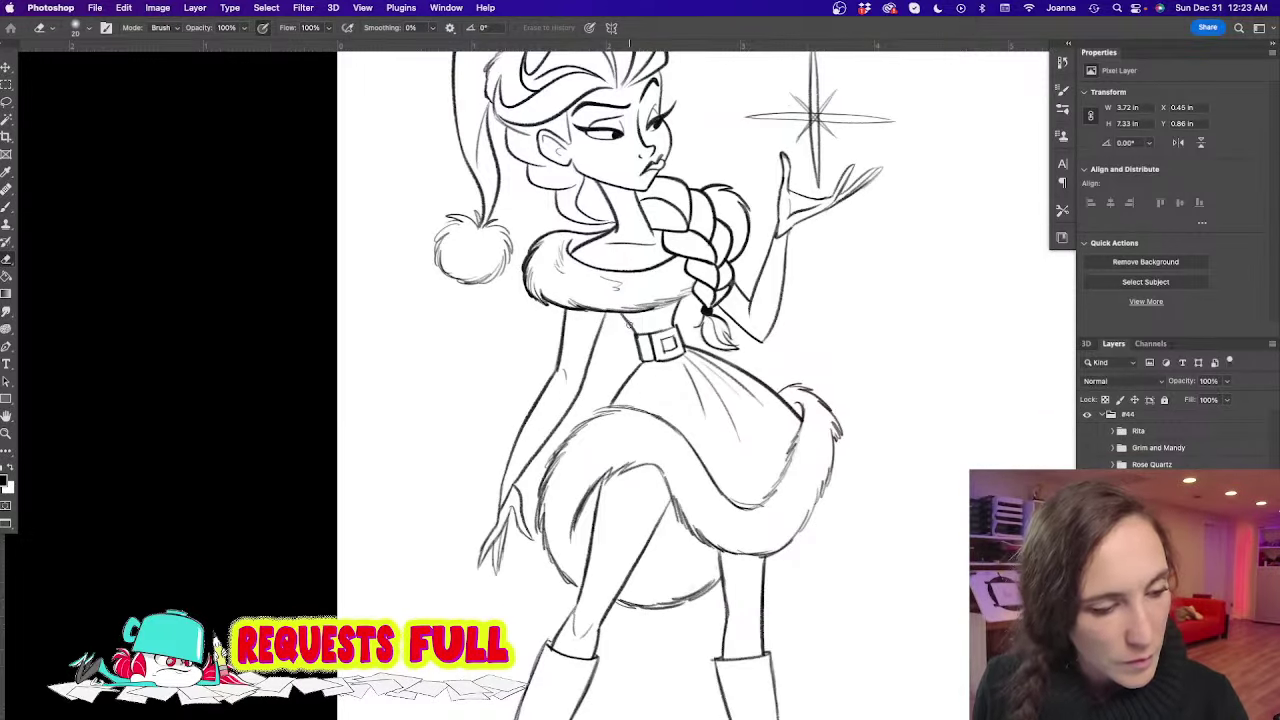
pyautogui.press(']')
pyautogui.press(']')
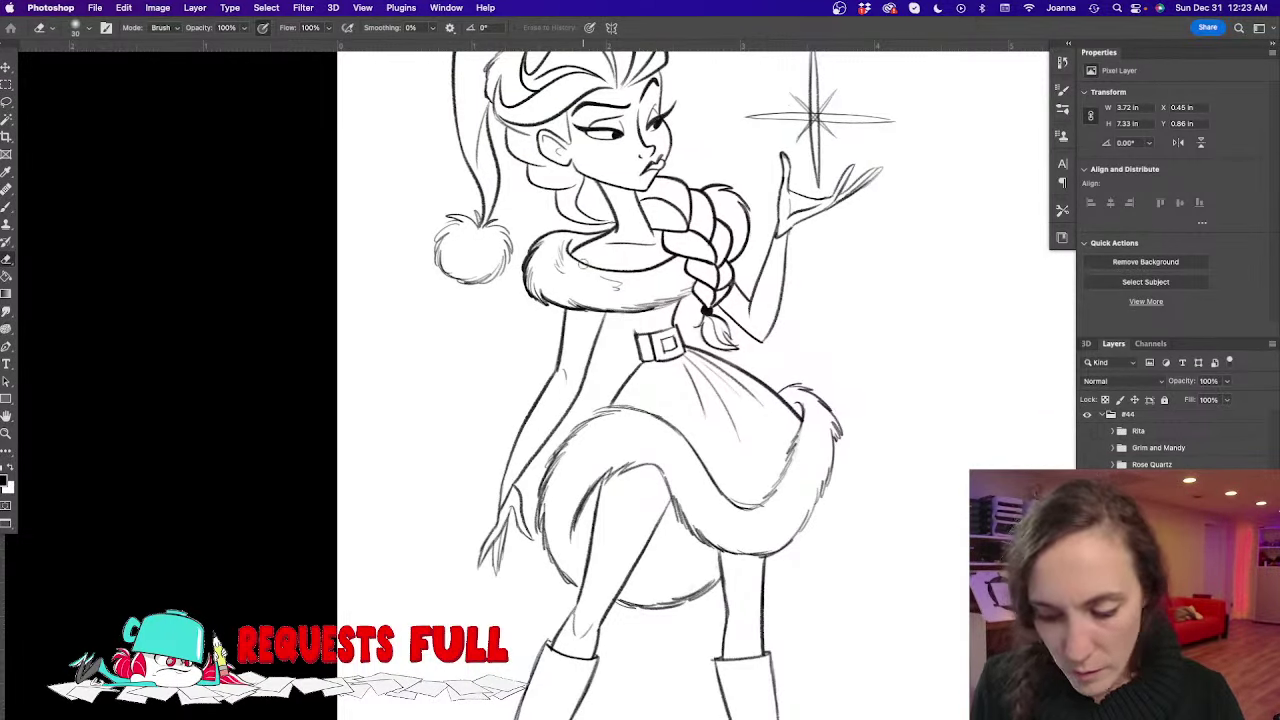
pyautogui.press('b')
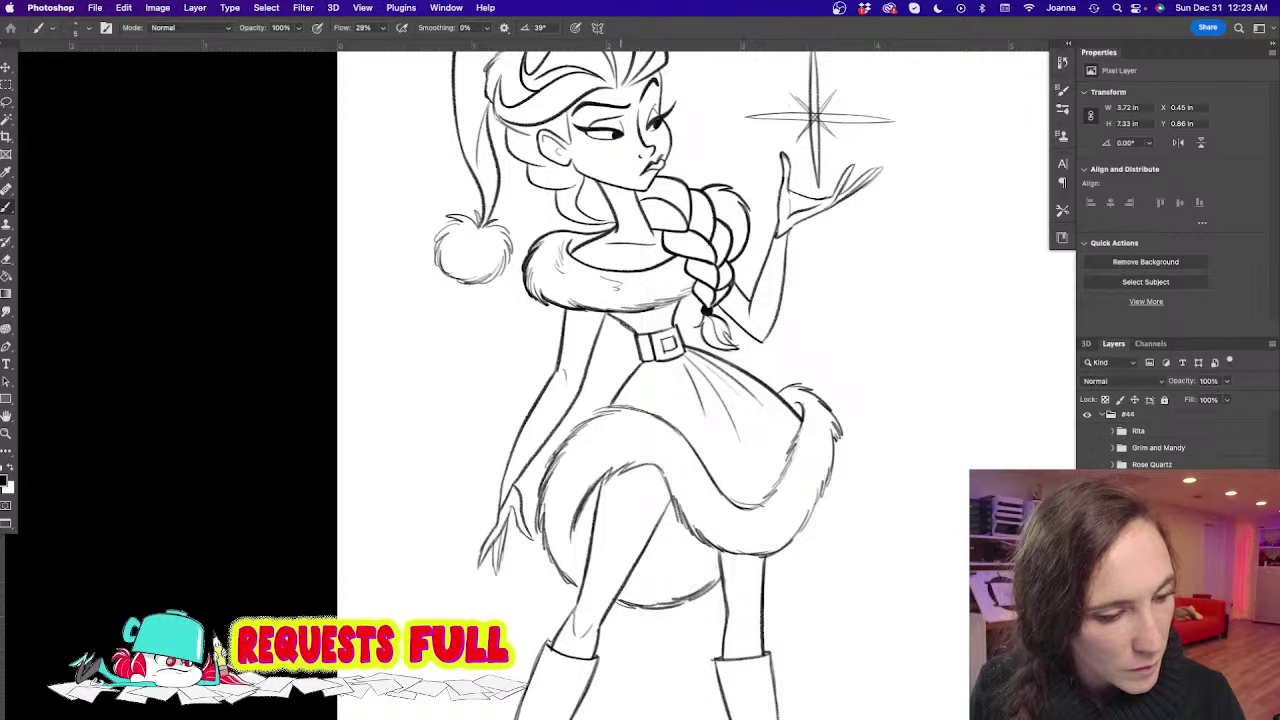
# Redraw the collar's lower edge and the waistline on the braid side, and extend the belt's end to meet the waist
pyautogui.press('e')
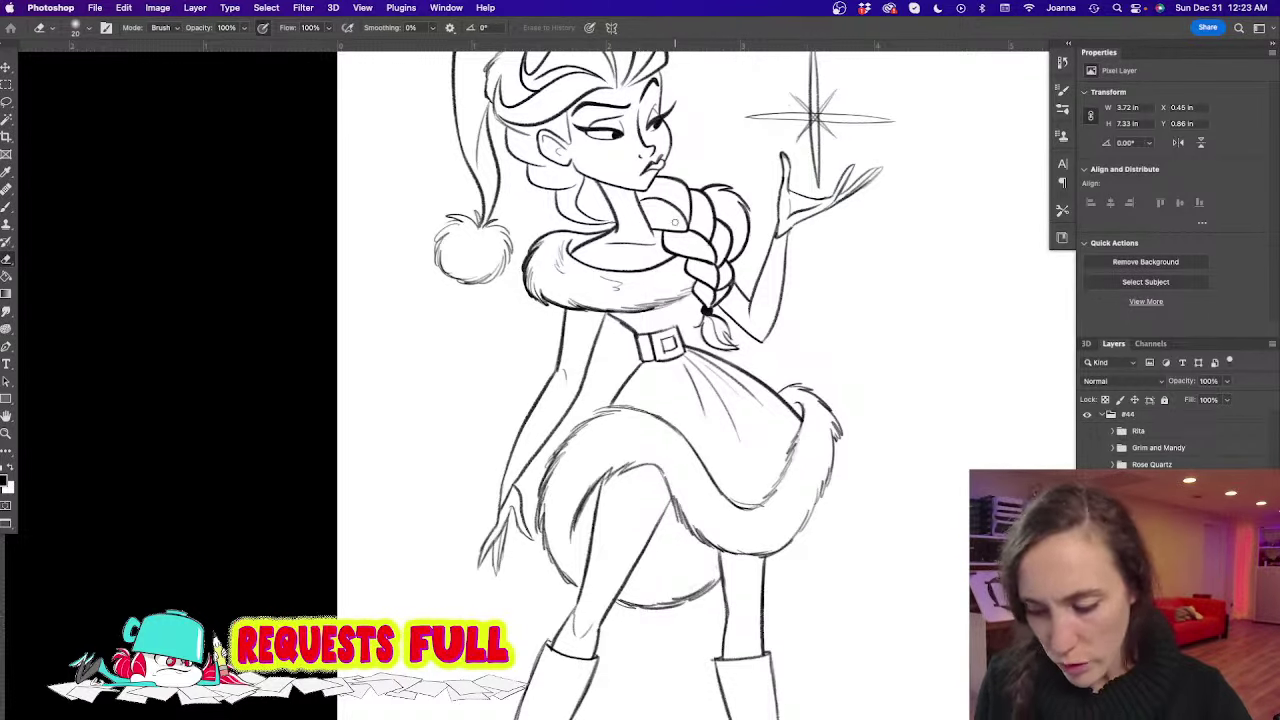
pyautogui.press('b')
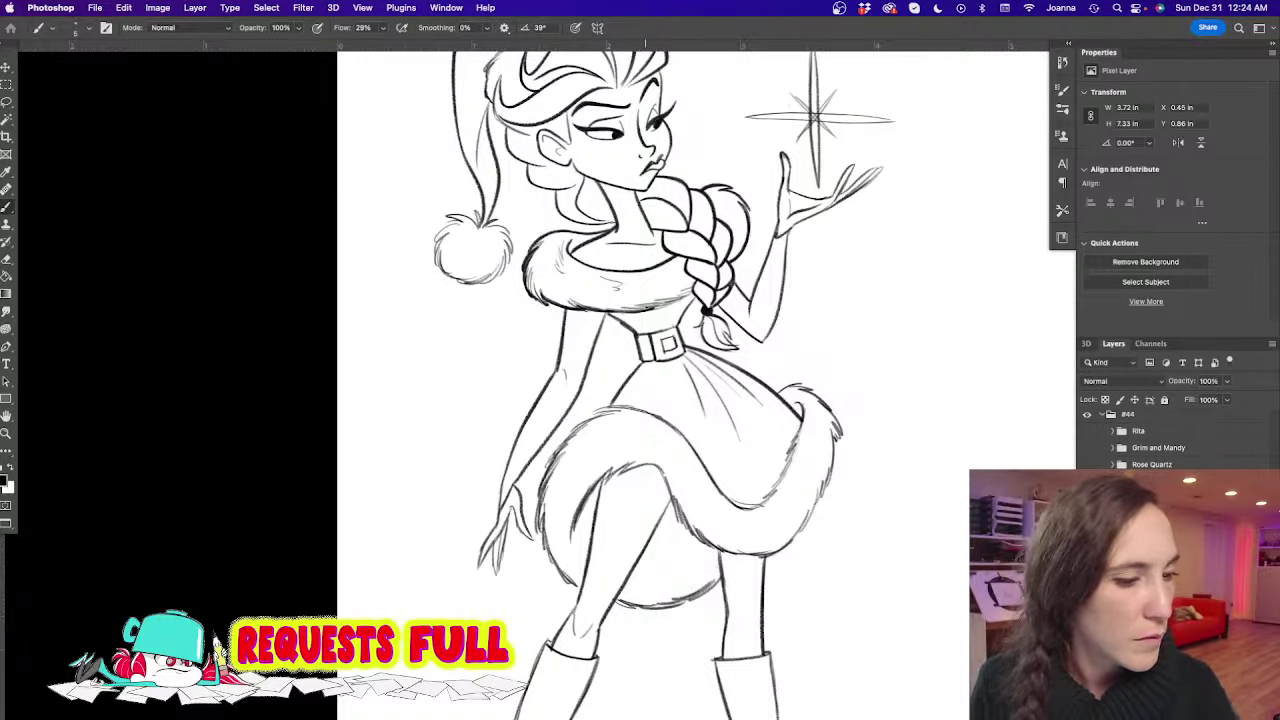
pyautogui.moveTo(689, 294); pyautogui.dragTo(670, 304)
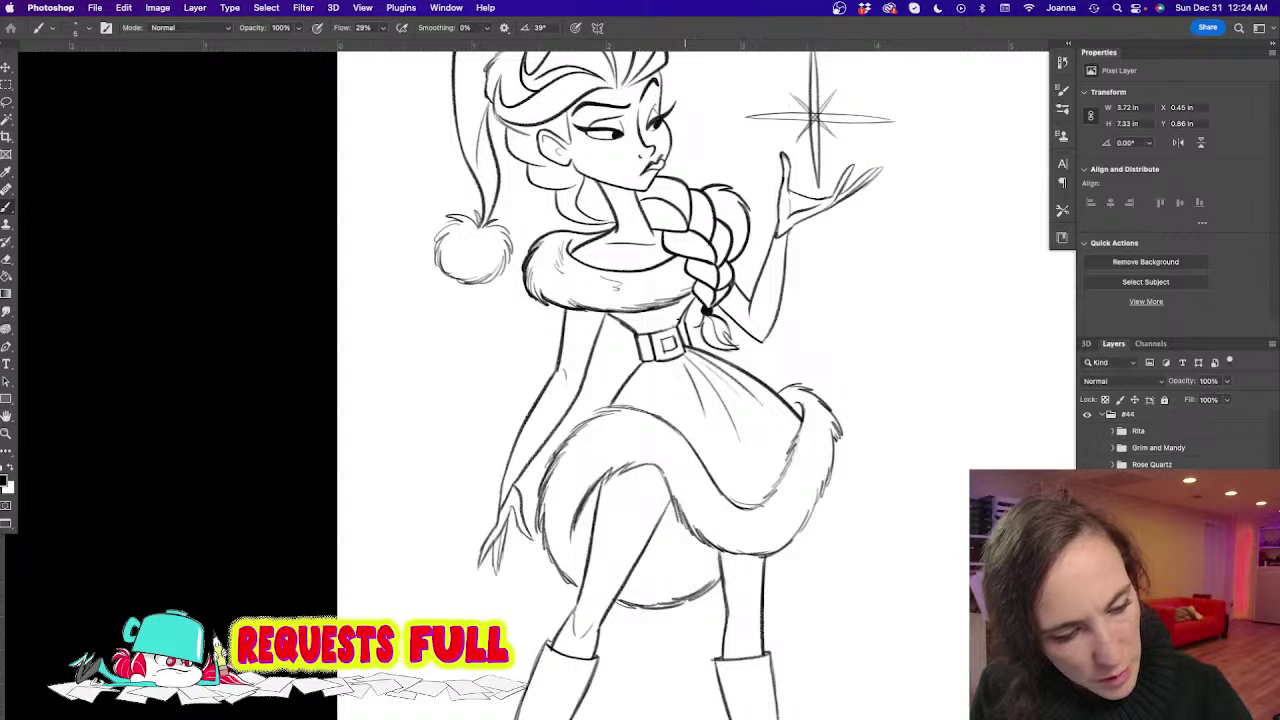
pyautogui.press('e')
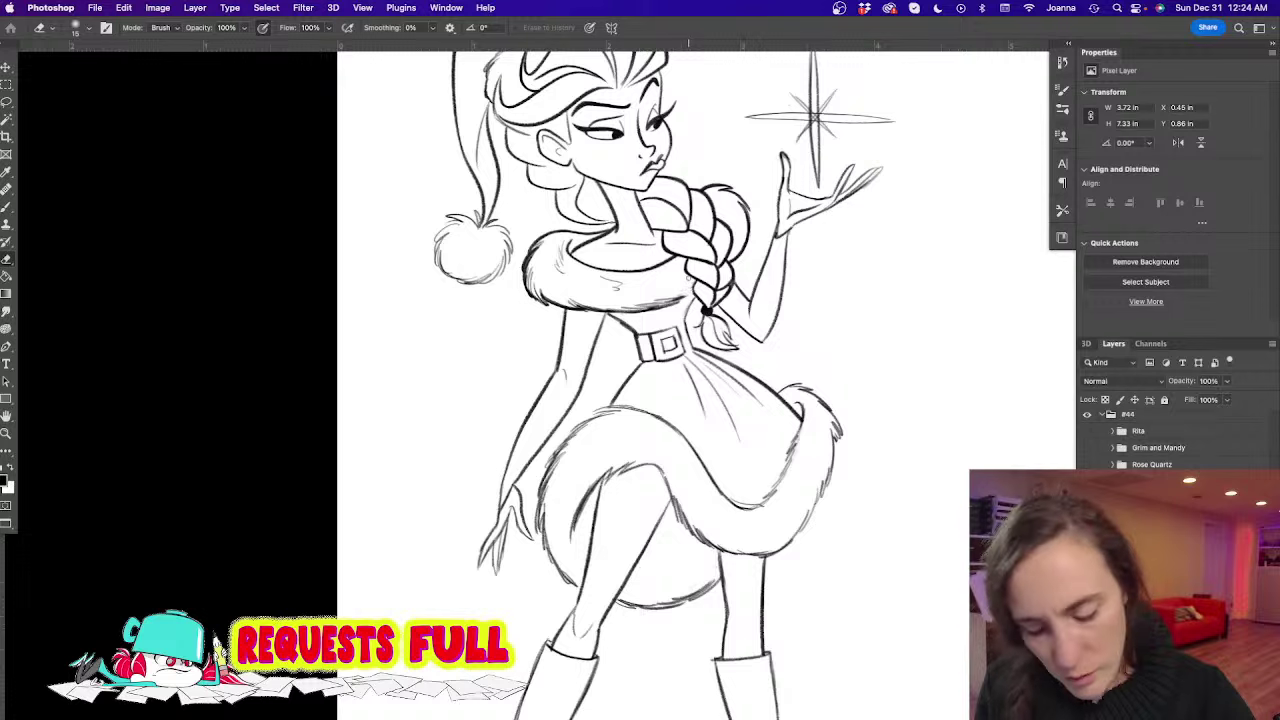
pyautogui.press('b')
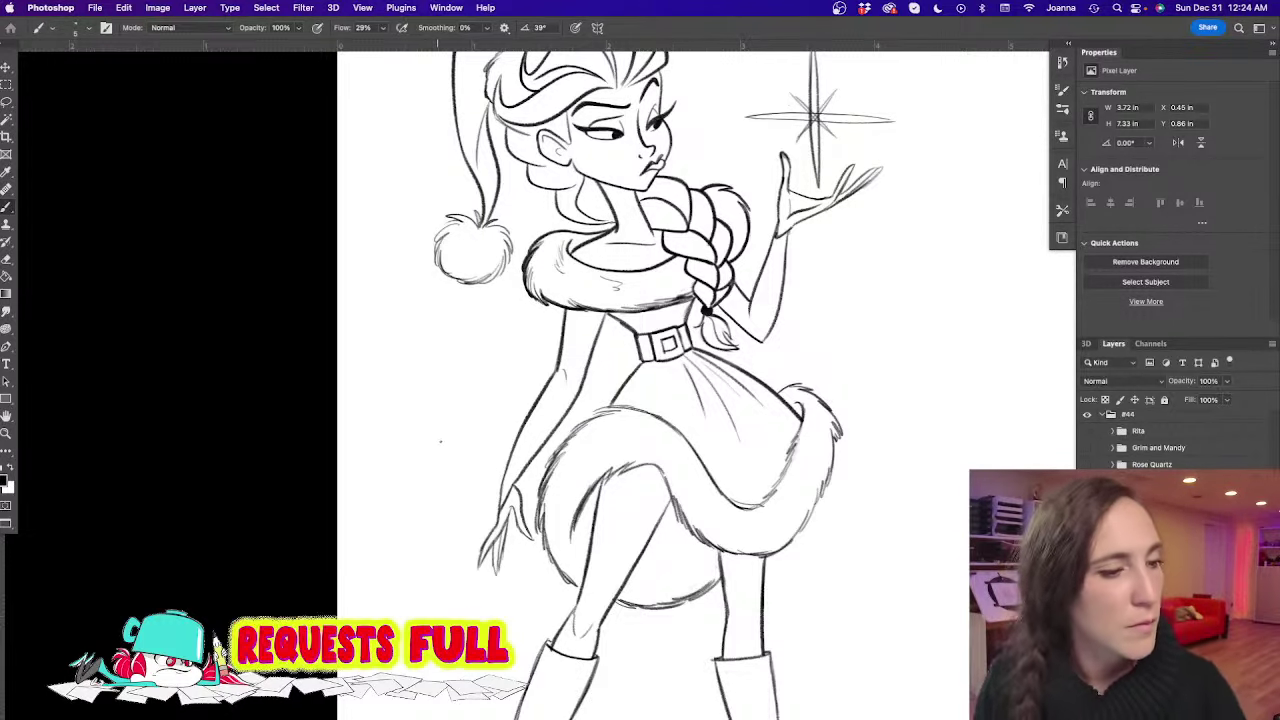
pyautogui.scroll(-3, 460, 505)
pyautogui.moveTo(445, 607); pyautogui.dragTo(508, 505)
pyautogui.keyDown('super'); pyautogui.click(499, 480); pyautogui.keyUp('super')
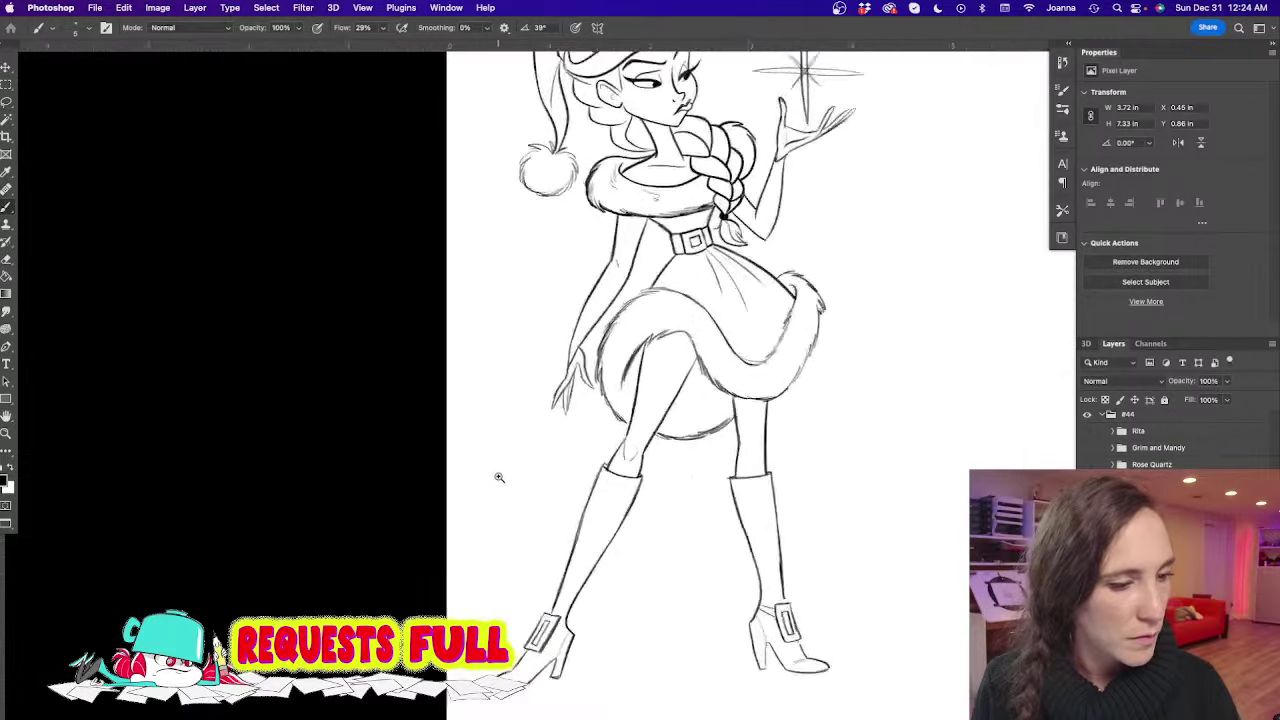
# Erase the outline along the top of the fur collar behind the braid and redraw its edge with short fur strokes
pyautogui.keyDown('super'); pyautogui.click(499, 480); pyautogui.keyUp('super')
pyautogui.moveTo(661, 379); pyautogui.dragTo(663, 622)
pyautogui.keyDown('super'); pyautogui.click(692, 370); pyautogui.keyUp('super')
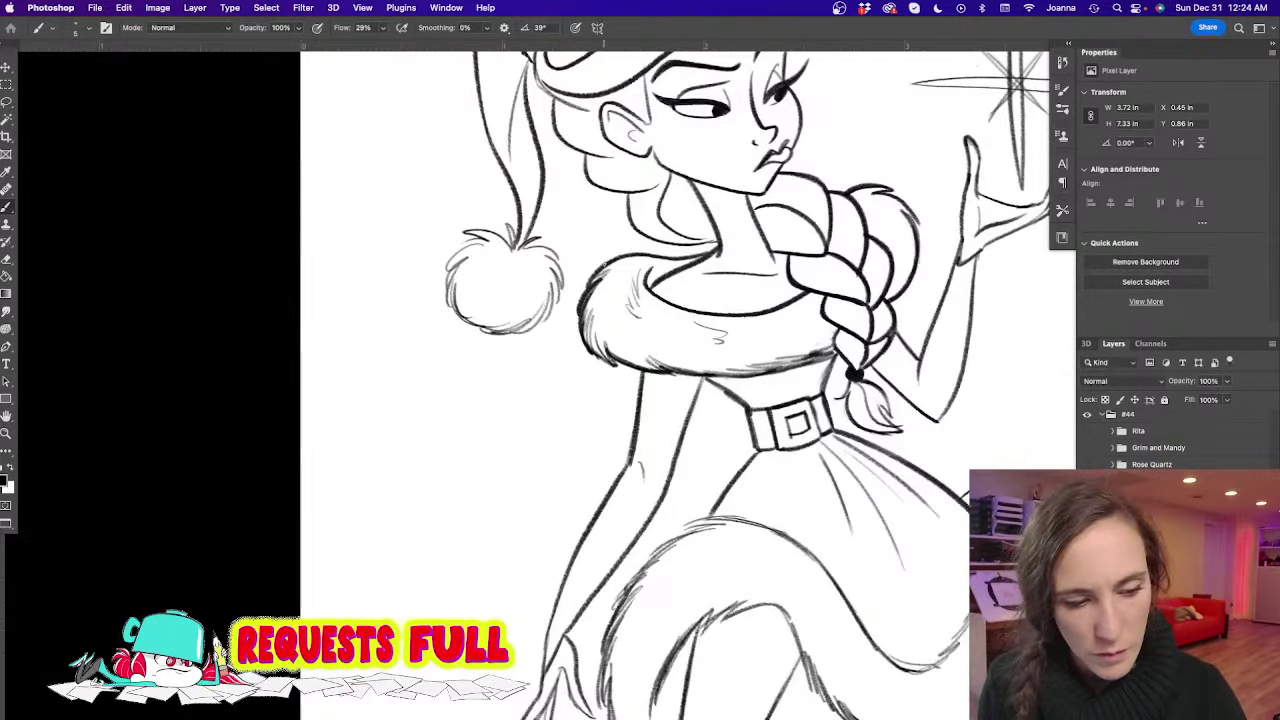
pyautogui.press('e')
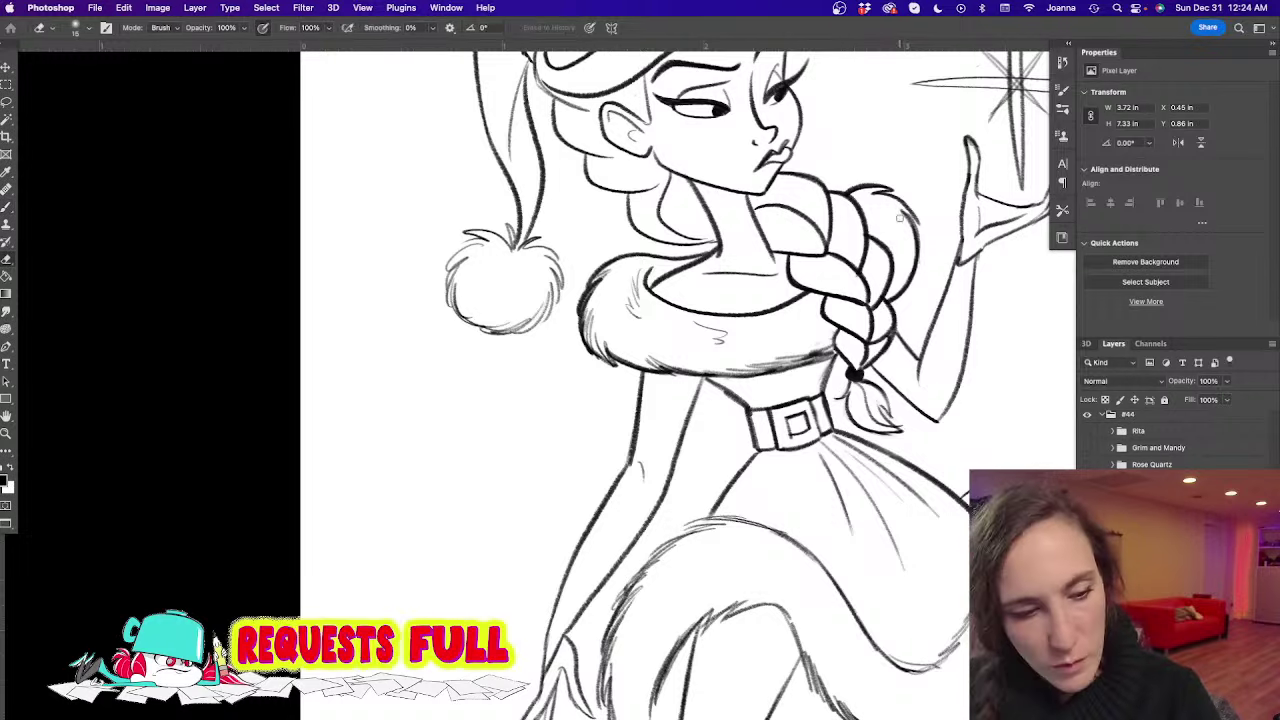
pyautogui.moveTo(880, 190)
pyautogui.mouseDown()
pyautogui.moveTo(920, 225)
pyautogui.moveTo(910, 280)
pyautogui.moveTo(918, 208)
pyautogui.moveTo(900, 196)
pyautogui.mouseUp()
pyautogui.press('b')
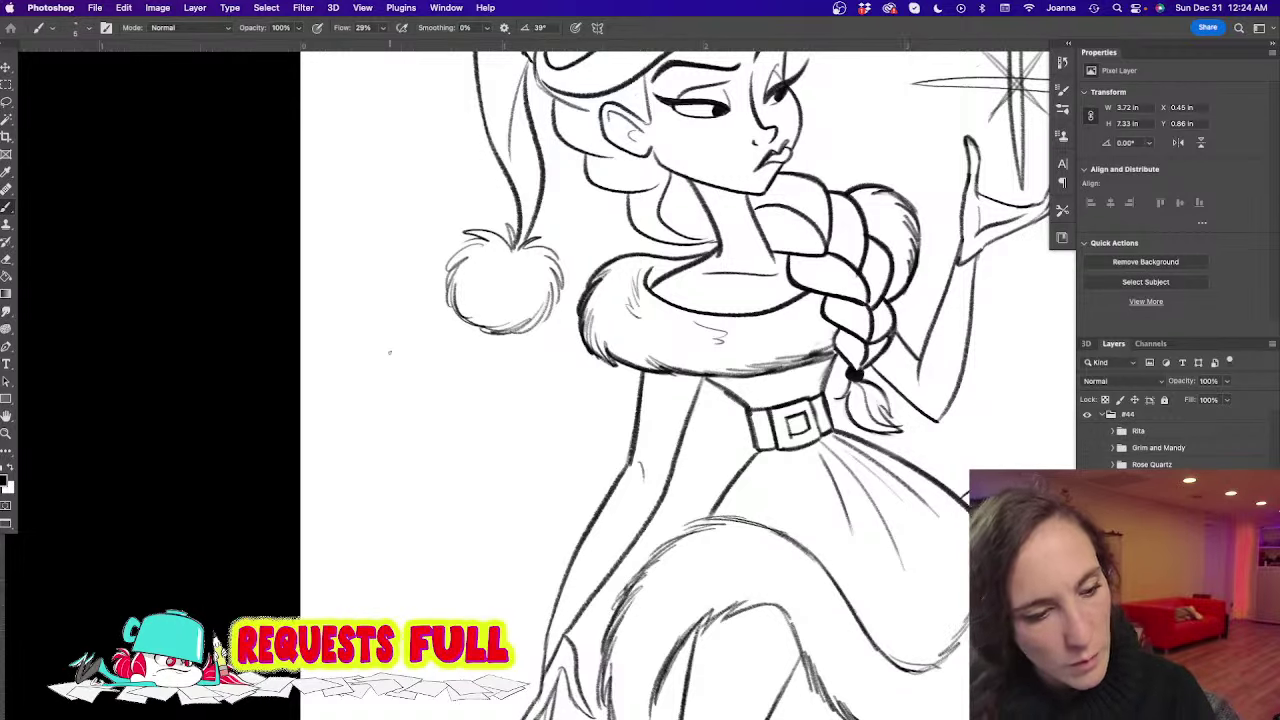
# Try to move the Elsa drawing horizontally toward the middle of the canvas
pyautogui.scroll(-1, 570, 552)
pyautogui.scroll(-1, 570, 552)
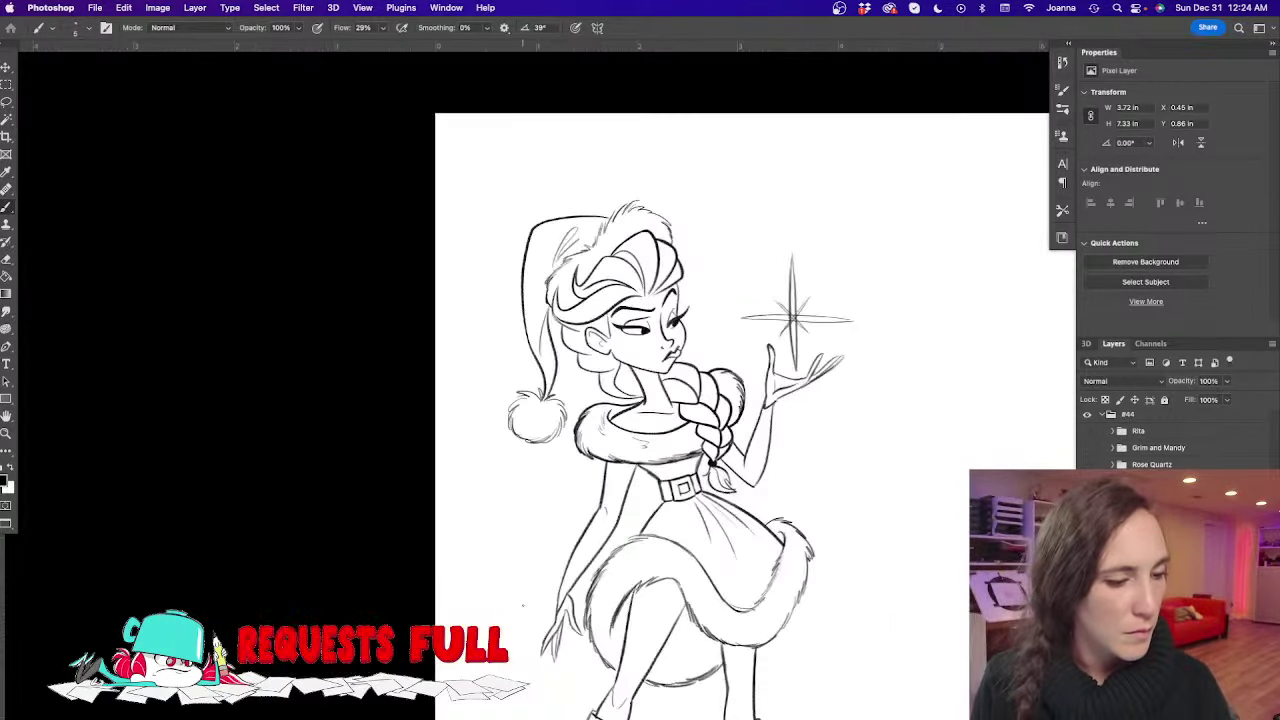
pyautogui.scroll(-5, 529, 520)
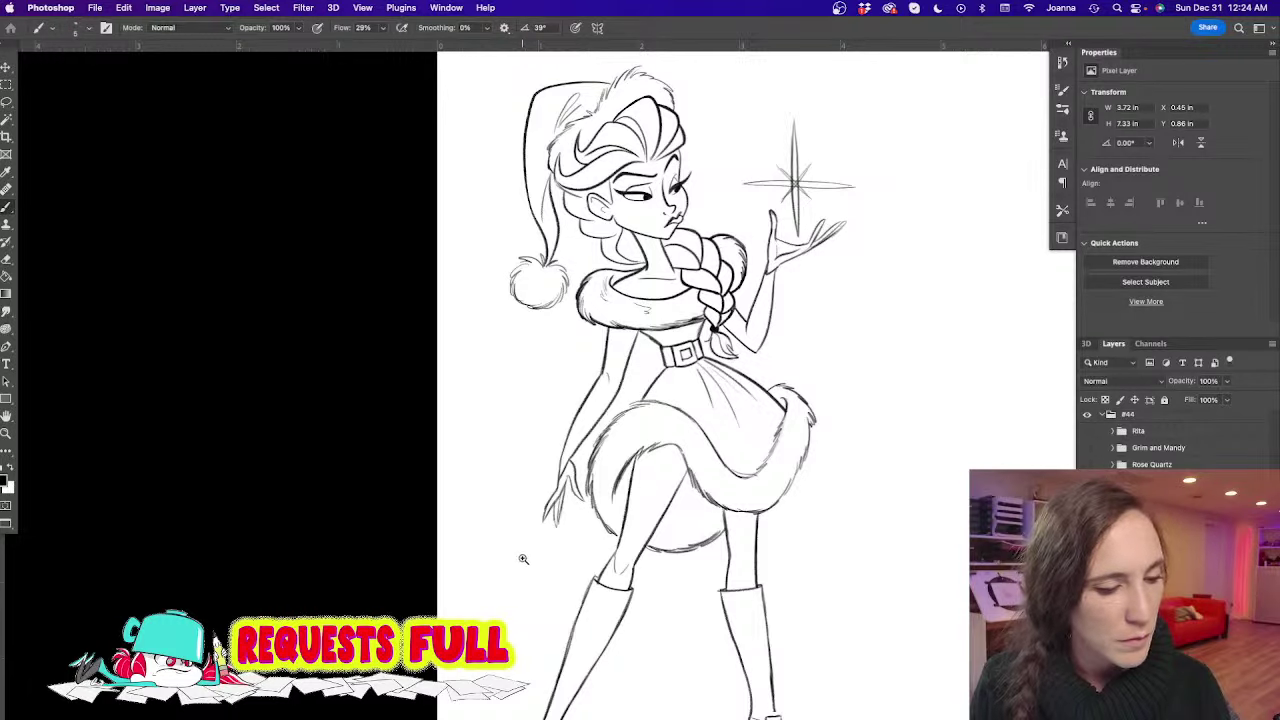
pyautogui.scroll(-2, 526, 557)
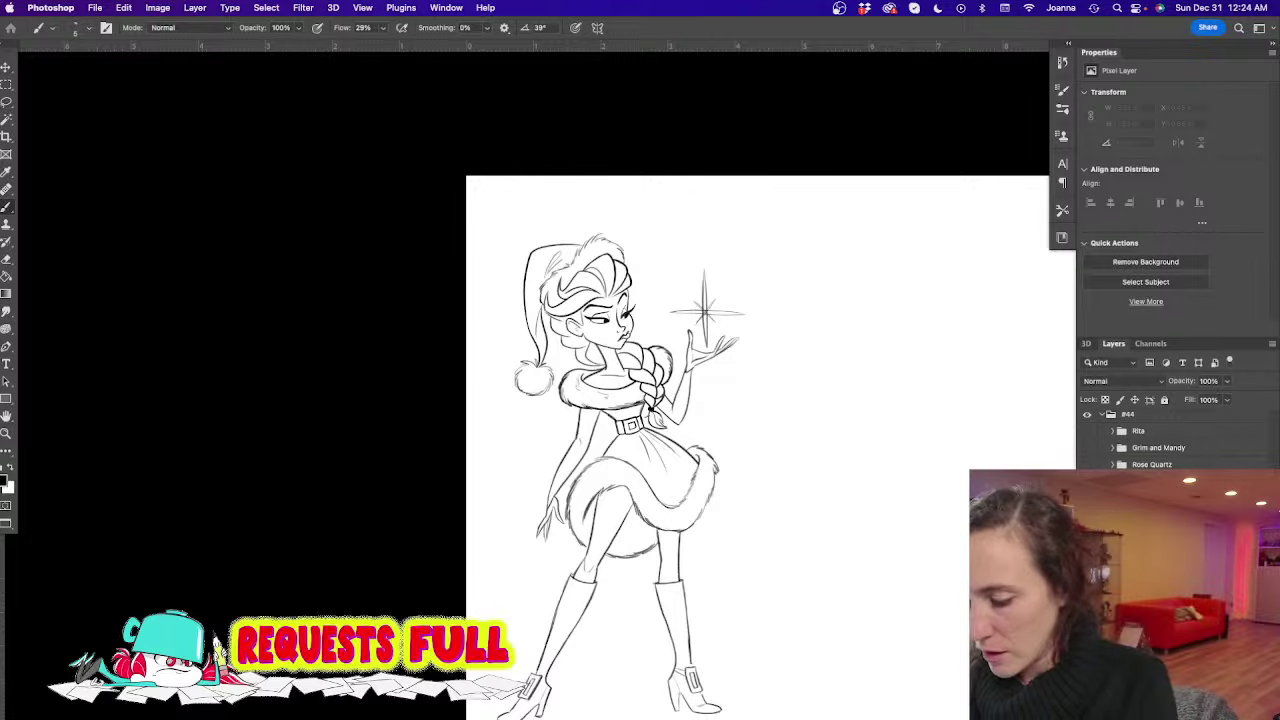
pyautogui.press('v')
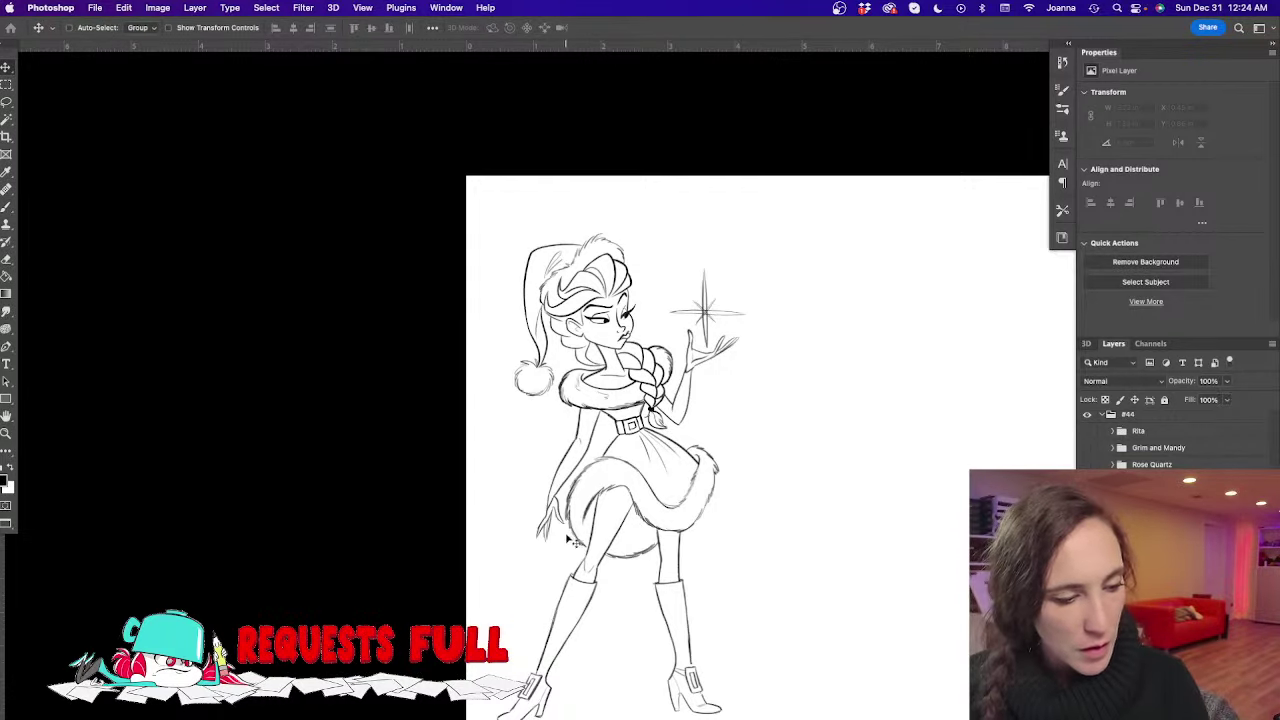
pyautogui.moveTo(614, 535); pyautogui.dragTo(740, 530)
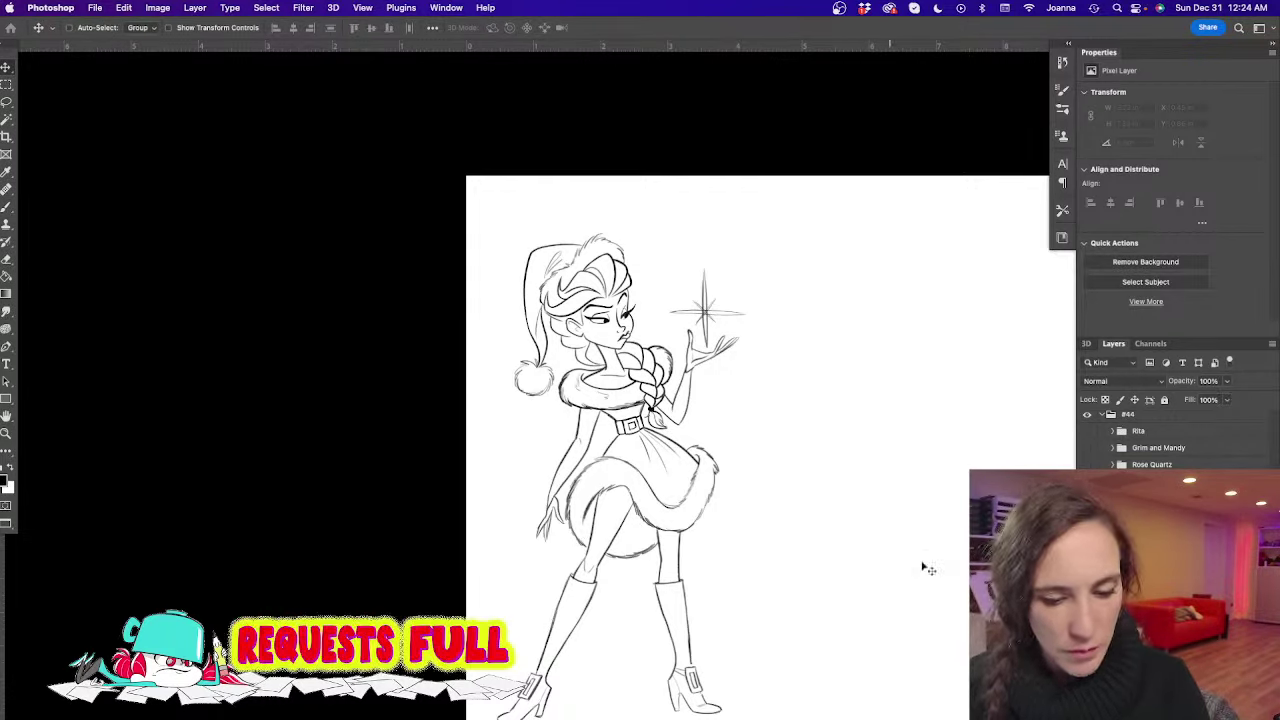
# Move the figure sketch about 0.67 in left and 0.27 in up on the canvas, and add a new layer
pyautogui.moveTo(615, 533); pyautogui.dragTo(480, 473)
pyautogui.keyDown('super'); pyautogui.click(522, 491); pyautogui.keyUp('super')
pyautogui.scroll(-4, 528, 492)
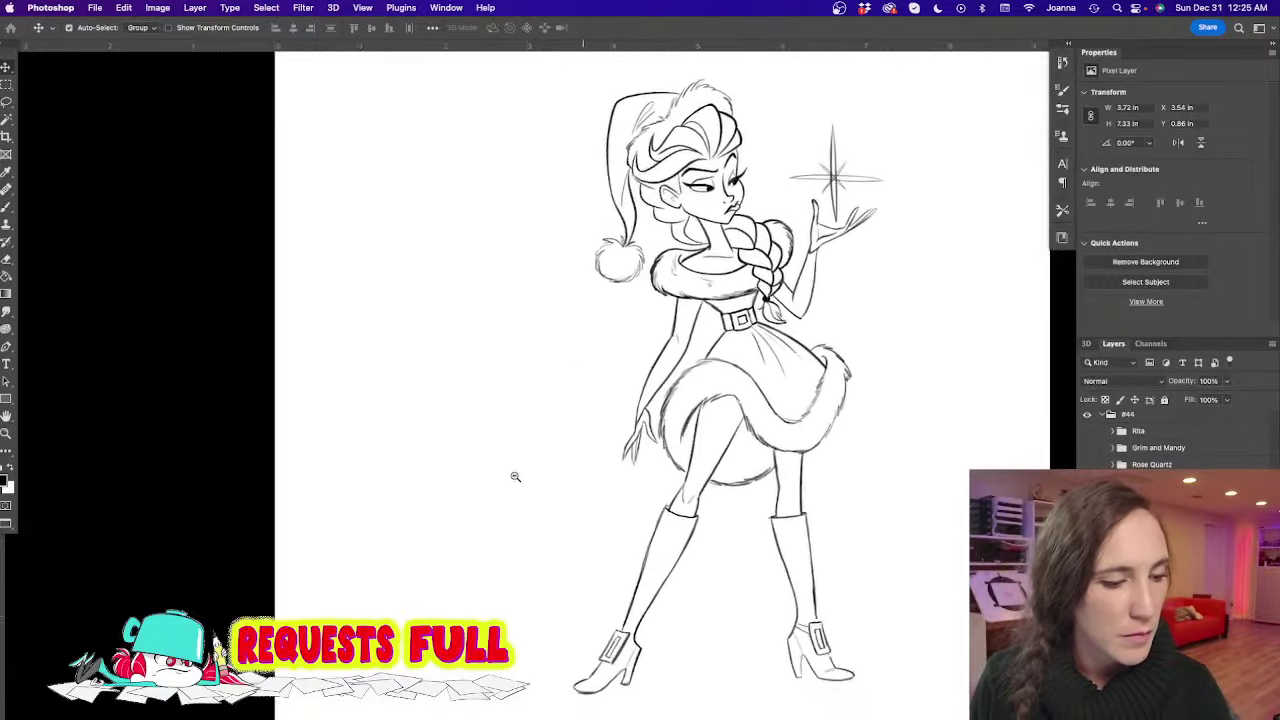
pyautogui.scroll(2, 480, 468)
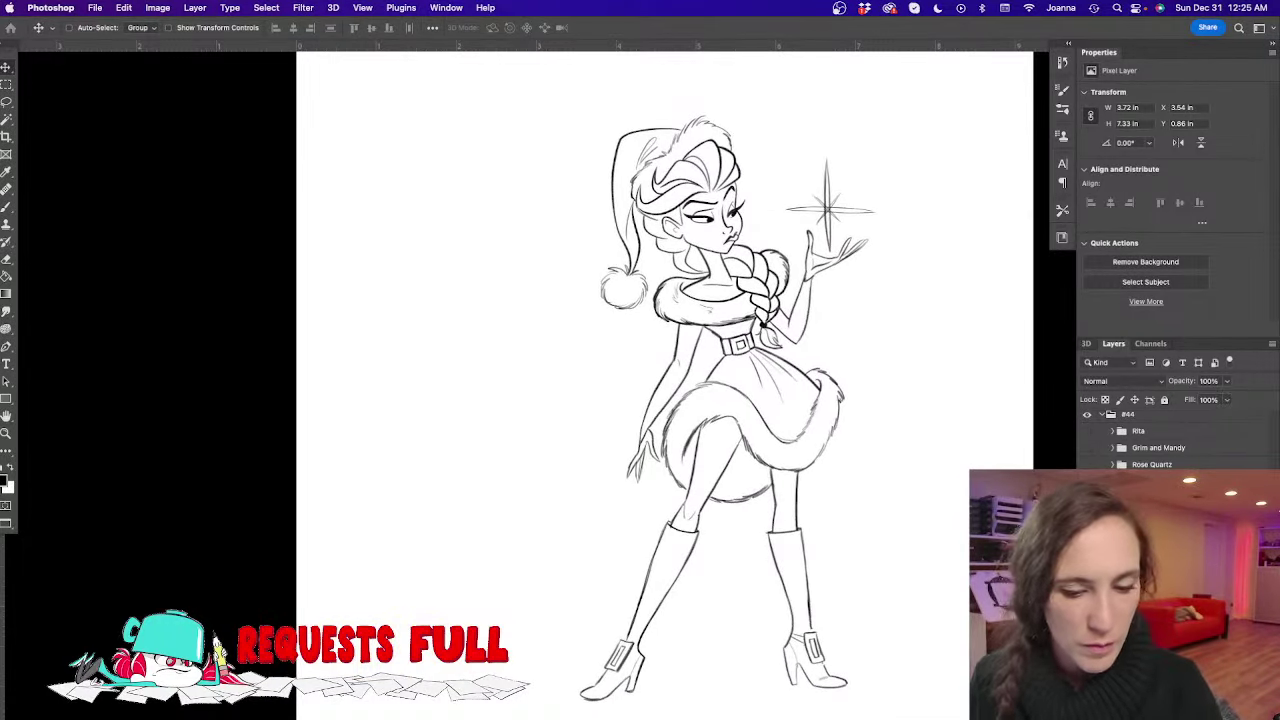
pyautogui.moveTo(636, 545); pyautogui.dragTo(574, 521)
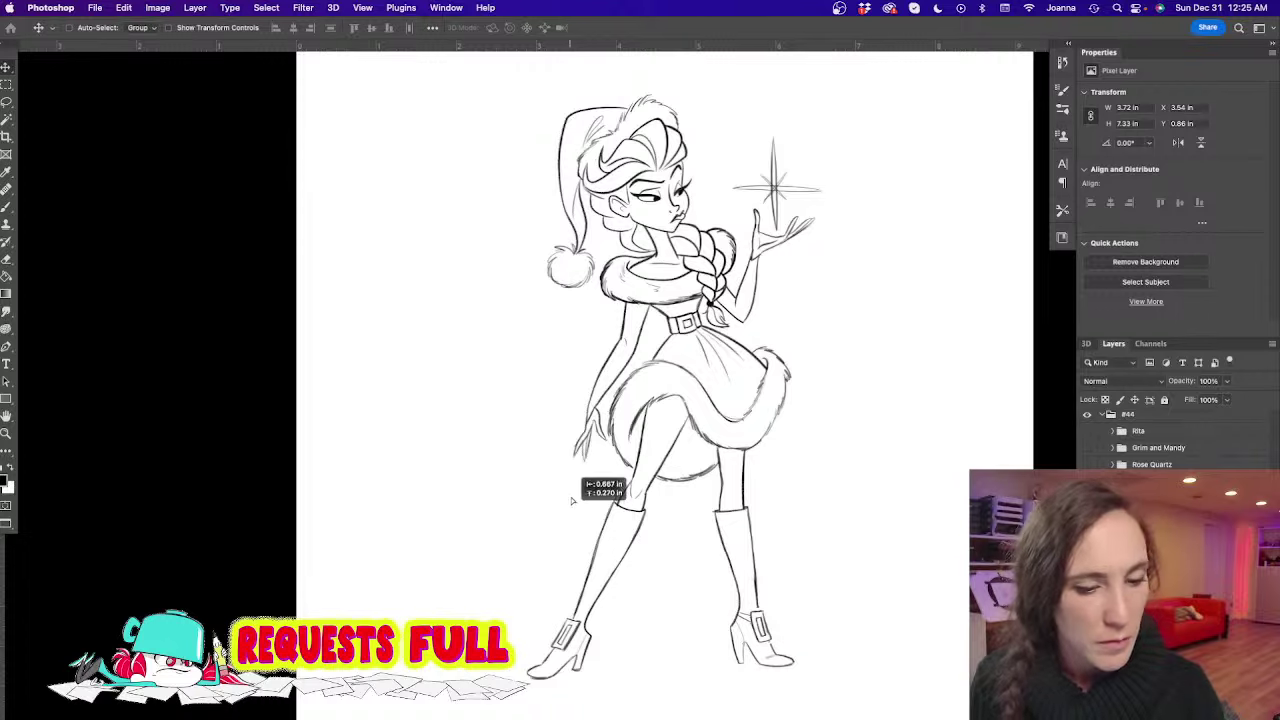
pyautogui.press('super+shift+alt+n')
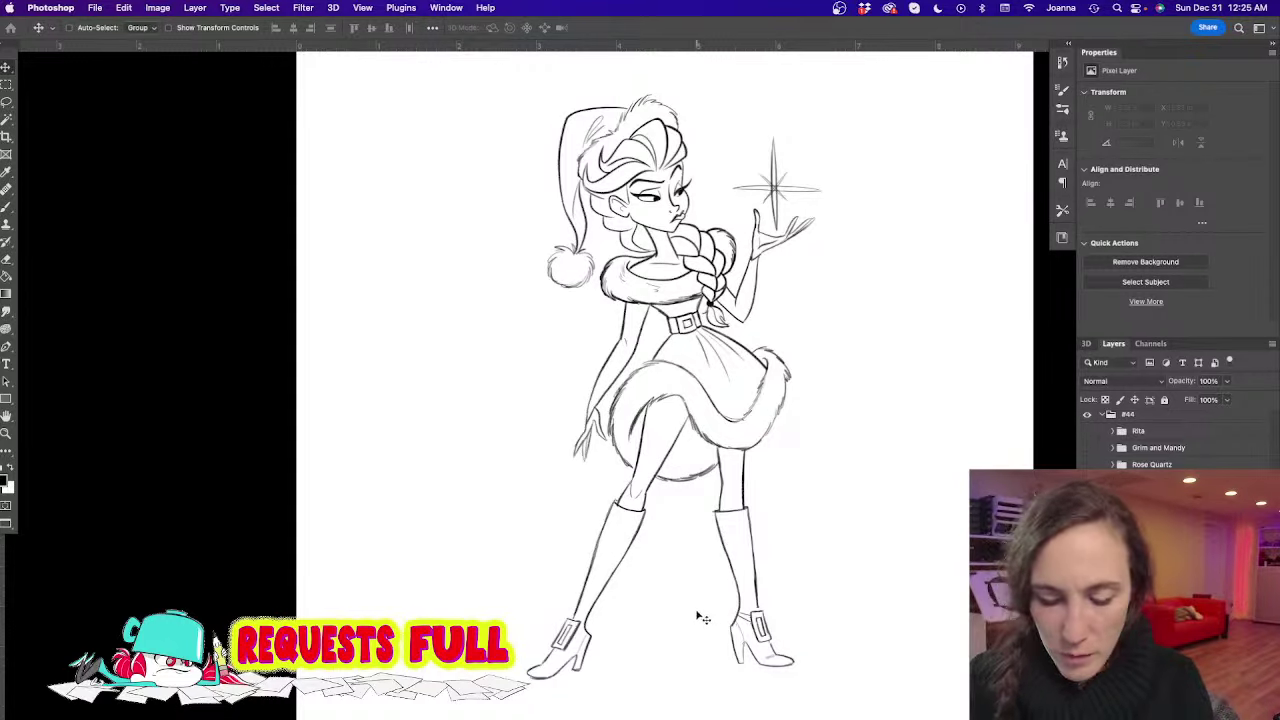
pyautogui.press('w')
pyautogui.click(697, 563)
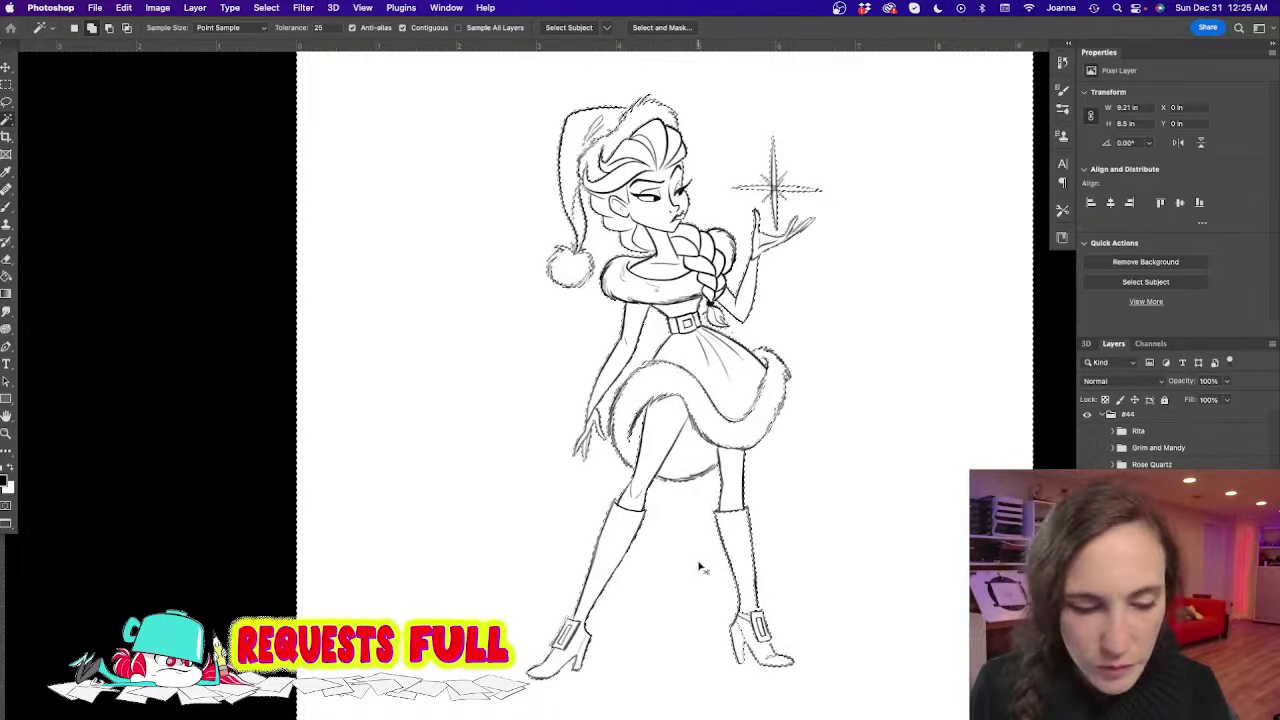
pyautogui.press('super+d')
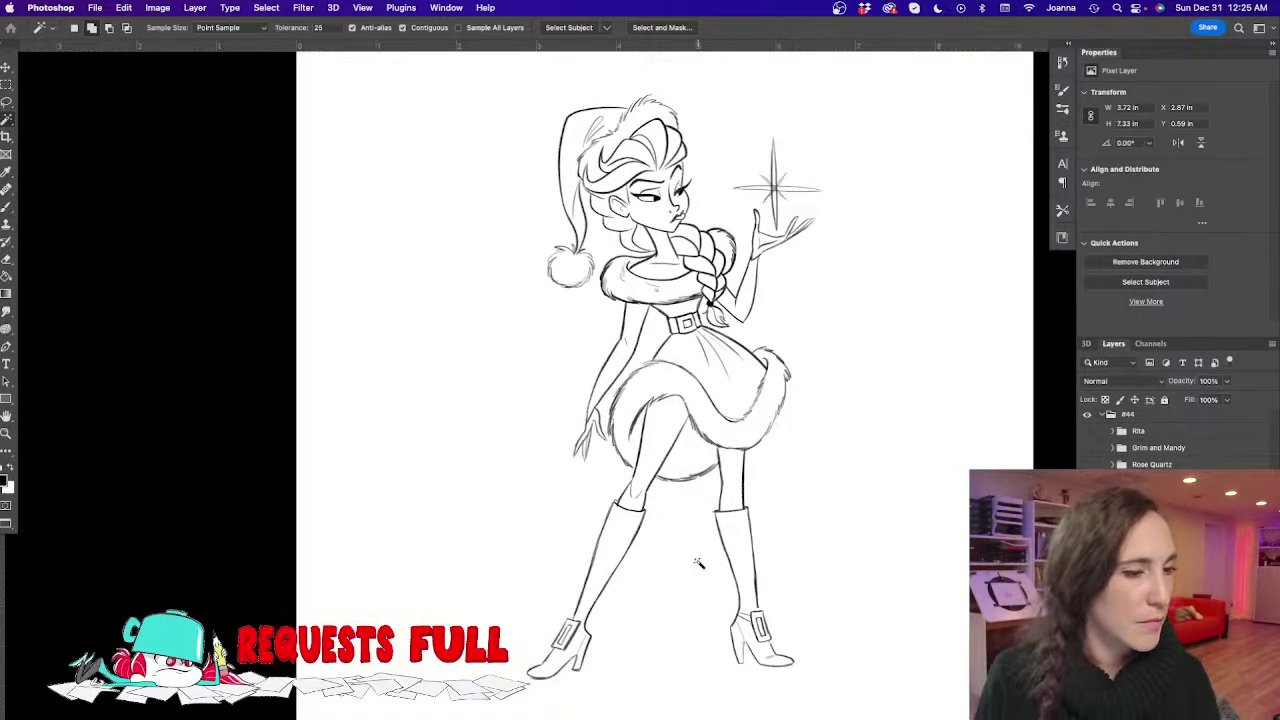
# Set the foreground color to light blue #82caeb
pyautogui.click(5, 482)
pyautogui.click(745, 570)
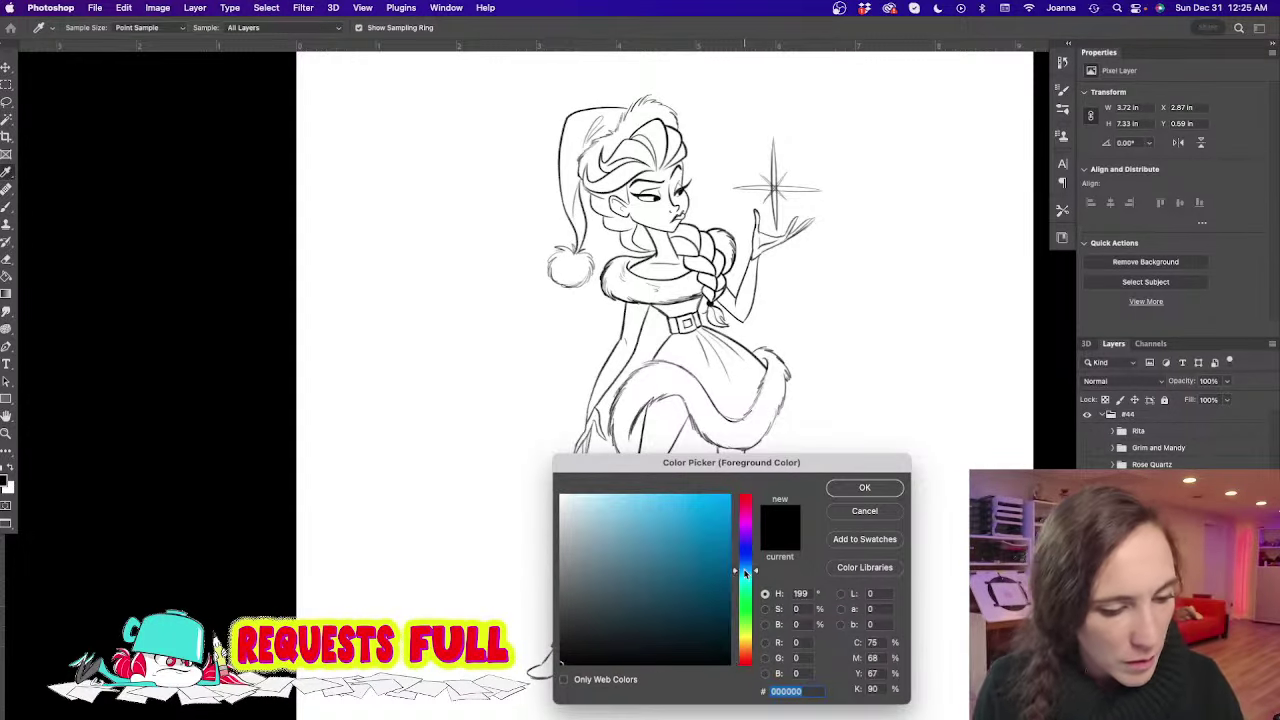
pyautogui.moveTo(627, 510); pyautogui.dragTo(634, 506)
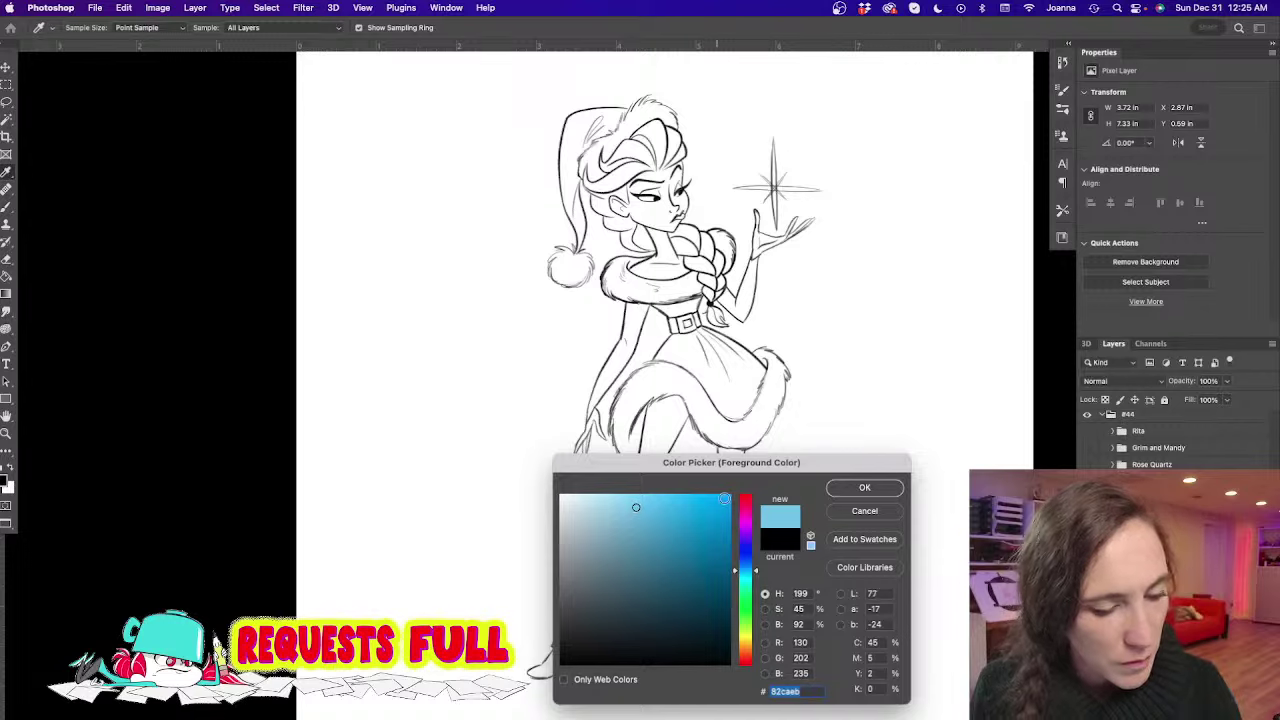
pyautogui.click(864, 487)
# Switch to the Brush tool and choose the first brush in the megapack's Paintbox set
pyautogui.press('b')
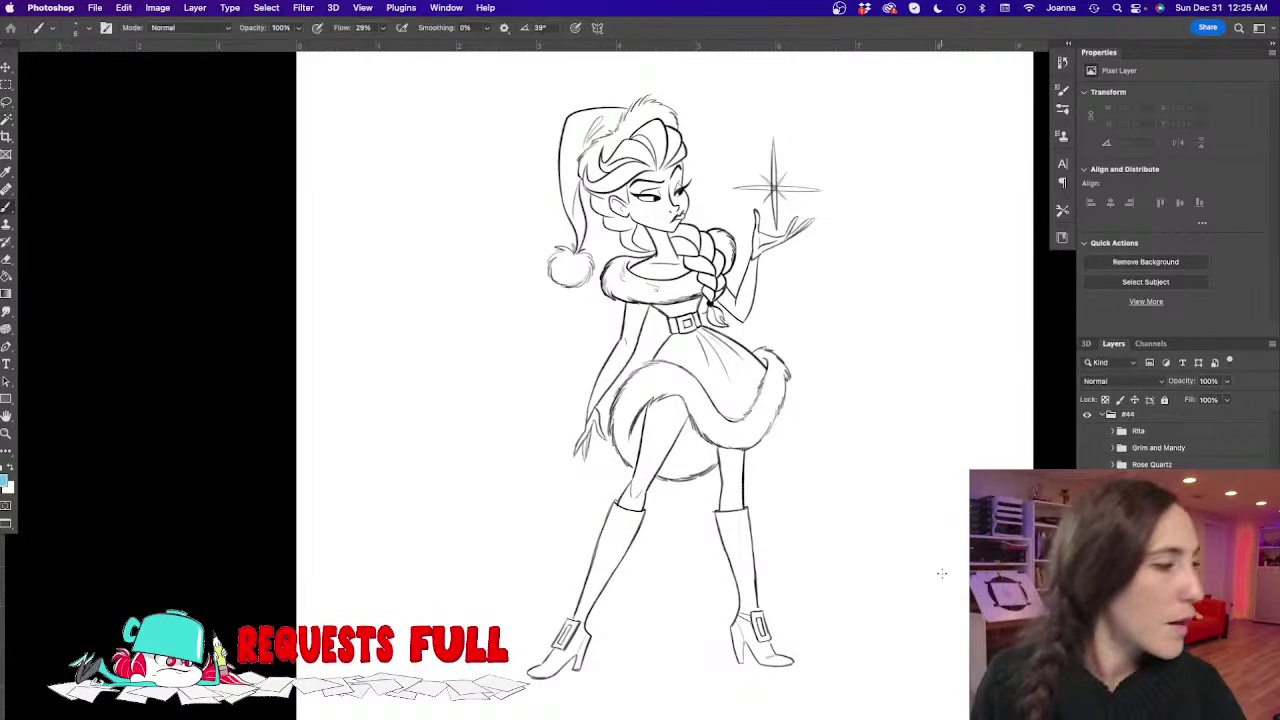
pyautogui.click(75, 27)
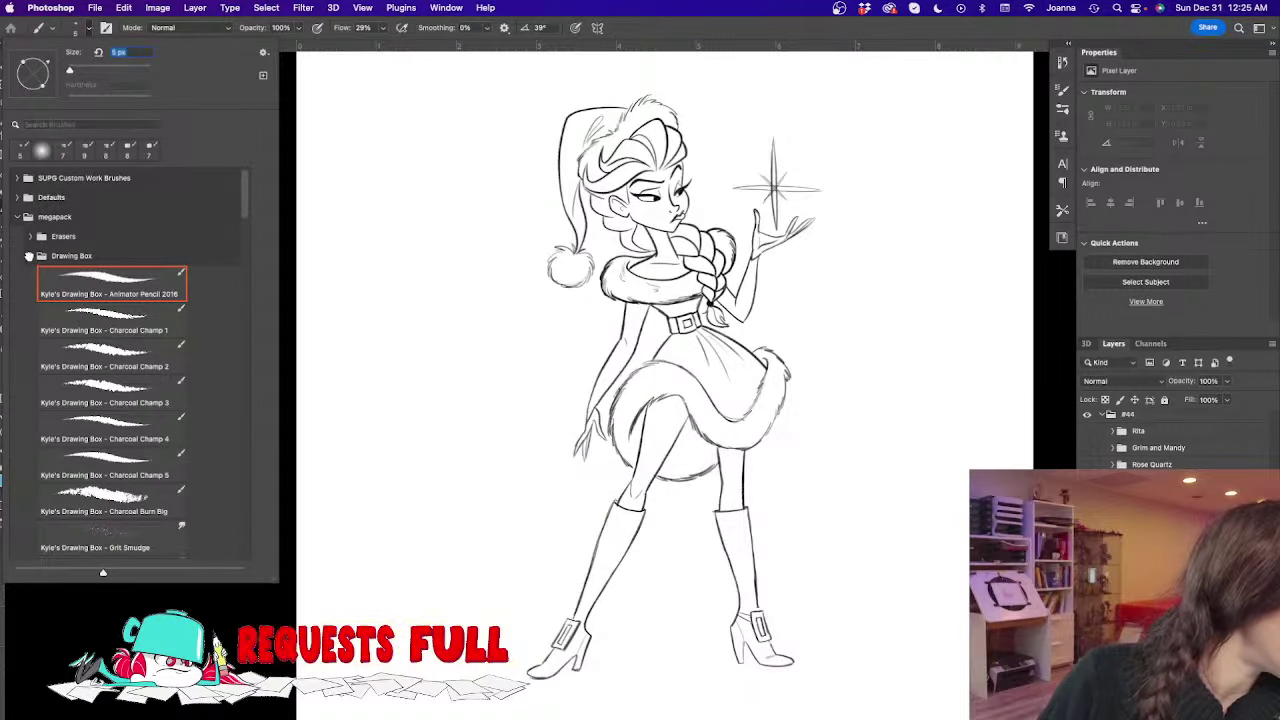
pyautogui.click(29, 256)
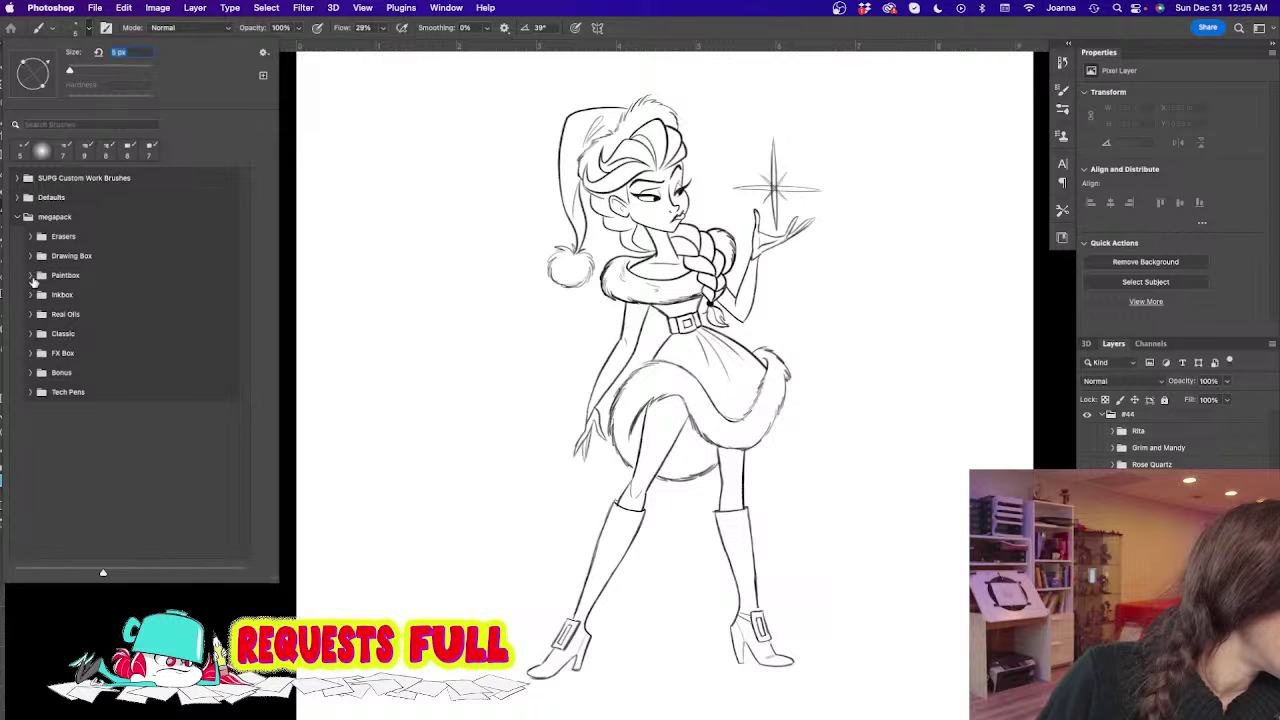
pyautogui.click(31, 276)
pyautogui.doubleClick(83, 318)
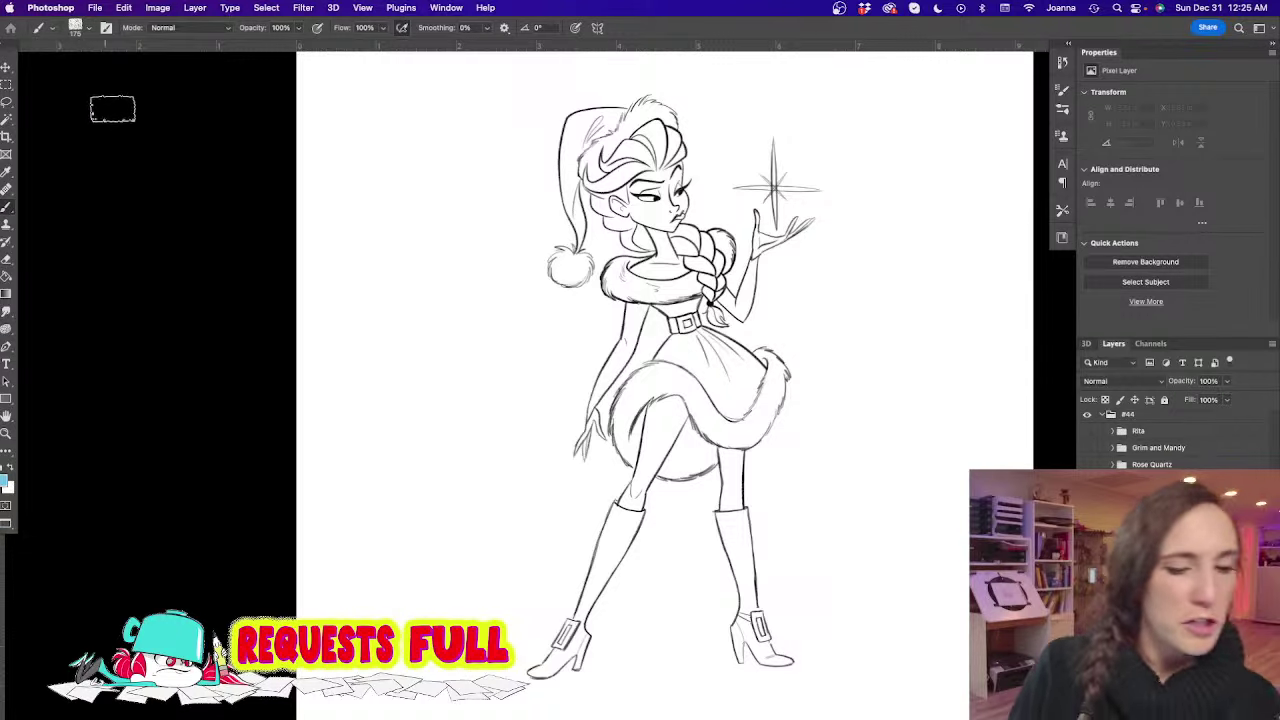
# Paint the skirt, waist and bodice of the dress light blue with a reduced brush size, overlapping the fur trim edges
pyautogui.scroll(2, 644, 422)
pyautogui.moveTo(644, 421); pyautogui.dragTo(650, 421)
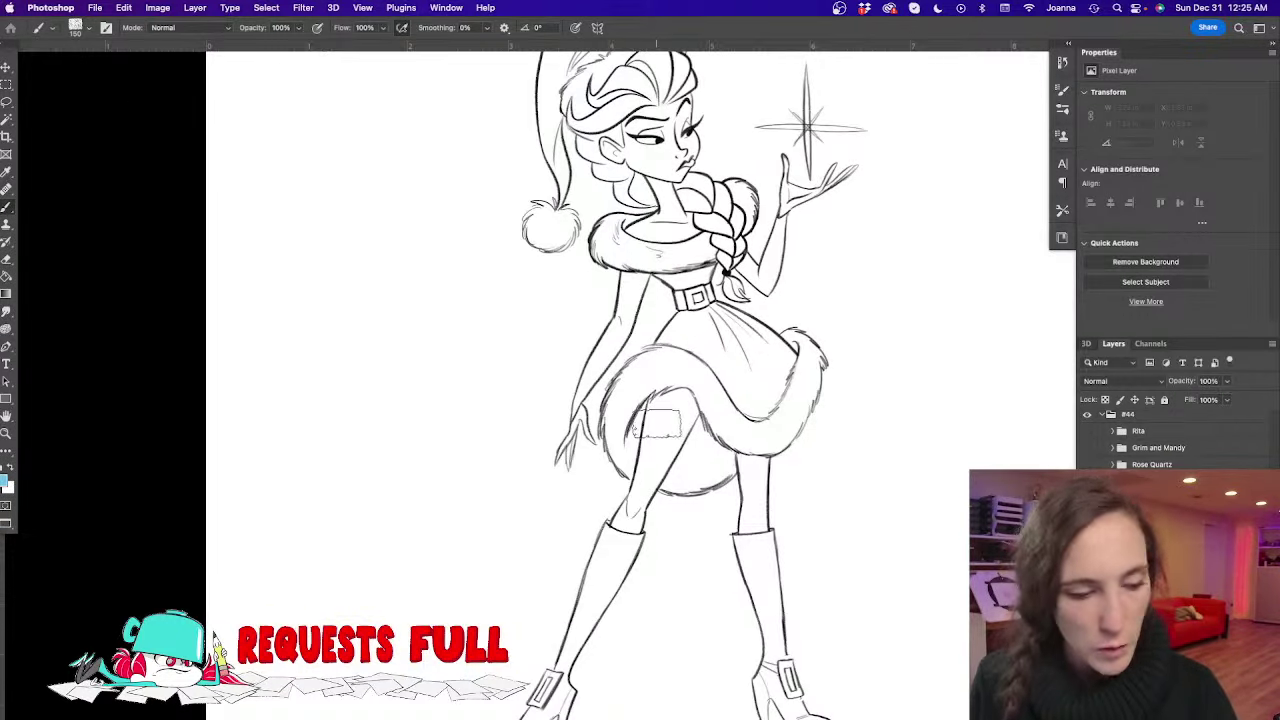
pyautogui.press('[')
pyautogui.press('[')
pyautogui.press('[')
pyautogui.press('[')
pyautogui.press('[')
pyautogui.moveTo(688, 284)
pyautogui.mouseDown()
pyautogui.moveTo(690, 345)
pyautogui.moveTo(658, 362)
pyautogui.moveTo(735, 330)
pyautogui.moveTo(715, 305)
pyautogui.moveTo(765, 340)
pyautogui.moveTo(790, 390)
pyautogui.moveTo(760, 425)
pyautogui.moveTo(740, 420)
pyautogui.mouseUp()
pyautogui.moveTo(581, 408); pyautogui.dragTo(616, 526)
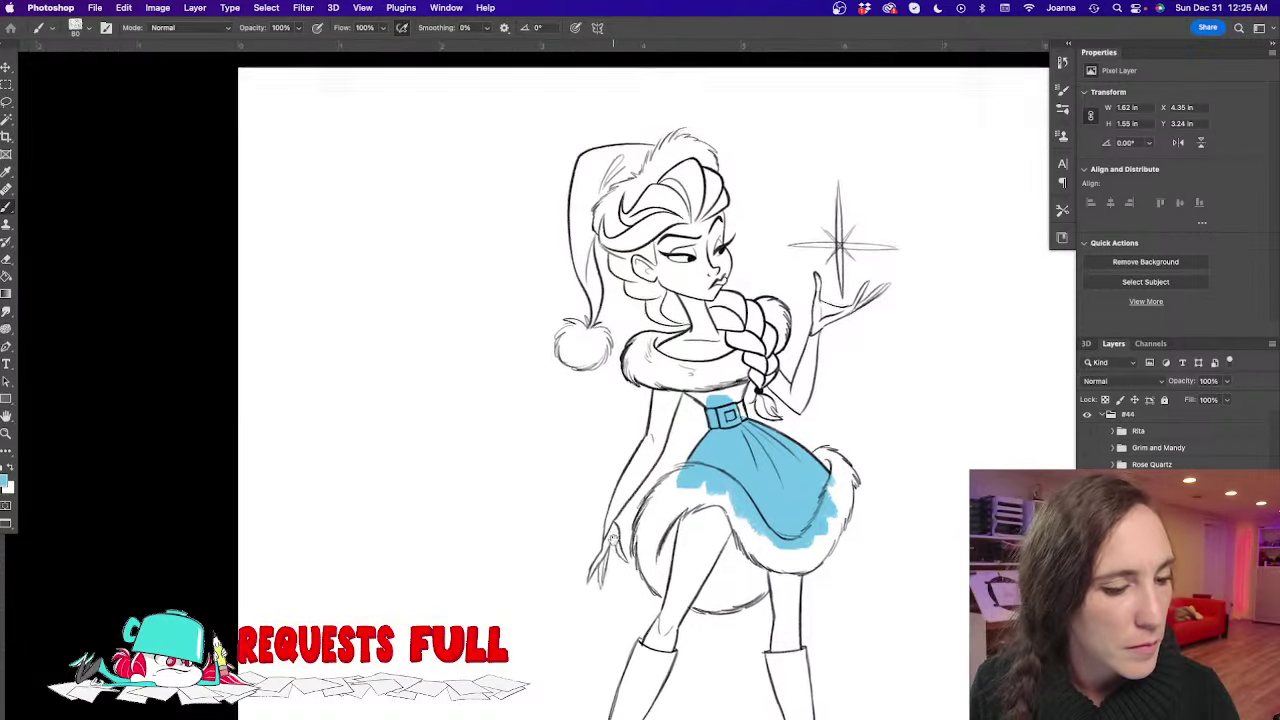
pyautogui.moveTo(742, 378)
pyautogui.mouseDown()
pyautogui.moveTo(730, 405)
pyautogui.moveTo(725, 380)
pyautogui.moveTo(680, 383)
pyautogui.moveTo(715, 396)
pyautogui.moveTo(710, 380)
pyautogui.mouseUp()
# Paint the sleeve of the raised arm light blue from wrist to shoulder, reducing the brush for the narrow areas
pyautogui.press('[')
pyautogui.press('[')
pyautogui.press('[')
pyautogui.press('[')
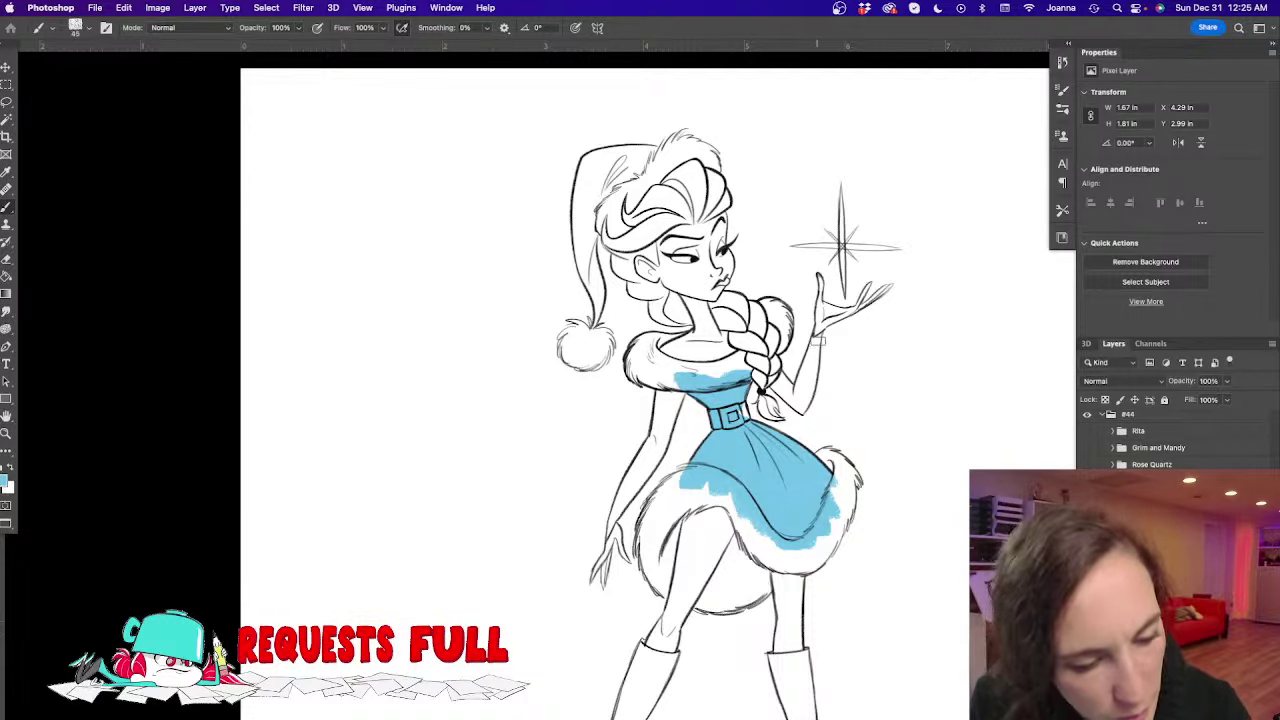
pyautogui.moveTo(820, 330)
pyautogui.mouseDown()
pyautogui.moveTo(798, 410)
pyautogui.moveTo(815, 348)
pyautogui.mouseUp()
pyautogui.moveTo(805, 401)
pyautogui.mouseDown()
pyautogui.moveTo(810, 385)
pyautogui.moveTo(773, 376)
pyautogui.moveTo(776, 388)
pyautogui.mouseUp()
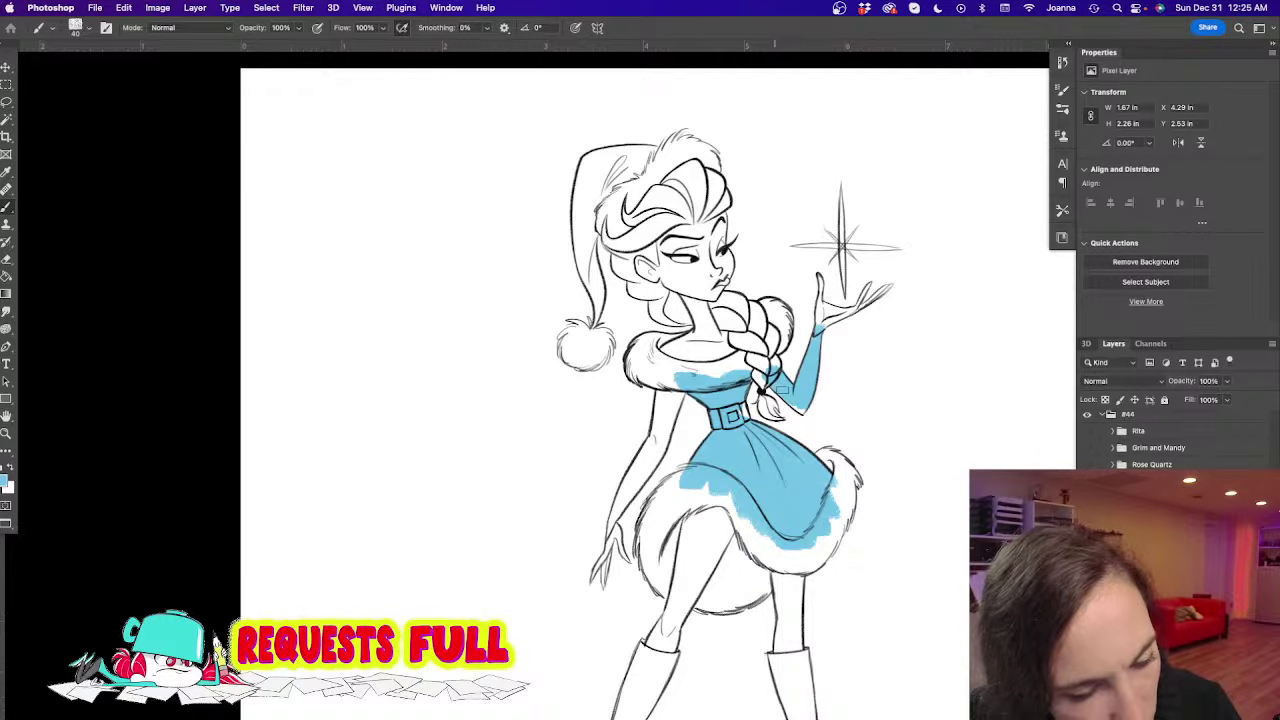
pyautogui.press('[')
pyautogui.press('[')
pyautogui.press('[')
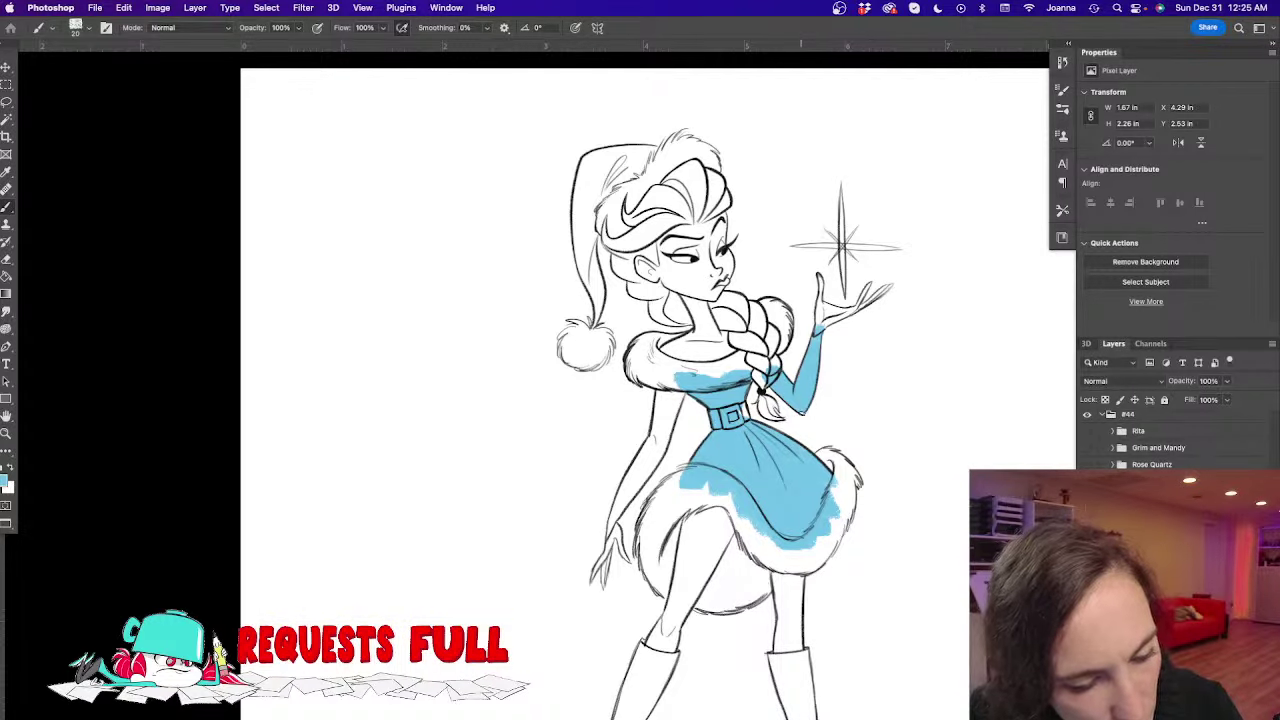
# Paint the sleeve of the lowered arm light blue from the fur collar to the wrist, with brush sizes 30 and 15
pyautogui.moveTo(543, 537); pyautogui.dragTo(663, 417)
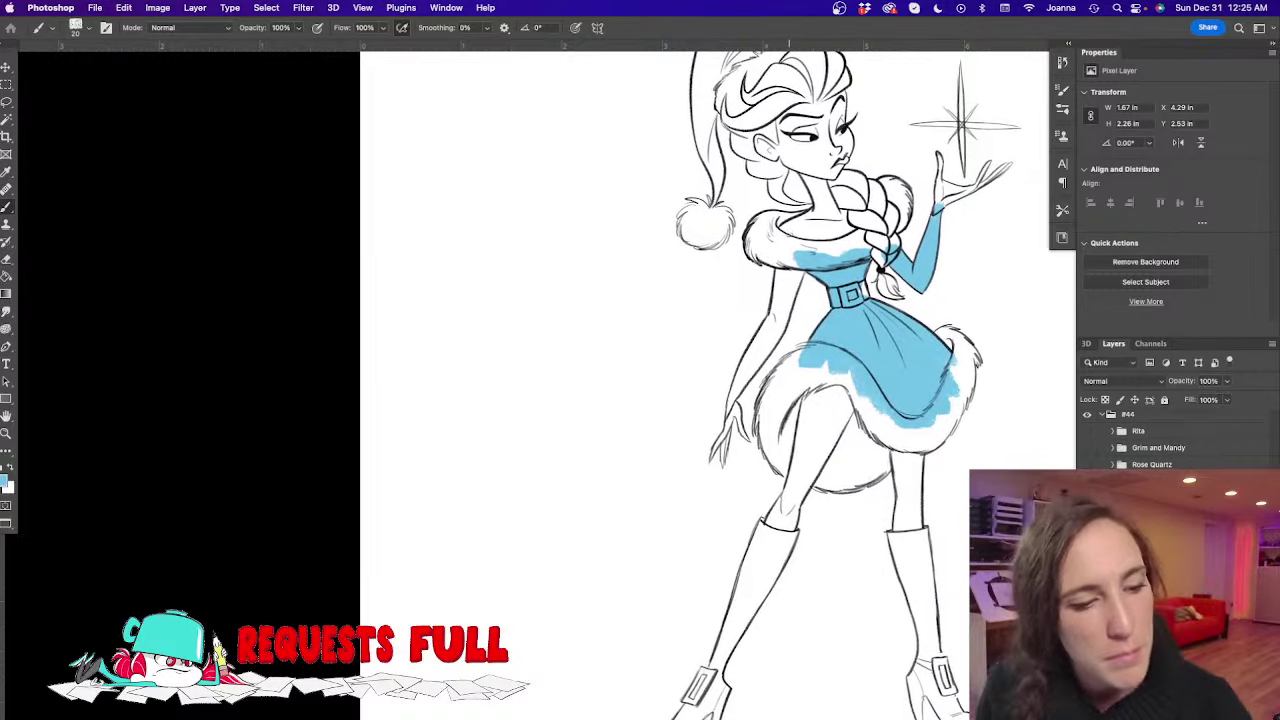
pyautogui.press(']')
pyautogui.press(']')
pyautogui.moveTo(783, 248)
pyautogui.mouseDown()
pyautogui.moveTo(773, 316)
pyautogui.moveTo(800, 258)
pyautogui.mouseUp()
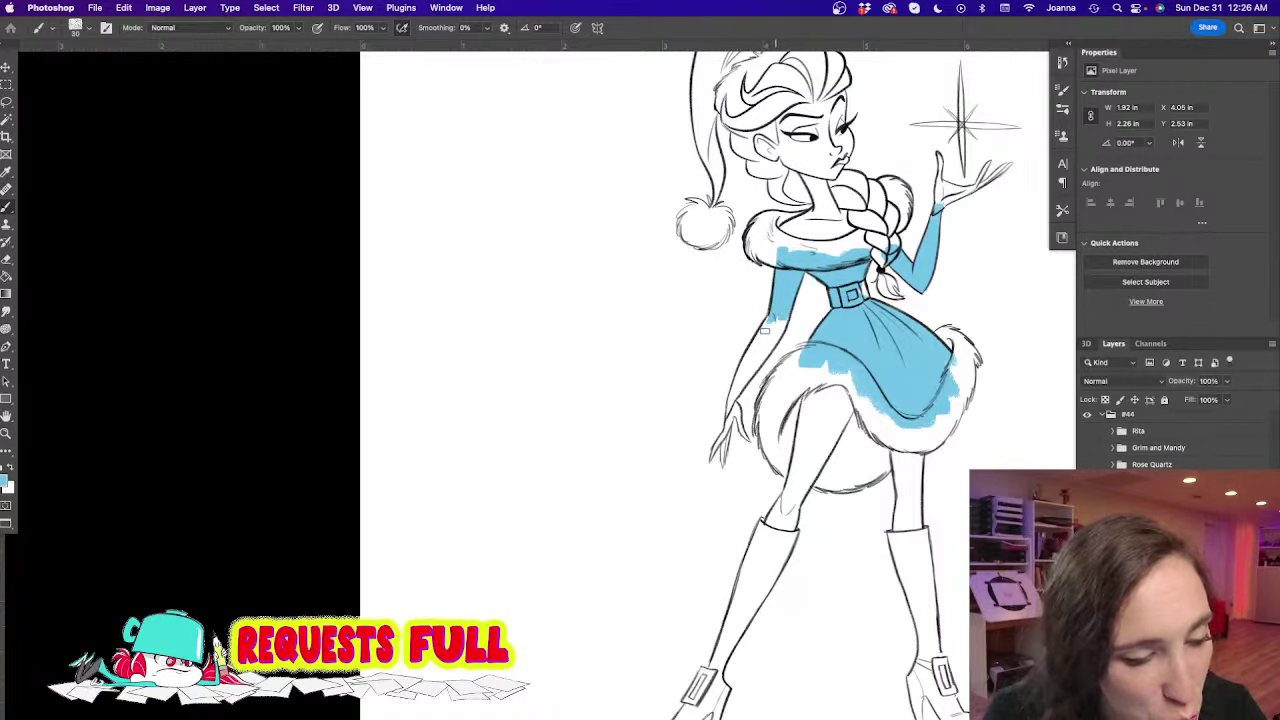
pyautogui.moveTo(763, 330)
pyautogui.mouseDown()
pyautogui.moveTo(748, 362)
pyautogui.moveTo(774, 335)
pyautogui.mouseUp()
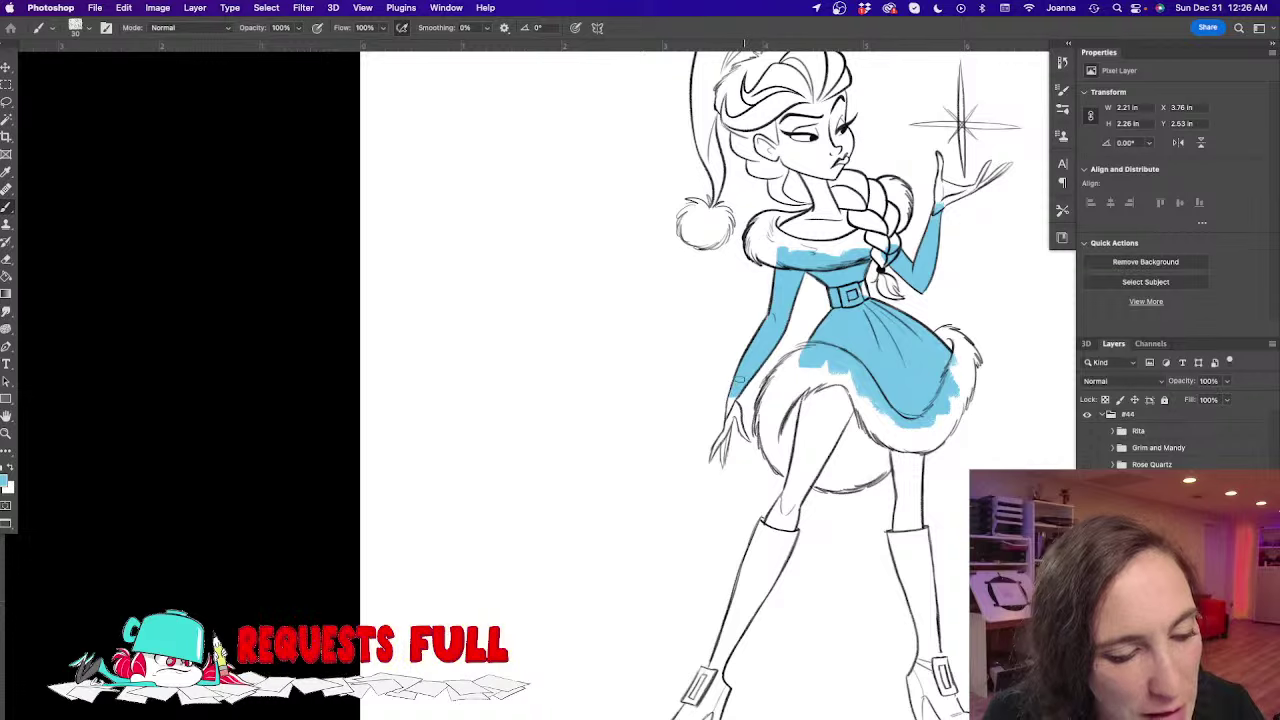
pyautogui.moveTo(741, 376); pyautogui.dragTo(734, 384)
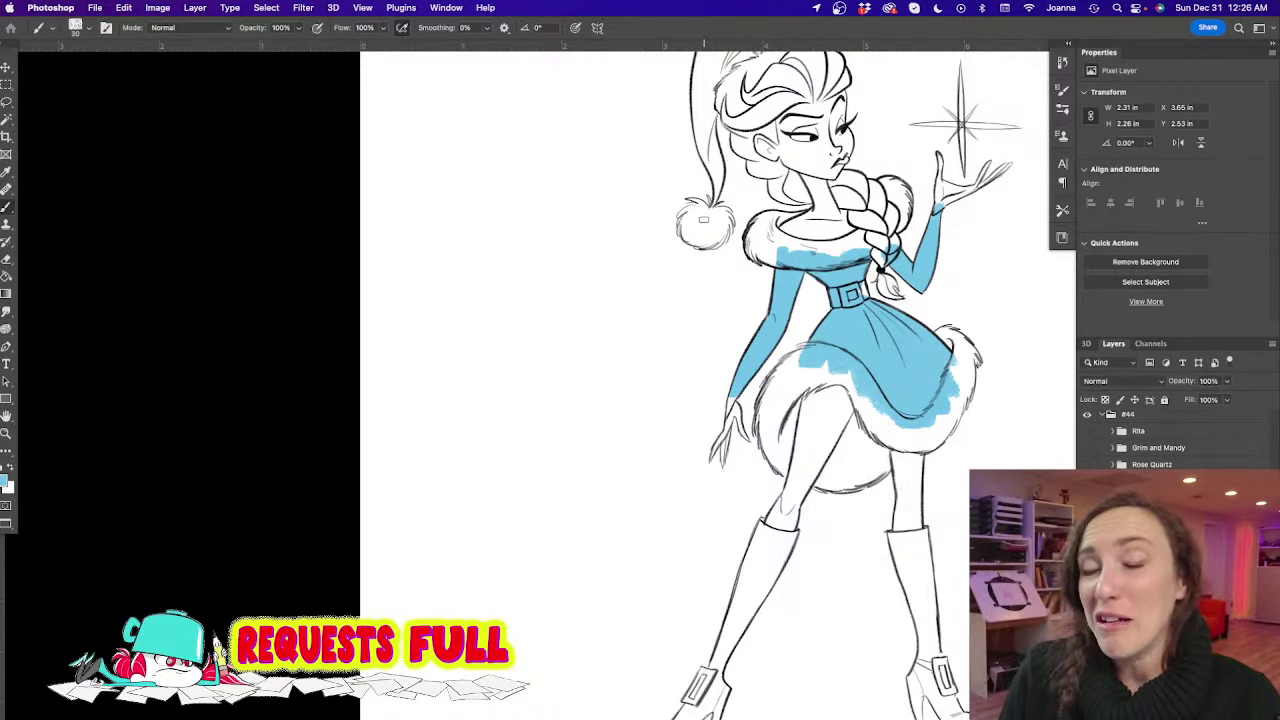
pyautogui.press('[')
pyautogui.press('[')
pyautogui.press('[')
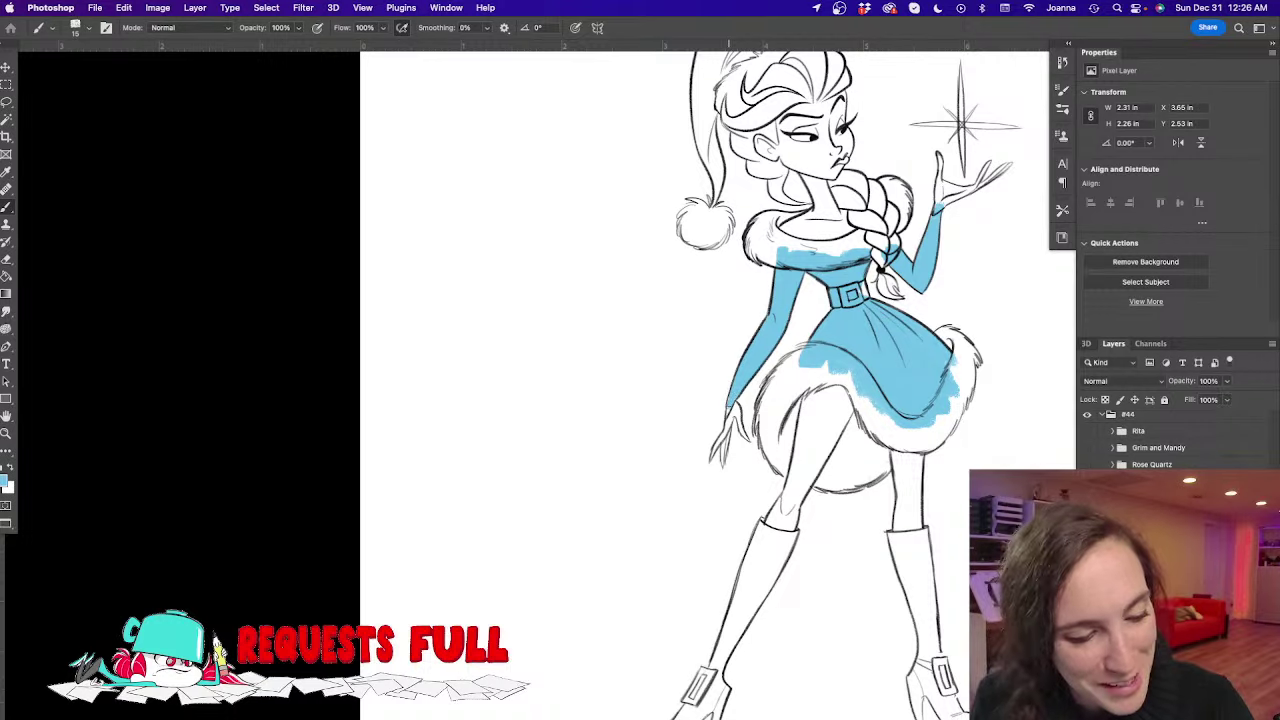
# Change the foreground color to dark grey #424242
pyautogui.moveTo(672, 506); pyautogui.dragTo(588, 644)
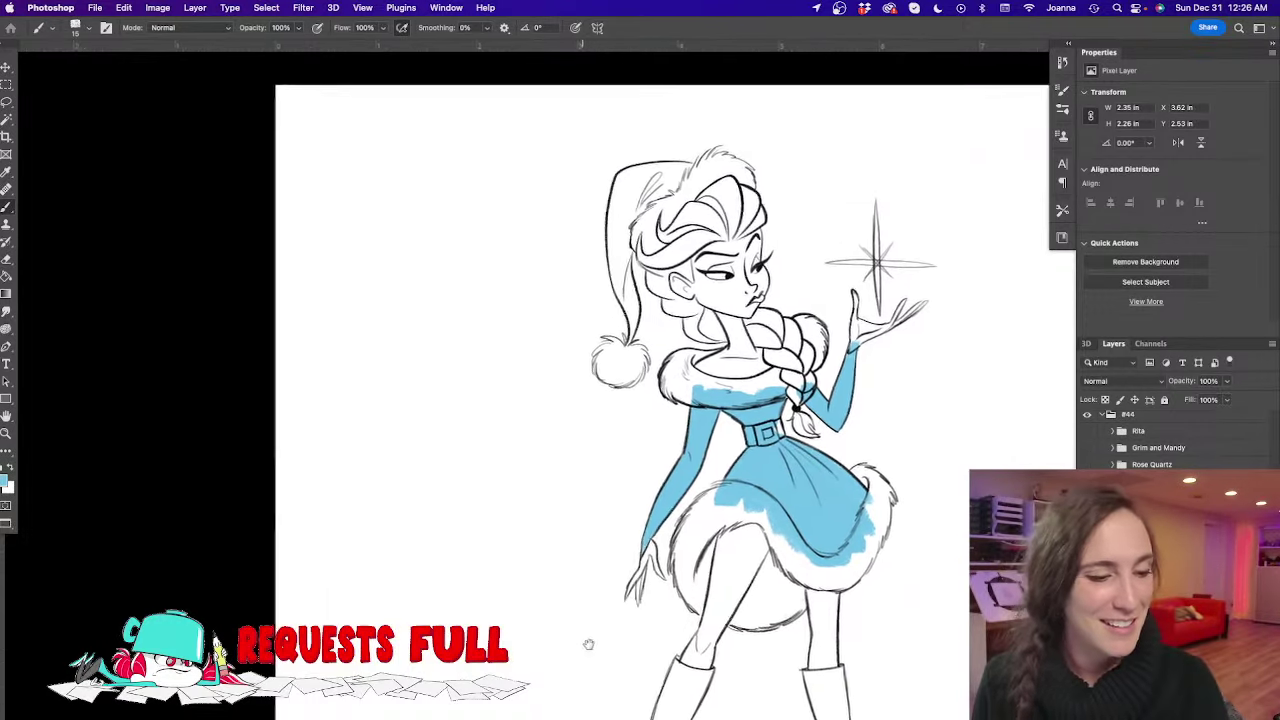
pyautogui.moveTo(501, 443); pyautogui.dragTo(543, 282)
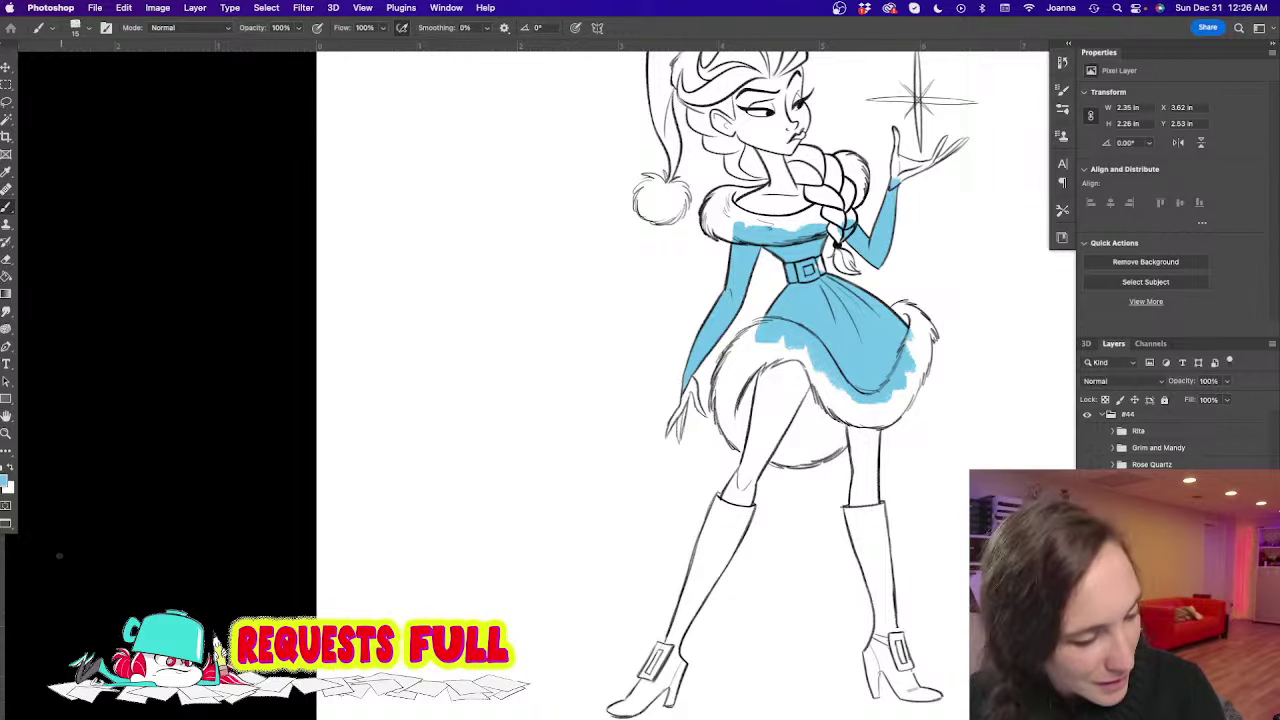
pyautogui.click(6, 484)
pyautogui.moveTo(558, 594); pyautogui.dragTo(559, 620)
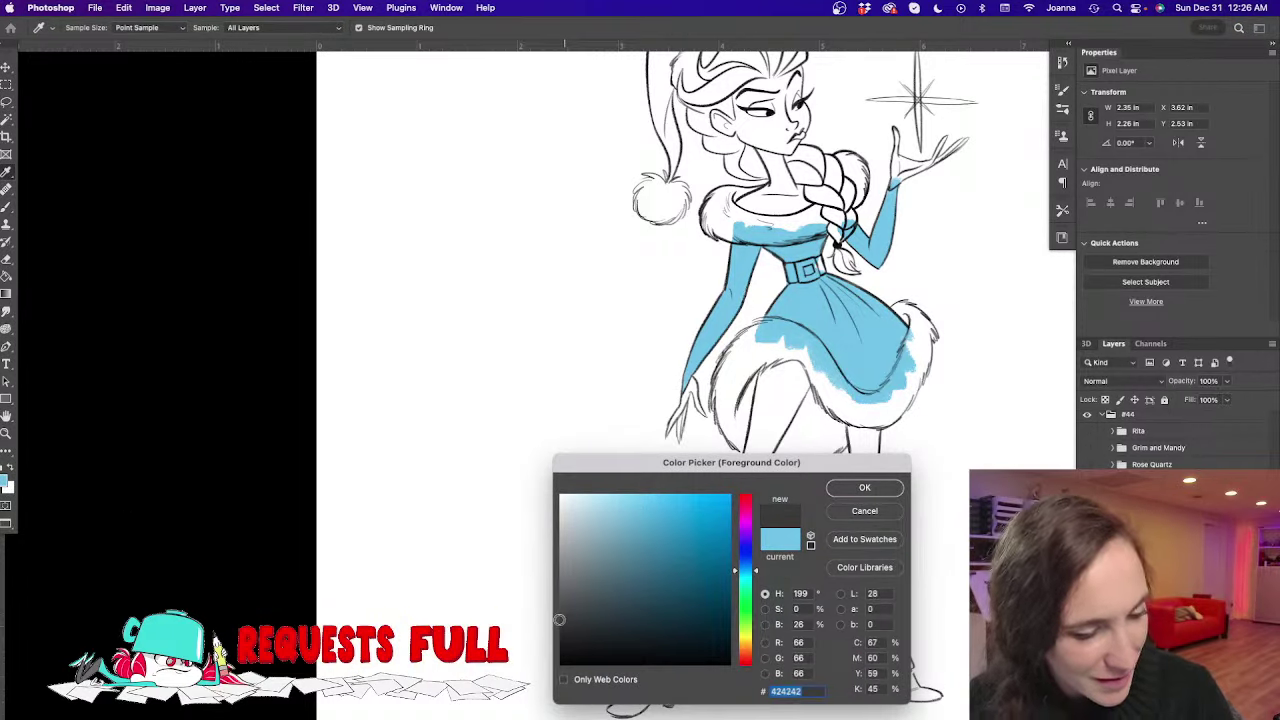
pyautogui.press('Return')
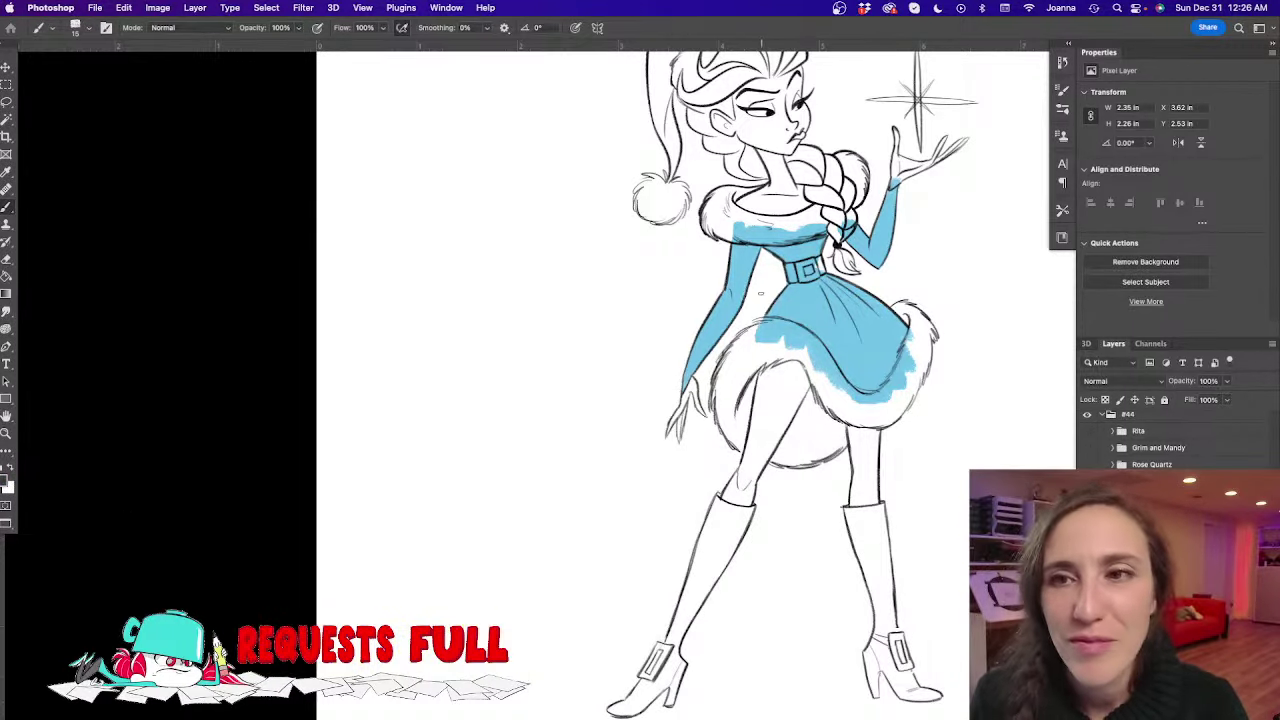
# Paint the belt band dark grey around the buckle and inside the buckle's center
pyautogui.keyDown('super'); pyautogui.click(748, 307); pyautogui.keyUp('super')
pyautogui.moveTo(708, 297); pyautogui.dragTo(692, 286)
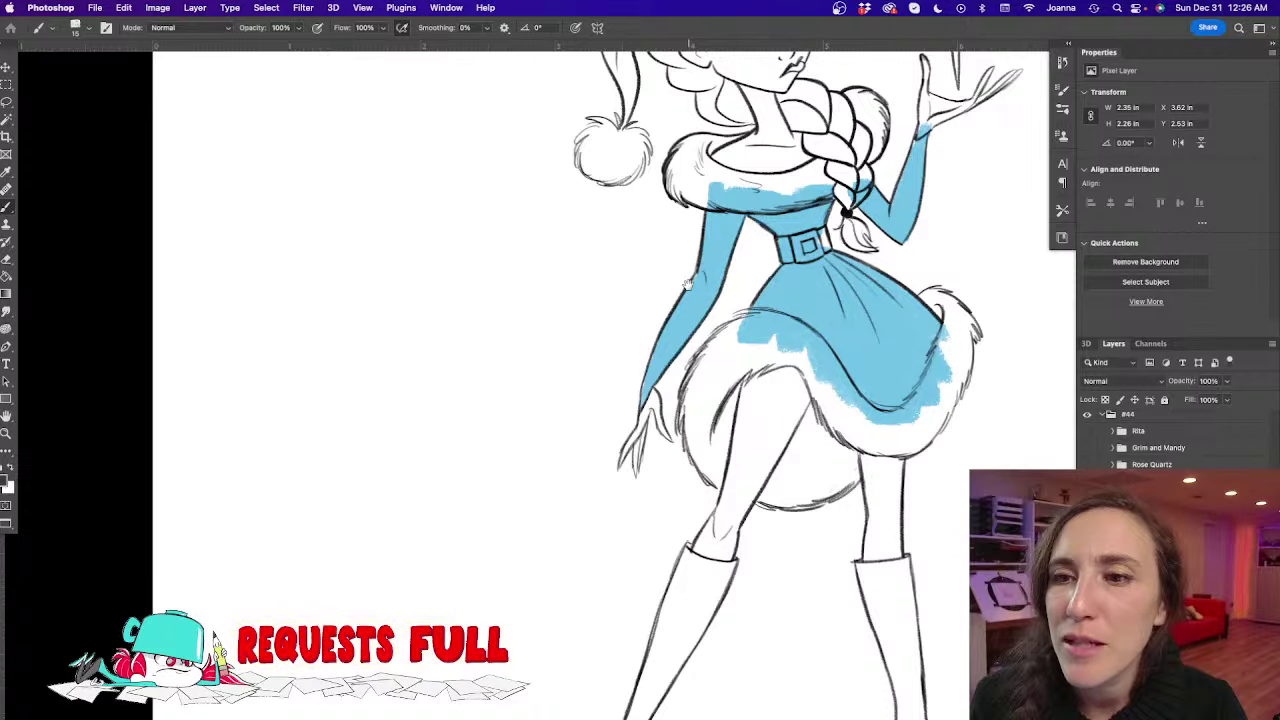
pyautogui.scroll(5, 689, 286)
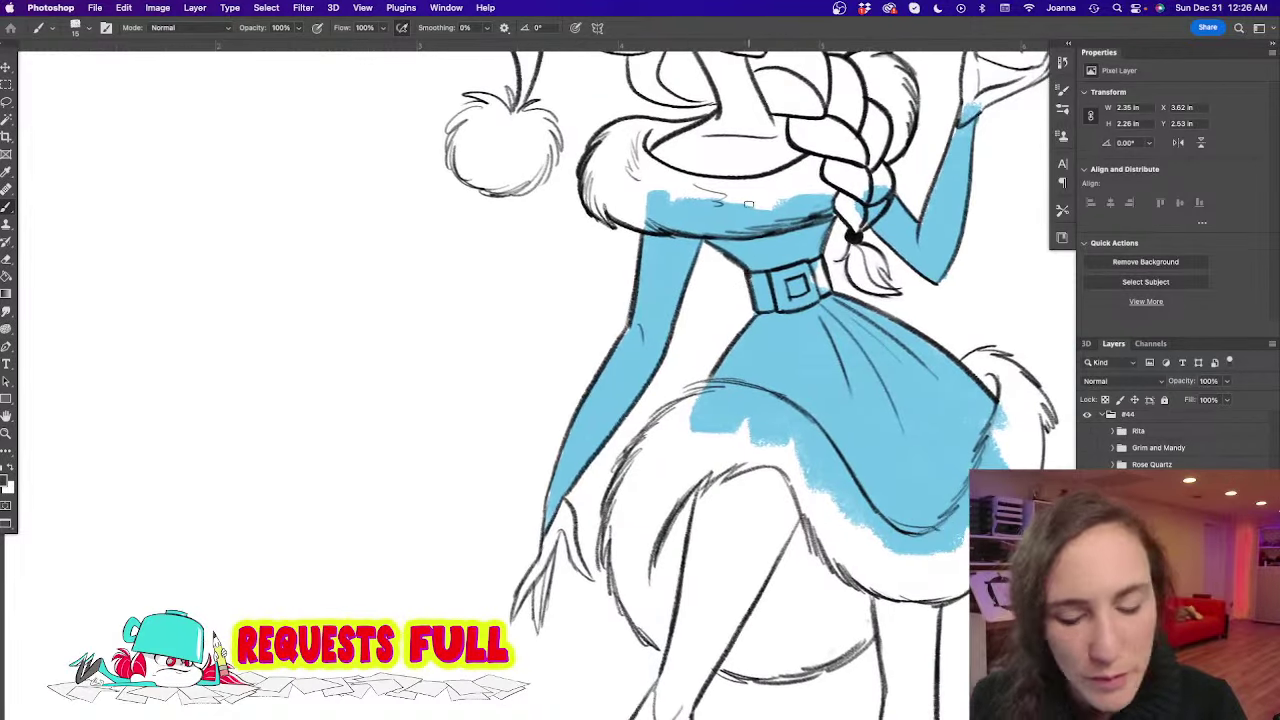
pyautogui.moveTo(763, 274)
pyautogui.mouseDown()
pyautogui.moveTo(770, 310)
pyautogui.moveTo(803, 292)
pyautogui.moveTo(820, 258)
pyautogui.moveTo(822, 290)
pyautogui.mouseUp()
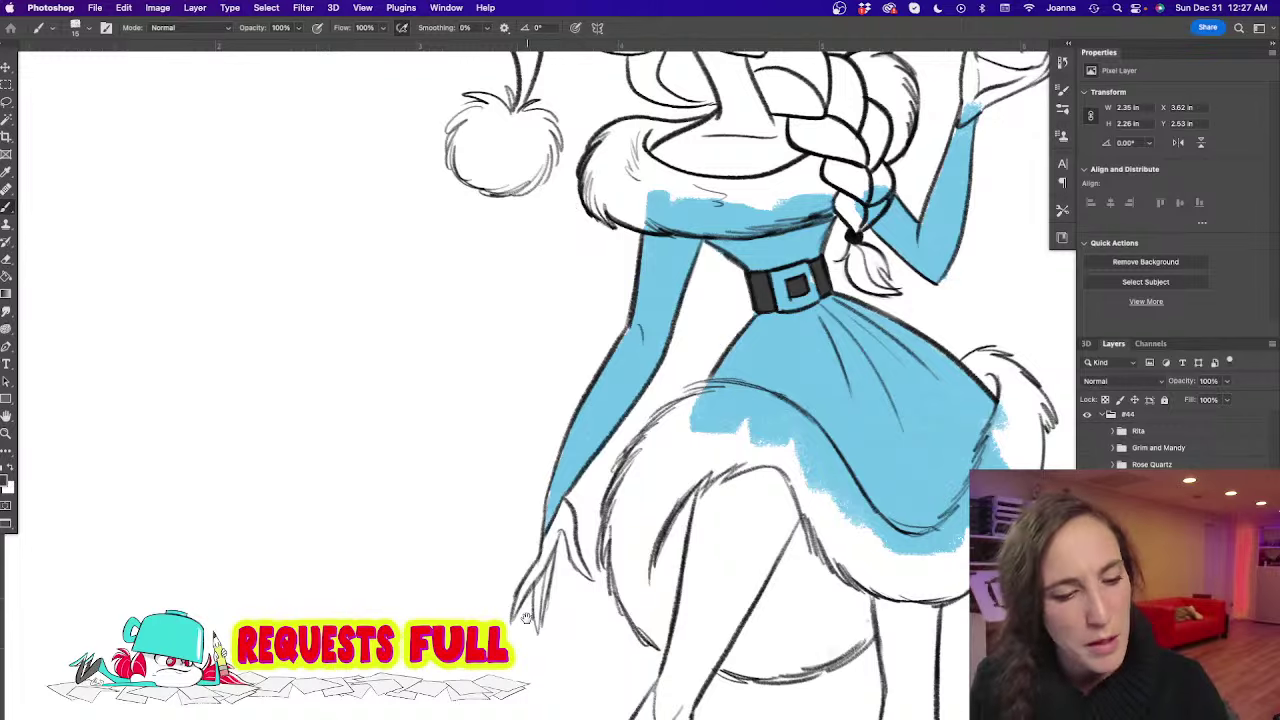
# Paint the shaft and heel of the boot below the raised arm dark grey
pyautogui.scroll(-4, 535, 437)
pyautogui.scroll(-1, 535, 437)
pyautogui.scroll(3, 531, 560)
pyautogui.scroll(-8, 686, 426)
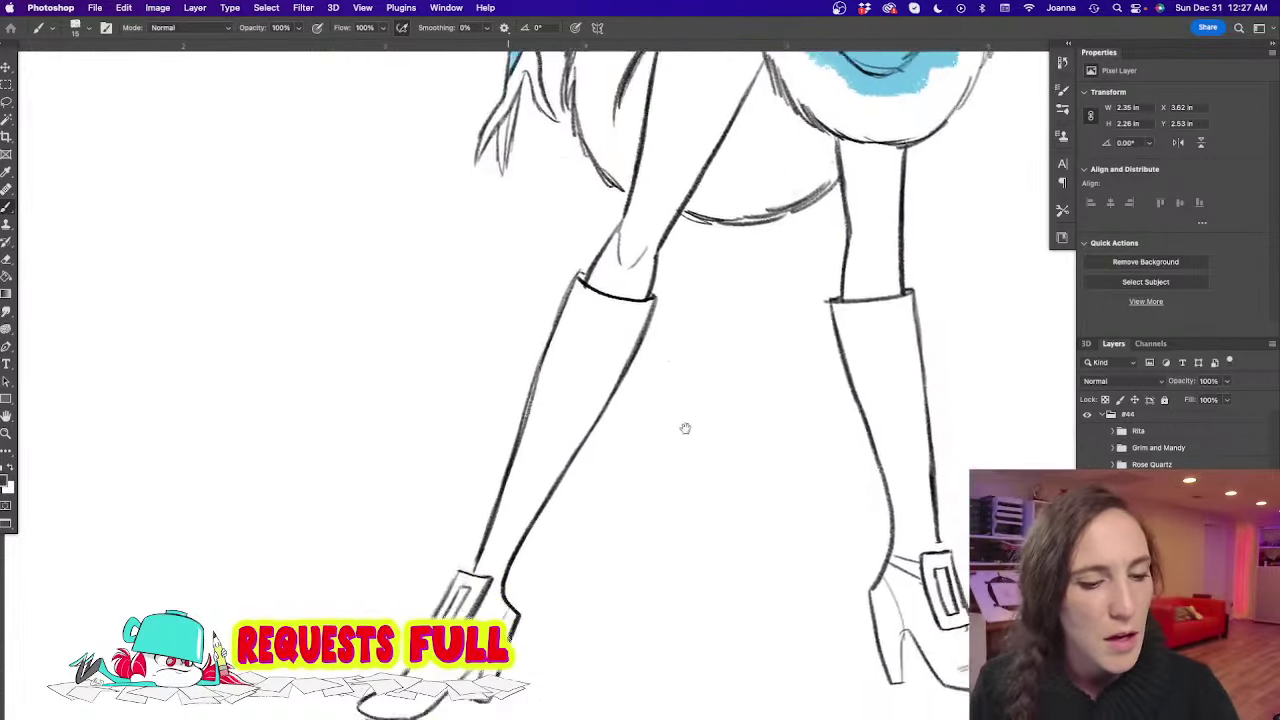
pyautogui.moveTo(638, 320); pyautogui.dragTo(631, 316)
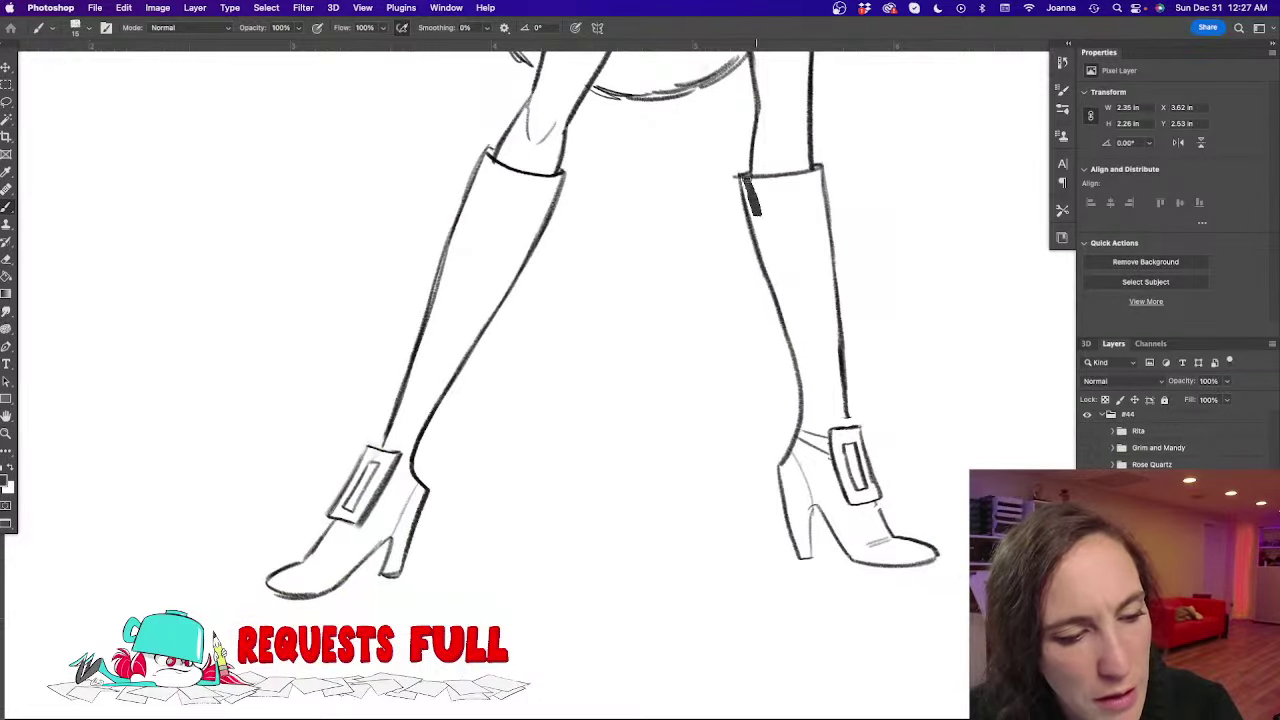
pyautogui.moveTo(756, 215)
pyautogui.mouseDown()
pyautogui.moveTo(781, 290)
pyautogui.moveTo(781, 232)
pyautogui.moveTo(793, 260)
pyautogui.moveTo(789, 245)
pyautogui.moveTo(805, 313)
pyautogui.moveTo(820, 304)
pyautogui.moveTo(821, 255)
pyautogui.moveTo(829, 300)
pyautogui.moveTo(821, 244)
pyautogui.moveTo(803, 245)
pyautogui.moveTo(767, 203)
pyautogui.moveTo(764, 215)
pyautogui.moveTo(764, 200)
pyautogui.moveTo(812, 409)
pyautogui.moveTo(794, 321)
pyautogui.moveTo(822, 409)
pyautogui.moveTo(827, 298)
pyautogui.mouseUp()
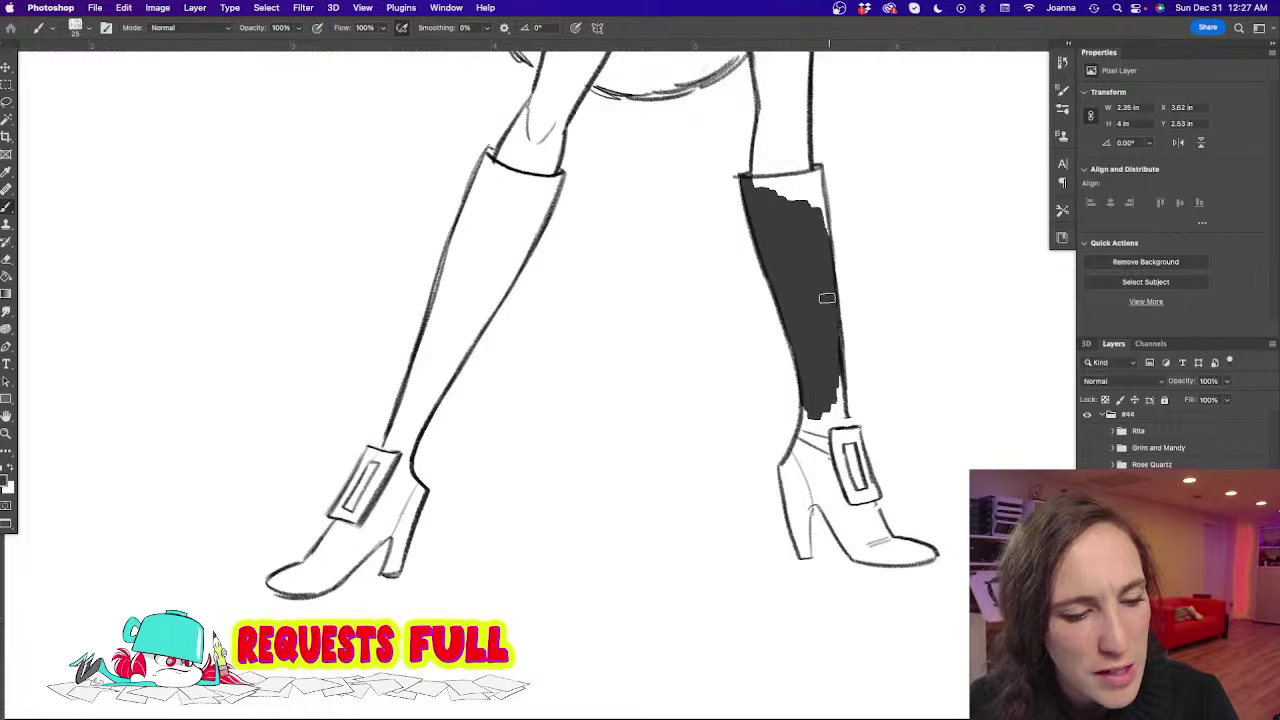
pyautogui.moveTo(831, 368)
pyautogui.mouseDown()
pyautogui.moveTo(832, 448)
pyautogui.moveTo(817, 469)
pyautogui.moveTo(811, 384)
pyautogui.moveTo(801, 445)
pyautogui.moveTo(824, 330)
pyautogui.moveTo(784, 498)
pyautogui.moveTo(782, 470)
pyautogui.moveTo(802, 555)
pyautogui.moveTo(801, 480)
pyautogui.moveTo(789, 485)
pyautogui.moveTo(796, 501)
pyautogui.moveTo(800, 486)
pyautogui.moveTo(851, 551)
pyautogui.mouseUp()
# Fill the toe, foot and ankle of the same boot dark grey, adjusting the brush size between 15 and 25
pyautogui.press('[')
pyautogui.press('[')
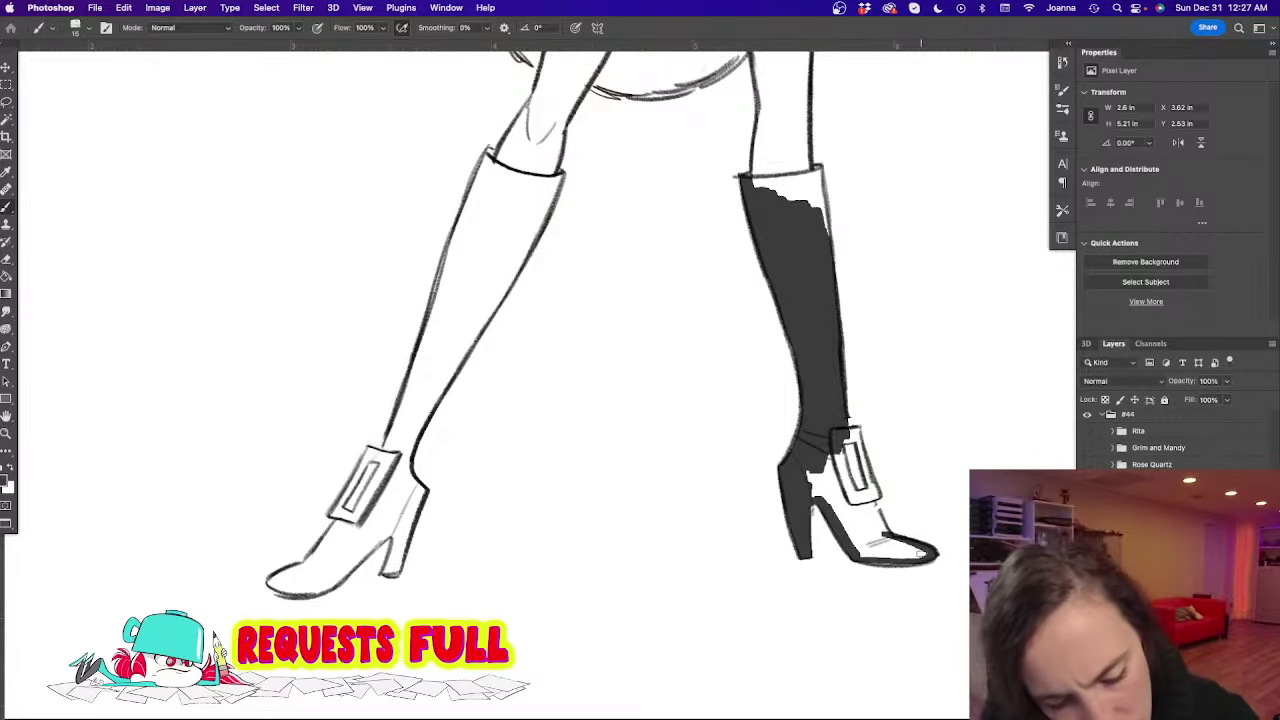
pyautogui.press(']')
pyautogui.press(']')
pyautogui.moveTo(925, 553)
pyautogui.mouseDown()
pyautogui.moveTo(866, 559)
pyautogui.moveTo(886, 546)
pyautogui.moveTo(880, 536)
pyautogui.moveTo(892, 549)
pyautogui.mouseUp()
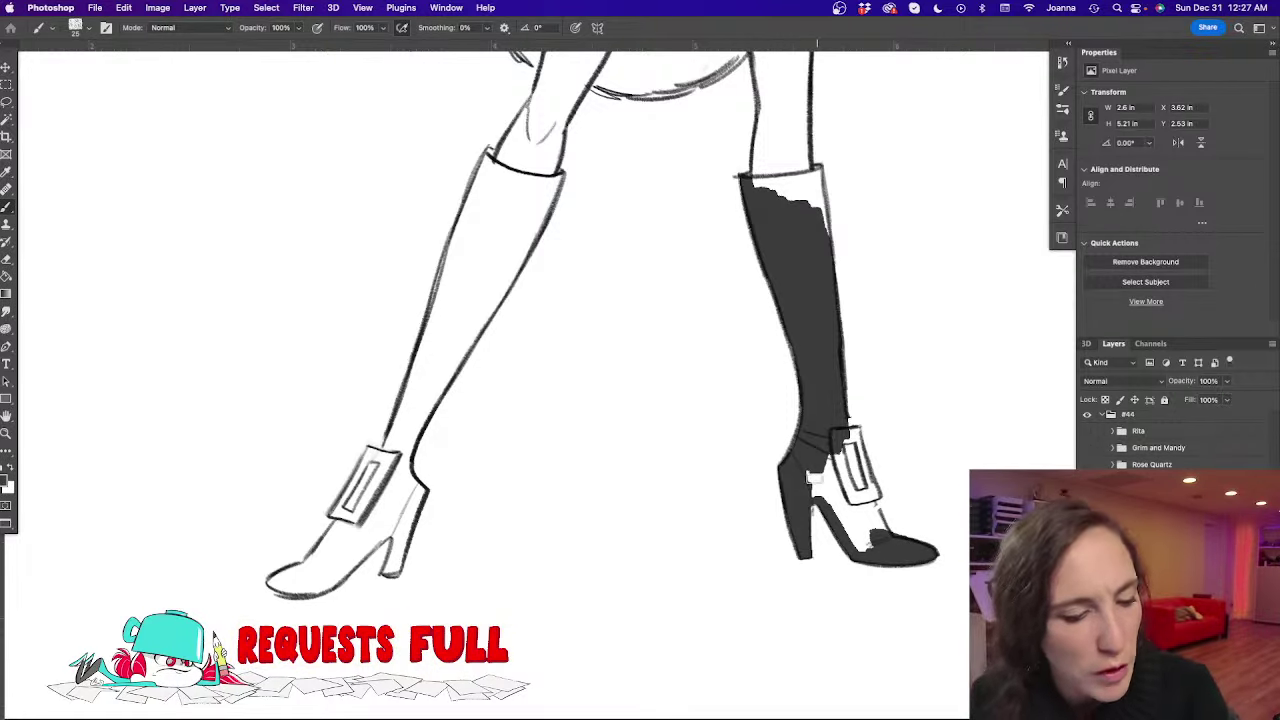
pyautogui.moveTo(813, 478)
pyautogui.mouseDown()
pyautogui.moveTo(832, 488)
pyautogui.moveTo(845, 452)
pyautogui.moveTo(836, 429)
pyautogui.moveTo(850, 468)
pyautogui.moveTo(838, 409)
pyautogui.moveTo(860, 528)
pyautogui.moveTo(832, 494)
pyautogui.mouseUp()
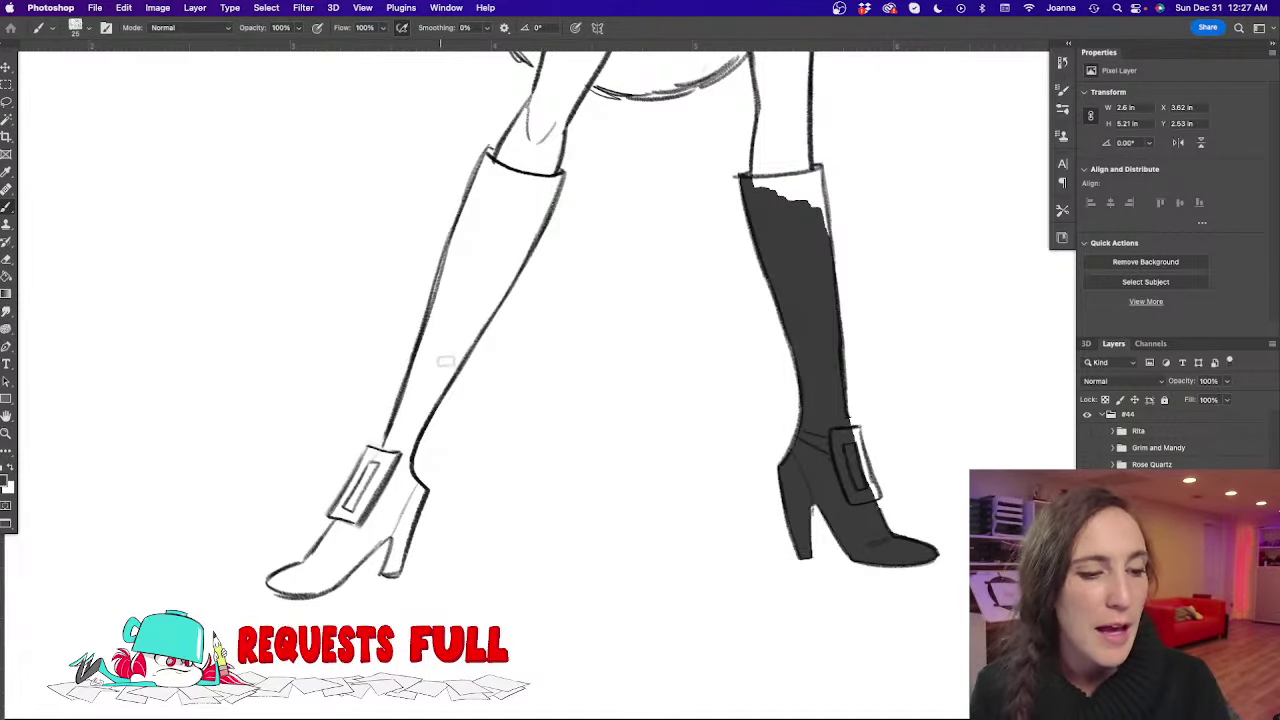
# Fill the remaining white area at the top of the boot shaft below the raised arm with dark grey
pyautogui.moveTo(757, 180)
pyautogui.mouseDown()
pyautogui.moveTo(797, 176)
pyautogui.moveTo(826, 234)
pyautogui.mouseUp()
pyautogui.press(']')
pyautogui.press(']')
pyautogui.moveTo(817, 190)
pyautogui.mouseDown()
pyautogui.moveTo(819, 233)
pyautogui.moveTo(779, 196)
pyautogui.mouseUp()
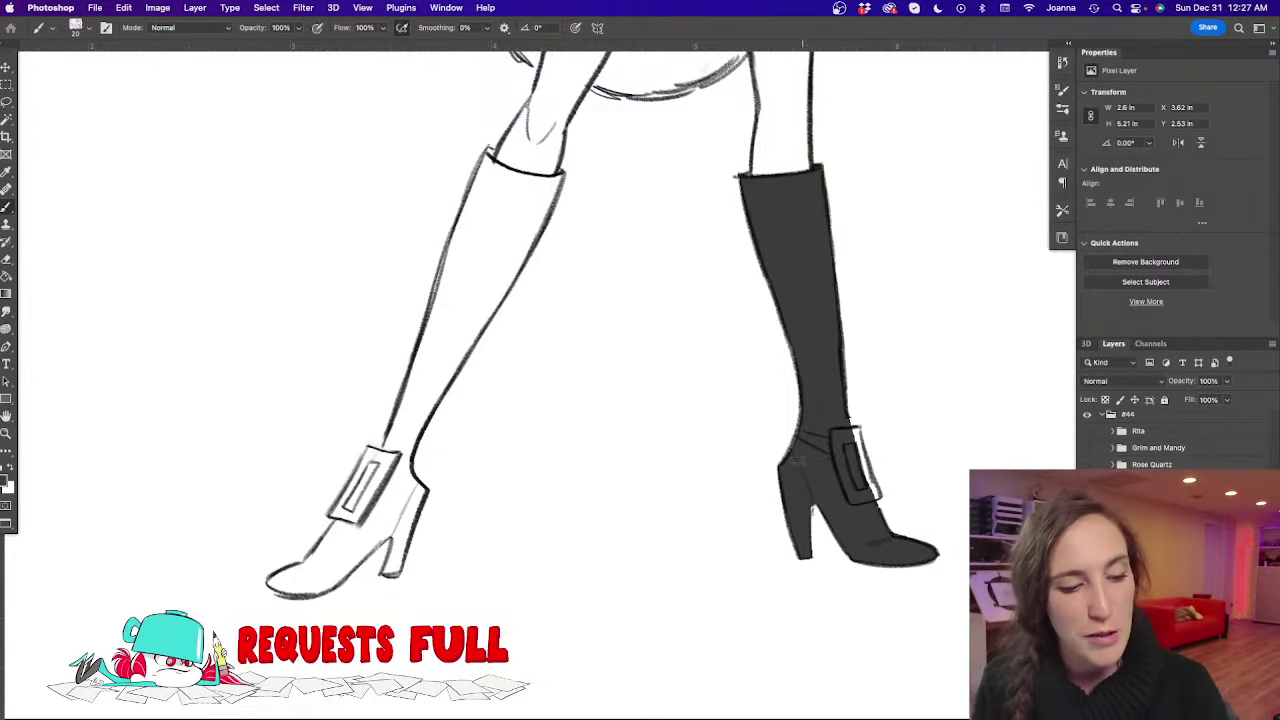
pyautogui.press('[')
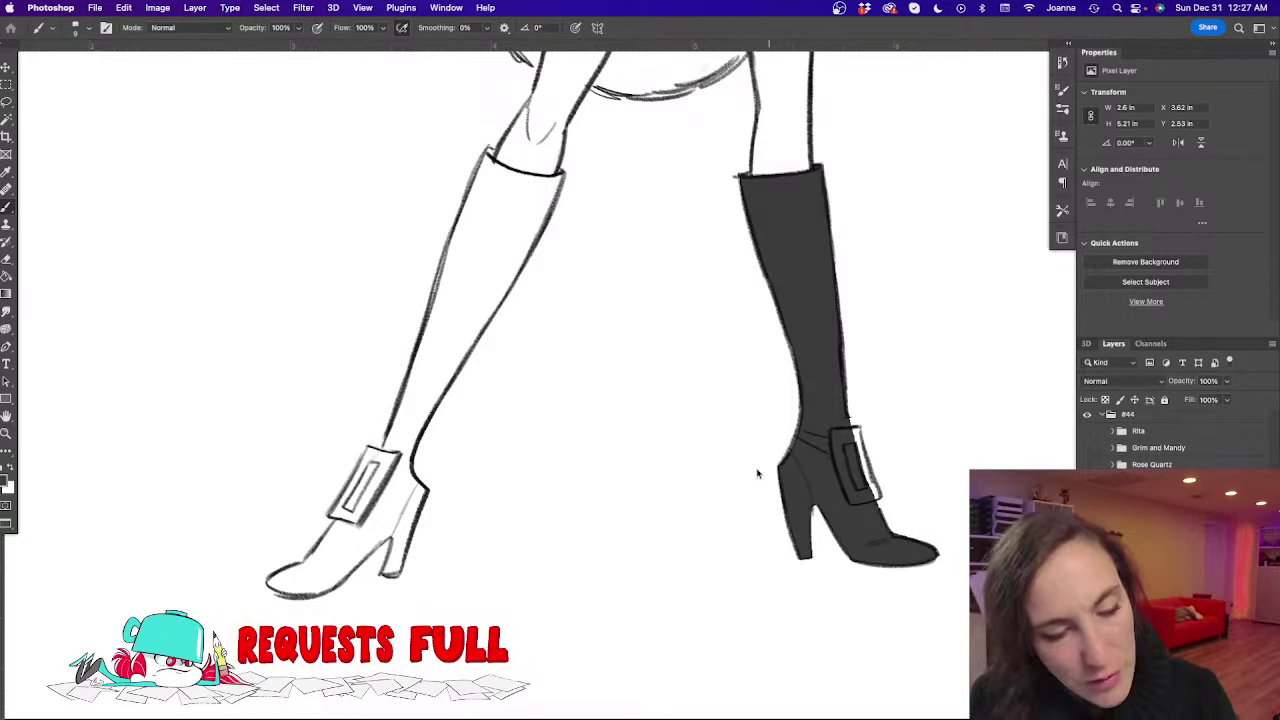
# Lasso the front shaft line of the other boot and transform it so its lower end meets the ankle buckle's corner
pyautogui.moveTo(523, 456); pyautogui.dragTo(898, 392)
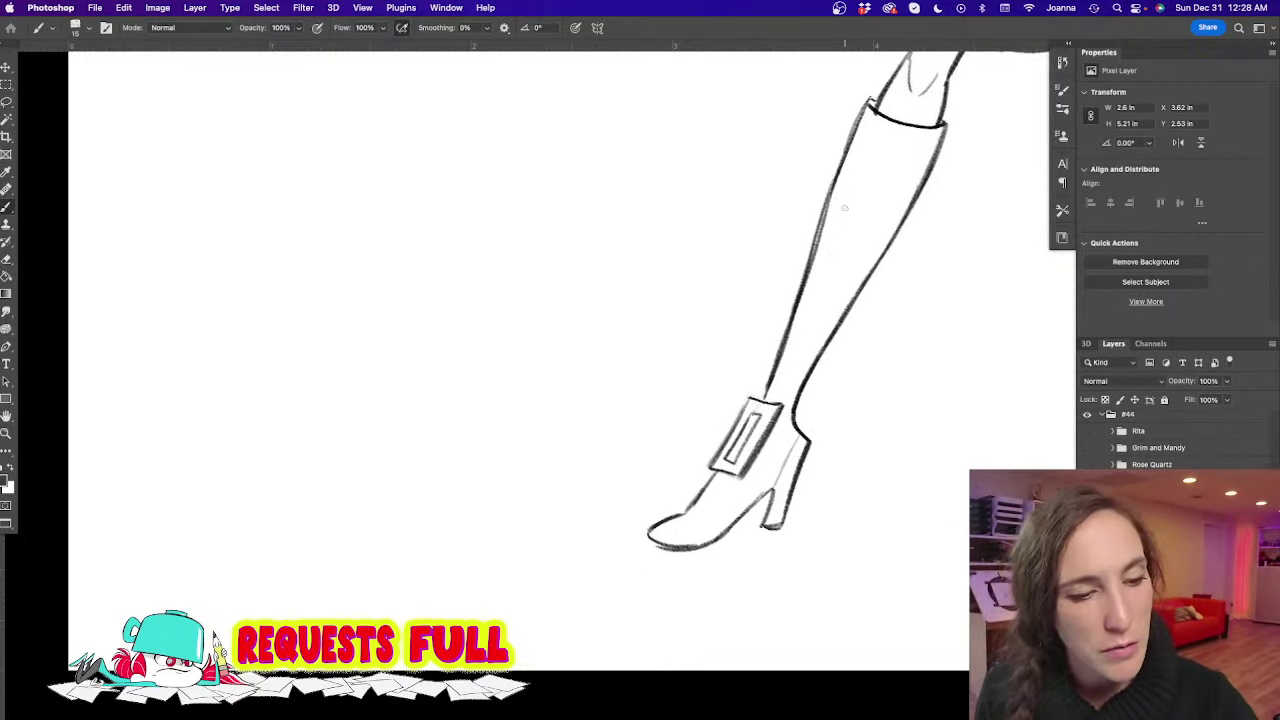
pyautogui.moveTo(803, 247); pyautogui.dragTo(658, 261)
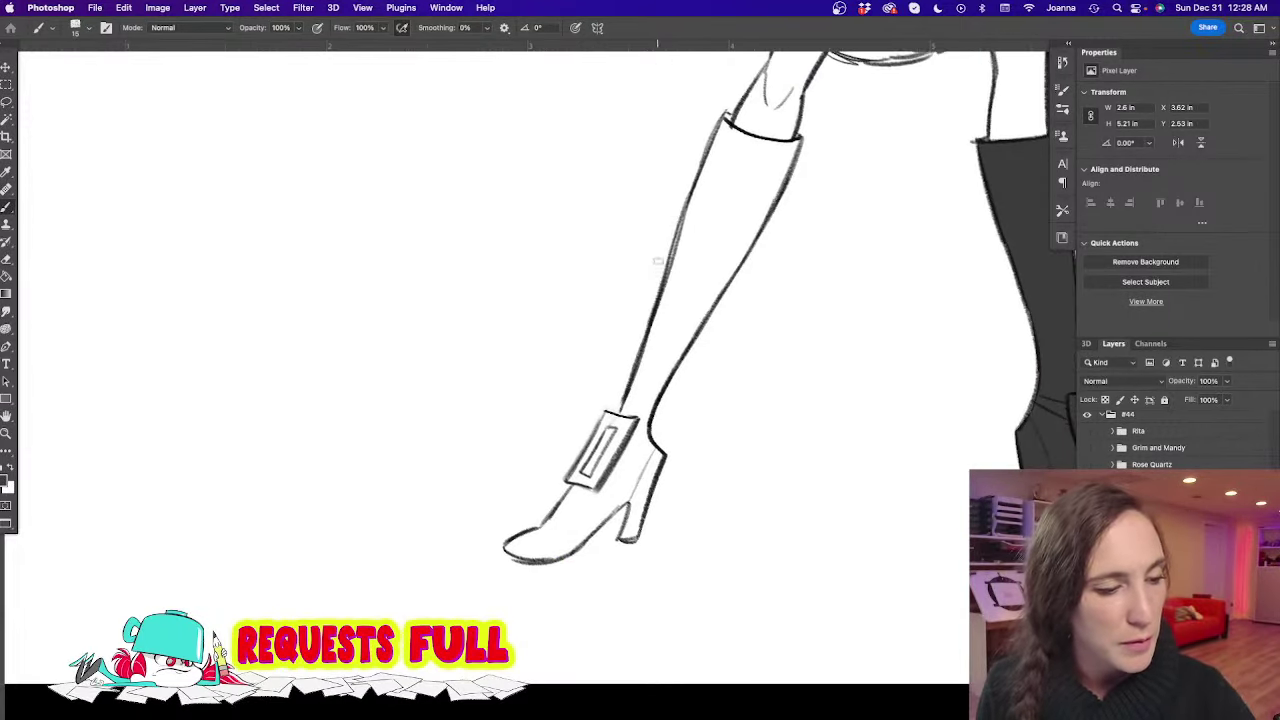
pyautogui.press('l')
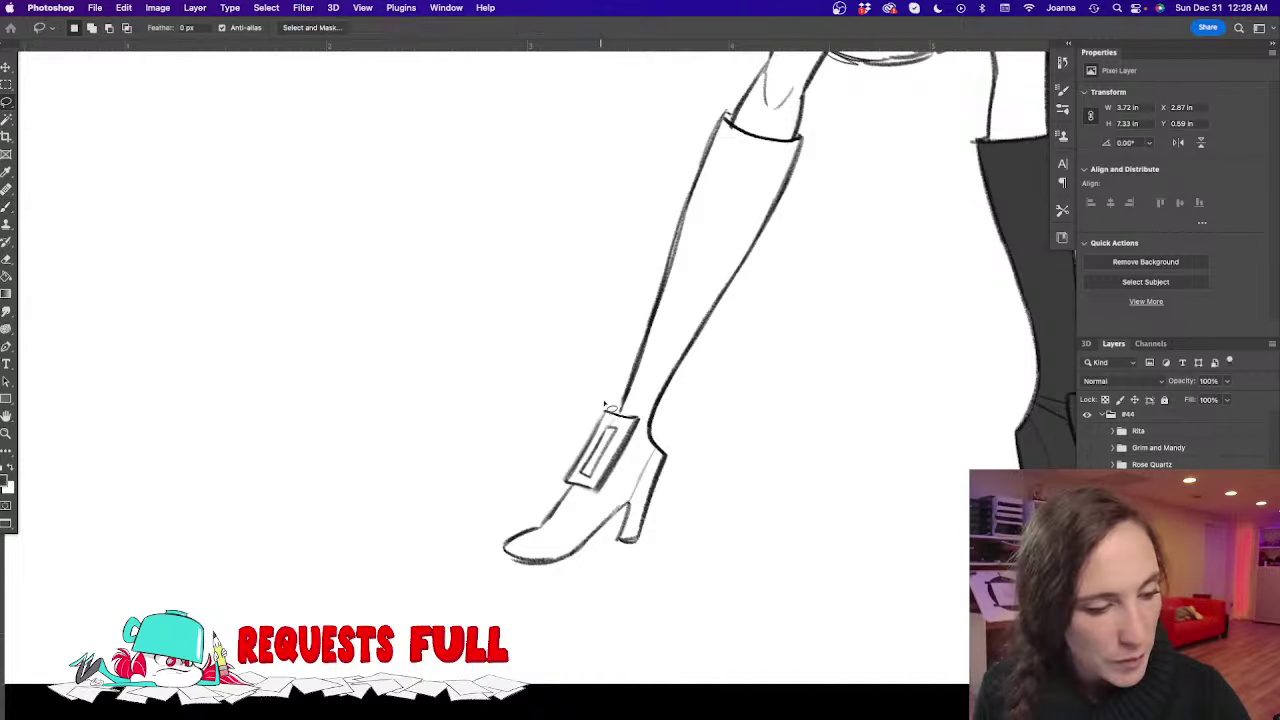
pyautogui.moveTo(612, 400)
pyautogui.mouseDown()
pyautogui.moveTo(622, 414)
pyautogui.moveTo(730, 142)
pyautogui.moveTo(671, 177)
pyautogui.moveTo(620, 258)
pyautogui.moveTo(756, 94)
pyautogui.moveTo(720, 113)
pyautogui.mouseUp()
pyautogui.press('super+t')
pyautogui.moveTo(595, 418); pyautogui.dragTo(547, 396)
pyautogui.press('Return')
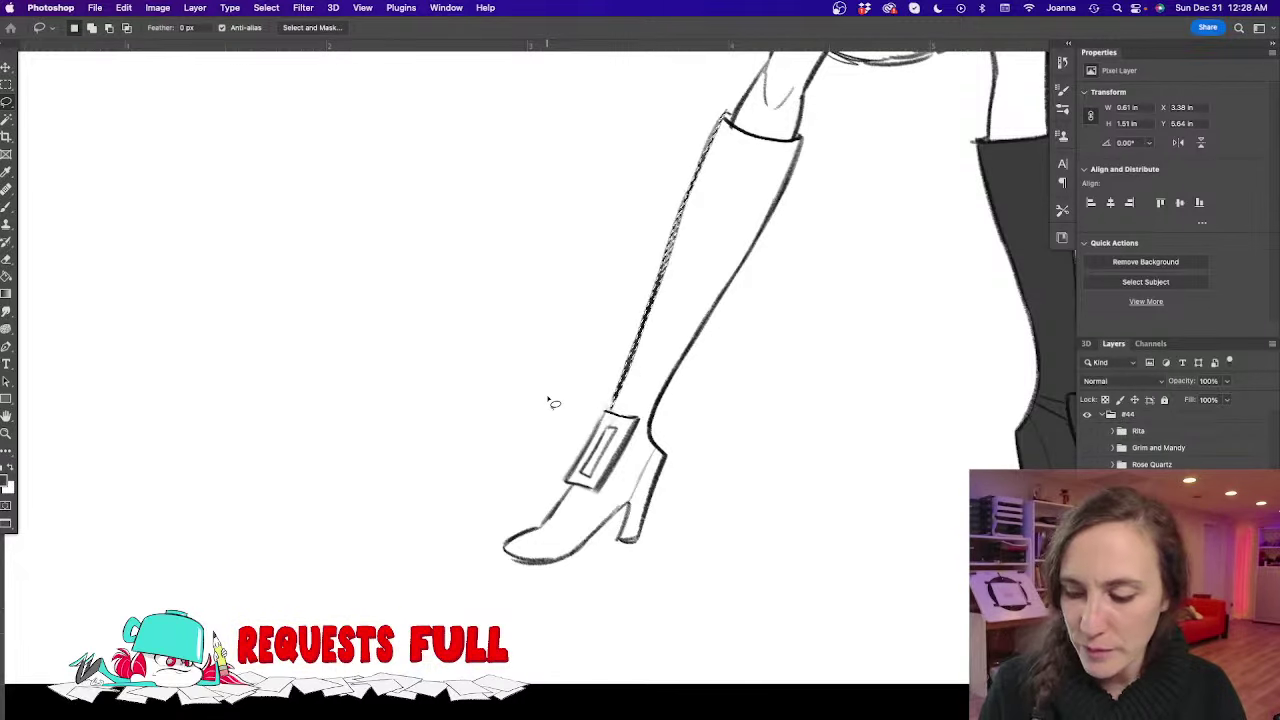
pyautogui.press('b')
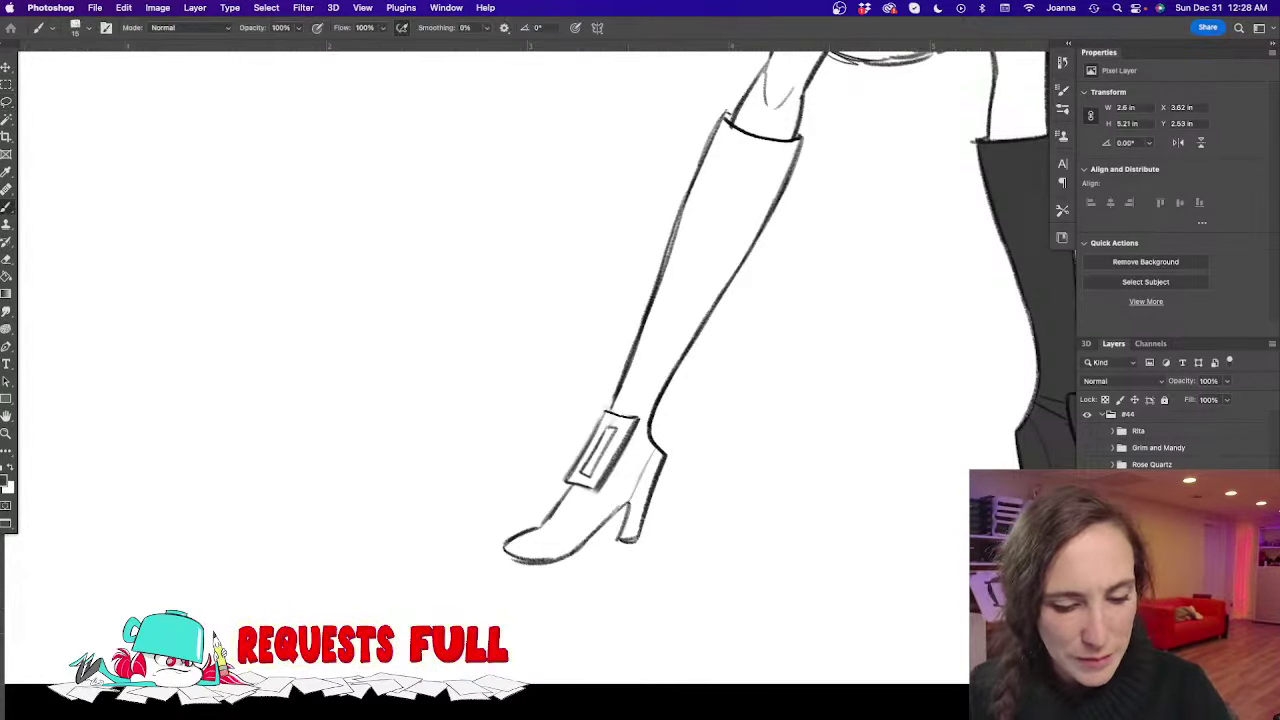
# Paint the toe, foot, heel and ankle of the boot below the lowered hand dark grey
pyautogui.moveTo(644, 345)
pyautogui.mouseDown()
pyautogui.moveTo(630, 423)
pyautogui.moveTo(650, 375)
pyautogui.moveTo(633, 425)
pyautogui.moveTo(643, 483)
pyautogui.moveTo(656, 455)
pyautogui.moveTo(627, 535)
pyautogui.moveTo(638, 517)
pyautogui.moveTo(648, 484)
pyautogui.moveTo(628, 537)
pyautogui.moveTo(628, 495)
pyautogui.moveTo(545, 556)
pyautogui.mouseUp()
pyautogui.moveTo(614, 413)
pyautogui.mouseDown()
pyautogui.moveTo(575, 505)
pyautogui.moveTo(632, 488)
pyautogui.moveTo(555, 525)
pyautogui.moveTo(575, 480)
pyautogui.moveTo(525, 540)
pyautogui.moveTo(560, 554)
pyautogui.mouseUp()
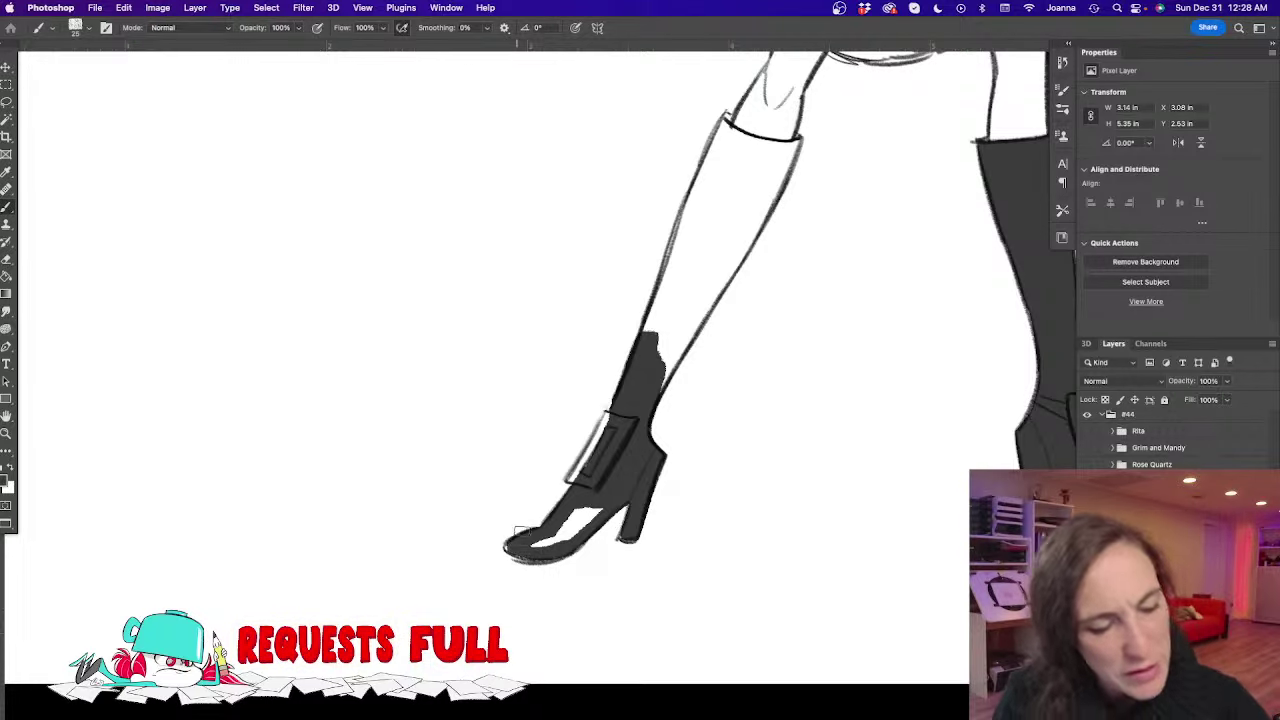
pyautogui.moveTo(590, 508); pyautogui.dragTo(534, 545)
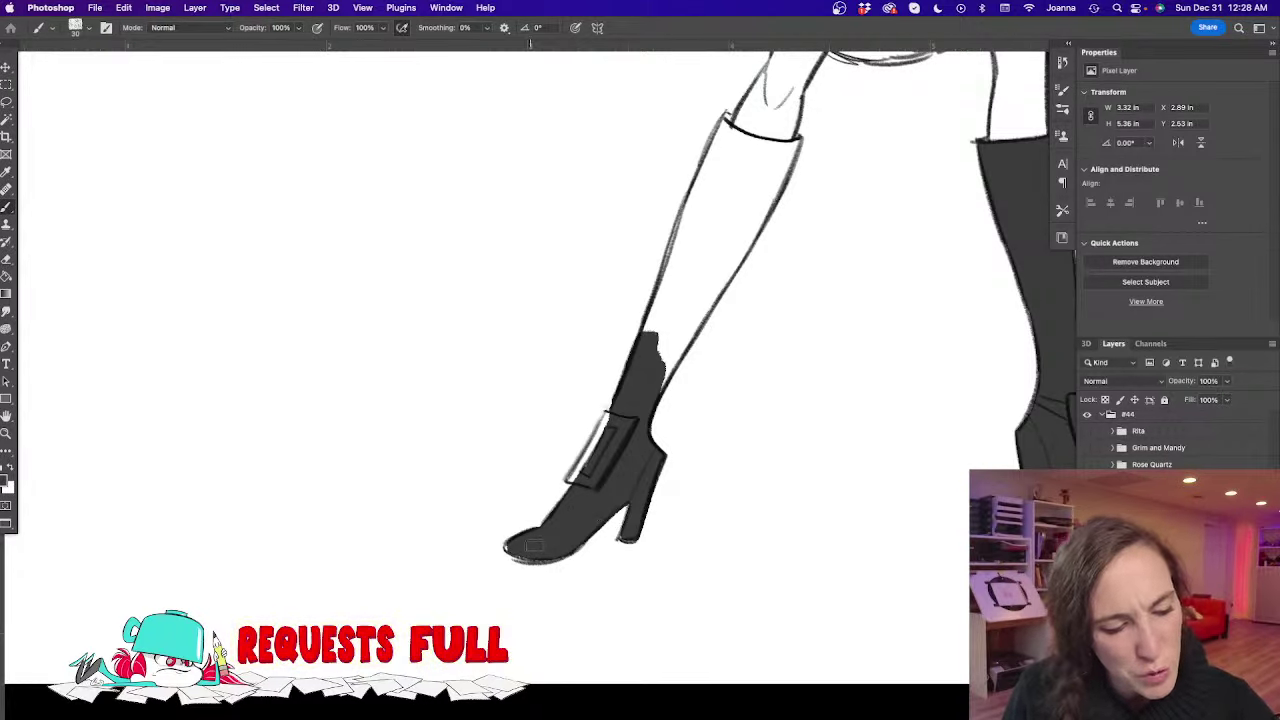
pyautogui.press('[')
# Fill the shaft of the same boot dark grey from the ankle up to its top edge
pyautogui.scroll(5, 549, 443)
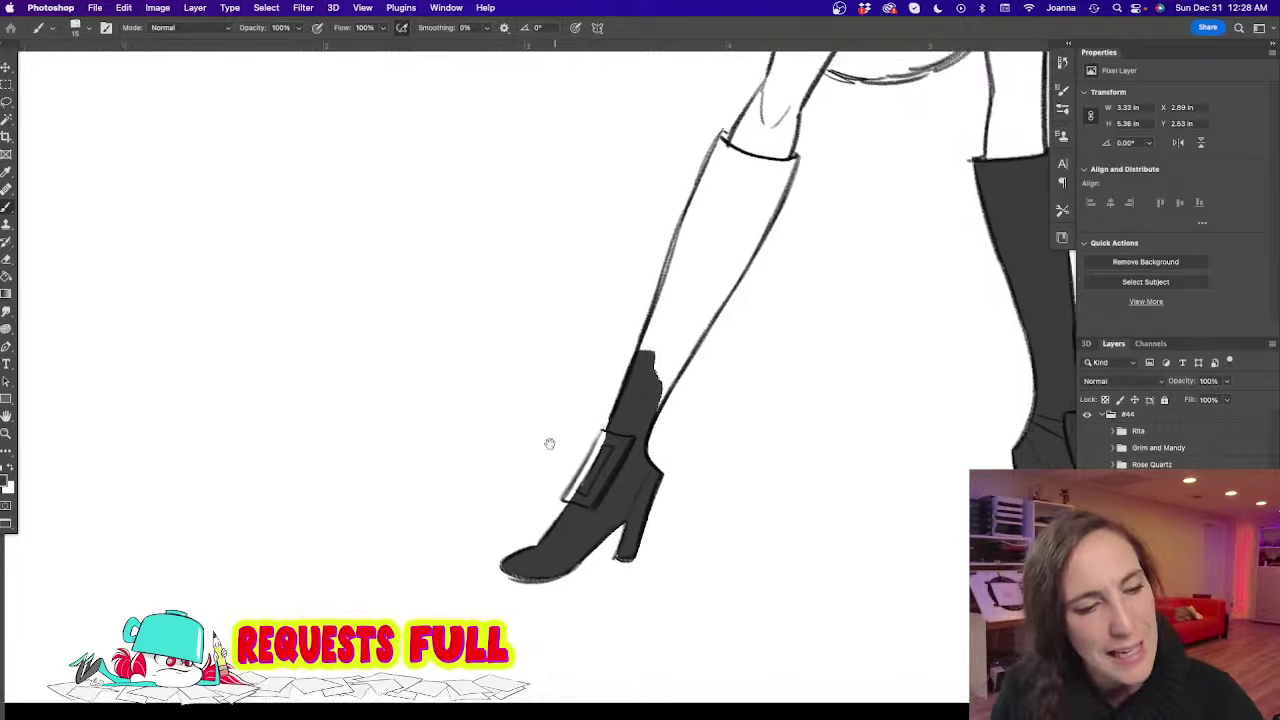
pyautogui.moveTo(706, 265); pyautogui.dragTo(620, 500)
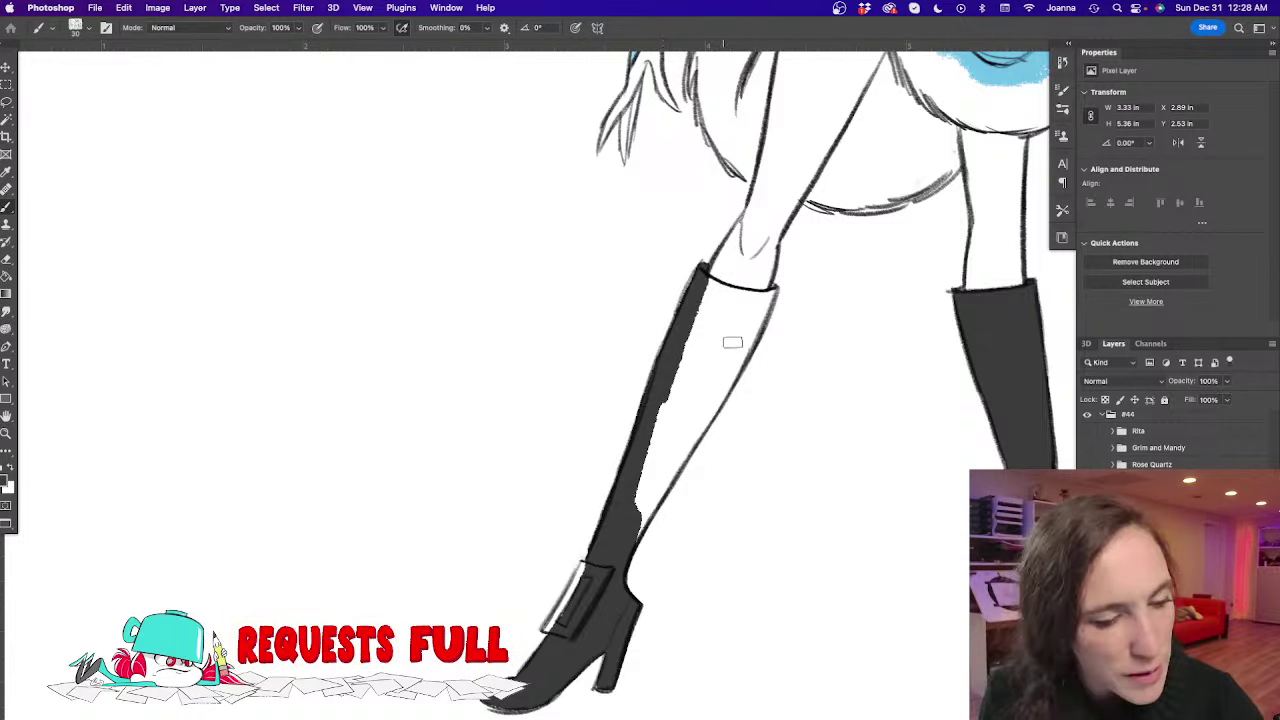
pyautogui.moveTo(745, 318)
pyautogui.mouseDown()
pyautogui.moveTo(712, 392)
pyautogui.moveTo(738, 368)
pyautogui.moveTo(606, 586)
pyautogui.mouseUp()
pyautogui.moveTo(680, 372)
pyautogui.mouseDown()
pyautogui.moveTo(638, 504)
pyautogui.moveTo(675, 433)
pyautogui.moveTo(685, 351)
pyautogui.moveTo(698, 336)
pyautogui.moveTo(701, 390)
pyautogui.moveTo(726, 327)
pyautogui.moveTo(703, 285)
pyautogui.moveTo(747, 298)
pyautogui.moveTo(773, 288)
pyautogui.moveTo(746, 343)
pyautogui.moveTo(758, 321)
pyautogui.moveTo(717, 294)
pyautogui.moveTo(748, 294)
pyautogui.moveTo(717, 286)
pyautogui.moveTo(743, 301)
pyautogui.mouseUp()
# Hide the flat colors, then lasso the knee and boot top below the lowered hand and shift that linework slightly downward
pyautogui.moveTo(486, 563); pyautogui.dragTo(491, 469)
pyautogui.scroll(-3, 441, 501)
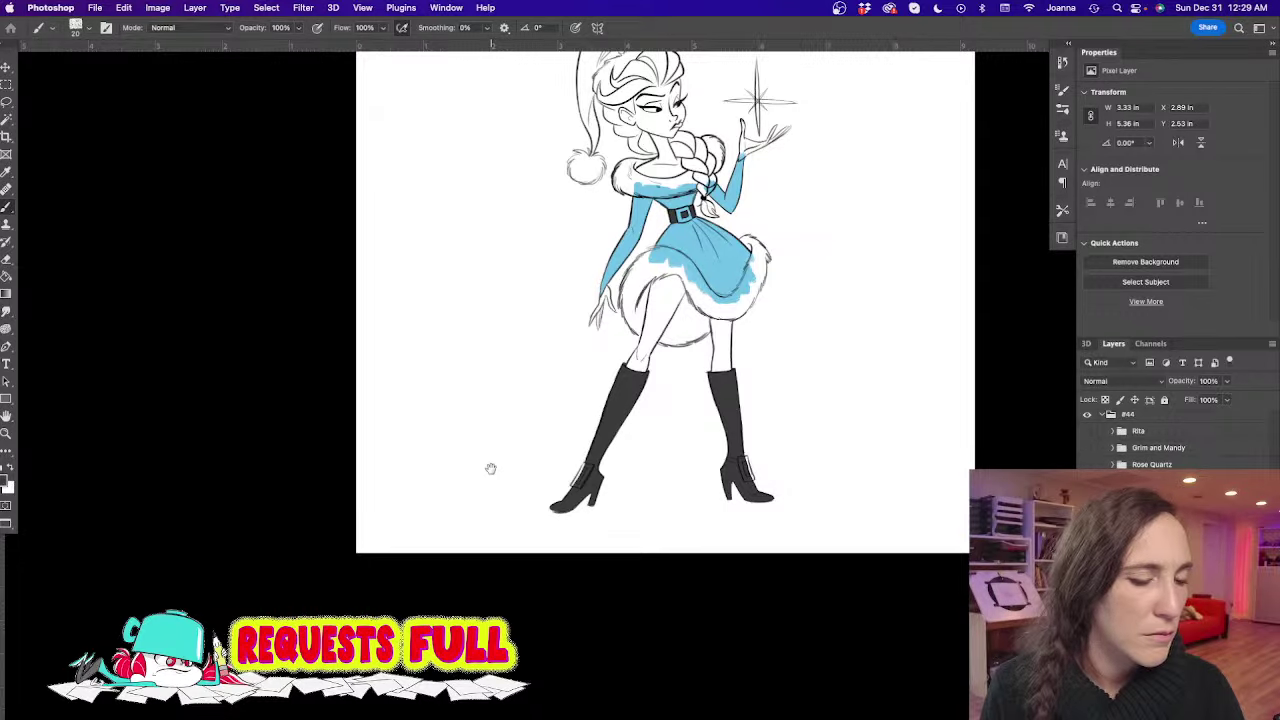
pyautogui.moveTo(491, 468); pyautogui.dragTo(491, 414)
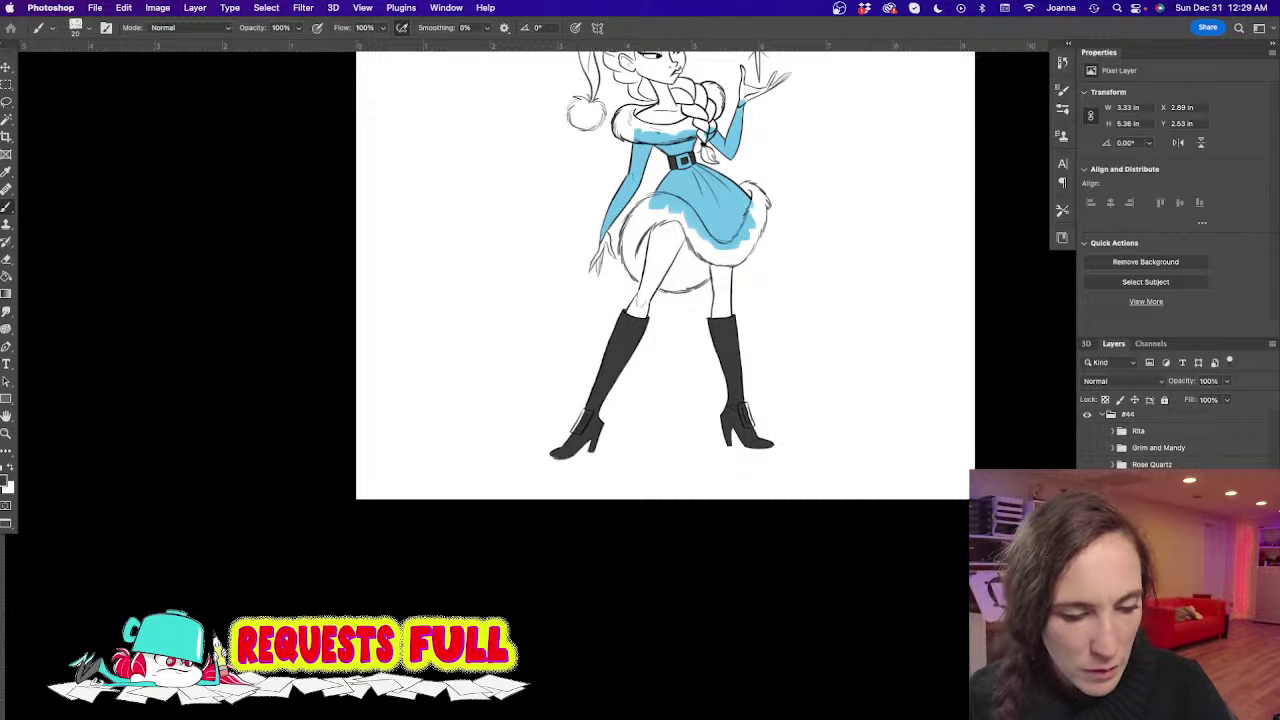
pyautogui.press('super+z')
pyautogui.press('l')
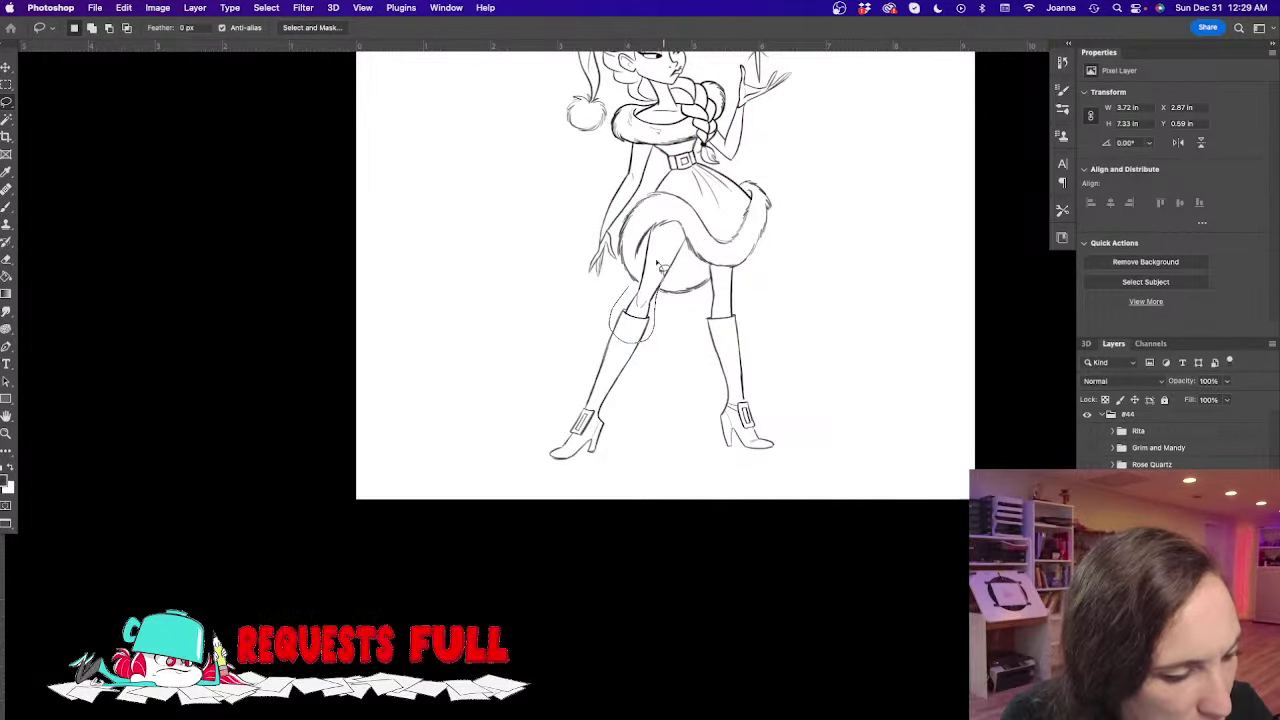
pyautogui.moveTo(637, 278)
pyautogui.mouseDown()
pyautogui.moveTo(645, 296)
pyautogui.moveTo(632, 268)
pyautogui.mouseUp()
pyautogui.press('v')
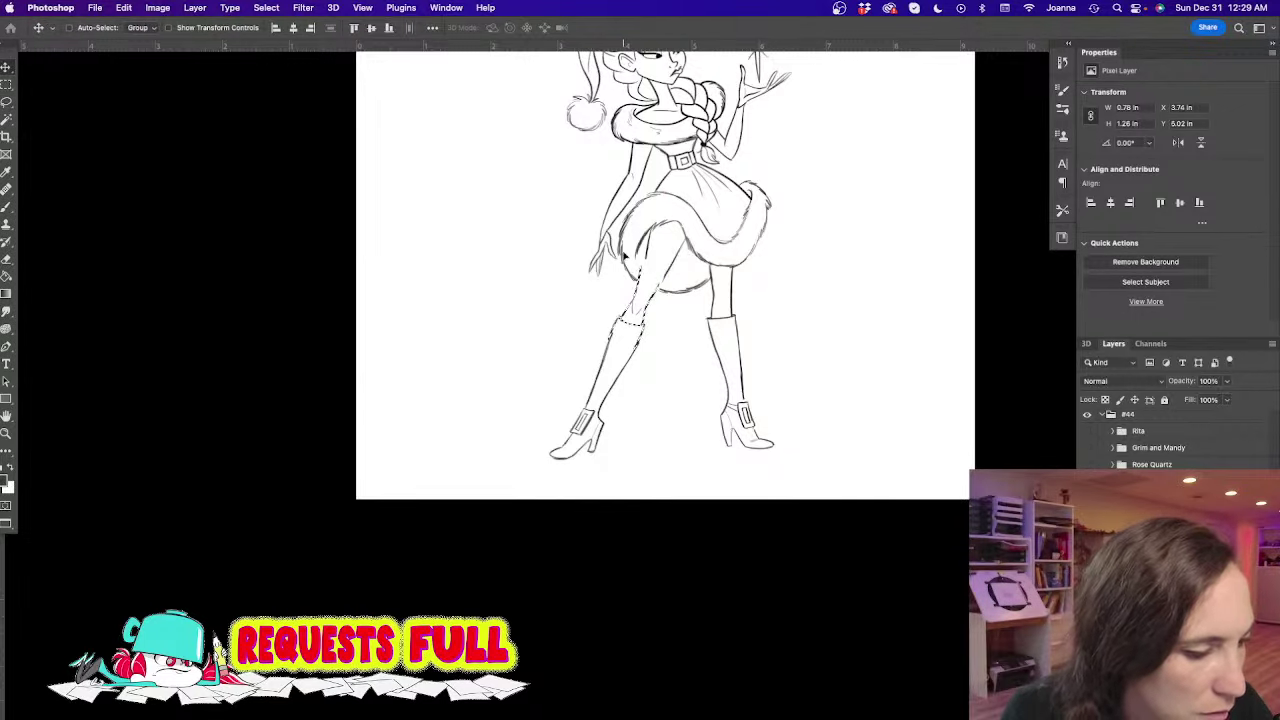
pyautogui.press('Right')
pyautogui.press('Right')
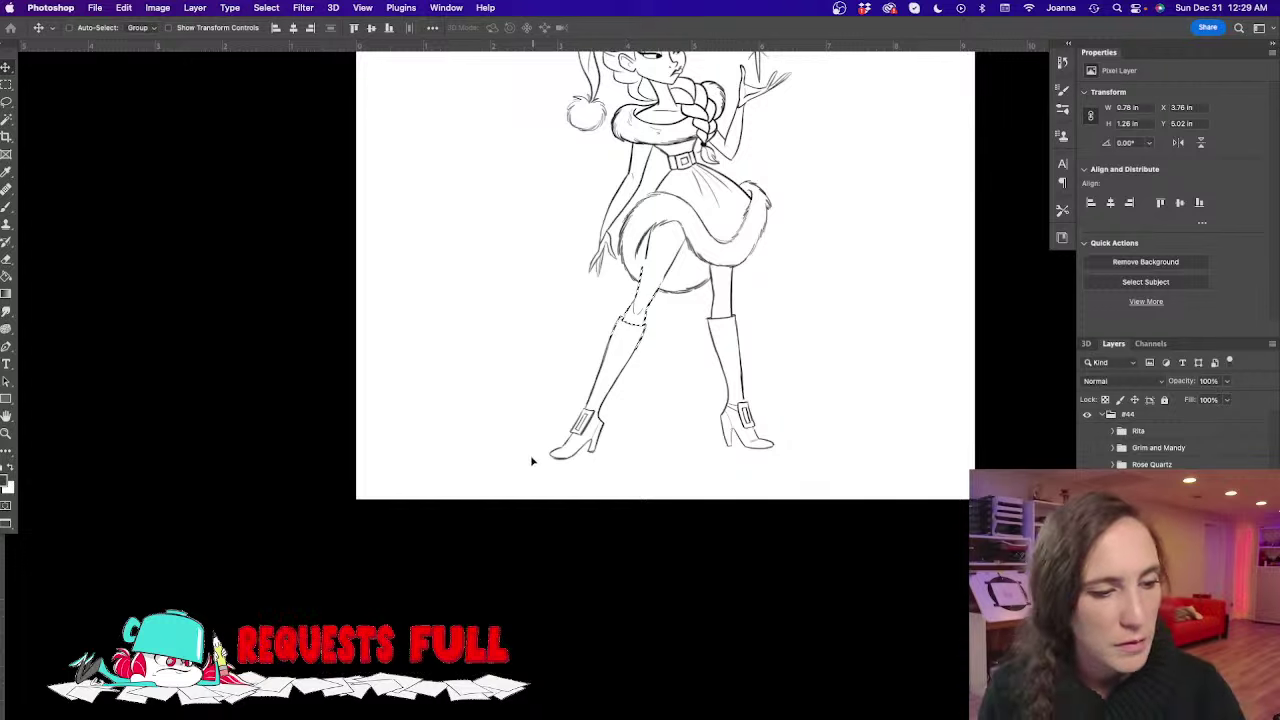
pyautogui.press('super+d')
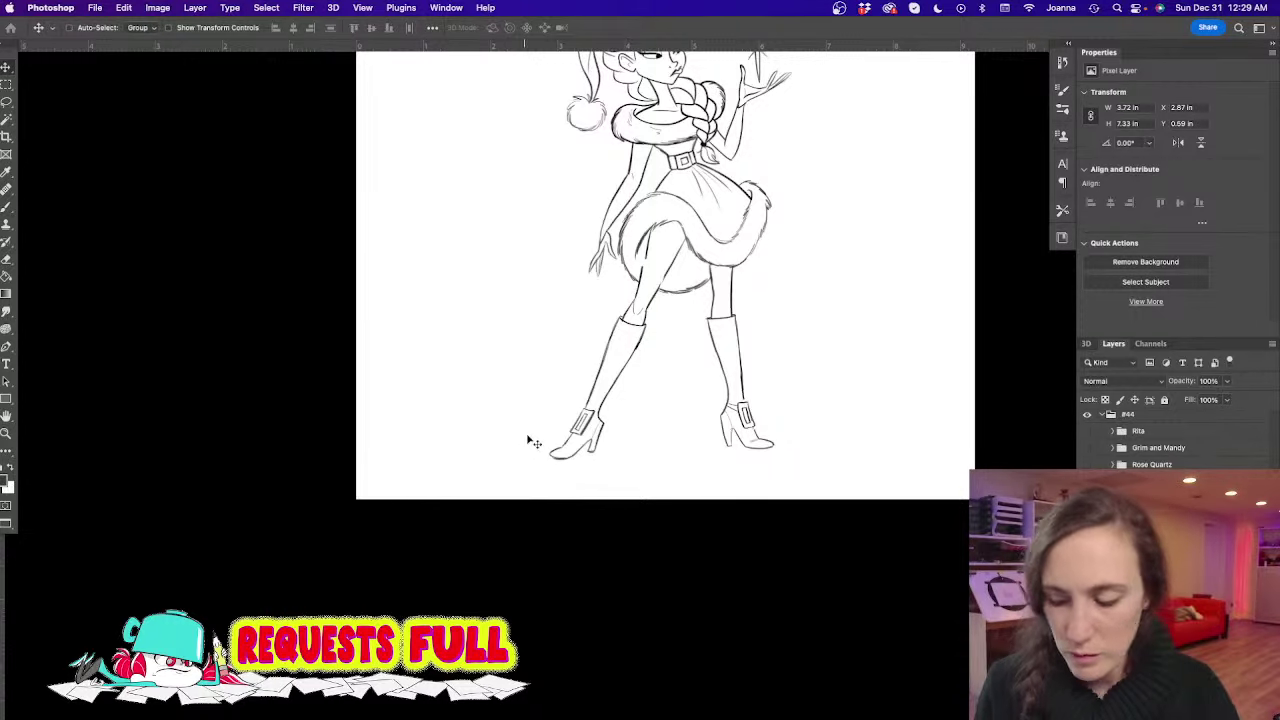
# Lasso the leg outline above that knee on the lowered-hand side and stretch it upward to close the gap in the line
pyautogui.press('b')
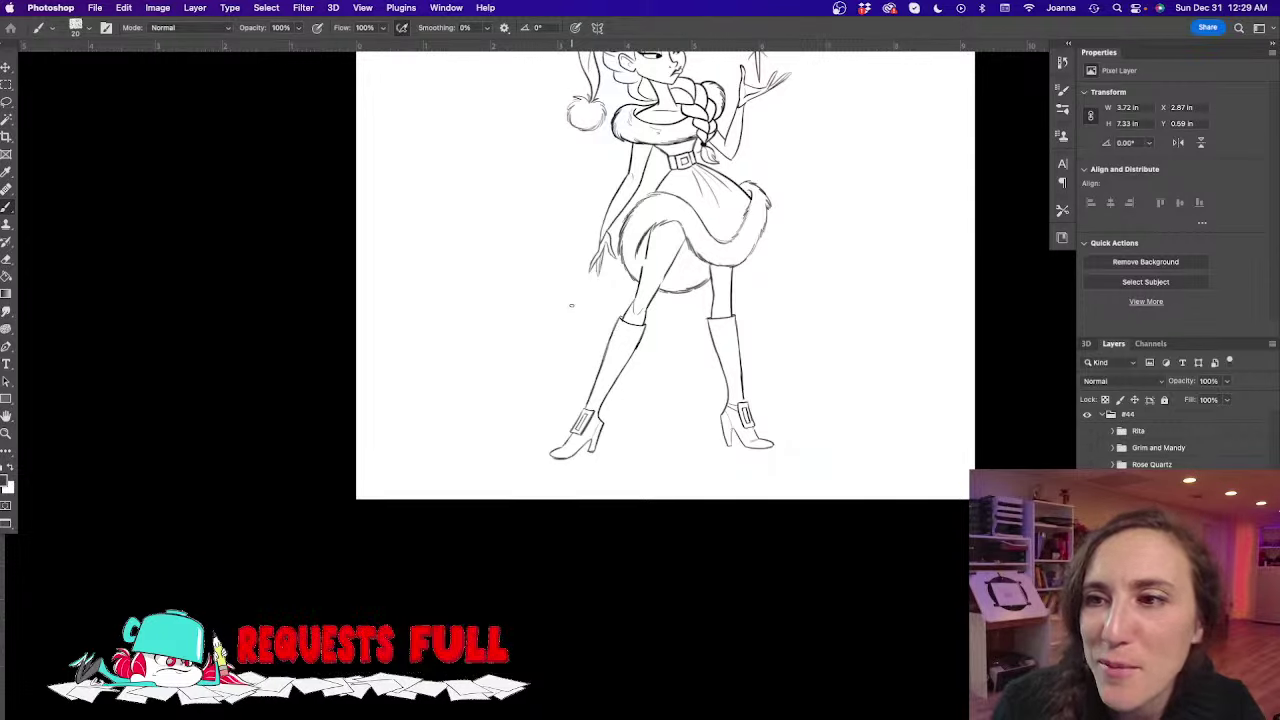
pyautogui.moveTo(572, 305); pyautogui.dragTo(614, 274)
pyautogui.press('[')
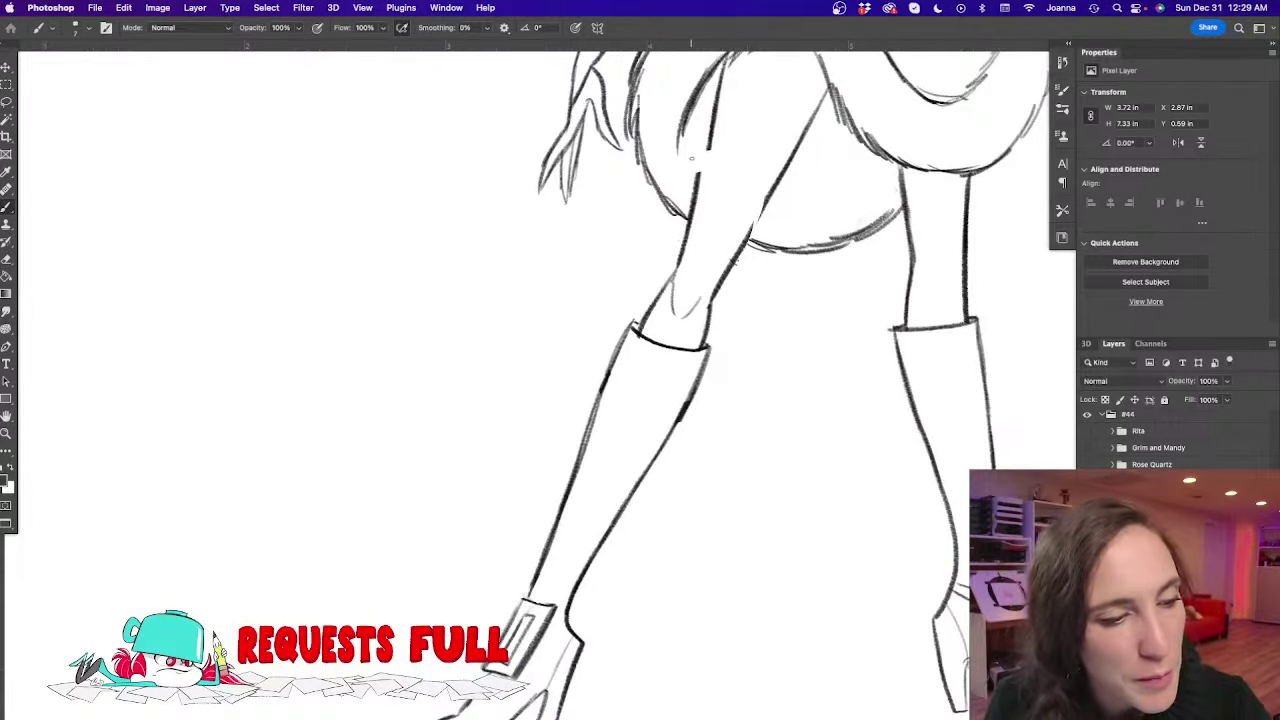
pyautogui.press('l')
pyautogui.moveTo(690, 210)
pyautogui.mouseDown()
pyautogui.moveTo(682, 290)
pyautogui.moveTo(678, 155)
pyautogui.moveTo(685, 240)
pyautogui.moveTo(672, 288)
pyautogui.mouseUp()
pyautogui.press('super+t')
pyautogui.moveTo(688, 153); pyautogui.dragTo(700, 108)
pyautogui.press('Return')
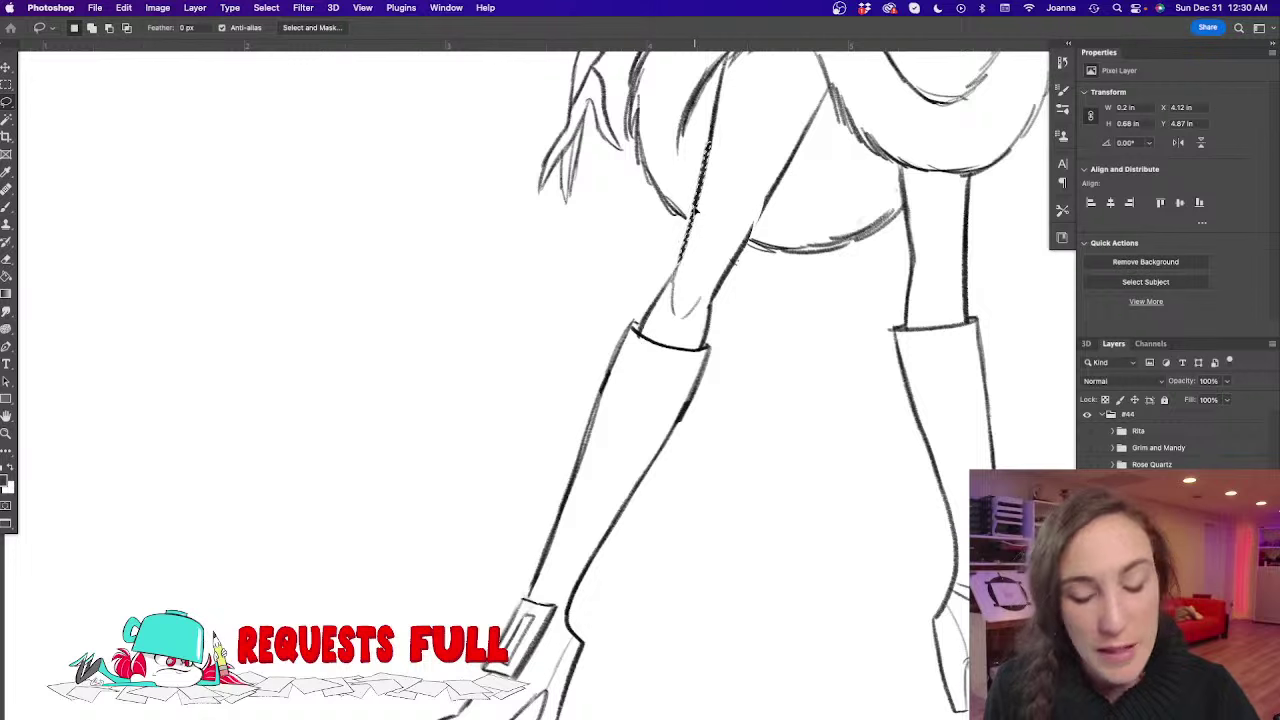
pyautogui.press('super+d')
# Lasso the inner outline of the same leg above the knee and stretch it up to join the thigh line
pyautogui.moveTo(757, 239)
pyautogui.mouseDown()
pyautogui.moveTo(730, 262)
pyautogui.moveTo(745, 205)
pyautogui.mouseUp()
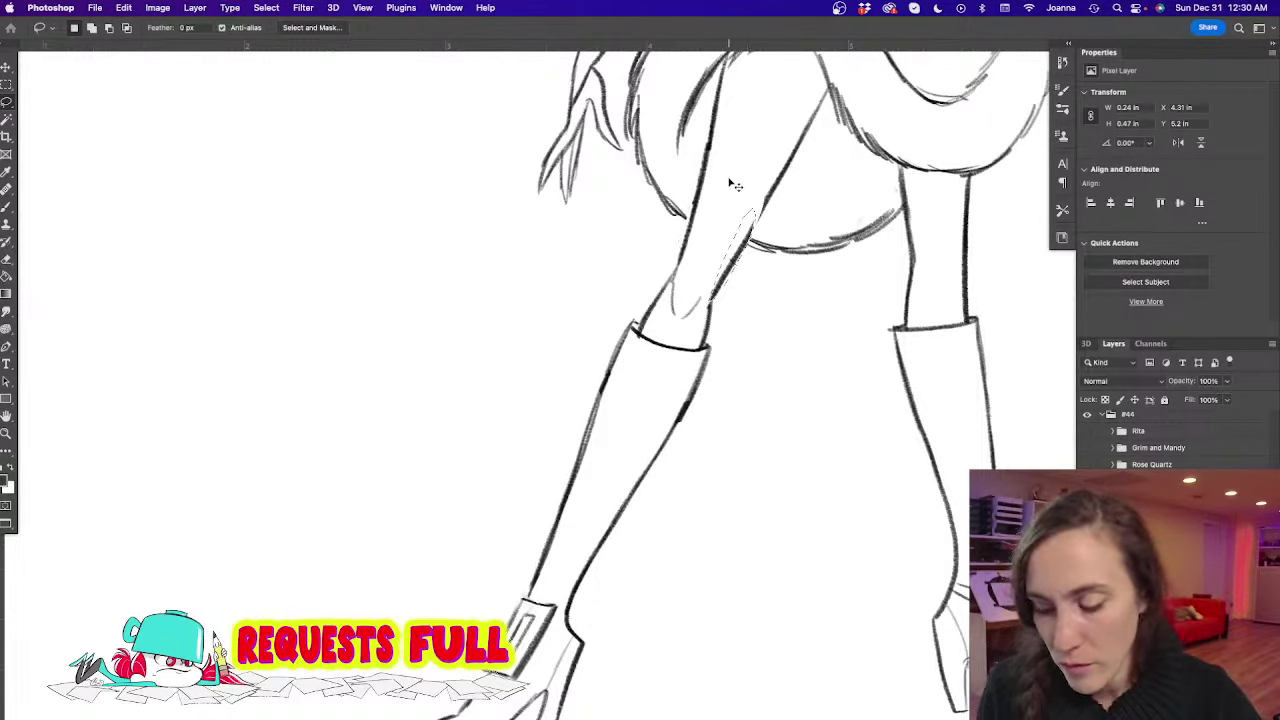
pyautogui.press('super+t')
pyautogui.moveTo(755, 182); pyautogui.dragTo(754, 174)
pyautogui.press('Return')
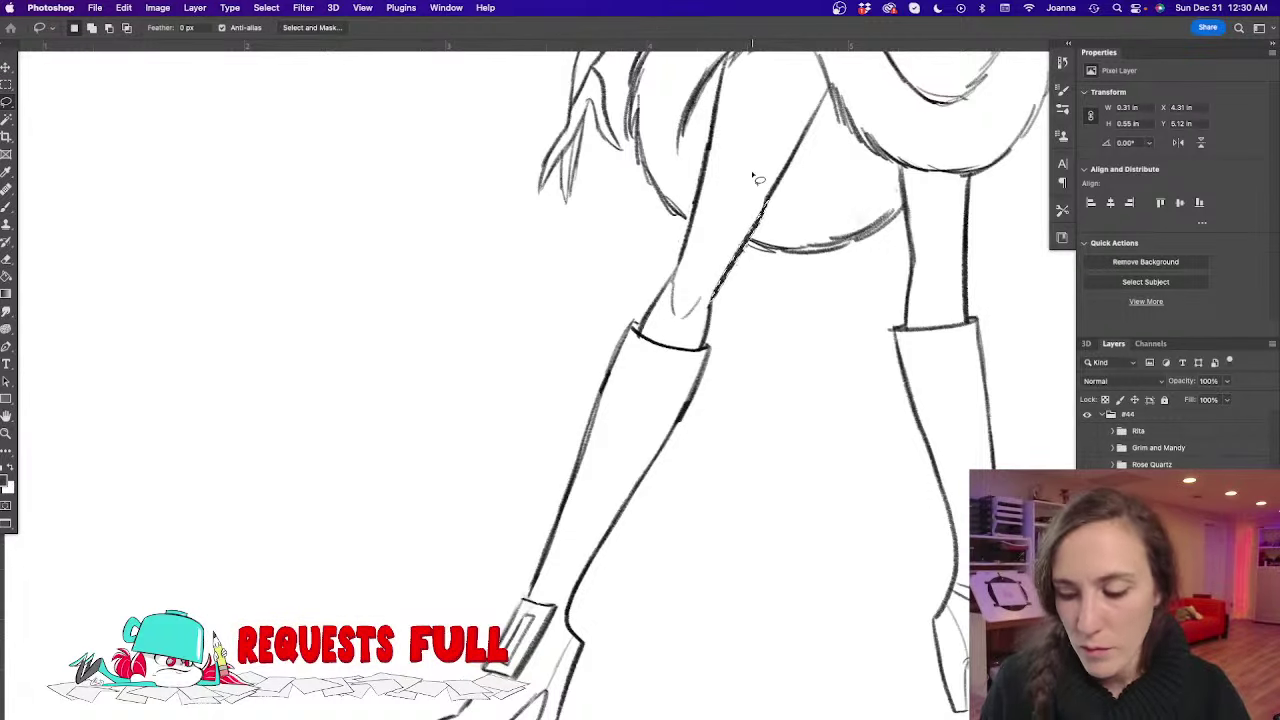
pyautogui.press('super+d')
# Show the flat colors again and delete the excess dark grey above the lowered boot-top line
pyautogui.scroll(-3, 510, 433)
pyautogui.moveTo(501, 433); pyautogui.dragTo(487, 427)
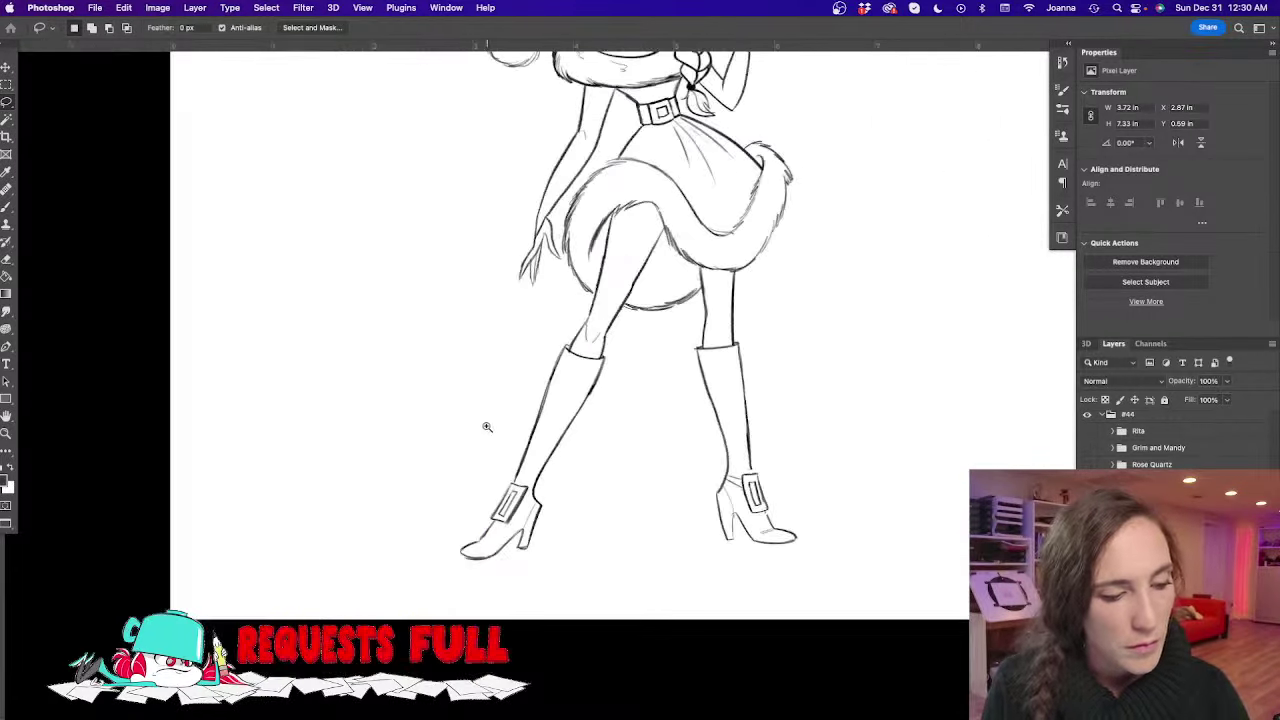
pyautogui.press('super+comma')
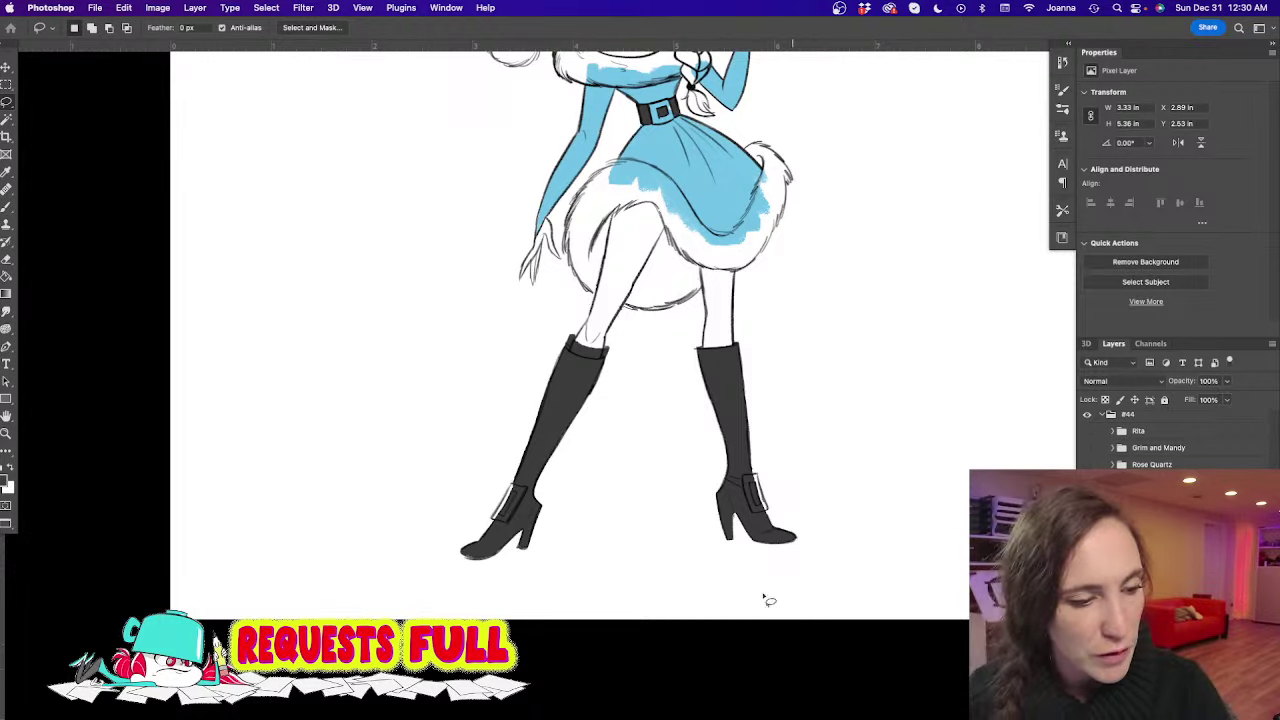
pyautogui.scroll(5, 554, 337)
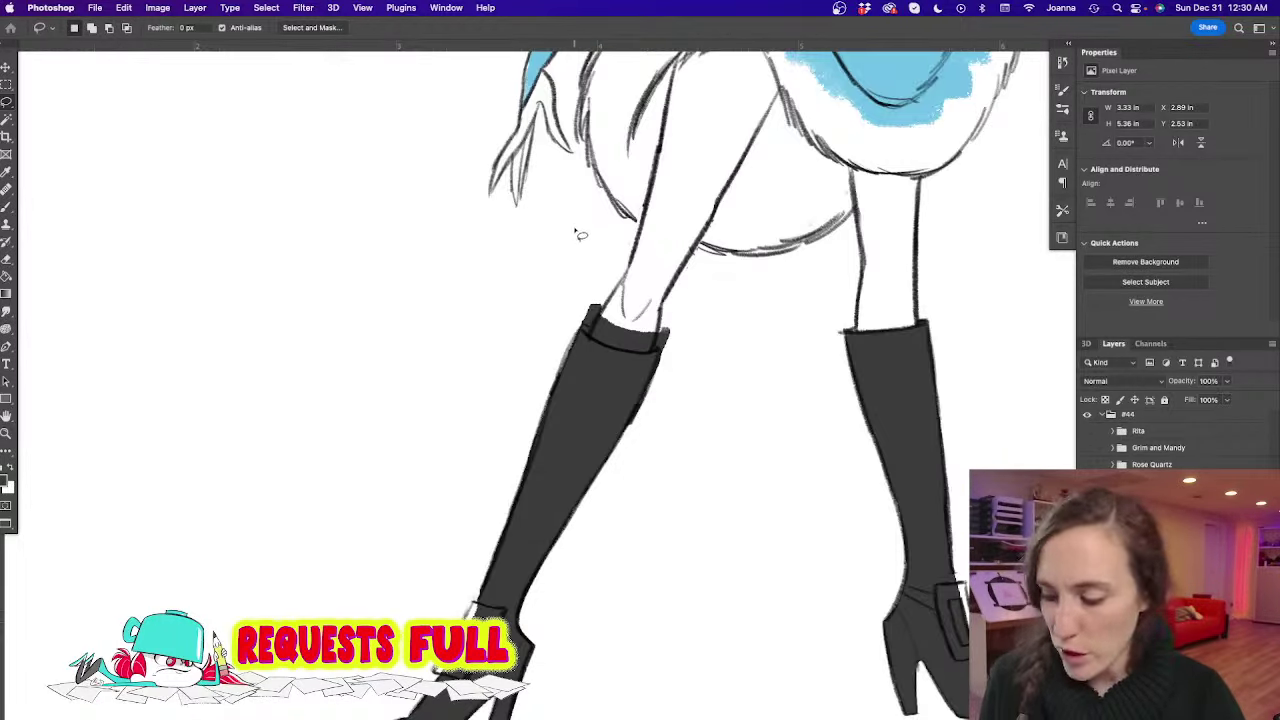
pyautogui.moveTo(580, 318)
pyautogui.mouseDown()
pyautogui.moveTo(674, 357)
pyautogui.moveTo(623, 296)
pyautogui.moveTo(532, 302)
pyautogui.mouseUp()
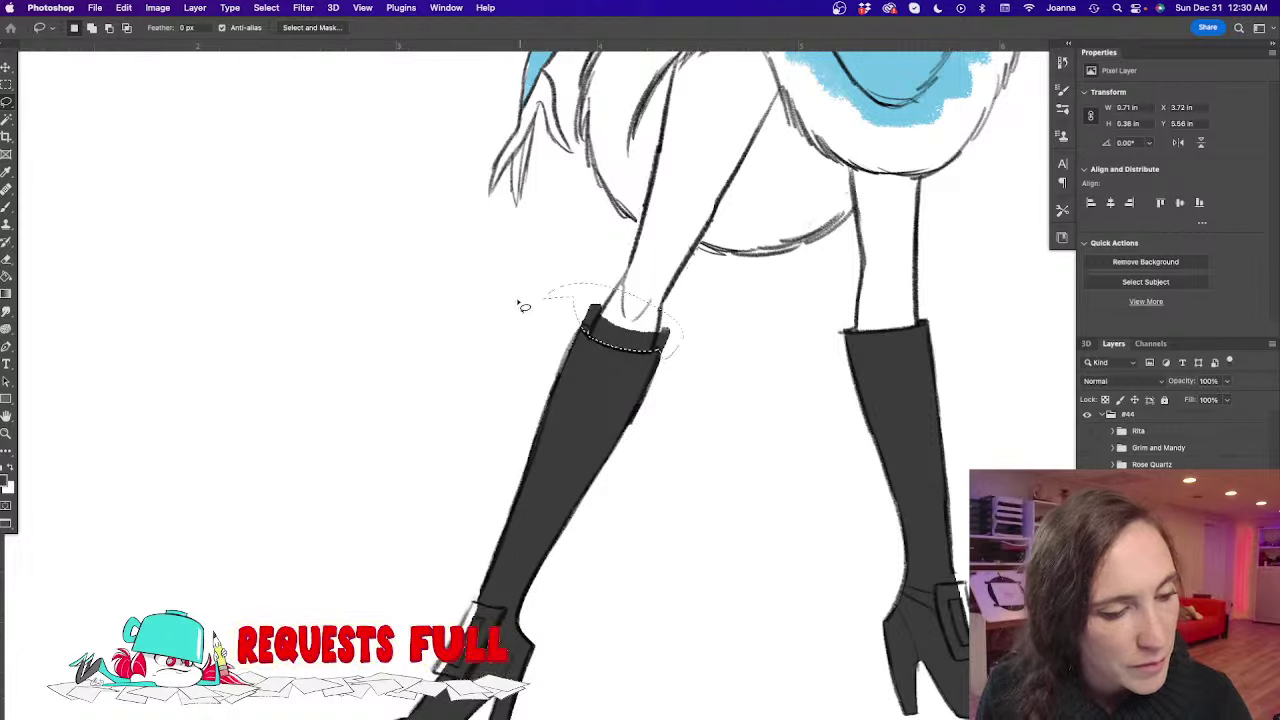
pyautogui.press('BackSpace')
pyautogui.press('super+d')
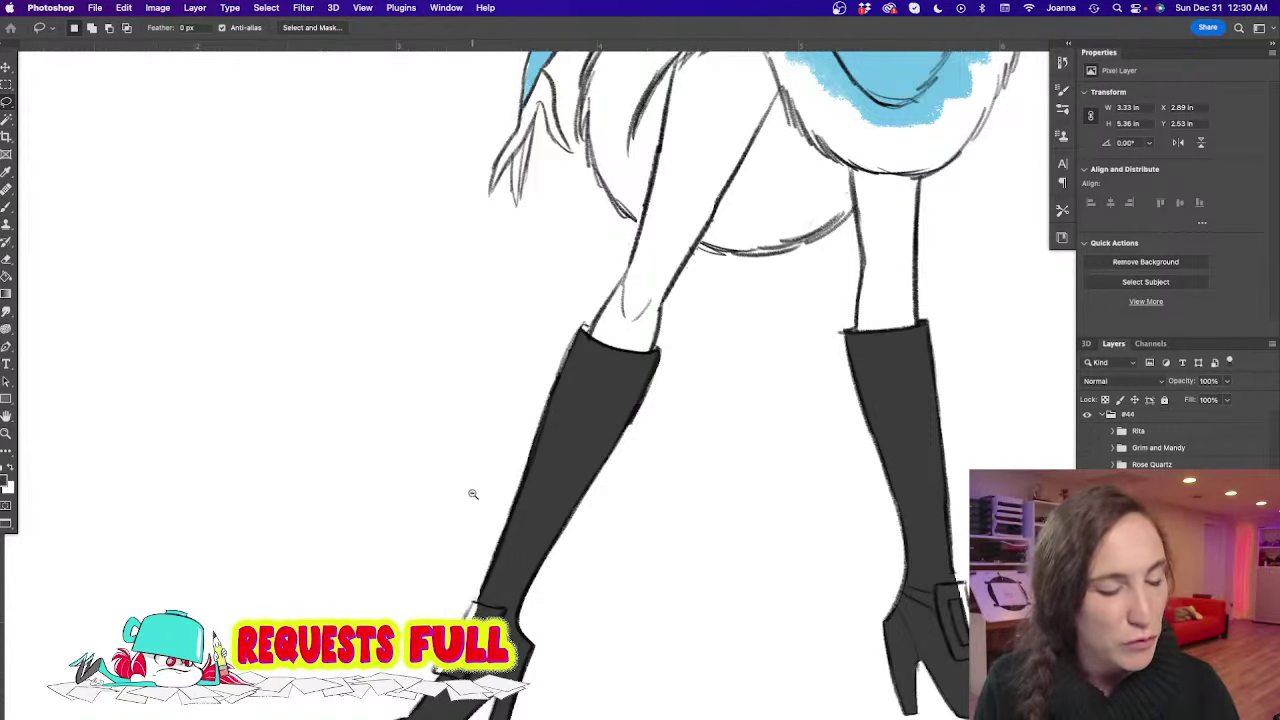
# Sample the light blue from the dress skirt and enlarge the brush to size 30 for the hat
pyautogui.moveTo(473, 494)
pyautogui.mouseDown()
pyautogui.moveTo(386, 503)
pyautogui.moveTo(483, 530)
pyautogui.moveTo(486, 546)
pyautogui.mouseUp()
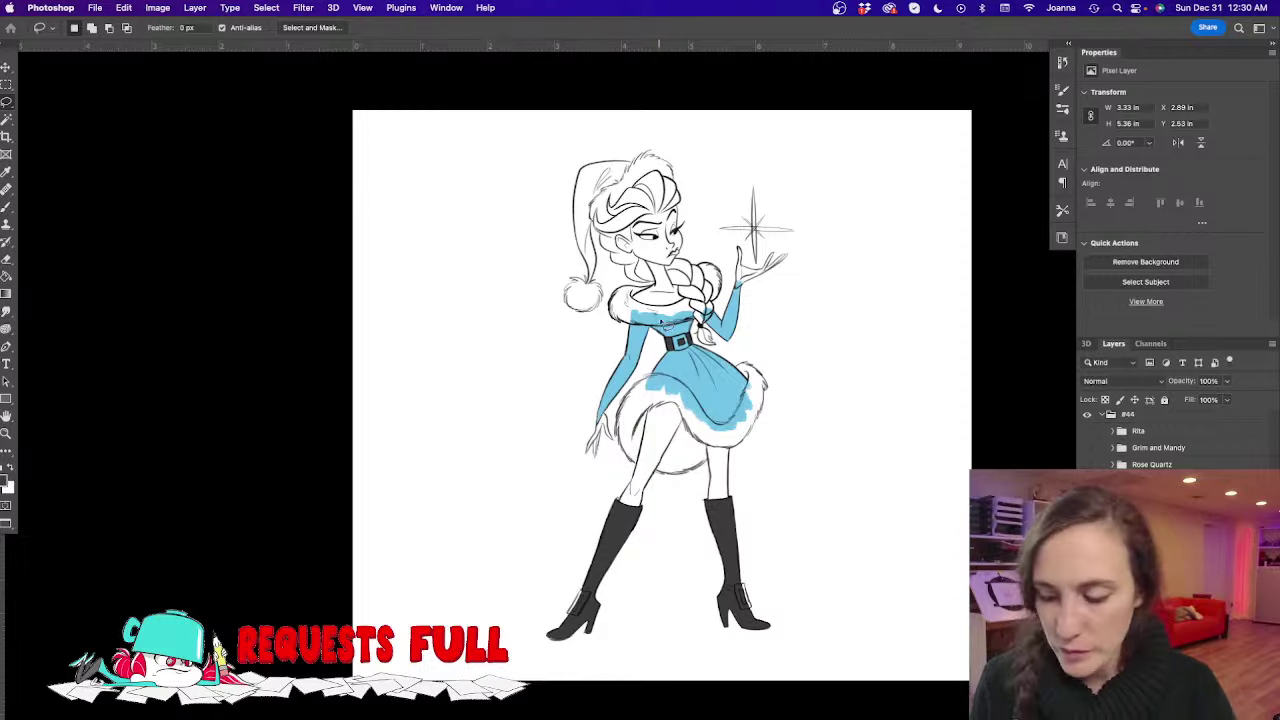
pyautogui.press('i')
pyautogui.click(725, 385)
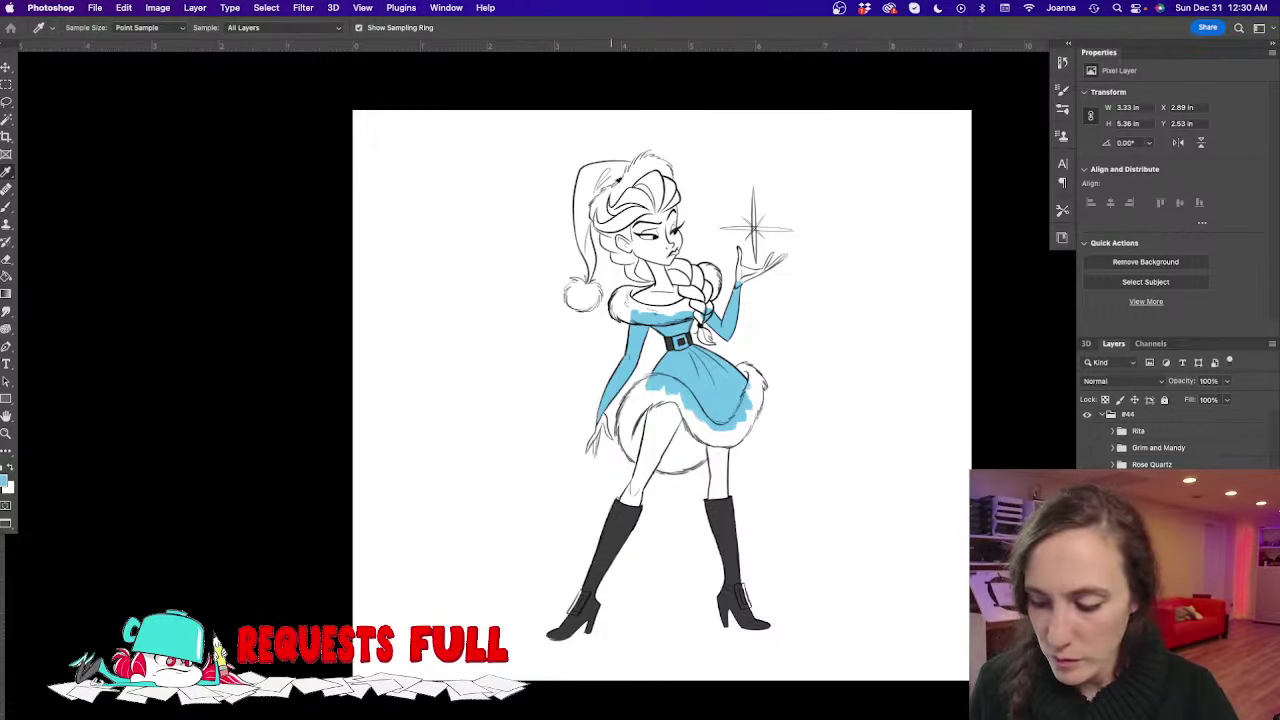
pyautogui.press('b')
pyautogui.scroll(5, 558, 212)
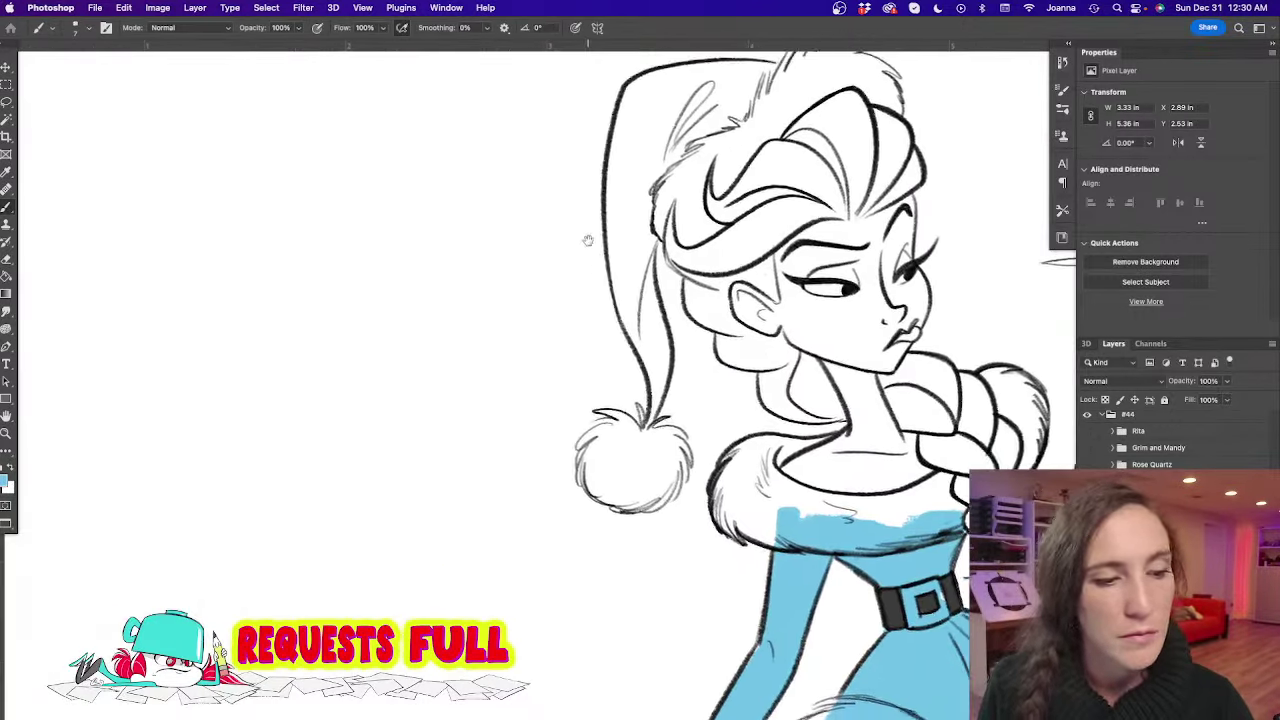
pyautogui.moveTo(588, 240); pyautogui.dragTo(528, 294)
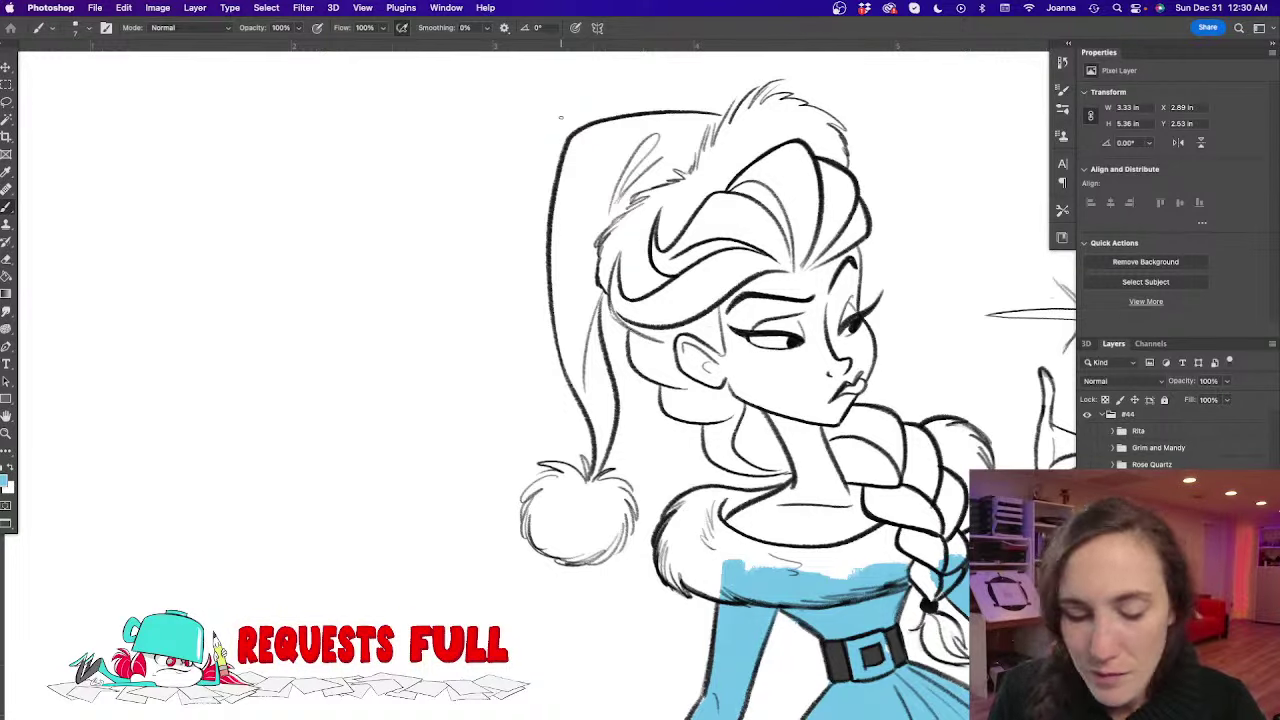
pyautogui.press(']')
pyautogui.press(']')
pyautogui.press(']')
pyautogui.press(']')
pyautogui.press(']')
pyautogui.press(']')
pyautogui.press(']')
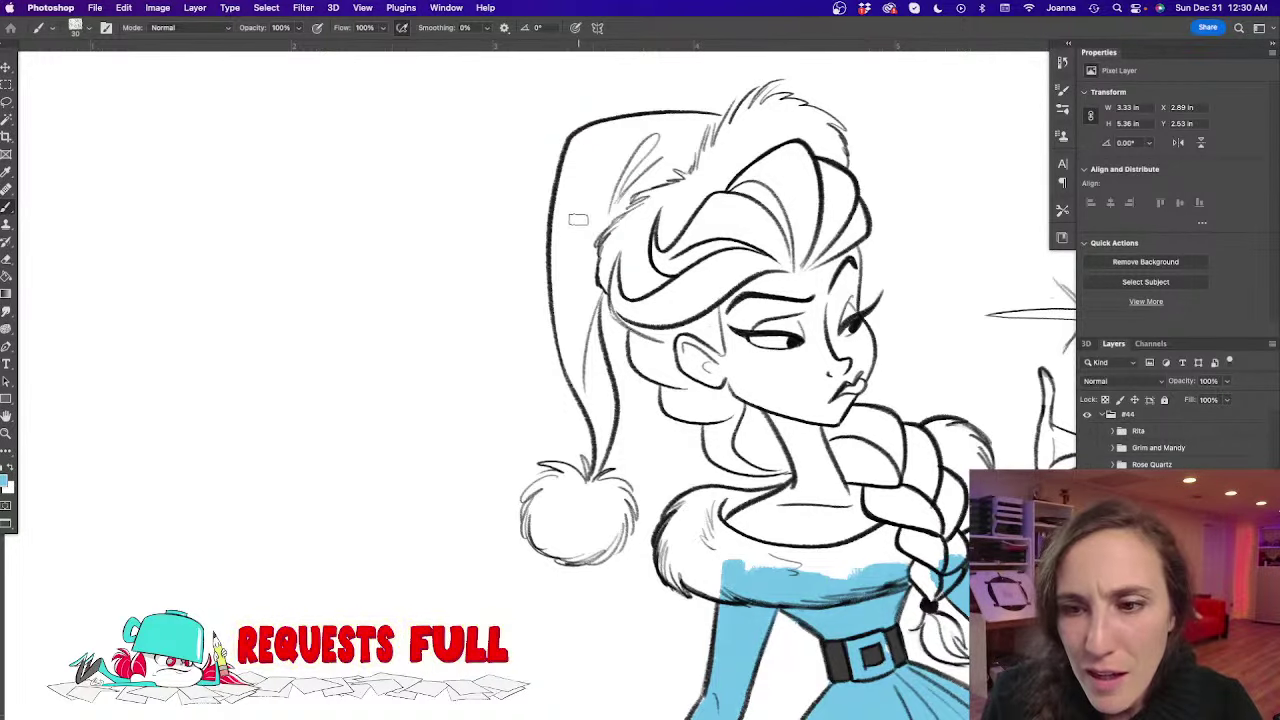
# Paint the Santa hat light blue from its hanging tail above the pompom to the edge of the fur brim
pyautogui.moveTo(579, 220)
pyautogui.mouseDown()
pyautogui.moveTo(584, 317)
pyautogui.moveTo(594, 288)
pyautogui.moveTo(566, 256)
pyautogui.moveTo(563, 331)
pyautogui.moveTo(557, 266)
pyautogui.moveTo(564, 332)
pyautogui.moveTo(571, 355)
pyautogui.moveTo(578, 332)
pyautogui.moveTo(594, 350)
pyautogui.moveTo(604, 428)
pyautogui.moveTo(587, 397)
pyautogui.moveTo(599, 461)
pyautogui.mouseUp()
pyautogui.moveTo(584, 163)
pyautogui.mouseDown()
pyautogui.moveTo(562, 241)
pyautogui.moveTo(568, 181)
pyautogui.moveTo(560, 252)
pyautogui.moveTo(592, 234)
pyautogui.mouseUp()
pyautogui.scroll(3, 592, 234)
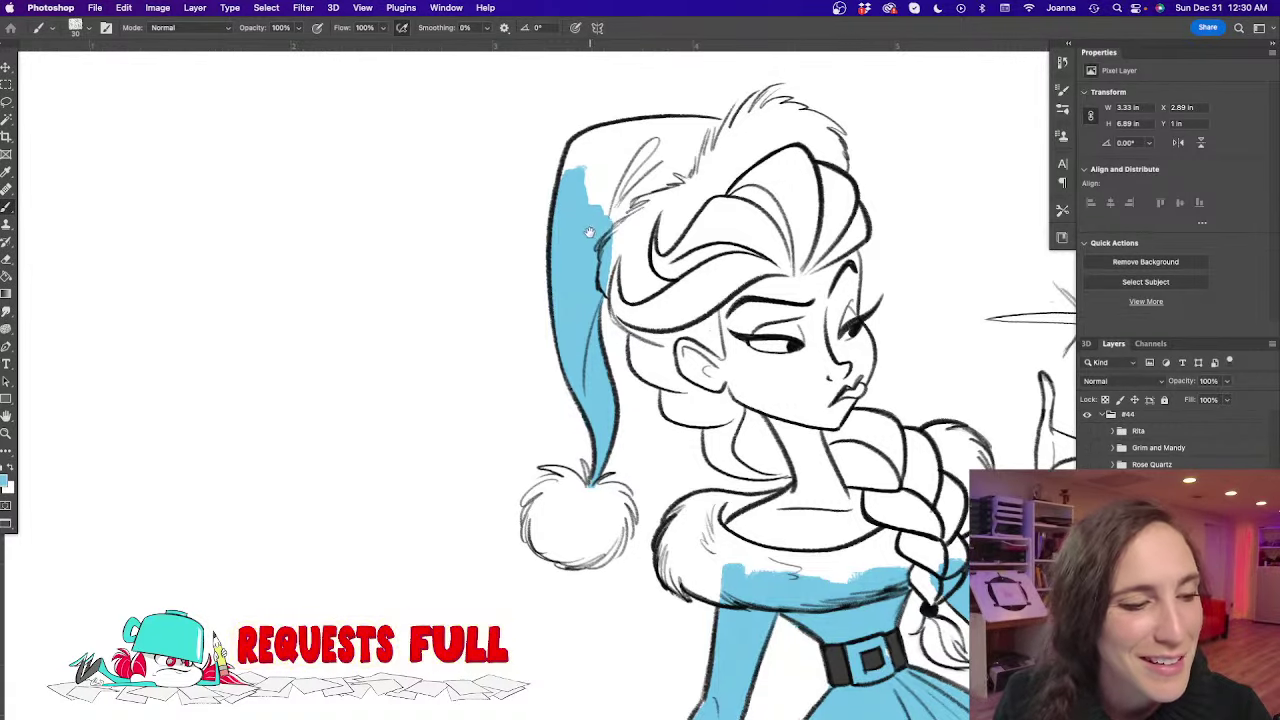
pyautogui.moveTo(596, 278)
pyautogui.mouseDown()
pyautogui.moveTo(626, 250)
pyautogui.moveTo(634, 268)
pyautogui.moveTo(680, 236)
pyautogui.moveTo(709, 190)
pyautogui.moveTo(676, 188)
pyautogui.mouseUp()
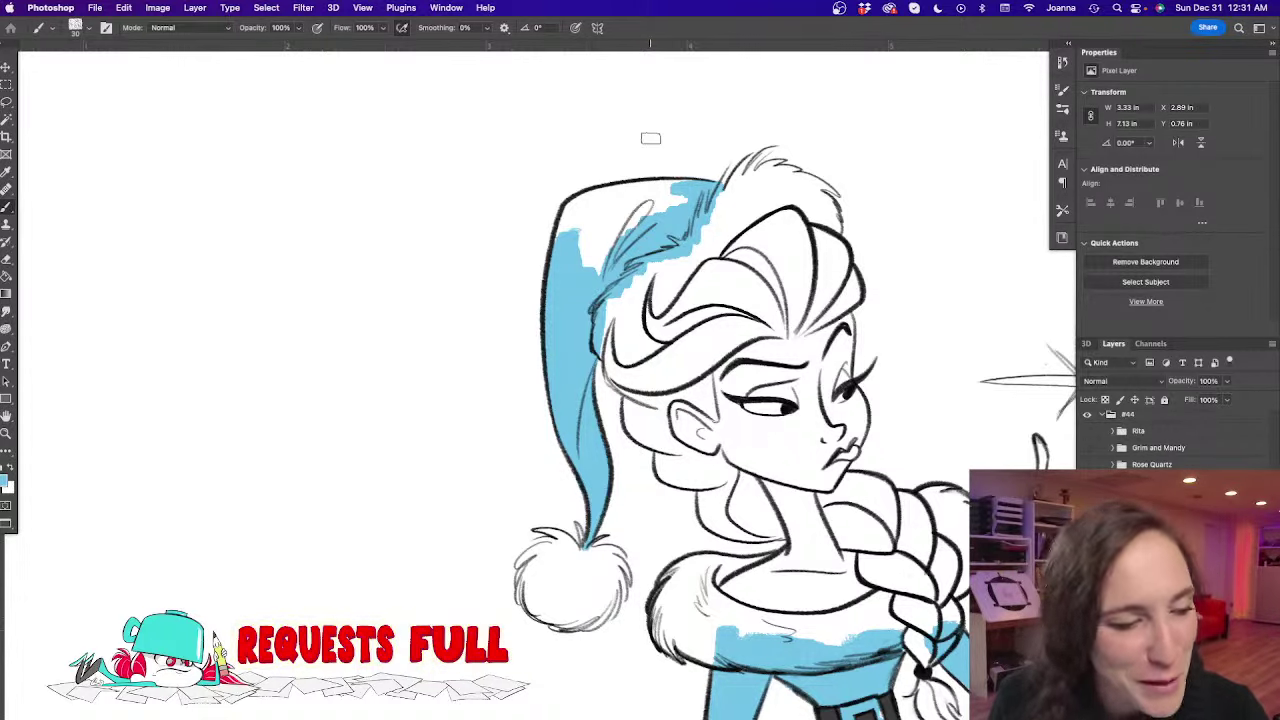
pyautogui.moveTo(573, 206)
pyautogui.mouseDown()
pyautogui.moveTo(563, 240)
pyautogui.moveTo(581, 202)
pyautogui.moveTo(694, 189)
pyautogui.moveTo(614, 190)
pyautogui.moveTo(577, 230)
pyautogui.moveTo(589, 218)
pyautogui.moveTo(603, 242)
pyautogui.moveTo(620, 209)
pyautogui.moveTo(664, 196)
pyautogui.moveTo(690, 215)
pyautogui.mouseUp()
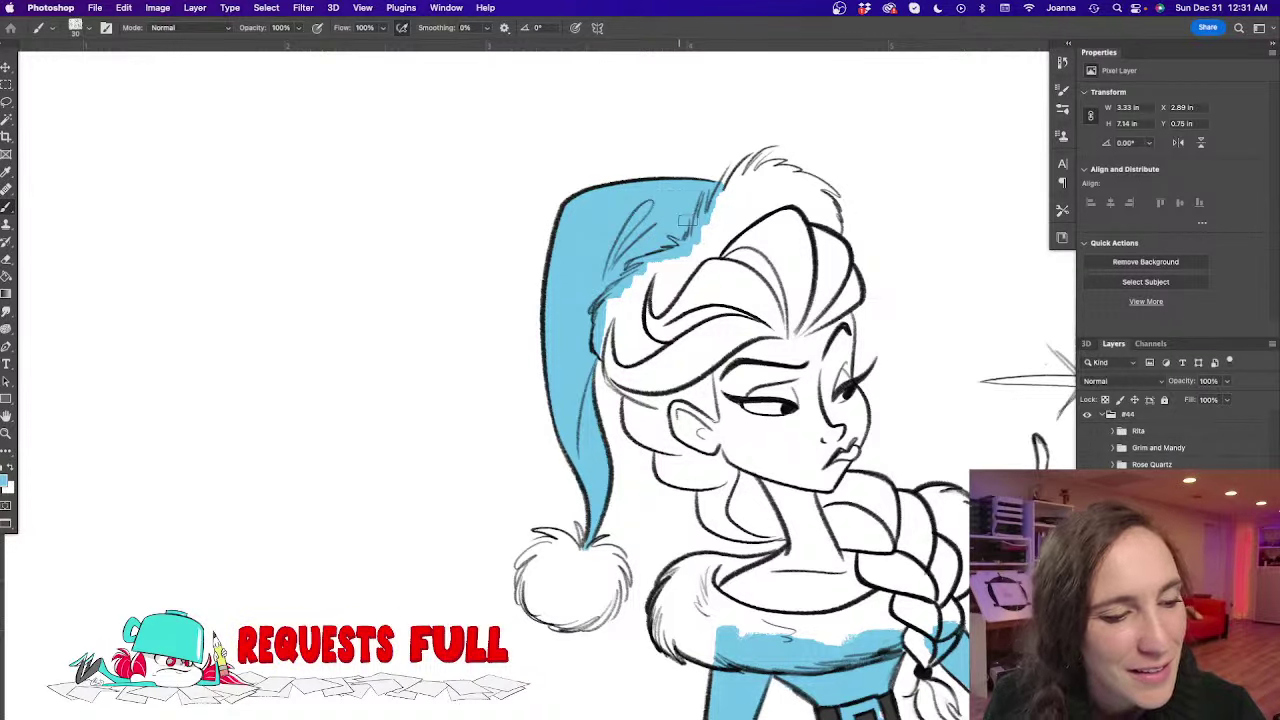
# Mix a pale peach foreground color, #fff4e5, for the skin and return to the Brush
pyautogui.moveTo(516, 621); pyautogui.dragTo(479, 546)
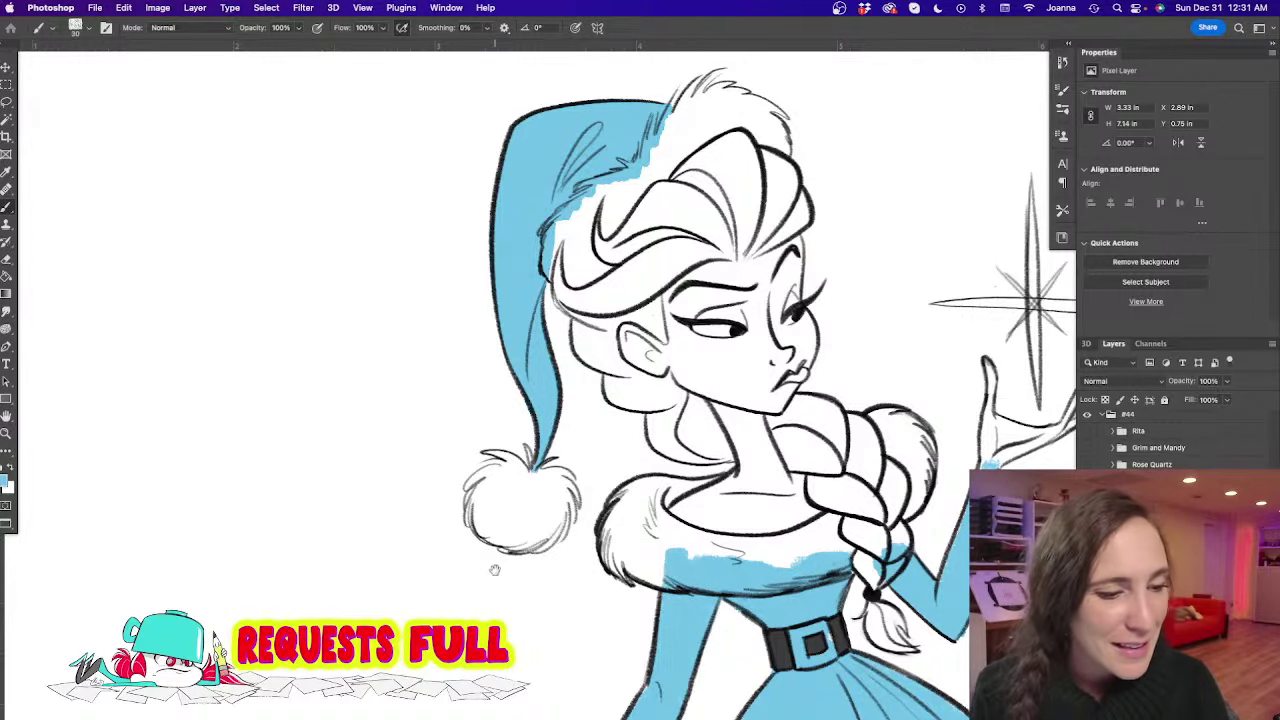
pyautogui.moveTo(497, 571); pyautogui.dragTo(485, 546)
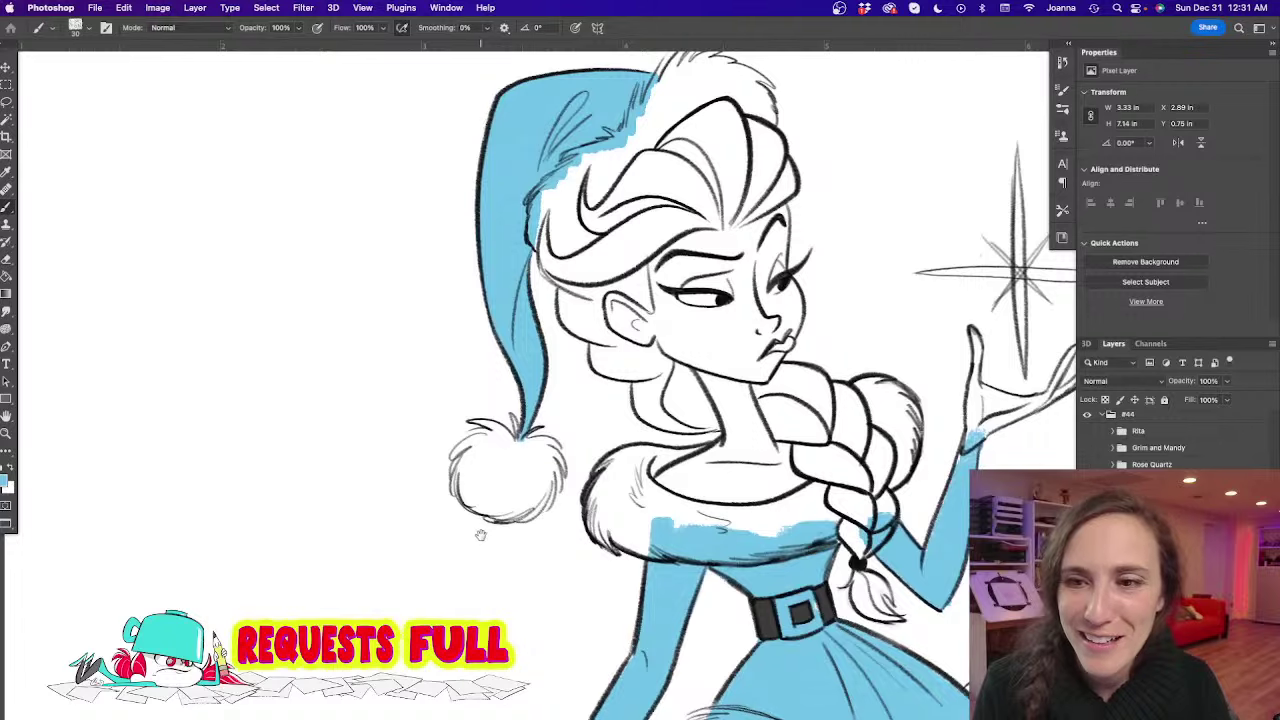
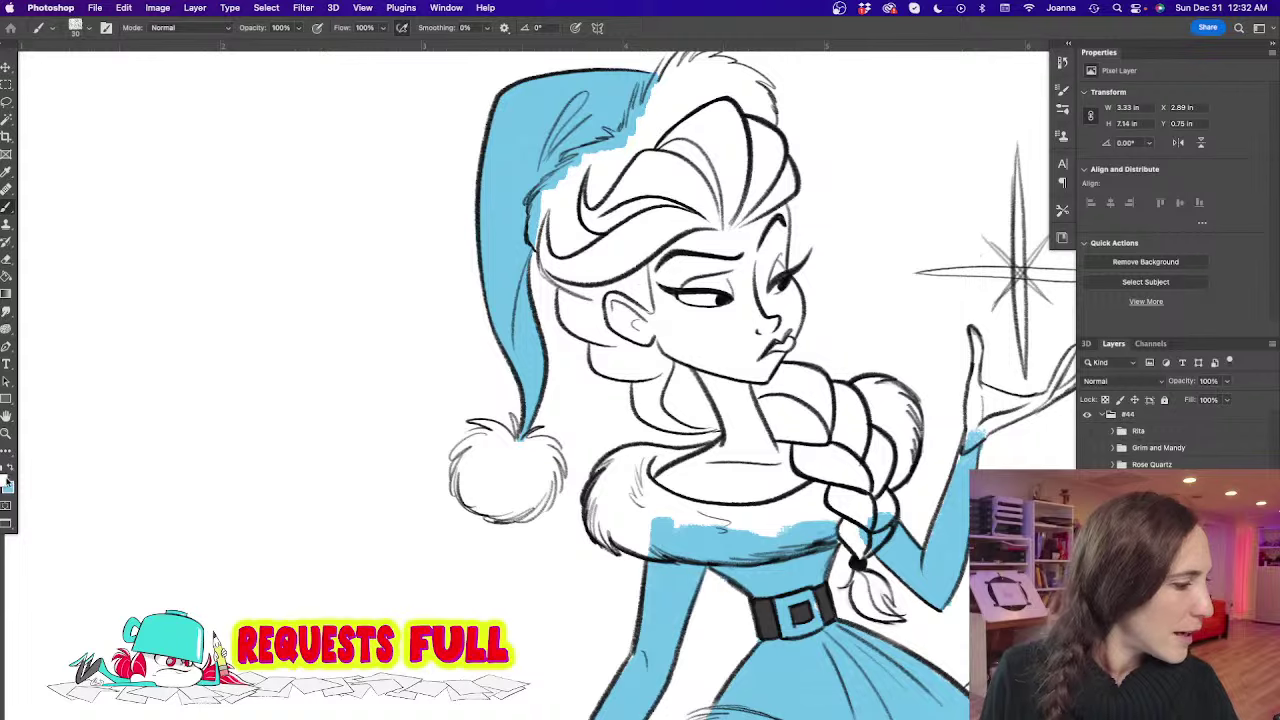
pyautogui.click(7, 482)
pyautogui.click(580, 500)
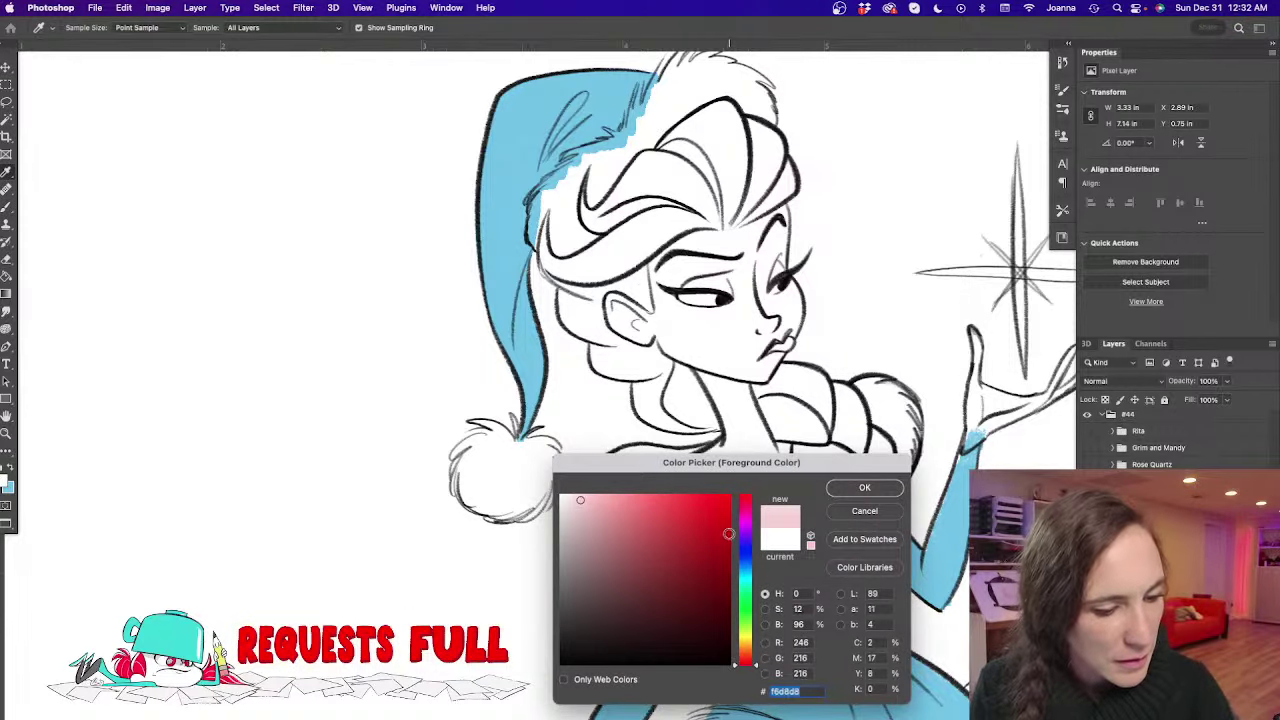
pyautogui.moveTo(745, 653)
pyautogui.mouseDown()
pyautogui.moveTo(746, 640)
pyautogui.moveTo(745, 660)
pyautogui.mouseUp()
pyautogui.click(742, 577)
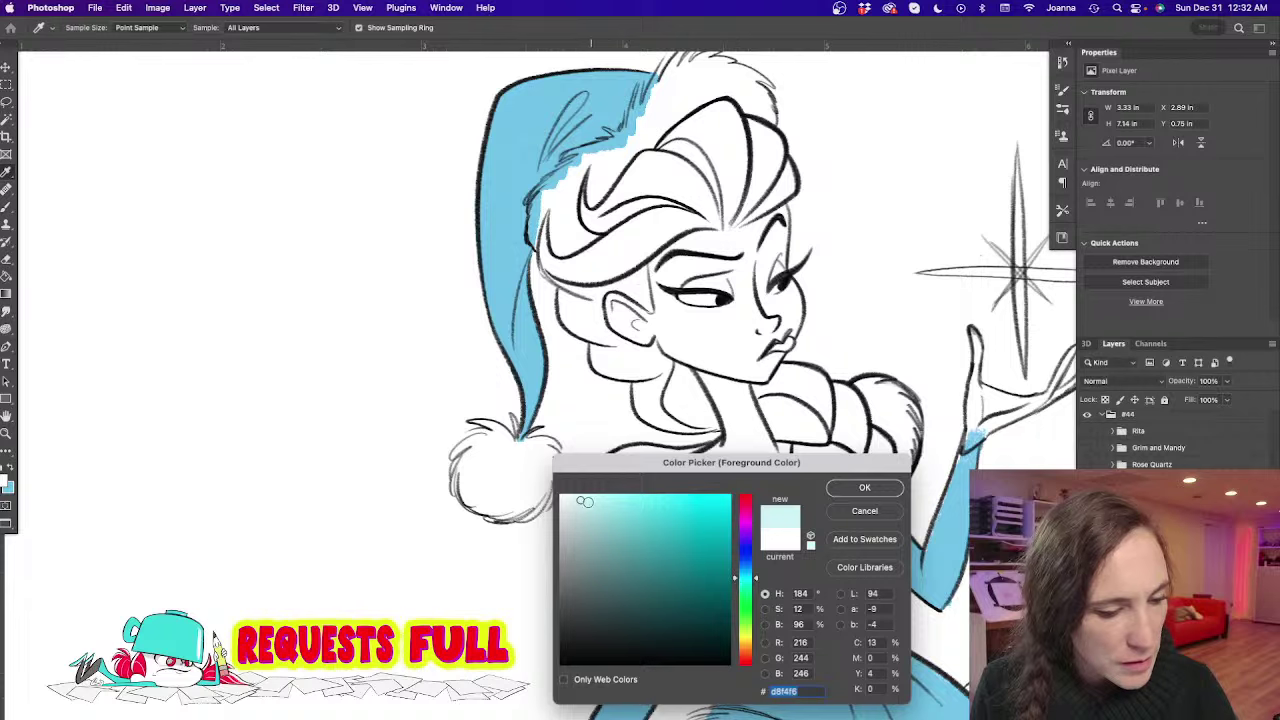
pyautogui.moveTo(735, 580); pyautogui.dragTo(736, 640)
pyautogui.click(580, 498)
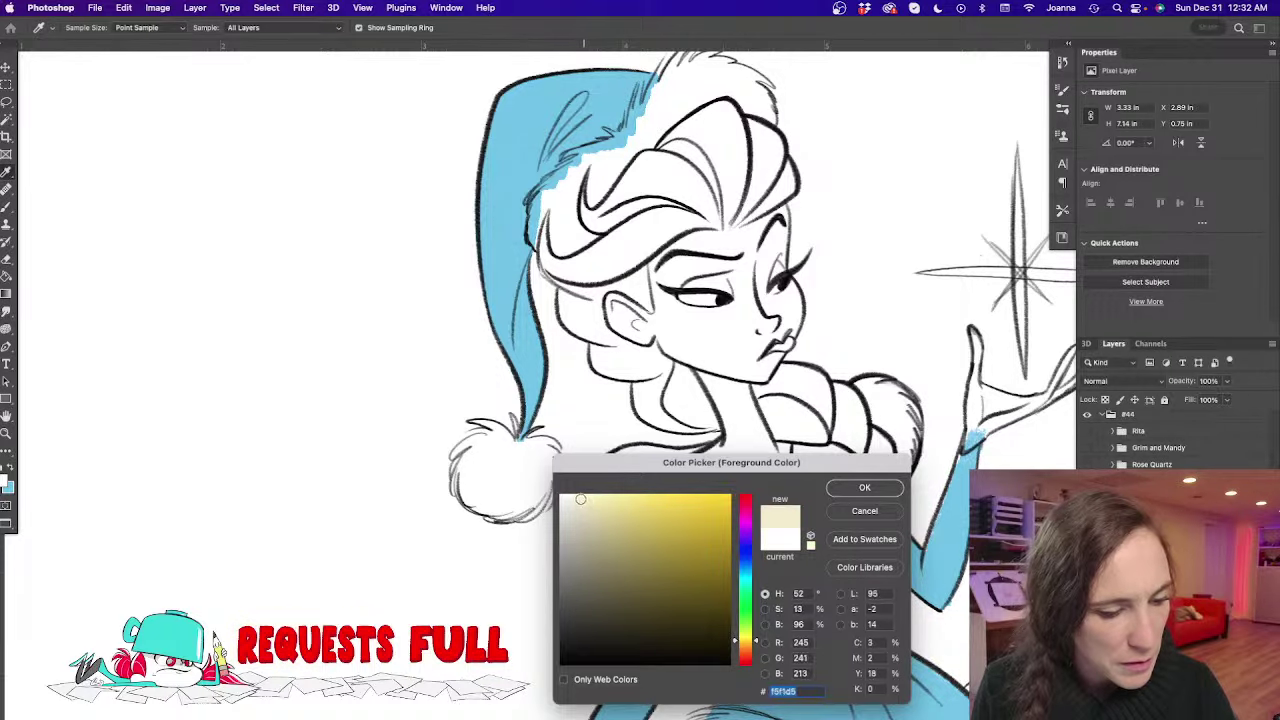
pyautogui.moveTo(581, 499); pyautogui.dragTo(582, 496)
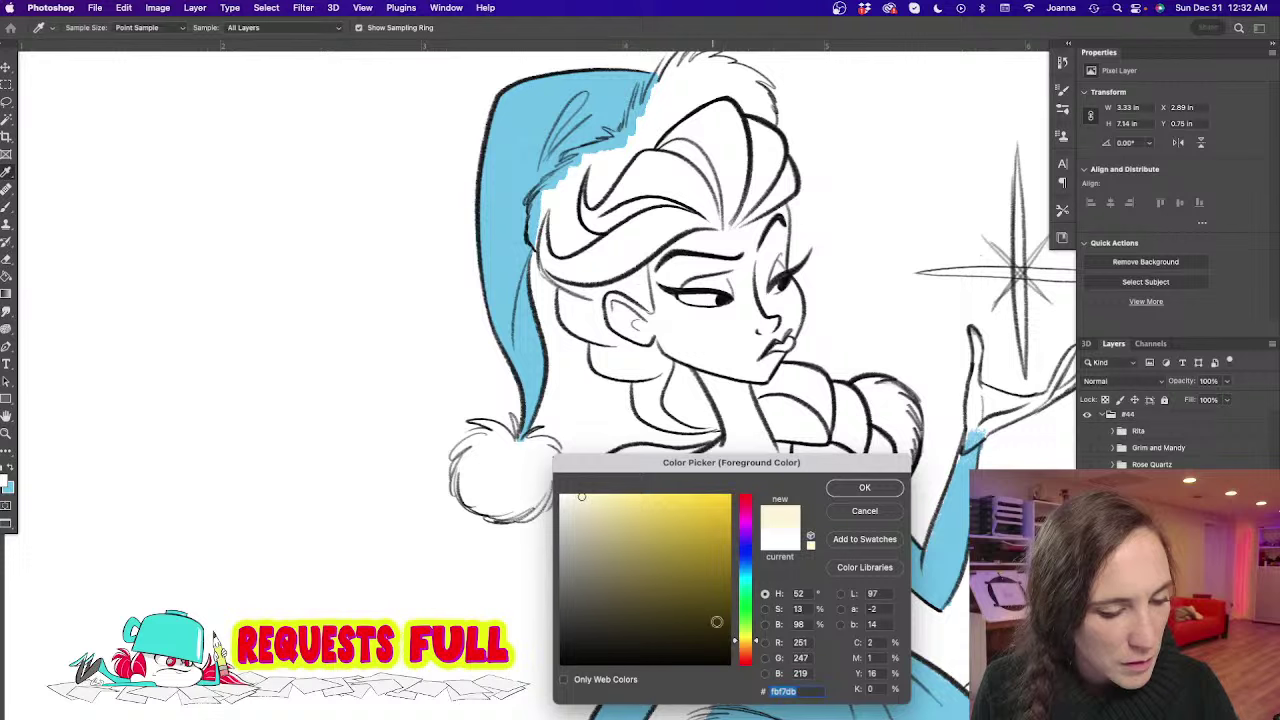
pyautogui.moveTo(737, 642); pyautogui.dragTo(735, 645)
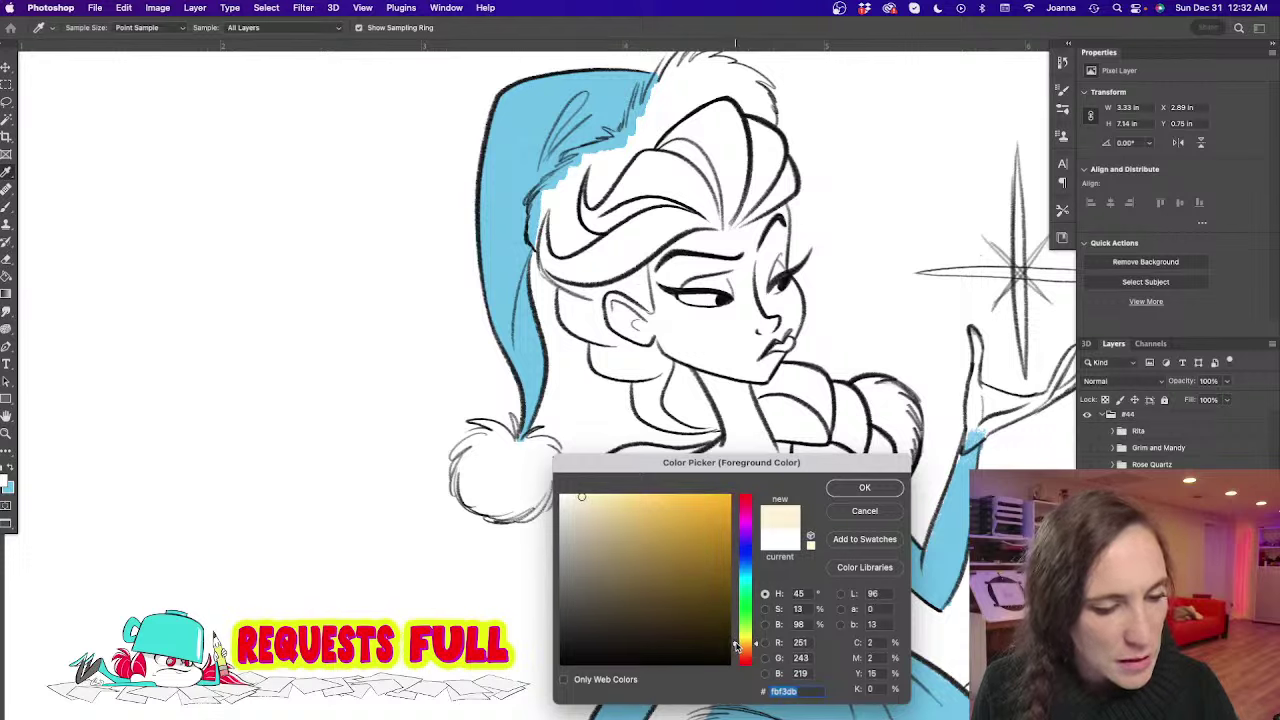
pyautogui.click(576, 495)
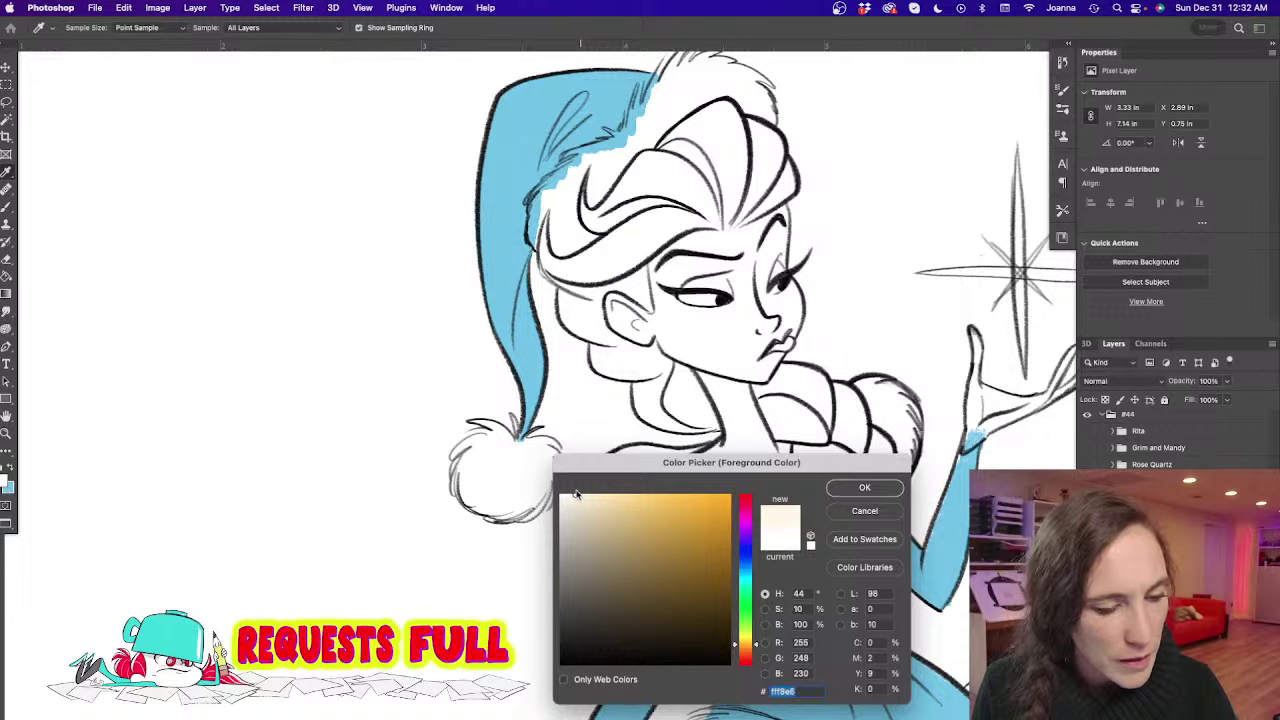
pyautogui.click(577, 494)
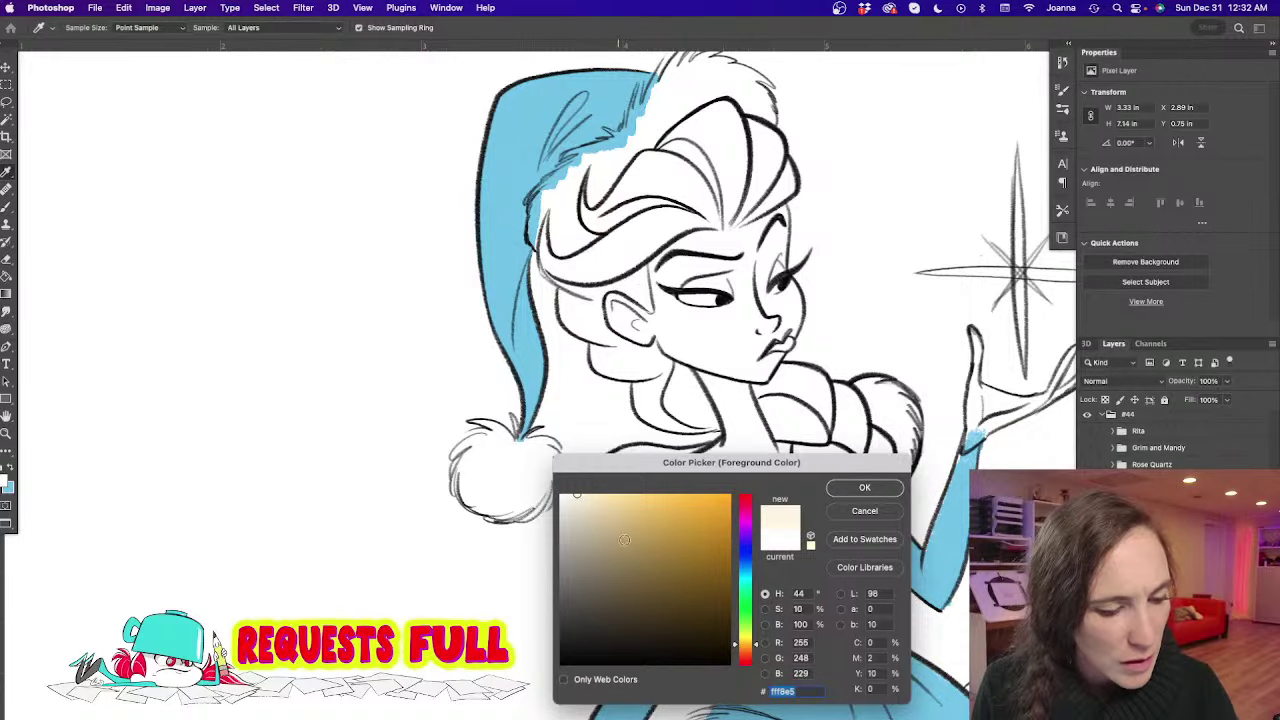
pyautogui.click(737, 650)
pyautogui.moveTo(737, 648); pyautogui.dragTo(737, 650)
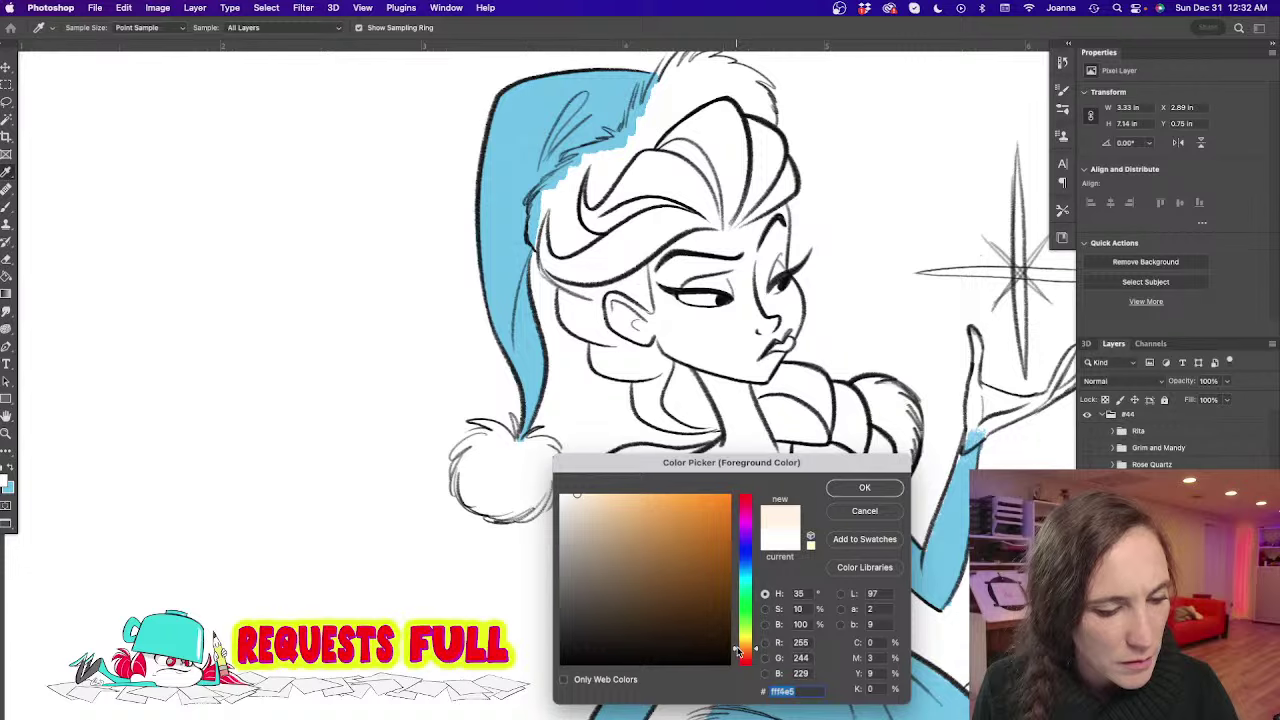
pyautogui.click(864, 487)
pyautogui.press('b')
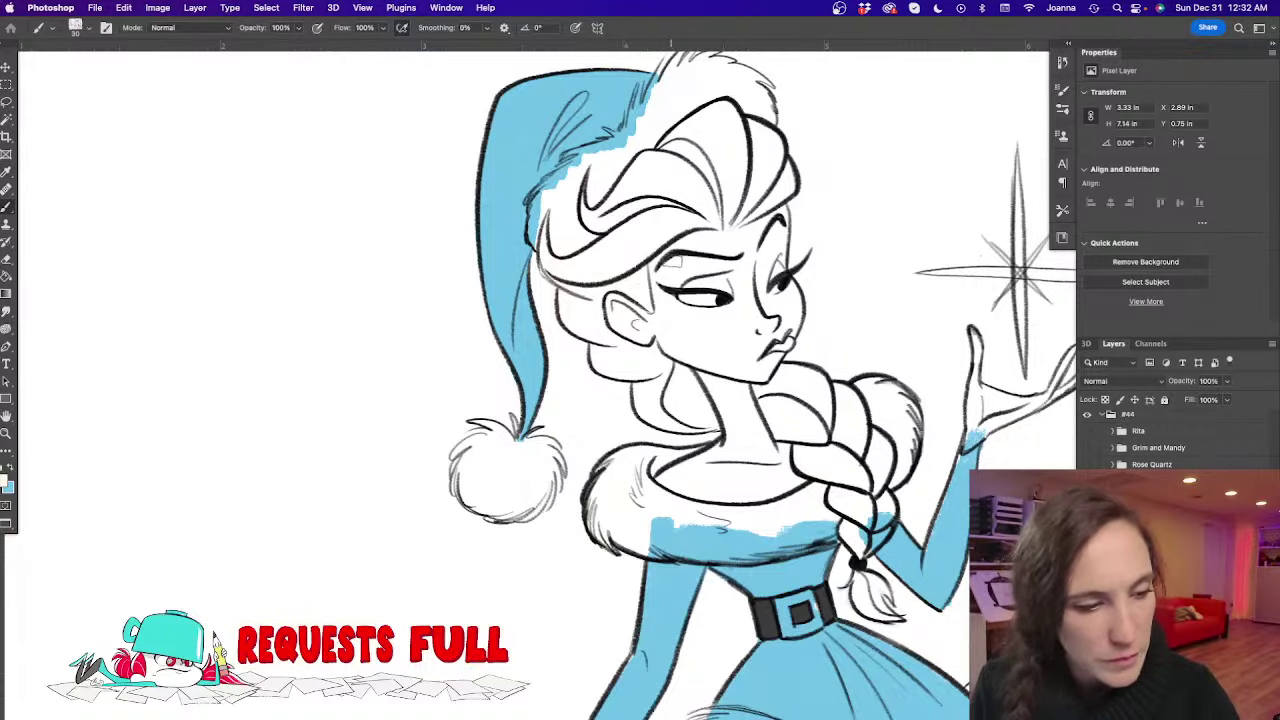
# Paint the face, ear and neck pale peach, and fill the upper chest above the fur collar with a size 25 brush
pyautogui.moveTo(656, 233)
pyautogui.mouseDown()
pyautogui.moveTo(661, 315)
pyautogui.moveTo(678, 302)
pyautogui.moveTo(689, 326)
pyautogui.moveTo(714, 320)
pyautogui.moveTo(737, 252)
pyautogui.mouseUp()
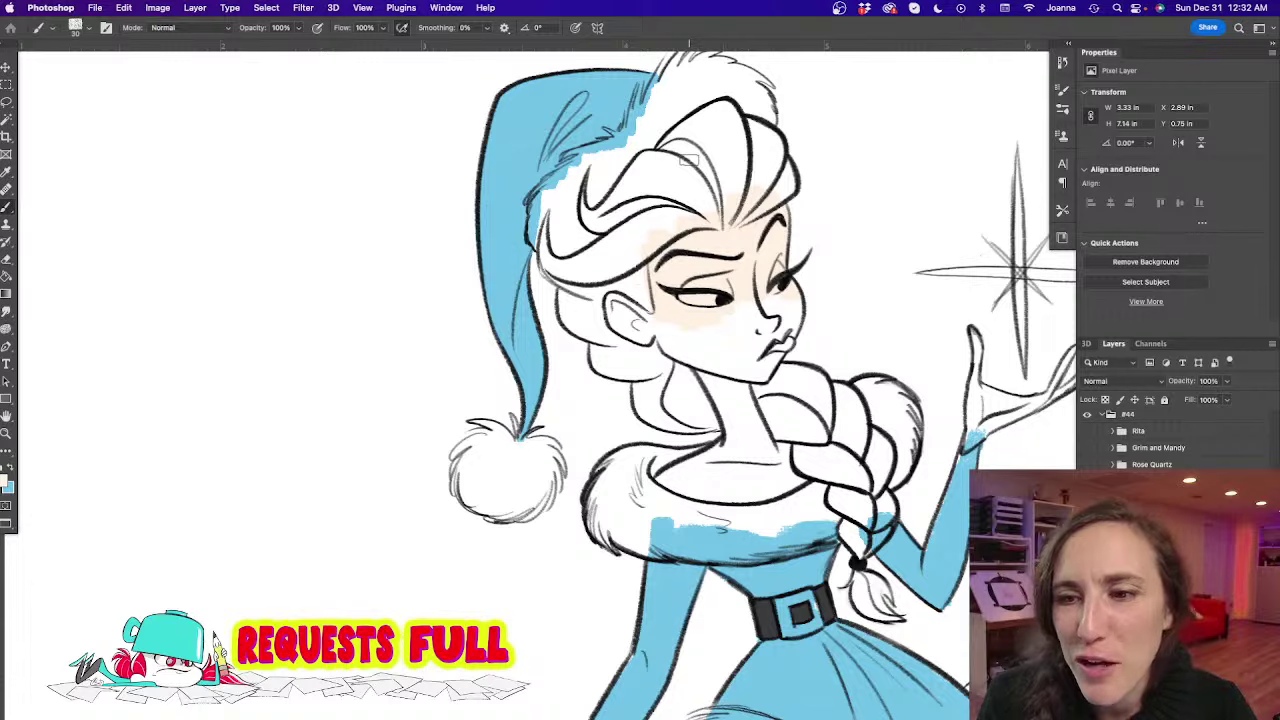
pyautogui.scroll(-3, 673, 263)
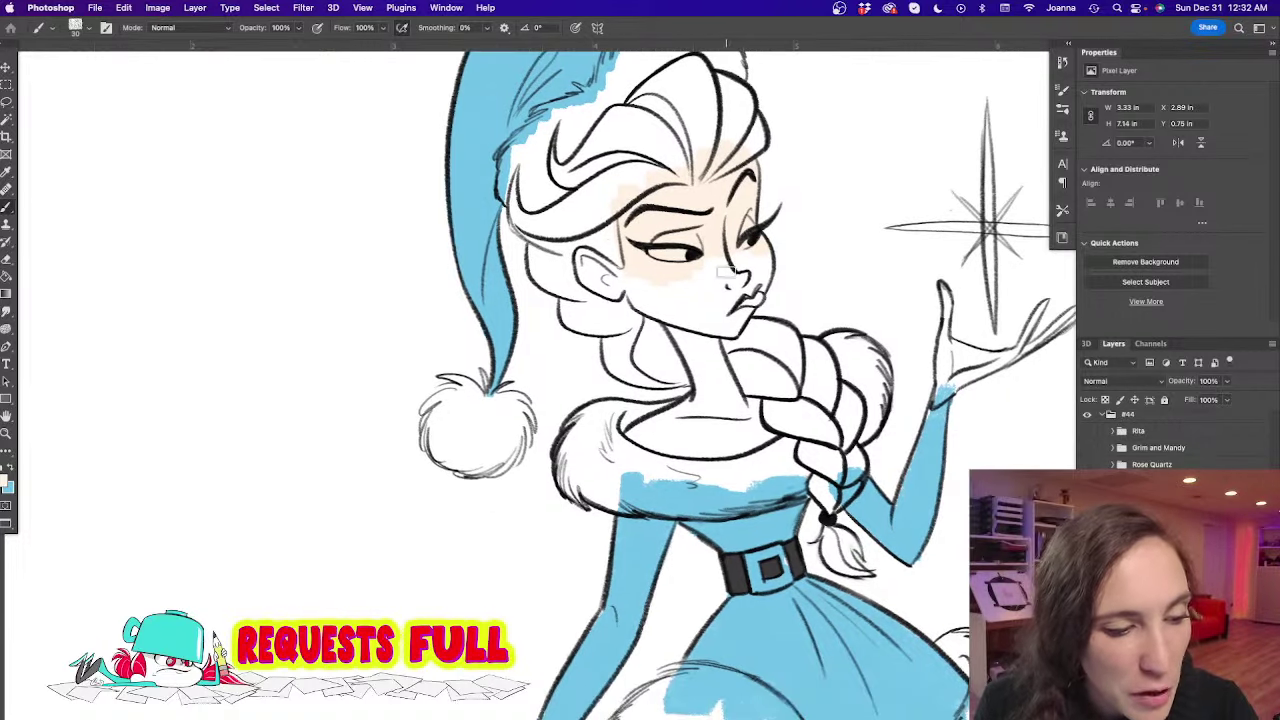
pyautogui.moveTo(726, 272)
pyautogui.mouseDown()
pyautogui.moveTo(718, 240)
pyautogui.moveTo(745, 242)
pyautogui.moveTo(748, 255)
pyautogui.moveTo(756, 243)
pyautogui.moveTo(751, 300)
pyautogui.moveTo(701, 260)
pyautogui.moveTo(685, 305)
pyautogui.moveTo(635, 298)
pyautogui.moveTo(615, 270)
pyautogui.moveTo(583, 281)
pyautogui.moveTo(615, 259)
pyautogui.mouseUp()
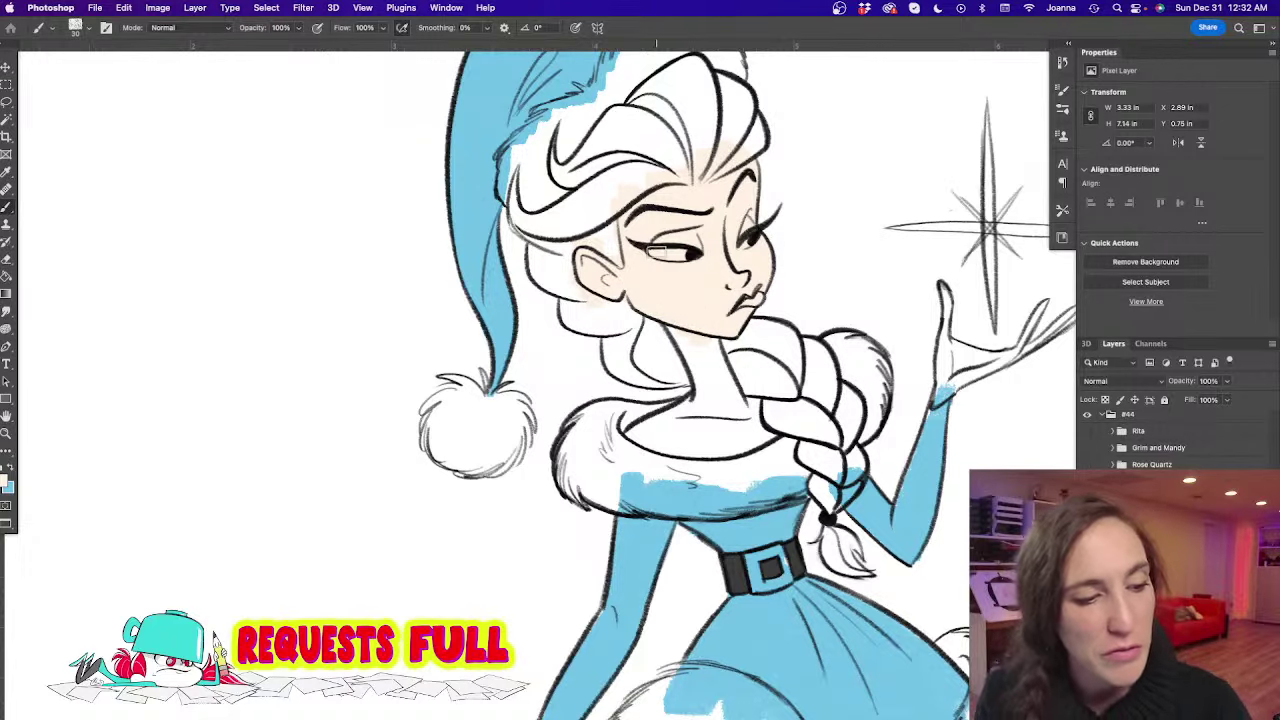
pyautogui.moveTo(672, 307)
pyautogui.mouseDown()
pyautogui.moveTo(708, 395)
pyautogui.moveTo(679, 318)
pyautogui.moveTo(700, 332)
pyautogui.moveTo(701, 318)
pyautogui.moveTo(733, 391)
pyautogui.mouseUp()
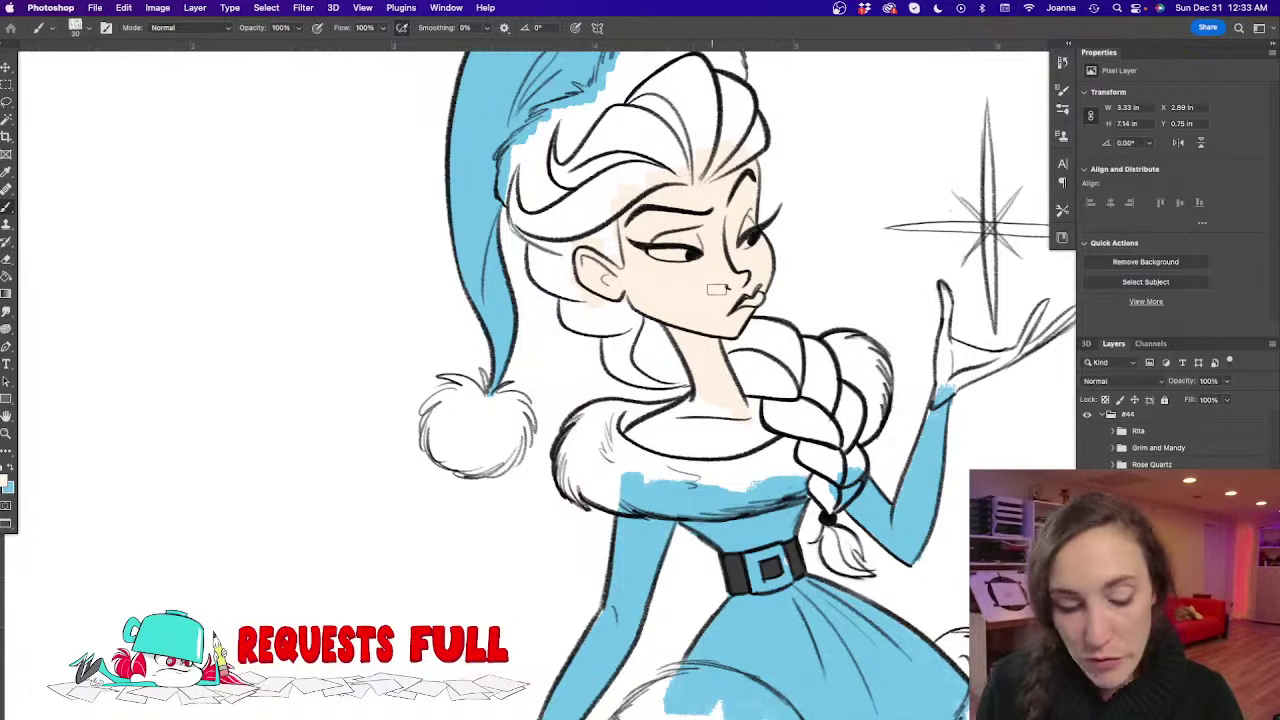
pyautogui.press('[')
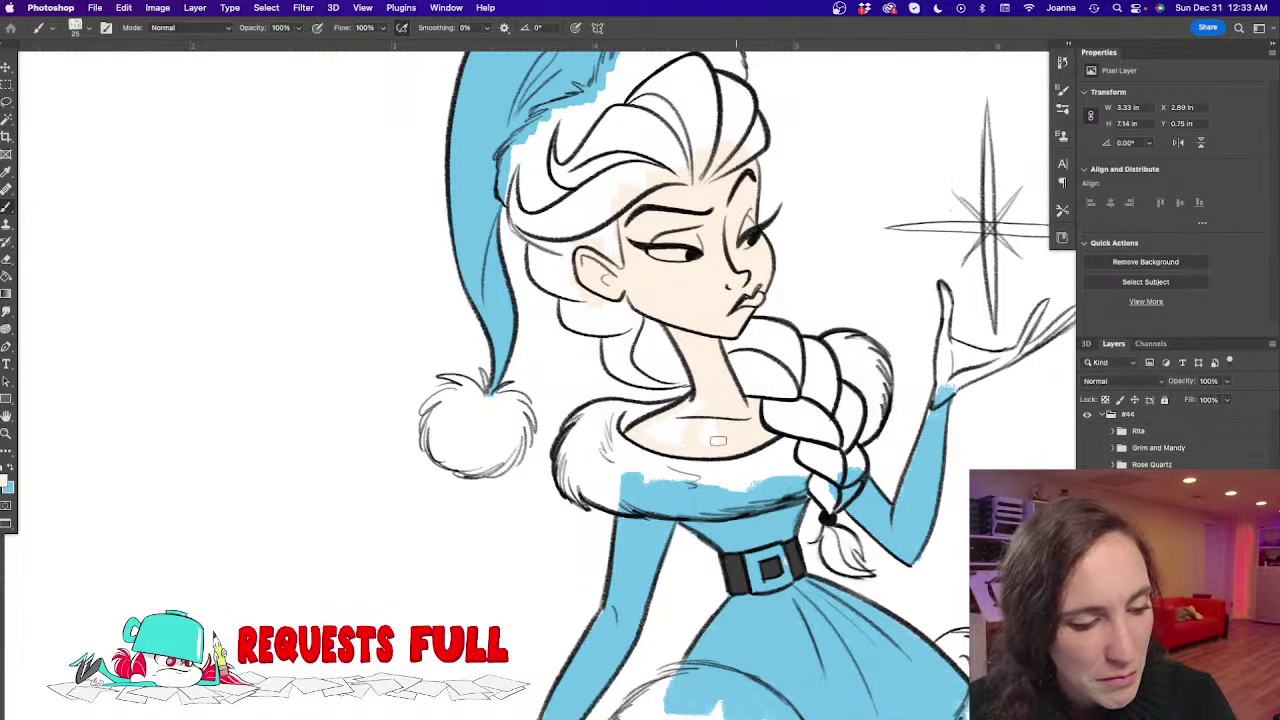
pyautogui.moveTo(718, 440)
pyautogui.mouseDown()
pyautogui.moveTo(694, 419)
pyautogui.moveTo(682, 438)
pyautogui.moveTo(652, 425)
pyautogui.mouseUp()
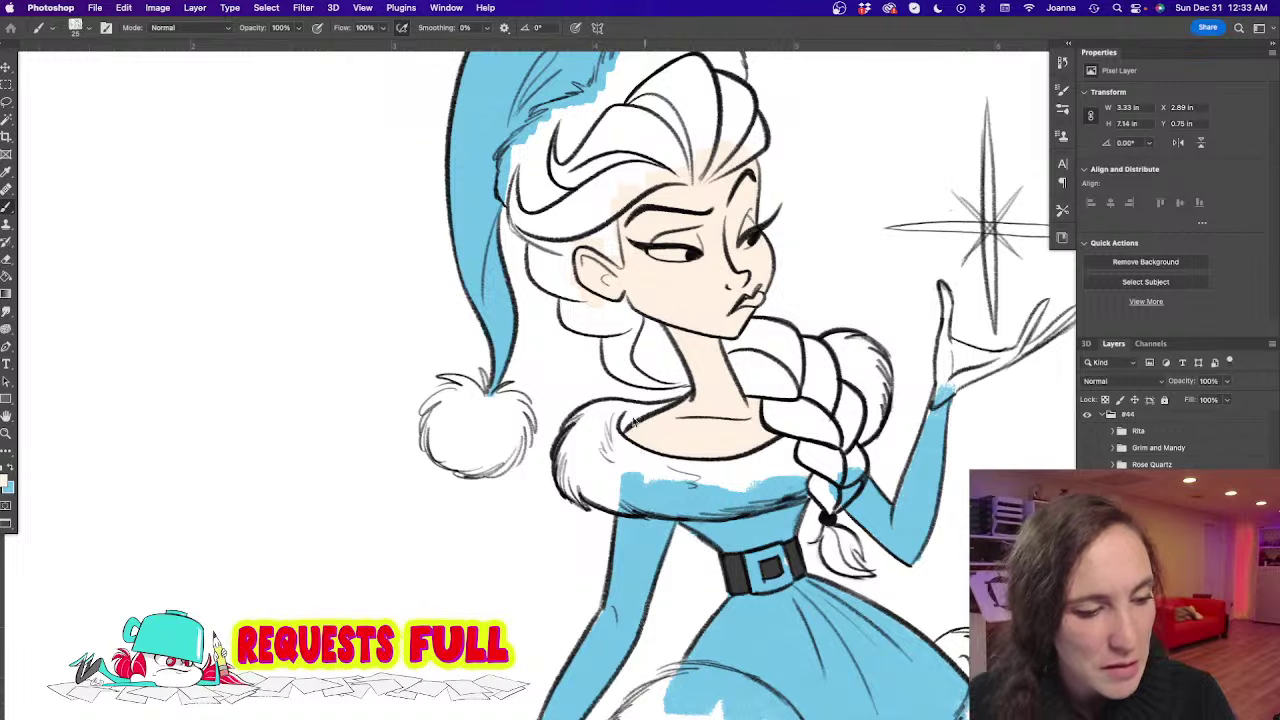
# Reduce the brush to size 15 and paint the raised hand below the star pale peach
pyautogui.moveTo(471, 502)
pyautogui.mouseDown()
pyautogui.moveTo(454, 520)
pyautogui.moveTo(374, 537)
pyautogui.mouseUp()
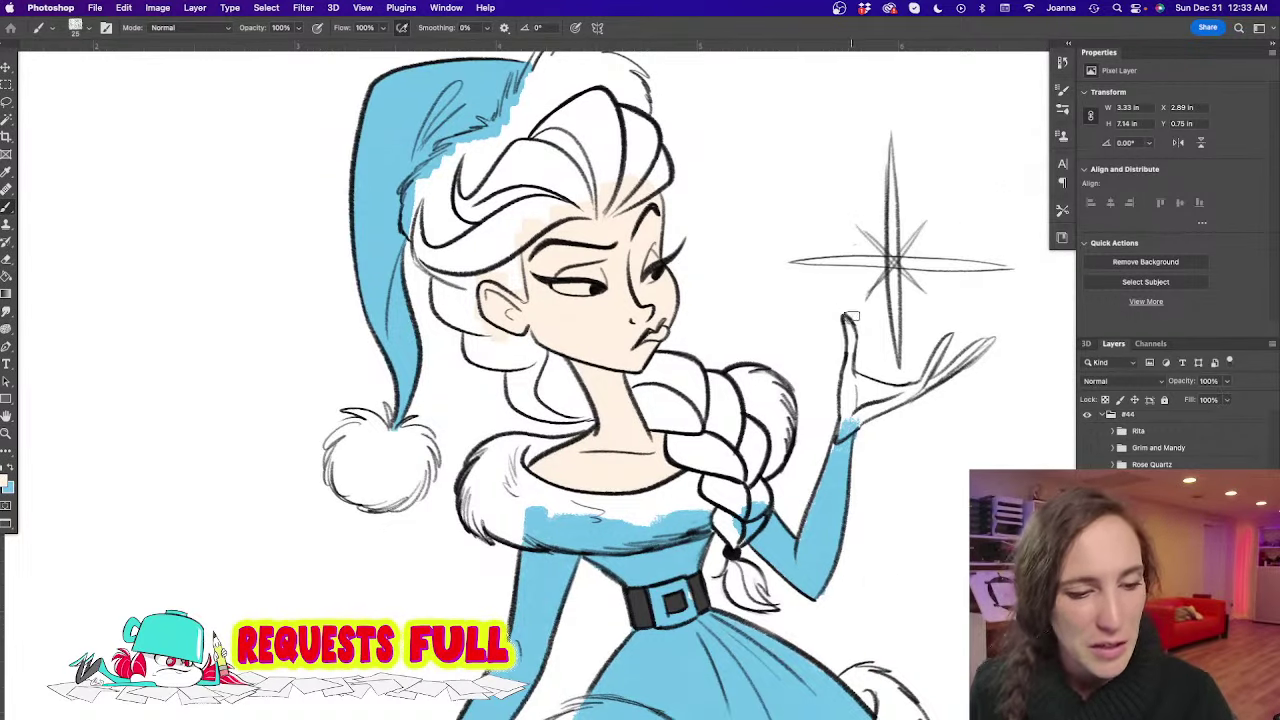
pyautogui.press('[')
pyautogui.press('[')
pyautogui.moveTo(848, 320); pyautogui.dragTo(849, 340)
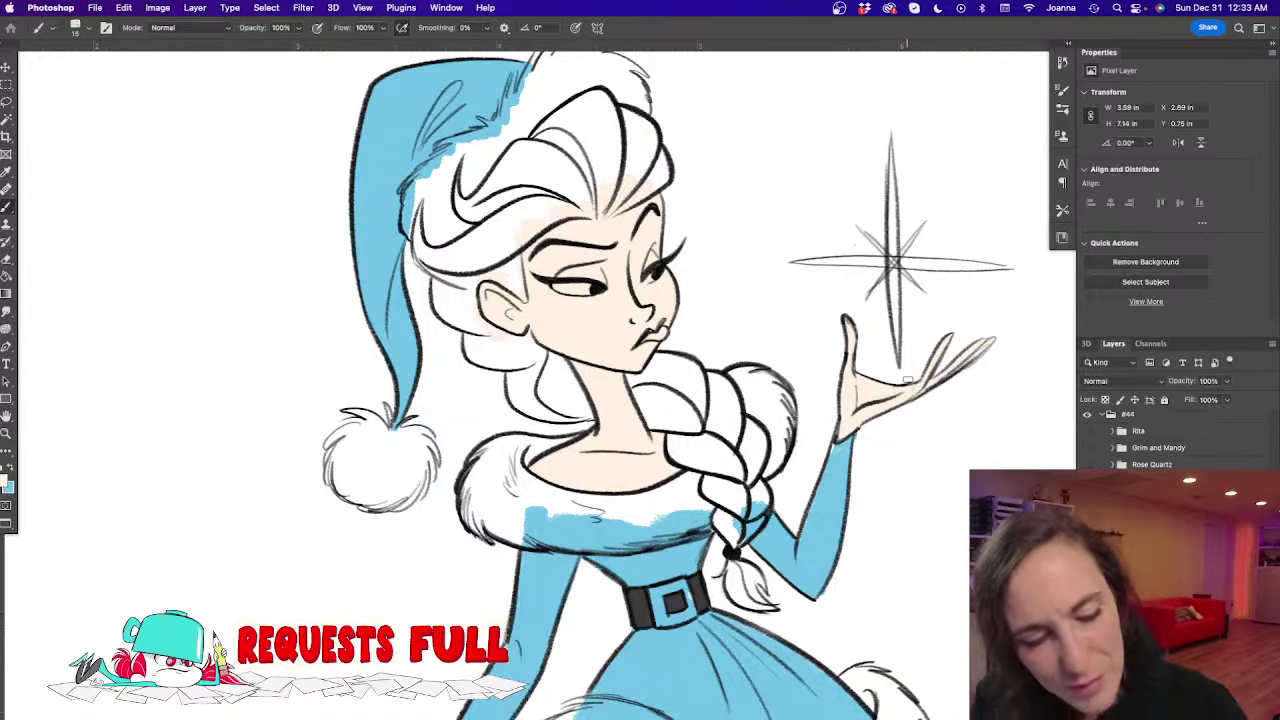
pyautogui.keyDown('alt'); pyautogui.click(816, 530); pyautogui.keyUp('alt')
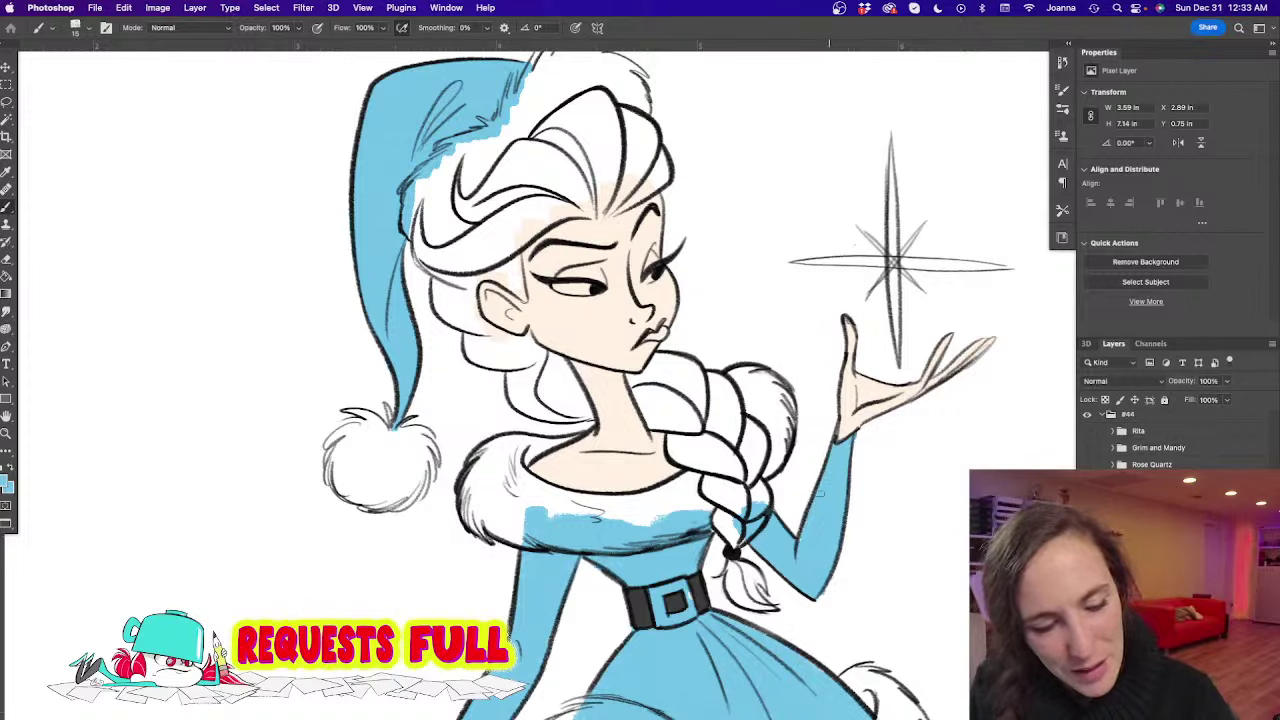
pyautogui.press('l')
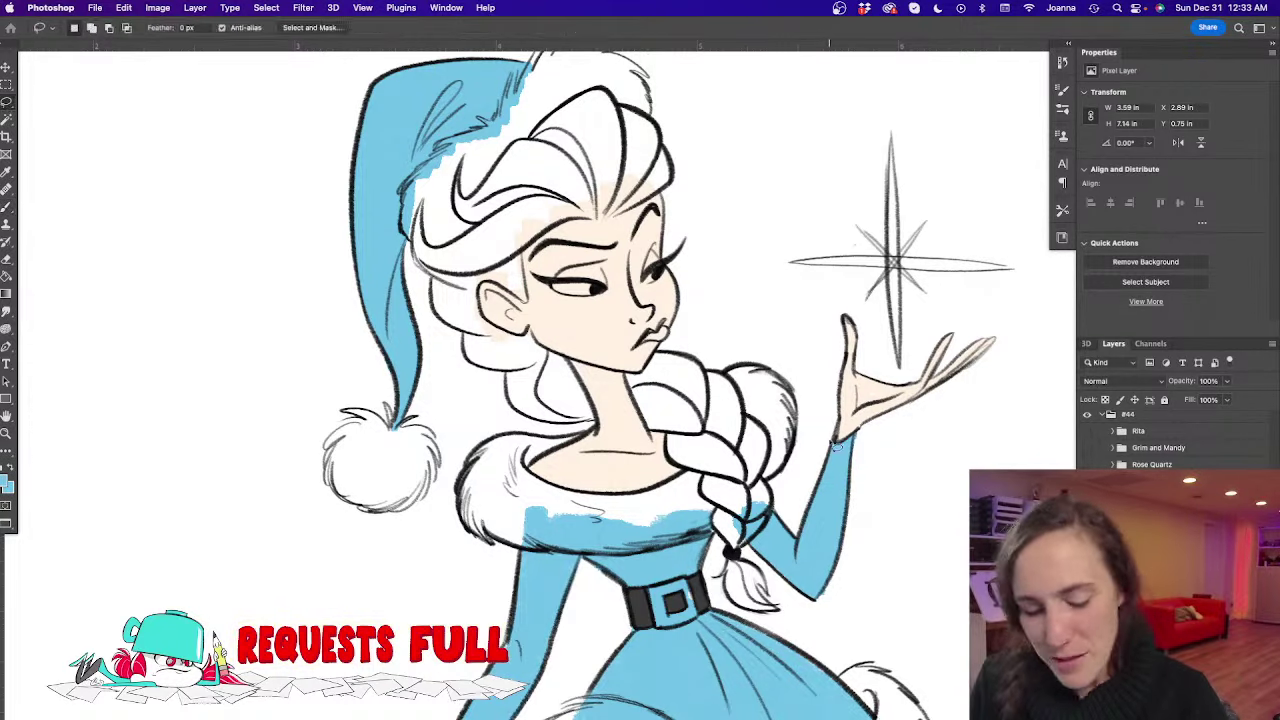
pyautogui.moveTo(814, 612); pyautogui.dragTo(842, 540)
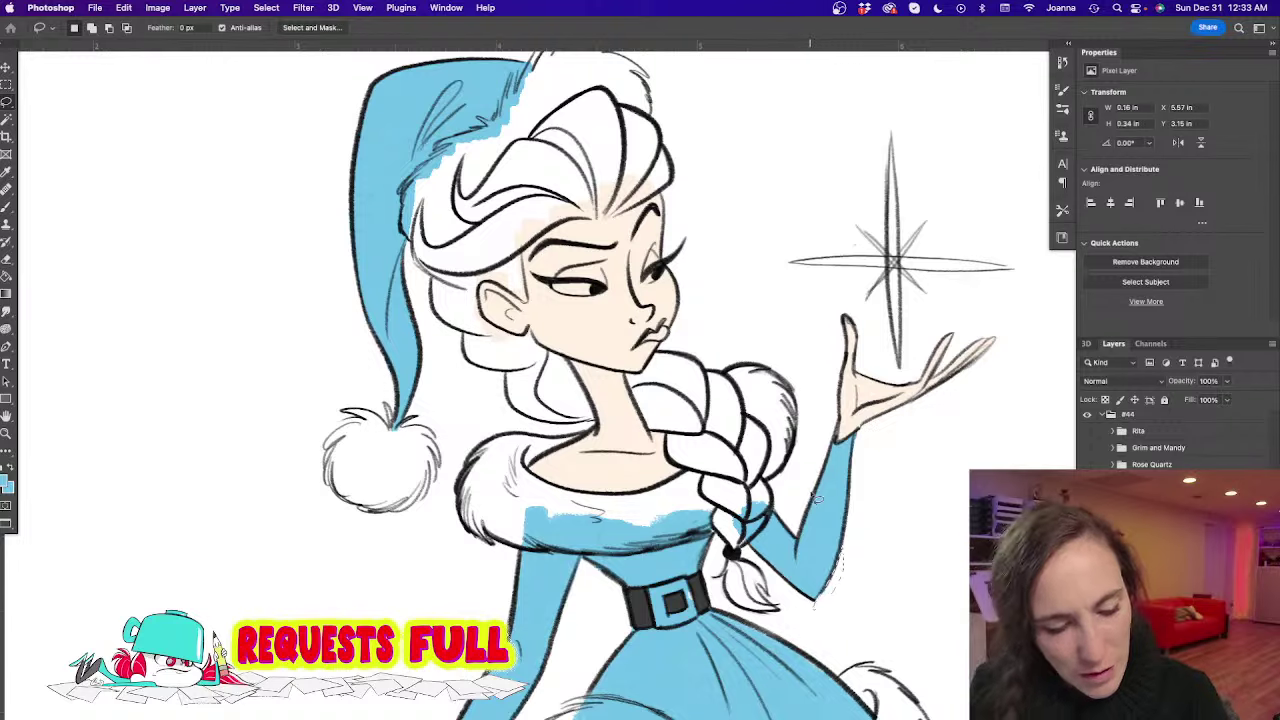
pyautogui.press('super+d')
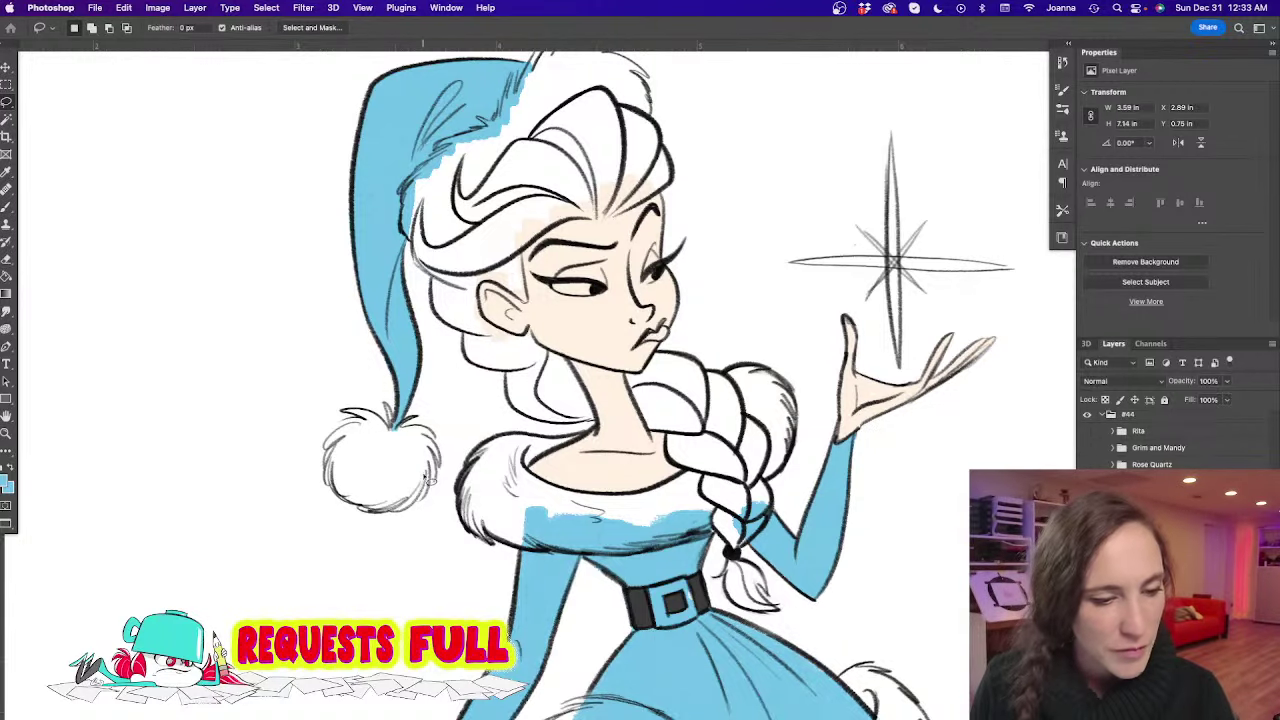
# Sample the skin color from the neck and paint the lowered hand with a size 10 brush
pyautogui.scroll(-10, 428, 480)
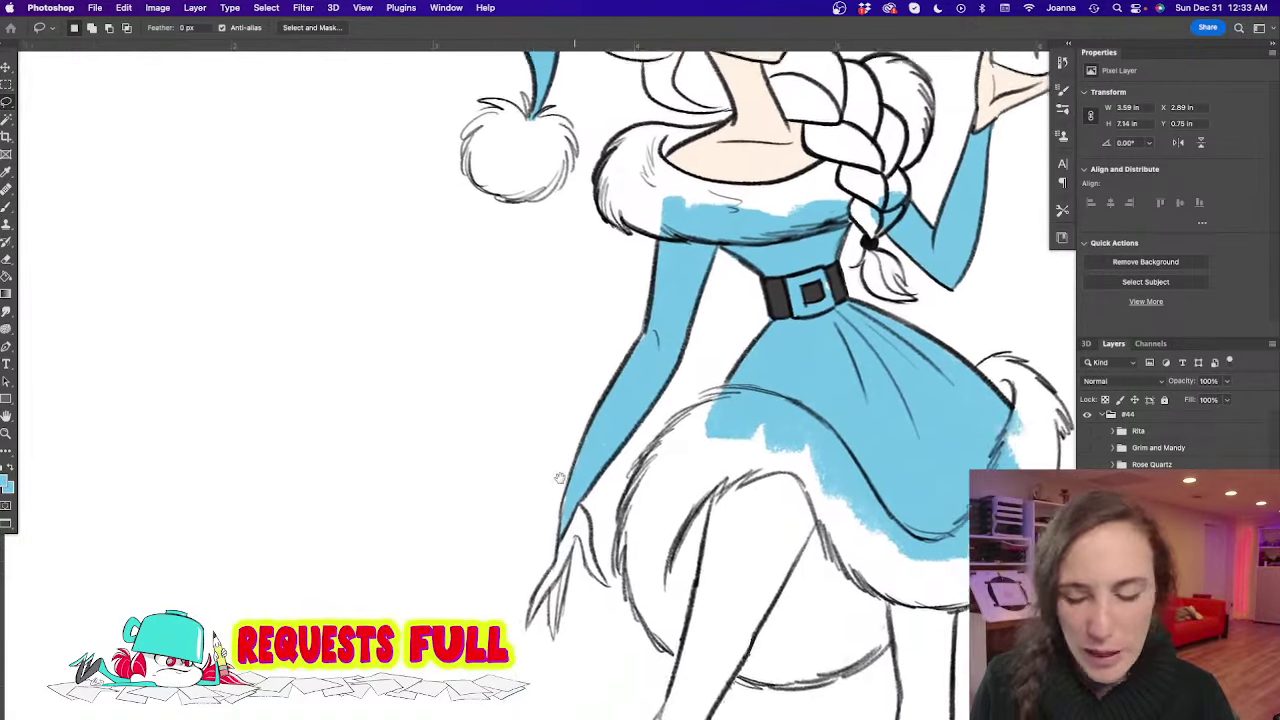
pyautogui.moveTo(560, 478); pyautogui.dragTo(554, 520)
pyautogui.press('i')
pyautogui.click(765, 172)
pyautogui.press('b')
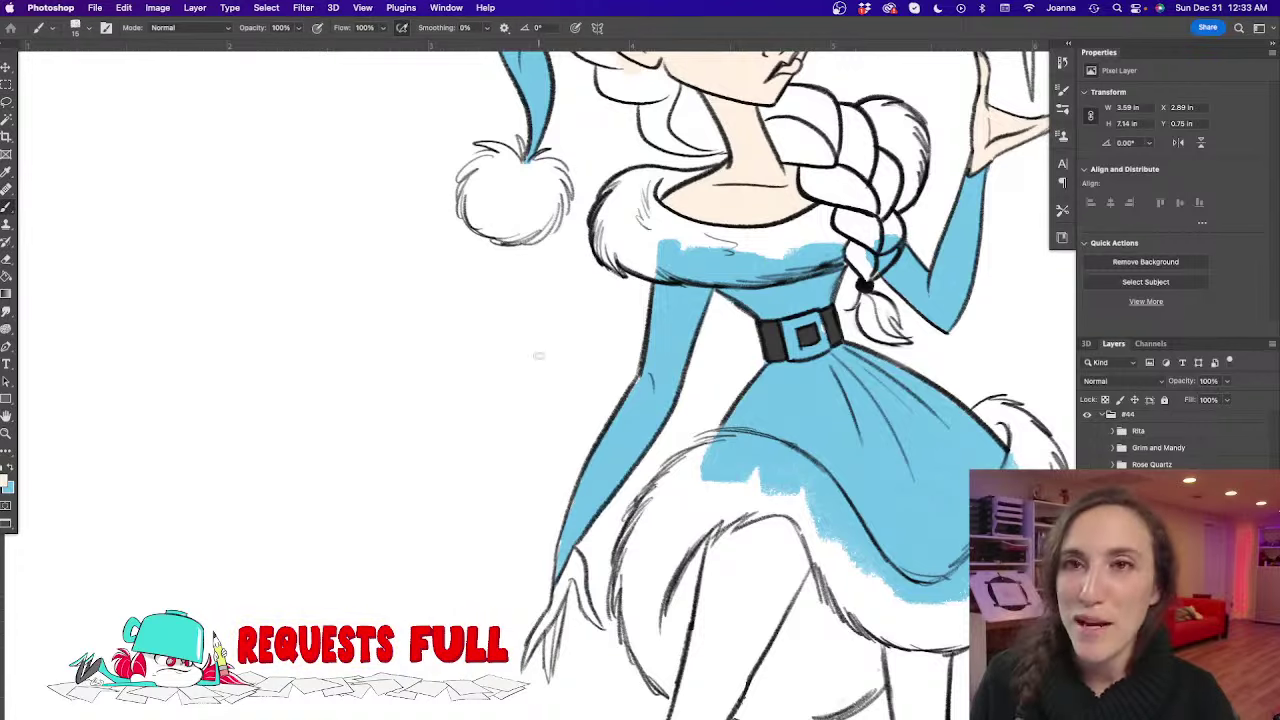
pyautogui.scroll(-7, 538, 355)
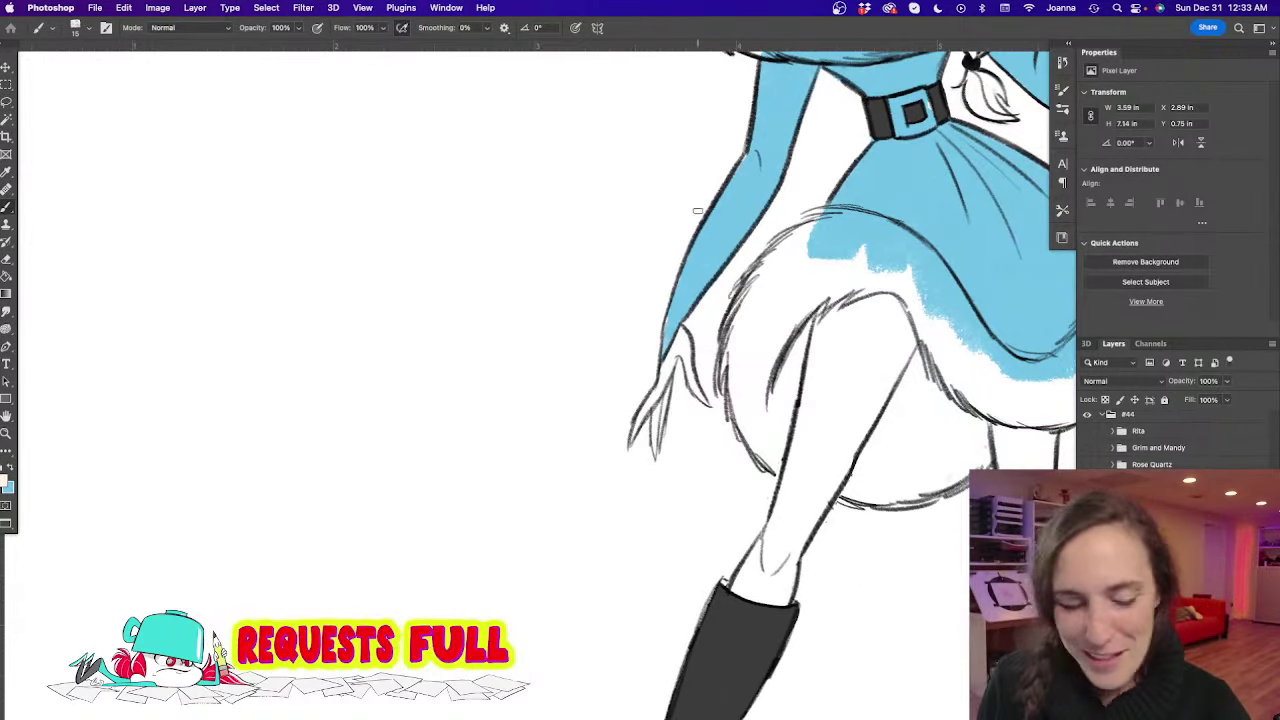
pyautogui.press('[')
pyautogui.moveTo(676, 344); pyautogui.dragTo(671, 356)
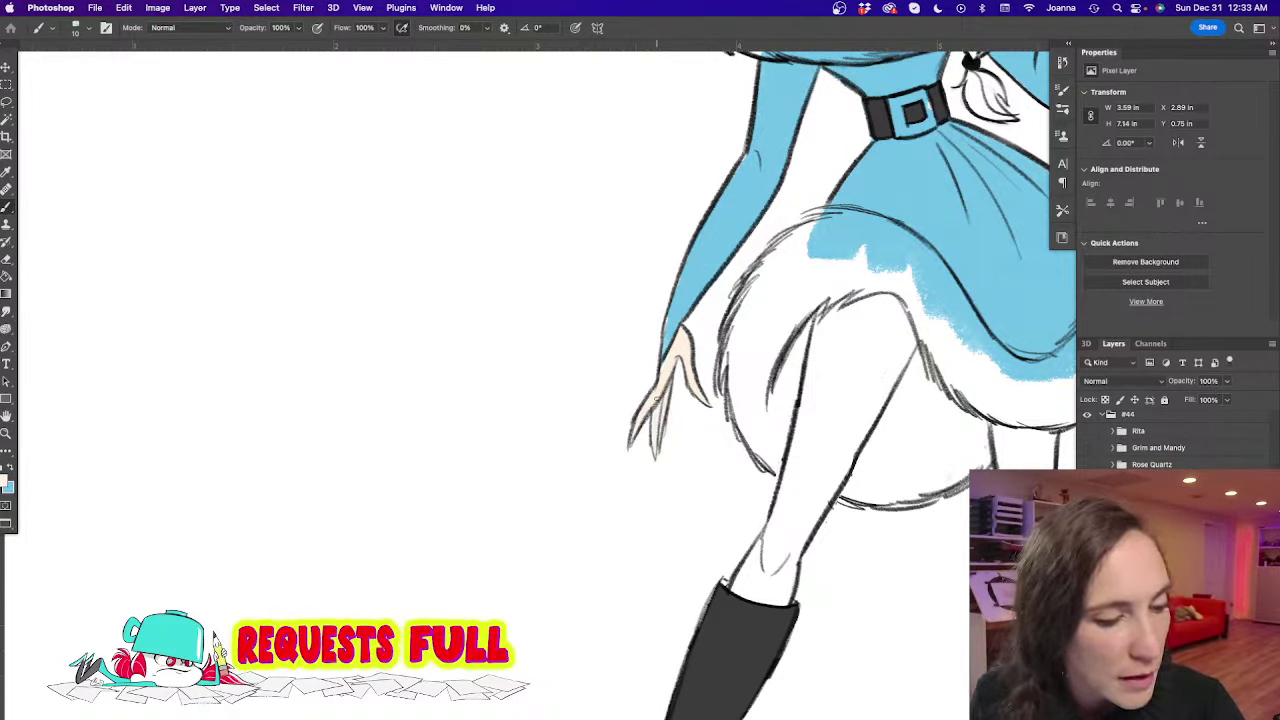
# Set the foreground color to white and paint the whites of the eyes
pyautogui.keyDown('alt'); pyautogui.click(688, 262); pyautogui.keyUp('alt')
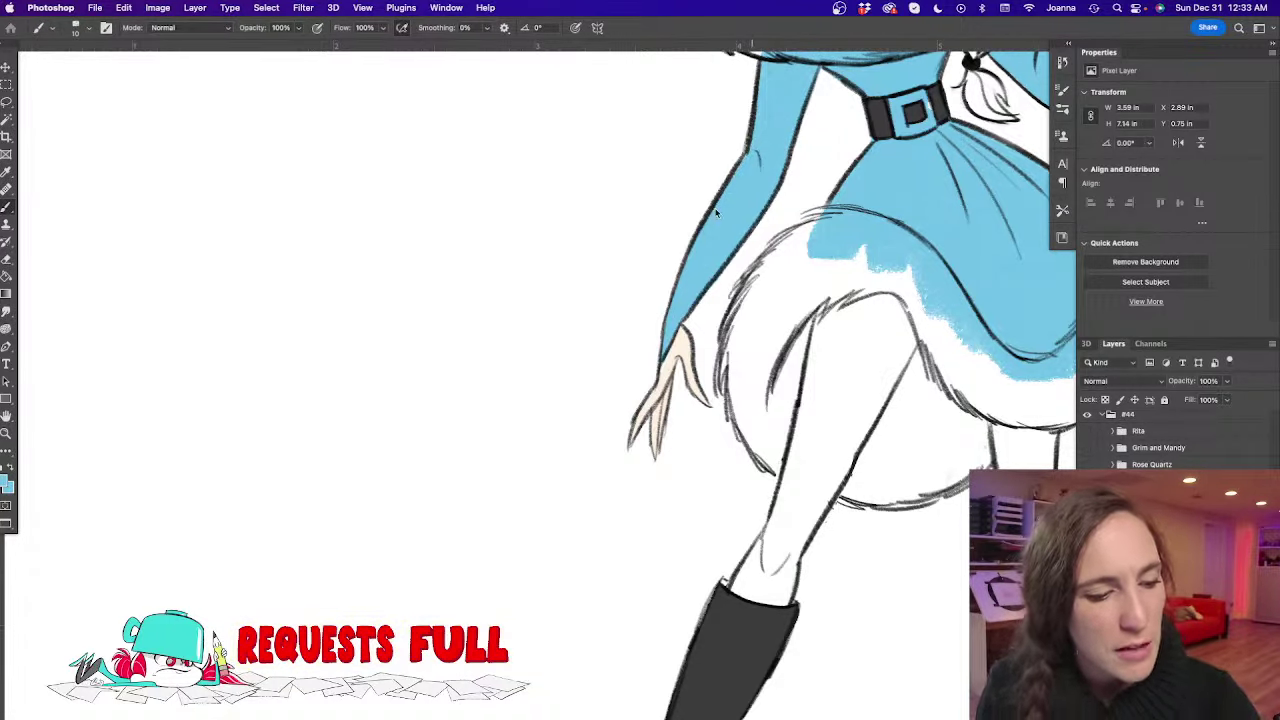
pyautogui.scroll(10, 586, 491)
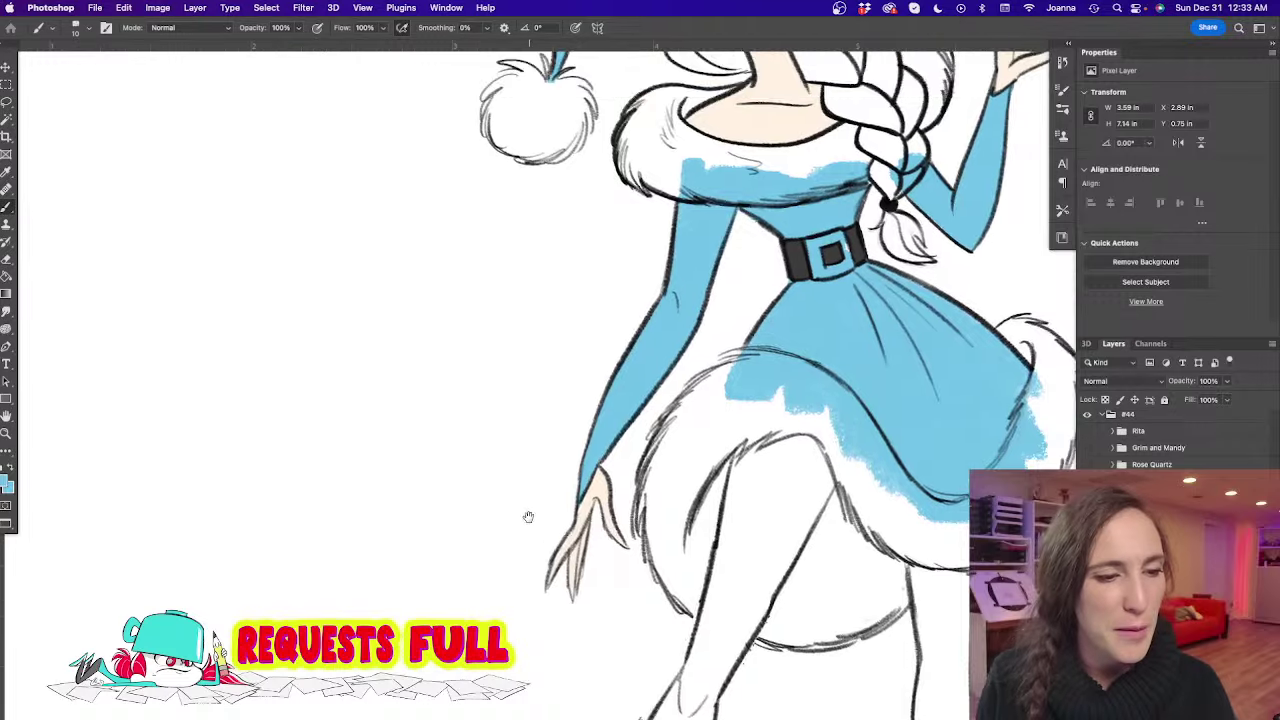
pyautogui.moveTo(522, 572); pyautogui.dragTo(552, 371)
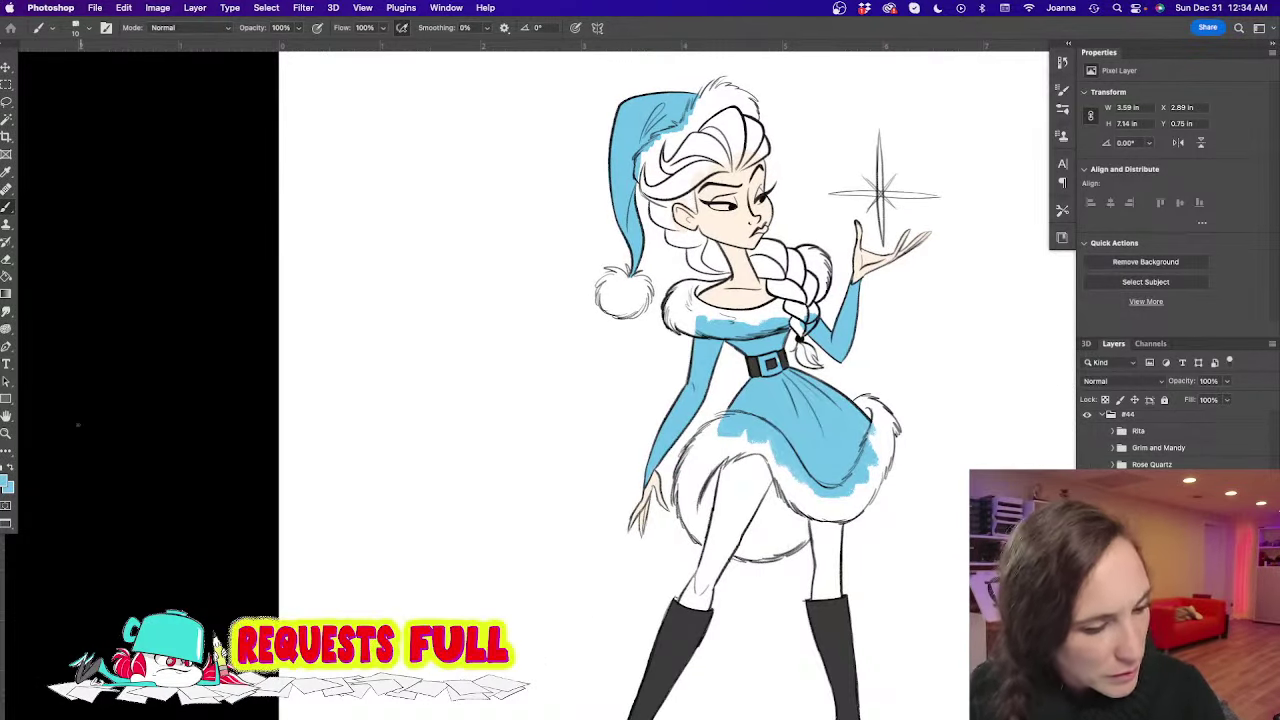
pyautogui.click(6, 483)
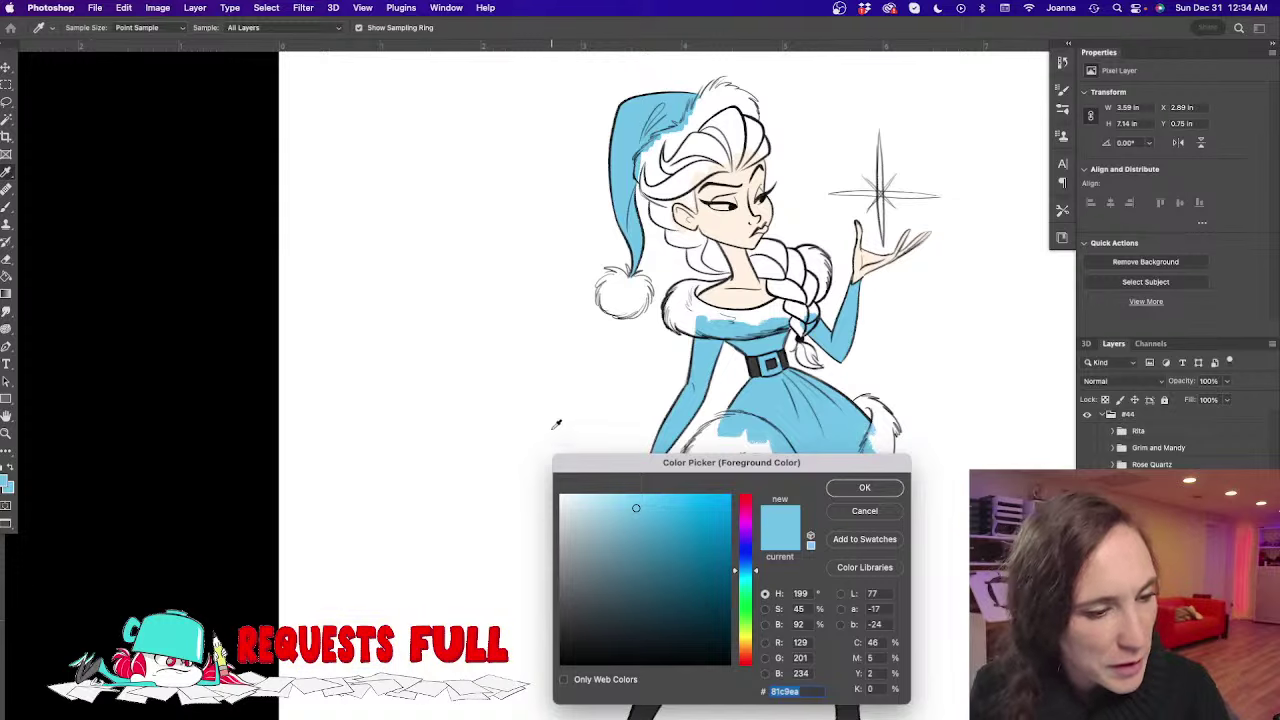
pyautogui.moveTo(636, 508); pyautogui.dragTo(556, 490)
pyautogui.click(863, 488)
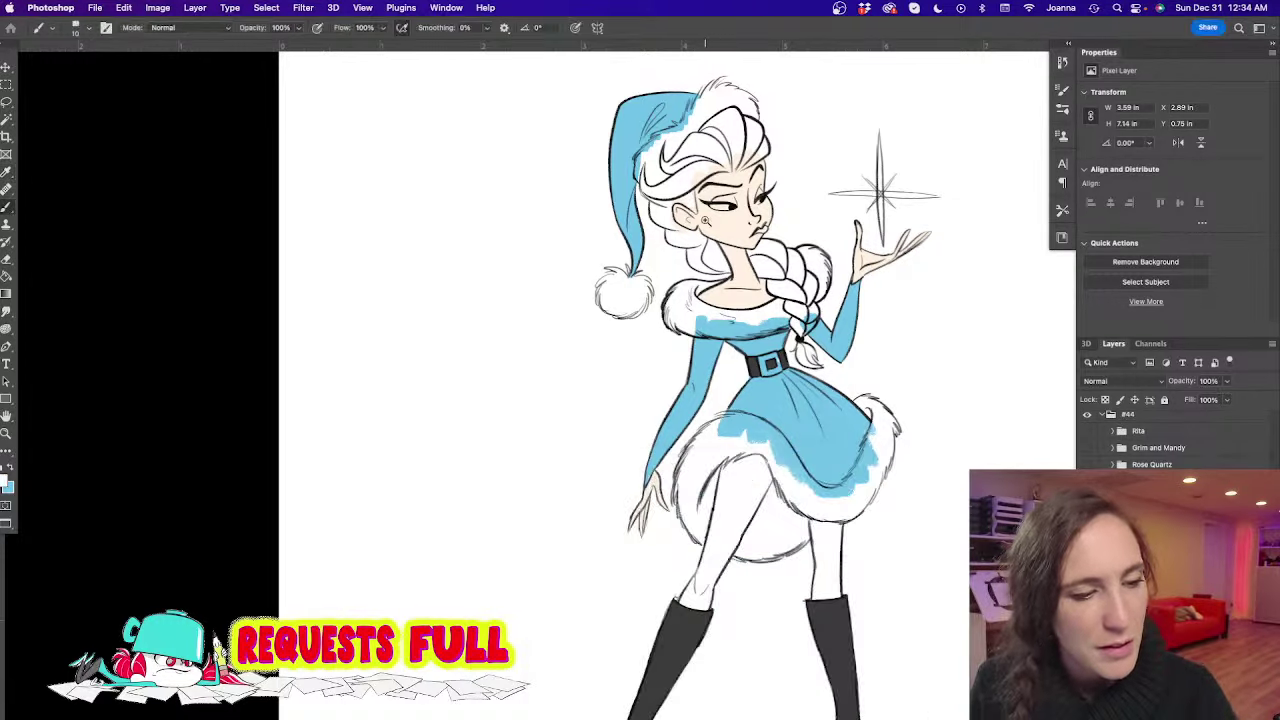
pyautogui.scroll(6, 712, 276)
pyautogui.scroll(2, 712, 276)
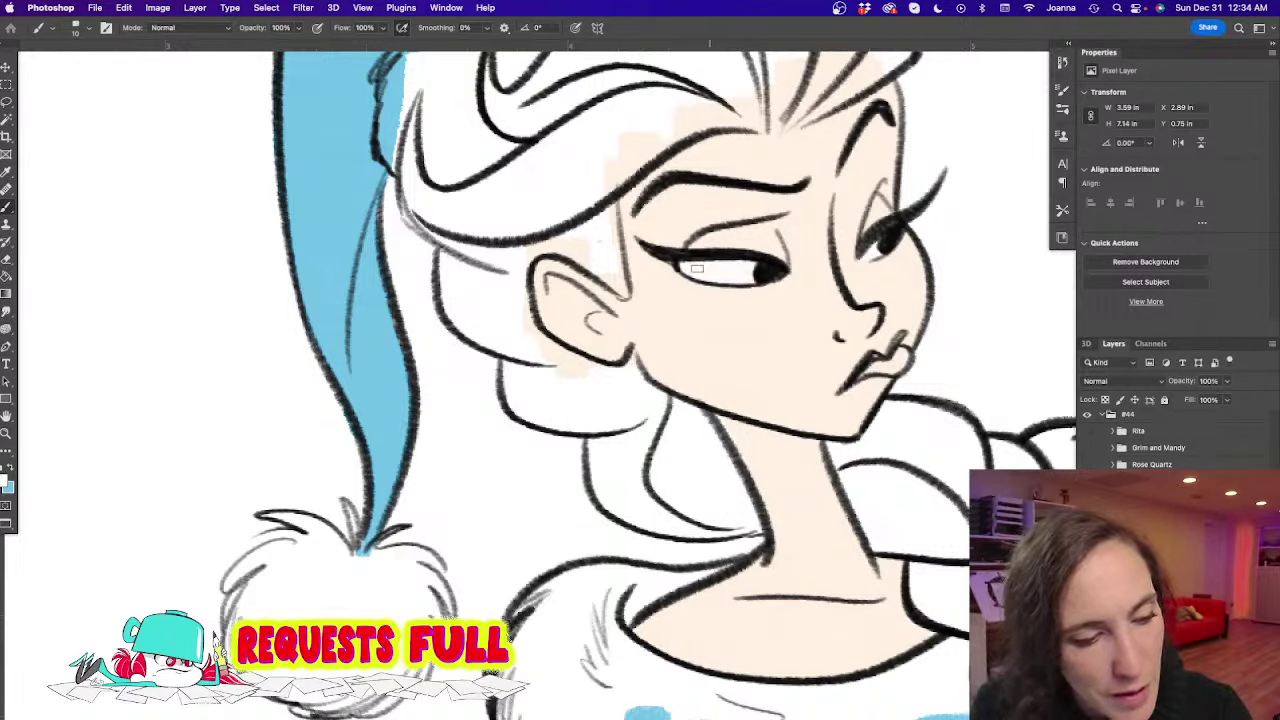
# Set the foreground color to deep magenta (#ba1e59) and paint the woman's lips
pyautogui.click(6, 477)
pyautogui.click(745, 504)
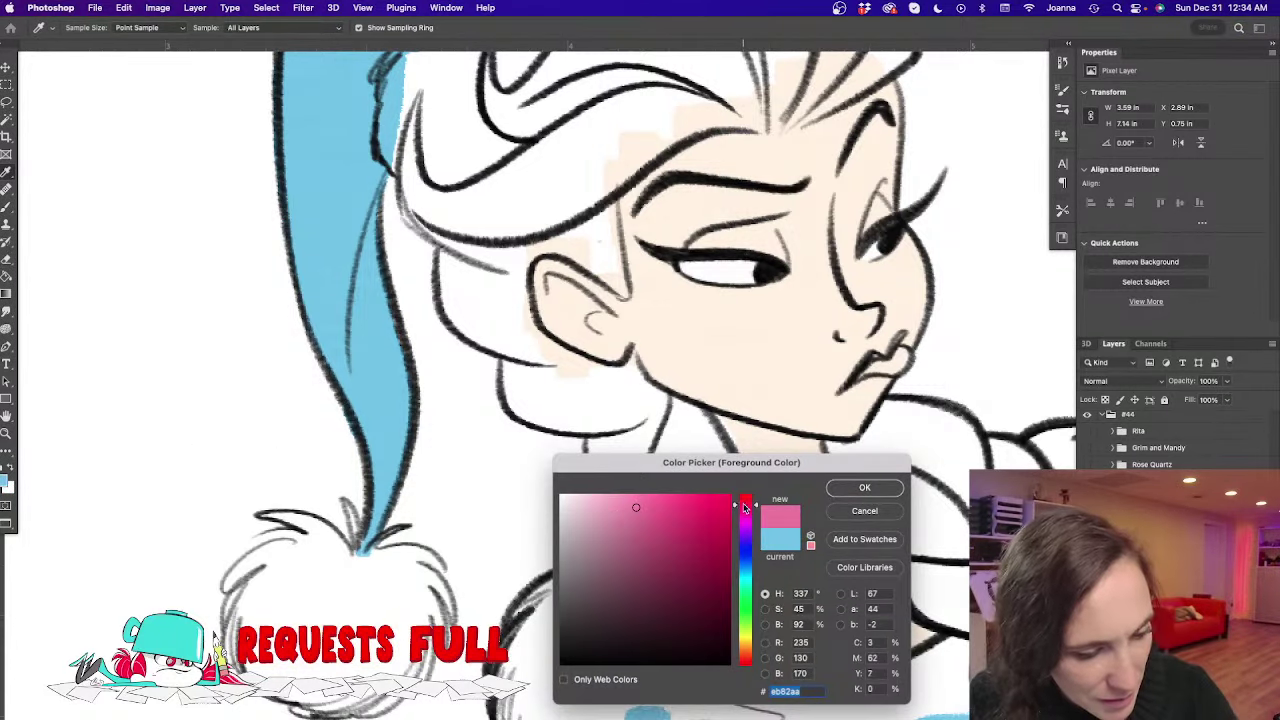
pyautogui.moveTo(648, 560)
pyautogui.mouseDown()
pyautogui.moveTo(651, 580)
pyautogui.moveTo(680, 583)
pyautogui.moveTo(703, 540)
pyautogui.mouseUp()
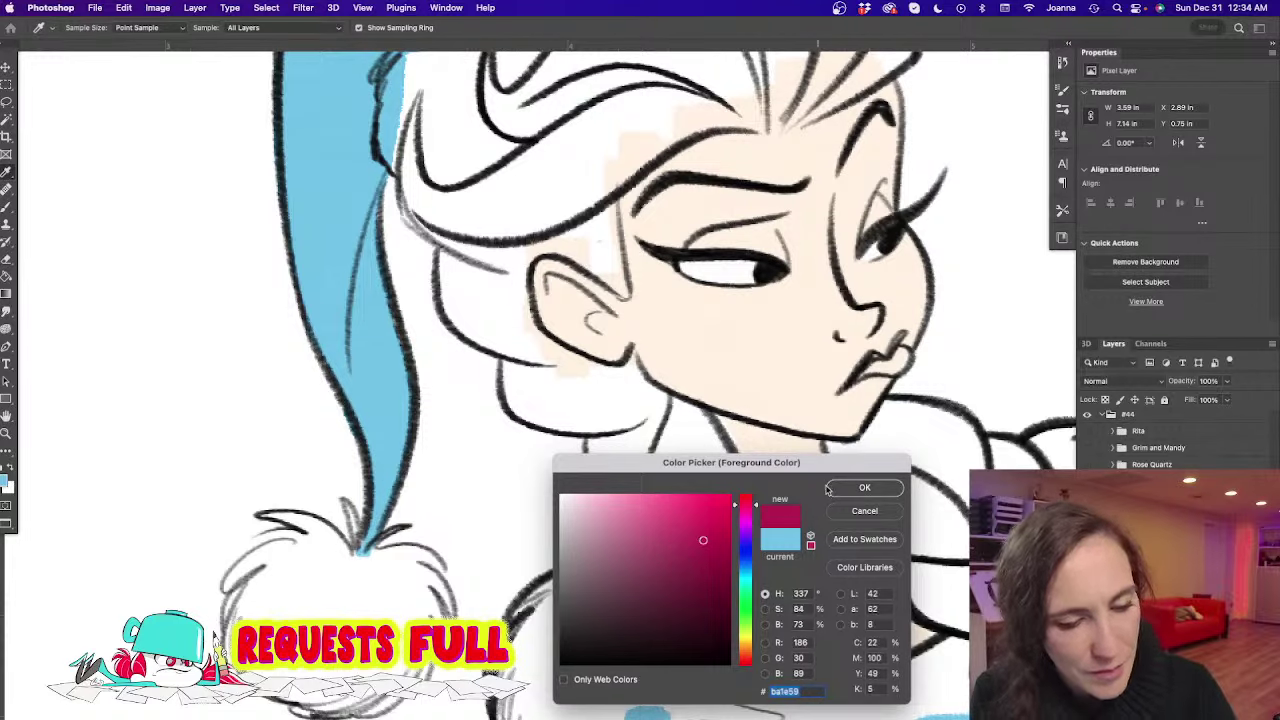
pyautogui.click(863, 488)
pyautogui.press('b')
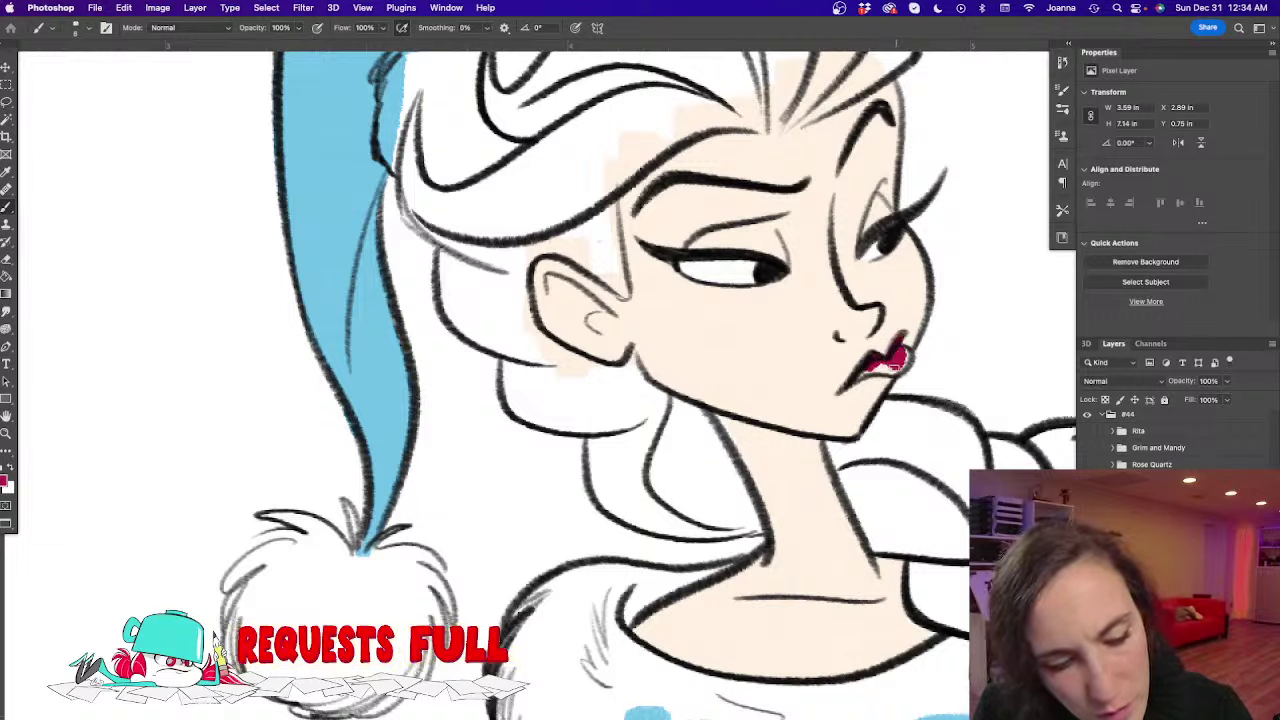
pyautogui.moveTo(896, 366); pyautogui.dragTo(871, 369)
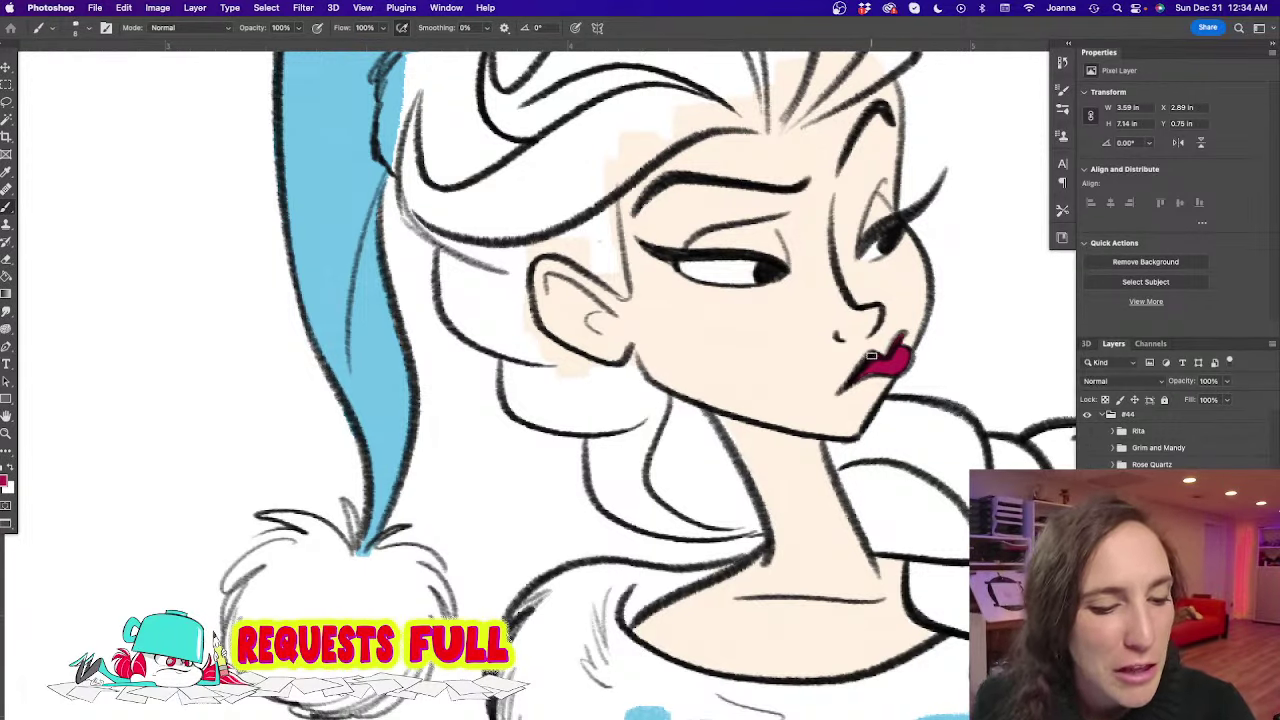
# Set the foreground color to light purple (#cdbbe3) and paint eyeshadow on both upper eyelids with a size 10 brush
pyautogui.moveTo(446, 480)
pyautogui.mouseDown()
pyautogui.moveTo(400, 478)
pyautogui.moveTo(356, 508)
pyautogui.moveTo(611, 425)
pyautogui.mouseUp()
pyautogui.click(4, 484)
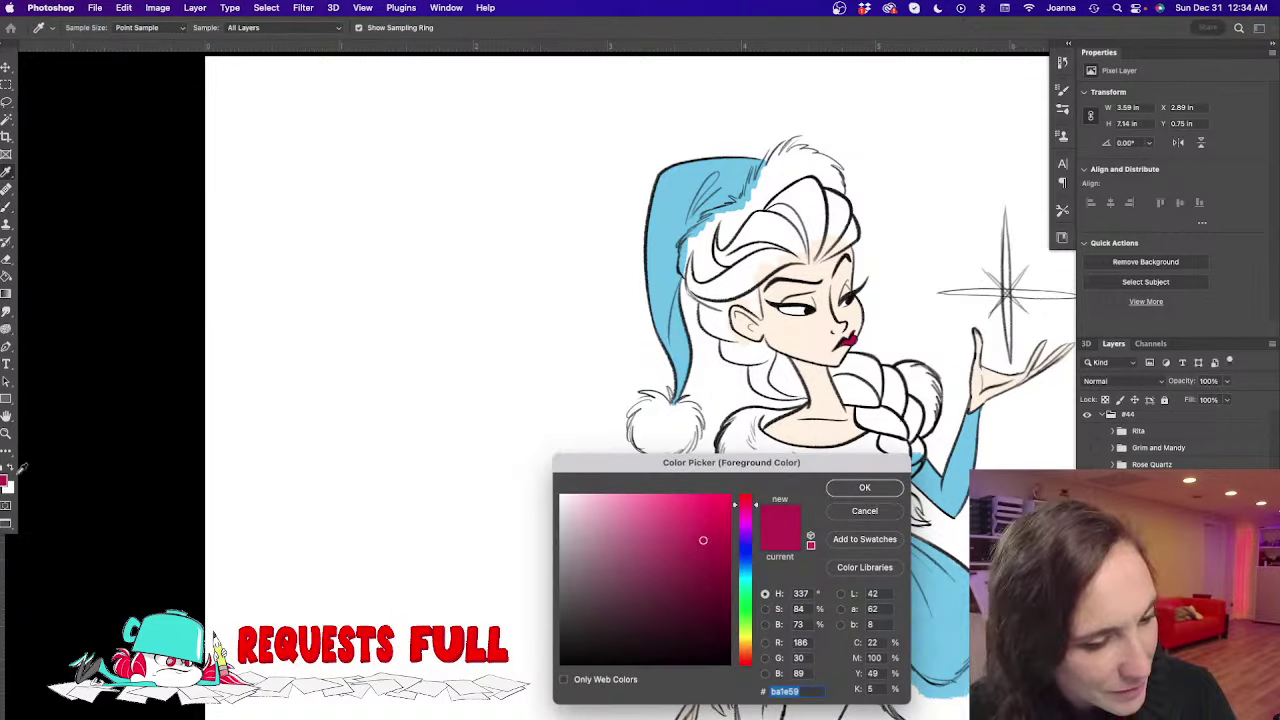
pyautogui.click(590, 512)
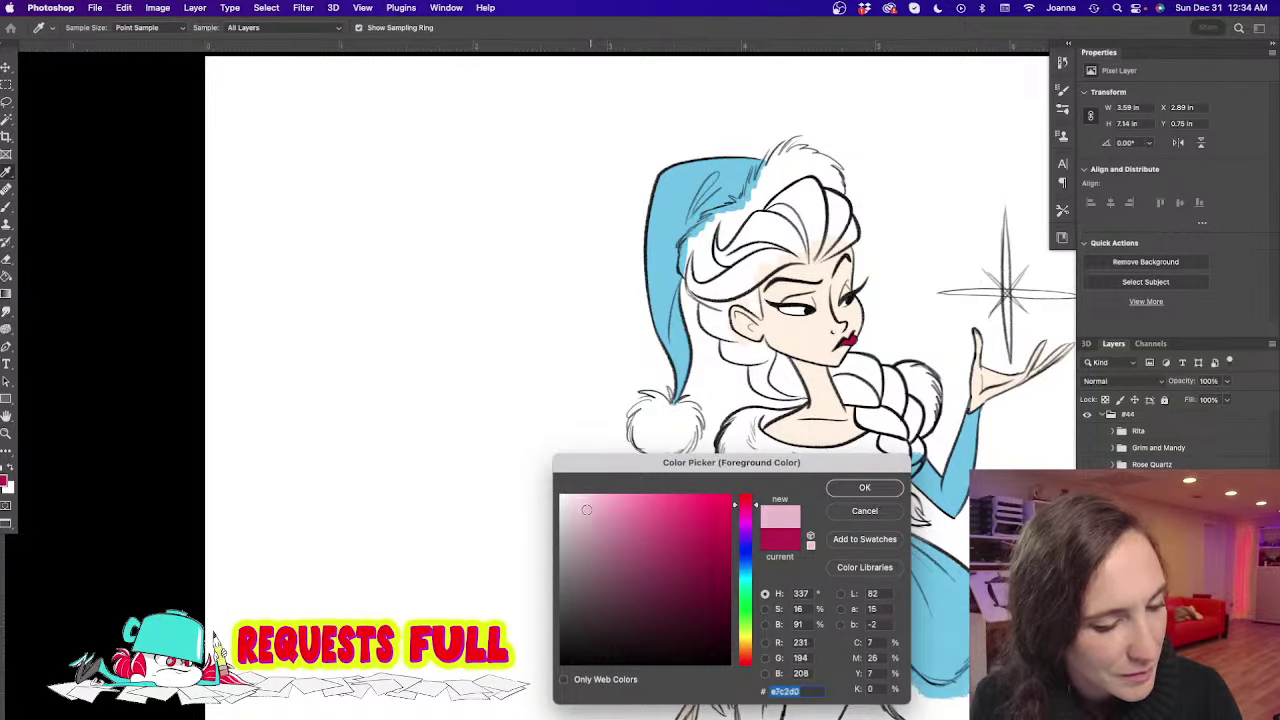
pyautogui.click(745, 559)
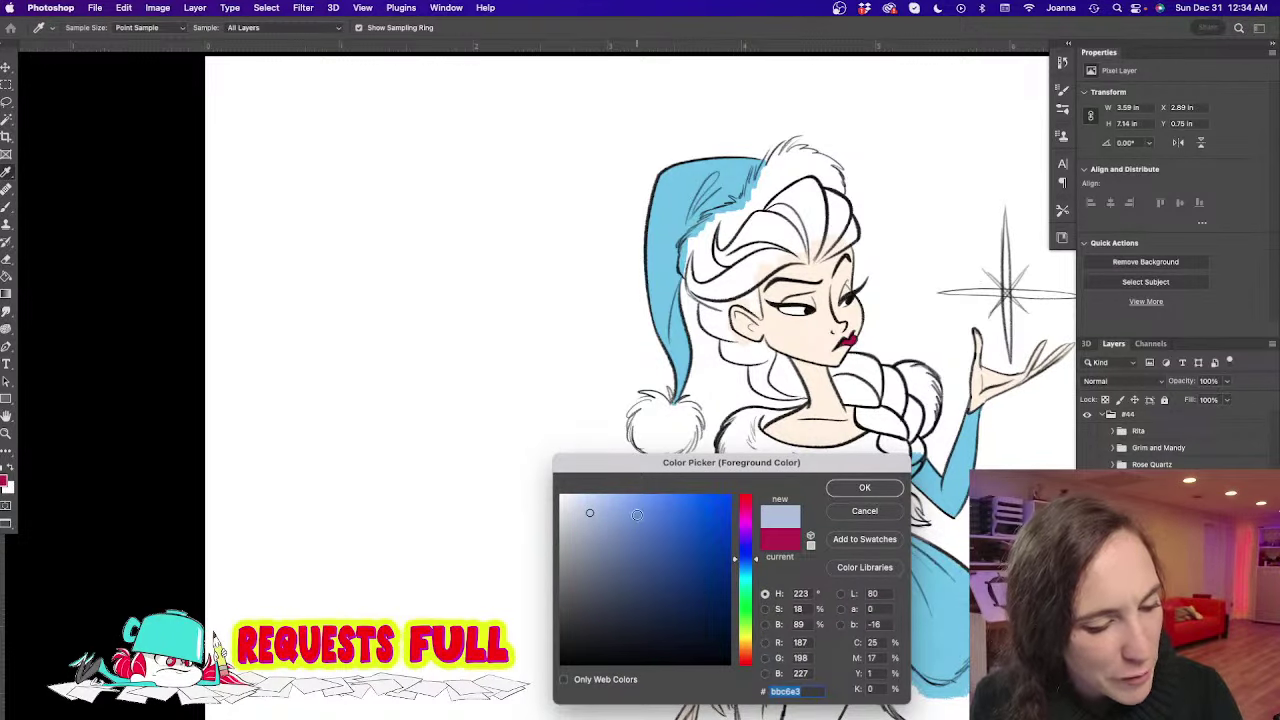
pyautogui.moveTo(745, 550); pyautogui.dragTo(742, 565)
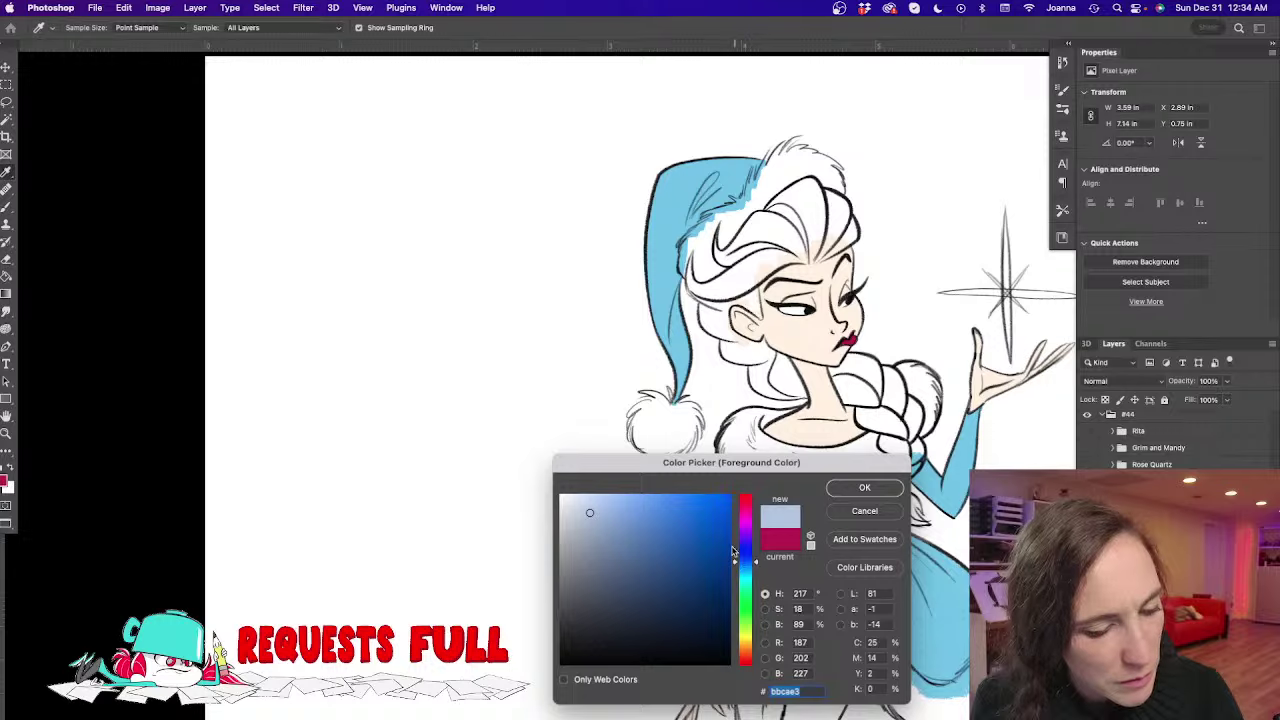
pyautogui.click(743, 545)
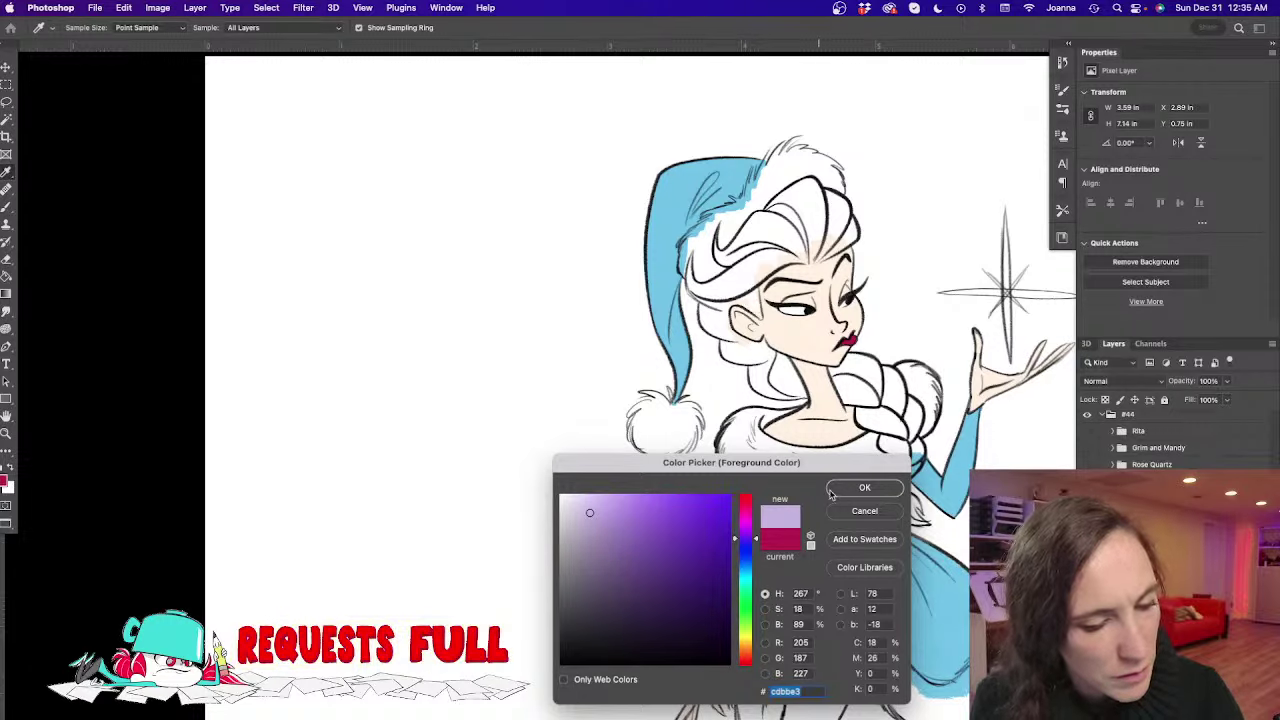
pyautogui.click(865, 487)
pyautogui.press('b')
pyautogui.scroll(5, 813, 279)
pyautogui.scroll(-3, 813, 279)
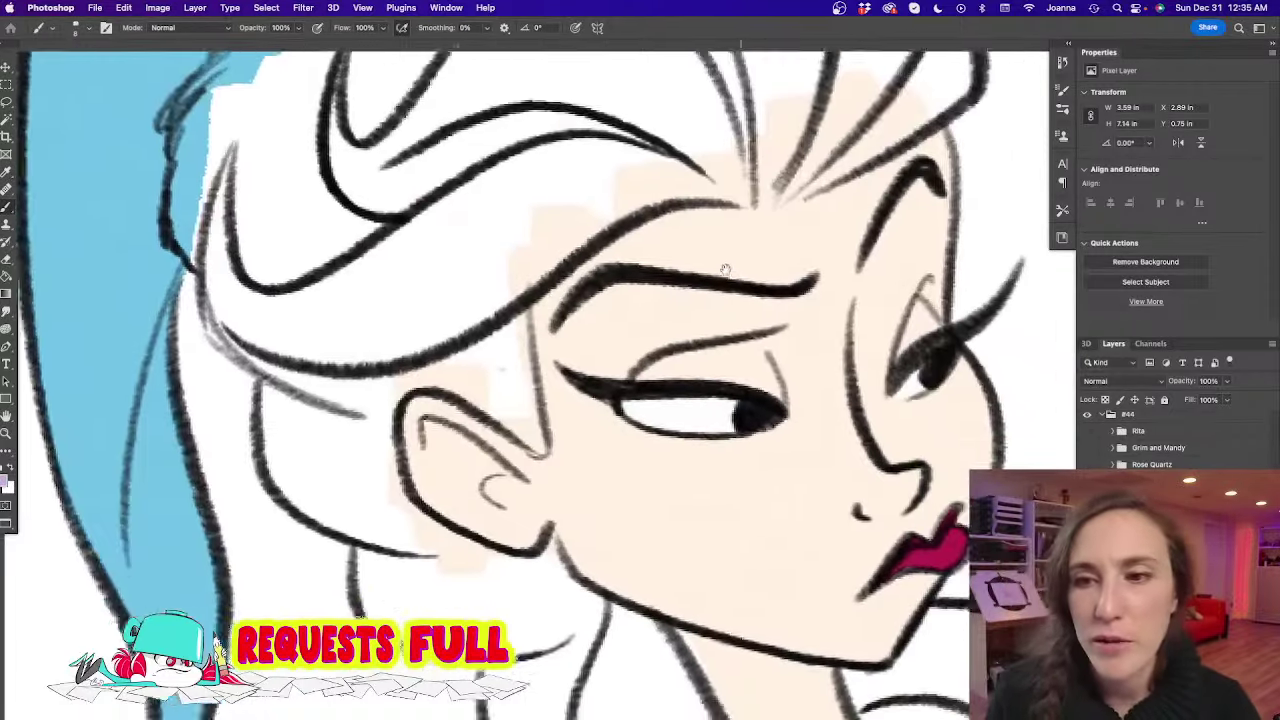
pyautogui.moveTo(755, 252); pyautogui.dragTo(755, 255)
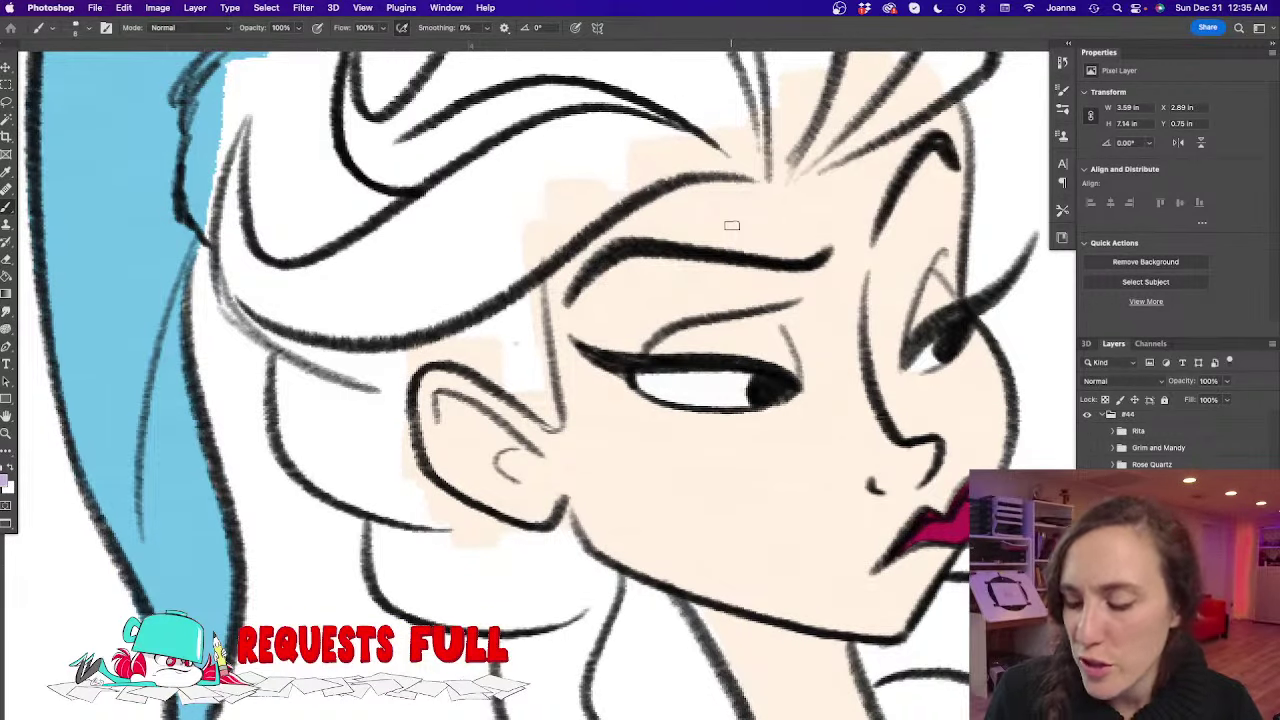
pyautogui.moveTo(935, 280)
pyautogui.mouseDown()
pyautogui.moveTo(915, 315)
pyautogui.moveTo(930, 295)
pyautogui.moveTo(948, 303)
pyautogui.mouseUp()
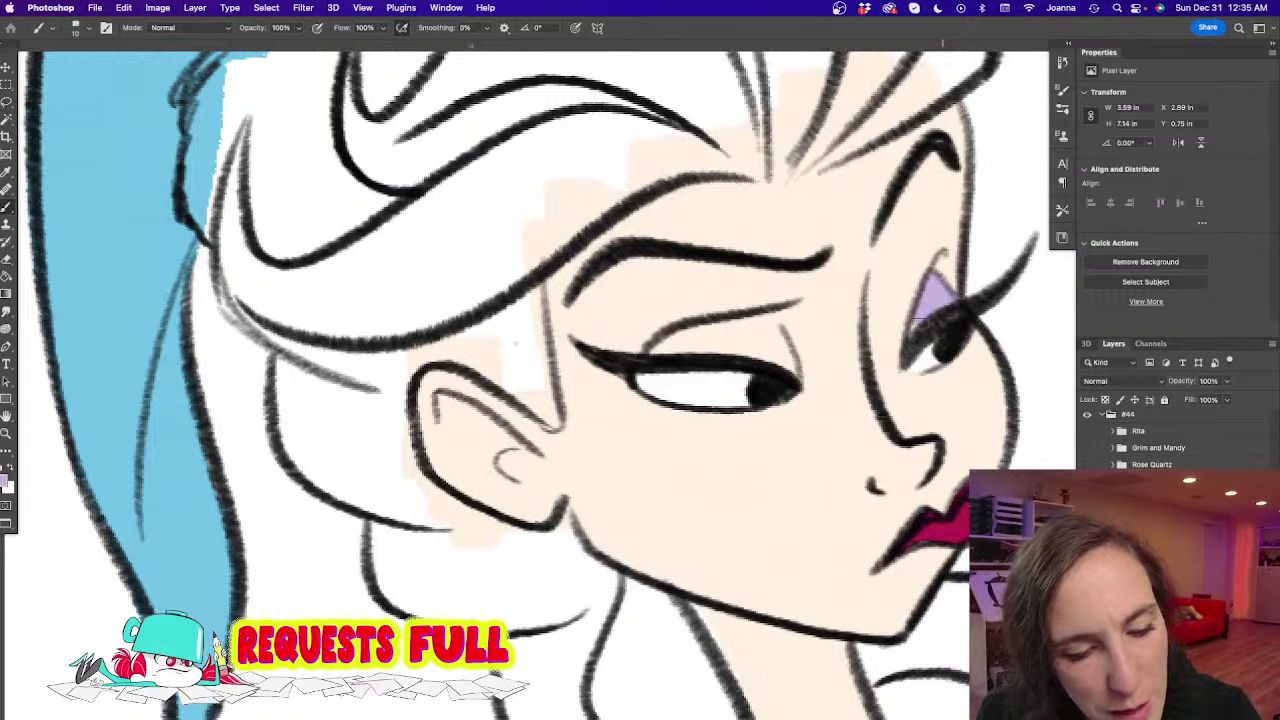
pyautogui.moveTo(672, 346)
pyautogui.mouseDown()
pyautogui.moveTo(686, 340)
pyautogui.moveTo(660, 346)
pyautogui.moveTo(728, 326)
pyautogui.moveTo(773, 332)
pyautogui.moveTo(790, 350)
pyautogui.moveTo(768, 314)
pyautogui.mouseUp()
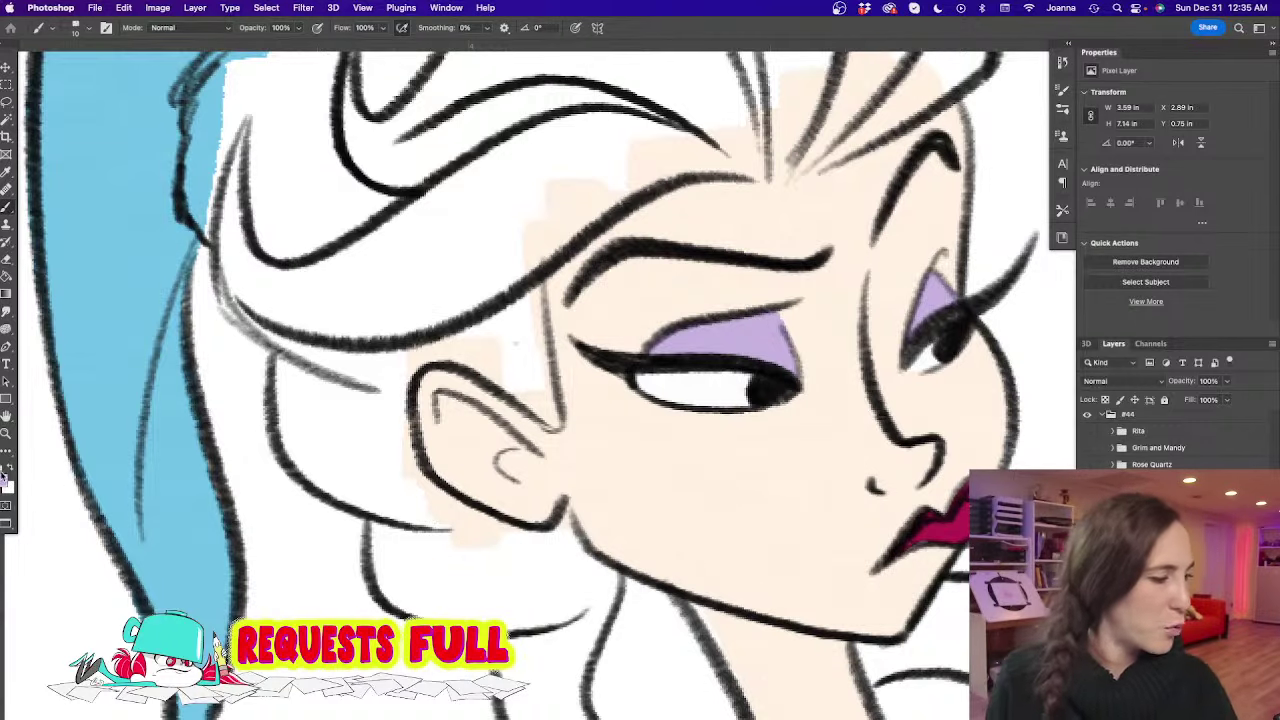
# Lighten the foreground color to a paler lavender and paint a highlight on the near eyelid's eyeshadow
pyautogui.click(5, 481)
pyautogui.moveTo(590, 511); pyautogui.dragTo(581, 497)
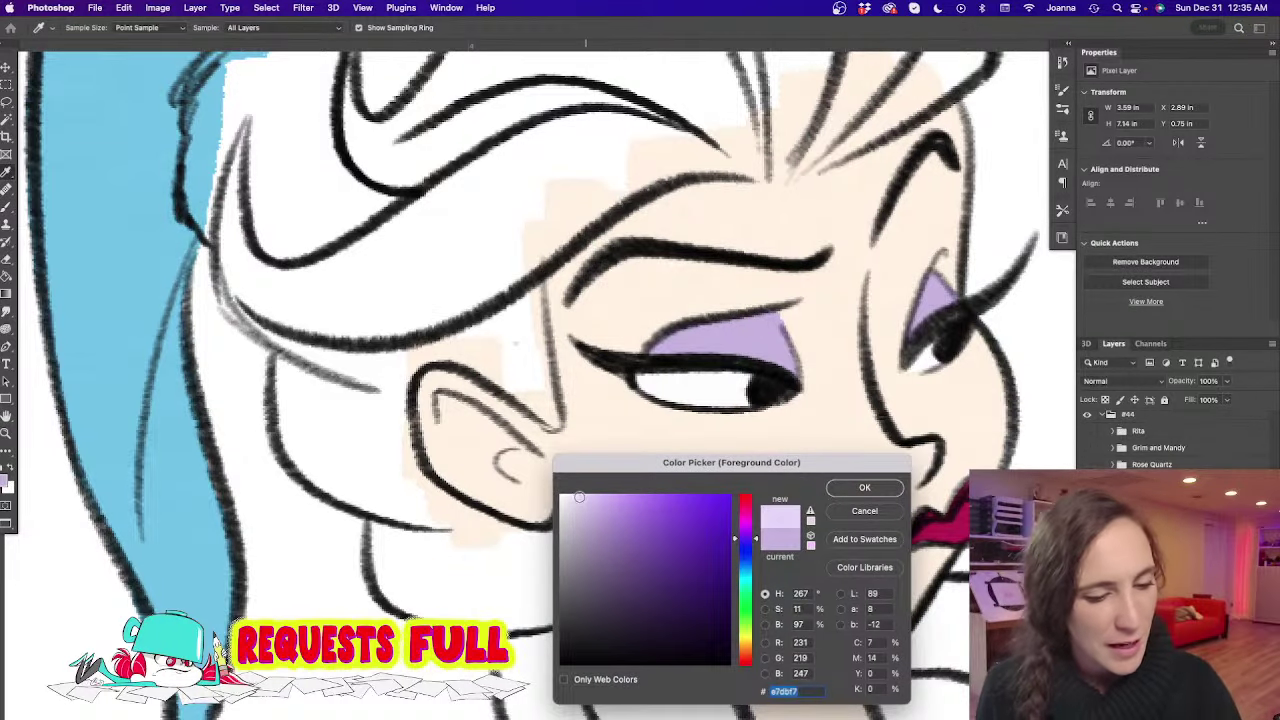
pyautogui.click(864, 488)
pyautogui.moveTo(698, 332)
pyautogui.mouseDown()
pyautogui.moveTo(722, 354)
pyautogui.moveTo(703, 316)
pyautogui.moveTo(681, 355)
pyautogui.mouseUp()
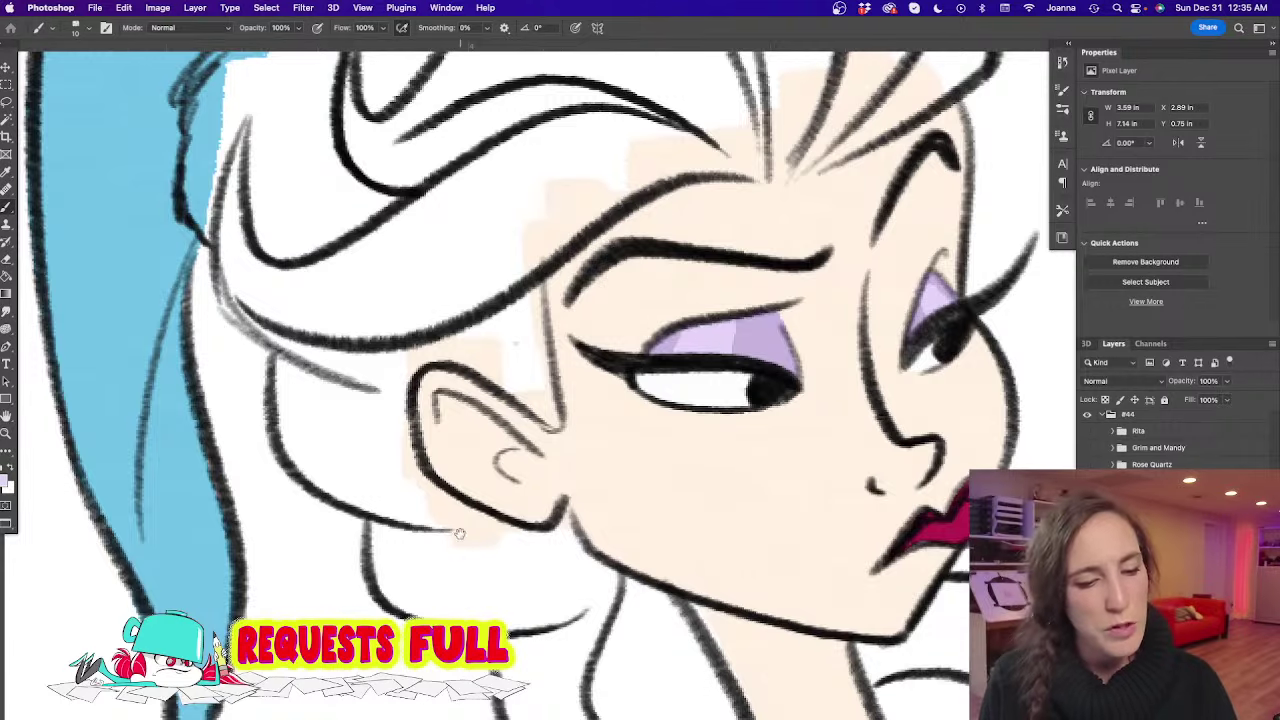
# Set the foreground color to a pale pink for the cheek blush
pyautogui.moveTo(460, 533); pyautogui.dragTo(350, 543)
pyautogui.moveTo(425, 611); pyautogui.dragTo(637, 496)
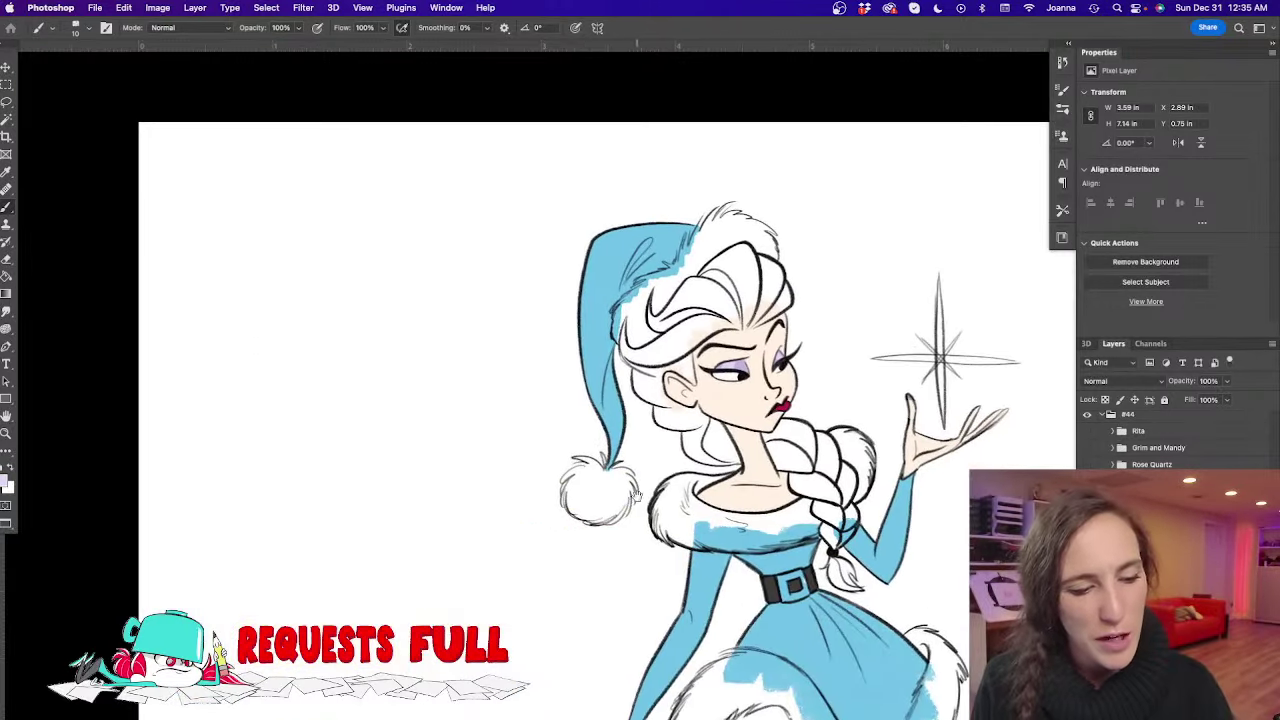
pyautogui.scroll(-2, 629, 515)
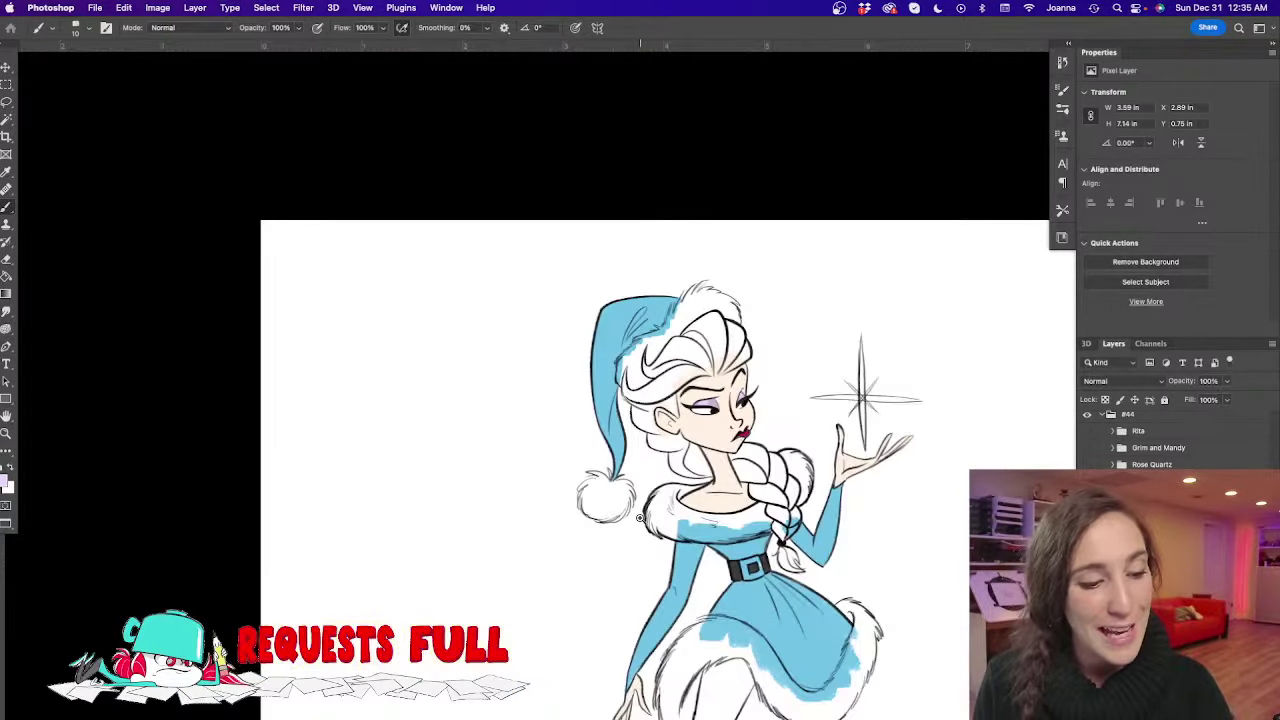
pyautogui.scroll(5, 610, 515)
pyautogui.moveTo(532, 539); pyautogui.dragTo(570, 279)
pyautogui.scroll(-3, 432, 565)
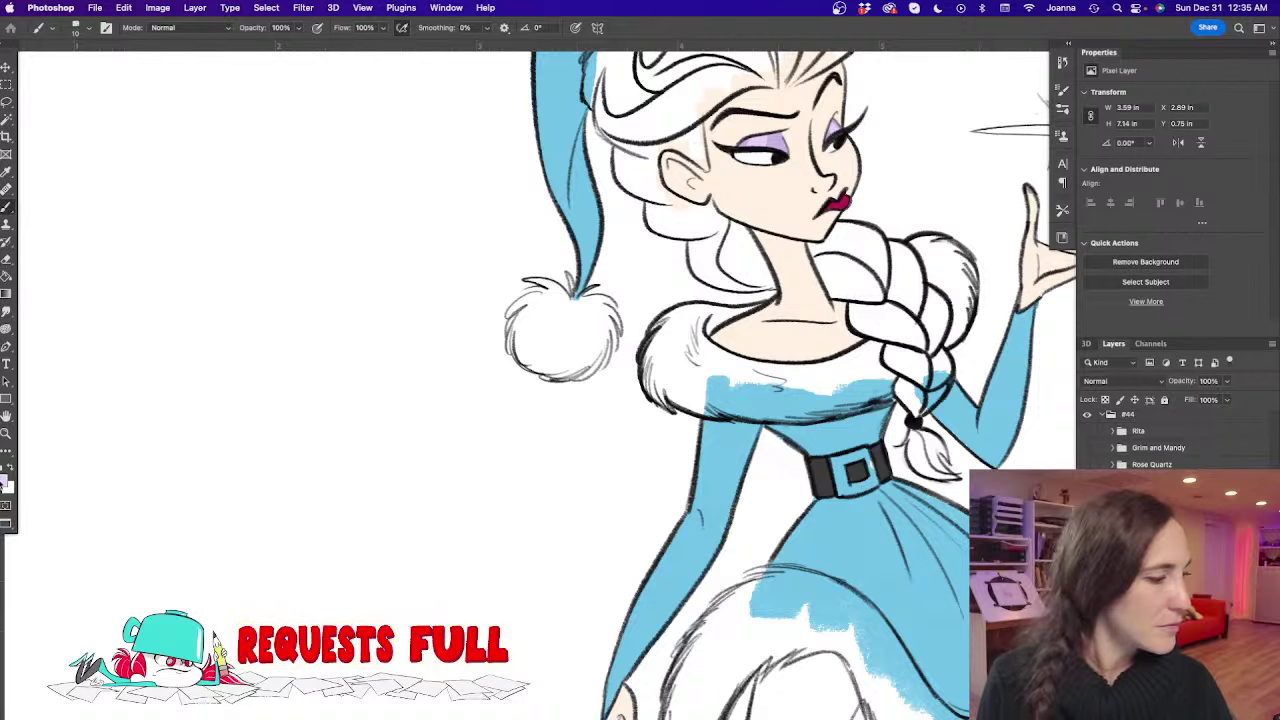
pyautogui.click(6, 484)
pyautogui.click(745, 508)
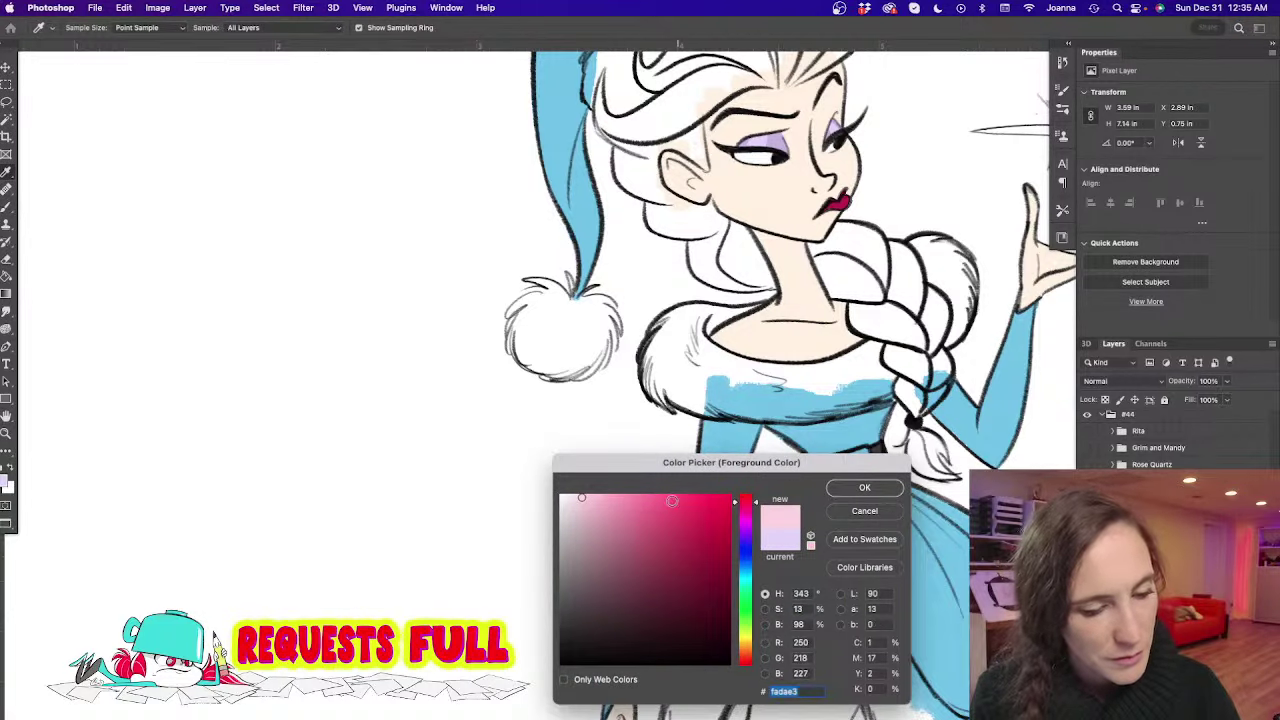
pyautogui.click(864, 487)
pyautogui.press('b')
pyautogui.scroll(5, 486, 517)
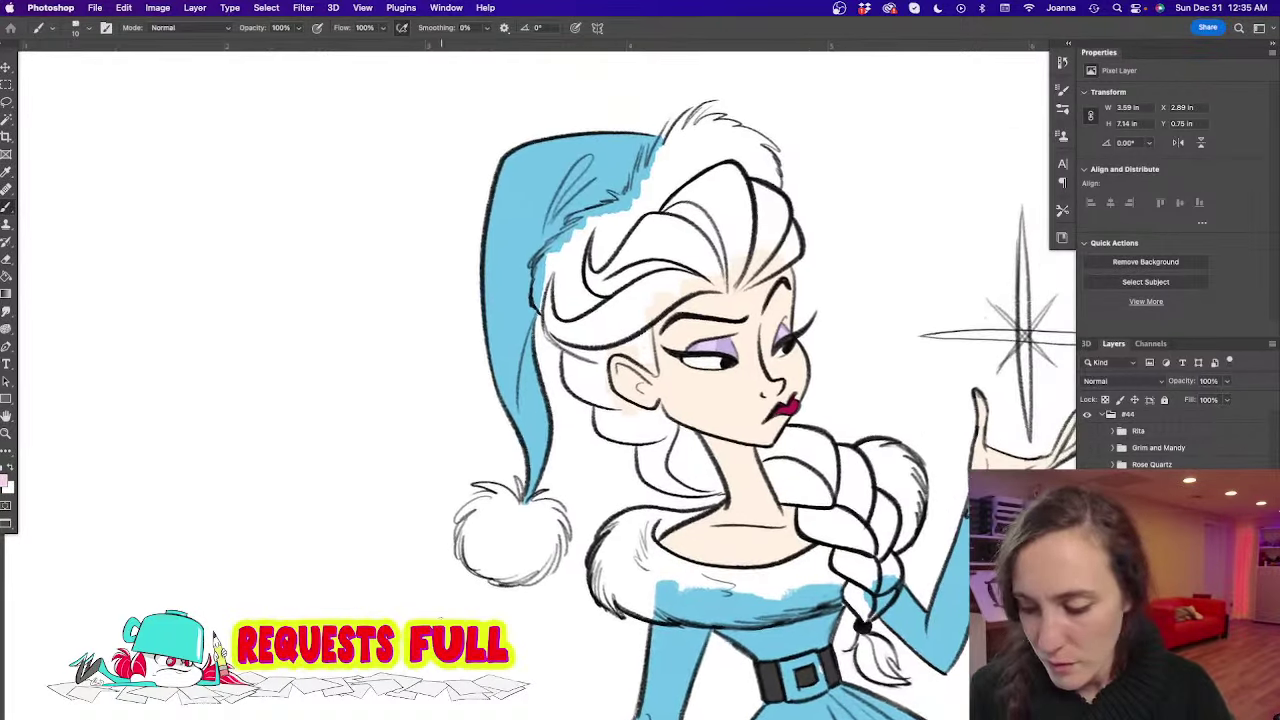
# Choose the Soft Round brush from the Defaults set and enlarge it to size 40
pyautogui.click(76, 29)
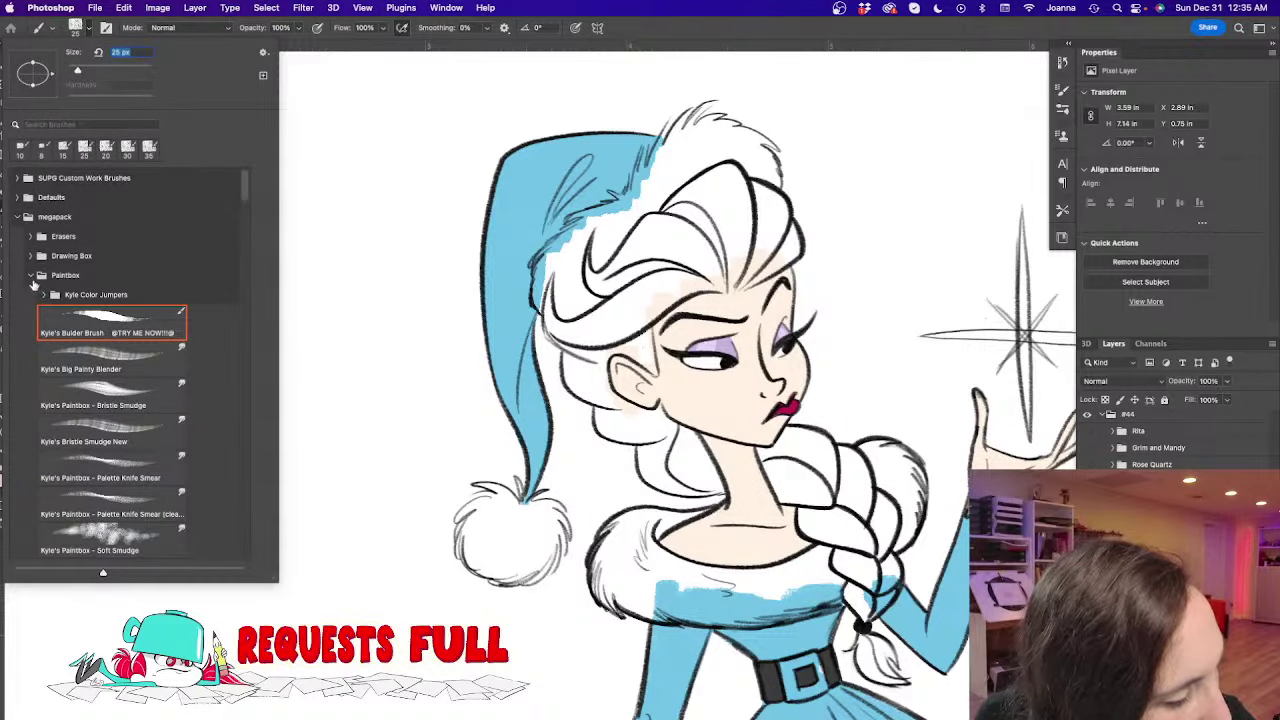
pyautogui.click(30, 275)
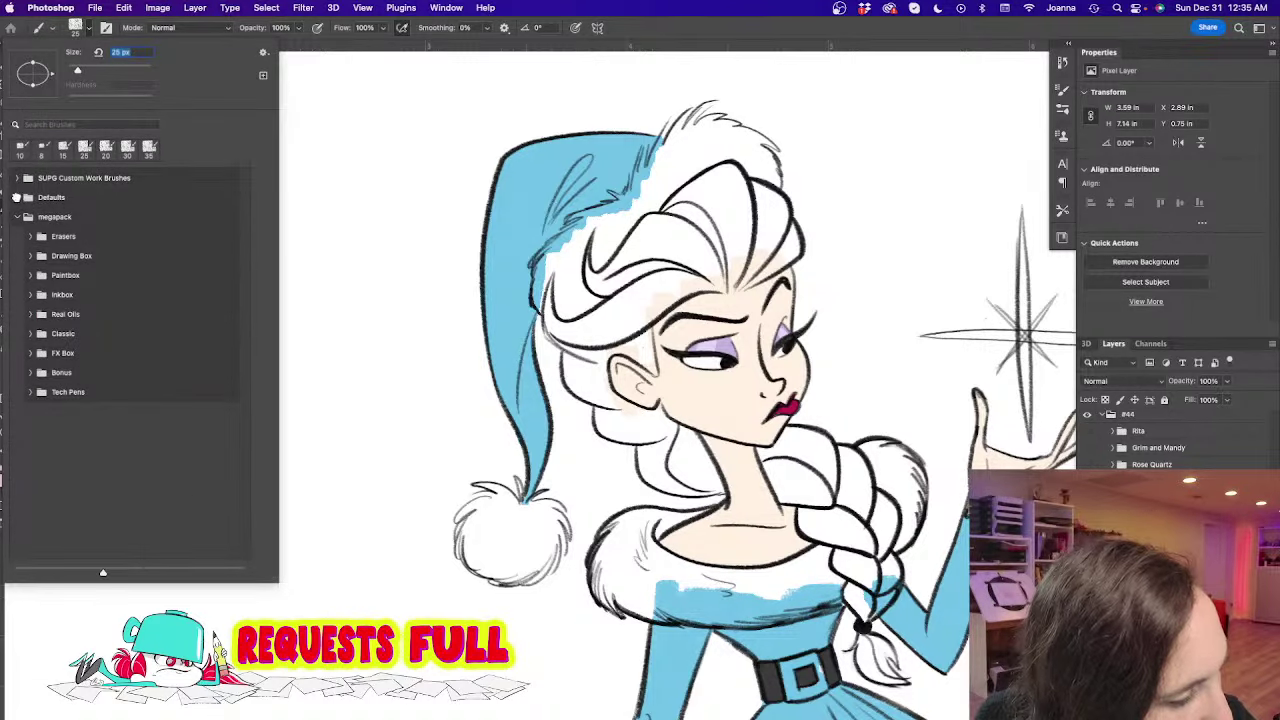
pyautogui.click(16, 197)
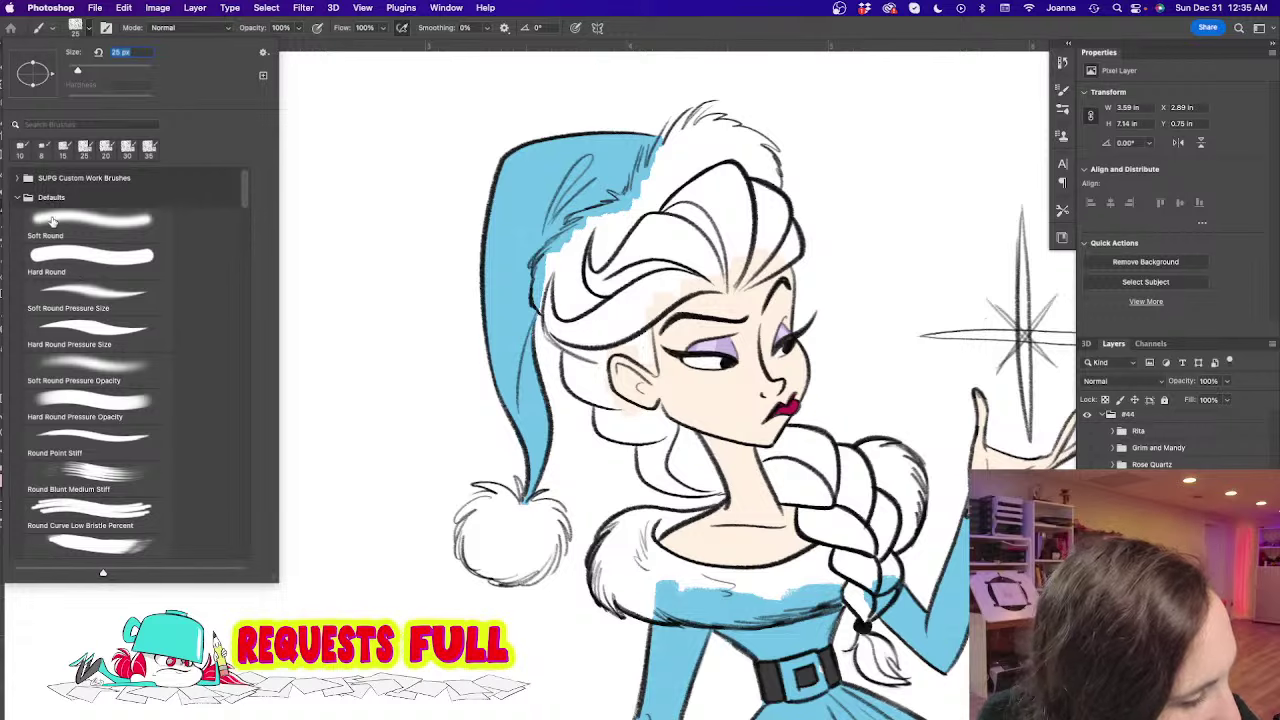
pyautogui.doubleClick(52, 220)
pyautogui.press(']')
pyautogui.press(']')
pyautogui.press(']')
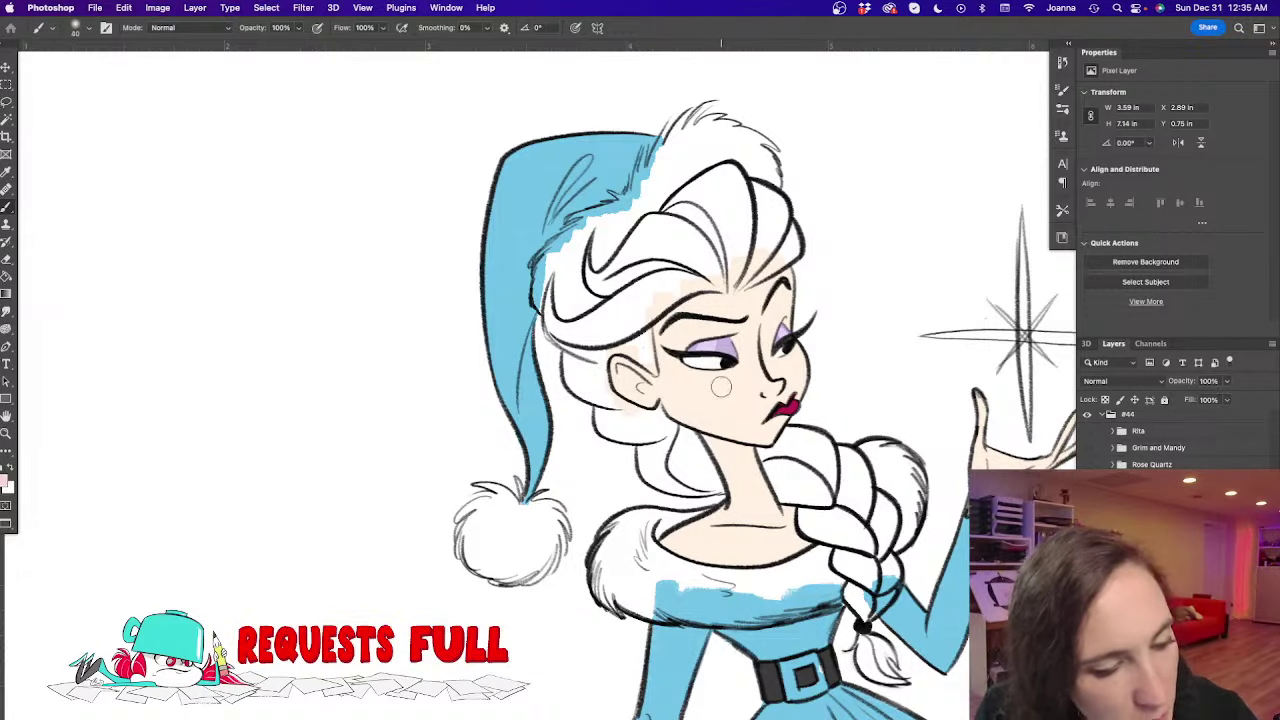
# Select the peach skin of the face with the Magic Wand and set the soft brush to size 125
pyautogui.press('w')
pyautogui.click(709, 392)
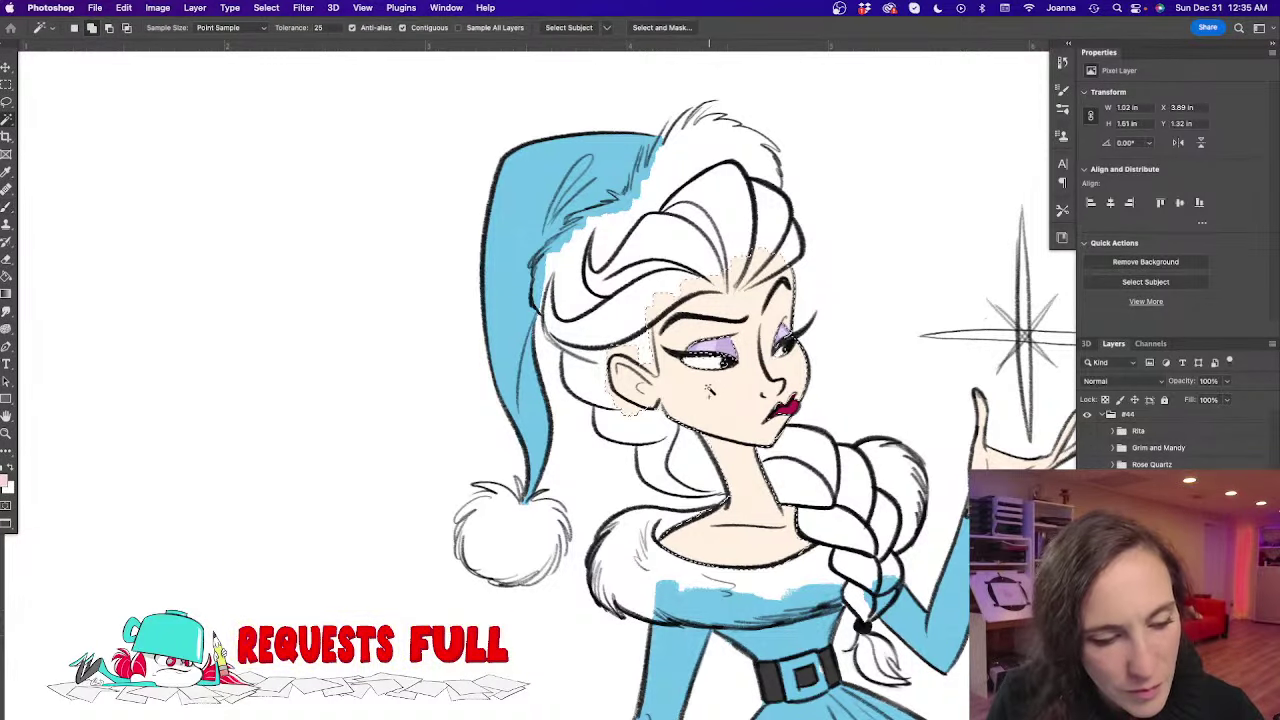
pyautogui.press('b')
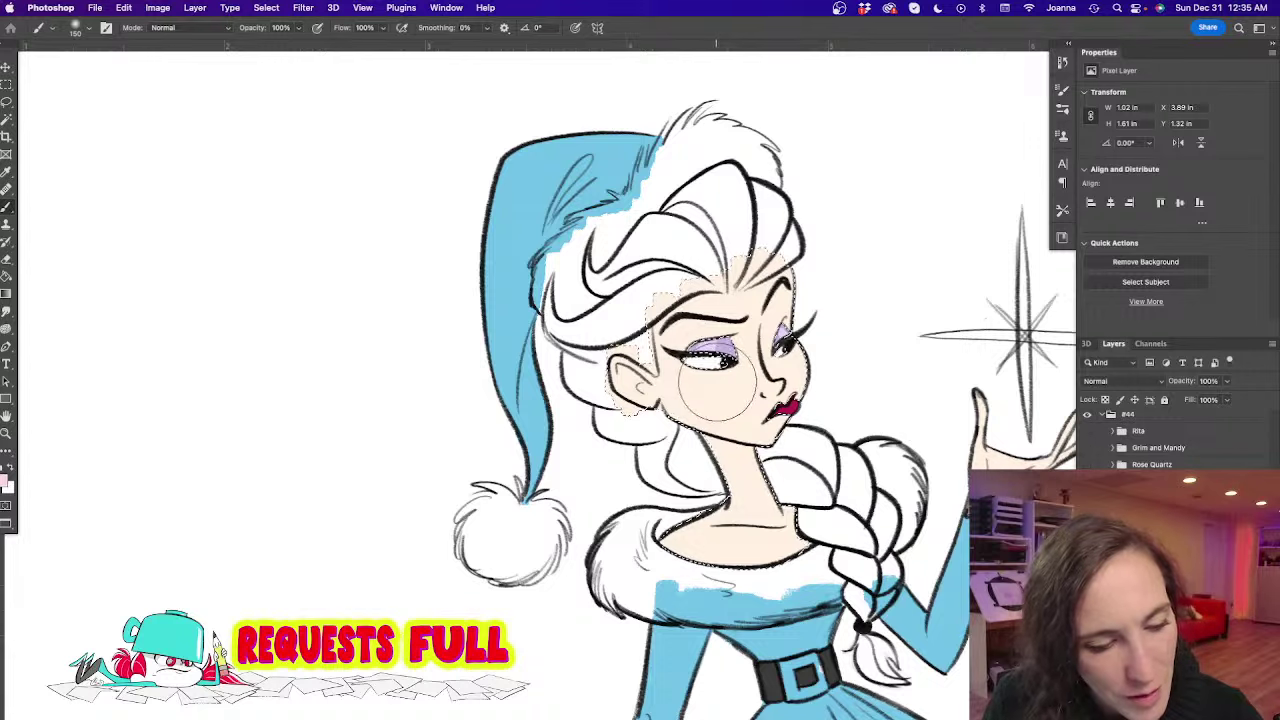
pyautogui.press('[')
# Try a dab of pink blush on the near cheek at full opacity and undo it
pyautogui.click(720, 378)
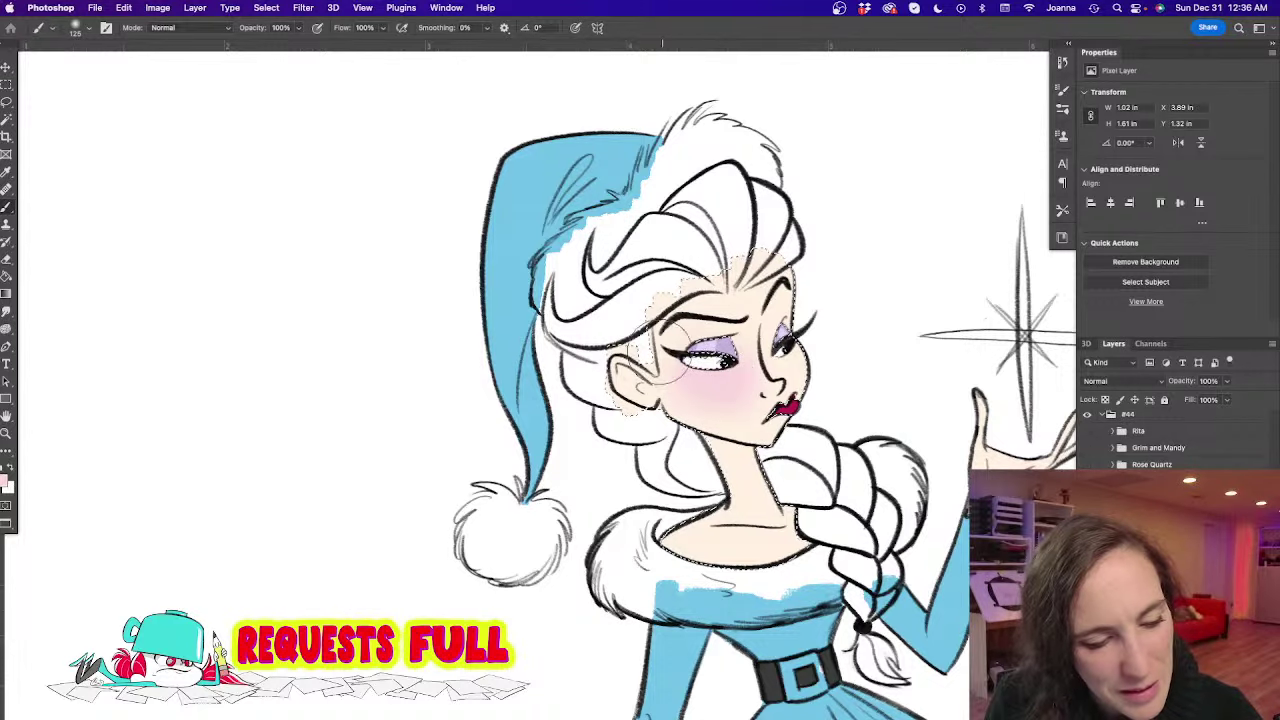
pyautogui.press('super+z')
pyautogui.press('super+z')
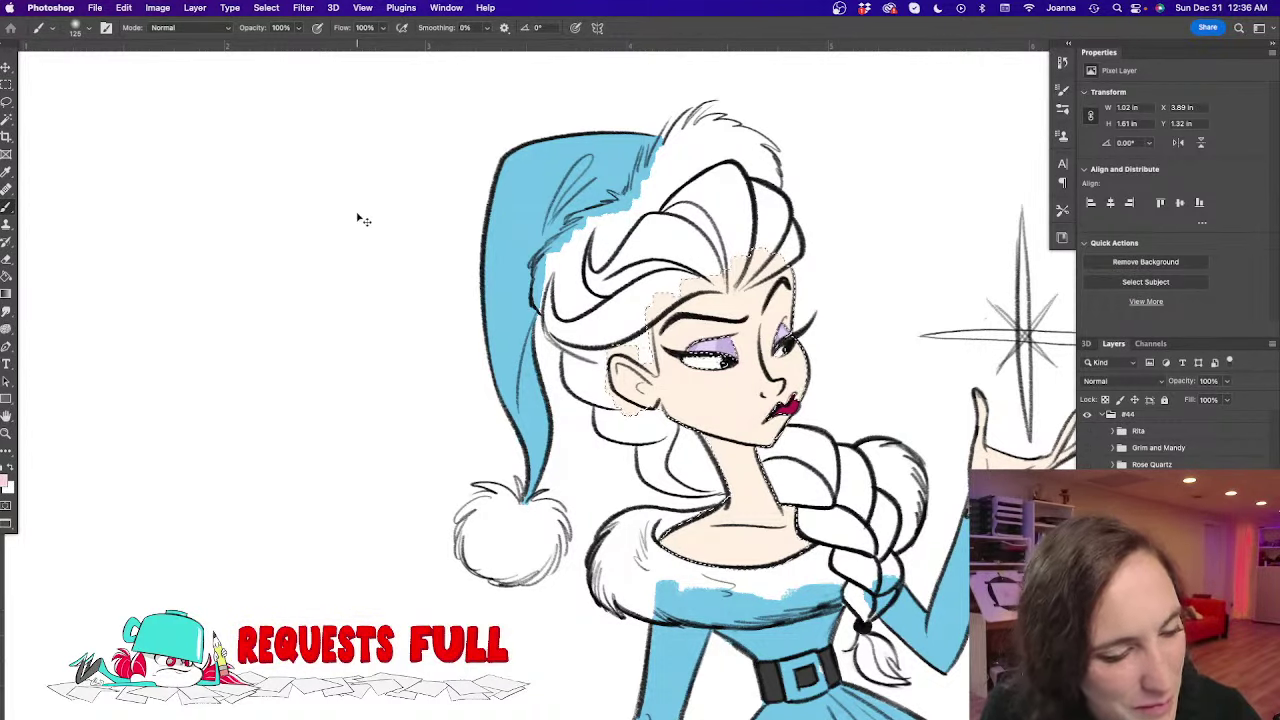
# Lower the brush opacity to 42%, dab pink blush on both cheeks, and clear the selection
pyautogui.click(298, 28)
pyautogui.click(263, 44)
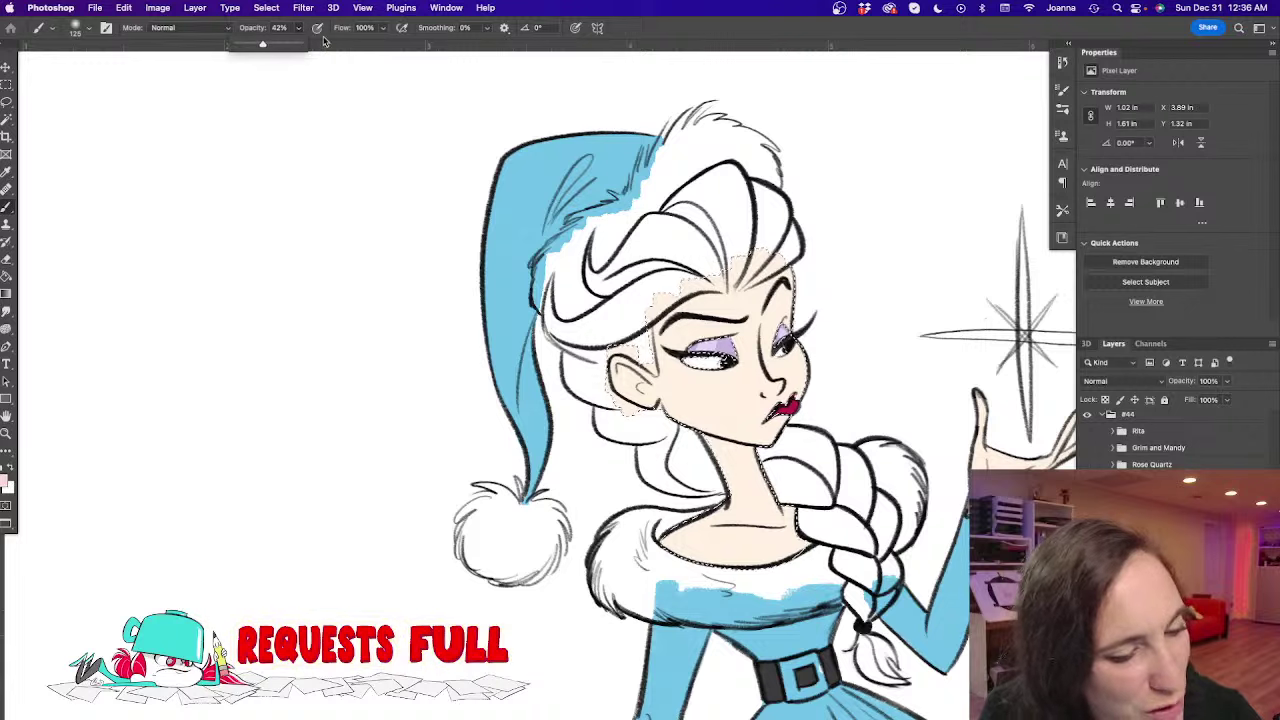
pyautogui.click(714, 382)
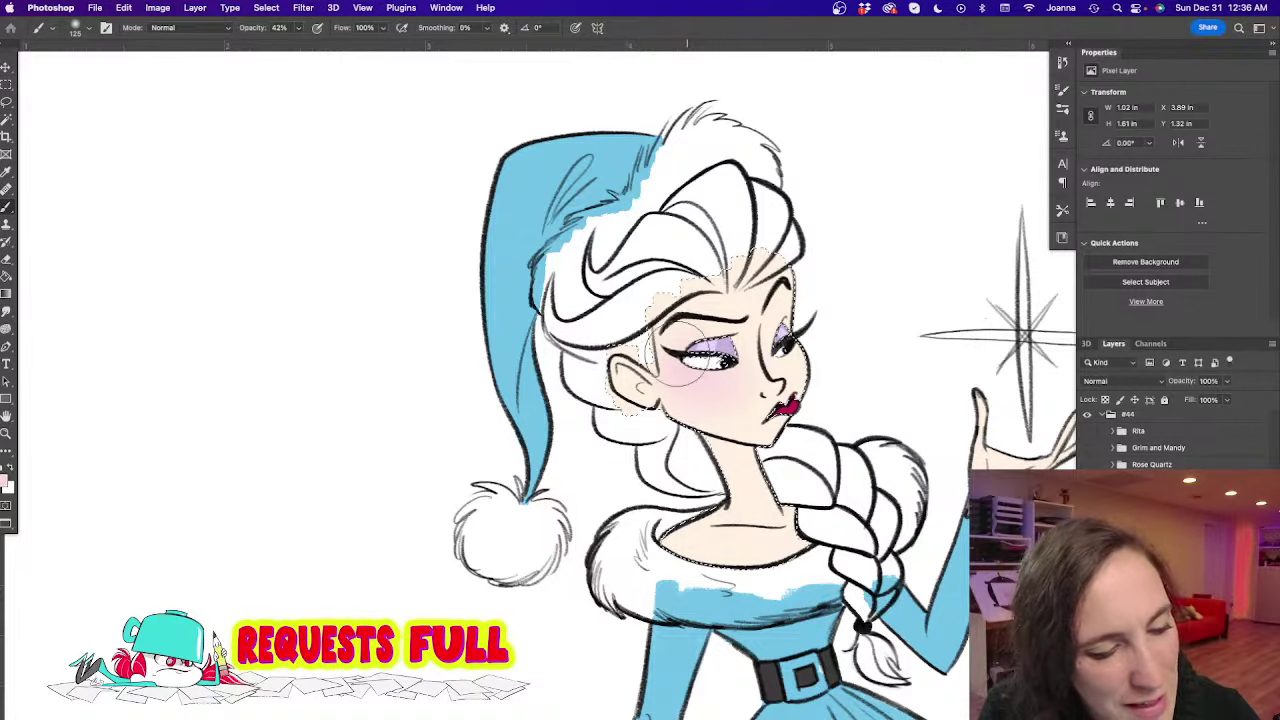
pyautogui.click(800, 366)
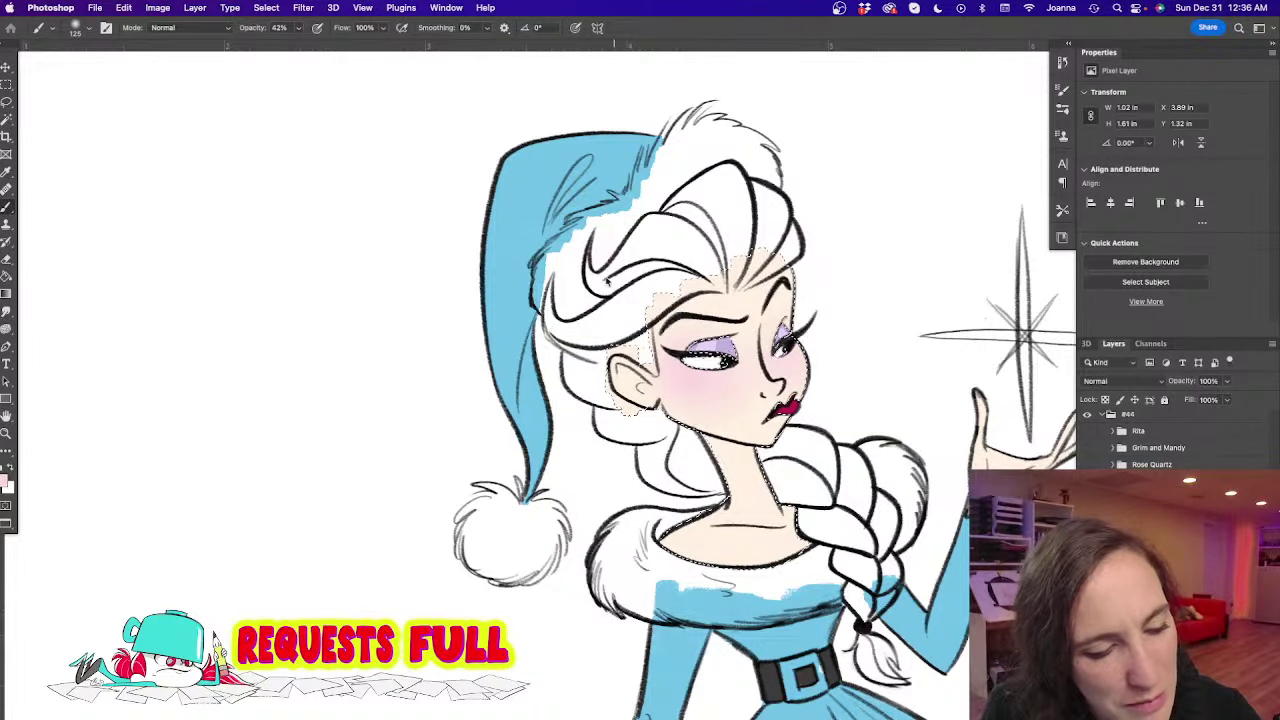
pyautogui.press('super+d')
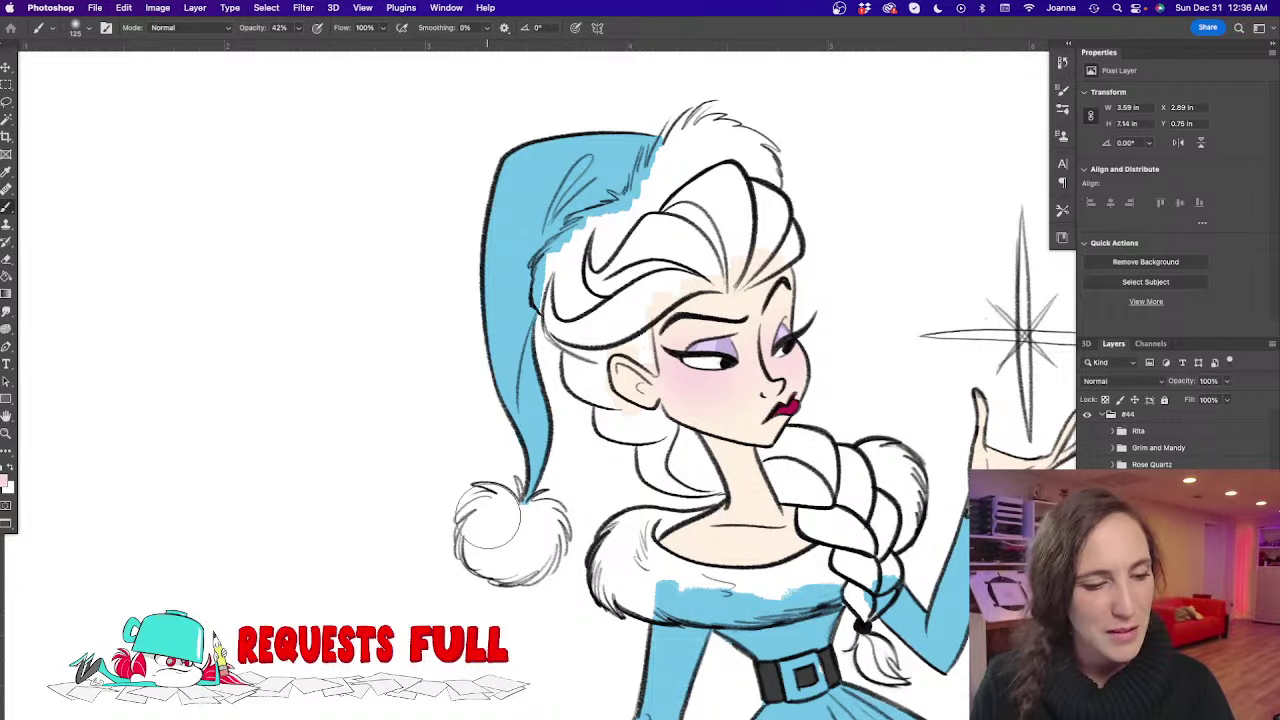
# Replace the soft brush with a flat-tipped paint brush from the Paintbox set of the megapack brushes
pyautogui.moveTo(439, 496)
pyautogui.mouseDown()
pyautogui.moveTo(376, 532)
pyautogui.moveTo(571, 457)
pyautogui.moveTo(540, 441)
pyautogui.mouseUp()
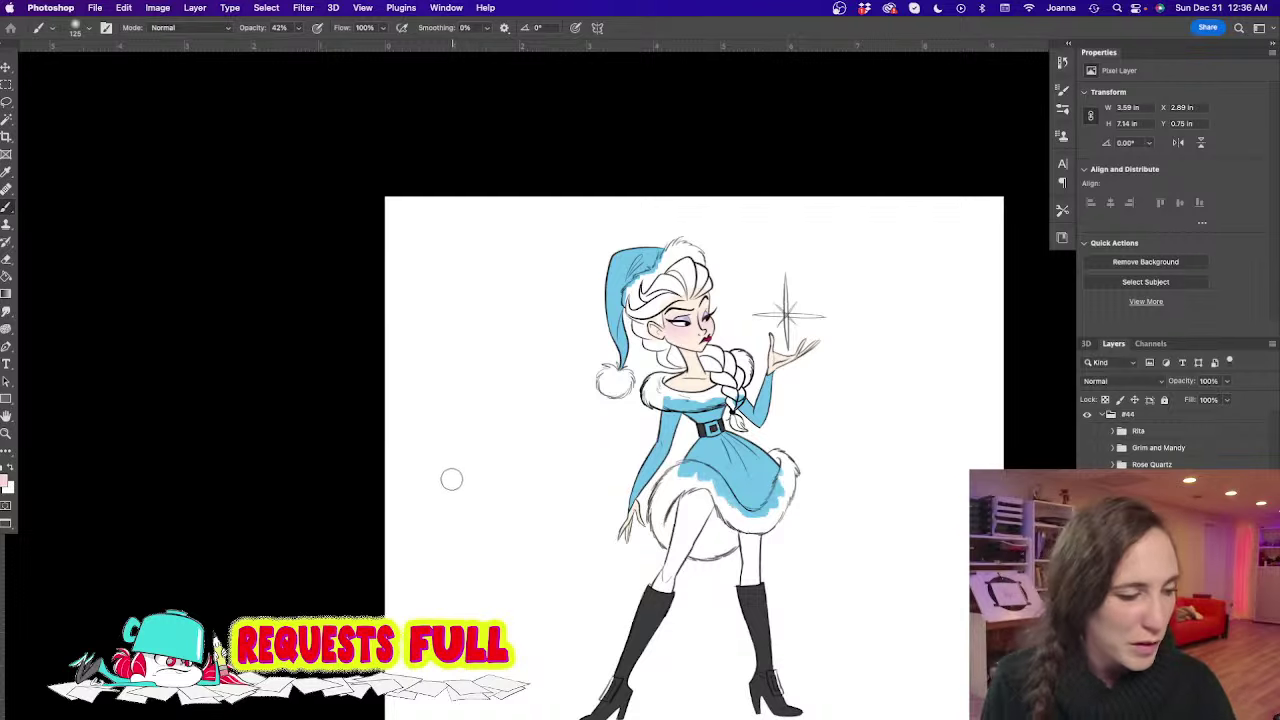
pyautogui.click(75, 30)
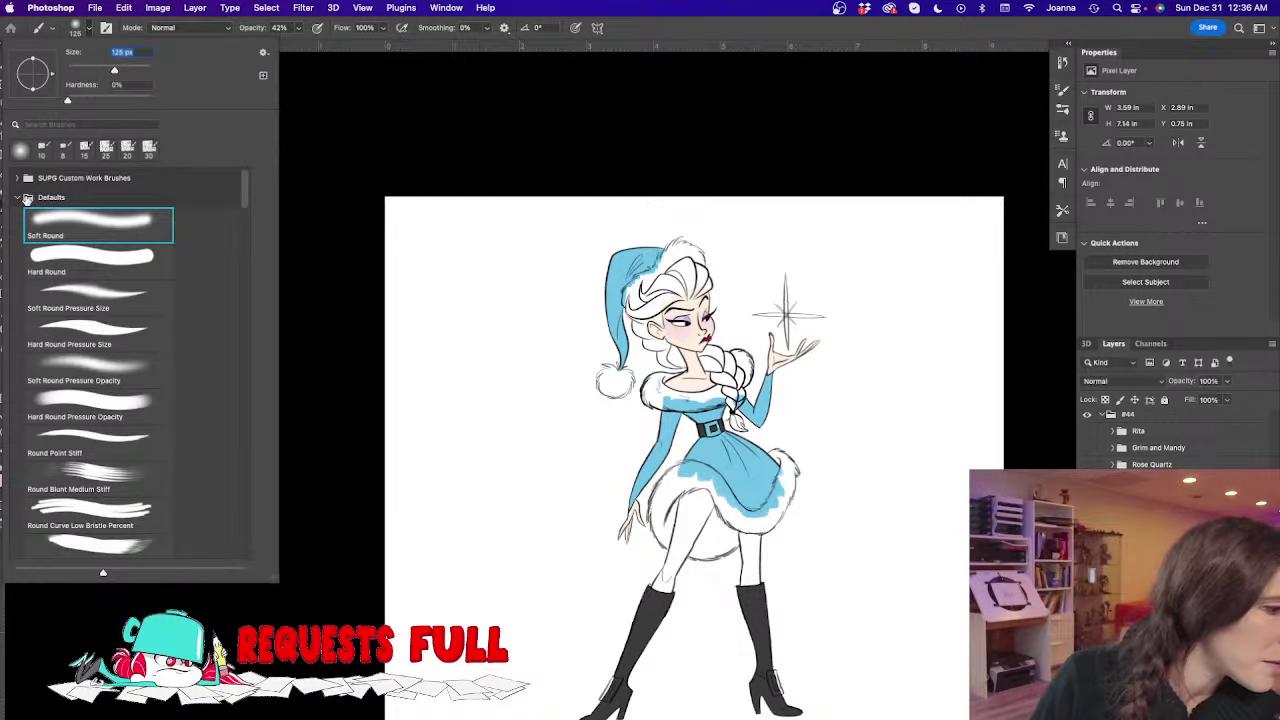
pyautogui.click(27, 199)
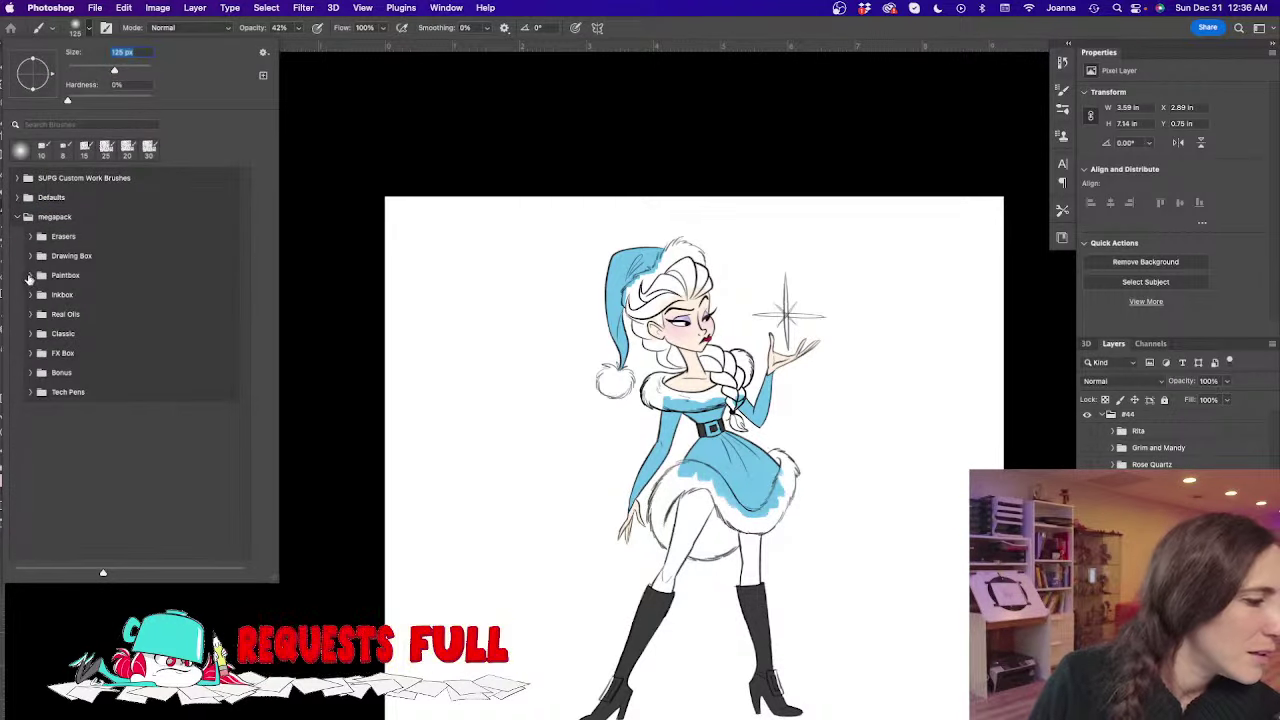
pyautogui.click(29, 276)
pyautogui.doubleClick(50, 318)
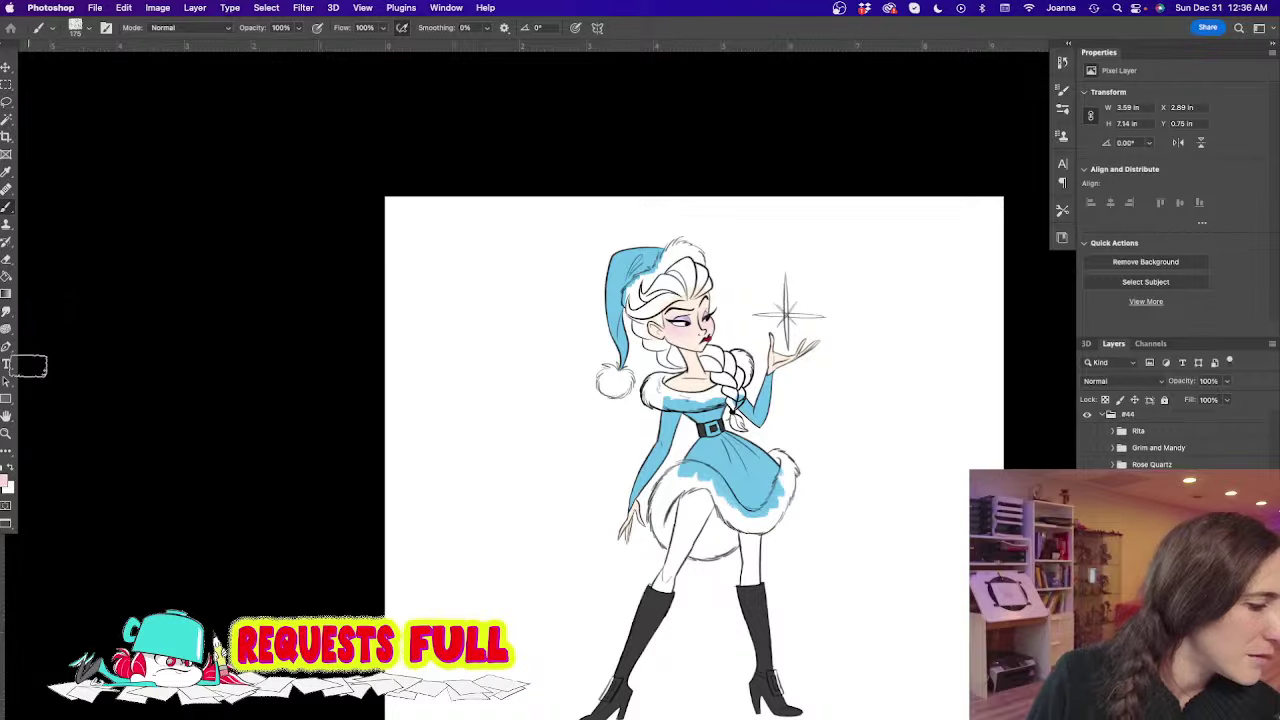
# Change the foreground color from blush pink to a pale blonde yellow for the hair
pyautogui.click(7, 481)
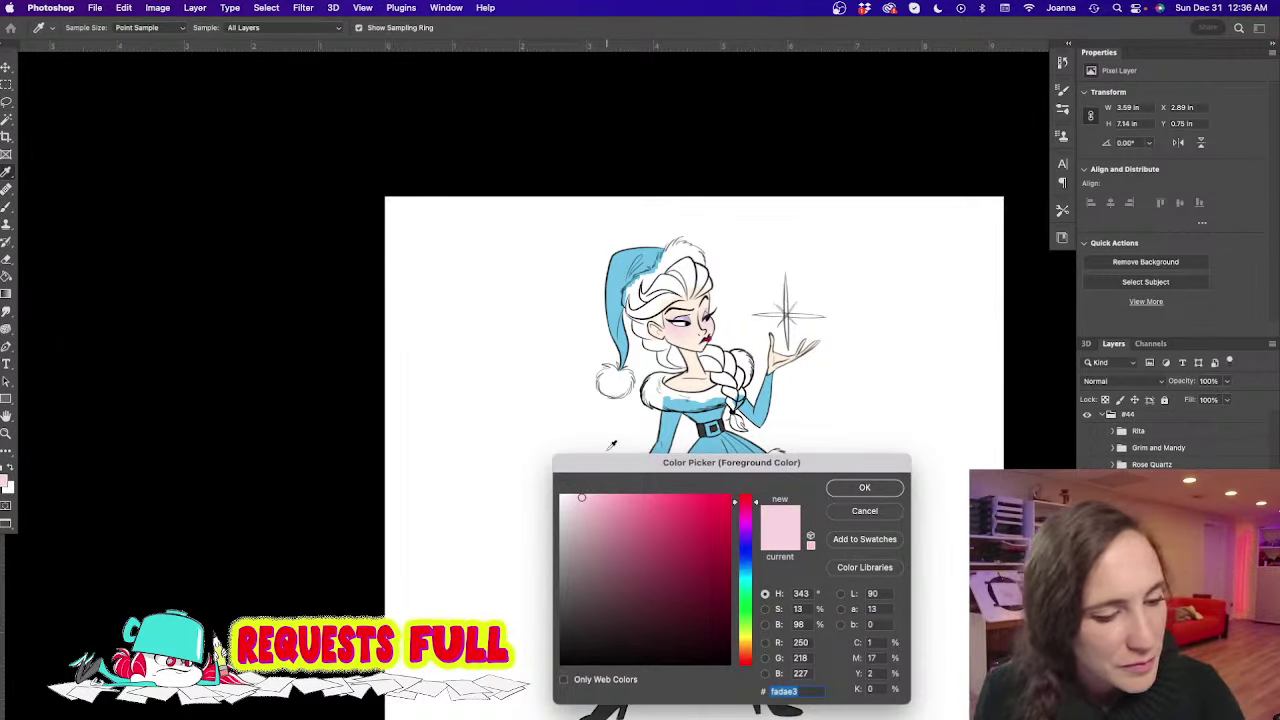
pyautogui.click(747, 638)
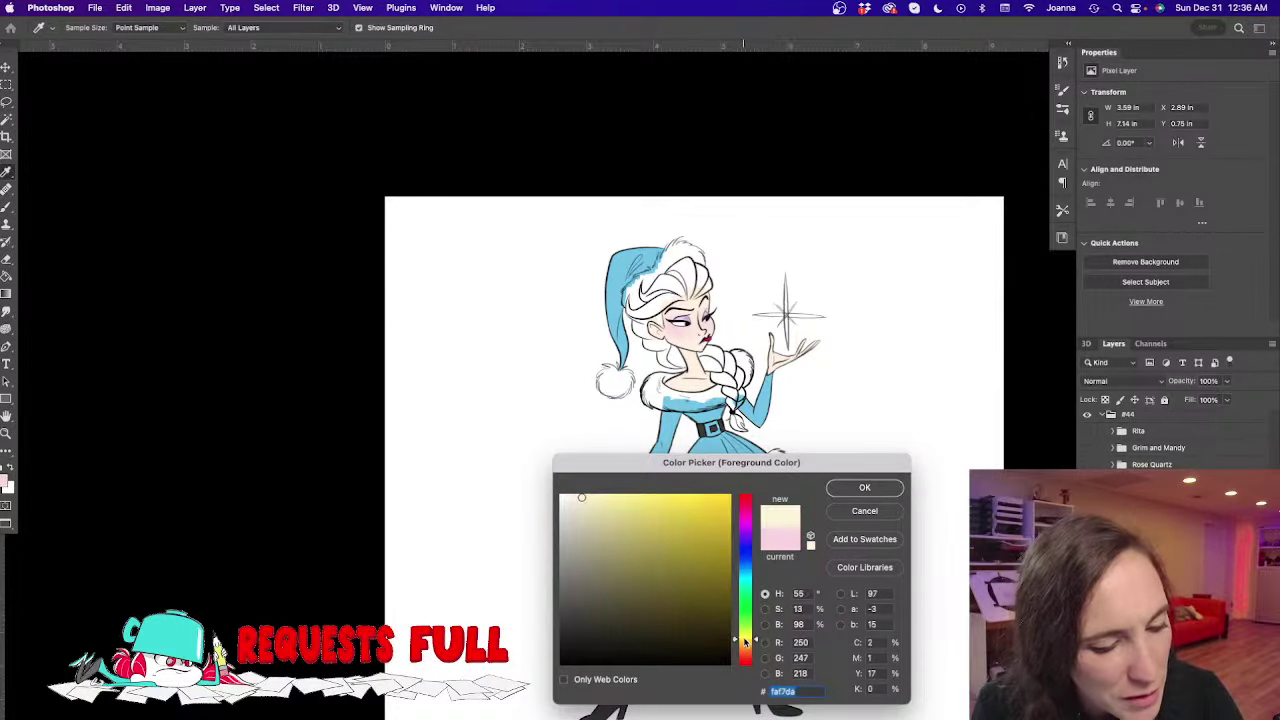
pyautogui.click(600, 505)
pyautogui.moveTo(600, 505)
pyautogui.mouseDown()
pyautogui.moveTo(617, 497)
pyautogui.moveTo(588, 492)
pyautogui.moveTo(680, 511)
pyautogui.mouseUp()
pyautogui.click(864, 487)
# Reduce the brush to size 30 and fill the front hair above the forehead with pale yellow
pyautogui.moveTo(622, 450); pyautogui.dragTo(583, 686)
pyautogui.moveTo(639, 330); pyautogui.dragTo(668, 330)
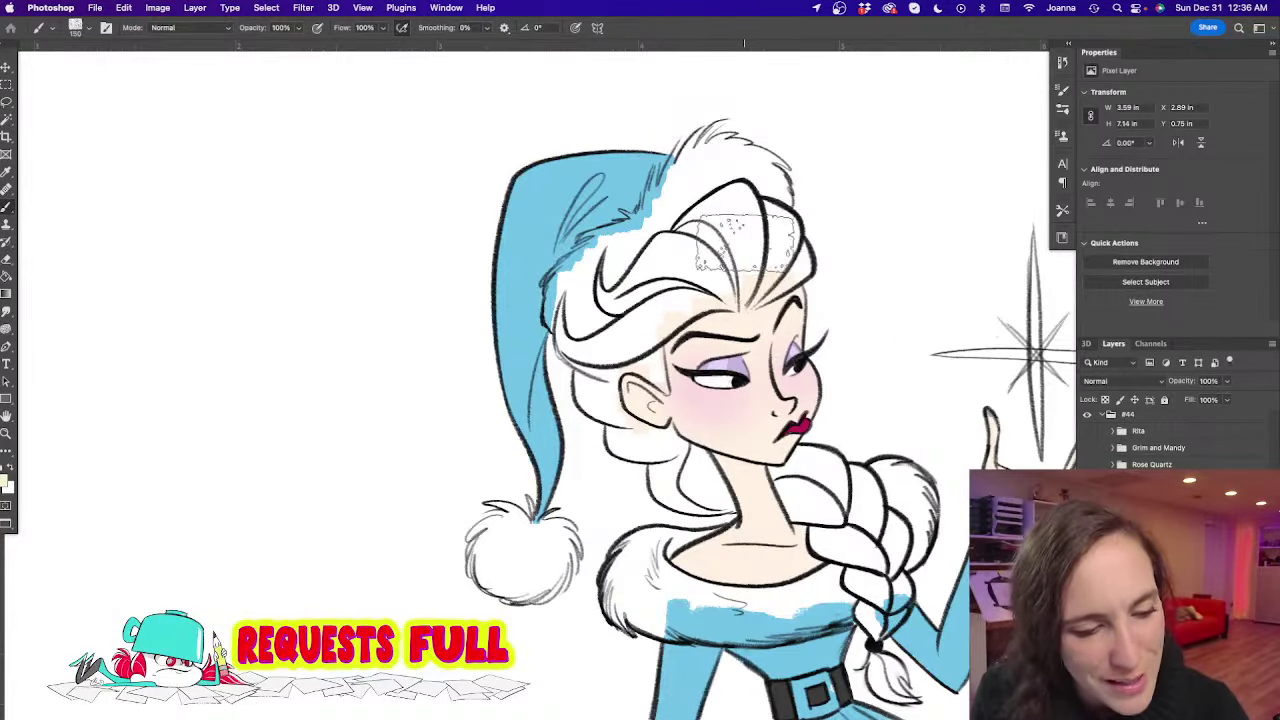
pyautogui.press('[')
pyautogui.press('[')
pyautogui.press('[')
pyautogui.press('[')
pyautogui.press('[')
pyautogui.press('[')
pyautogui.moveTo(731, 218)
pyautogui.mouseDown()
pyautogui.moveTo(740, 304)
pyautogui.moveTo(795, 266)
pyautogui.moveTo(786, 222)
pyautogui.moveTo(772, 215)
pyautogui.moveTo(764, 255)
pyautogui.moveTo(734, 191)
pyautogui.moveTo(670, 253)
pyautogui.moveTo(702, 214)
pyautogui.moveTo(712, 256)
pyautogui.mouseUp()
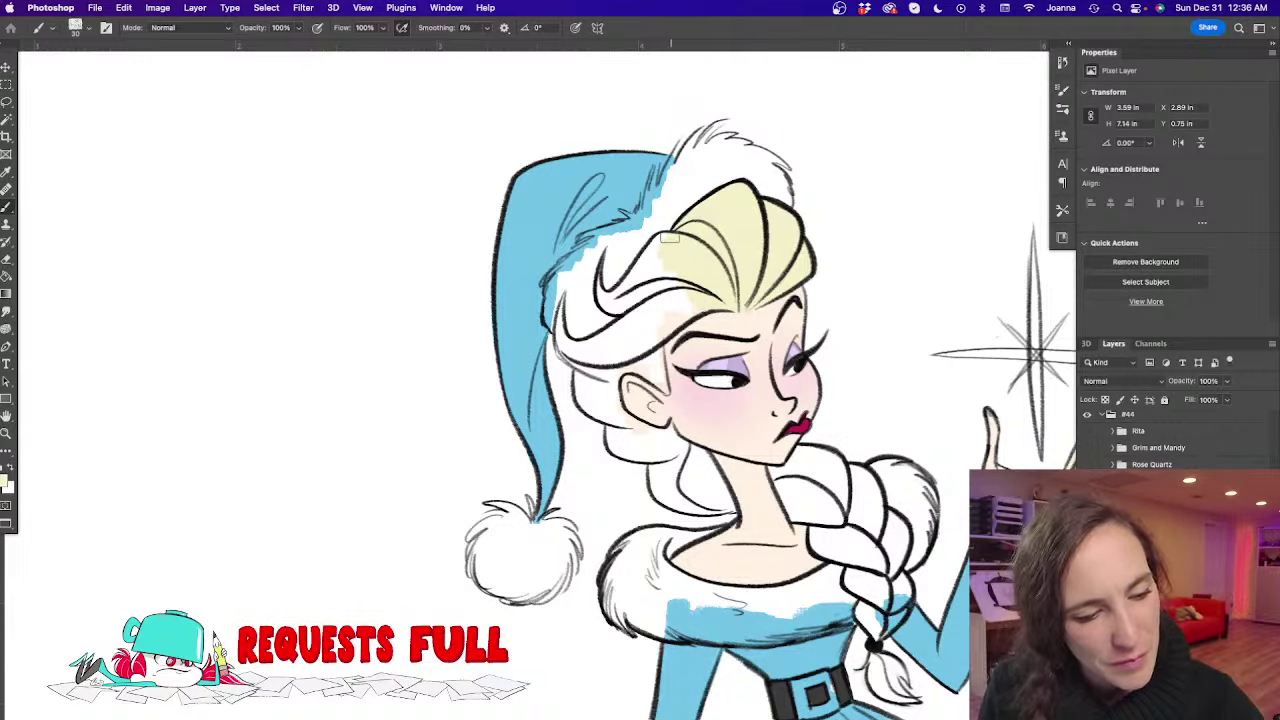
# Fill the swept-back strands between the forehead and the hat's fur trim with pale yellow, varying the brush size for narrow spots
pyautogui.moveTo(668, 240); pyautogui.dragTo(608, 300)
pyautogui.press('[')
pyautogui.press('[')
pyautogui.press('[')
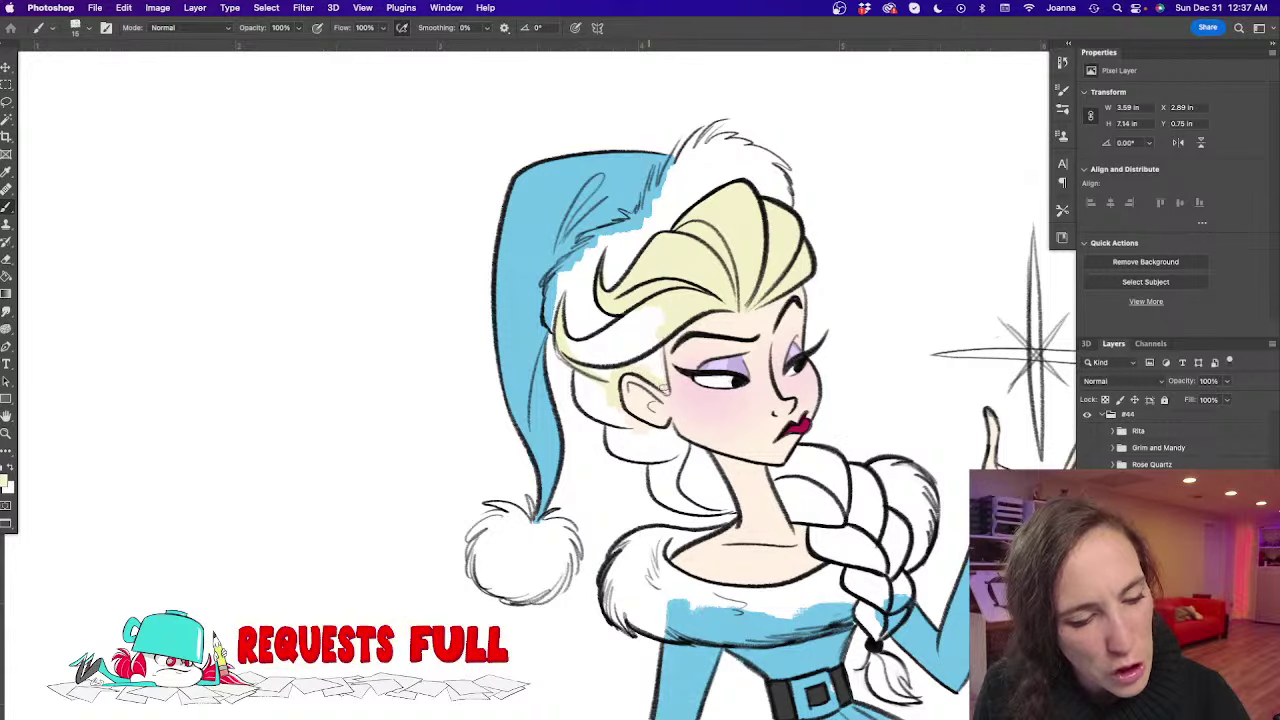
pyautogui.press(']')
pyautogui.press(']')
pyautogui.press(']')
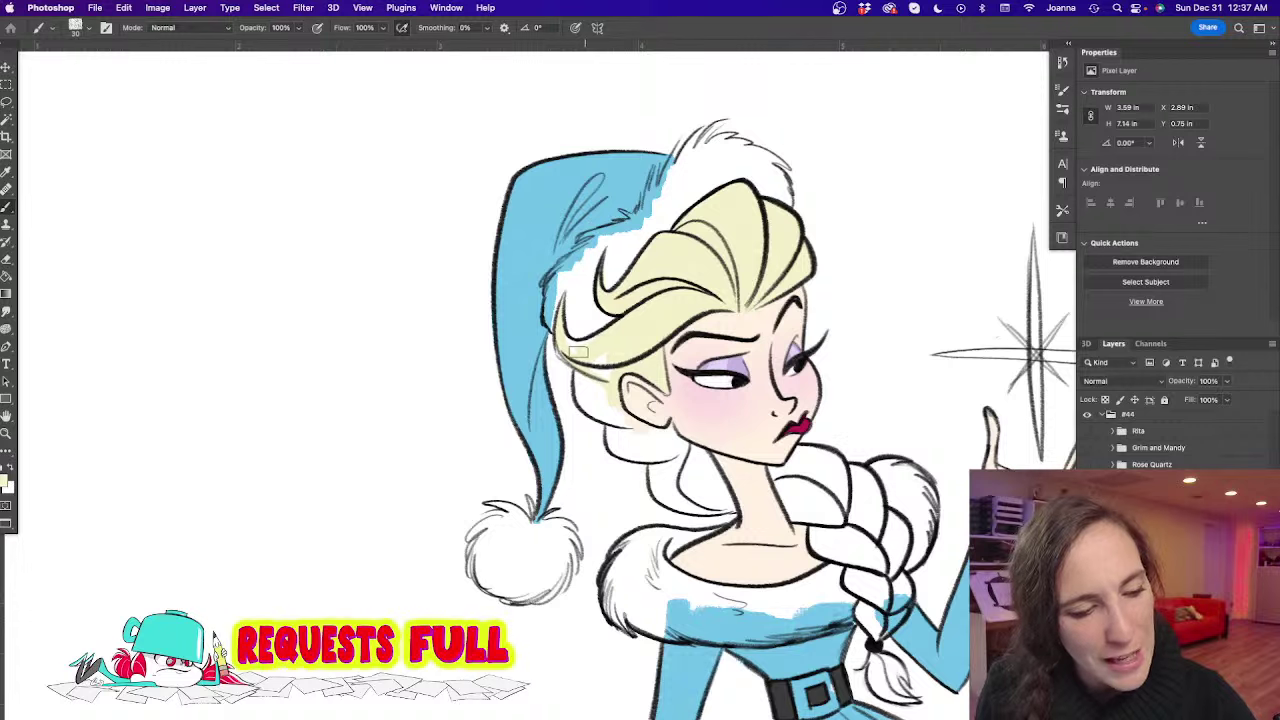
# Fill the hair around and below the ear down to the nape with the same pale yellow
pyautogui.moveTo(602, 359)
pyautogui.mouseDown()
pyautogui.moveTo(580, 370)
pyautogui.moveTo(592, 408)
pyautogui.moveTo(660, 434)
pyautogui.mouseUp()
pyautogui.press('[')
pyautogui.press('[')
pyautogui.press('[')
pyautogui.press('[')
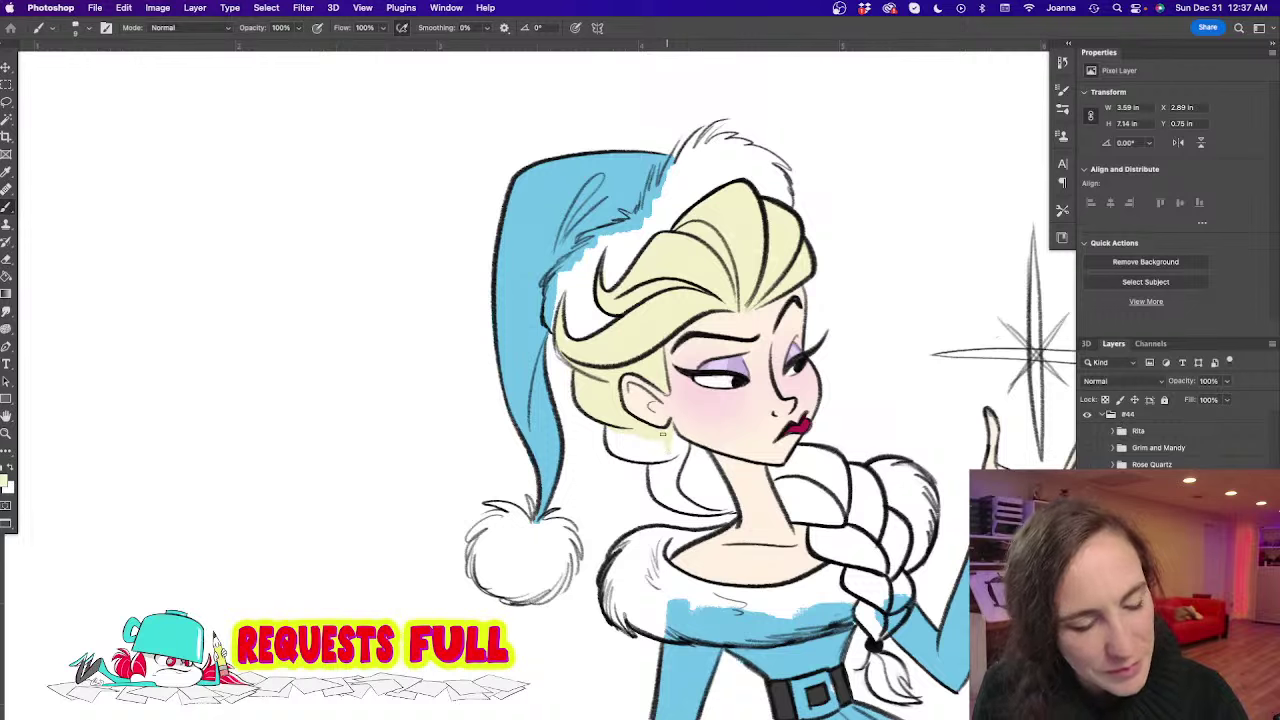
pyautogui.moveTo(517, 478); pyautogui.dragTo(431, 383)
pyautogui.moveTo(527, 343)
pyautogui.mouseDown()
pyautogui.moveTo(585, 343)
pyautogui.moveTo(645, 411)
pyautogui.moveTo(595, 417)
pyautogui.mouseUp()
pyautogui.moveTo(518, 354)
pyautogui.mouseDown()
pyautogui.moveTo(554, 353)
pyautogui.moveTo(600, 410)
pyautogui.moveTo(618, 385)
pyautogui.moveTo(625, 404)
pyautogui.mouseUp()
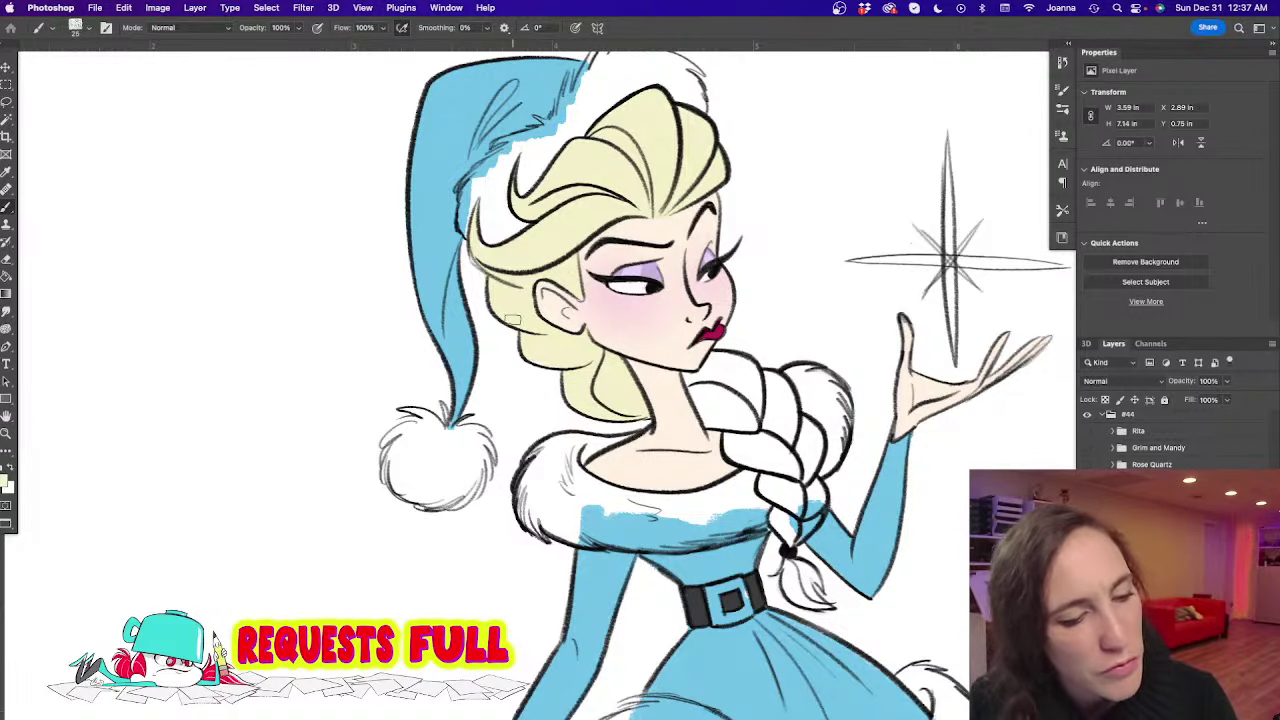
# Fill the whole braid over the shoulder and its loose tail with pale yellow, using a smaller brush for tight areas
pyautogui.press('[')
pyautogui.press('[')
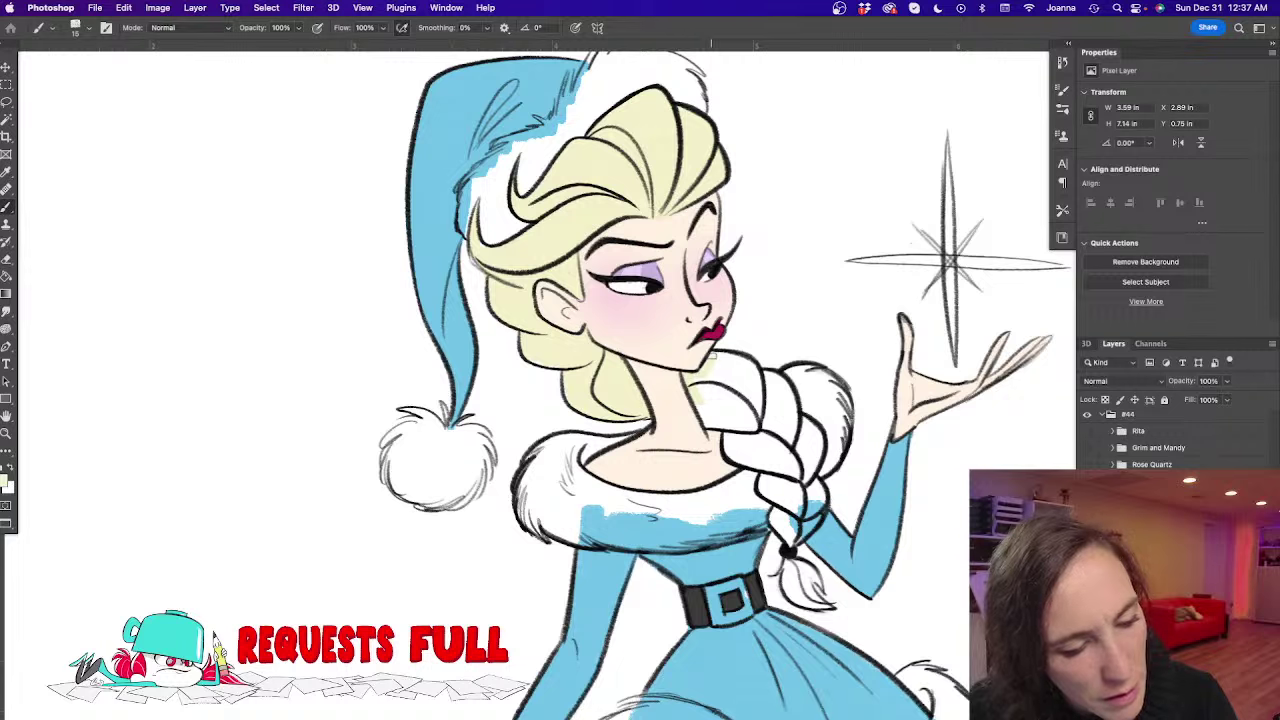
pyautogui.press(']')
pyautogui.press(']')
pyautogui.moveTo(700, 380)
pyautogui.mouseDown()
pyautogui.moveTo(706, 418)
pyautogui.moveTo(724, 366)
pyautogui.moveTo(768, 420)
pyautogui.moveTo(784, 392)
pyautogui.moveTo(790, 440)
pyautogui.moveTo(836, 458)
pyautogui.mouseUp()
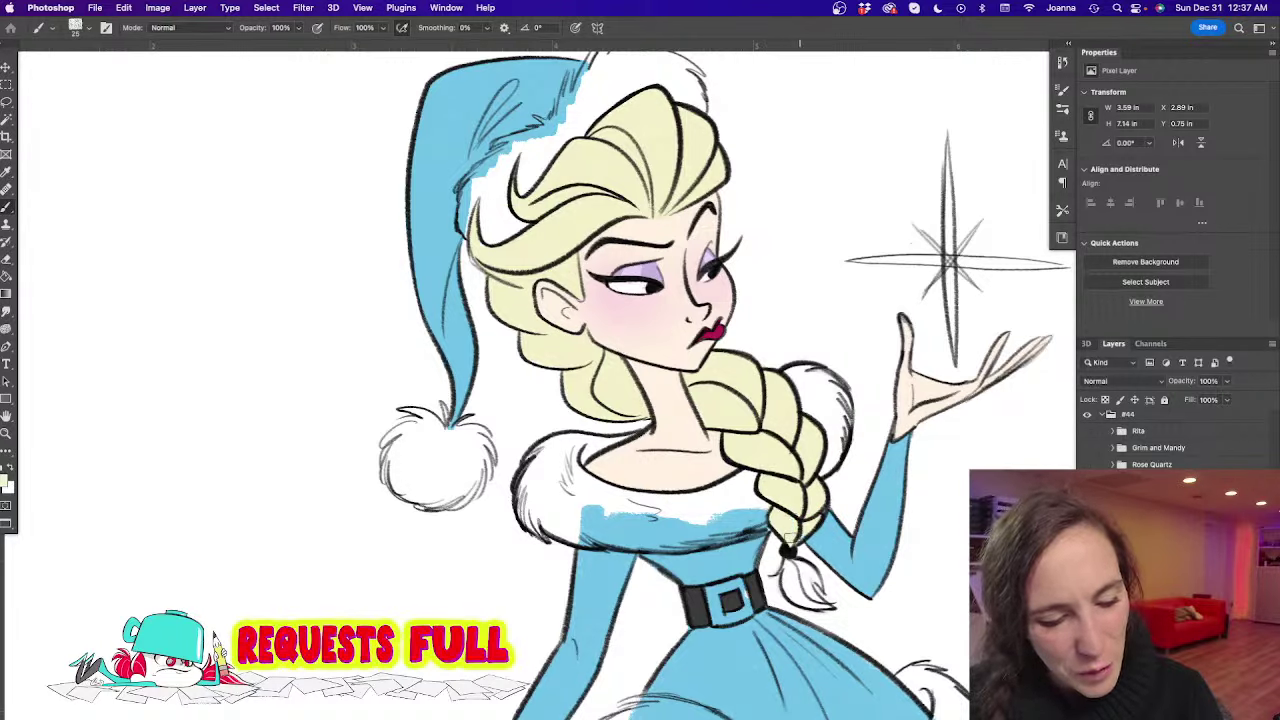
pyautogui.press('[')
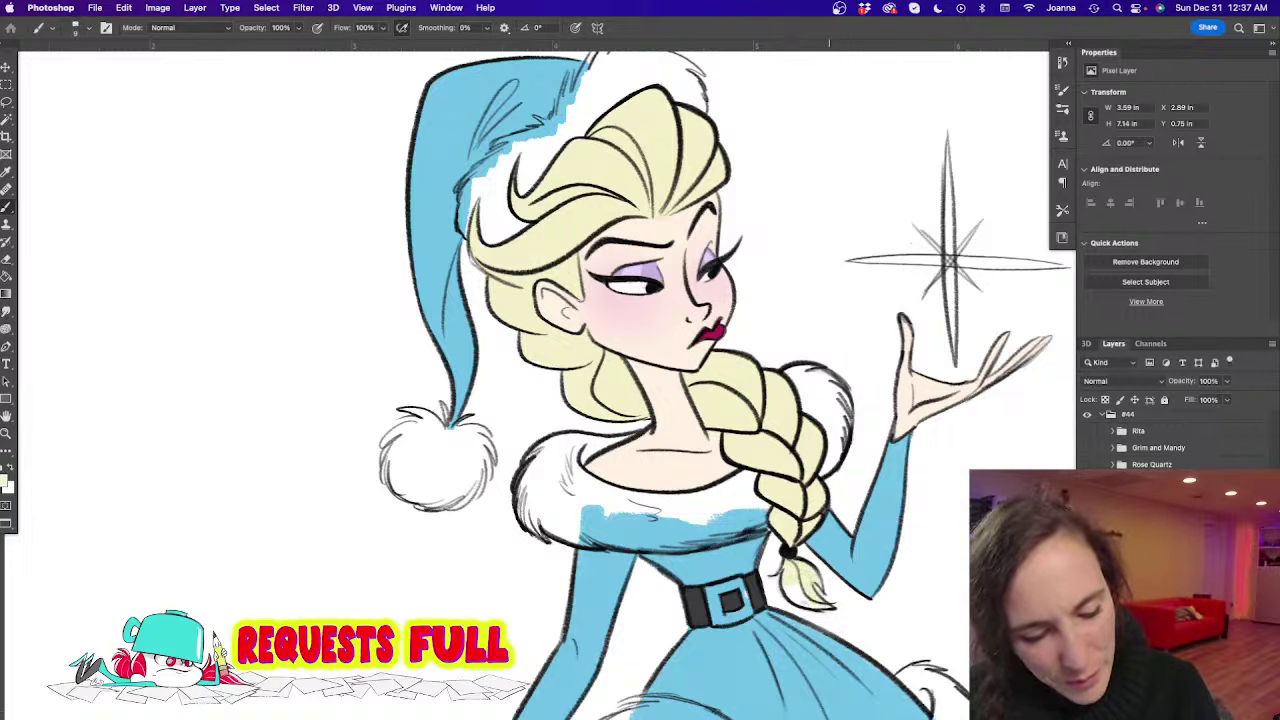
pyautogui.press(']')
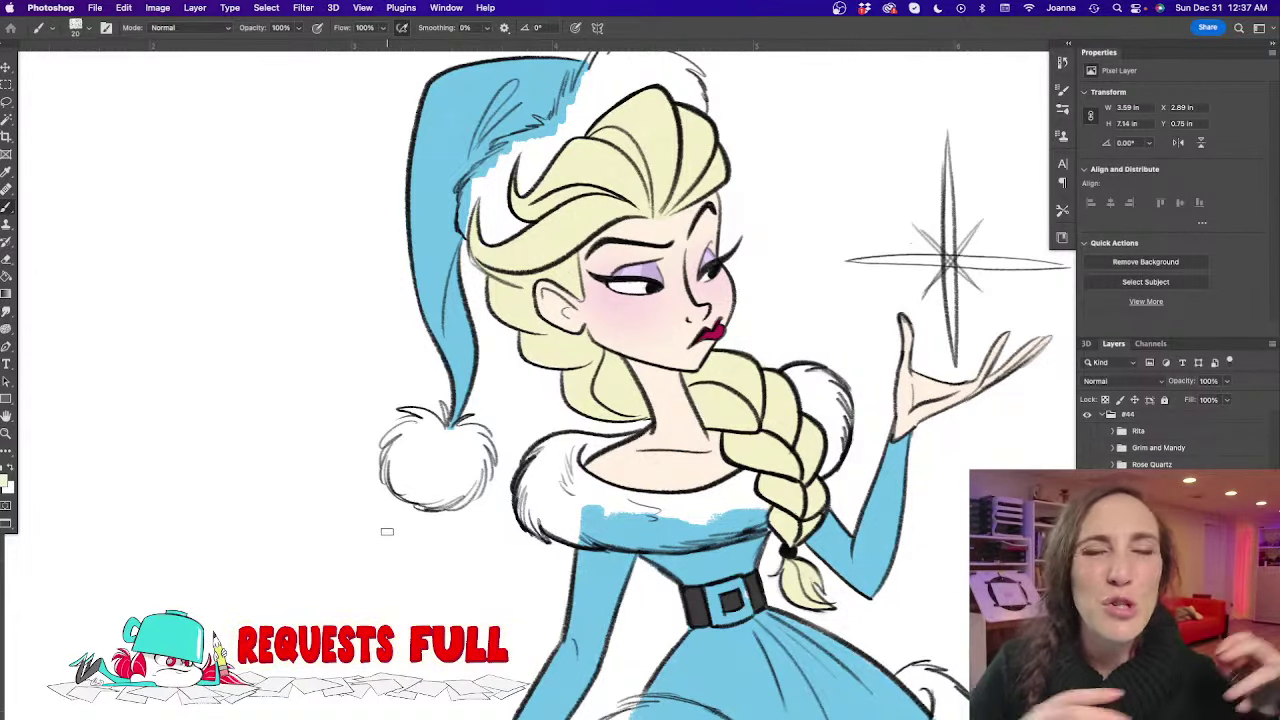
# Set the foreground color to the darker yellow dfdeaf and paint shadows on the hair strands, braid and braid tail
pyautogui.click(10, 474)
pyautogui.click(590, 516)
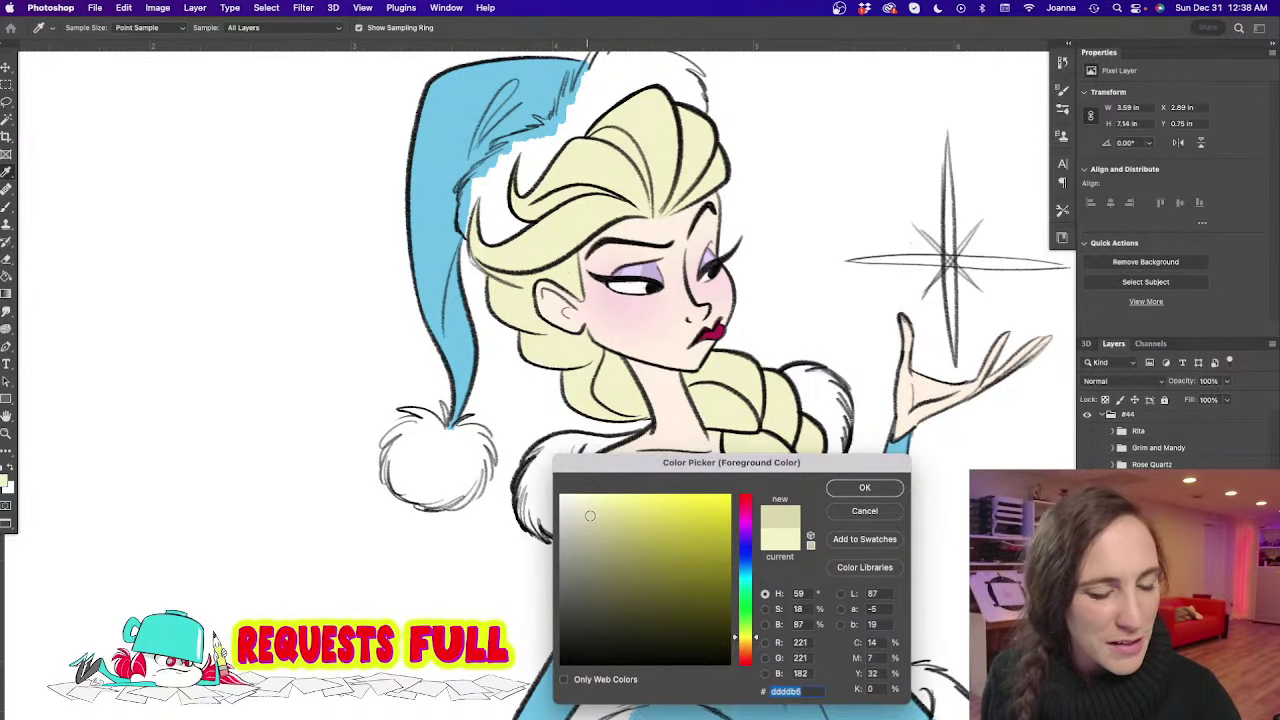
pyautogui.moveTo(590, 516); pyautogui.dragTo(594, 515)
pyautogui.click(851, 487)
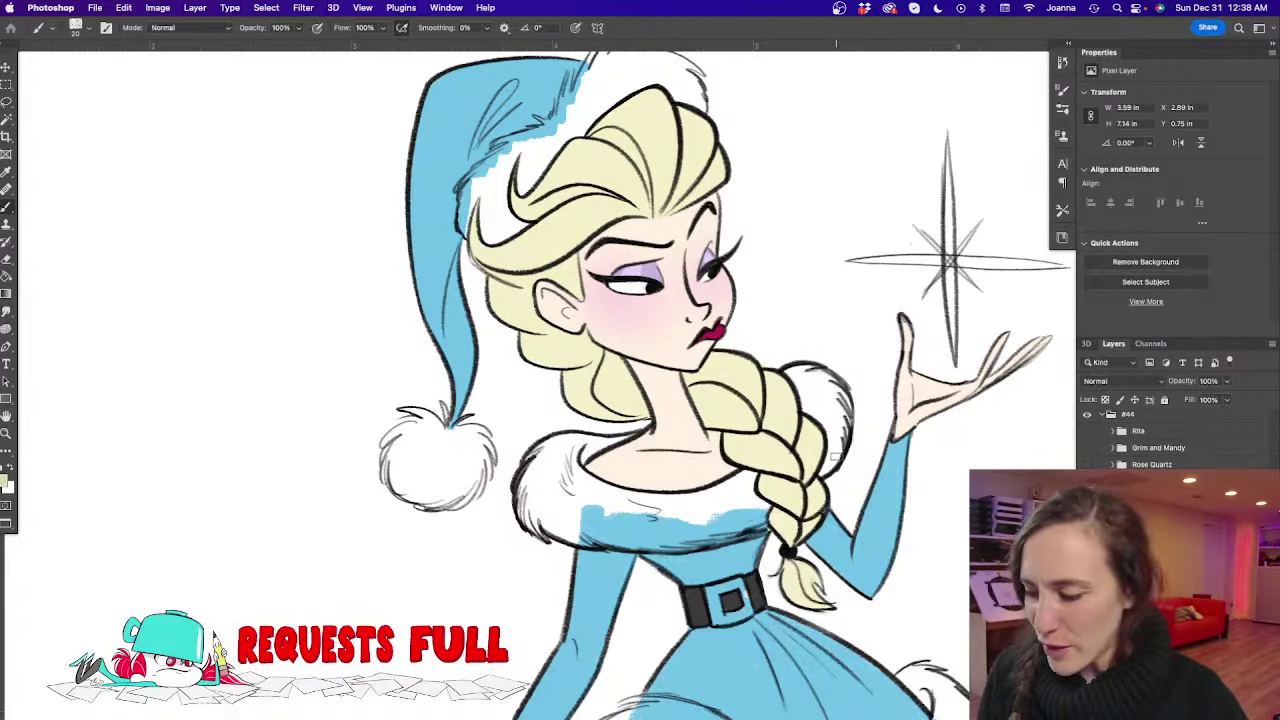
pyautogui.press('[')
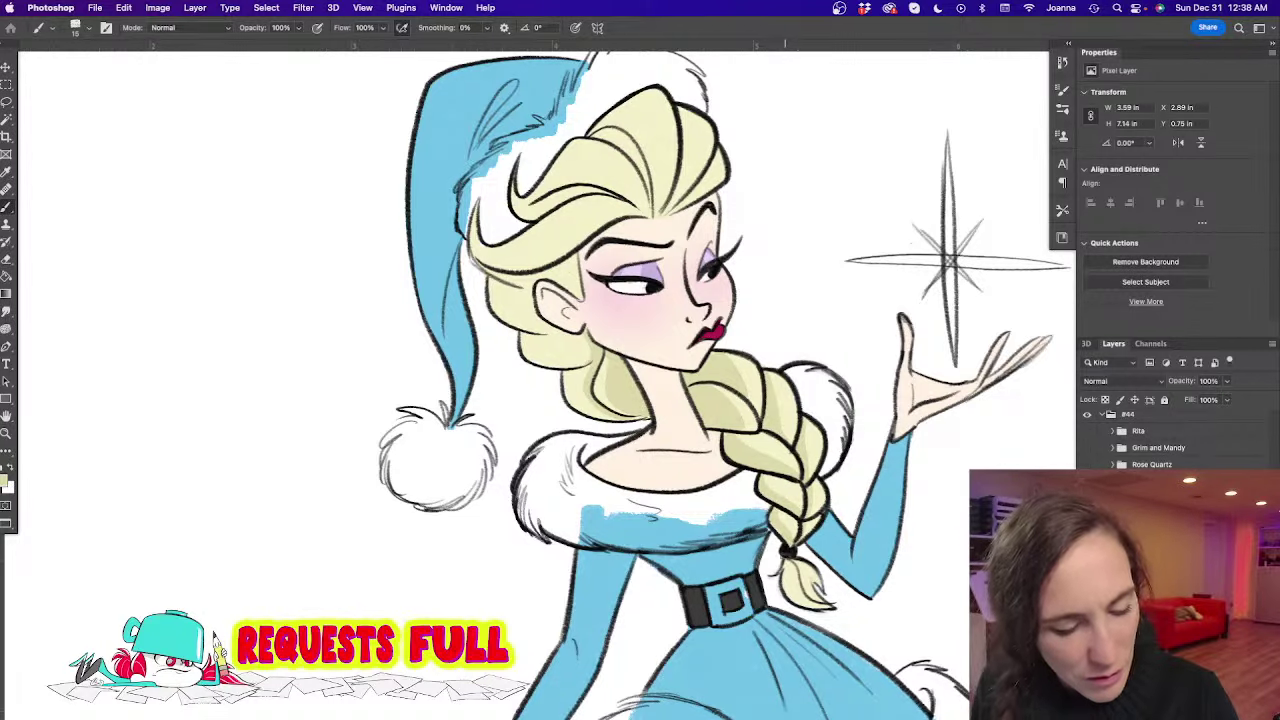
pyautogui.moveTo(785, 565)
pyautogui.mouseDown()
pyautogui.moveTo(790, 590)
pyautogui.moveTo(818, 607)
pyautogui.mouseUp()
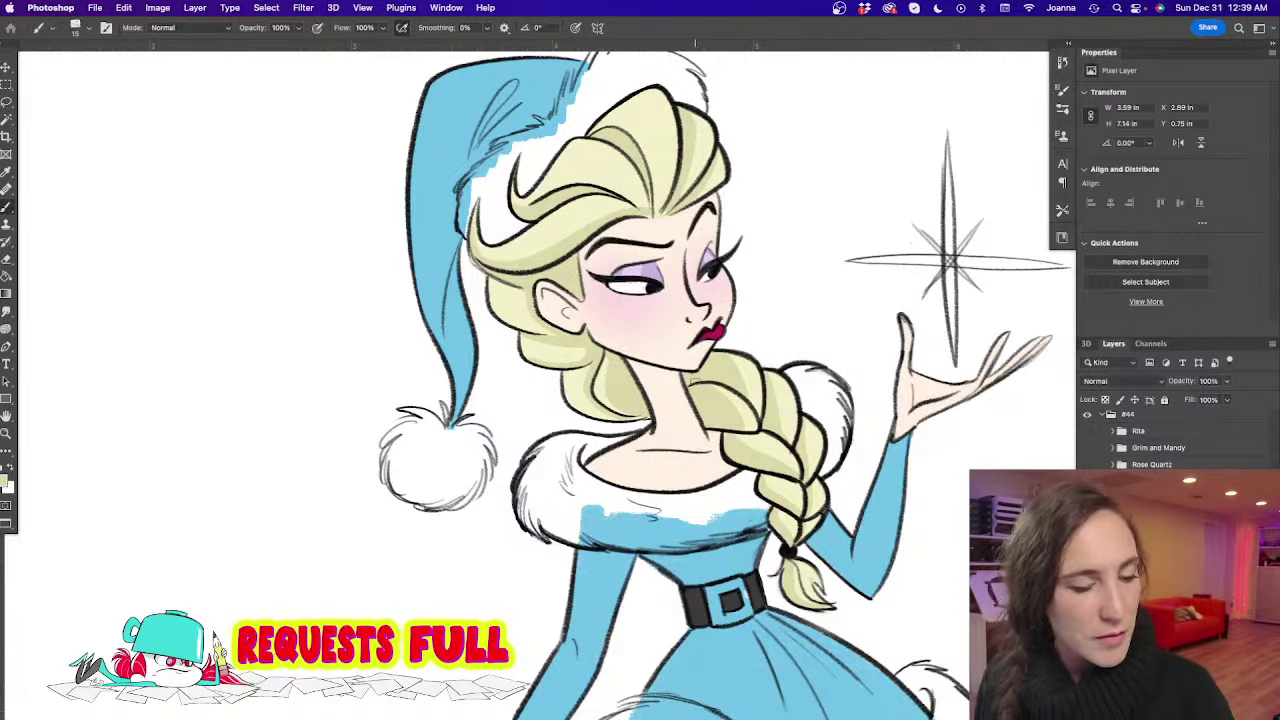
# Set the foreground color to a very pale icy blue for the fur trim
pyautogui.keyDown('alt'); pyautogui.keyDown('super'); pyautogui.click(455, 517); pyautogui.keyUp('super'); pyautogui.keyUp('alt')
pyautogui.keyDown('alt'); pyautogui.keyDown('super'); pyautogui.click(455, 518); pyautogui.keyUp('super'); pyautogui.keyUp('alt')
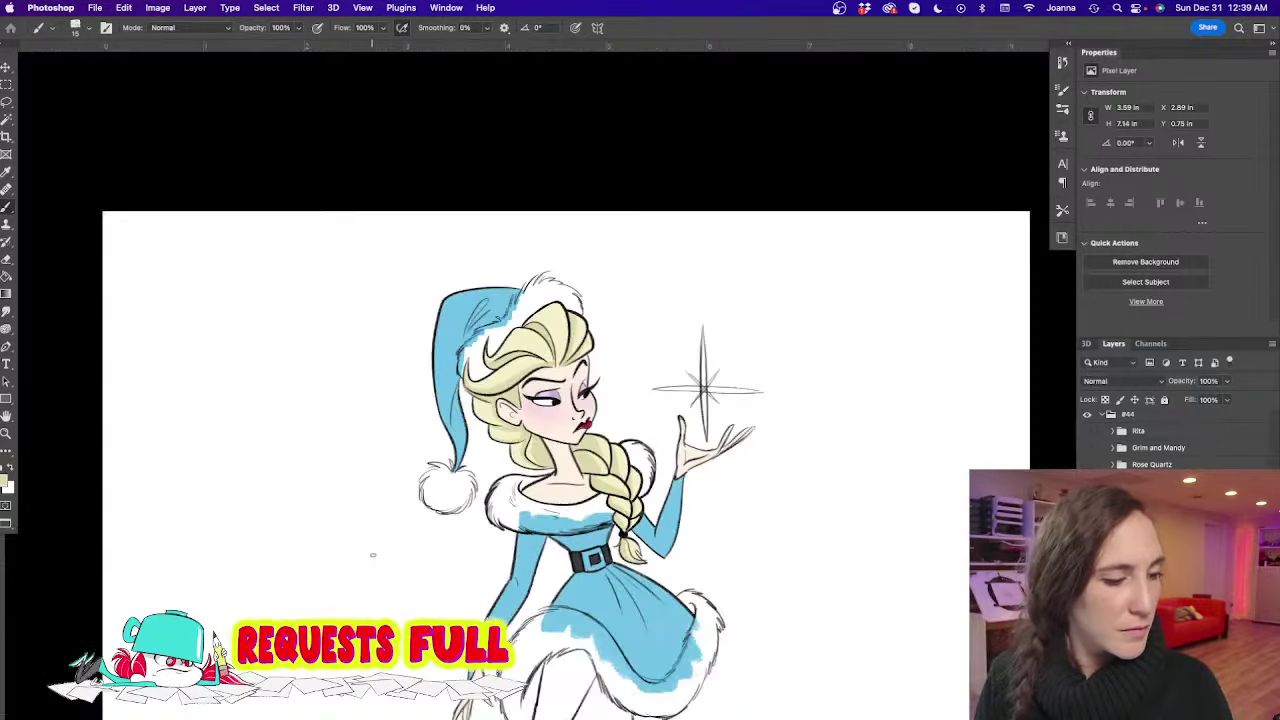
pyautogui.moveTo(388, 555); pyautogui.dragTo(486, 322)
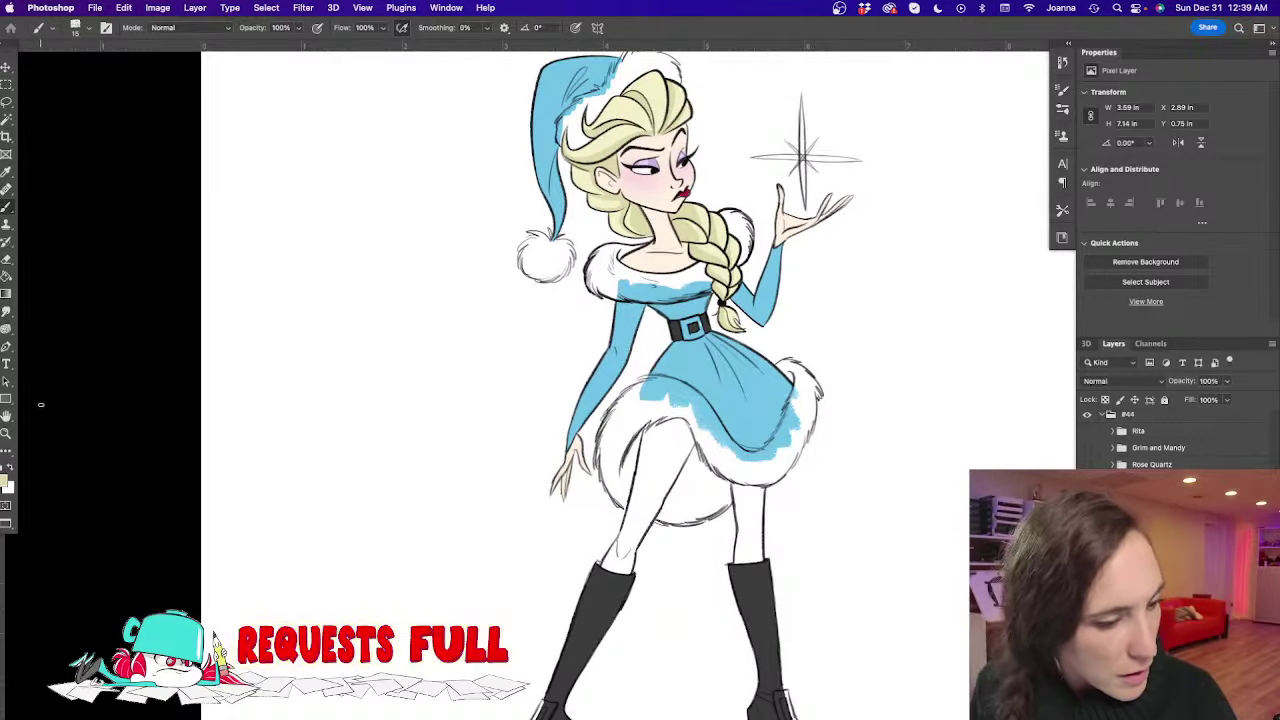
pyautogui.click(6, 481)
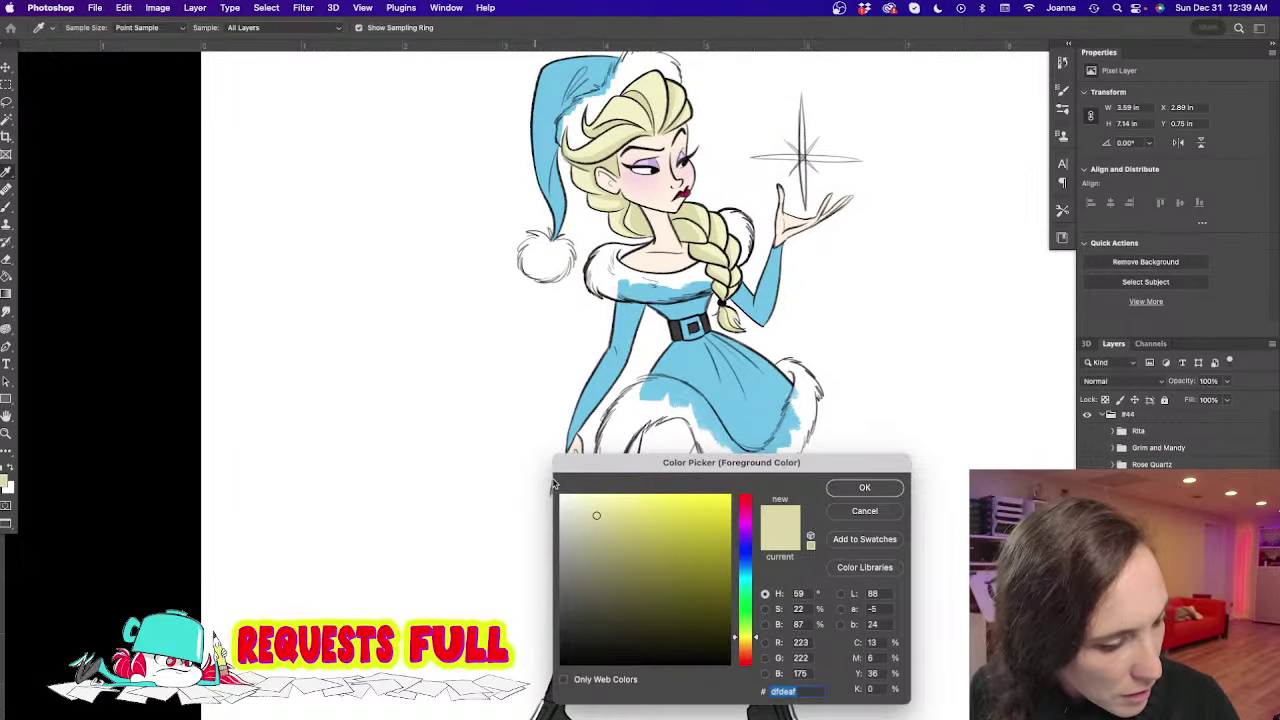
pyautogui.click(630, 412)
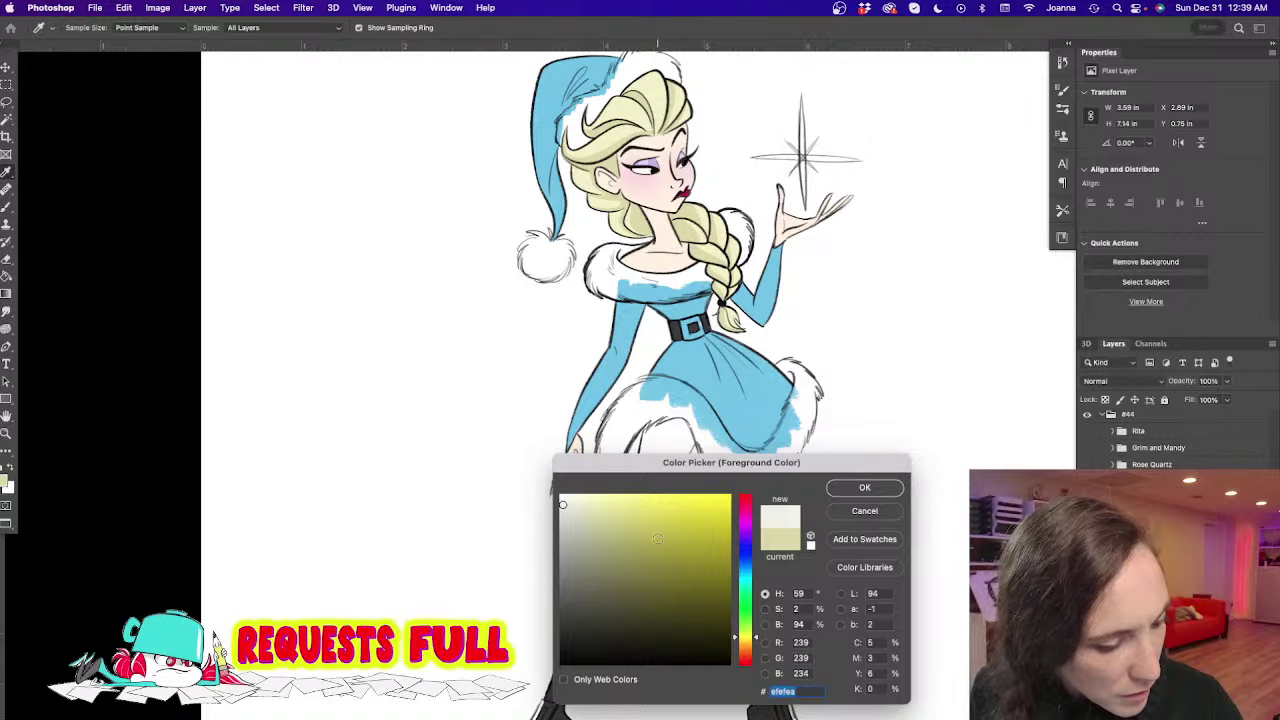
pyautogui.click(745, 585)
pyautogui.moveTo(563, 497); pyautogui.dragTo(572, 496)
pyautogui.click(849, 490)
# Paint the skirt's fur trim icy blue from the raised tip at the far hip down to the hem's lowest point
pyautogui.scroll(5, 548, 426)
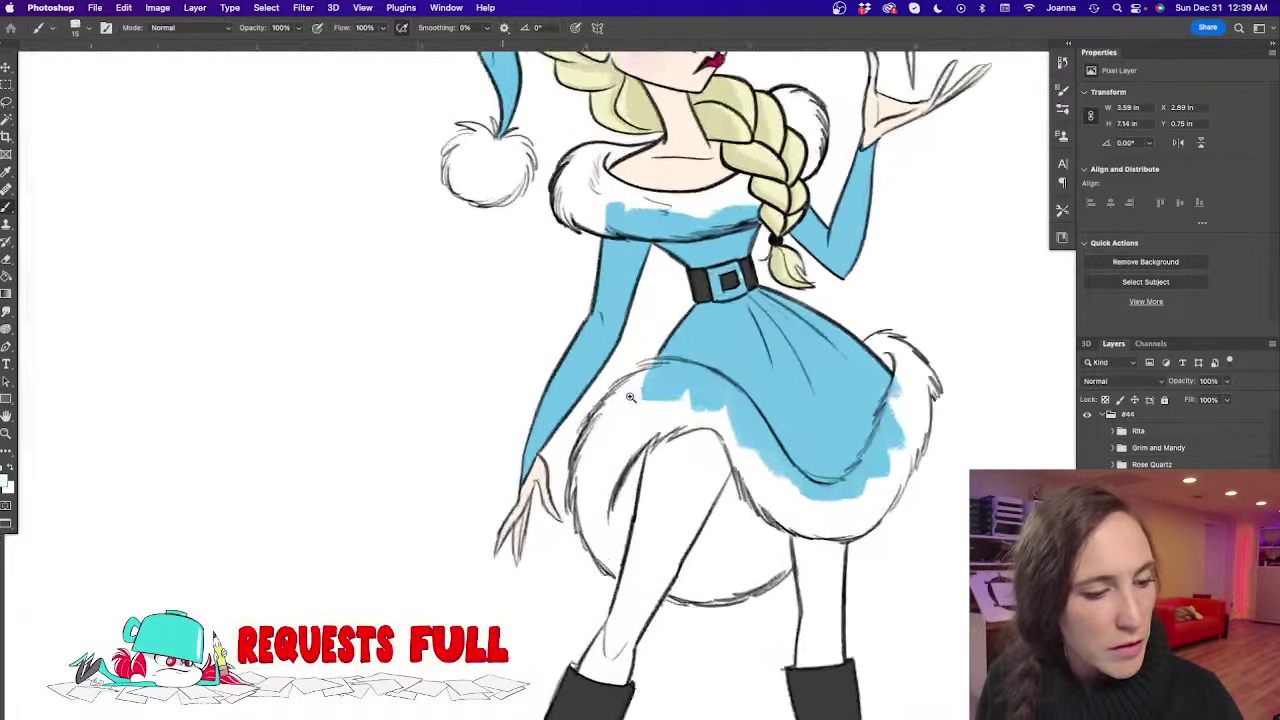
pyautogui.moveTo(549, 428); pyautogui.dragTo(550, 424)
pyautogui.press(']')
pyautogui.press(']')
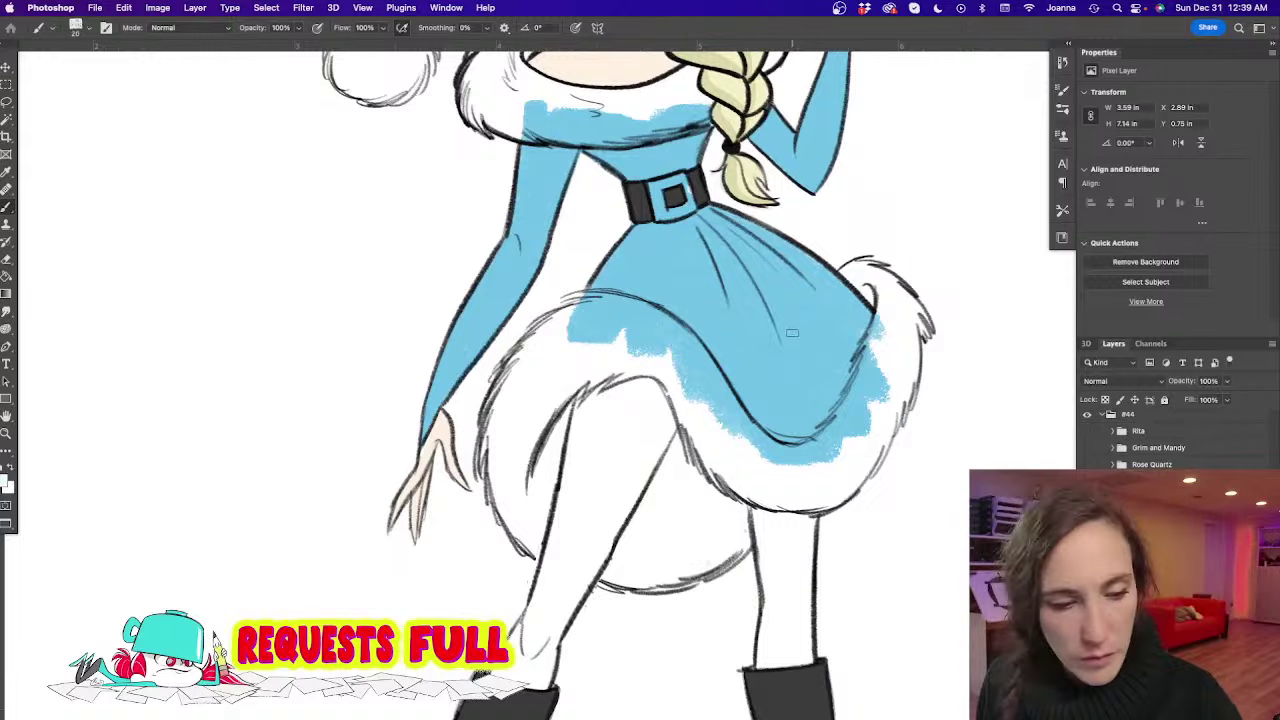
pyautogui.moveTo(861, 278)
pyautogui.mouseDown()
pyautogui.moveTo(853, 271)
pyautogui.moveTo(880, 355)
pyautogui.moveTo(842, 418)
pyautogui.moveTo(866, 424)
pyautogui.moveTo(889, 393)
pyautogui.mouseUp()
pyautogui.press('[')
pyautogui.press('[')
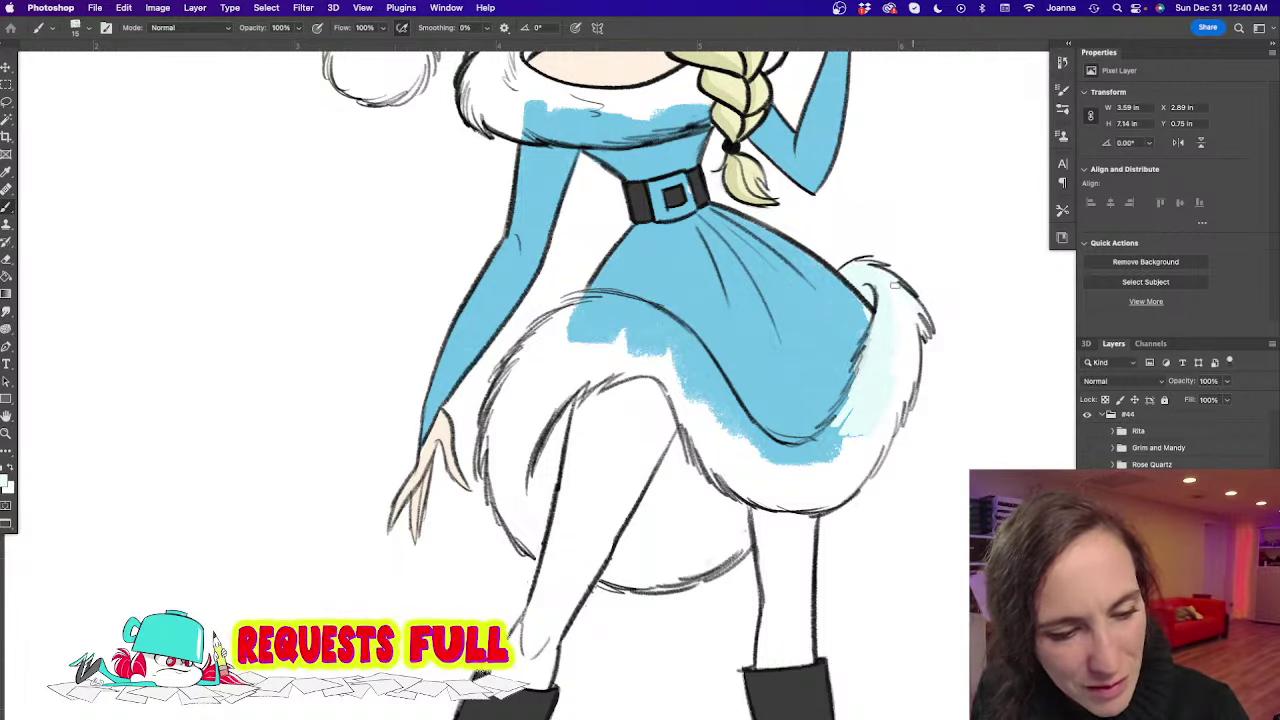
pyautogui.press(']')
pyautogui.press(']')
pyautogui.press(']')
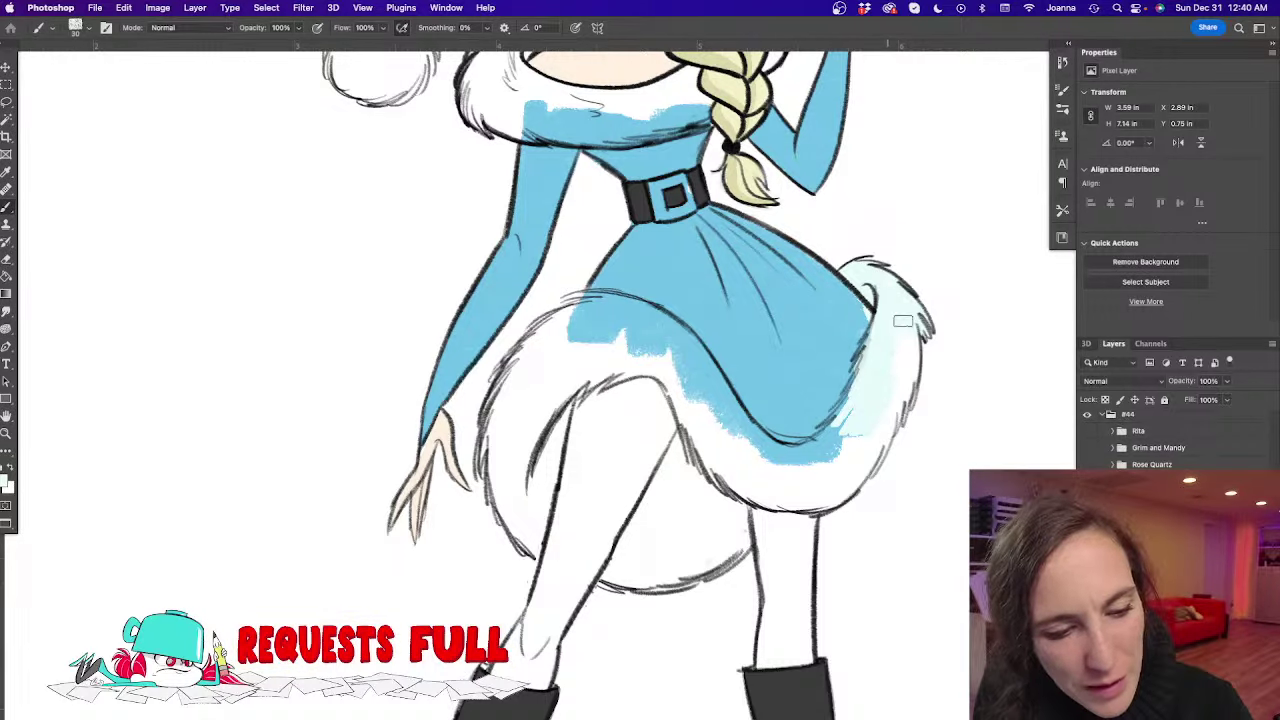
pyautogui.moveTo(883, 397)
pyautogui.mouseDown()
pyautogui.moveTo(864, 446)
pyautogui.moveTo(874, 350)
pyautogui.moveTo(834, 434)
pyautogui.moveTo(868, 373)
pyautogui.moveTo(790, 460)
pyautogui.moveTo(854, 422)
pyautogui.moveTo(864, 426)
pyautogui.moveTo(851, 467)
pyautogui.moveTo(795, 504)
pyautogui.mouseUp()
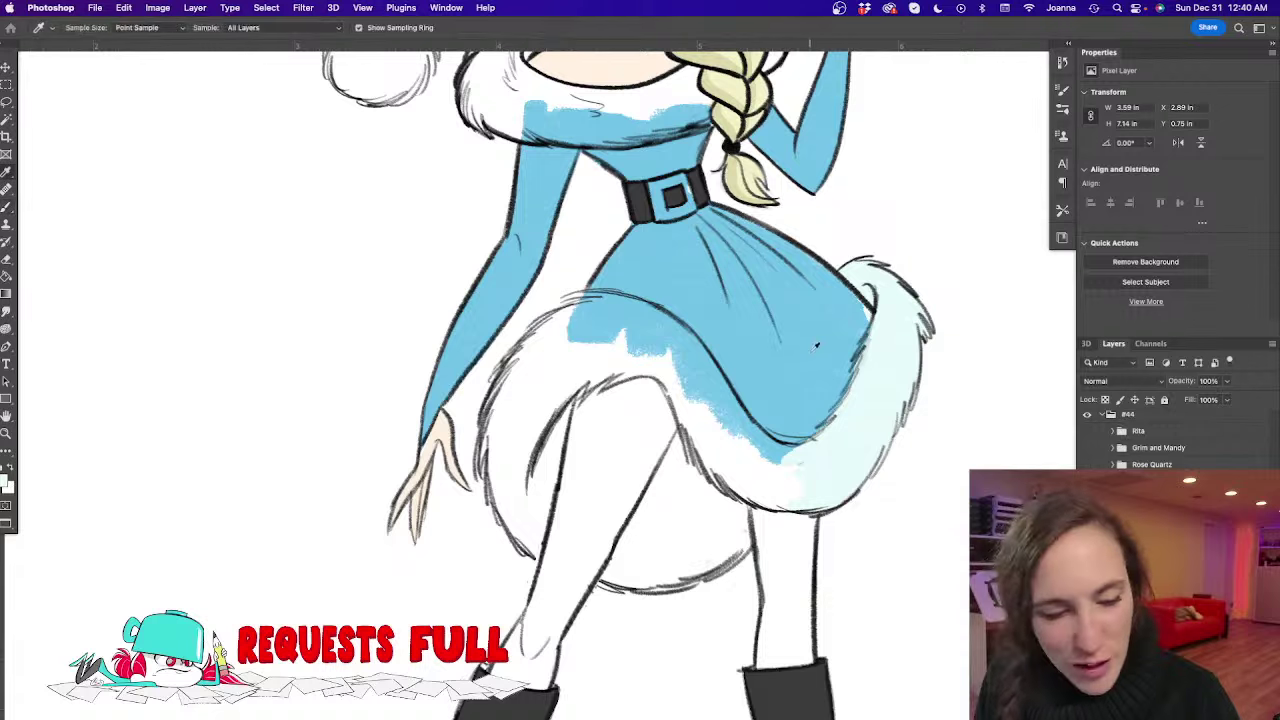
# Sample the dress blue and touch up the skirt's edge beside the painted fur with a smaller brush
pyautogui.keyDown('alt'); pyautogui.click(812, 346); pyautogui.keyUp('alt')
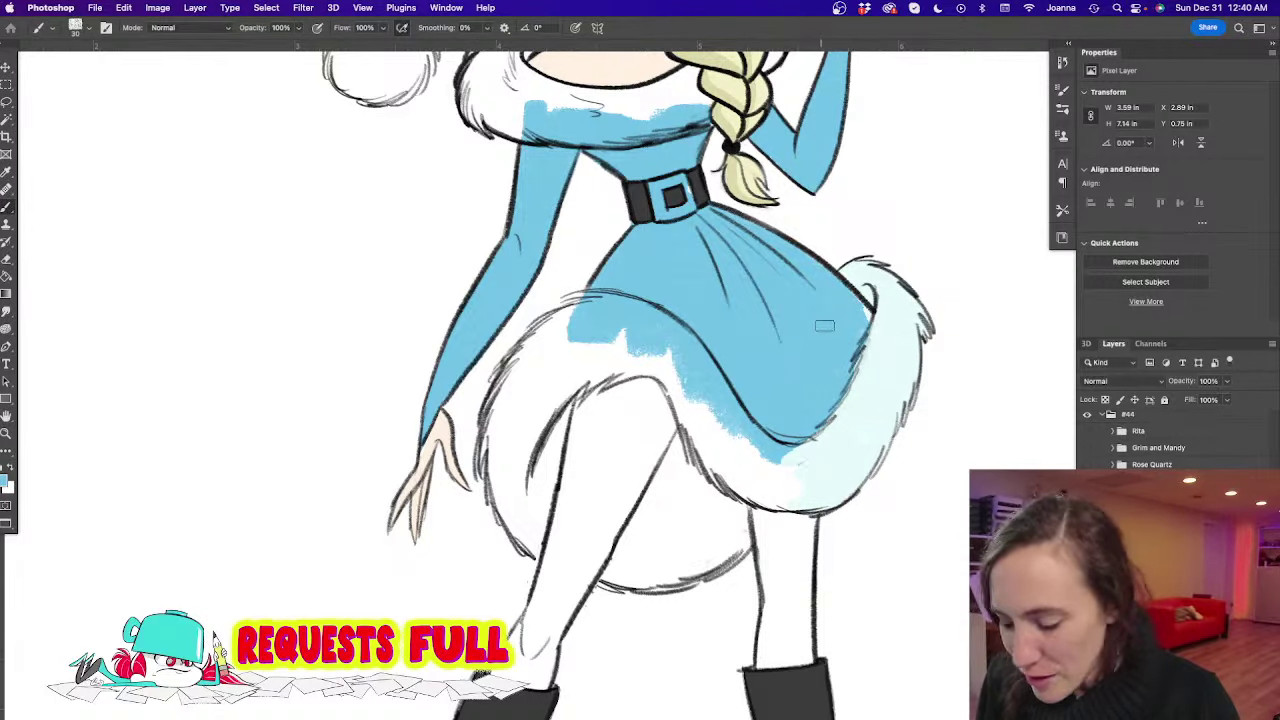
pyautogui.press('[')
pyautogui.press('[')
pyautogui.moveTo(850, 291); pyautogui.dragTo(869, 312)
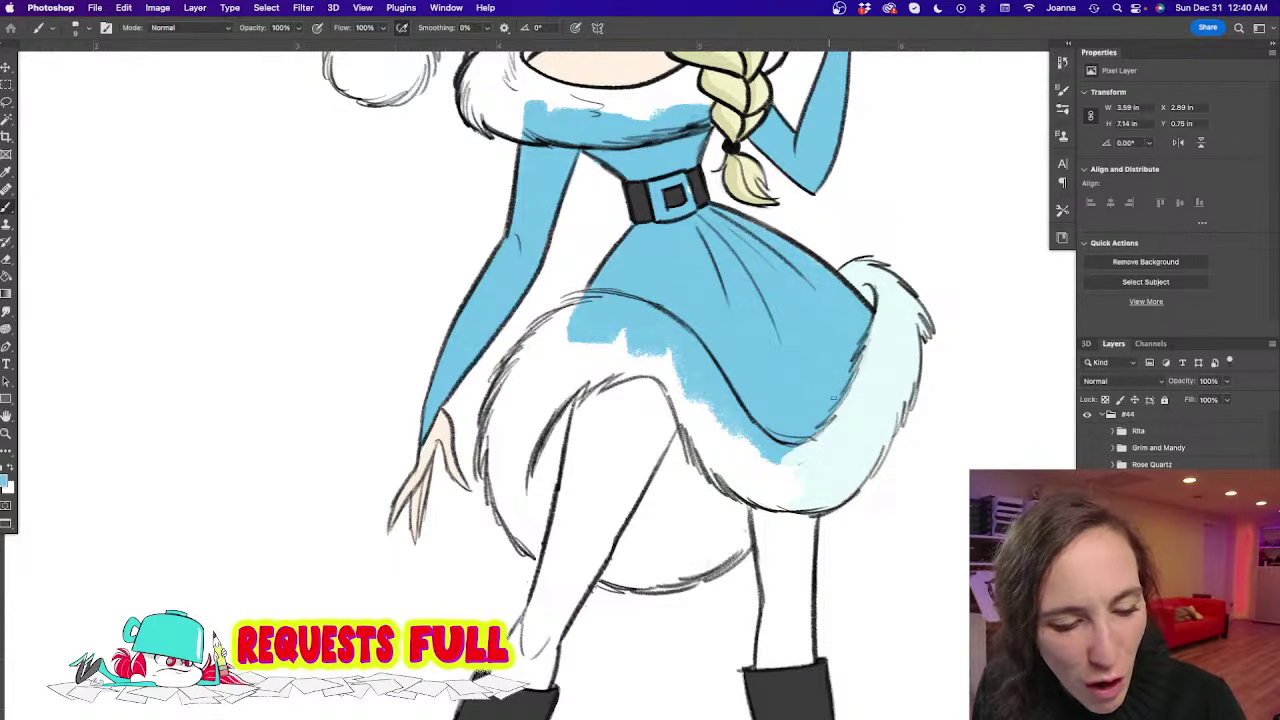
# Resample the icy blue and fill the rest of the front fur trim, continuing around the near hip, with brush size 30
pyautogui.keyDown('alt'); pyautogui.click(800, 447); pyautogui.keyUp('alt')
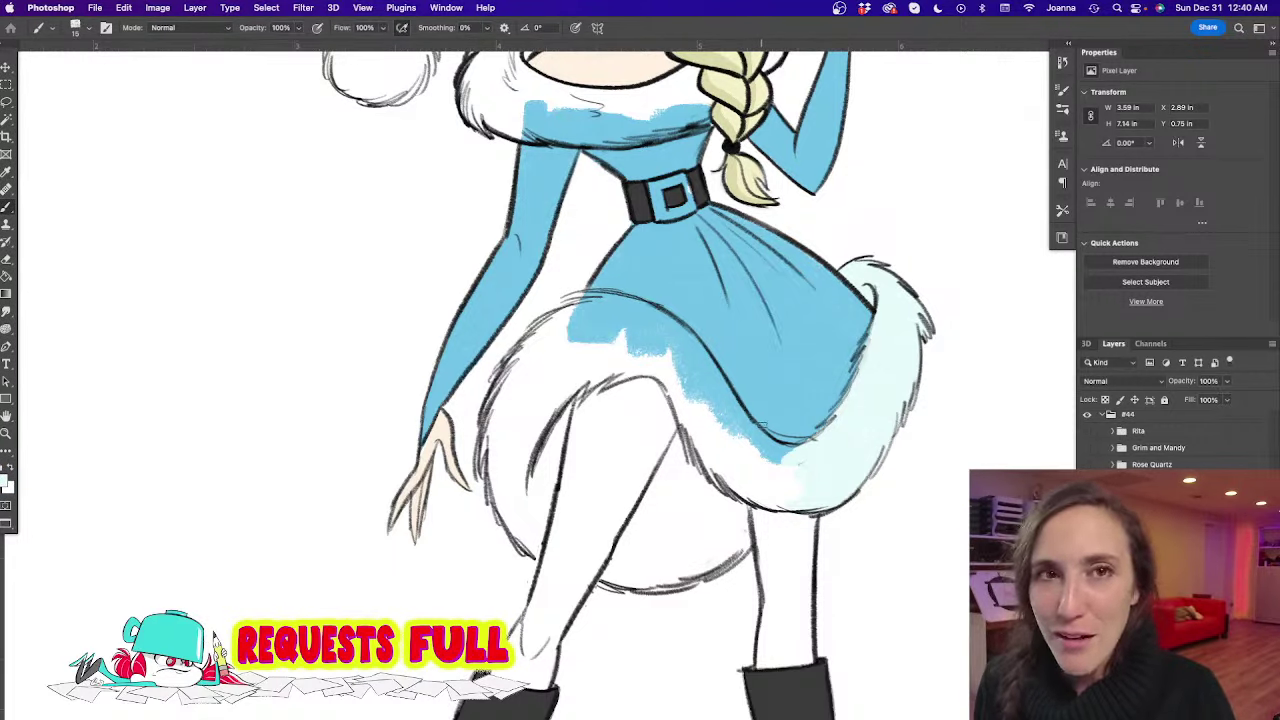
pyautogui.press(']')
pyautogui.press(']')
pyautogui.press(']')
pyautogui.press(']')
pyautogui.moveTo(600, 378)
pyautogui.mouseDown()
pyautogui.moveTo(687, 413)
pyautogui.moveTo(675, 389)
pyautogui.moveTo(703, 458)
pyautogui.moveTo(737, 493)
pyautogui.moveTo(797, 500)
pyautogui.moveTo(687, 402)
pyautogui.moveTo(750, 443)
pyautogui.moveTo(735, 414)
pyautogui.moveTo(792, 451)
pyautogui.moveTo(758, 441)
pyautogui.moveTo(790, 482)
pyautogui.moveTo(760, 480)
pyautogui.mouseUp()
pyautogui.press('space')
pyautogui.moveTo(522, 408); pyautogui.dragTo(690, 371)
pyautogui.moveTo(690, 421)
pyautogui.mouseDown()
pyautogui.moveTo(668, 371)
pyautogui.moveTo(657, 428)
pyautogui.moveTo(684, 332)
pyautogui.moveTo(762, 265)
pyautogui.moveTo(820, 271)
pyautogui.moveTo(882, 343)
pyautogui.moveTo(841, 295)
pyautogui.moveTo(862, 331)
pyautogui.moveTo(795, 288)
pyautogui.moveTo(850, 344)
pyautogui.moveTo(778, 323)
pyautogui.moveTo(790, 283)
pyautogui.moveTo(756, 278)
pyautogui.moveTo(714, 343)
pyautogui.mouseUp()
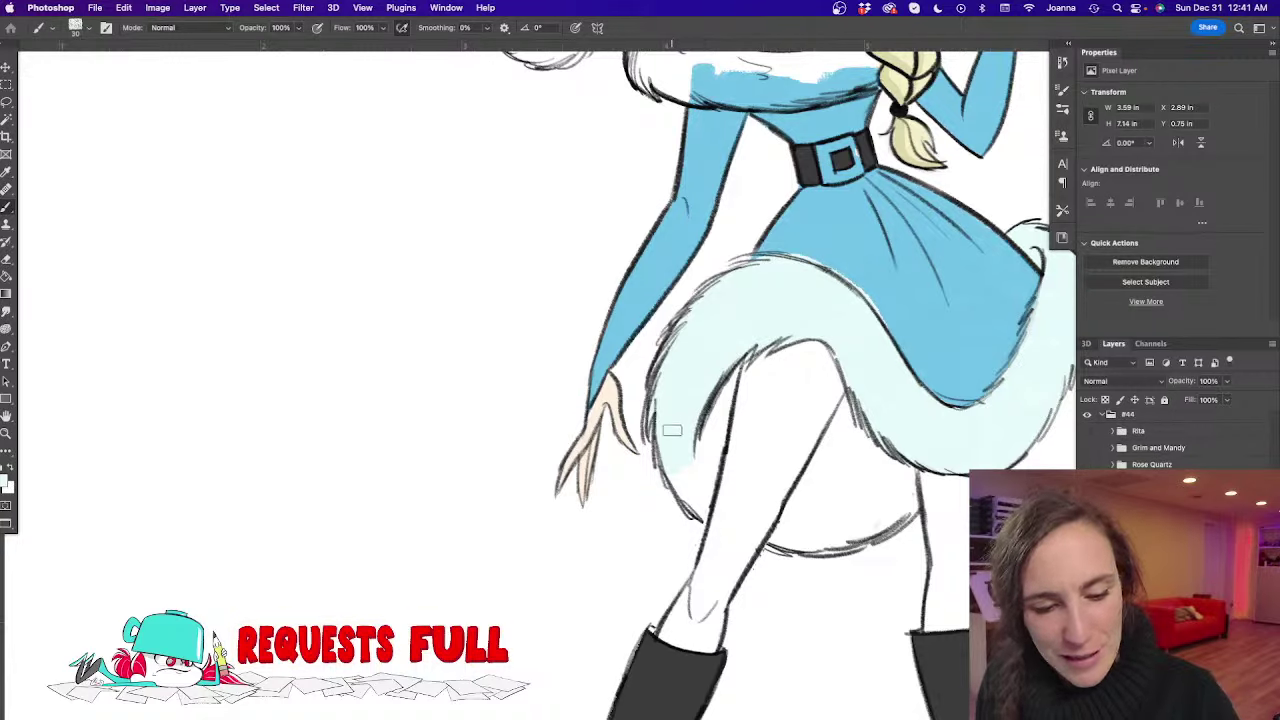
# Sample the dress blue again and clean up the skirt's edge above the near-hip fur with brush size 15
pyautogui.moveTo(809, 290); pyautogui.dragTo(737, 300)
pyautogui.keyDown('alt'); pyautogui.click(725, 230); pyautogui.keyUp('alt')
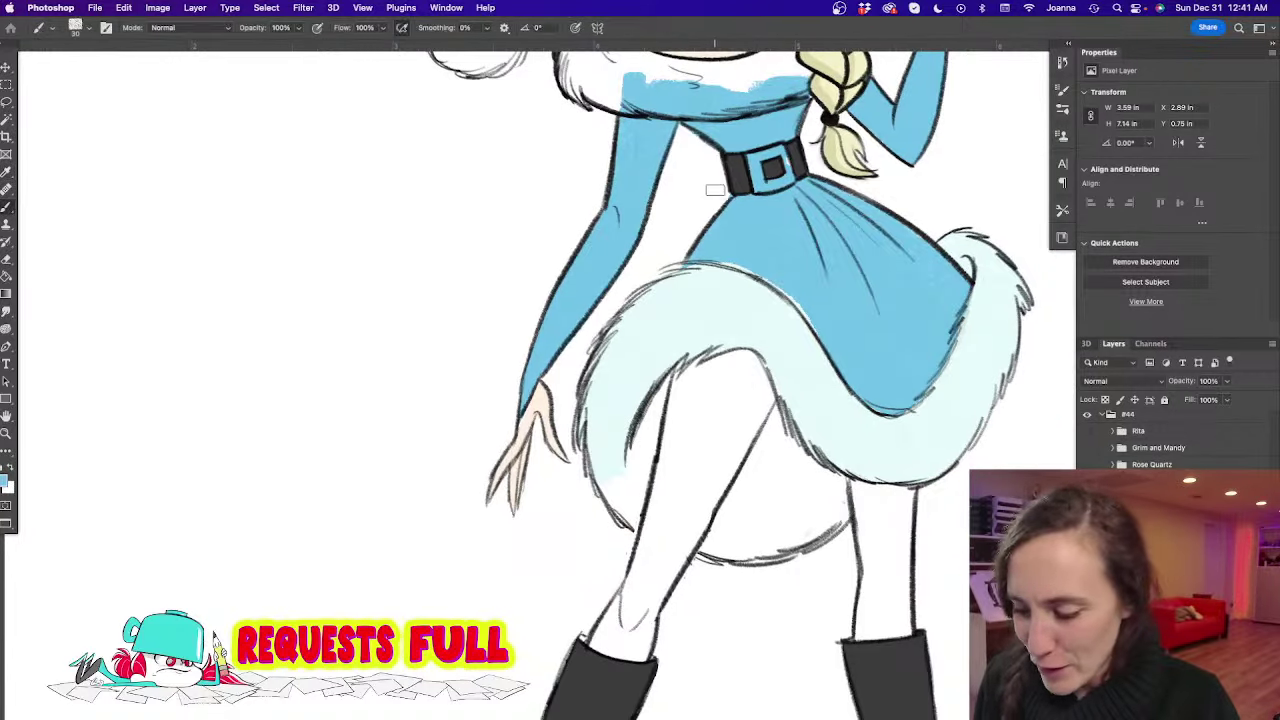
pyautogui.press('[')
pyautogui.press('[')
pyautogui.press('[')
pyautogui.moveTo(698, 260); pyautogui.dragTo(755, 276)
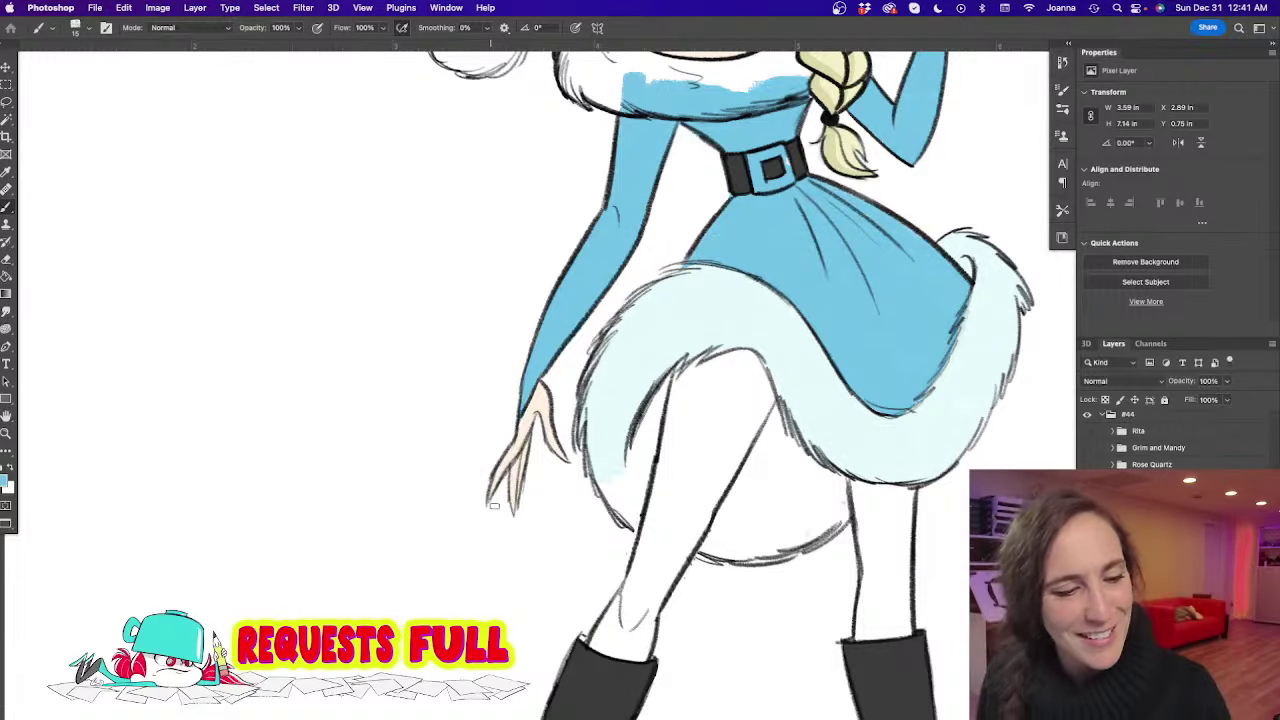
# Paint the dress's shoulder collar fur icy blue over the white and blue areas, using brush sizes 20 to 30
pyautogui.scroll(5, 523, 531)
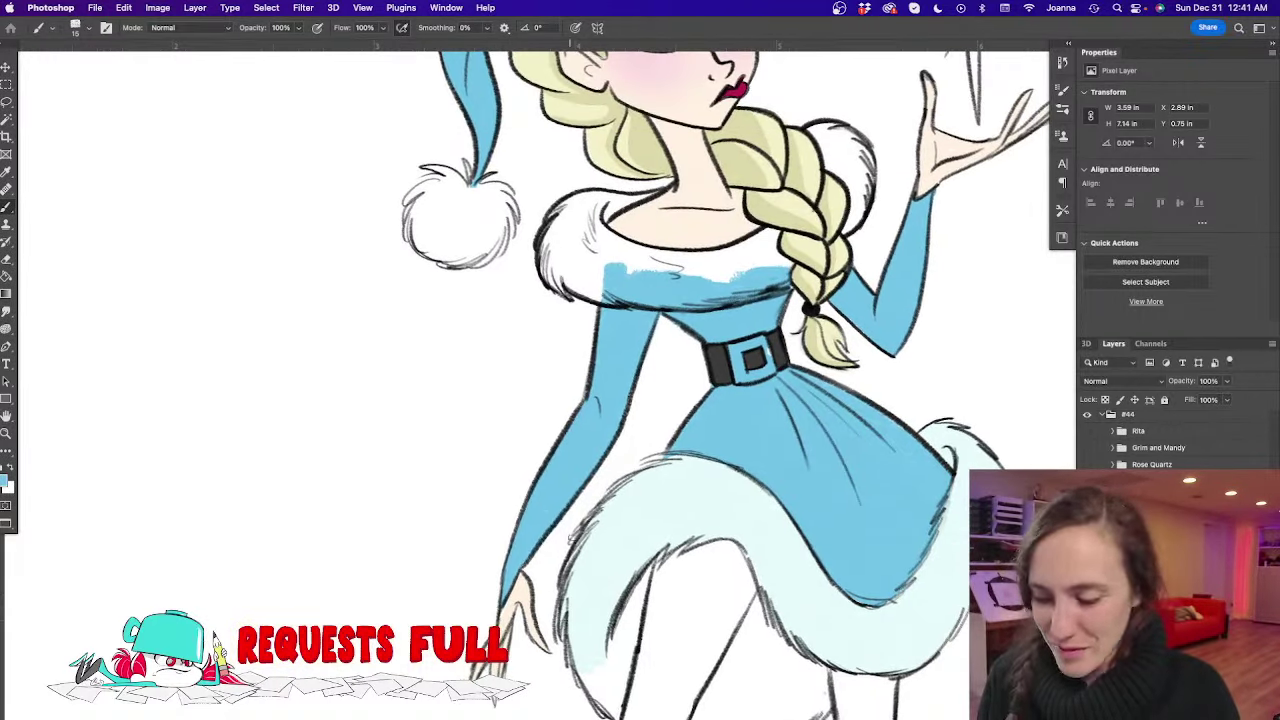
pyautogui.scroll(4, 634, 494)
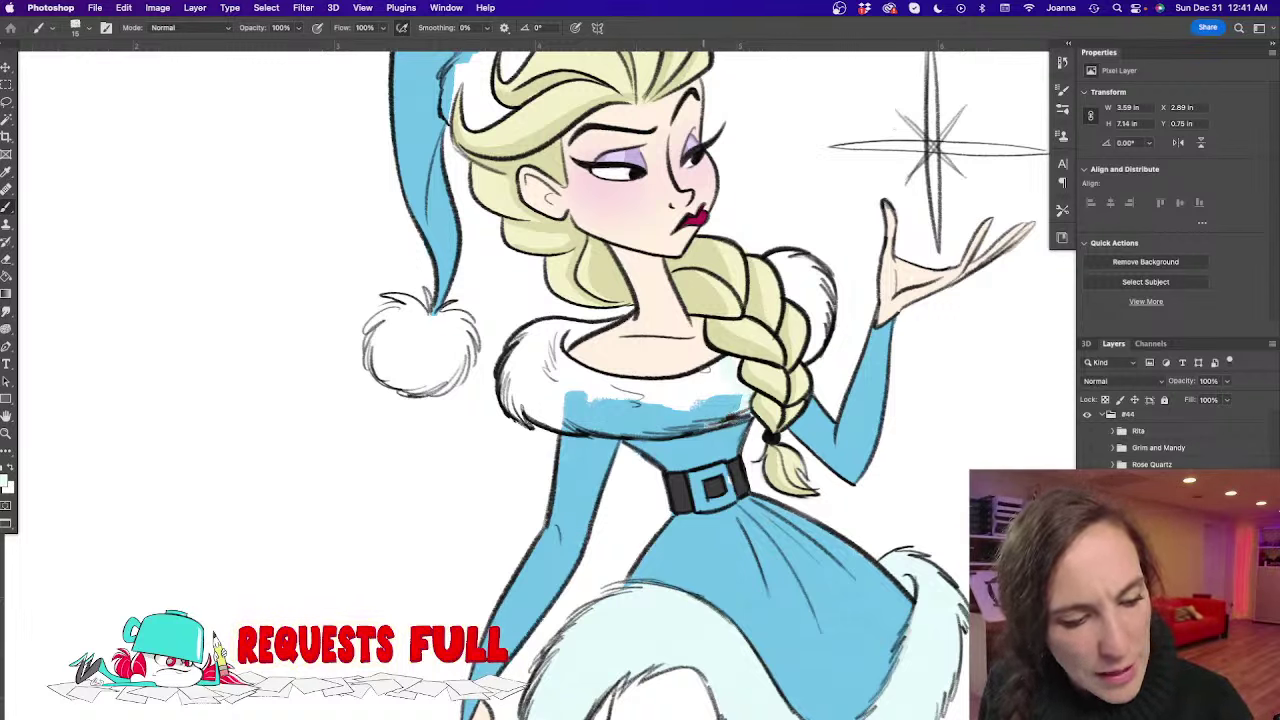
pyautogui.press(']')
pyautogui.moveTo(679, 399)
pyautogui.mouseDown()
pyautogui.moveTo(696, 414)
pyautogui.moveTo(736, 412)
pyautogui.mouseUp()
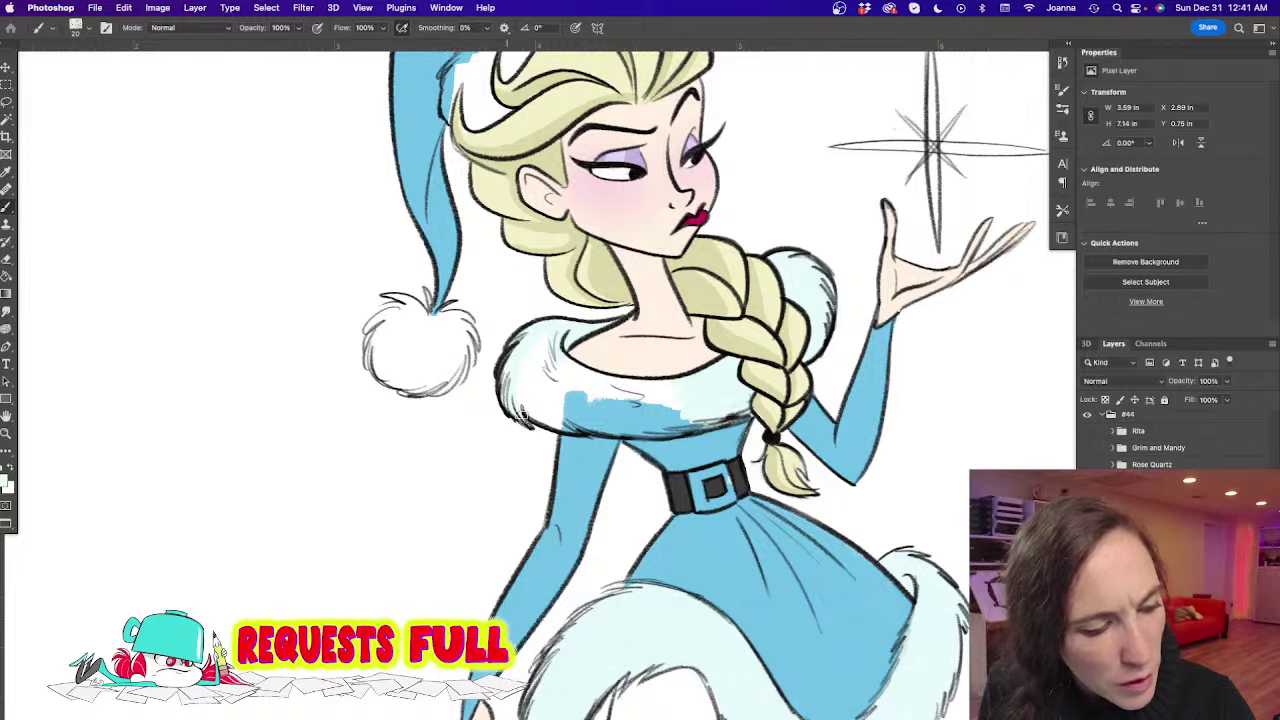
pyautogui.moveTo(520, 416)
pyautogui.mouseDown()
pyautogui.moveTo(665, 428)
pyautogui.moveTo(722, 417)
pyautogui.moveTo(700, 426)
pyautogui.mouseUp()
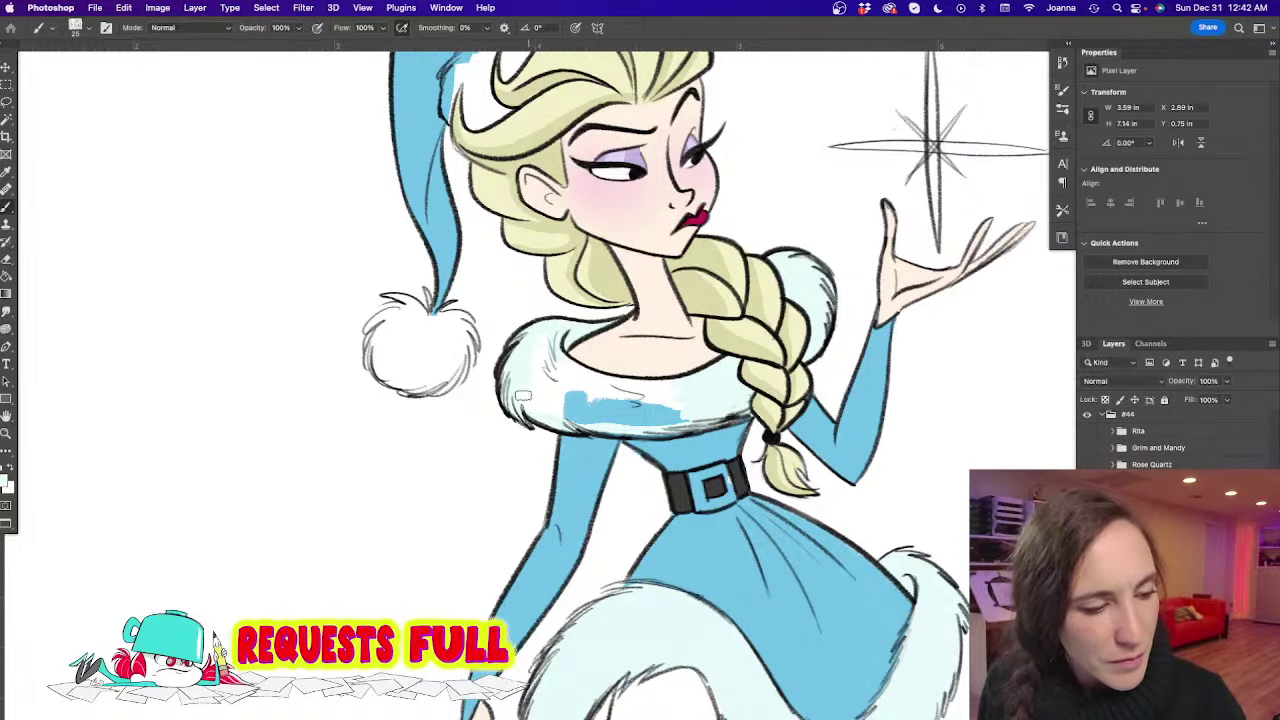
pyautogui.moveTo(566, 386); pyautogui.dragTo(579, 418)
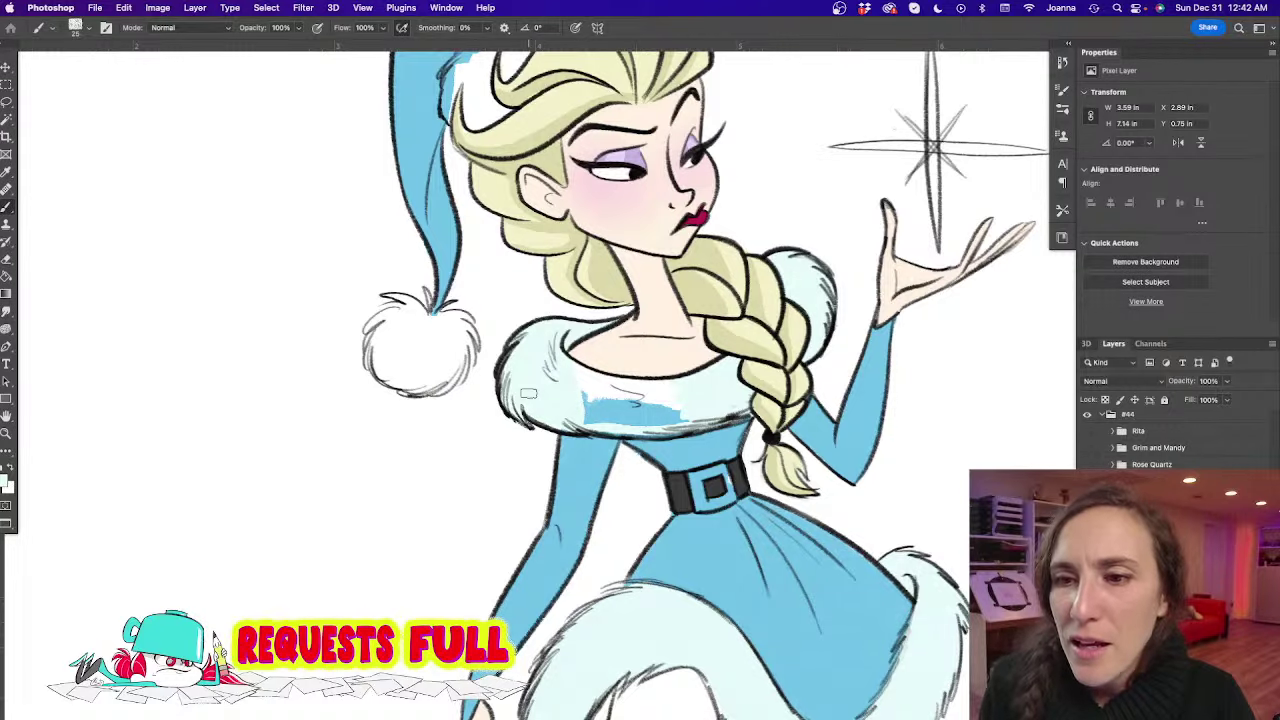
pyautogui.moveTo(528, 394); pyautogui.dragTo(553, 311)
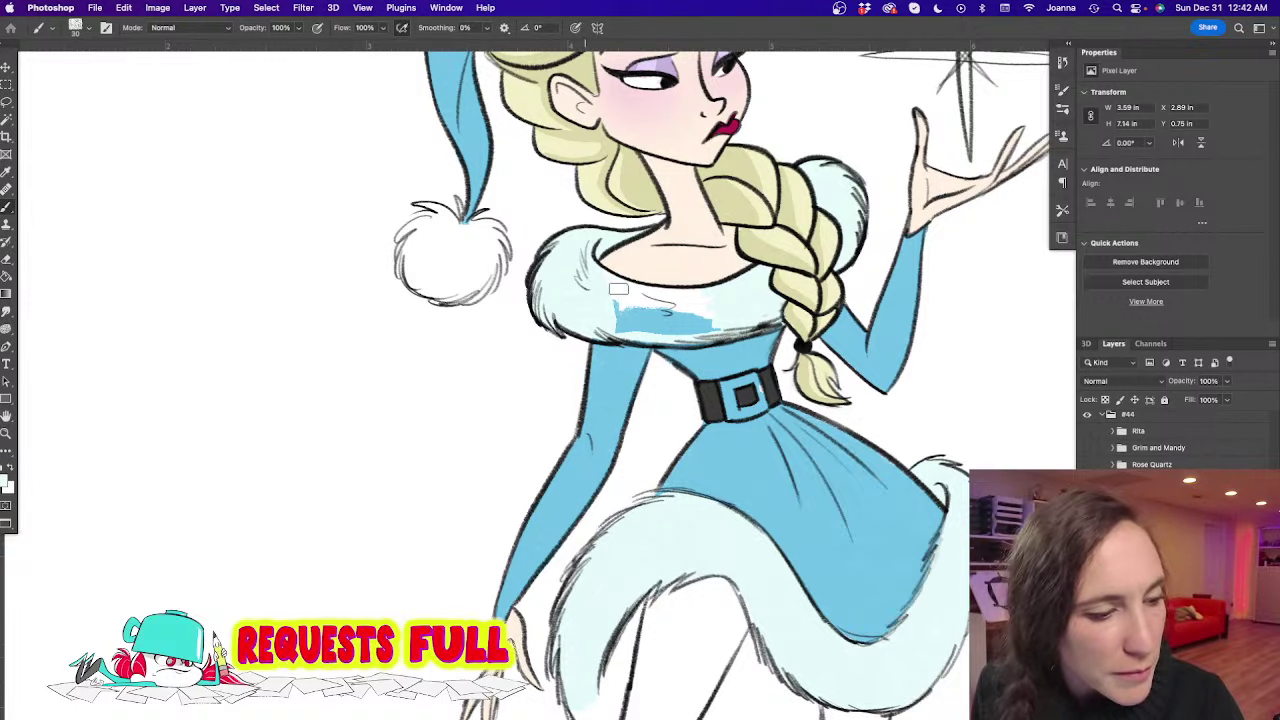
pyautogui.moveTo(637, 303)
pyautogui.mouseDown()
pyautogui.moveTo(650, 318)
pyautogui.moveTo(609, 330)
pyautogui.moveTo(766, 314)
pyautogui.mouseUp()
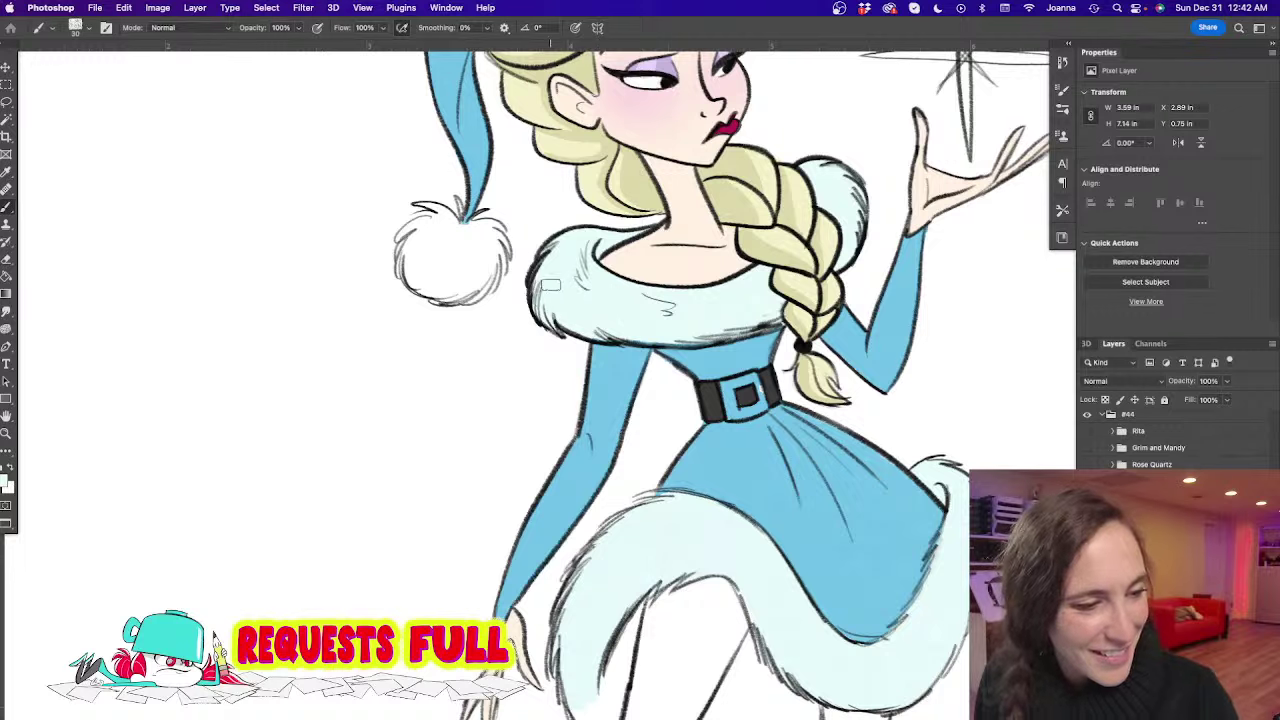
# Fill the hat's pompom with the icy blue, using a small brush for the furry edge and brush size 20 inside
pyautogui.press('[')
pyautogui.press('[')
pyautogui.press('[')
pyautogui.press('[')
pyautogui.press('[')
pyautogui.moveTo(464, 215)
pyautogui.mouseDown()
pyautogui.moveTo(457, 271)
pyautogui.moveTo(487, 285)
pyautogui.mouseUp()
pyautogui.press(']')
pyautogui.press(']')
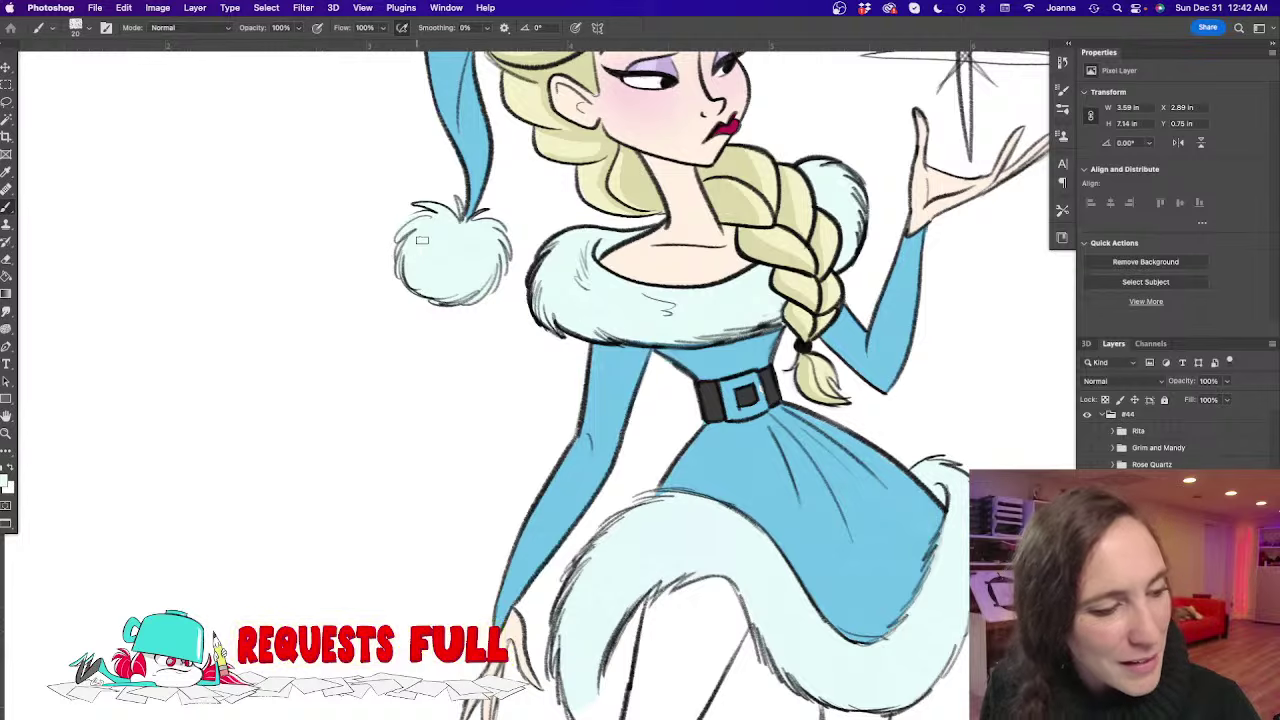
# Paint the hat's fur brim icy blue above the front hair, from the furry outer tips down to the hairline
pyautogui.moveTo(388, 243)
pyautogui.mouseDown()
pyautogui.moveTo(431, 511)
pyautogui.moveTo(423, 566)
pyautogui.moveTo(480, 535)
pyautogui.mouseUp()
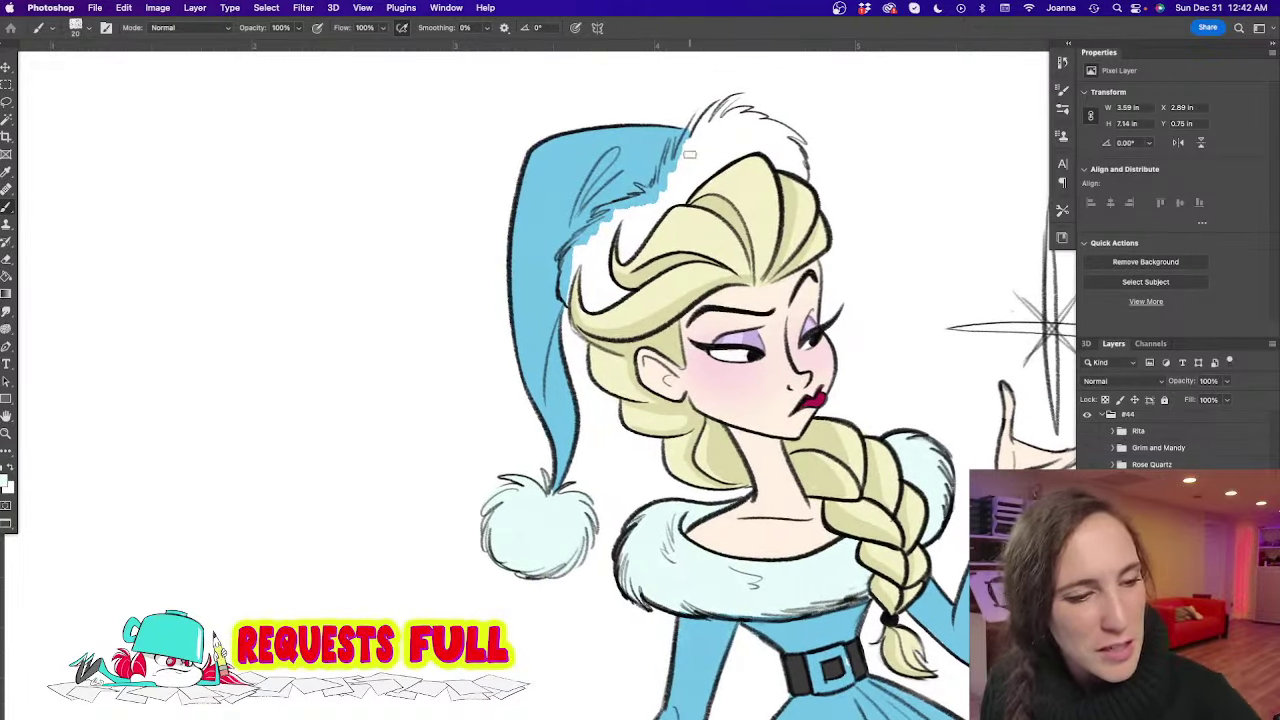
pyautogui.press('[')
pyautogui.moveTo(706, 107)
pyautogui.mouseDown()
pyautogui.moveTo(688, 155)
pyautogui.moveTo(671, 178)
pyautogui.moveTo(664, 168)
pyautogui.moveTo(671, 160)
pyautogui.moveTo(660, 201)
pyautogui.moveTo(660, 177)
pyautogui.moveTo(701, 124)
pyautogui.moveTo(767, 120)
pyautogui.mouseUp()
pyautogui.press(']')
pyautogui.press(']')
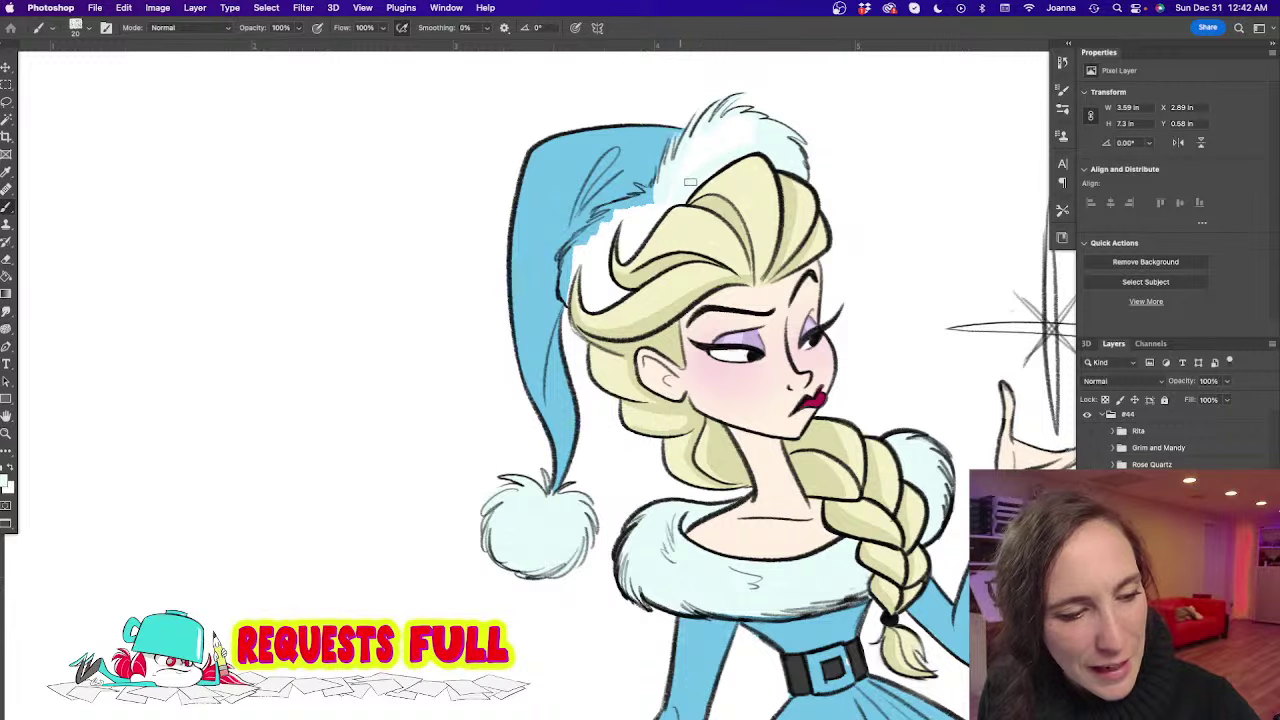
pyautogui.moveTo(672, 187); pyautogui.dragTo(734, 124)
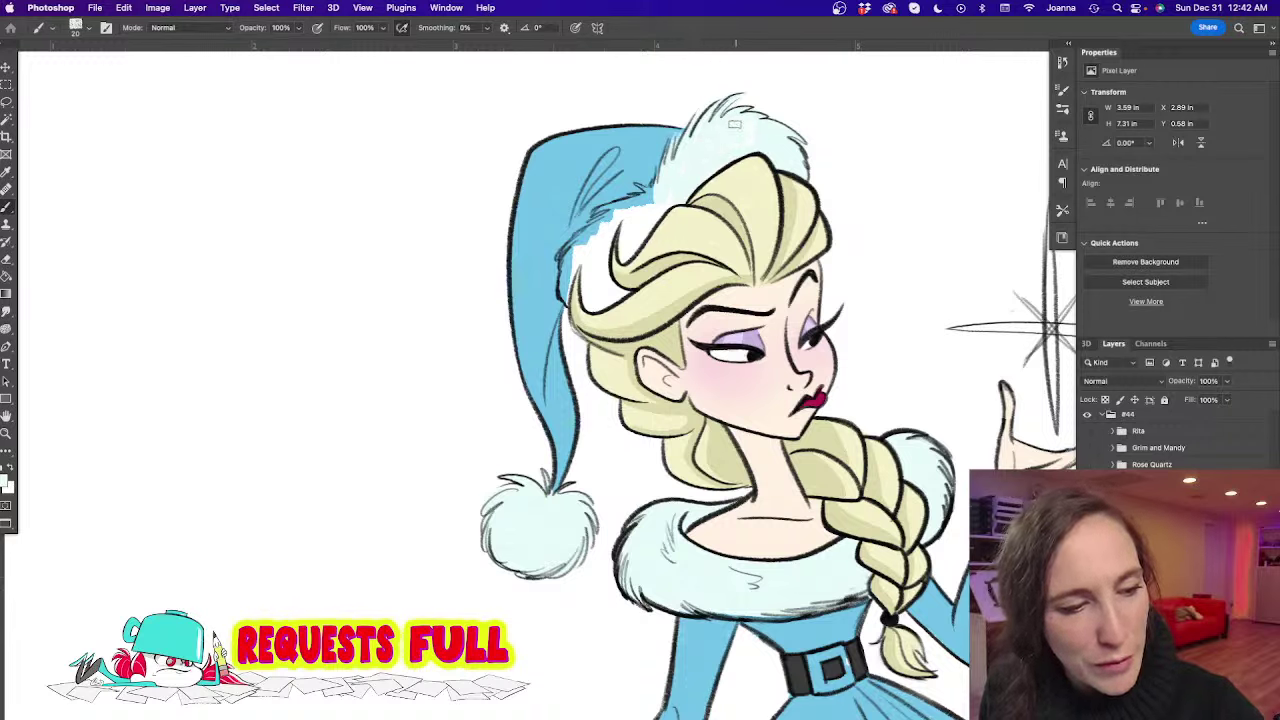
# Continue the icy blue along the hat brim toward the back of the head, filling the remaining blue and white gaps with brush sizes 15 to 25
pyautogui.press('[')
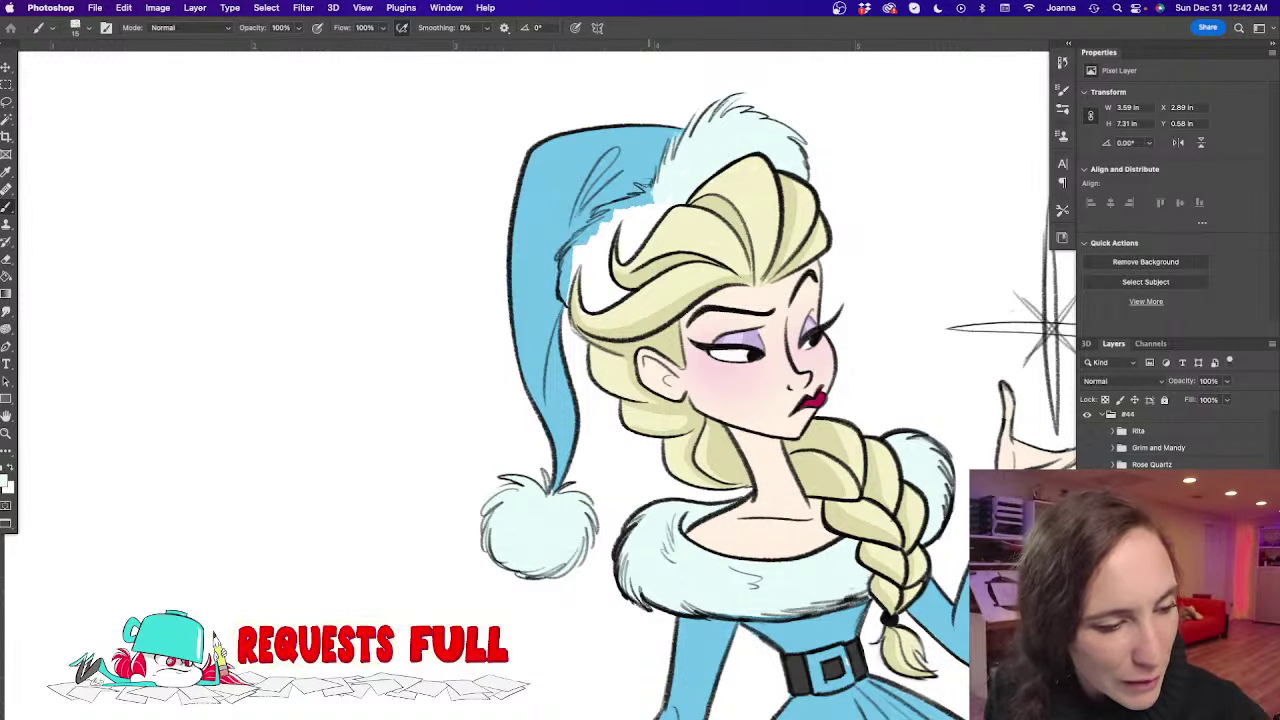
pyautogui.press(']')
pyautogui.moveTo(652, 195)
pyautogui.mouseDown()
pyautogui.moveTo(590, 226)
pyautogui.moveTo(618, 212)
pyautogui.moveTo(562, 292)
pyautogui.mouseUp()
pyautogui.press('[')
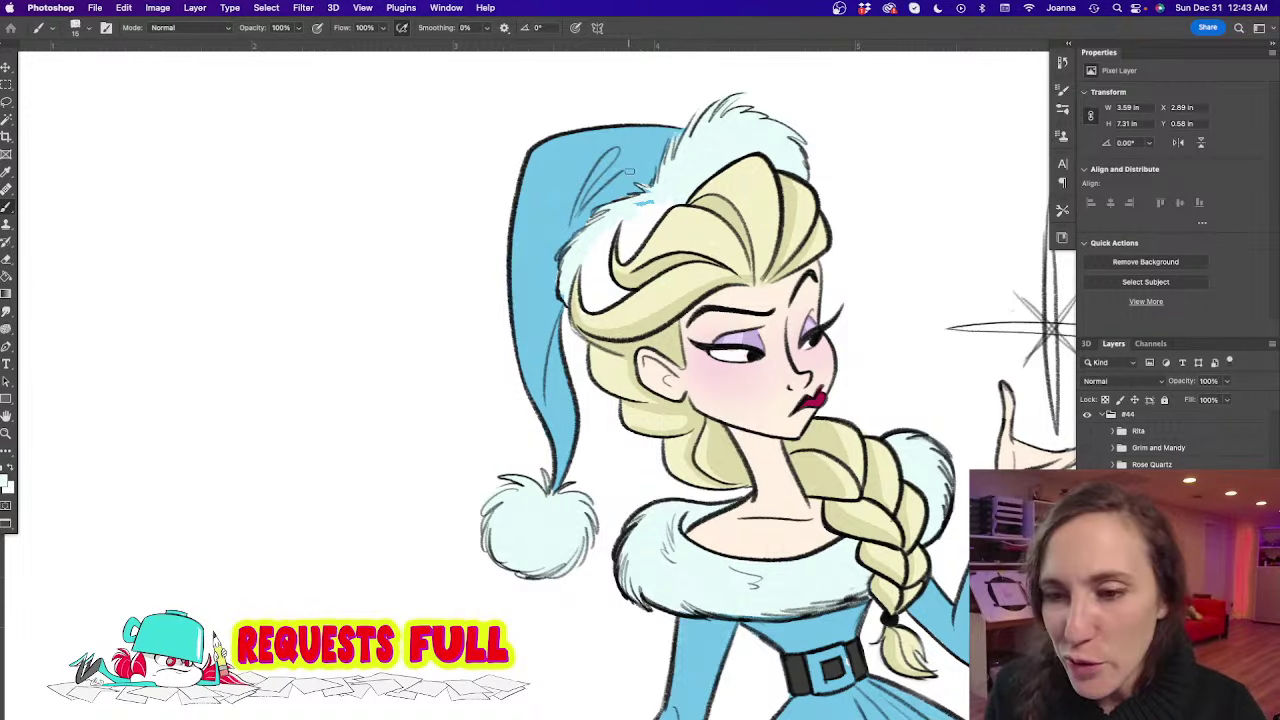
pyautogui.press(']')
pyautogui.press(']')
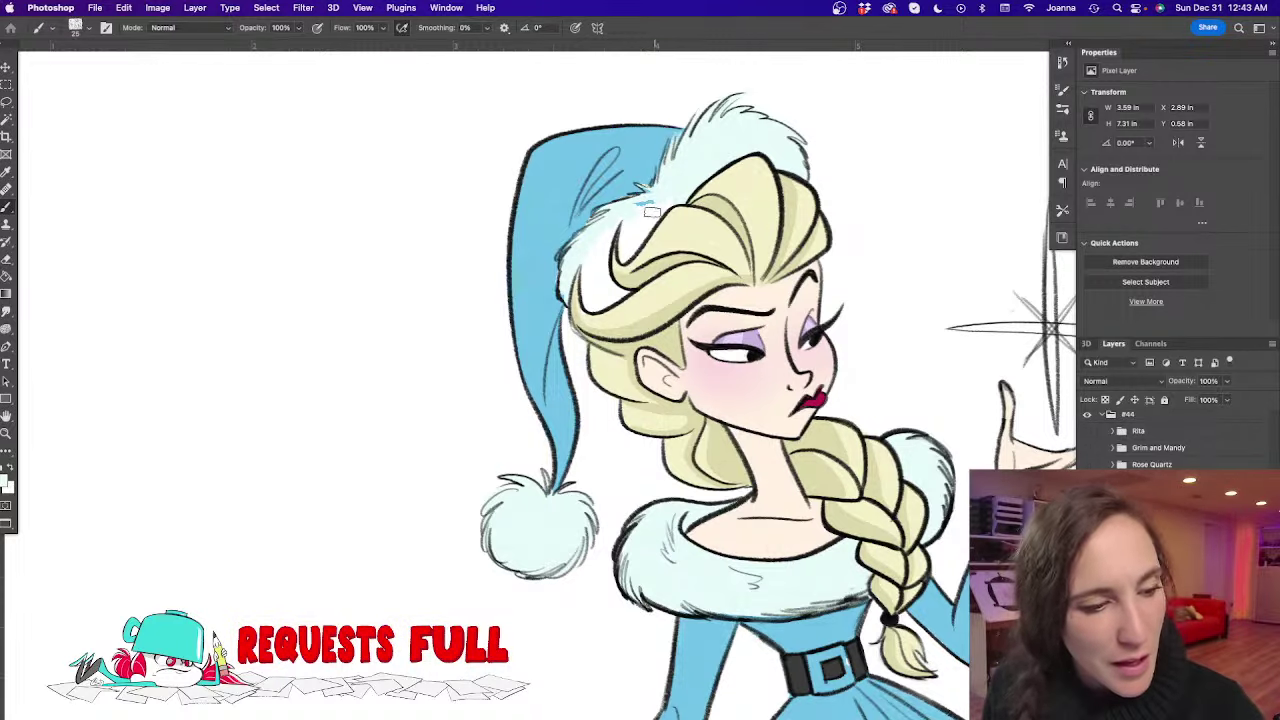
pyautogui.press('[')
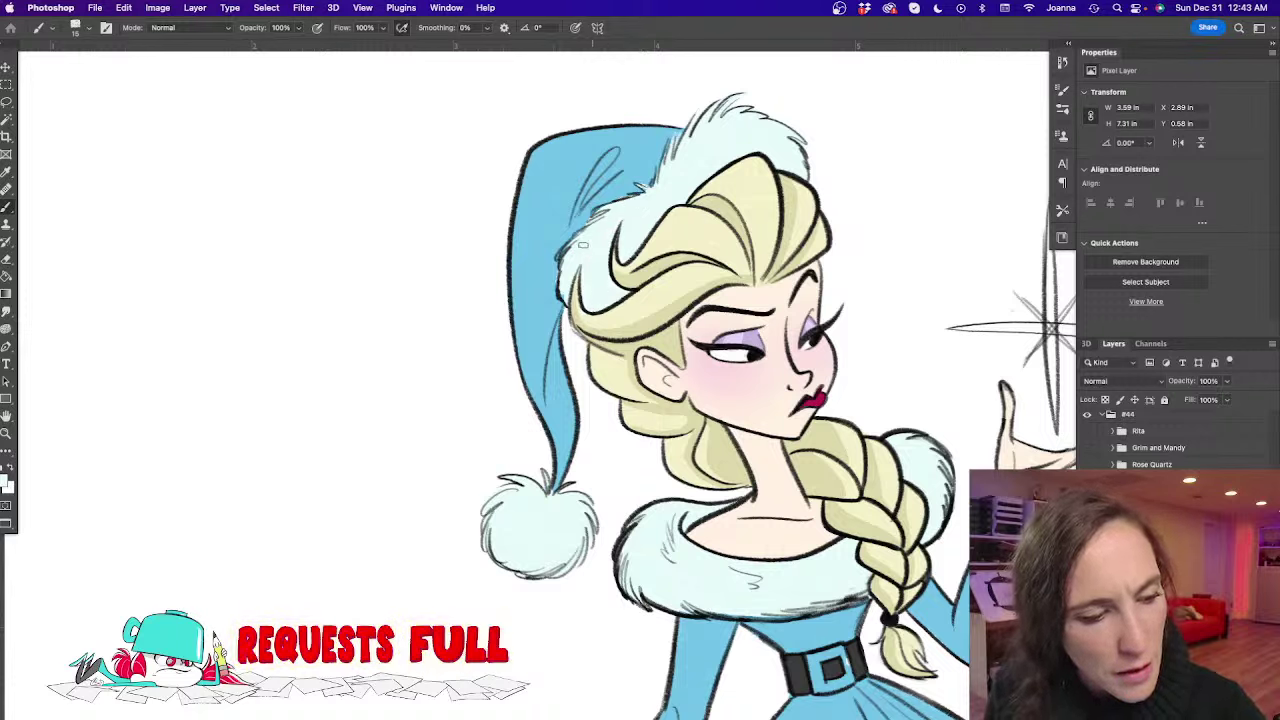
# Choose a darker, muted teal than the fur's icy blue as the foreground color
pyautogui.scroll(-2, 500, 510)
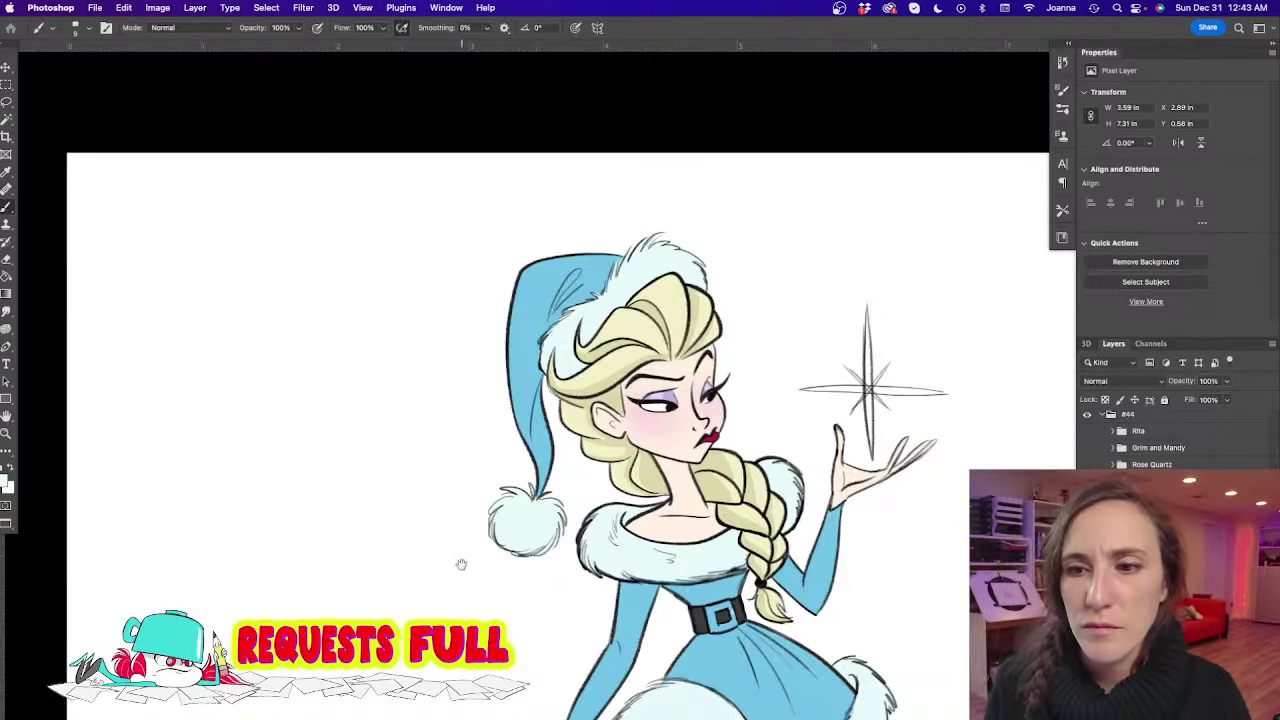
pyautogui.scroll(-5, 461, 564)
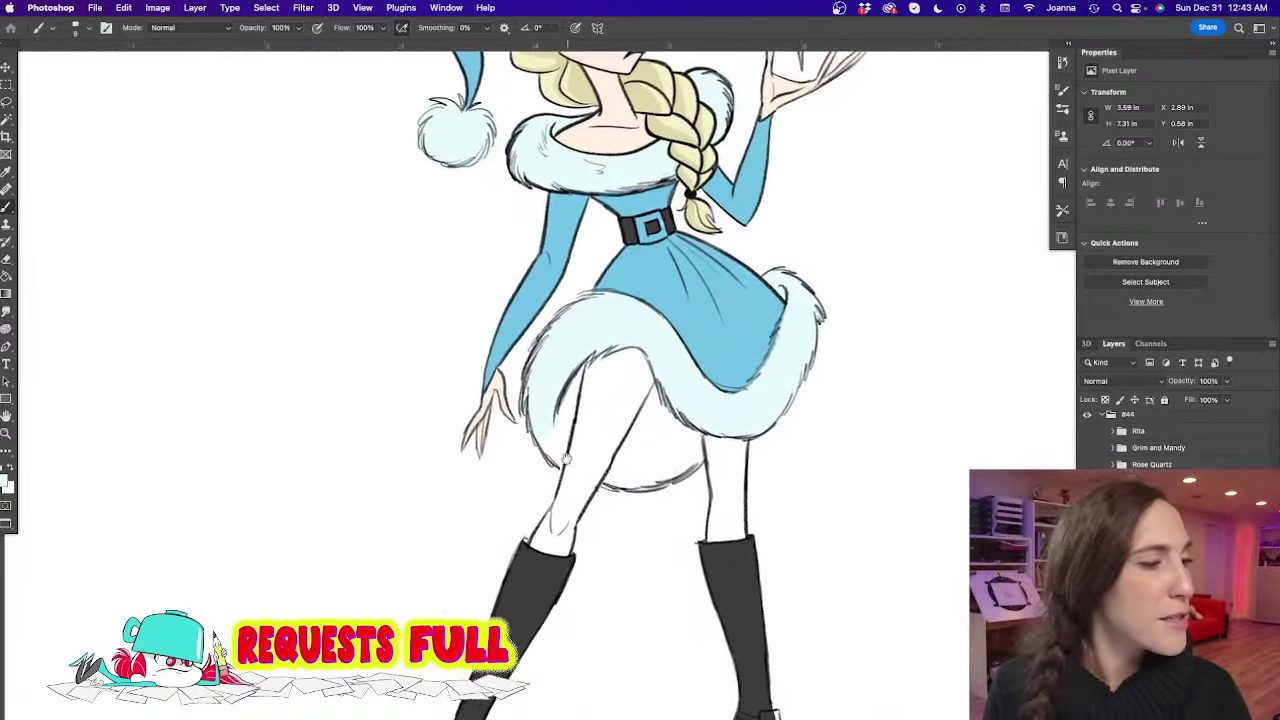
pyautogui.moveTo(566, 458); pyautogui.dragTo(575, 447)
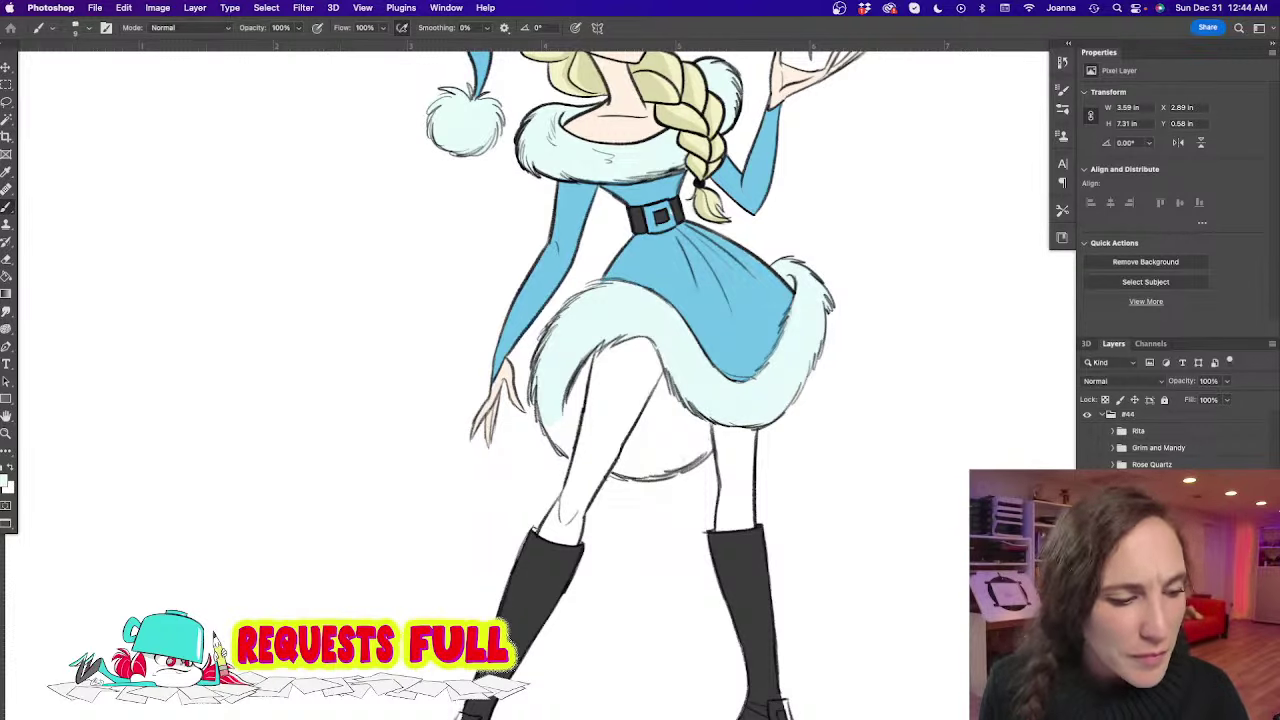
pyautogui.click(5, 481)
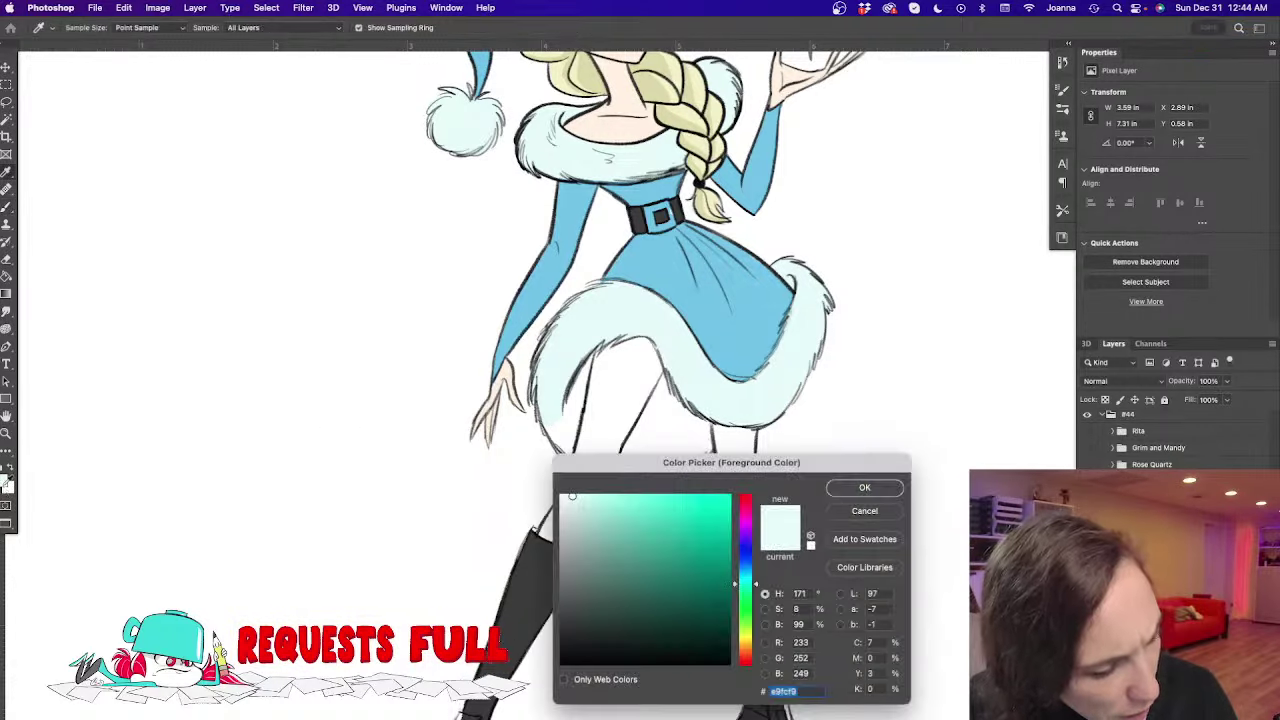
pyautogui.moveTo(572, 497); pyautogui.dragTo(590, 522)
pyautogui.click(864, 487)
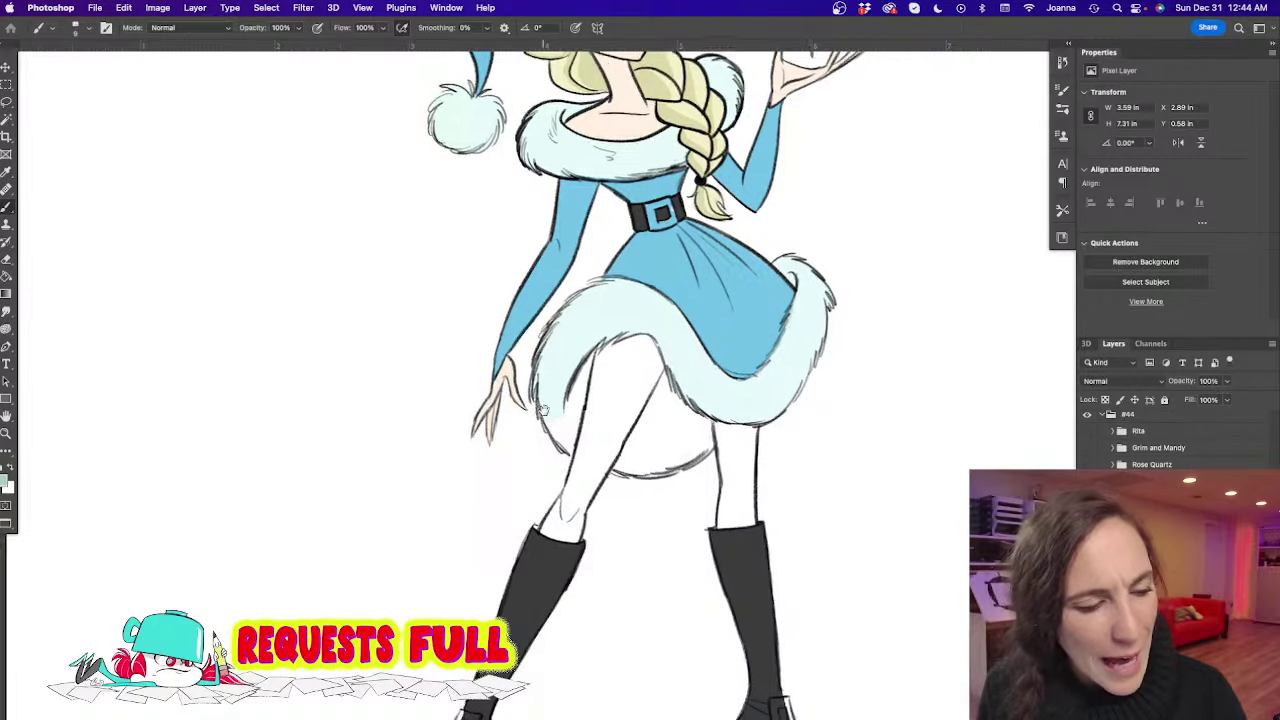
# Paint the skirt's inside behind and between the legs muted teal, filling gaps with brush sizes 15 to 25
pyautogui.scroll(-2, 640, 380)
pyautogui.hscroll(-3, 640, 380)
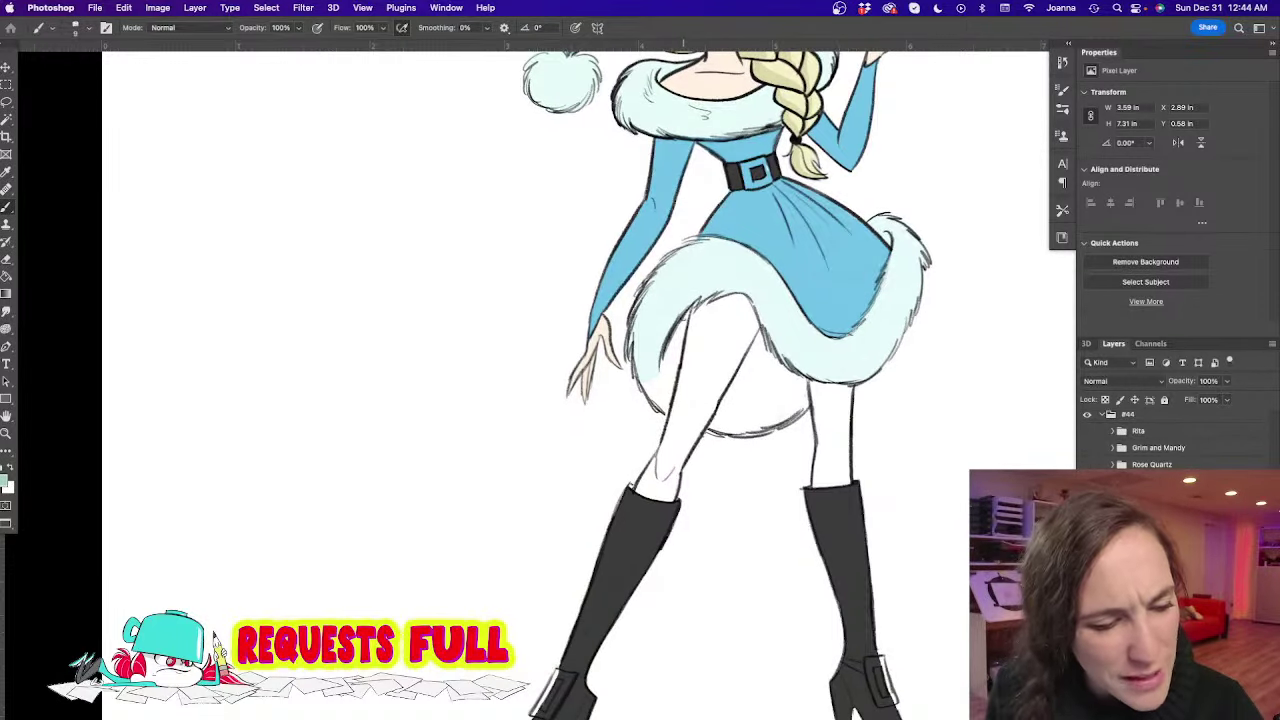
pyautogui.moveTo(684, 322); pyautogui.dragTo(671, 380)
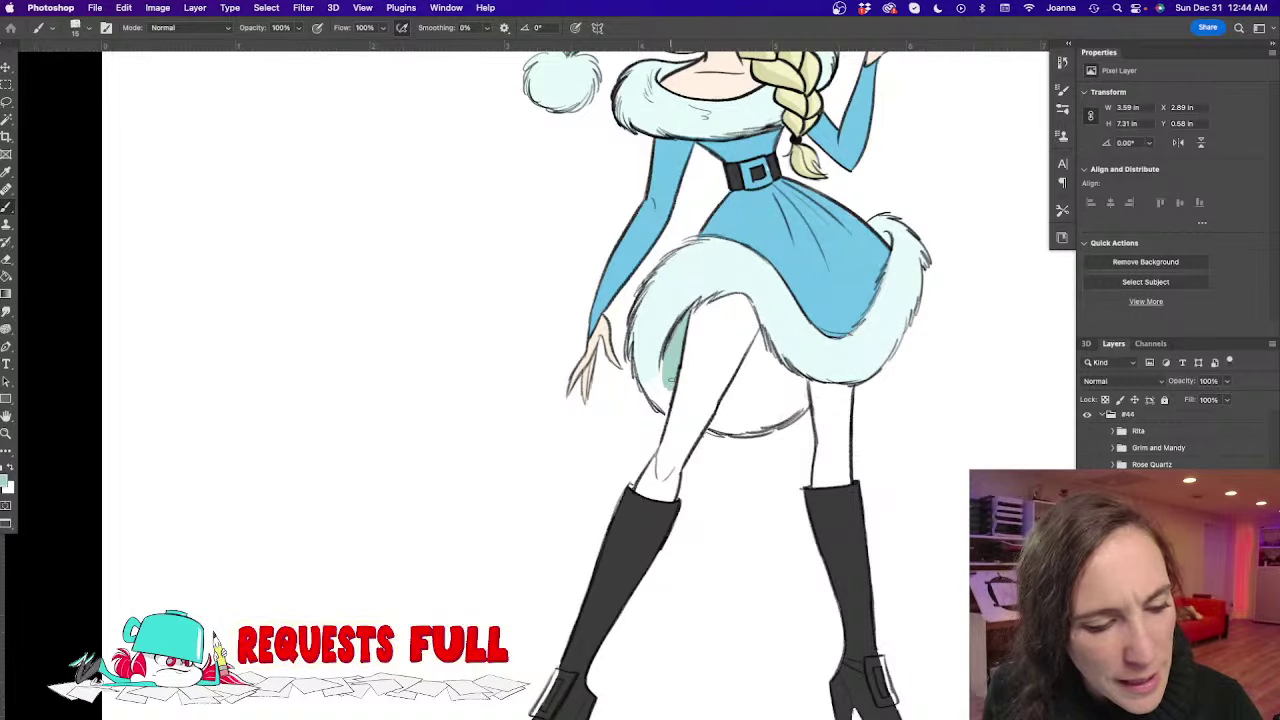
pyautogui.moveTo(752, 338); pyautogui.dragTo(726, 398)
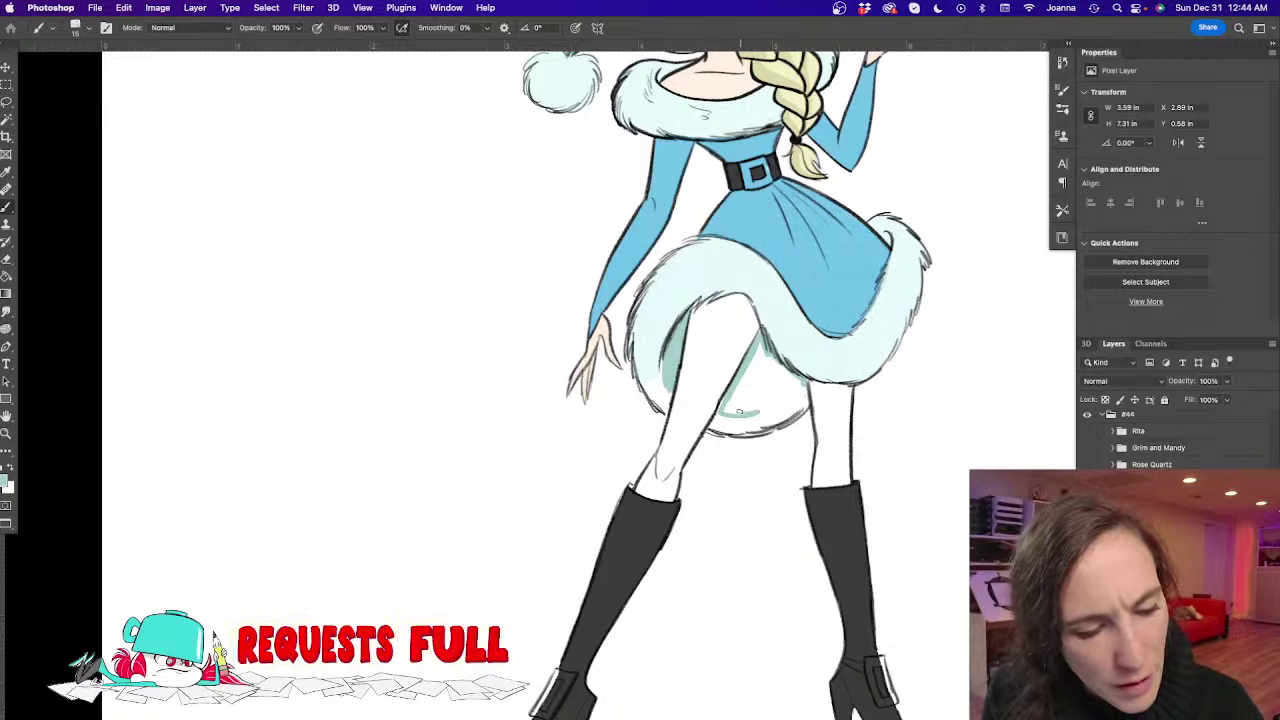
pyautogui.moveTo(738, 411)
pyautogui.mouseDown()
pyautogui.moveTo(804, 394)
pyautogui.moveTo(750, 363)
pyautogui.moveTo(724, 413)
pyautogui.moveTo(763, 358)
pyautogui.moveTo(775, 398)
pyautogui.moveTo(800, 387)
pyautogui.moveTo(752, 413)
pyautogui.moveTo(788, 403)
pyautogui.mouseUp()
pyautogui.press(']')
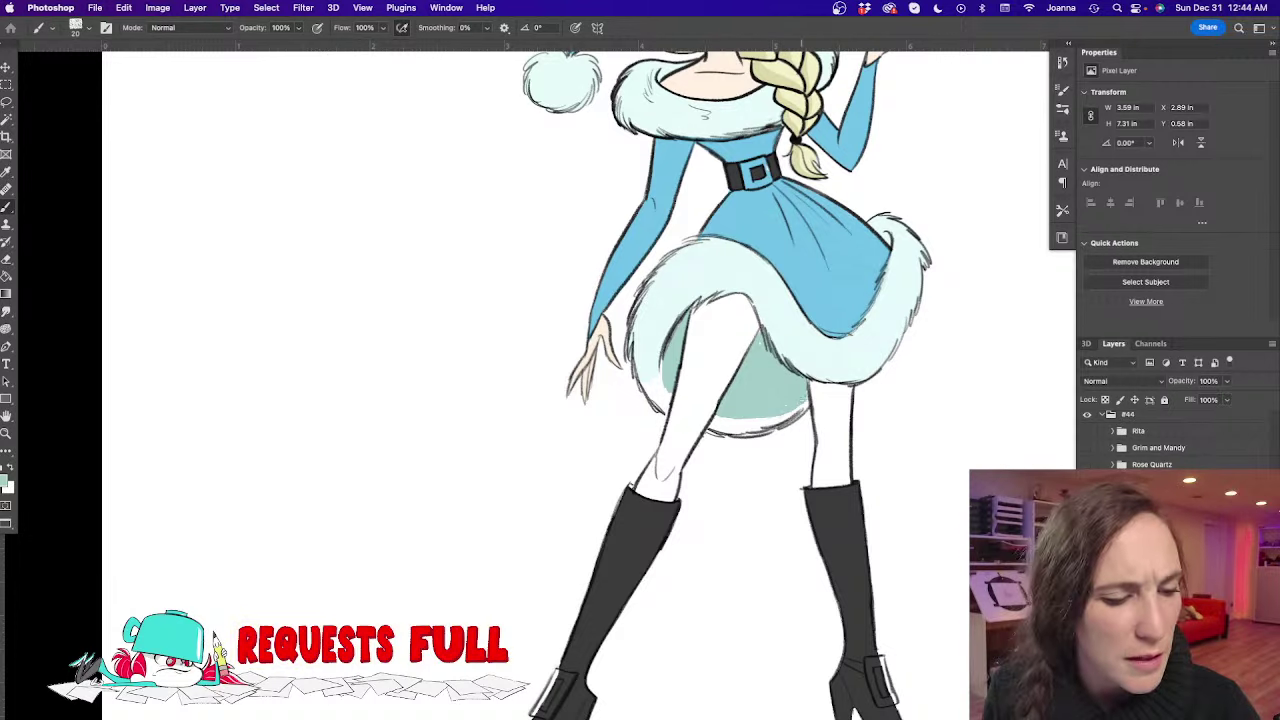
pyautogui.moveTo(661, 375)
pyautogui.mouseDown()
pyautogui.moveTo(712, 415)
pyautogui.moveTo(790, 418)
pyautogui.moveTo(806, 404)
pyautogui.mouseUp()
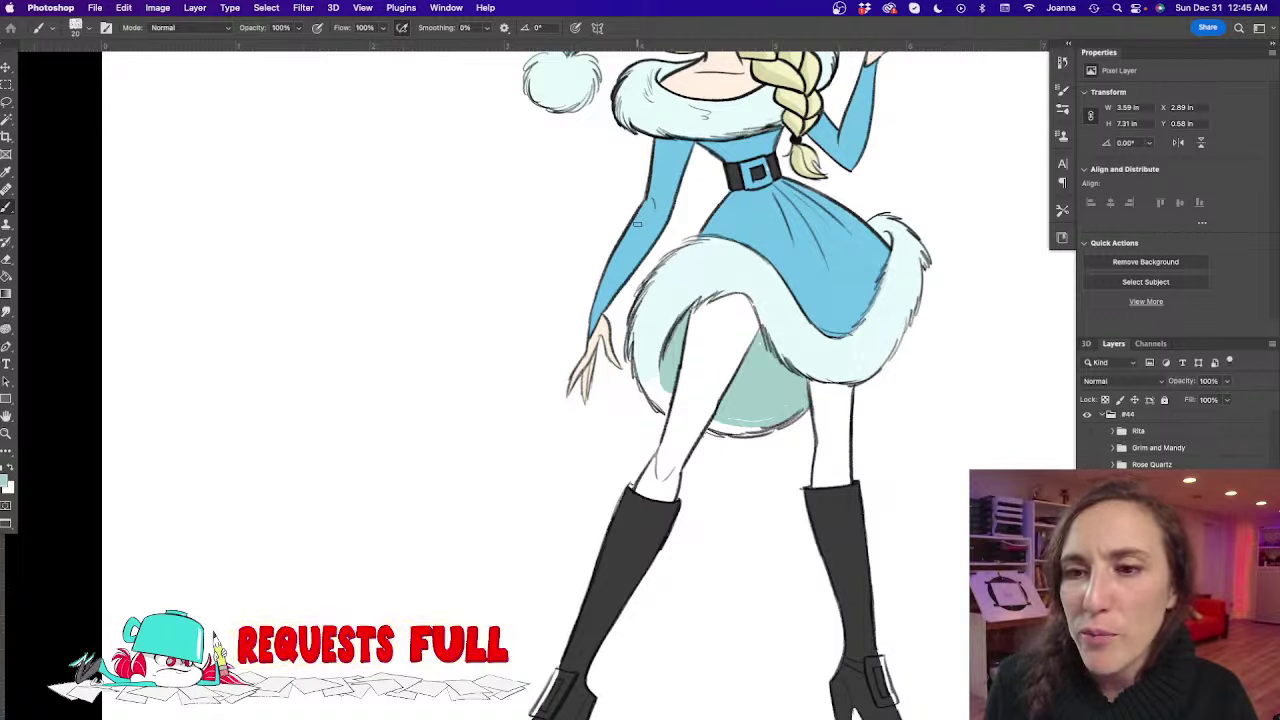
pyautogui.press(']')
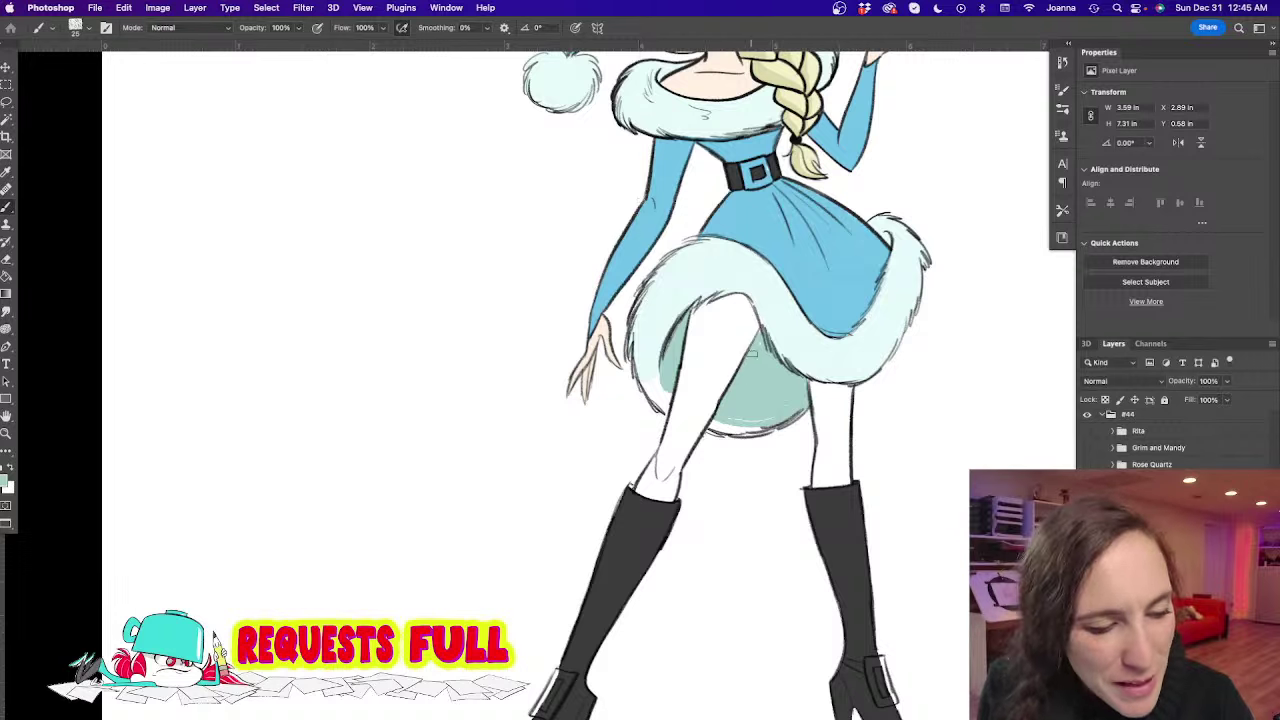
# Sample the icy blue from the skirt's fur and paint the back hem's fur edge below the teal interior
pyautogui.press('[')
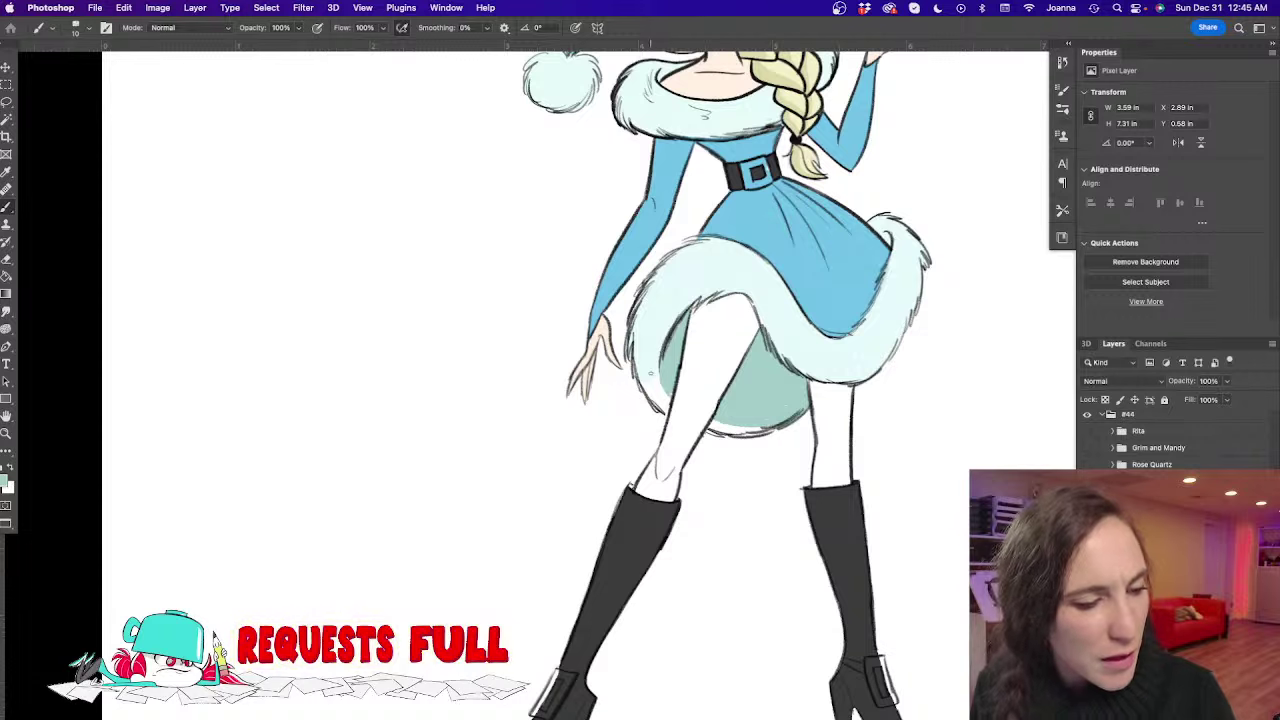
pyautogui.keyDown('alt'); pyautogui.click(652, 318); pyautogui.keyUp('alt')
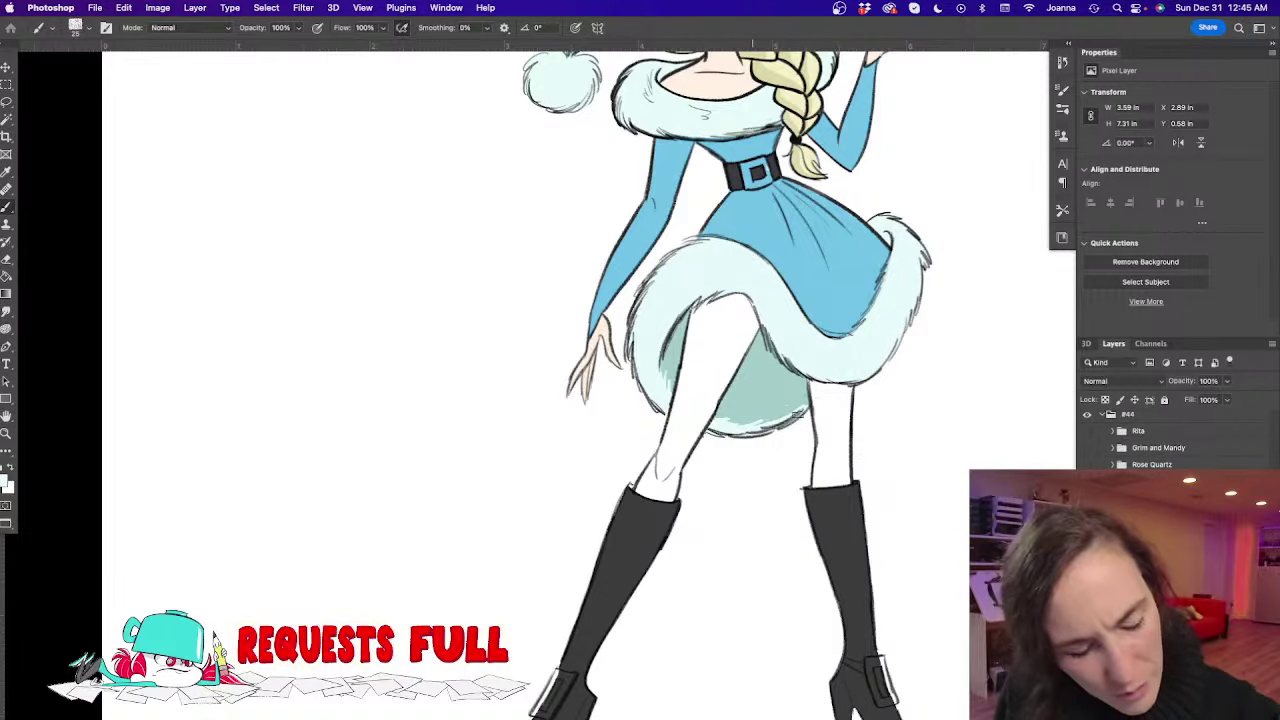
pyautogui.press('[')
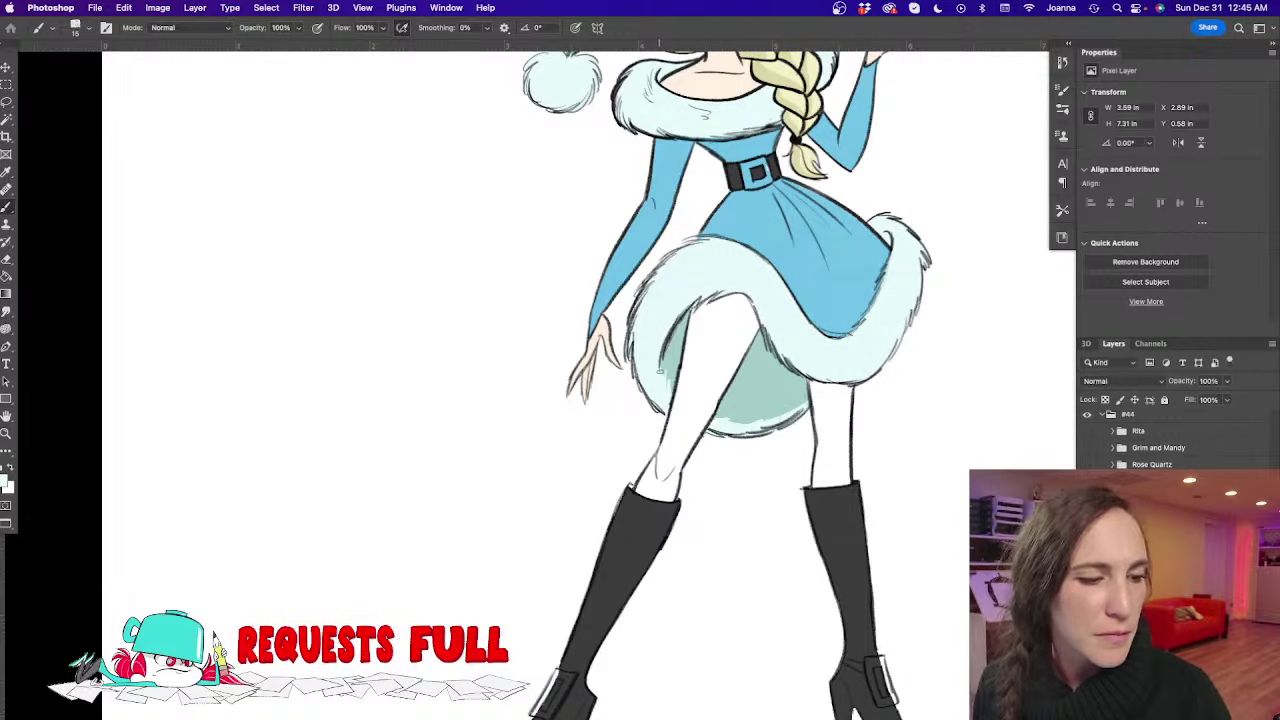
# Choose a medium teal foreground color and paint the right-hand leg of the figure between the fur hem and the boot
pyautogui.moveTo(548, 463); pyautogui.dragTo(490, 451)
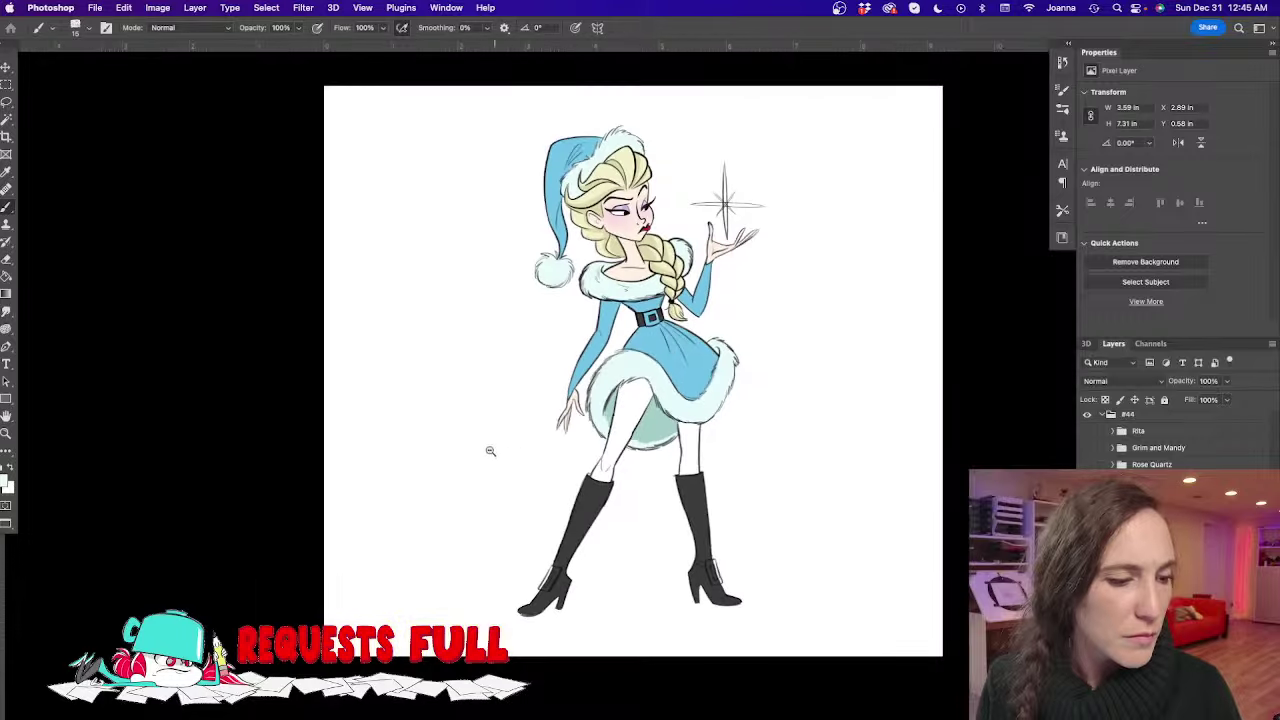
pyautogui.moveTo(423, 419); pyautogui.dragTo(491, 486)
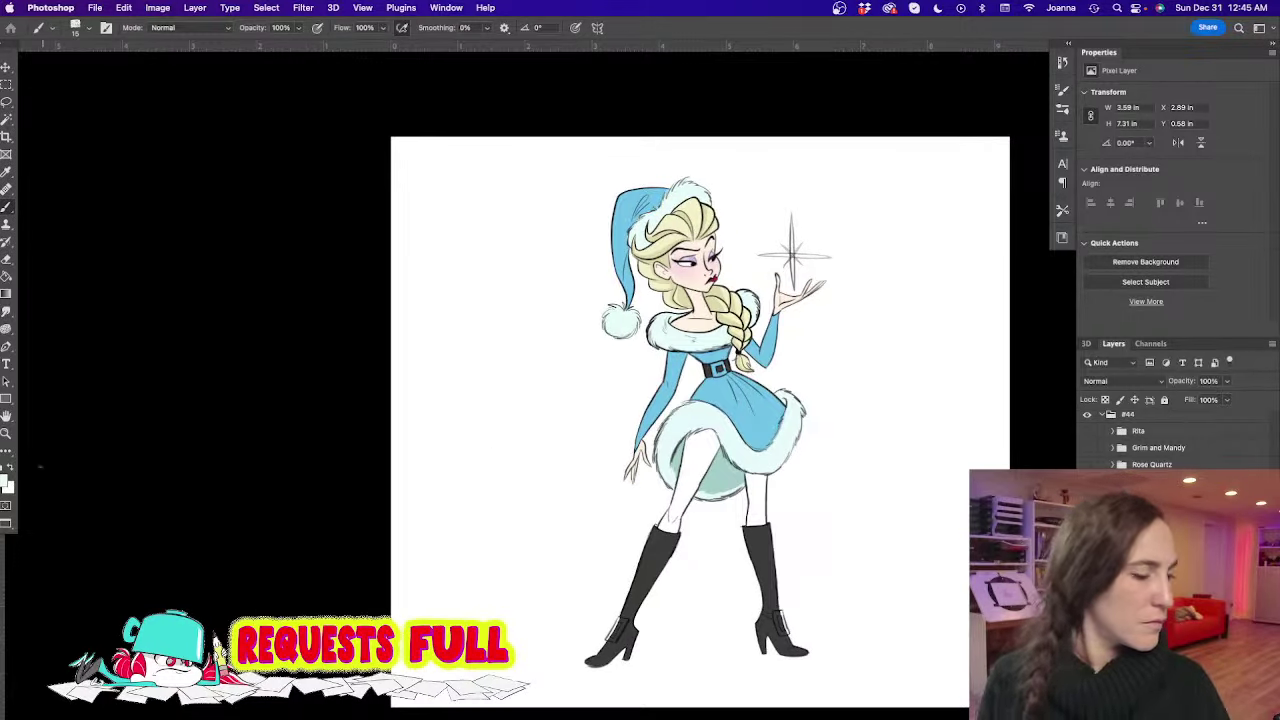
pyautogui.click(6, 483)
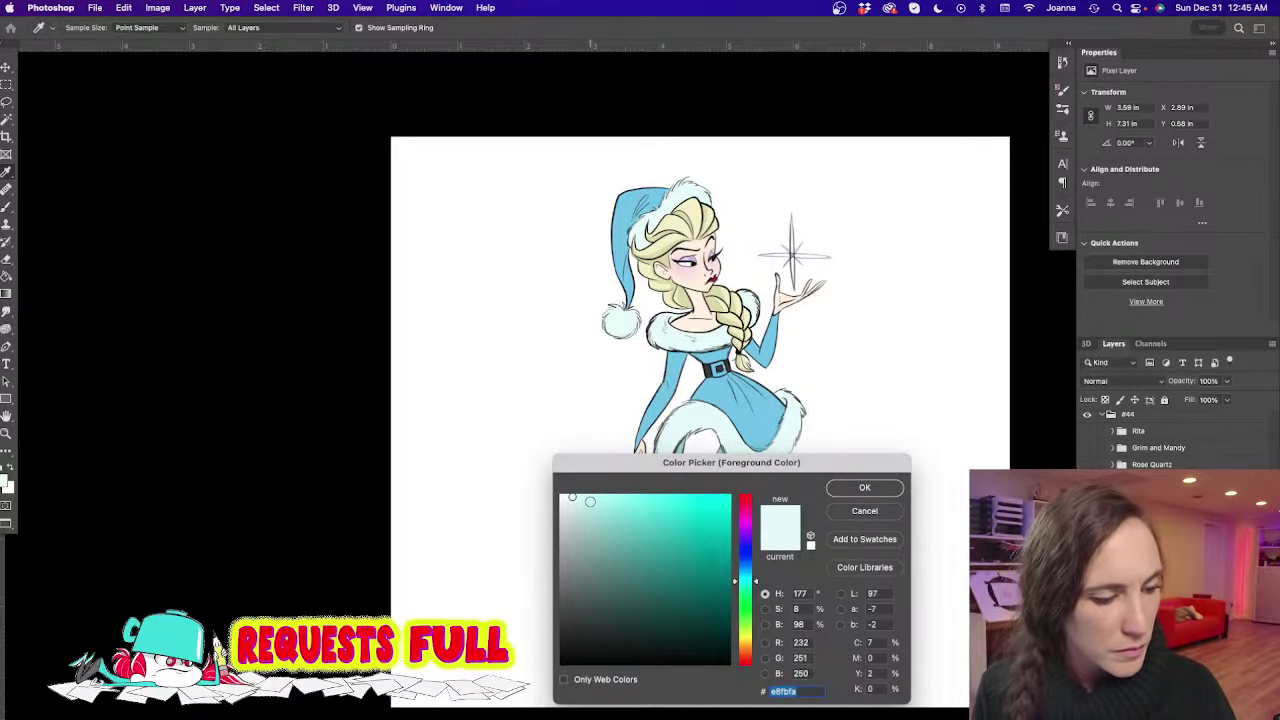
pyautogui.moveTo(590, 502); pyautogui.dragTo(615, 537)
pyautogui.click(831, 490)
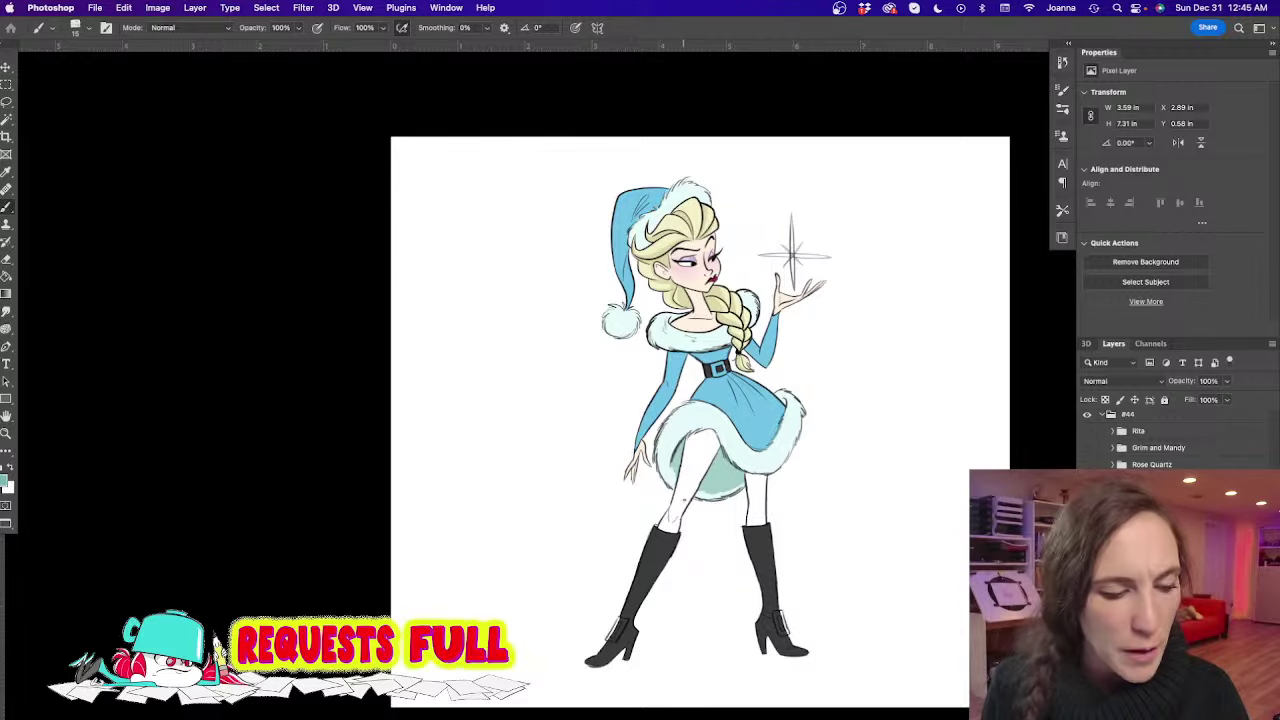
pyautogui.moveTo(684, 489); pyautogui.dragTo(621, 410)
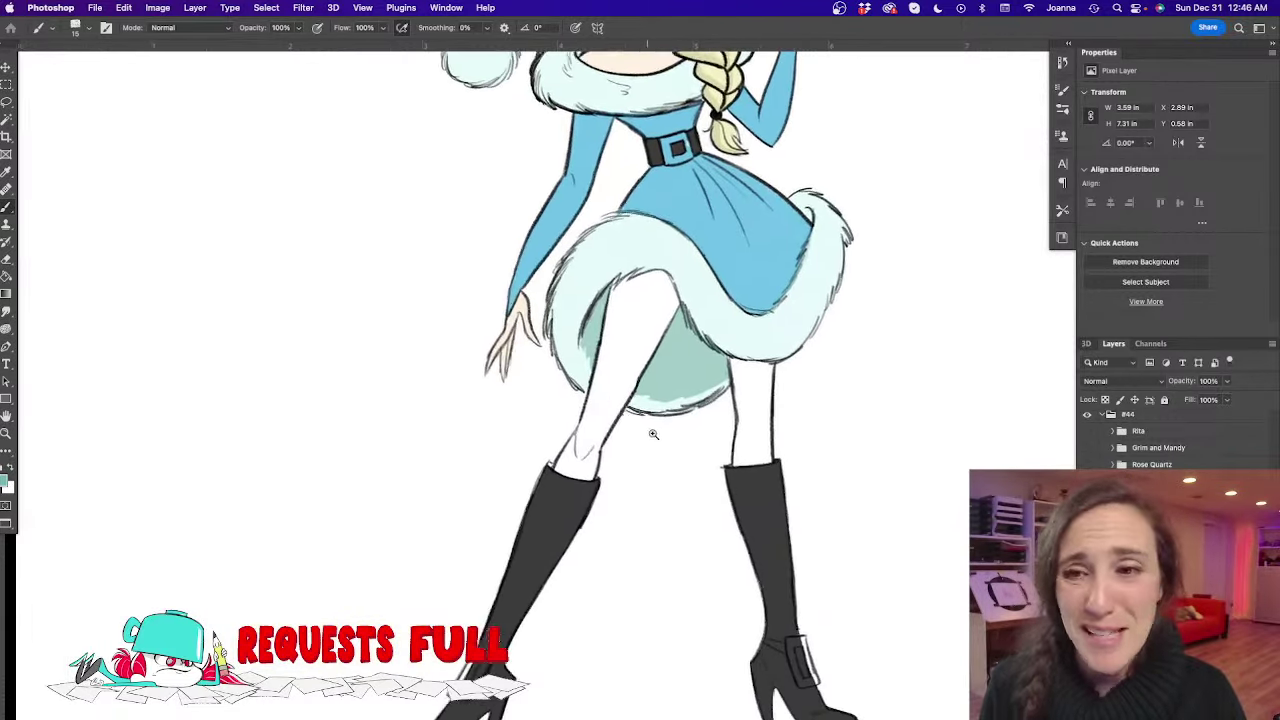
pyautogui.keyDown('super'); pyautogui.click(655, 439); pyautogui.keyUp('super')
pyautogui.moveTo(663, 466); pyautogui.dragTo(655, 505)
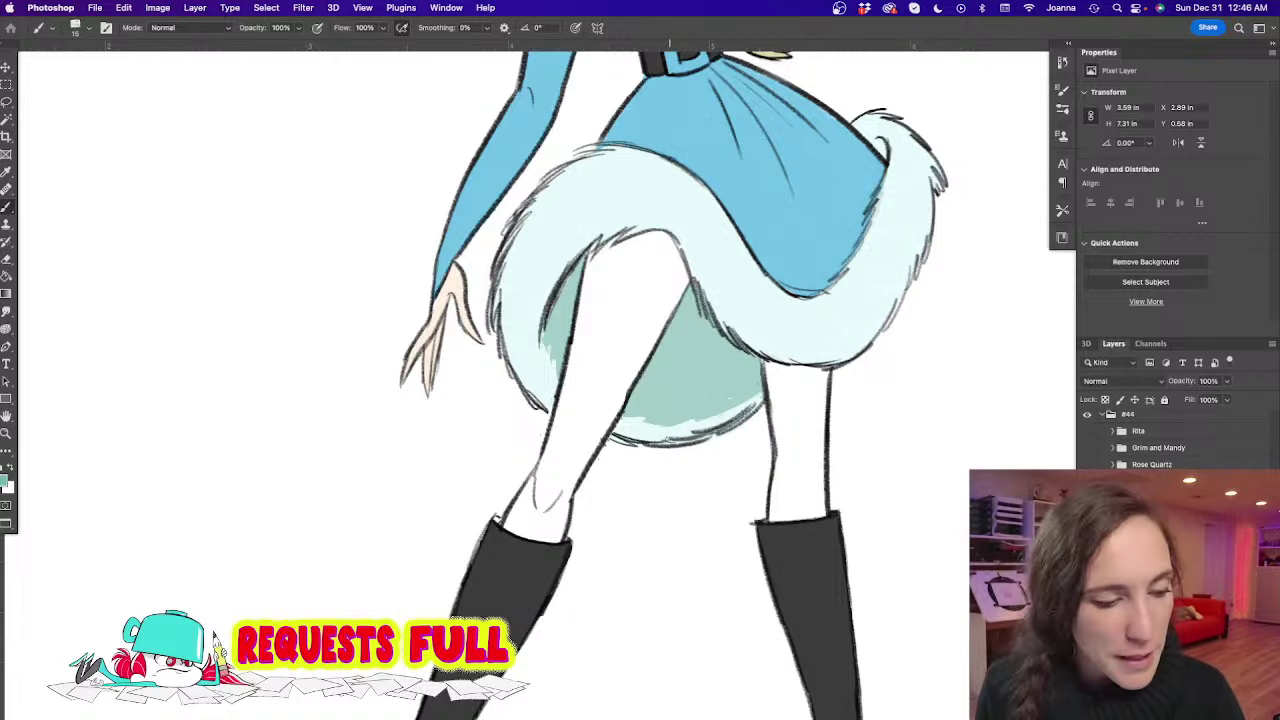
pyautogui.moveTo(772, 372)
pyautogui.mouseDown()
pyautogui.moveTo(828, 369)
pyautogui.moveTo(824, 518)
pyautogui.moveTo(776, 478)
pyautogui.moveTo(776, 394)
pyautogui.moveTo(782, 368)
pyautogui.moveTo(794, 418)
pyautogui.moveTo(794, 390)
pyautogui.moveTo(812, 411)
pyautogui.moveTo(811, 490)
pyautogui.moveTo(782, 512)
pyautogui.moveTo(792, 414)
pyautogui.moveTo(803, 489)
pyautogui.mouseUp()
pyautogui.press(']')
pyautogui.press(']')
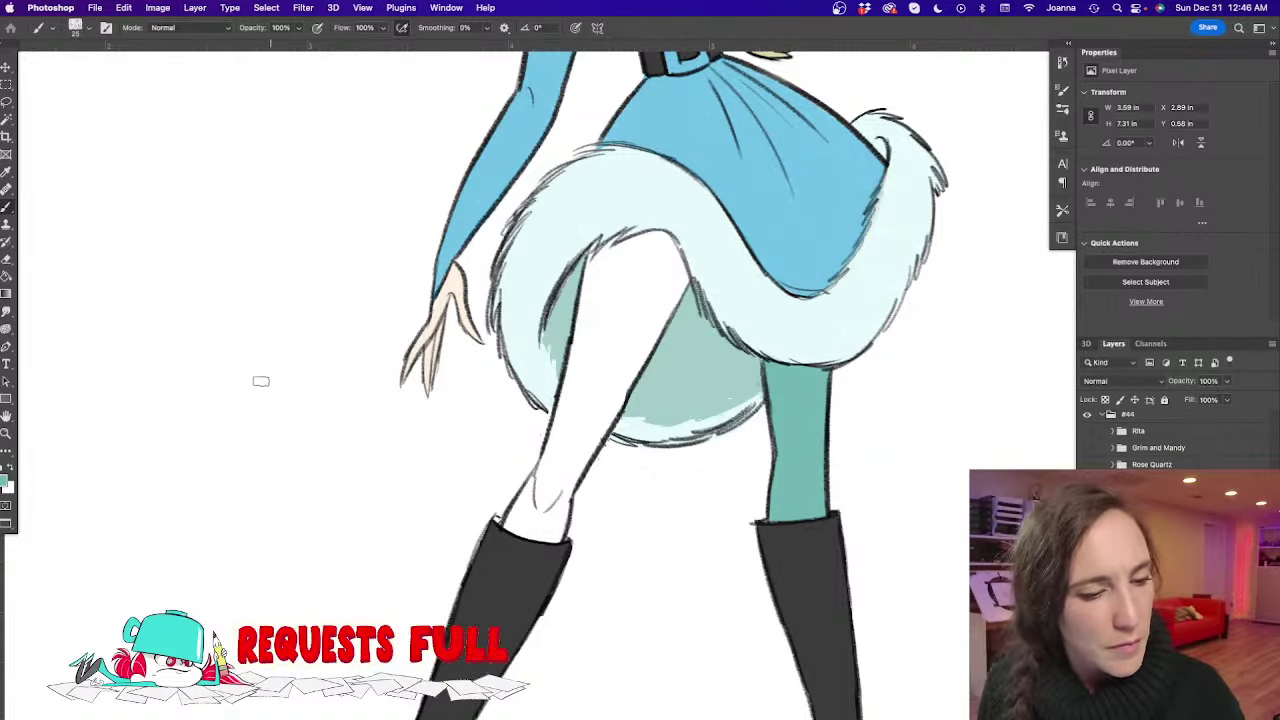
# Sample the dress blue, darken it to deep blue (#105d7f), and fill the painted right-hand leg with it
pyautogui.keyDown('alt'); pyautogui.click(782, 254); pyautogui.keyUp('alt')
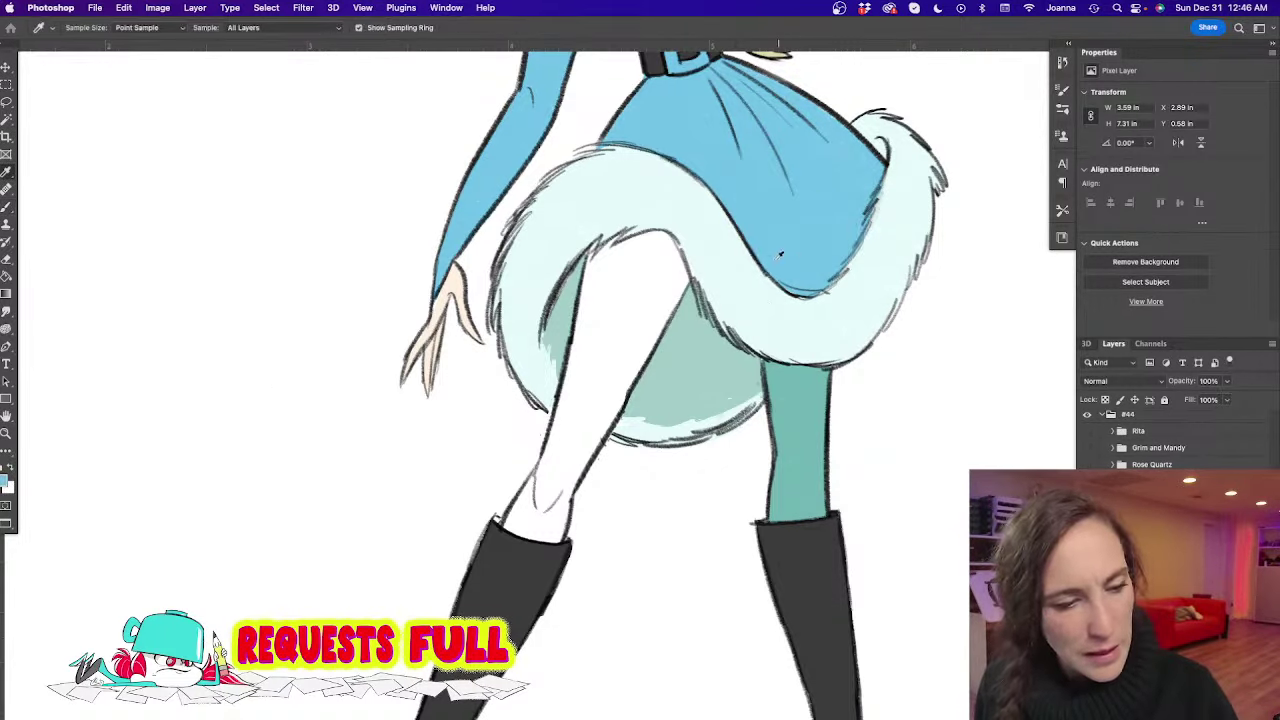
pyautogui.click(6, 484)
pyautogui.moveTo(705, 570); pyautogui.dragTo(707, 578)
pyautogui.click(832, 487)
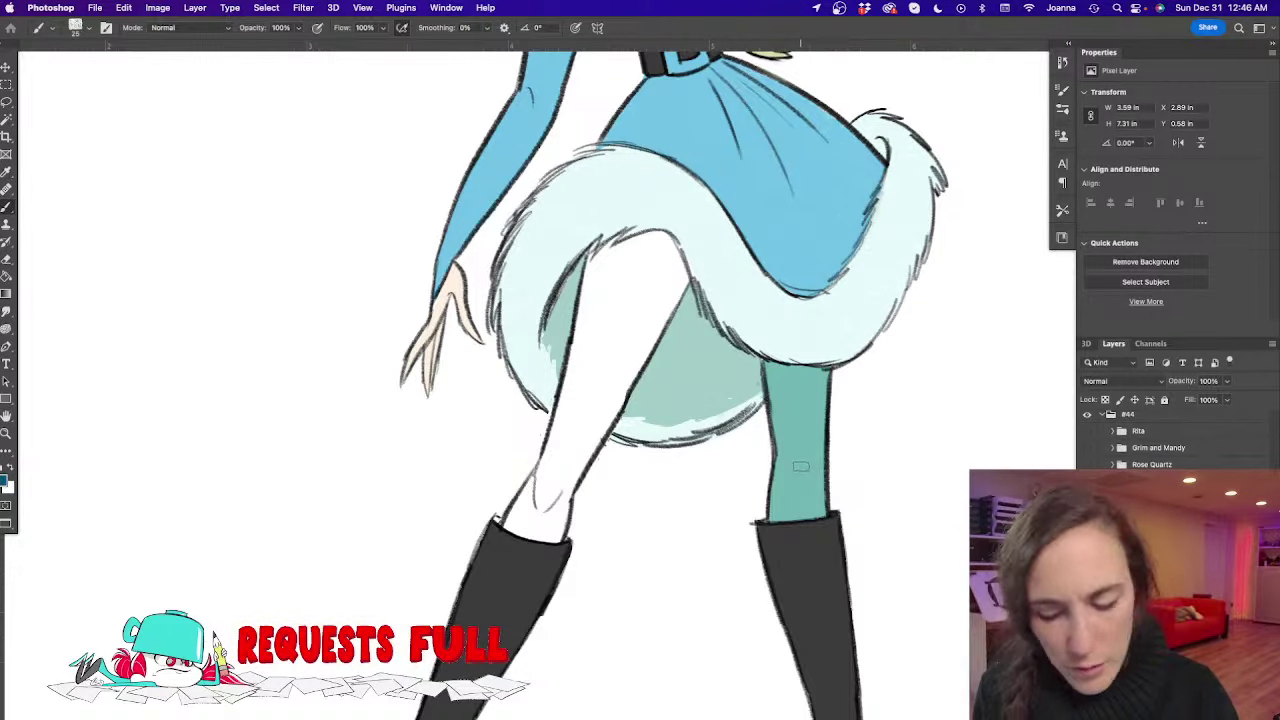
pyautogui.press('g')
pyautogui.click(800, 478)
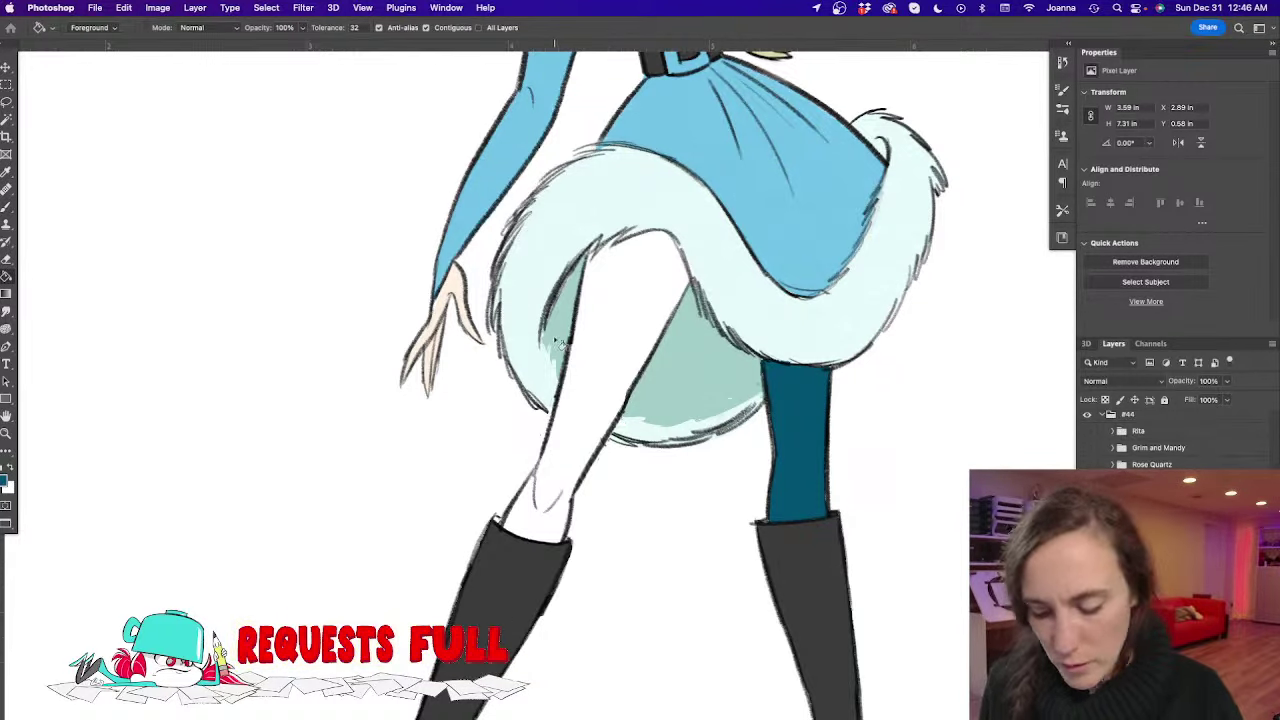
# Paint the figure's left-hand leg deep blue from the fur hem to the boot top, filling the white gaps with brush sizes 10 to 25
pyautogui.press('b')
pyautogui.moveTo(545, 313); pyautogui.dragTo(670, 305)
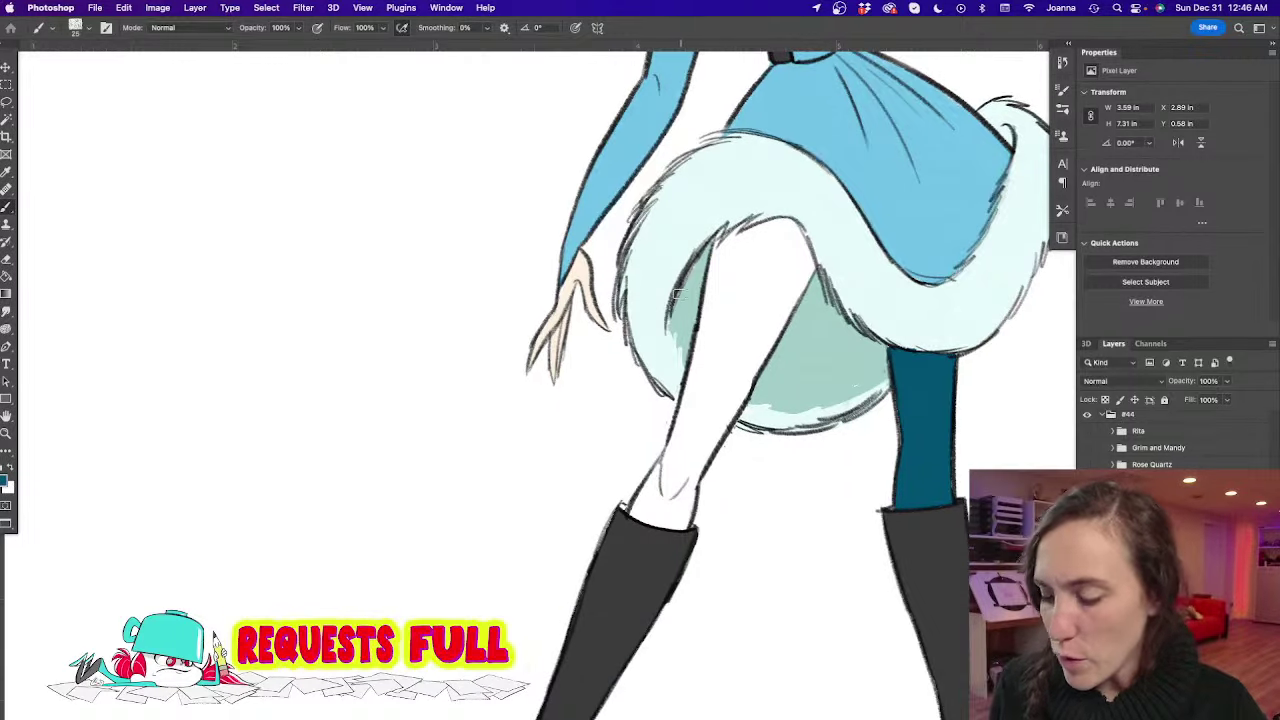
pyautogui.moveTo(722, 285)
pyautogui.mouseDown()
pyautogui.moveTo(670, 468)
pyautogui.moveTo(714, 401)
pyautogui.moveTo(725, 409)
pyautogui.moveTo(694, 471)
pyautogui.moveTo(756, 331)
pyautogui.moveTo(731, 403)
pyautogui.moveTo(761, 356)
pyautogui.moveTo(750, 378)
pyautogui.moveTo(729, 412)
pyautogui.moveTo(808, 265)
pyautogui.moveTo(799, 231)
pyautogui.moveTo(771, 224)
pyautogui.moveTo(731, 244)
pyautogui.moveTo(740, 228)
pyautogui.moveTo(716, 252)
pyautogui.moveTo(720, 232)
pyautogui.moveTo(701, 316)
pyautogui.mouseUp()
pyautogui.press('[')
pyautogui.press('[')
pyautogui.press('[')
pyautogui.press('[')
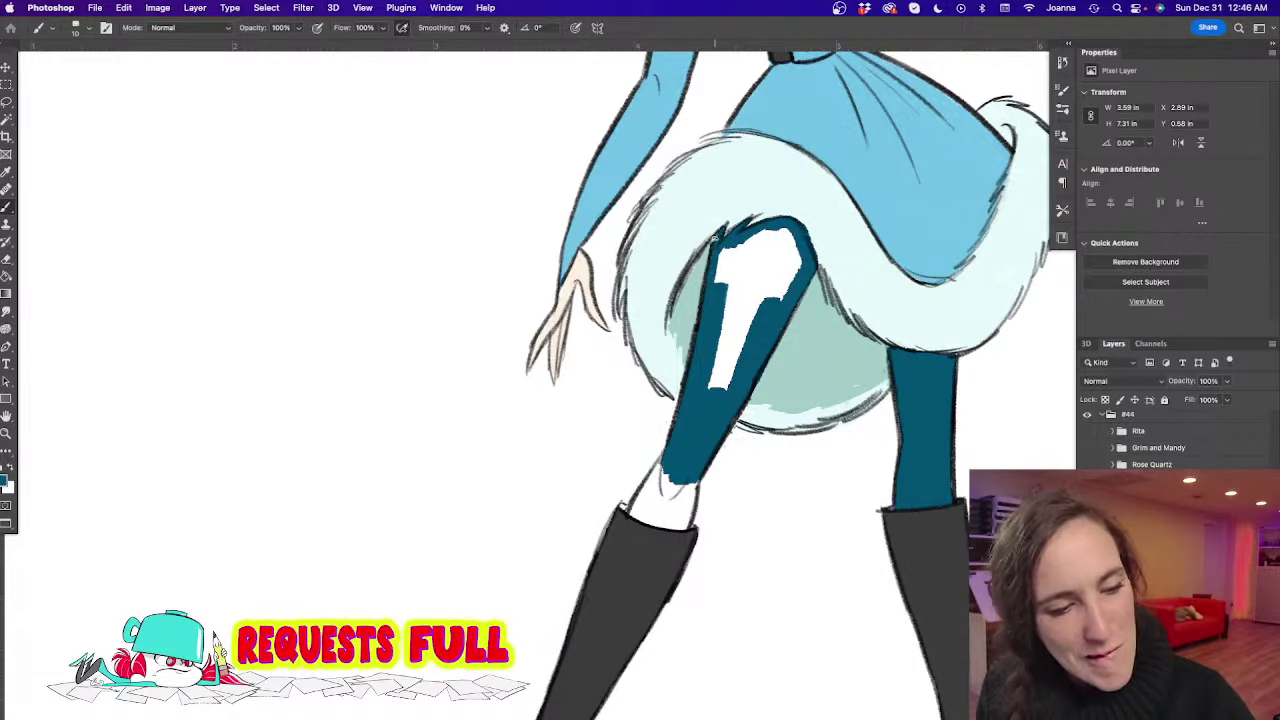
pyautogui.press(']')
pyautogui.press(']')
pyautogui.press(']')
pyautogui.press(']')
pyautogui.moveTo(727, 243)
pyautogui.mouseDown()
pyautogui.moveTo(718, 286)
pyautogui.moveTo(740, 288)
pyautogui.moveTo(761, 282)
pyautogui.moveTo(786, 234)
pyautogui.moveTo(780, 277)
pyautogui.moveTo(708, 395)
pyautogui.moveTo(720, 340)
pyautogui.moveTo(688, 422)
pyautogui.mouseUp()
pyautogui.moveTo(666, 455)
pyautogui.mouseDown()
pyautogui.moveTo(635, 518)
pyautogui.moveTo(685, 526)
pyautogui.moveTo(663, 524)
pyautogui.moveTo(684, 525)
pyautogui.moveTo(691, 474)
pyautogui.moveTo(657, 506)
pyautogui.mouseUp()
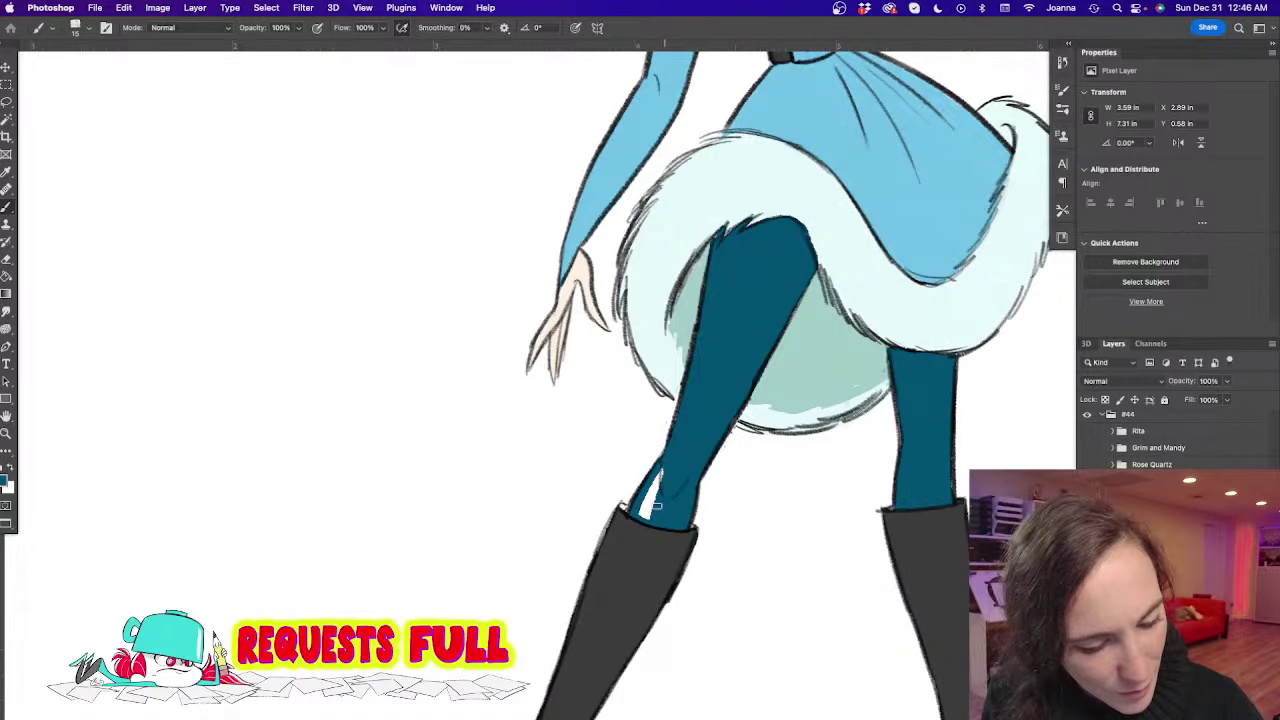
# Select the deep blue areas of both legs together with the Magic Wand
pyautogui.press('super+0')
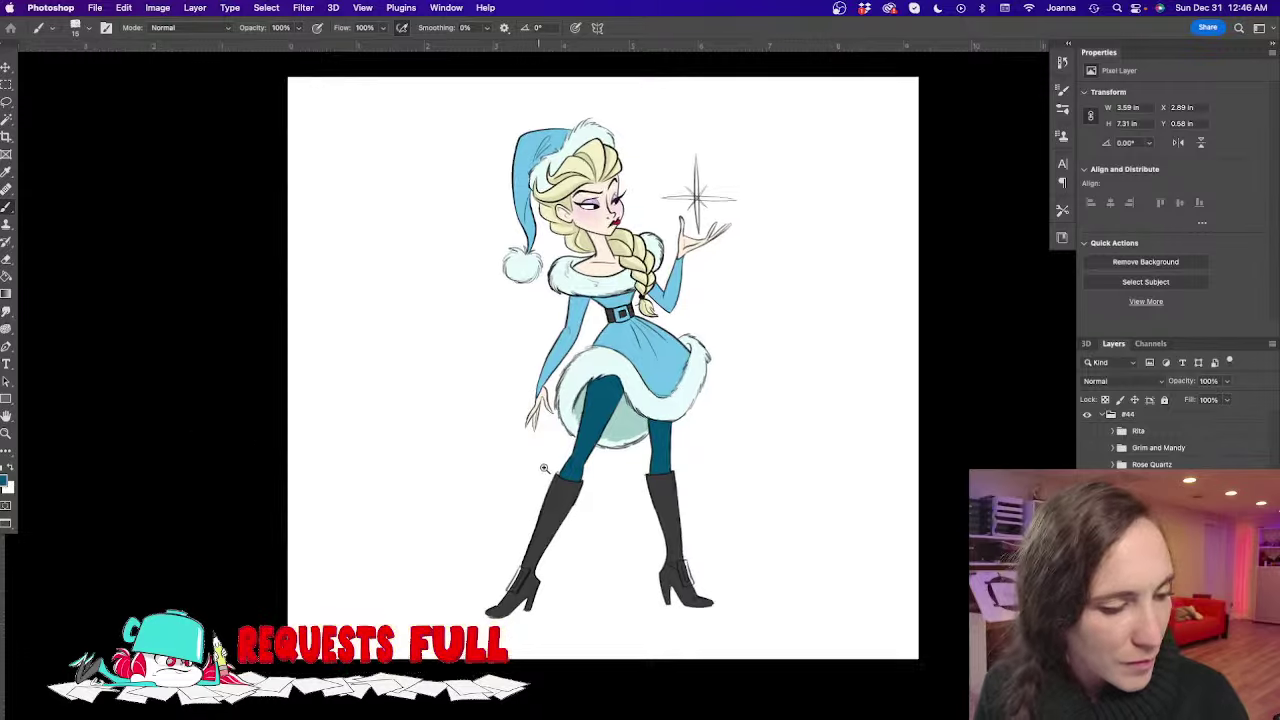
pyautogui.scroll(3, 543, 450)
pyautogui.press('w')
pyautogui.click(676, 383)
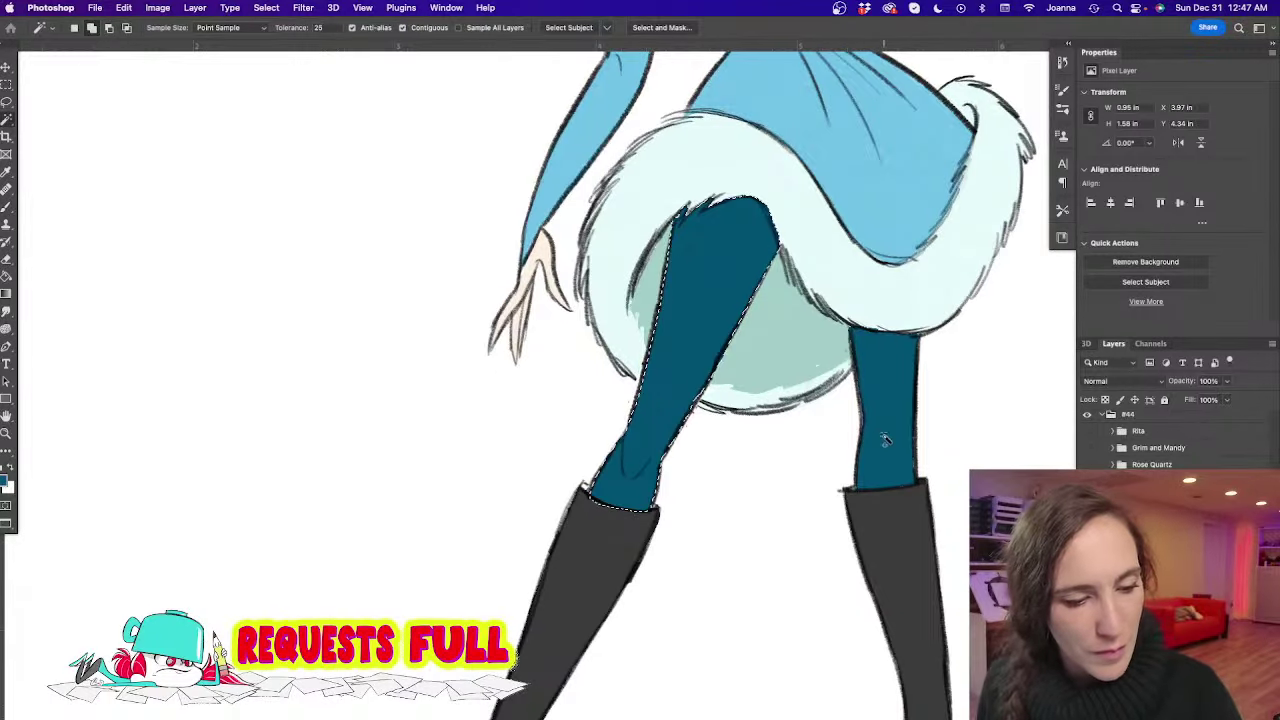
pyautogui.keyDown('shift'); pyautogui.click(885, 440); pyautogui.keyUp('shift')
# Choose a lighter medium blue (#54a3c7) and paint horizontal stripes across the right-hand stocking at brush size 35
pyautogui.click(6, 483)
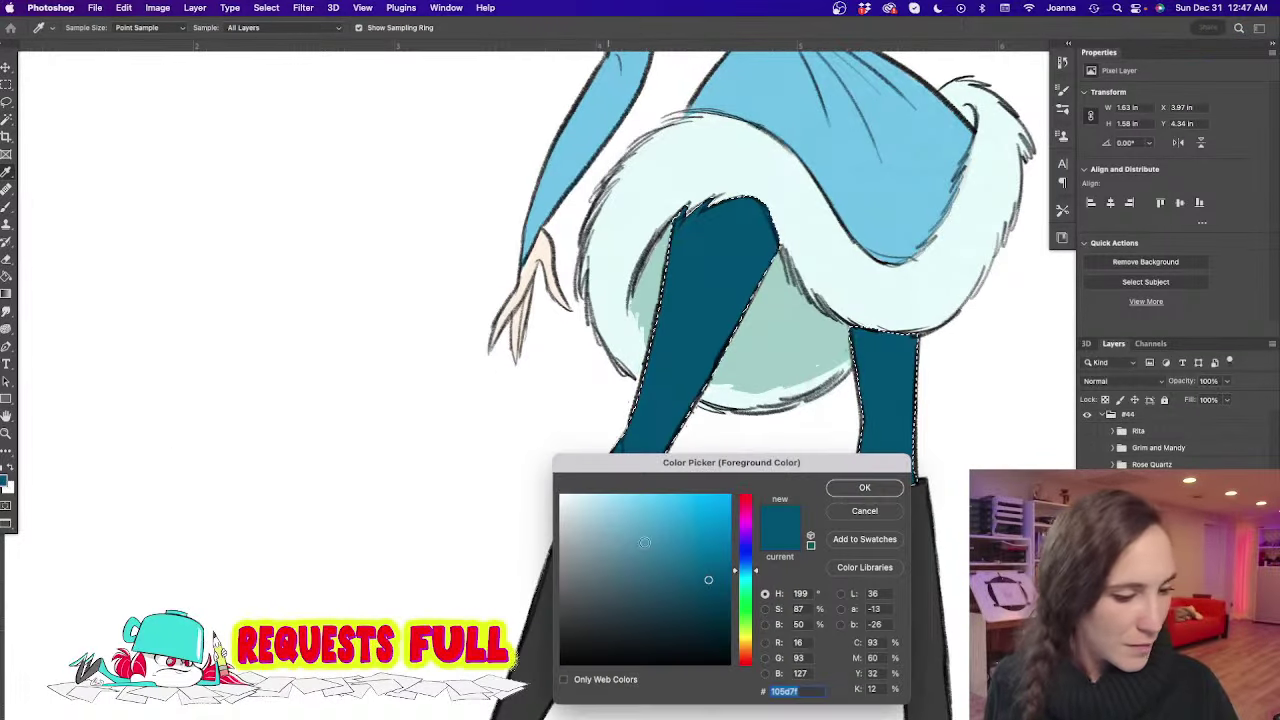
pyautogui.moveTo(644, 542); pyautogui.dragTo(658, 531)
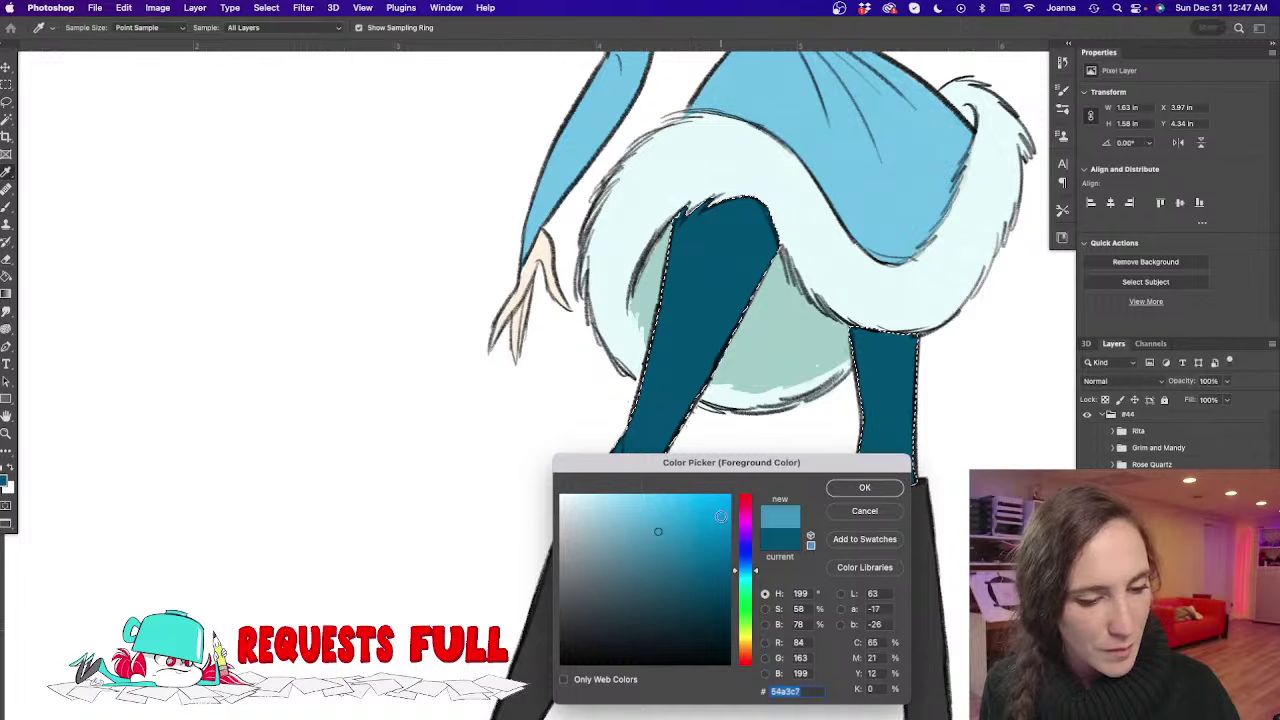
pyautogui.click(840, 489)
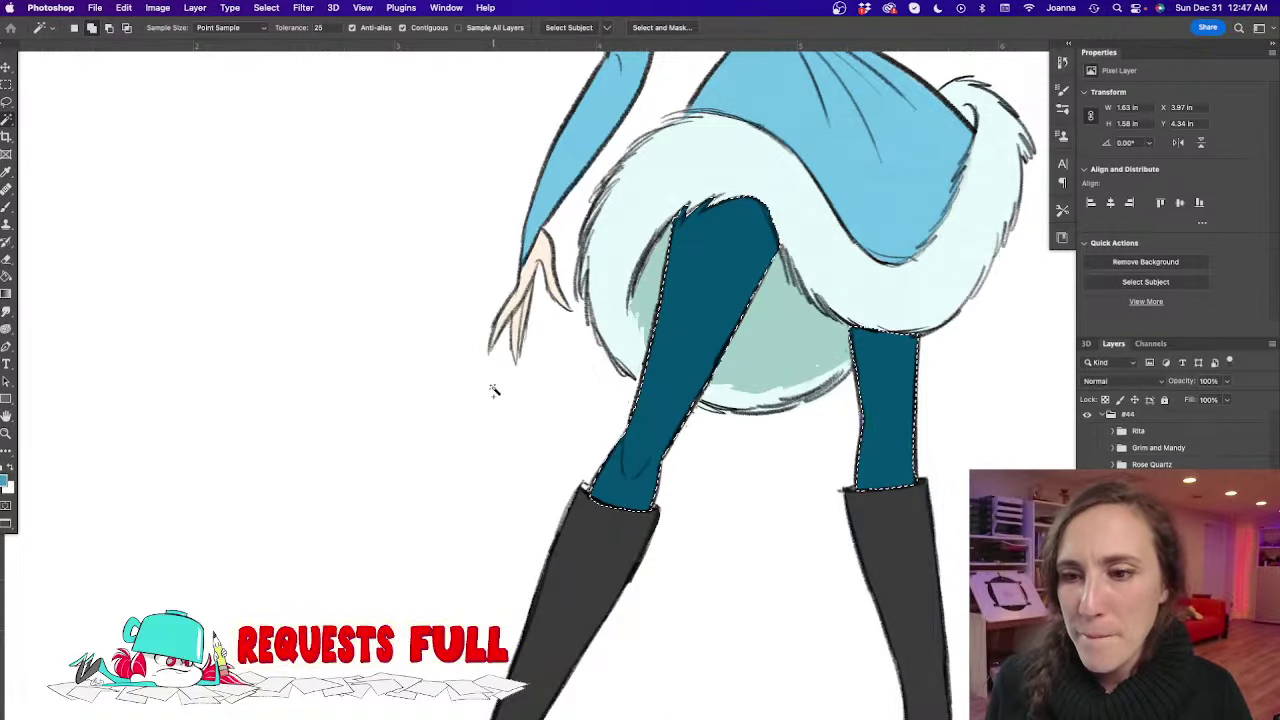
pyautogui.scroll(-2, 530, 475)
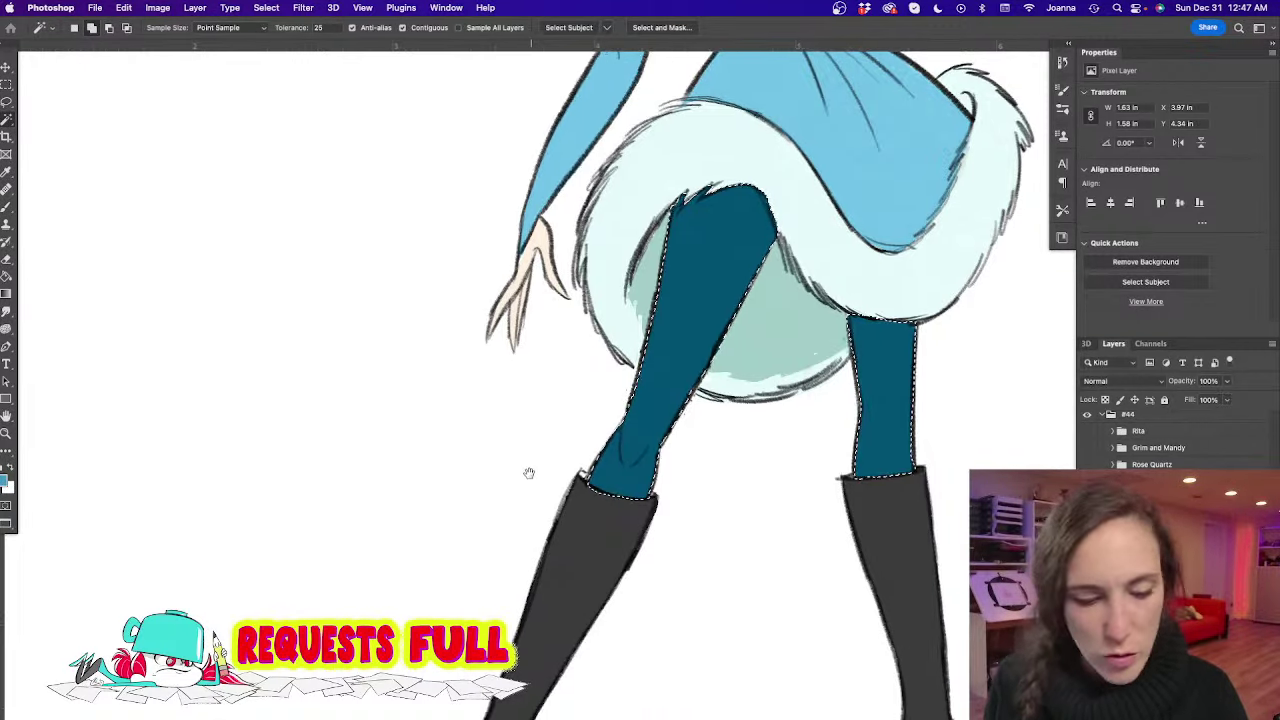
pyautogui.press('b')
pyautogui.press(']')
pyautogui.press(']')
pyautogui.press(']')
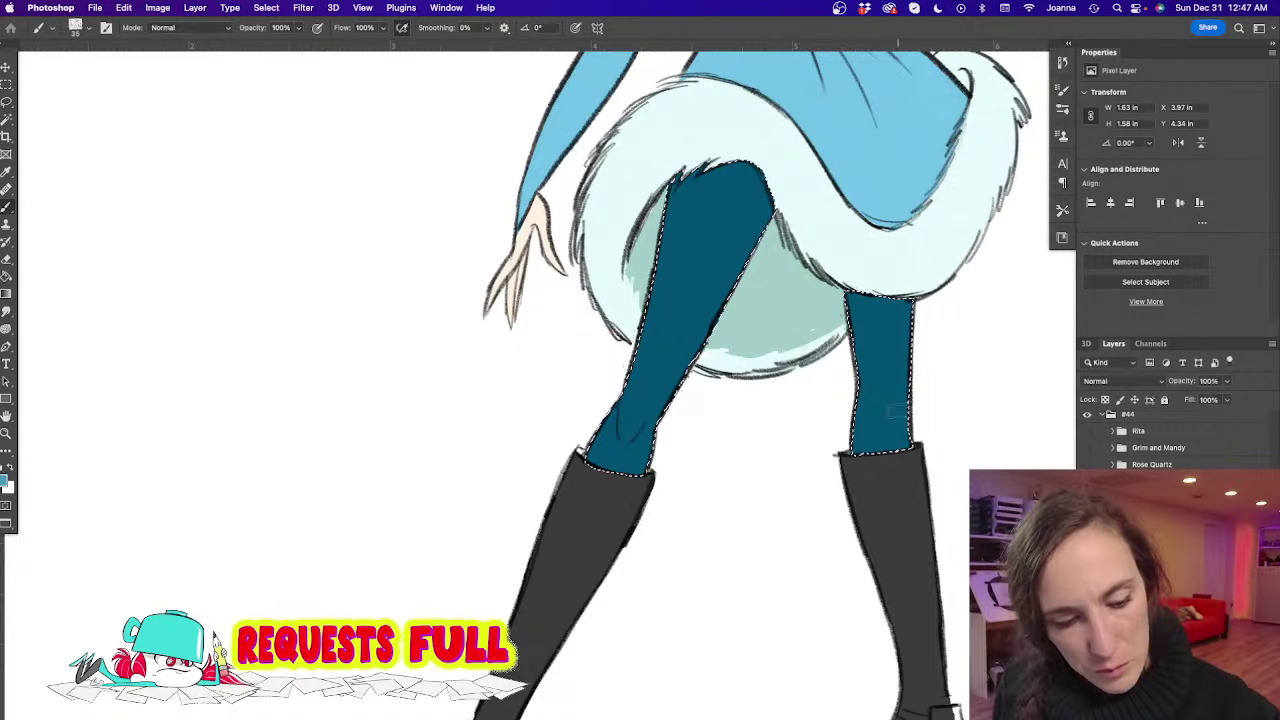
pyautogui.moveTo(920, 420); pyautogui.dragTo(929, 432)
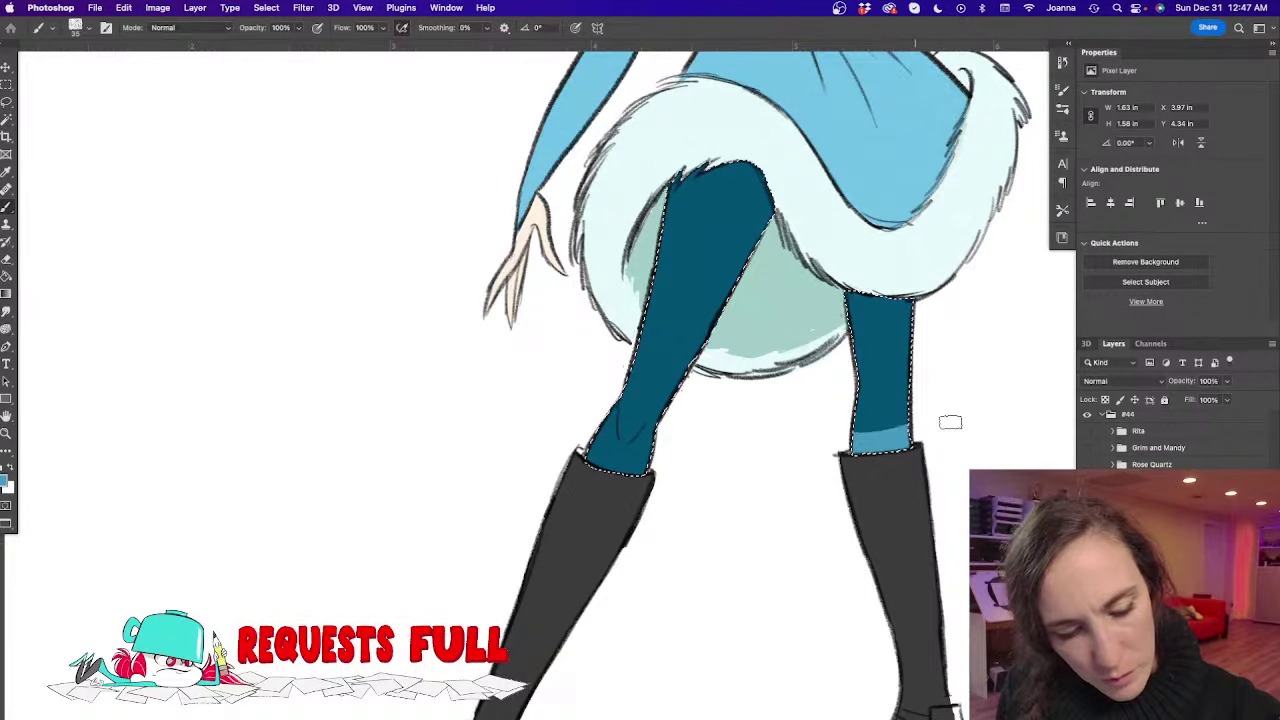
pyautogui.moveTo(922, 378); pyautogui.dragTo(839, 385)
pyautogui.moveTo(920, 400)
pyautogui.mouseDown()
pyautogui.moveTo(841, 396)
pyautogui.moveTo(888, 397)
pyautogui.moveTo(848, 390)
pyautogui.mouseUp()
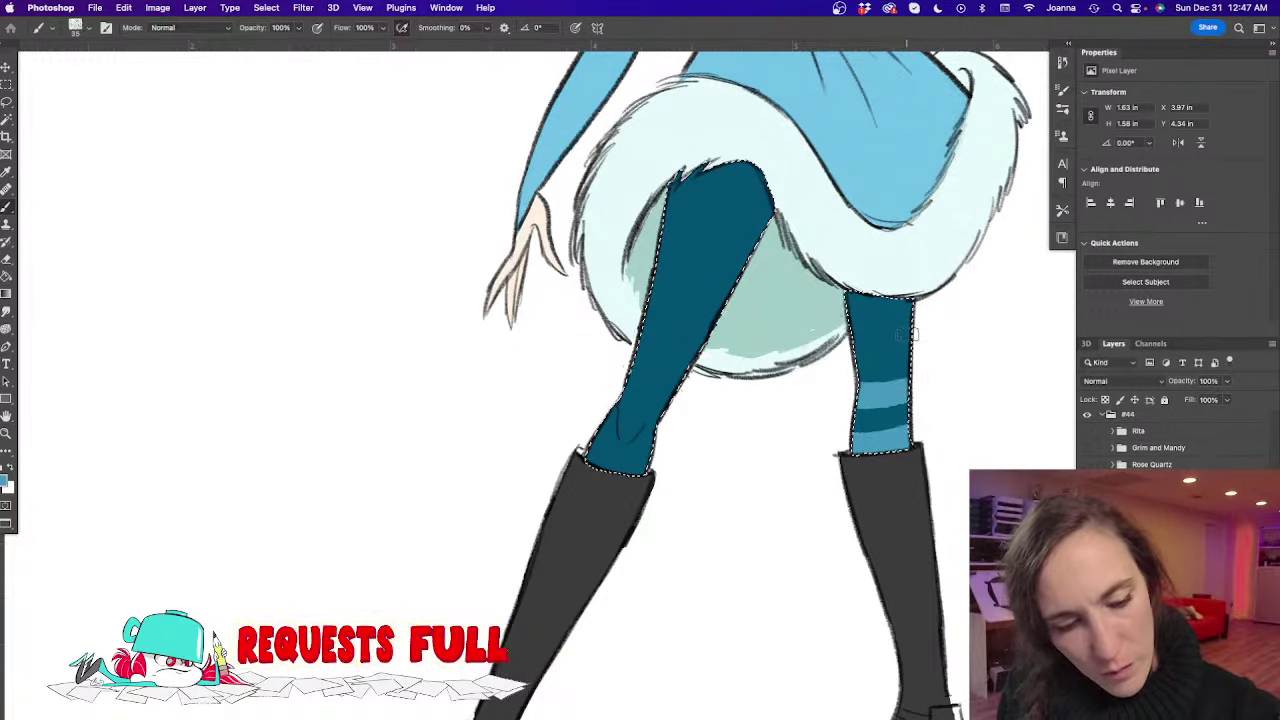
pyautogui.moveTo(911, 340); pyautogui.dragTo(846, 340)
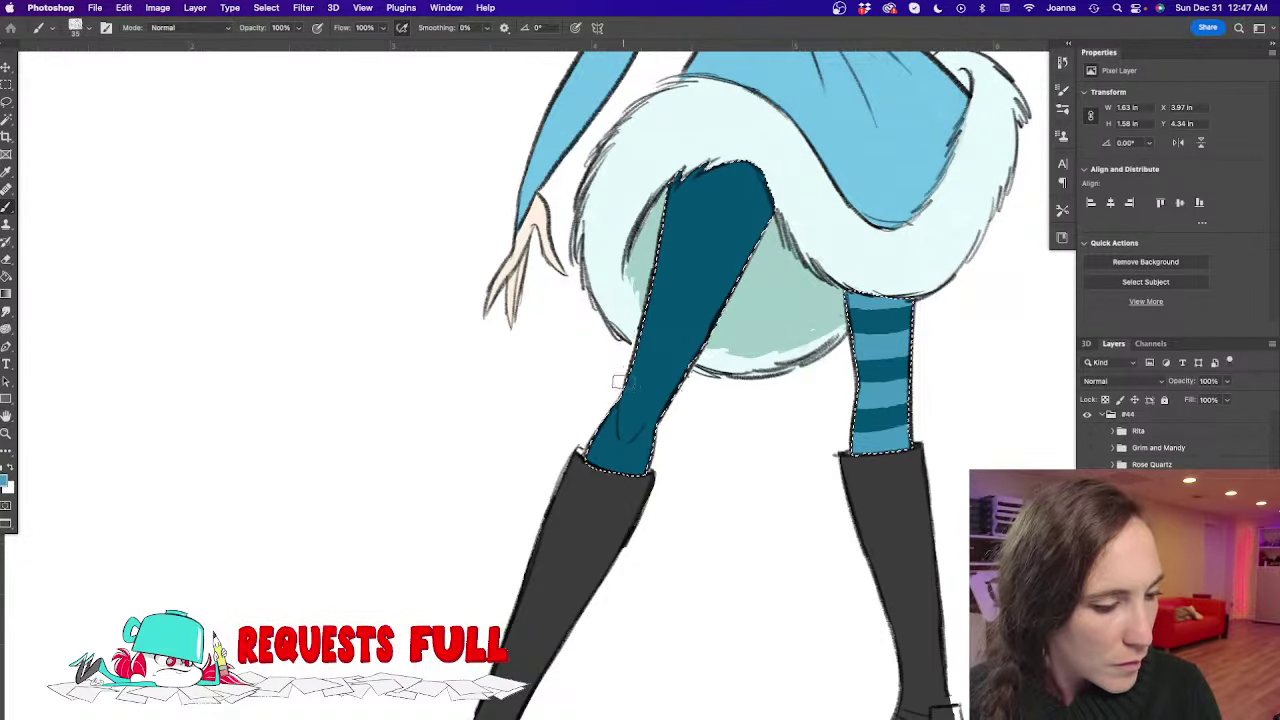
# Paint matching curved medium blue stripes up the left-hand stocking from the boot to the fur hem, and clear the selection
pyautogui.moveTo(618, 384)
pyautogui.mouseDown()
pyautogui.moveTo(657, 386)
pyautogui.moveTo(617, 360)
pyautogui.moveTo(597, 414)
pyautogui.moveTo(650, 445)
pyautogui.mouseUp()
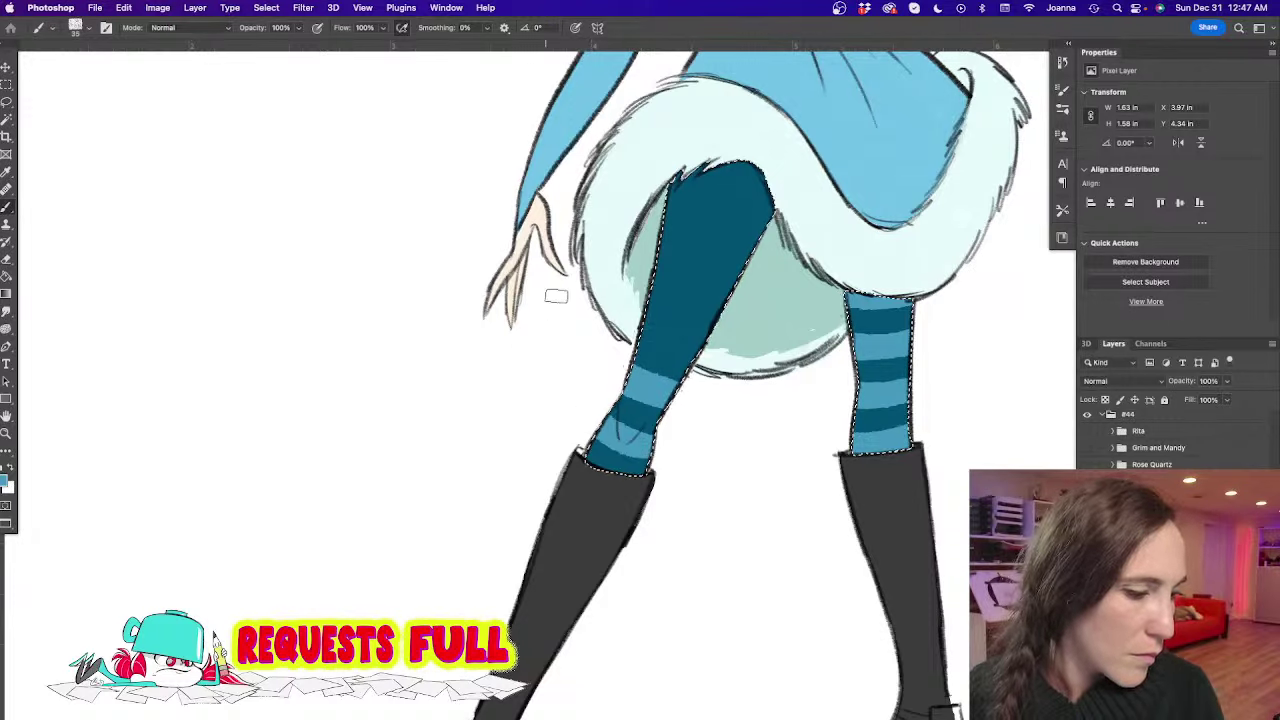
pyautogui.moveTo(634, 315)
pyautogui.mouseDown()
pyautogui.moveTo(700, 342)
pyautogui.moveTo(702, 325)
pyautogui.mouseUp()
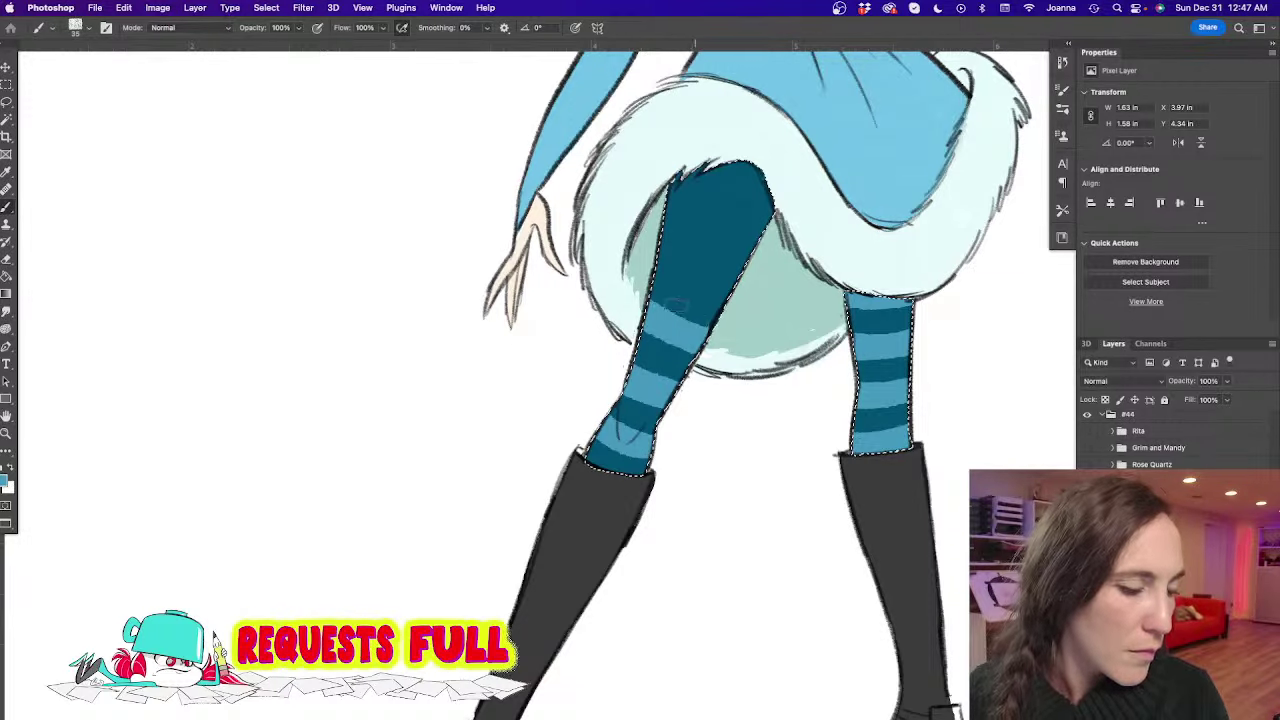
pyautogui.moveTo(648, 275)
pyautogui.mouseDown()
pyautogui.moveTo(735, 270)
pyautogui.moveTo(665, 258)
pyautogui.moveTo(740, 250)
pyautogui.mouseUp()
pyautogui.moveTo(660, 200)
pyautogui.mouseDown()
pyautogui.moveTo(770, 212)
pyautogui.moveTo(711, 238)
pyautogui.moveTo(755, 234)
pyautogui.mouseUp()
pyautogui.moveTo(698, 204); pyautogui.dragTo(762, 224)
pyautogui.moveTo(708, 166); pyautogui.dragTo(765, 194)
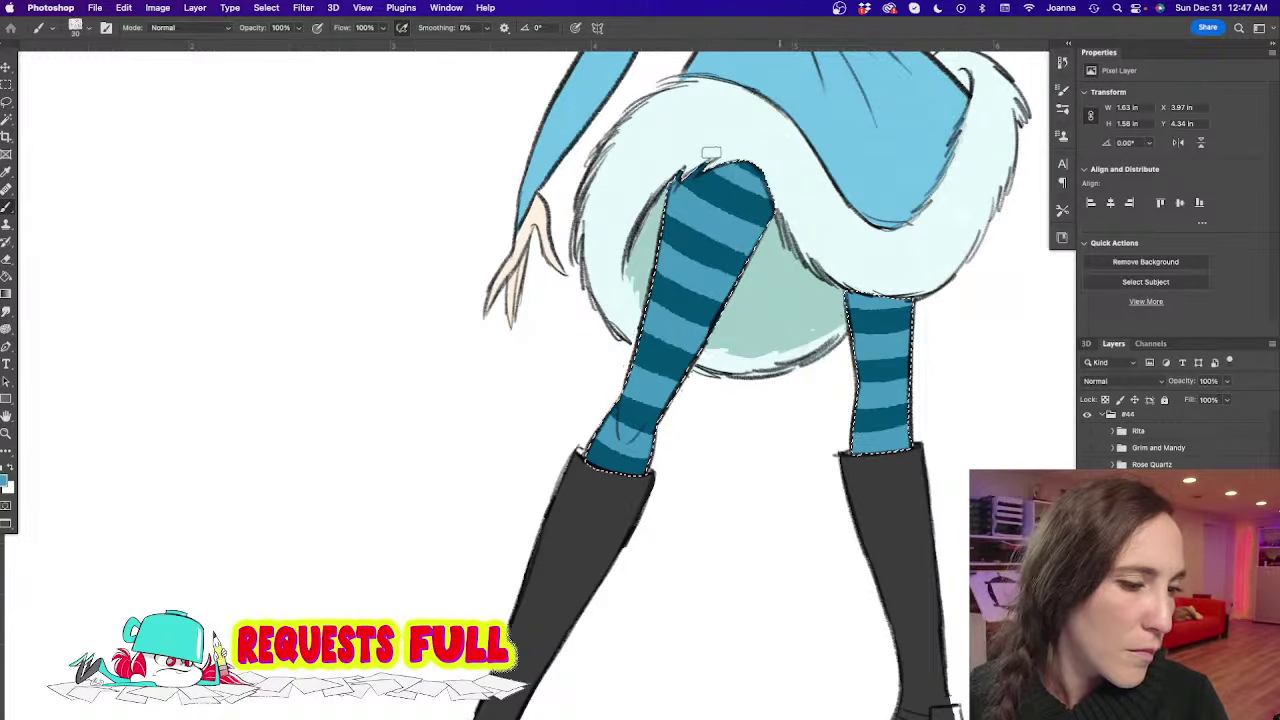
pyautogui.hotkey('ctrl', 'd')
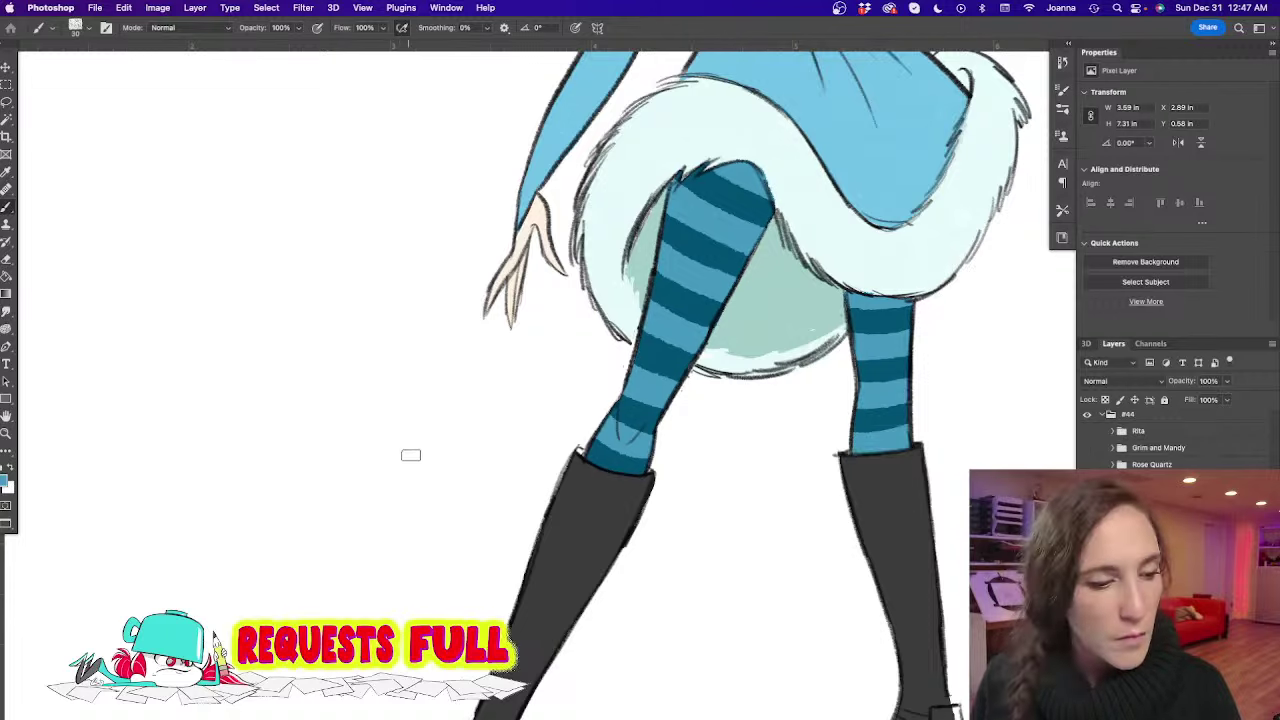
# Choose a golden yellow foreground color and paint the belt buckle's frame with it at brush size 15
pyautogui.moveTo(446, 480)
pyautogui.mouseDown()
pyautogui.moveTo(336, 460)
pyautogui.moveTo(397, 486)
pyautogui.moveTo(449, 440)
pyautogui.moveTo(458, 458)
pyautogui.mouseUp()
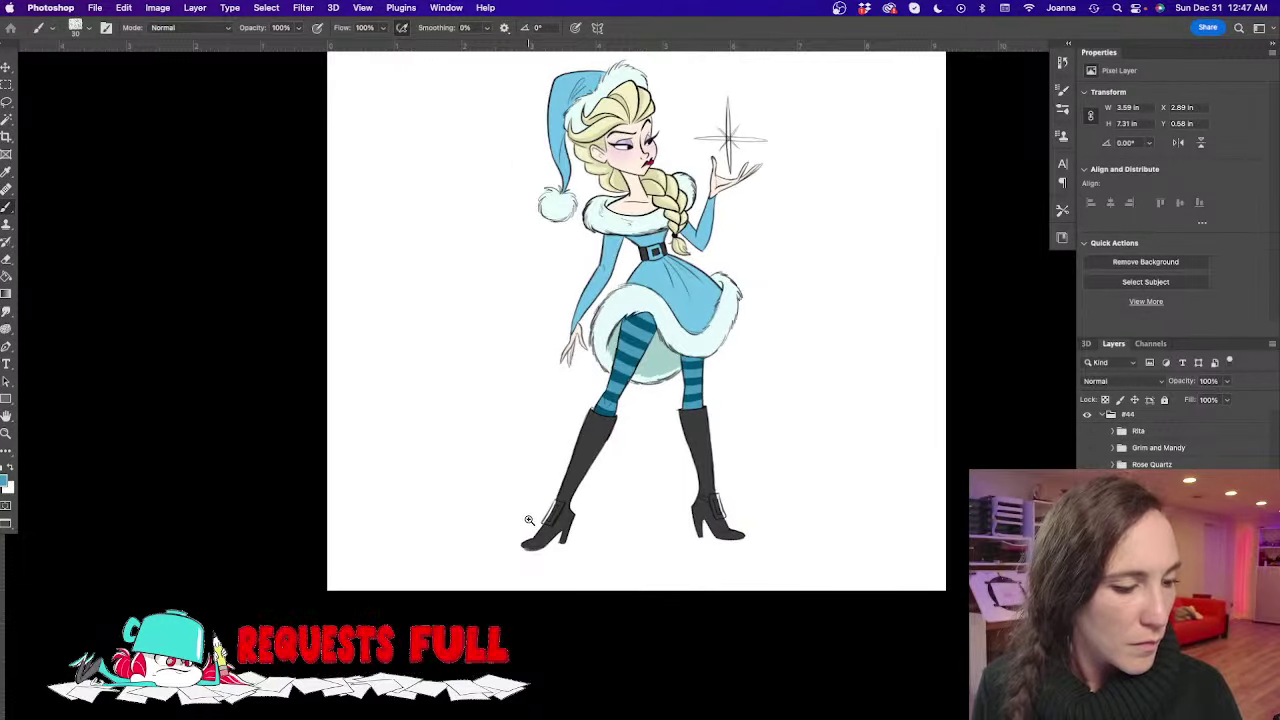
pyautogui.click(534, 518)
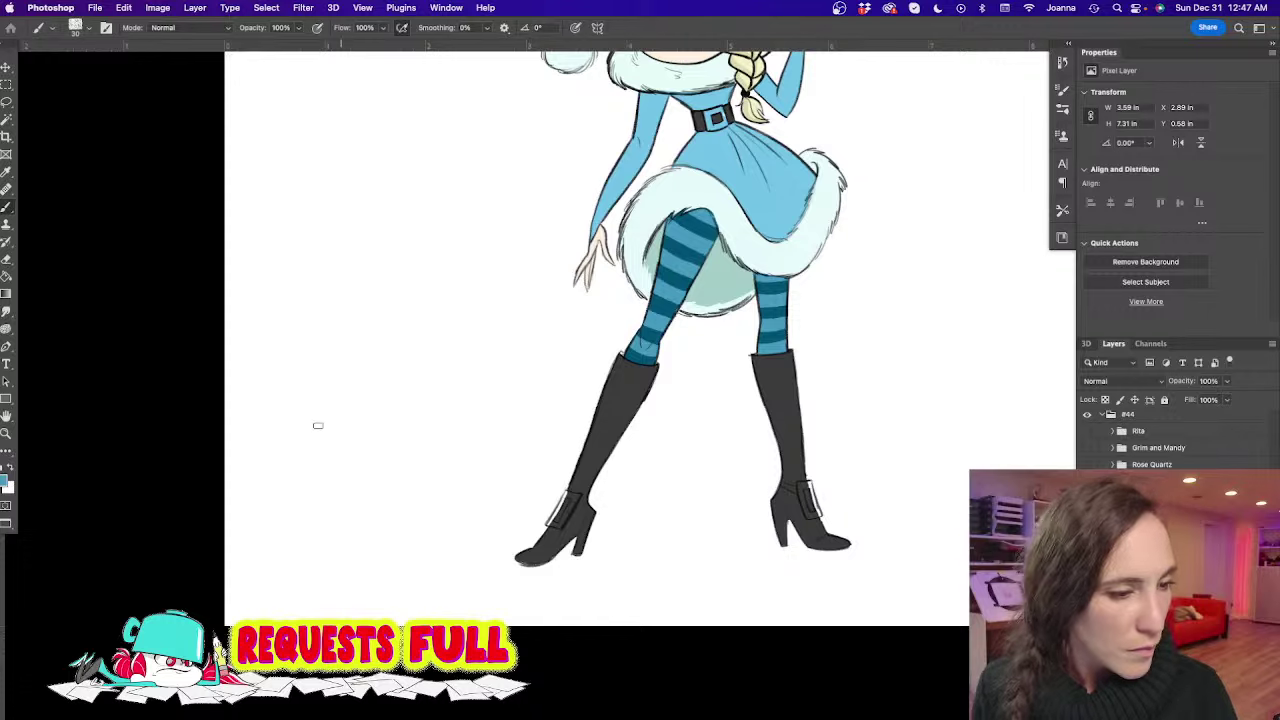
pyautogui.click(6, 479)
pyautogui.moveTo(737, 590); pyautogui.dragTo(737, 644)
pyautogui.click(836, 492)
pyautogui.moveTo(720, 139); pyautogui.dragTo(764, 142)
pyautogui.moveTo(706, 280); pyautogui.dragTo(711, 505)
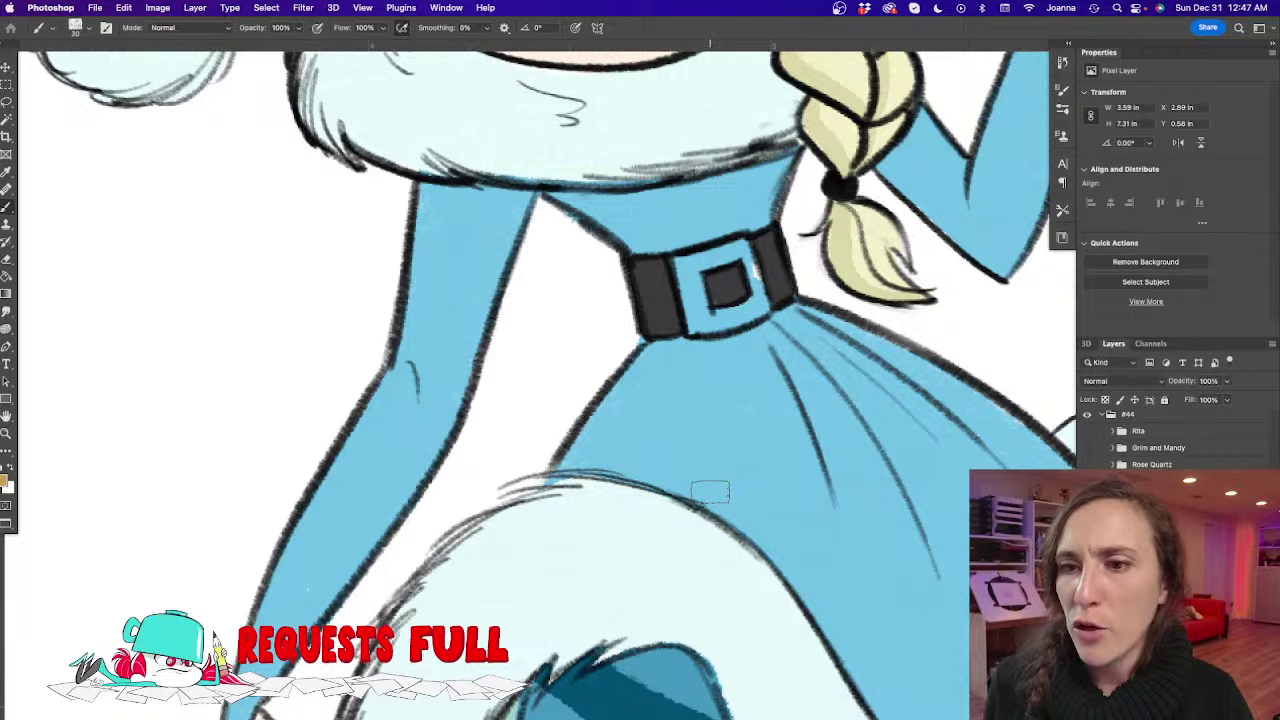
pyautogui.press('[')
pyautogui.press('[')
pyautogui.press('[')
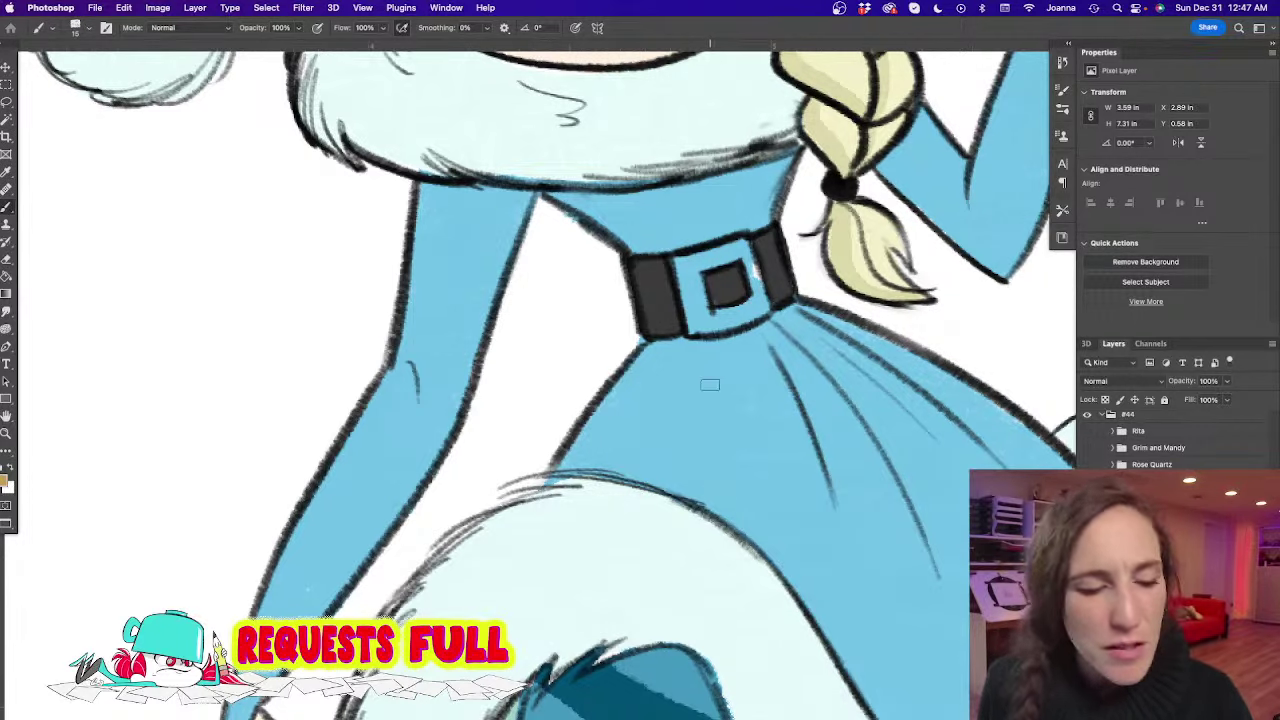
pyautogui.moveTo(700, 254)
pyautogui.mouseDown()
pyautogui.moveTo(688, 262)
pyautogui.moveTo(690, 308)
pyautogui.moveTo(700, 262)
pyautogui.moveTo(746, 252)
pyautogui.moveTo(762, 308)
pyautogui.moveTo(694, 328)
pyautogui.mouseUp()
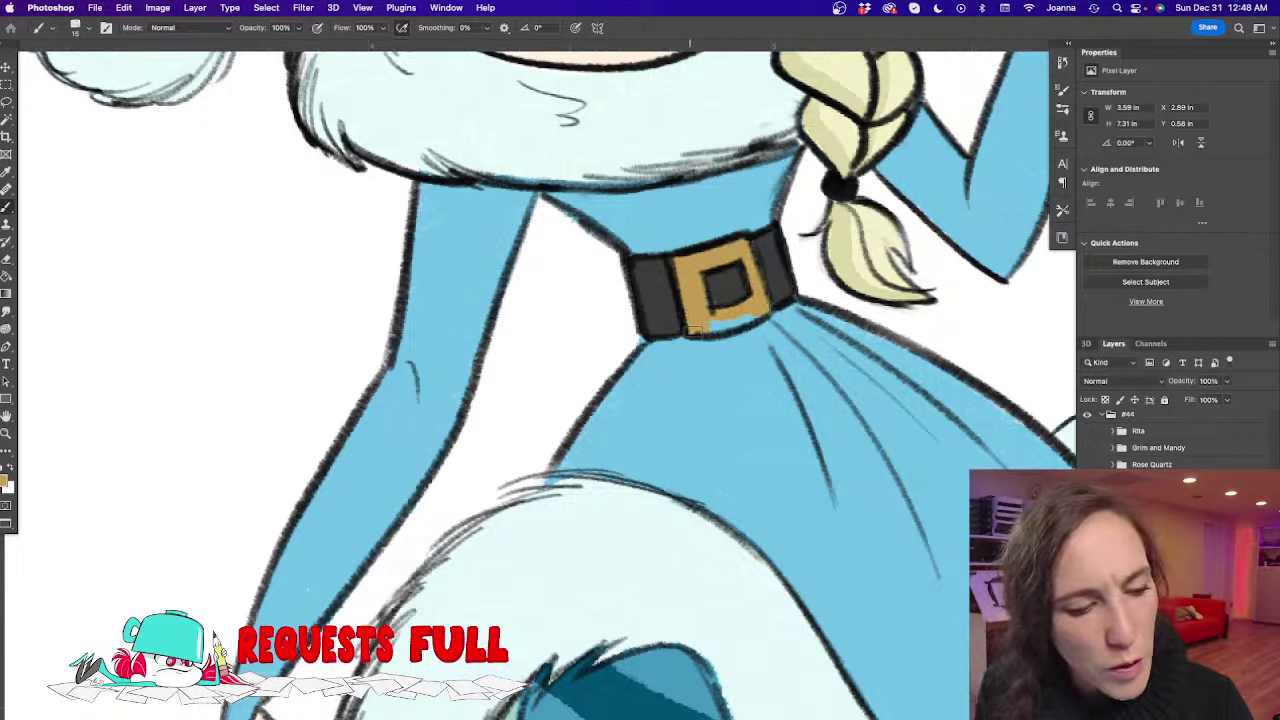
# Paint the frame of the buckle on the right-hand boot golden yellow, leaving its center dark
pyautogui.moveTo(551, 594); pyautogui.dragTo(529, 397)
pyautogui.moveTo(560, 600); pyautogui.dragTo(516, 317)
pyautogui.moveTo(592, 521); pyautogui.dragTo(558, 521)
pyautogui.scroll(-3, 557, 521)
pyautogui.scroll(-5, 589, 614)
pyautogui.scroll(6, 643, 477)
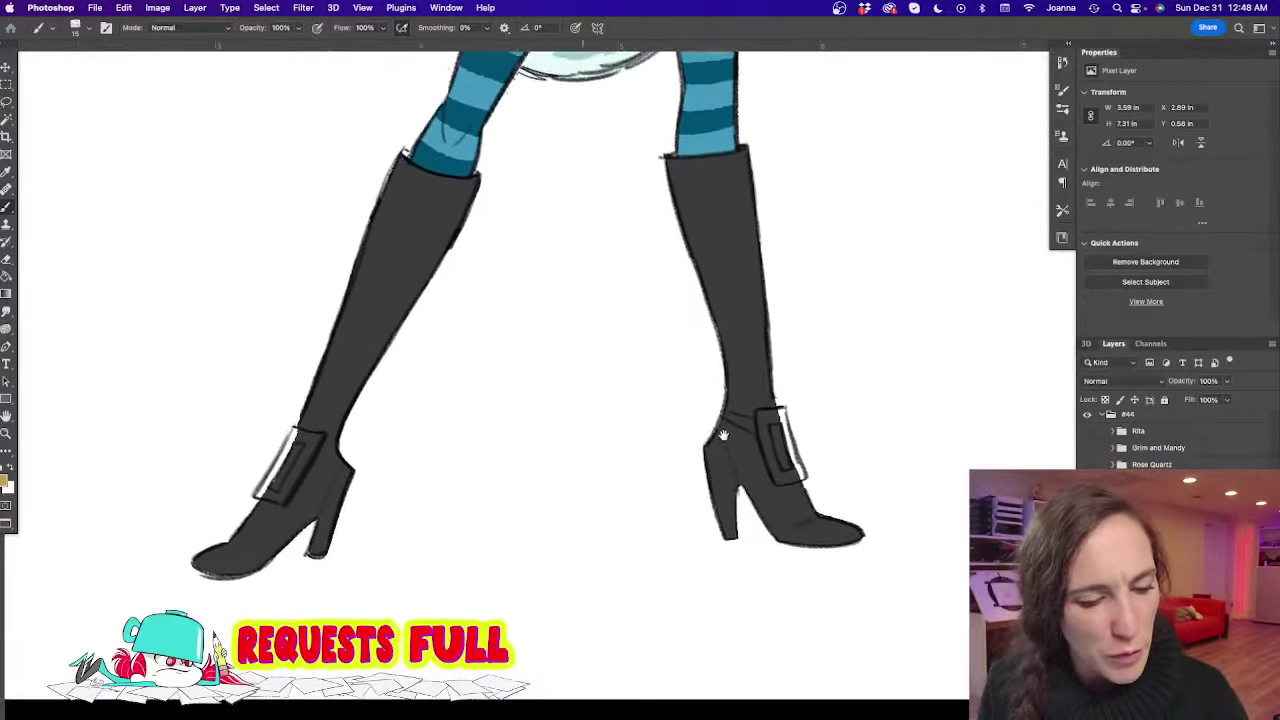
pyautogui.scroll(1, 754, 397)
pyautogui.moveTo(766, 386)
pyautogui.mouseDown()
pyautogui.moveTo(786, 445)
pyautogui.moveTo(783, 398)
pyautogui.moveTo(814, 405)
pyautogui.moveTo(833, 378)
pyautogui.moveTo(810, 375)
pyautogui.moveTo(829, 373)
pyautogui.moveTo(857, 463)
pyautogui.moveTo(837, 382)
pyautogui.moveTo(894, 572)
pyautogui.moveTo(829, 588)
pyautogui.moveTo(875, 557)
pyautogui.moveTo(834, 573)
pyautogui.moveTo(787, 432)
pyautogui.moveTo(824, 572)
pyautogui.moveTo(787, 490)
pyautogui.moveTo(818, 580)
pyautogui.mouseUp()
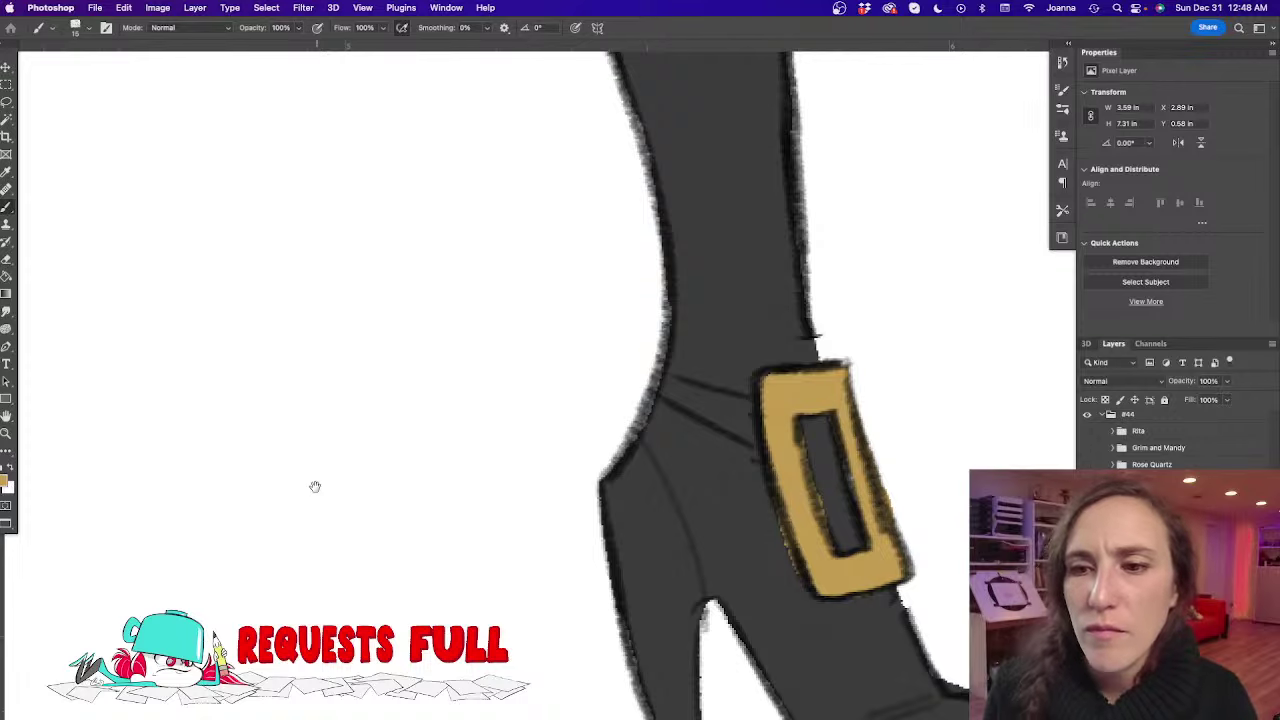
pyautogui.moveTo(314, 486); pyautogui.dragTo(555, 464)
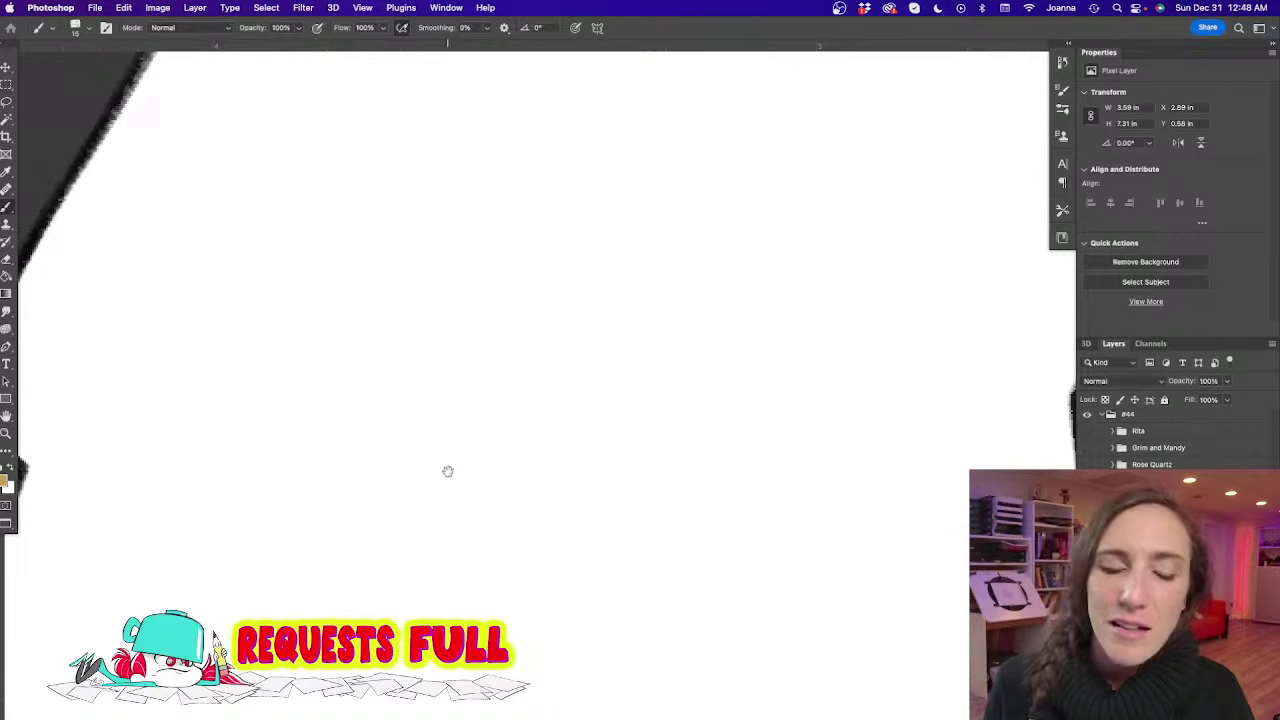
# Paint the frame of the left-hand boot's buckle golden yellow, and touch up its dark center with a smaller brush
pyautogui.moveTo(448, 470); pyautogui.dragTo(552, 452)
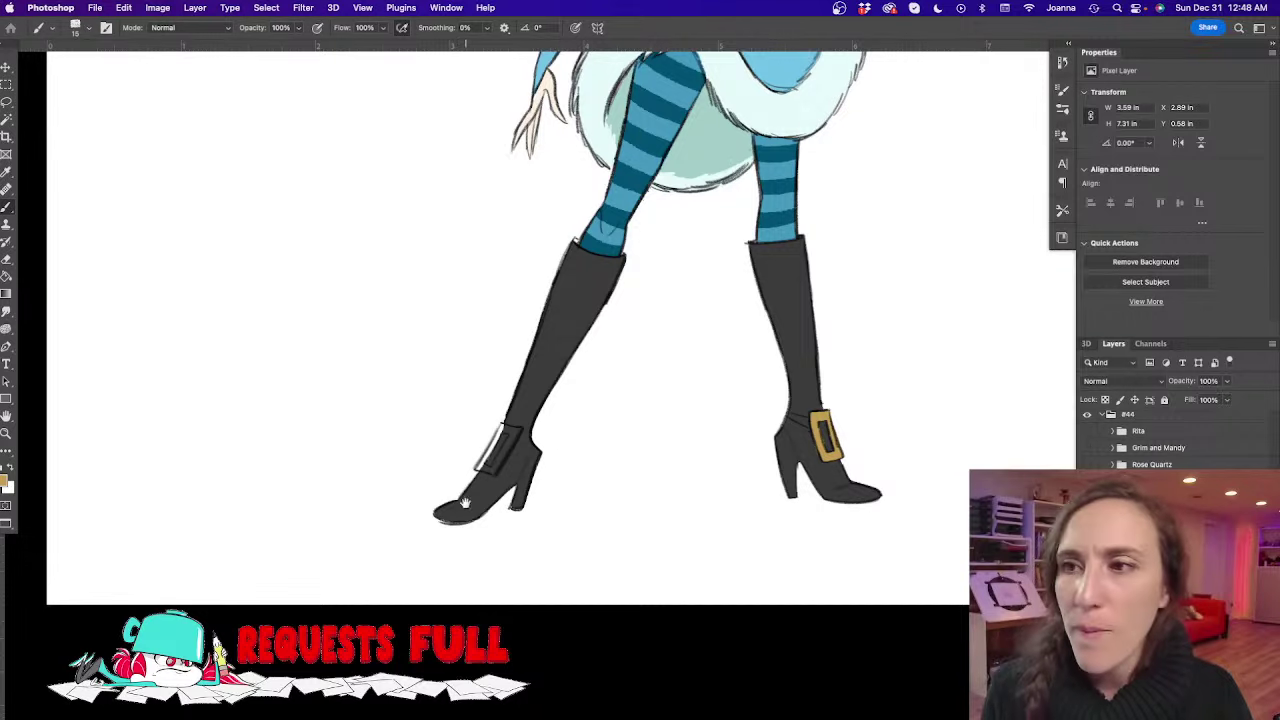
pyautogui.scroll(6, 465, 505)
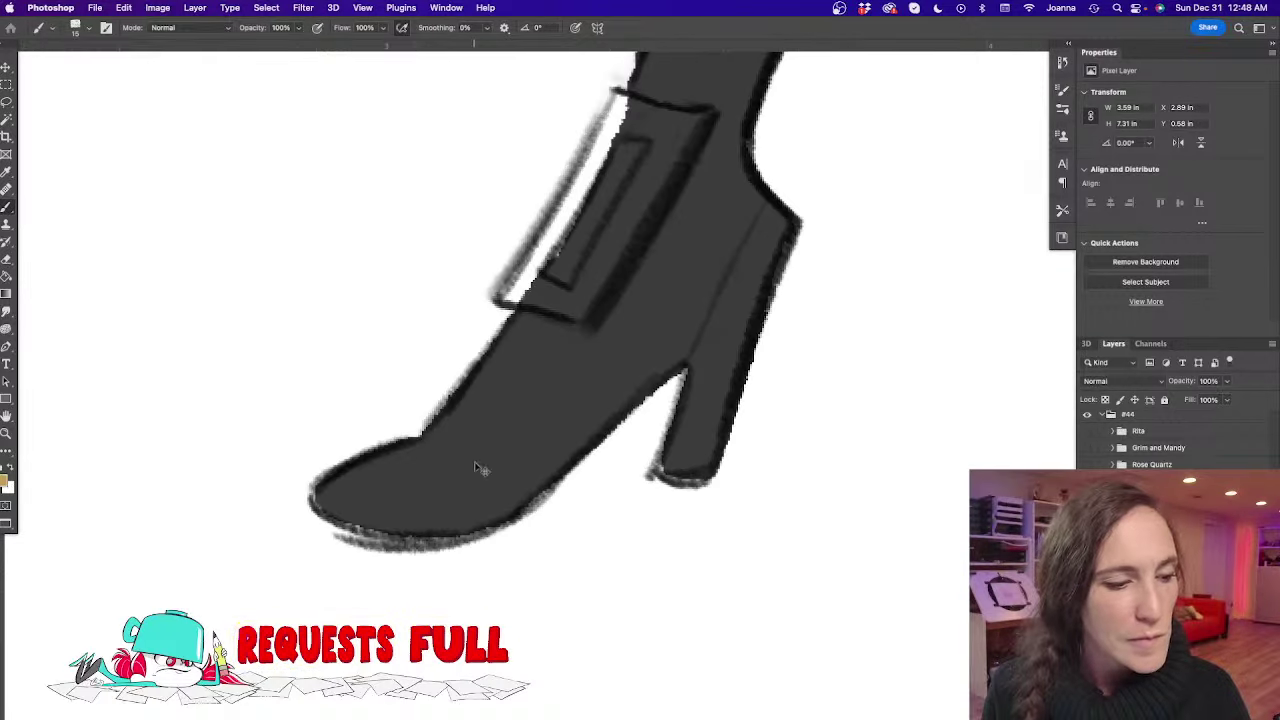
pyautogui.moveTo(540, 486); pyautogui.dragTo(630, 592)
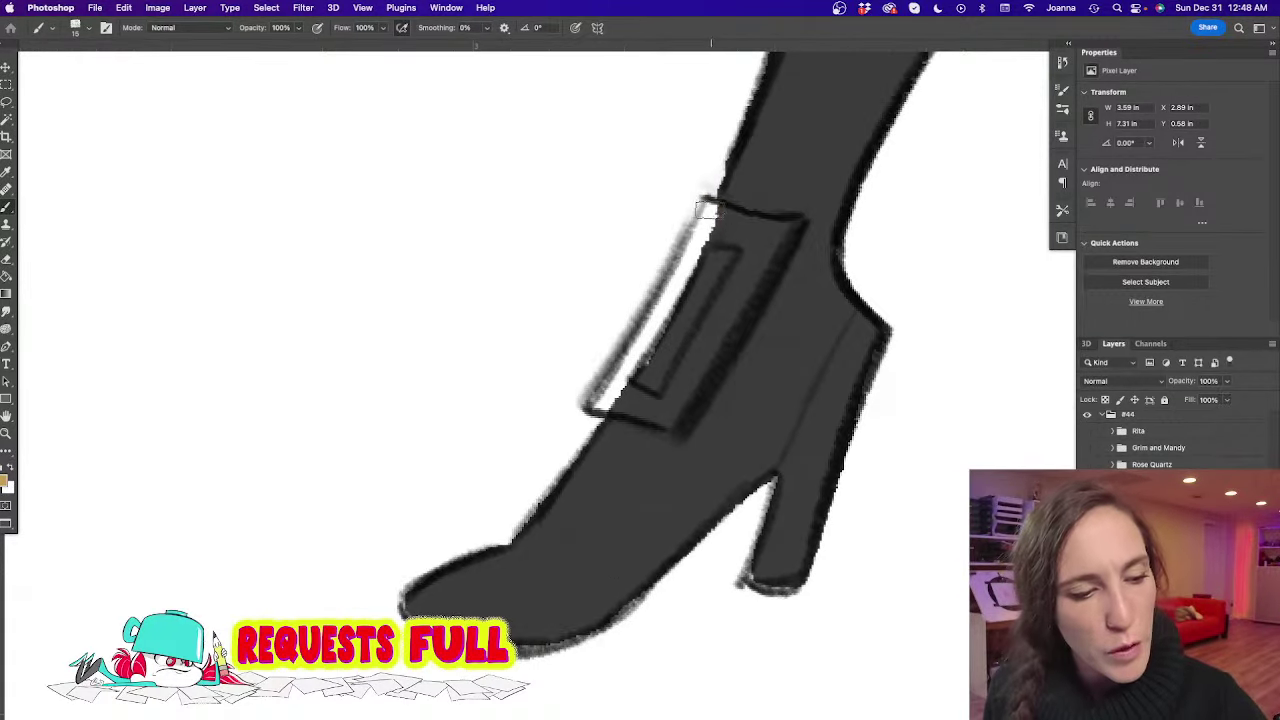
pyautogui.moveTo(706, 210)
pyautogui.mouseDown()
pyautogui.moveTo(605, 405)
pyautogui.moveTo(615, 386)
pyautogui.moveTo(665, 410)
pyautogui.moveTo(620, 404)
pyautogui.moveTo(658, 418)
pyautogui.moveTo(766, 223)
pyautogui.moveTo(683, 418)
pyautogui.moveTo(783, 228)
pyautogui.moveTo(710, 208)
pyautogui.mouseUp()
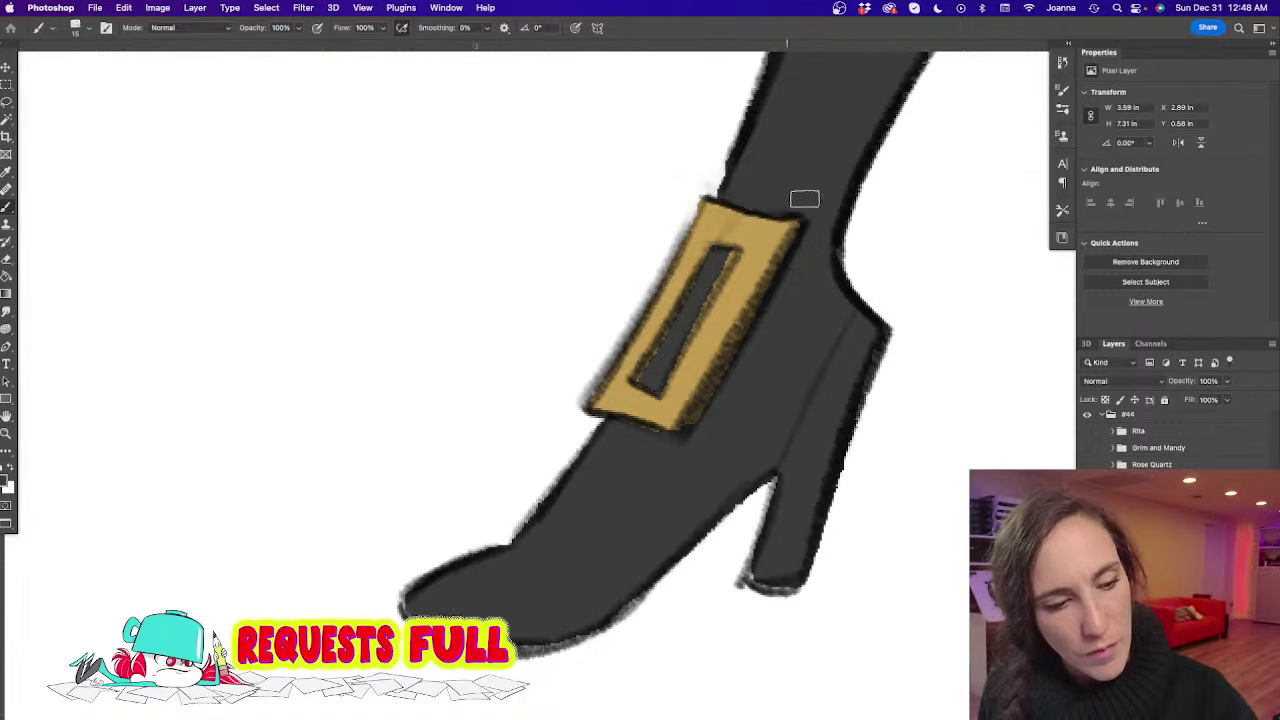
pyautogui.press('[')
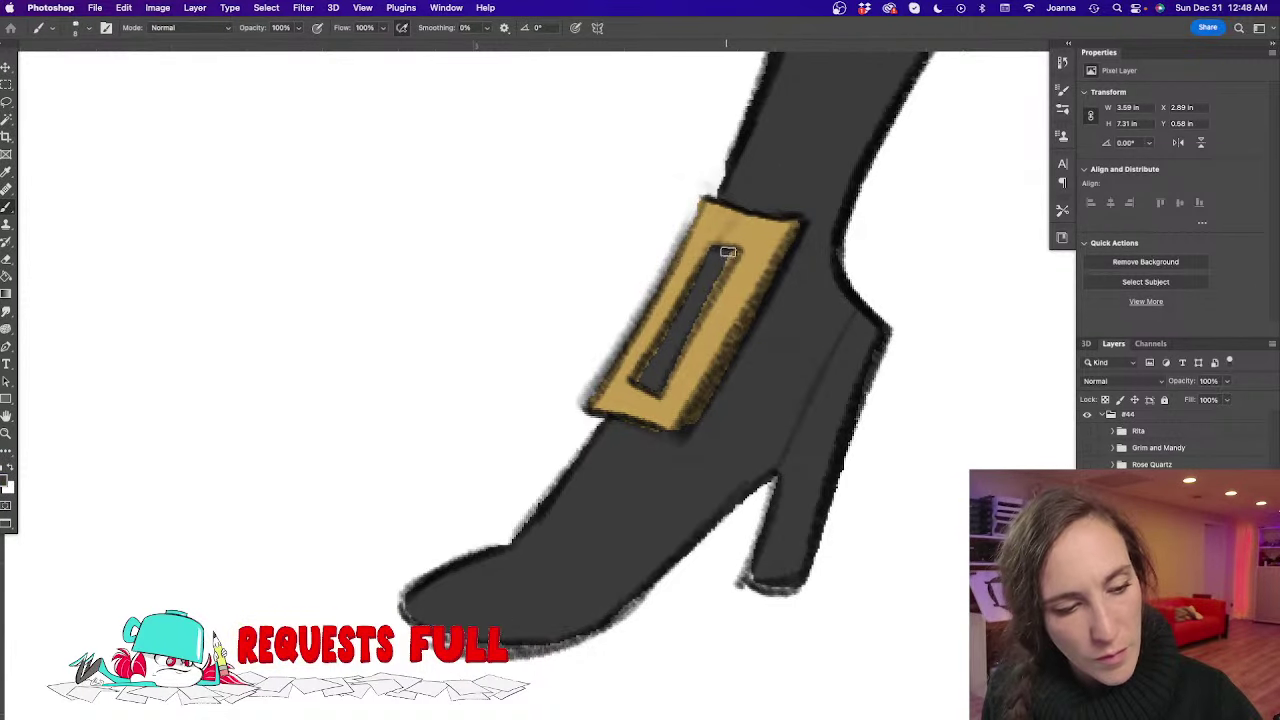
pyautogui.moveTo(728, 252)
pyautogui.mouseDown()
pyautogui.moveTo(654, 386)
pyautogui.moveTo(644, 375)
pyautogui.moveTo(708, 262)
pyautogui.mouseUp()
# Select the dark gray areas of both boots by color and choose a near-black foreground color for their shading
pyautogui.keyDown('alt'); pyautogui.click(498, 439); pyautogui.keyUp('alt')
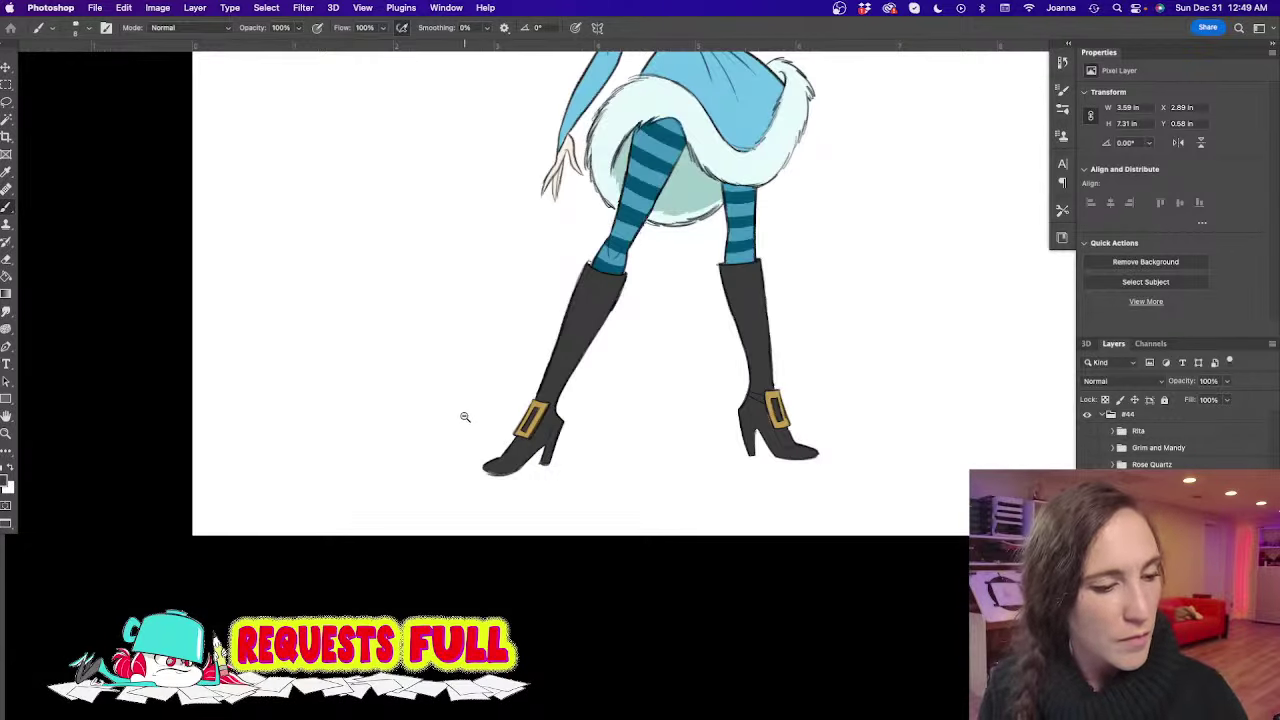
pyautogui.keyDown('alt'); pyautogui.click(465, 417); pyautogui.keyUp('alt')
pyautogui.moveTo(477, 239); pyautogui.dragTo(528, 254)
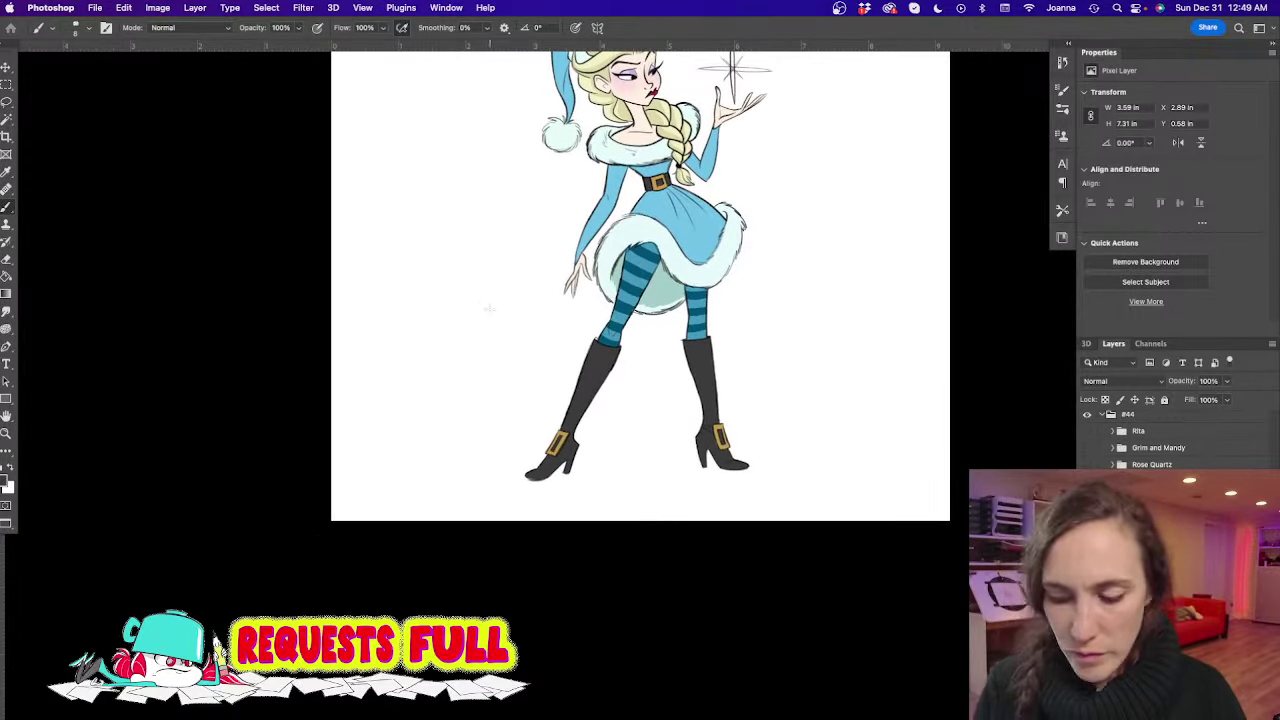
pyautogui.press('w')
pyautogui.click(585, 385)
pyautogui.click(706, 394)
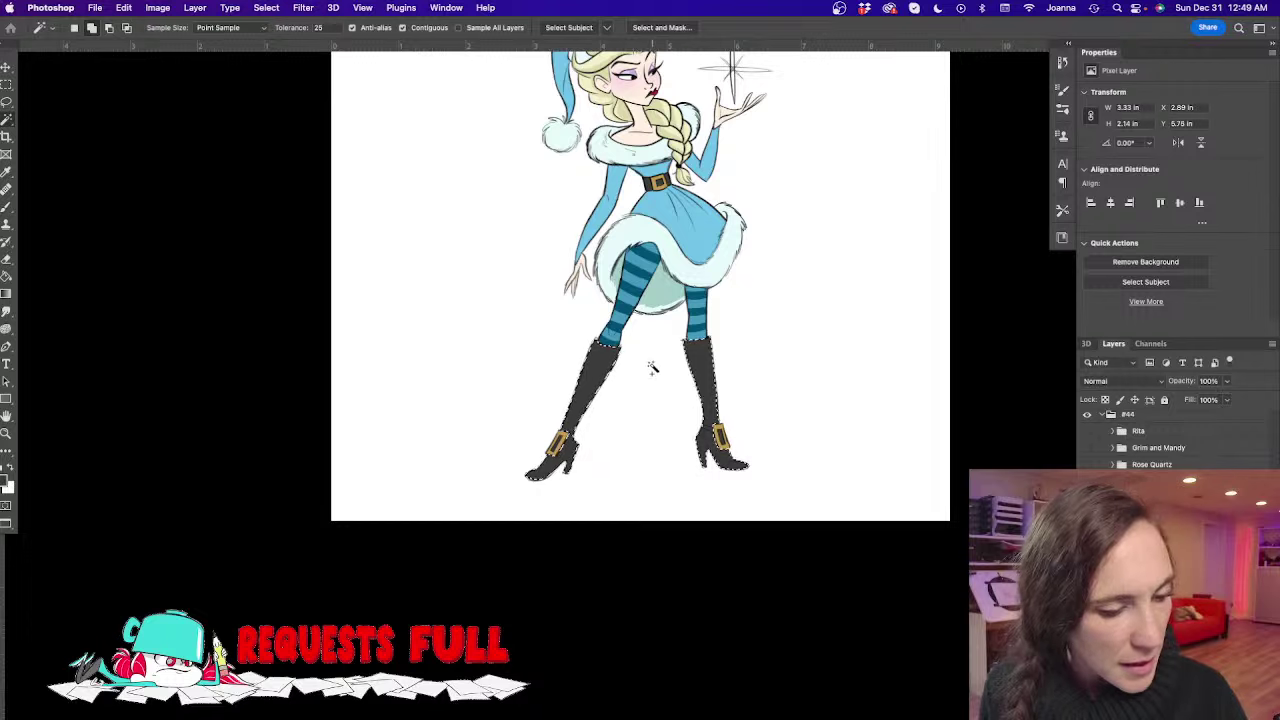
pyautogui.click(5, 481)
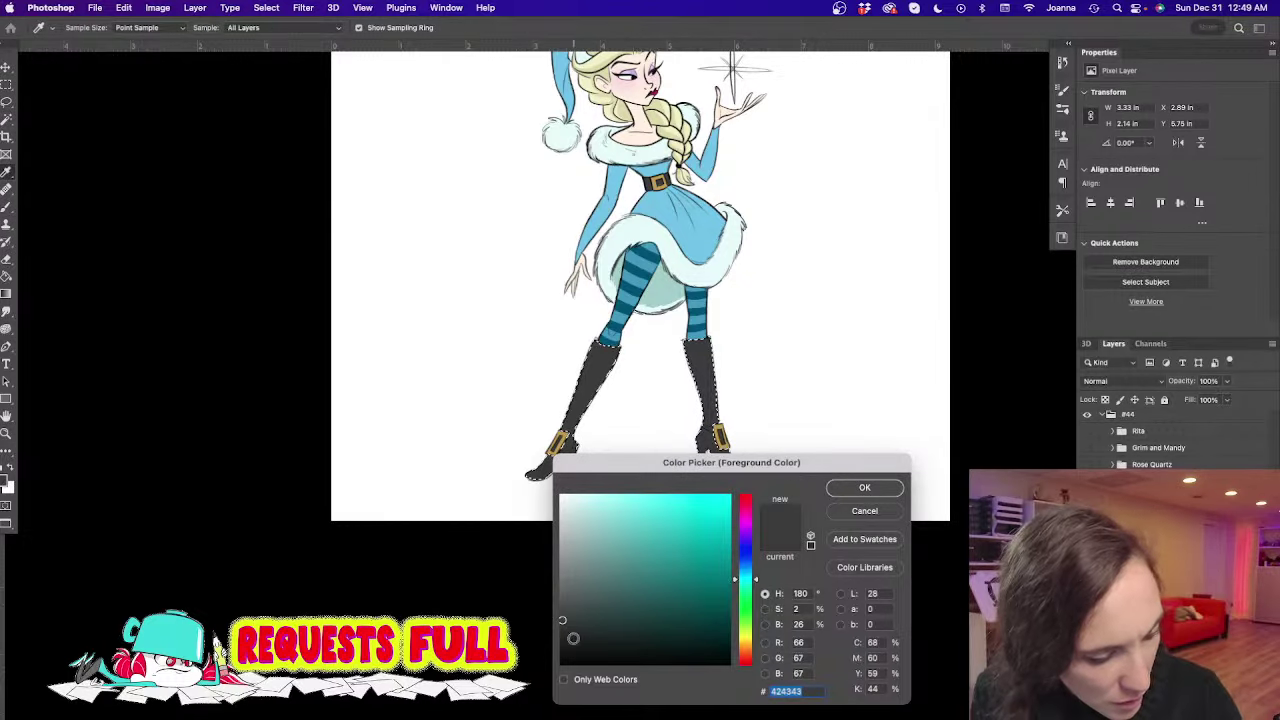
pyautogui.click(568, 648)
pyautogui.click(855, 491)
# Shade the inner side of the right-hand boot's shaft and its heel near-black, using brush sizes 60 down to 40
pyautogui.press('b')
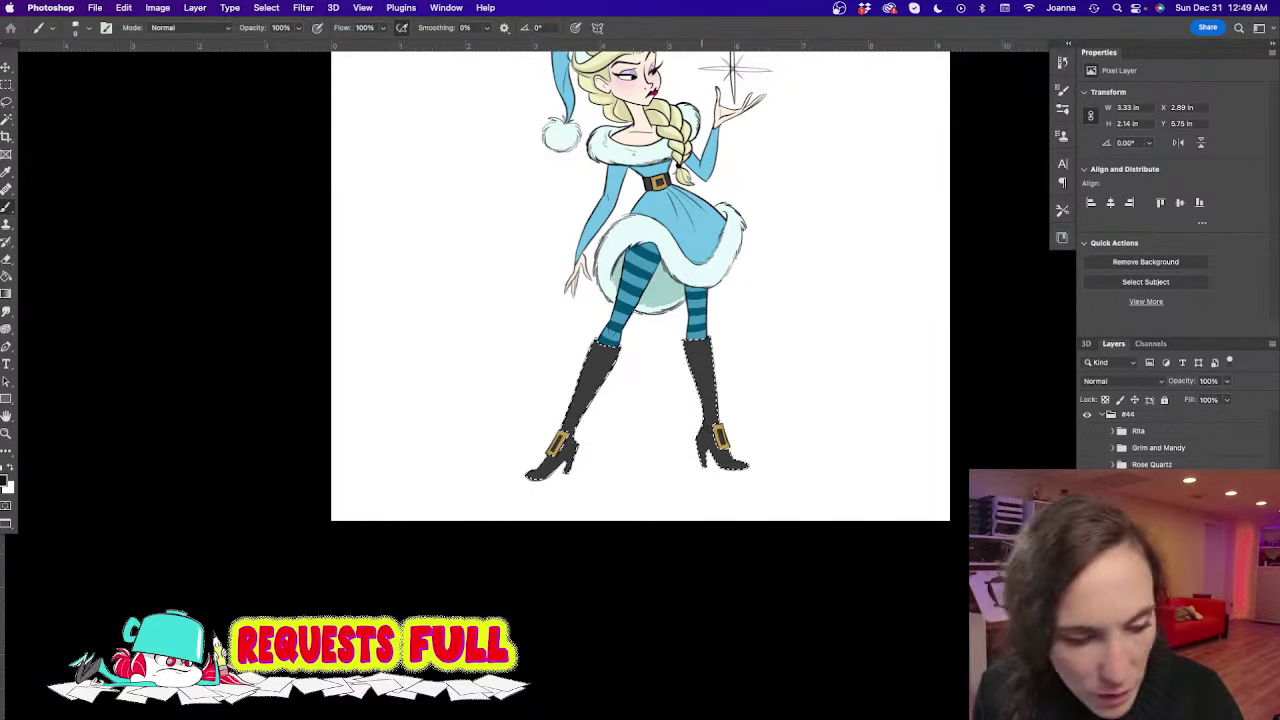
pyautogui.press(']')
pyautogui.press(']')
pyautogui.press(']')
pyautogui.press(']')
pyautogui.press(']')
pyautogui.press(']')
pyautogui.press(']')
pyautogui.press(']')
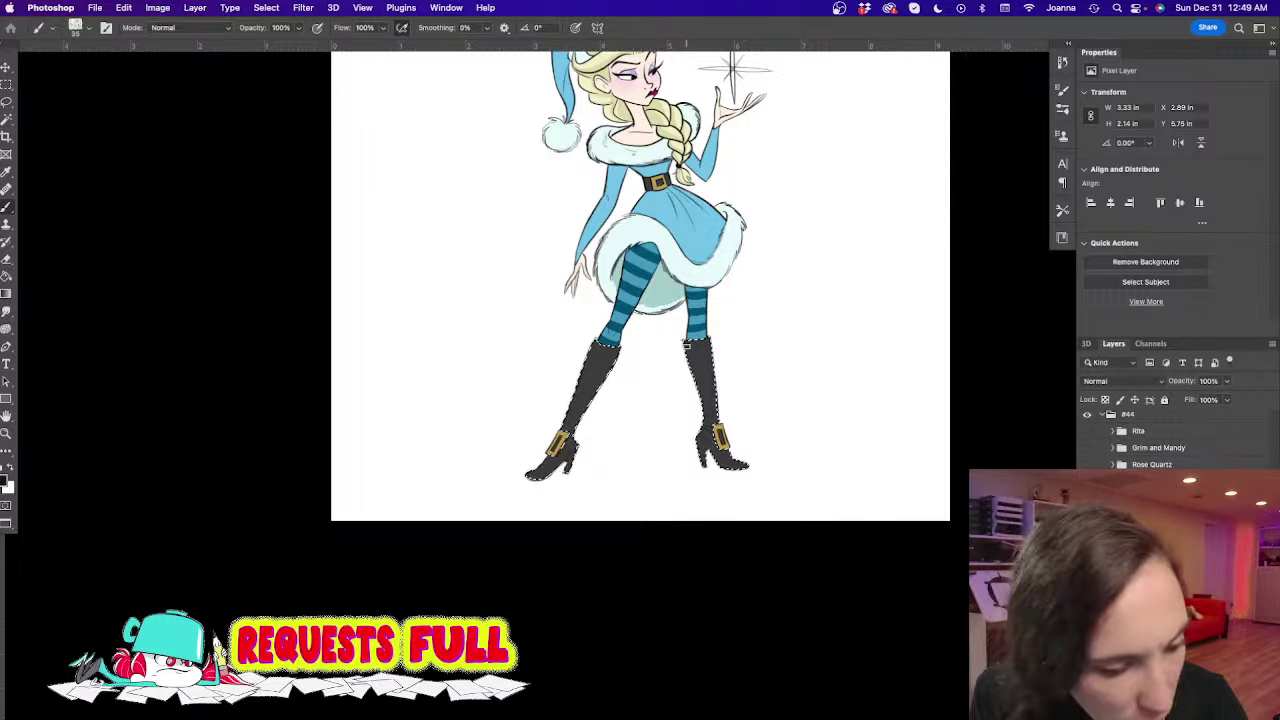
pyautogui.moveTo(688, 337)
pyautogui.mouseDown()
pyautogui.moveTo(684, 365)
pyautogui.moveTo(680, 347)
pyautogui.mouseUp()
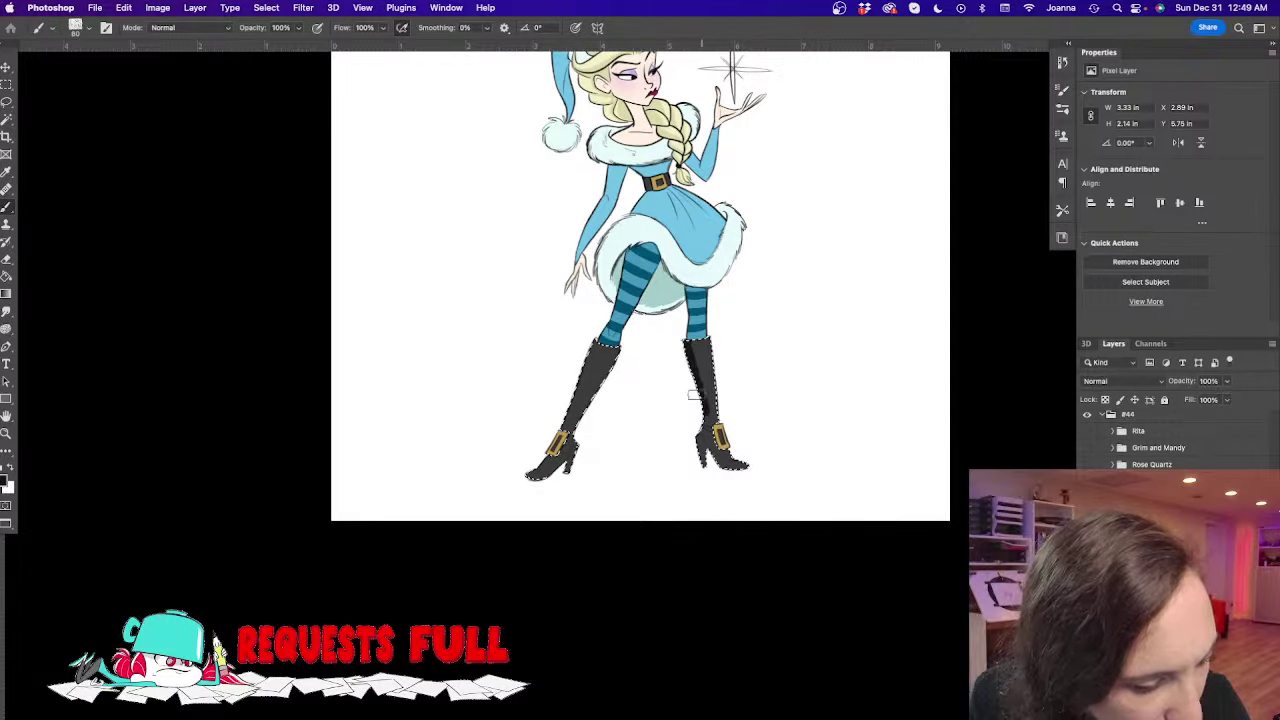
pyautogui.moveTo(694, 394); pyautogui.dragTo(697, 416)
pyautogui.press('[')
pyautogui.press('[')
pyautogui.press('[')
pyautogui.press('[')
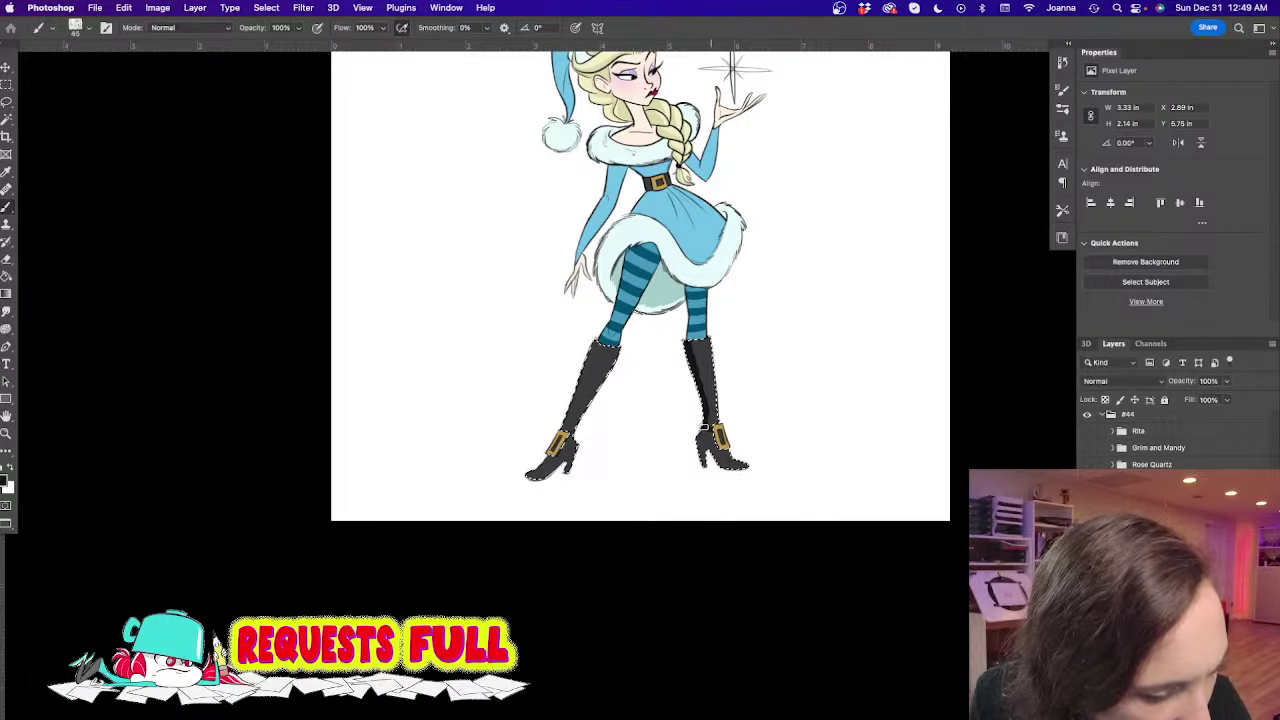
pyautogui.moveTo(691, 433); pyautogui.dragTo(703, 454)
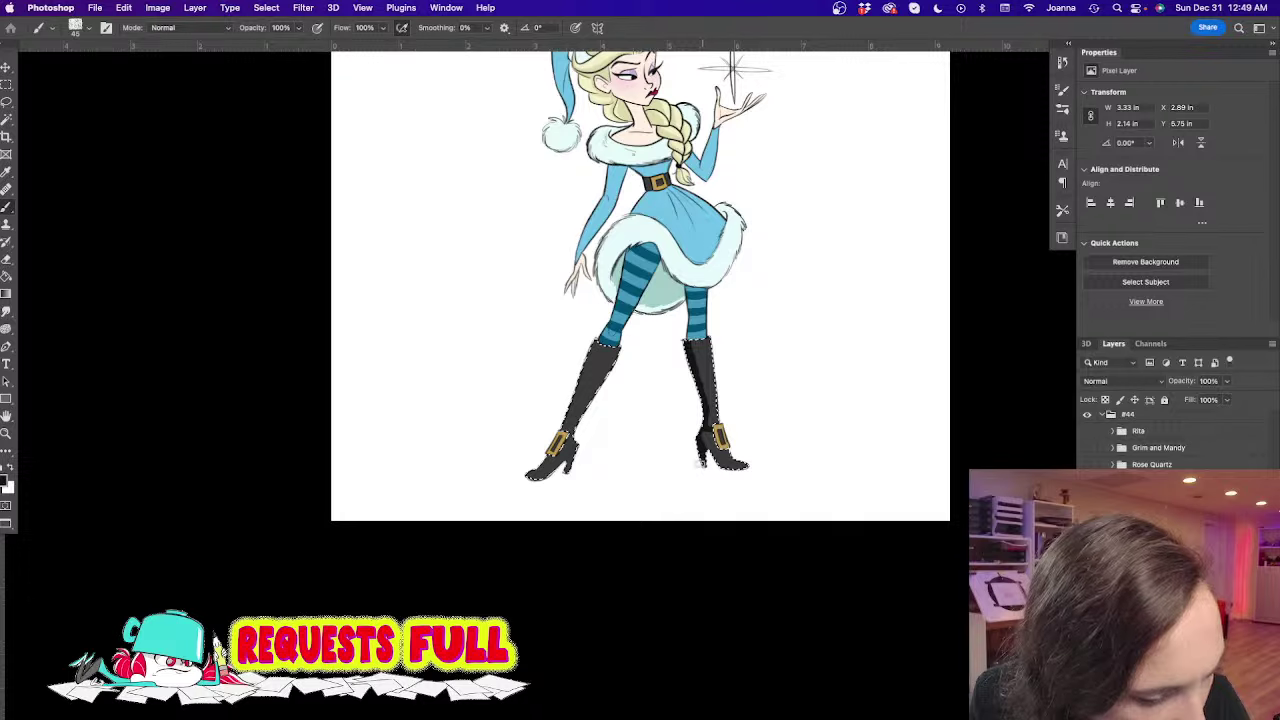
pyautogui.keyDown('super'); pyautogui.click(660, 389); pyautogui.keyUp('super')
pyautogui.press(']')
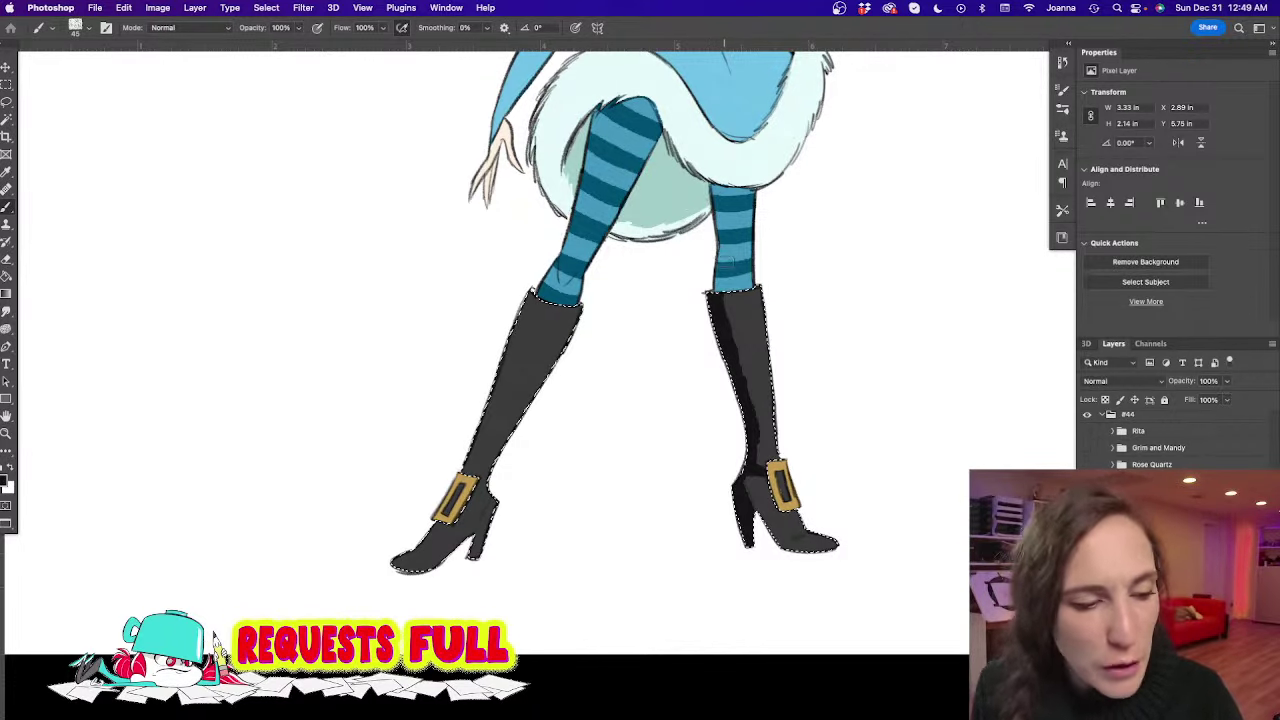
pyautogui.moveTo(718, 299); pyautogui.dragTo(731, 352)
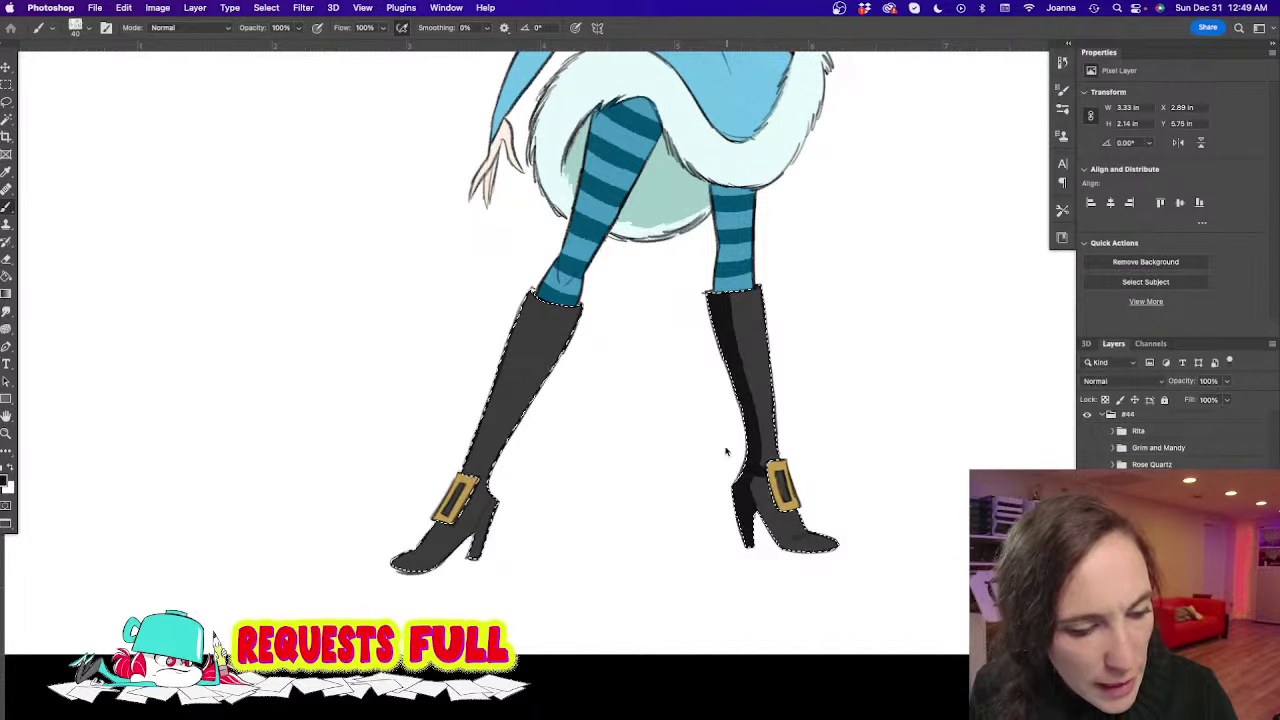
# Add a thin near-black shadow along the right-hand boot's outer edge at brush size 25, and shade its foot down to the toe
pyautogui.press('[')
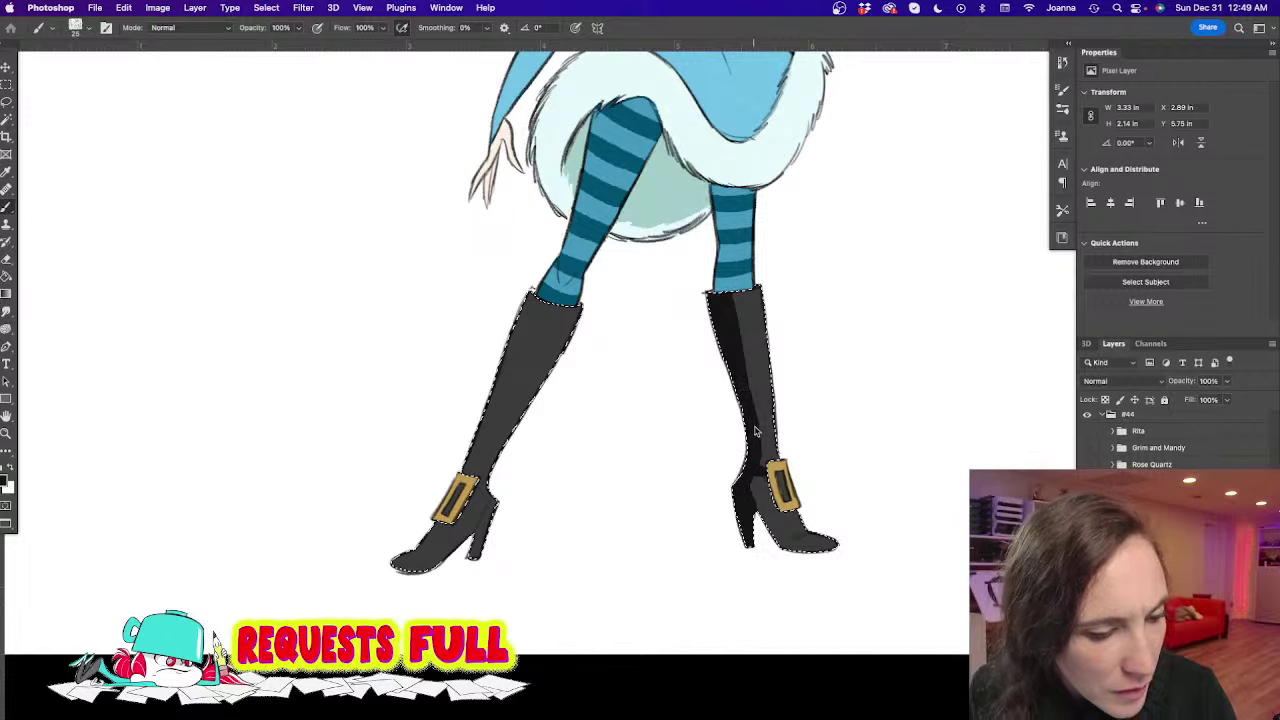
pyautogui.moveTo(757, 290); pyautogui.dragTo(774, 449)
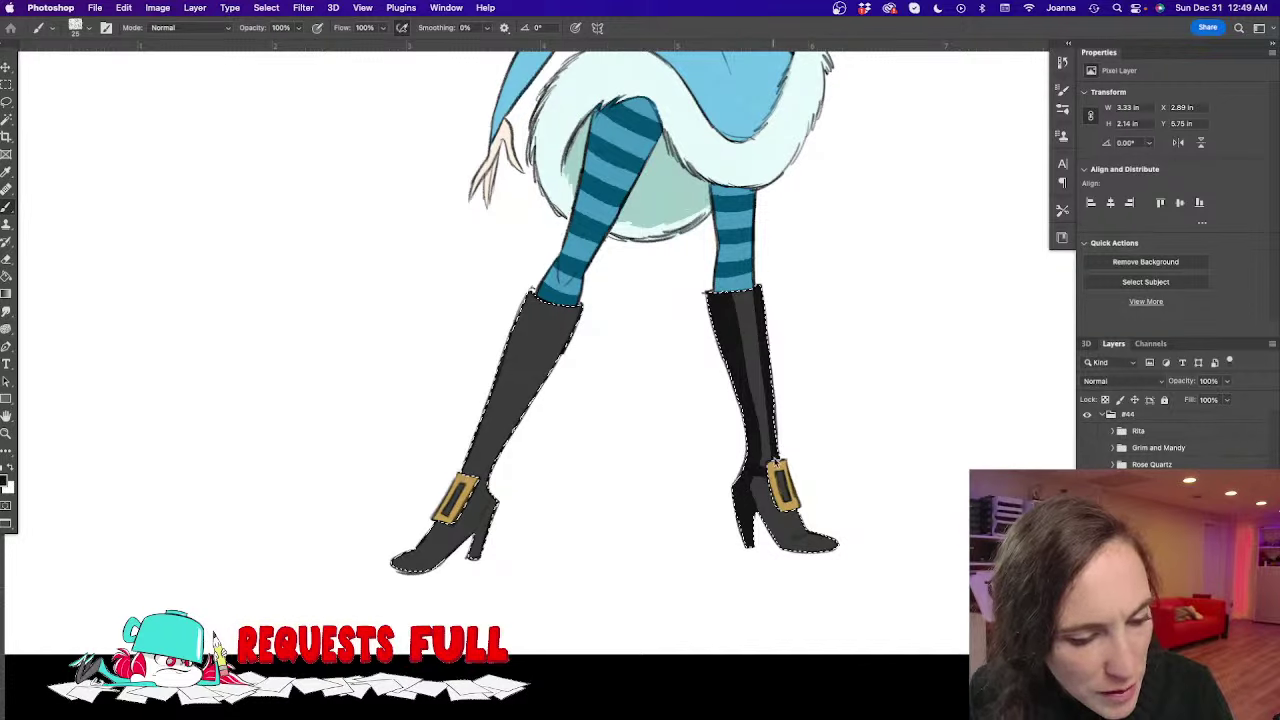
pyautogui.moveTo(793, 514); pyautogui.dragTo(835, 545)
pyautogui.press('[')
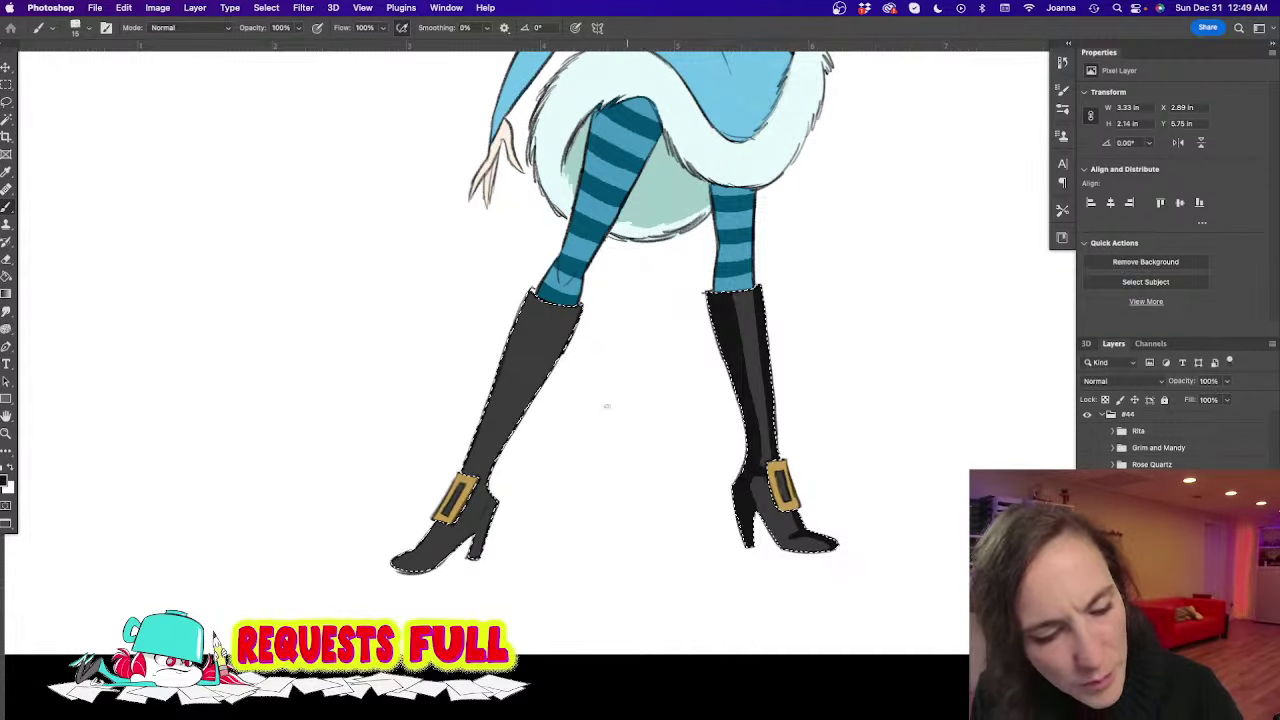
# Shade both edges, the heel and the foot of the left-hand boot near-black at brush sizes 25 to 35, and clear the selection
pyautogui.press(']')
pyautogui.press(']')
pyautogui.press(']')
pyautogui.press(']')
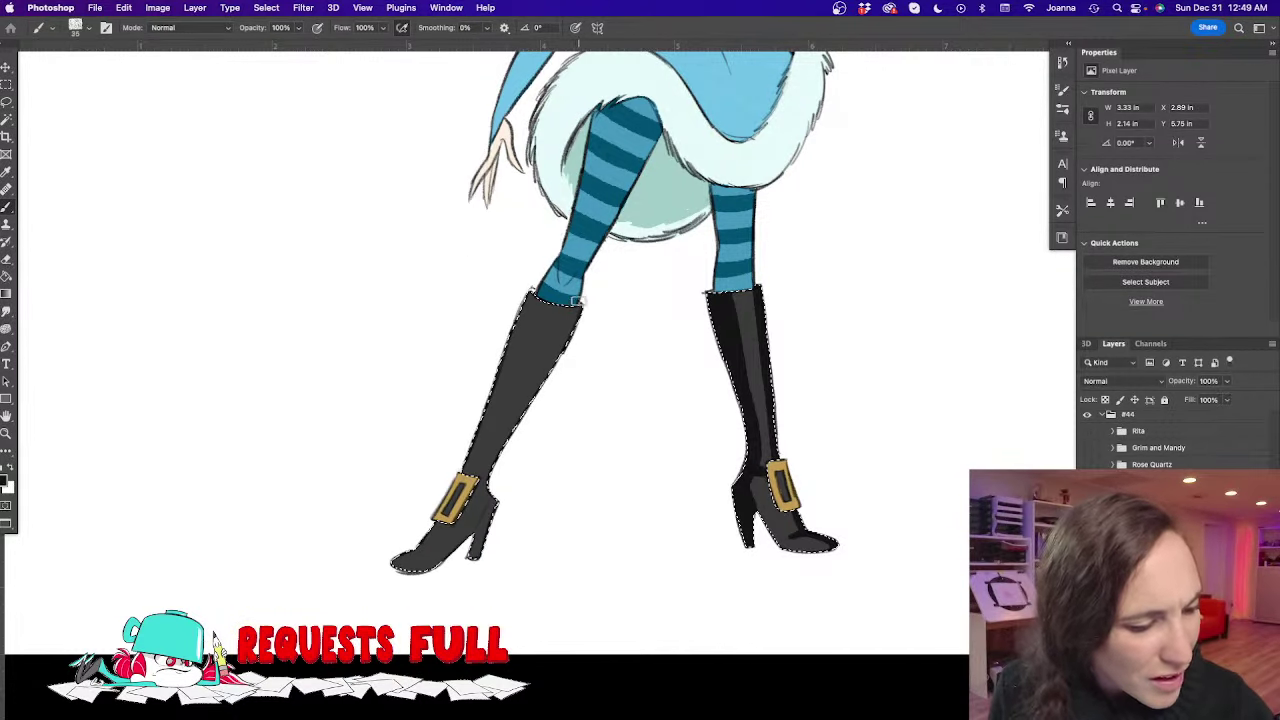
pyautogui.moveTo(577, 306)
pyautogui.mouseDown()
pyautogui.moveTo(542, 374)
pyautogui.moveTo(567, 292)
pyautogui.moveTo(483, 476)
pyautogui.mouseUp()
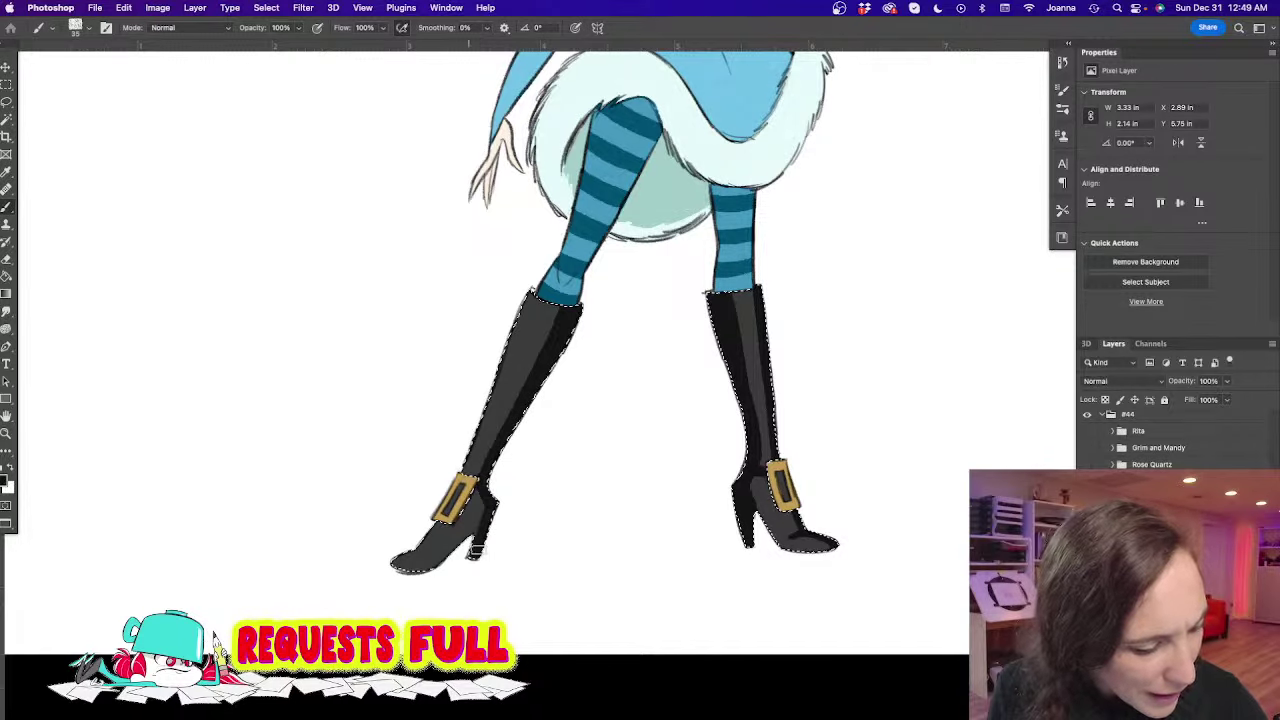
pyautogui.moveTo(474, 552); pyautogui.dragTo(478, 538)
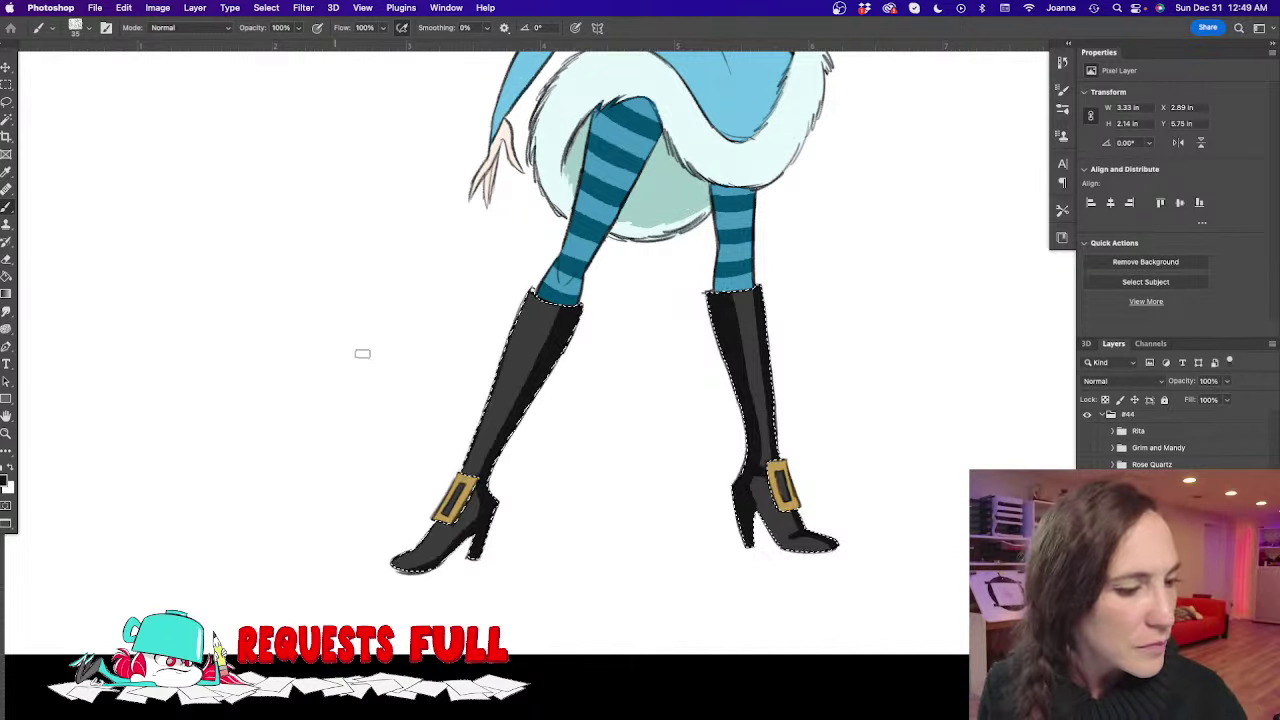
pyautogui.moveTo(521, 316); pyautogui.dragTo(470, 440)
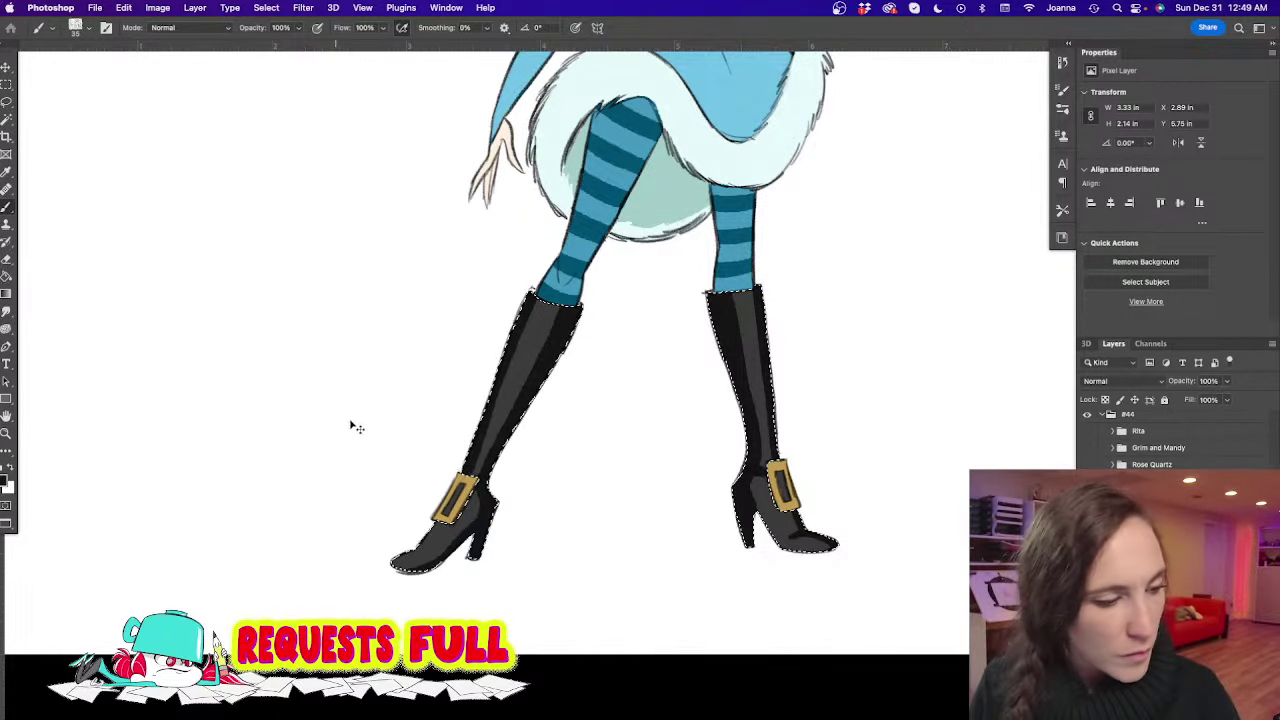
pyautogui.moveTo(527, 301); pyautogui.dragTo(437, 516)
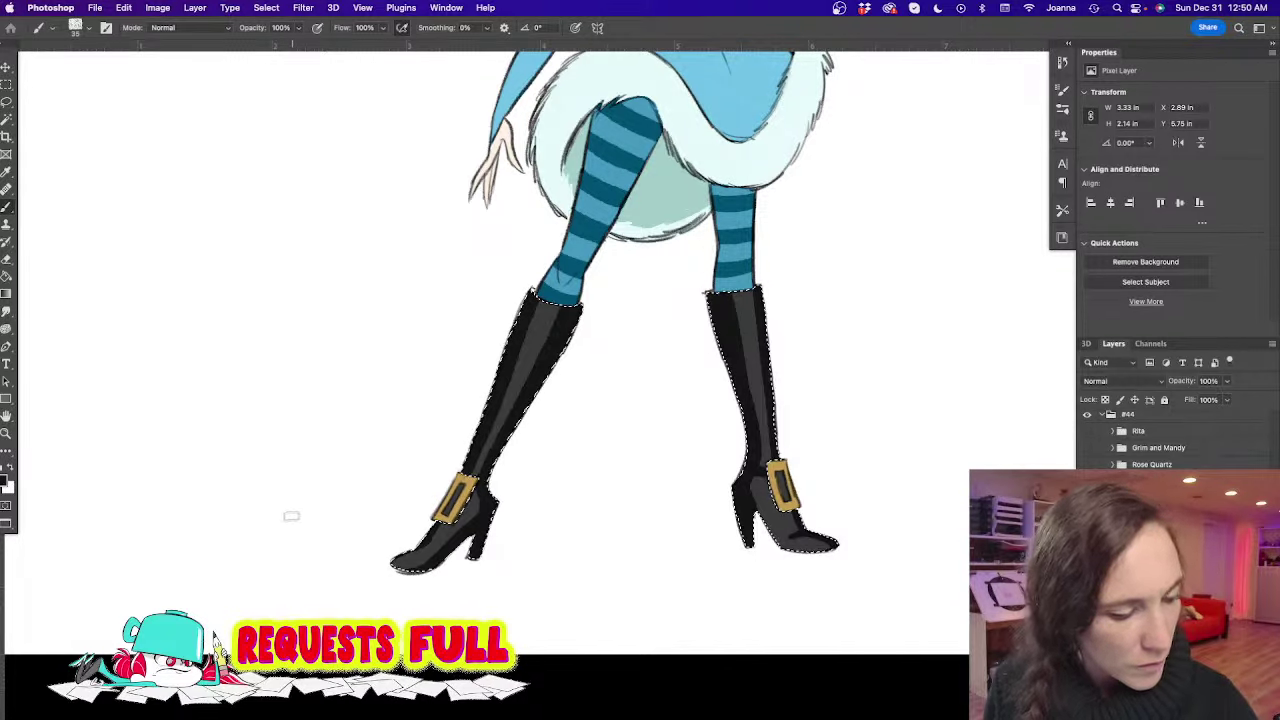
pyautogui.press('super+d')
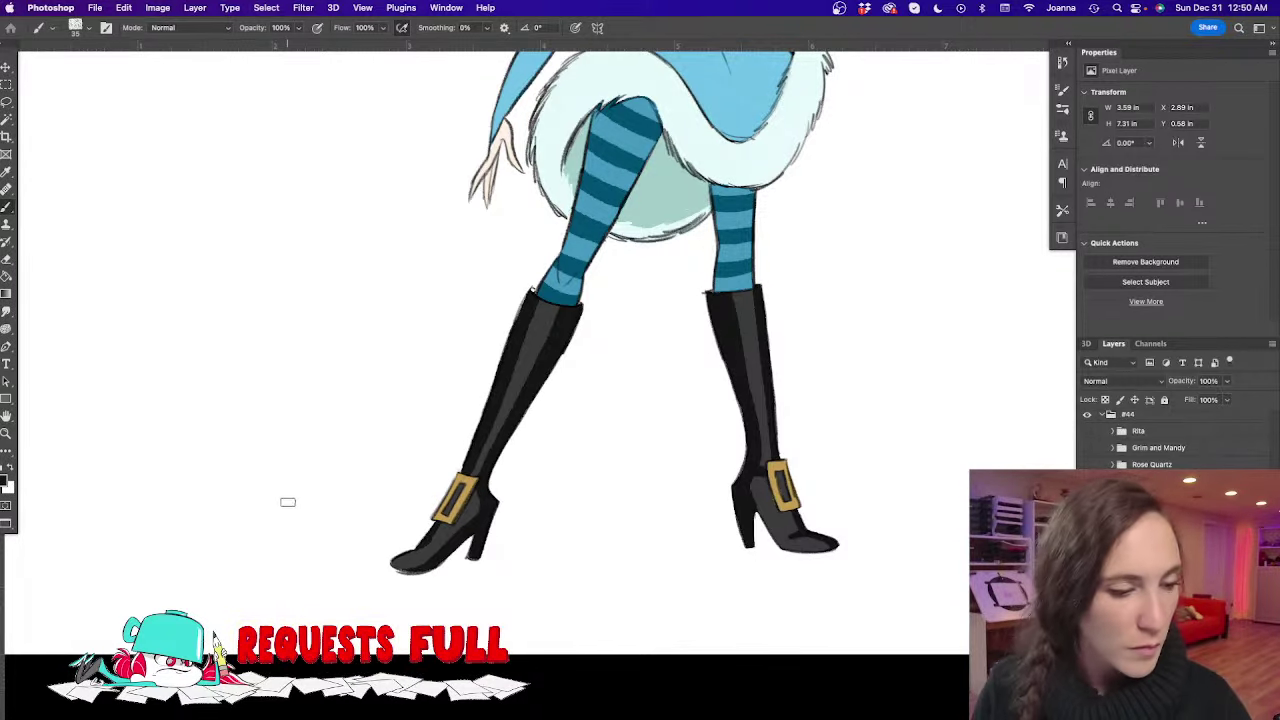
# Sample the blonde of the hair and set a pale yellow foreground color for the hair highlights
pyautogui.keyDown('alt'); pyautogui.click(365, 406); pyautogui.keyUp('alt')
pyautogui.moveTo(393, 397); pyautogui.dragTo(494, 600)
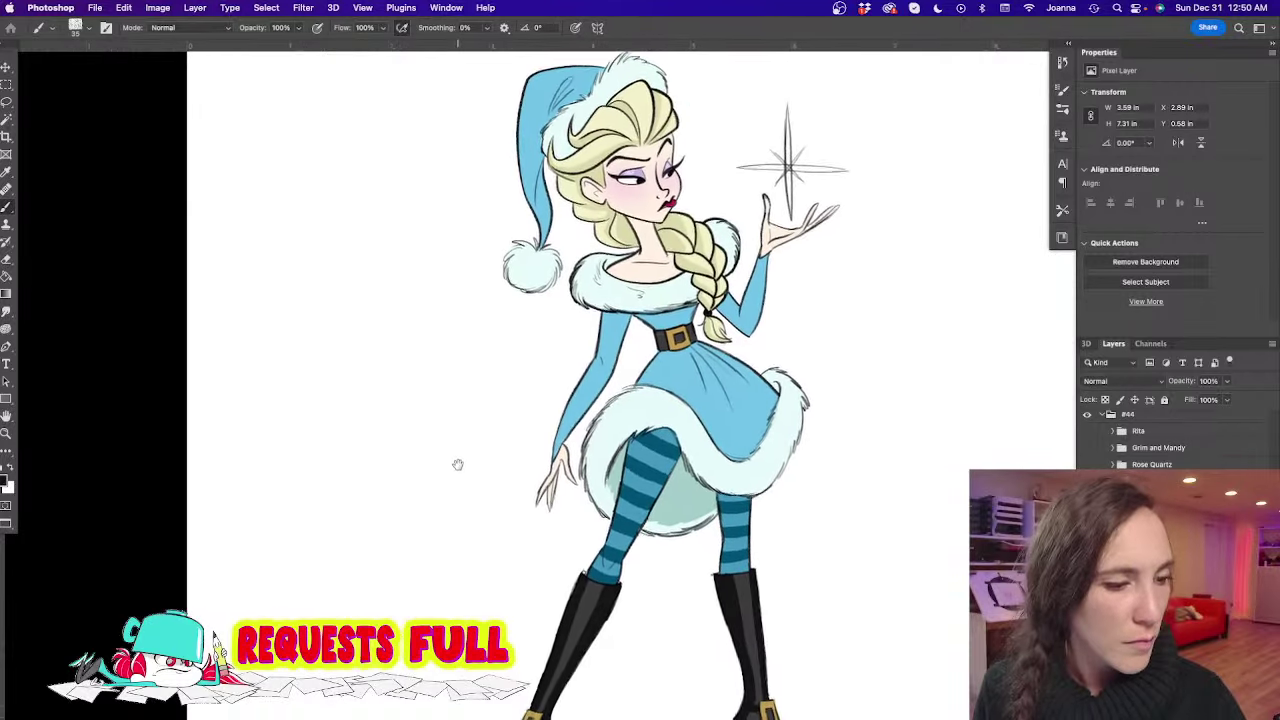
pyautogui.scroll(2, 457, 464)
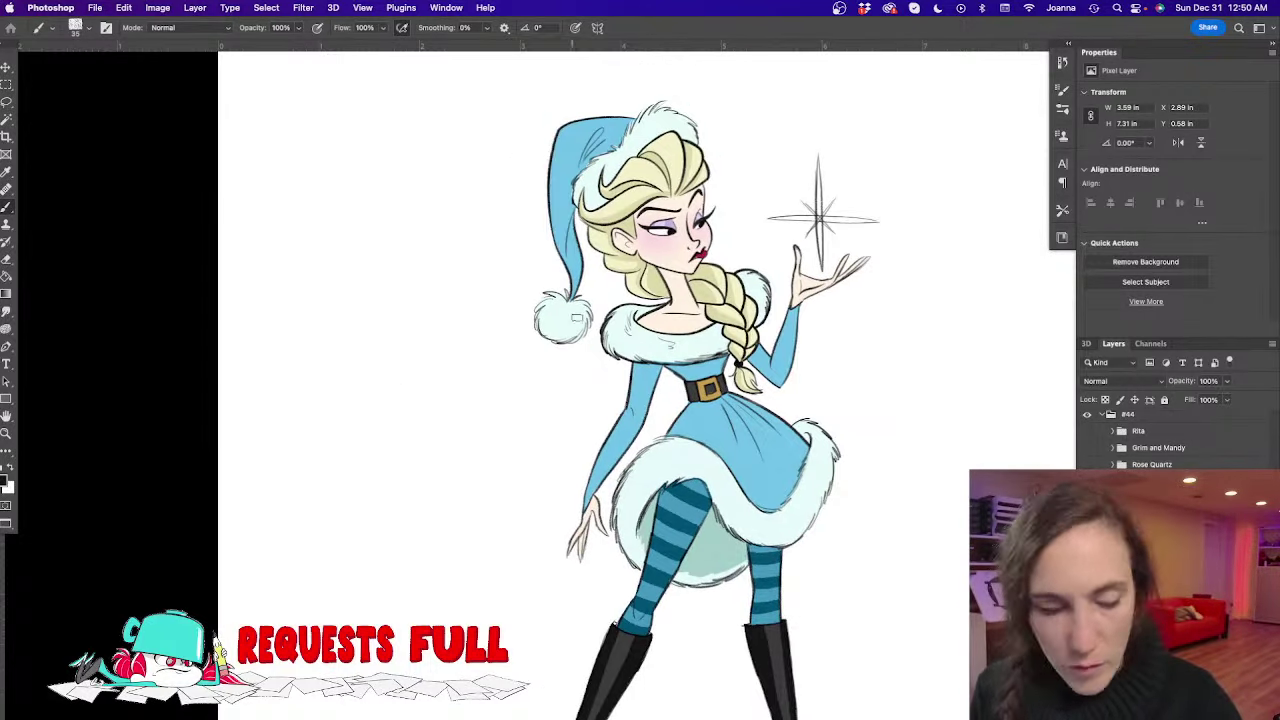
pyautogui.keyDown('alt'); pyautogui.click(664, 165); pyautogui.keyUp('alt')
pyautogui.click(5, 481)
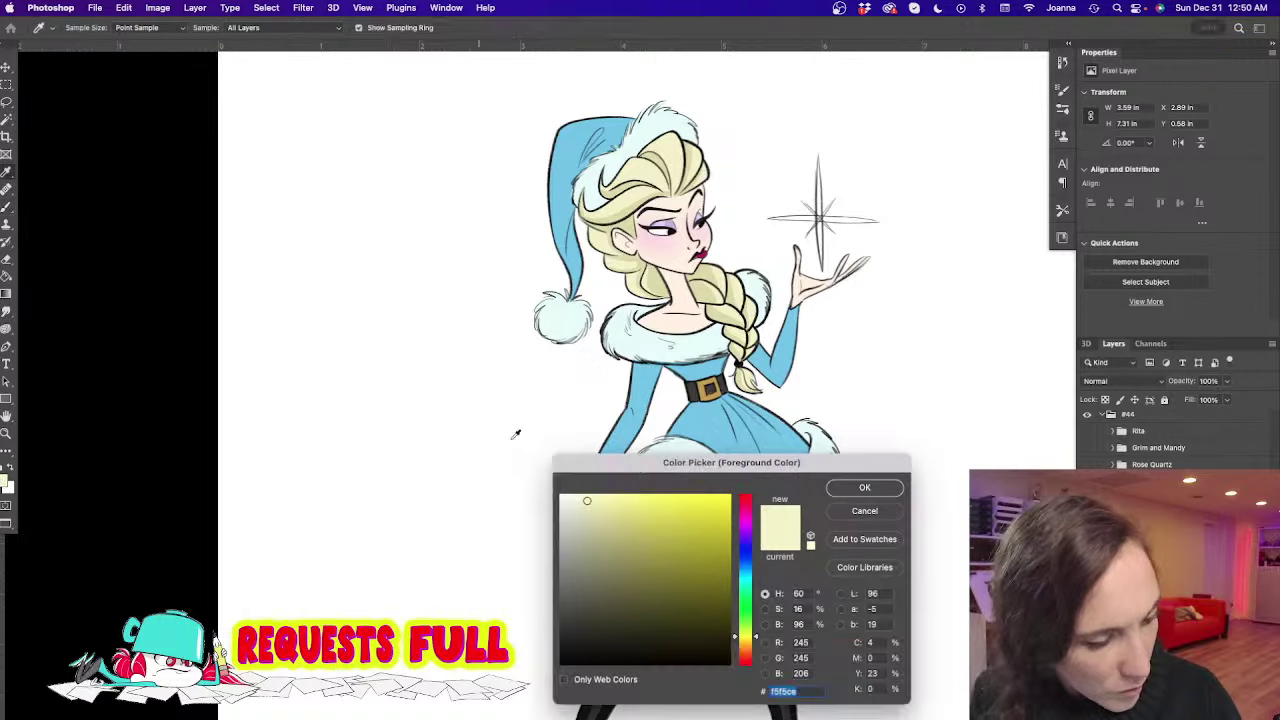
pyautogui.click(863, 488)
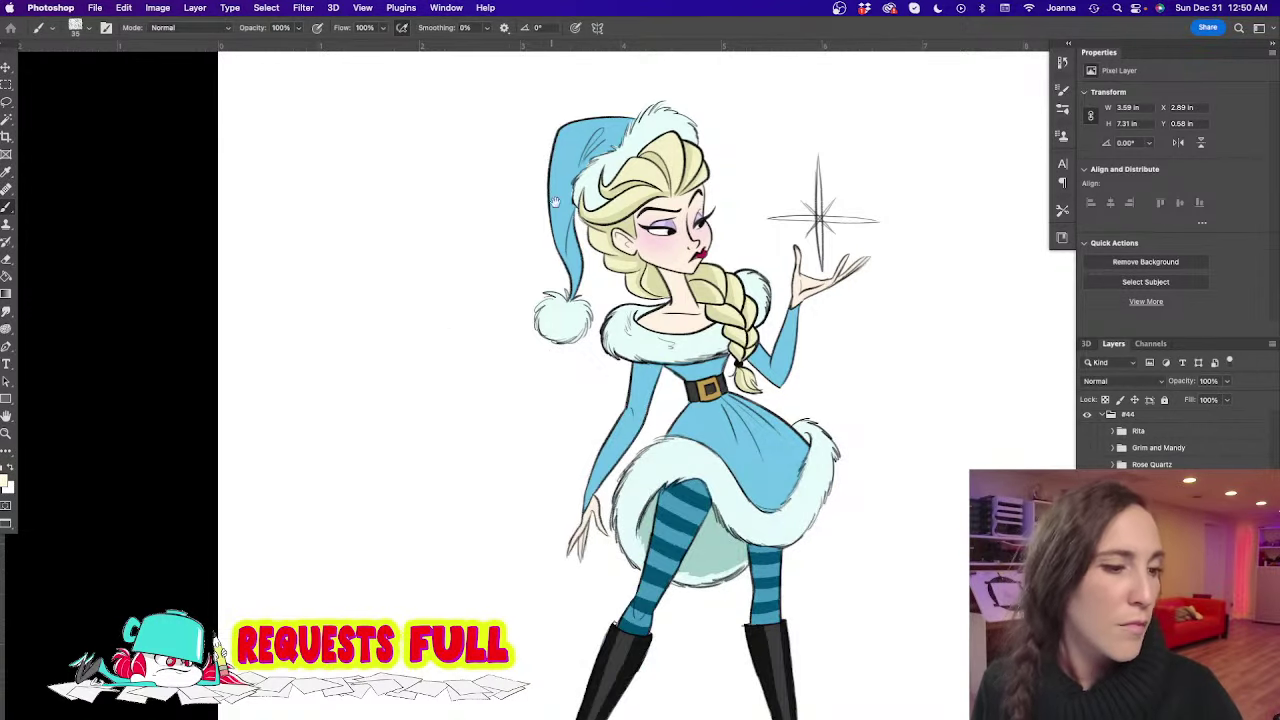
pyautogui.moveTo(562, 200); pyautogui.dragTo(640, 220)
pyautogui.moveTo(642, 301); pyautogui.dragTo(610, 397)
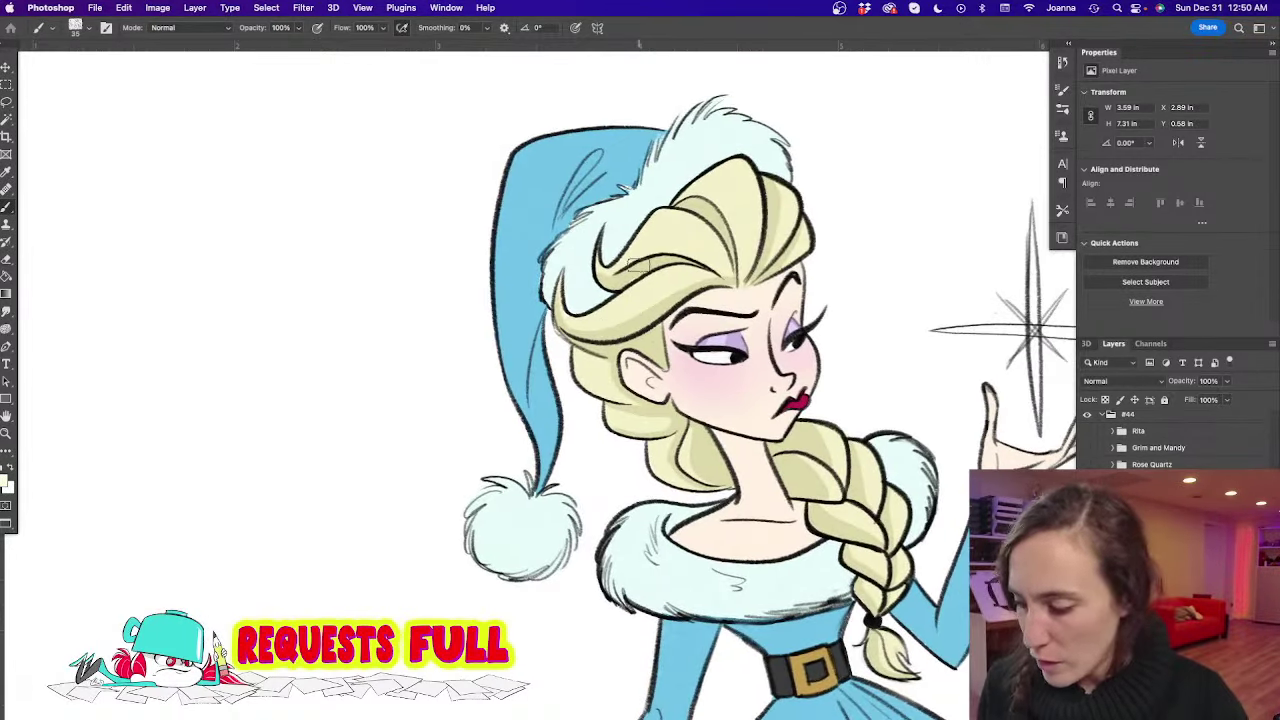
# Choose an off-white foreground color and paint shine highlights across the swept-back top locks of hair with a small brush
pyautogui.press('[')
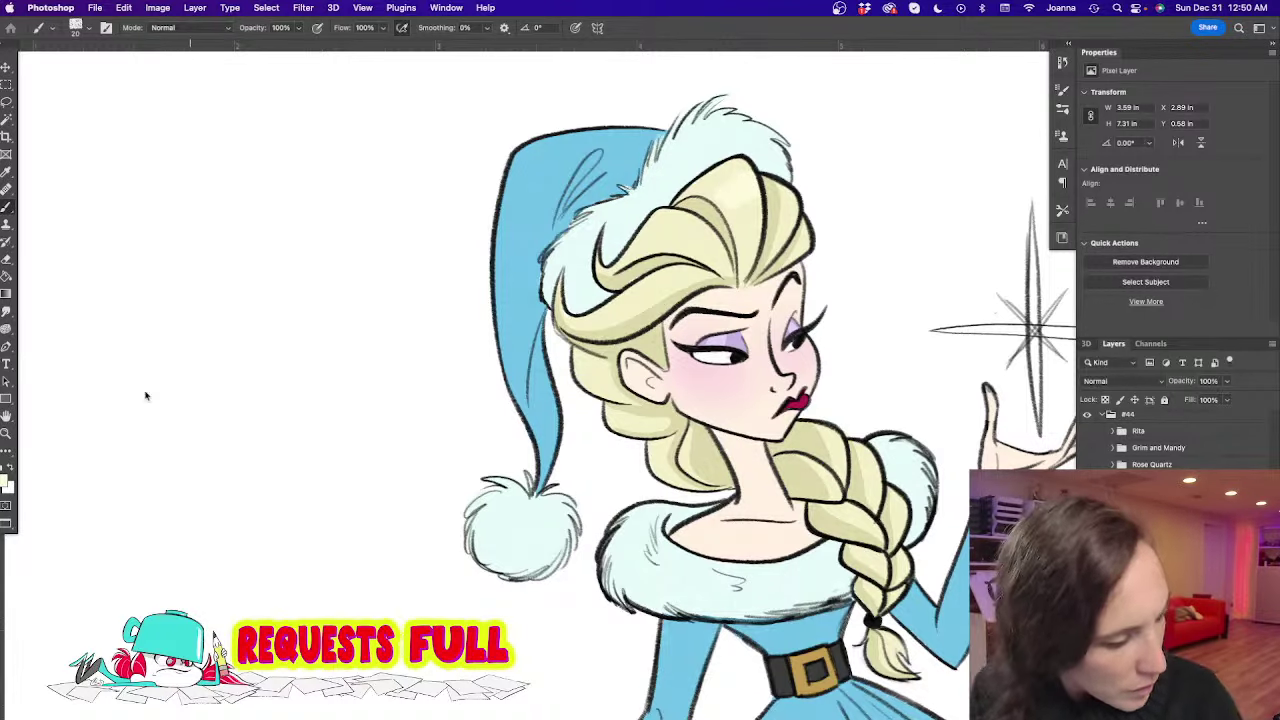
pyautogui.click(6, 485)
pyautogui.press('Return')
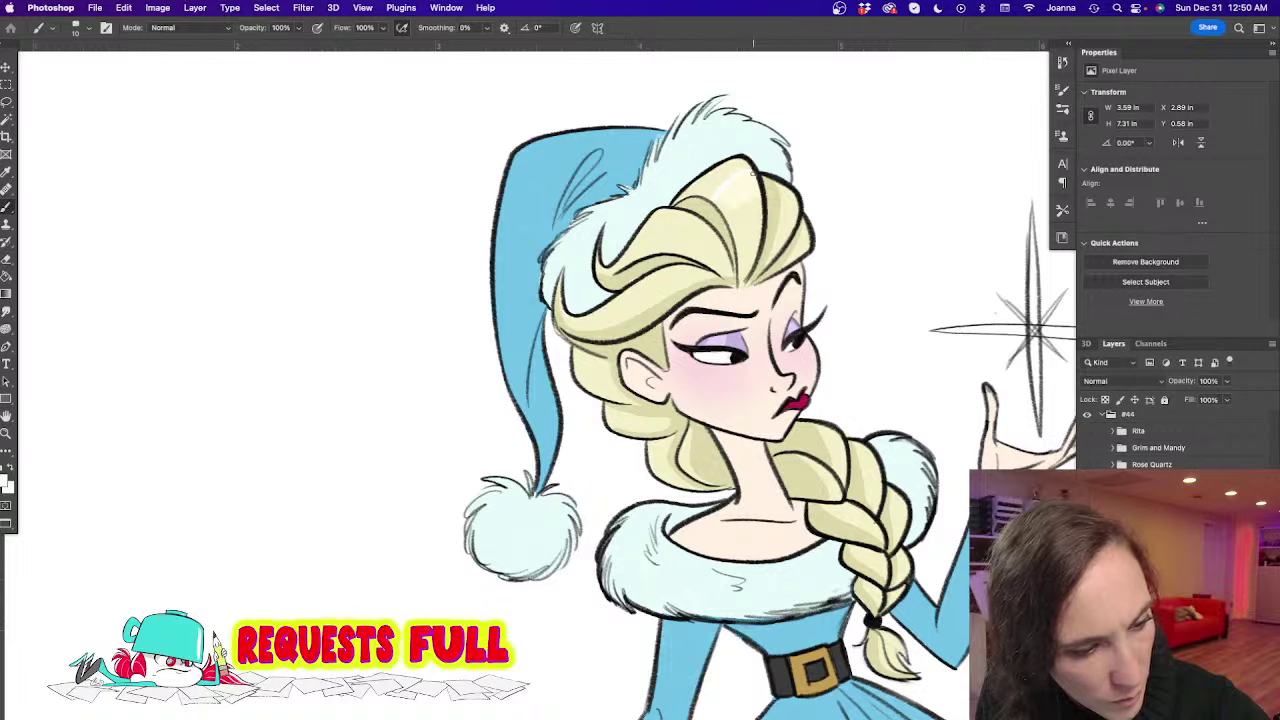
pyautogui.press(']')
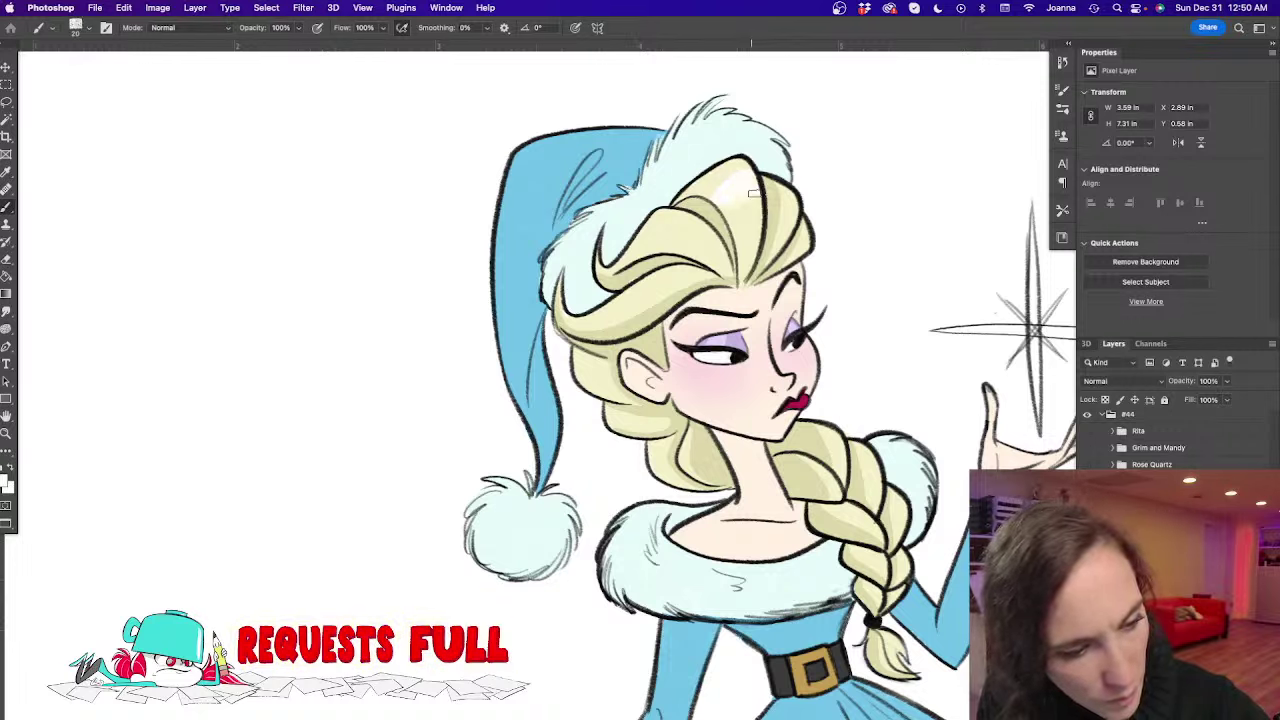
pyautogui.press('[')
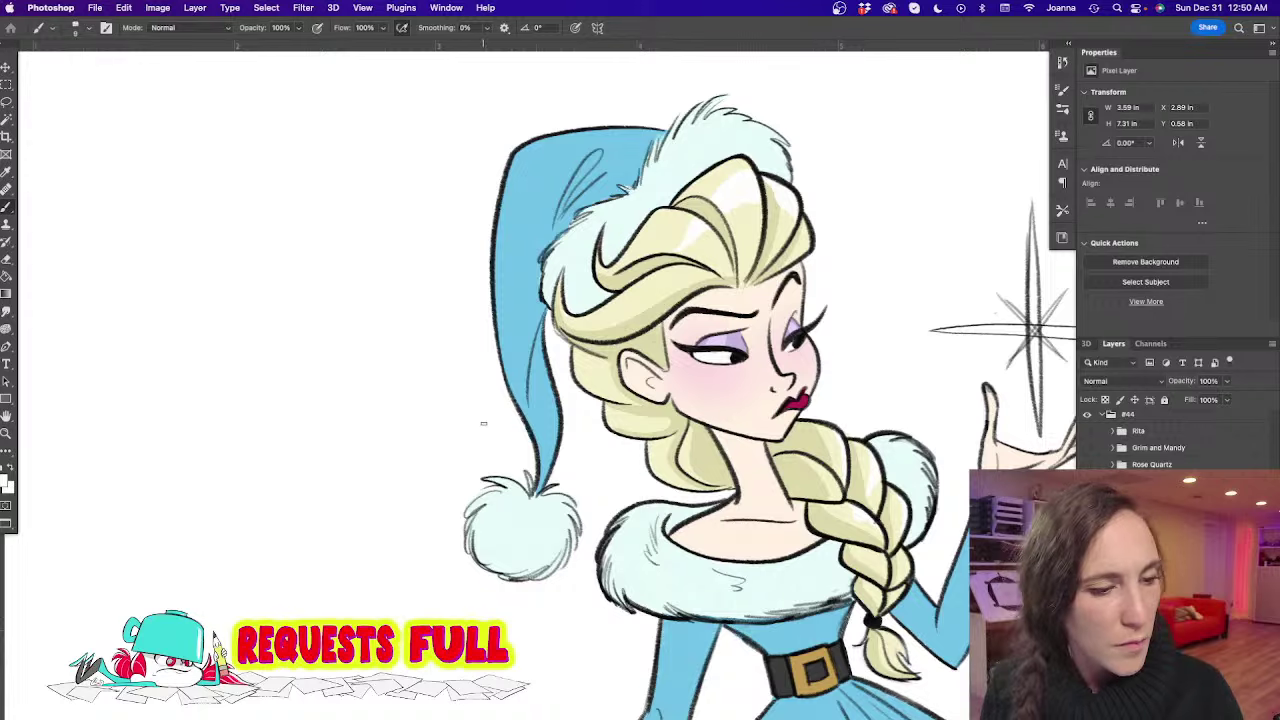
pyautogui.keyDown('alt'); pyautogui.keyDown('super'); pyautogui.click(493, 458); pyautogui.keyUp('super'); pyautogui.keyUp('alt')
pyautogui.keyDown('alt'); pyautogui.keyDown('super'); pyautogui.click(493, 458); pyautogui.keyUp('super'); pyautogui.keyUp('alt')
pyautogui.moveTo(451, 572); pyautogui.dragTo(497, 421)
pyautogui.scroll(-3, 502, 433)
pyautogui.moveTo(423, 534); pyautogui.dragTo(474, 480)
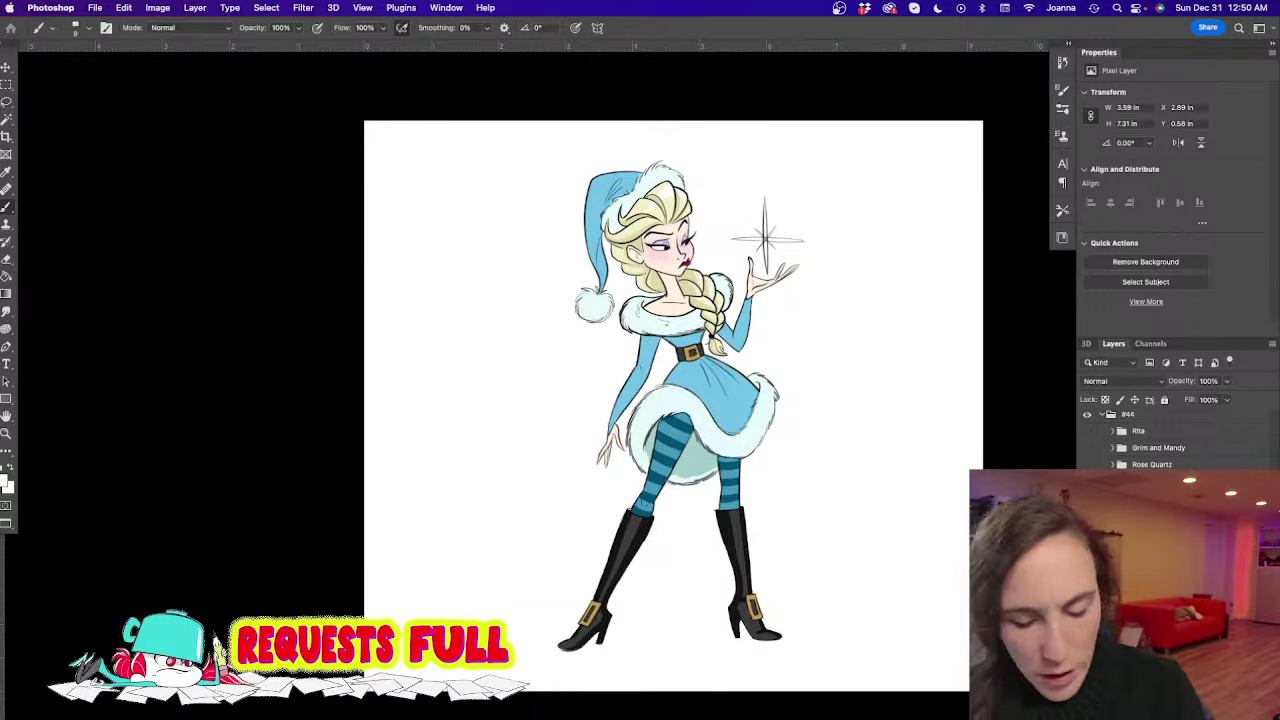
# Darken the duplicated color layer with Hue/Saturation, using hue +6, saturation +51 and a strongly lowered lightness
pyautogui.press('super+u')
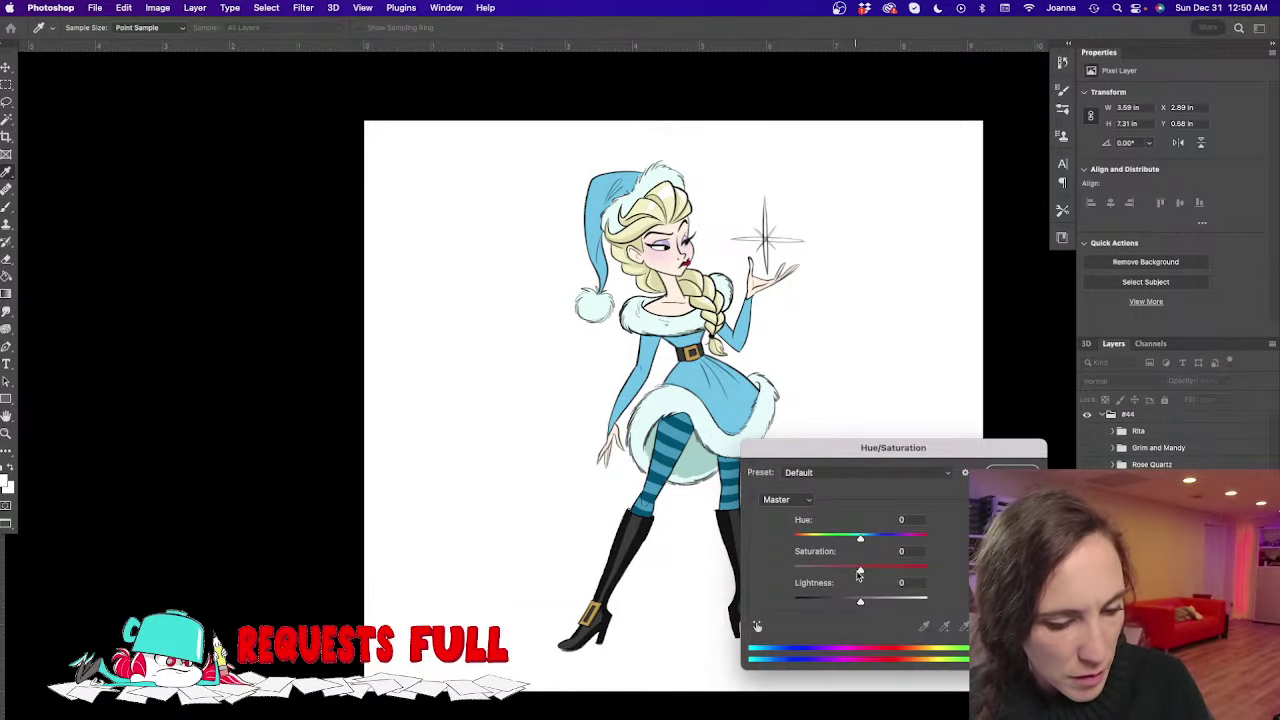
pyautogui.moveTo(860, 570); pyautogui.dragTo(830, 600)
pyautogui.moveTo(860, 539); pyautogui.dragTo(864, 540)
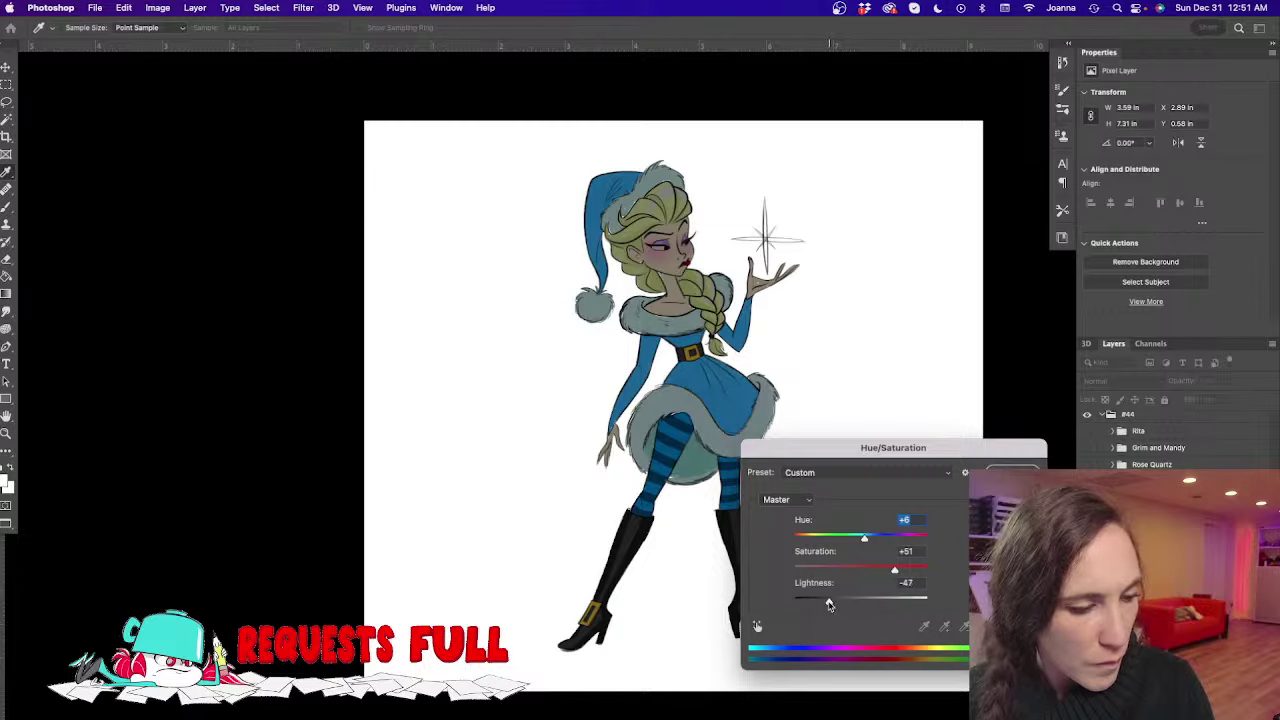
pyautogui.moveTo(829, 604); pyautogui.dragTo(826, 603)
pyautogui.click(1012, 472)
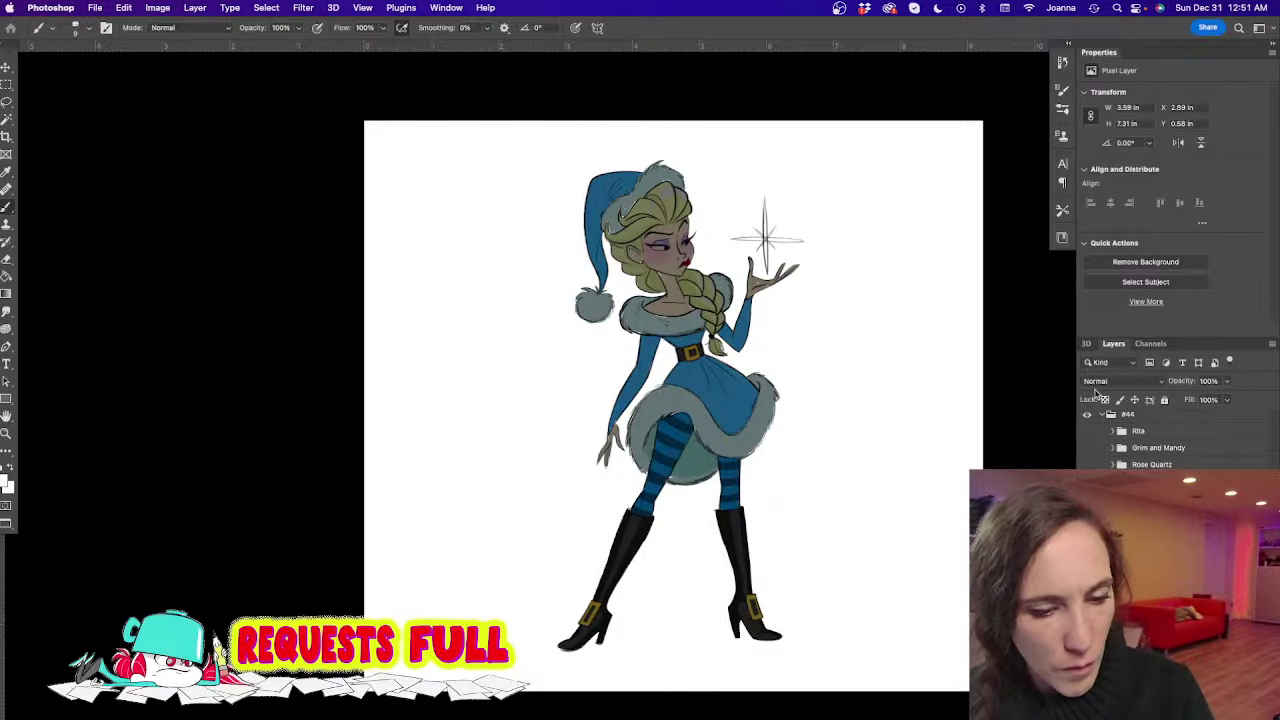
# Set the darkened layer to the Multiply blend mode at 53% opacity
pyautogui.click(1098, 383)
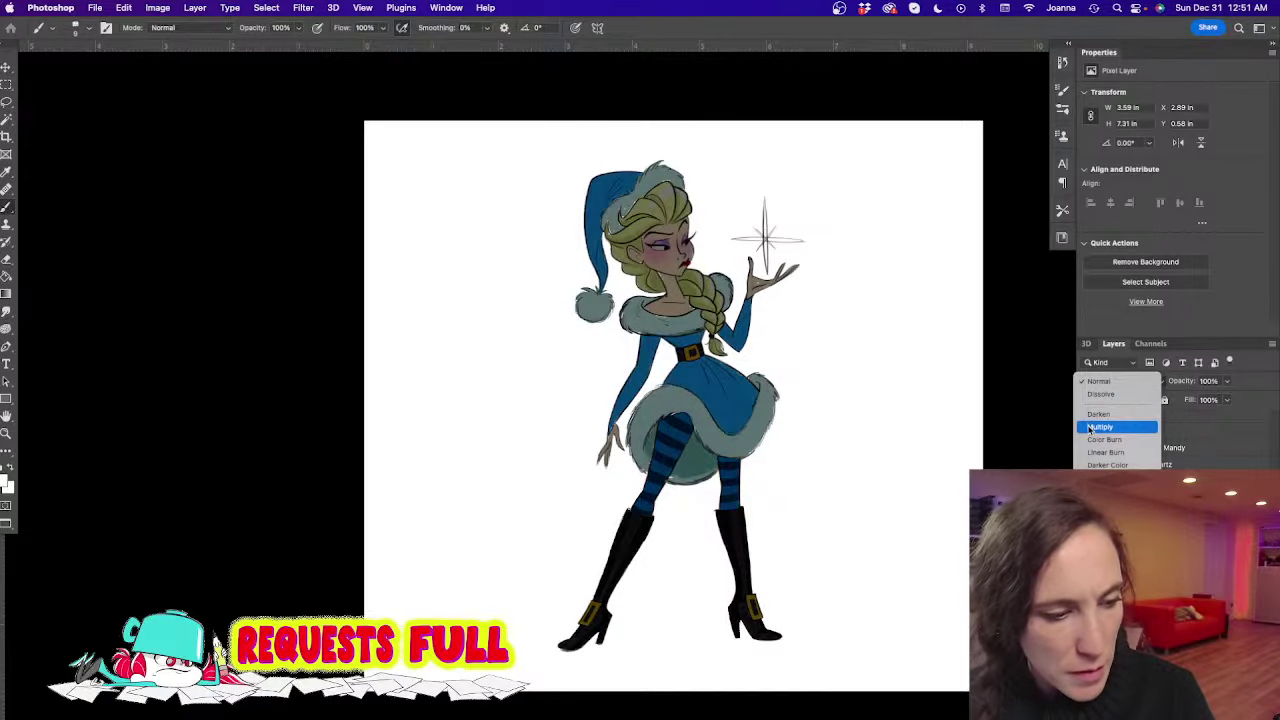
pyautogui.click(1098, 427)
pyautogui.click(1227, 381)
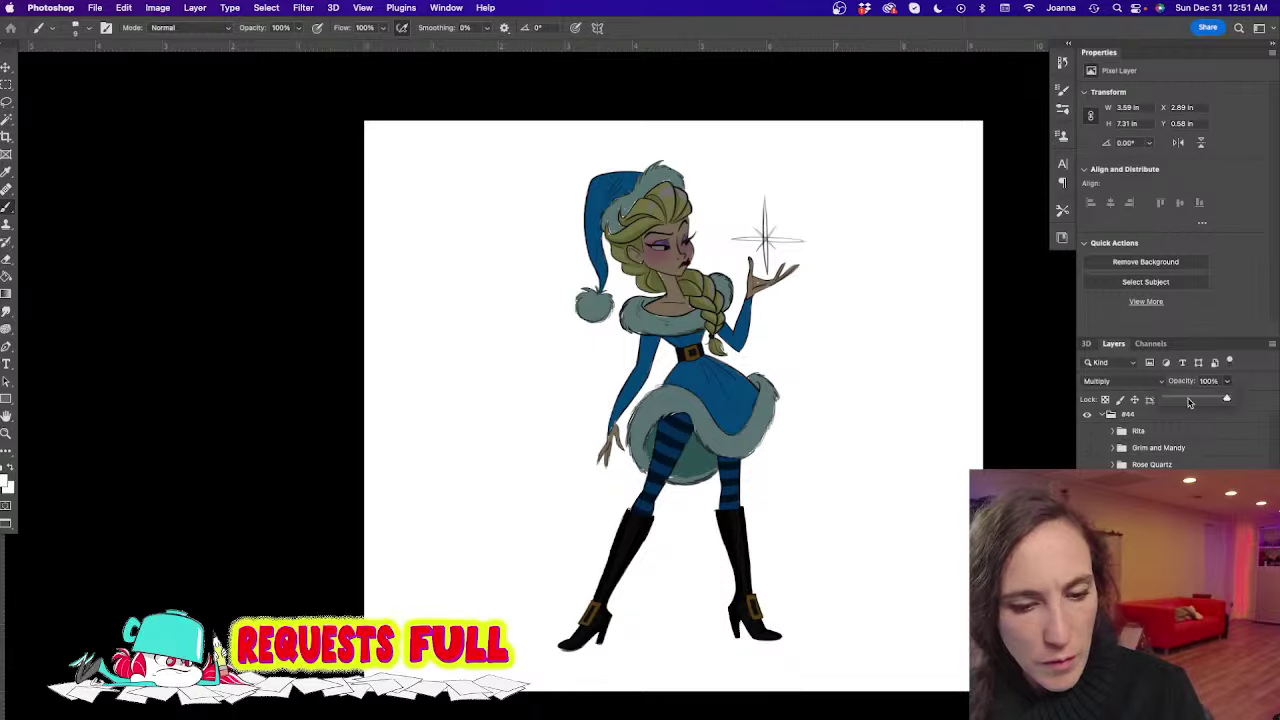
pyautogui.click(1192, 400)
pyautogui.moveTo(1192, 400); pyautogui.dragTo(1198, 399)
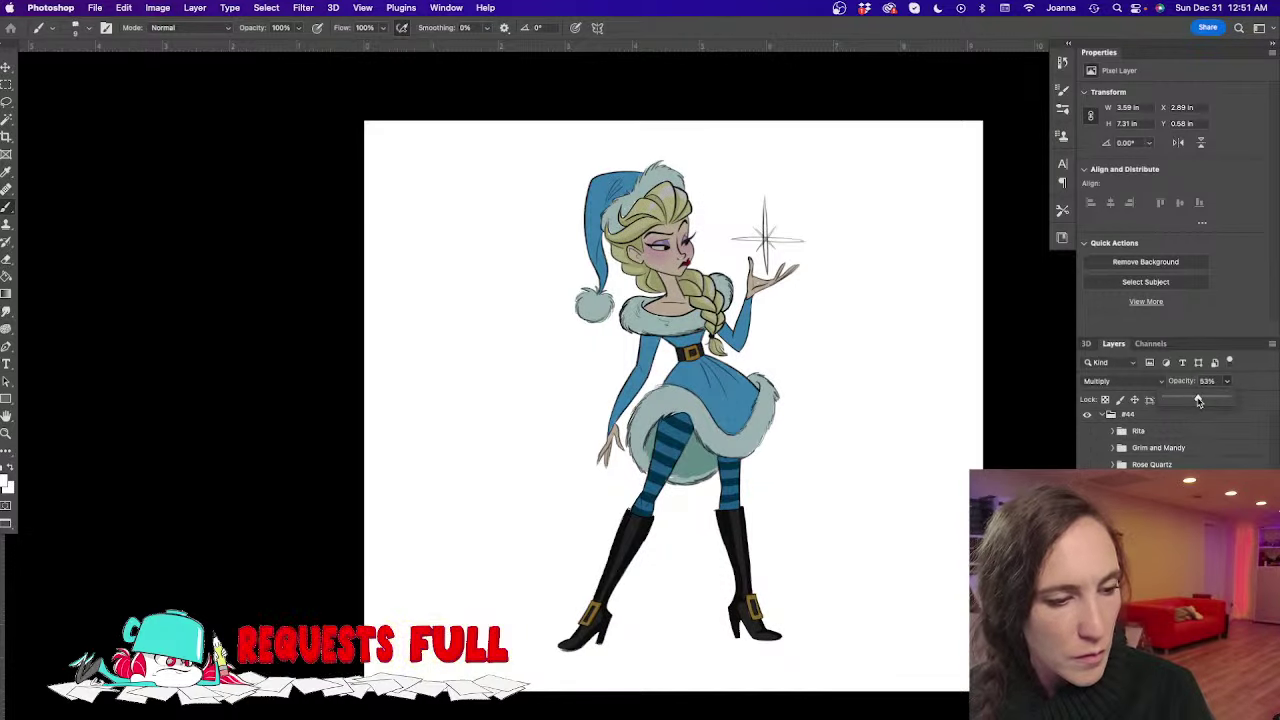
# Lasso and delete the shadow from the lit areas of the hat's fur brim and the outer side of the blue hat
pyautogui.scroll(2, 607, 222)
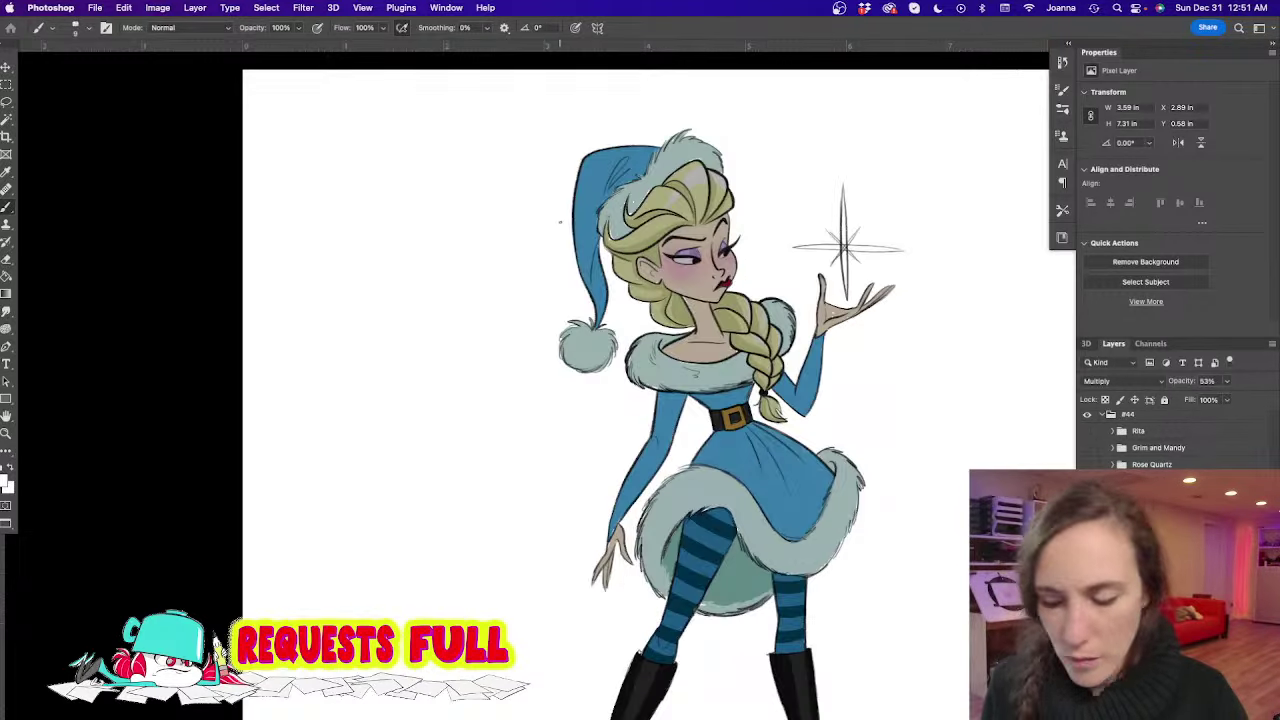
pyautogui.press('l')
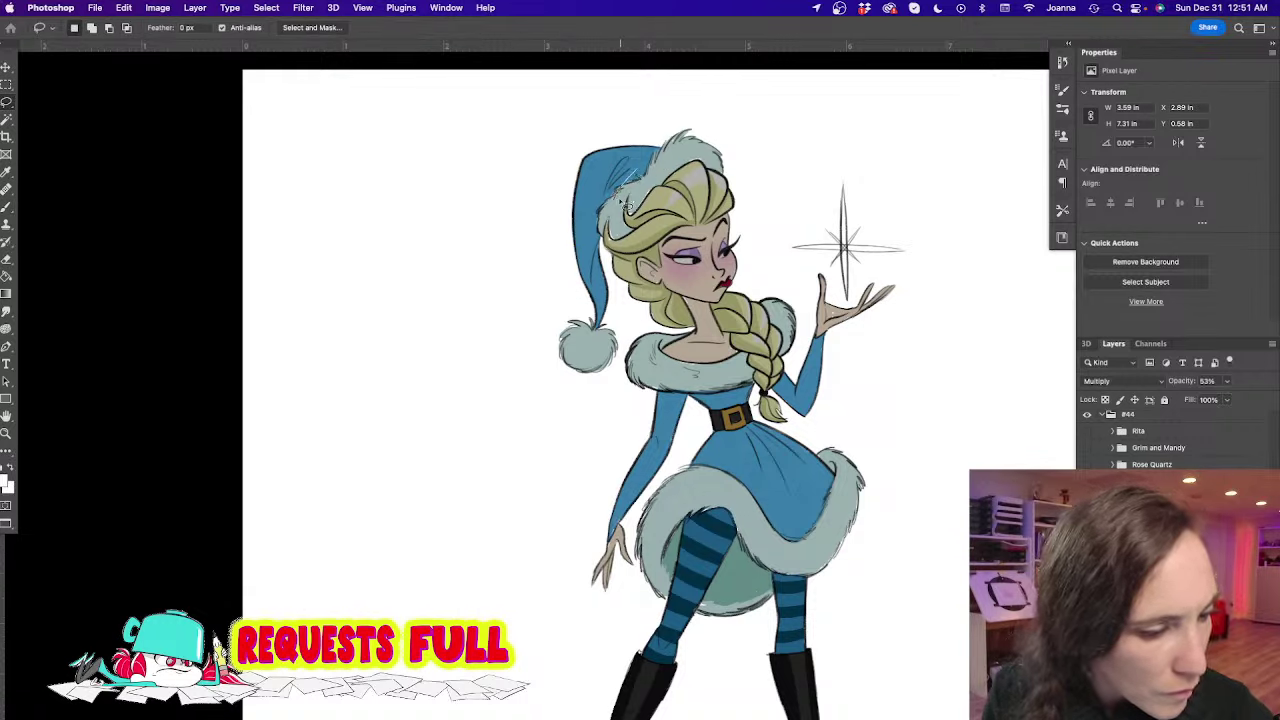
pyautogui.moveTo(626, 224)
pyautogui.mouseDown()
pyautogui.moveTo(663, 190)
pyautogui.moveTo(710, 168)
pyautogui.moveTo(738, 180)
pyautogui.moveTo(640, 115)
pyautogui.mouseUp()
pyautogui.press('BackSpace')
pyautogui.press('super+d')
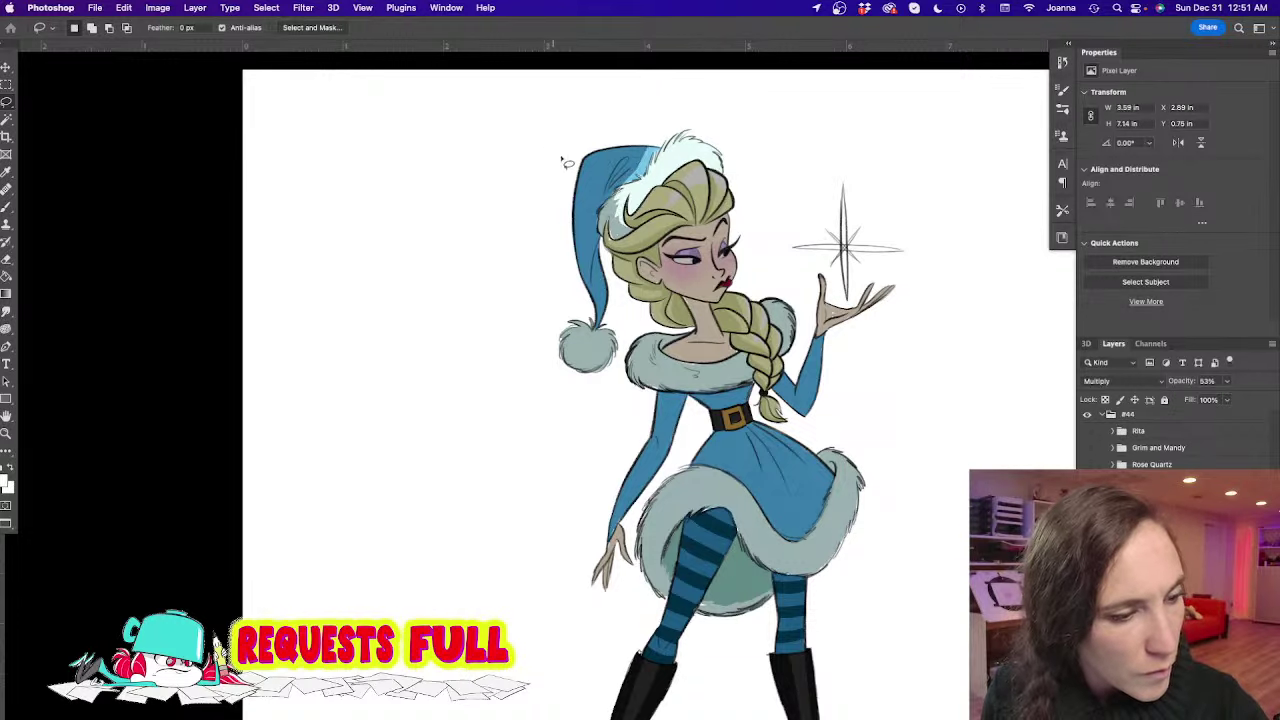
pyautogui.moveTo(633, 177)
pyautogui.mouseDown()
pyautogui.moveTo(627, 160)
pyautogui.moveTo(607, 173)
pyautogui.moveTo(565, 278)
pyautogui.moveTo(660, 112)
pyautogui.mouseUp()
pyautogui.press('Delete')
pyautogui.press('cmd+d')
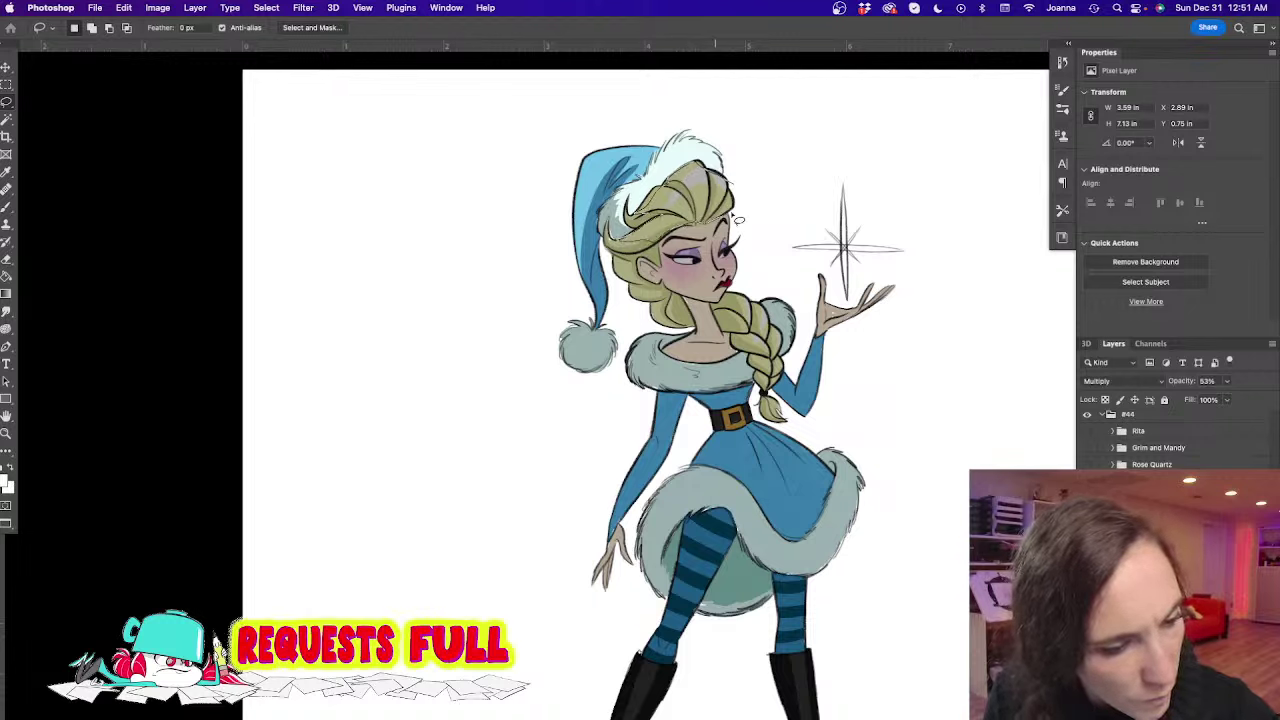
# Delete lassoed shadow areas from the top hair, the lit side of the face, the braid, the raised arm and the fur collar
pyautogui.moveTo(733, 215)
pyautogui.mouseDown()
pyautogui.moveTo(726, 157)
pyautogui.moveTo(571, 171)
pyautogui.mouseUp()
pyautogui.press('BackSpace')
pyautogui.press('super+d')
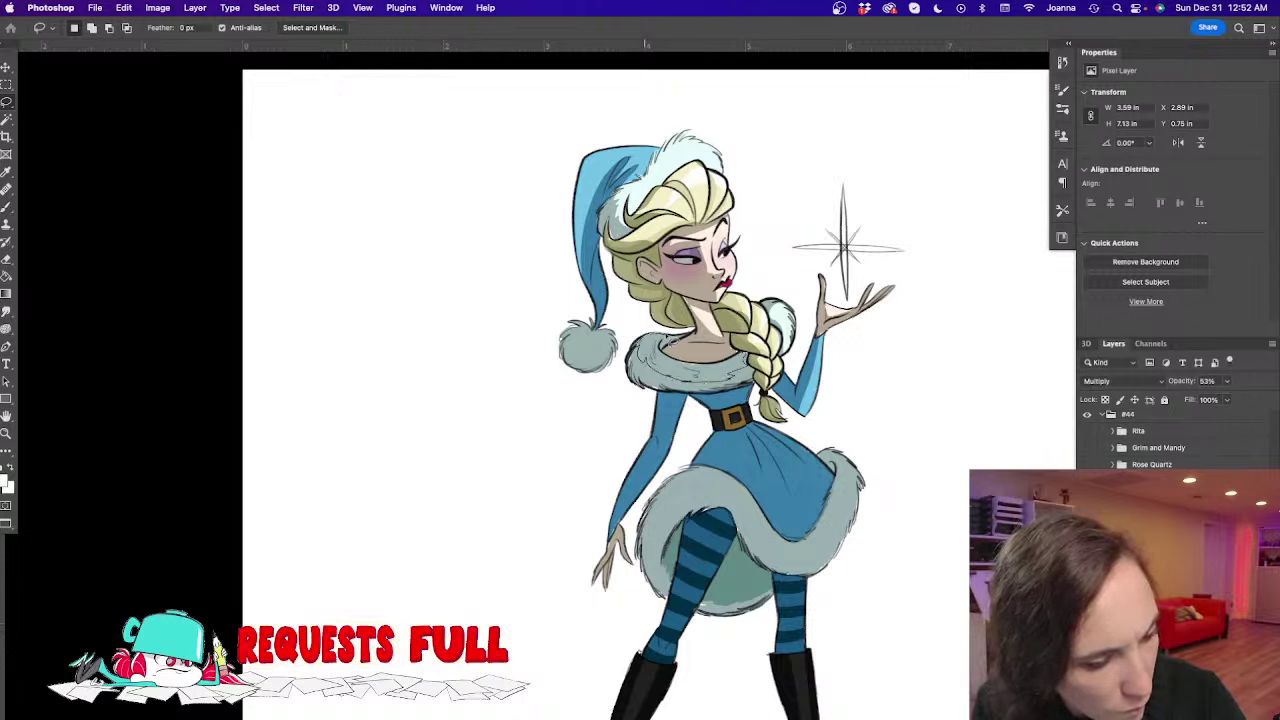
pyautogui.moveTo(686, 364); pyautogui.dragTo(722, 368)
pyautogui.press('Delete')
pyautogui.press('super+d')
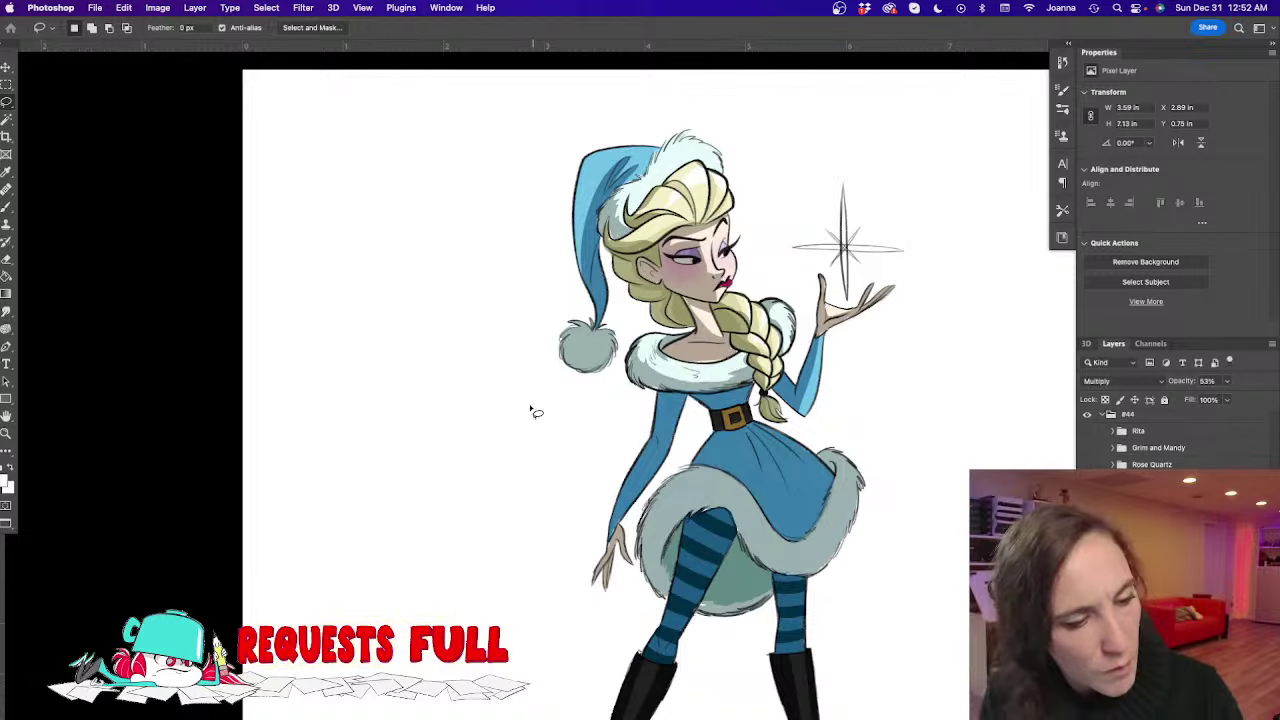
# Cut jagged highlights out of the shadow over the belt buckle, the braid's tip and the upper skirt folds
pyautogui.moveTo(551, 595); pyautogui.dragTo(562, 540)
pyautogui.scroll(-3, 562, 540)
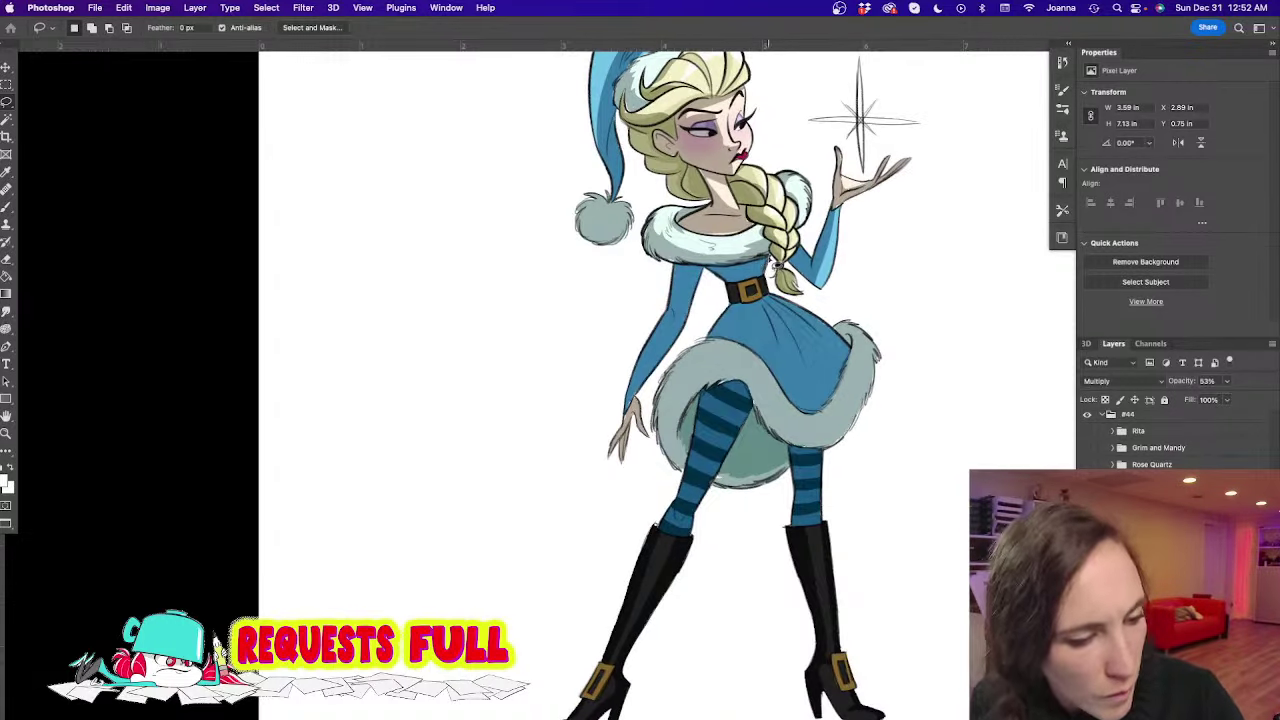
pyautogui.moveTo(770, 321); pyautogui.dragTo(815, 364)
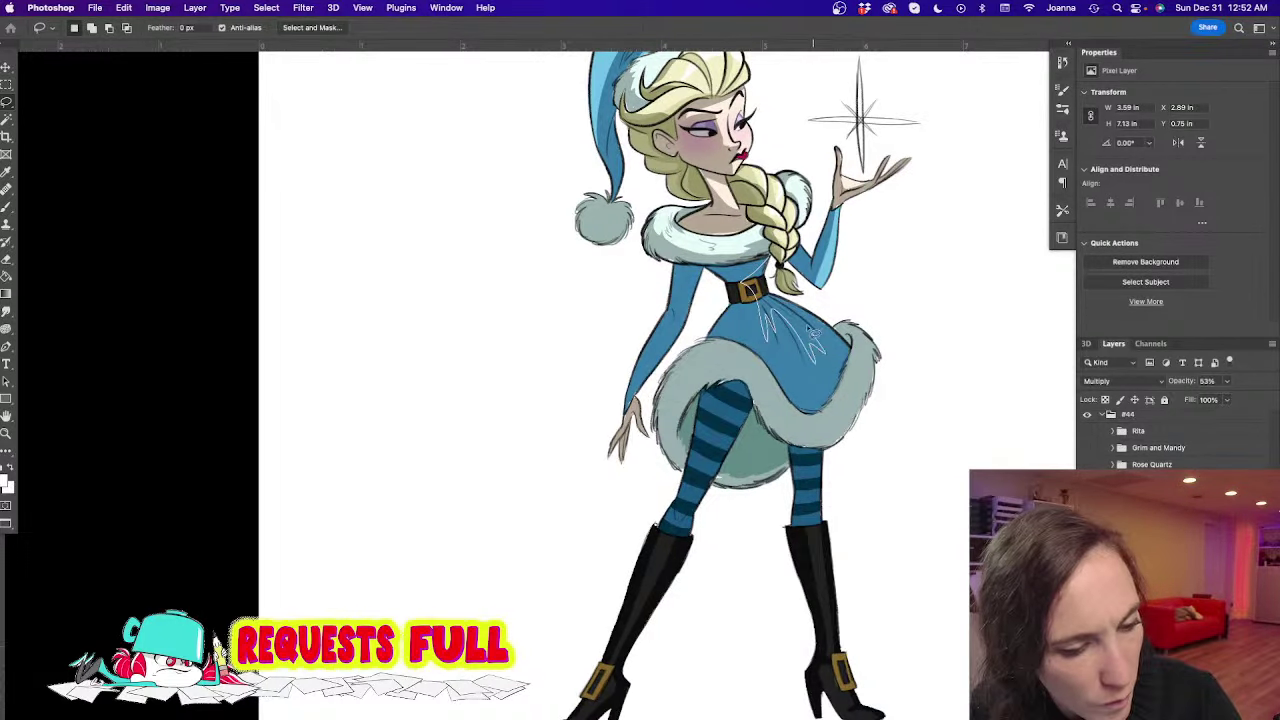
pyautogui.moveTo(815, 311); pyautogui.dragTo(812, 314)
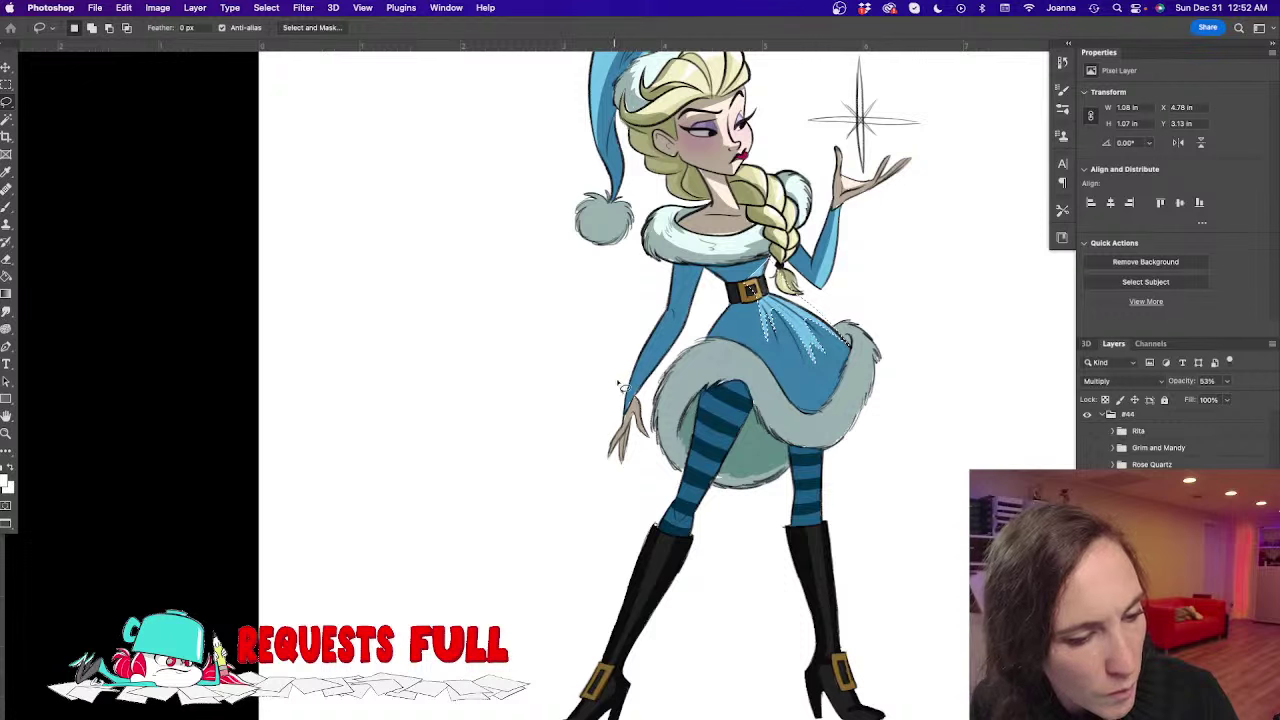
pyautogui.click(785, 281)
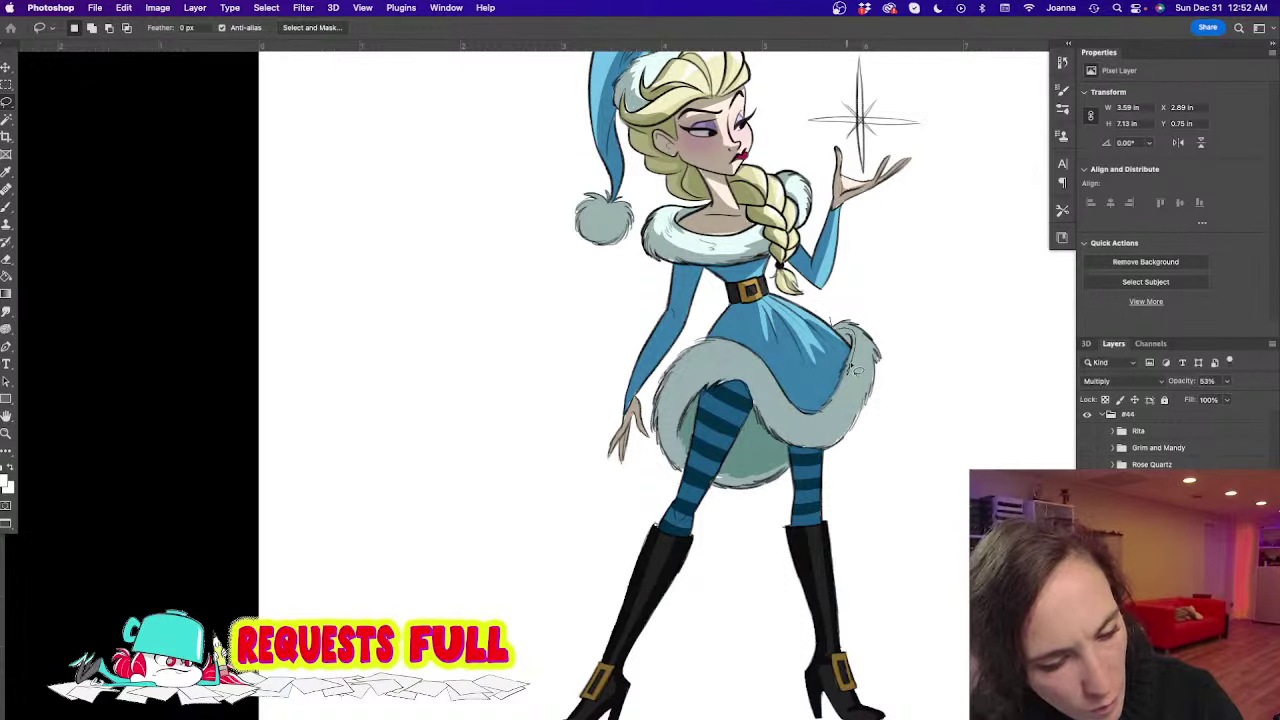
# Delete the shadow from the skirt's fur hem, first on the far side and then across the front curve
pyautogui.moveTo(808, 414)
pyautogui.mouseDown()
pyautogui.moveTo(760, 384)
pyautogui.moveTo(814, 453)
pyautogui.moveTo(863, 432)
pyautogui.moveTo(832, 320)
pyautogui.mouseUp()
pyautogui.press('BackSpace')
pyautogui.press('super+d')
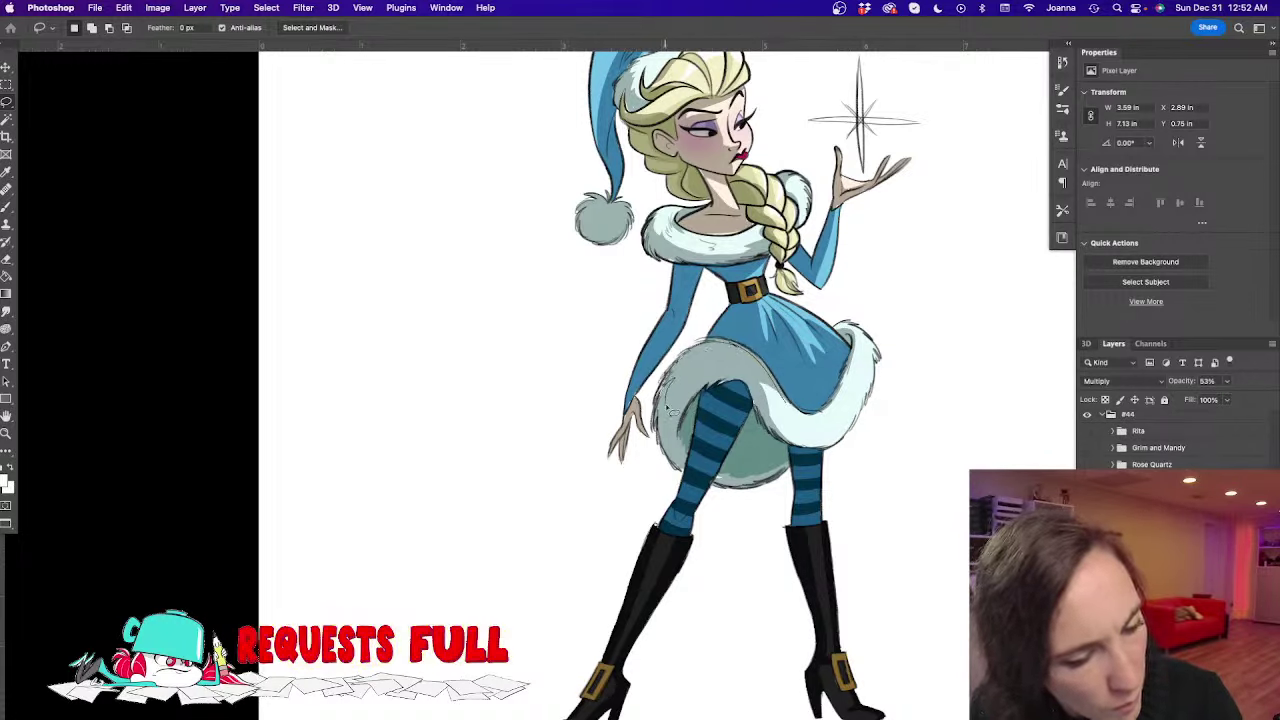
pyautogui.moveTo(762, 410); pyautogui.dragTo(778, 395)
pyautogui.press('BackSpace')
pyautogui.click(558, 349)
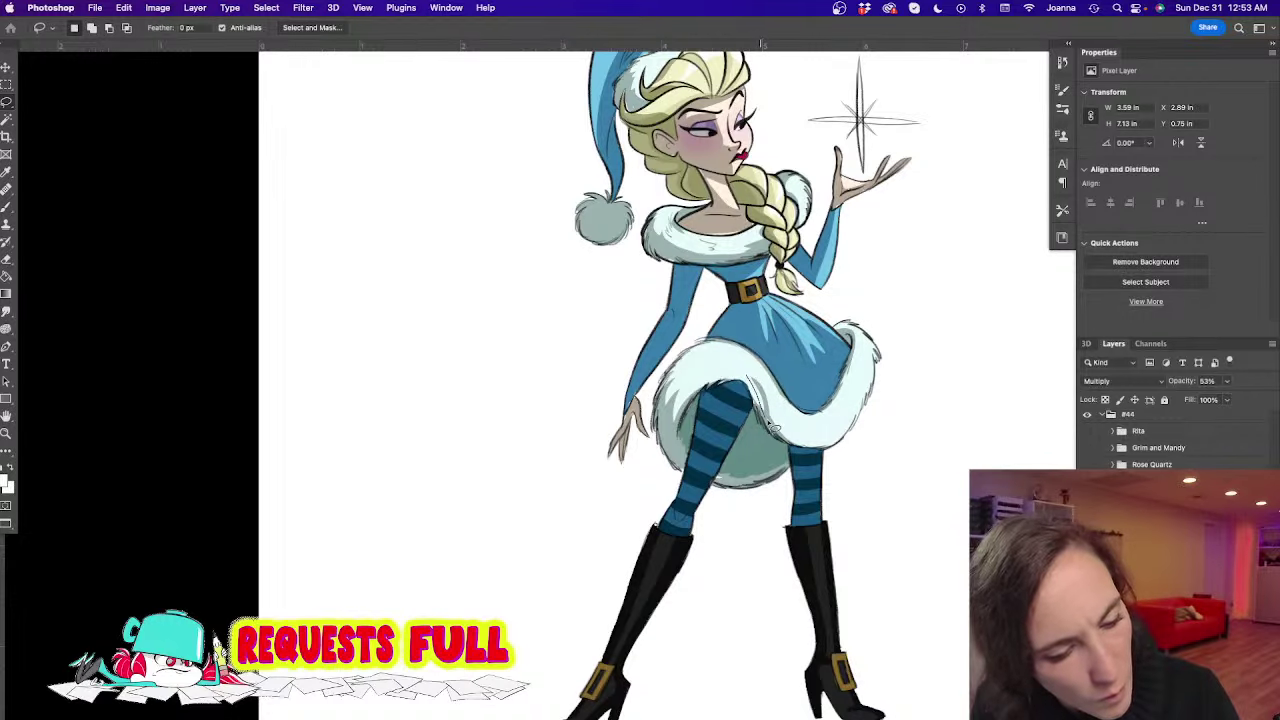
# Delete lassoed shadow strips down the lit sides of both striped stockings and their boots, and clear the selection
pyautogui.moveTo(751, 503); pyautogui.dragTo(723, 388)
pyautogui.moveTo(777, 313)
pyautogui.mouseDown()
pyautogui.moveTo(822, 570)
pyautogui.moveTo(872, 554)
pyautogui.moveTo(815, 323)
pyautogui.moveTo(792, 308)
pyautogui.mouseUp()
pyautogui.press('BackSpace')
pyautogui.press('super+d')
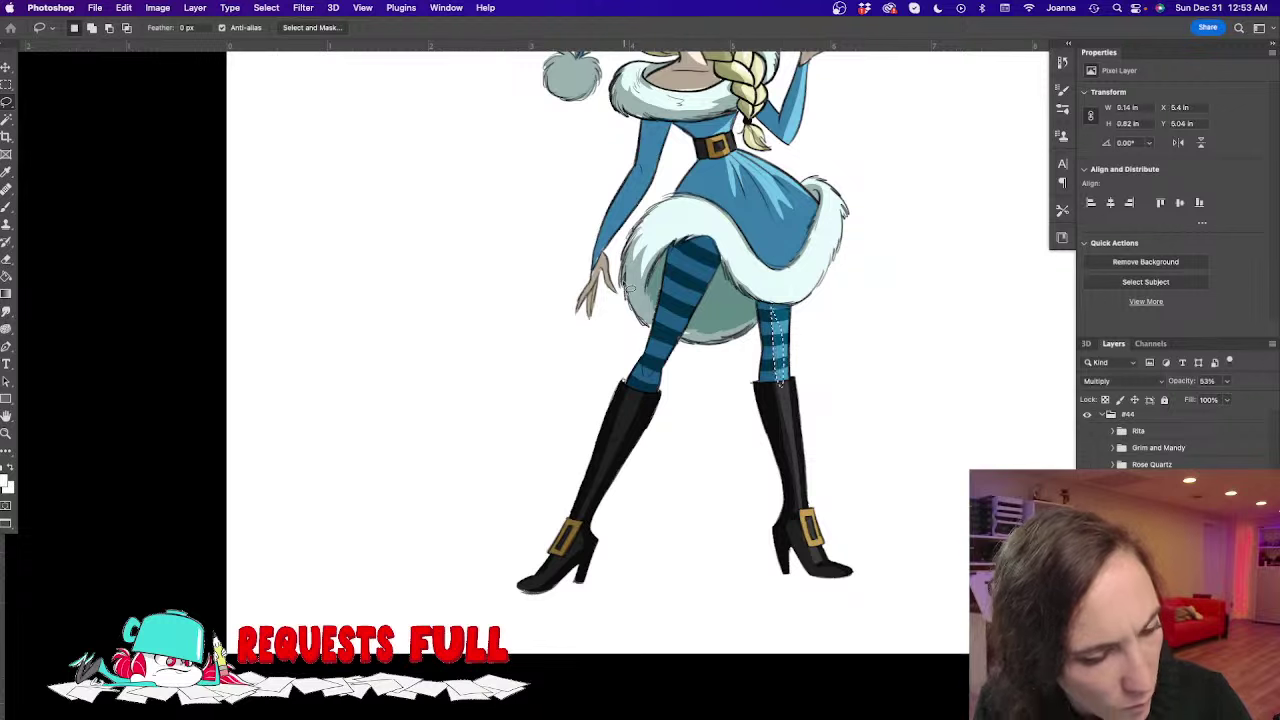
pyautogui.moveTo(716, 276)
pyautogui.mouseDown()
pyautogui.moveTo(690, 258)
pyautogui.moveTo(650, 398)
pyautogui.moveTo(582, 552)
pyautogui.moveTo(610, 590)
pyautogui.moveTo(714, 280)
pyautogui.mouseUp()
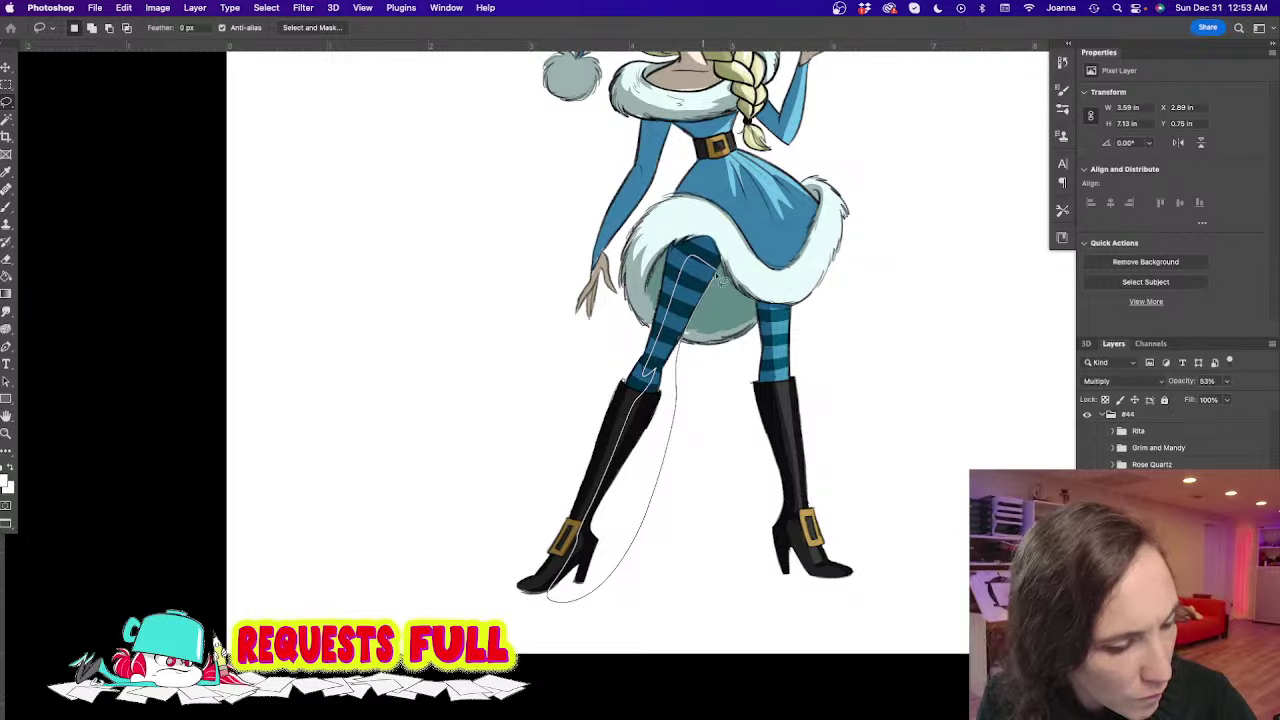
pyautogui.click(451, 385)
pyautogui.moveTo(494, 387); pyautogui.dragTo(539, 464)
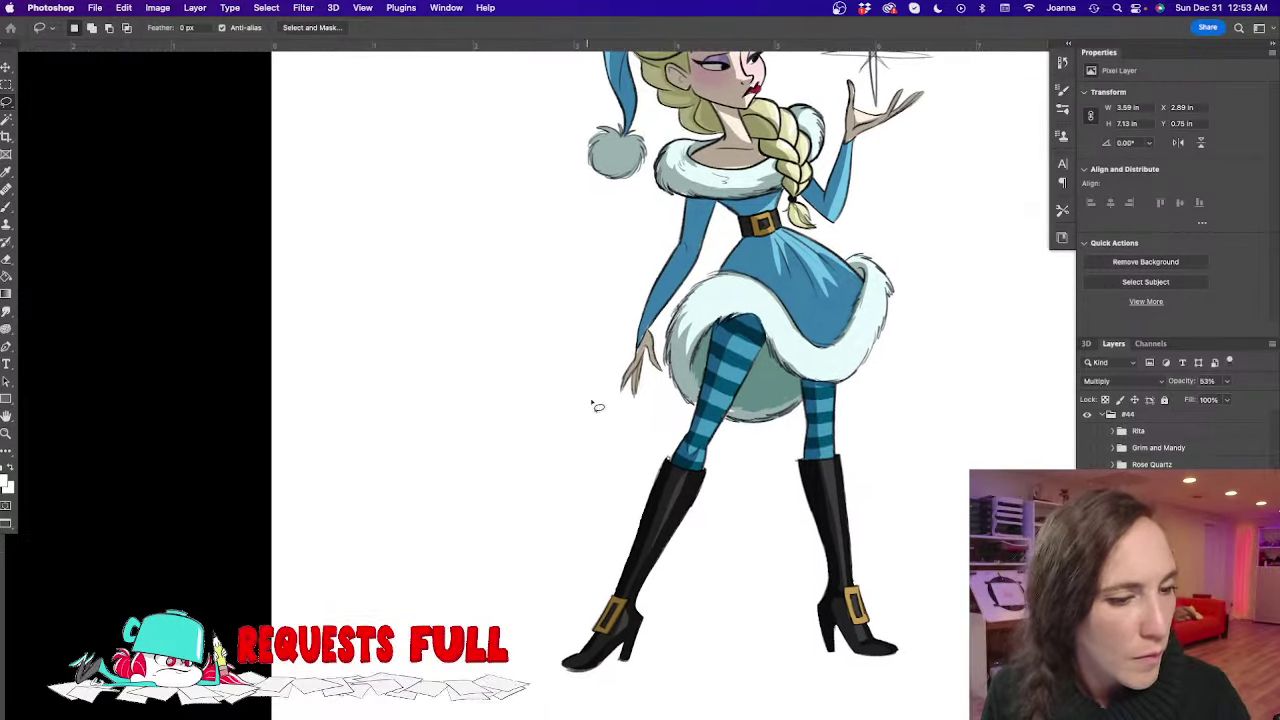
# Delete the shadow along the lit side of the lowered arm's blue sleeve and clear the selection
pyautogui.moveTo(690, 256)
pyautogui.mouseDown()
pyautogui.moveTo(642, 350)
pyautogui.moveTo(664, 378)
pyautogui.moveTo(666, 328)
pyautogui.moveTo(699, 272)
pyautogui.moveTo(714, 201)
pyautogui.mouseUp()
pyautogui.press('BackSpace')
pyautogui.click(560, 268)
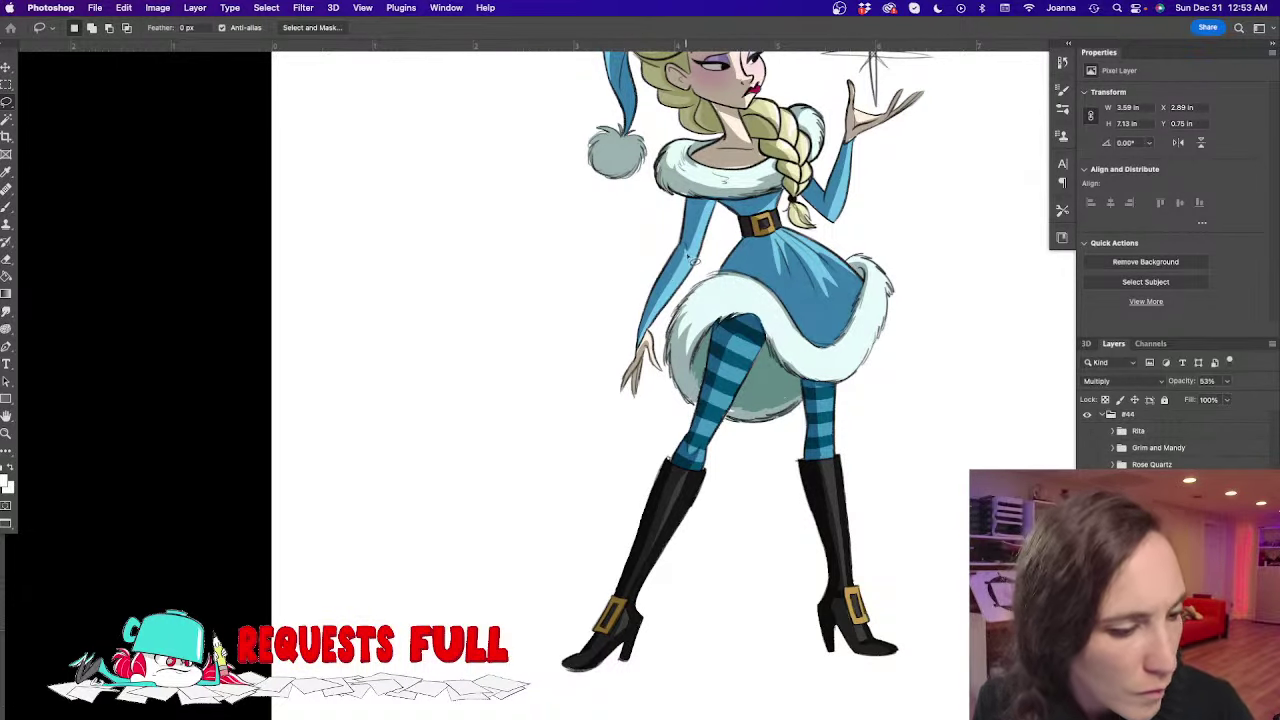
pyautogui.moveTo(681, 239)
pyautogui.mouseDown()
pyautogui.moveTo(686, 262)
pyautogui.moveTo(682, 241)
pyautogui.mouseUp()
pyautogui.click(514, 361)
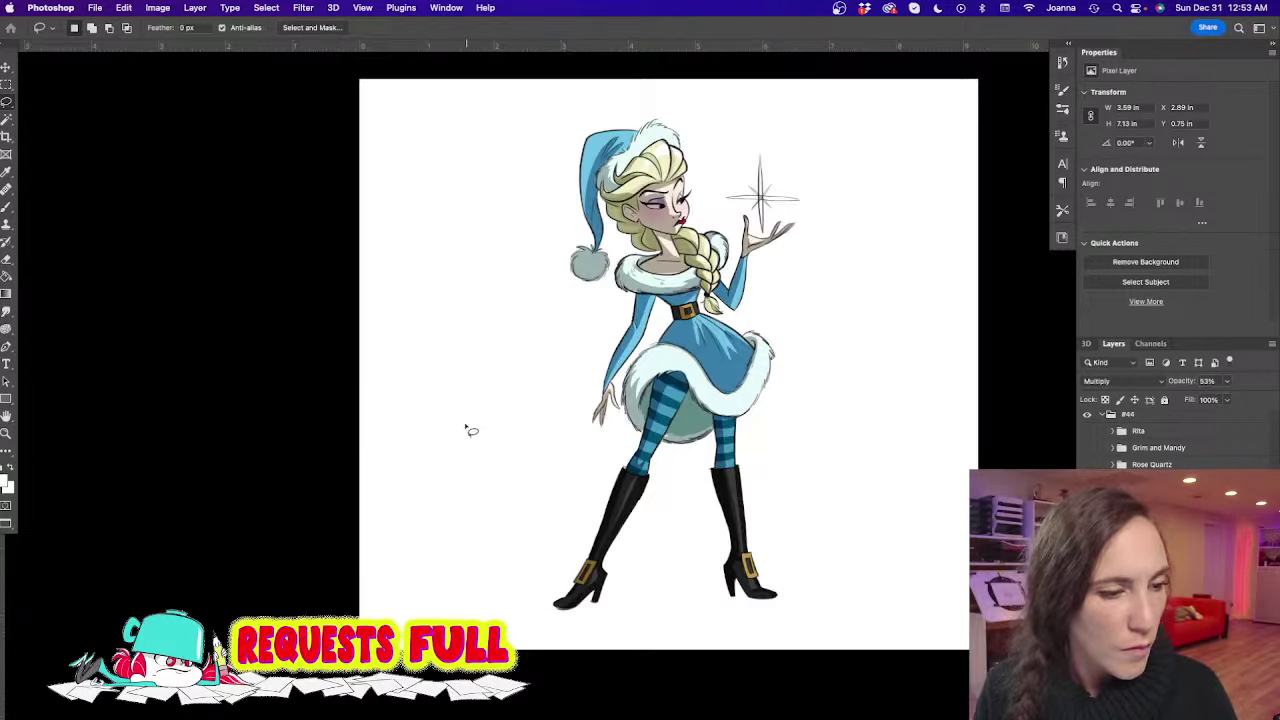
# Lower the shadow layer's opacity to 16% and clear the shadow from a lassoed area at the neck
pyautogui.click(1227, 381)
pyautogui.moveTo(1232, 399); pyautogui.dragTo(1204, 399)
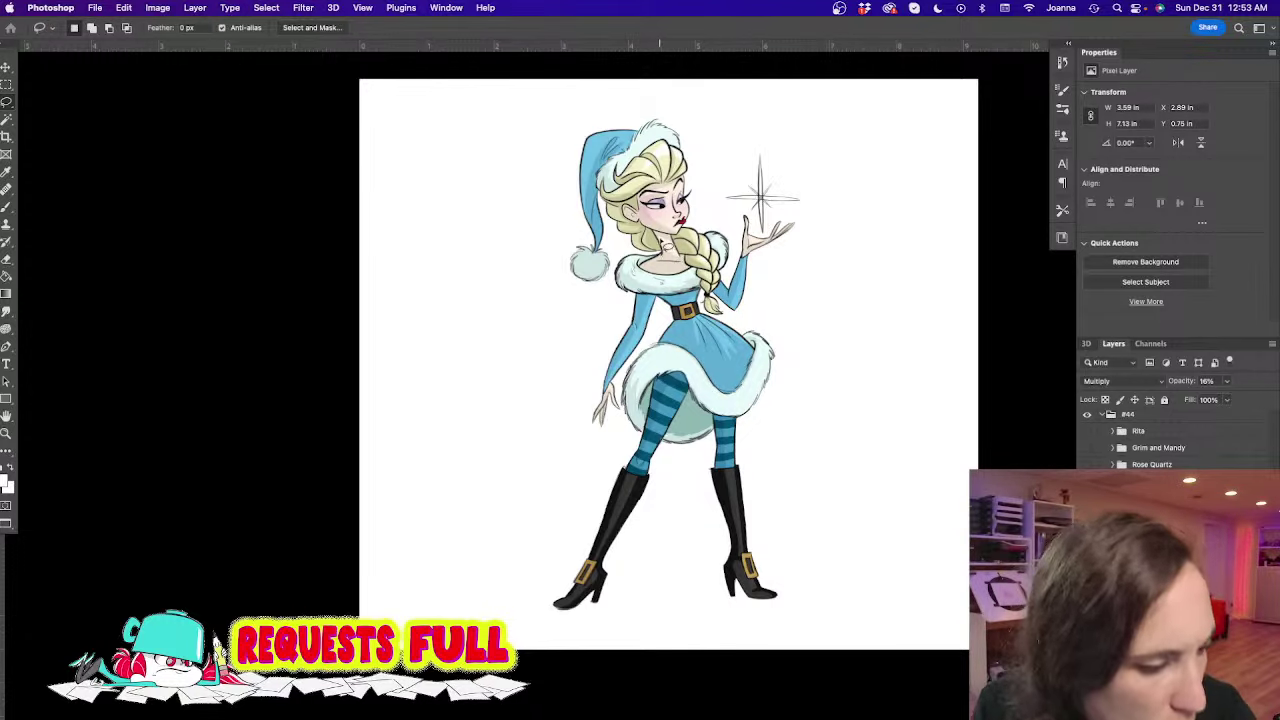
pyautogui.moveTo(676, 268)
pyautogui.mouseDown()
pyautogui.moveTo(666, 282)
pyautogui.moveTo(694, 276)
pyautogui.moveTo(660, 242)
pyautogui.mouseUp()
pyautogui.press('super+d')
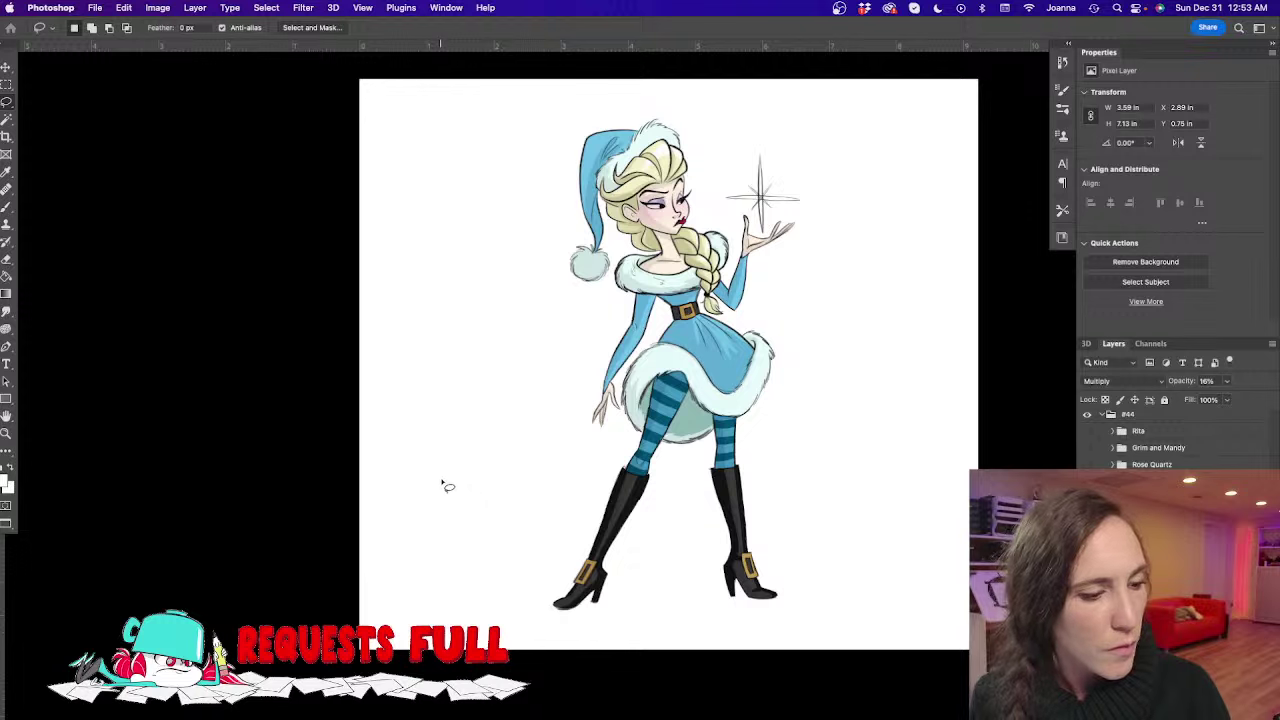
pyautogui.hotkey('alt', '[')
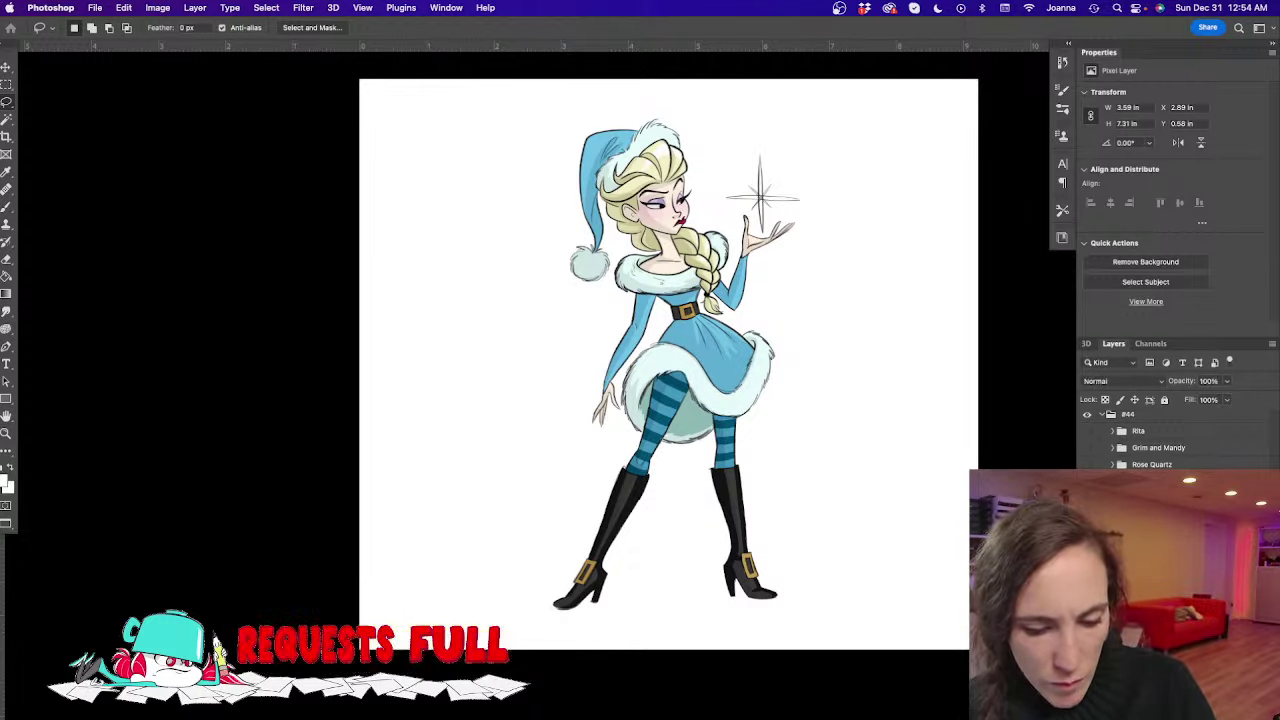
pyautogui.press('super+comma')
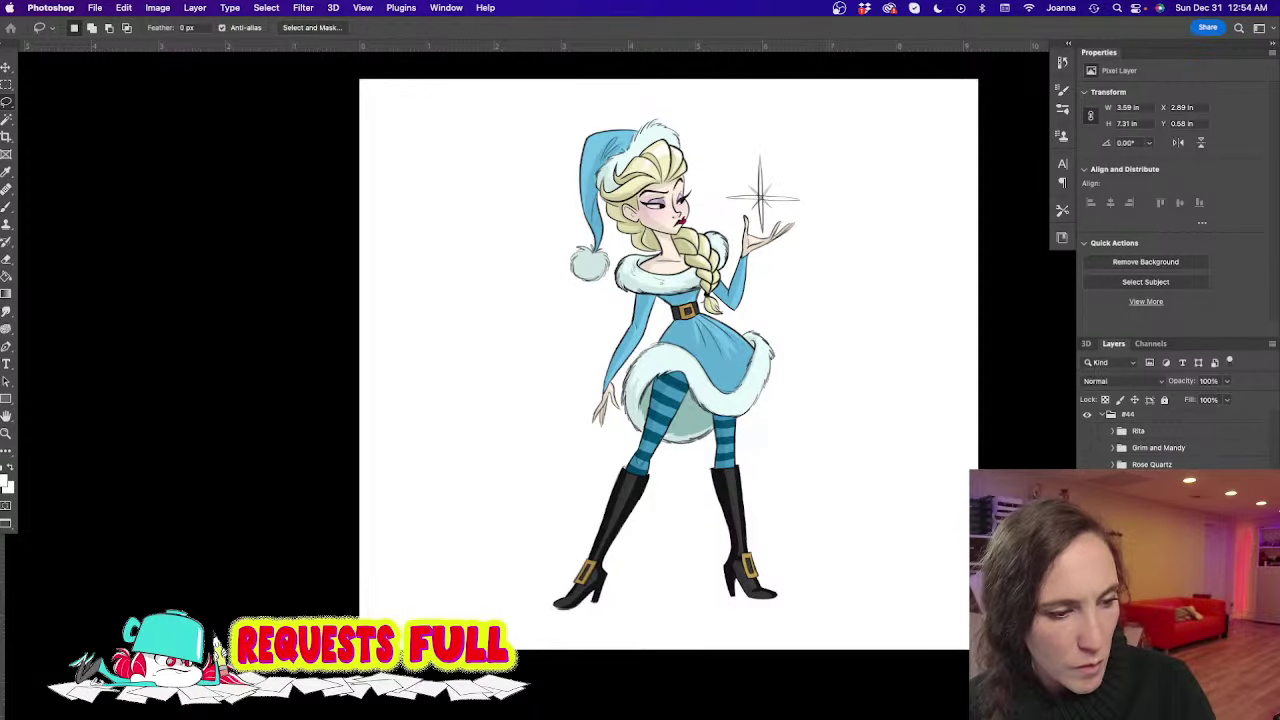
pyautogui.hotkey('alt', ']')
# Try the Difference and Divide blend modes on the shadow layer at 100% opacity
pyautogui.click(1100, 381)
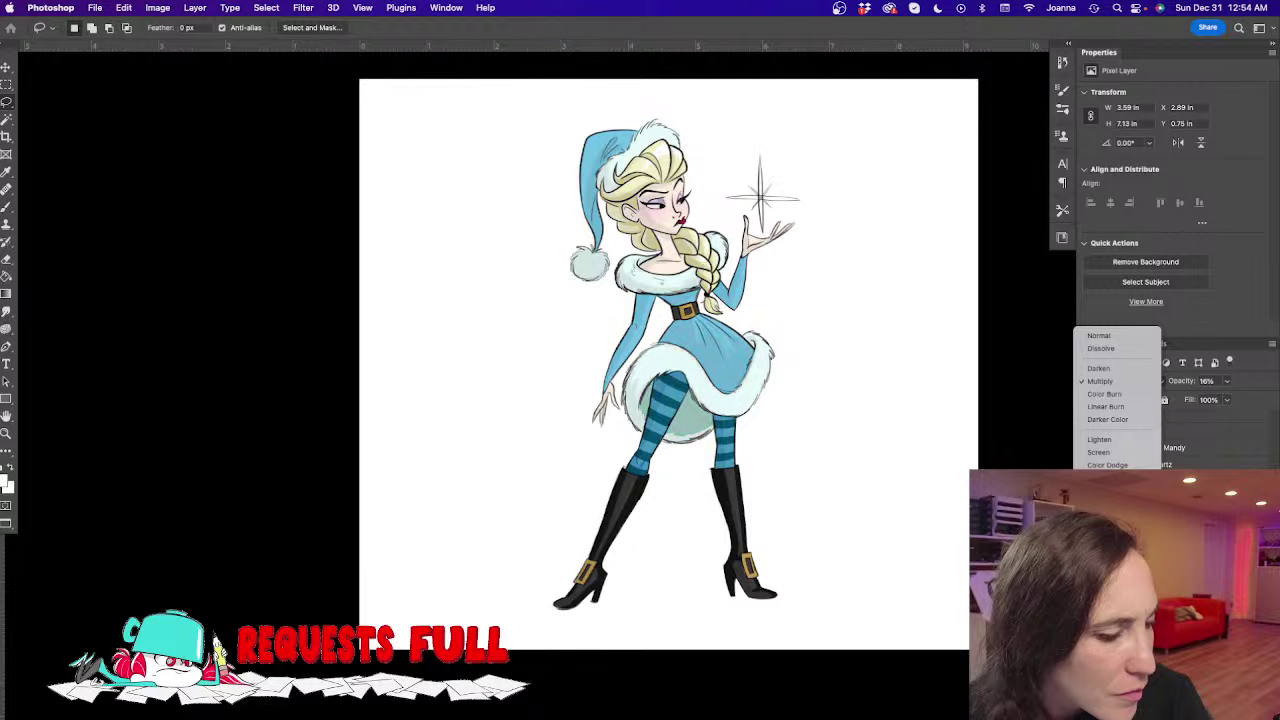
pyautogui.click(1107, 608)
pyautogui.moveTo(1226, 381)
pyautogui.mouseDown()
pyautogui.moveTo(1237, 418)
pyautogui.moveTo(1275, 408)
pyautogui.mouseUp()
pyautogui.click(1100, 384)
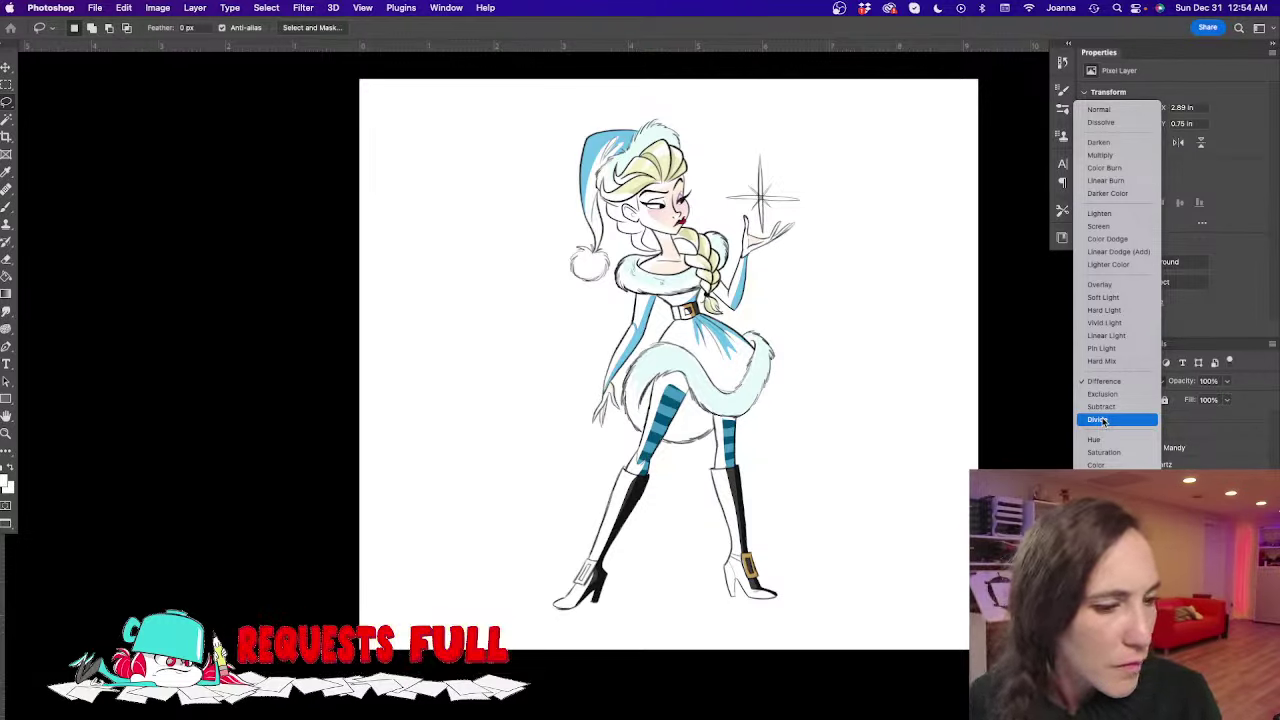
pyautogui.click(1110, 419)
pyautogui.click(1227, 381)
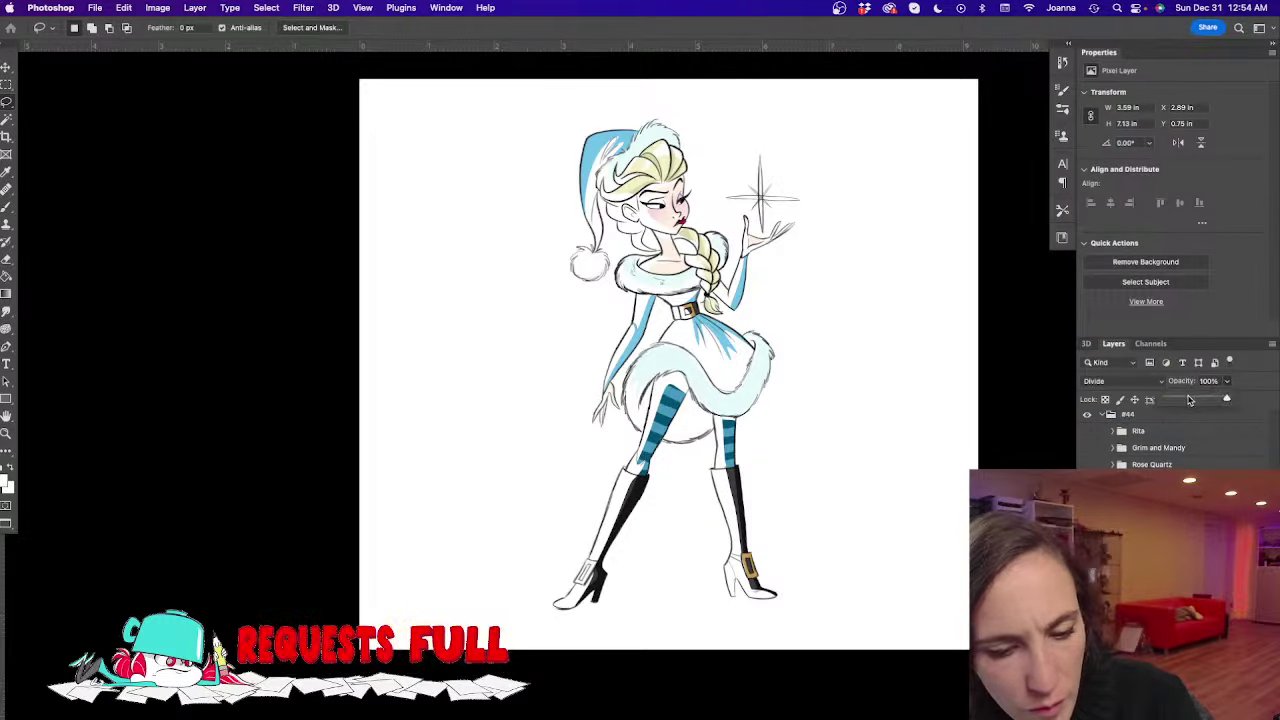
pyautogui.moveTo(1233, 399)
pyautogui.mouseDown()
pyautogui.moveTo(1202, 401)
pyautogui.moveTo(1216, 401)
pyautogui.mouseUp()
# Blend the shadow layer as Linear Light at 26% opacity and make the base color layer active
pyautogui.click(1100, 381)
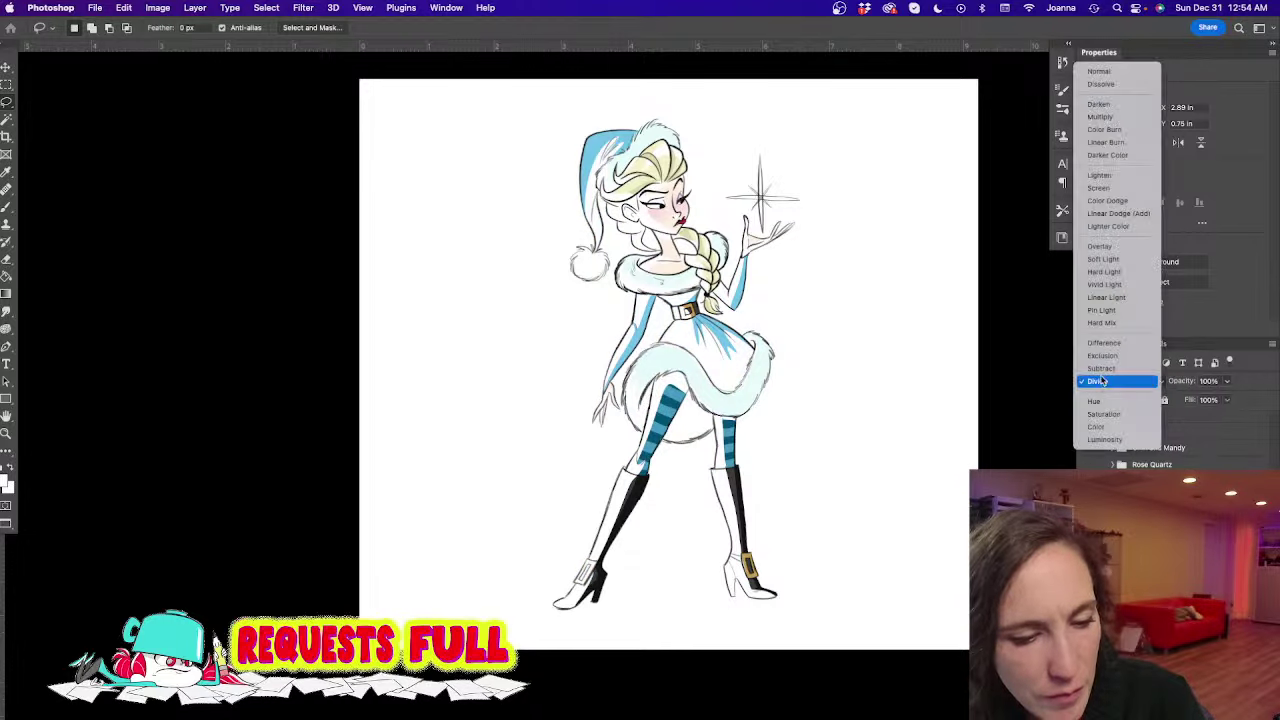
pyautogui.click(1115, 298)
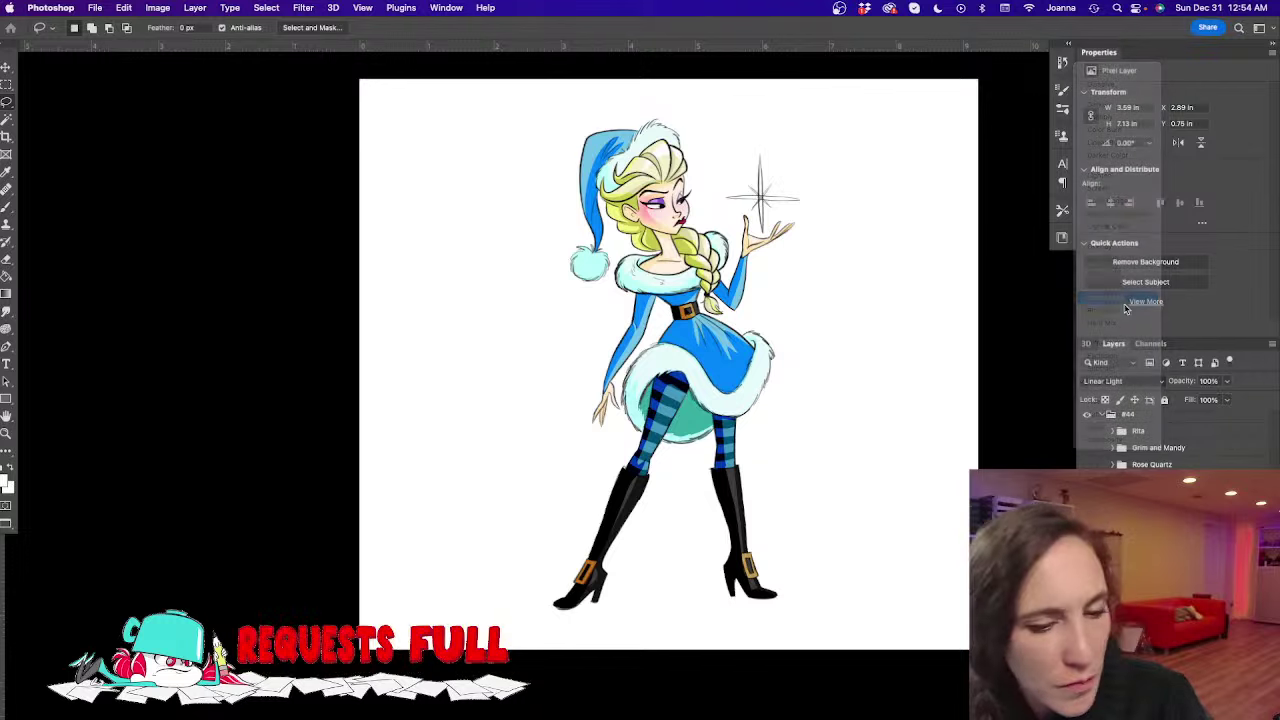
pyautogui.moveTo(1229, 381); pyautogui.dragTo(1200, 399)
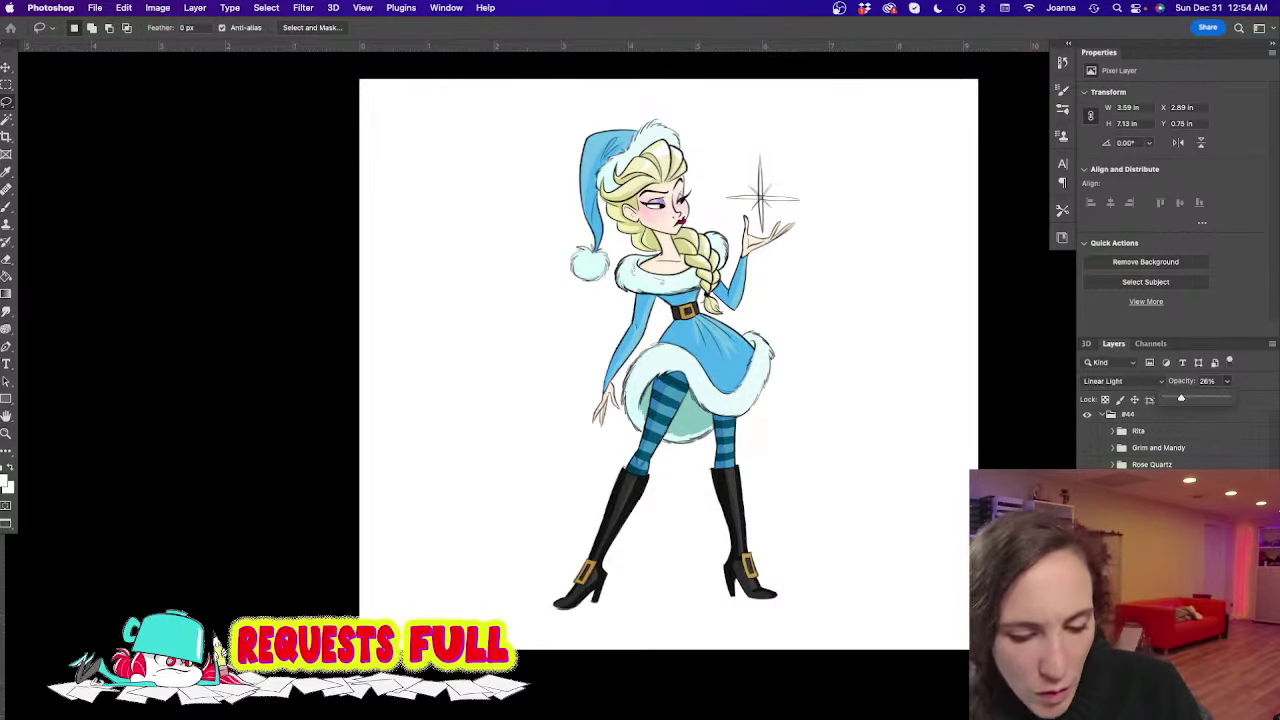
pyautogui.press('Return')
pyautogui.hotkey('alt', '[')
pyautogui.hotkey('alt', ']')
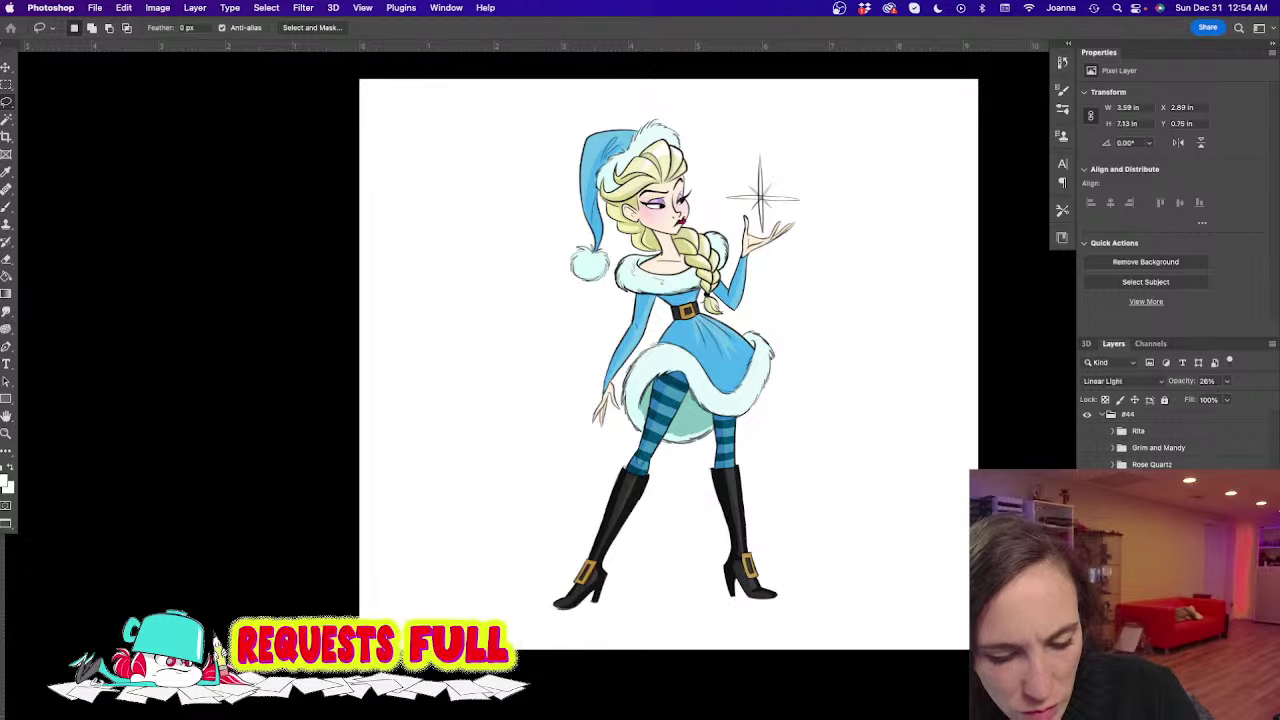
pyautogui.hotkey('alt', ']')
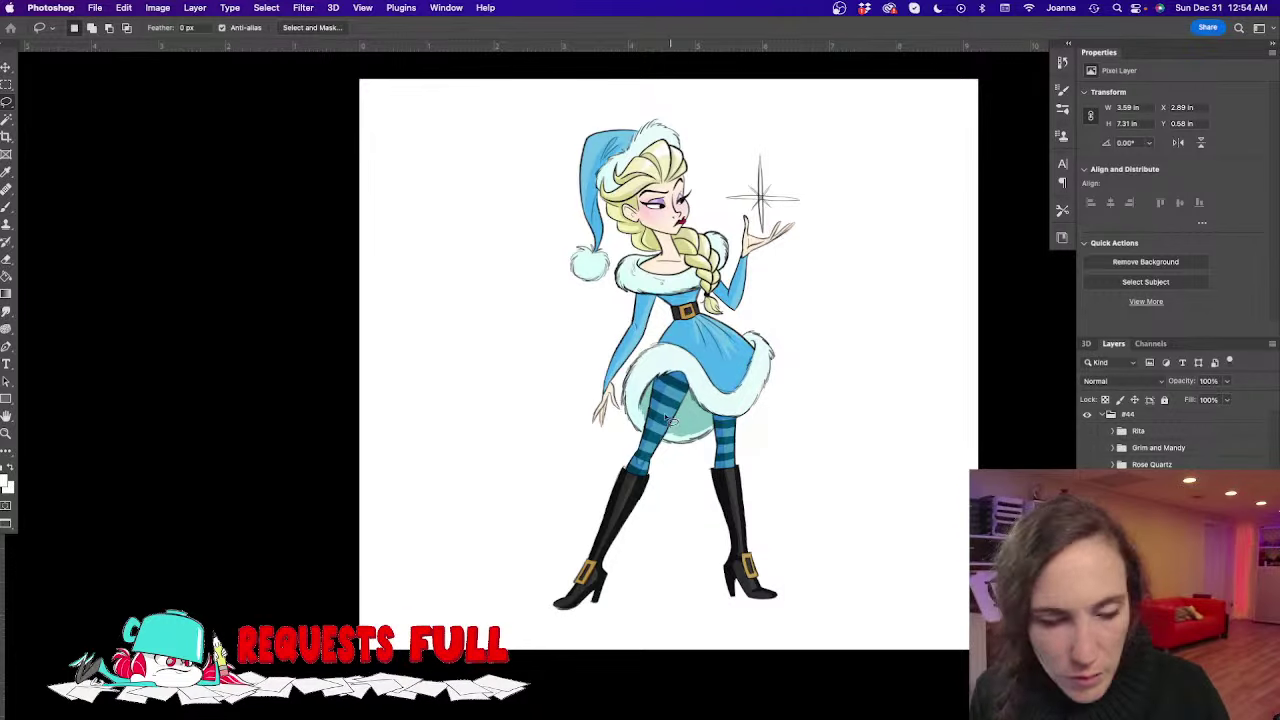
# Sample the pale aqua fur color and paint over the star sparkle above the raised hand on the base color layer
pyautogui.press('i')
pyautogui.click(606, 172)
pyautogui.press('b')
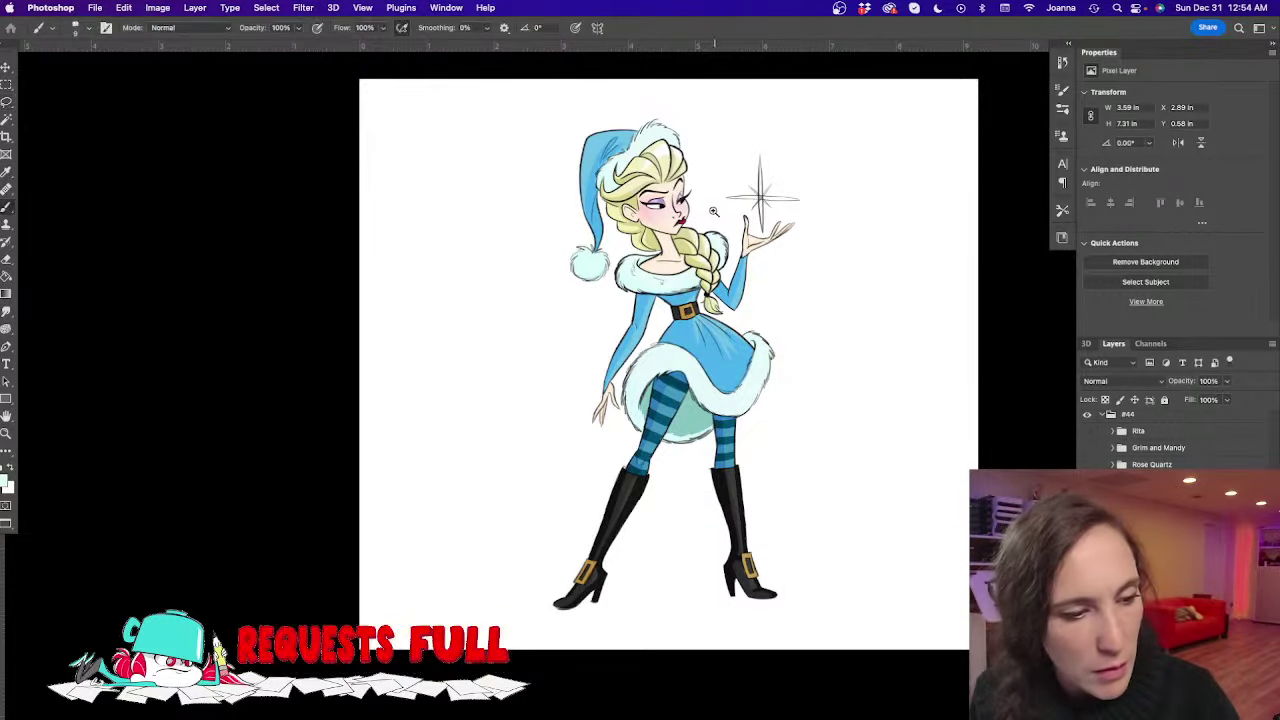
pyautogui.moveTo(714, 211)
pyautogui.mouseDown()
pyautogui.moveTo(762, 214)
pyautogui.moveTo(697, 359)
pyautogui.mouseUp()
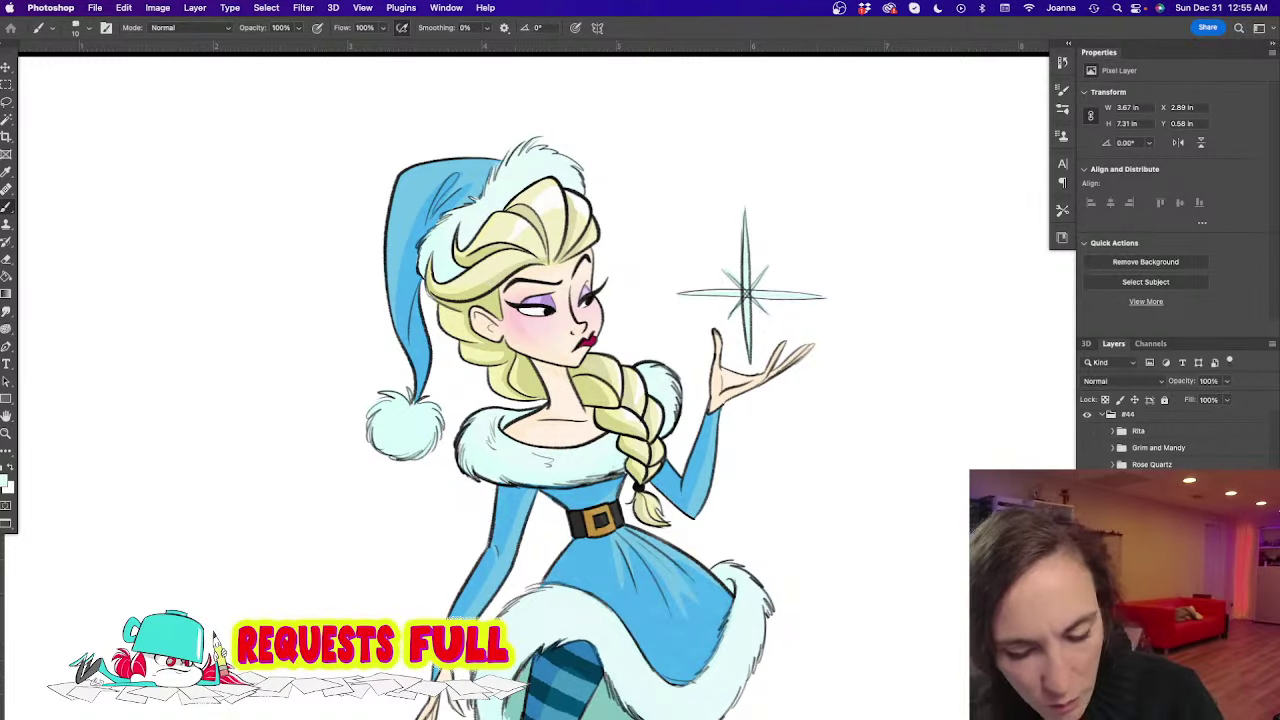
# Lasso the star's dark sketch lines on the line art layer, delete them and clear the selection
pyautogui.hotkey('alt', '[')
pyautogui.hotkey('alt', '[')
pyautogui.press('l')
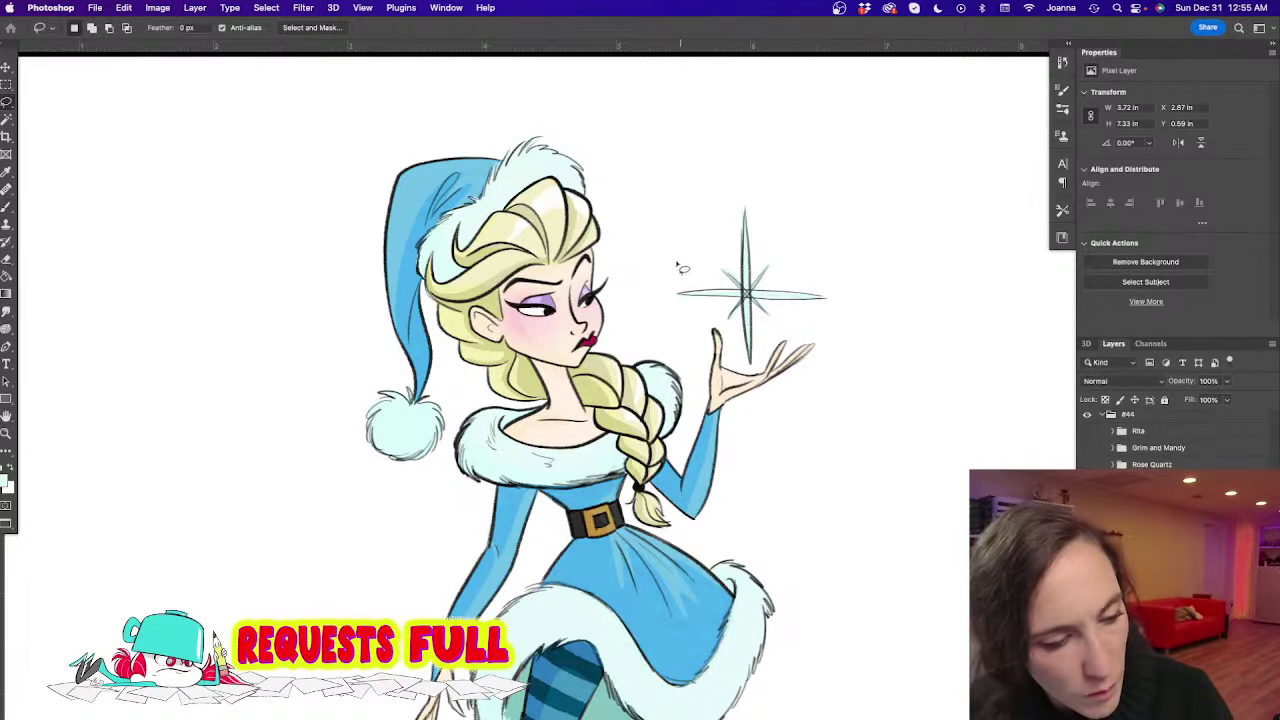
pyautogui.moveTo(680, 263)
pyautogui.mouseDown()
pyautogui.moveTo(748, 360)
pyautogui.moveTo(790, 330)
pyautogui.moveTo(670, 268)
pyautogui.mouseUp()
pyautogui.press('Delete')
pyautogui.press('super+d')
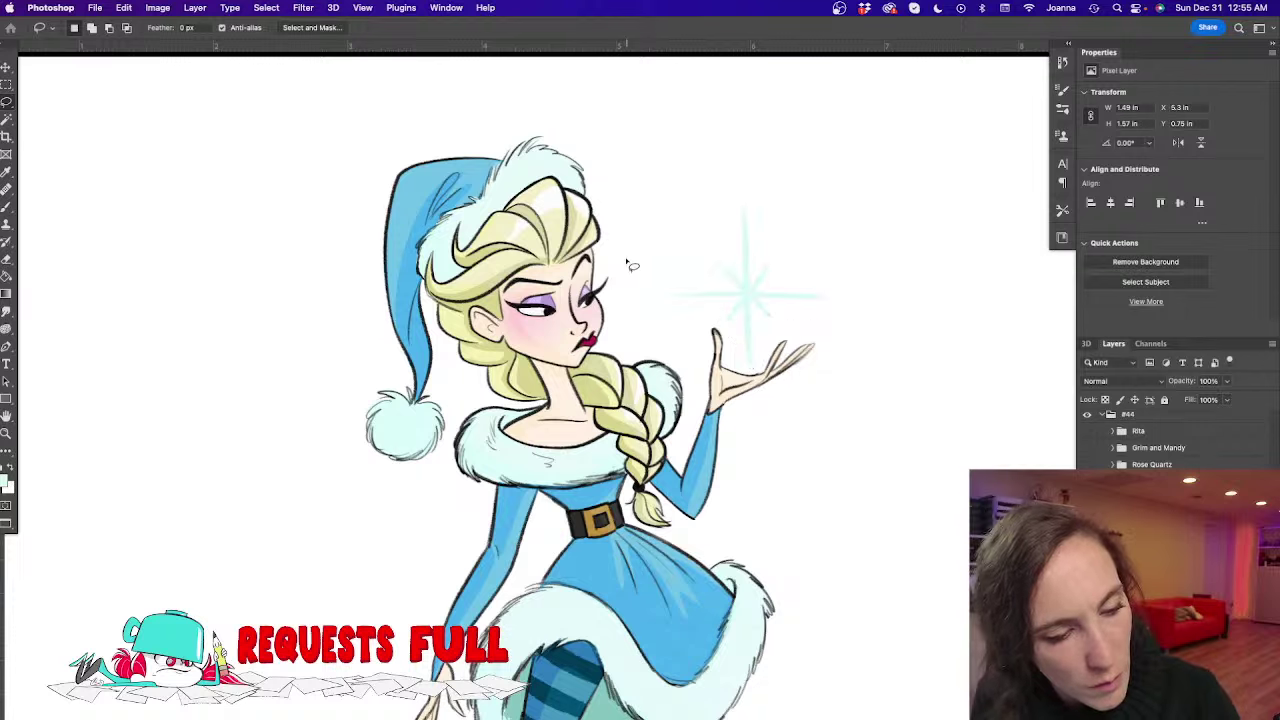
# Sample the dress blue and paint the star's long vertical and horizontal rays and short diagonal rays over the pale sparkle
pyautogui.press('i')
pyautogui.click(600, 563)
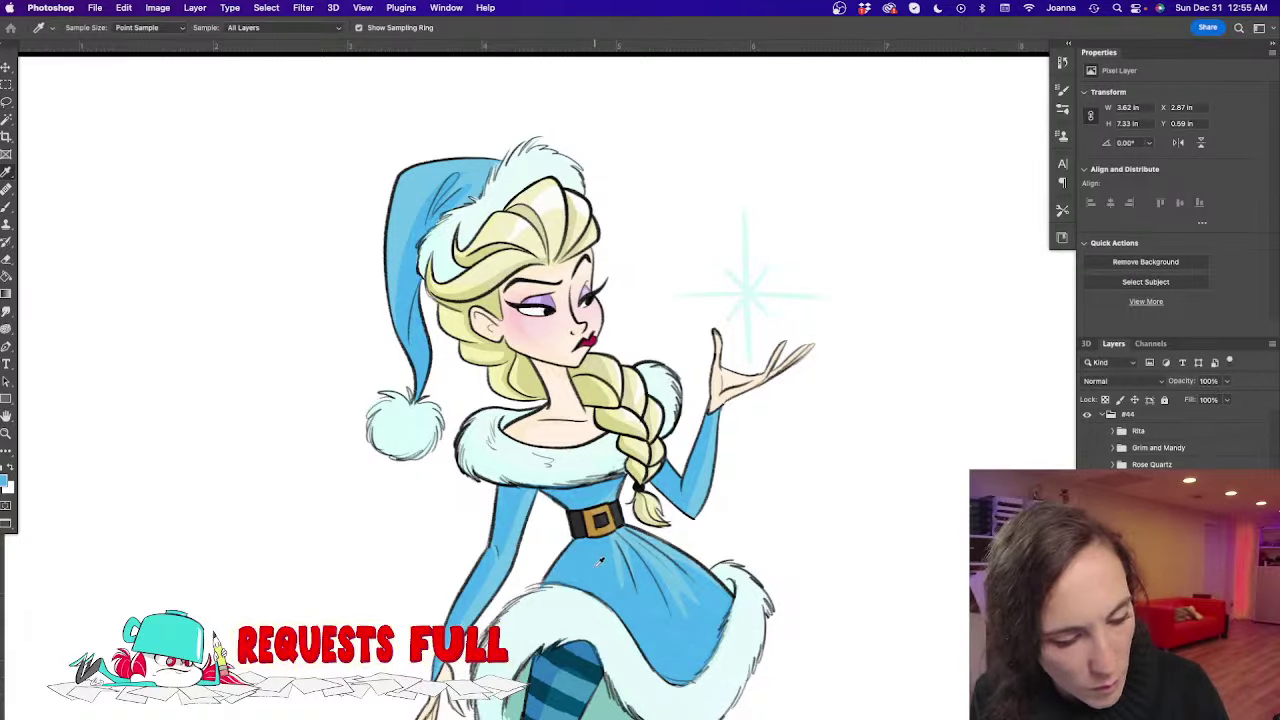
pyautogui.hotkey('alt', ']')
pyautogui.press('b')
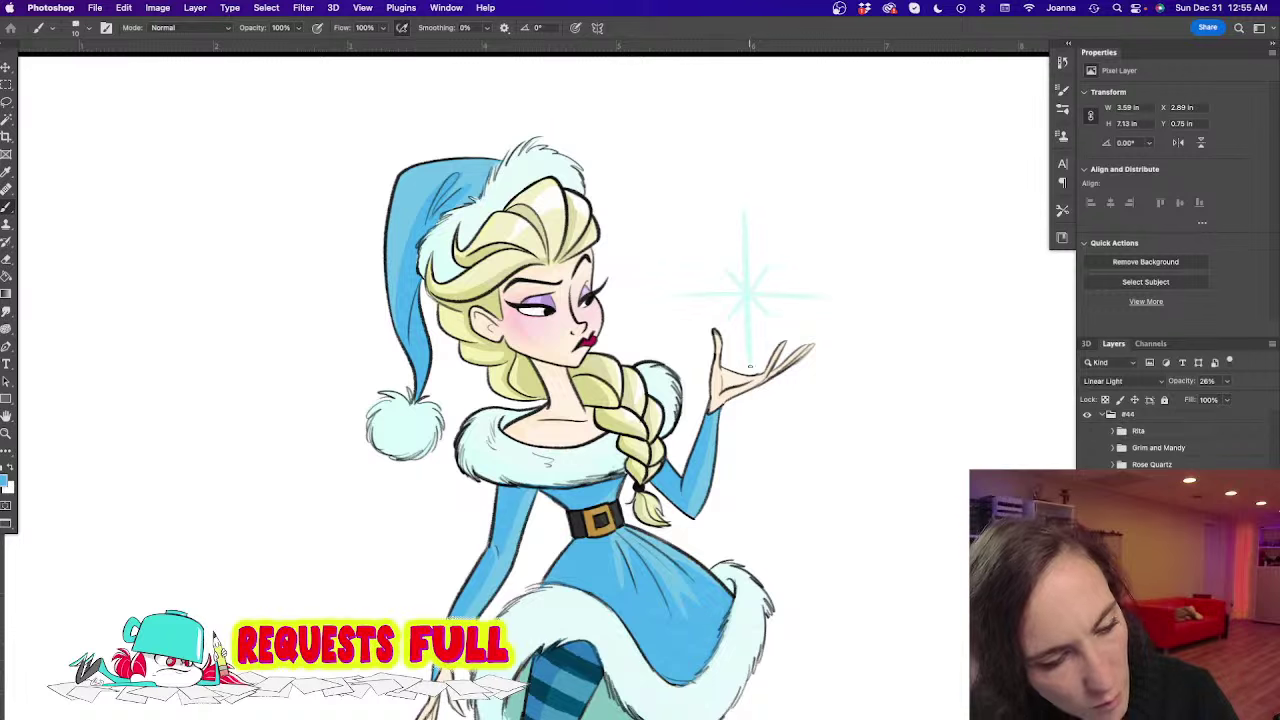
pyautogui.hotkey('alt', '[')
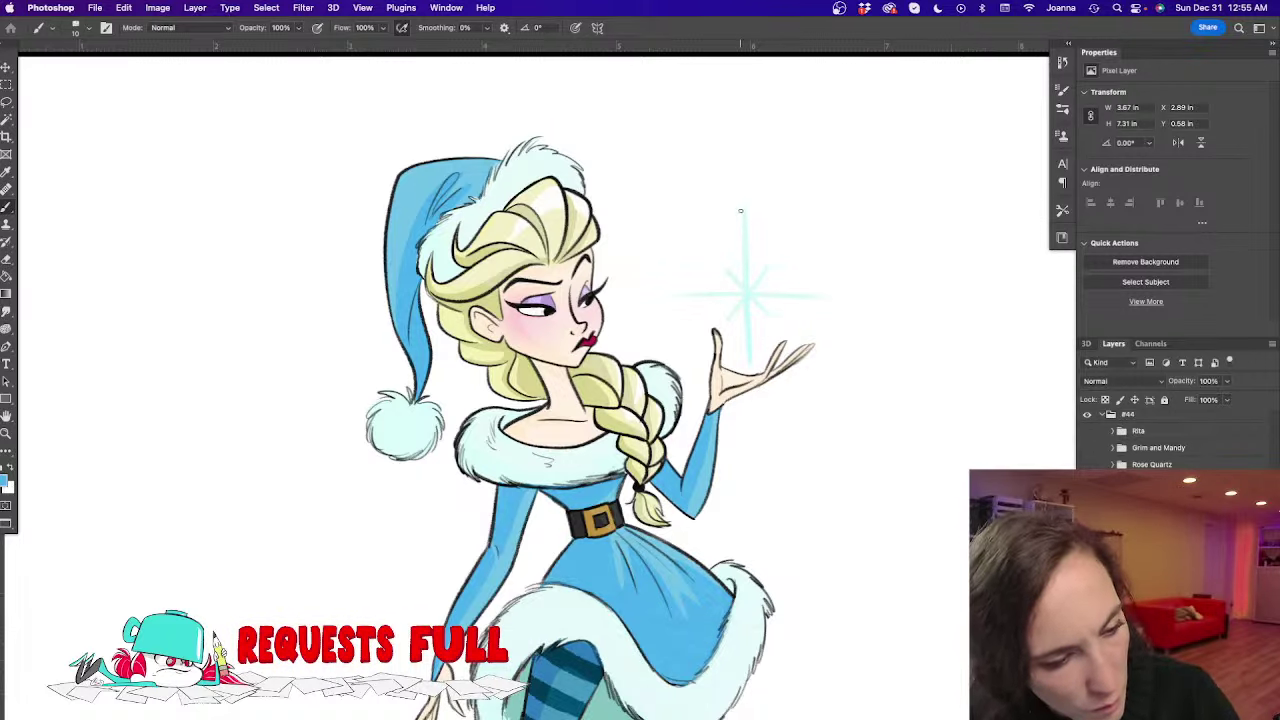
pyautogui.moveTo(742, 195); pyautogui.dragTo(744, 230)
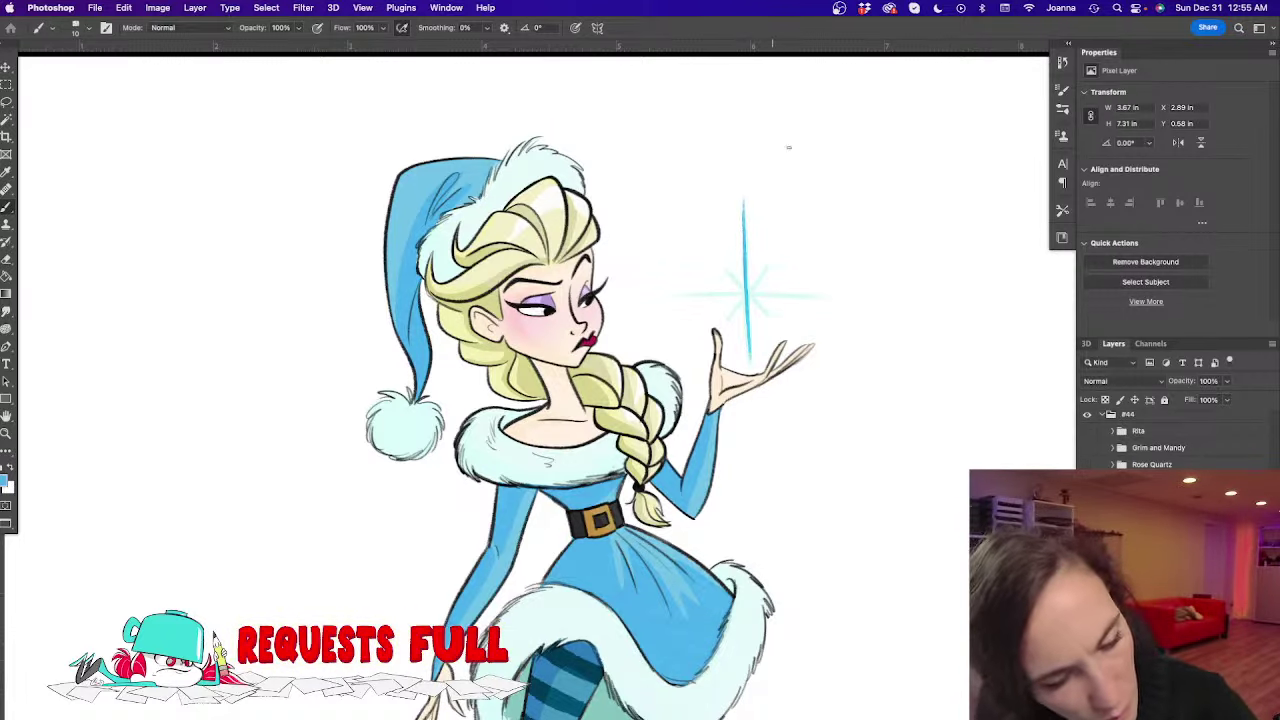
pyautogui.moveTo(820, 297); pyautogui.dragTo(783, 296)
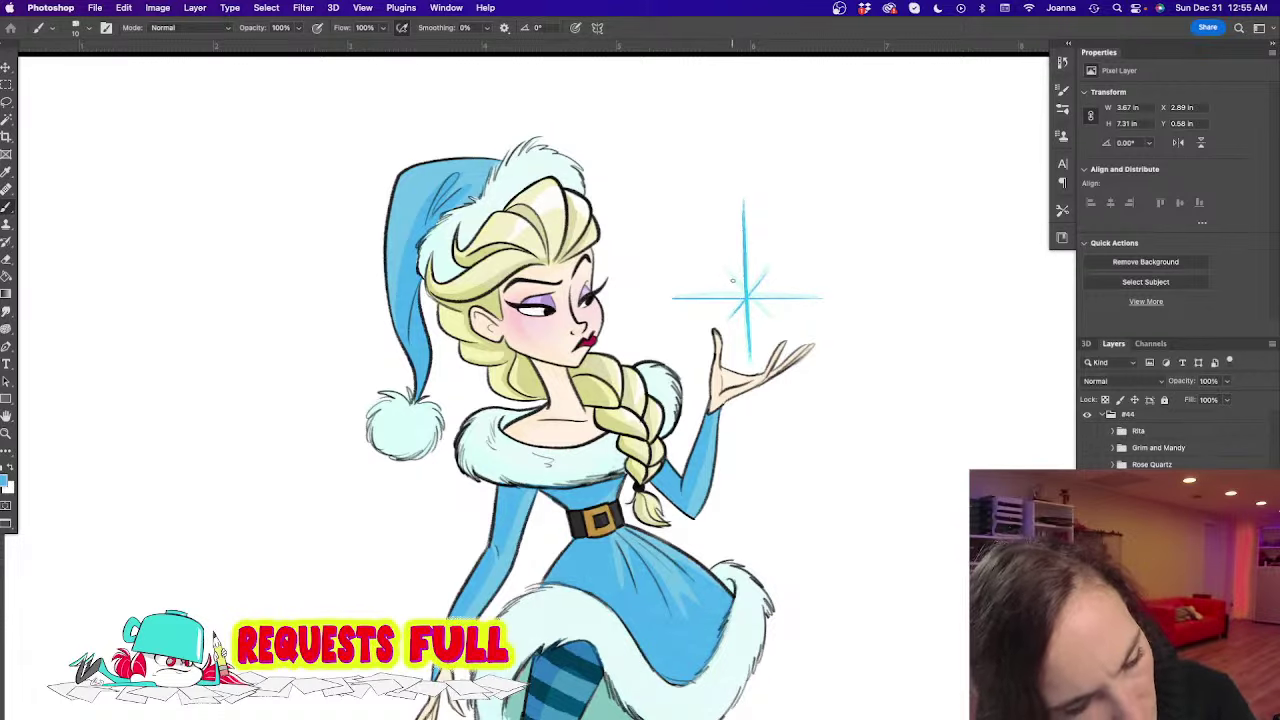
pyautogui.moveTo(716, 268); pyautogui.dragTo(728, 280)
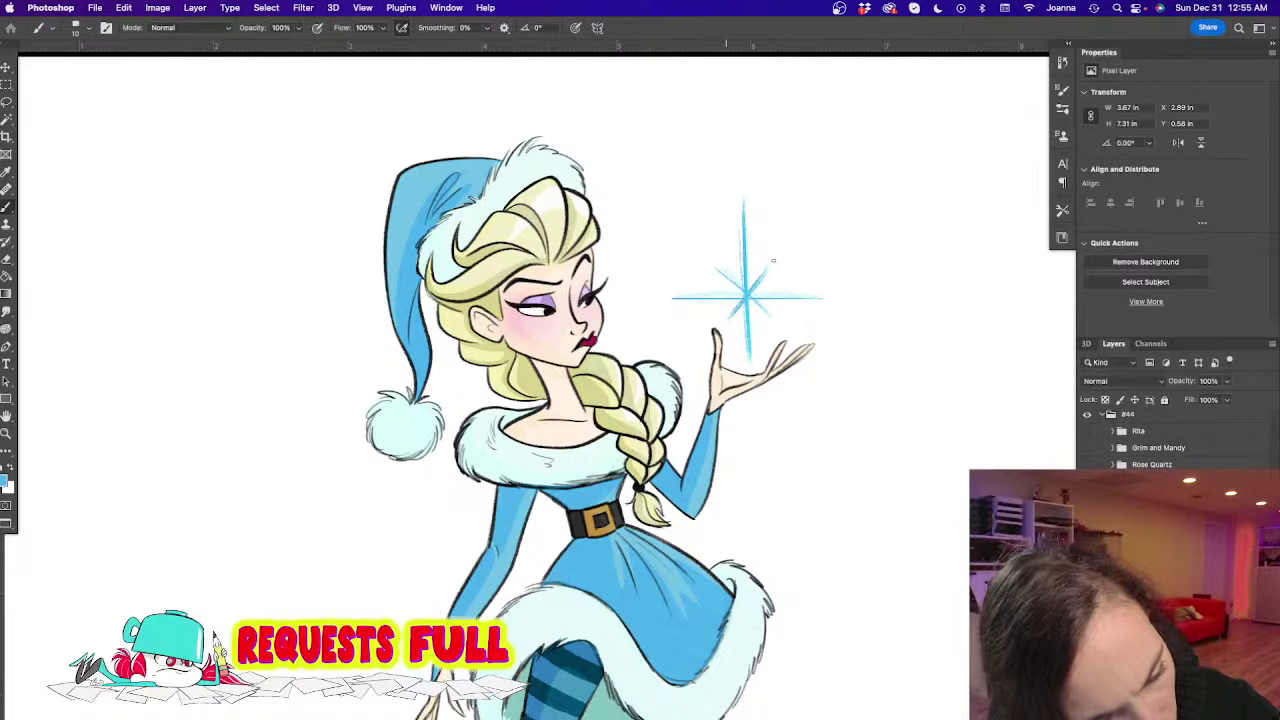
pyautogui.moveTo(812, 297); pyautogui.dragTo(668, 298)
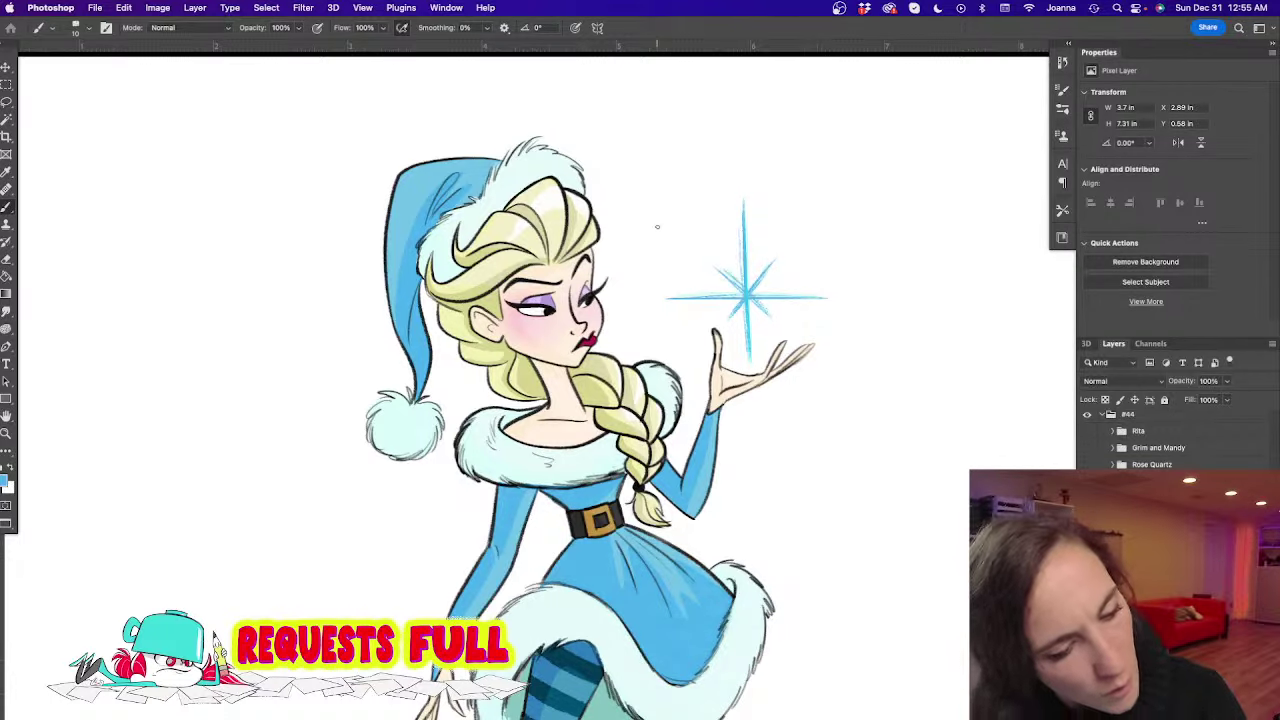
pyautogui.moveTo(389, 491); pyautogui.dragTo(362, 486)
pyautogui.moveTo(365, 559); pyautogui.dragTo(505, 413)
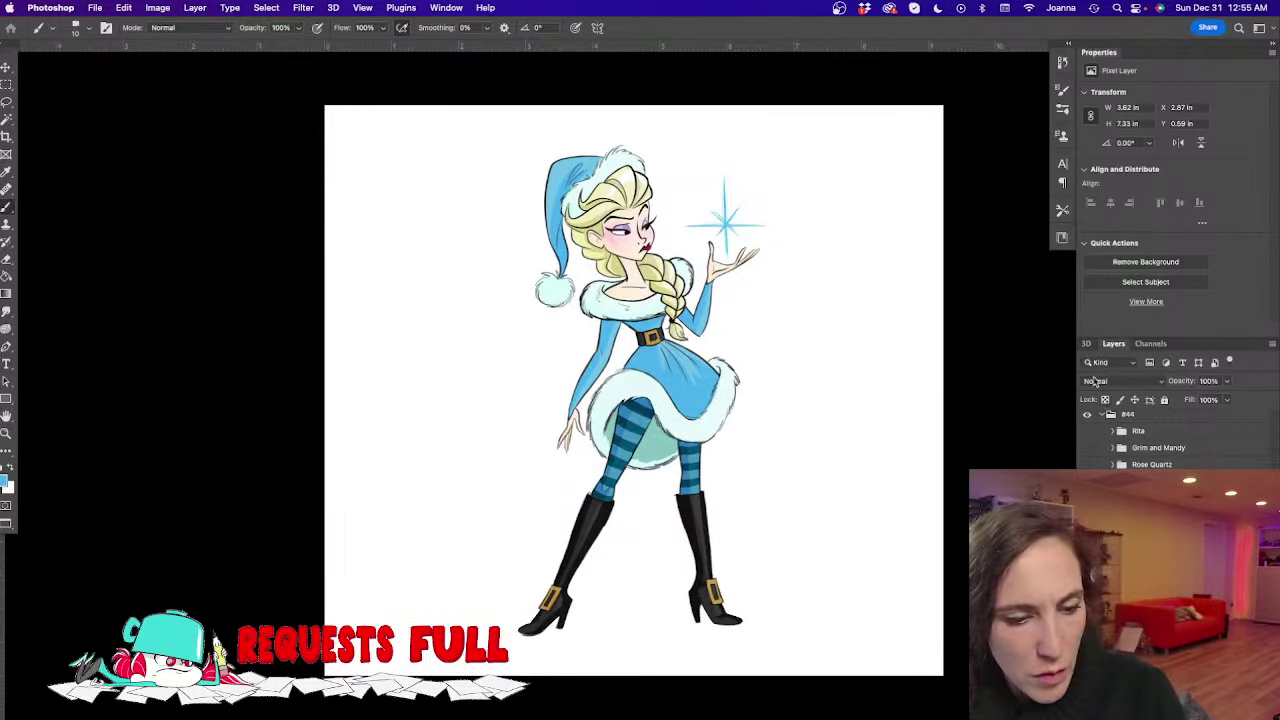
# Change the shadow layer's blend mode to Multiply and raise its opacity to 100%
pyautogui.click(1095, 381)
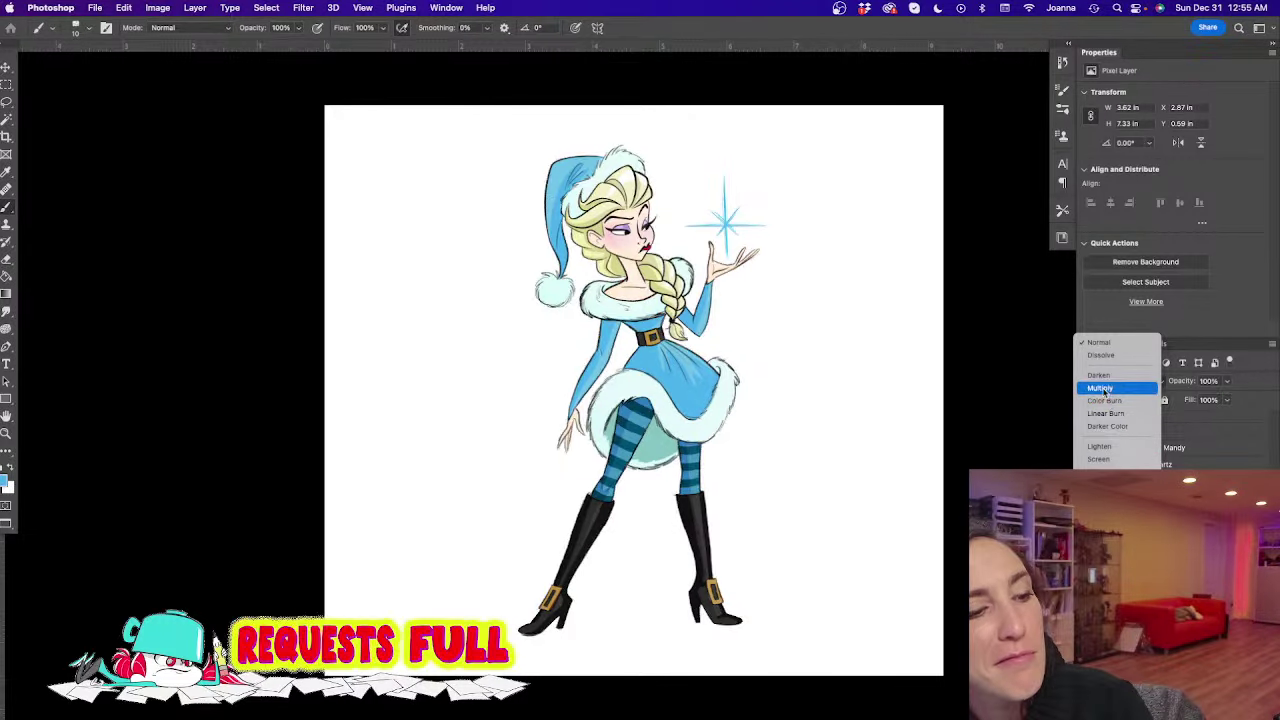
pyautogui.click(1090, 343)
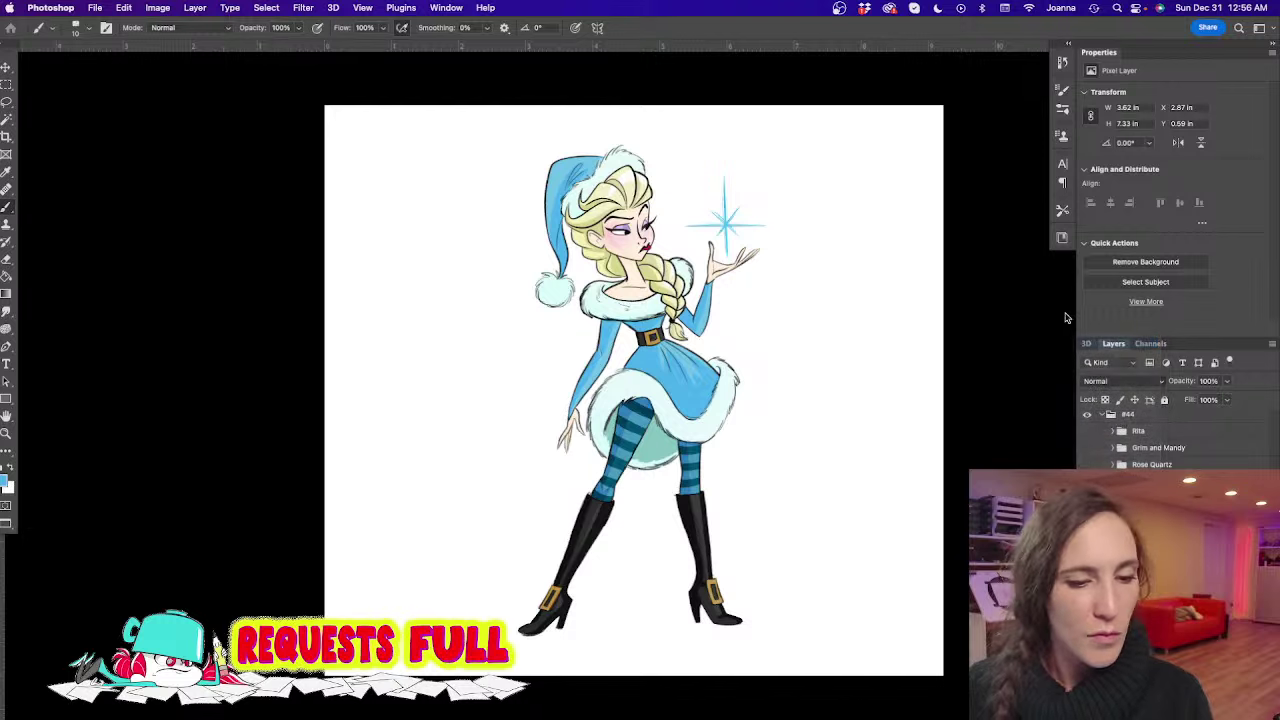
pyautogui.click(1130, 520)
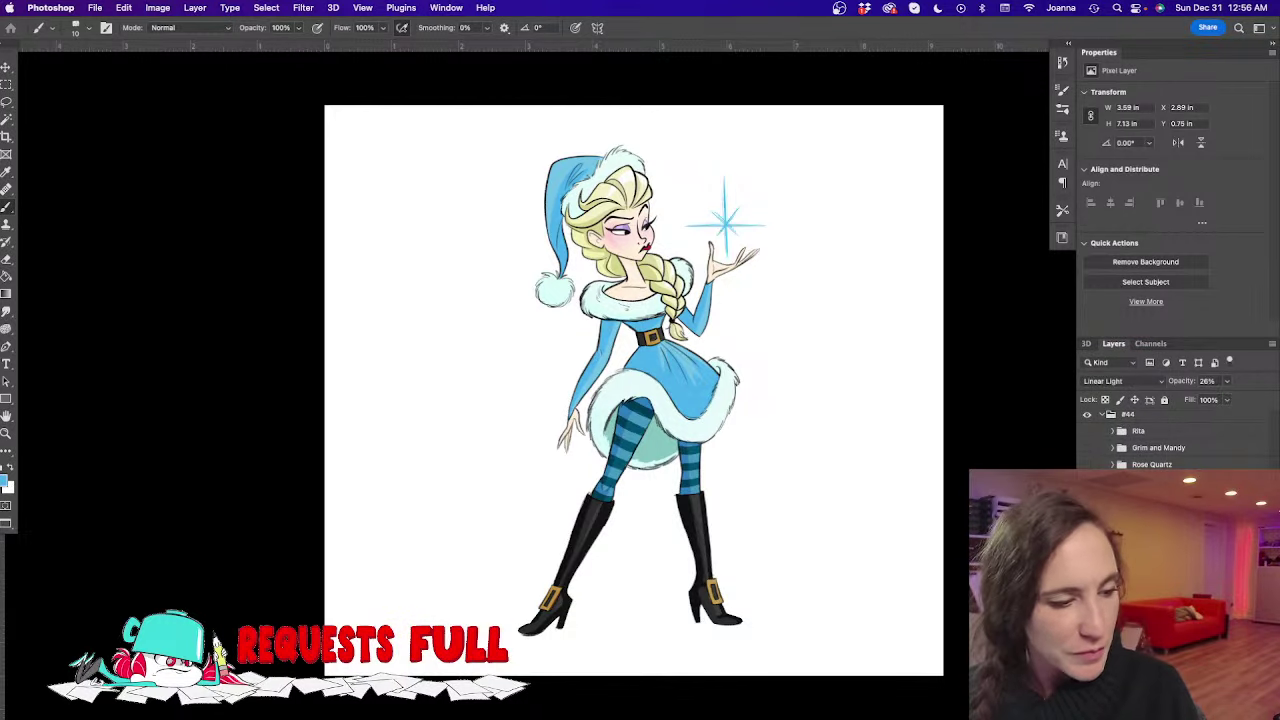
pyautogui.click(1095, 384)
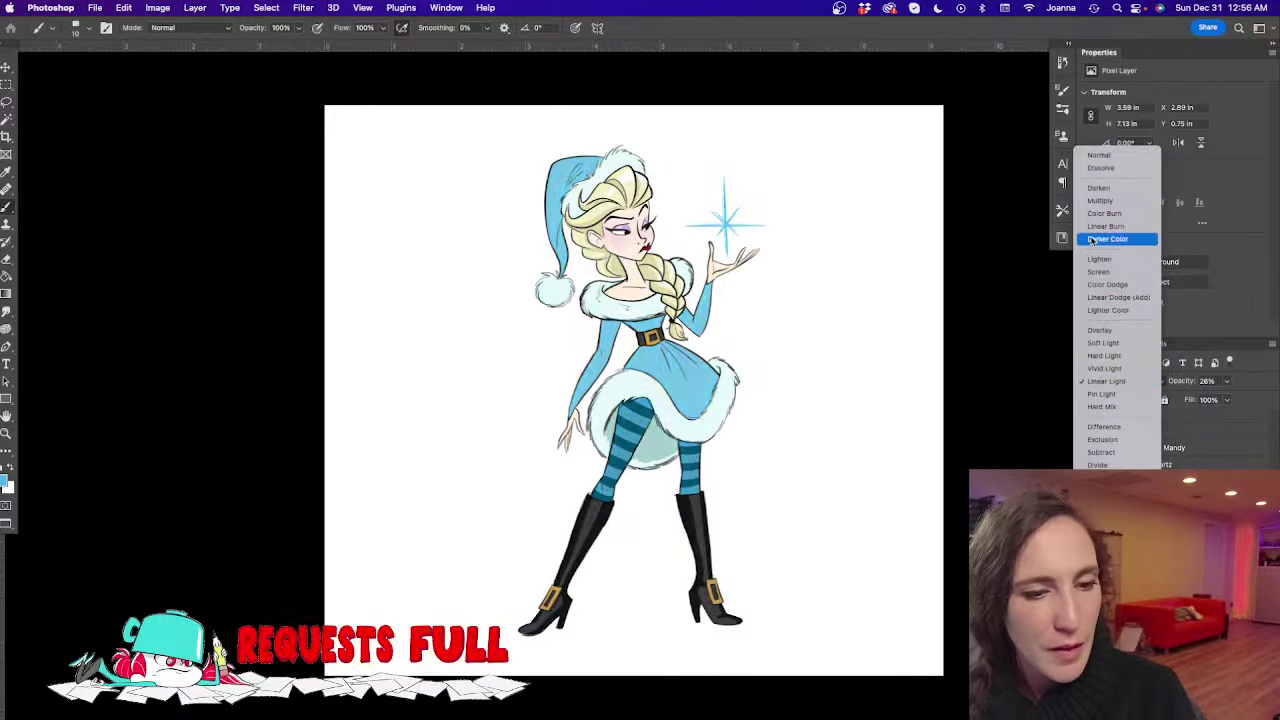
pyautogui.click(1098, 201)
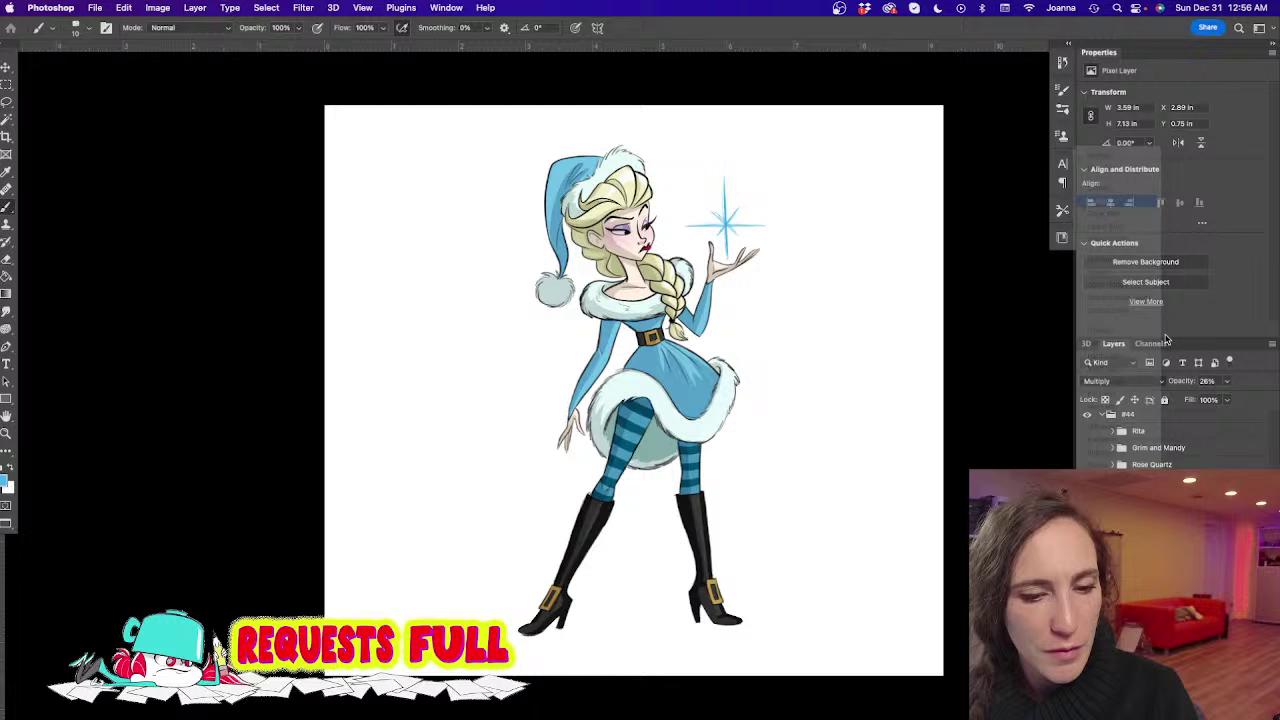
pyautogui.click(1226, 381)
pyautogui.moveTo(1220, 400); pyautogui.dragTo(1241, 401)
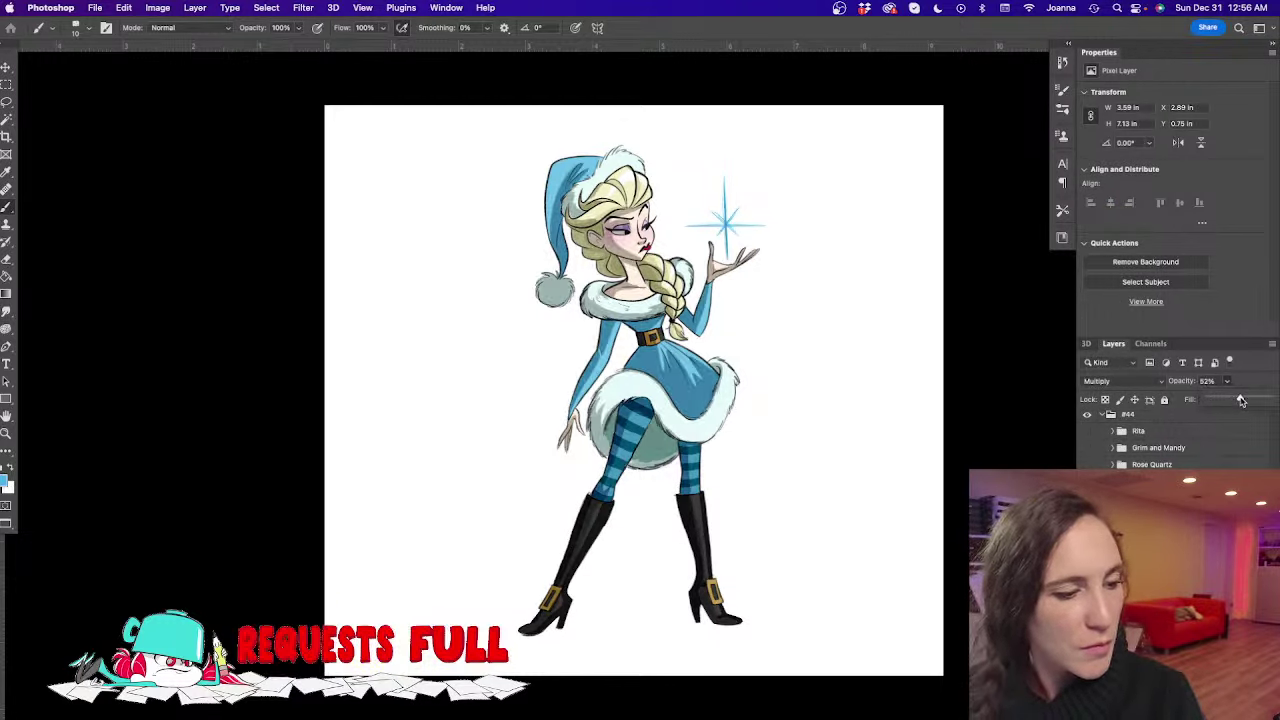
pyautogui.moveTo(1268, 401); pyautogui.dragTo(1260, 402)
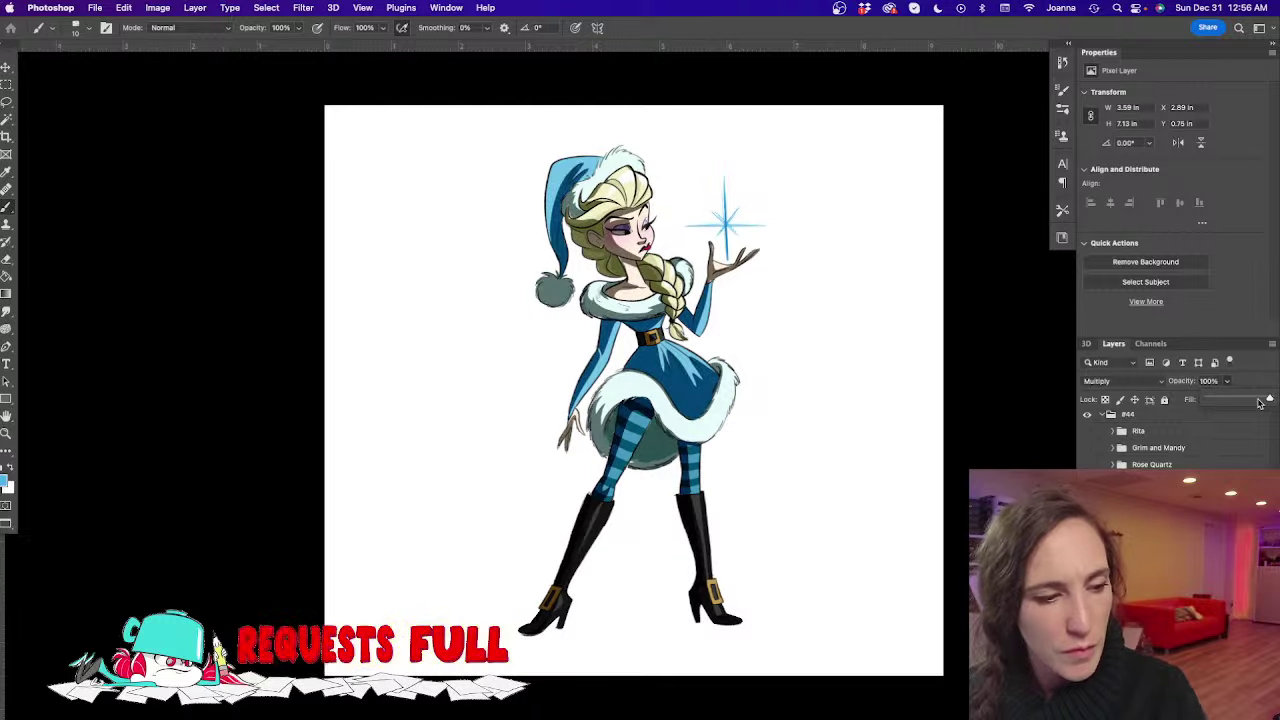
# Strongly increase the shadow layer's saturation with Hue/Saturation and reduce the layer's opacity to 25%
pyautogui.press('super+u')
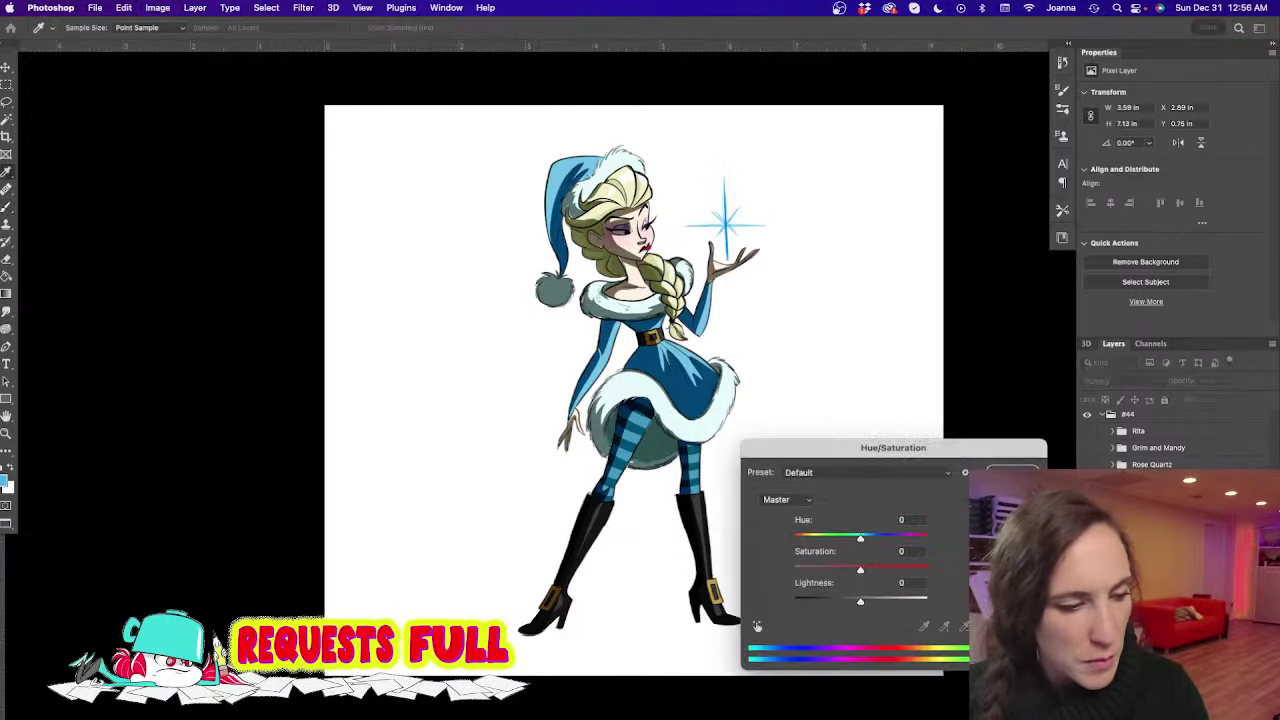
pyautogui.moveTo(860, 570); pyautogui.dragTo(923, 570)
pyautogui.press('Return')
pyautogui.click(1229, 381)
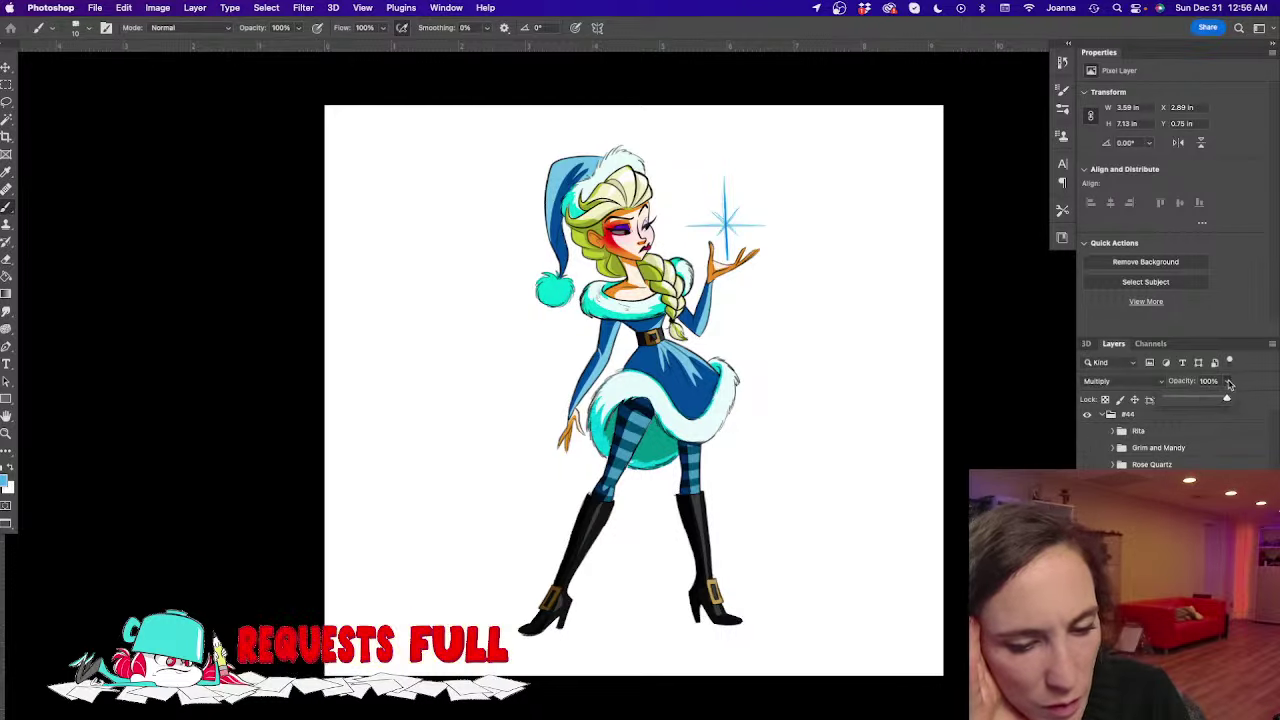
pyautogui.moveTo(1206, 400); pyautogui.dragTo(1181, 400)
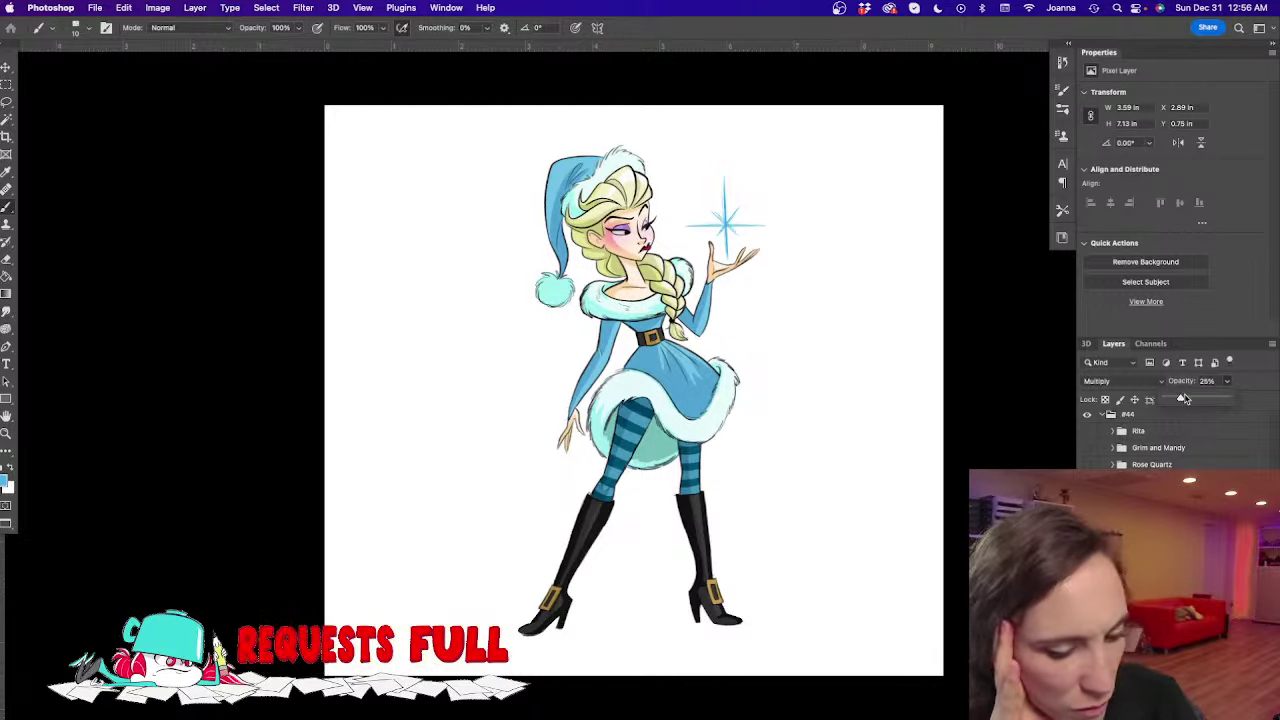
# Lasso the lit part of the hat's pom-pom, delete the shadow there and clear the selection
pyautogui.press('l')
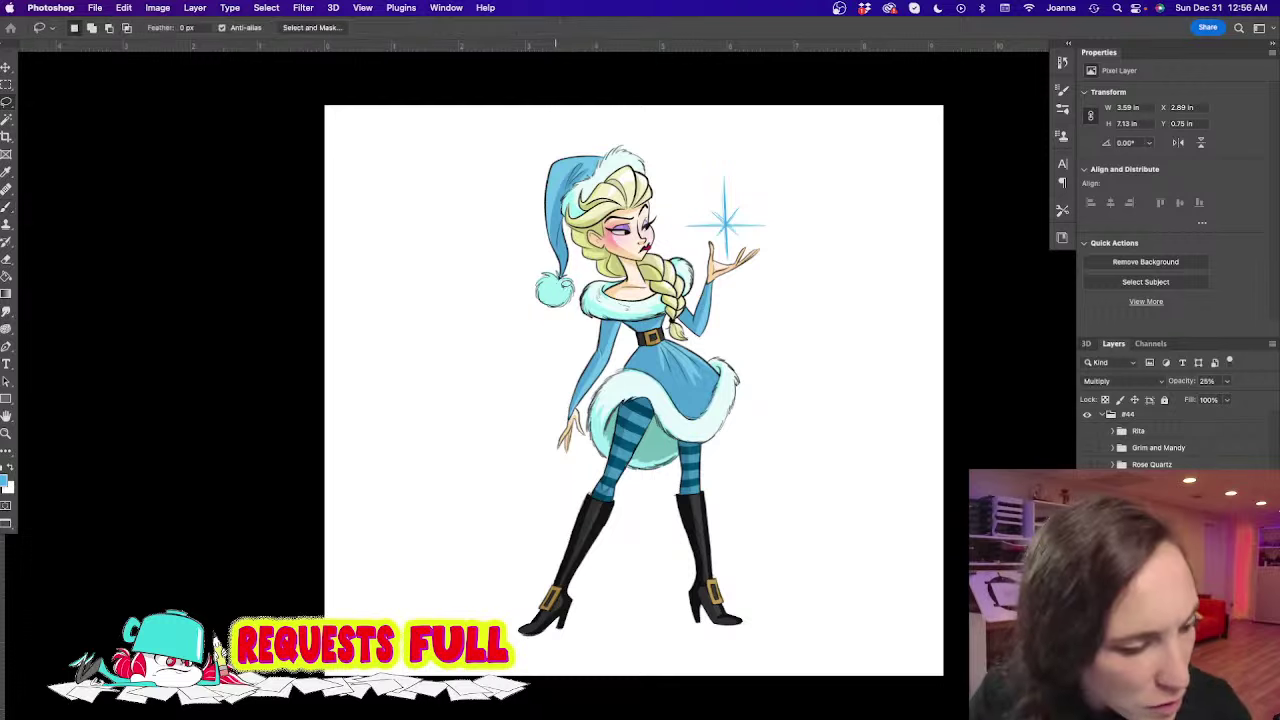
pyautogui.moveTo(564, 286)
pyautogui.mouseDown()
pyautogui.moveTo(552, 308)
pyautogui.moveTo(572, 305)
pyautogui.moveTo(562, 276)
pyautogui.mouseUp()
pyautogui.press('BackSpace')
pyautogui.press('super+d')
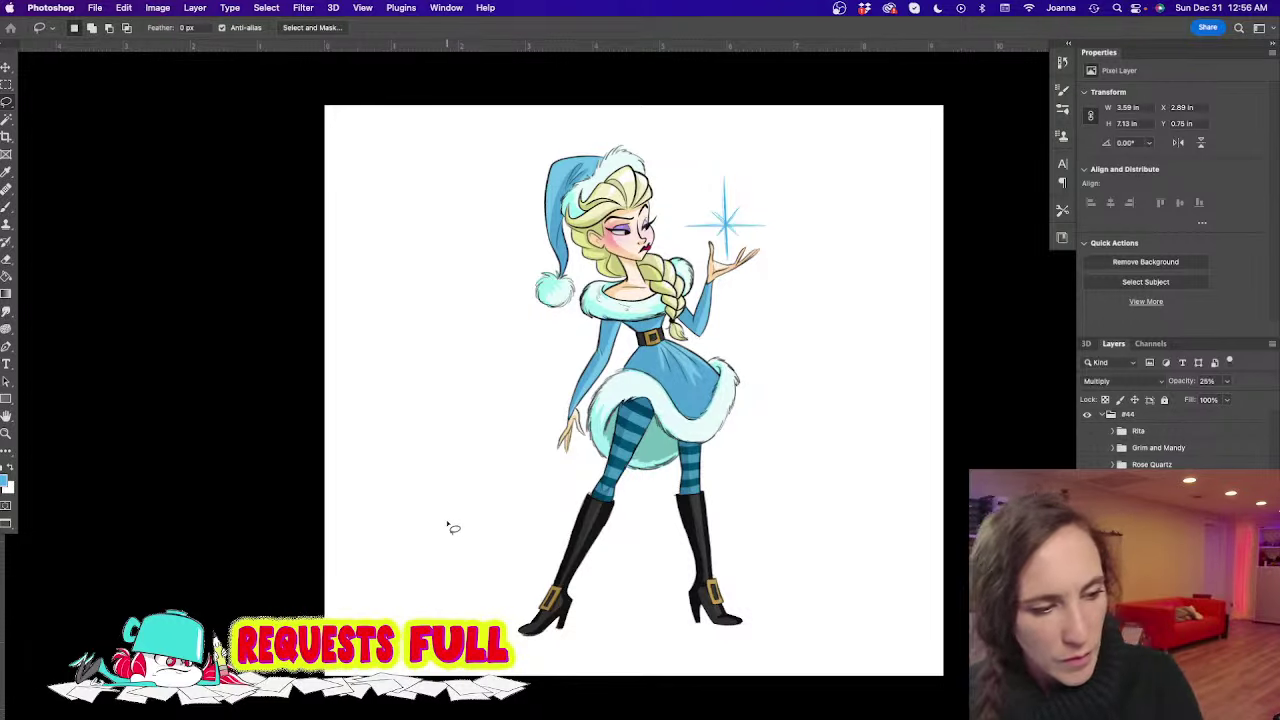
# Brush a blue ground shadow about 5.3 in wide beneath the boots on an empty layer
pyautogui.scroll(-5, 1175, 440)
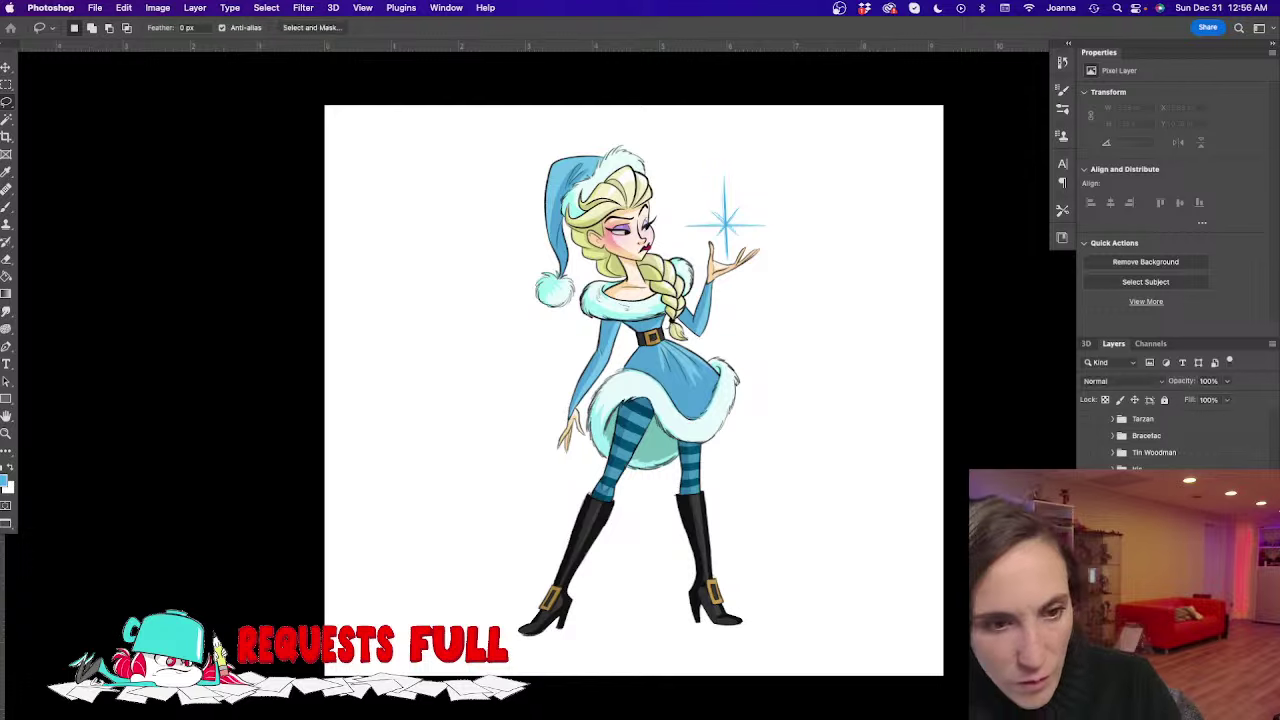
pyautogui.press('b')
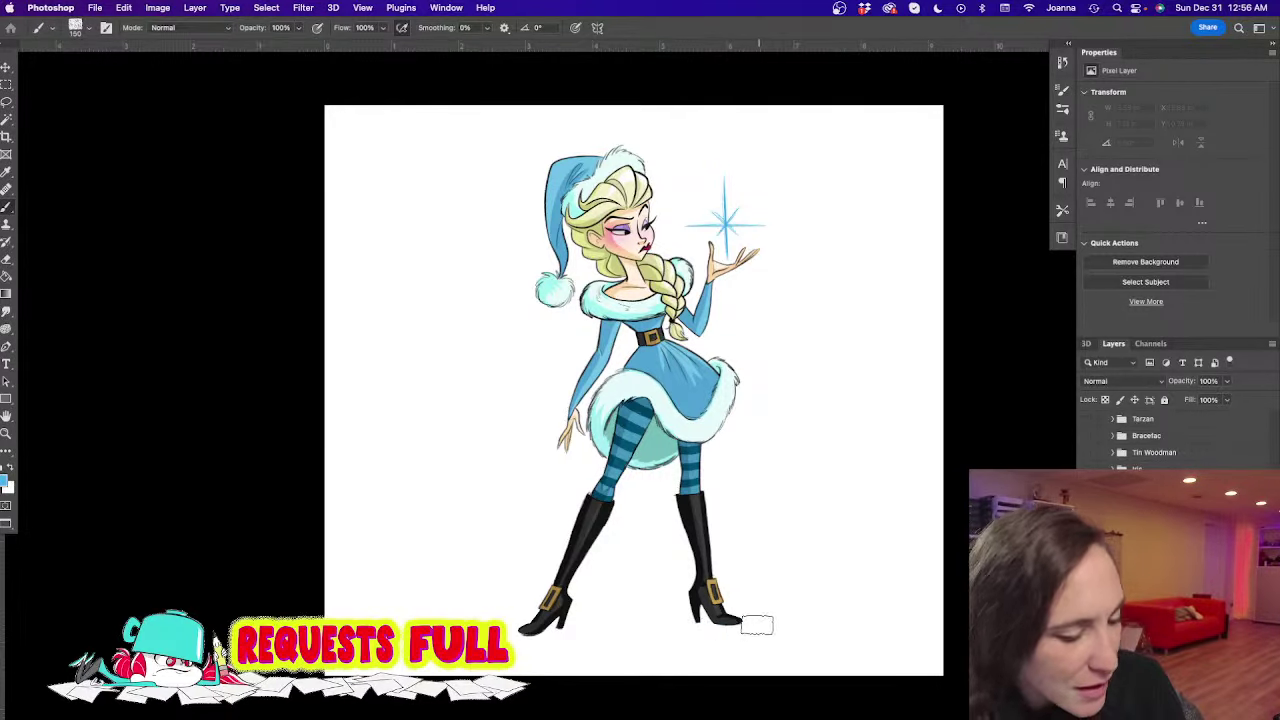
pyautogui.moveTo(757, 623)
pyautogui.mouseDown()
pyautogui.moveTo(613, 613)
pyautogui.moveTo(682, 607)
pyautogui.moveTo(479, 608)
pyautogui.moveTo(762, 626)
pyautogui.moveTo(585, 617)
pyautogui.moveTo(637, 602)
pyautogui.moveTo(458, 614)
pyautogui.moveTo(676, 617)
pyautogui.moveTo(687, 623)
pyautogui.moveTo(647, 631)
pyautogui.moveTo(696, 633)
pyautogui.moveTo(806, 626)
pyautogui.mouseUp()
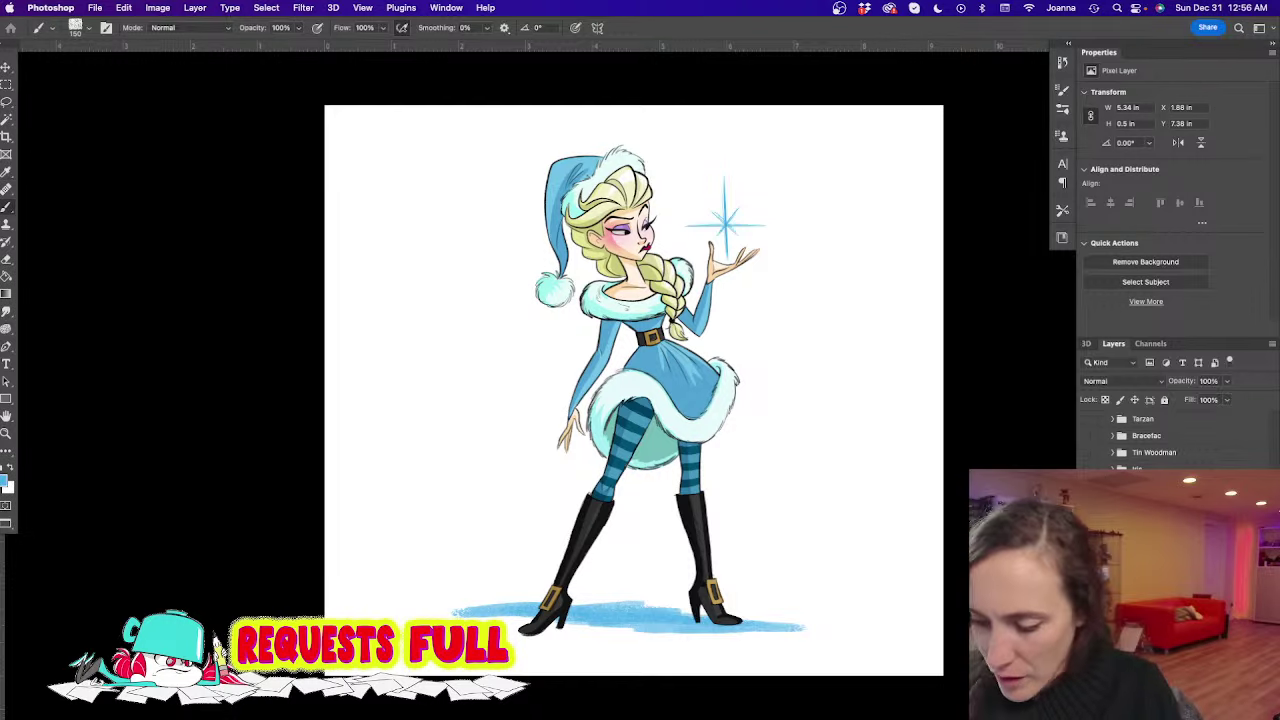
# Lighten the ground shadow with a Hue/Saturation Lightness of +58 and save the document
pyautogui.hotkey('ctrl', 'u')
pyautogui.moveTo(860, 600); pyautogui.dragTo(899, 604)
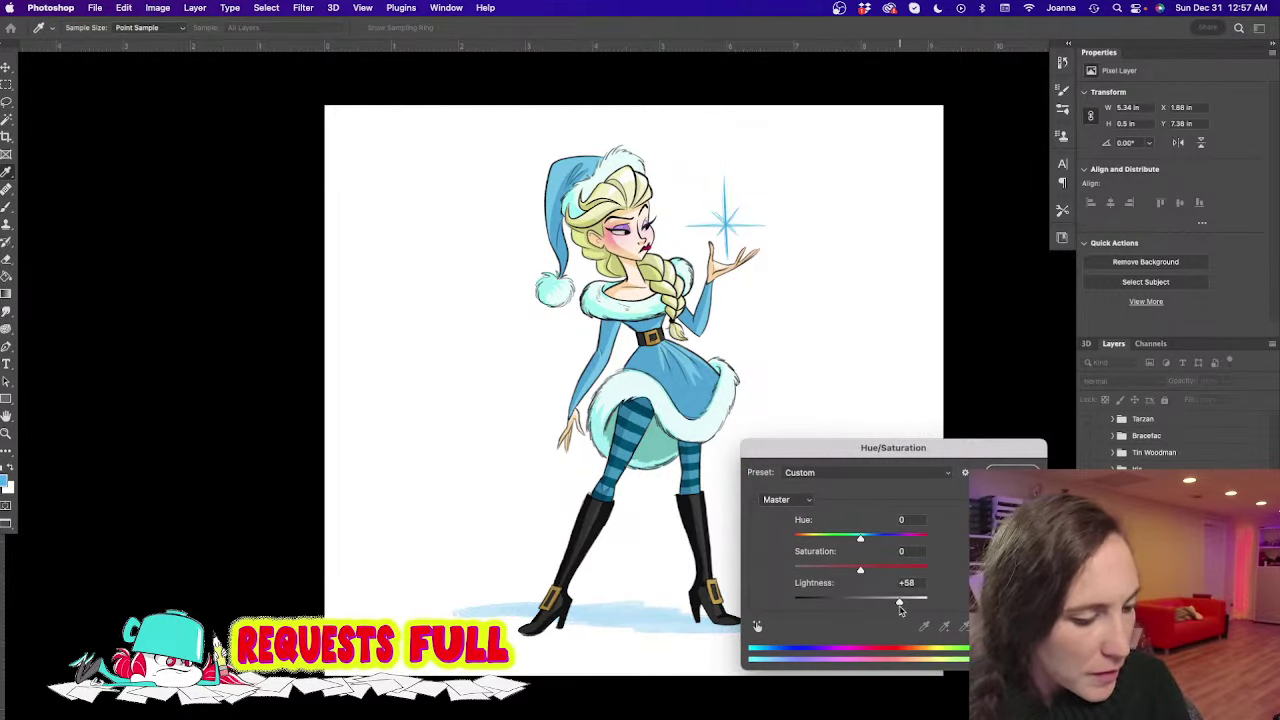
pyautogui.press('Return')
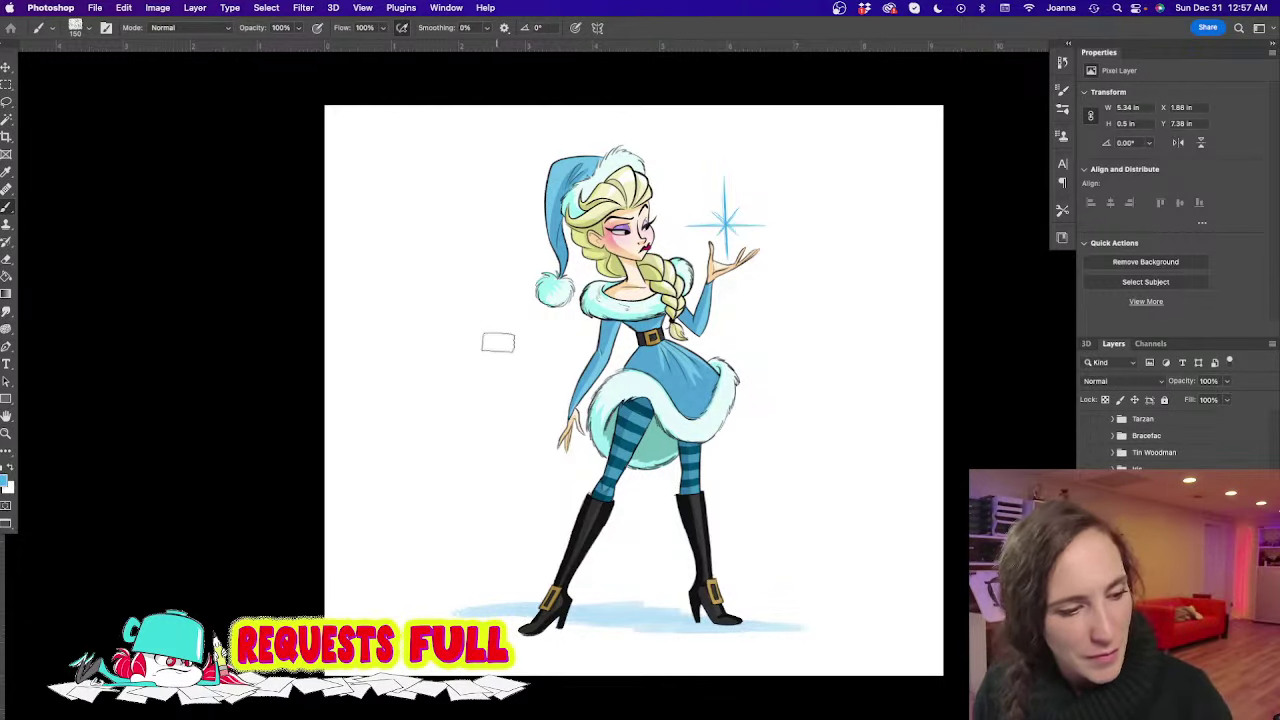
pyautogui.click(6, 67)
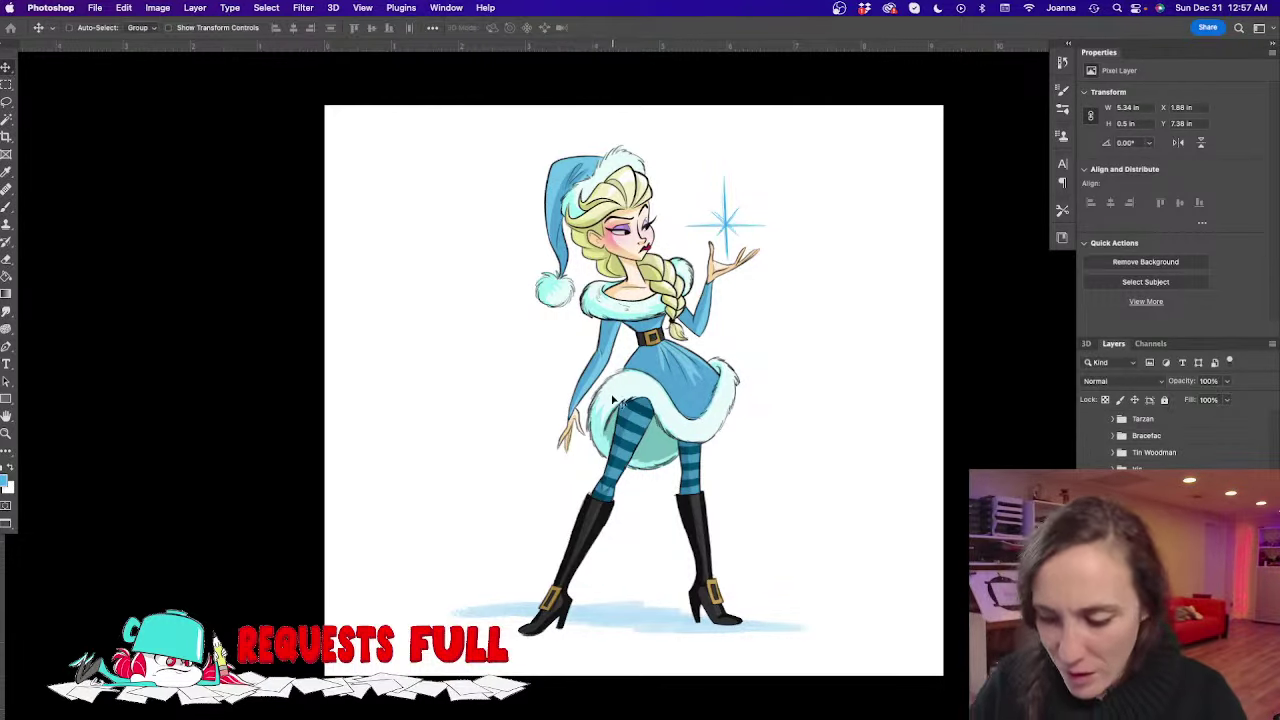
pyautogui.press('super+s')
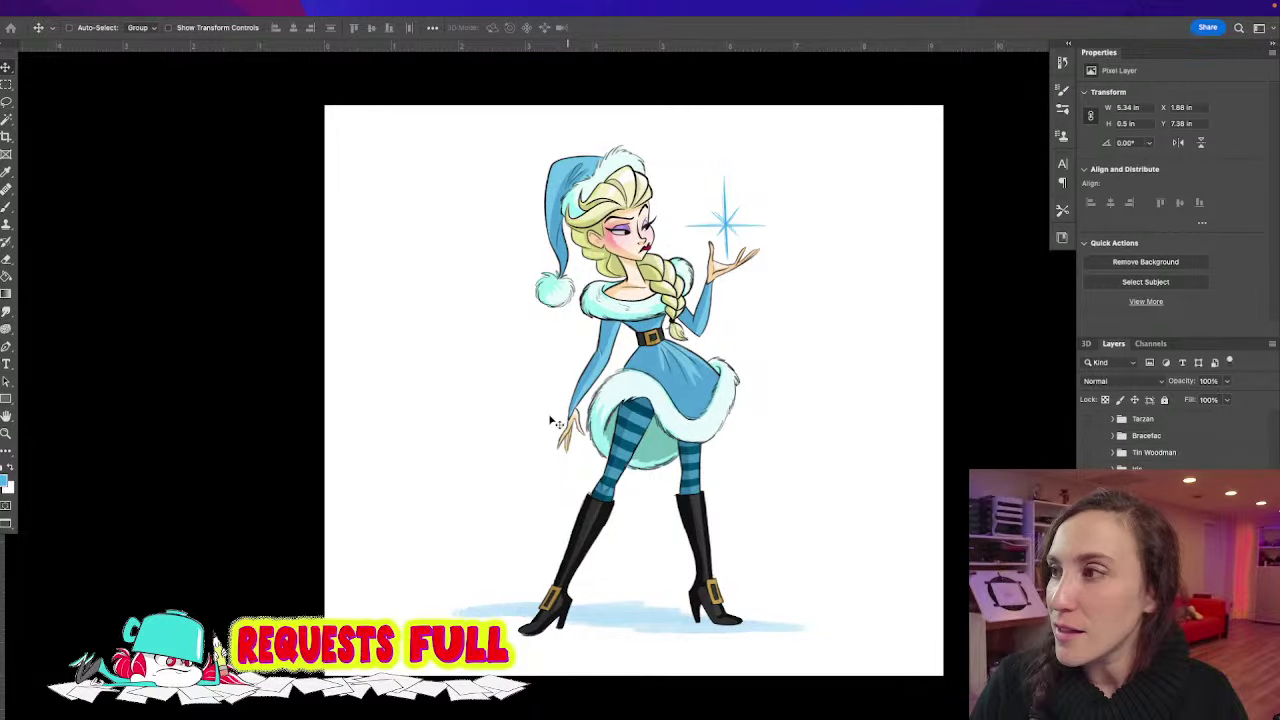
# Hide the interface panels and examine the colored drawing as a whole and up close around the face, collar and belt
pyautogui.press('Tab')
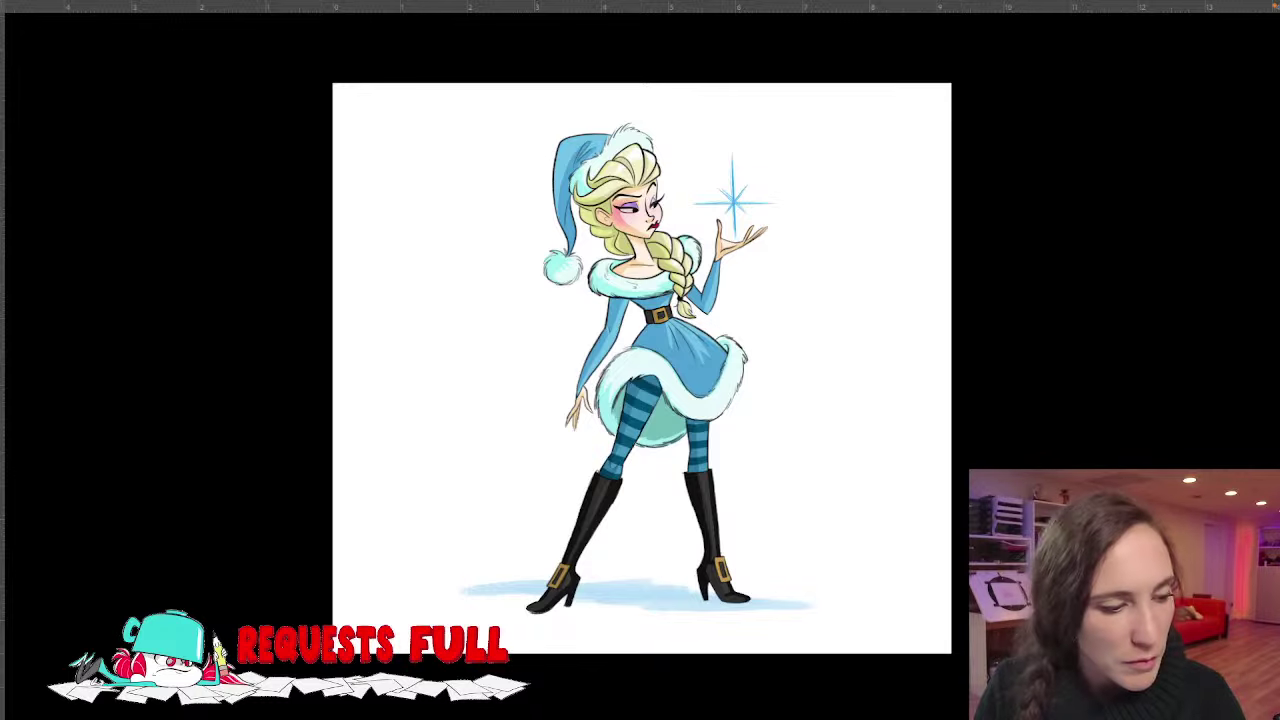
pyautogui.moveTo(532, 418); pyautogui.dragTo(520, 418)
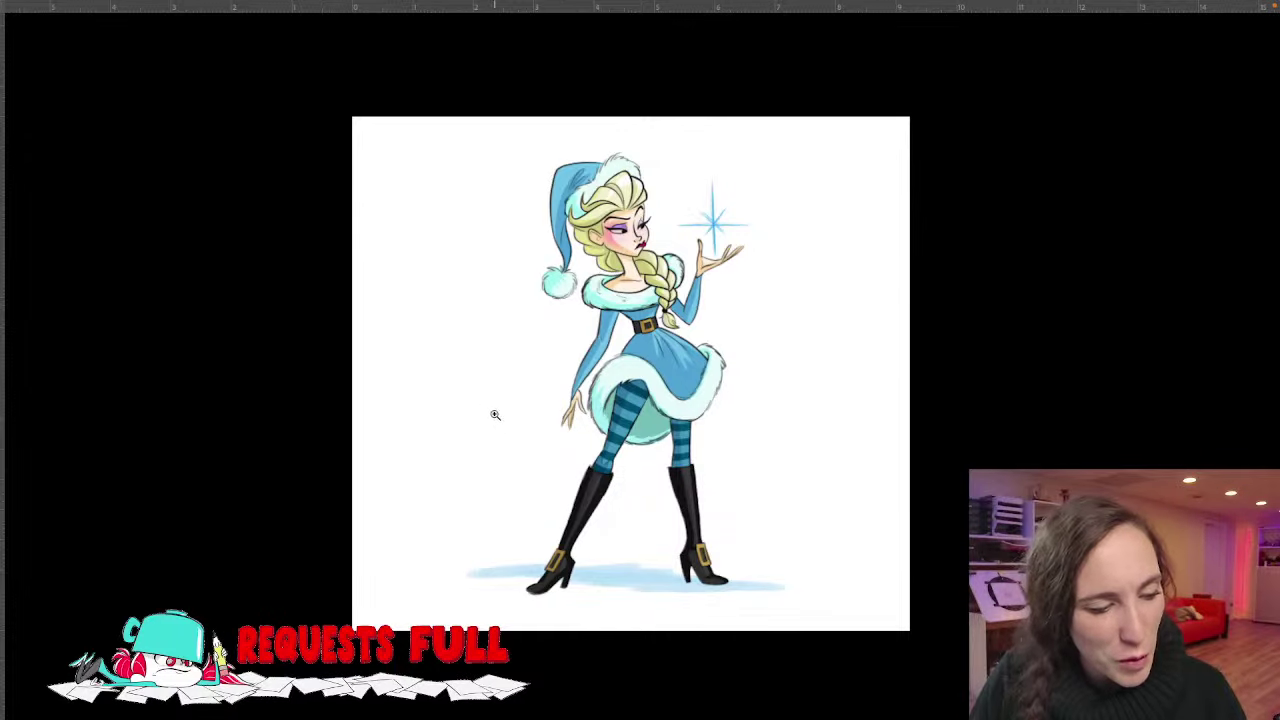
pyautogui.click(494, 415)
pyautogui.moveTo(494, 415); pyautogui.dragTo(170, 617)
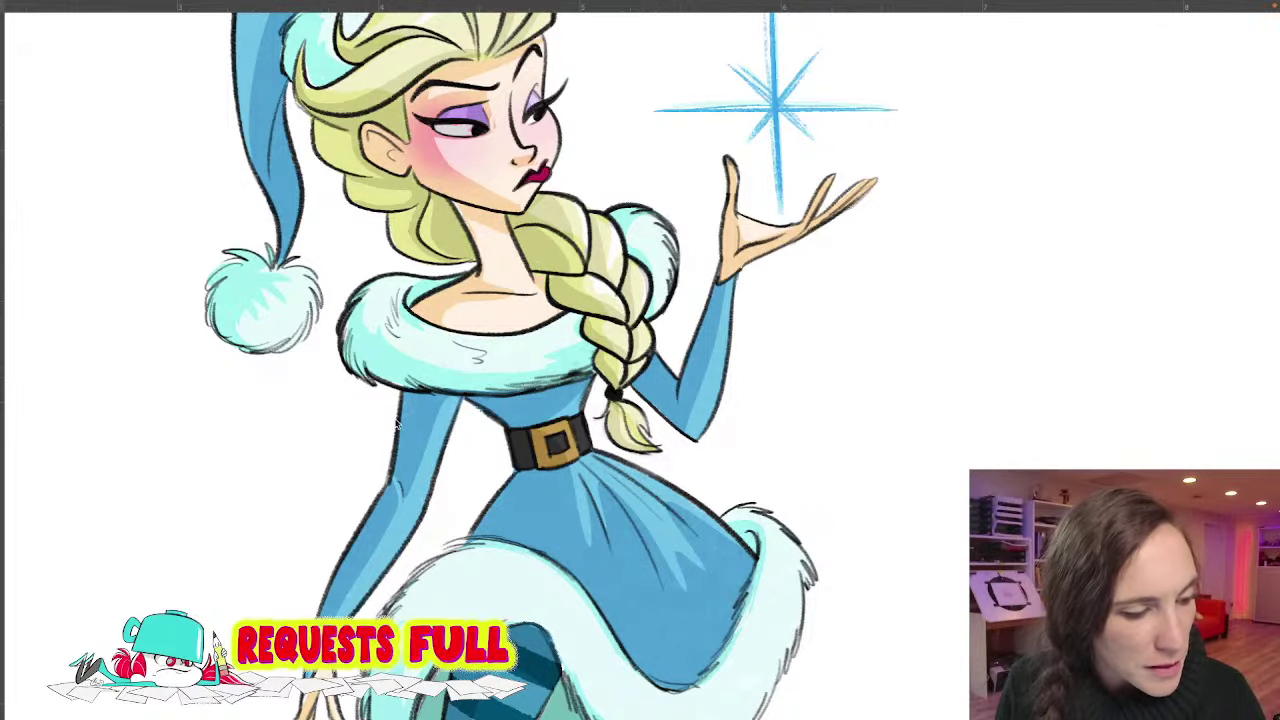
pyautogui.scroll(3, 364, 420)
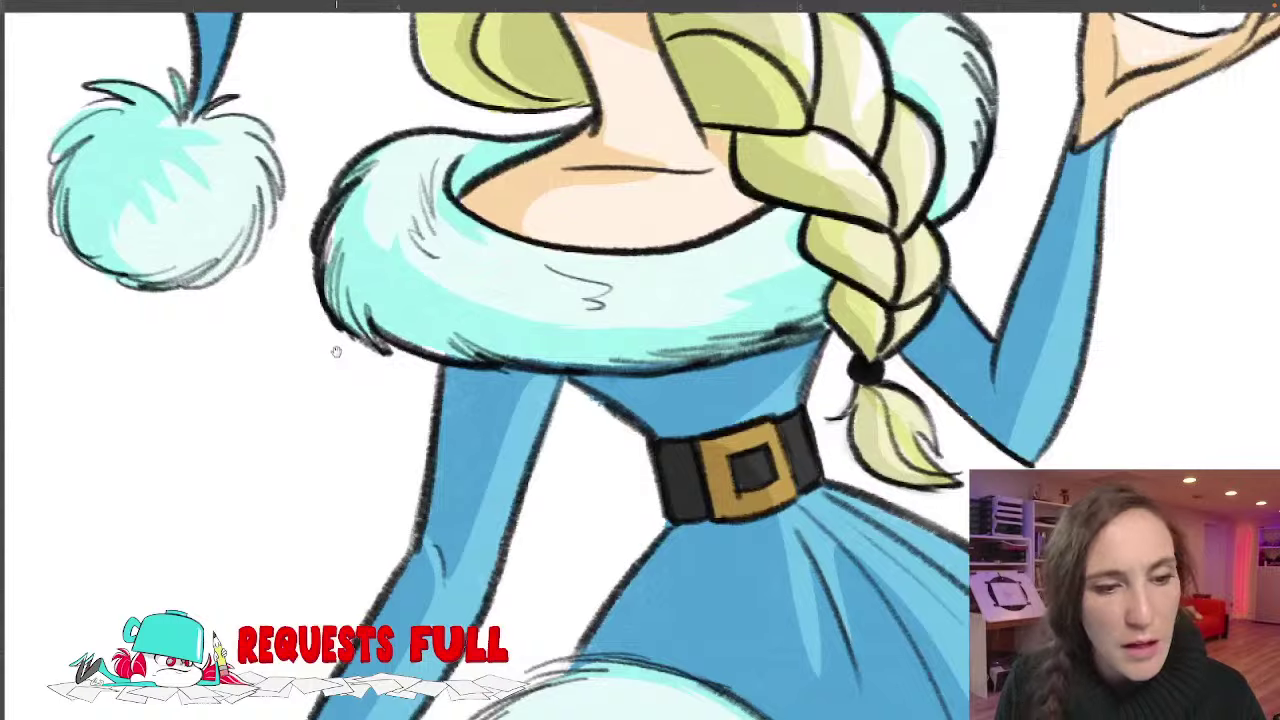
# On the color copy shadow layer, lasso the area around the woman's nearer eye, delete the shadow there and clear the selection
pyautogui.moveTo(334, 349); pyautogui.dragTo(275, 669)
pyautogui.moveTo(362, 313)
pyautogui.mouseDown()
pyautogui.moveTo(303, 422)
pyautogui.moveTo(275, 407)
pyautogui.moveTo(270, 442)
pyautogui.mouseUp()
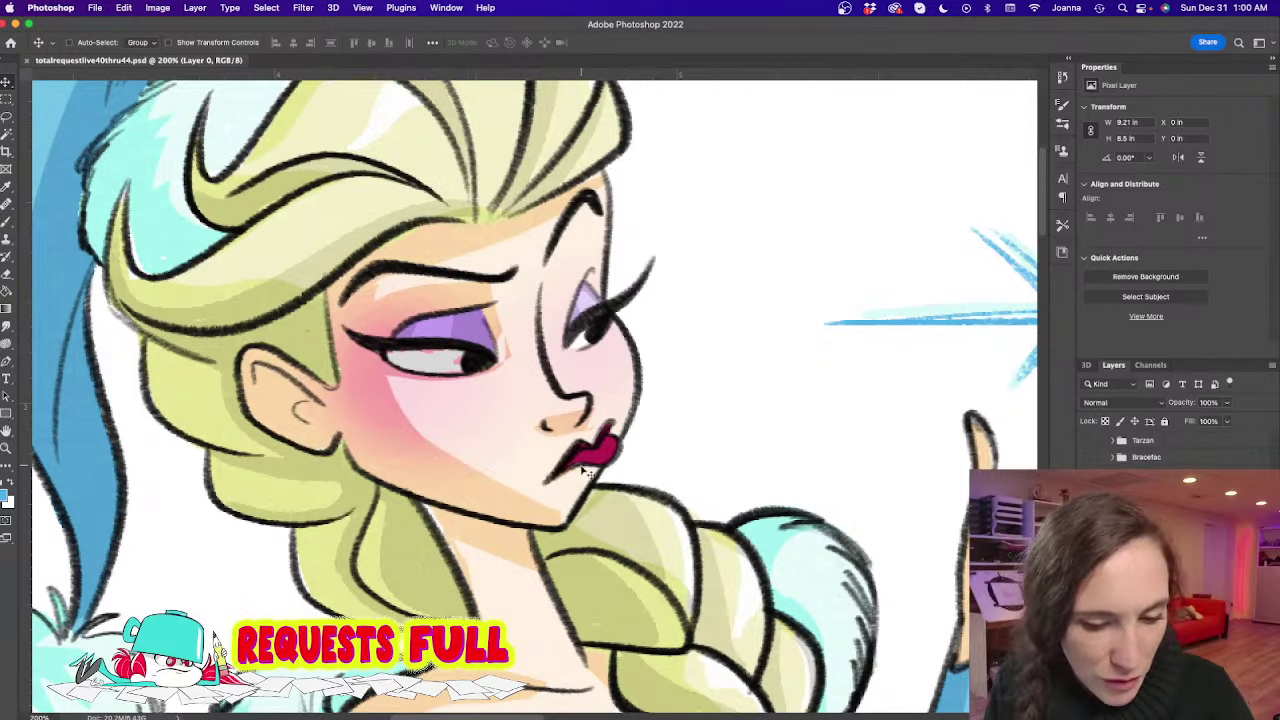
pyautogui.hotkey('alt', ']')
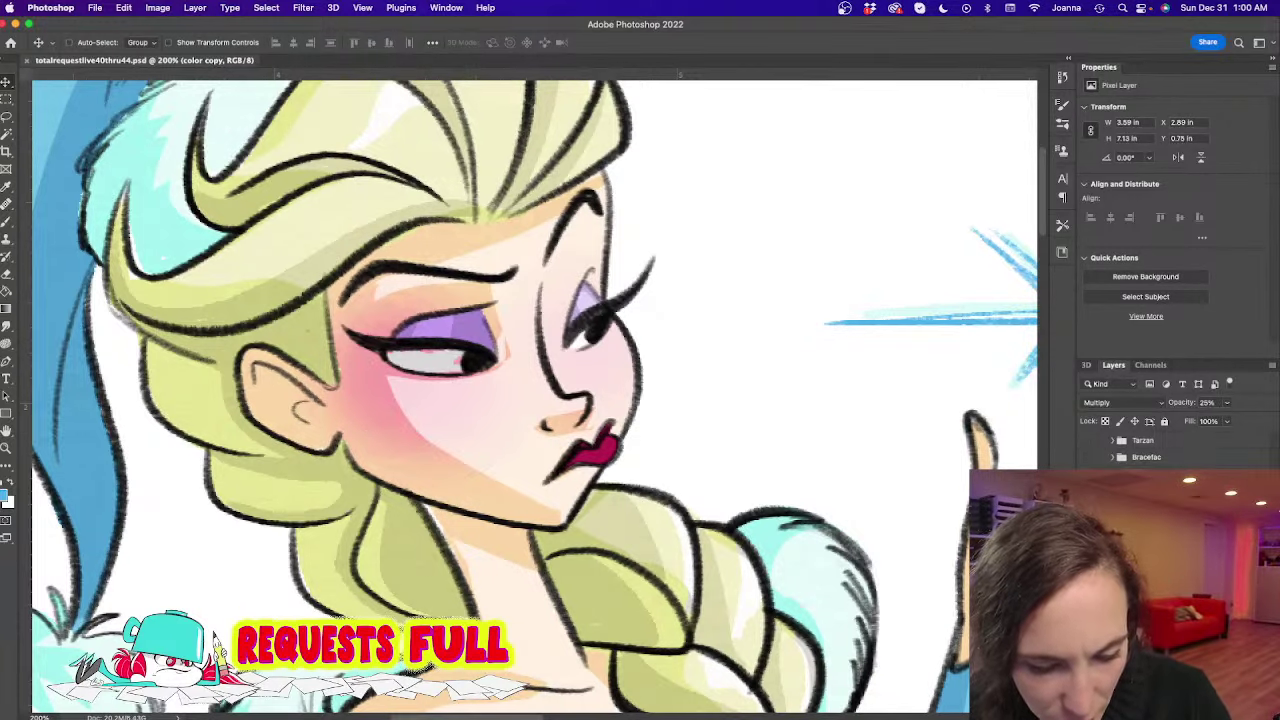
pyautogui.press('l')
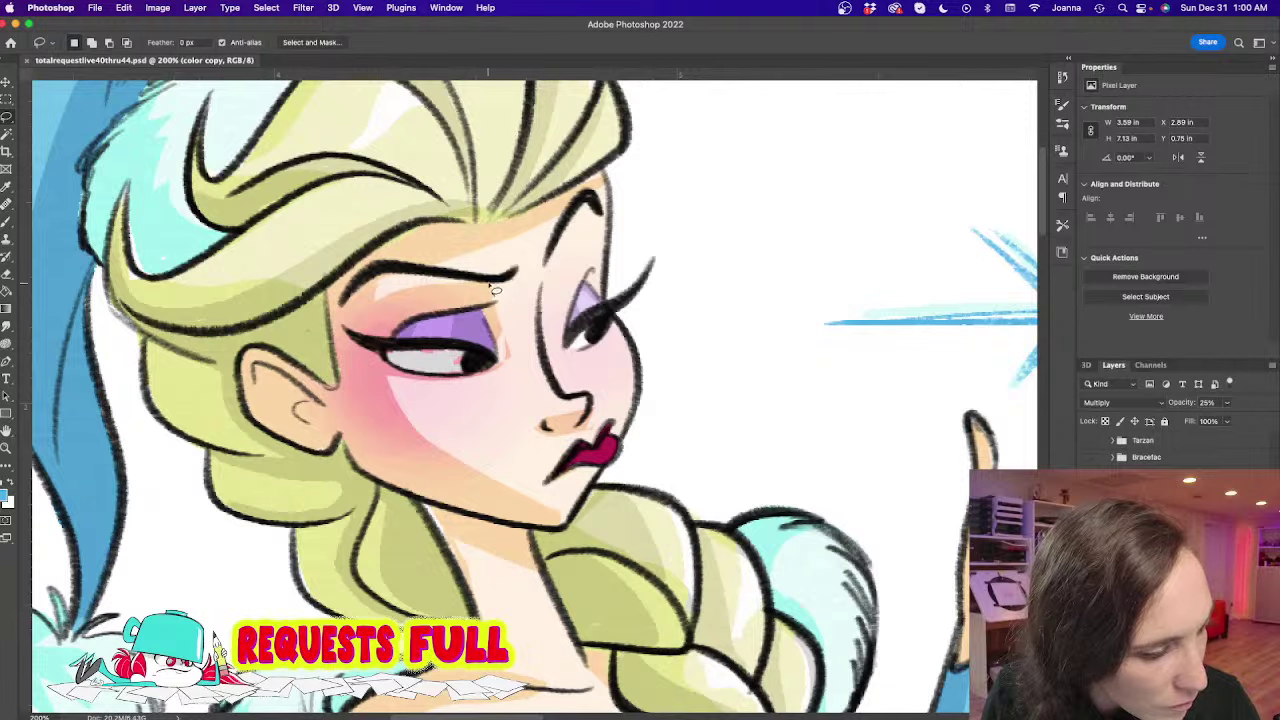
pyautogui.moveTo(497, 298)
pyautogui.mouseDown()
pyautogui.moveTo(503, 363)
pyautogui.moveTo(453, 344)
pyautogui.moveTo(386, 353)
pyautogui.moveTo(410, 373)
pyautogui.moveTo(478, 379)
pyautogui.moveTo(505, 352)
pyautogui.mouseUp()
pyautogui.press('BackSpace')
pyautogui.press('super+d')
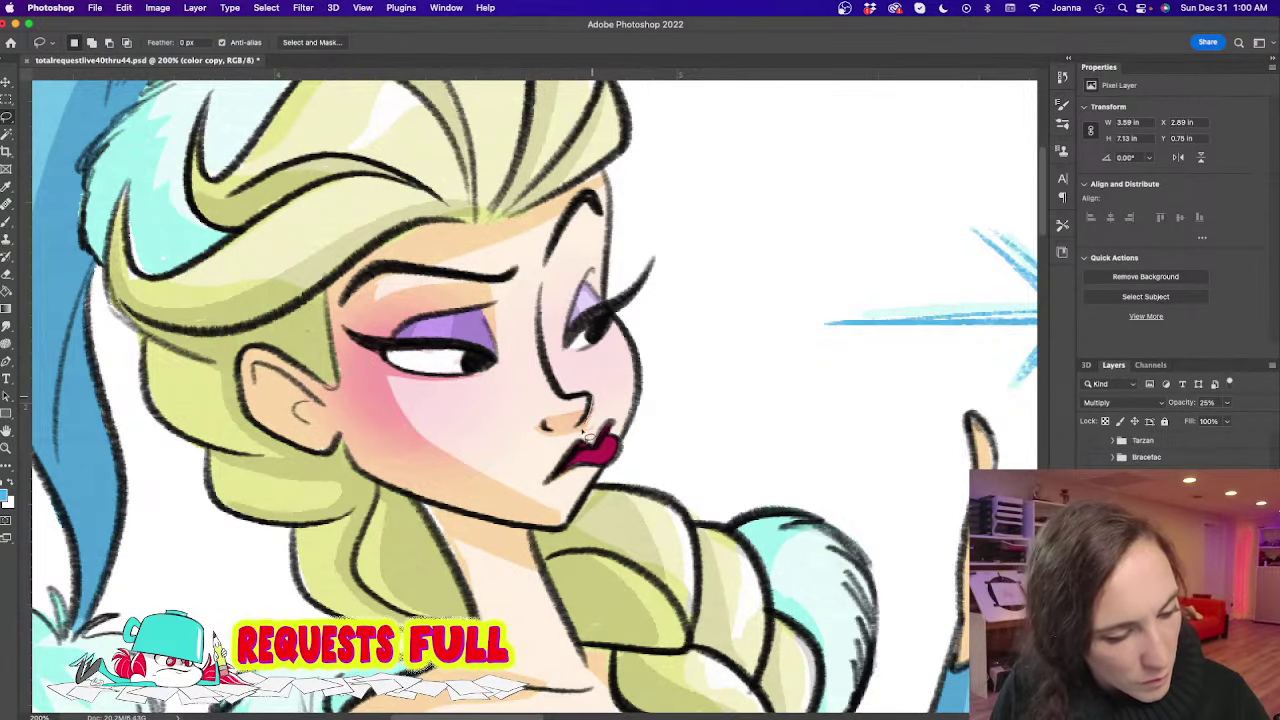
# Lasso a small highlight area on the lips, delete the shadow inside it and clear the selection
pyautogui.moveTo(604, 440); pyautogui.dragTo(602, 438)
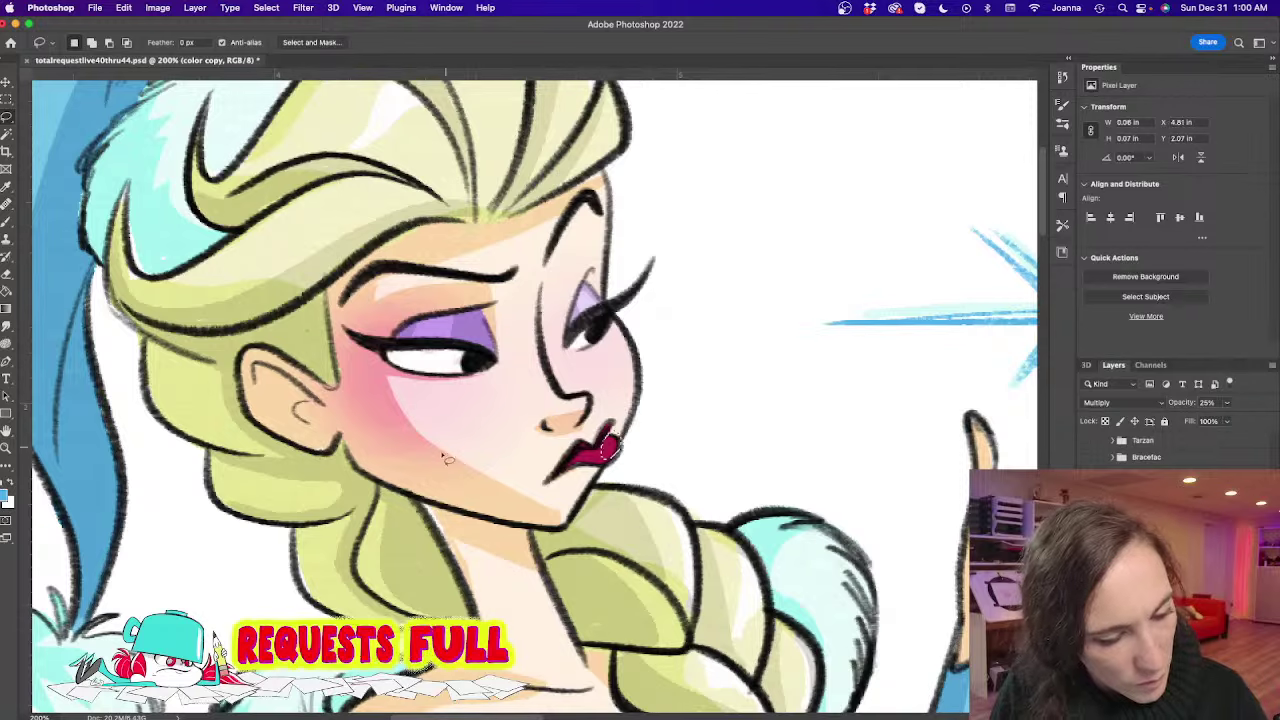
pyautogui.press('BackSpace')
pyautogui.press('super+d')
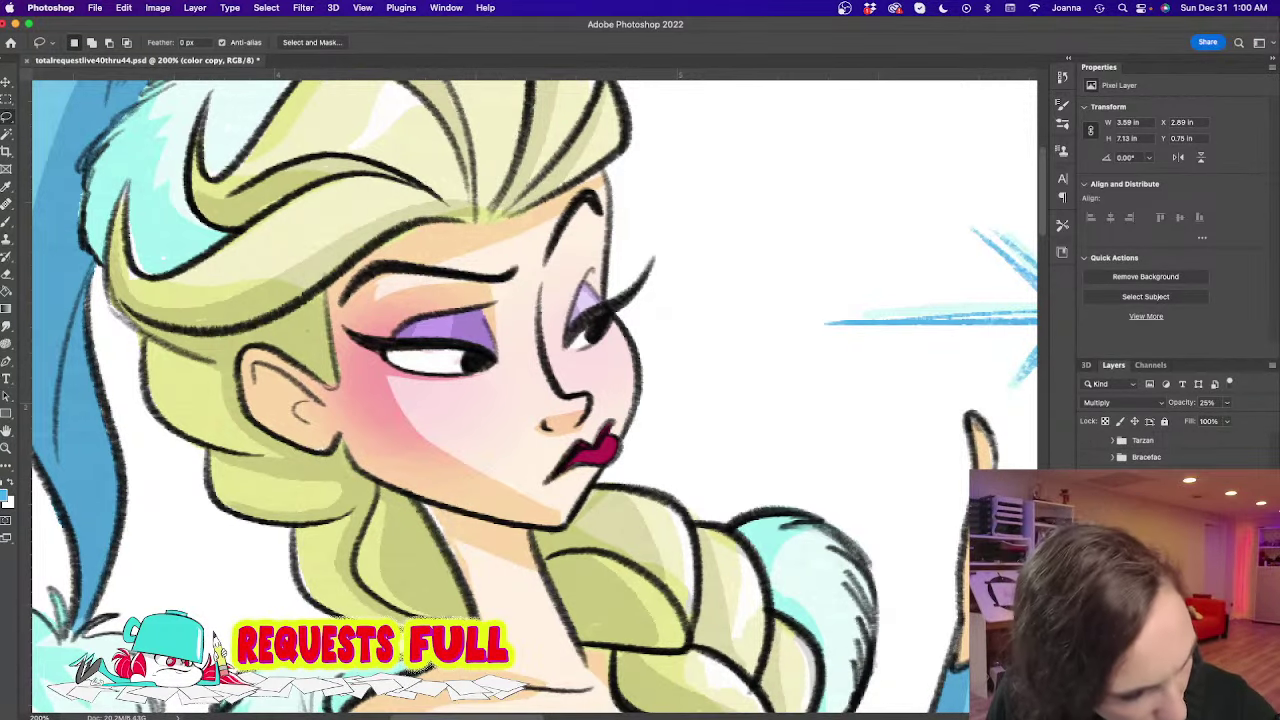
# Switch to the Move tool and hide the interface panels to review the retouched face beside the star sparkle
pyautogui.press('v')
pyautogui.press('f')
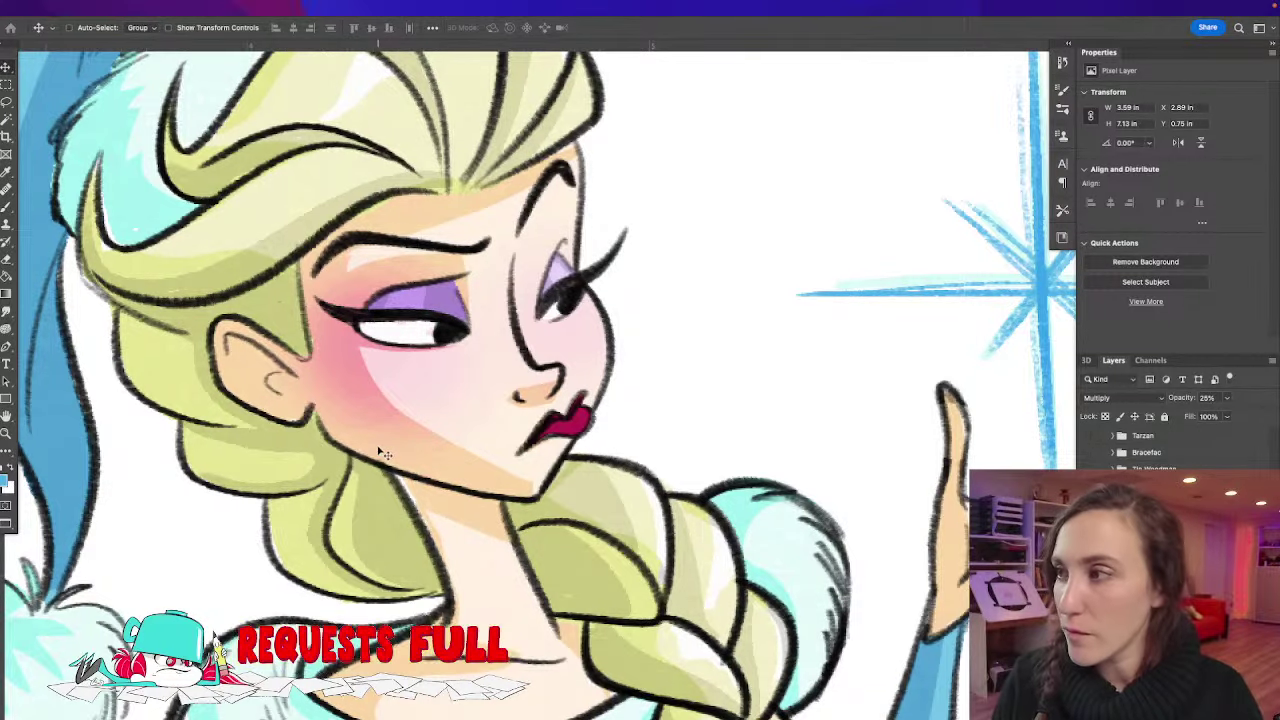
pyautogui.press('f')
pyautogui.scroll(1, 376, 432)
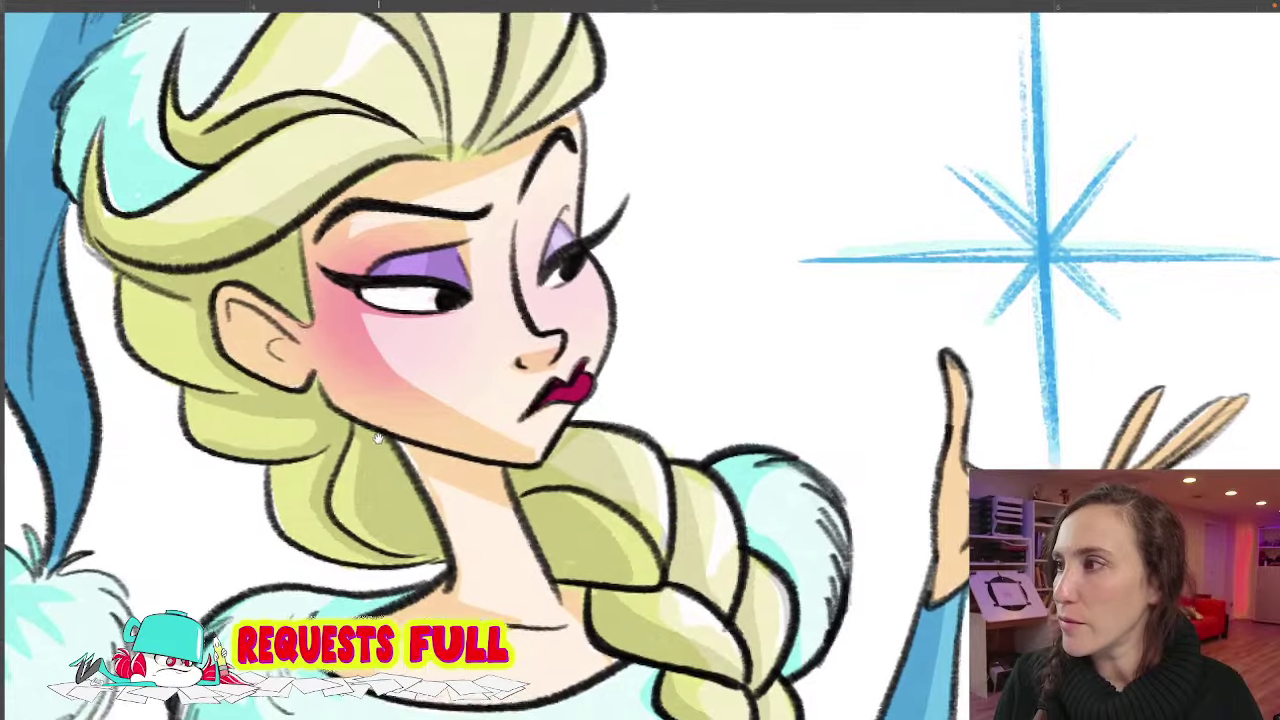